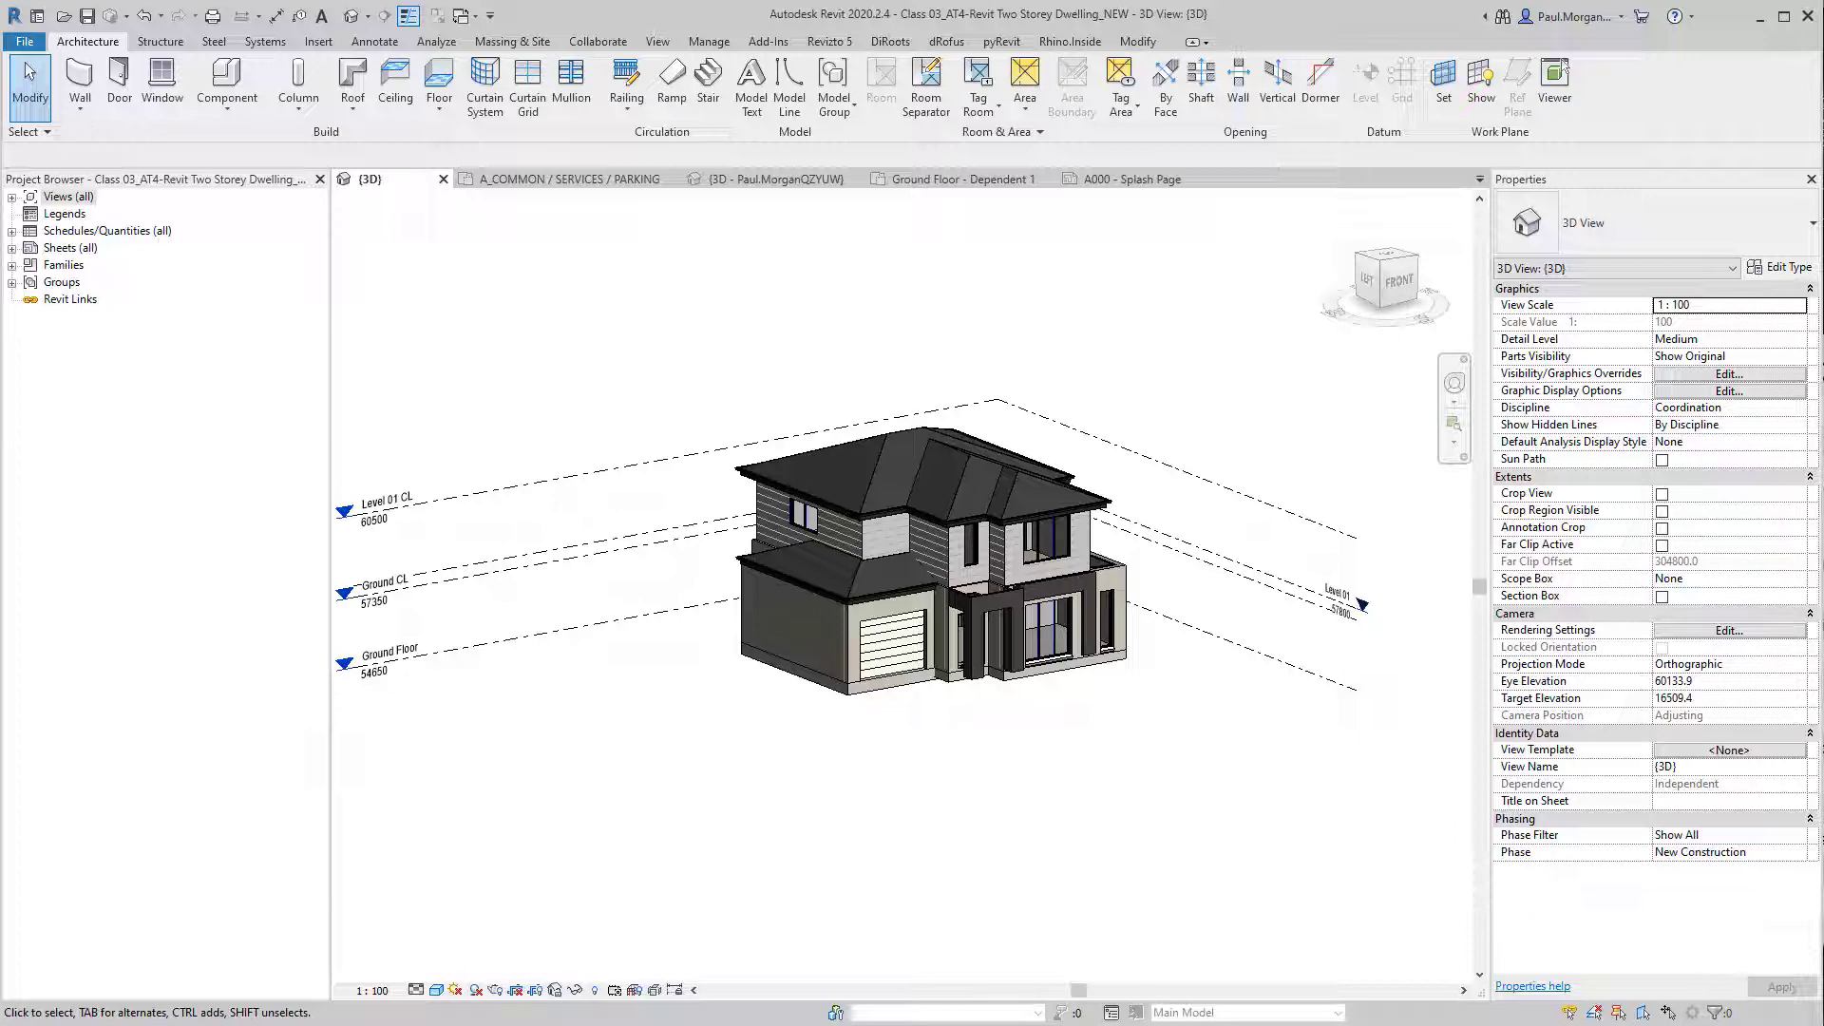
Step: Expand the floor plan views in the project browser and open the Ground Floor, Ground CL and Level 01 plans
double_click(38, 198)
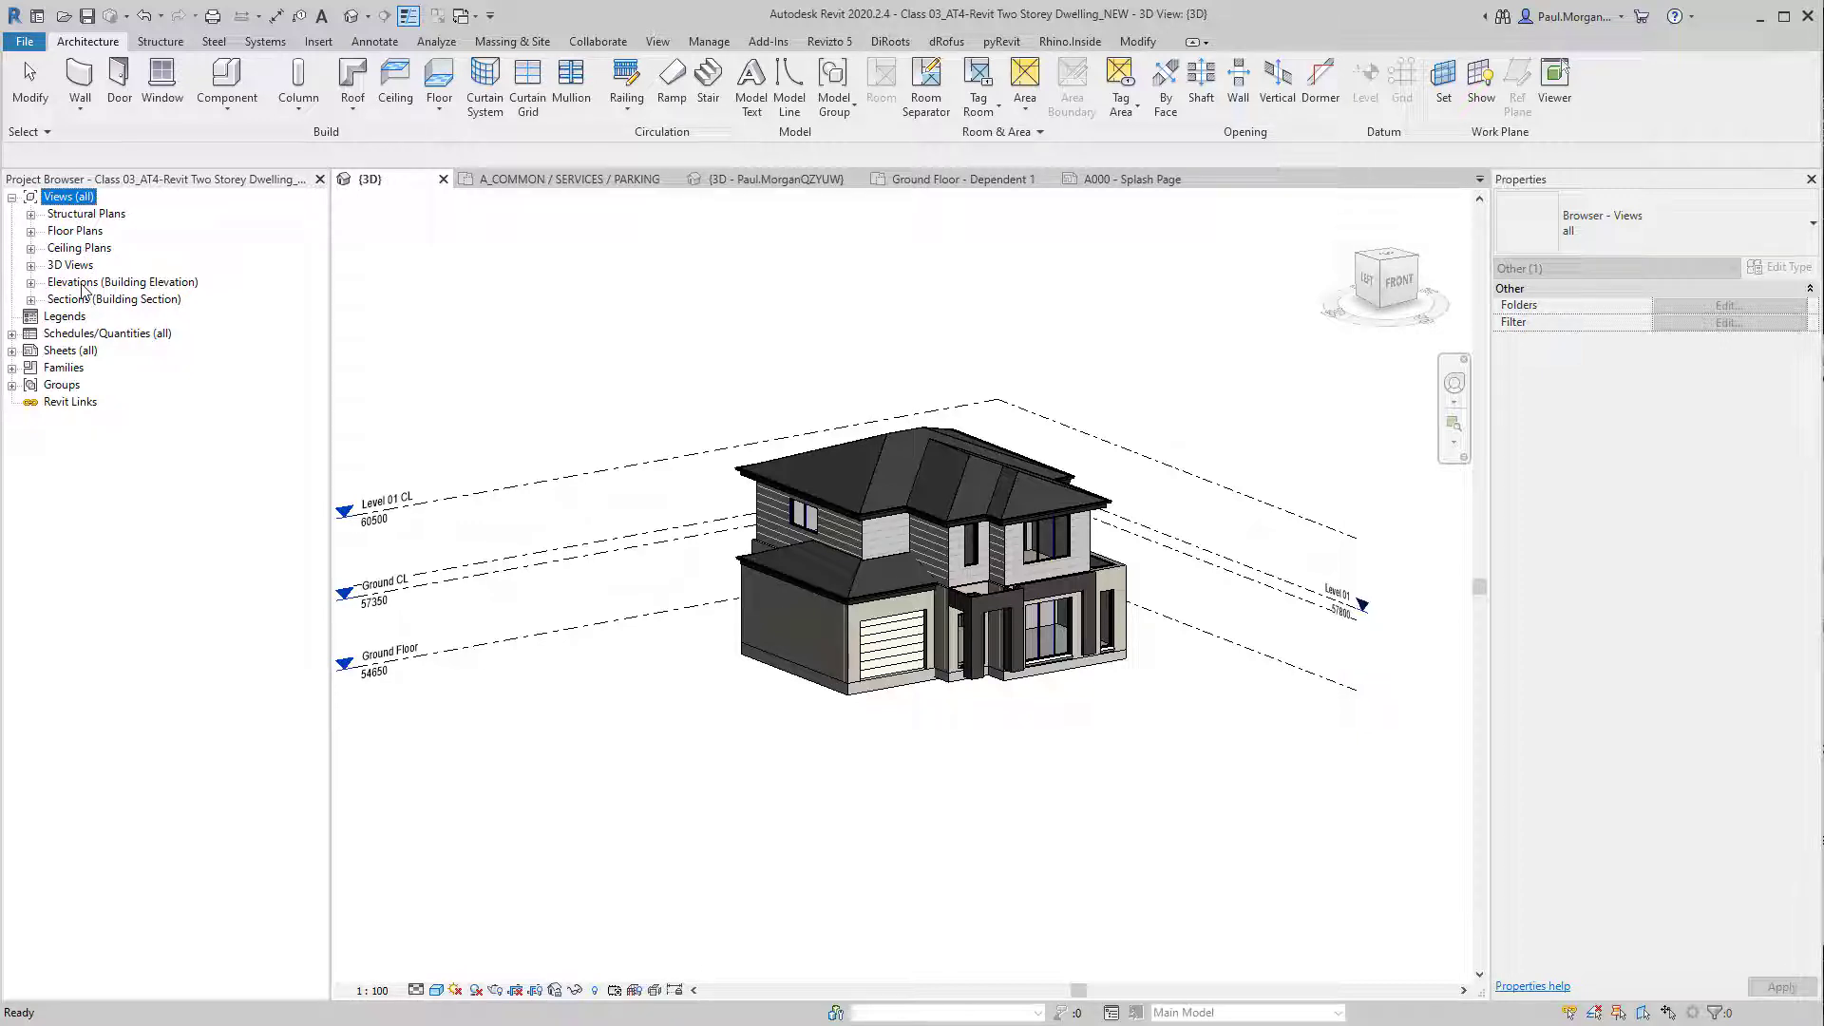
left_click(30, 232)
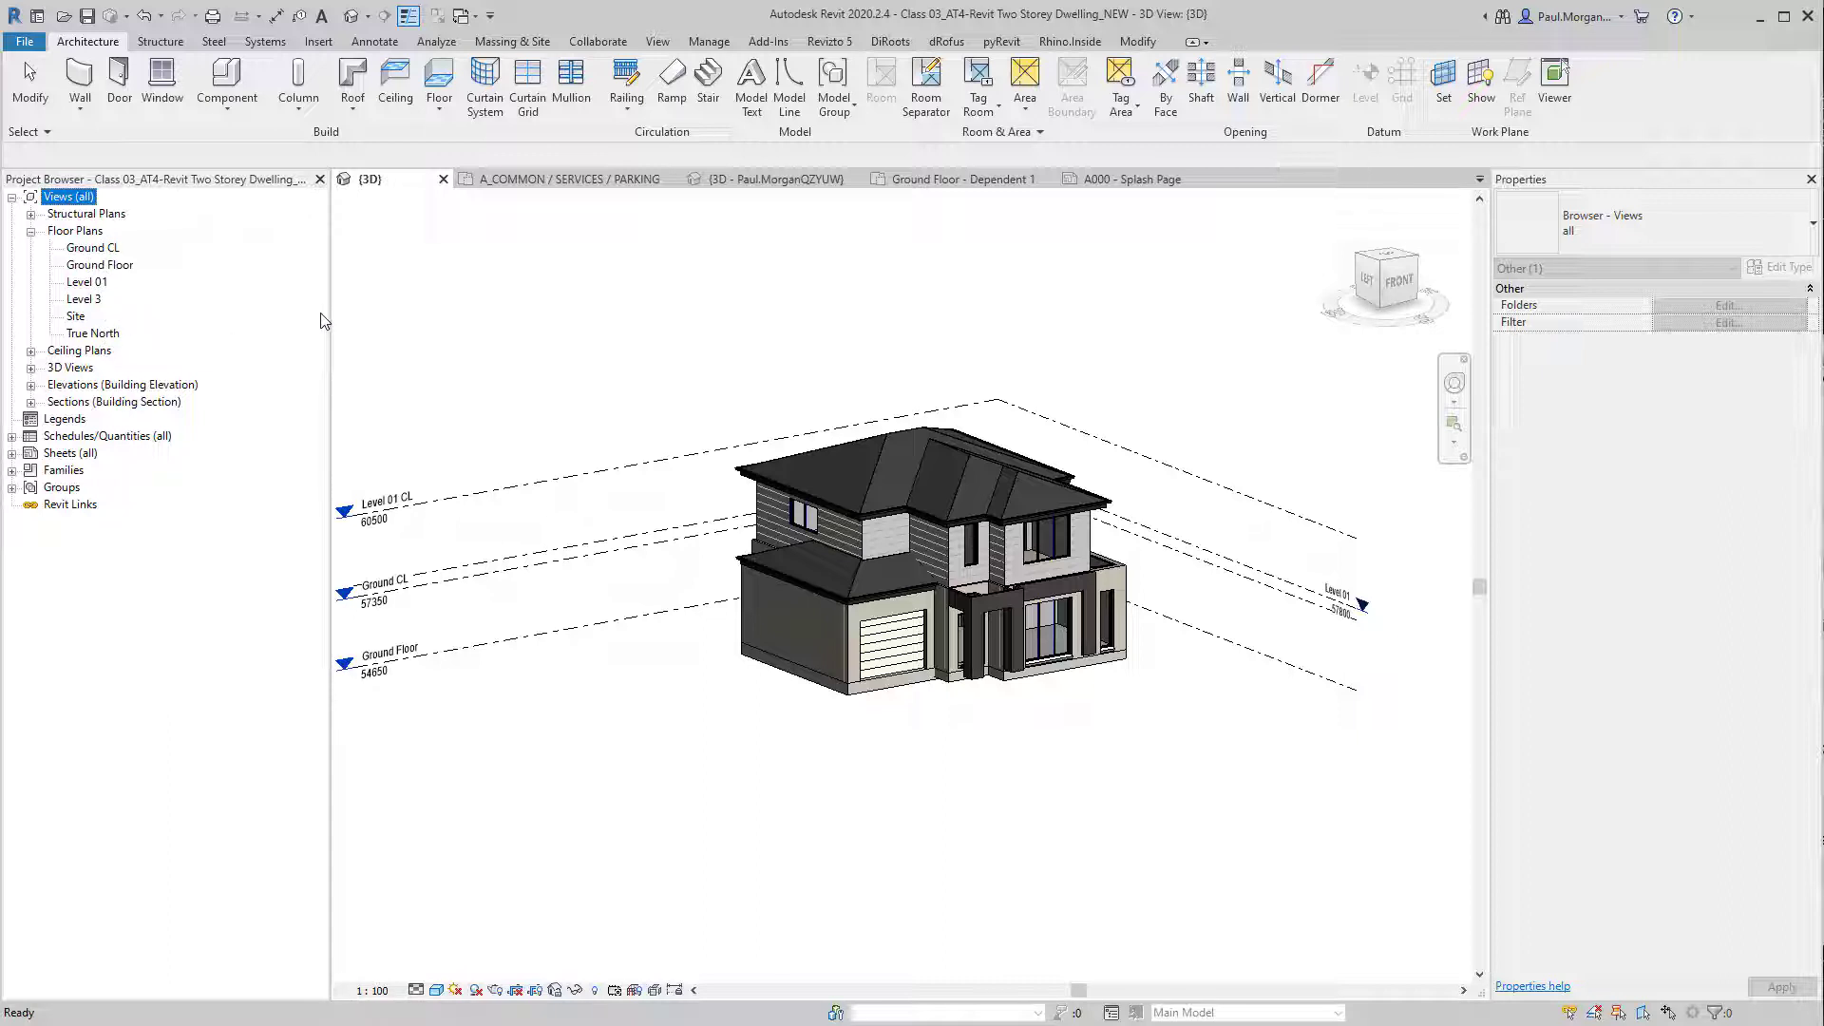
left_click(465, 318)
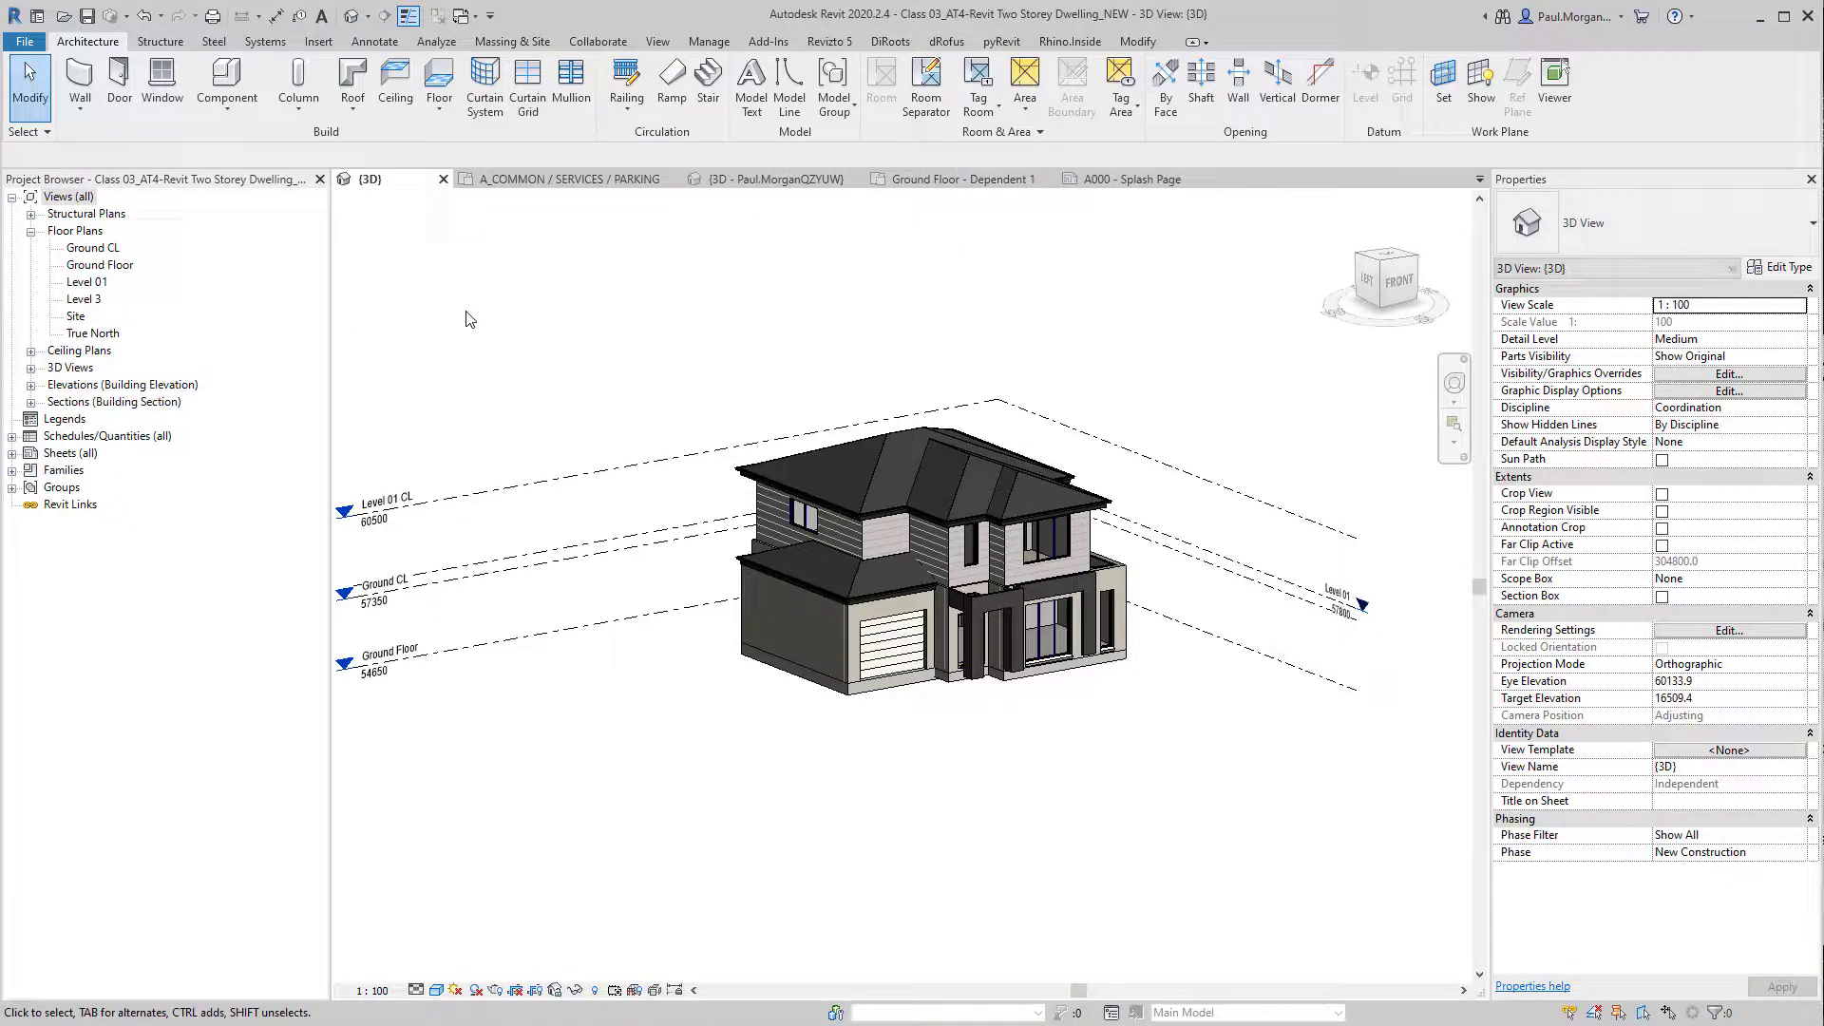
double_click(101, 266)
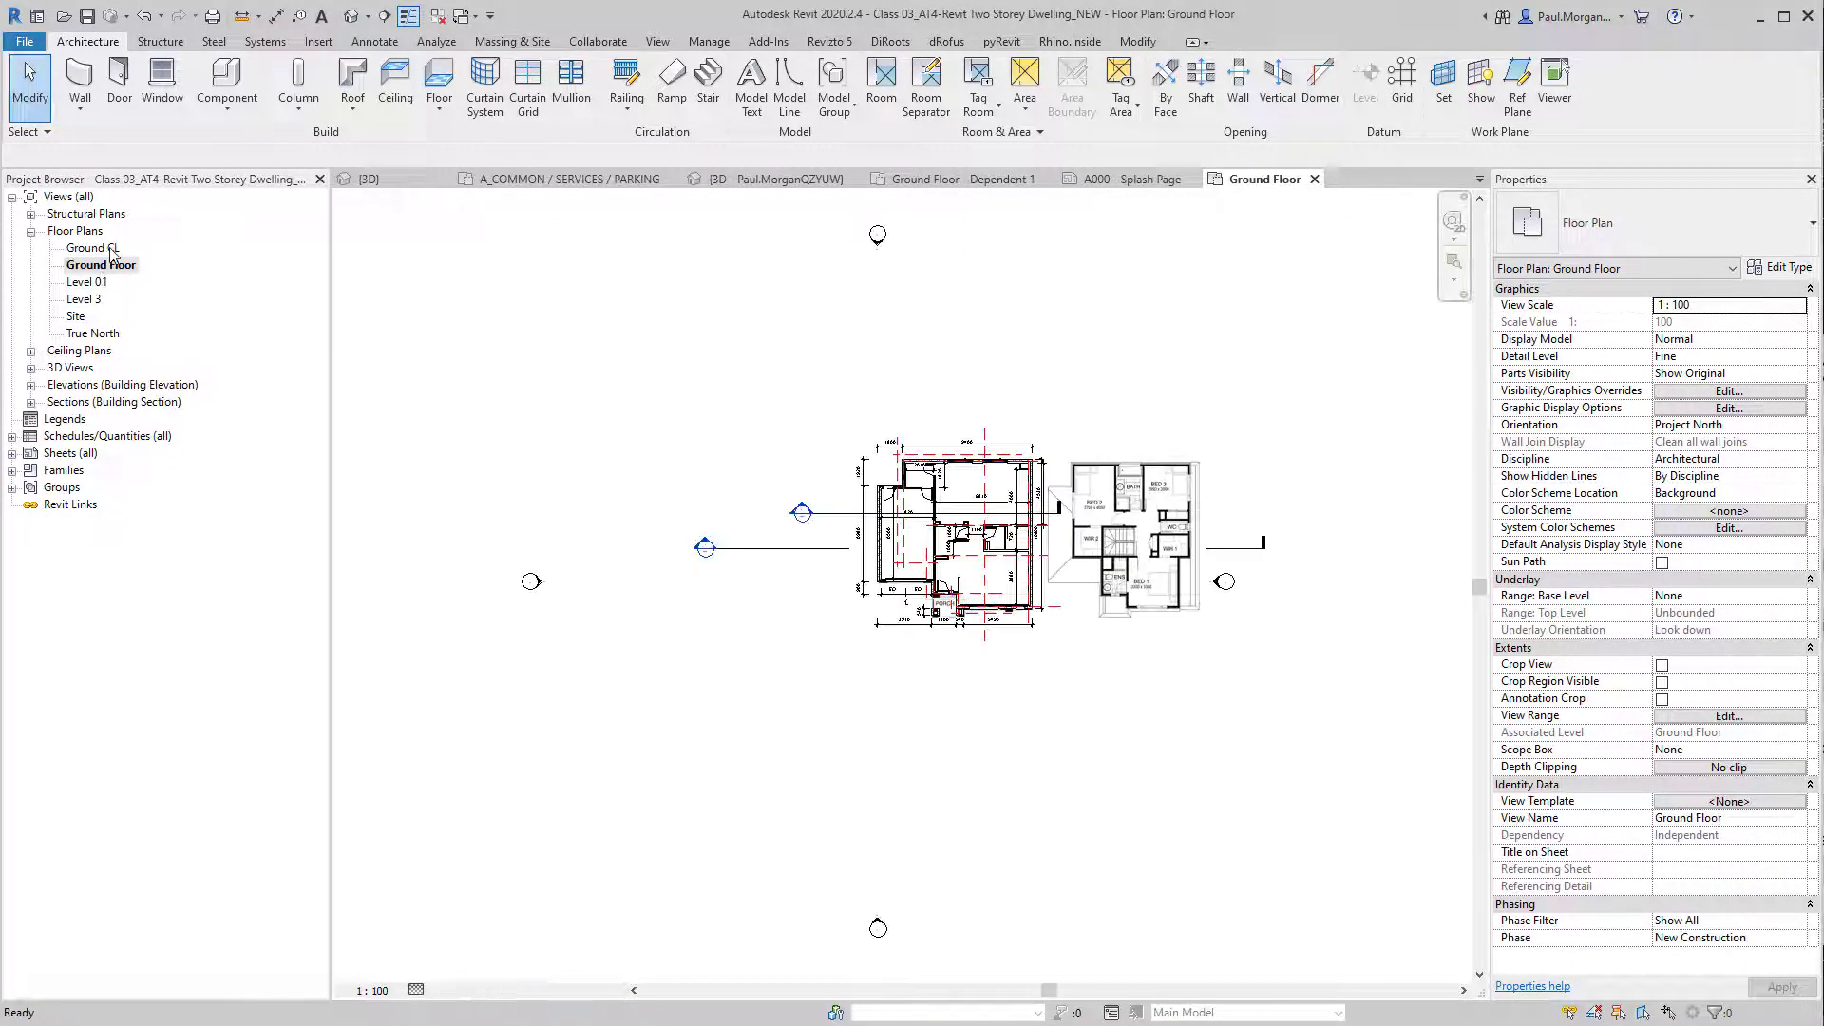
double_click(111, 250)
double_click(87, 282)
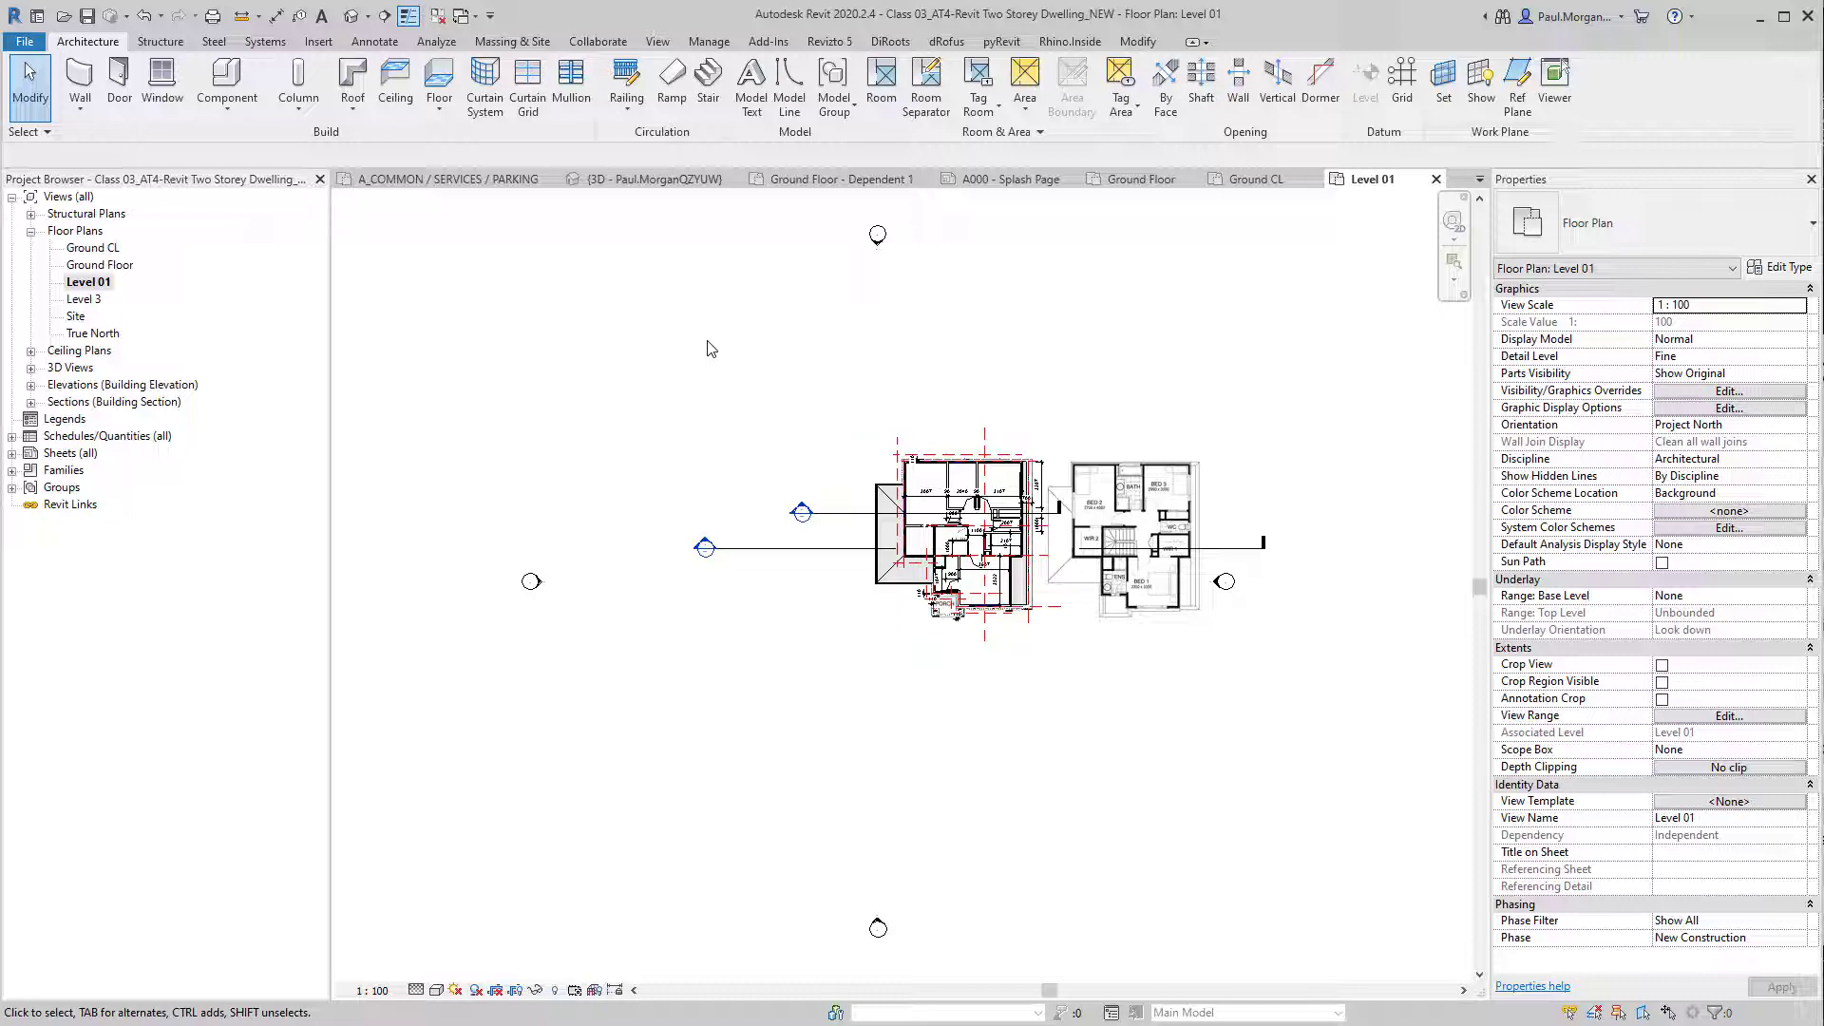
left_click(658, 45)
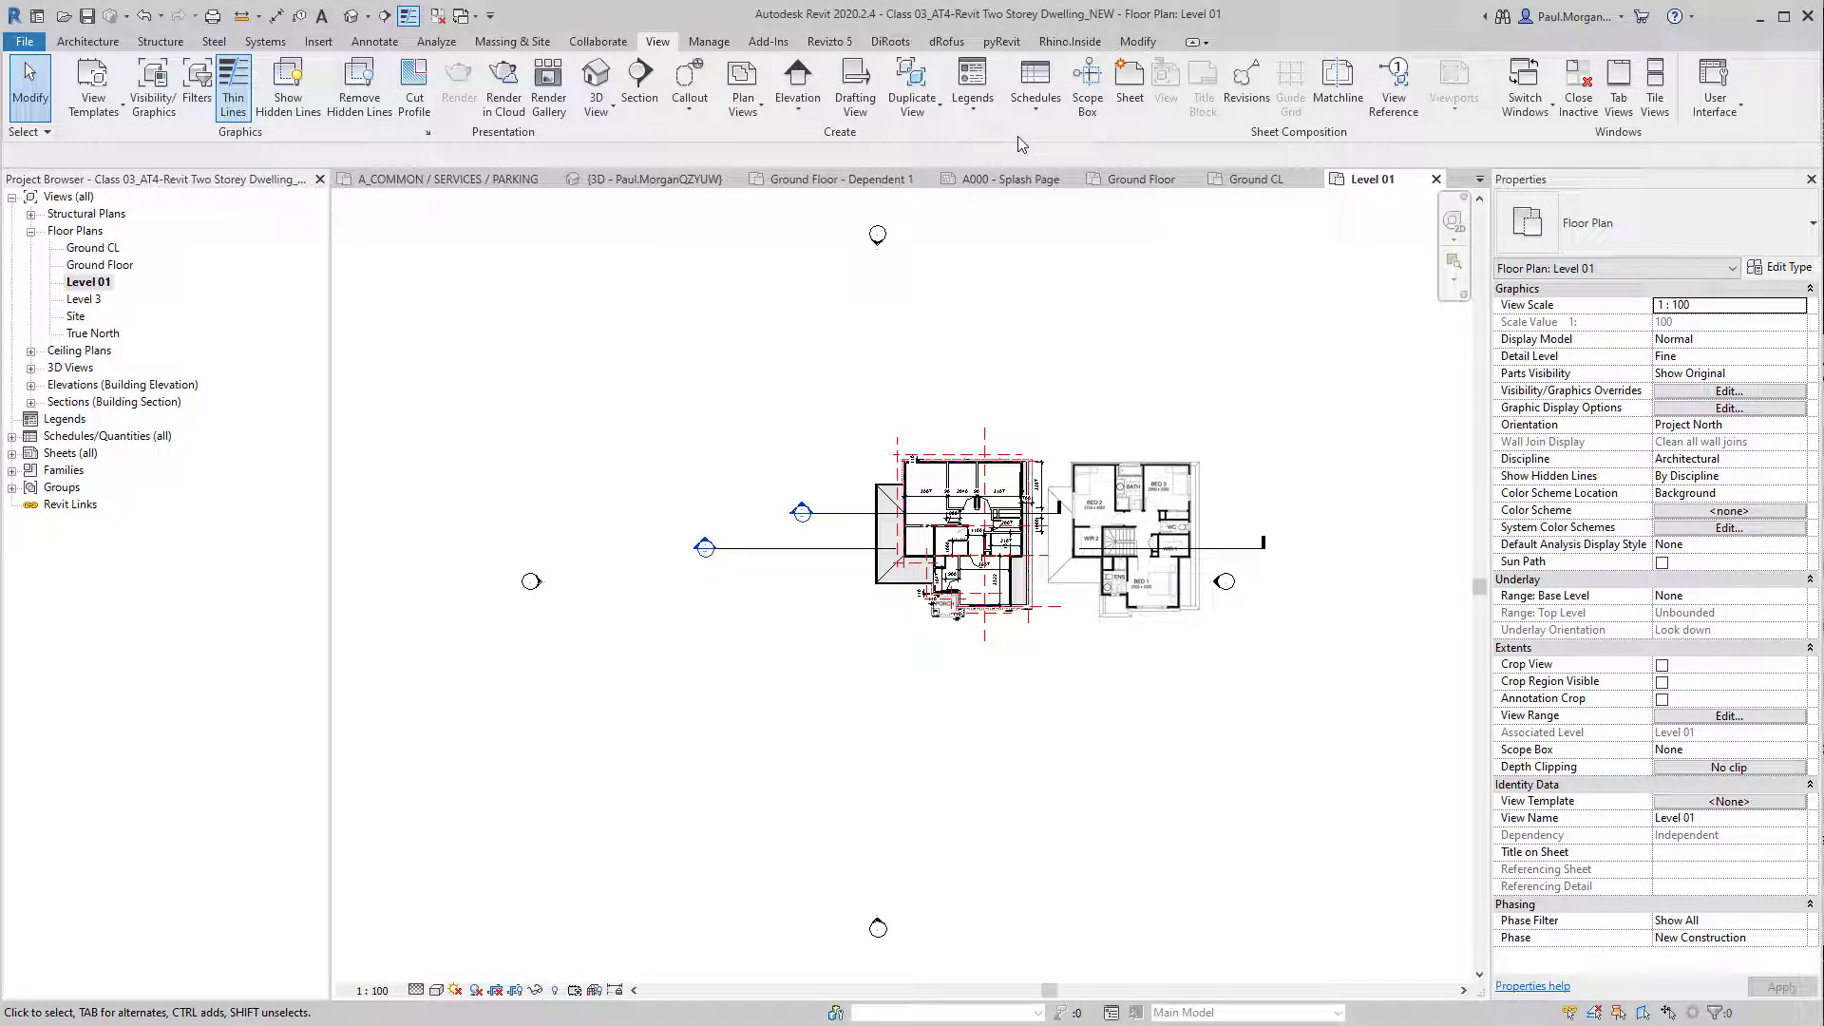
left_click(614, 112)
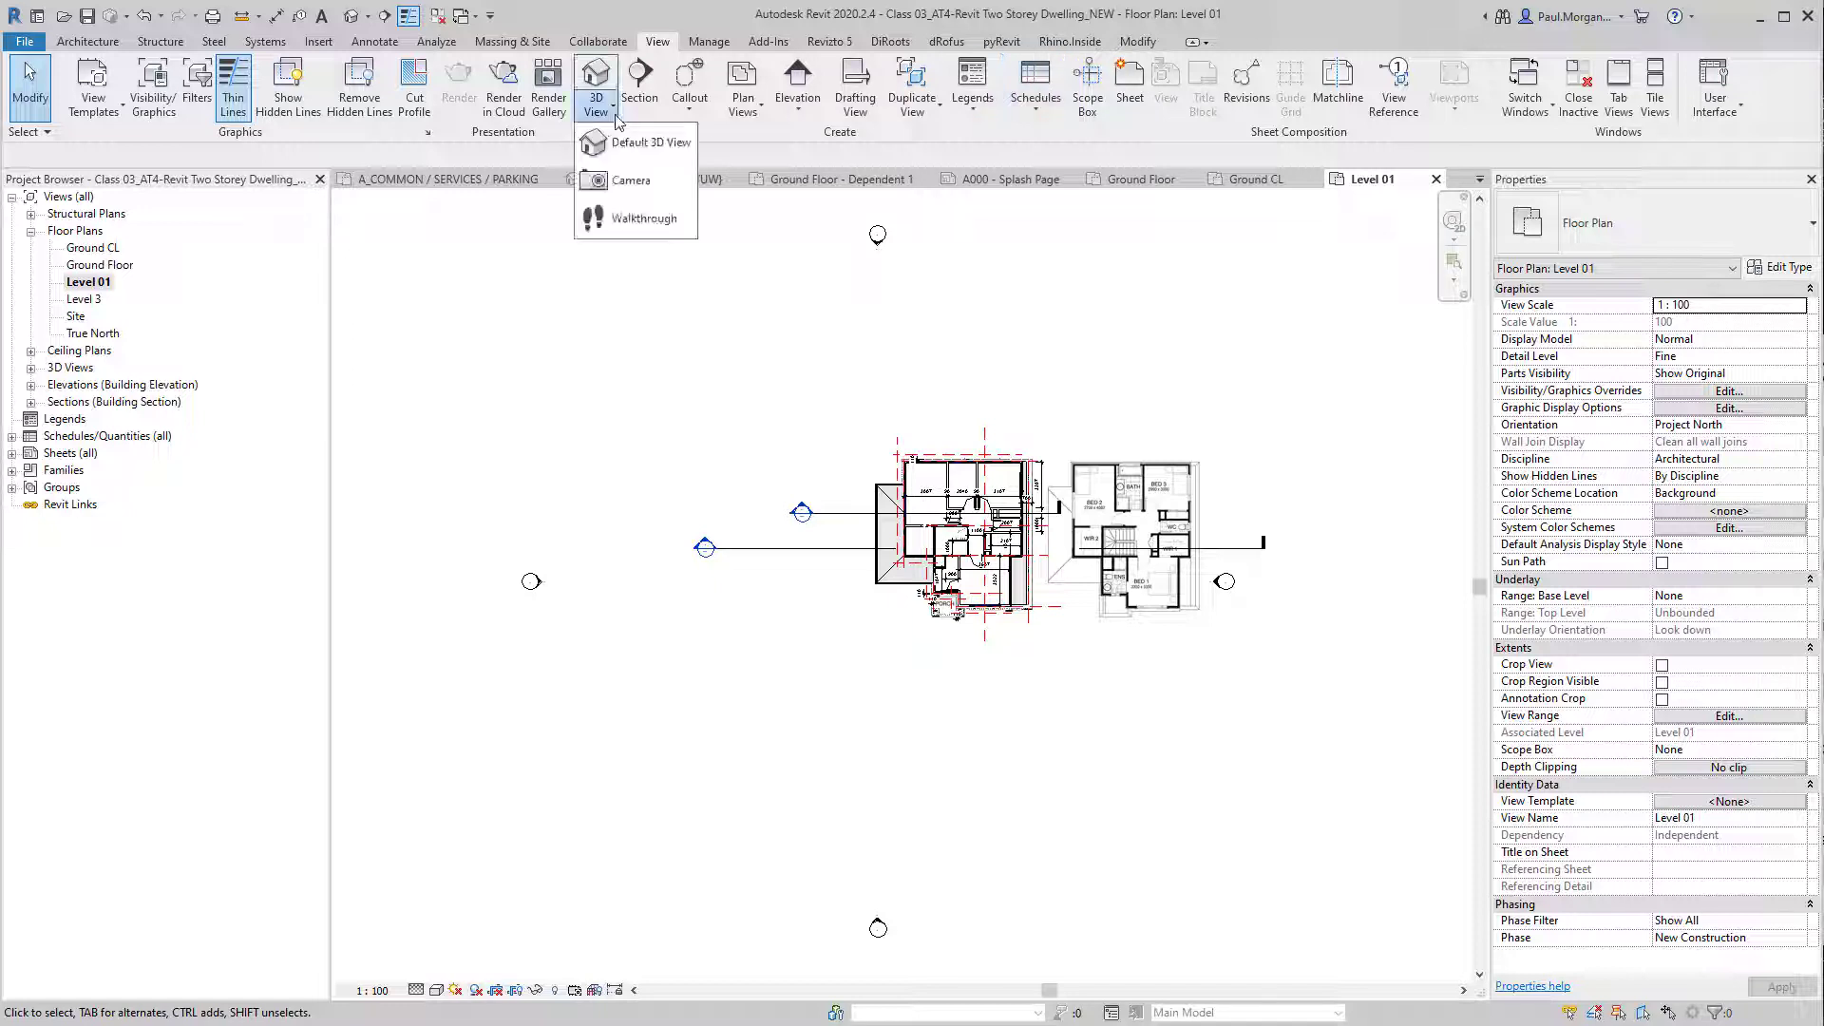
left_click(689, 112)
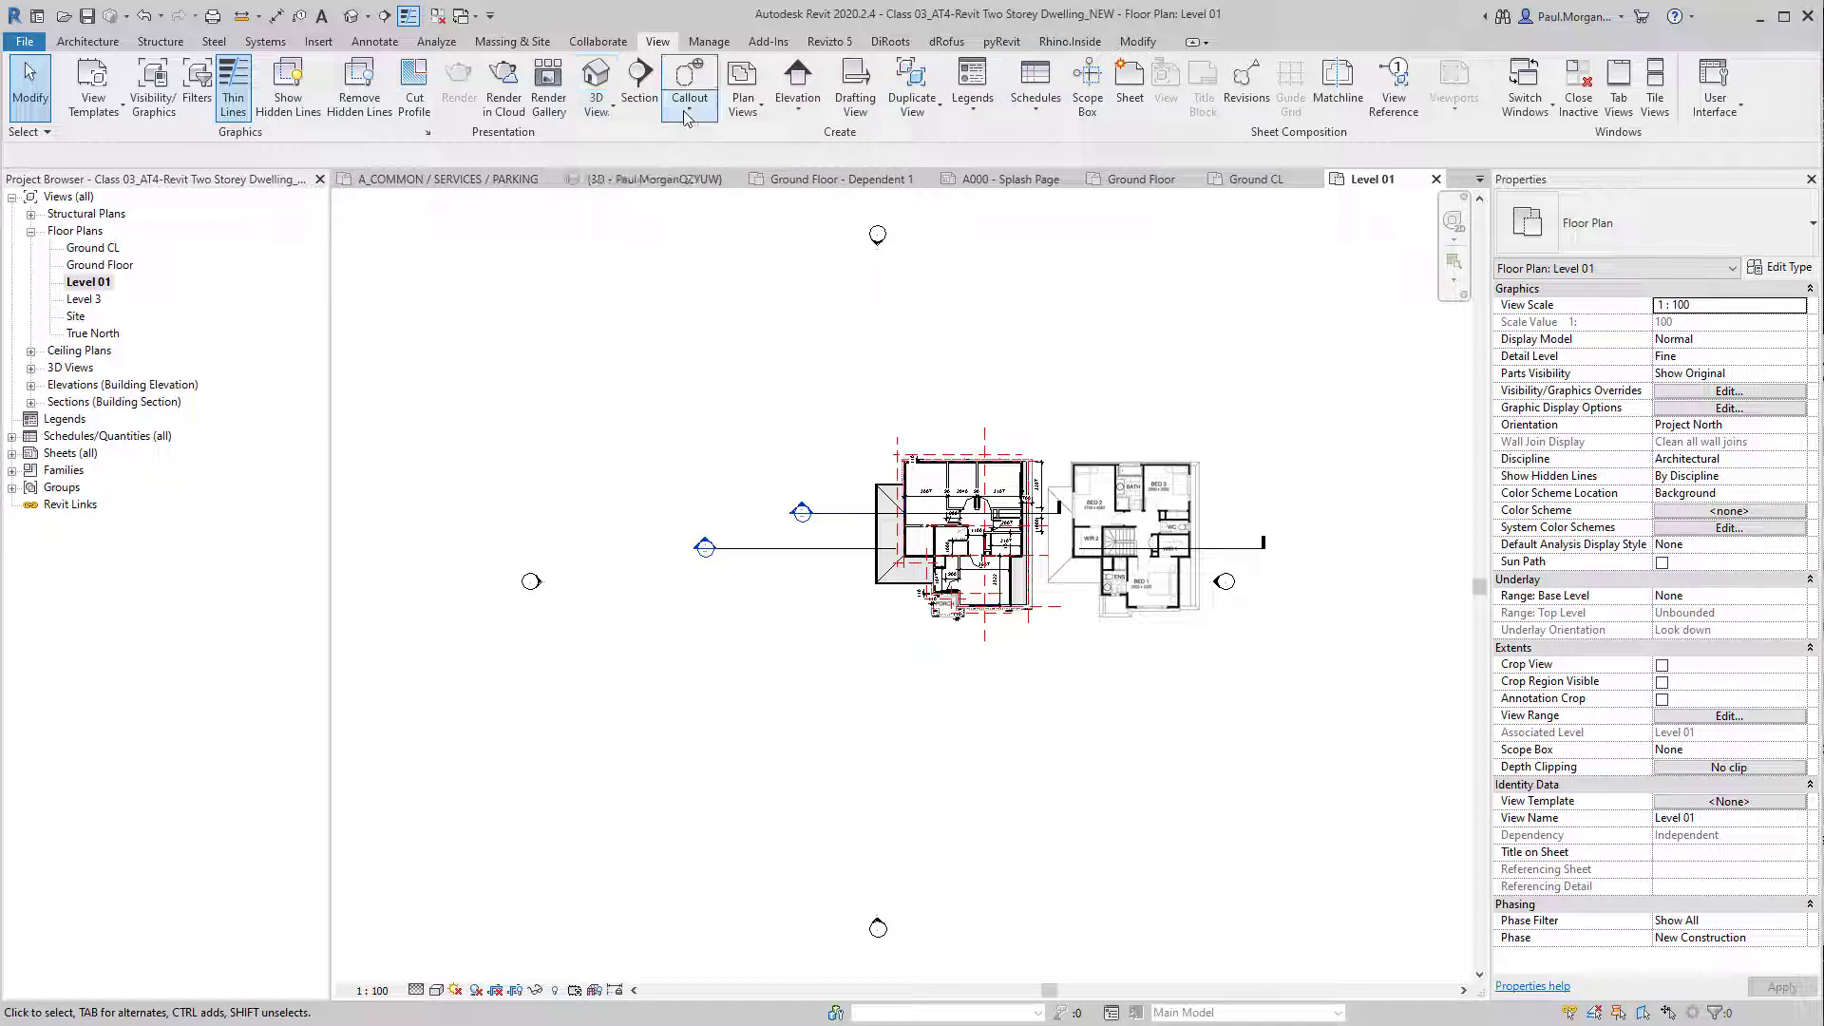
left_click(760, 112)
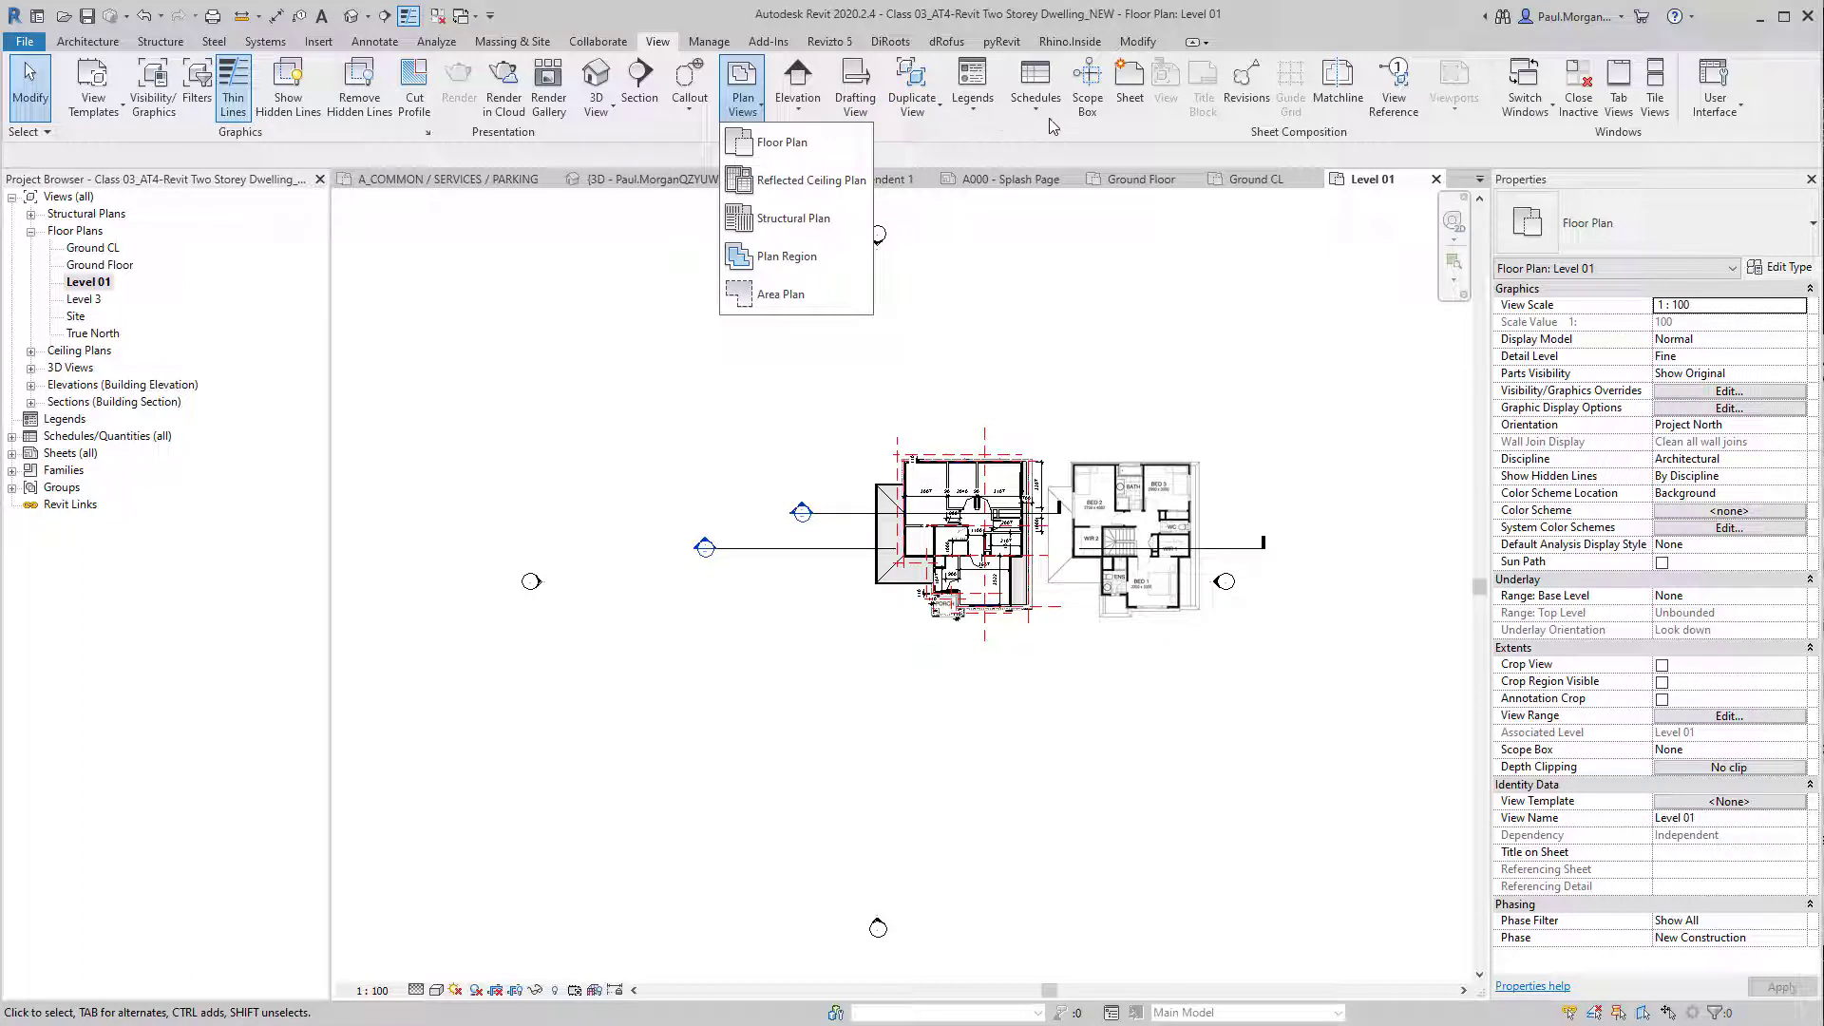
left_click(524, 407)
middle_click_drag(688, 392, 614, 332)
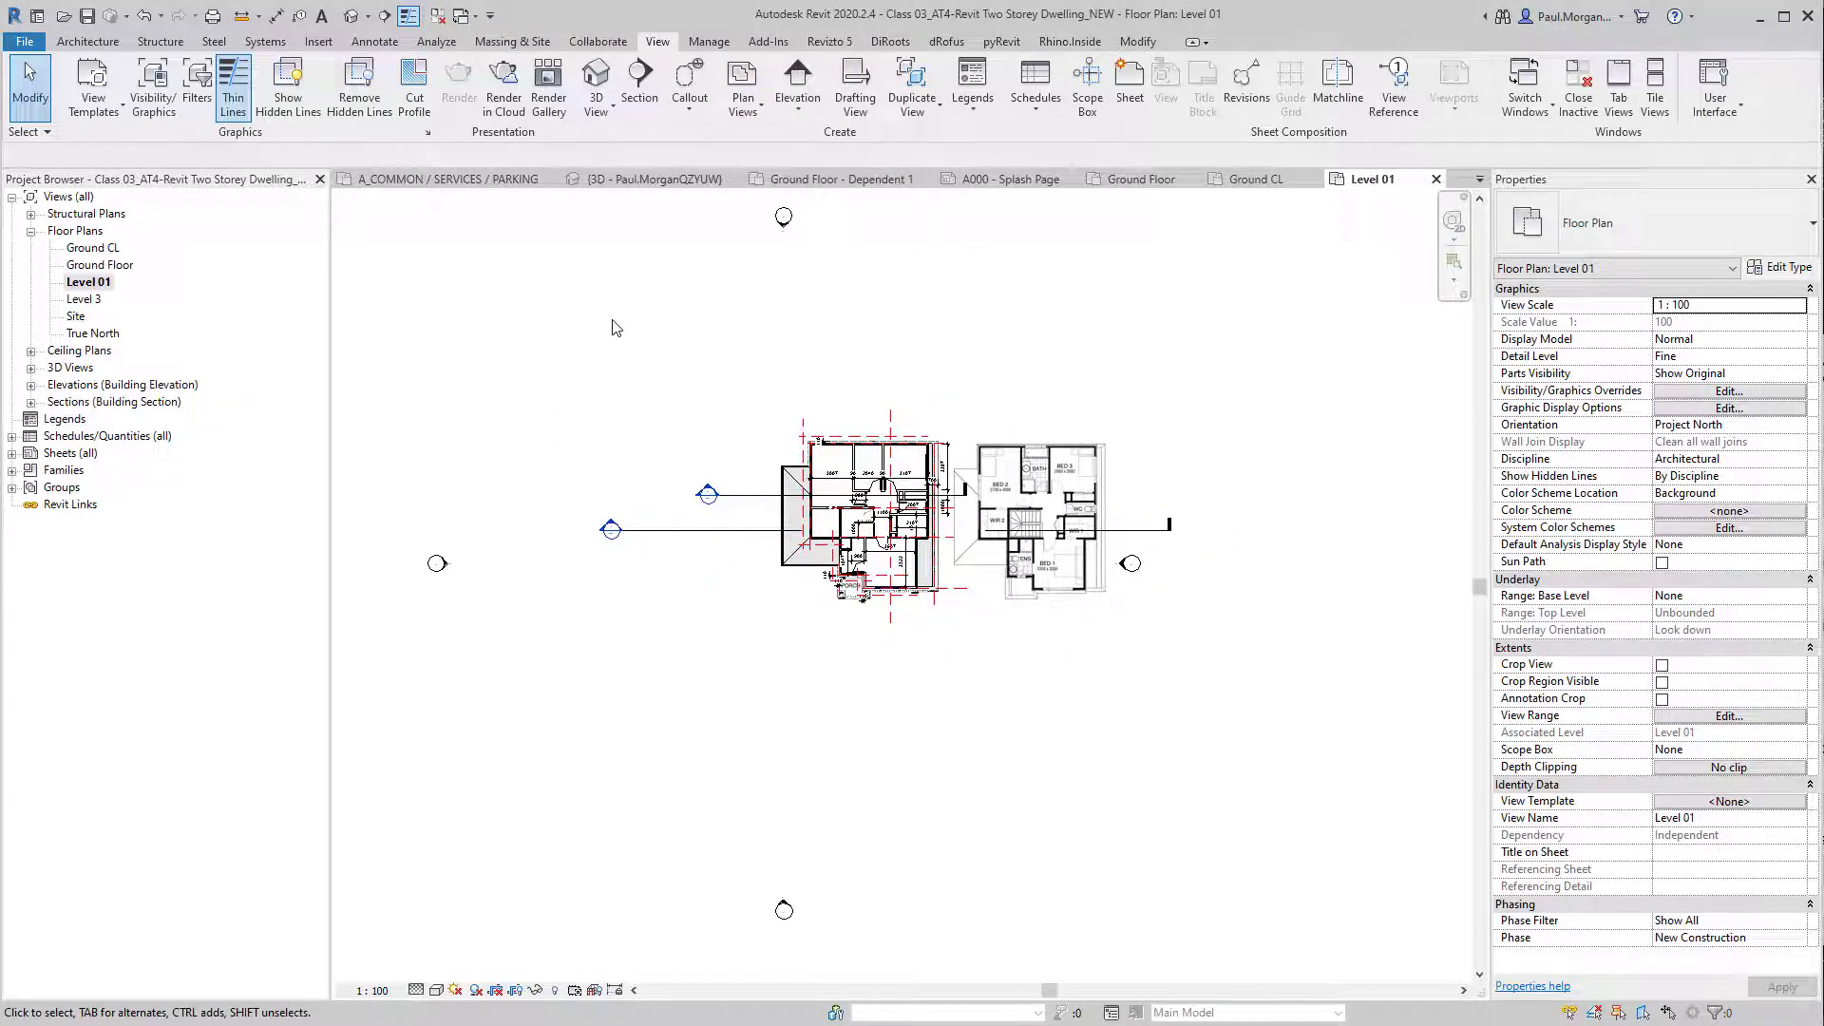
Step: Open the default 3D view of the house and locate {3D} under the 3D Views in the project browser
left_click(351, 15)
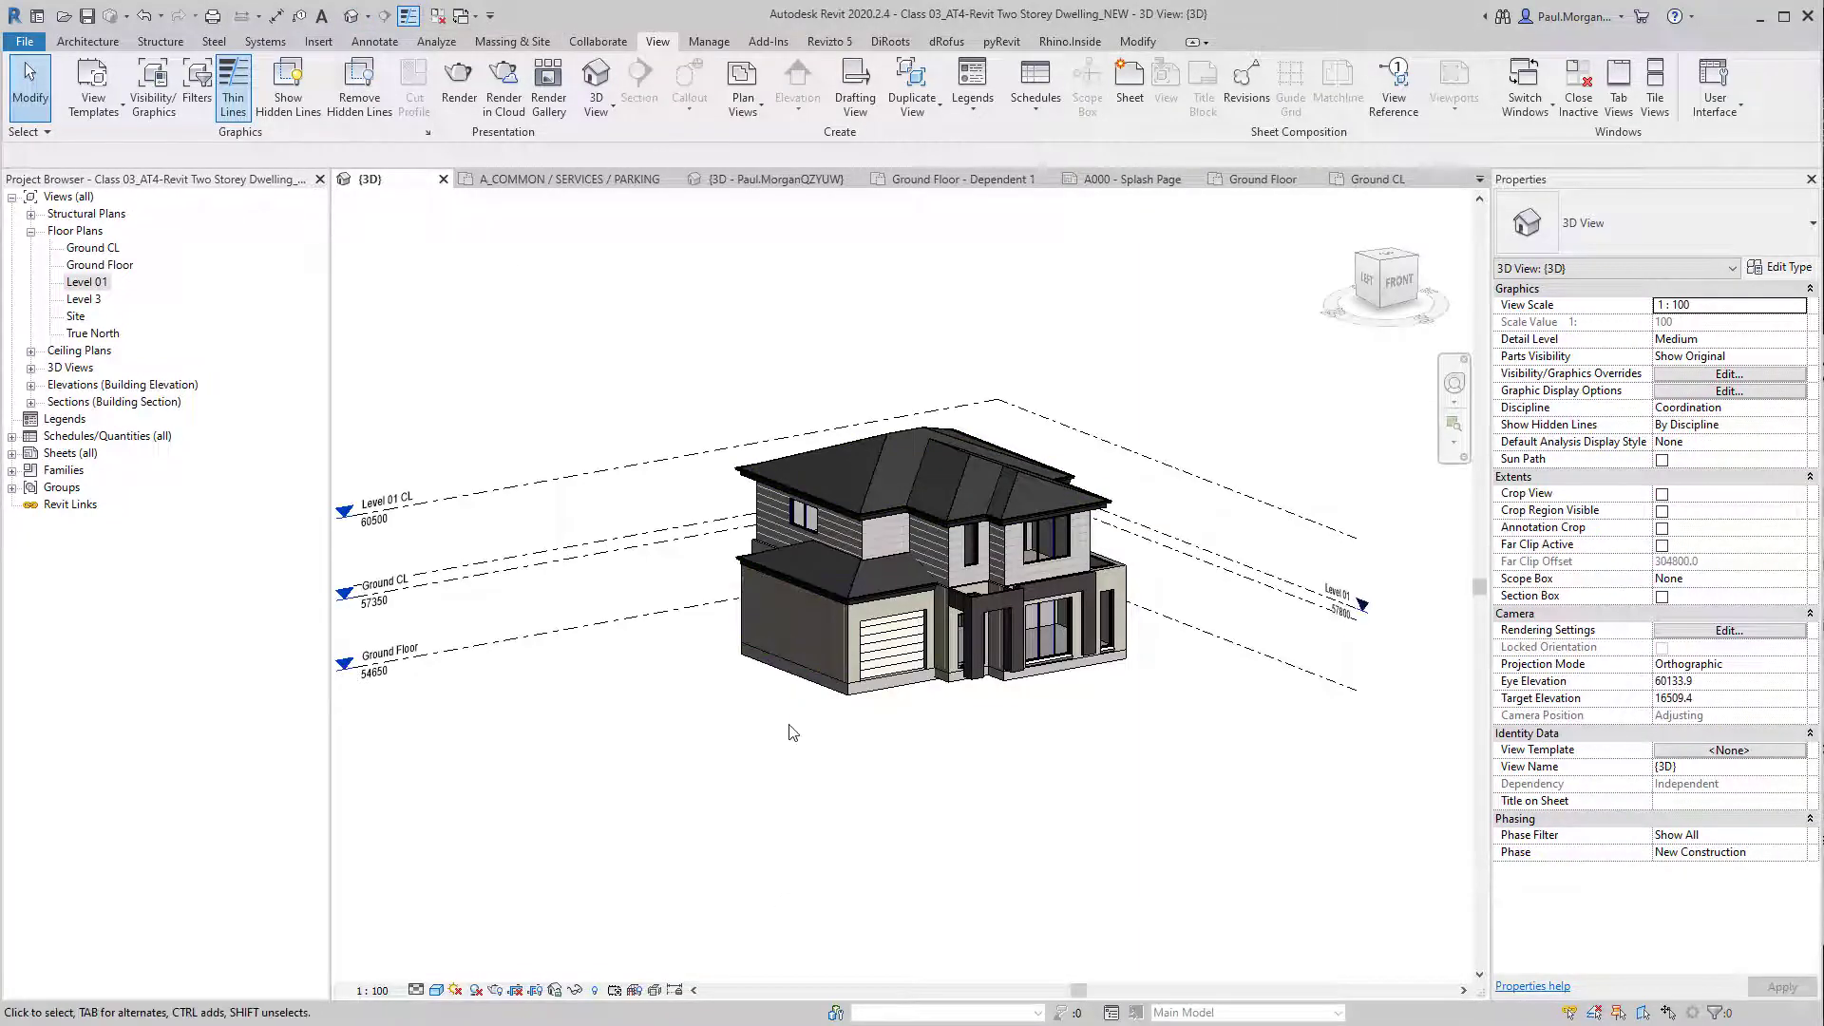
middle_click_drag(847, 747, 826, 759)
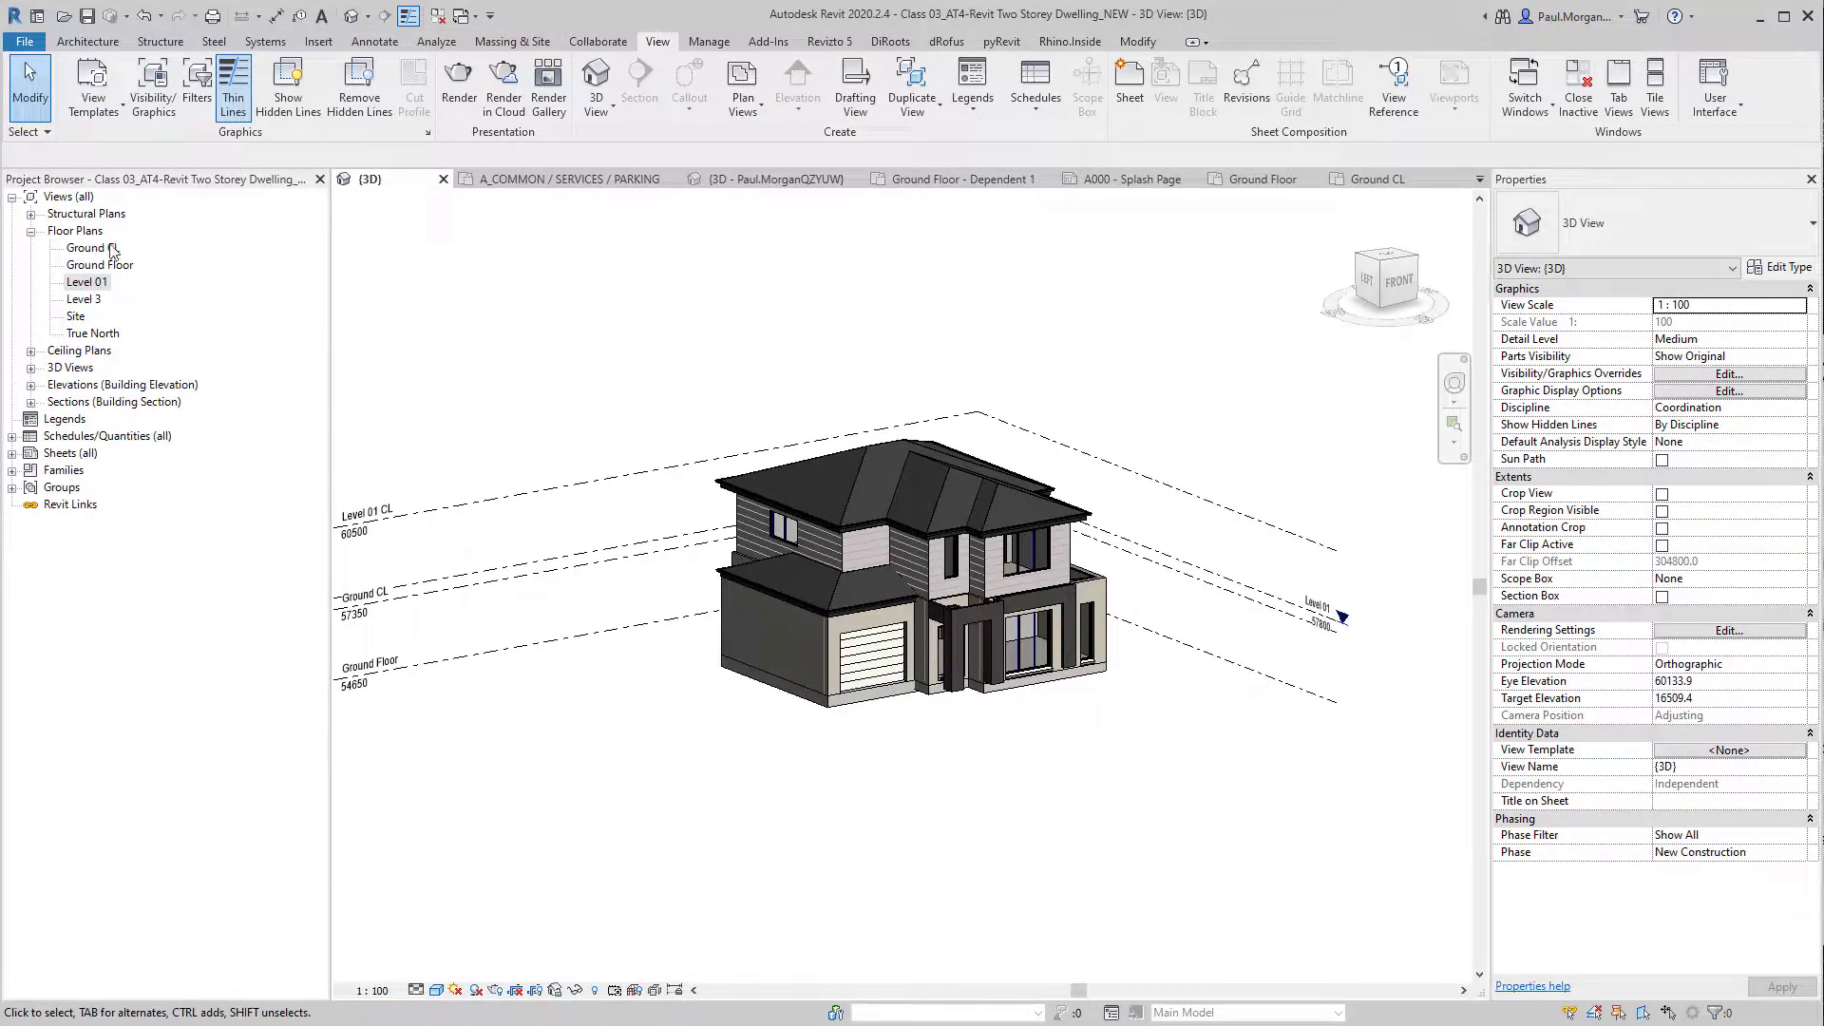
left_click(72, 371)
double_click(74, 369)
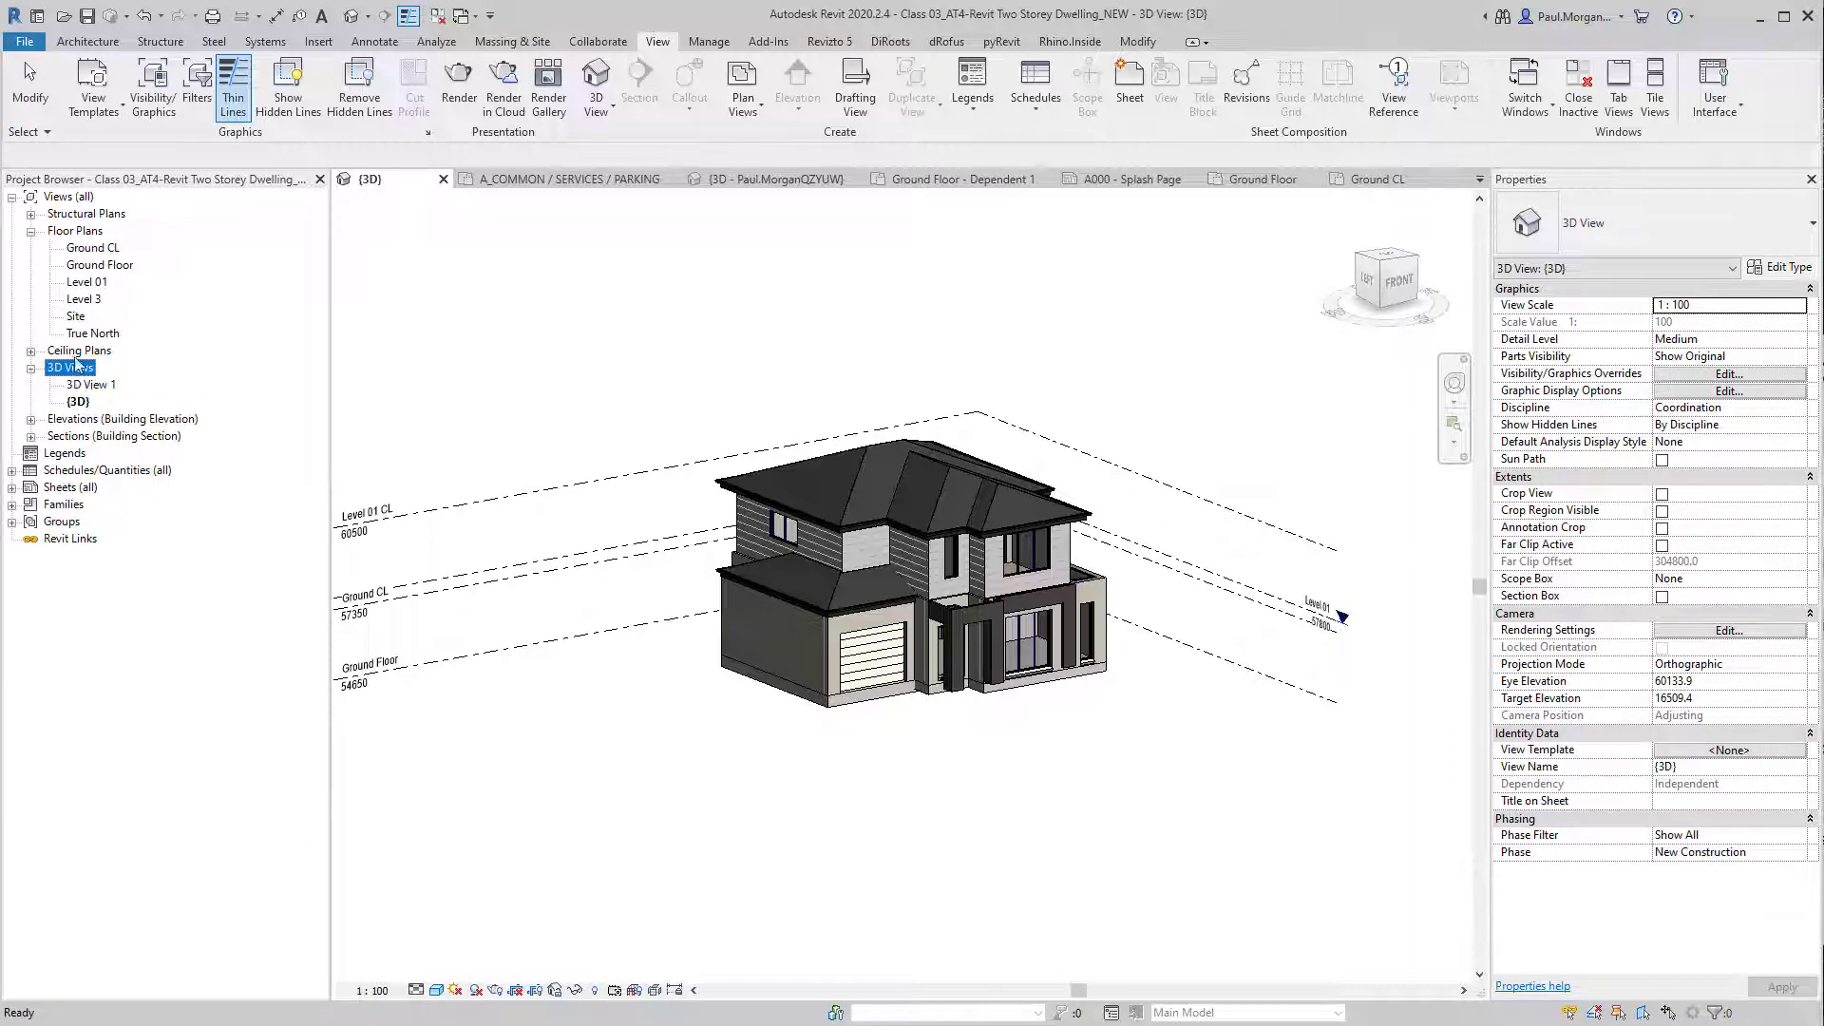
left_click(79, 401)
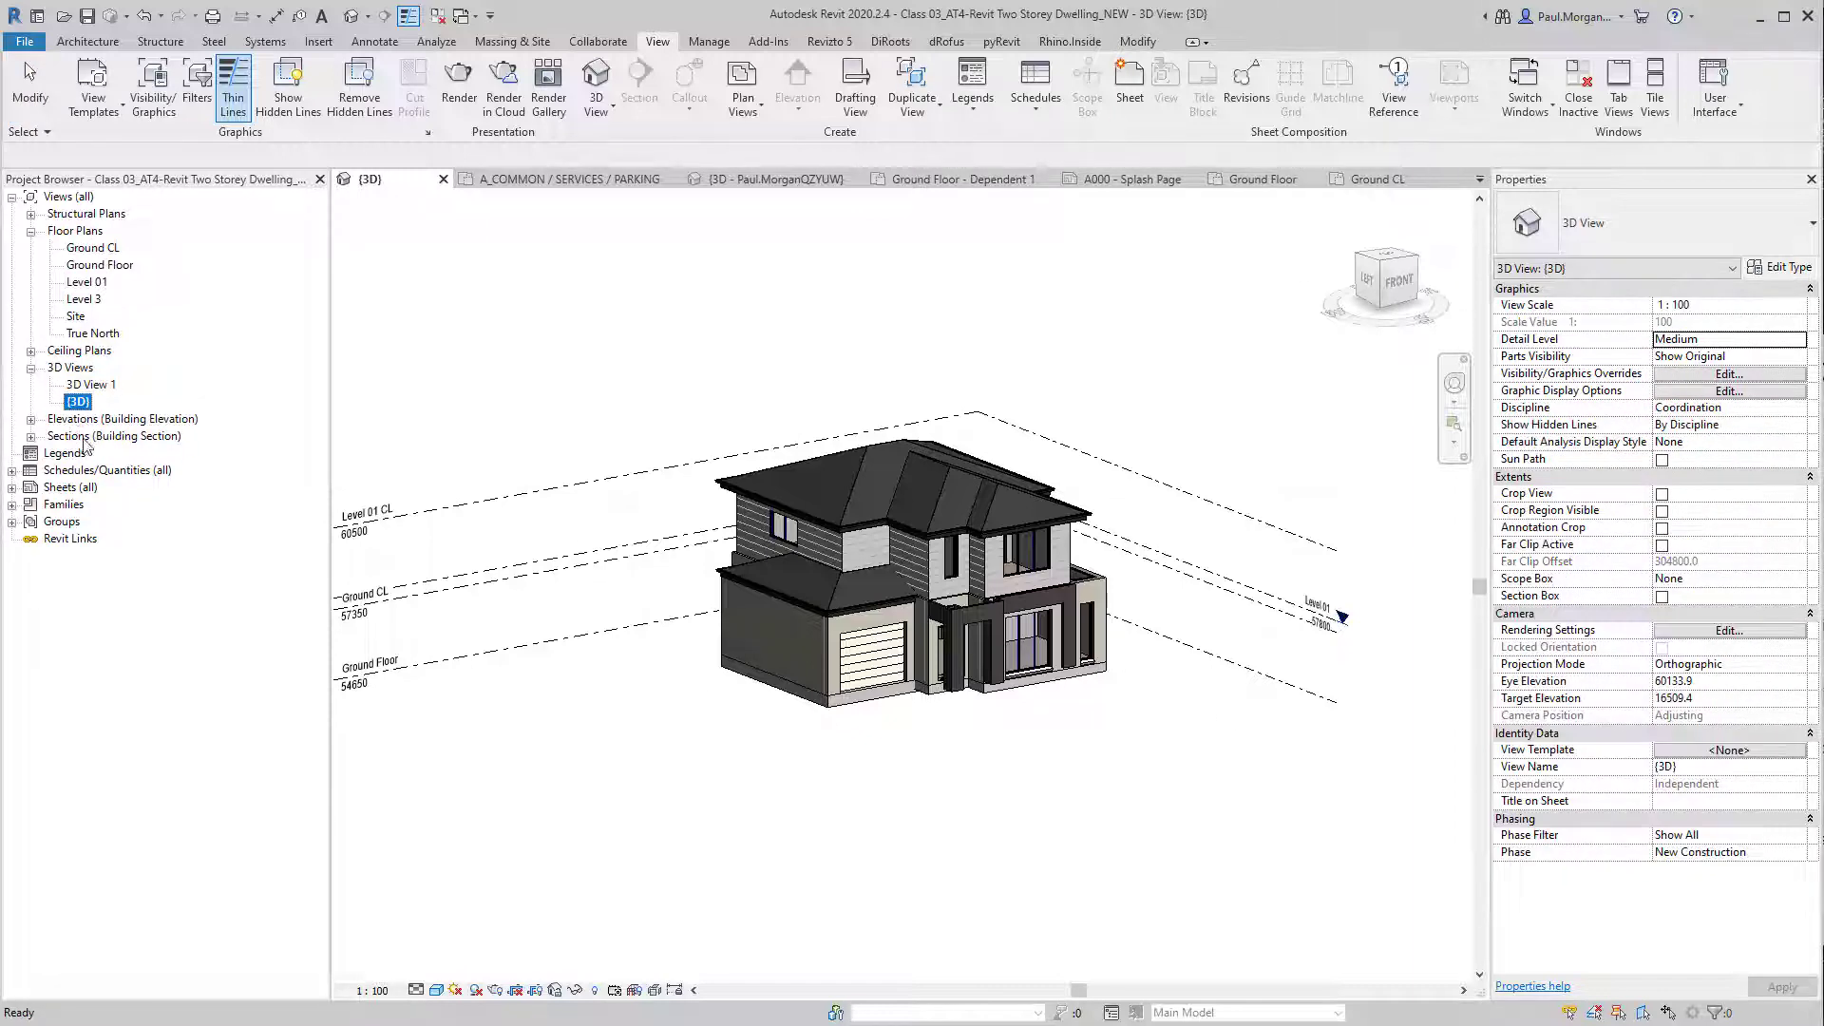
left_click(96, 437)
left_click(80, 403)
left_click(756, 400)
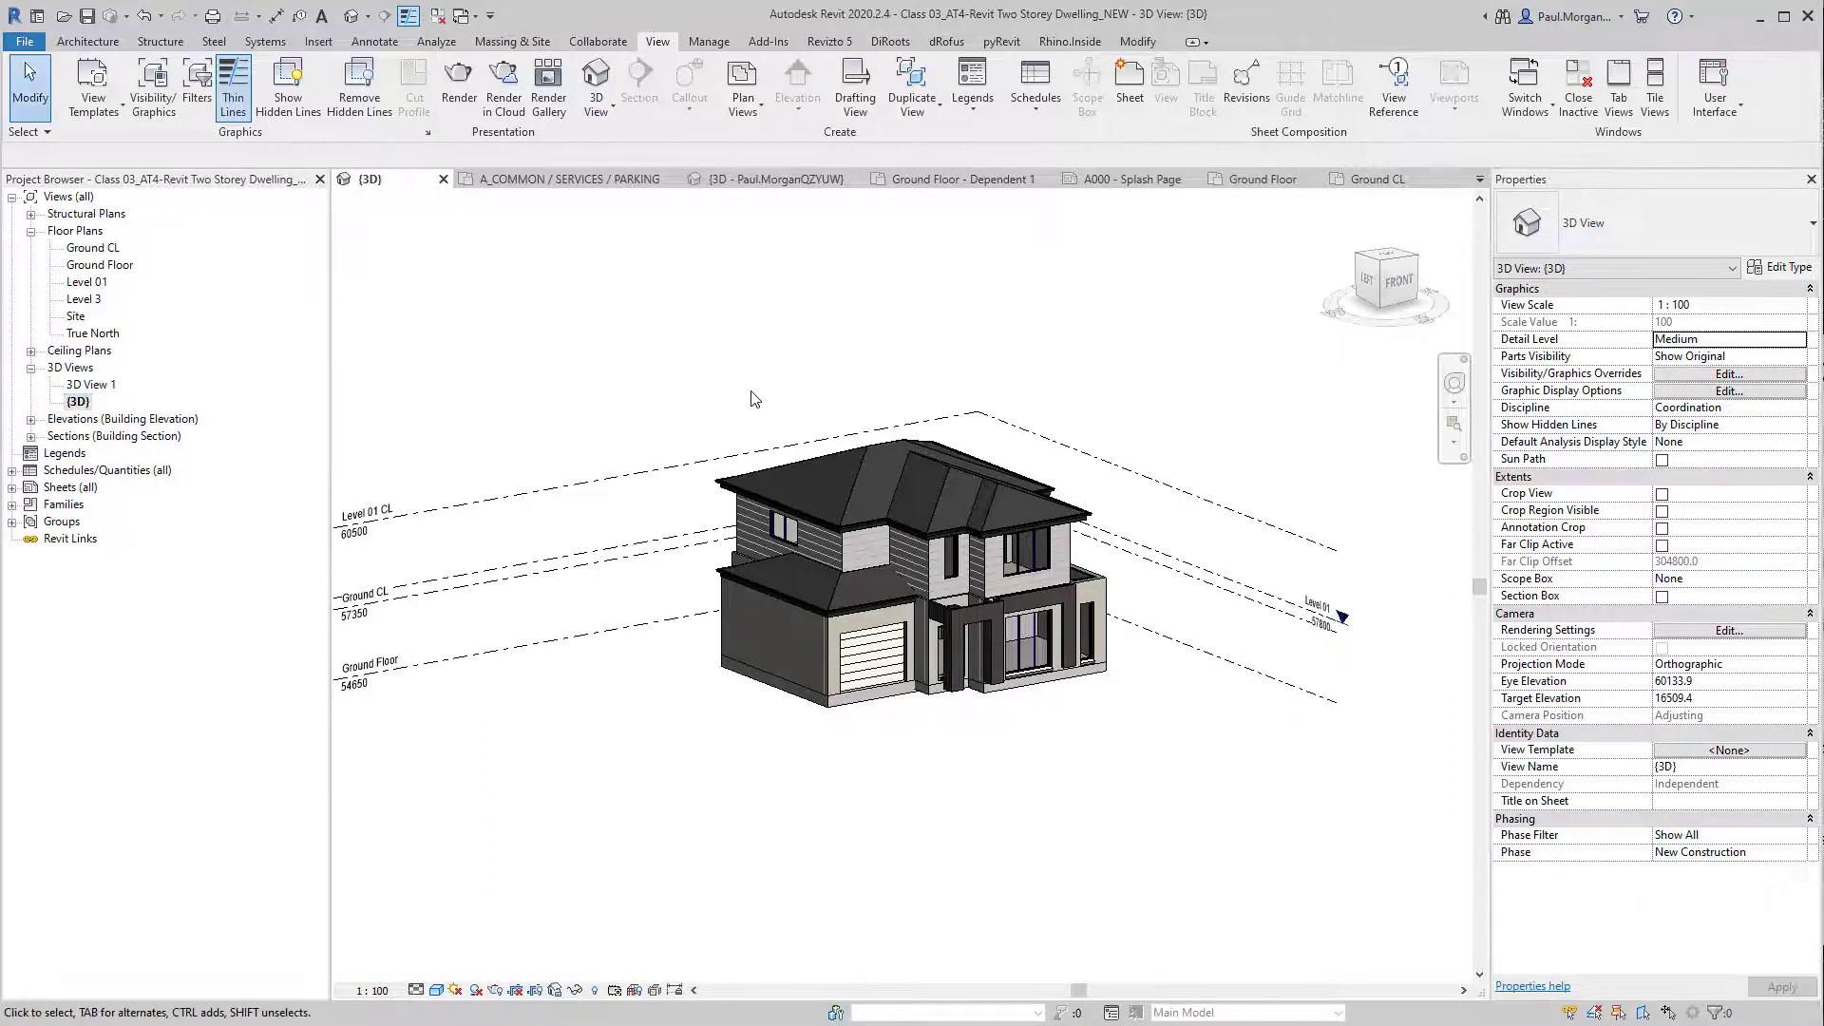
Step: Turn on the section box in the {3D} view and pull its garage-side face inward to cut through the house
middle_click_drag(1027, 314, 998, 813, "shift")
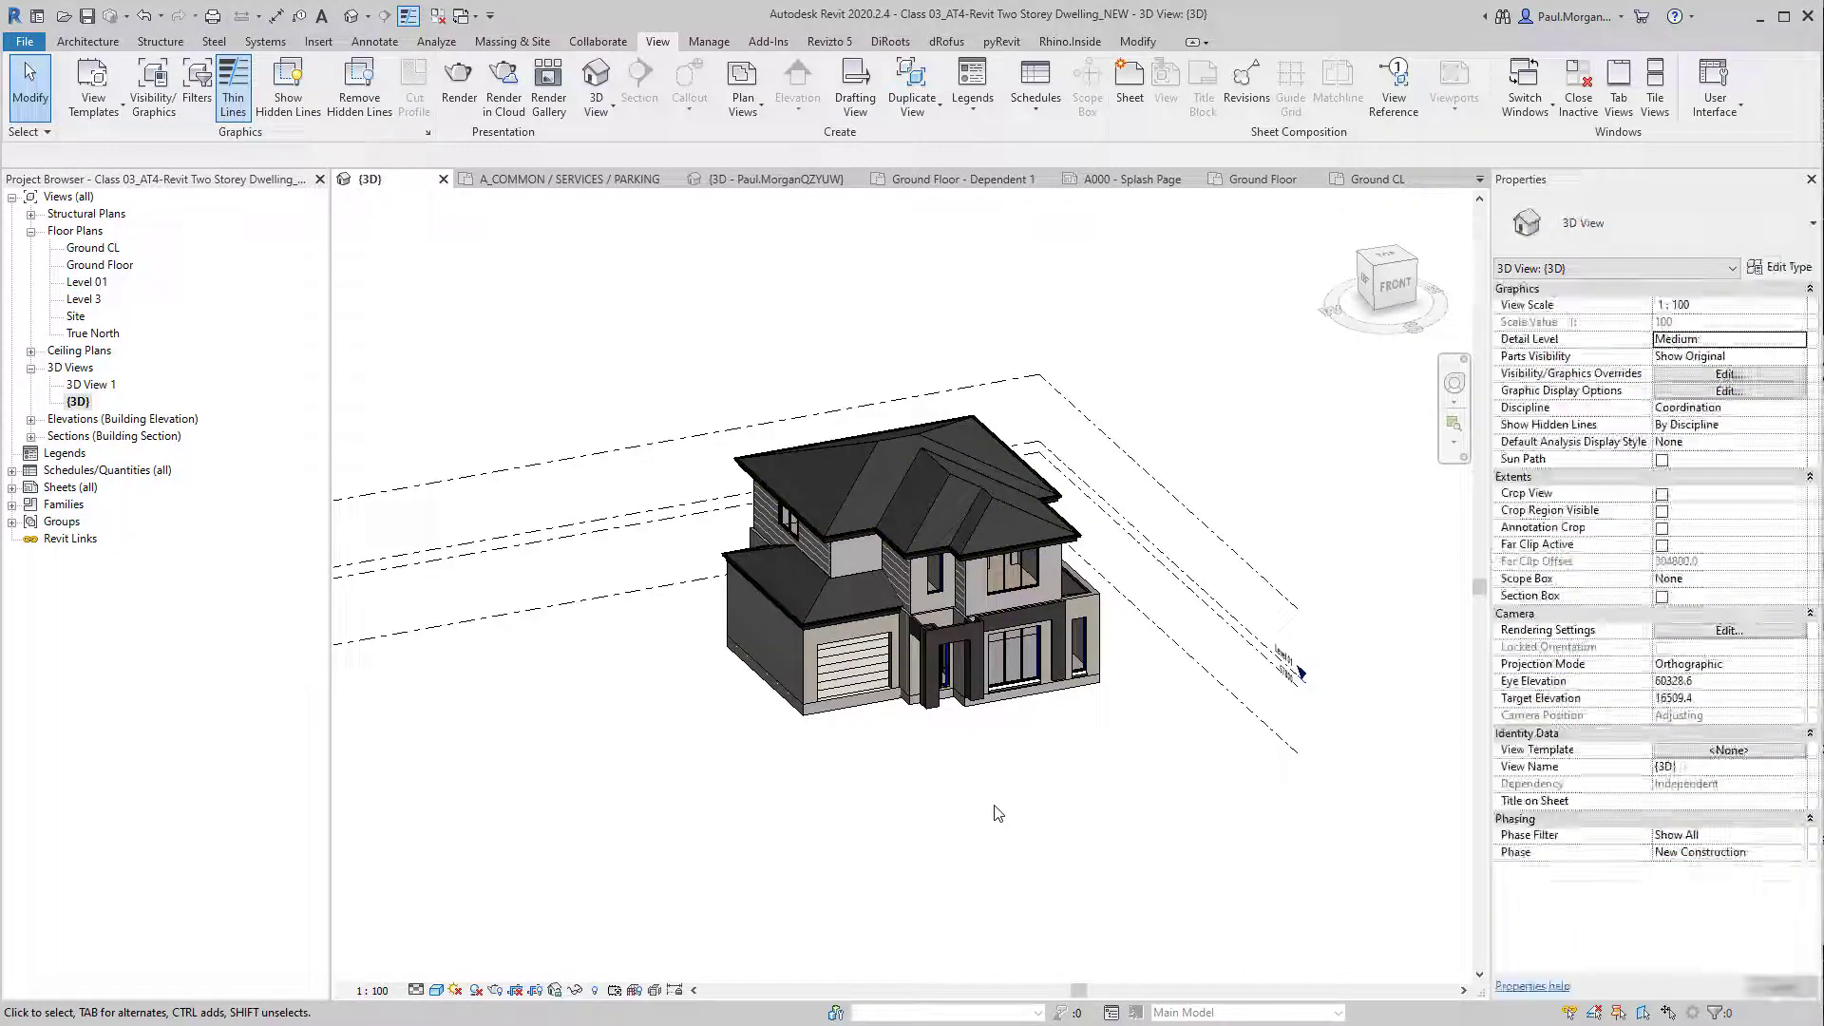
left_click(1660, 597)
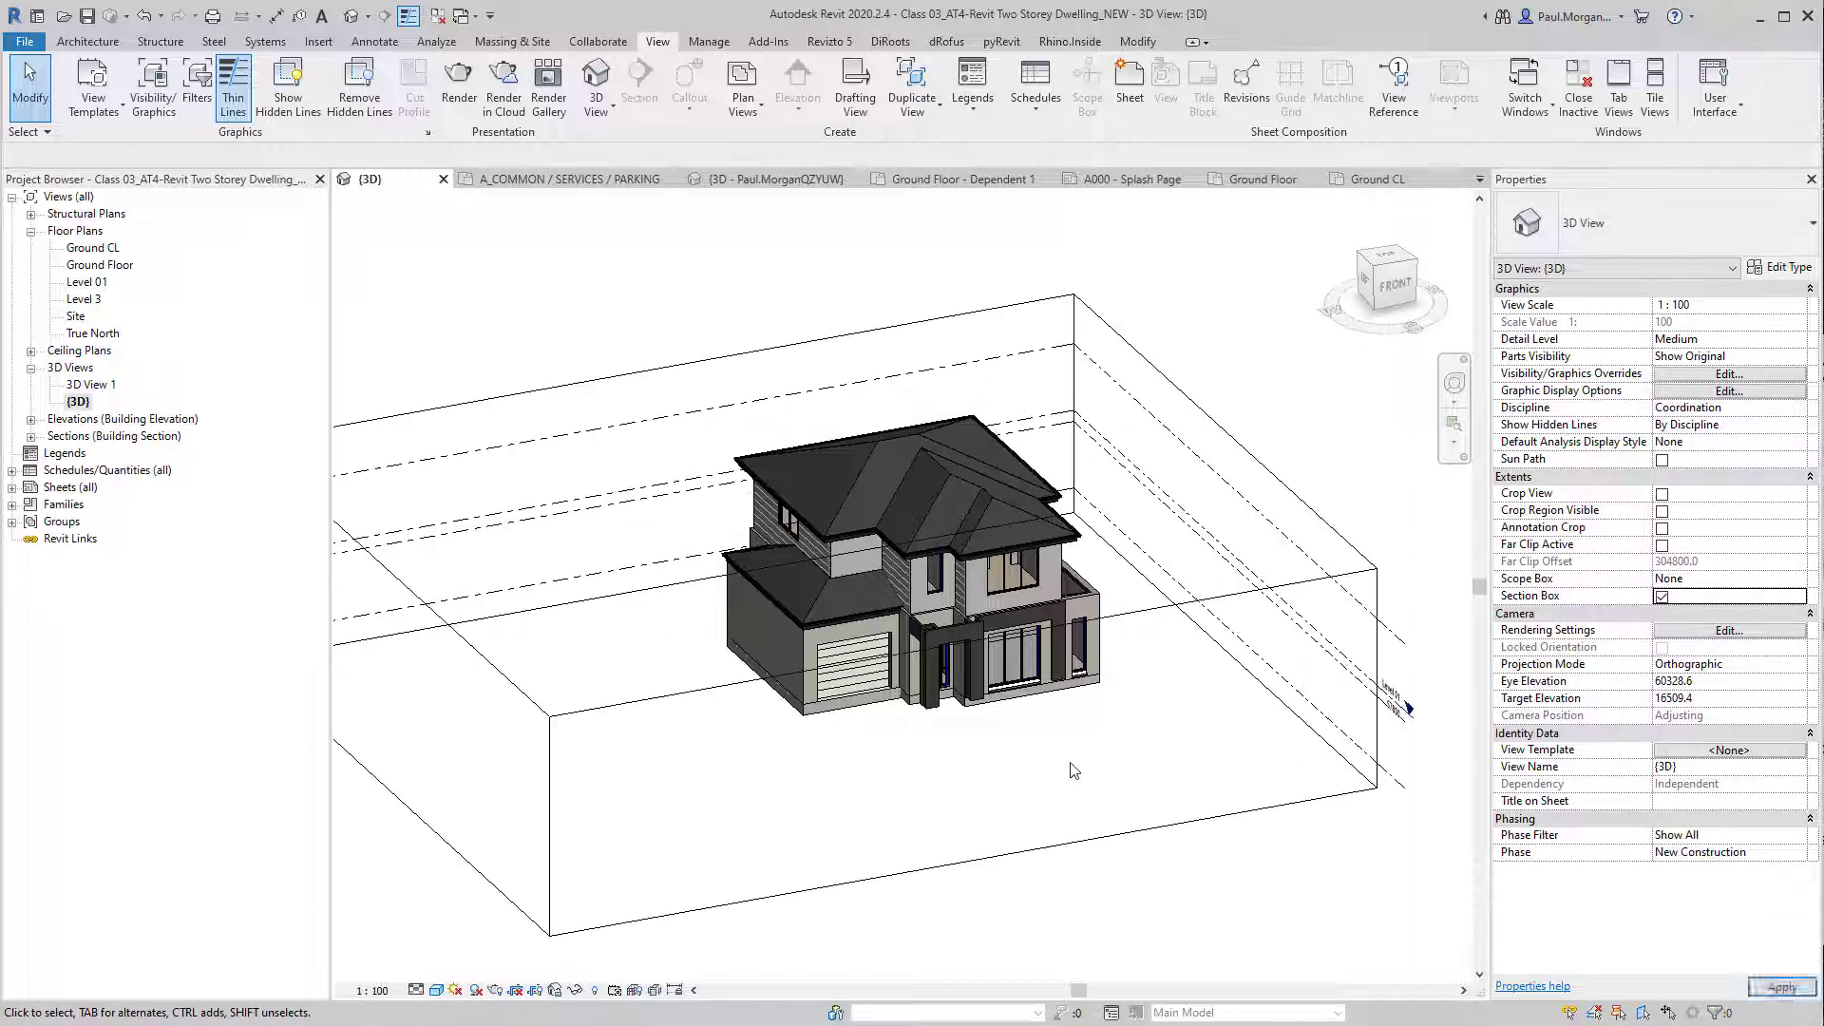
middle_click_drag(1074, 771, 1133, 844, "shift")
left_click(1130, 837)
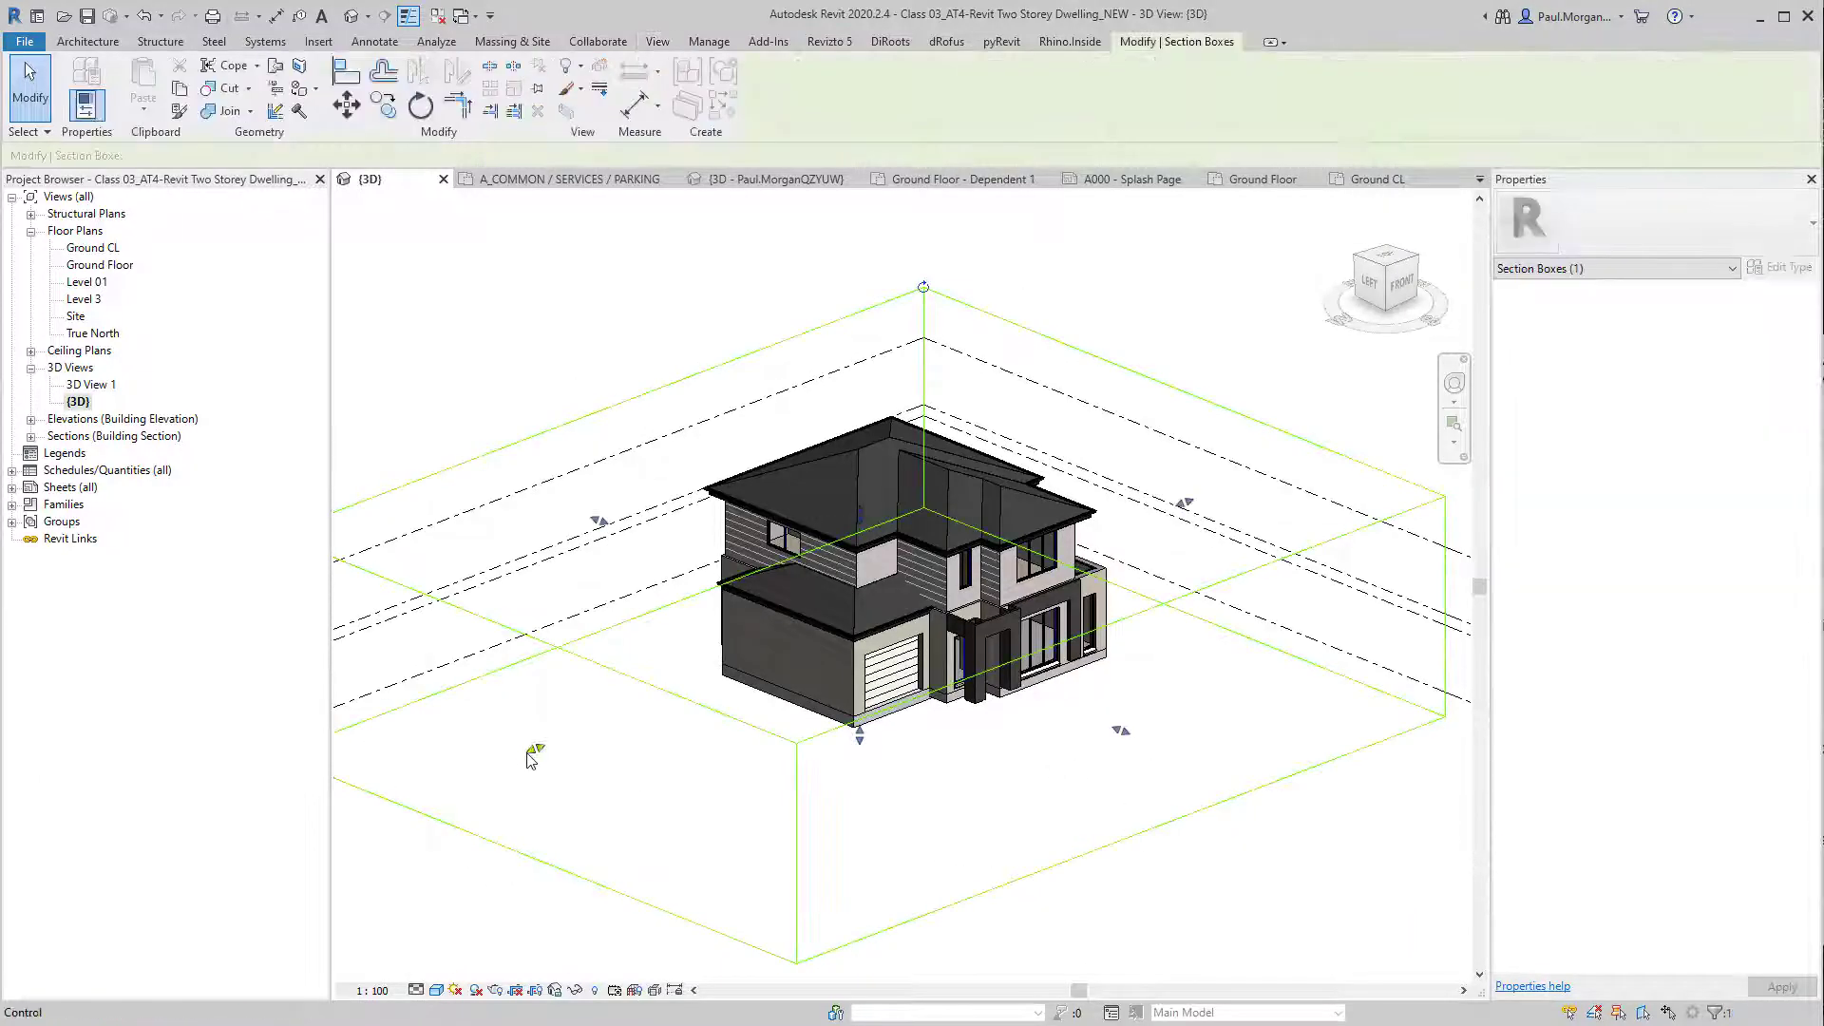
left_click_drag(533, 751, 869, 683)
middle_click_drag(870, 682, 922, 616, "shift")
scroll(958, 603, "up", 2)
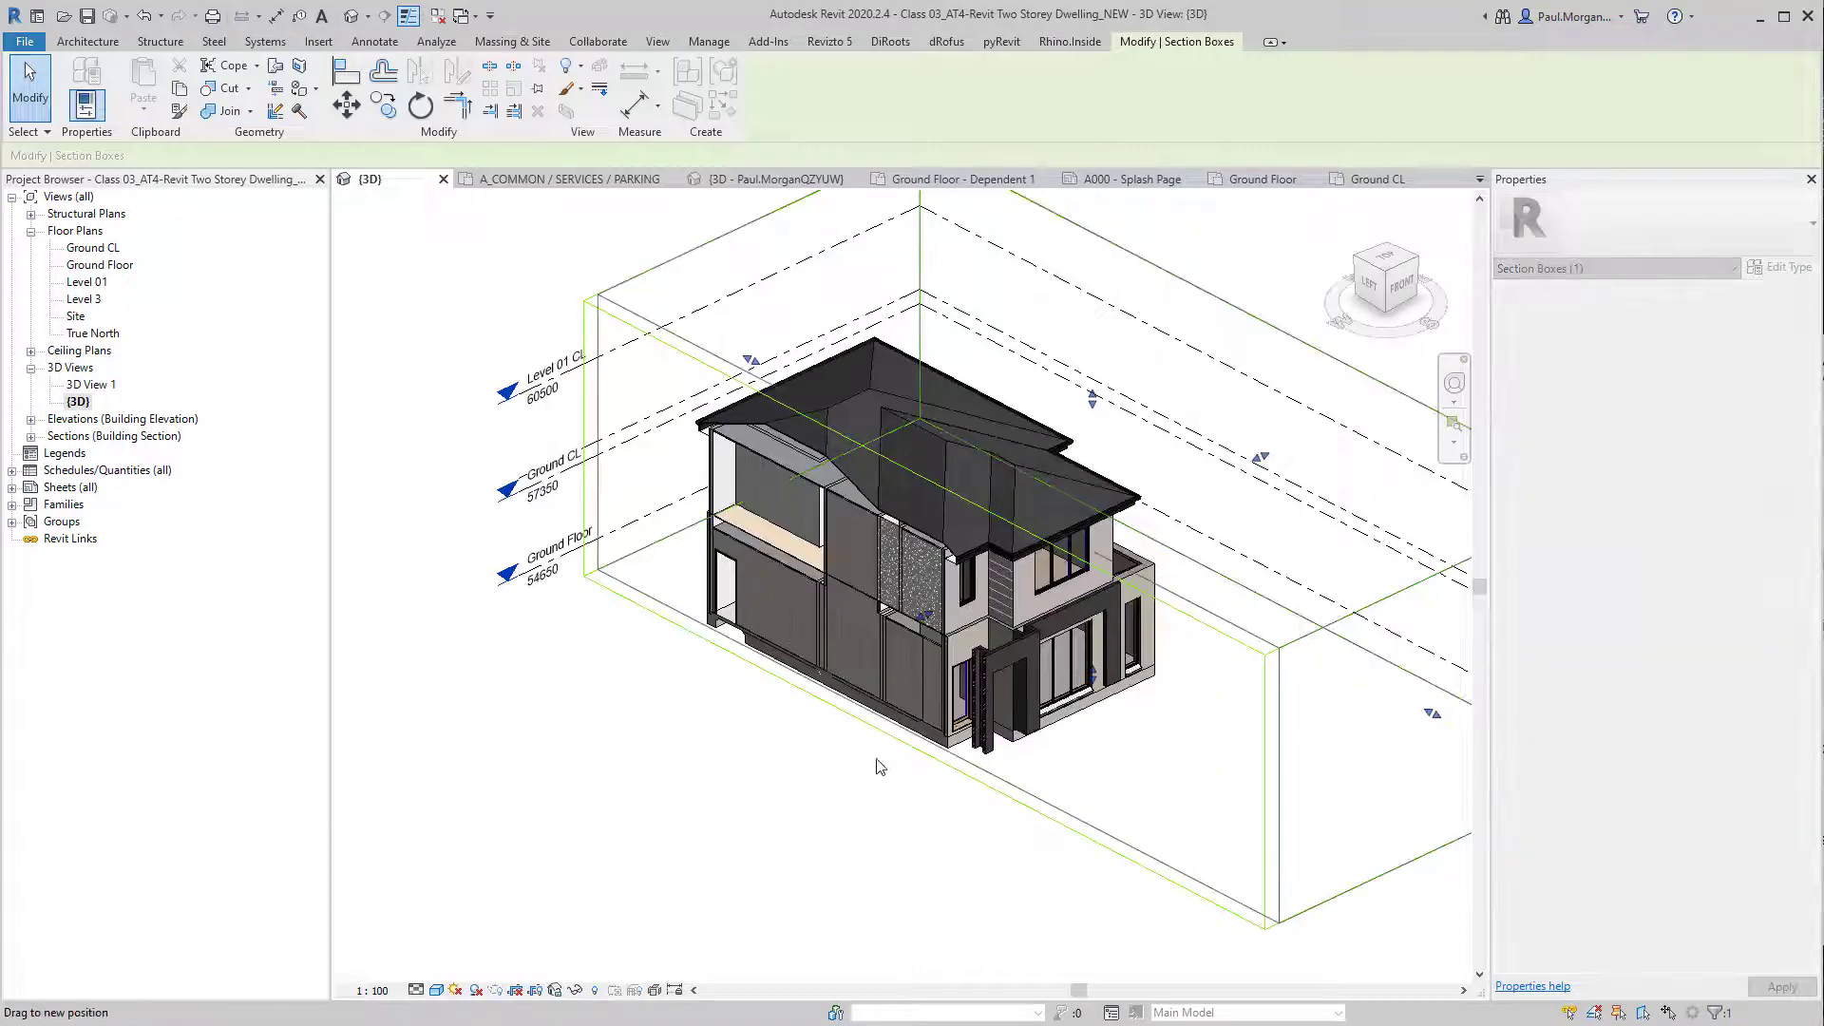
left_click(858, 801)
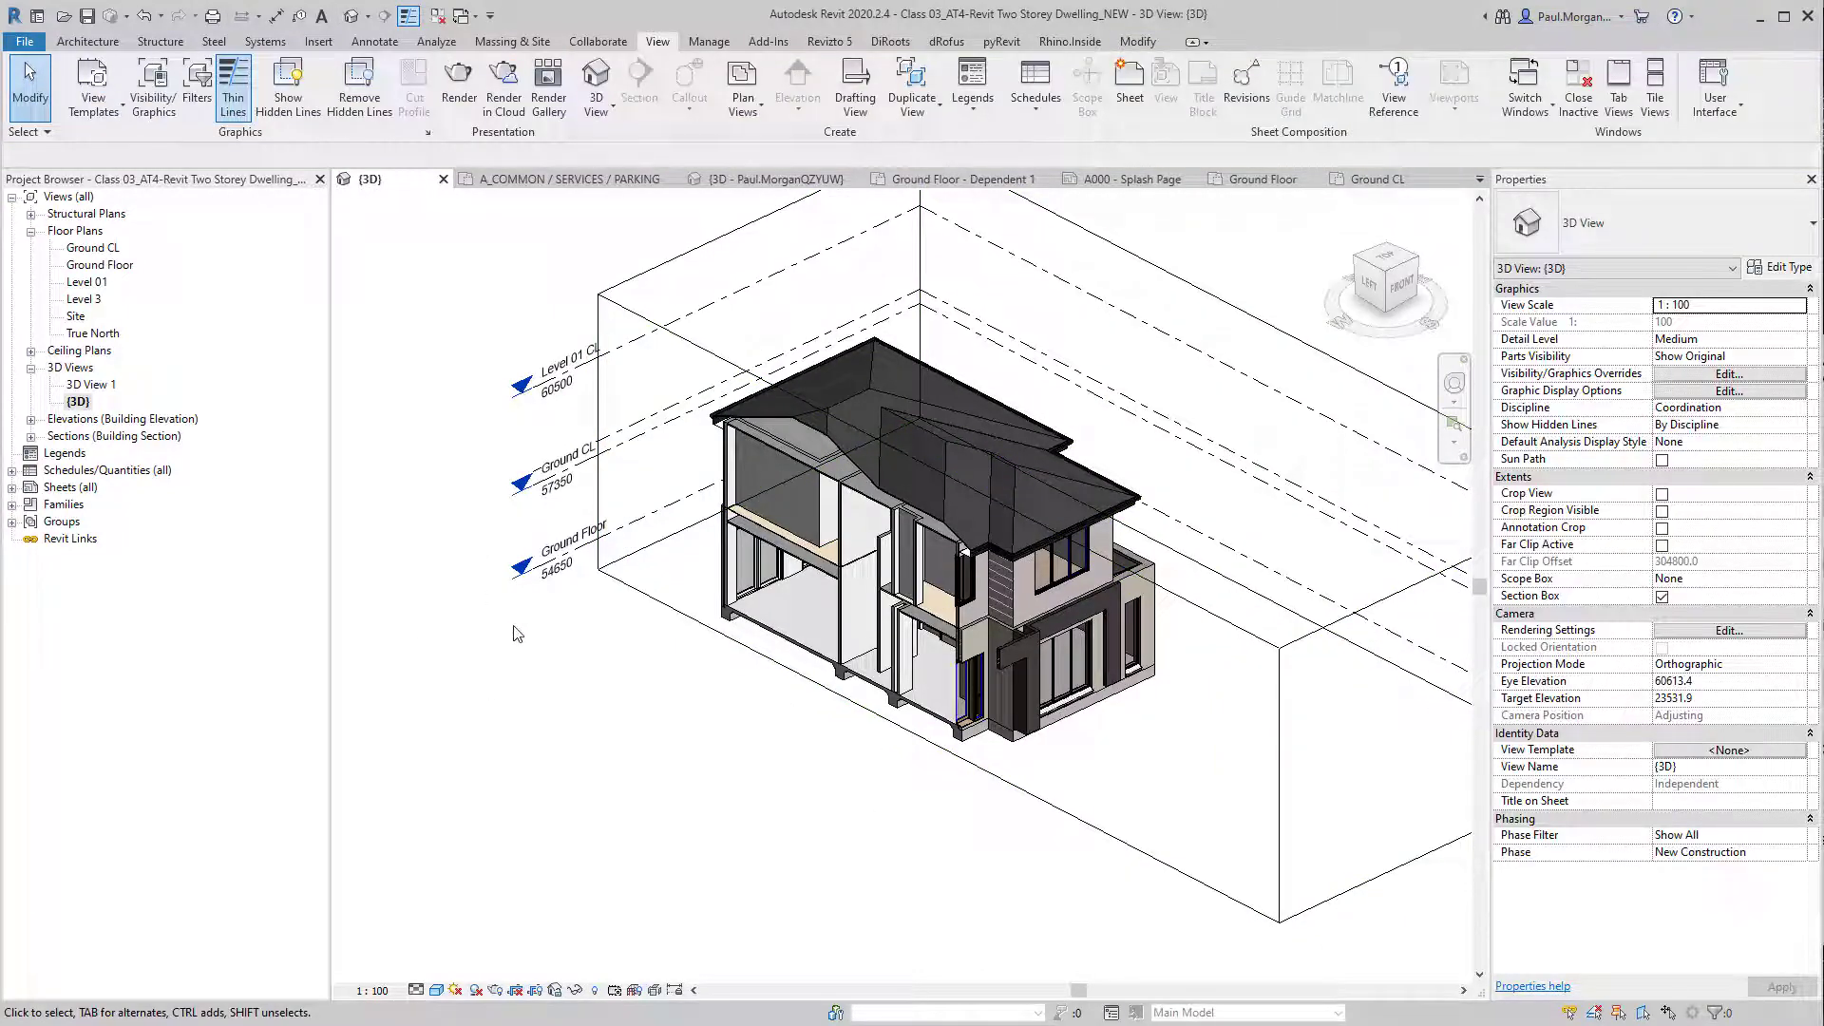
Step: Open the 3D View 1 perspective view and return to the Ground Floor plan
double_click(91, 383)
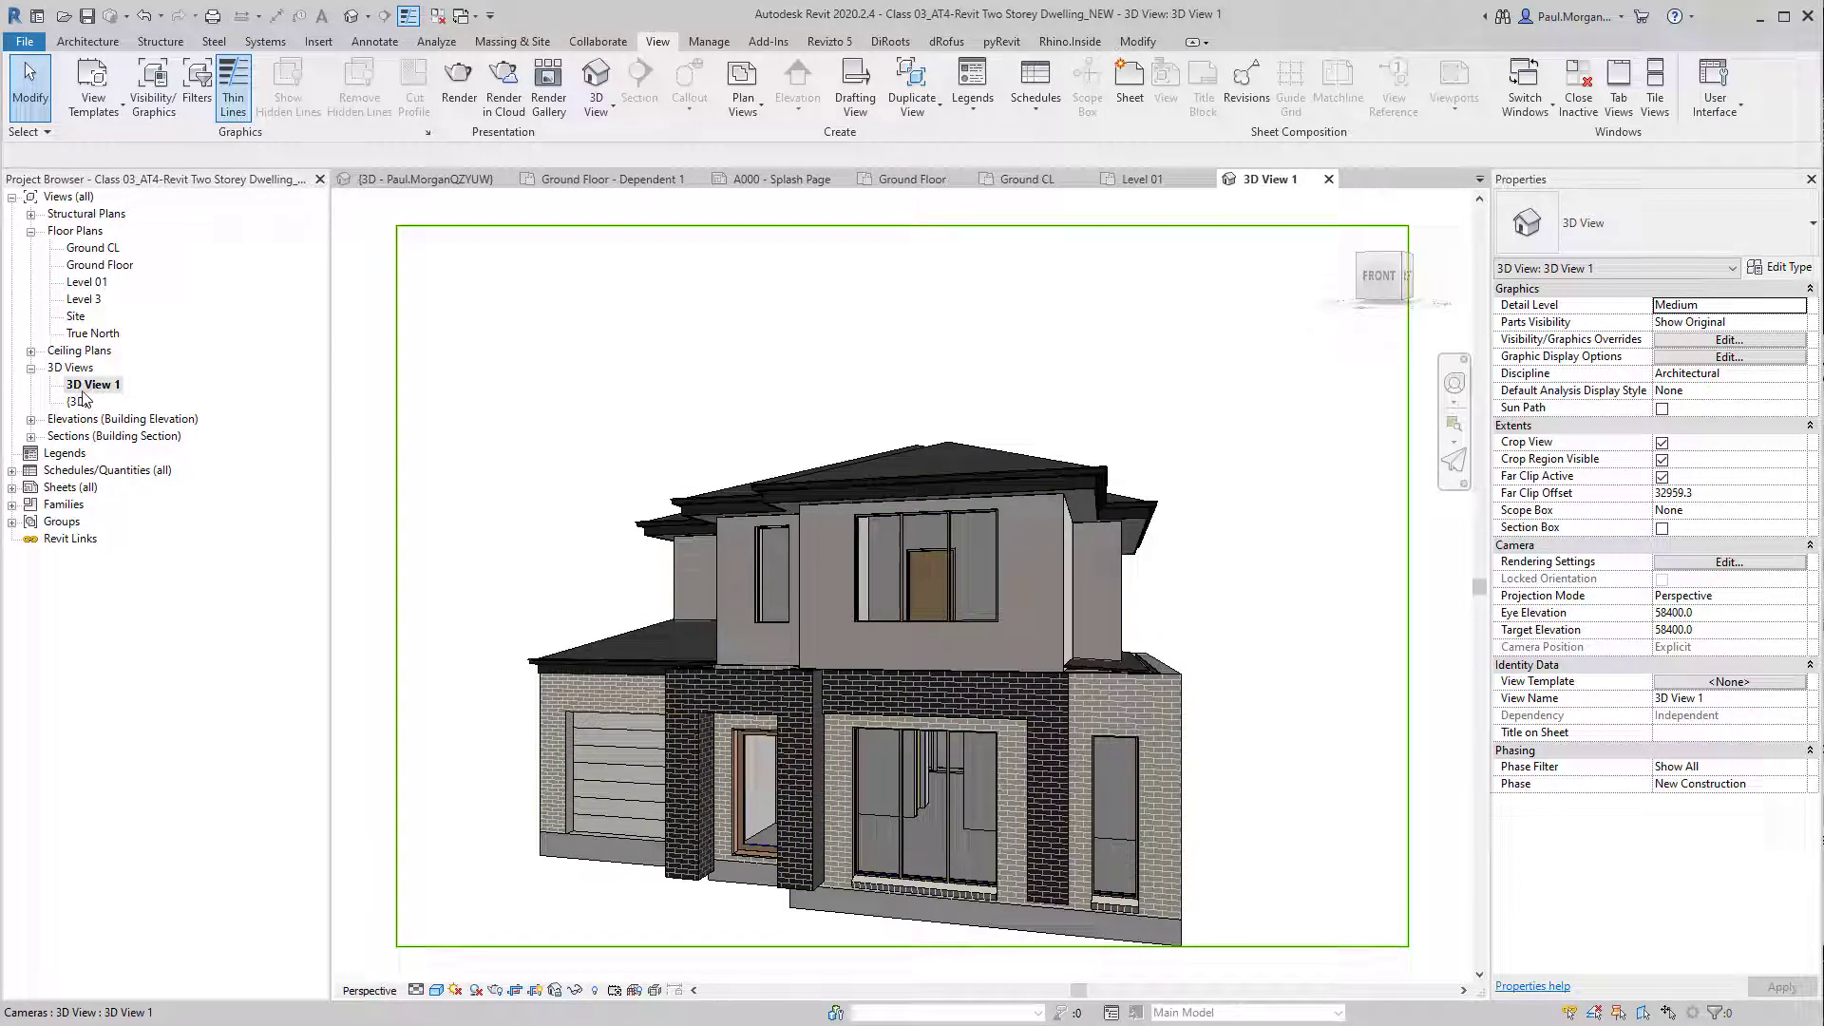
double_click(95, 266)
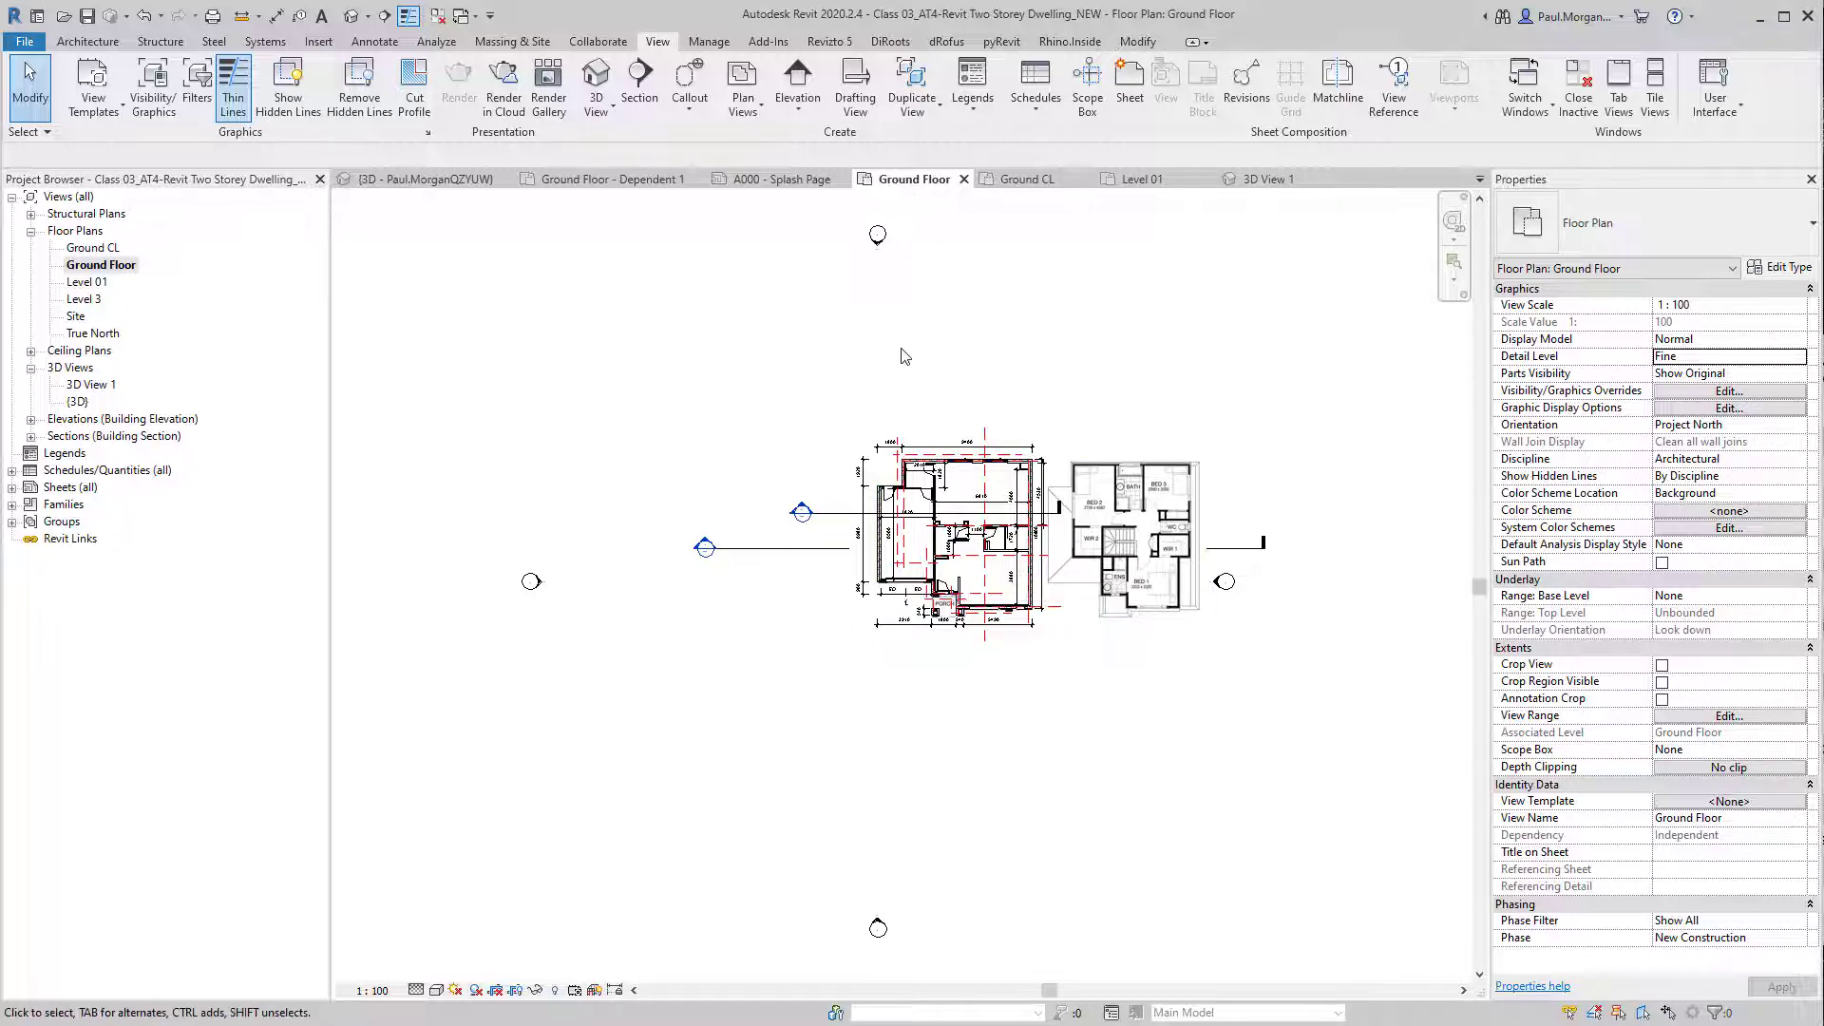
Step: Draw a horizontal building section across the full width of the Ground Floor plan, from outside the garage wall to beyond the opposite external wall
scroll(854, 493, "up", 2)
middle_click_drag(854, 493, 739, 383)
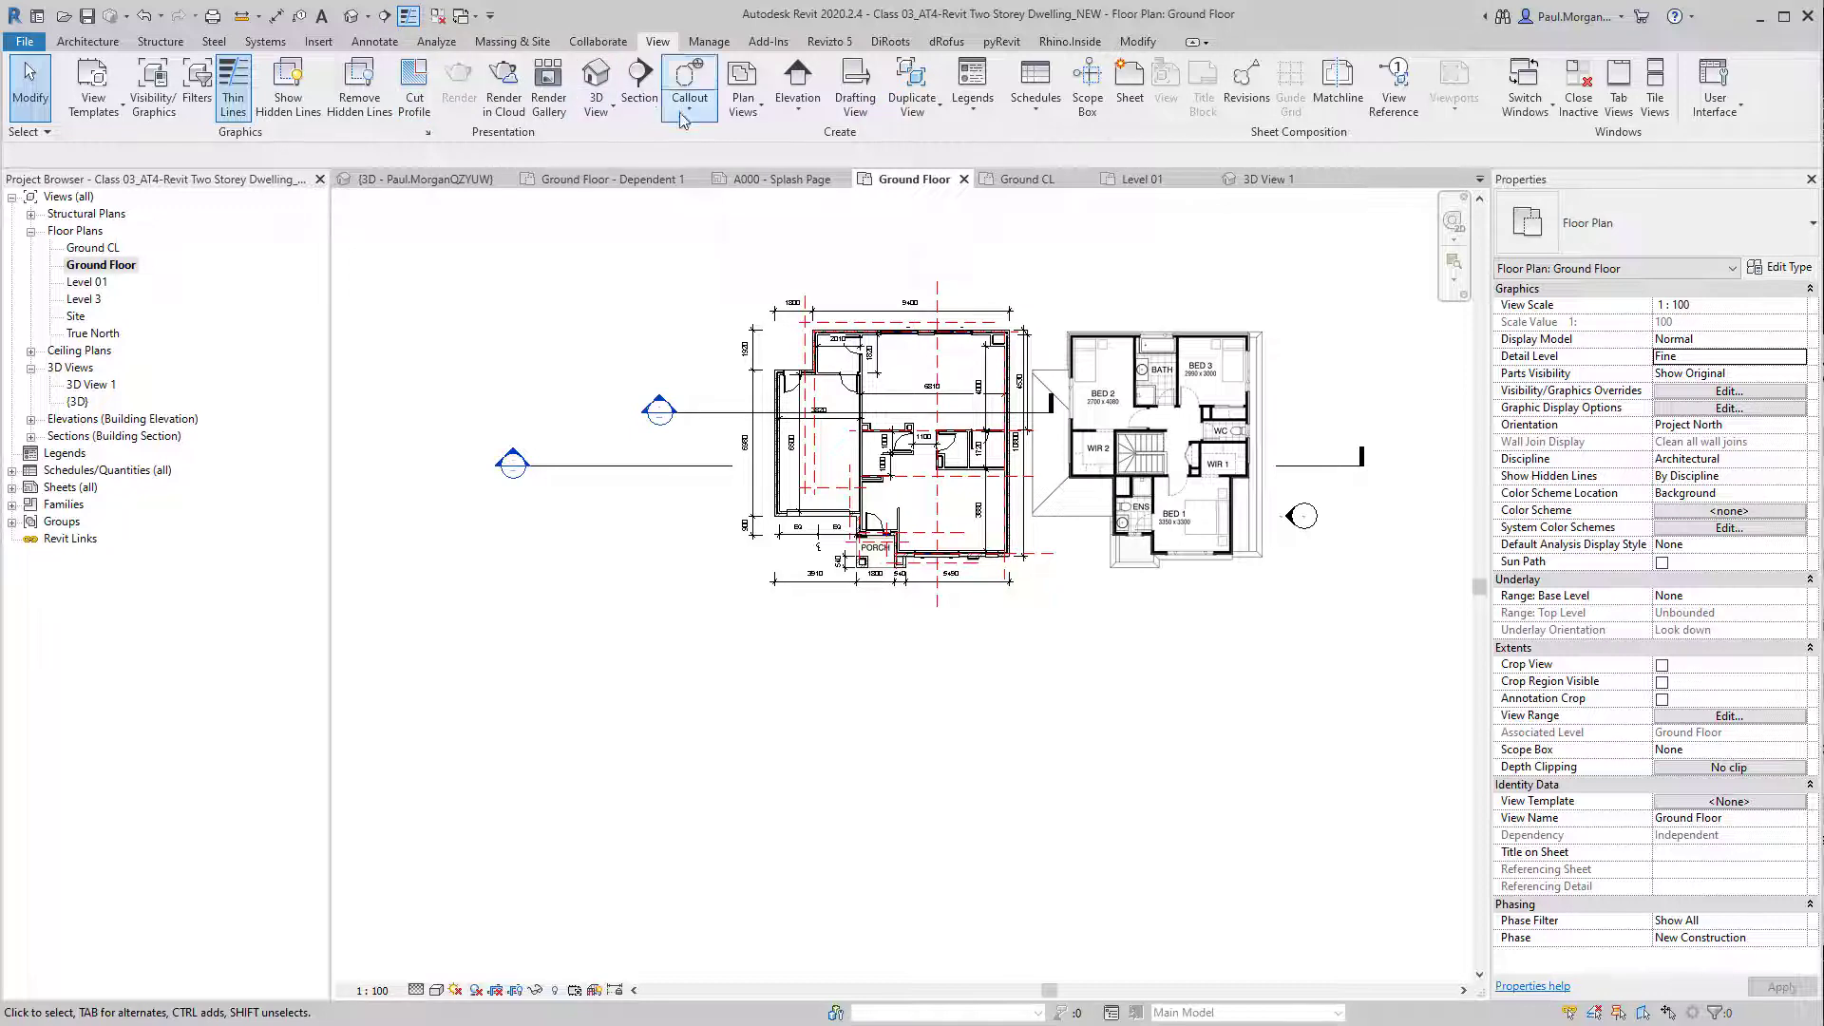
left_click(639, 90)
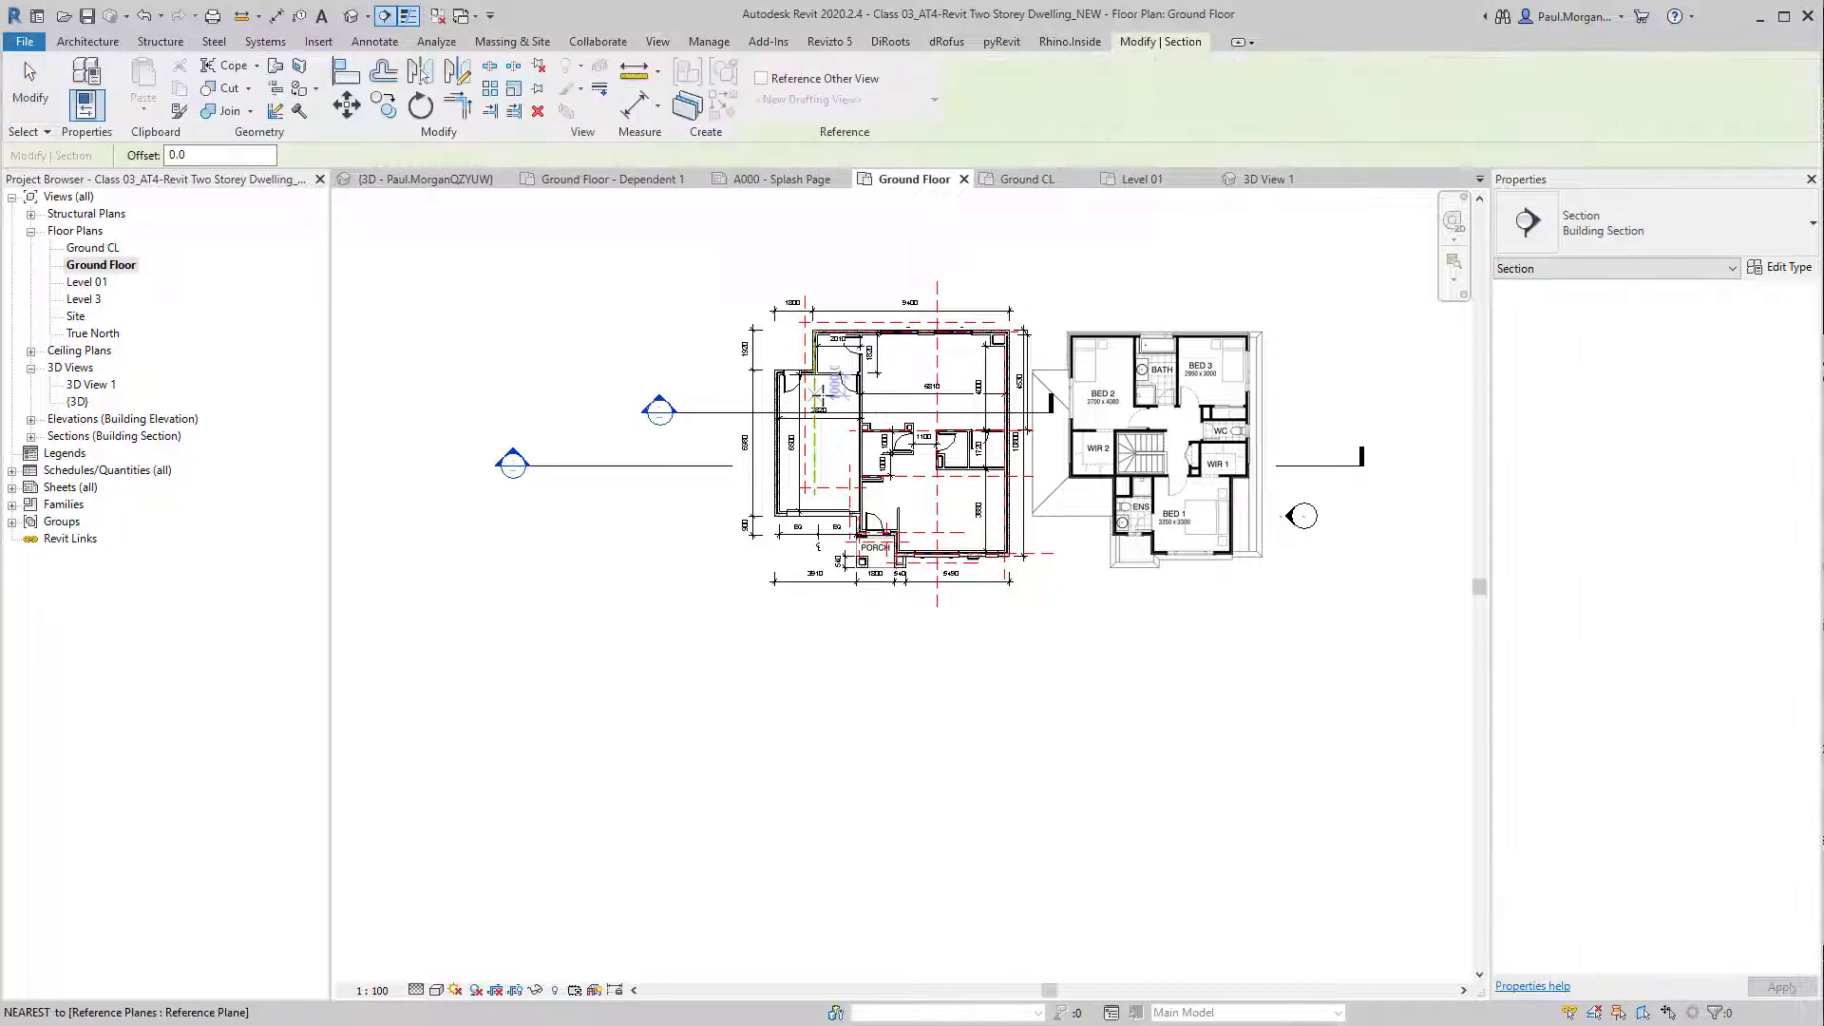
scroll(853, 444, "up", 4)
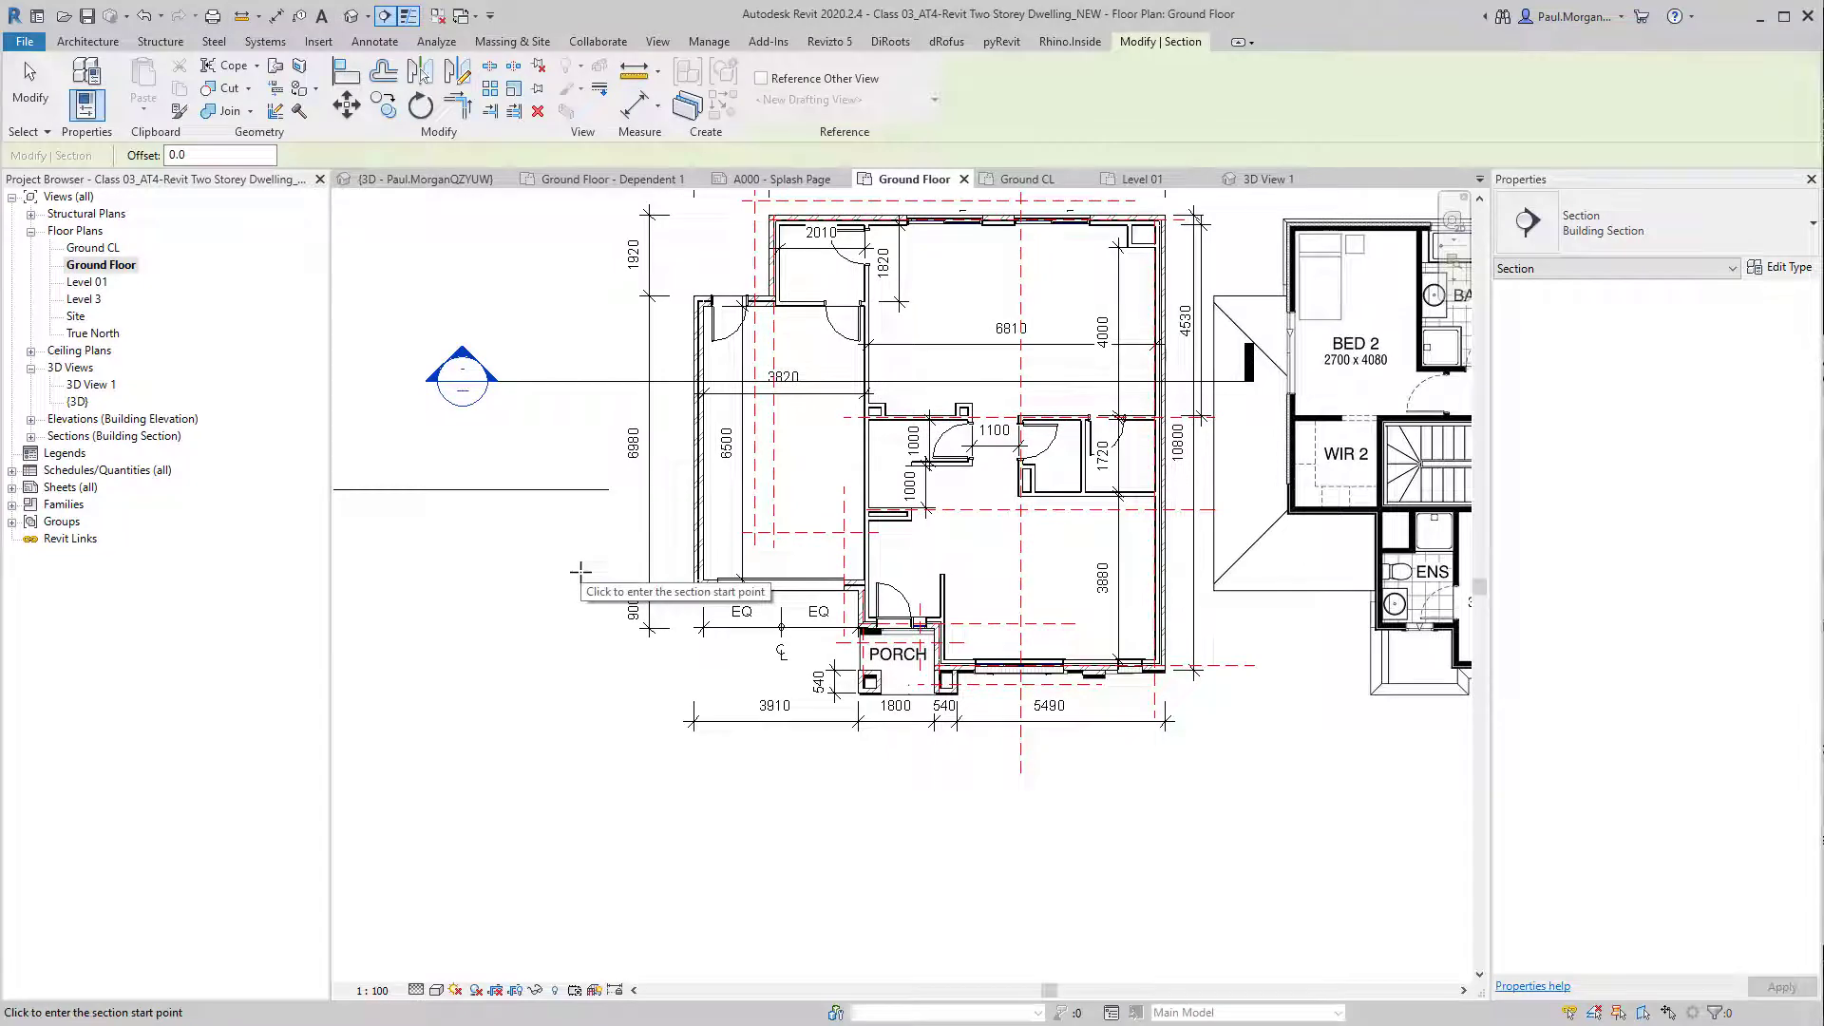
scroll(736, 928, "down", 3)
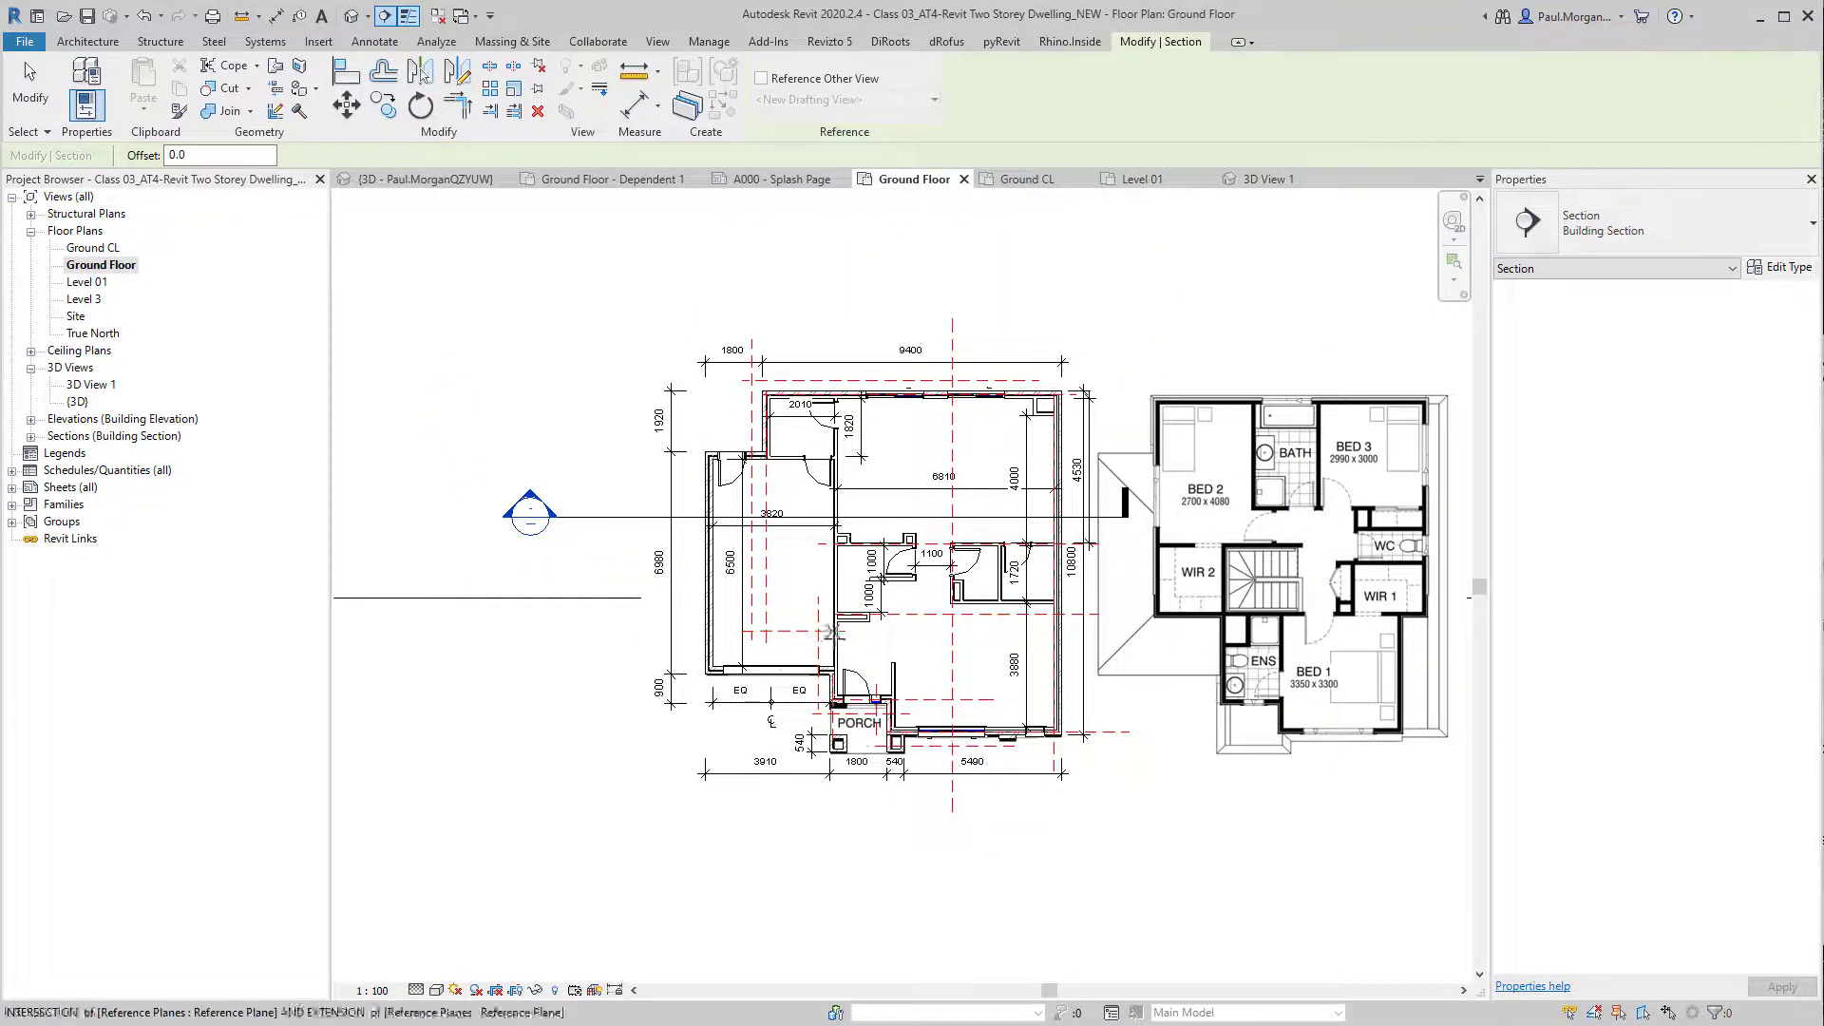
scroll(939, 641, "up", 2)
scroll(528, 568, "up", 2)
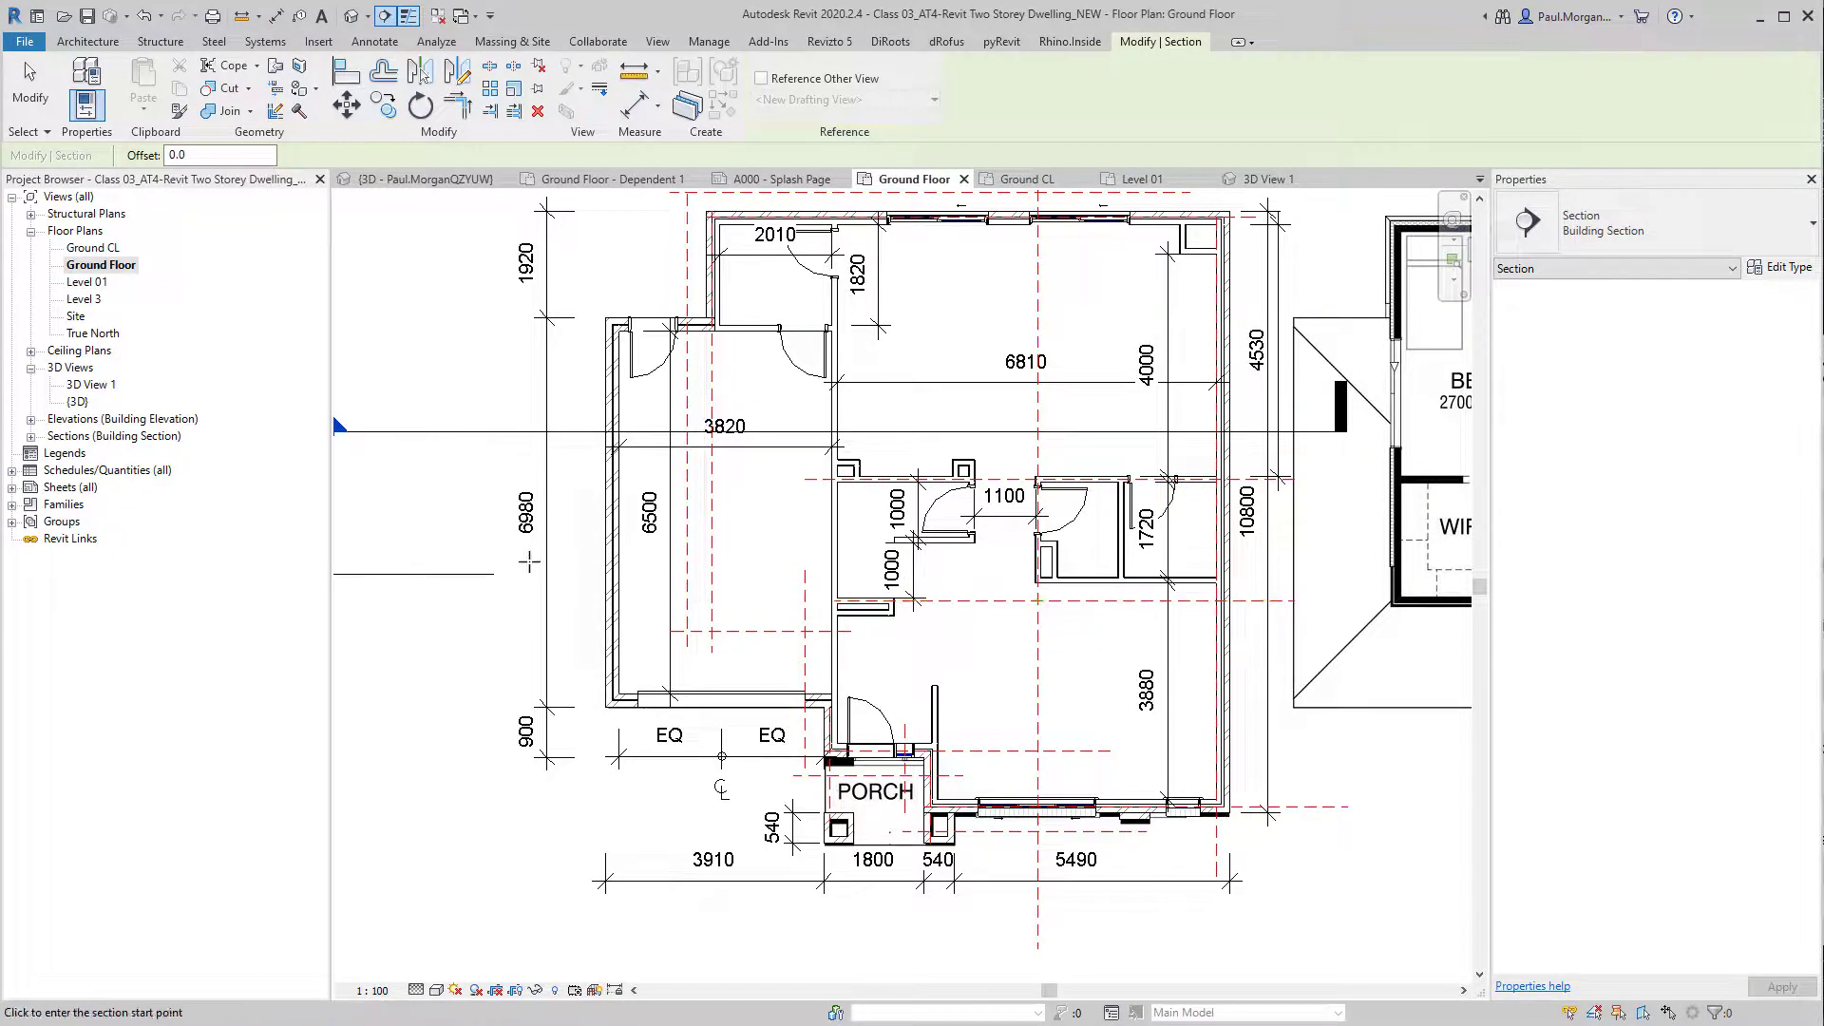
left_click(529, 561)
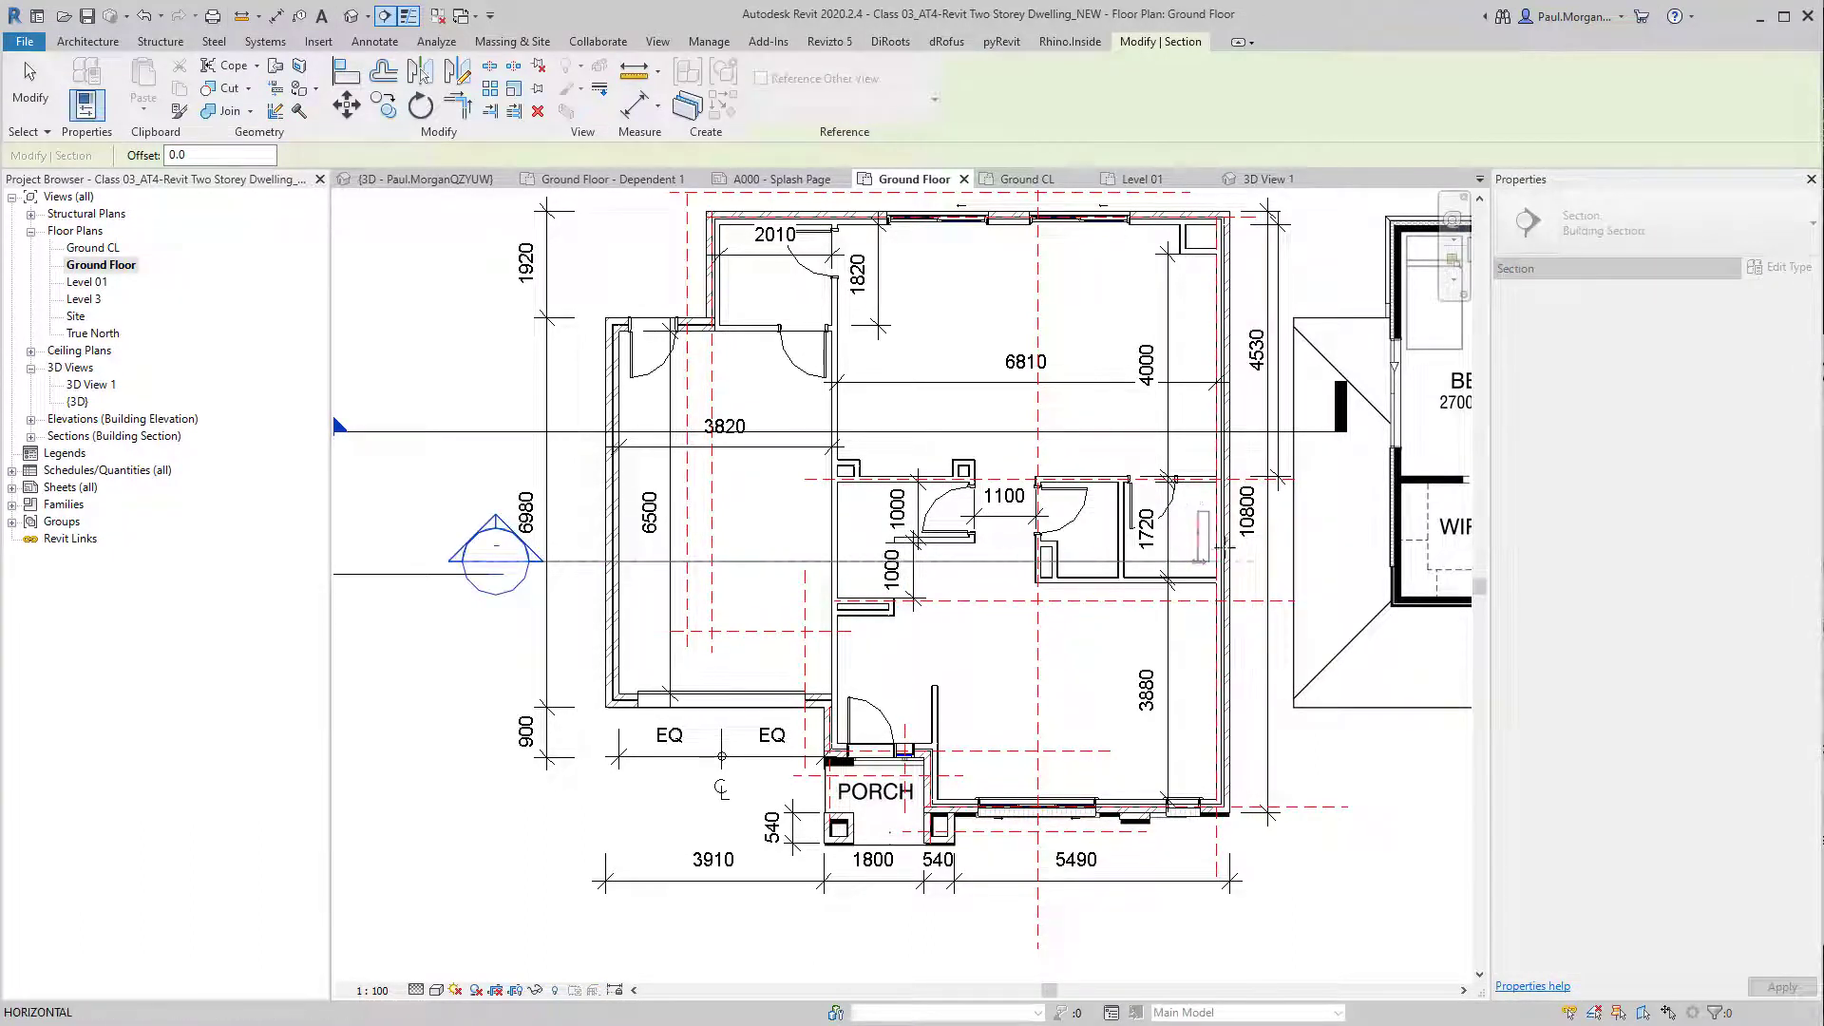
left_click(1371, 561)
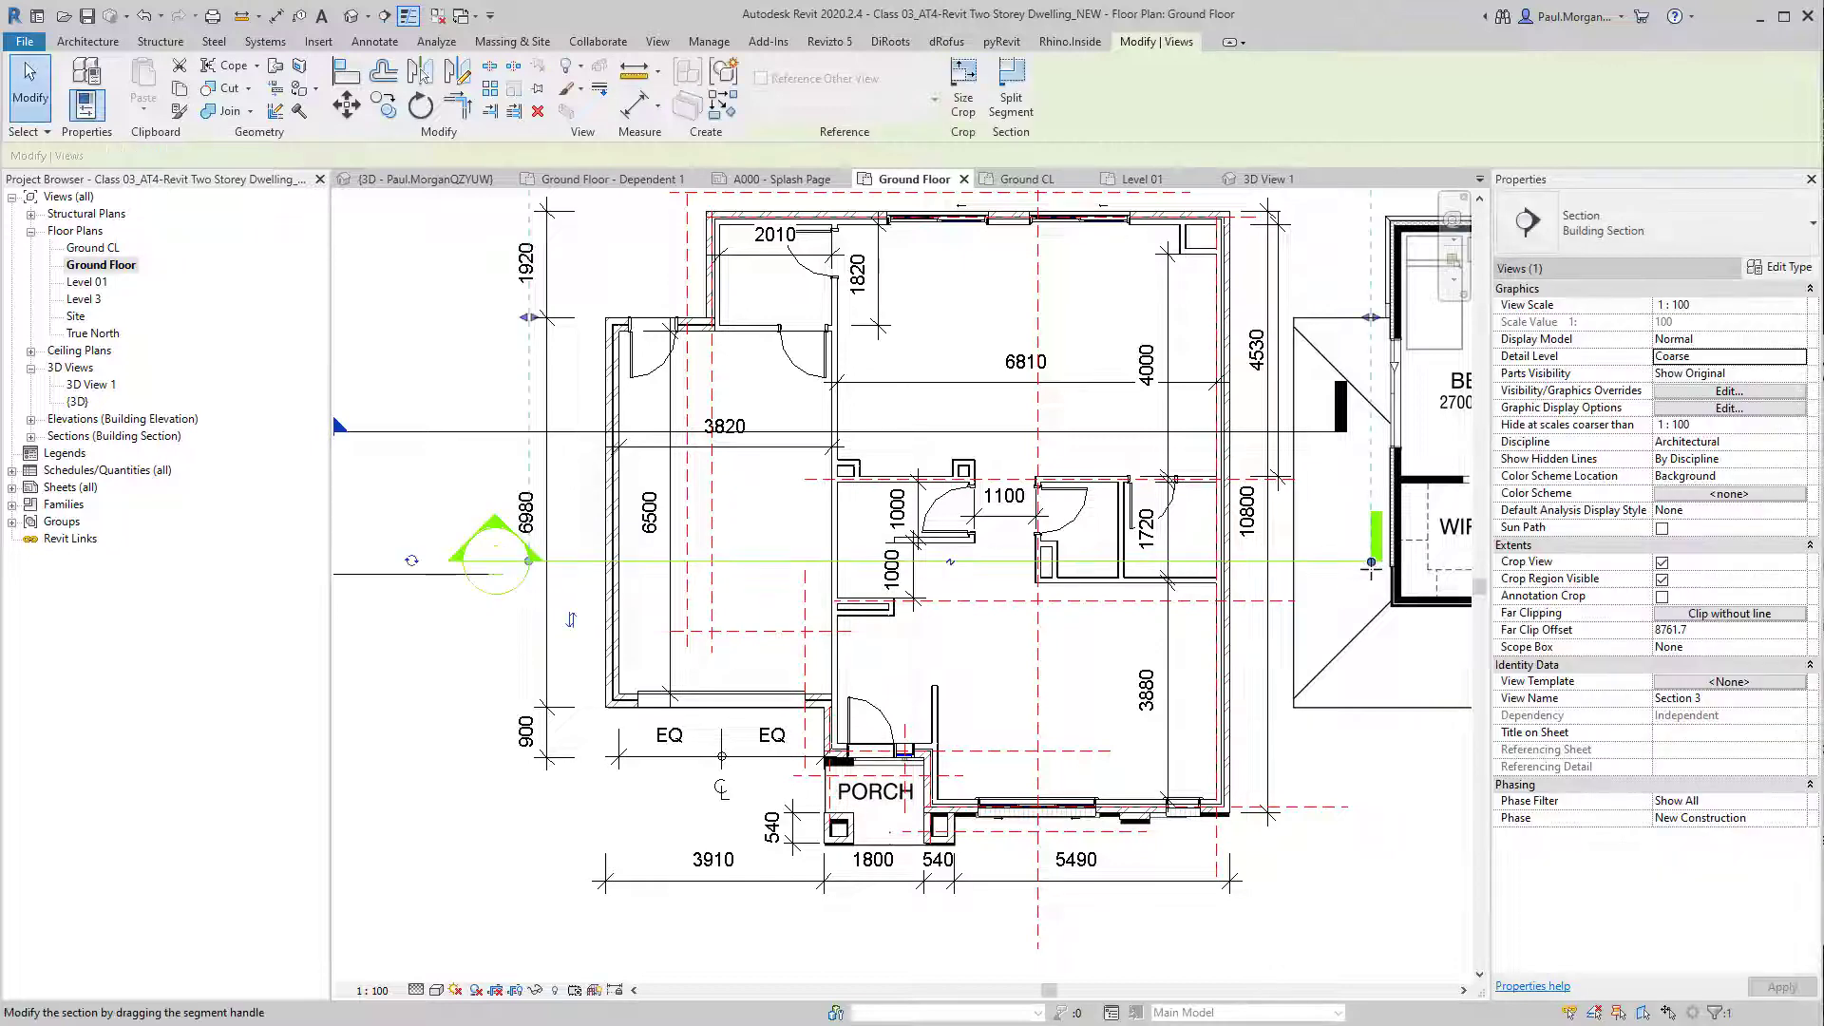
middle_click_drag(1371, 570, 1354, 605)
scroll(1308, 811, "down", 1)
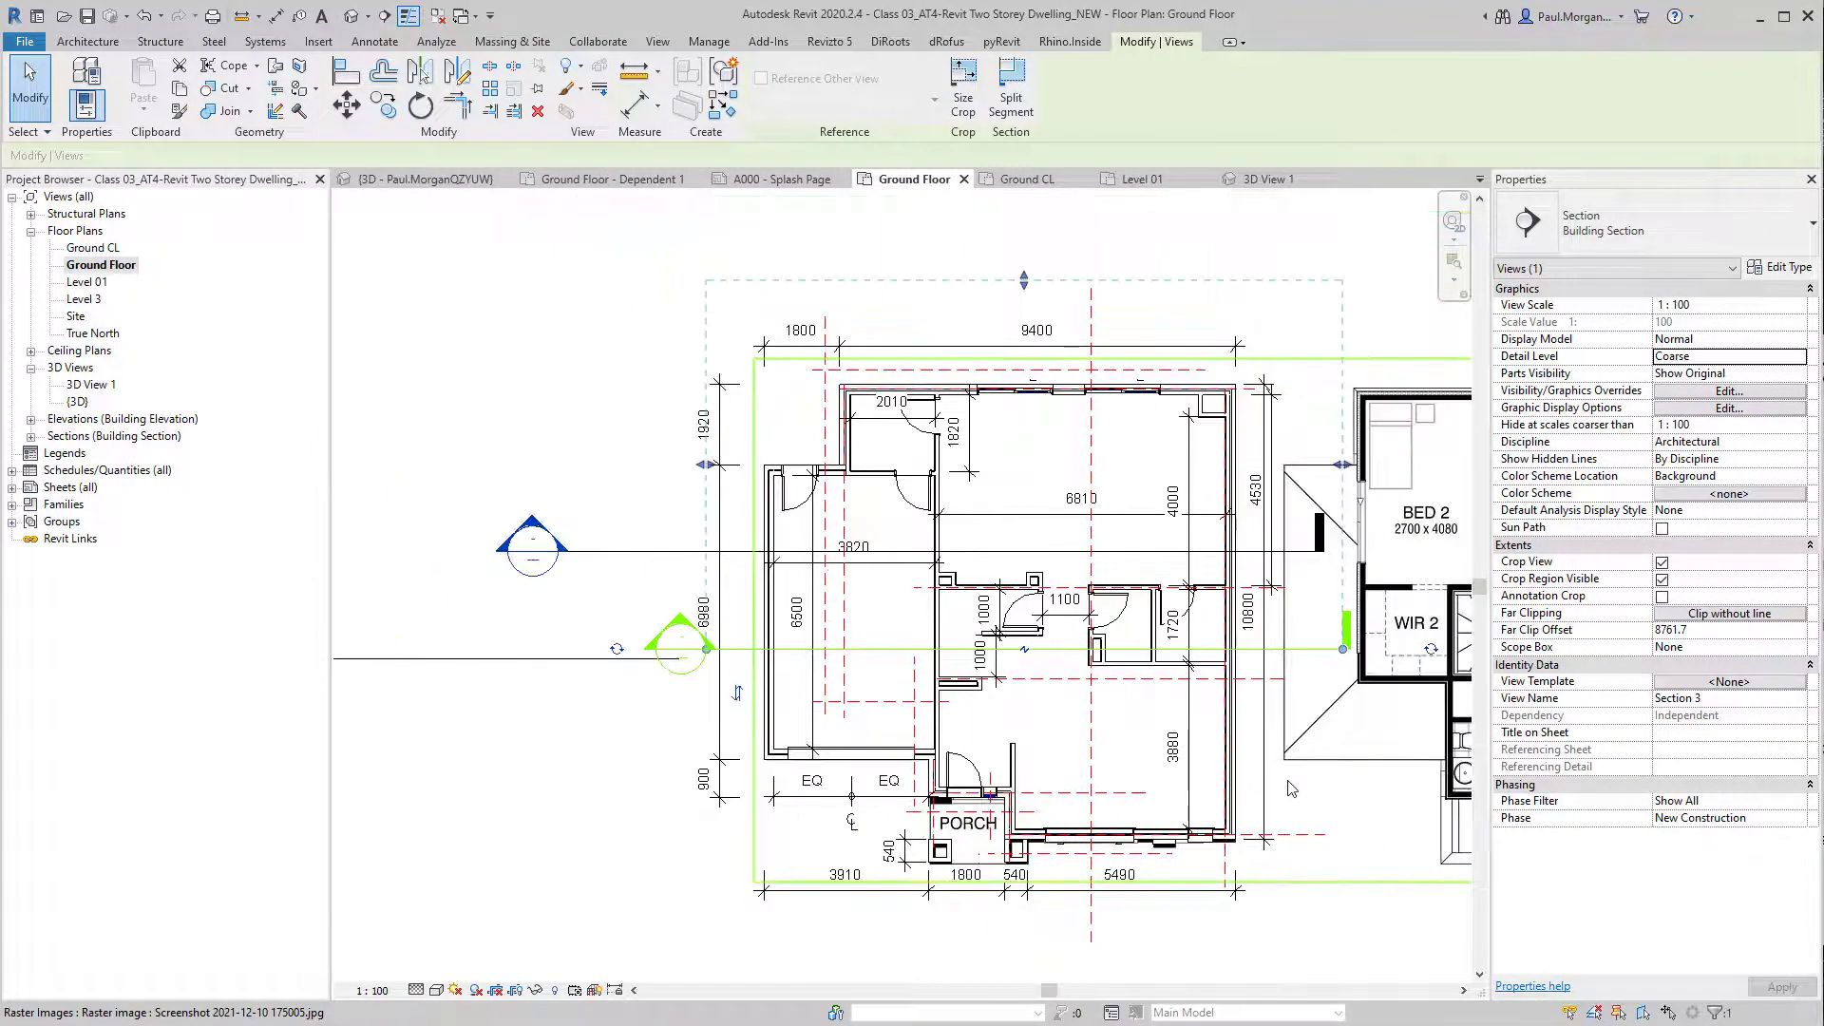
middle_click_drag(1290, 788, 1167, 828)
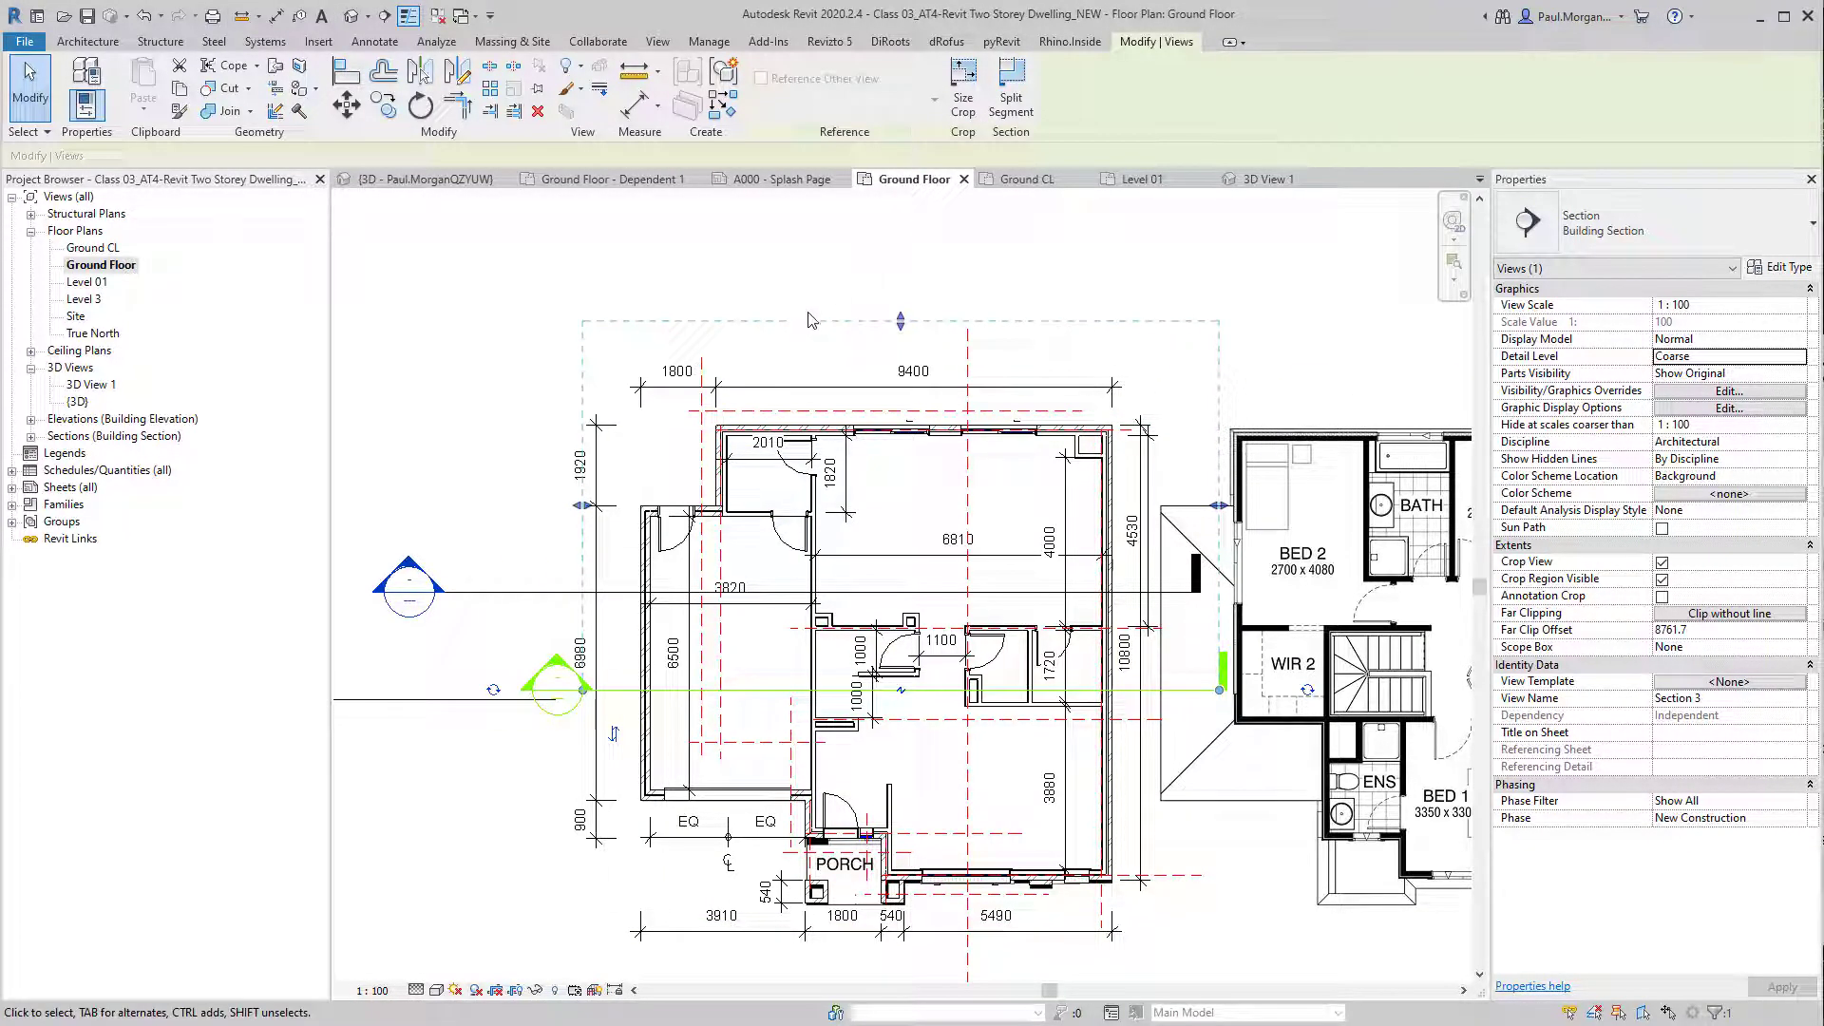
left_click(491, 393)
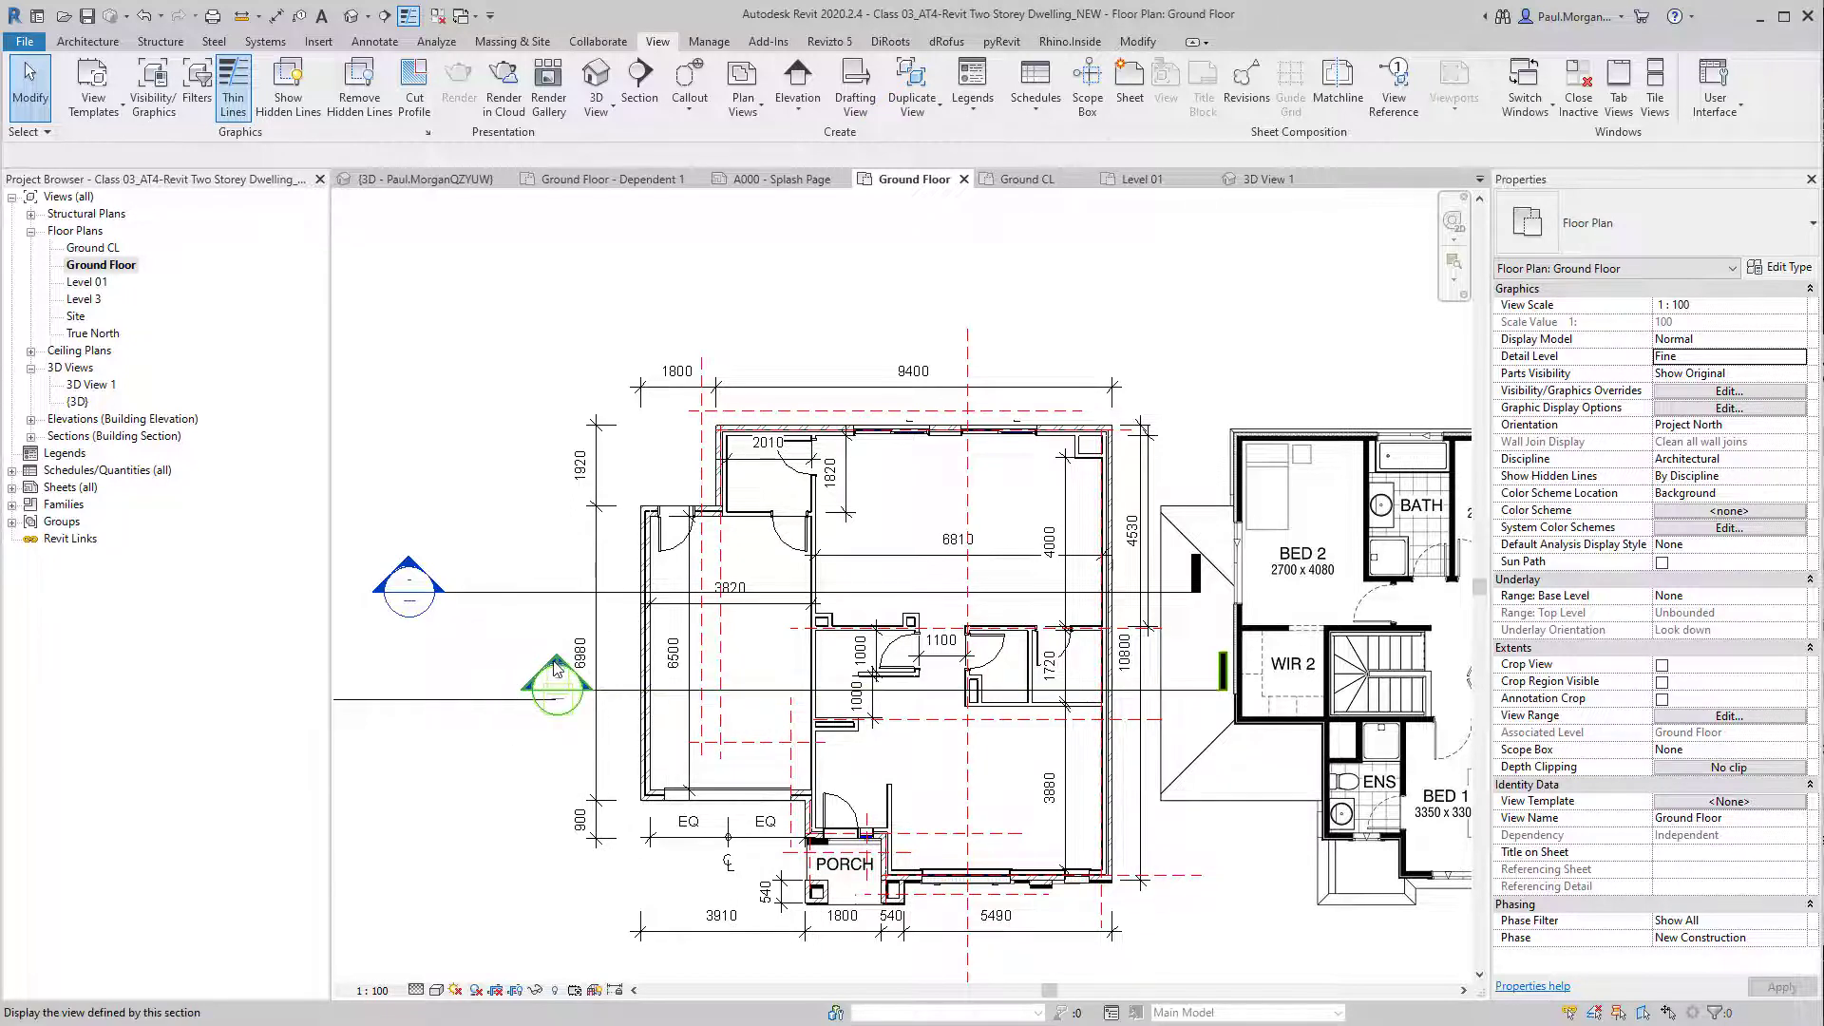
Step: Open the new section's view from its section head and set its Far Clip Offset to 1000
scroll(551, 646, "up", 4)
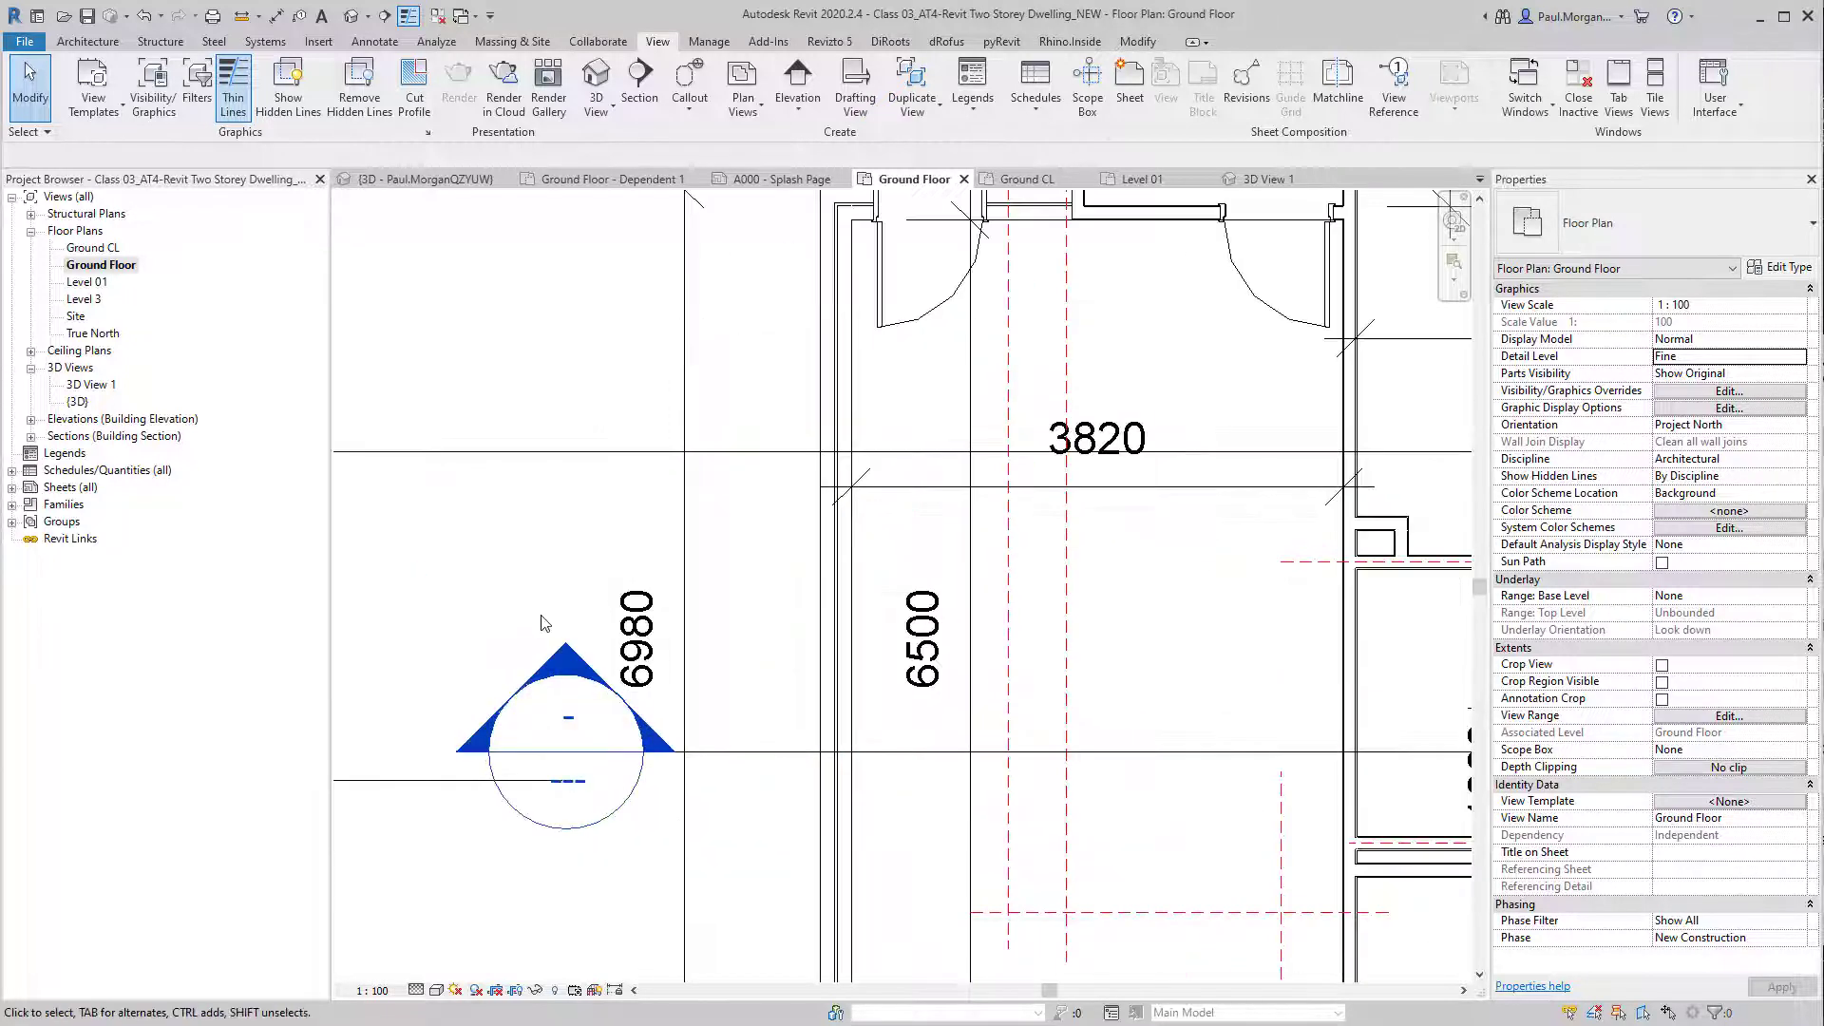
double_click(563, 663)
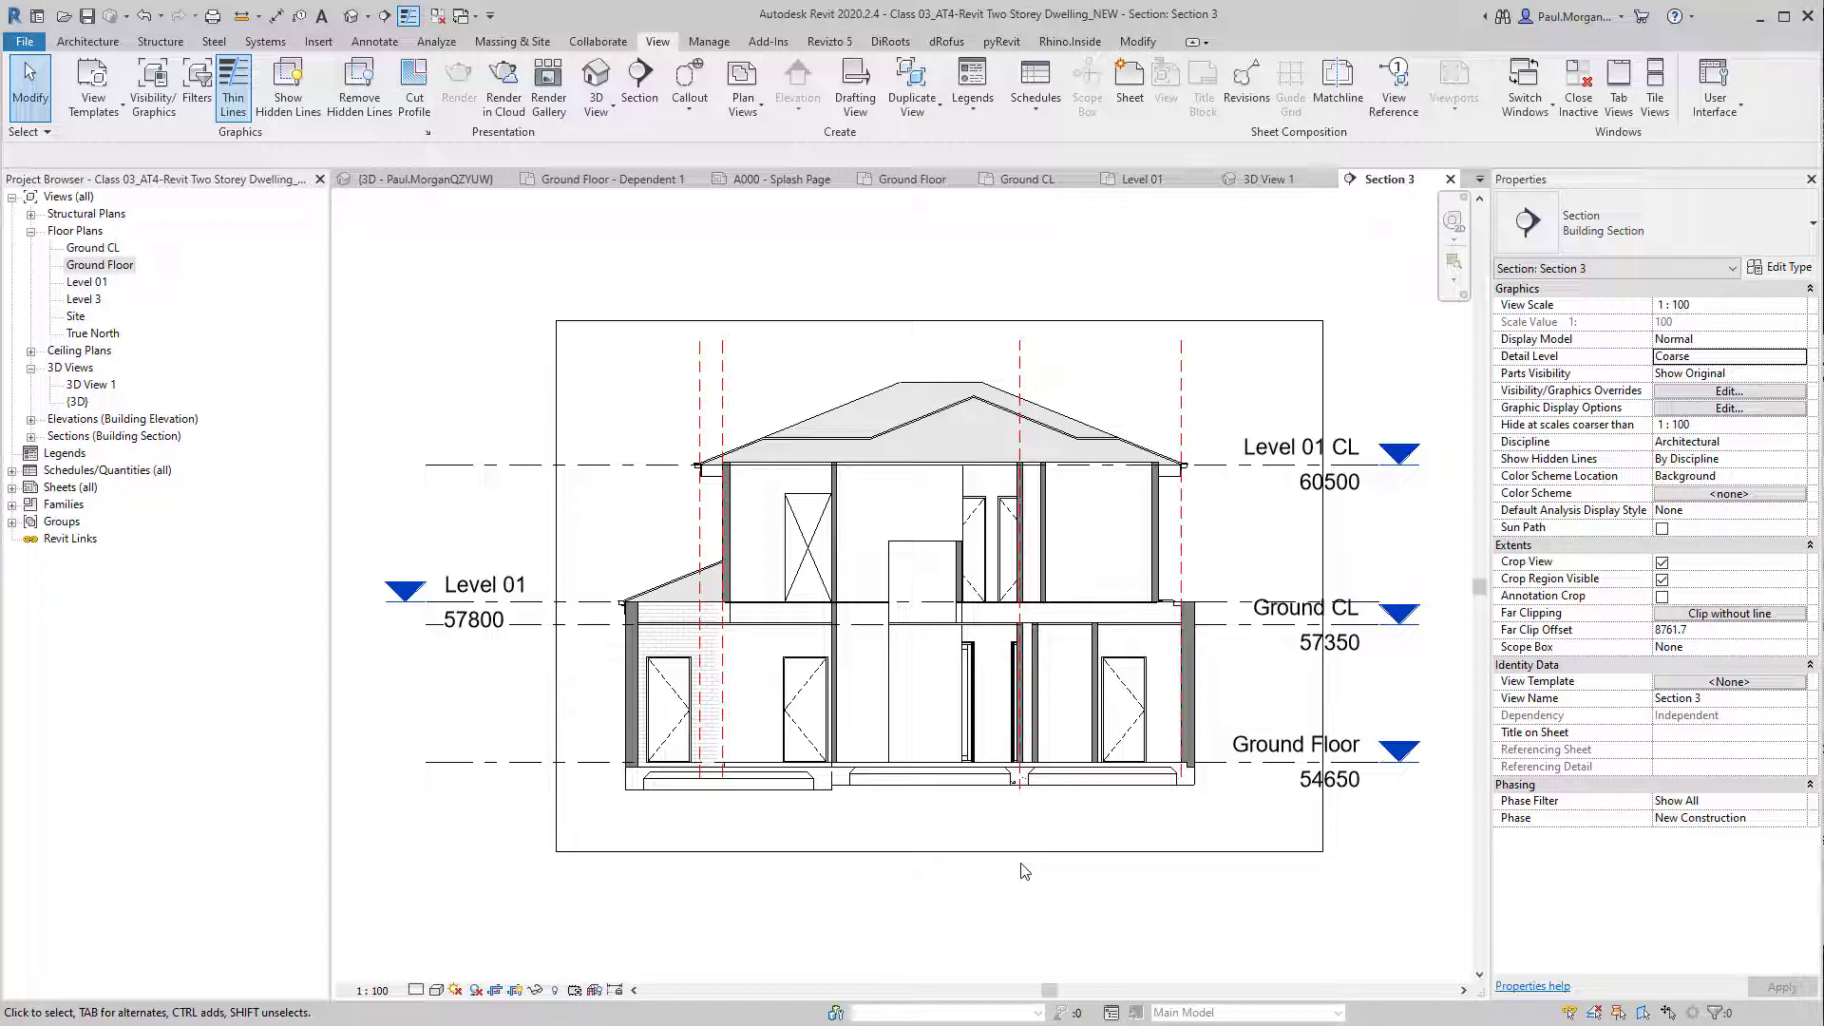
scroll(945, 741, "up", 3)
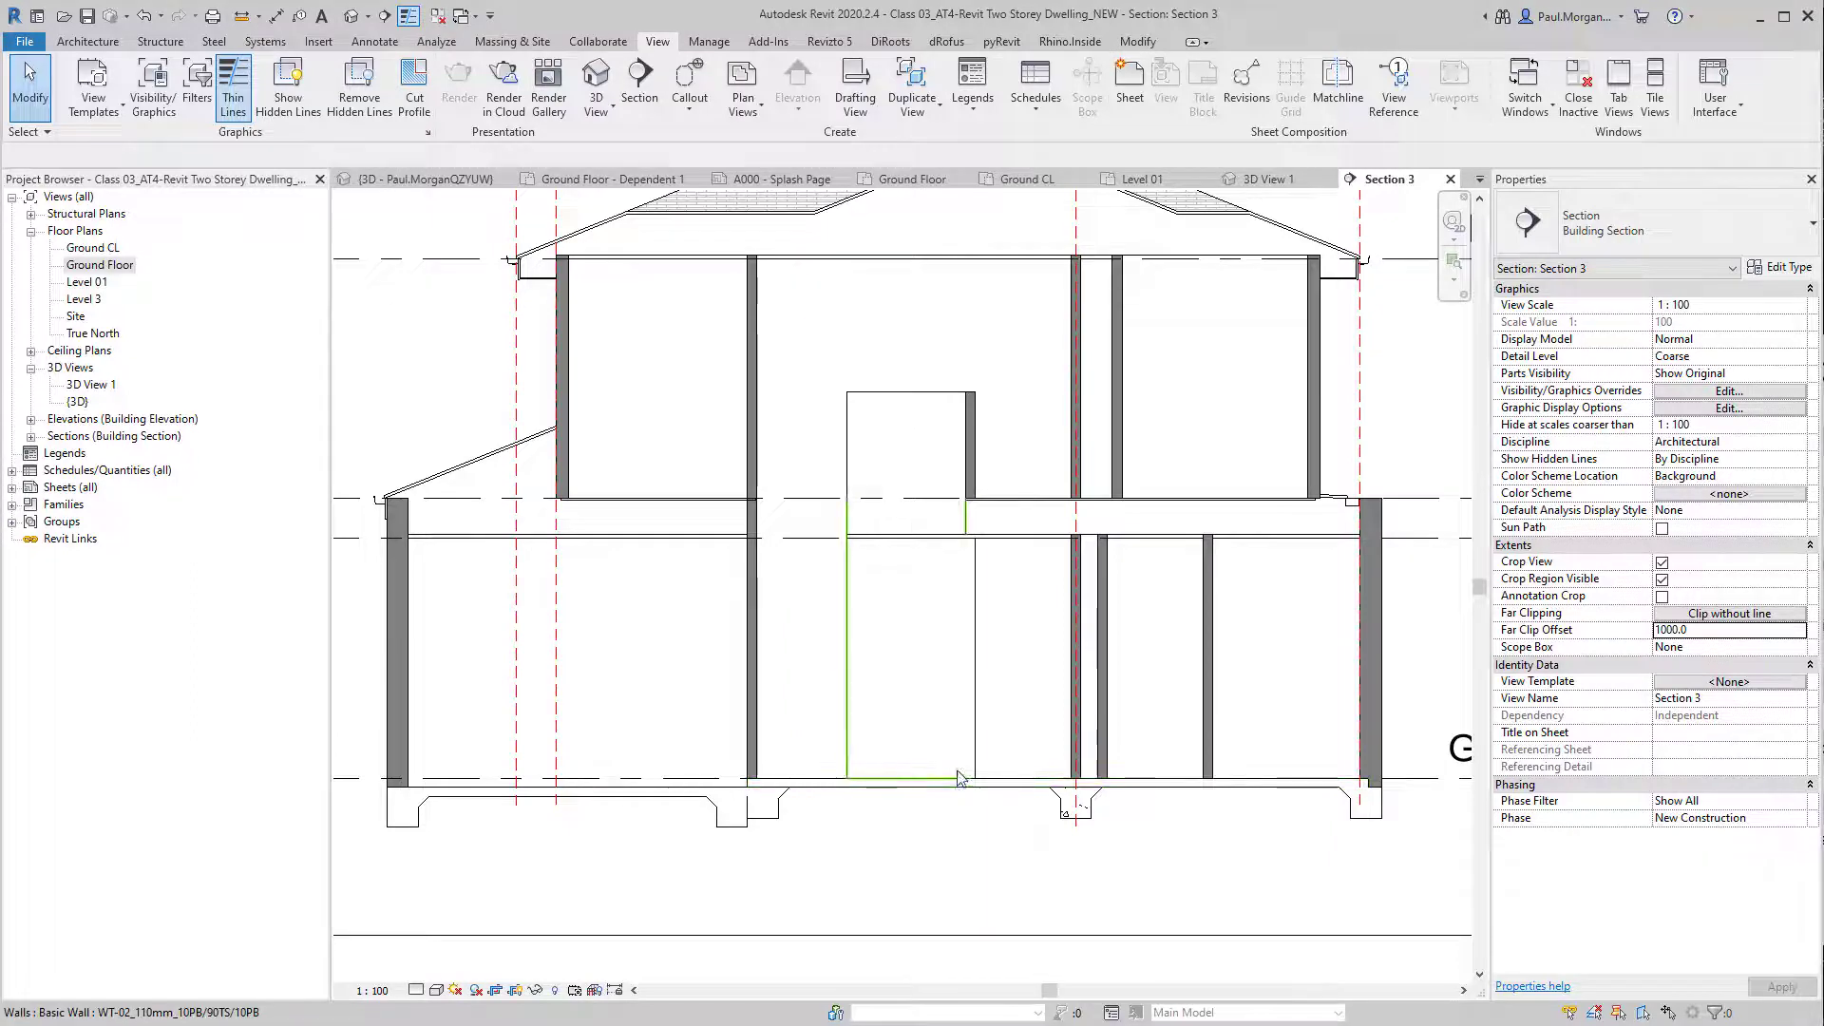
Step: Return to the Ground Floor plan and extend the new horizontal section's far clip boundary past the rear external wall
double_click(125, 266)
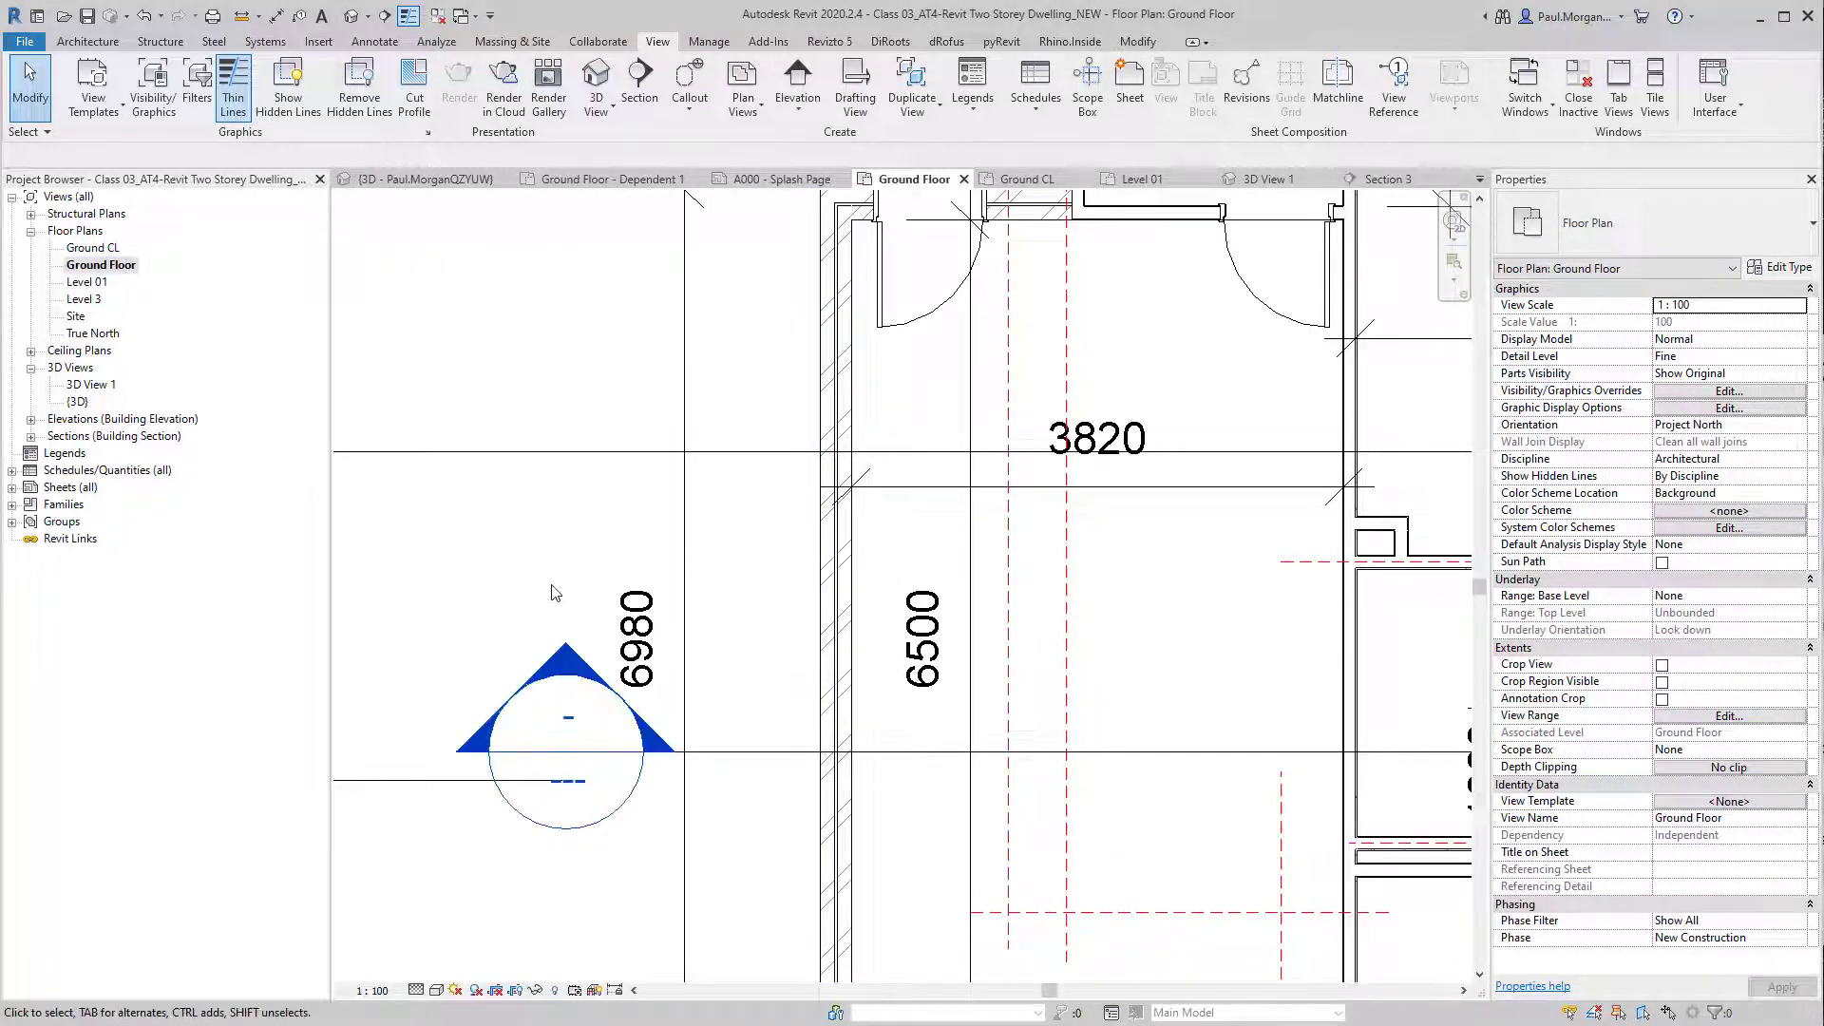
left_click(644, 658)
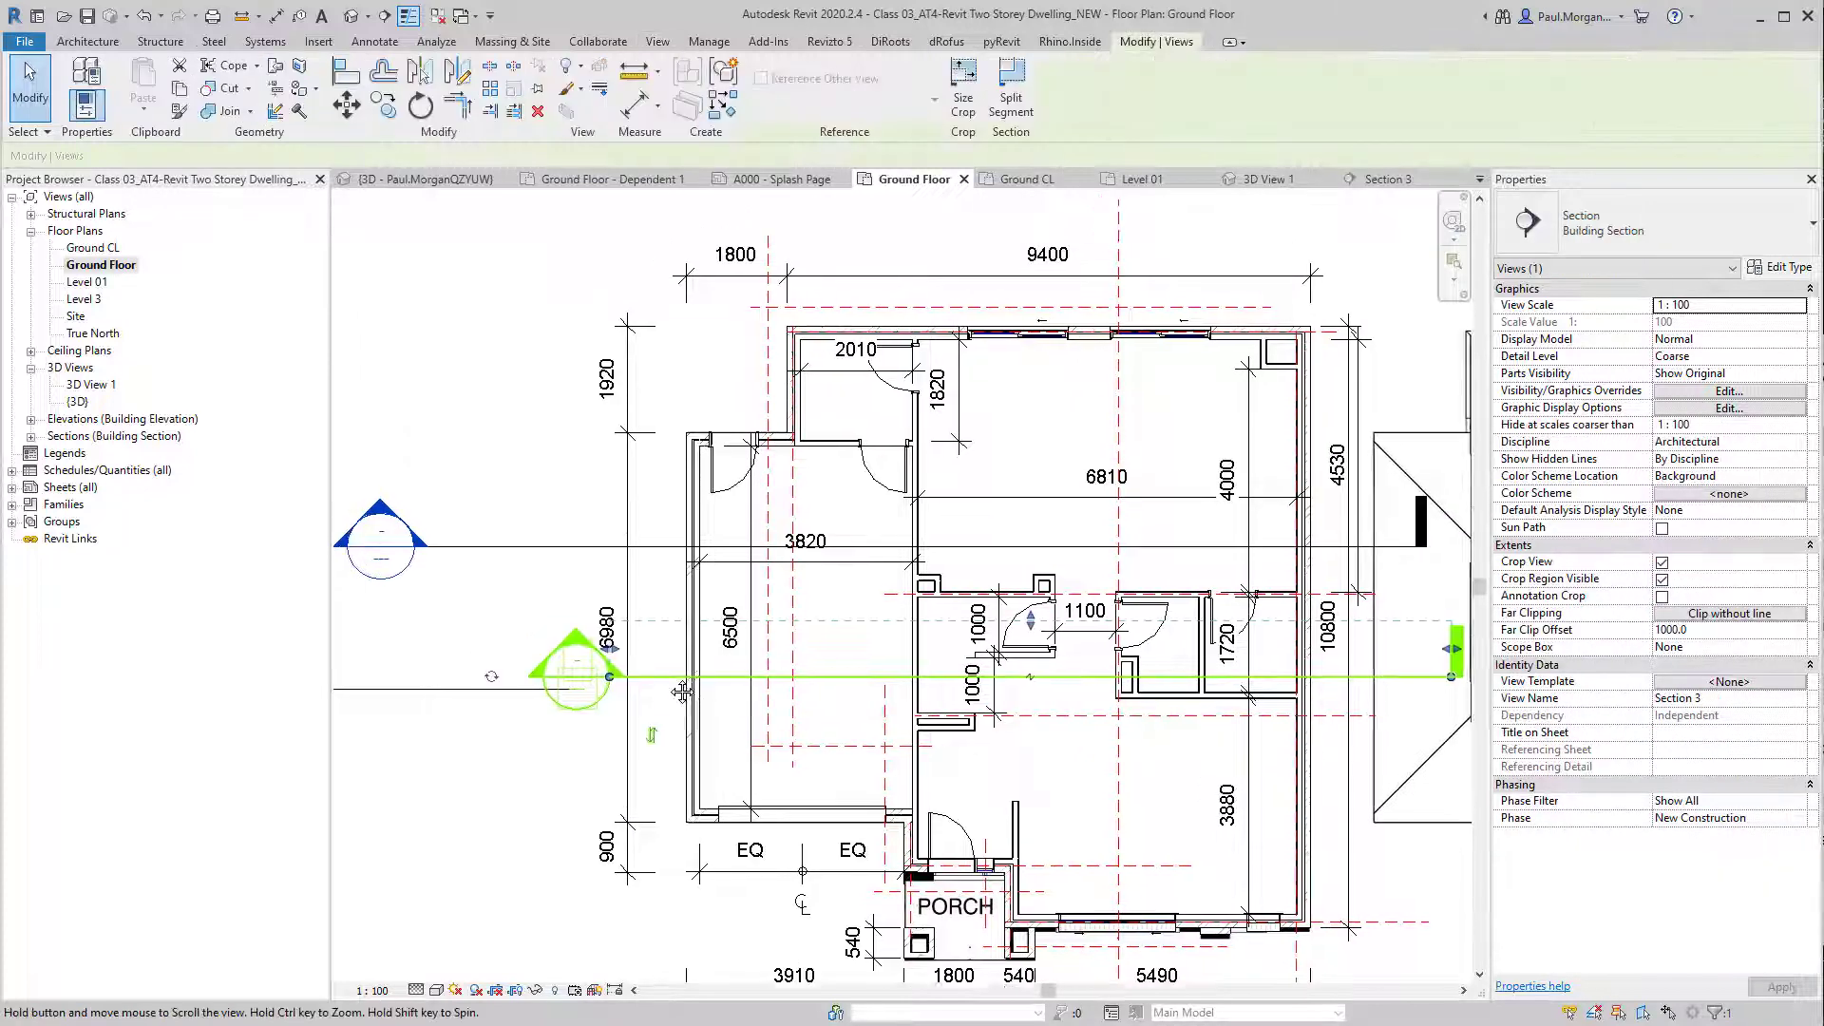
middle_click_drag(633, 666, 650, 683)
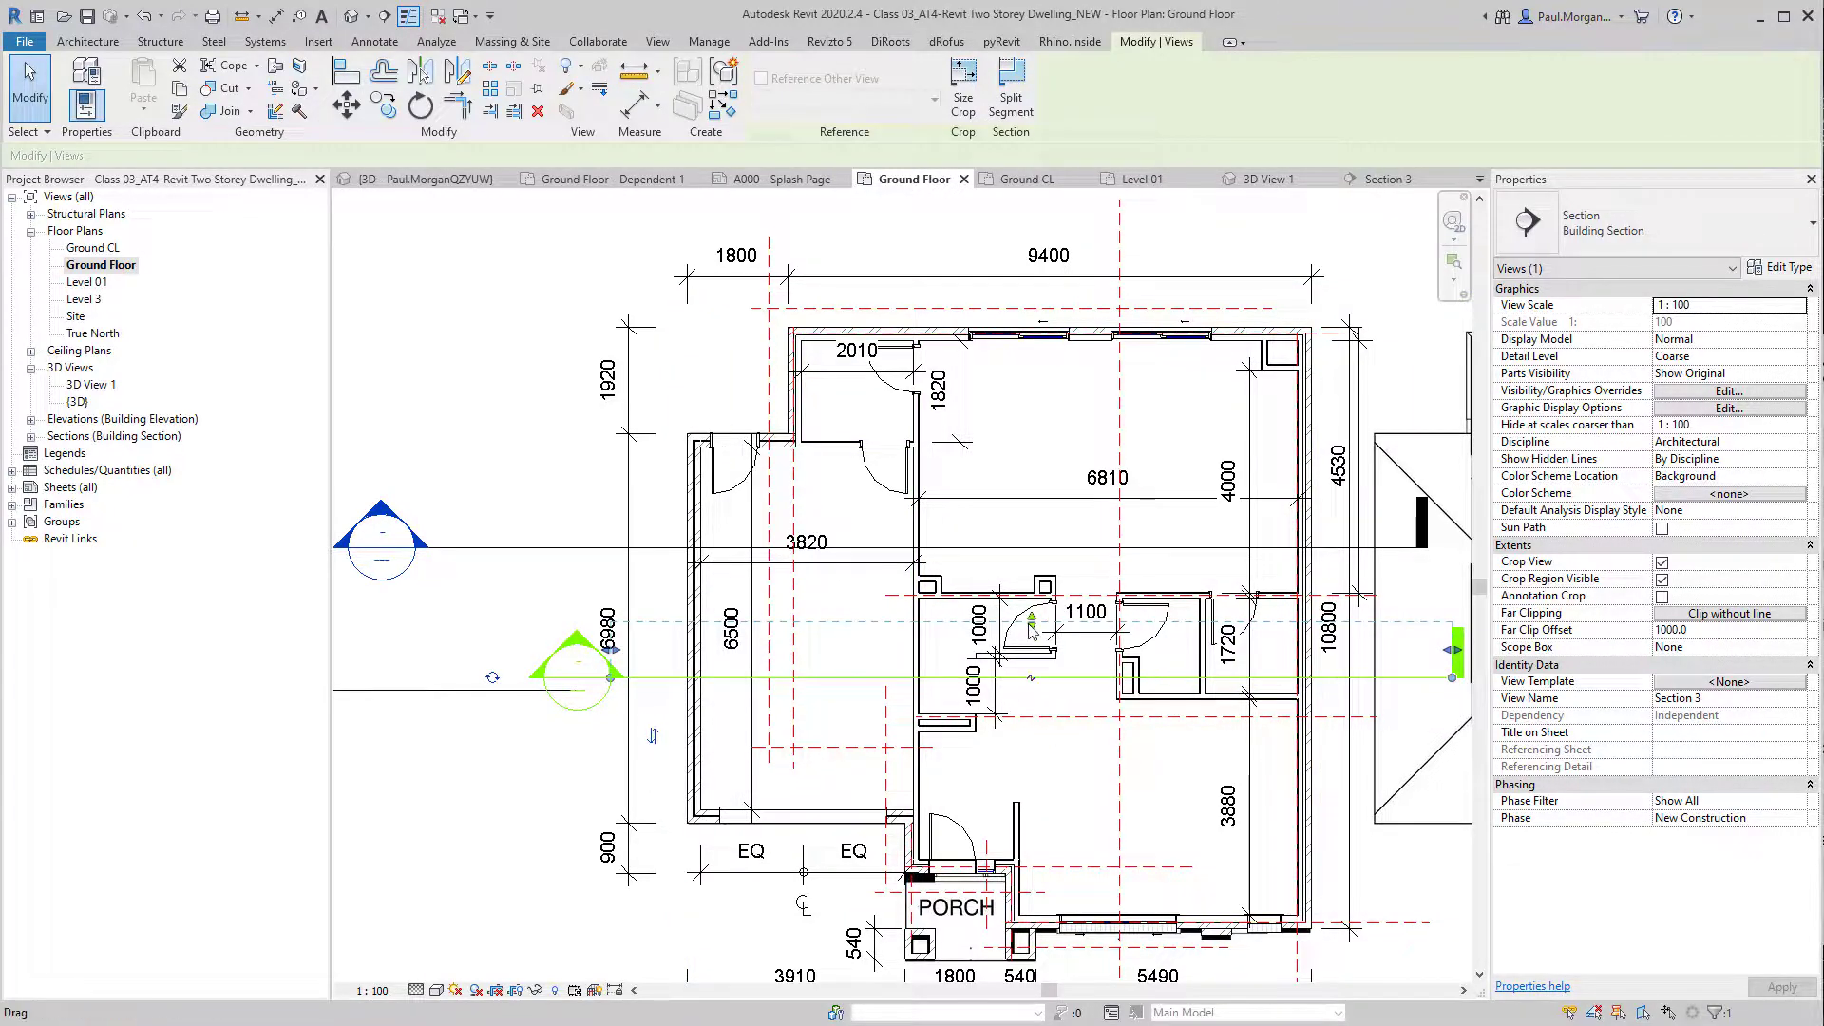
left_click_drag(1032, 631, 1049, 551)
left_click_drag(1042, 290, 1034, 252)
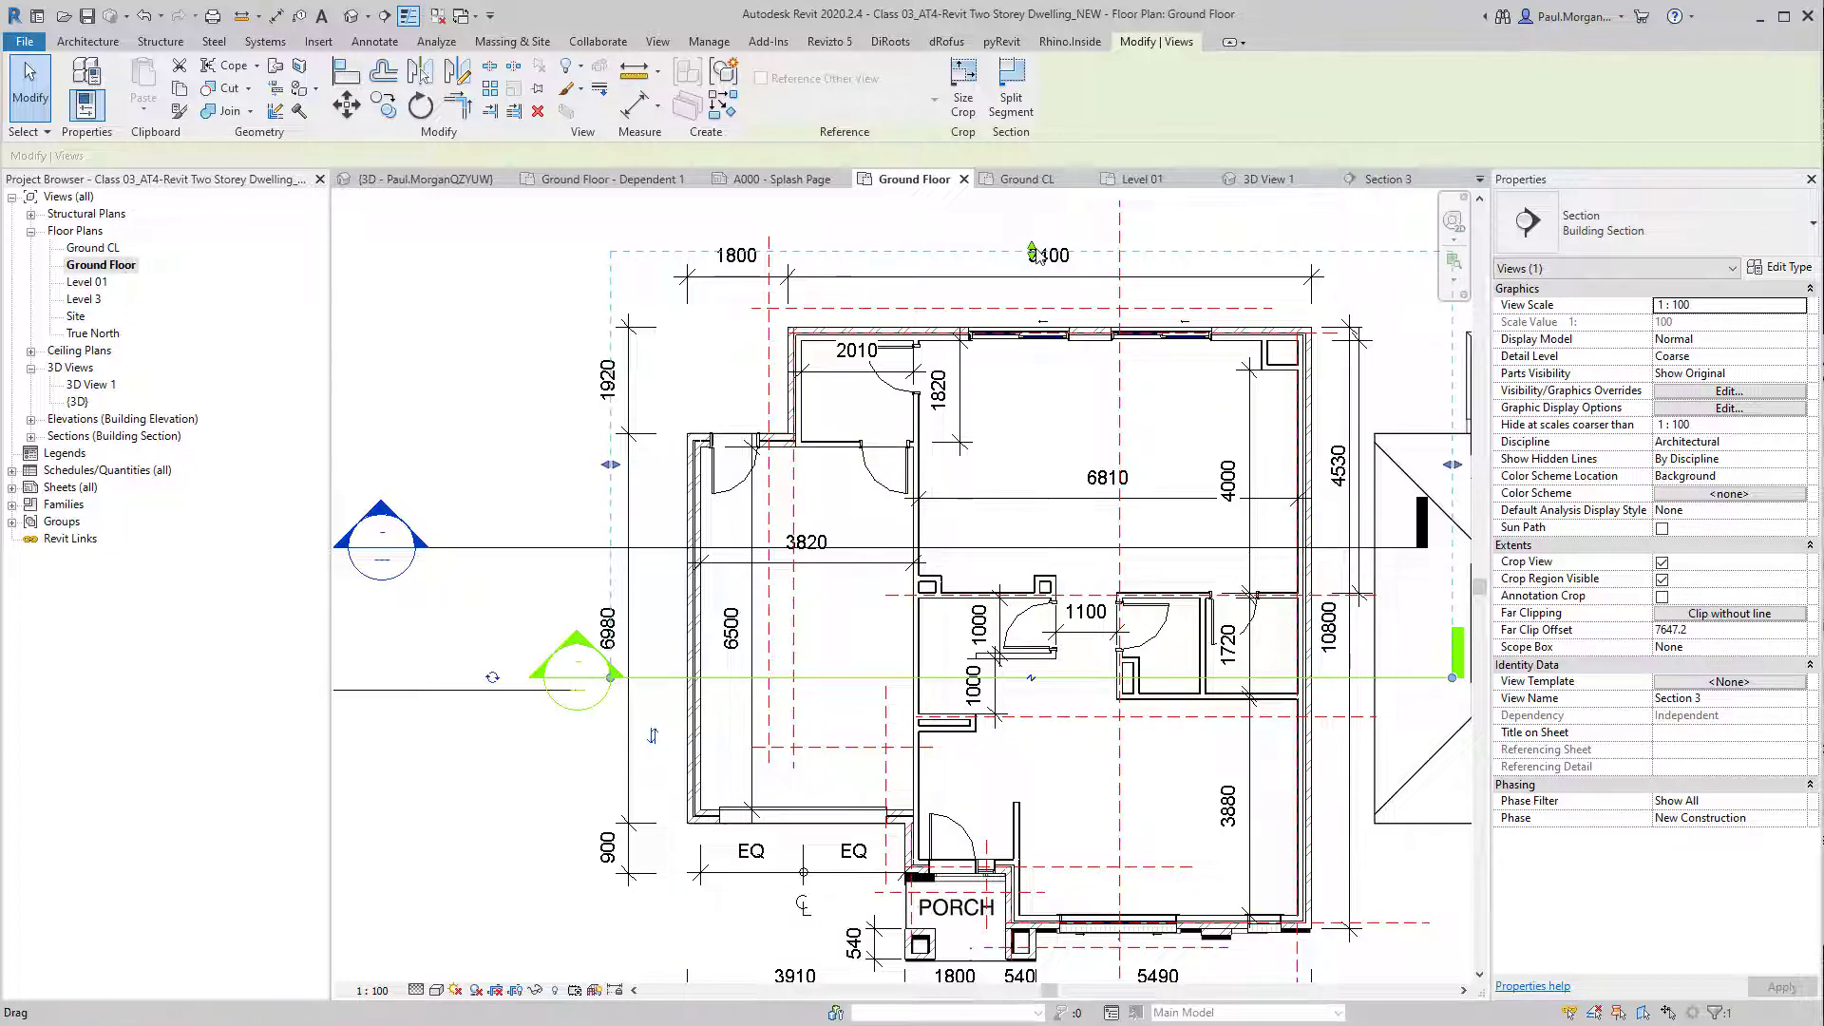
left_click_drag(1034, 253, 817, 404)
left_click(551, 807)
middle_click_drag(498, 753, 560, 774)
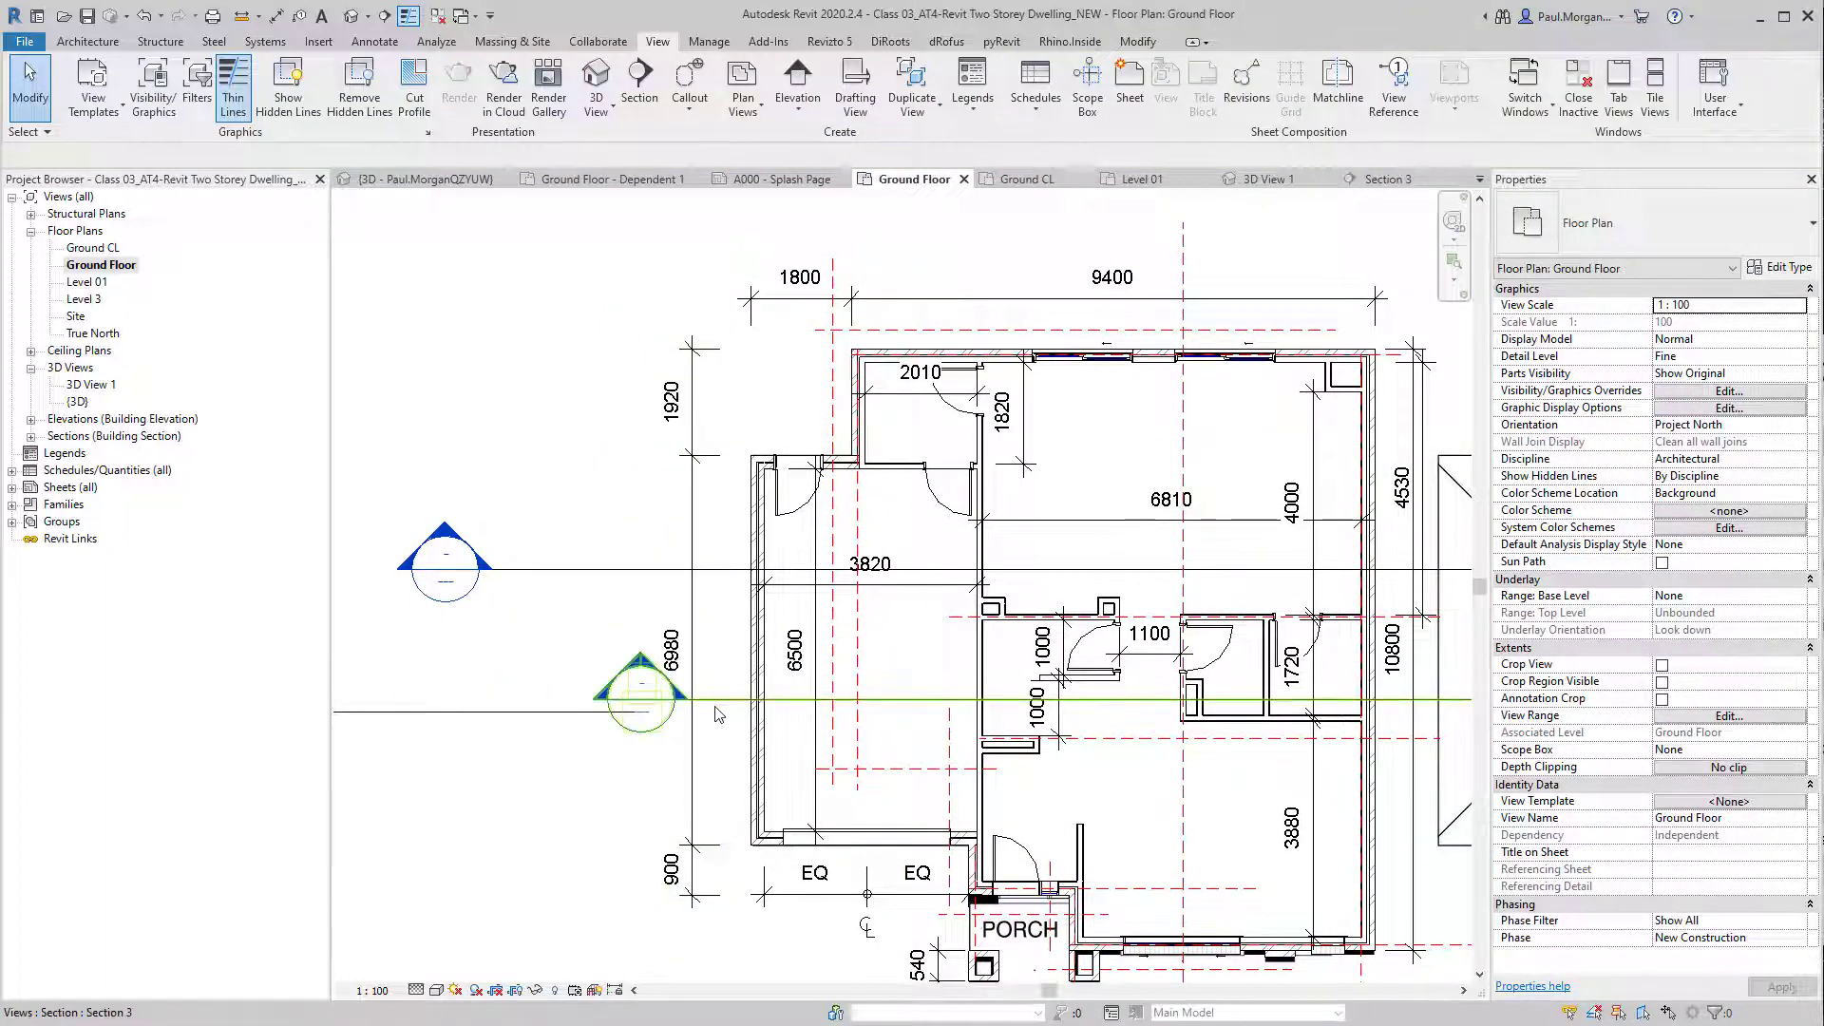
Step: Draw a vertical building section through the Ground Floor plan, from outside the rear wall to beyond the porch dimensions
left_click(720, 708)
scroll(805, 686, "down", 2)
middle_click_drag(717, 729, 643, 542)
left_click(681, 746)
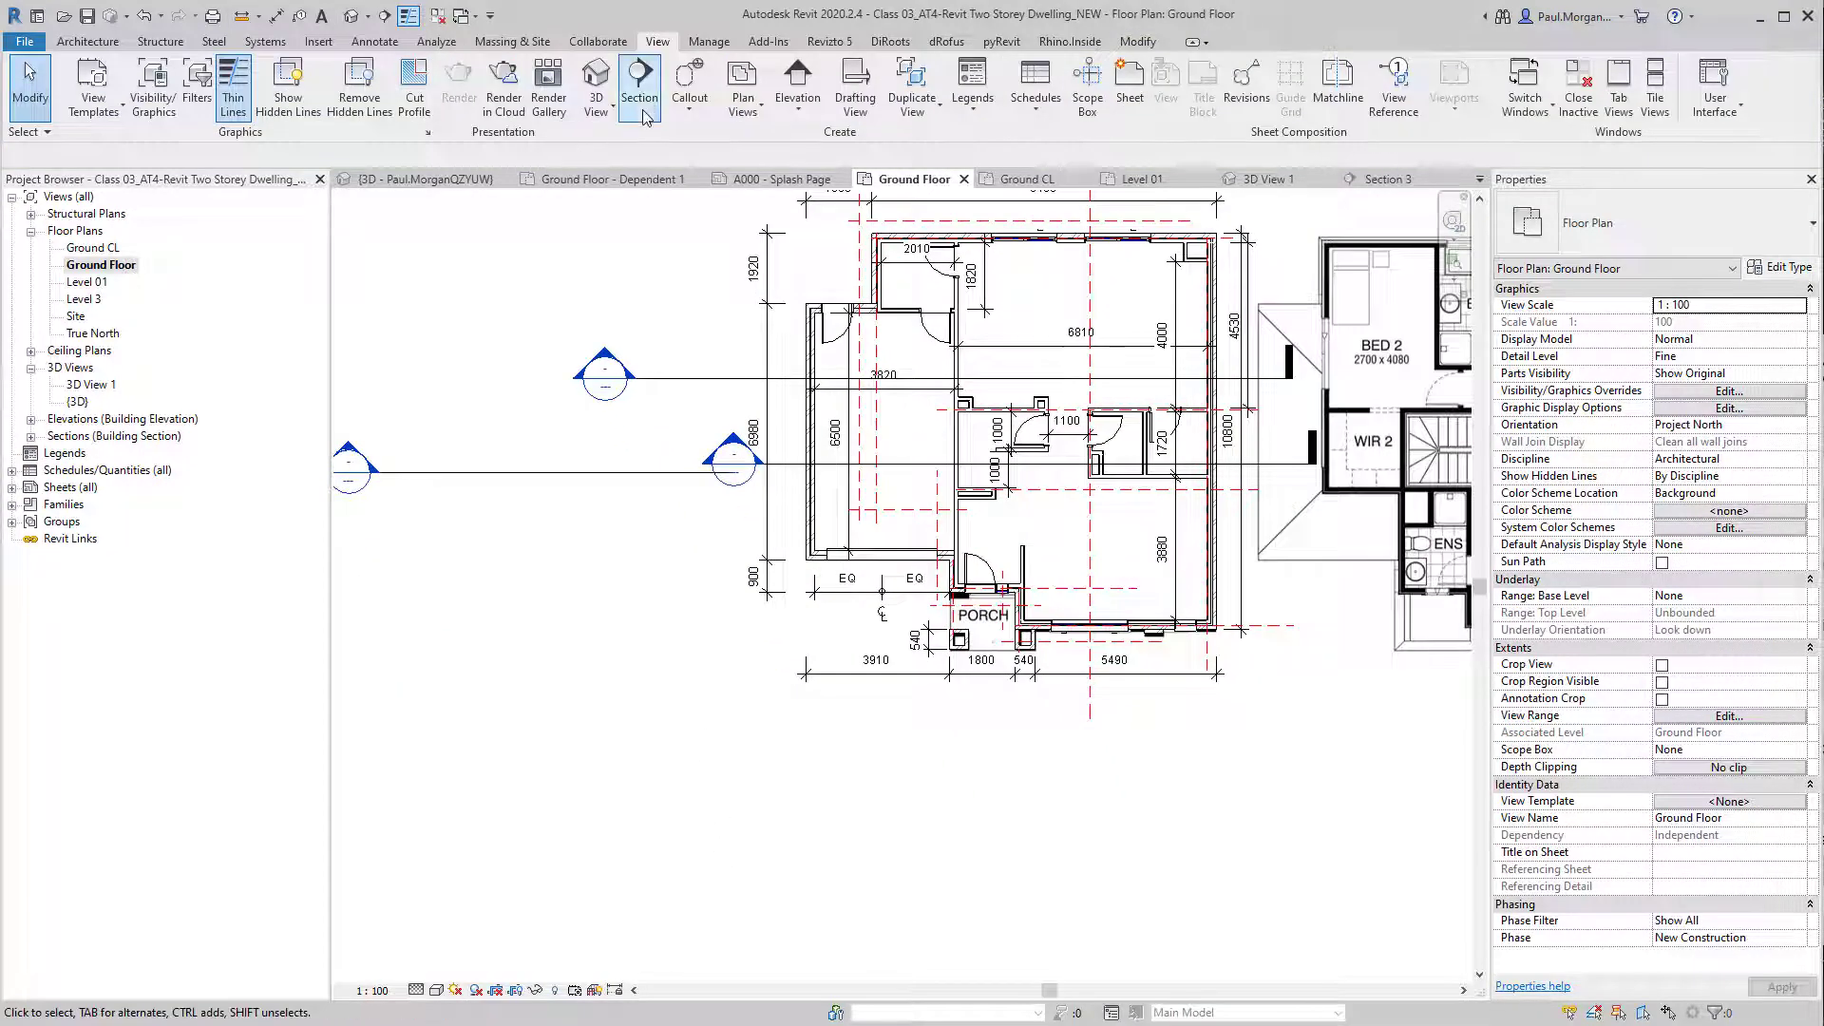
middle_click_drag(939, 724, 916, 668)
middle_click_drag(1010, 777, 982, 924)
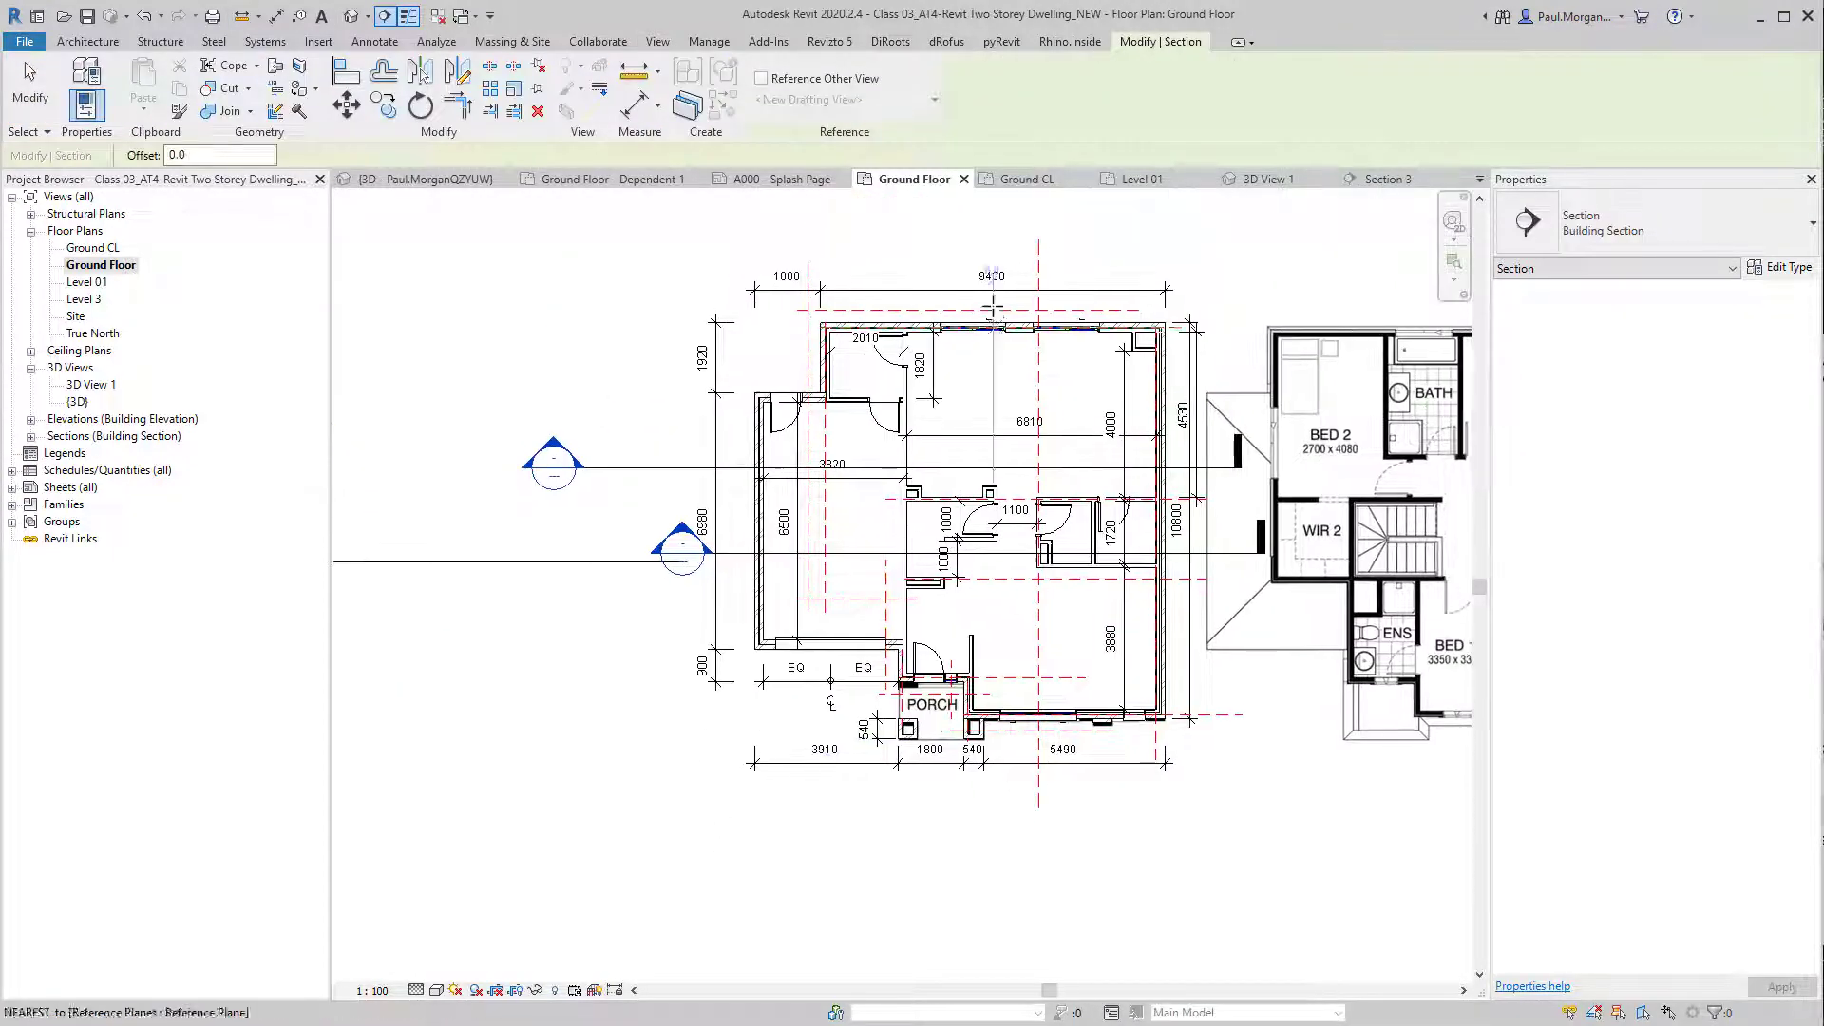
left_click(928, 214)
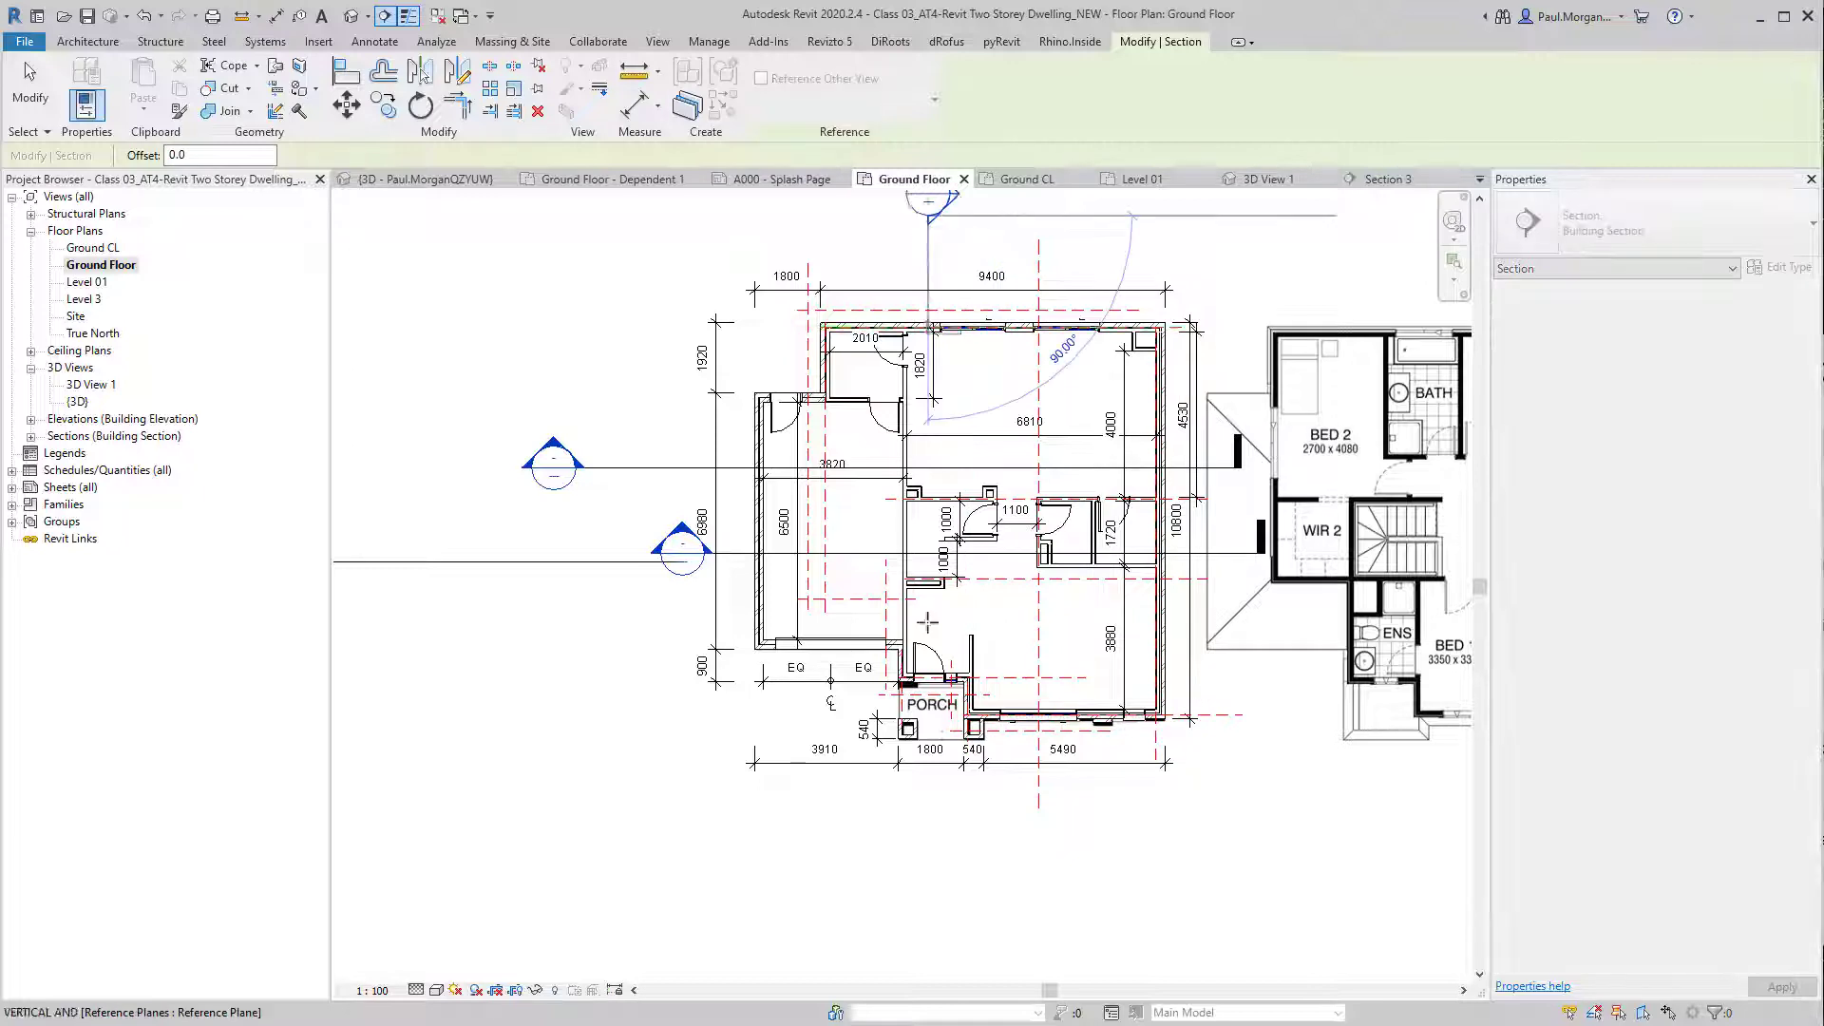
left_click(928, 876)
middle_click_drag(943, 888, 937, 994)
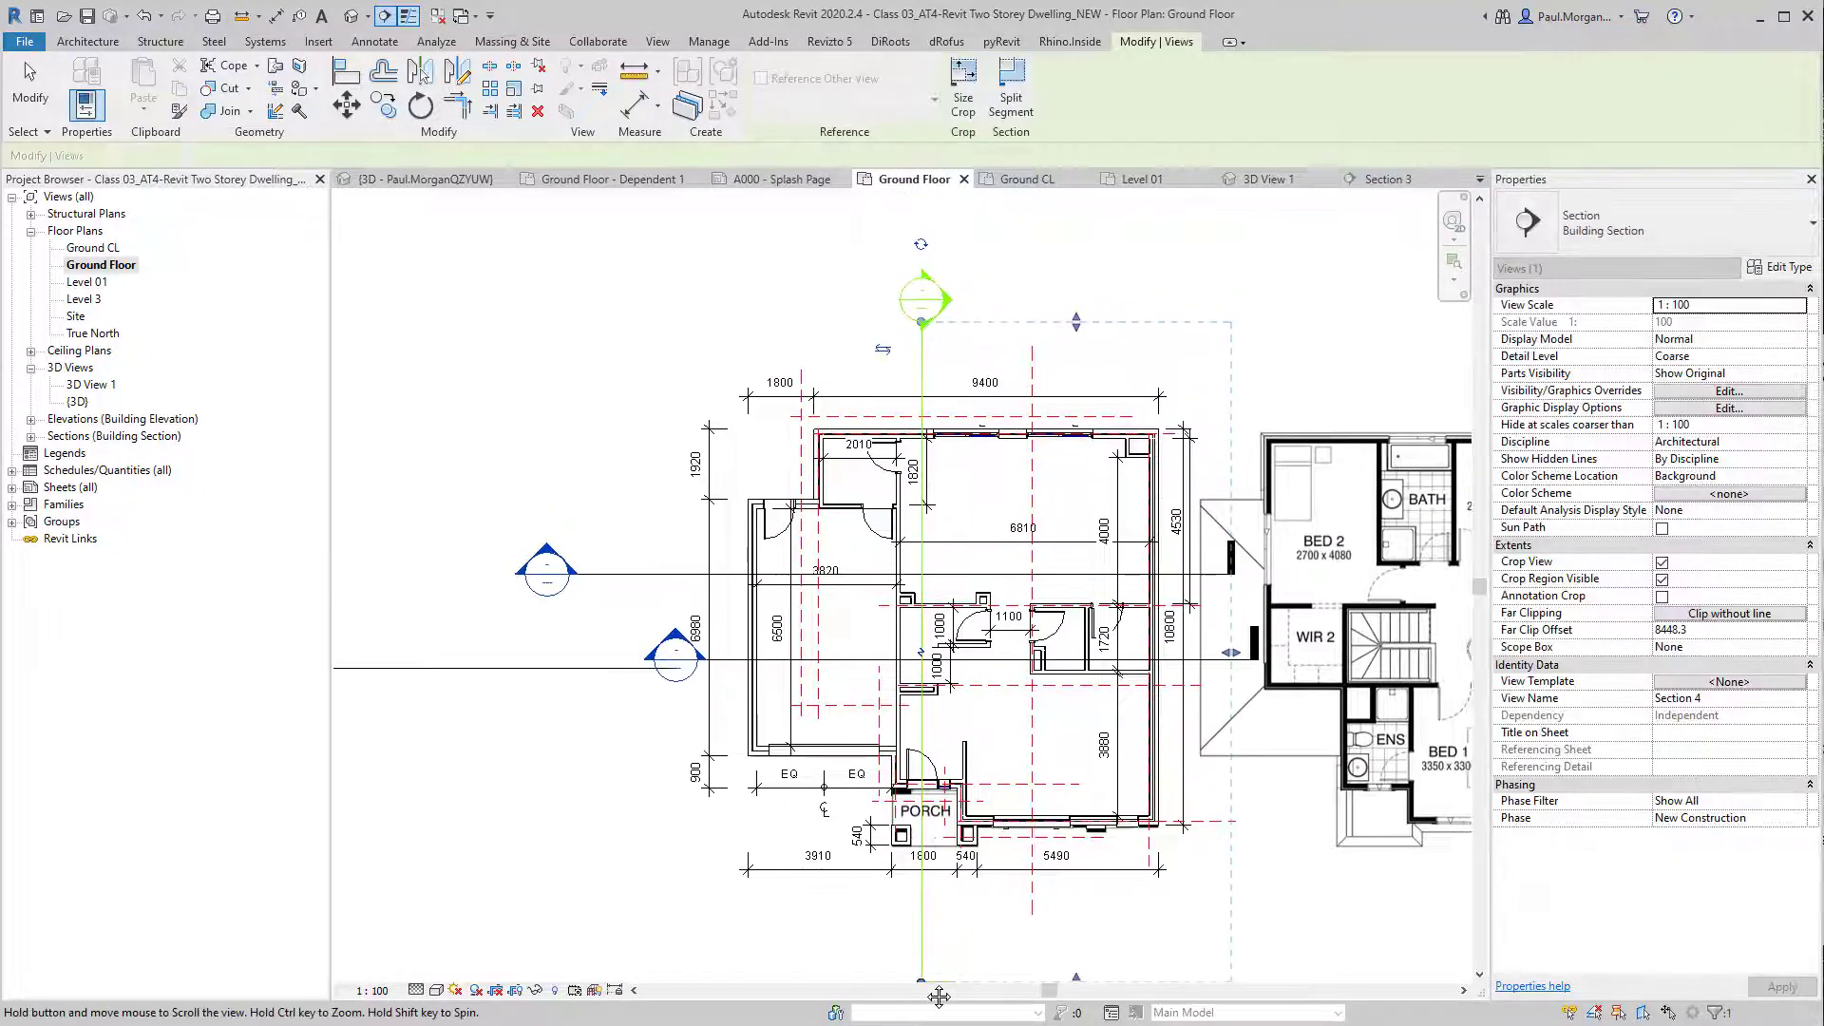
middle_click_drag(978, 884, 963, 829)
key("Escape")
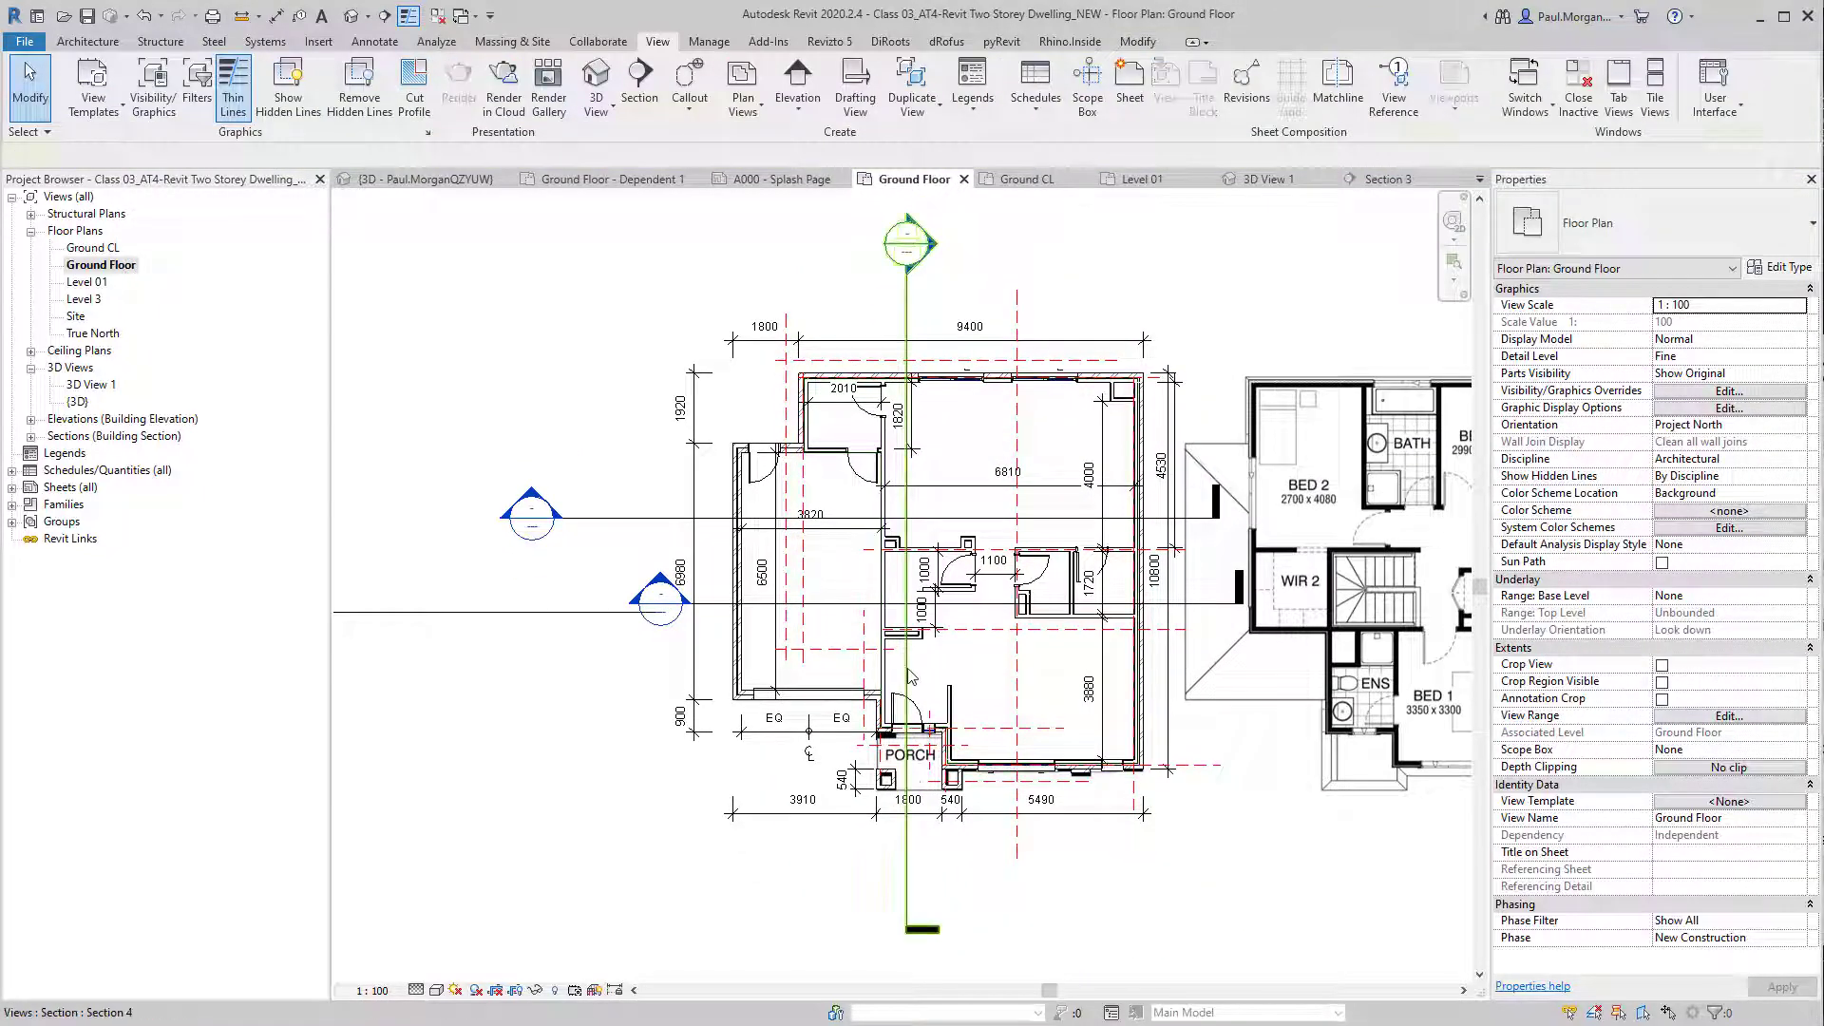
Step: Move the vertical section line away from the garage so it cuts nearer the middle of the main house
left_click(908, 696)
left_click_drag(908, 697, 995, 697)
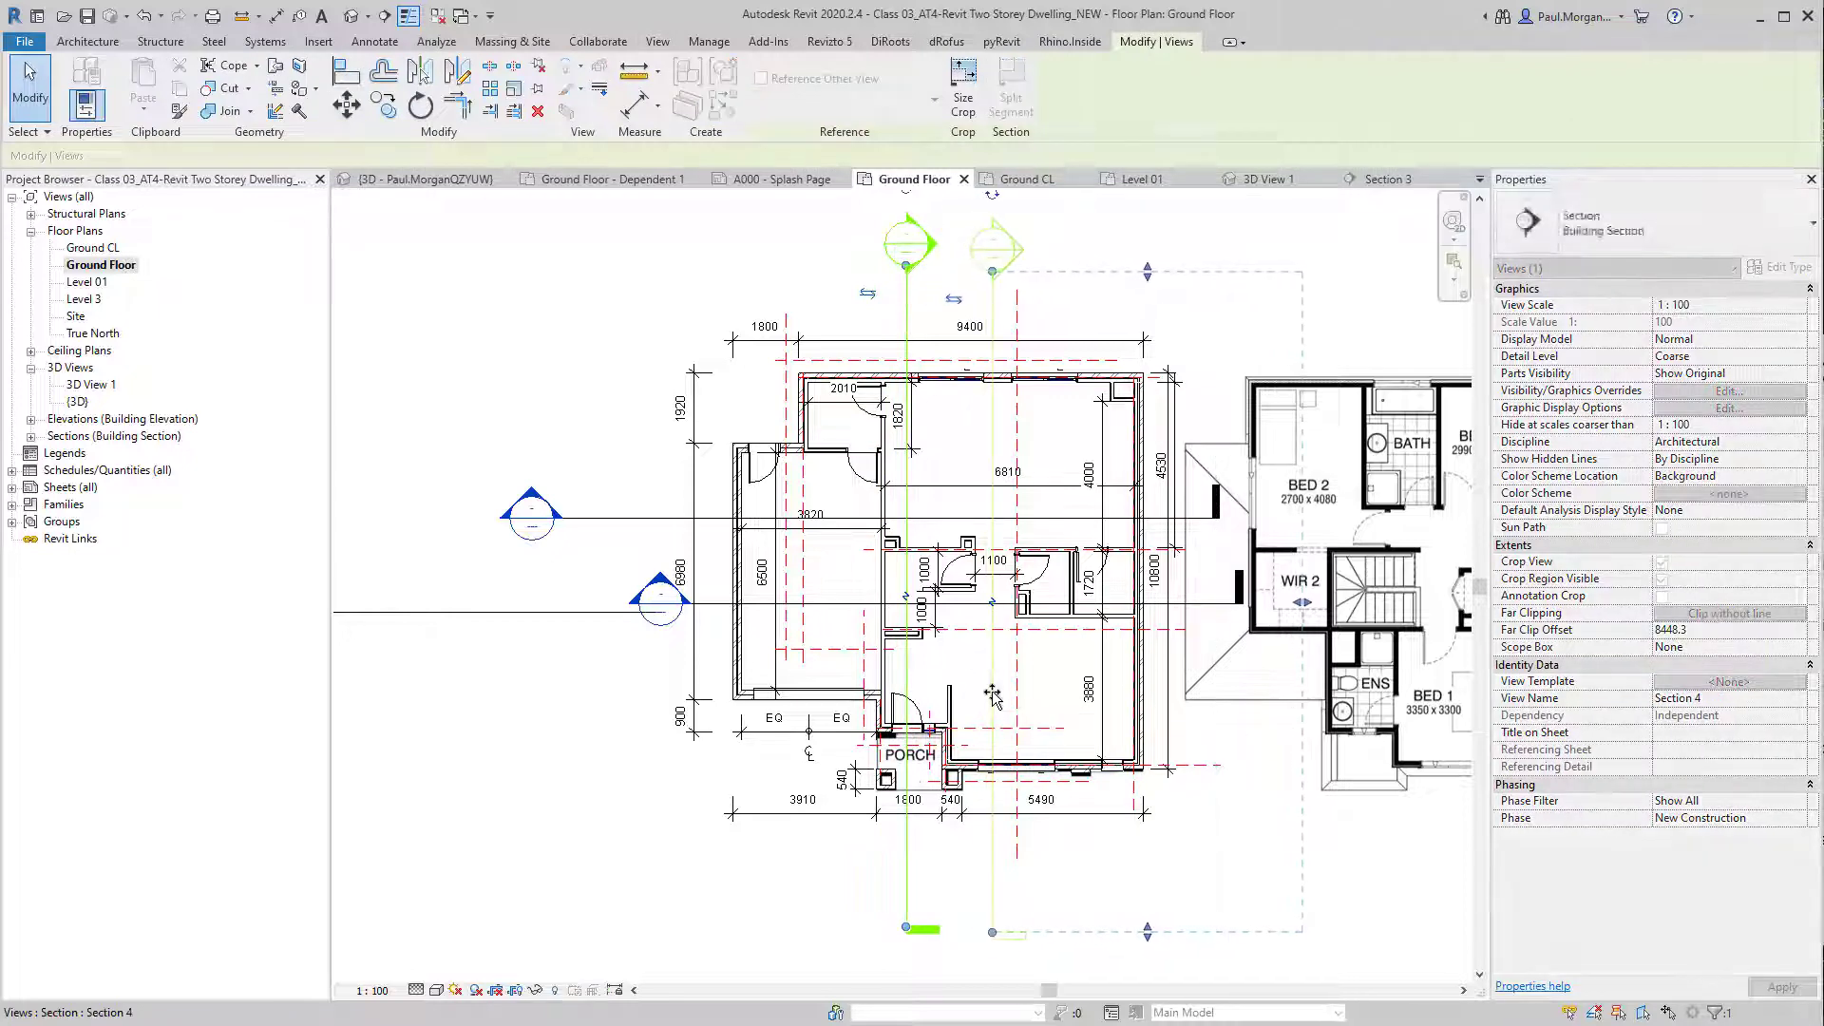
key("Escape")
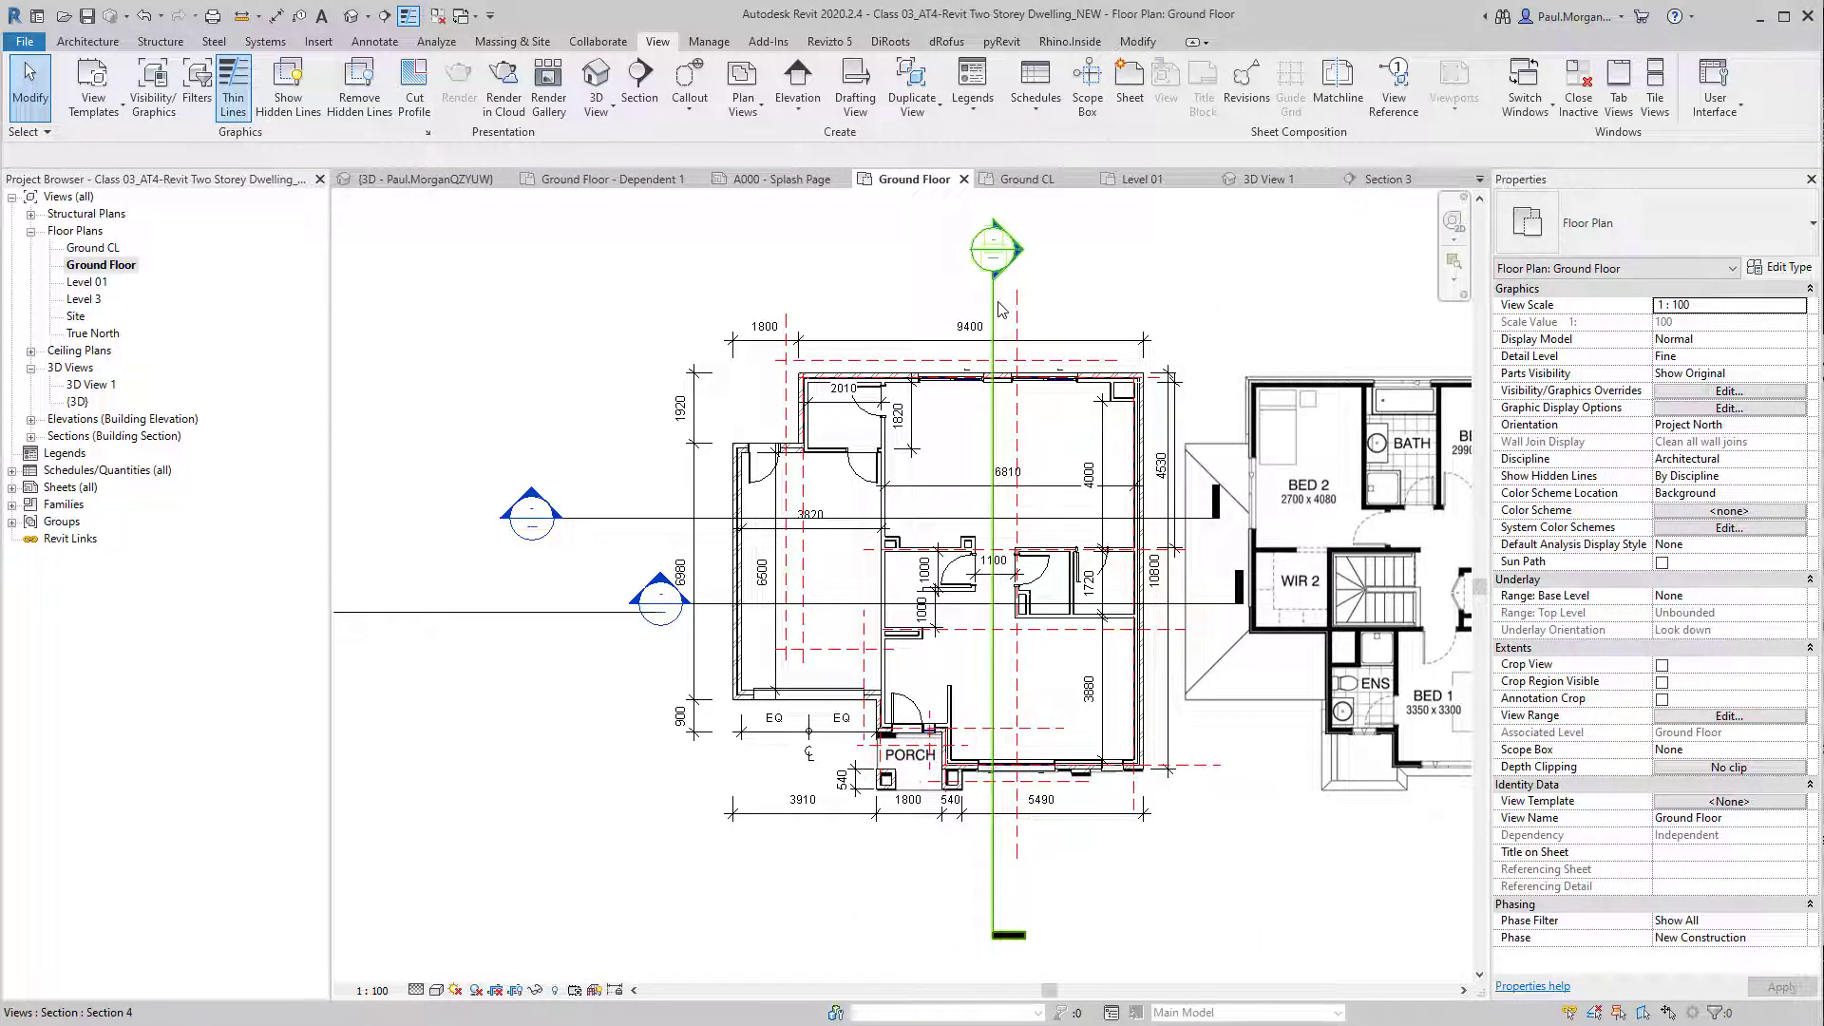
Step: Change the vertical section's porch-end tail to a section head and break its line at the middle
left_click(999, 309)
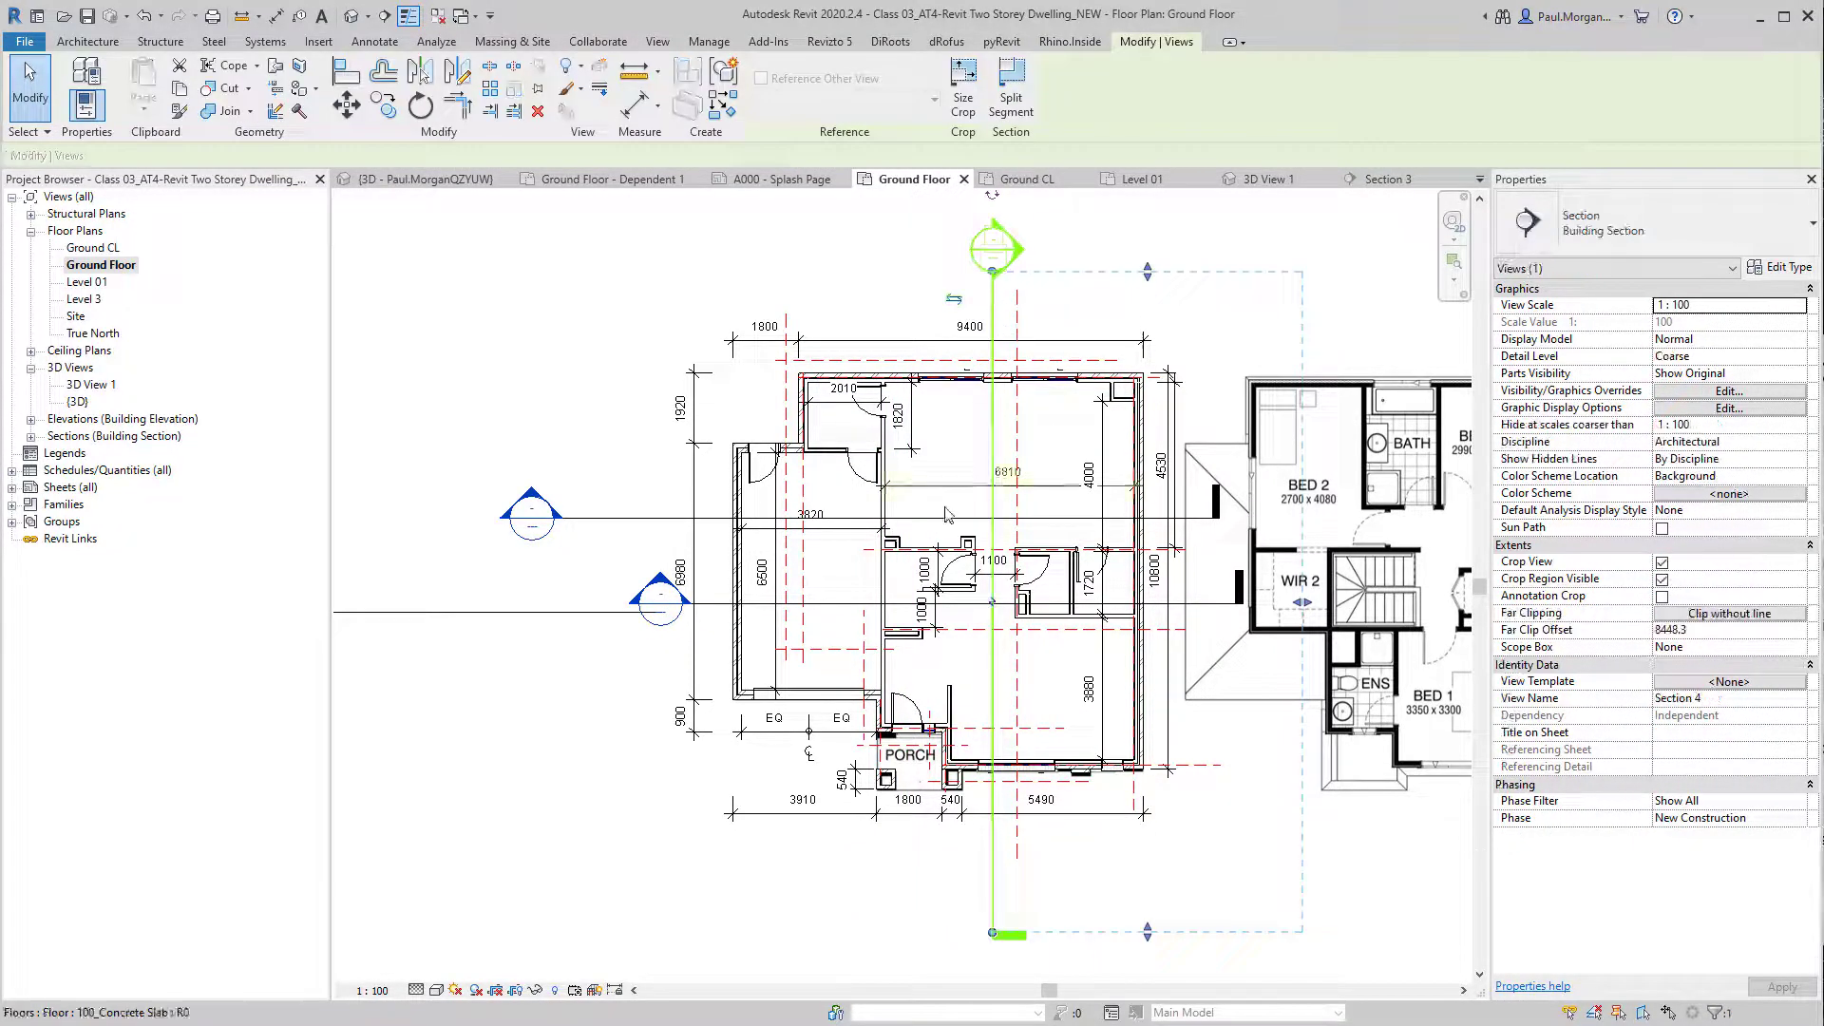
middle_click_drag(1062, 296, 1083, 338)
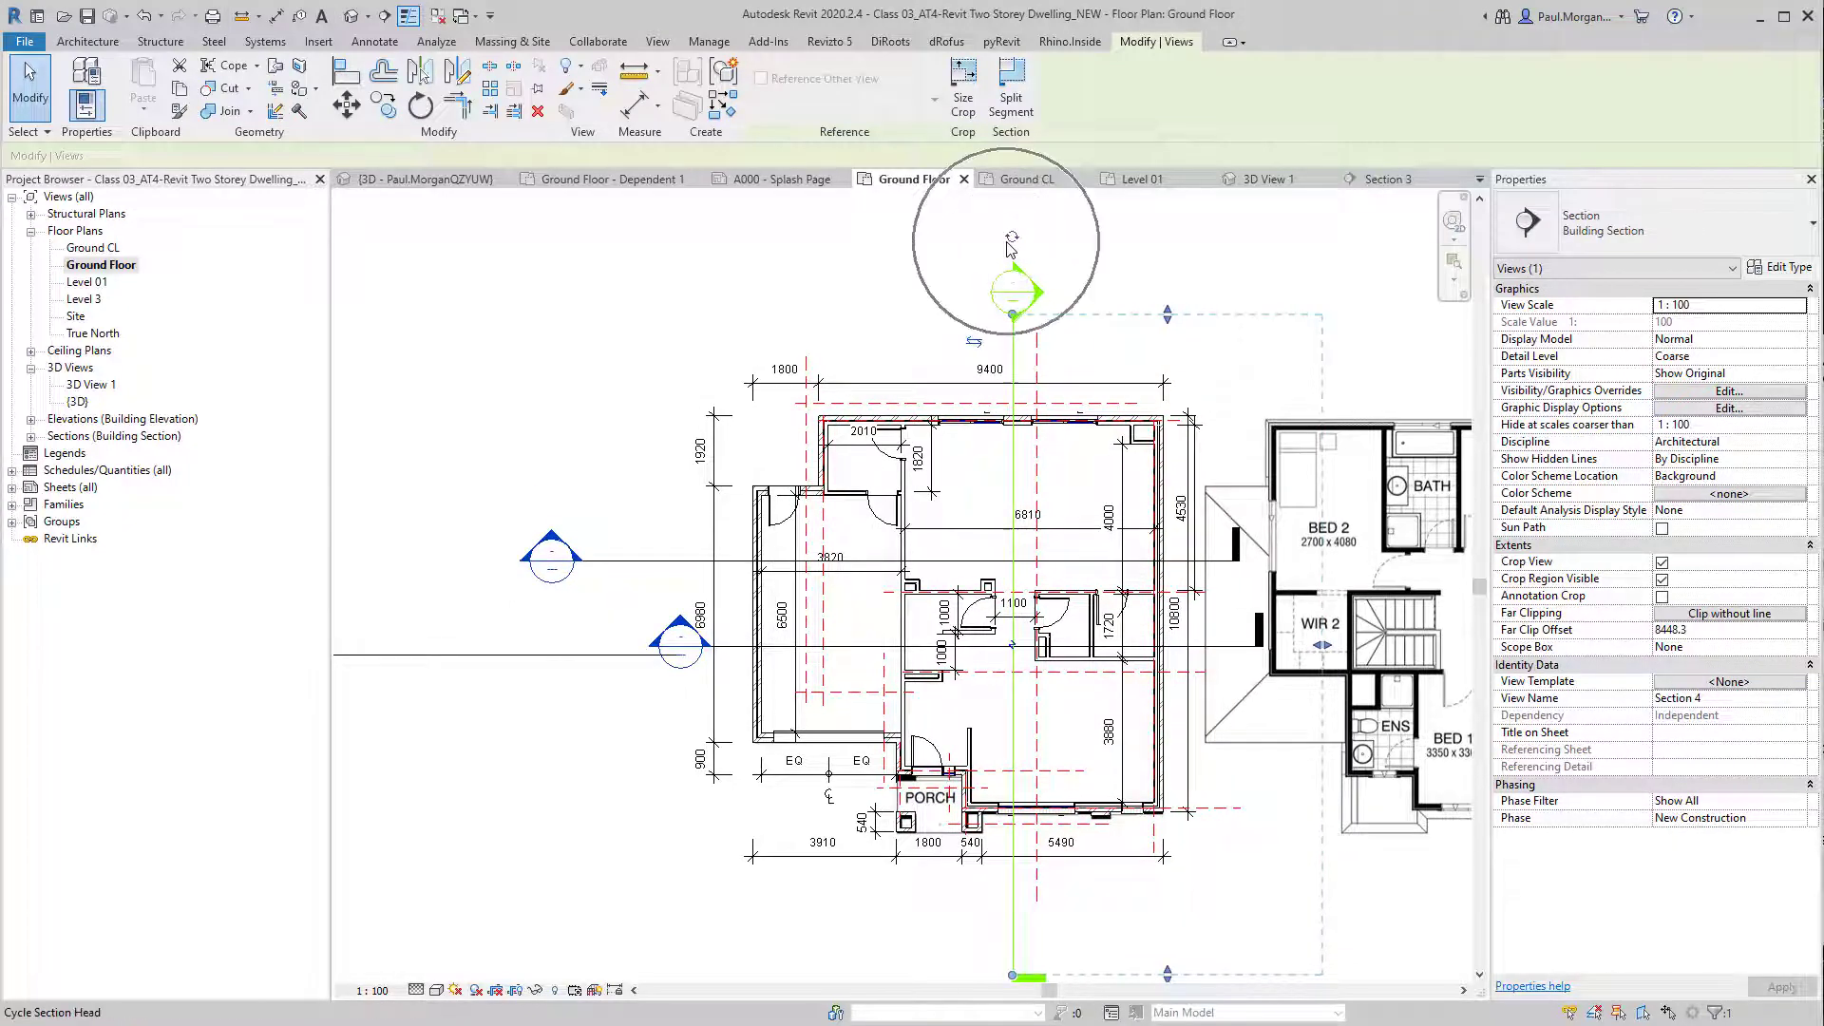
middle_click_drag(1072, 505, 1098, 303)
left_click(1042, 848)
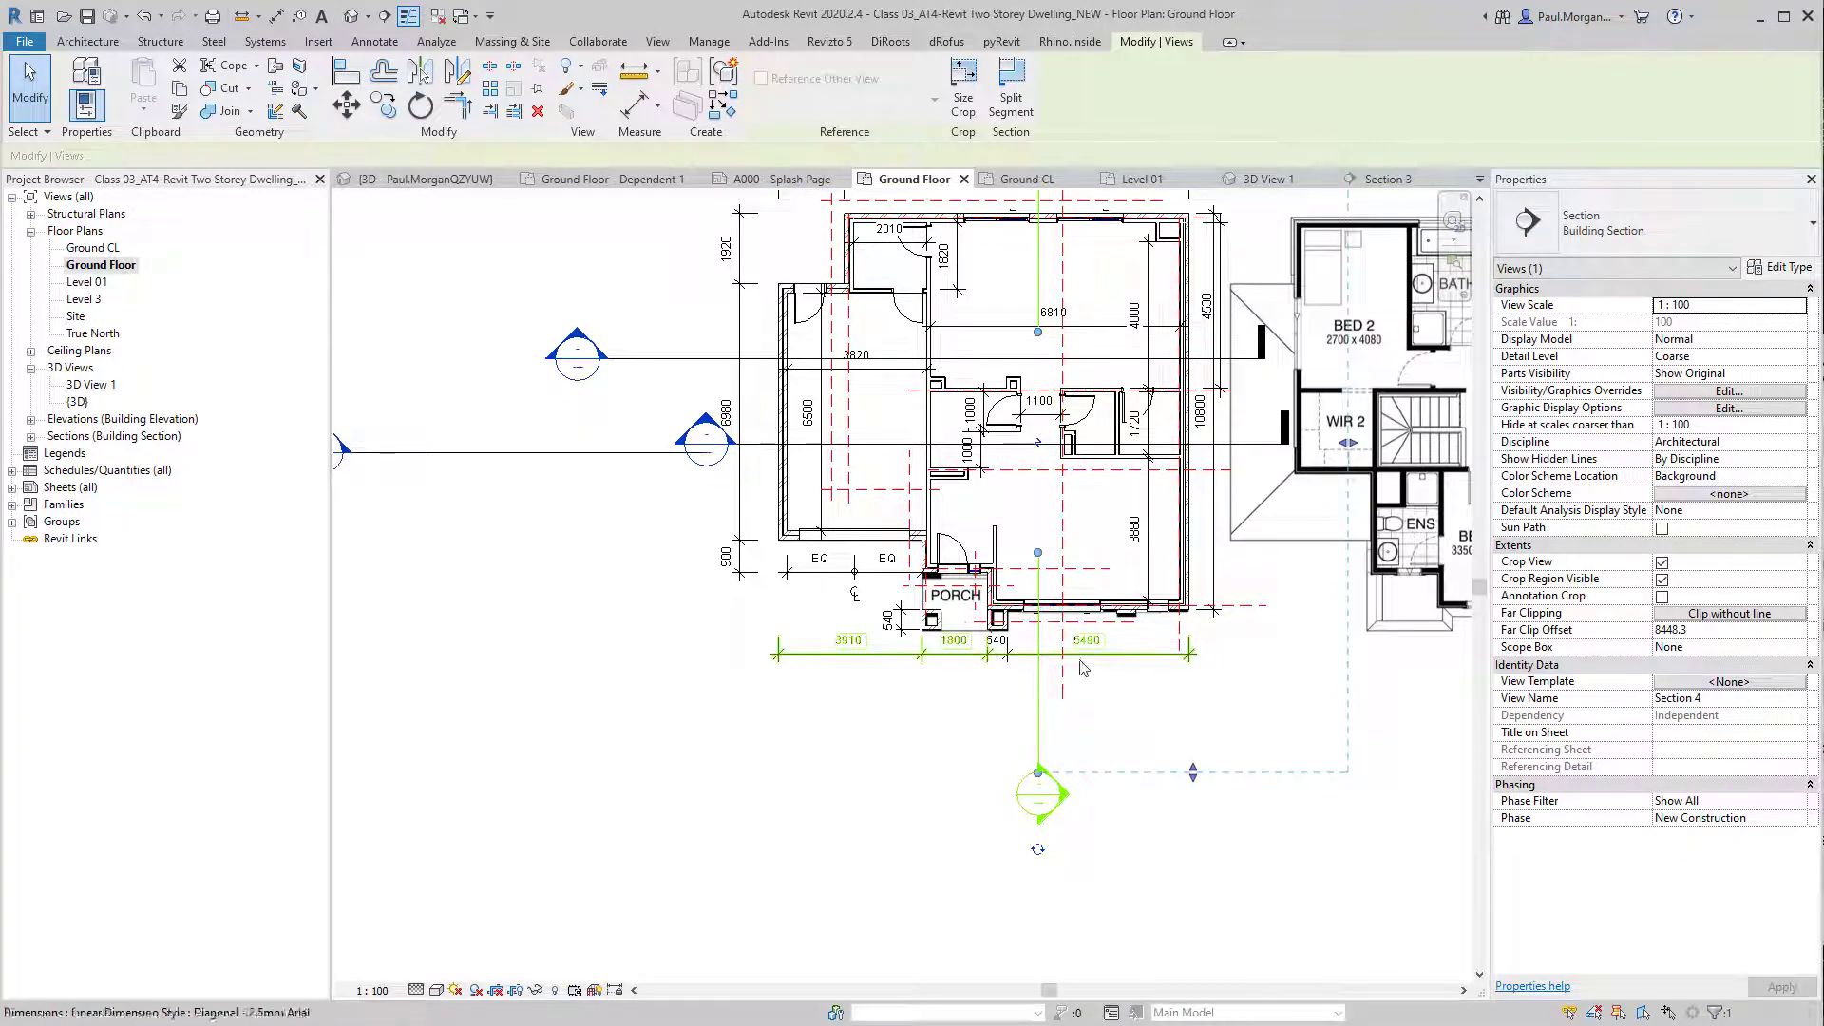
Step: Widen the gap in the vertical section line until both stubs lie outside the house, and shorten its rear-end stub
middle_click_drag(1075, 668, 1023, 754)
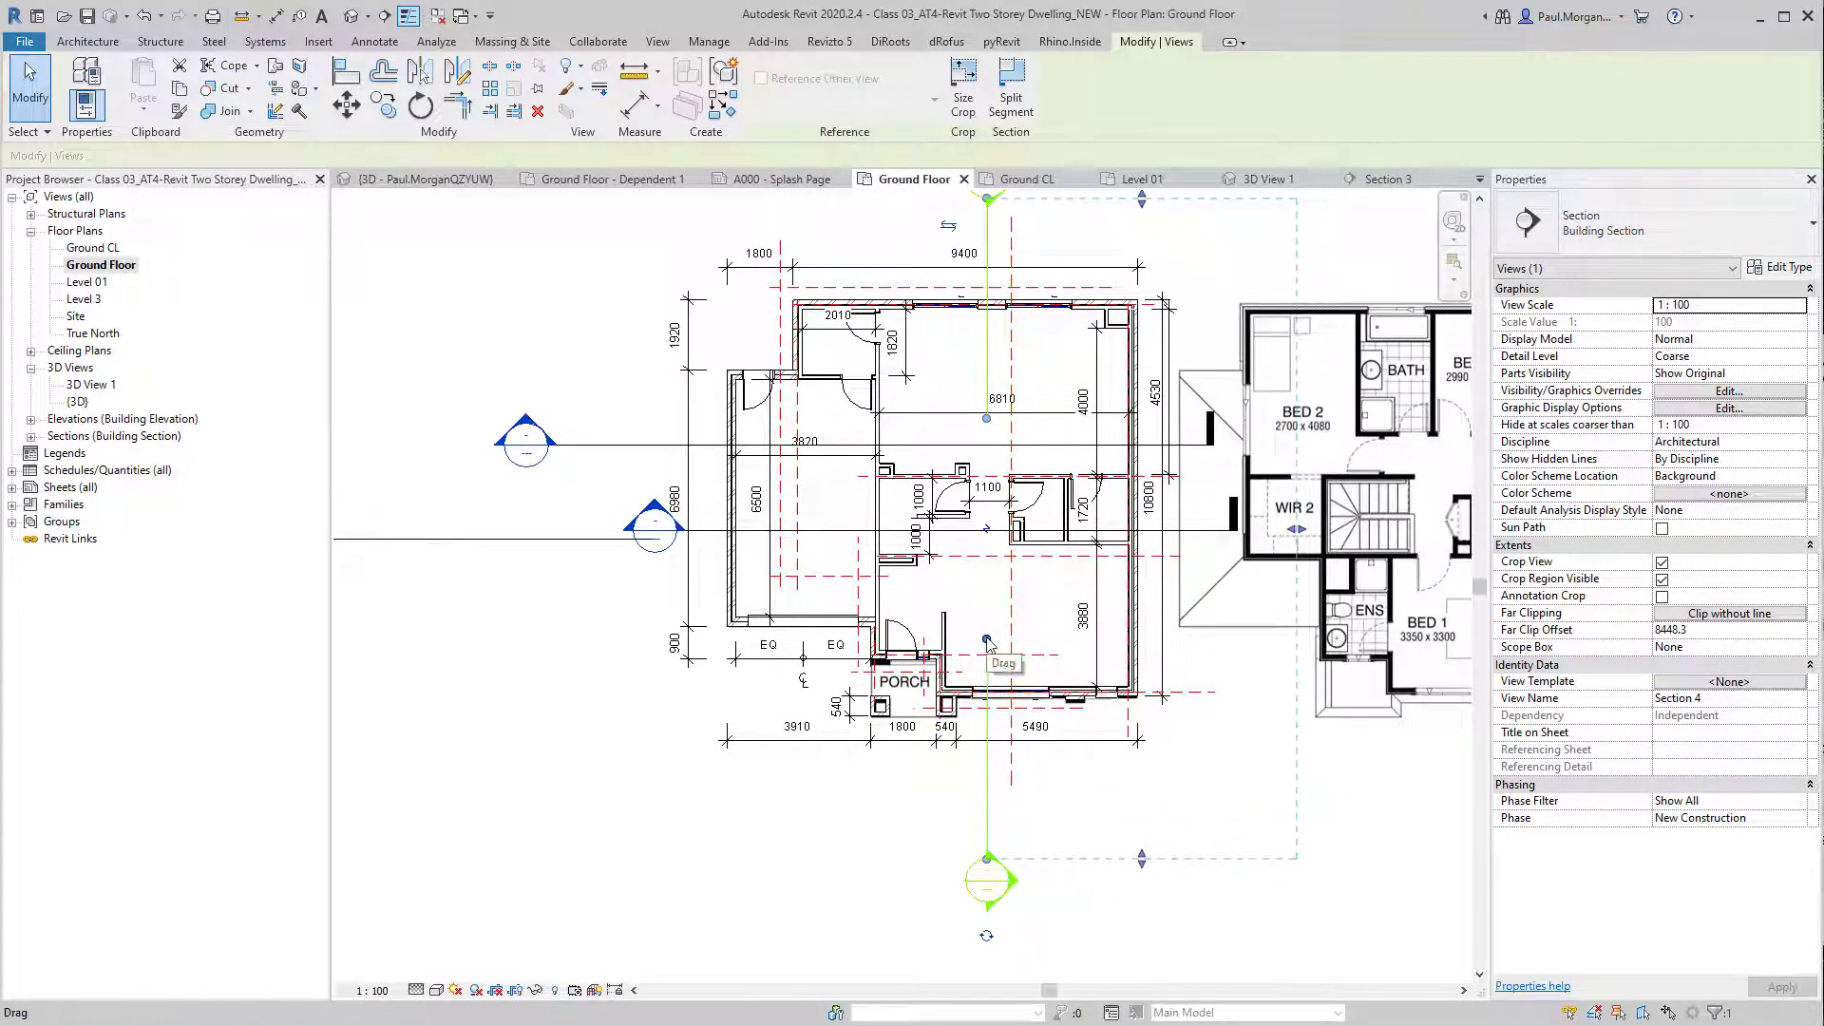
left_click_drag(988, 644, 988, 711)
middle_click_drag(1030, 885, 1031, 934)
left_click_drag(988, 465, 1004, 332)
left_click_drag(991, 915, 990, 794)
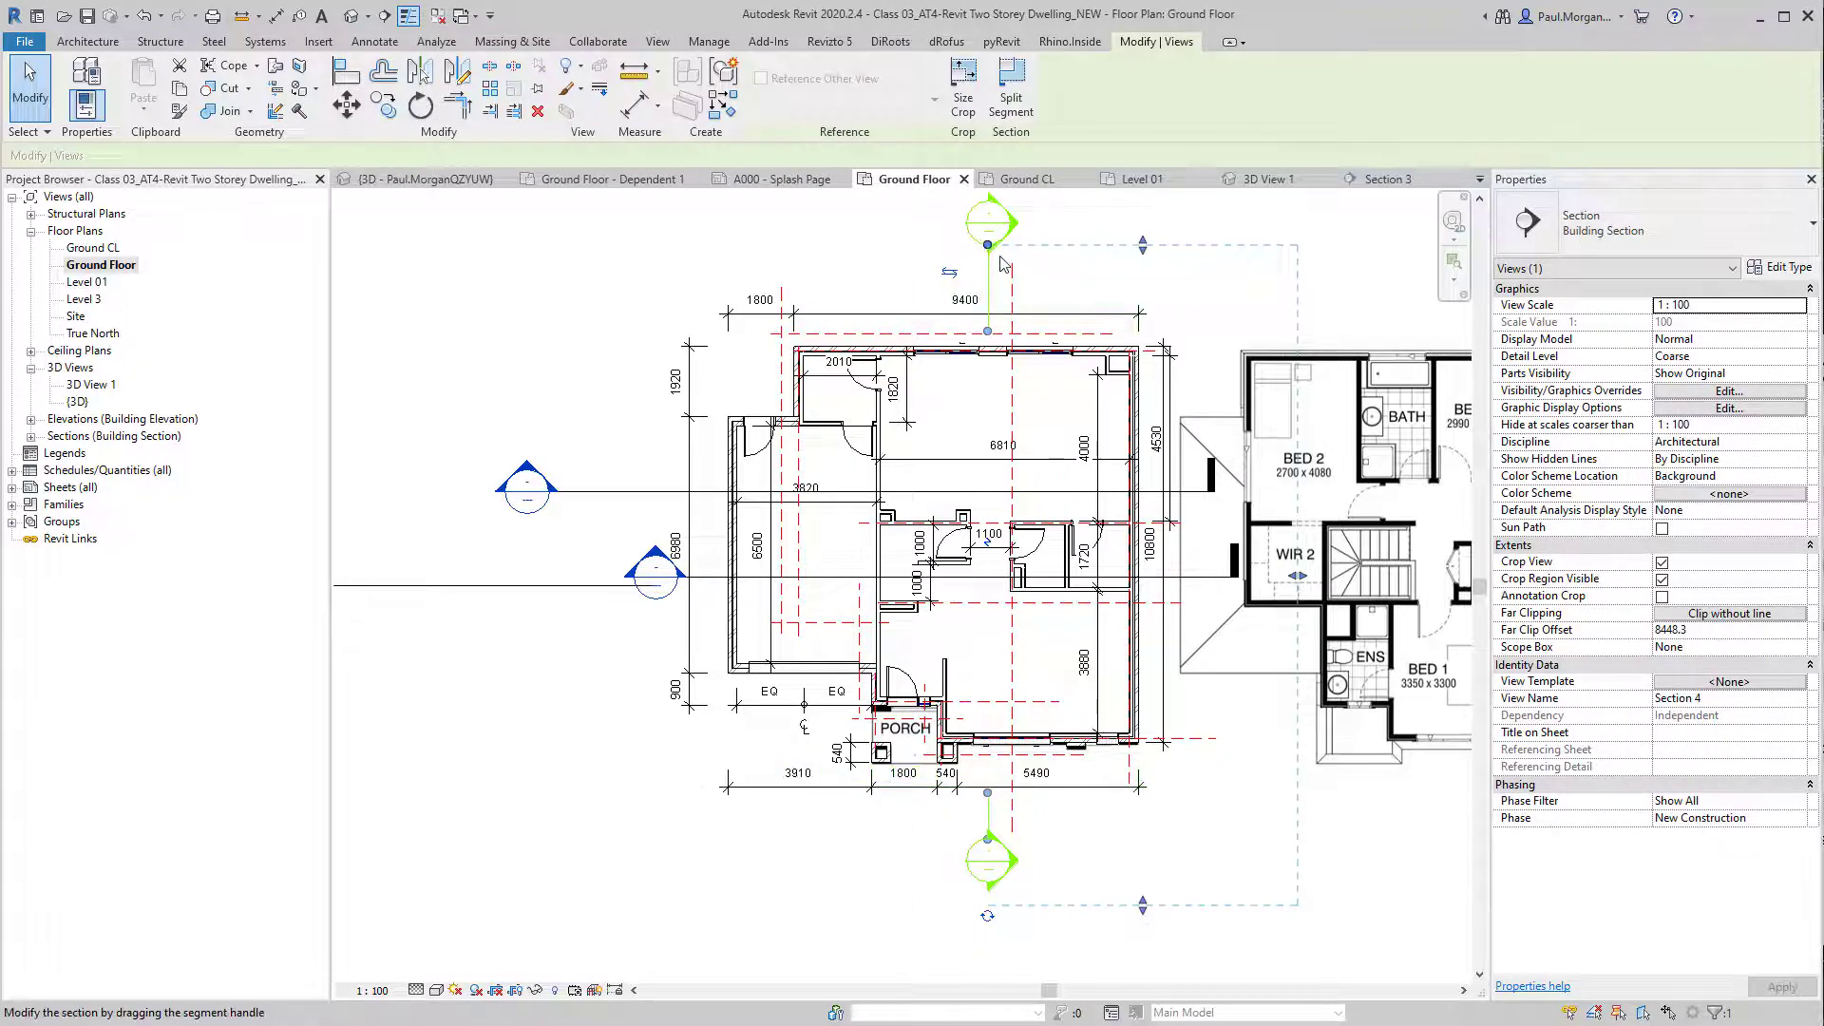
left_click_drag(994, 264, 996, 301)
key("Escape")
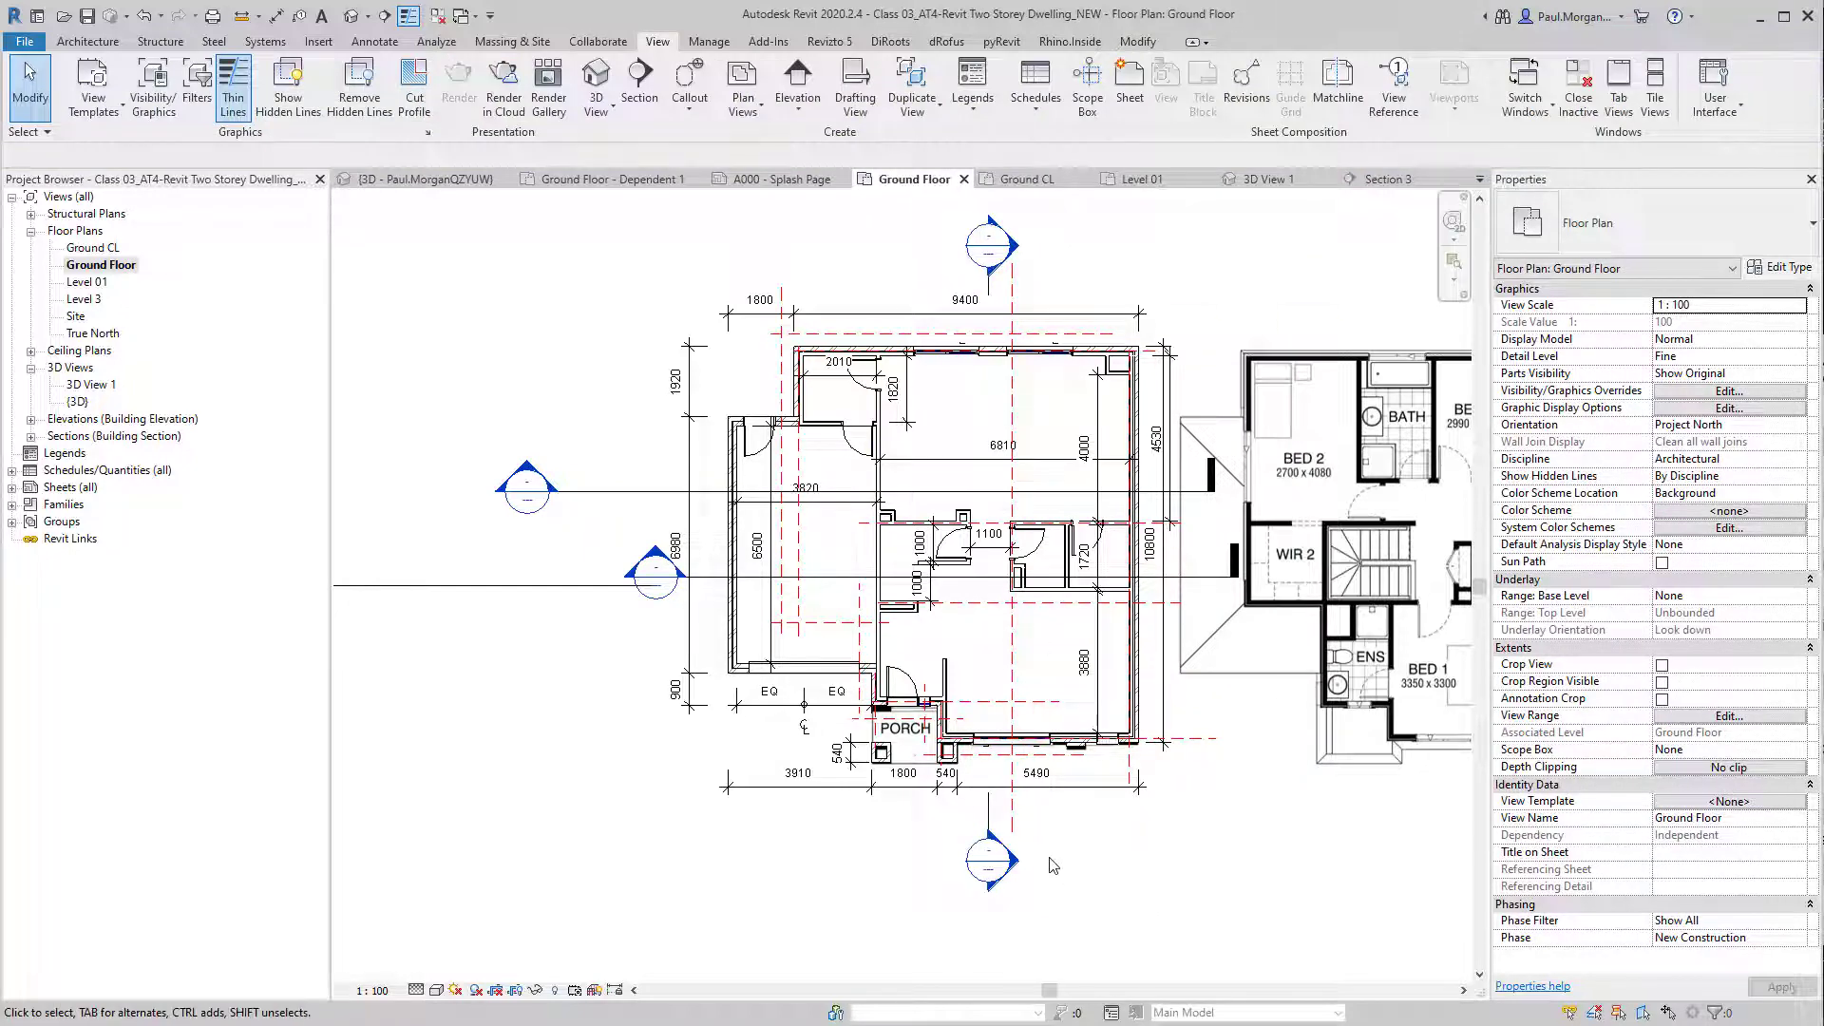
Step: Change the vertical section's porch-end head back to a tail and open the section's view from its rear head
left_click(989, 827)
left_click(1102, 957)
scroll(989, 246, "up", 5)
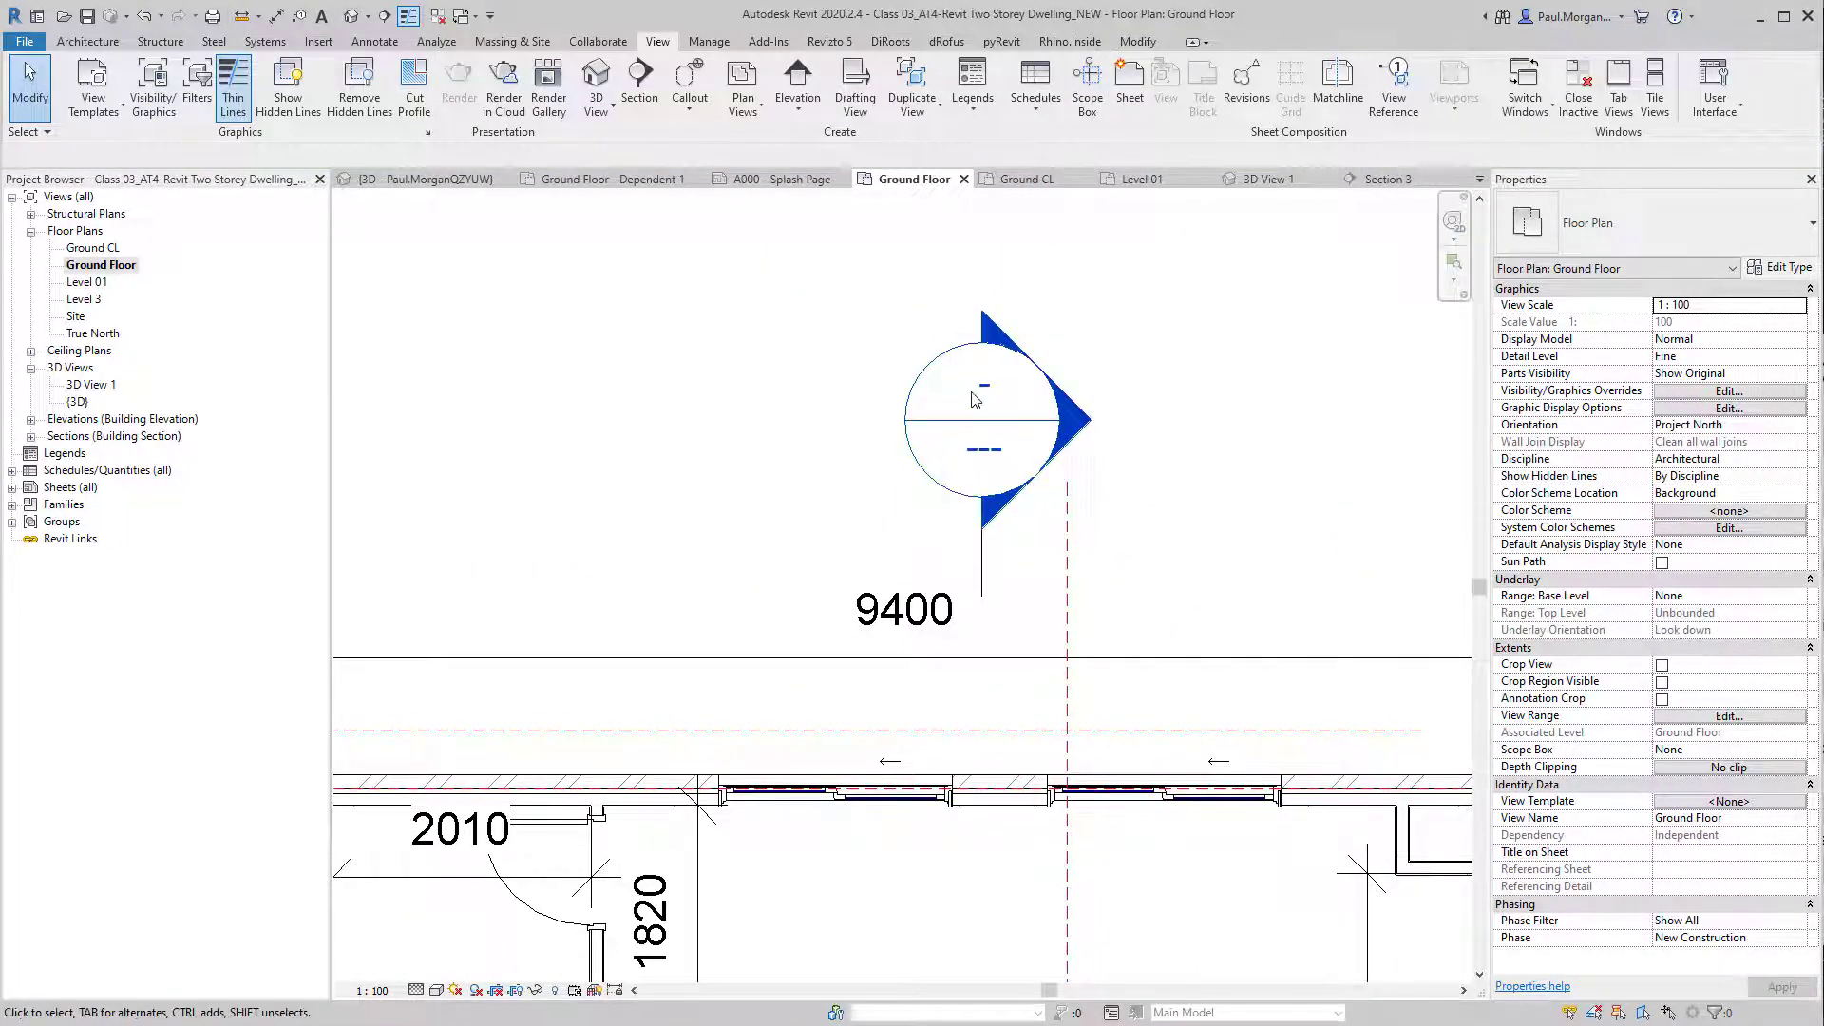
scroll(1073, 520, "down", 5)
left_click(1065, 496)
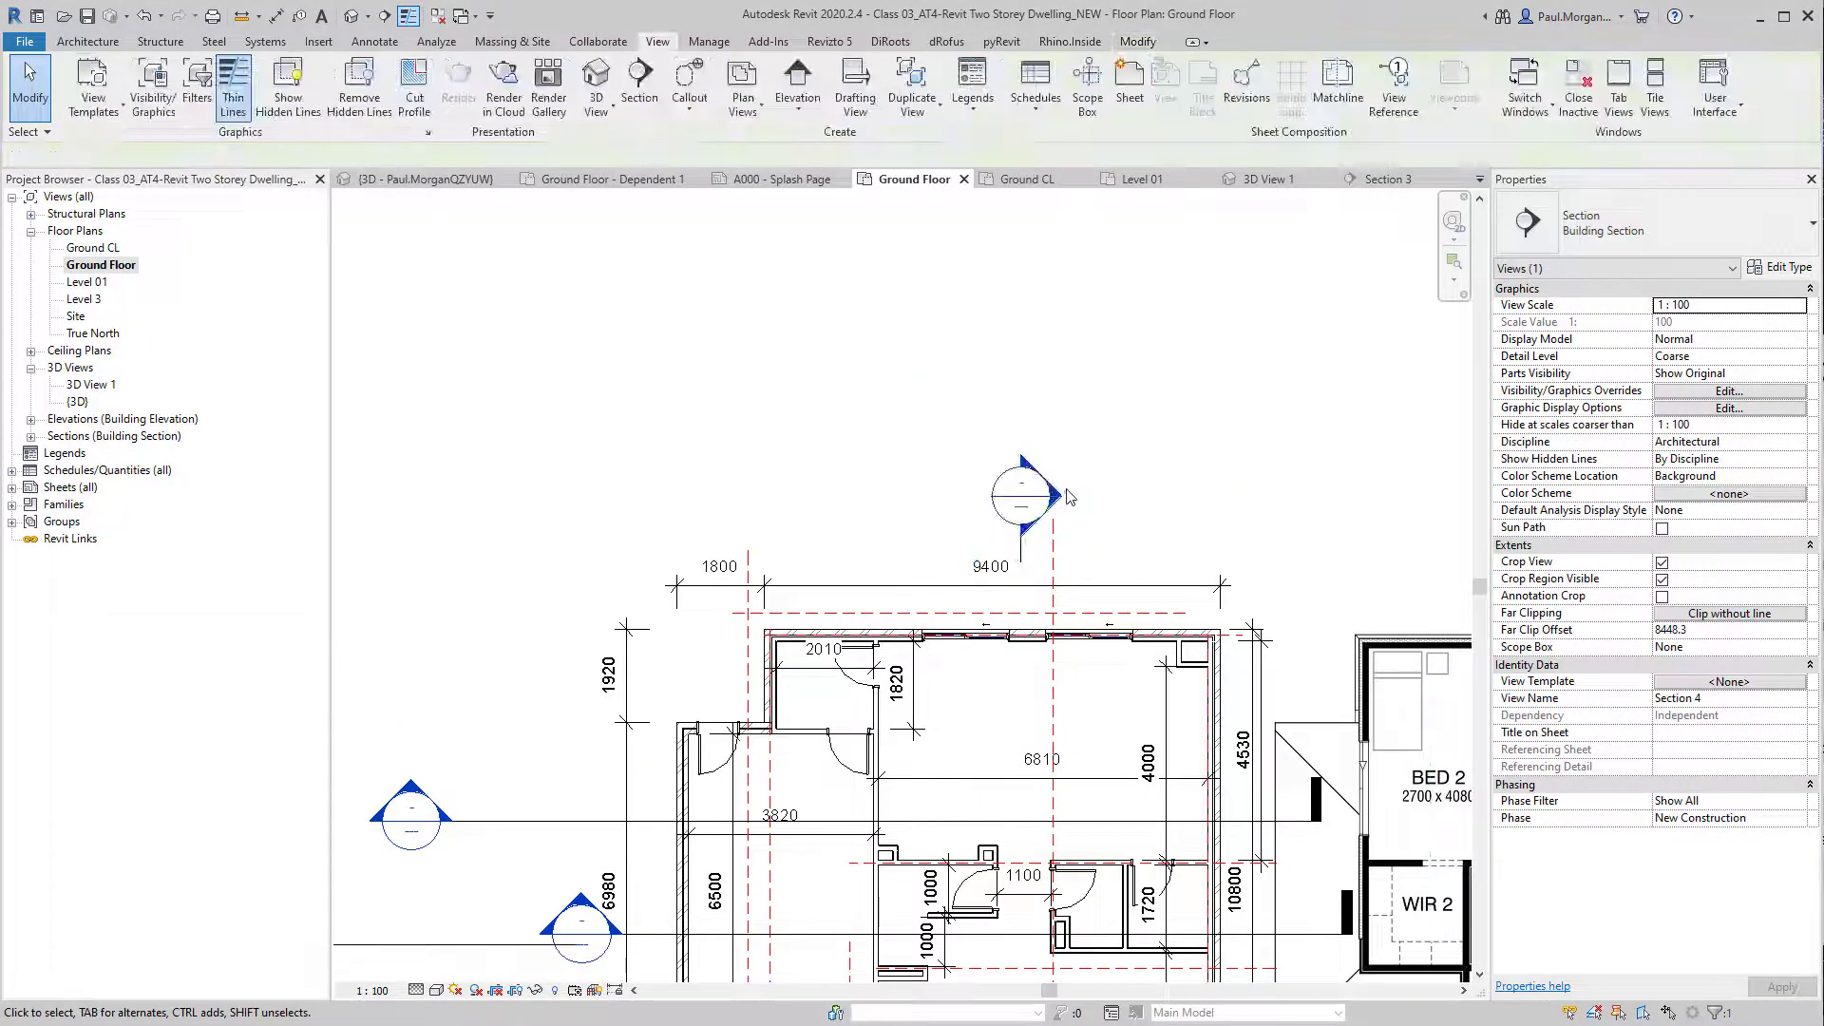
double_click(1065, 496)
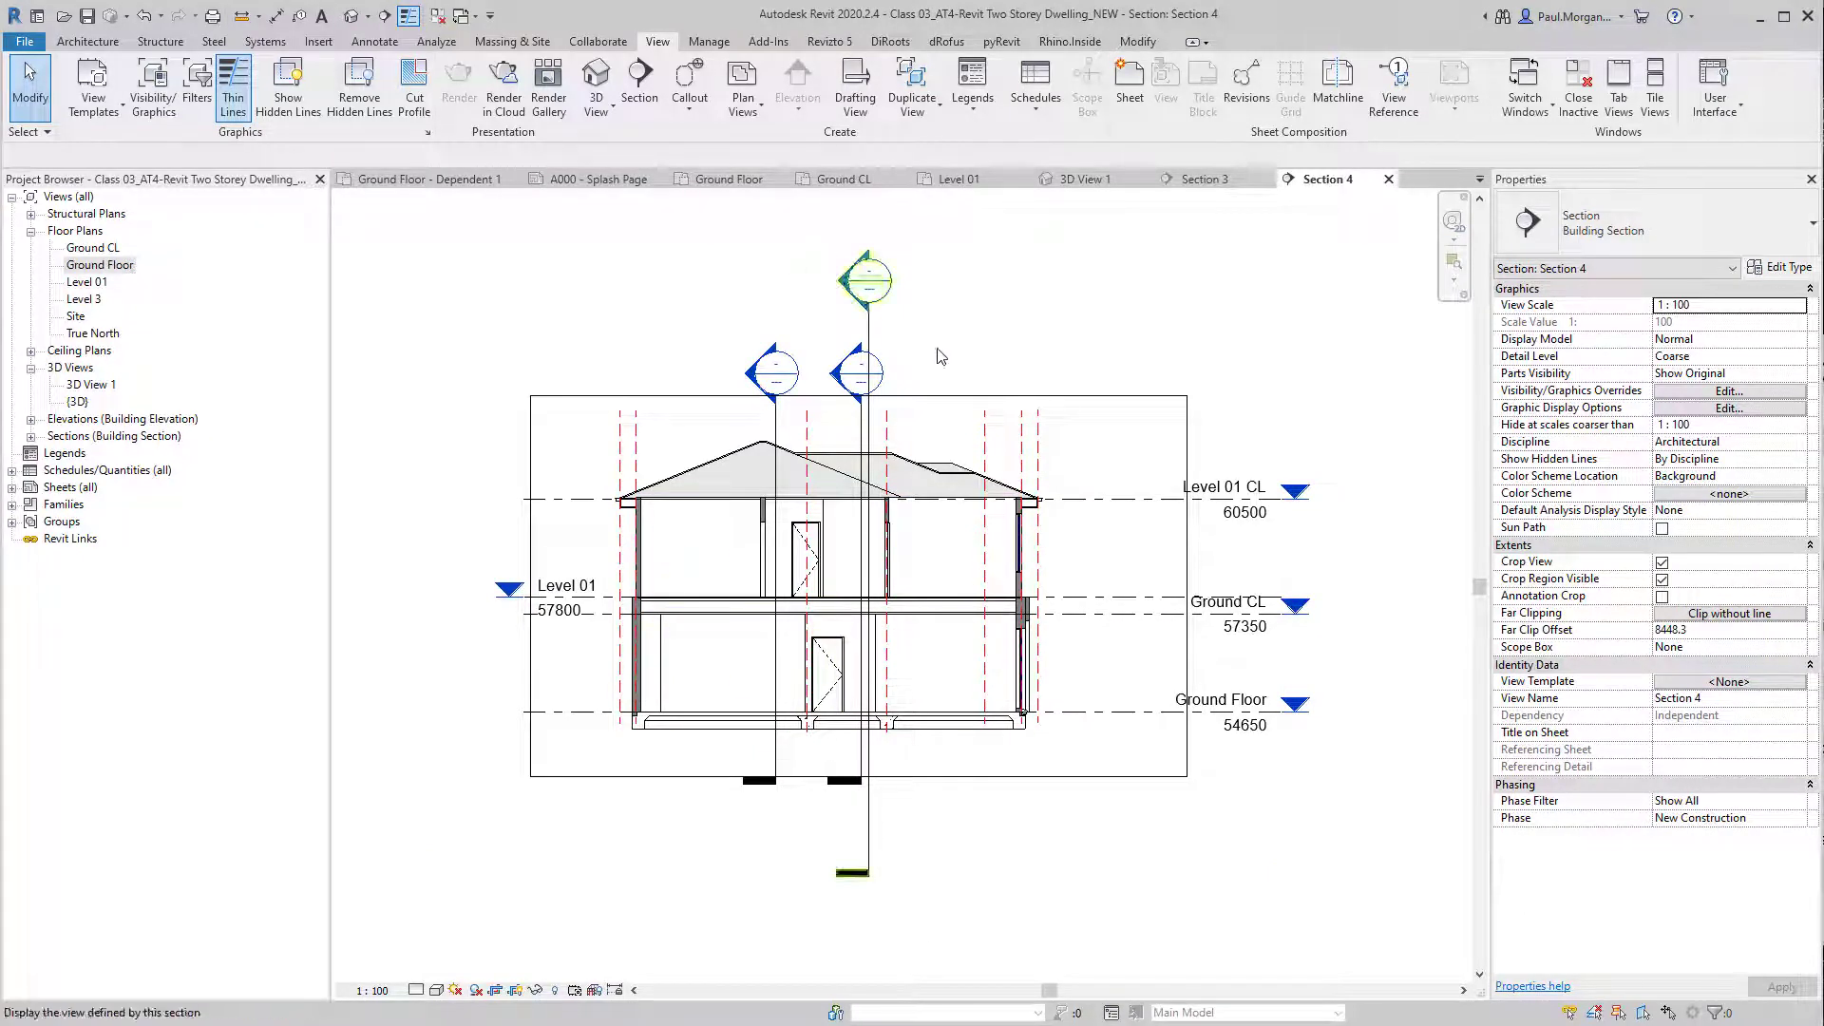
scroll(883, 288, "up", 4)
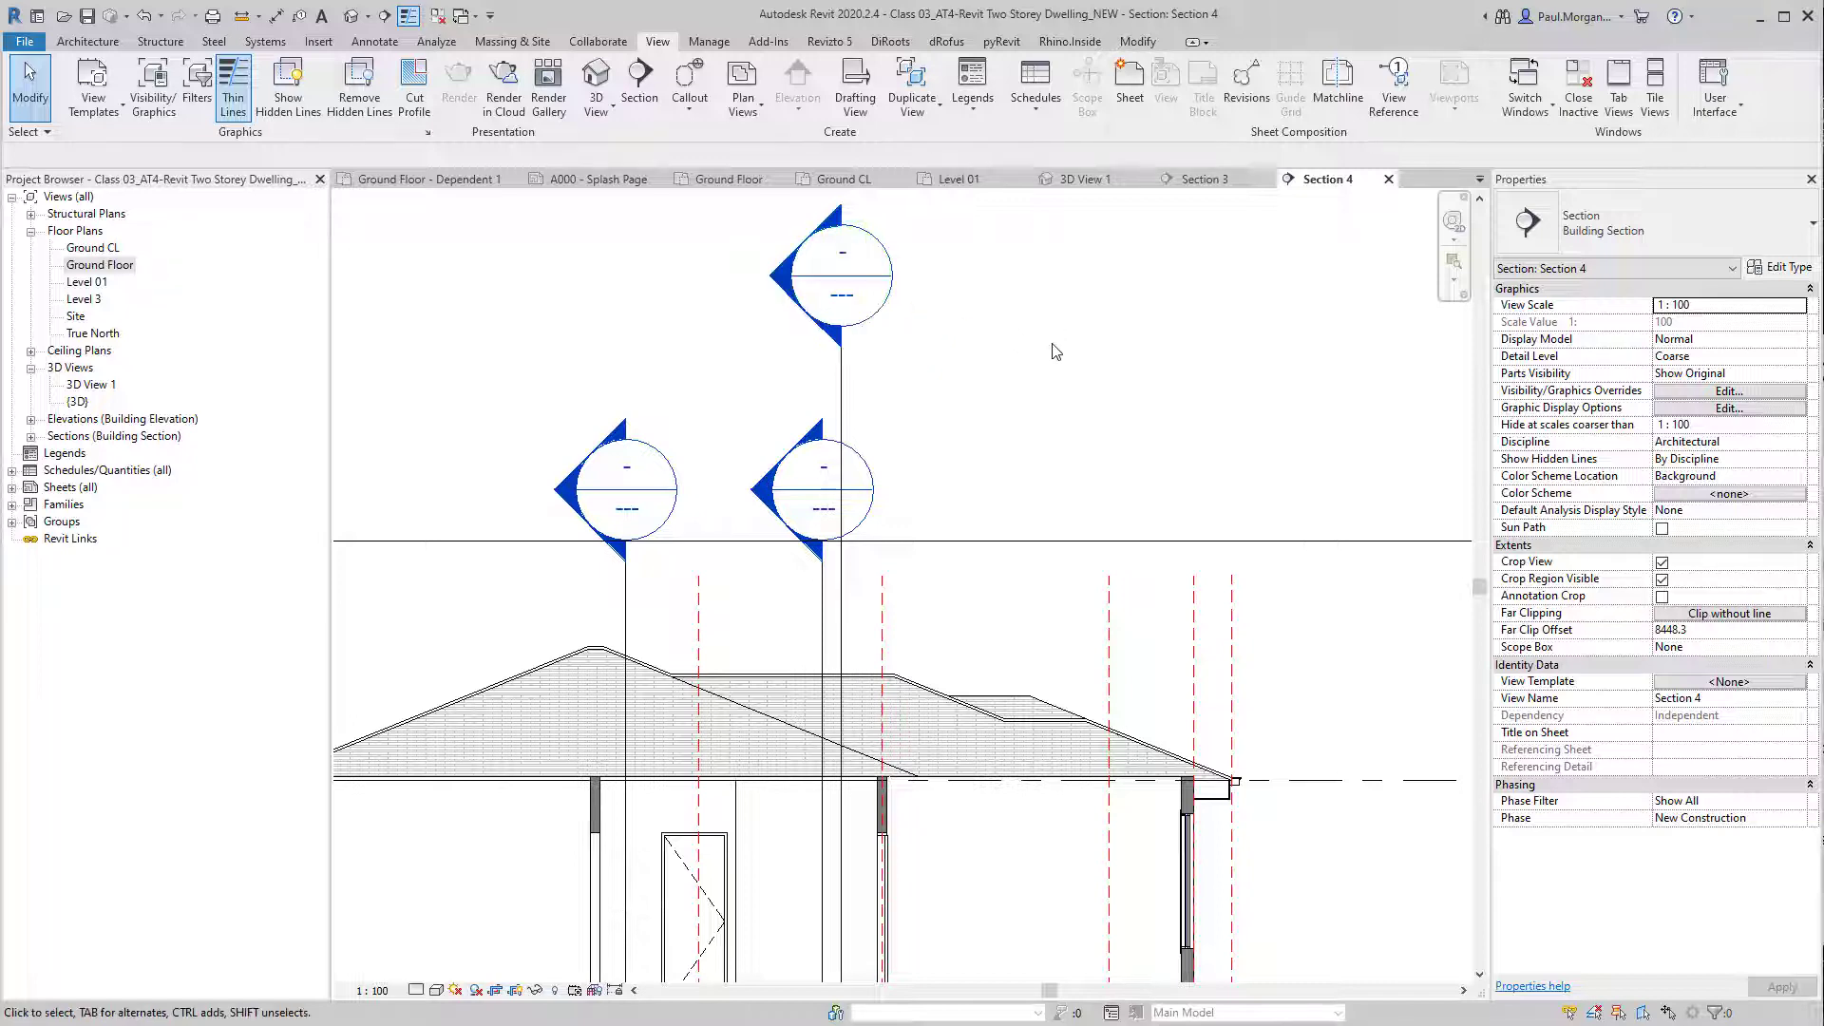
Step: Return to the Ground Floor plan and select the vertical section to inspect its line and view extents
double_click(99, 265)
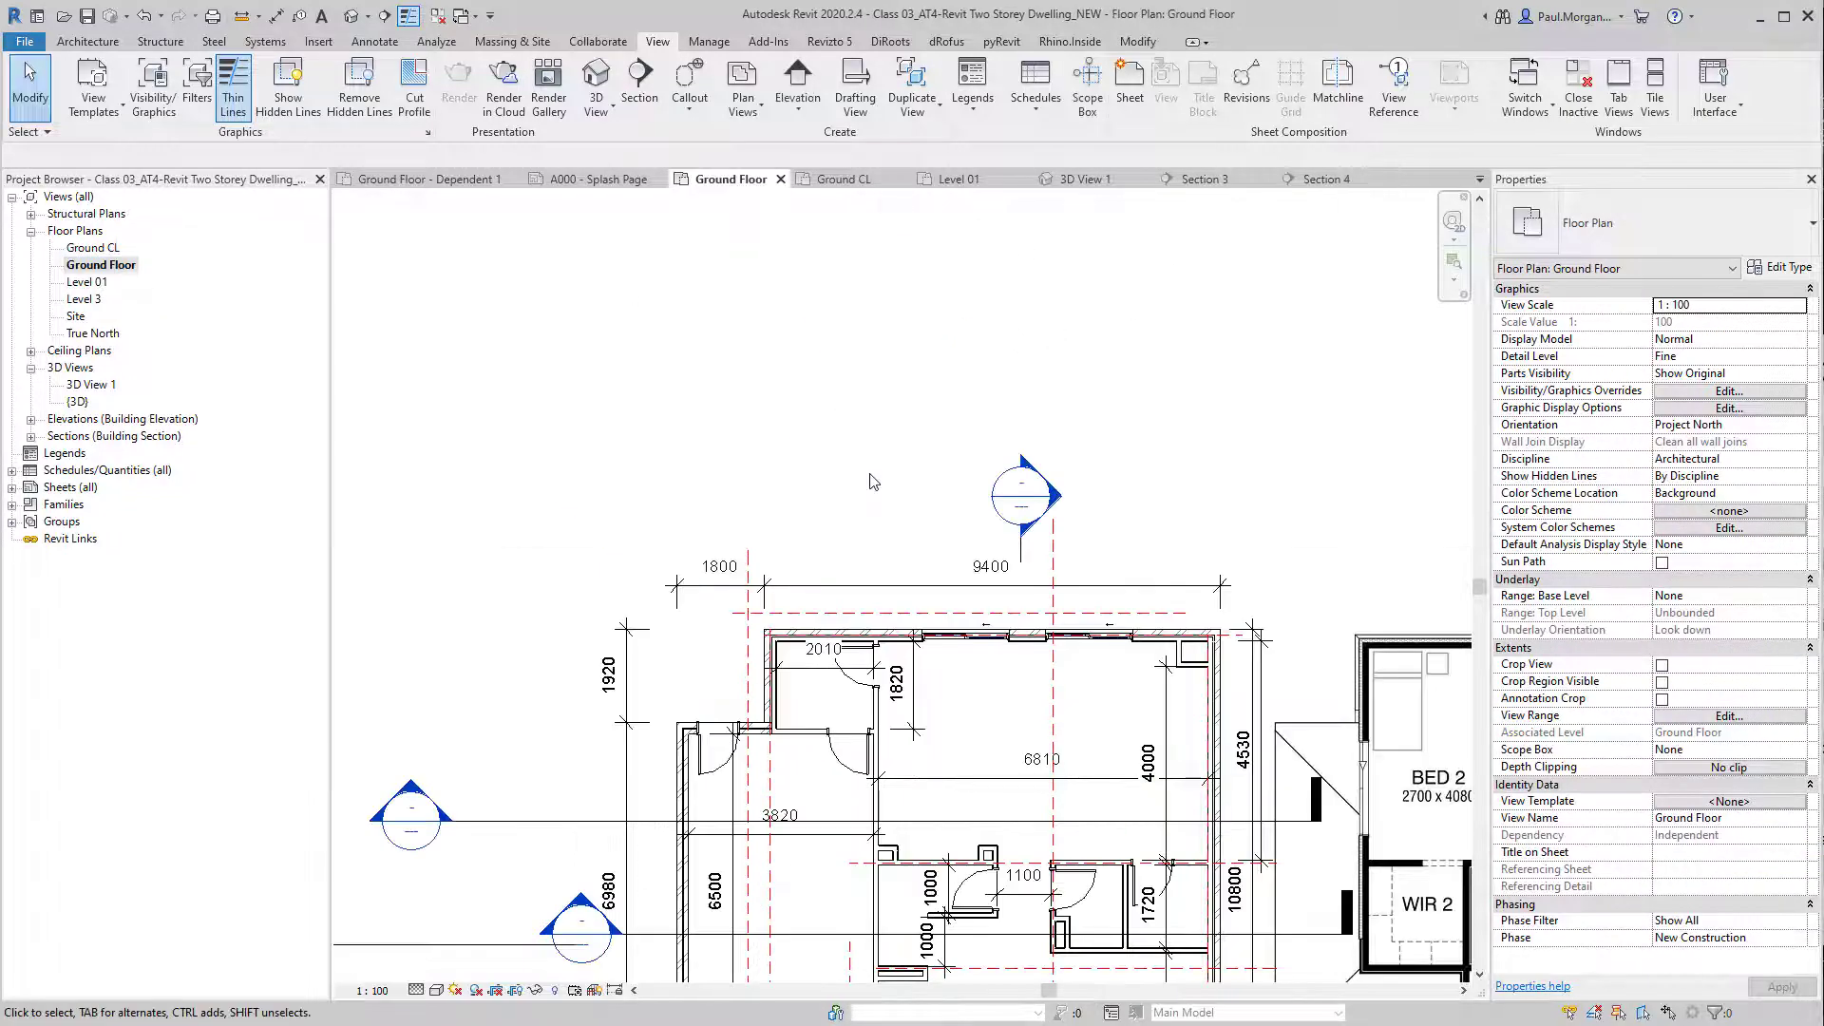
middle_click_drag(818, 504, 875, 441)
left_click(956, 292)
key("Escape")
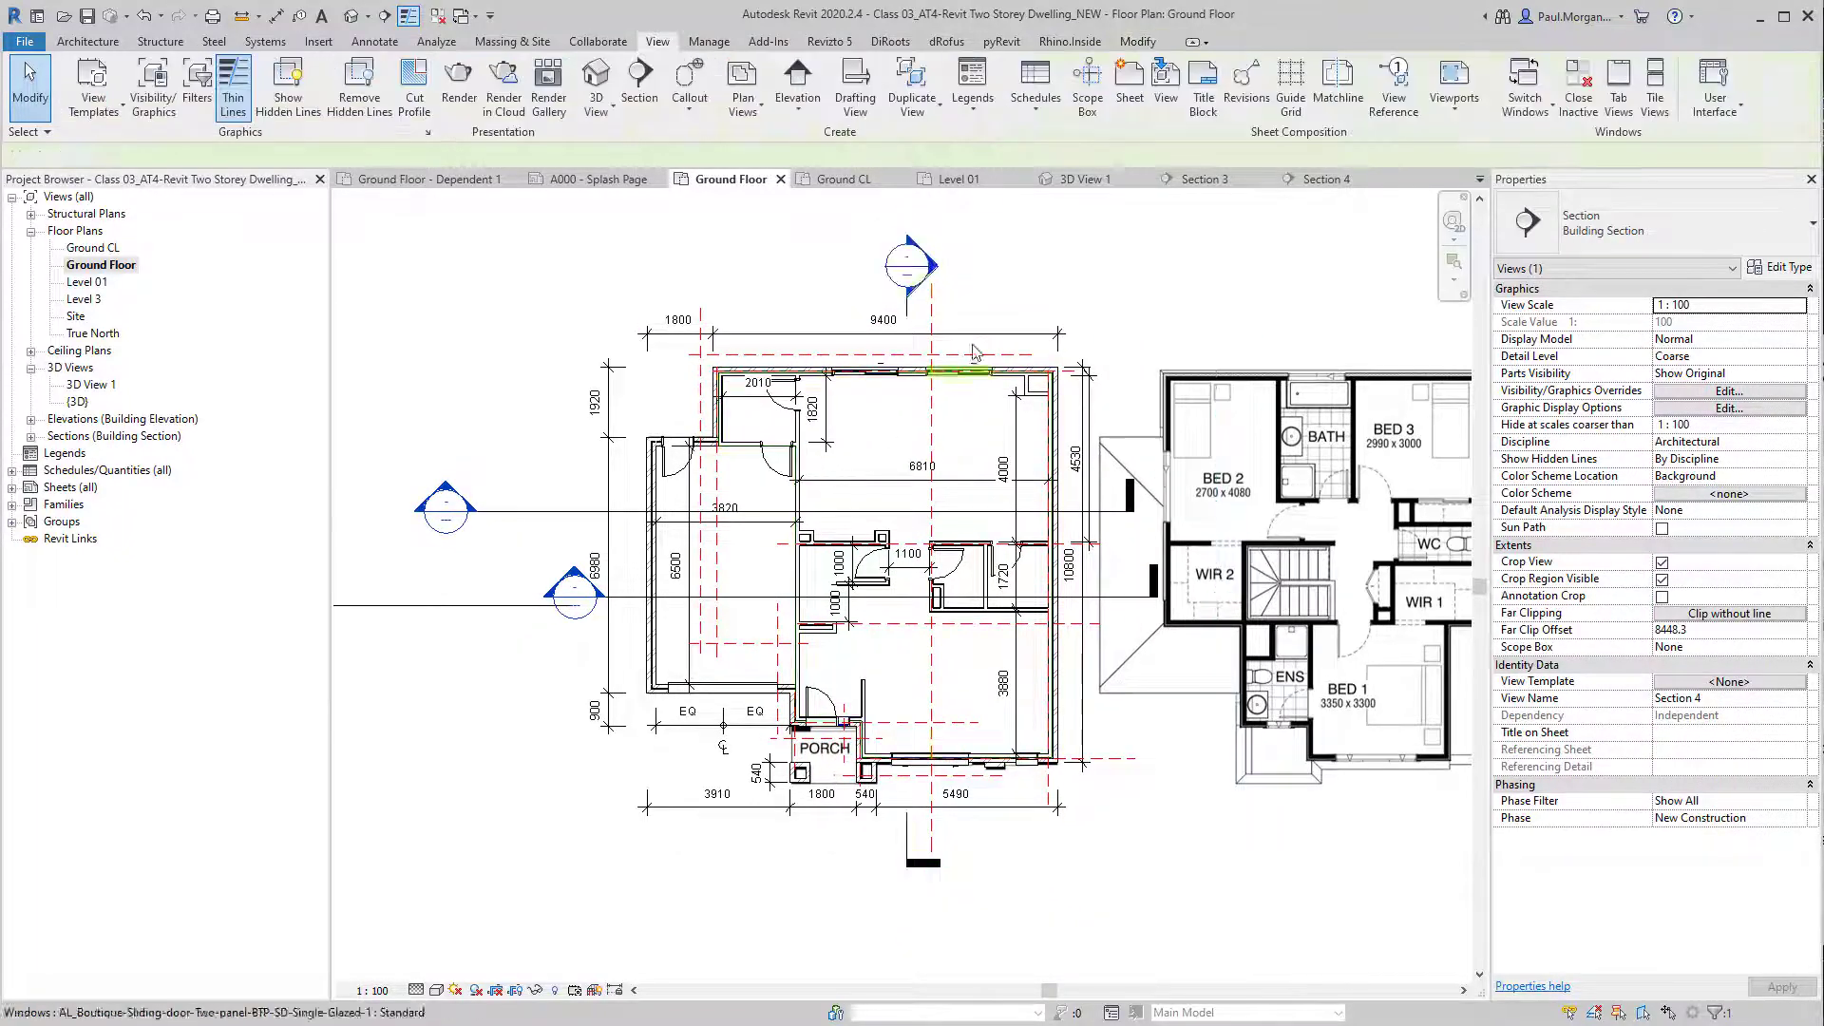
left_click(910, 317)
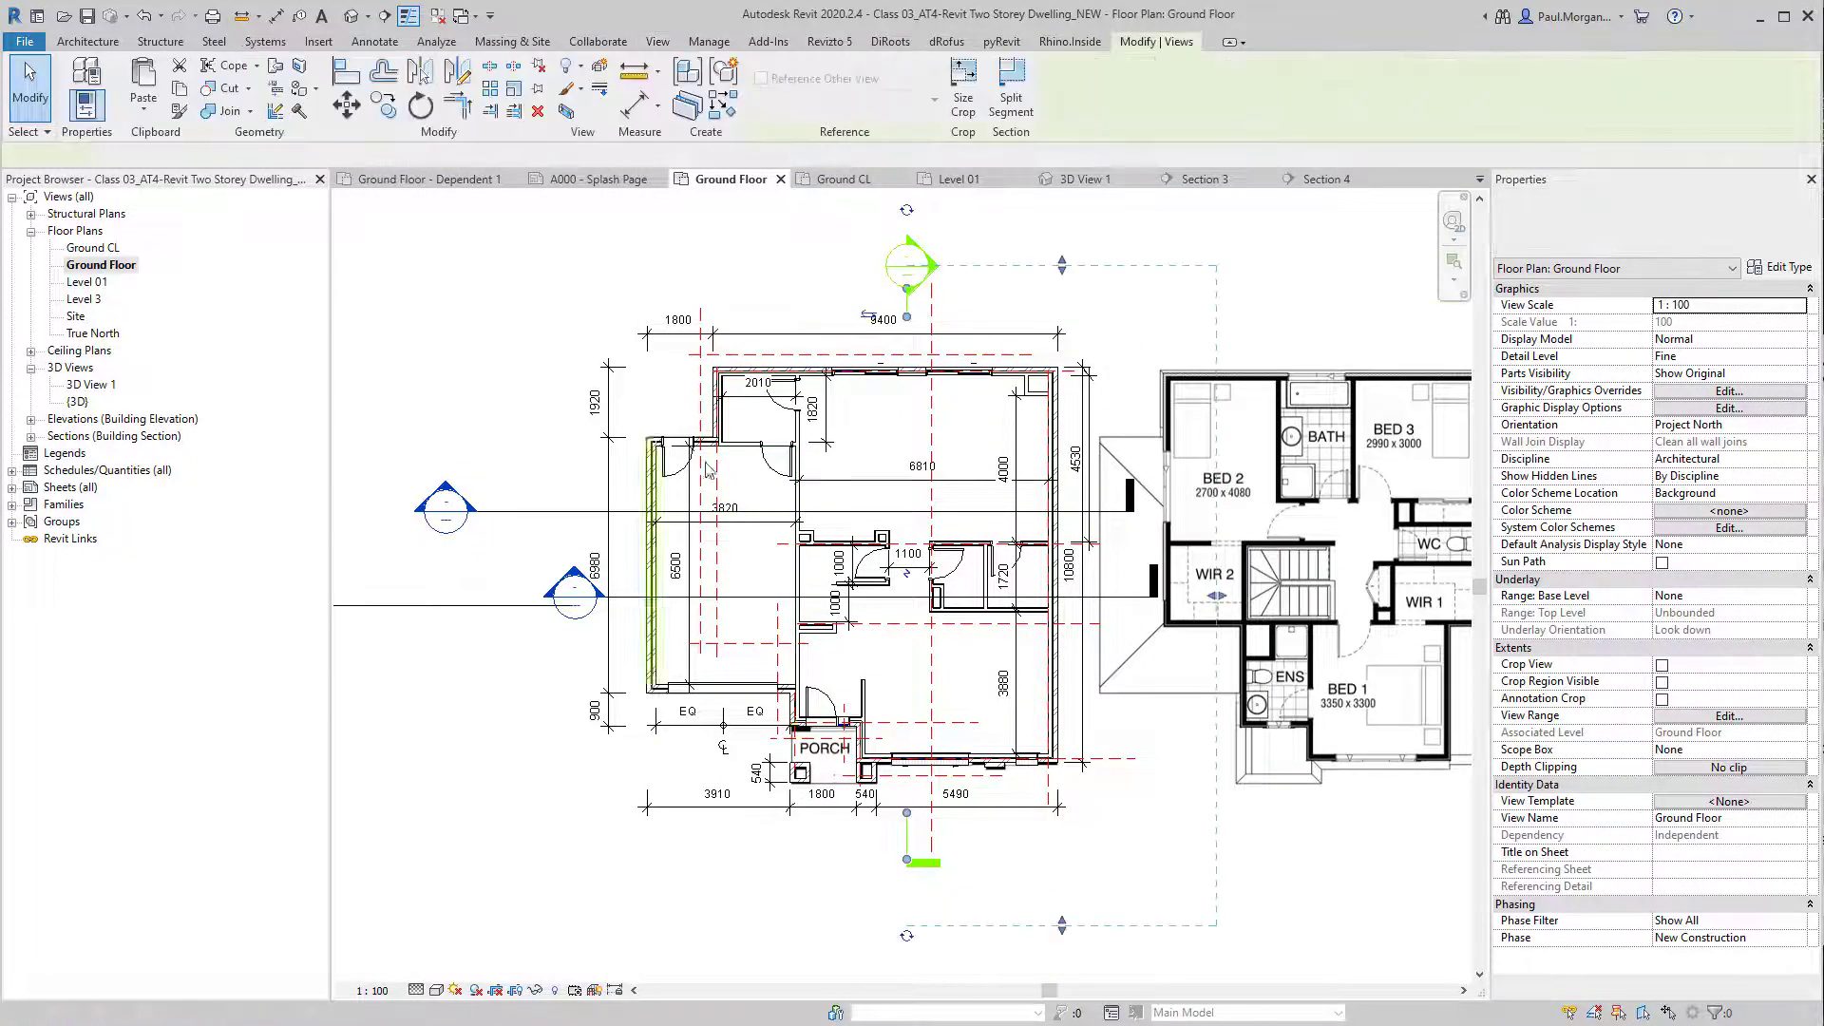
middle_click_drag(956, 825, 922, 854)
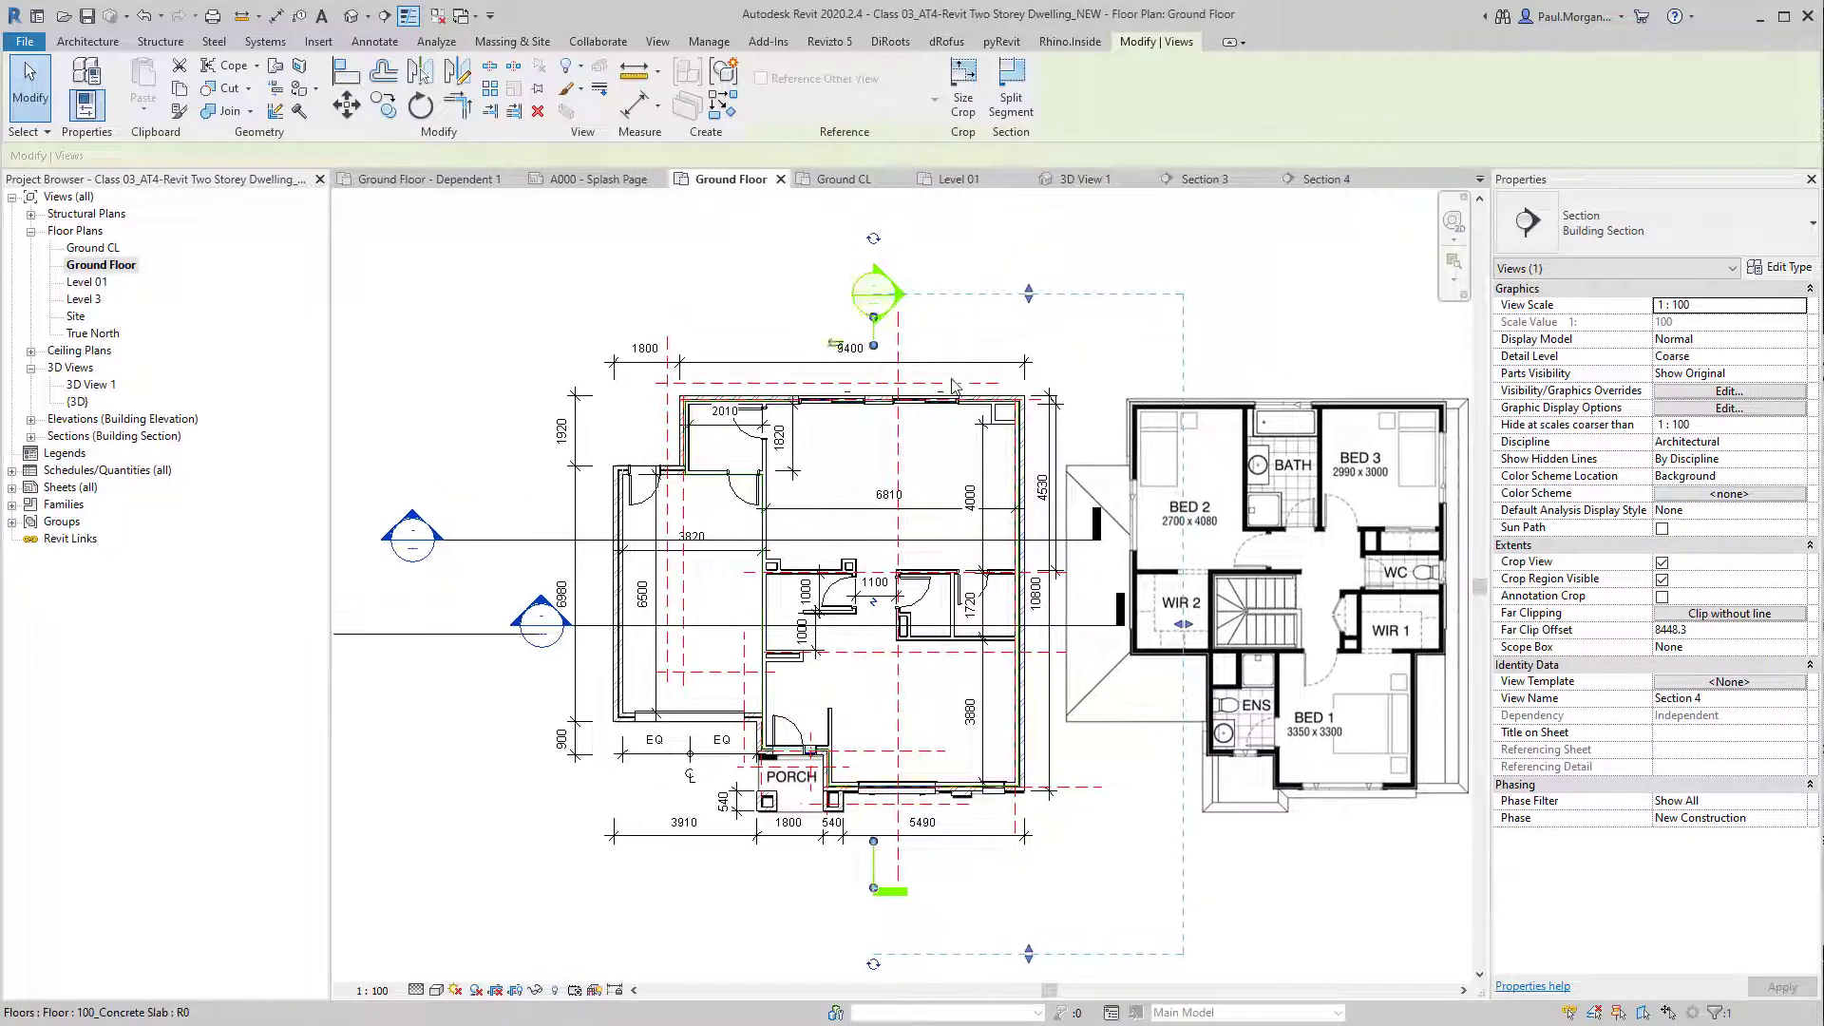
left_click(1007, 250)
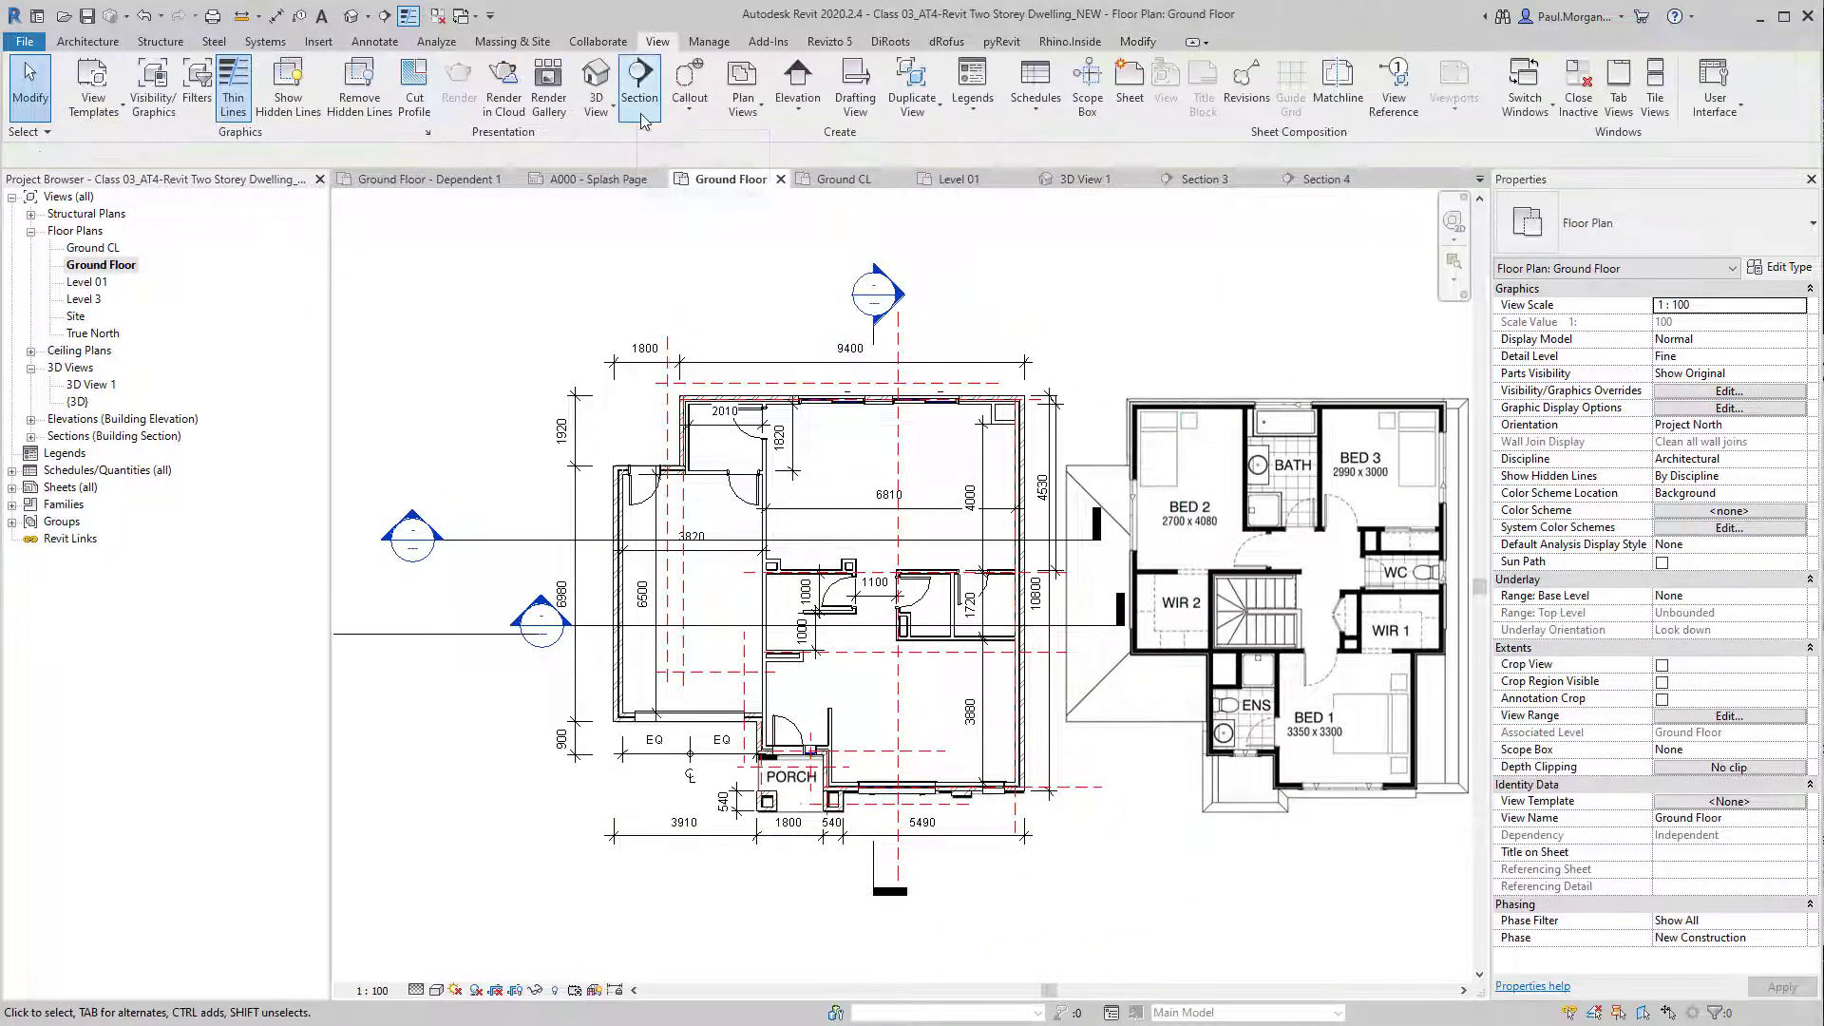
Step: Create a rectangular callout around the rear external wall corner of the small room with the 2010 dimension
left_click(700, 111)
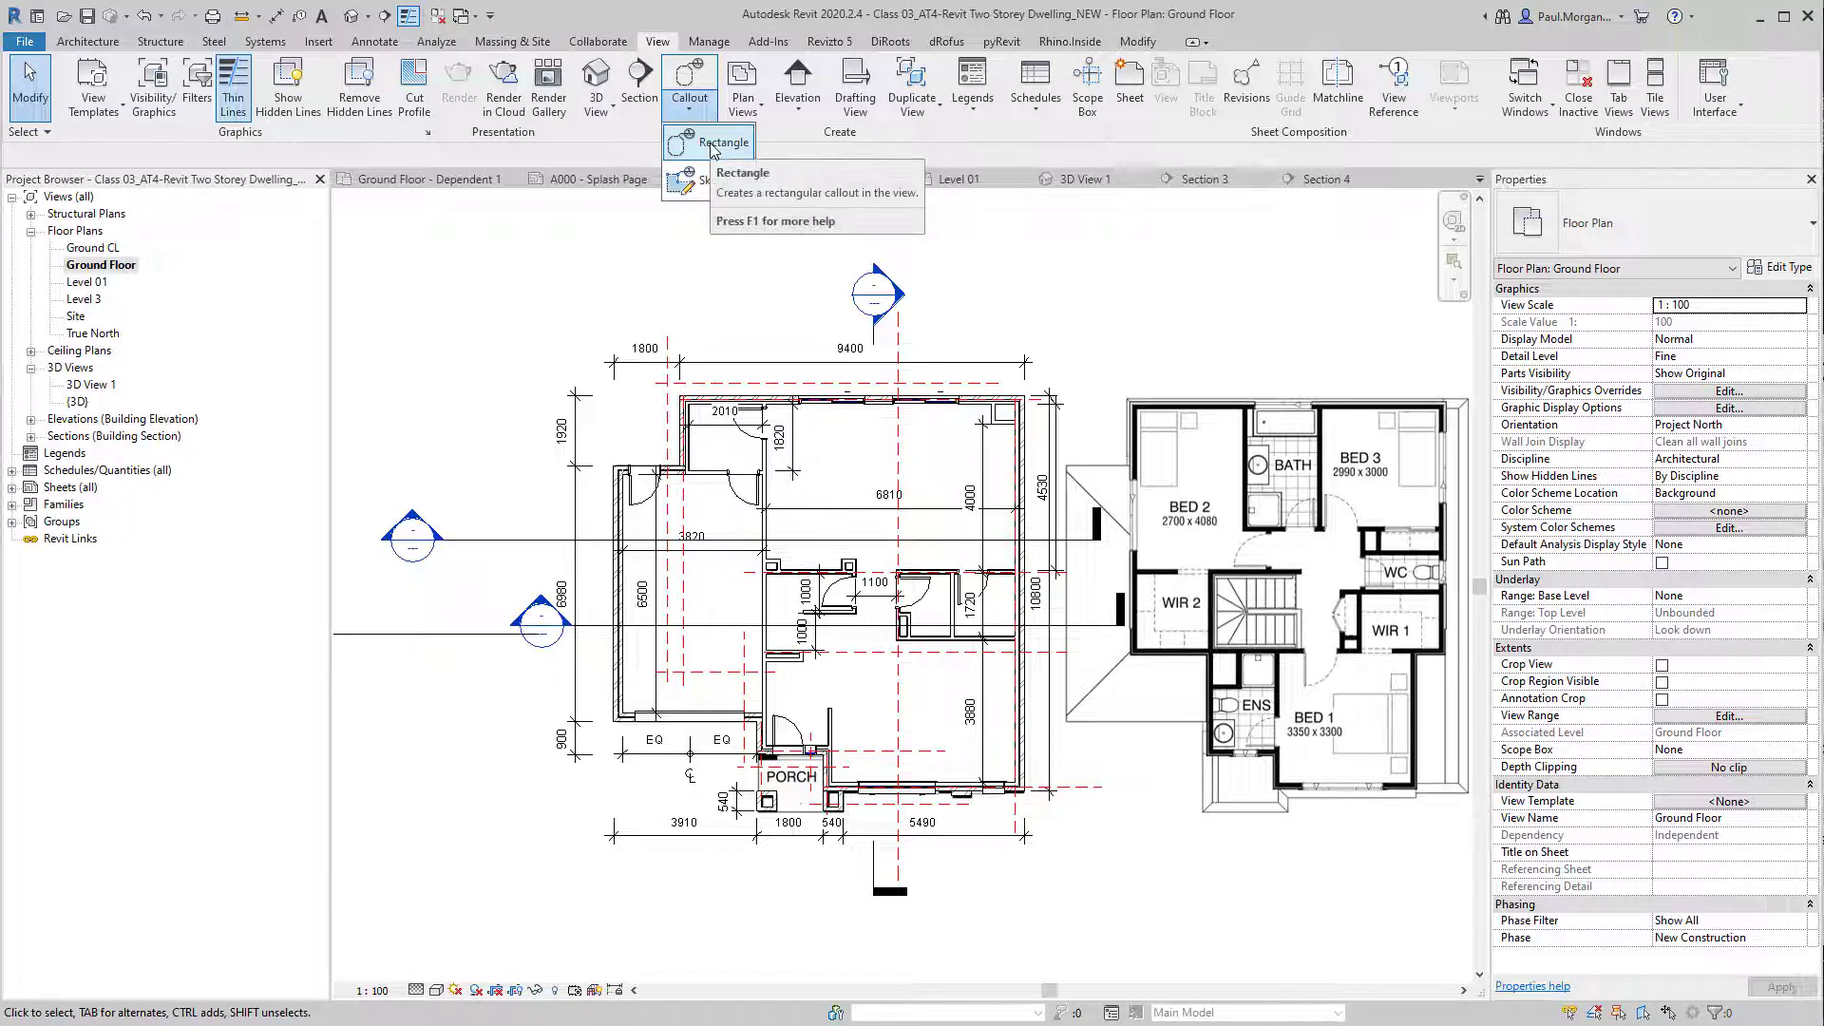
left_click(713, 145)
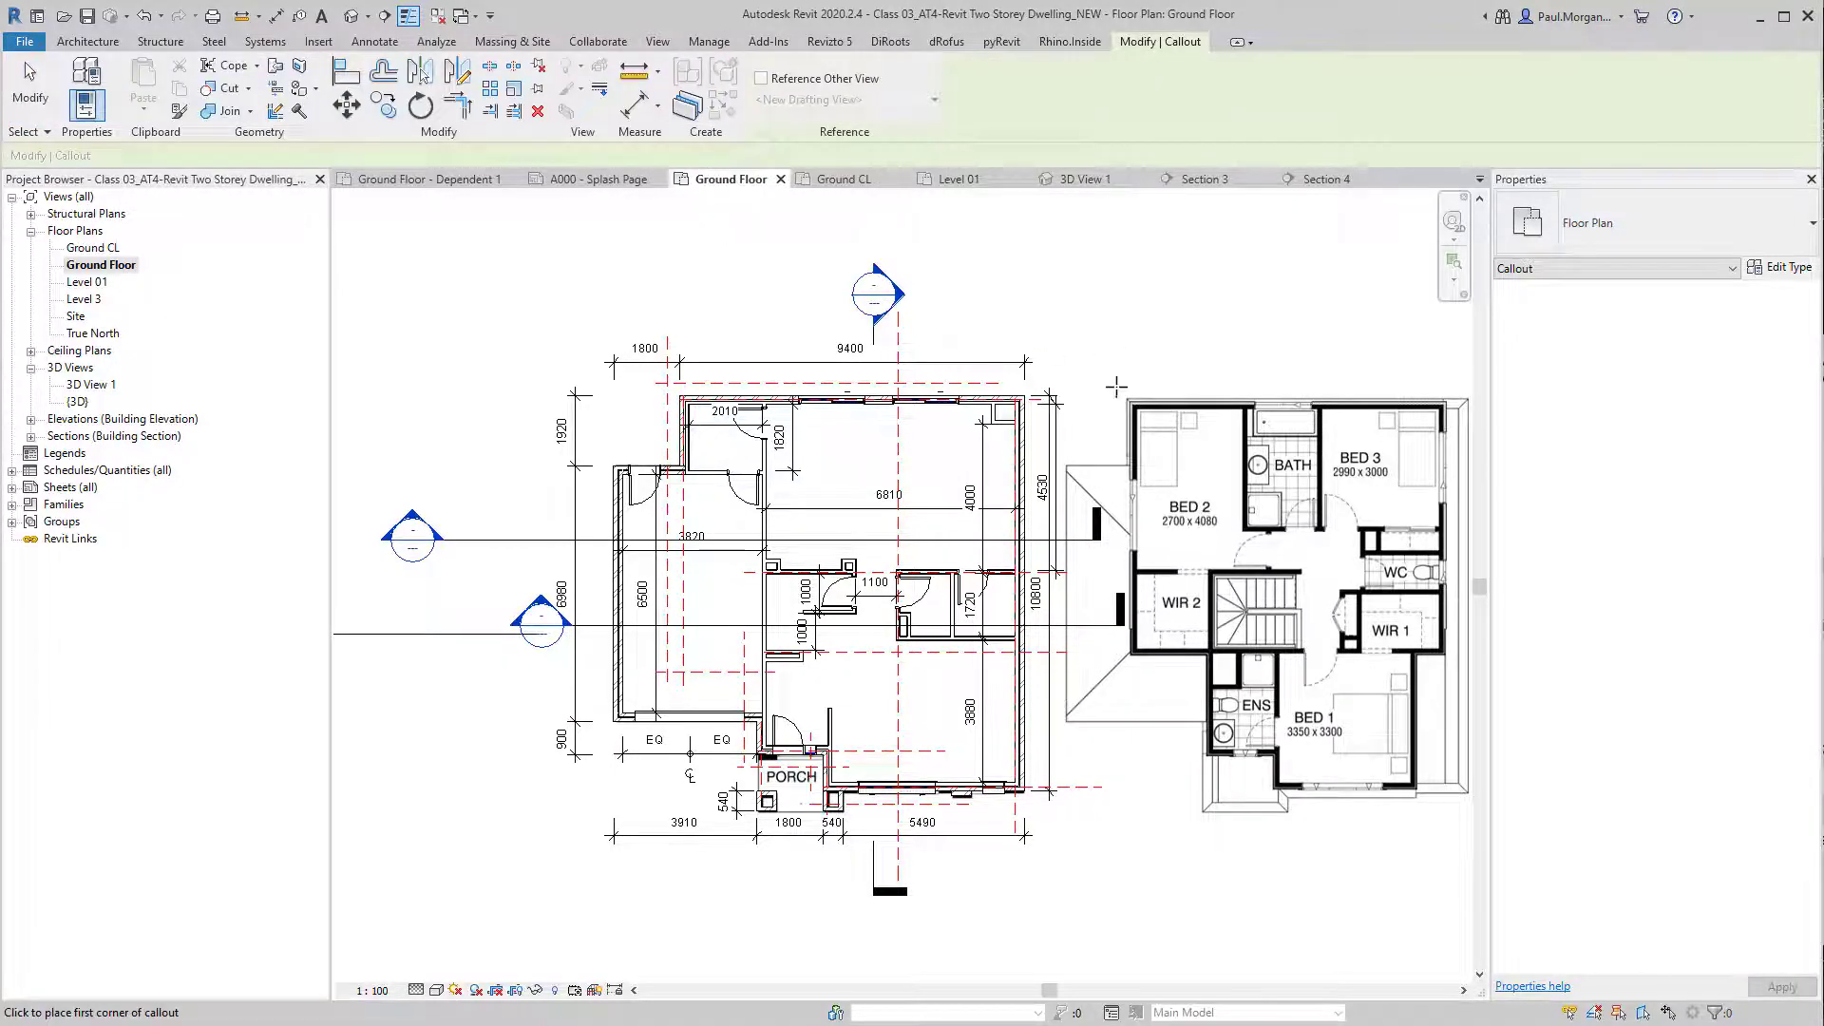
scroll(810, 366, "up", 3)
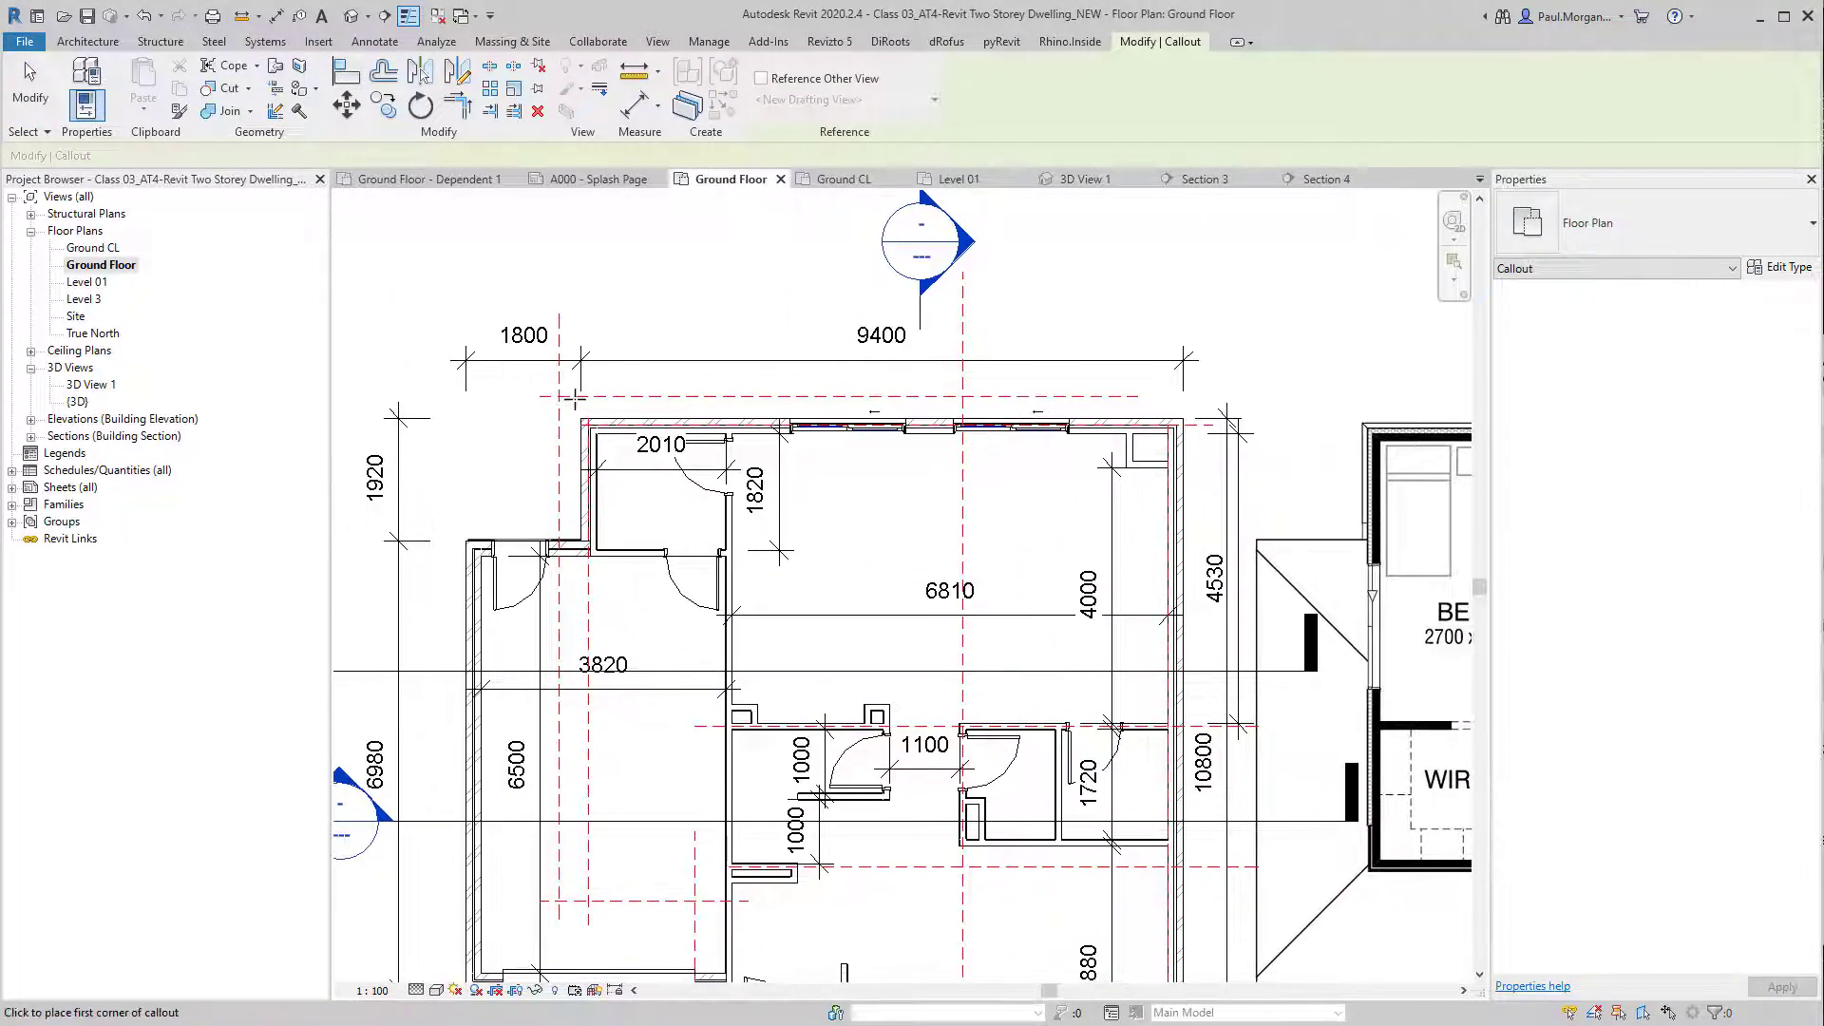
scroll(575, 399, "up", 2)
left_click(564, 400)
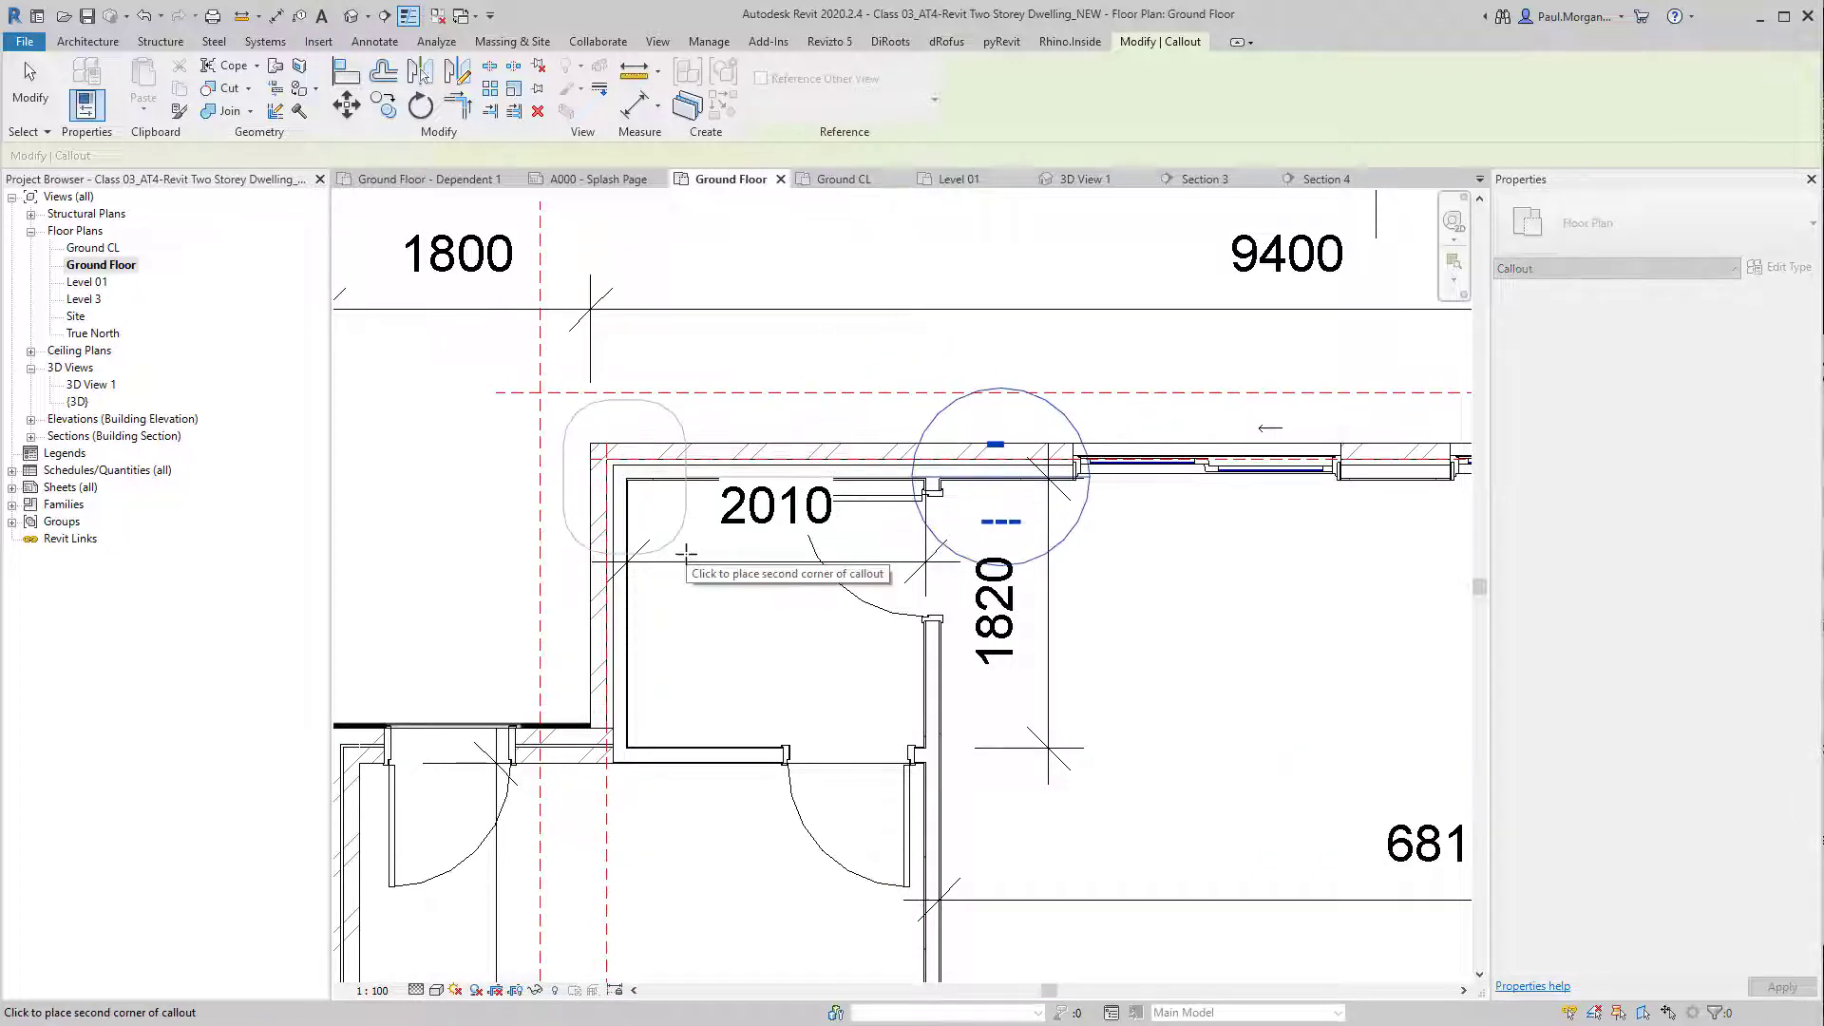
left_click(686, 552)
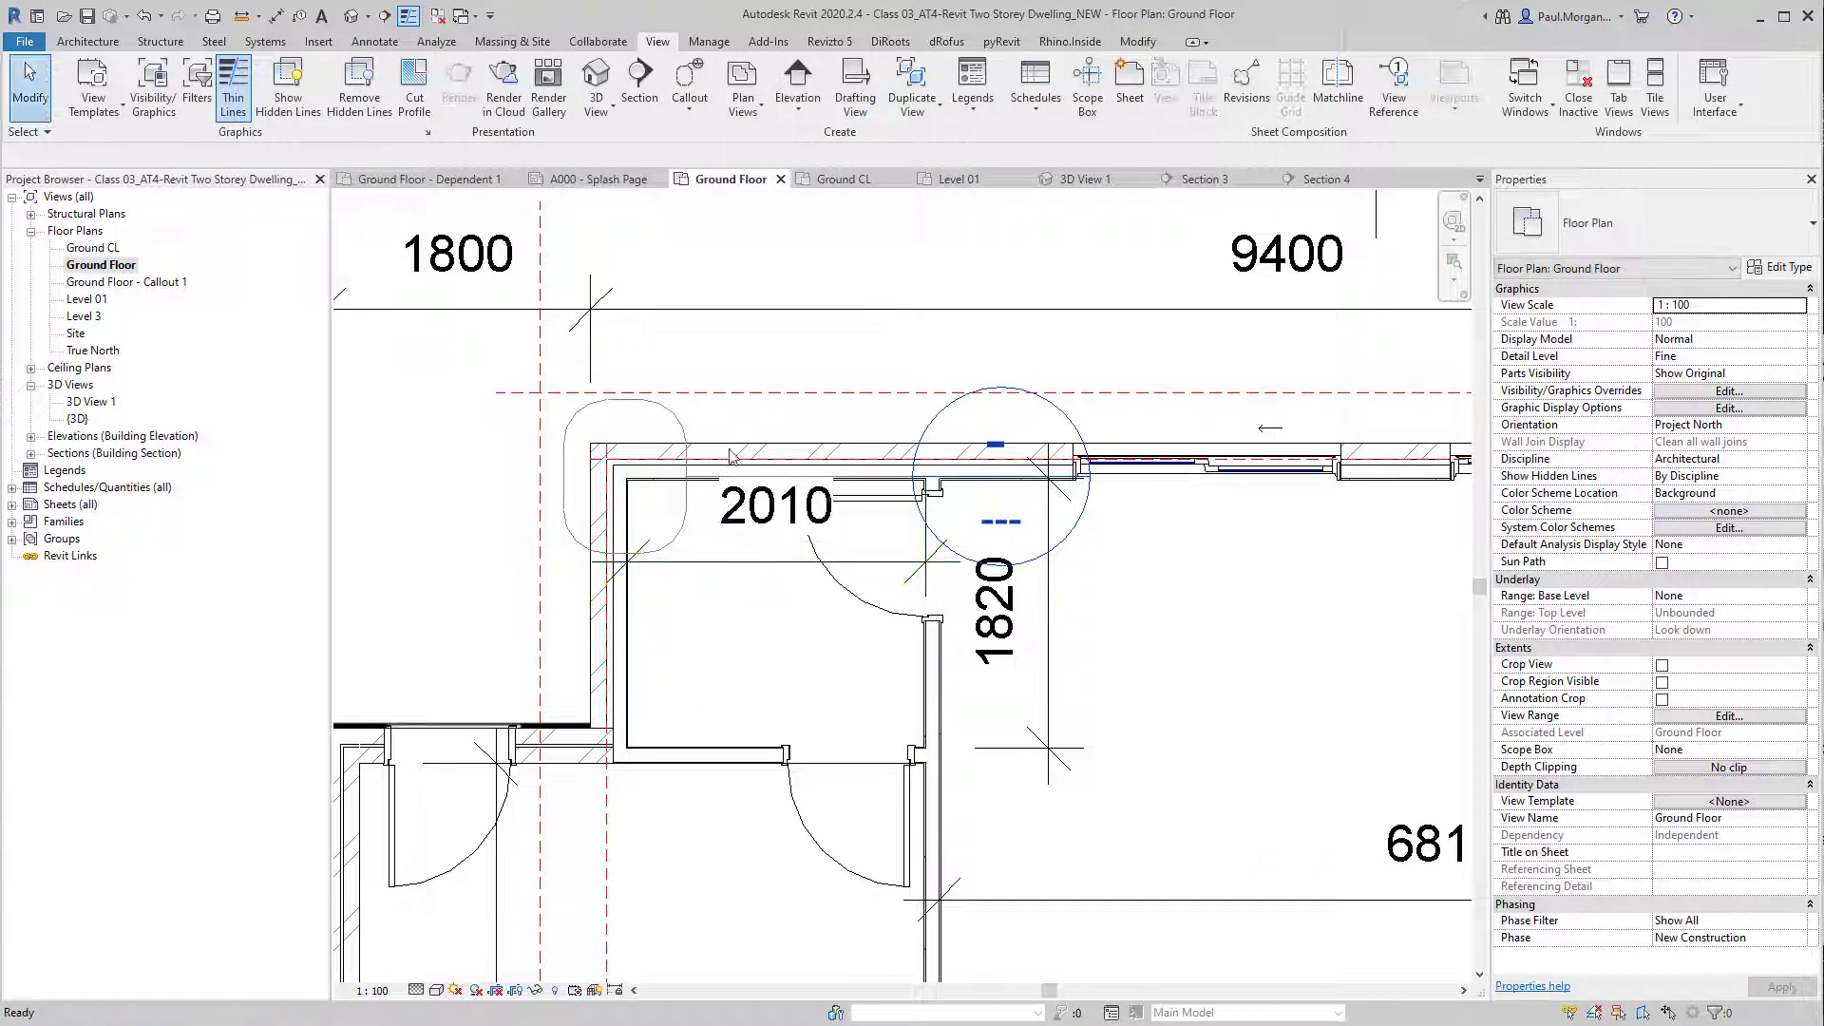
Step: Resize the wall-corner callout by adjusting its upper edge and stretching its lower edge past the room's garage-side wall
left_click(686, 431)
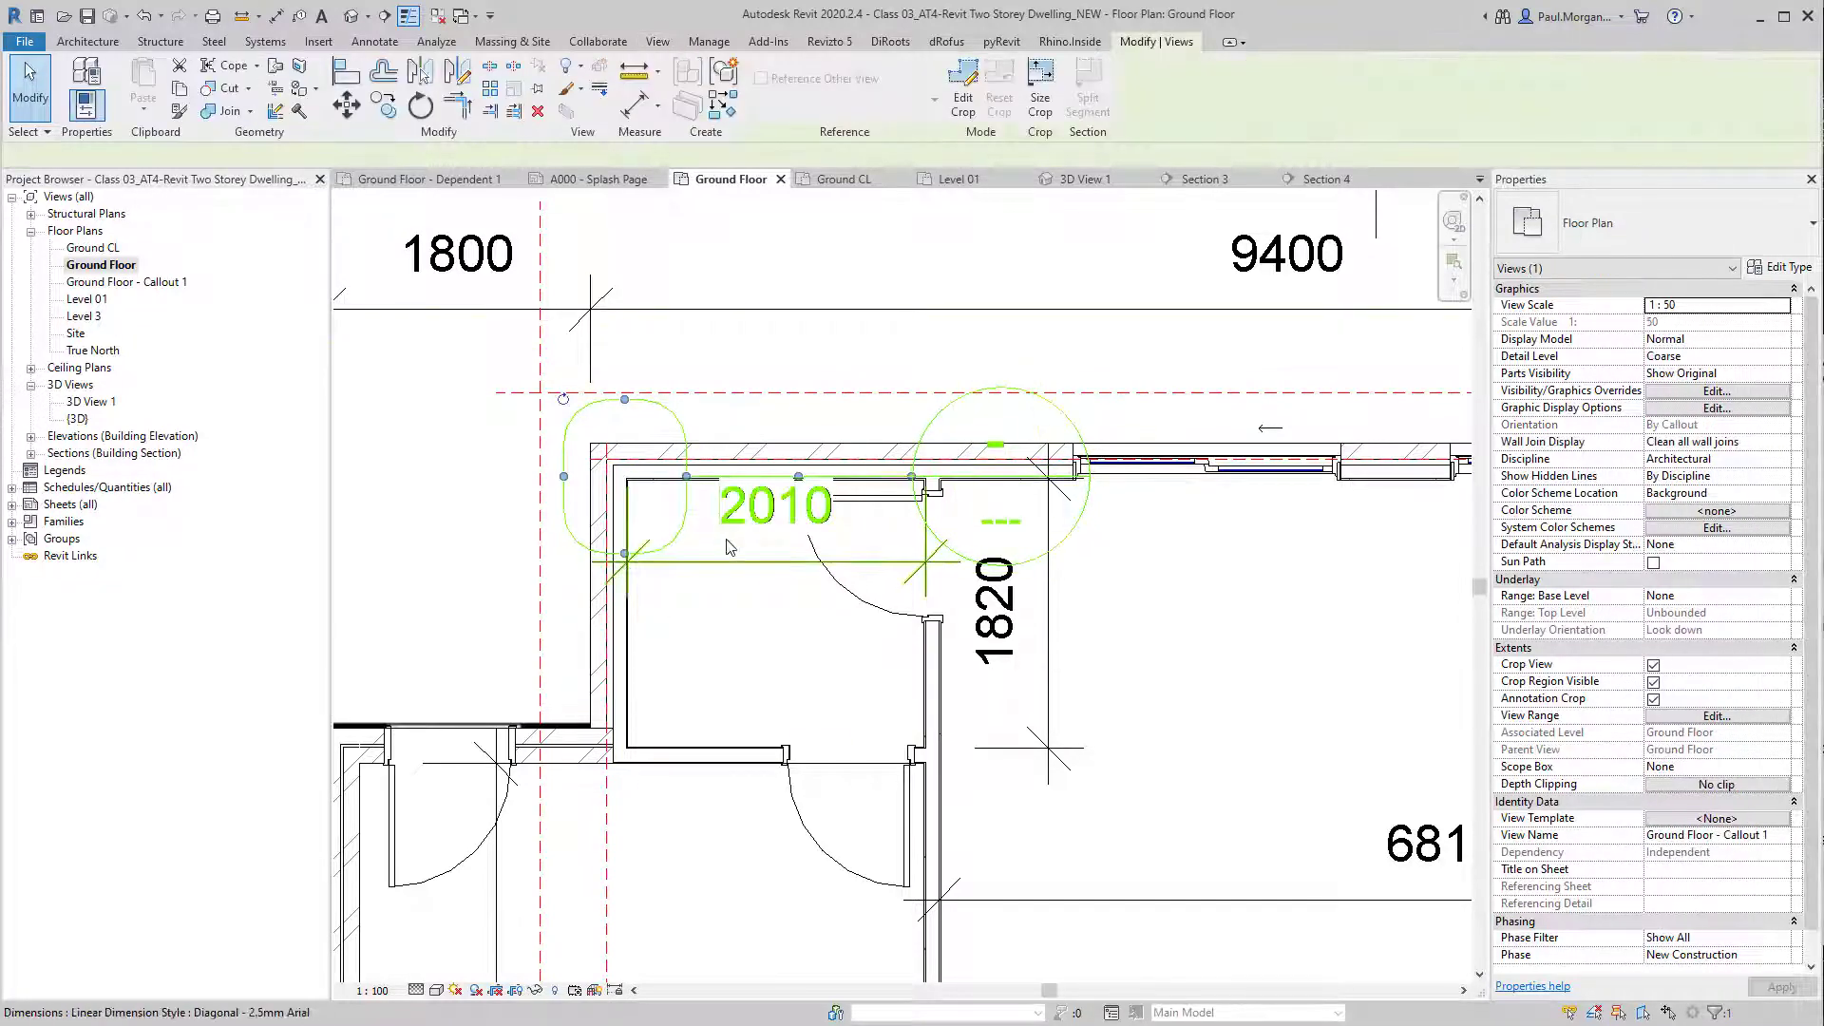
left_click_drag(626, 406, 625, 418)
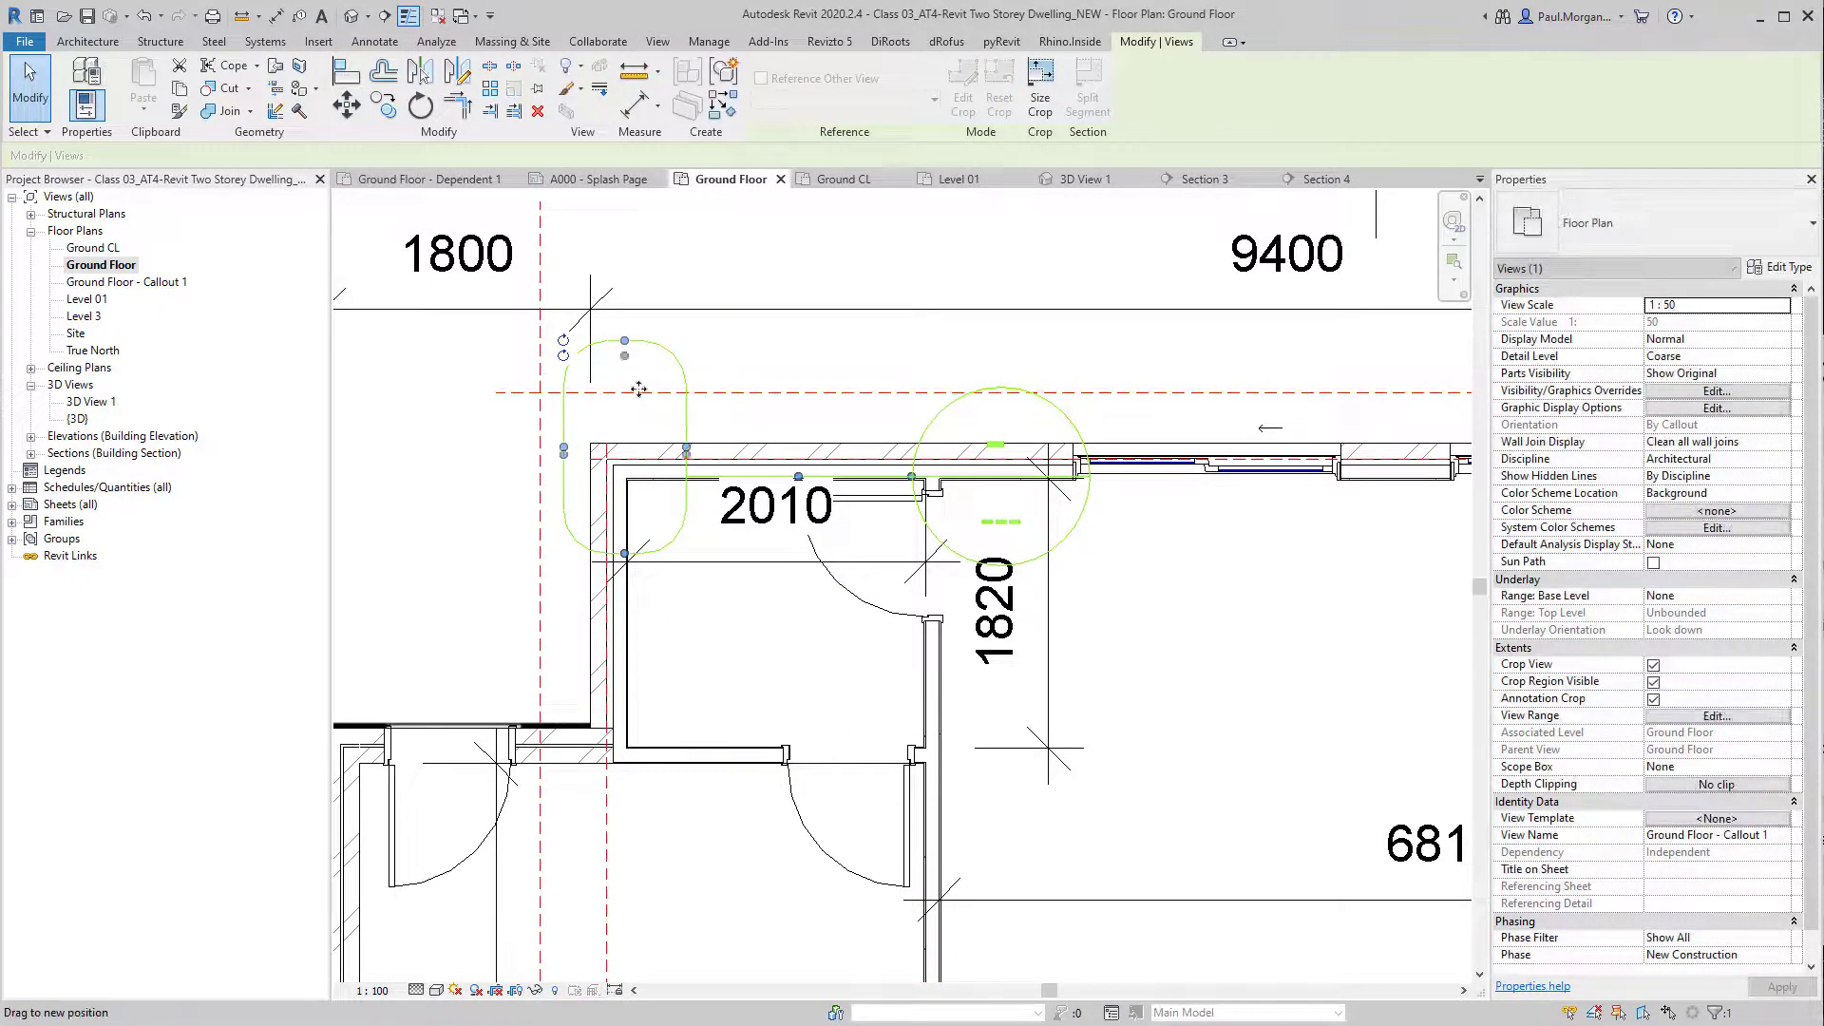
left_click_drag(636, 756, 636, 799)
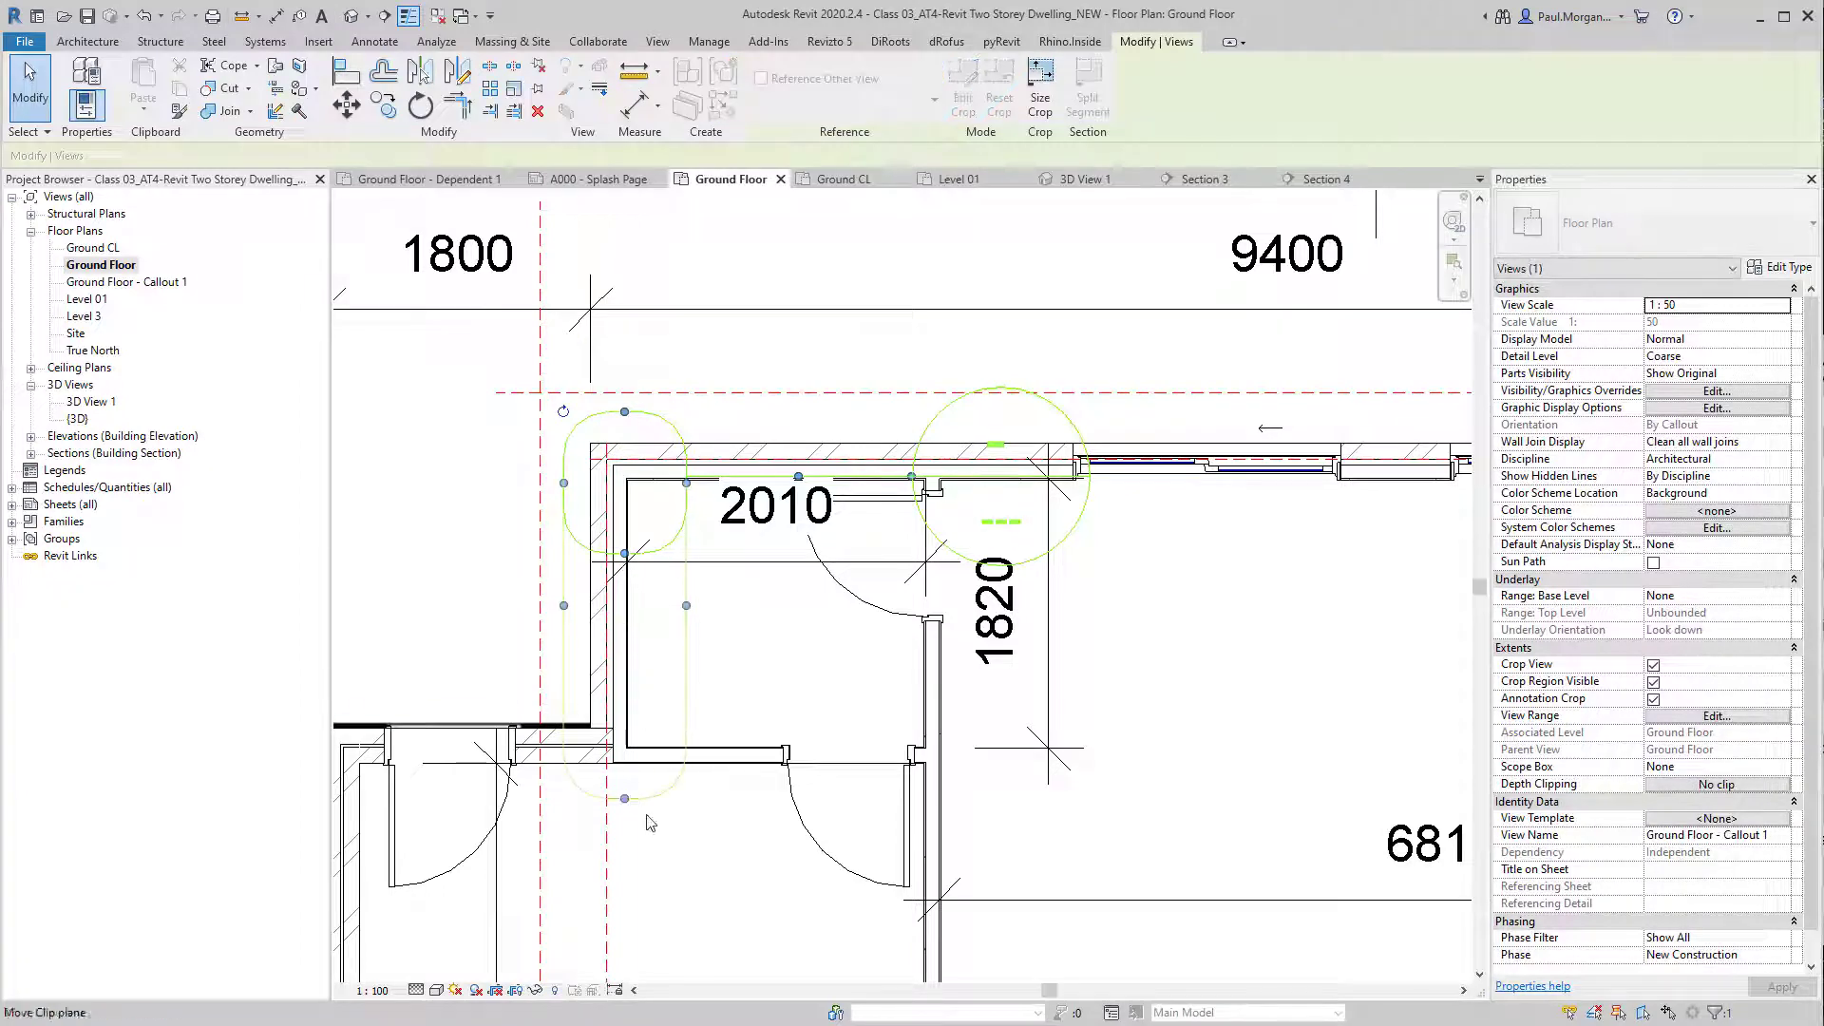
Step: Move the wall-corner callout's head outside the rear wall beside the 1800 dimension and reposition the elbow of its leader
left_click(649, 819)
middle_click_drag(685, 715, 771, 717)
left_click(772, 713)
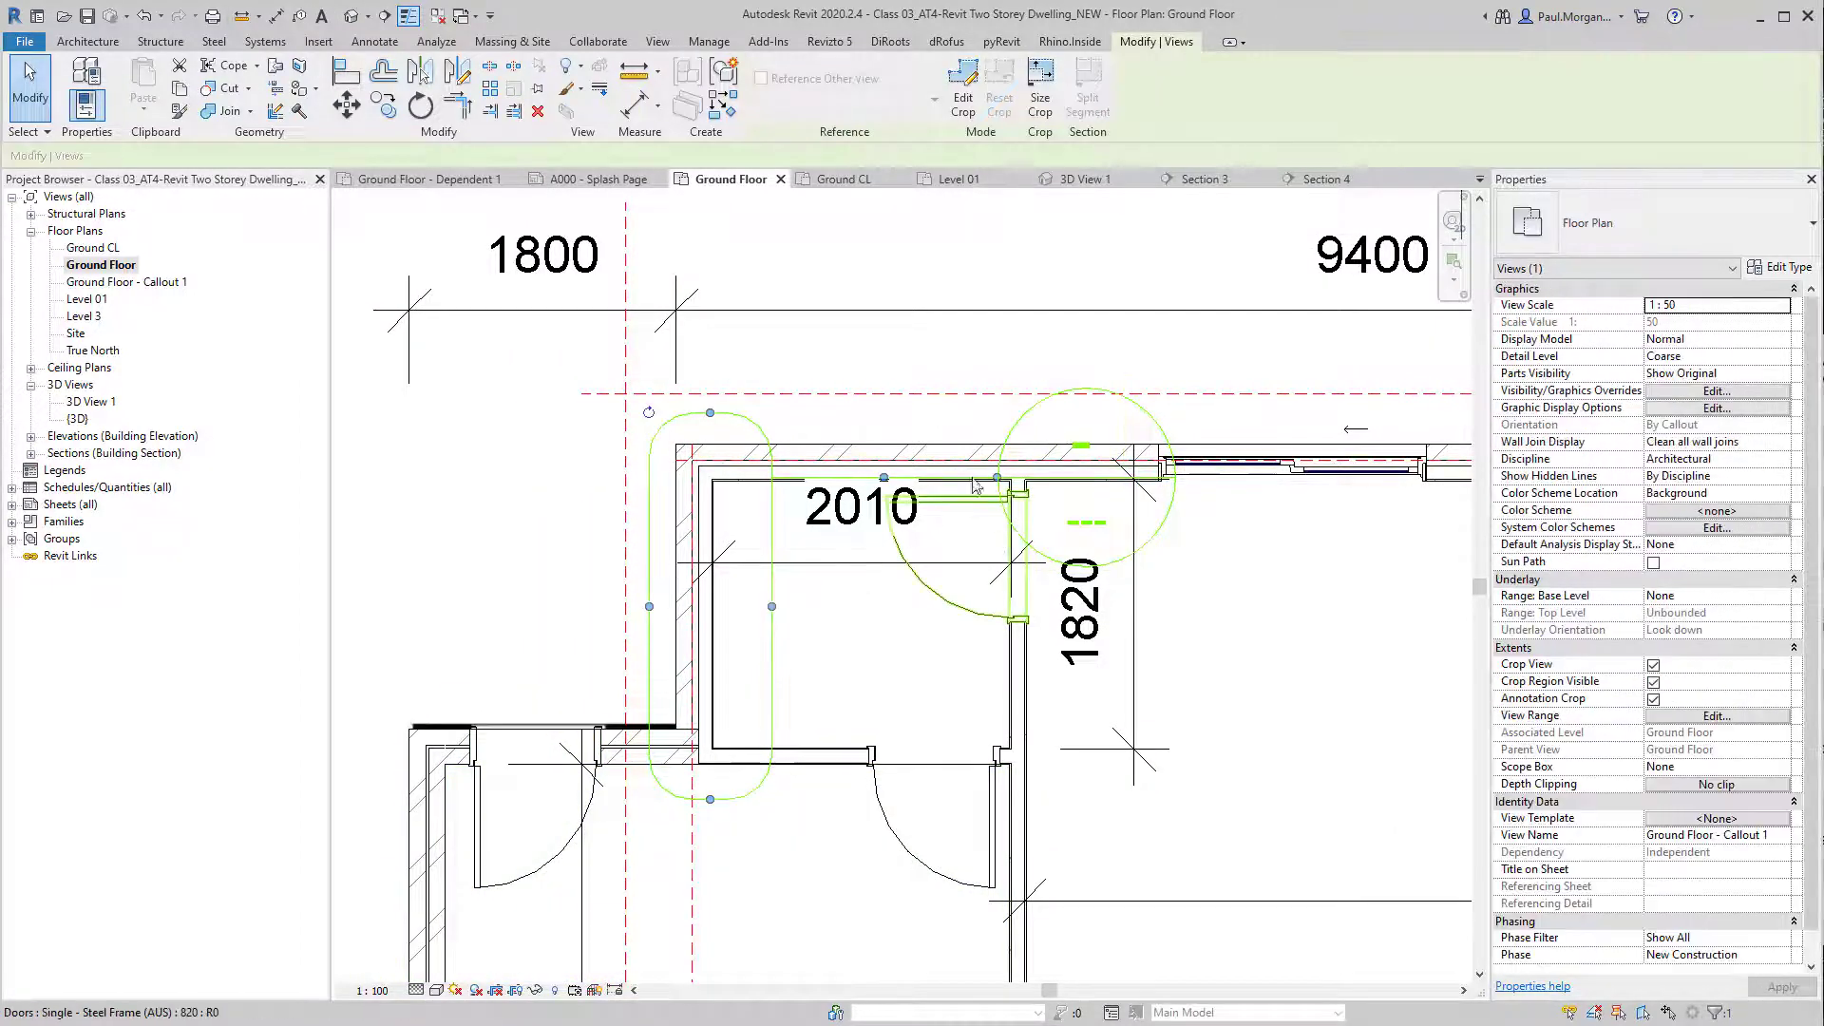
left_click(628, 484)
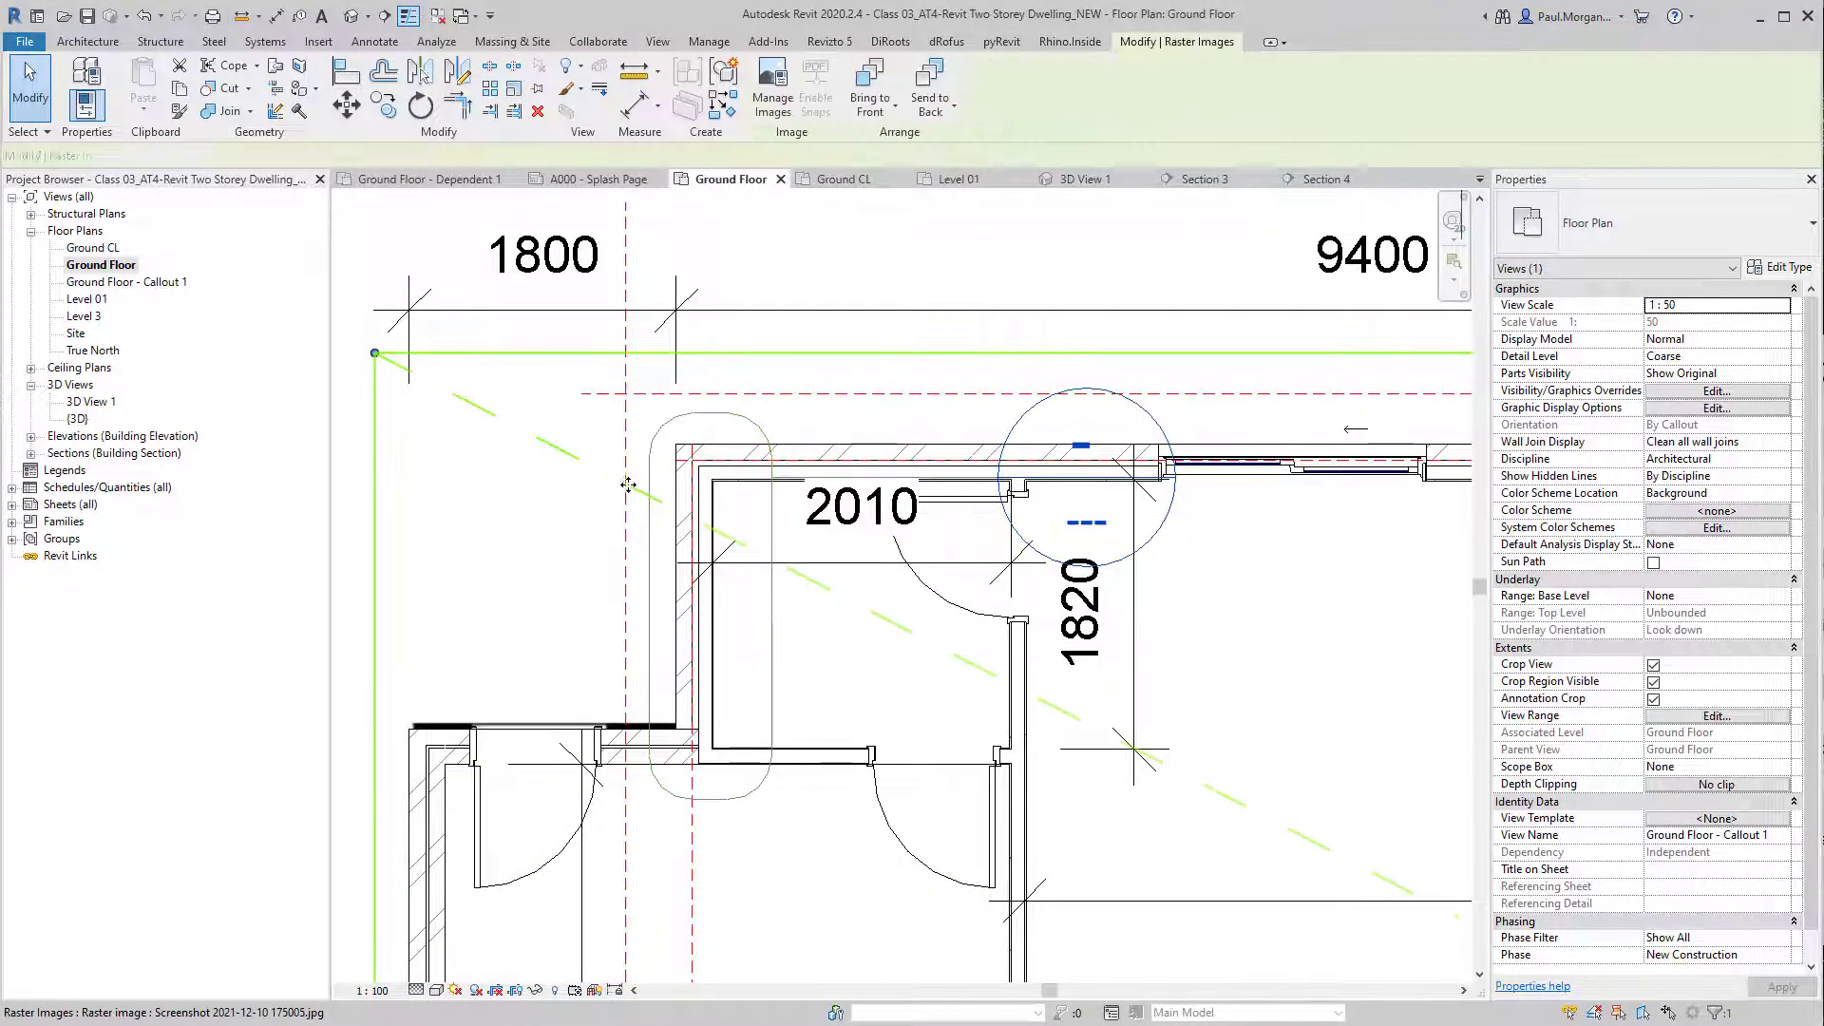
left_click(655, 433)
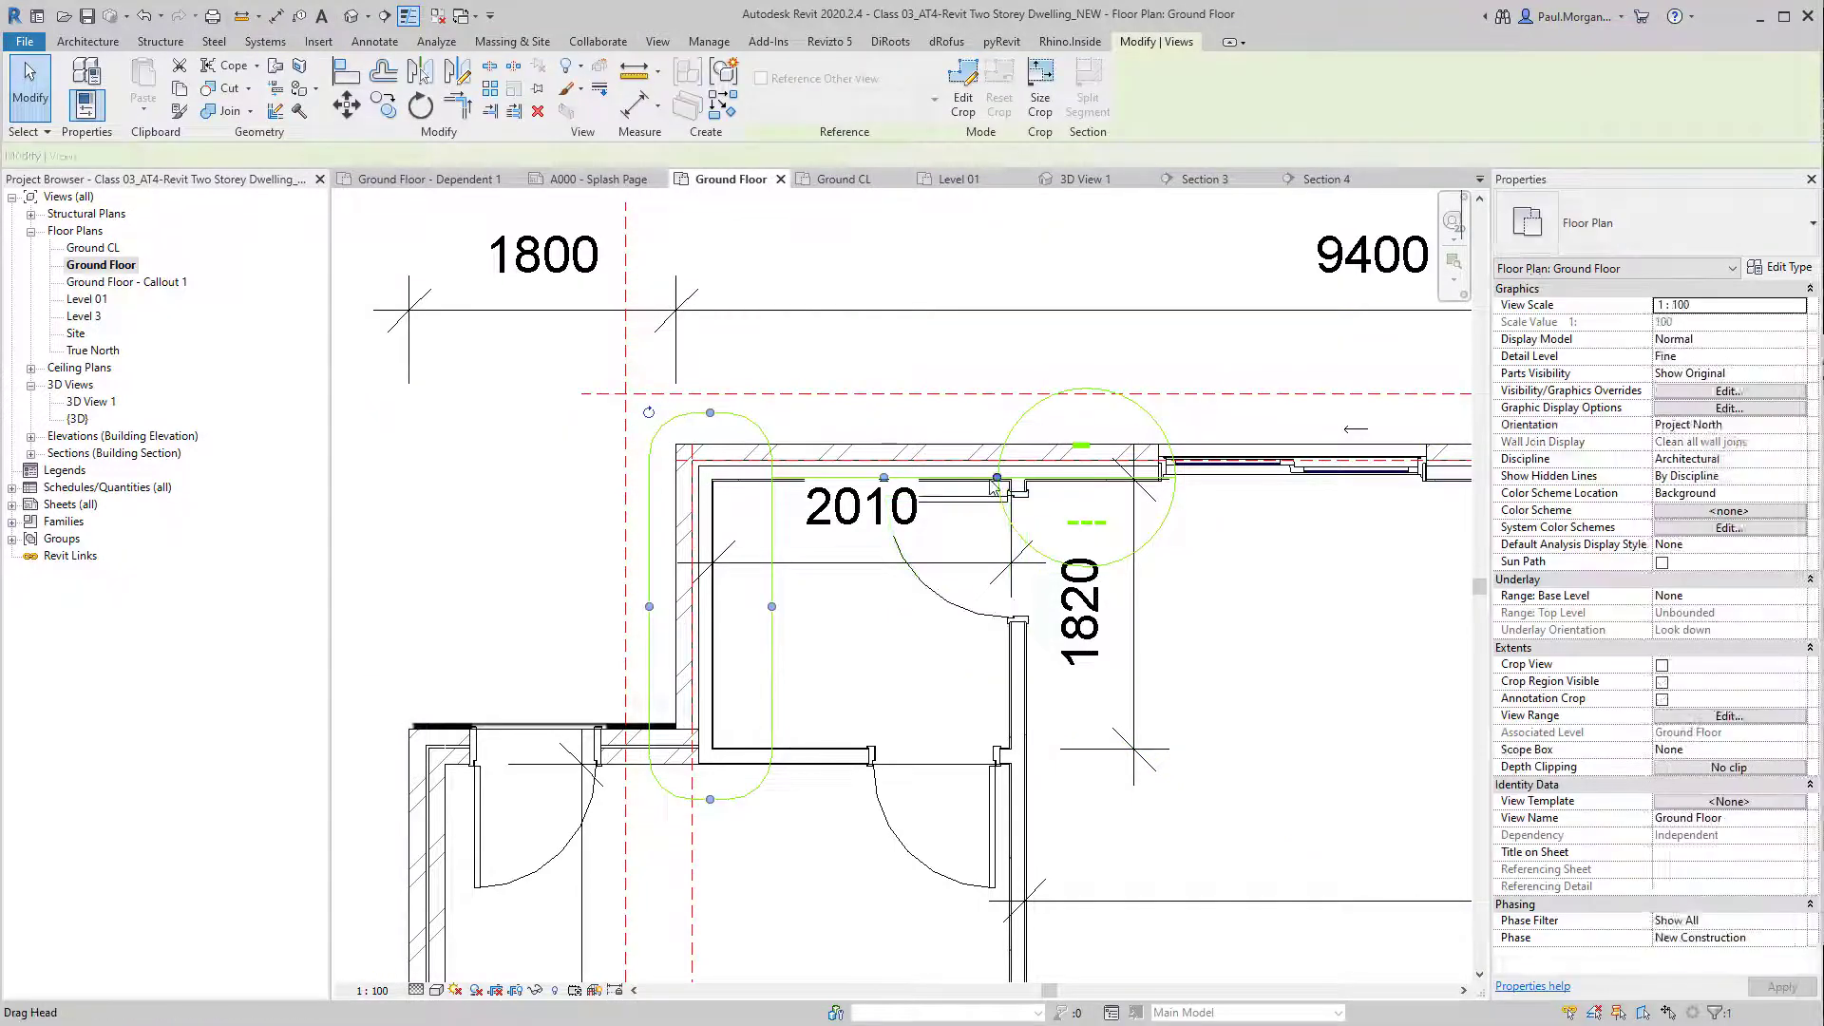
left_click_drag(997, 477, 828, 270)
middle_click_drag(847, 432, 855, 521)
left_click_drag(795, 434, 754, 359)
left_click(1052, 311)
Step: Open the wall-corner callout's view from its head and set the view's detail level to Fine
scroll(1036, 313, "down", 2)
middle_click_drag(1023, 317, 1024, 363)
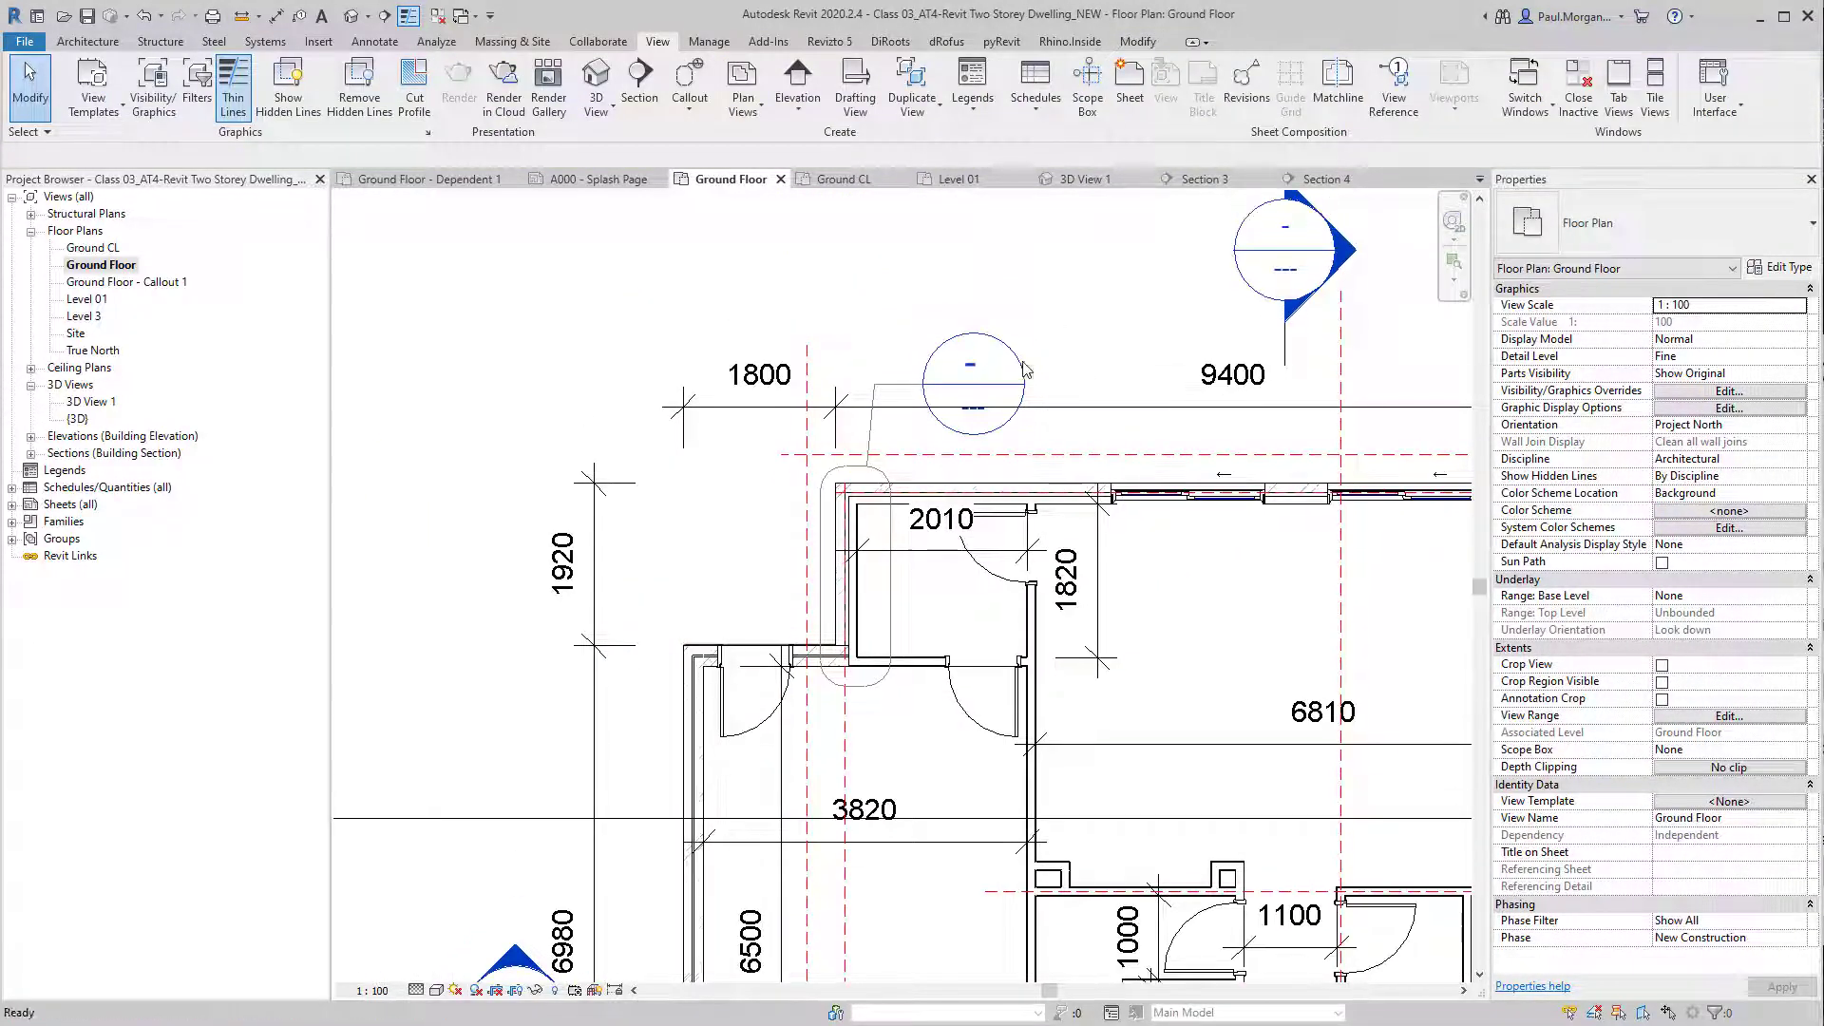
scroll(998, 370, "up", 2)
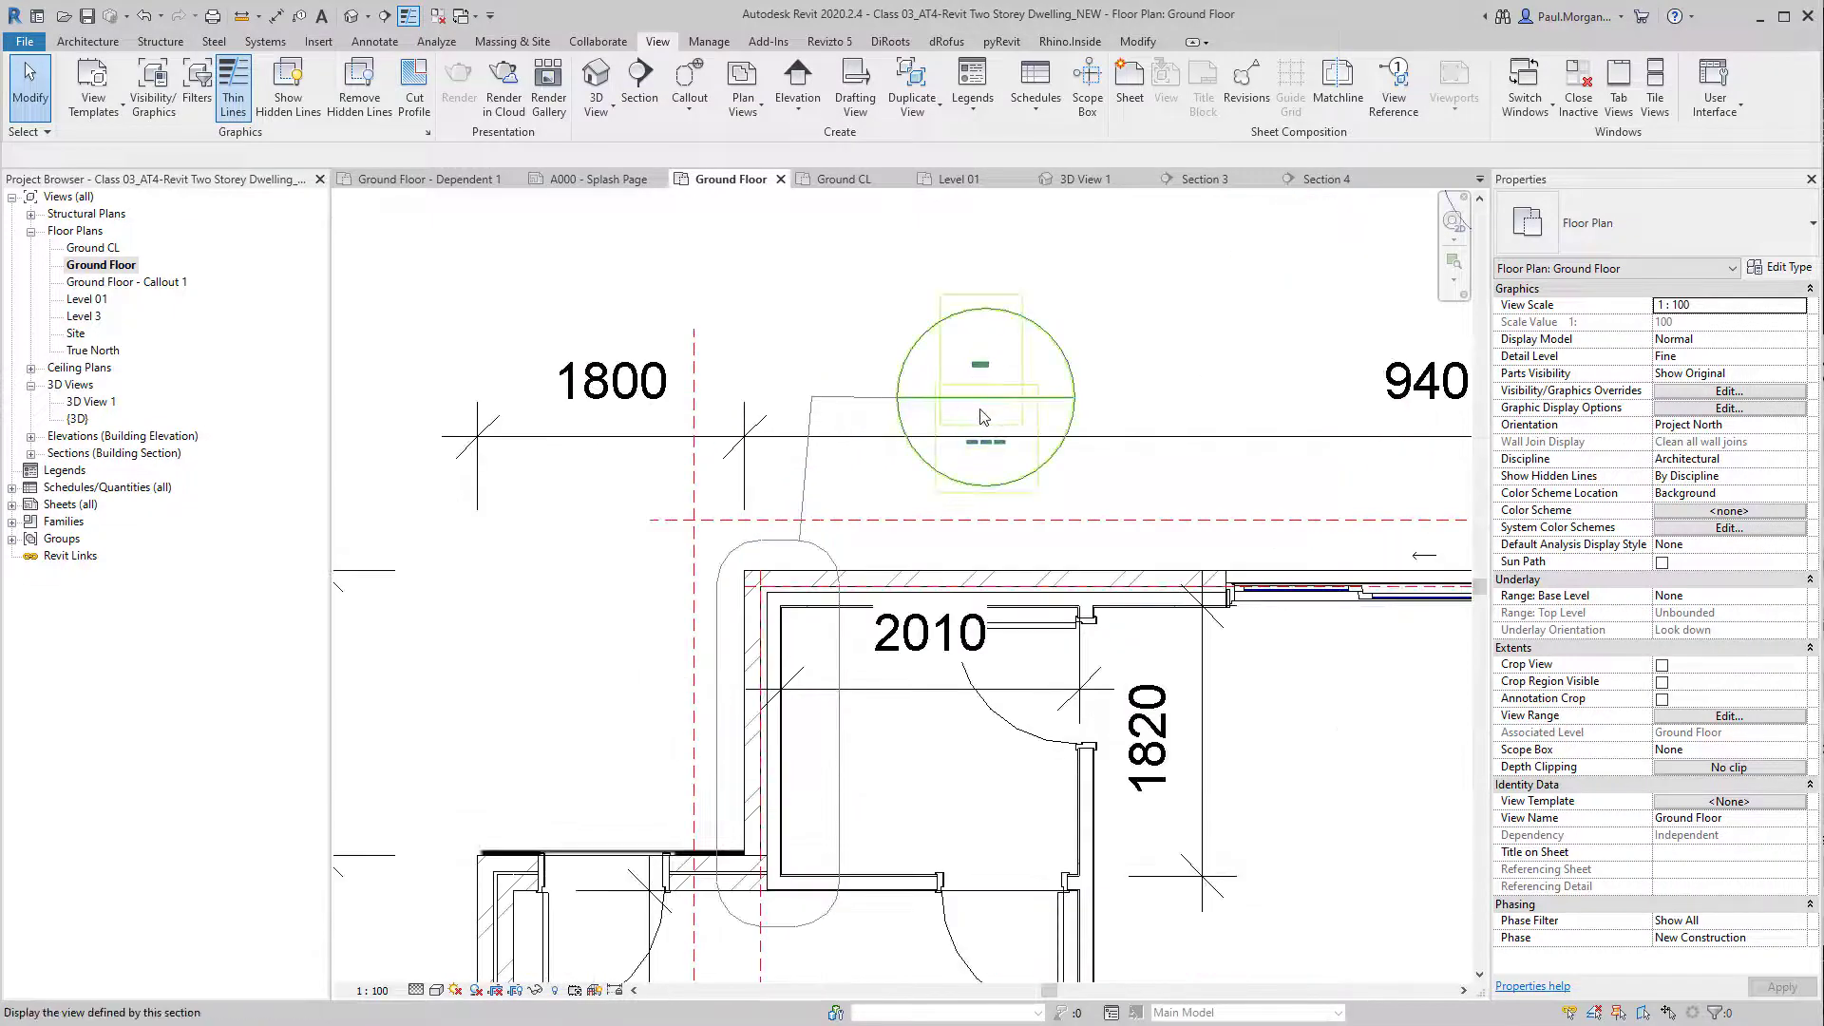
middle_click_drag(908, 492, 946, 434)
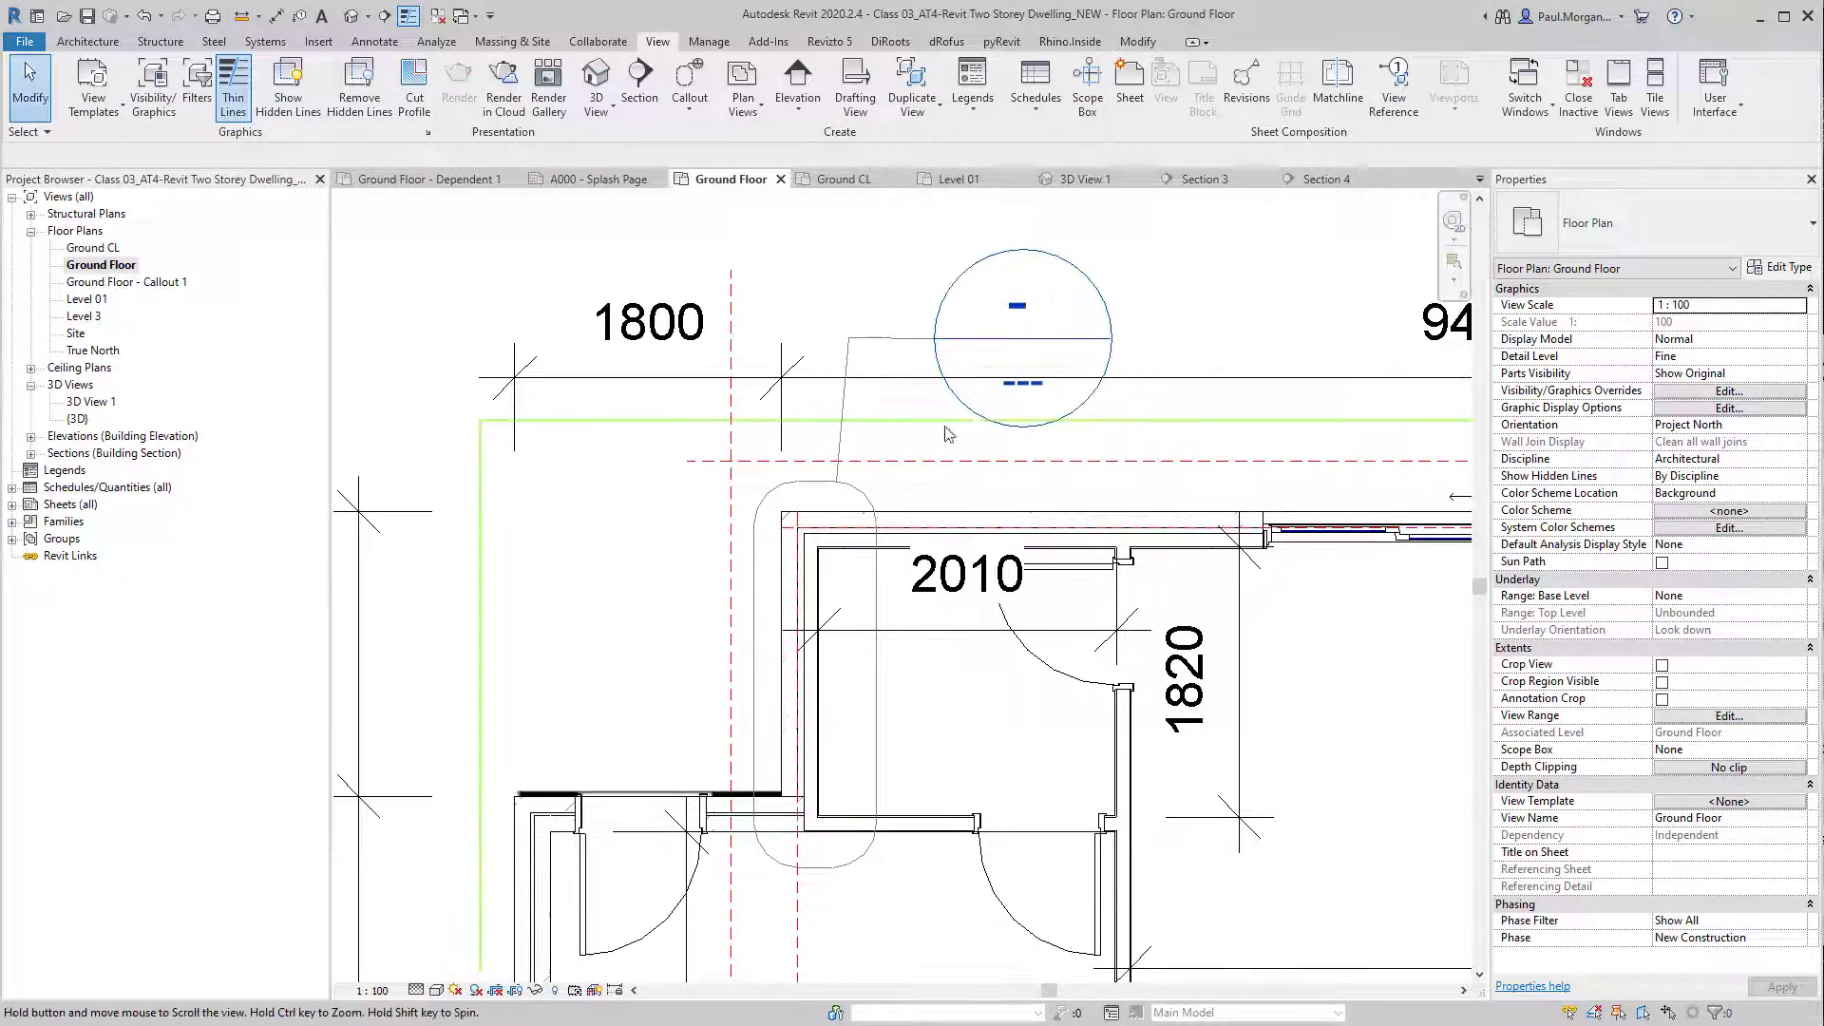
double_click(1079, 297)
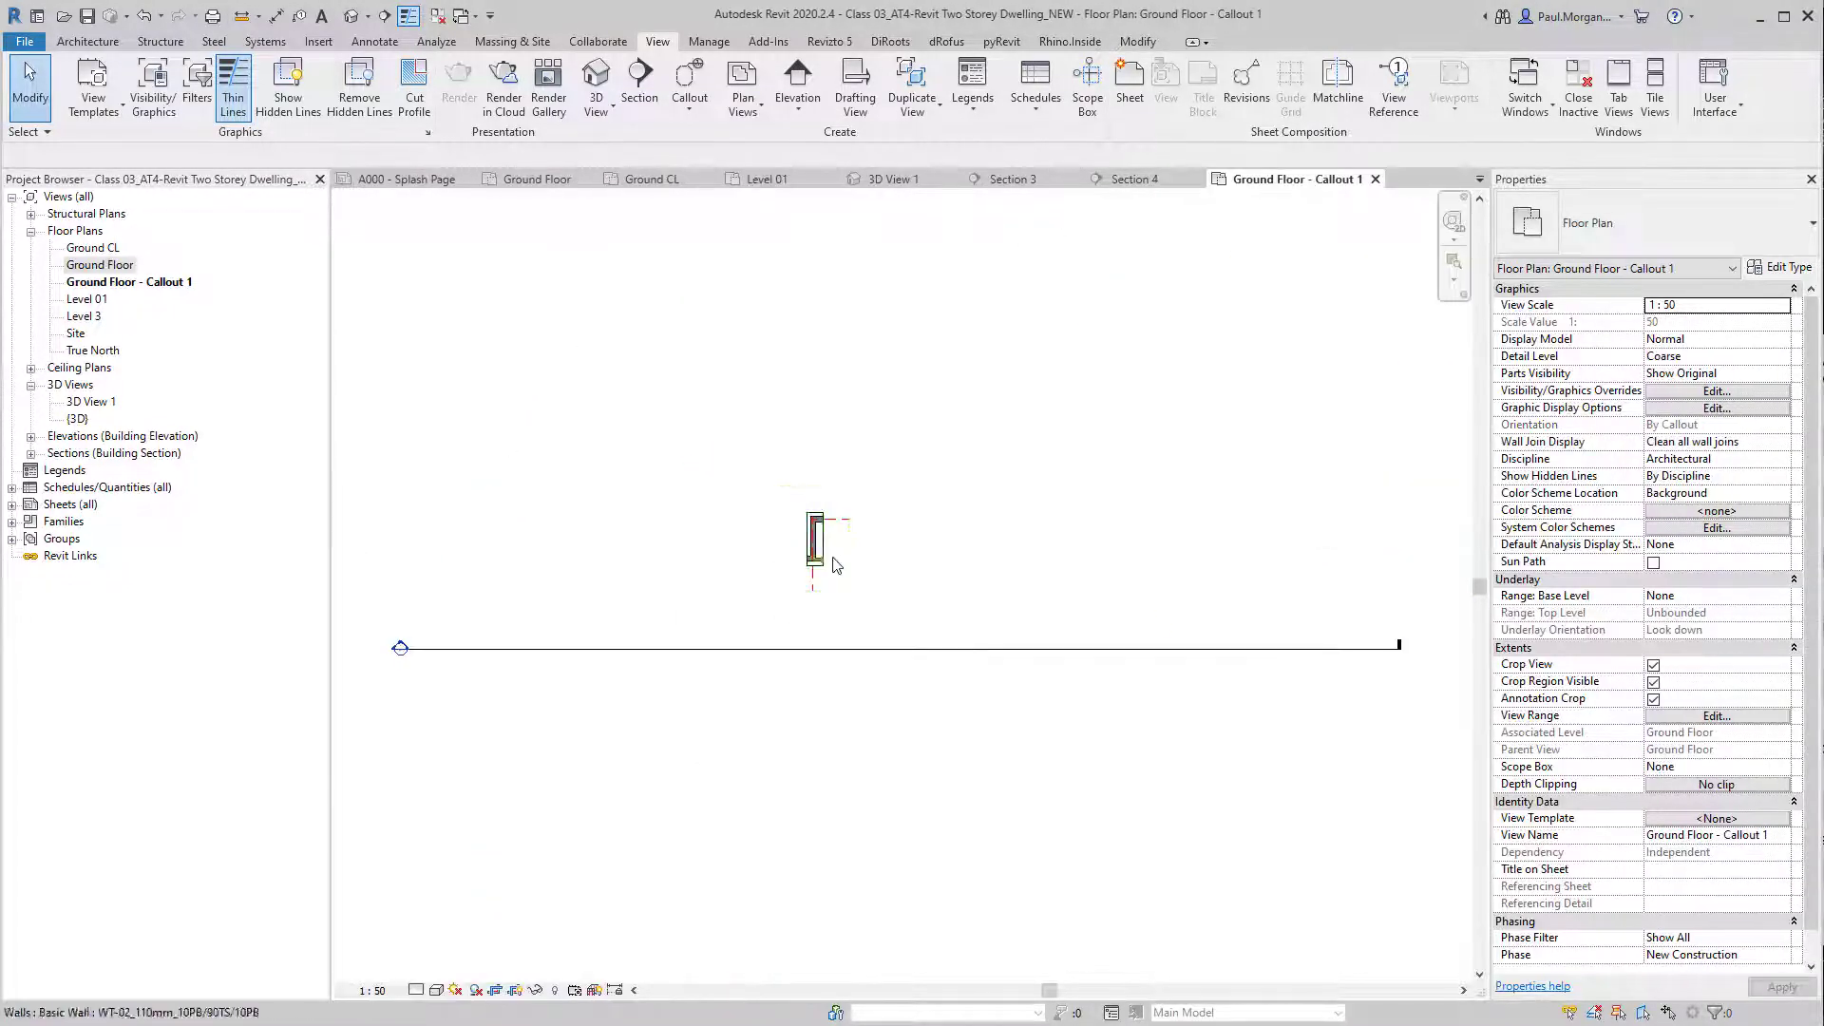
scroll(835, 565, "up", 5)
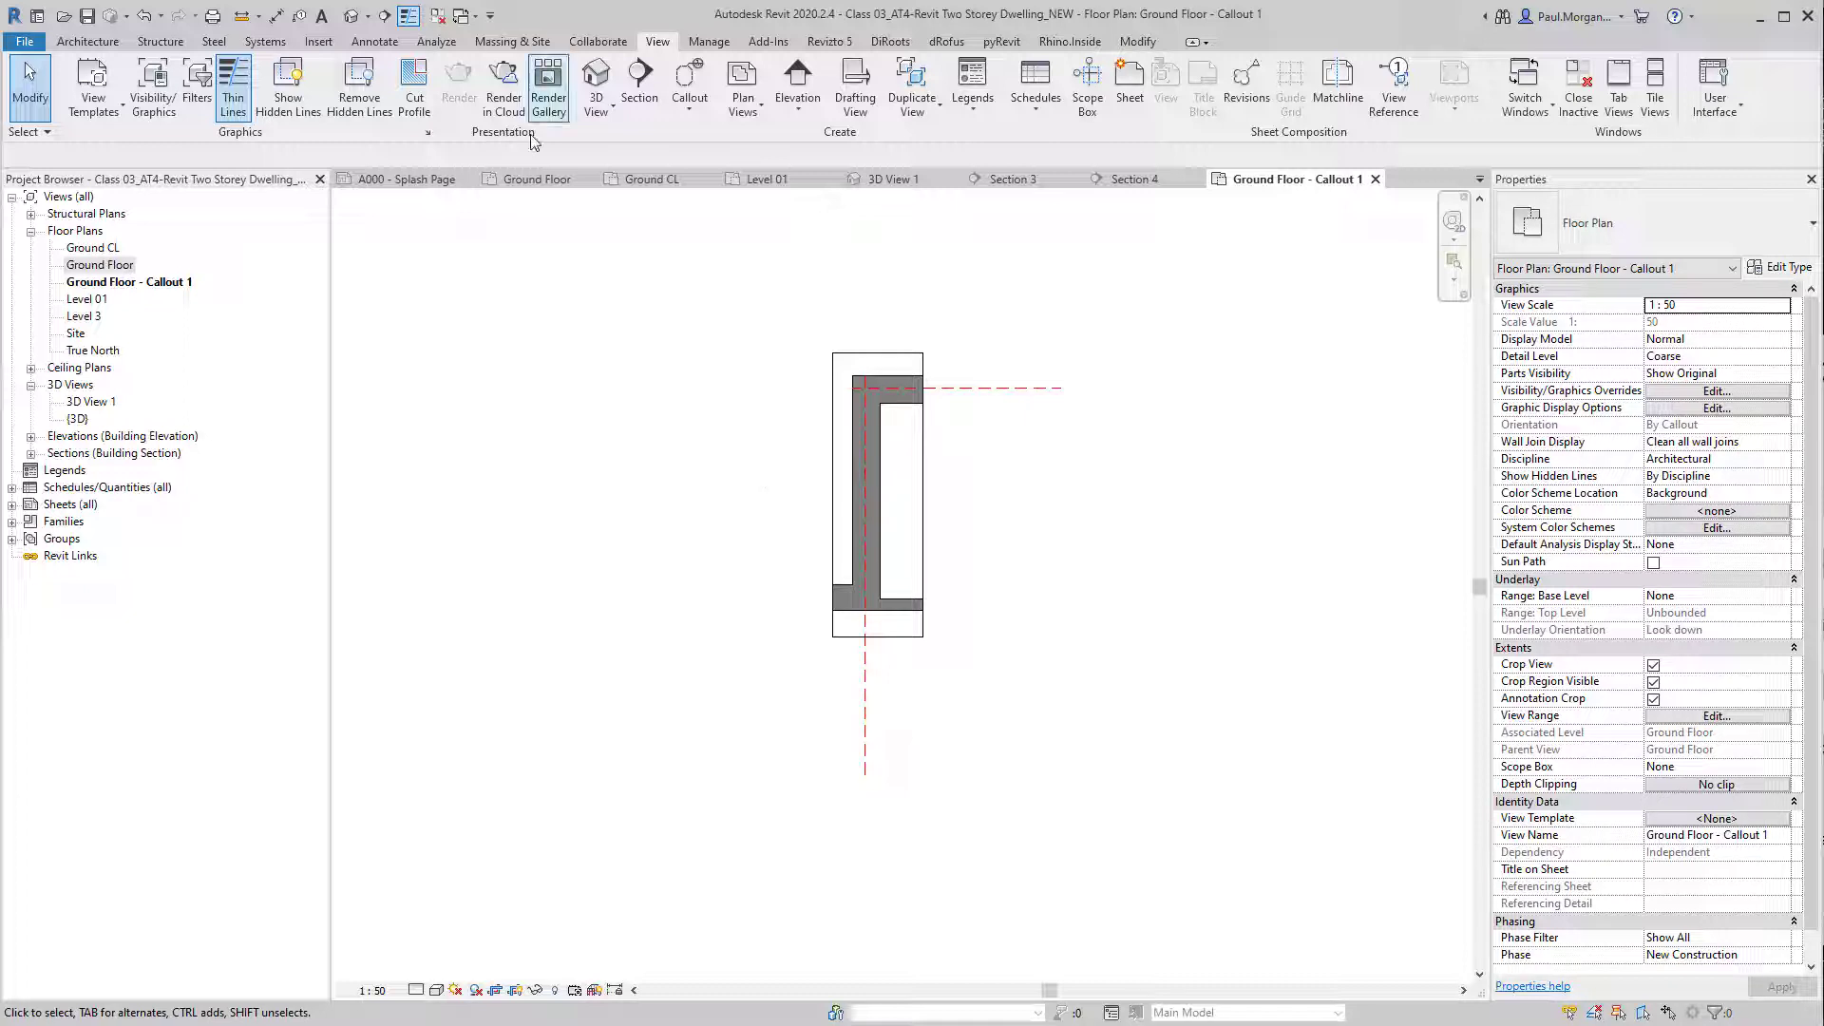
left_click(429, 991)
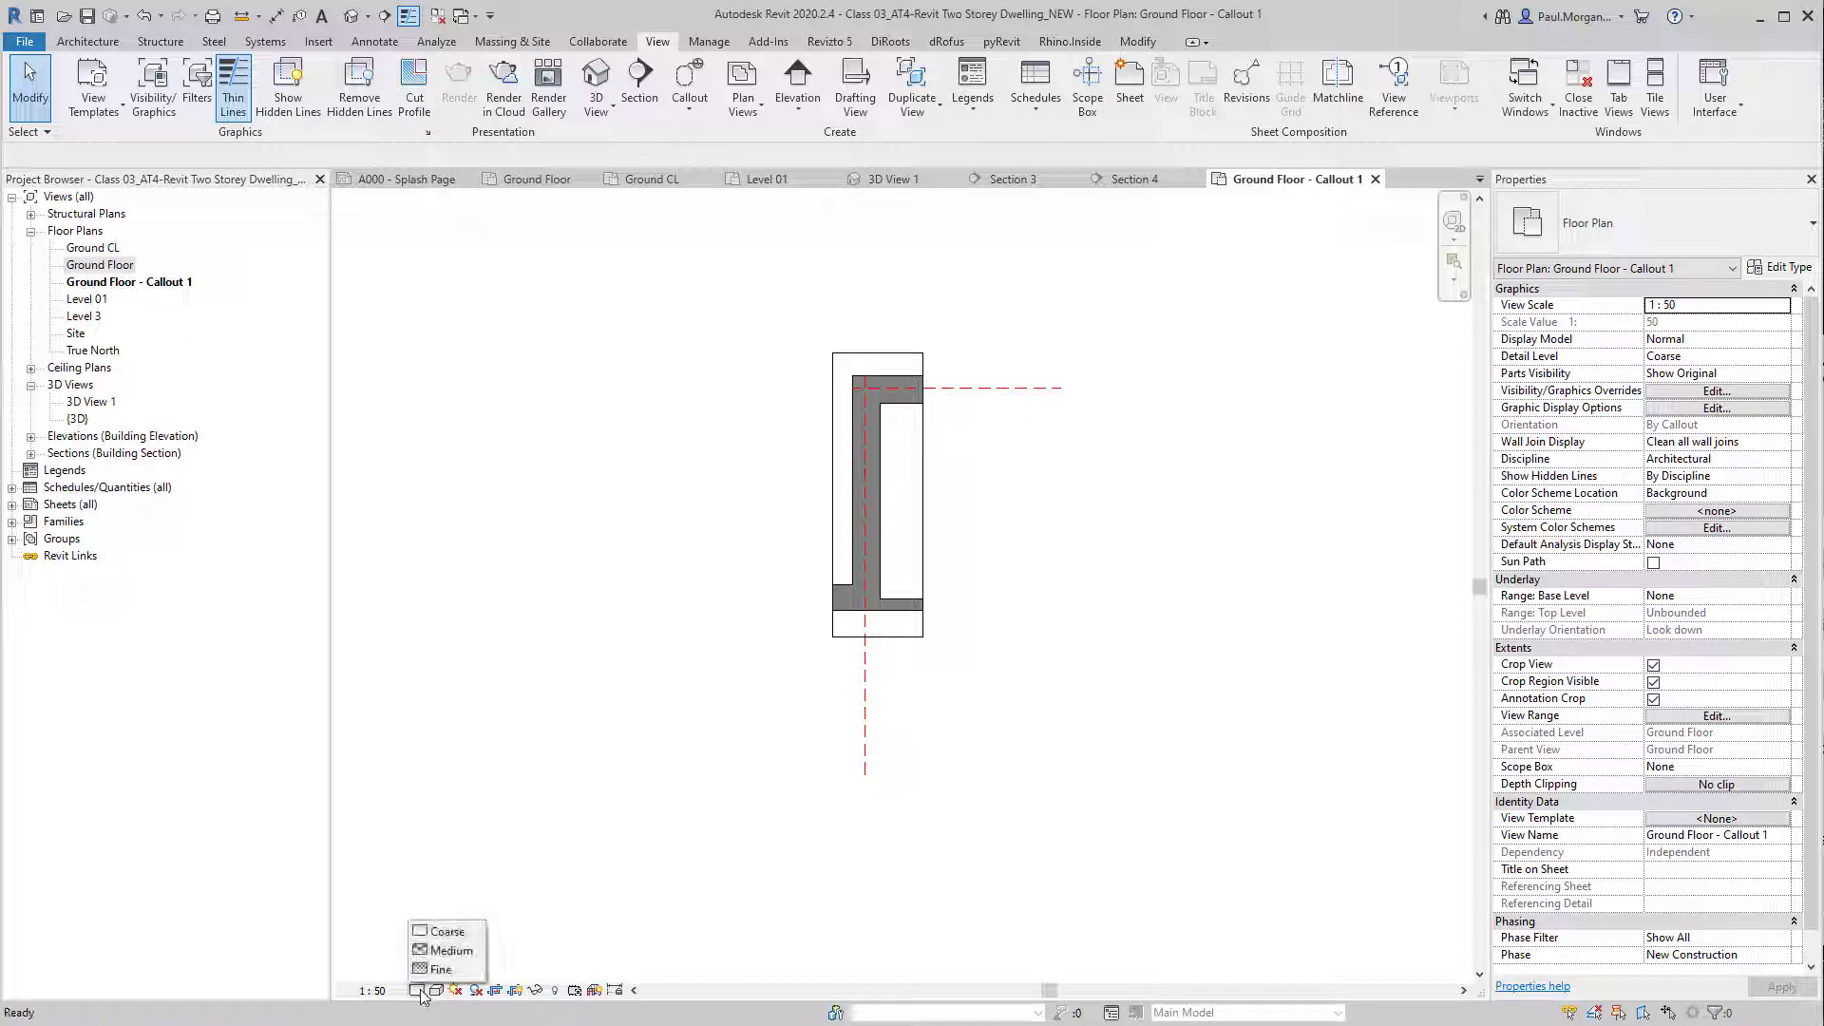
left_click(442, 969)
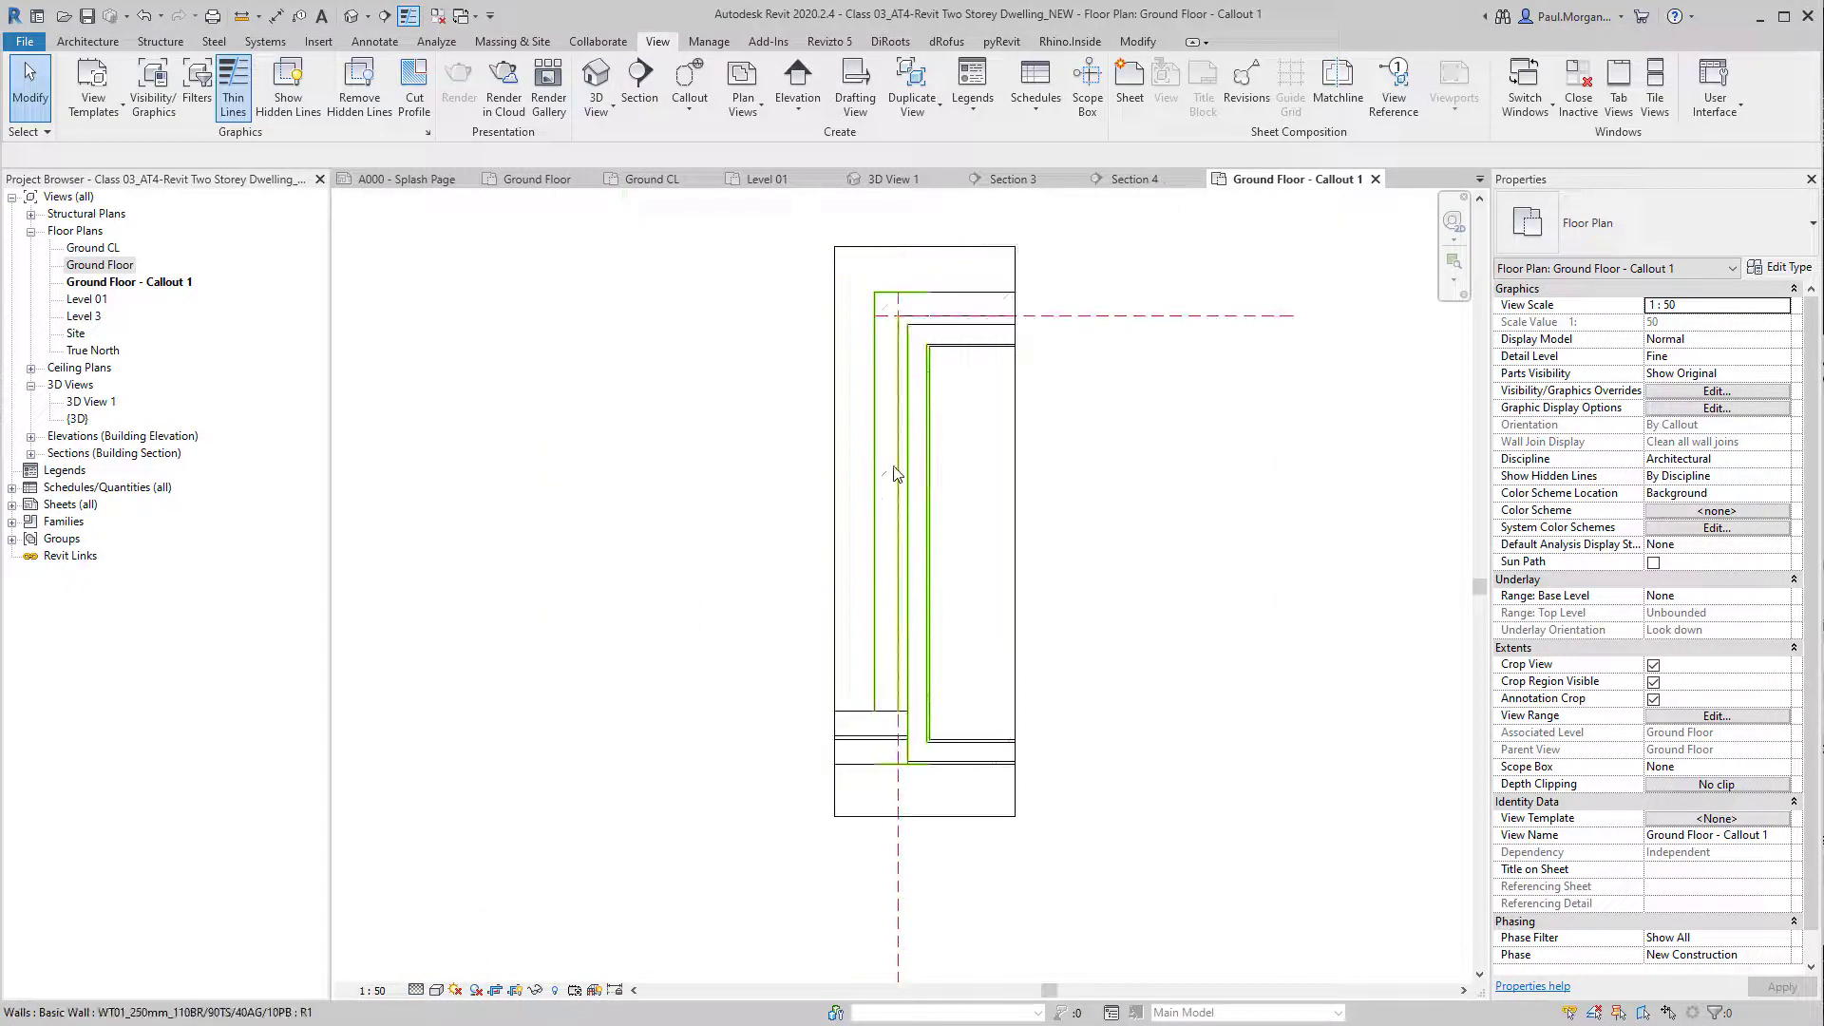
scroll(817, 451, "up", 1)
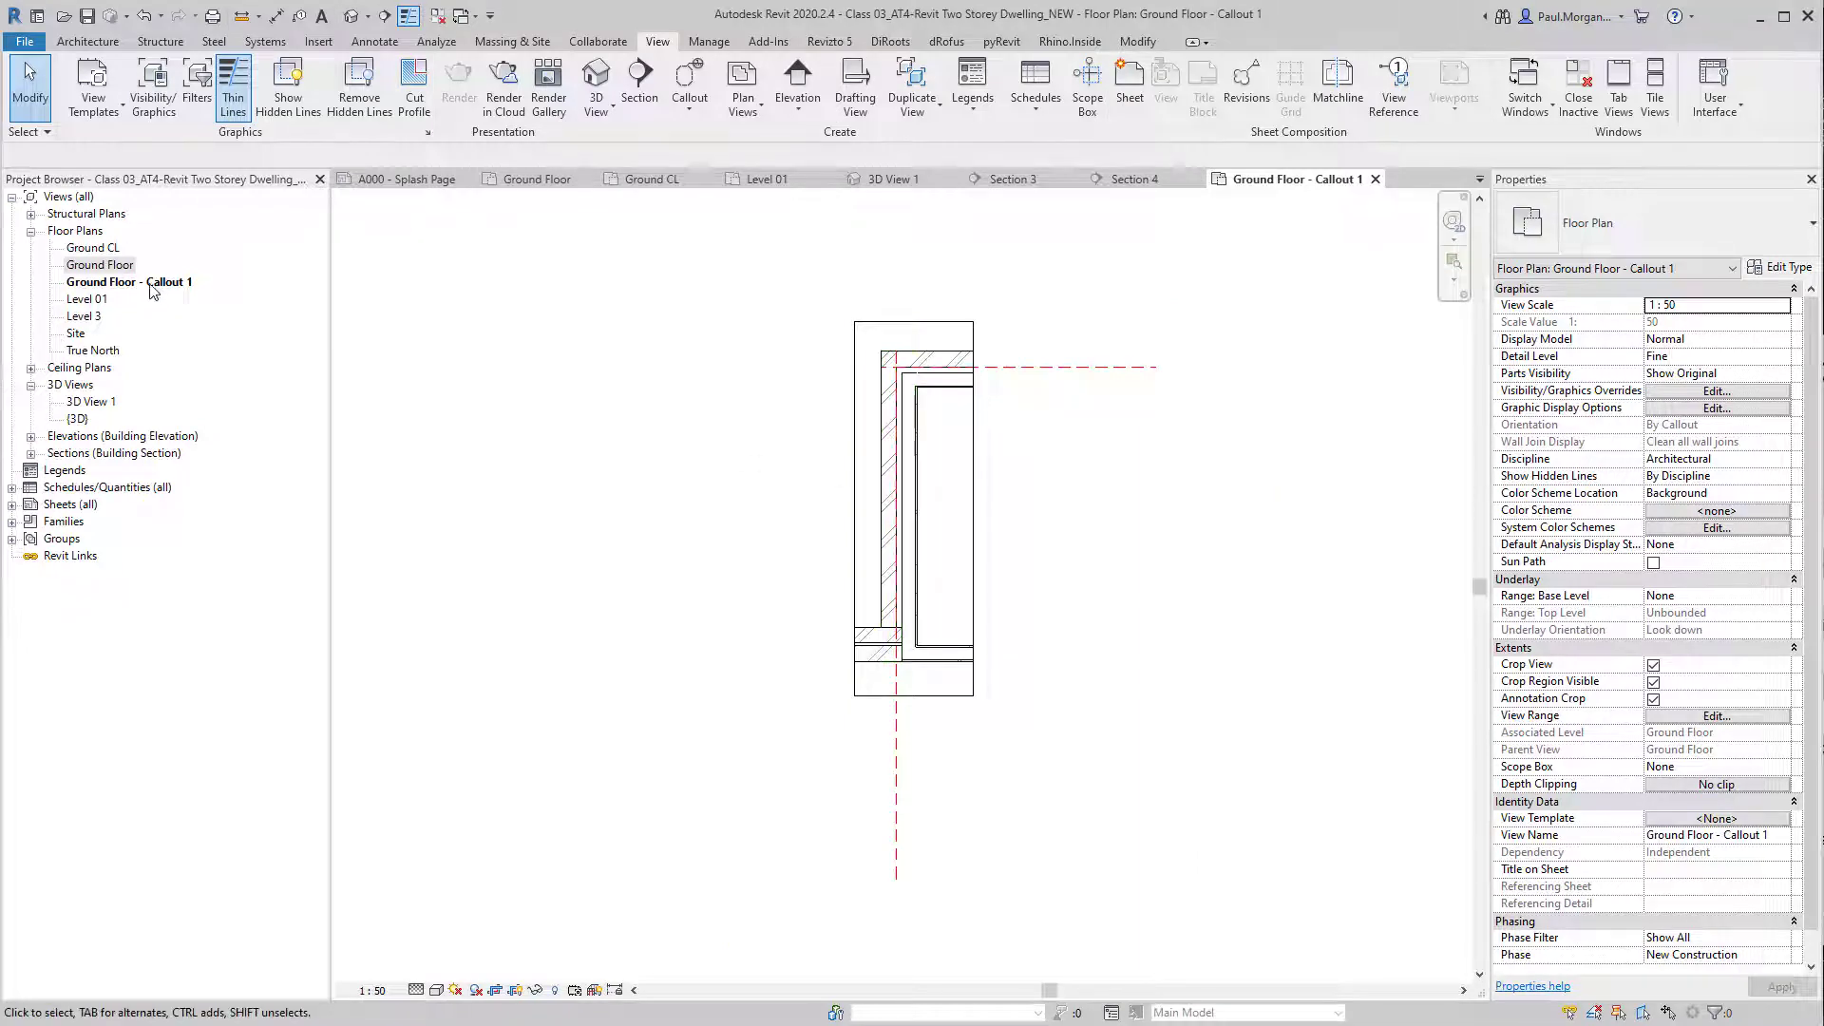
Step: Widen the callout on the Ground Floor plan past the small room's door-side wall and reopen its view from the head
double_click(99, 265)
left_click(867, 543)
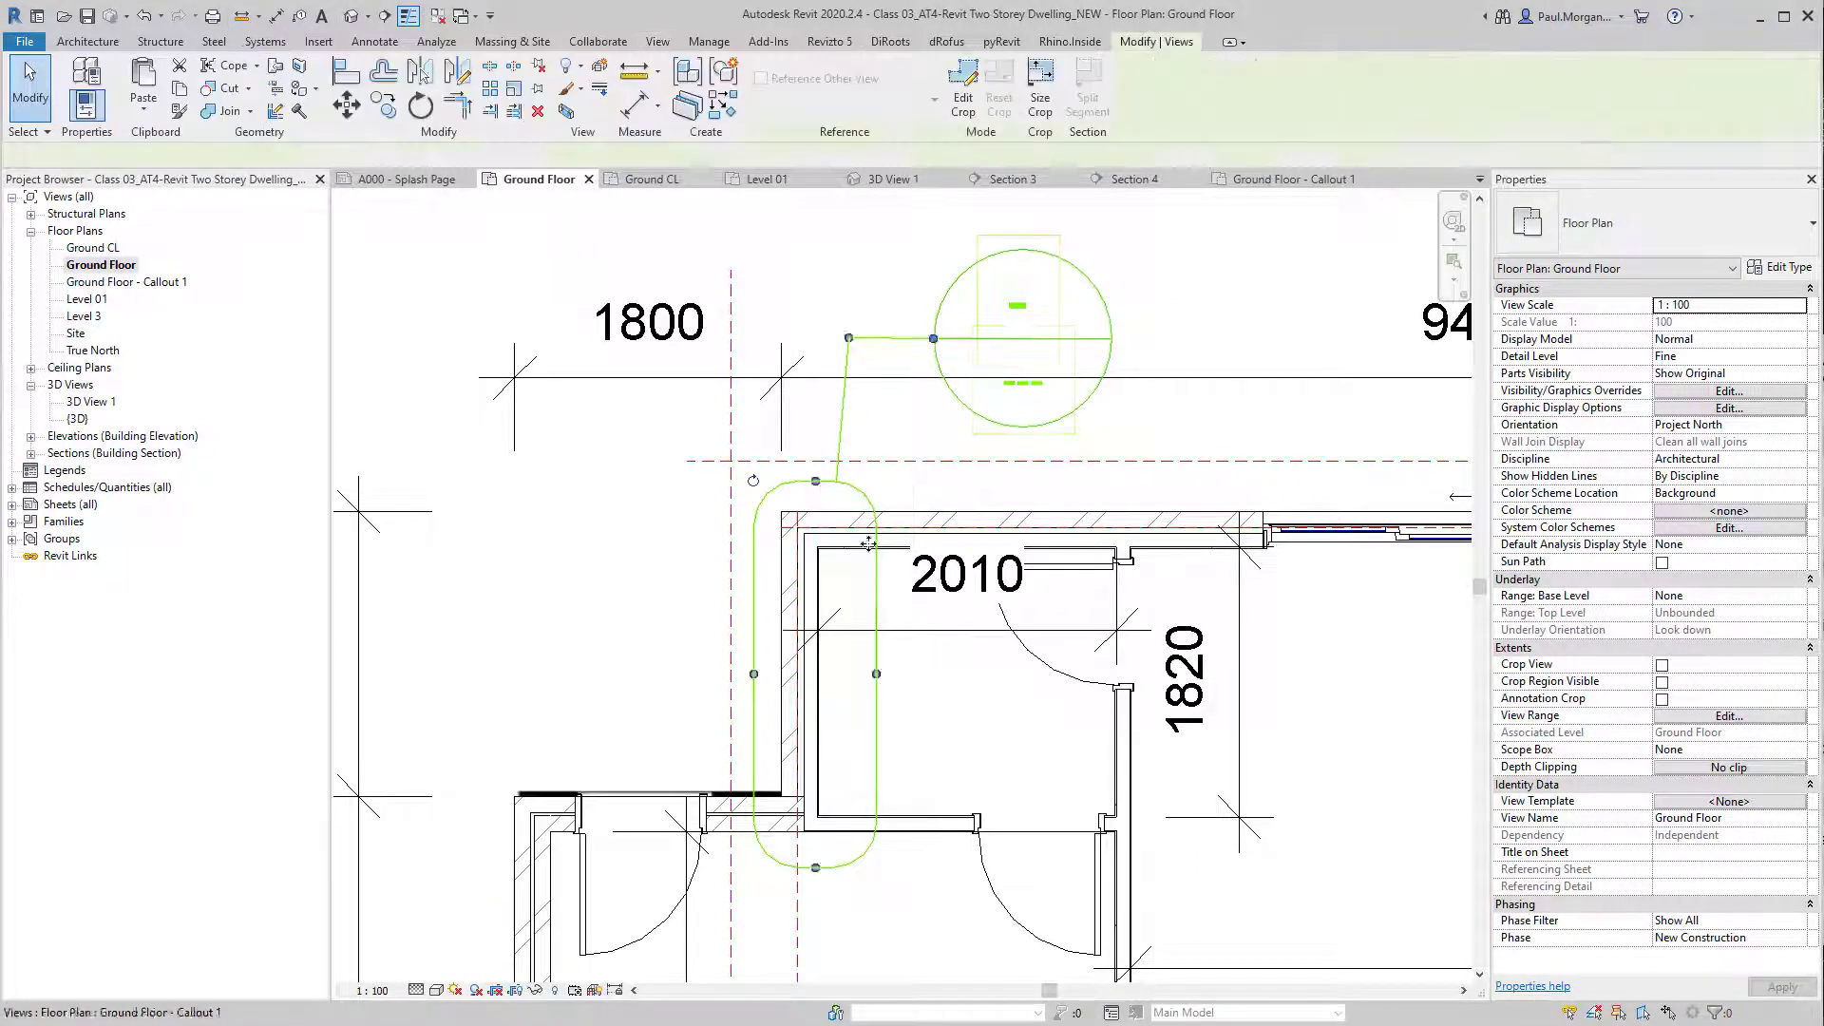
left_click_drag(876, 674, 1201, 674)
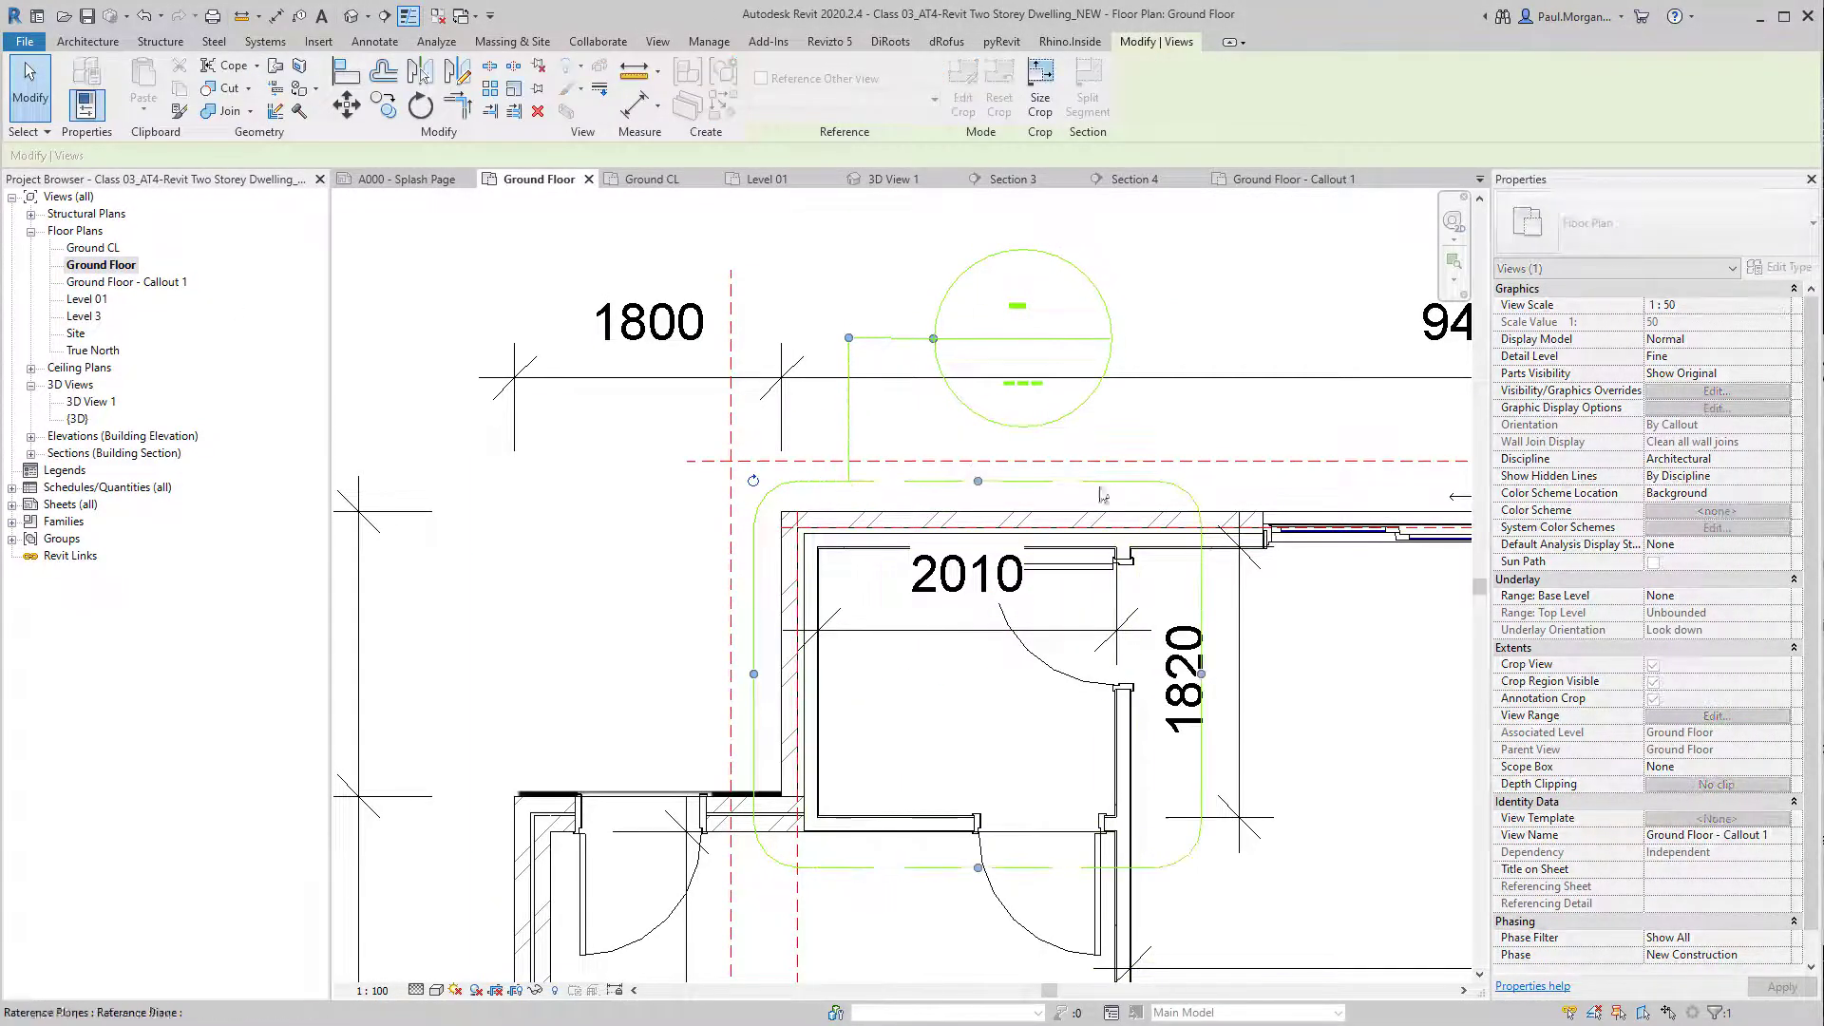
double_click(1026, 354)
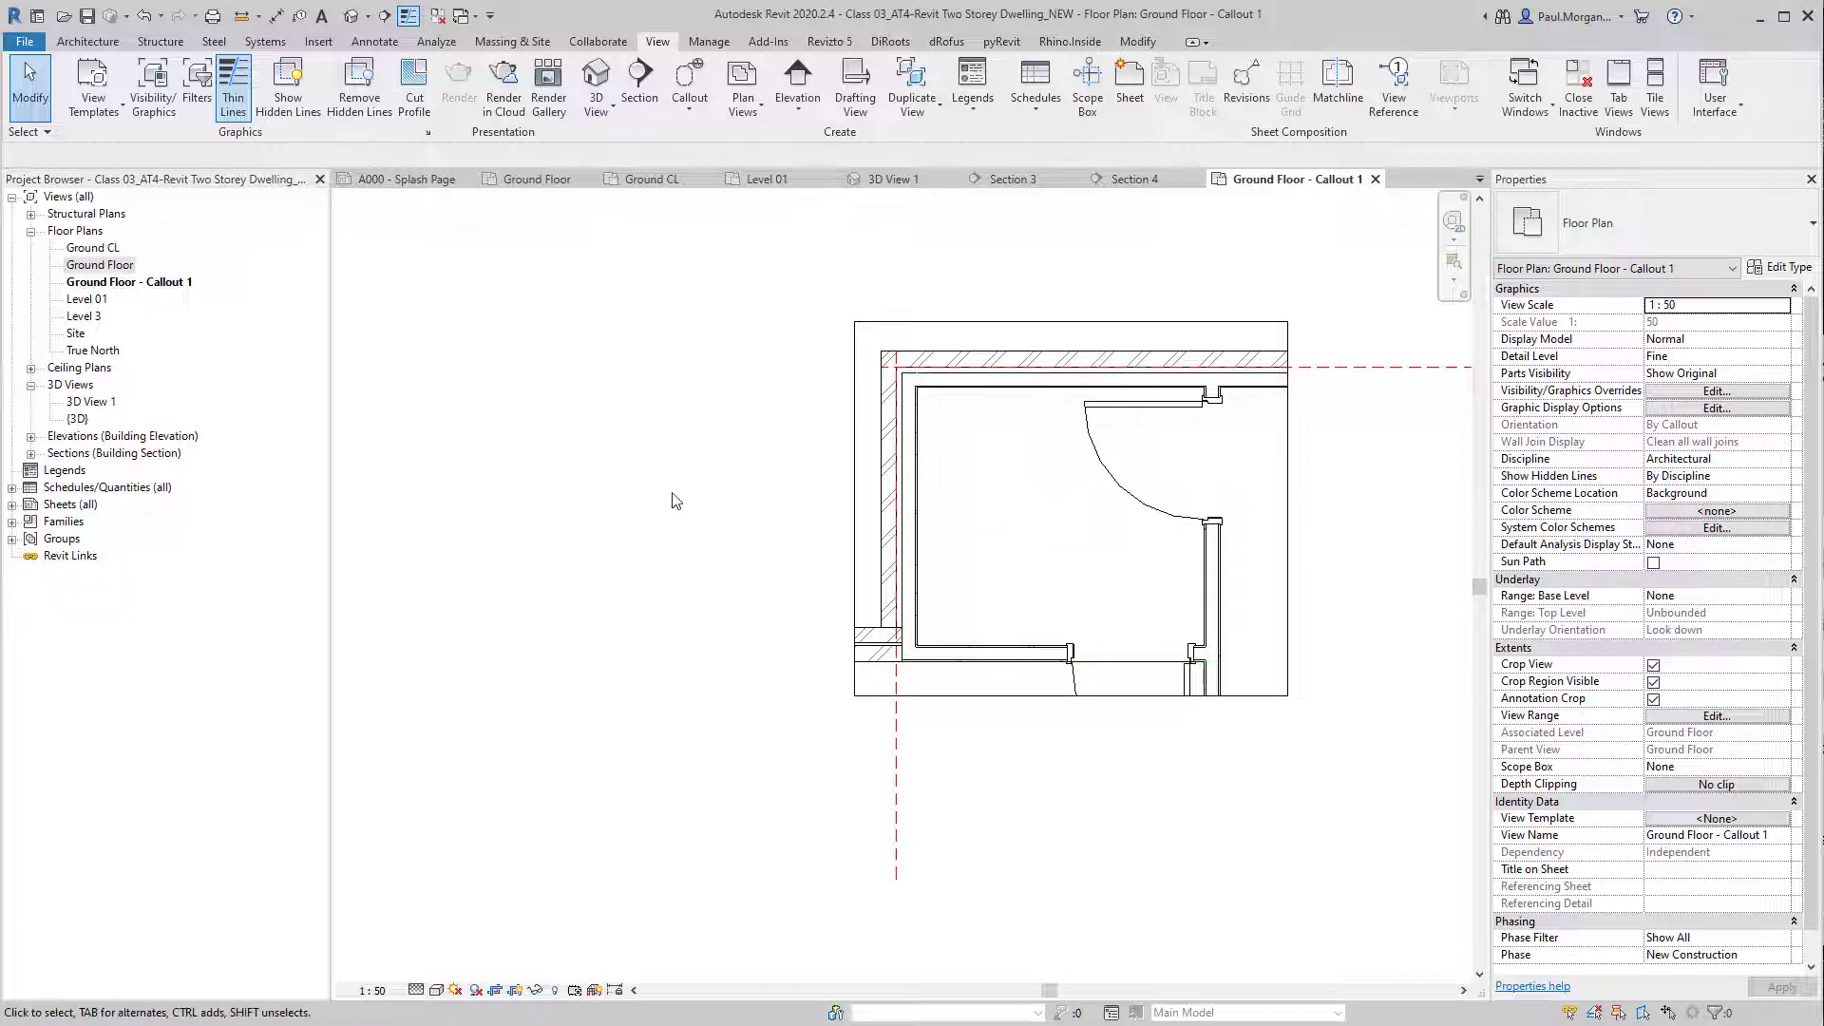
middle_click_drag(722, 459, 648, 524)
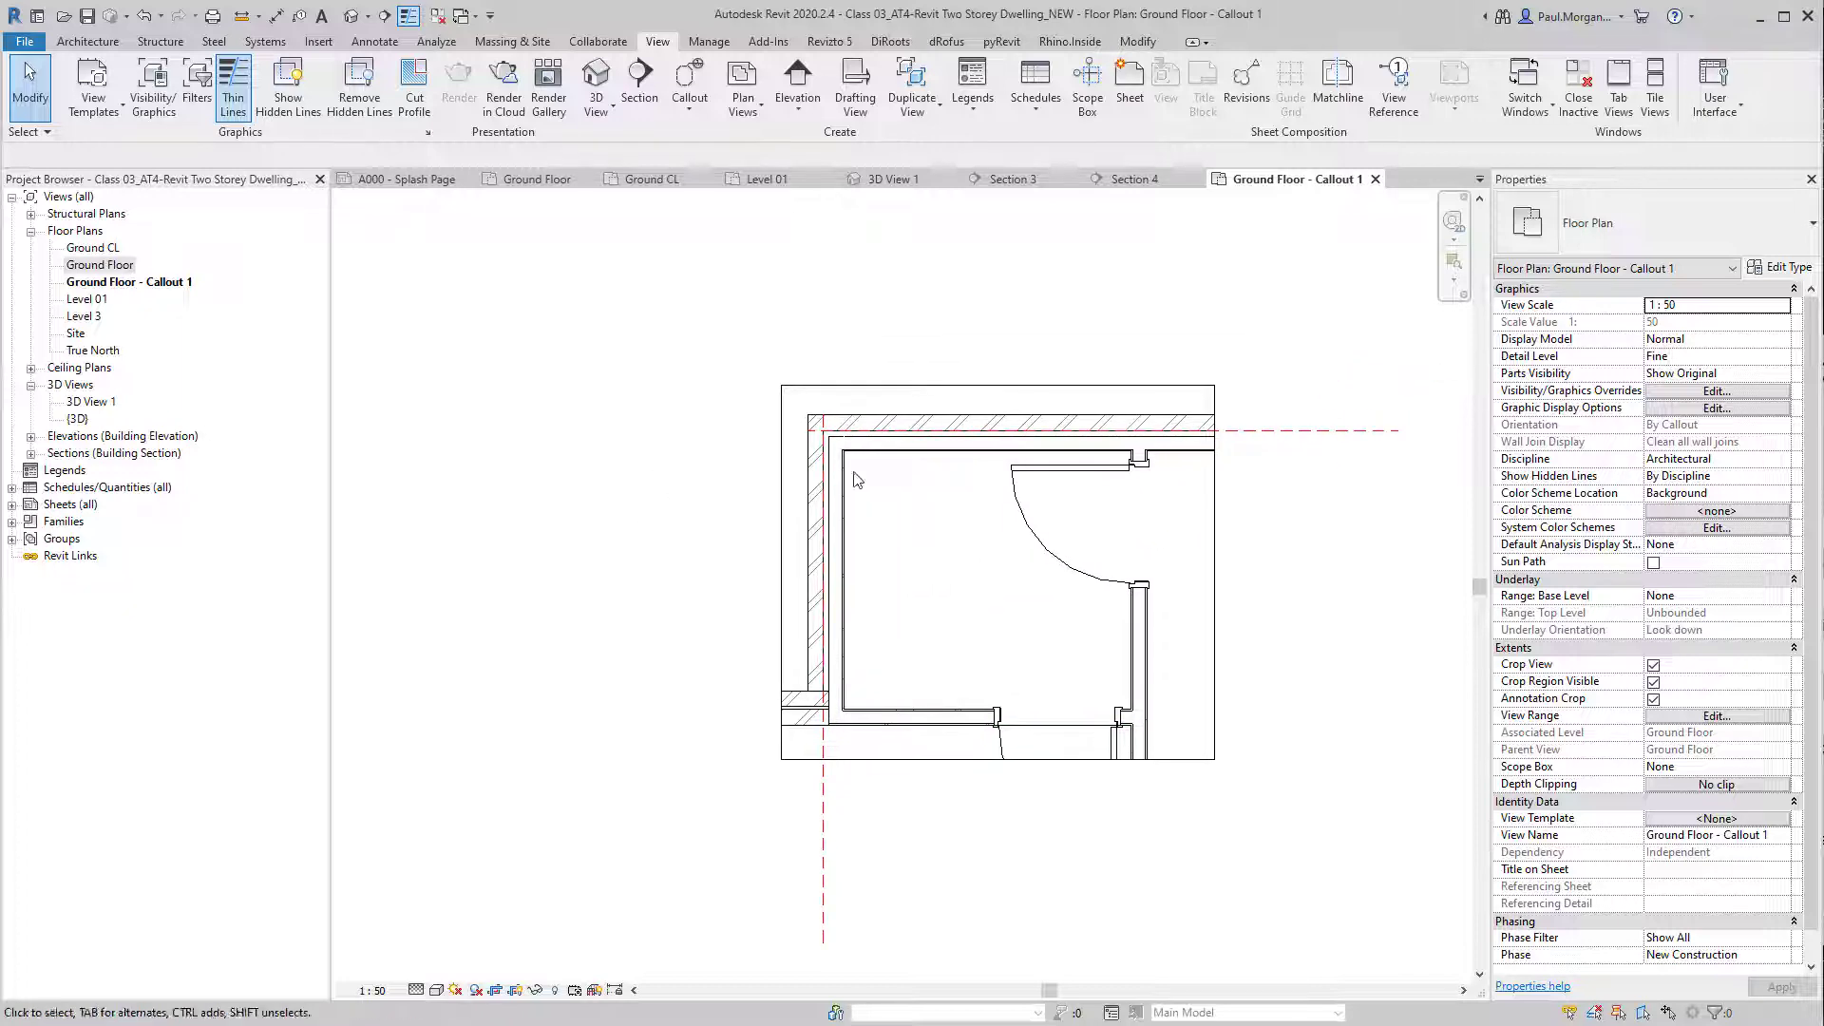
Step: Select the callout view's crop region to examine its boundaries and turn off Annotation Crop
left_click(1202, 386)
scroll(1204, 386, "down", 2)
middle_click_drag(1209, 479, 1114, 533)
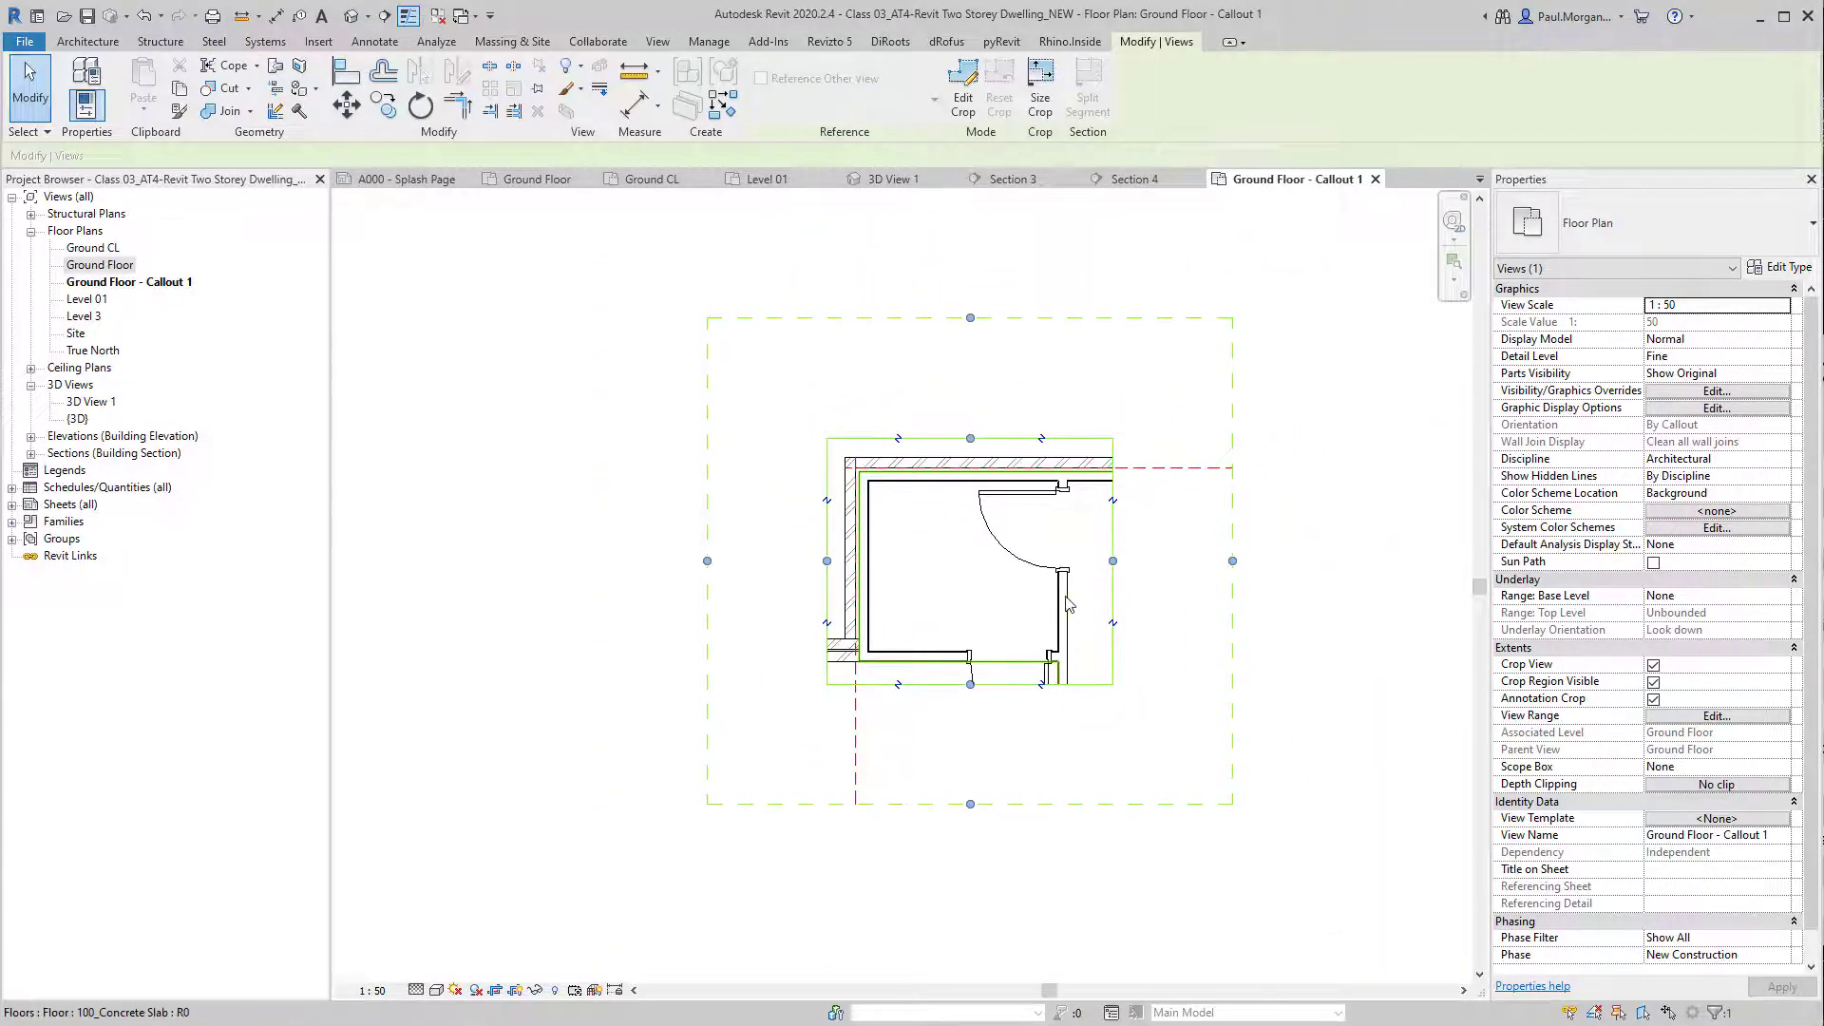
scroll(1067, 594, "up", 2)
left_click(1152, 673)
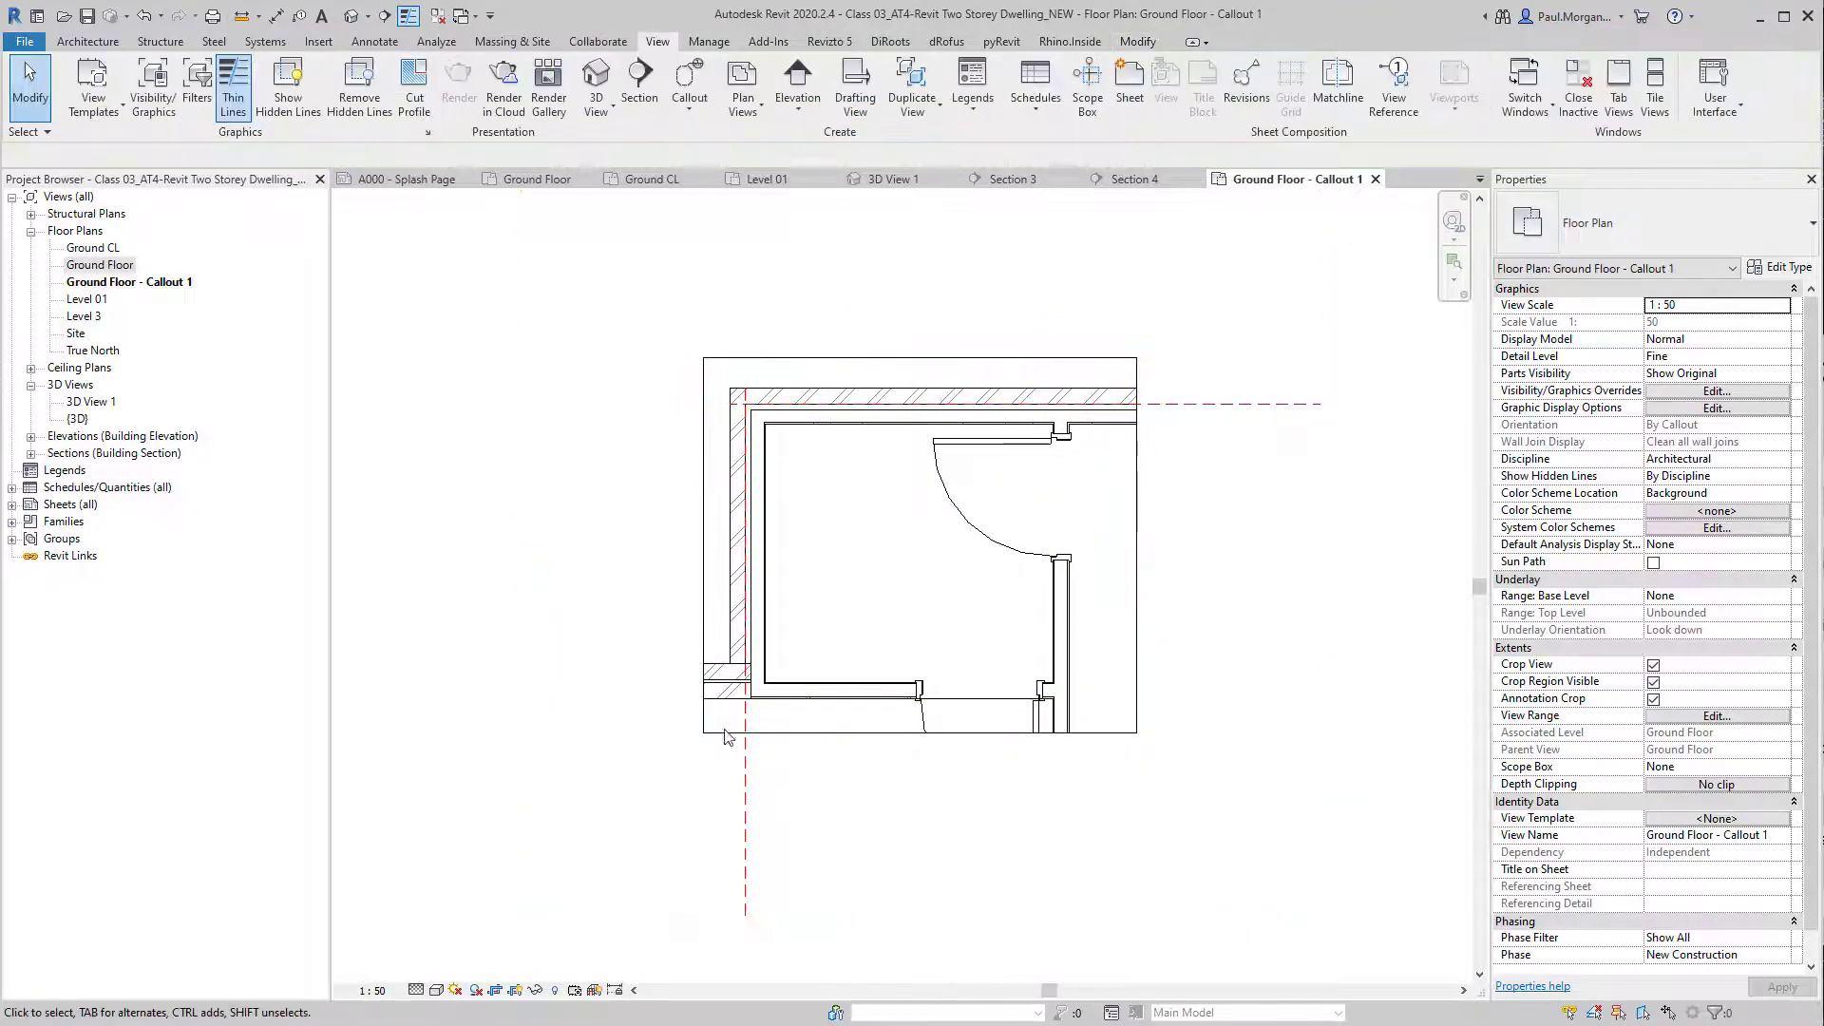
left_click(1141, 544)
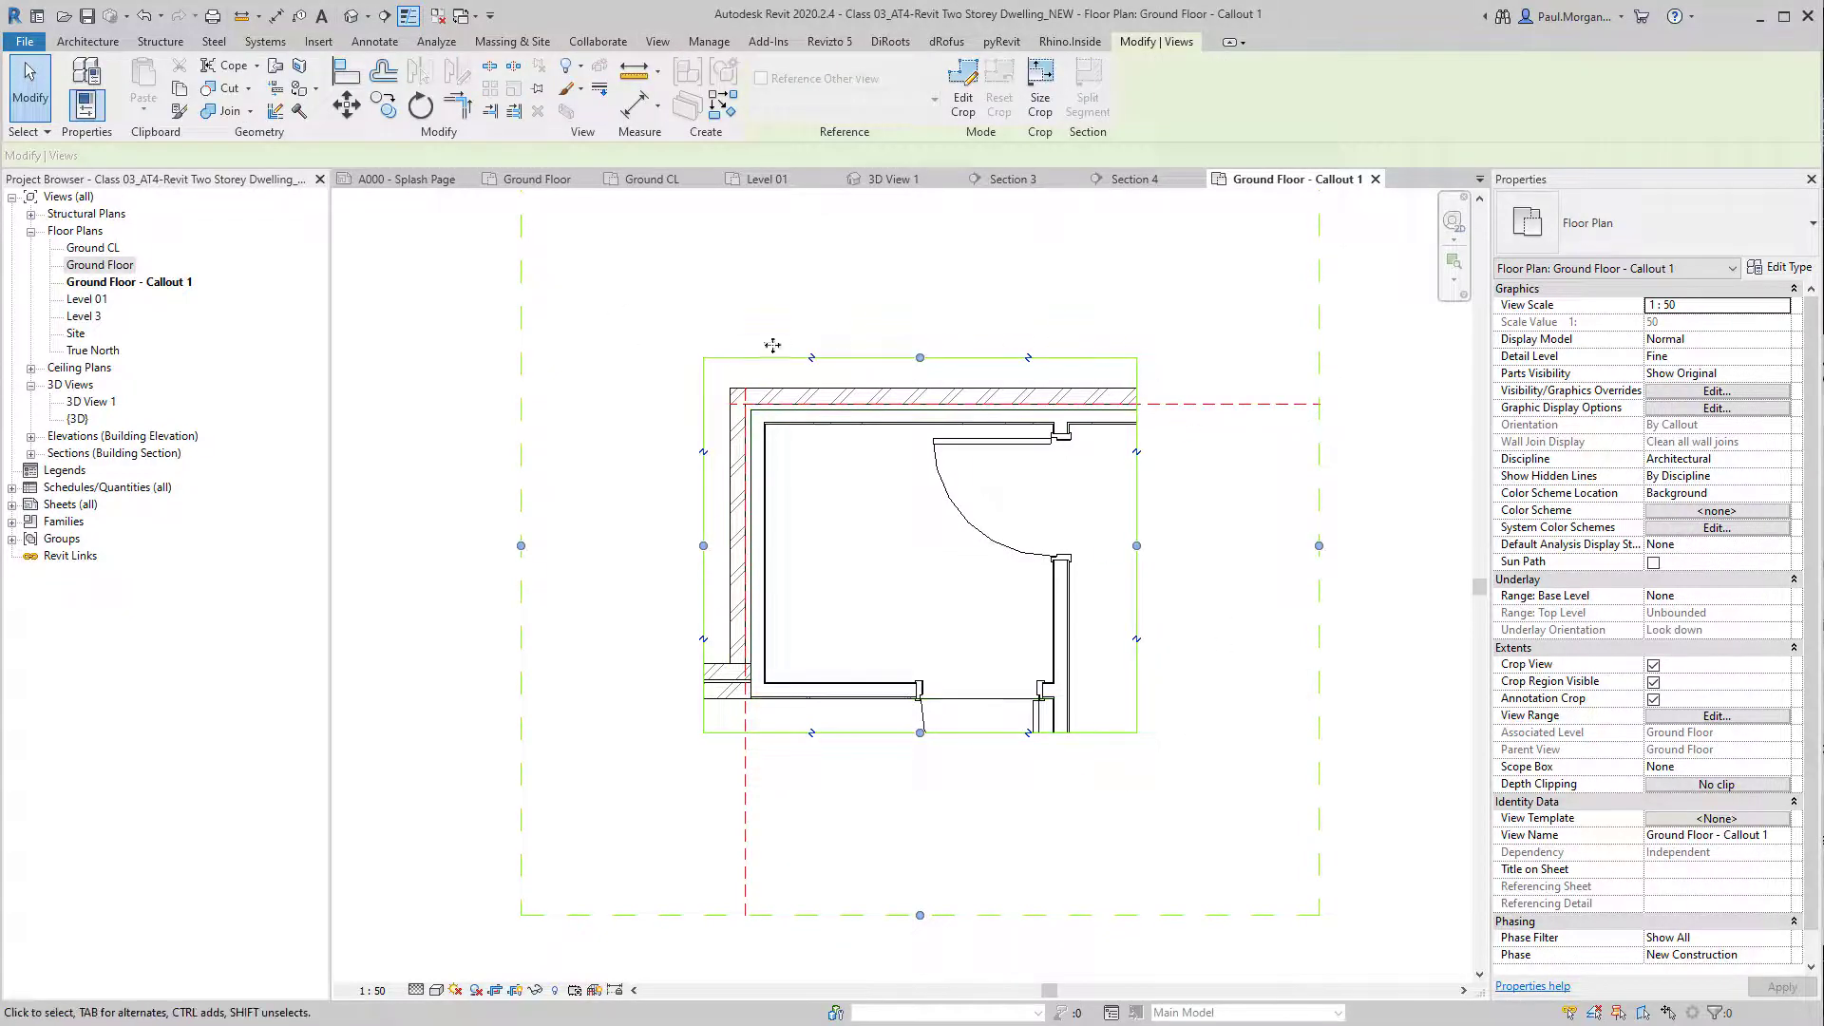
scroll(1074, 668, "down", 2)
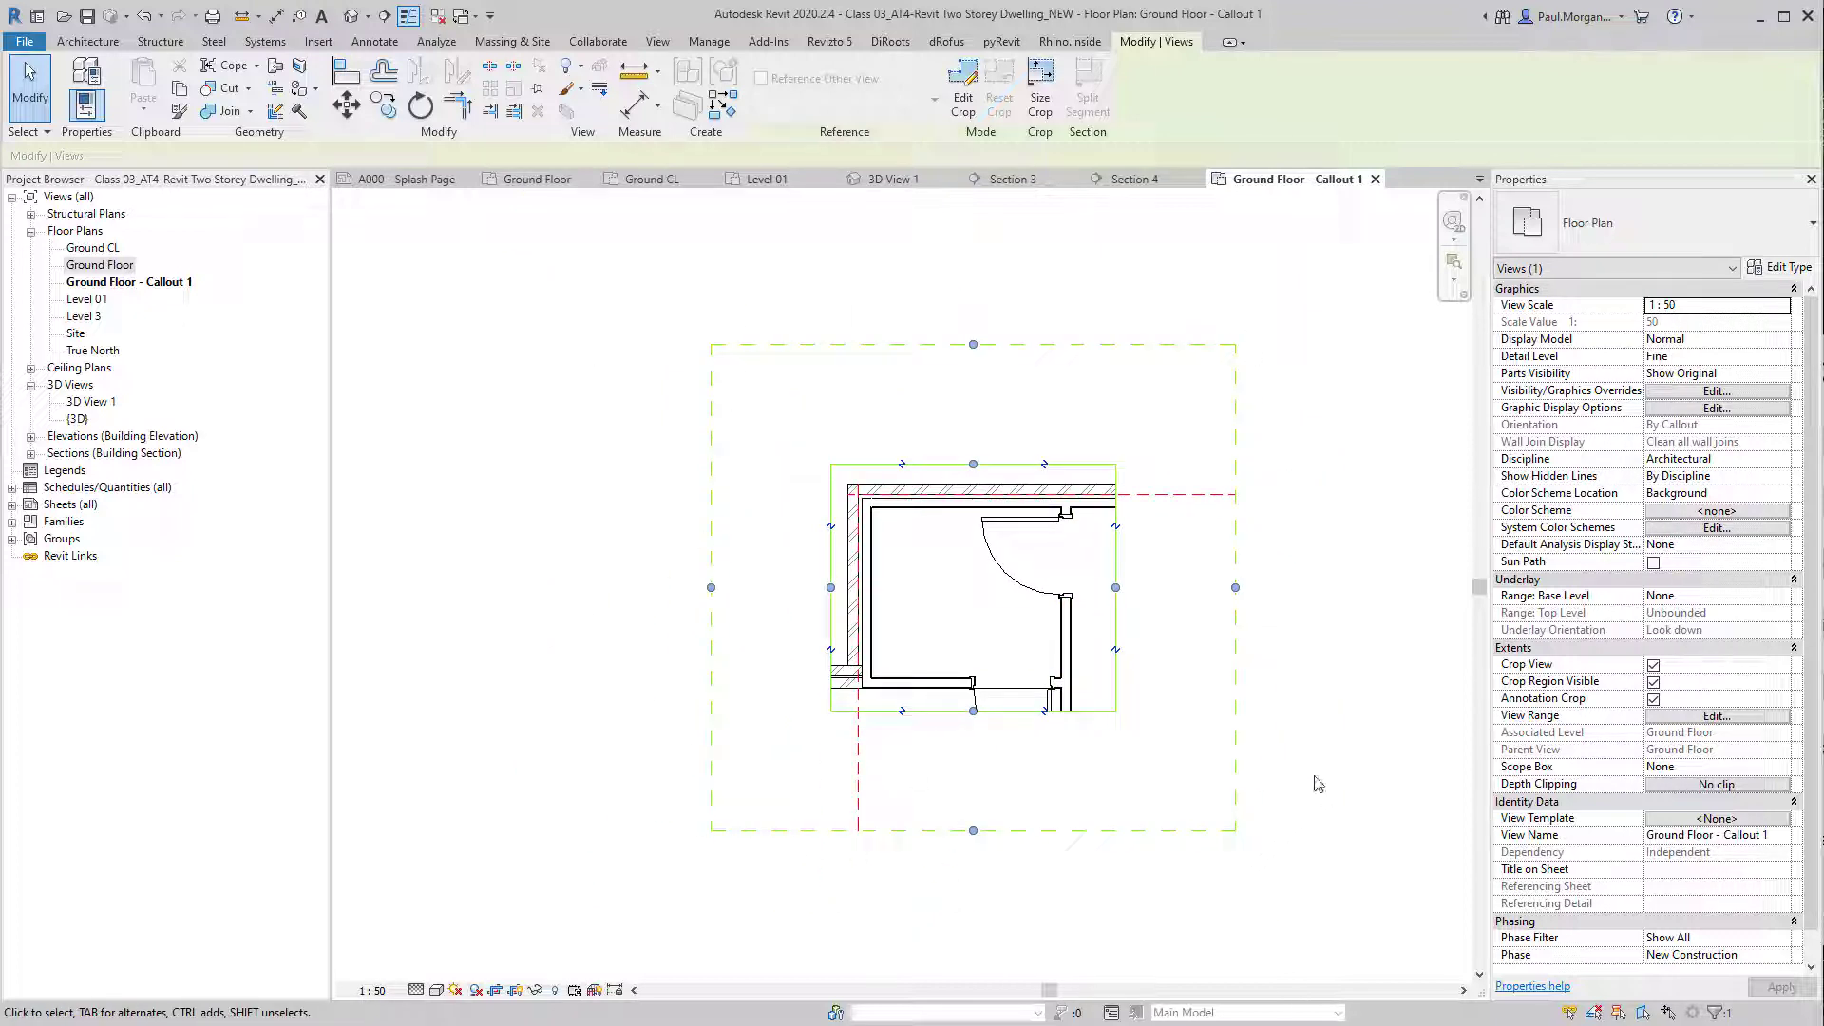
left_click(1651, 698)
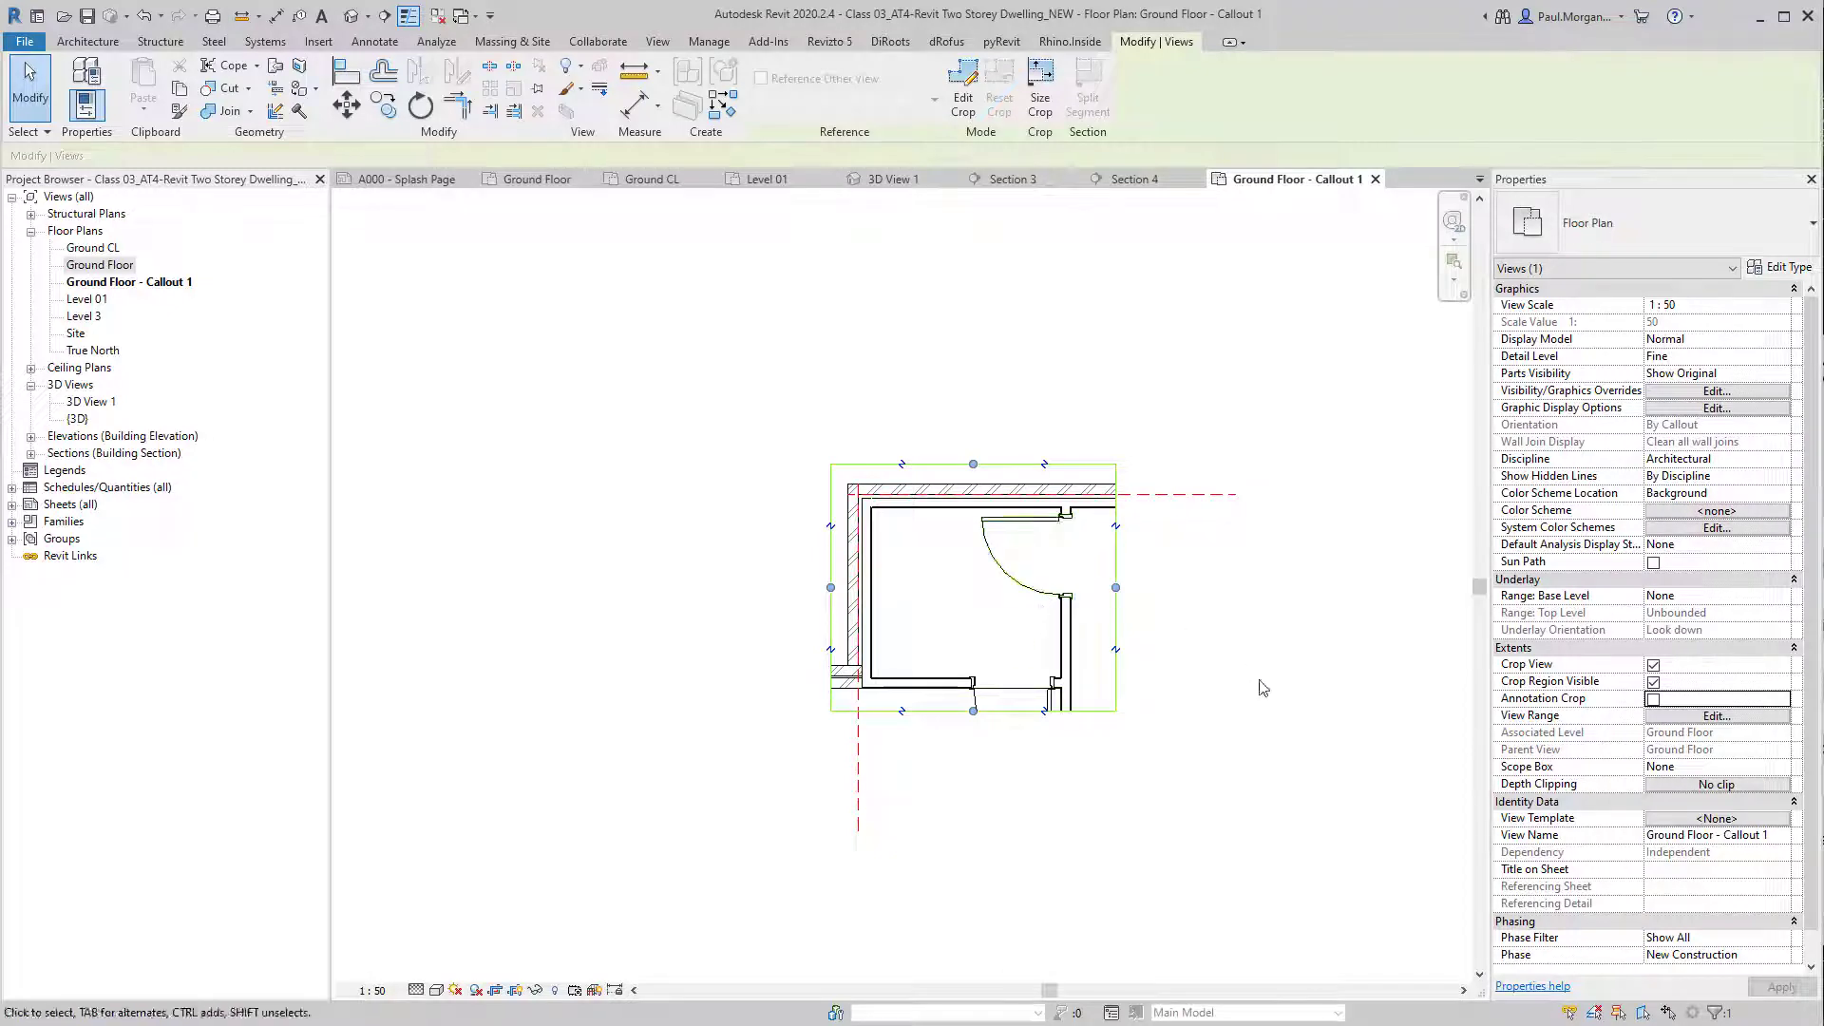
key("Escape")
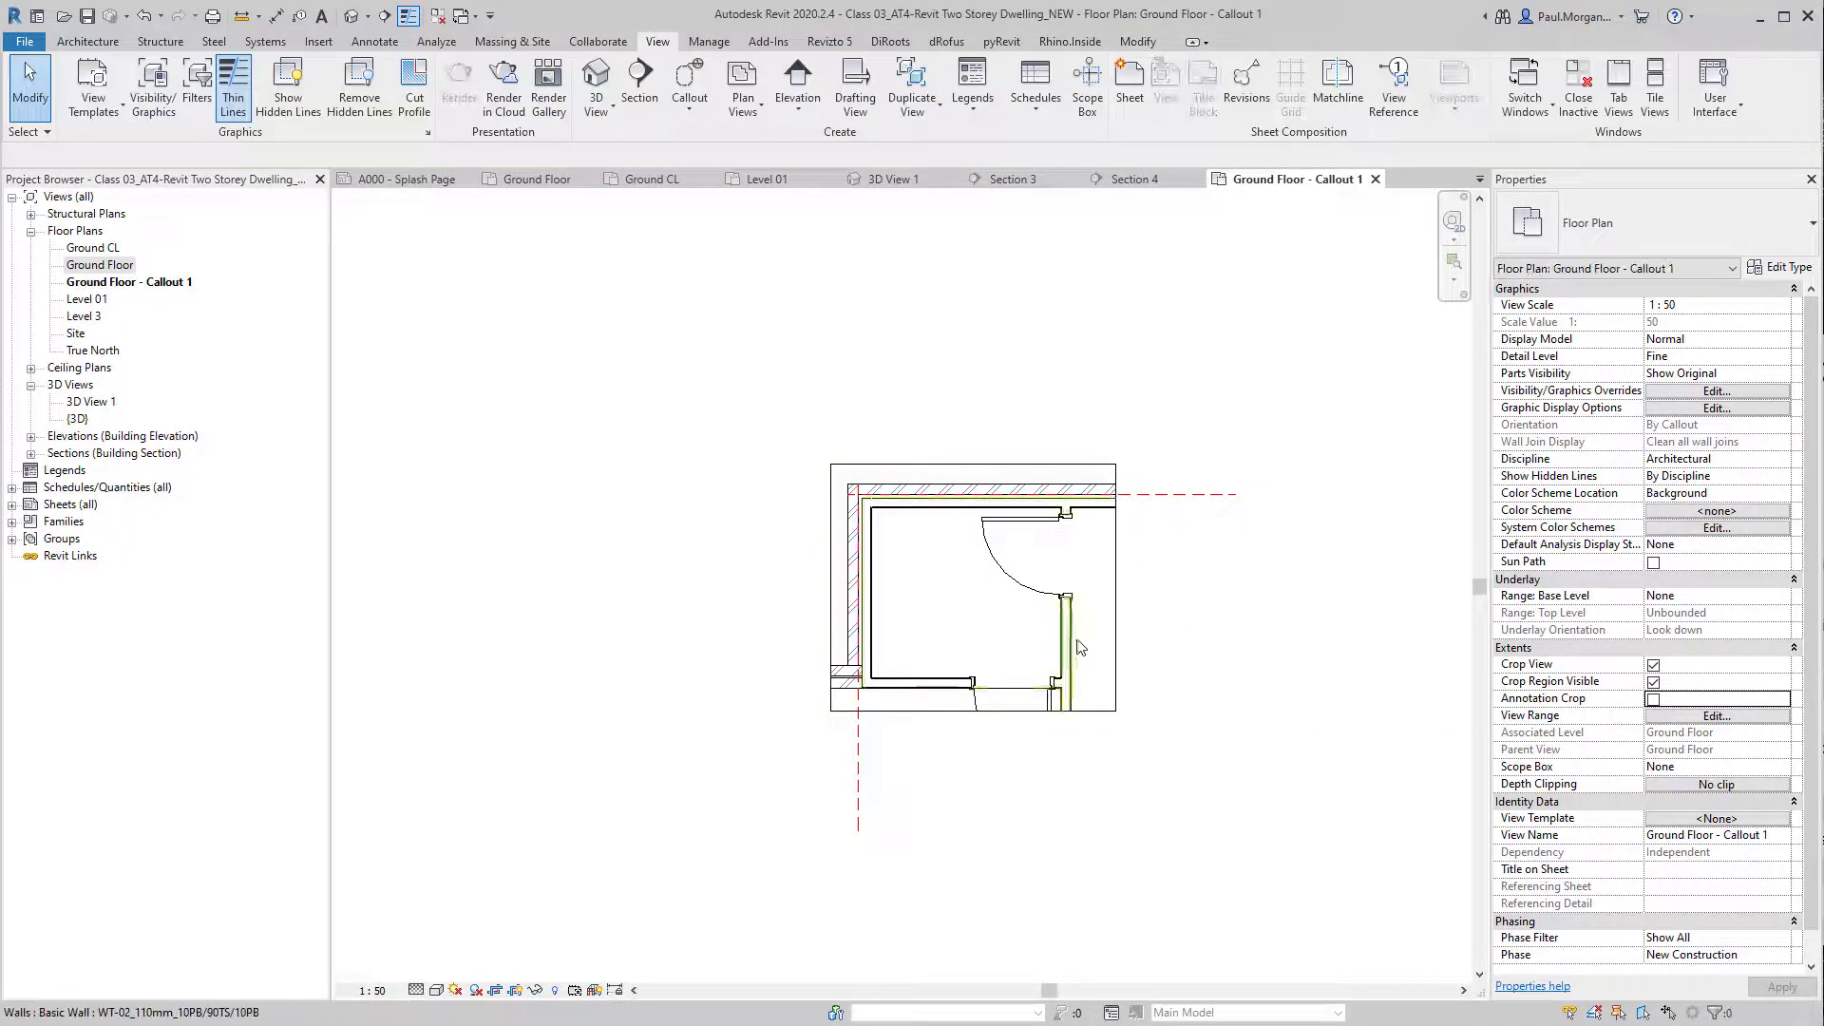
Step: Place the text note "abc123" outside the crop region with a two-segment leader pointing into the small room
scroll(1078, 636, "up", 2)
middle_click_drag(1131, 672, 1076, 680)
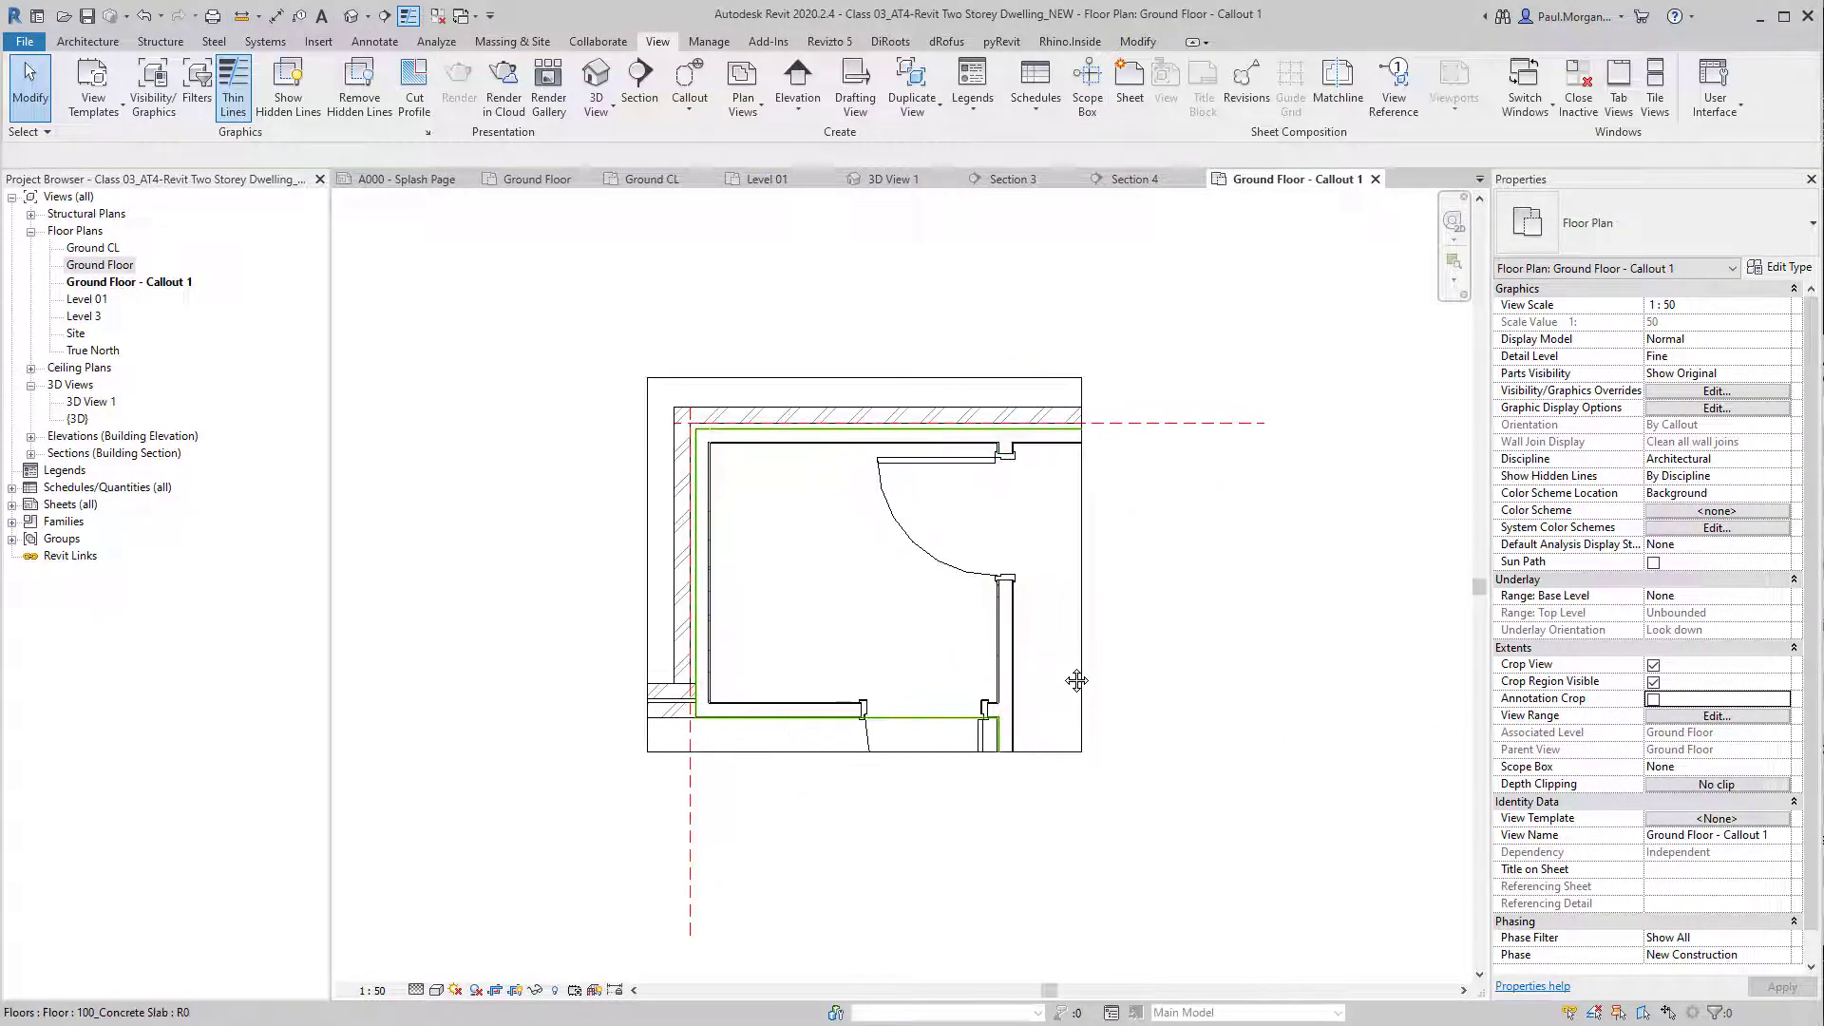
key("t")
key("x")
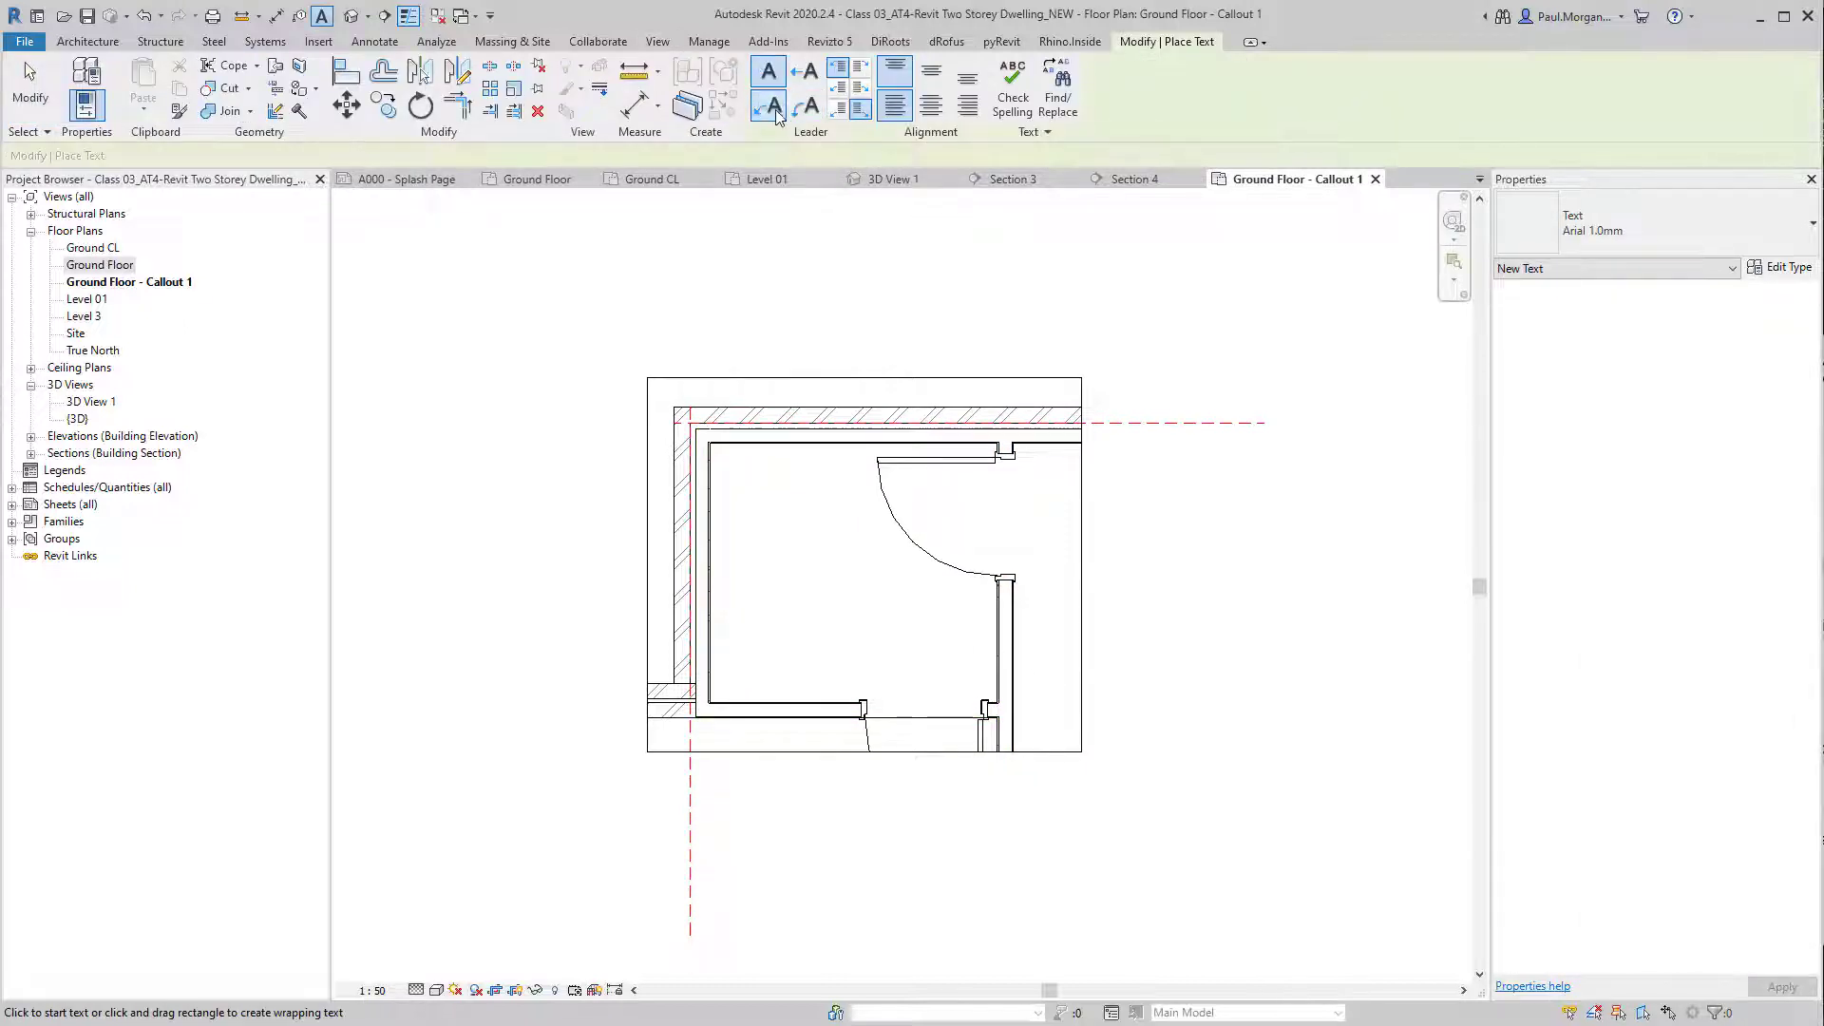
left_click(772, 107)
left_click(950, 673)
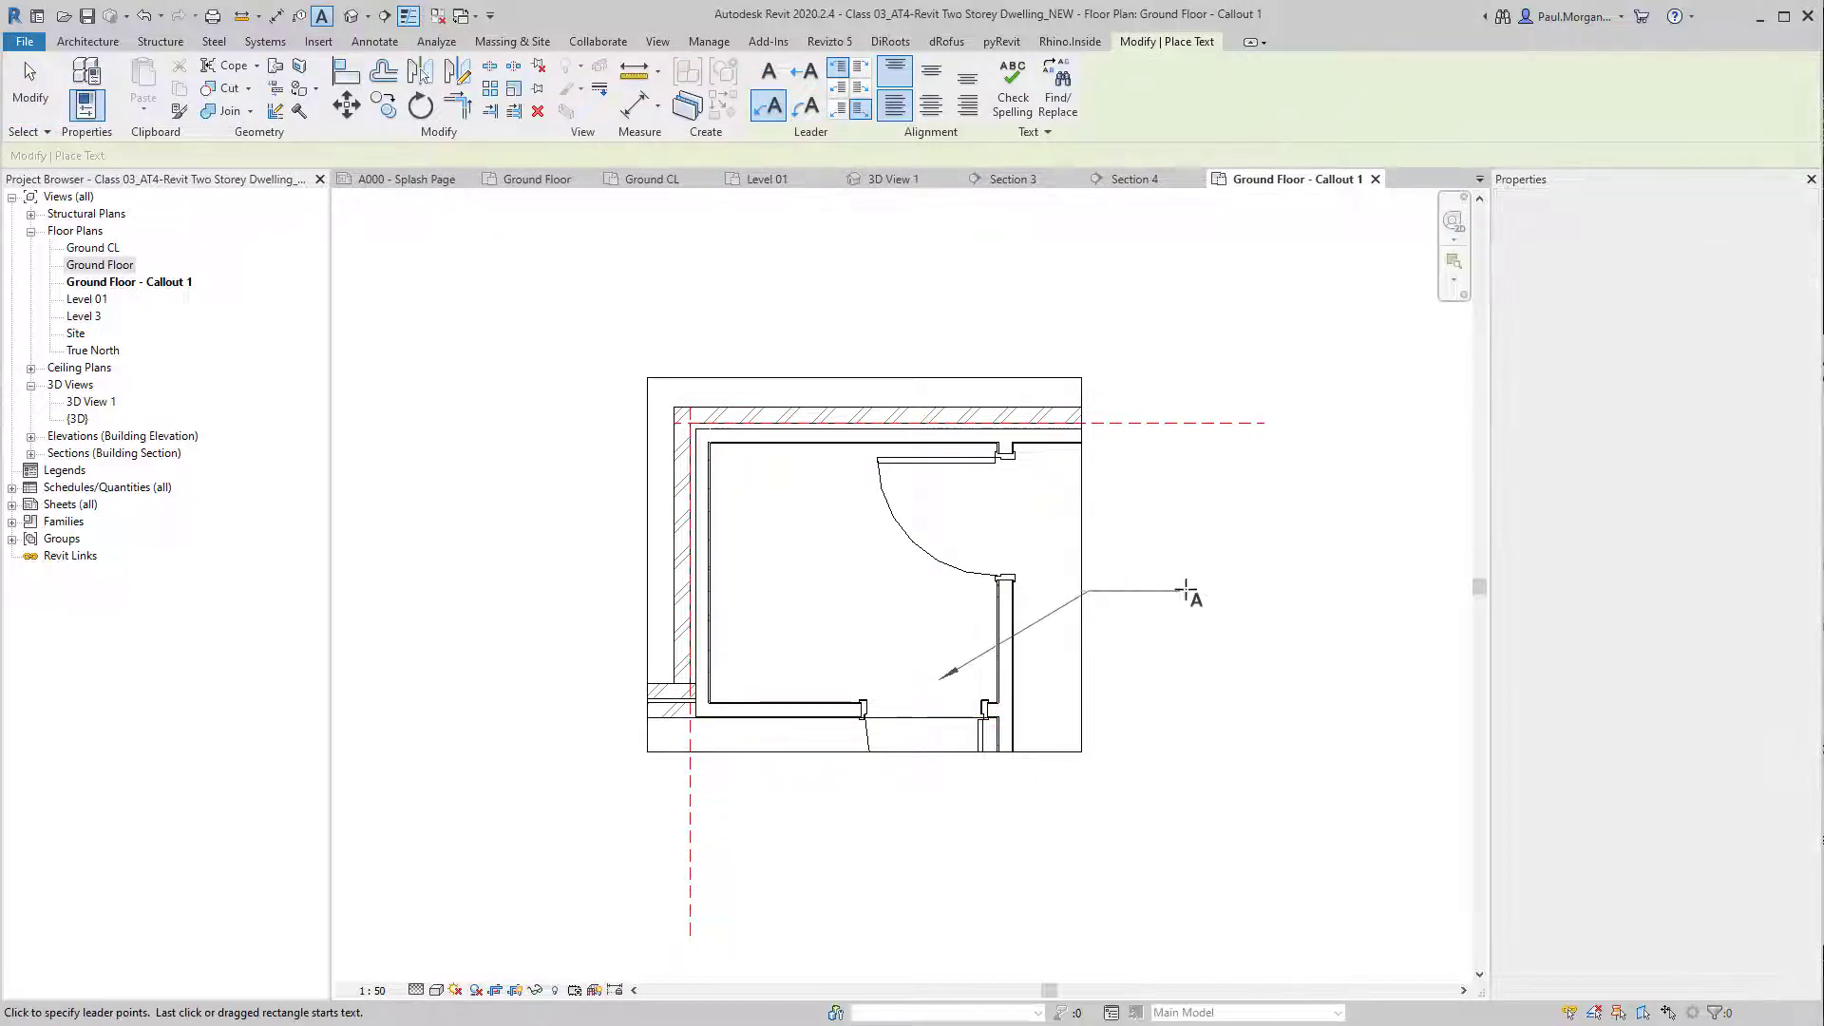
left_click(1195, 596)
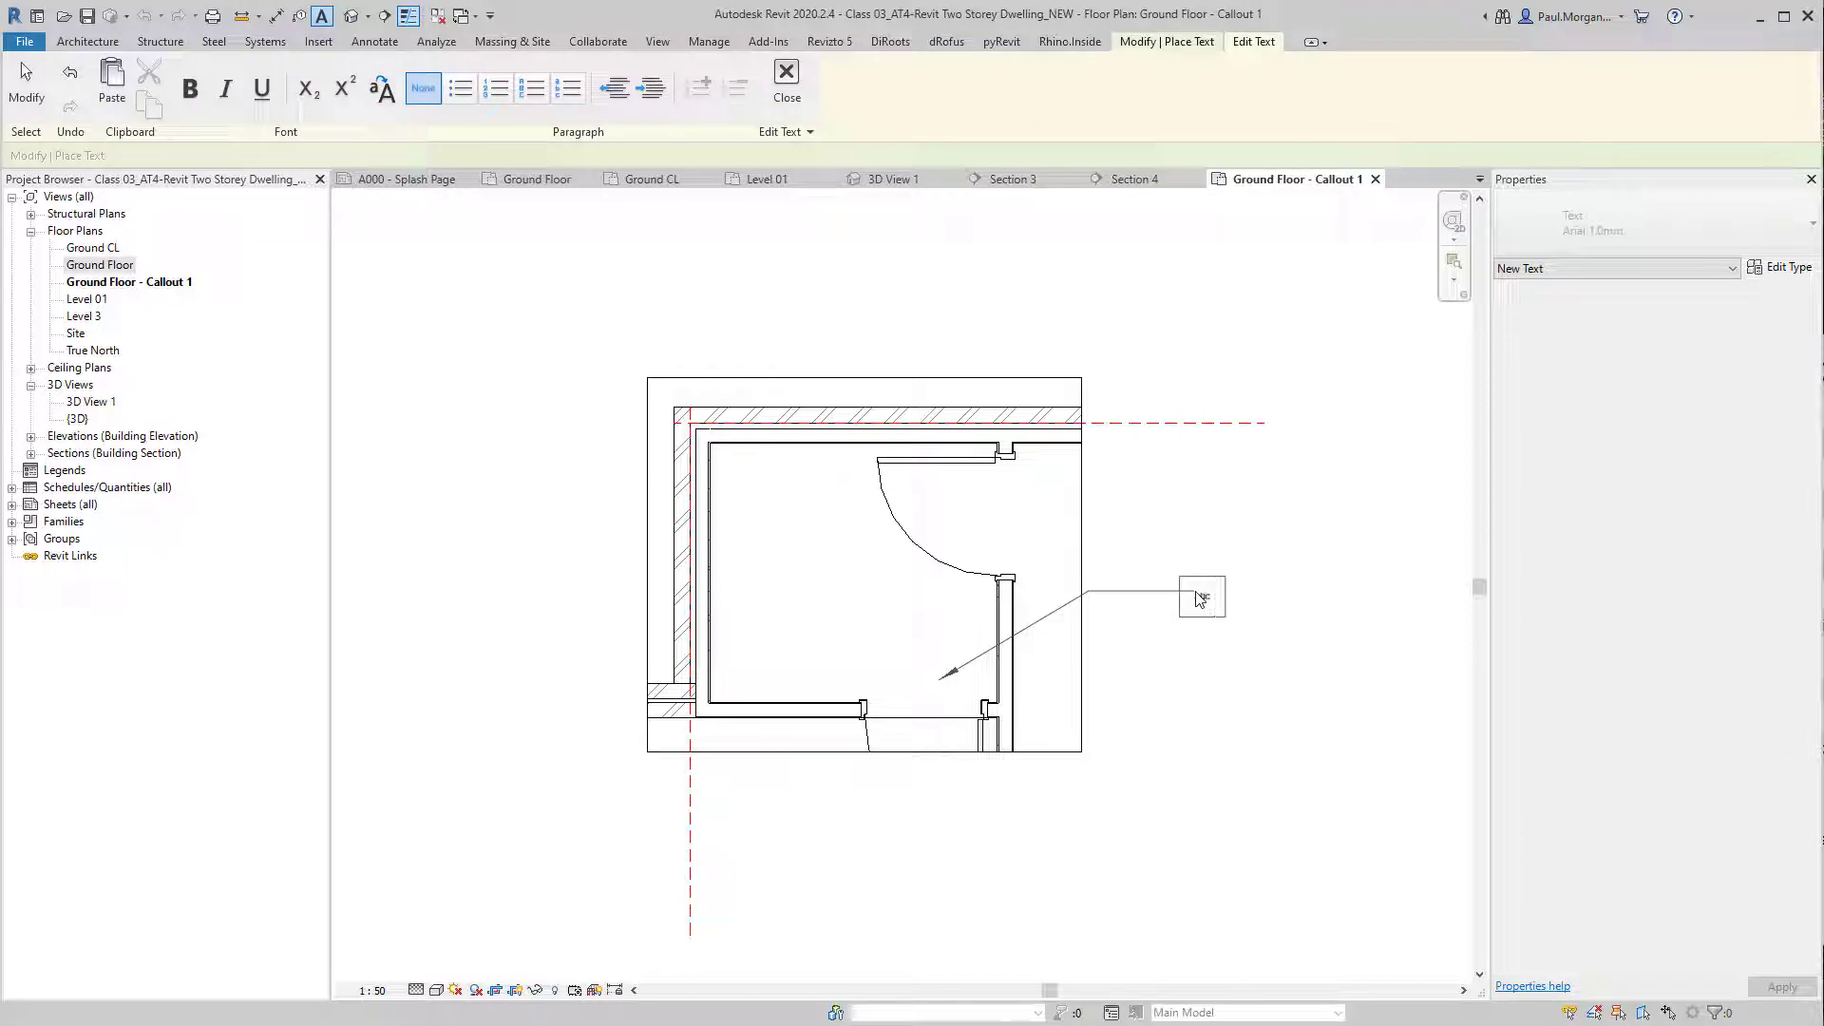
left_click(1343, 509)
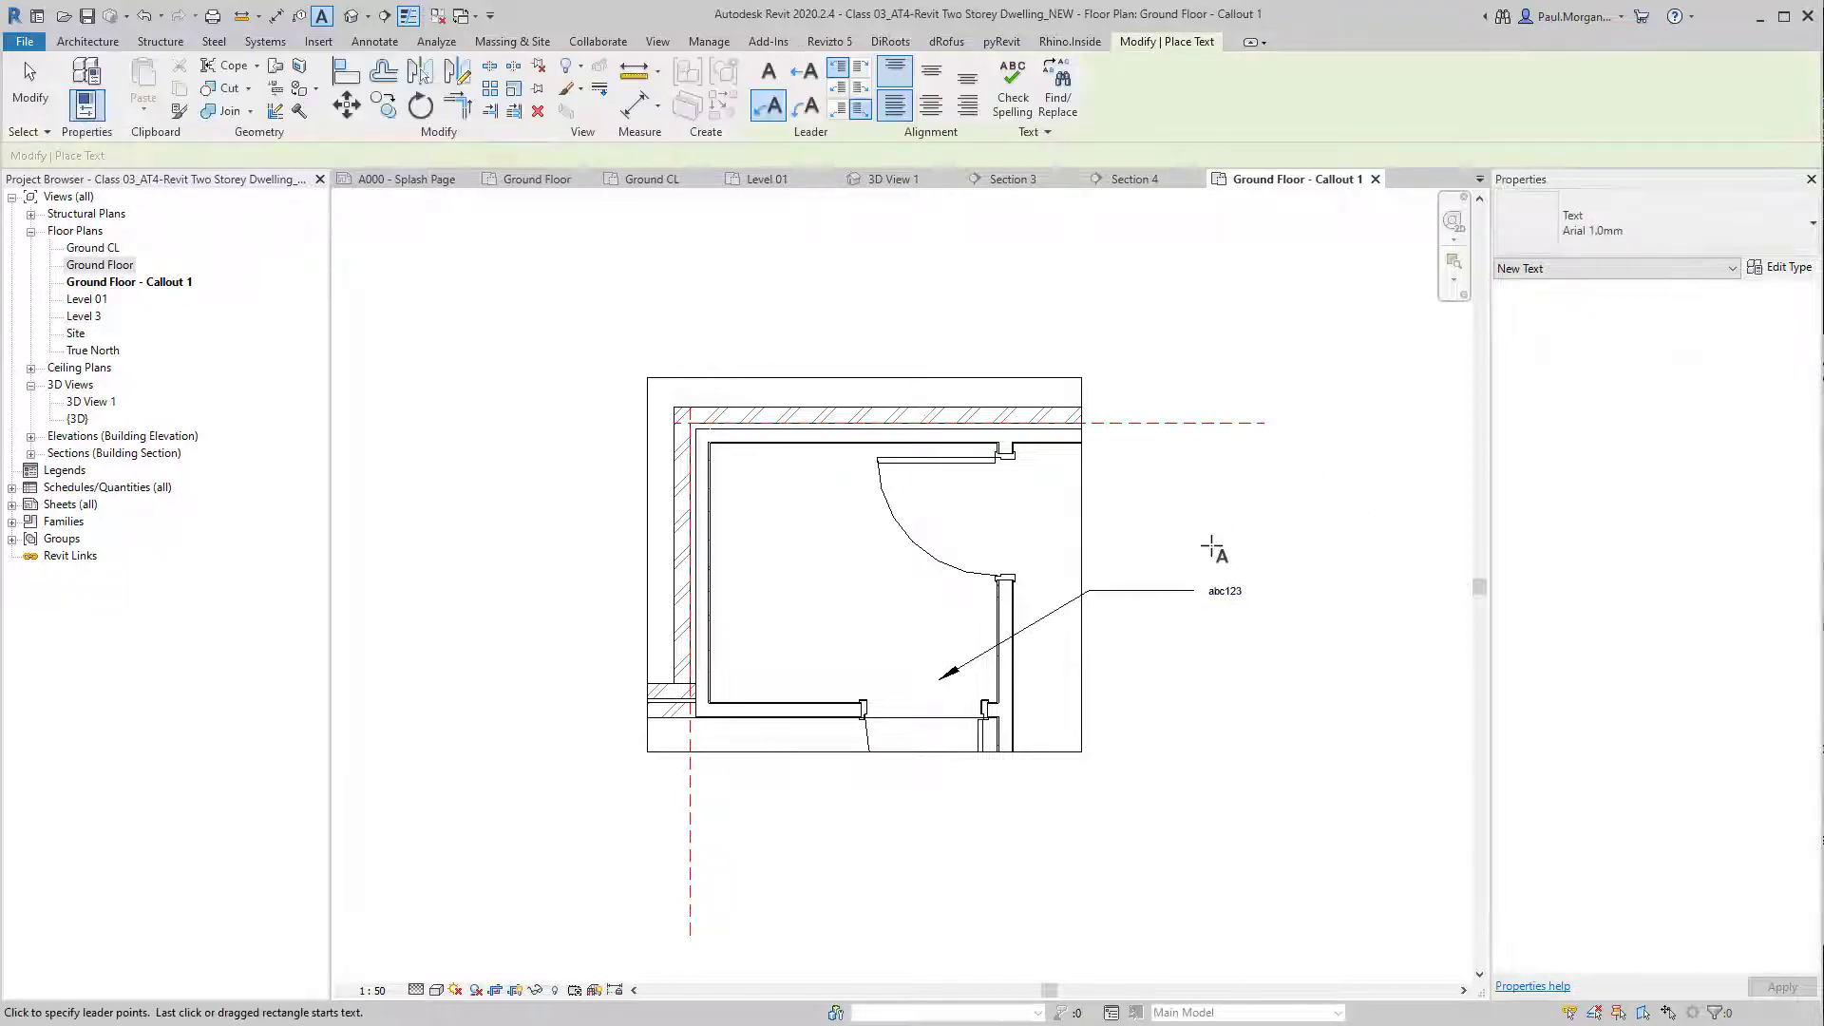
key("Escape")
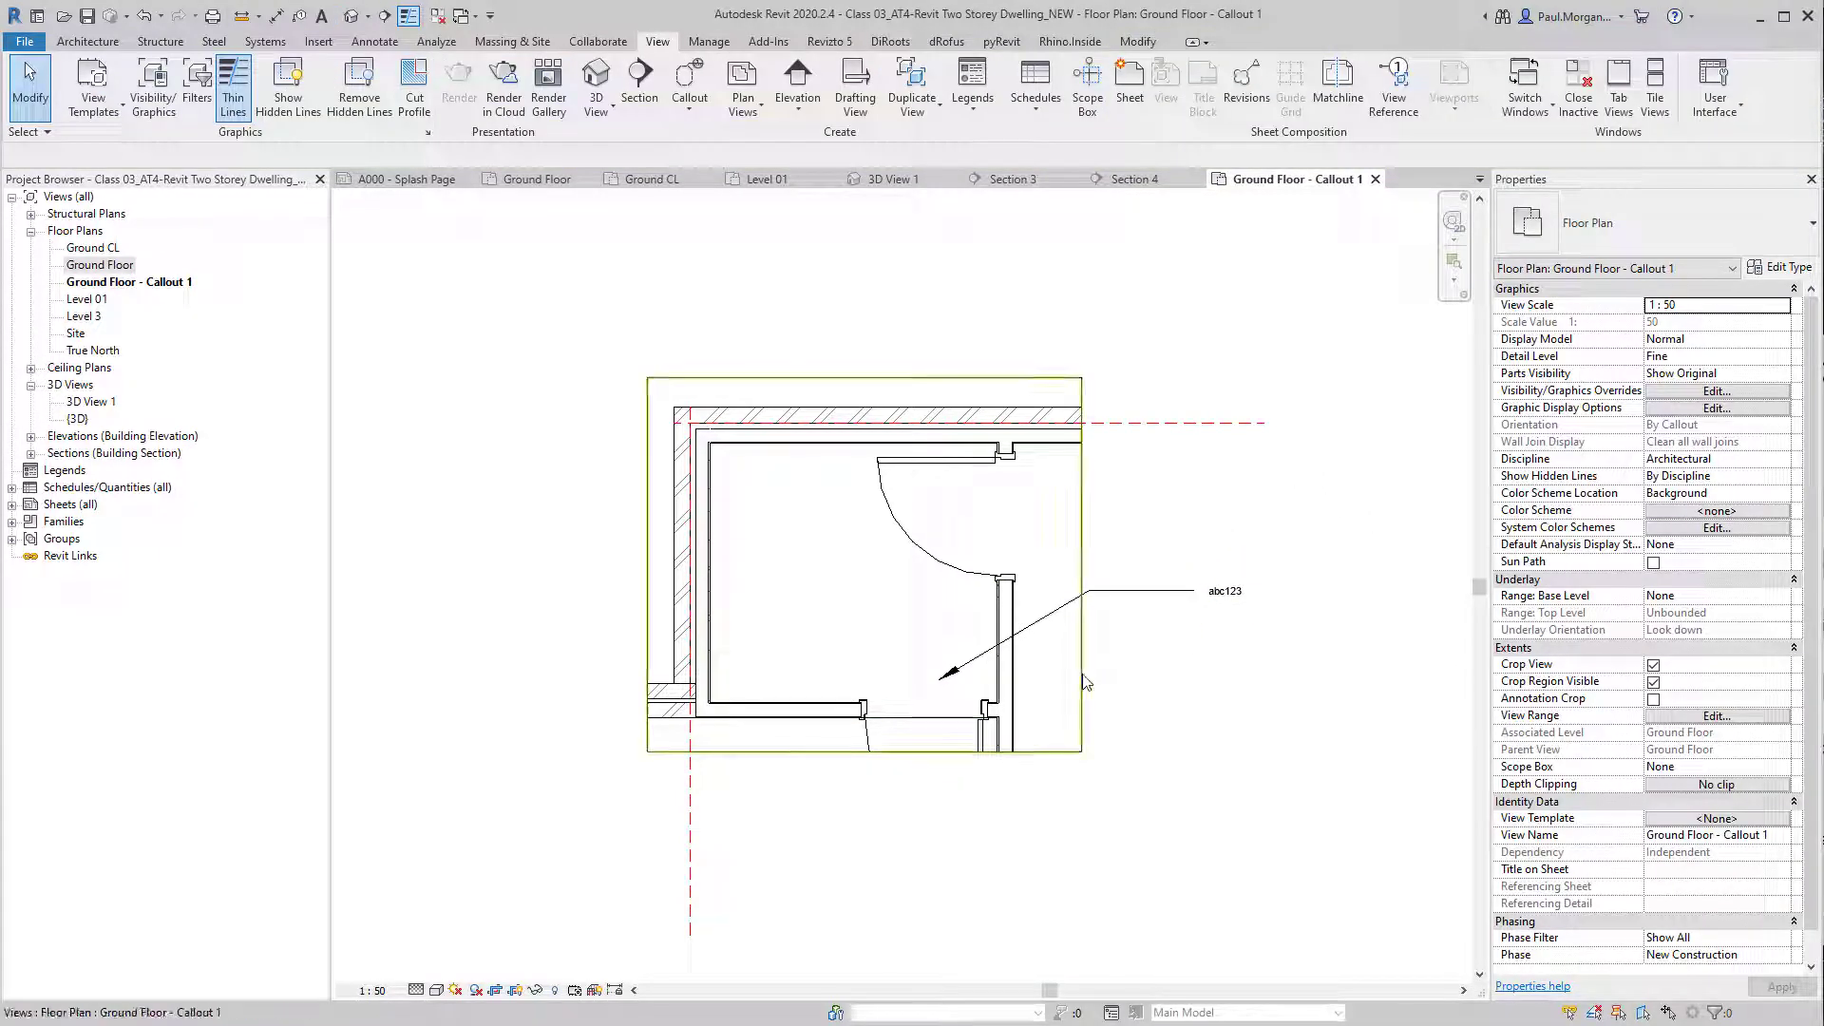
Step: Select the callout view's crop region and turn Annotation Crop back on
left_click(1083, 680)
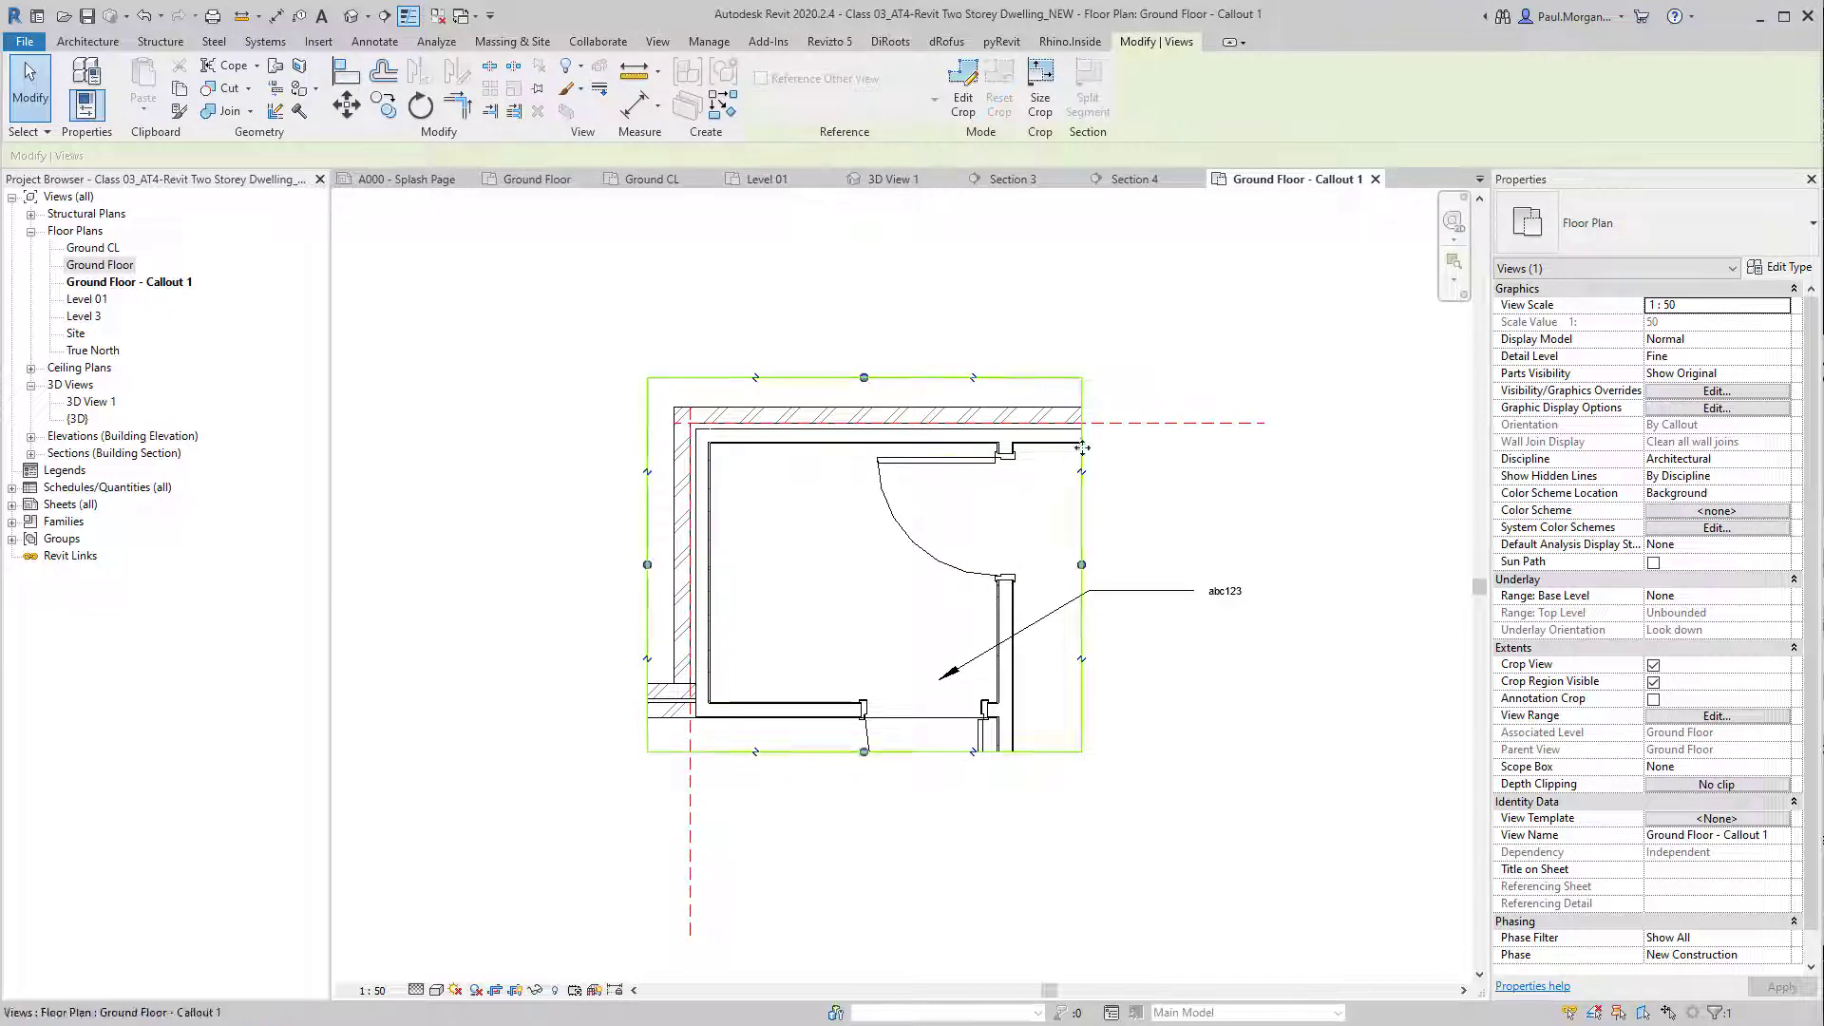
key("Escape")
left_click(1083, 744)
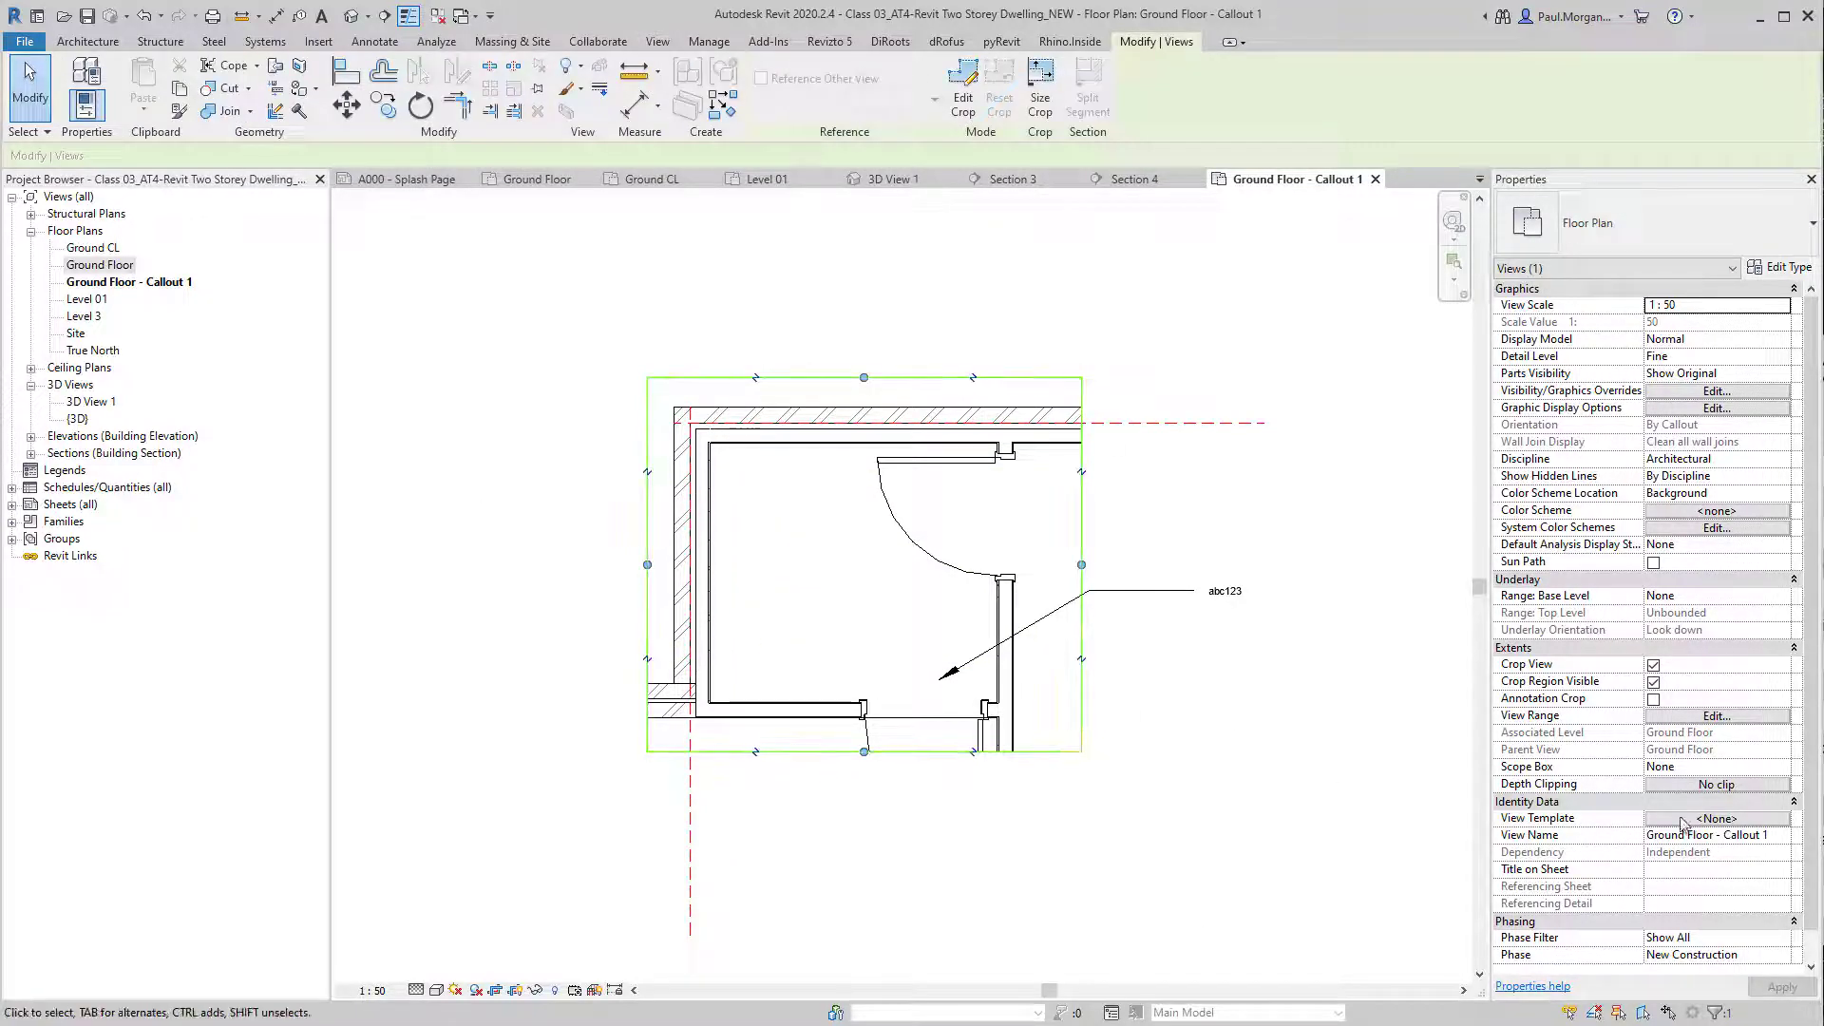
left_click(1652, 699)
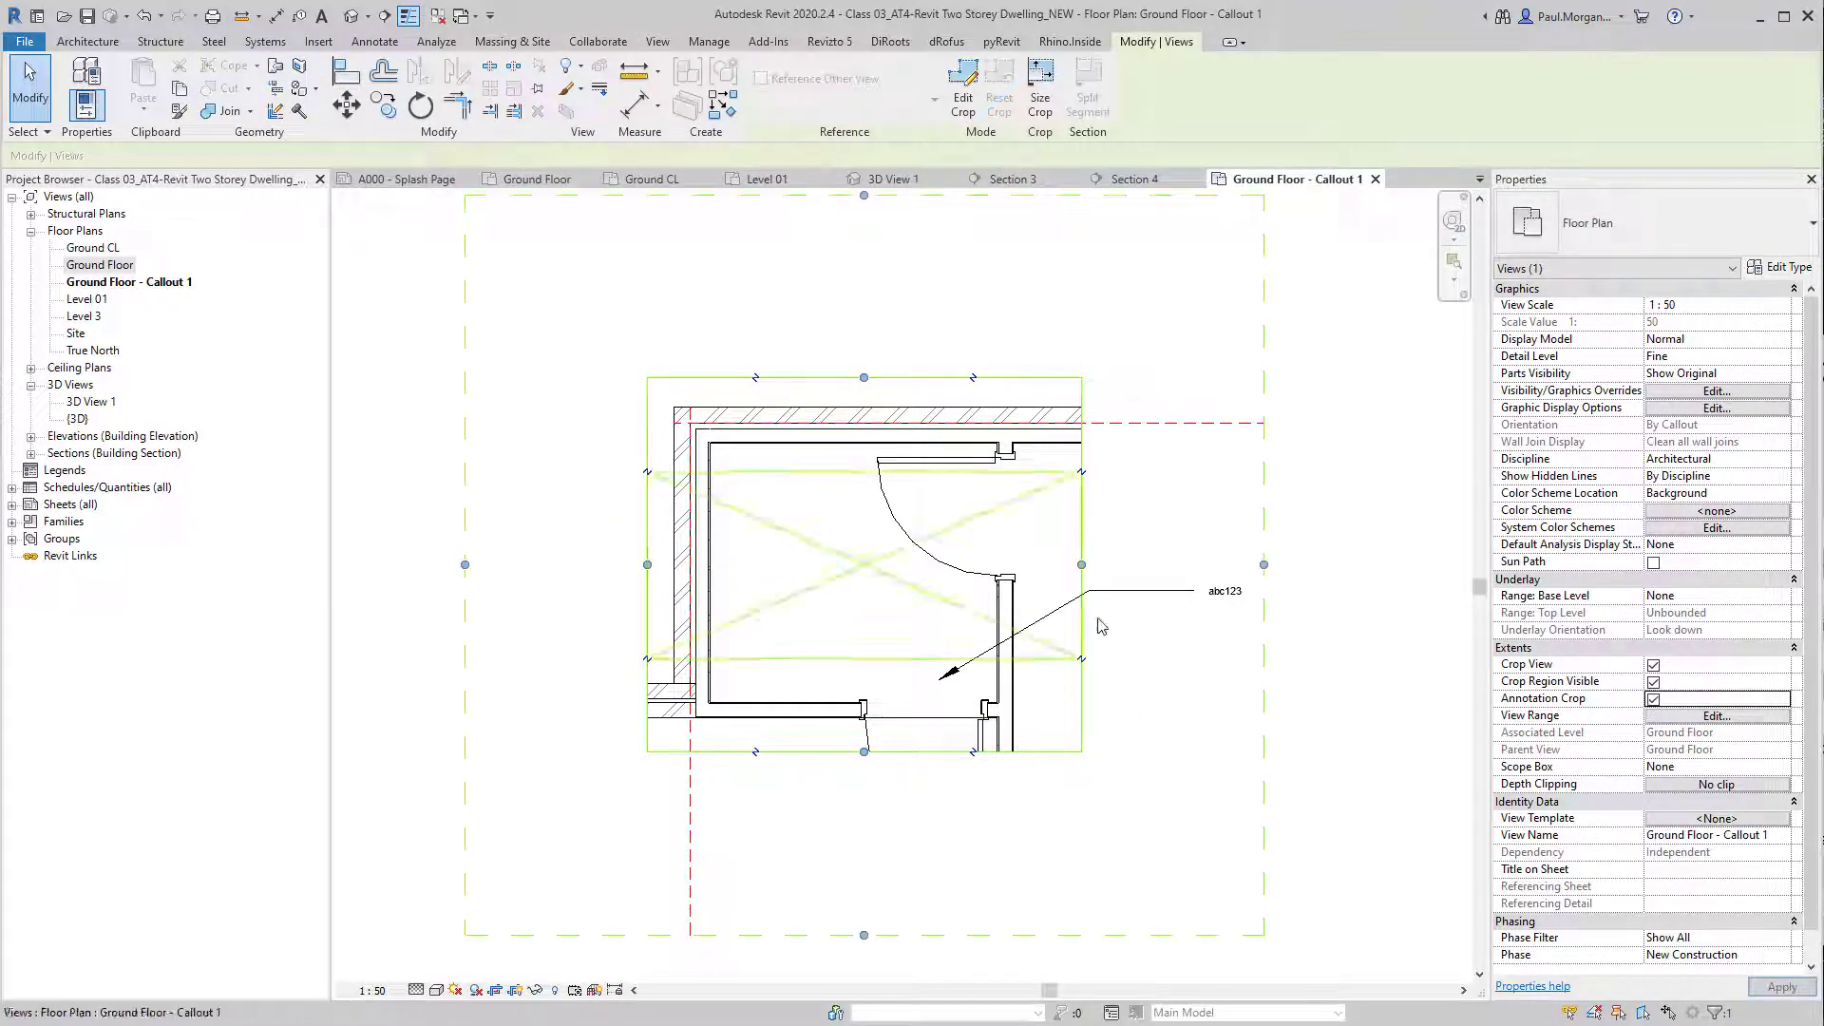
left_click(1275, 668)
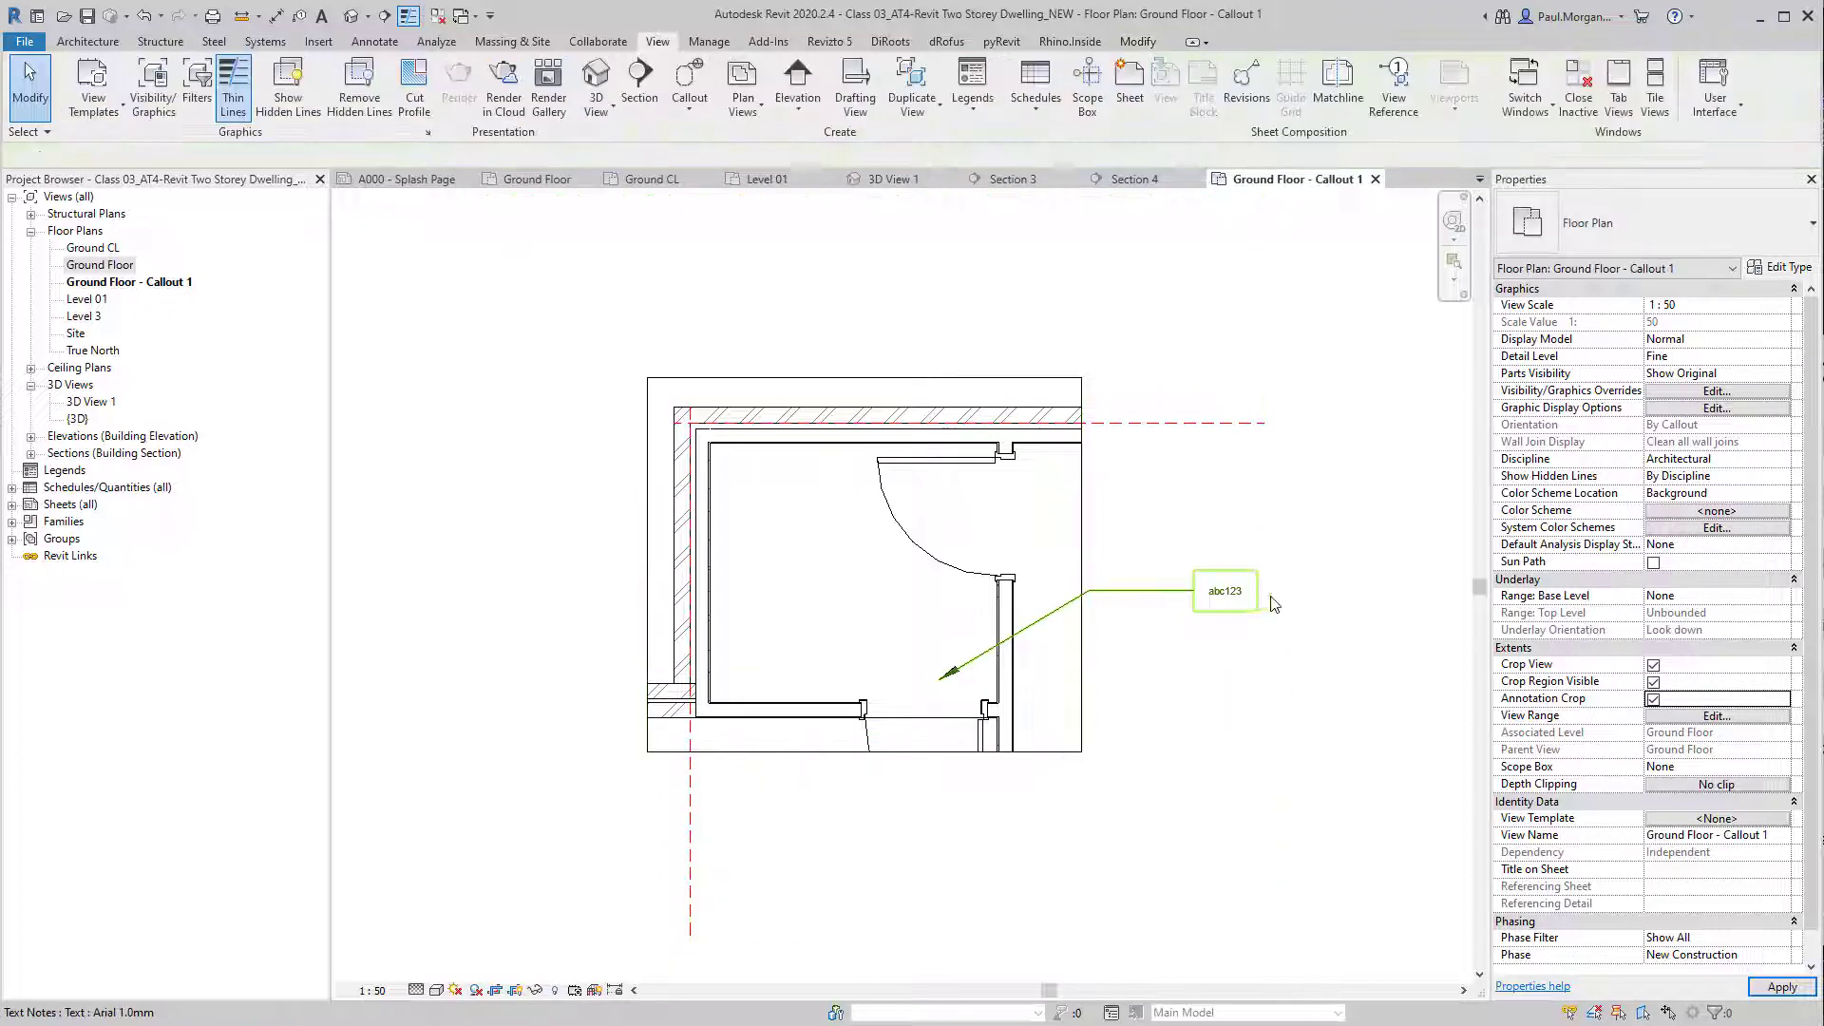
Step: Tighten the annotation crop close around the callout's crop region, leaving room for the abc123 note on its side
left_click(1082, 712)
scroll(1082, 711, "down", 1)
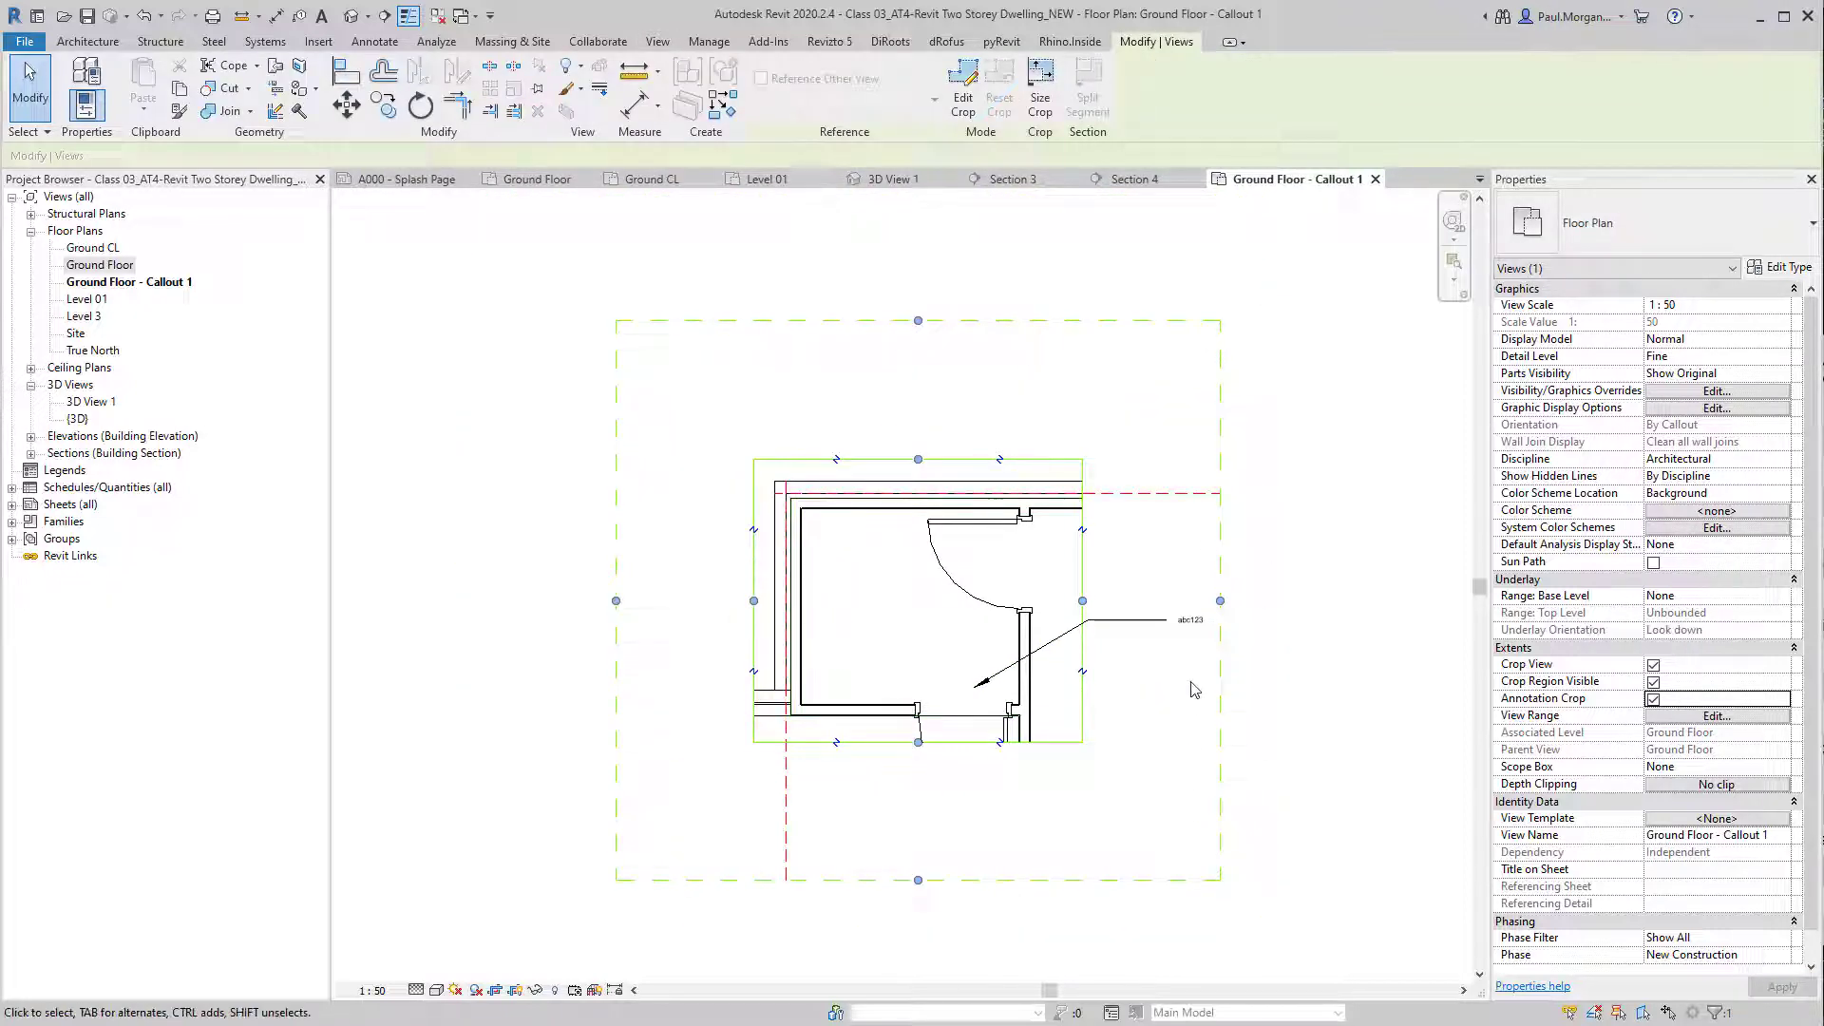
mouse_move(1220, 601)
left_mouse_down()
mouse_move(1121, 601)
mouse_move(1282, 600)
left_mouse_up()
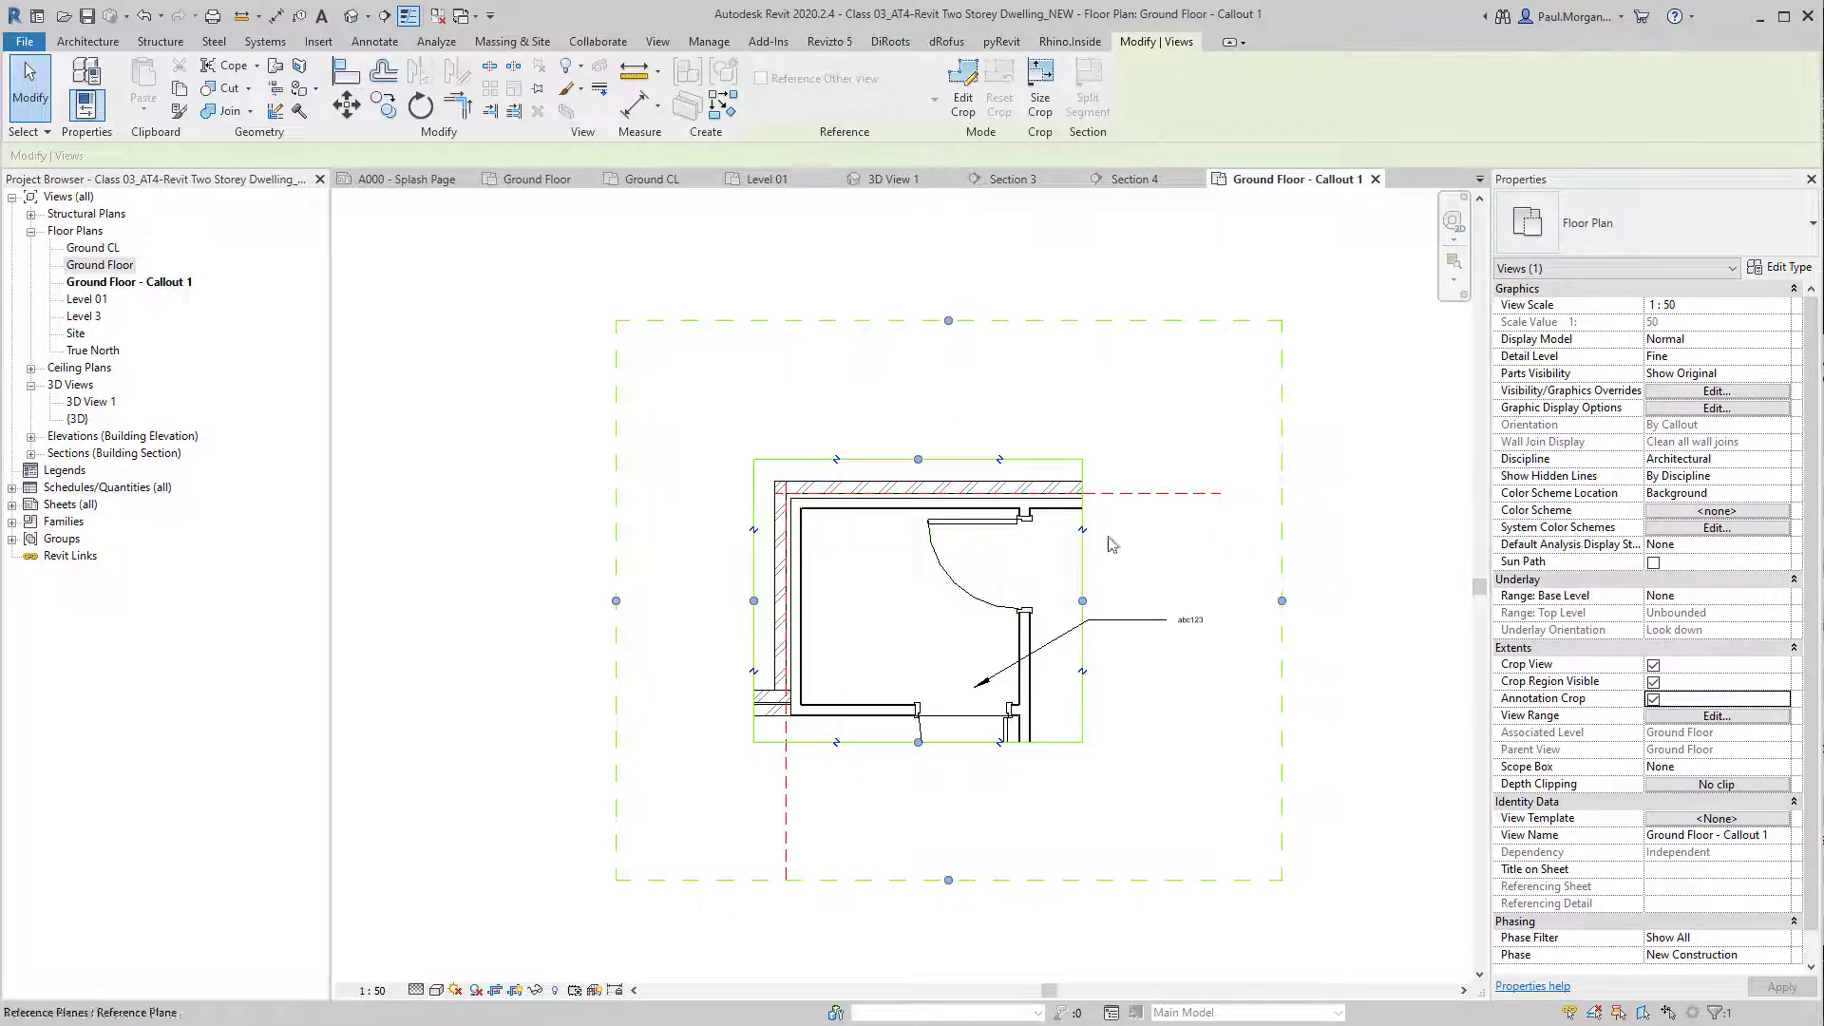
mouse_move(1282, 601)
left_mouse_down()
mouse_move(1207, 603)
mouse_move(1241, 601)
left_mouse_up()
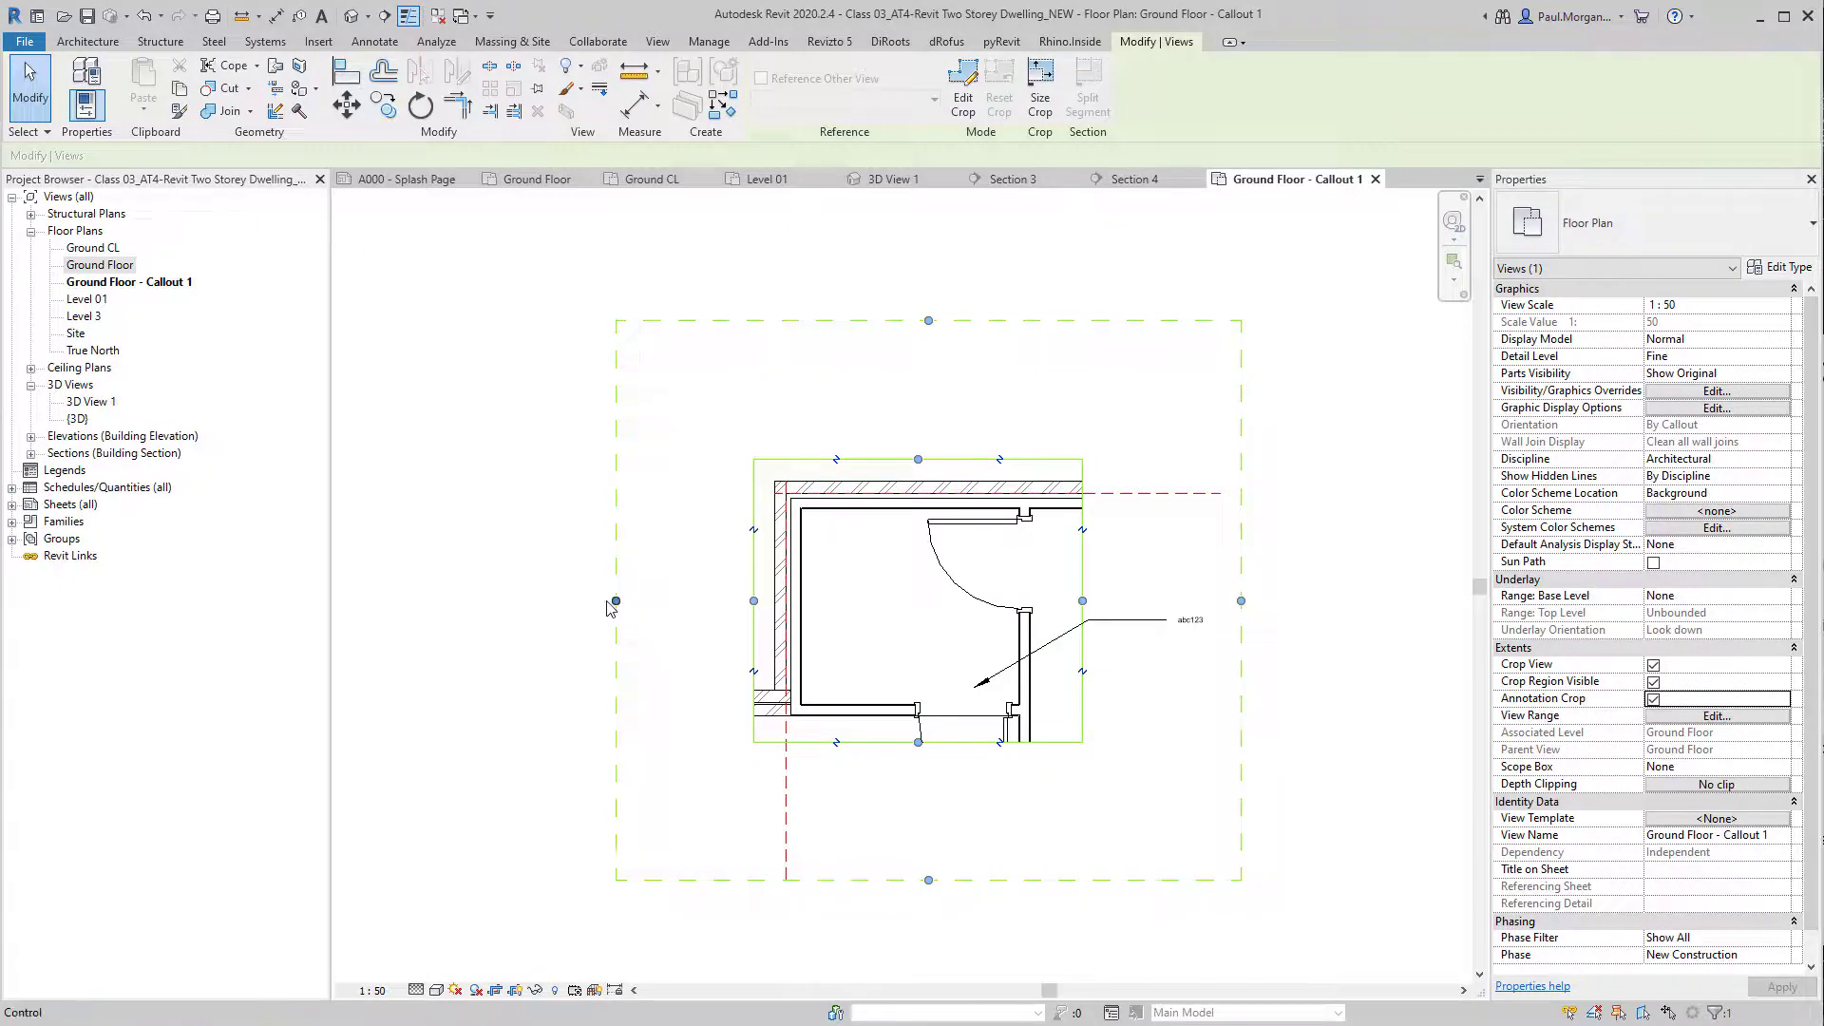
left_click_drag(616, 601, 737, 601)
left_click_drag(989, 880, 991, 758)
left_click_drag(1022, 440, 1022, 441)
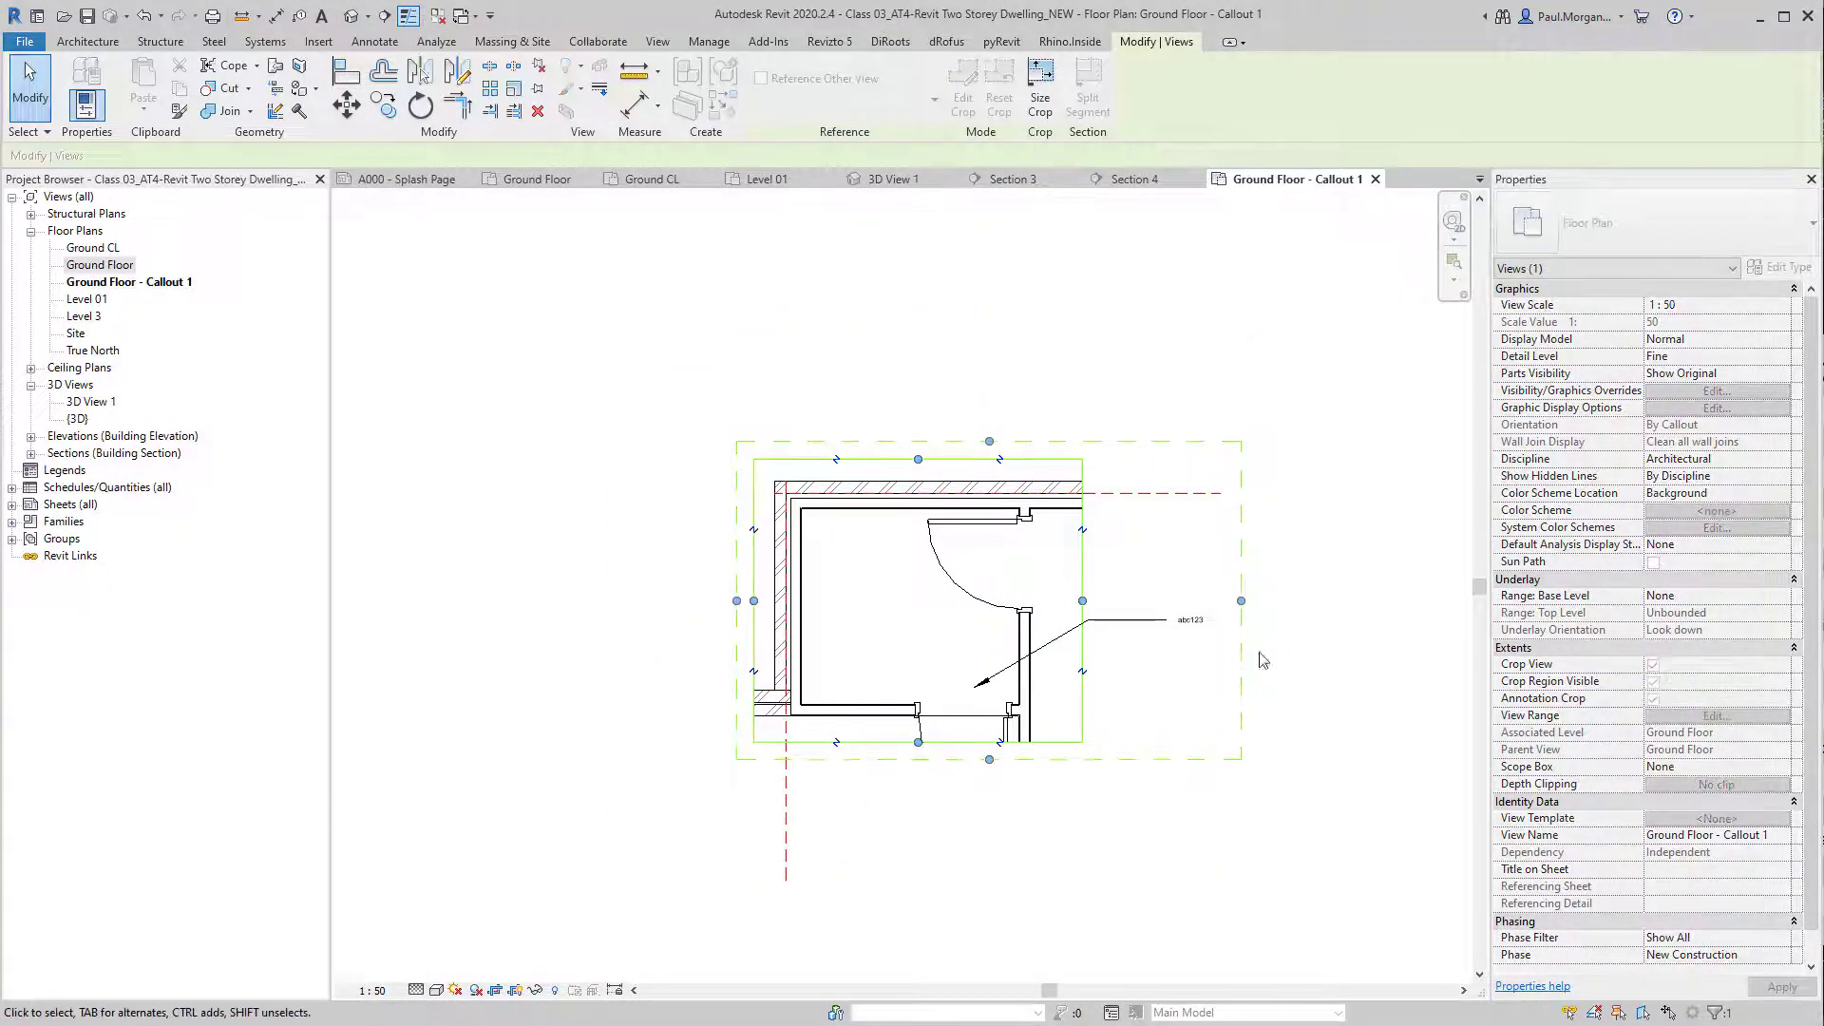
Step: In the callout view's properties, turn Crop View off and on again, and do the same with Crop Region Visible
left_click(1035, 570)
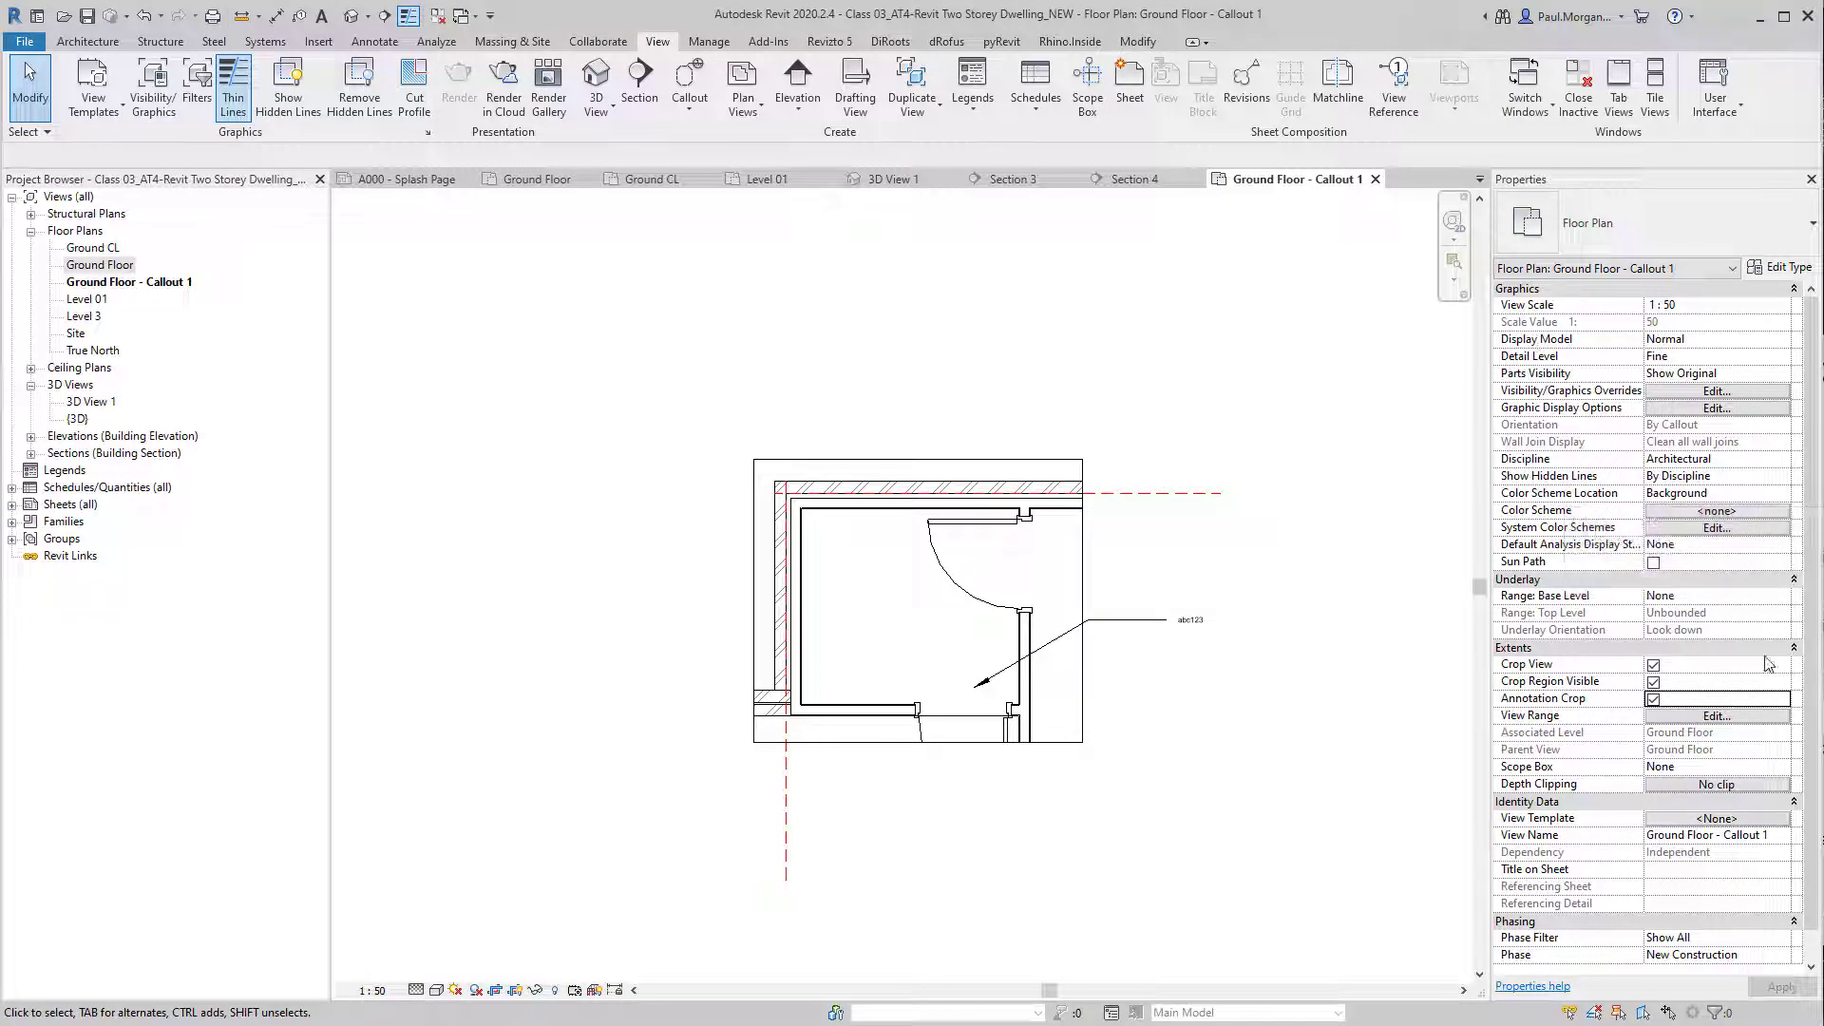
left_click(1654, 666)
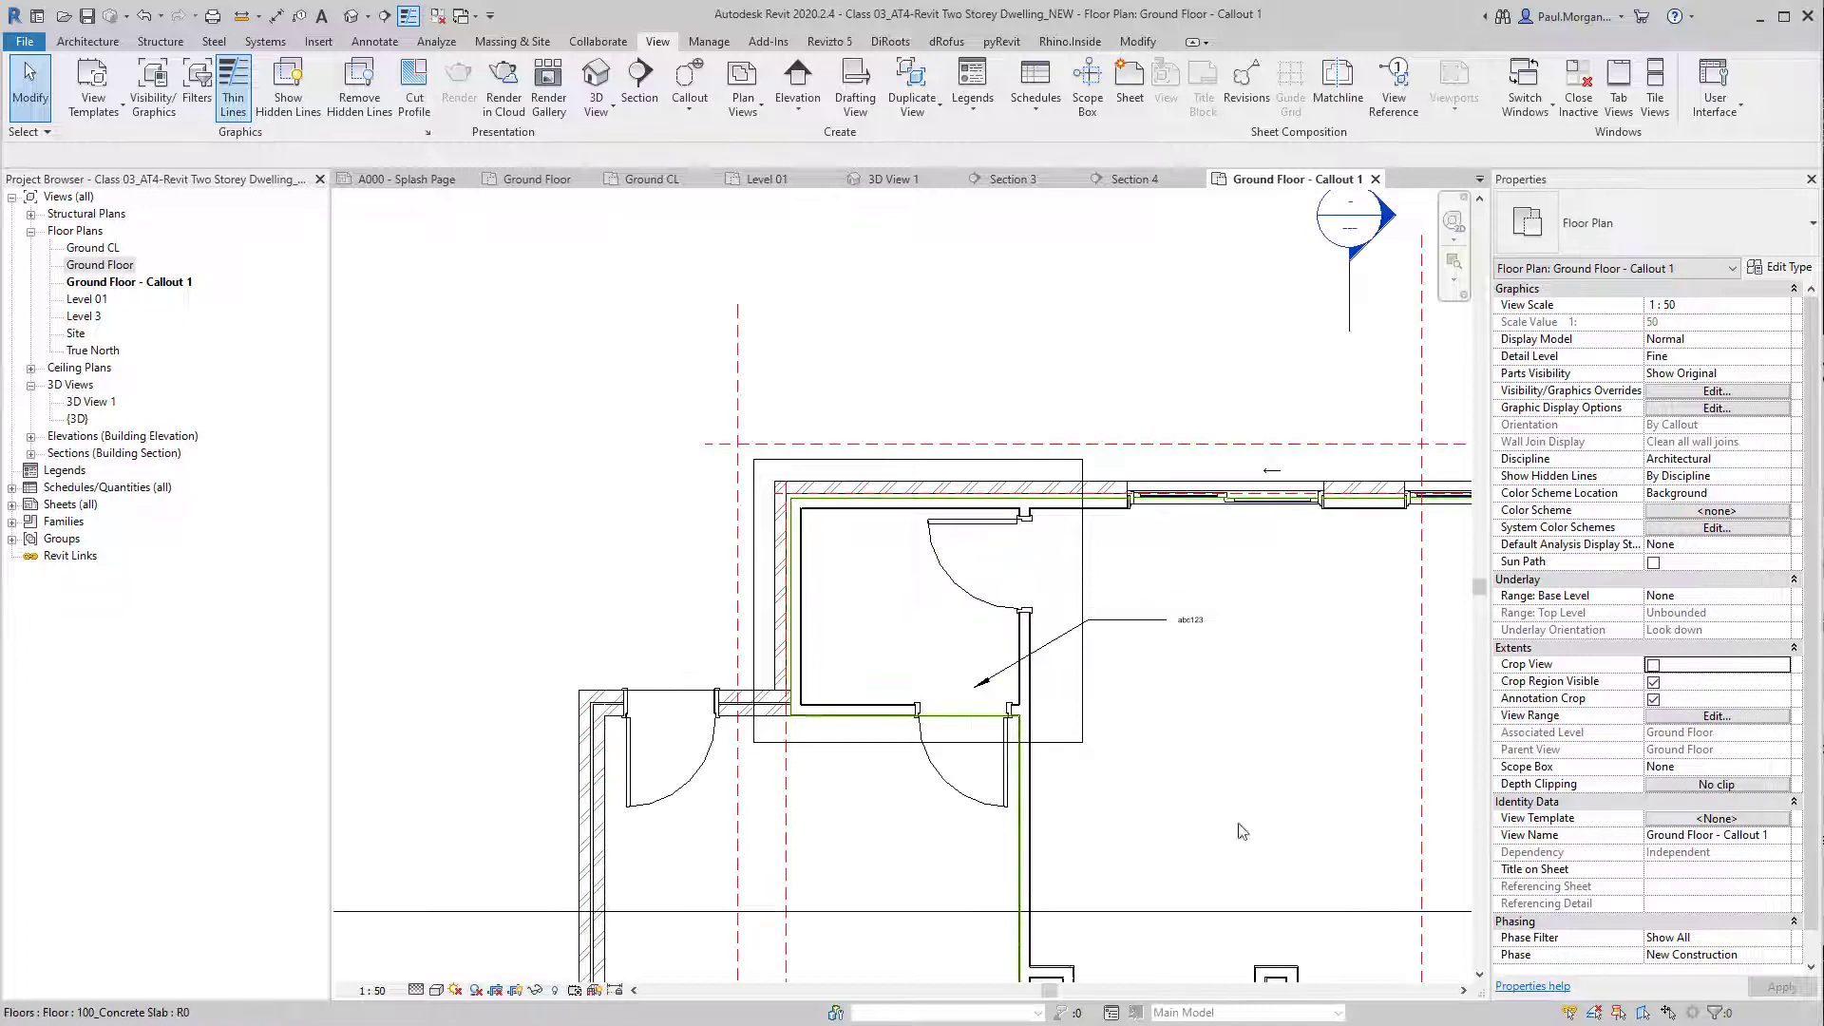
left_click(1653, 666)
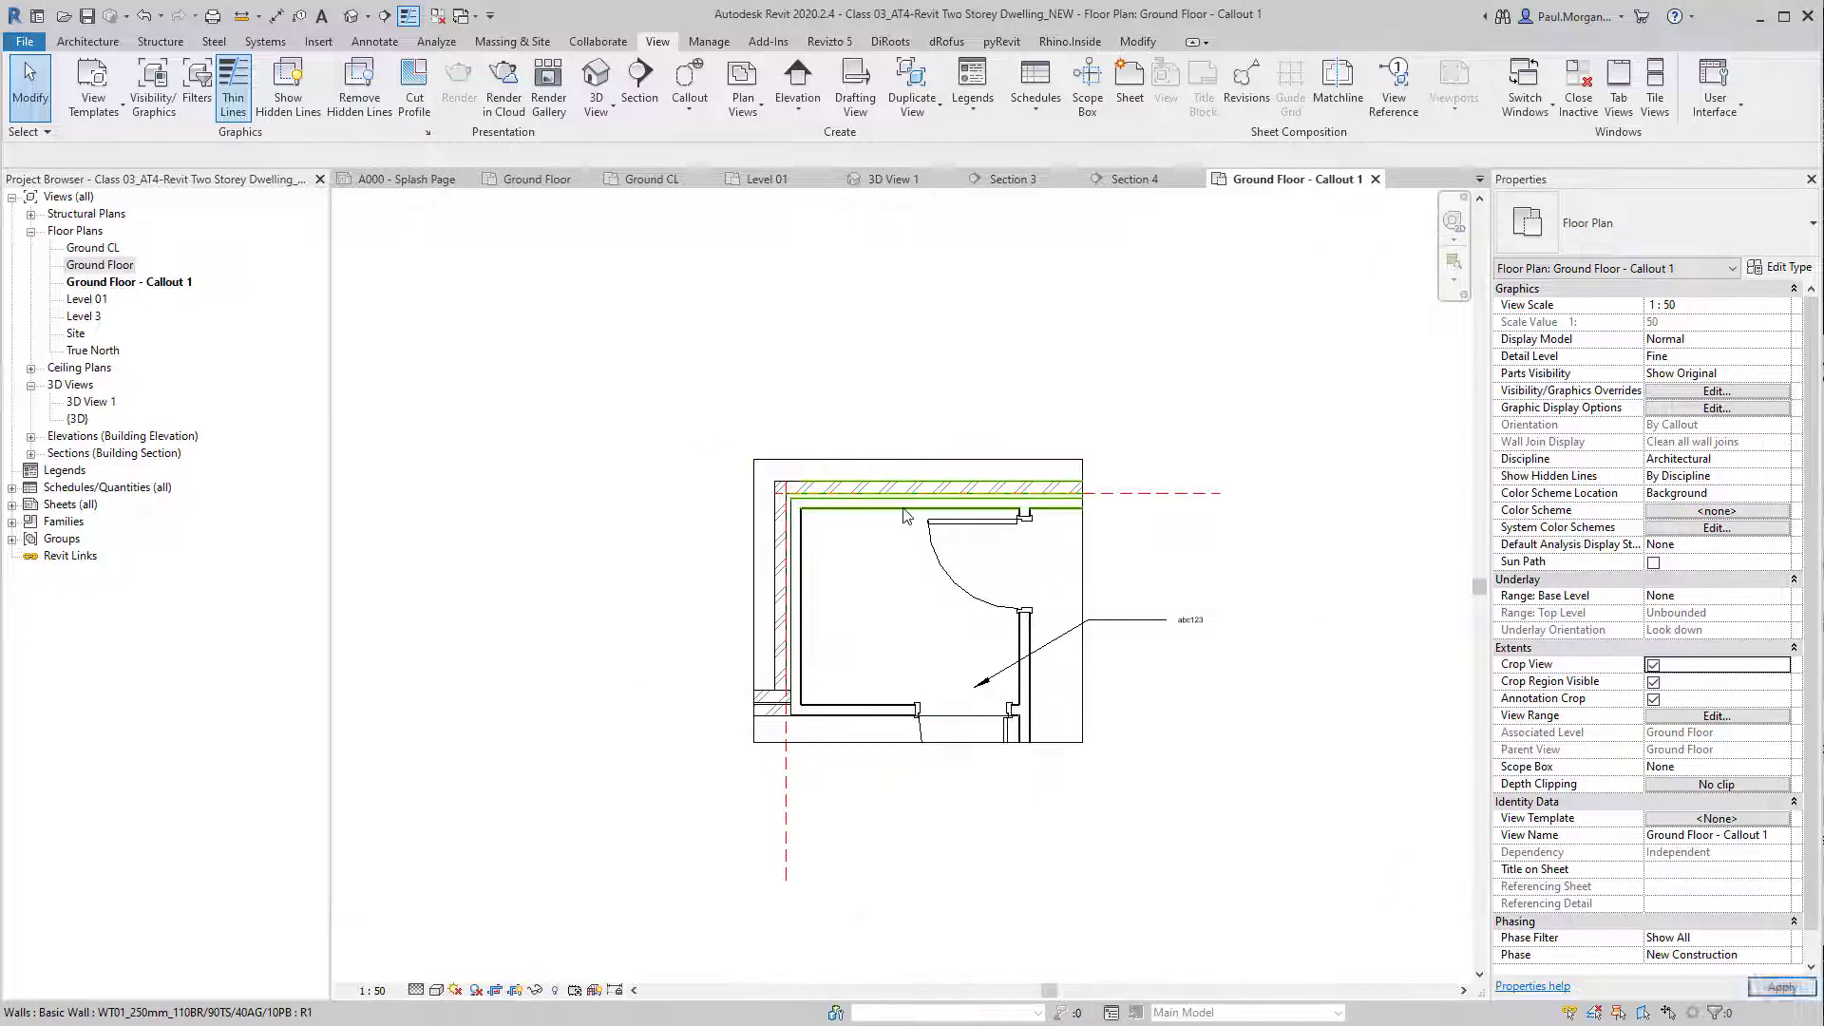
left_click(1653, 683)
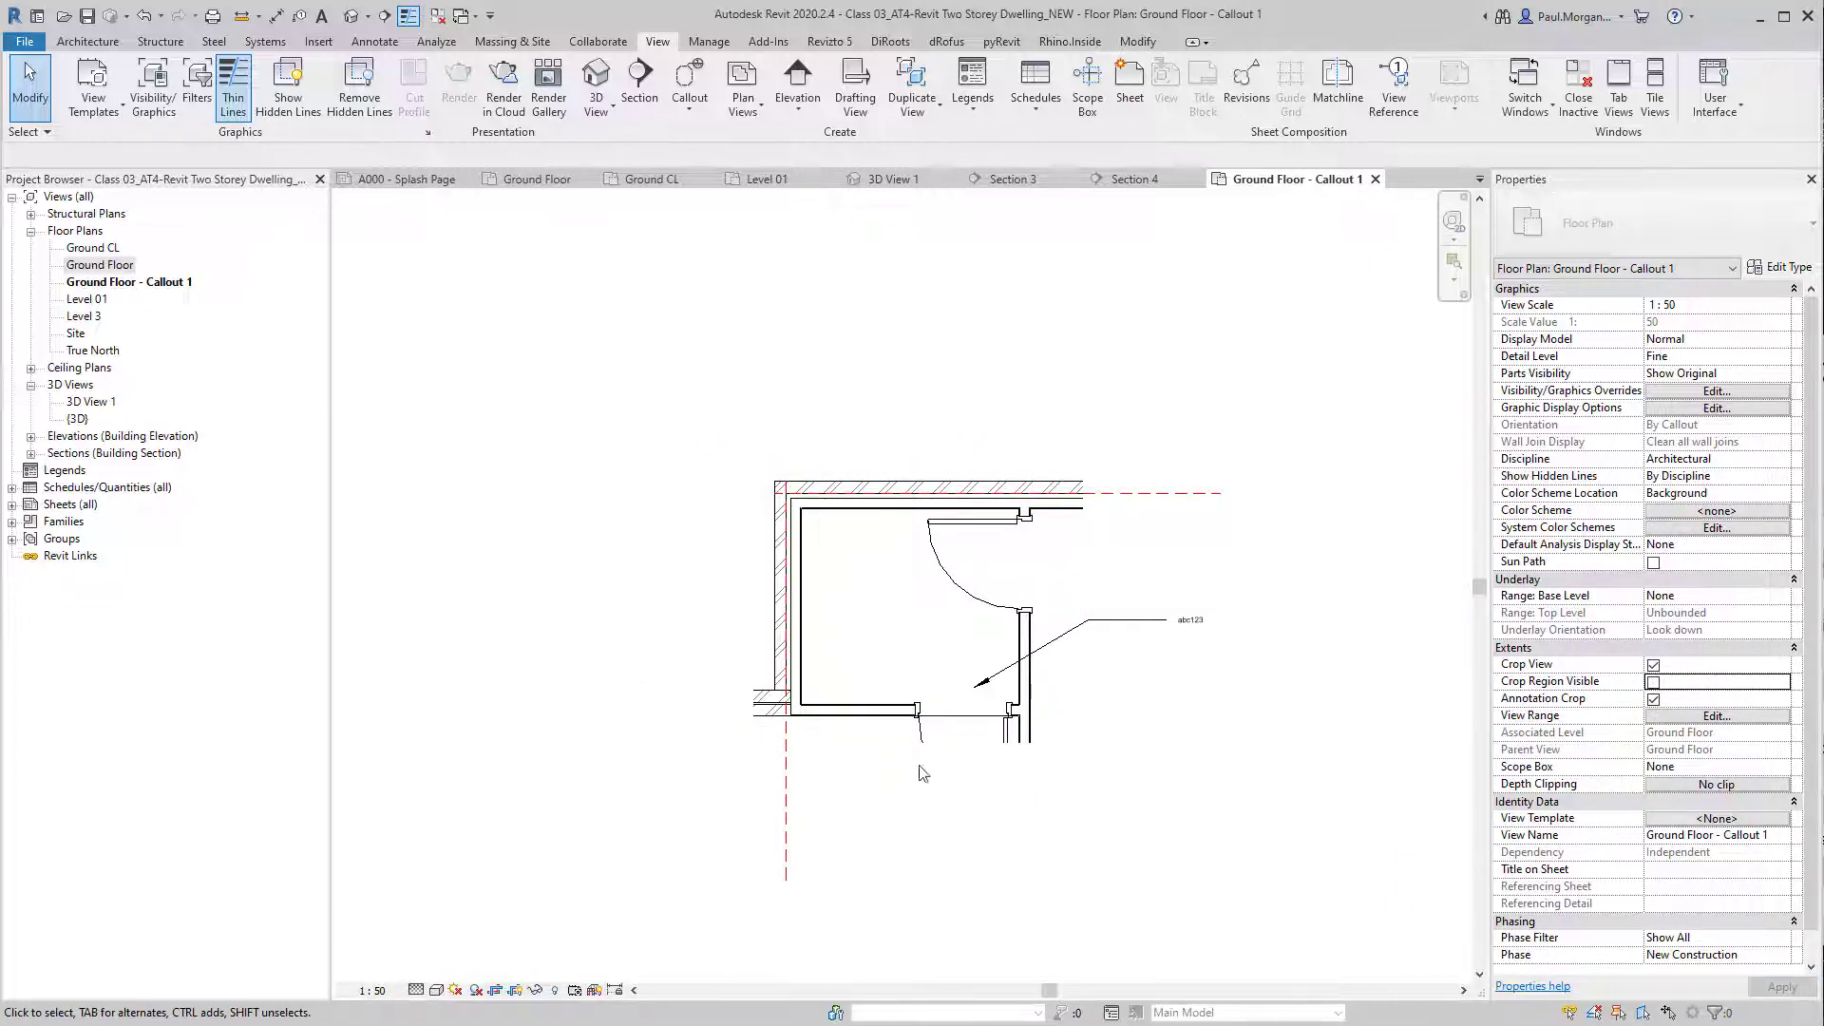
left_click(1654, 682)
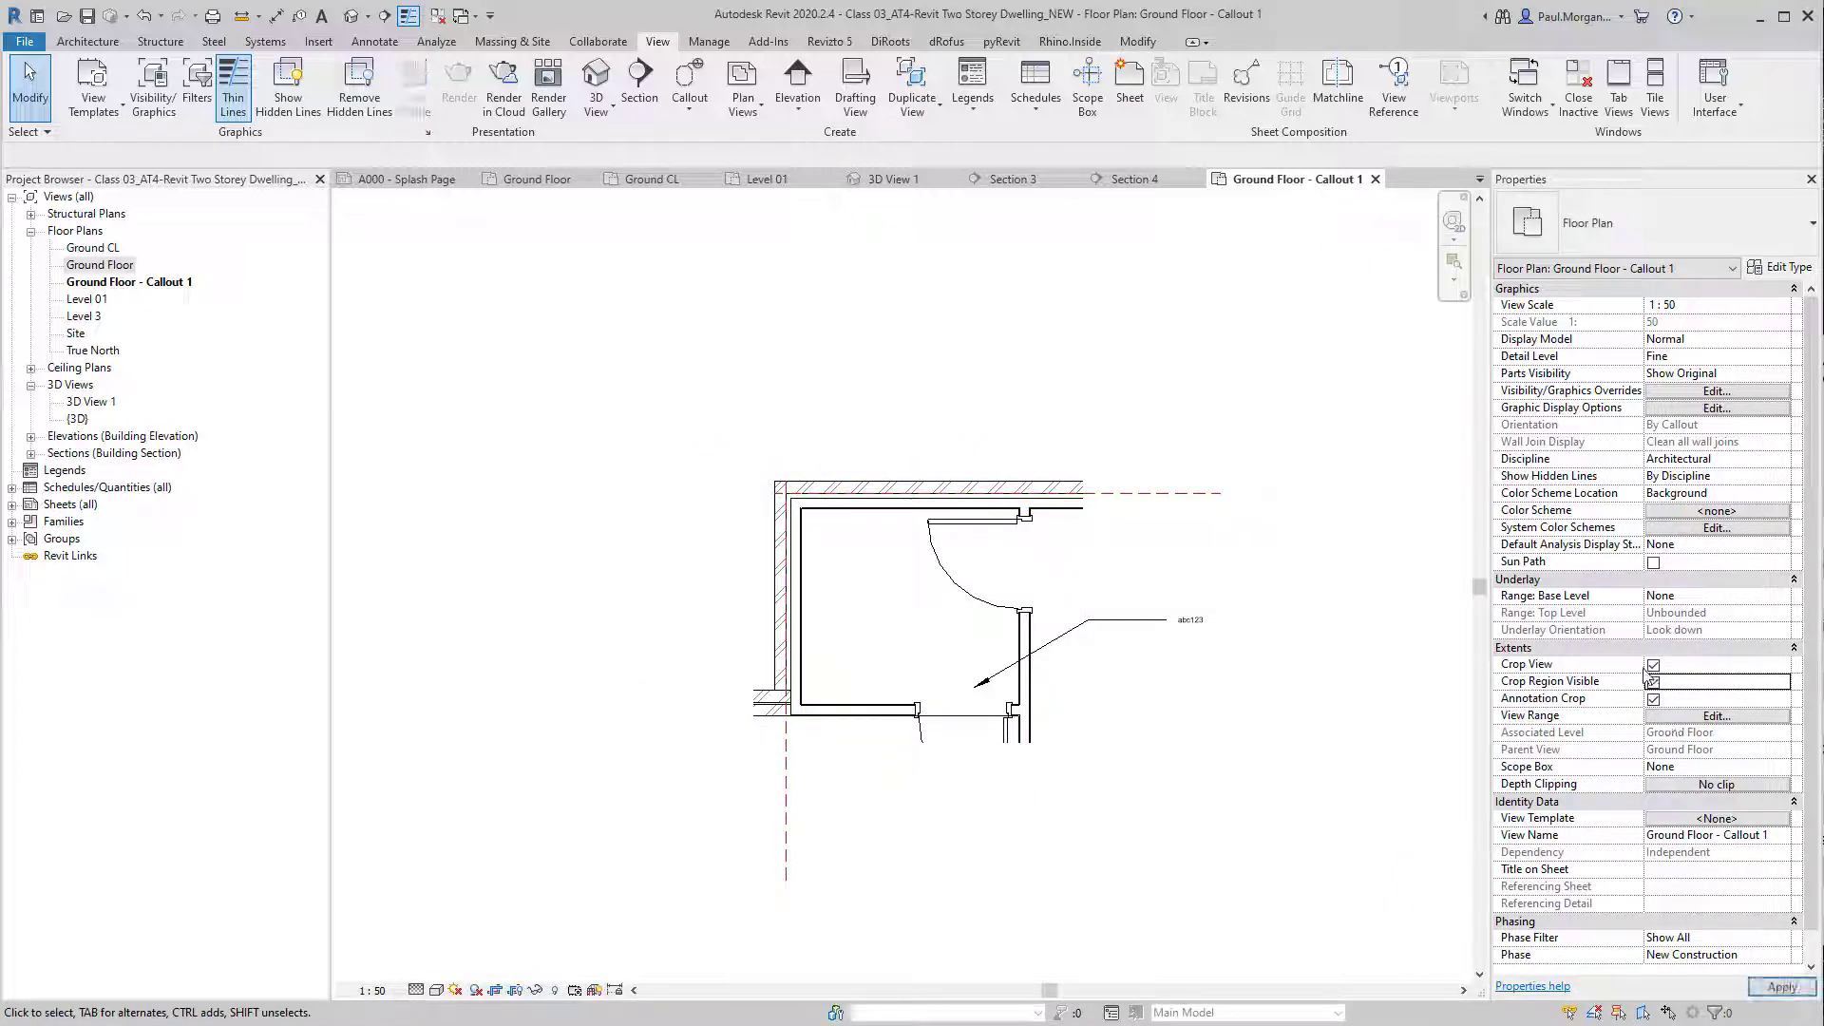
key("ctrl")
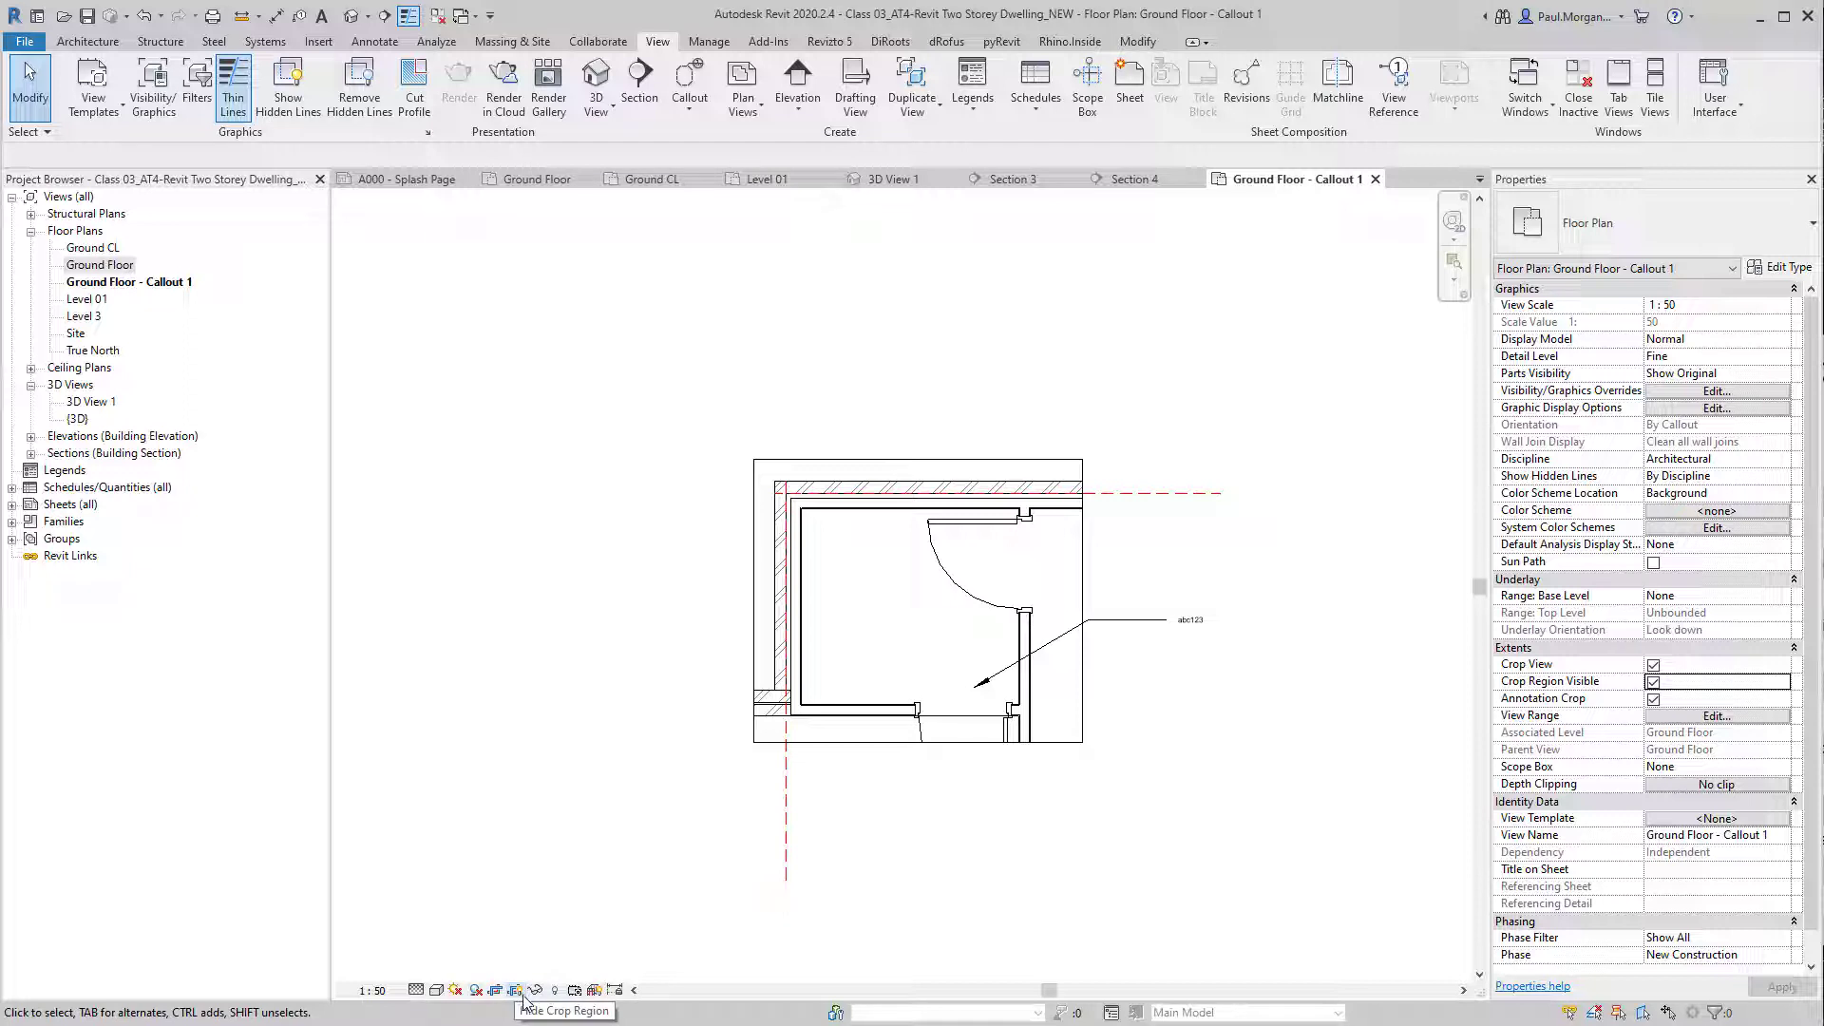
Step: Use the view controls to hide and show the callout's crop region, uncrop and recrop the view, and toggle the region's visibility once more
left_click(515, 991)
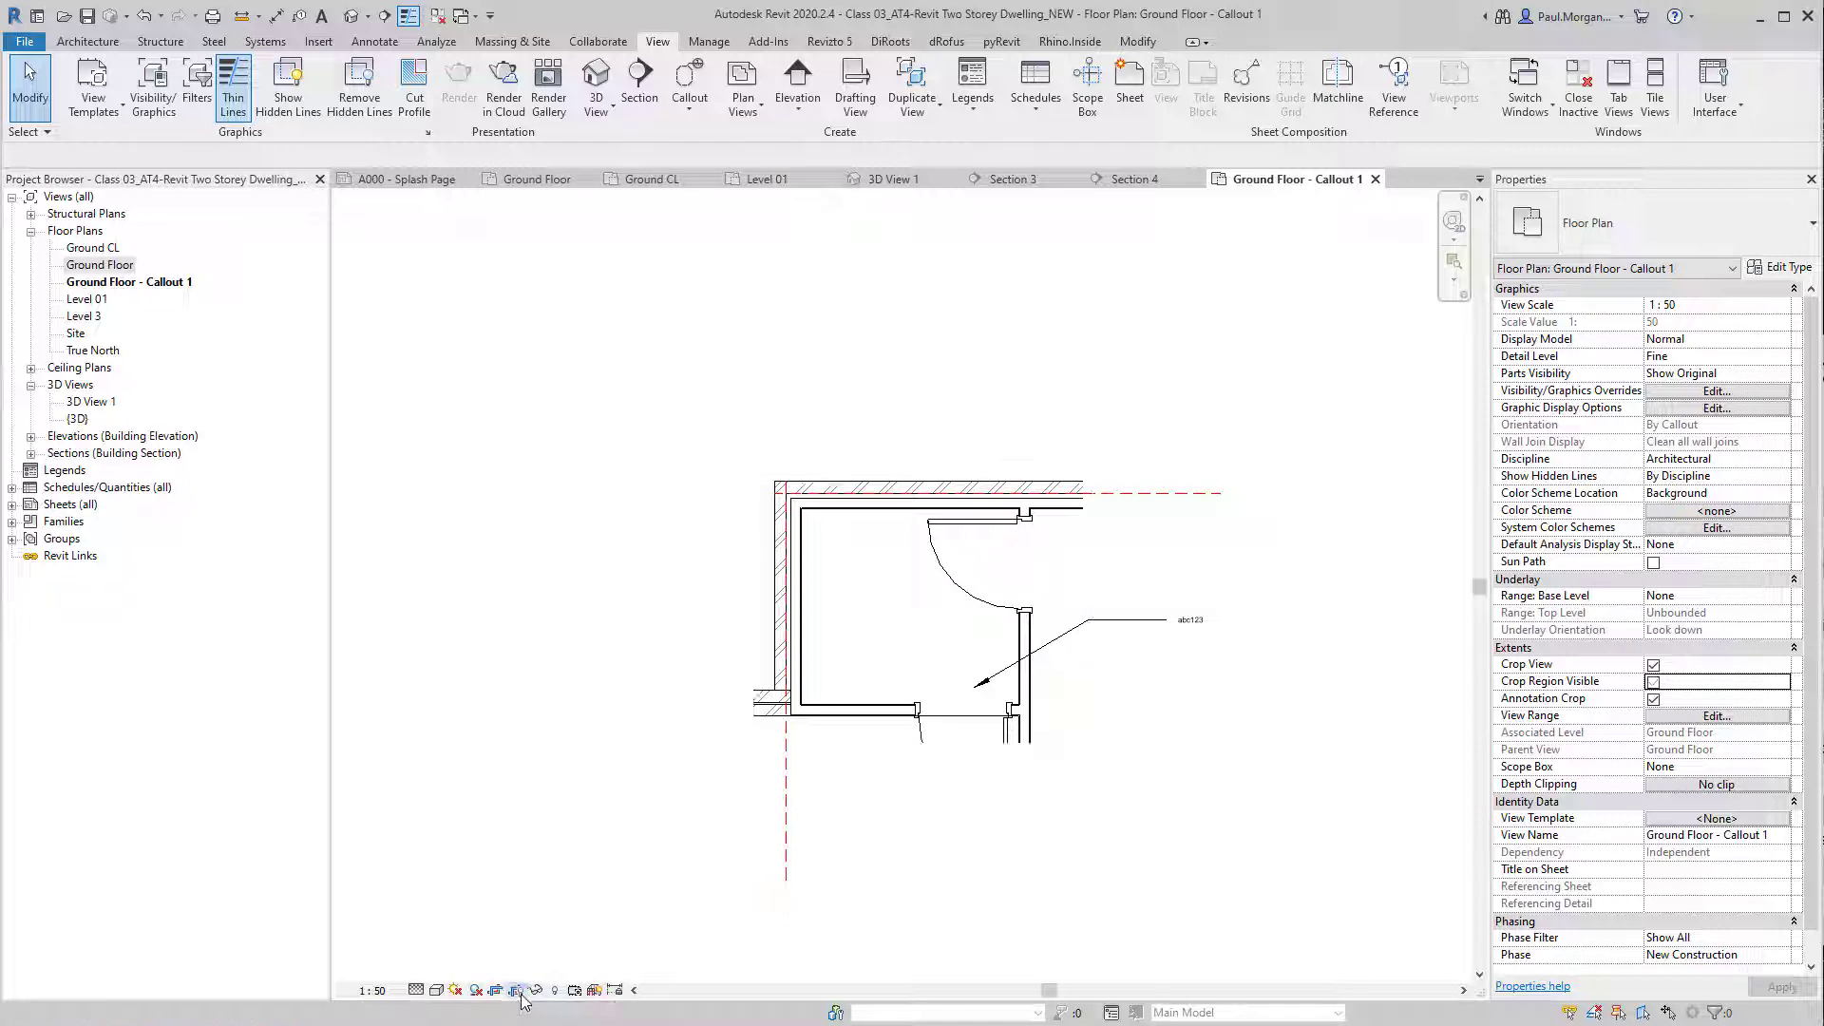
left_click(519, 993)
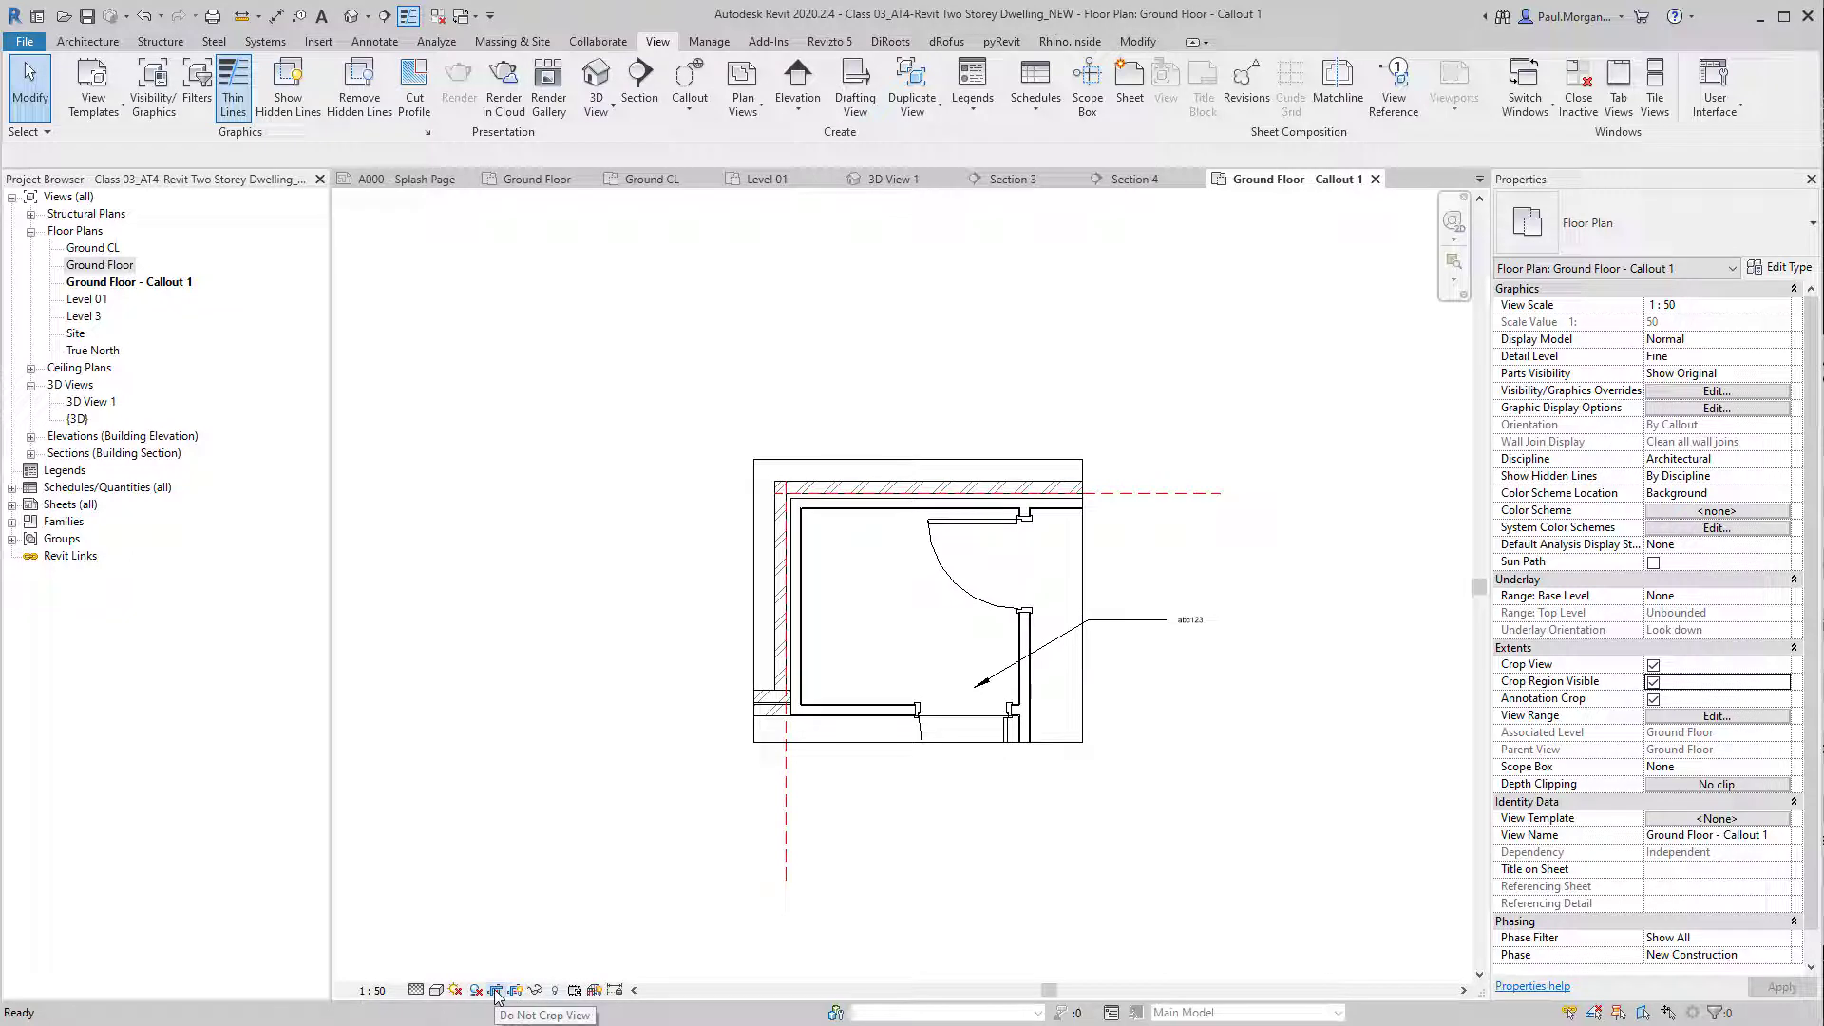
left_click(498, 991)
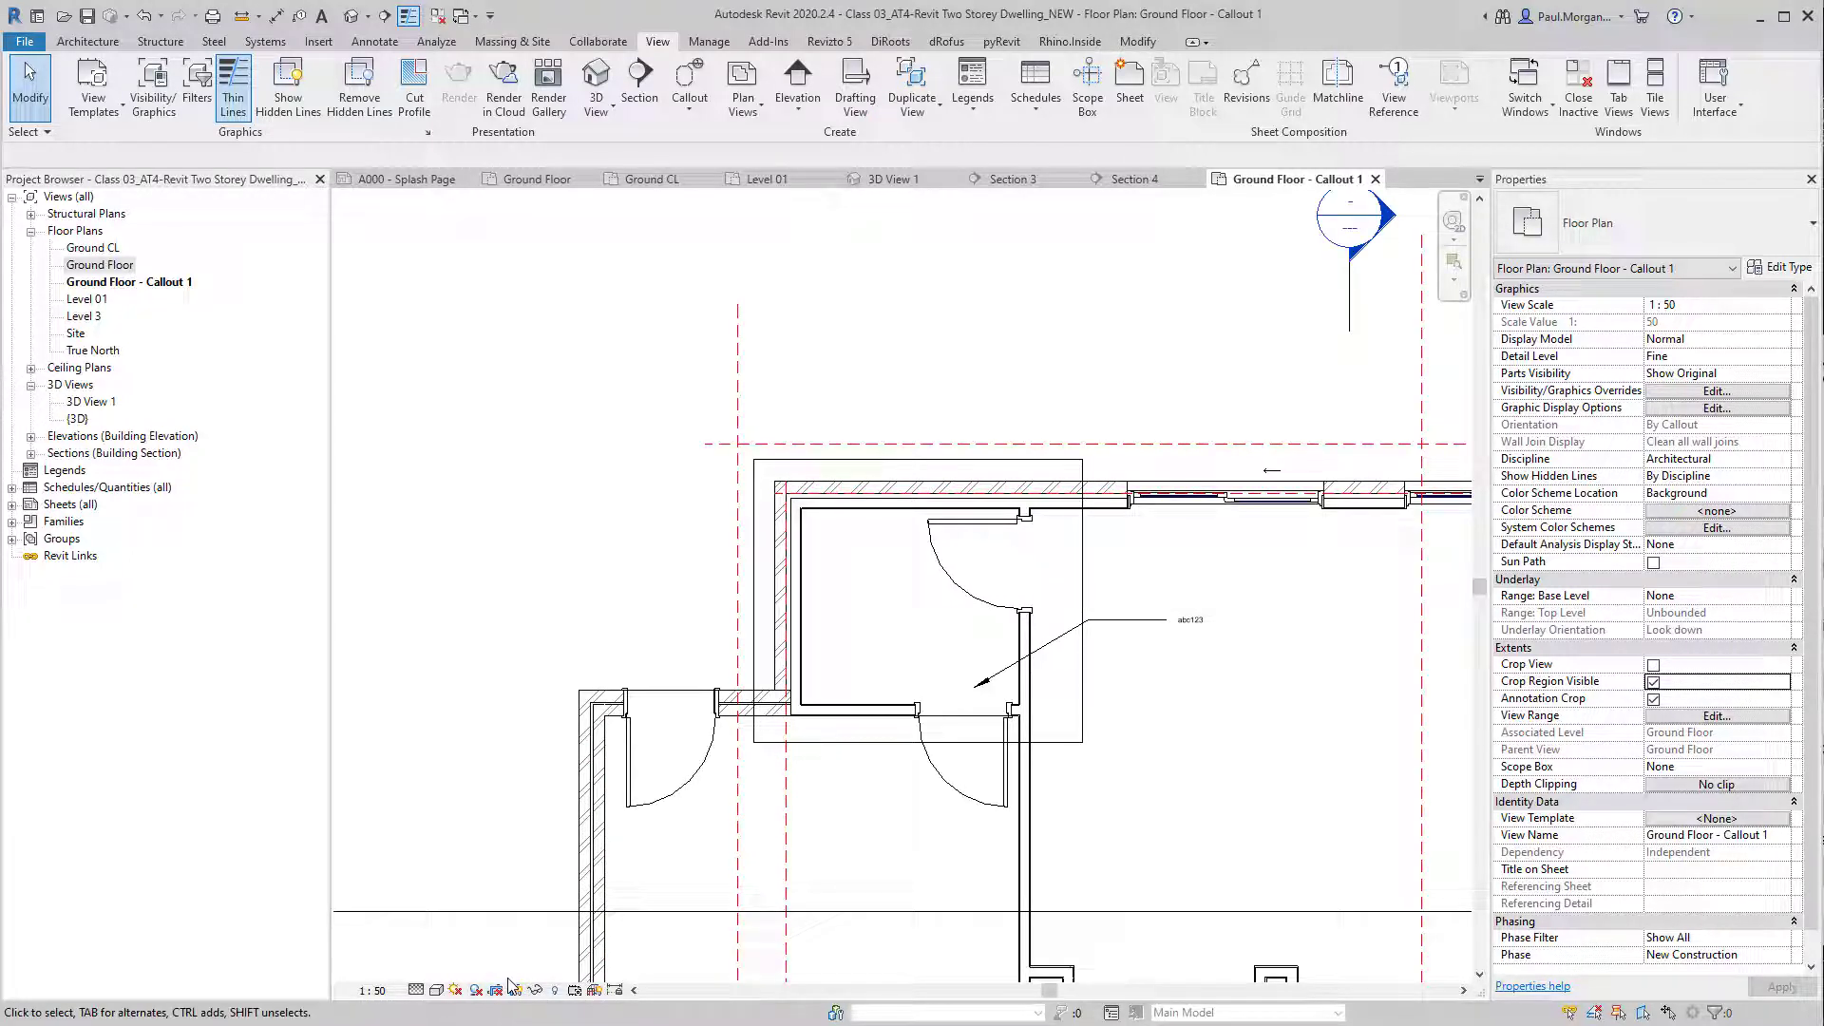
left_click(496, 991)
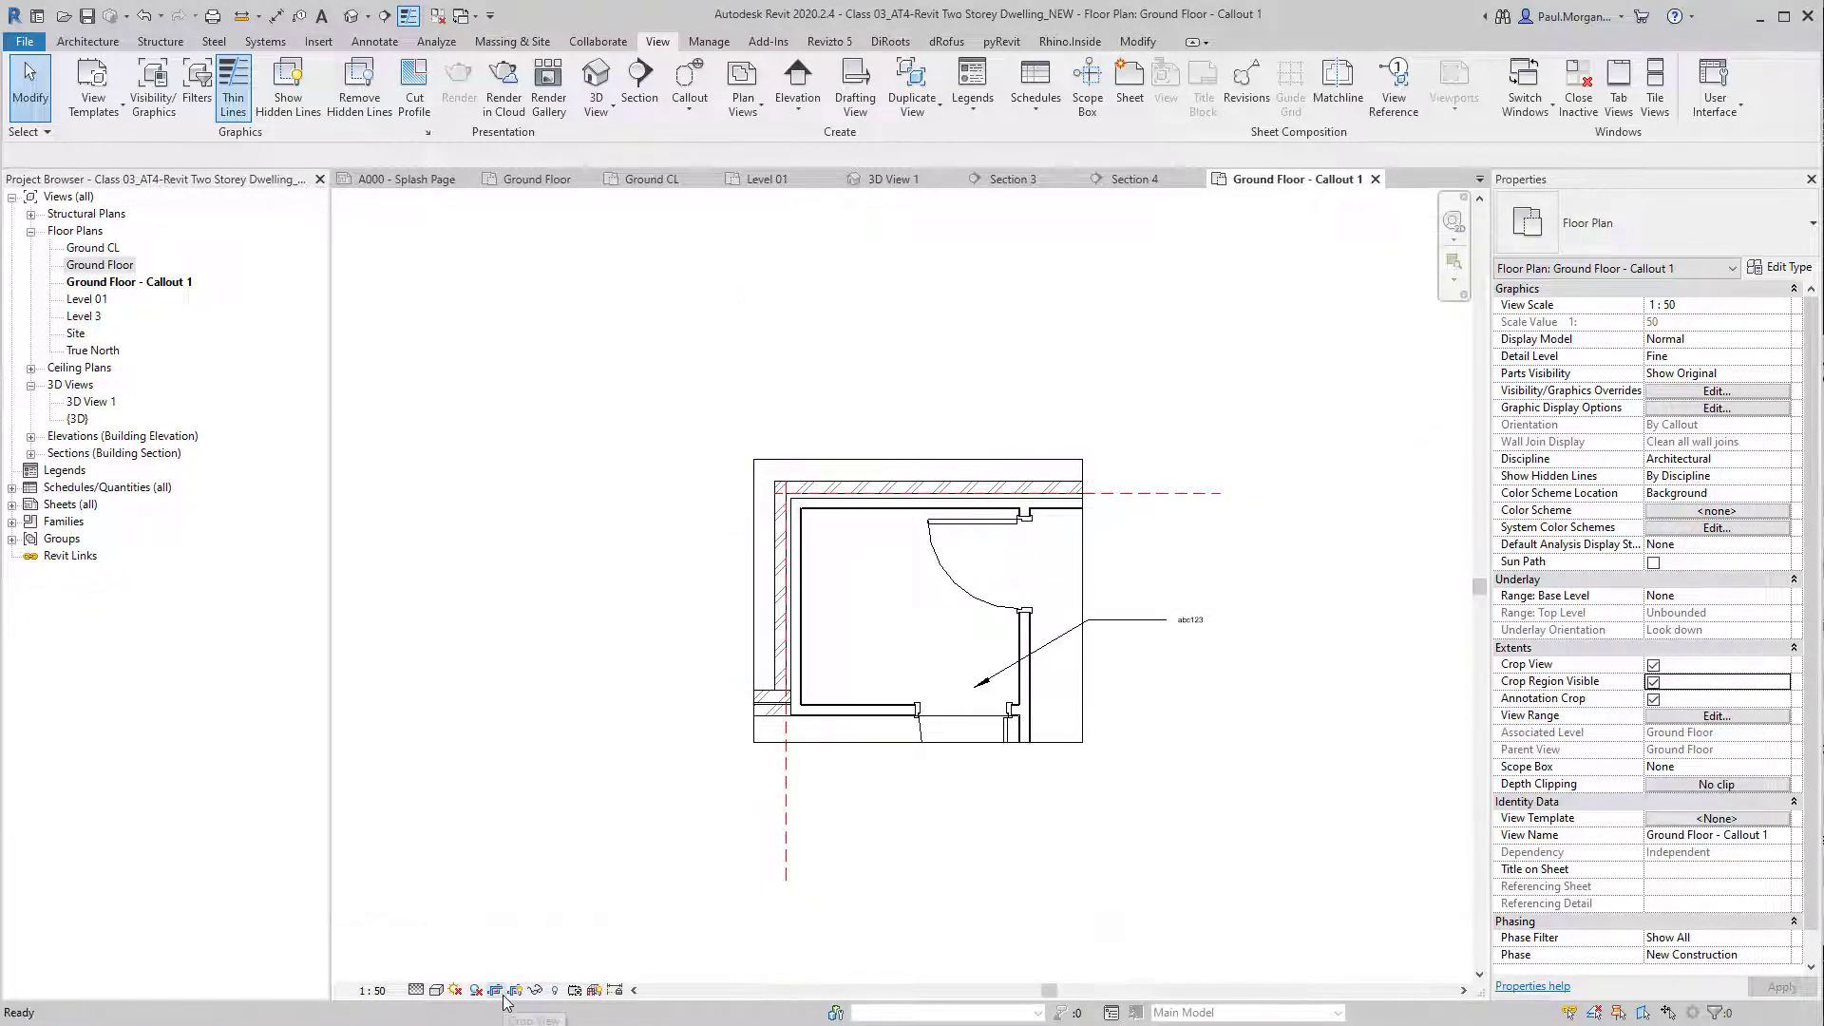
left_click(514, 991)
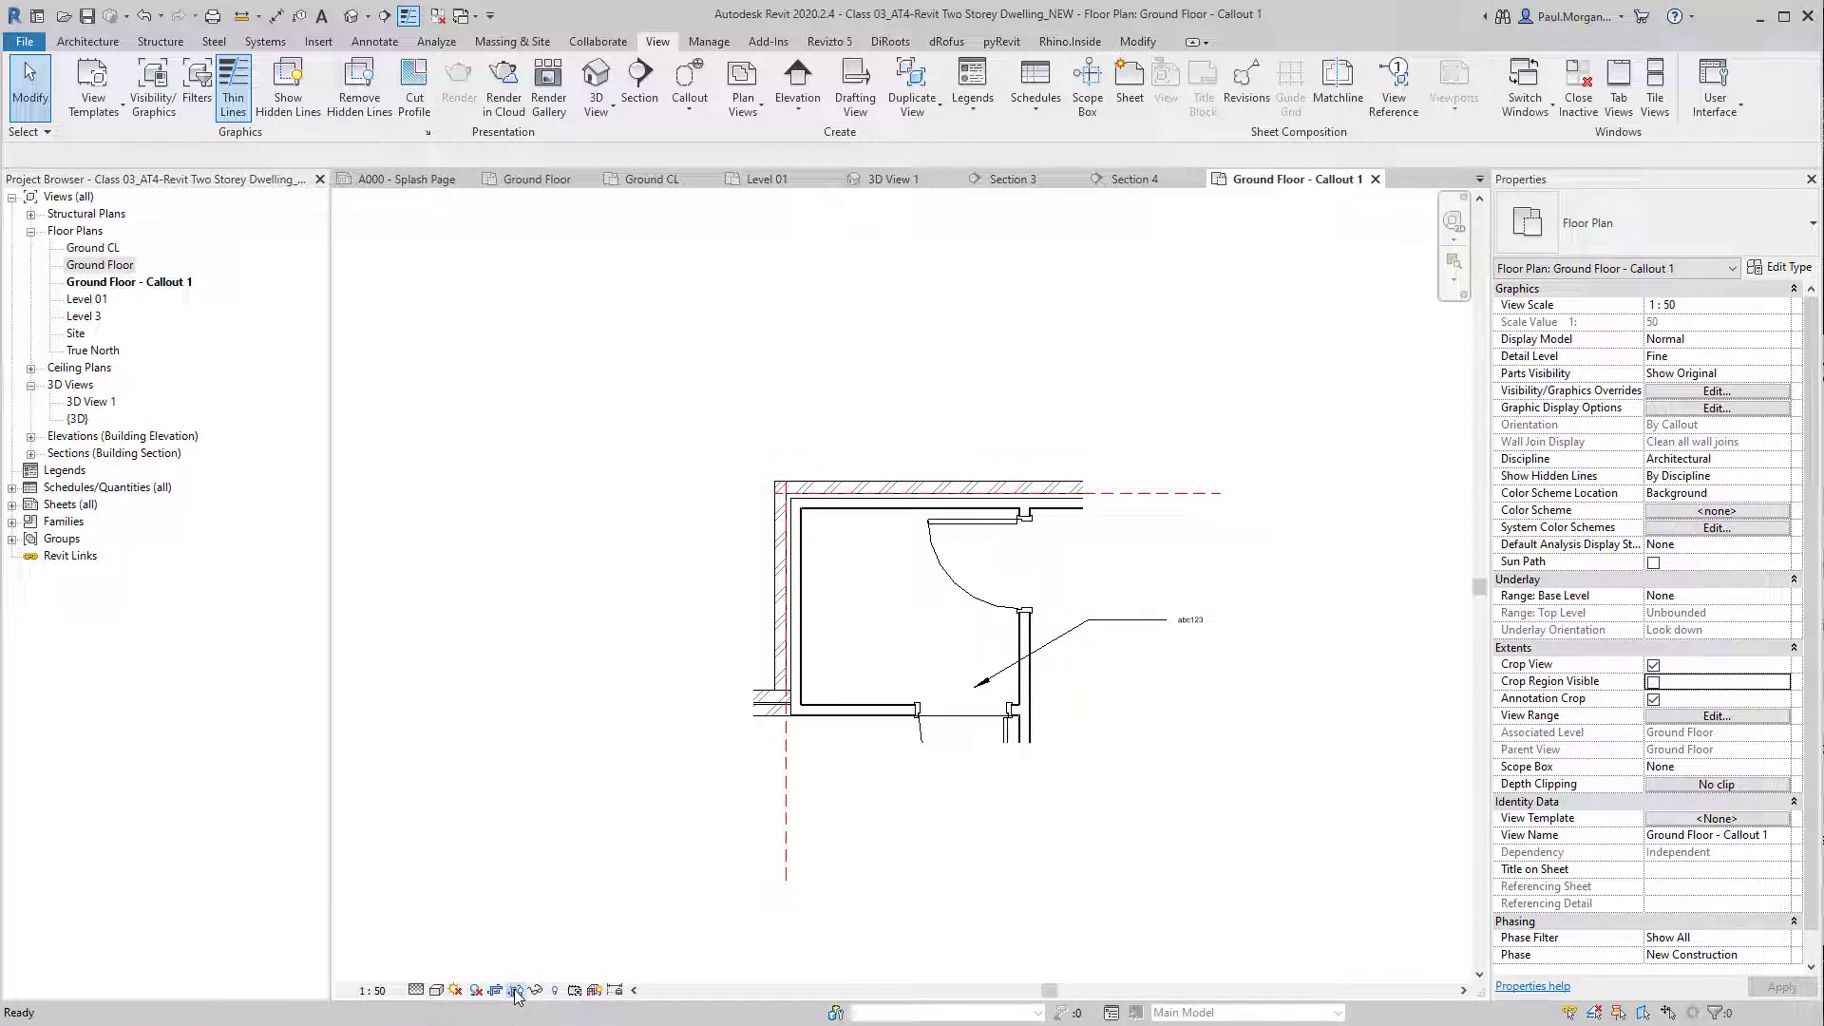
left_click(514, 991)
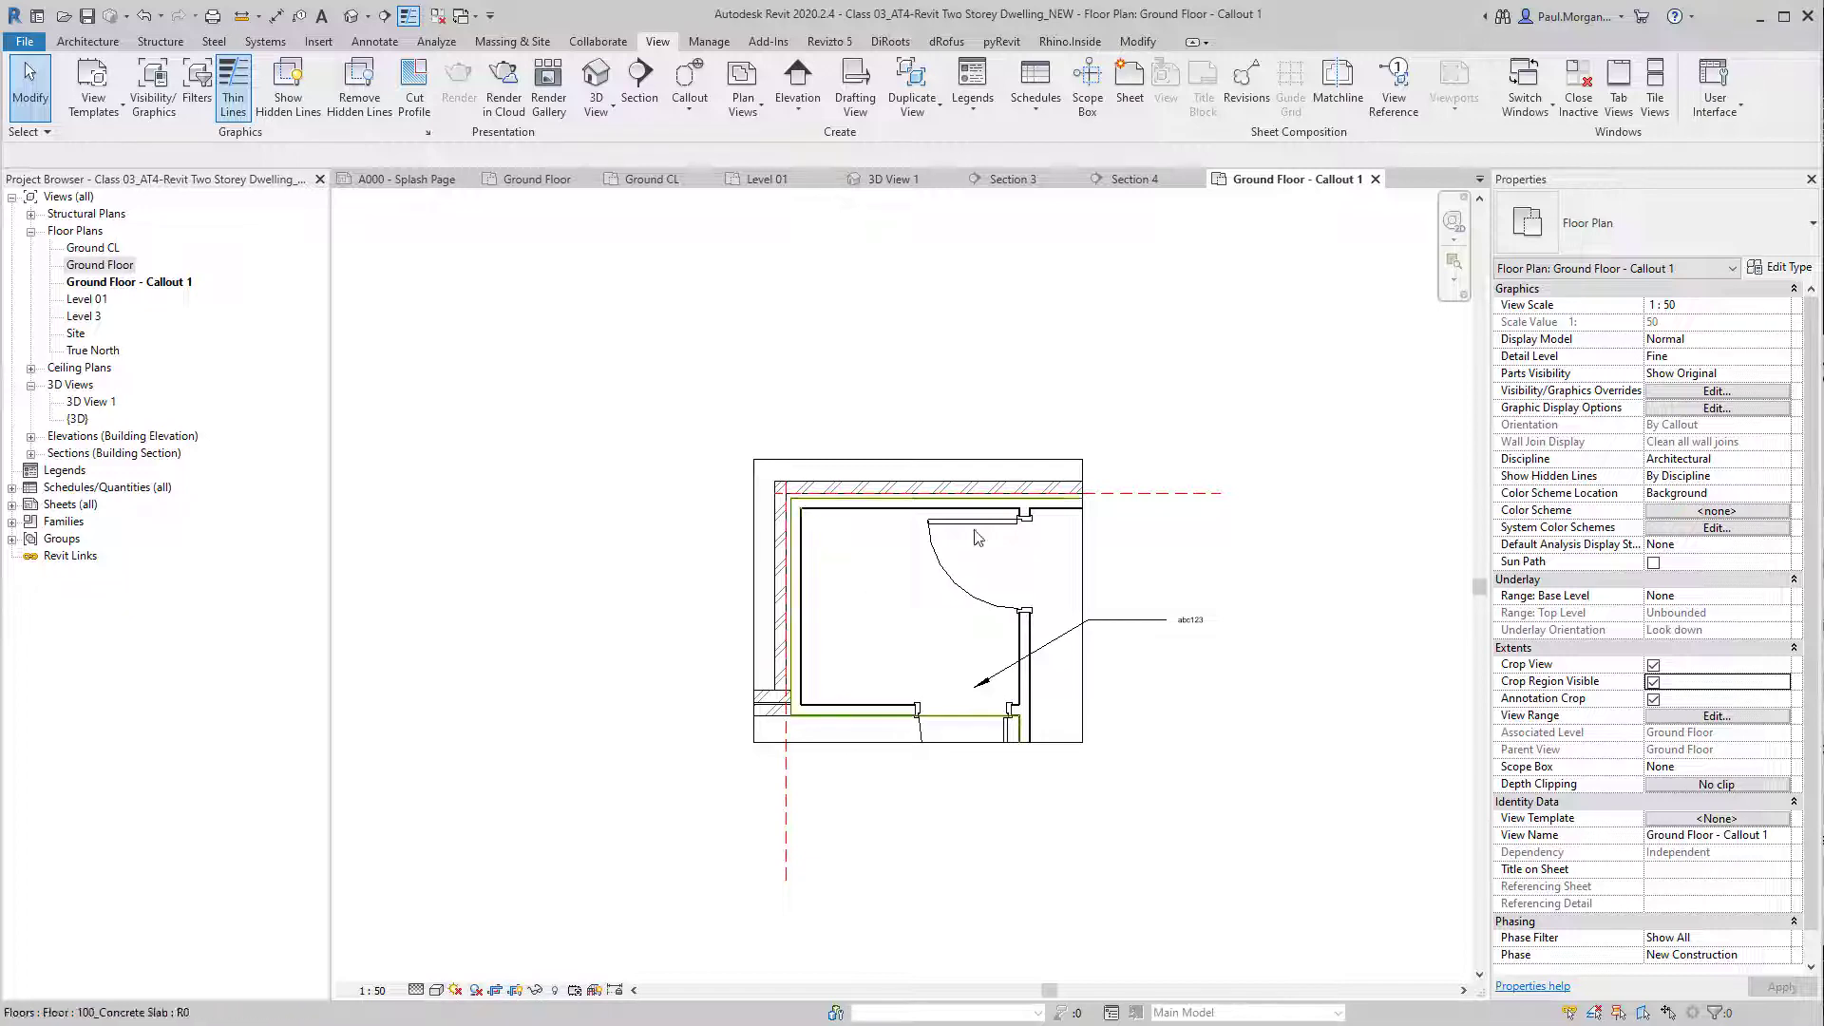
Step: Select the callout view's crop region to examine its model and annotation crop boundaries, and clear the selection
left_click(866, 460)
left_click(866, 463)
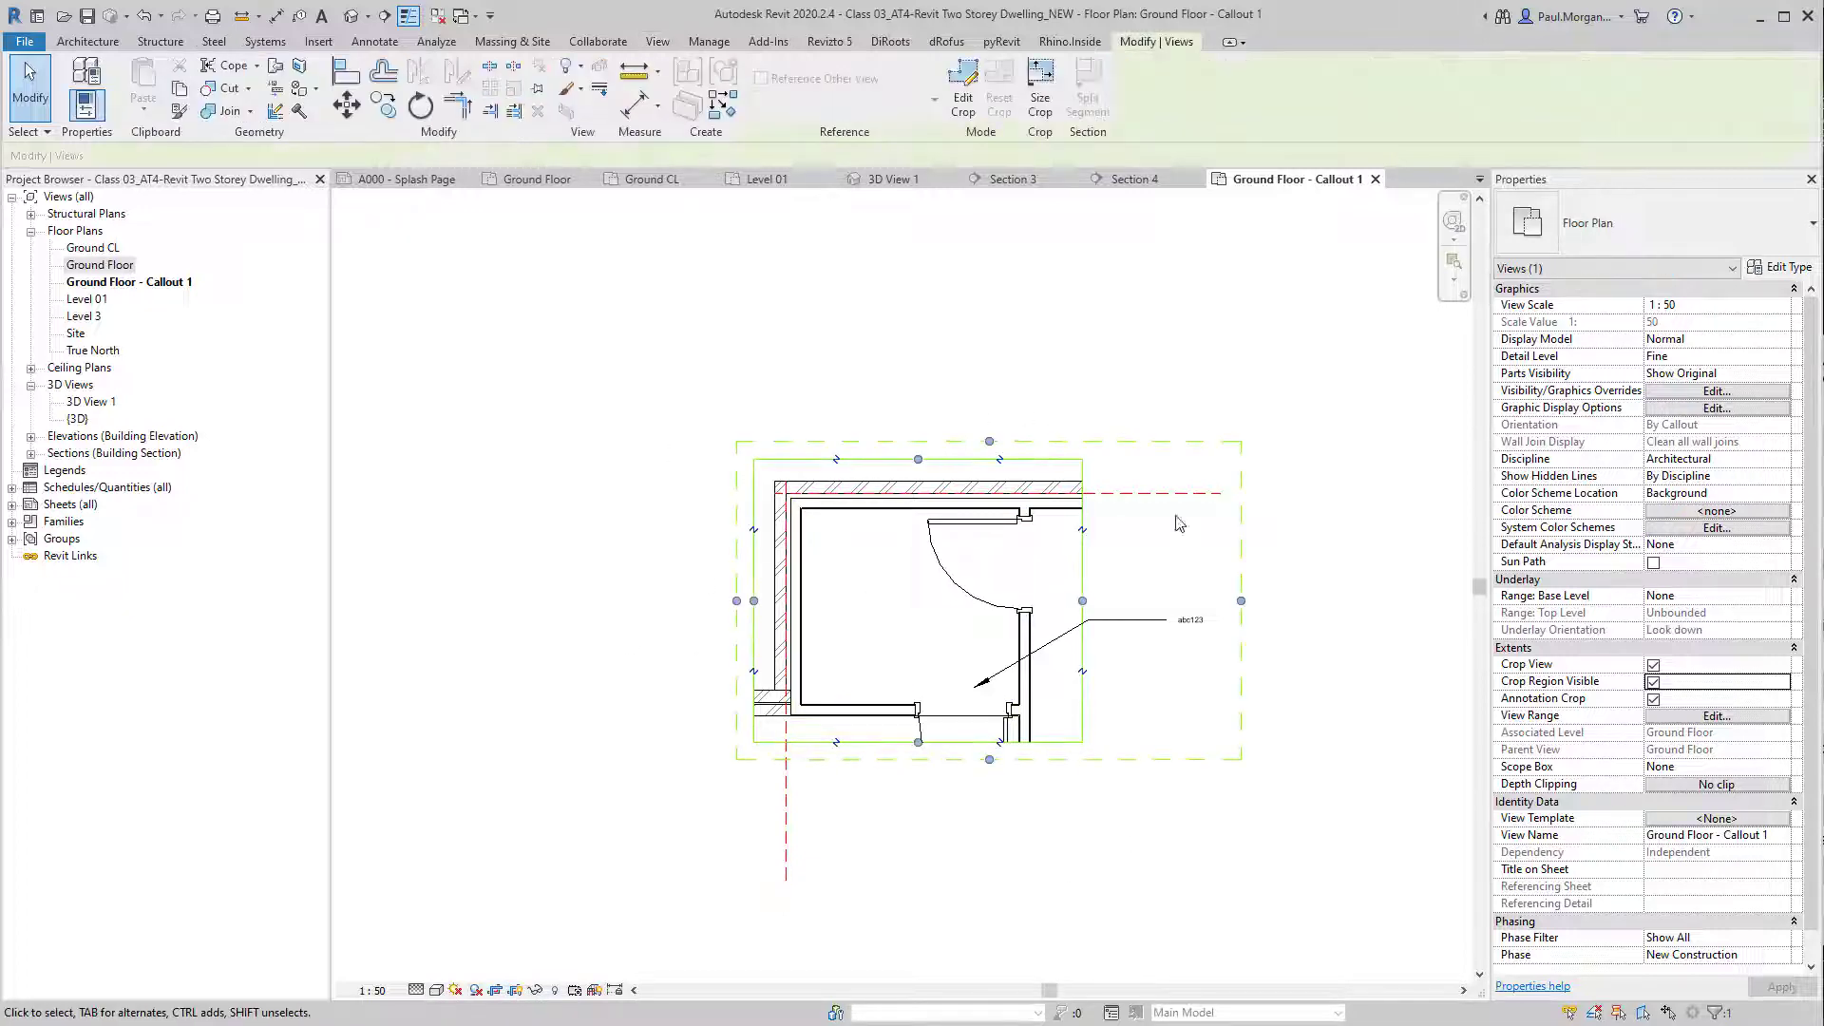
left_click(1179, 840)
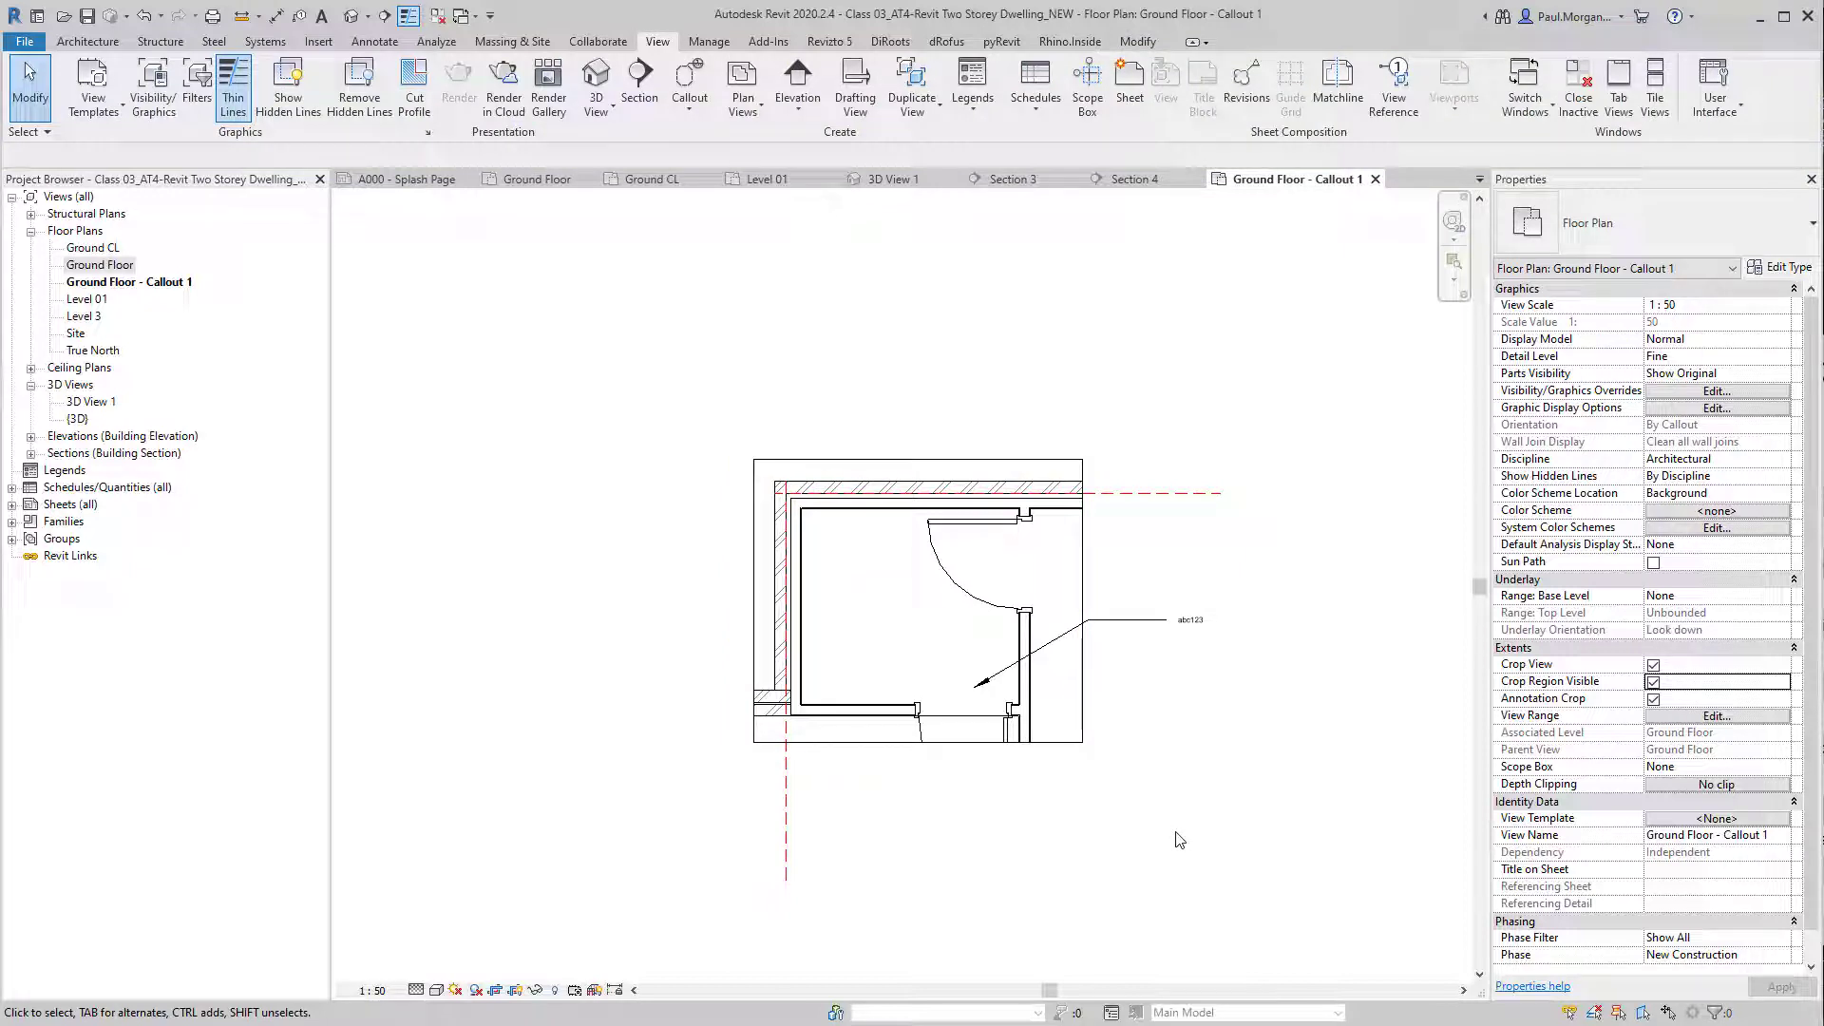
Step: Return to the Ground Floor plan and open the Section 3 view from its section marker
left_click(690, 118)
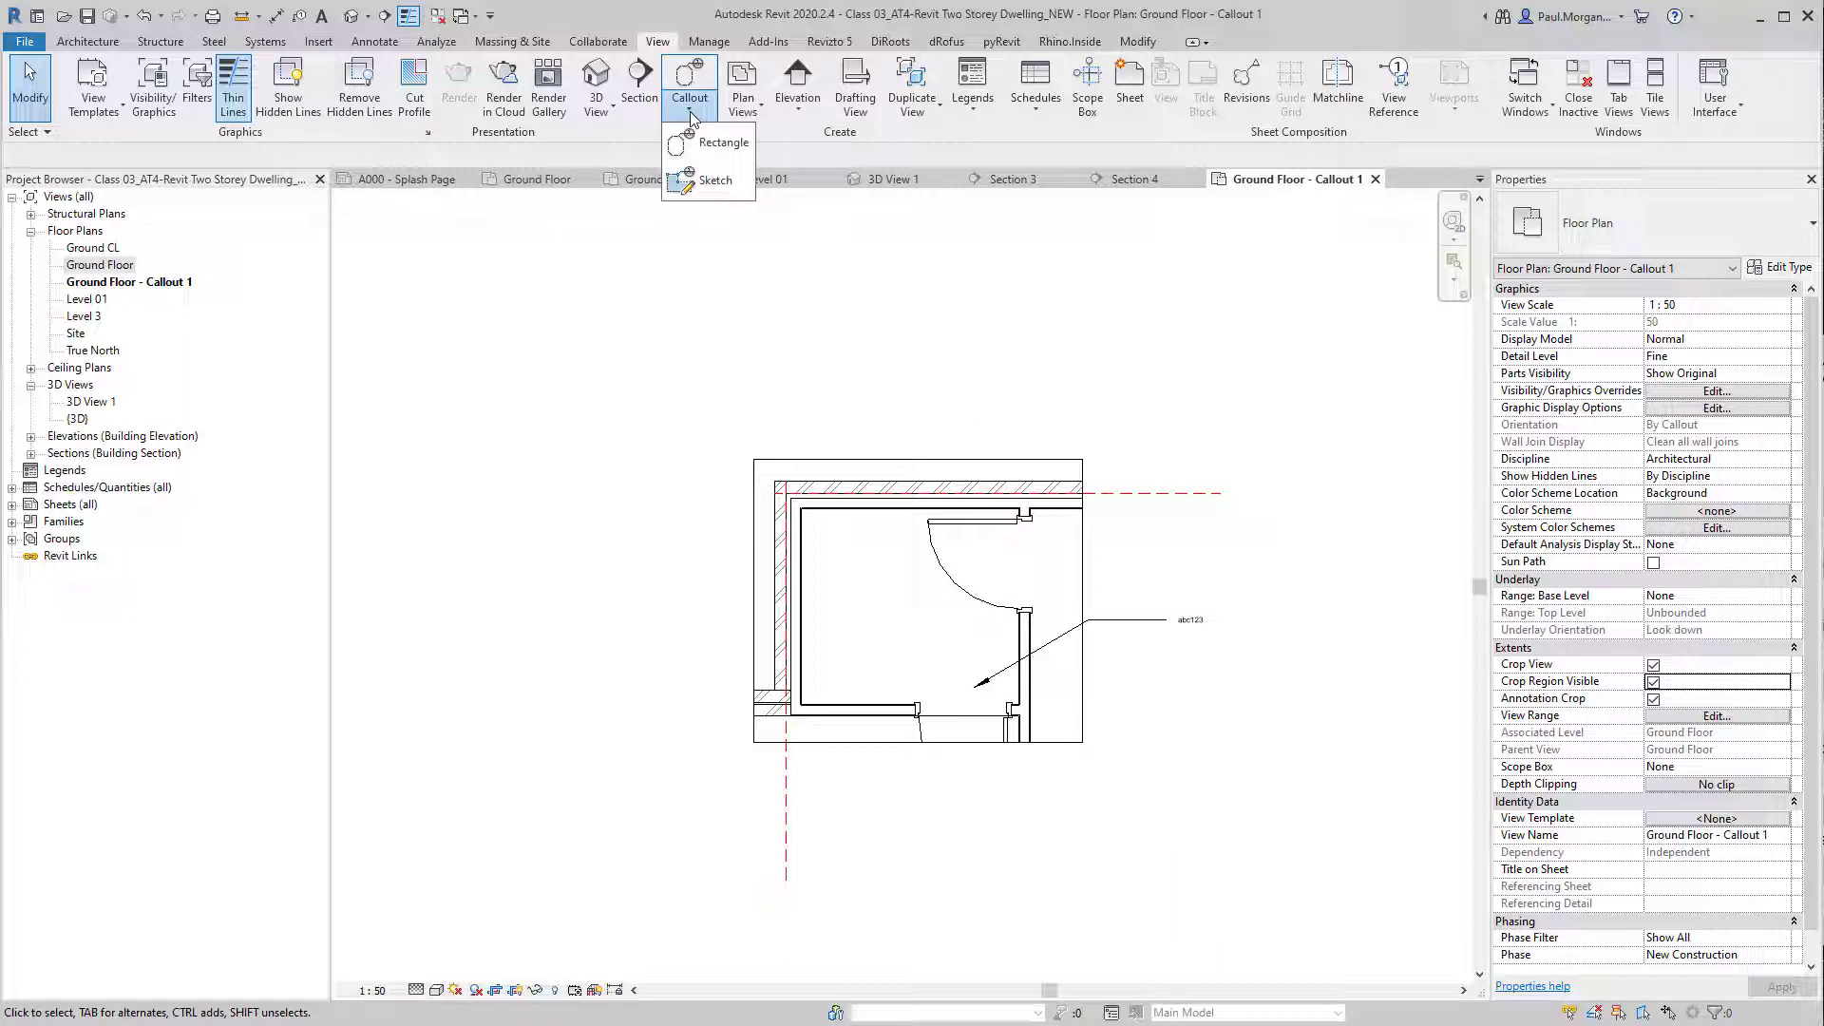
double_click(116, 271)
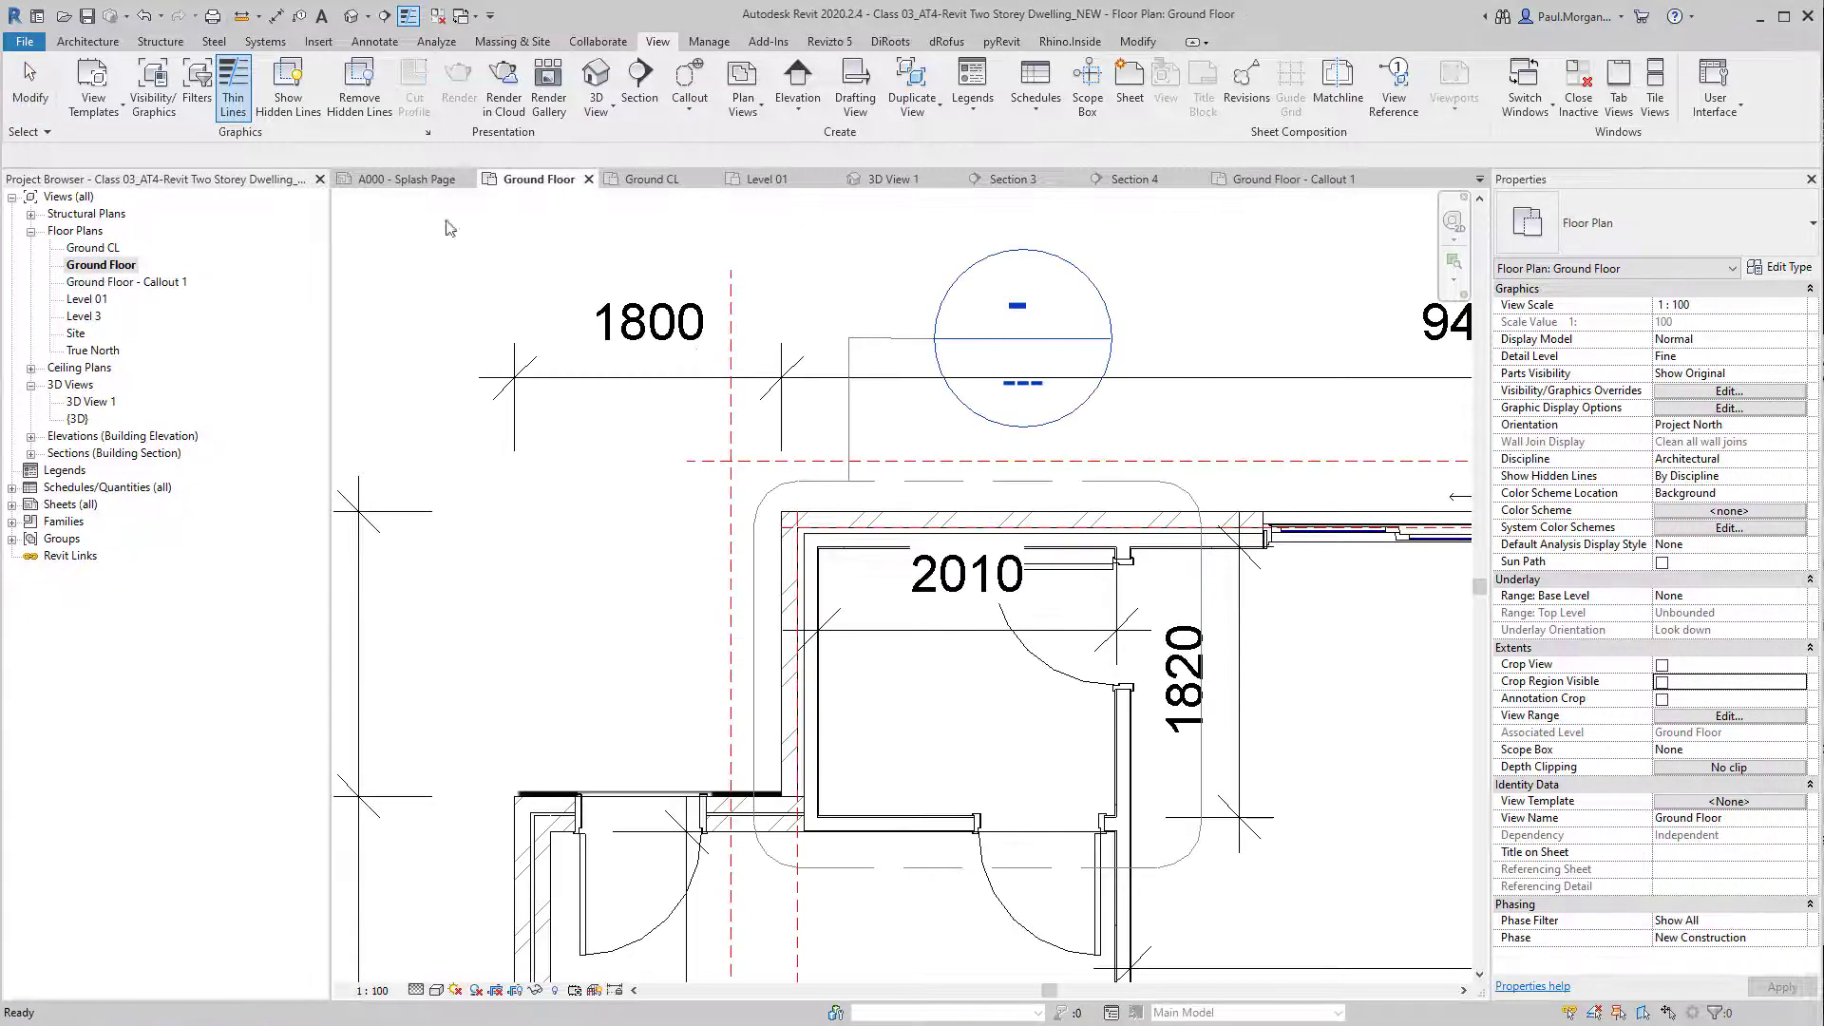
scroll(940, 596, "down", 5)
middle_click_drag(940, 590, 941, 579)
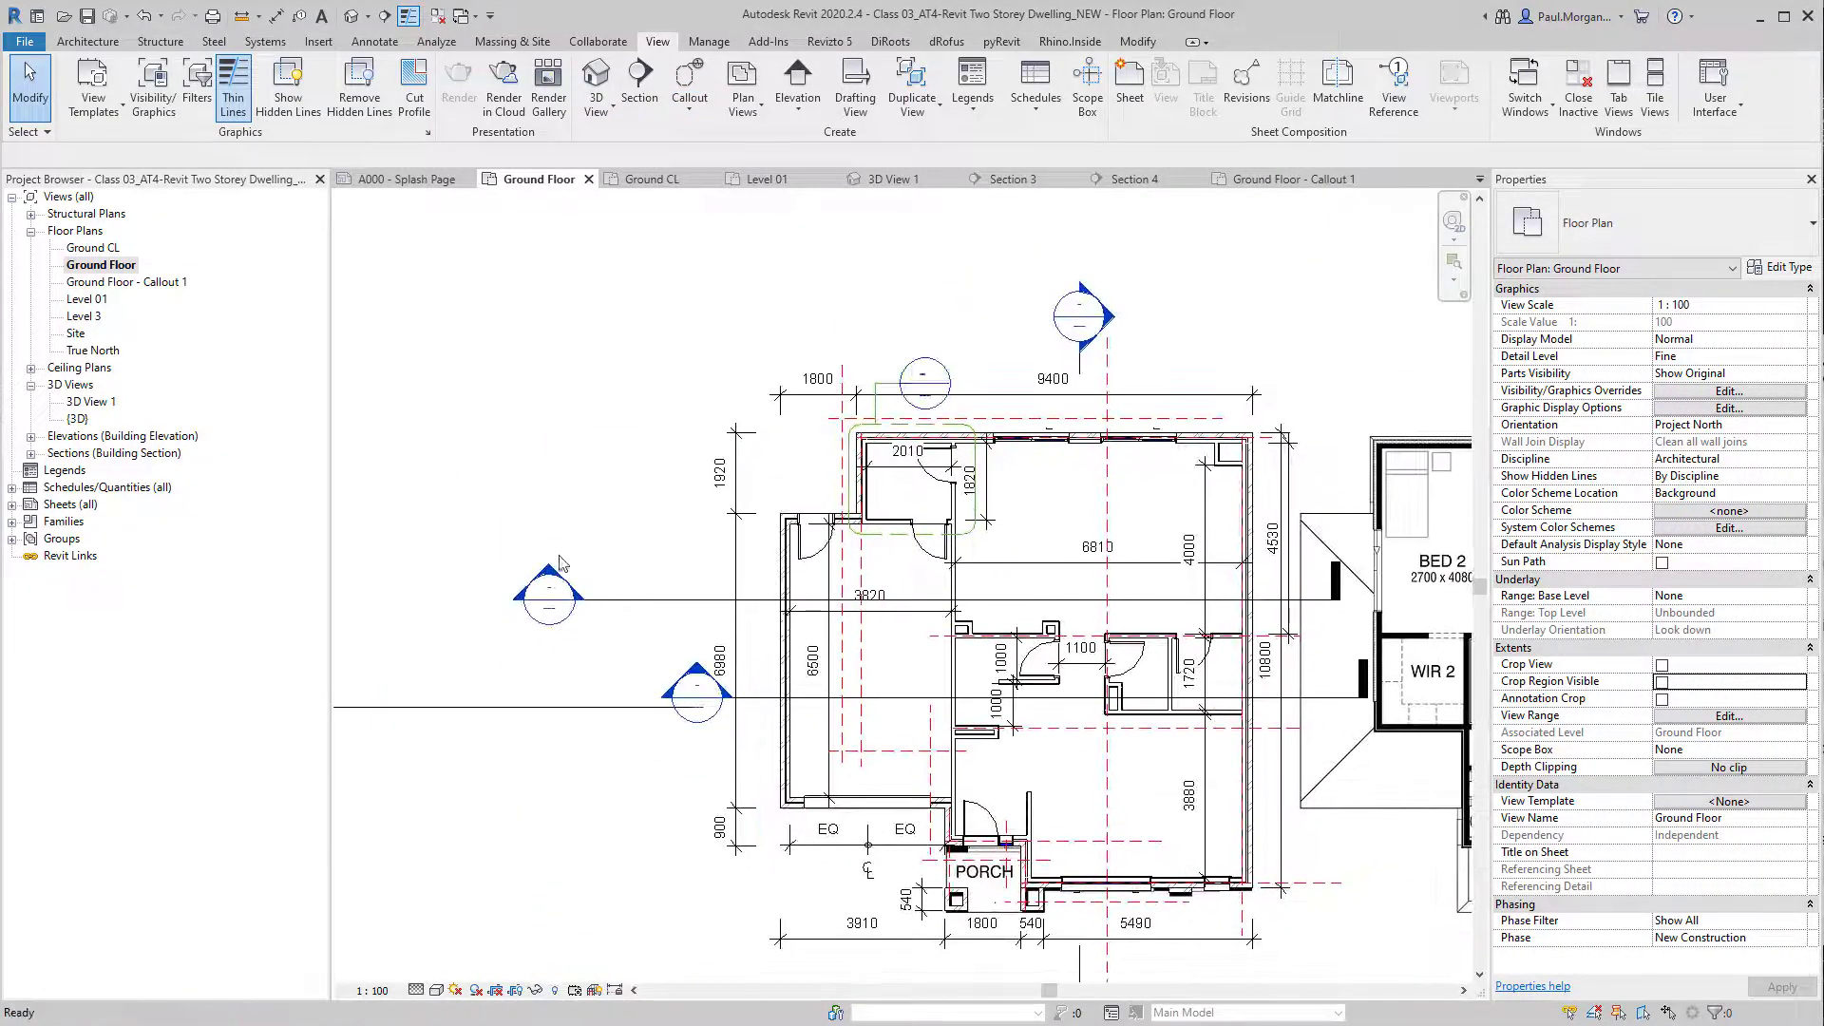
double_click(698, 676)
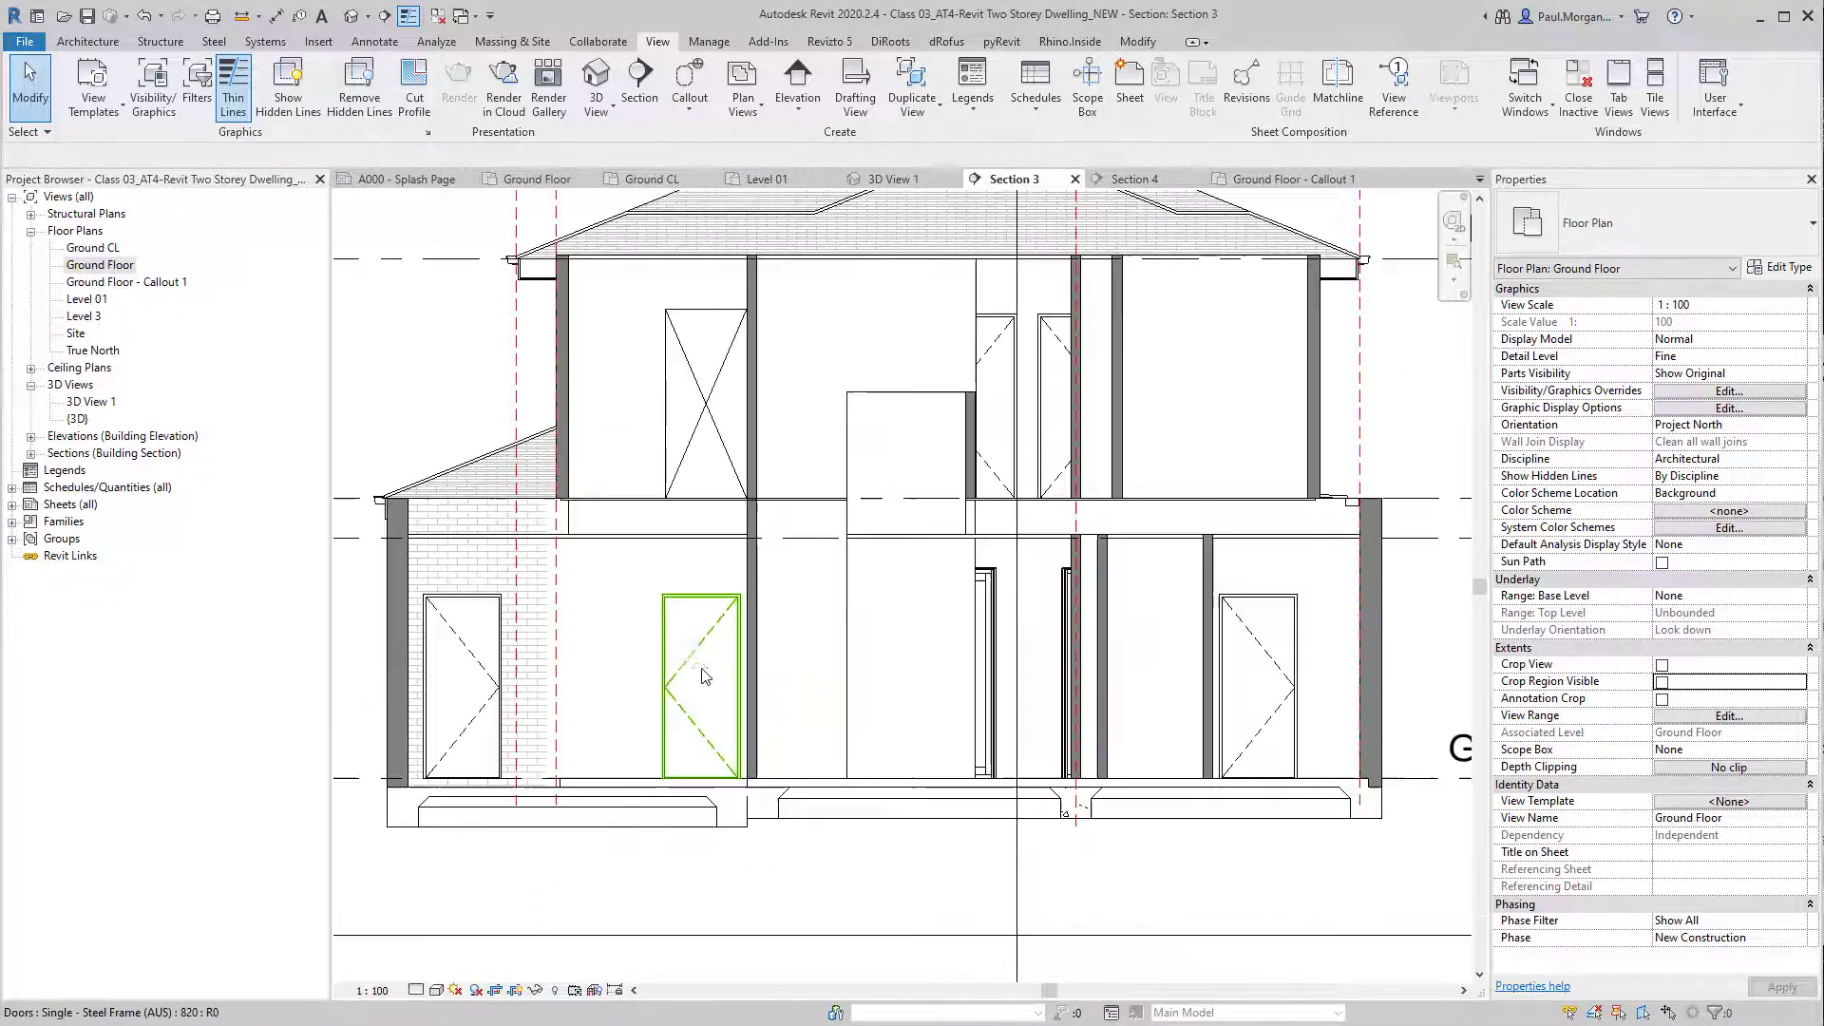
scroll(858, 424, "up", 3)
middle_click_drag(856, 424, 867, 473)
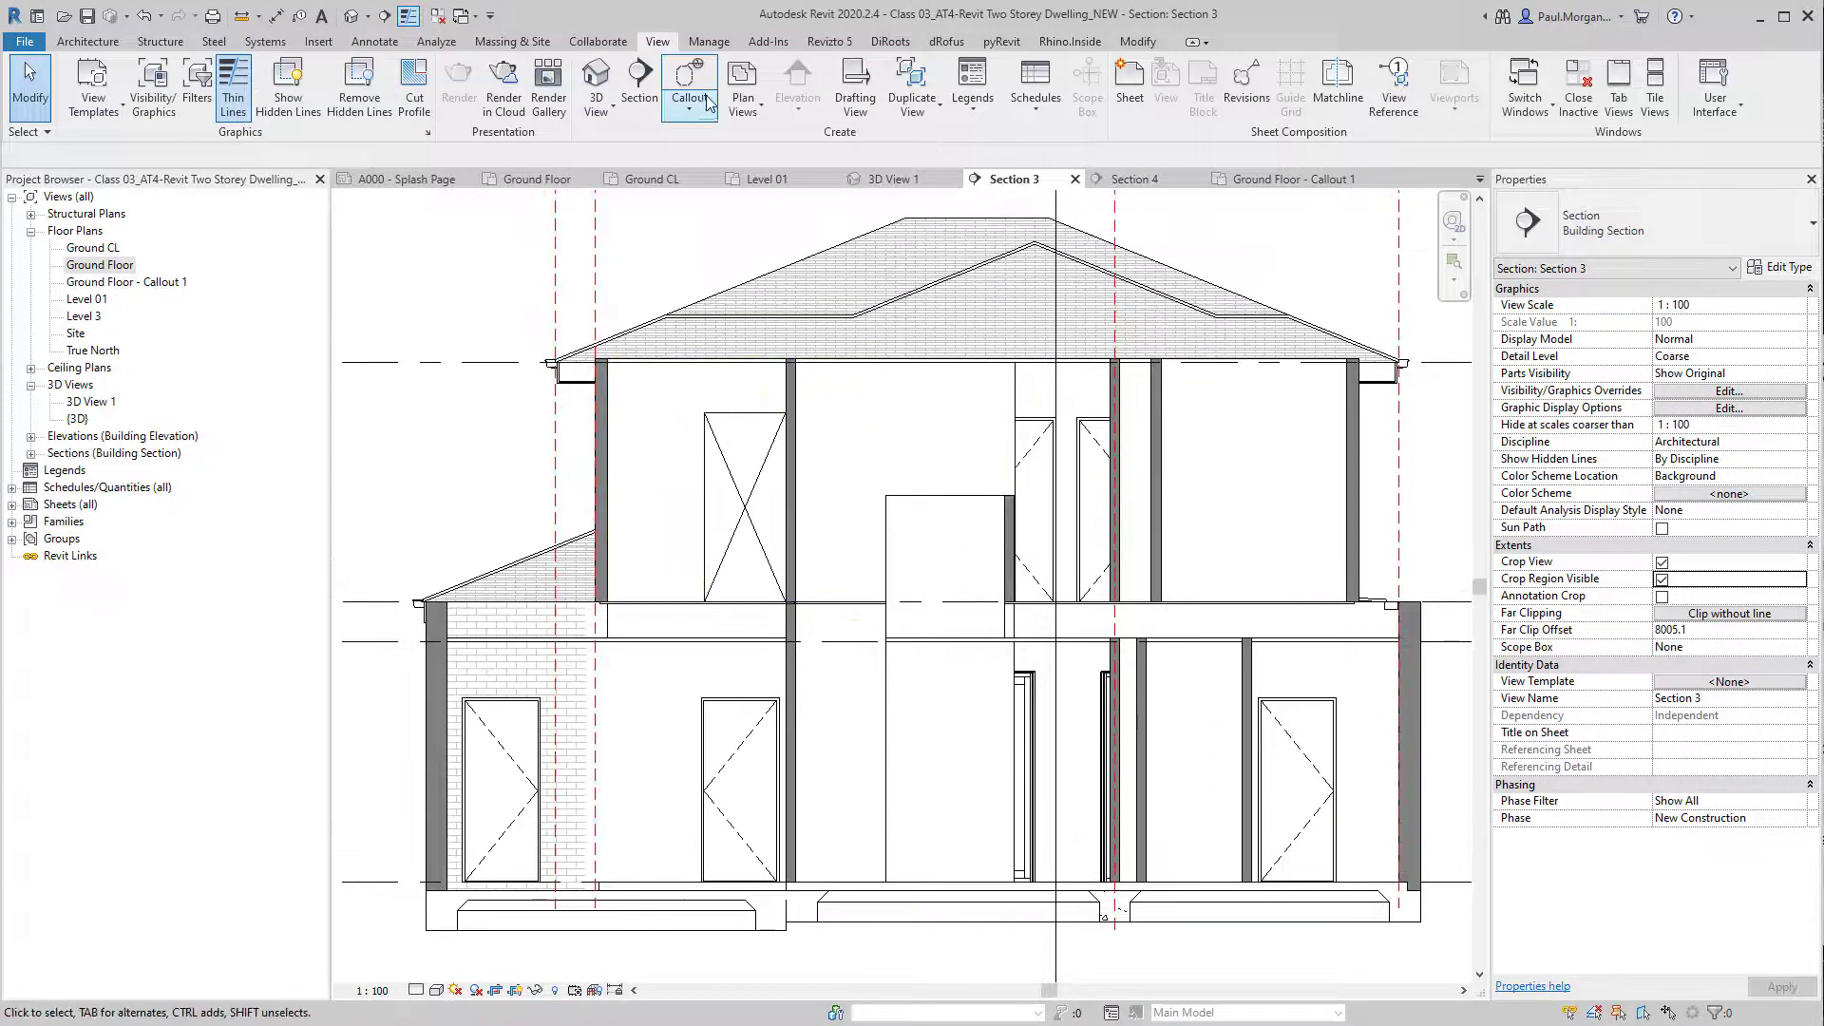
Step: Place a rectangular callout around the roof eave and wall top at Level 01 CL in Section 3
left_click(693, 106)
left_click(713, 138)
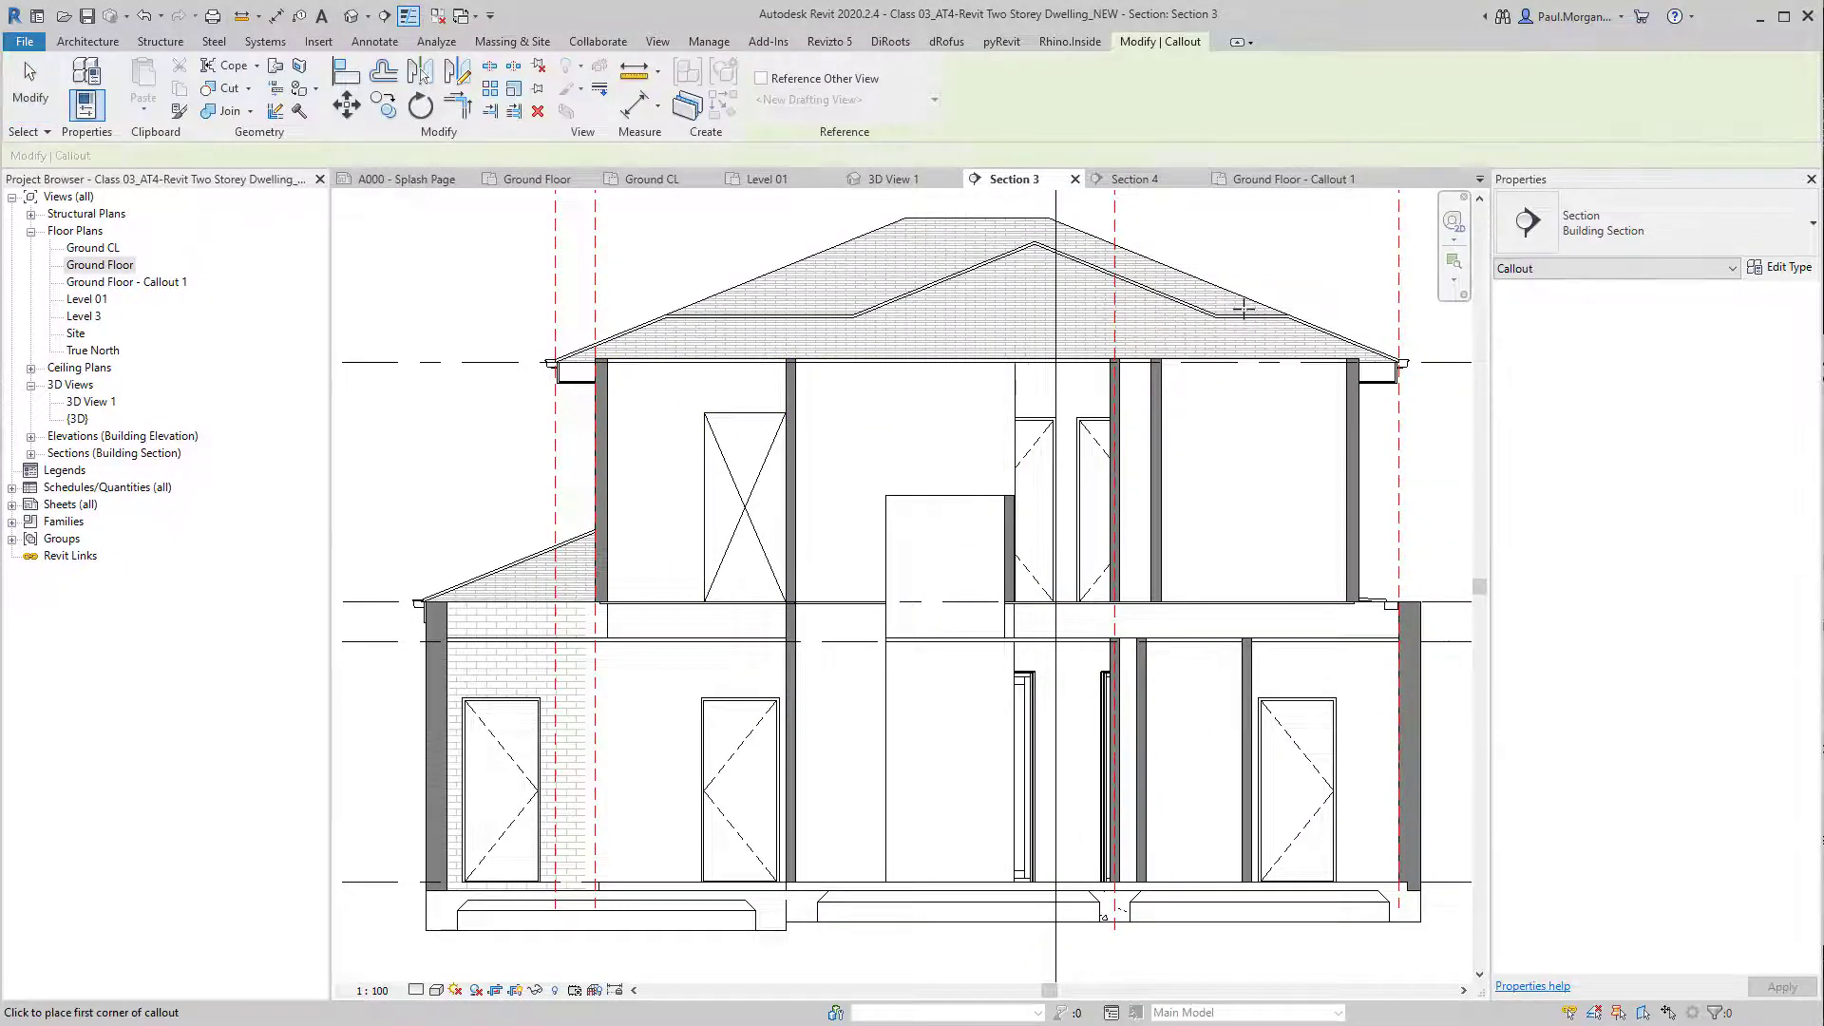
middle_click_drag(1257, 325, 1079, 413)
scroll(1295, 391, "up", 1)
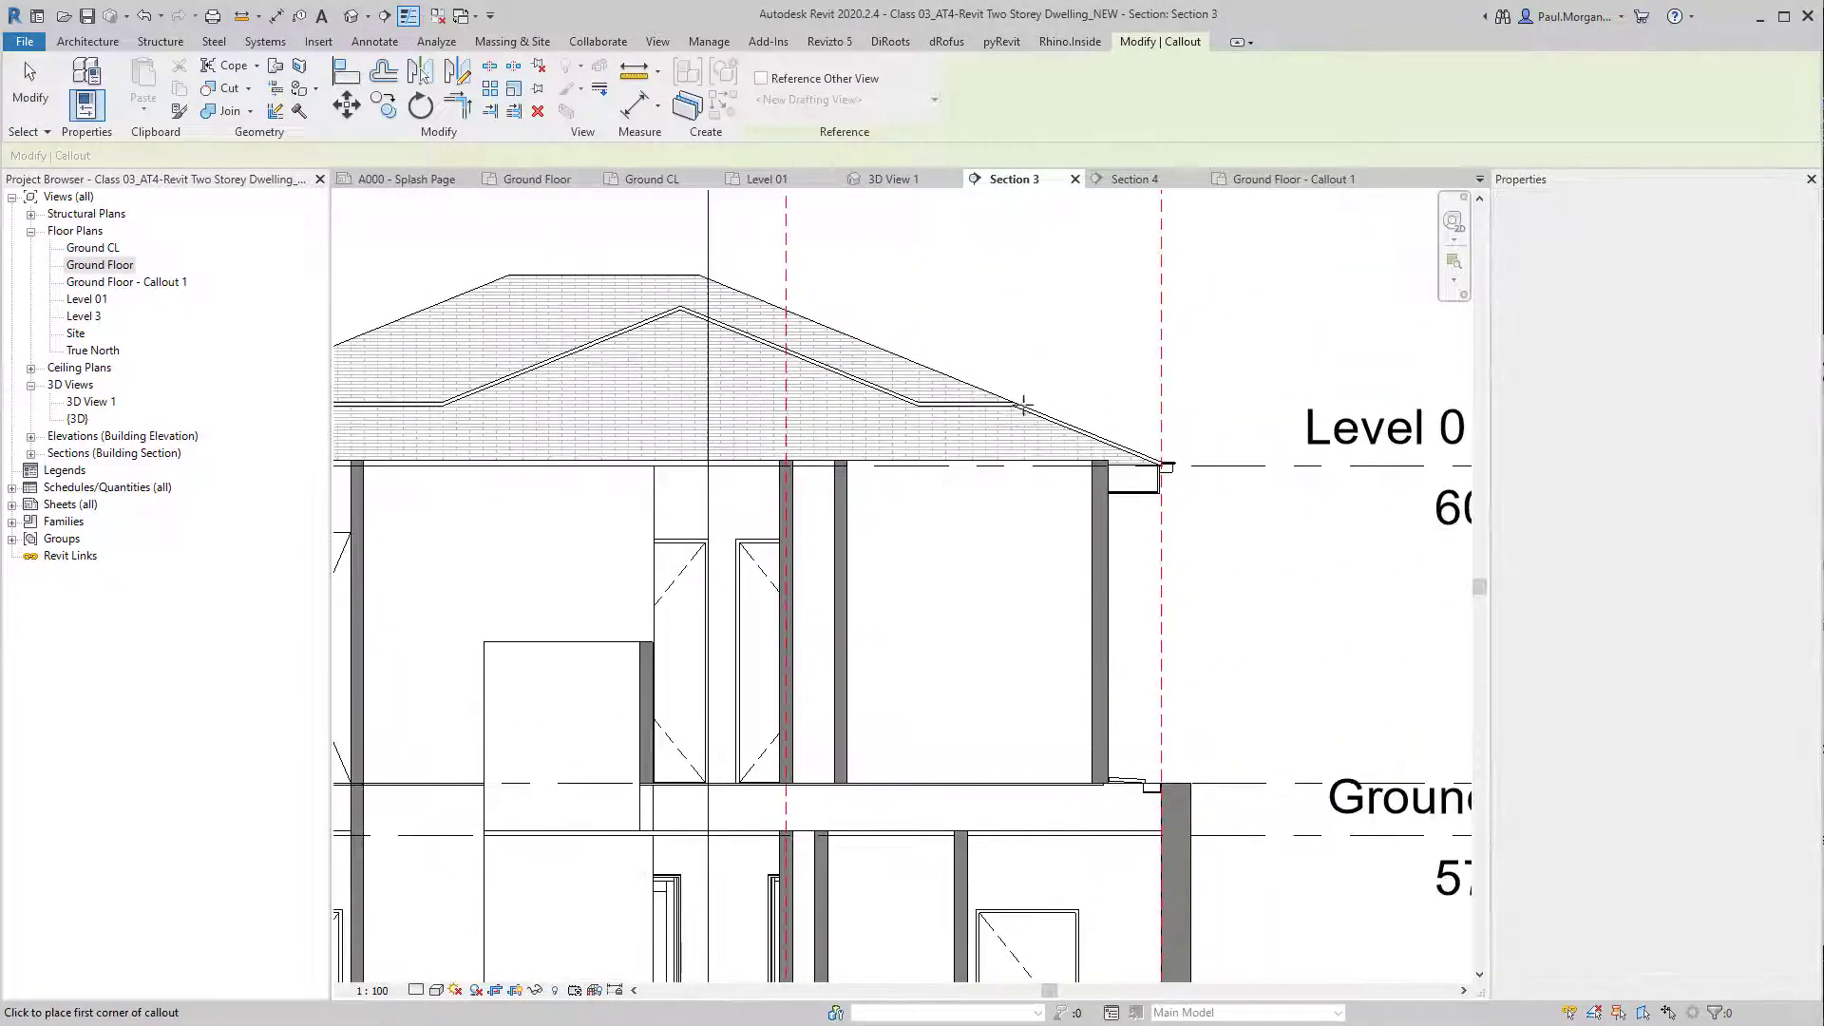
left_click(1032, 383)
left_click(1195, 582)
middle_click_drag(1196, 581, 996, 626)
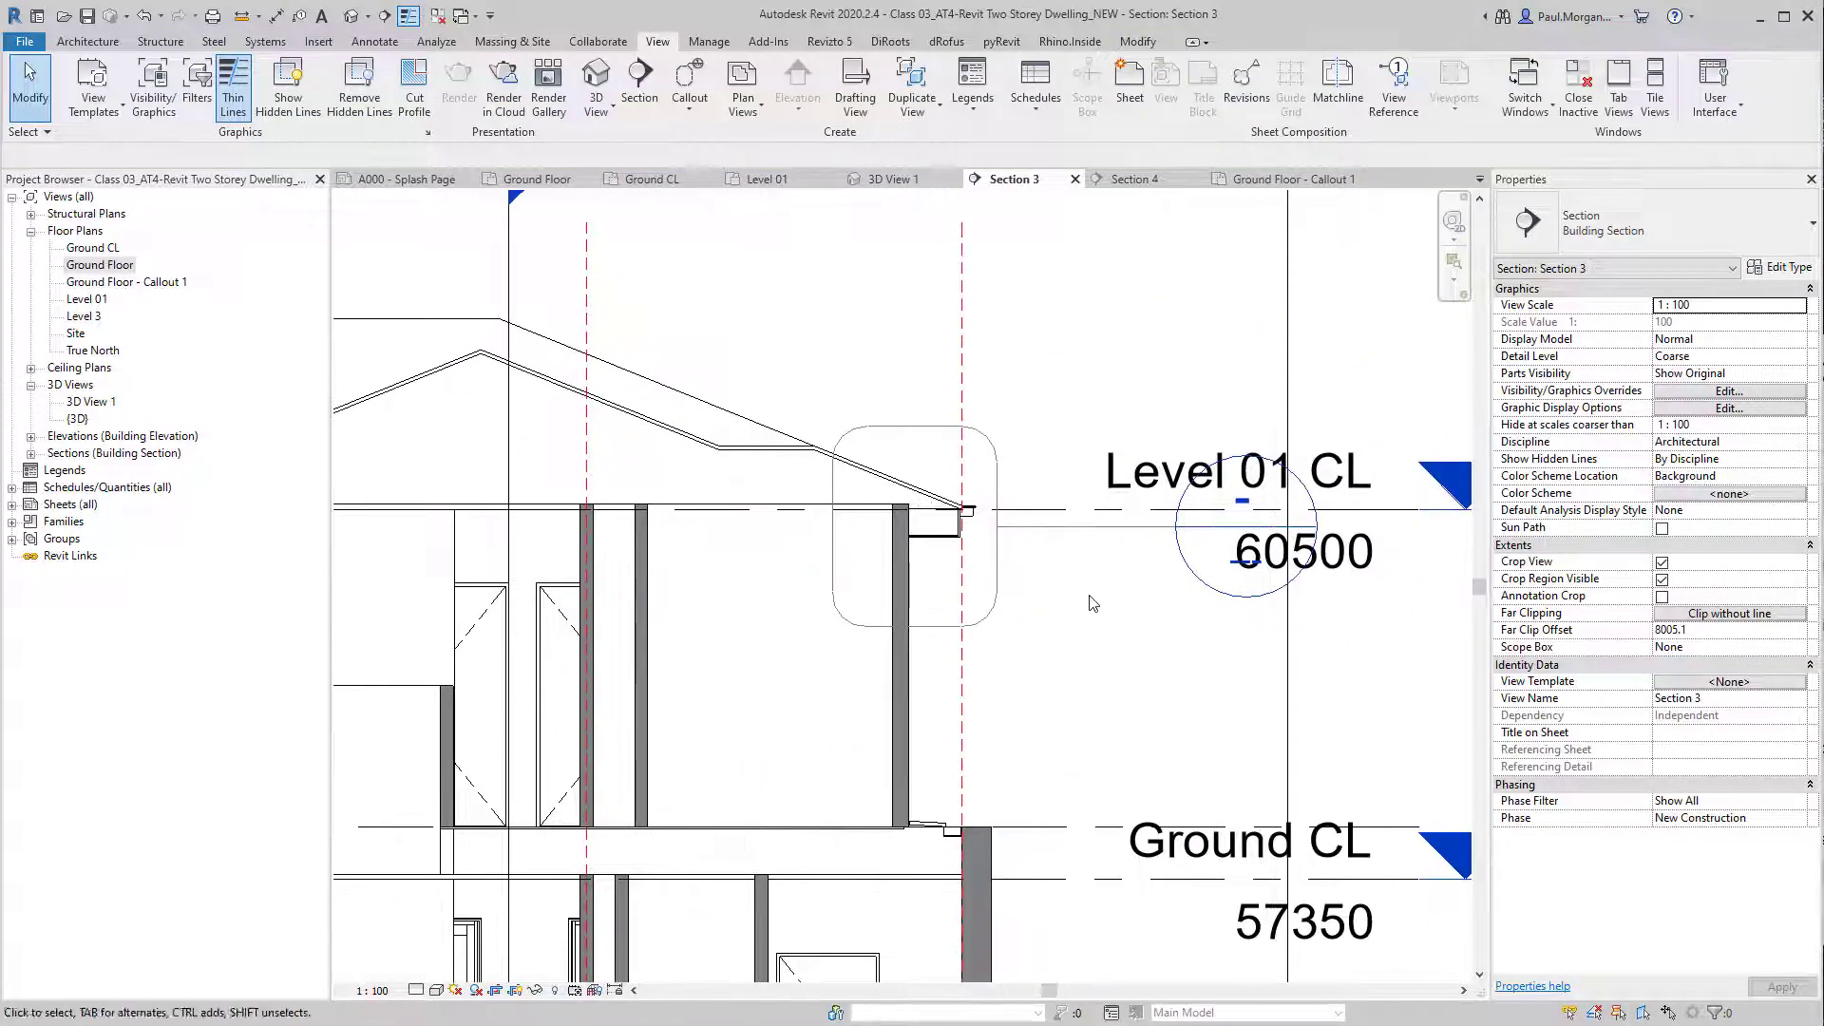
Step: Open the eave's callout view and set its detail level to Fine
double_click(1212, 587)
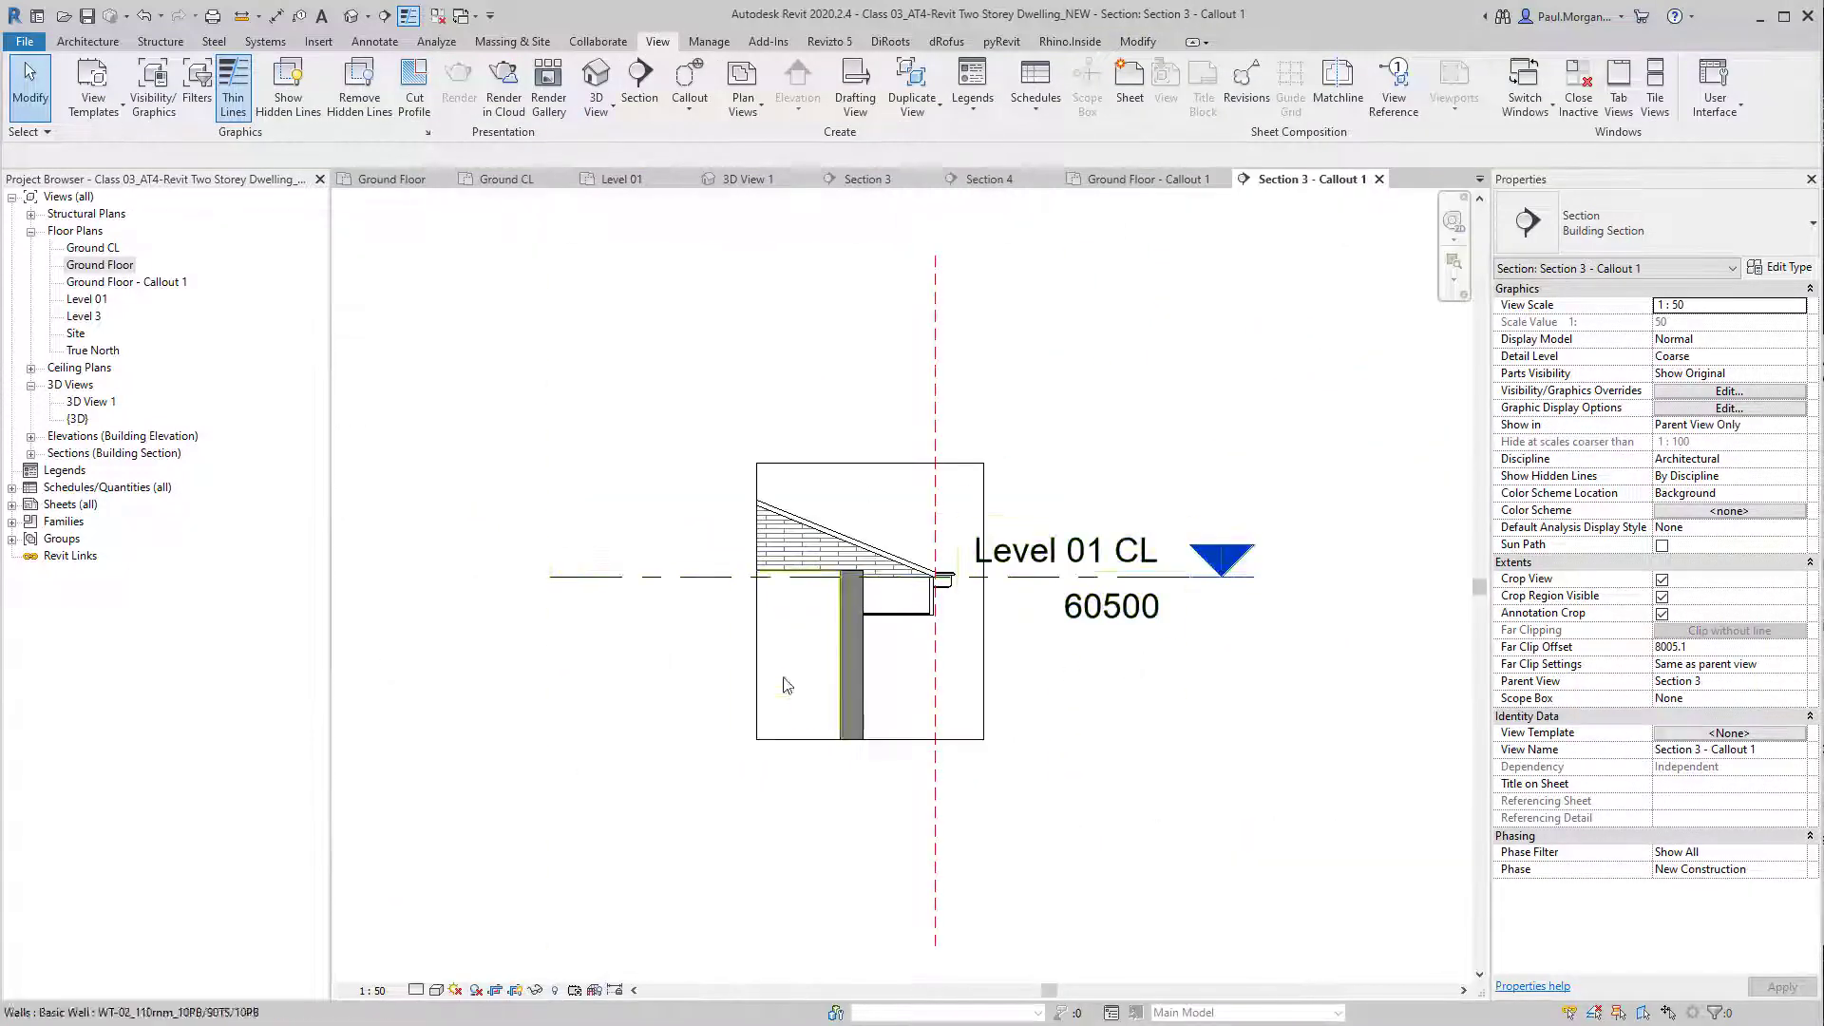
scroll(855, 657, "up", 1)
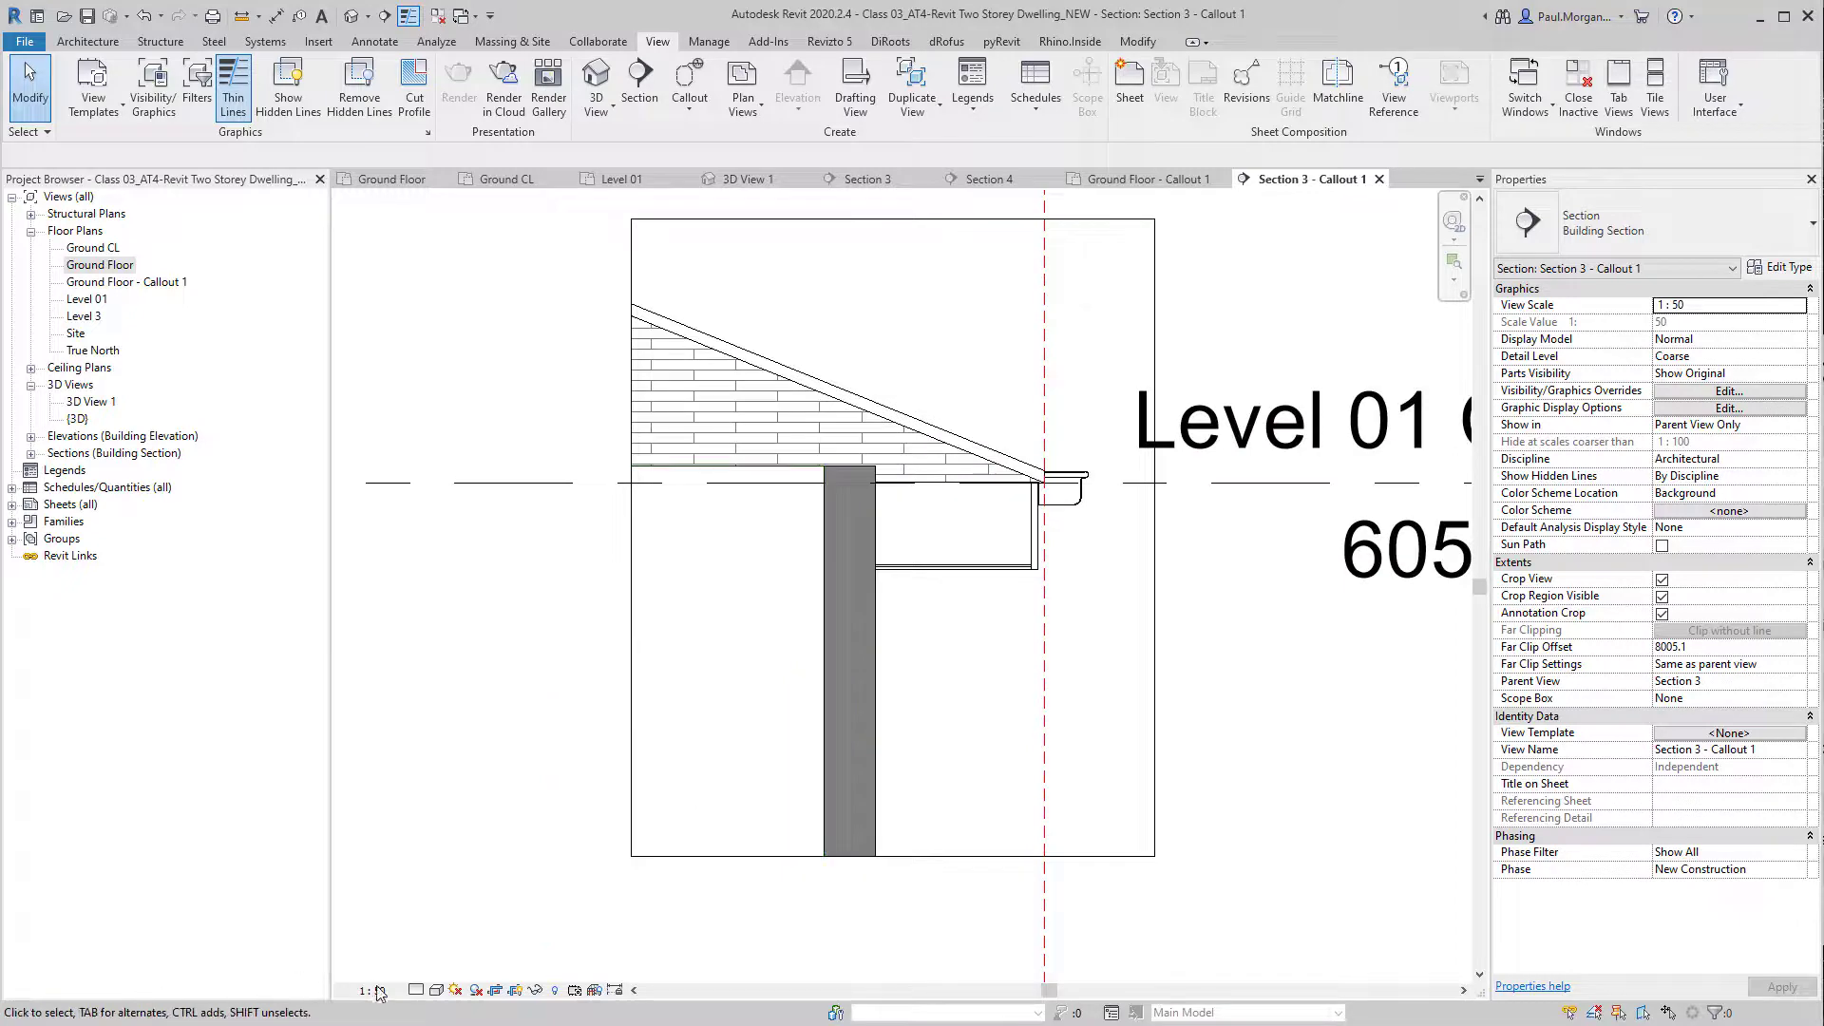
left_click(416, 990)
left_click(455, 963)
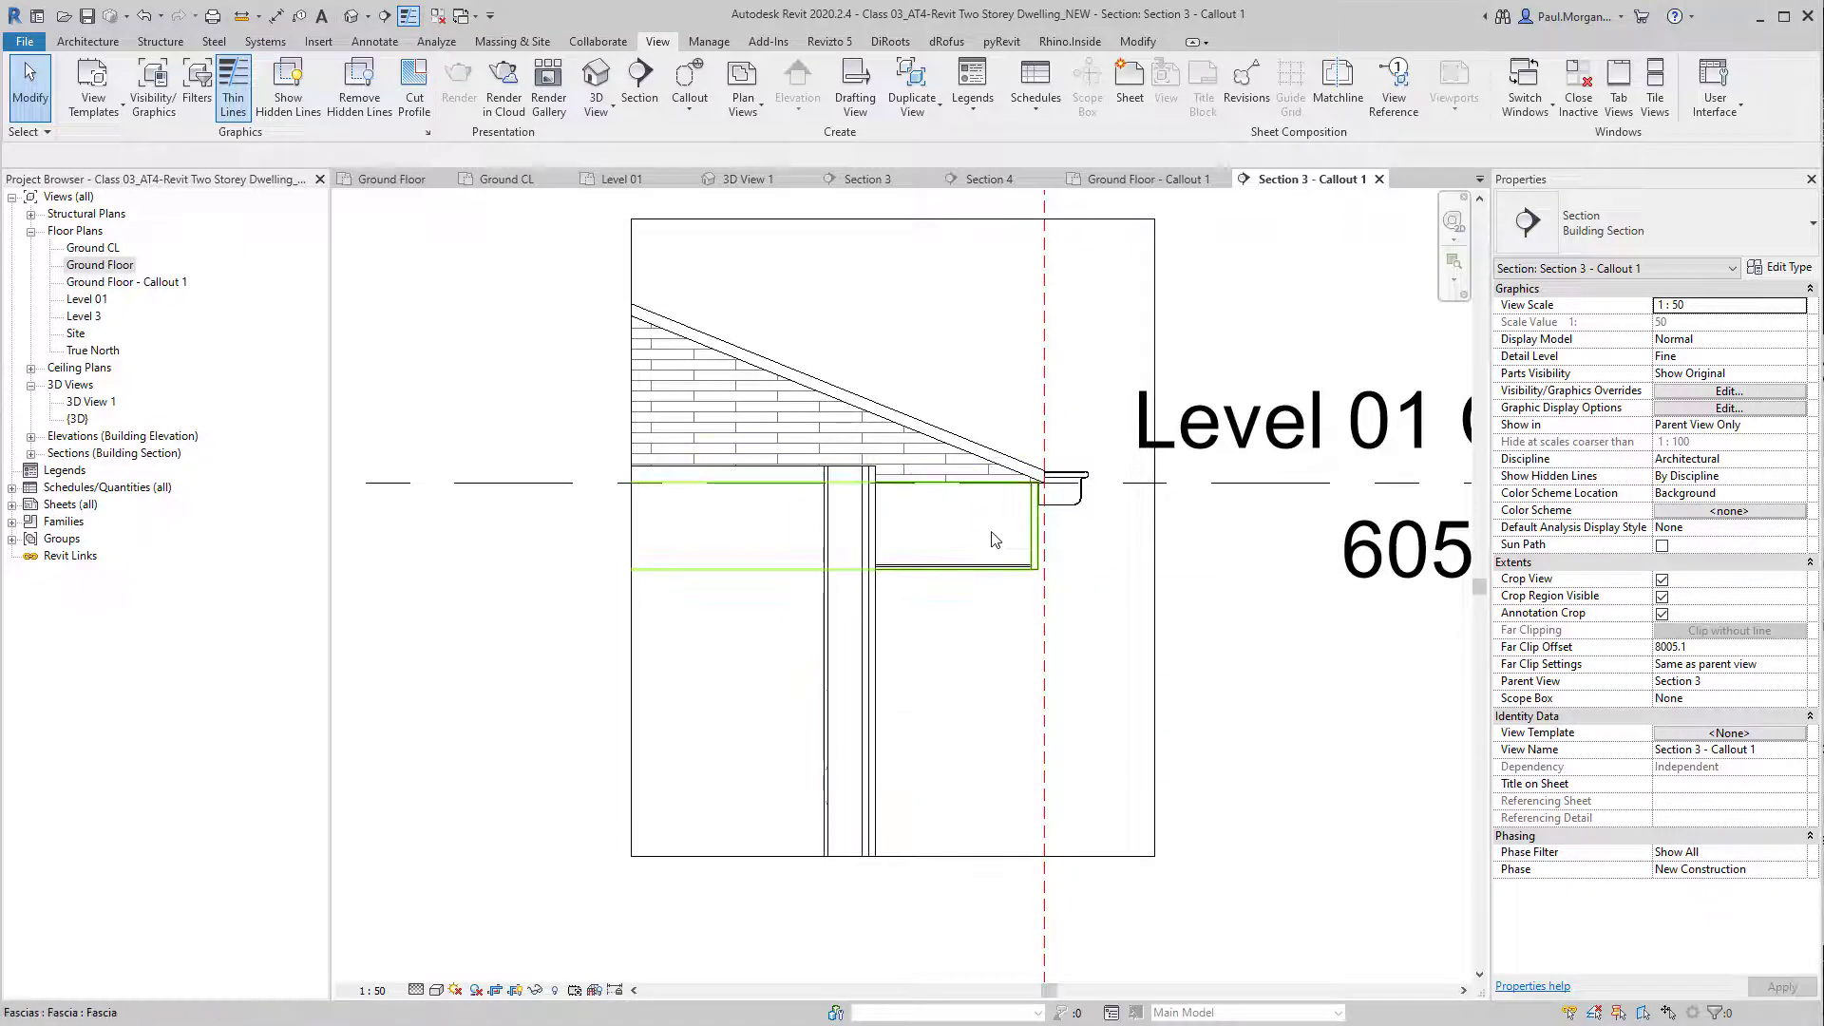
scroll(1002, 666, "down", 2)
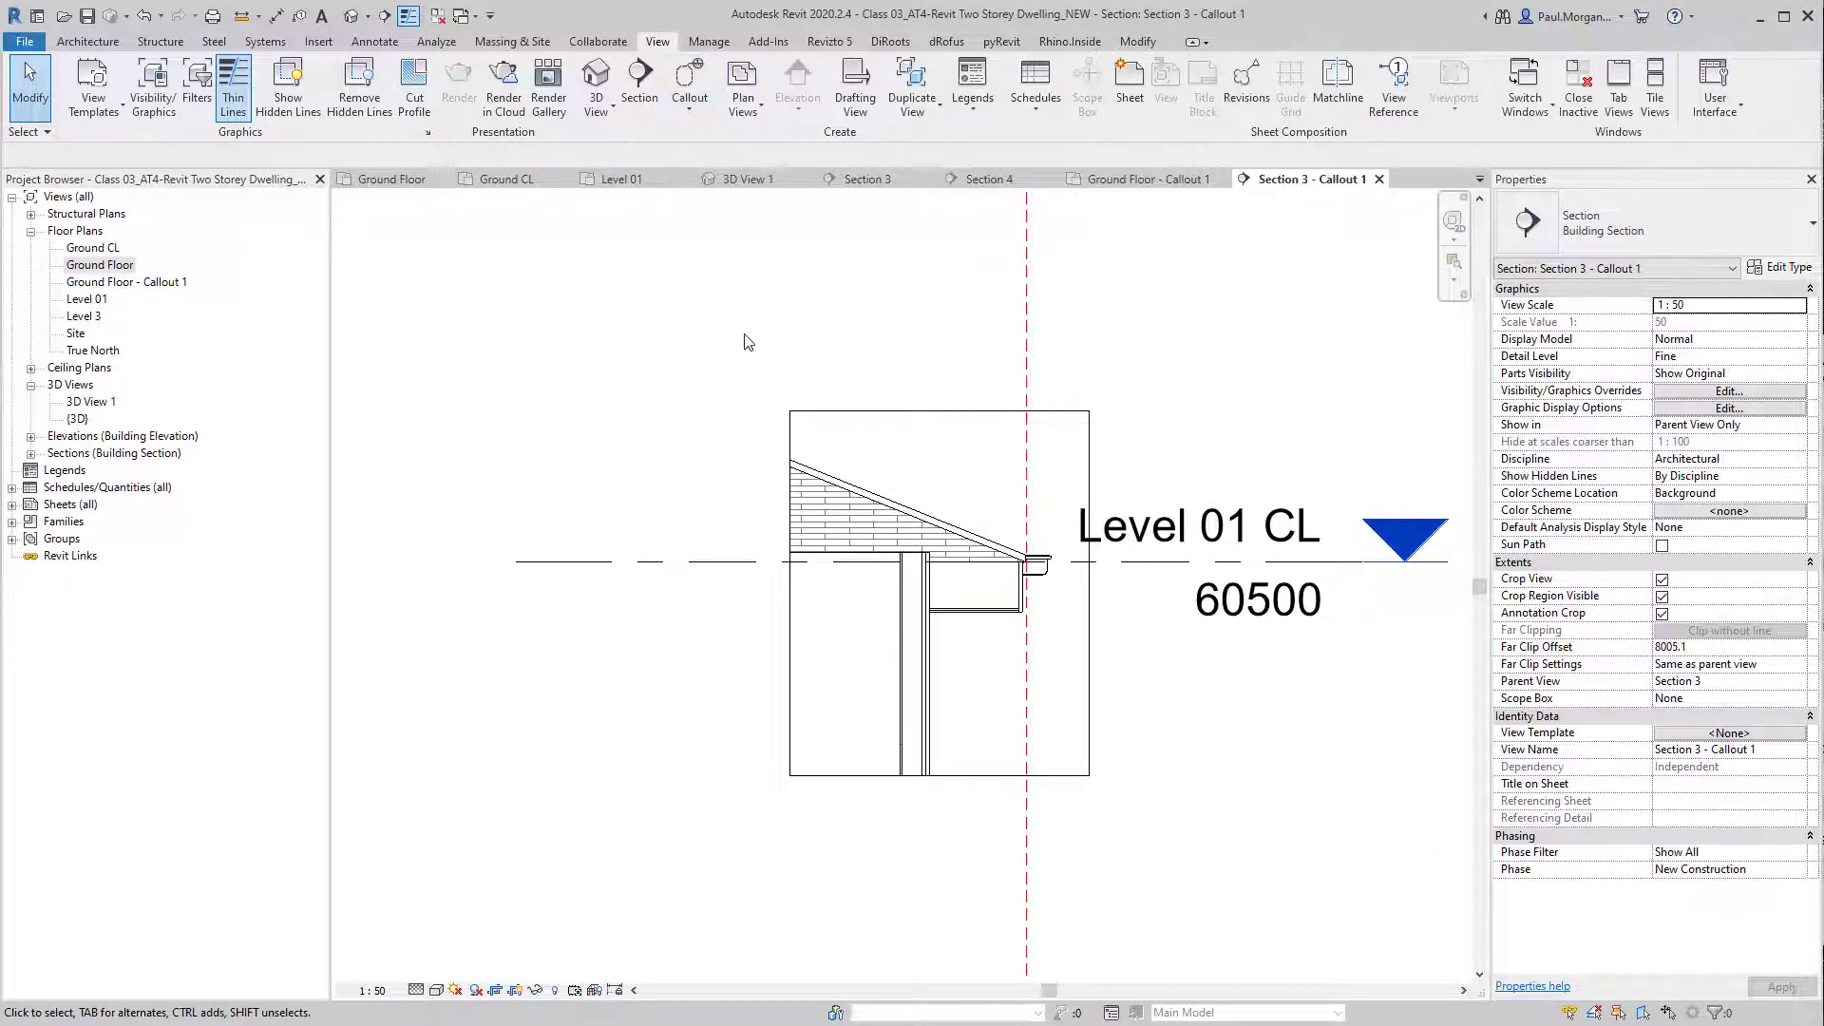
Step: Revisit the Ground Floor - Callout 1 view and reopen the Ground Floor plan with the whole plan in view
left_click(1115, 181)
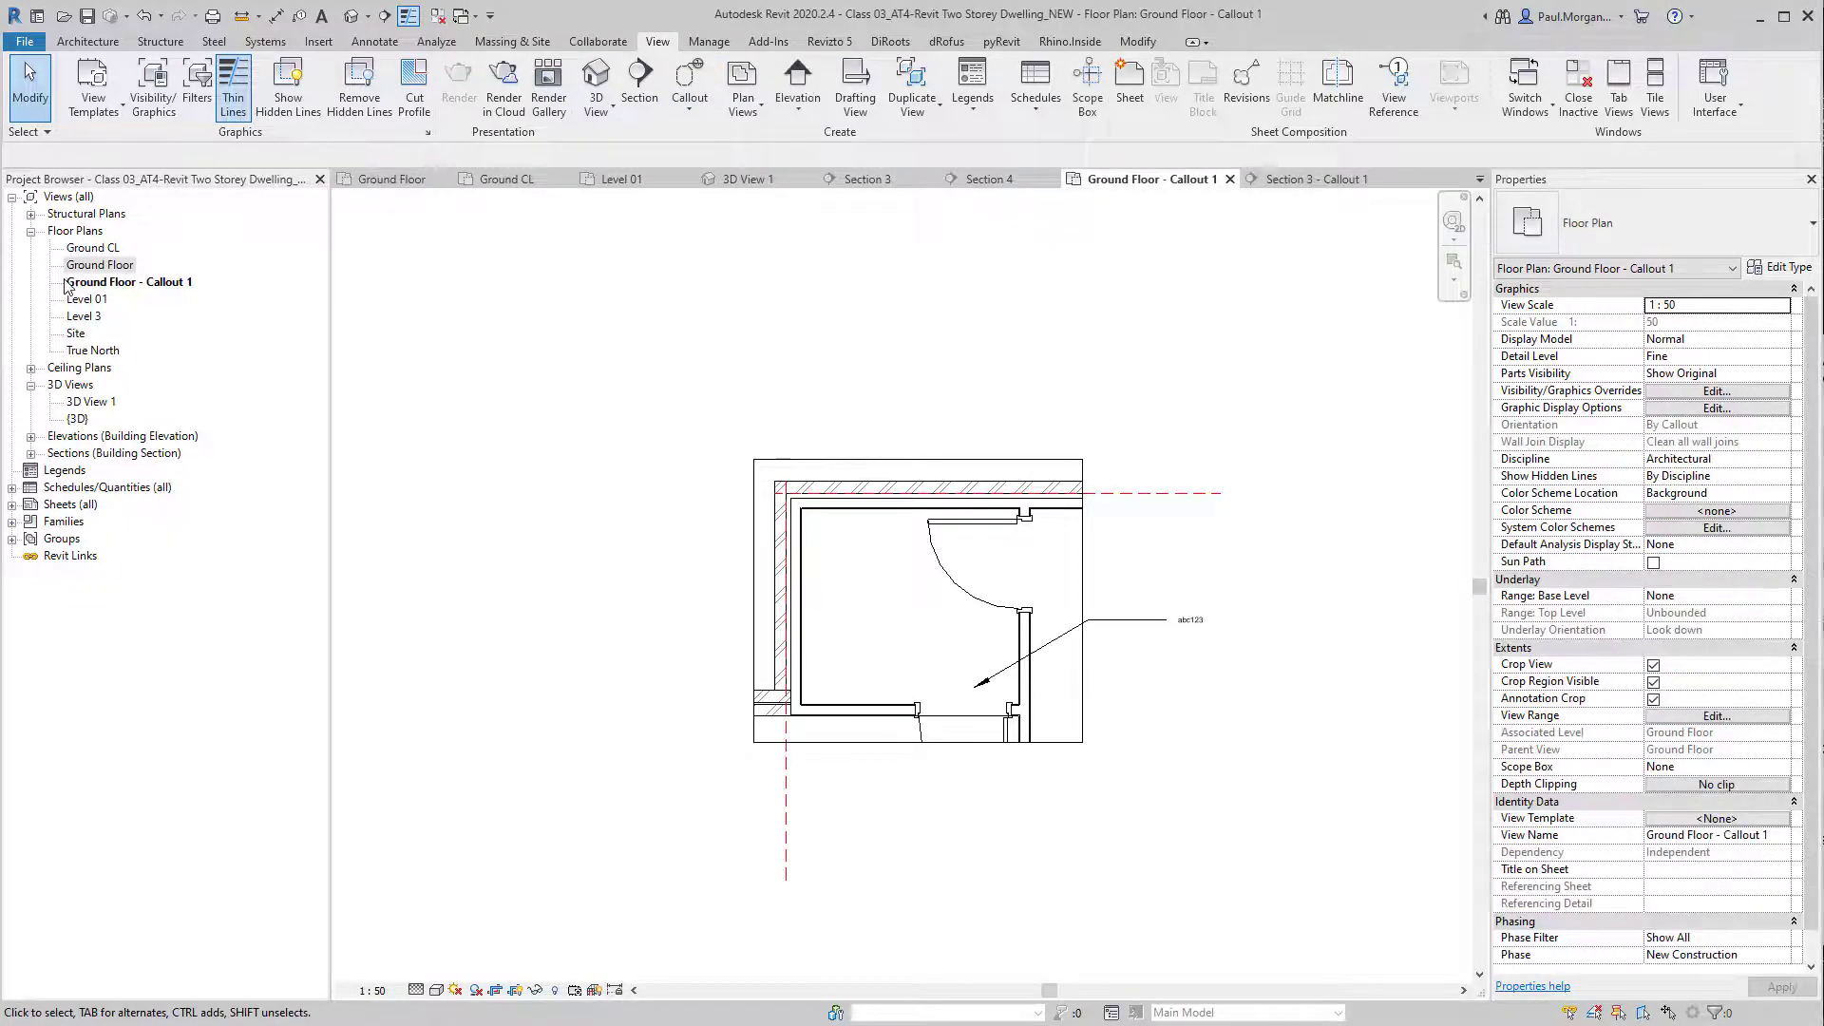
double_click(101, 265)
middle_click_drag(1019, 353, 937, 358)
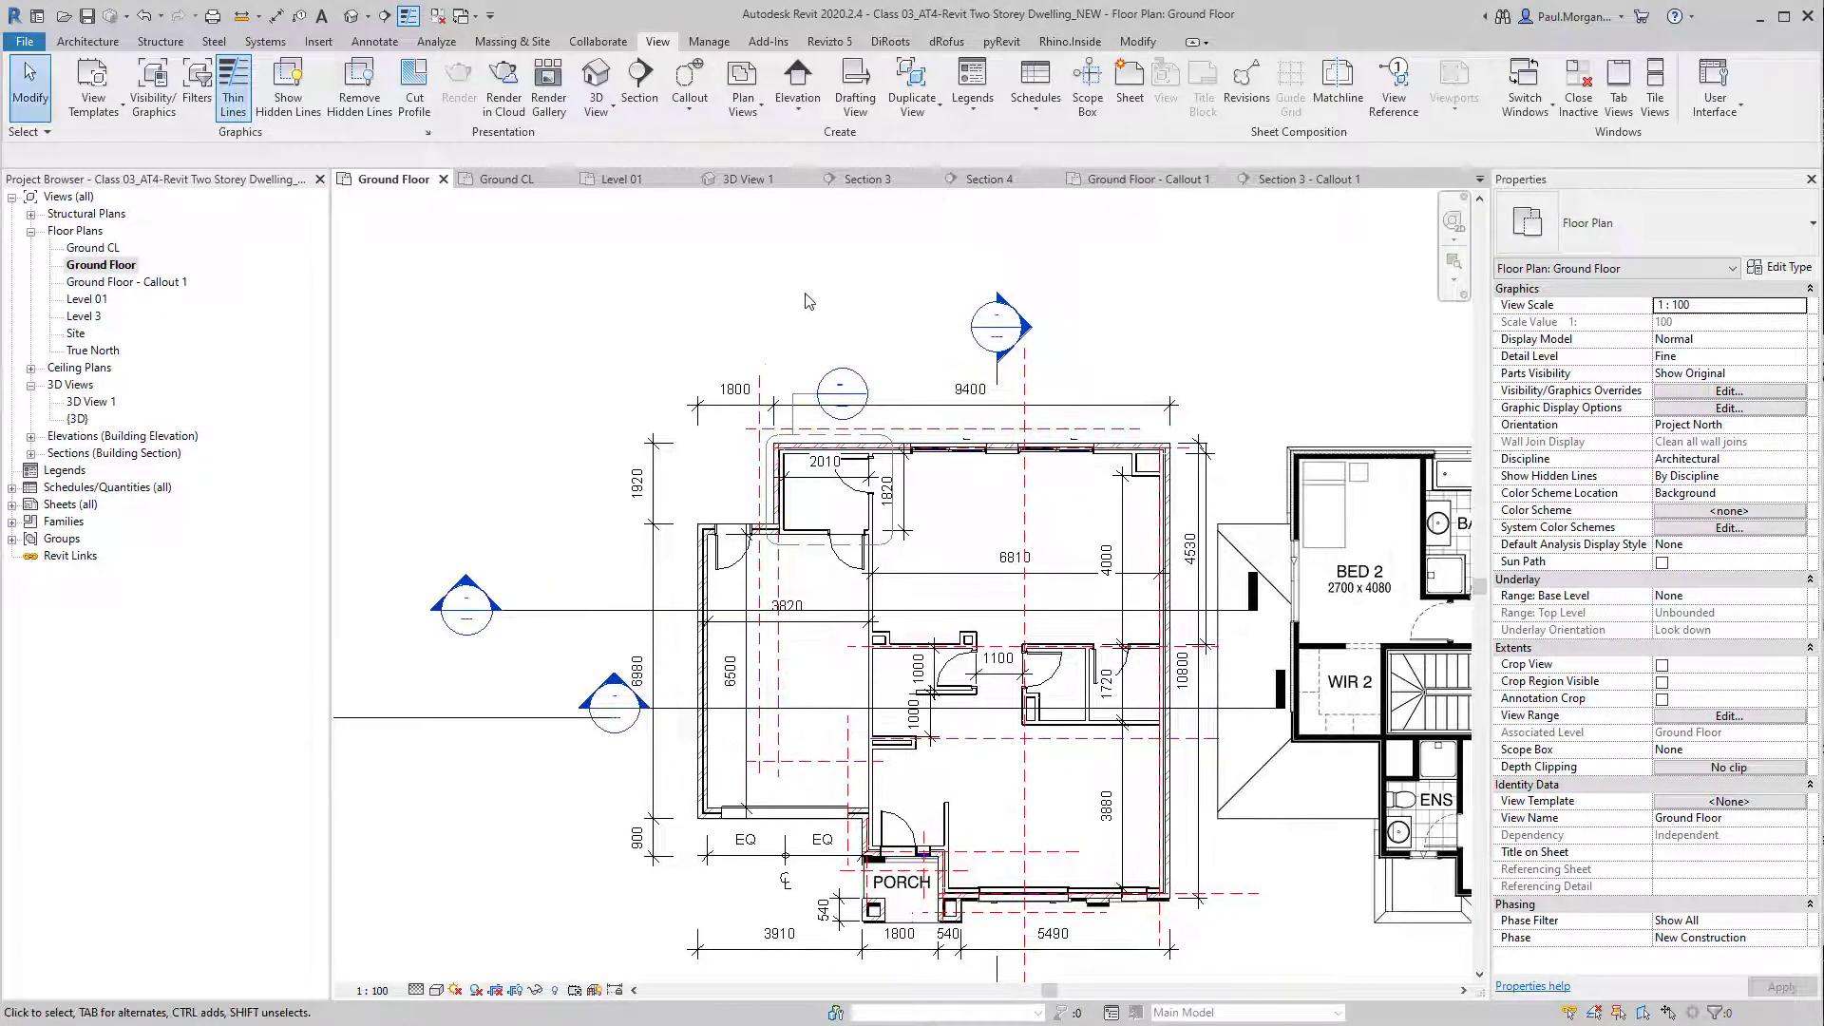
scroll(806, 298, "down", 1)
middle_click_drag(880, 432, 778, 432)
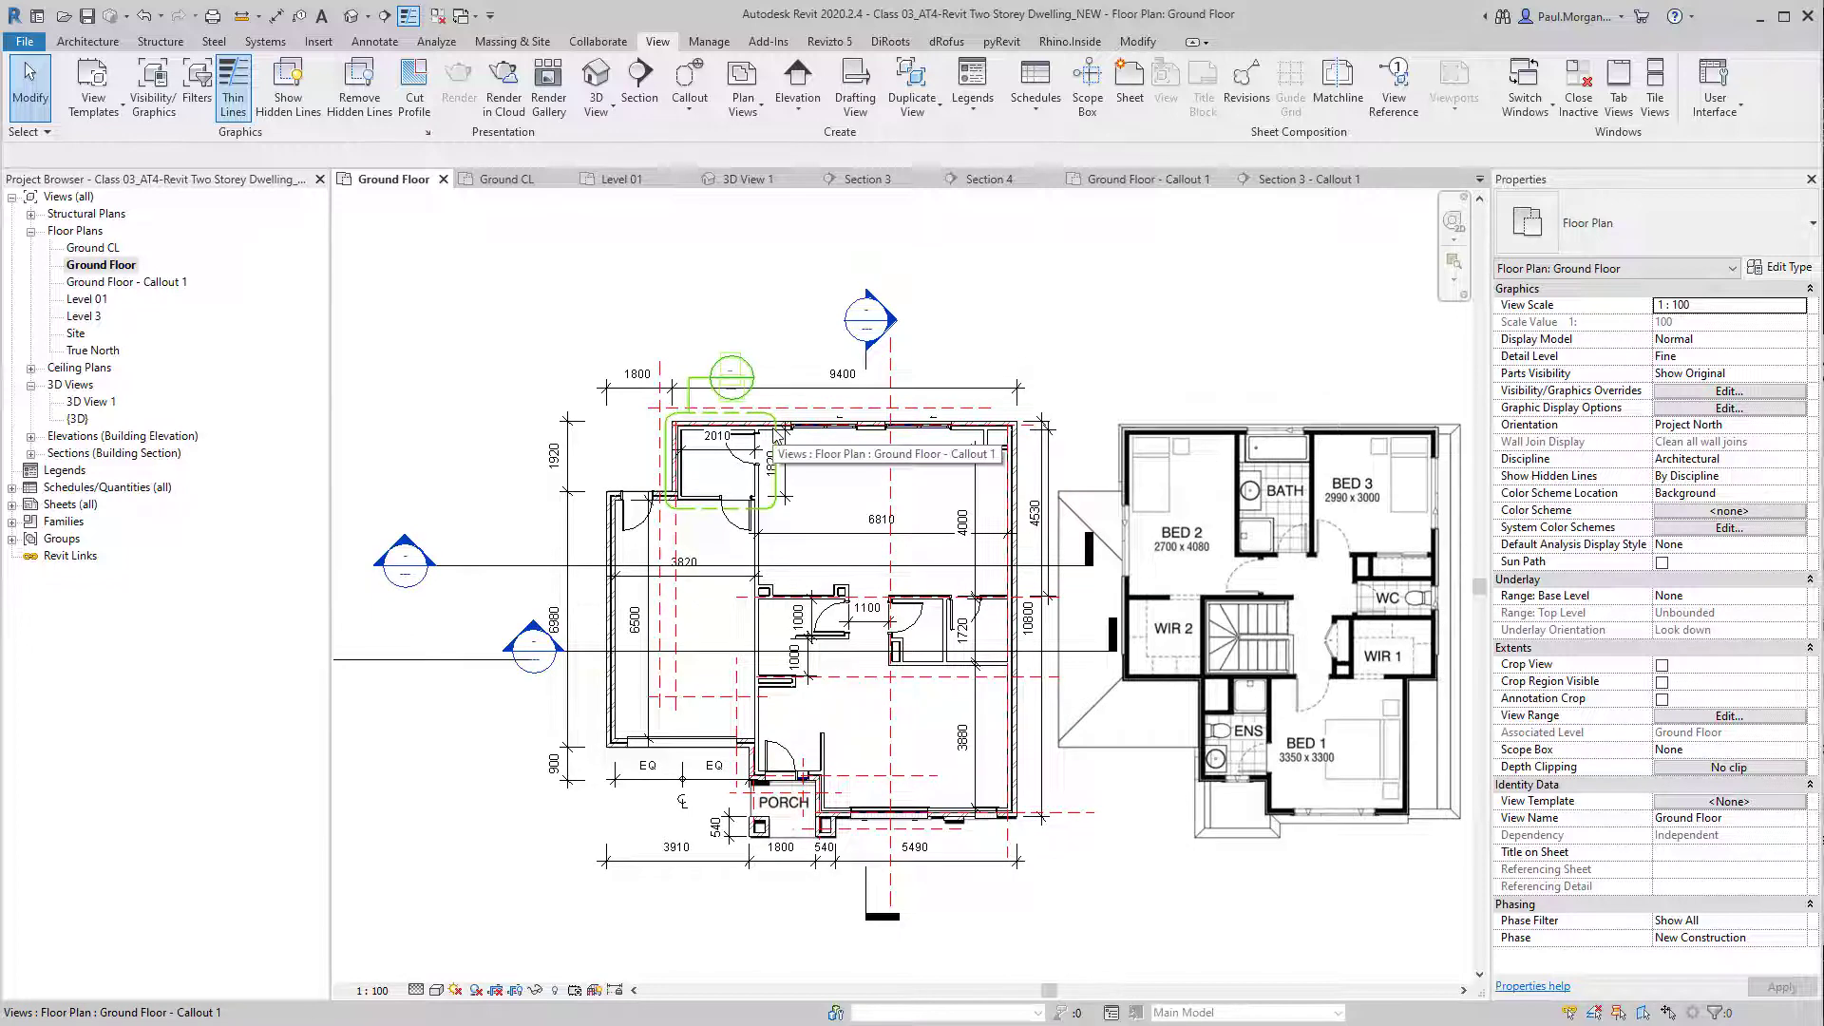
middle_click_drag(767, 311, 786, 317)
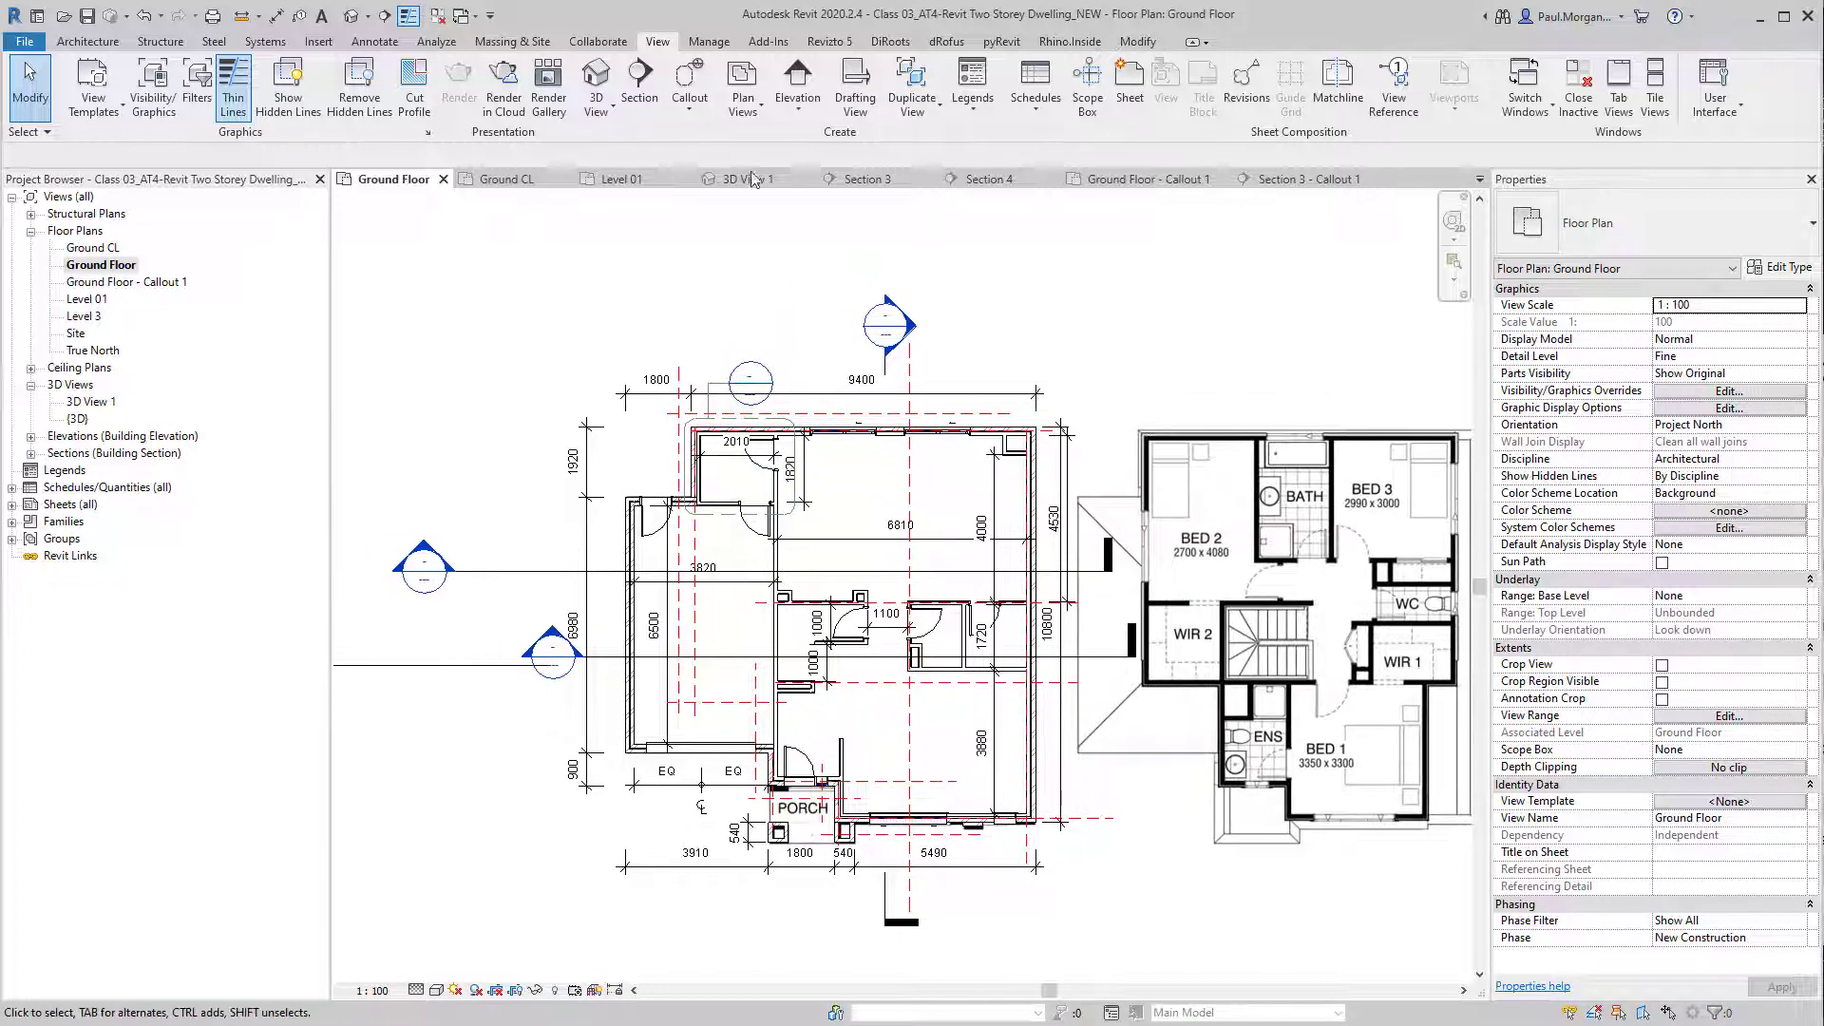
Step: Start a sketched callout in the Ground Floor plan and draw a 3200 mm upper edge and the edge beside the 1100 dimension
left_click(695, 108)
left_click(712, 180)
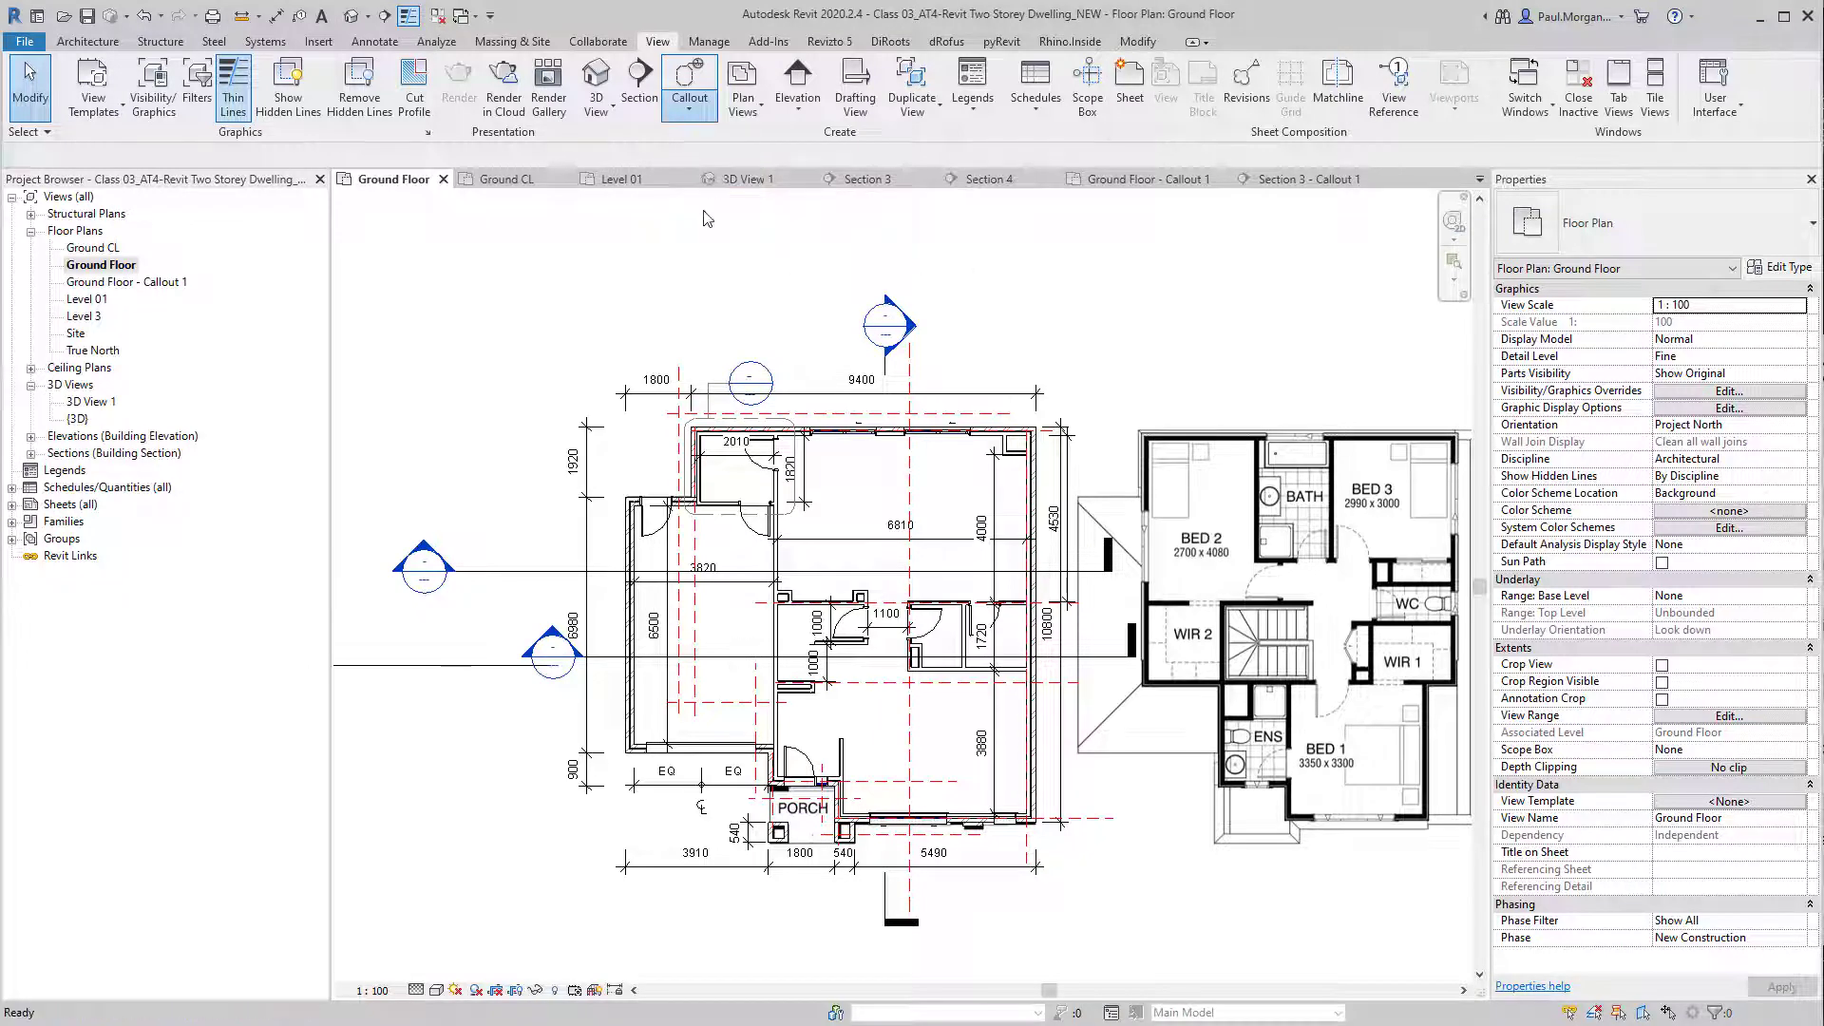
scroll(817, 616, "up", 5)
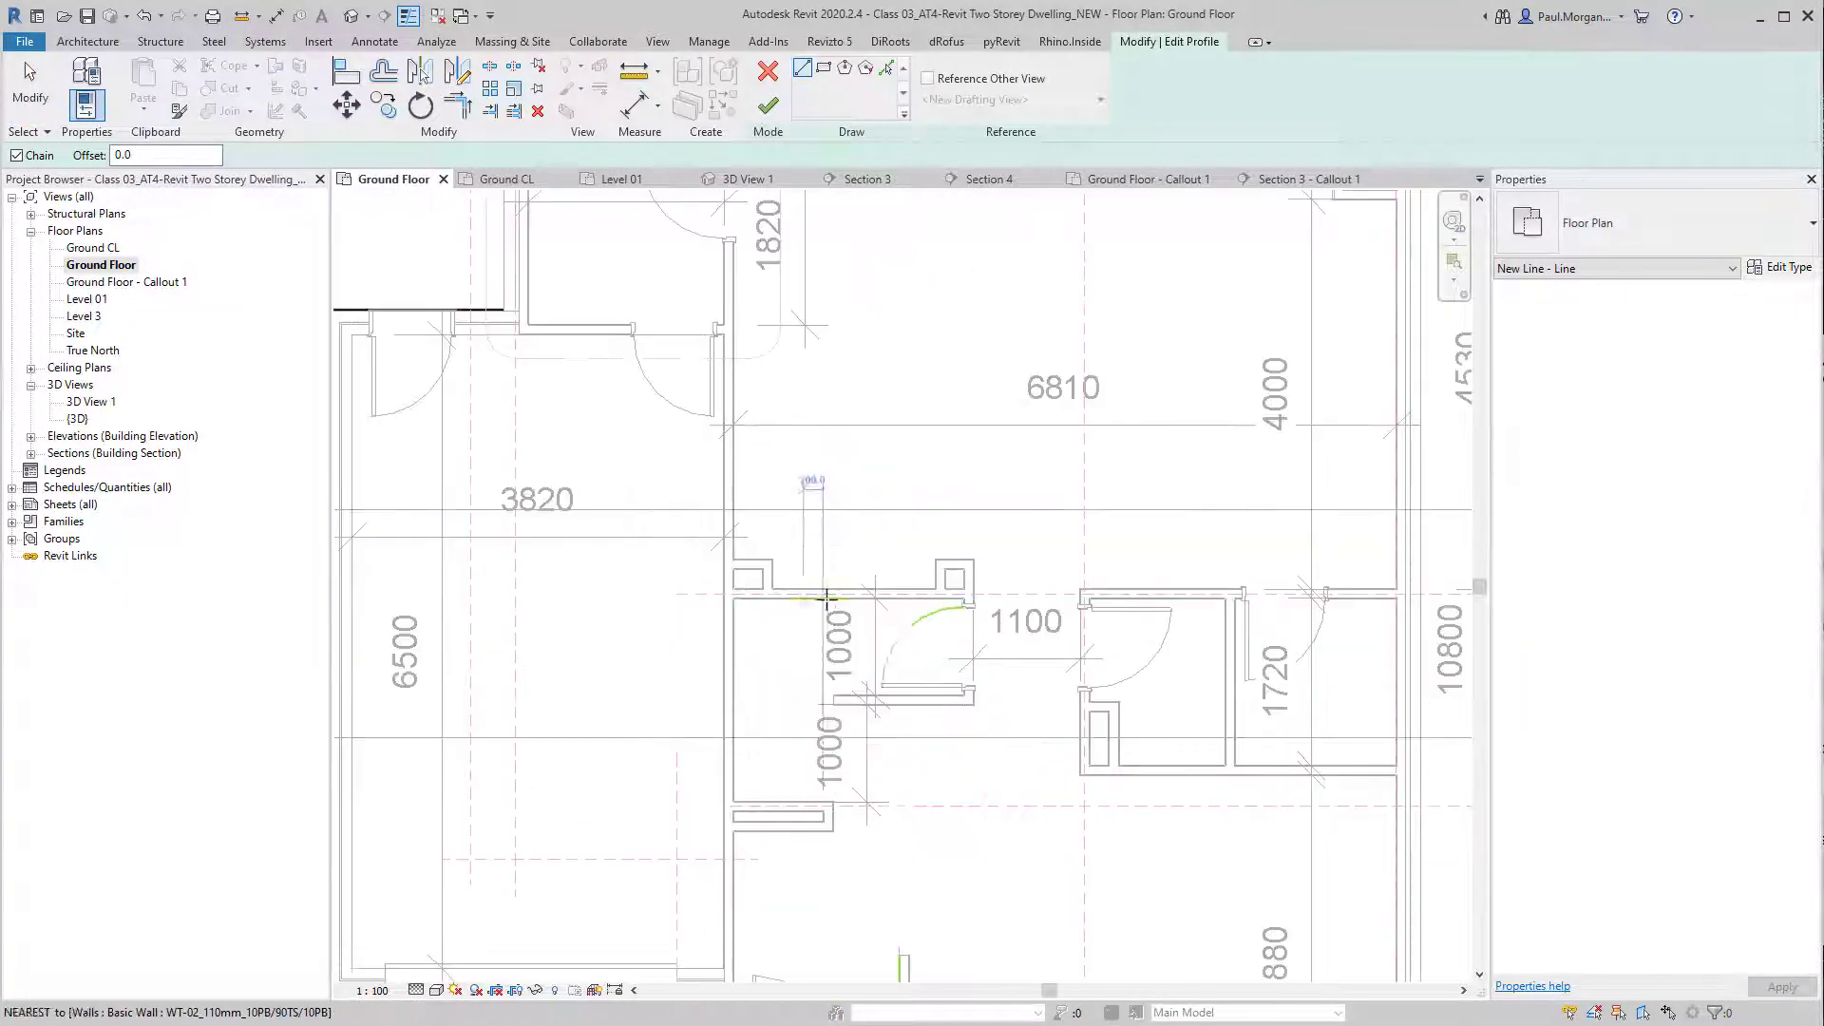
middle_click_drag(1077, 681, 587, 635)
scroll(728, 580, "up", 2)
middle_click_drag(656, 554, 1147, 526)
left_click(391, 458)
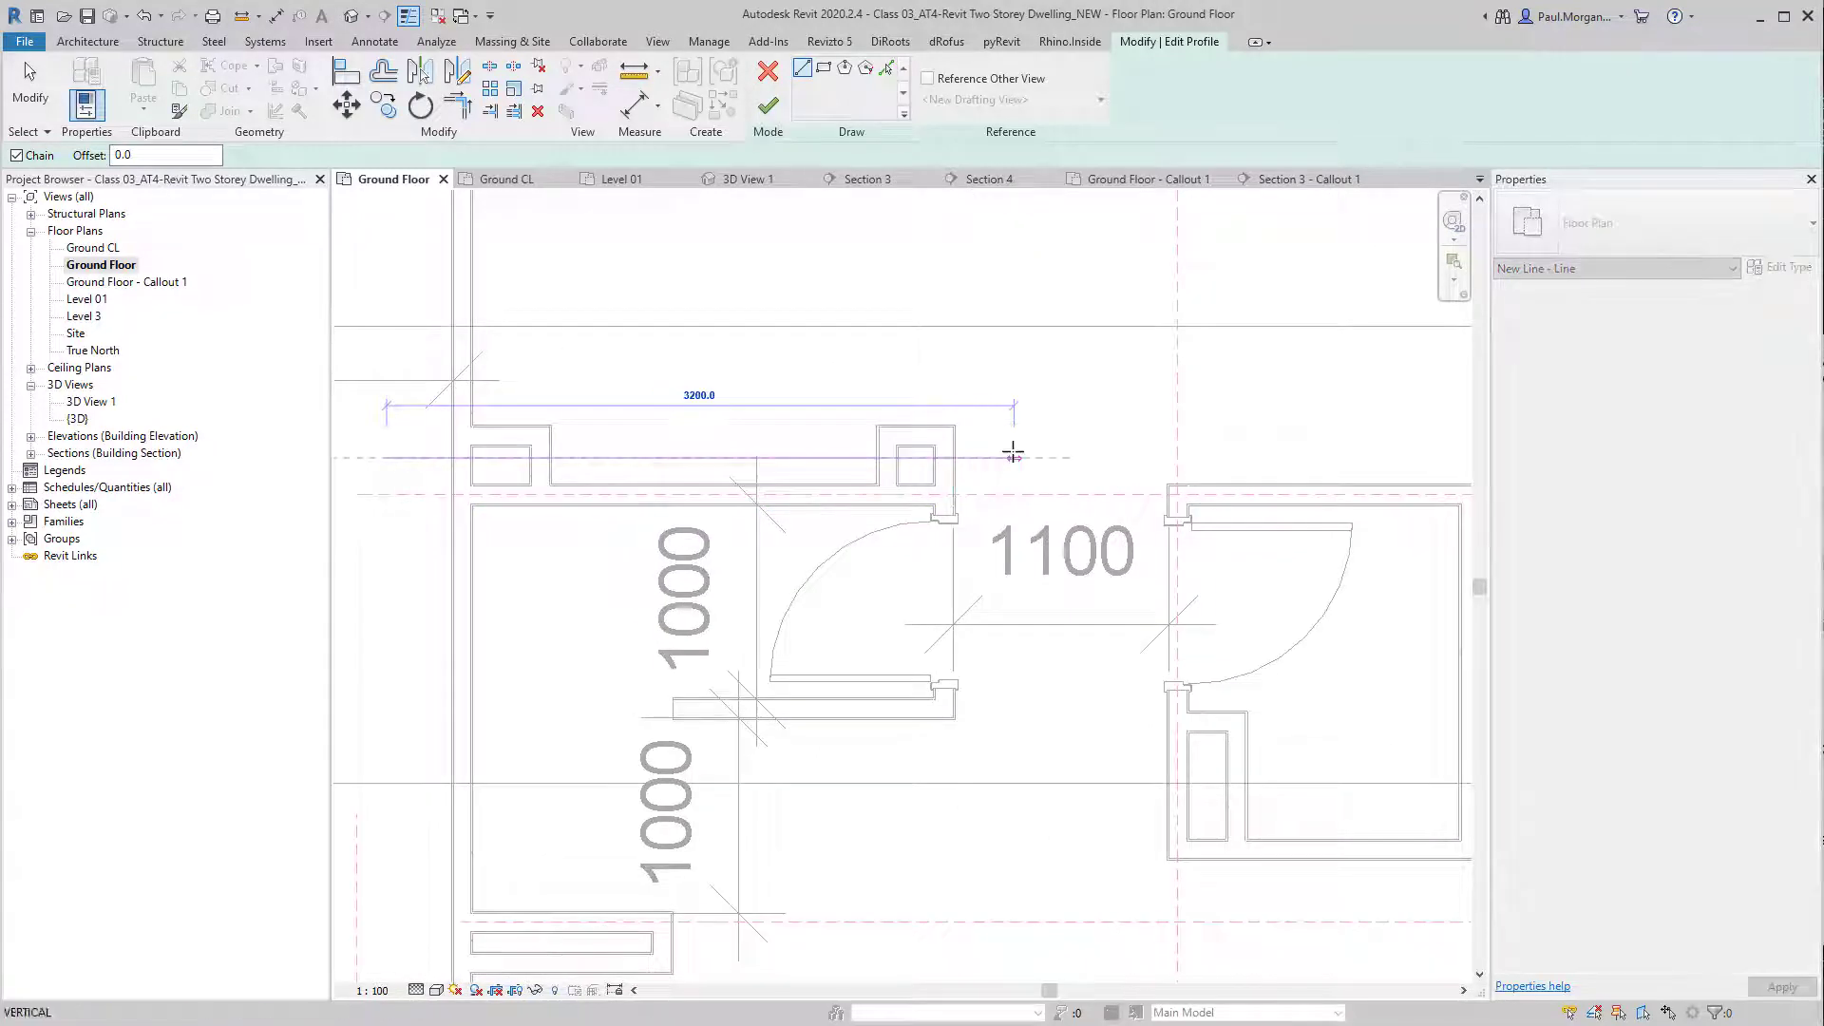
left_click(1014, 458)
left_click(1014, 750)
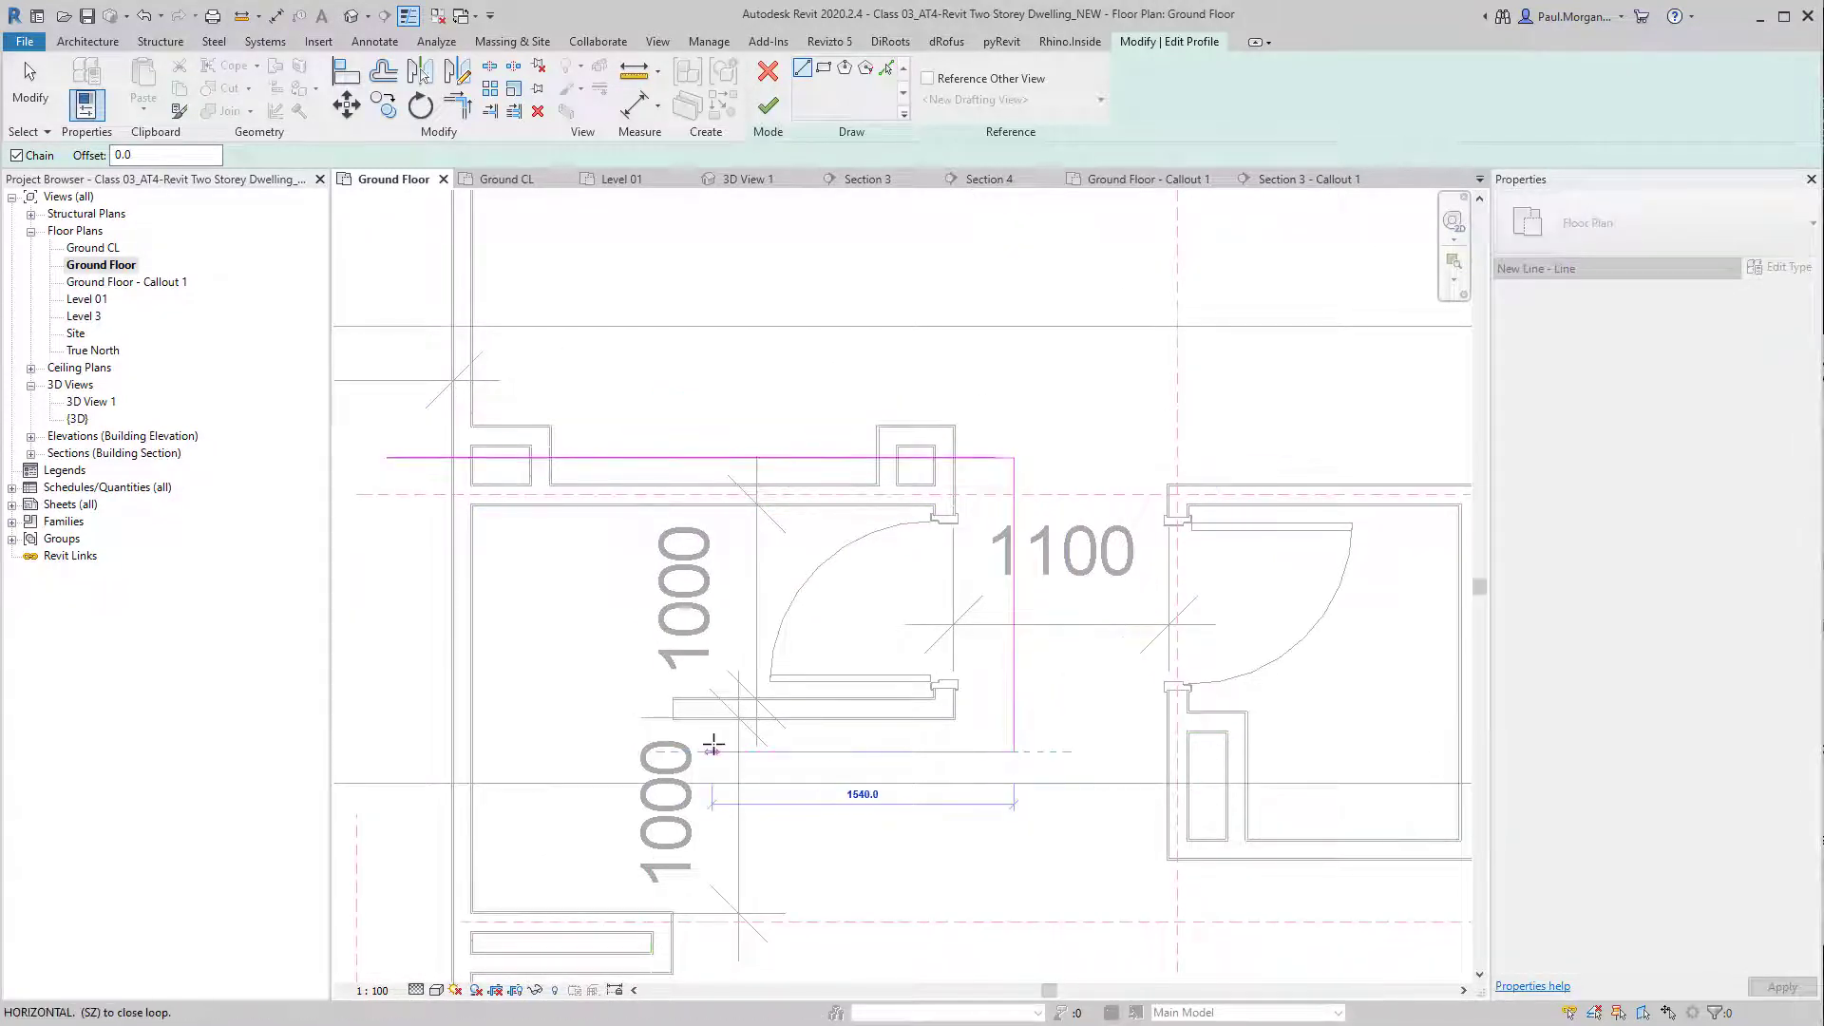
Step: Continue the callout boundary with a 1700 mm edge, a step down past the wall stub, a 1400 mm lower edge and the final vertical side
middle_click_drag(713, 748, 888, 531)
left_click(855, 534)
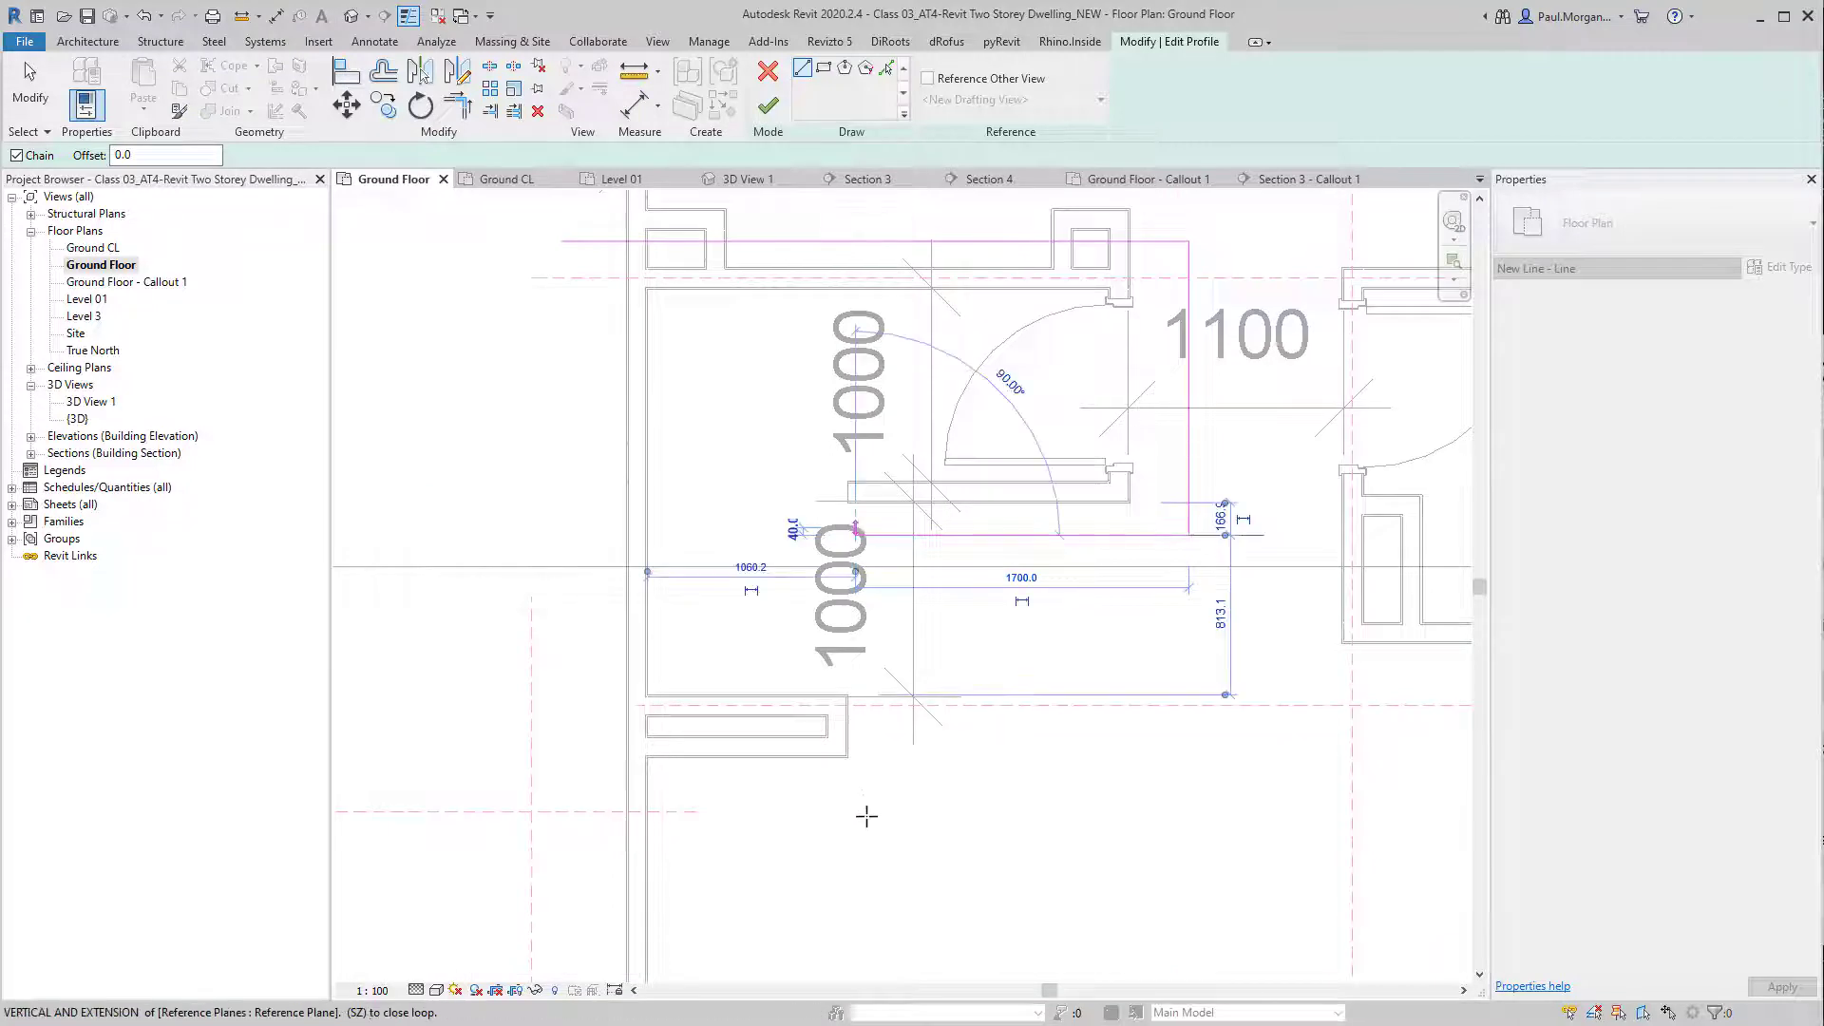
left_click(858, 812)
left_click(580, 813)
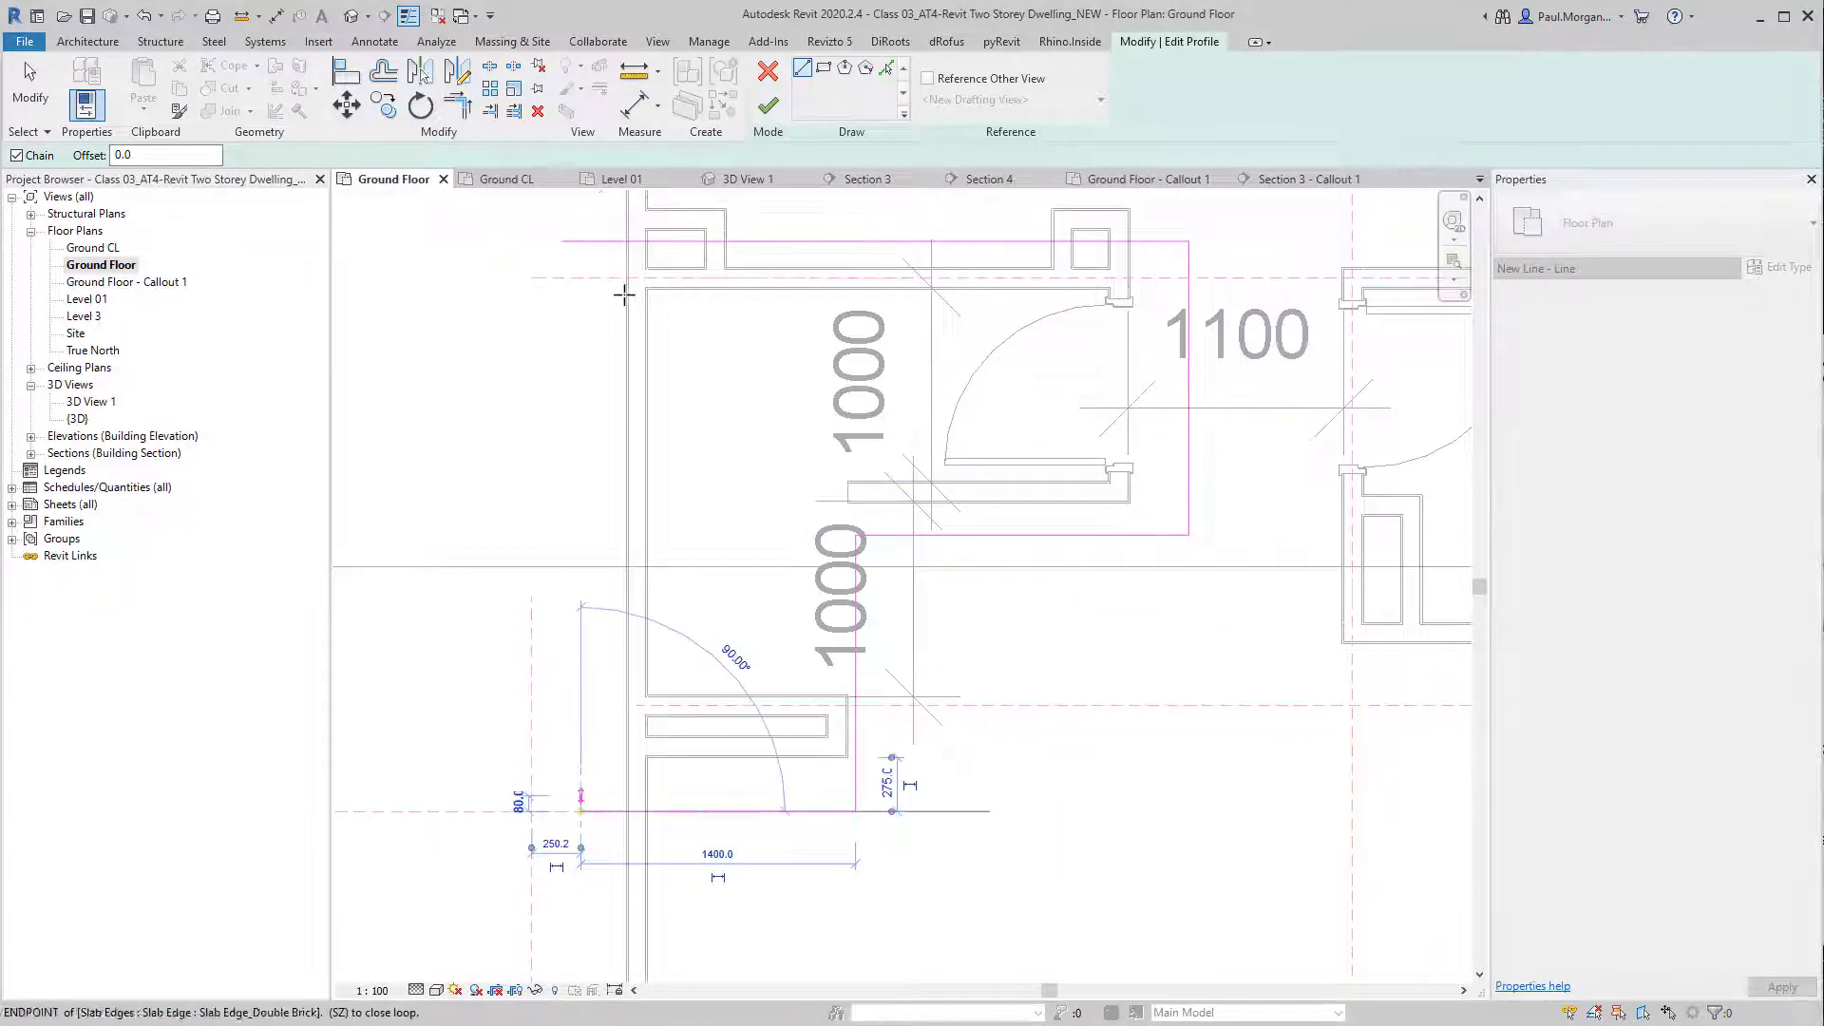
left_click(595, 237)
Step: Trim the vertical side and the overhanging upper edge to a clean corner and finish the sketched callout
key("Escape")
key("Escape")
key("t")
key("r")
left_click(583, 280)
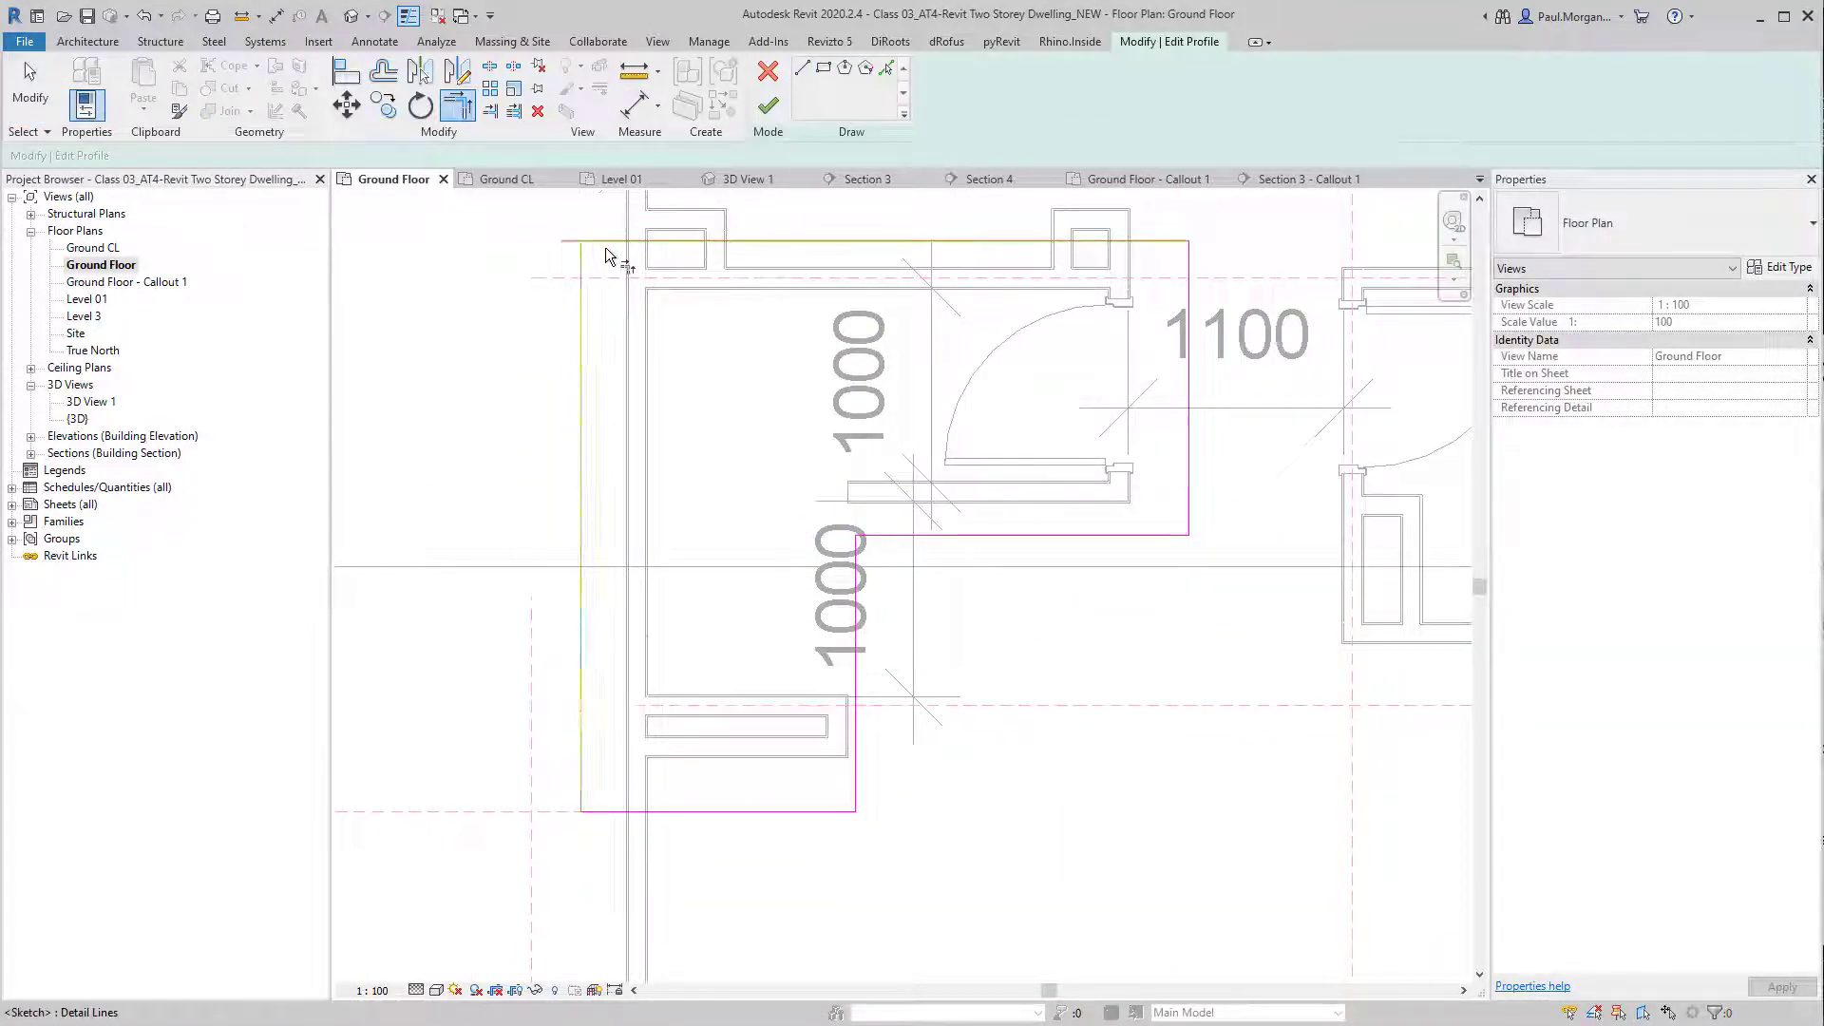
left_click(604, 243)
left_click(767, 105)
Step: Turn off the thin lines display and select the stepped callout to inspect its boundary and shape handles
scroll(912, 665, "down", 2)
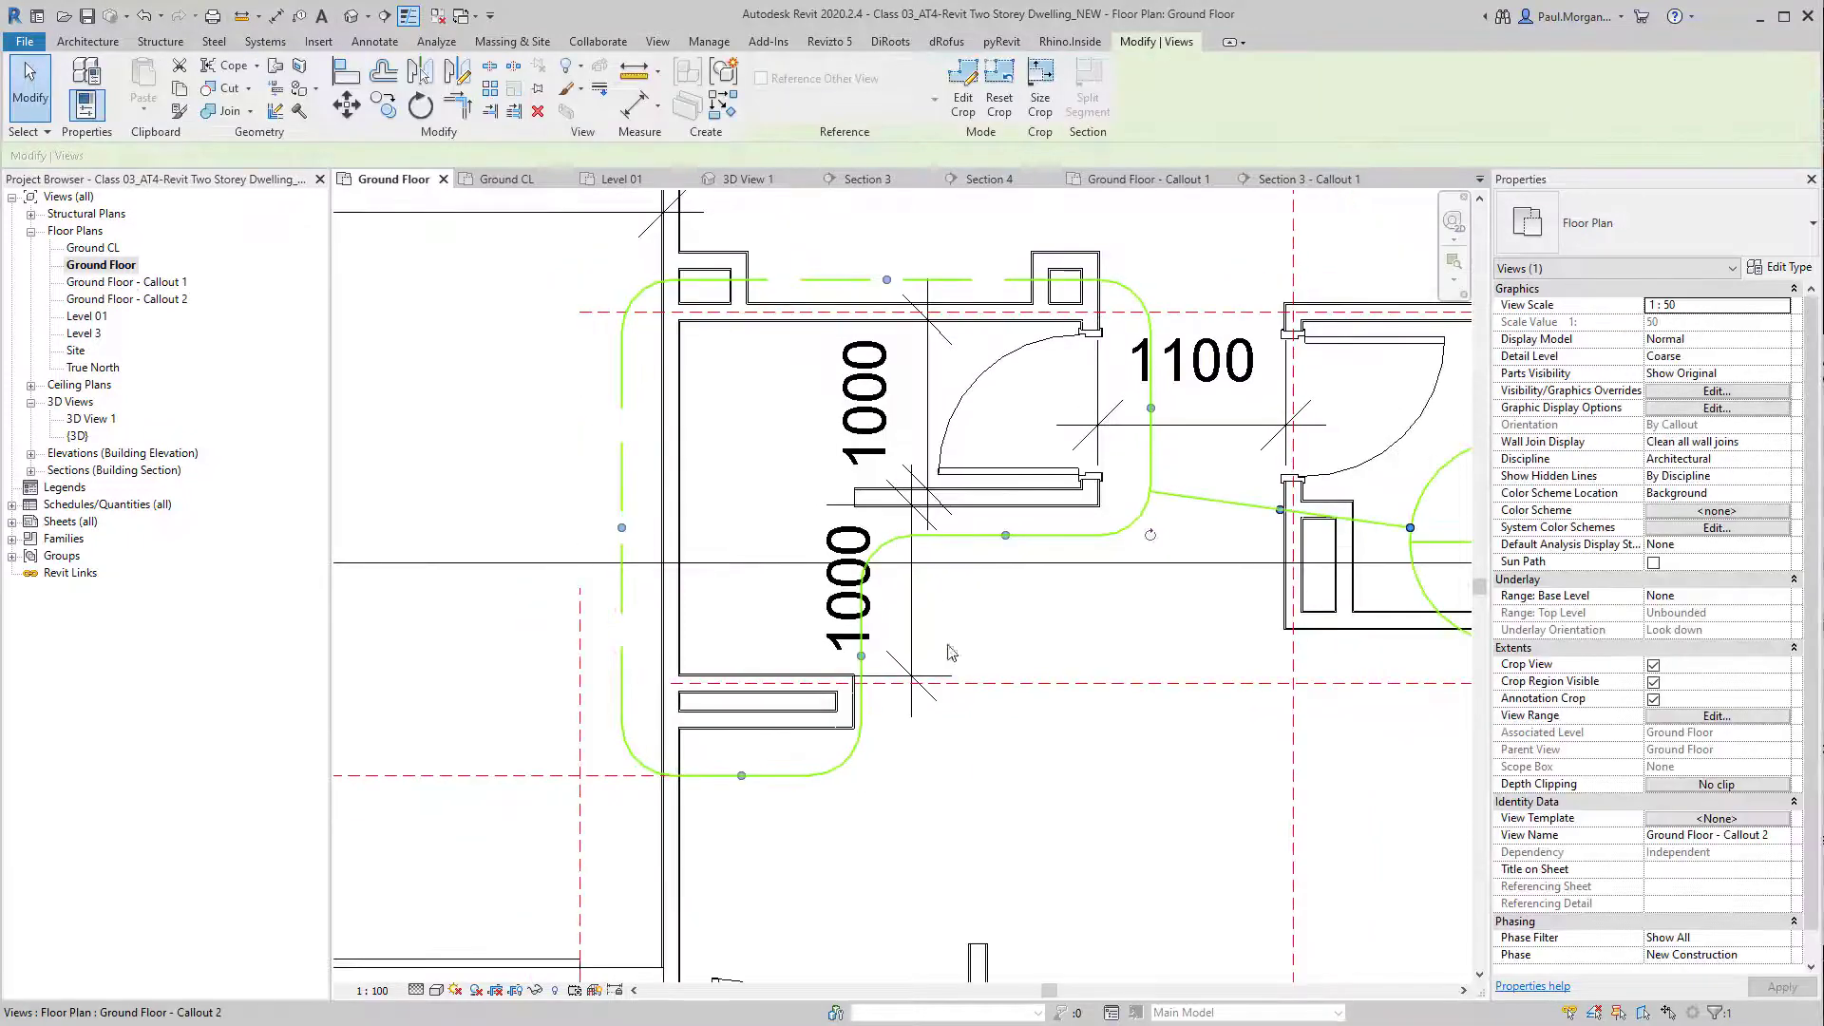
key("t")
key("l")
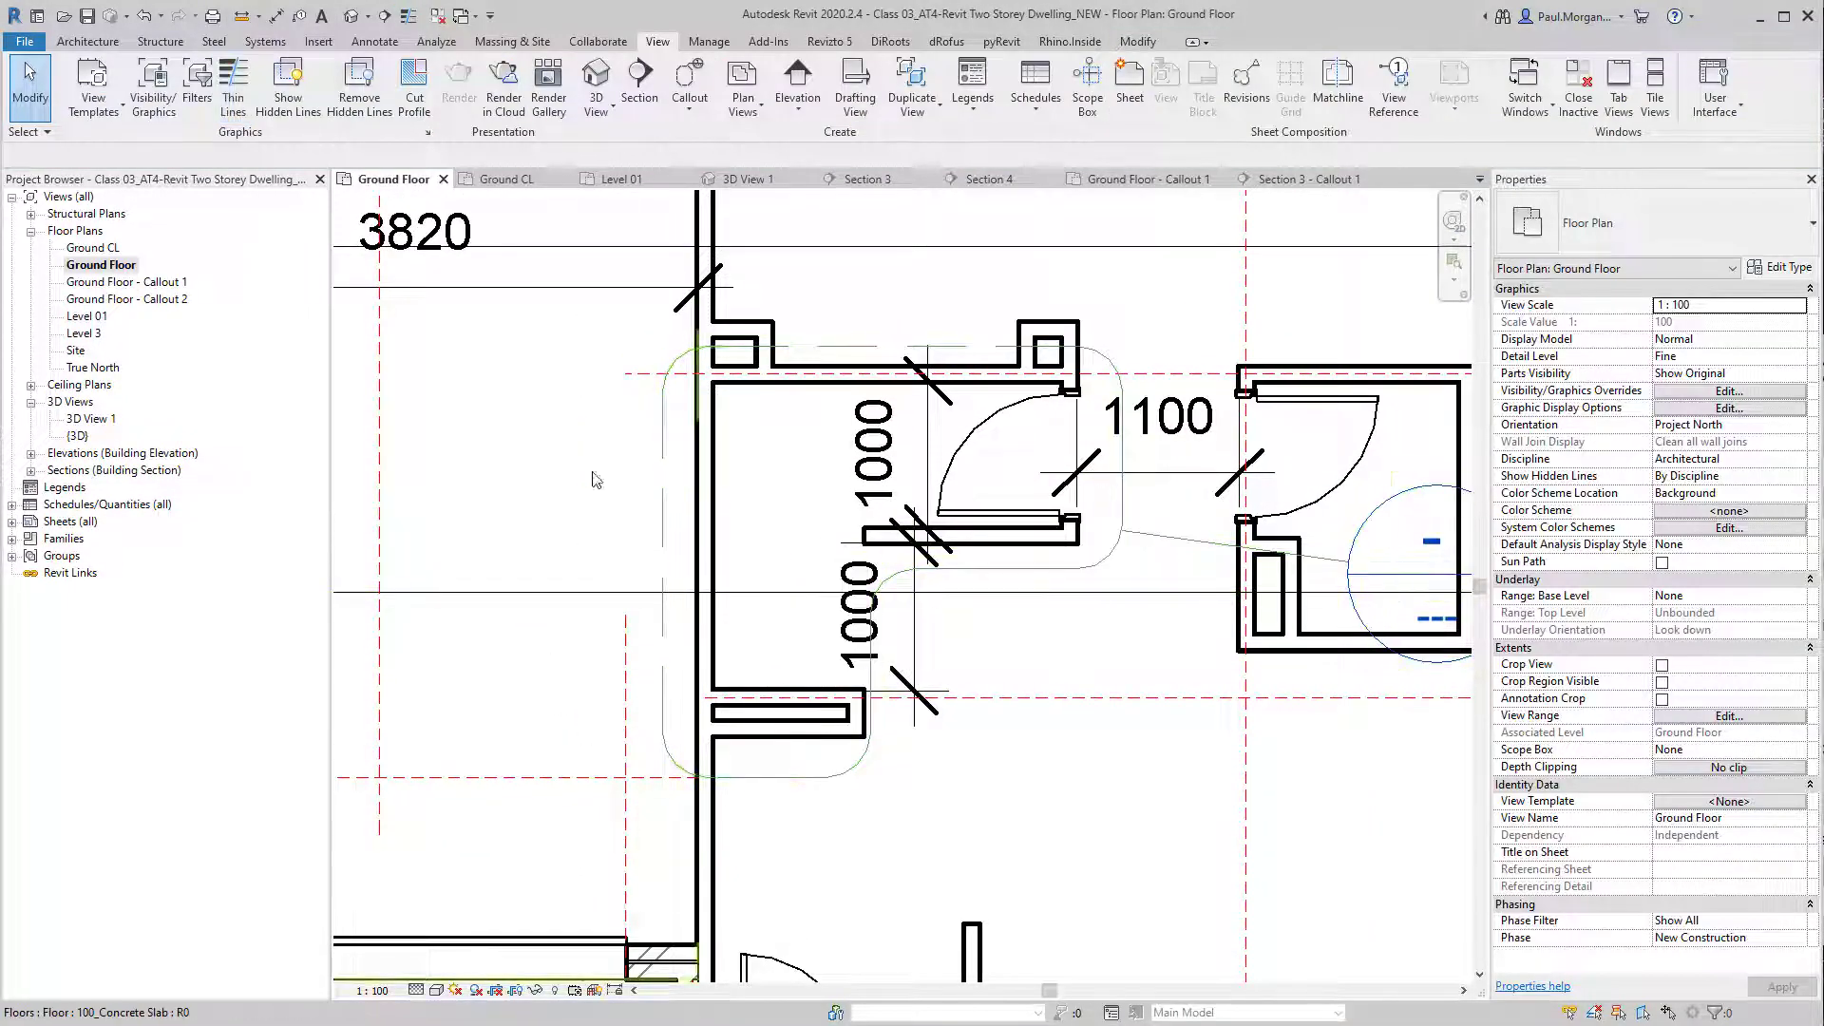
left_click(1119, 513)
middle_click_drag(939, 615, 805, 763)
scroll(907, 619, "down", 1)
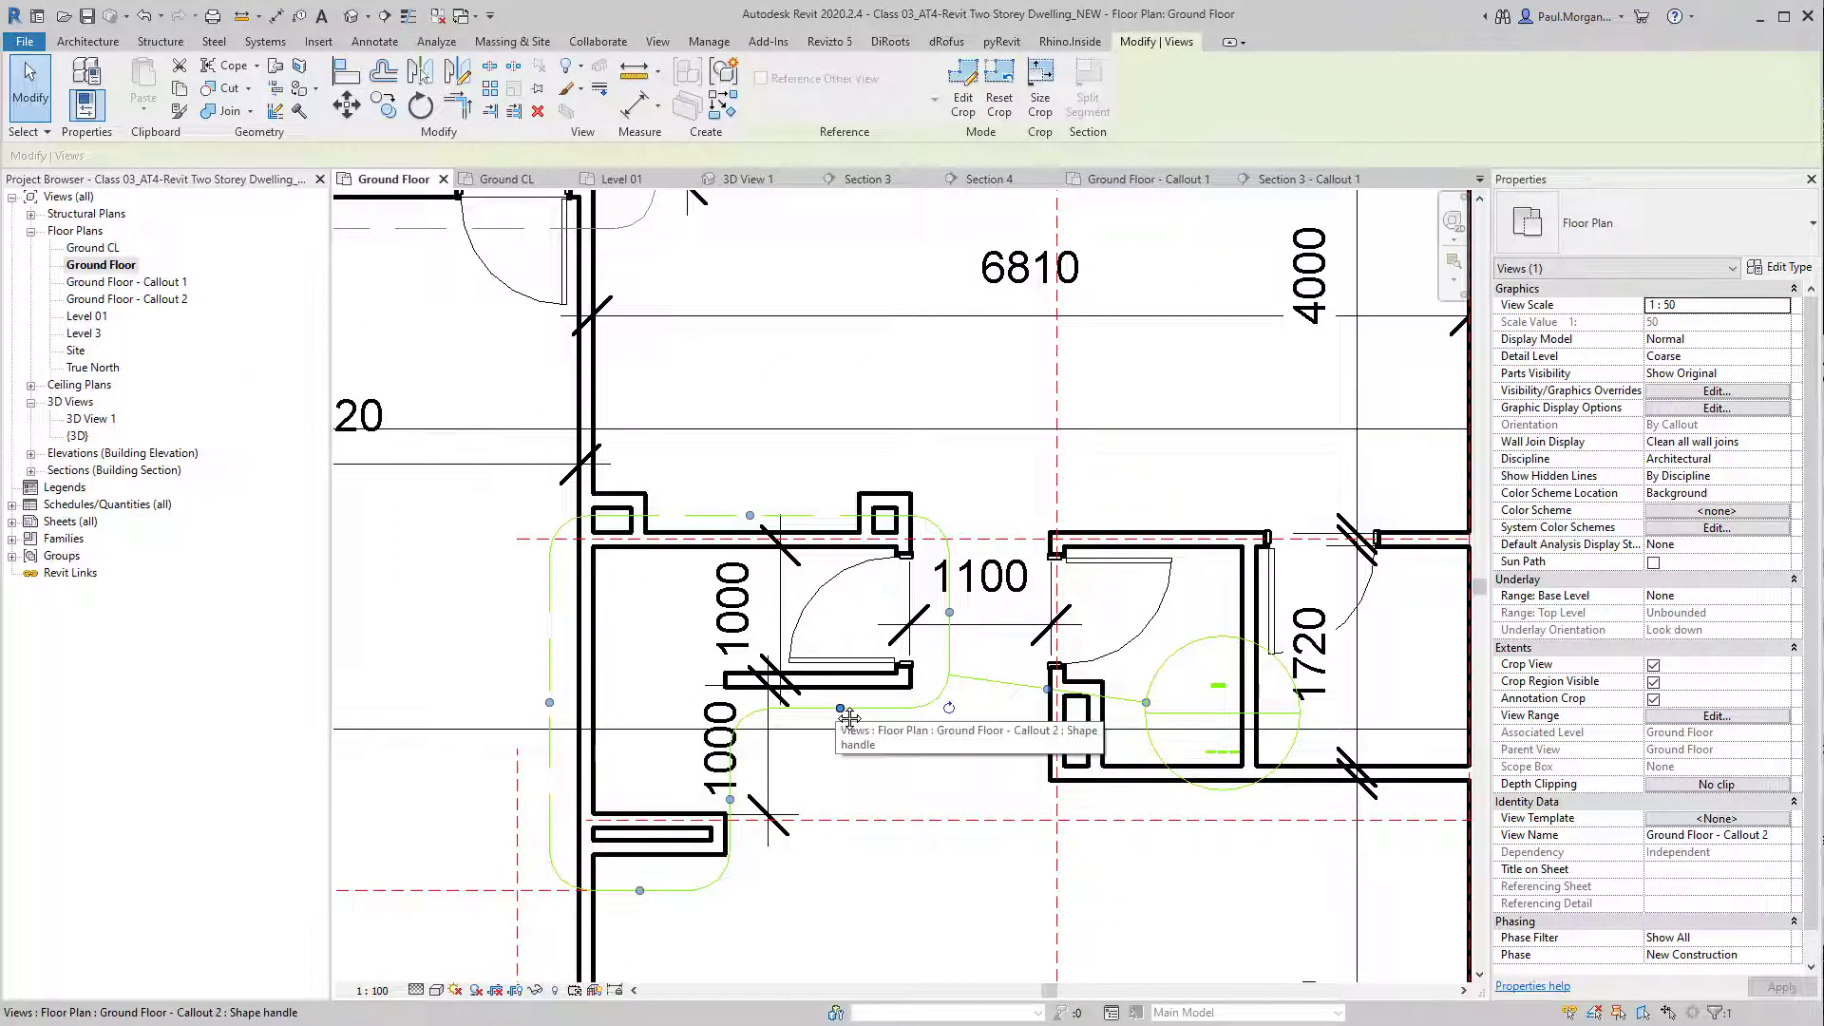
middle_click_drag(848, 551, 835, 516)
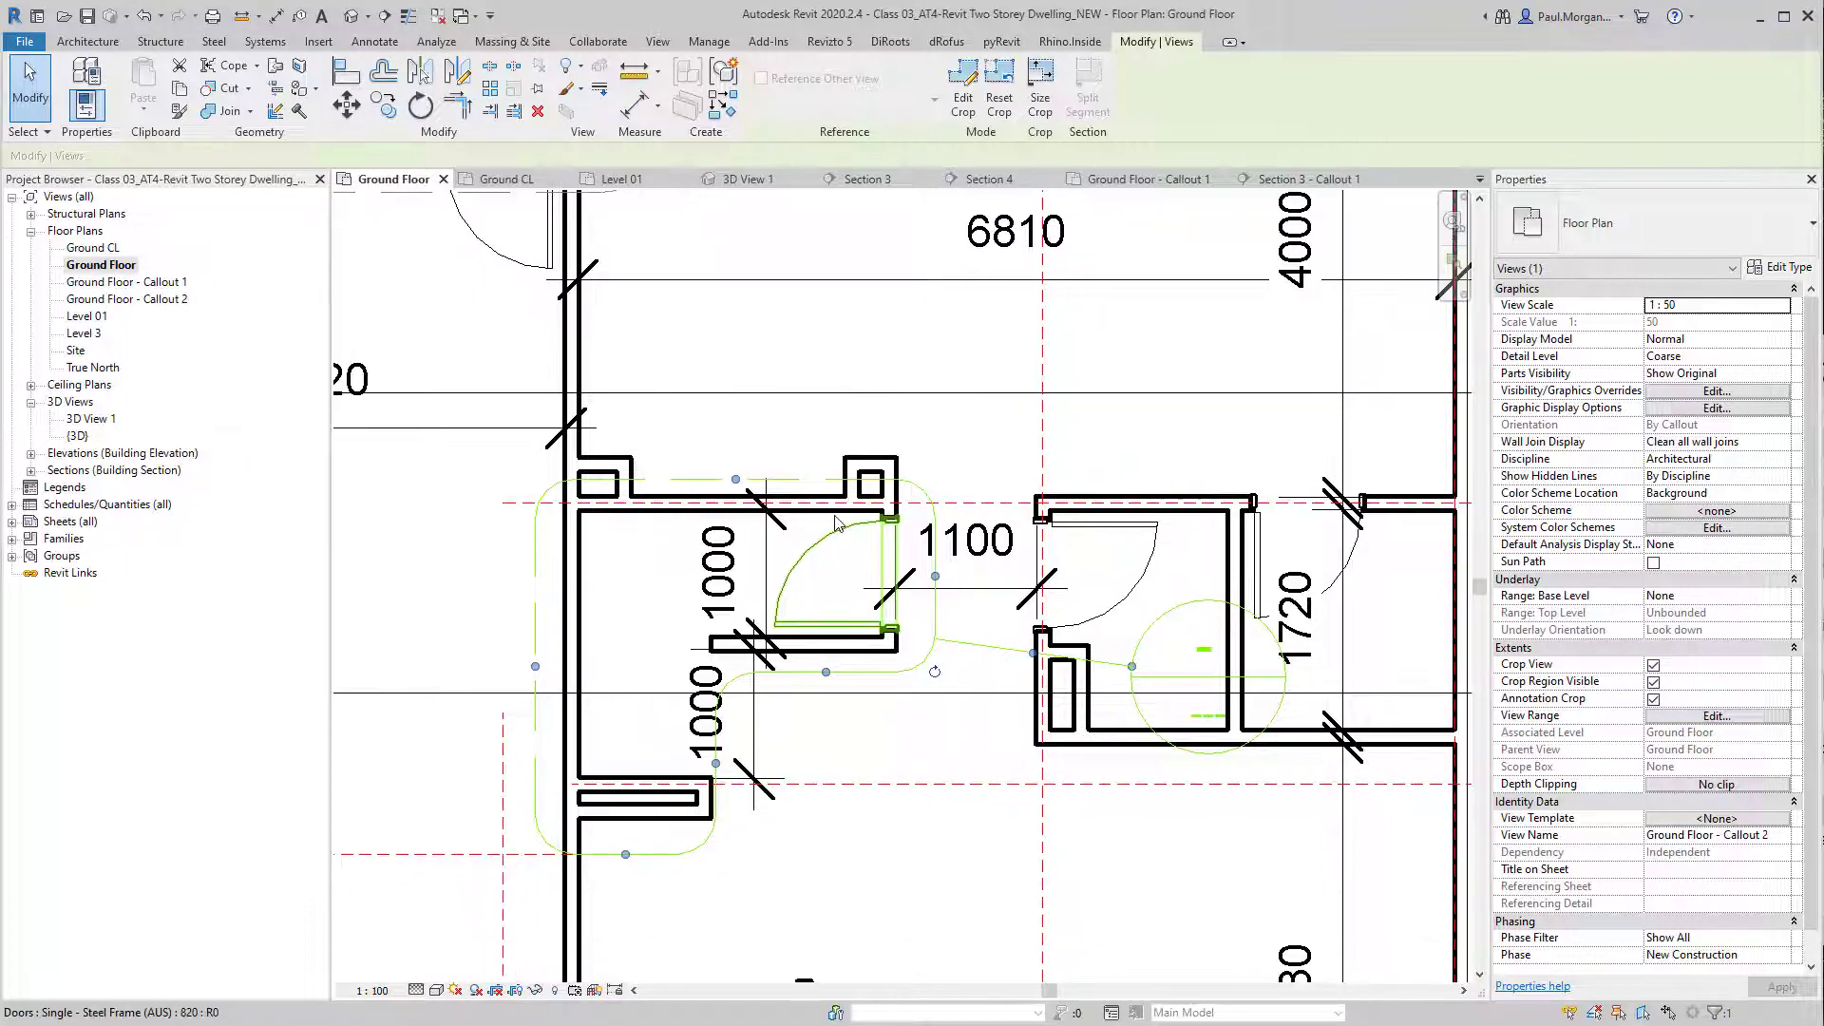
Step: Delete the stepped callout together with its view, Ground Floor - Callout 2
scroll(834, 516, "down", 6)
middle_click_drag(889, 665, 929, 705)
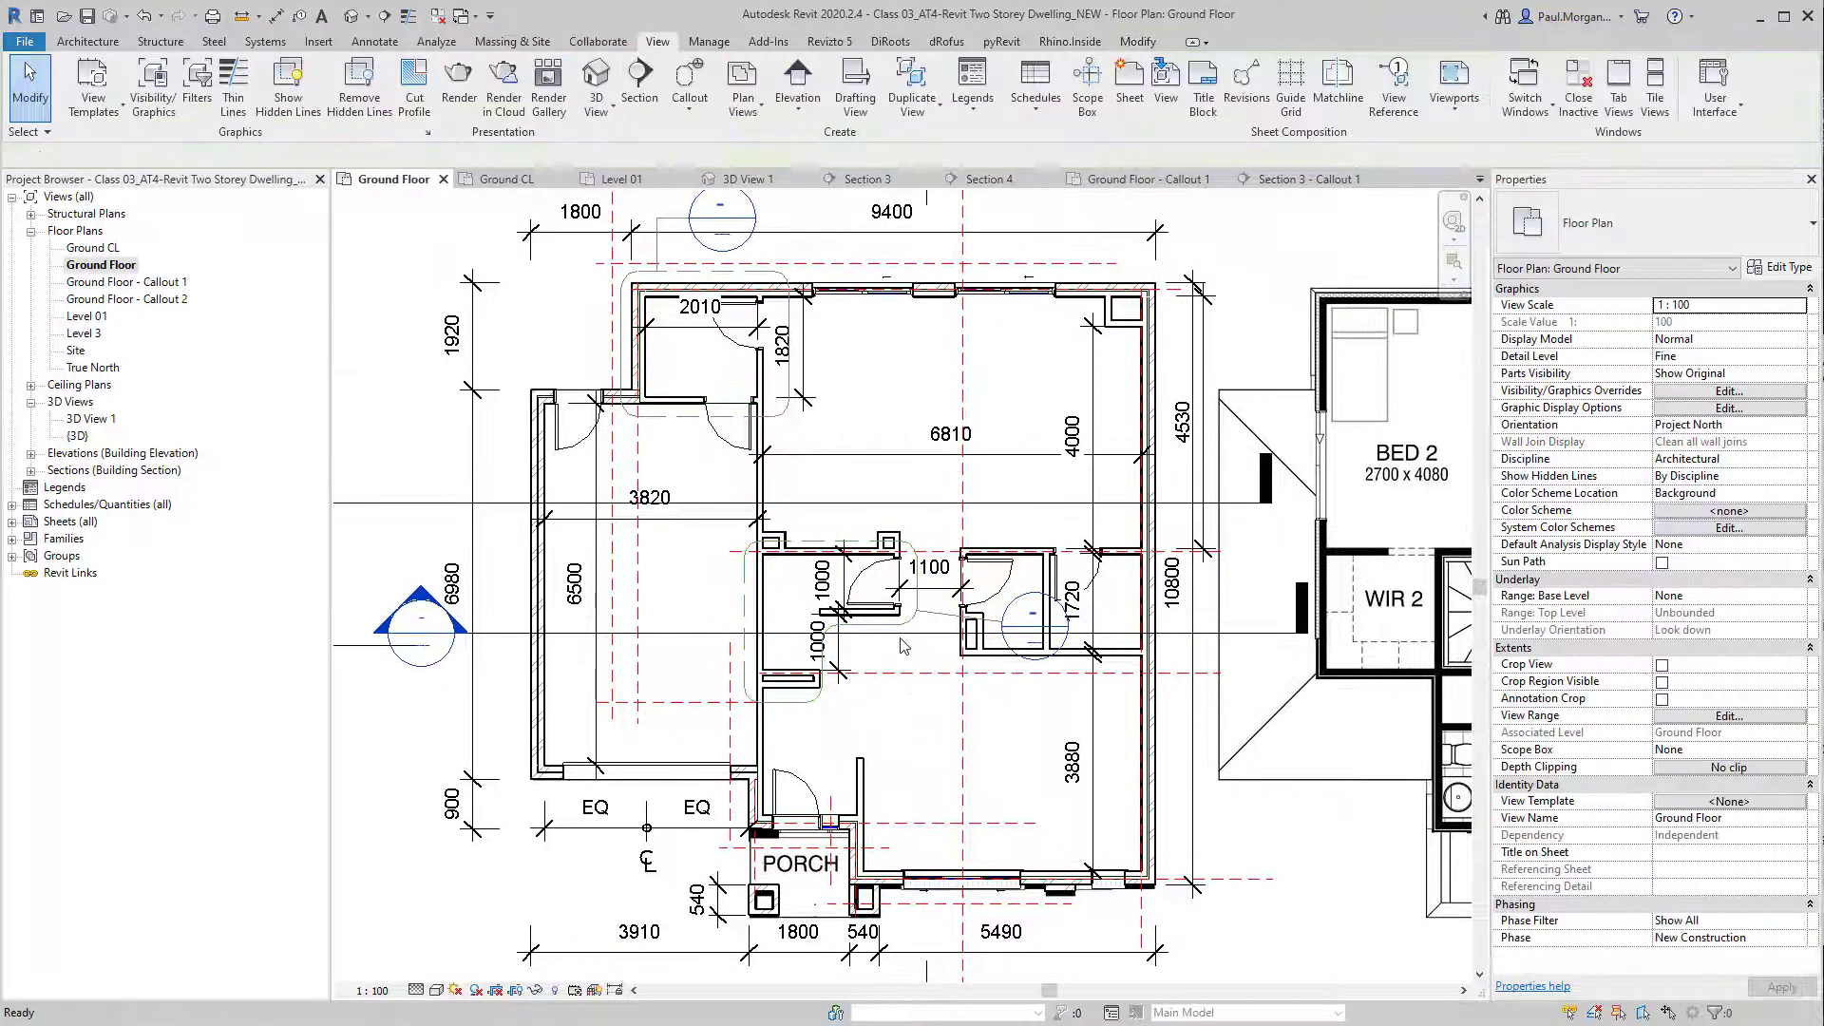
key("Delete")
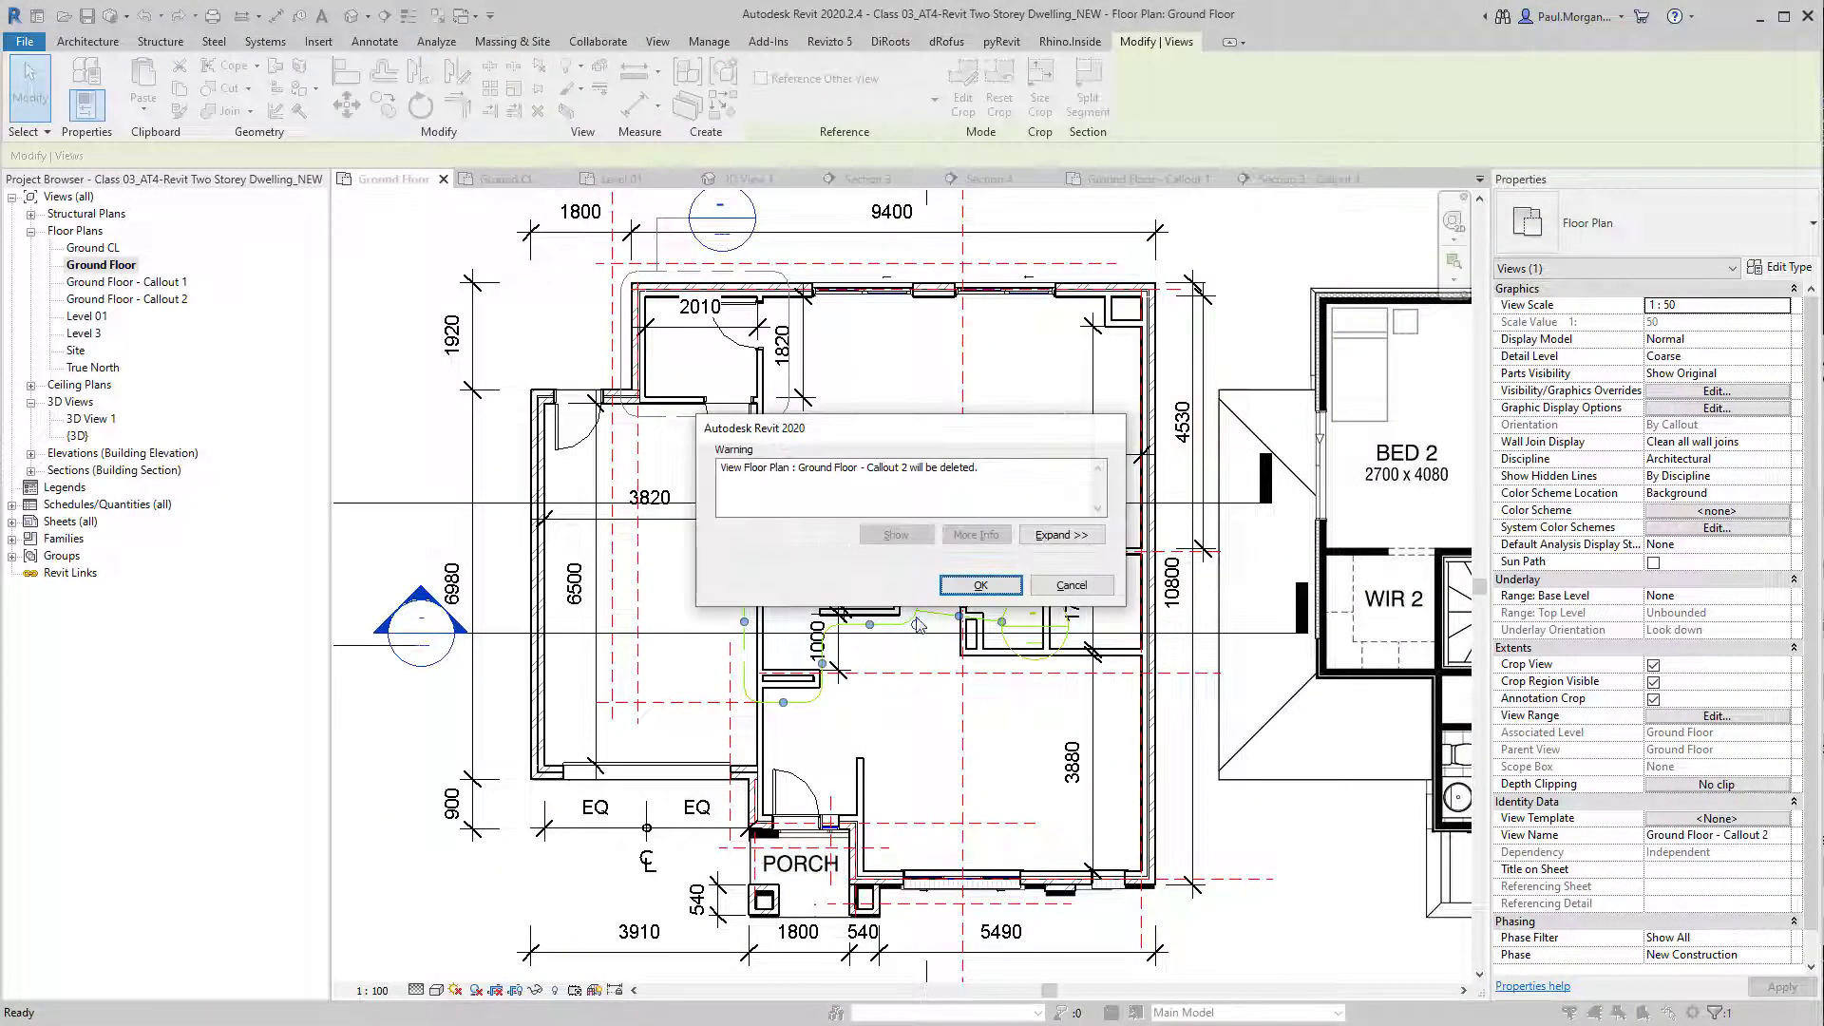
left_click_drag(736, 468, 842, 483)
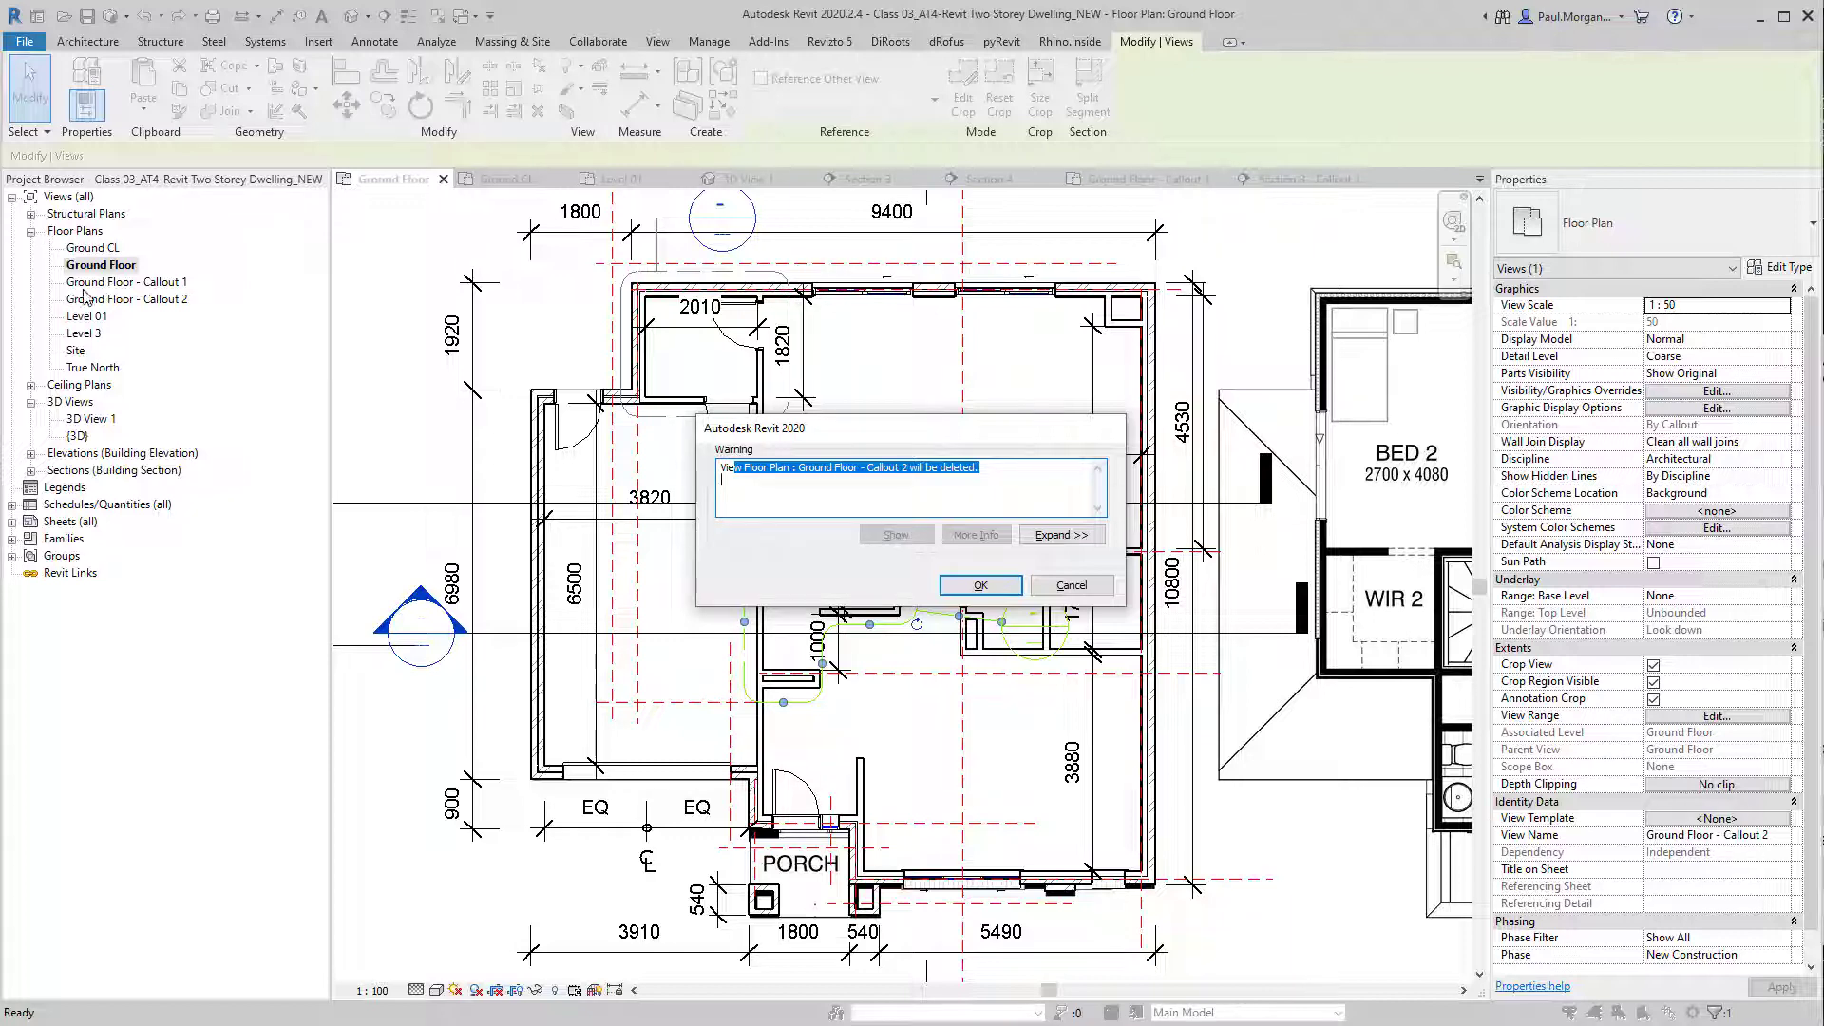
left_click(979, 584)
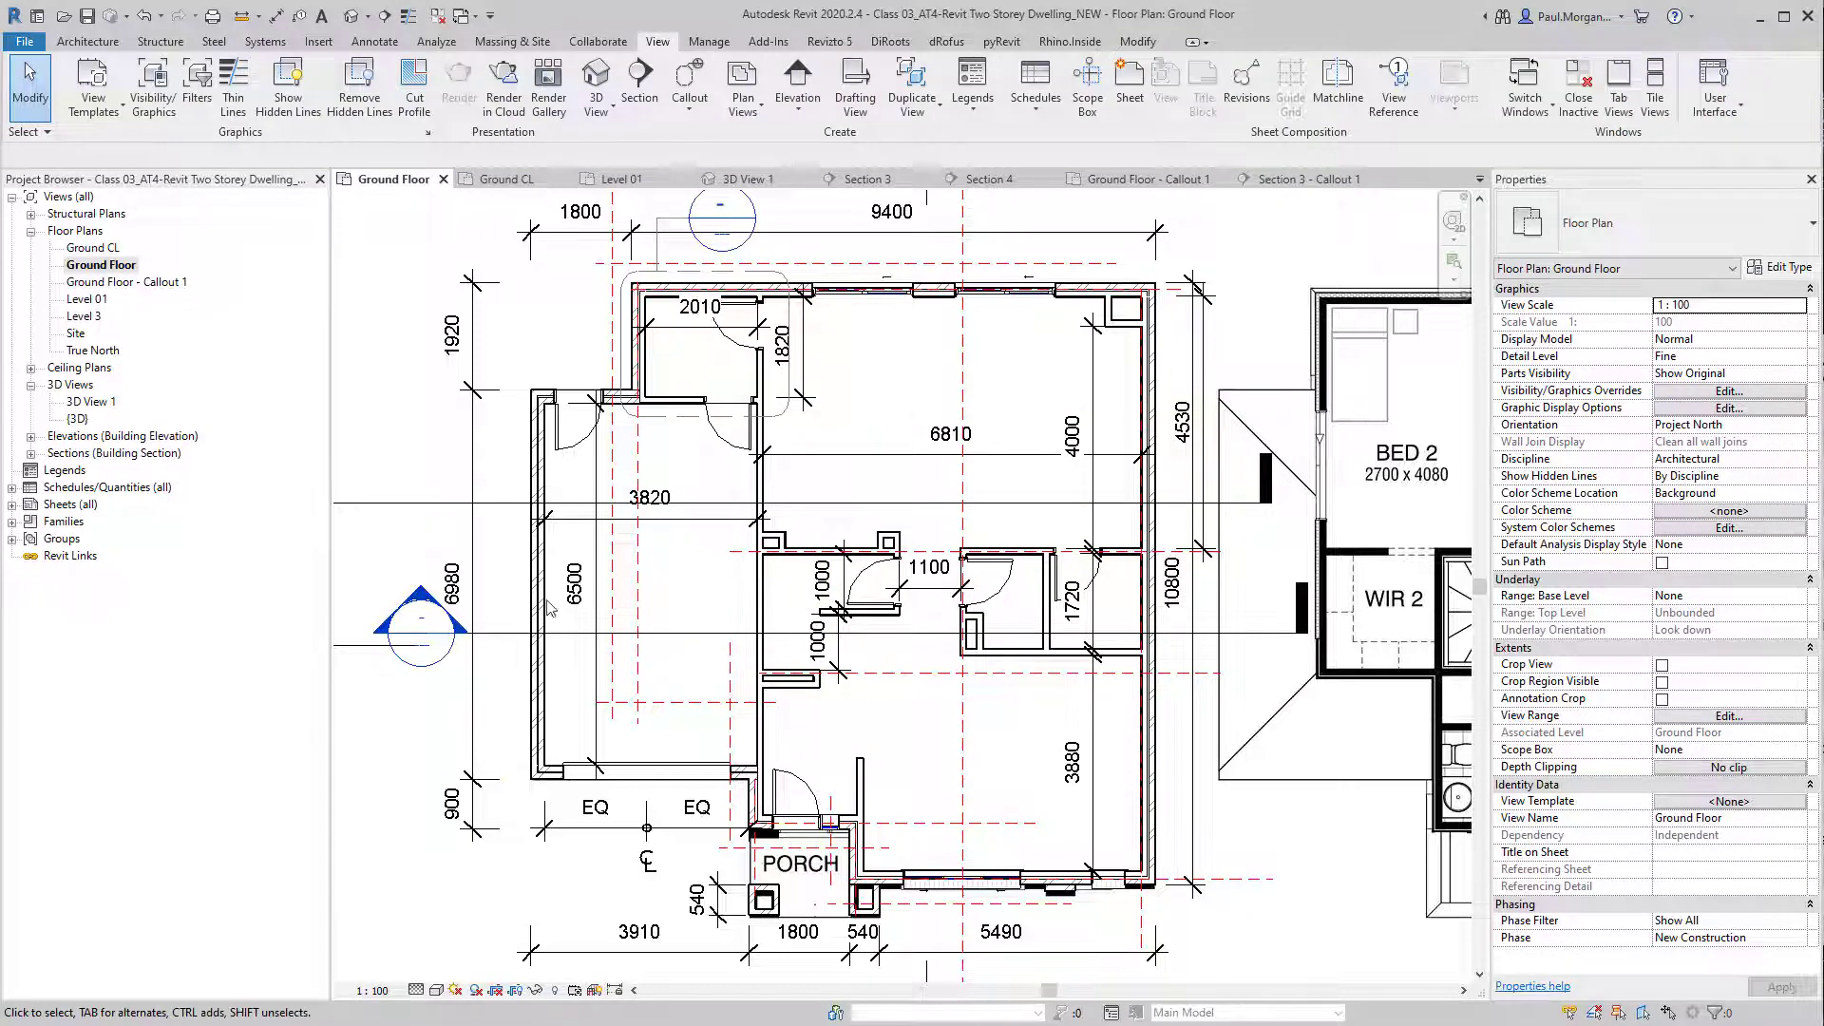
Step: Delete the rectangular callout around the small upper room together with its view, Ground Floor - Callout 1
left_click(785, 409)
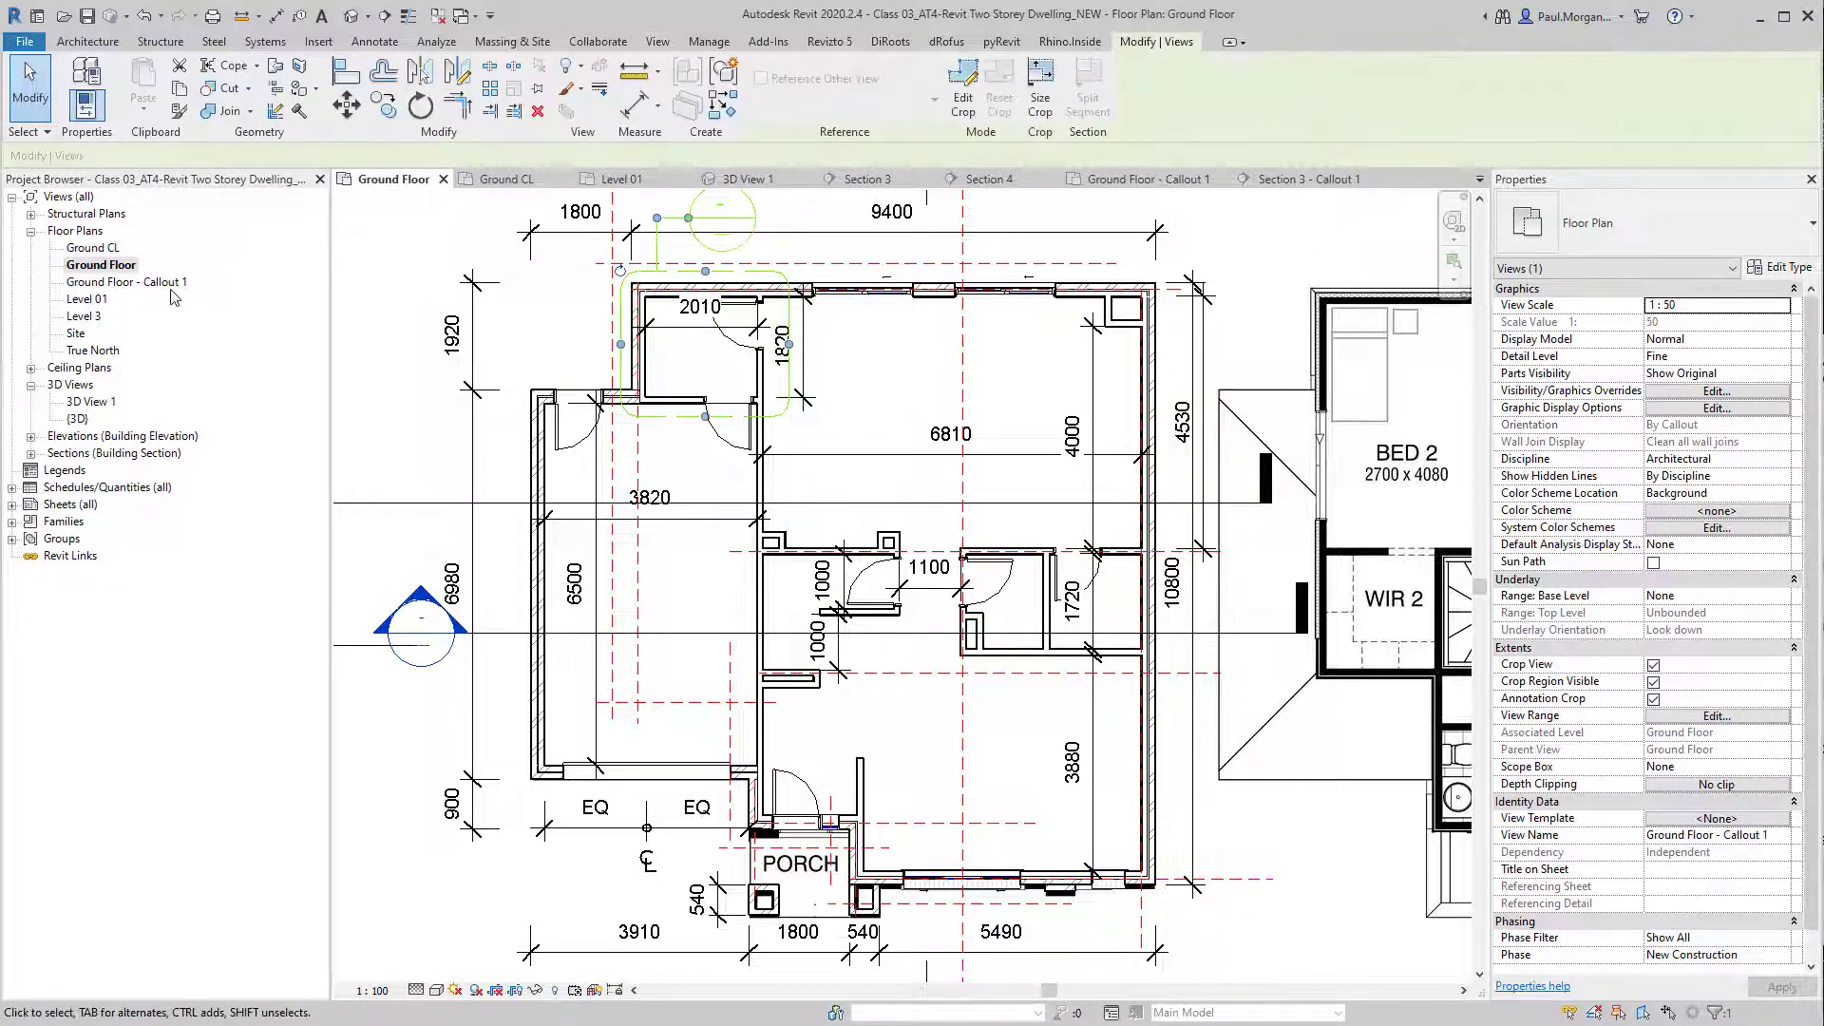
key("Delete")
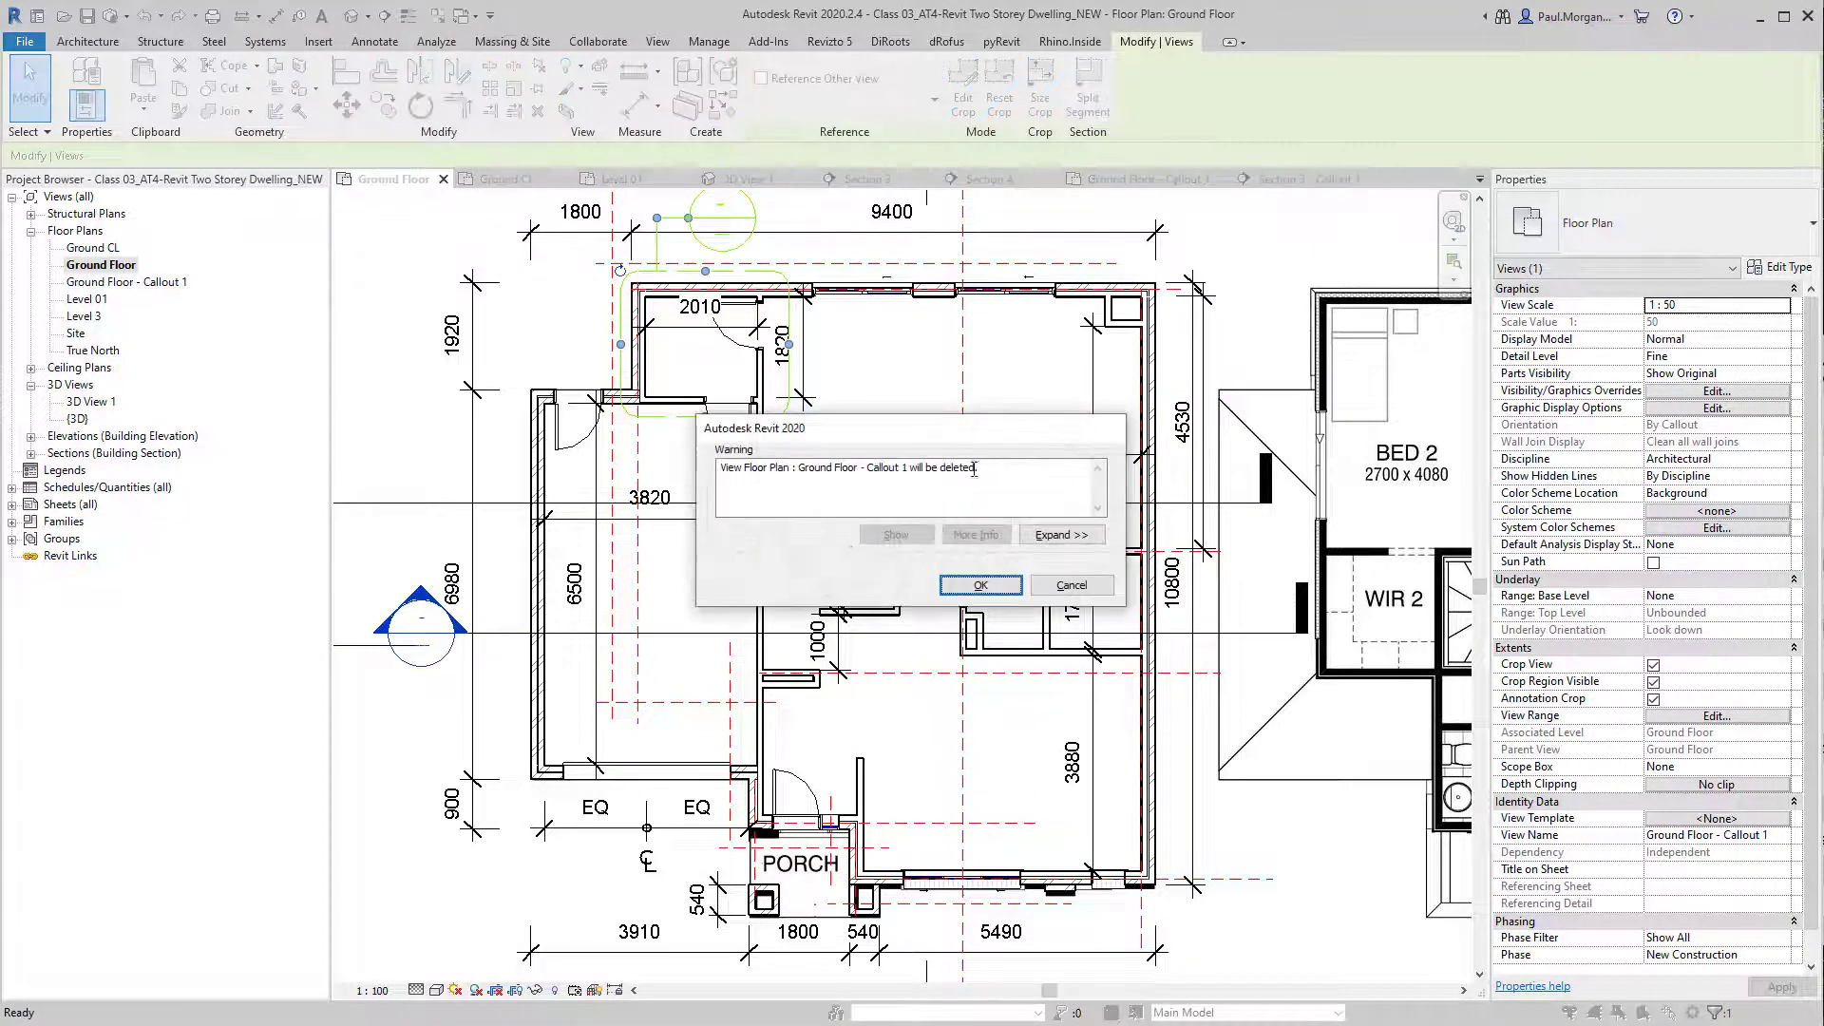
left_click(987, 588)
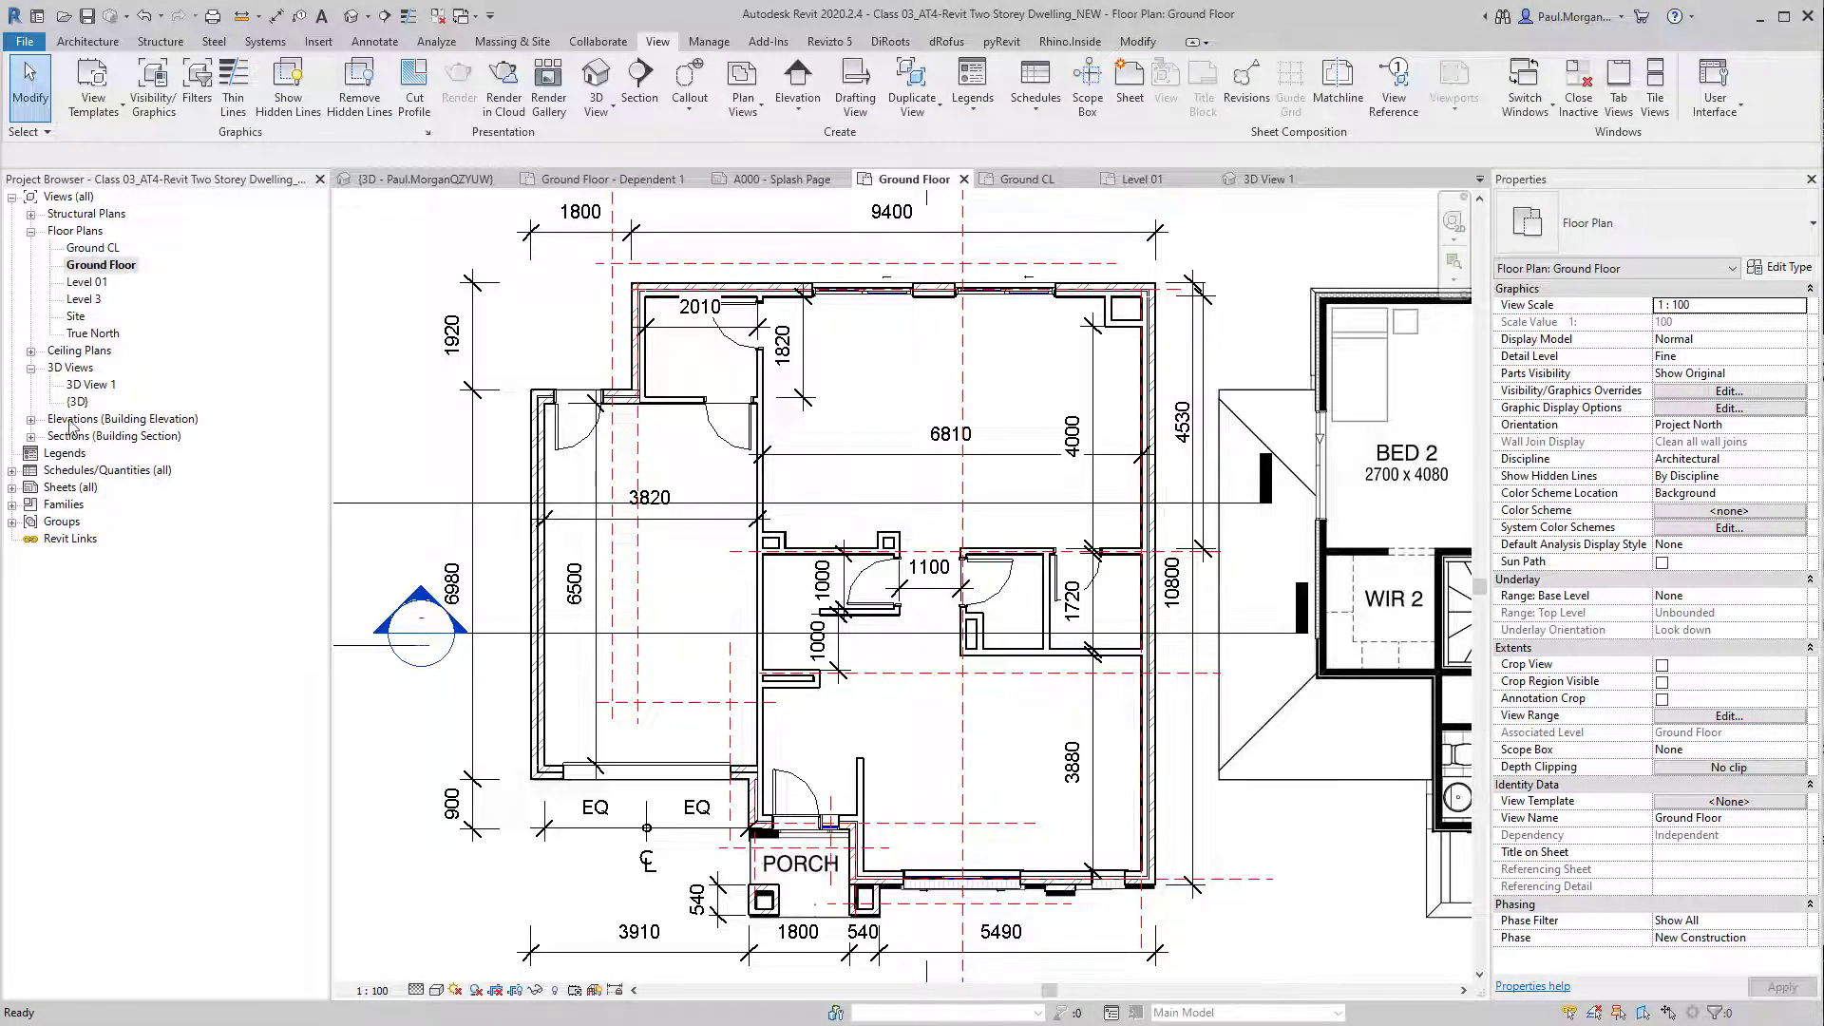
Step: Select the upper horizontal section marker, expand the building sections list, and check the properties of Section 1 and Section 4
middle_click_drag(513, 638, 909, 606)
left_click(1015, 593)
left_click(787, 477)
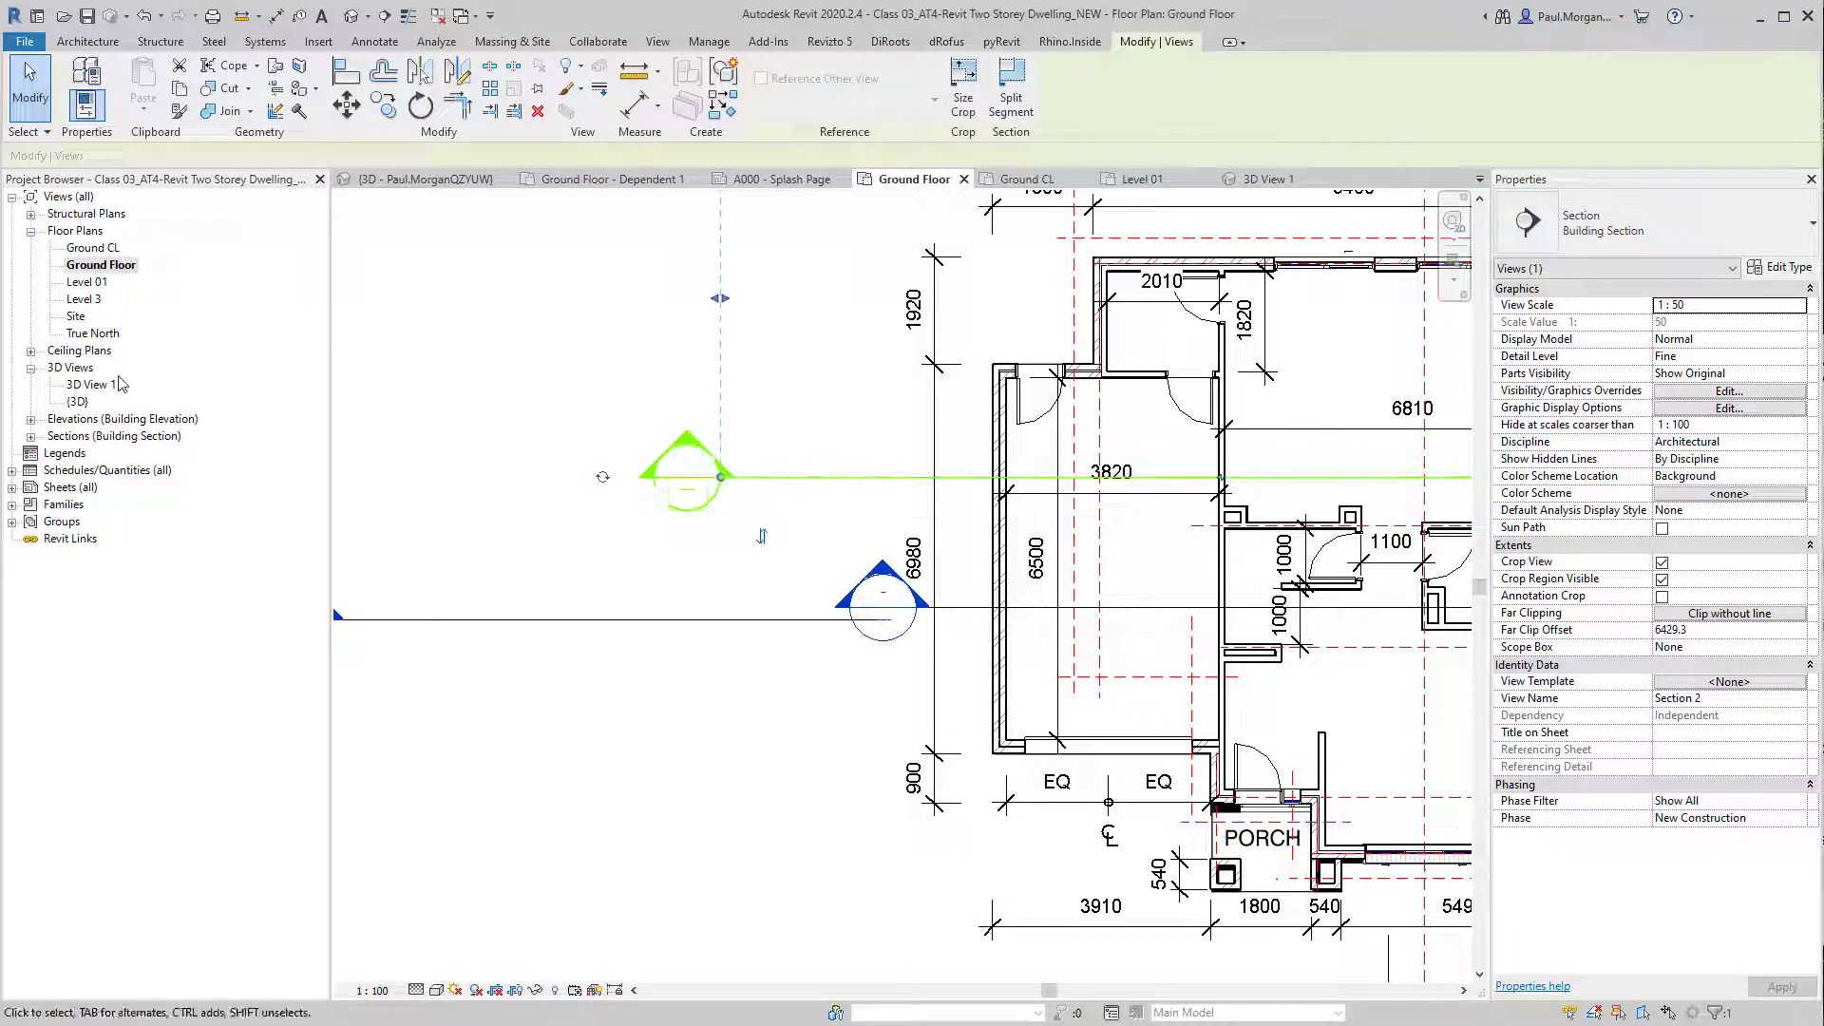
double_click(59, 435)
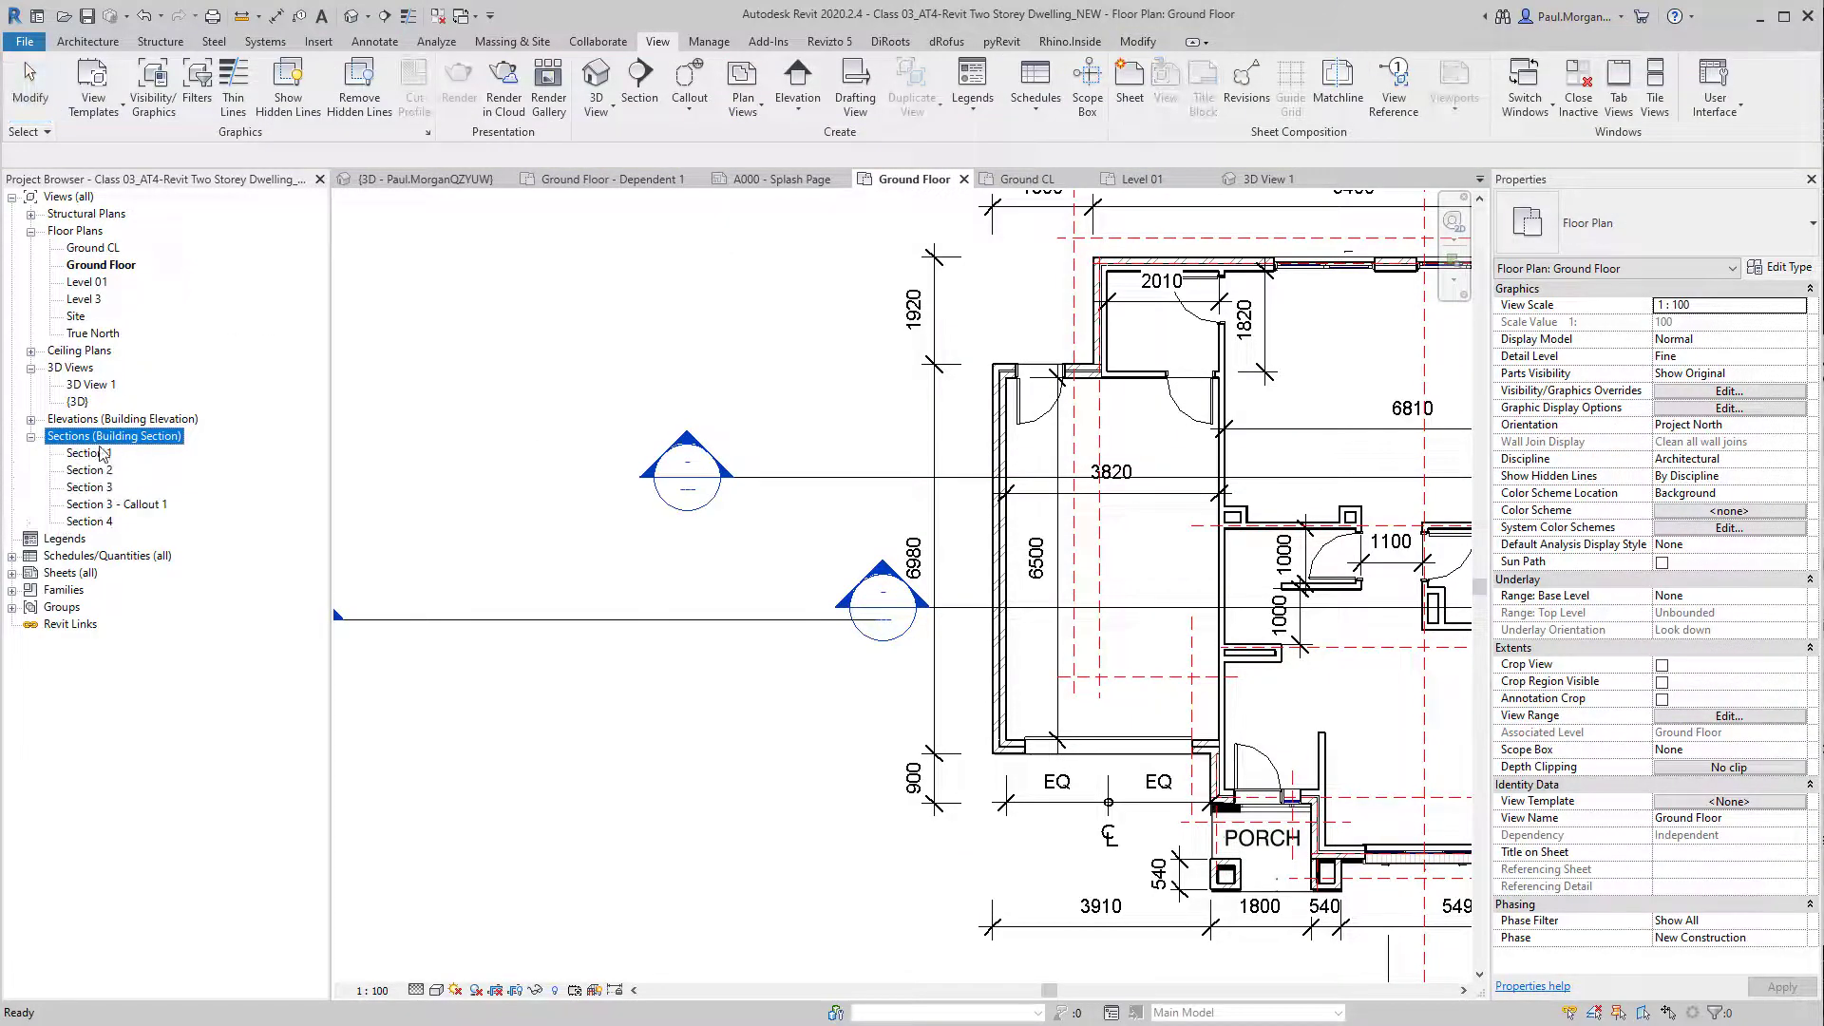
left_click(88, 453)
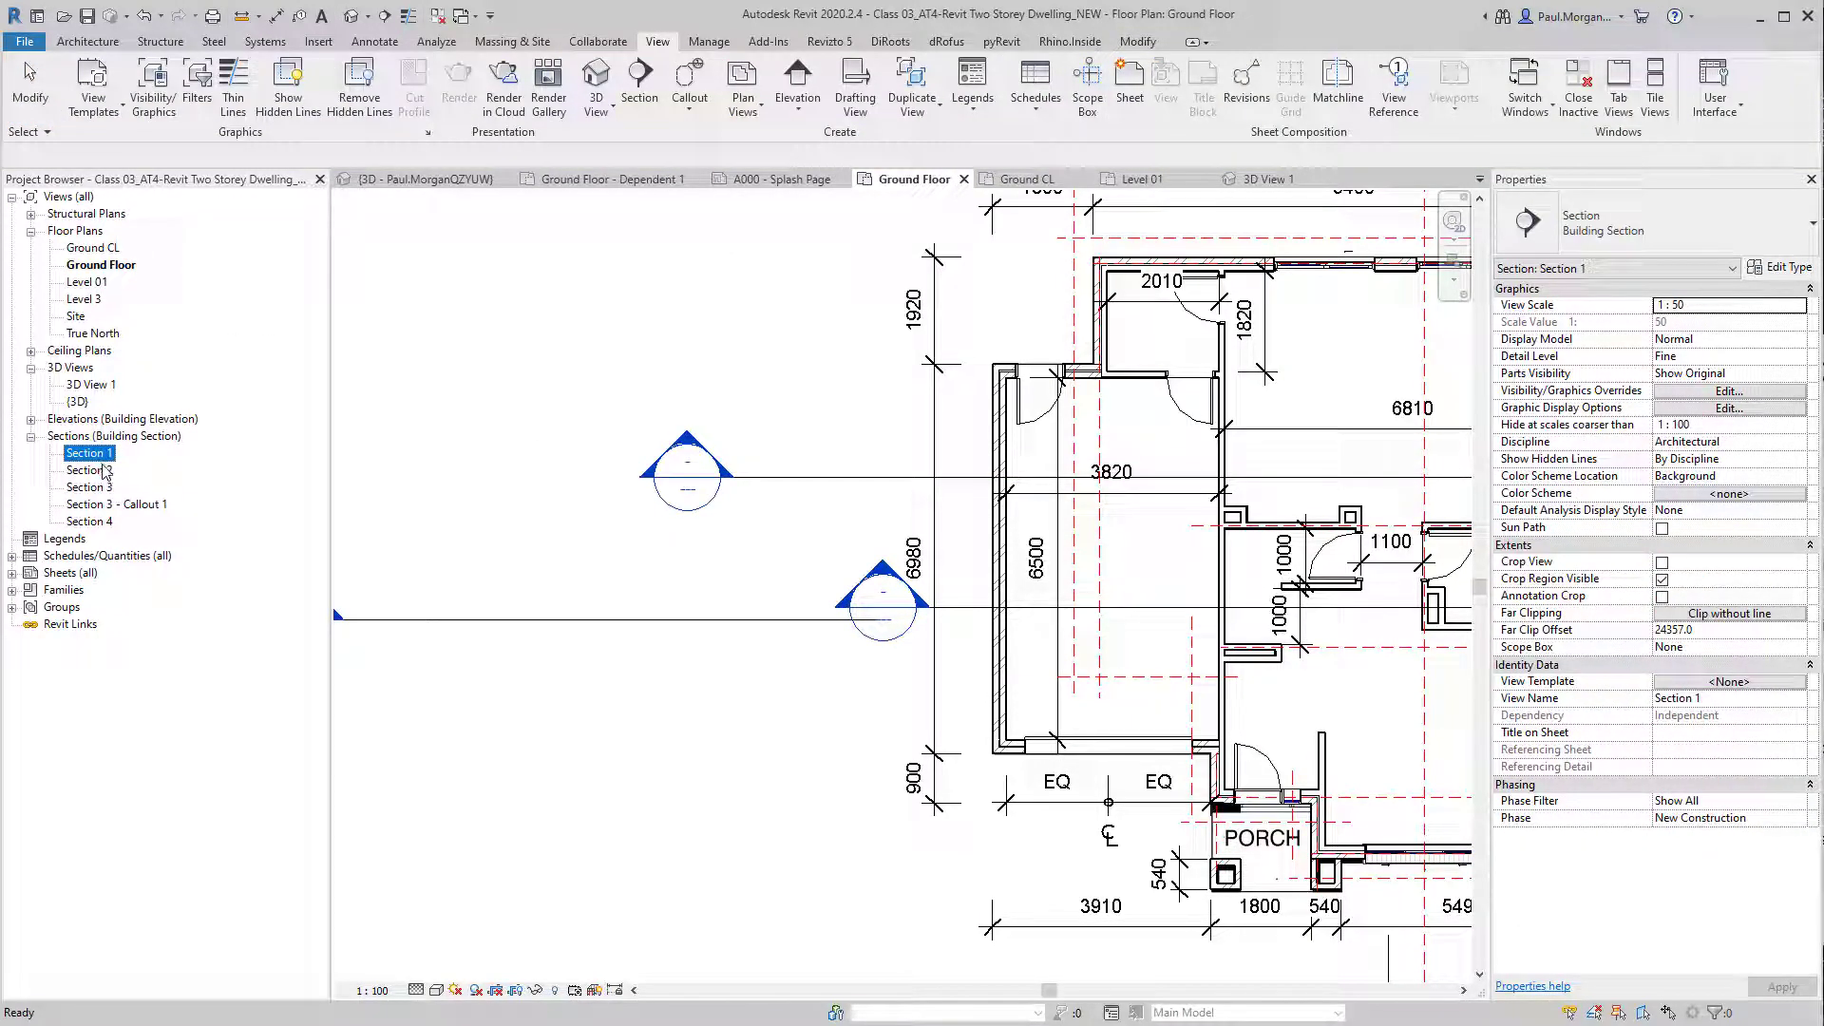
left_click(91, 522)
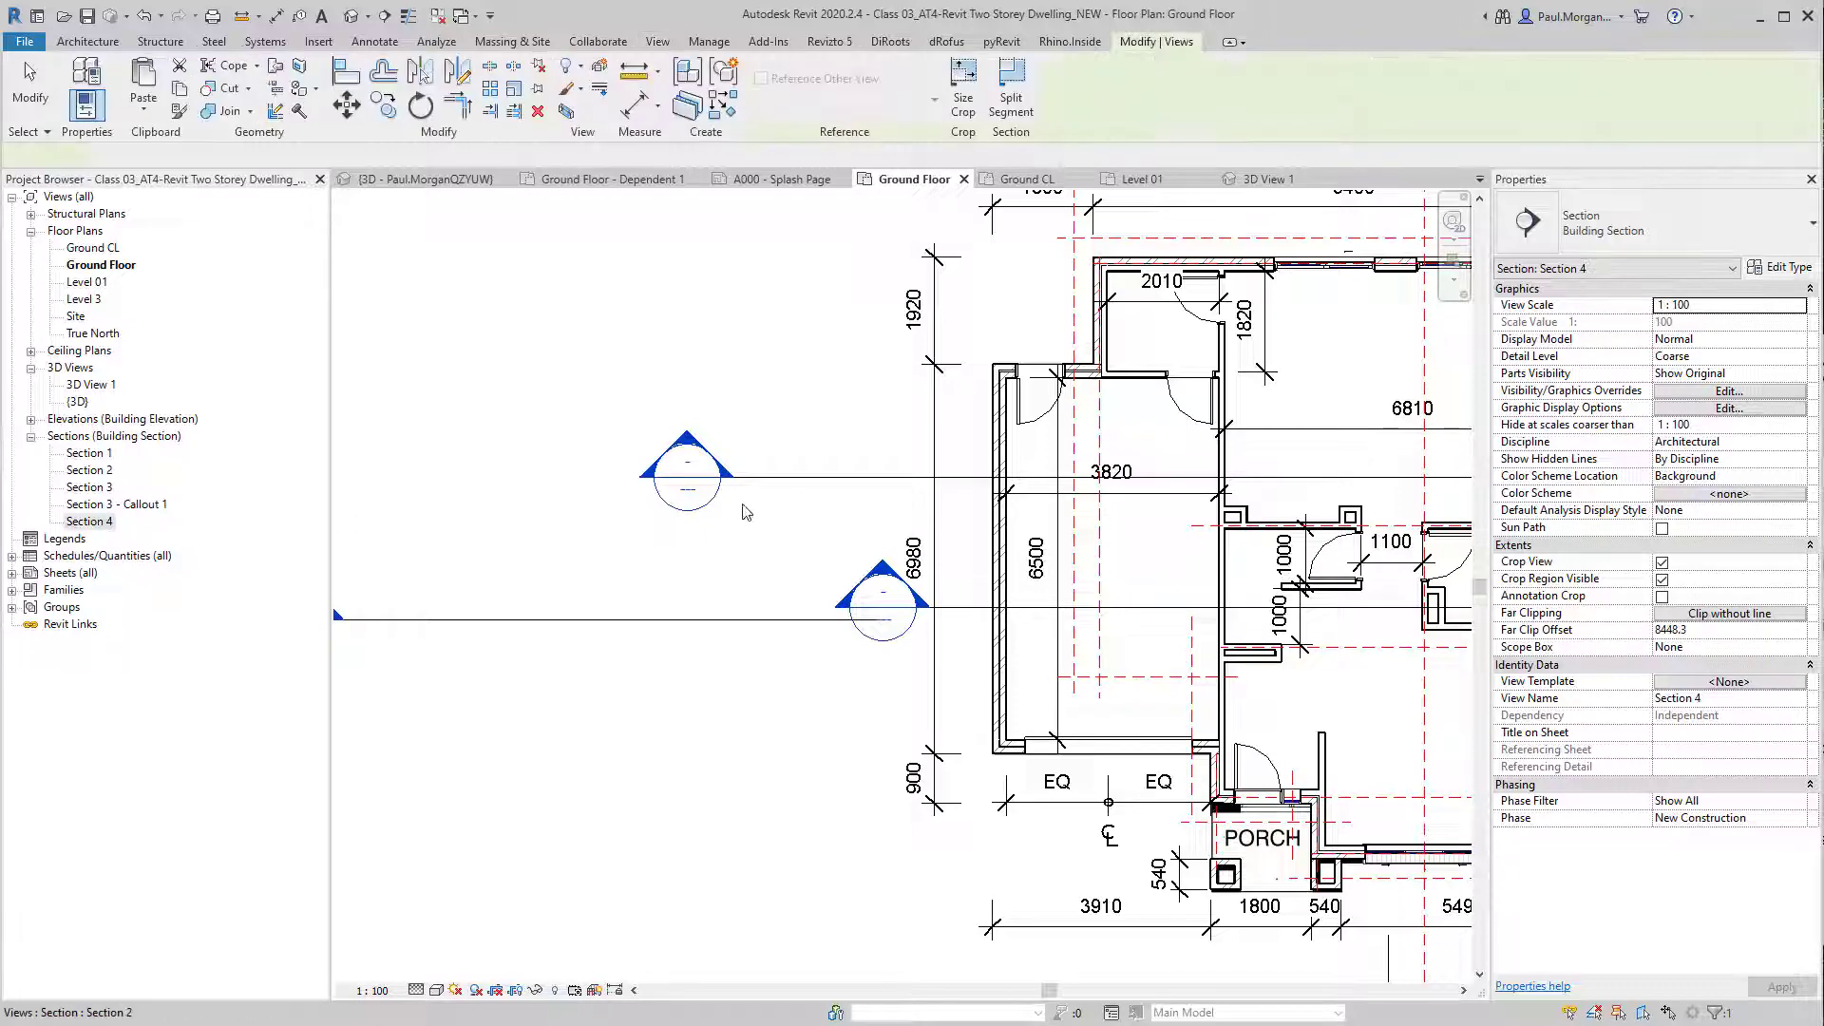
Step: Select the upper horizontal section line in the plan and rename its view to ABC123
left_click(722, 478)
middle_click_drag(578, 566, 535, 552)
left_click(495, 558)
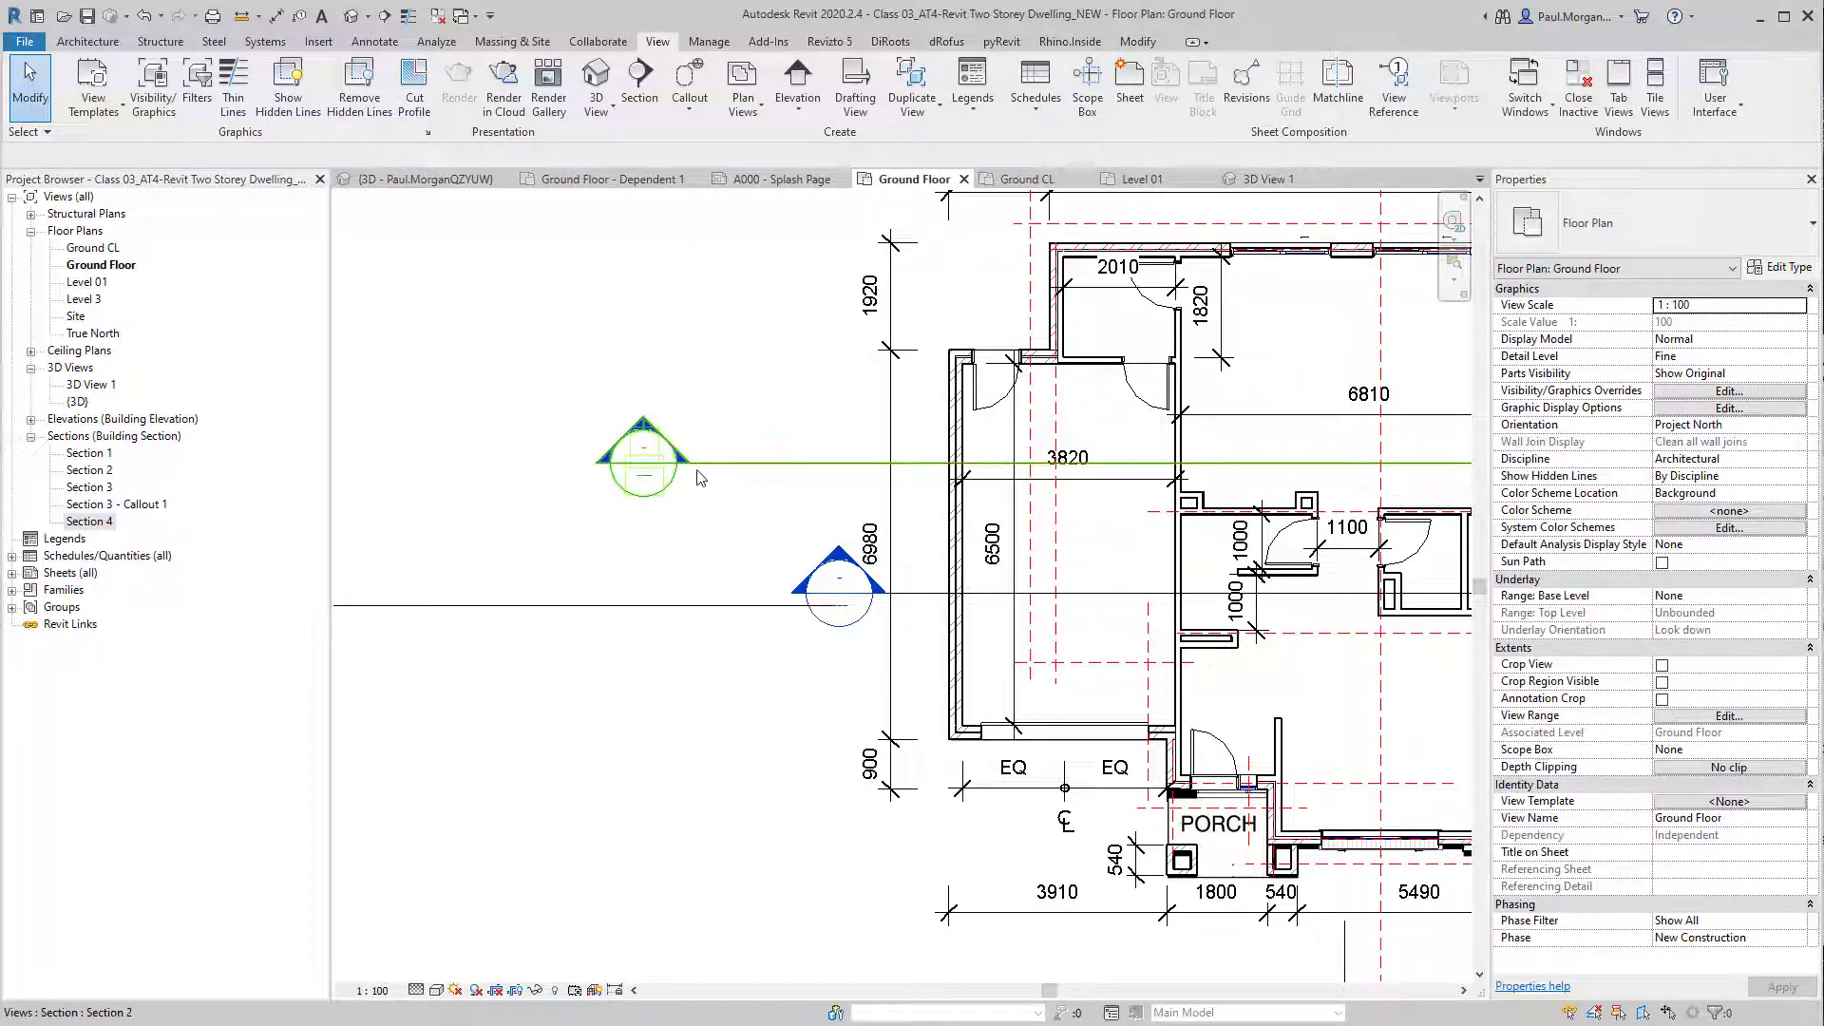
left_click(737, 478)
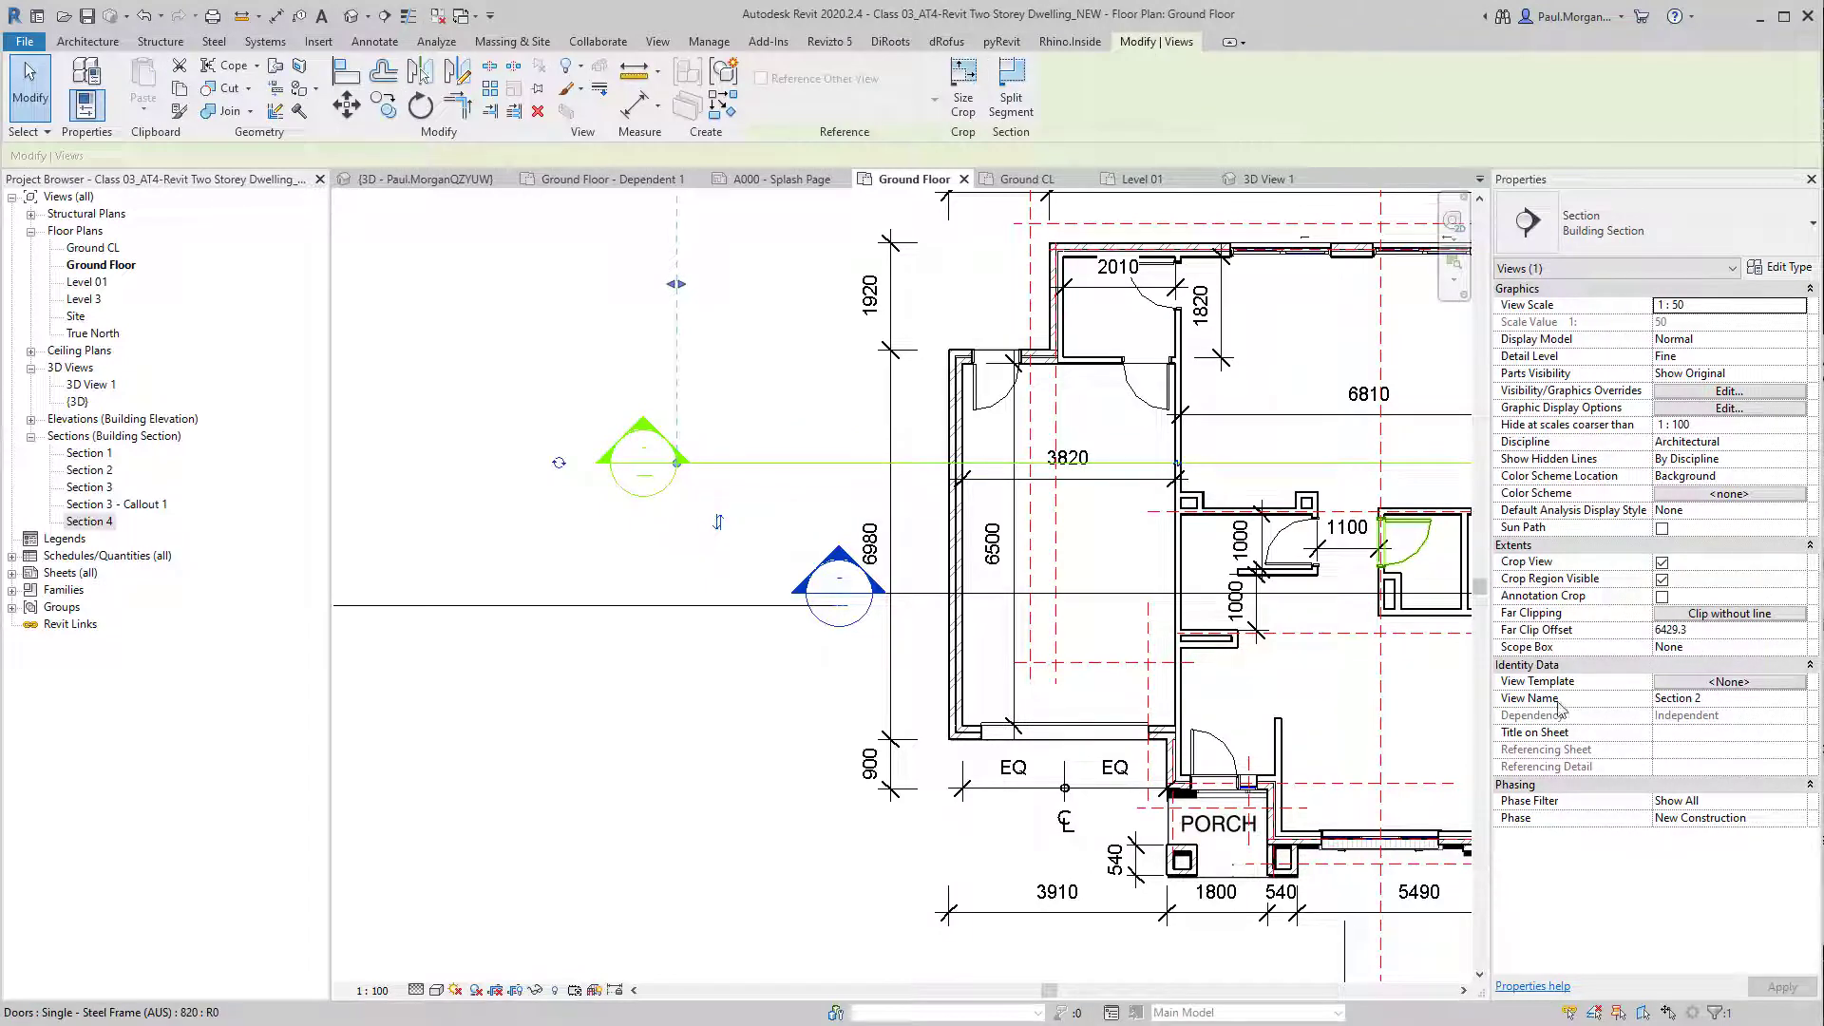
left_click(1721, 701)
type("A")
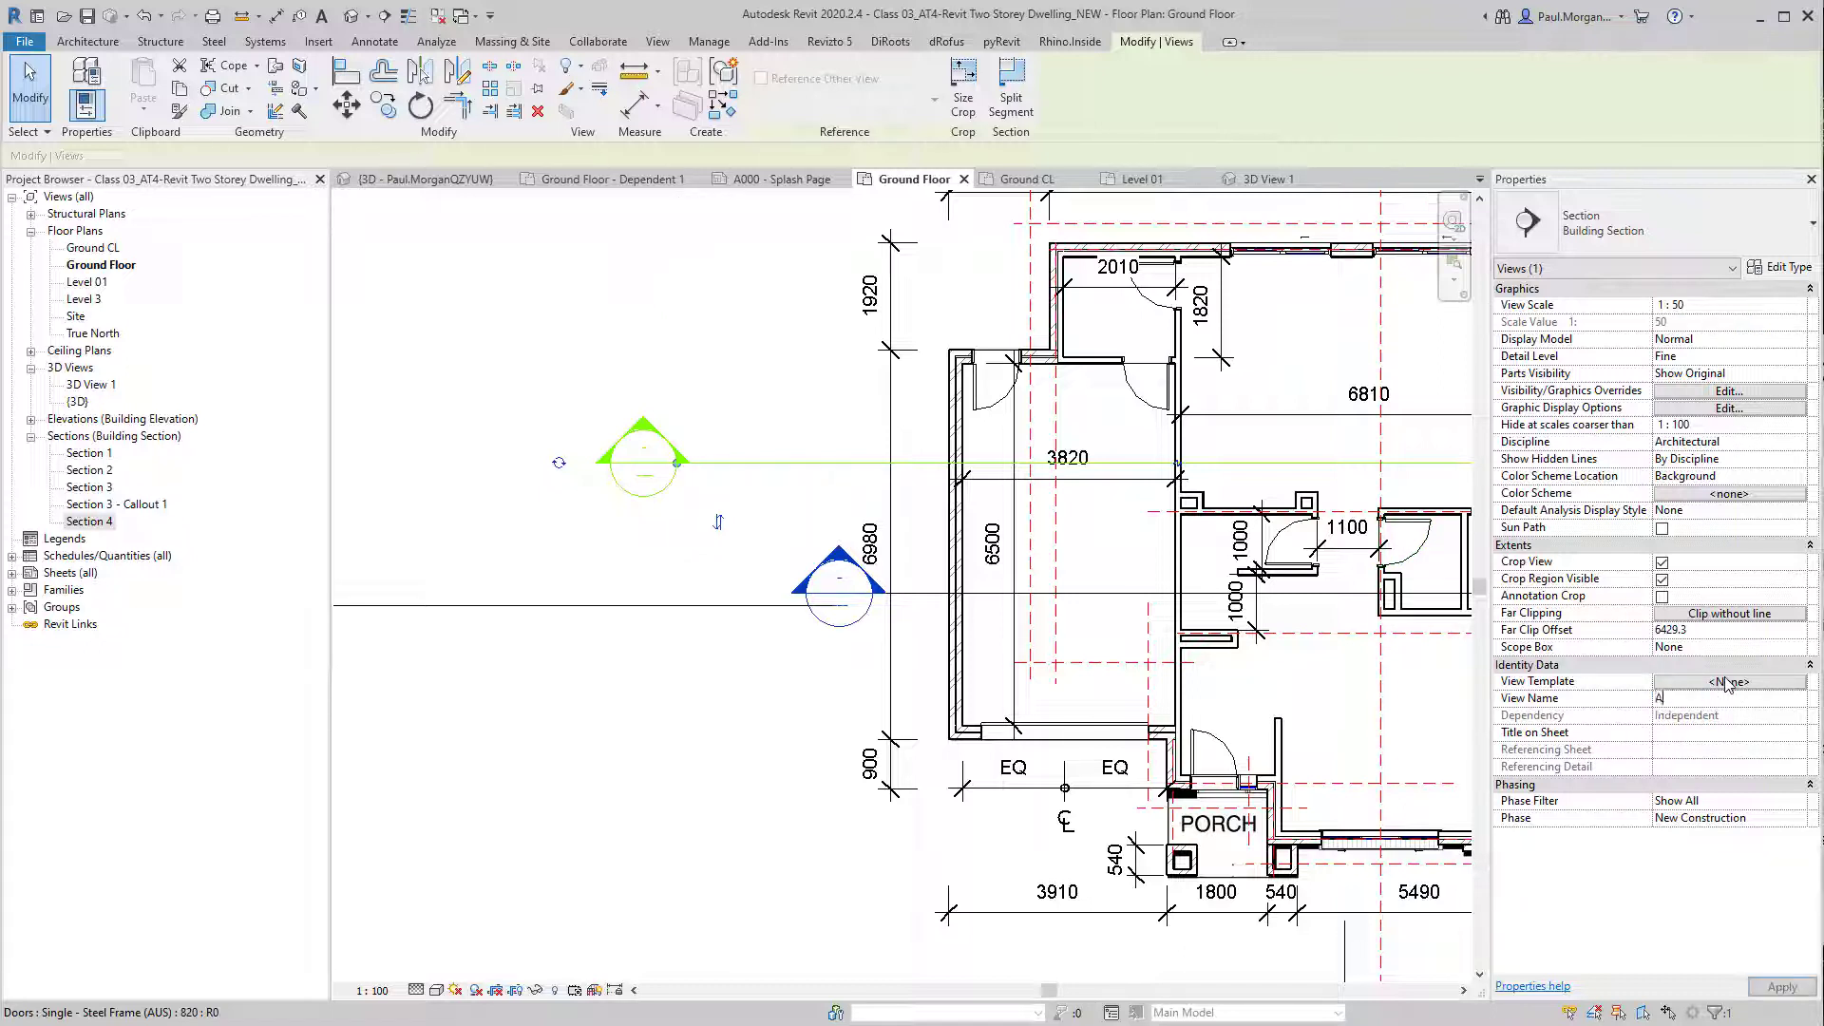
type("BC123")
key("Return")
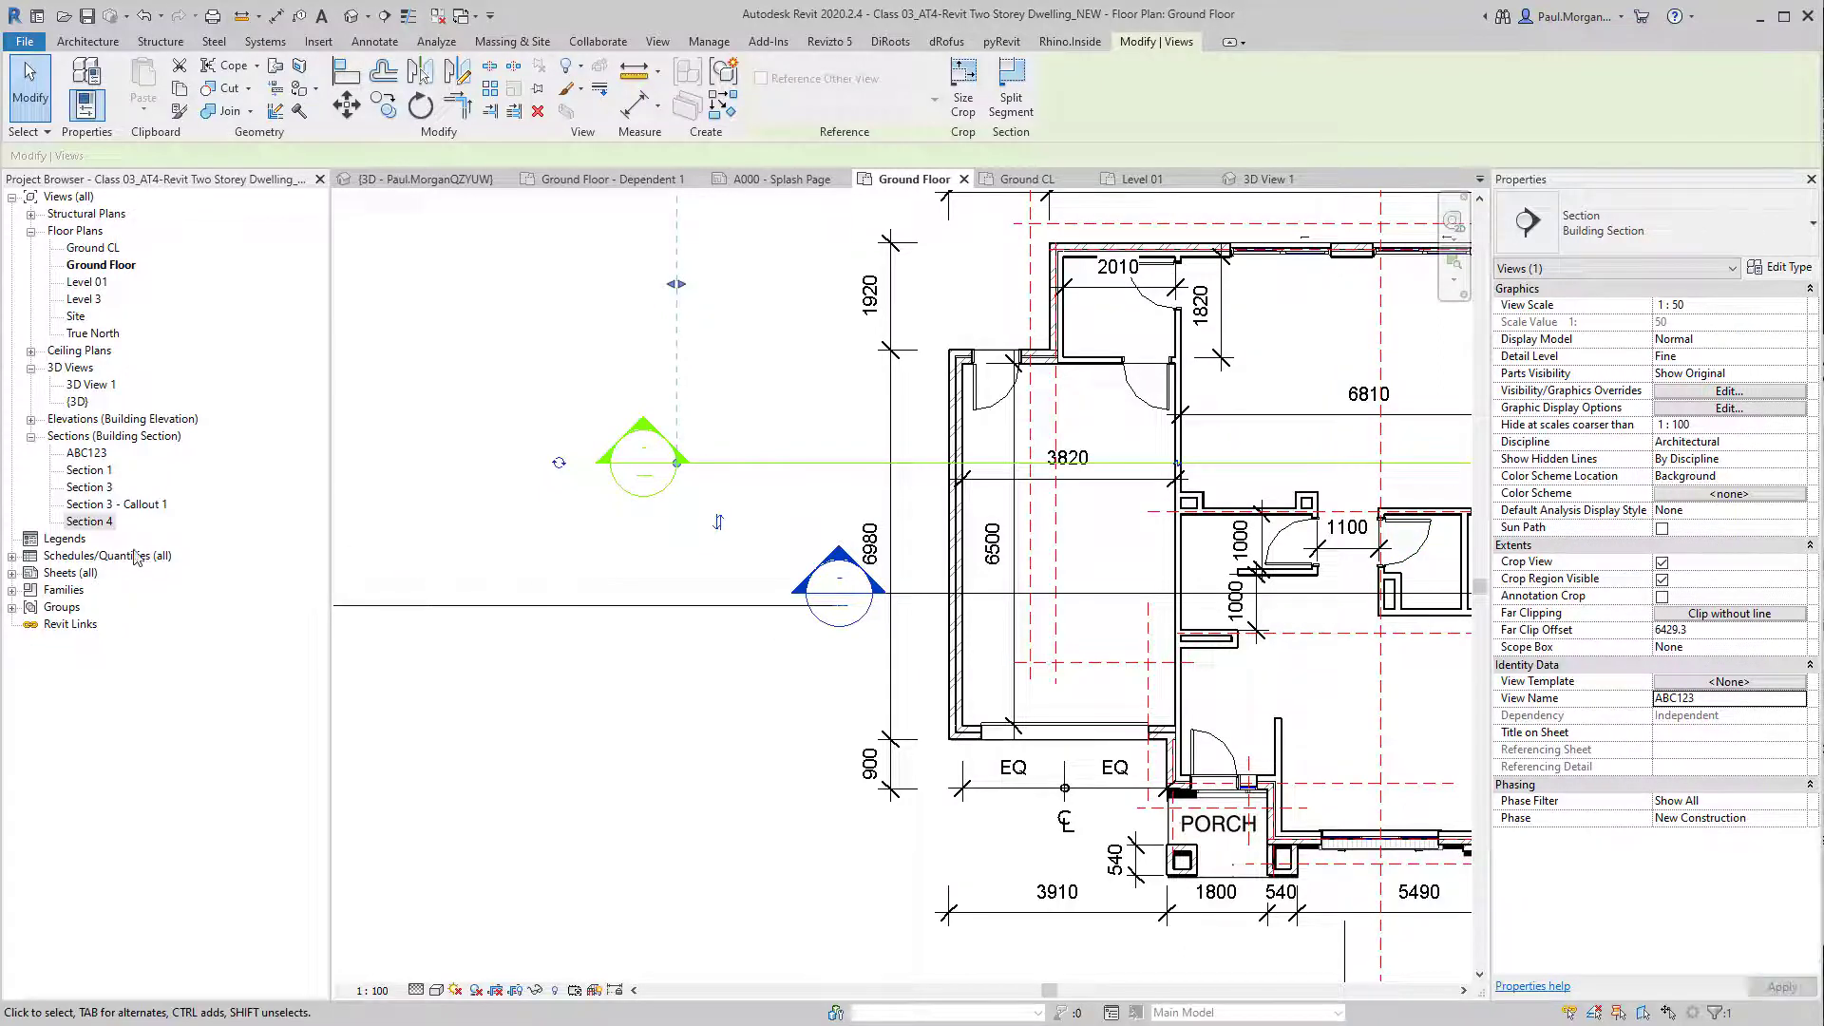
Step: Delete the ABC123 section view from the building sections in the Project Browser
key("ctrl")
key("ctrl")
key("ctrl")
key("ctrl")
key("ctrl")
key("ctrl")
key("ctrl")
left_click(82, 460)
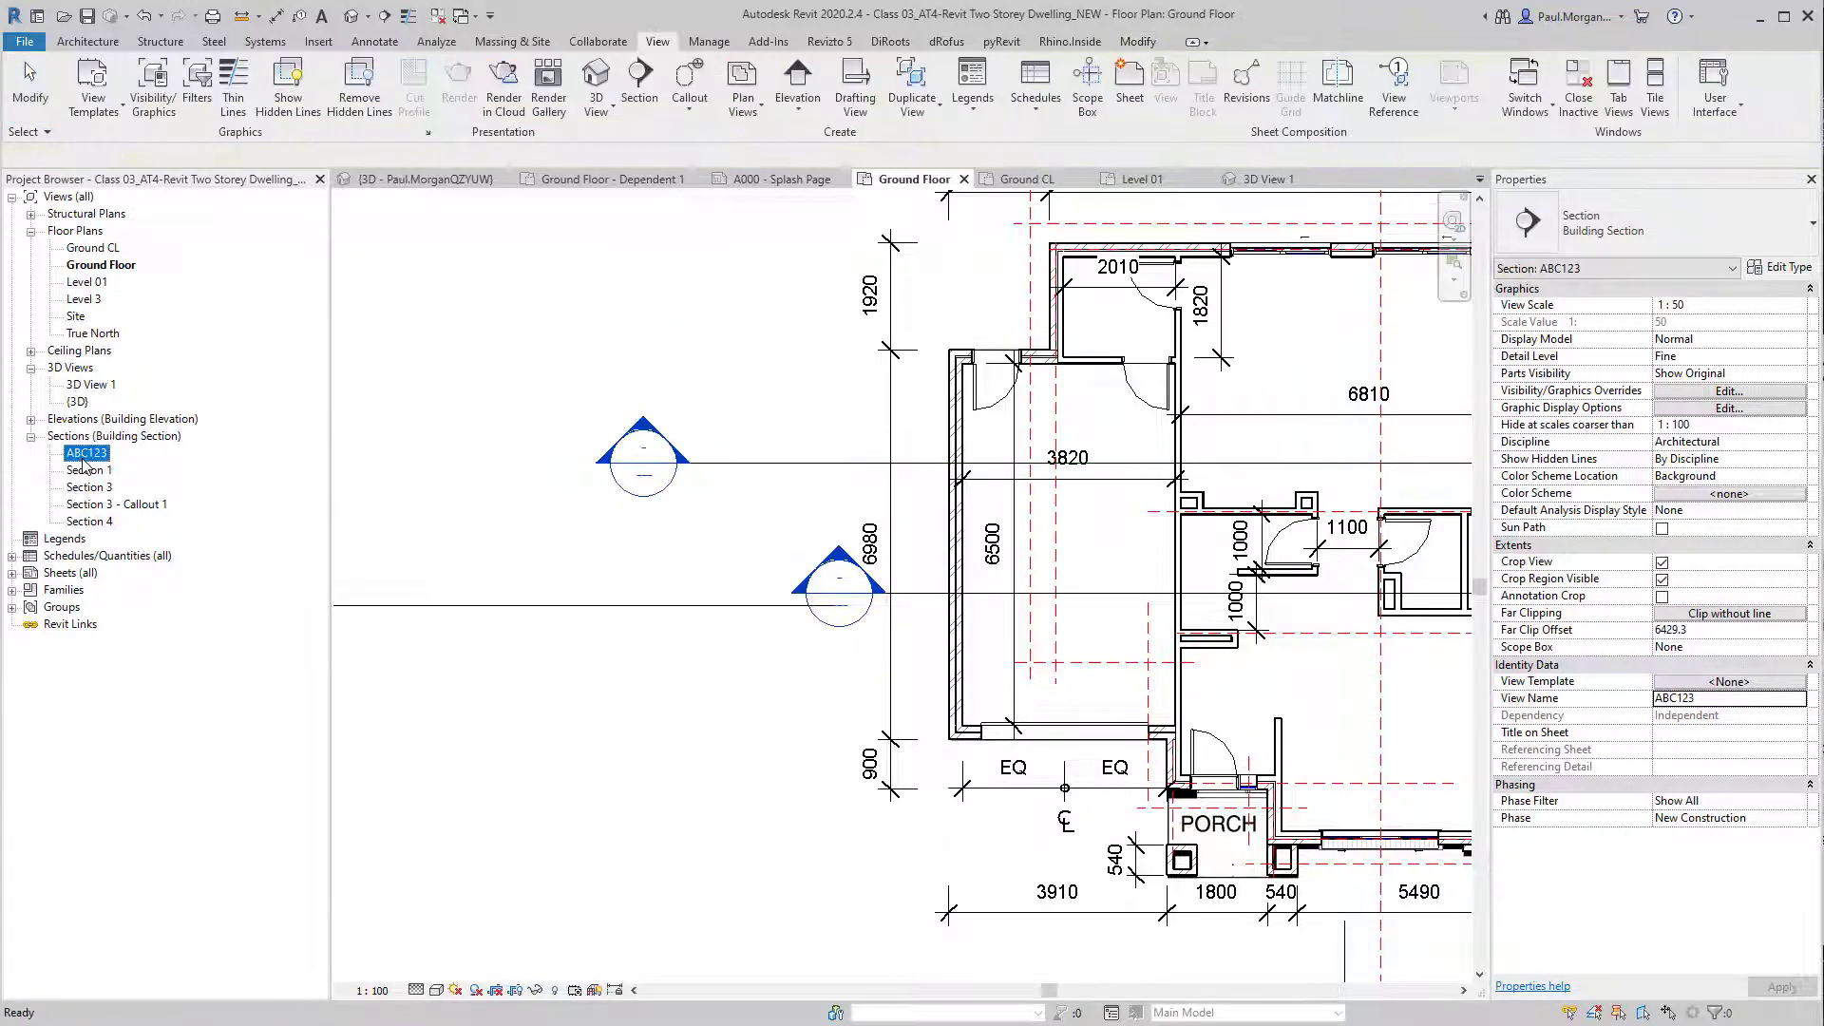
right_click(83, 464)
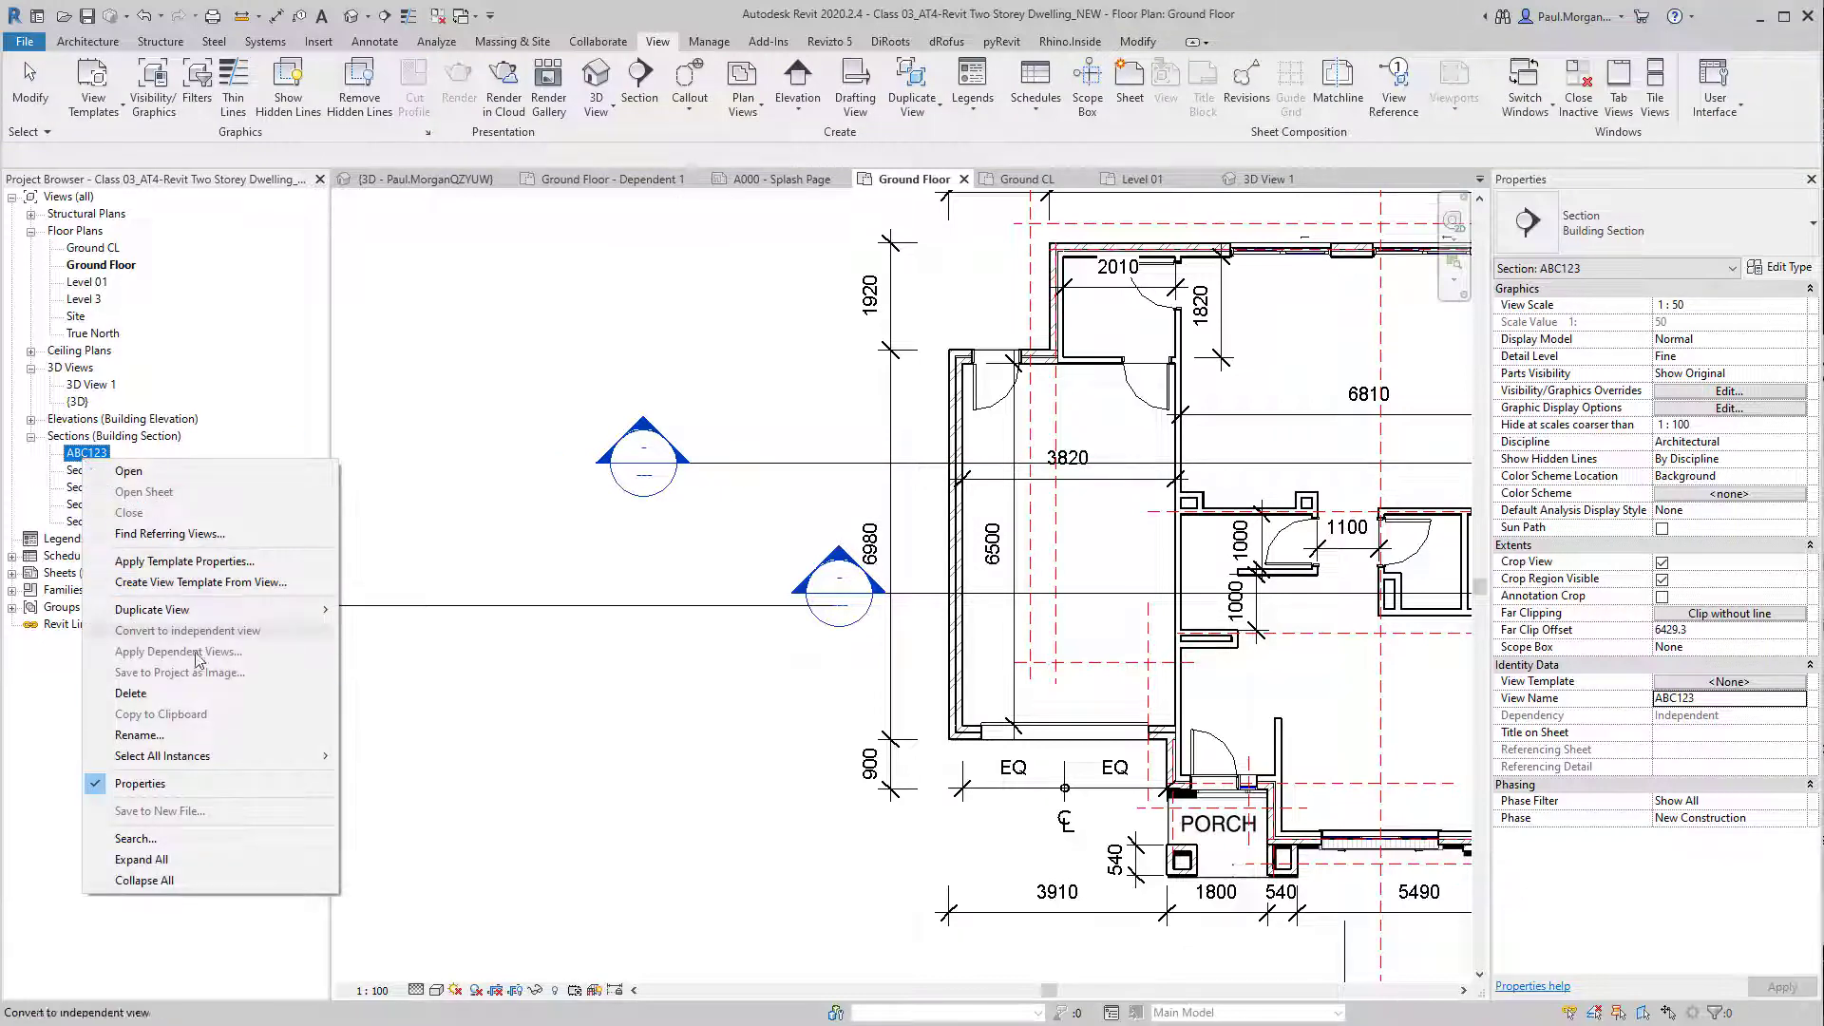
left_click(179, 691)
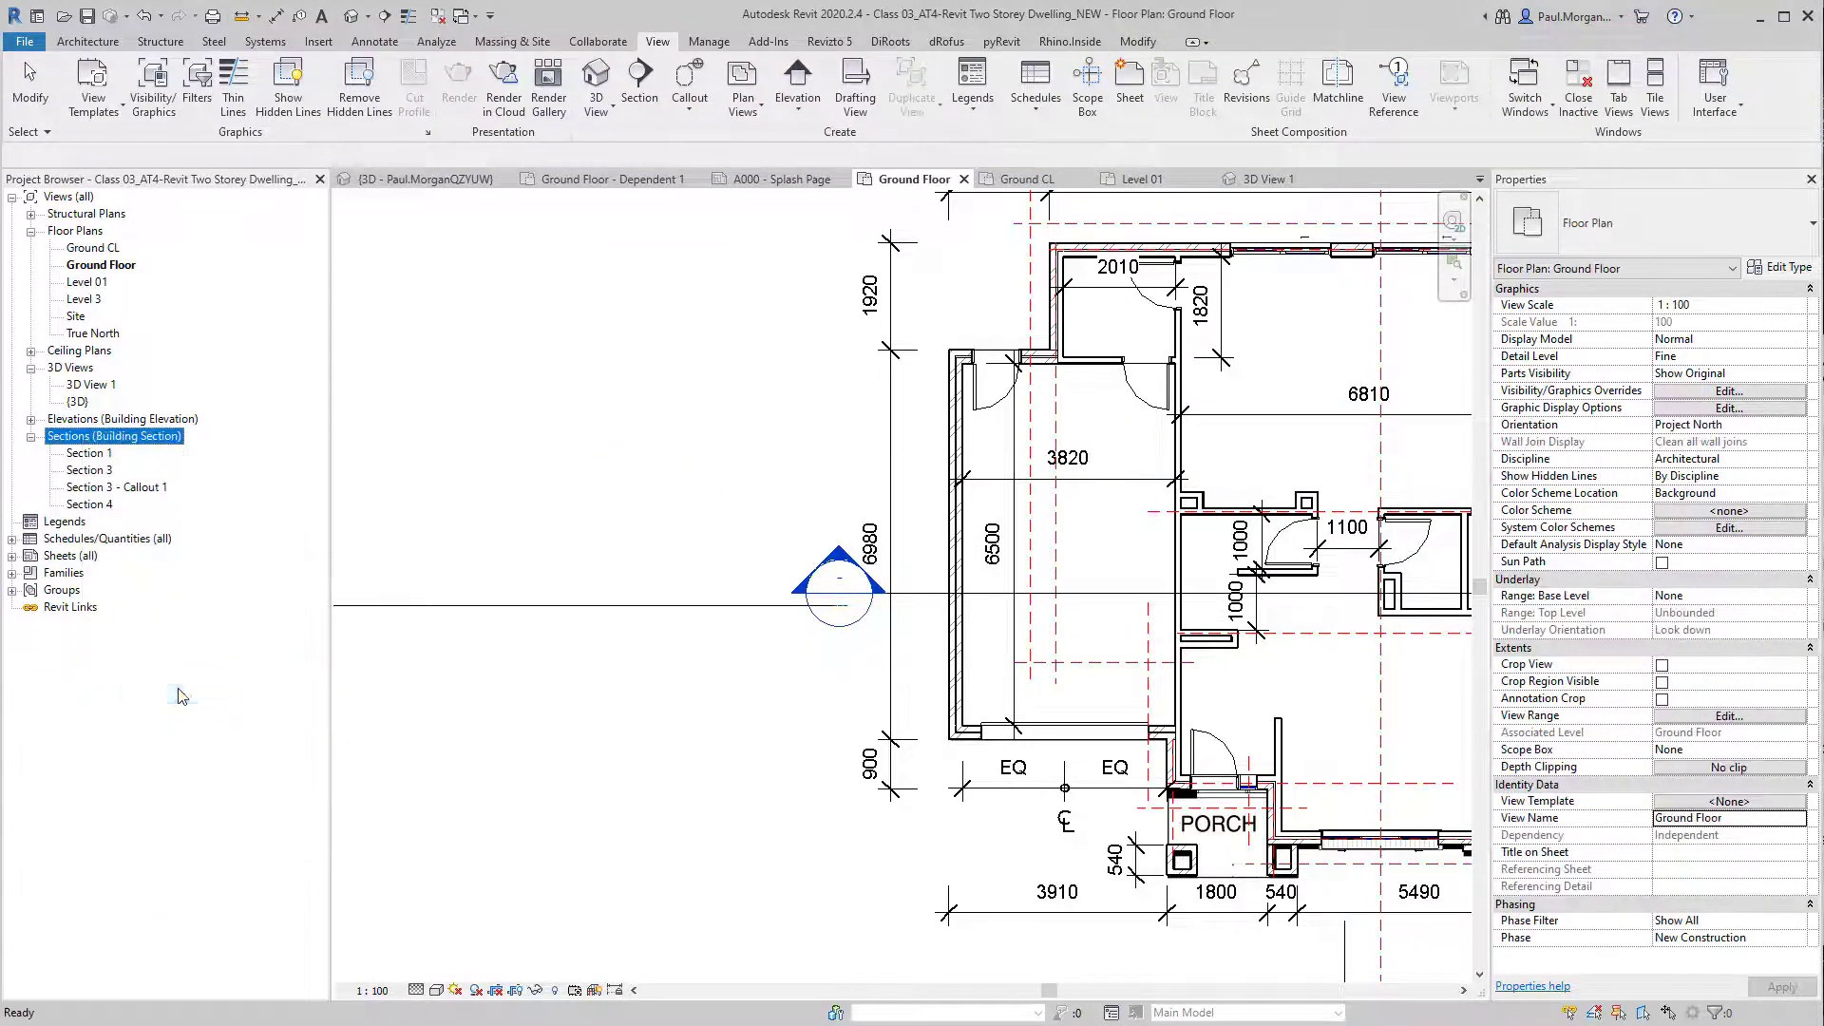
left_click(628, 510)
scroll(662, 574, "down", 1)
middle_click_drag(794, 582, 716, 618)
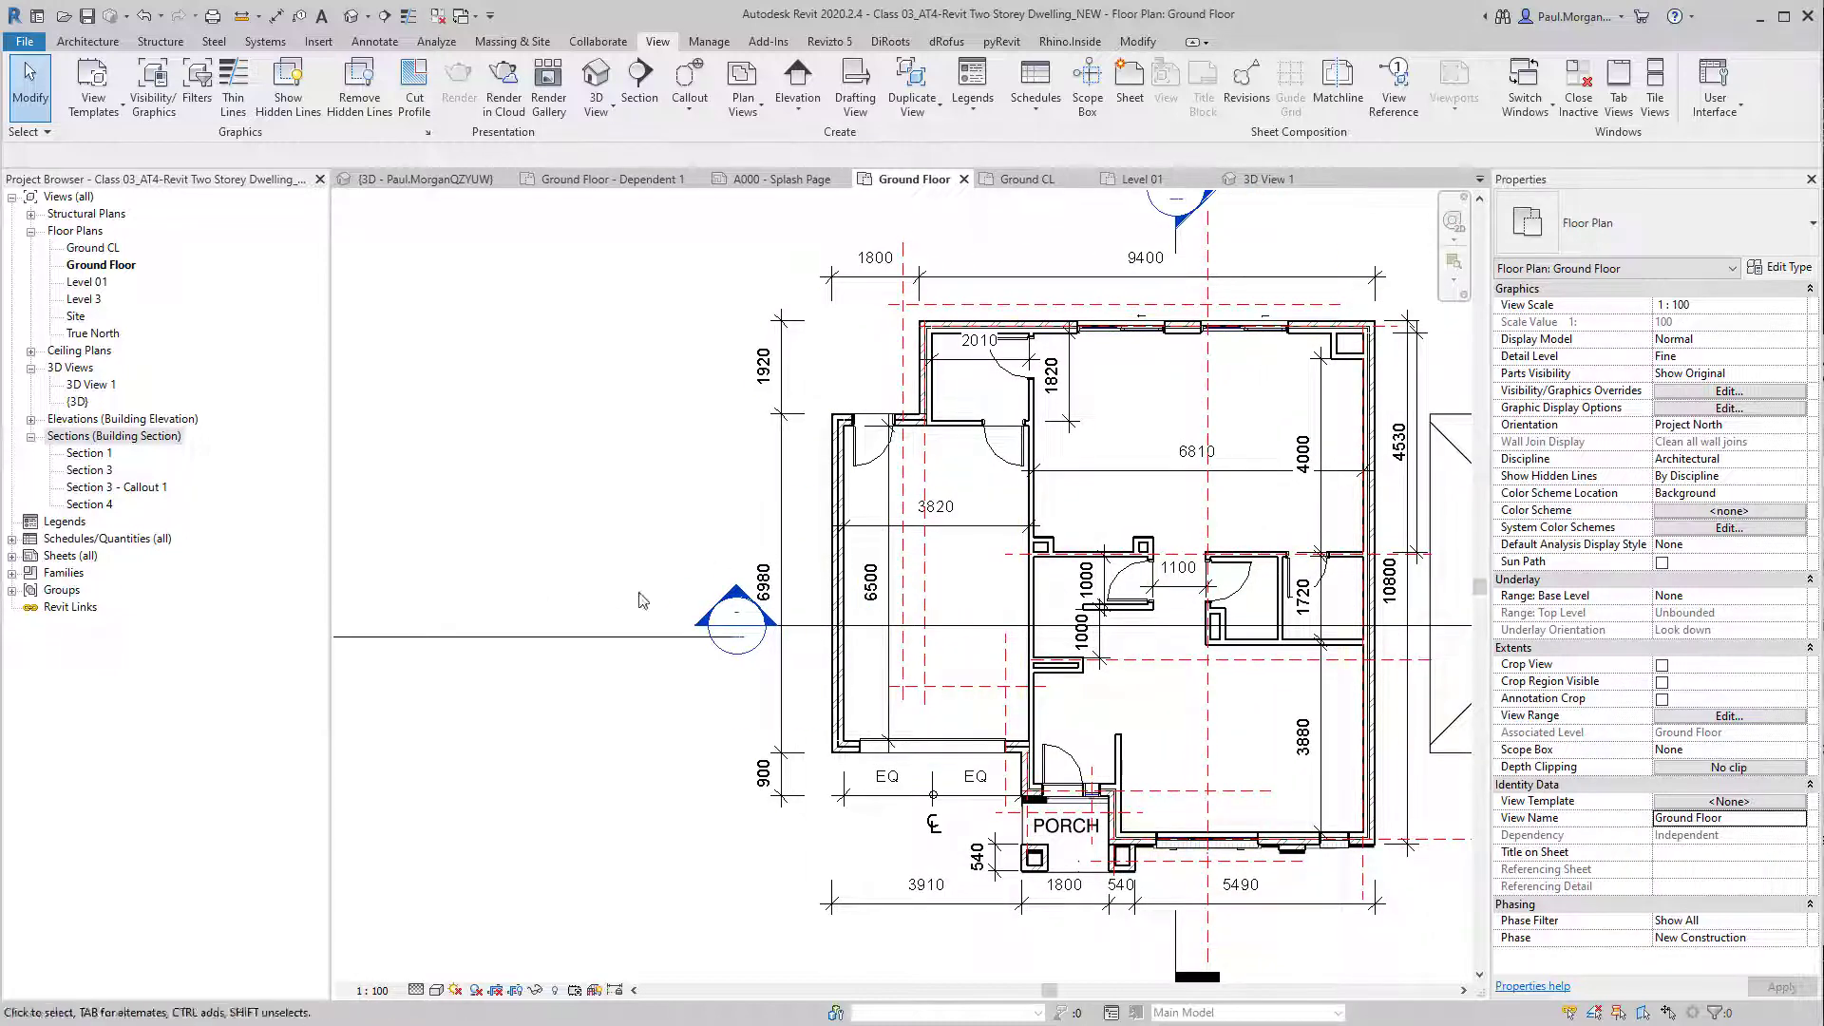
middle_click_drag(824, 532, 791, 546)
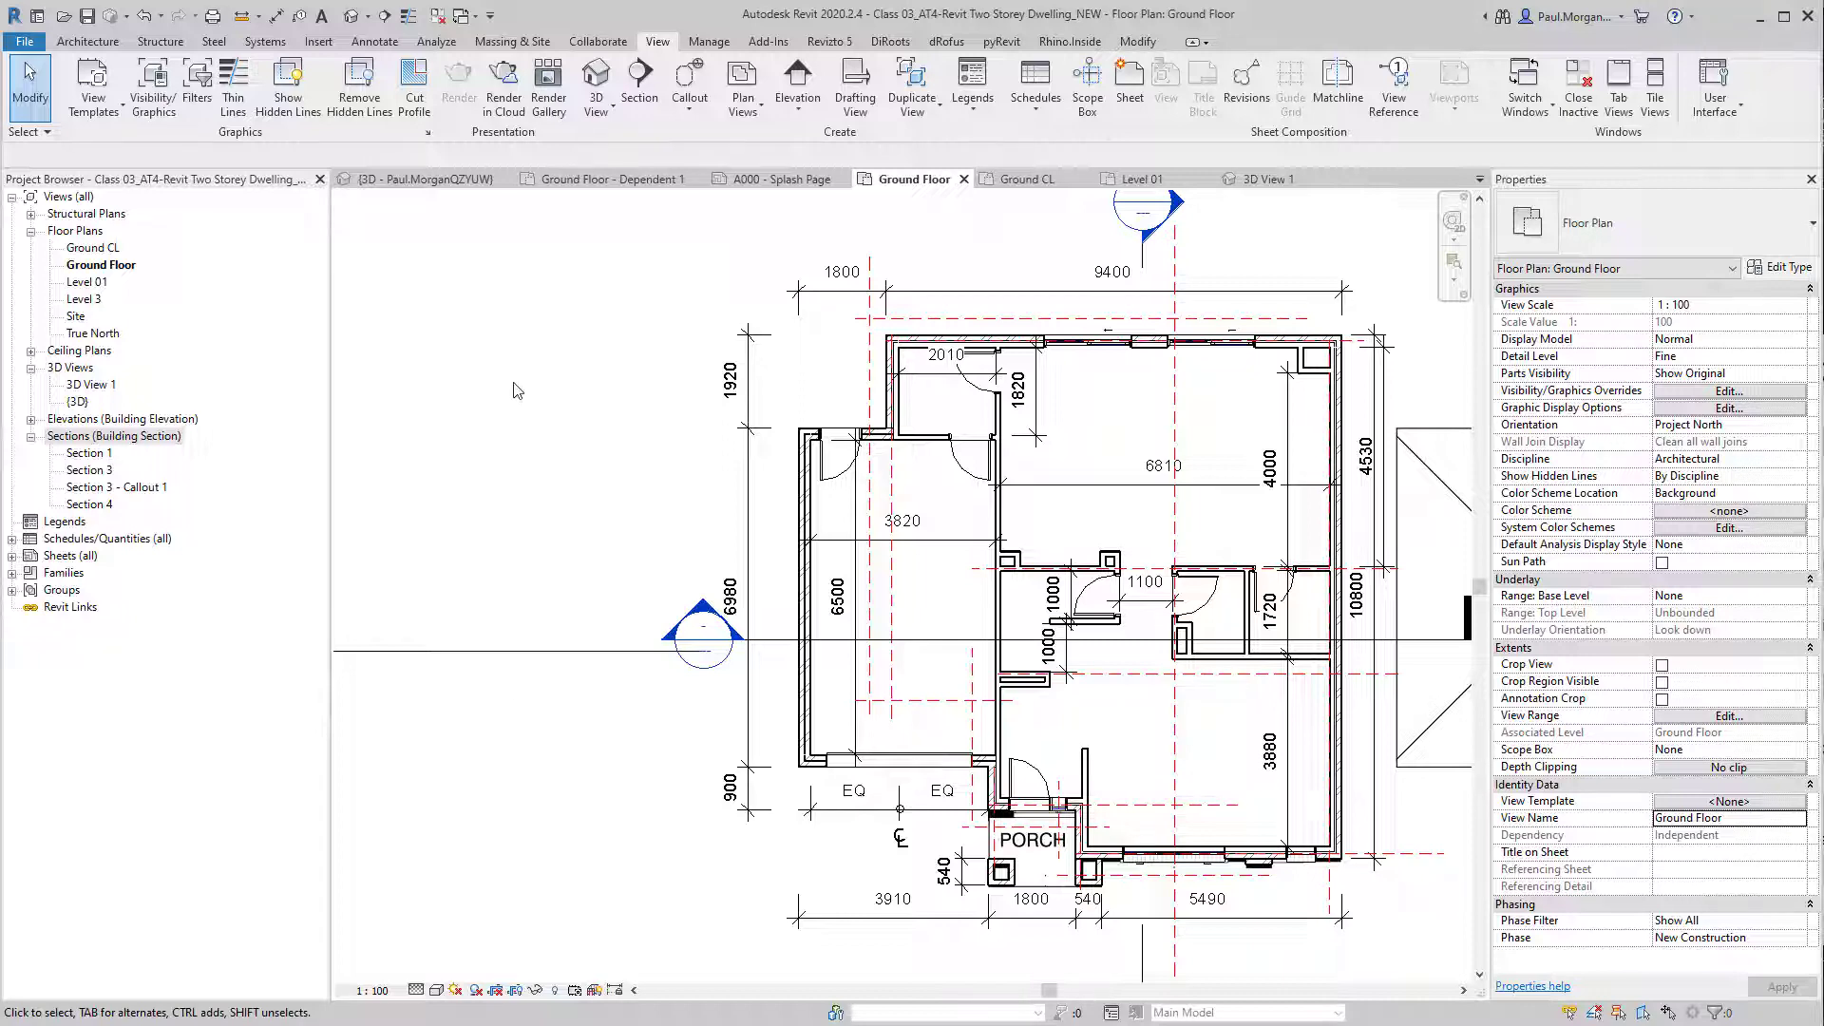
middle_click_drag(597, 389, 485, 389)
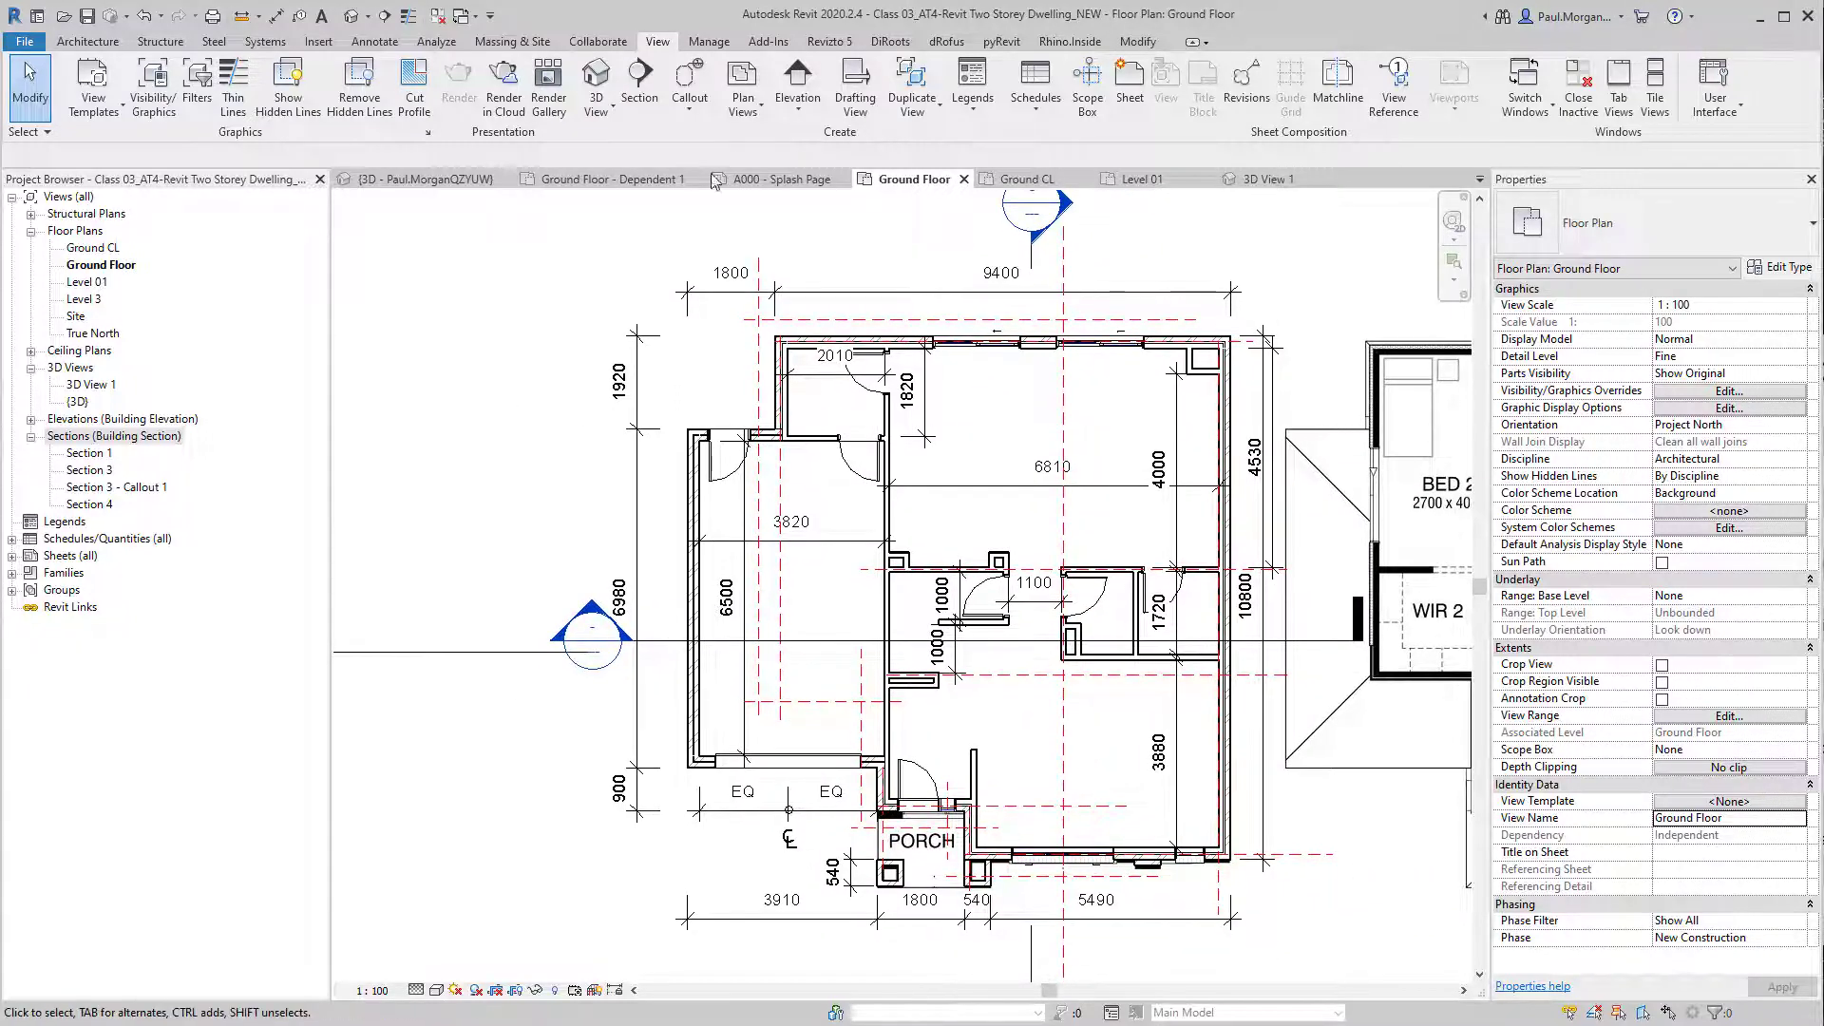
left_click(755, 112)
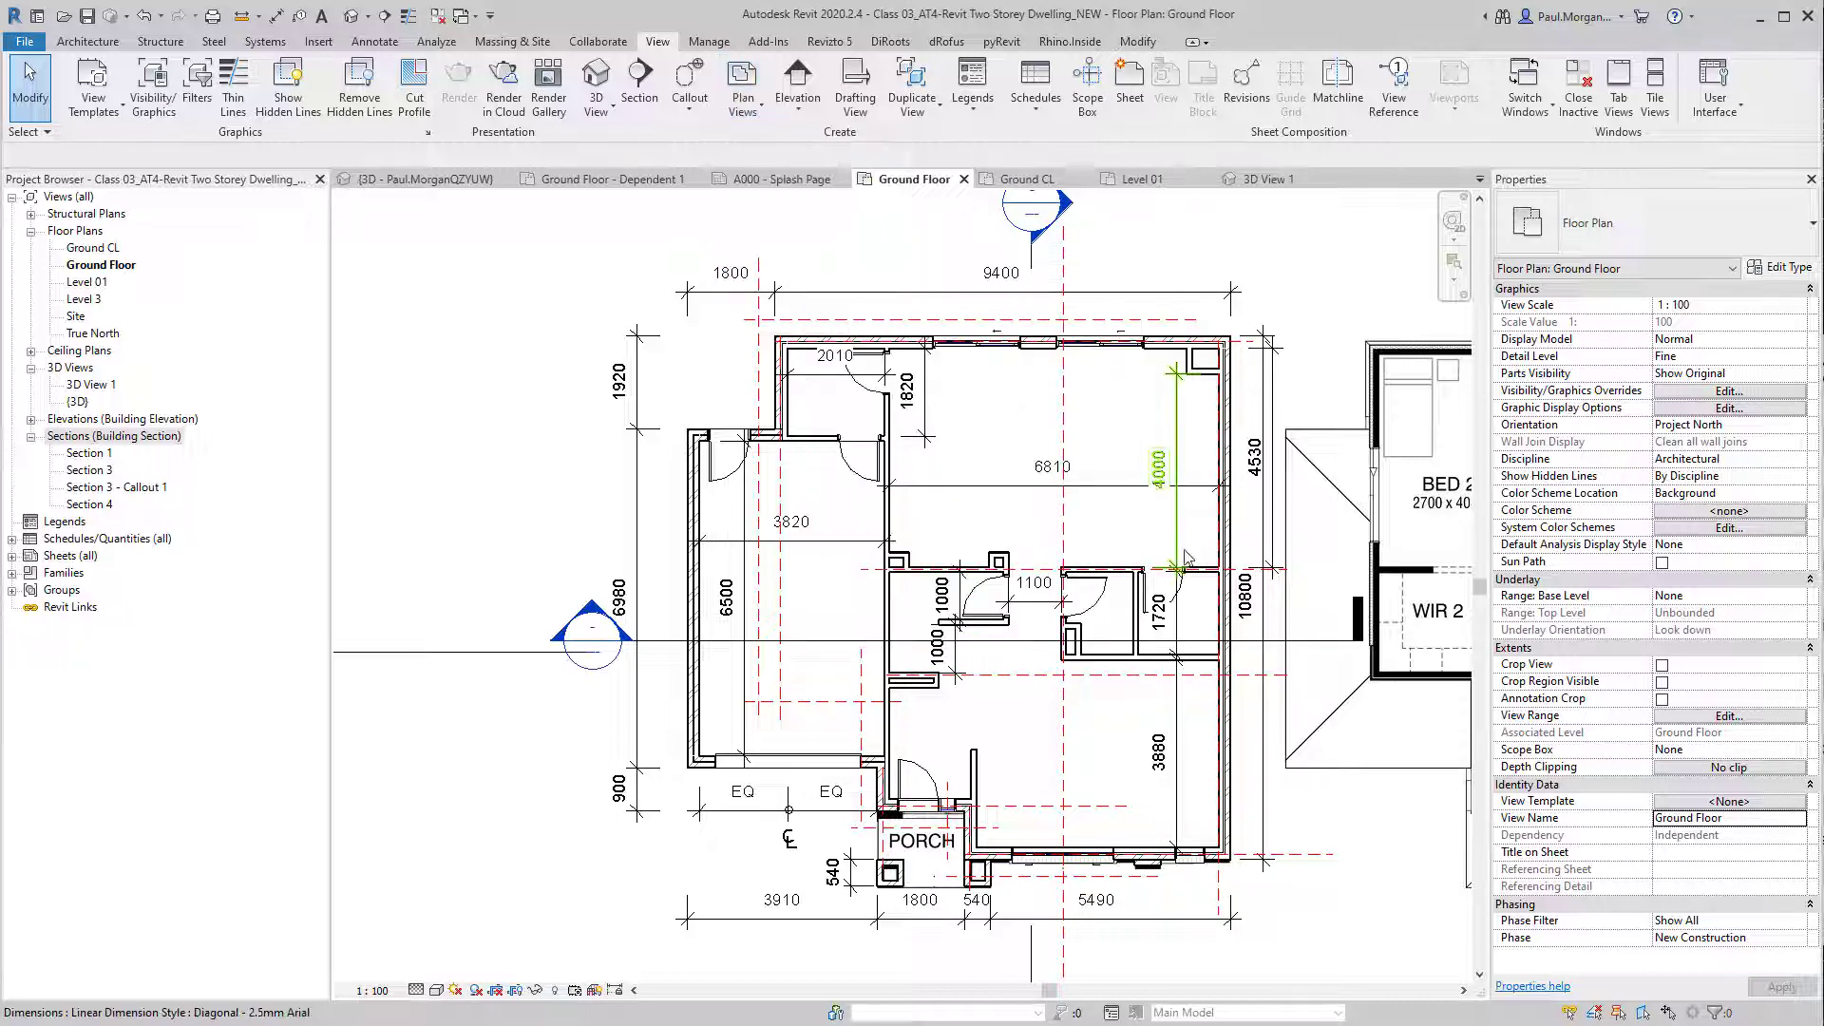
Step: Switch to the Level 01 floor plan
middle_click_drag(1276, 547, 1134, 586)
left_click(1140, 179)
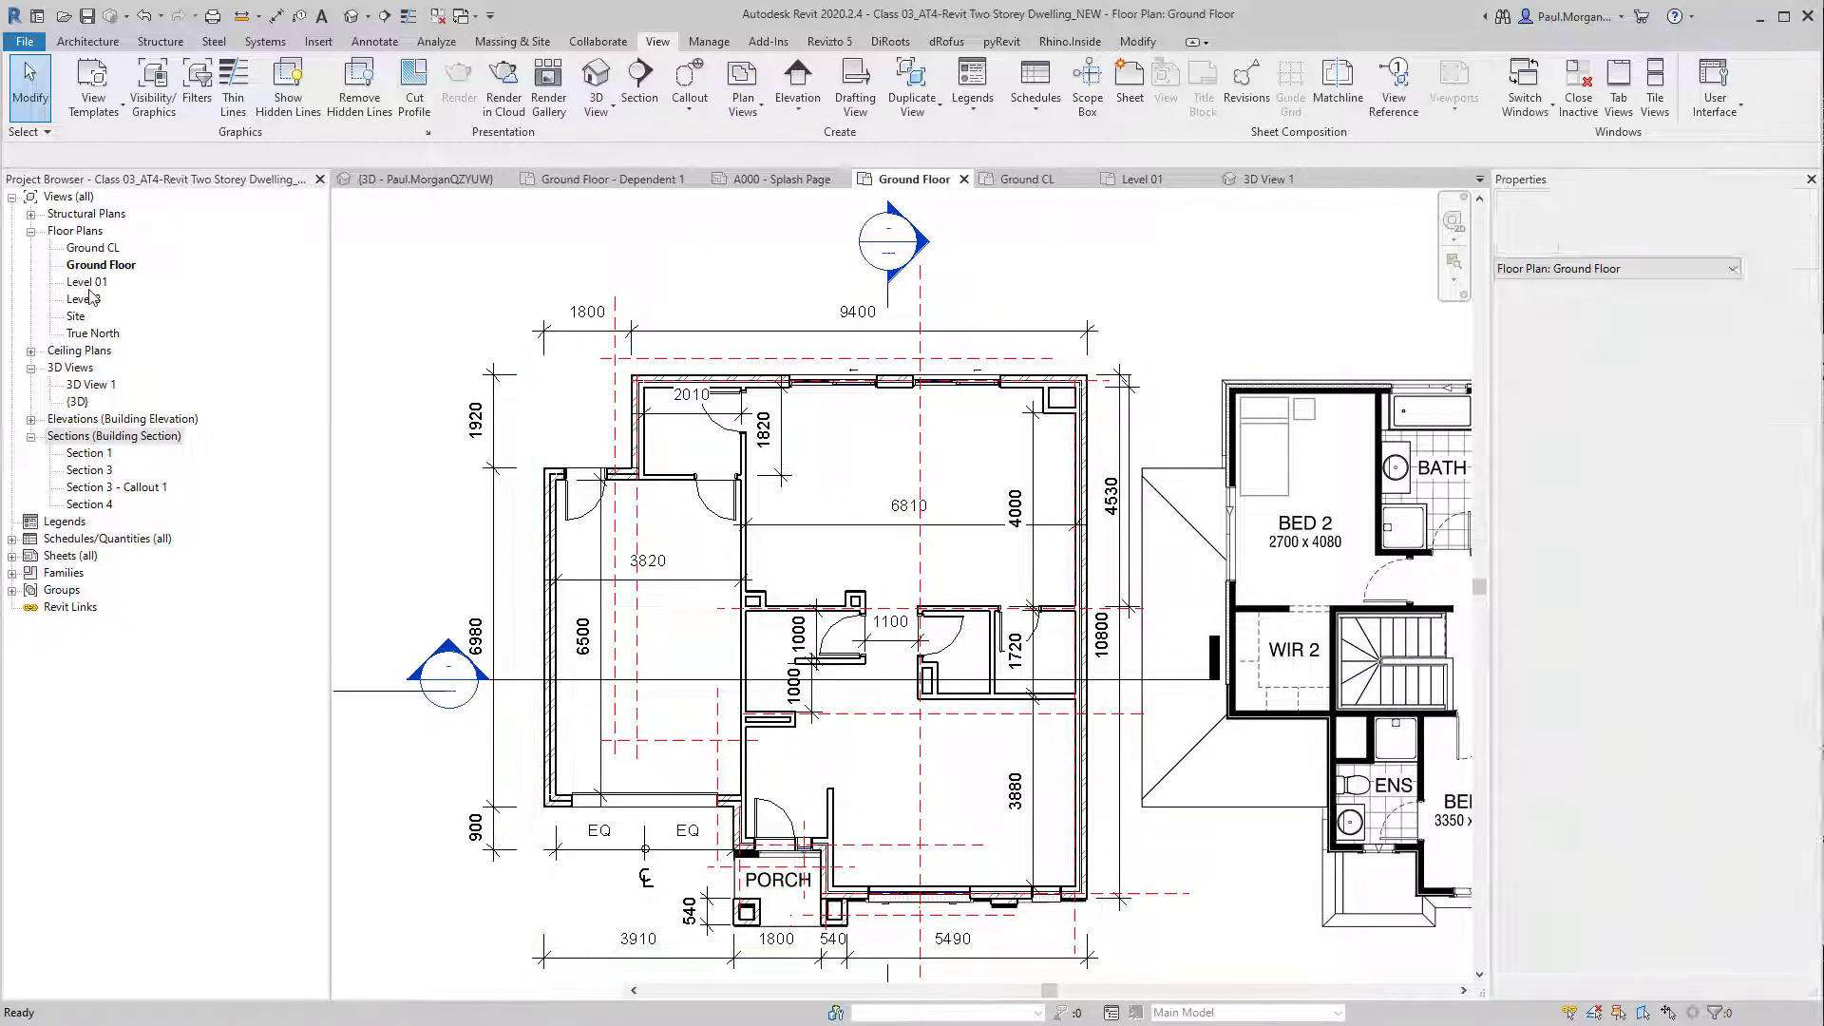
scroll(800, 489, "up", 10)
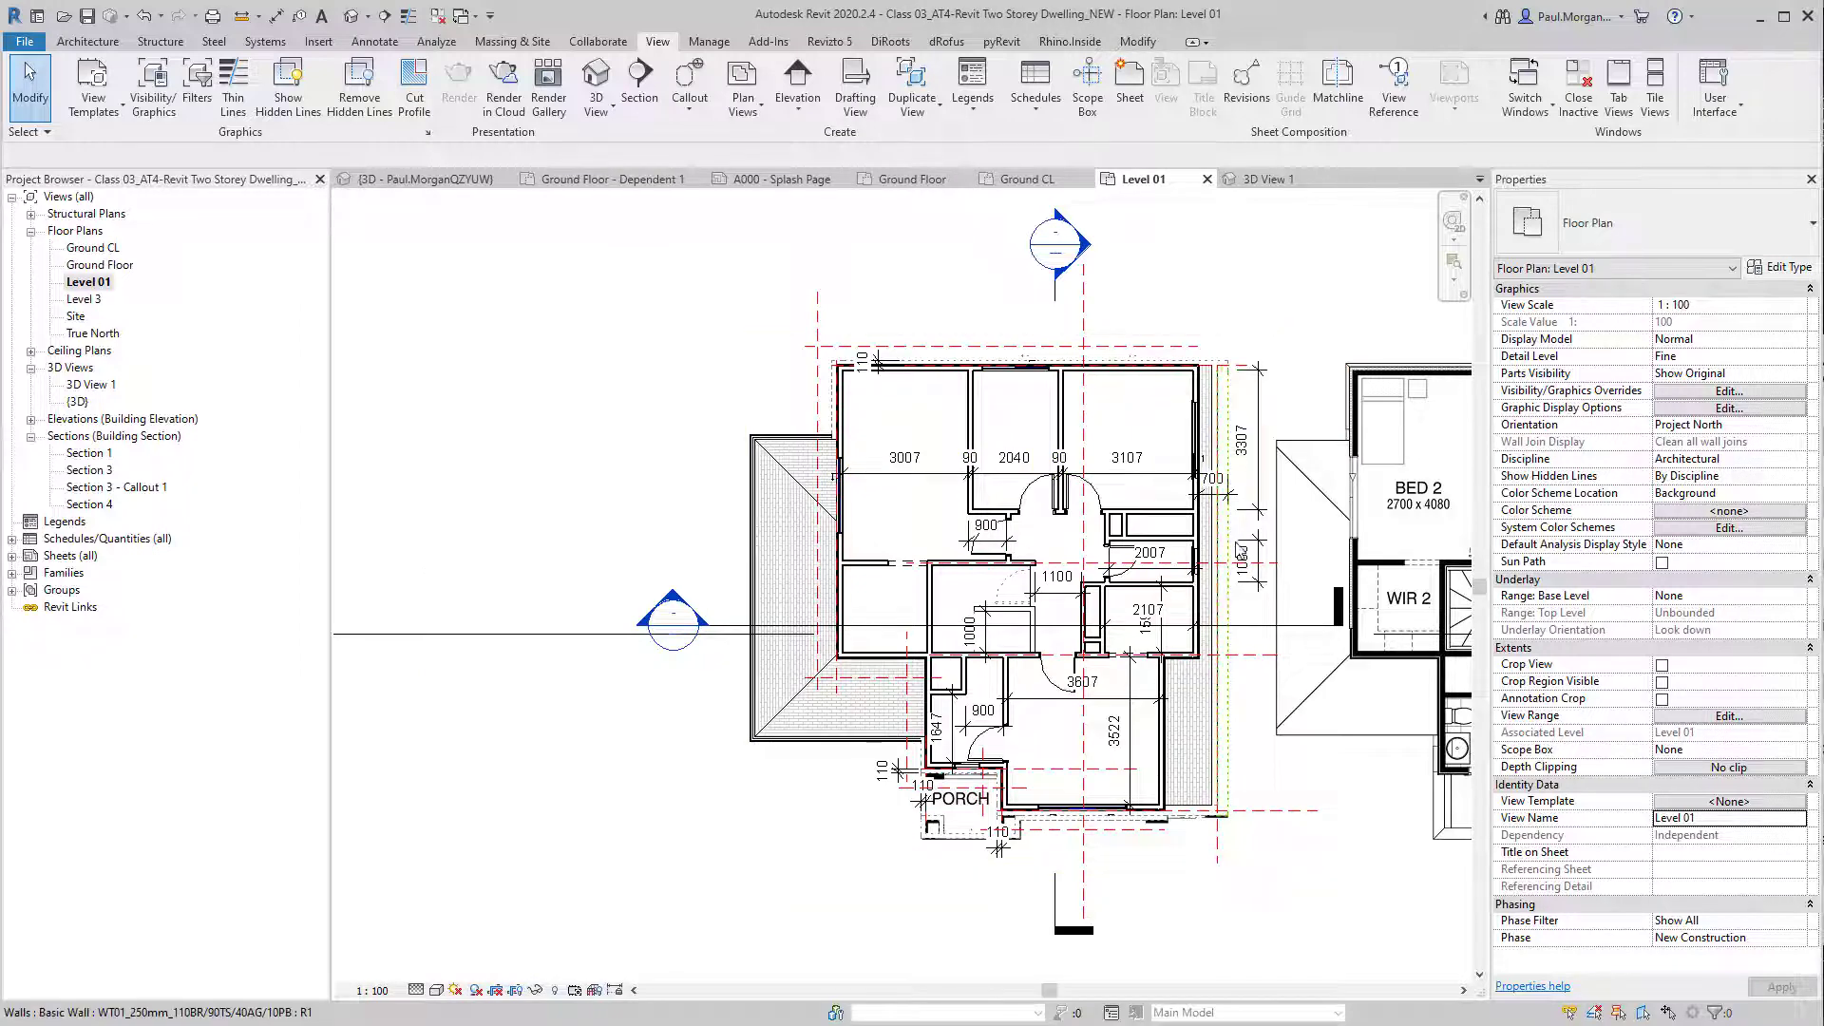
Step: Examine the sill height of the 600x600mm fixed window in the outer wall of the 2007 mm wide room
left_click(1034, 609)
scroll(1033, 609, "down", 3)
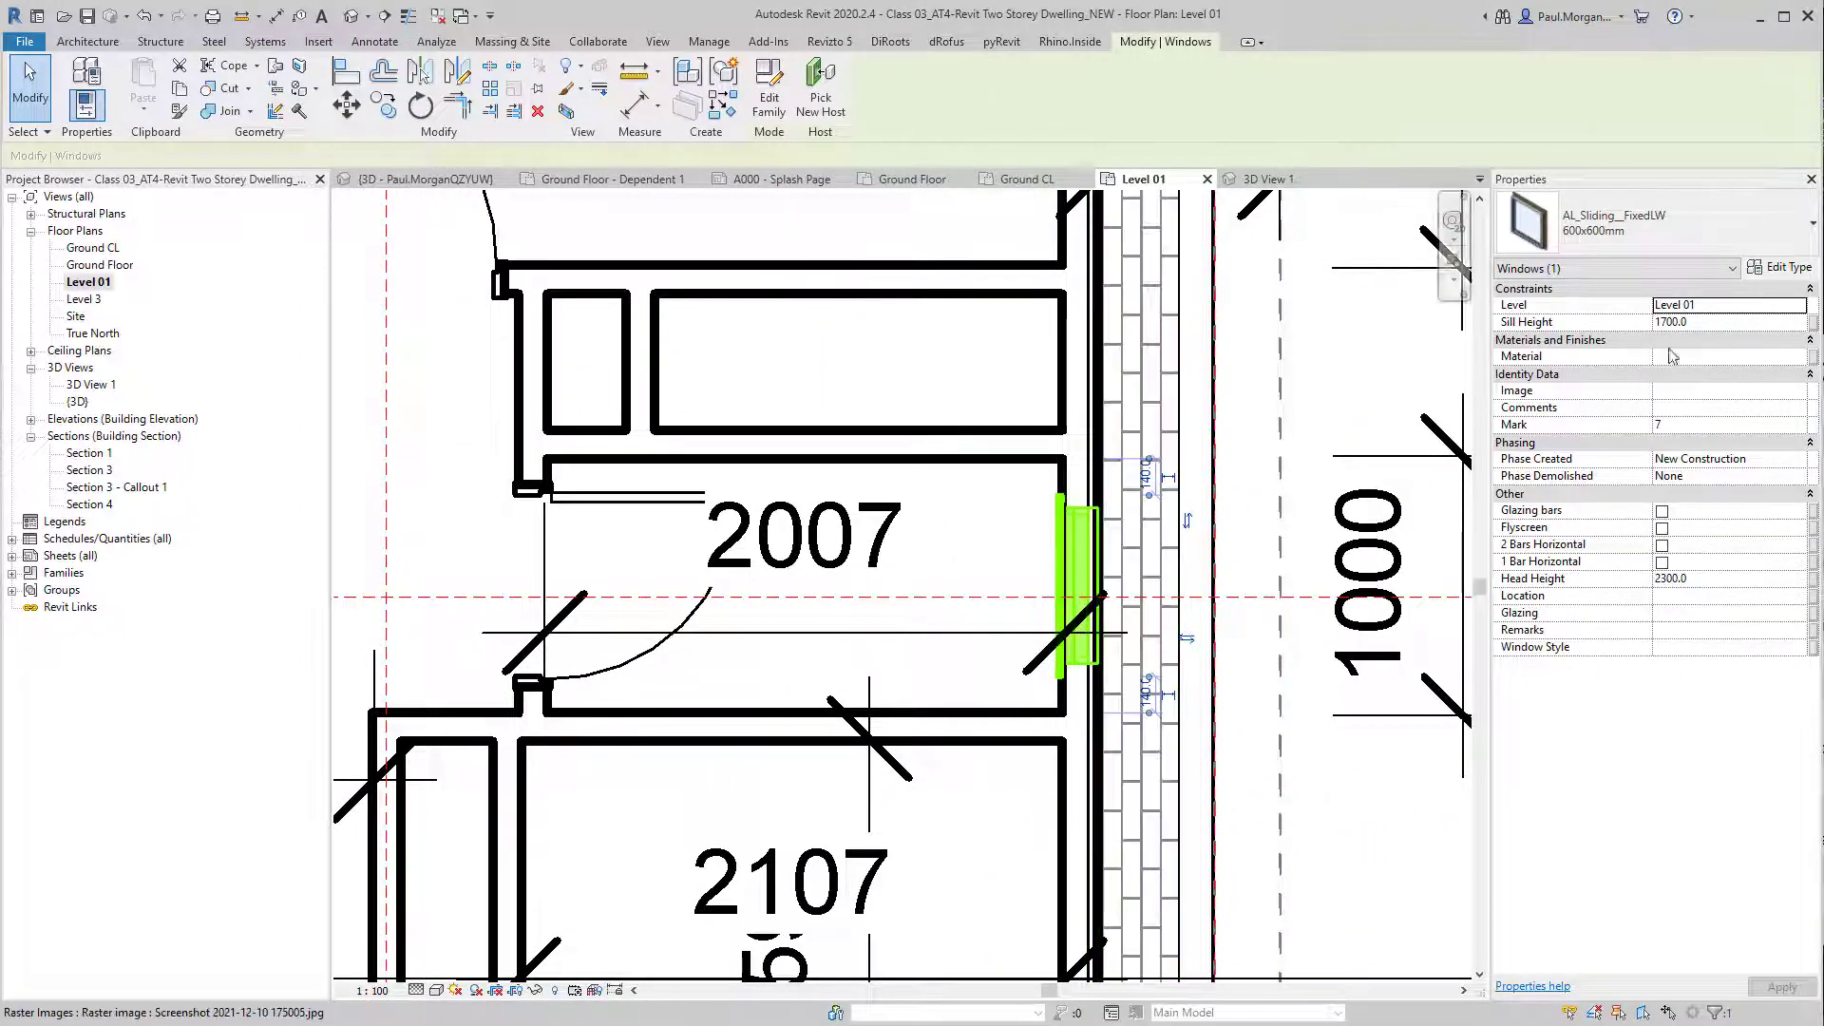
left_click(1723, 323)
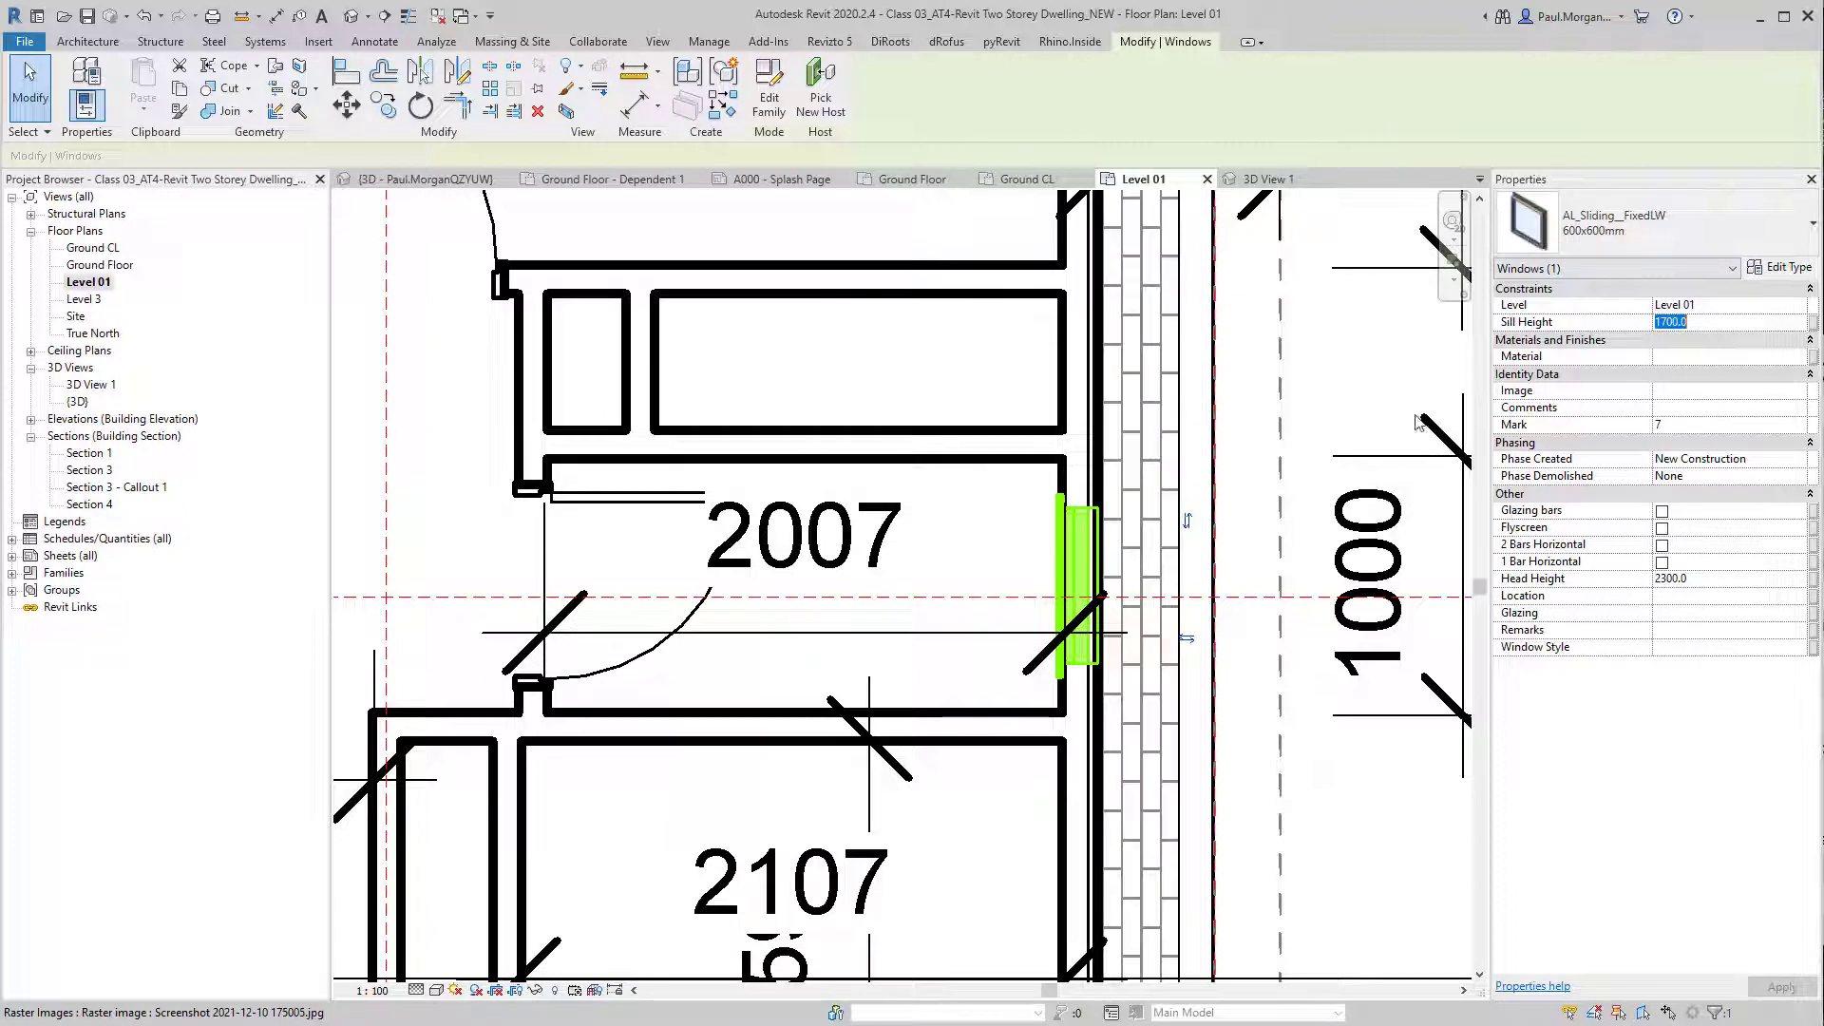
scroll(989, 485, "down", 3)
left_click(986, 503)
middle_click_drag(727, 645, 847, 922)
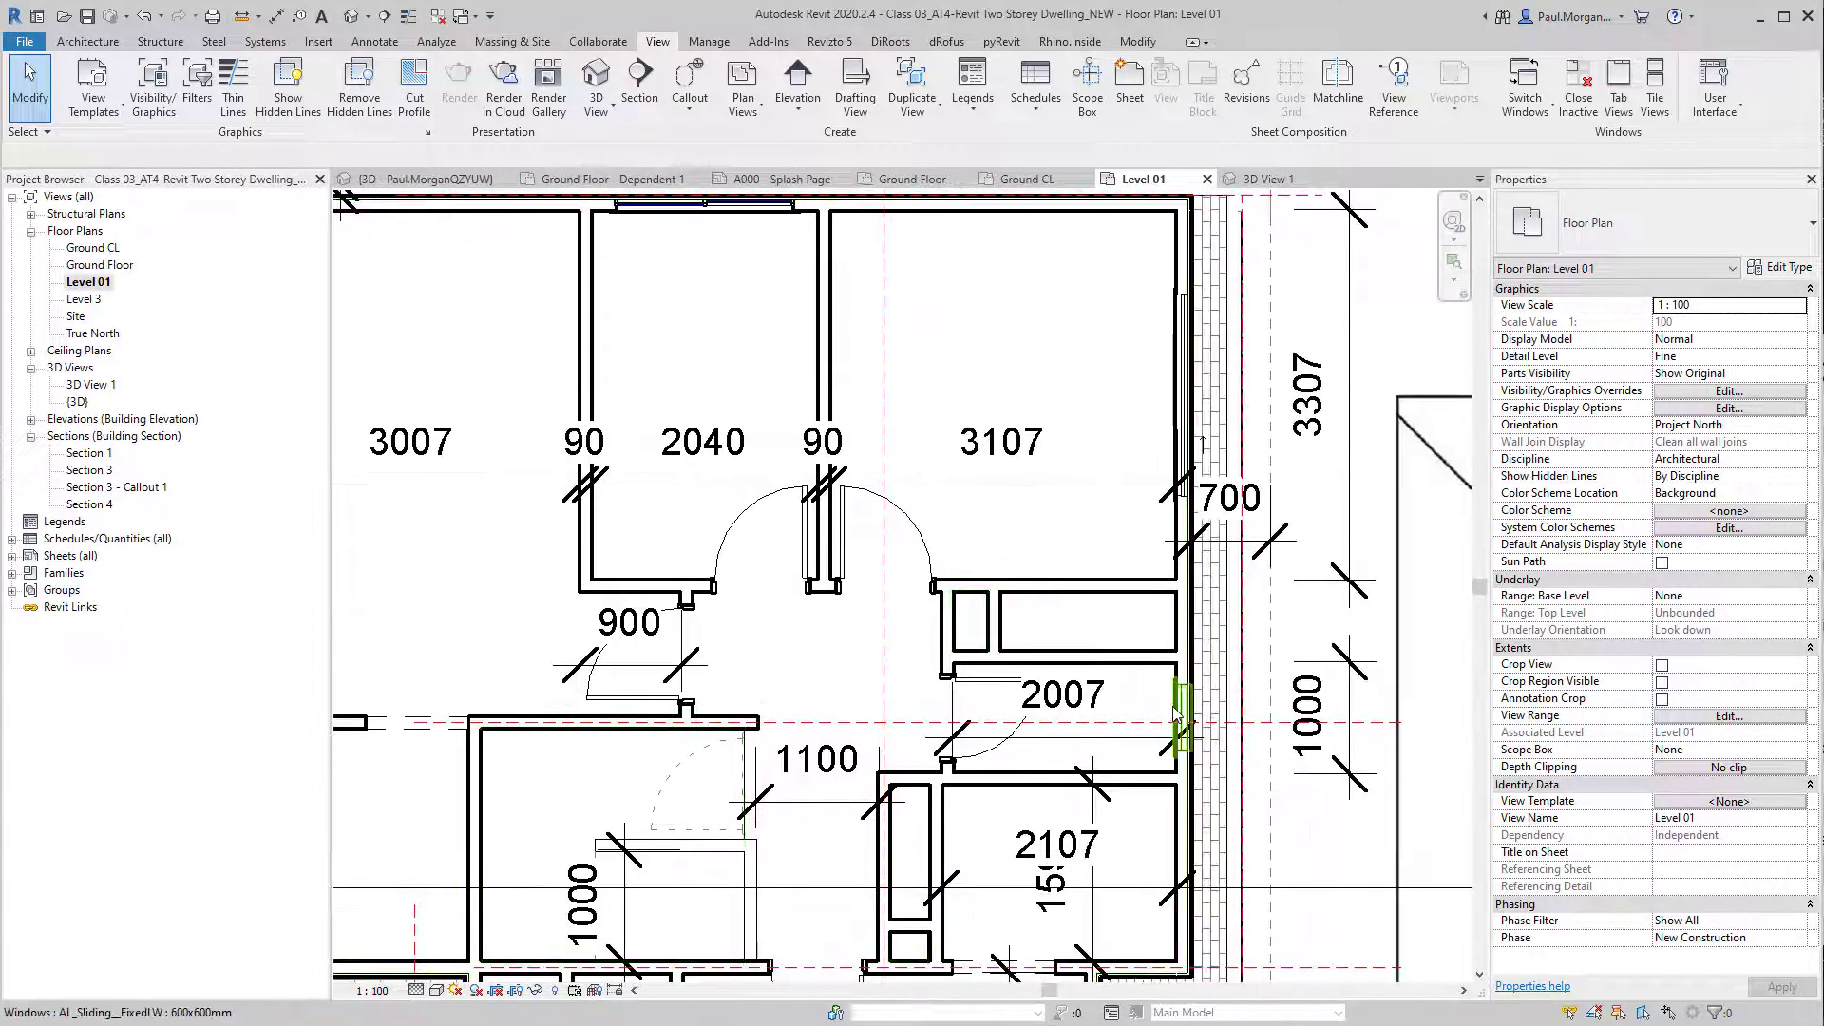
left_click(1174, 713)
scroll(1174, 708, "down", 2)
key("Escape")
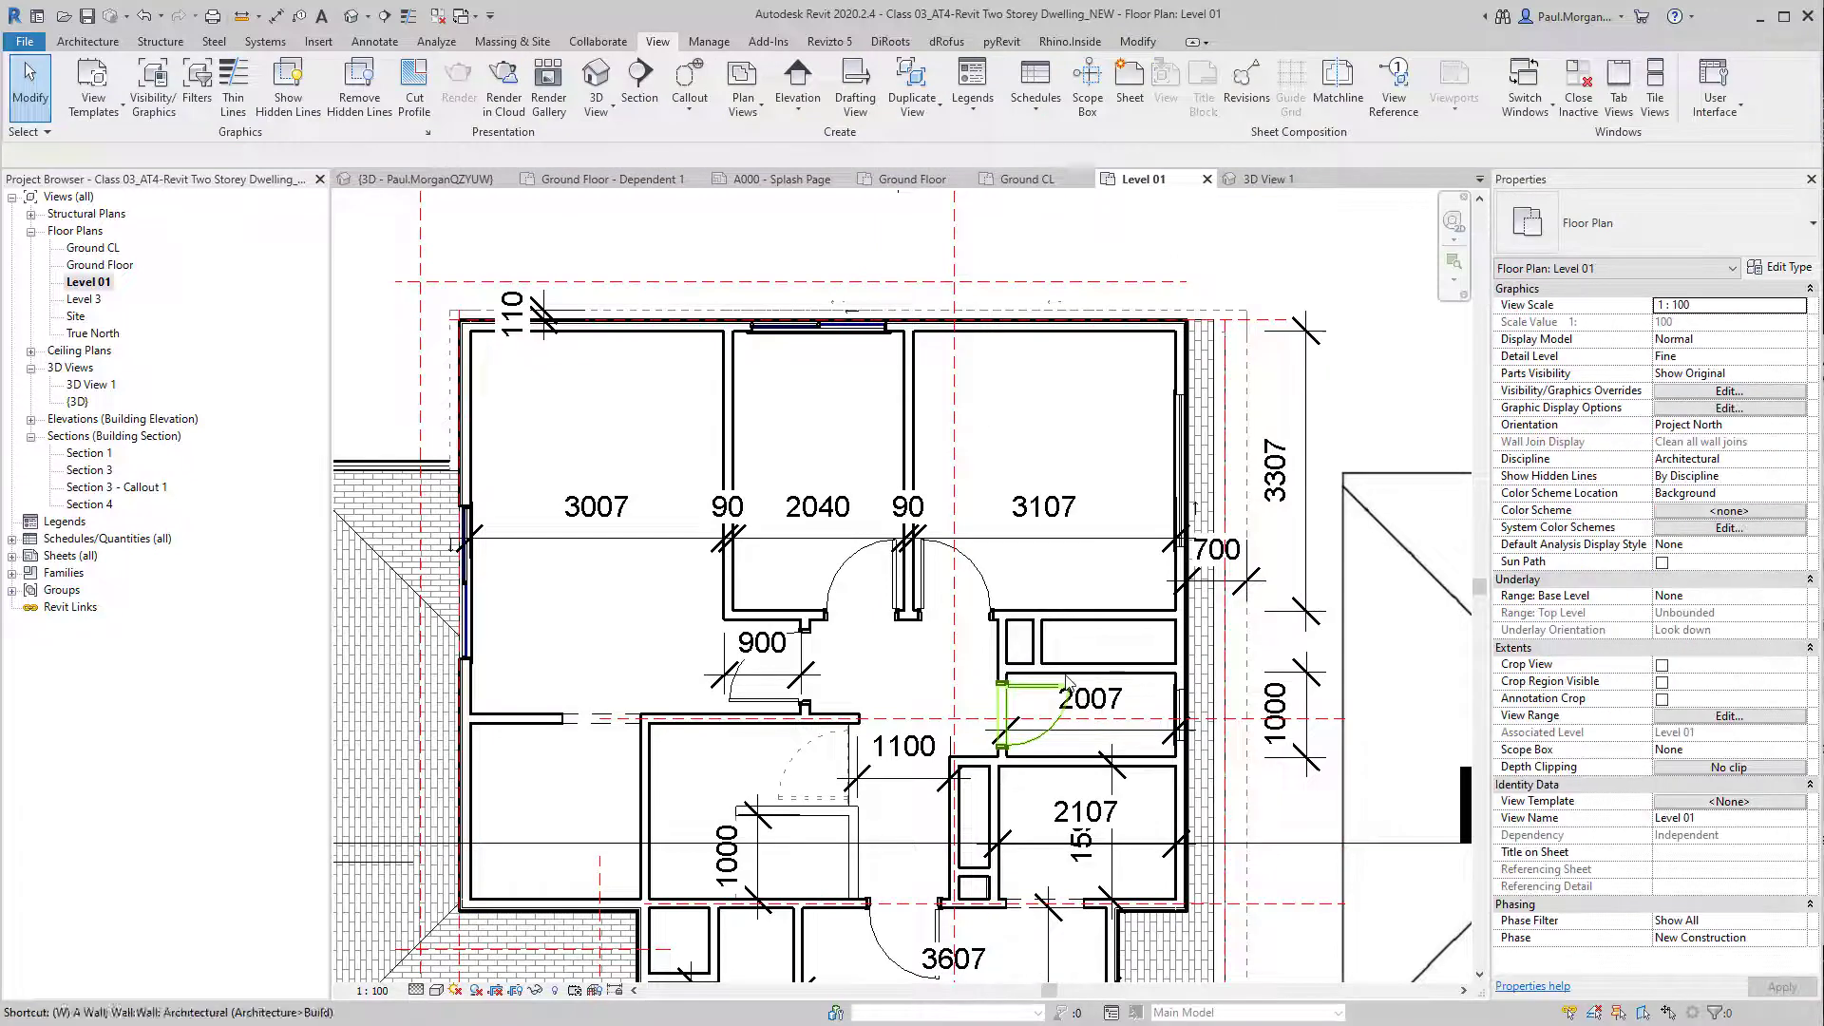
Step: Place an M_Fixed 0406 x 1830mm window in the upper exterior wall of the 3107 mm wide room
key("w")
key("n")
left_click(1657, 220)
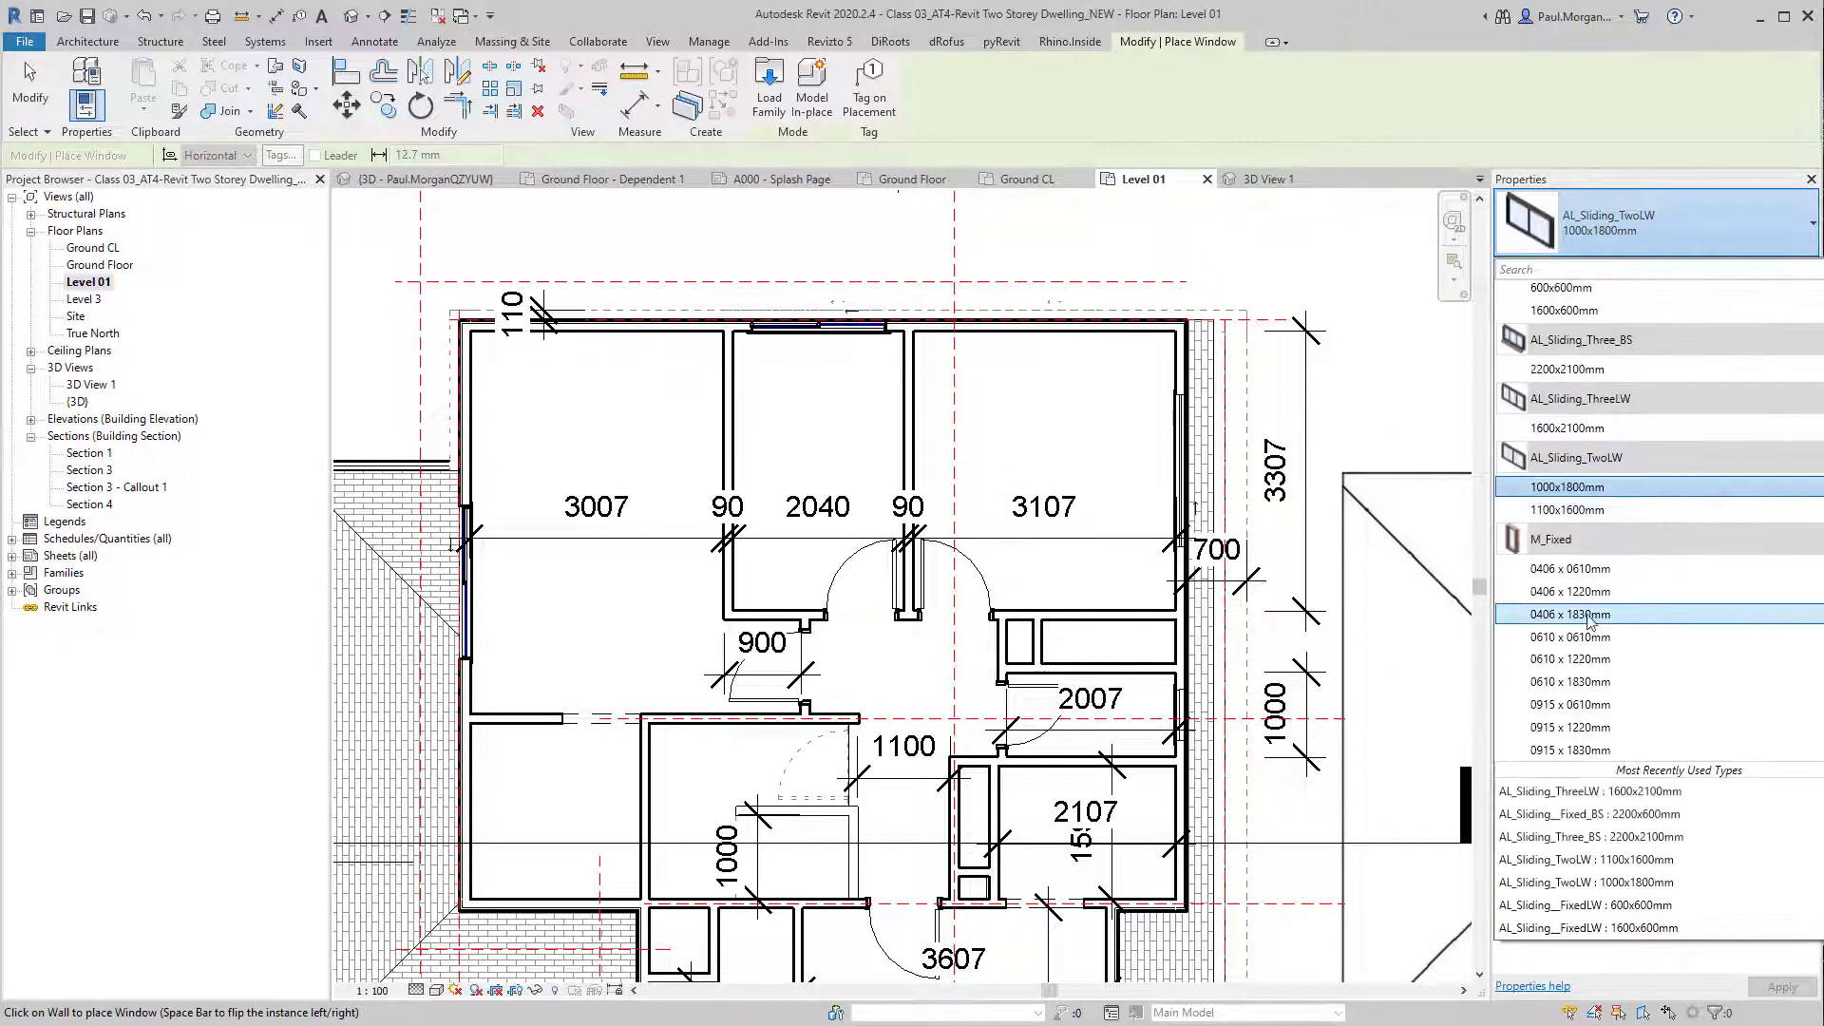
left_click(1589, 615)
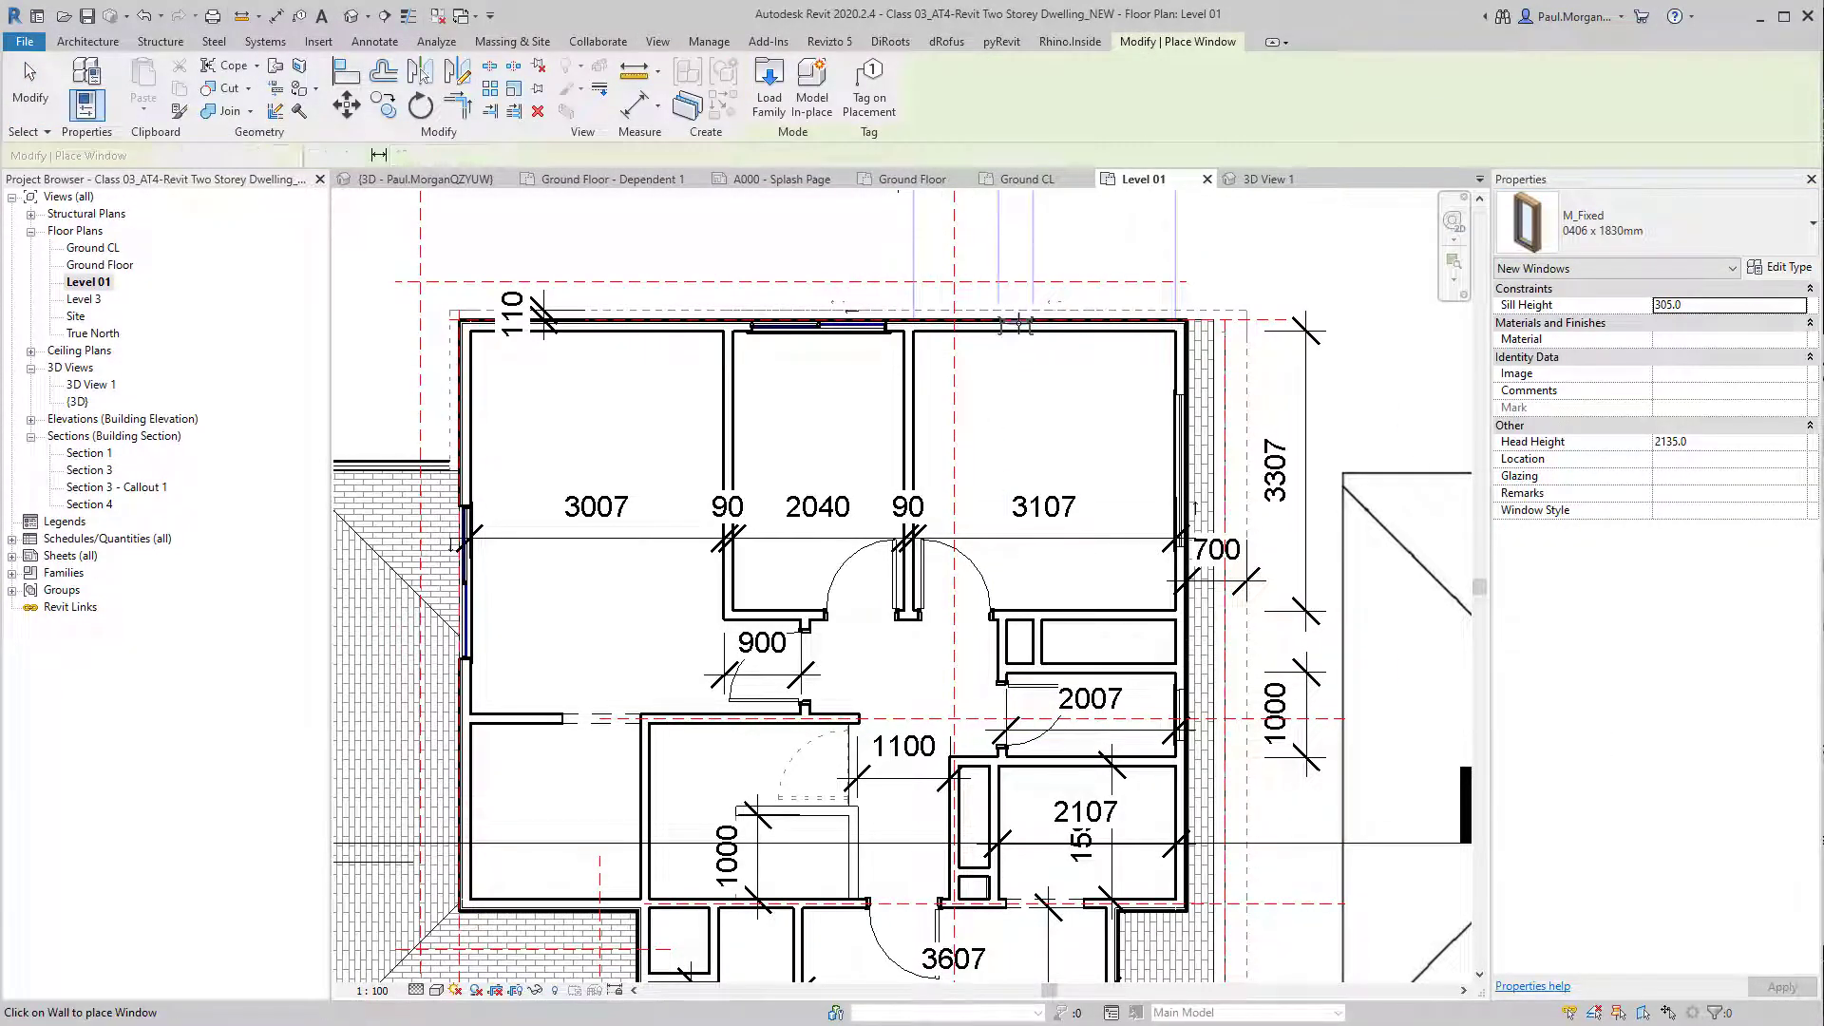
left_click(1018, 323)
key("Escape")
Step: Set the sill height of the new M_Fixed window in the upper wall to 1900
scroll(1013, 324, "up", 4)
left_click(1019, 328)
left_click(1730, 325)
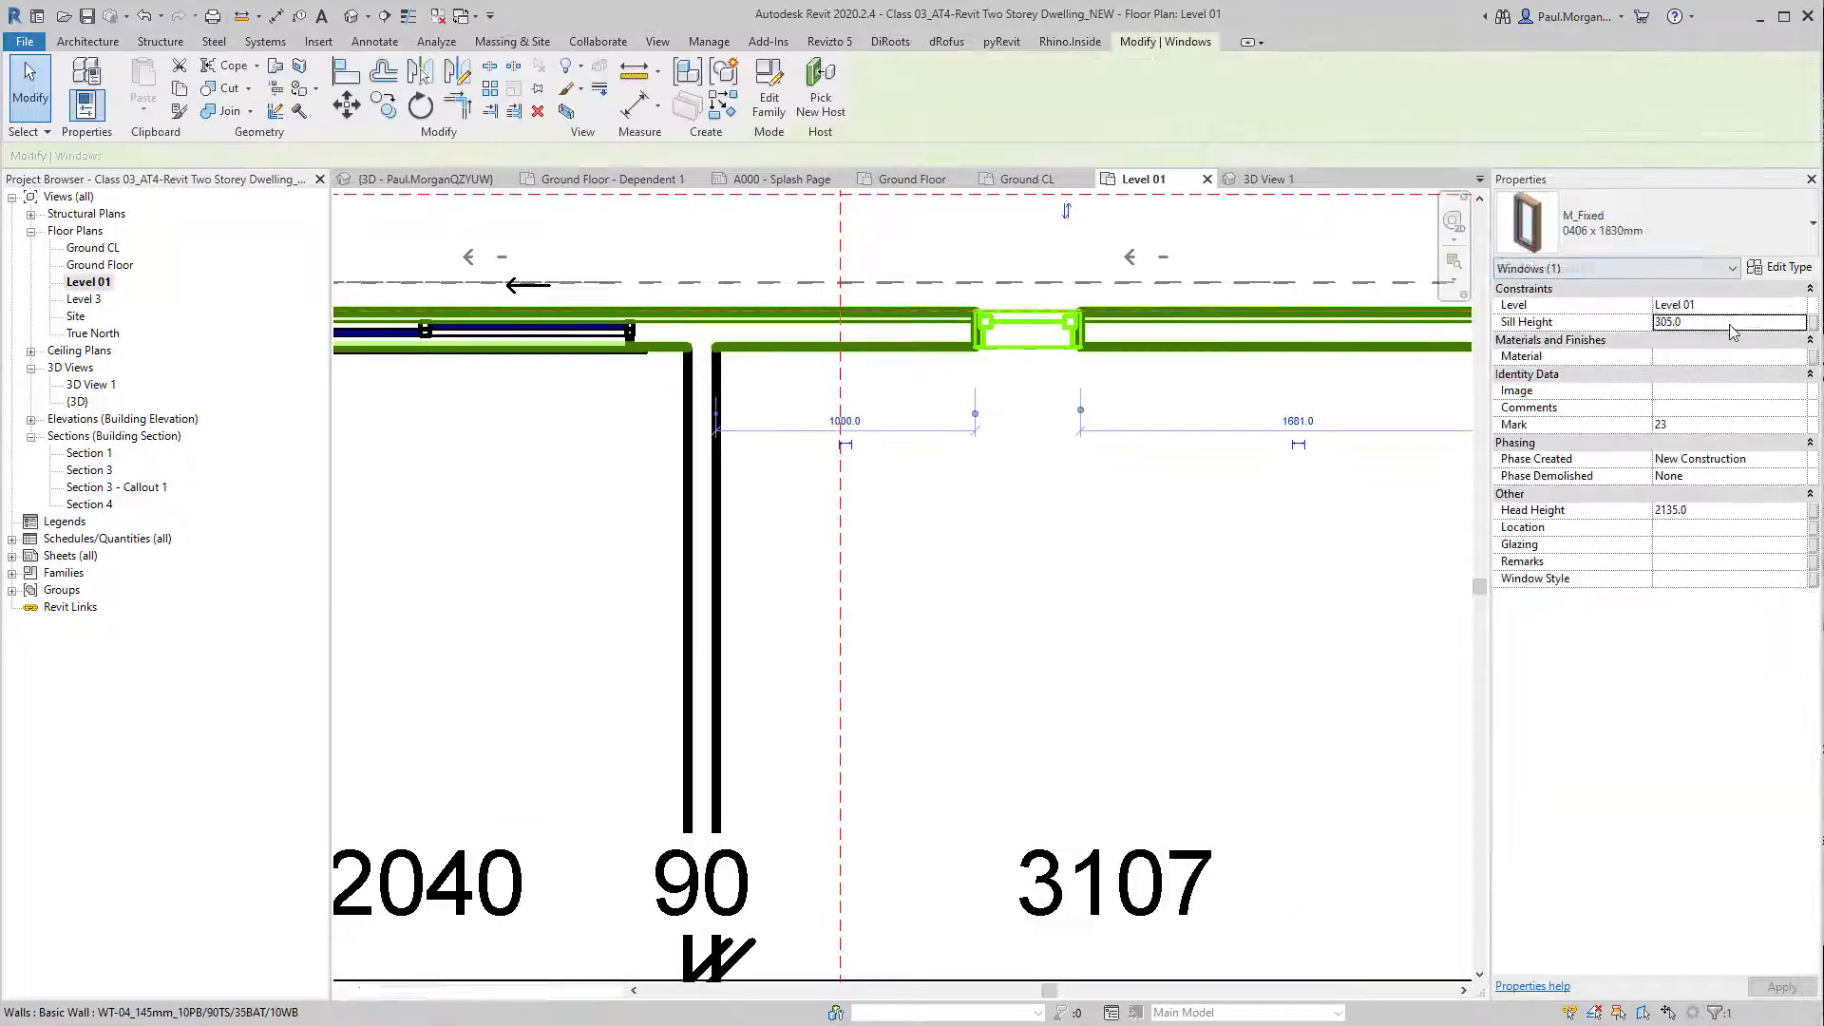
double_click(1731, 325)
type("1900")
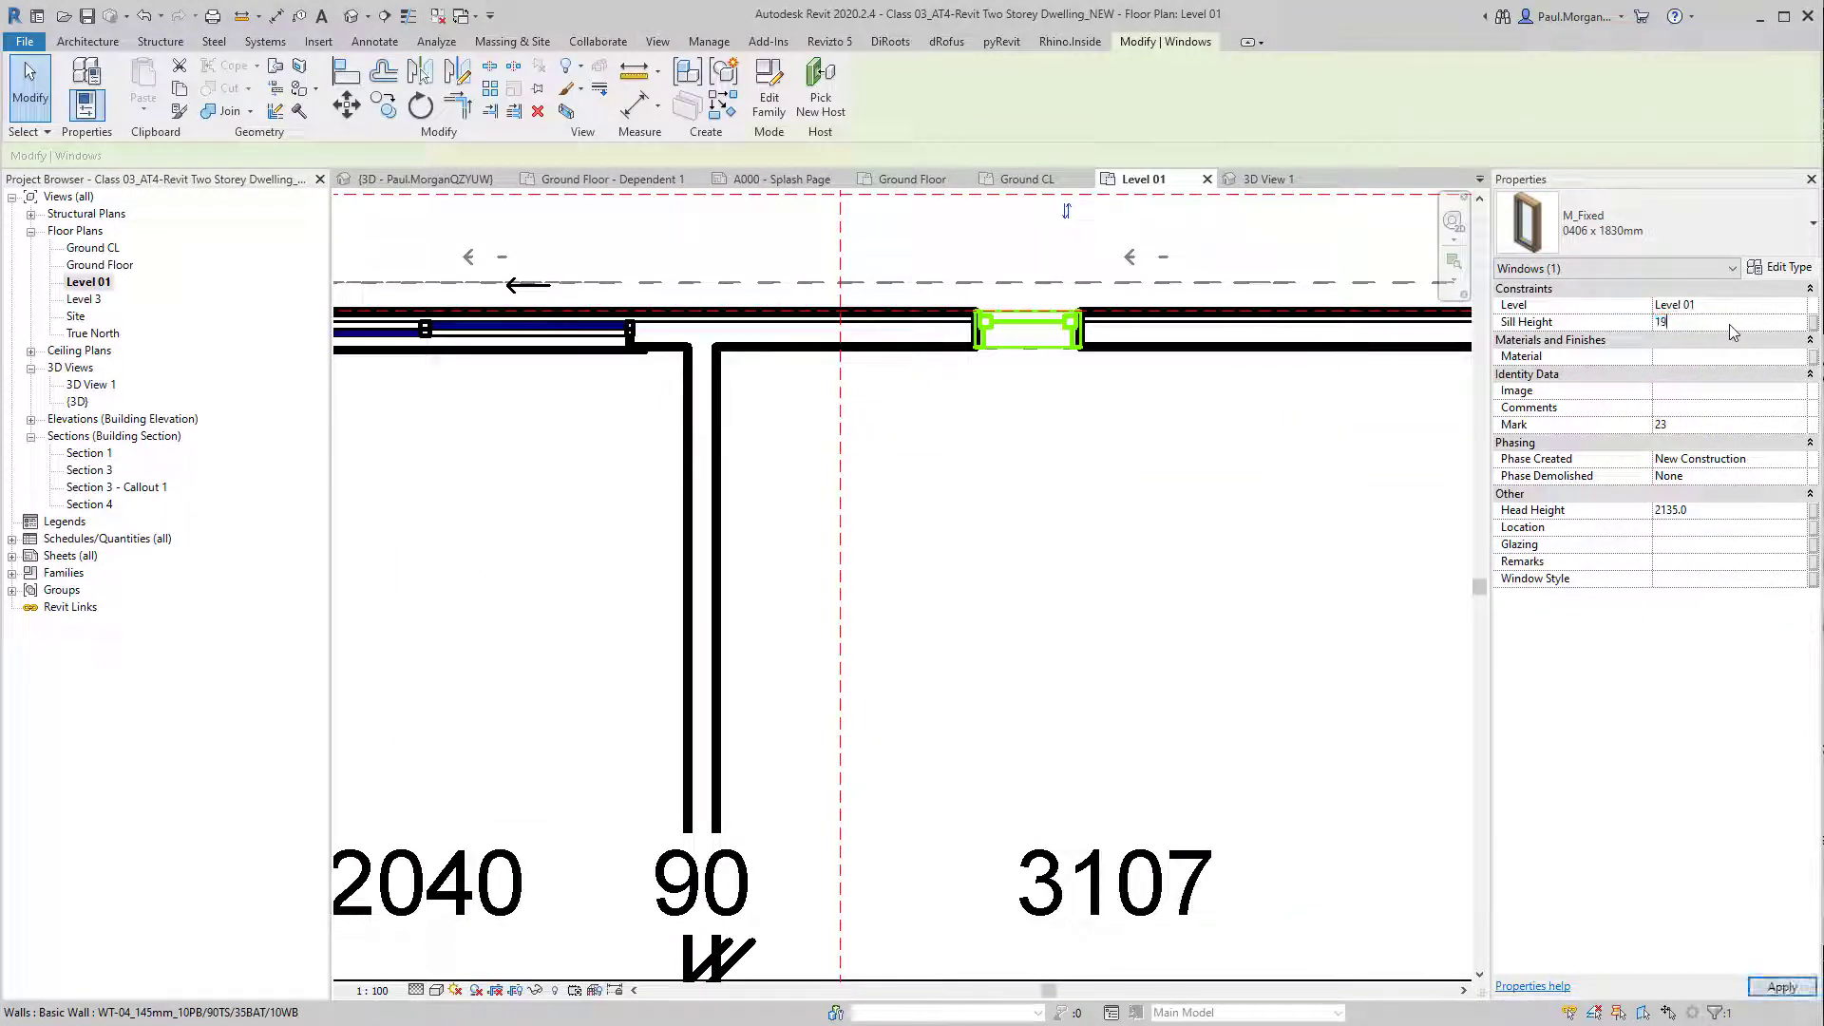
middle_click_drag(1092, 482, 1075, 704)
key("Escape")
scroll(1052, 556, "up", 3)
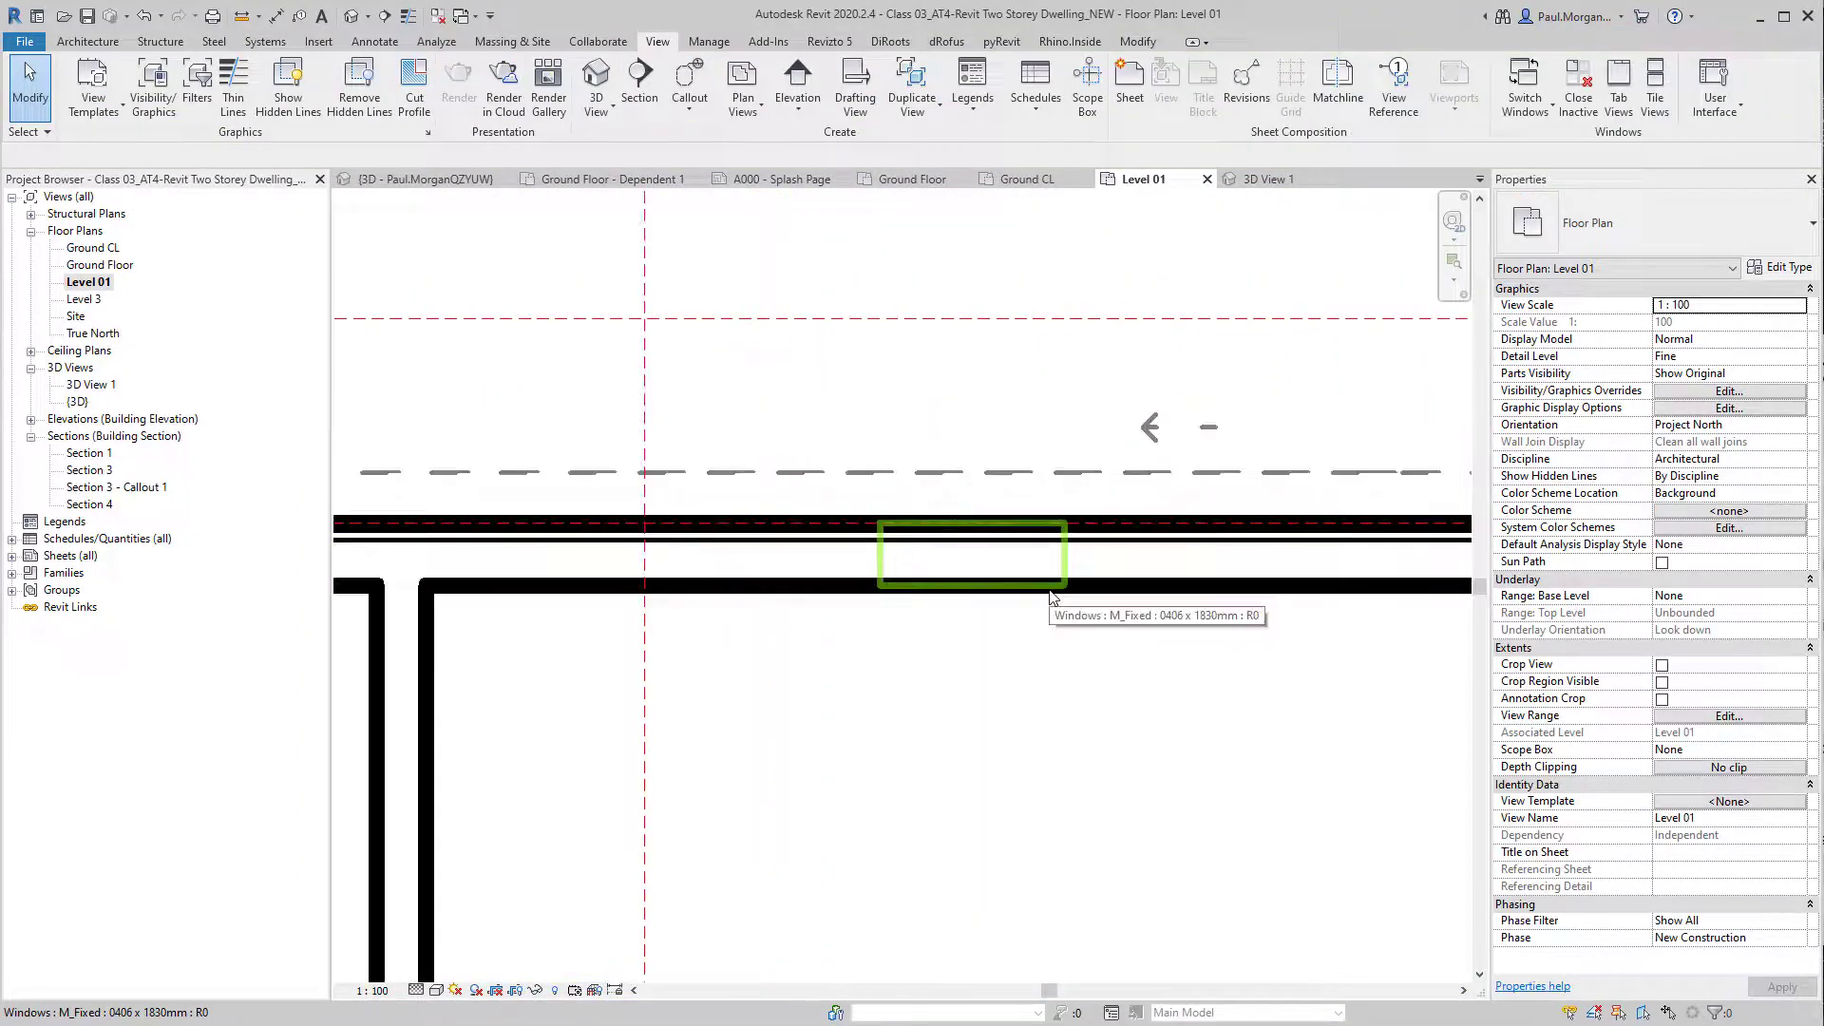
left_click(1045, 570)
key("Escape")
scroll(983, 684, "down", 2)
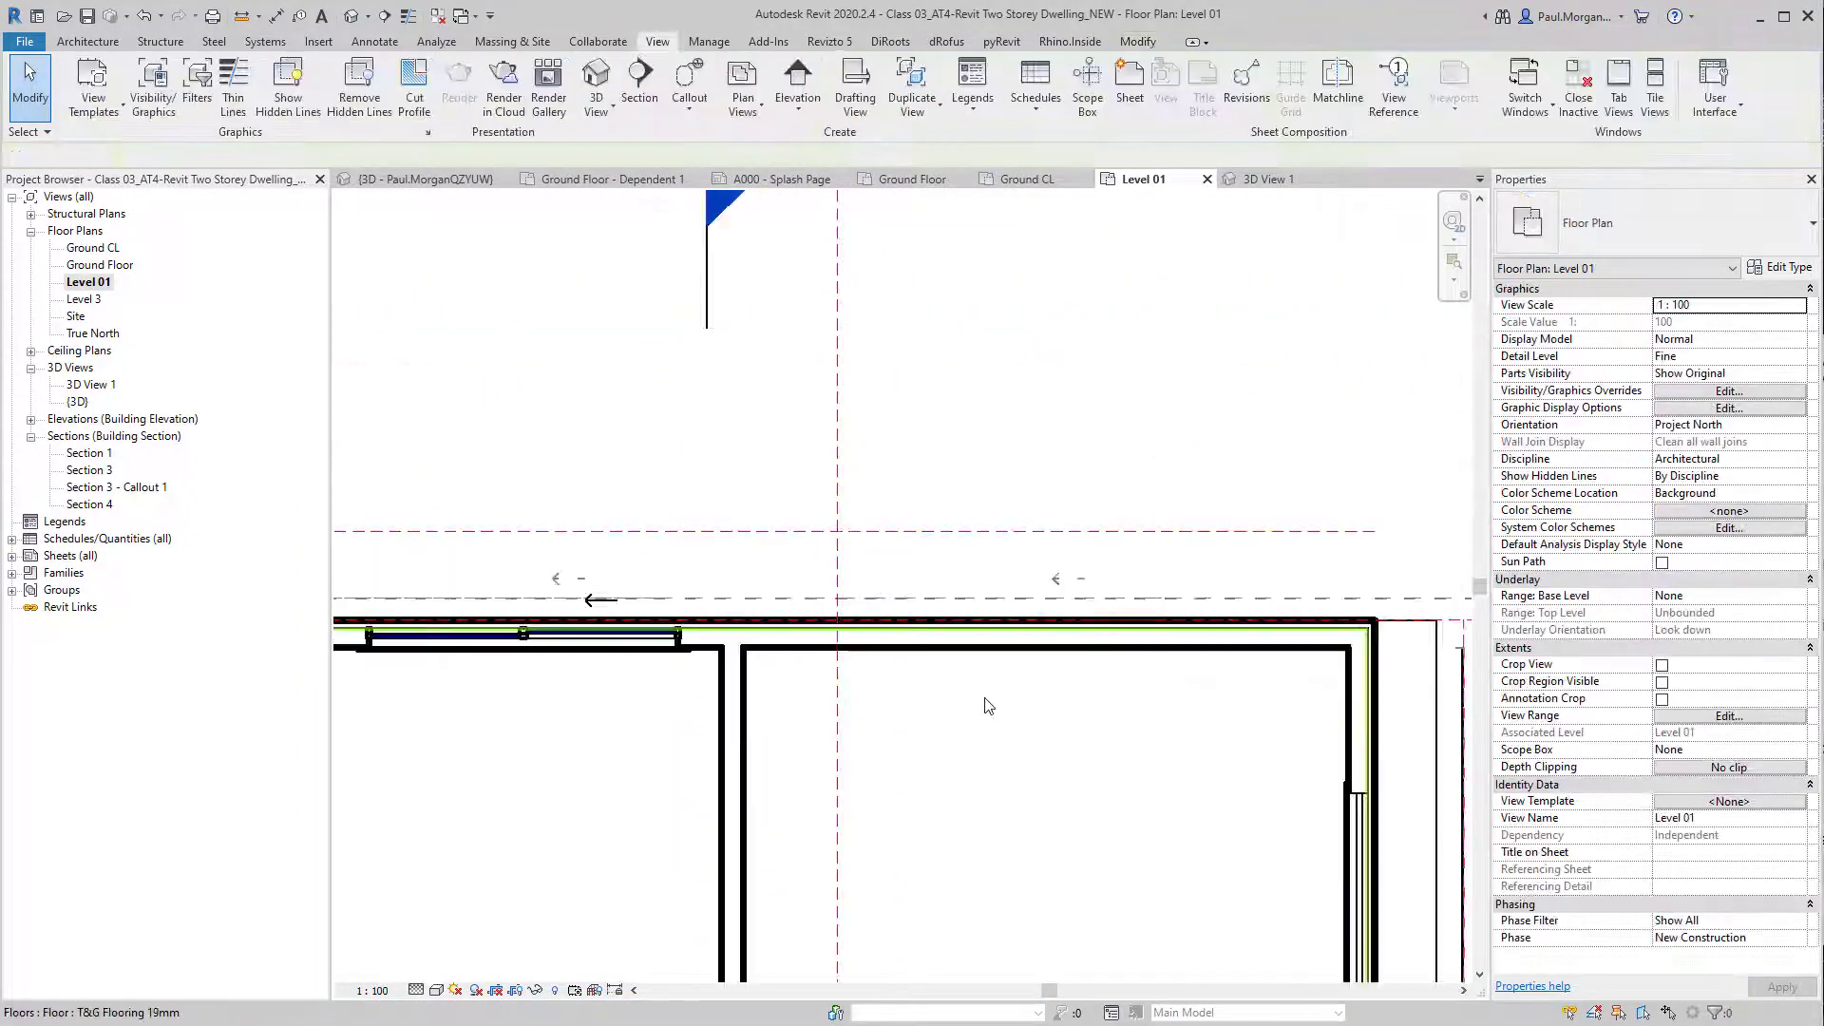
Step: Create a rectangular plan region across the upper exterior wall, enclosing the location of the new fixed window
middle_click_drag(943, 743, 921, 707)
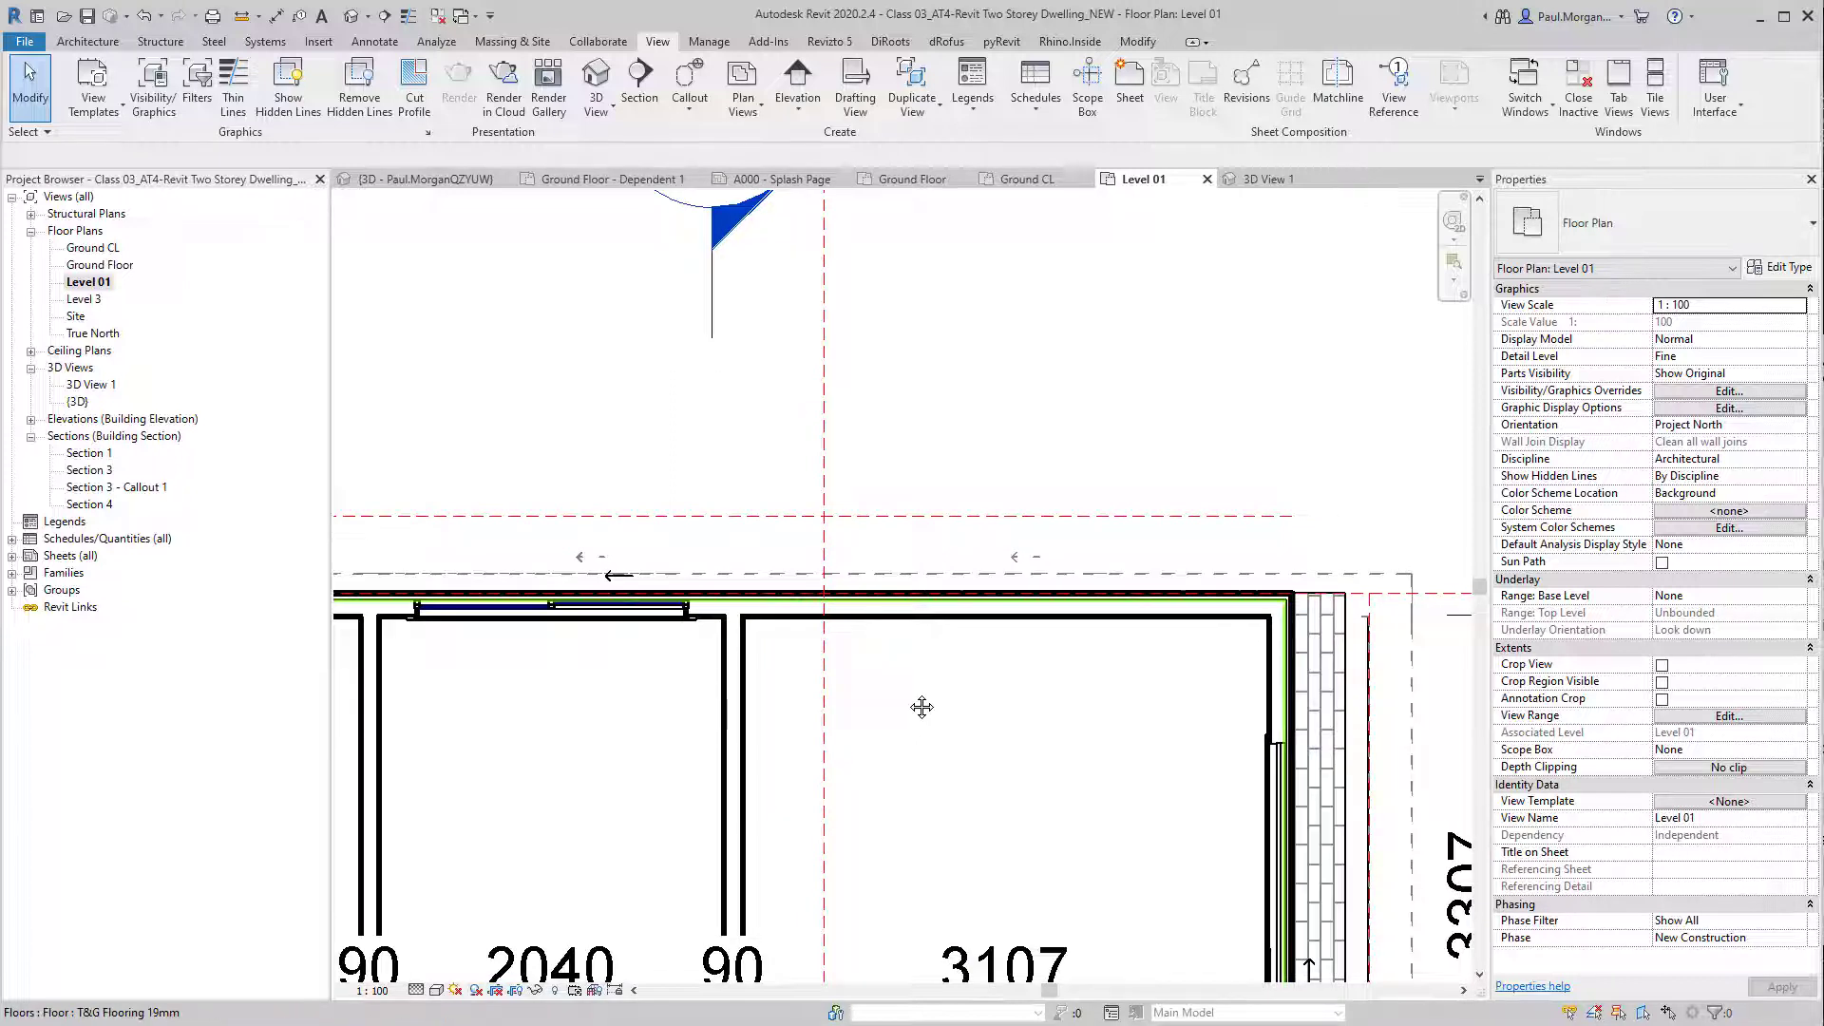
left_click(755, 107)
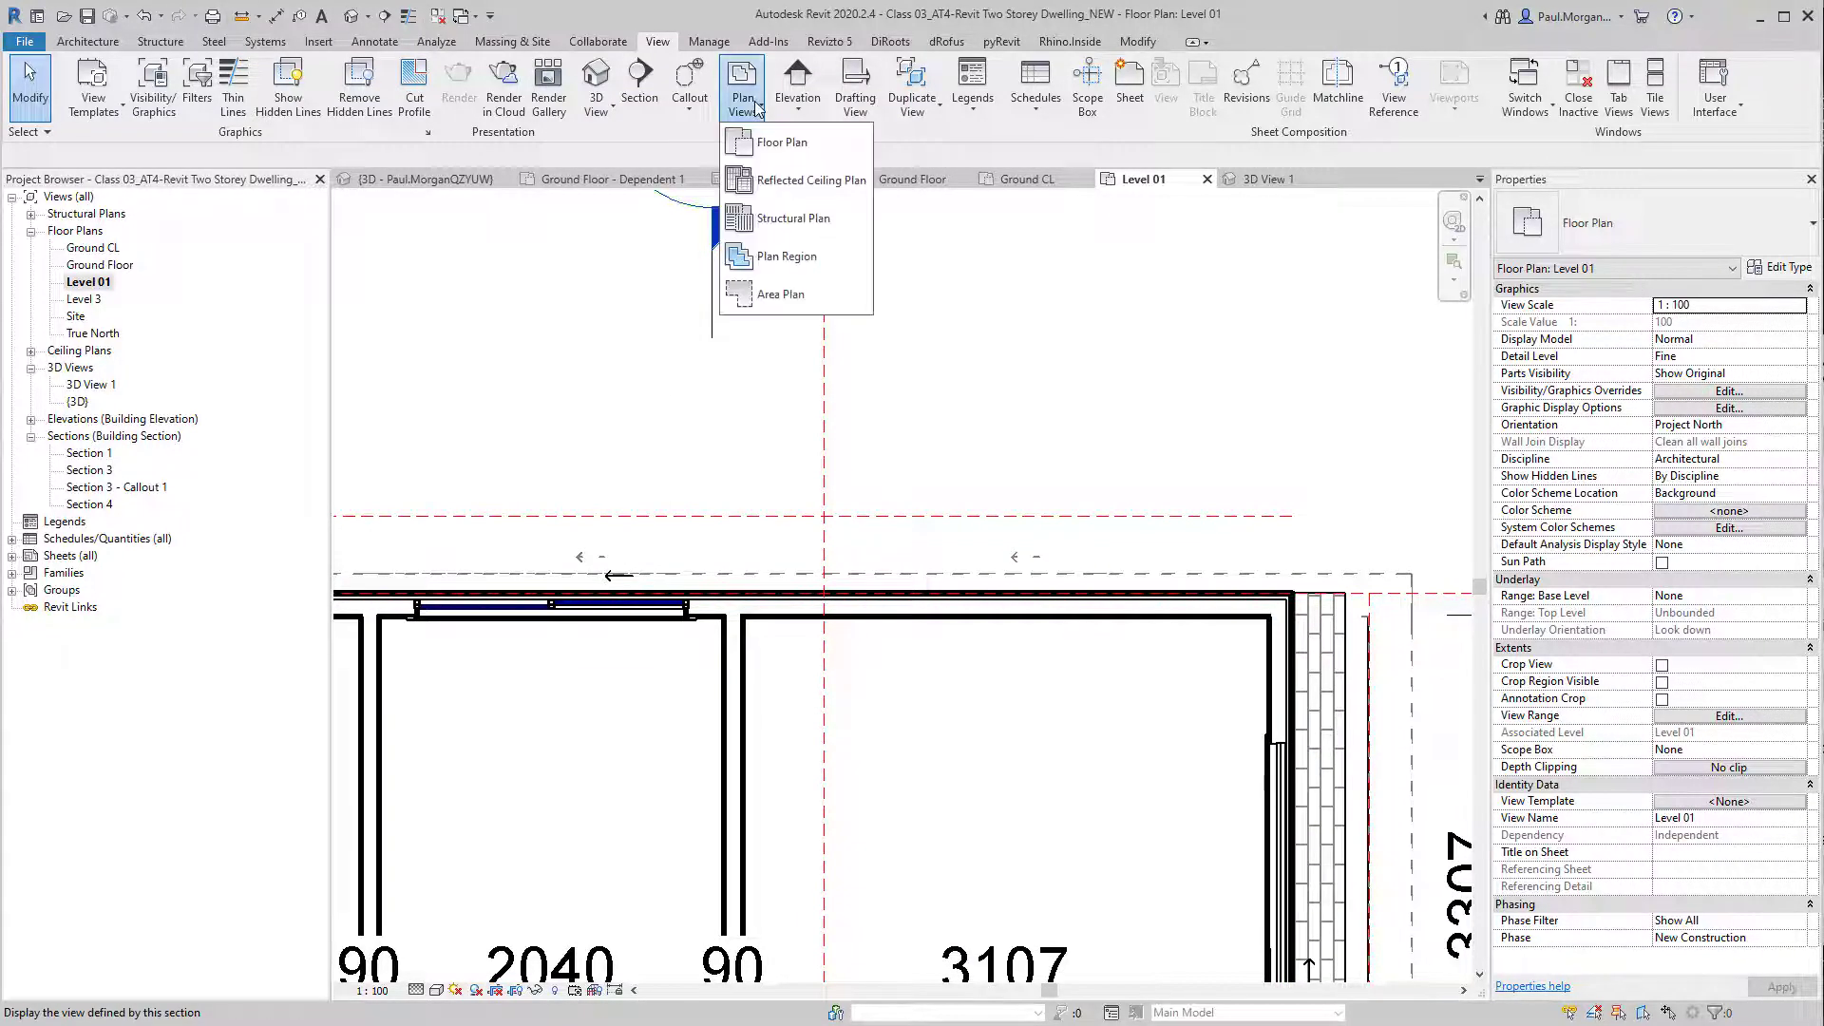
left_click(777, 269)
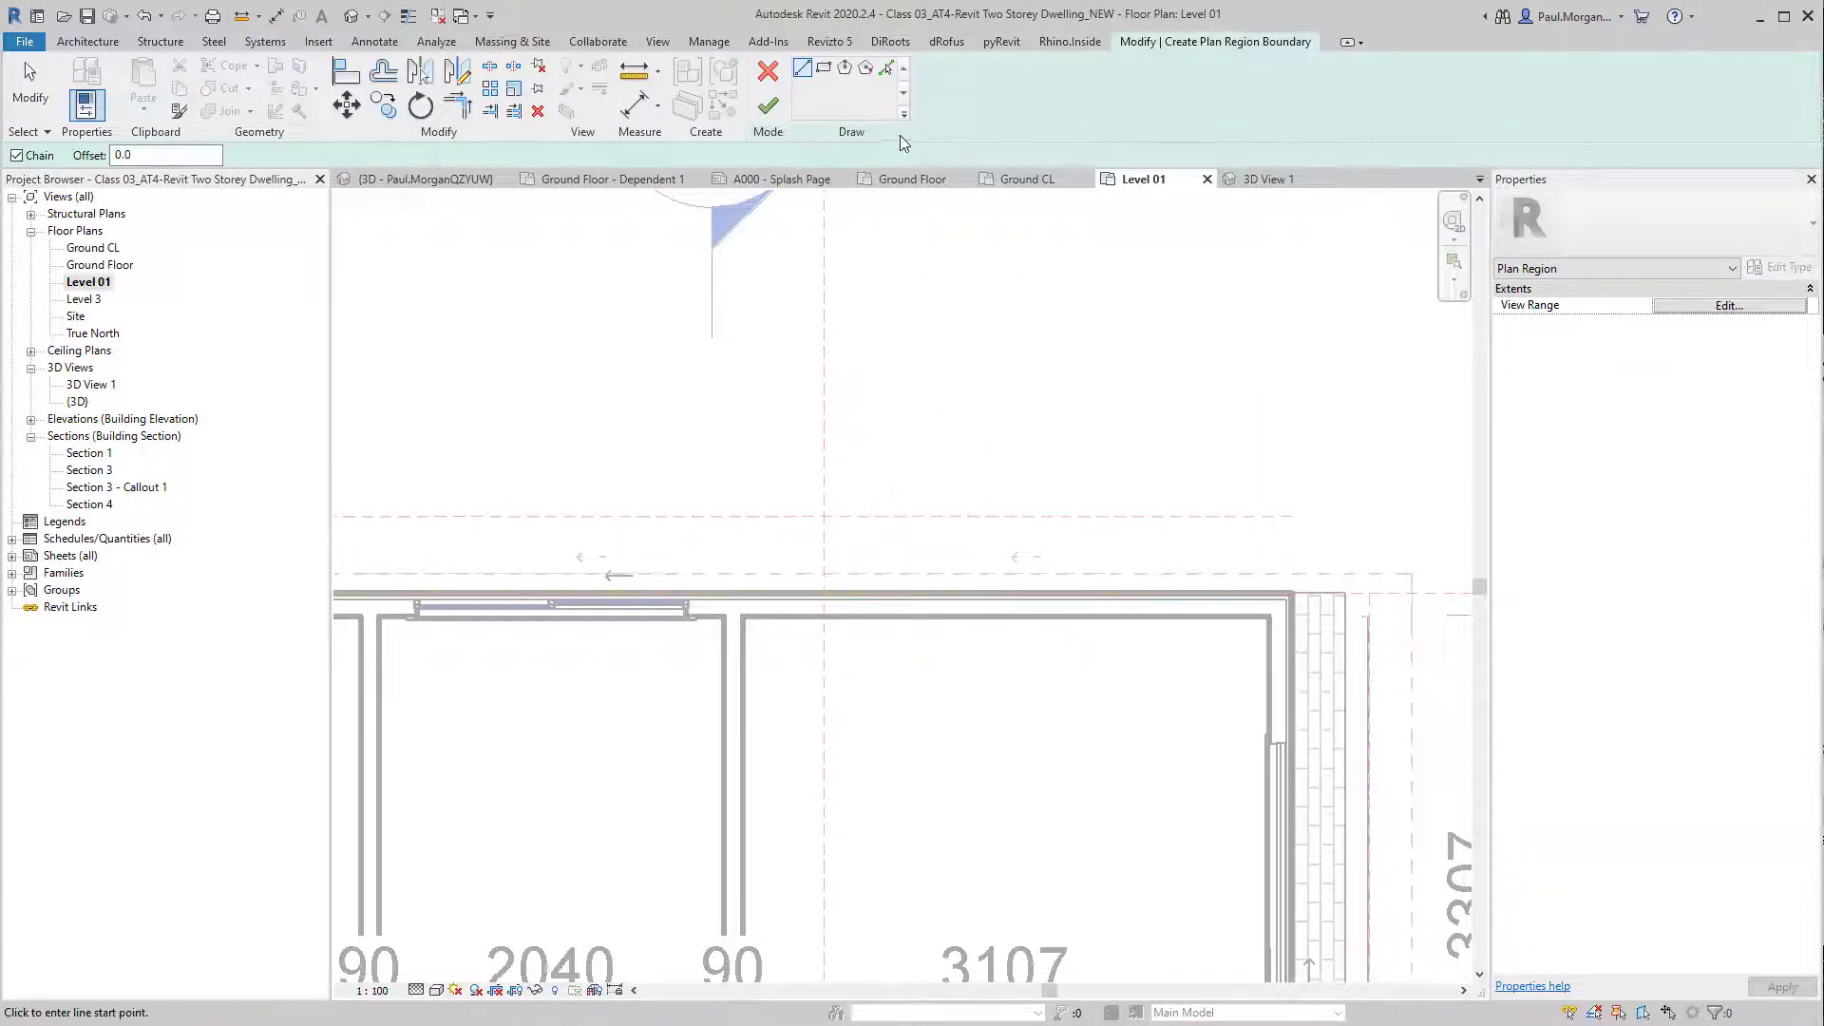
left_click(824, 69)
left_click(764, 542)
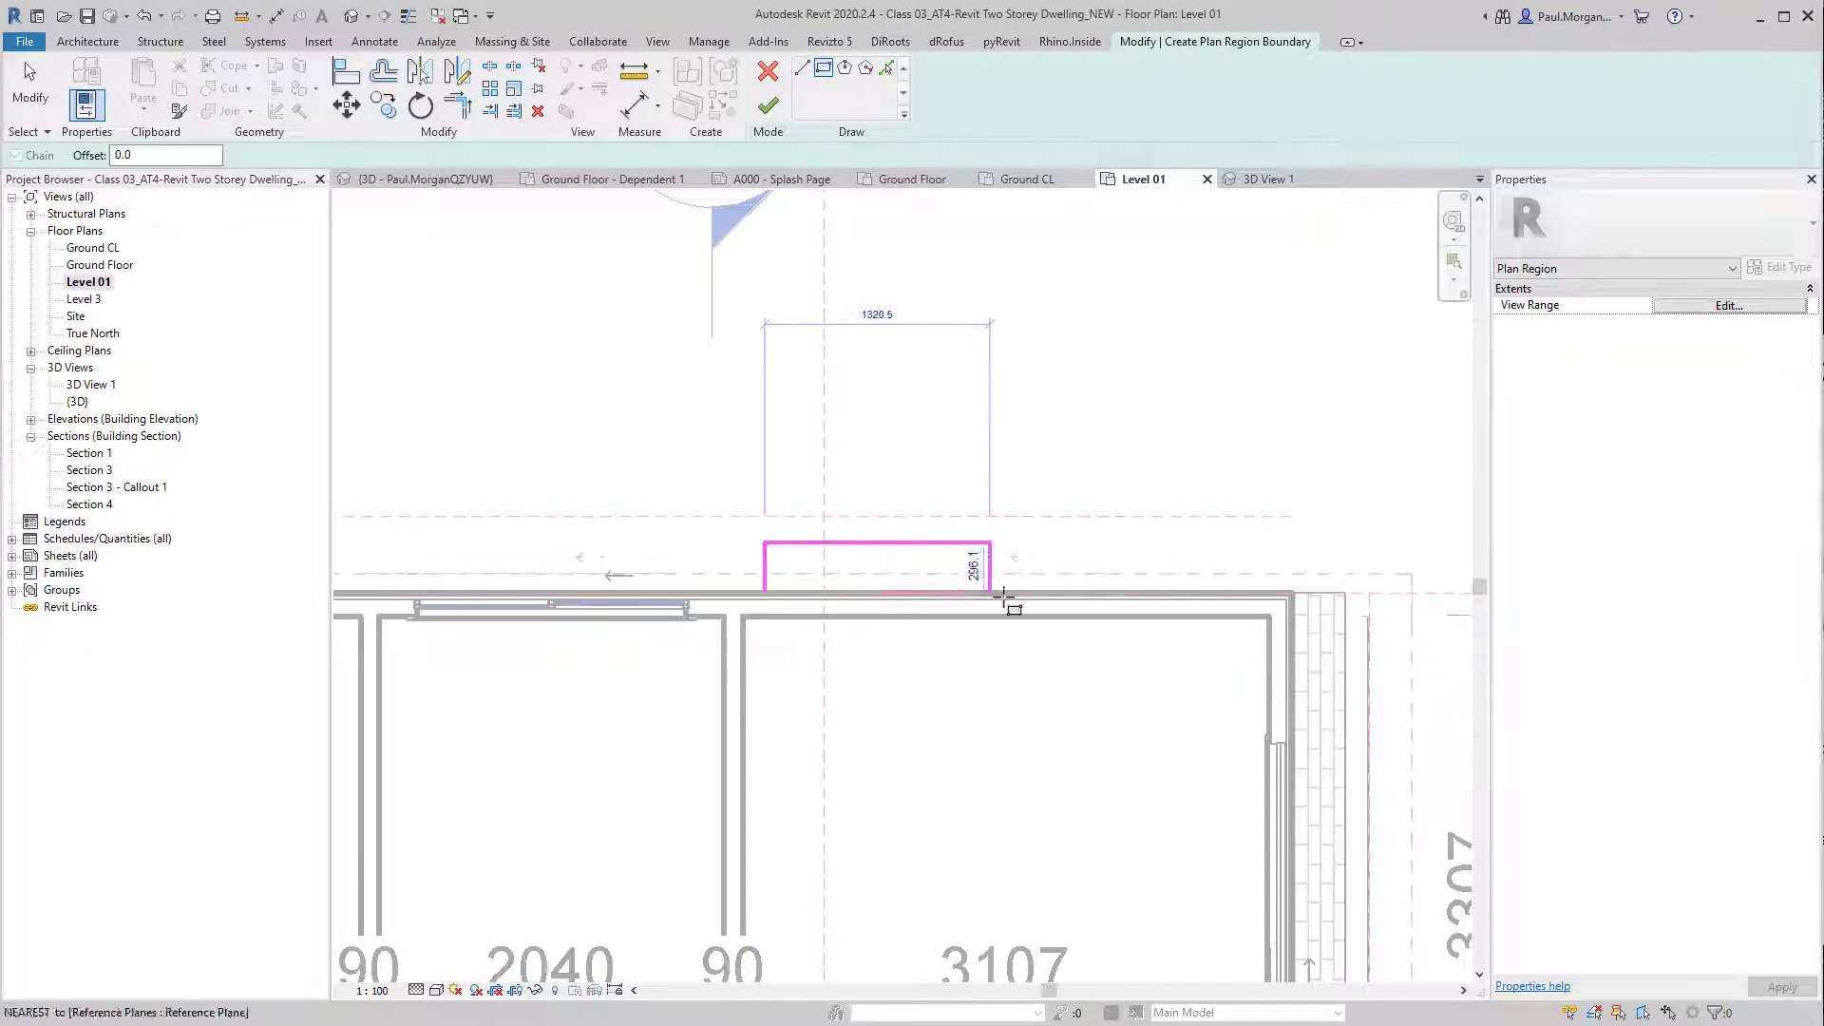
left_click(1127, 678)
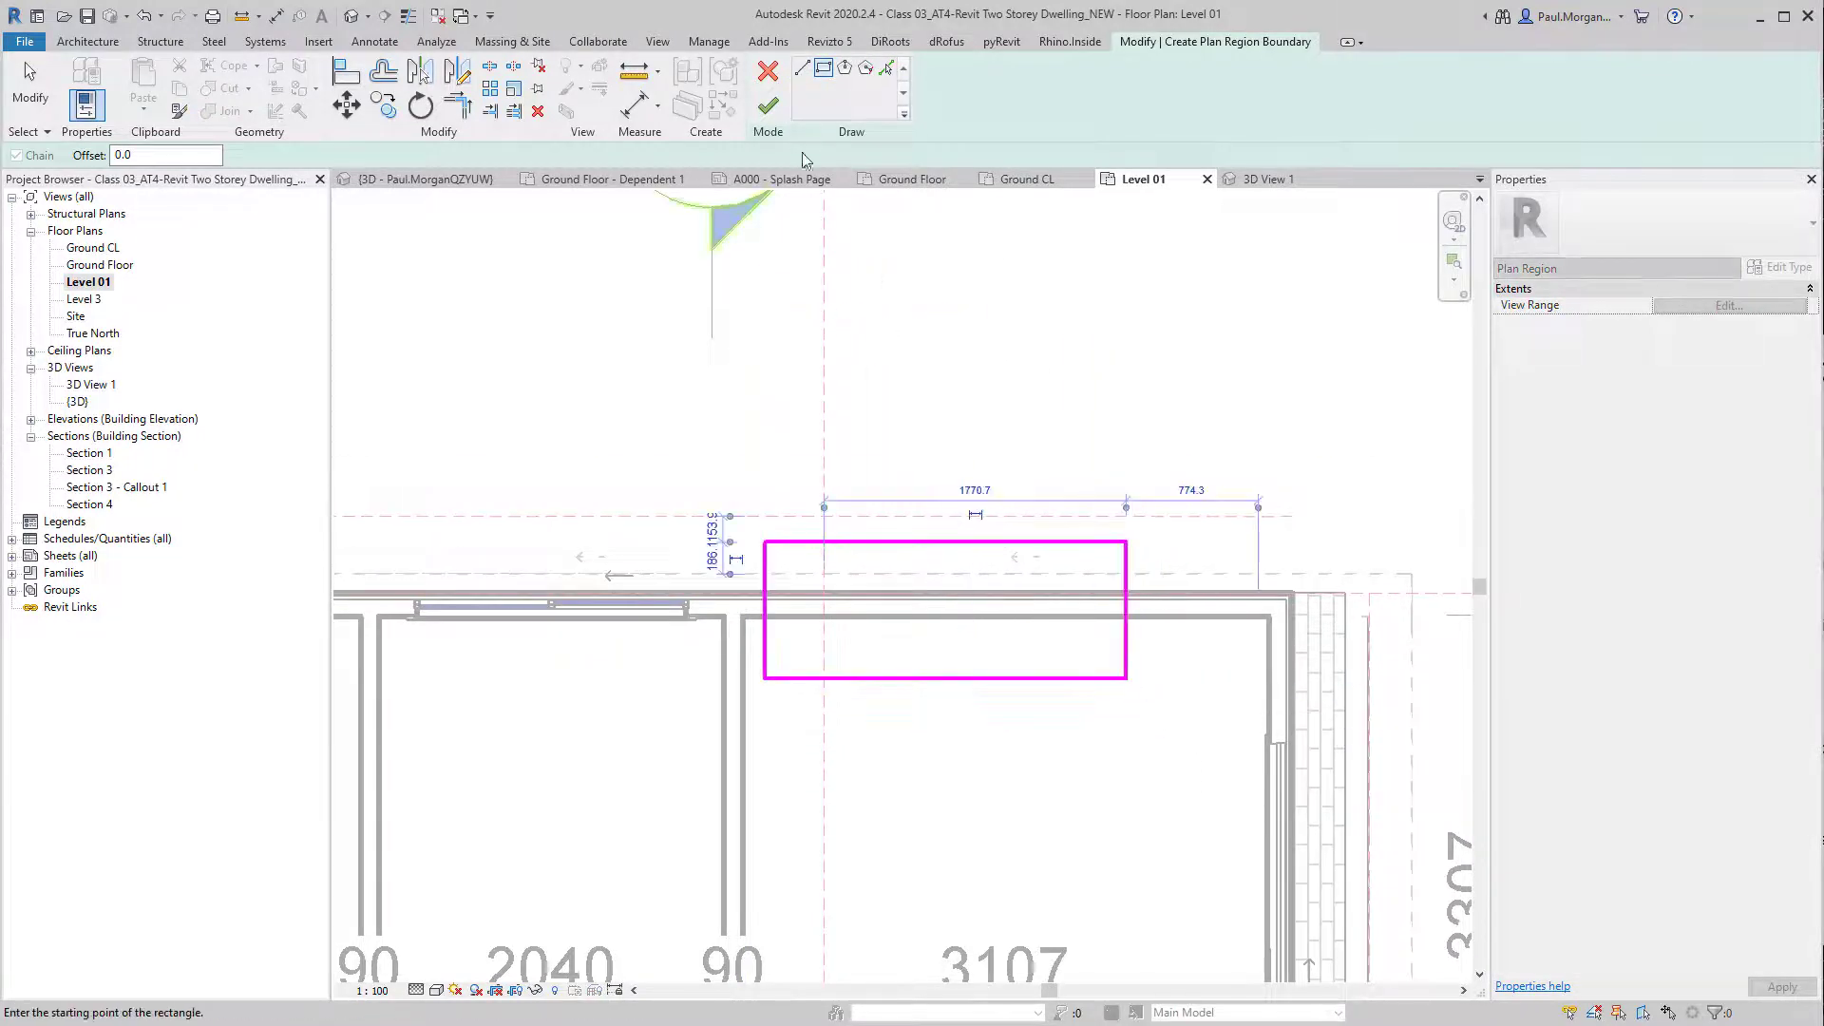
left_click(785, 115)
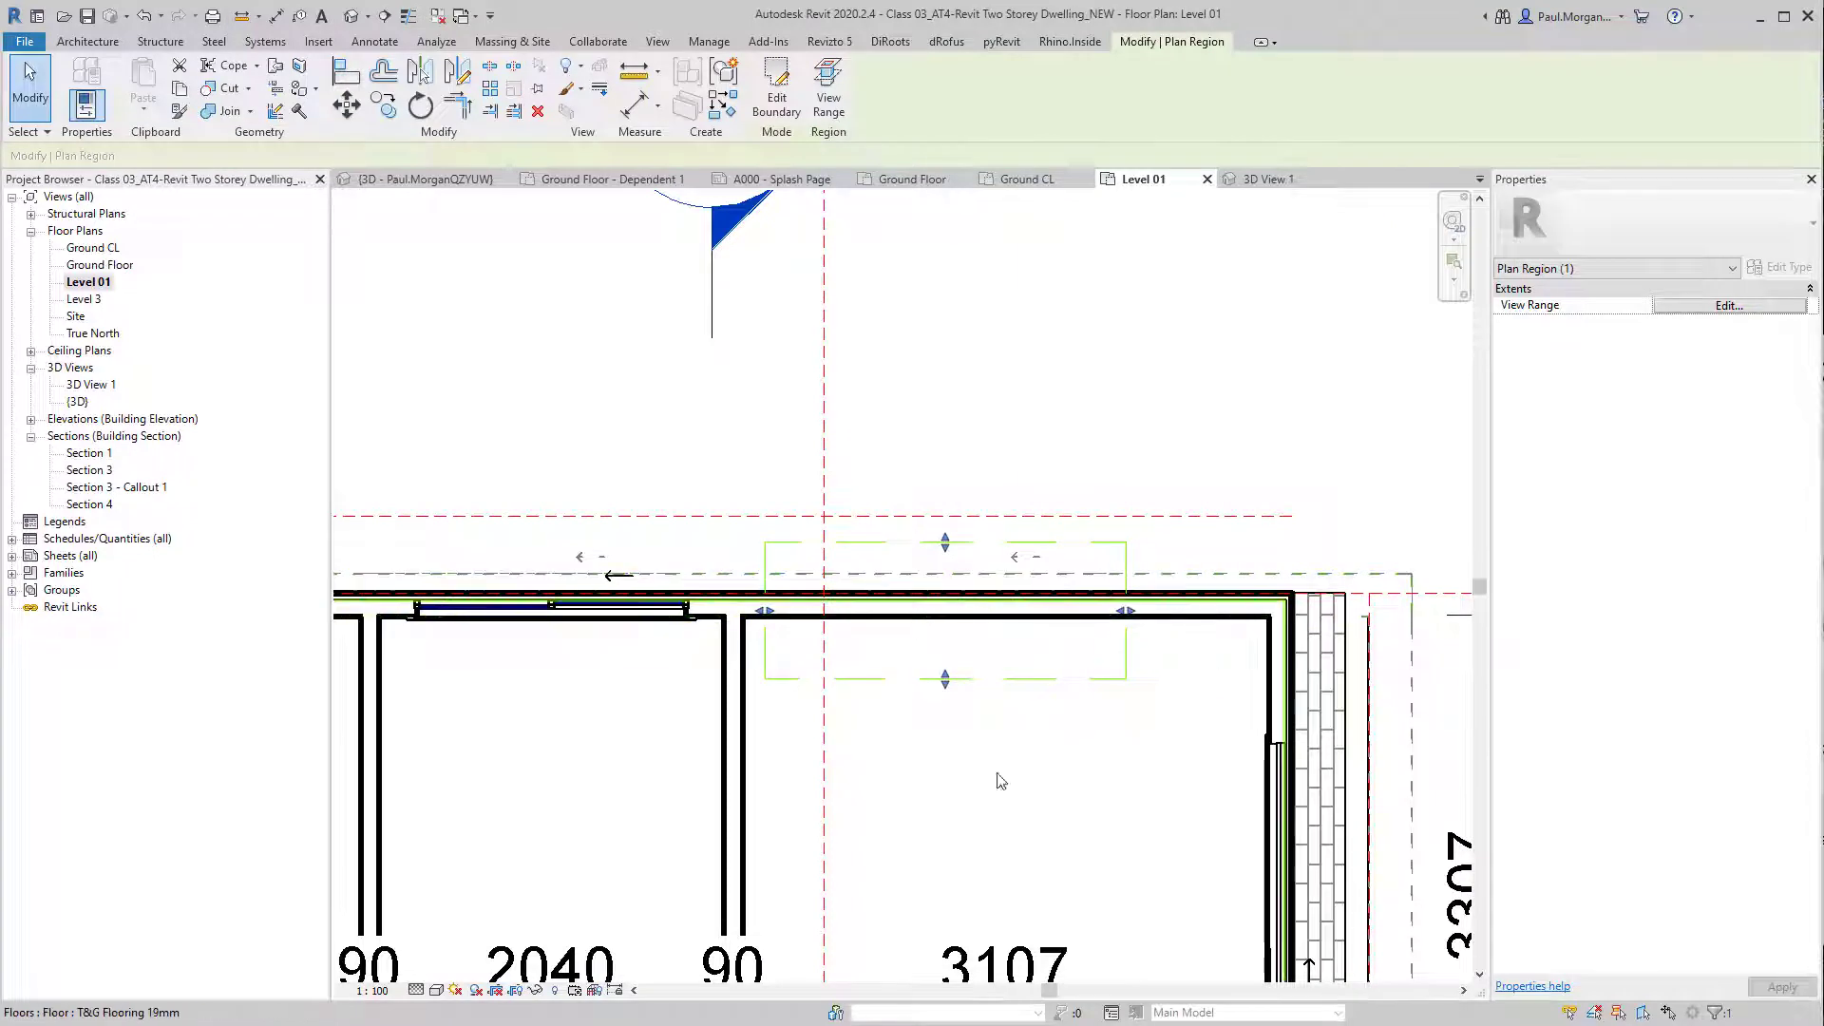
Step: Edit the plan region's view range, trying a cut plane offset of 1800 before setting it to 2000
left_click(1729, 305)
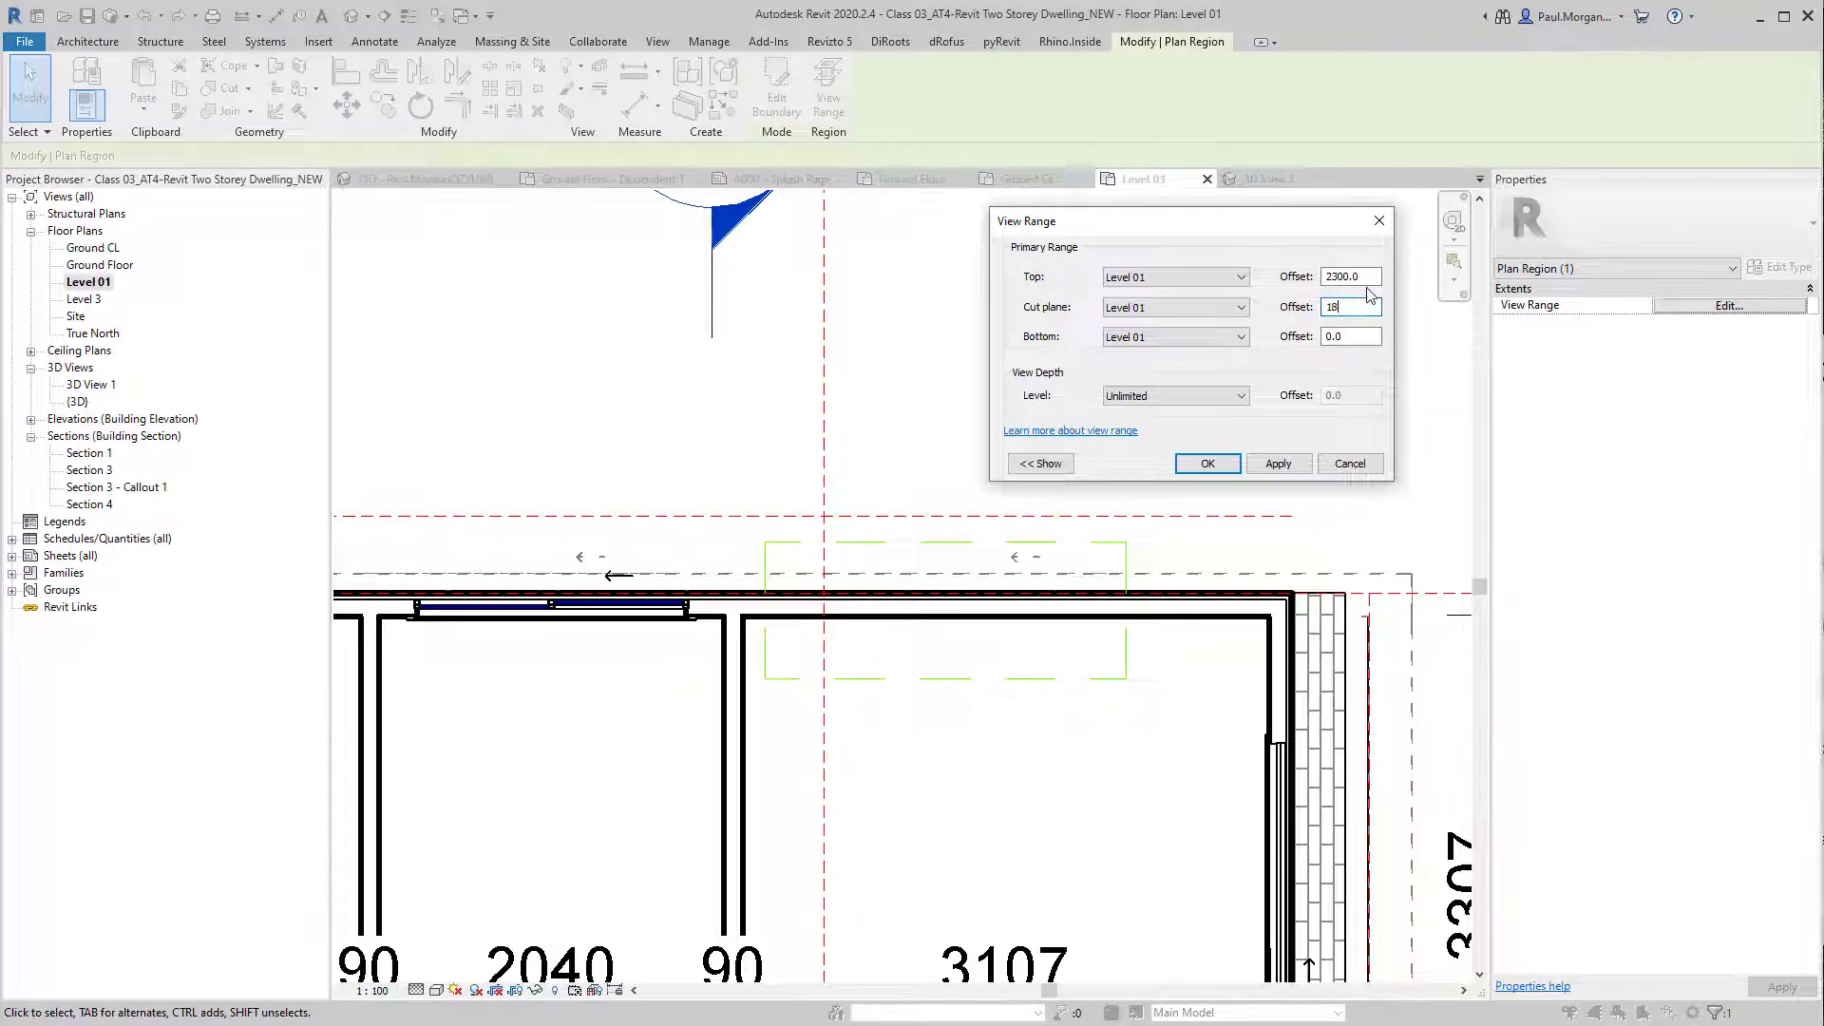
left_click(1278, 464)
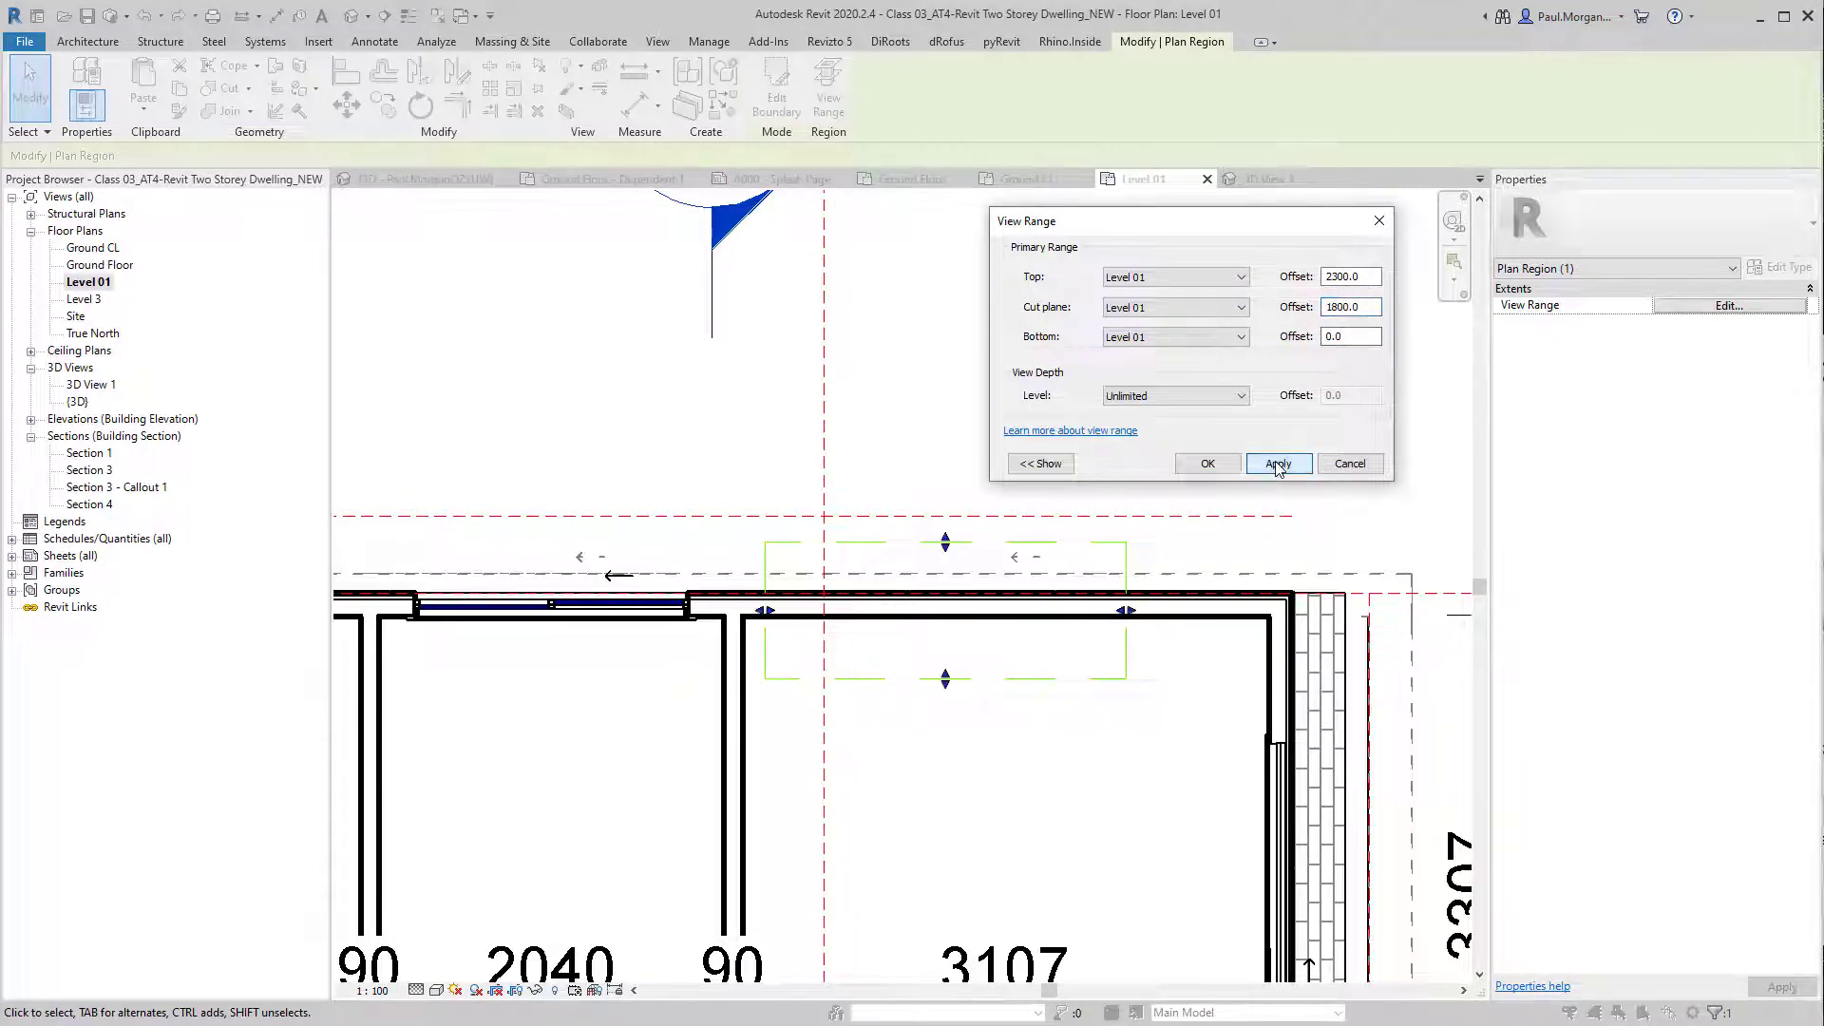
double_click(1358, 307)
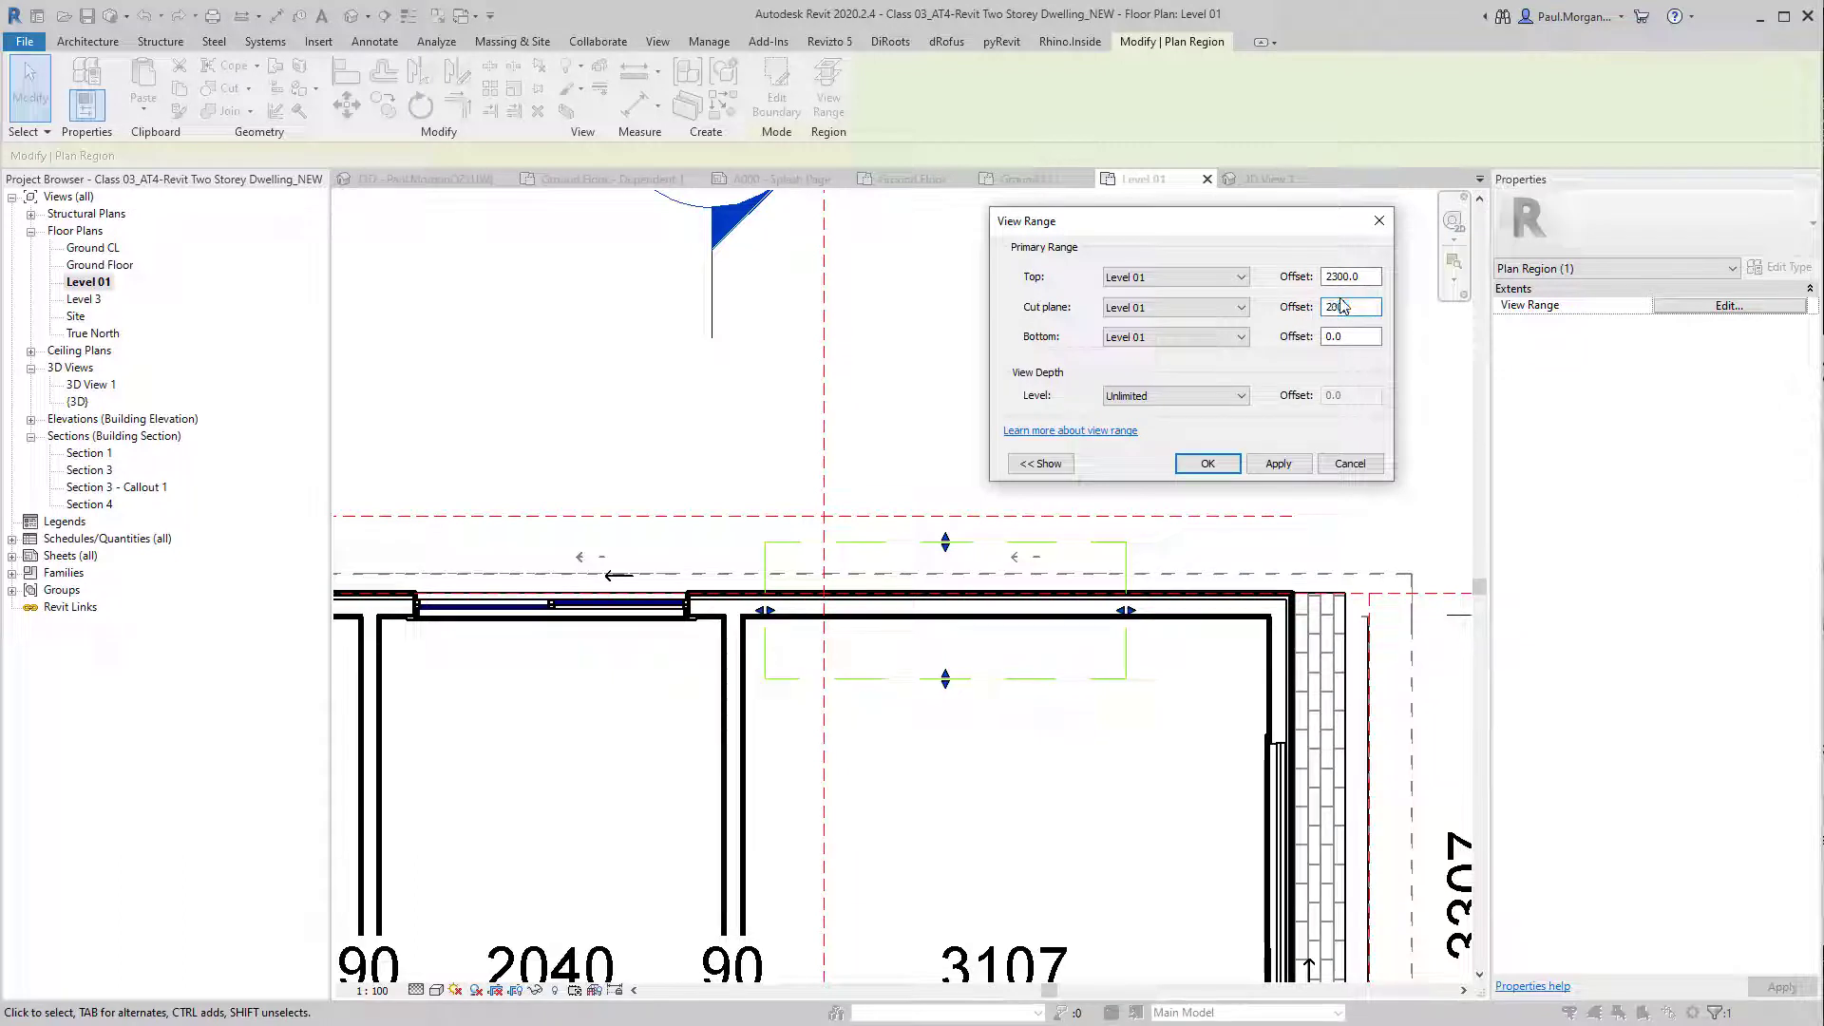
type("2000")
left_click(1283, 463)
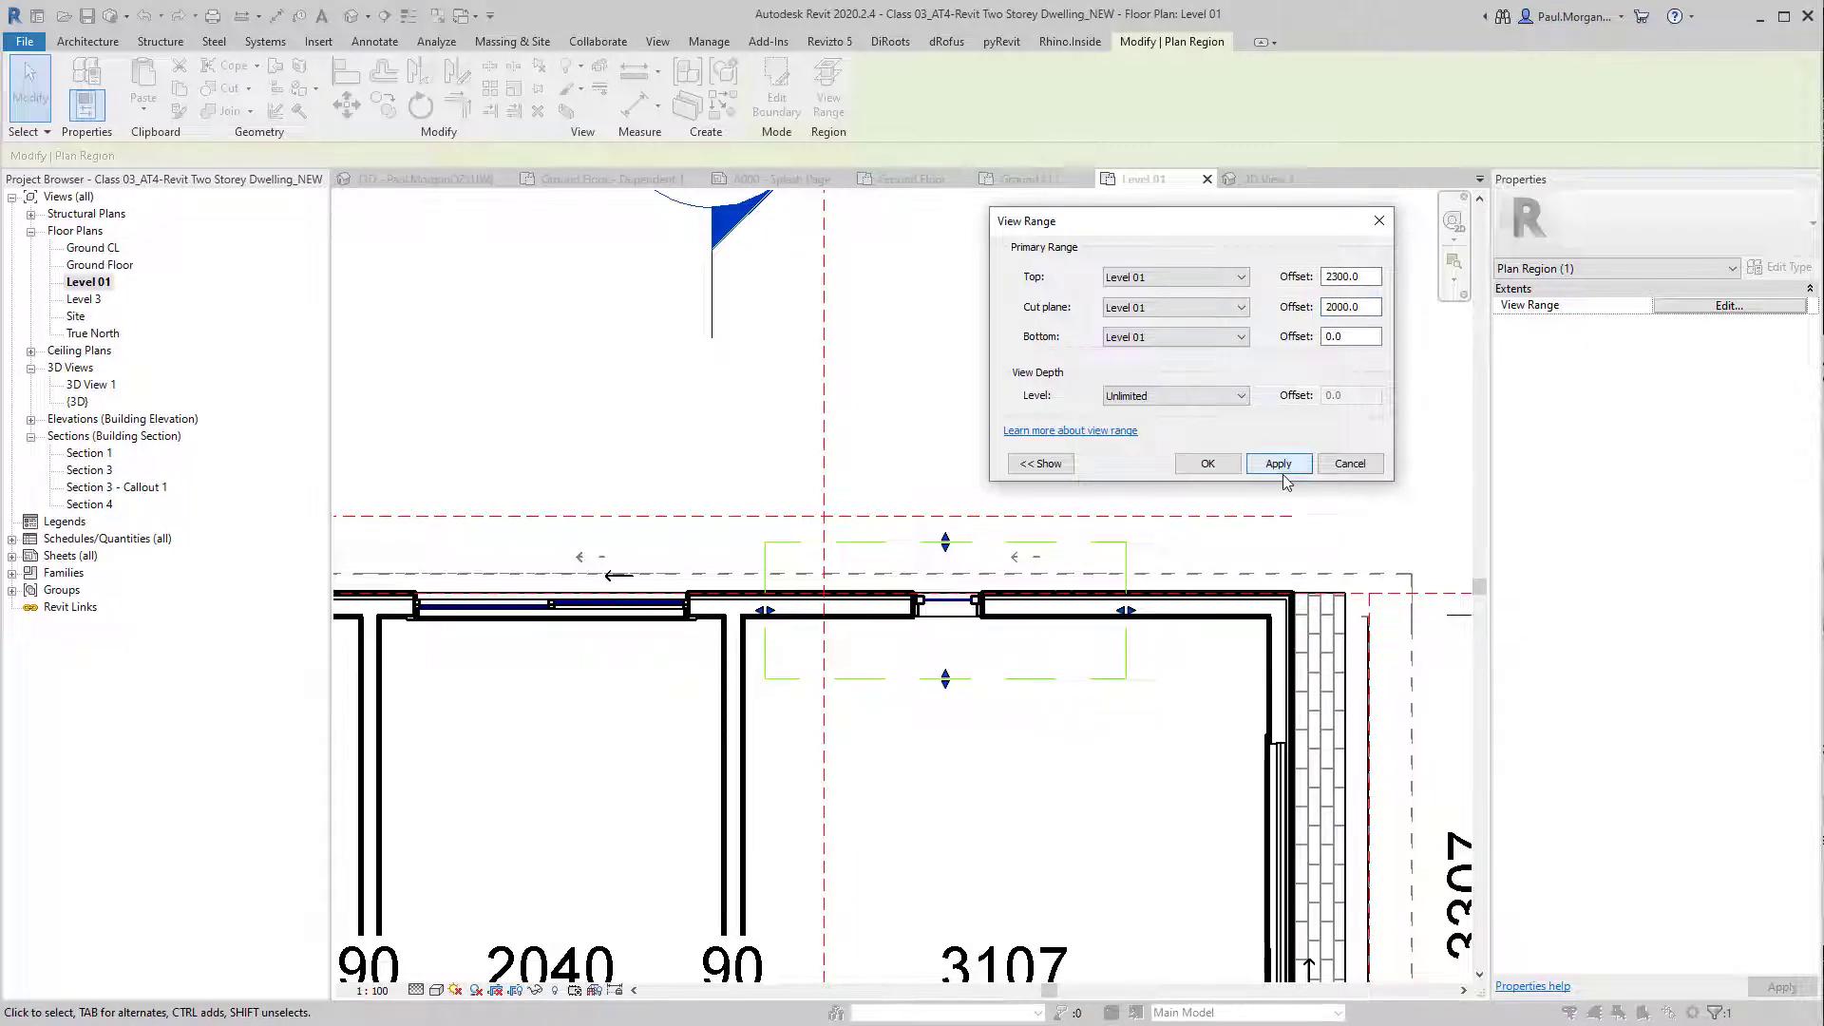
left_click(1209, 463)
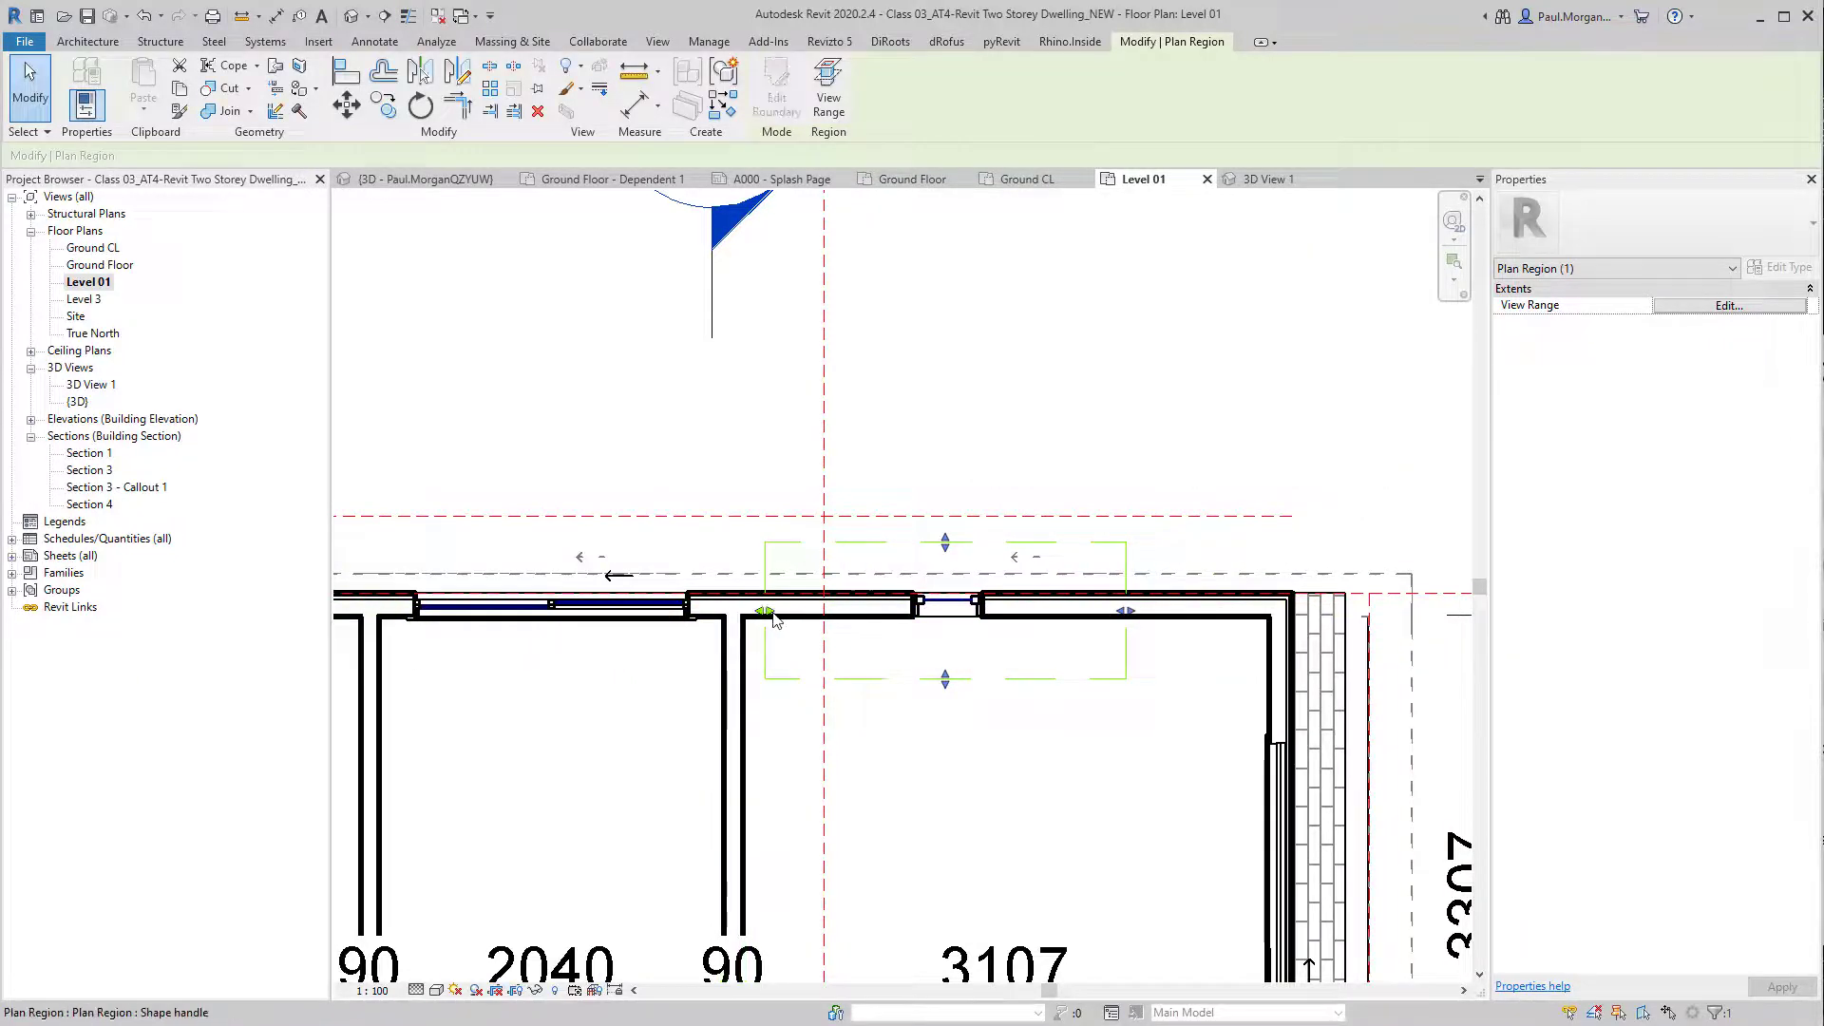
Step: Move the plan region's left edge partway across the fixed window, and back out until the region encloses the whole window
mouse_move(935, 612)
left_mouse_down()
mouse_move(998, 619)
mouse_move(962, 613)
left_mouse_up()
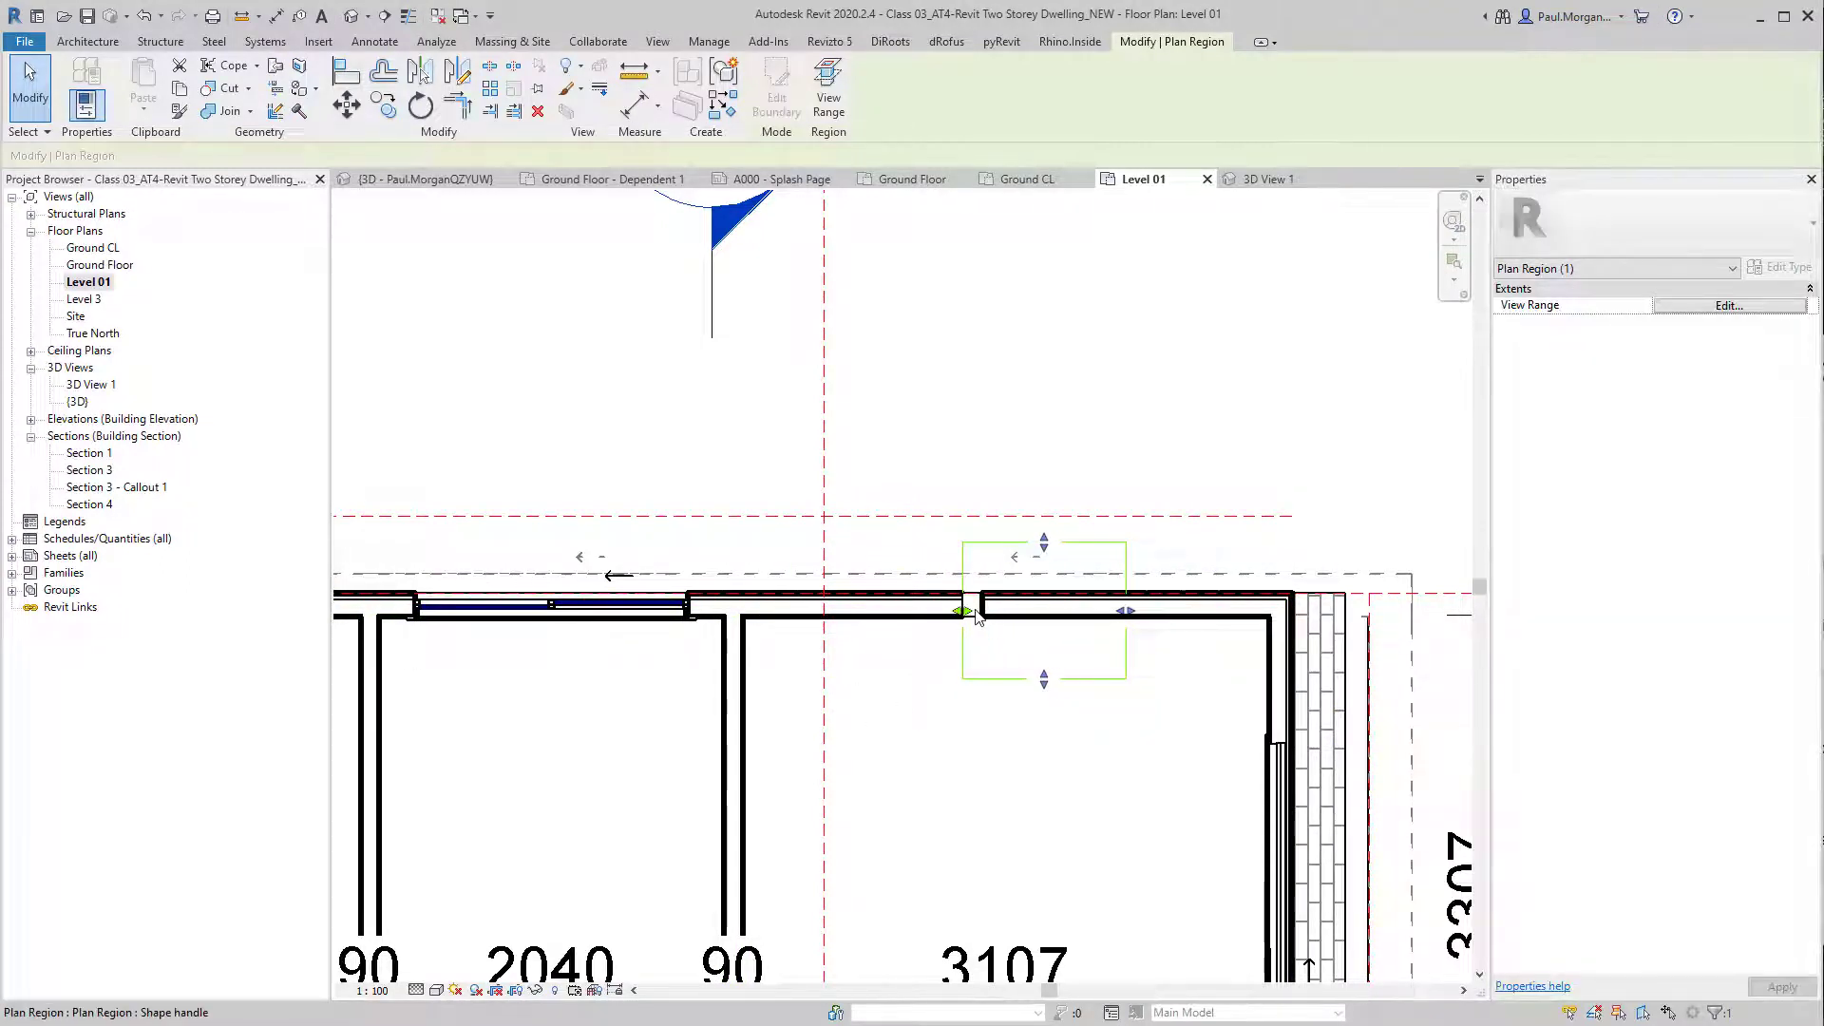
scroll(962, 615, "up", 3)
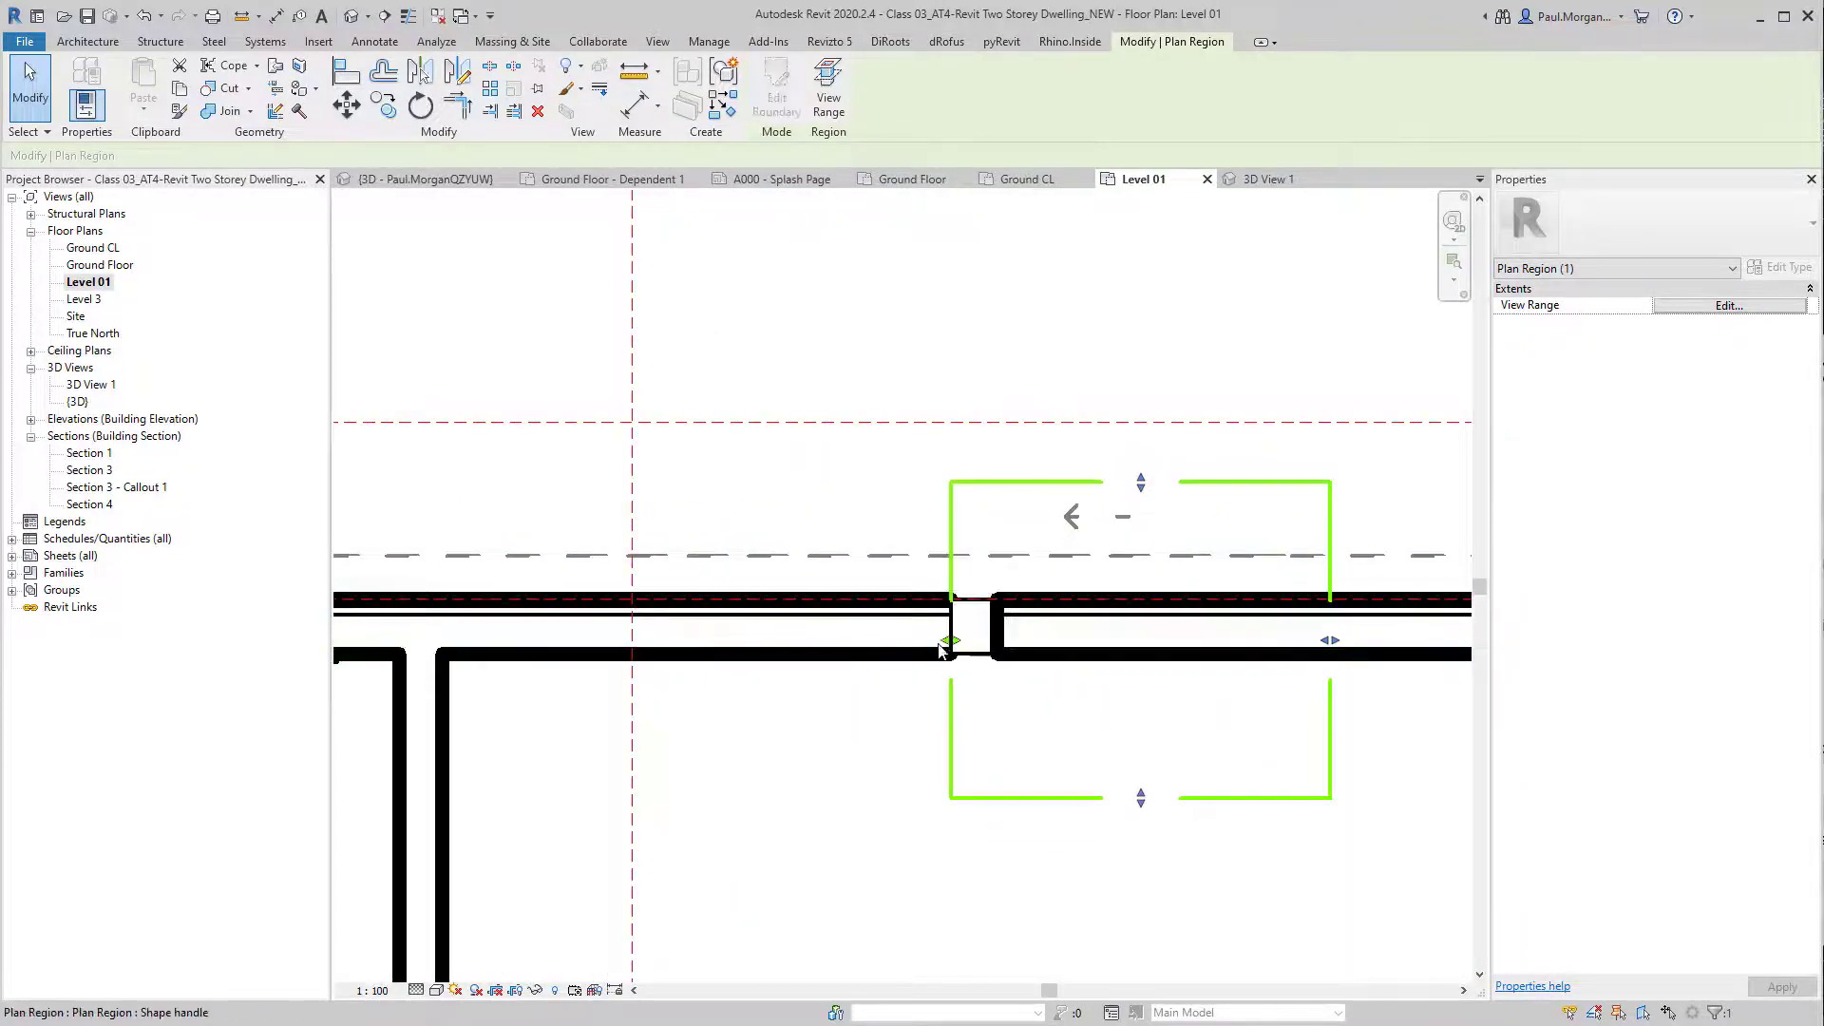
left_click_drag(951, 640, 789, 638)
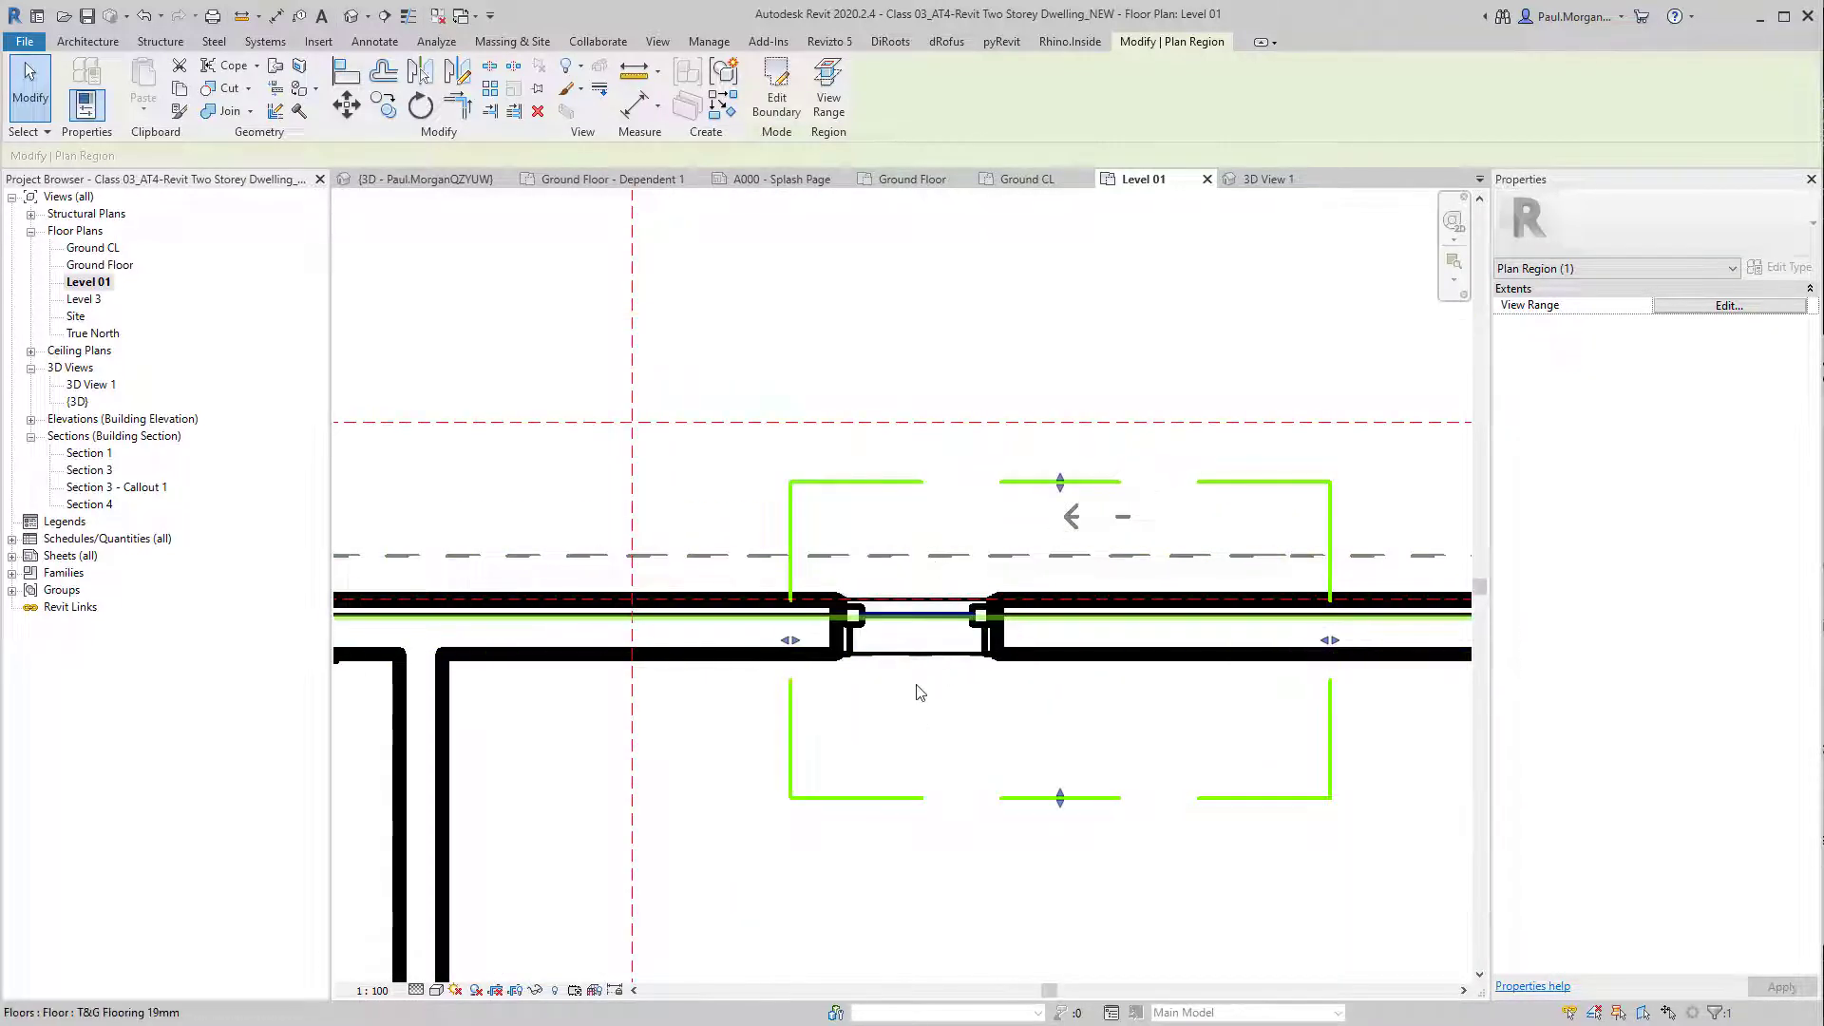
middle_click_drag(981, 898, 1005, 834)
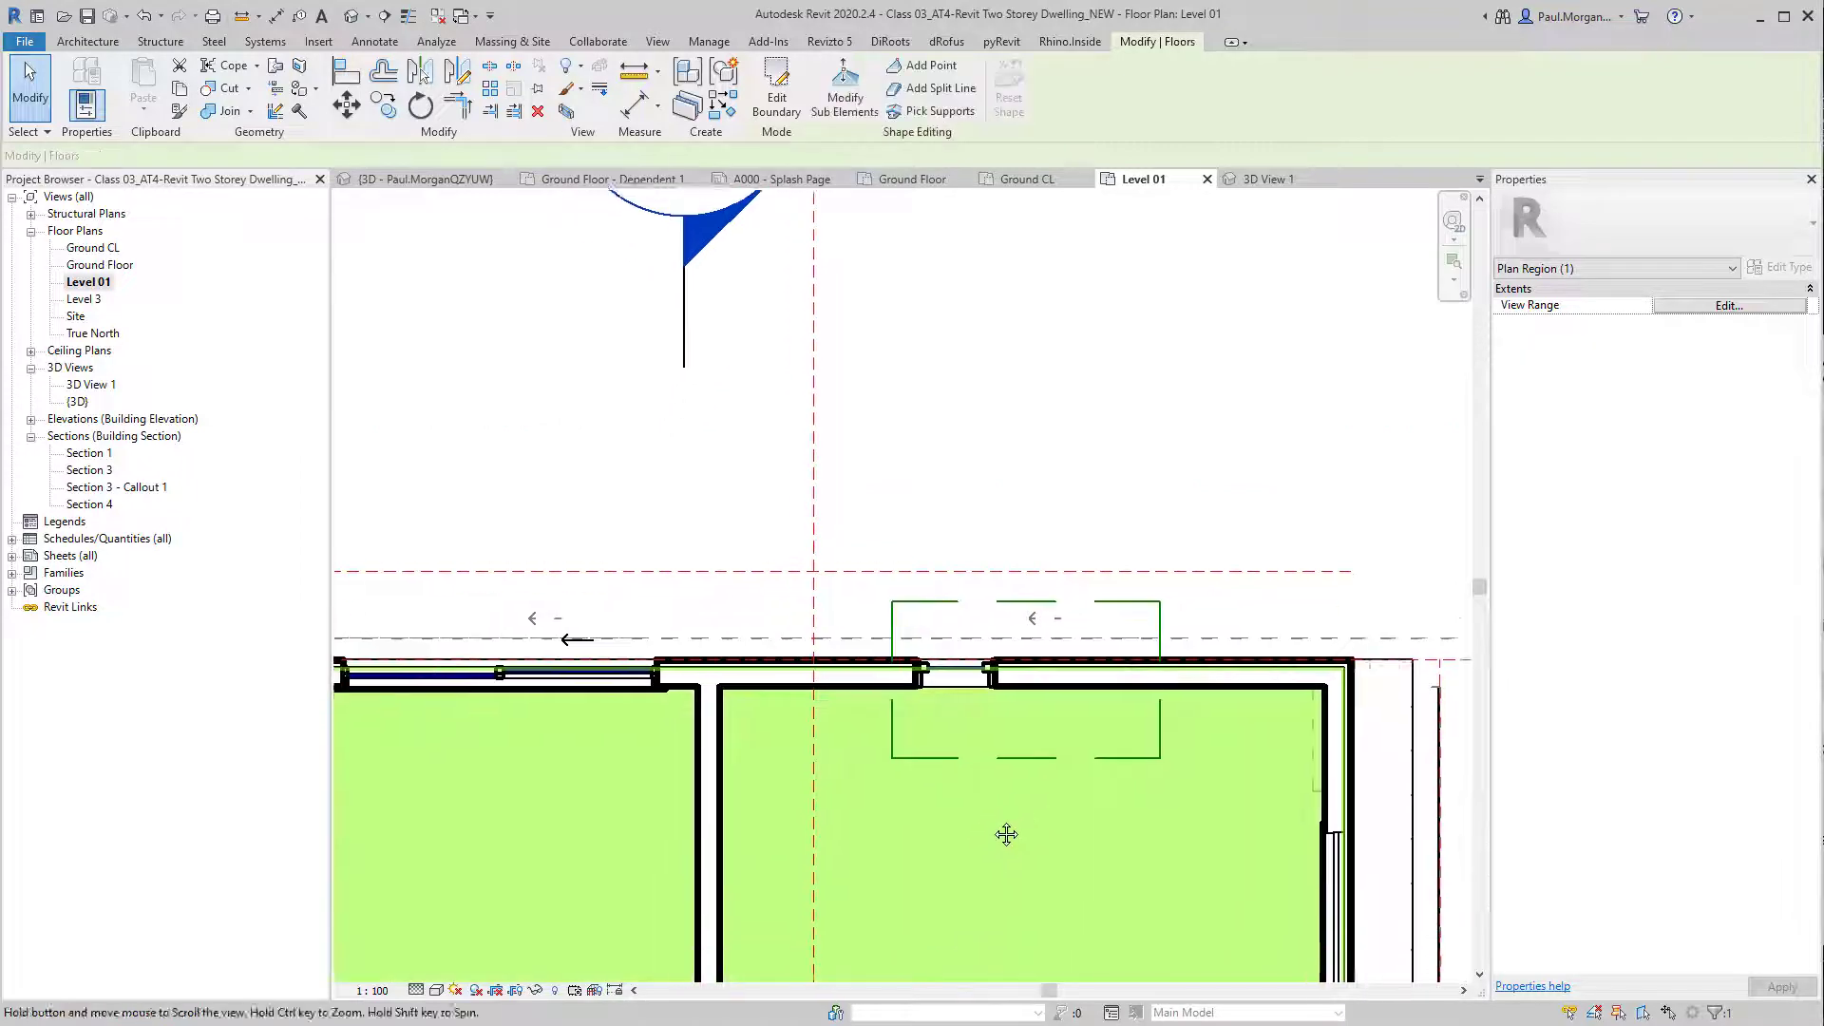
Step: Delete the plan region around the fixed window in the upper wall
left_click(1005, 834)
left_click(1105, 608)
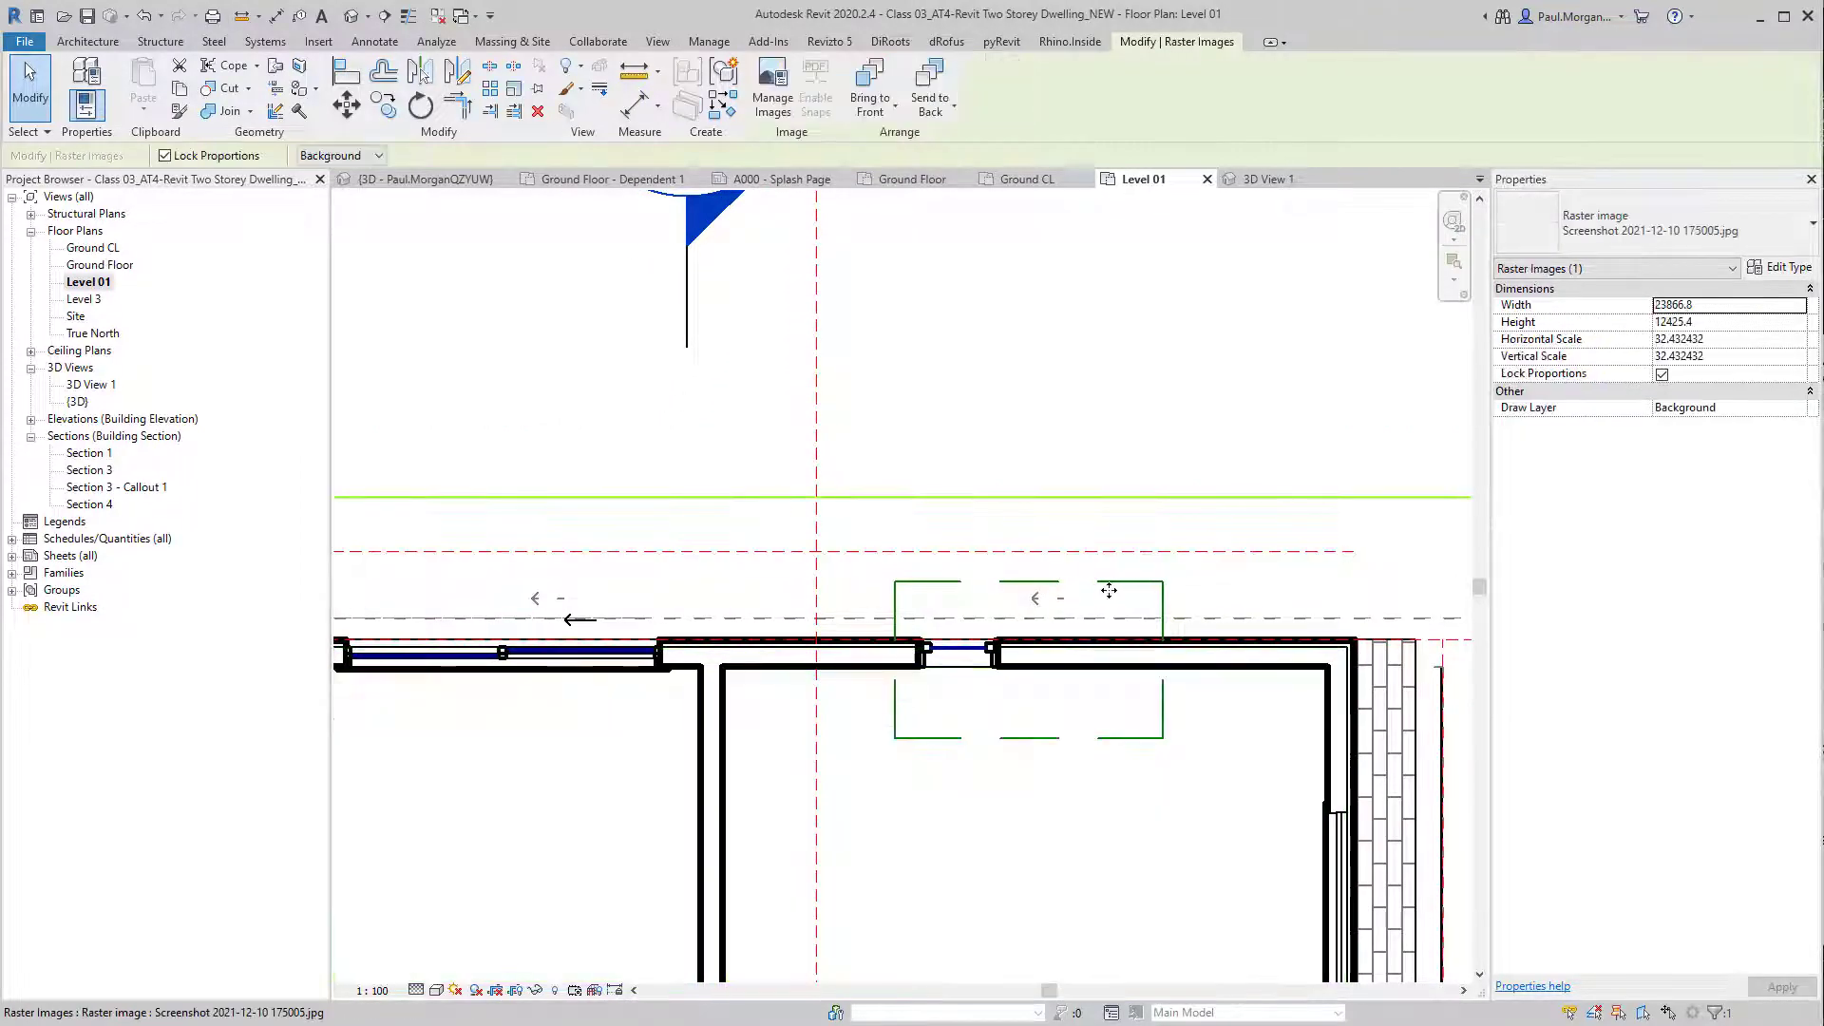
key("Escape")
left_click(1114, 589)
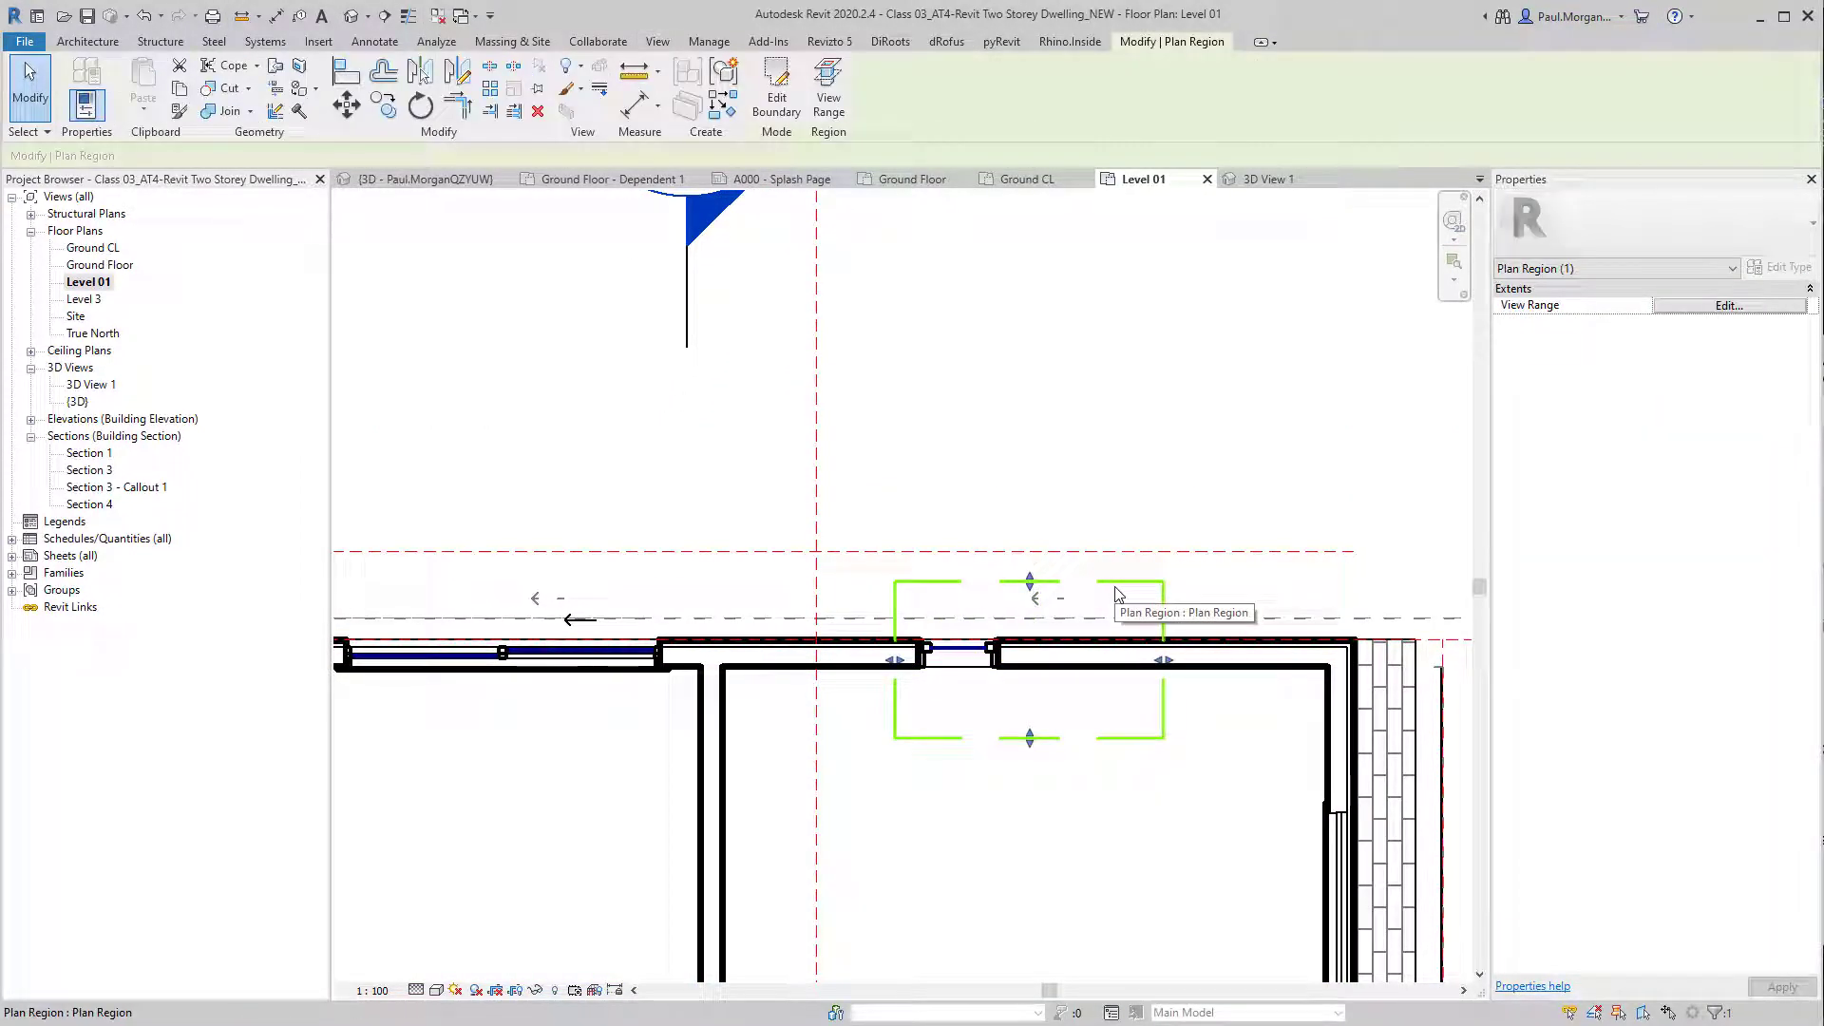
key("Escape")
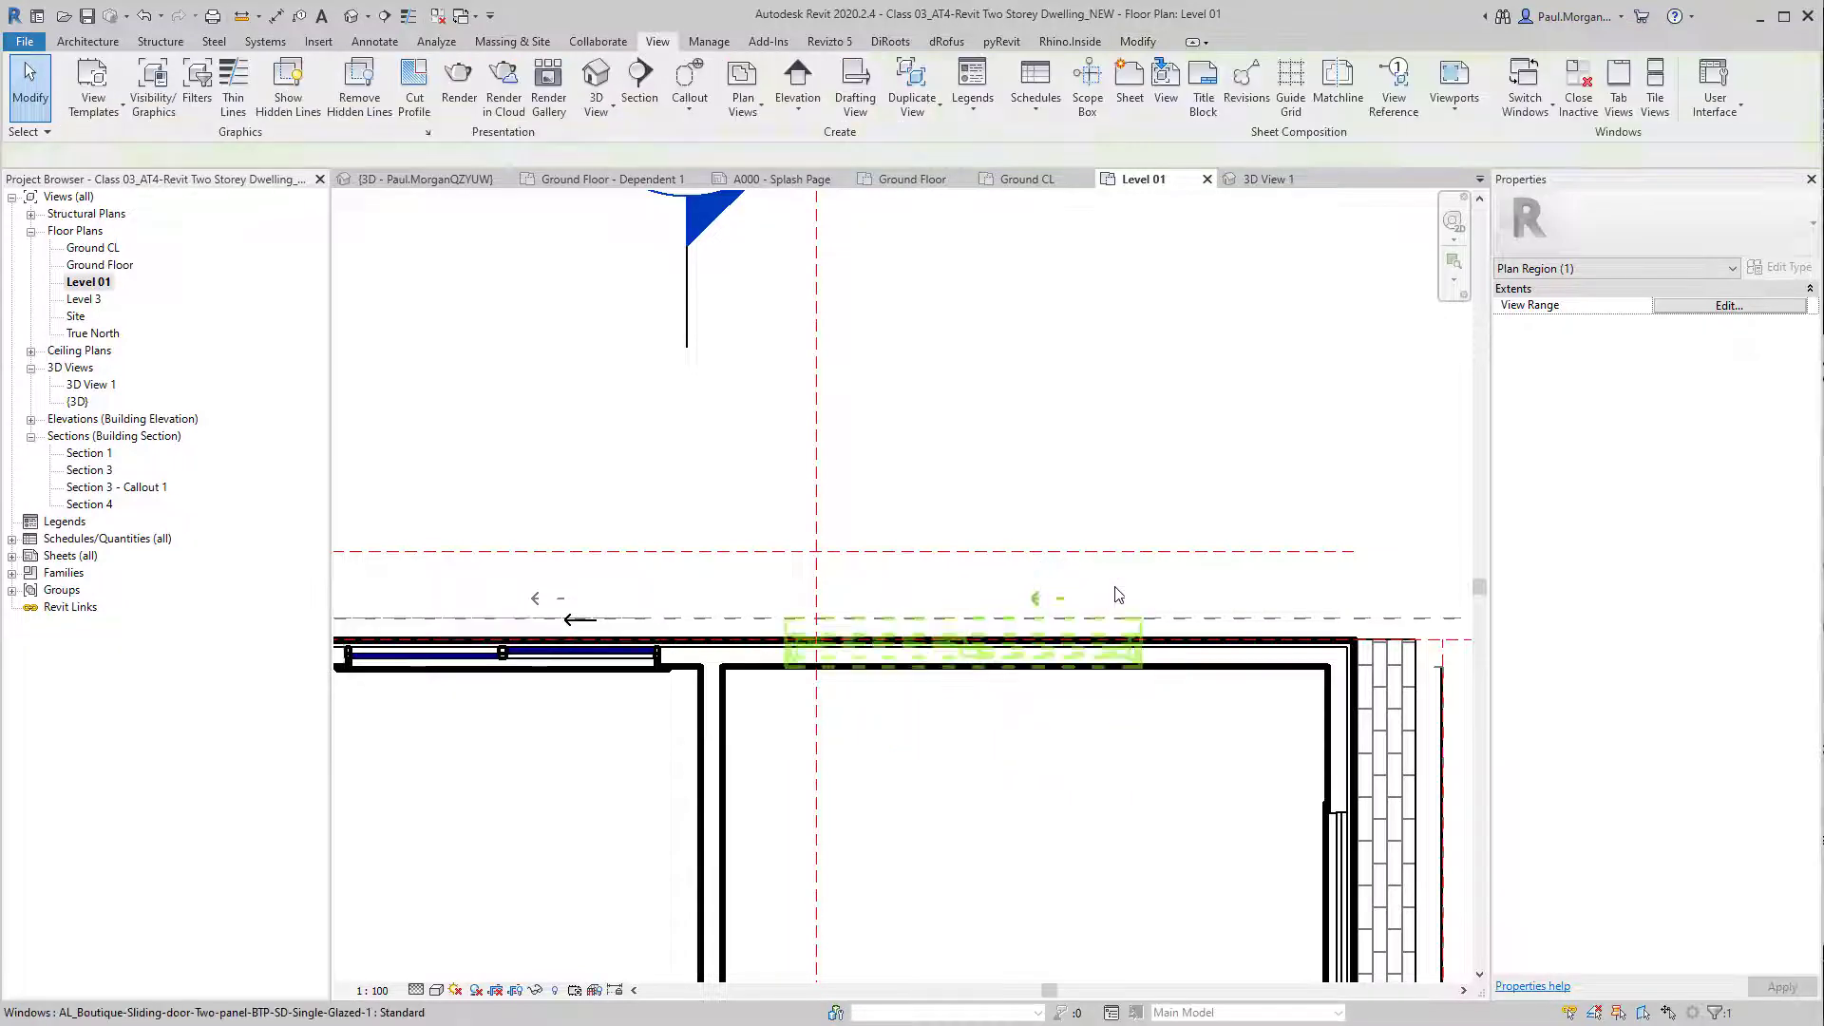
left_click(777, 112)
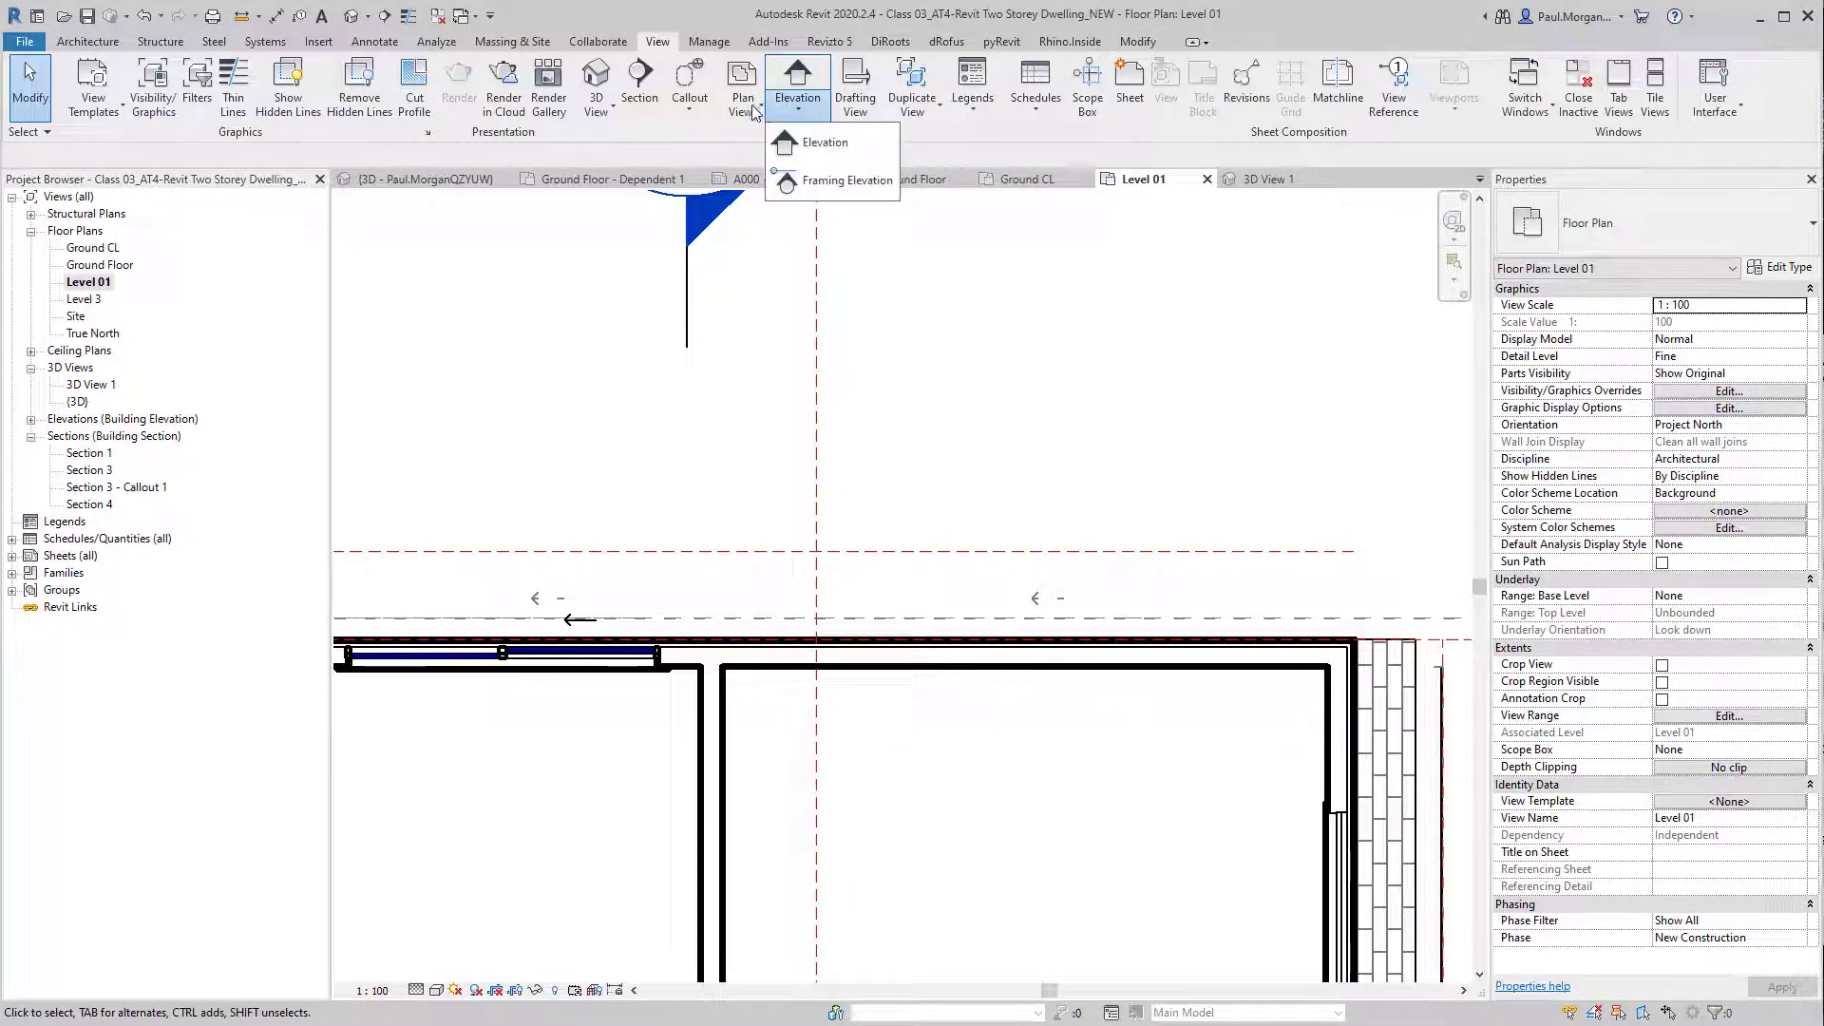
left_click(743, 105)
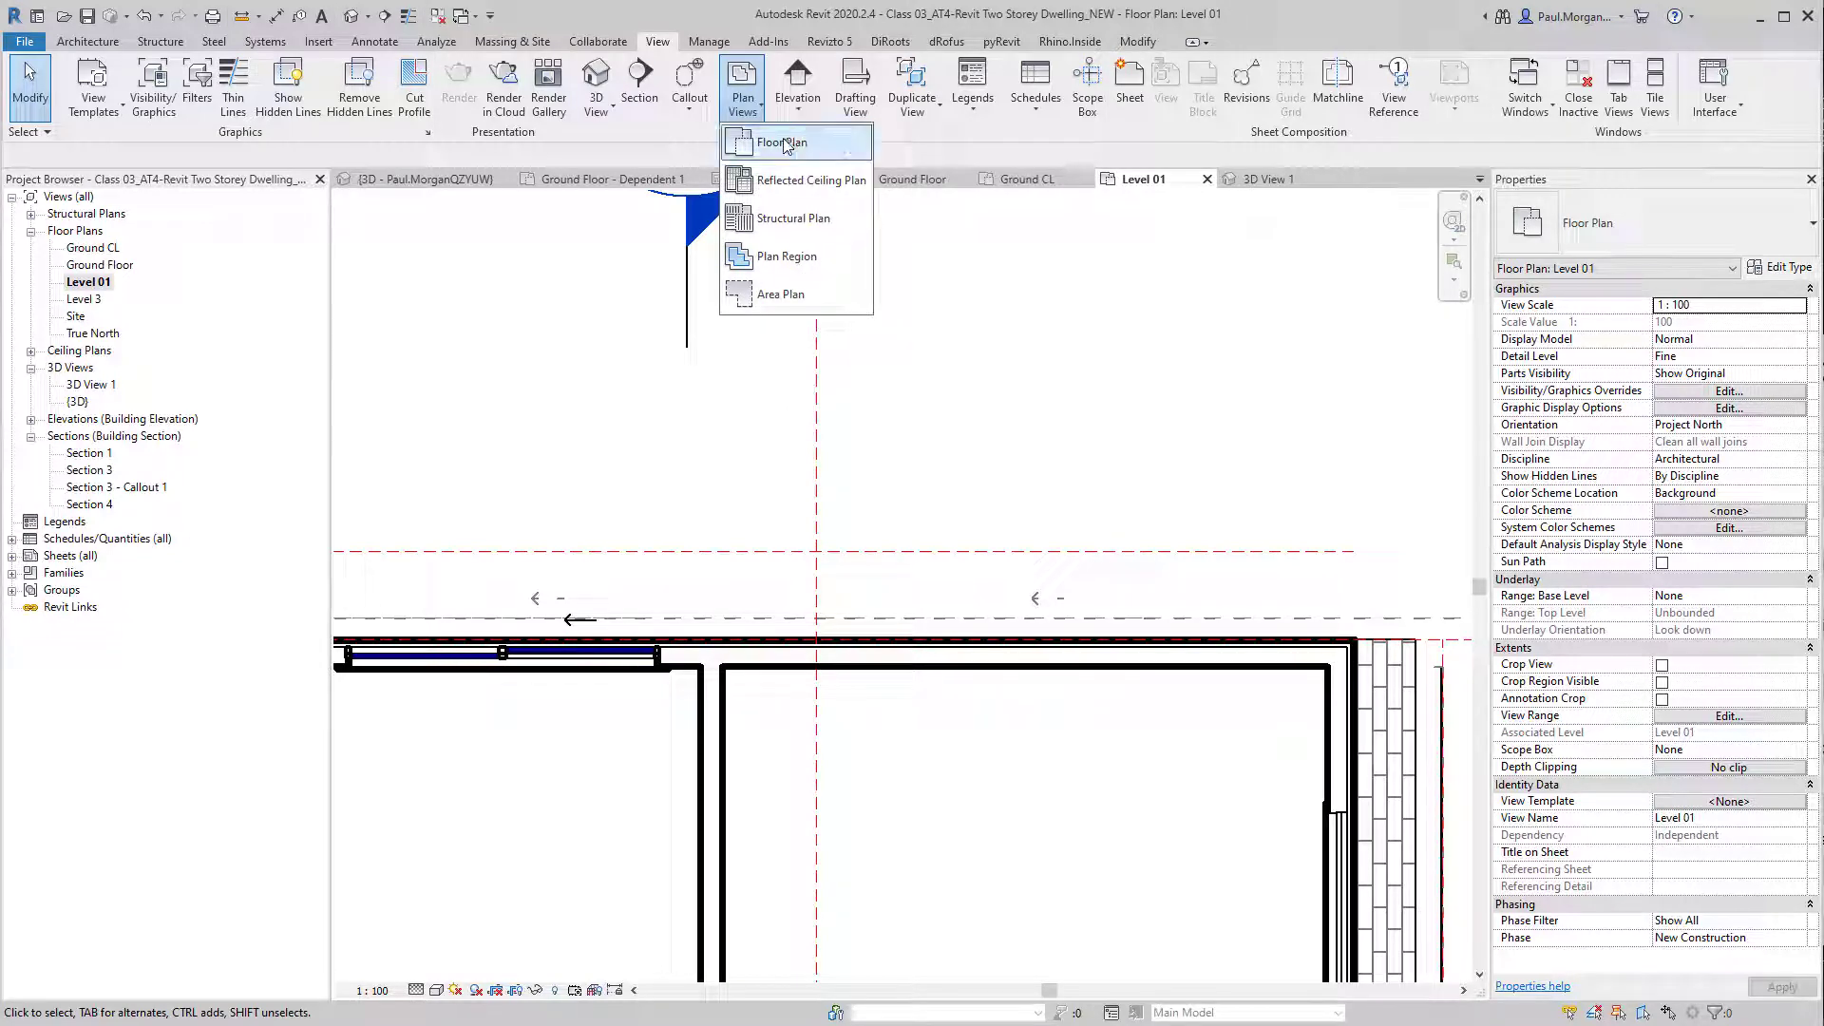
scroll(806, 547, "down", 2)
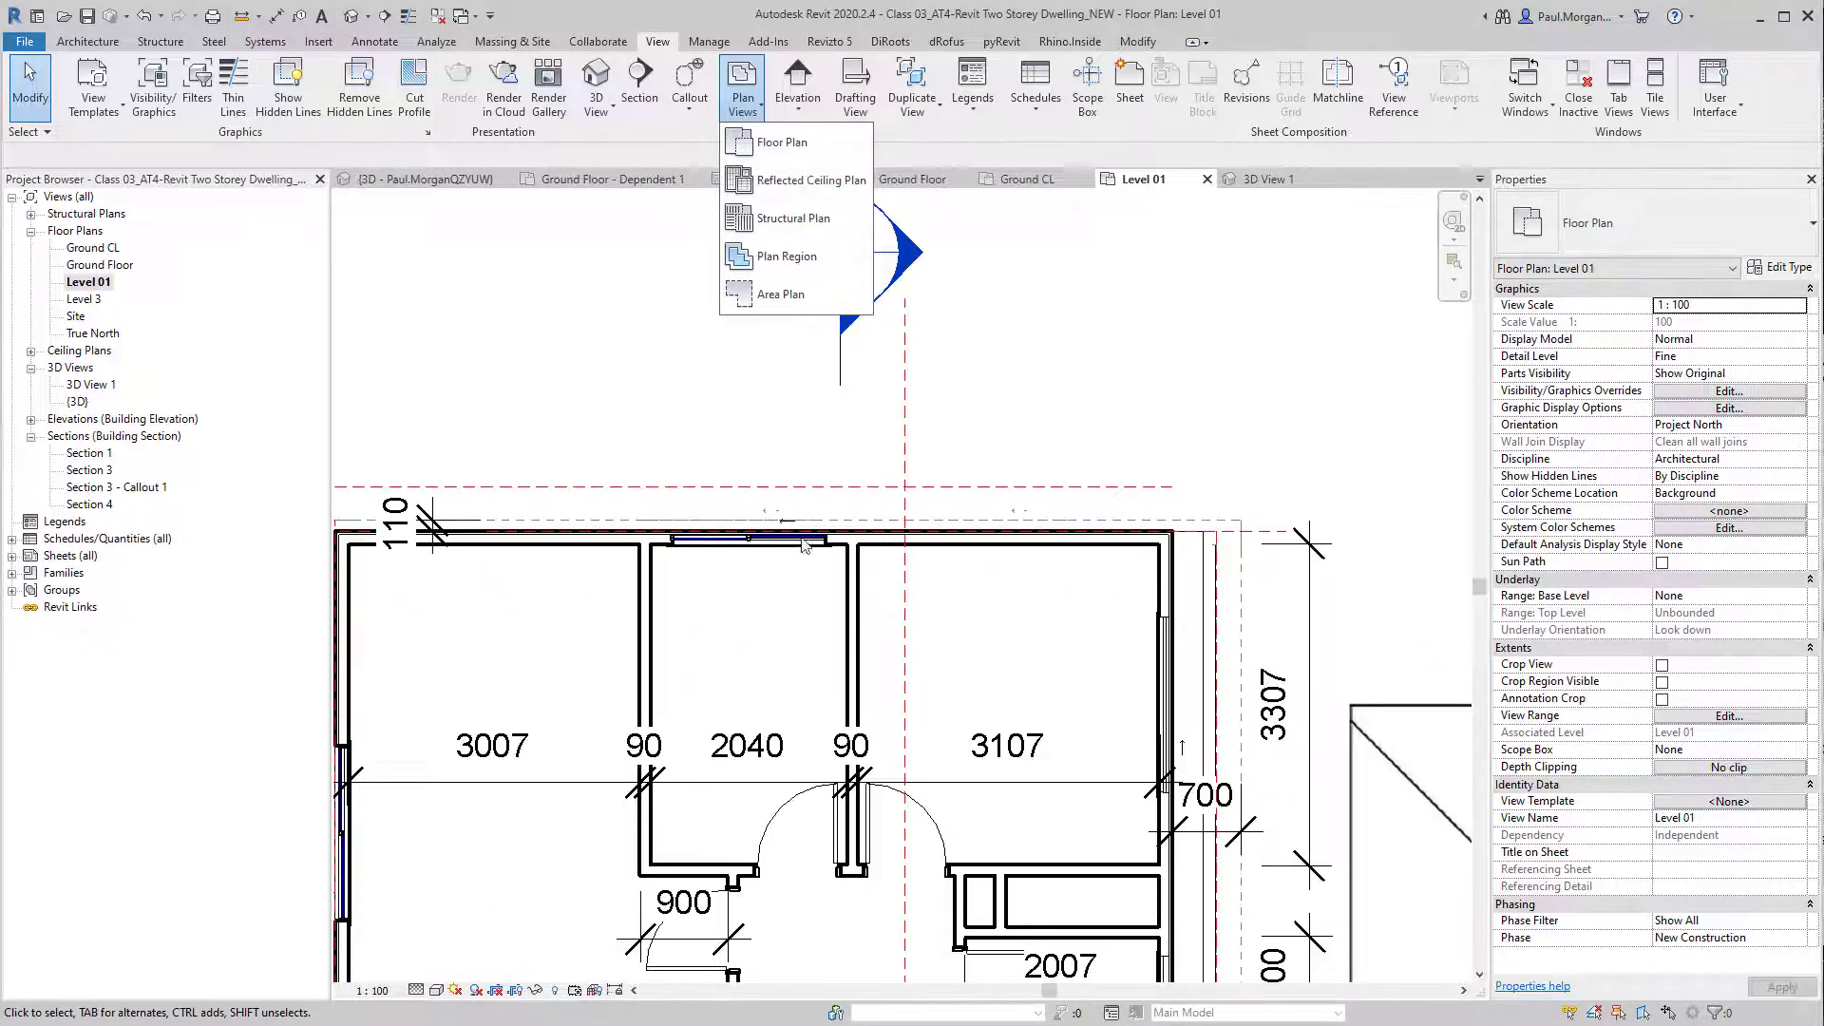
left_click(1192, 390)
scroll(1178, 387, "down", 1)
scroll(1178, 387, "down", 2)
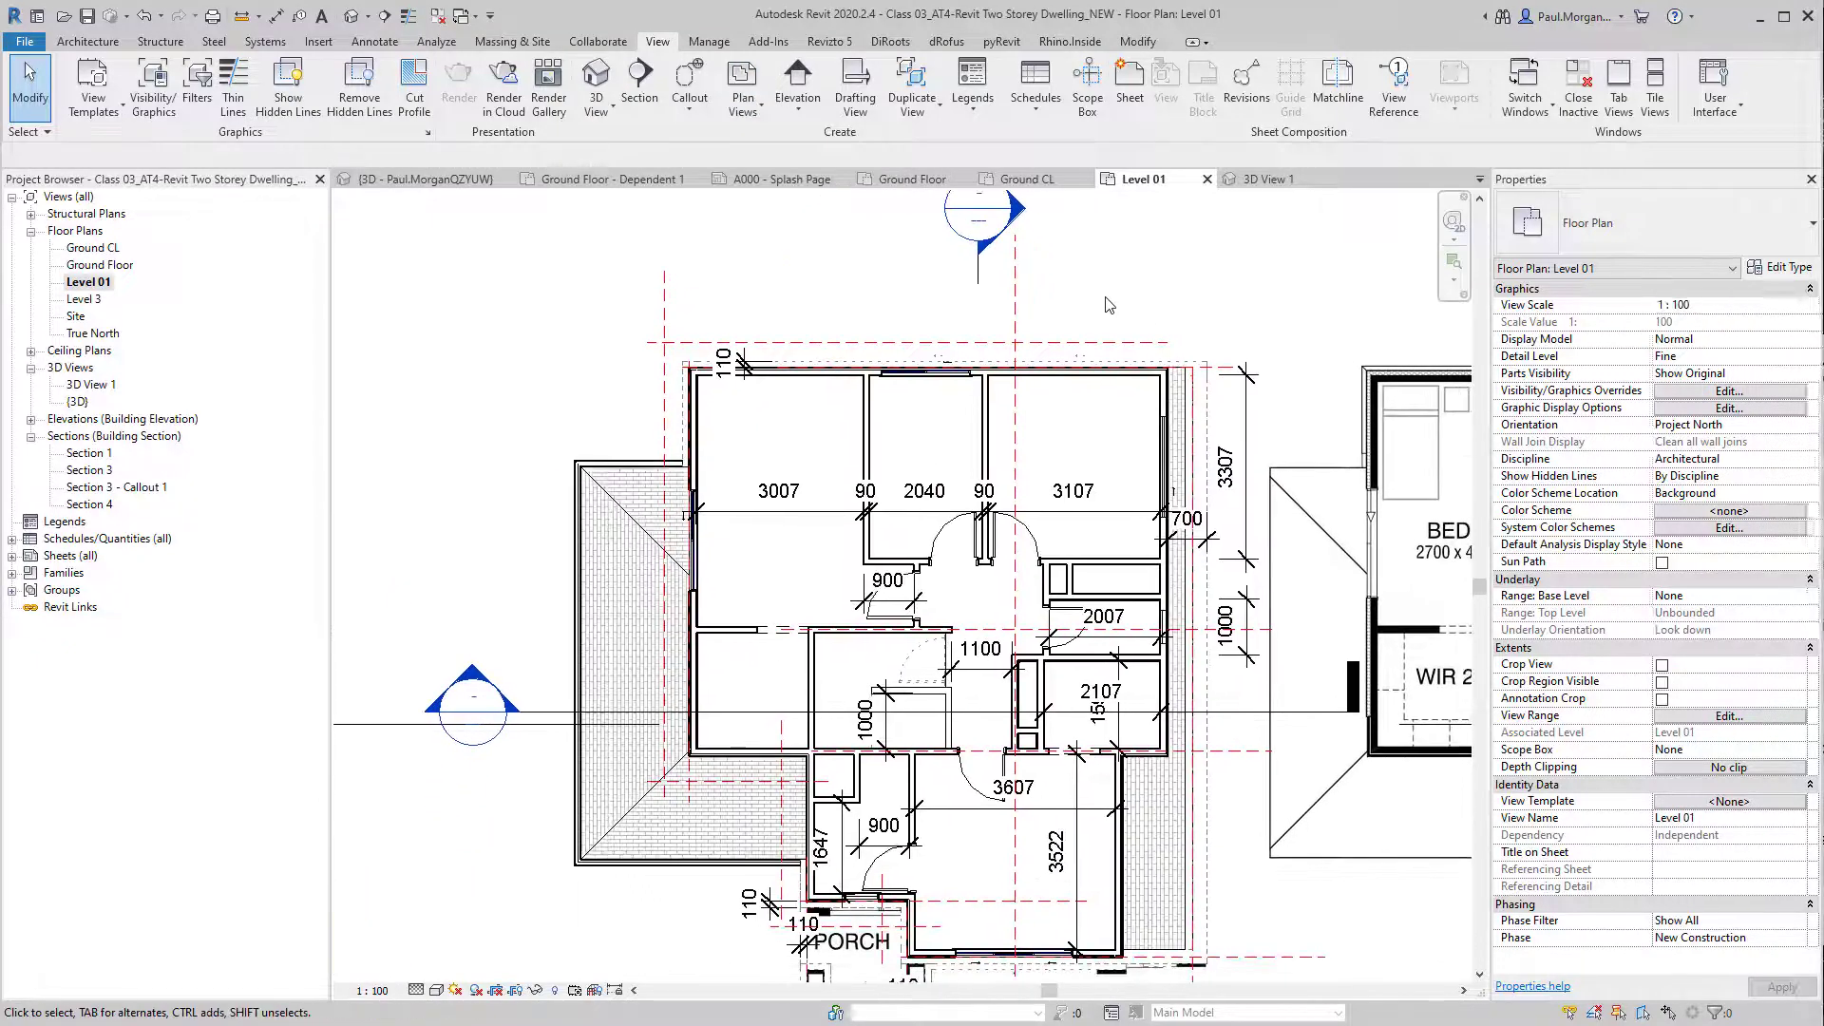
Step: Close the inactive views, switch to the A000 - Splash Page sheet, and browse the template project's list of view series
left_click(438, 15)
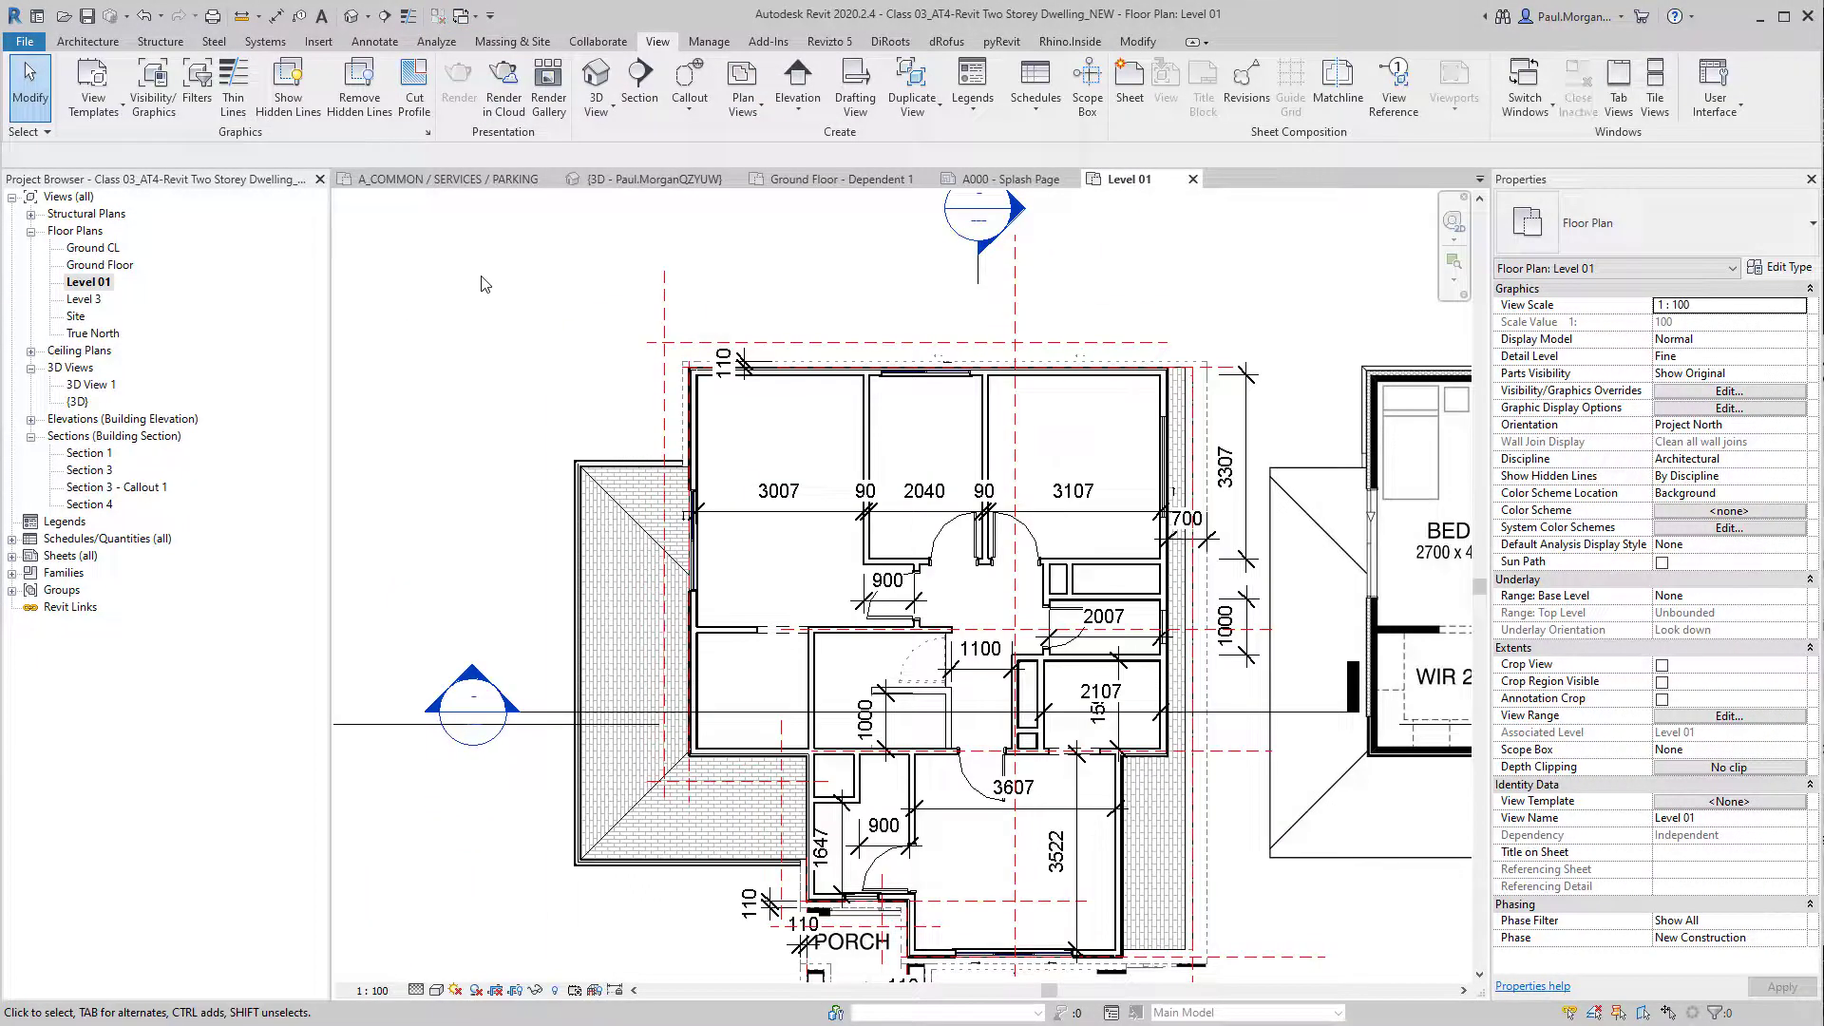
left_click(974, 181)
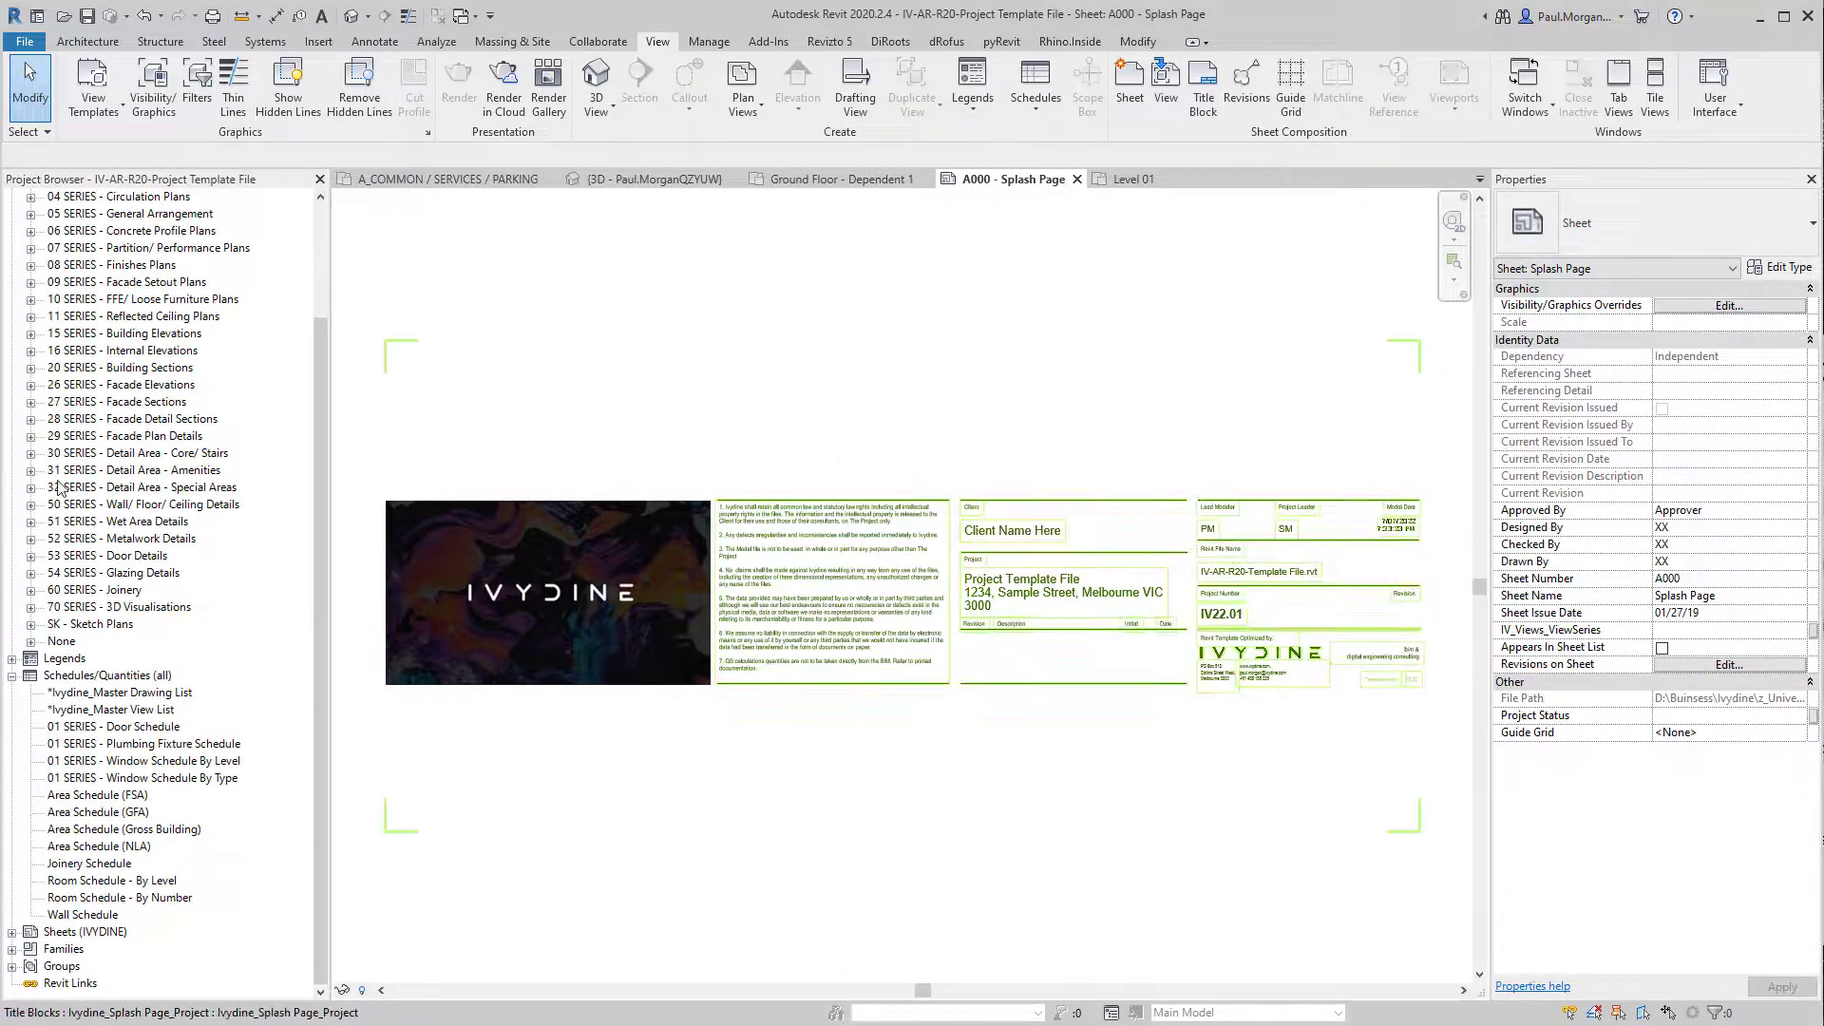
scroll(48, 494, "up", 3)
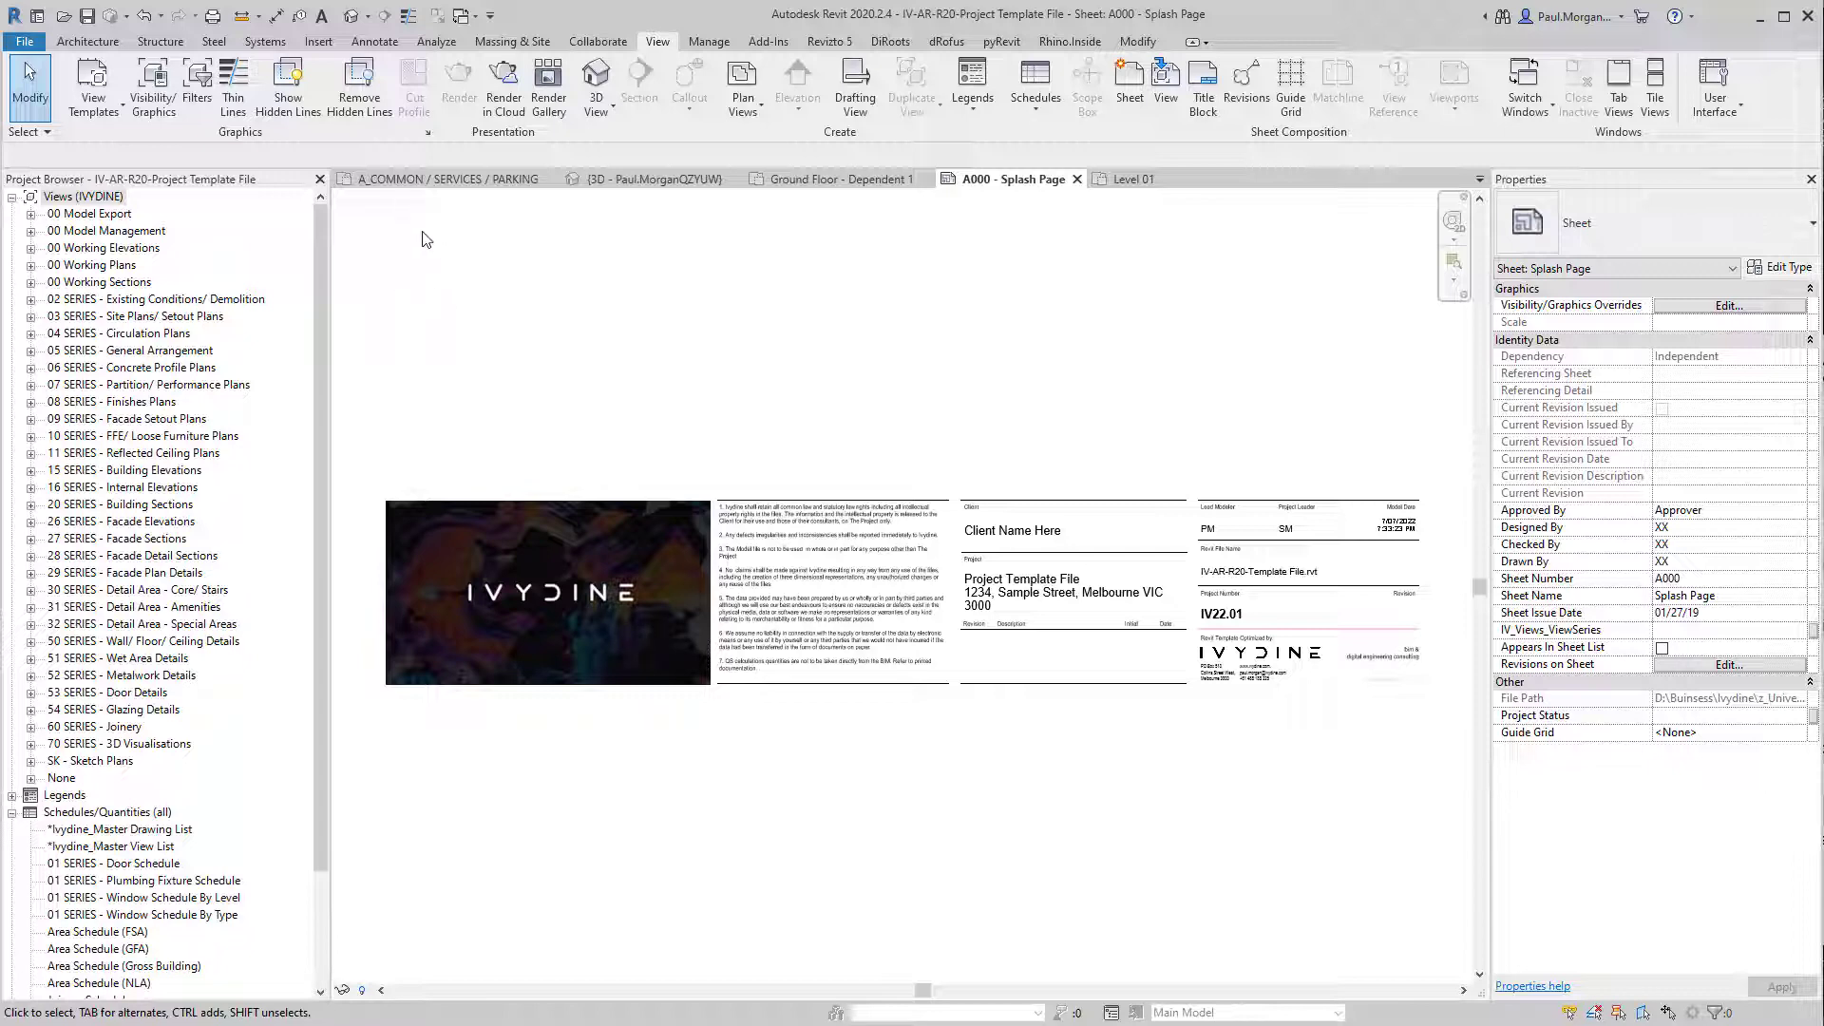
Step: Review the project's view templates, comparing the properties of the 15, 05, 10 and 06 SERIES templates, without changing any
left_click(114, 112)
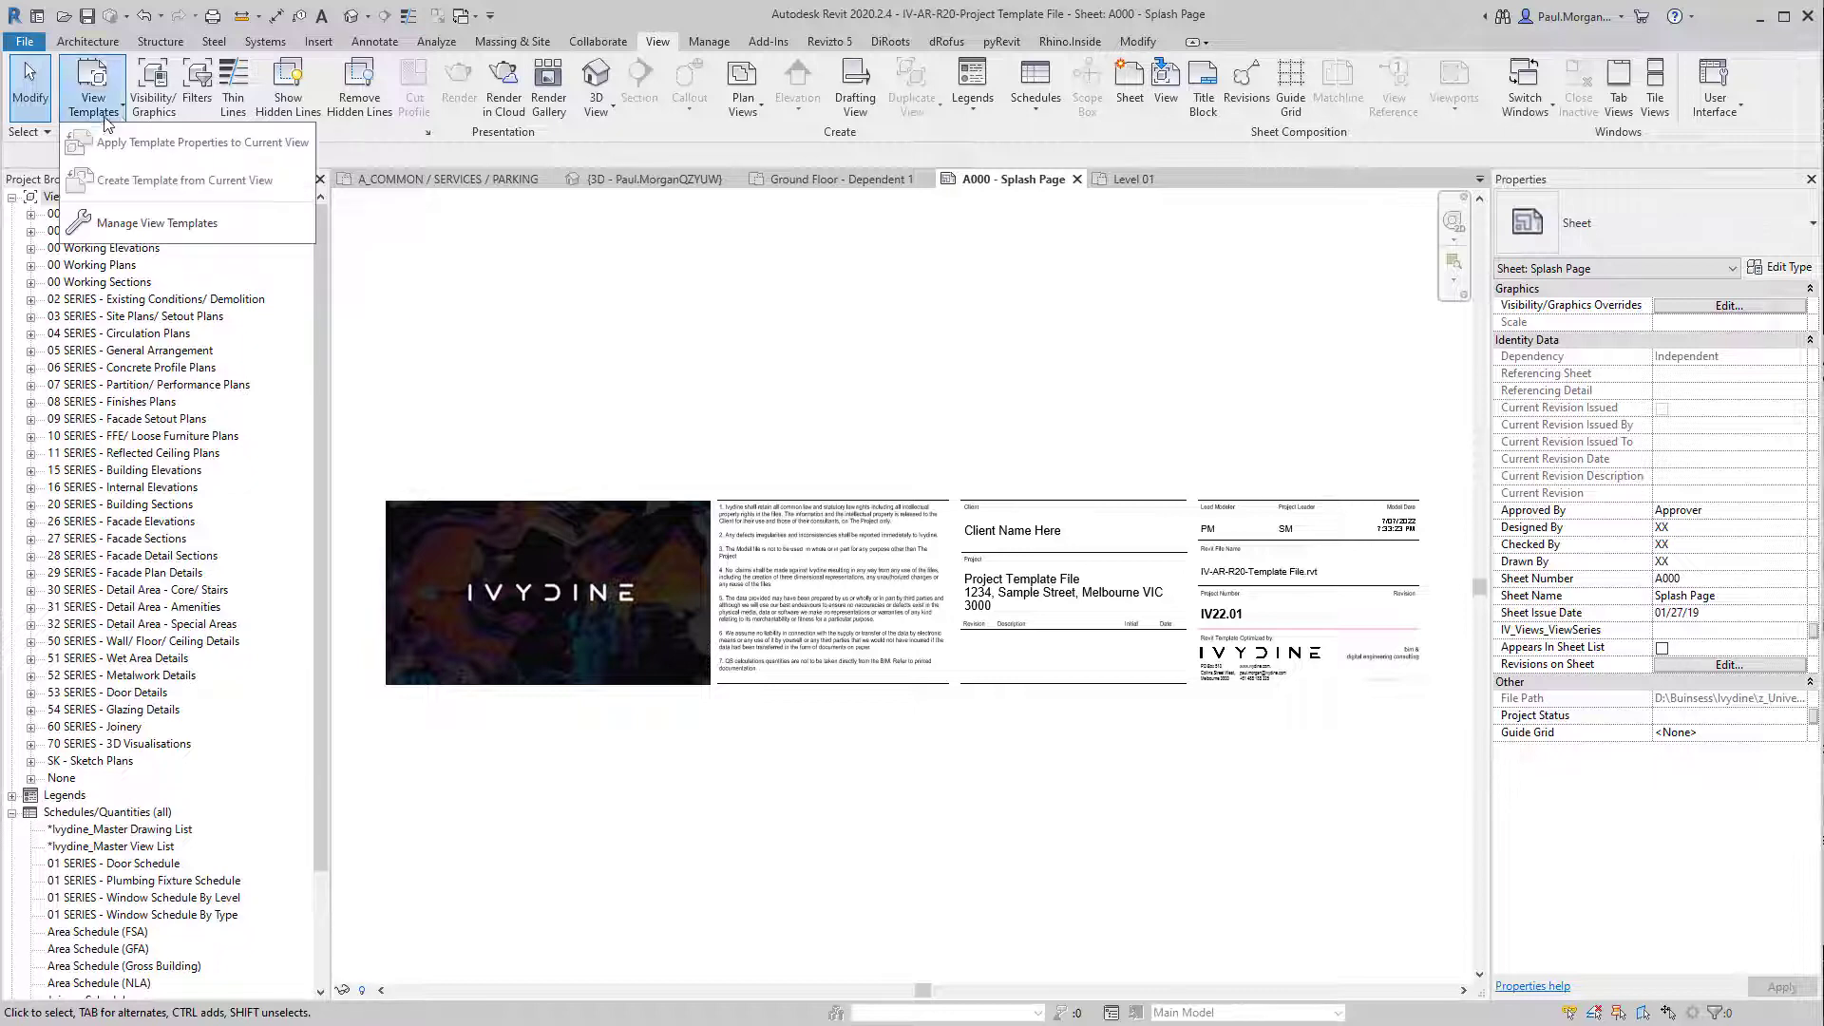
left_click(109, 78)
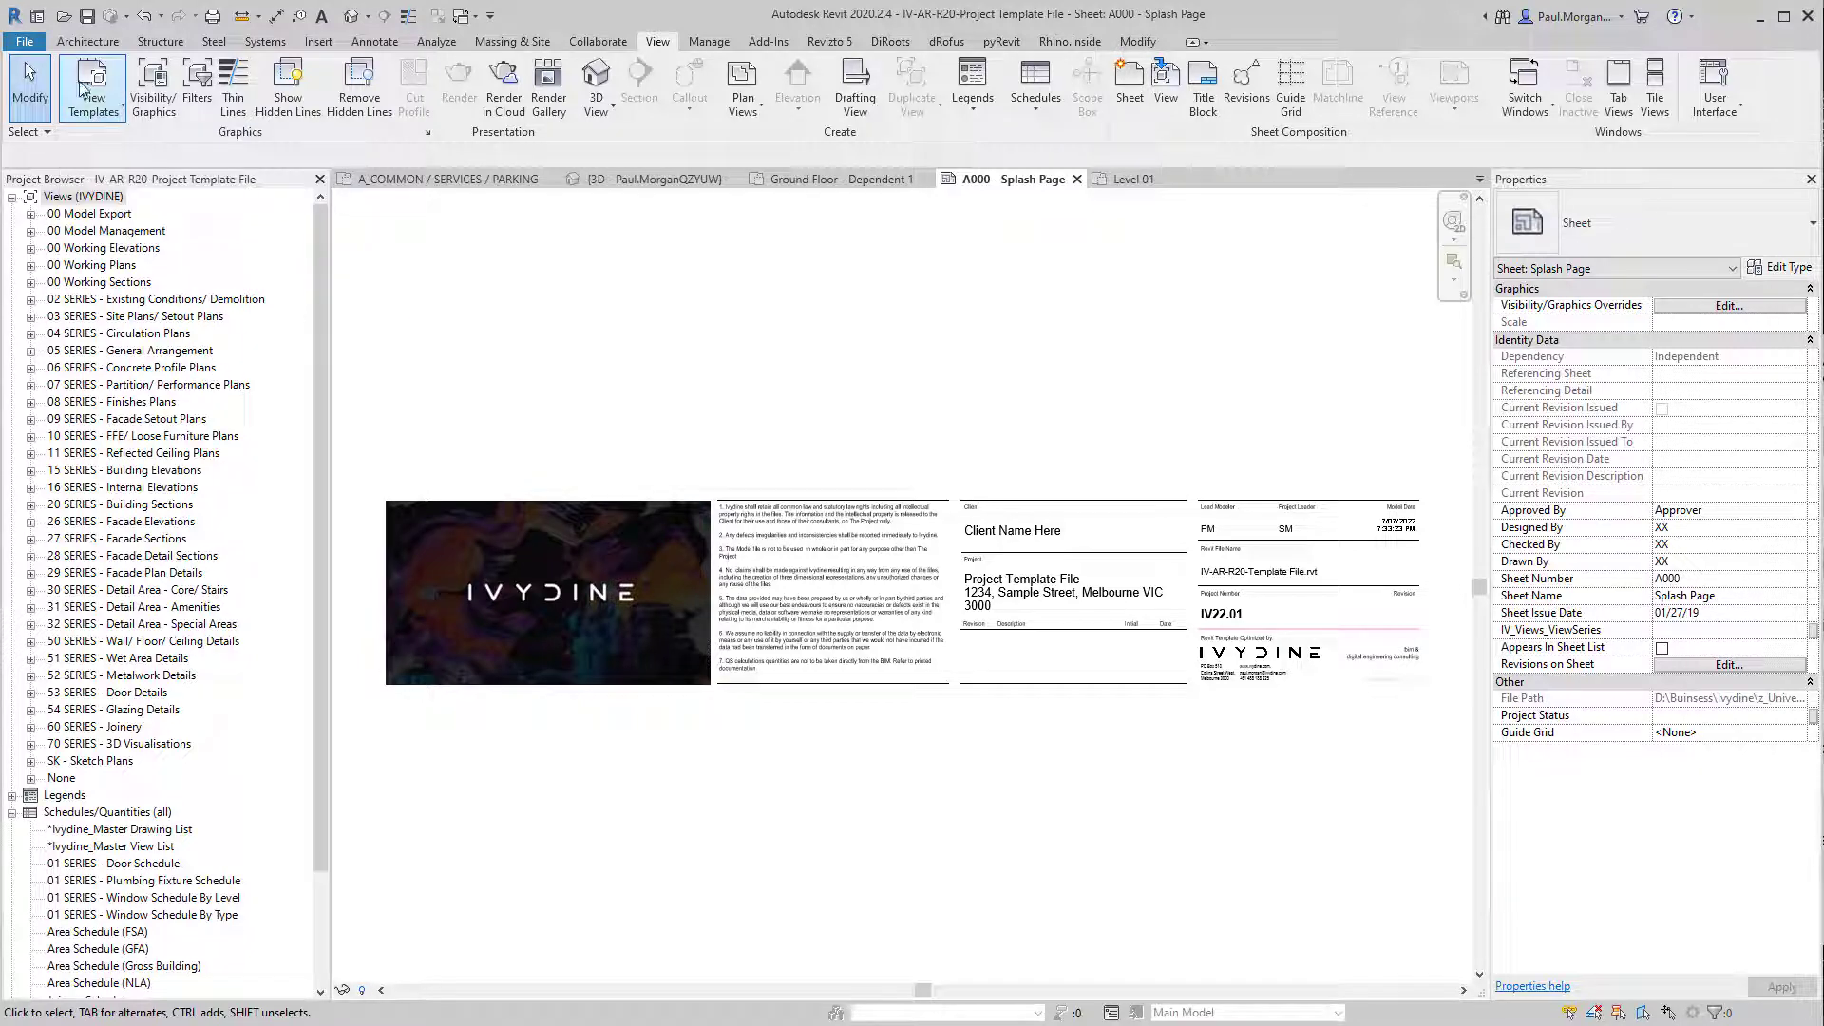
left_click(107, 93)
left_click(169, 225)
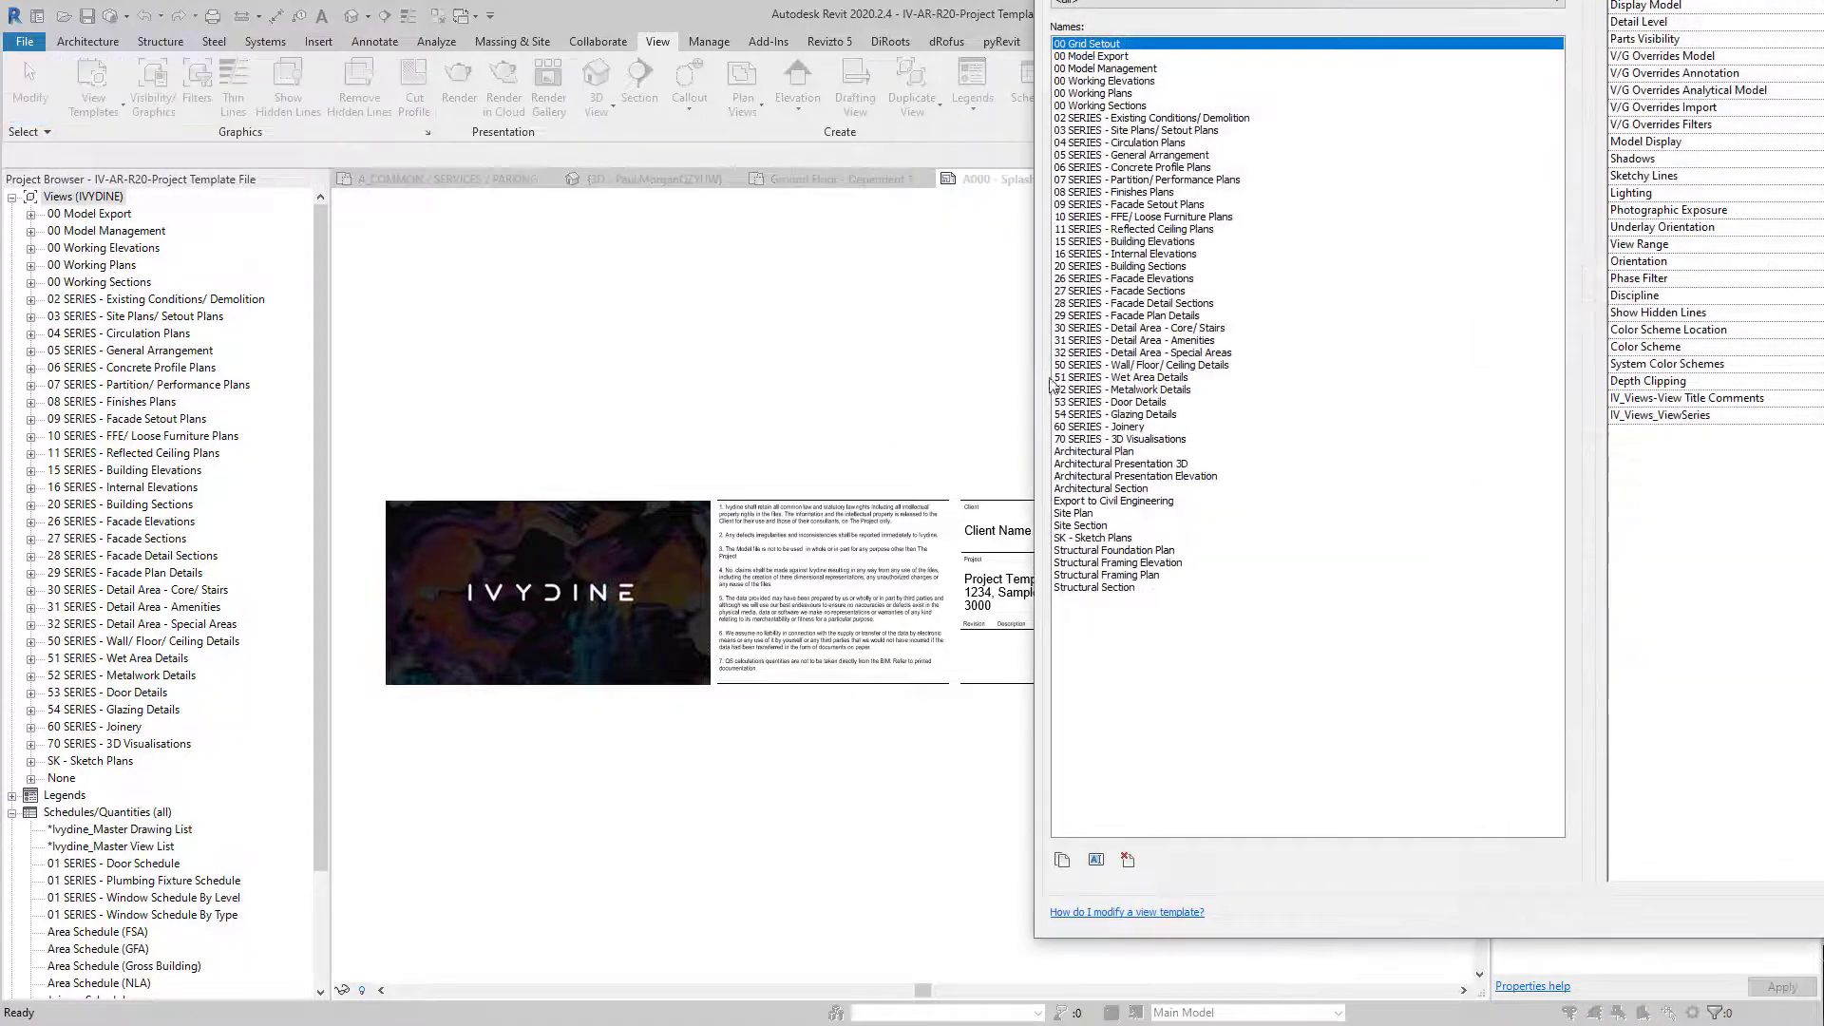
left_click_drag(1429, 0, 627, 102)
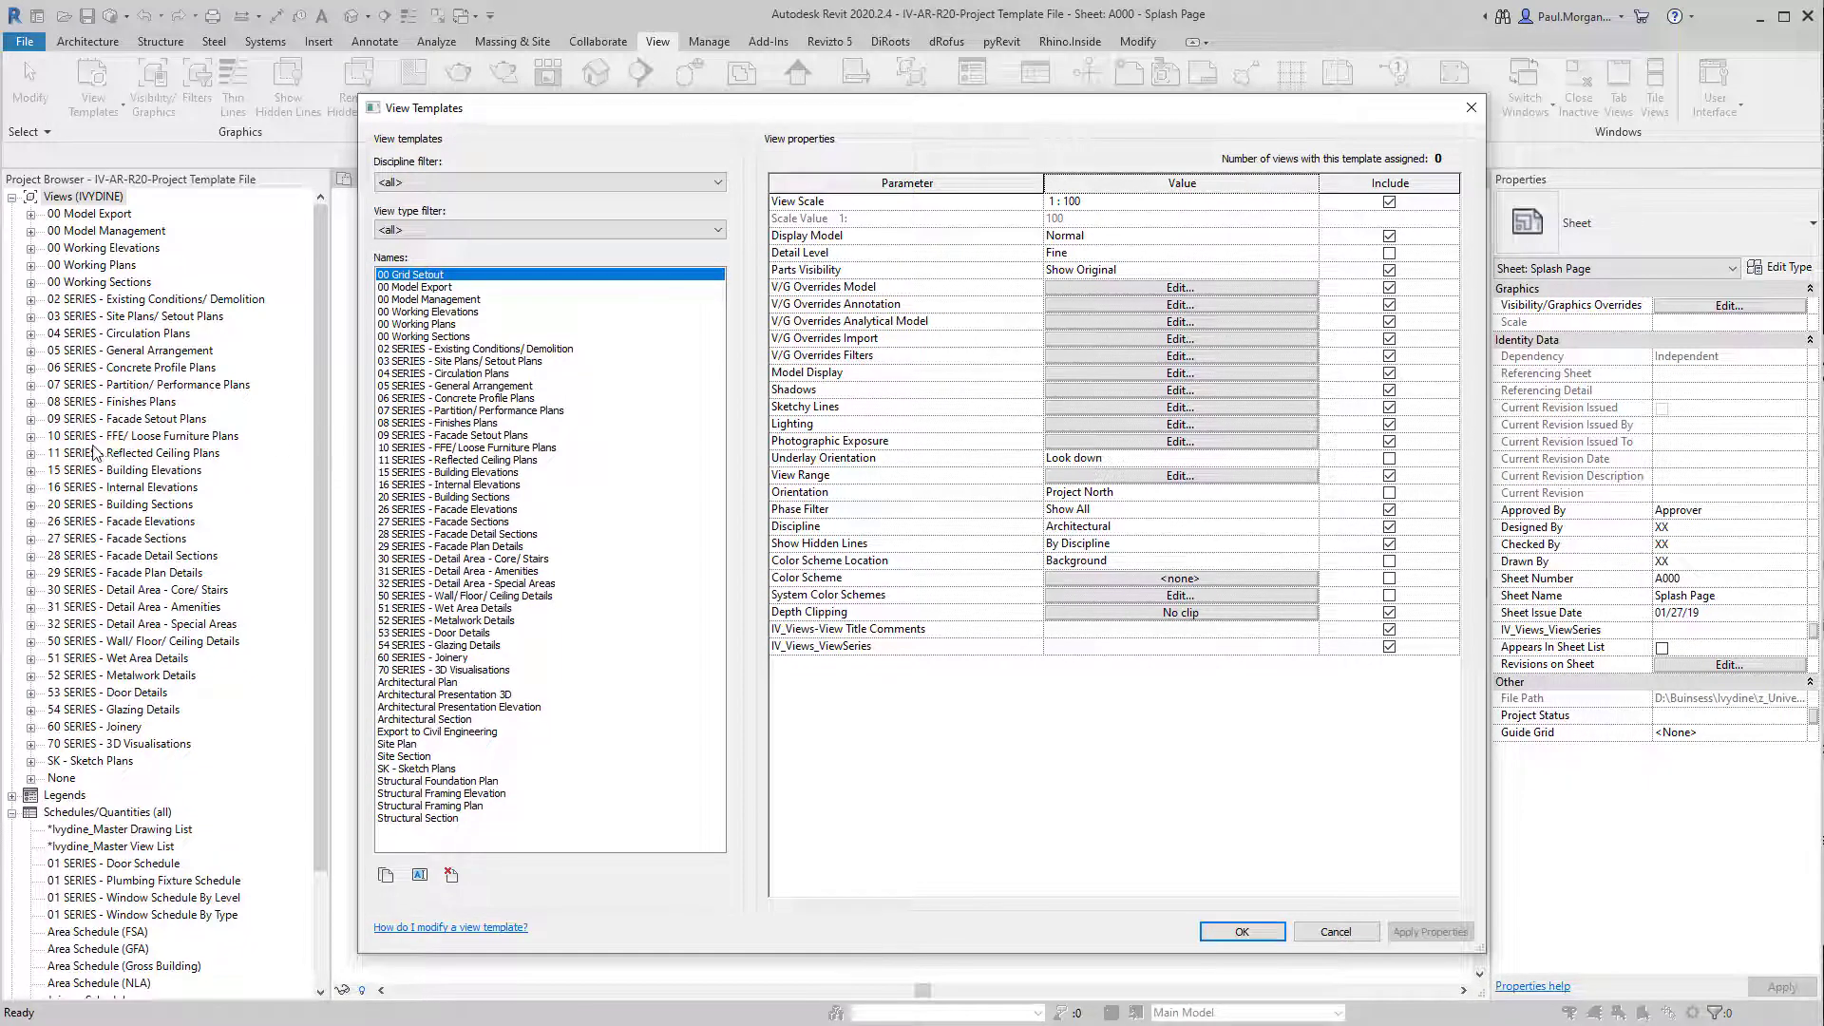
left_click(475, 472)
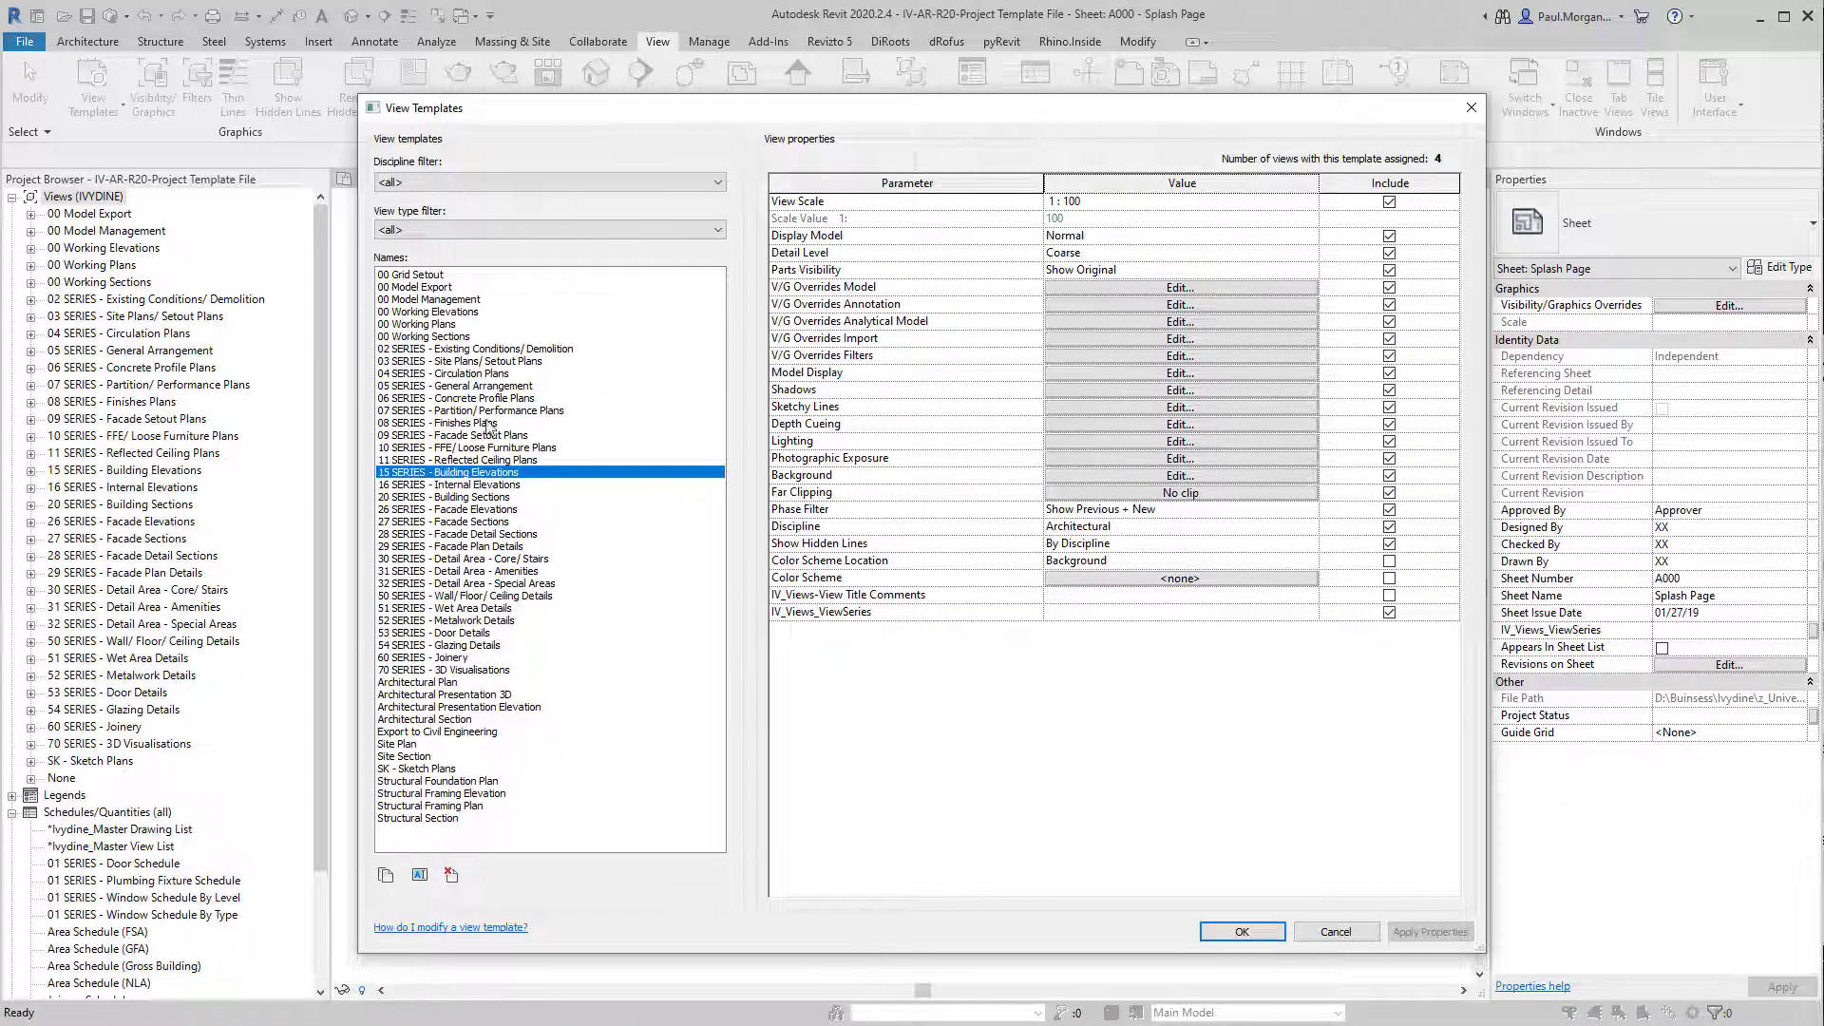
left_click(496, 386)
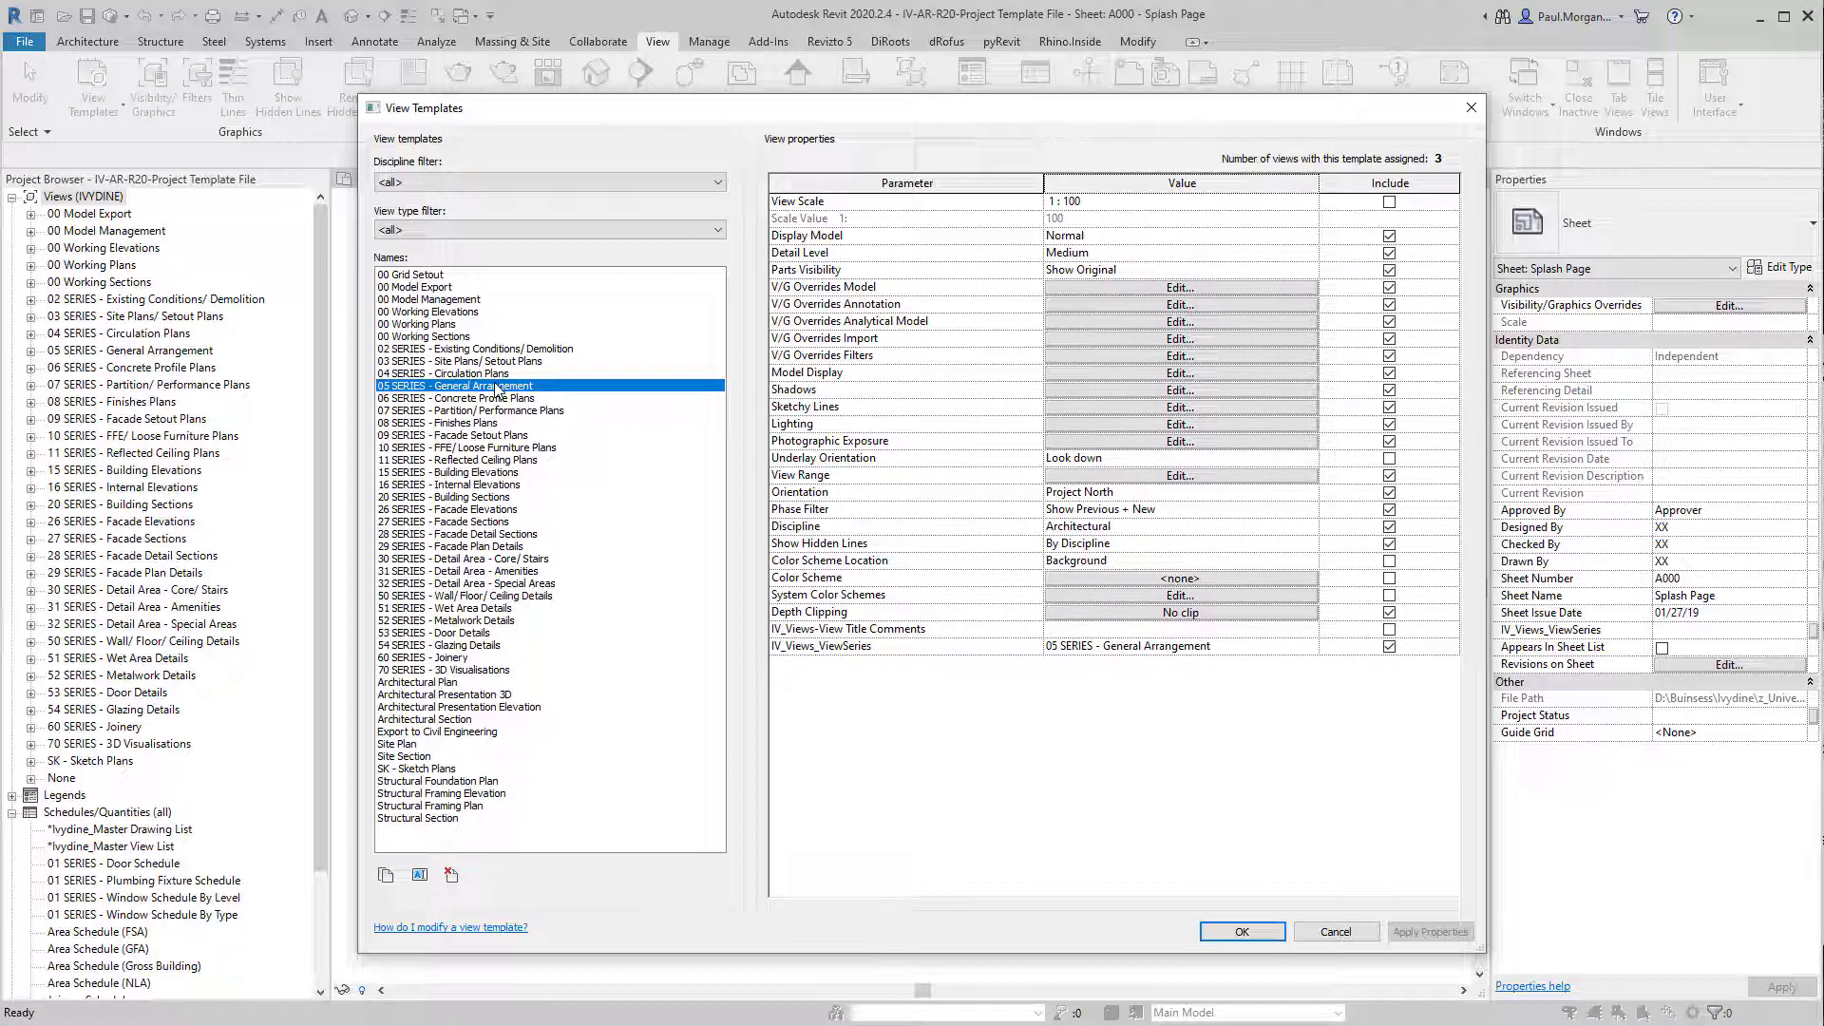
left_click(488, 448)
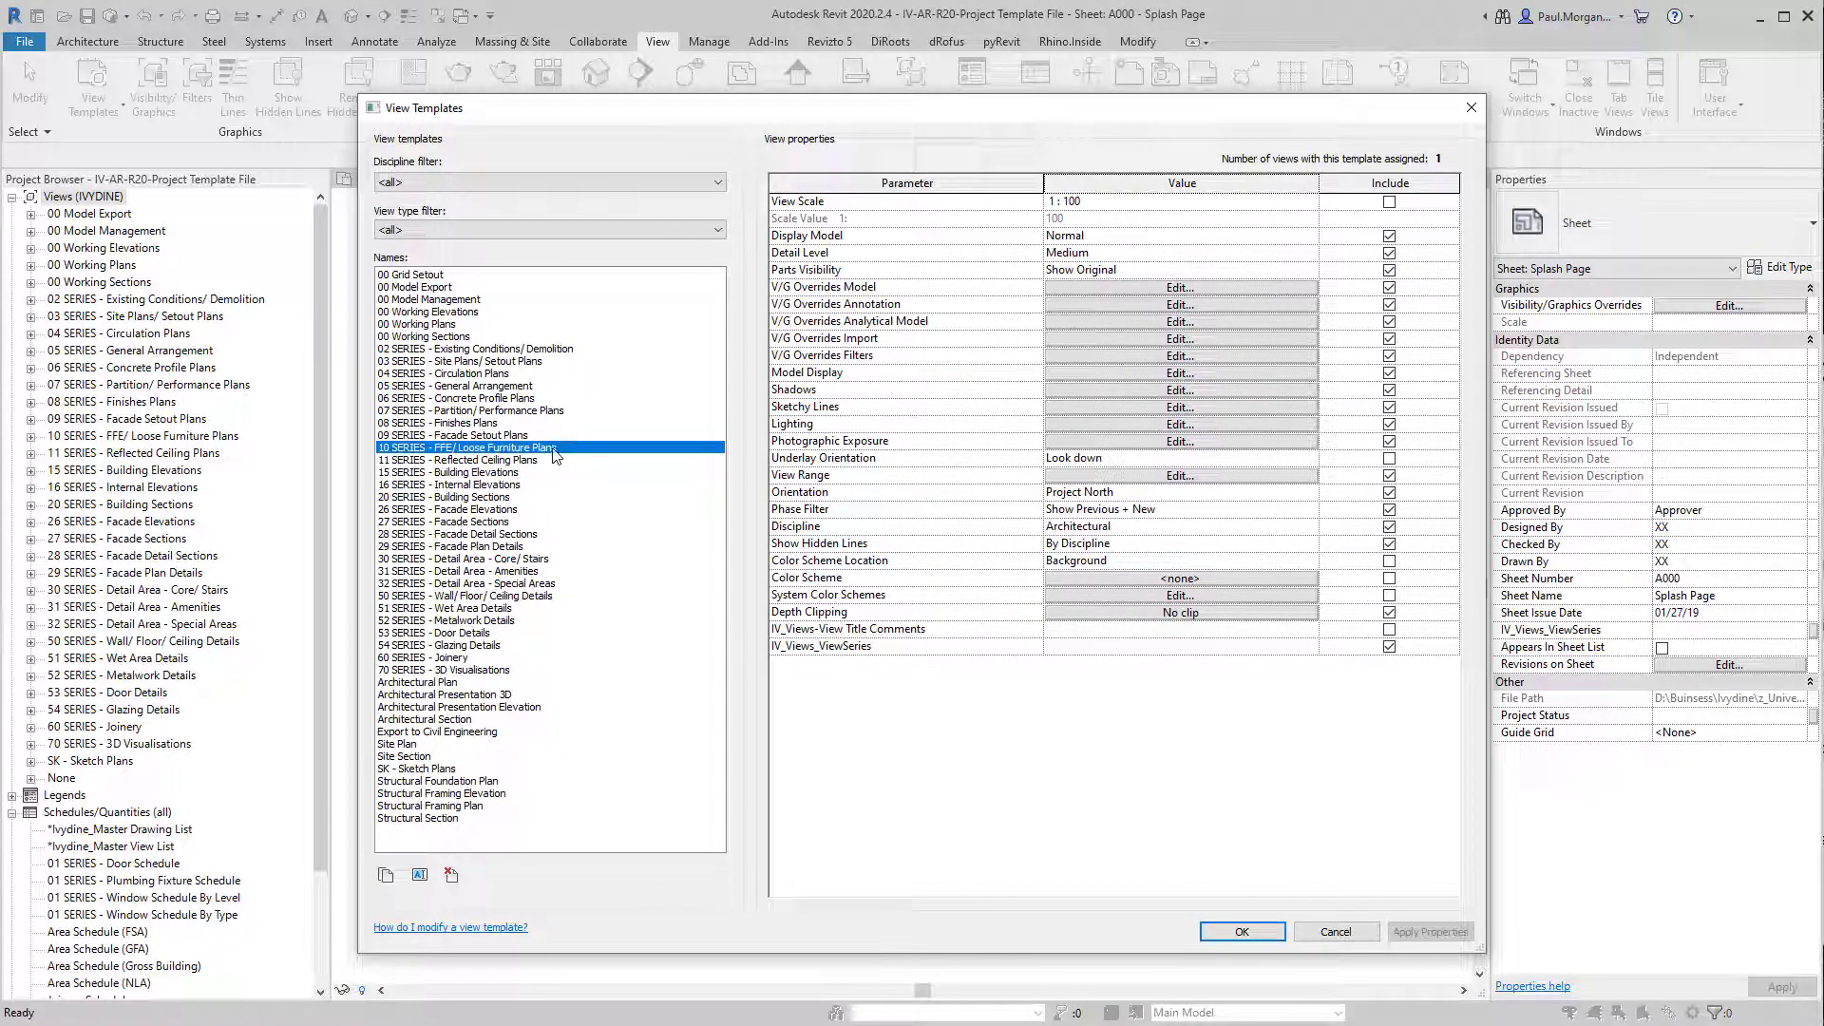
left_click(524, 399)
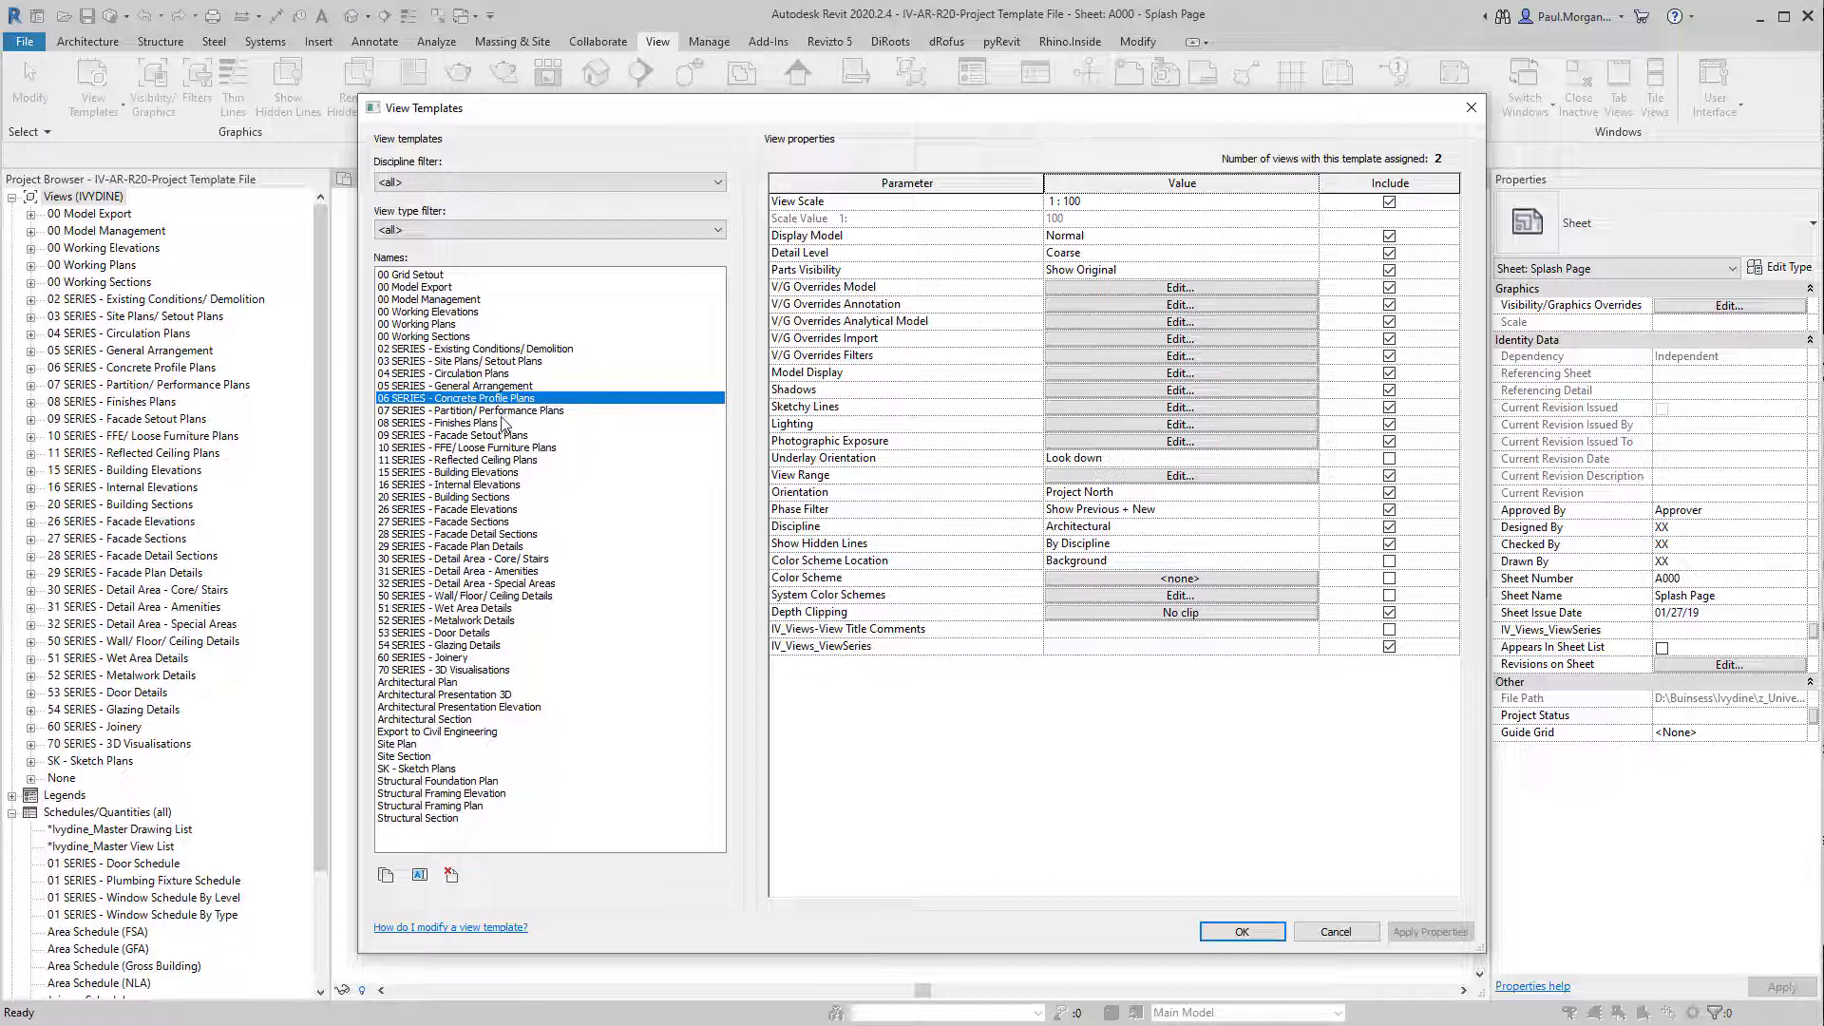
left_click(479, 387)
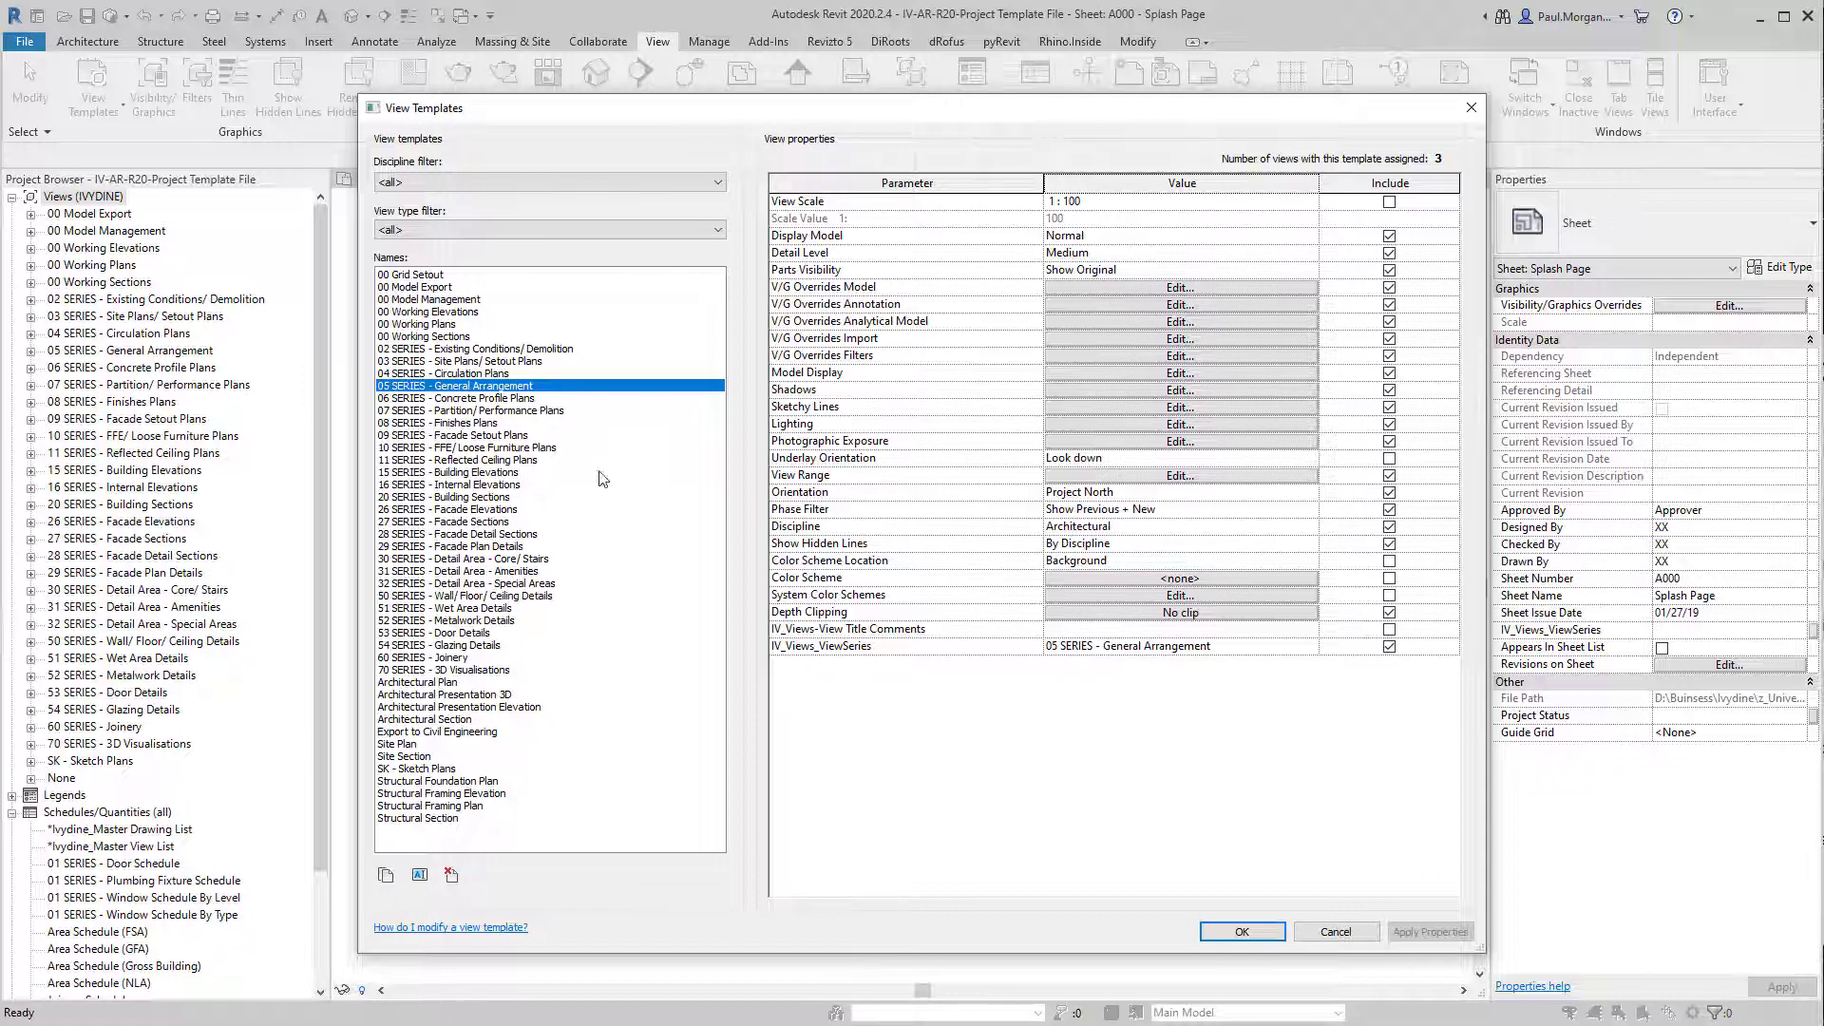
left_click(1336, 933)
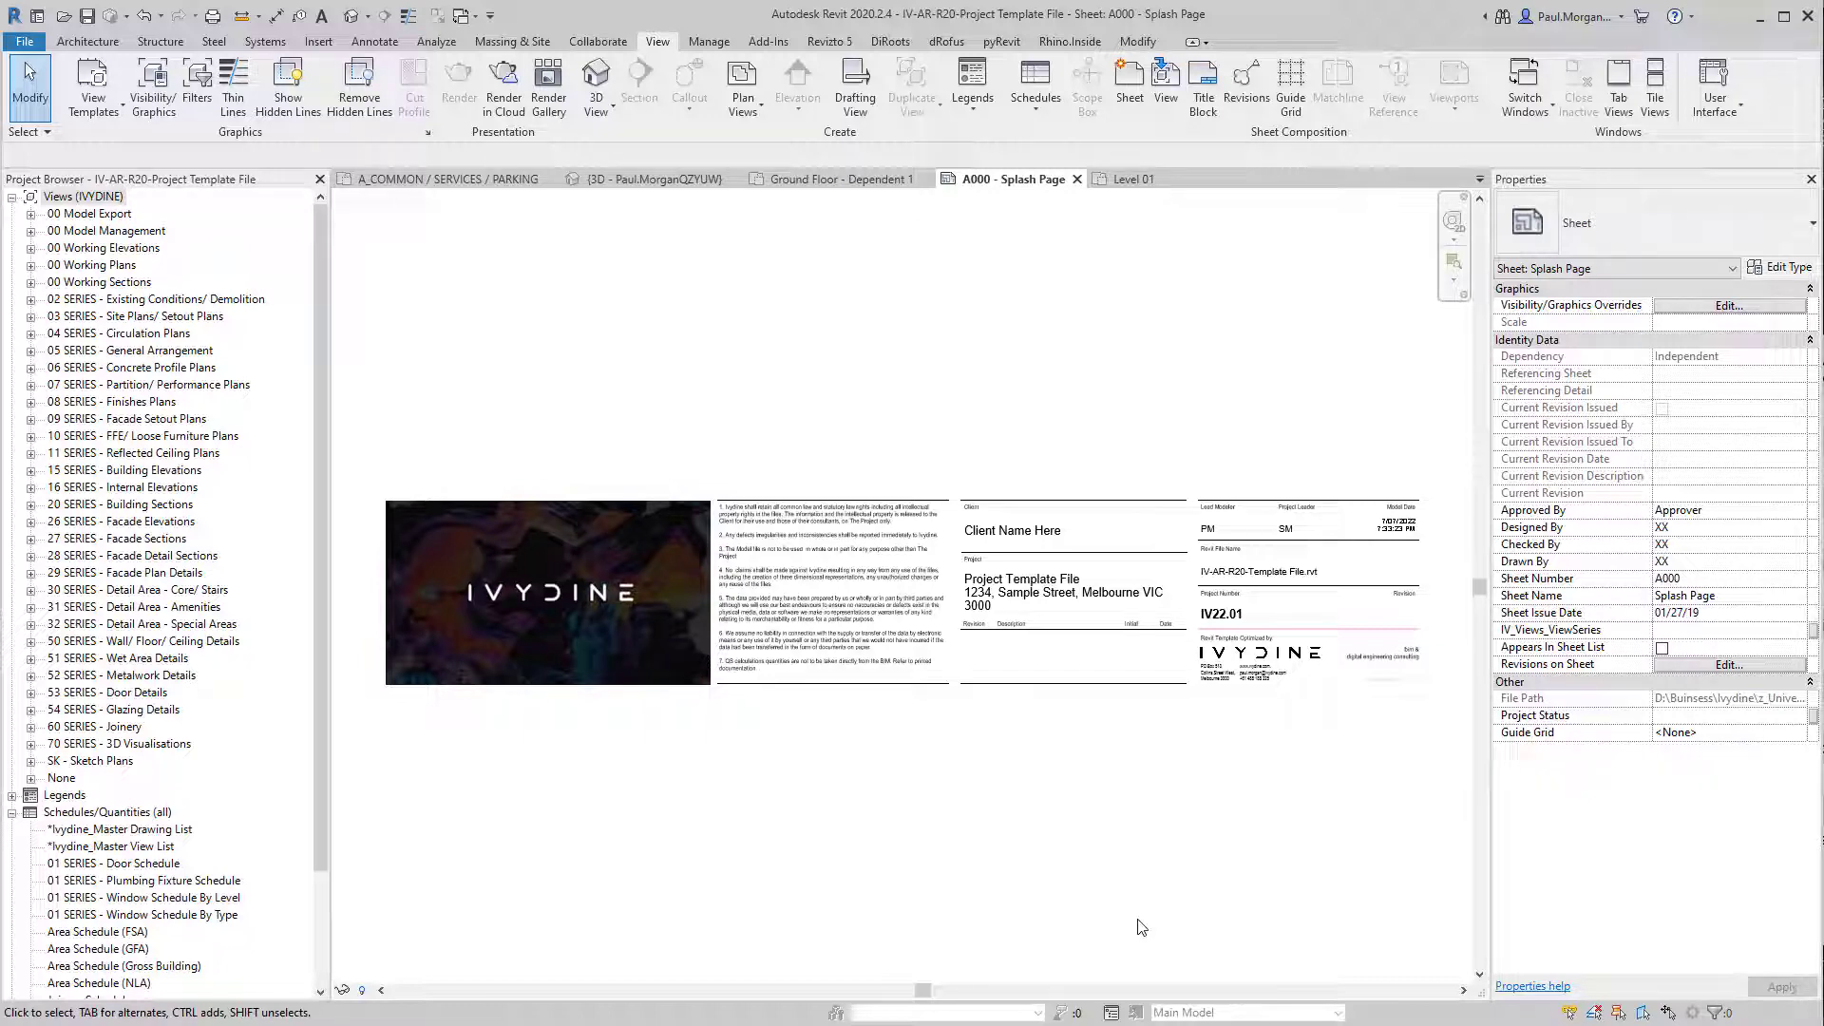
Step: Open the 00_GA_GROUND FLOOR plan from the 05 SERIES - General Arrangement group
double_click(176, 352)
double_click(155, 369)
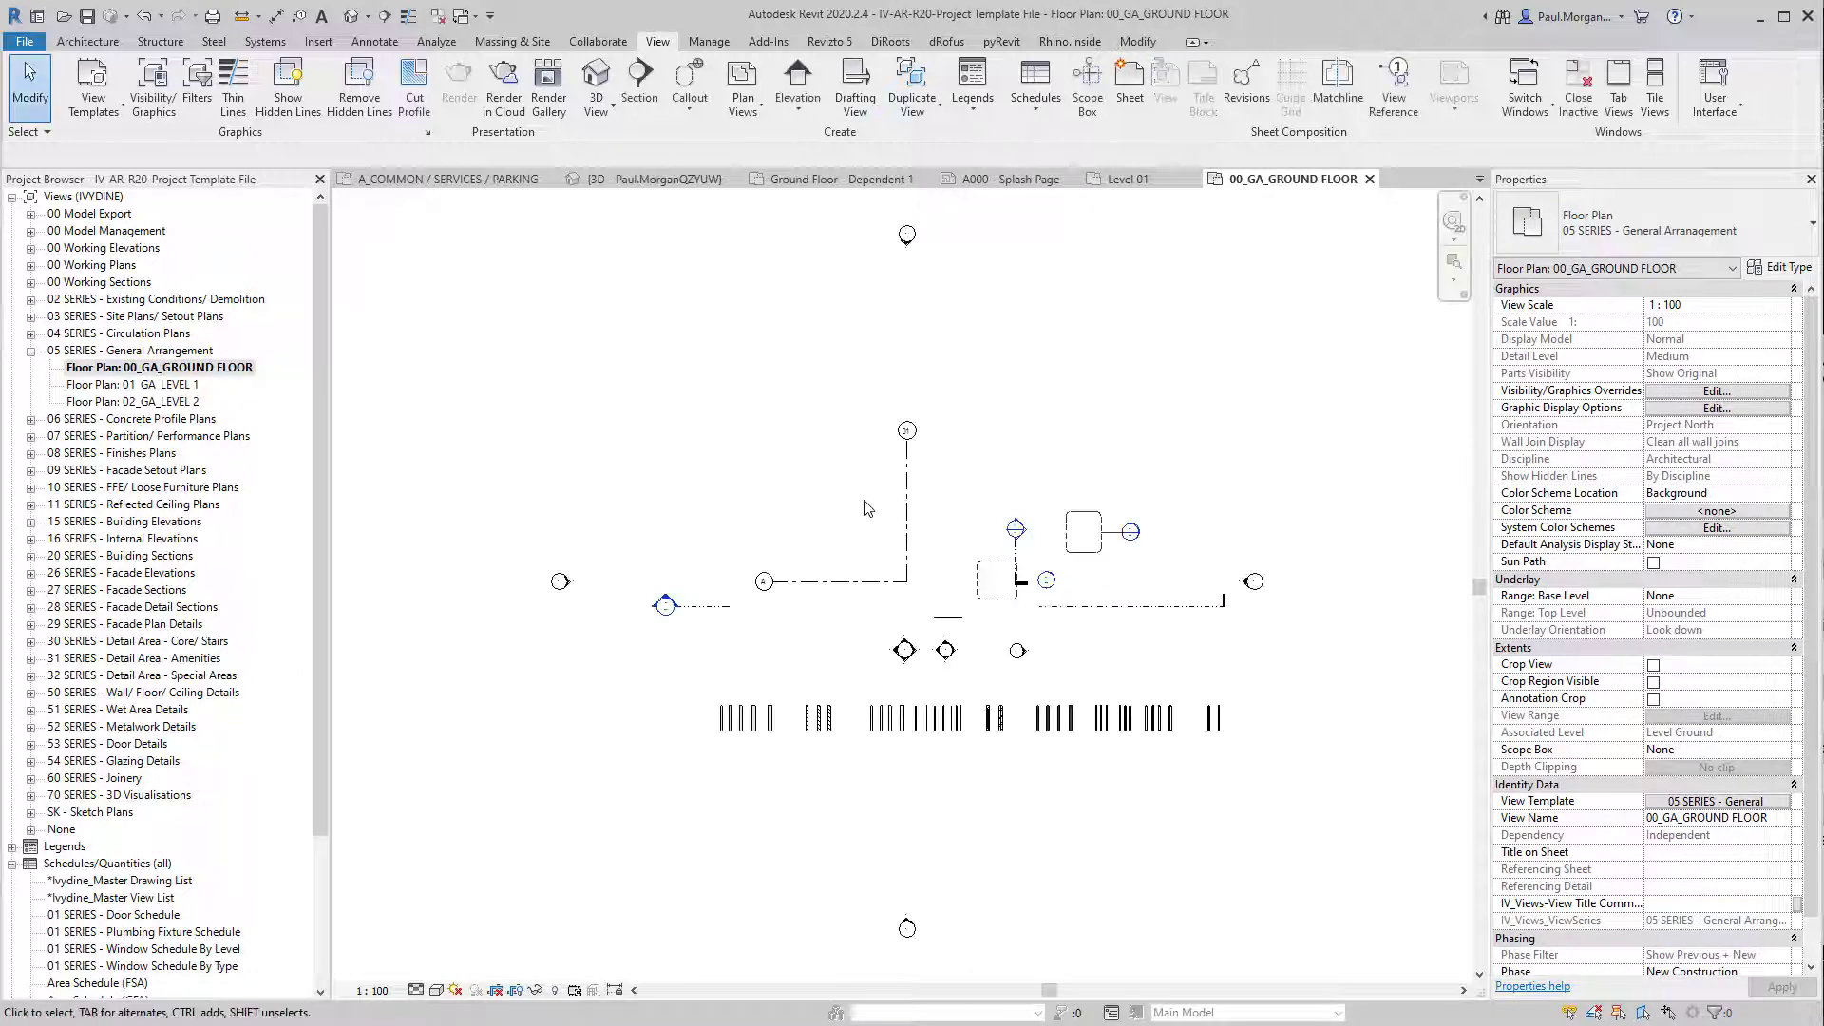
middle_click_drag(756, 490, 745, 486)
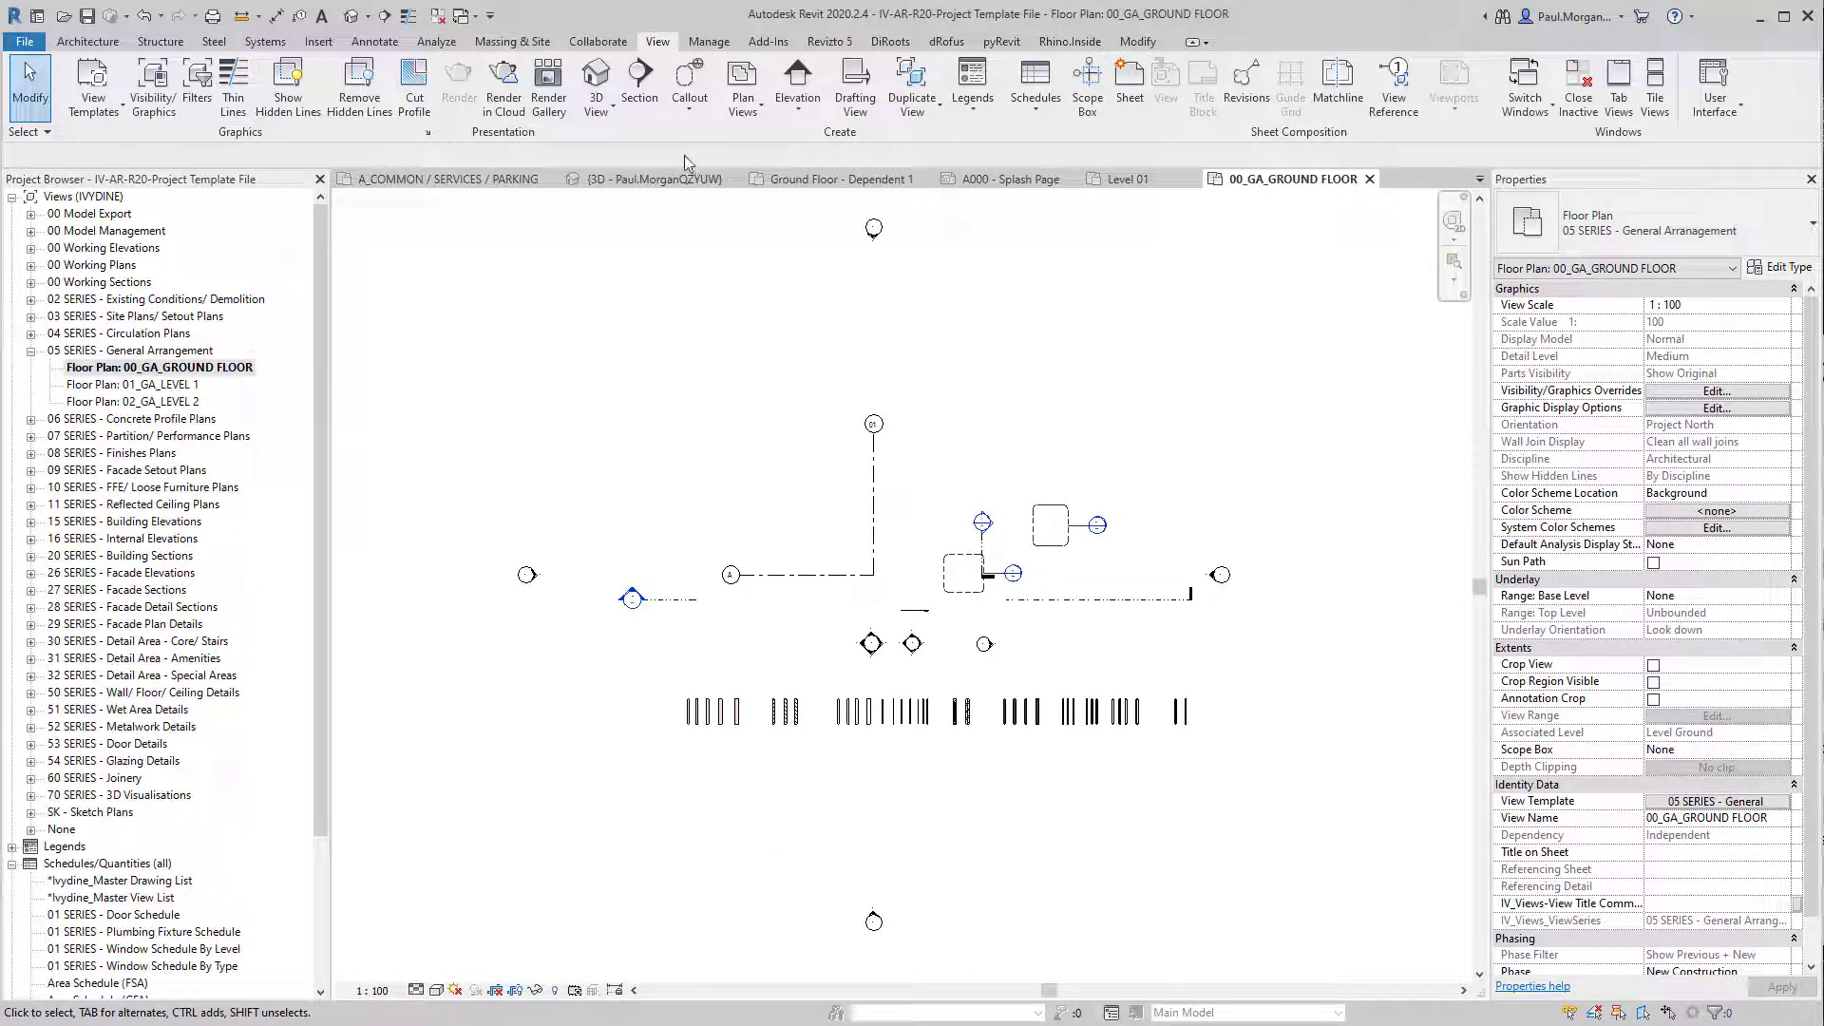
Step: Create a new floor plan of type 05 SERIES - General Arrangement for Level Ground, allowing duplicates of existing views
left_click(744, 106)
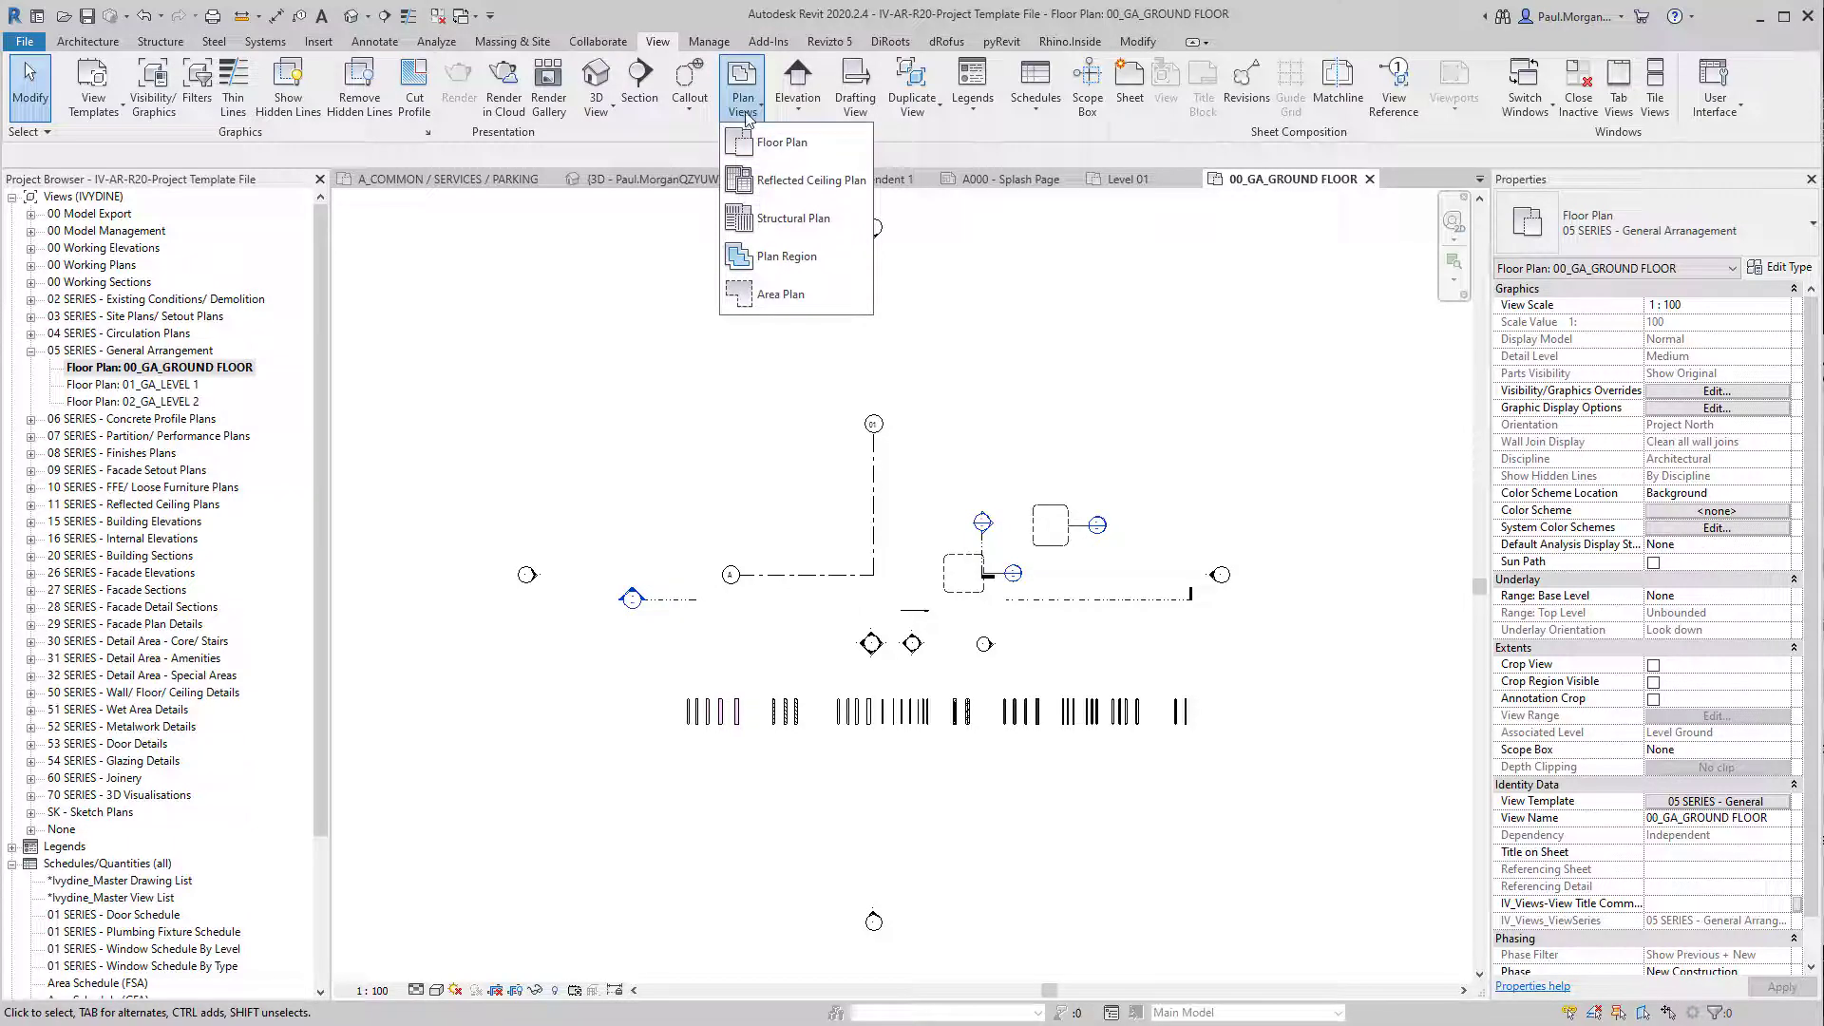
left_click(767, 142)
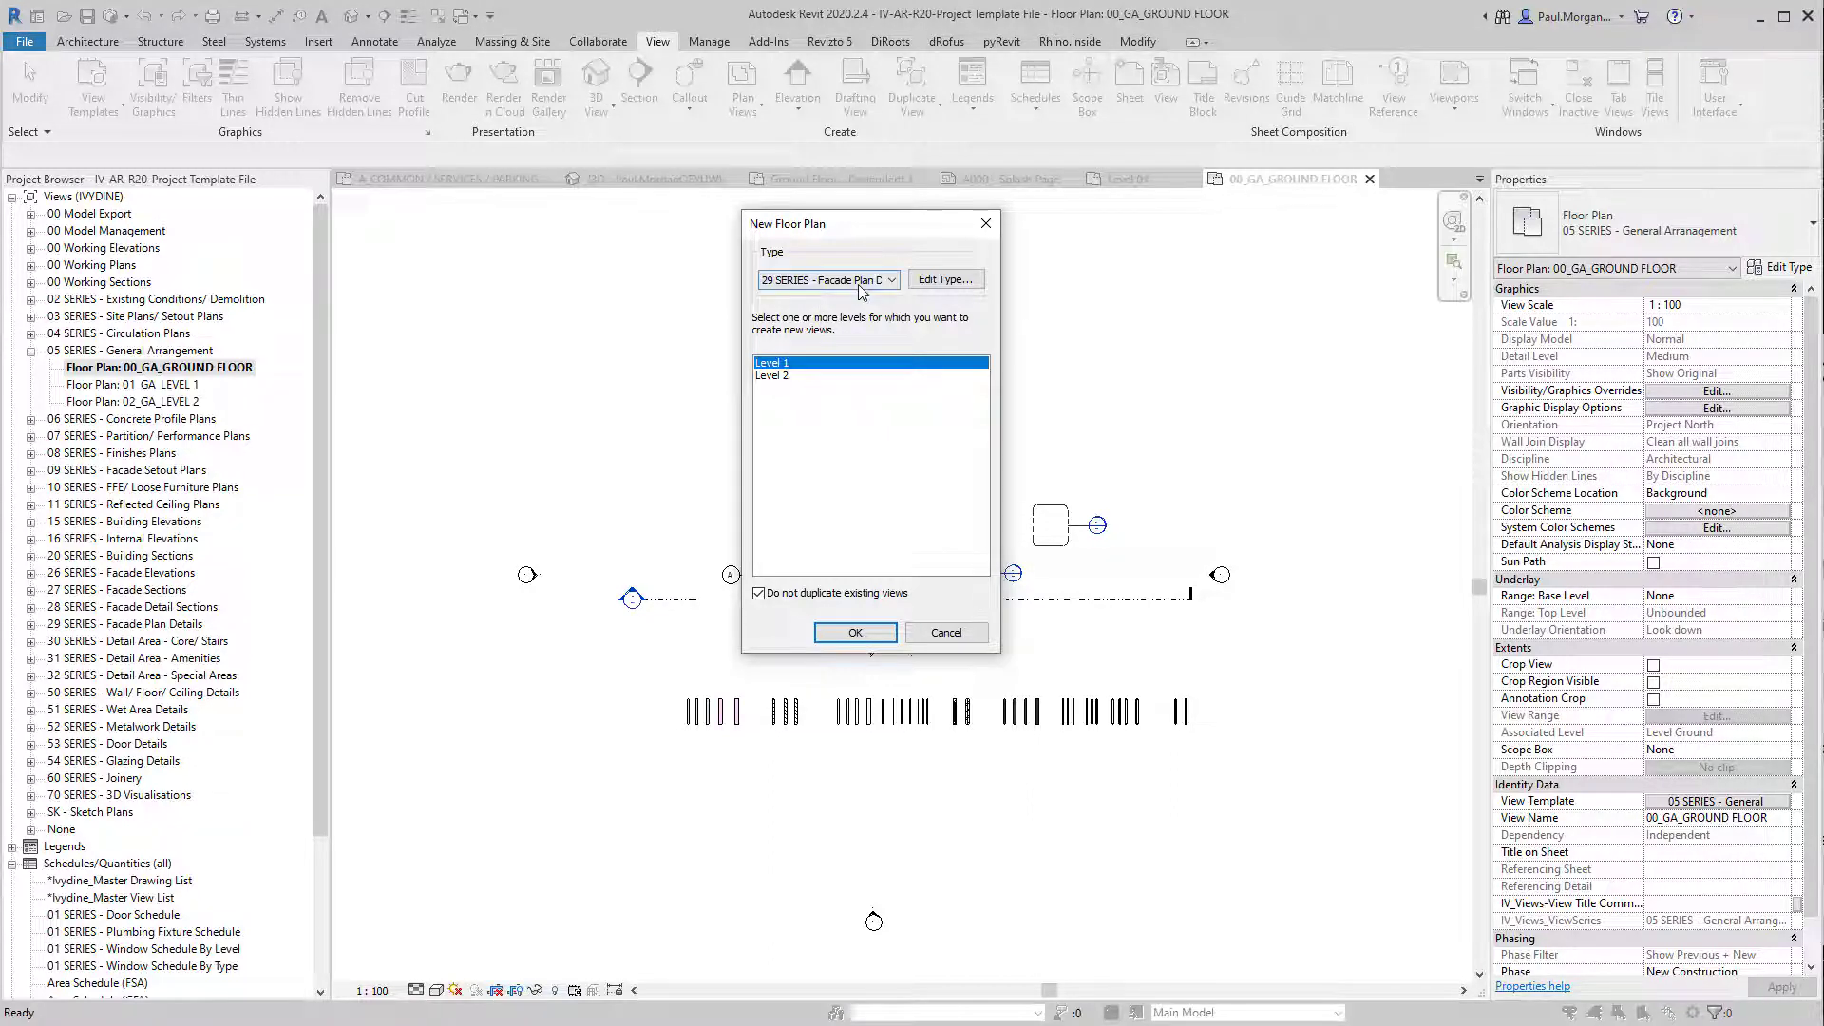
left_click(862, 281)
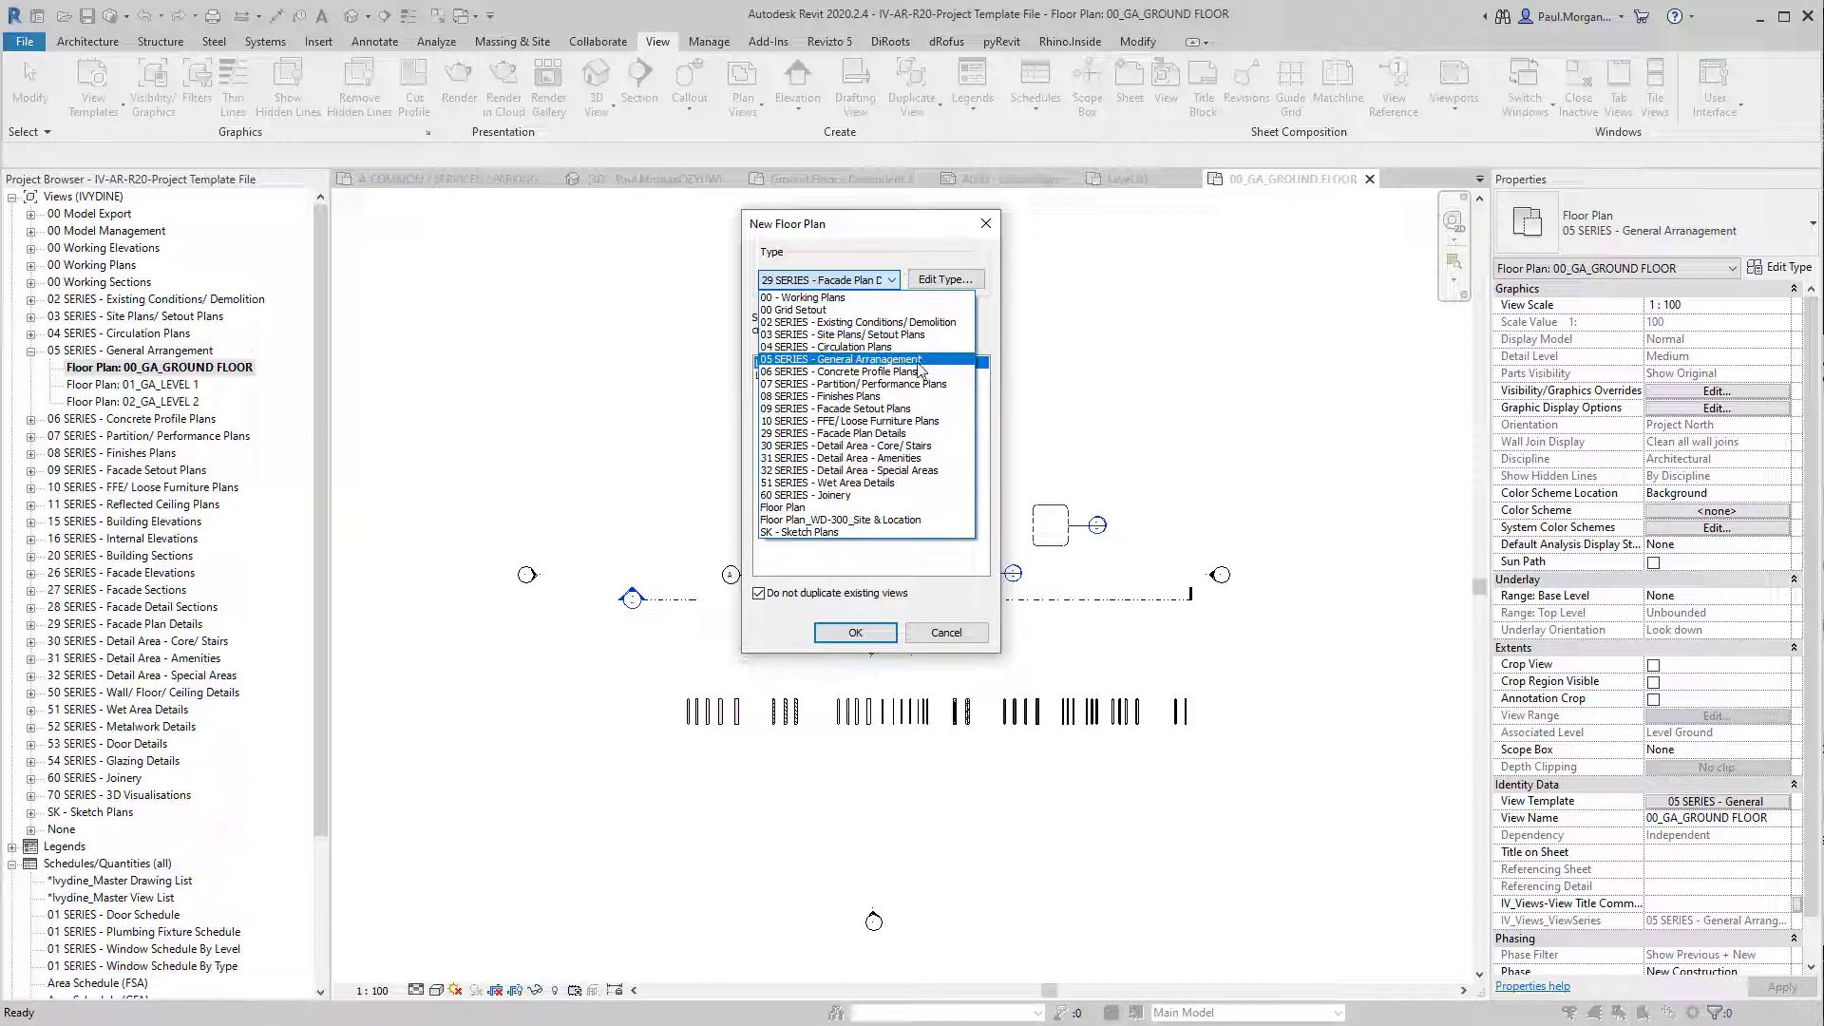
left_click(919, 365)
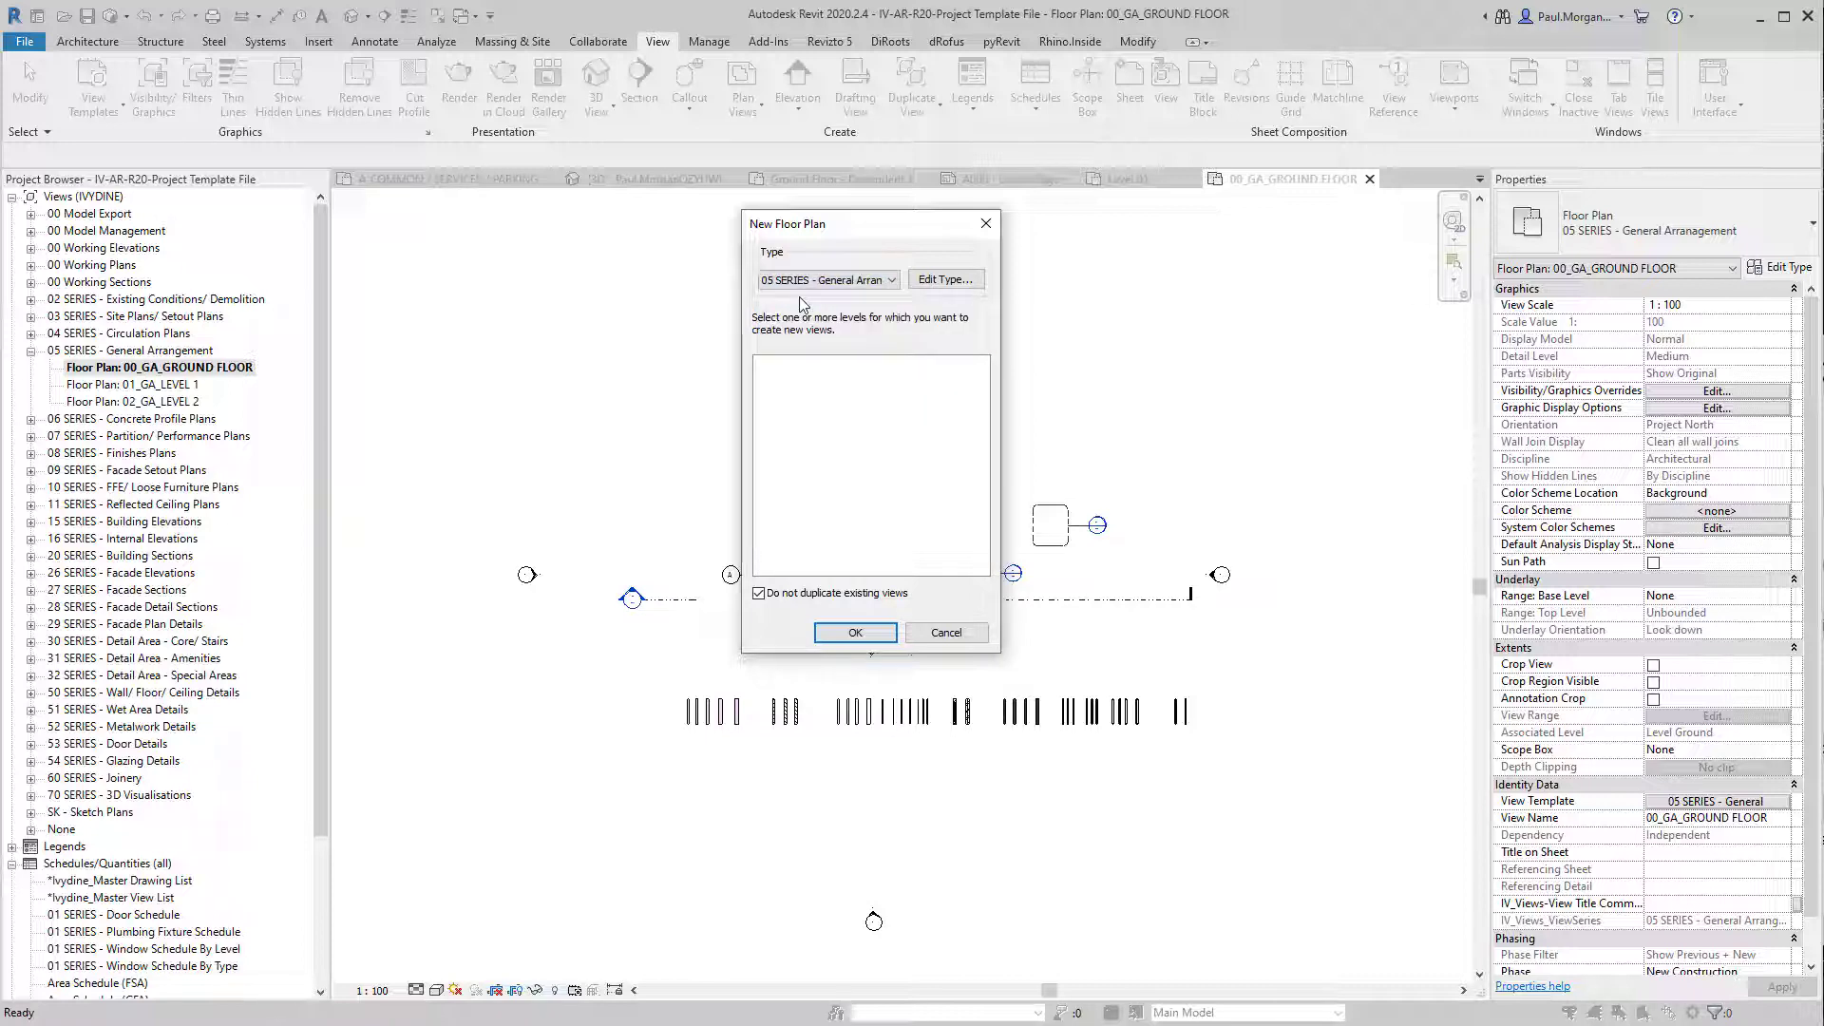
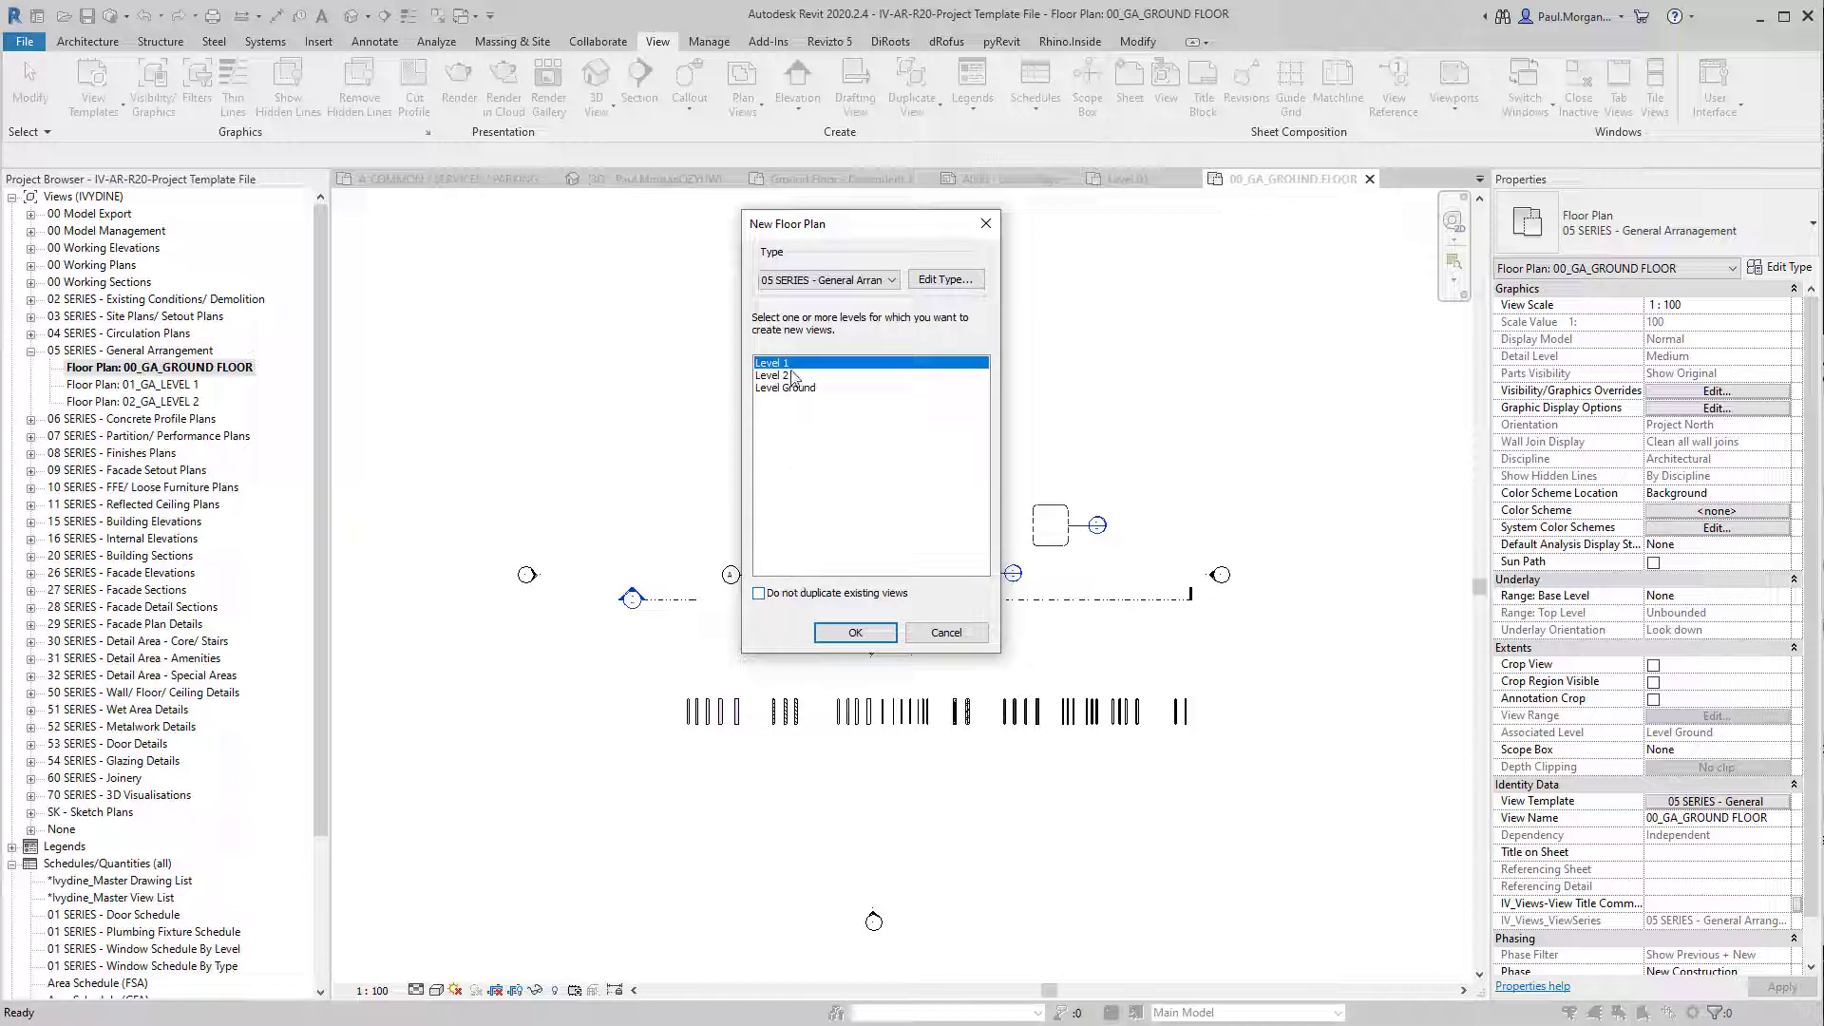
left_click(792, 375)
left_click(802, 390)
left_click(791, 376)
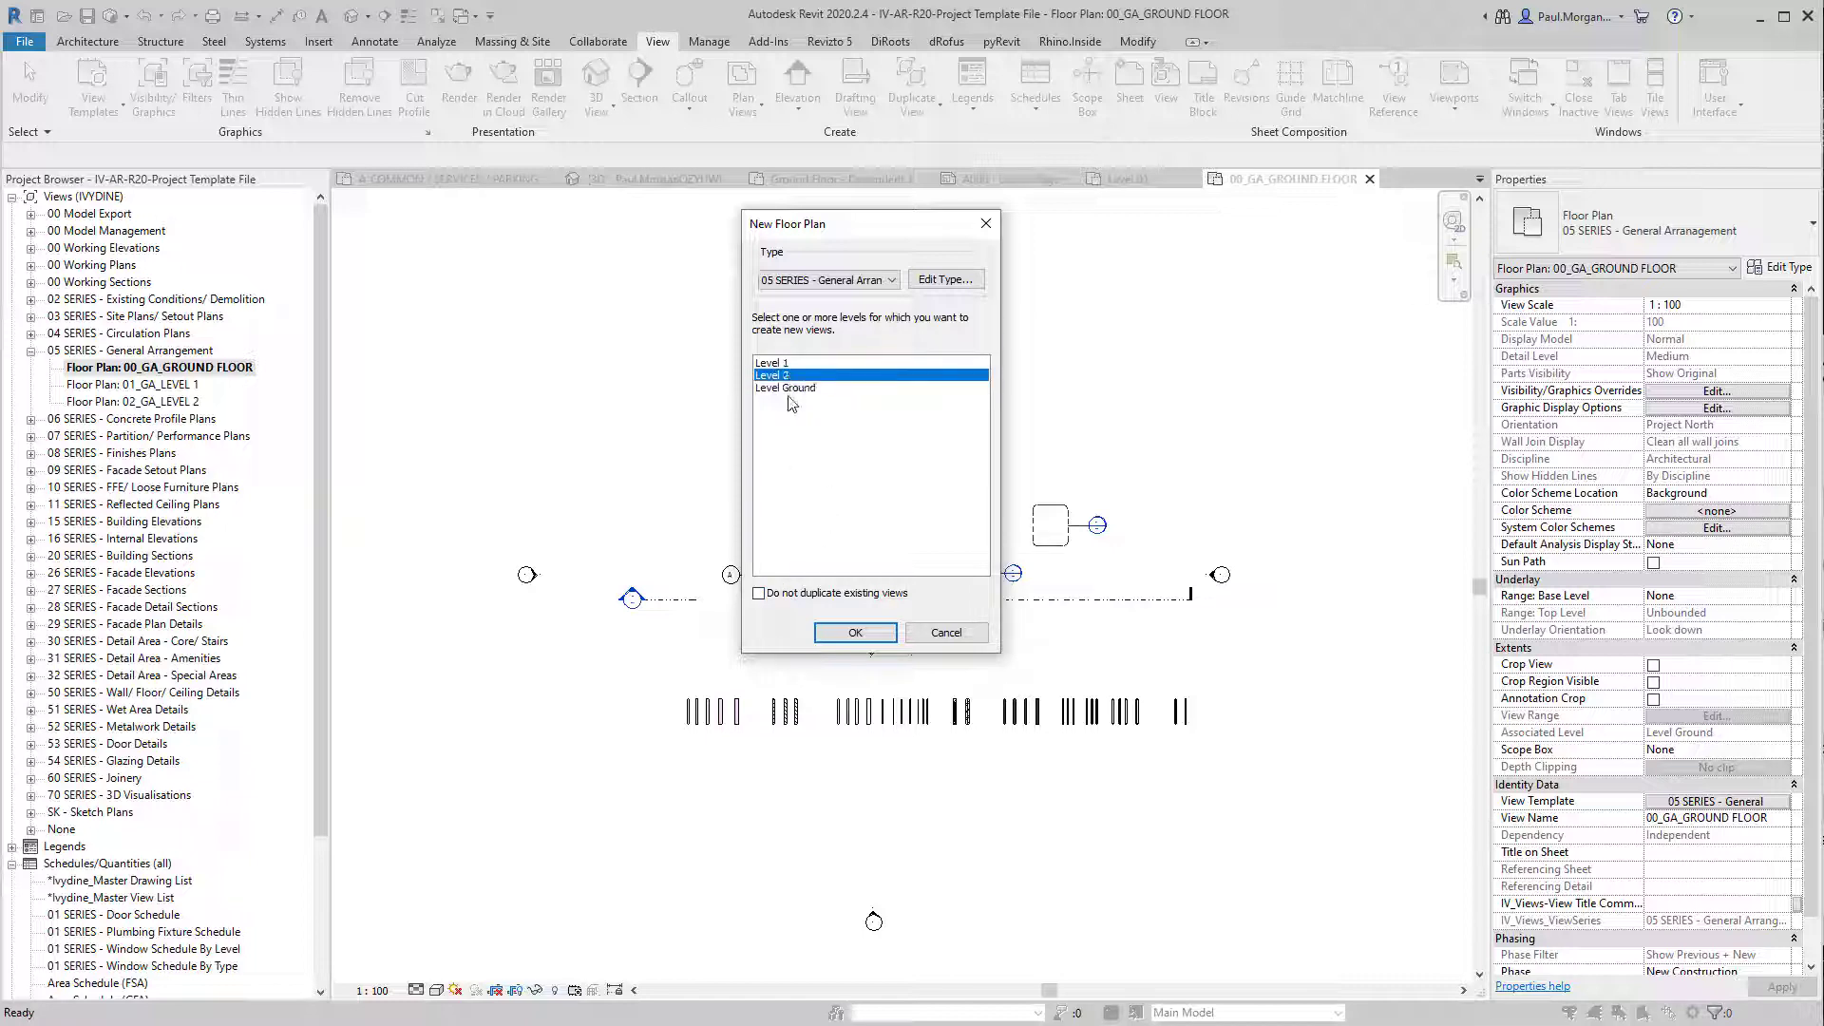
left_click(797, 389)
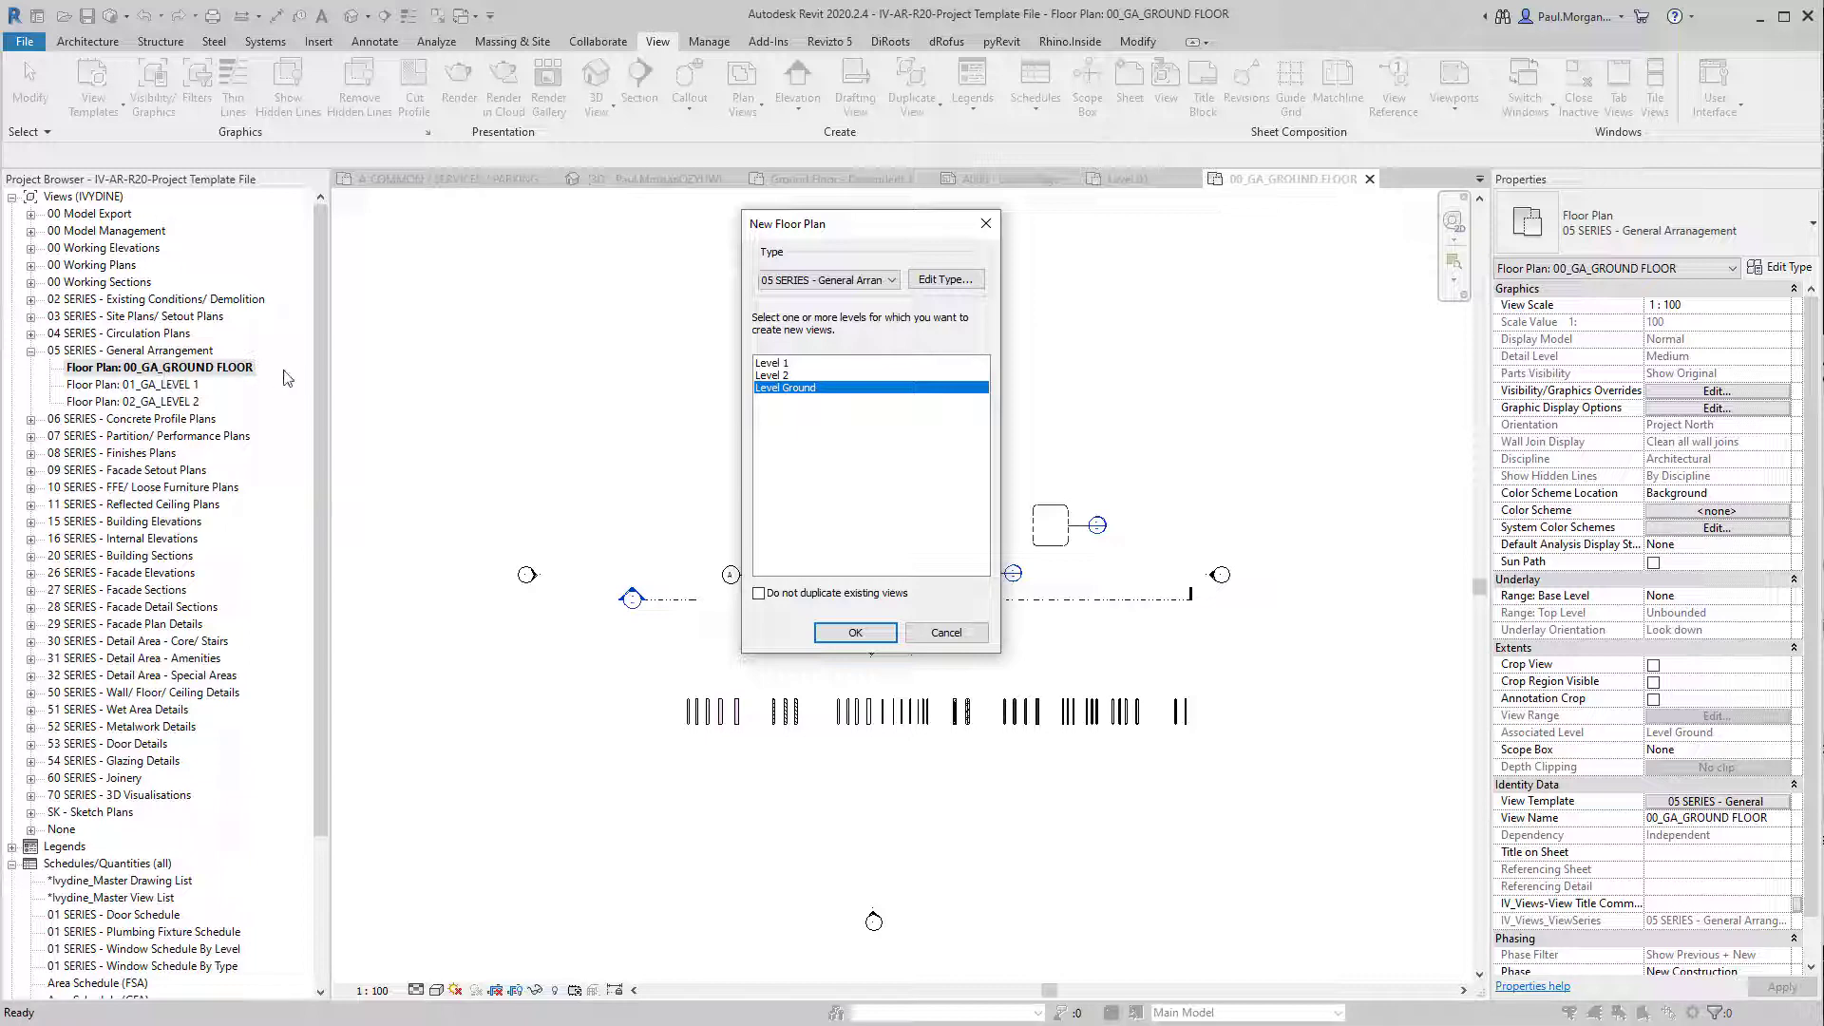
left_click(869, 634)
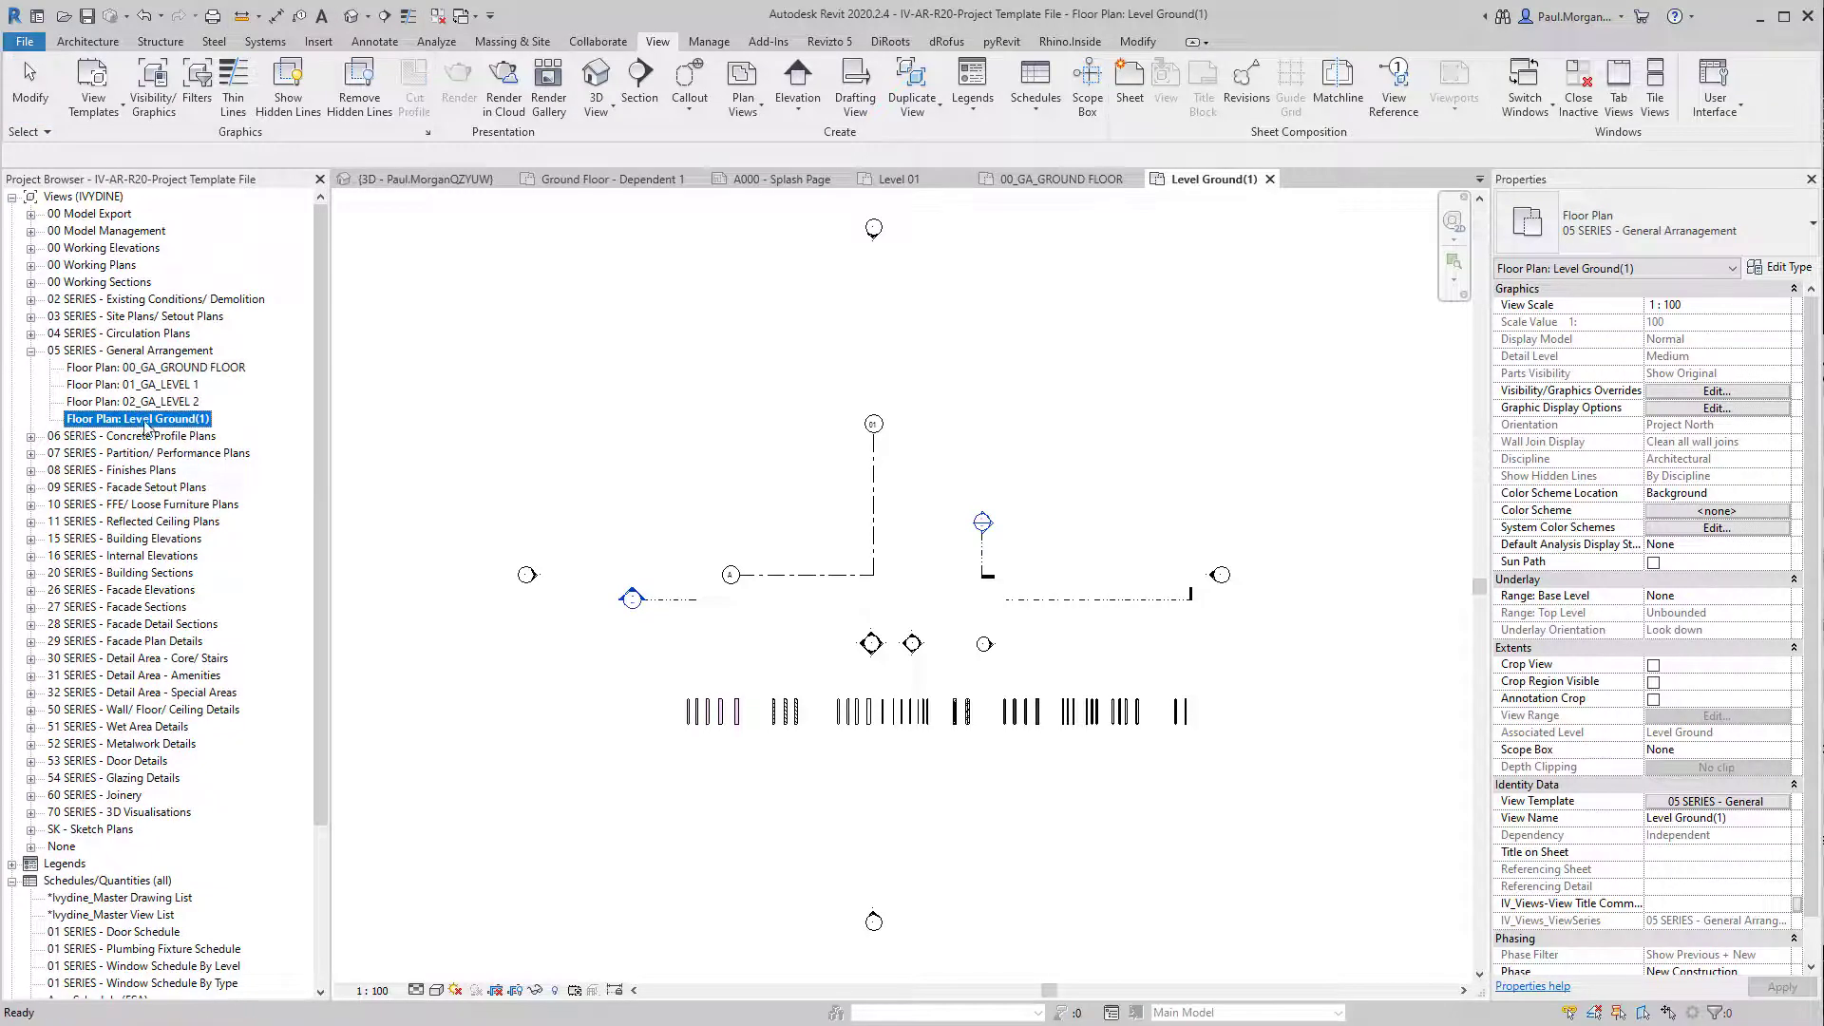
Step: Rename the new Level Ground plan view to GROUND FLOOR 2
right_click(197, 425)
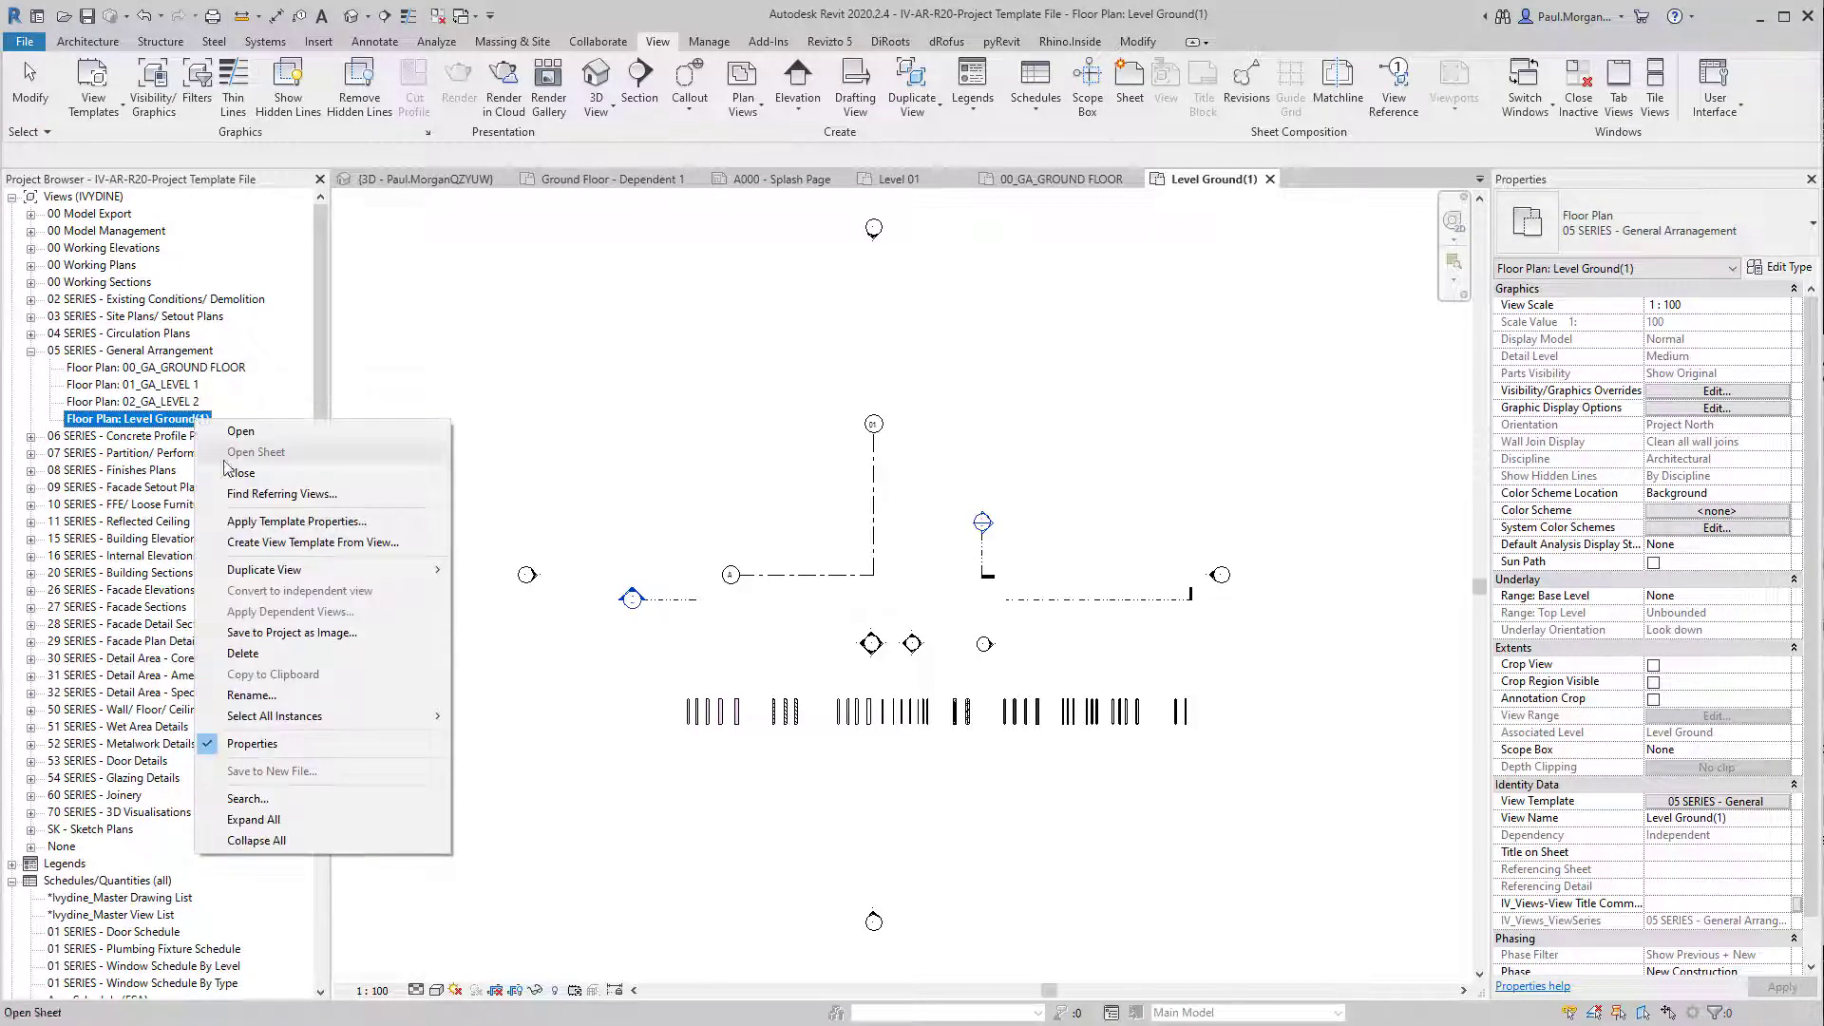
left_click(273, 696)
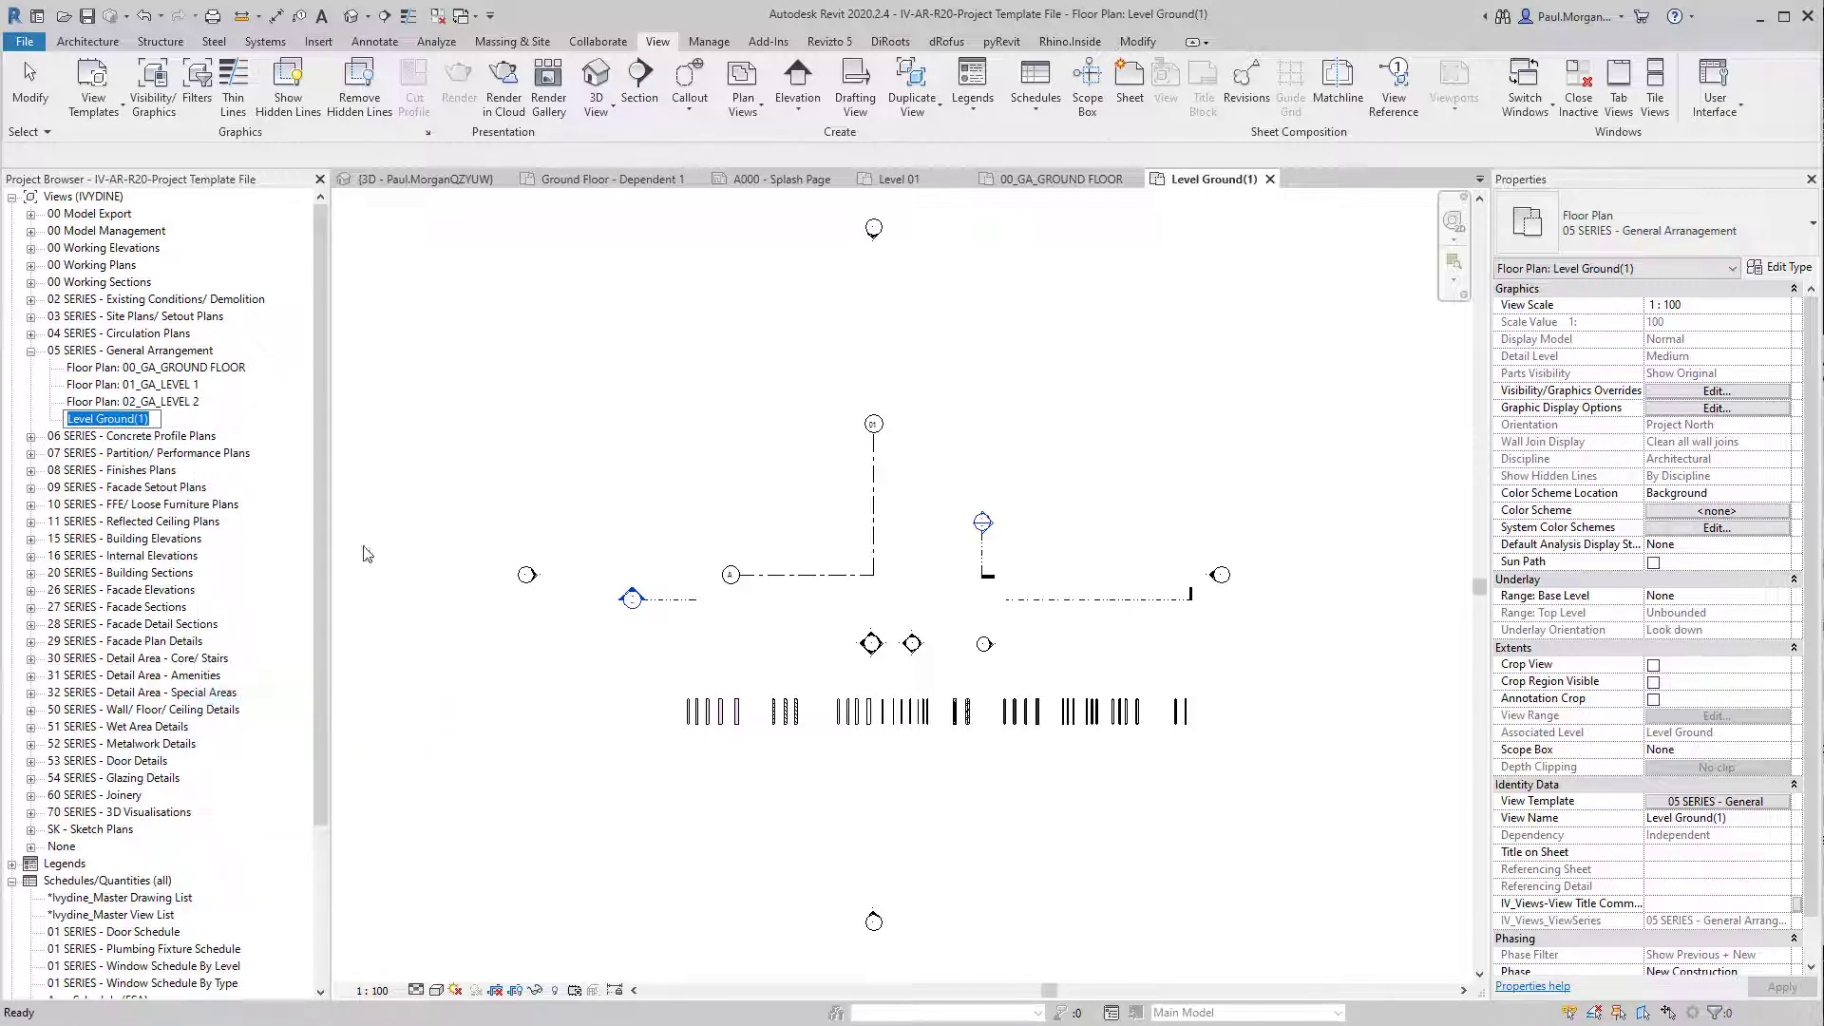
left_click(687, 428)
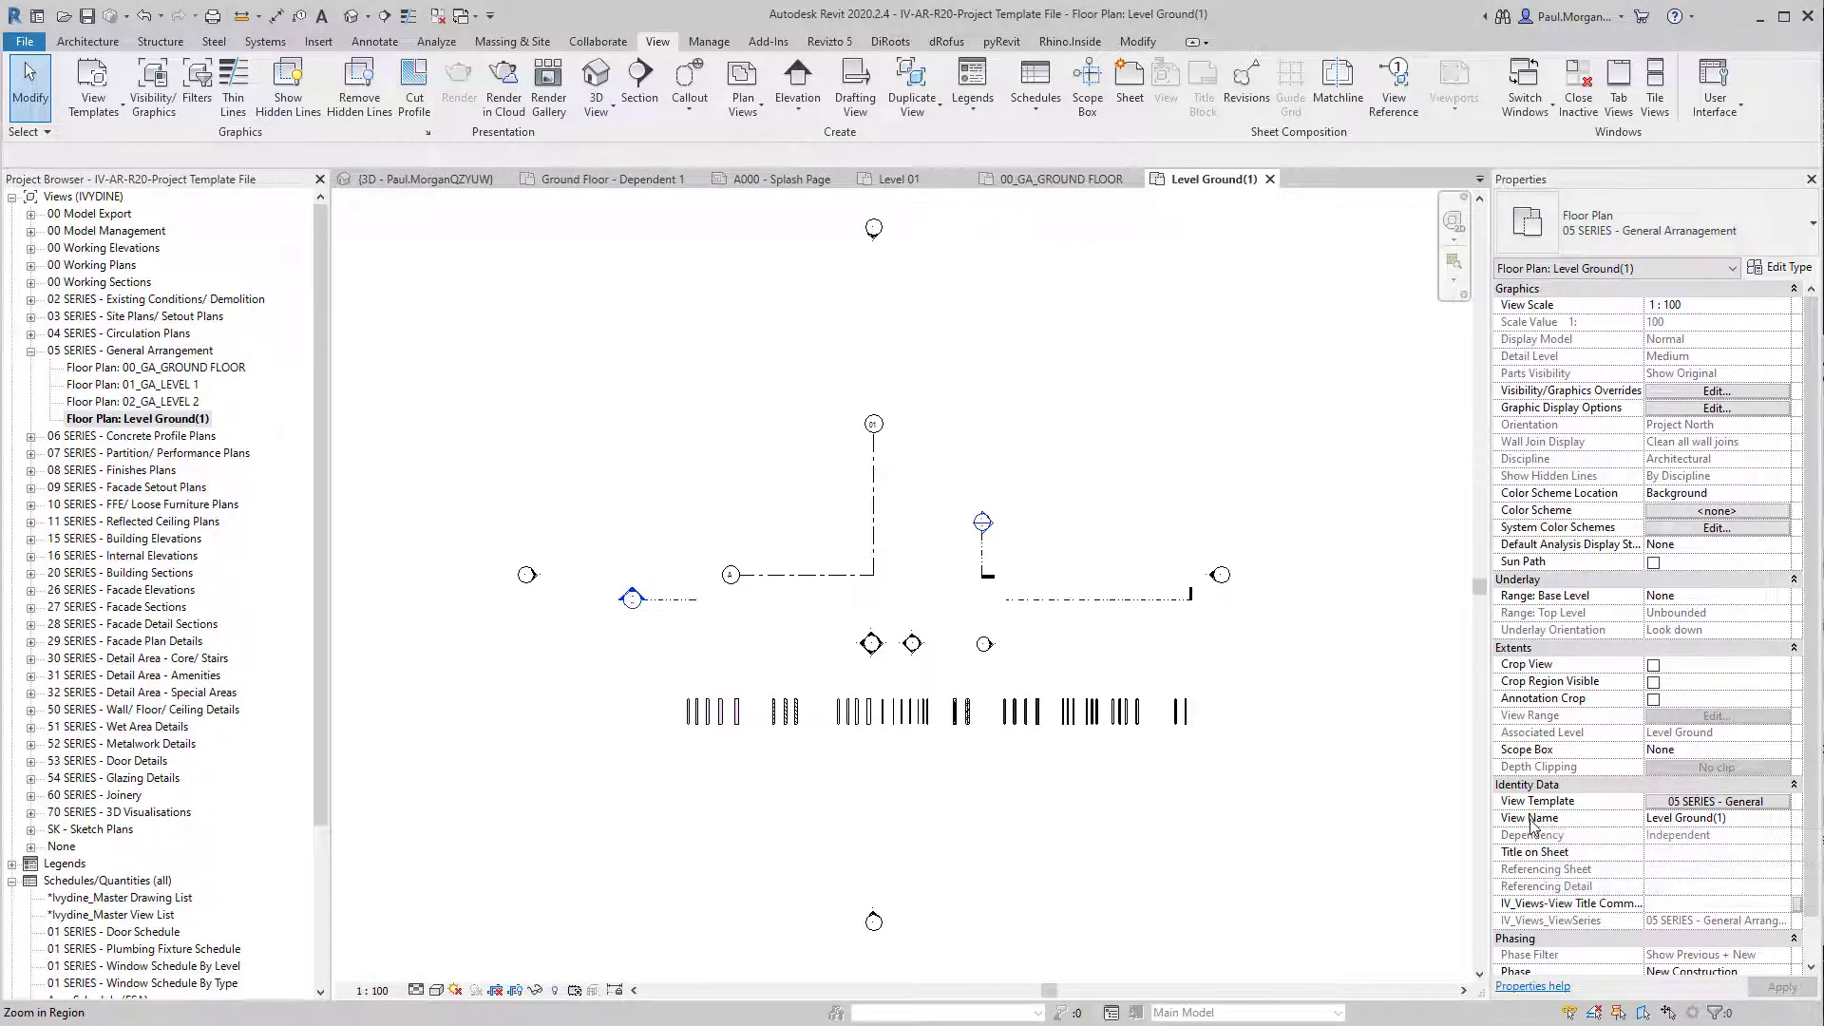
left_click(1757, 819)
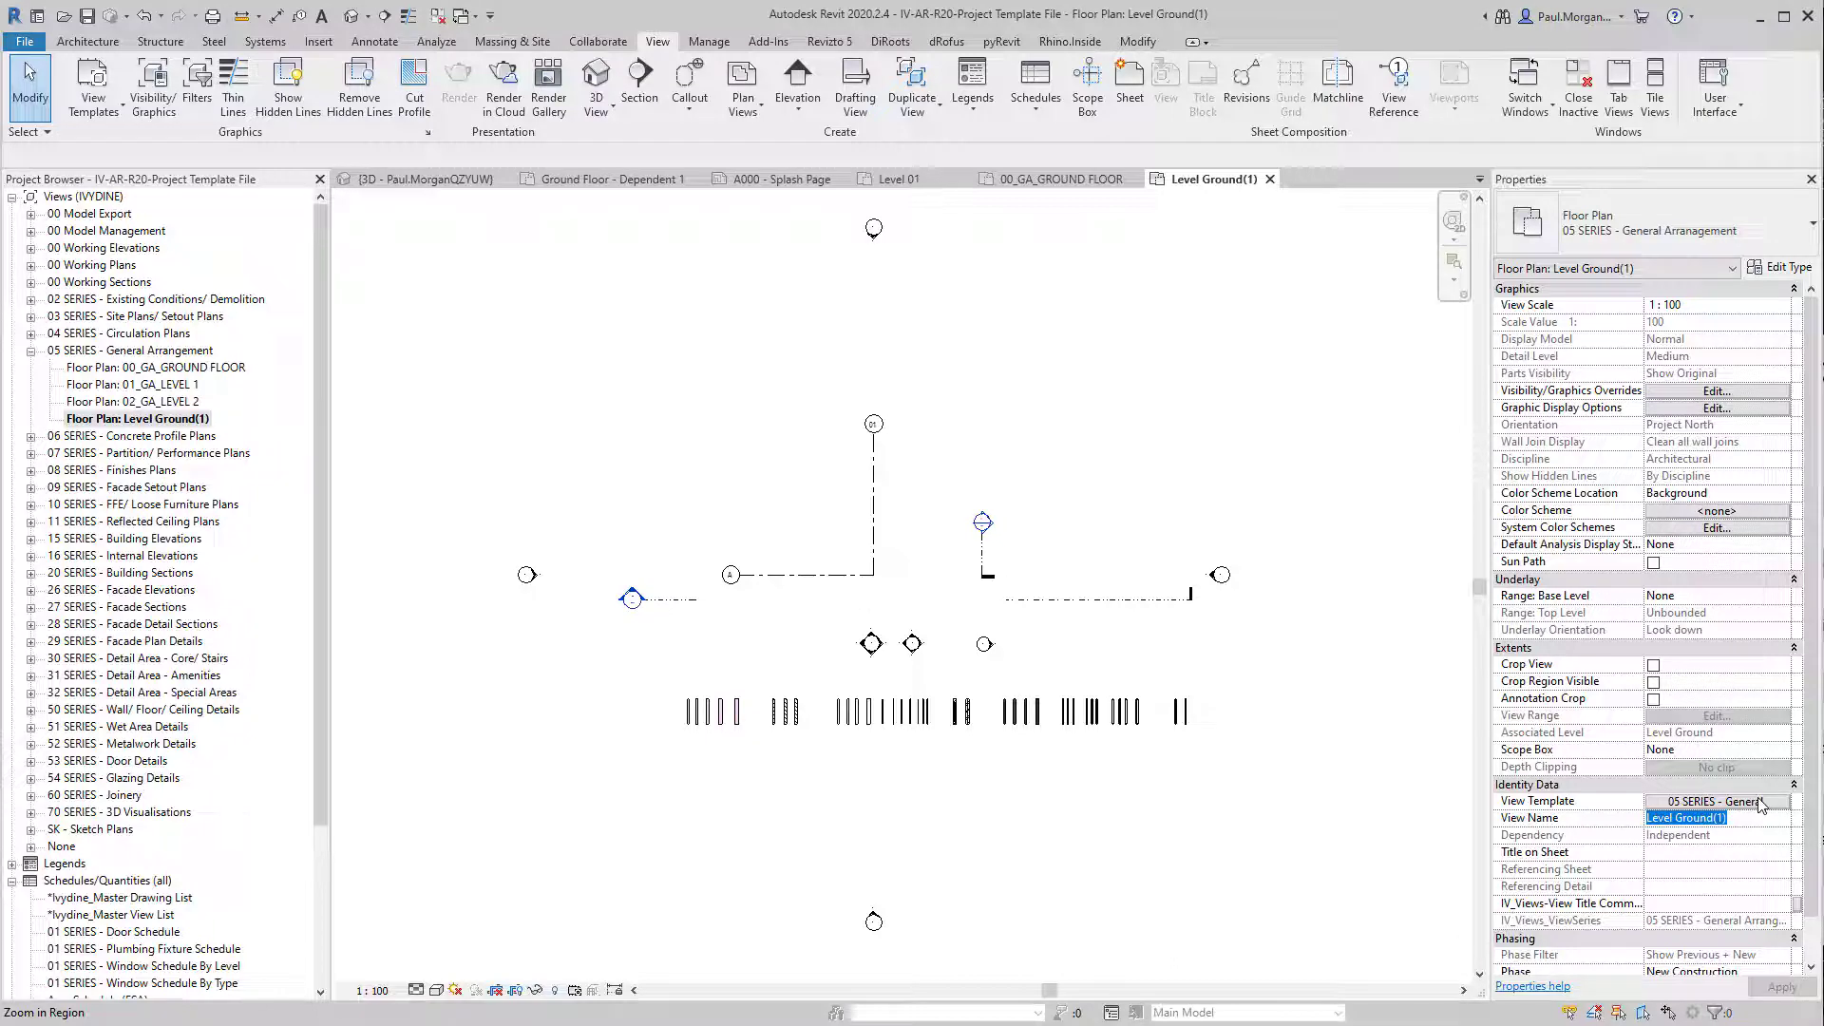
type("GROUND FLOOR 2")
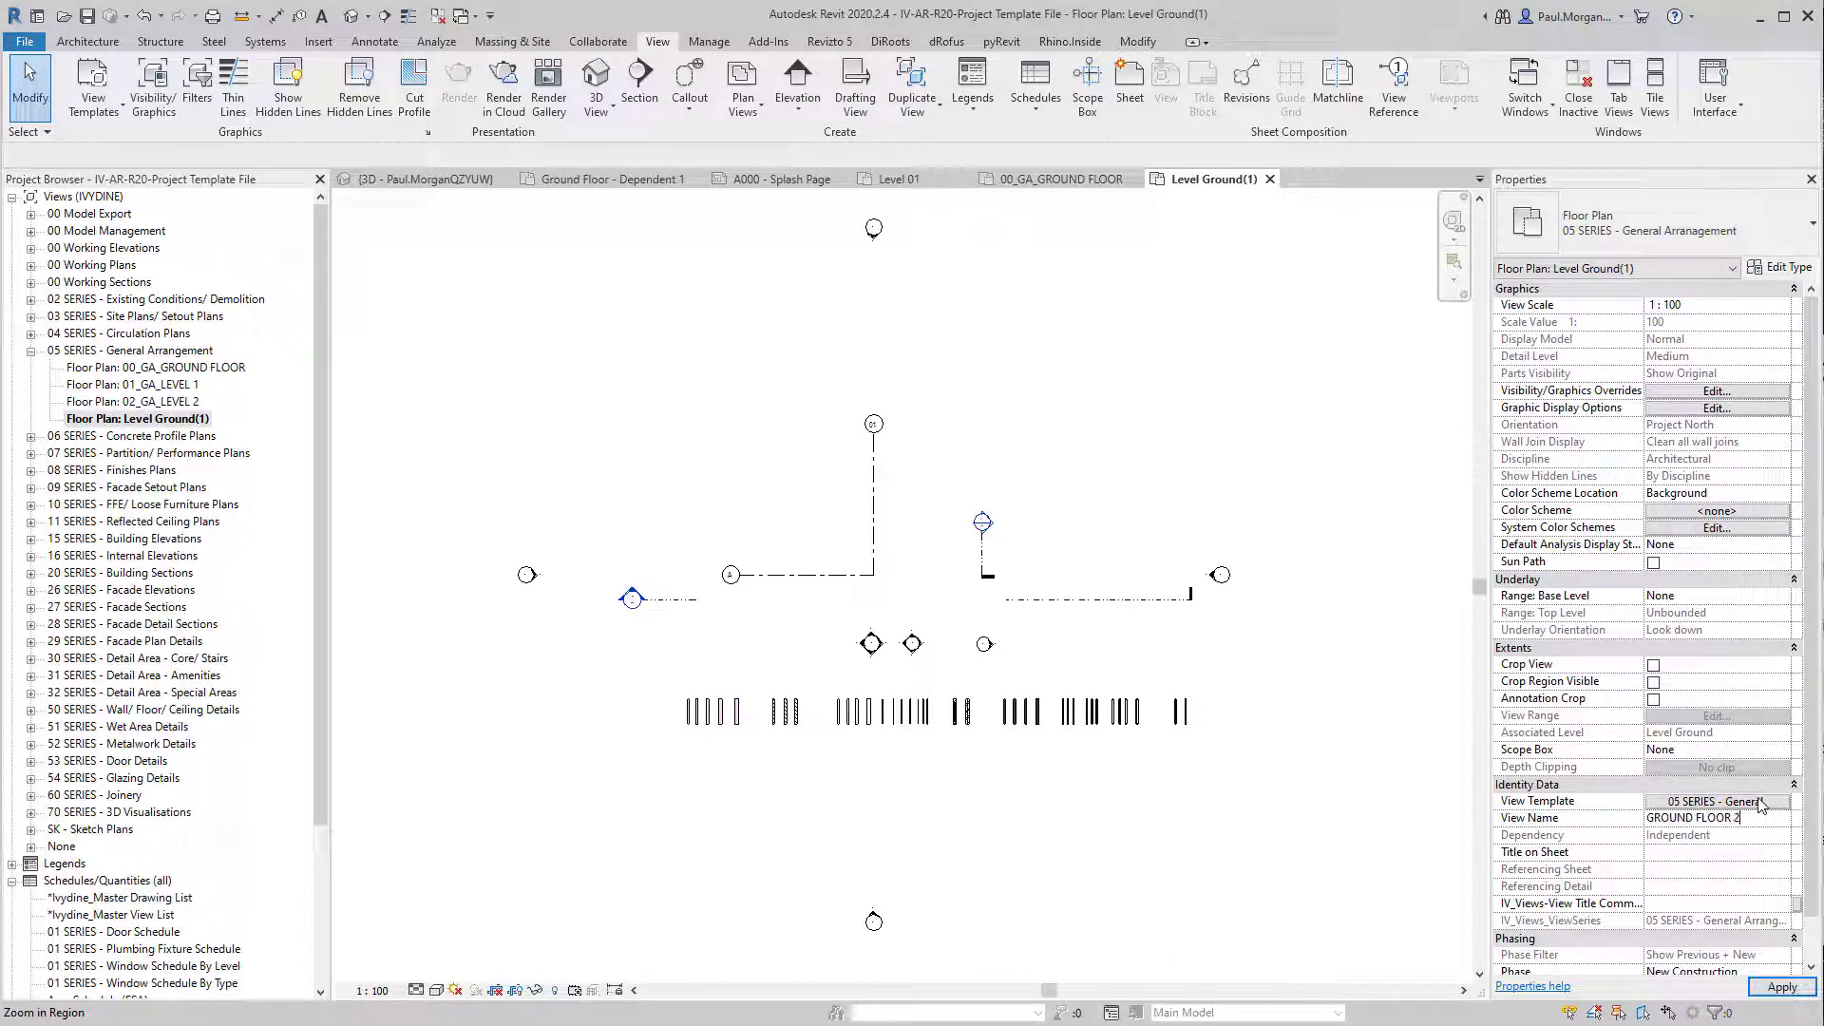
key("Return")
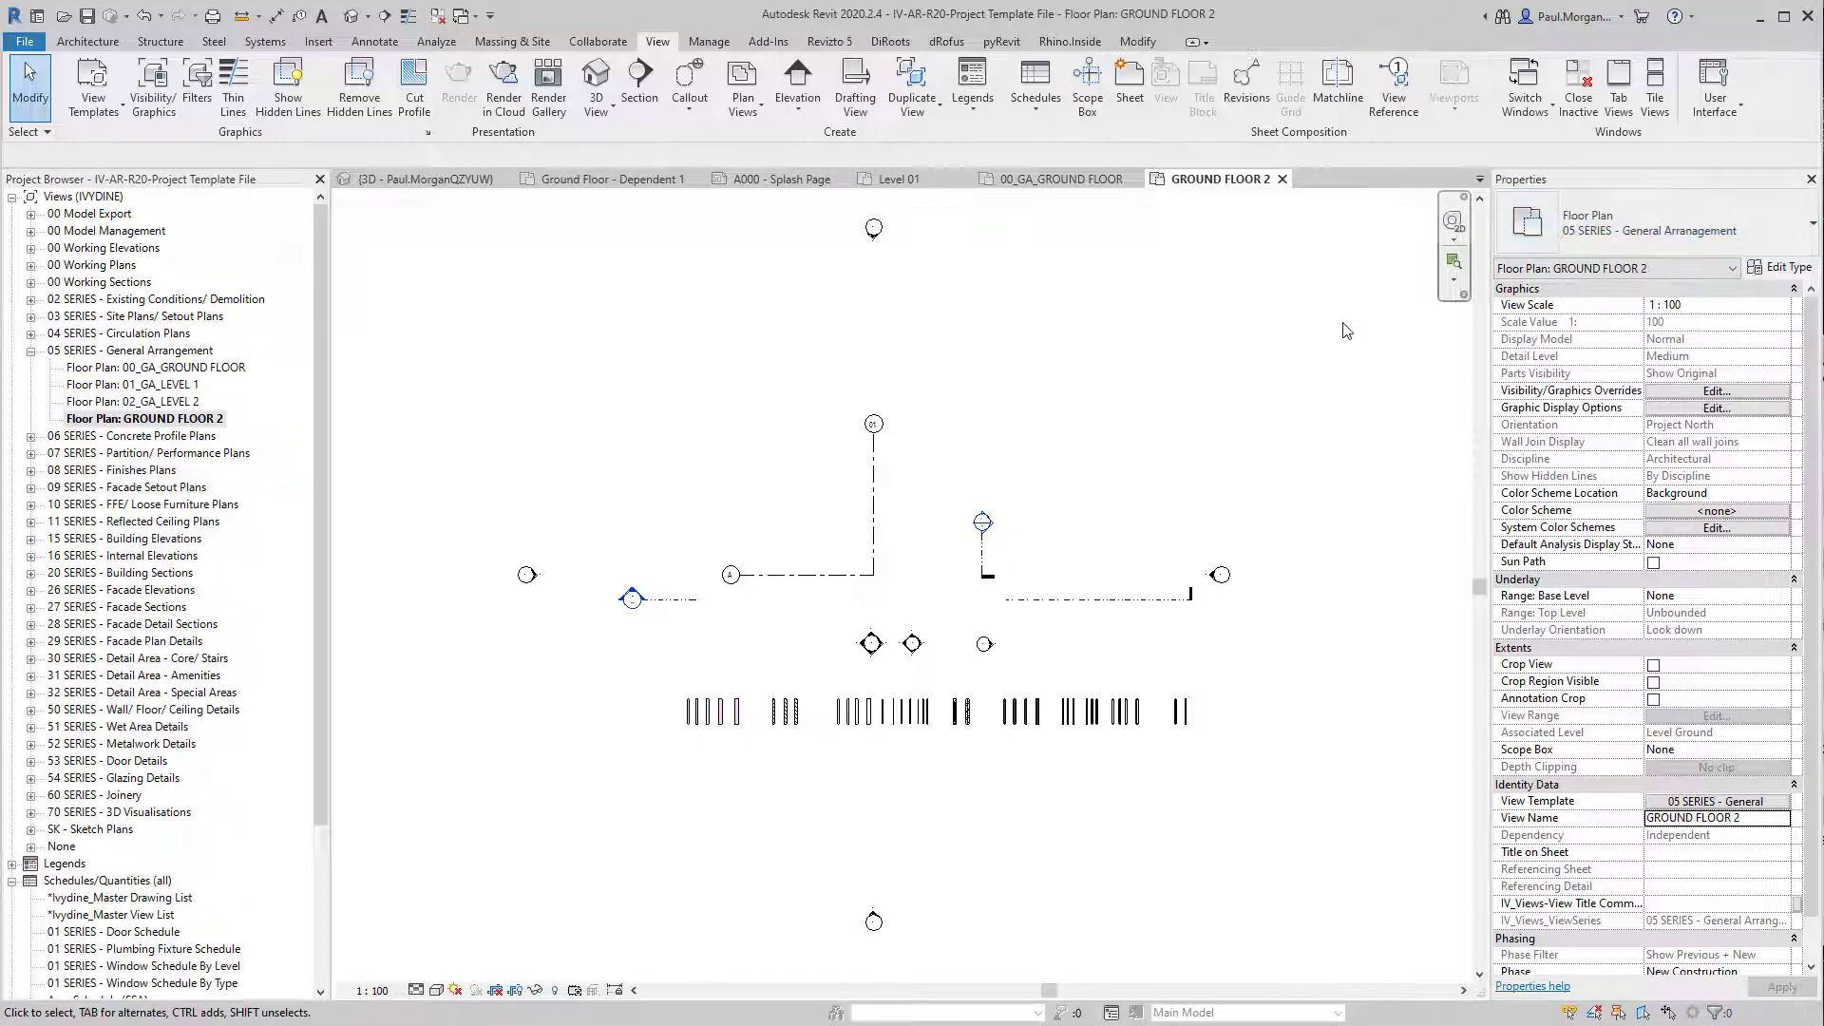
Step: Examine the floor plan types available for GROUND FLOOR 2, keeping 05 SERIES - General Arrangement, and inspect its assigned view template
left_click(1612, 249)
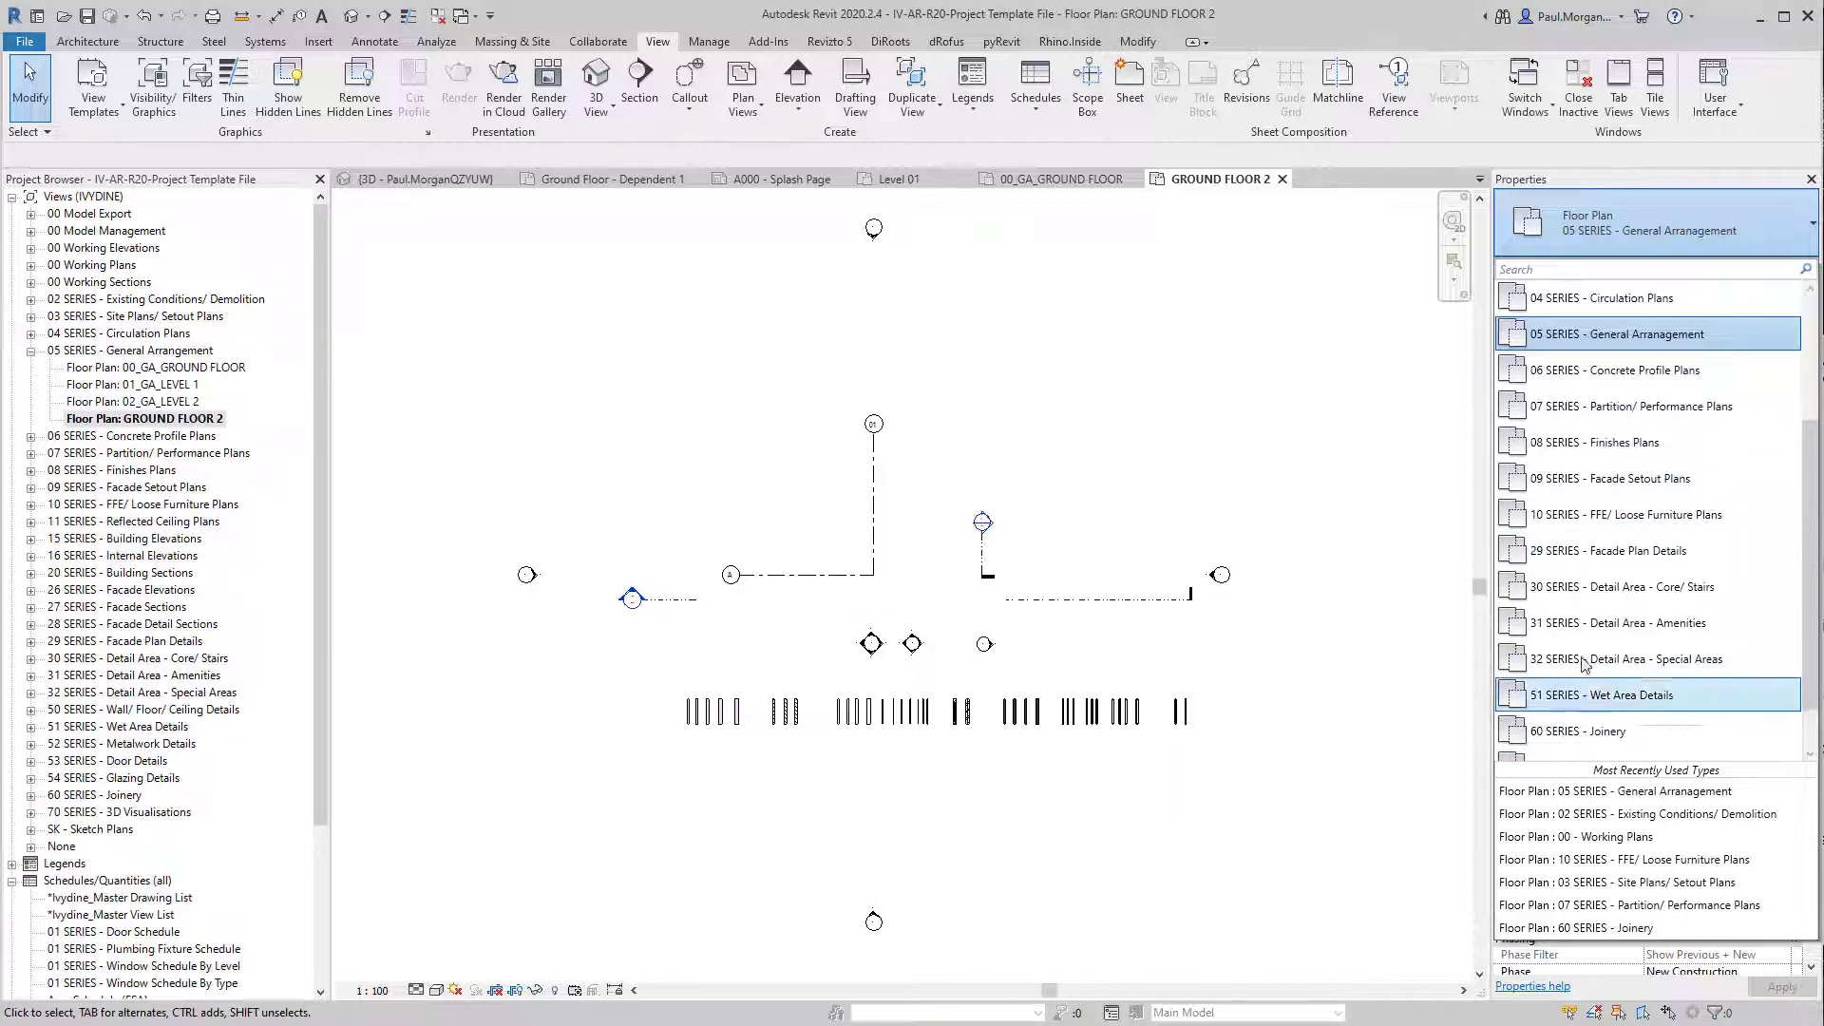
mouse_move(1594, 340)
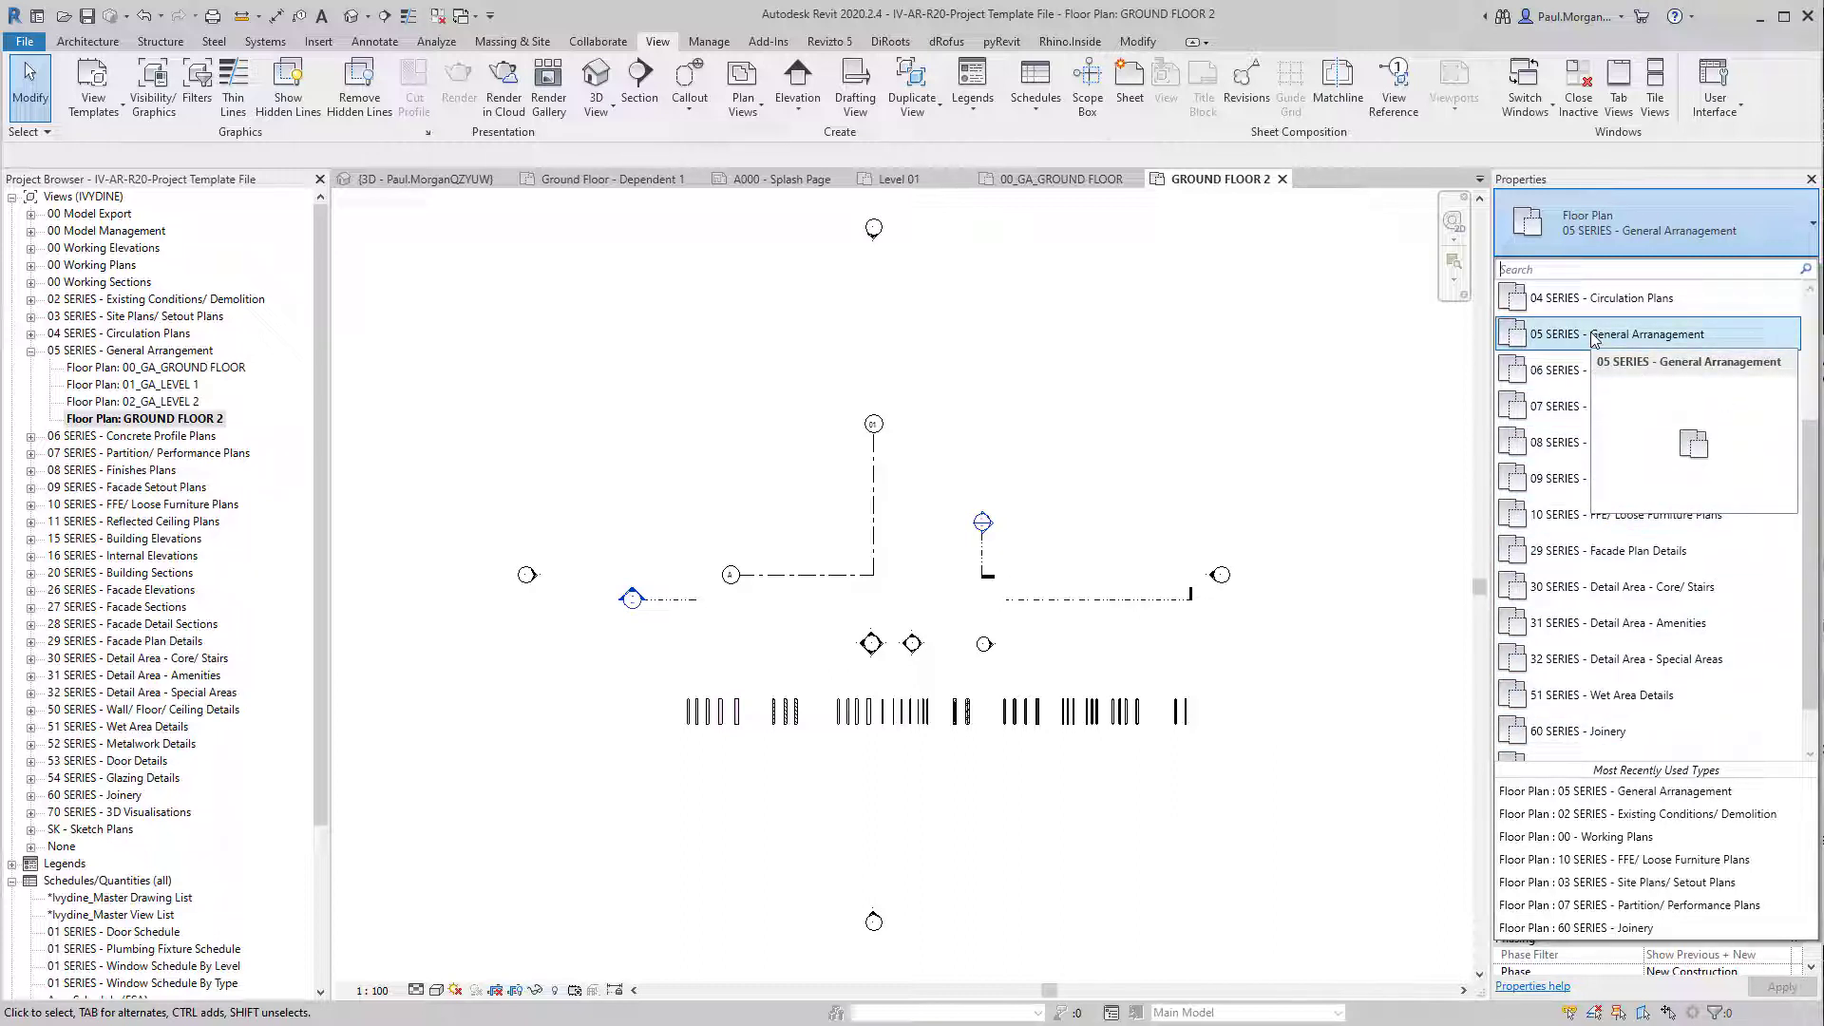
left_click(1595, 340)
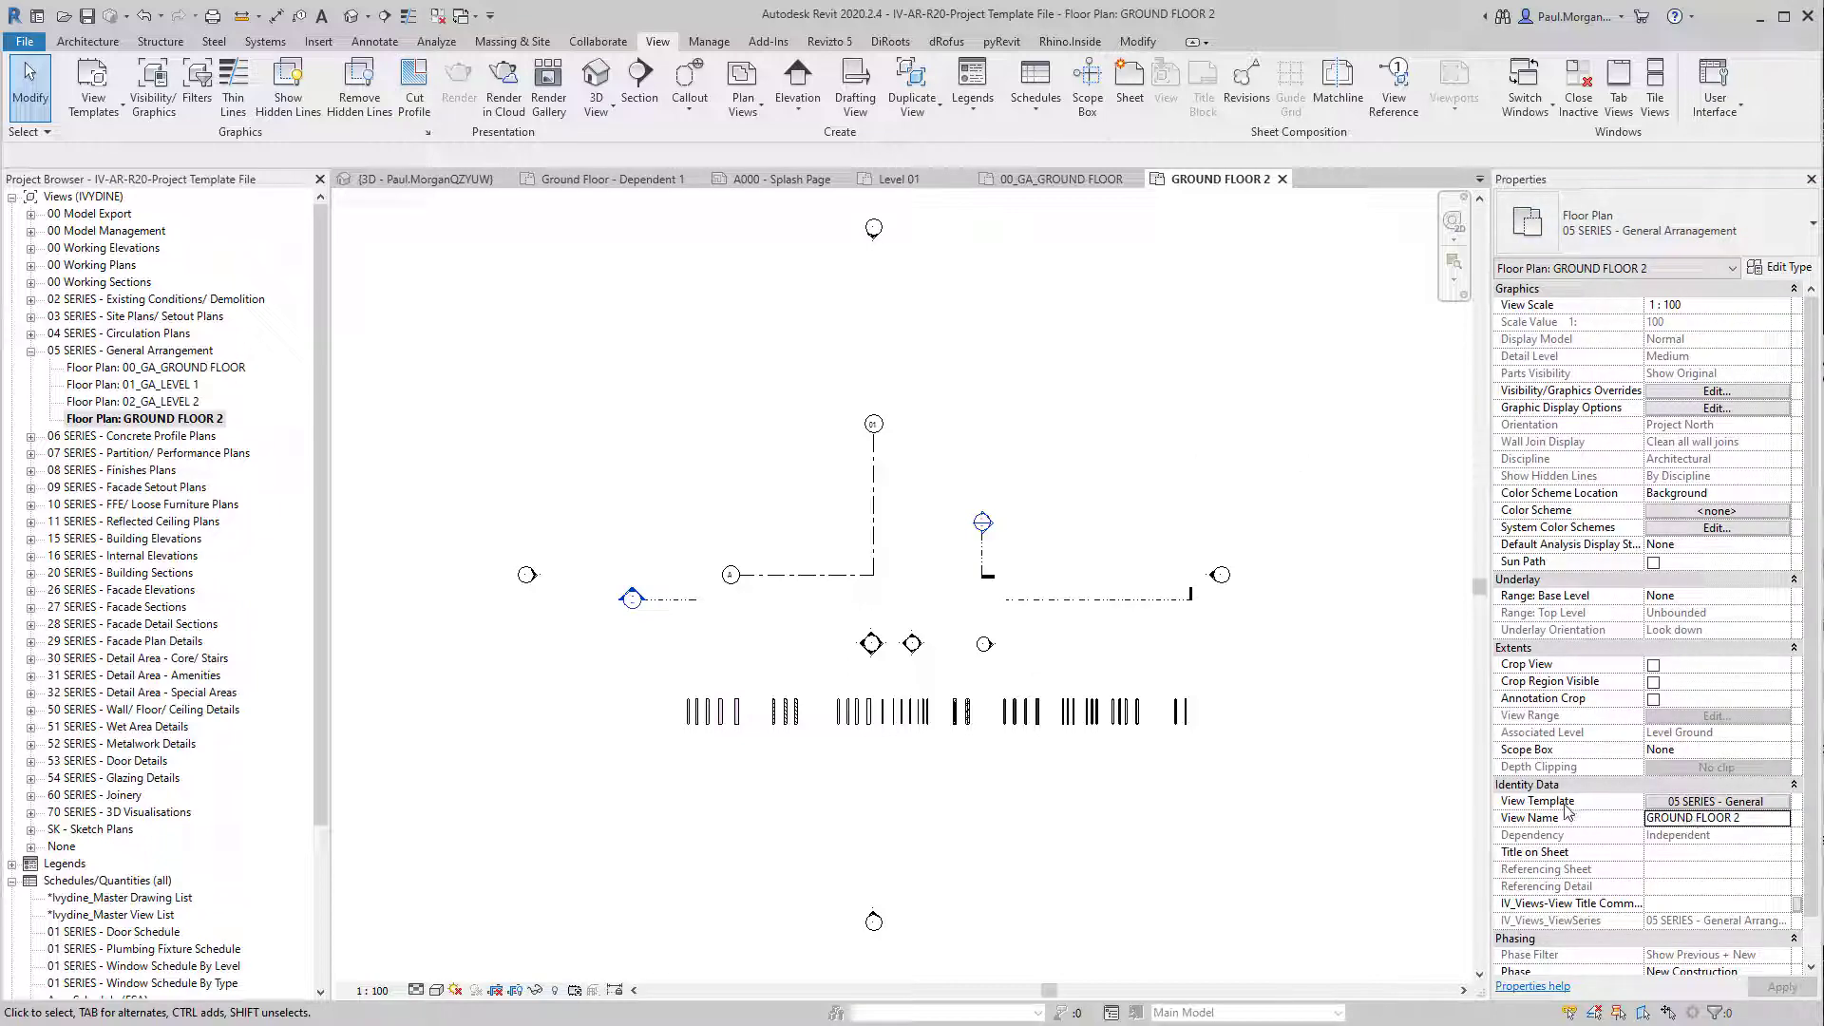
left_click(1679, 803)
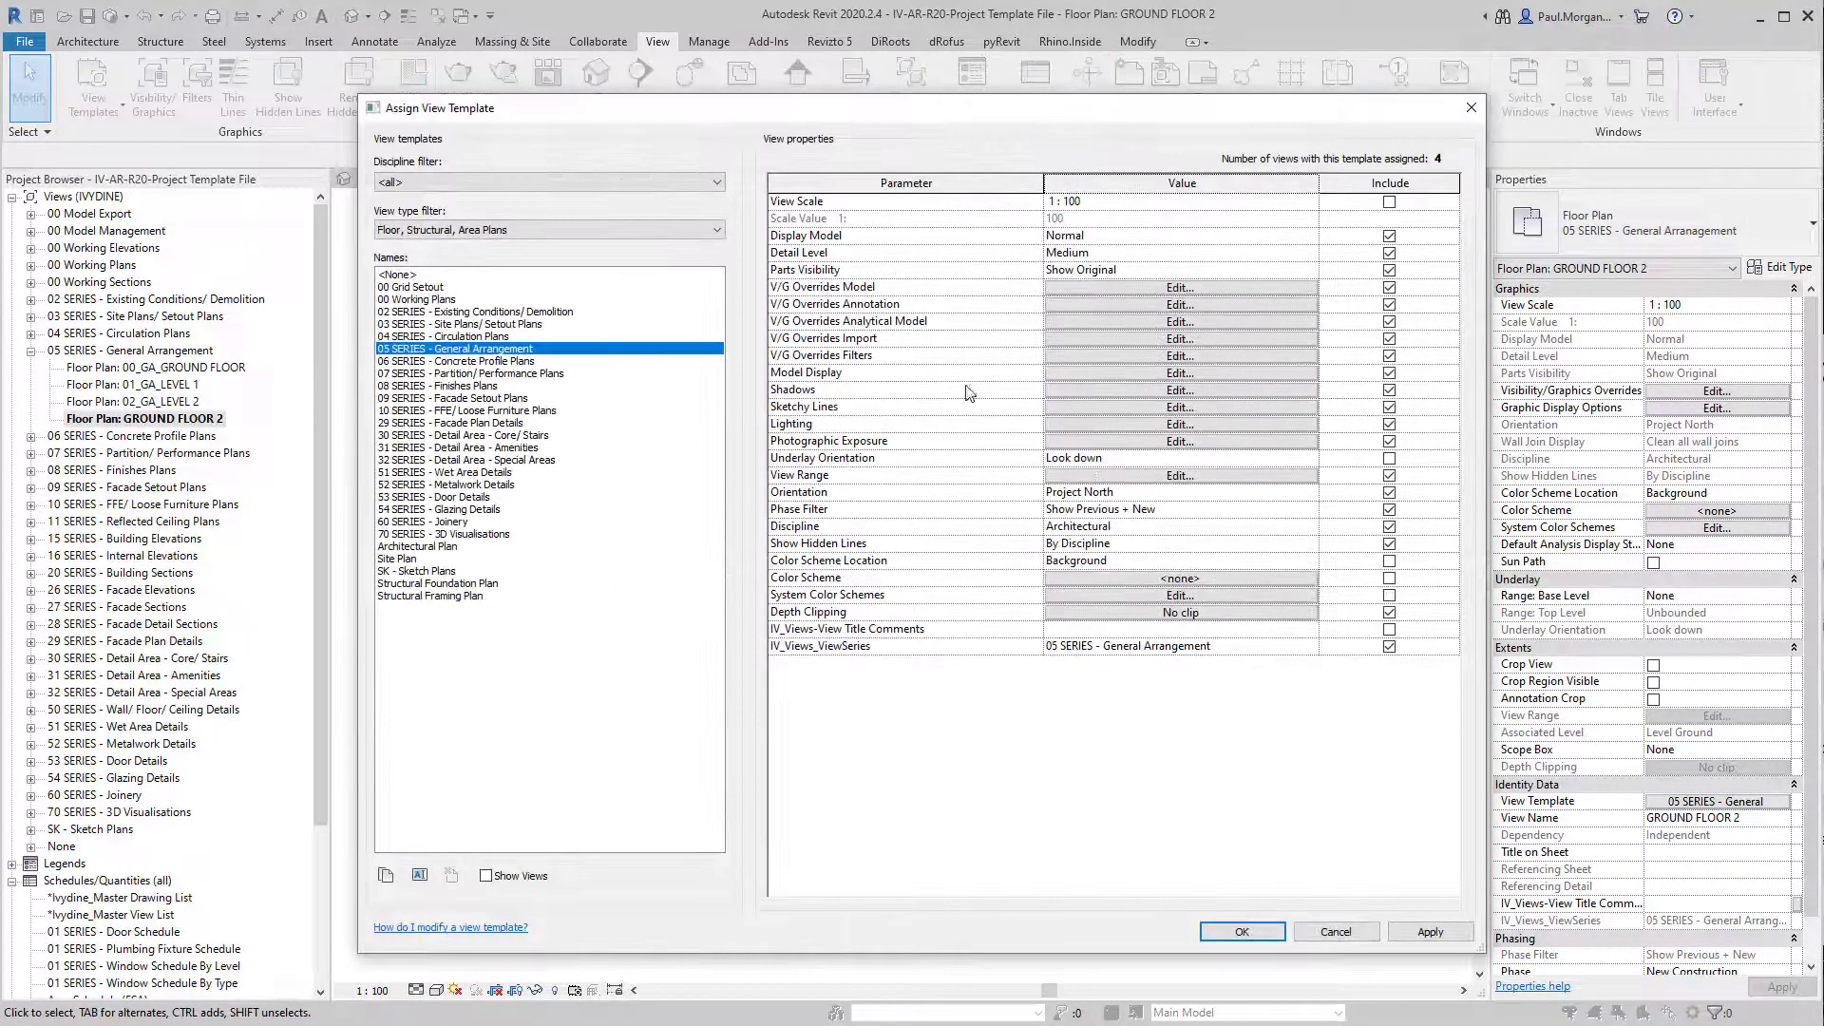
left_click(1470, 109)
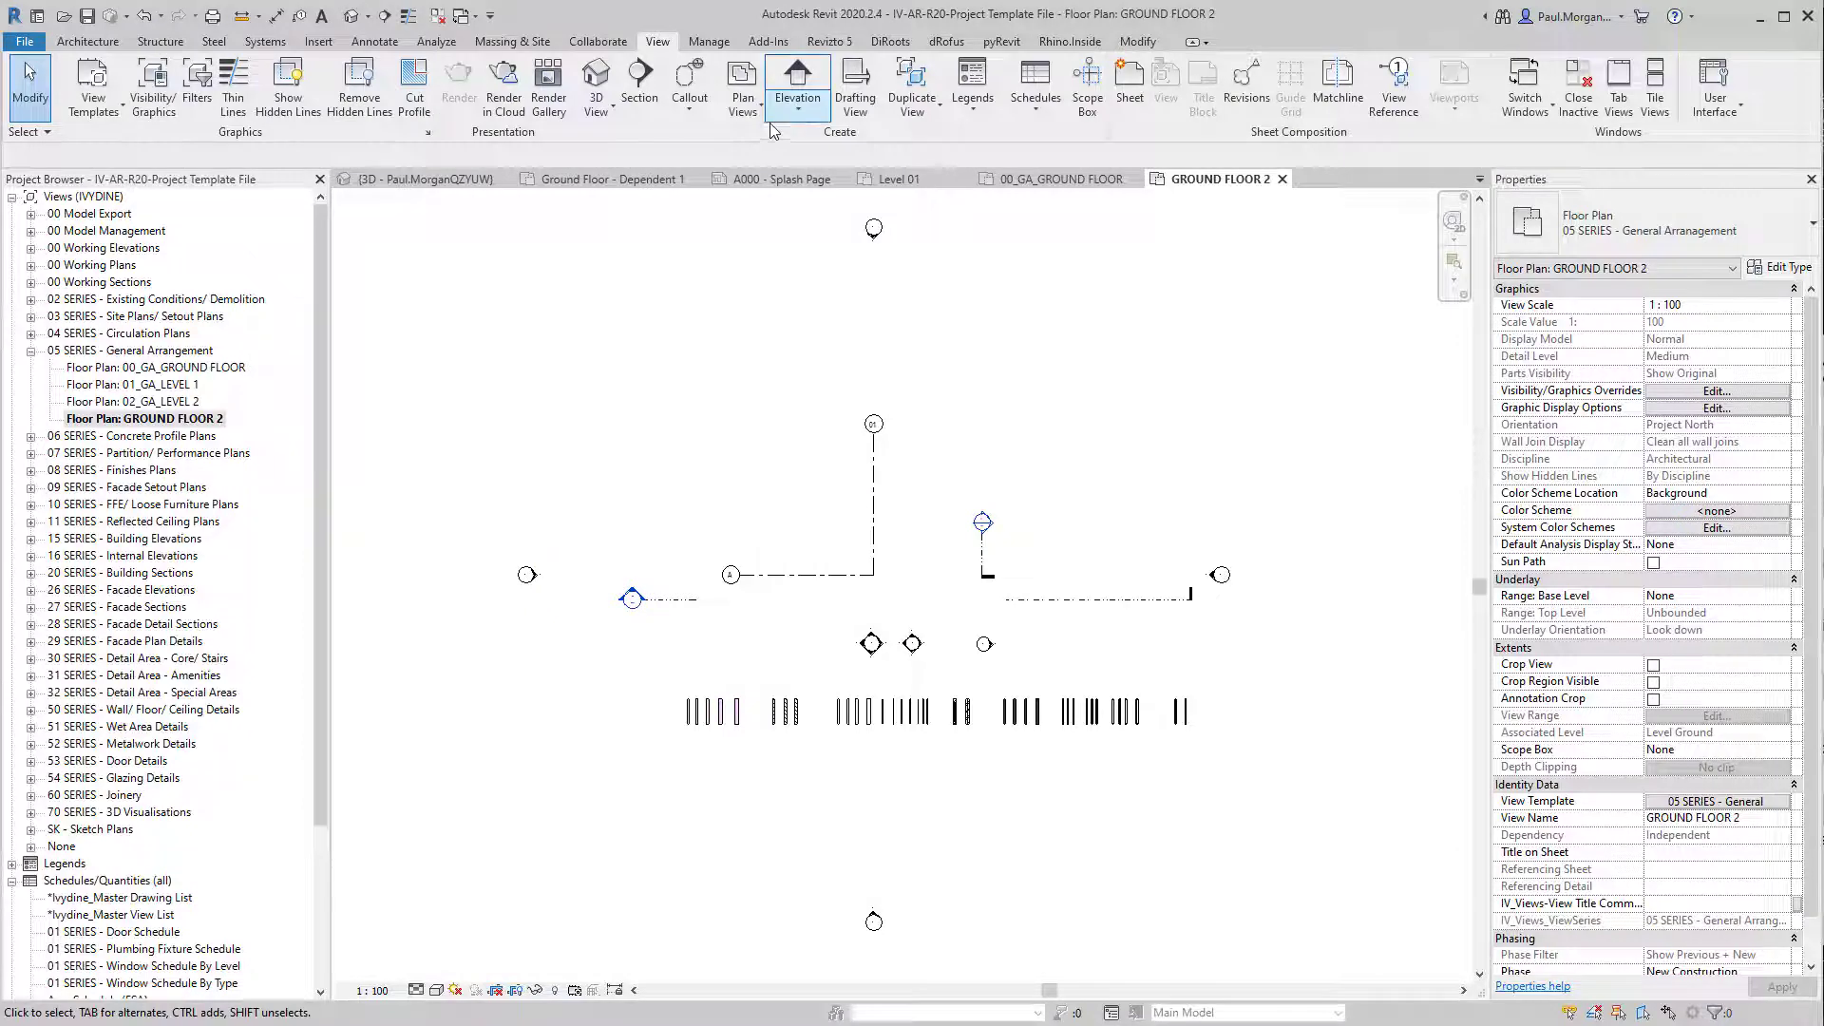
Step: Start an elevation to examine the available elevation types, and leave the command without placing one
left_click(801, 118)
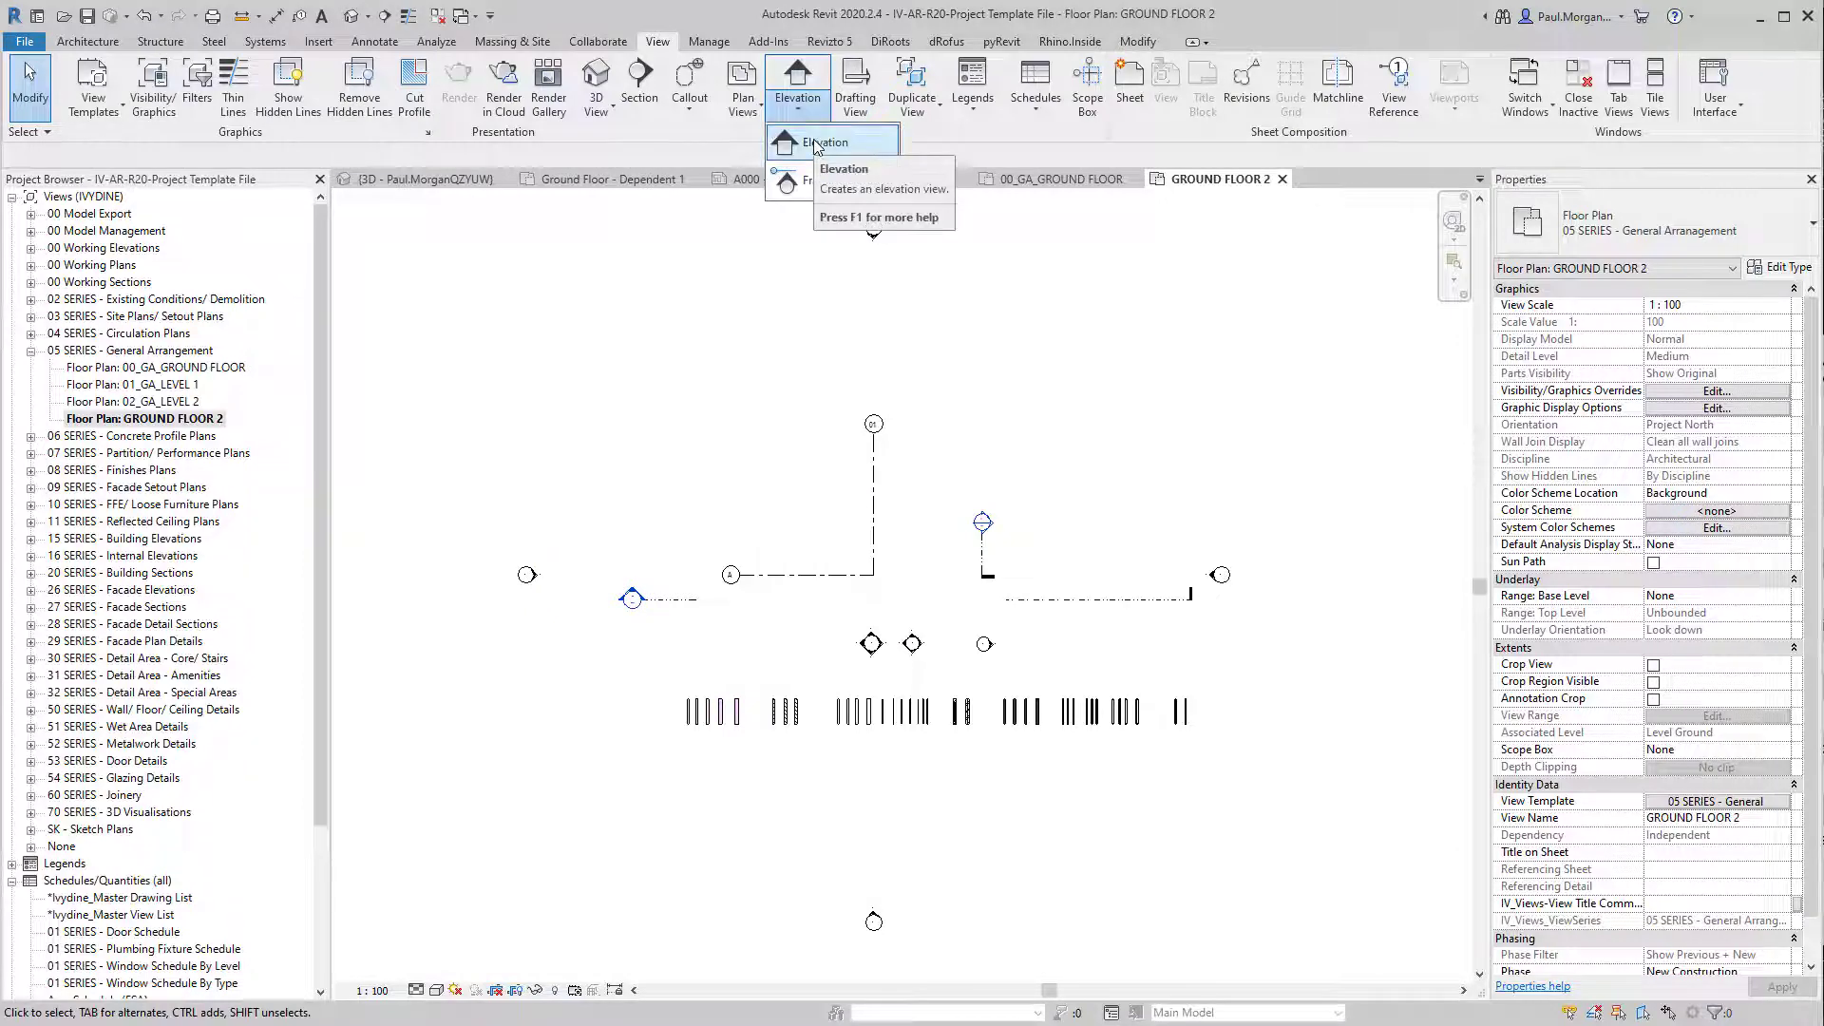
left_click(815, 145)
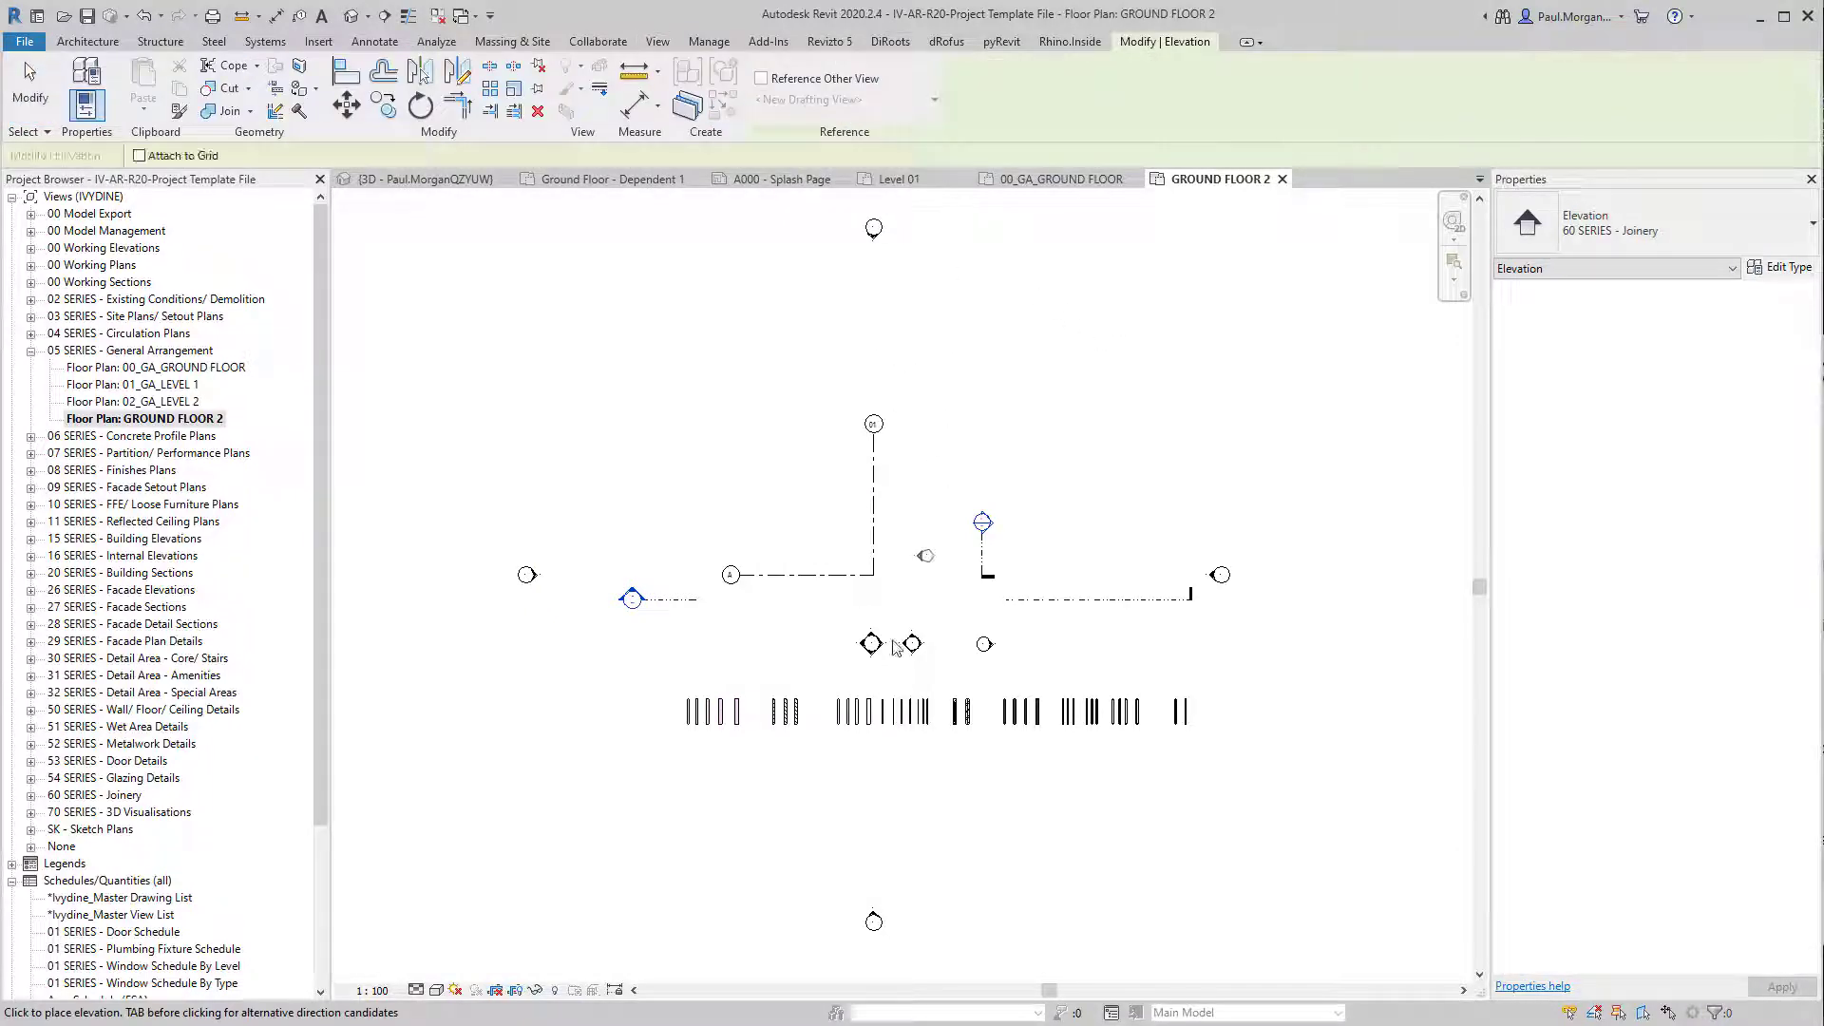
left_click(1602, 244)
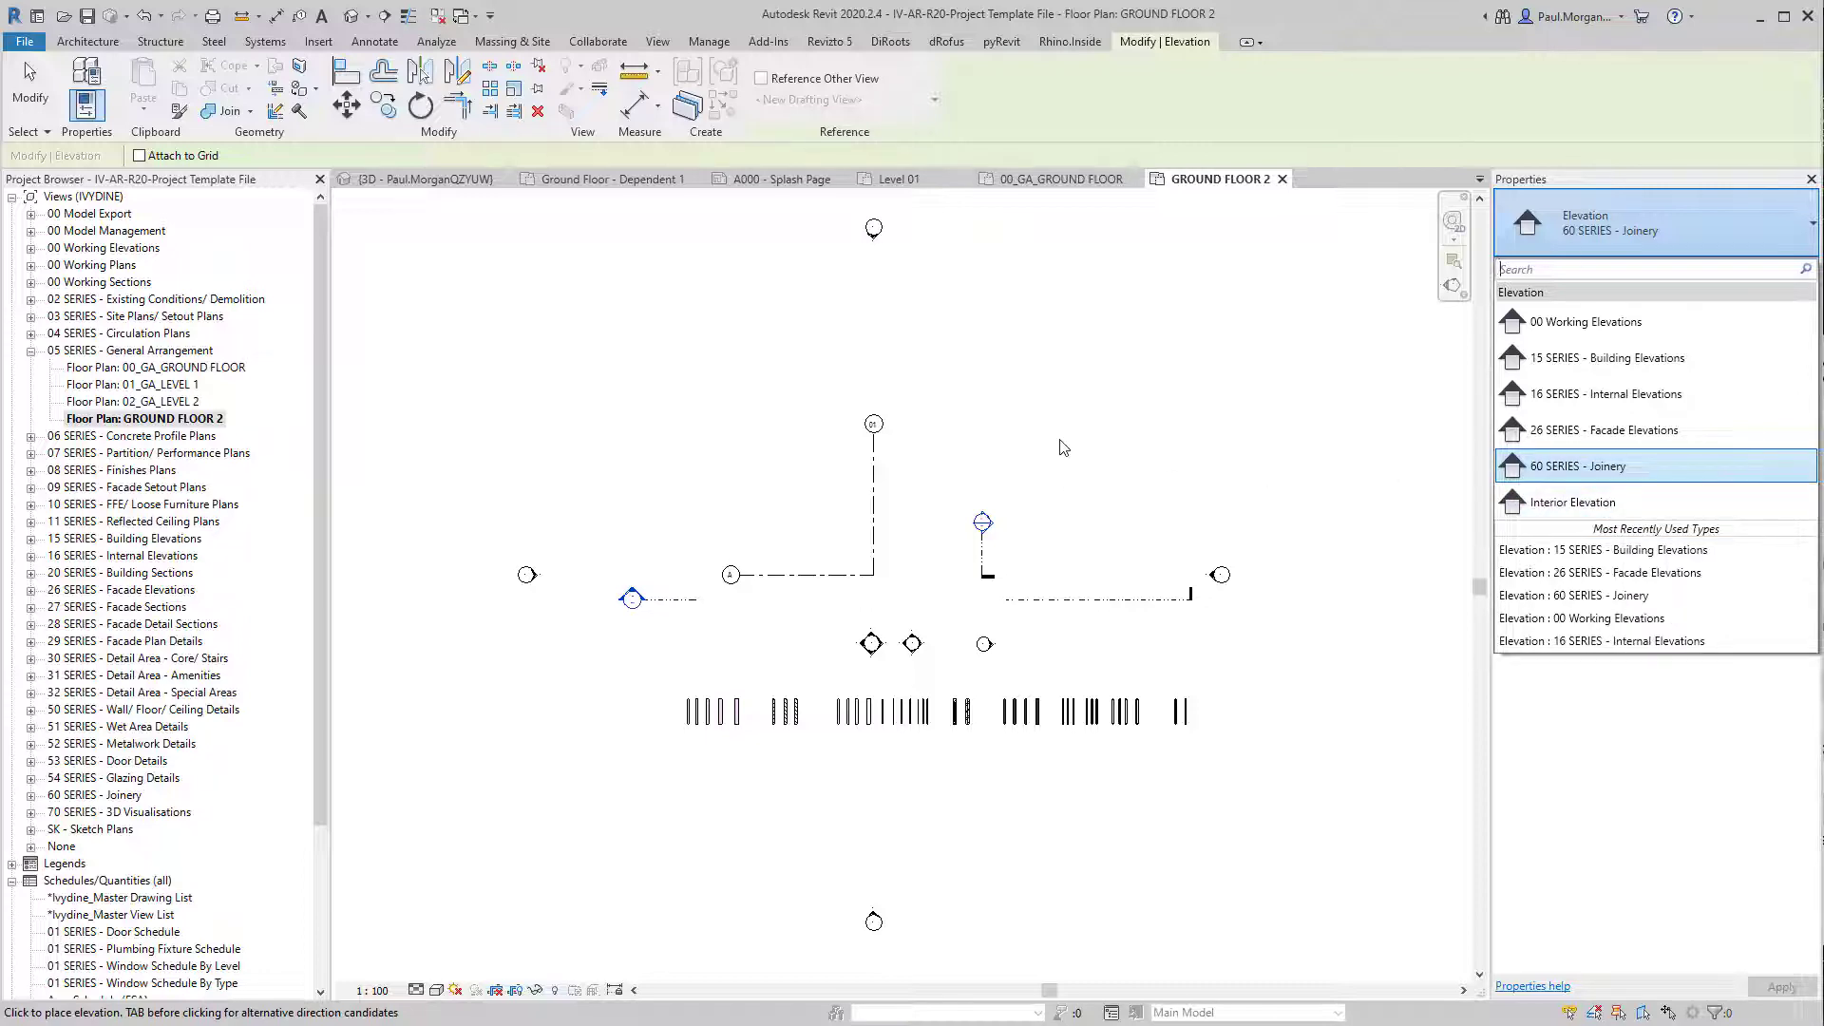
key("Escape")
left_click(658, 41)
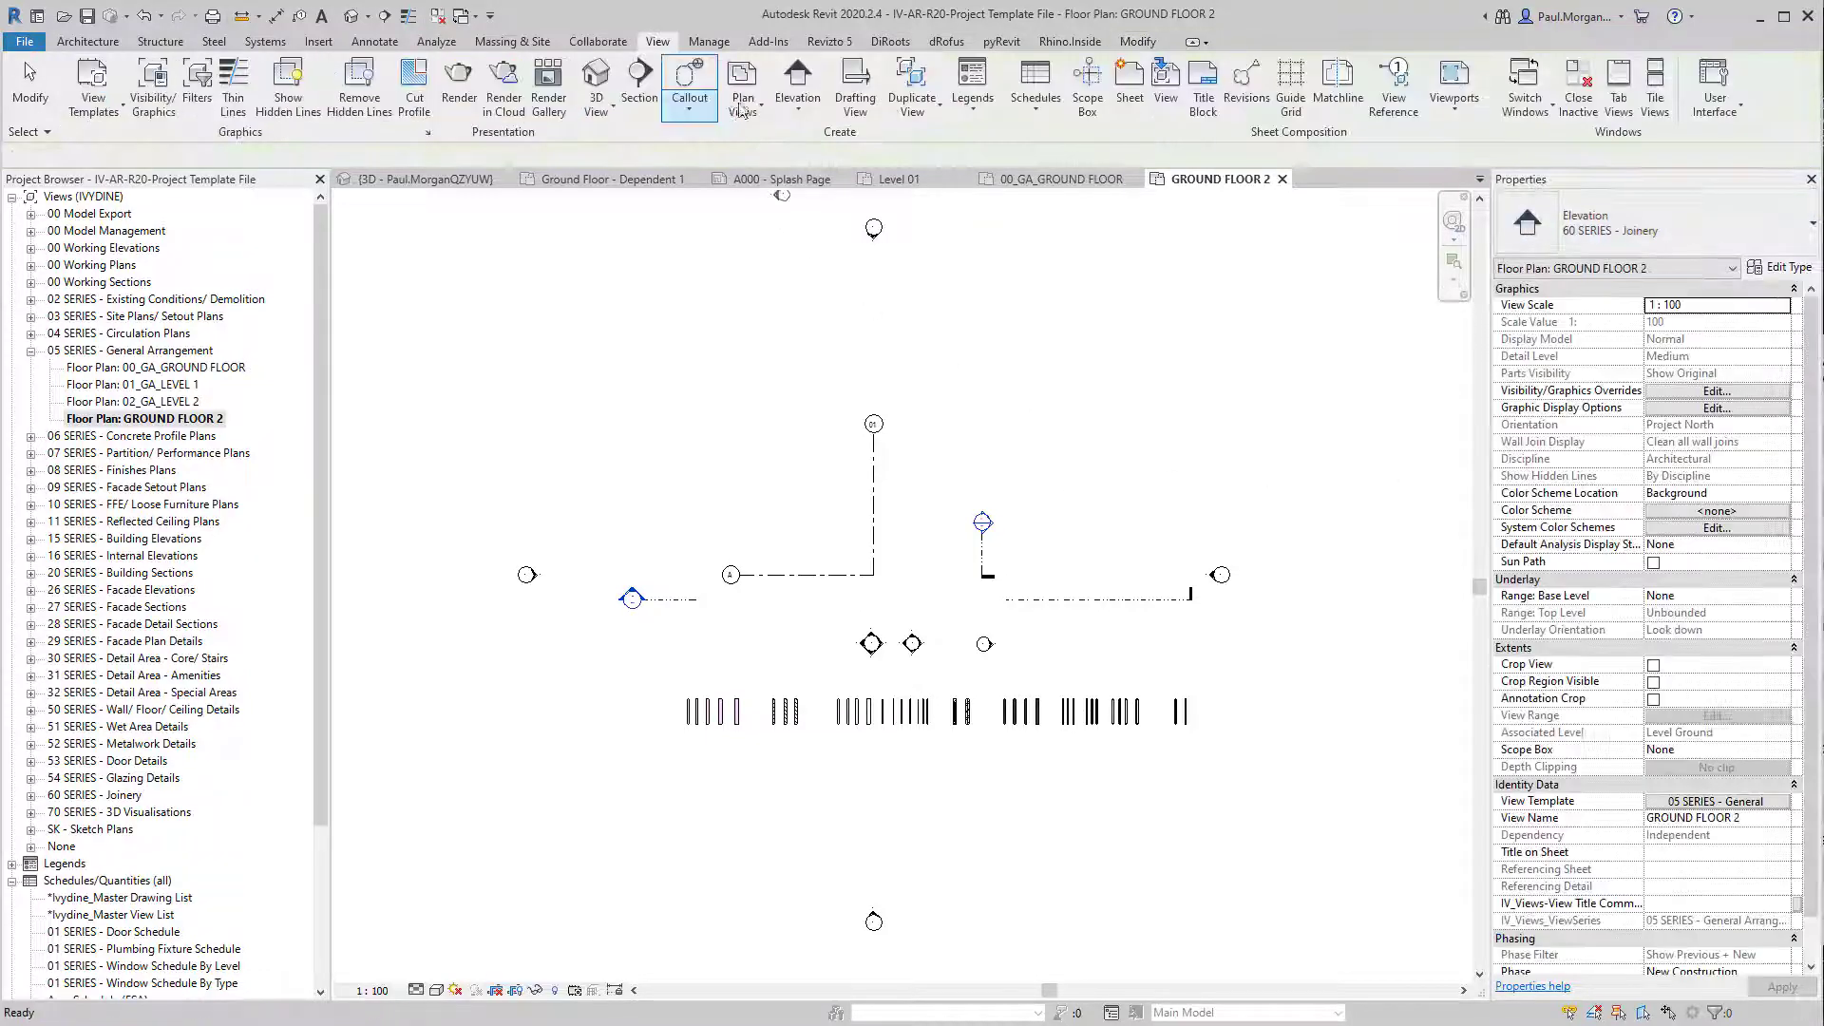
Step: Start a section to examine the available section types, and leave the command without placing one
left_click(653, 121)
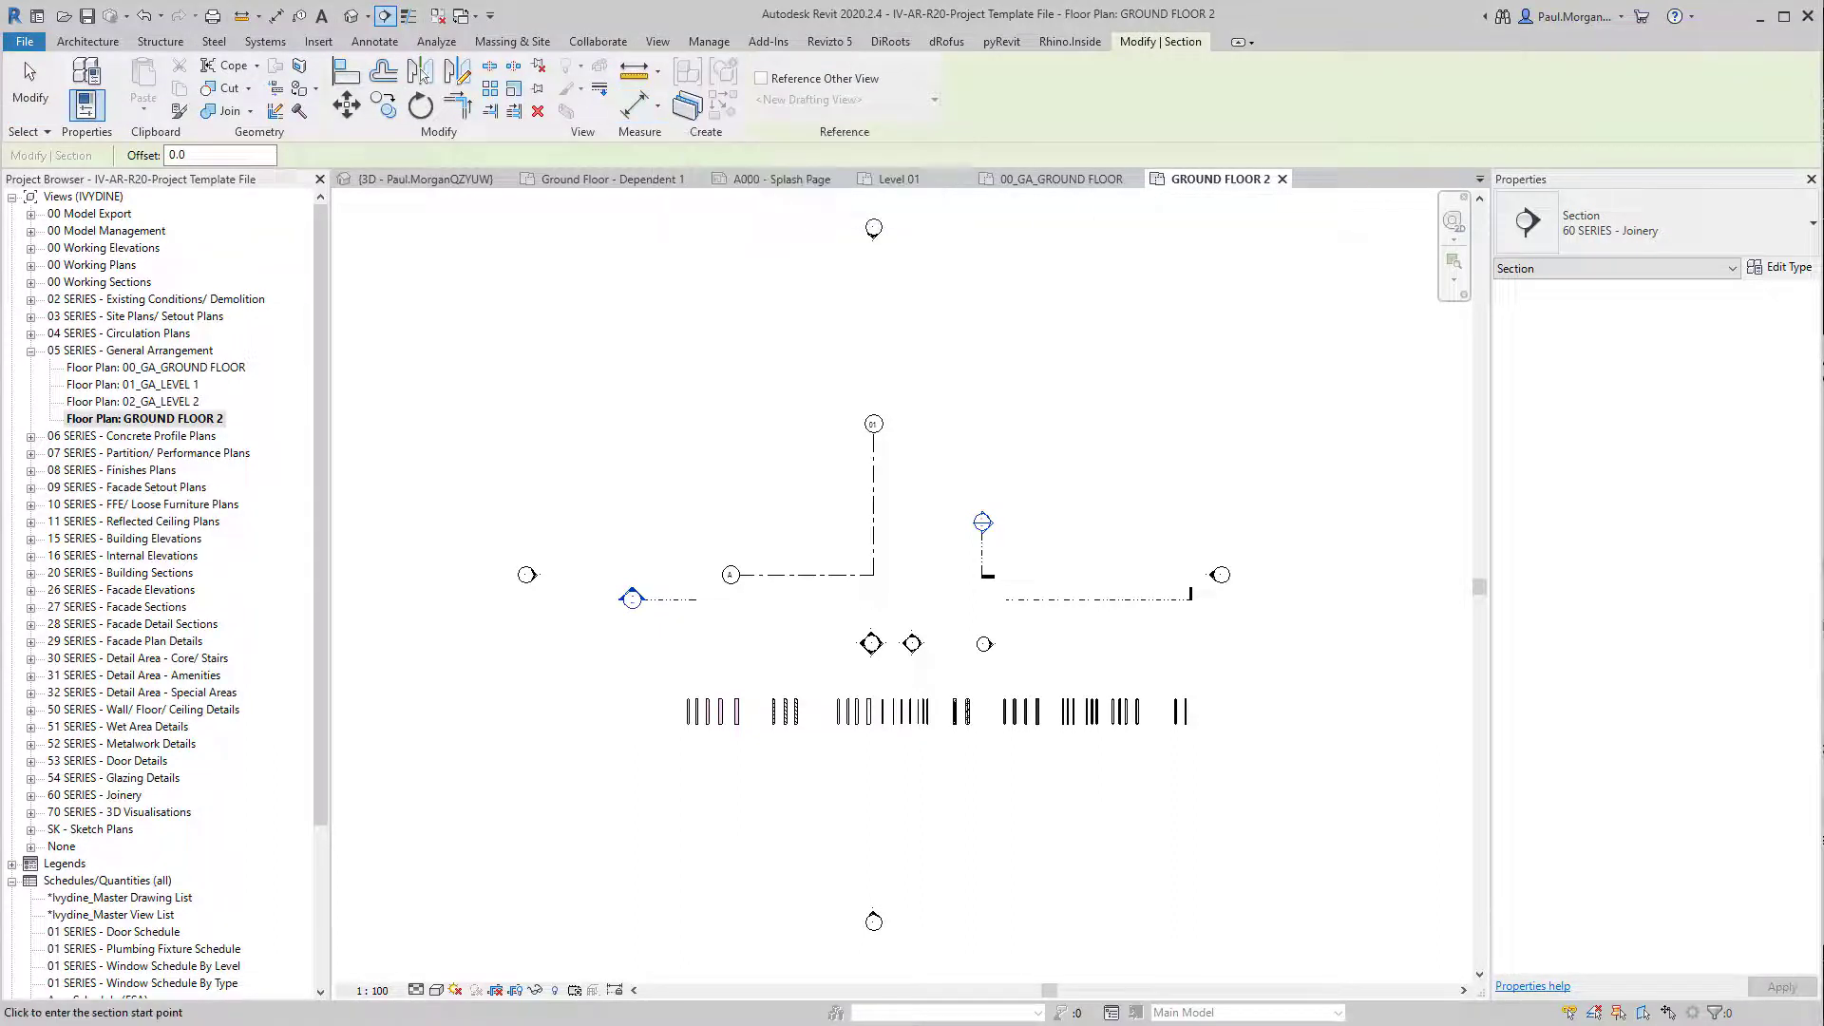
left_click(1639, 226)
key("Escape")
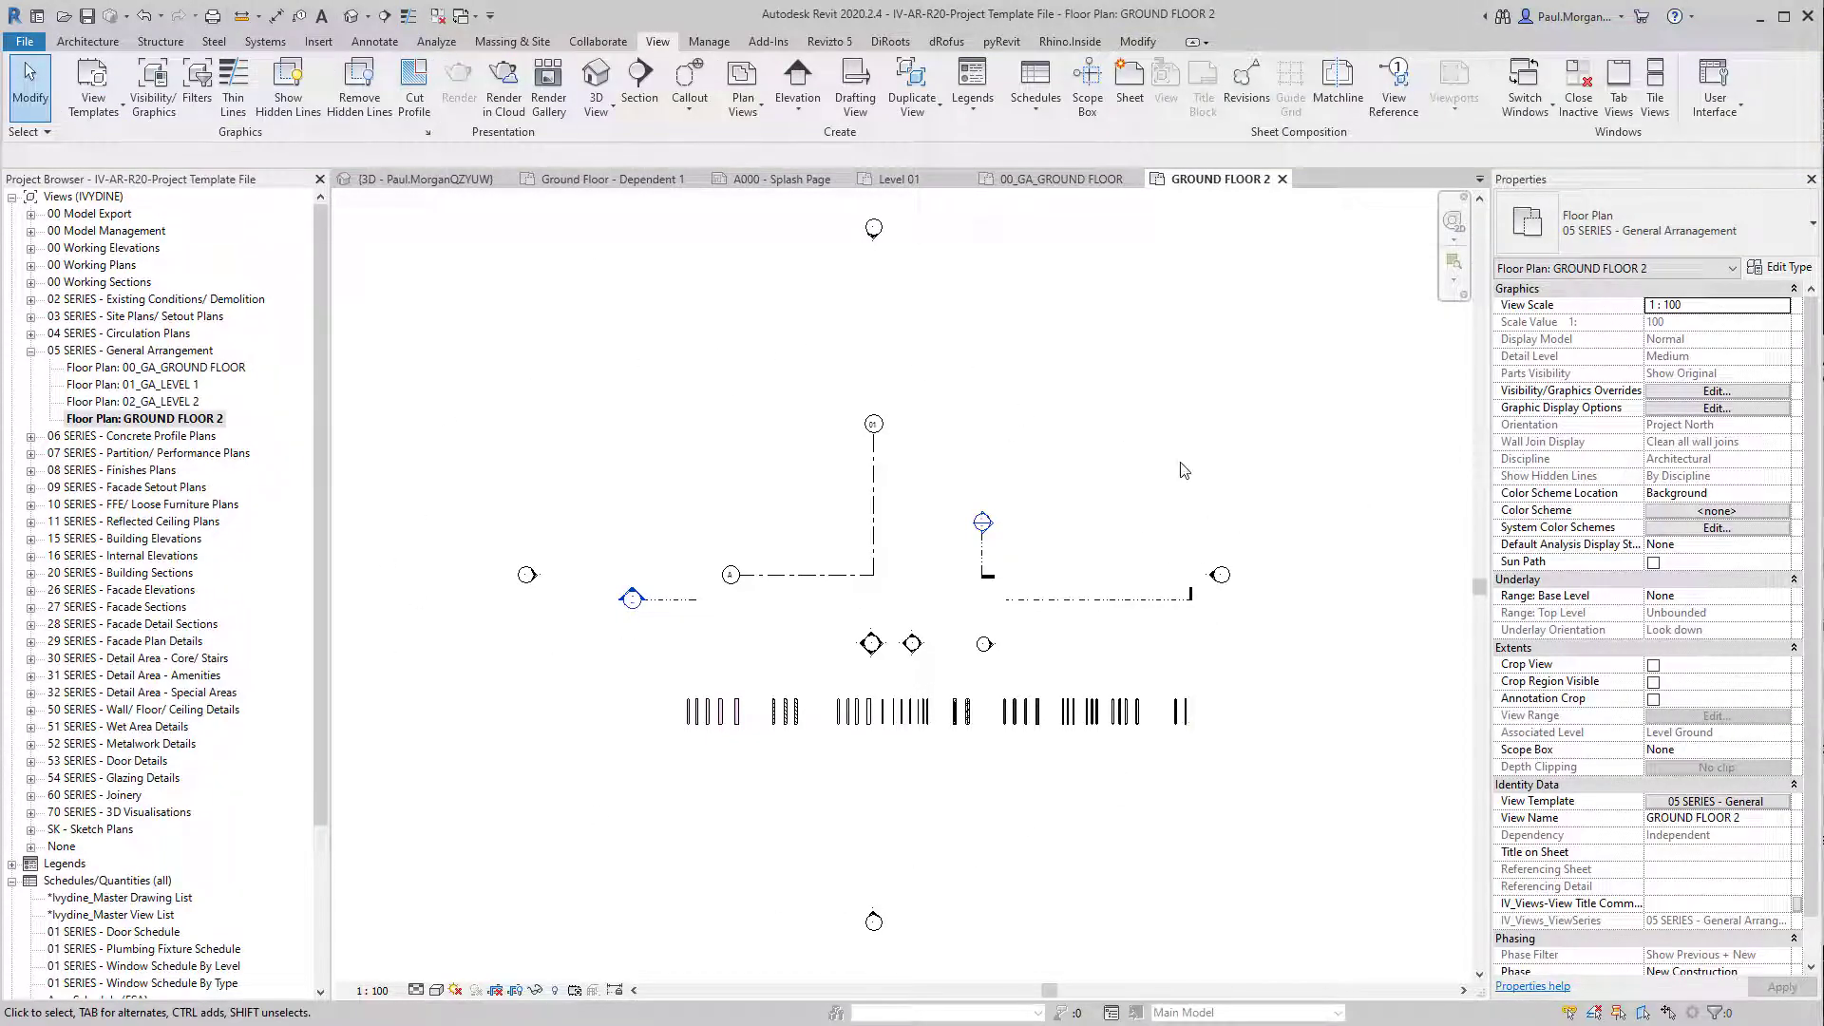
Step: Switch to the Level 01 floor plan of the two-storey dwelling project and inspect its Ground Floor plan's properties
left_click(902, 179)
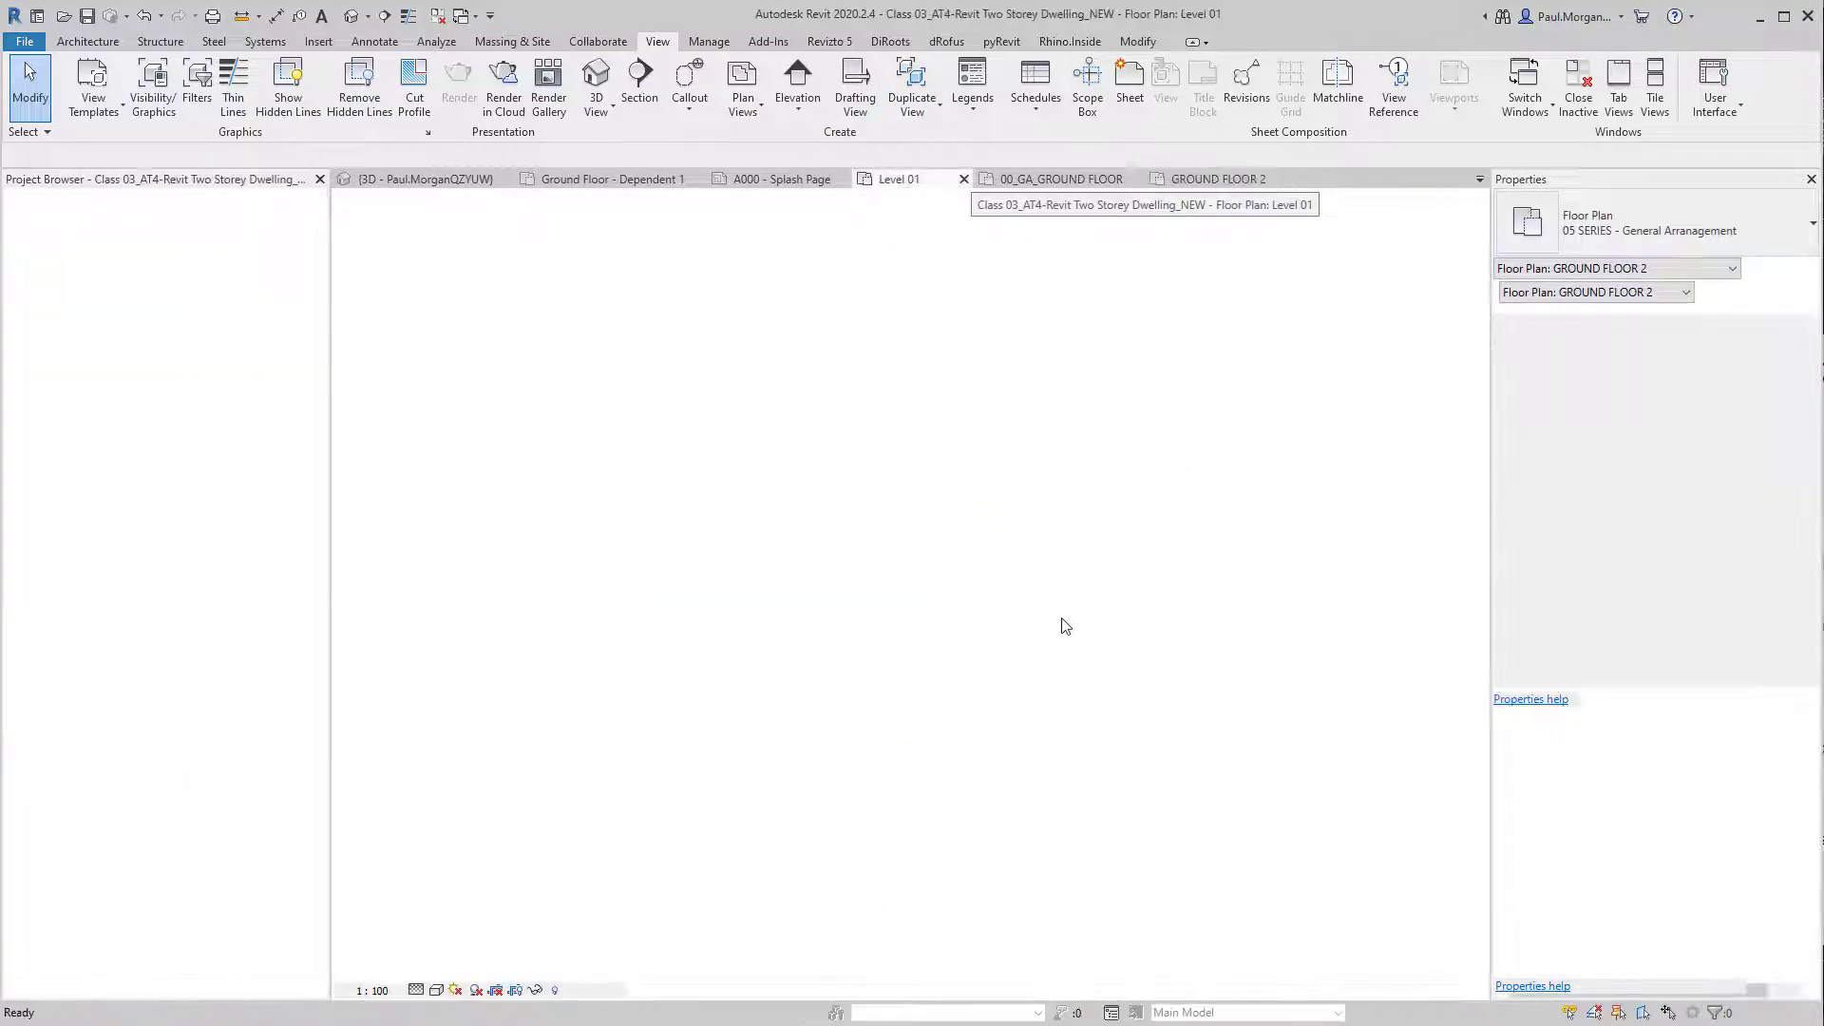
scroll(561, 396, "down", 3)
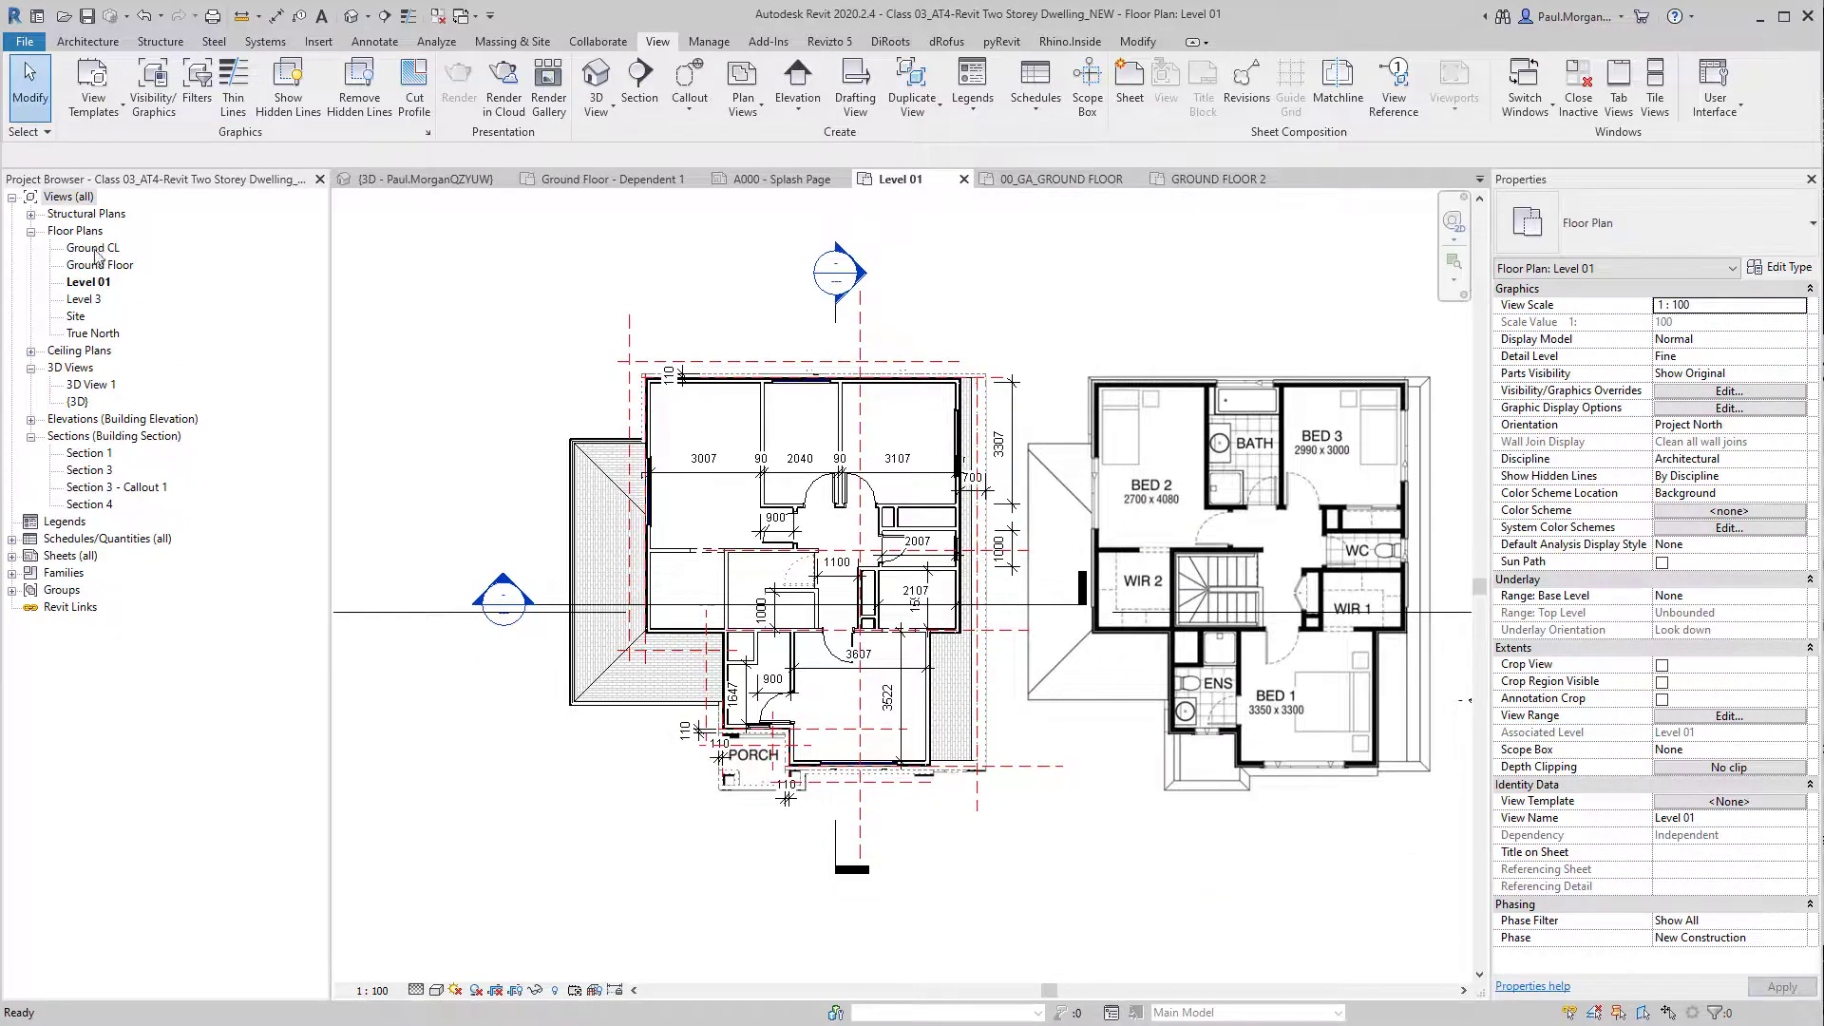
left_click(102, 266)
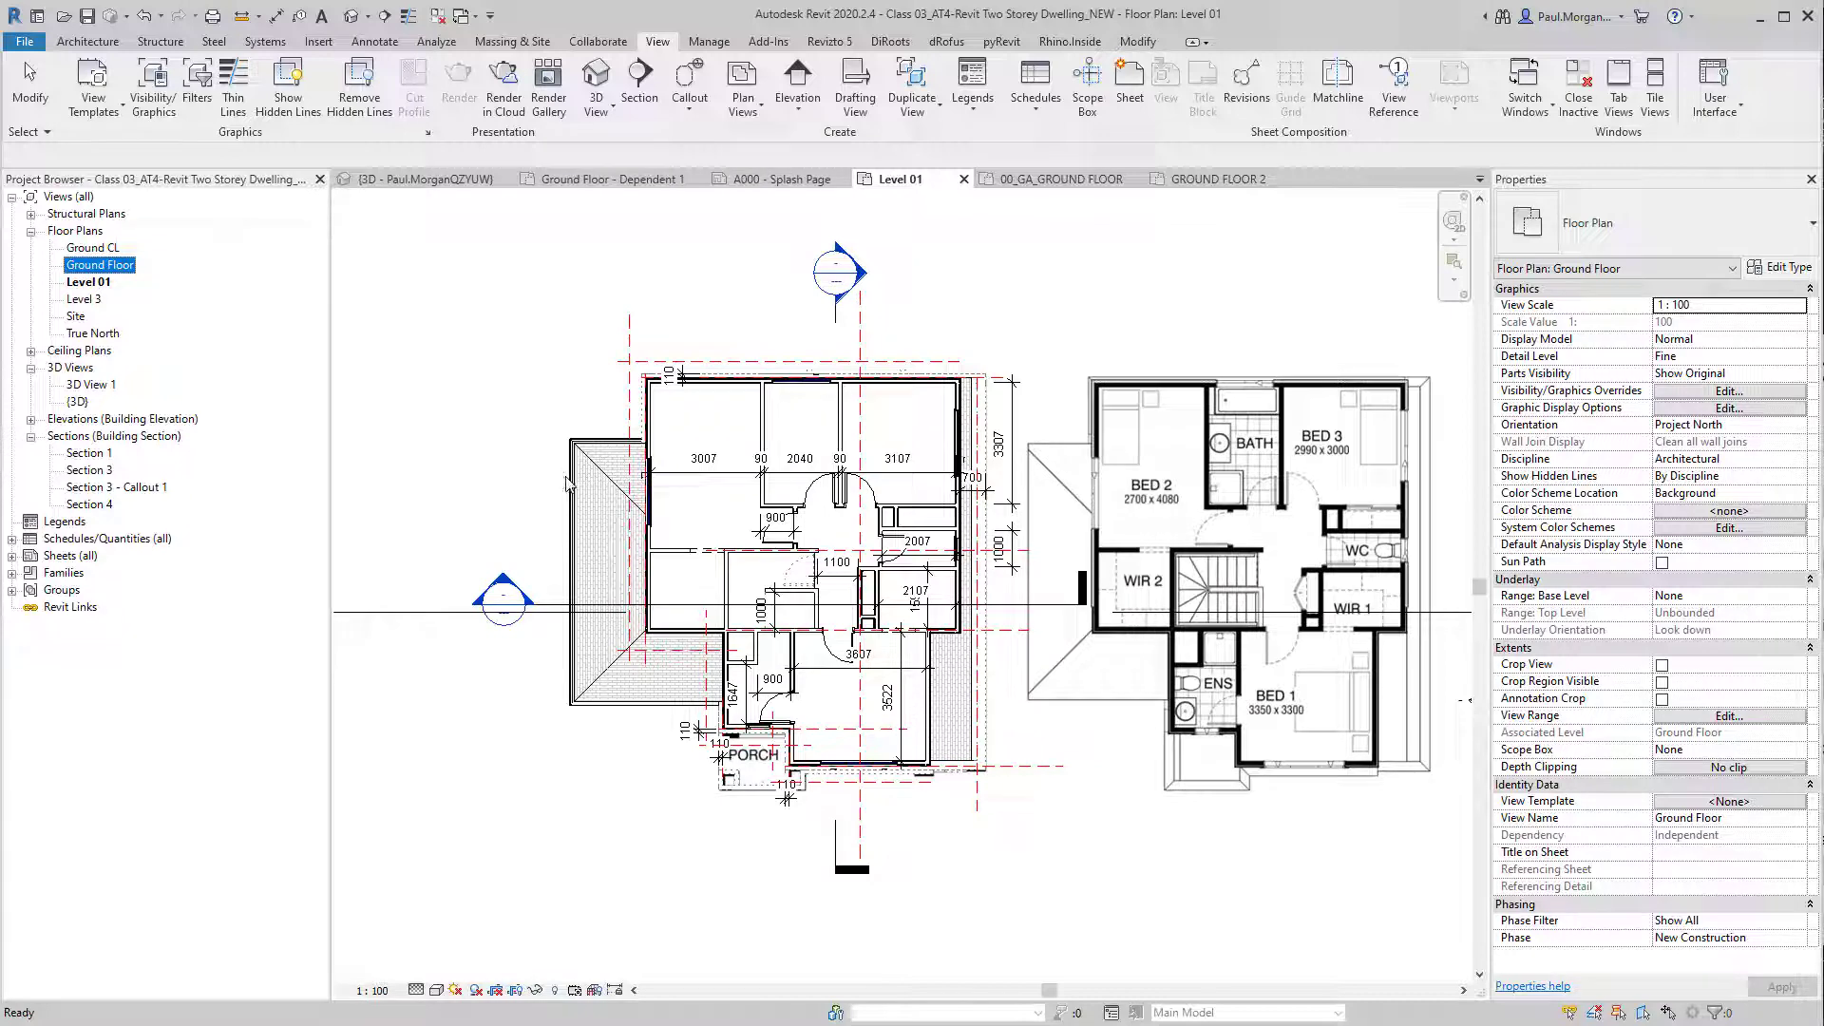
left_click(1071, 424)
middle_click_drag(883, 470, 821, 462)
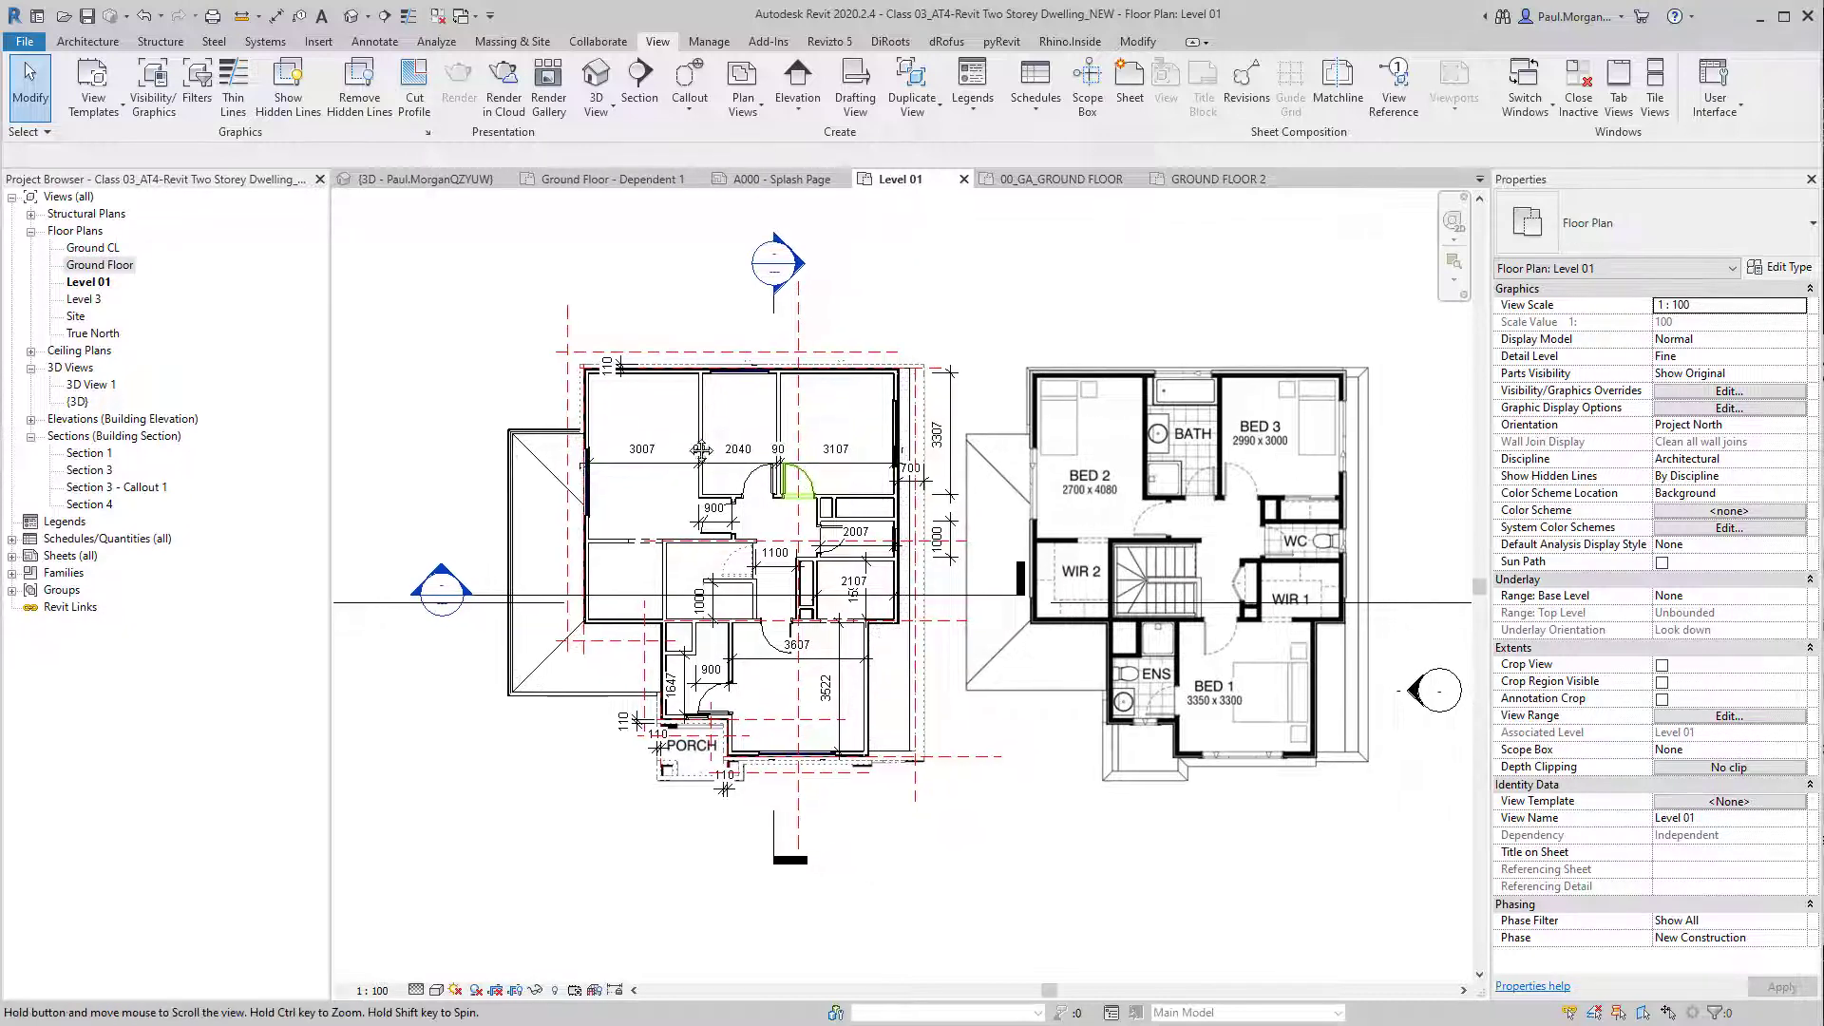
right_click(112, 267)
left_click(394, 261)
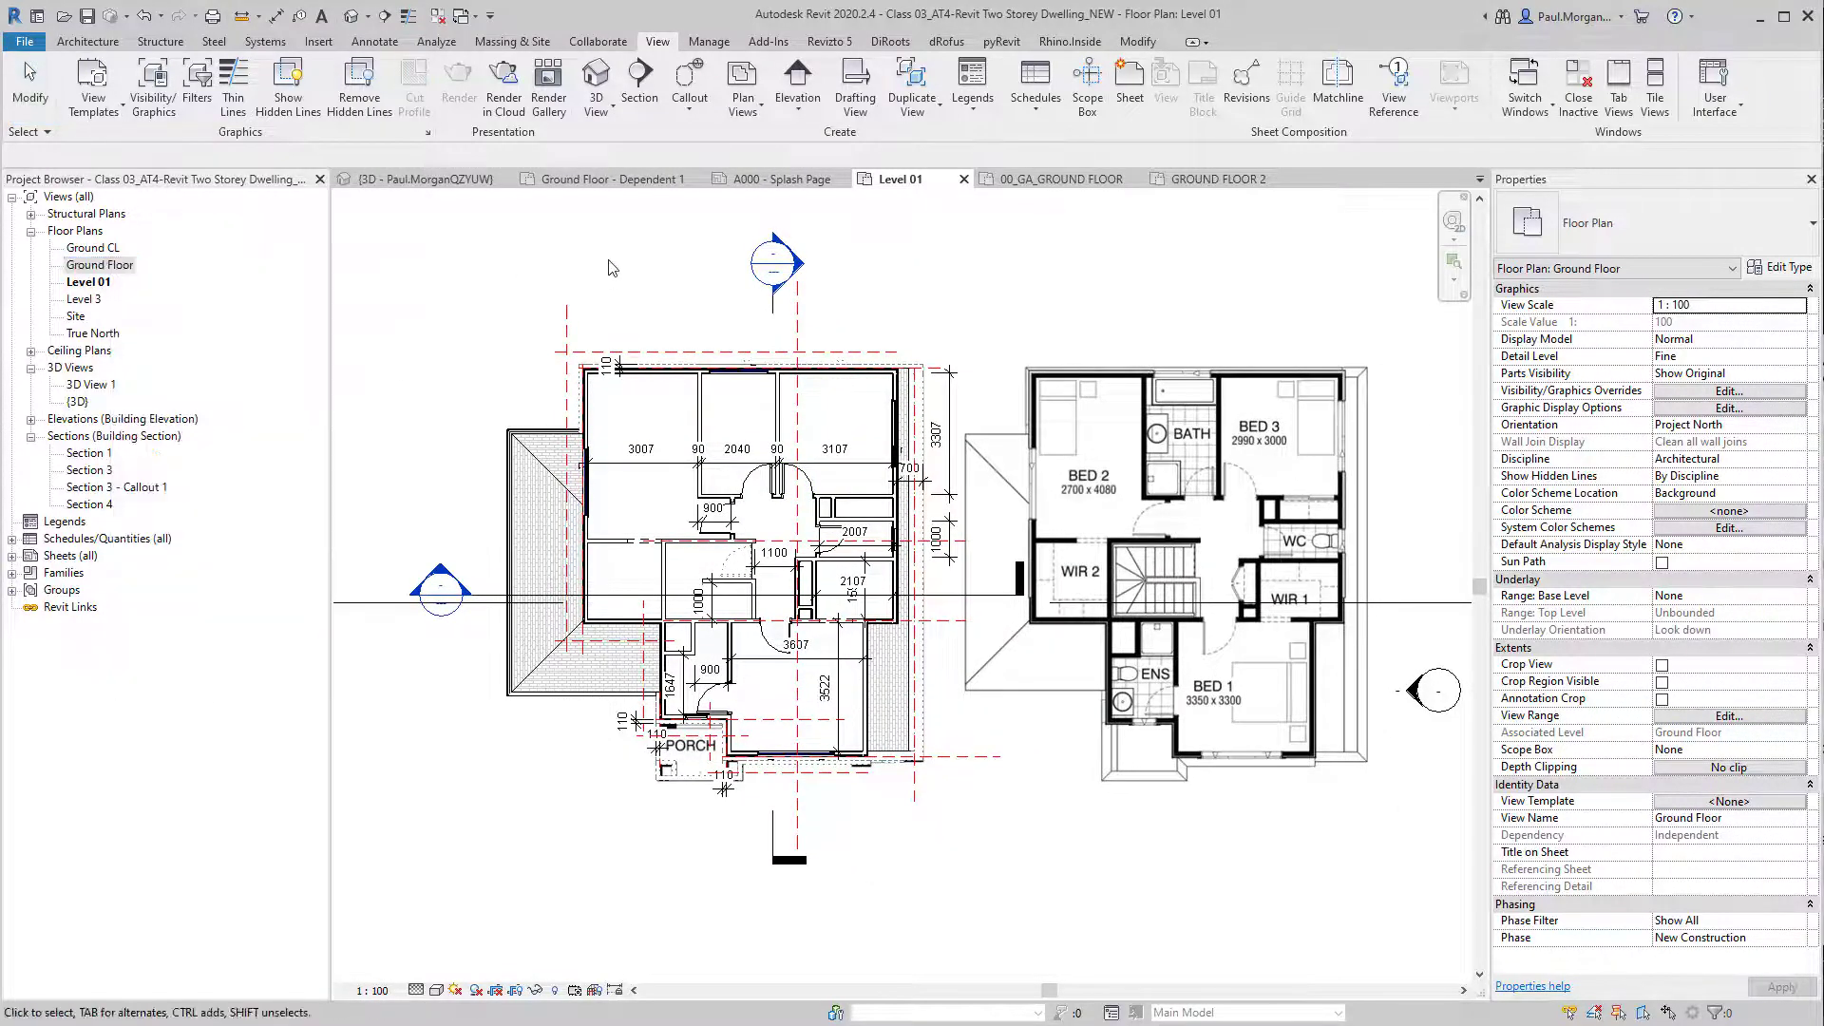
Step: Start a new floor plan to examine the view types offered in this project, and close it without creating a view
left_click(755, 106)
left_click(769, 141)
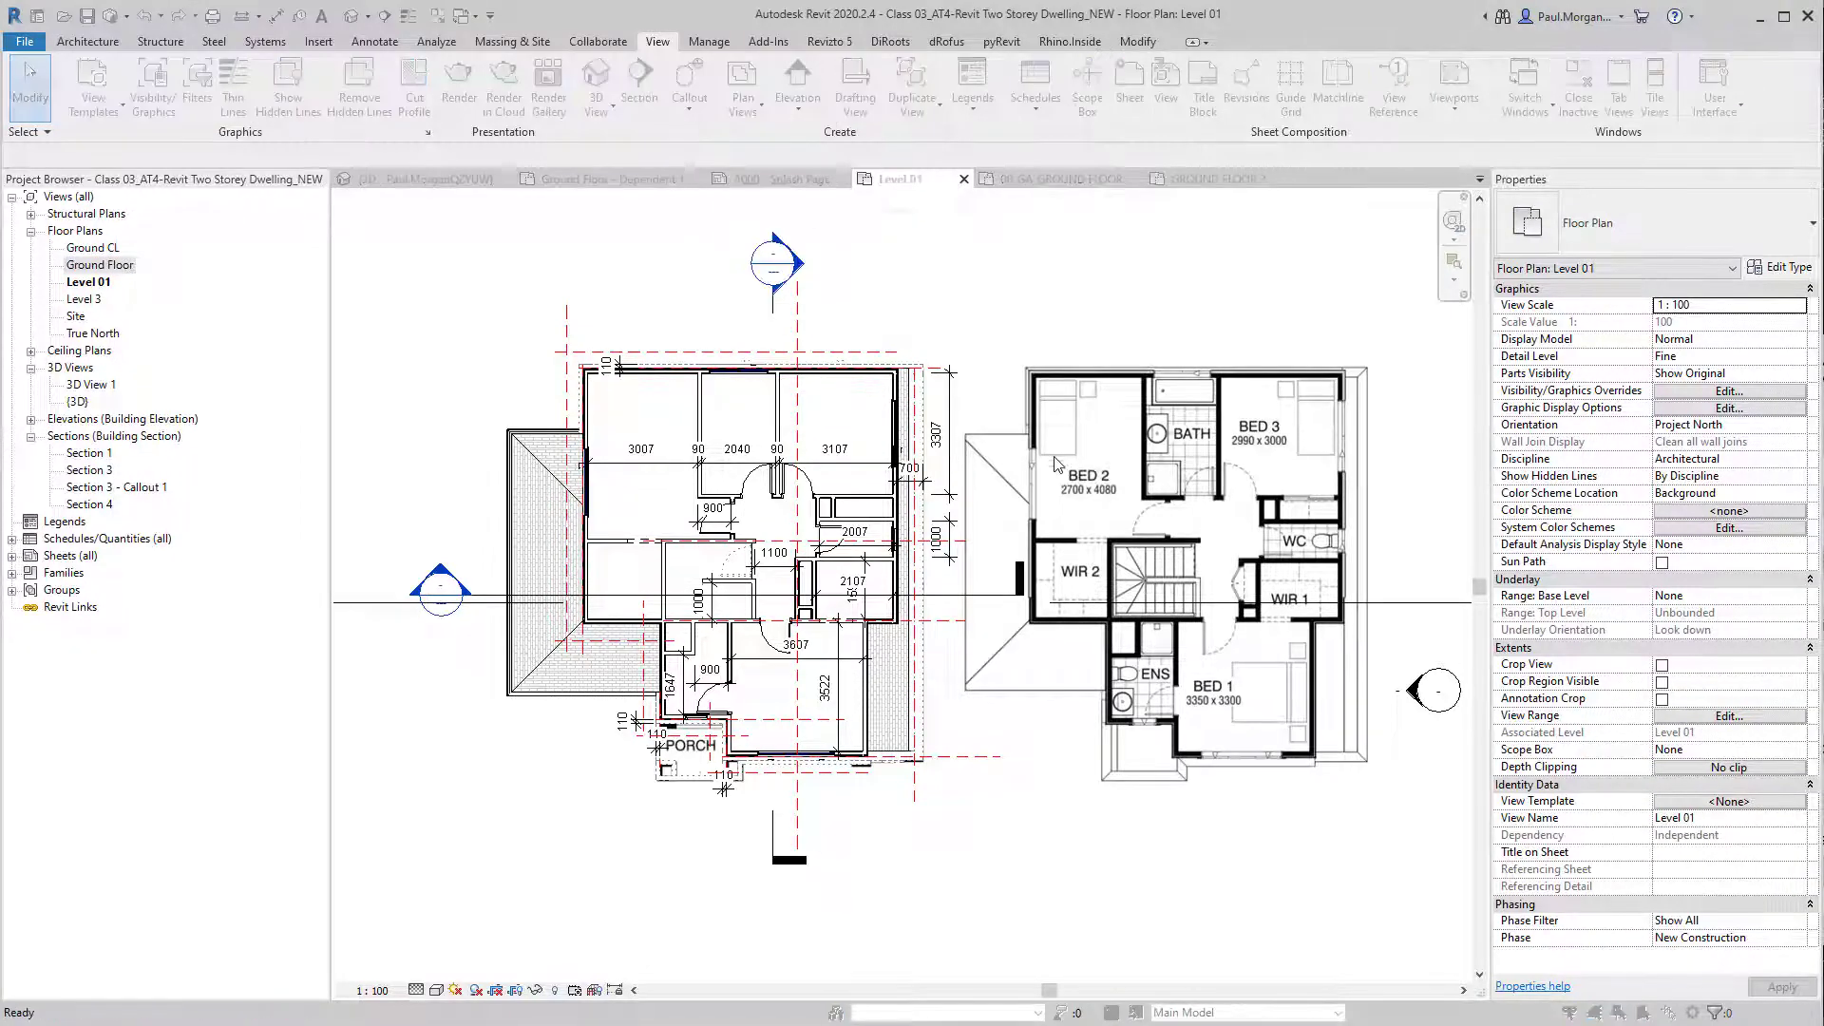
left_click(818, 287)
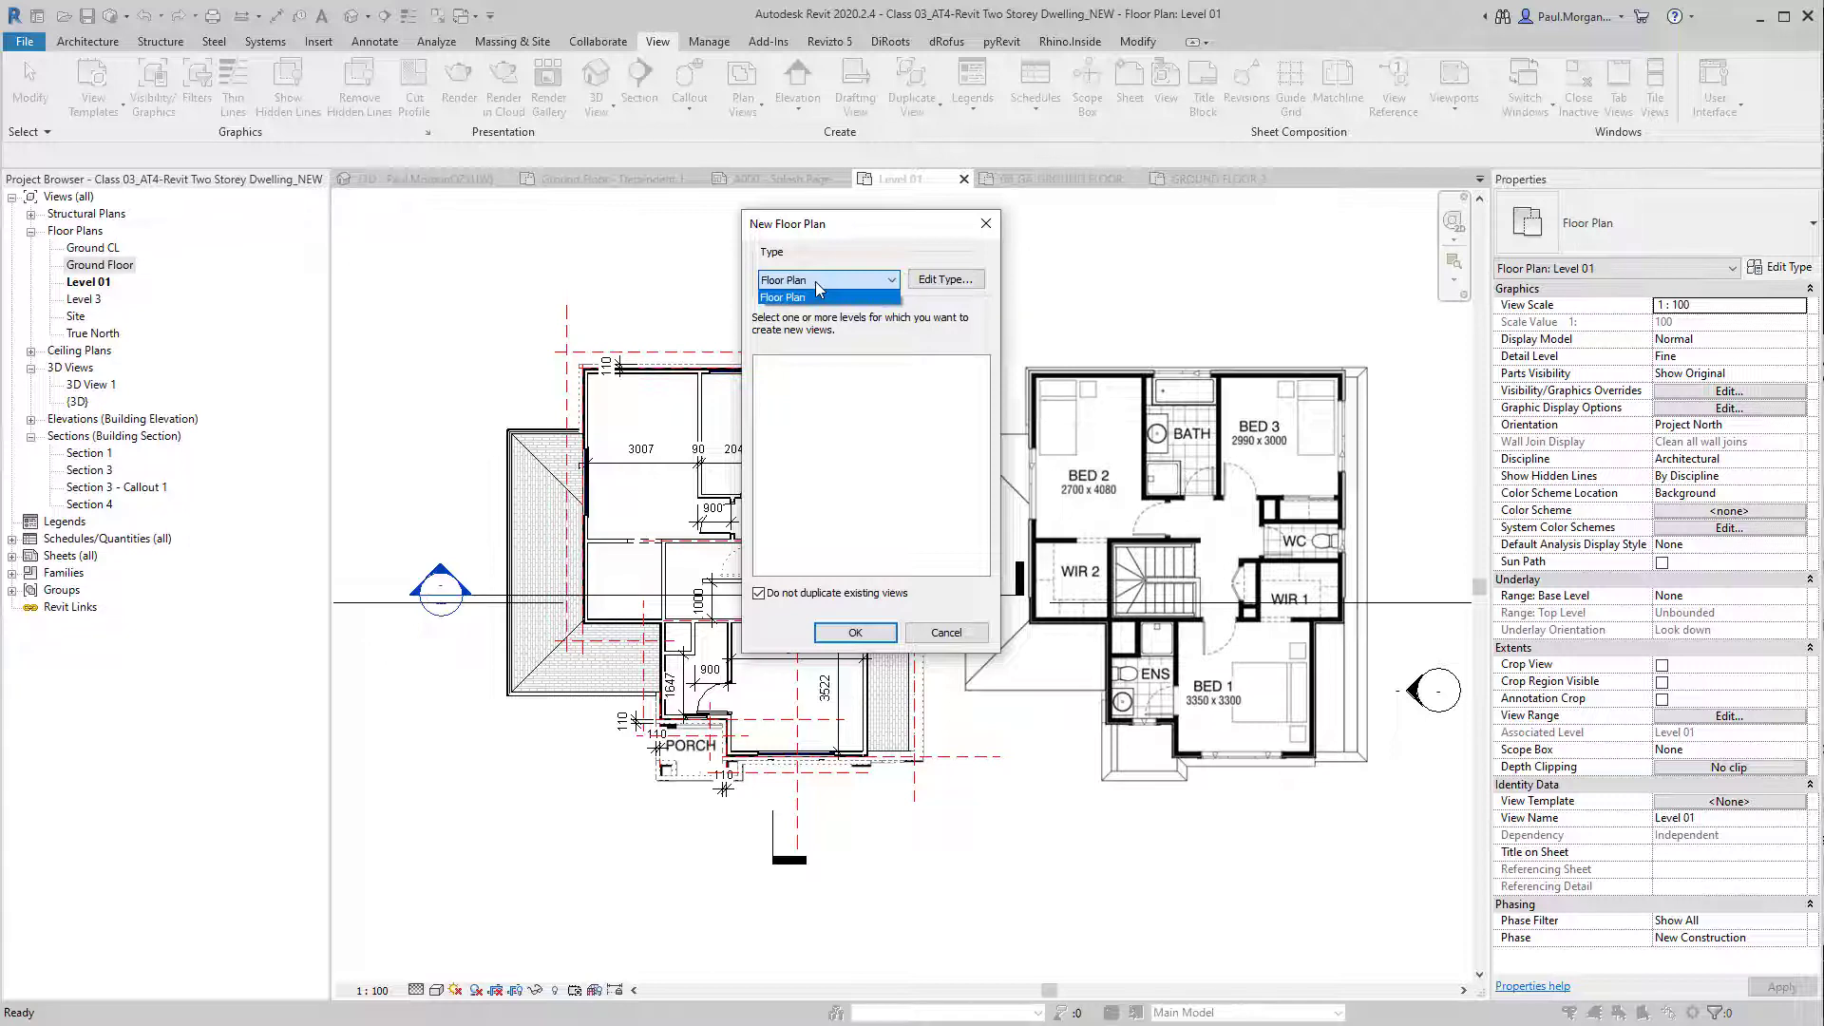
left_click(818, 297)
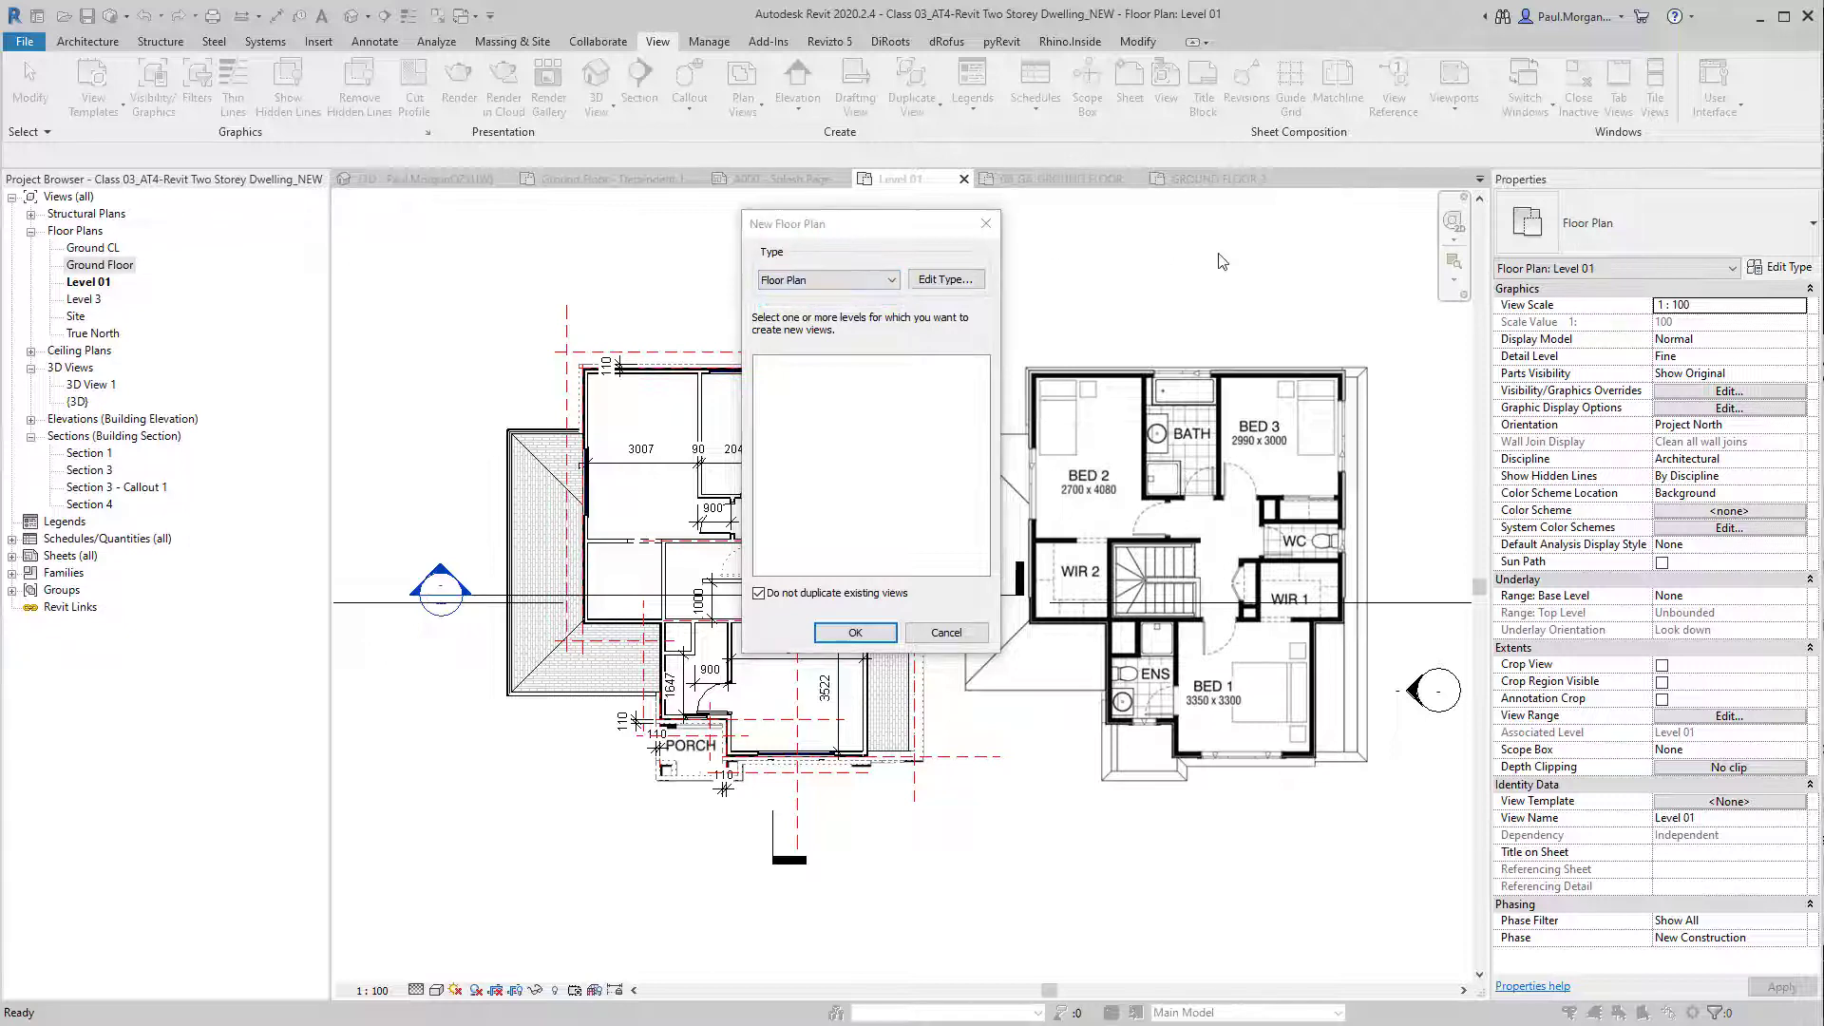
left_click(989, 232)
Step: Examine the Floor Plan type's properties and the view templates that could be applied to new views, cancelling without changes
left_click(1605, 228)
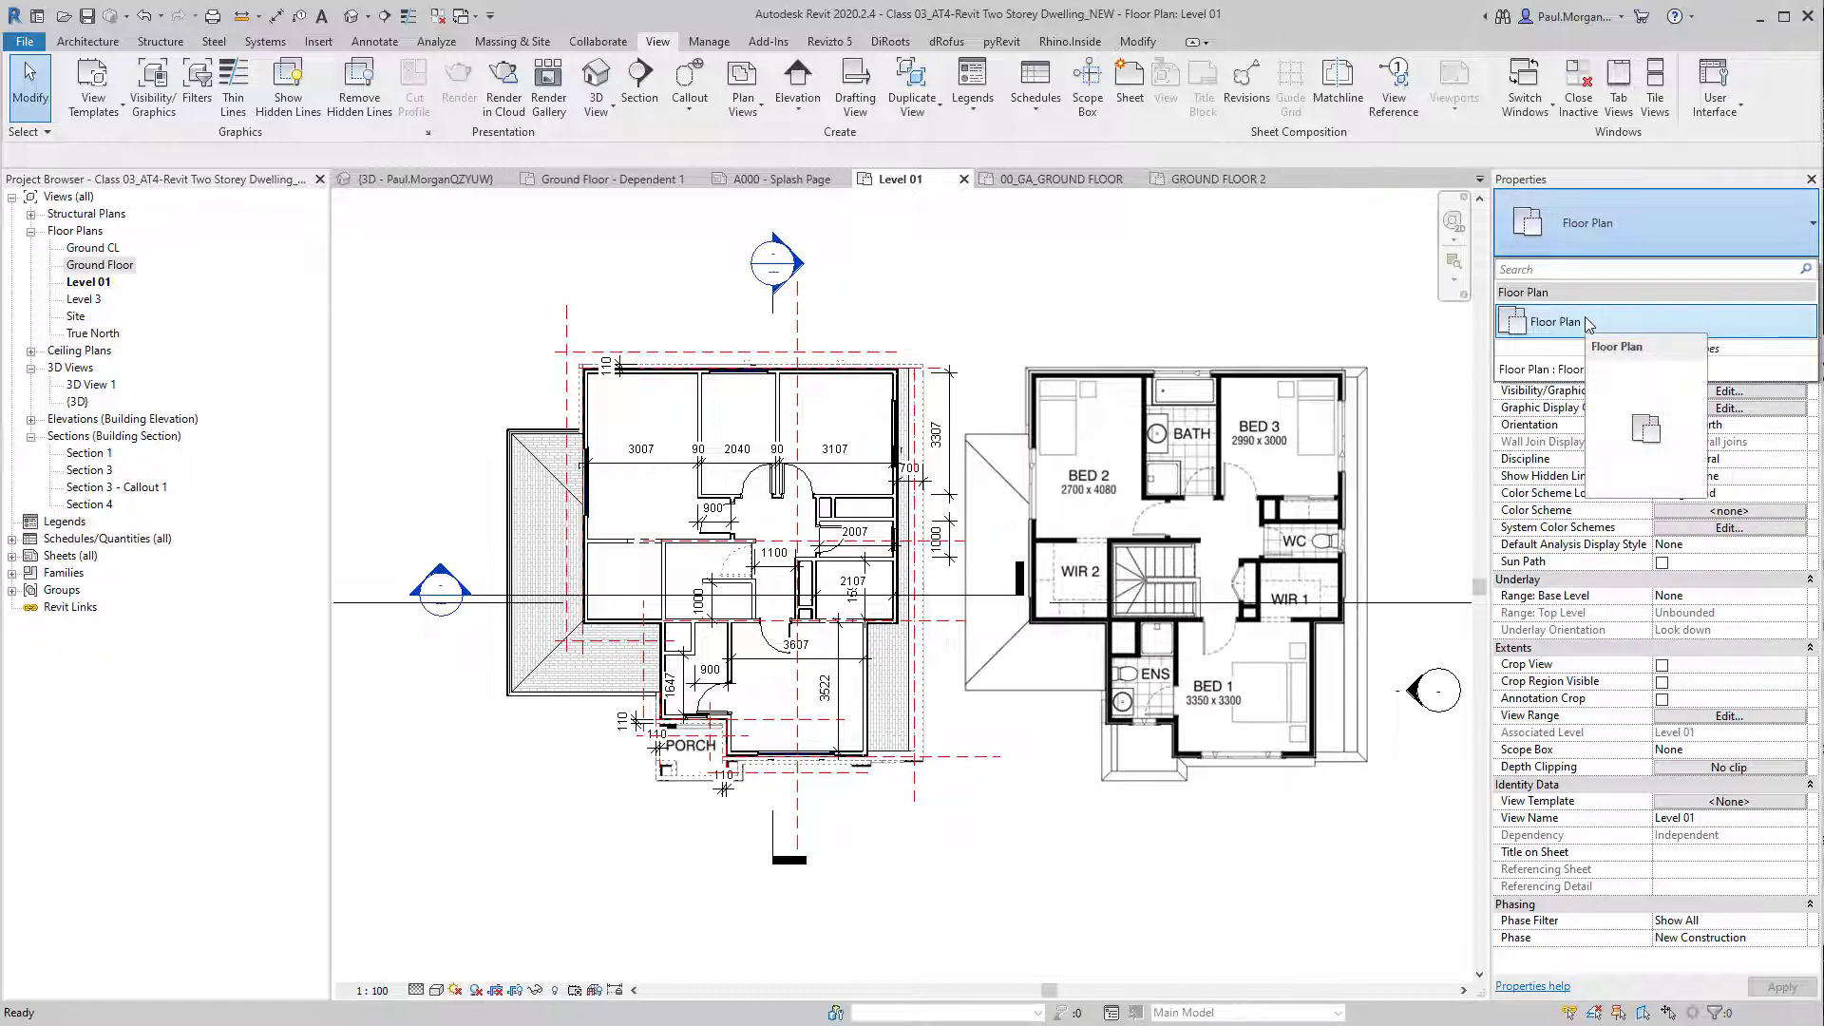
left_click(1589, 324)
left_click(1786, 269)
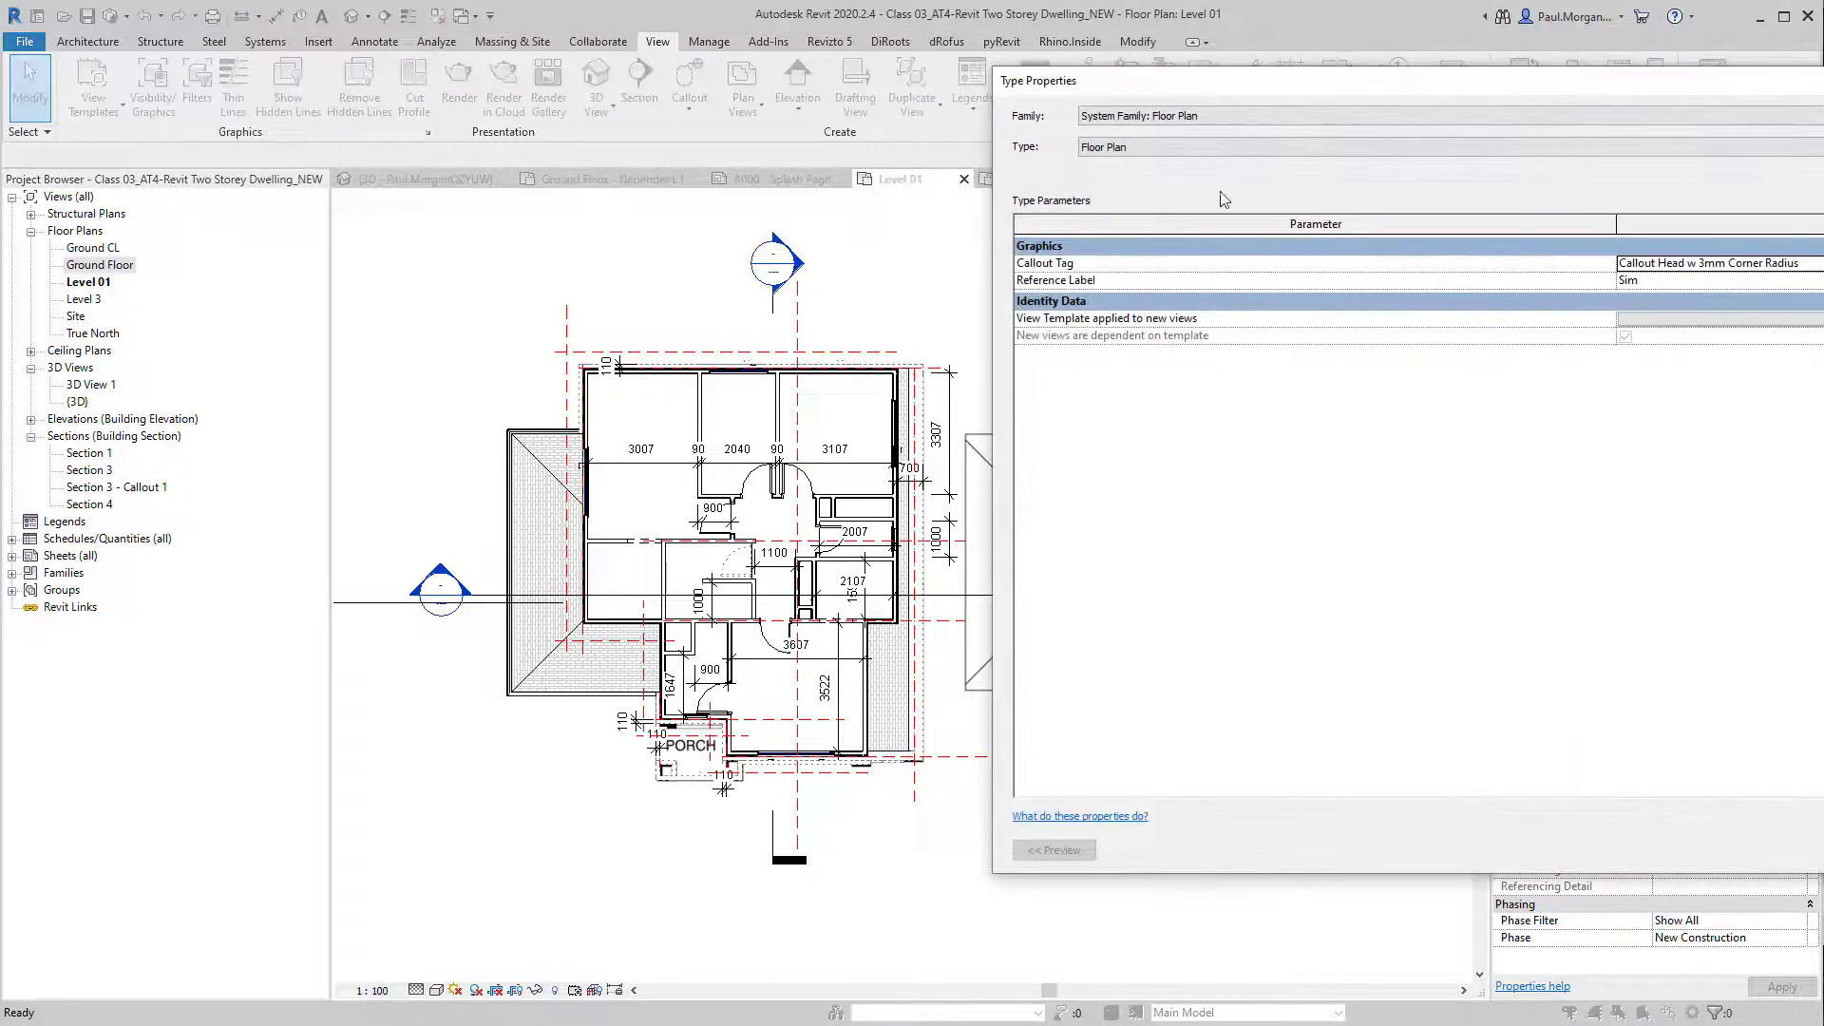
left_click_drag(1405, 86, 670, 92)
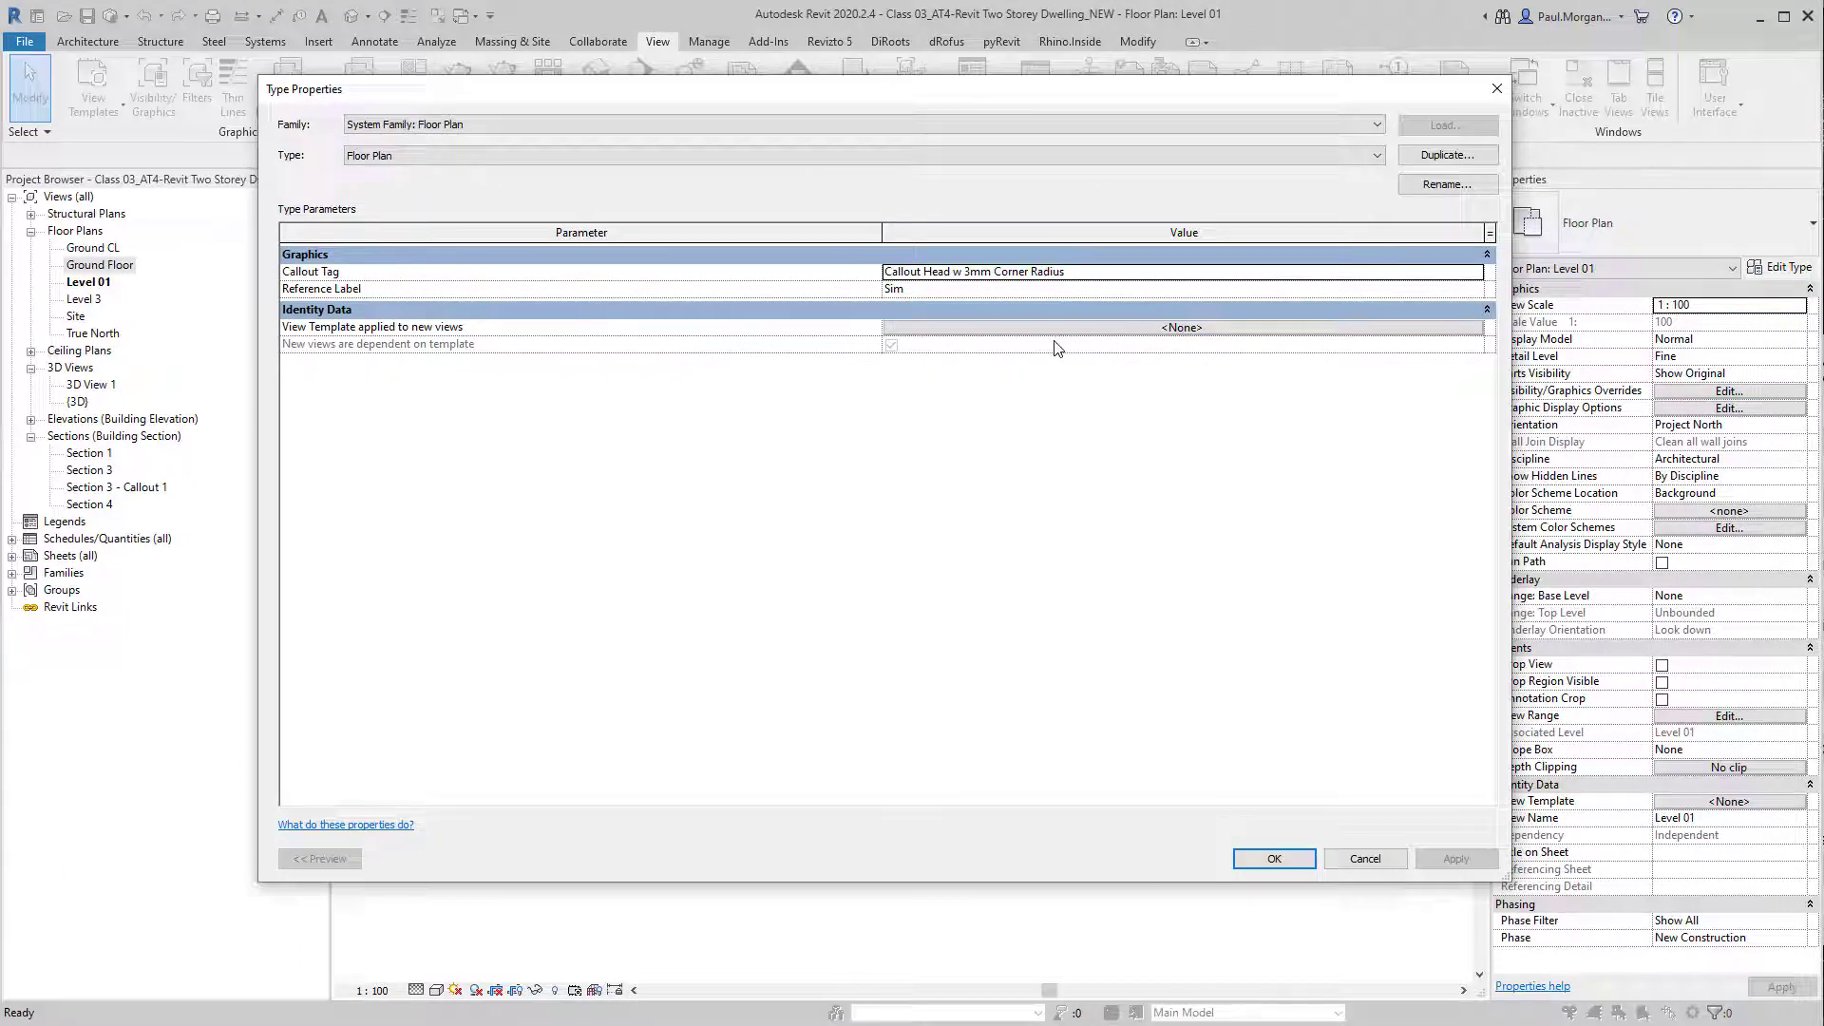
left_click(1186, 328)
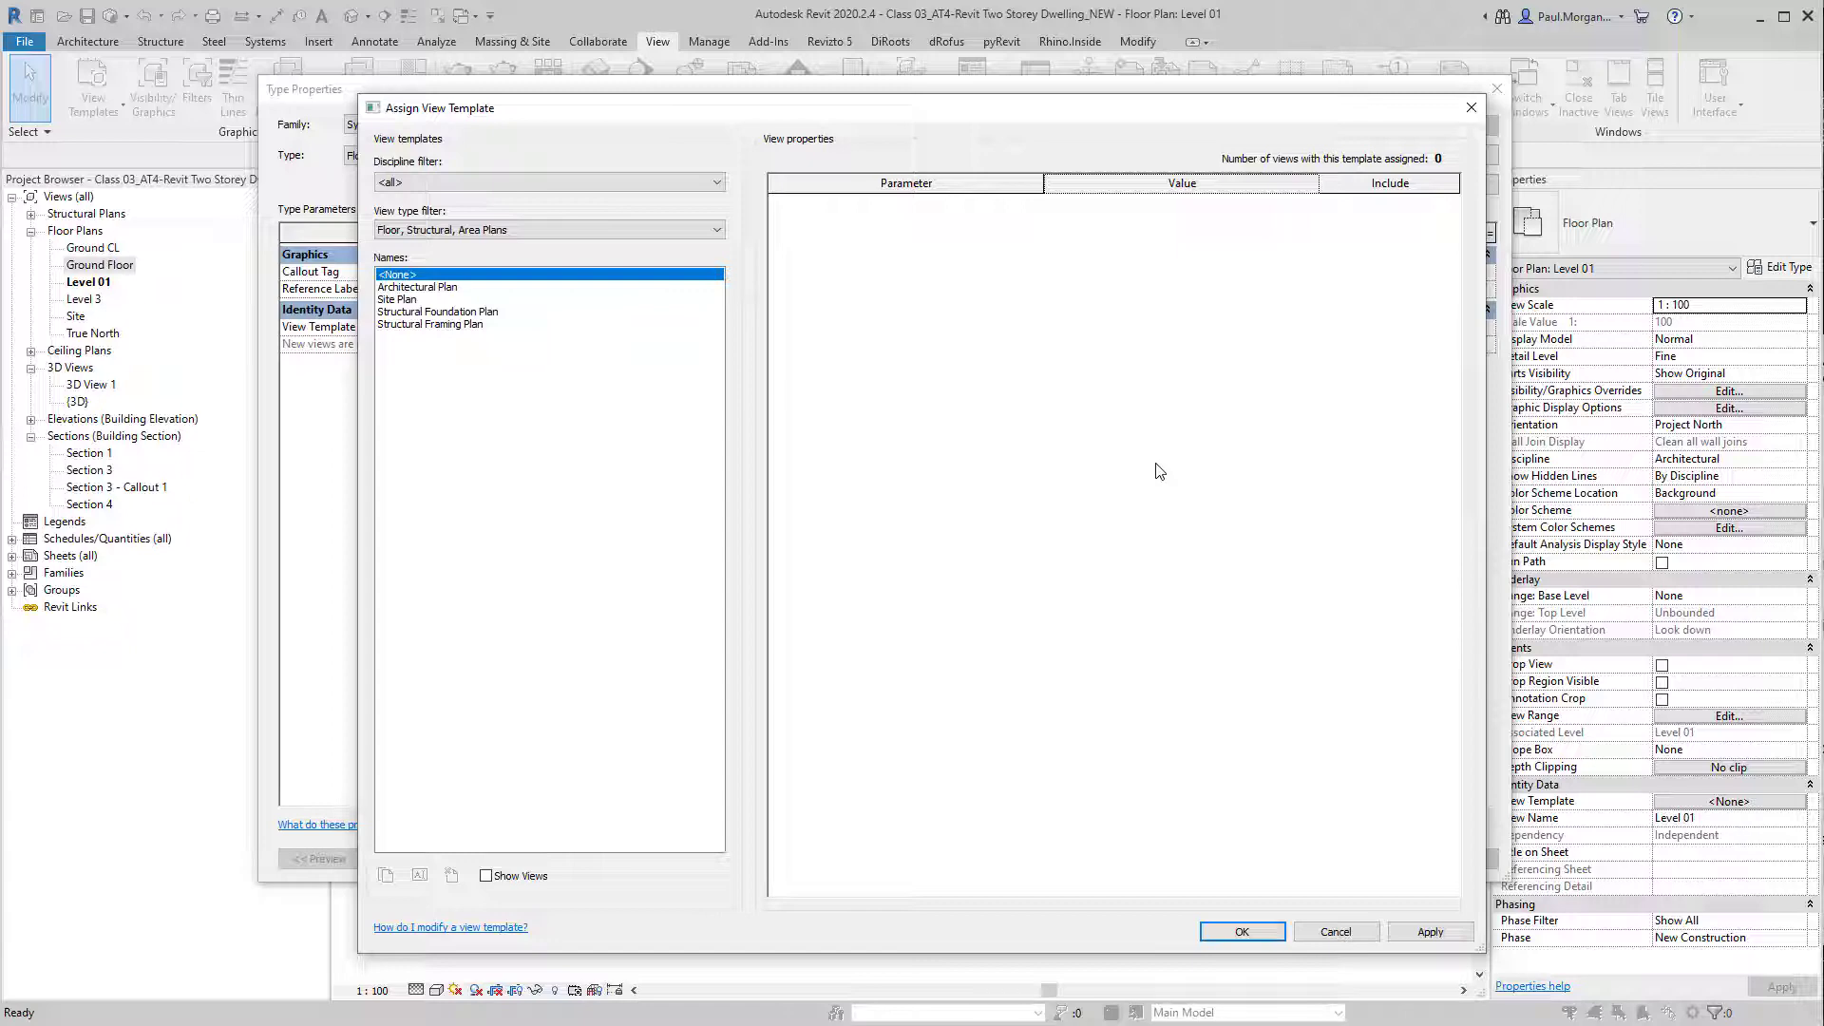
left_click(1332, 933)
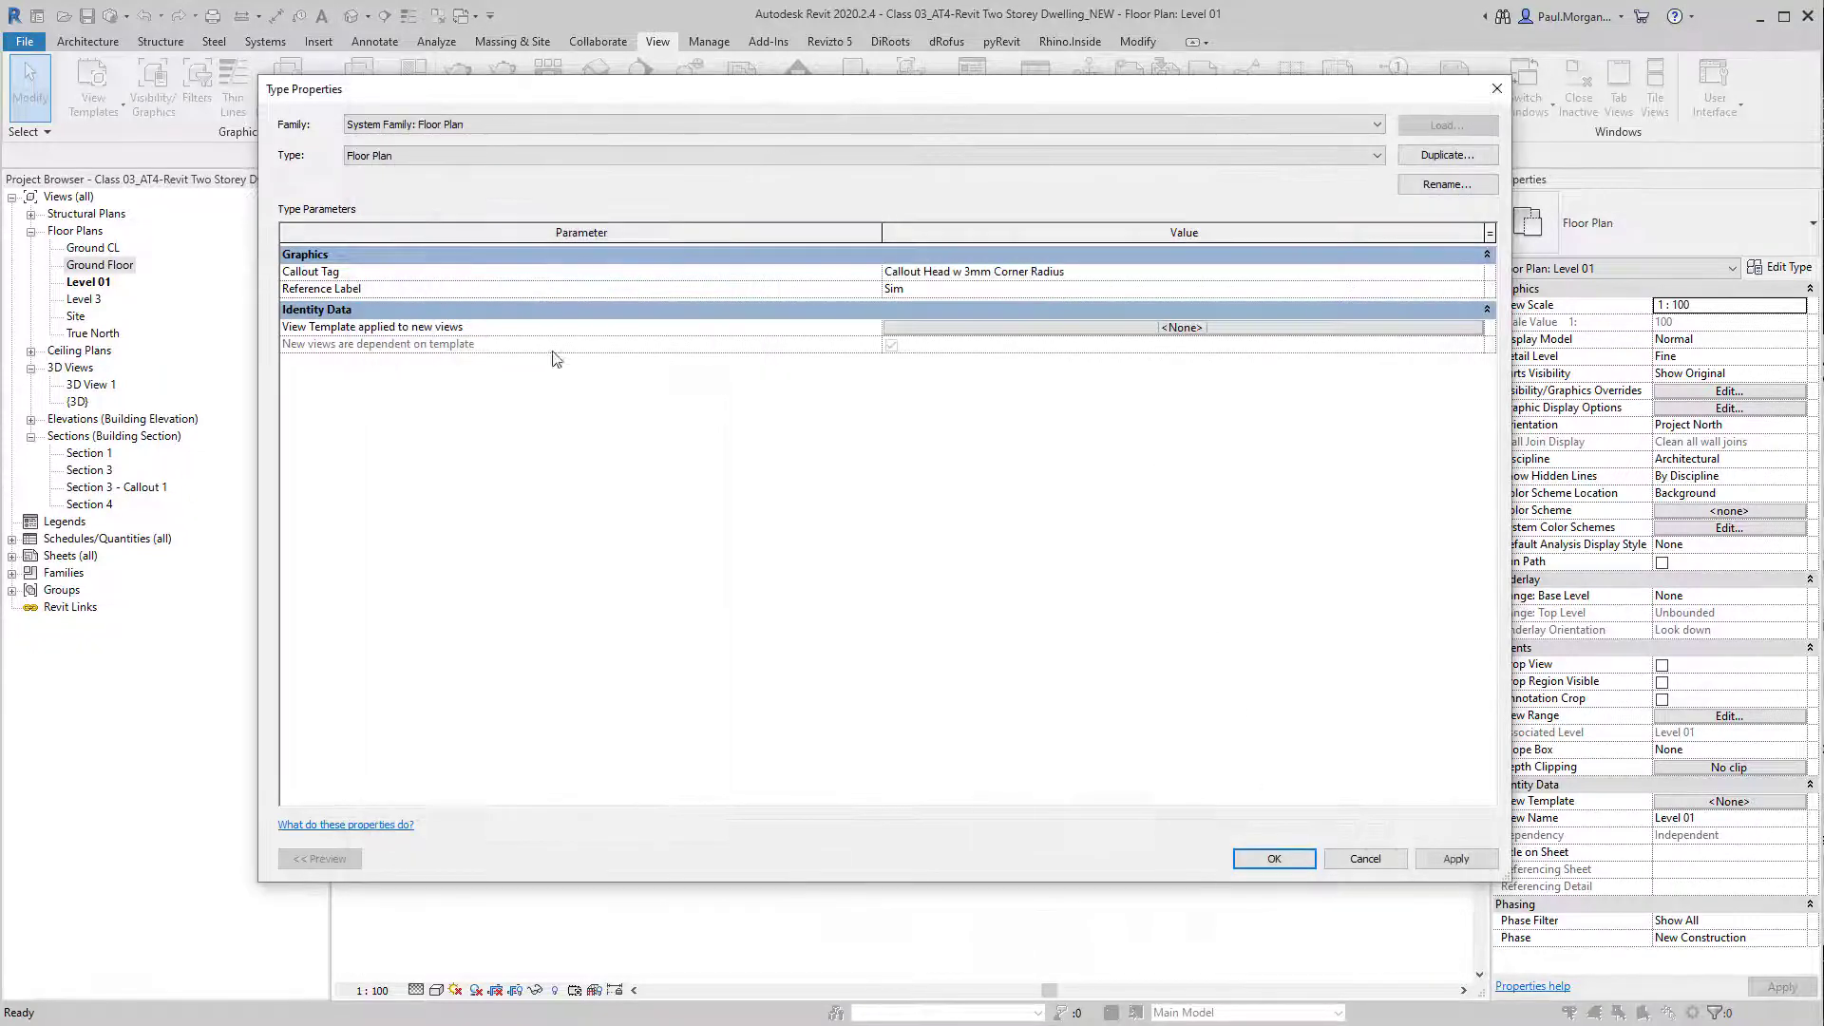
left_click(1344, 857)
Step: Create a new floor plan of type Floor Plan for the Ground Floor level, allowing duplicates of existing views
middle_click_drag(919, 276, 867, 269)
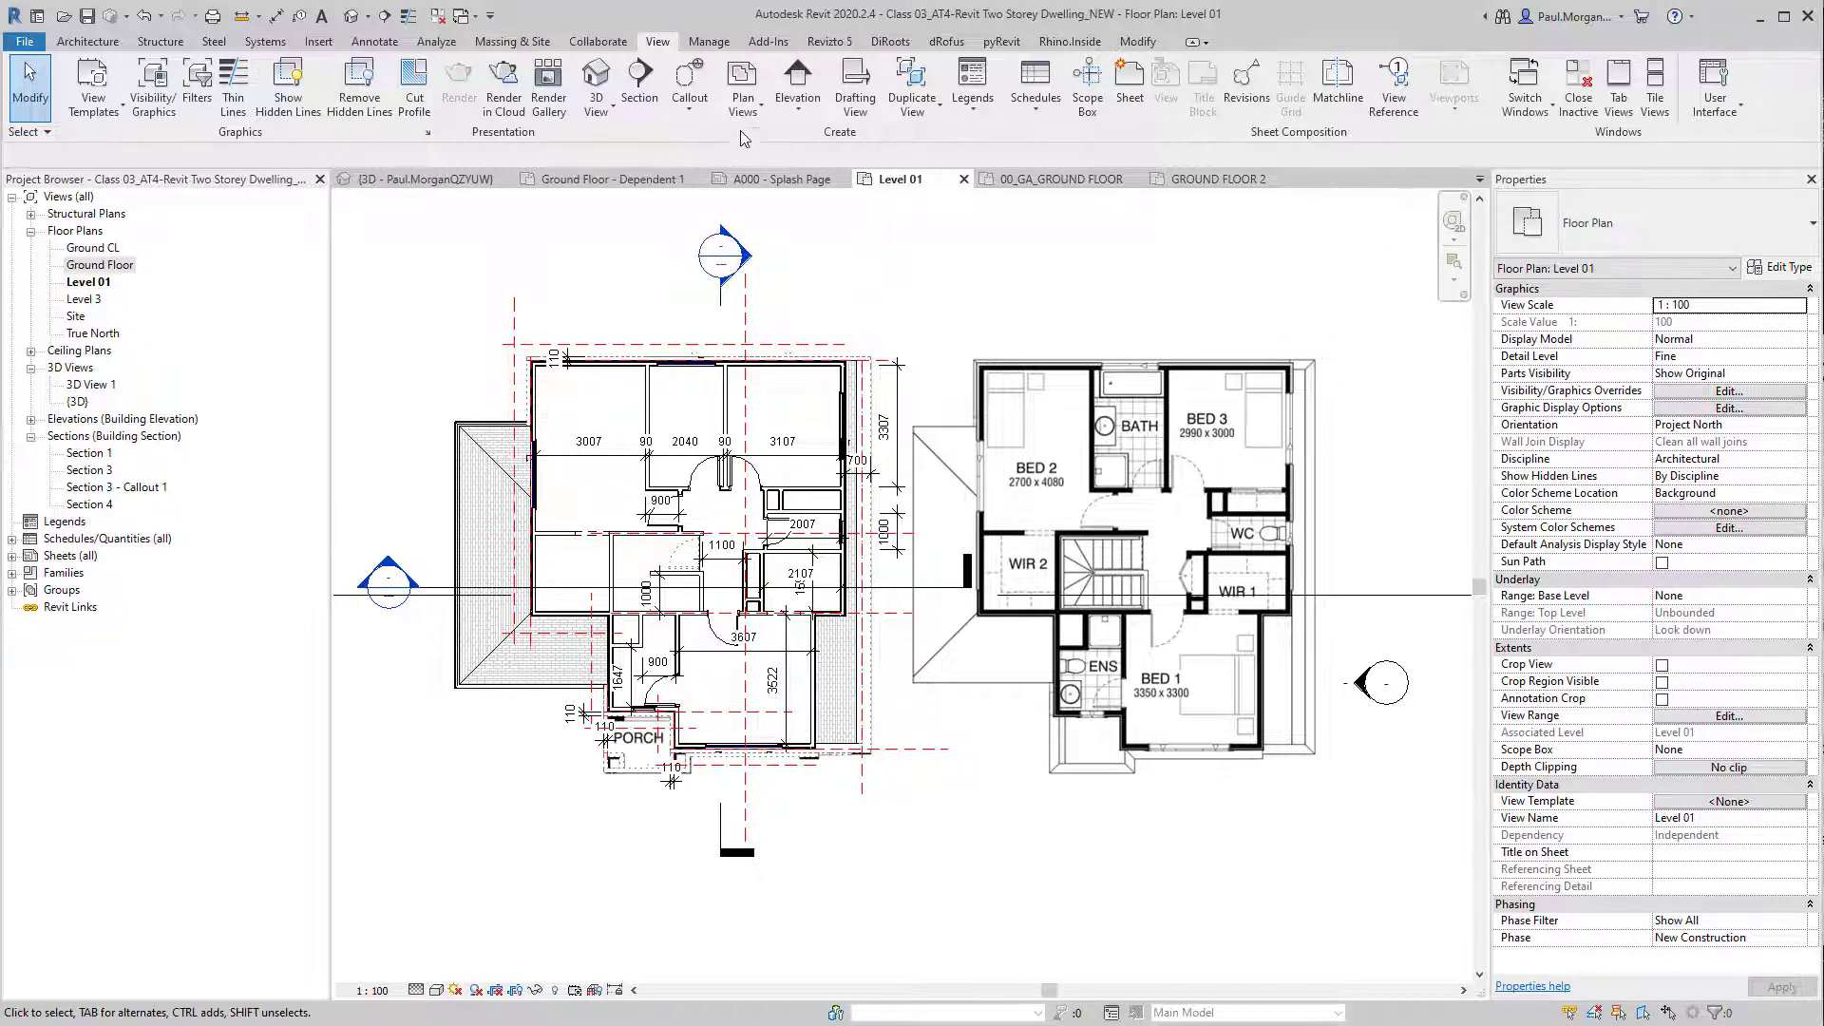
left_click(743, 95)
left_click(767, 152)
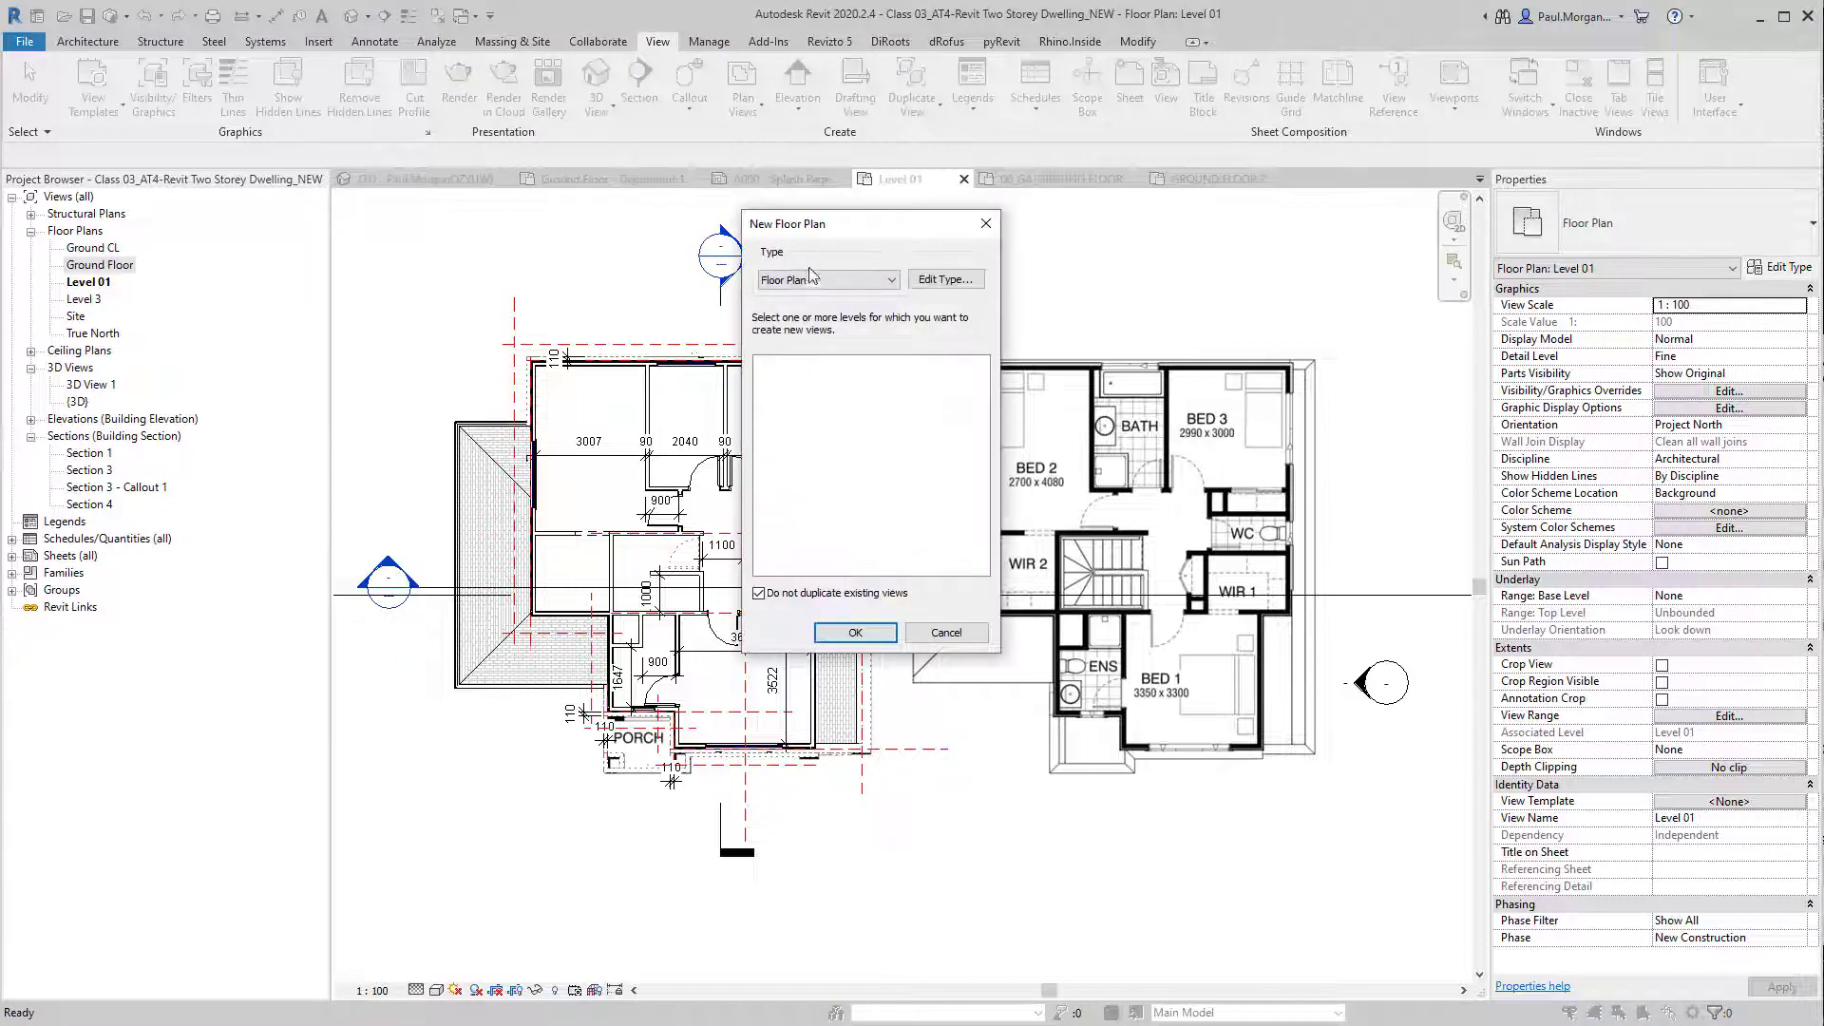
left_click(760, 596)
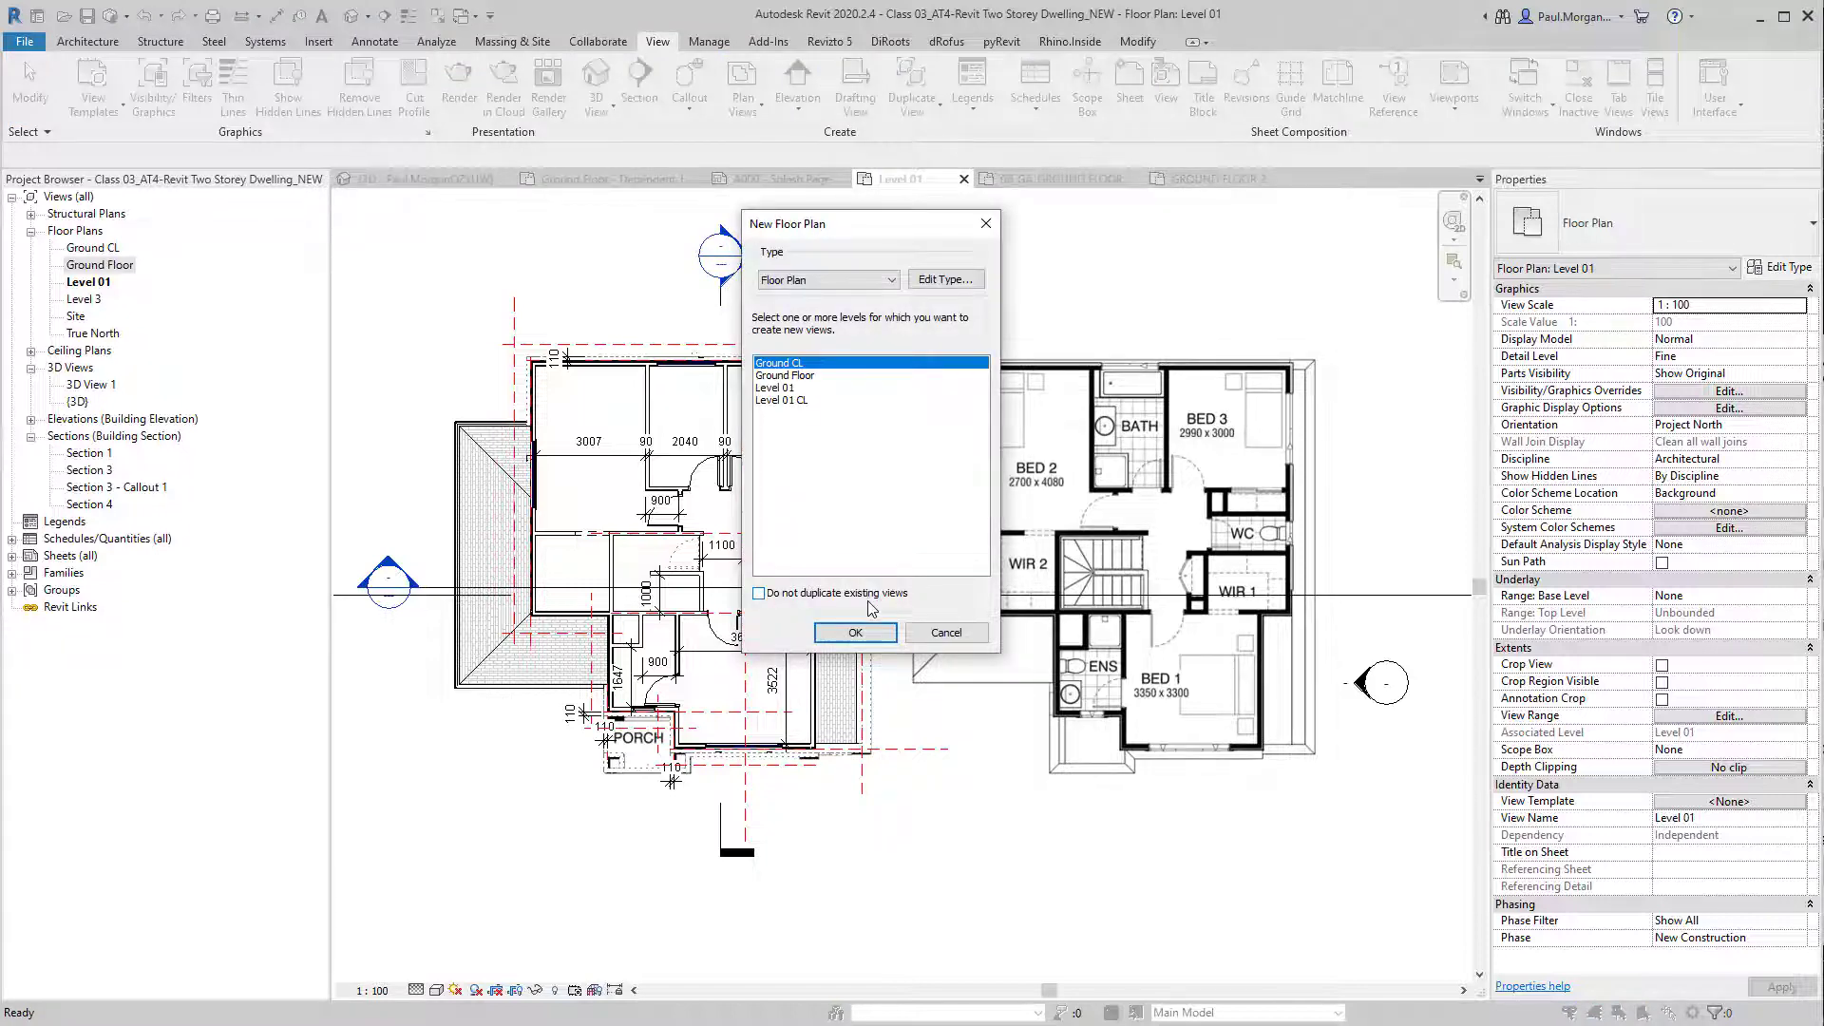
left_click(798, 376)
left_click(858, 633)
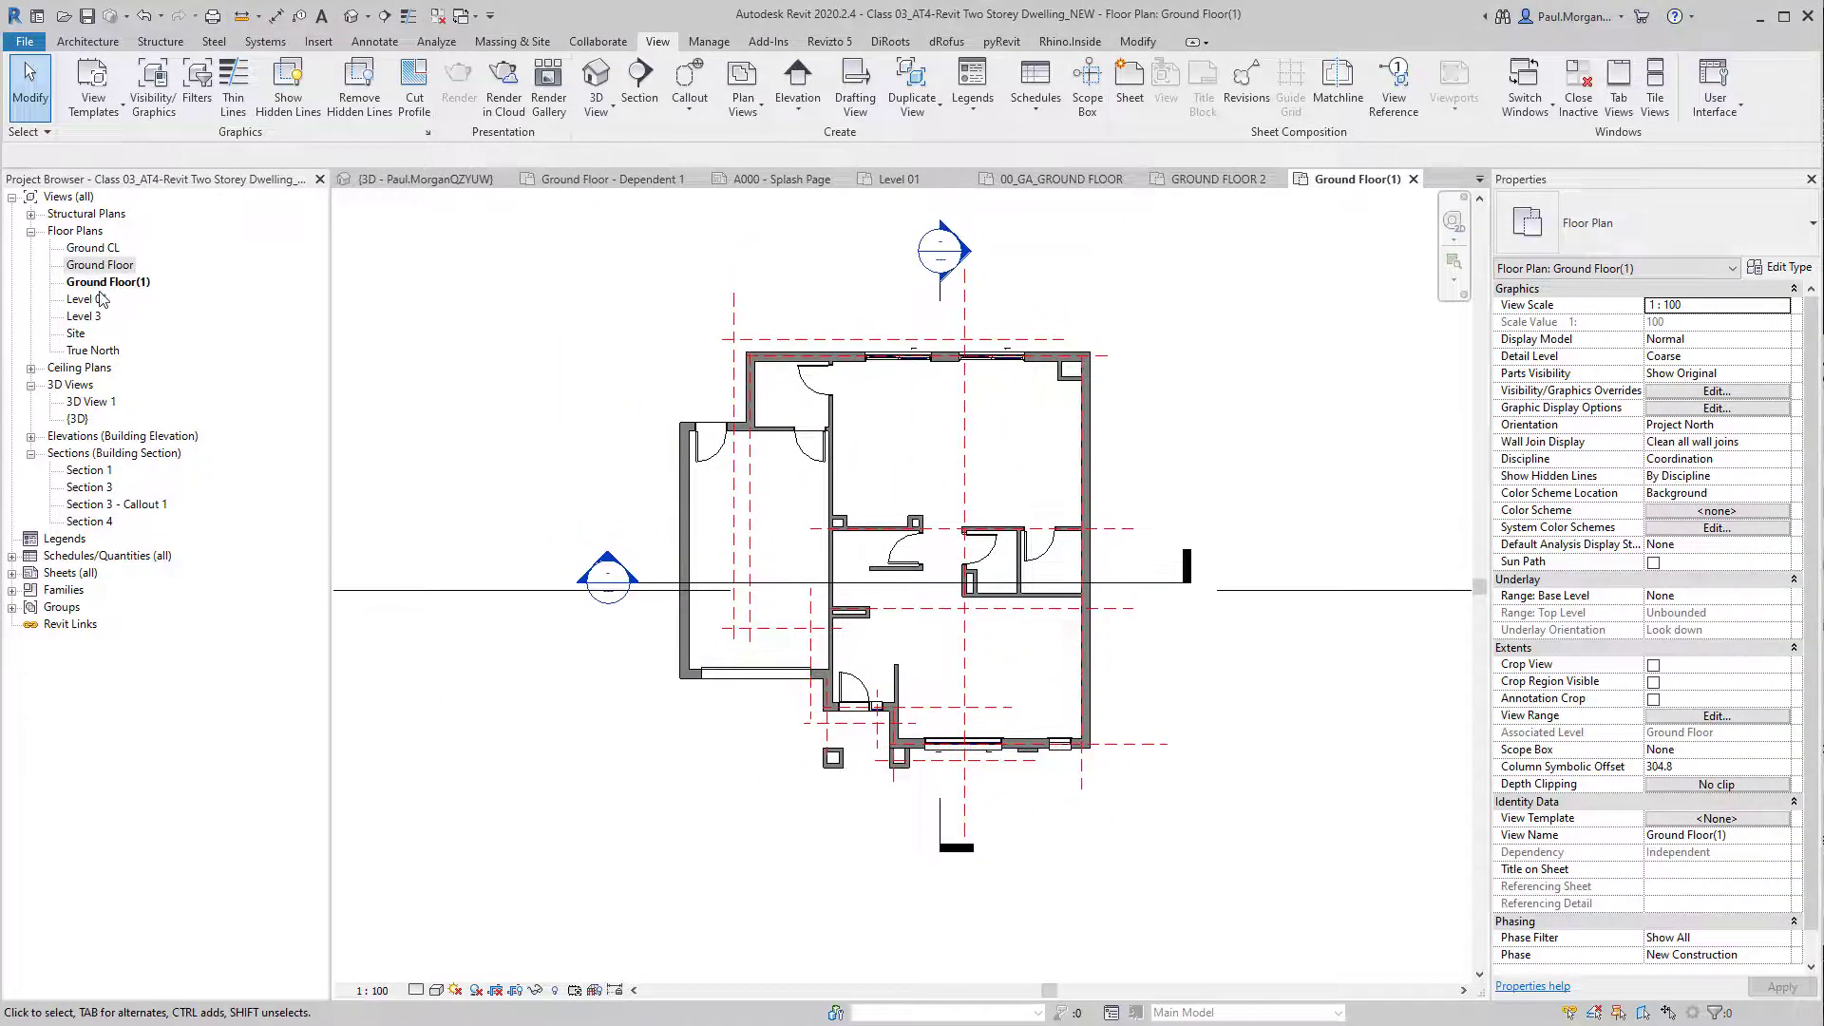
Step: Rename the new ground floor plan view to 01_GROUND FLOOR
left_click(150, 283)
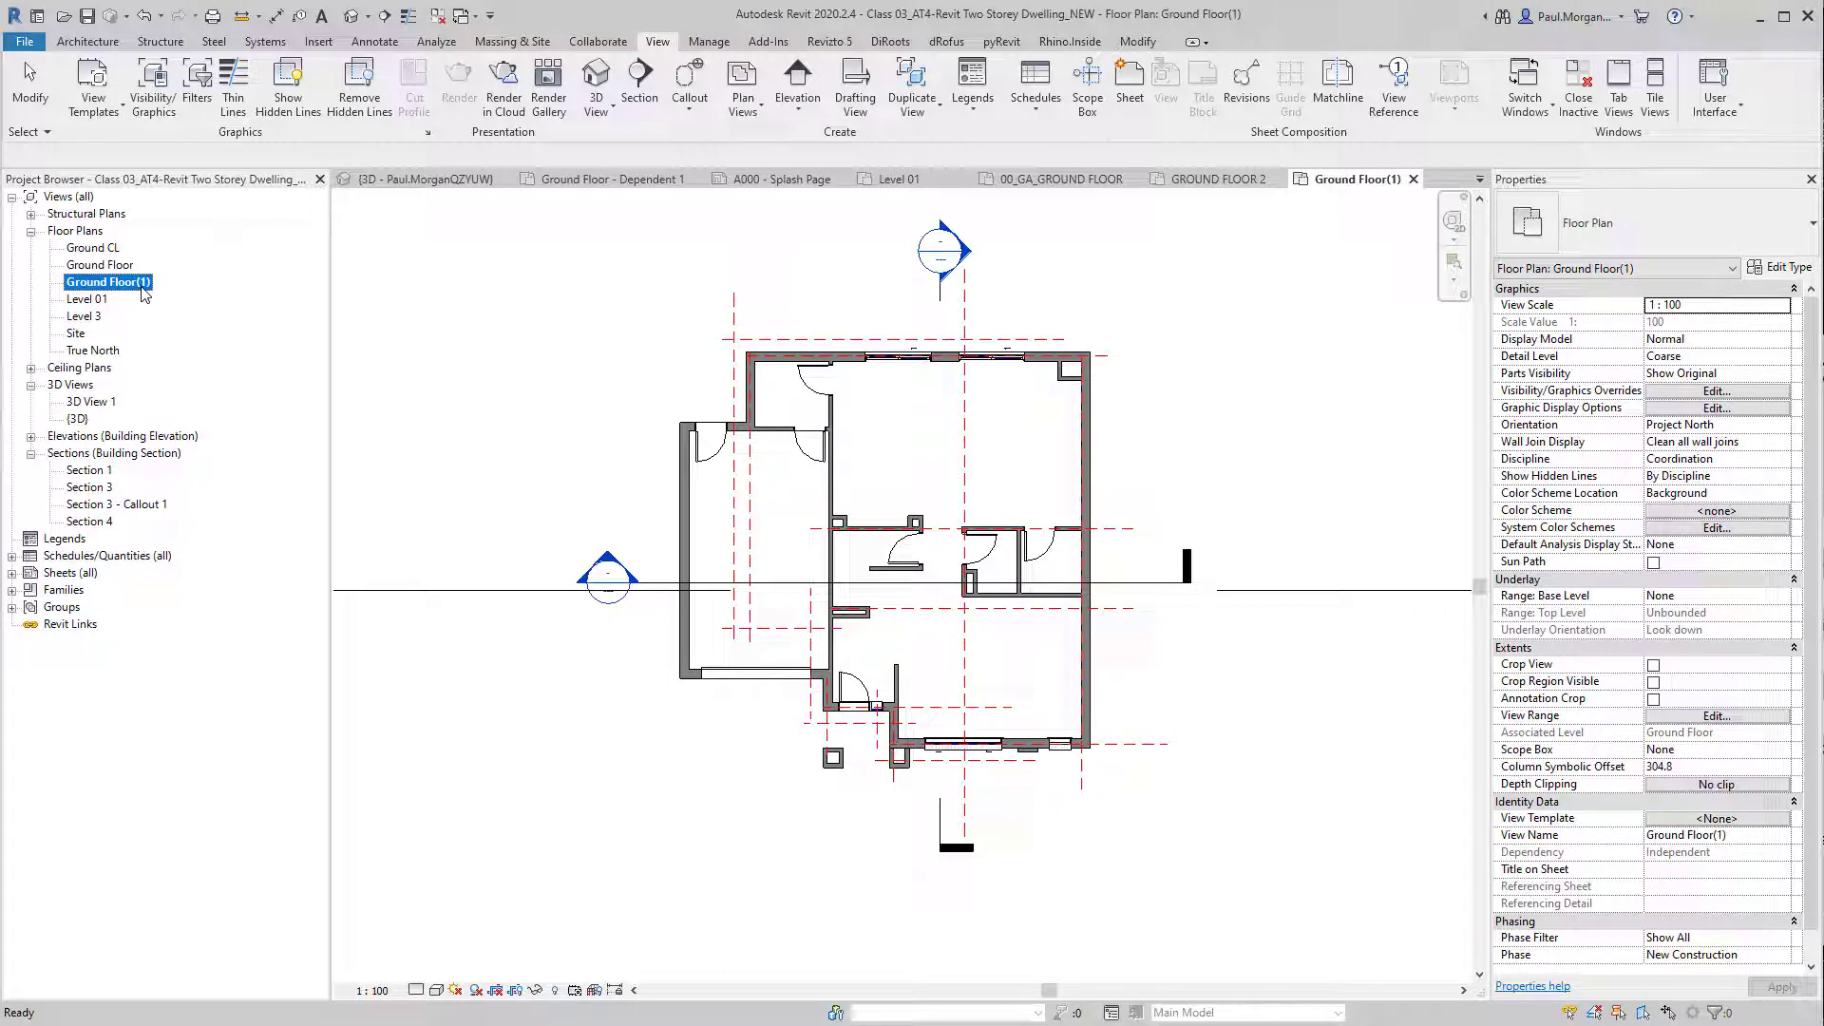
right_click(82, 282)
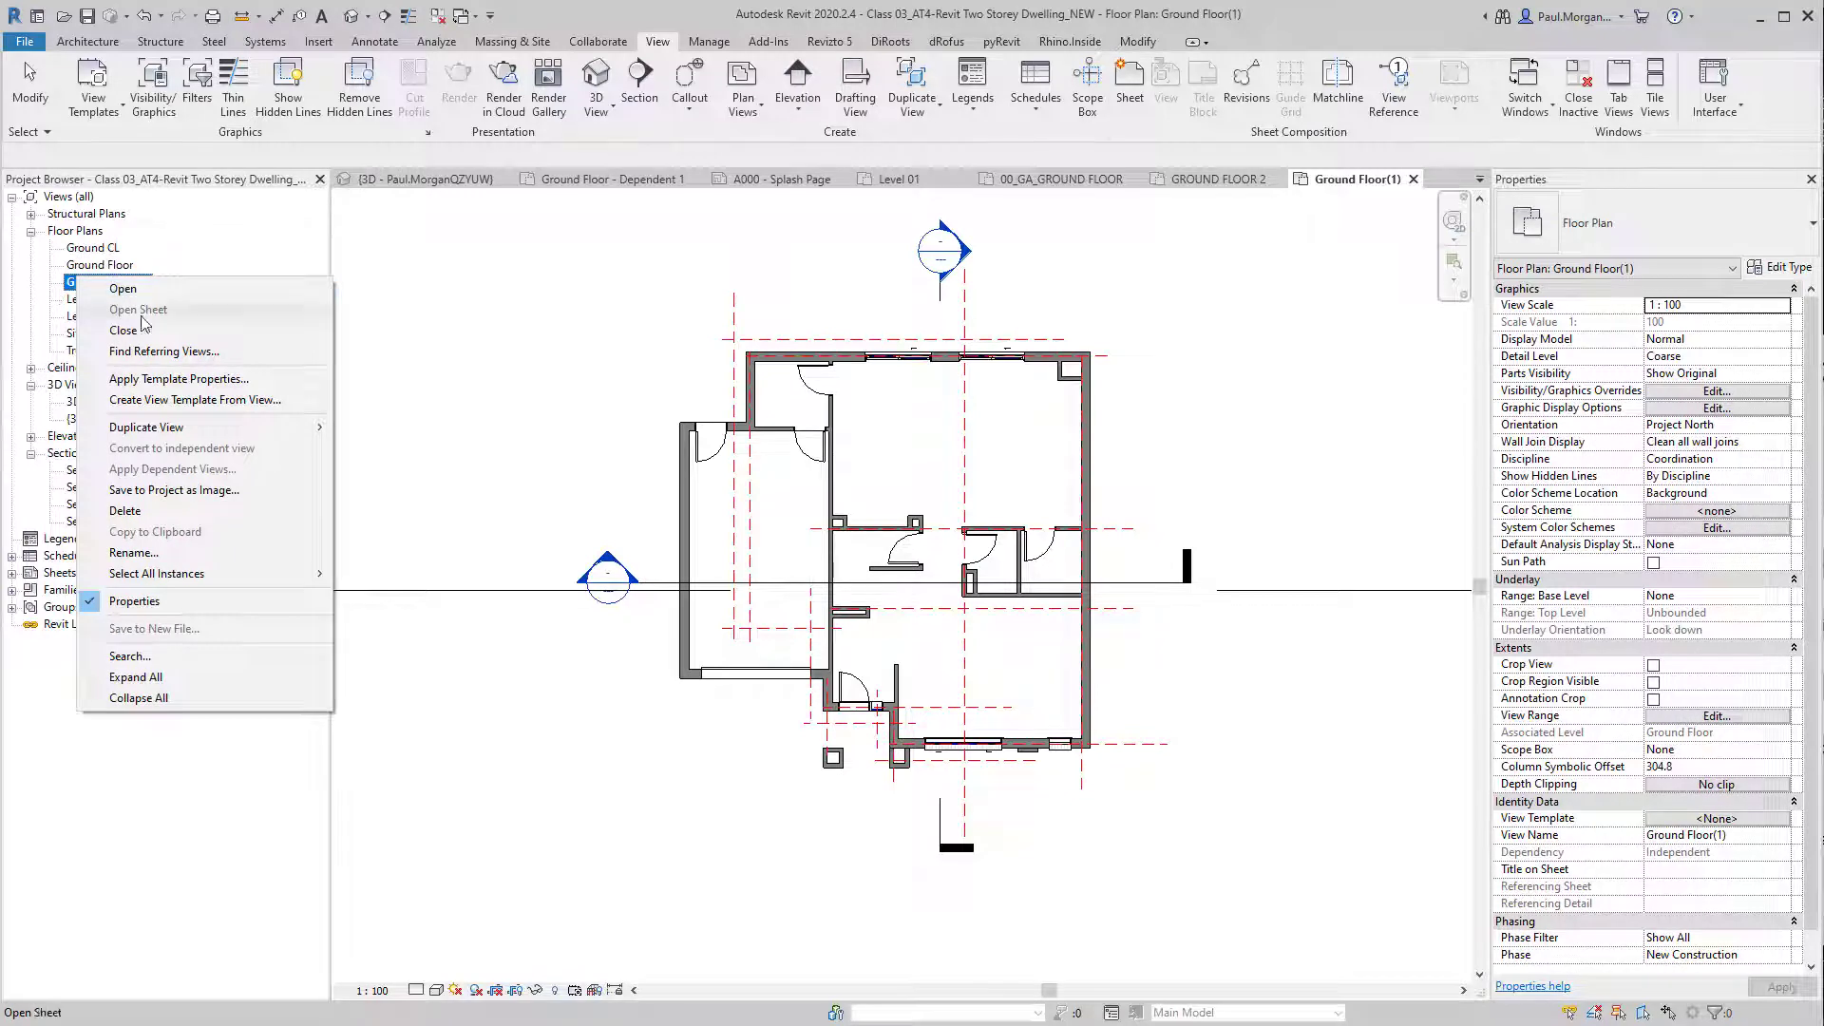
left_click(162, 551)
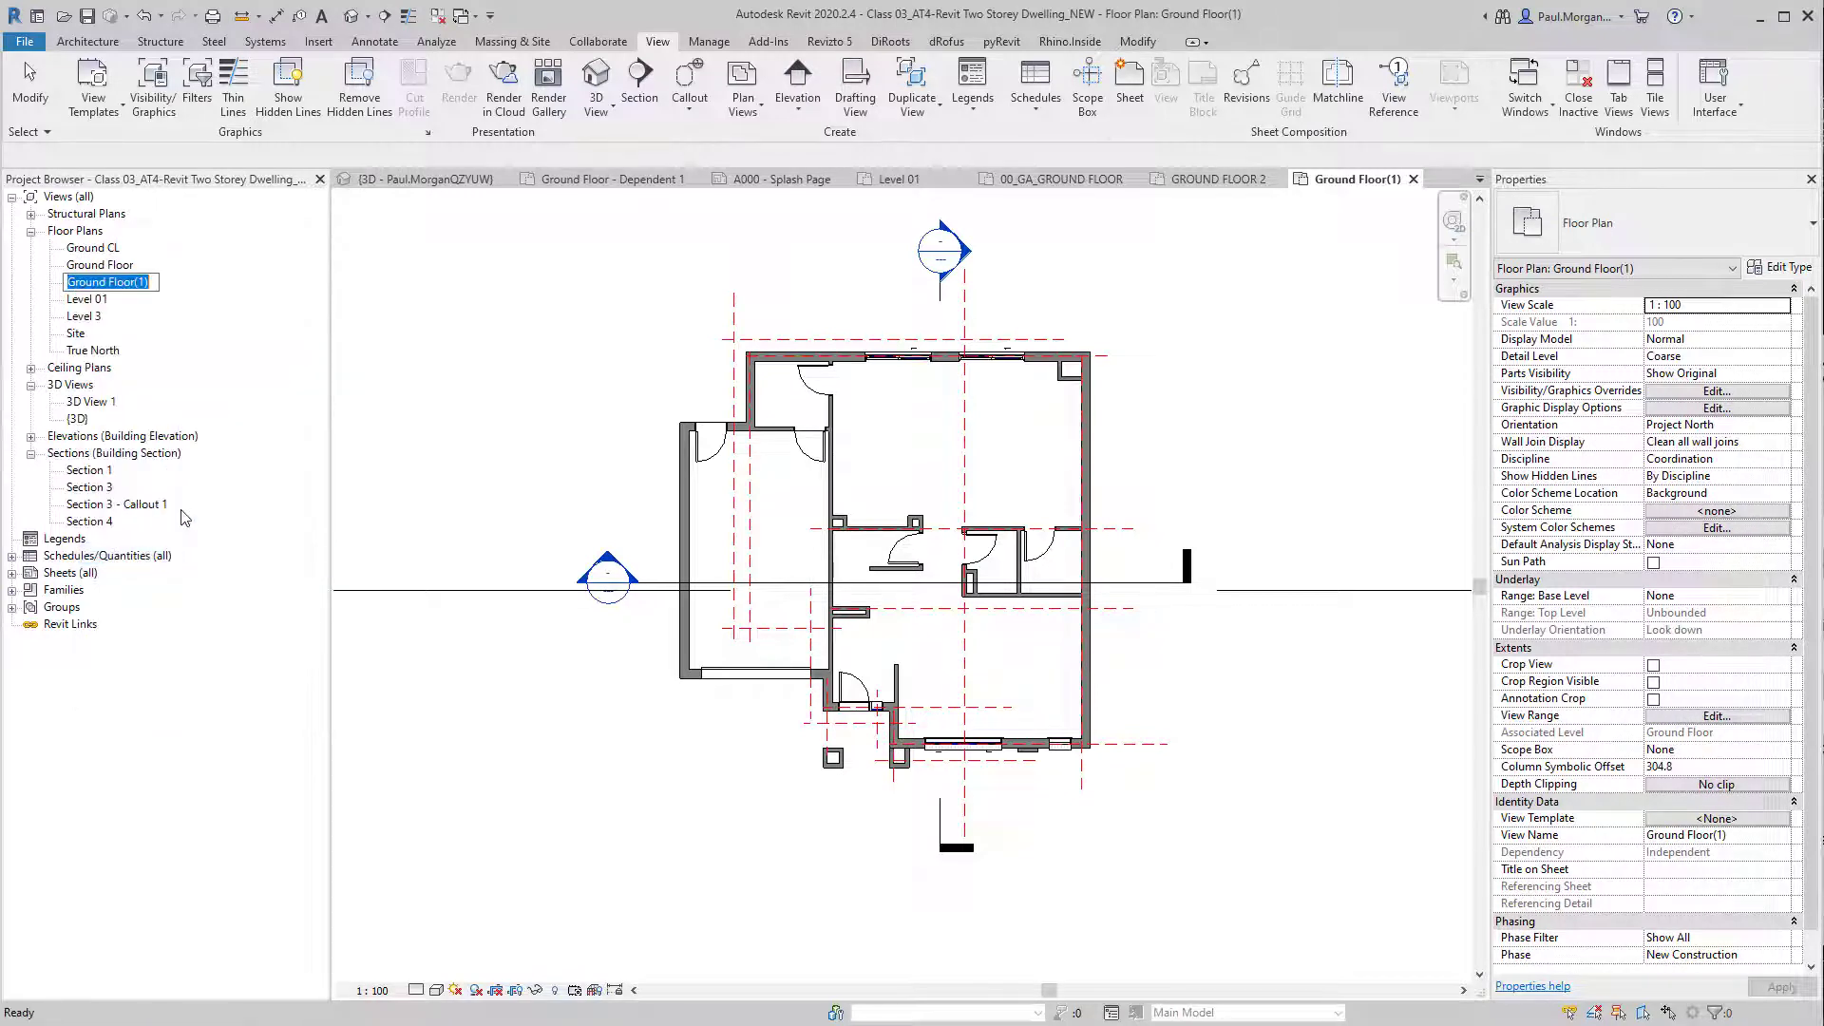
type("01_GROUND FLOOR")
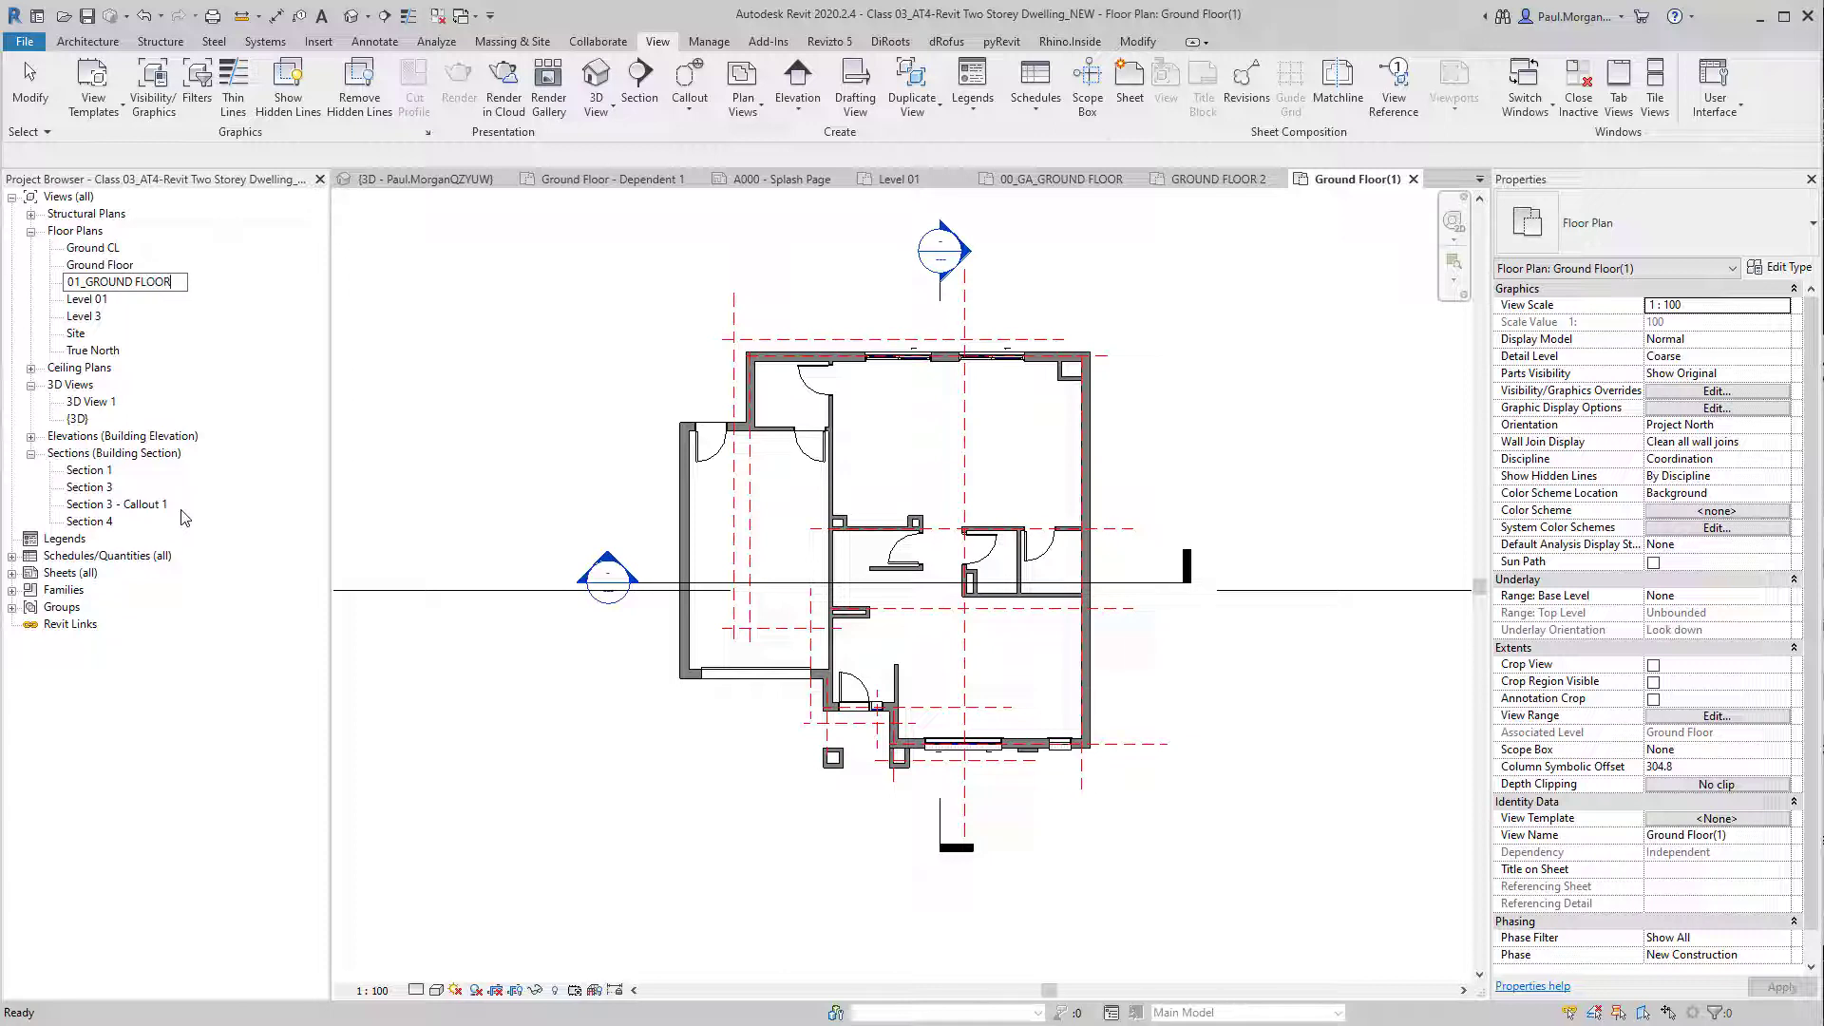
key("Return")
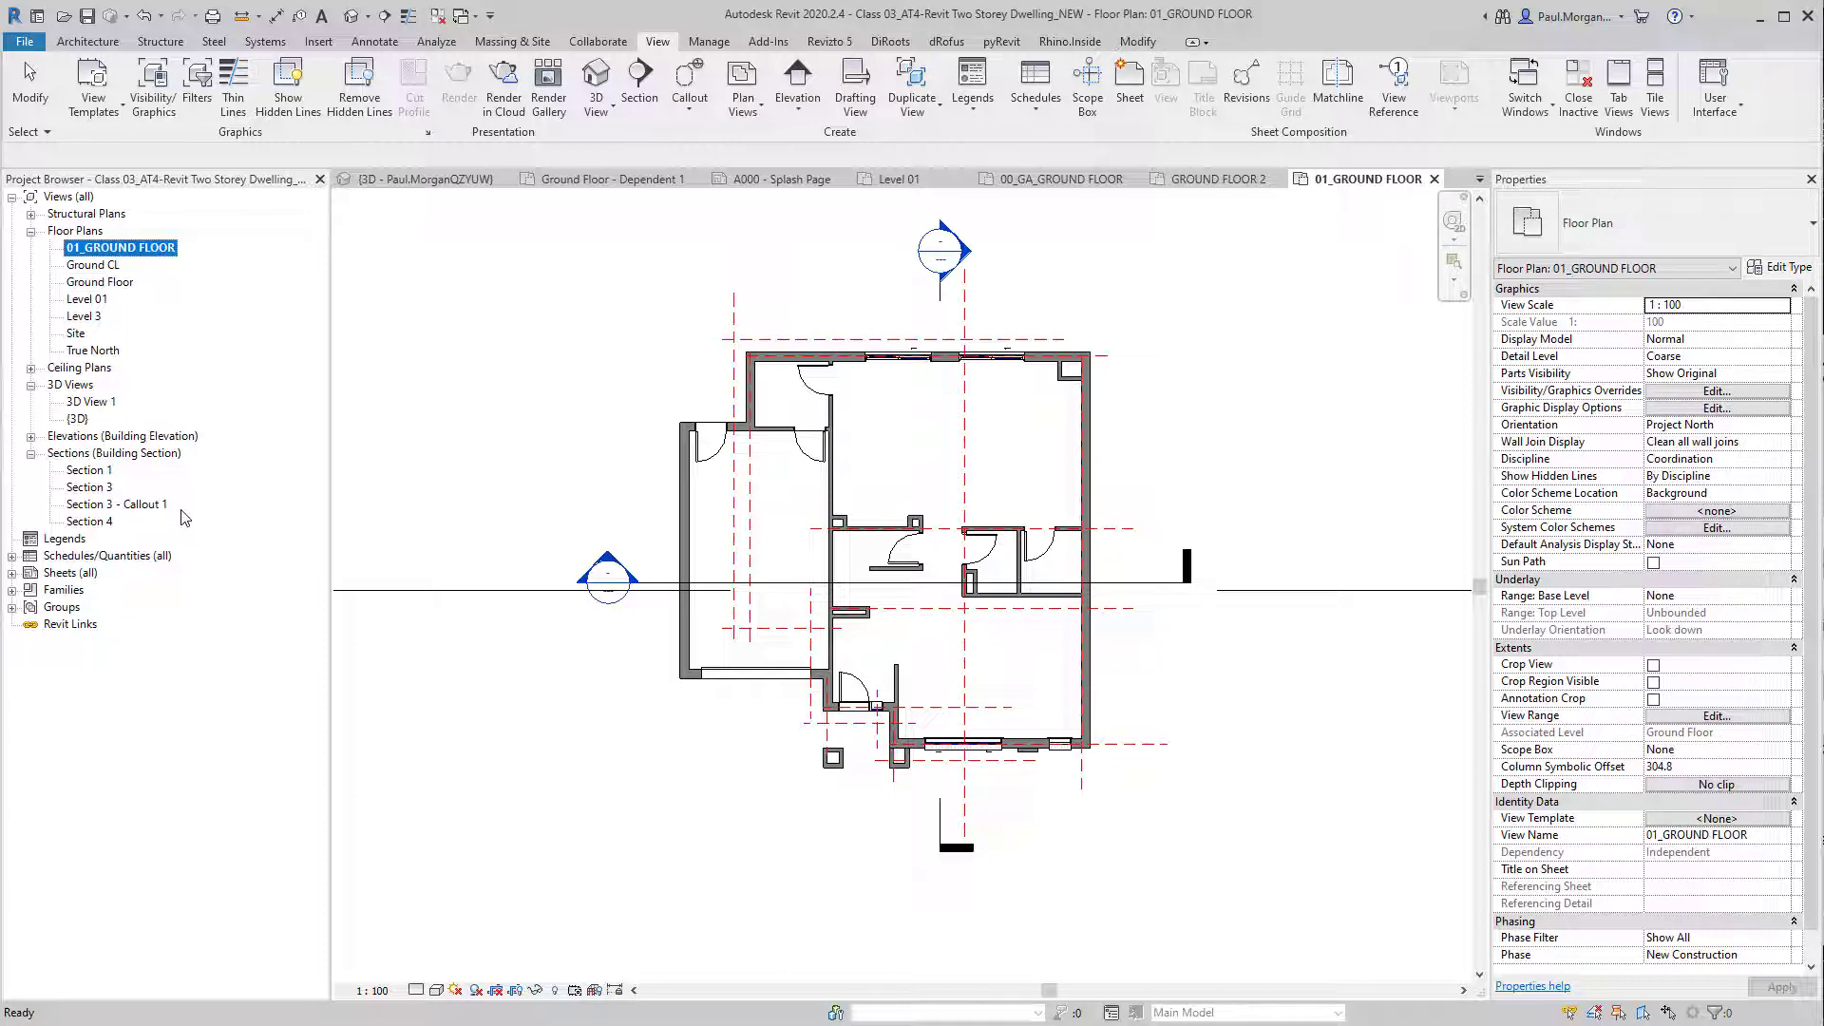
Step: Correct the new plan view's number prefix so that its name is 00_GROUND FLOOR
right_click(101, 249)
left_click(133, 518)
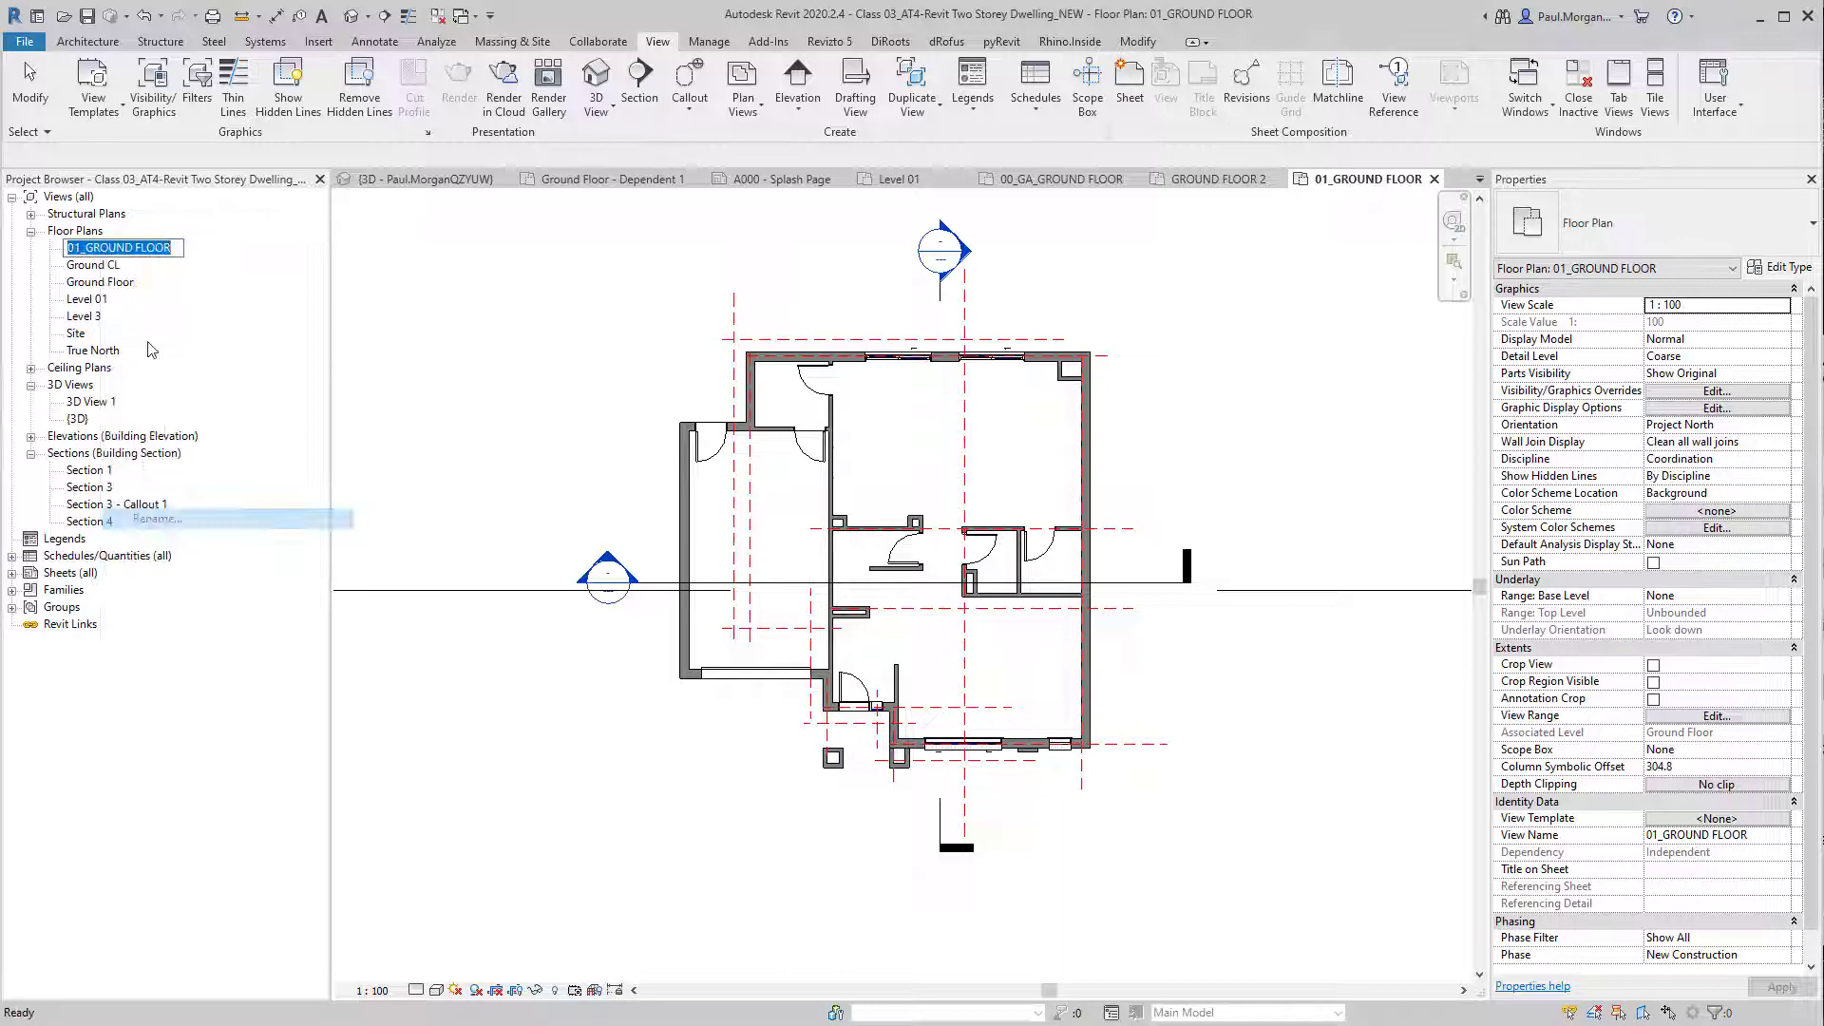
left_click(77, 245)
key("BackSpace")
type("0")
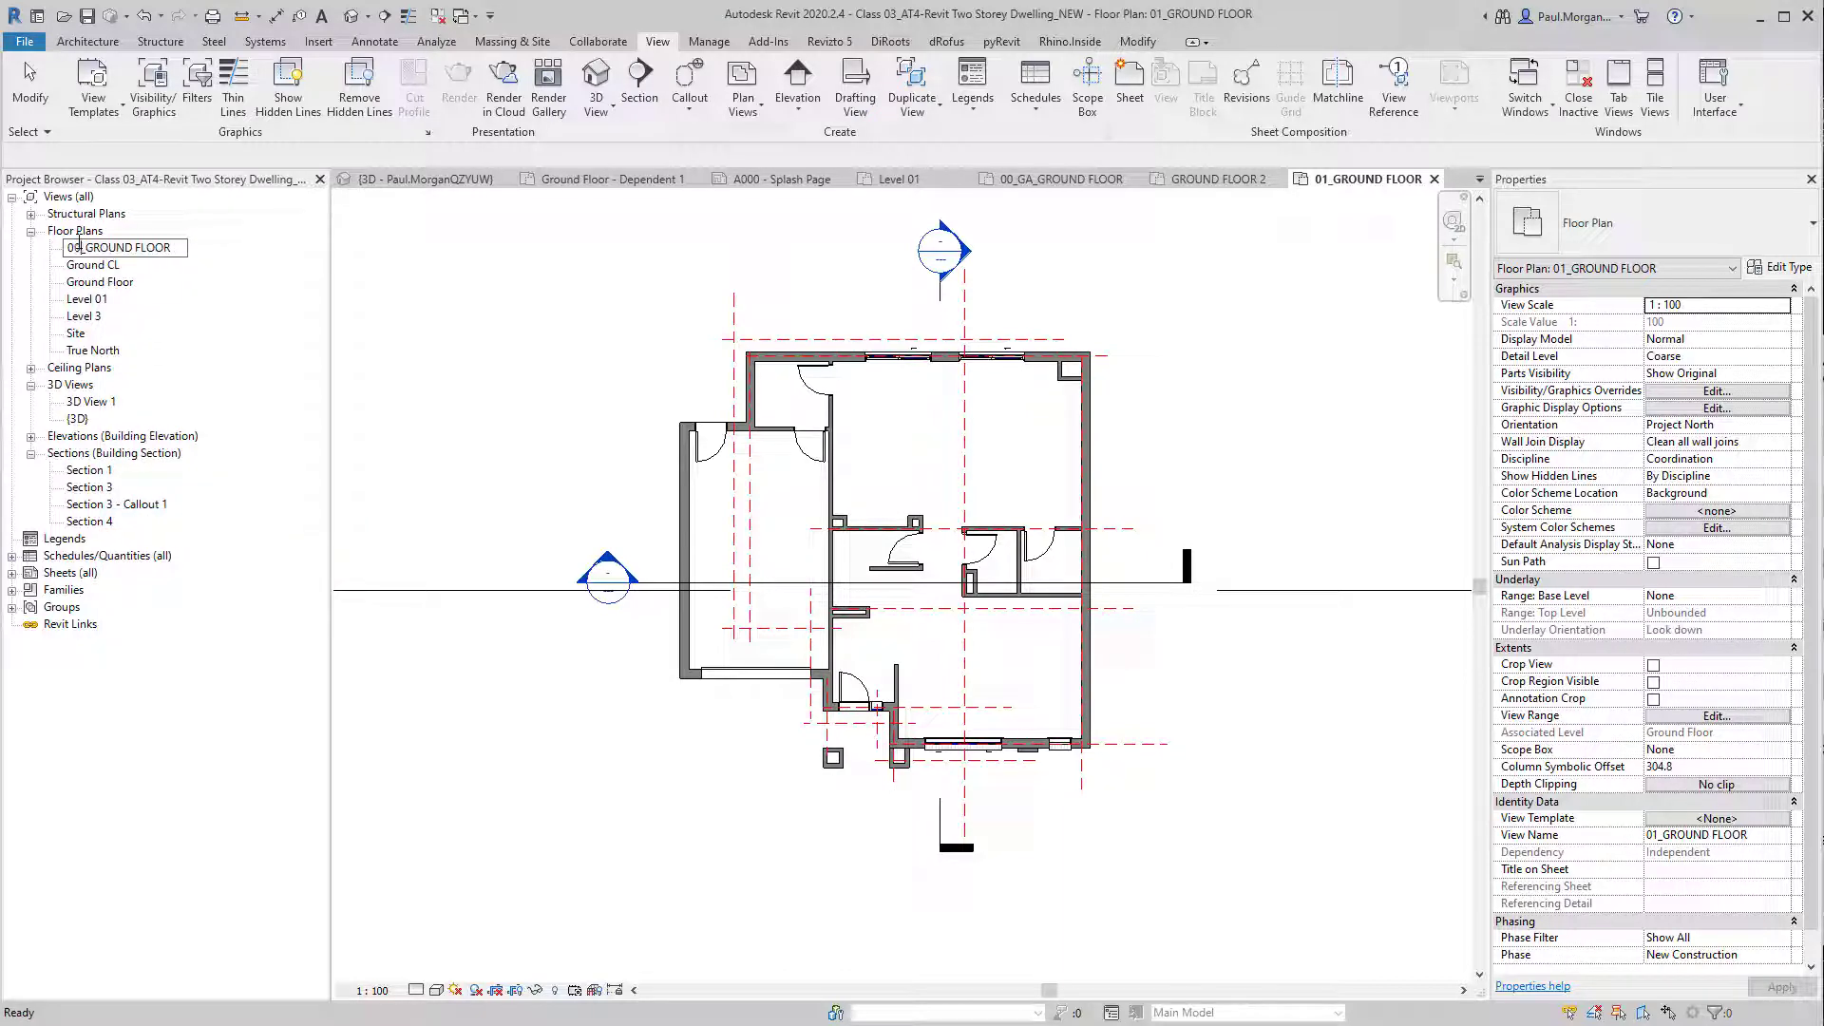
left_click(602, 321)
Step: Open the Level 01 floor plan view
left_click(102, 304)
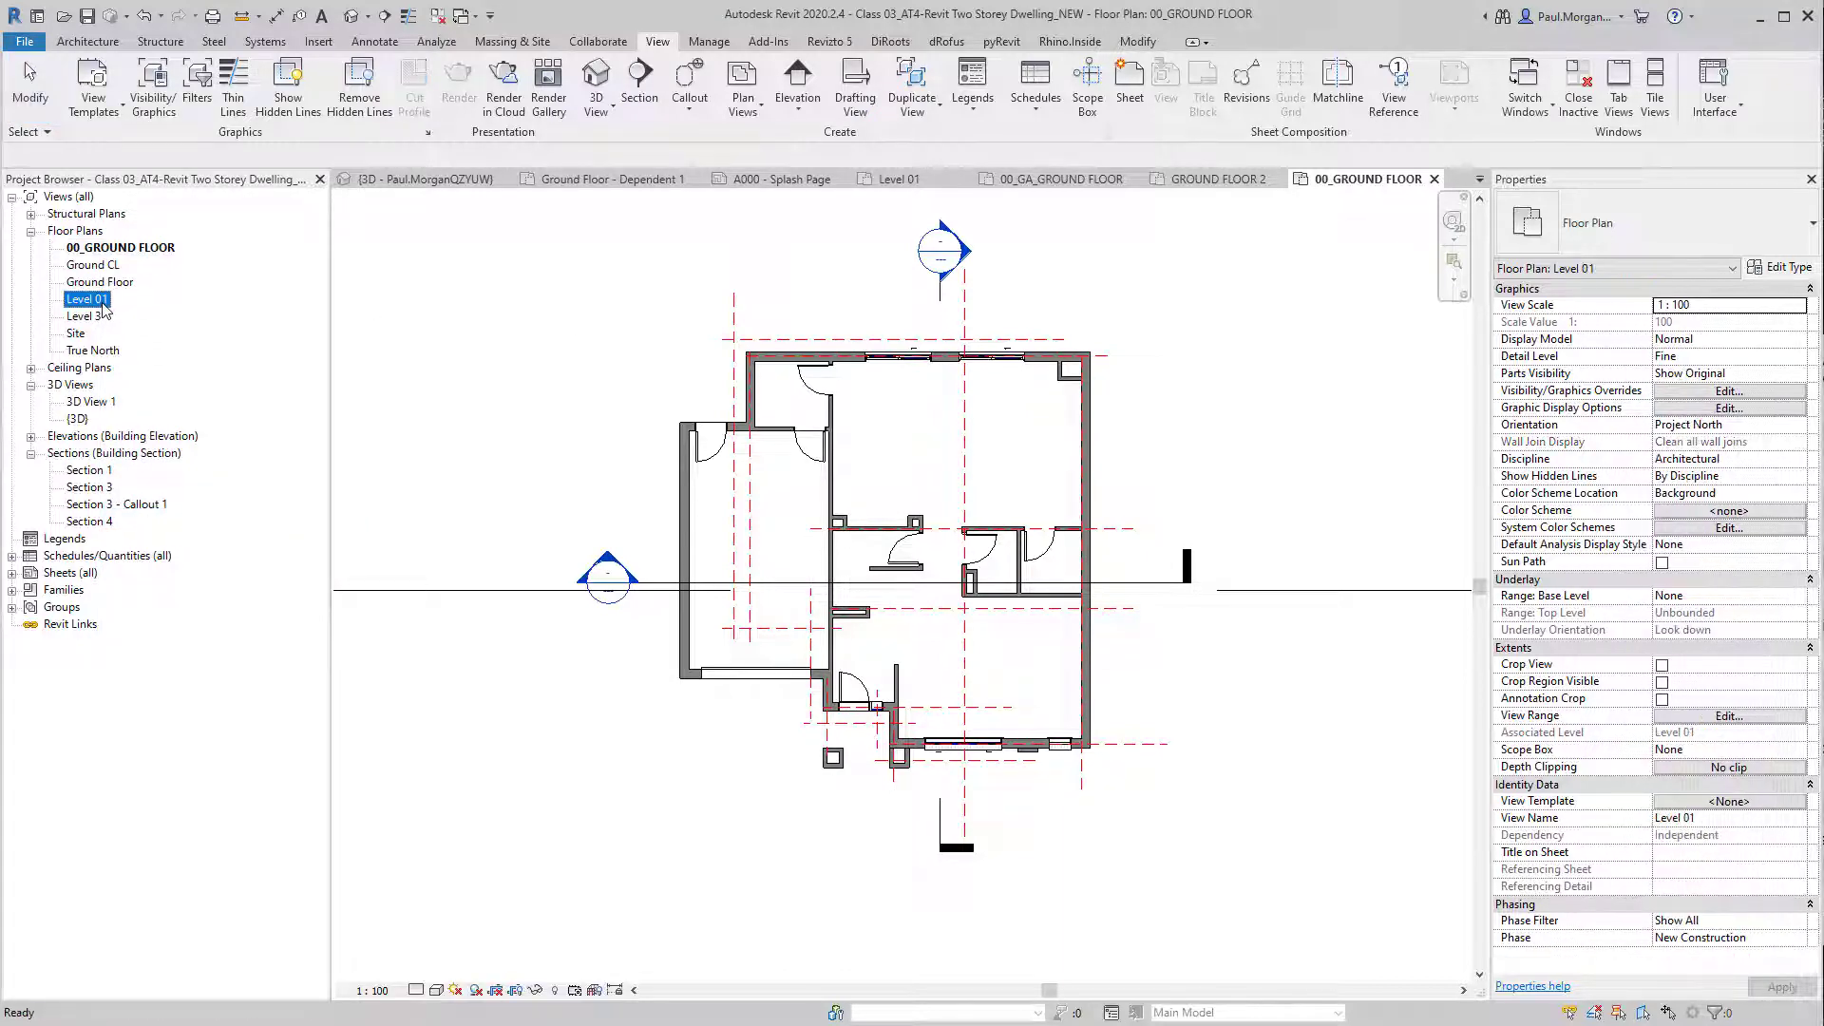
double_click(103, 302)
right_click(105, 304)
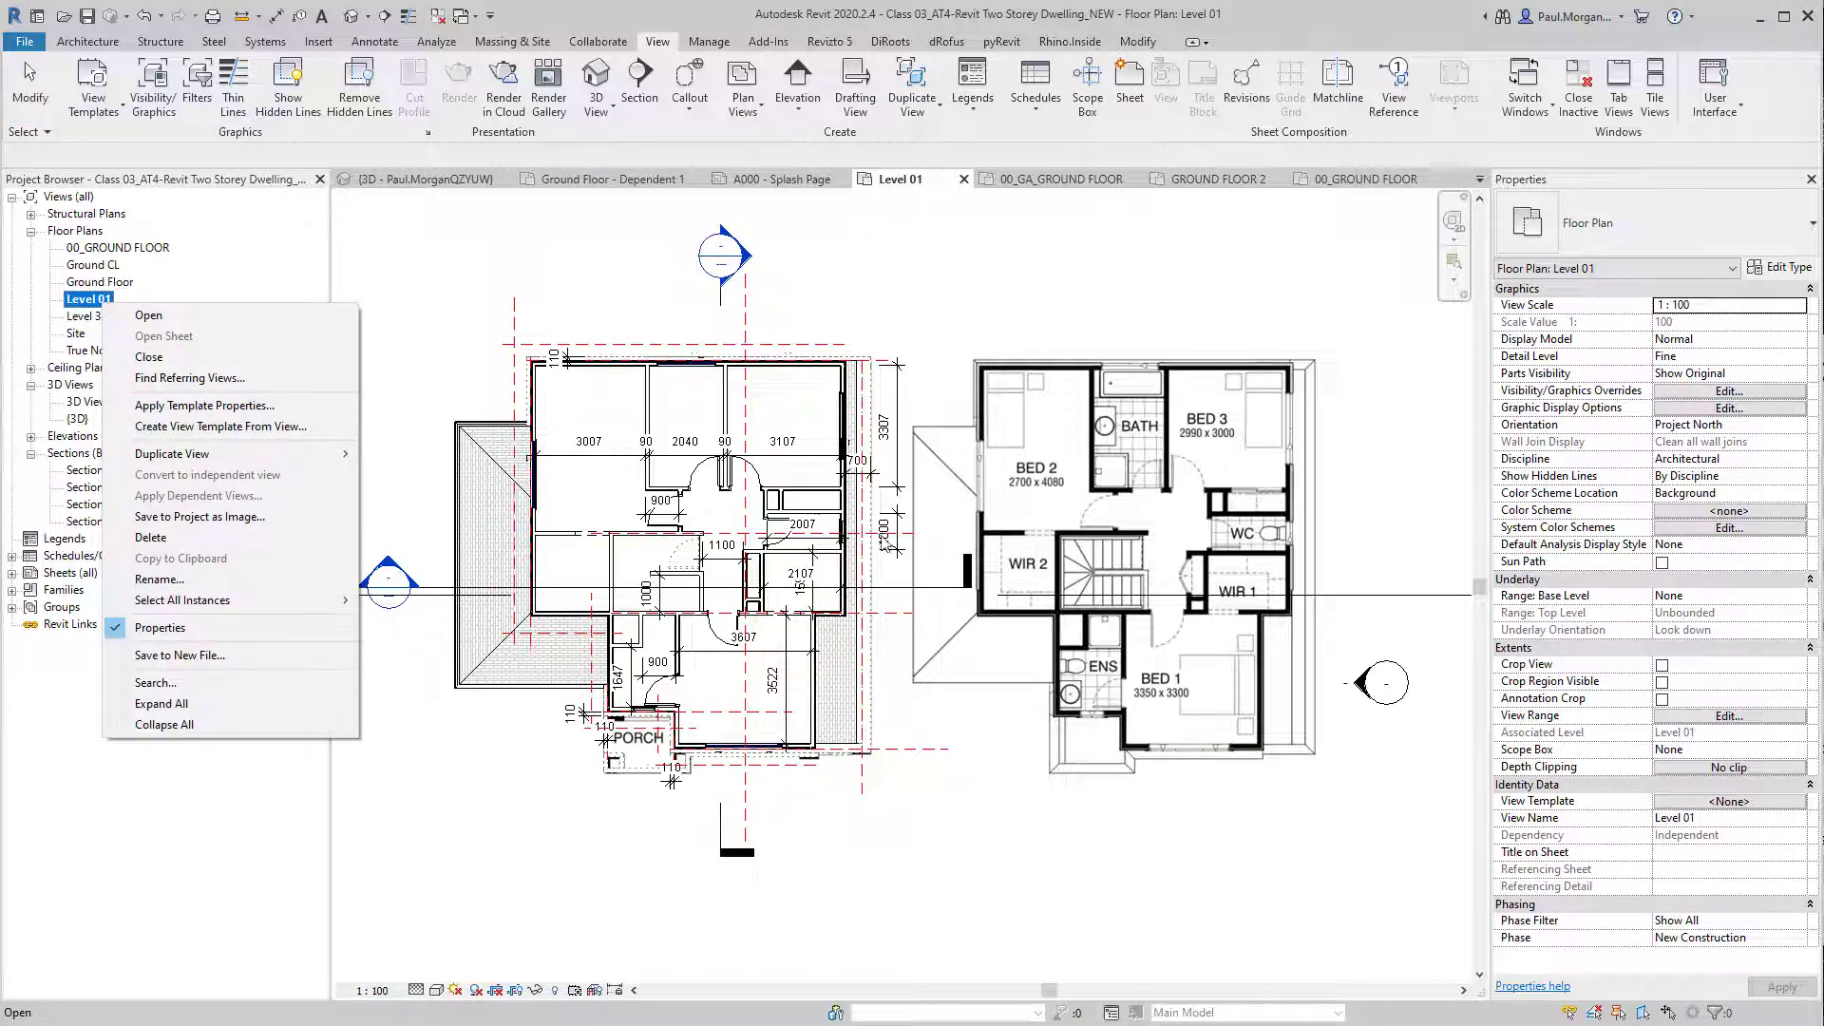
left_click(927, 732)
scroll(988, 855, "up", 2)
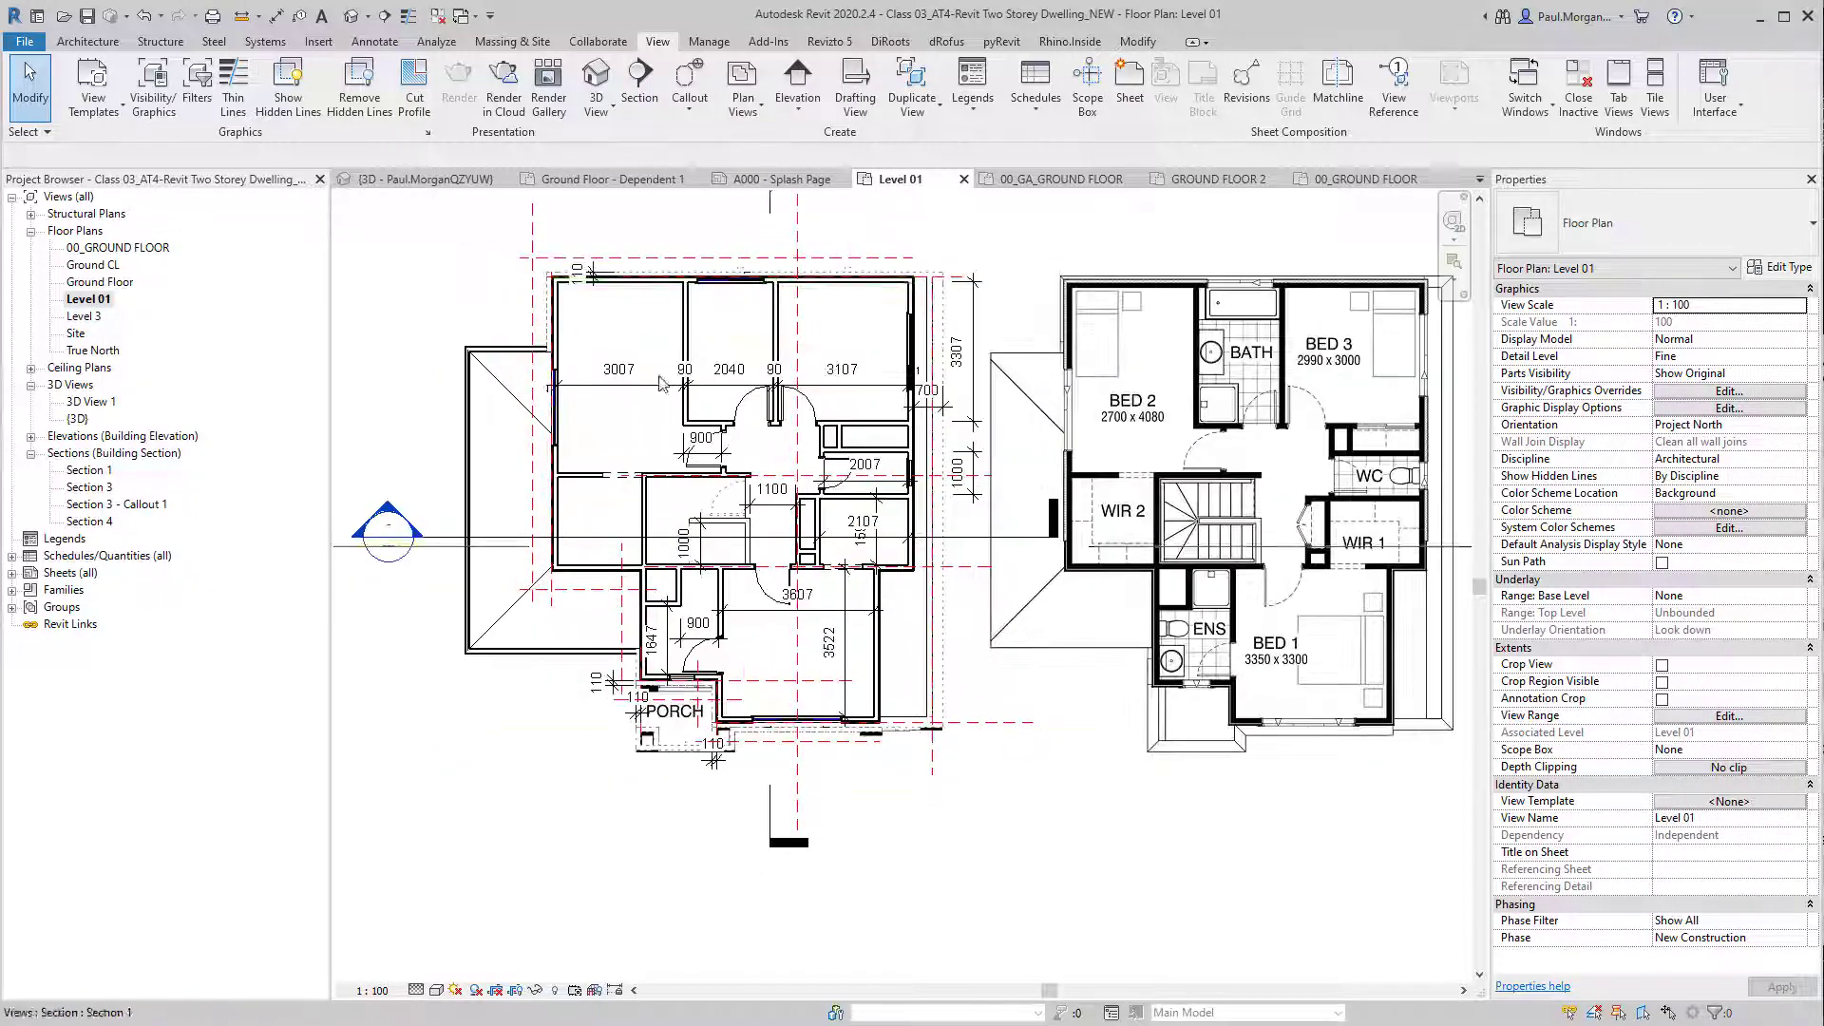
Step: Review the options for creating a new plan view and for duplicating the existing Level 01 floor plan
left_click(114, 249)
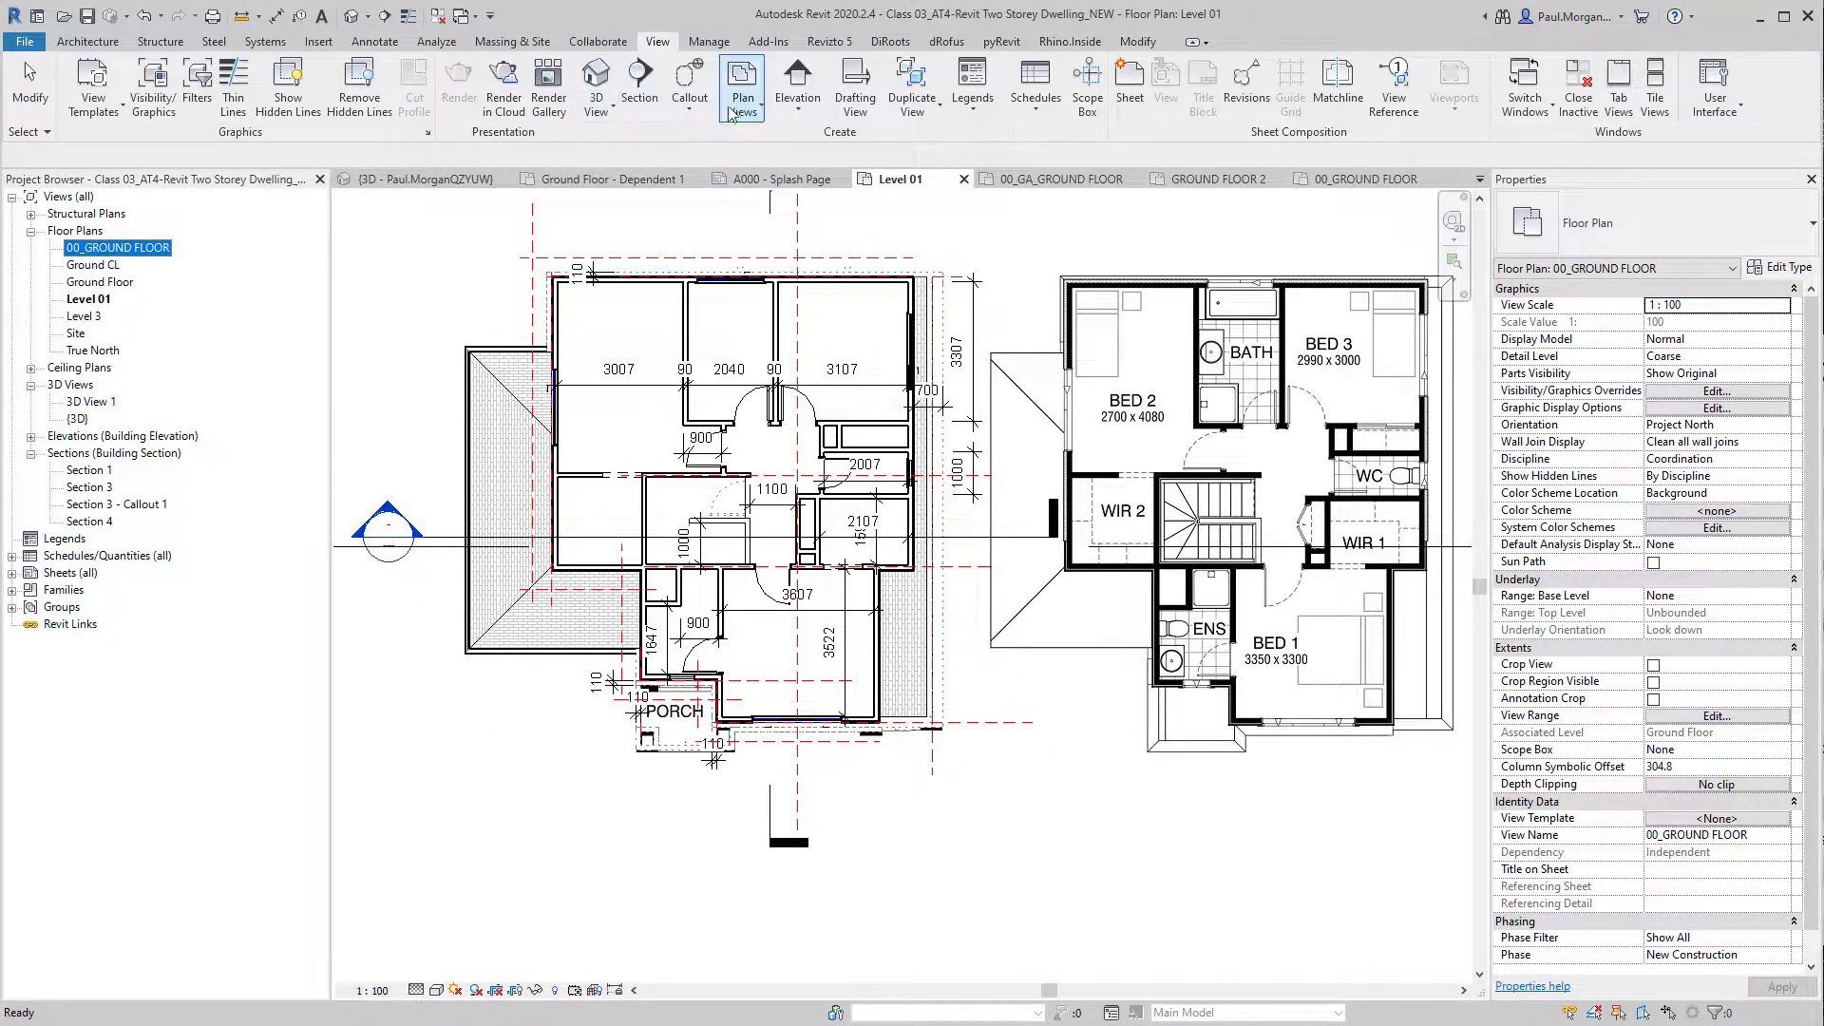
left_click(763, 113)
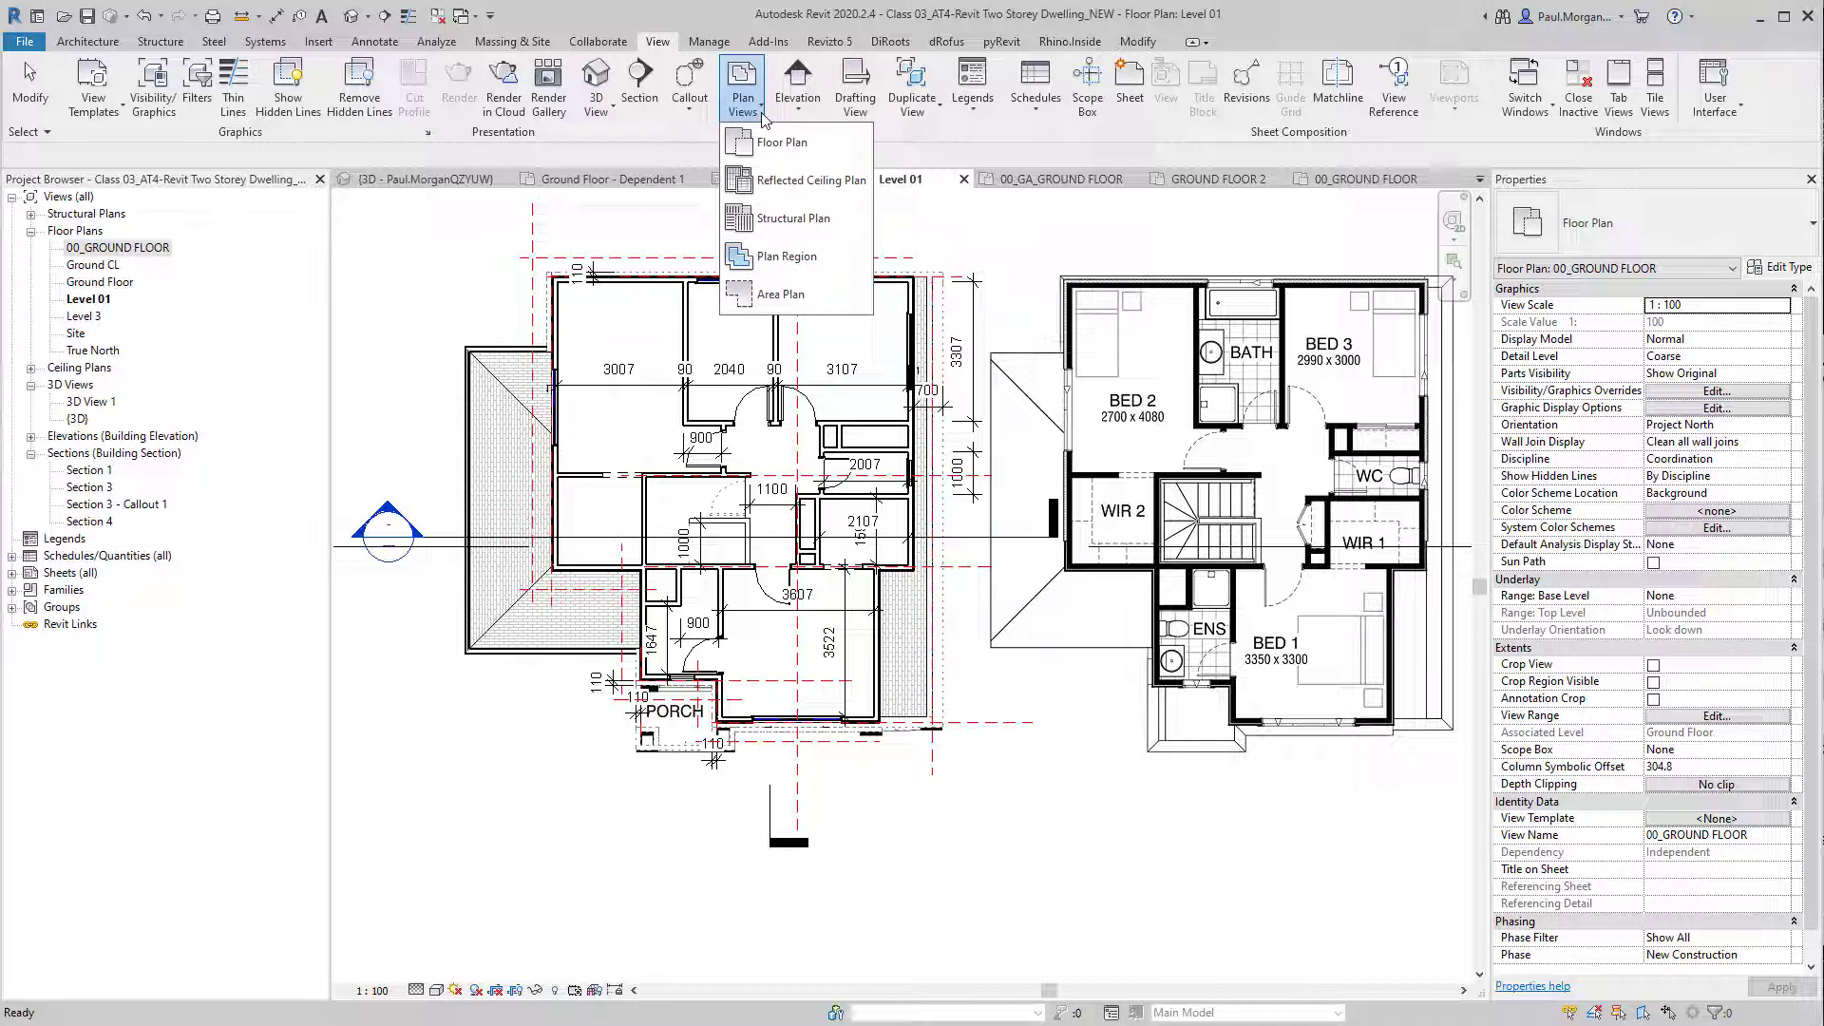
left_click(397, 328)
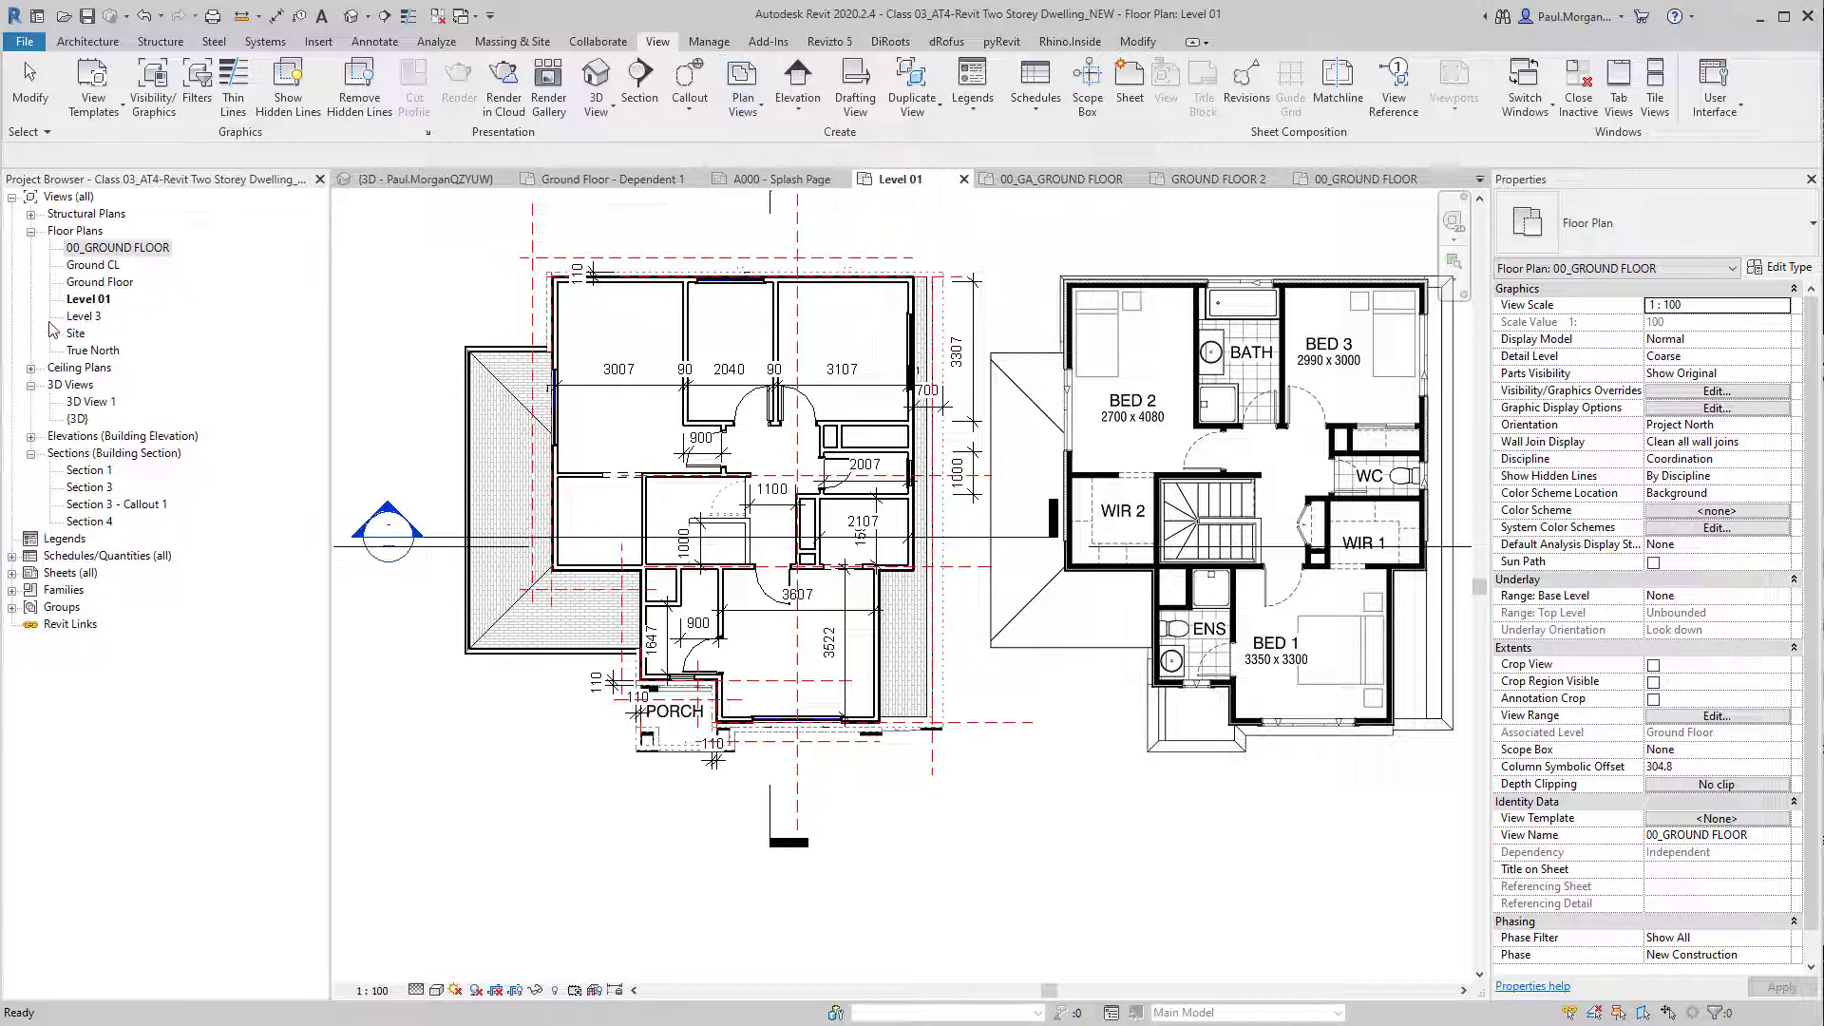
right_click(86, 301)
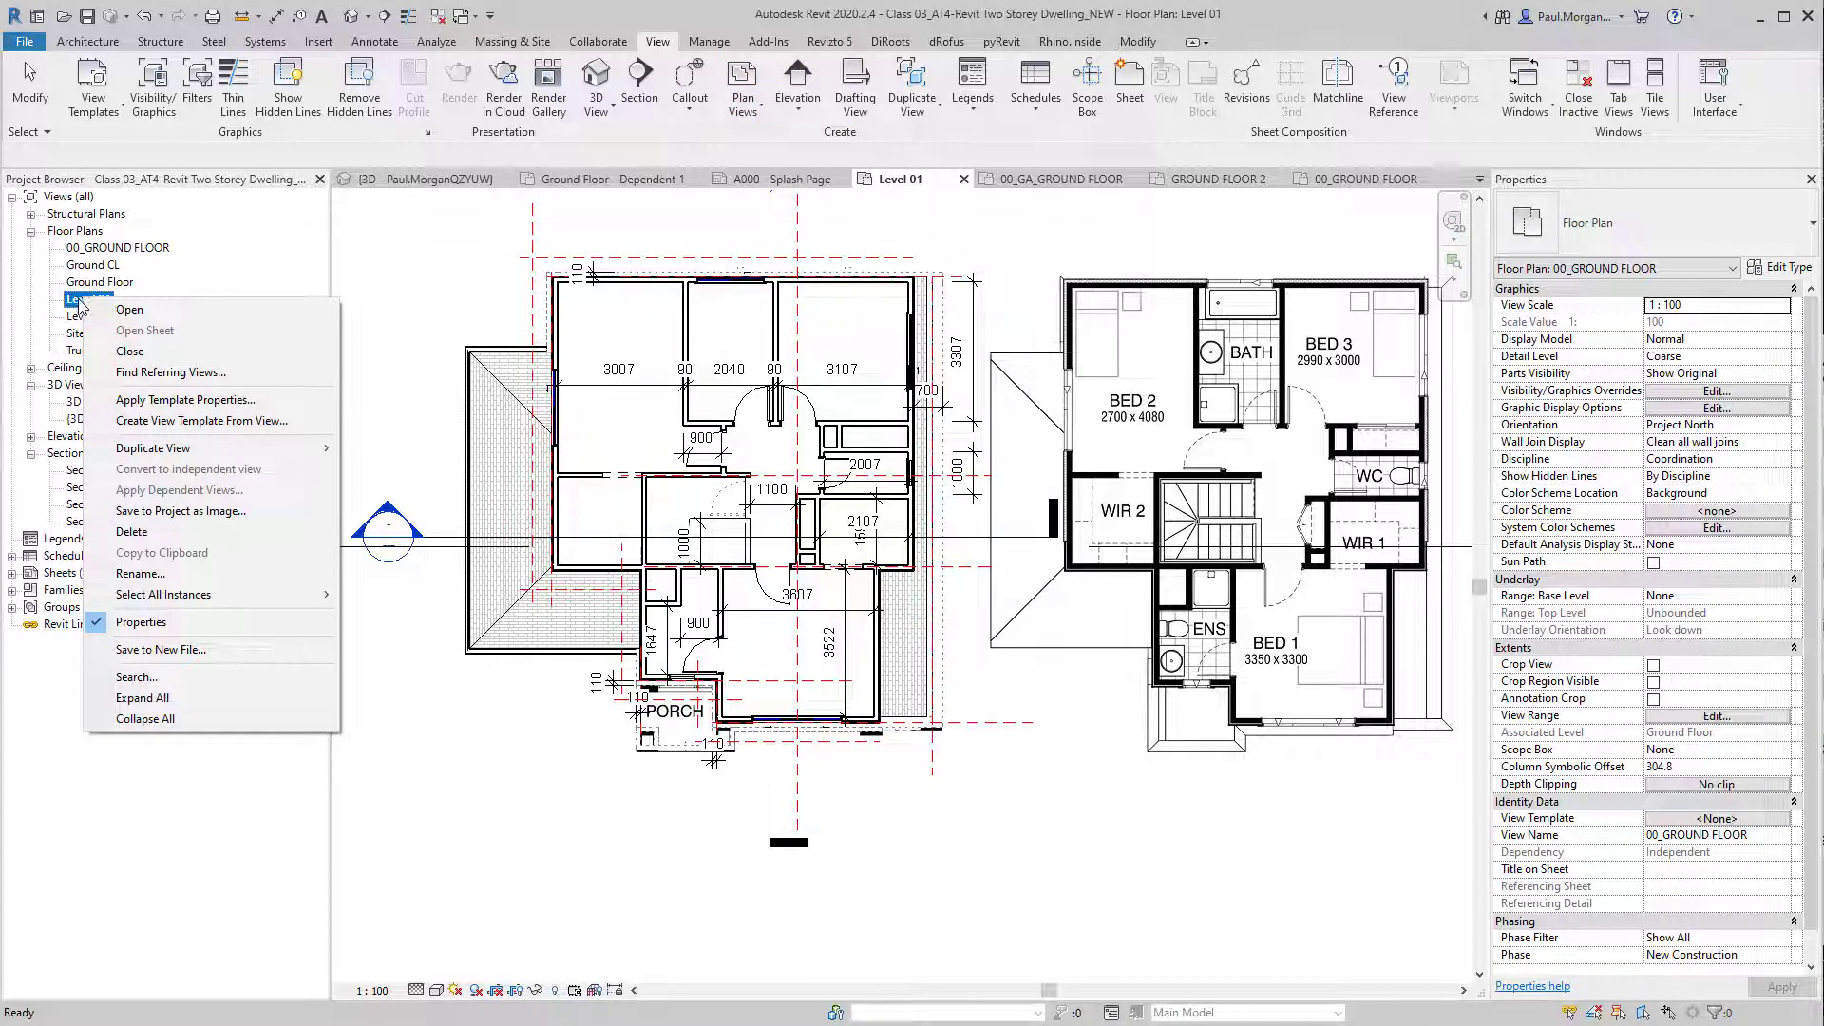
right_click(78, 301)
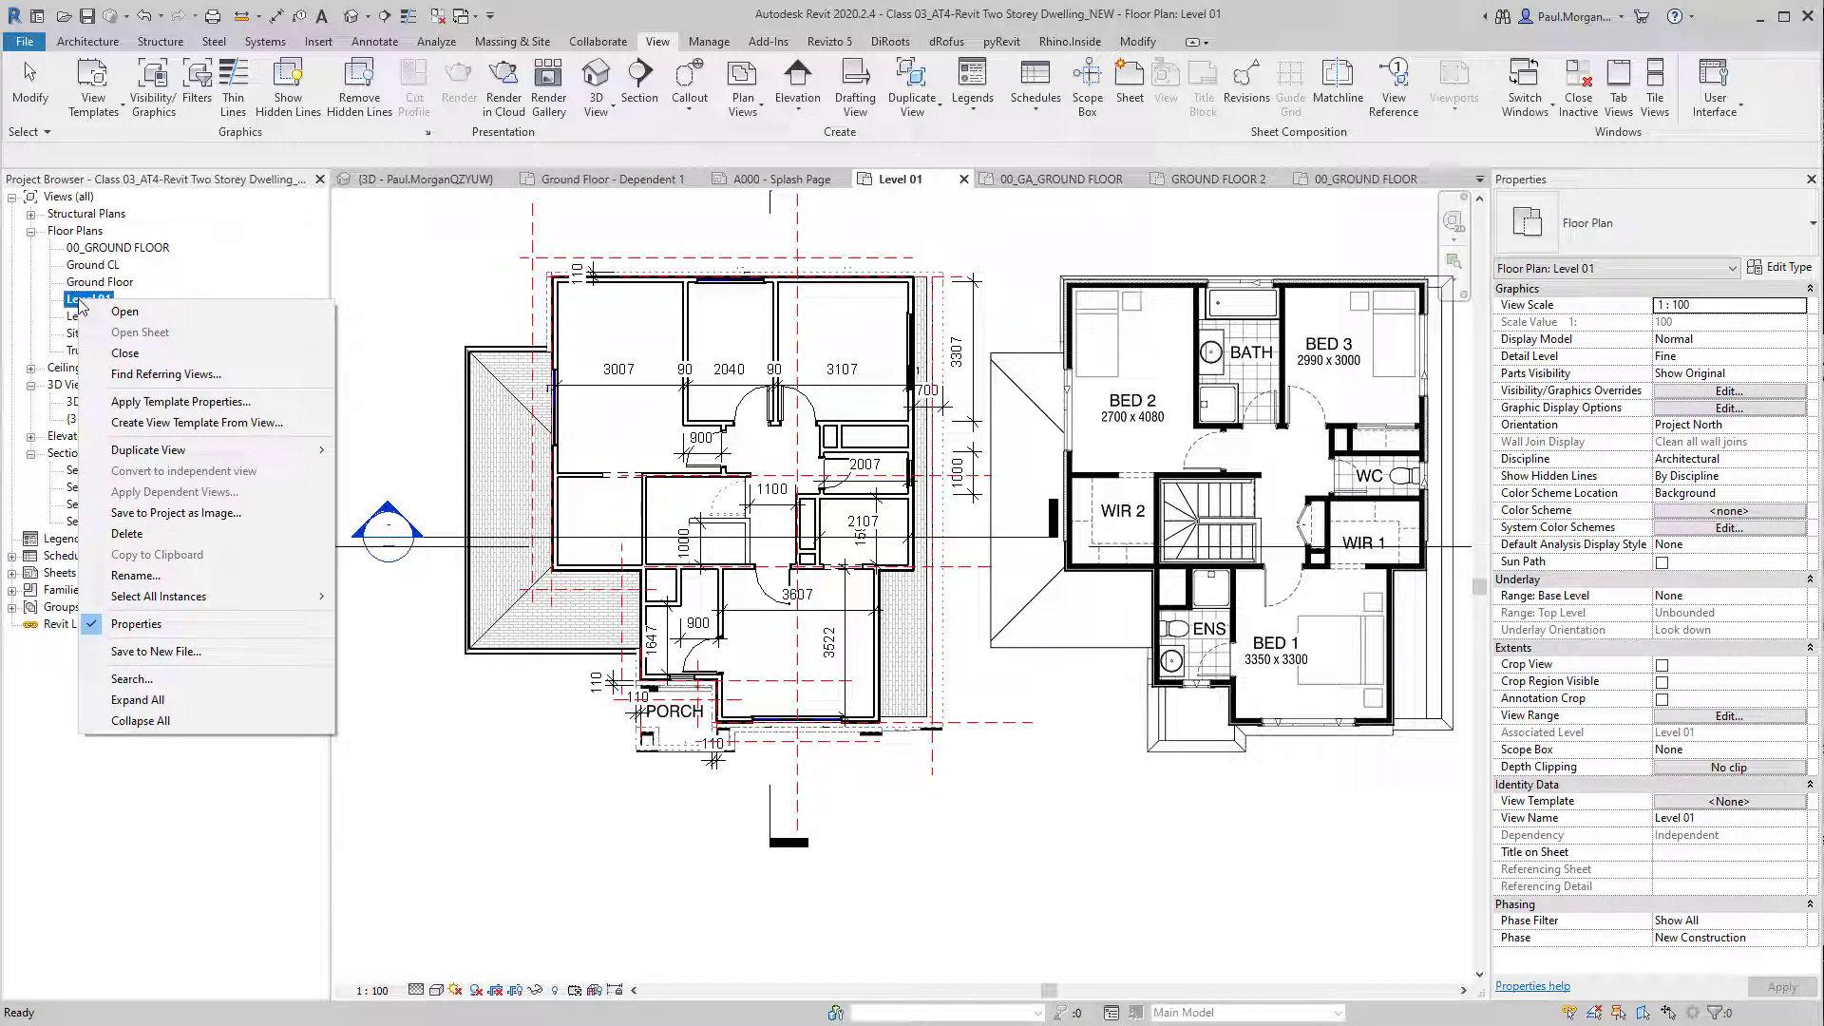
mouse_move(254, 454)
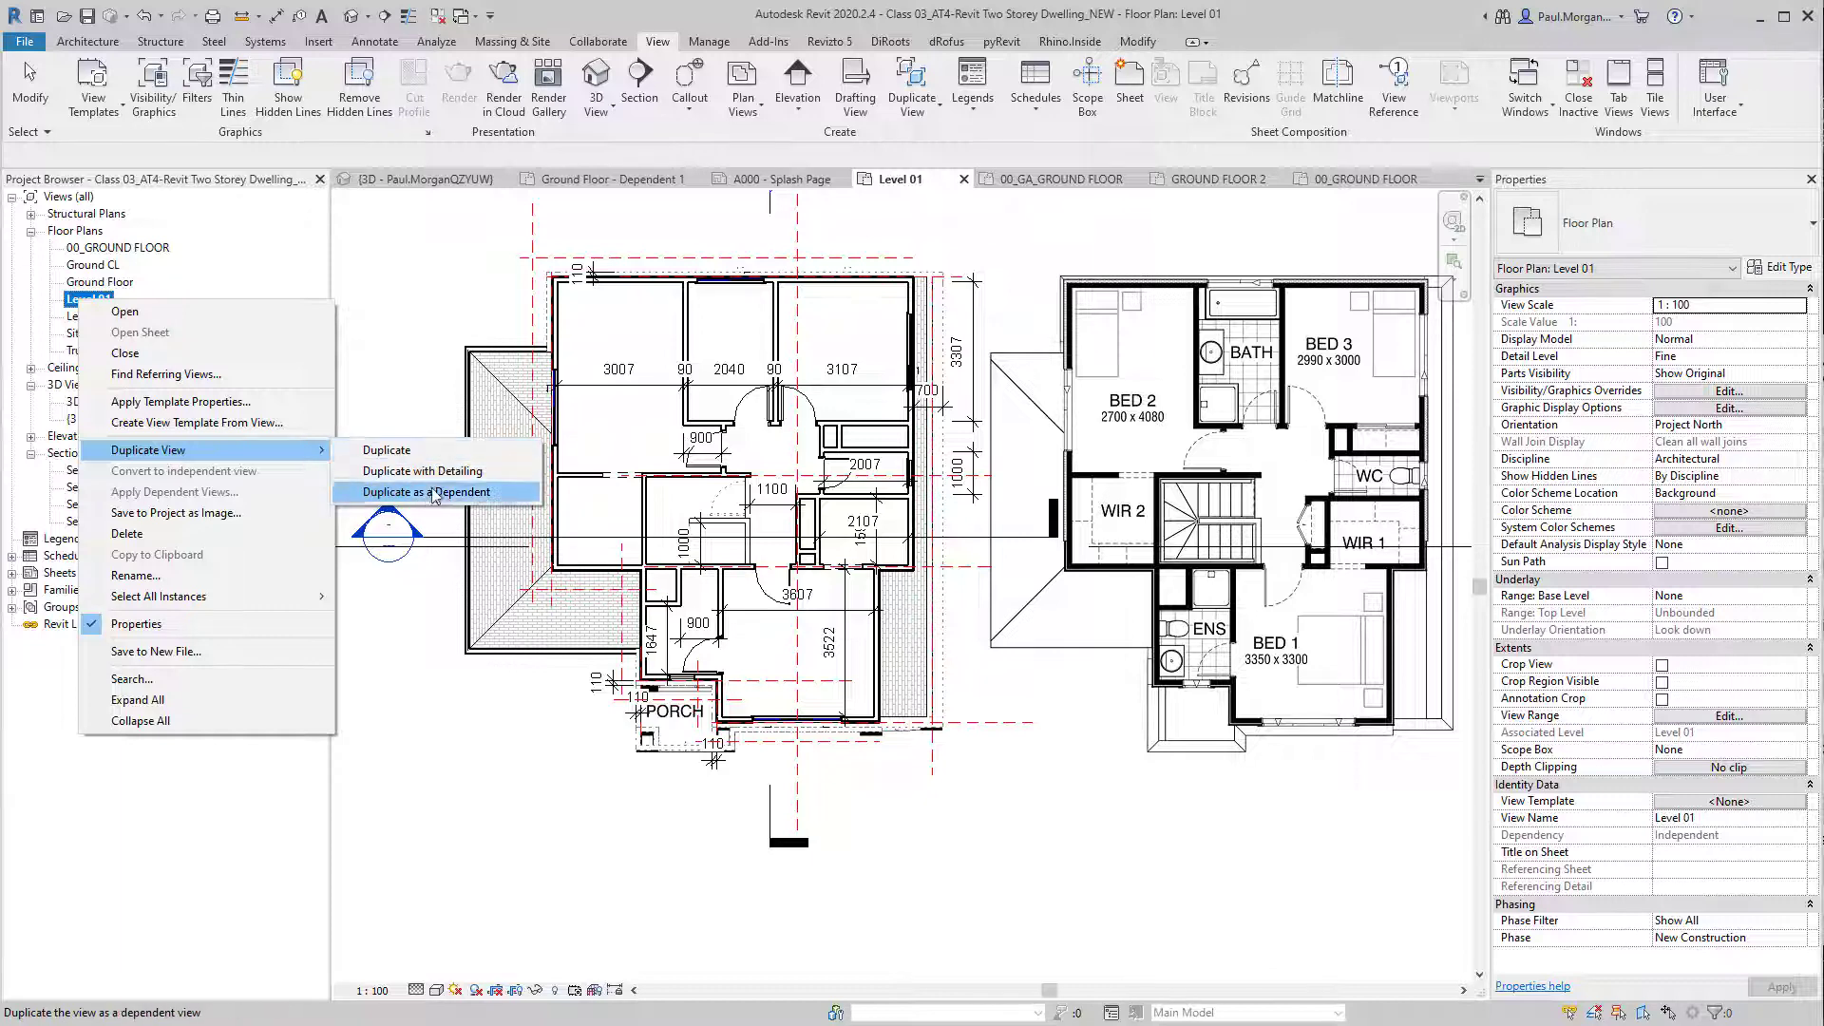
left_click(916, 148)
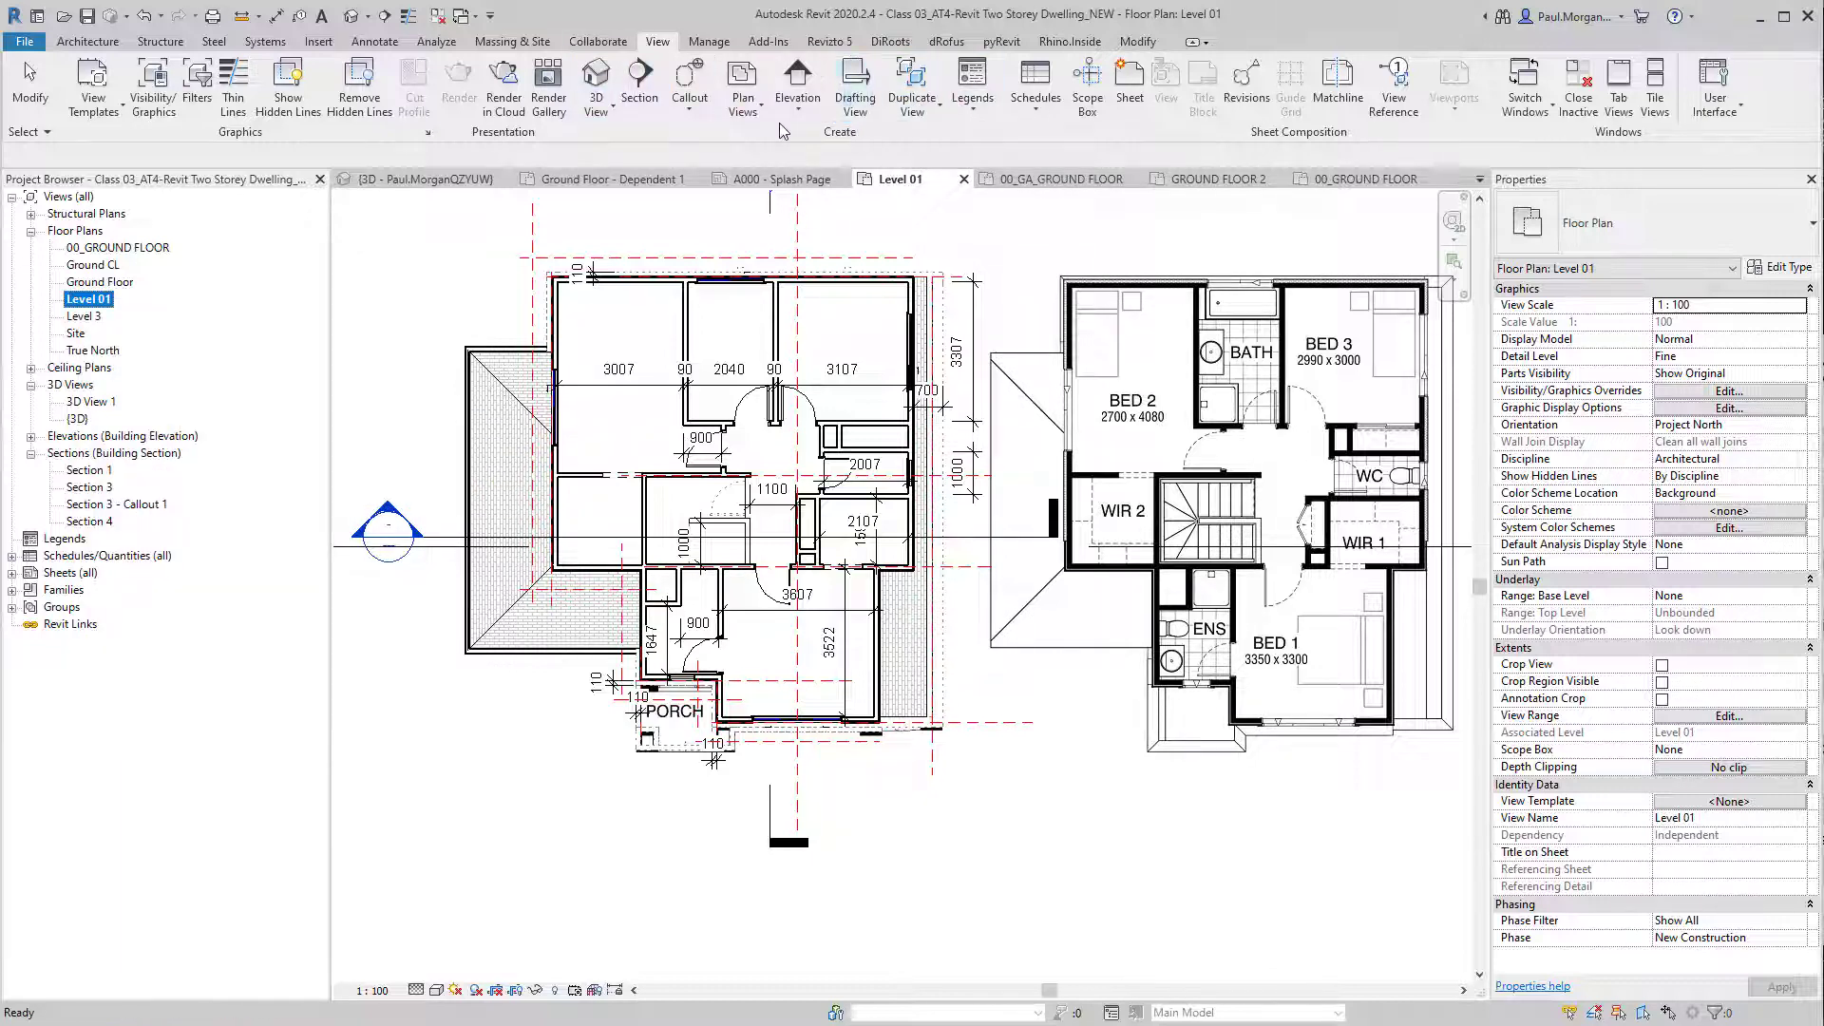
Step: Duplicate the Level 01 floor plan without detailing, inspect the copy and undo the duplication
left_click(922, 122)
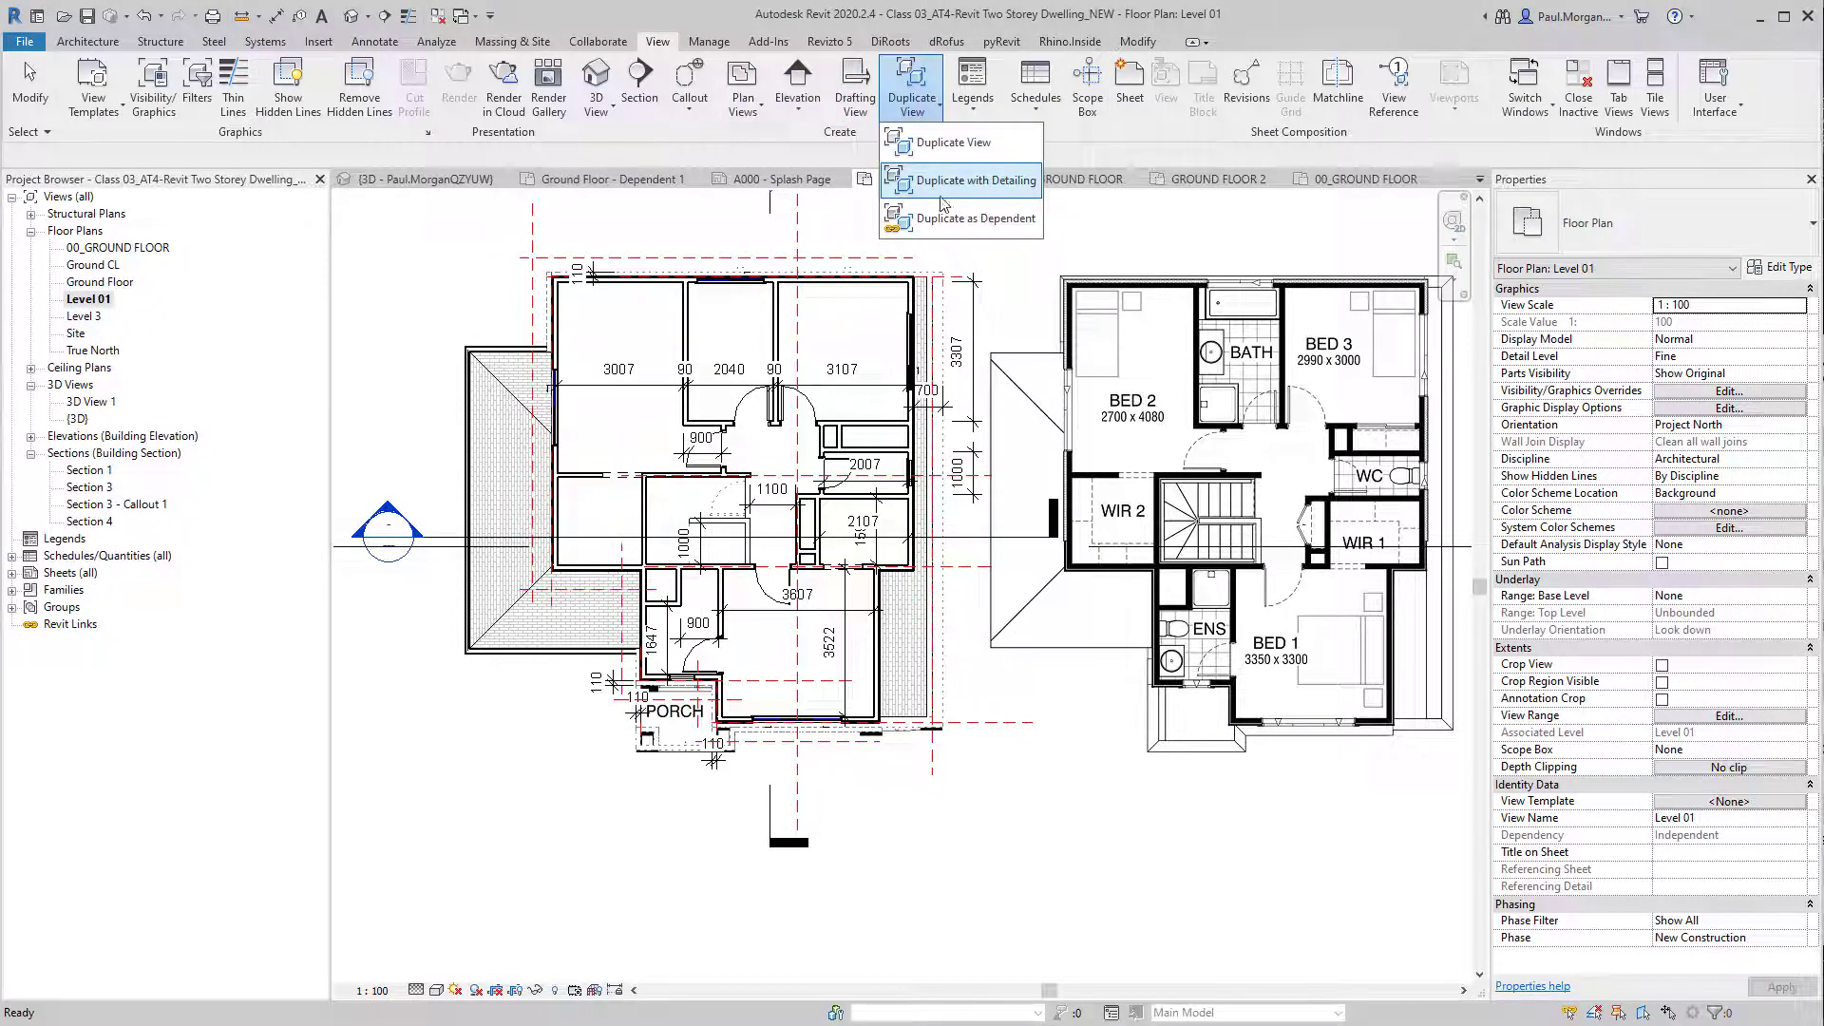
left_click(953, 143)
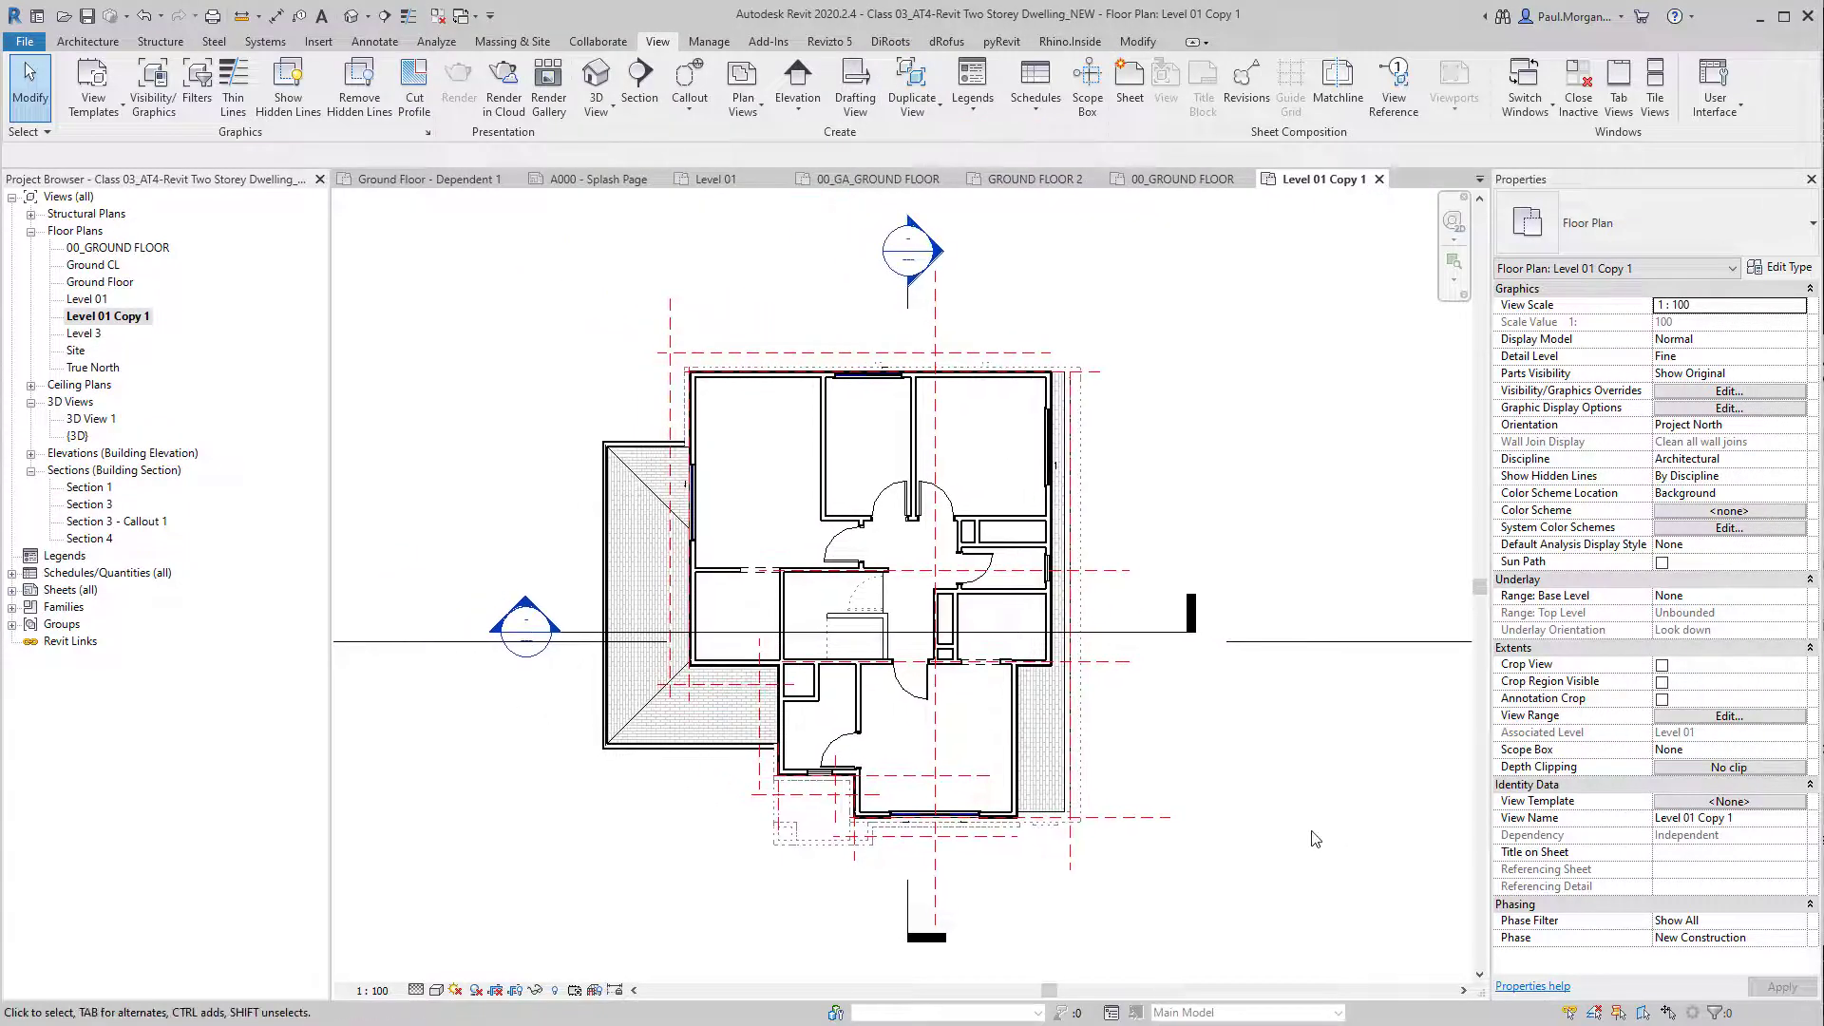
scroll(1206, 785, "down", 3)
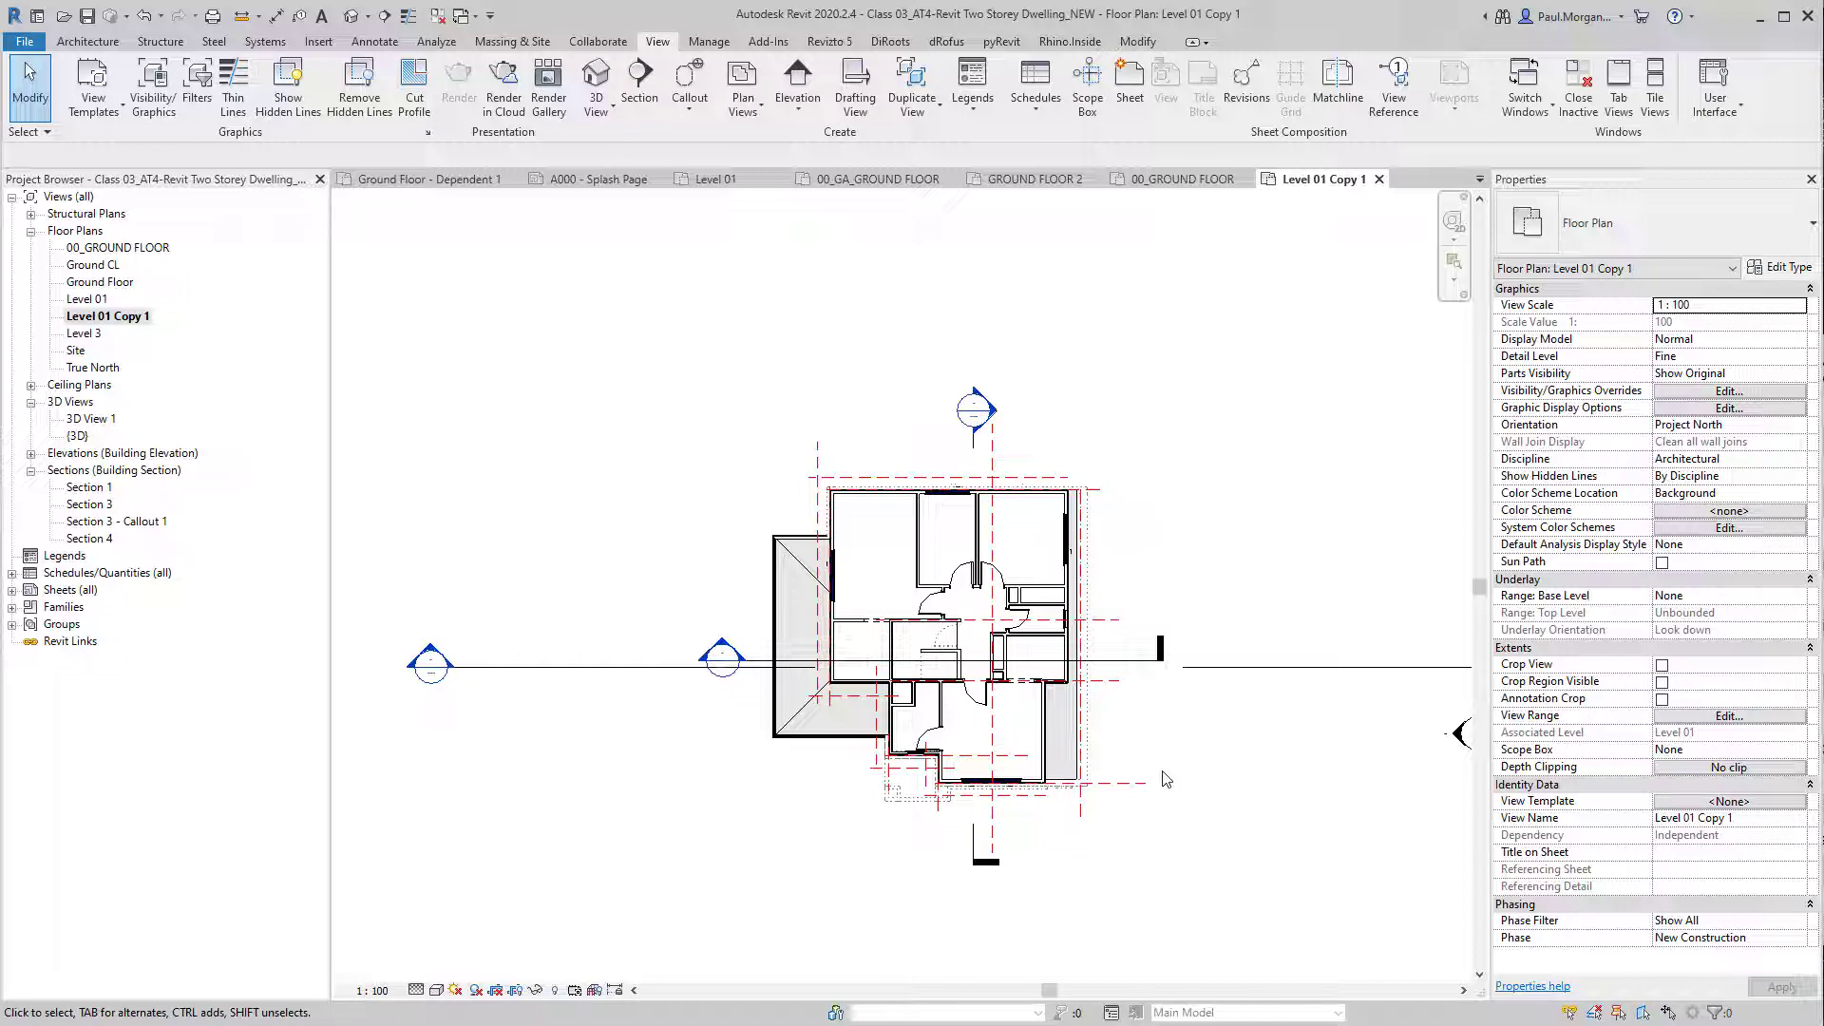
key("Delete")
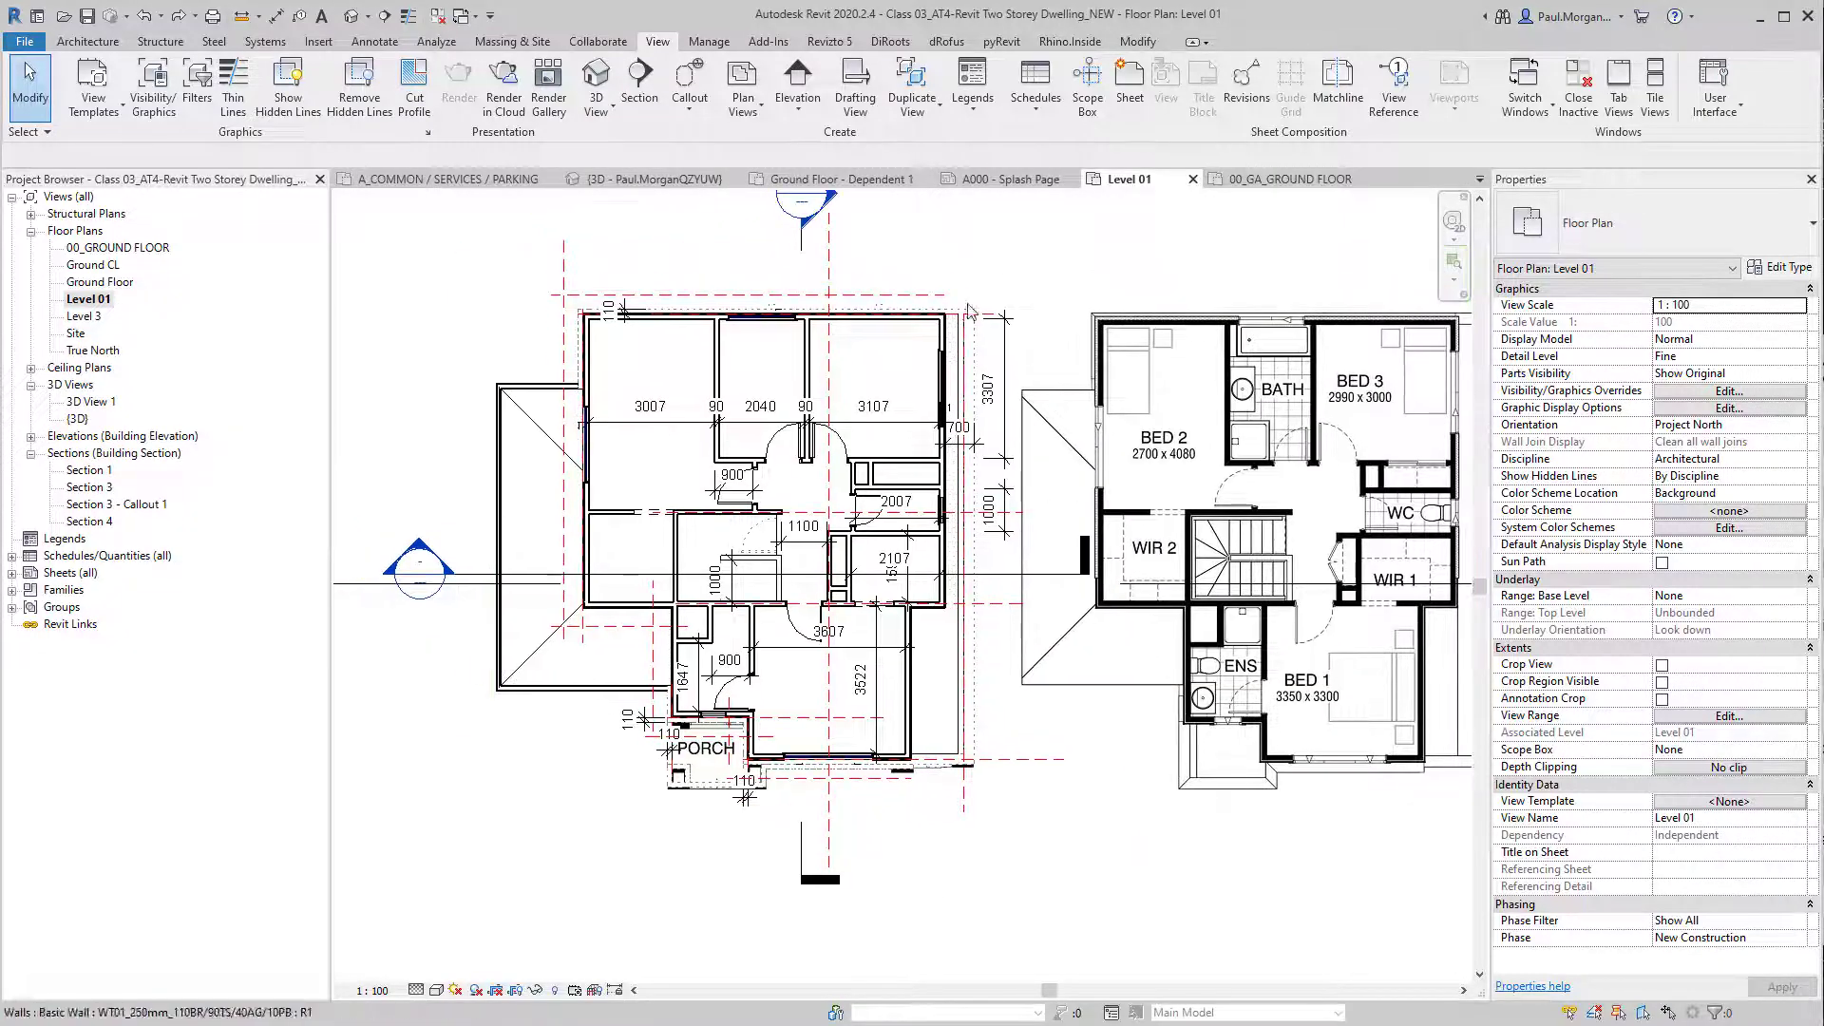
Step: Duplicate the Level 01 floor plan with its detailing, inspect the copied annotations and undo the duplication
left_click(912, 91)
left_click(965, 181)
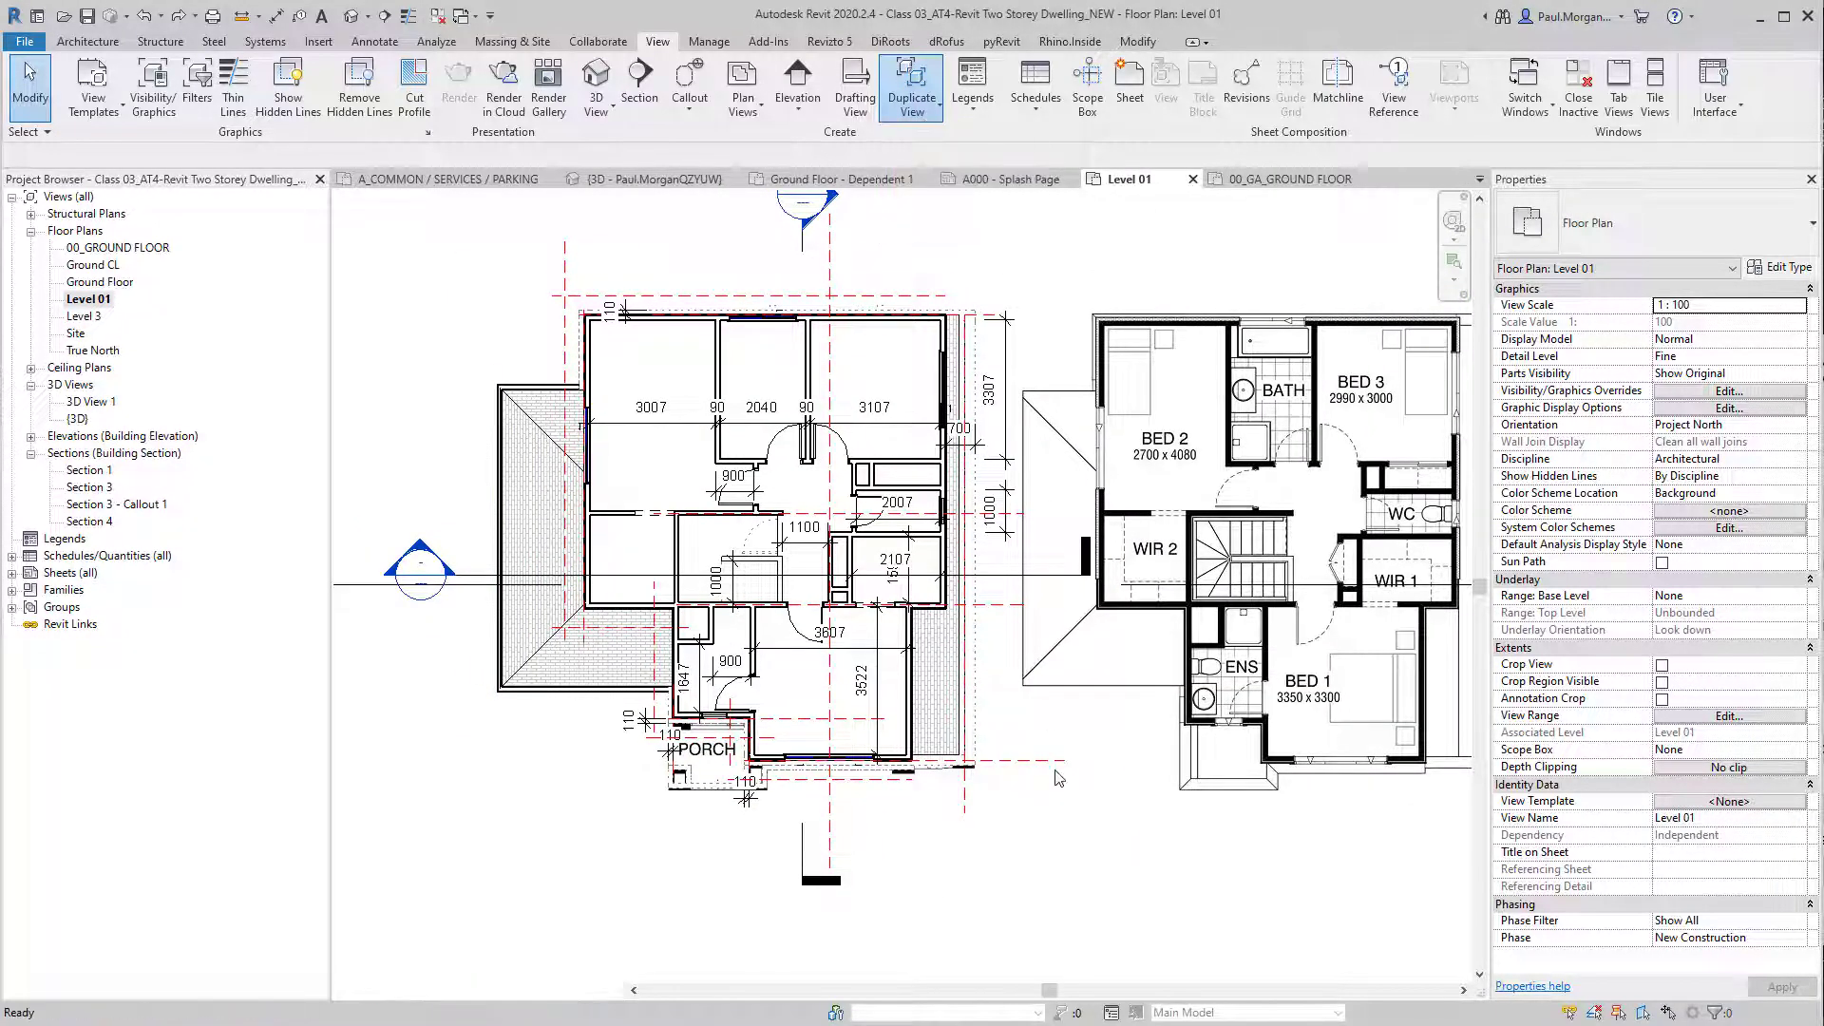
middle_click_drag(1076, 874, 1081, 898)
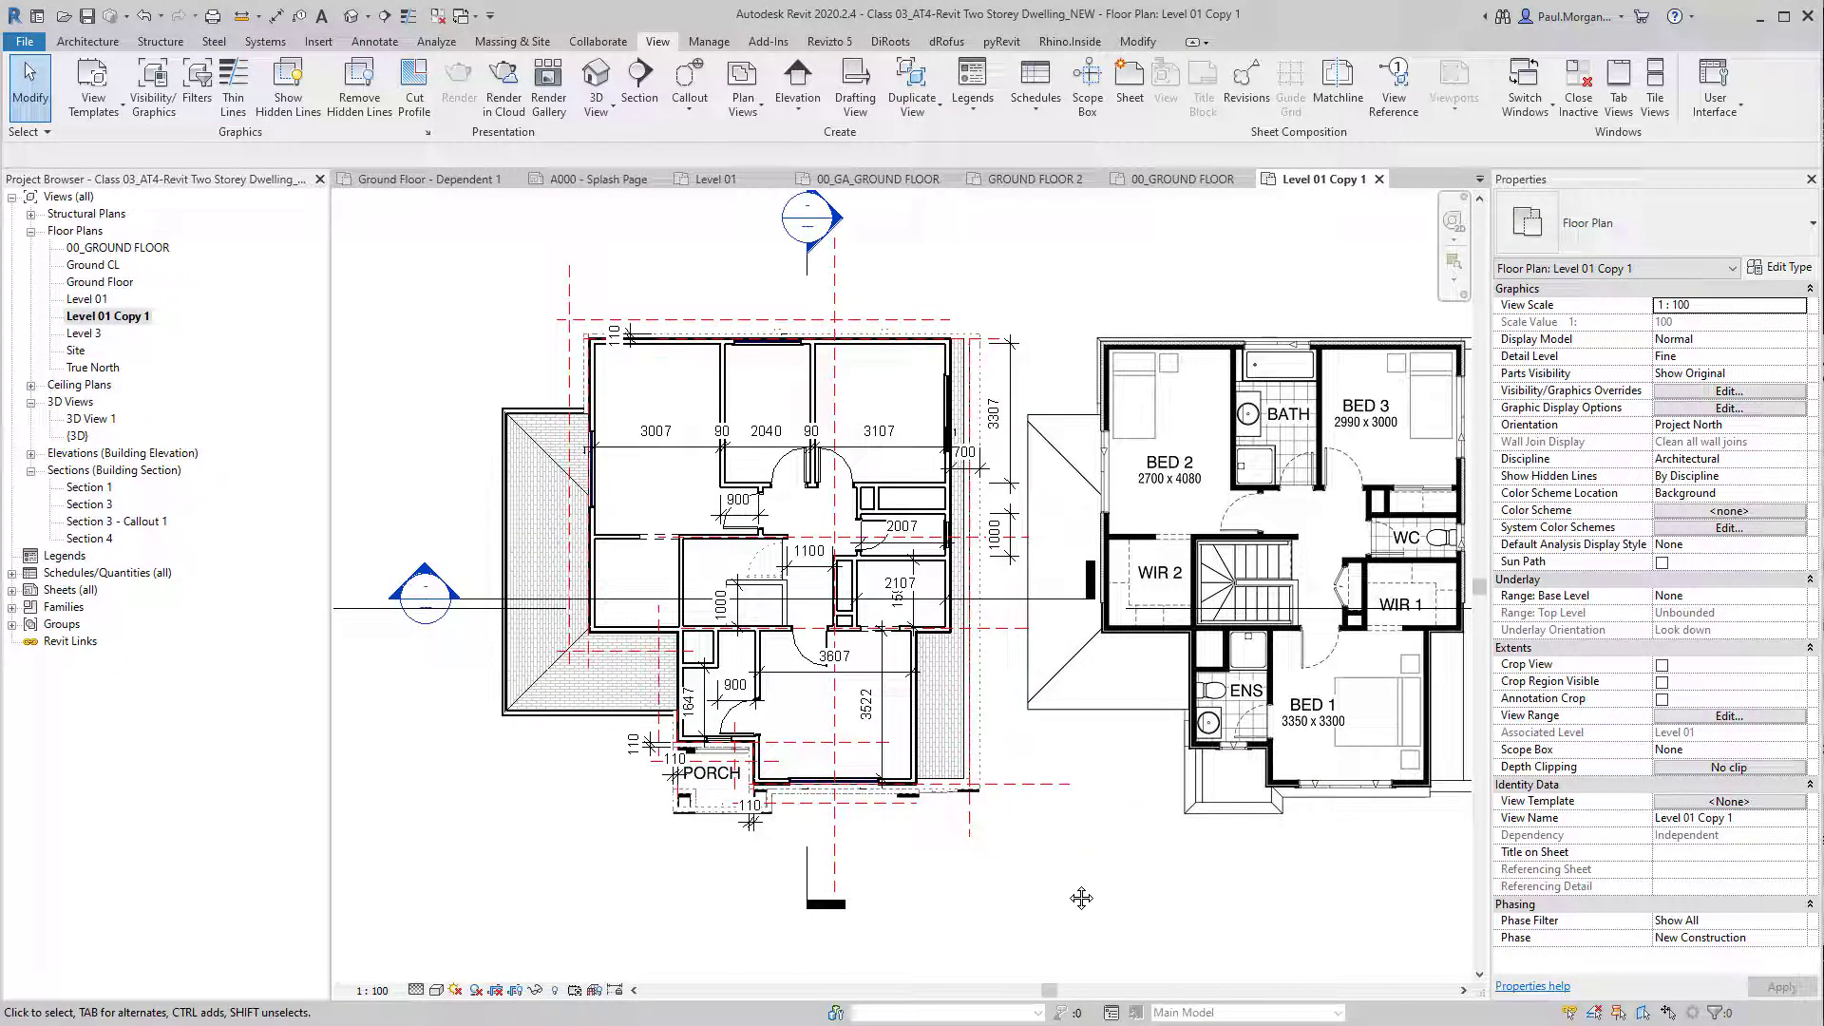
key("ctrl+z")
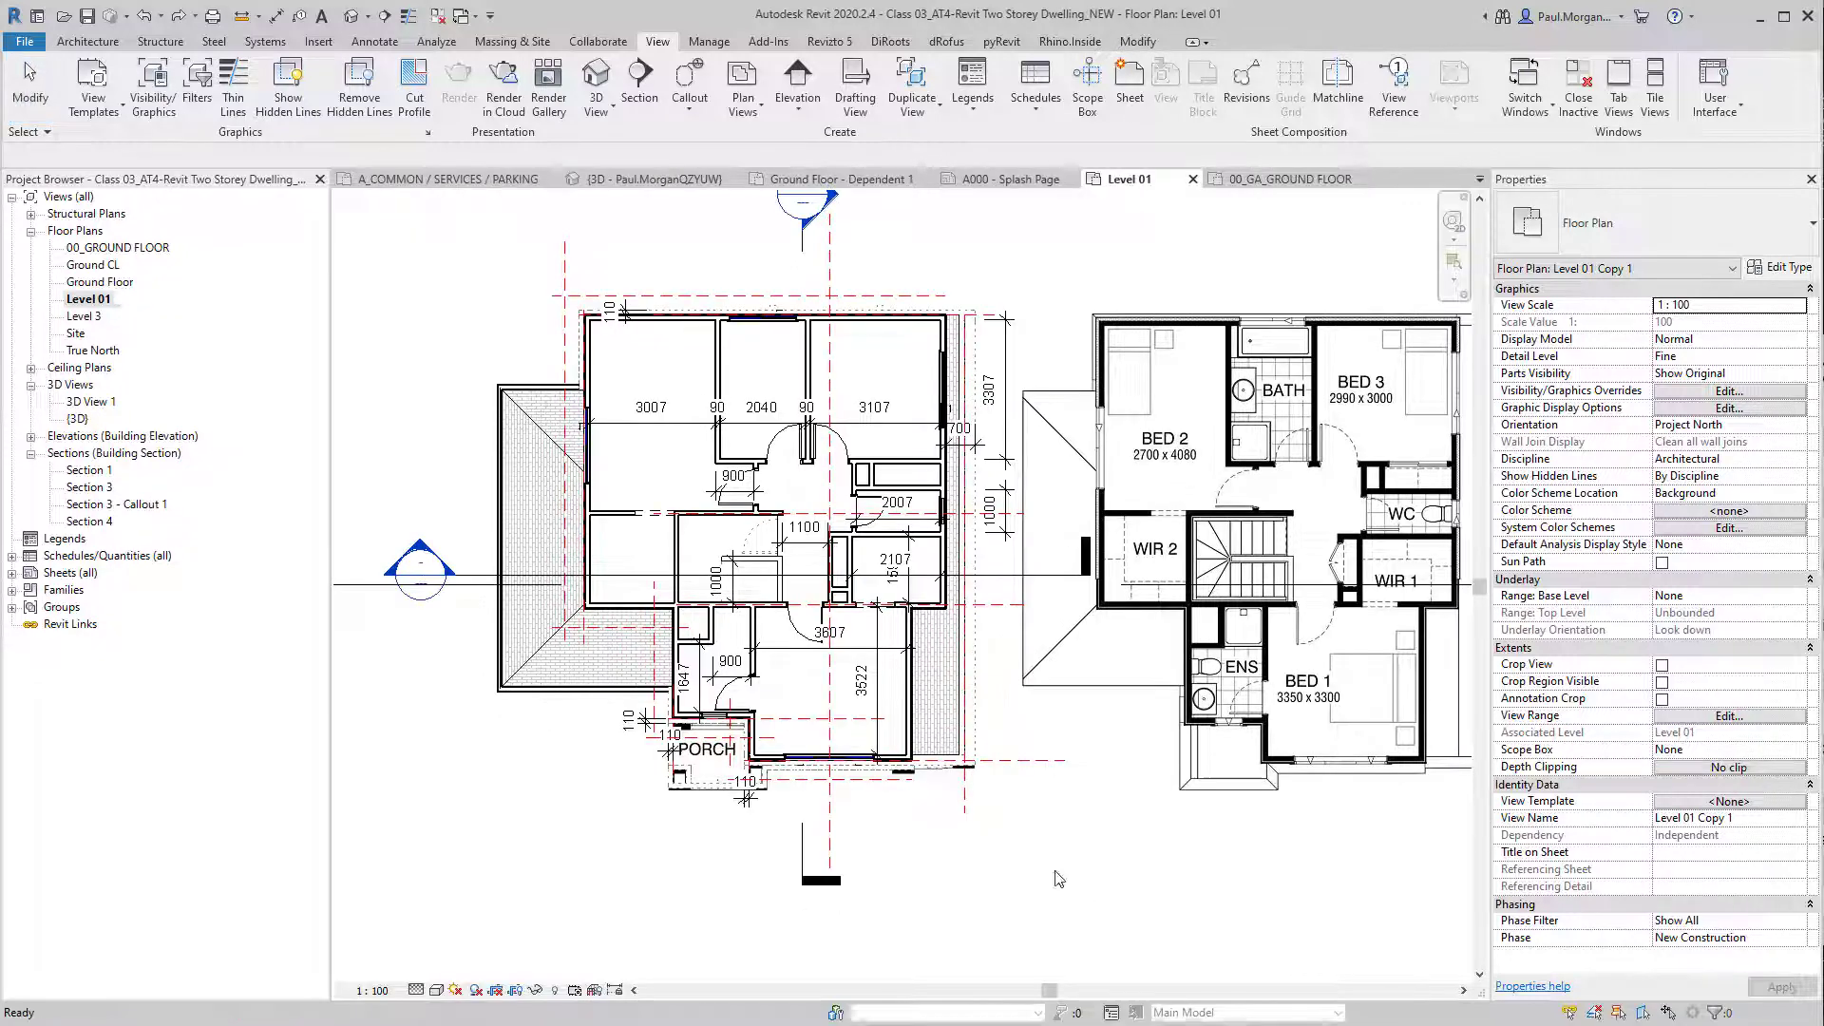
Step: Duplicate the Level 01 floor plan as a dependent view and compare the parent's properties with the dependent's
left_click(920, 110)
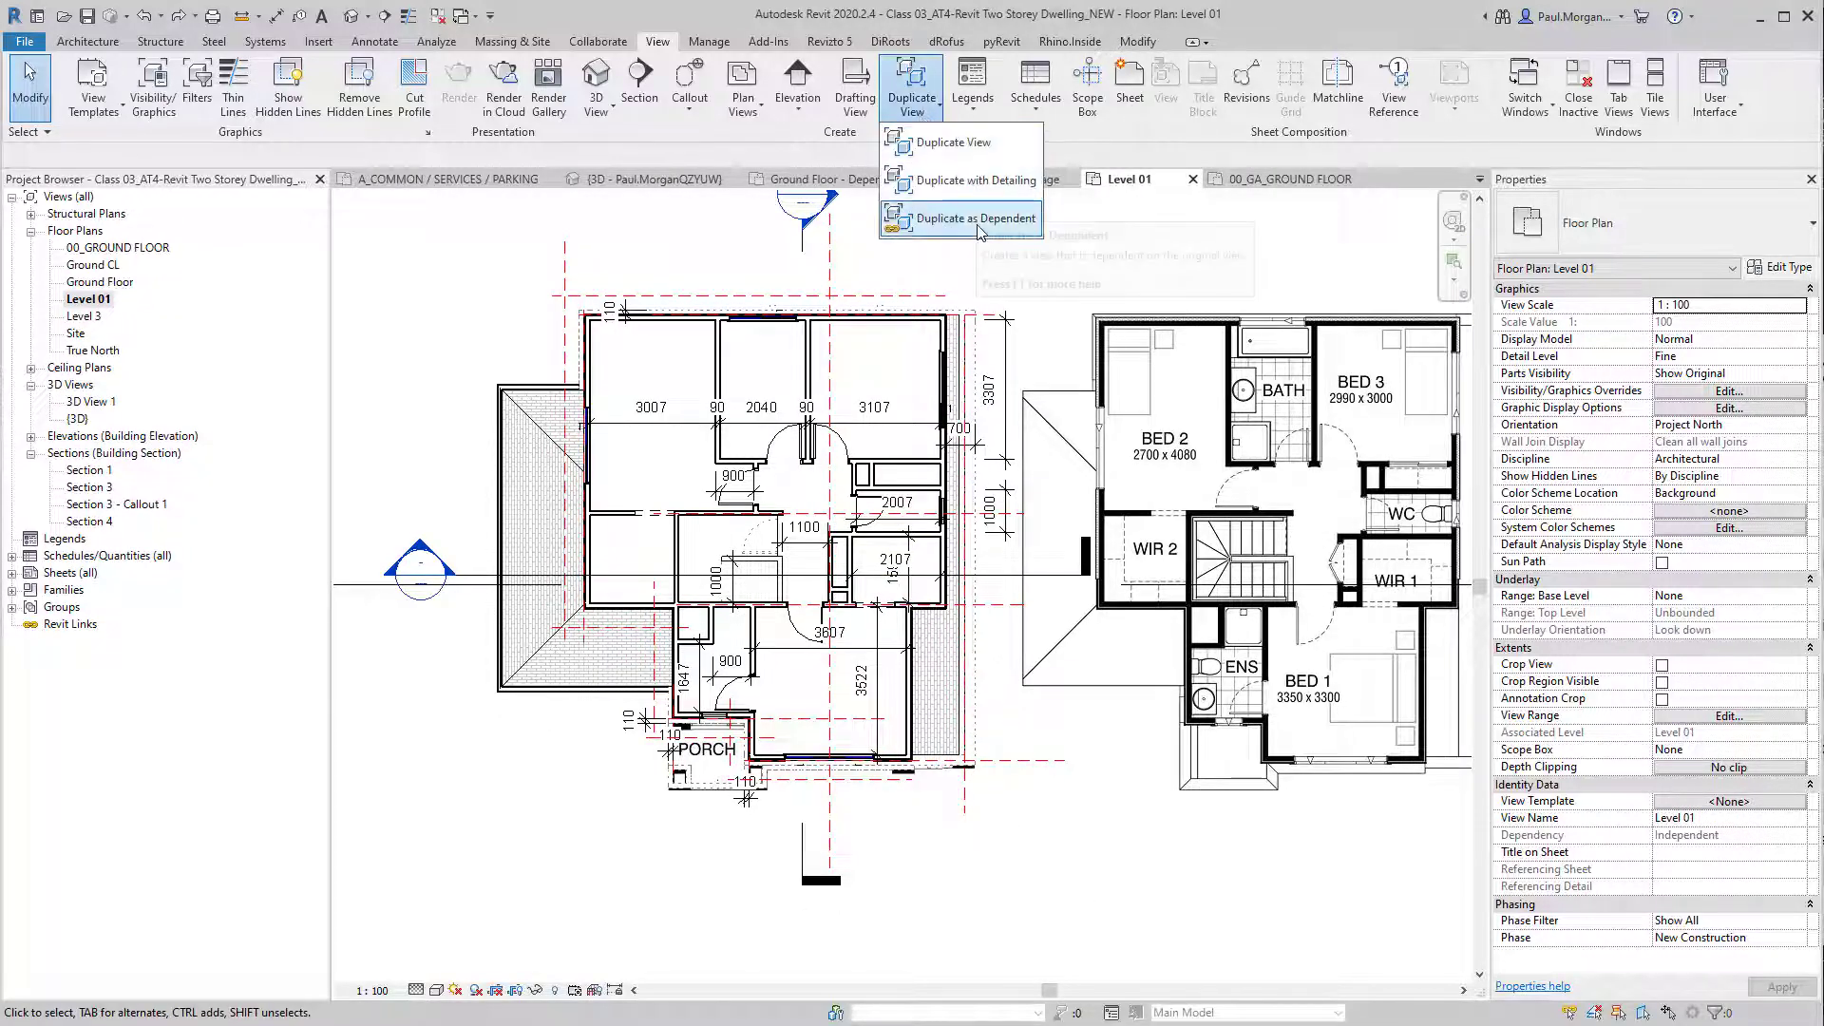
left_click(947, 219)
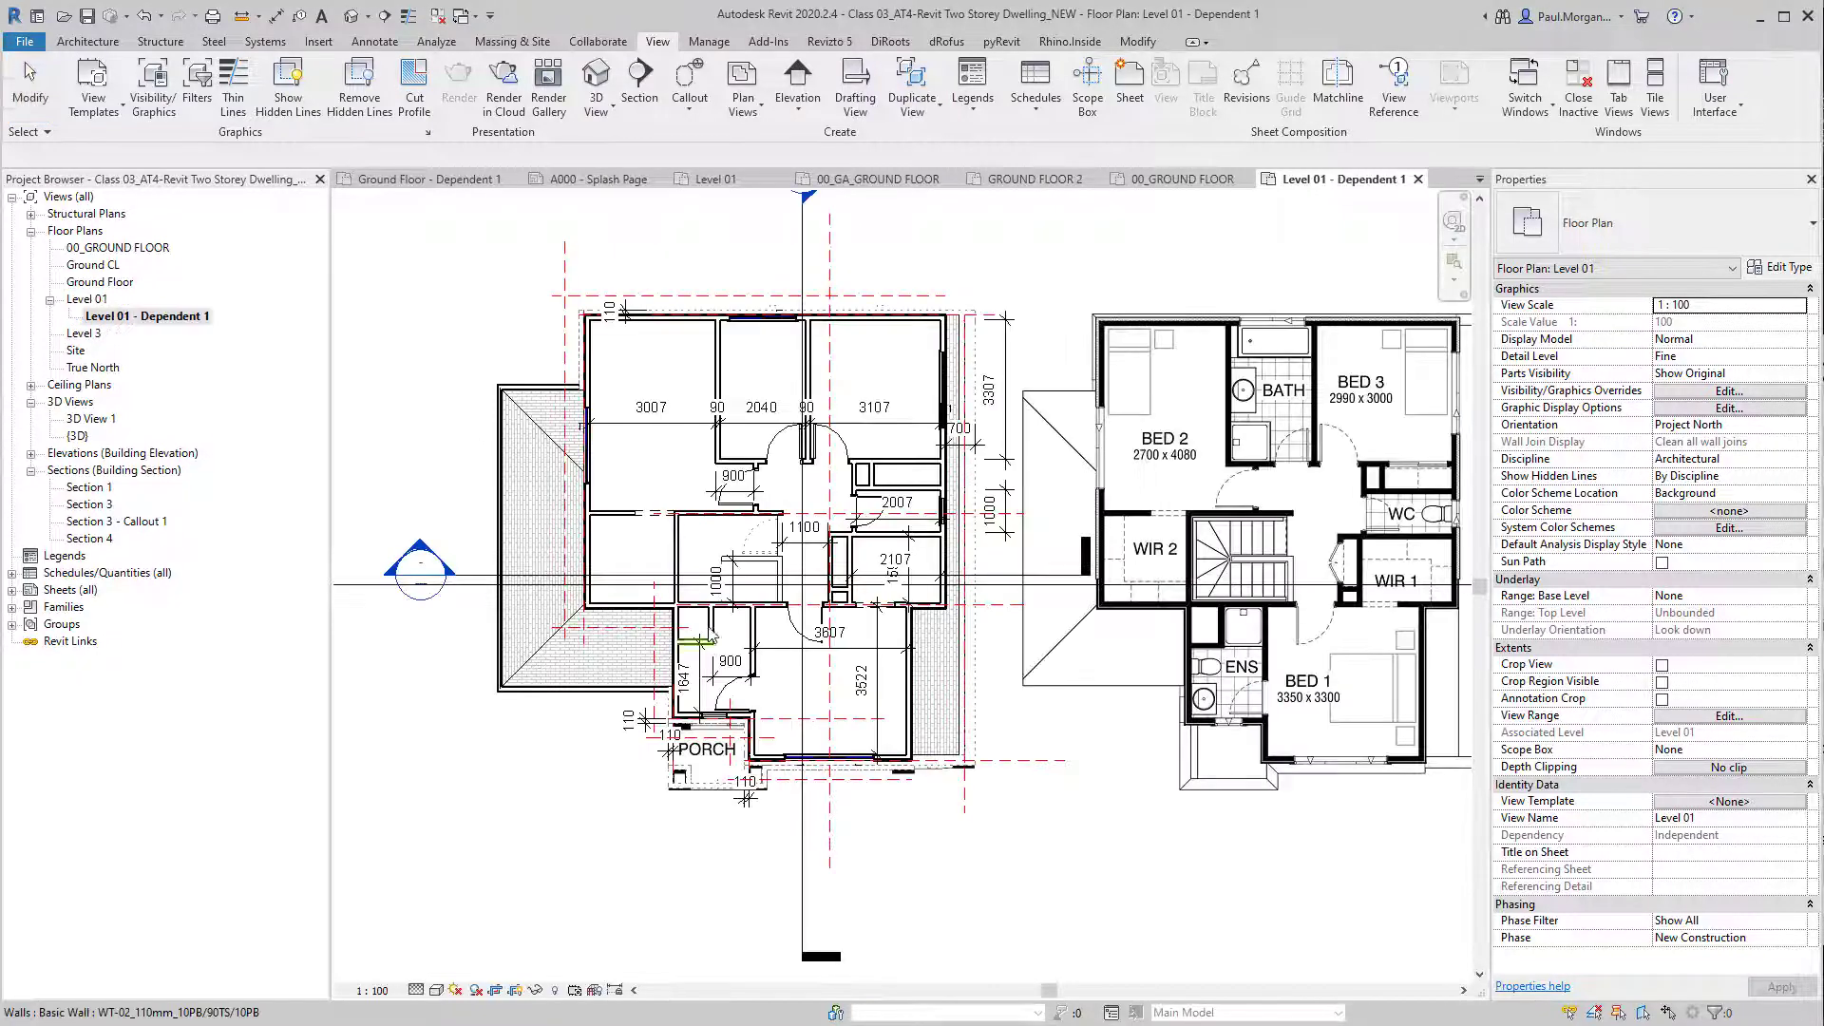
left_click(87, 300)
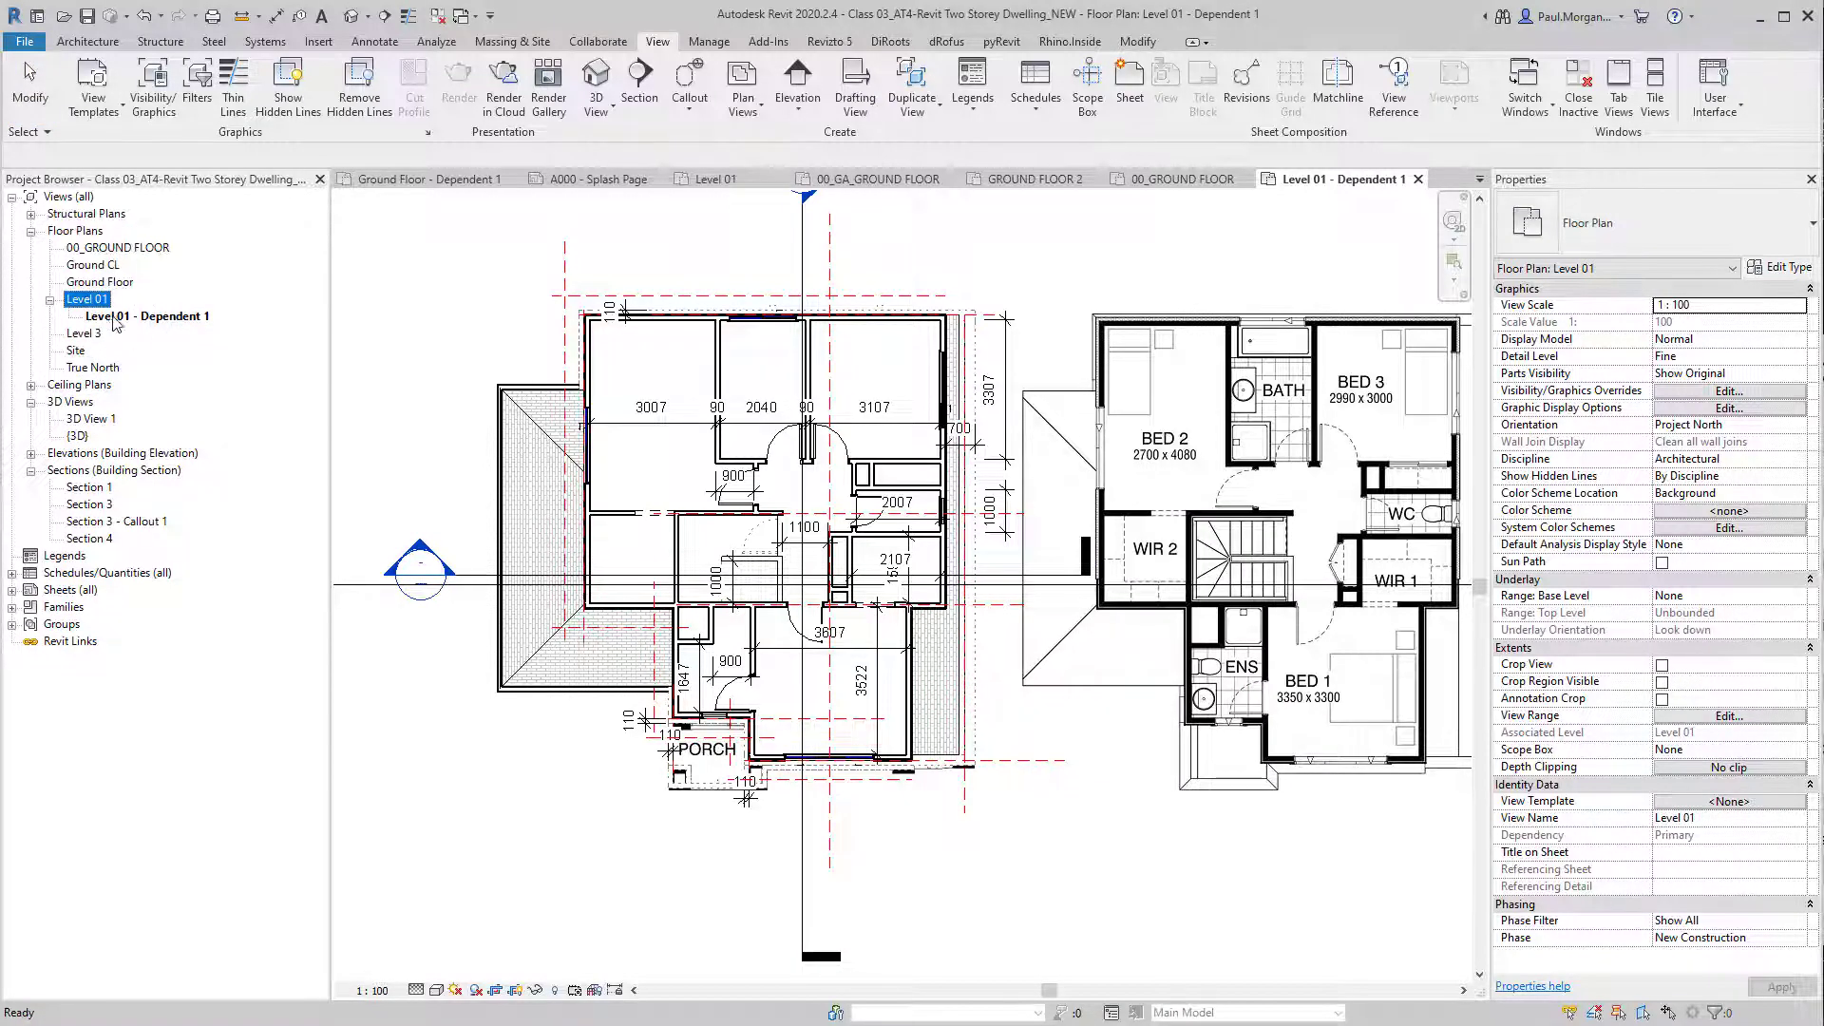
left_click(117, 321)
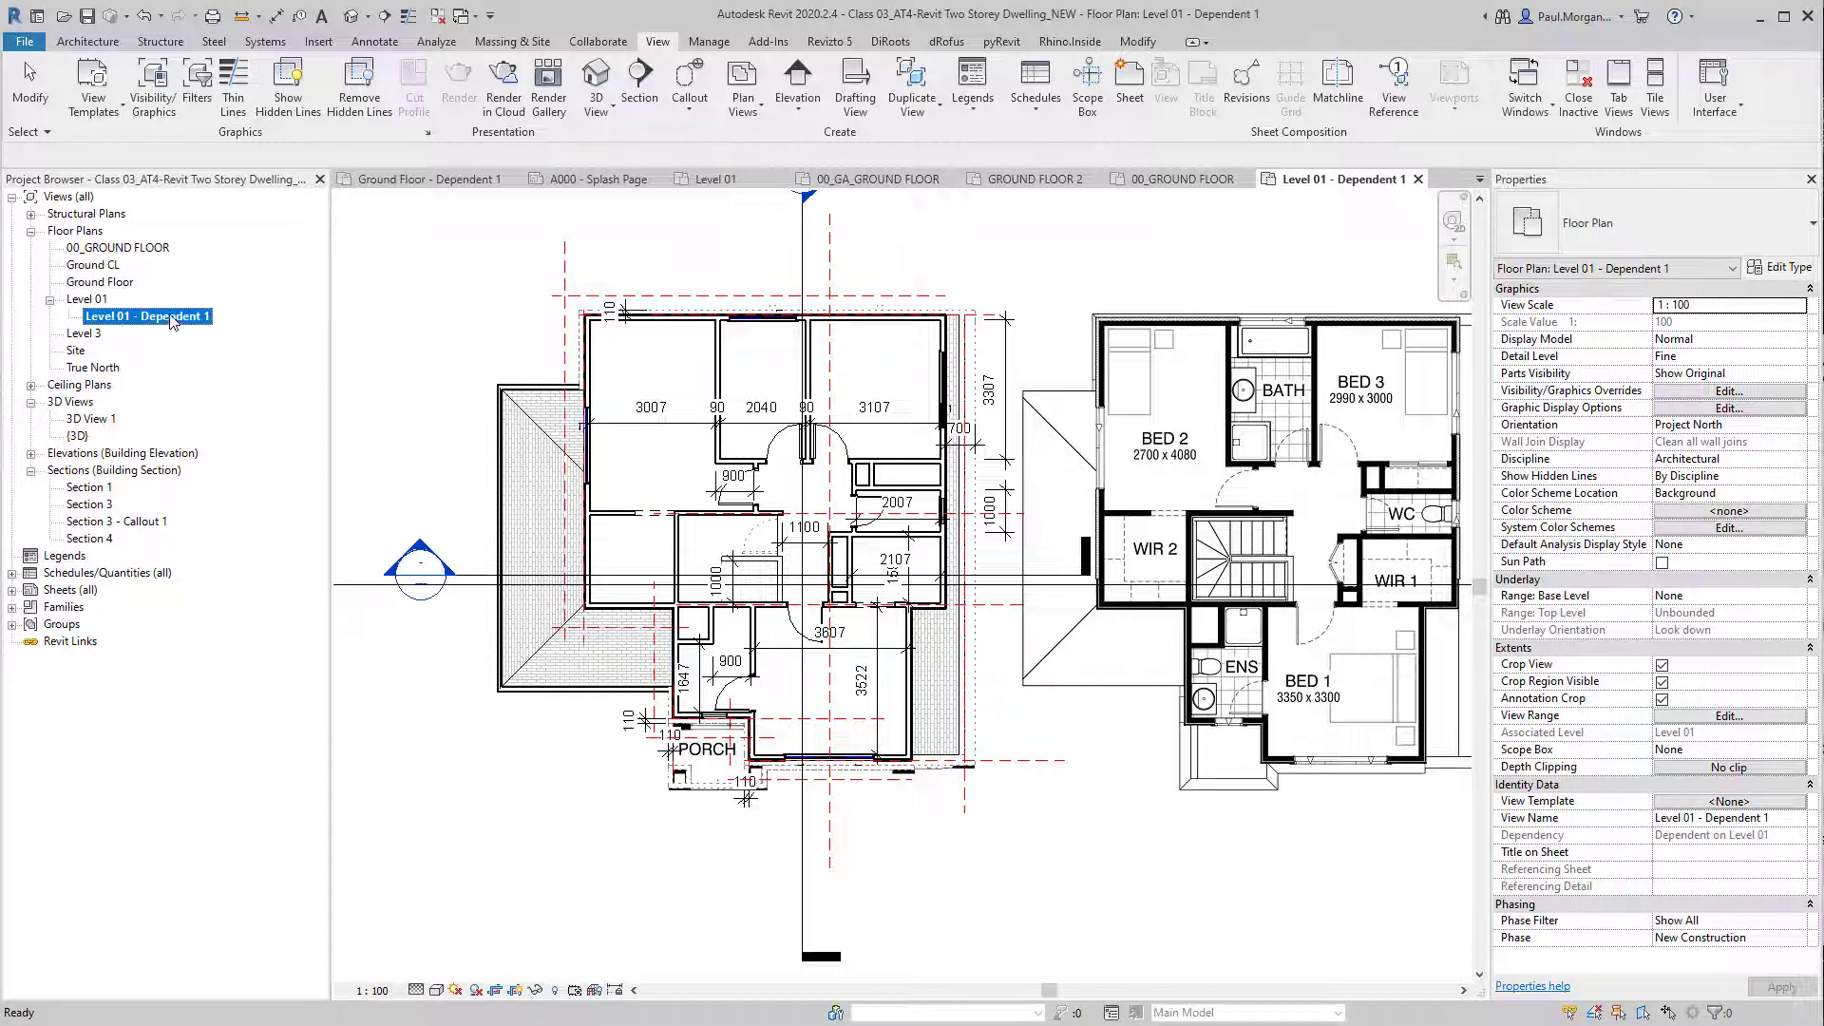
Step: Create a second dependent duplicate of the Level 01 floor plan
right_click(98, 302)
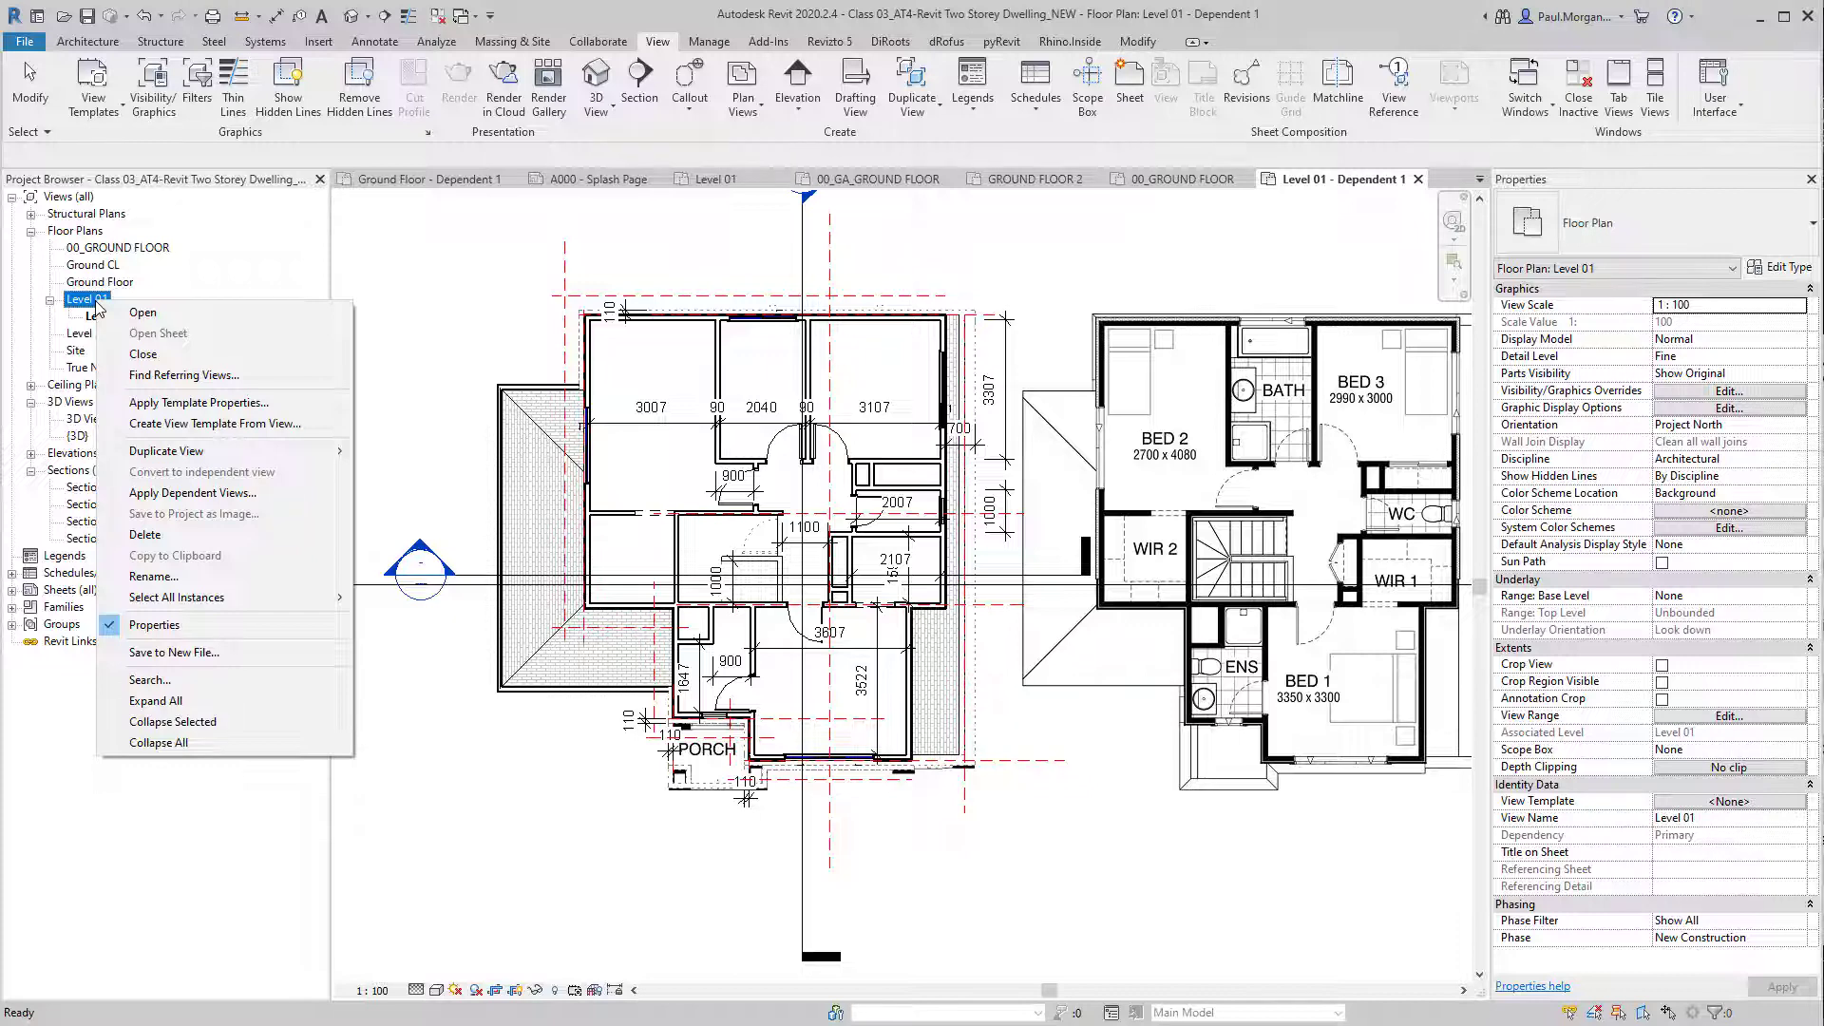
left_click(451, 496)
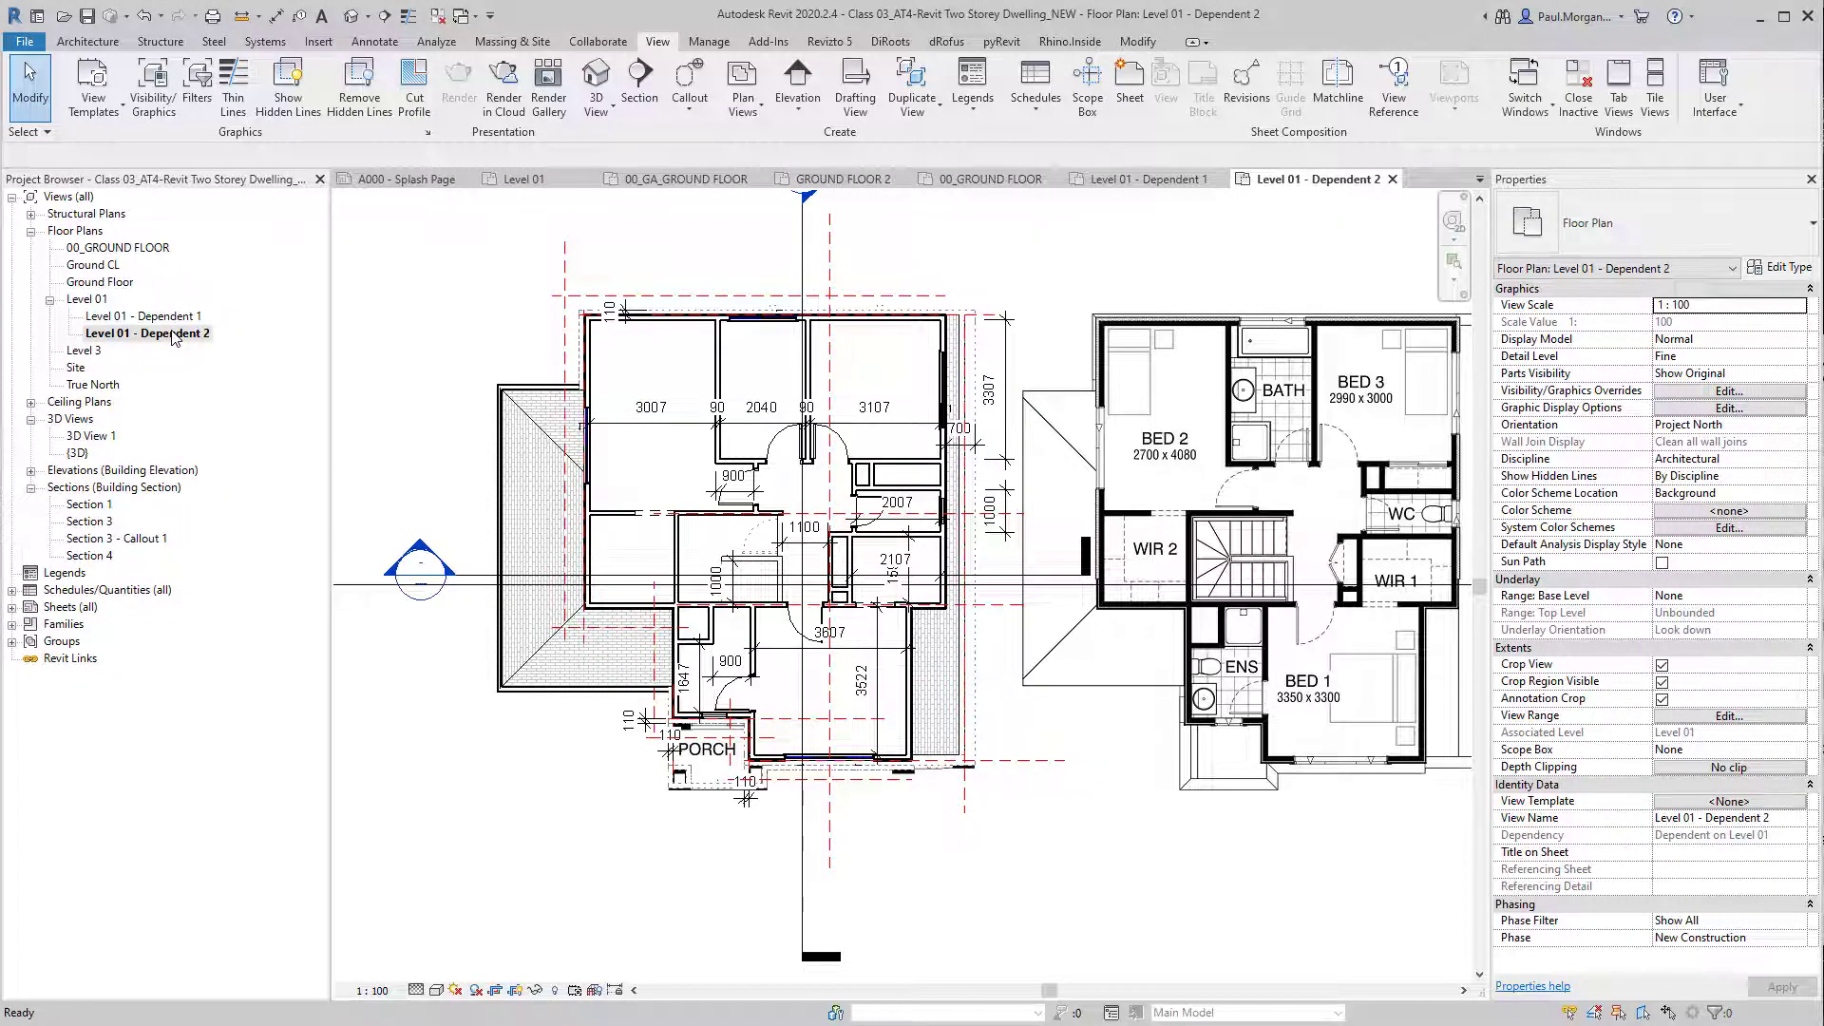
left_click(174, 334)
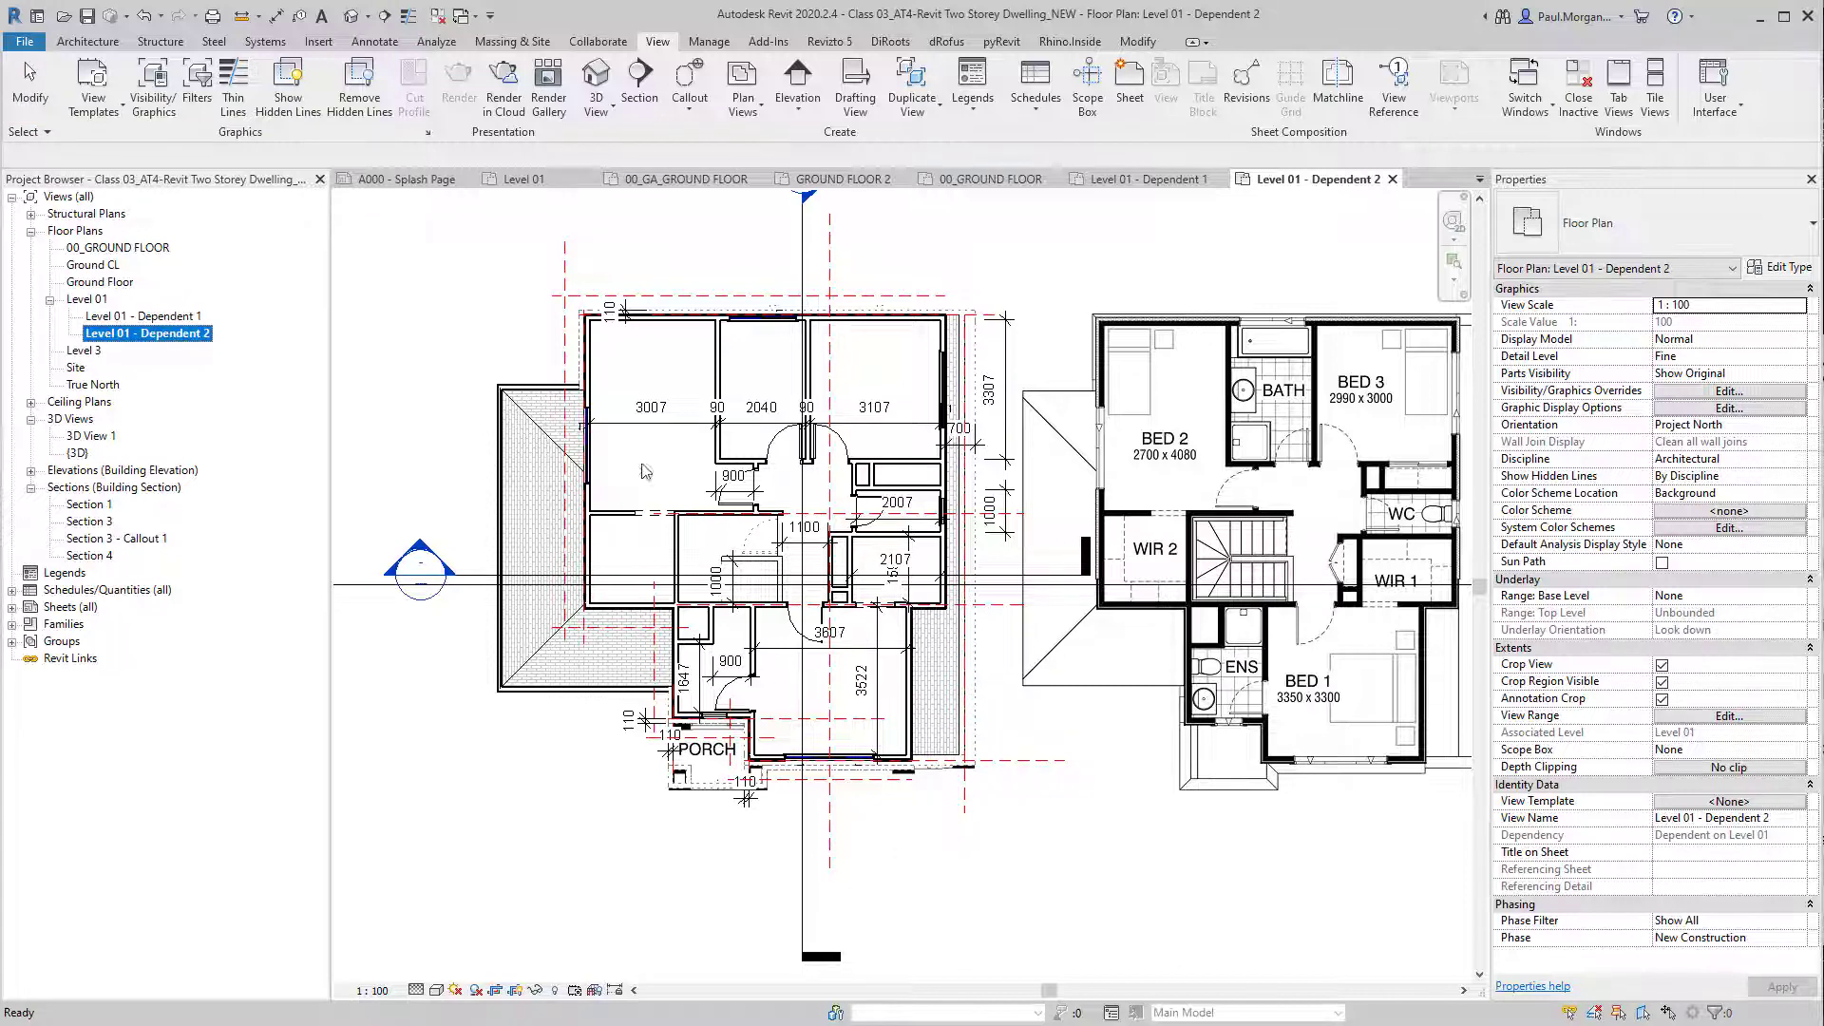
Step: Toggle the crop region's visibility off and back on in the Level 01 - Dependent 2 view
middle_click_drag(785, 502, 851, 541)
scroll(851, 542, "down", 2)
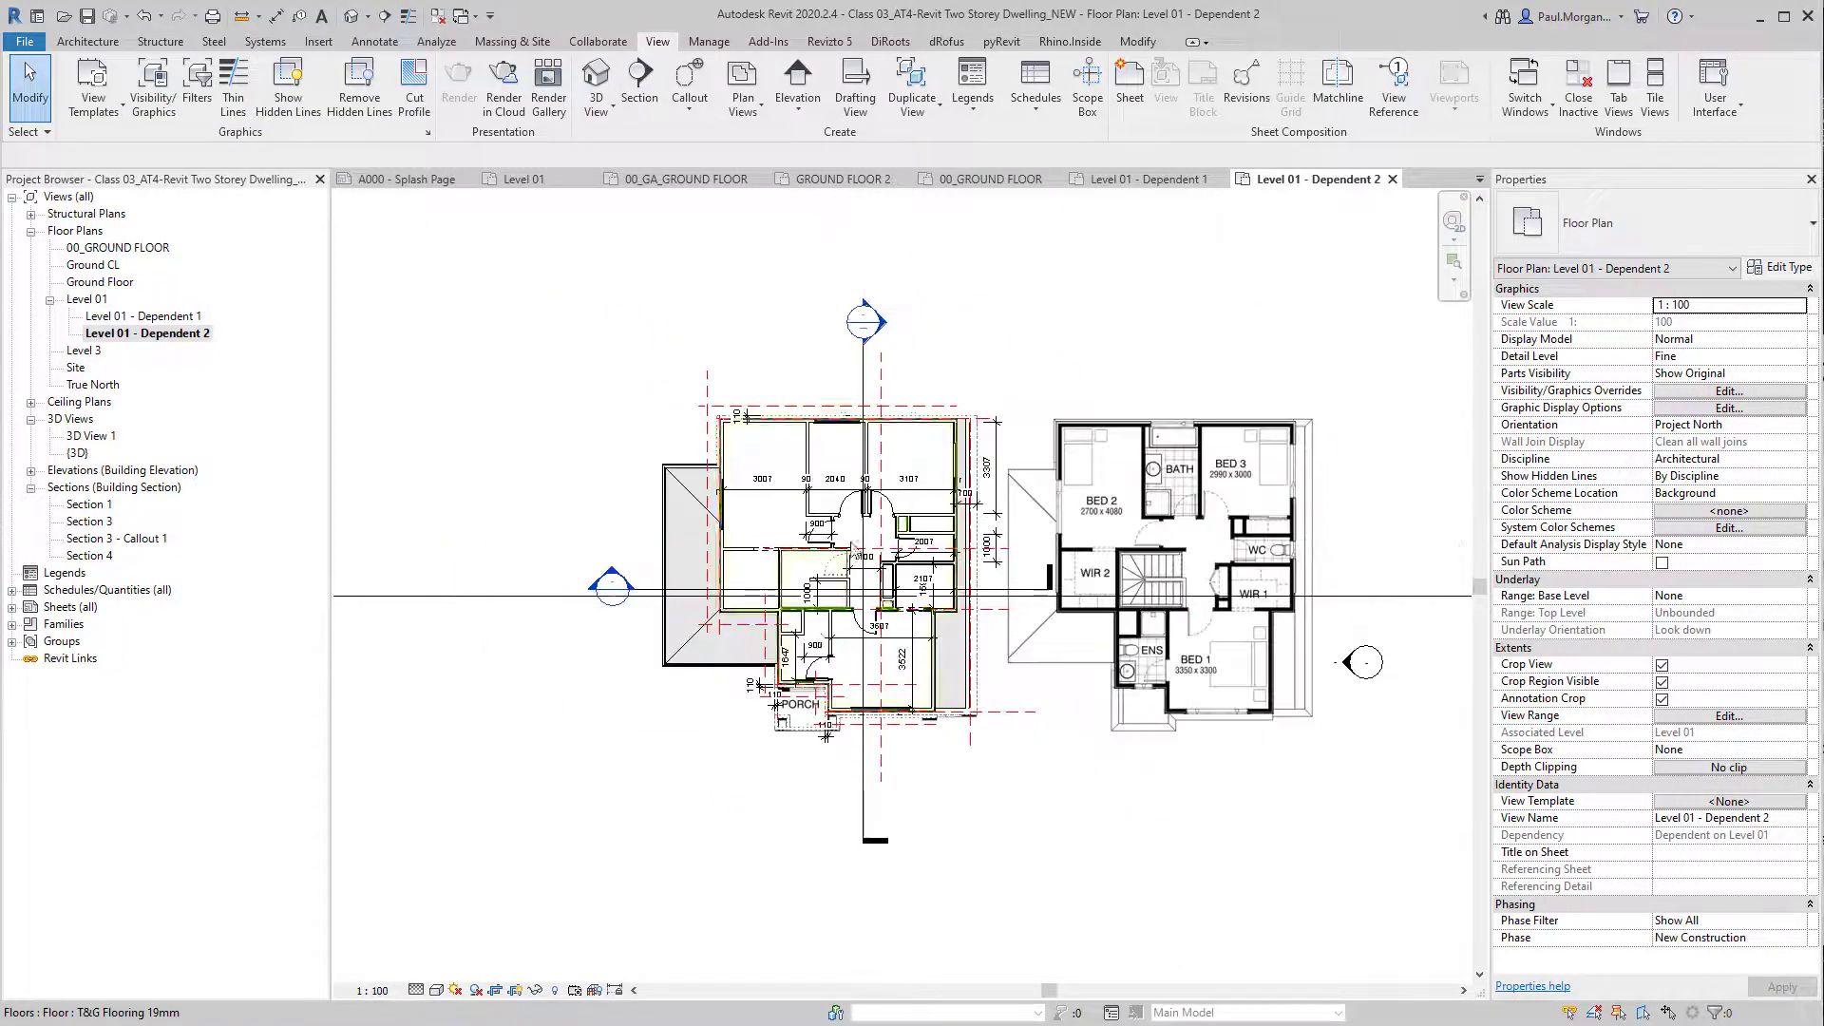
left_click(515, 990)
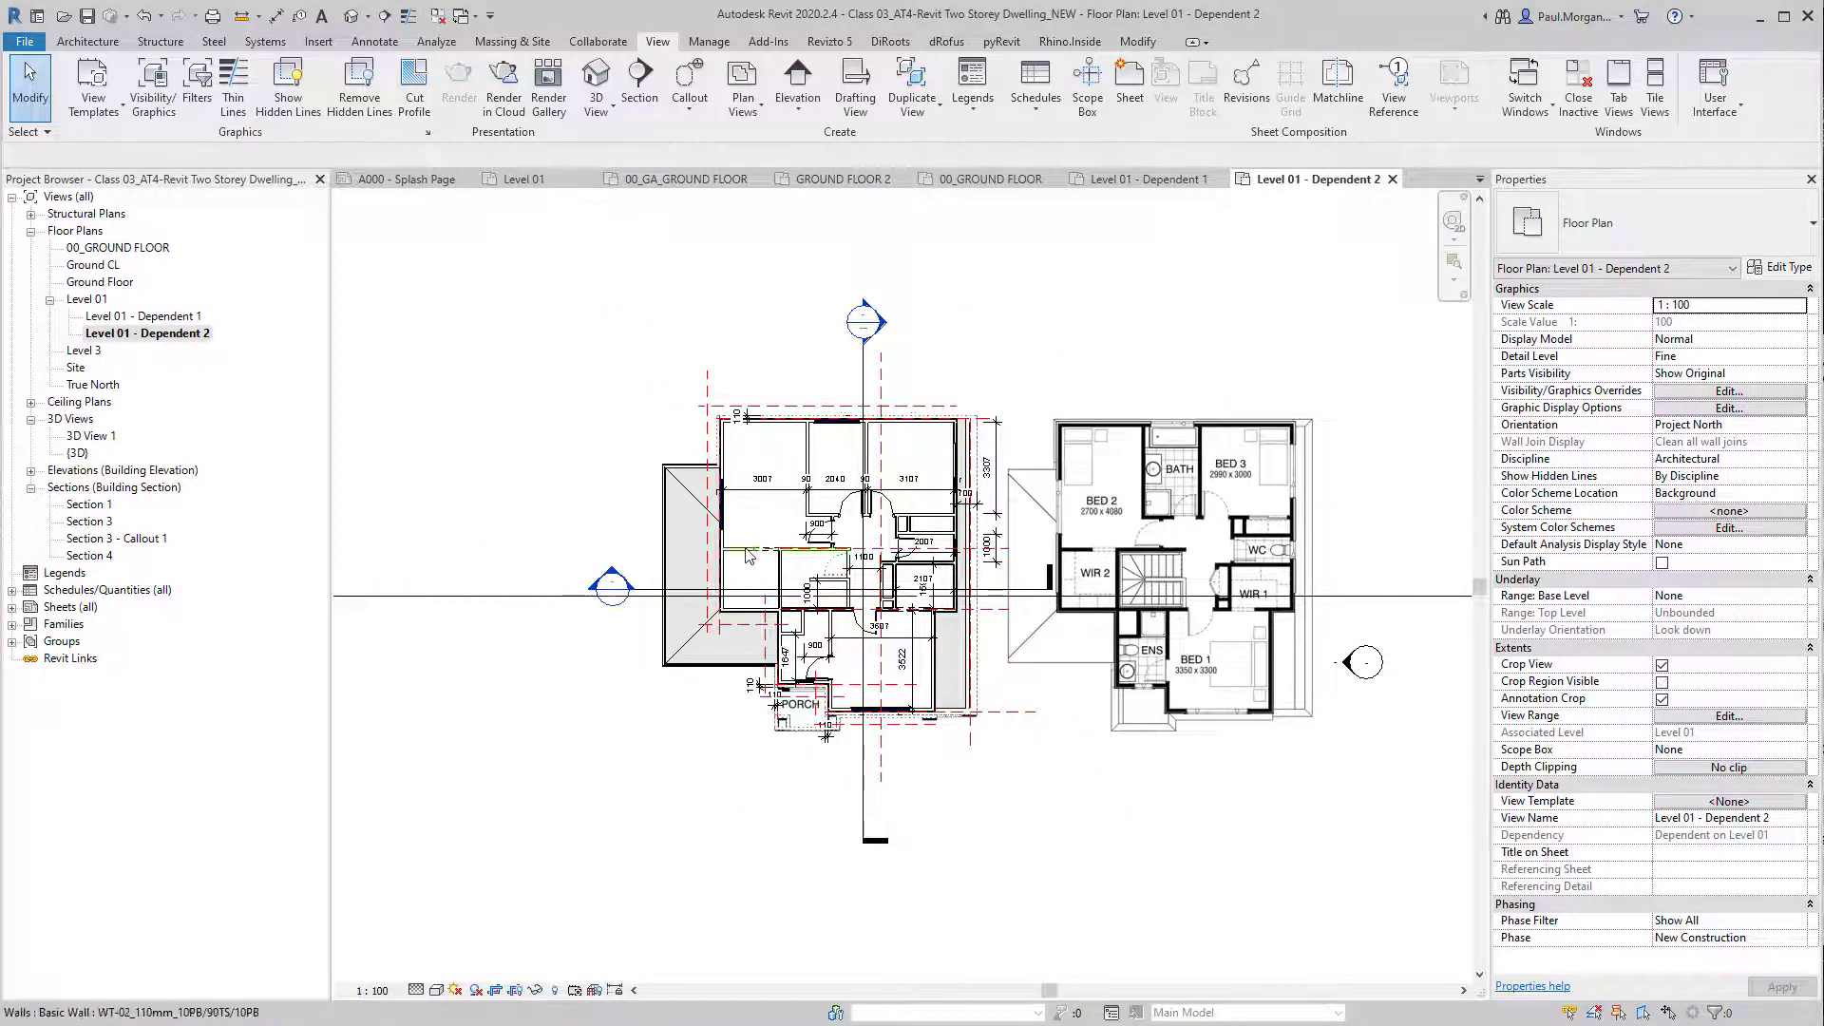
scroll(556, 822, "down", 6)
middle_click_drag(562, 813, 977, 544)
left_click(536, 989)
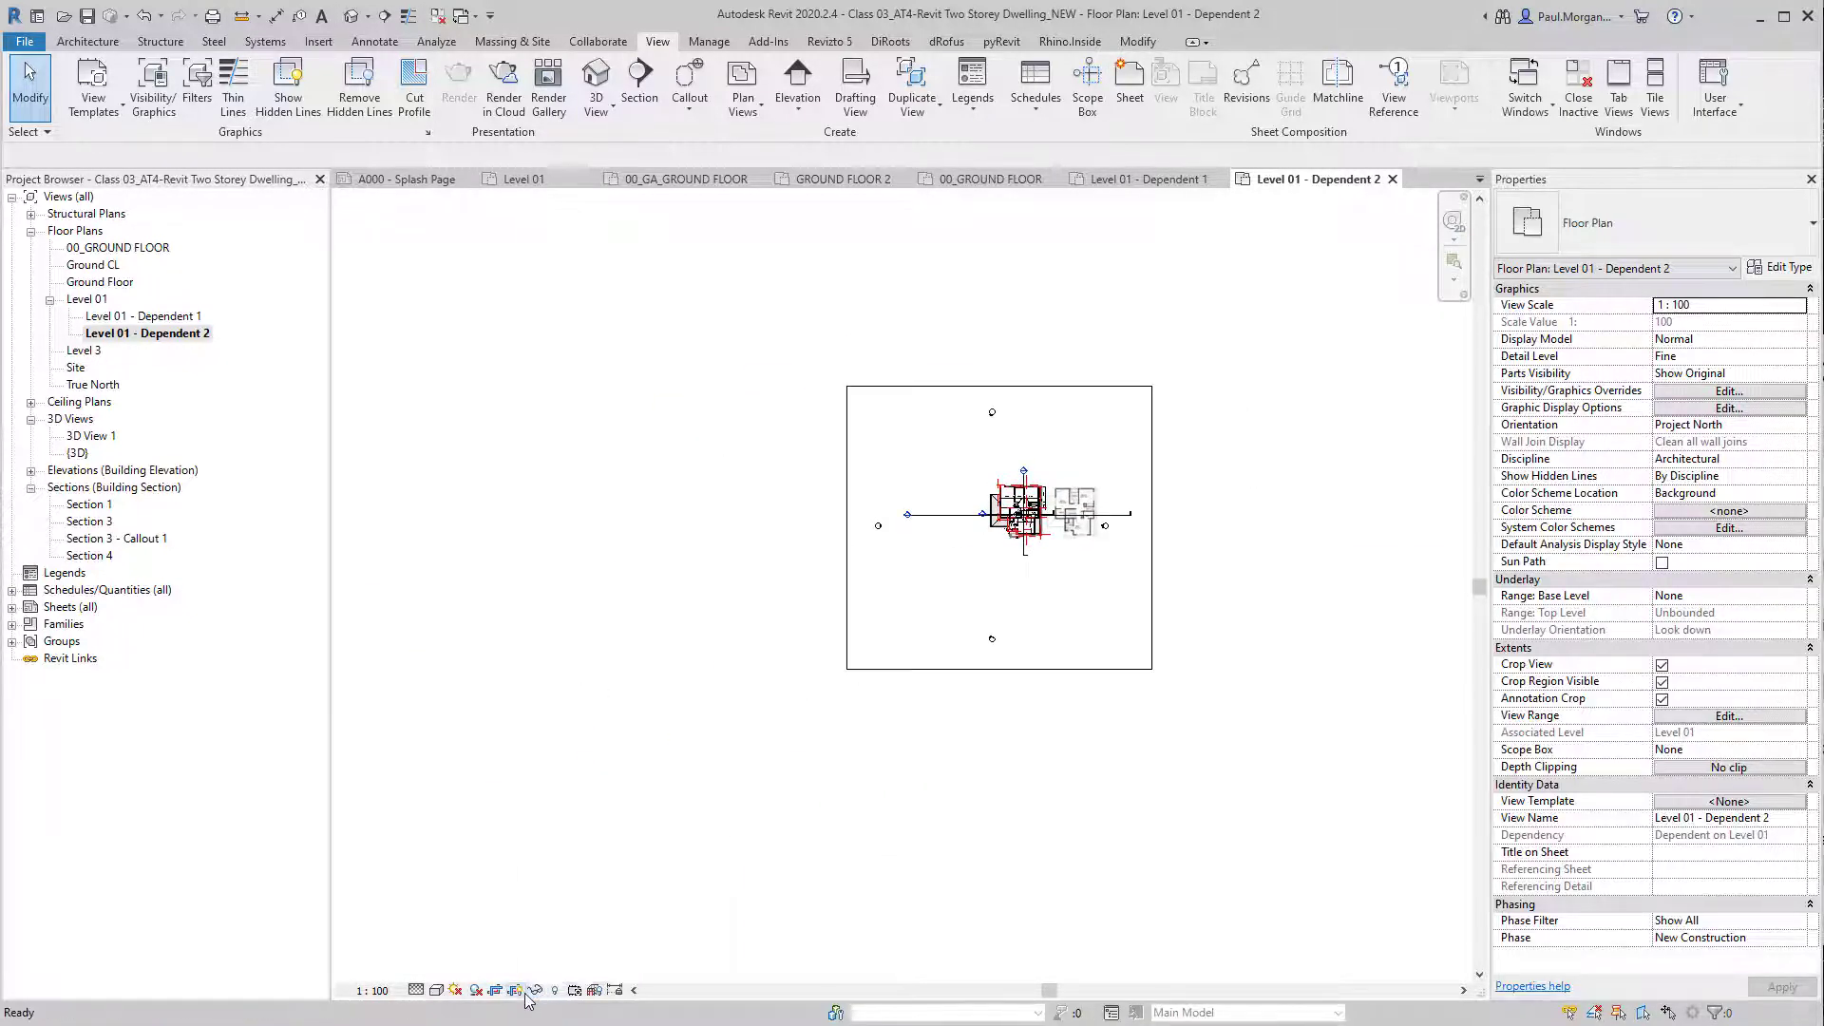
Step: Pull in both side edges of the Level 01 - Dependent 2 crop region to frame the left half of the modelled house
left_click(1152, 581)
scroll(1126, 556, "up", 4)
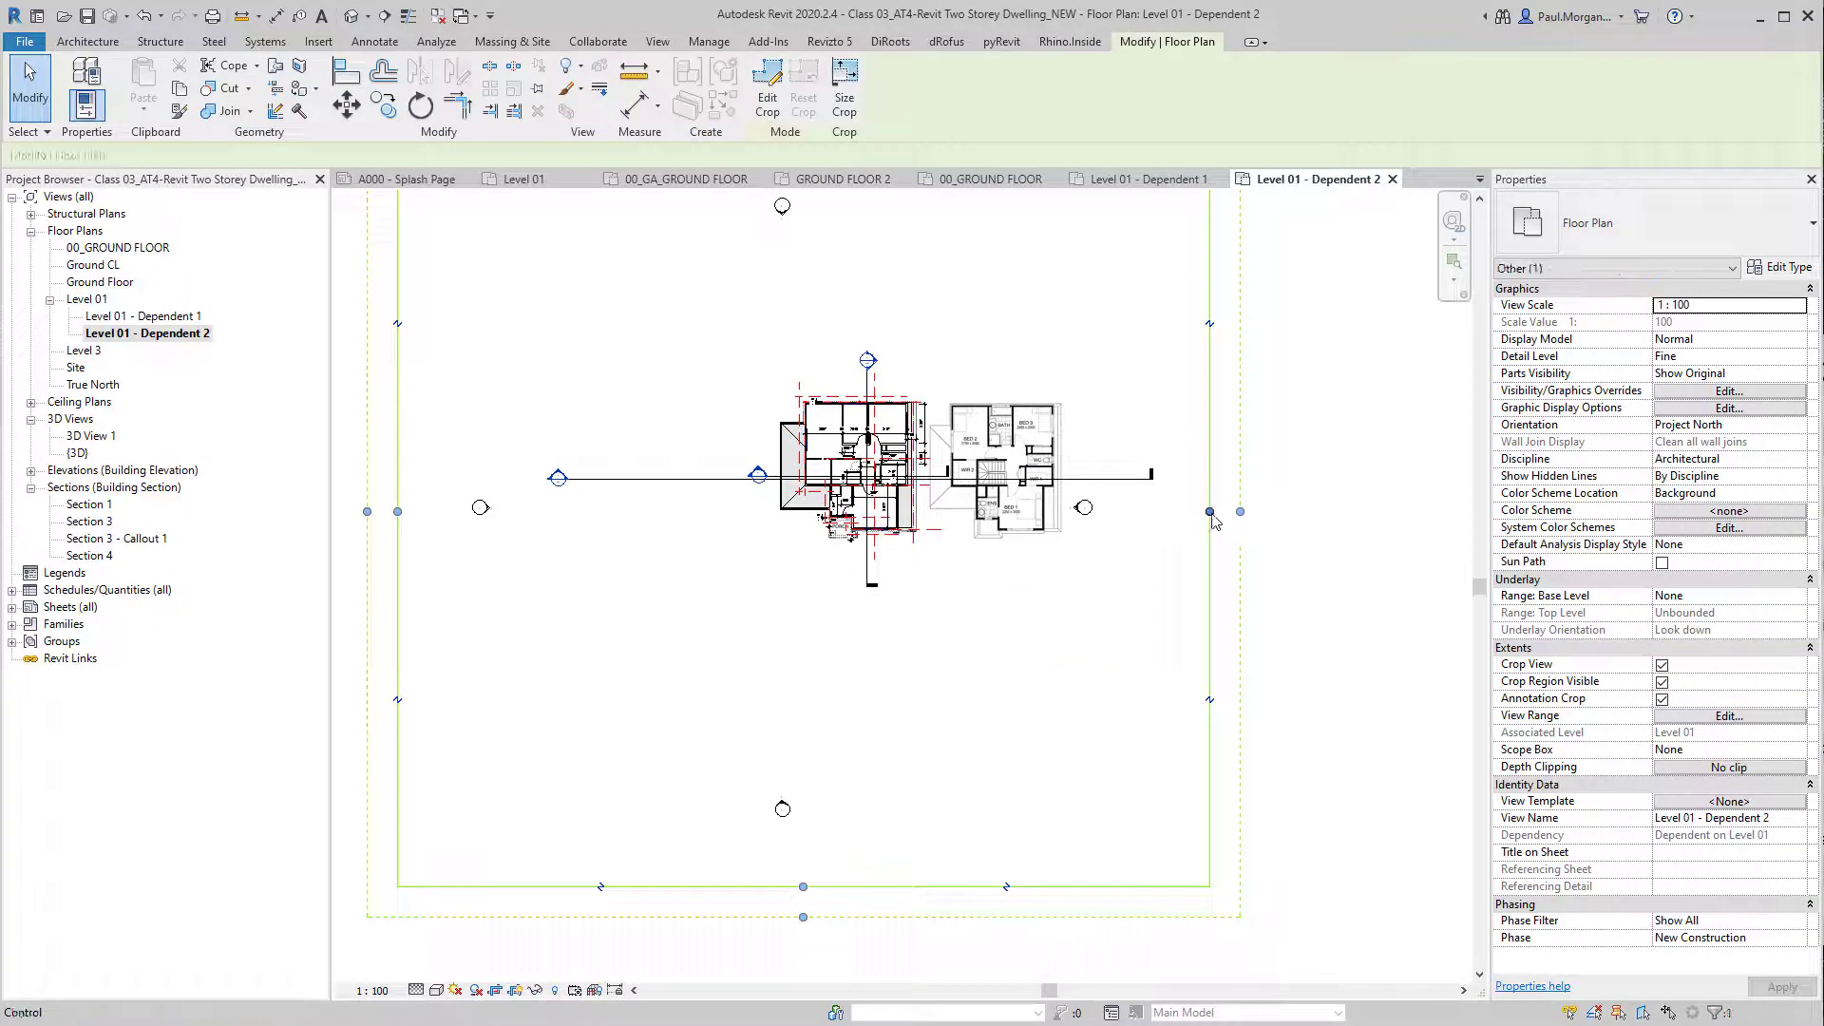
left_click_drag(953, 534, 878, 556)
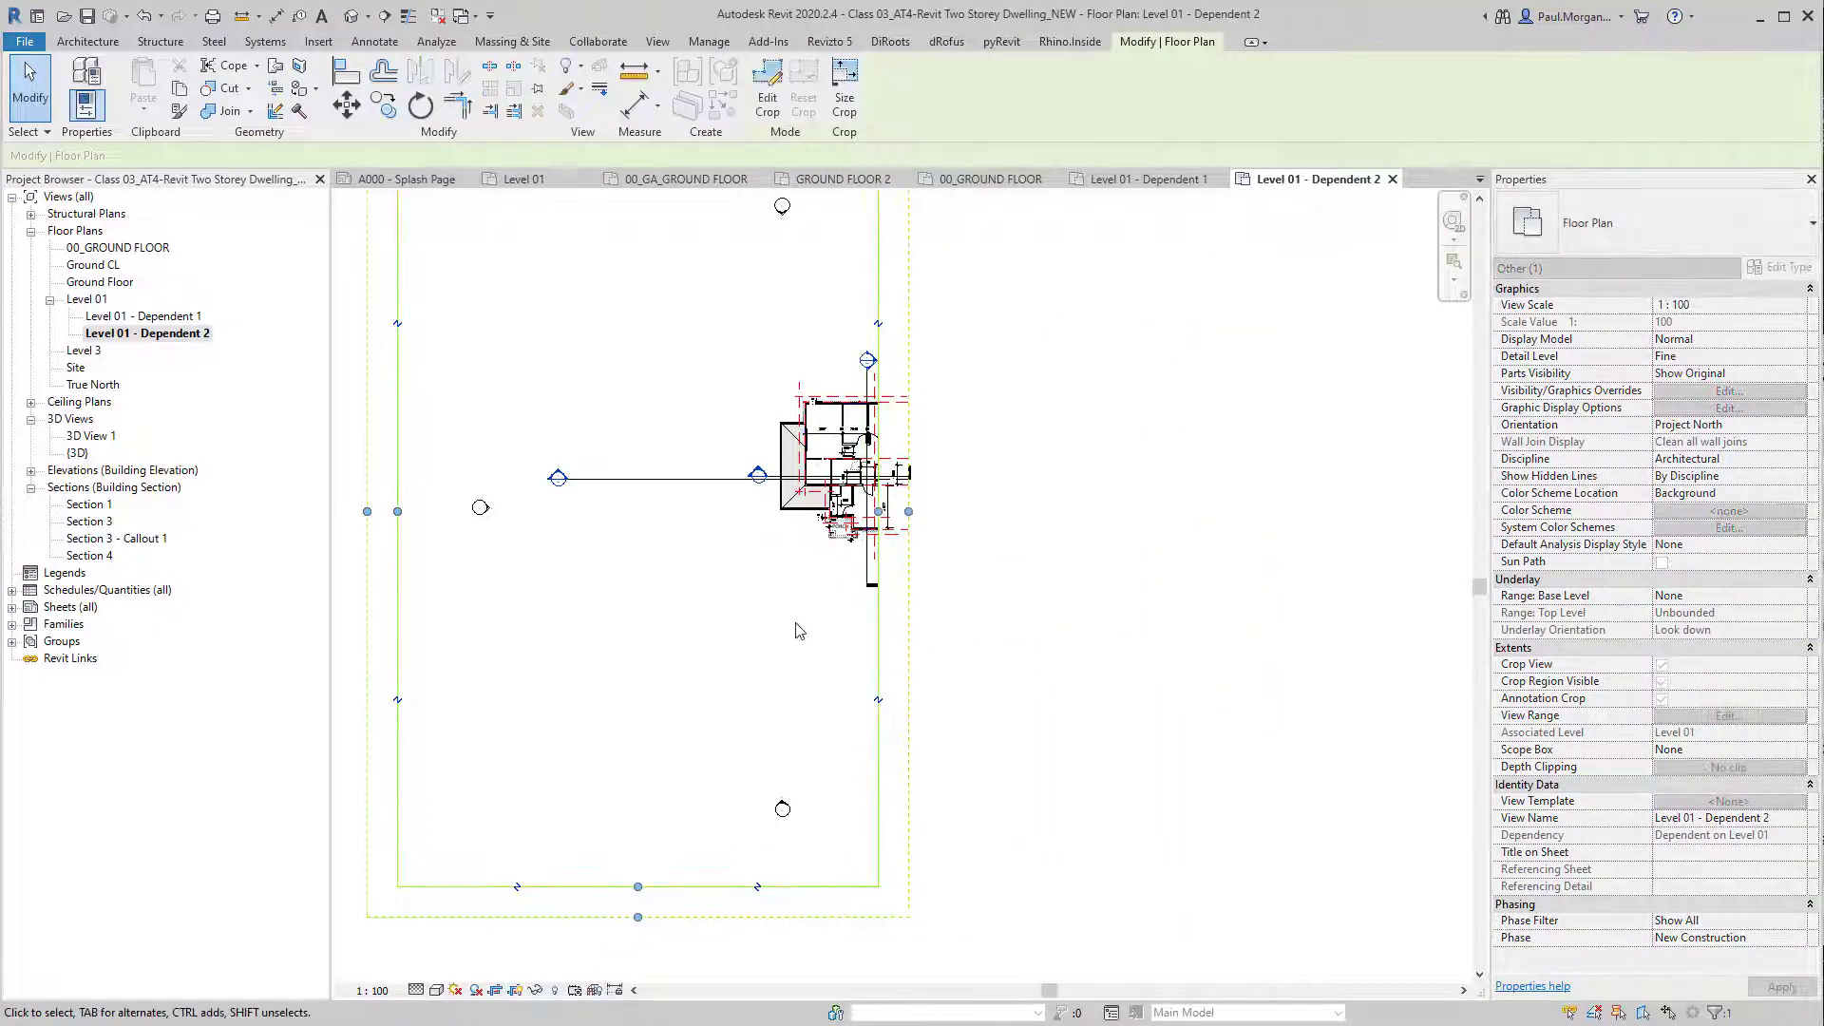
middle_click_drag(374, 466, 436, 557)
left_click_drag(459, 610, 822, 610)
scroll(881, 568, "up", 4)
left_click(1286, 602)
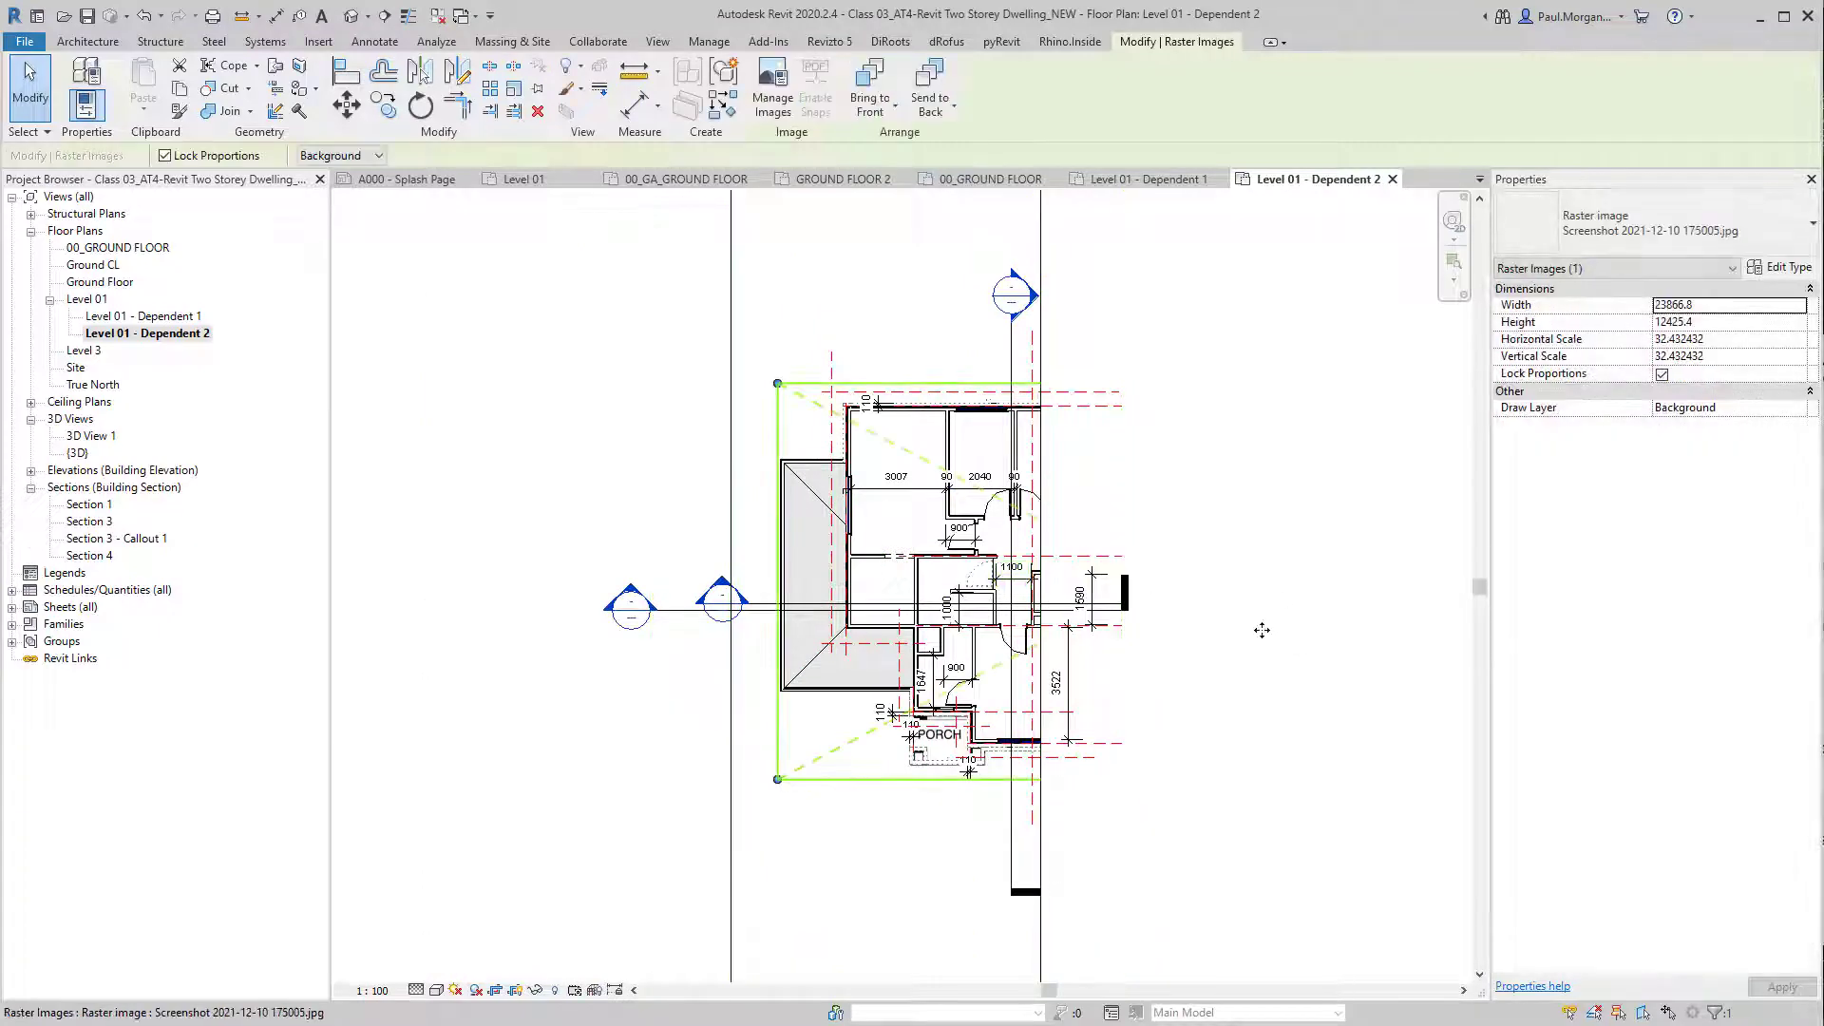
scroll(1263, 631, "down", 2)
middle_click_drag(1262, 633, 1183, 634)
Step: Open the Level 01 - Dependent 1 view and pull in both side edges of its crop region to frame the right half of the modelled house
double_click(139, 316)
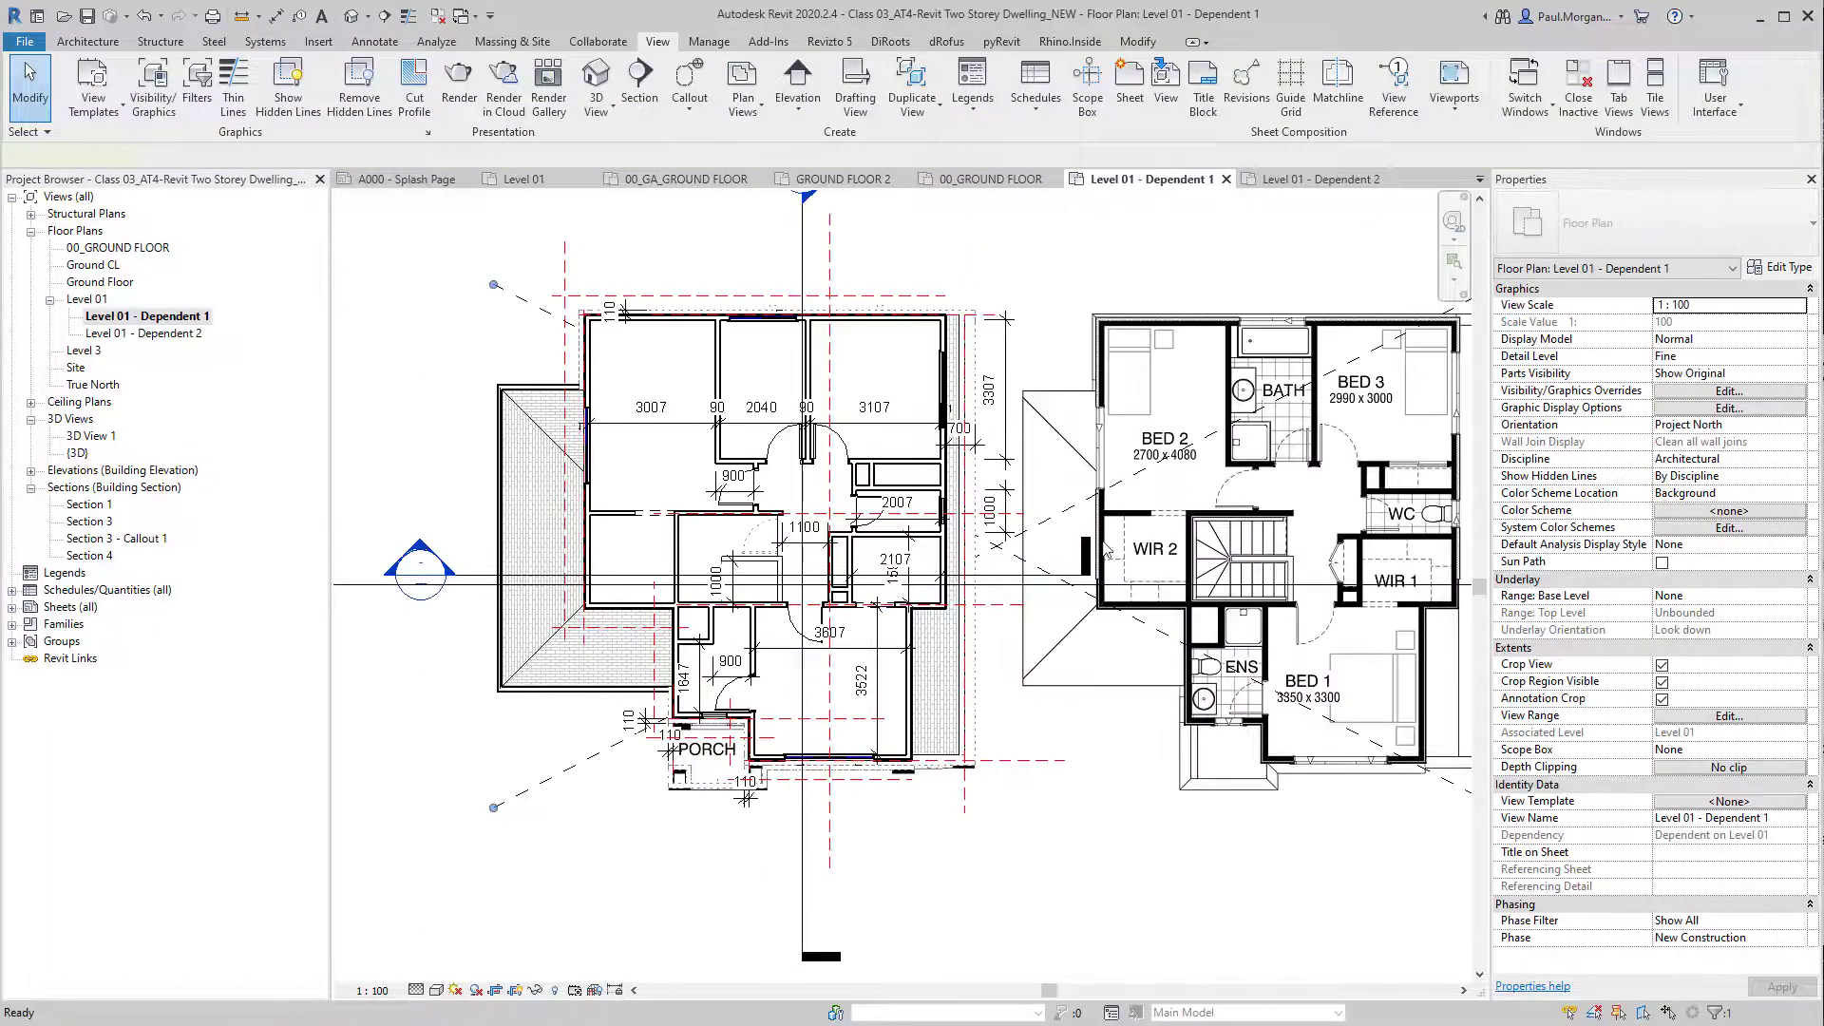
scroll(990, 643, "down", 3)
key("Escape")
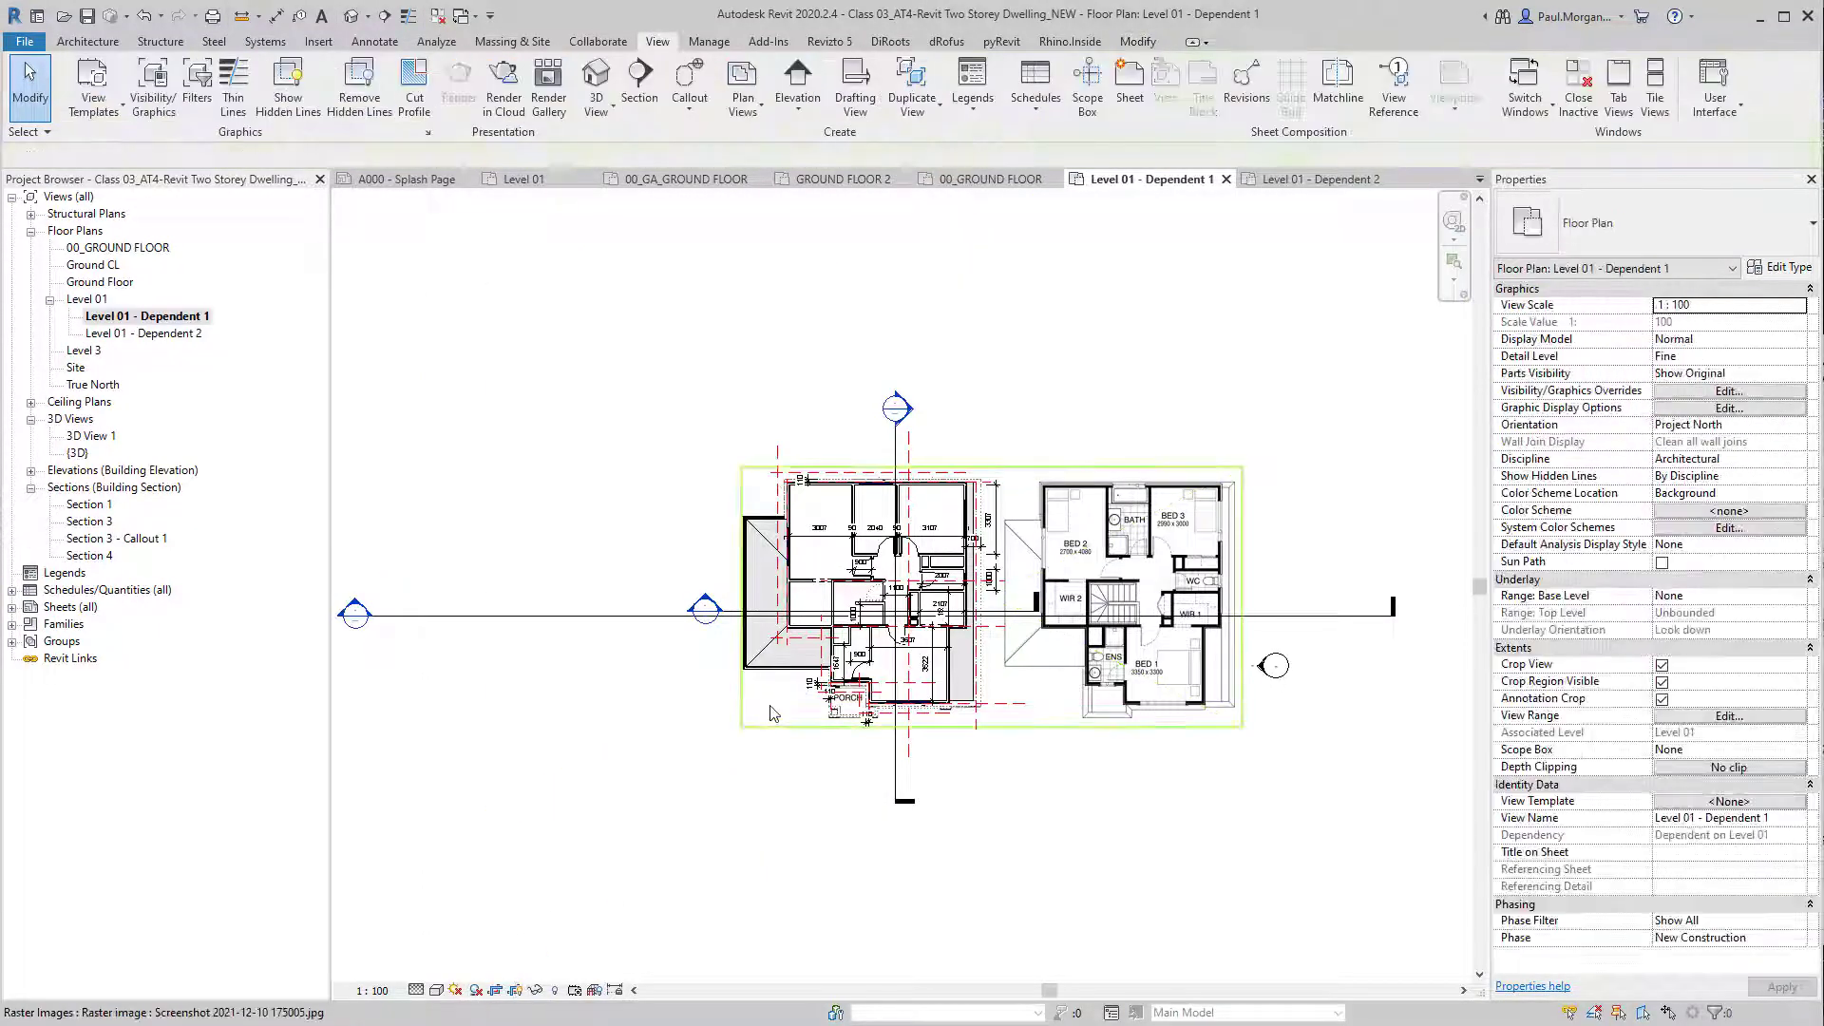
scroll(768, 711, "down", 2)
left_click(372, 804)
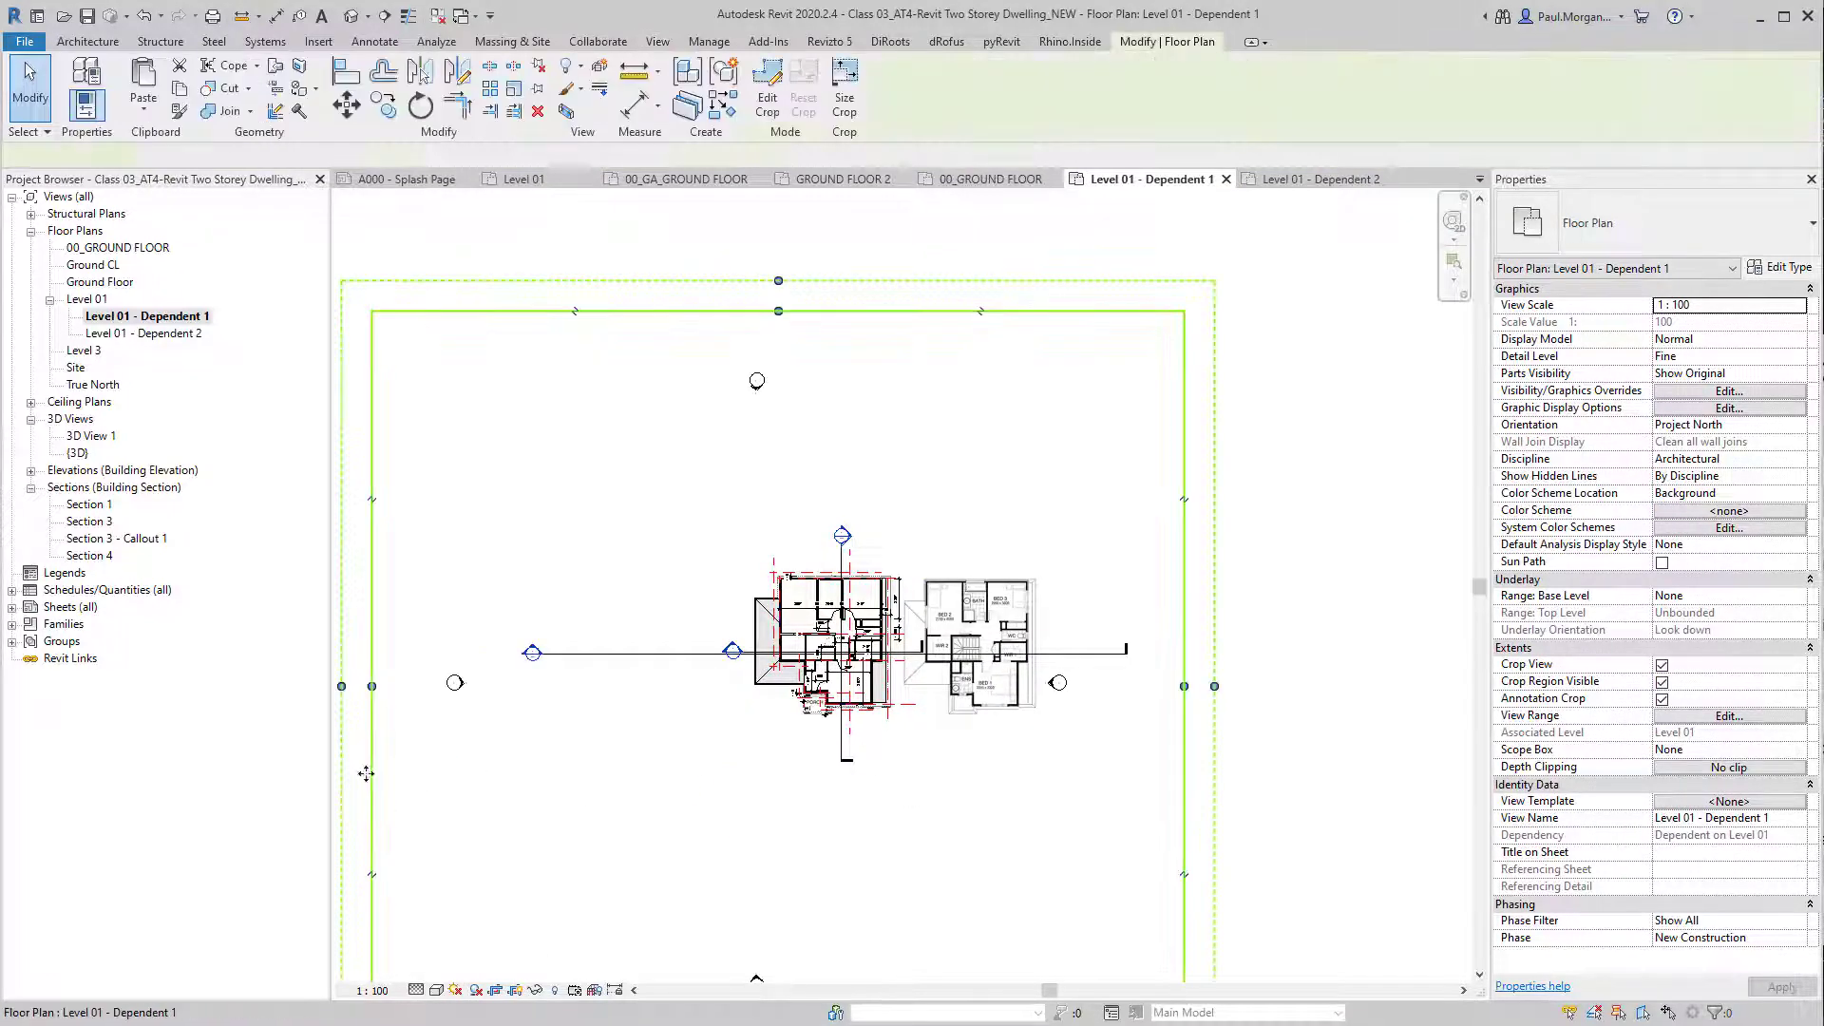
left_click_drag(372, 685, 844, 686)
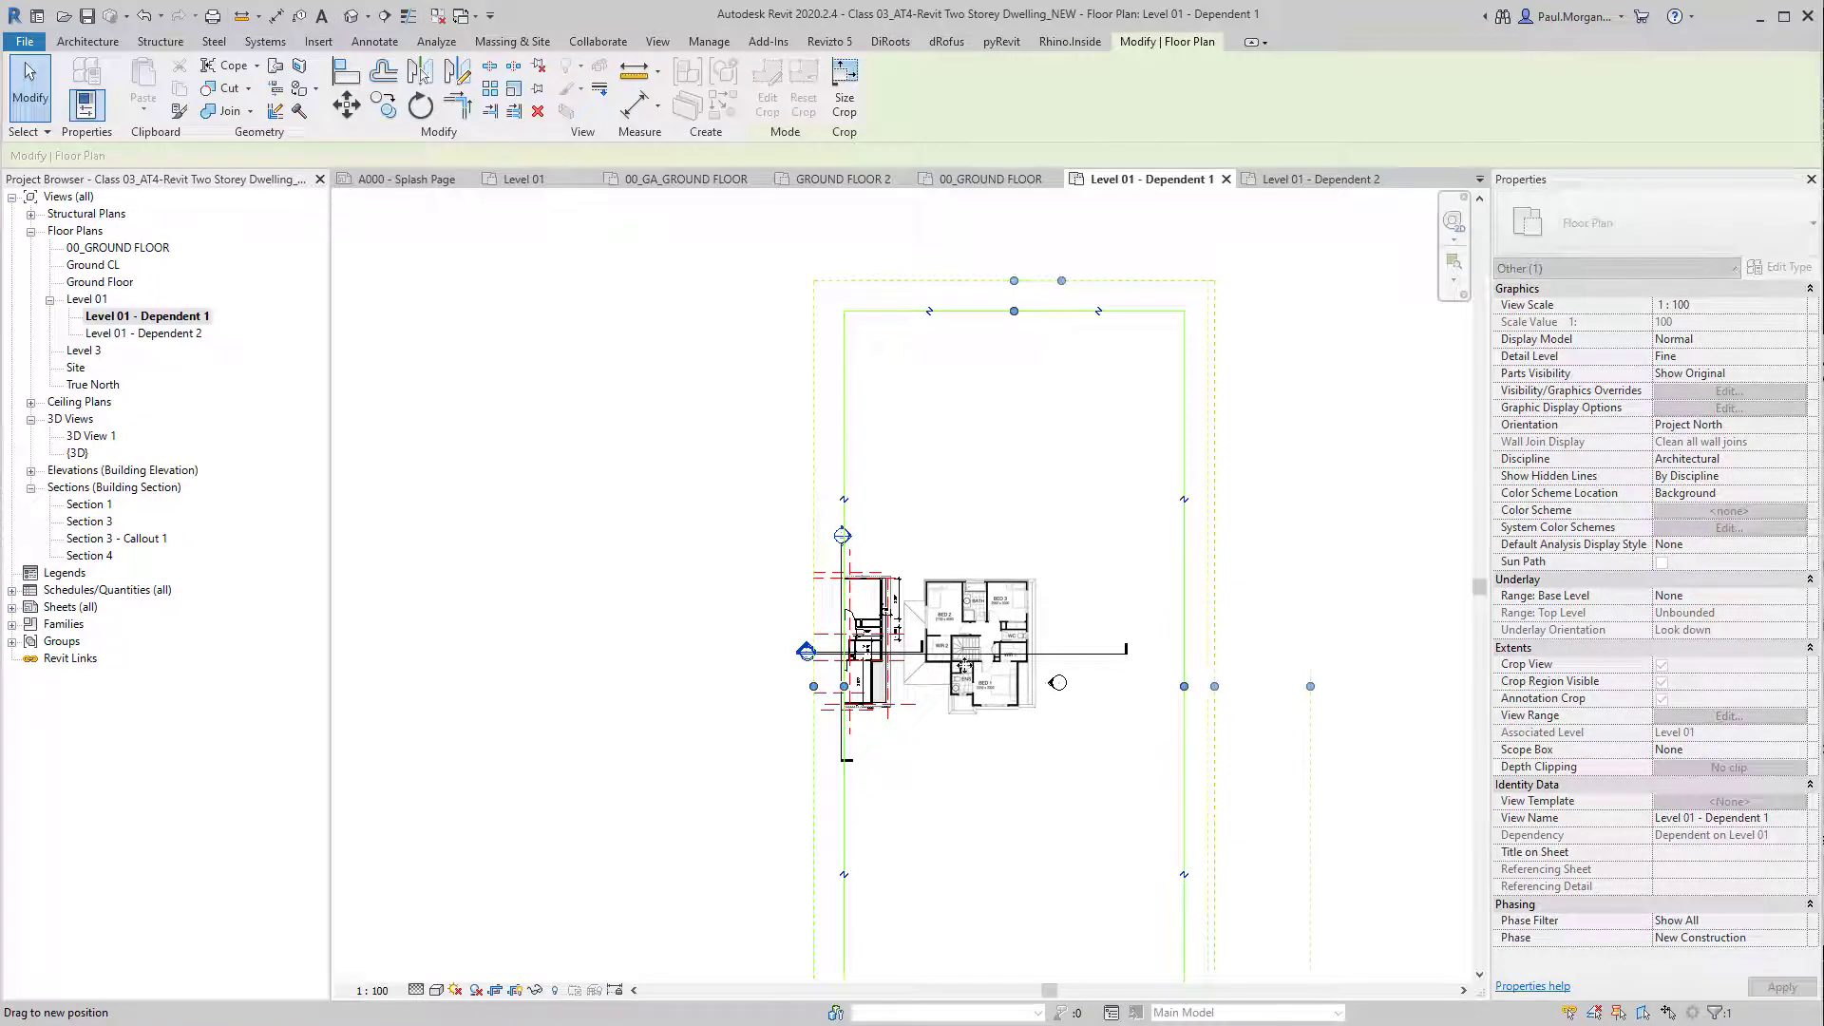
left_click_drag(1187, 687, 901, 687)
key("Escape")
scroll(836, 636, "up", 3)
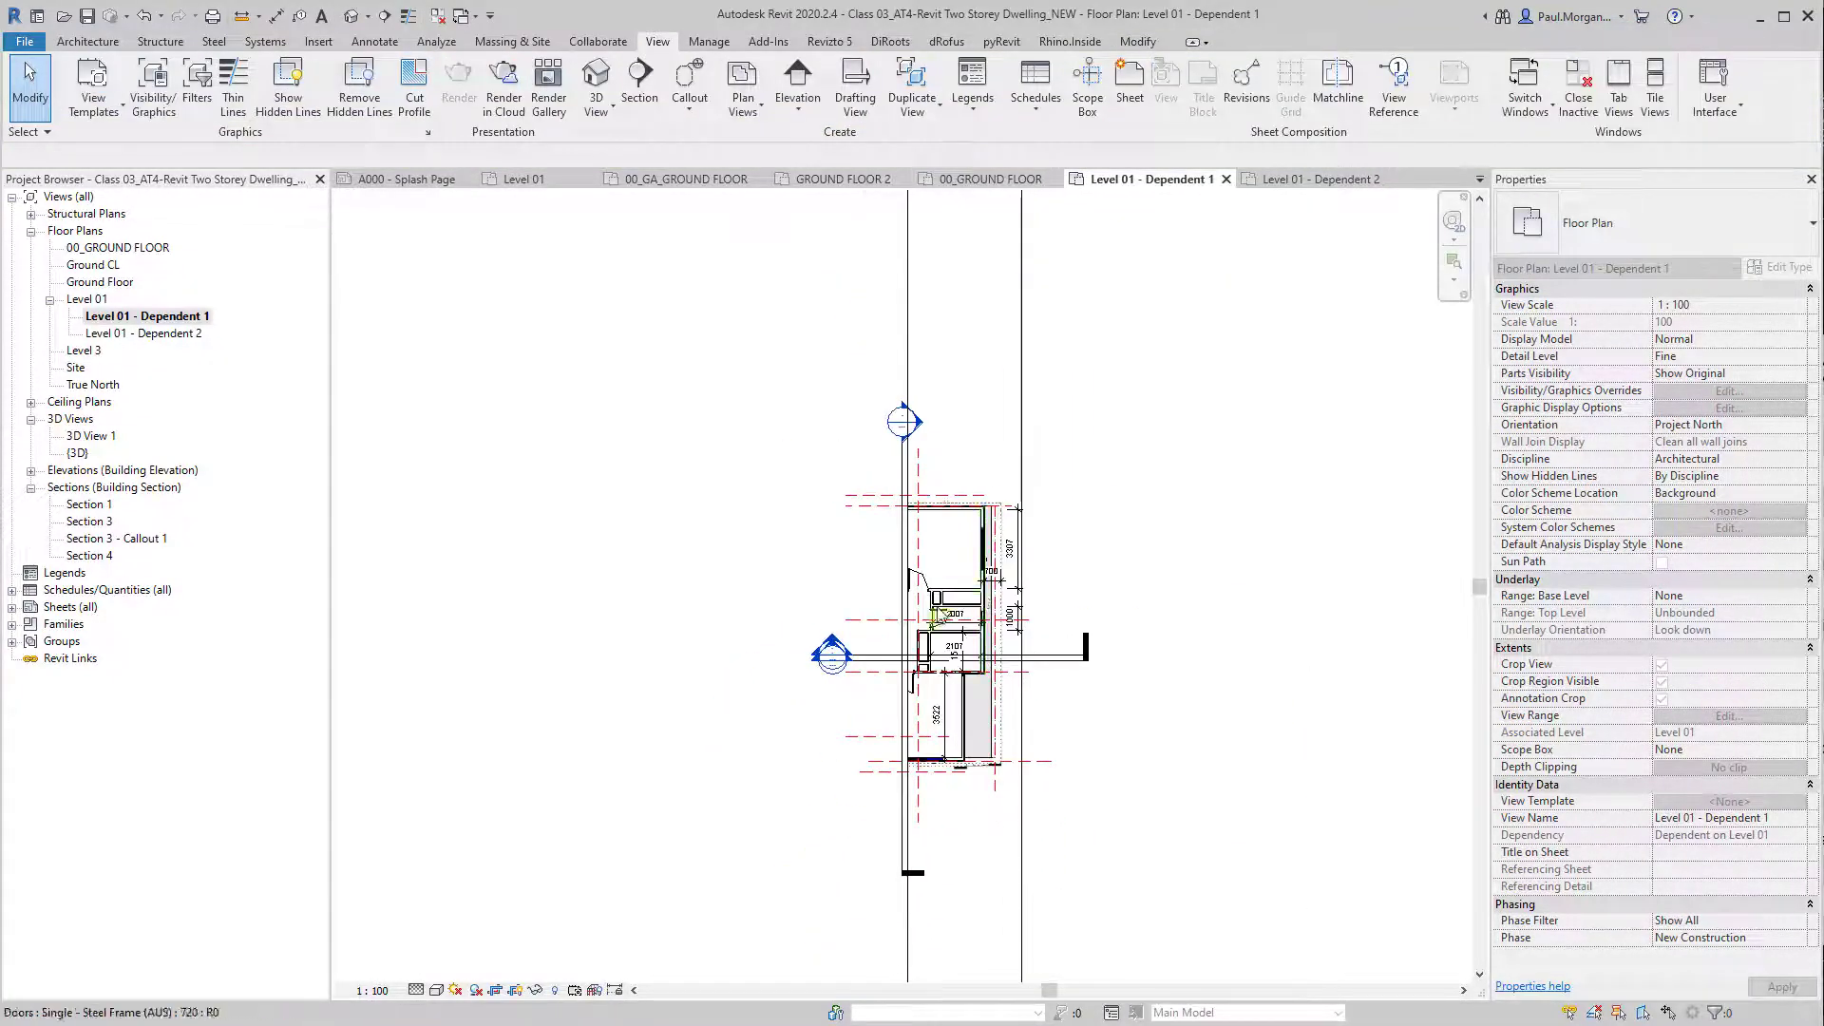
scroll(703, 456, "up", 2)
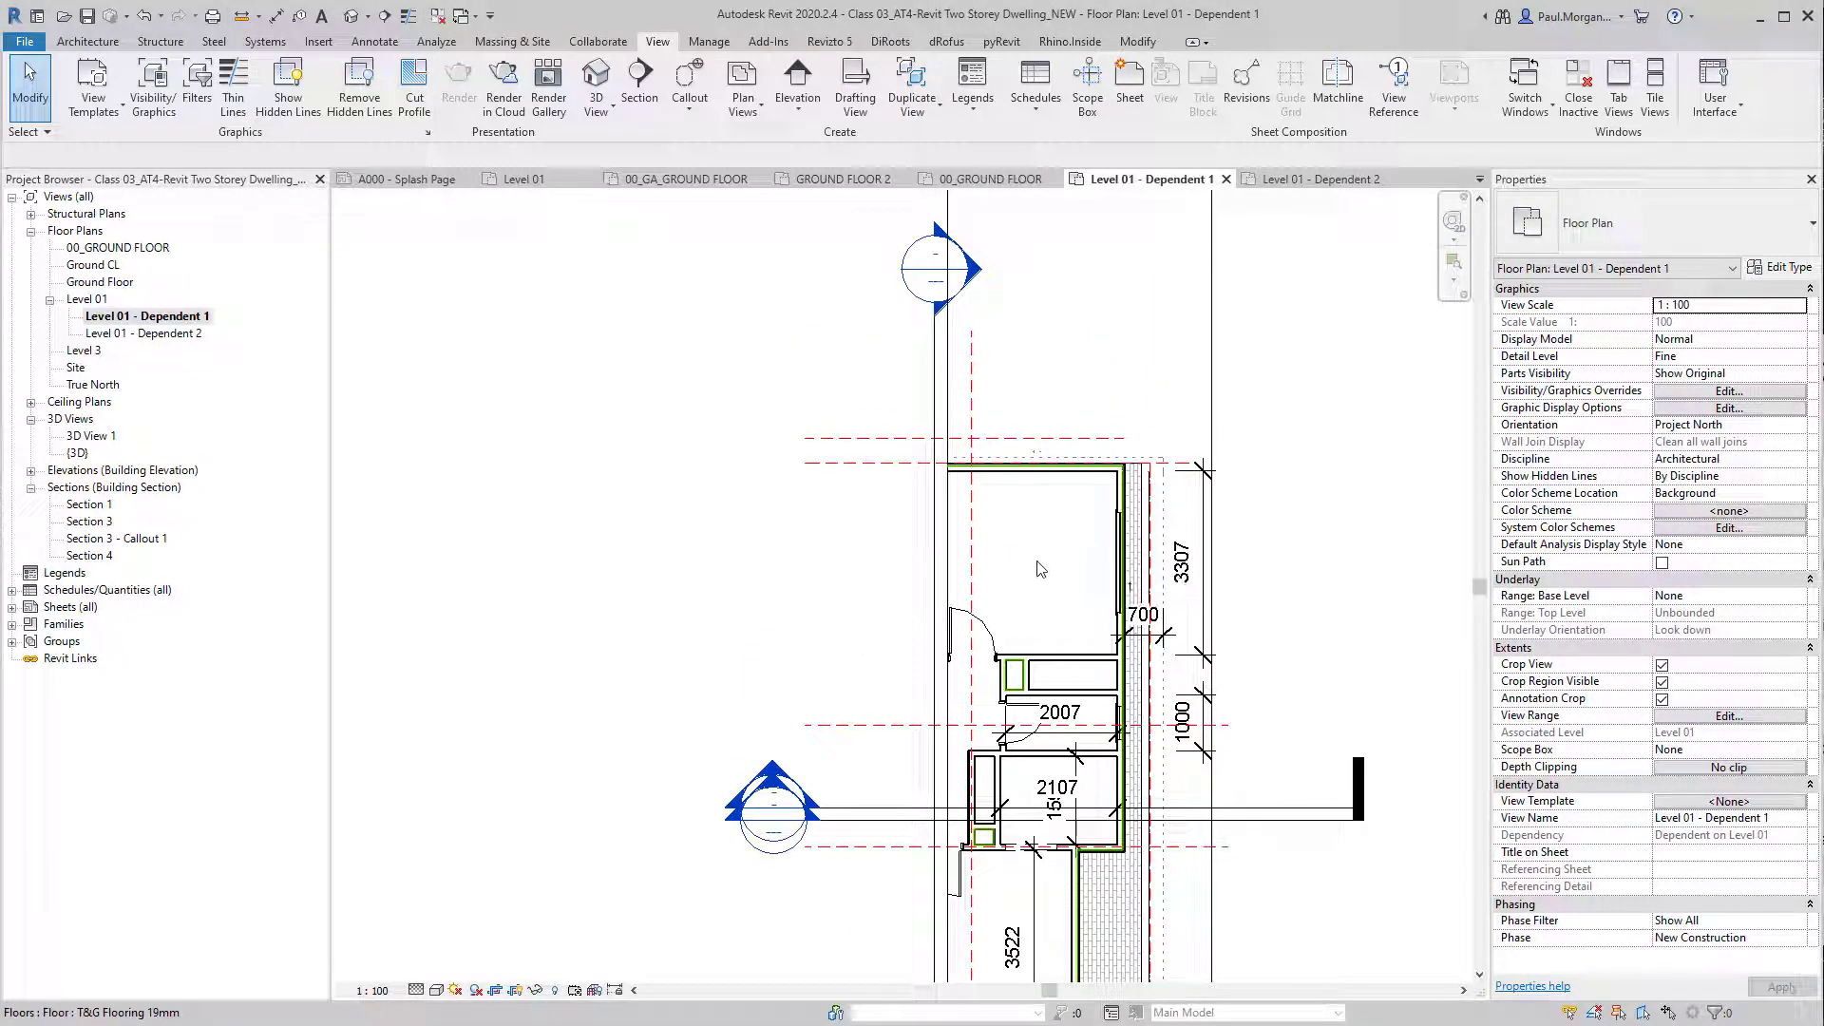
left_click(767, 632)
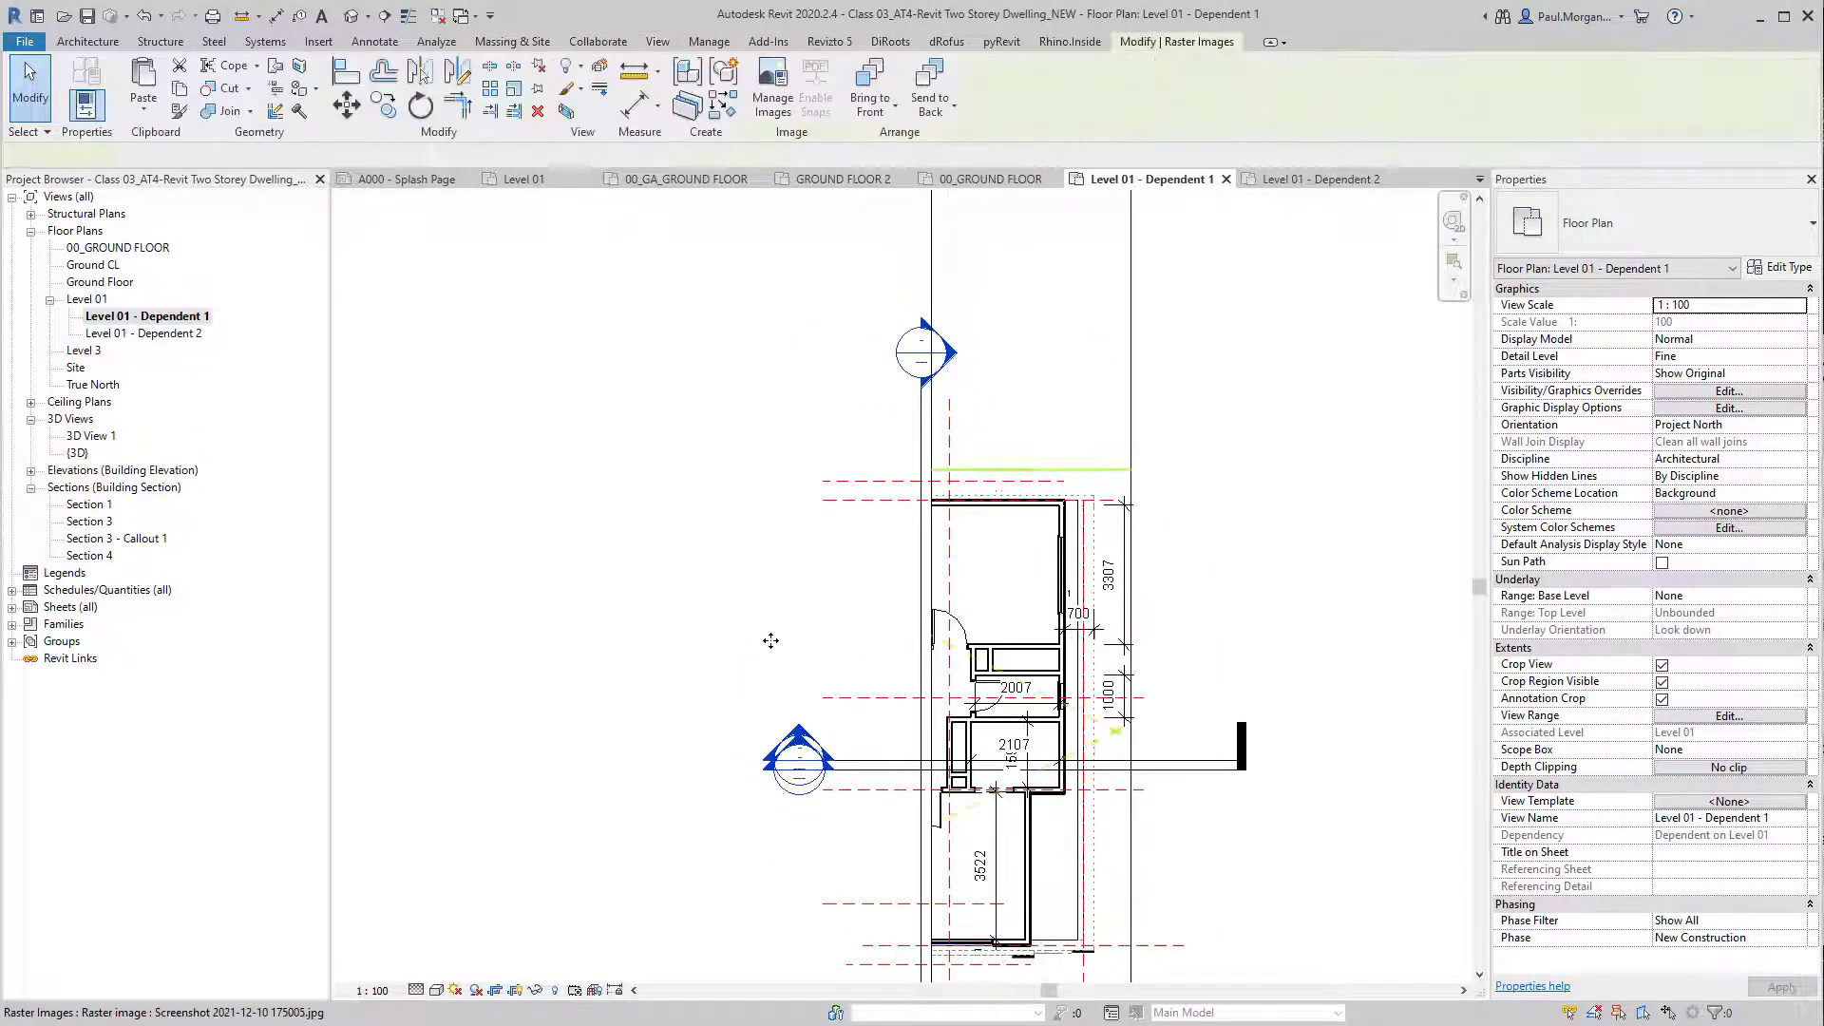
scroll(900, 564, "down", 1)
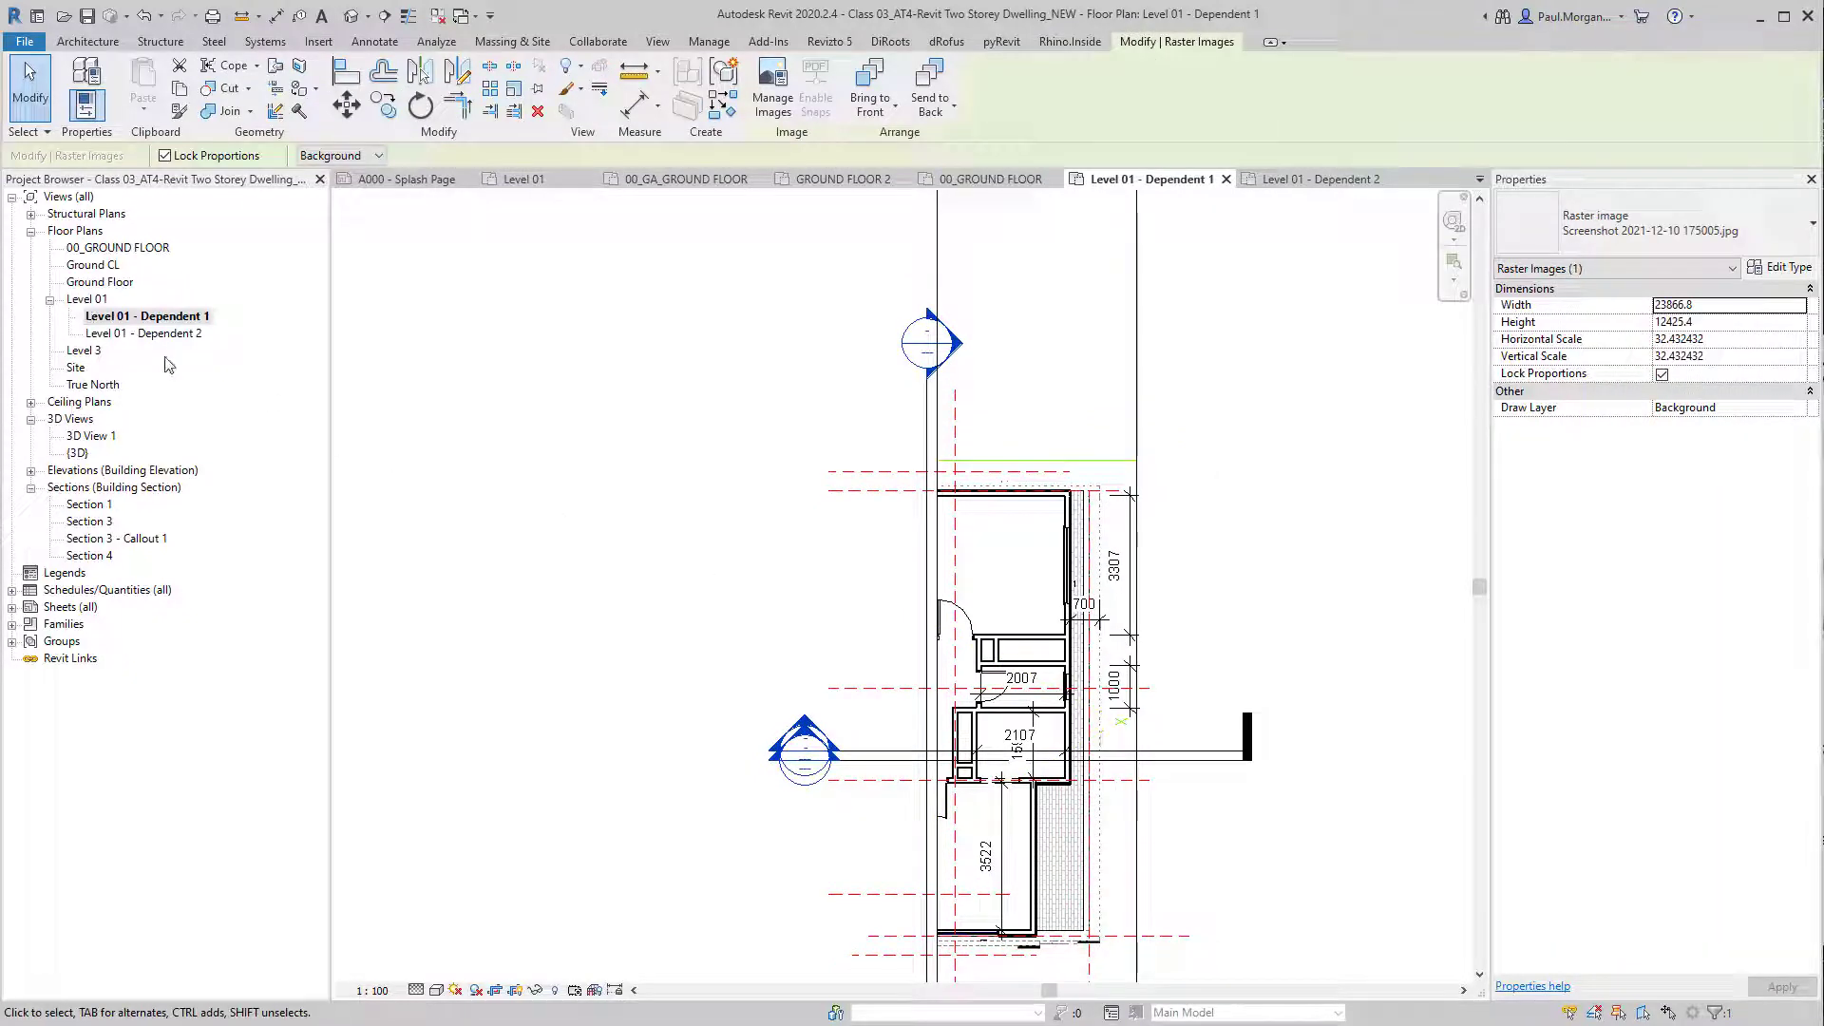
Step: In the Level 01 floor plan, filter a selection of the modelled house down to dimensions only and delete them
left_click(92, 316)
double_click(88, 298)
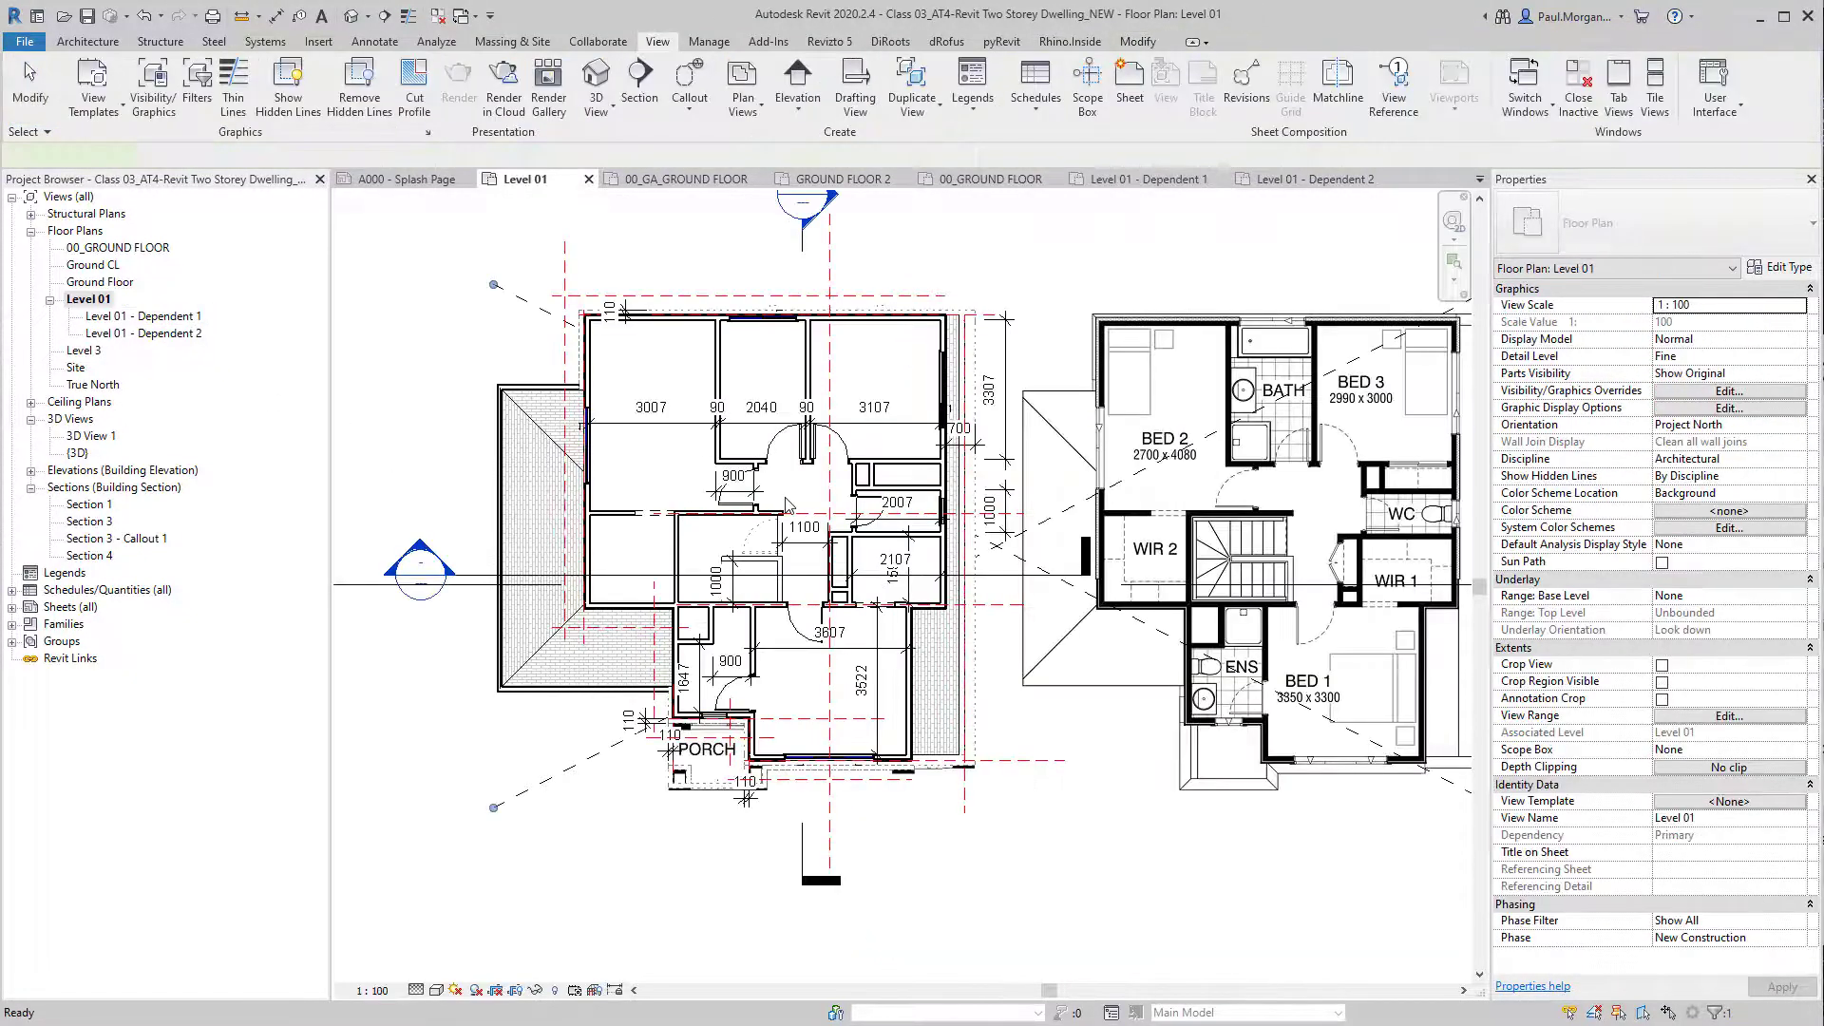
middle_click_drag(707, 523, 756, 582)
left_click(476, 366)
scroll(468, 322, "down", 2)
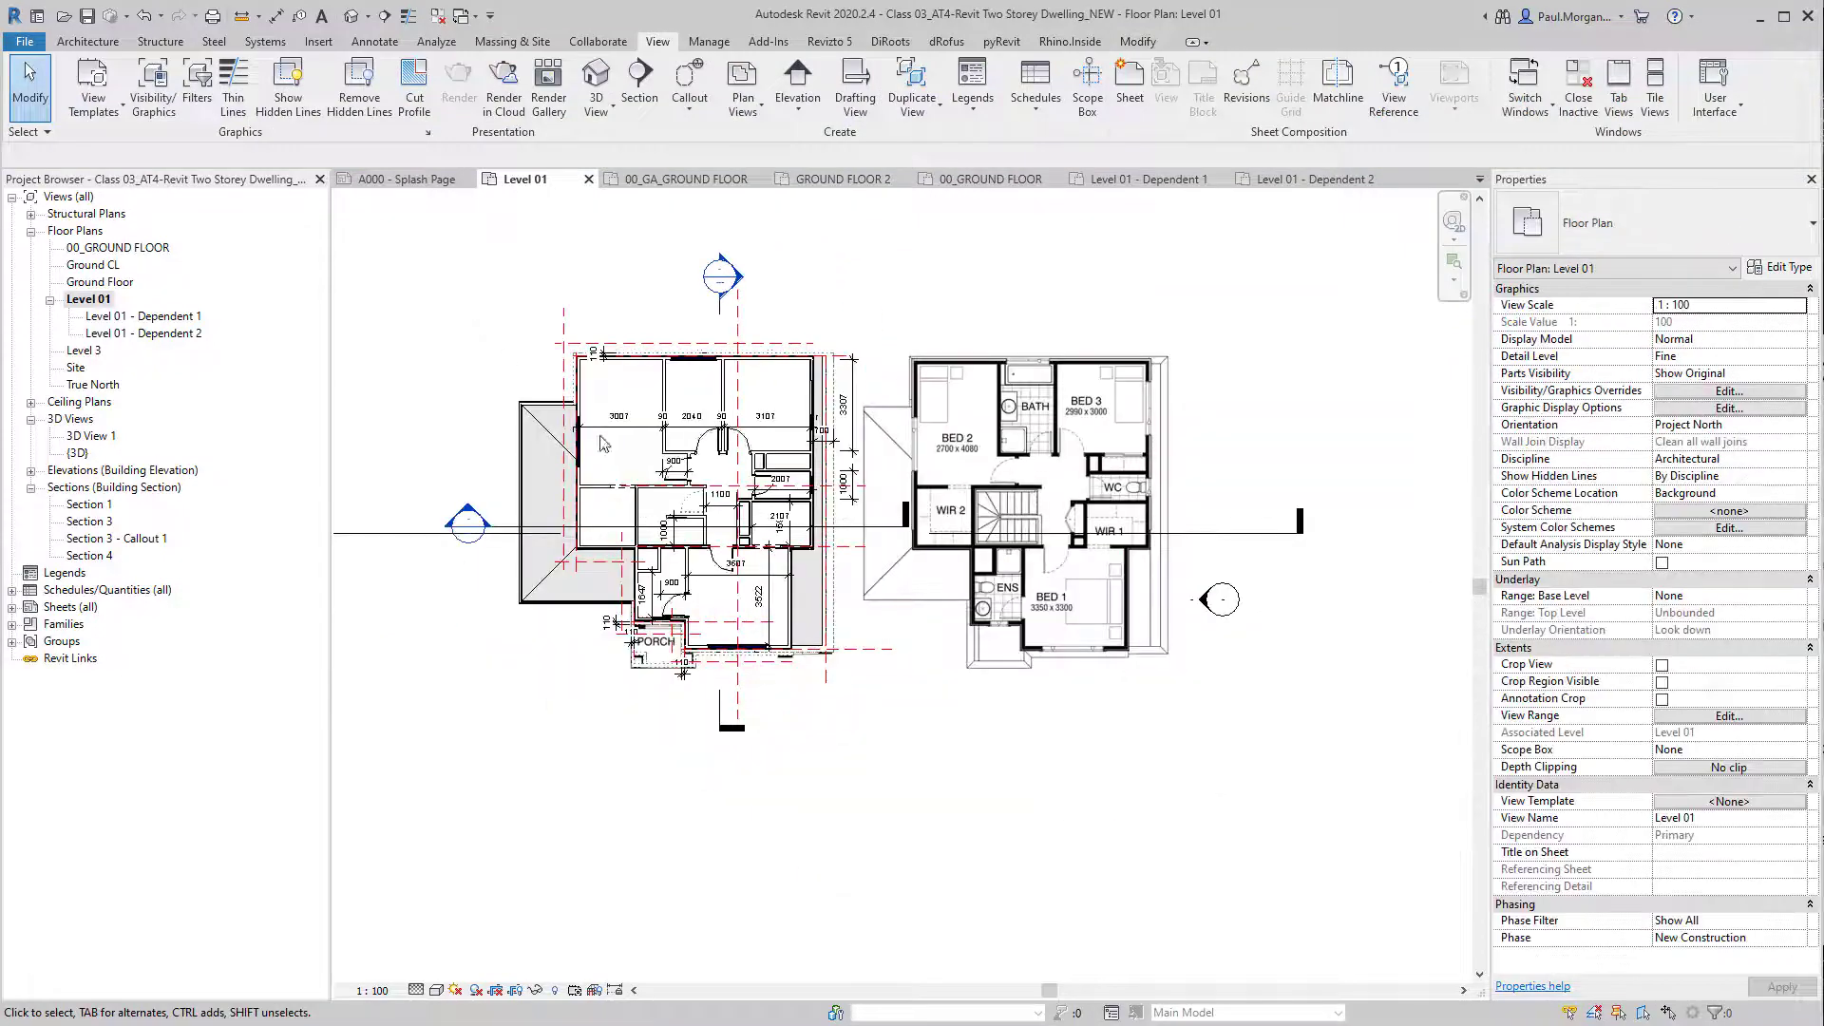
left_click_drag(456, 289, 886, 732)
left_click(767, 84)
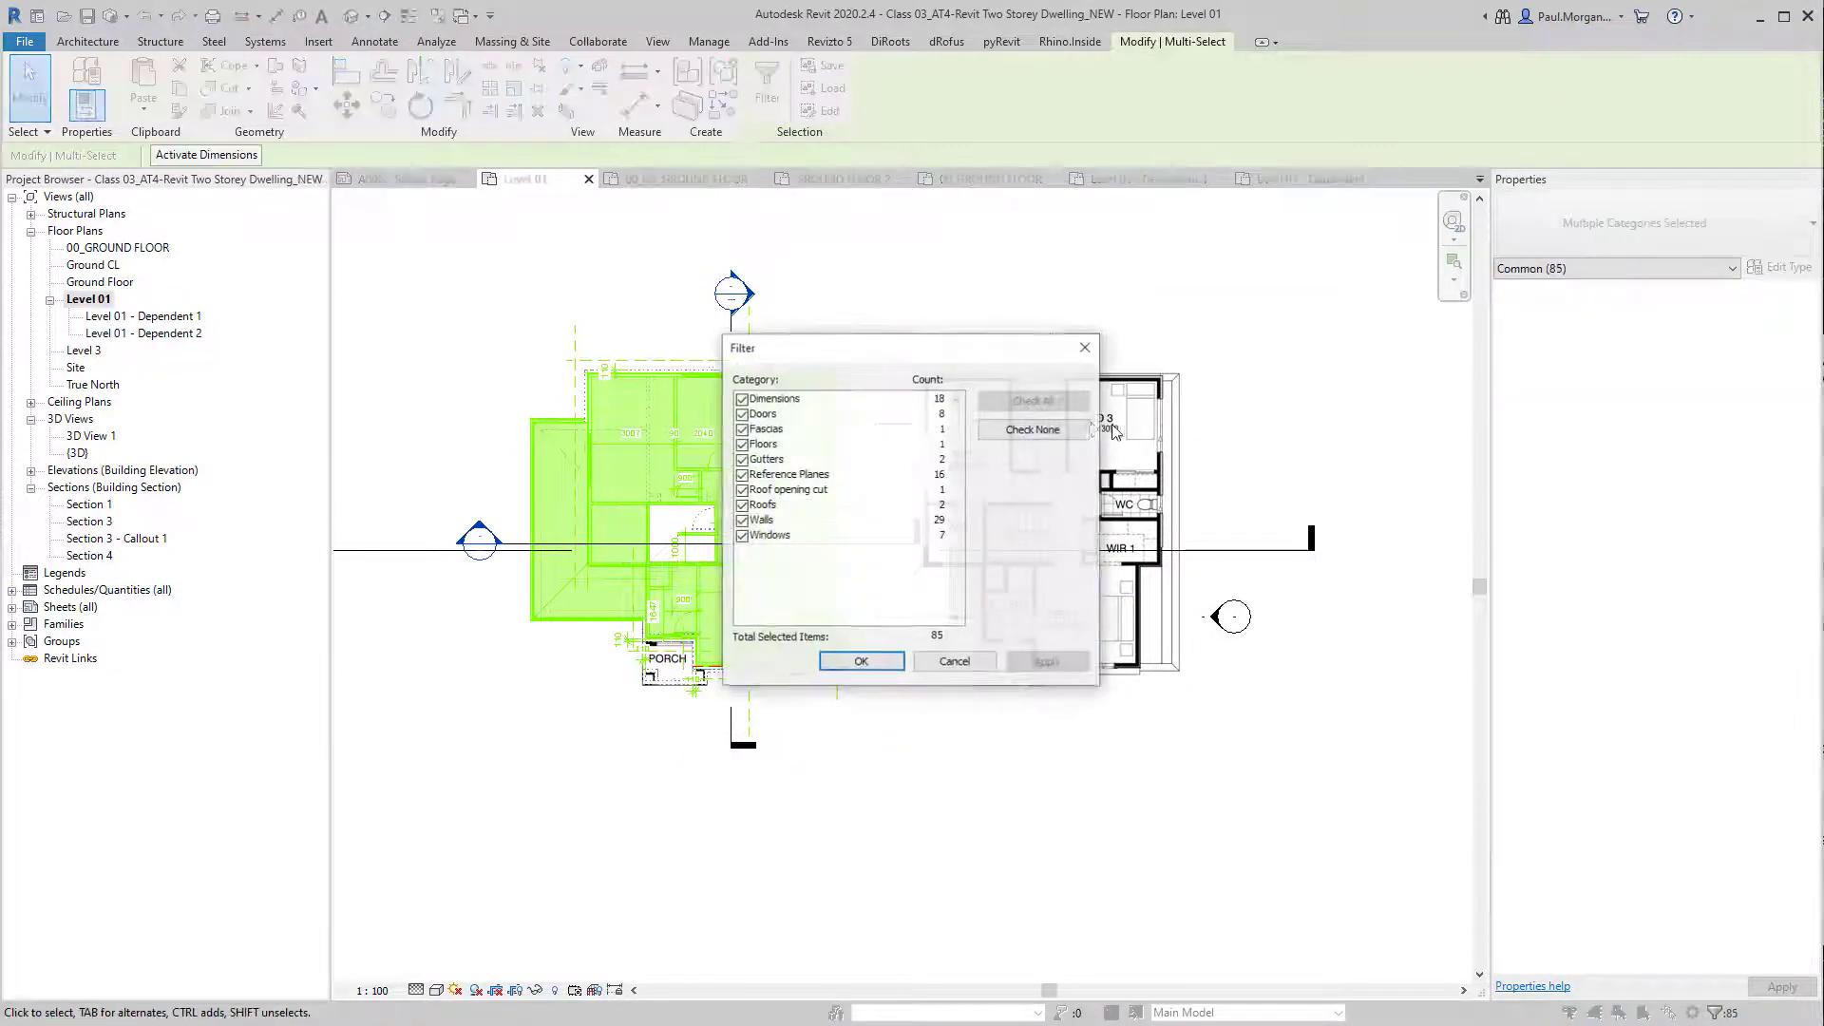
left_click(1052, 433)
left_click(741, 399)
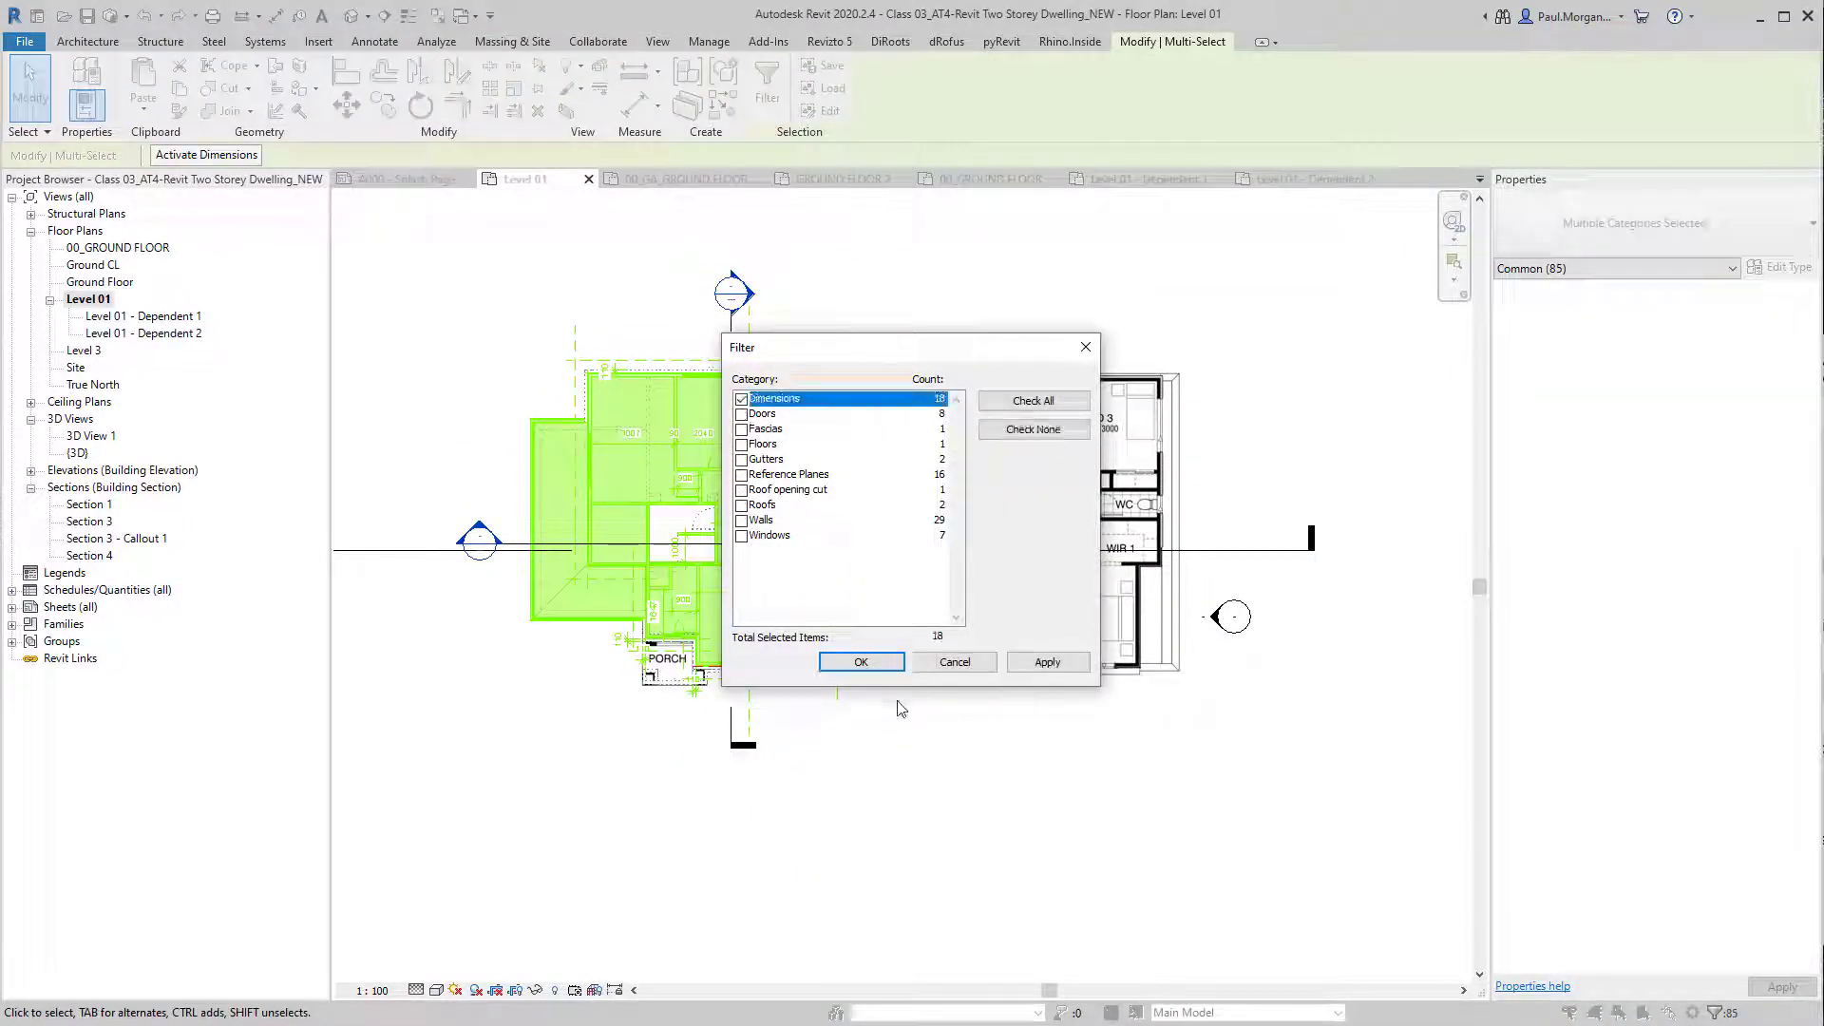
left_click(861, 662)
middle_click_drag(907, 893, 909, 899)
key("Delete")
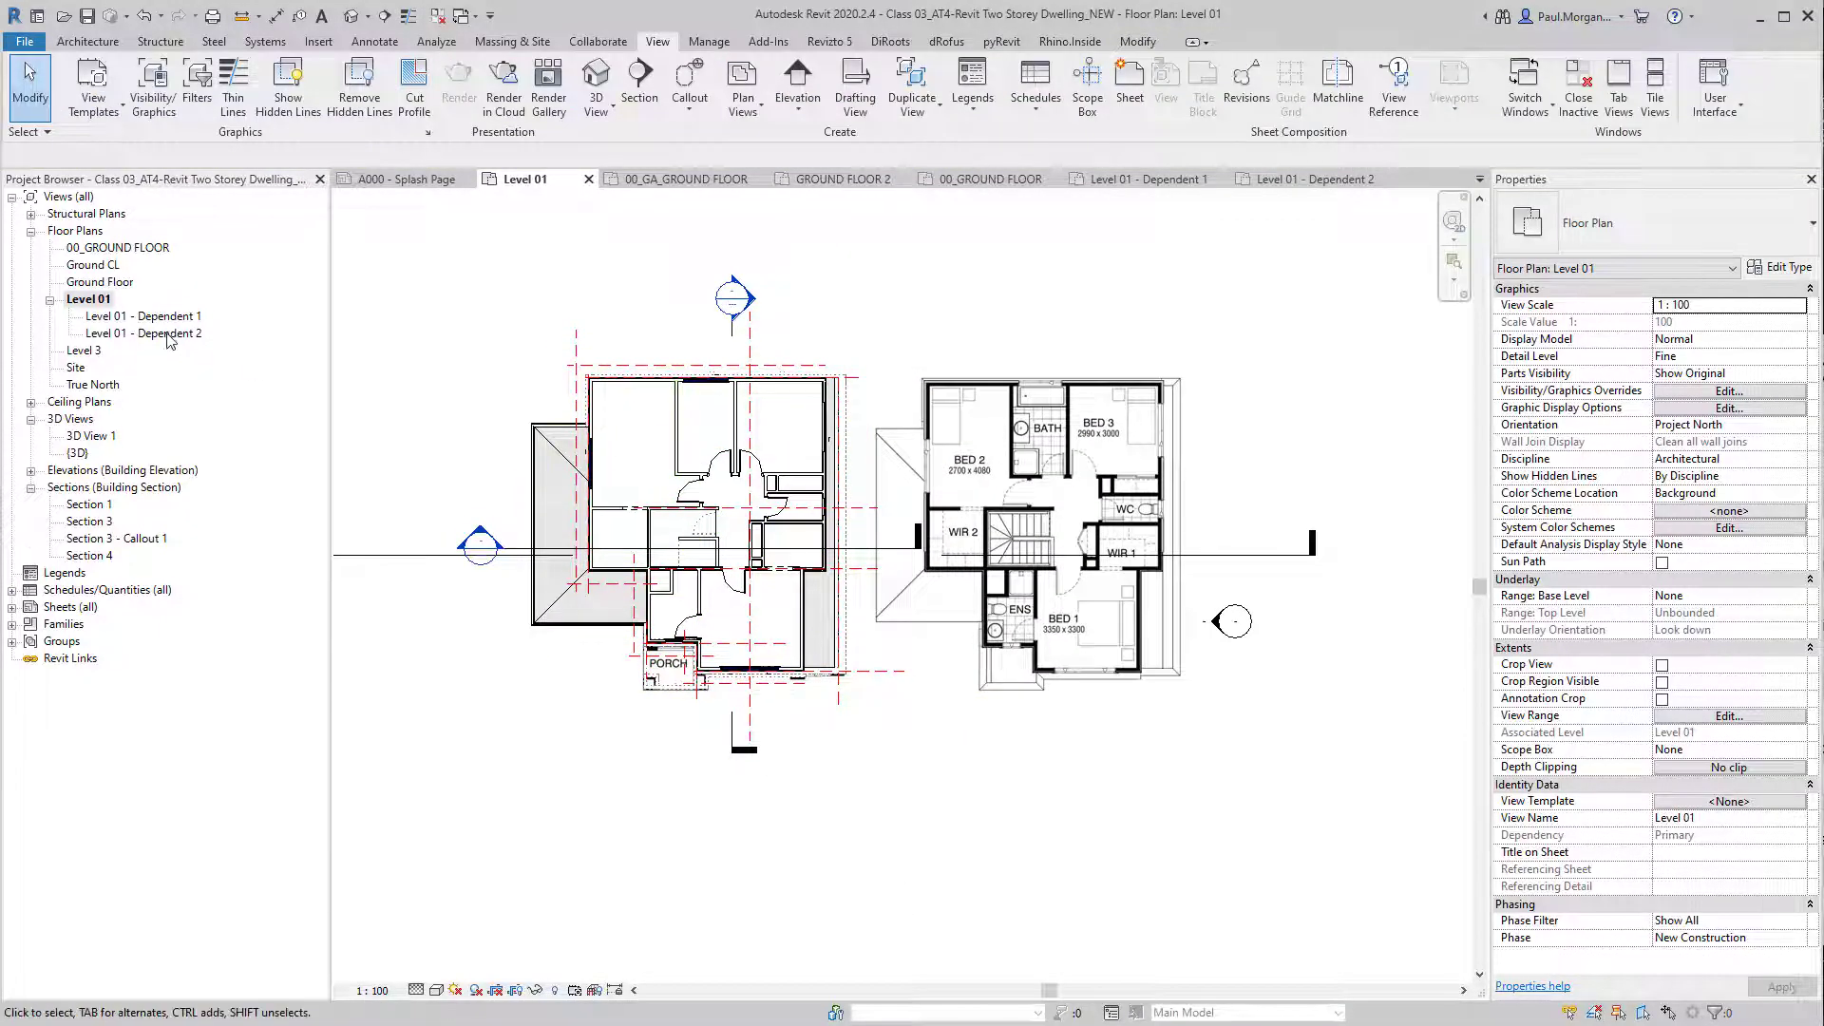
Step: Check both dependent views of Level 01 for the deleted dimensions and return to the parent plan
double_click(161, 315)
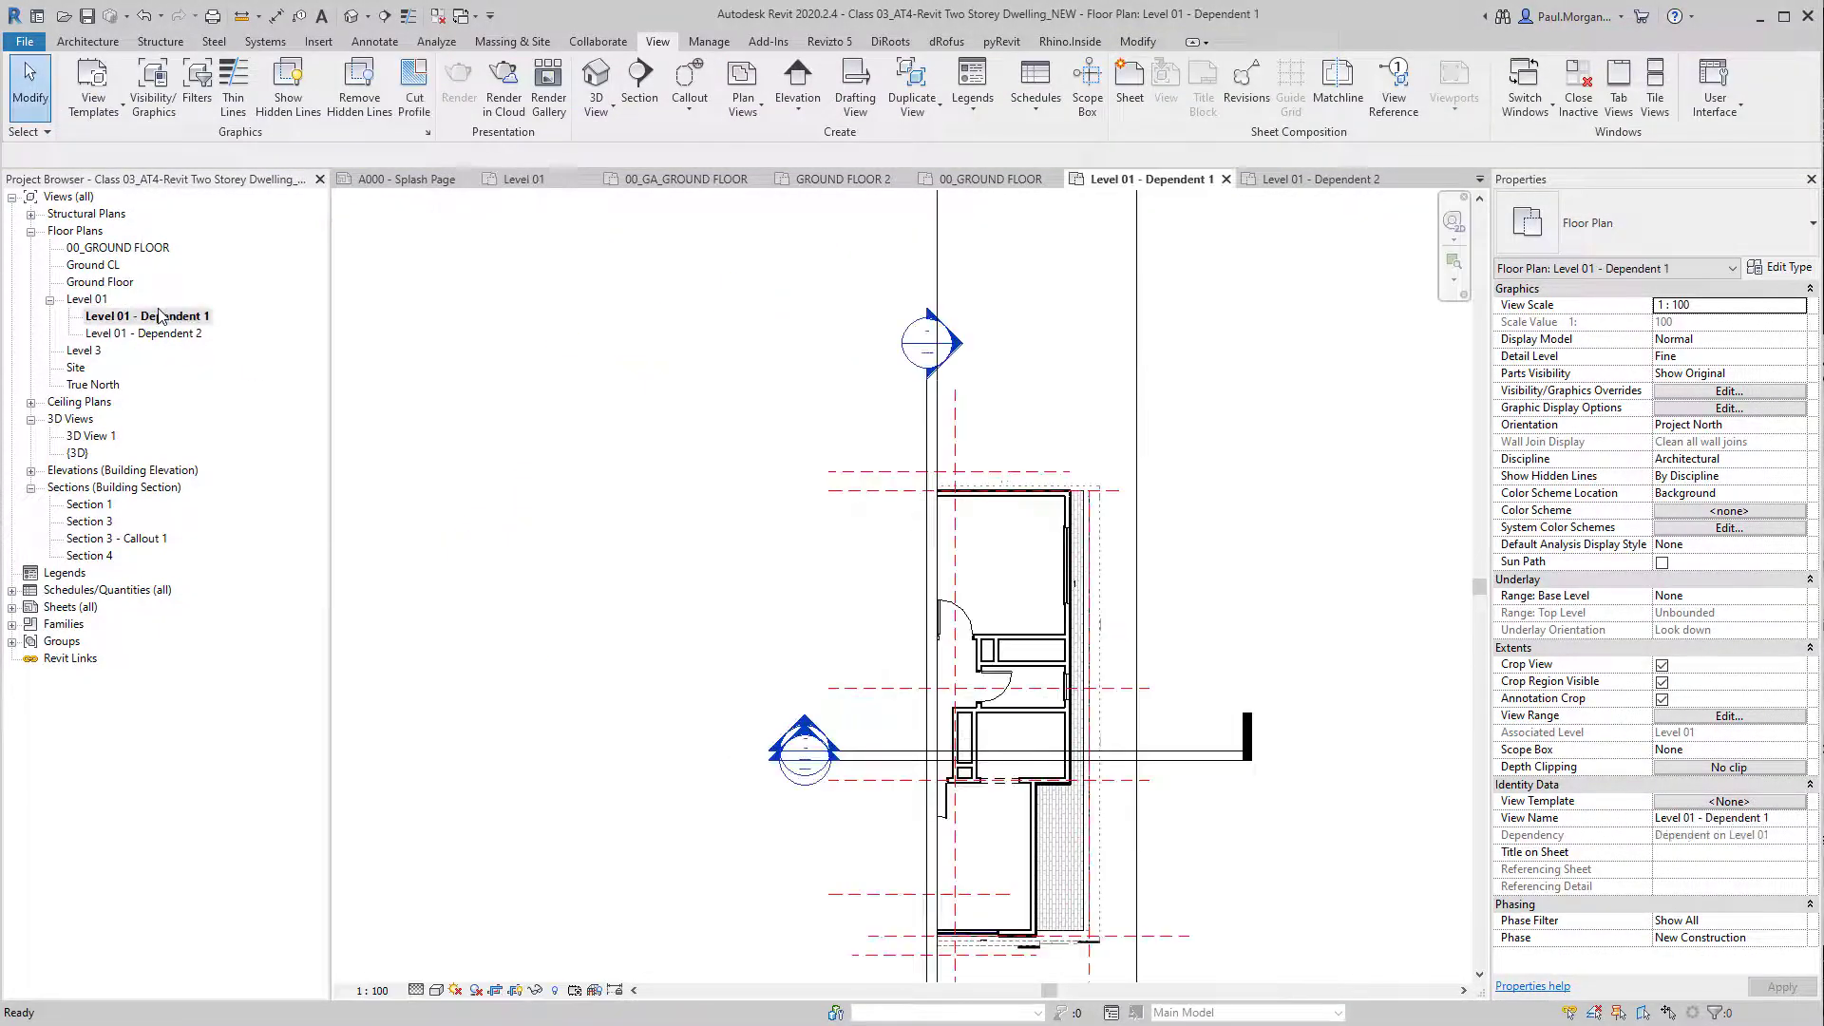
double_click(166, 335)
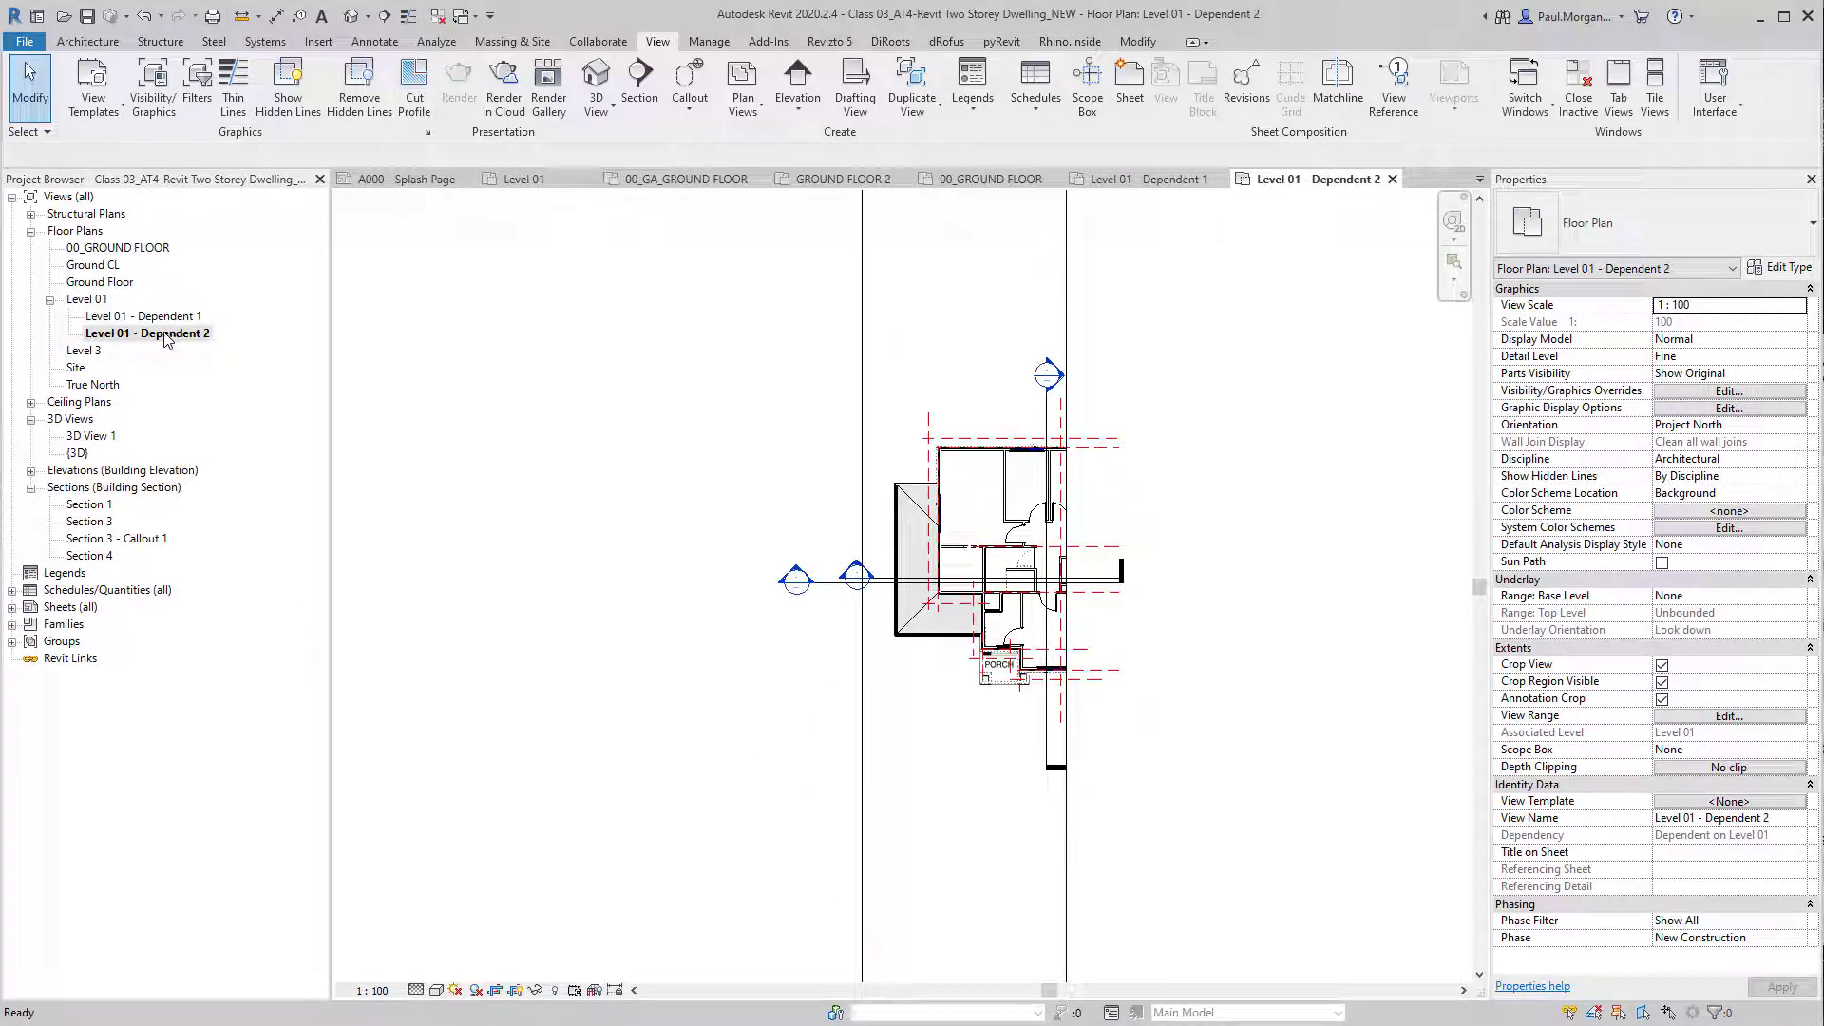
double_click(86, 298)
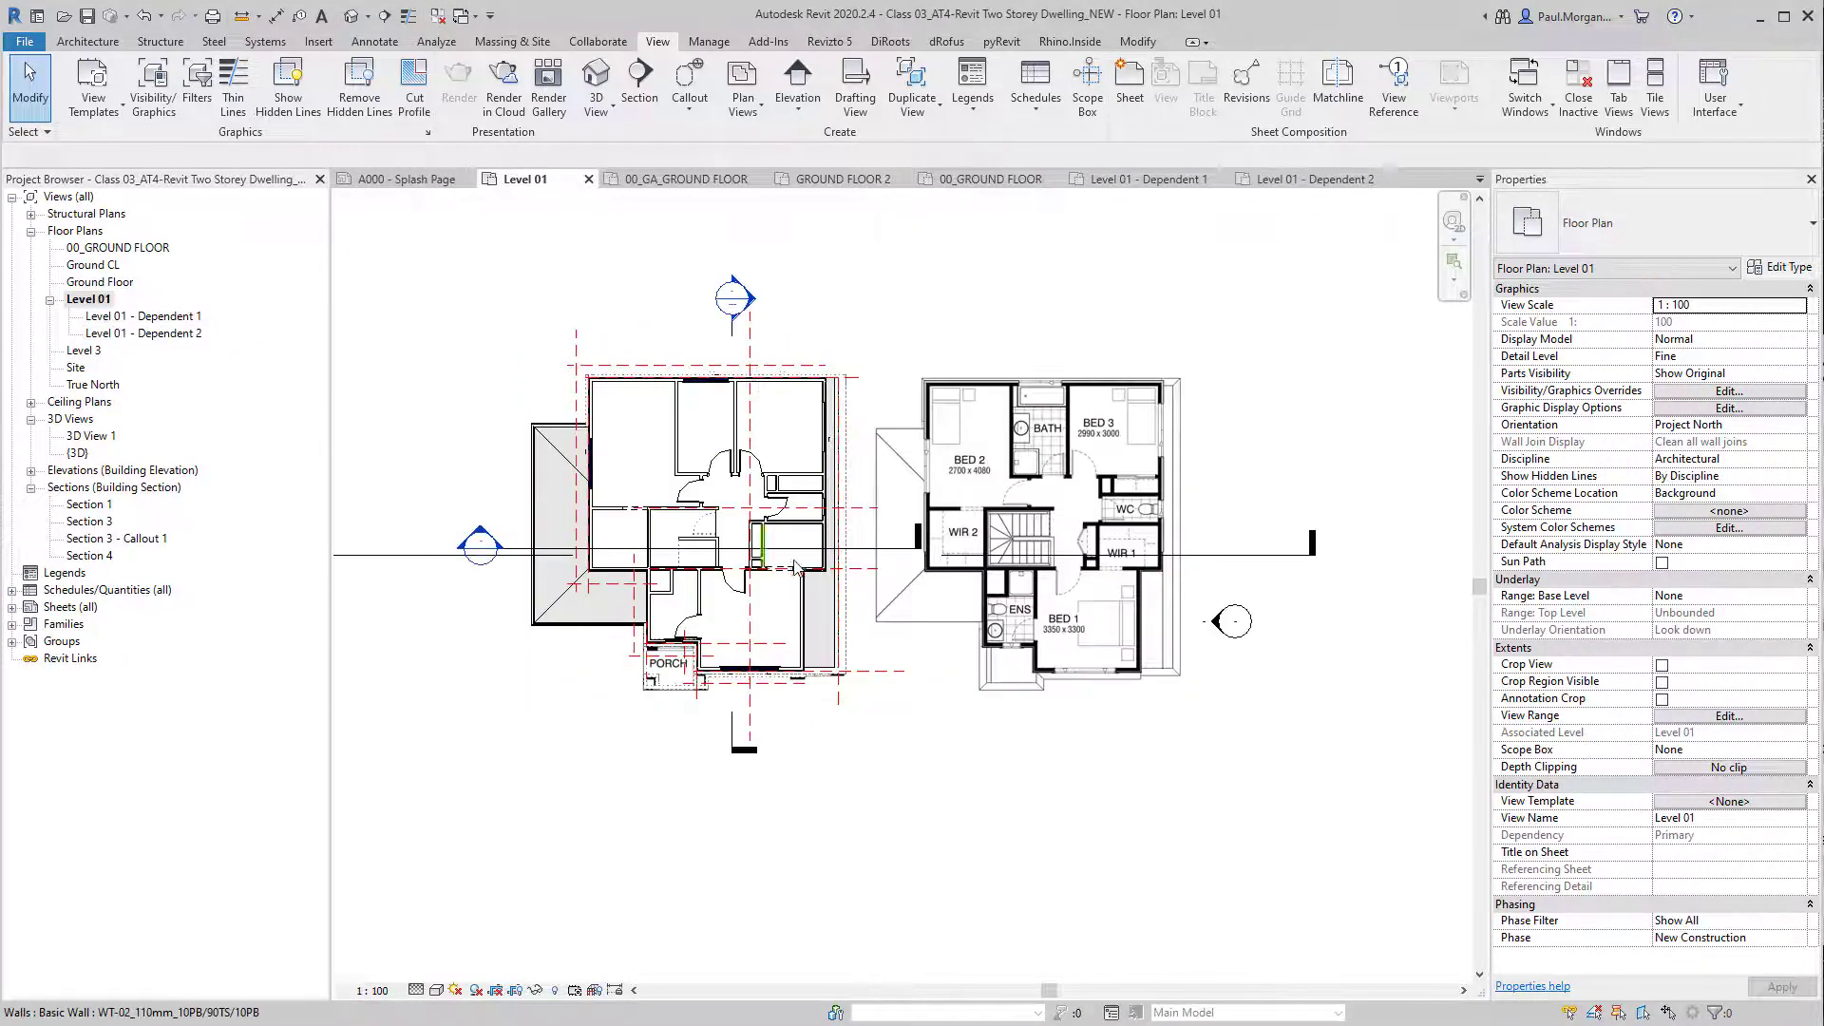
middle_click_drag(876, 608, 882, 615)
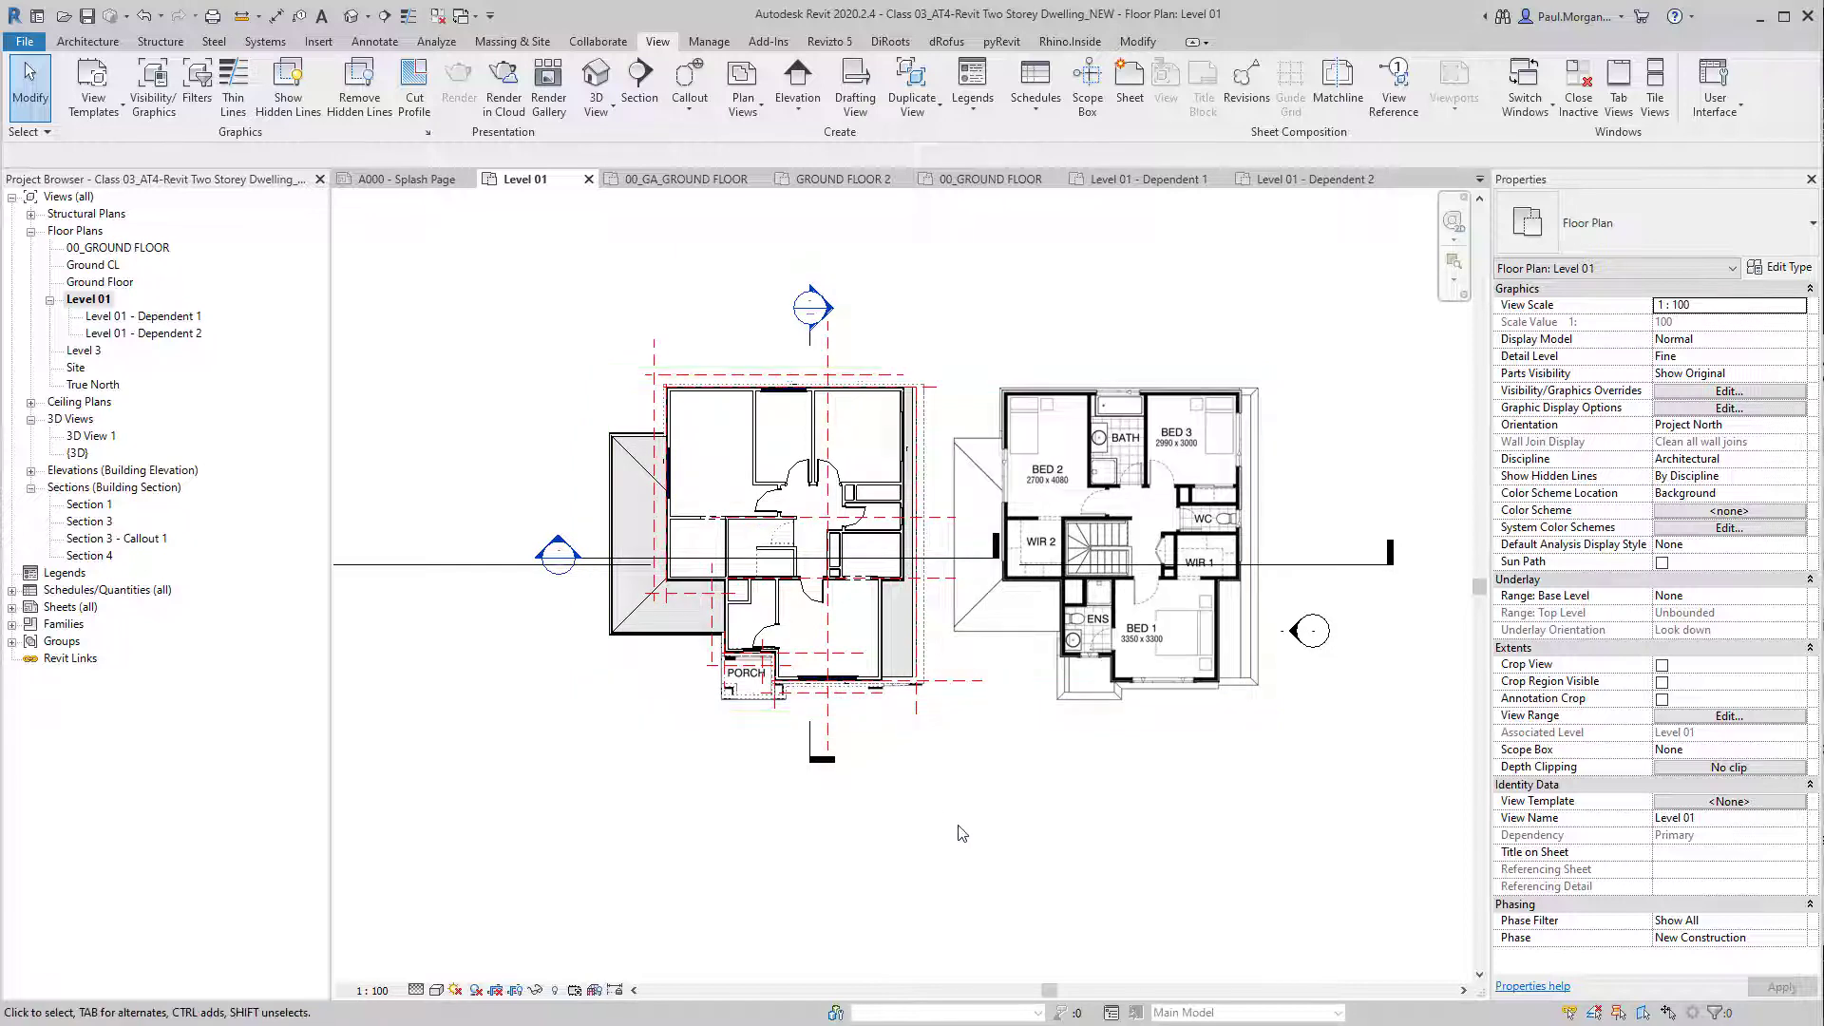
middle_click_drag(987, 824, 1010, 836)
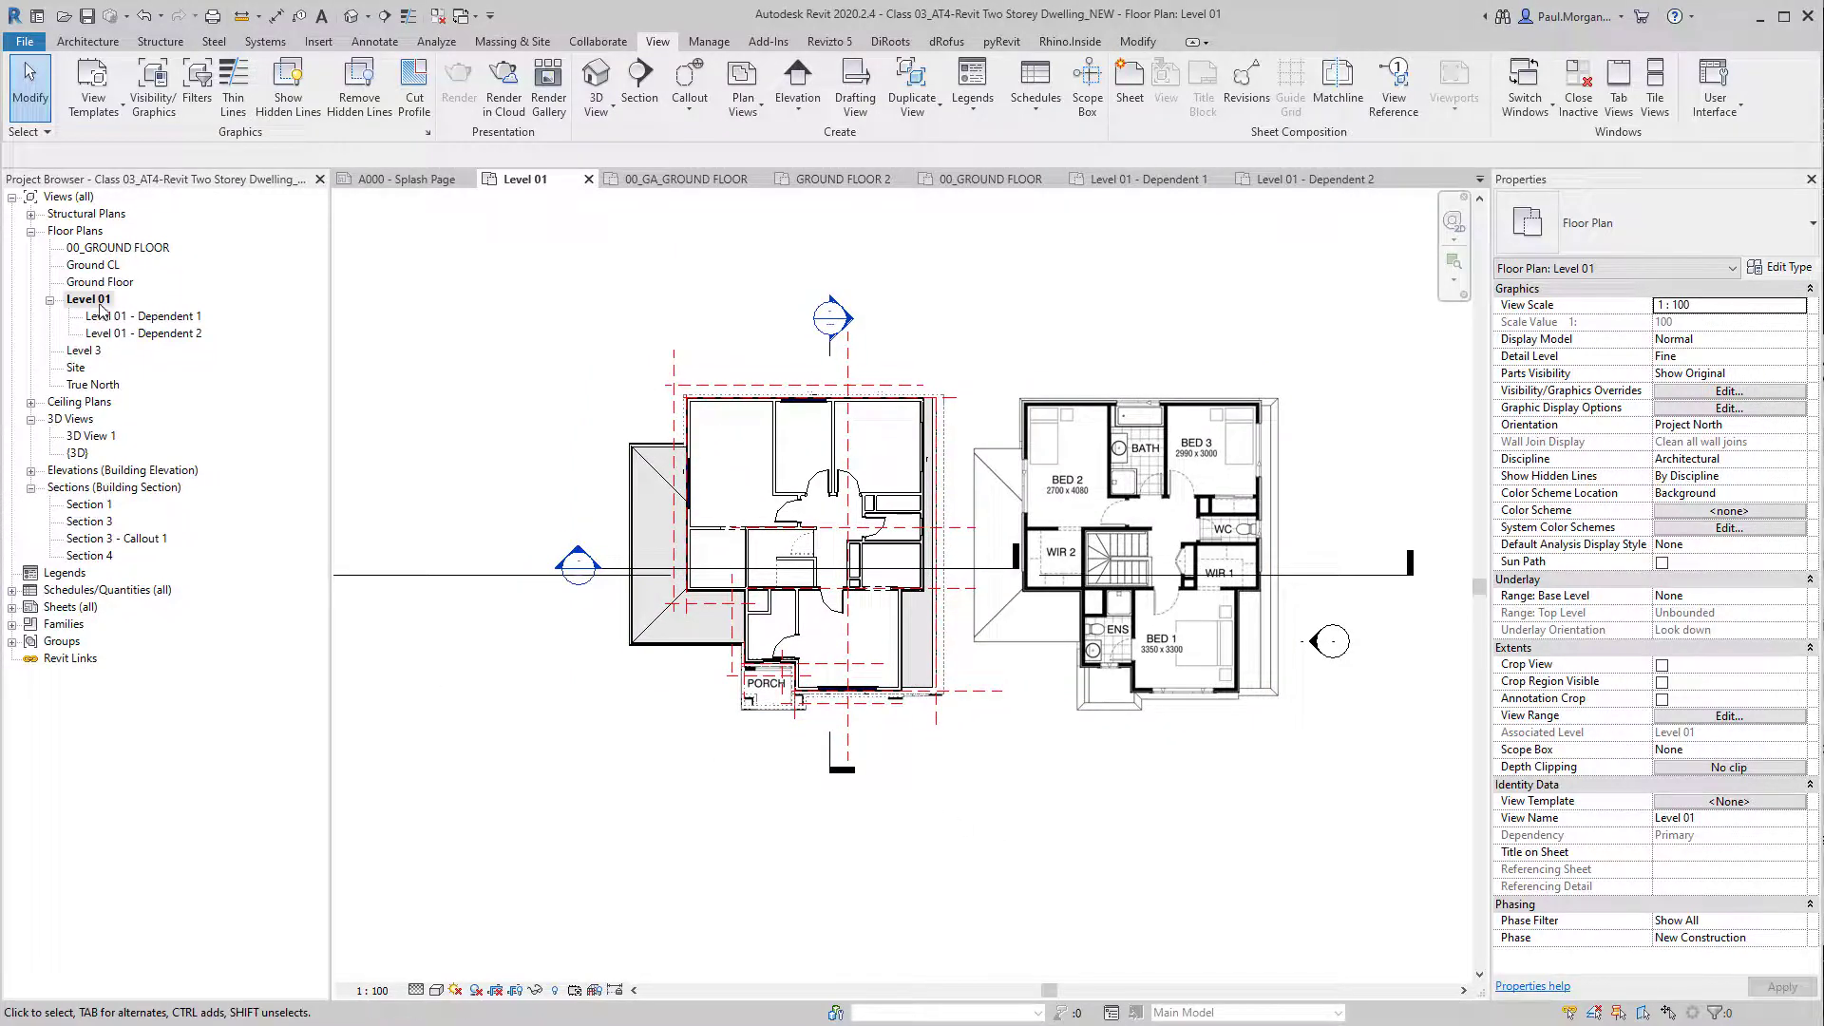
Step: Try duplicating Level 01 with detailing, and undo the duplicate together with the dimension deletion
left_click(105, 302)
right_click(109, 306)
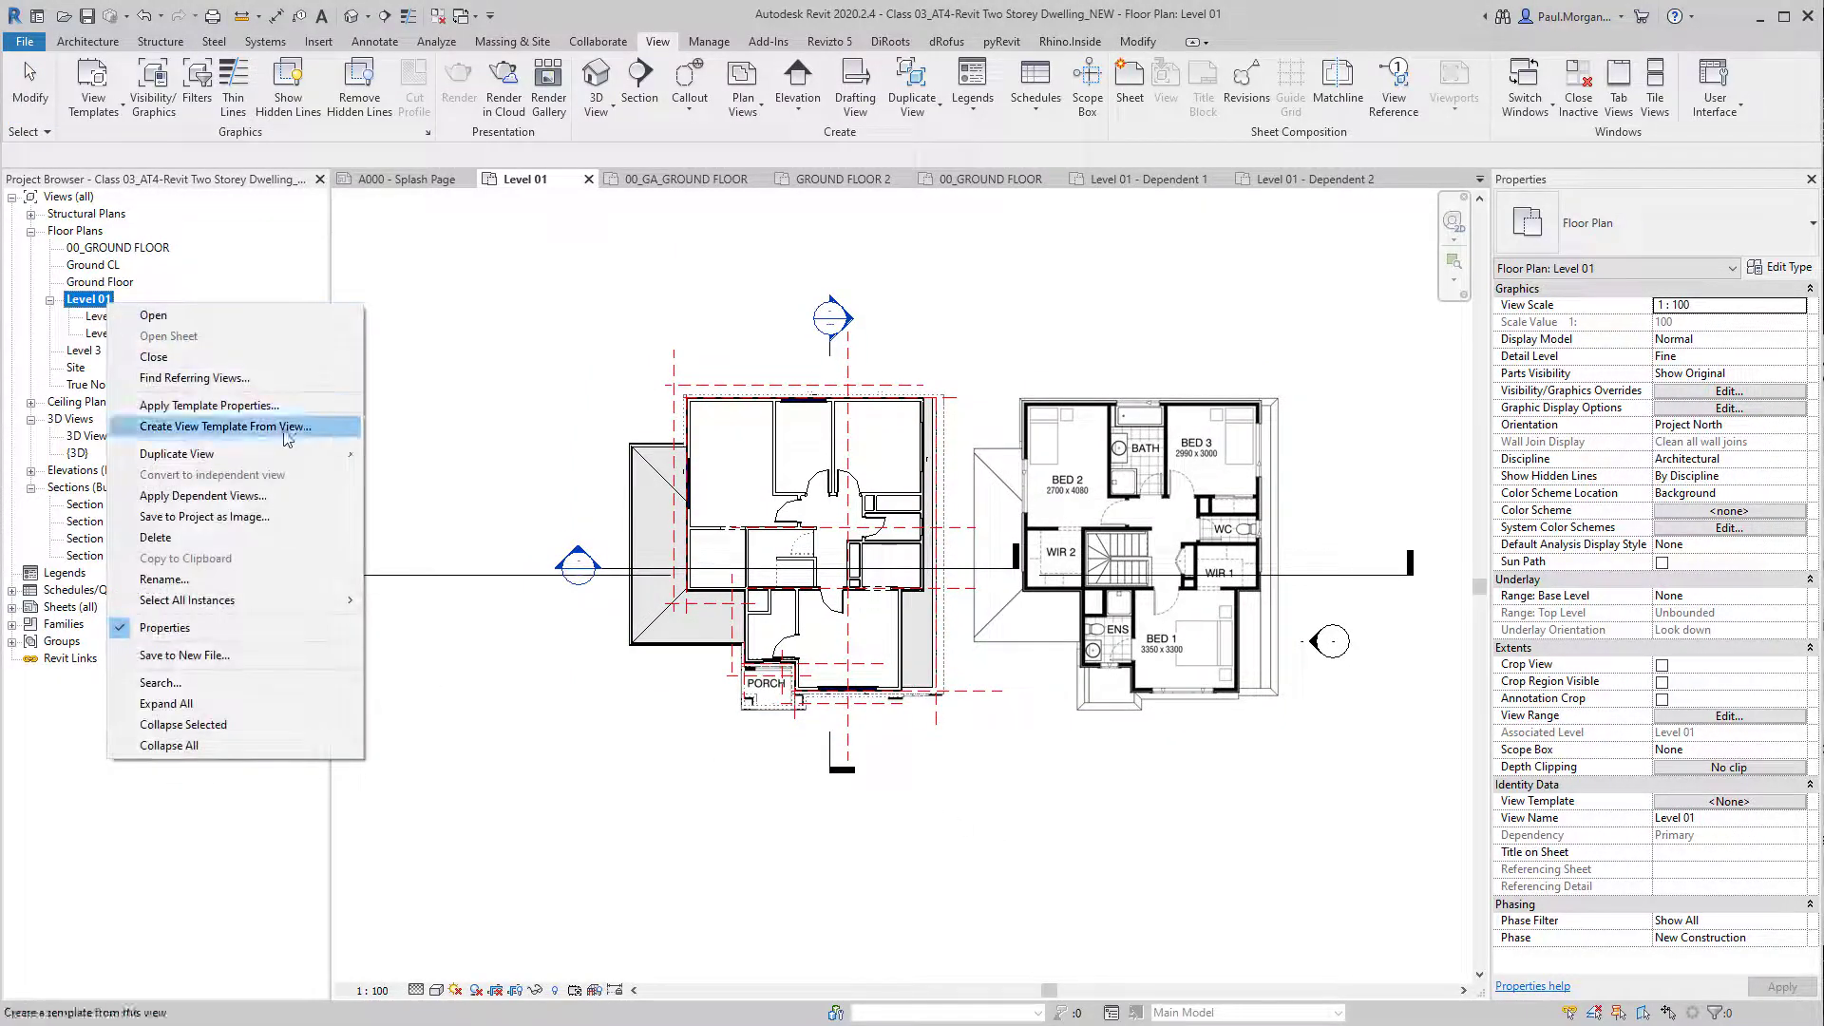
mouse_move(295, 454)
left_click(400, 474)
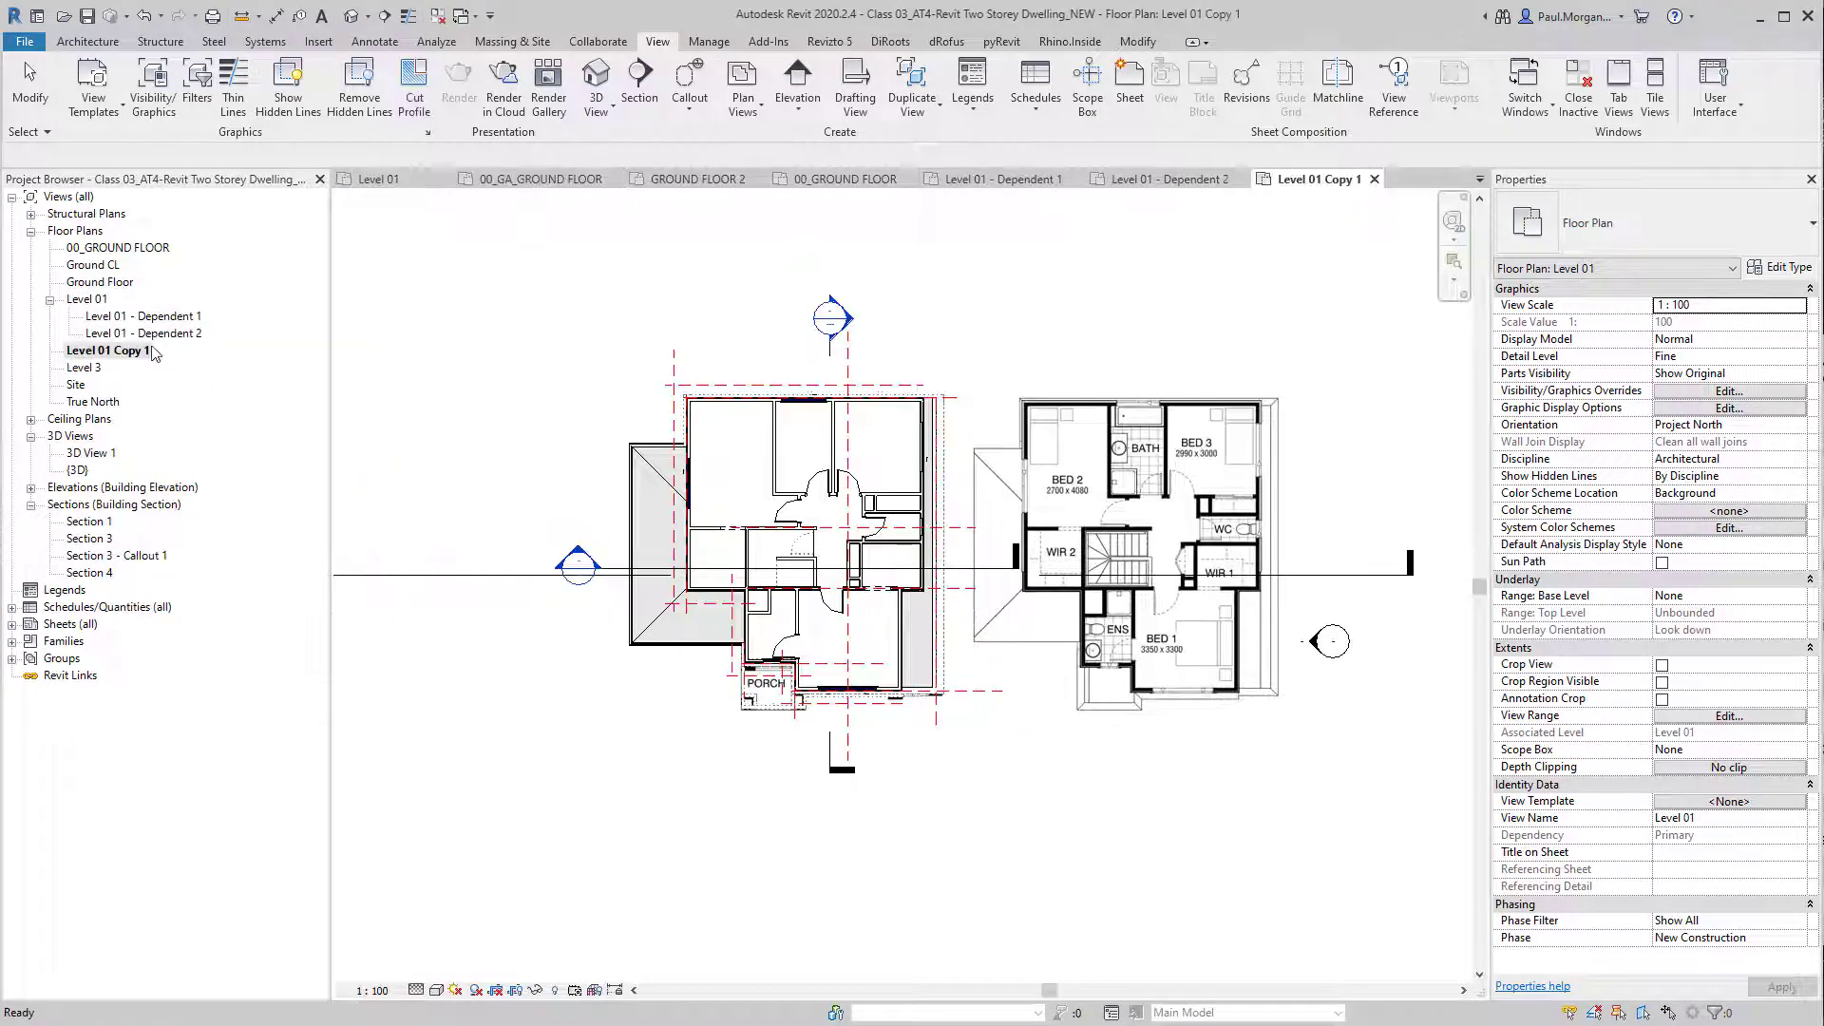
middle_click_drag(901, 757, 960, 818)
key("ctrl+z")
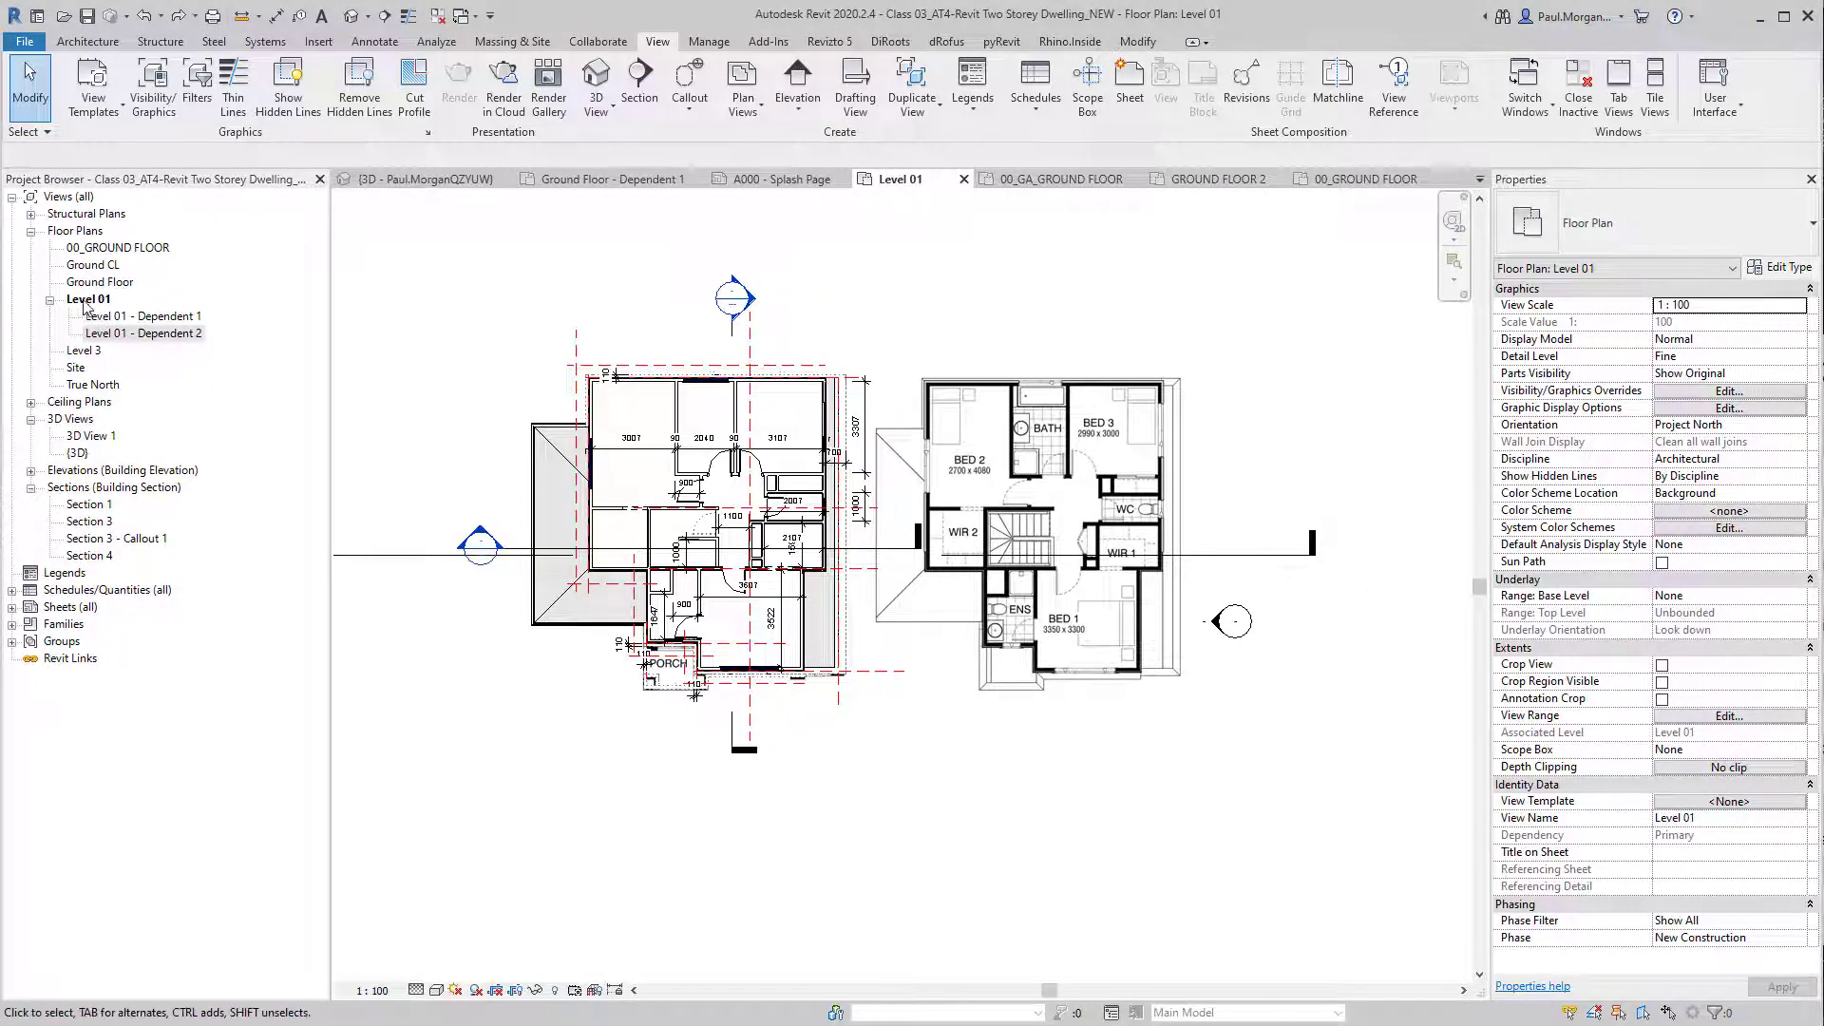
Step: Duplicate the Level 01 plan with detailing, and duplicate that copy with detailing as well
right_click(88, 305)
mouse_move(285, 454)
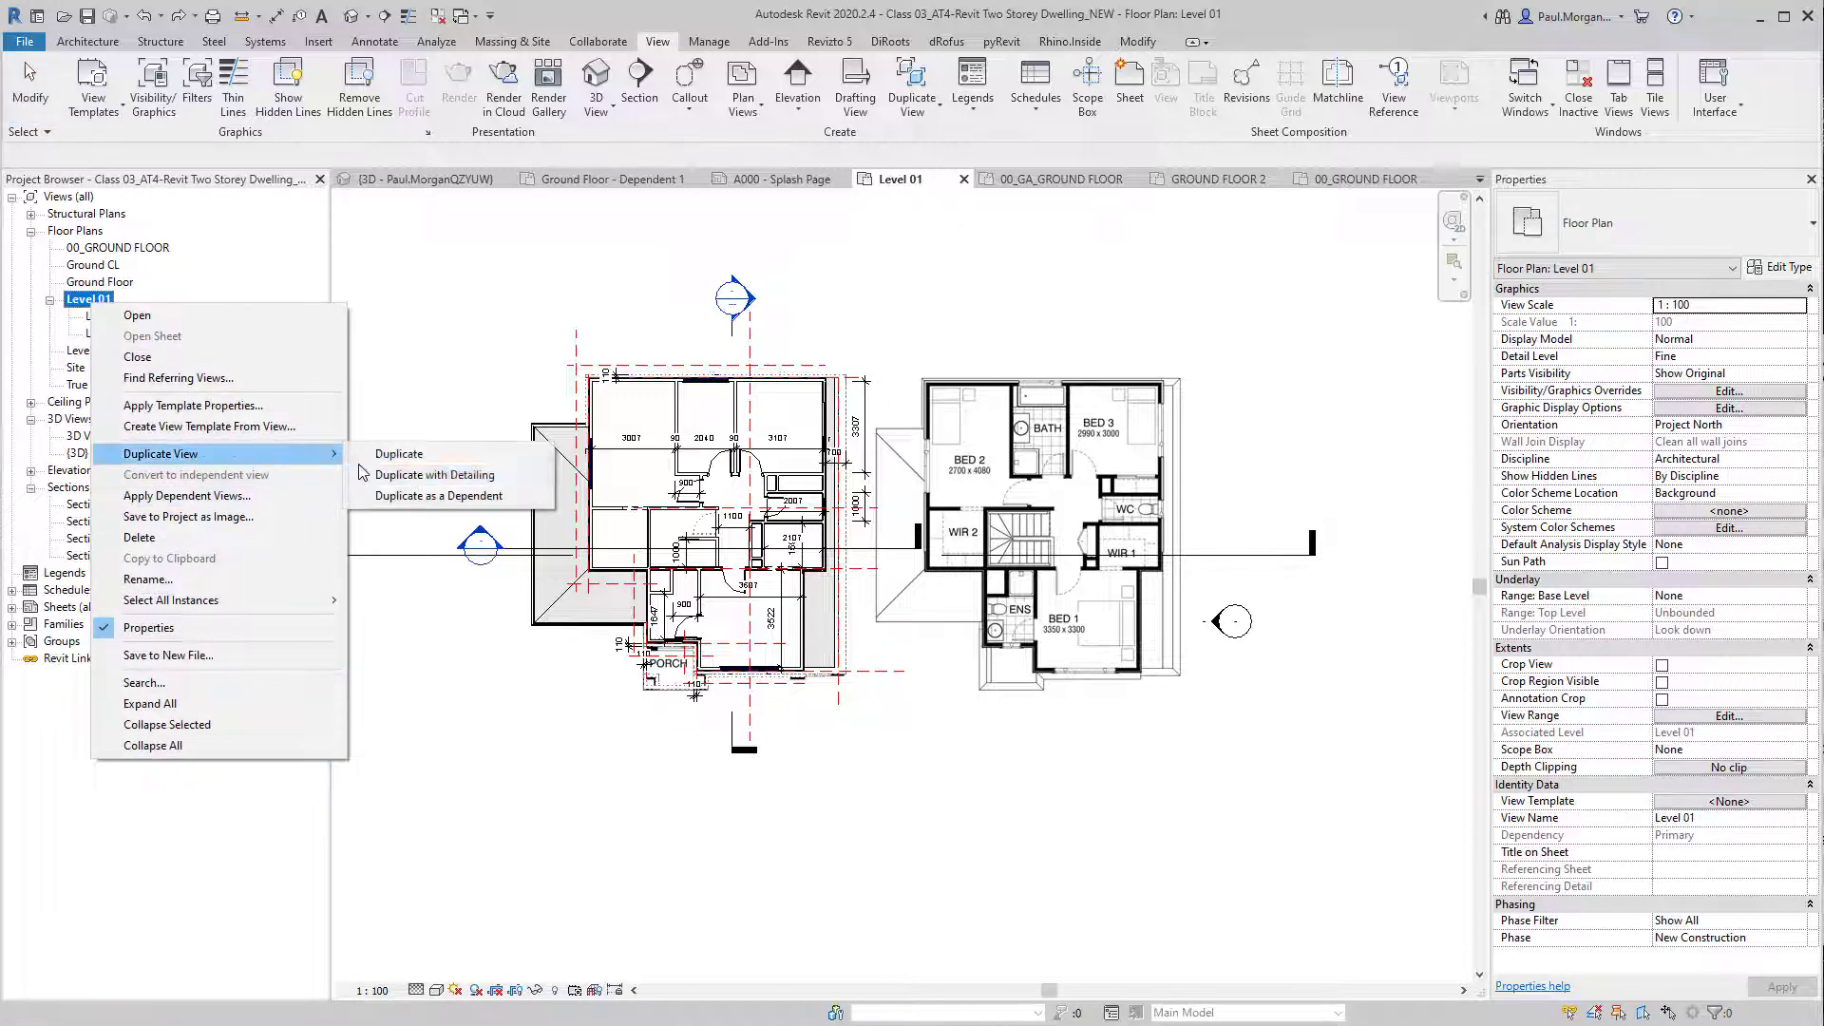
left_click(380, 474)
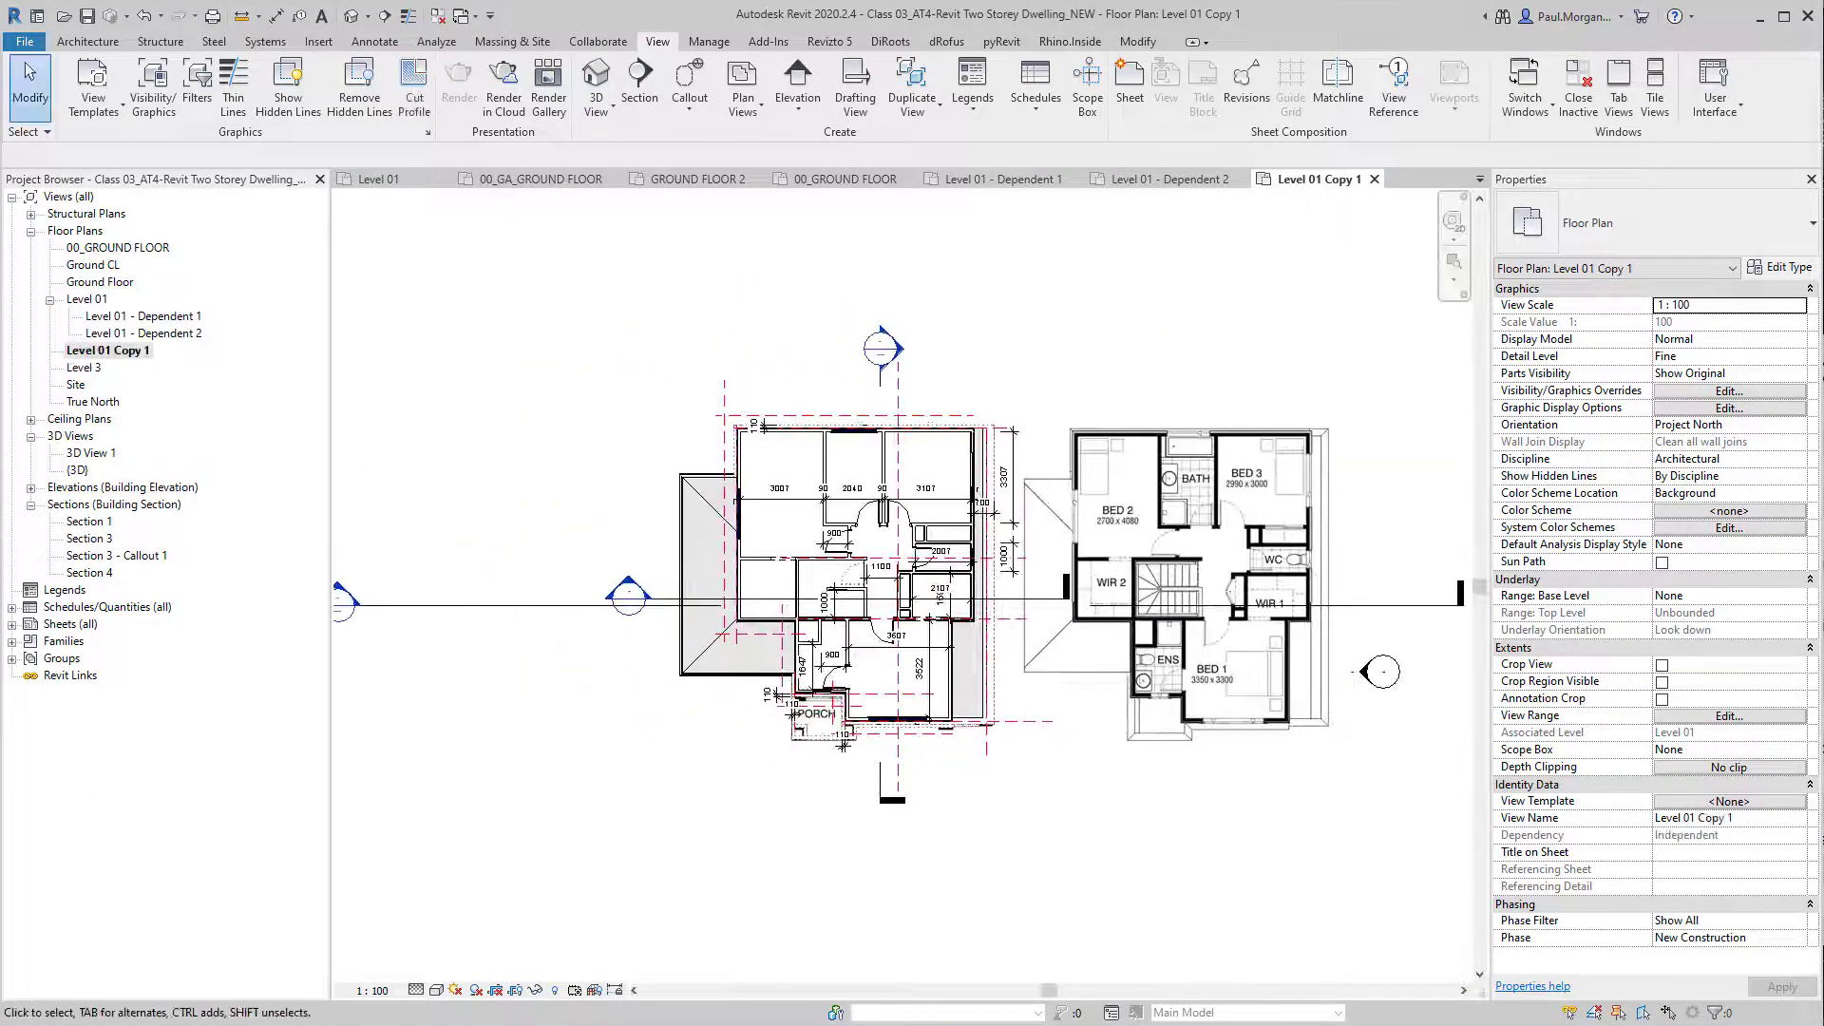
right_click(111, 353)
mouse_move(285, 509)
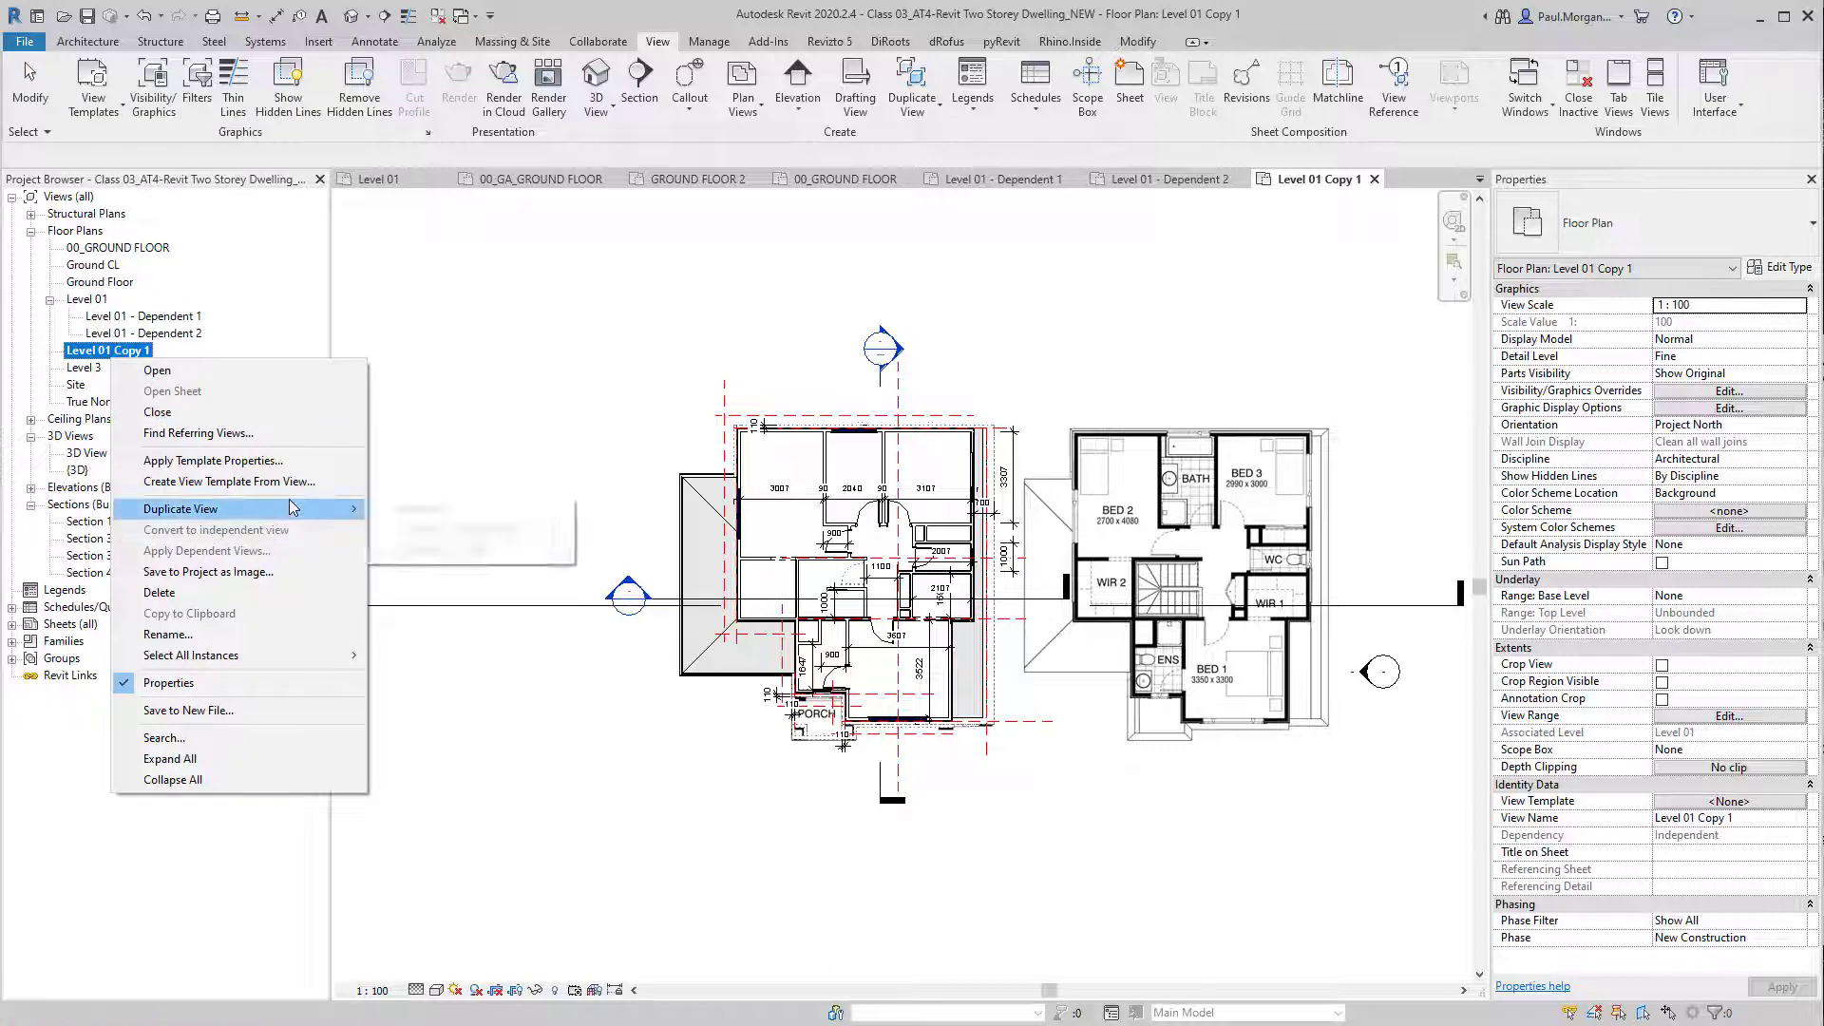
left_click(433, 540)
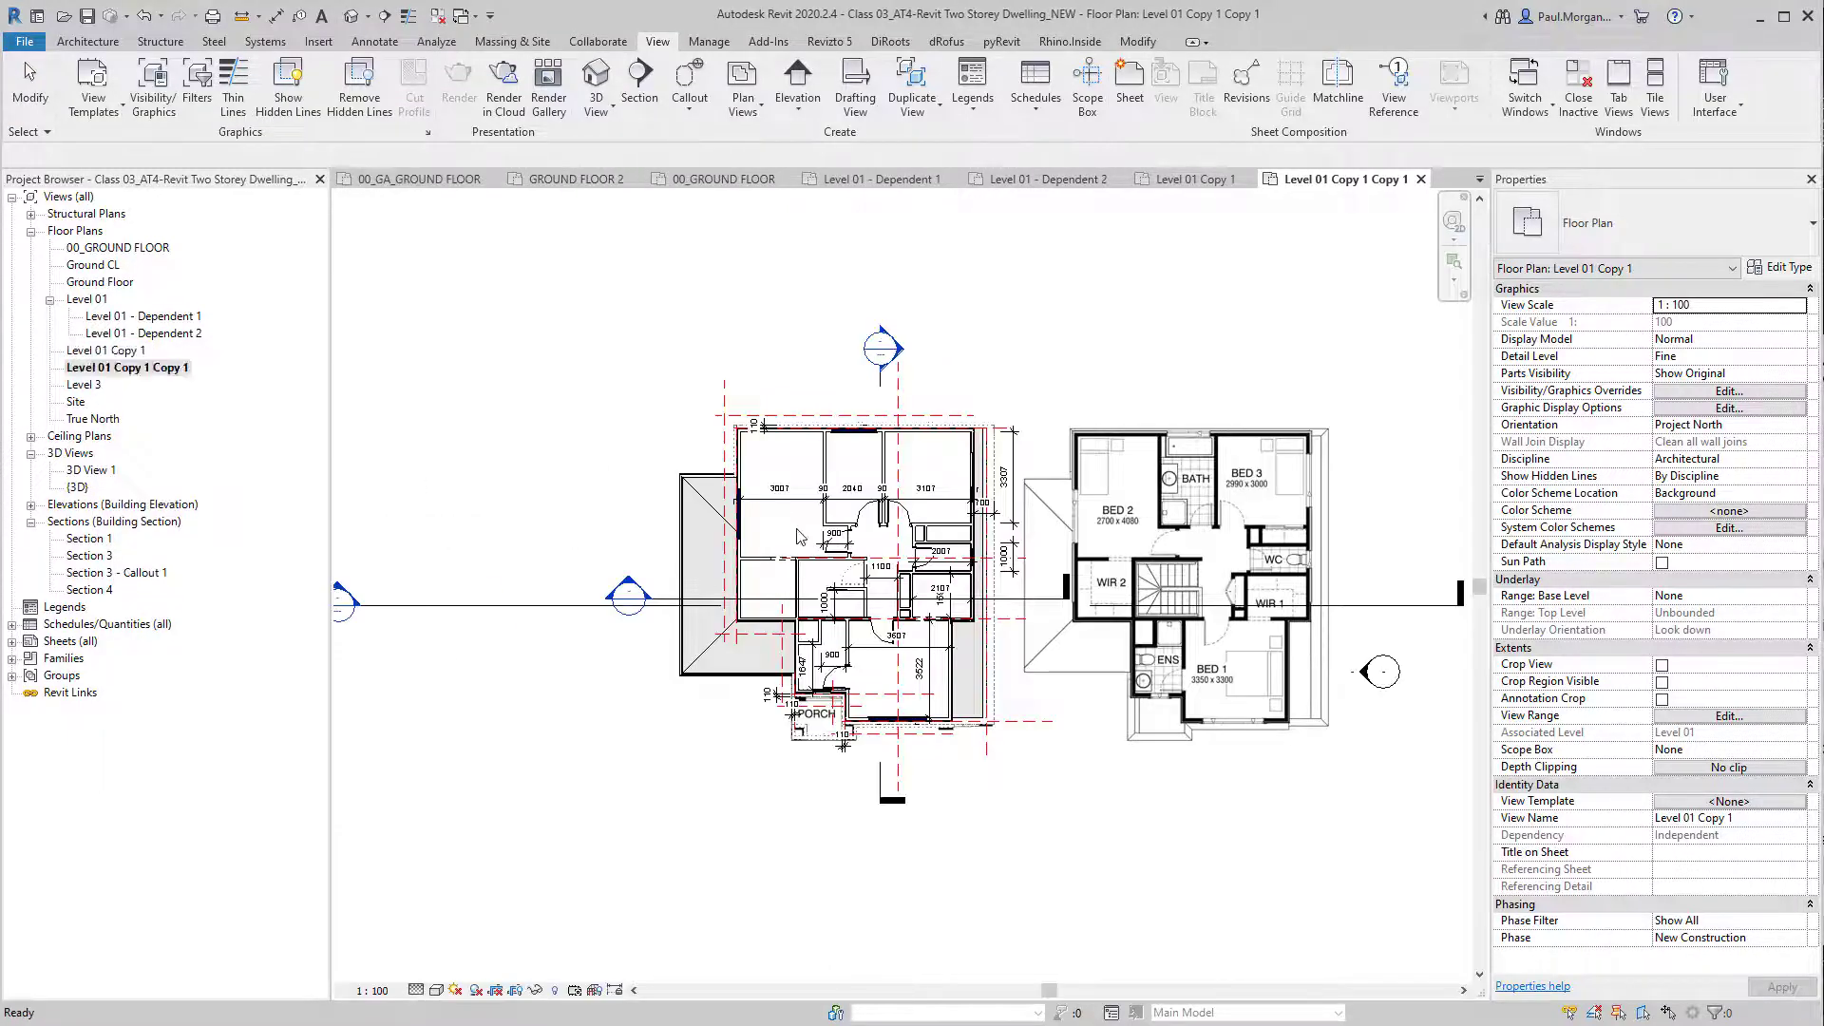
Step: In the second detailed copy, filter a selection of the modelled house to dimensions only and delete them
scroll(808, 537, "up", 2)
left_click_drag(624, 290, 1189, 909)
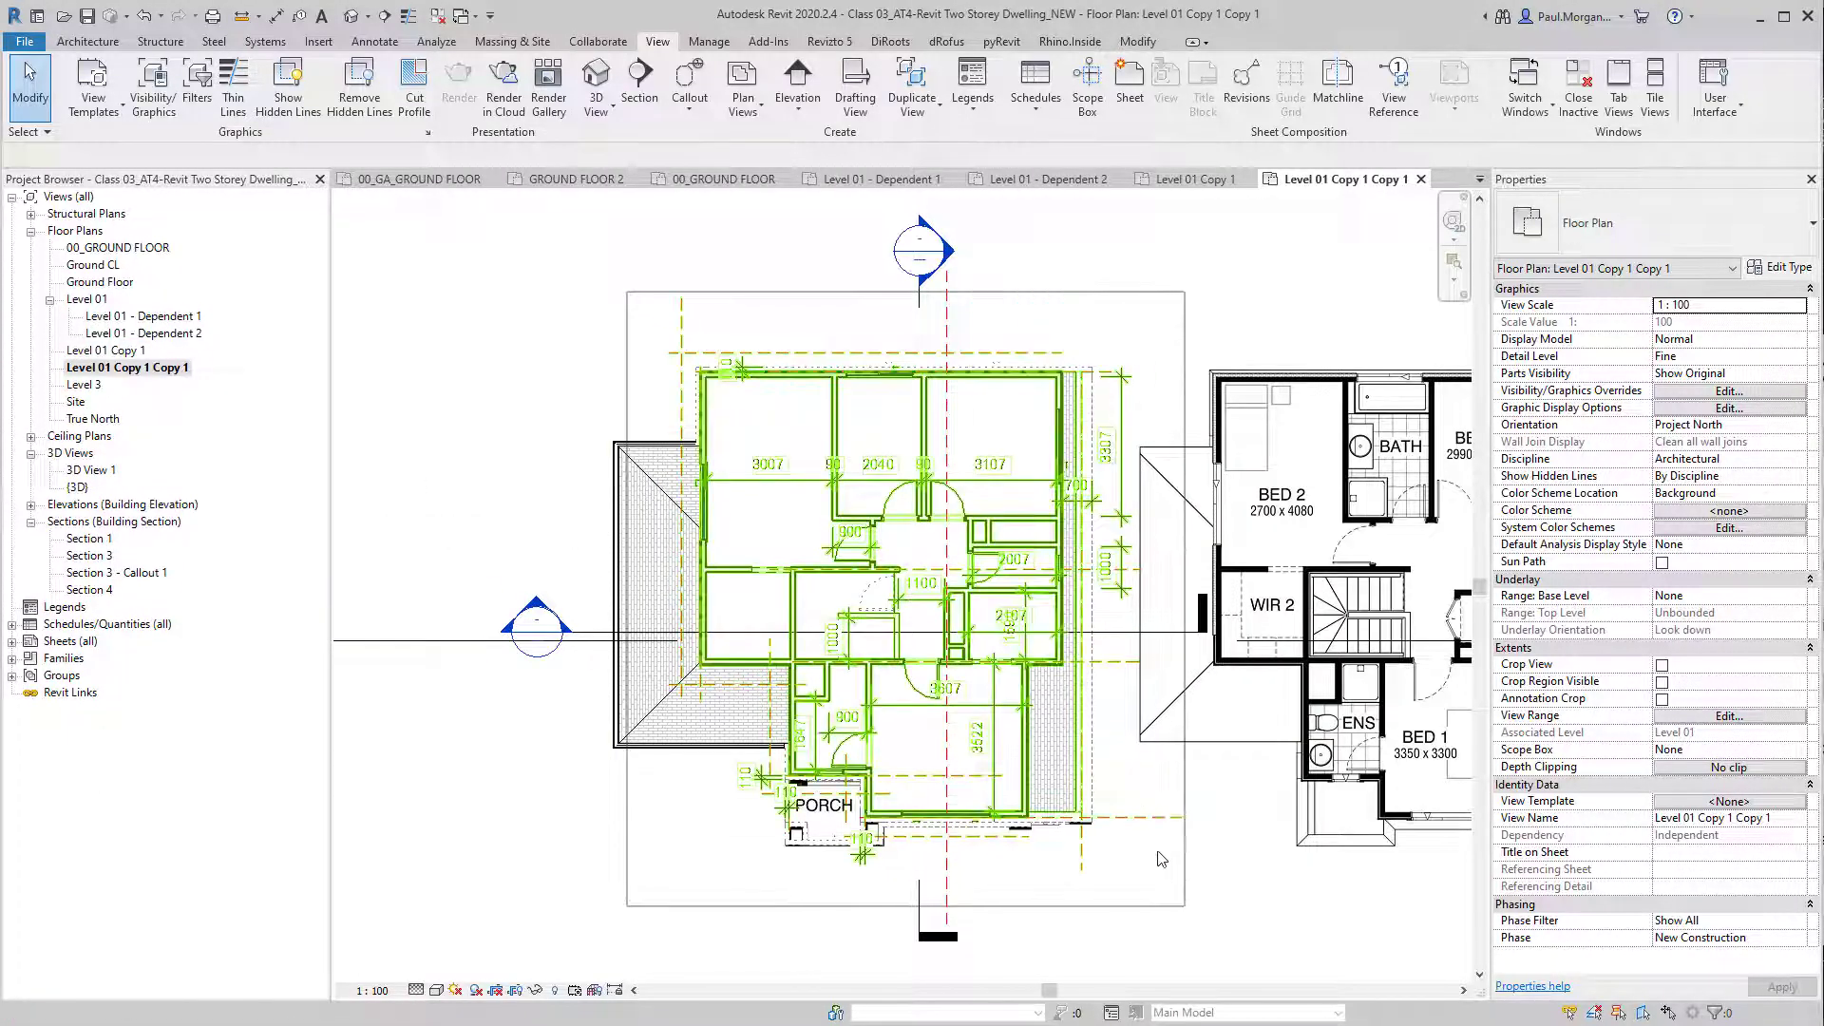
left_click(767, 95)
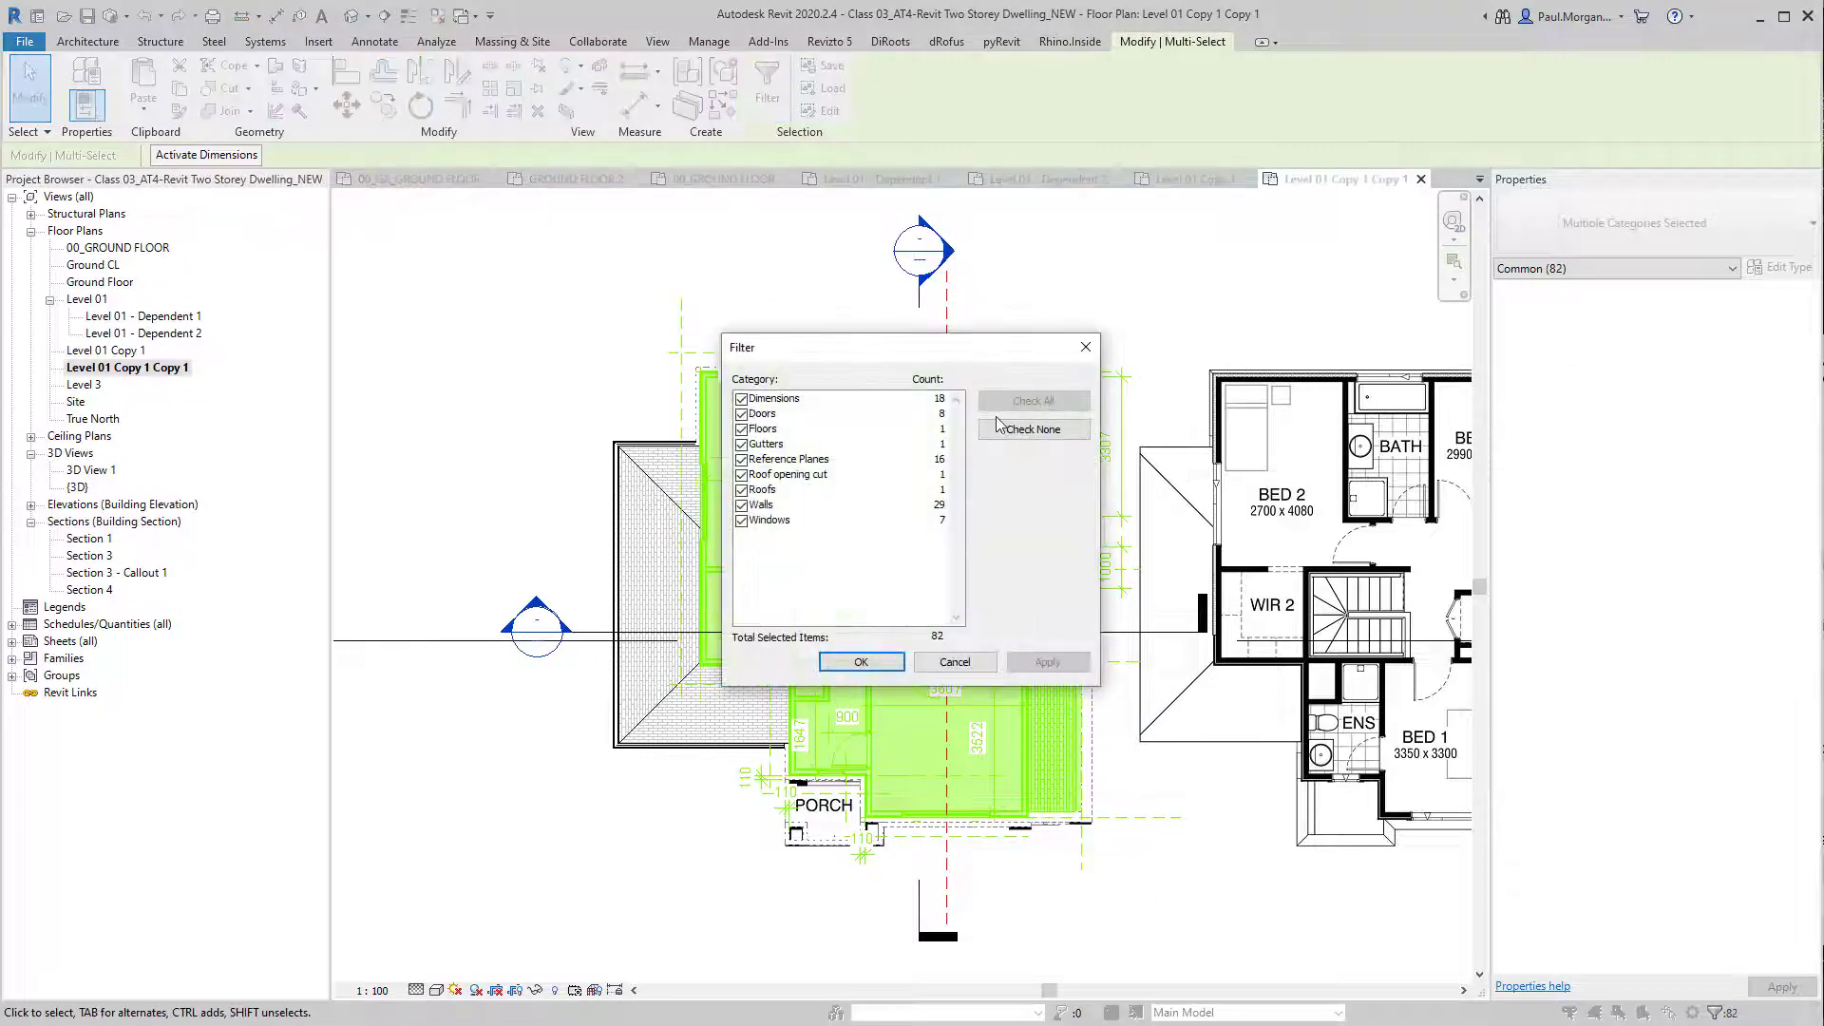
left_click(1000, 432)
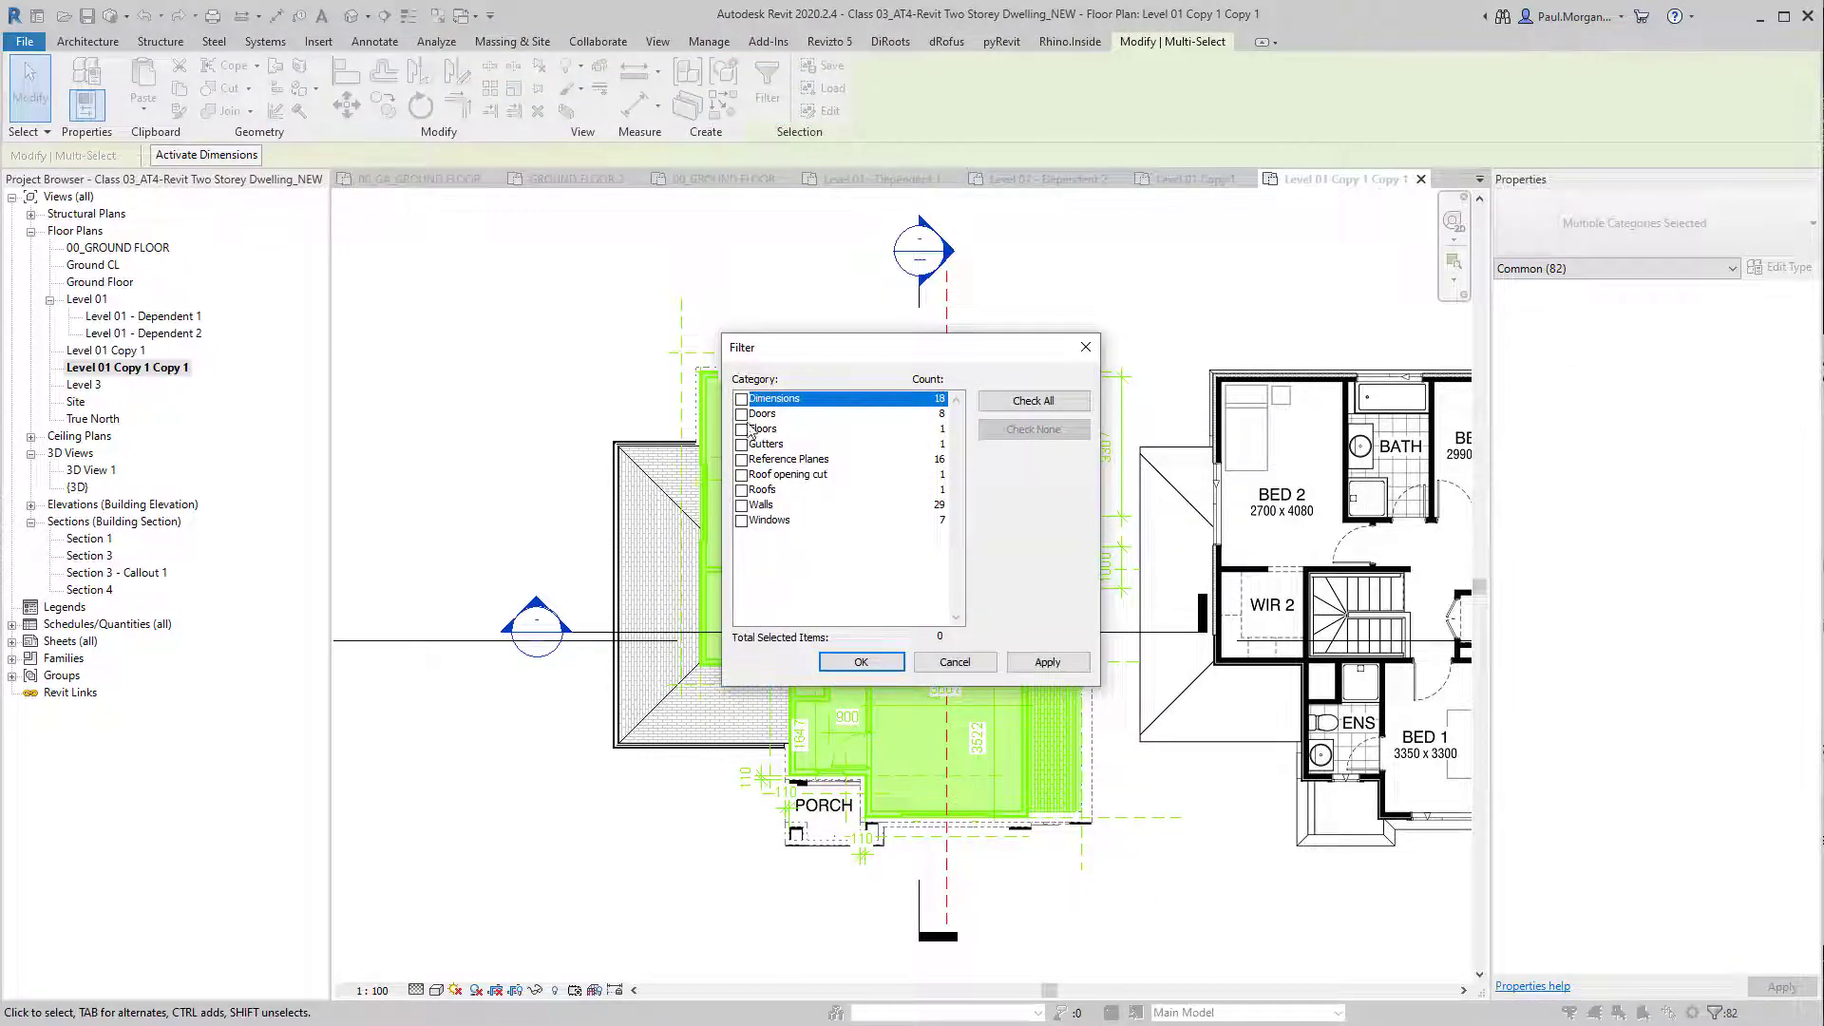
left_click(743, 399)
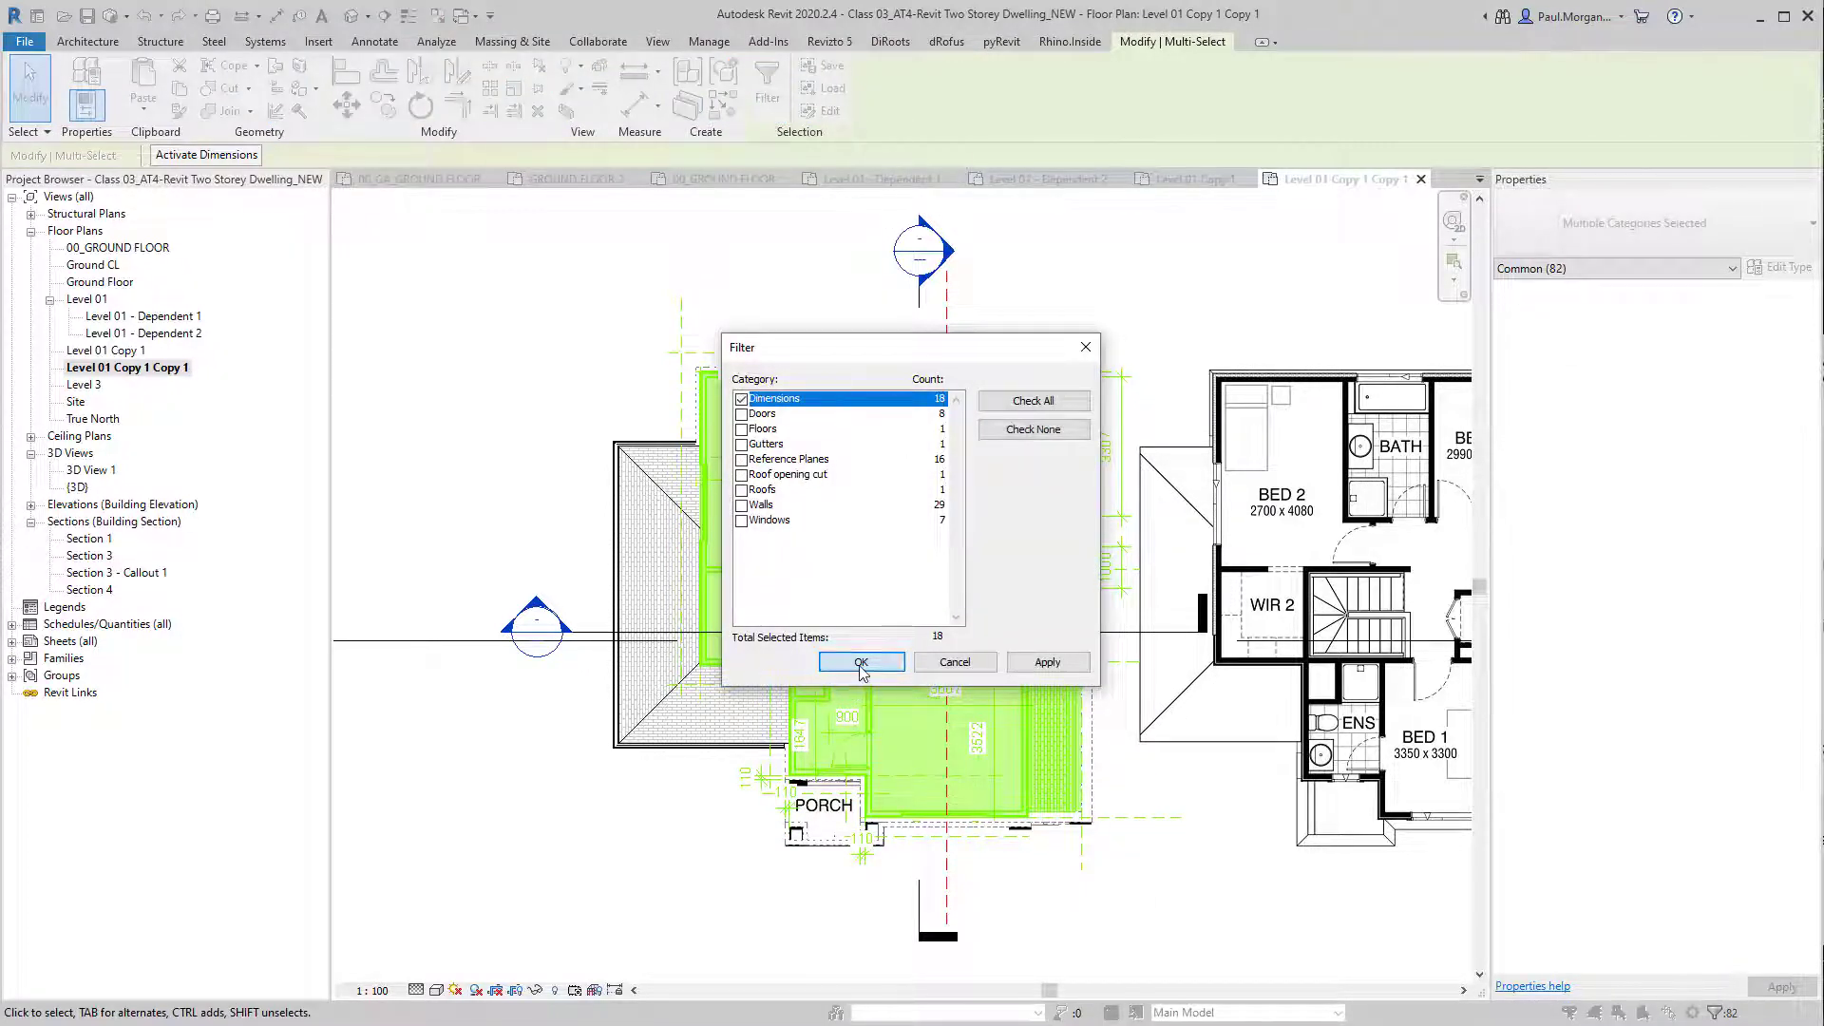
left_click(861, 662)
key("Escape")
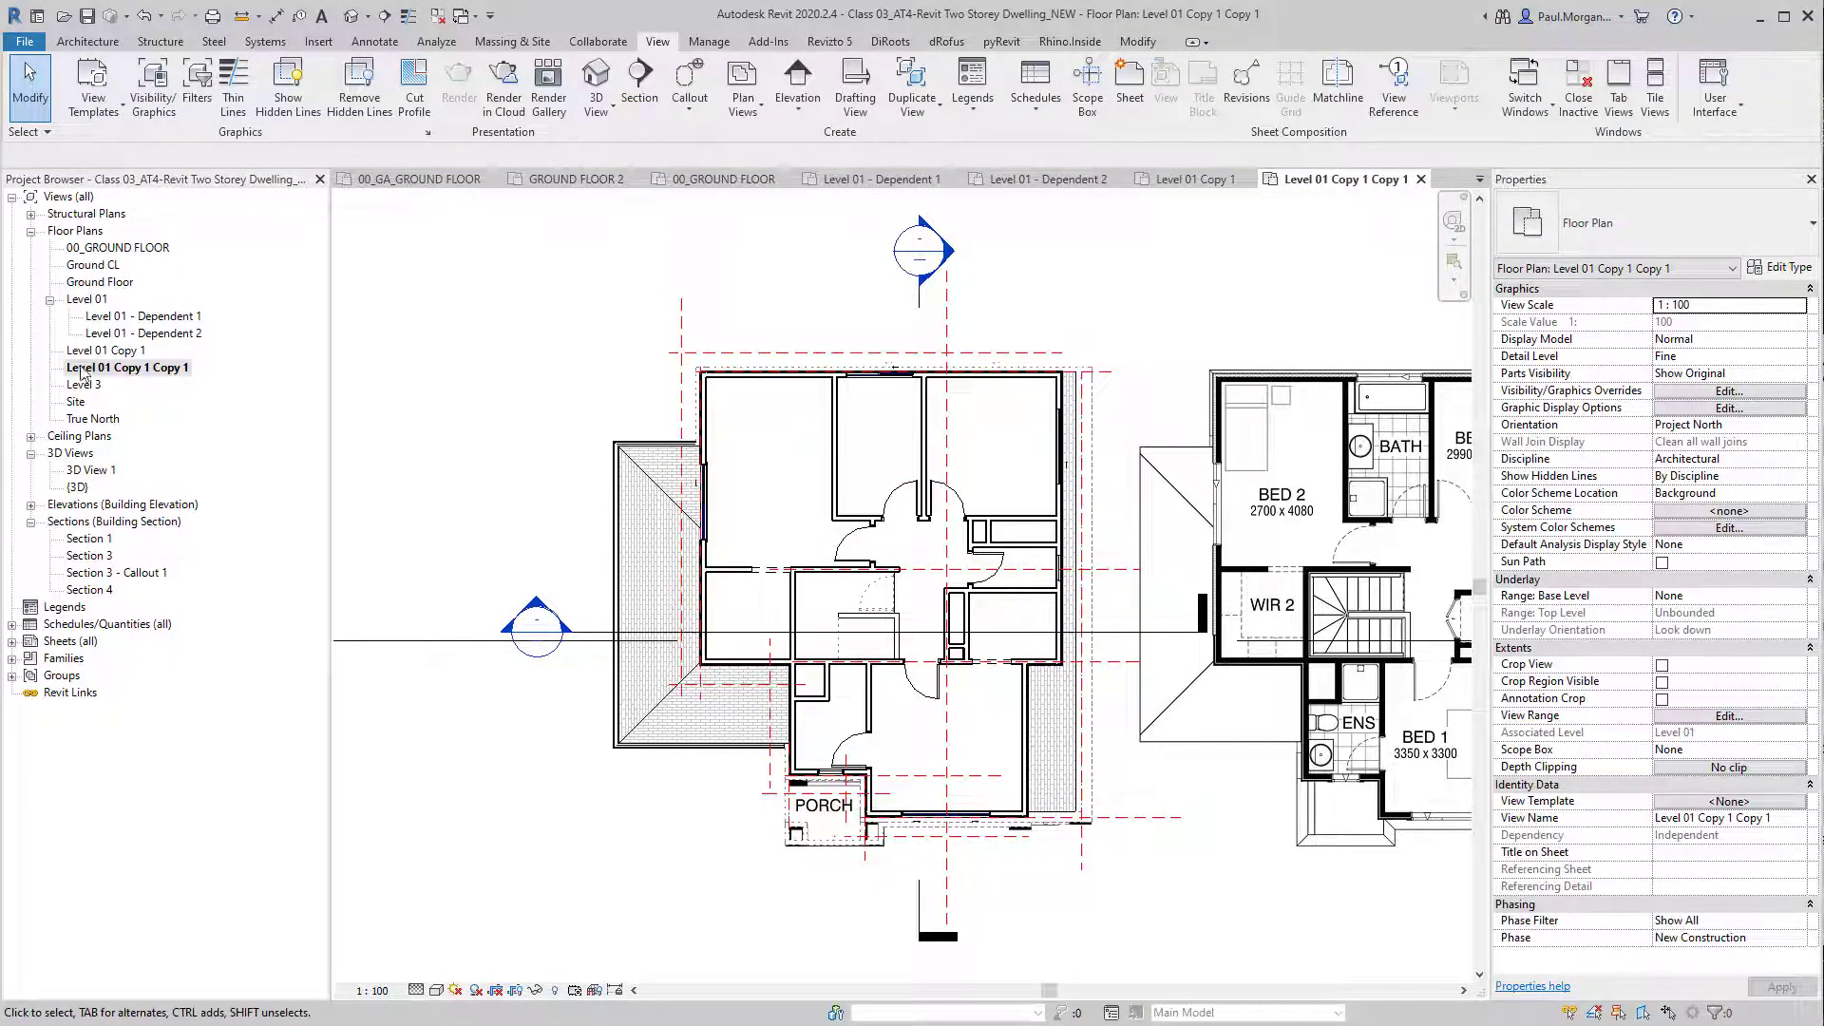
Step: Open the first detailed copy to compare its dimensions, and review how the dependent views relate to Level 01
double_click(107, 352)
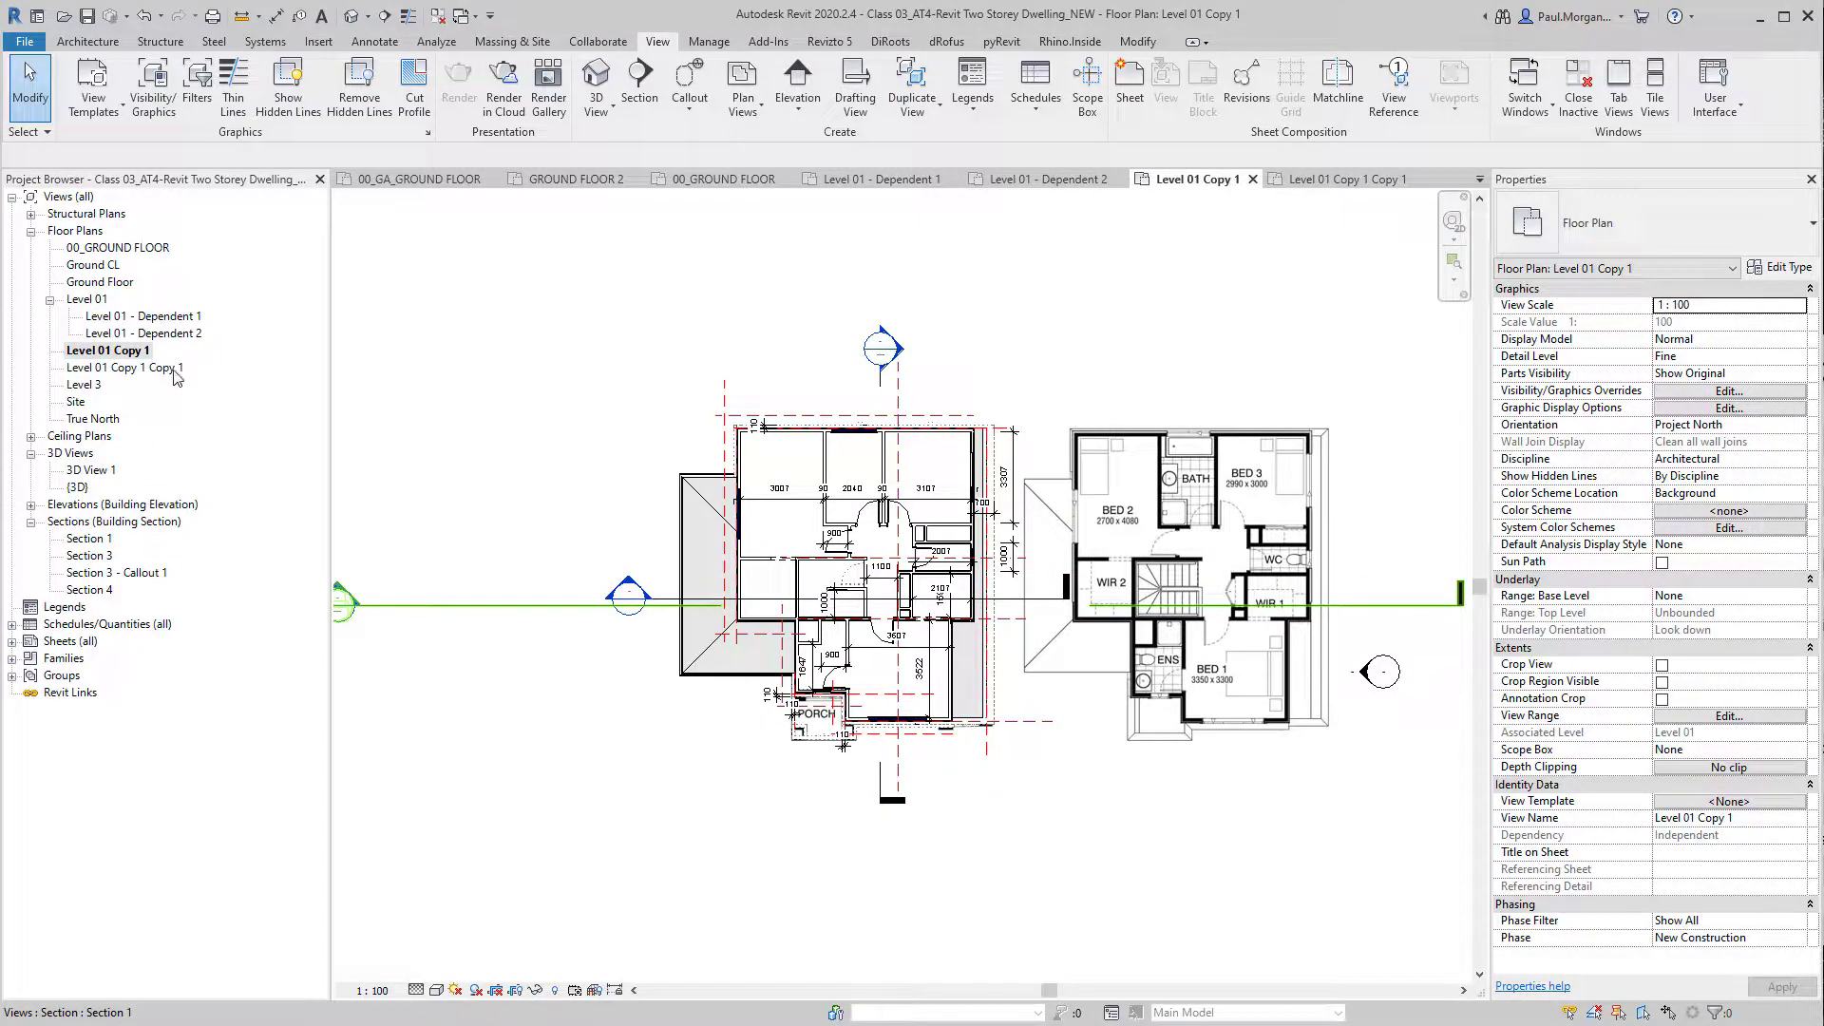
left_click(99, 317)
left_click(112, 334, "shift")
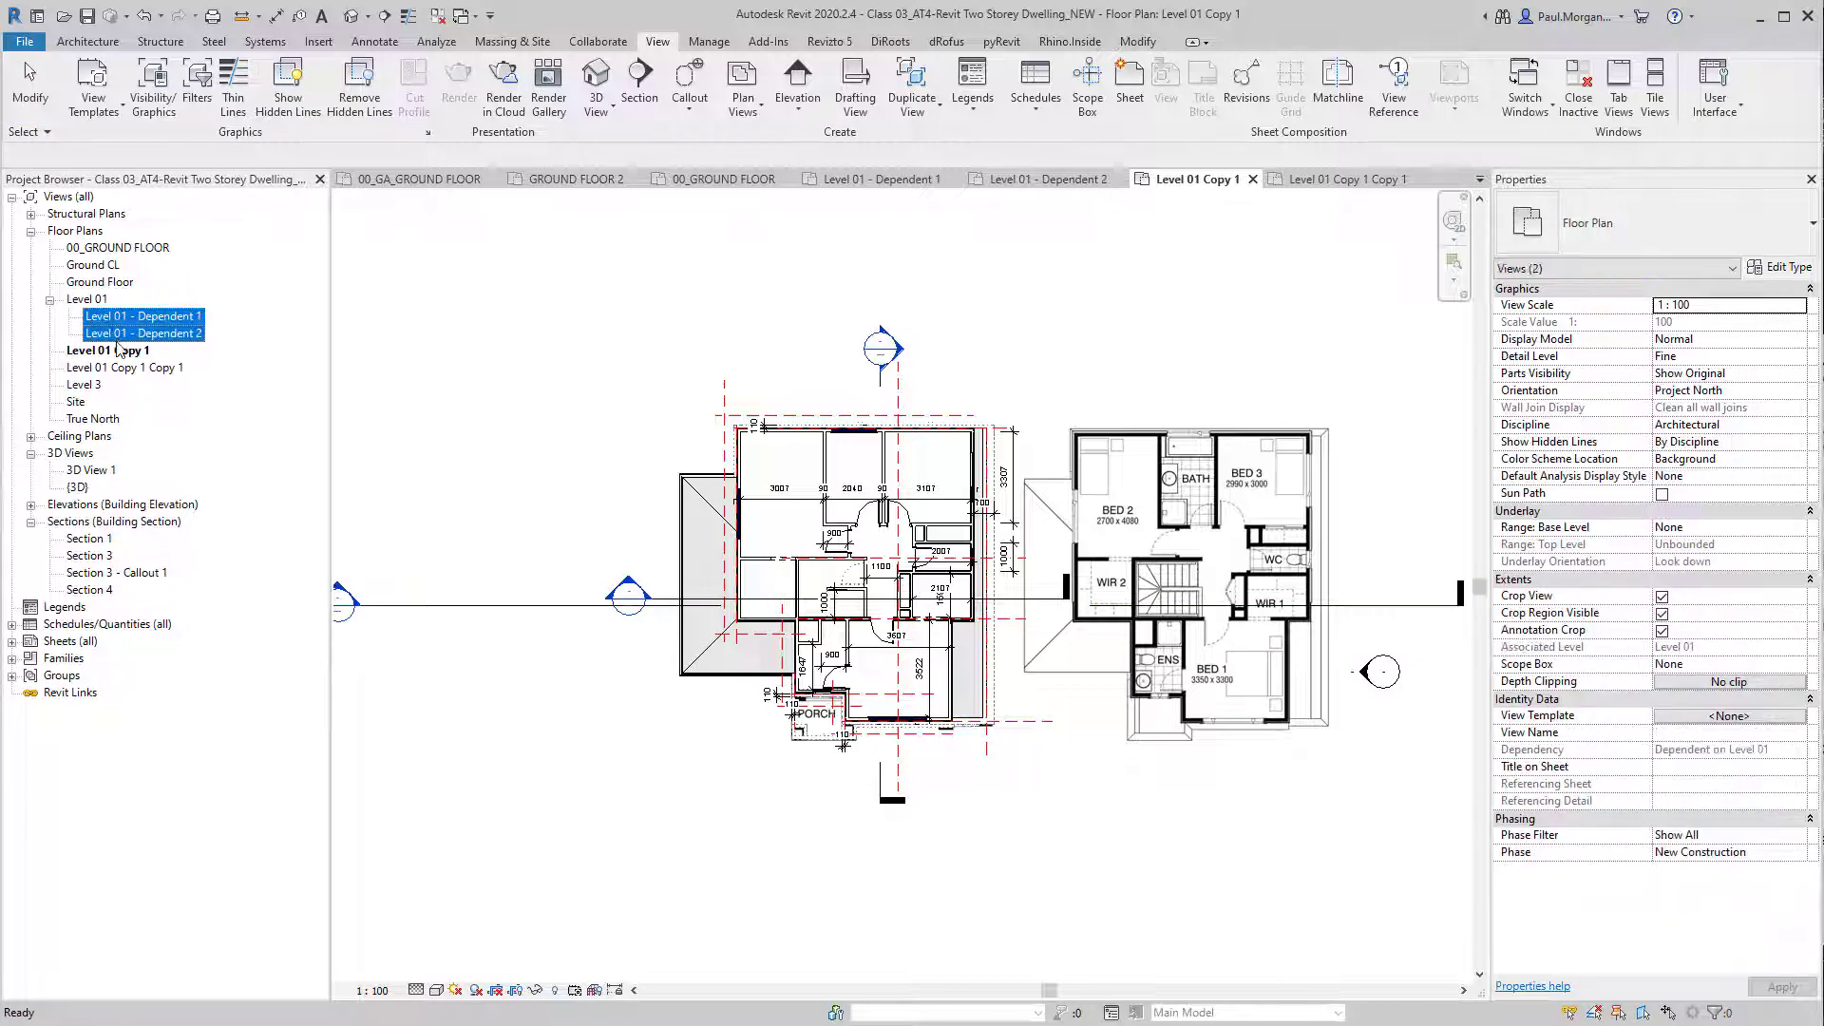
left_click(87, 299)
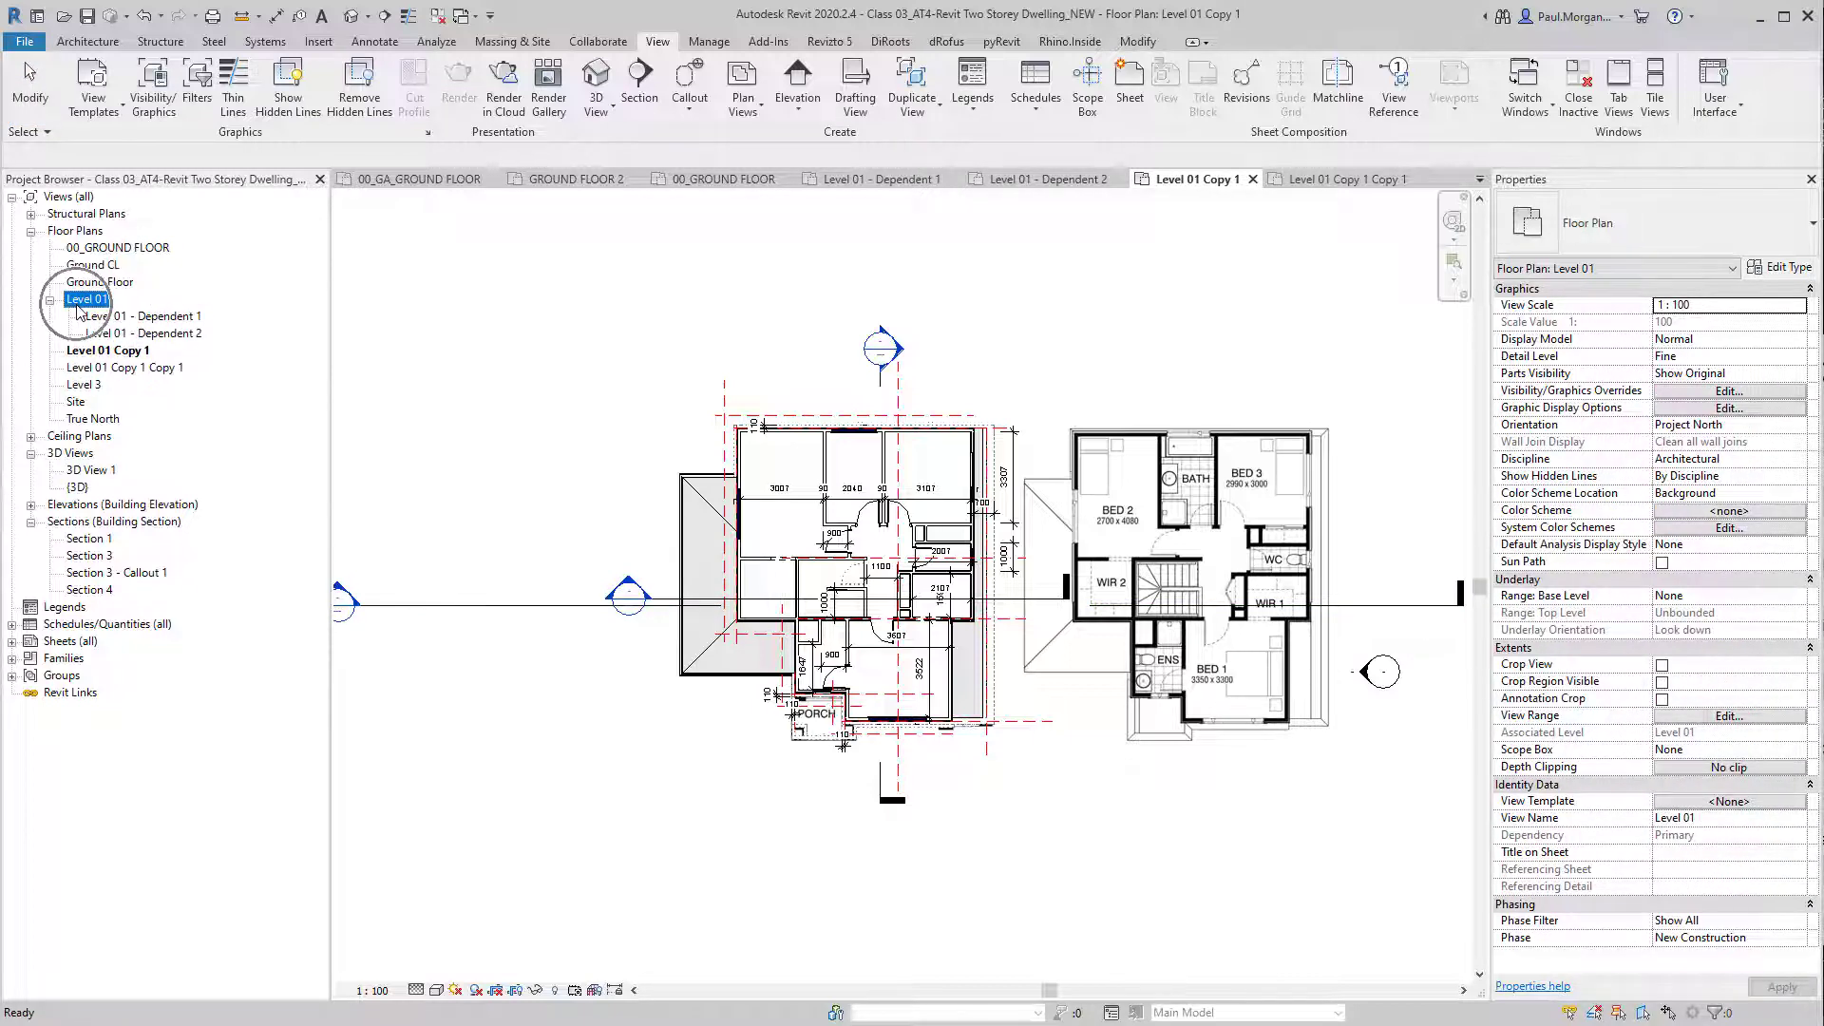
Step: Delete both detailed copies of the Level 01 plan
left_click(124, 352)
left_click(136, 369, "shift")
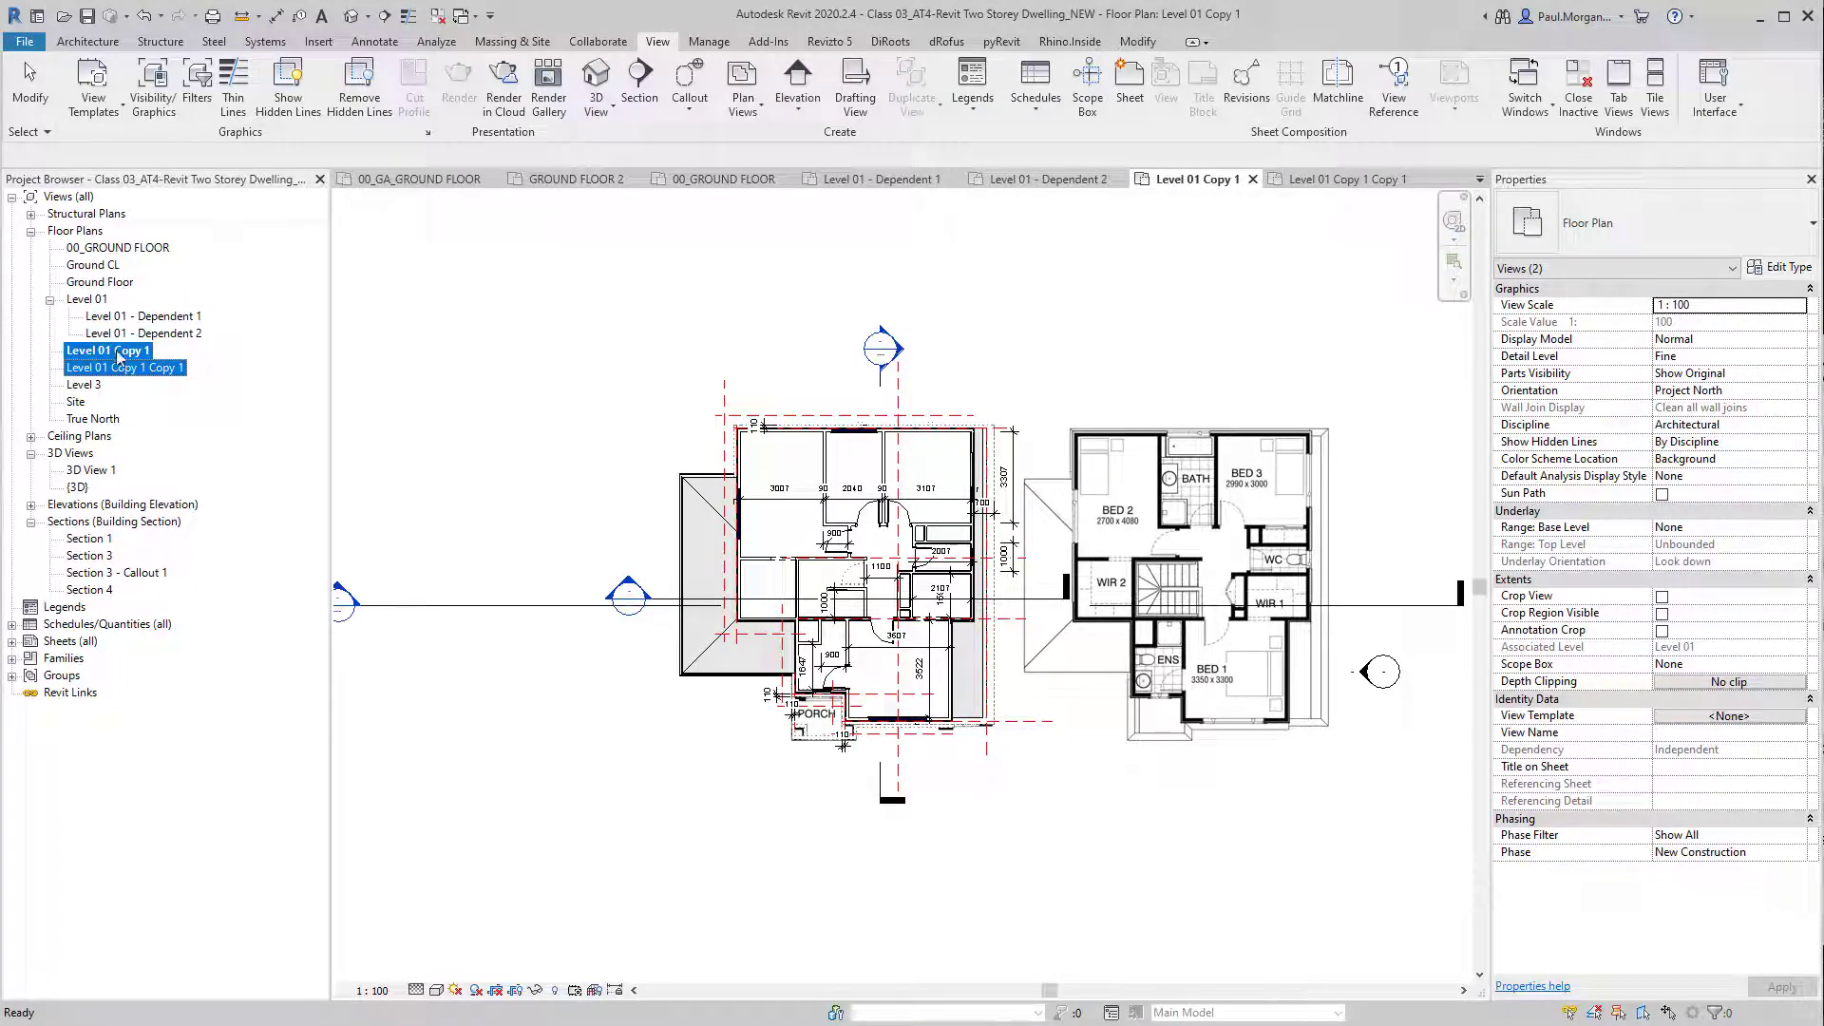
key("Delete")
Step: Delete the two dependent views of the Level 01 plan
left_click(171, 336)
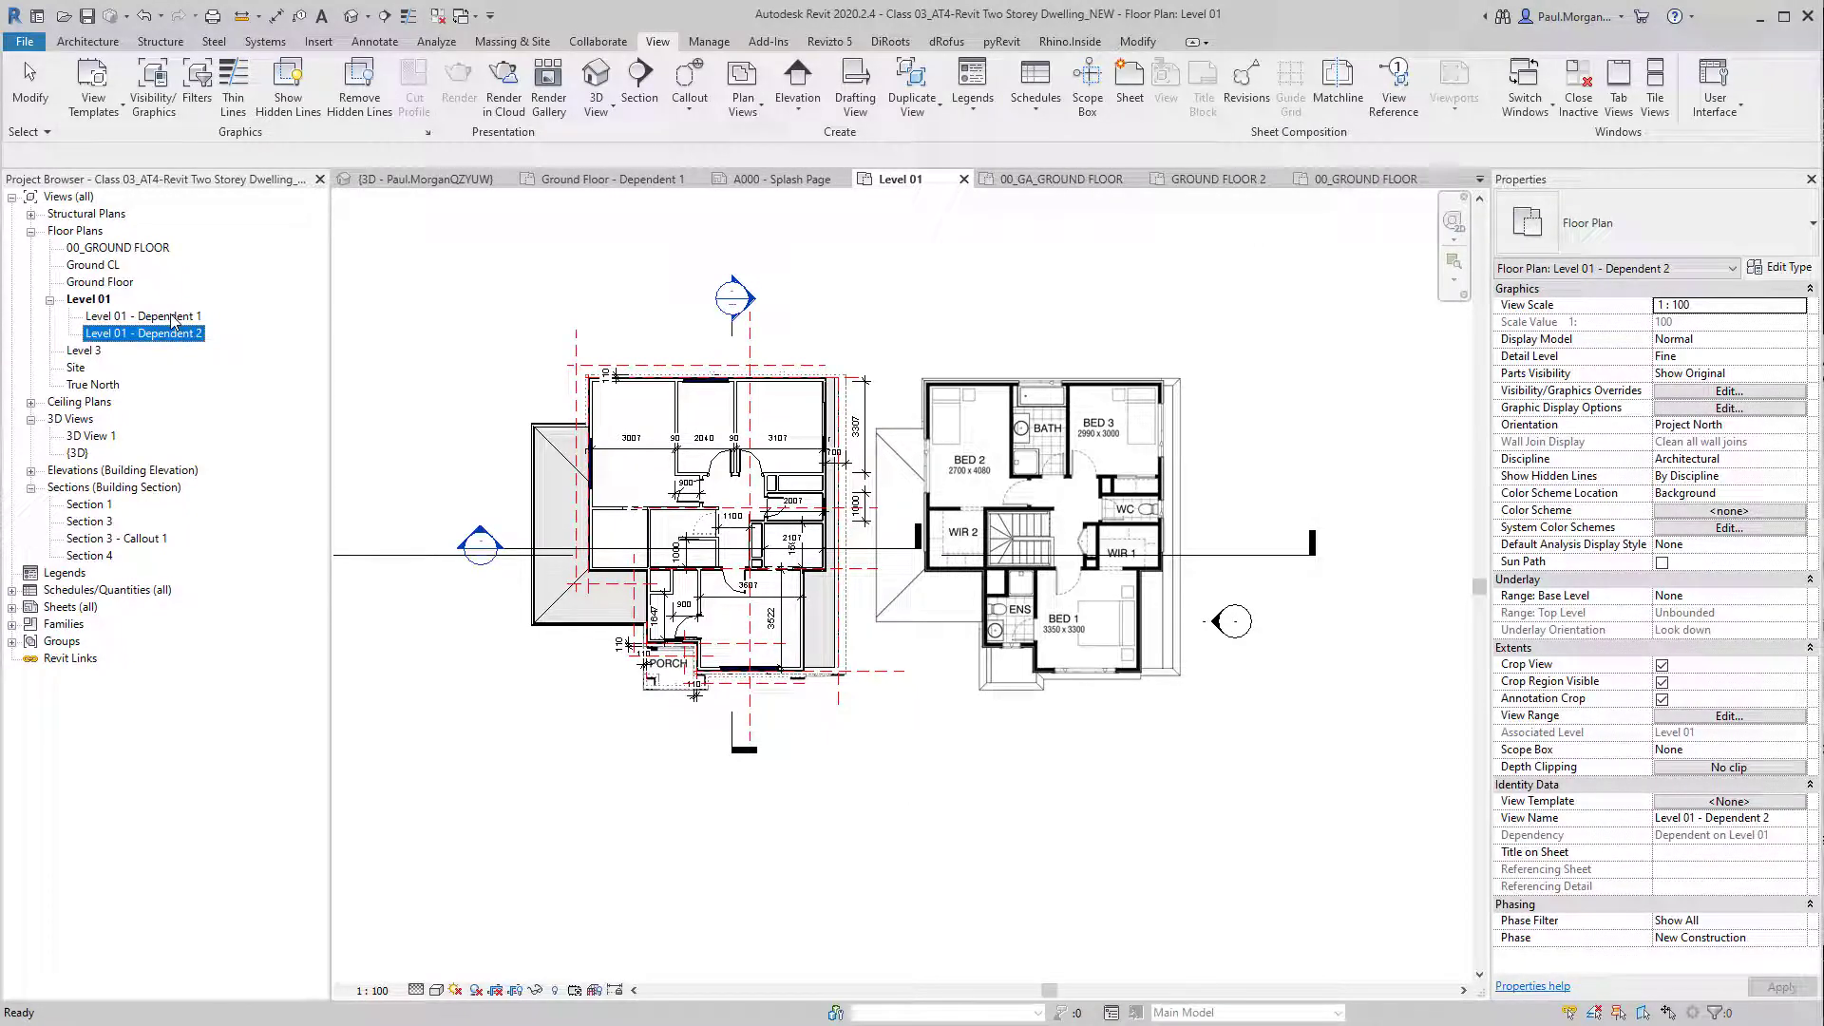
left_click(172, 316, "ctrl")
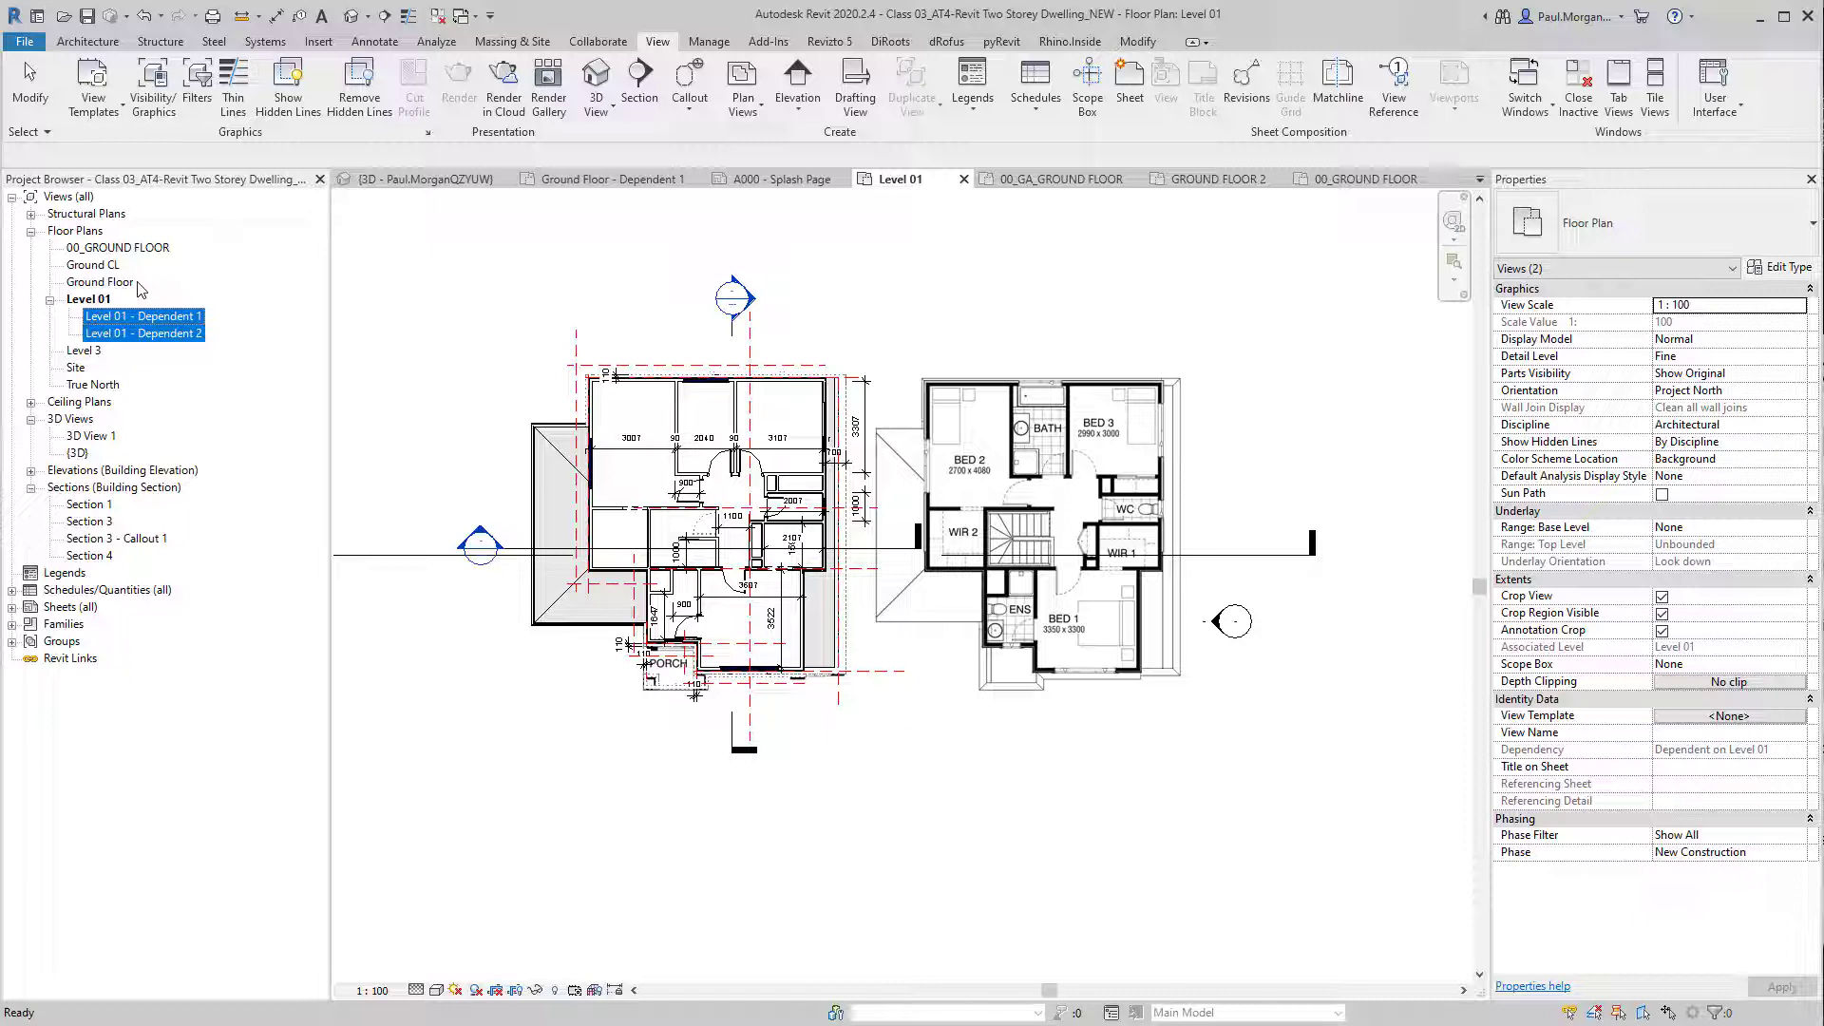
left_click(49, 299)
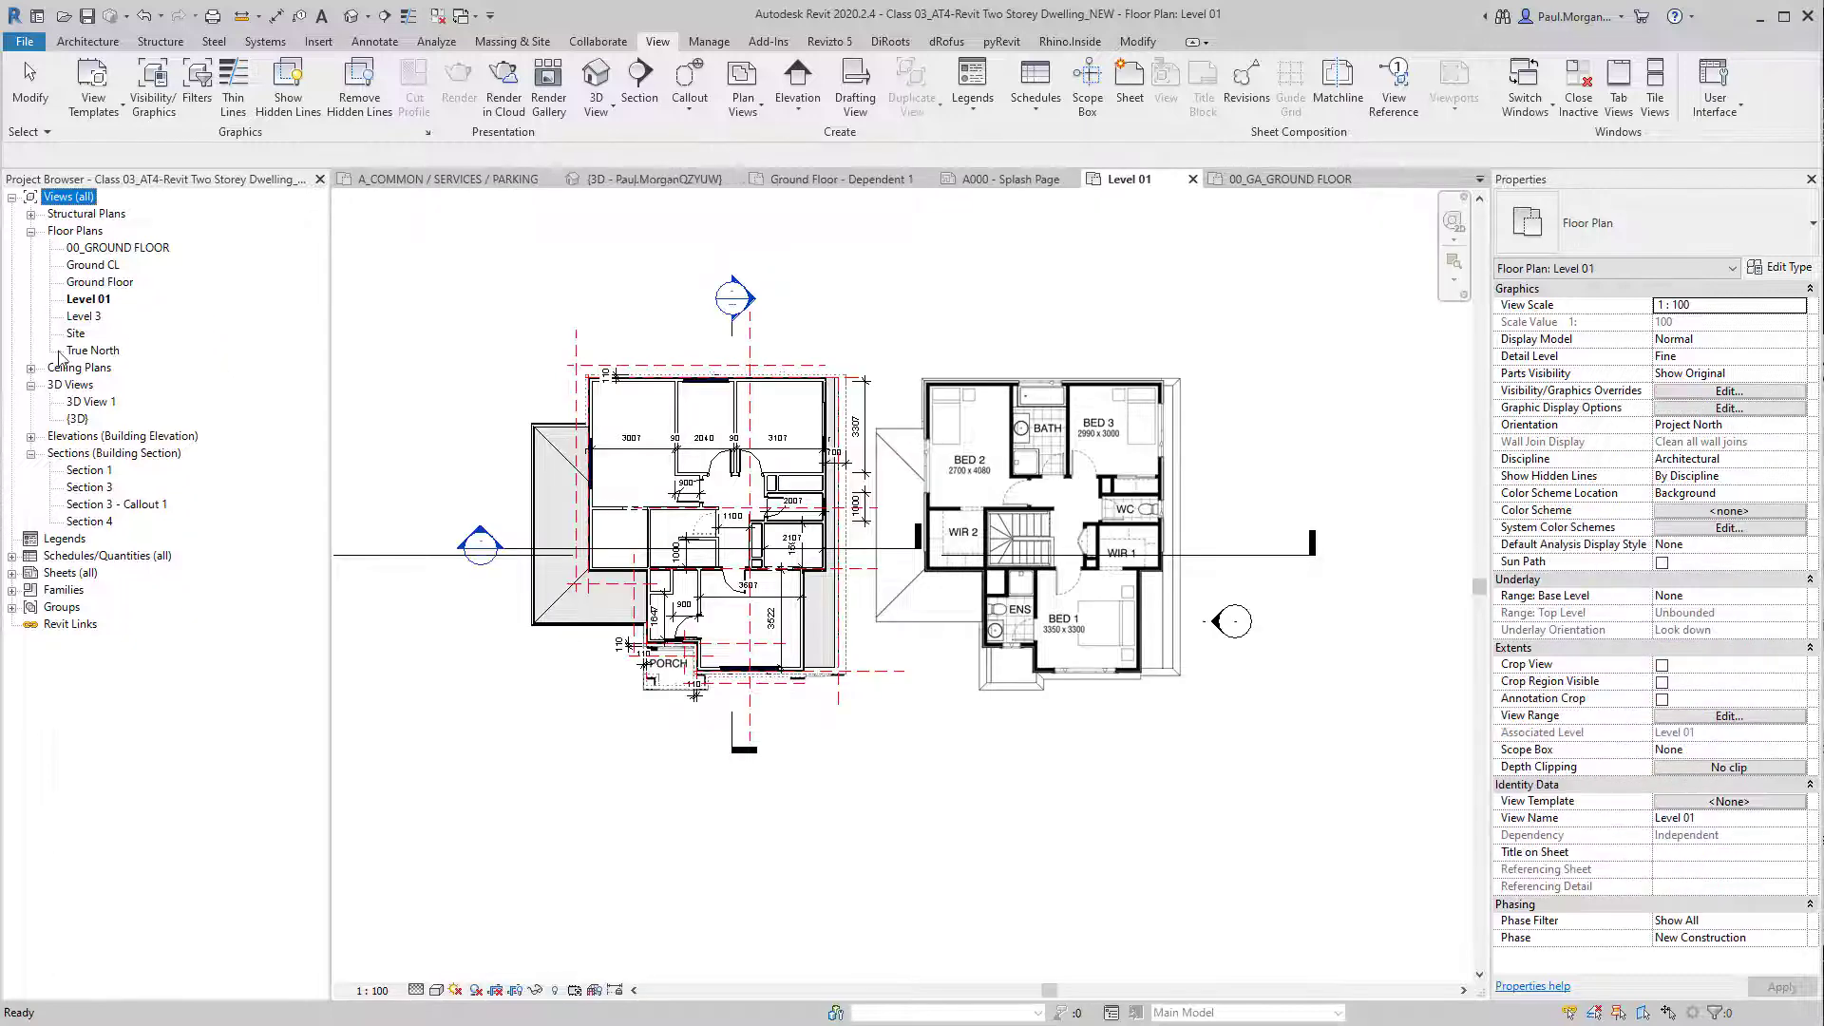
Step: Create a plain duplicate of the Level 01 floor plan, without its detailing
left_click(87, 299)
right_click(105, 300)
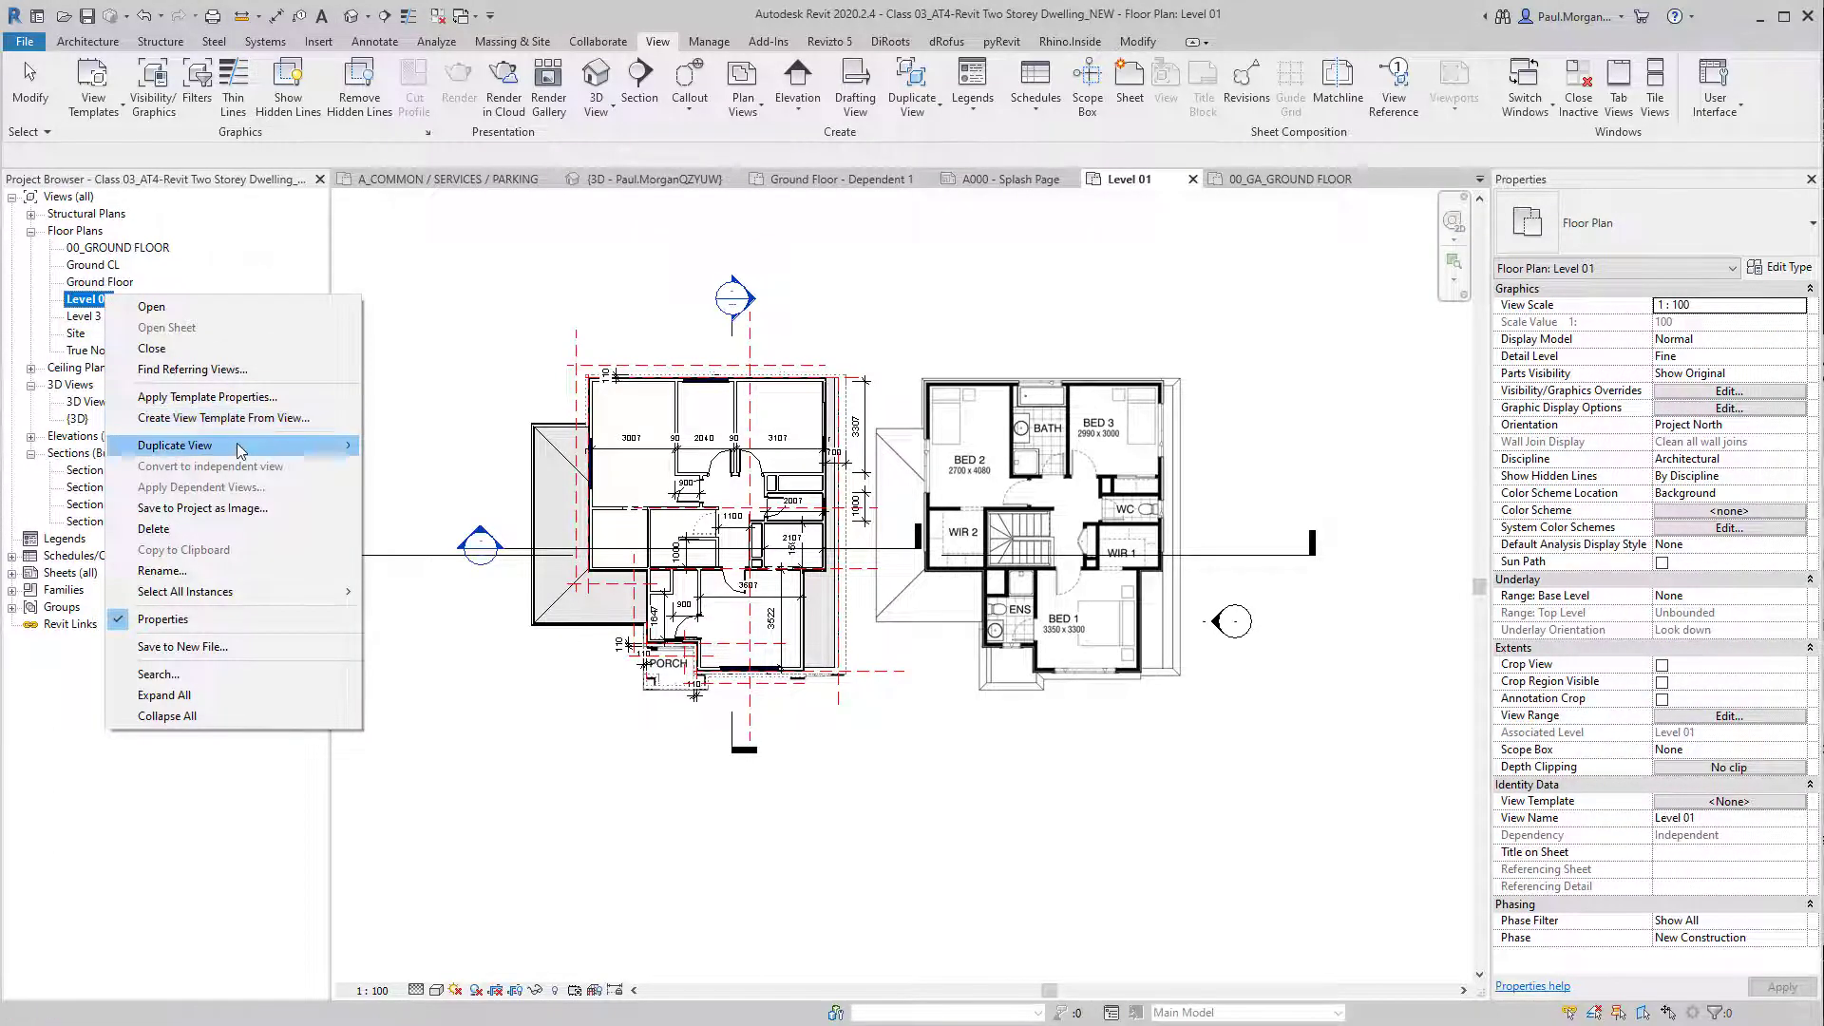
mouse_move(323, 446)
left_click(397, 448)
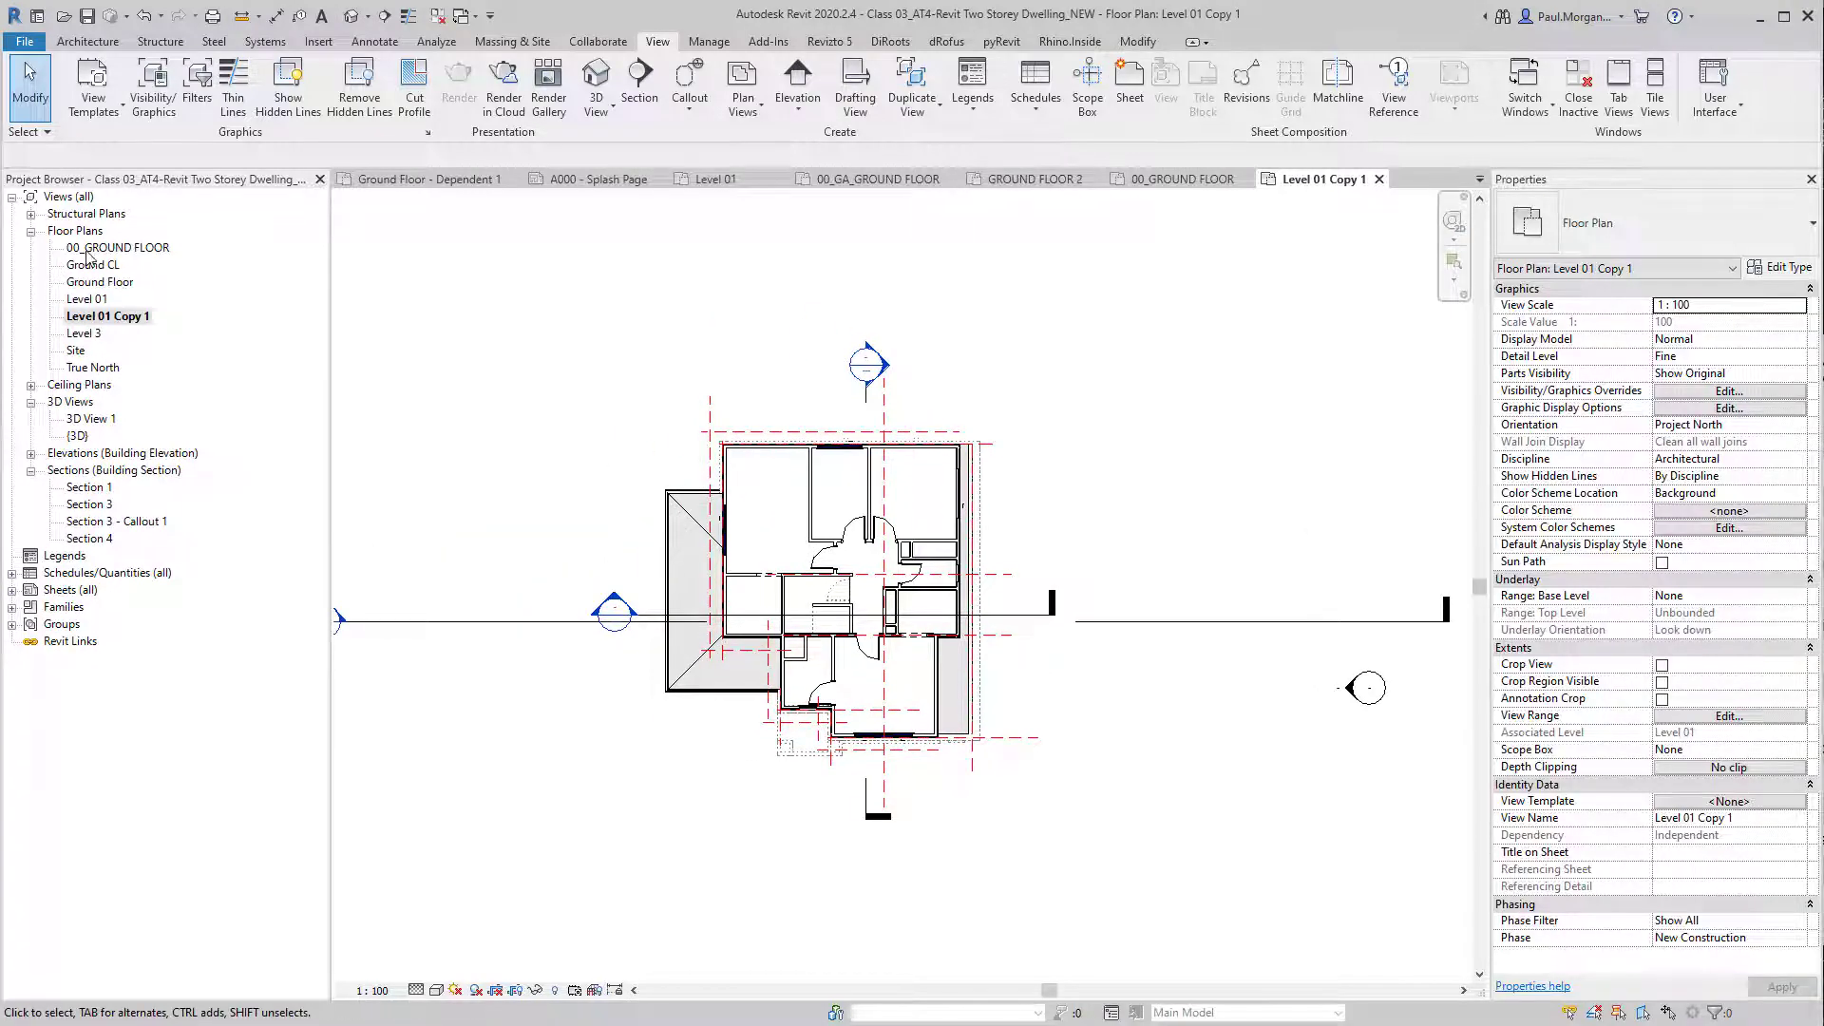
Step: Rename the duplicated Level 01 plan view as 01_LEVEL 01
right_click(106, 319)
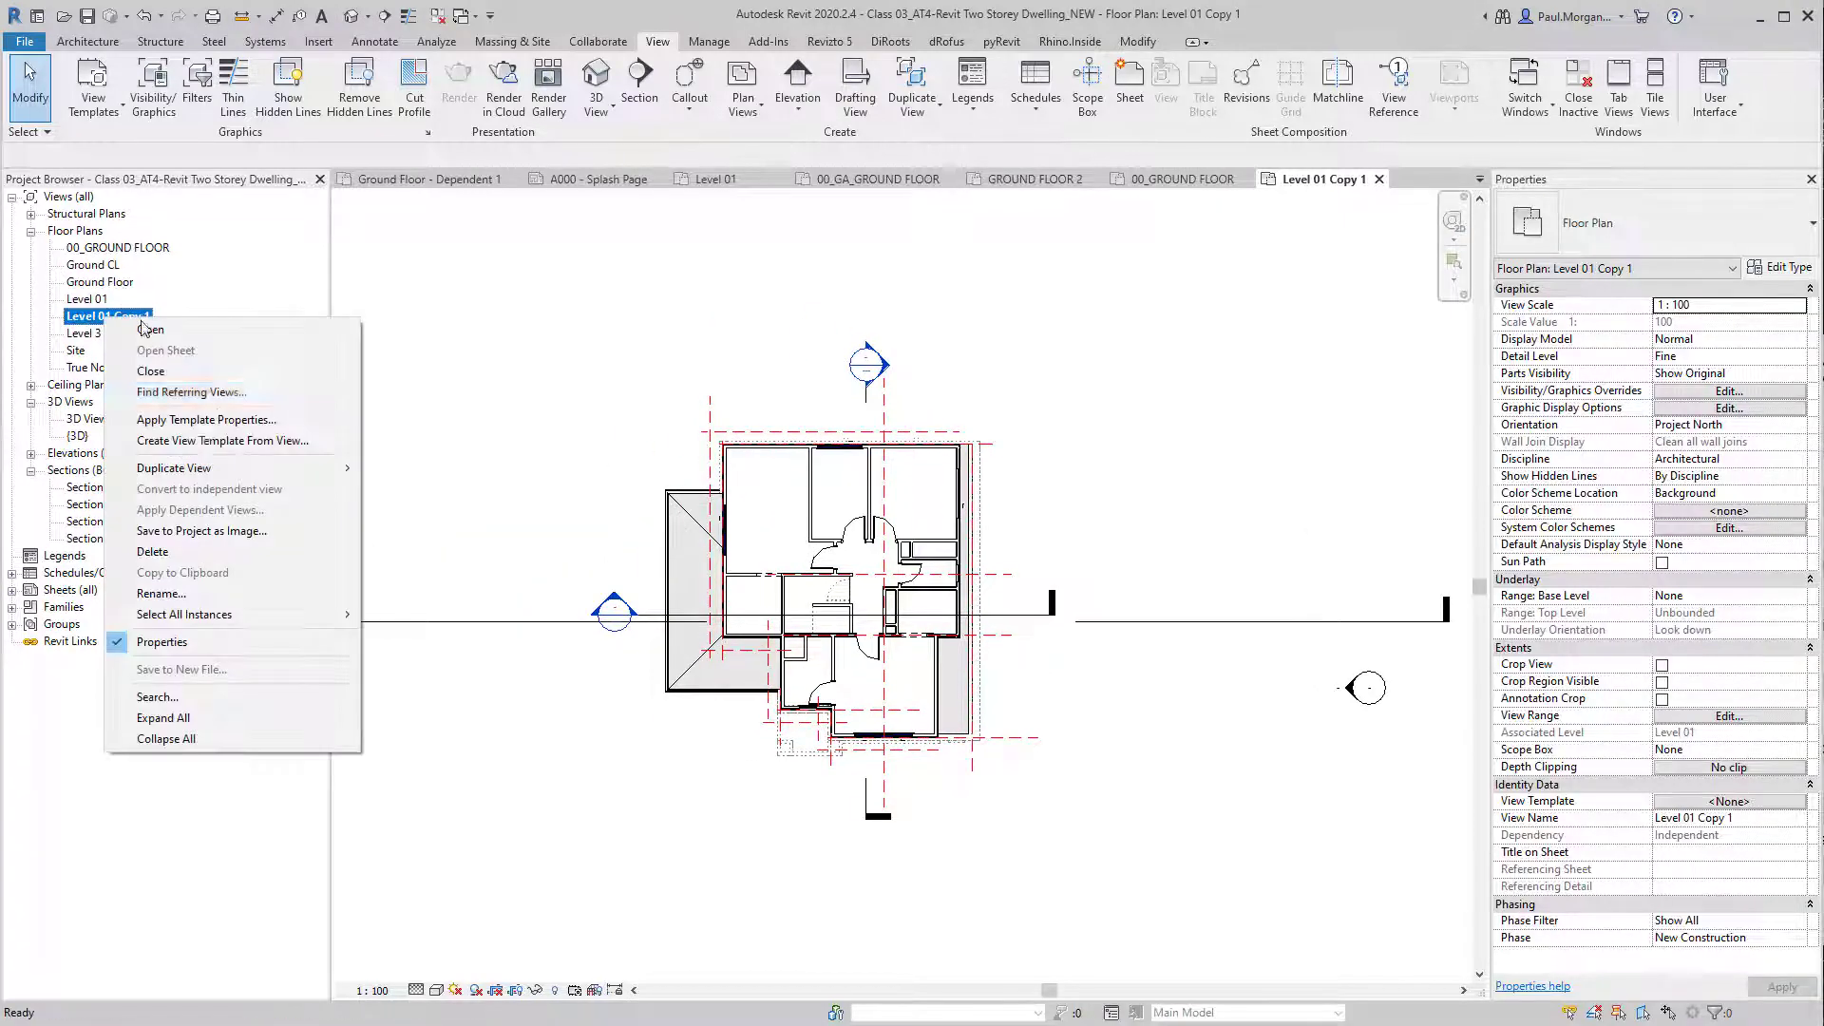
left_click(183, 595)
key("Return")
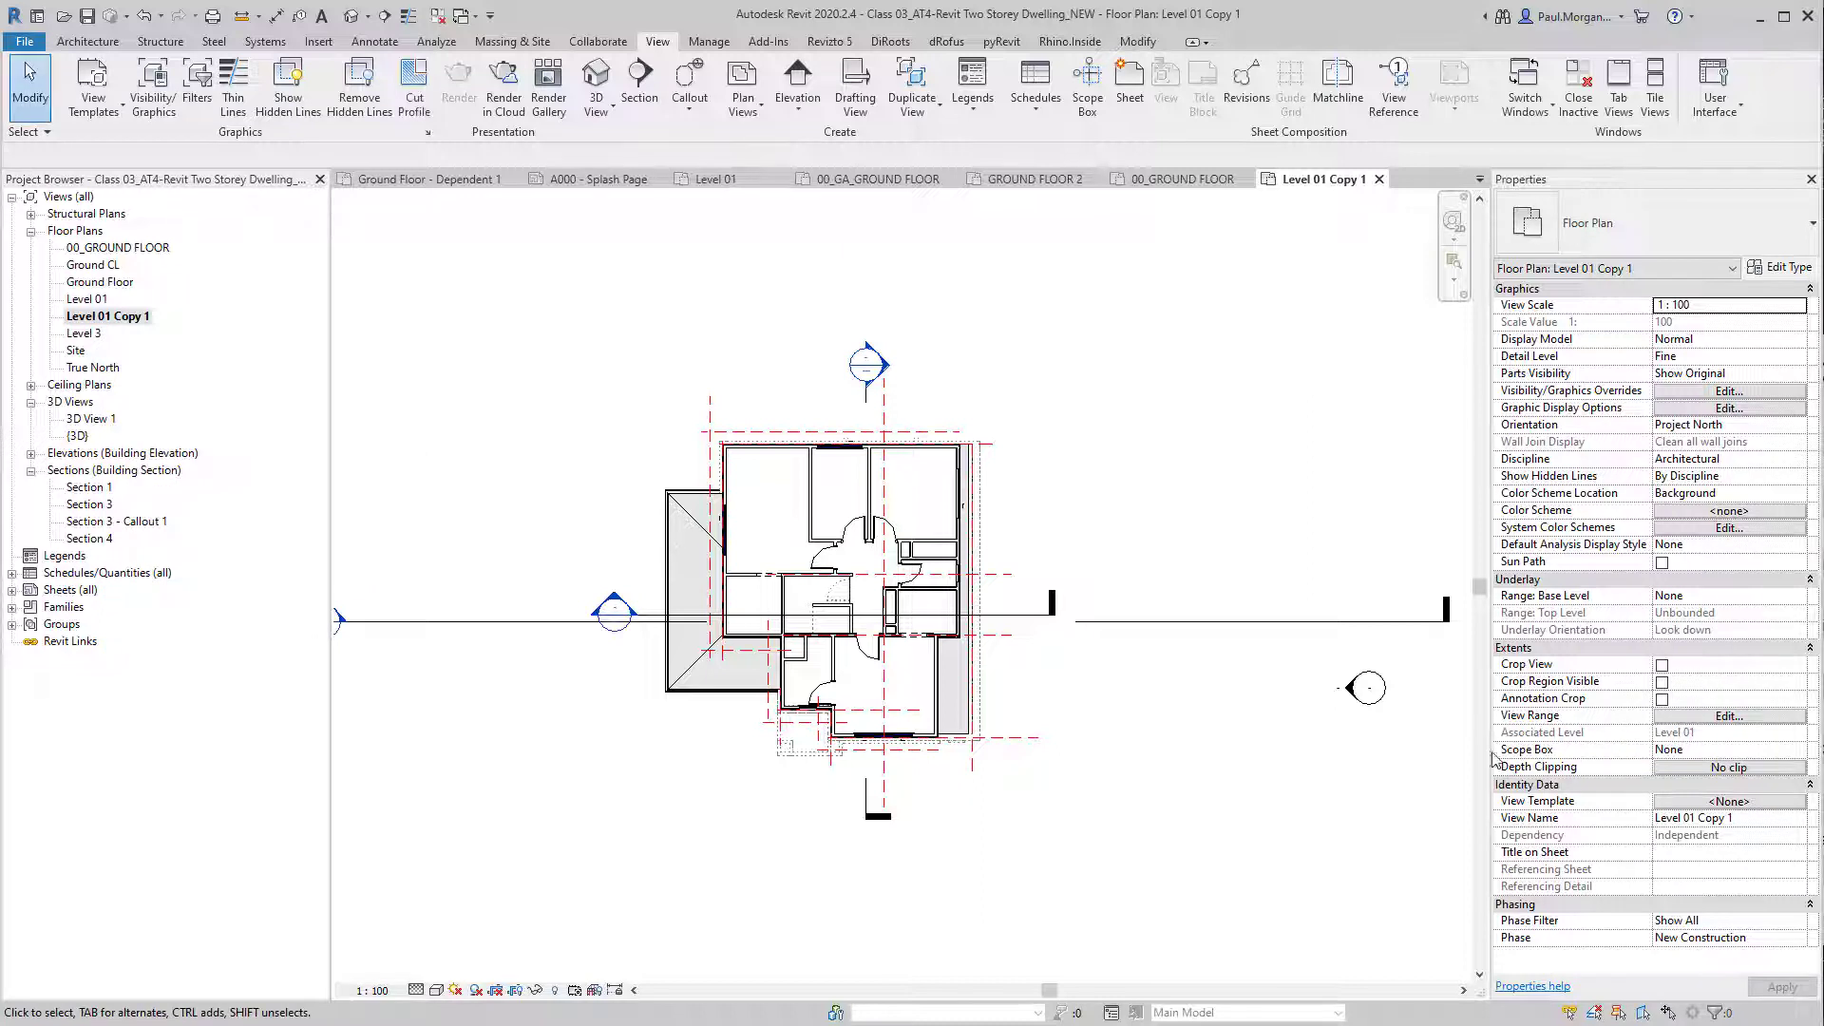
left_click(1750, 823)
type("01")
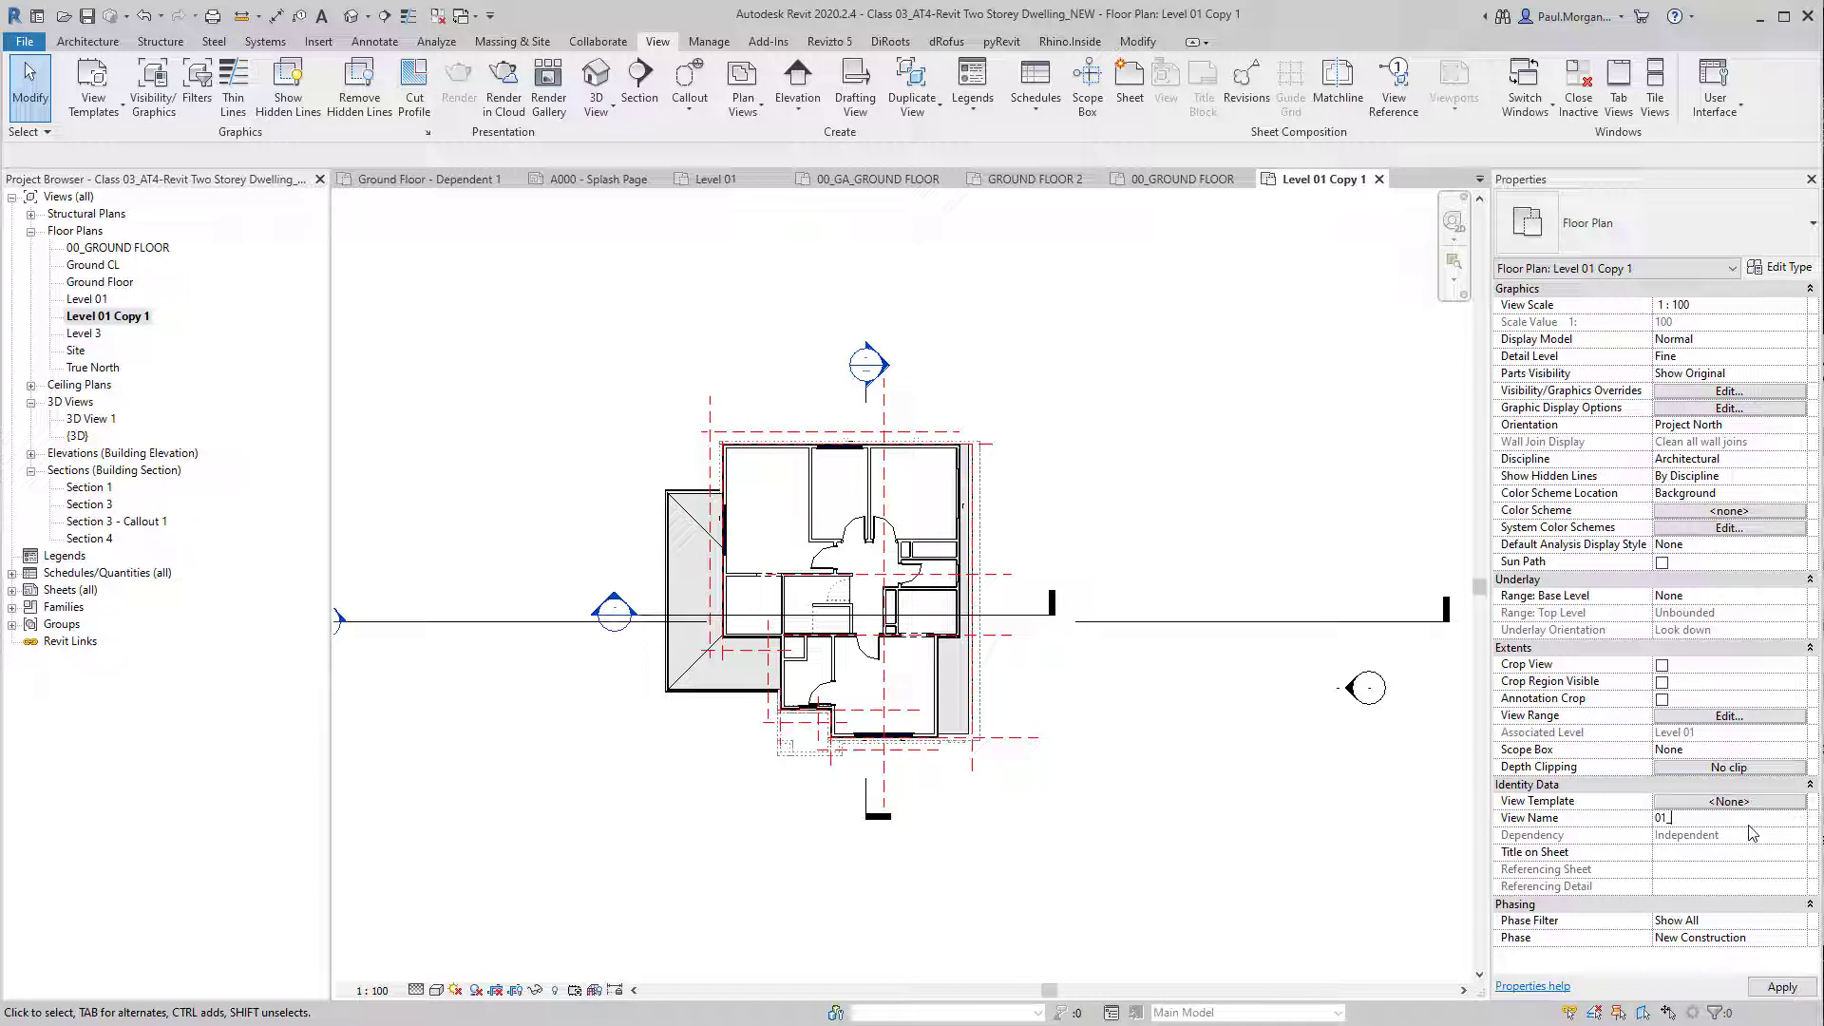
type("_LEVEL 01")
key("Return")
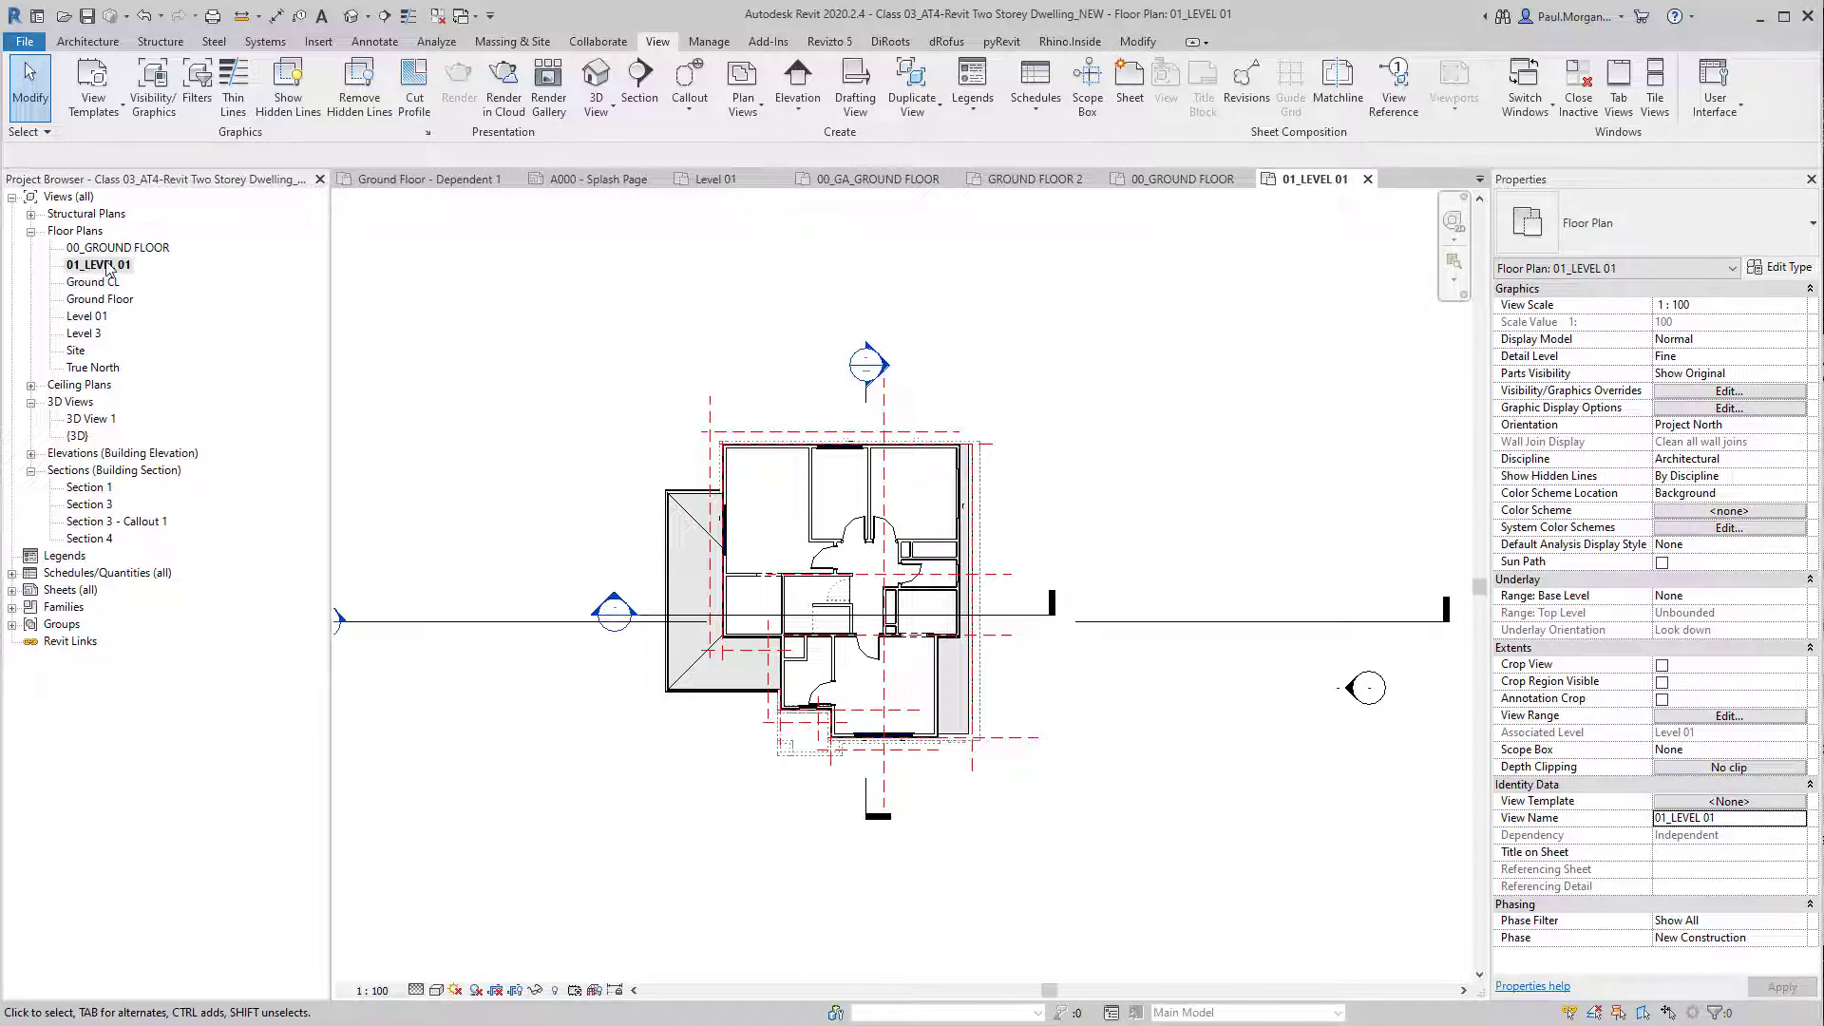
Step: Open the original Ground Floor plan and examine its dimensions, annotations and the reference plan image beside it
left_click(107, 265)
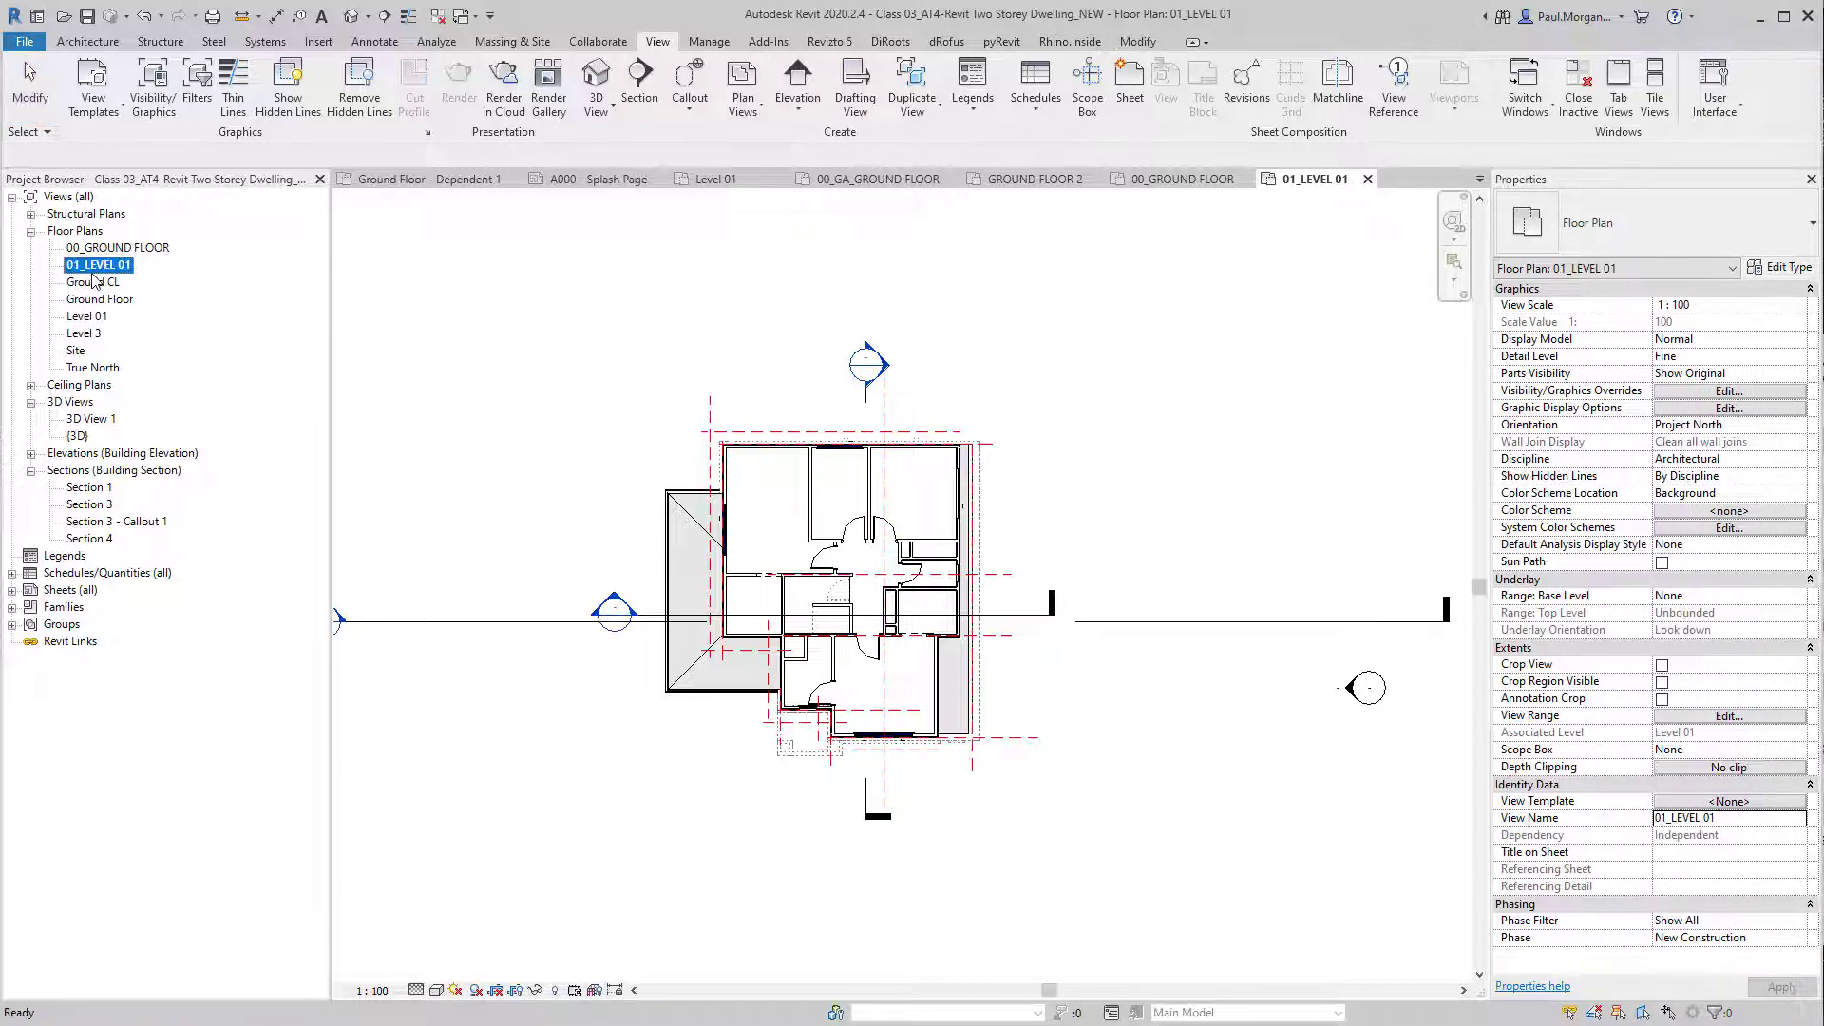
left_click(107, 299)
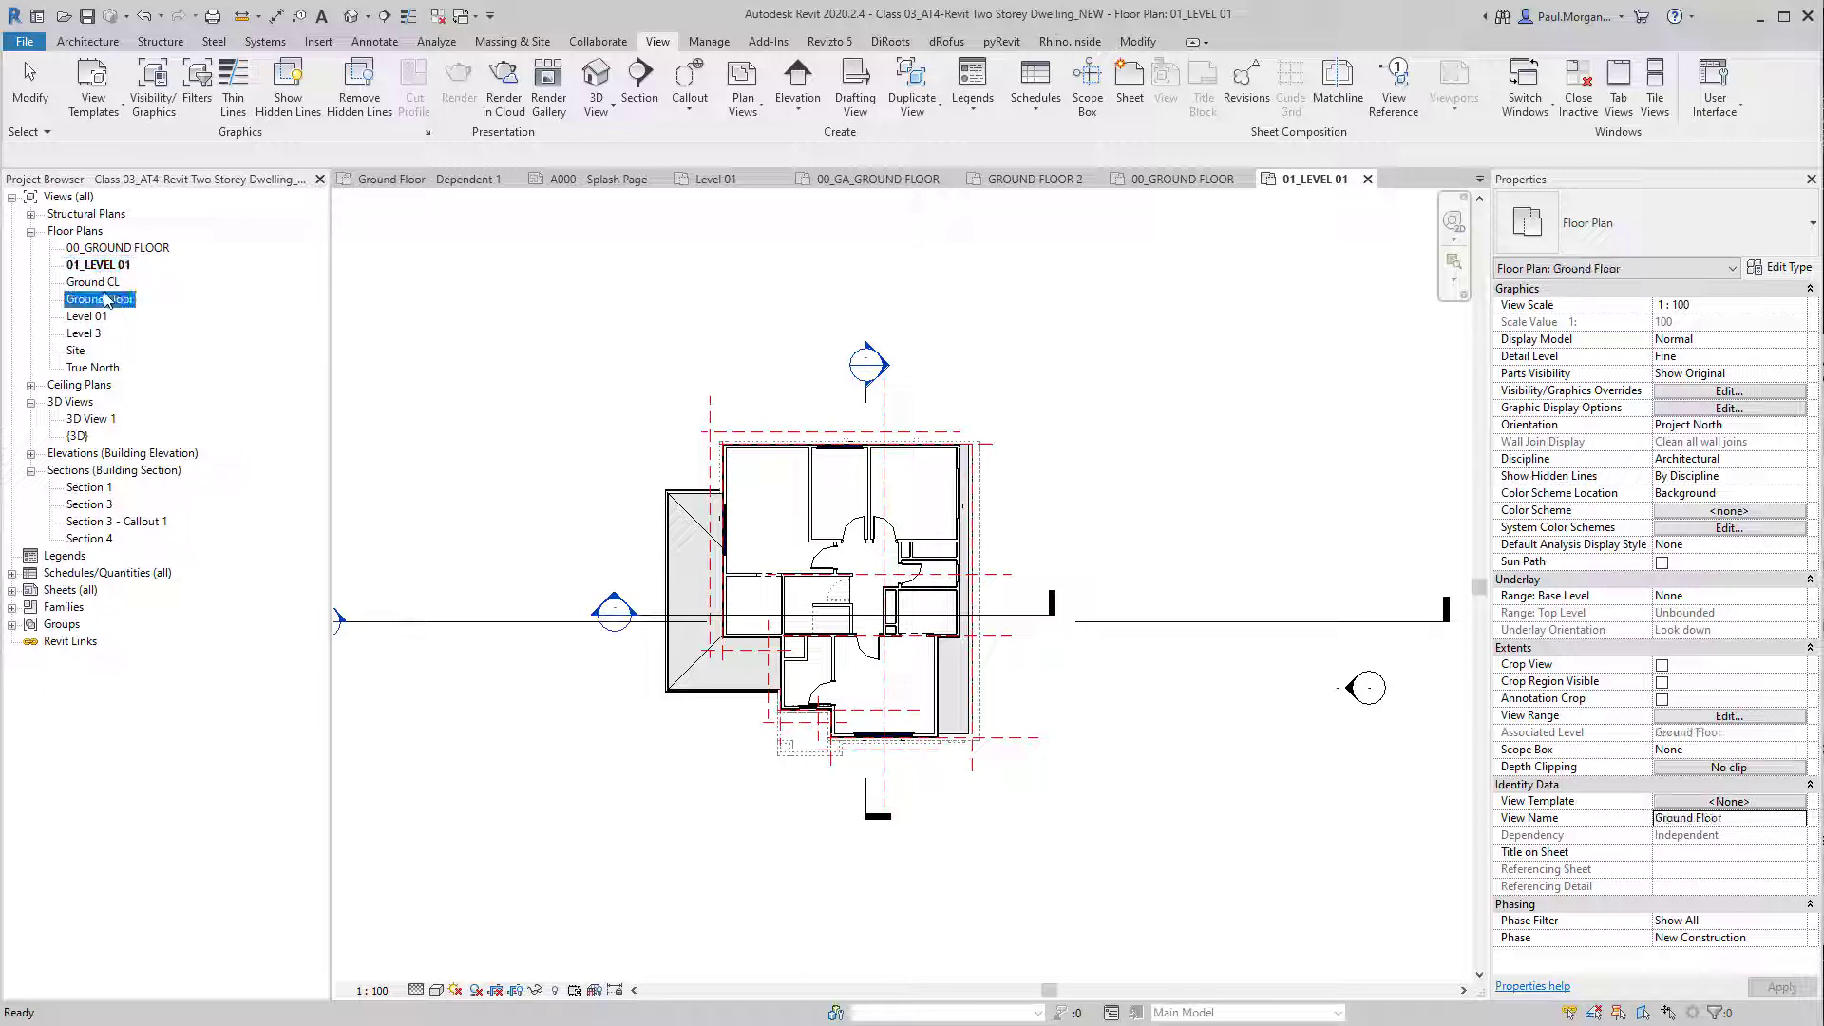
left_click(589, 386)
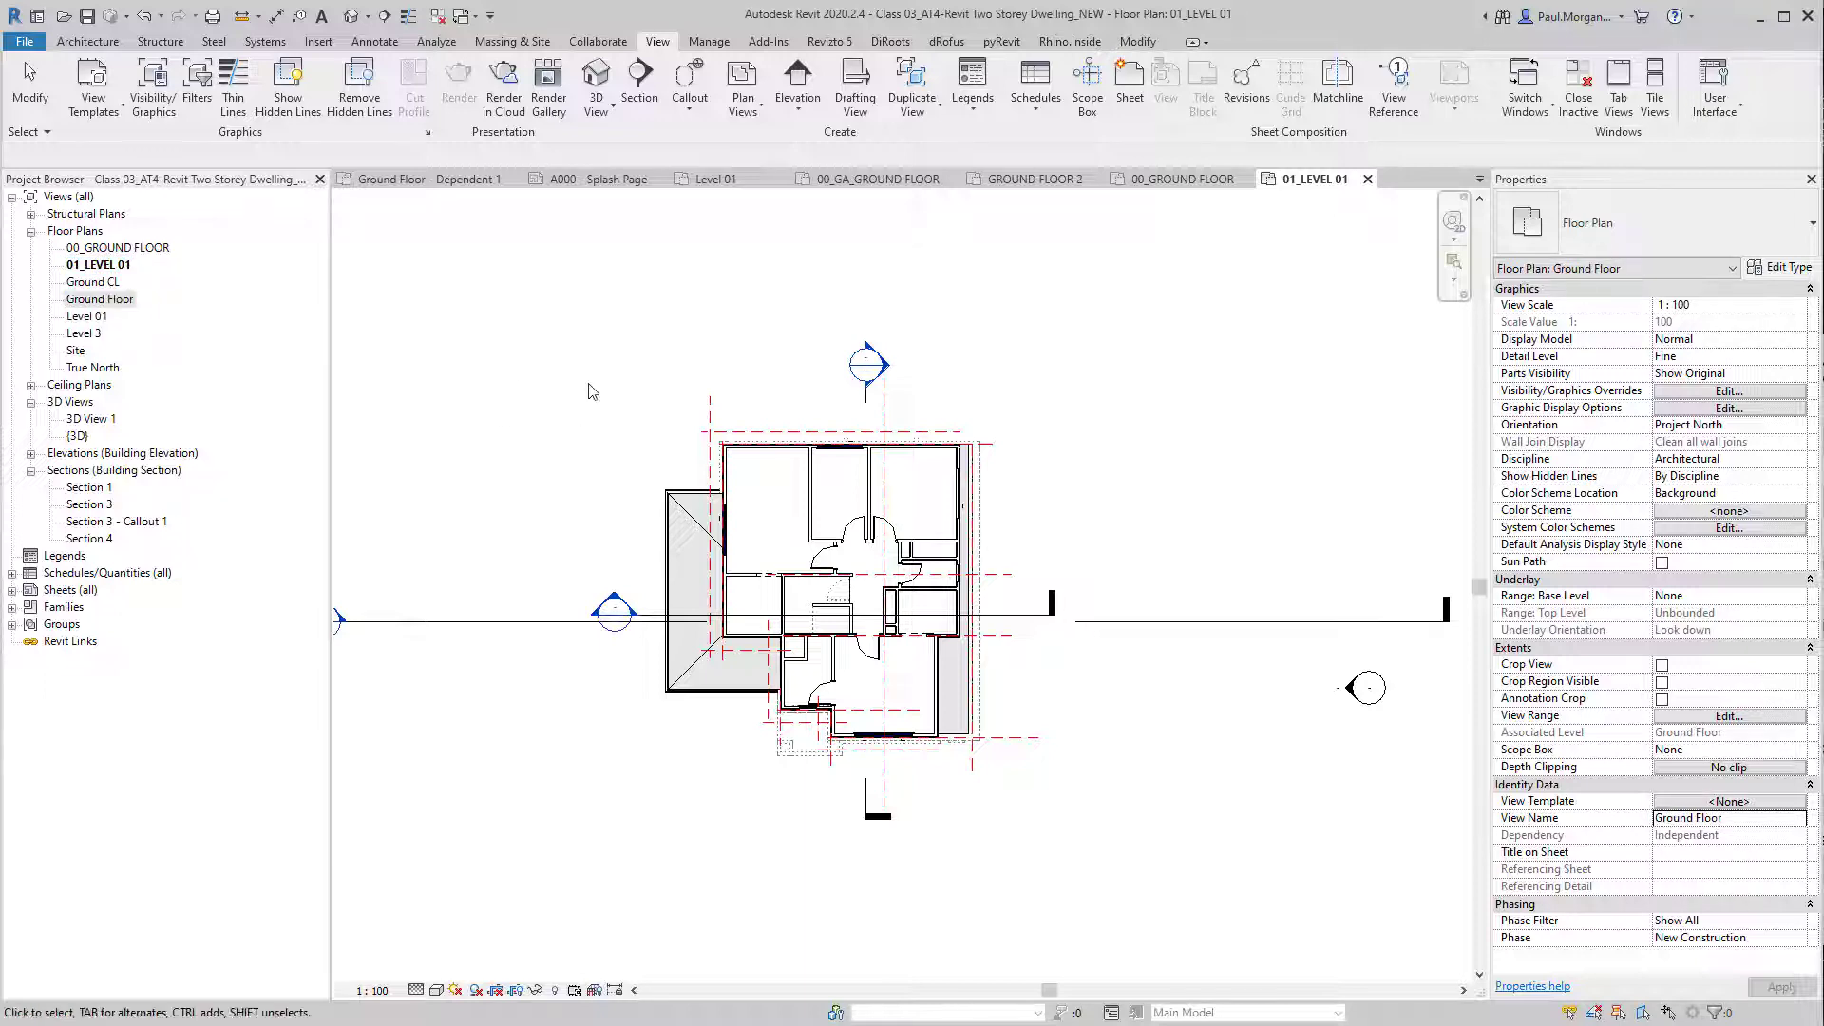
middle_click_drag(879, 393, 1093, 387)
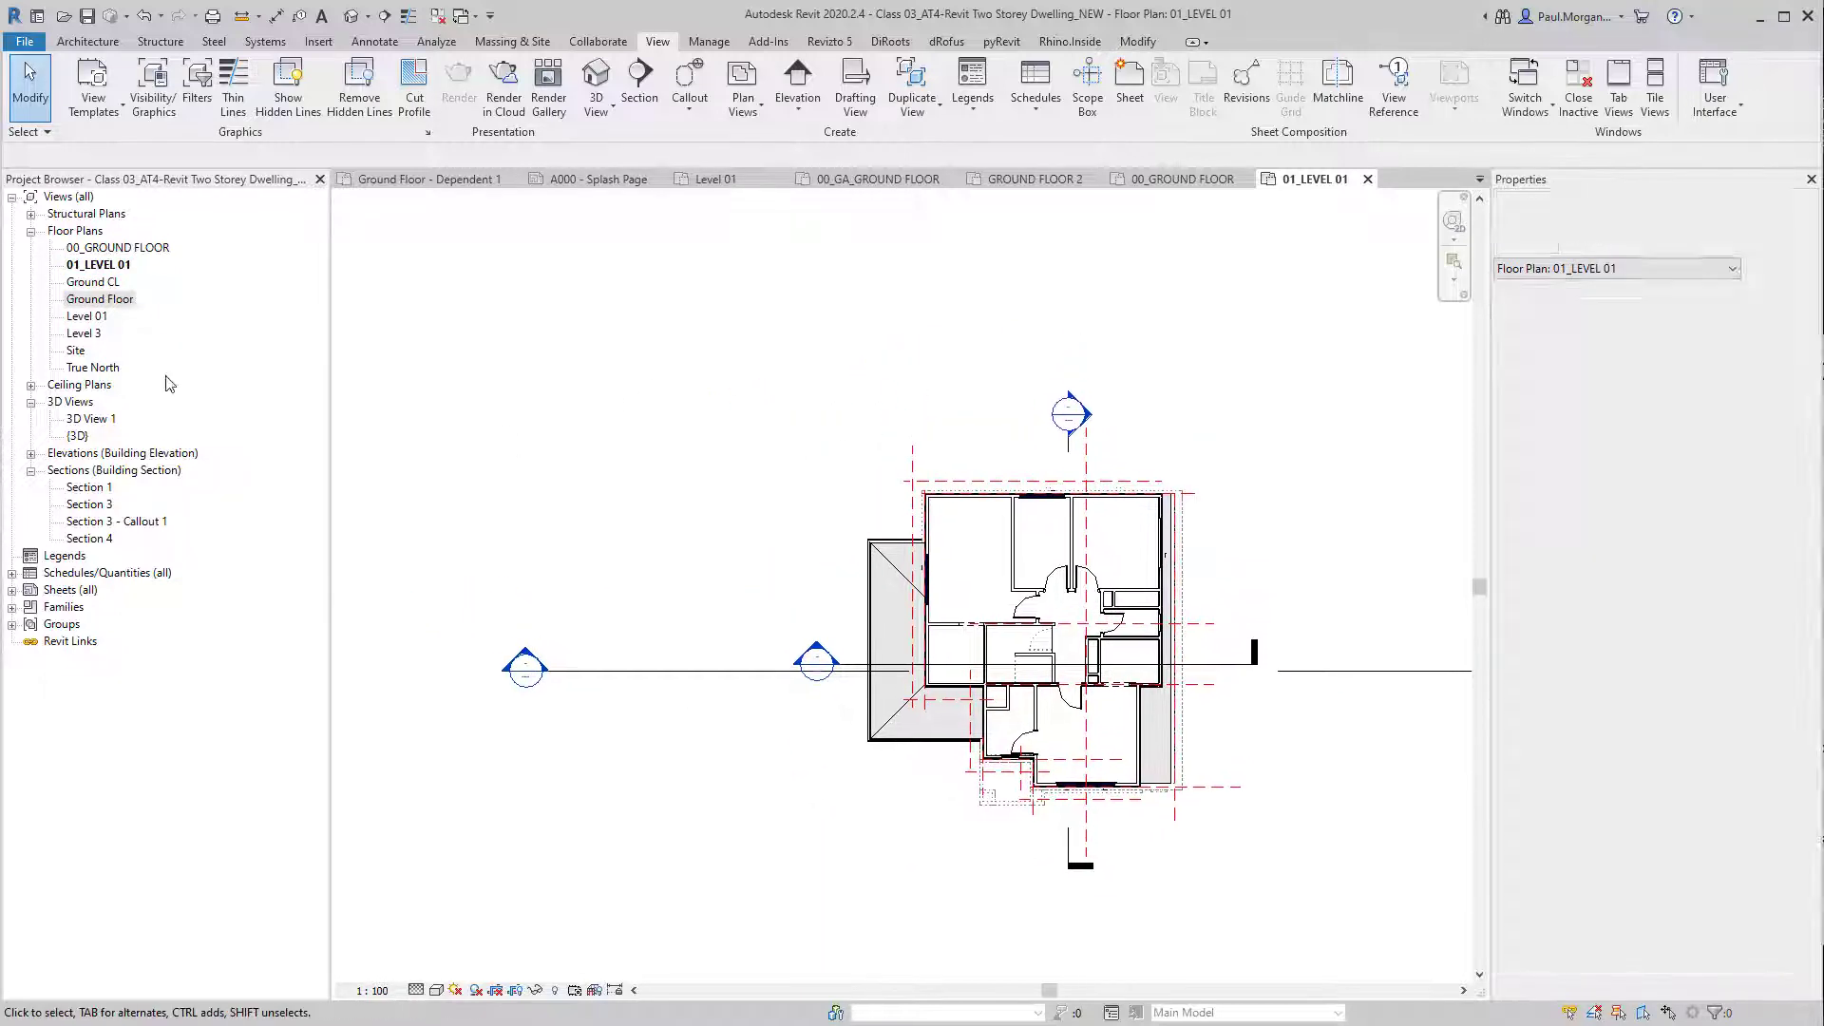
double_click(103, 300)
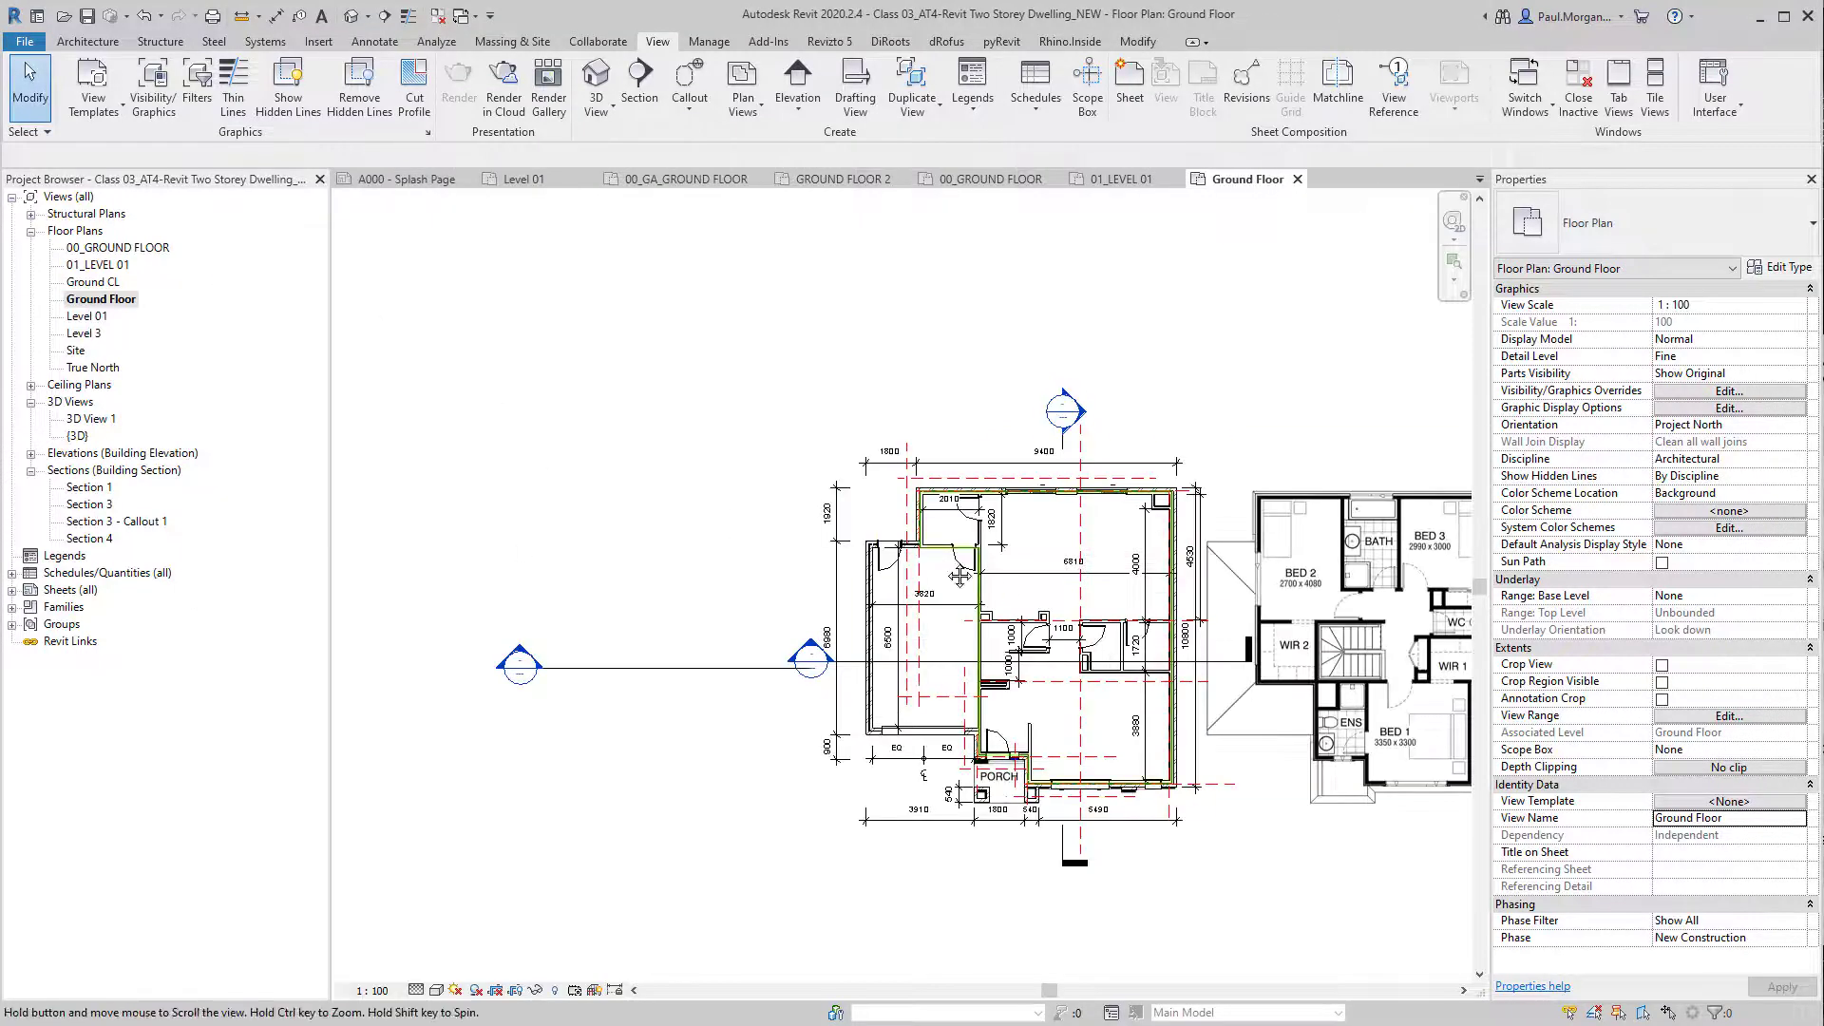
scroll(936, 701, "up", 4)
scroll(936, 701, "down", 4)
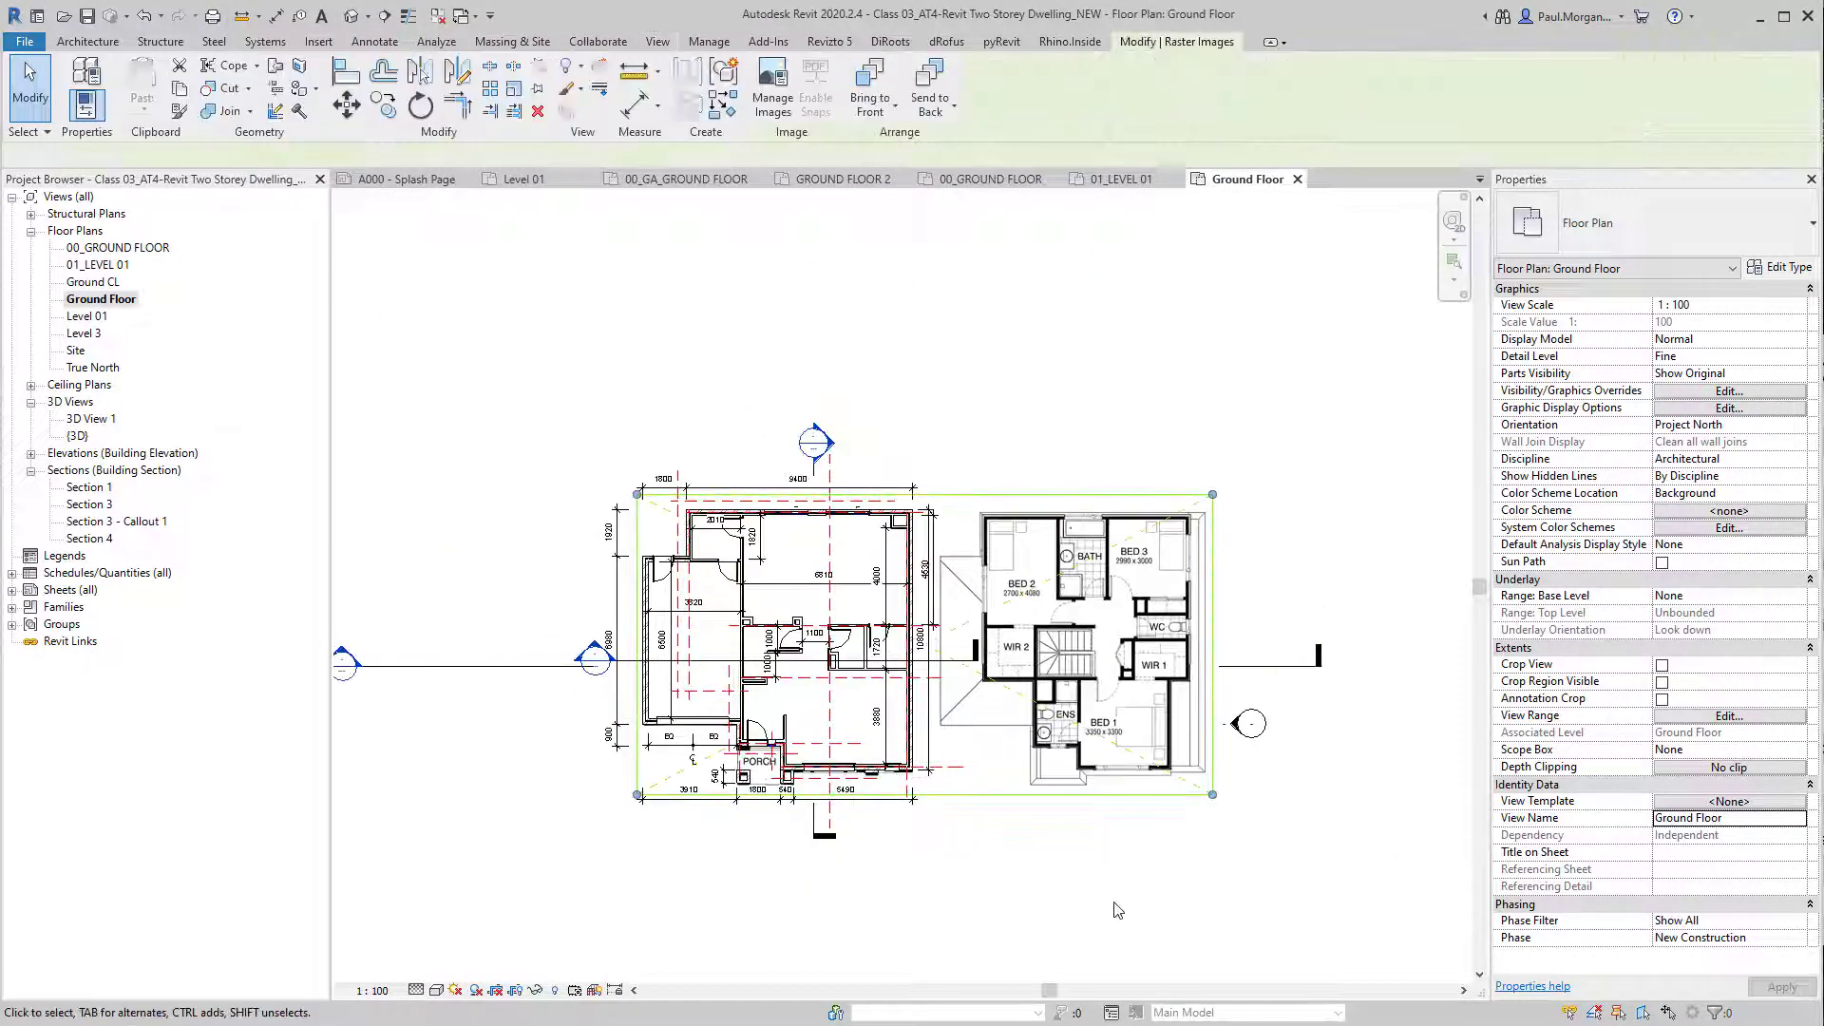
scroll(722, 746, "up", 3)
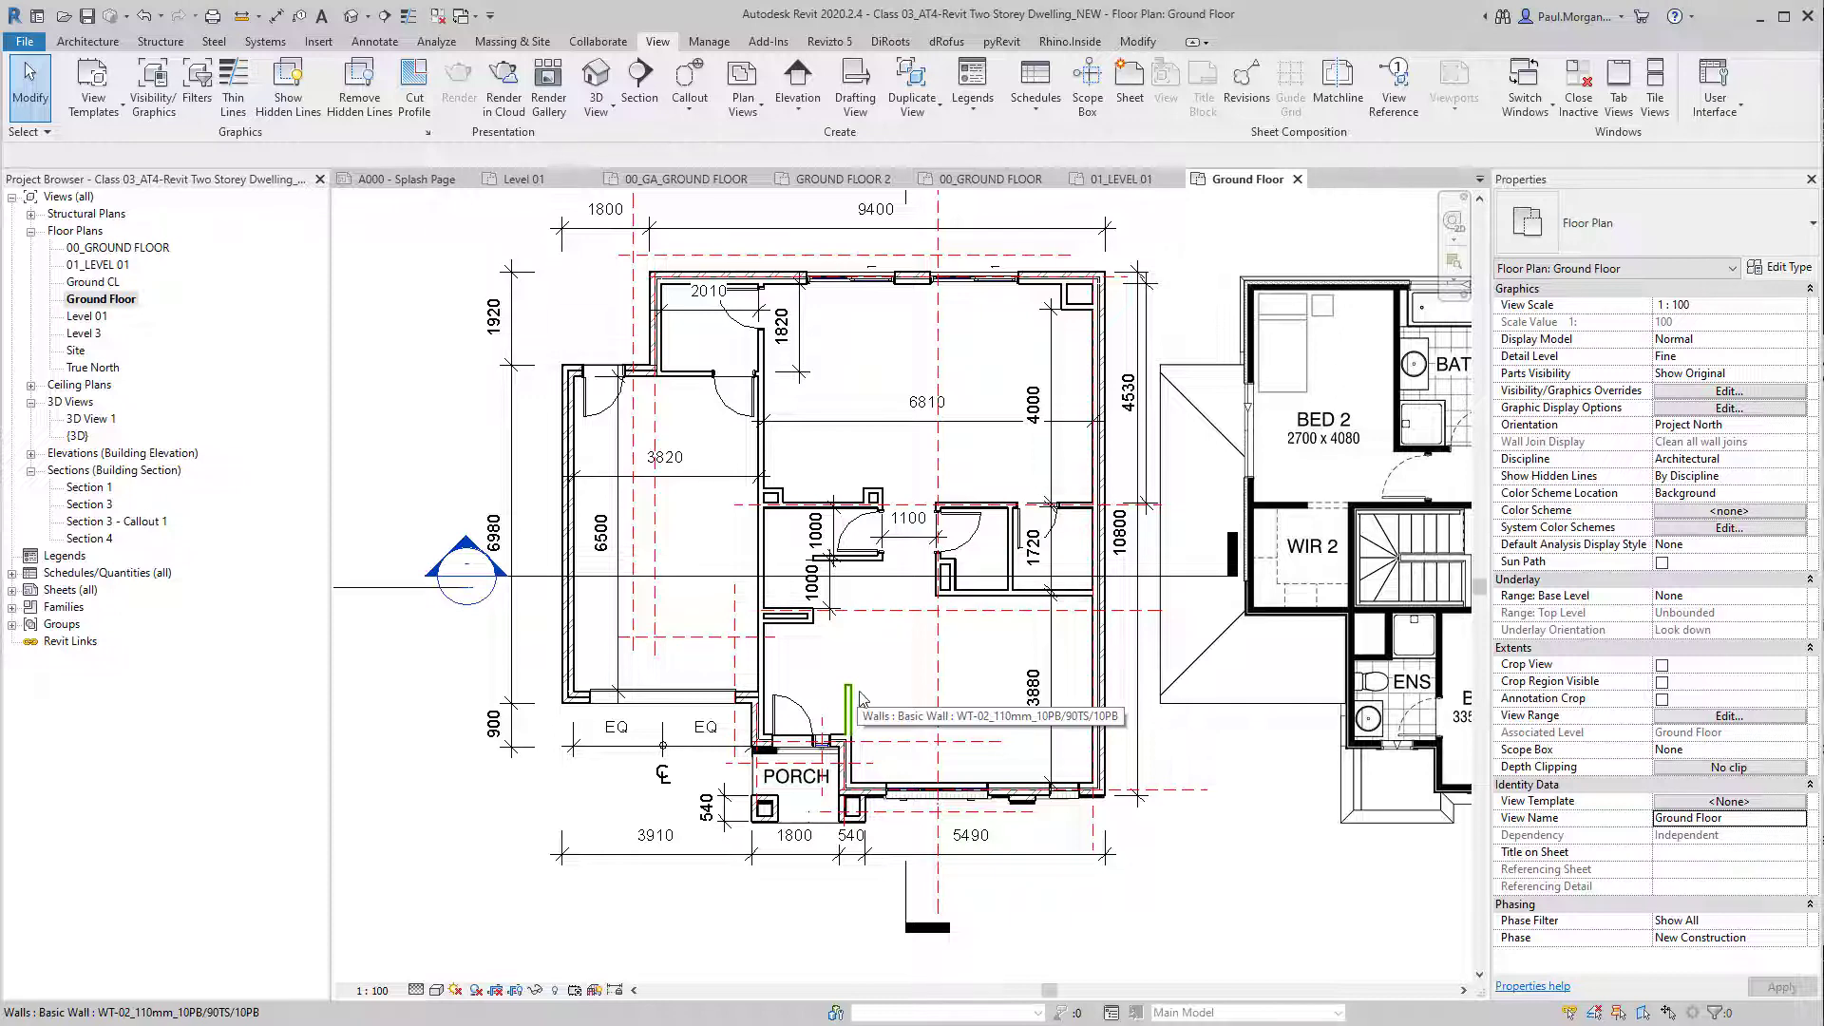
scroll(861, 699, "down", 1)
middle_click_drag(887, 721, 855, 772)
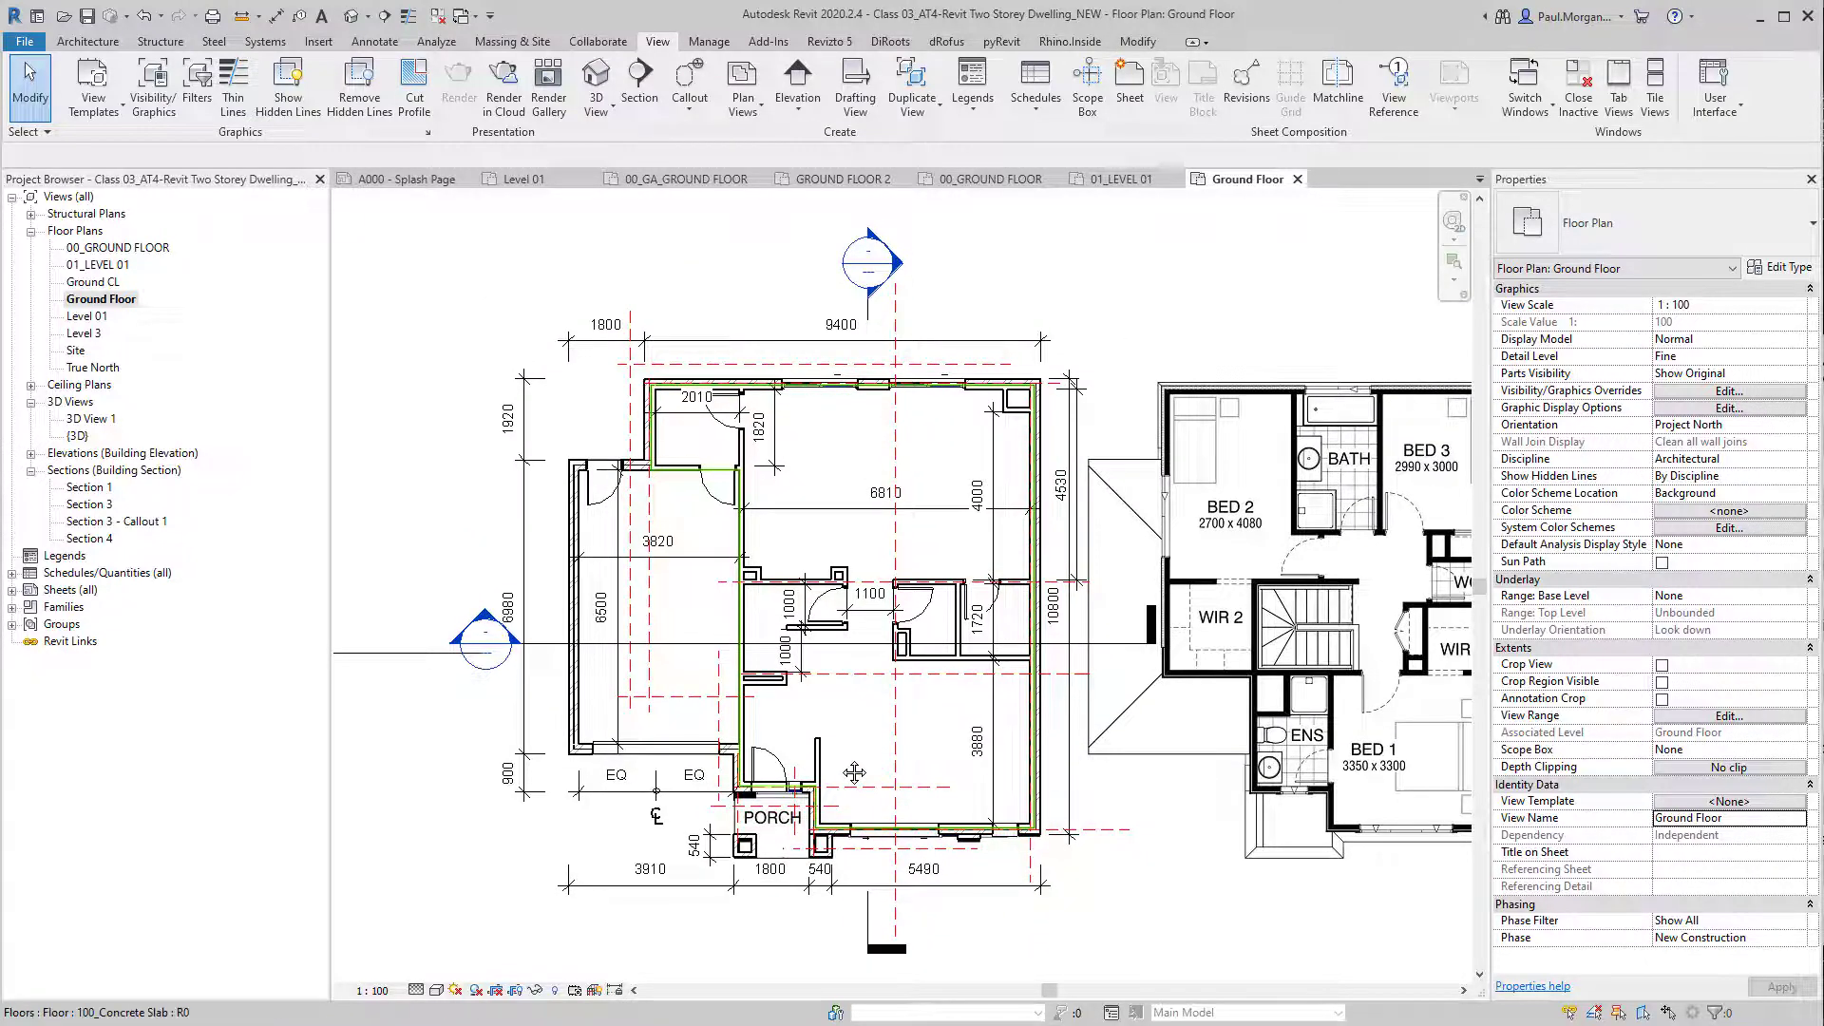
Step: Compare the clean duplicated plans 00_GROUND FLOOR and 01_LEVEL 01 by opening each in turn
double_click(95, 249)
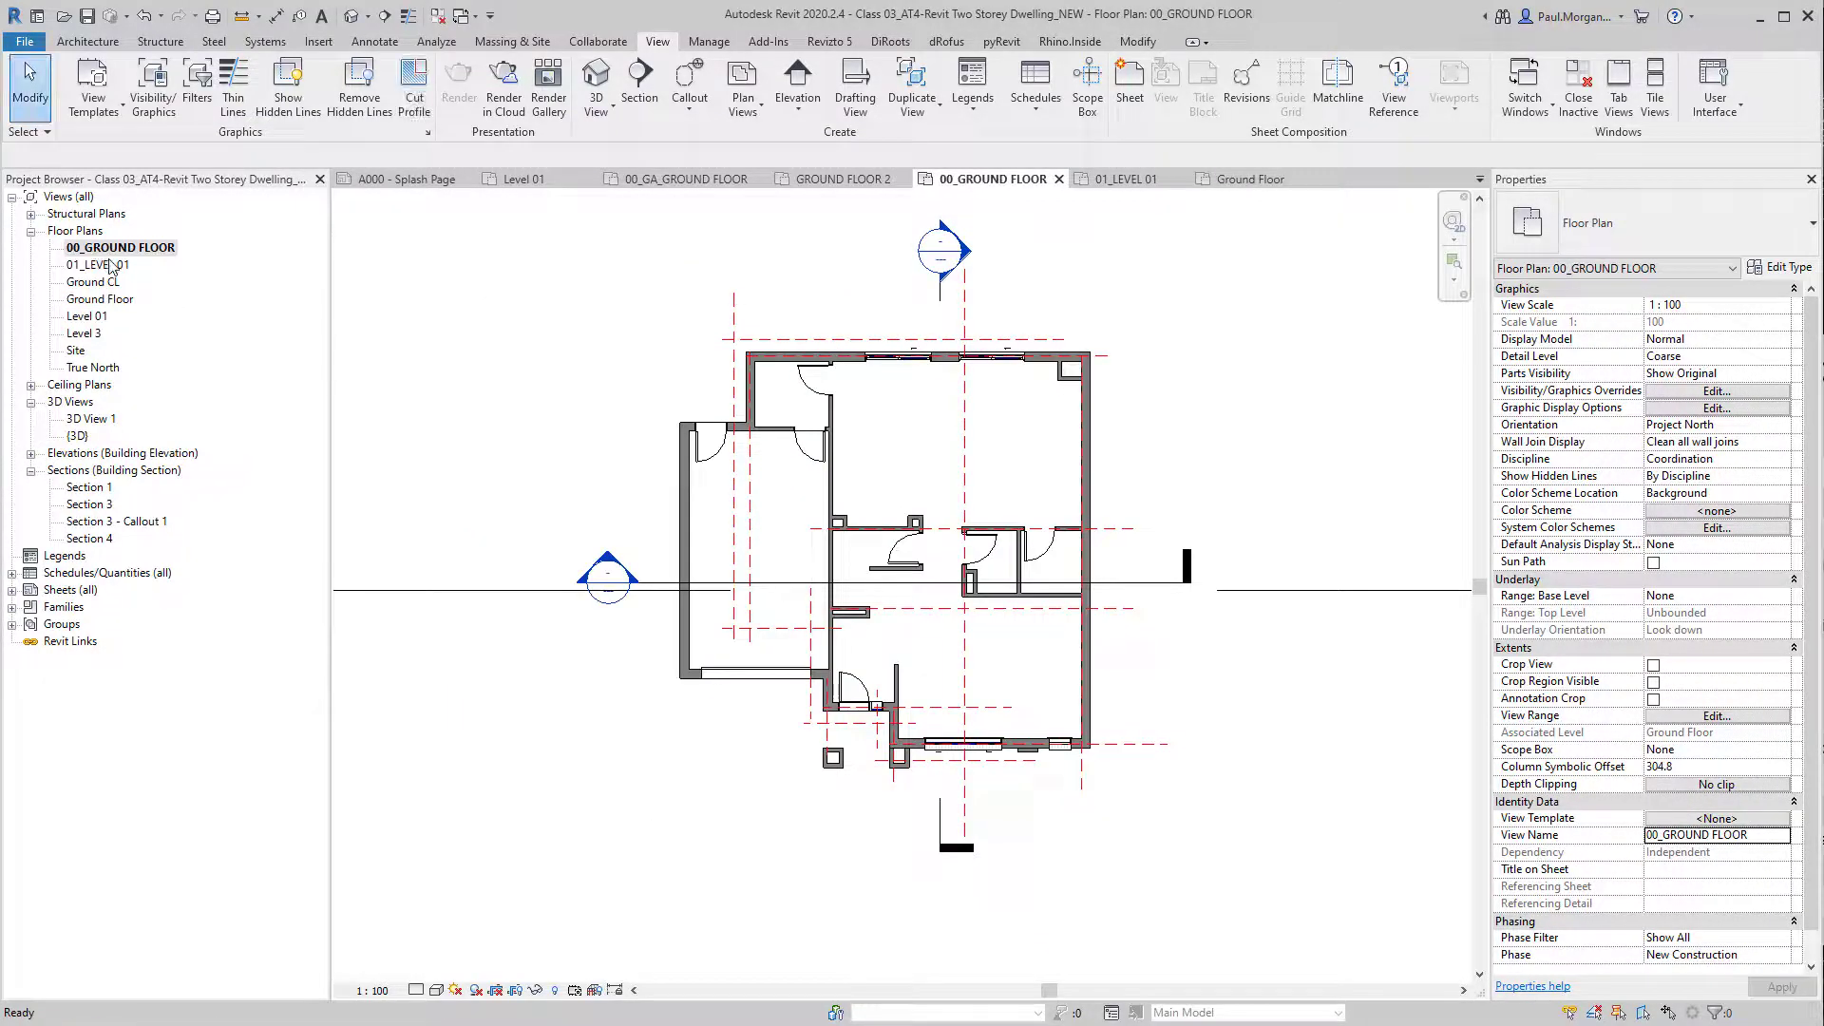
double_click(111, 265)
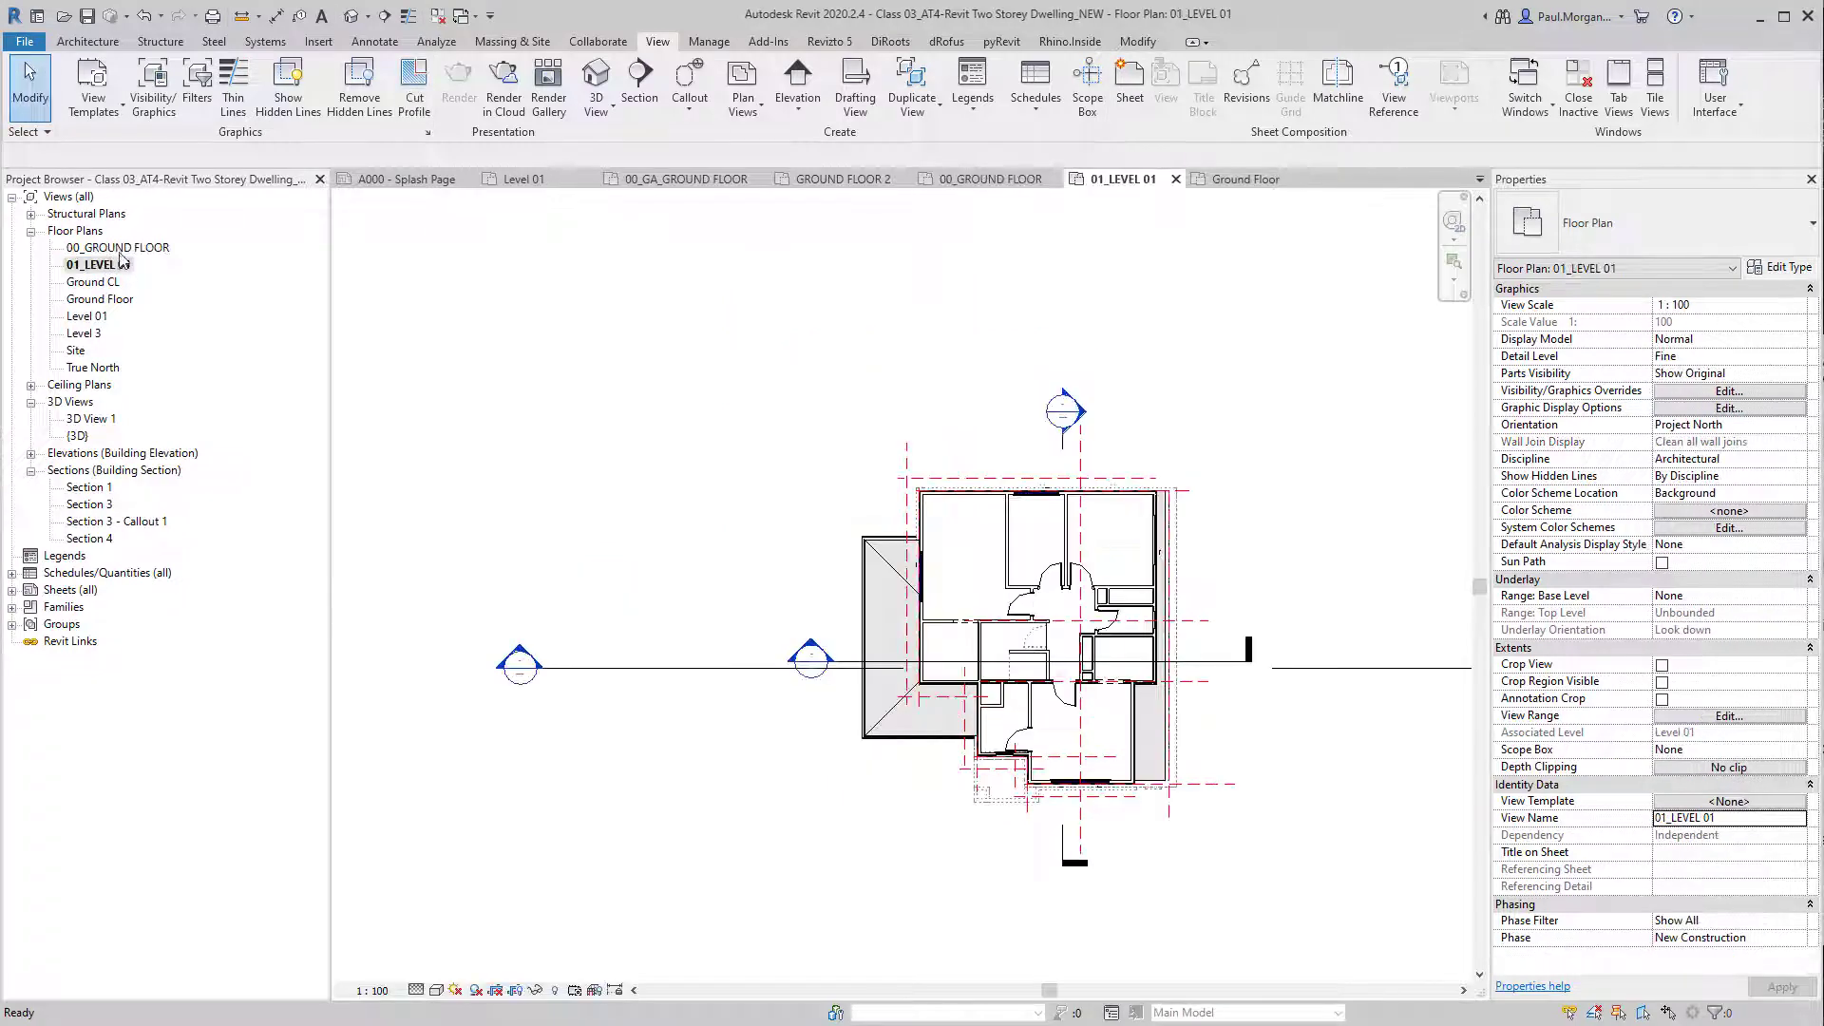
double_click(120, 251)
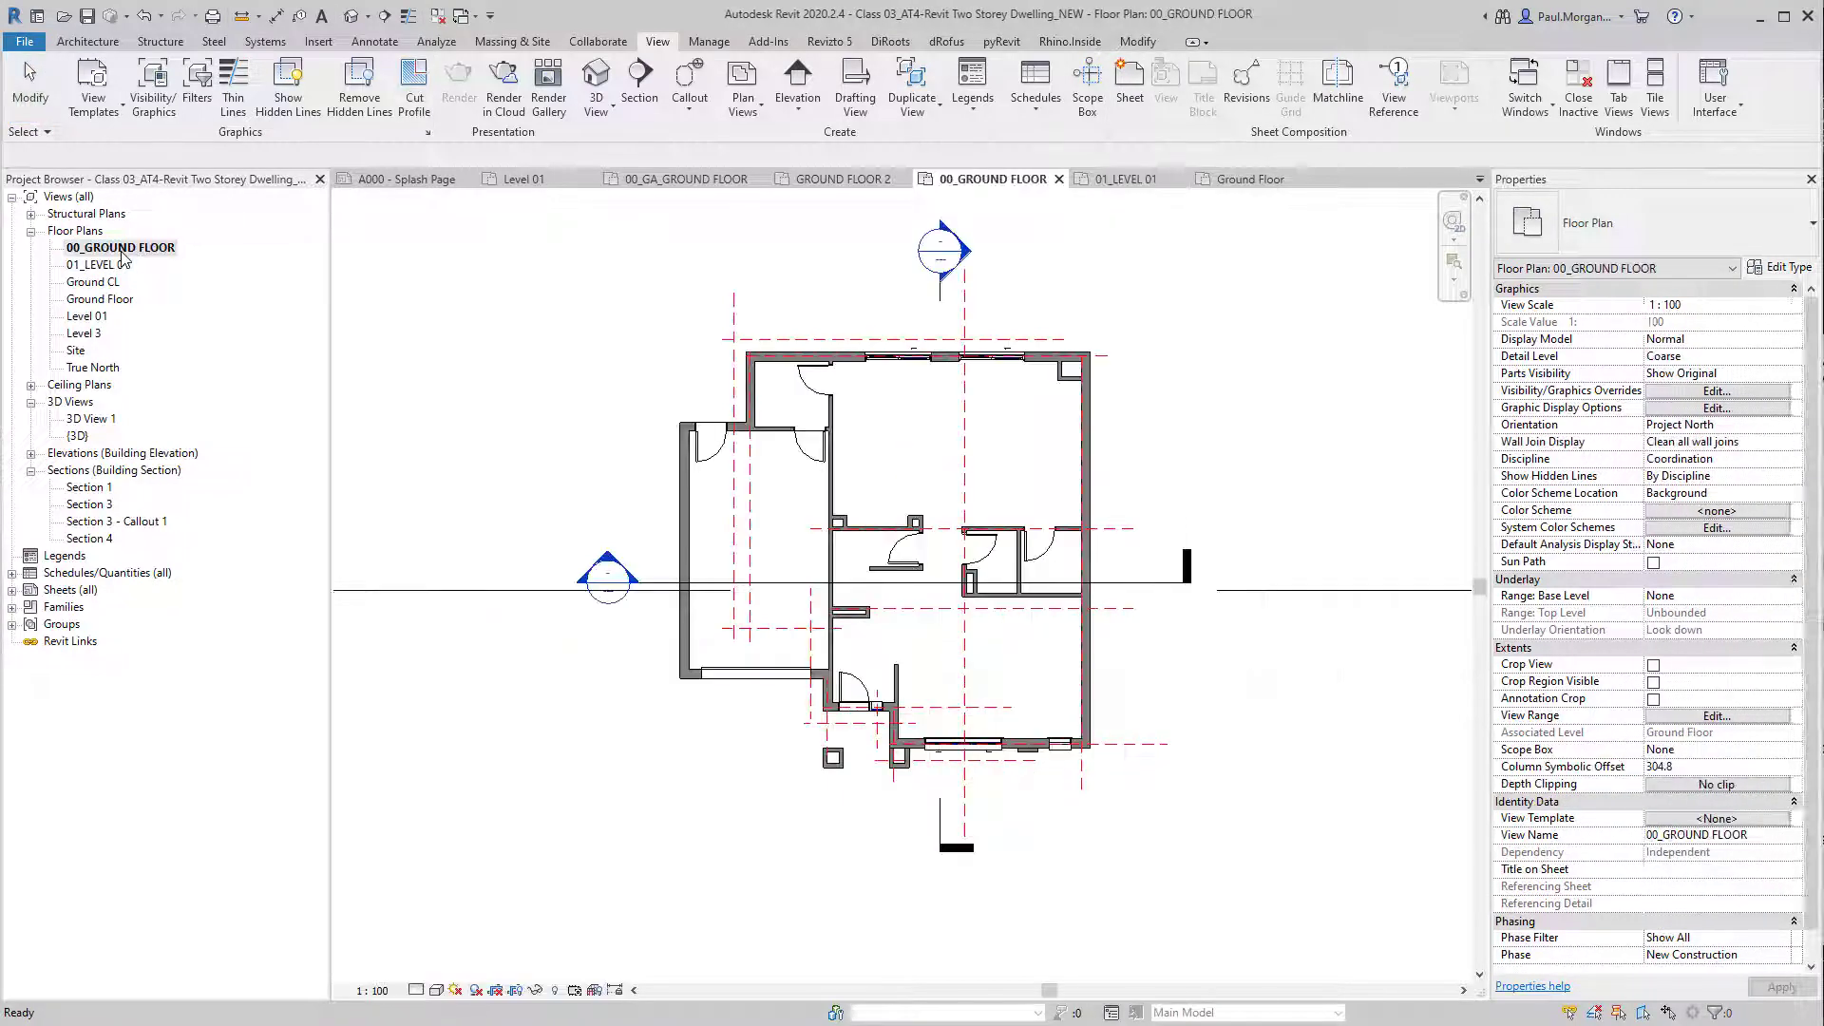
Step: In the Ground Floor plan, delete the door of the small central room beside the 1100 dimension
double_click(101, 300)
scroll(839, 593, "up", 5)
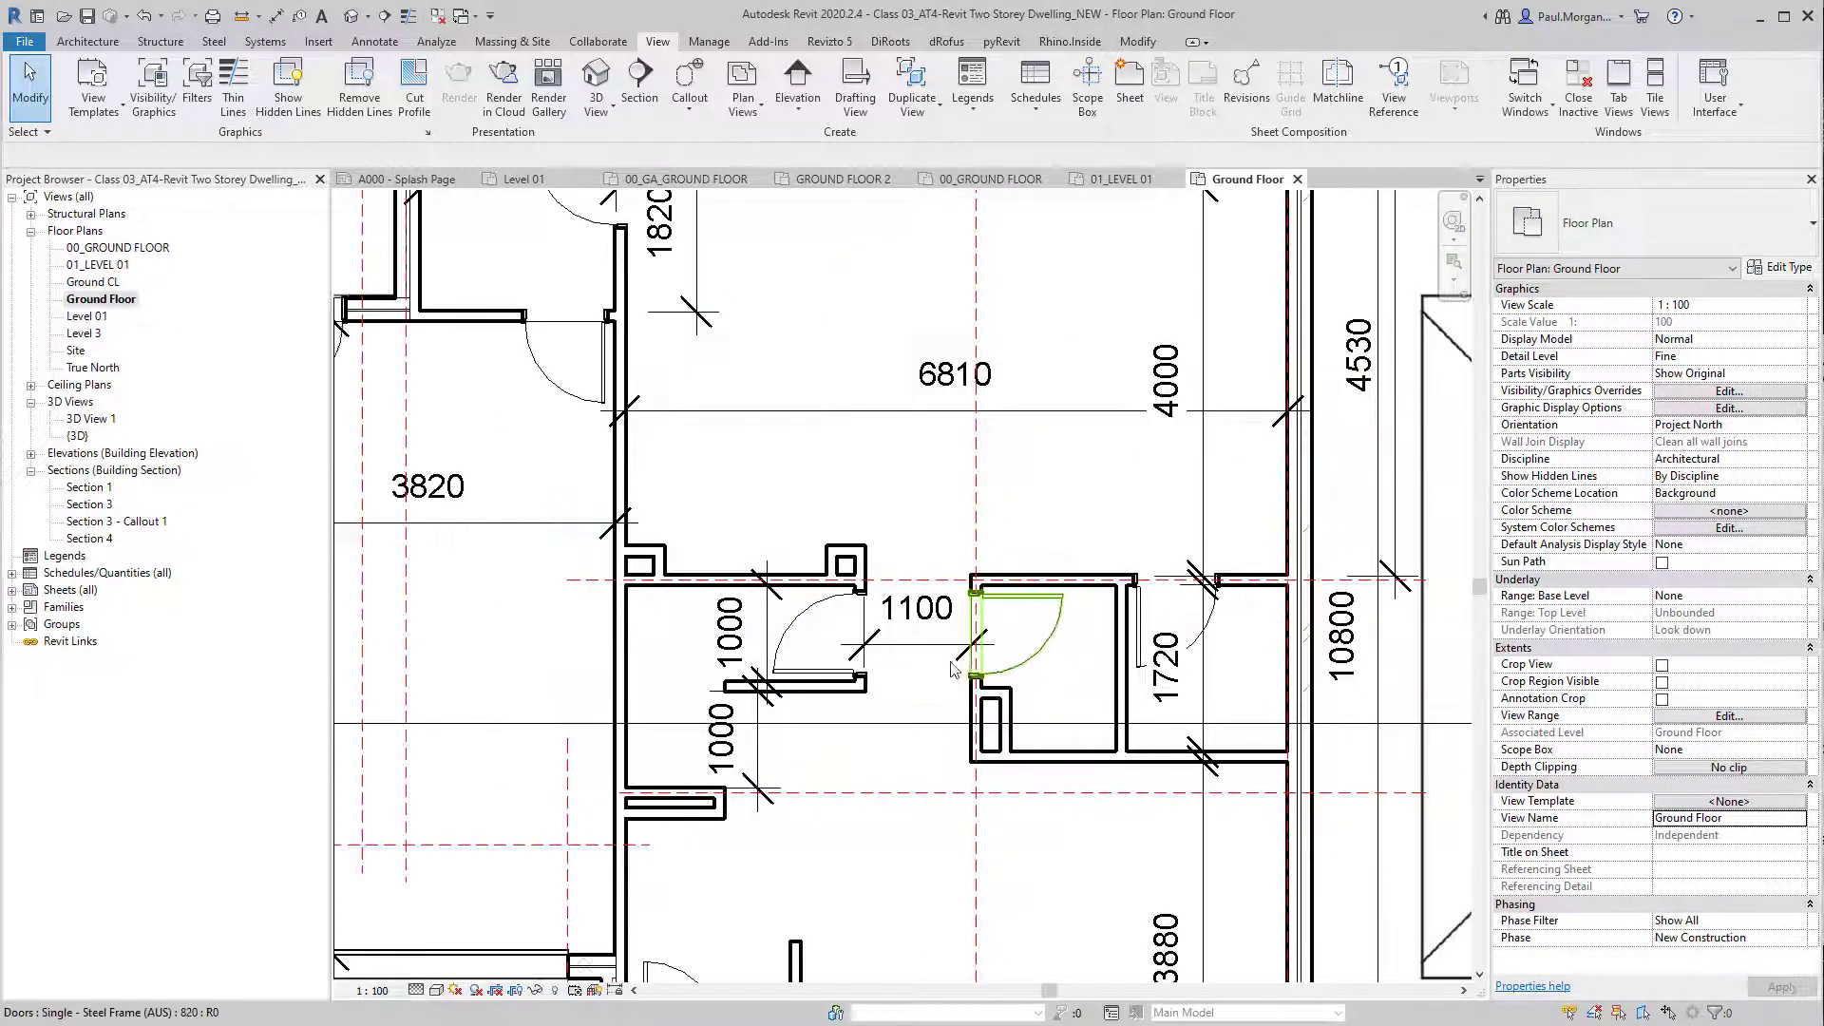
middle_click_drag(839, 593, 1025, 709)
left_click(988, 670)
key("Delete")
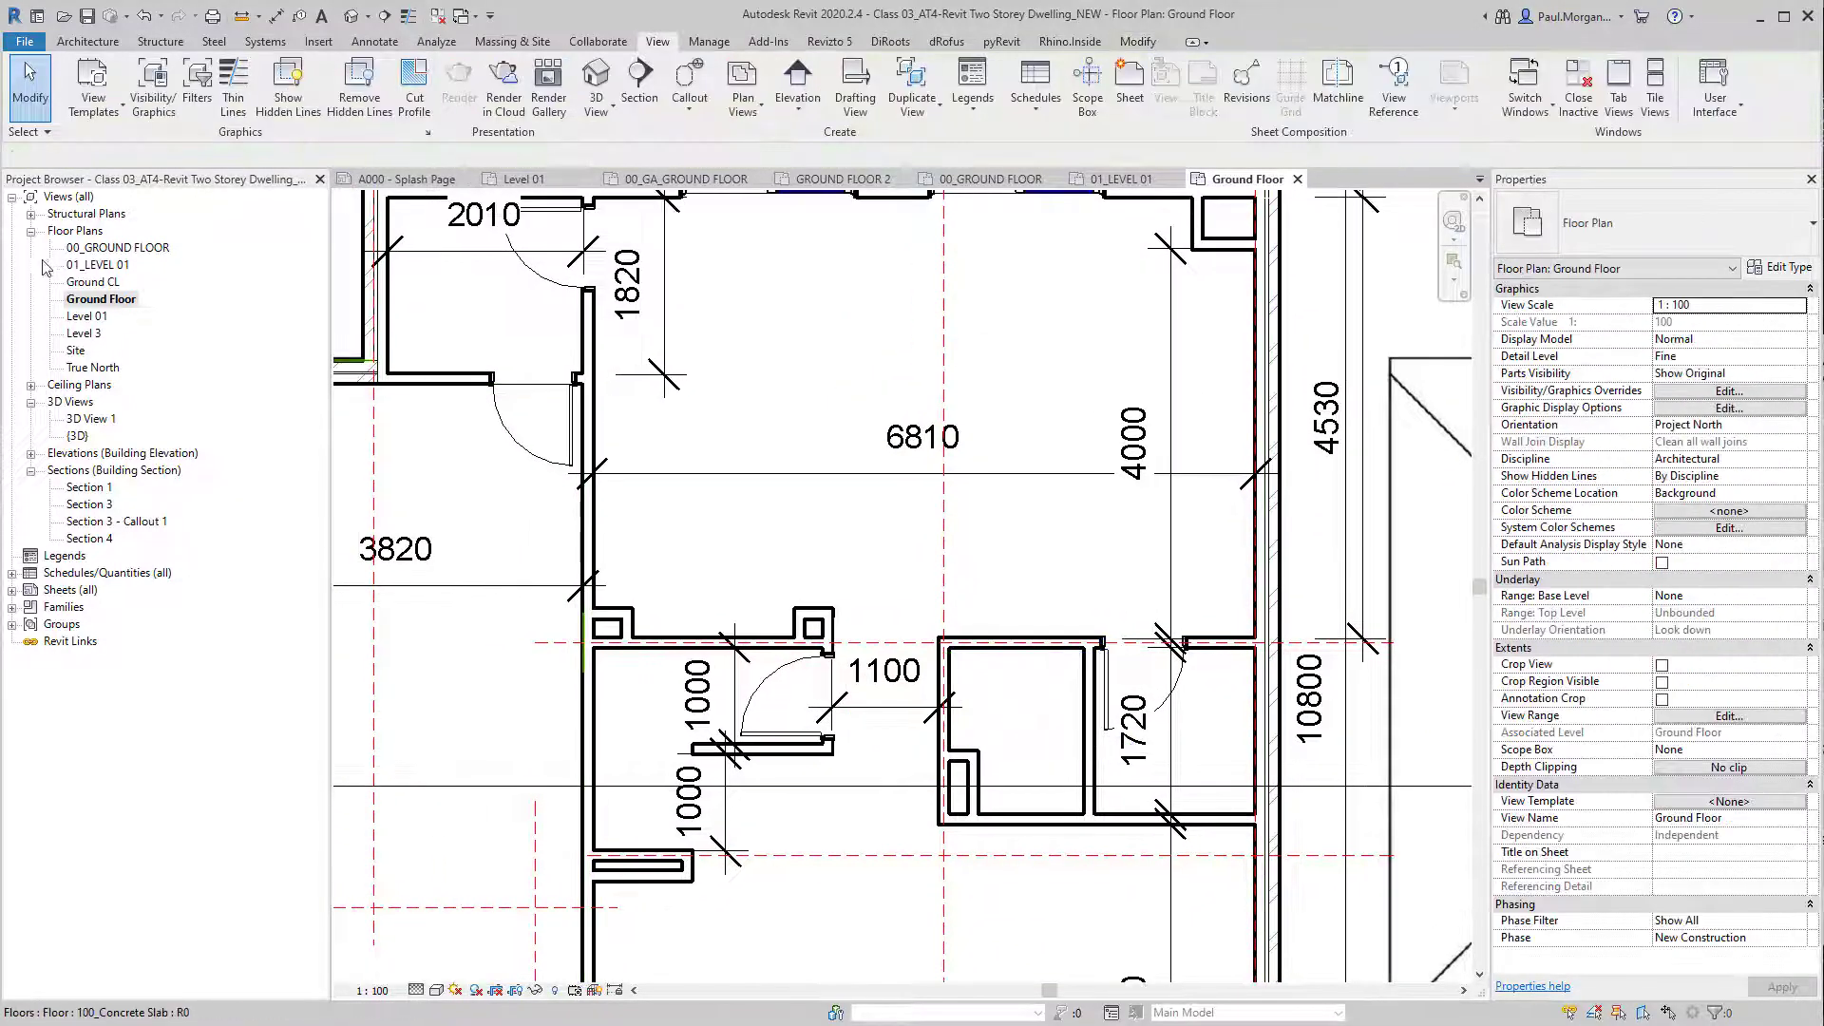
Step: In the 00_GROUND FLOOR plan, place an 820 Single - Steel Frame (AUS) door matching the neighbouring one in the small central room's doorless wall
double_click(76, 248)
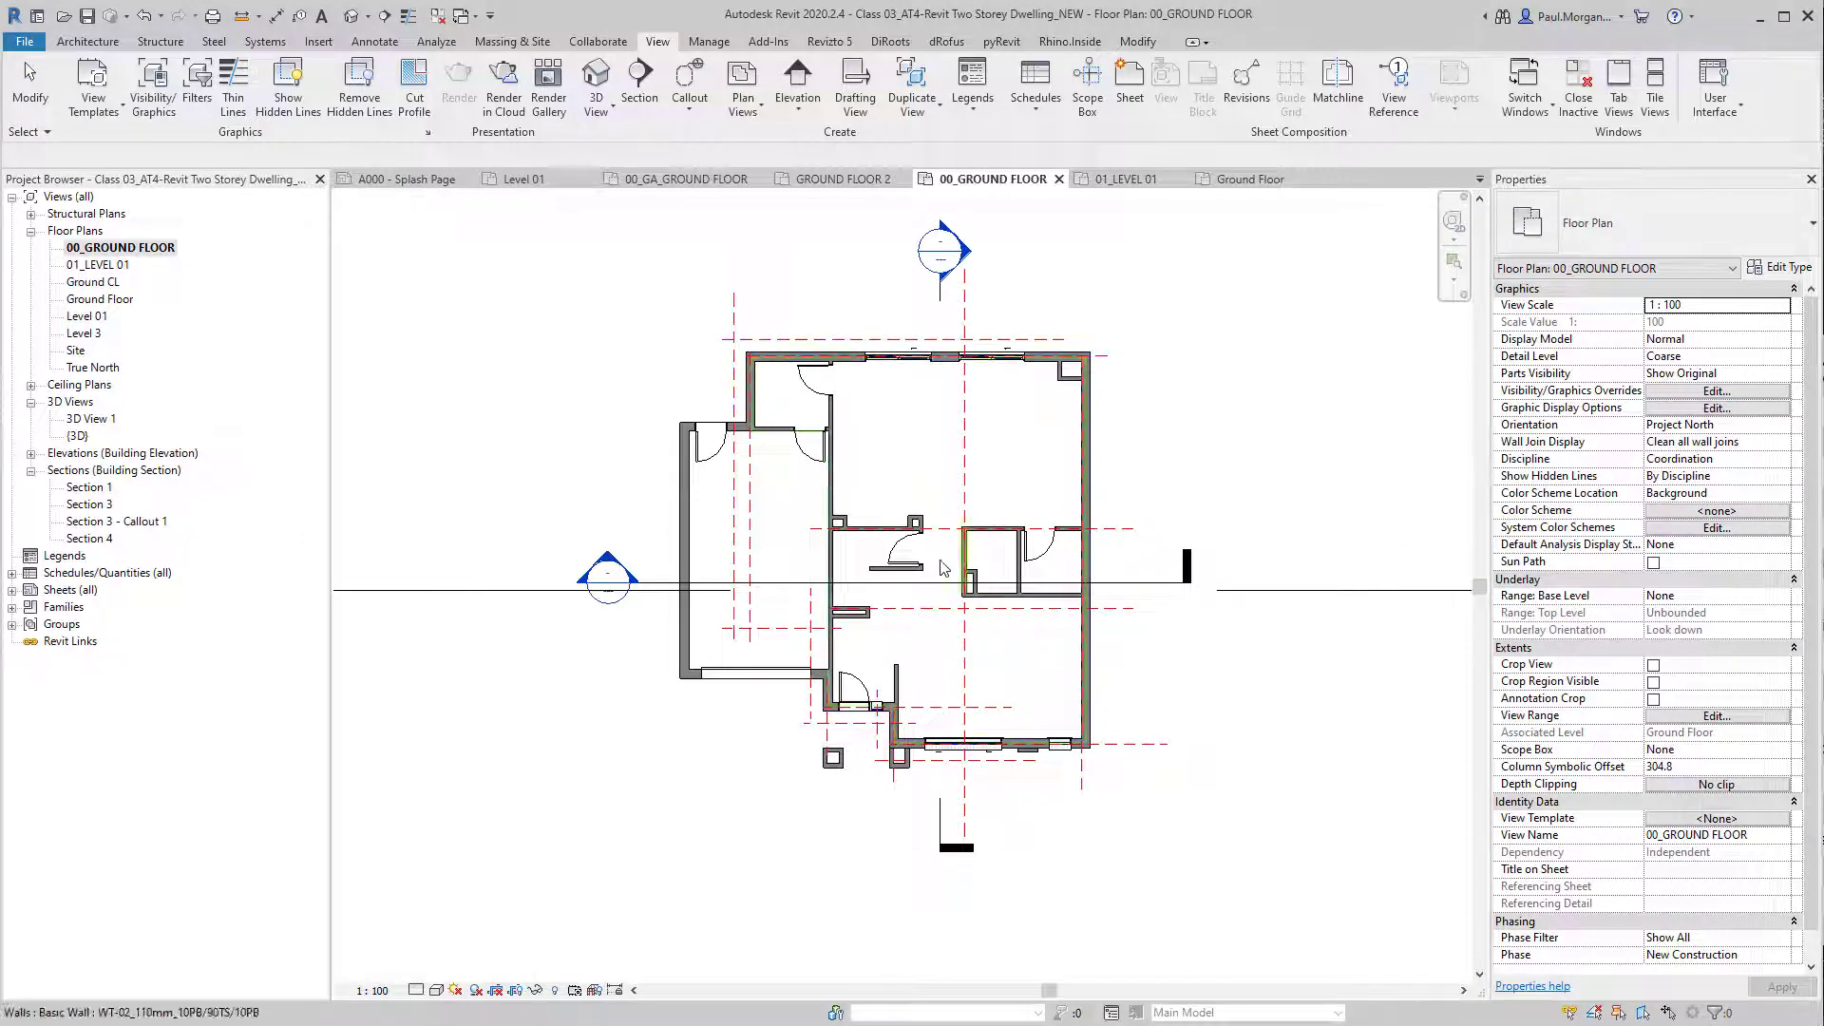
scroll(960, 558, "up", 4)
key("r")
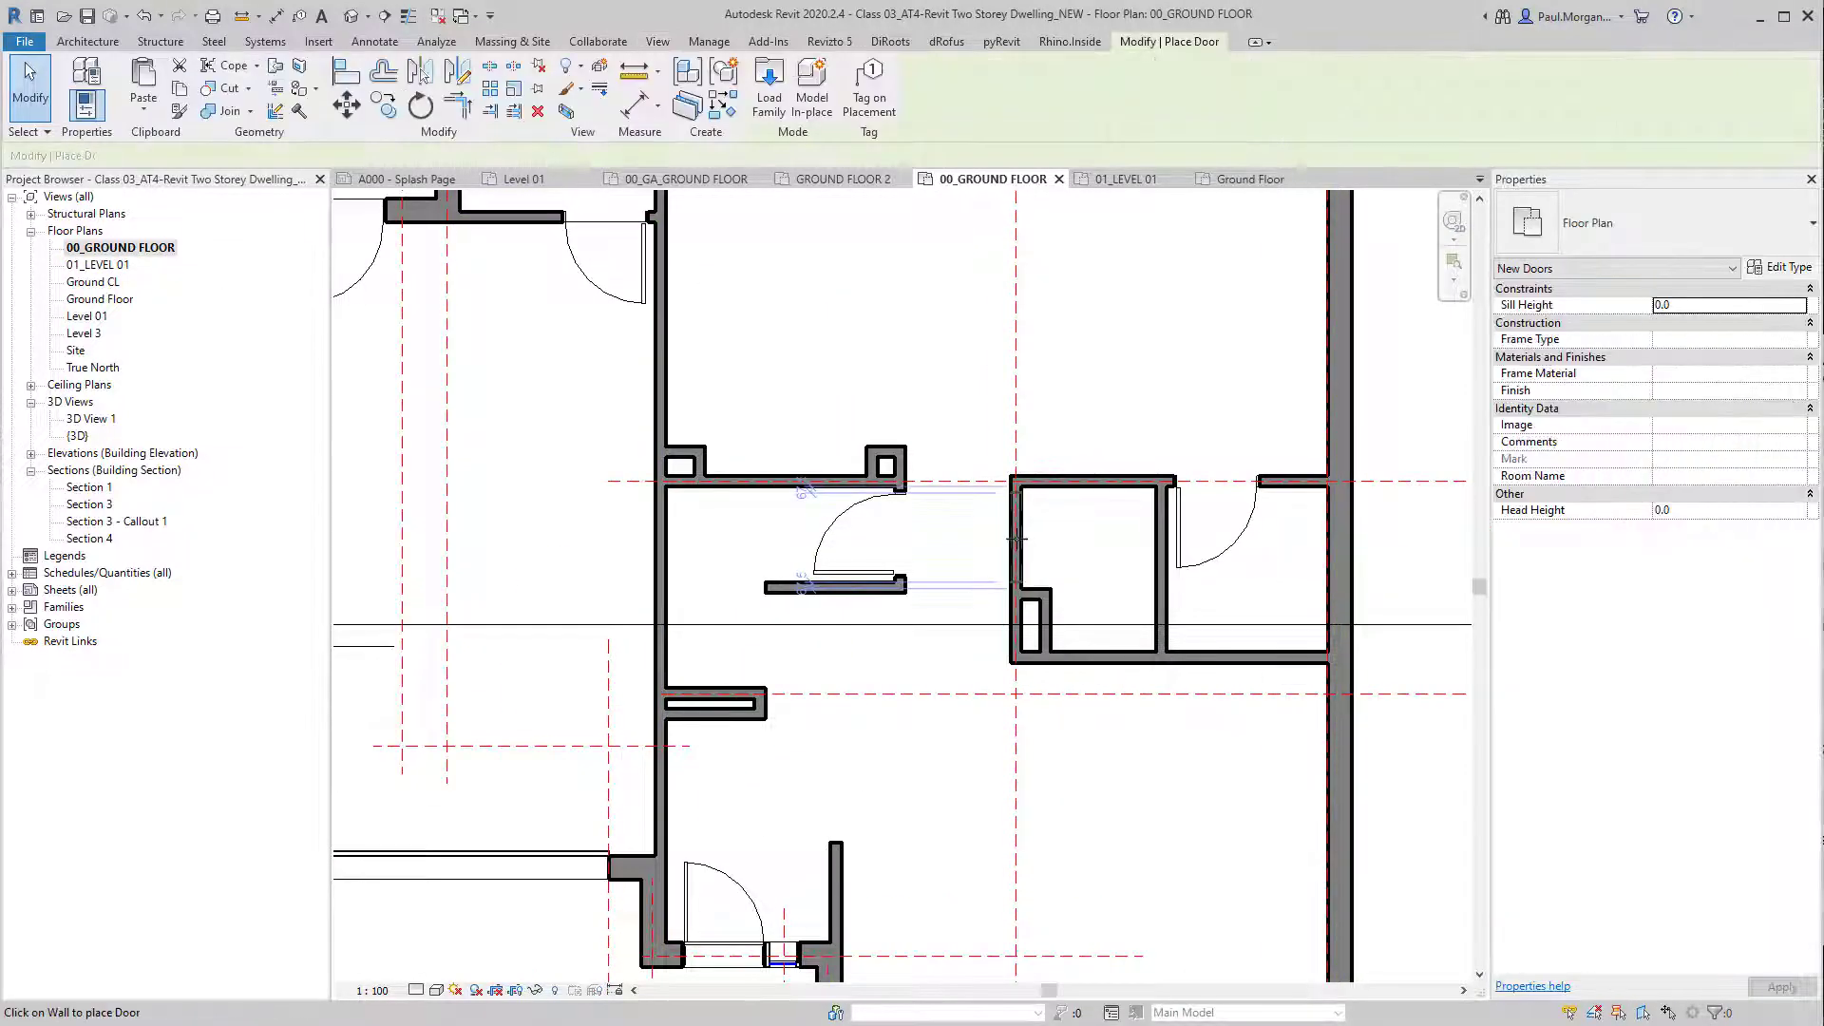
key("Escape")
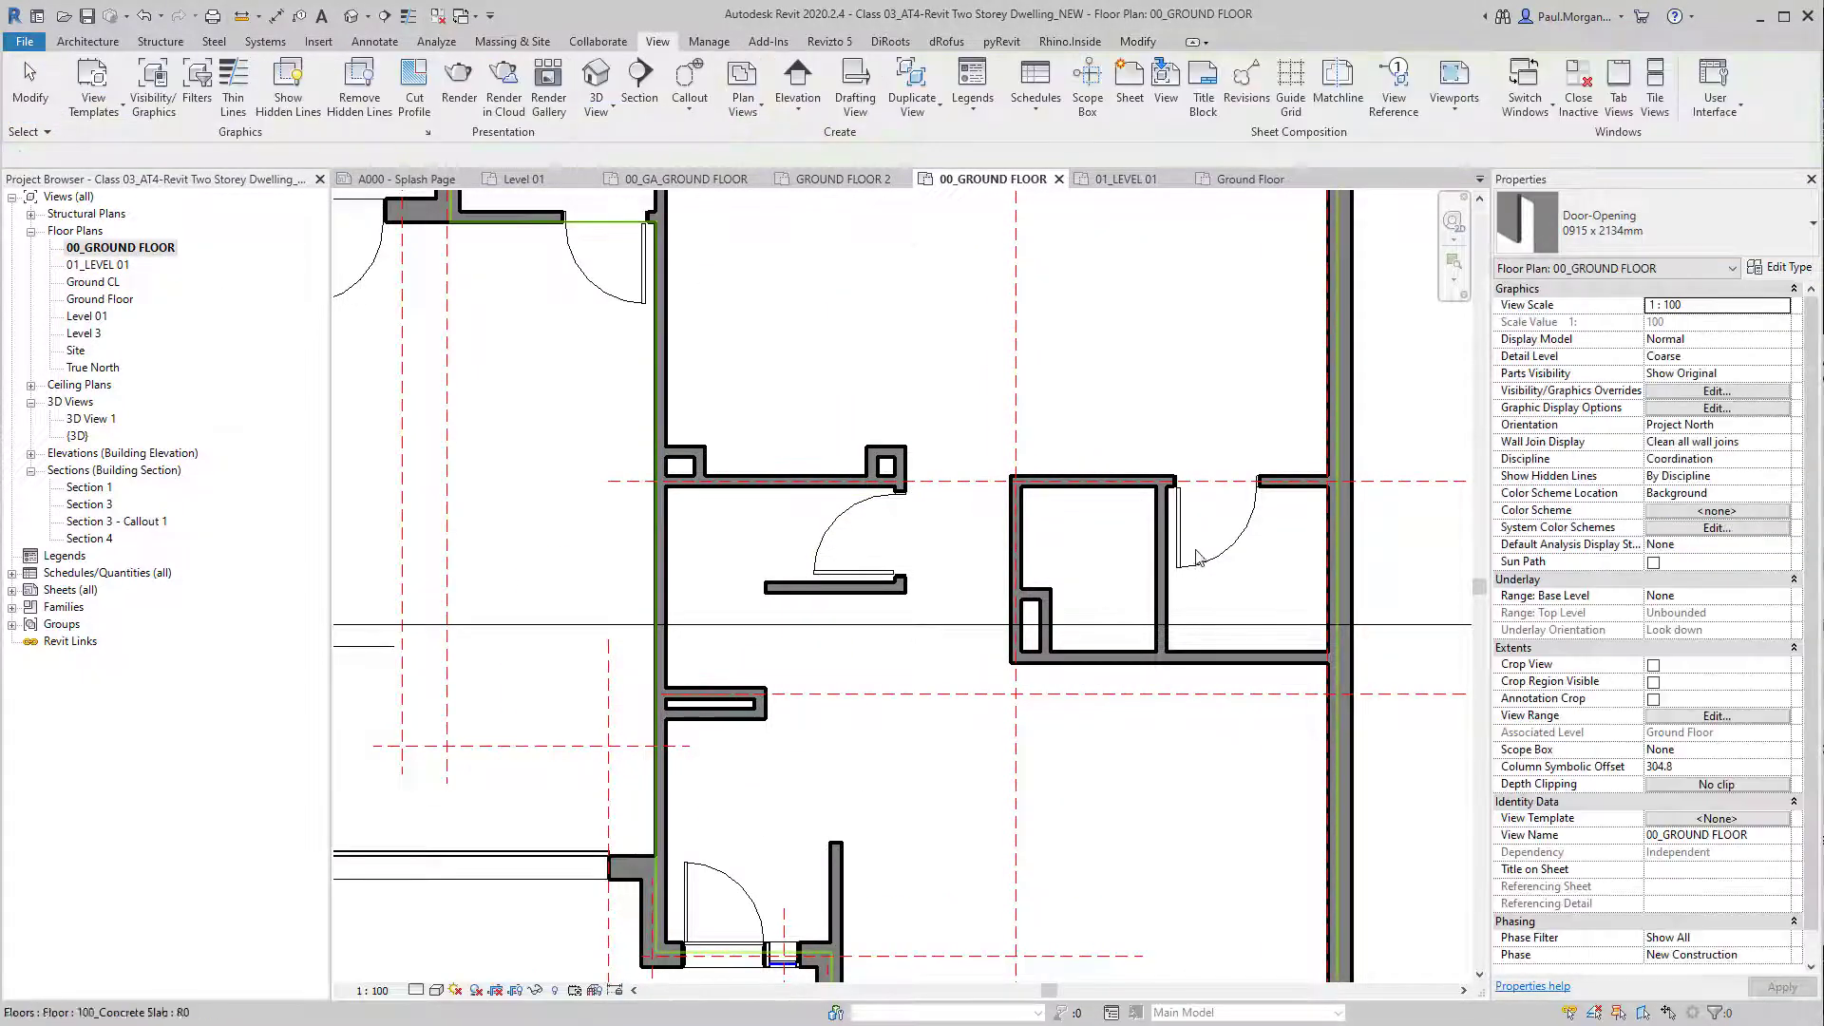
left_click(1188, 523)
key("c")
key("s")
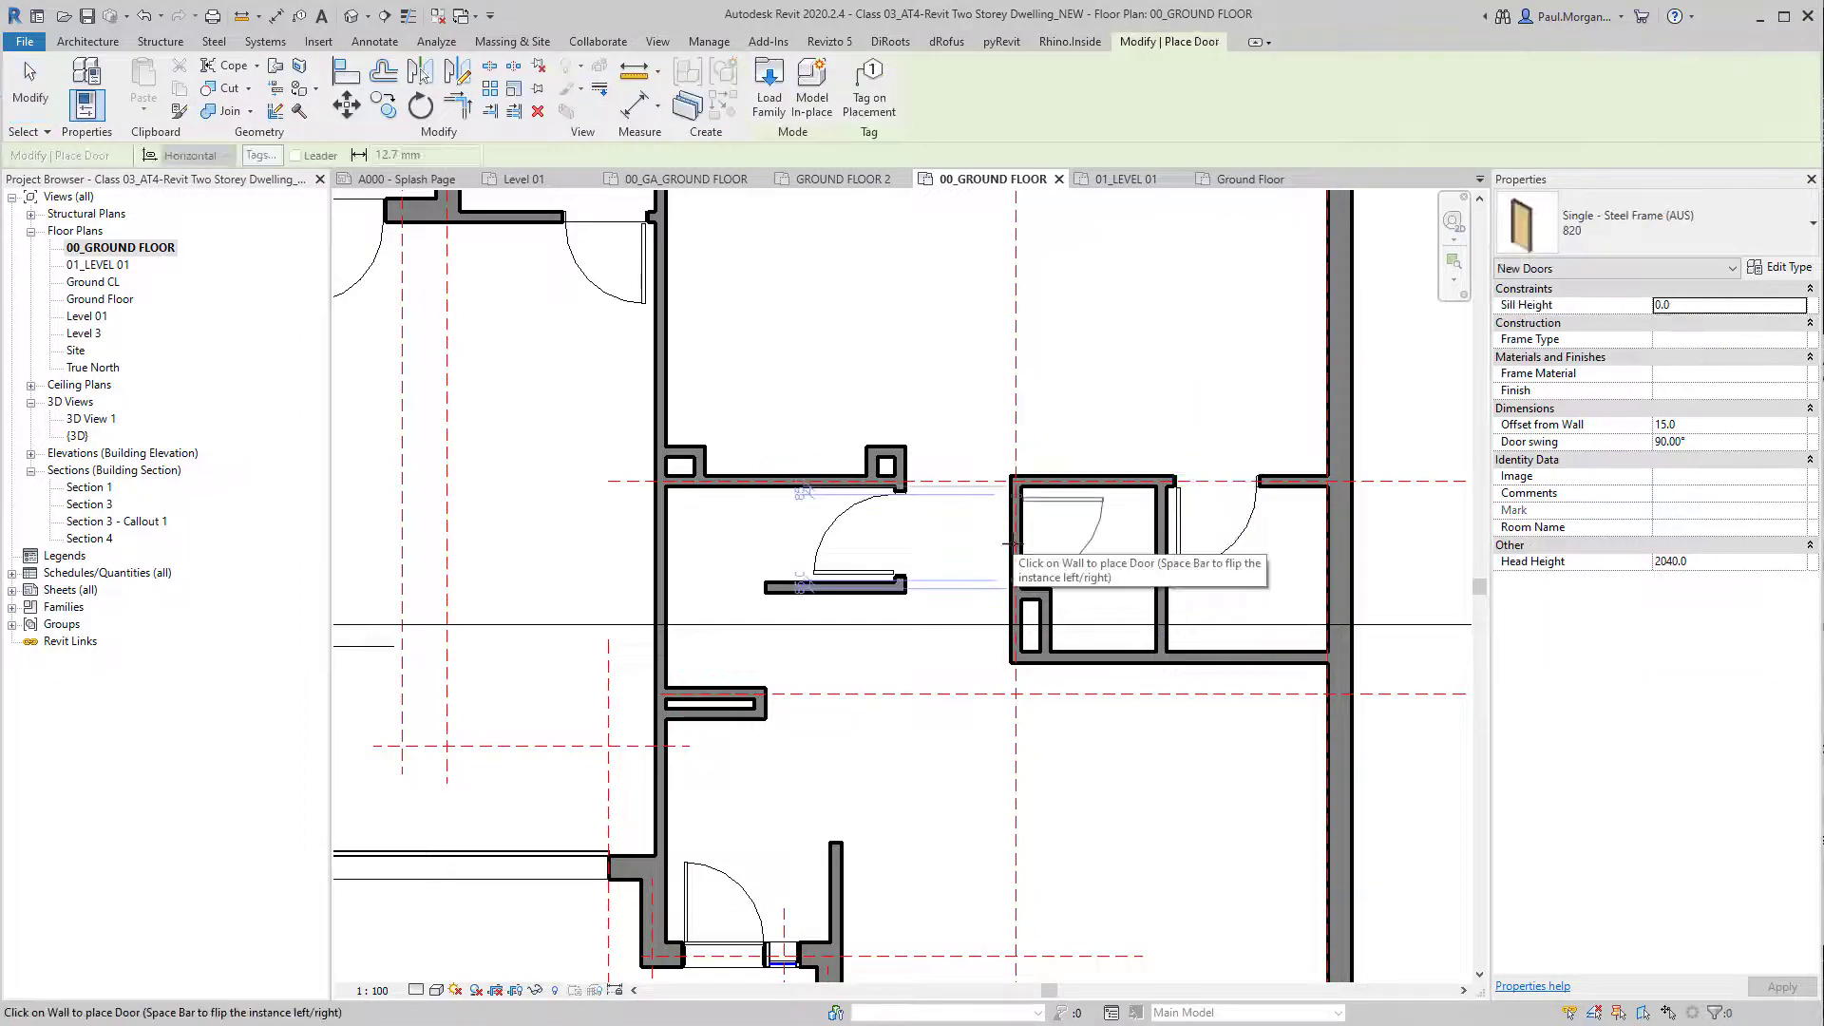
left_click(1009, 543)
key("Escape")
key("Escape")
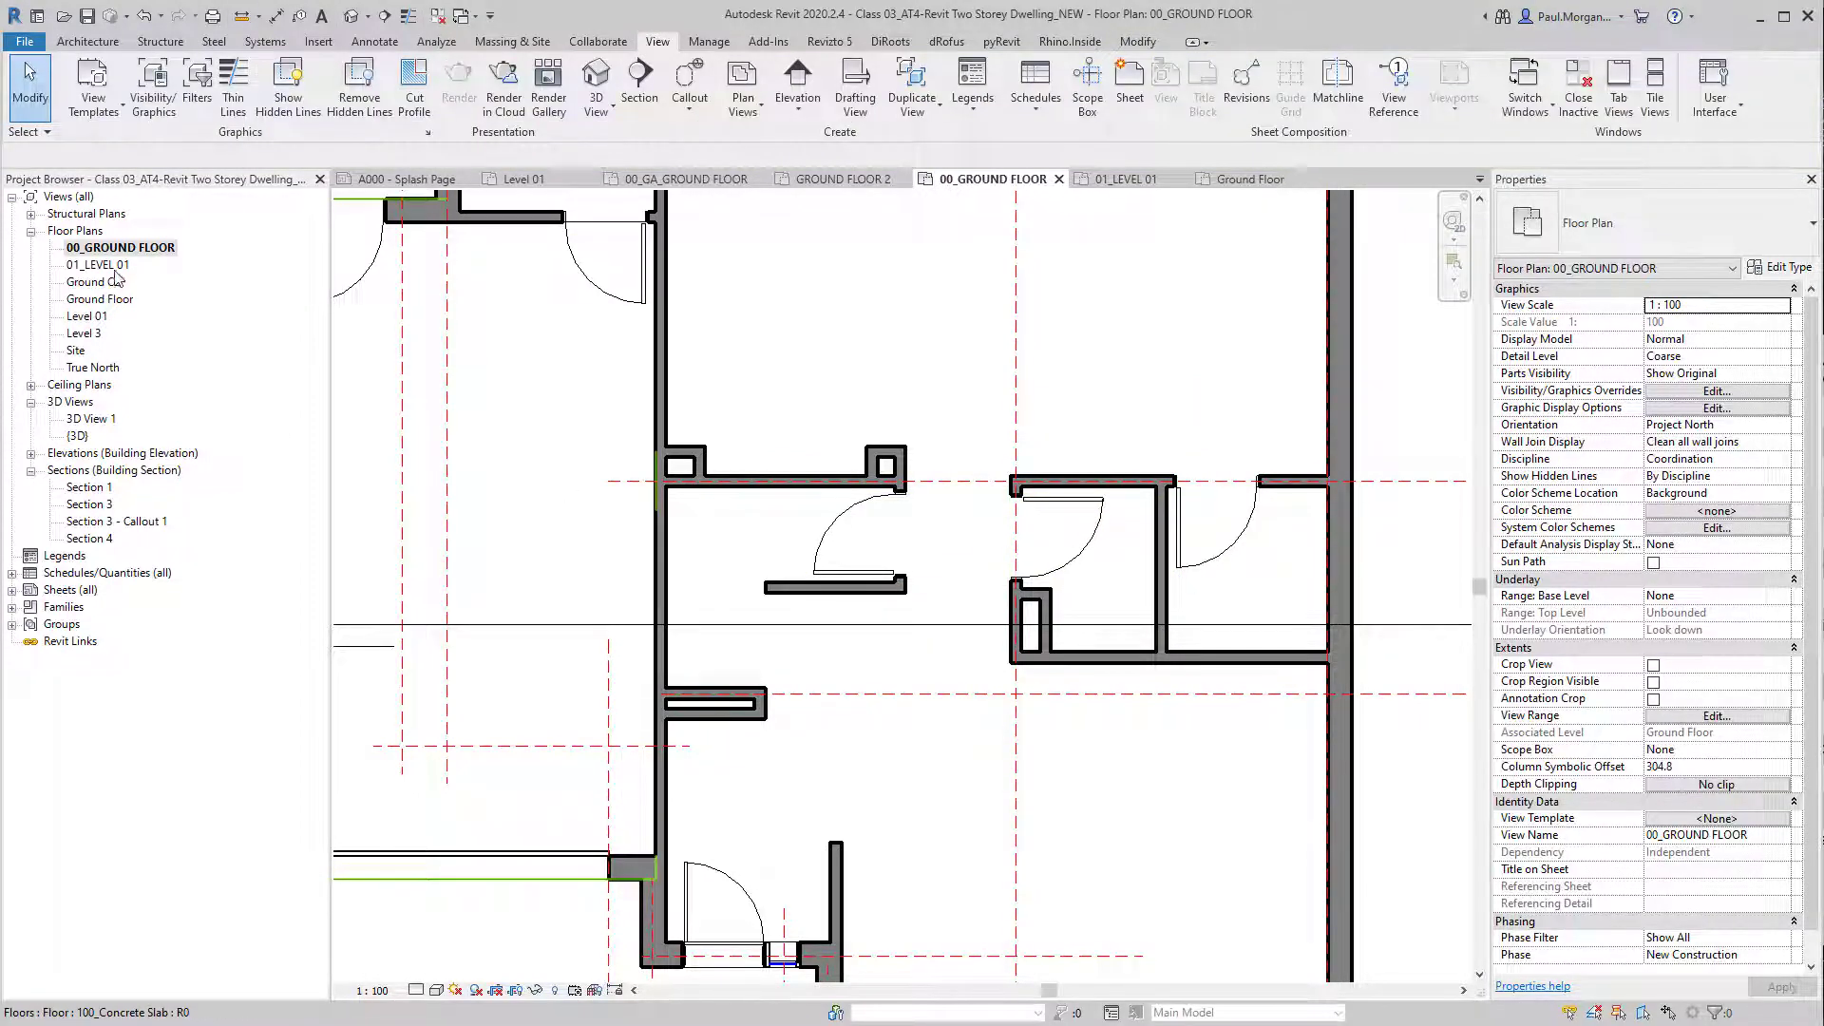
Step: Check the new door in the Ground Floor plan, then return to 00_GROUND FLOOR and view the whole plan
double_click(100, 298)
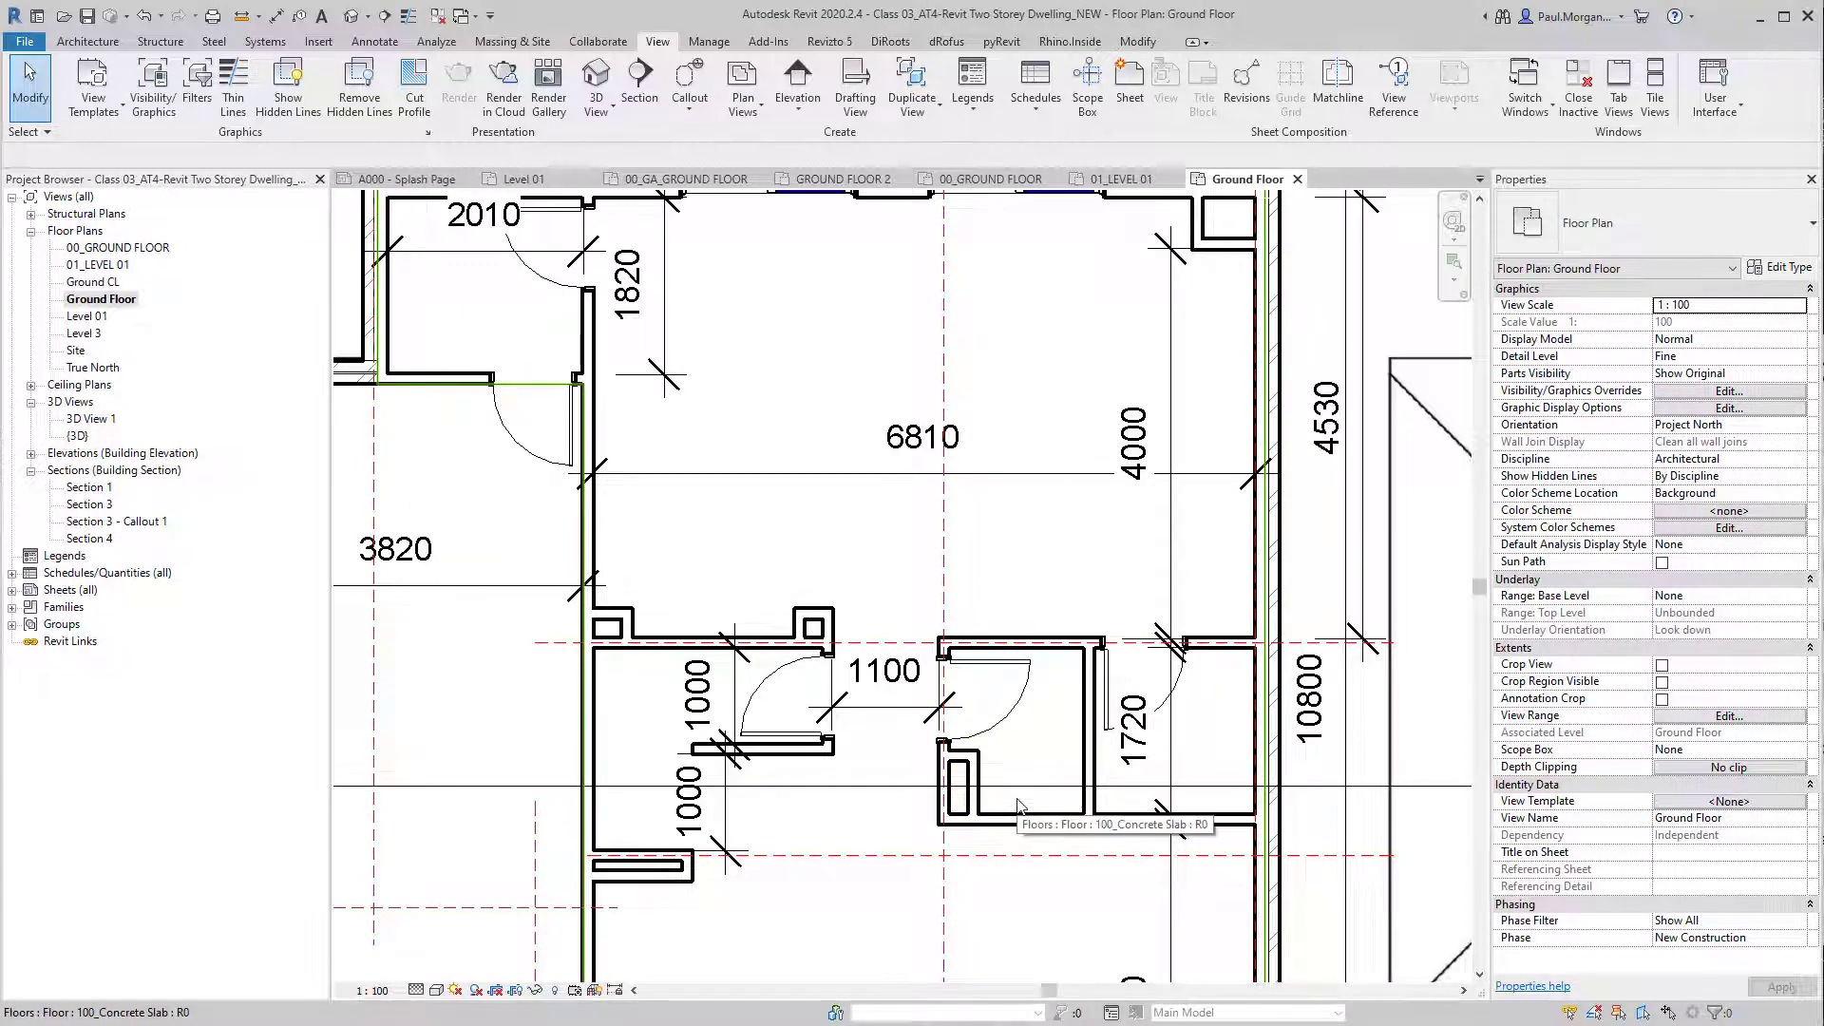
scroll(1057, 772, "down", 2)
middle_click_drag(1057, 771, 1076, 742)
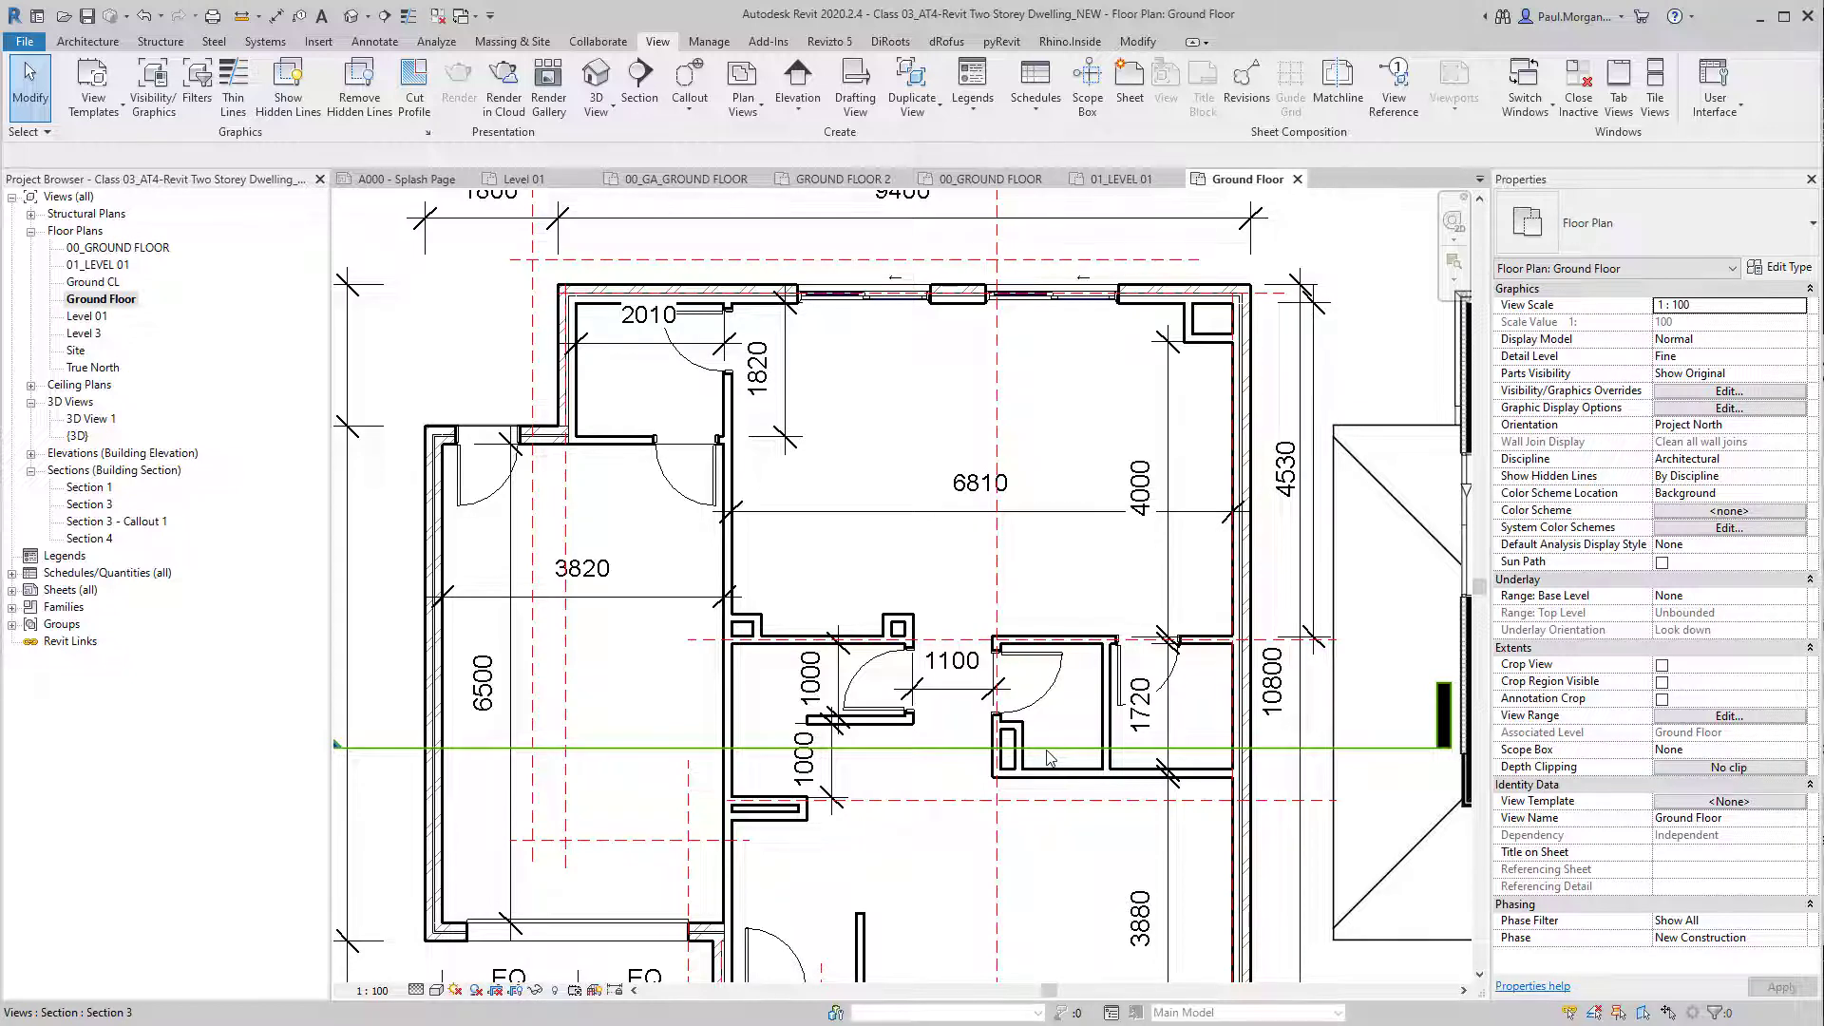
double_click(120, 247)
scroll(611, 483, "down", 5)
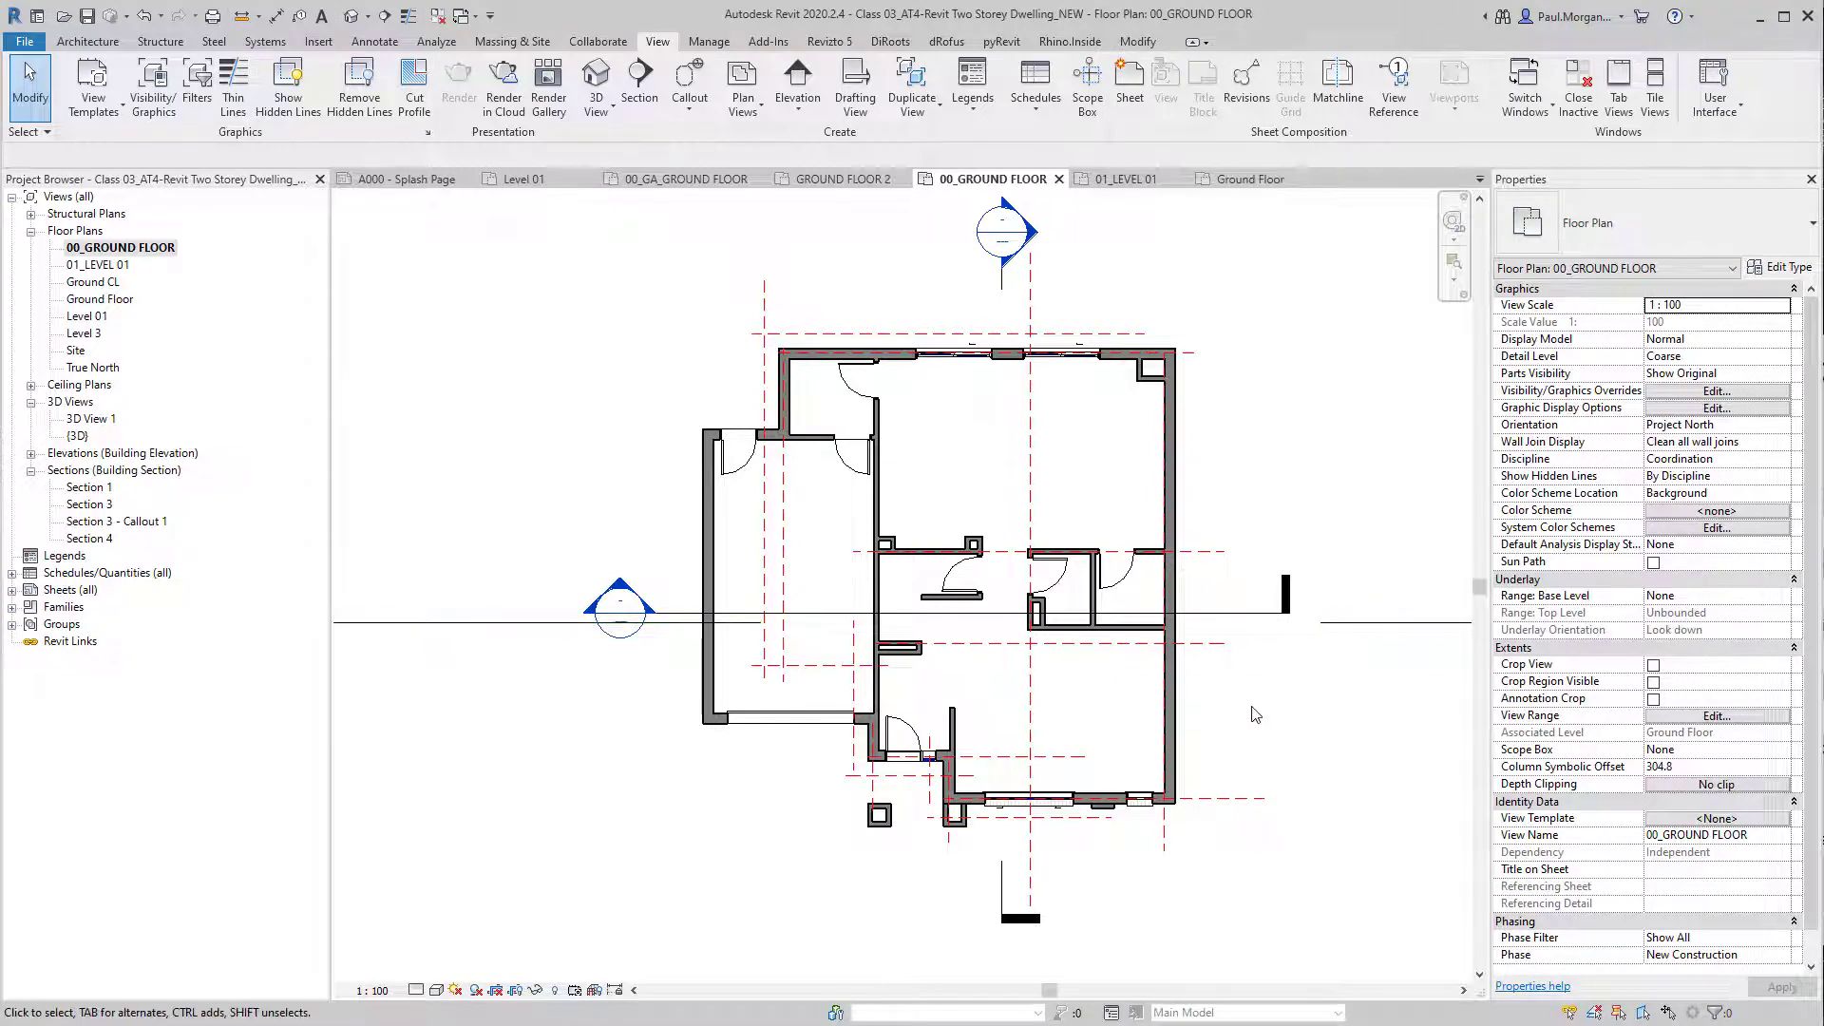
scroll(1256, 715, "down", 2)
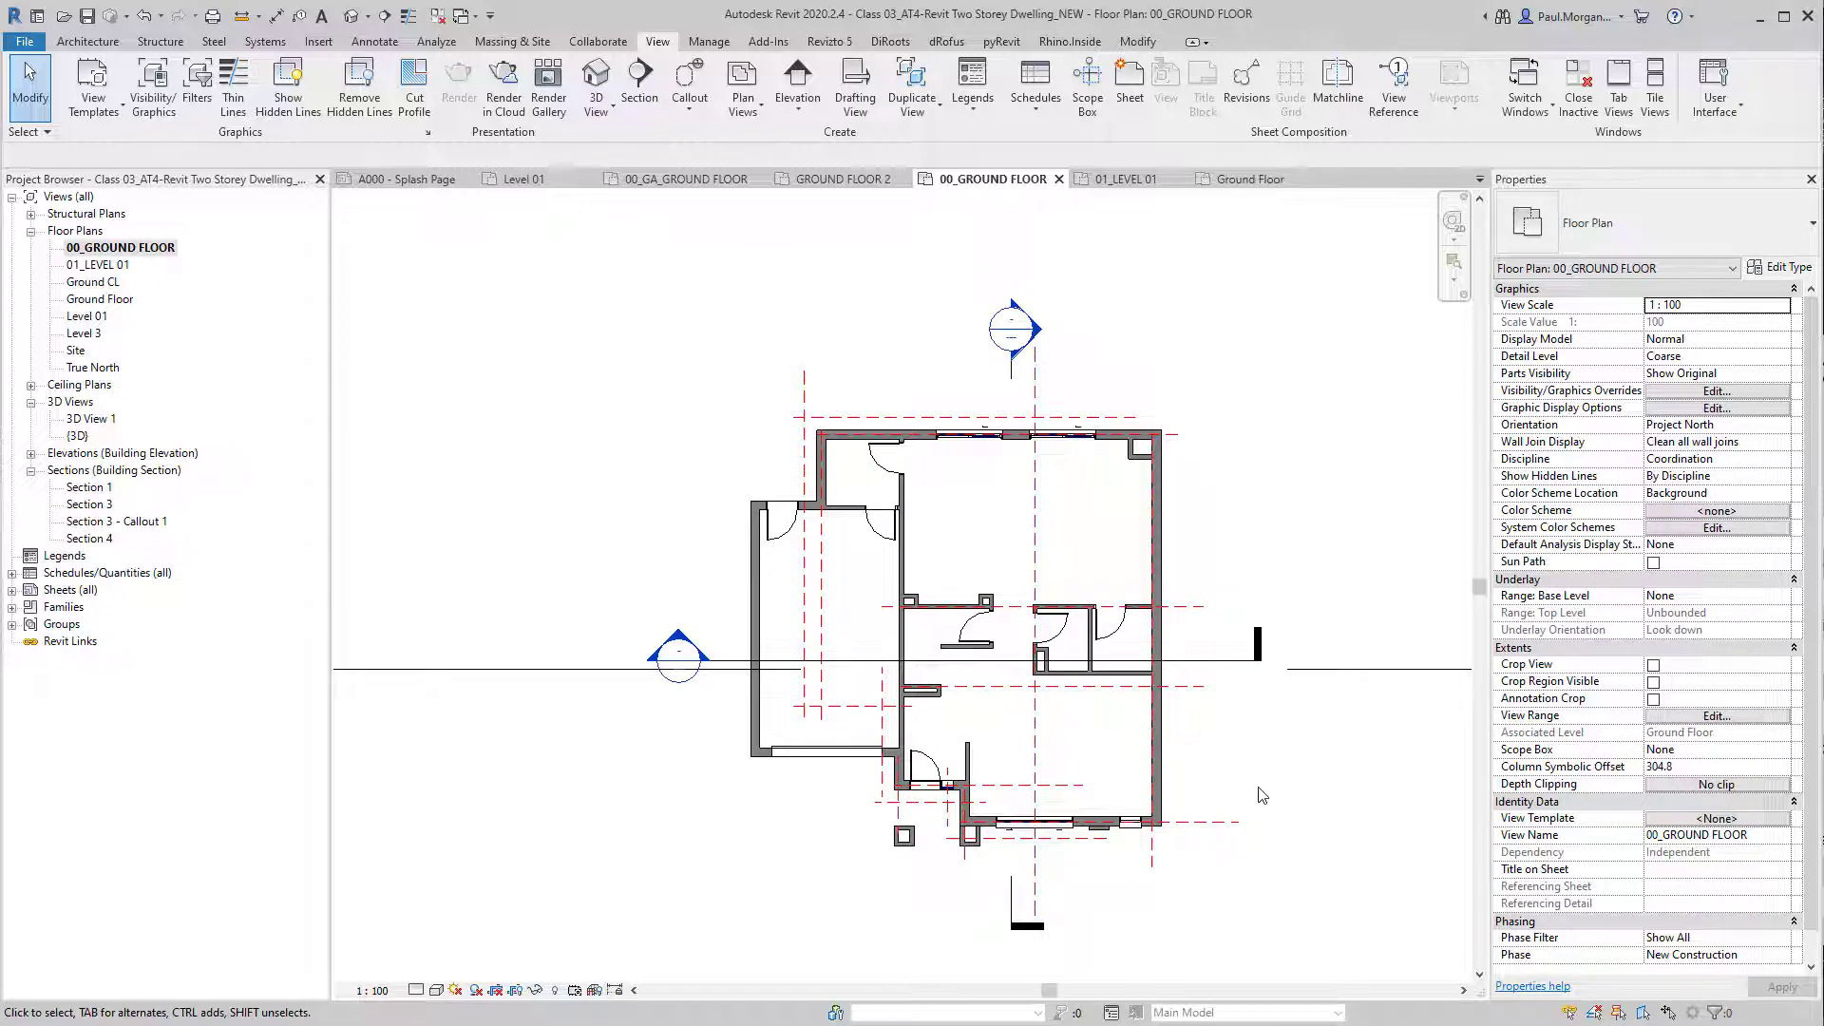
scroll(1263, 797, "down", 2)
middle_click_drag(1241, 770, 1140, 768)
scroll(1140, 768, "down", 1)
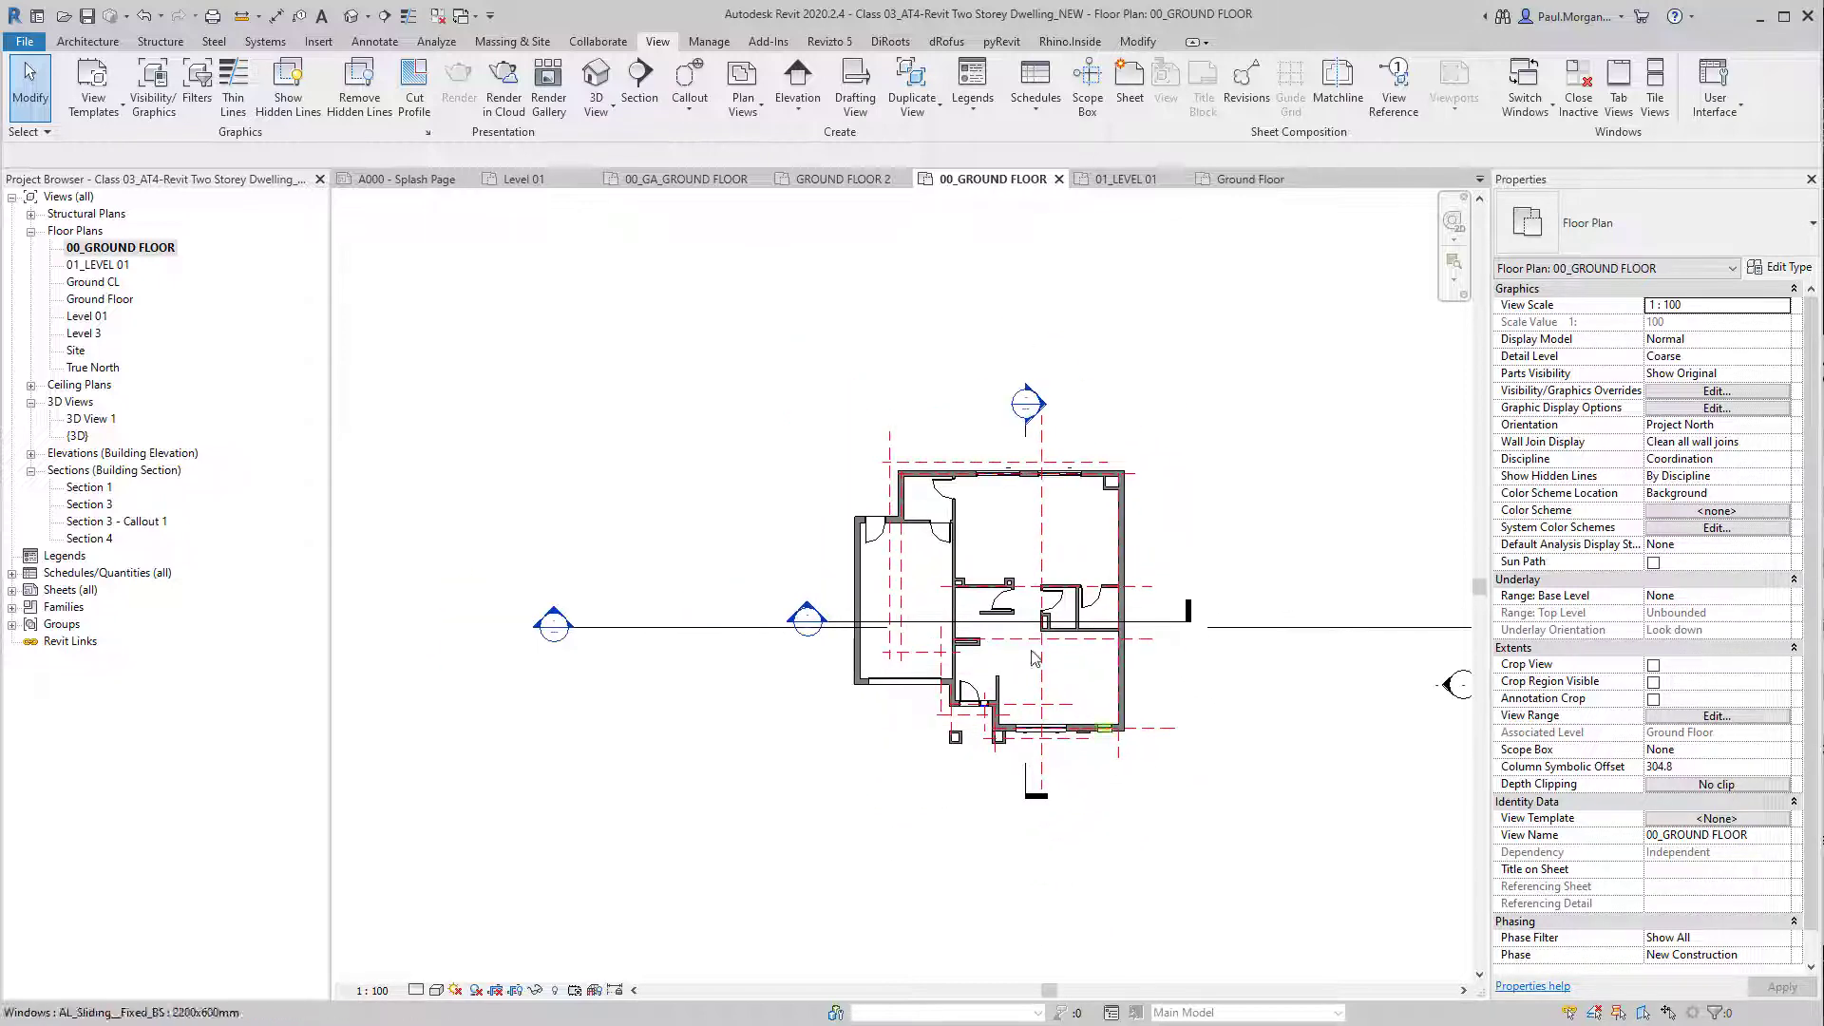
middle_click_drag(685, 483, 671, 478)
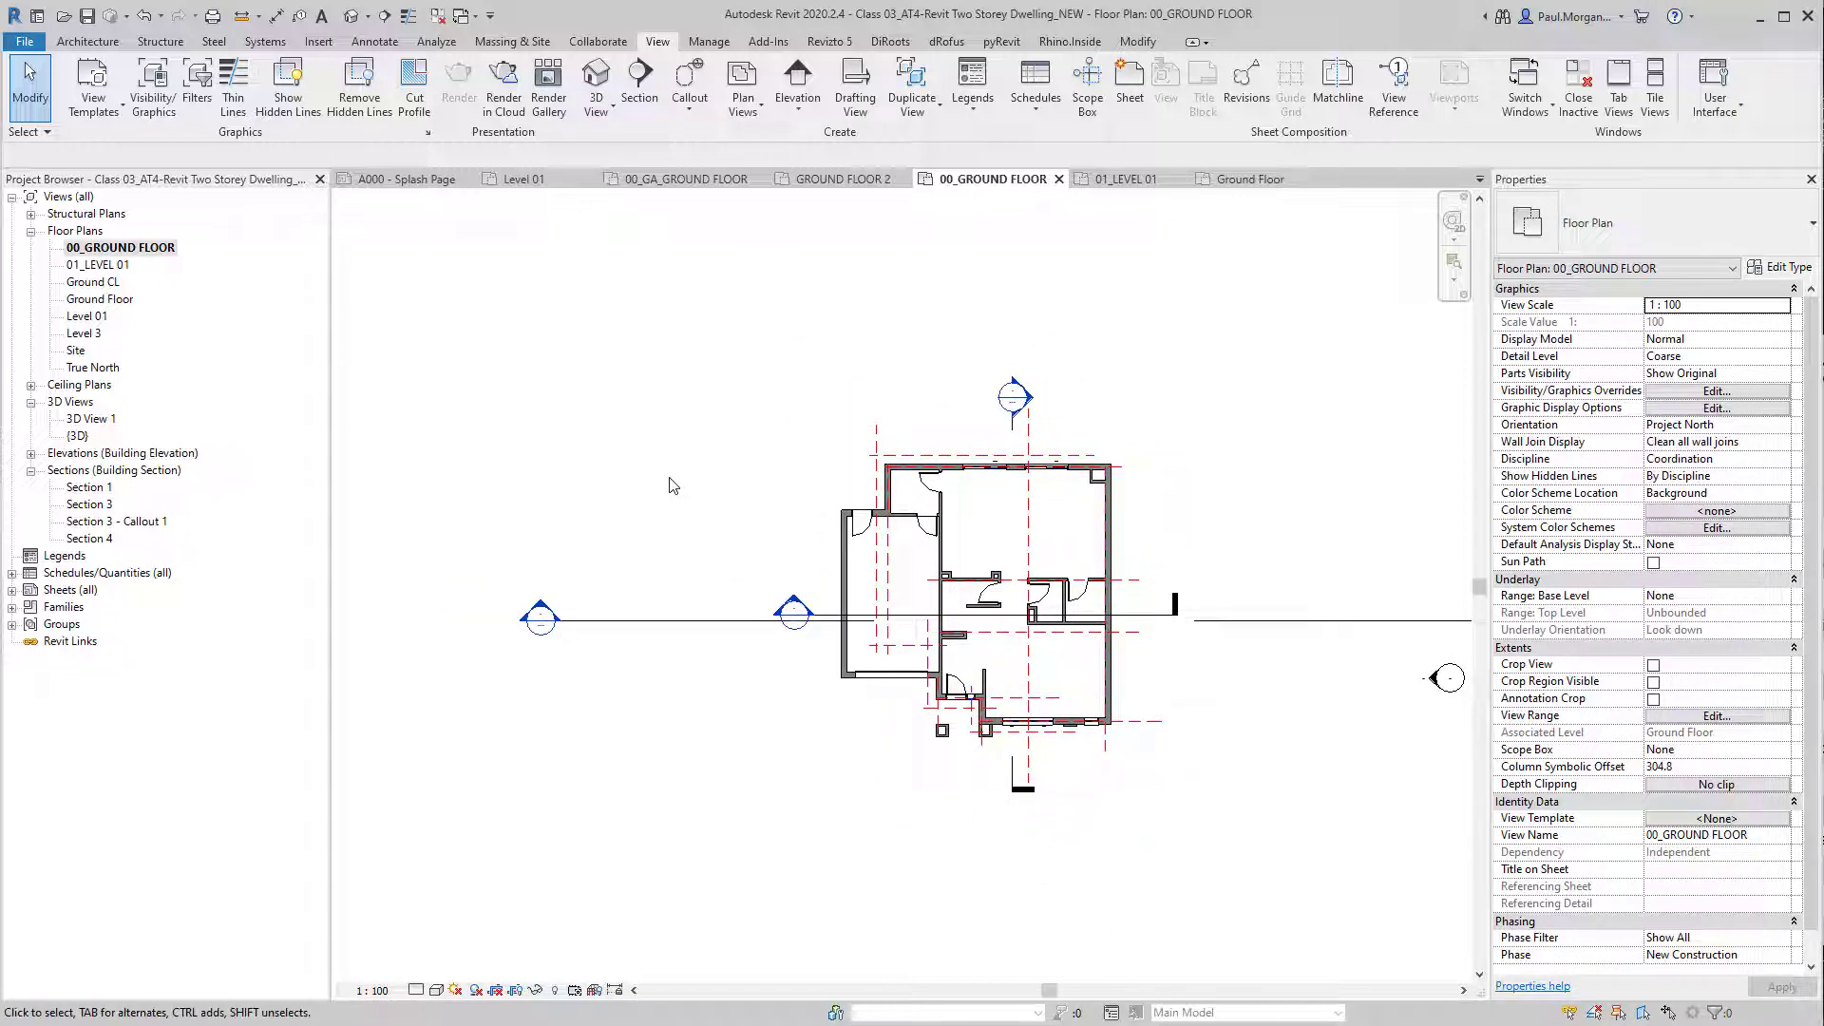
left_click(814, 108)
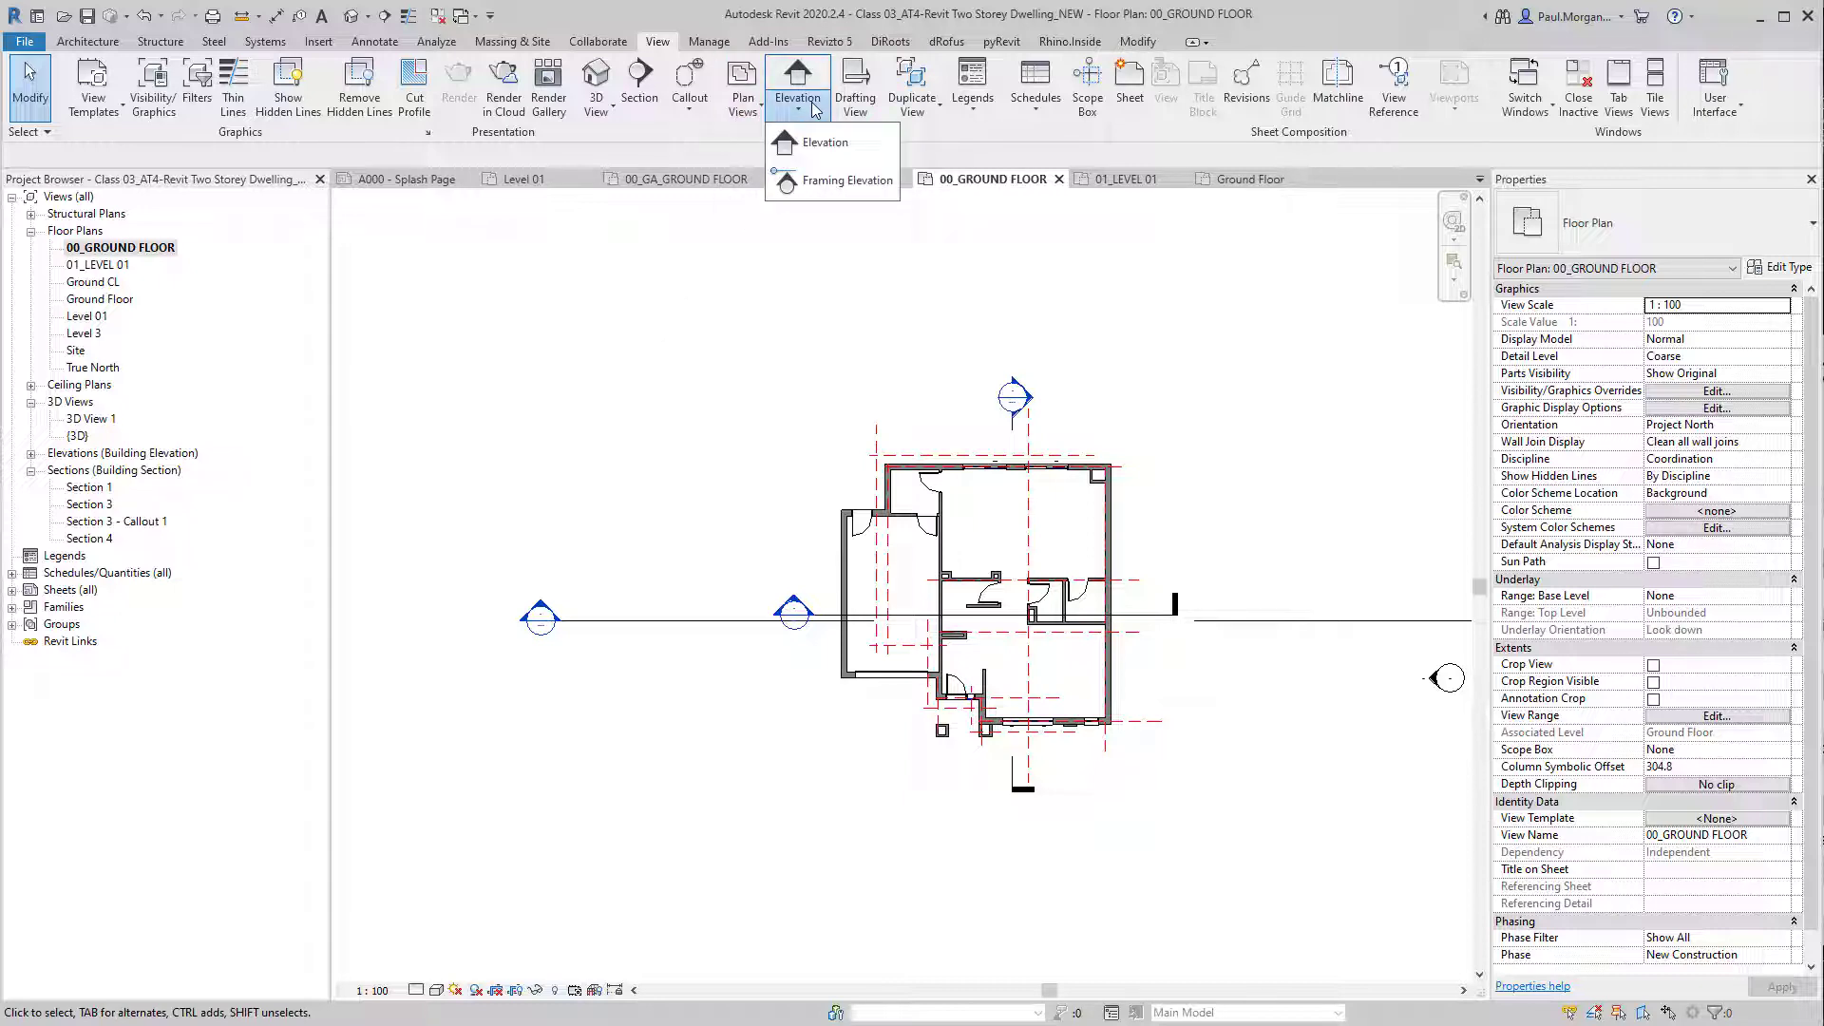
scroll(829, 349, "down", 2)
key("Escape")
Step: Delete the elevation markers north and east of the building together with their elevation views
middle_click_drag(815, 458, 891, 607)
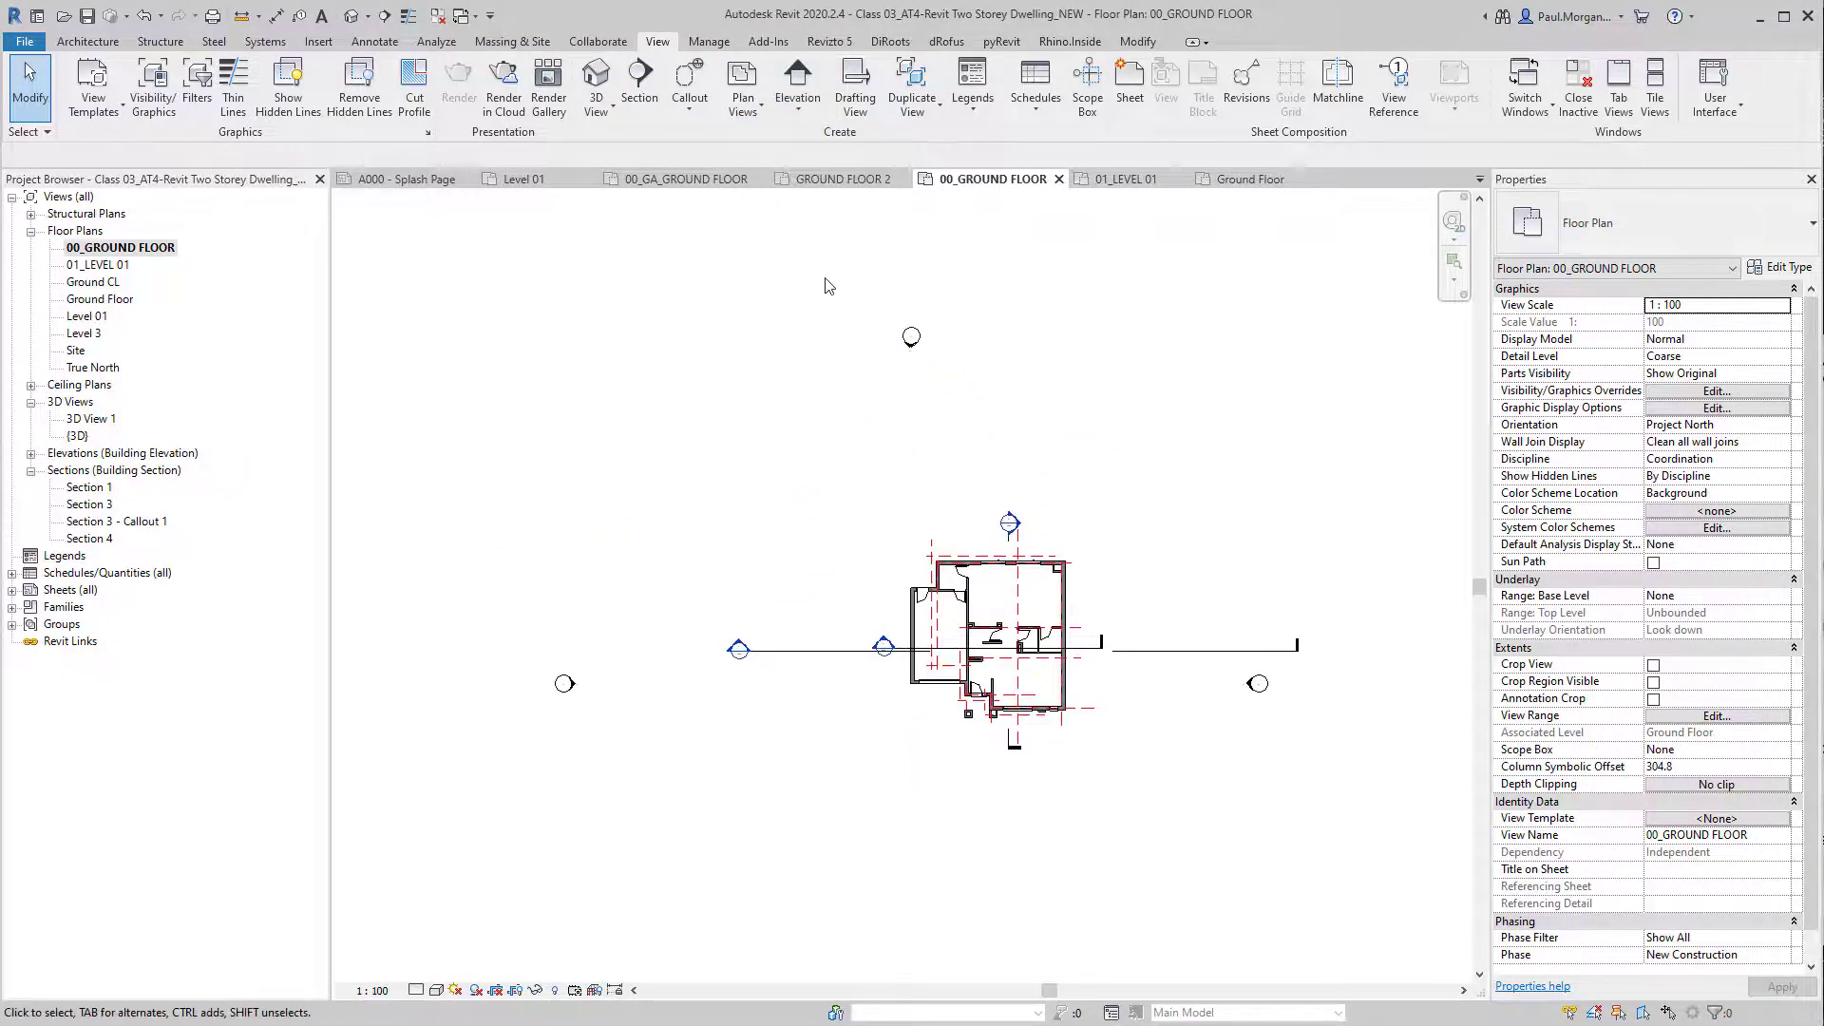
mouse_move(900, 438)
middle_mouse_down()
mouse_move(871, 409)
mouse_move(919, 431)
middle_mouse_up()
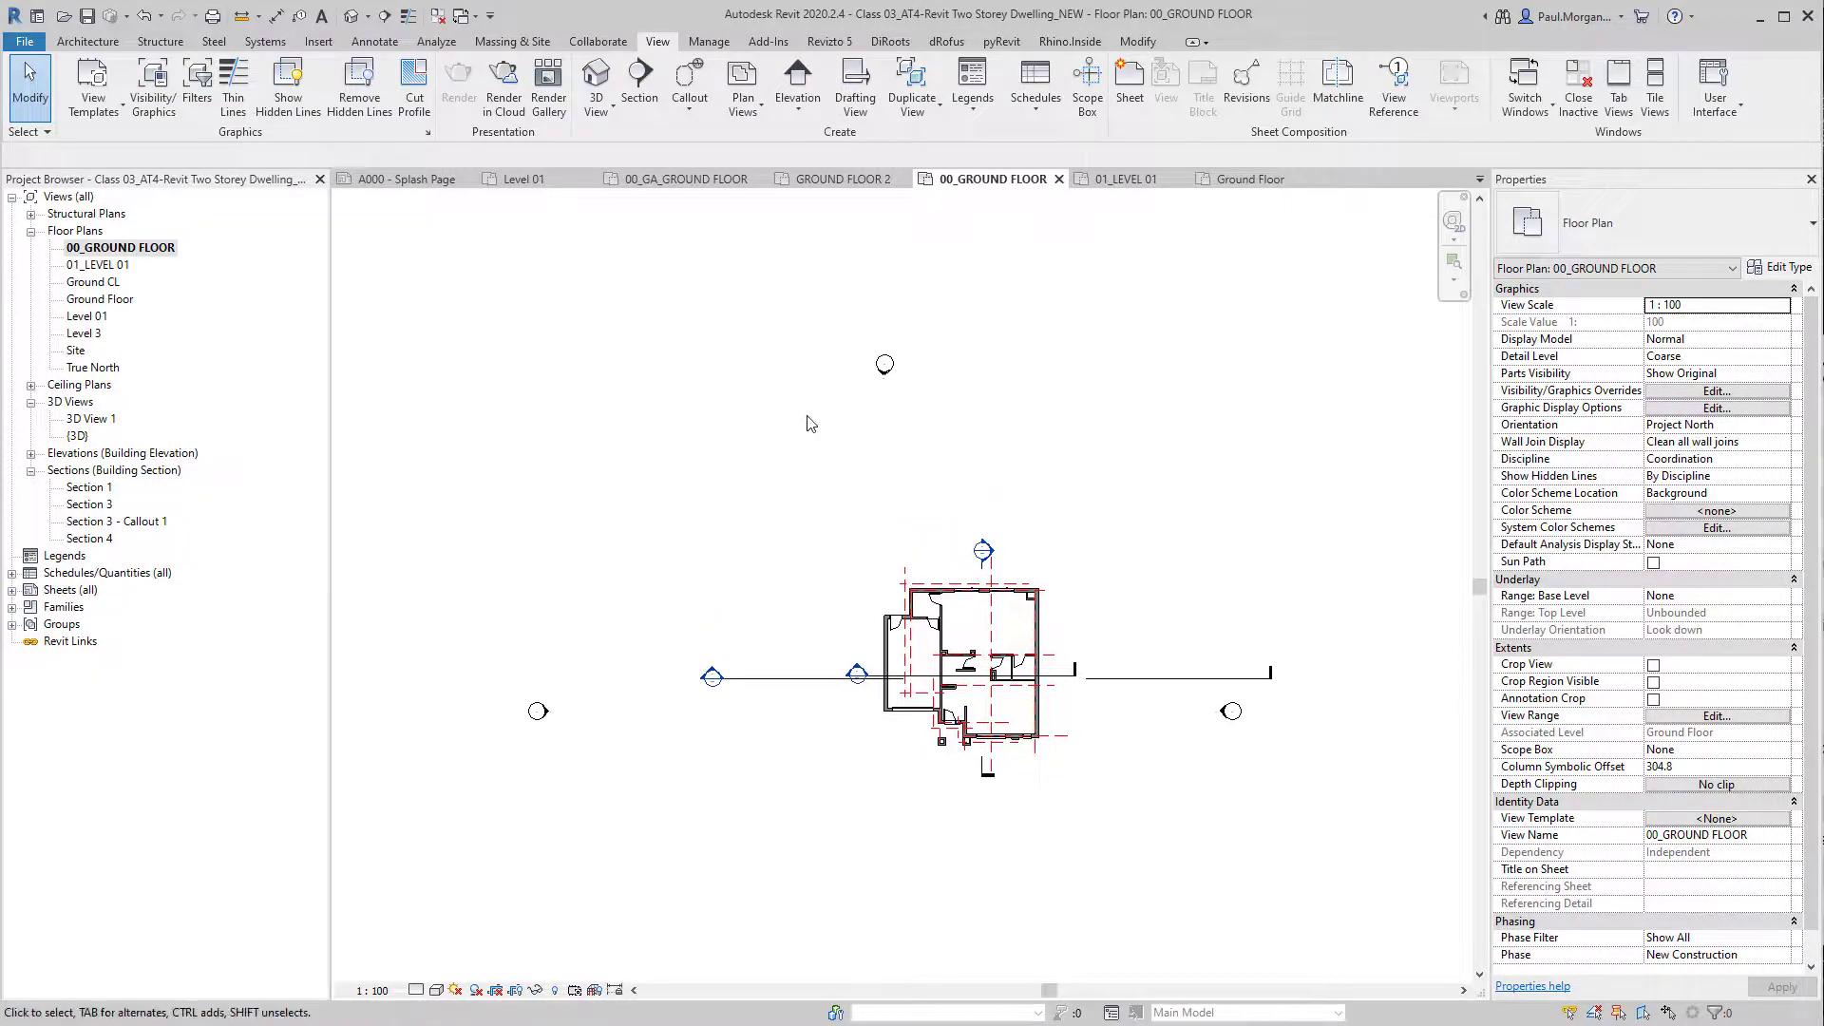
left_click_drag(947, 330, 765, 455)
key("Delete")
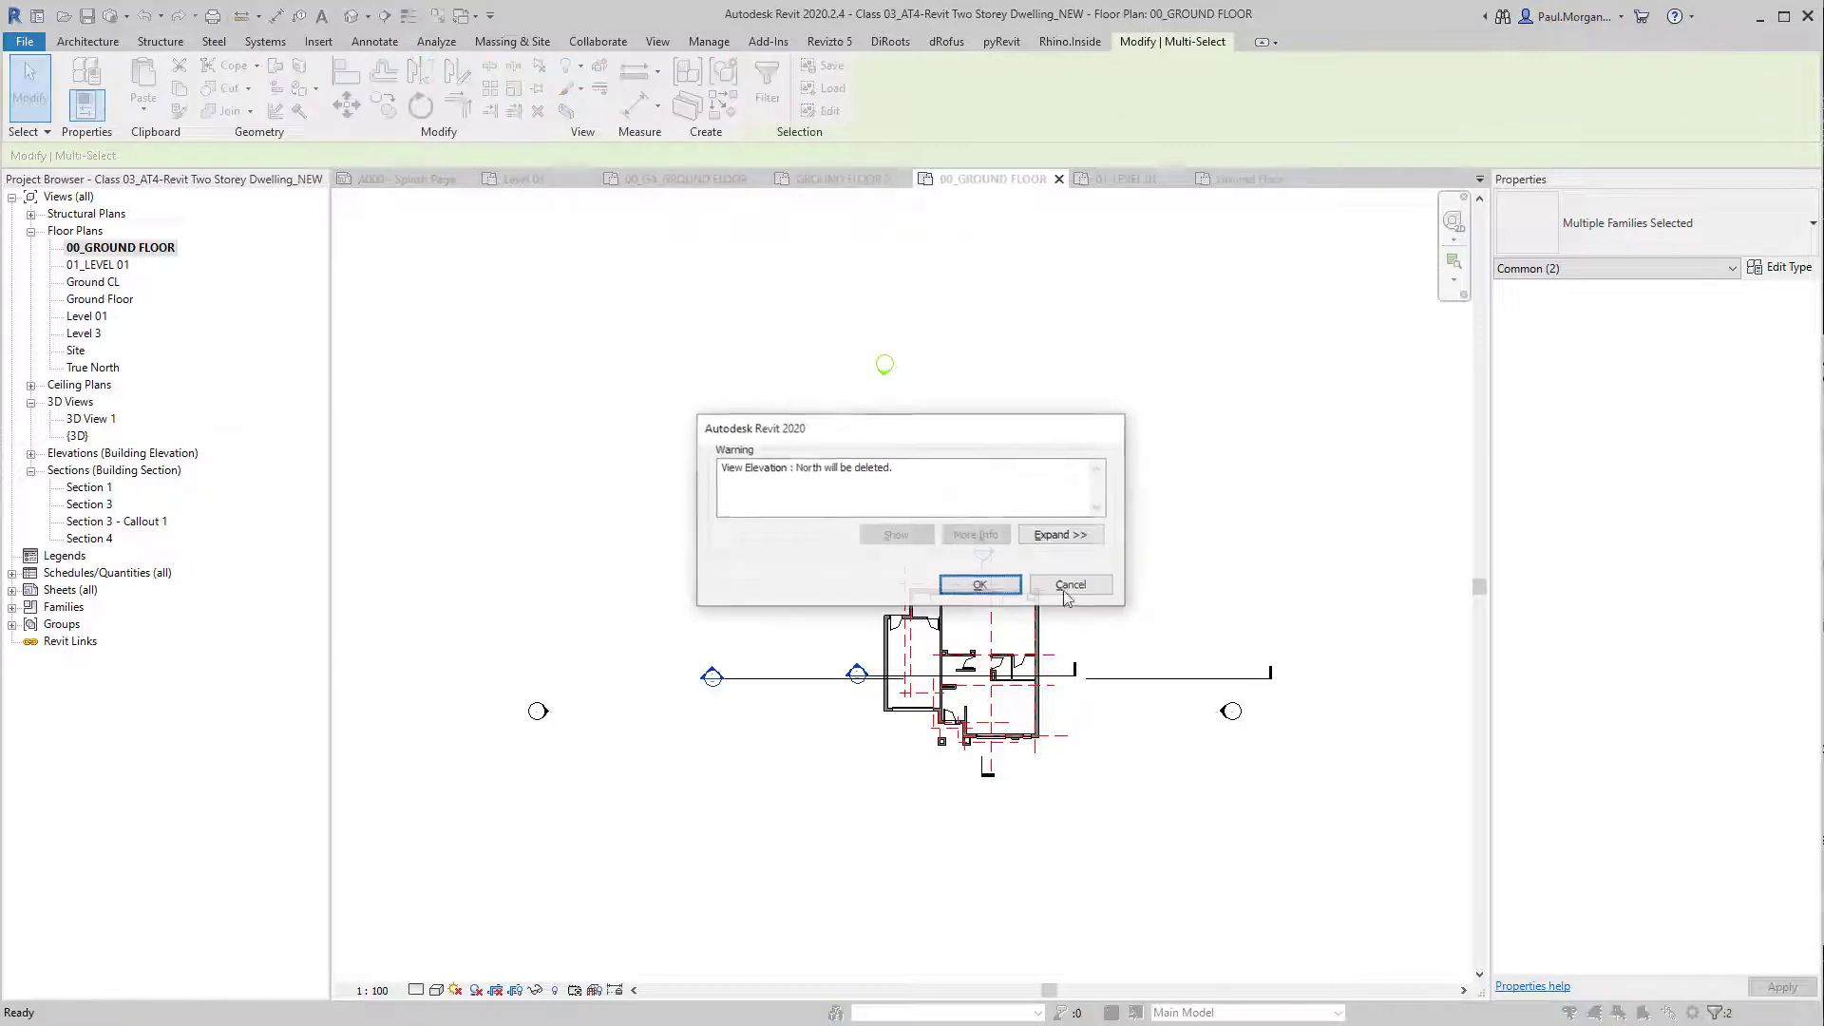
left_click(984, 582)
middle_click_drag(1062, 844, 1066, 697)
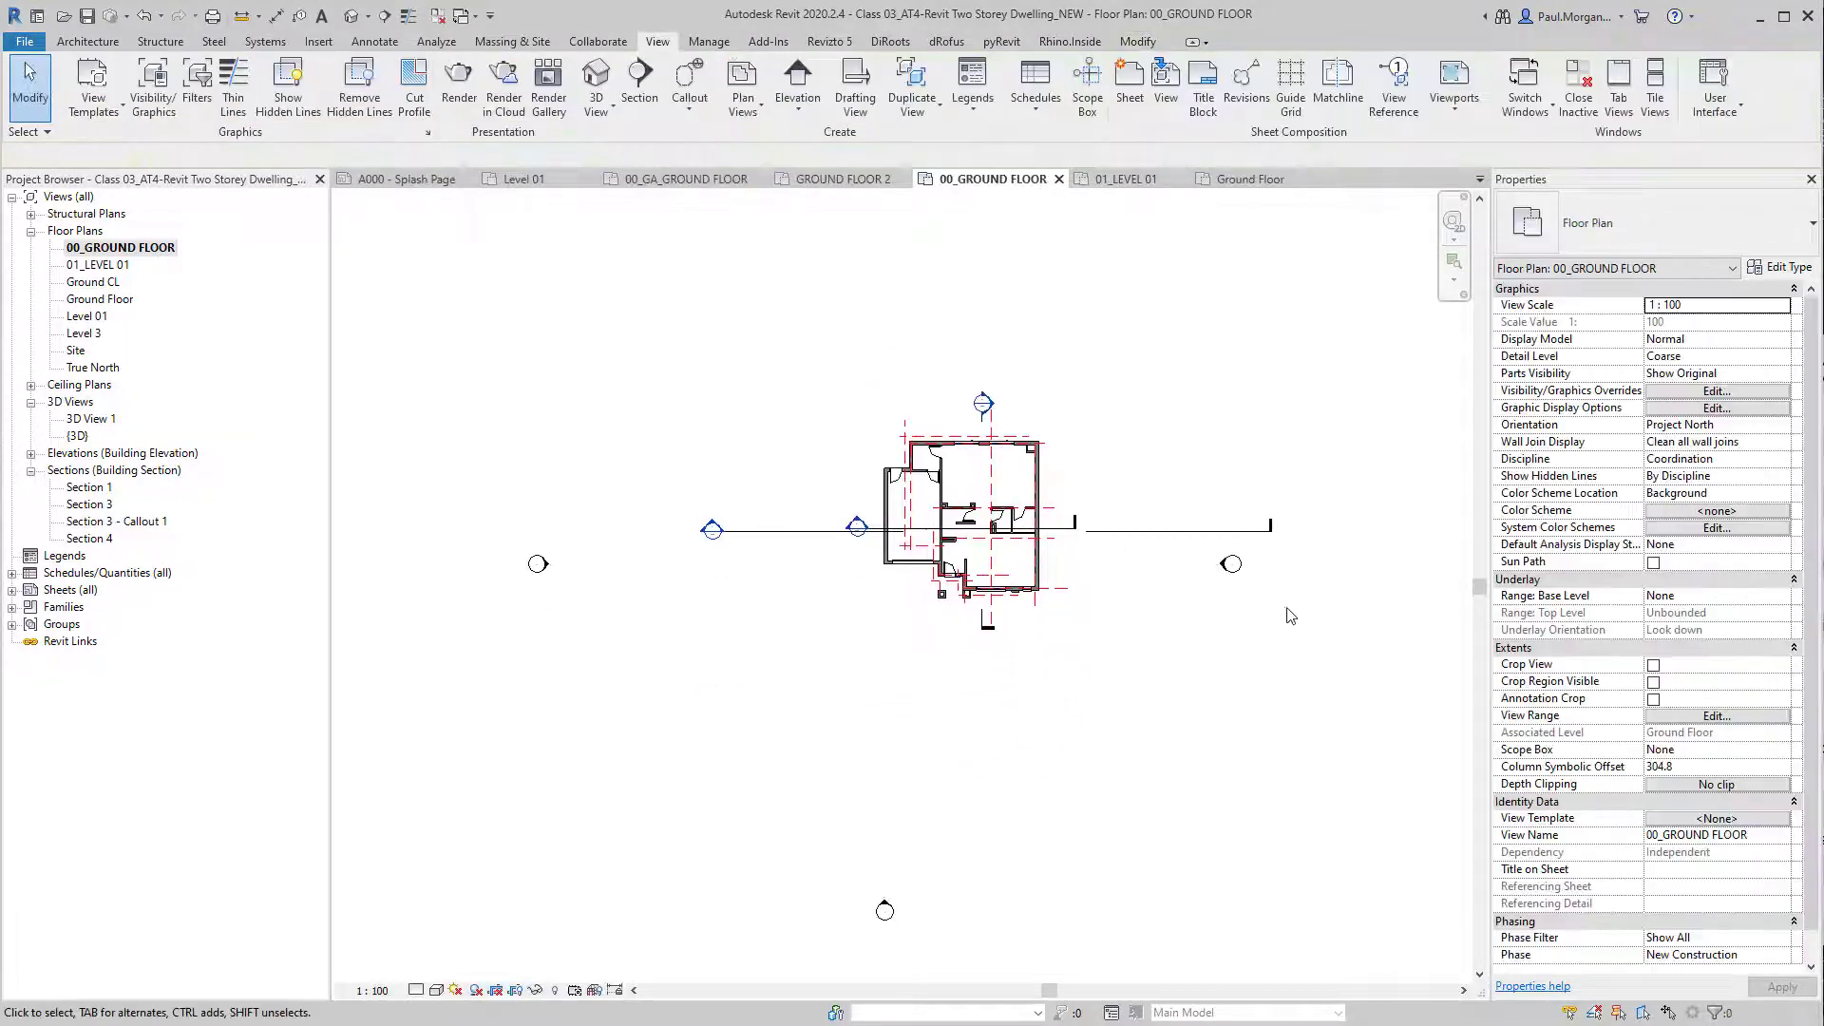
left_click_drag(1288, 609, 1213, 568)
key("Delete")
left_click(984, 582)
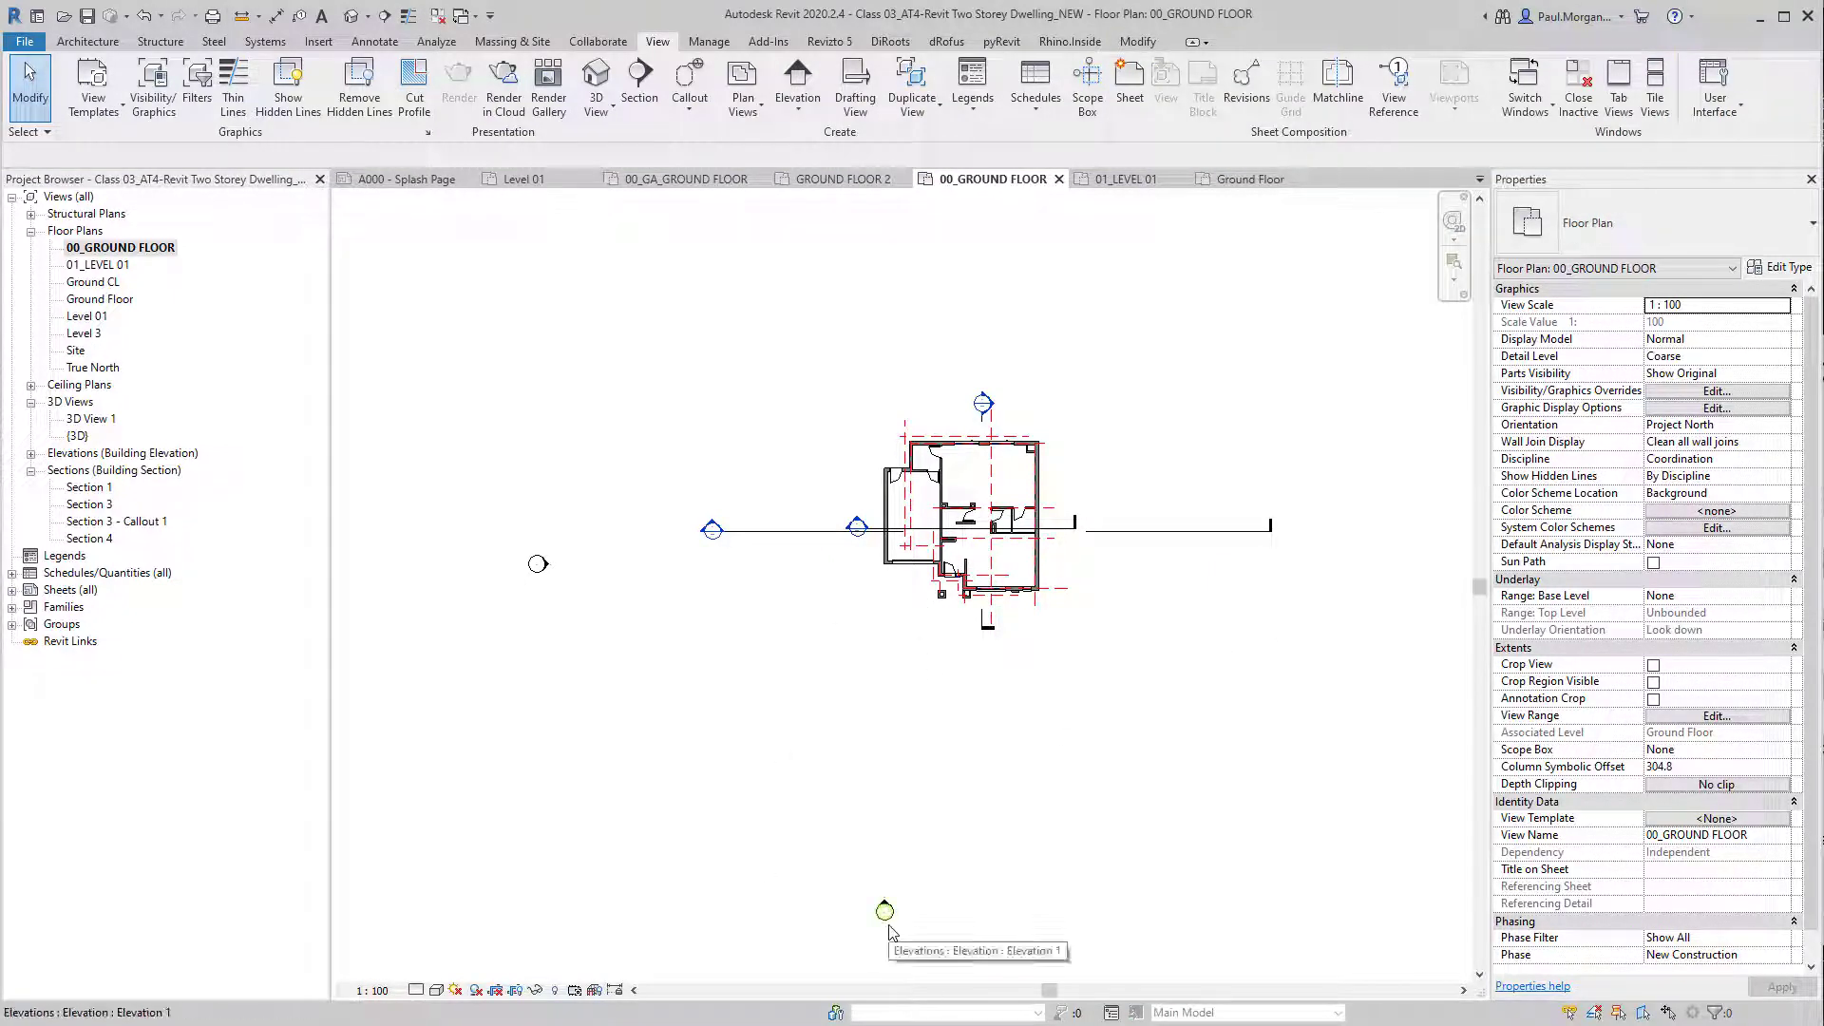
Step: Examine the south elevation marker below the plan, checking its circle and its view arrow separately
left_click(888, 920)
left_click(978, 892)
scroll(887, 918, "up", 2)
scroll(888, 920, "up", 2)
mouse_move(878, 946)
middle_mouse_down()
mouse_move(888, 859)
mouse_move(1031, 753)
middle_mouse_up()
scroll(897, 784, "up", 3)
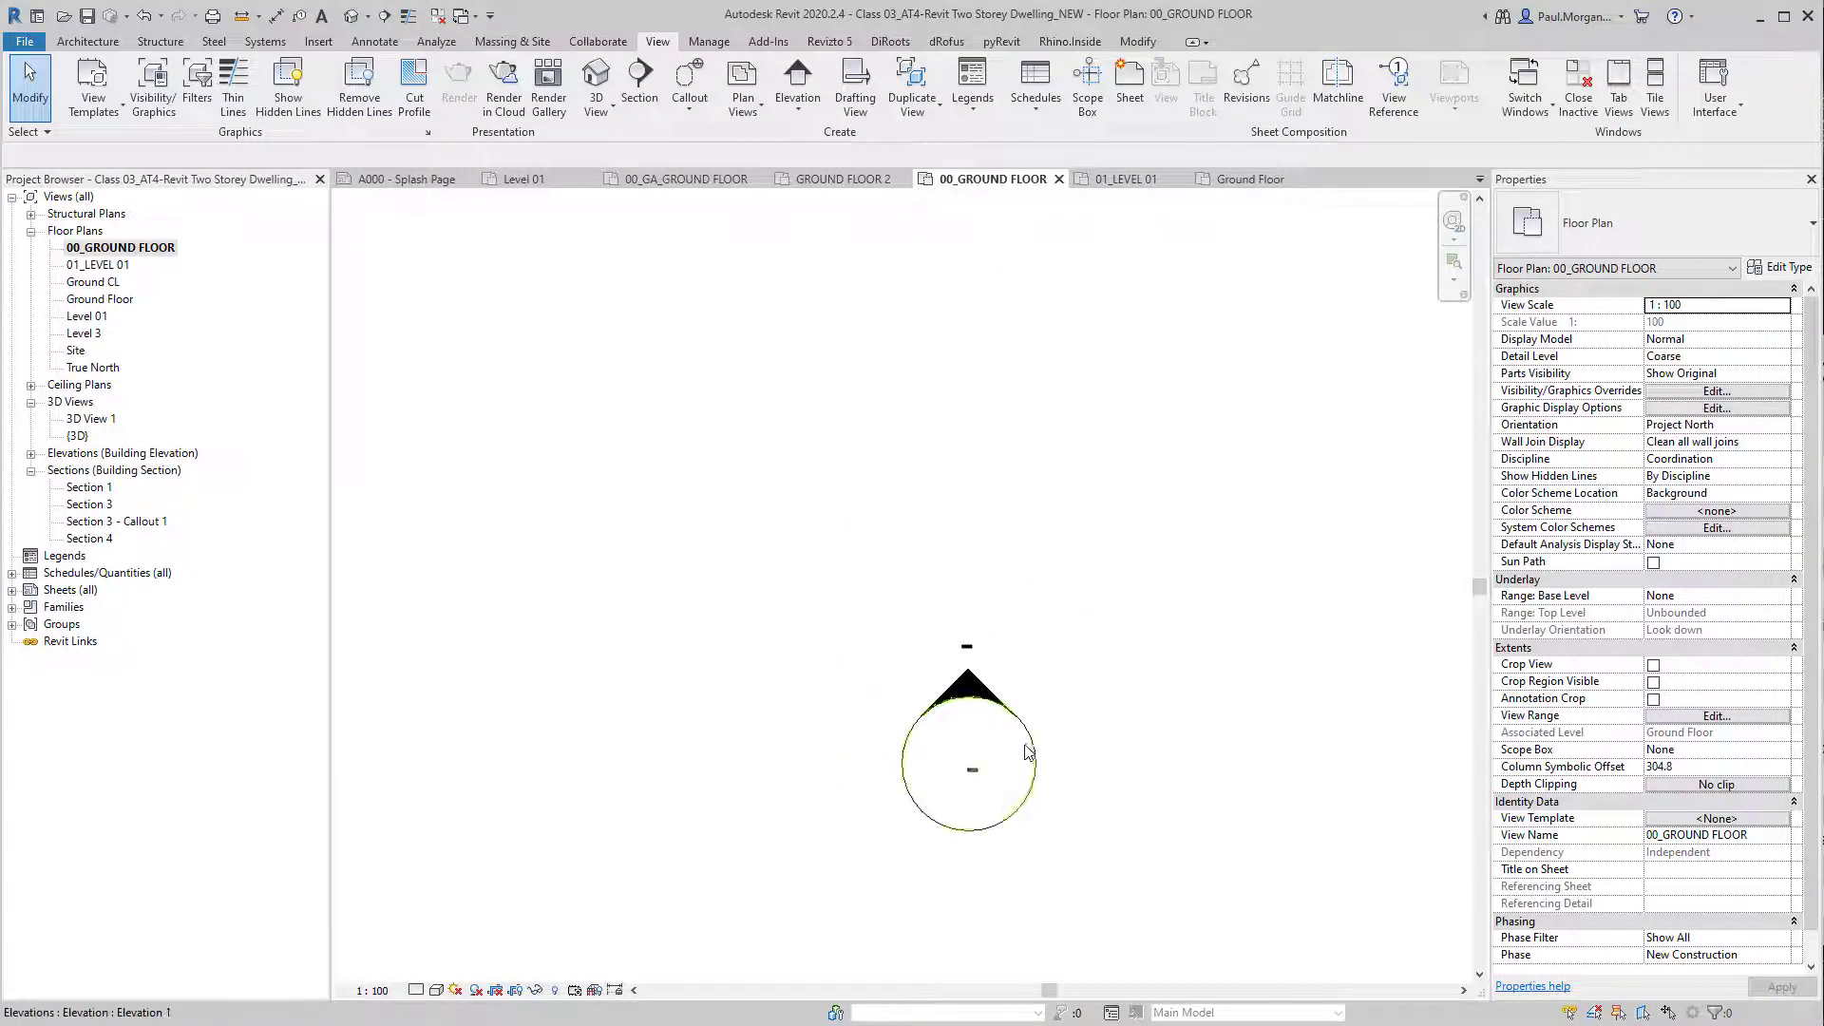
left_click(967, 695)
left_click(1055, 672)
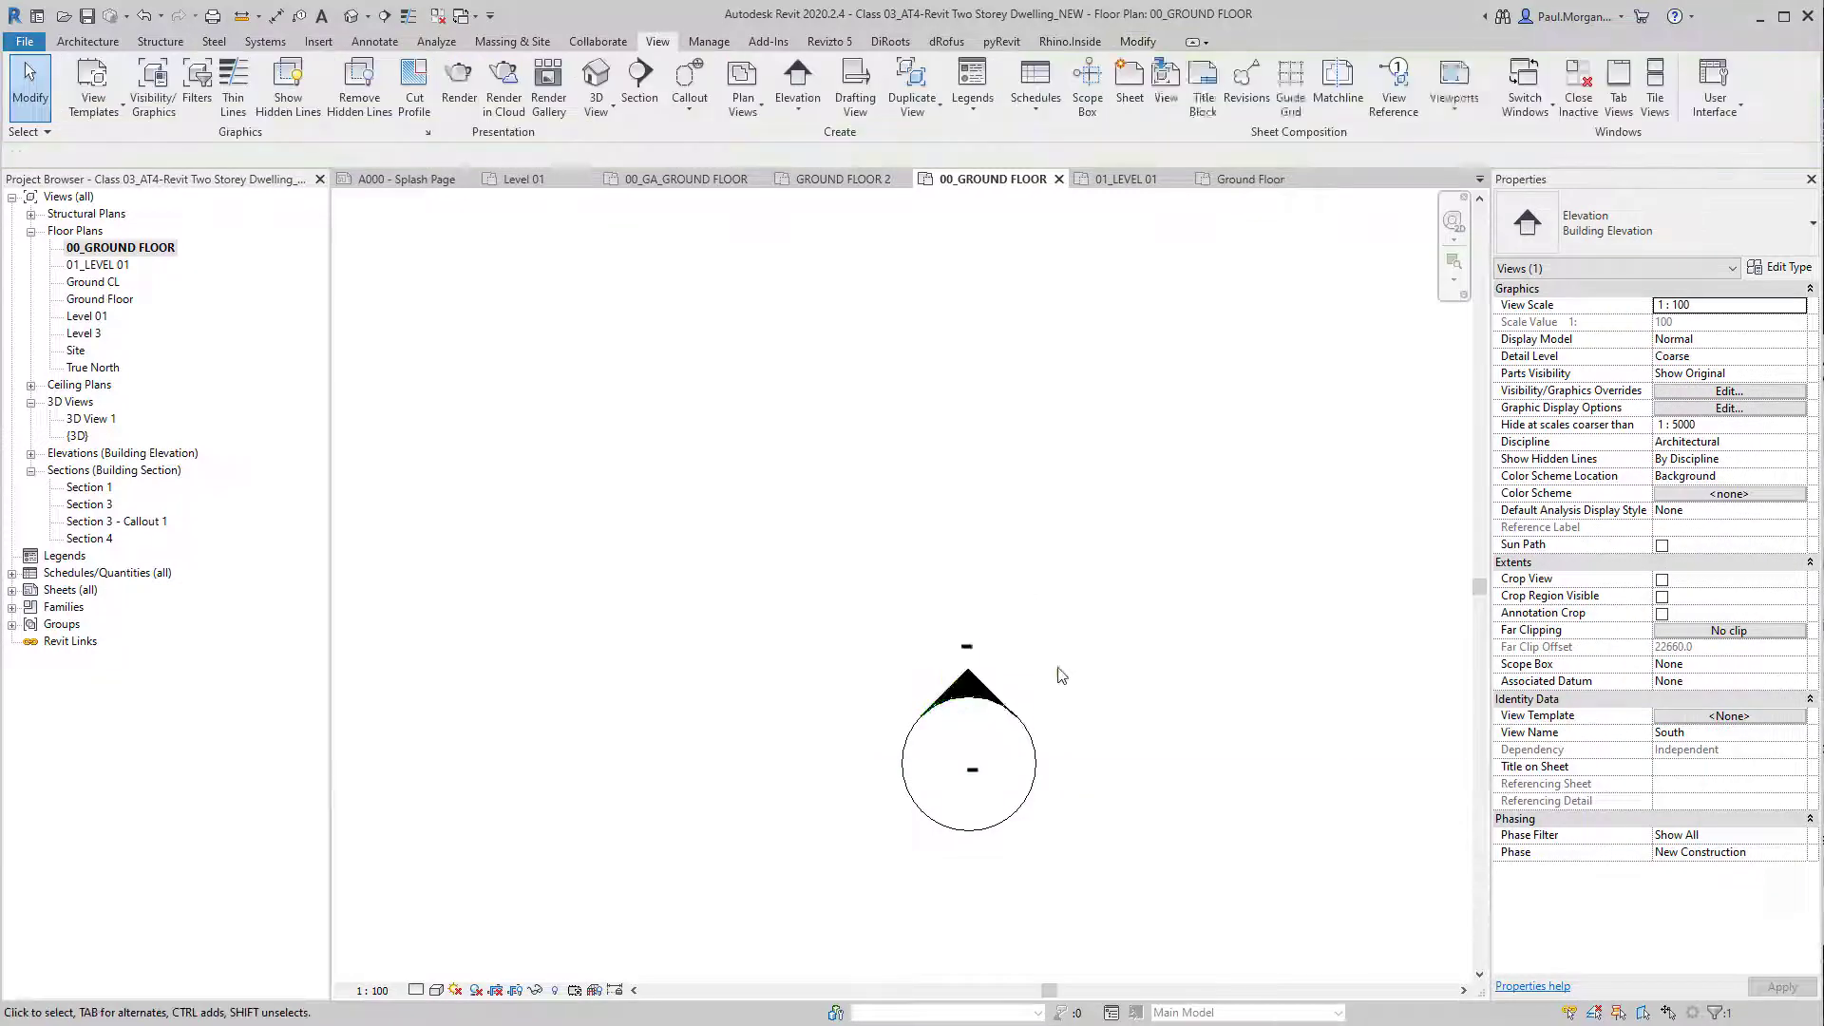
Step: Set the far clipping of the south elevation to Clip with line from the 00_GROUND FLOOR plan
left_click(1006, 703)
scroll(1005, 702, "down", 2)
scroll(1005, 703, "down", 7)
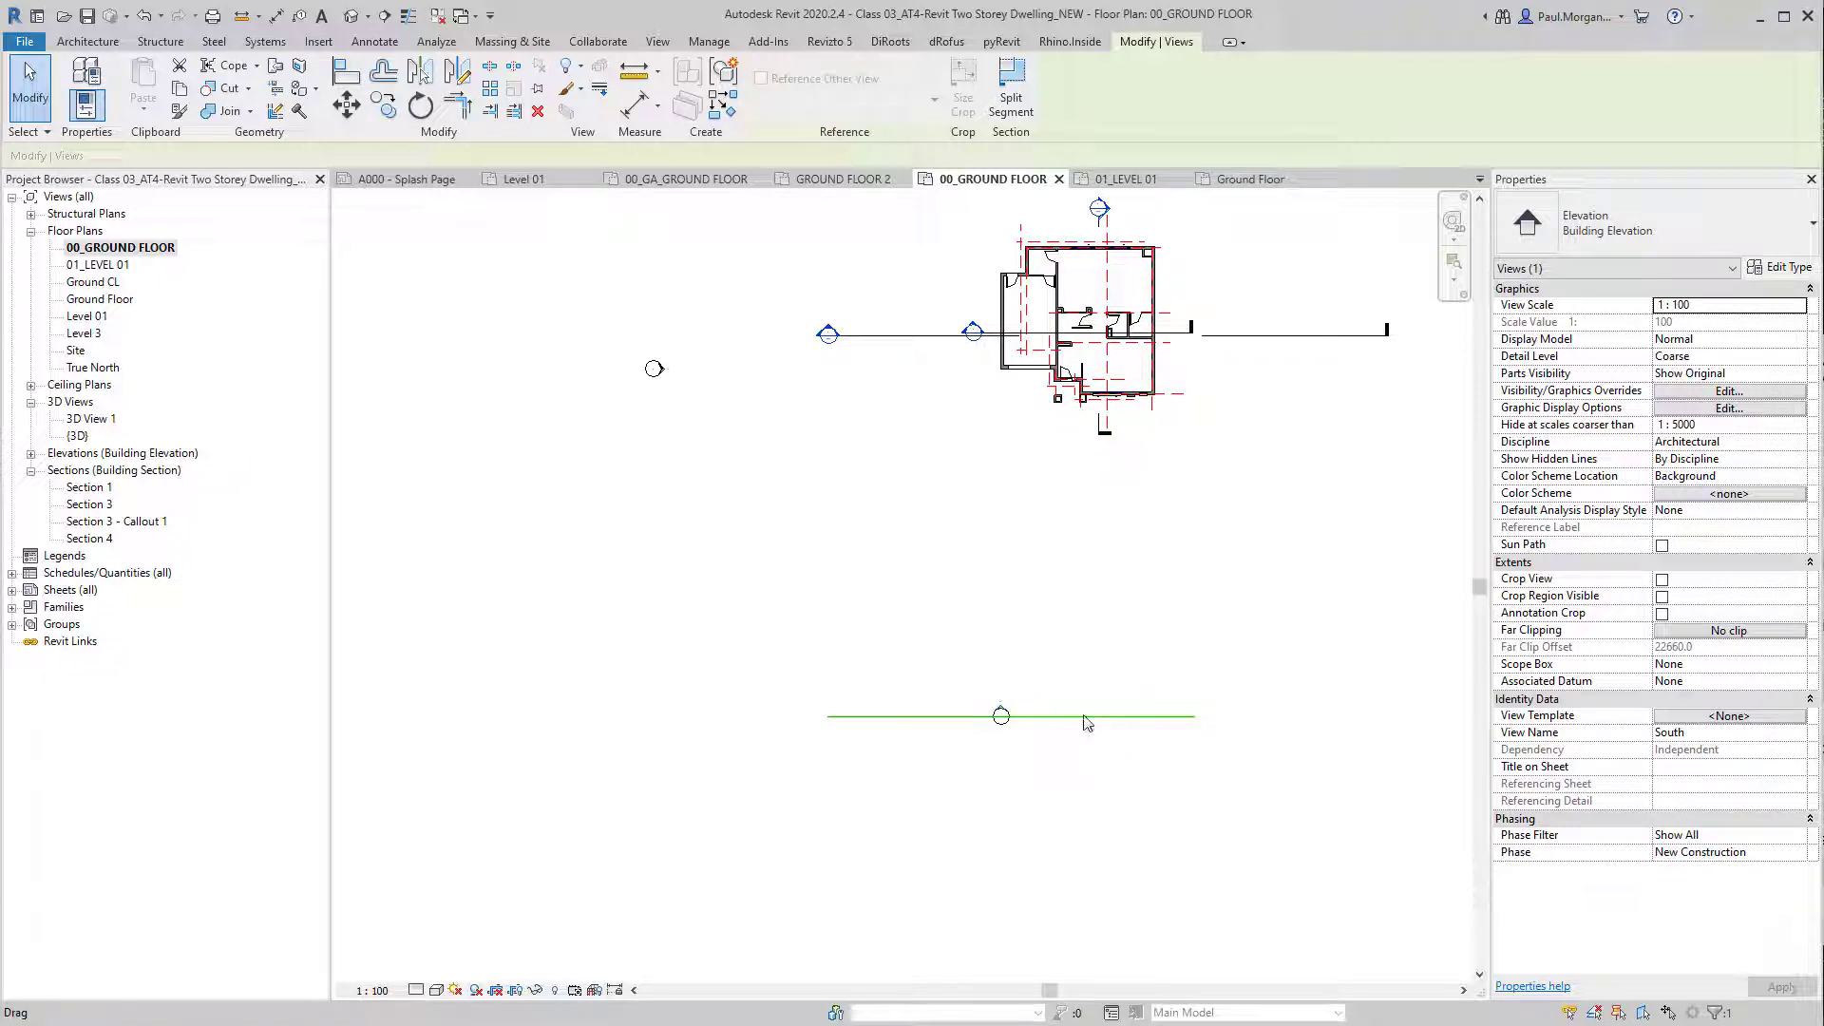
scroll(1074, 760, "up", 3)
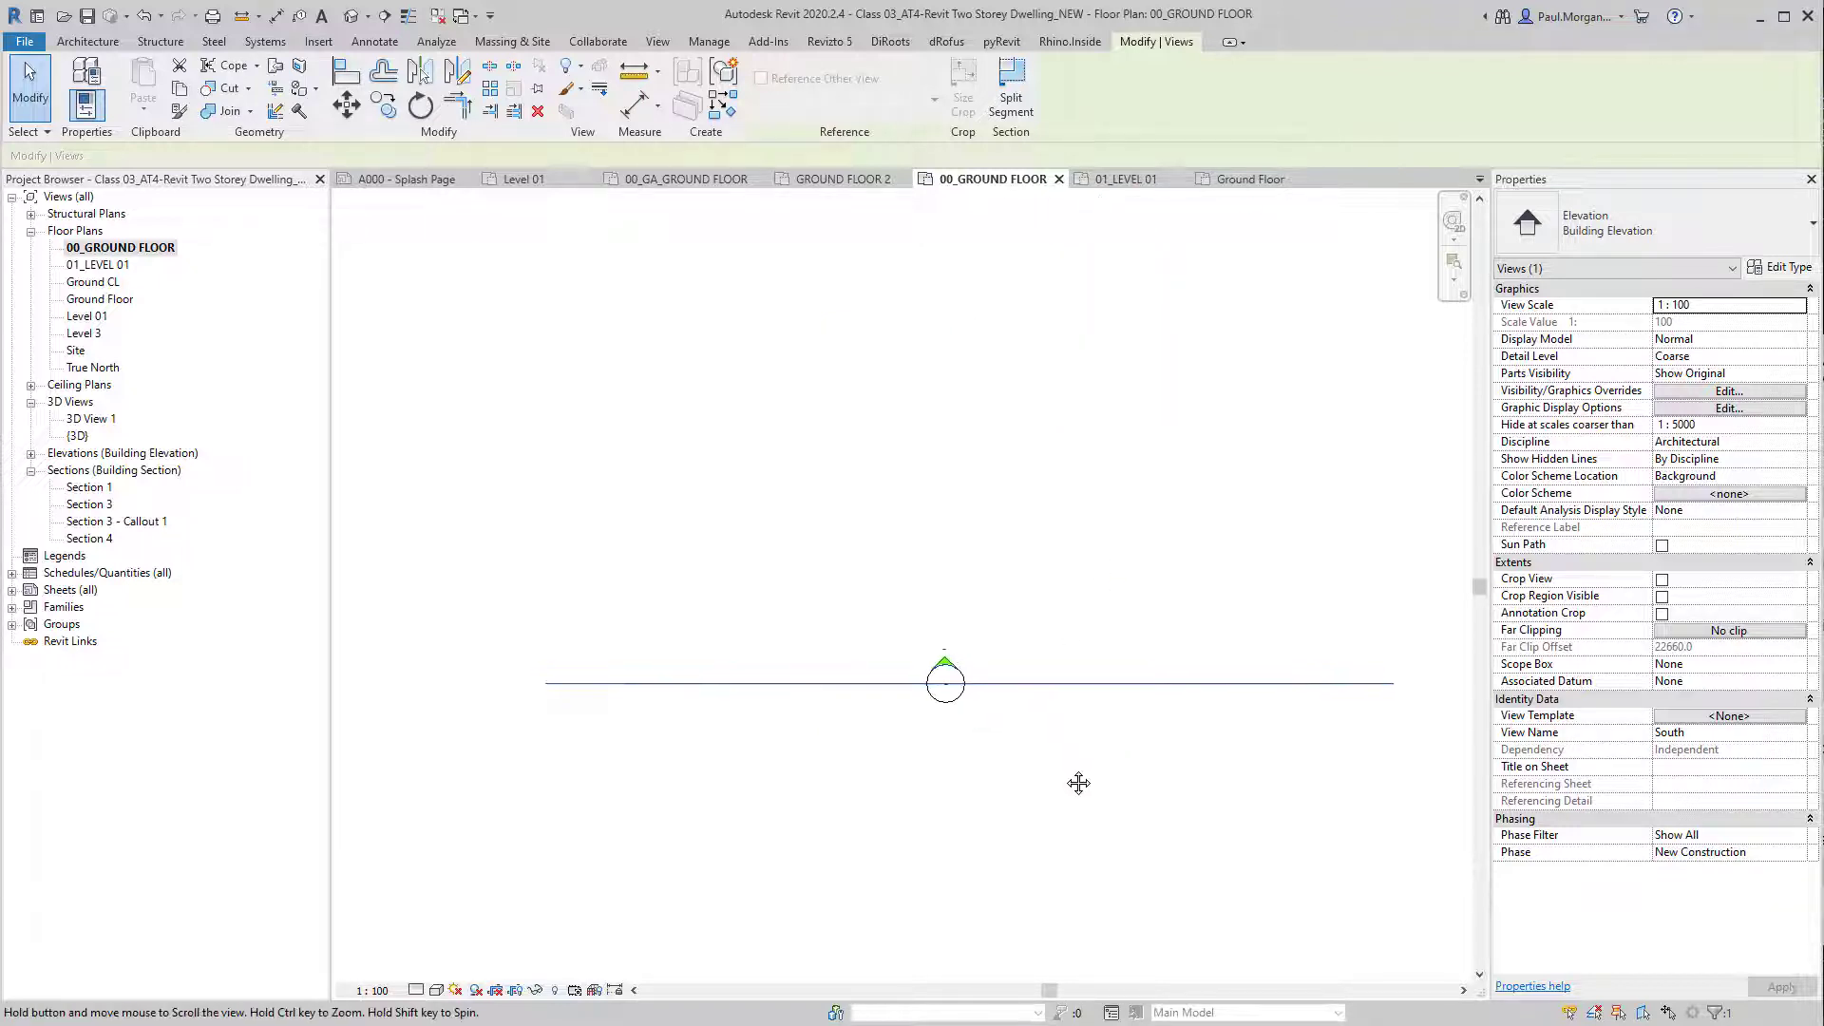
middle_click_drag(1078, 781, 1046, 878)
scroll(1066, 867, "down", 2)
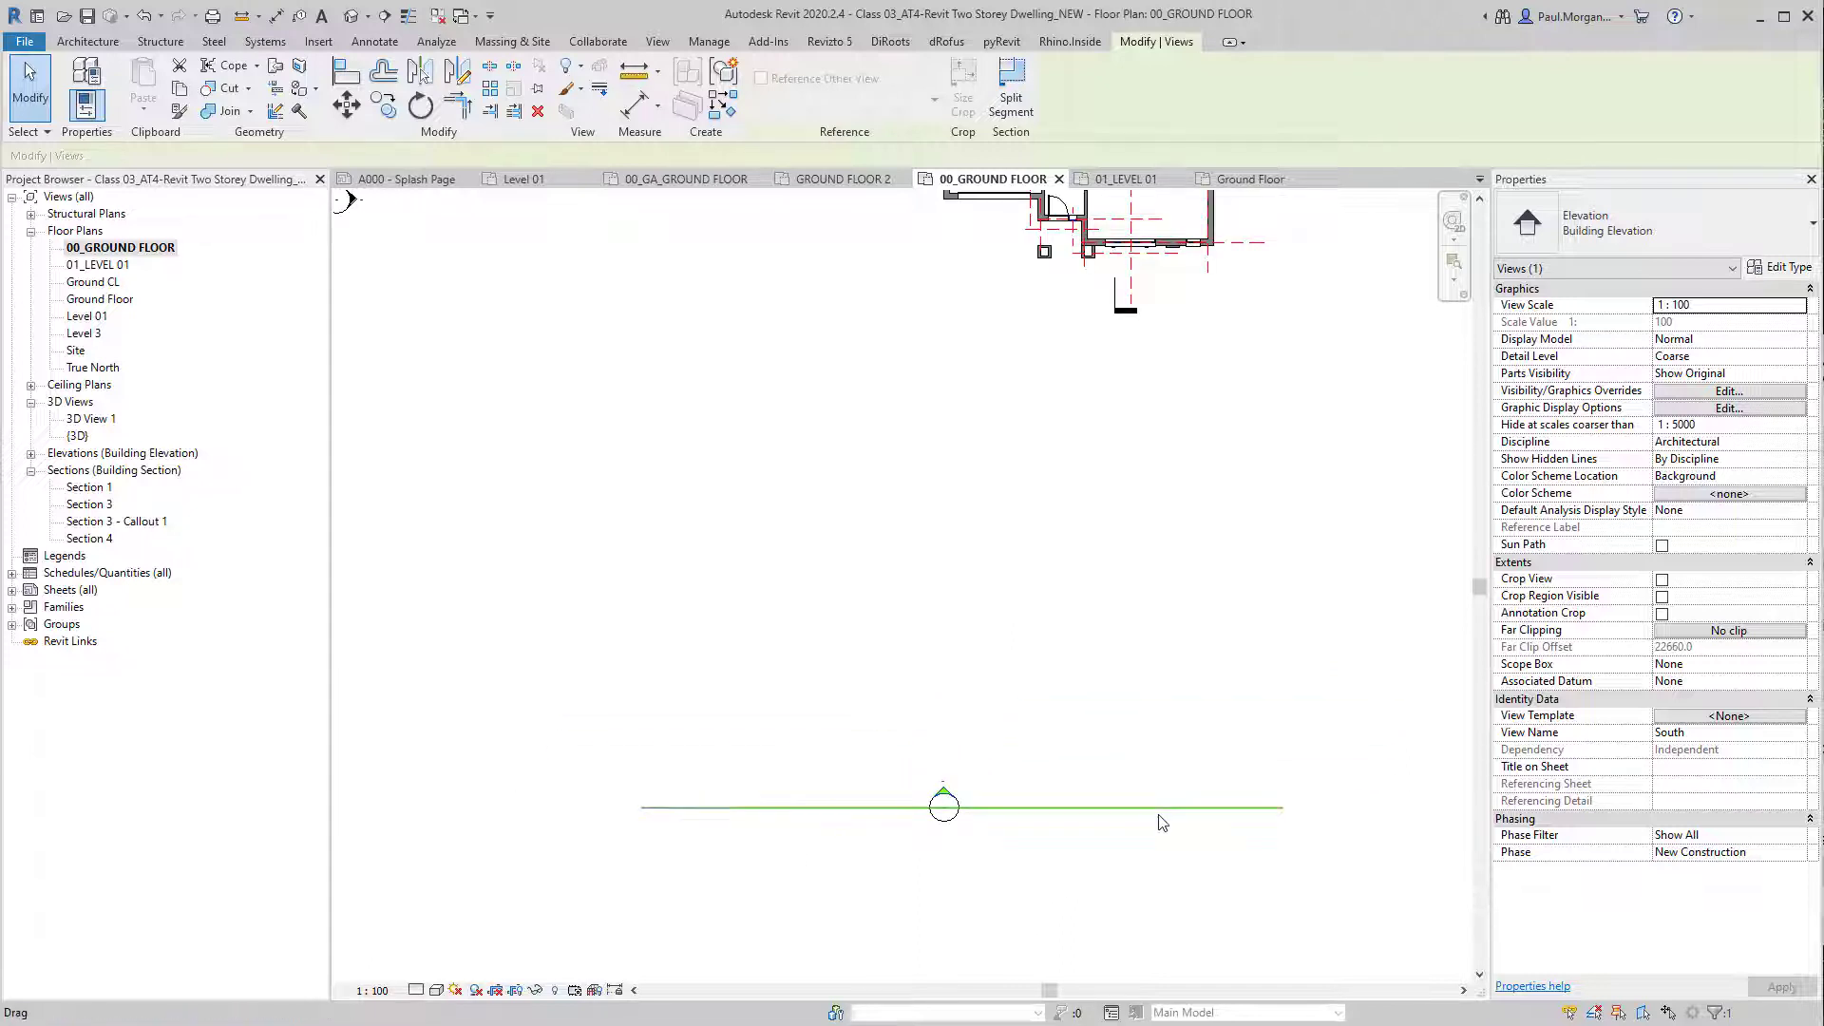
left_click(1688, 632)
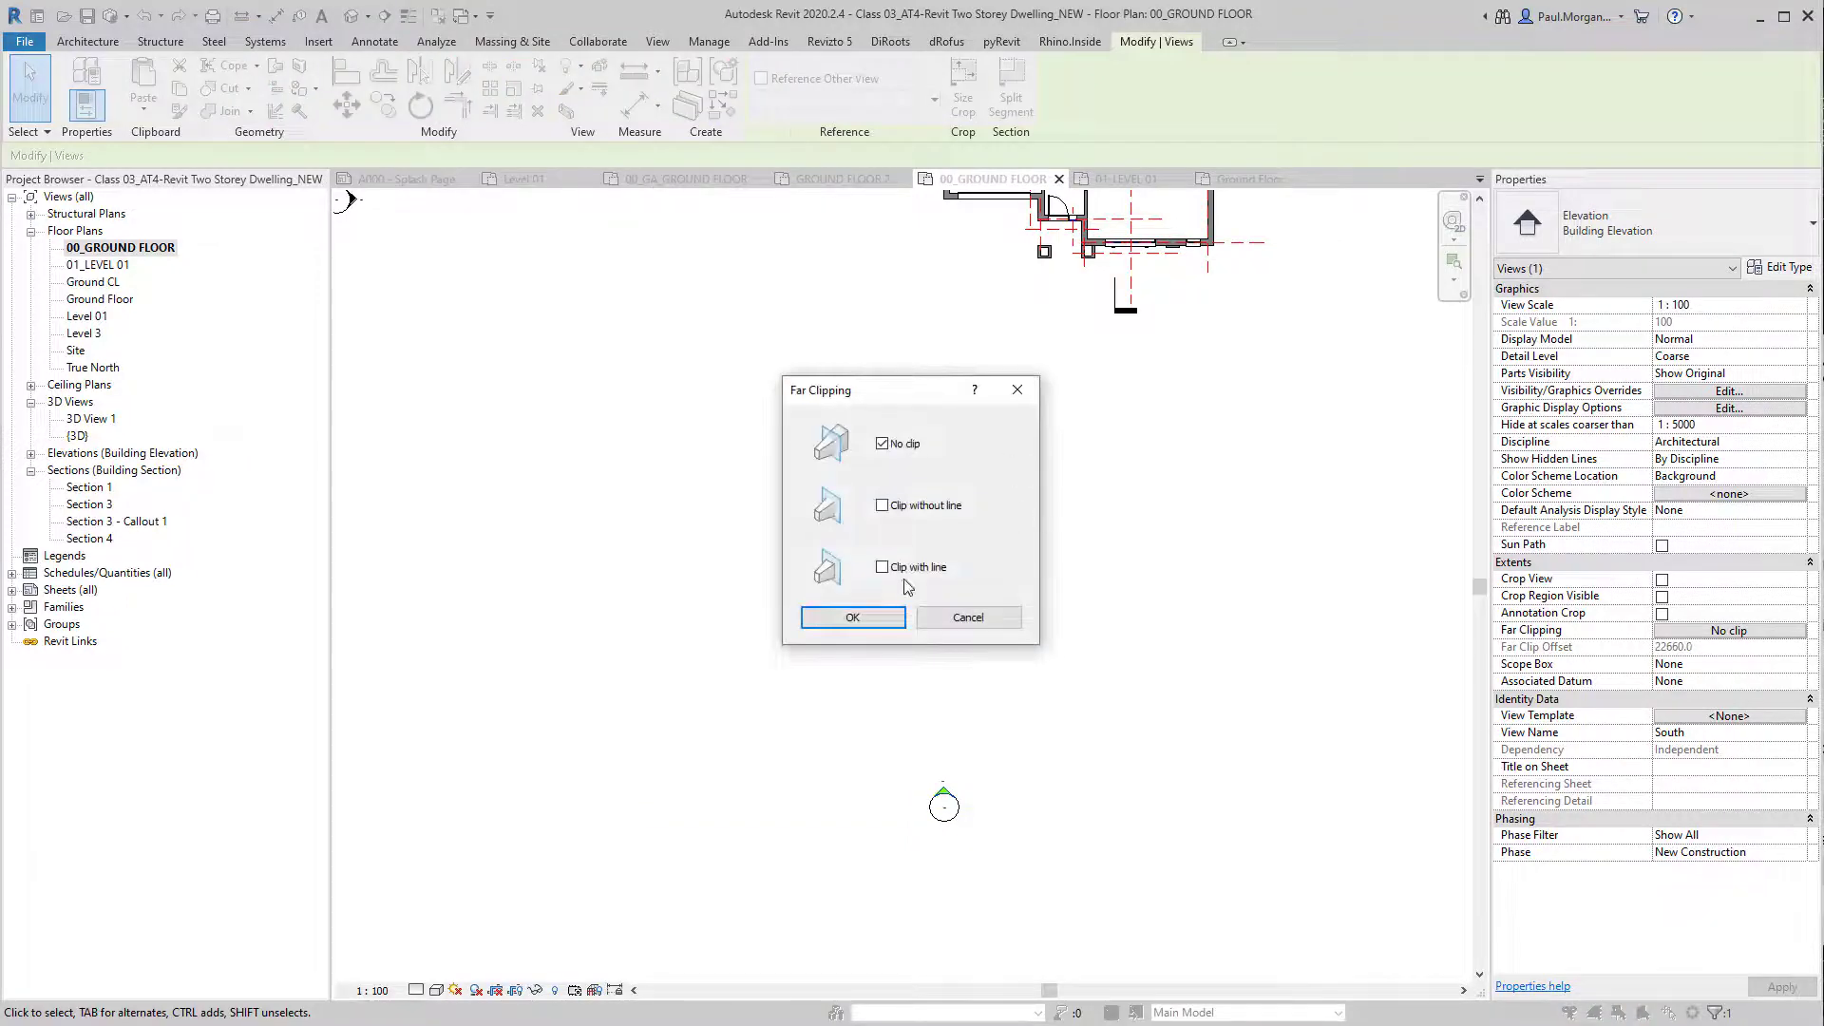
left_click(908, 570)
left_click(852, 616)
left_click(1050, 850)
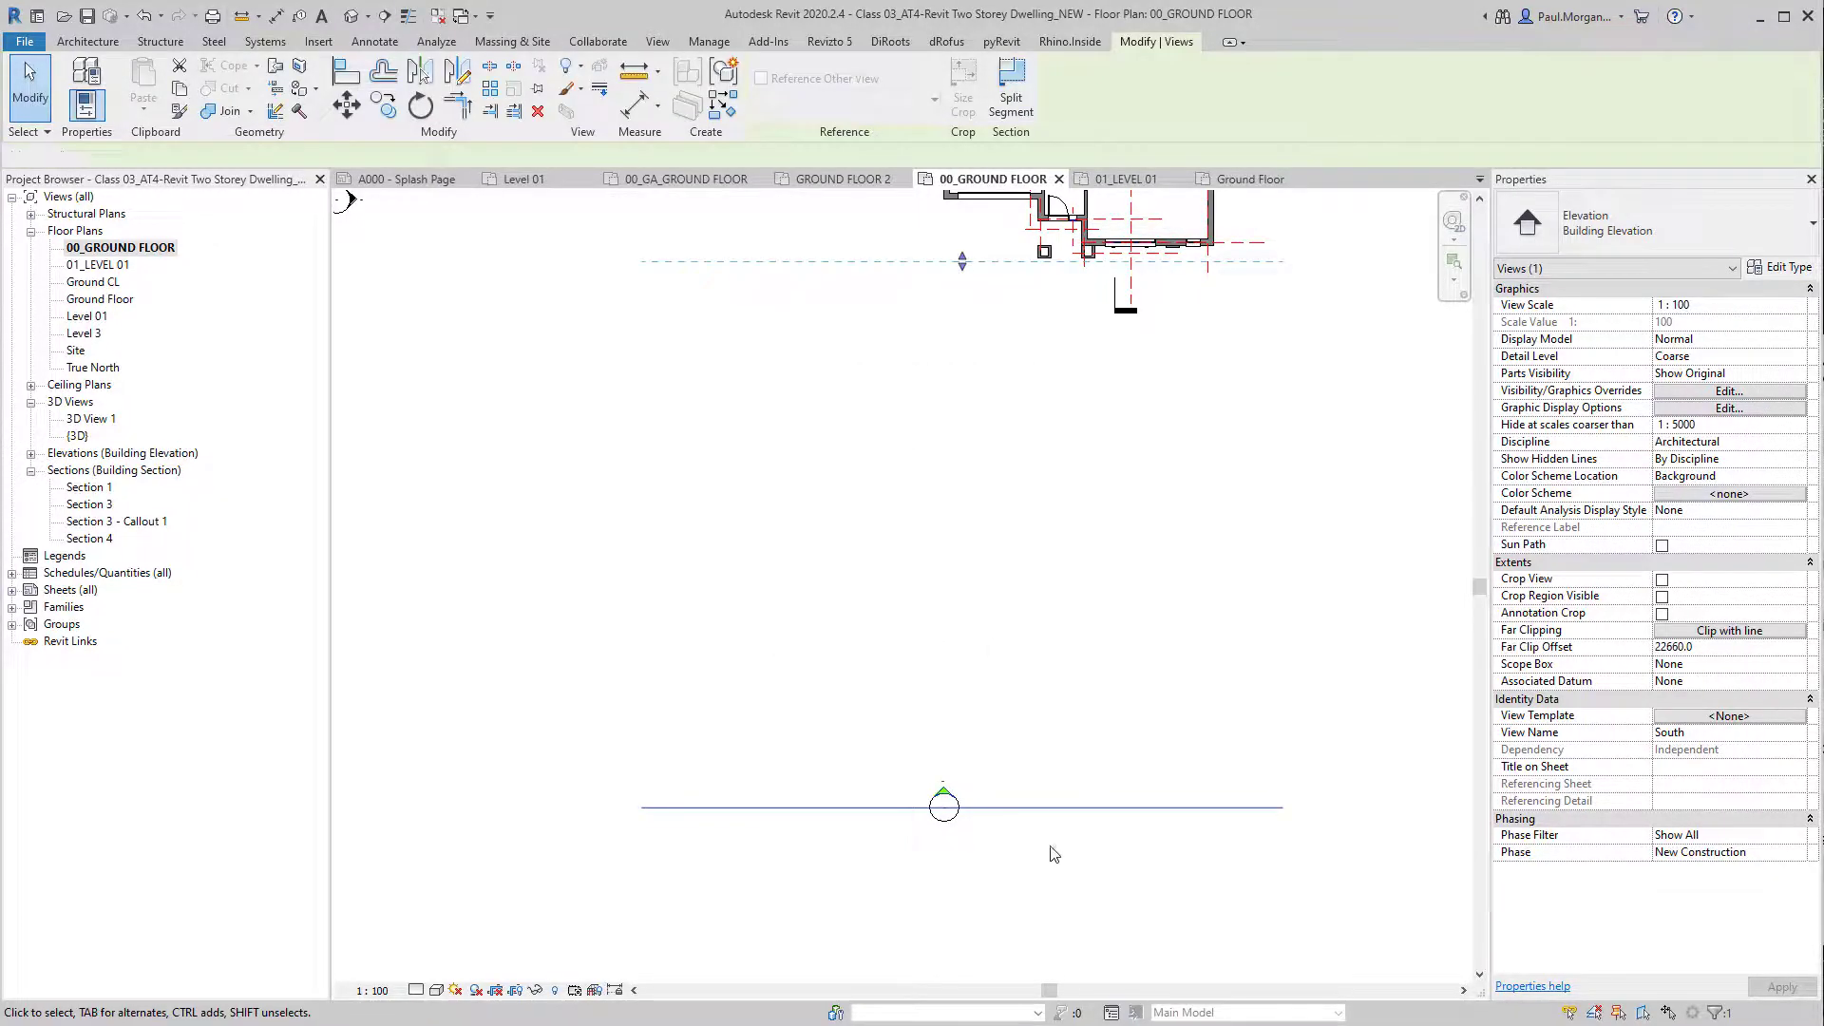
left_click(943, 804)
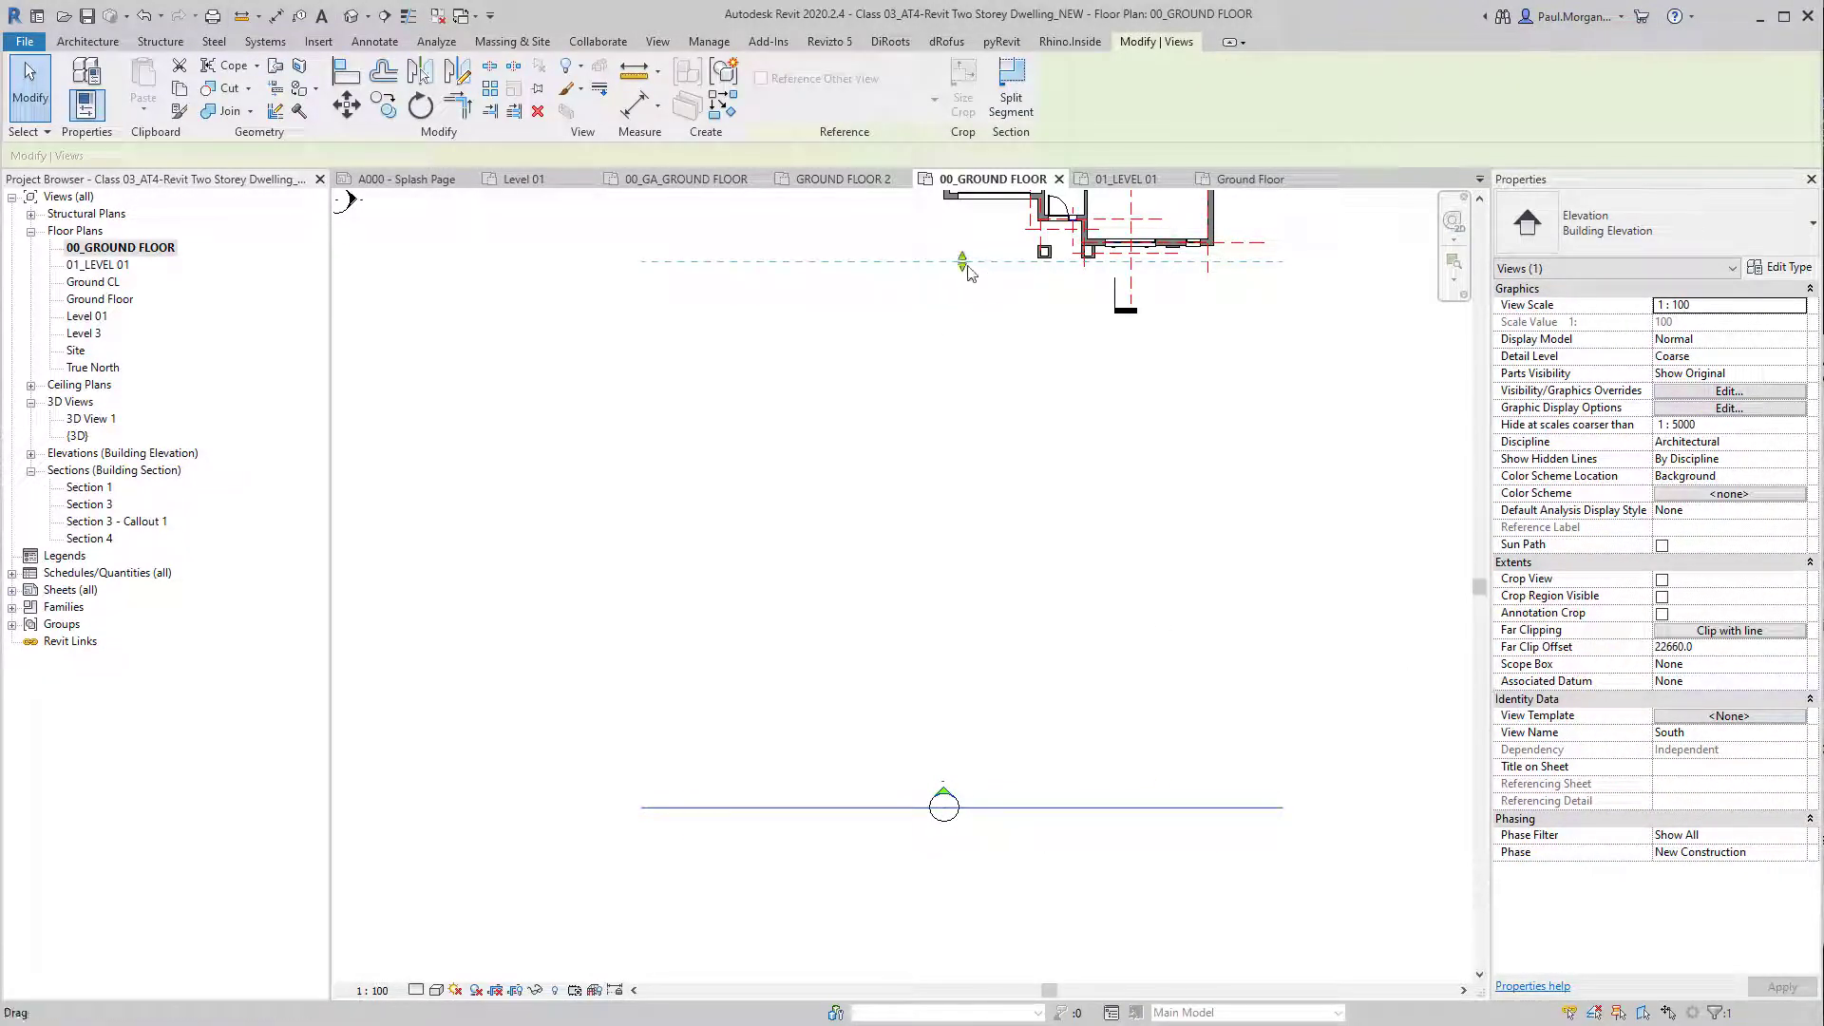
Step: Open the South elevation view from its marker in the plan
middle_click_drag(965, 267, 975, 518)
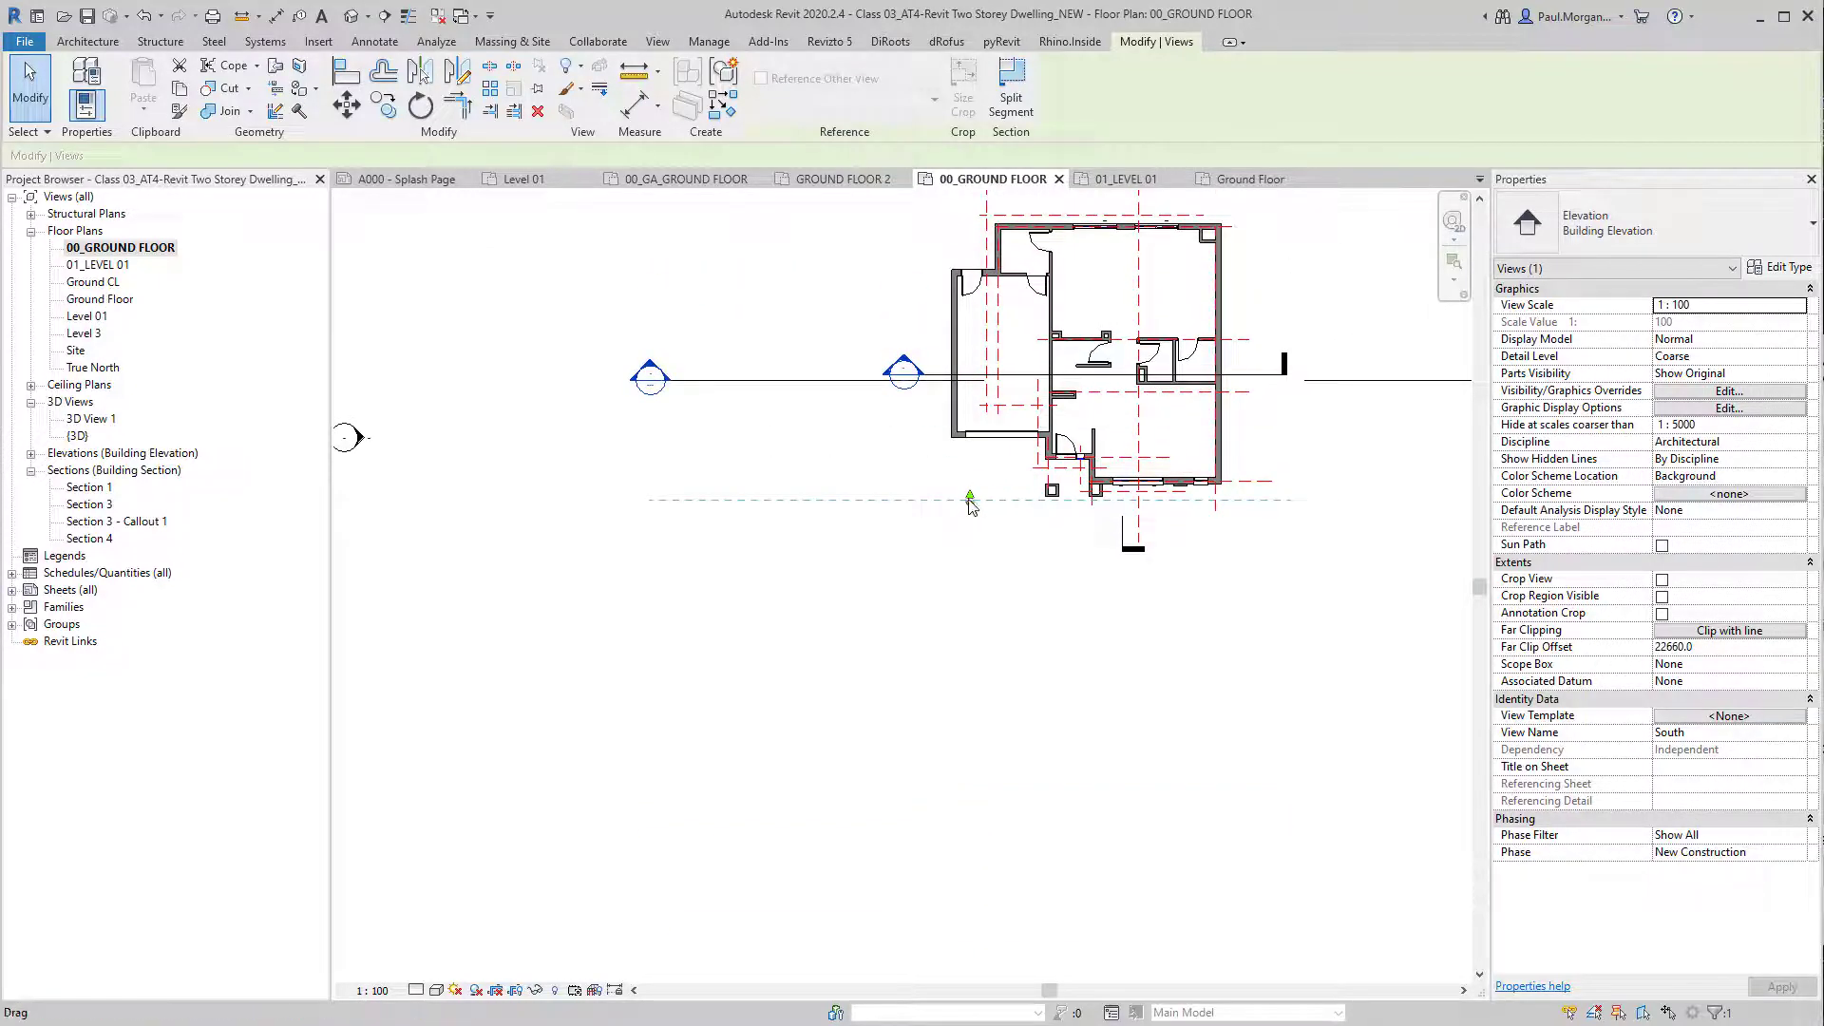
left_click(1024, 787)
middle_click_drag(988, 828, 985, 692)
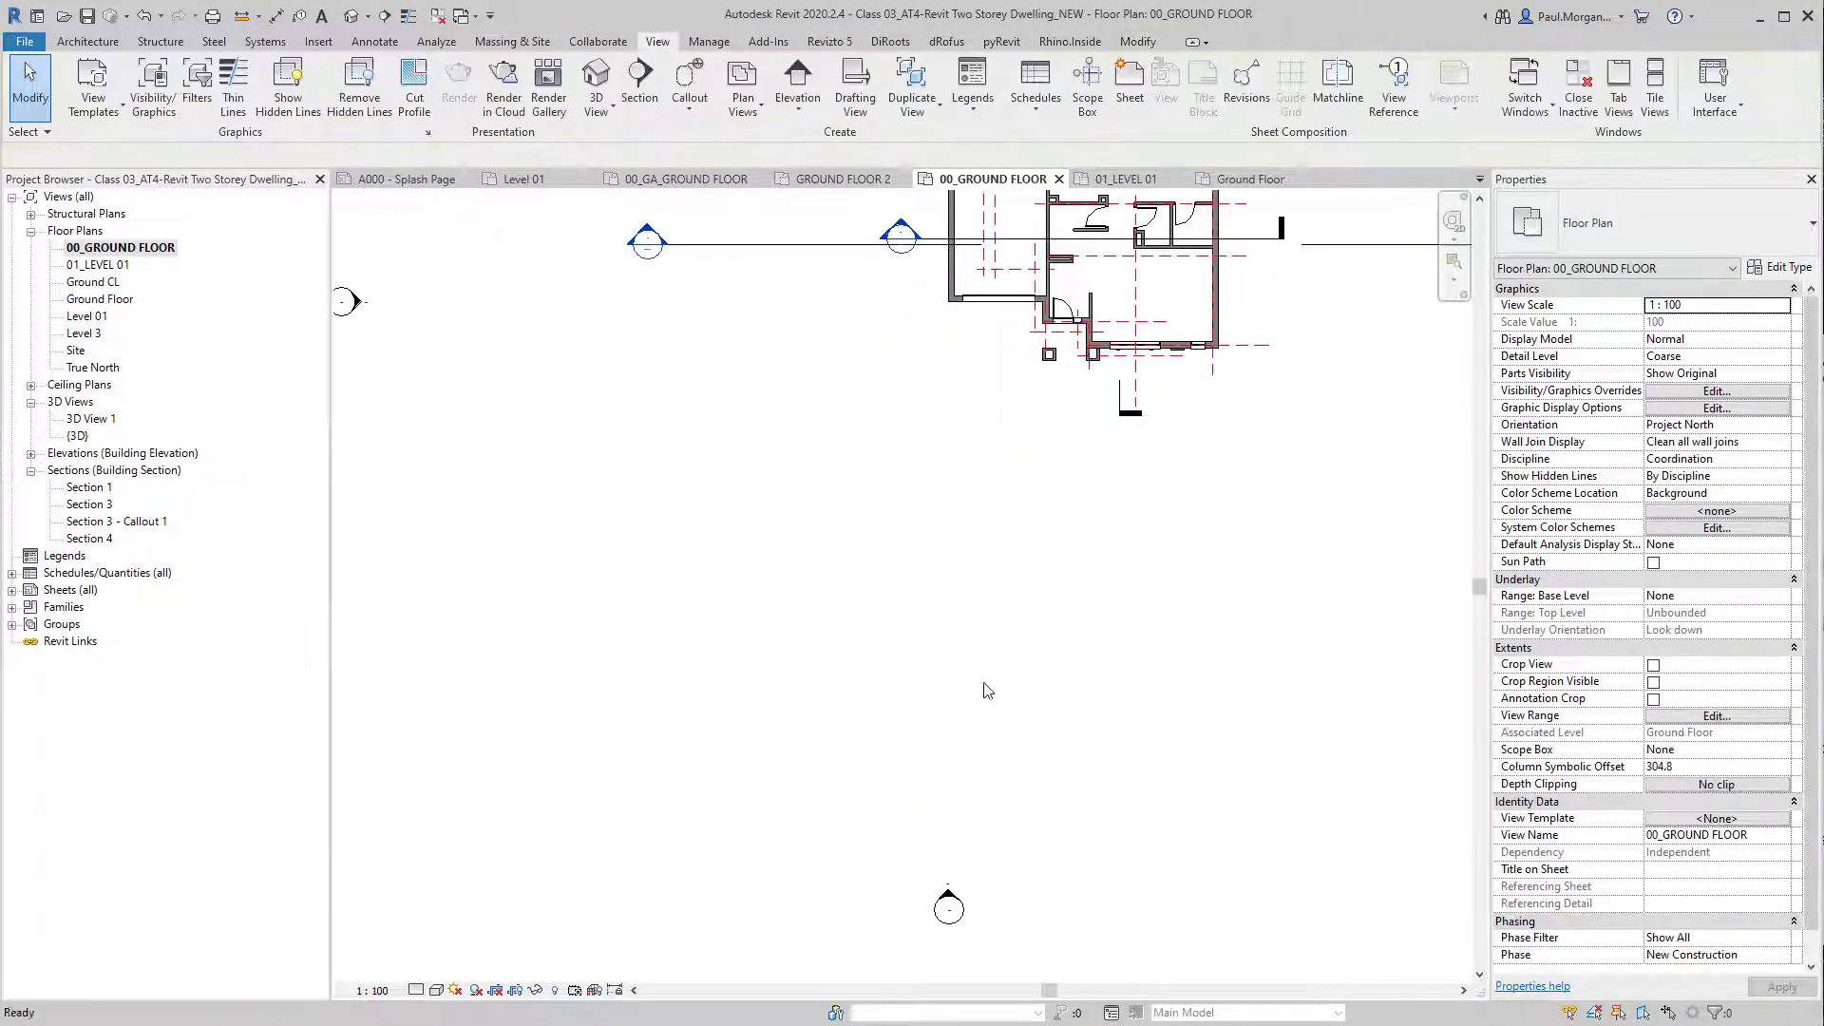
double_click(948, 898)
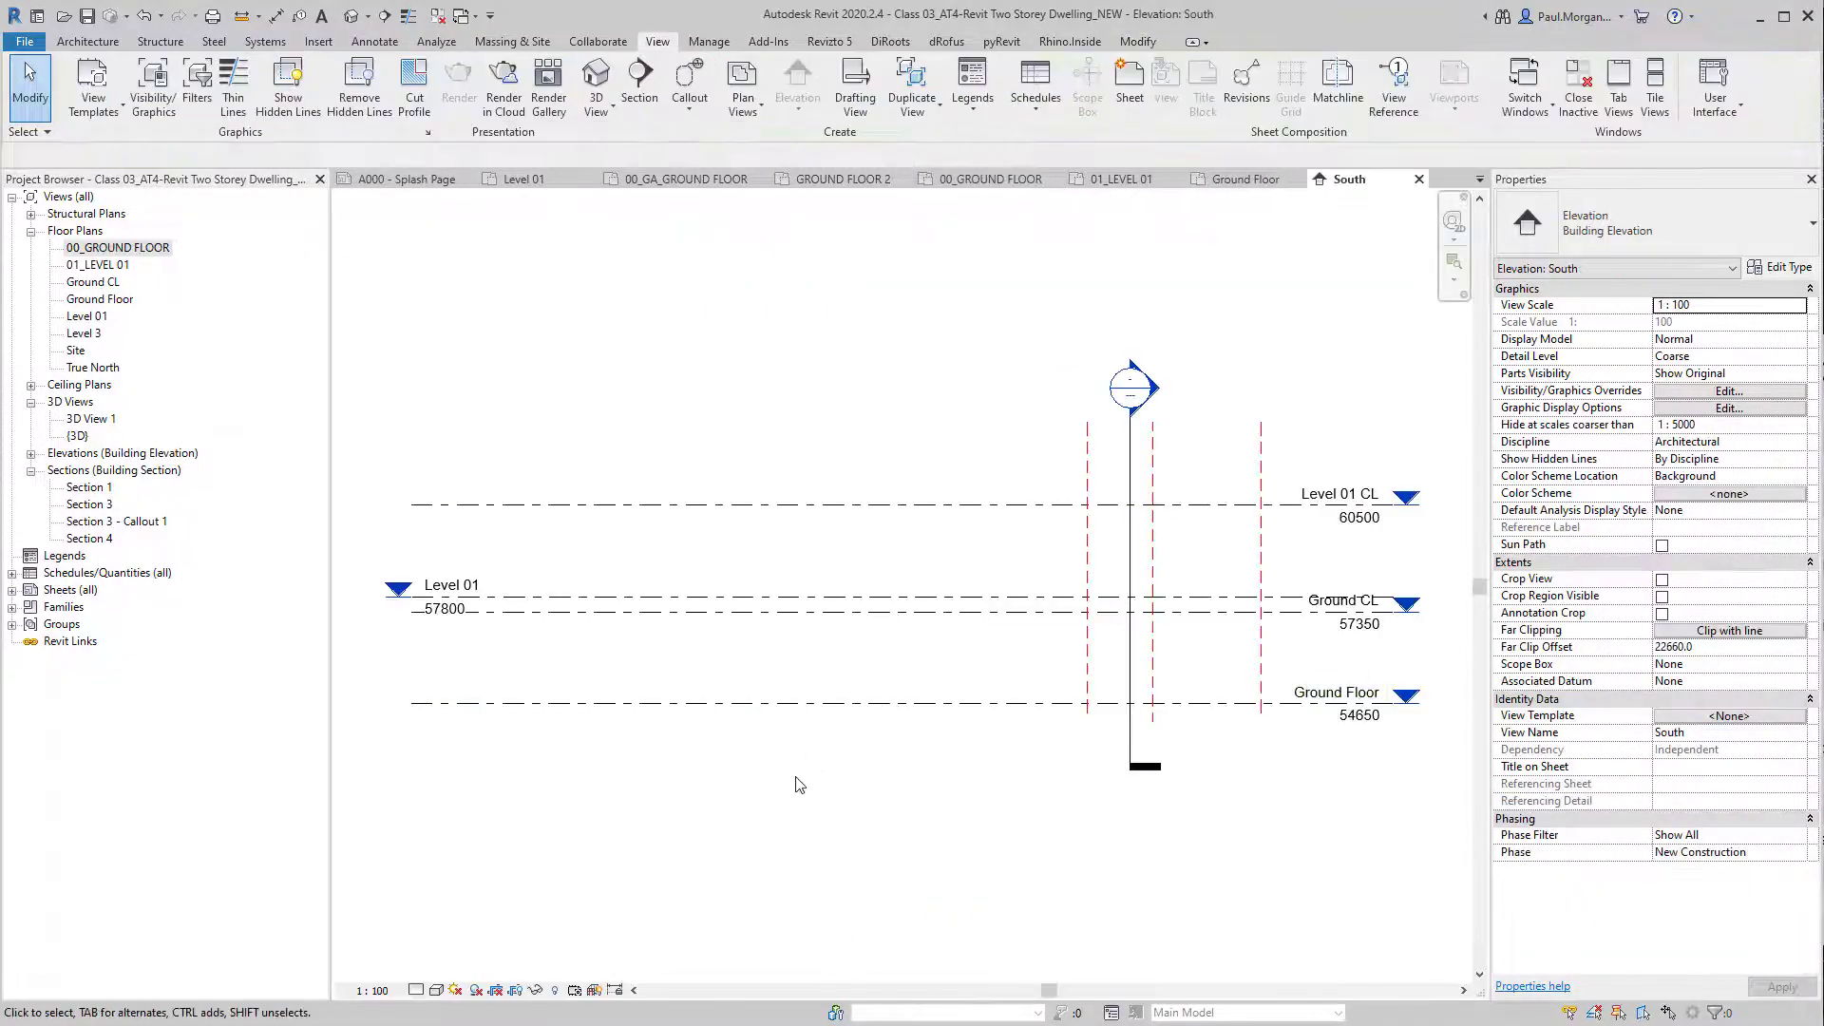
Step: Set the South elevation's far clipping to No clip
left_click(1711, 631)
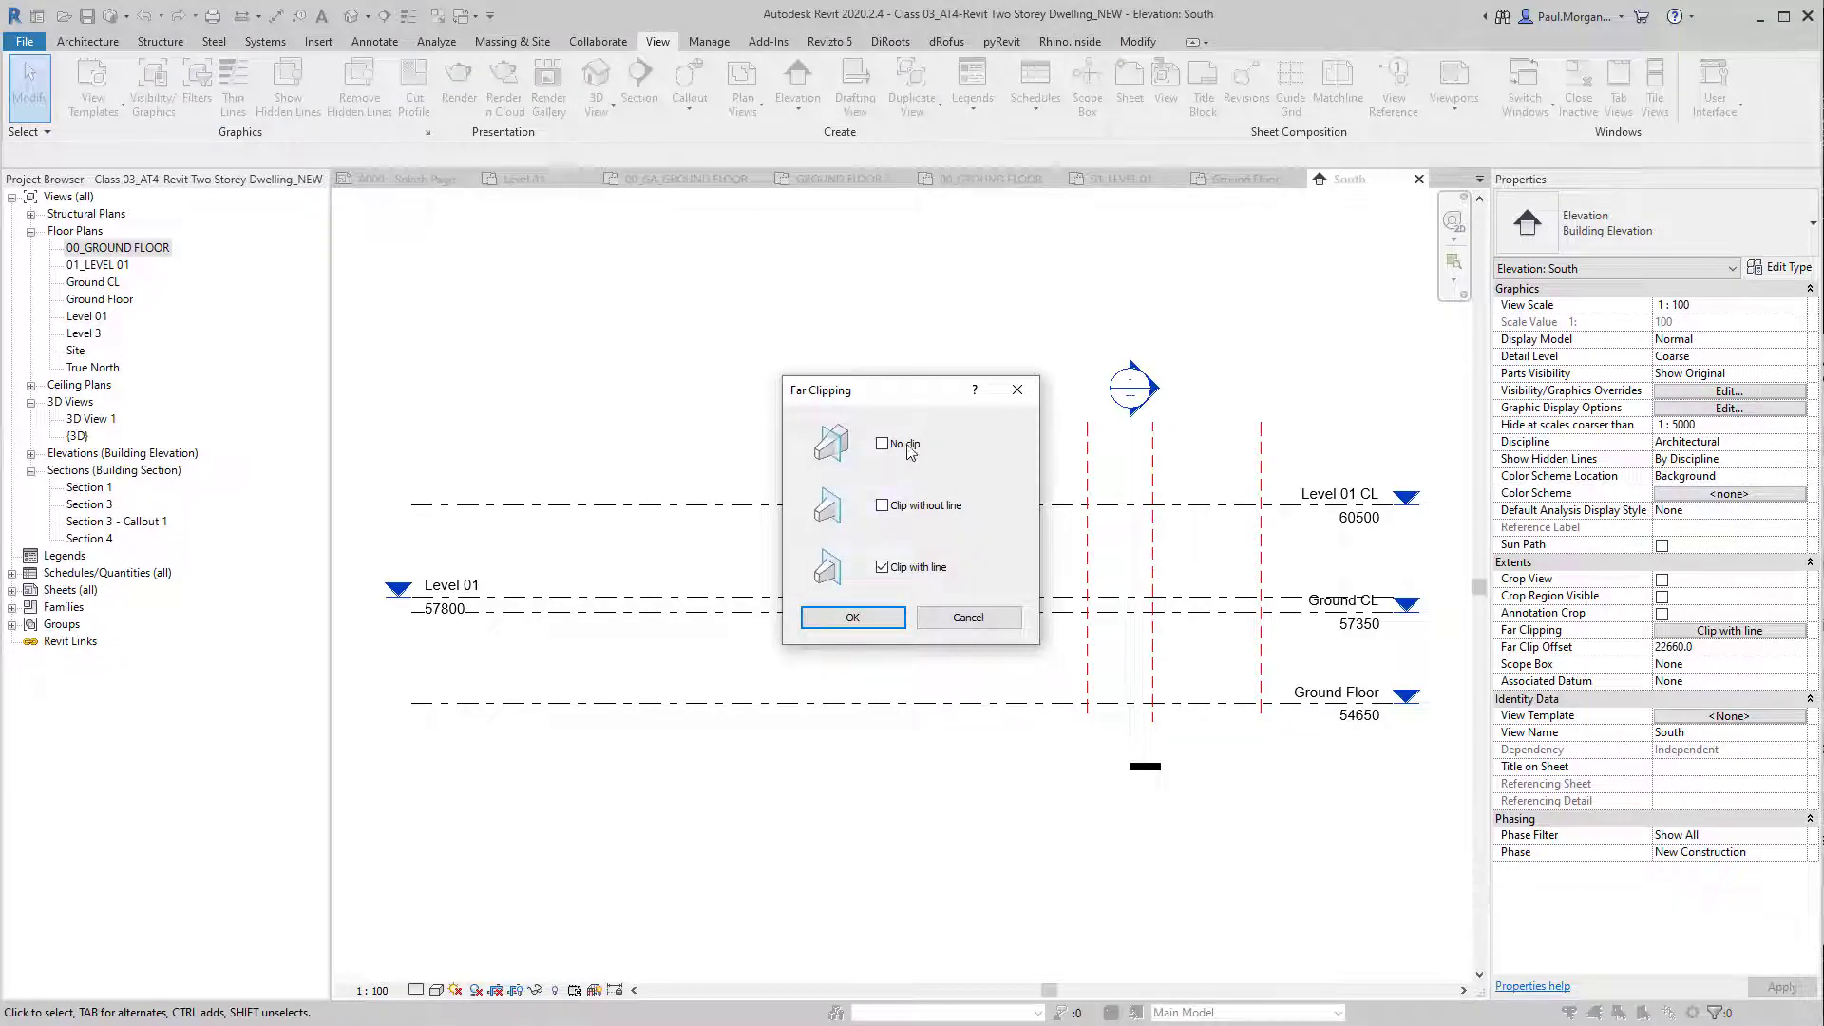
left_click(852, 617)
middle_click_drag(1103, 768, 1012, 750)
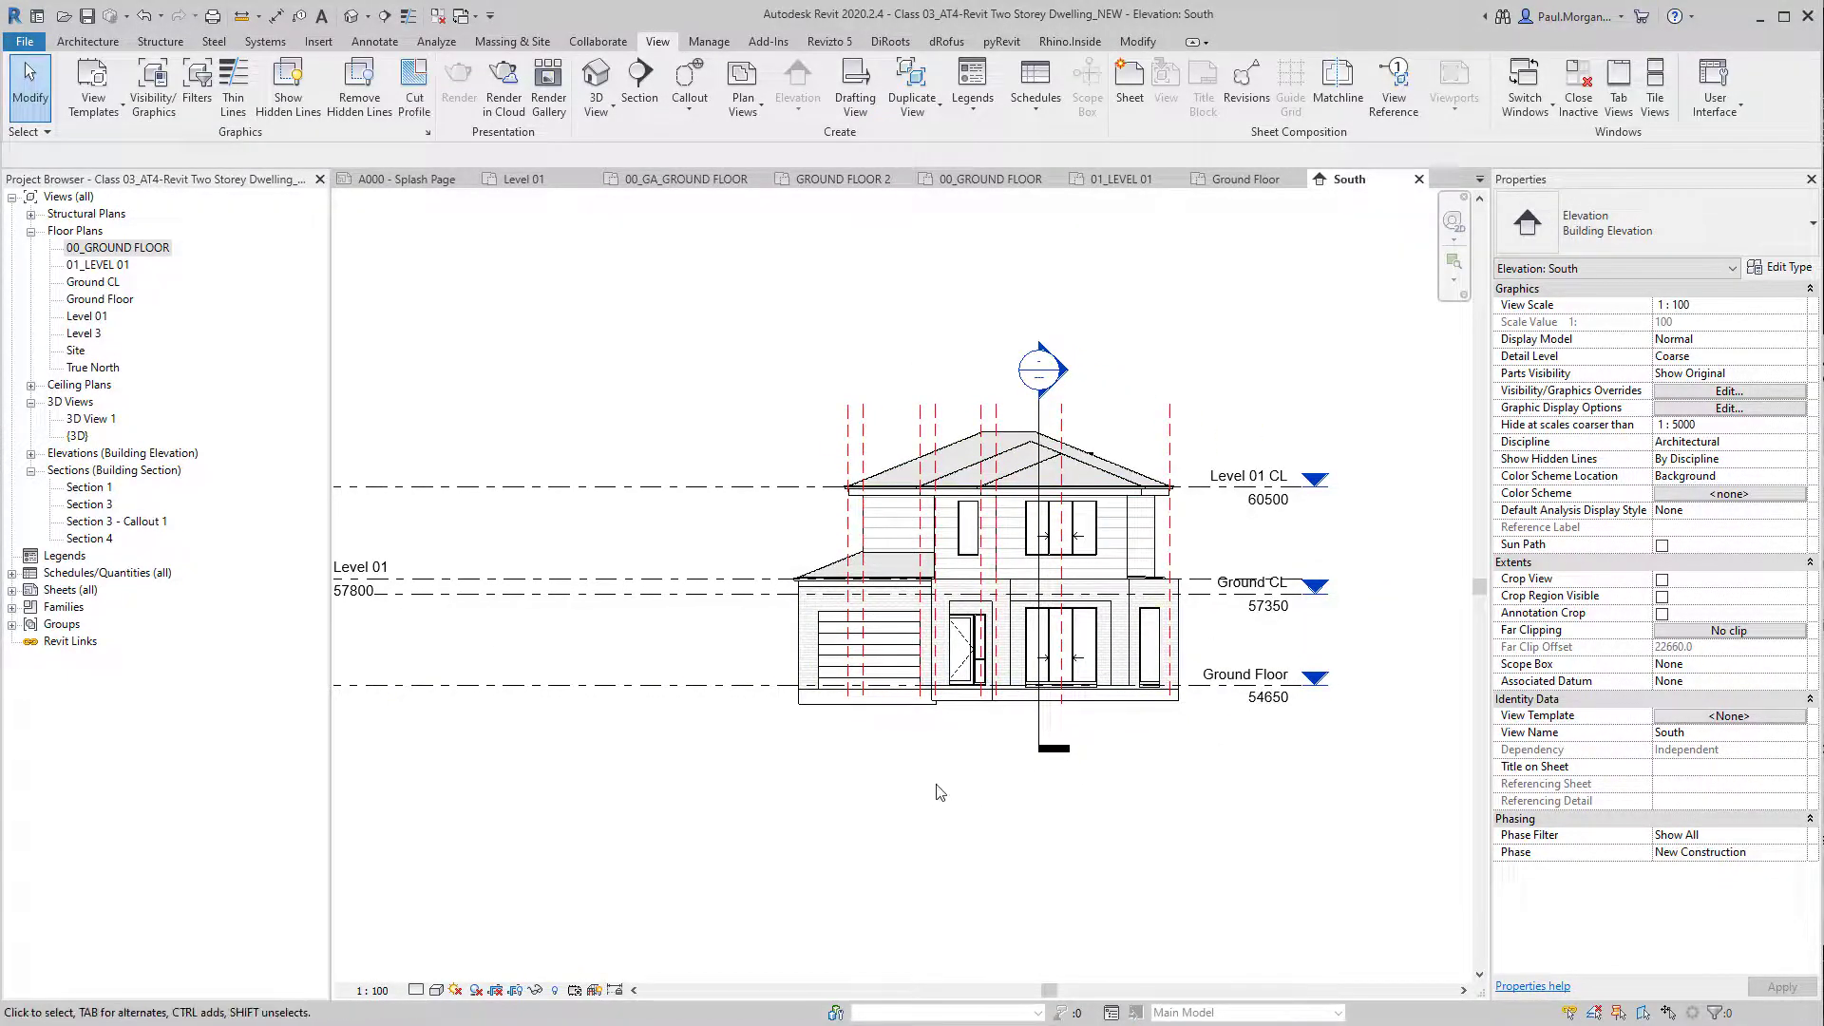
Step: Set the South elevation to Clip without line with a far clip offset of 35000, and switch its far clipping to Clip with line
left_click(1682, 632)
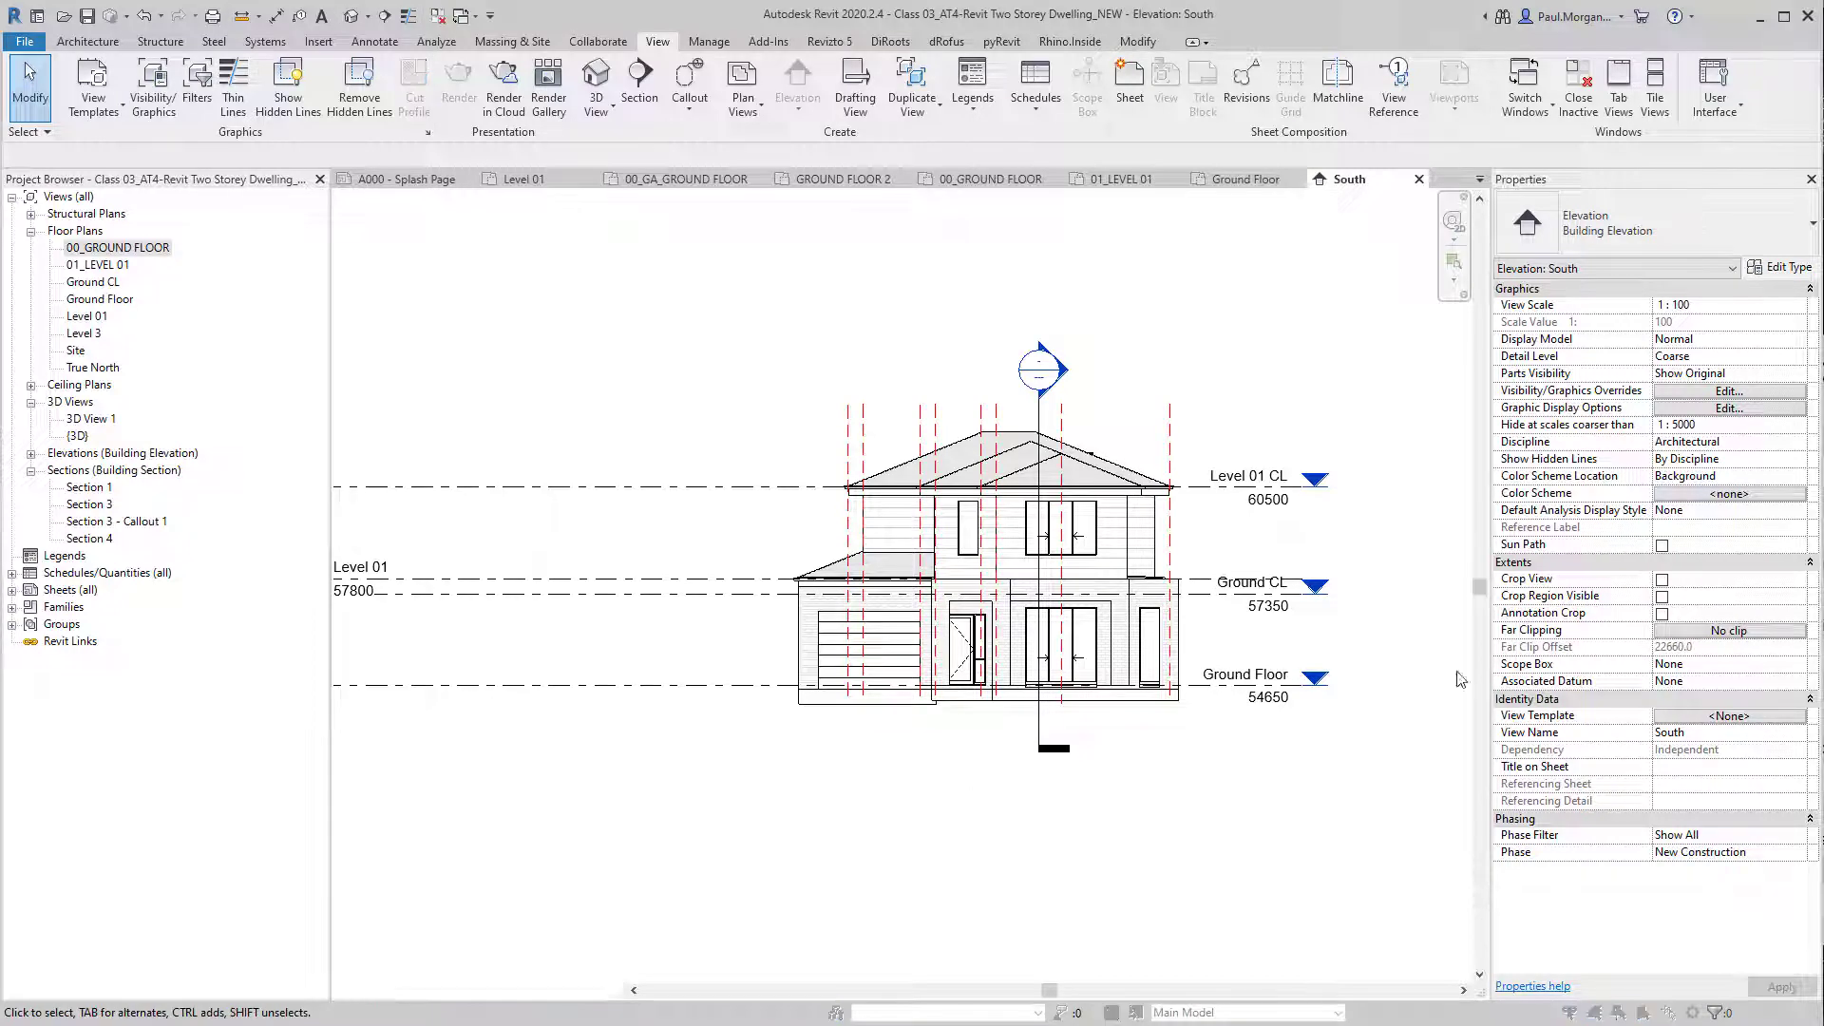
left_click(857, 617)
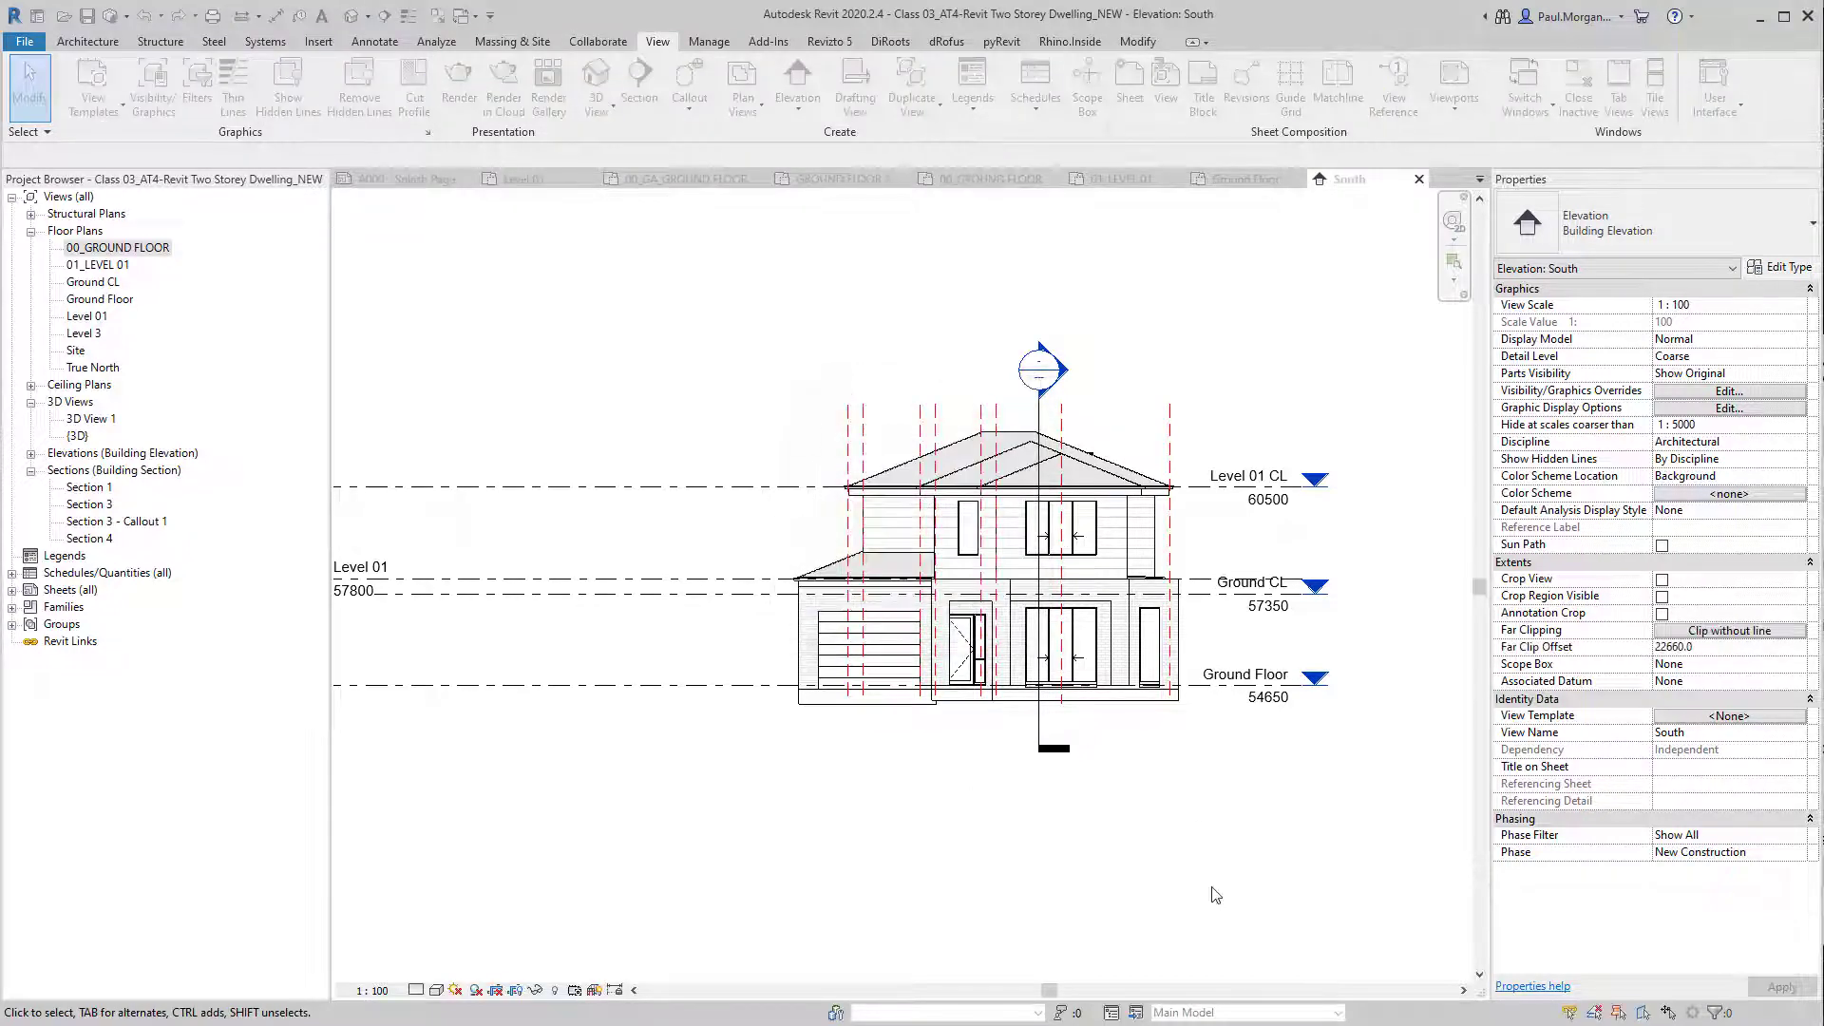
left_click(1699, 651)
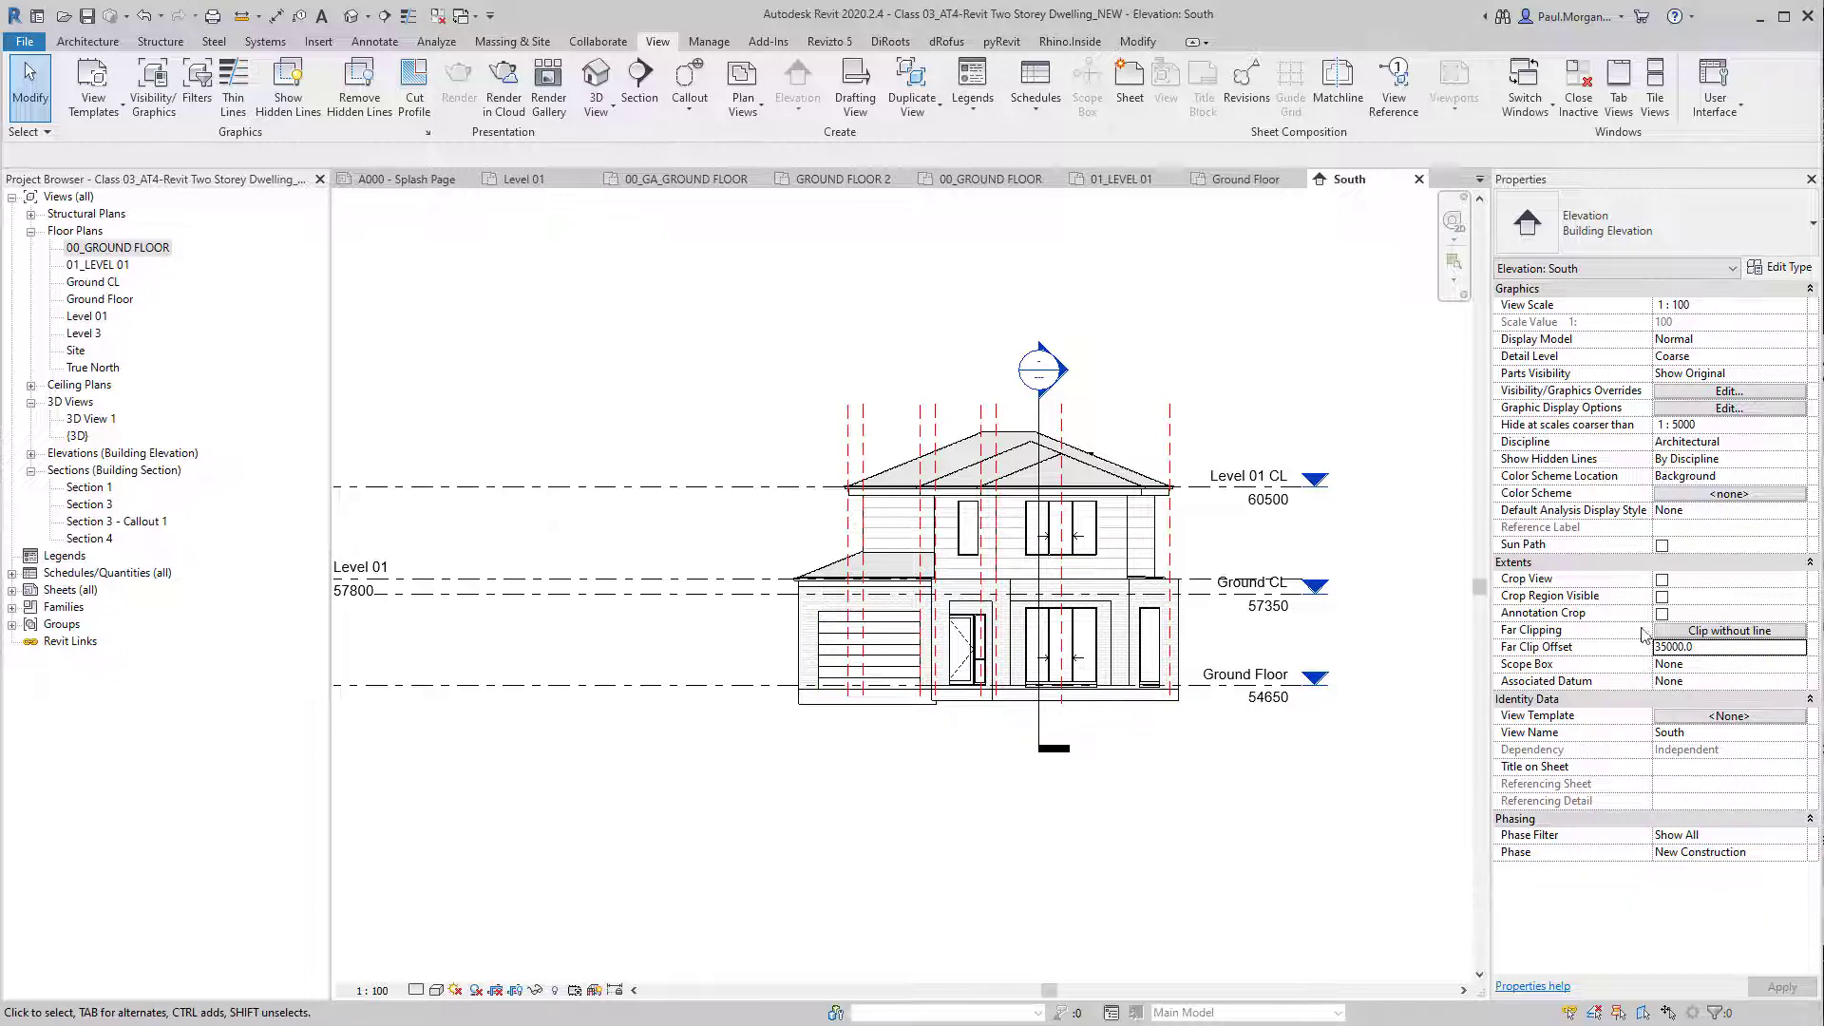
left_click(1676, 631)
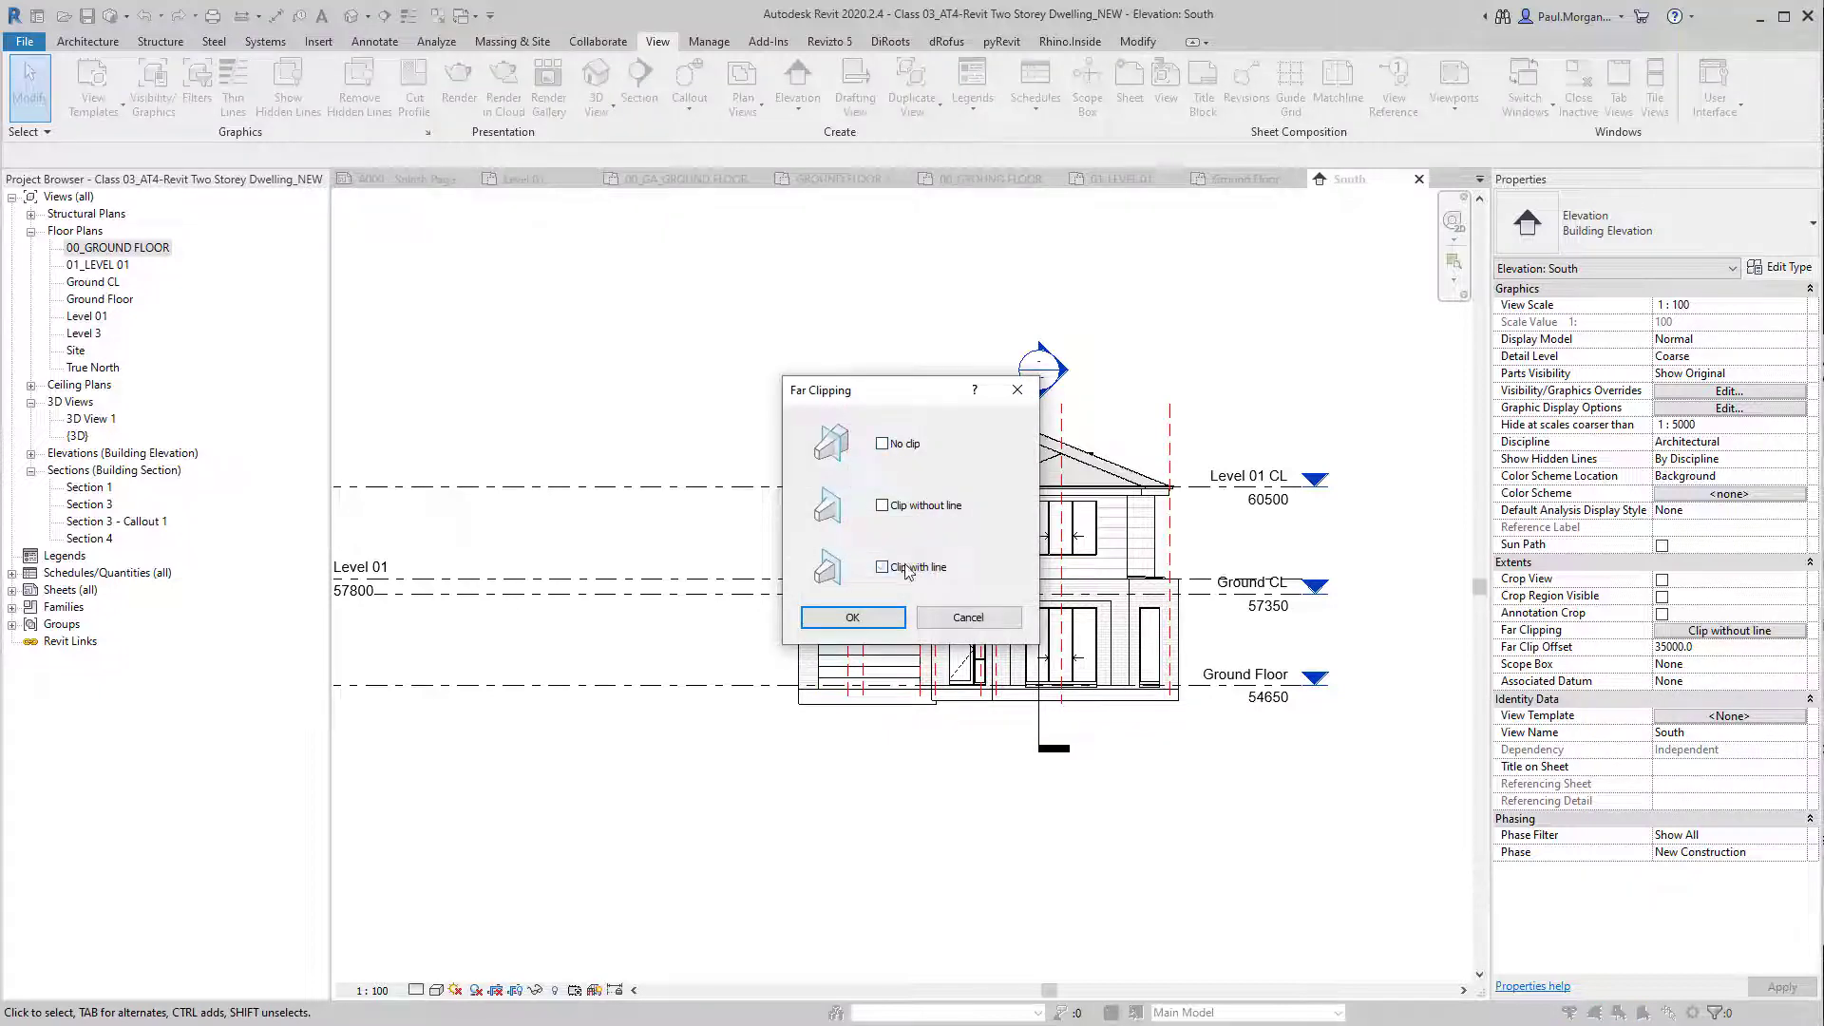
left_click(855, 617)
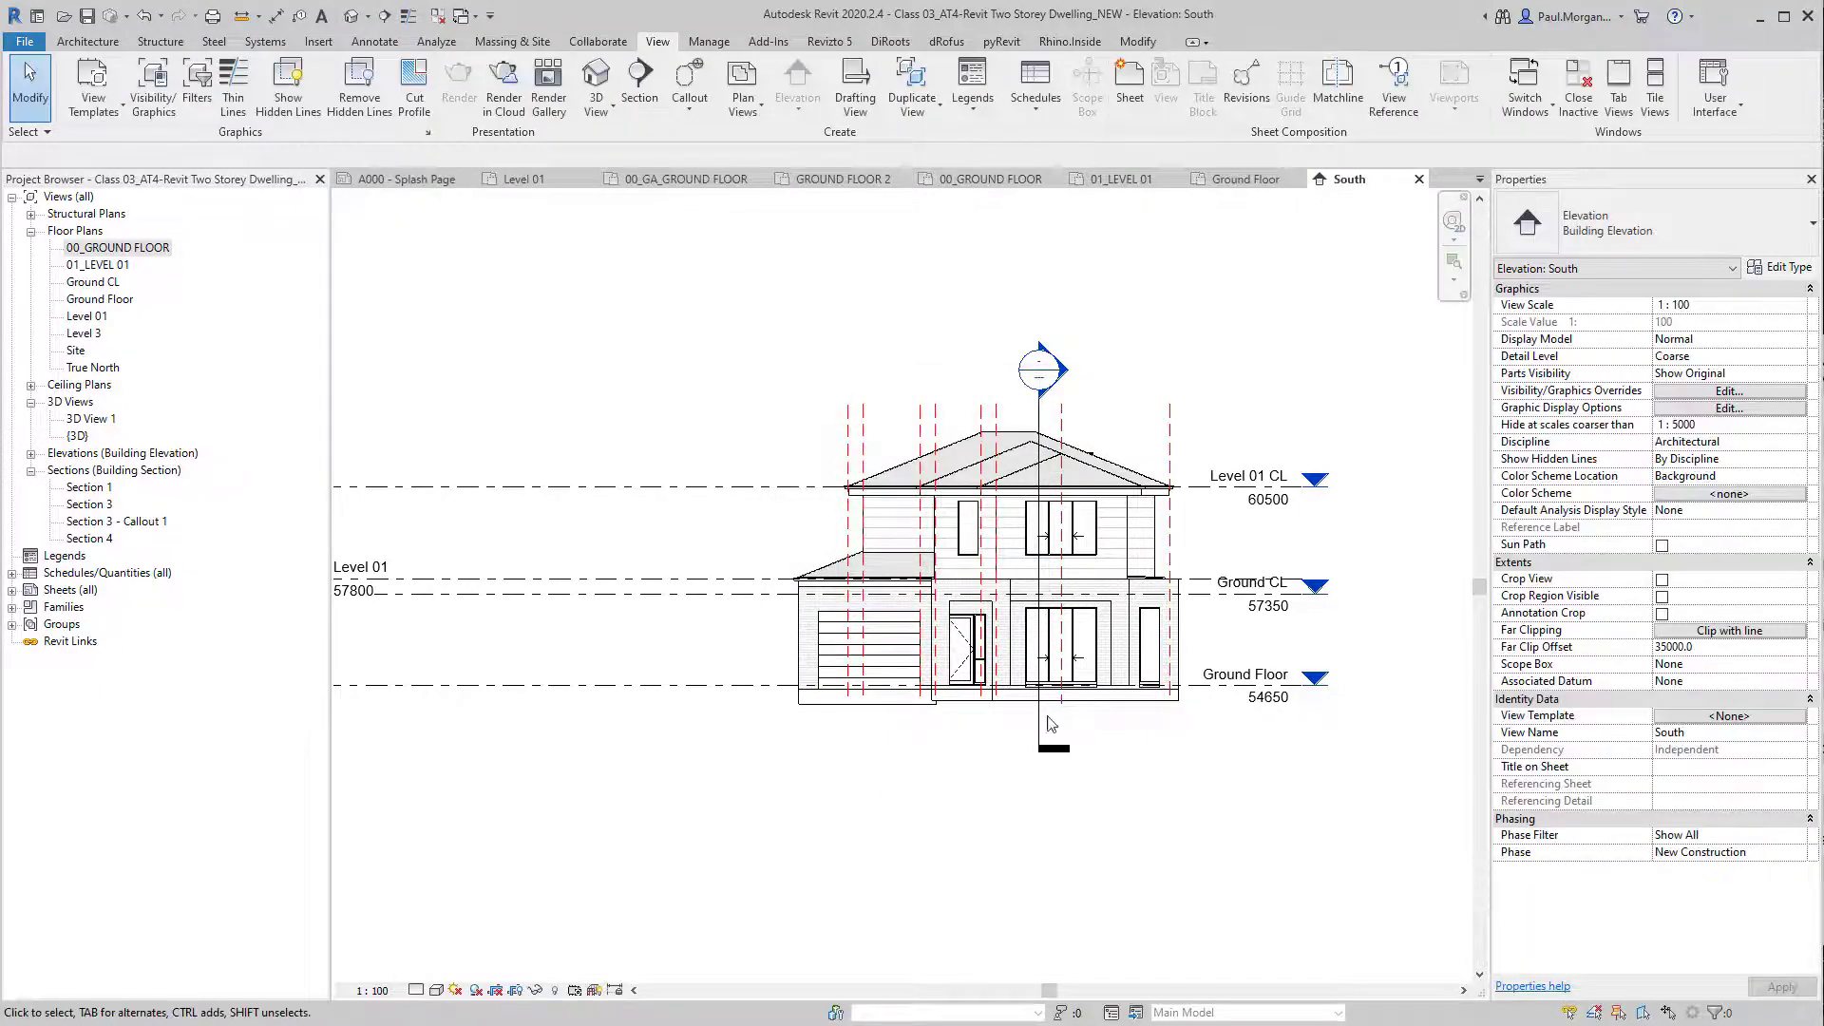
Step: In the Ground Floor plan, move the South elevation's far clip line to about 24630 mm offset, through the front part of the house
left_click(1231, 179)
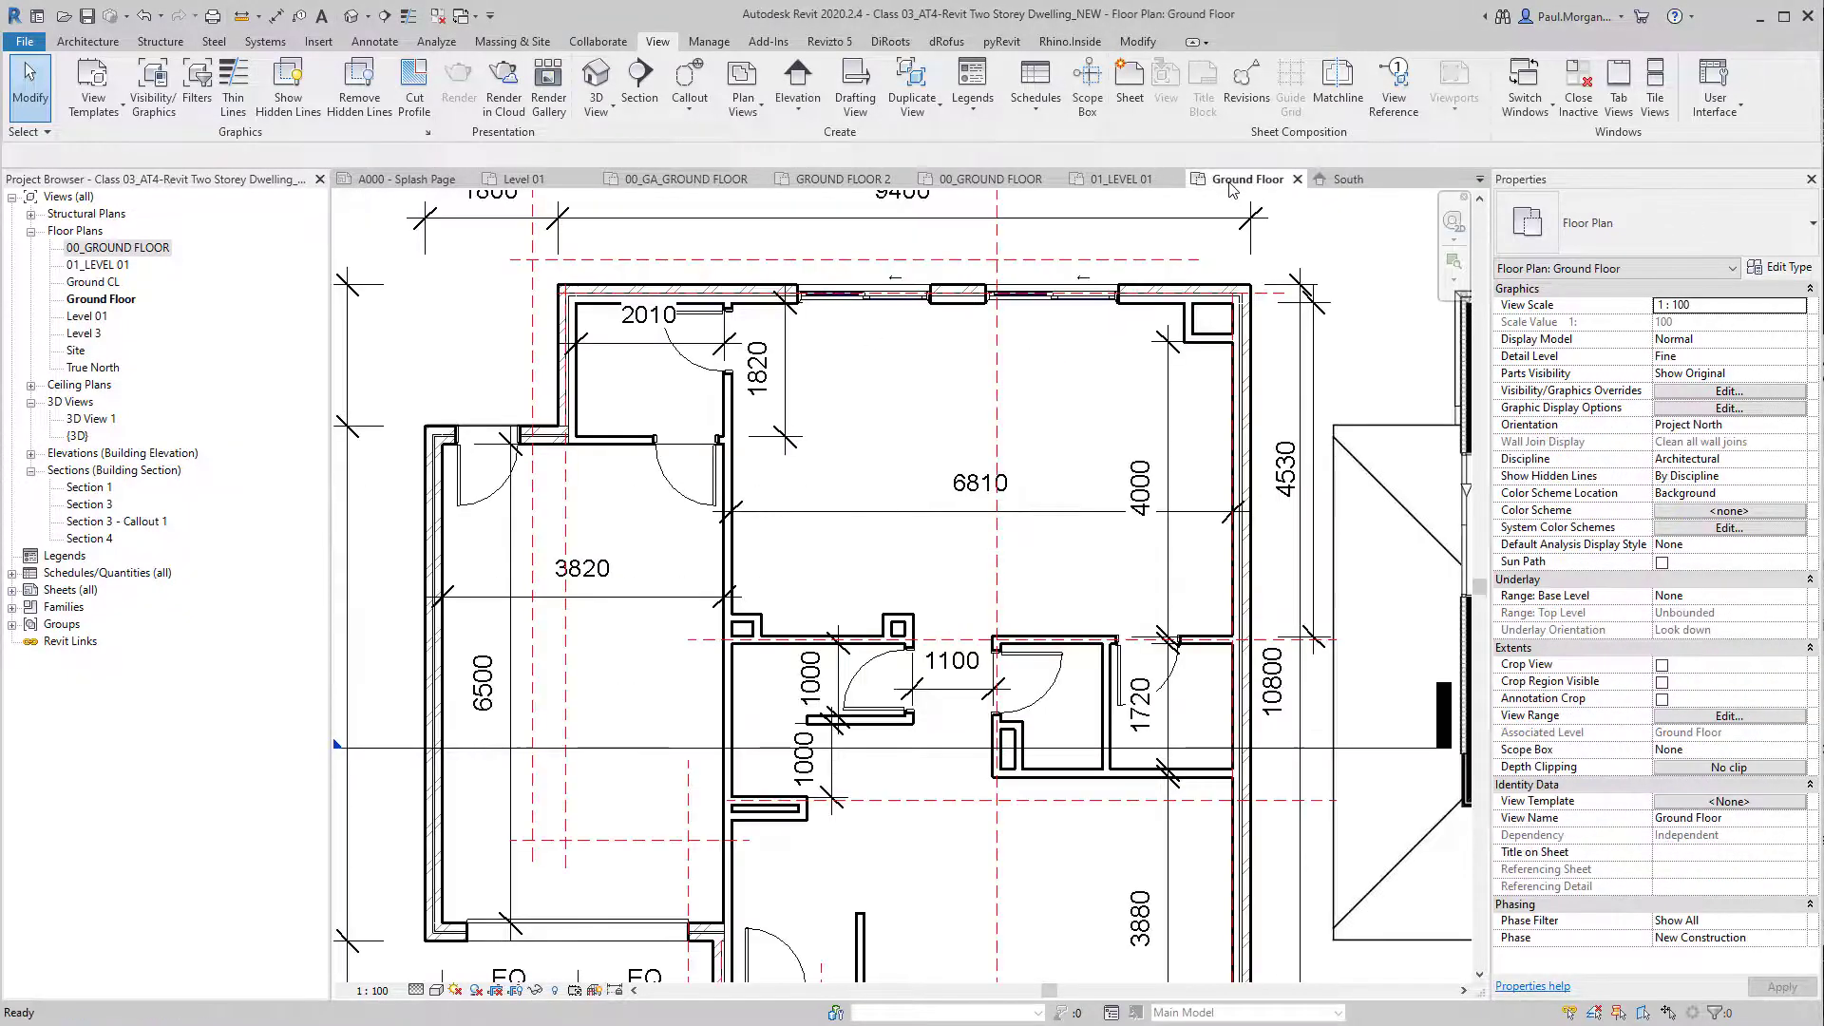
scroll(1178, 342, "down", 5)
middle_click_drag(935, 279, 874, 195)
scroll(819, 597, "down", 1)
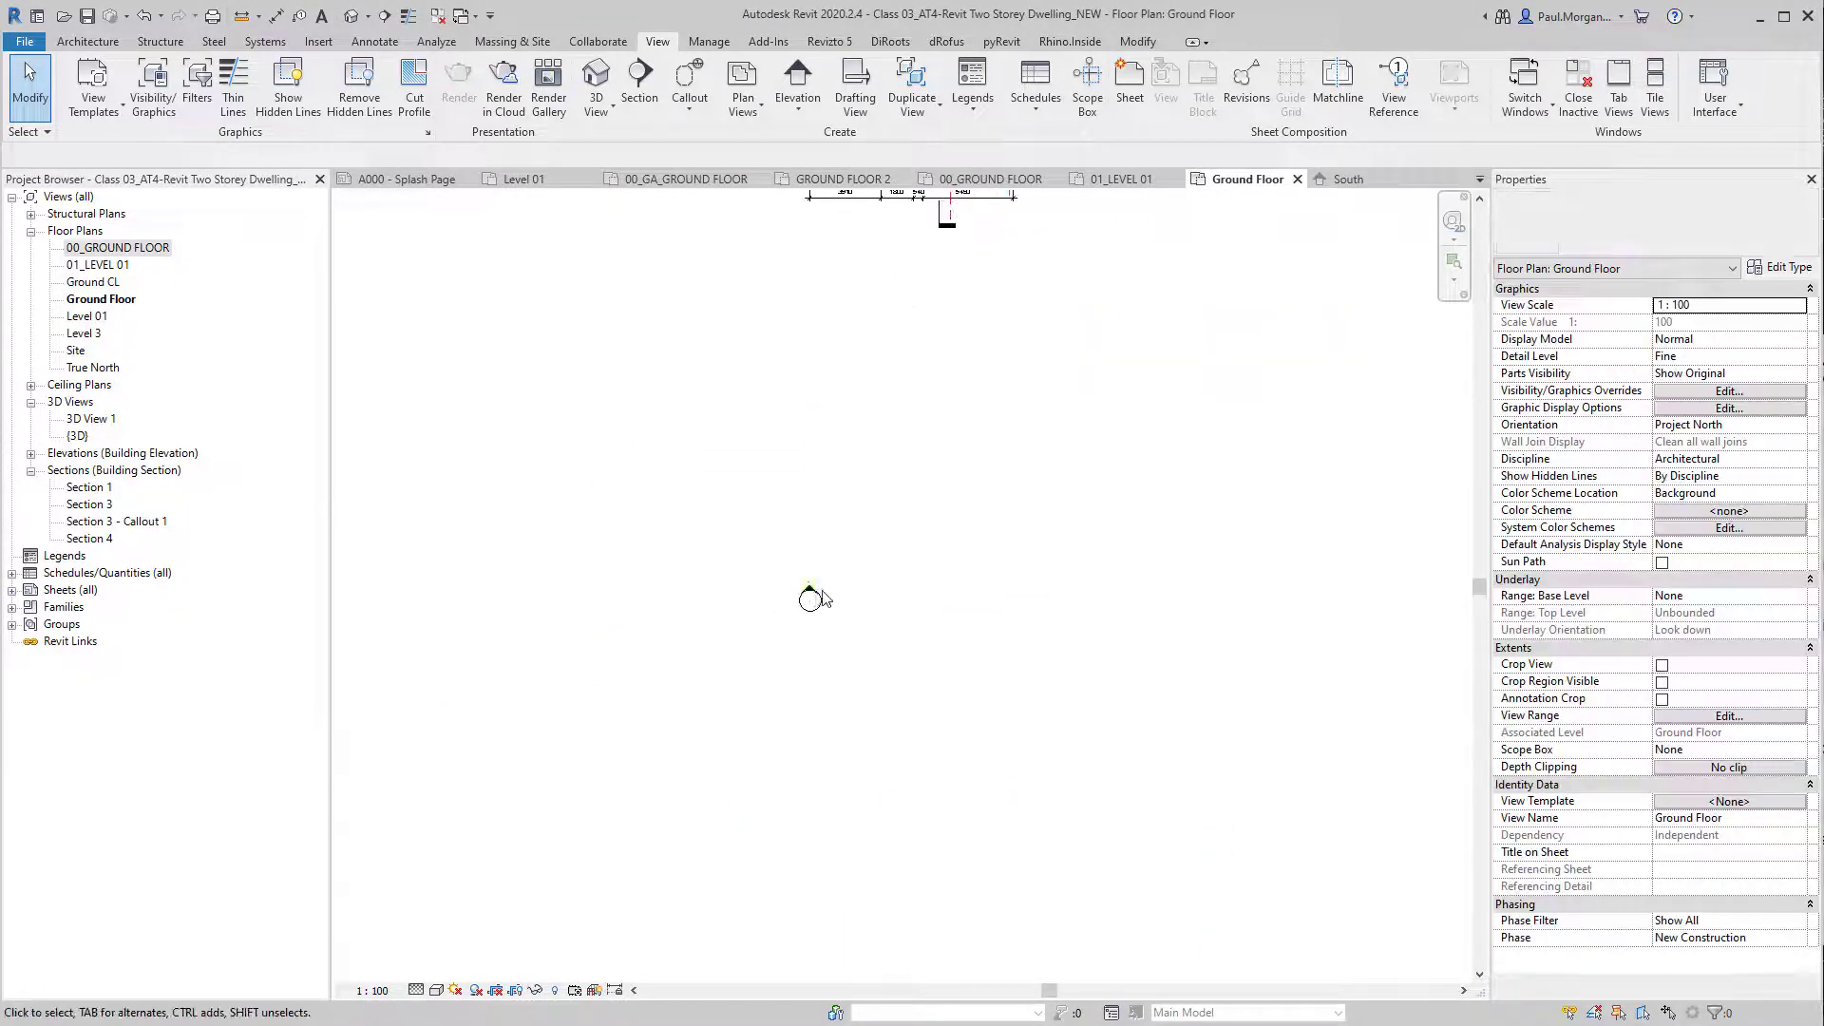
left_click(819, 594)
middle_click_drag(985, 425, 1013, 881)
scroll(1006, 745, "down", 3)
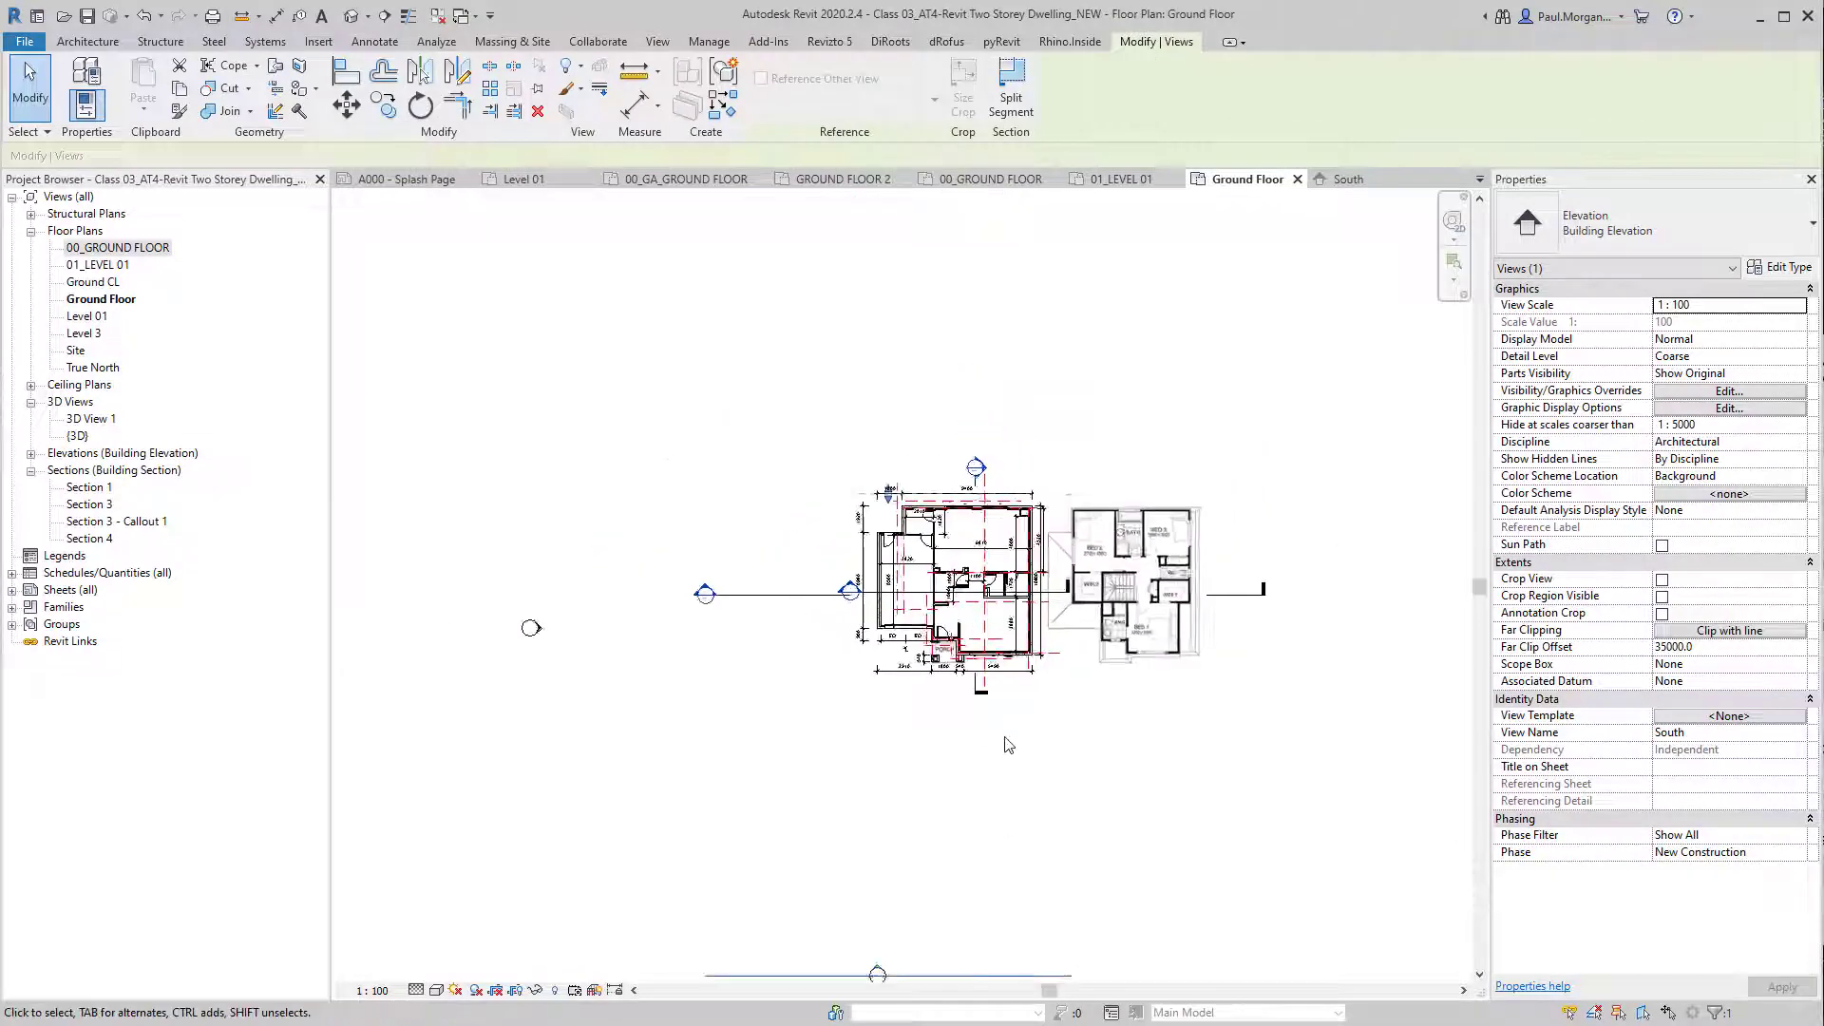
middle_click_drag(982, 781, 985, 590)
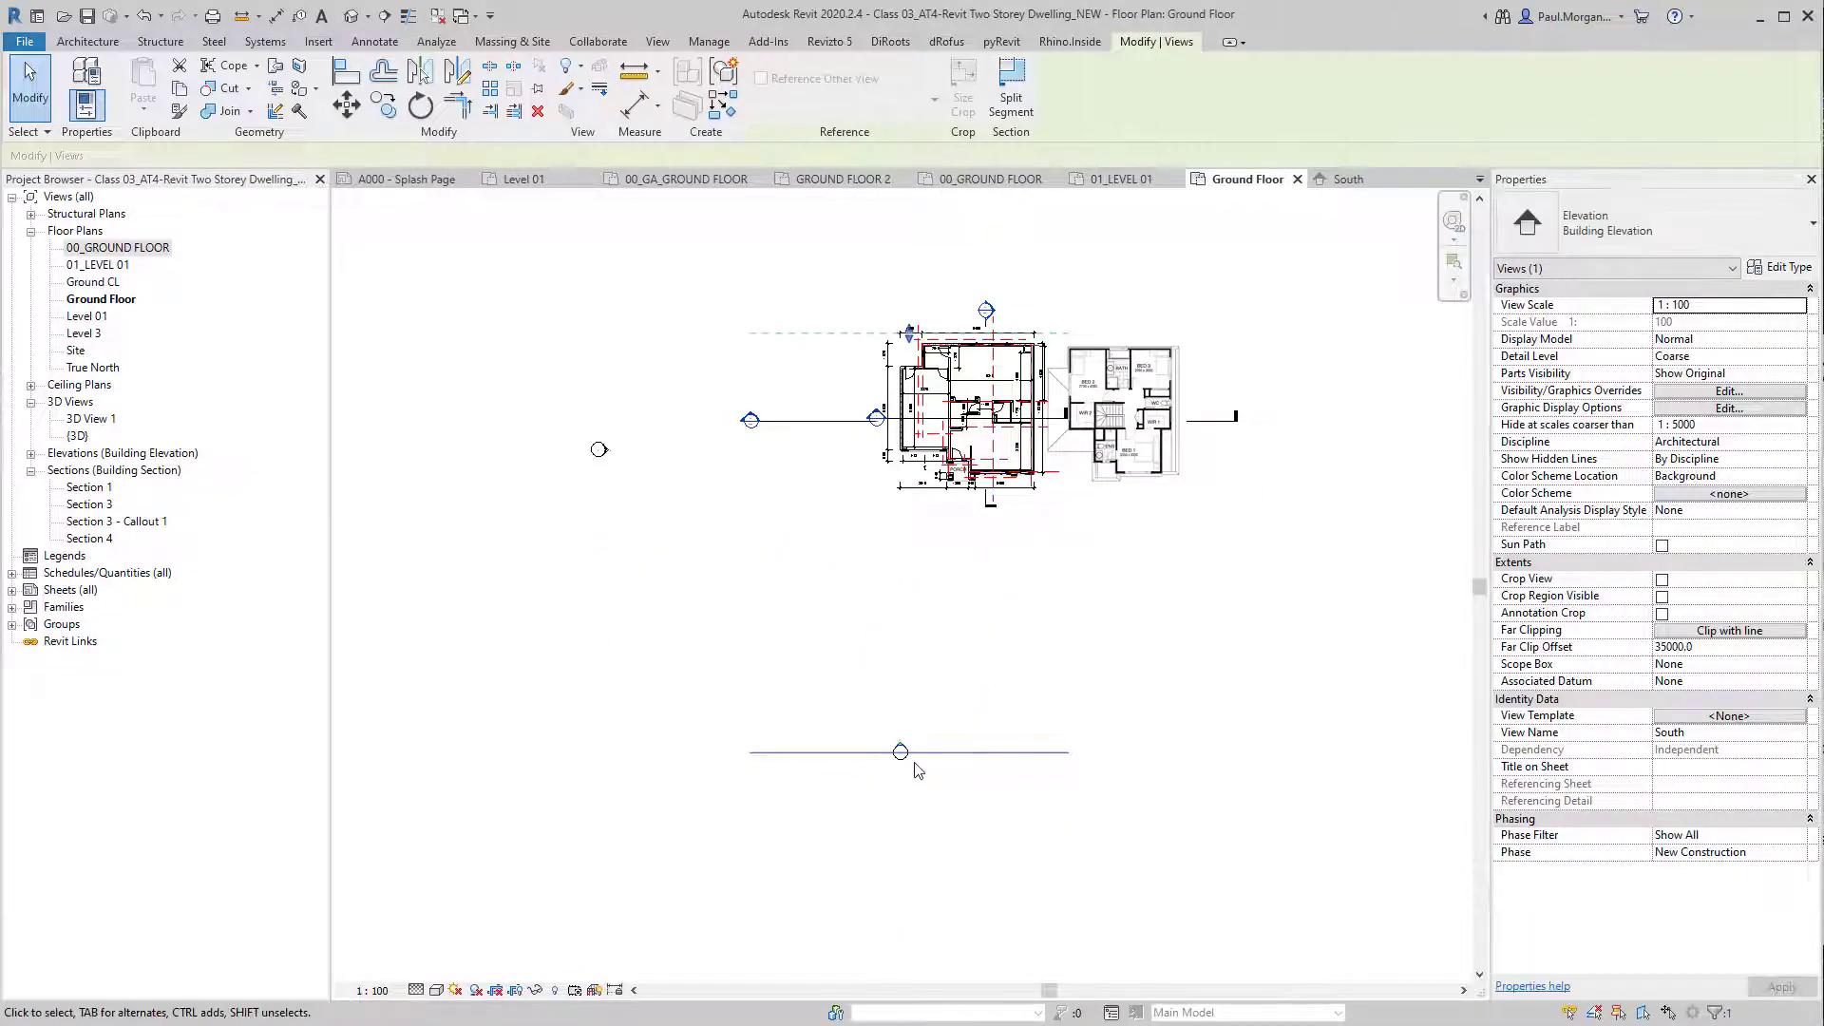
scroll(936, 328, "up", 3)
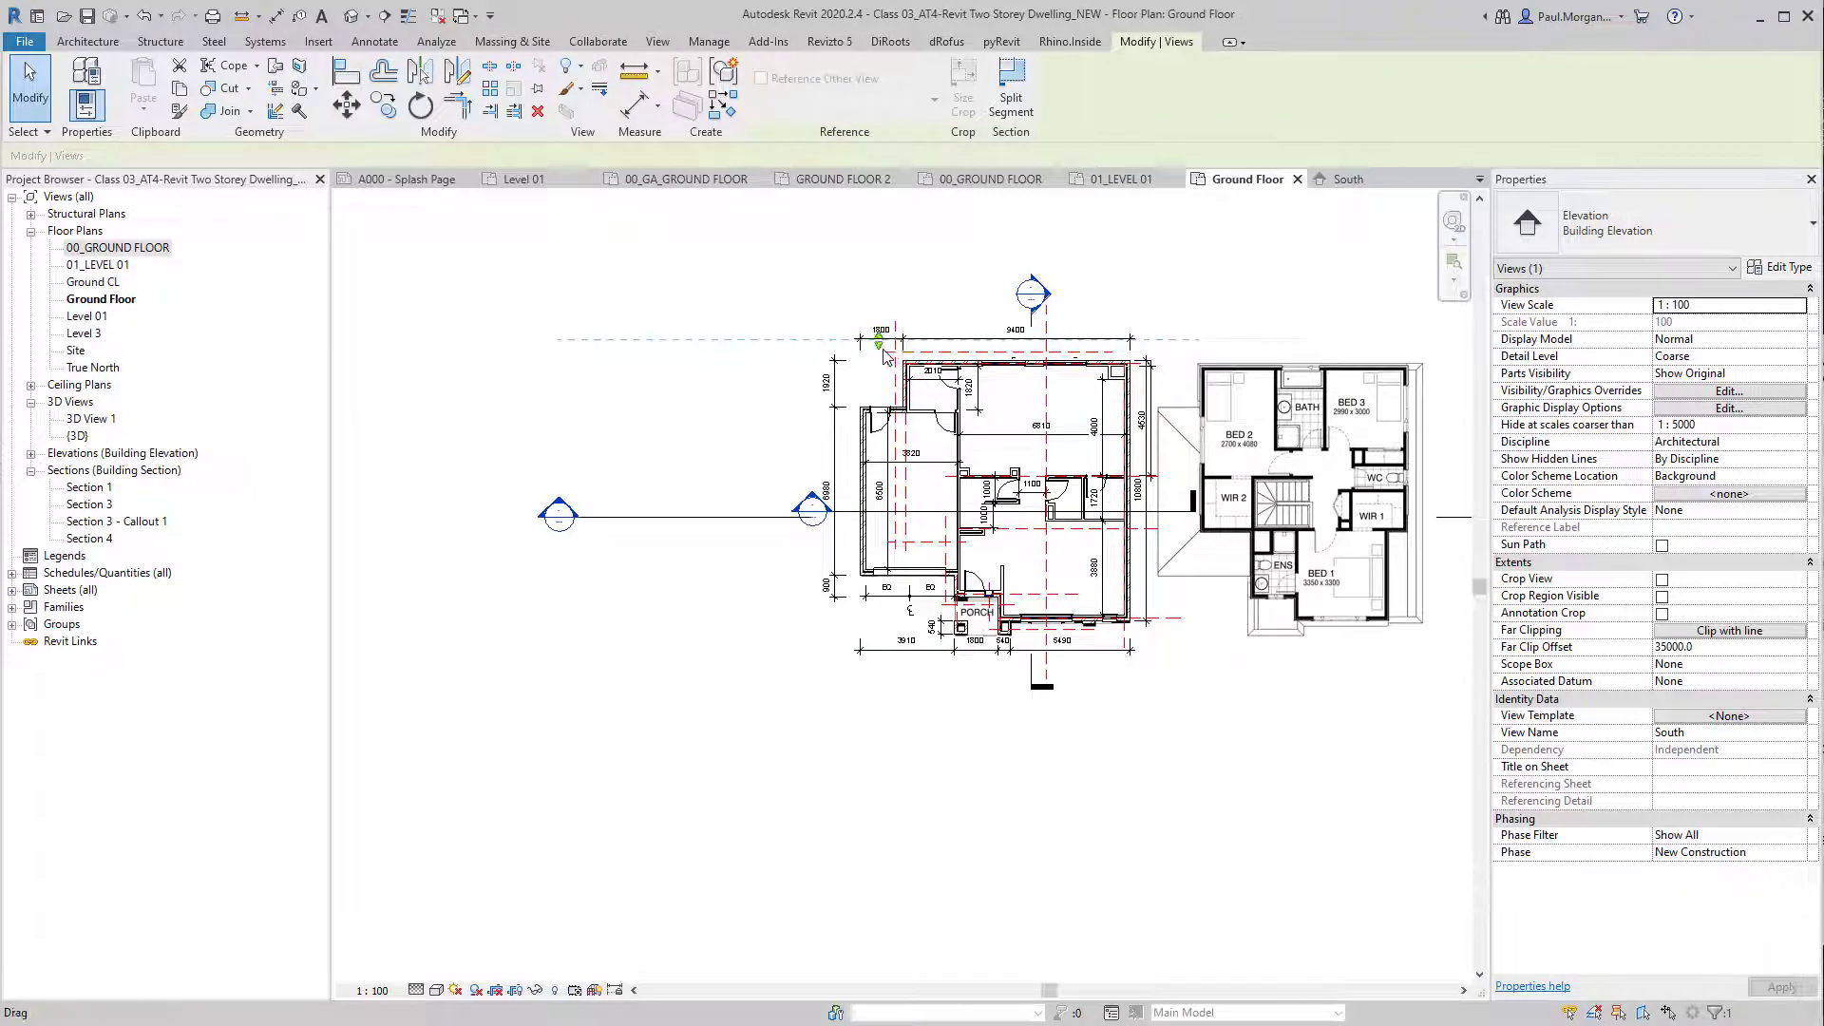
left_click_drag(880, 341, 879, 390)
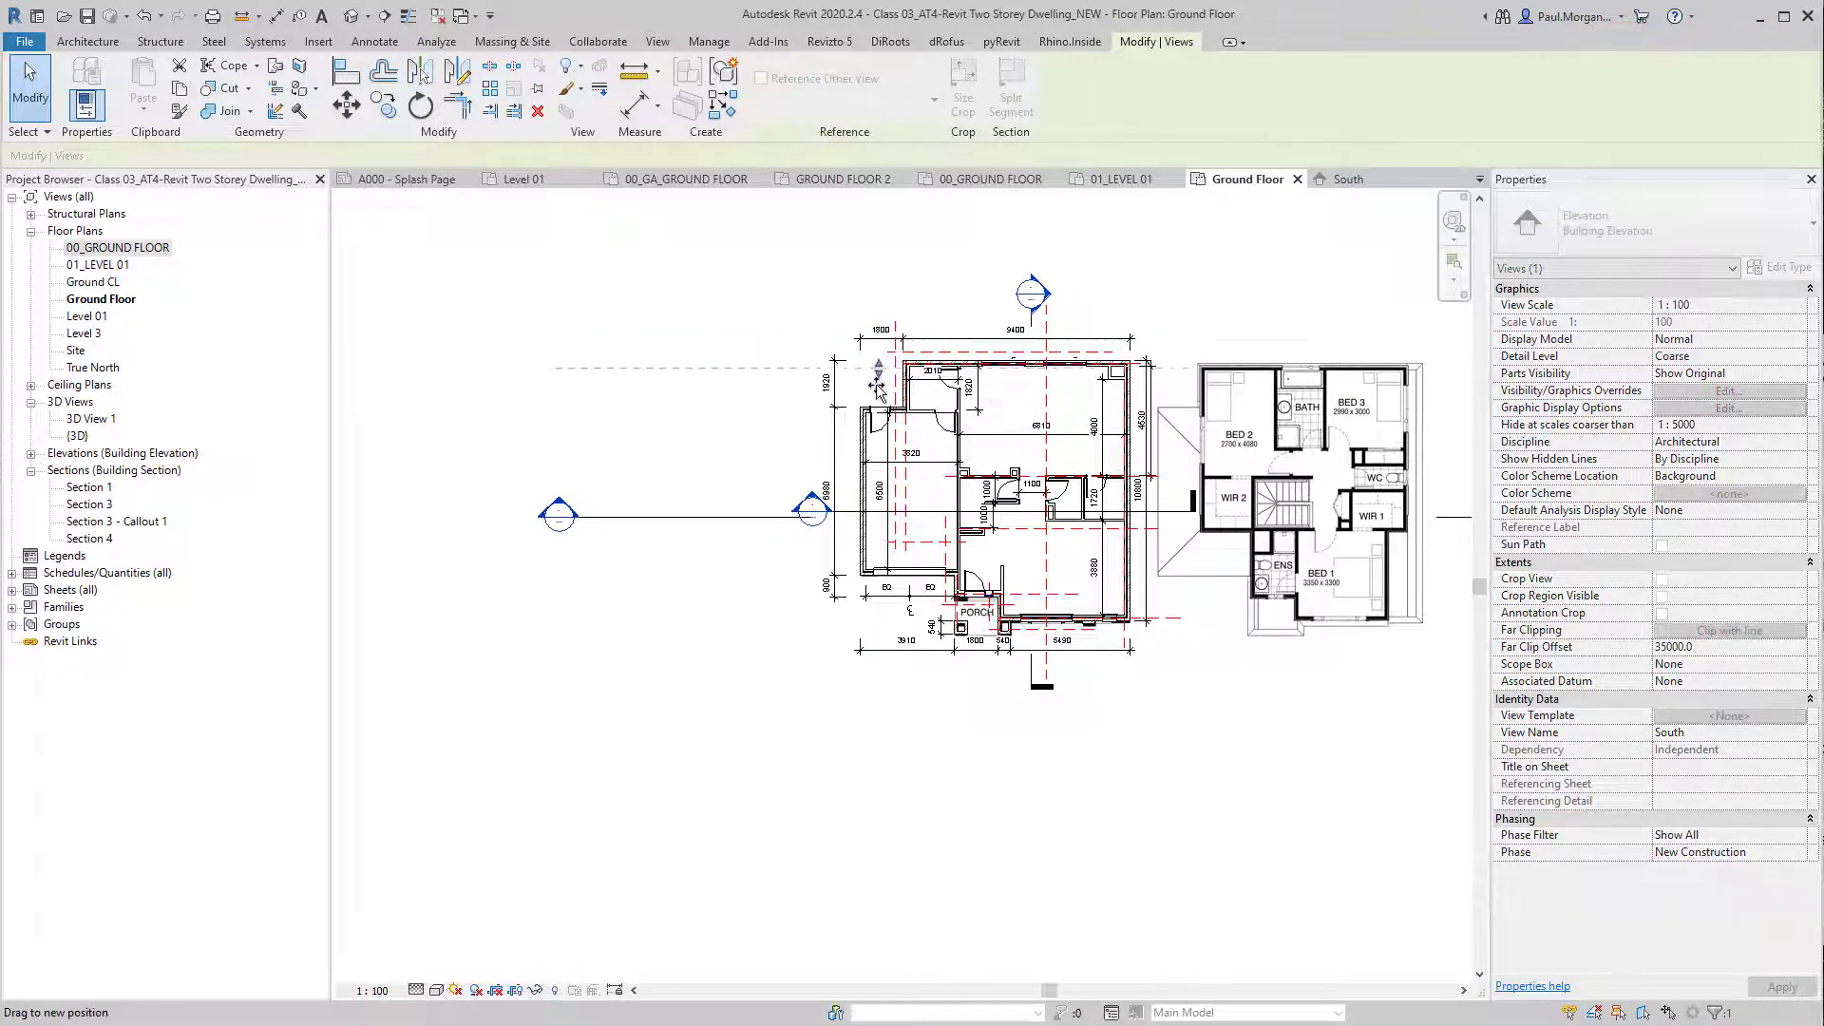
left_click_drag(885, 574, 885, 594)
Step: Open the South elevation from its marker to inspect the clipped facade, and return to the Ground Floor plan
left_click(947, 847)
scroll(923, 867, "up", 1)
middle_click_drag(924, 867, 989, 464)
double_click(928, 806)
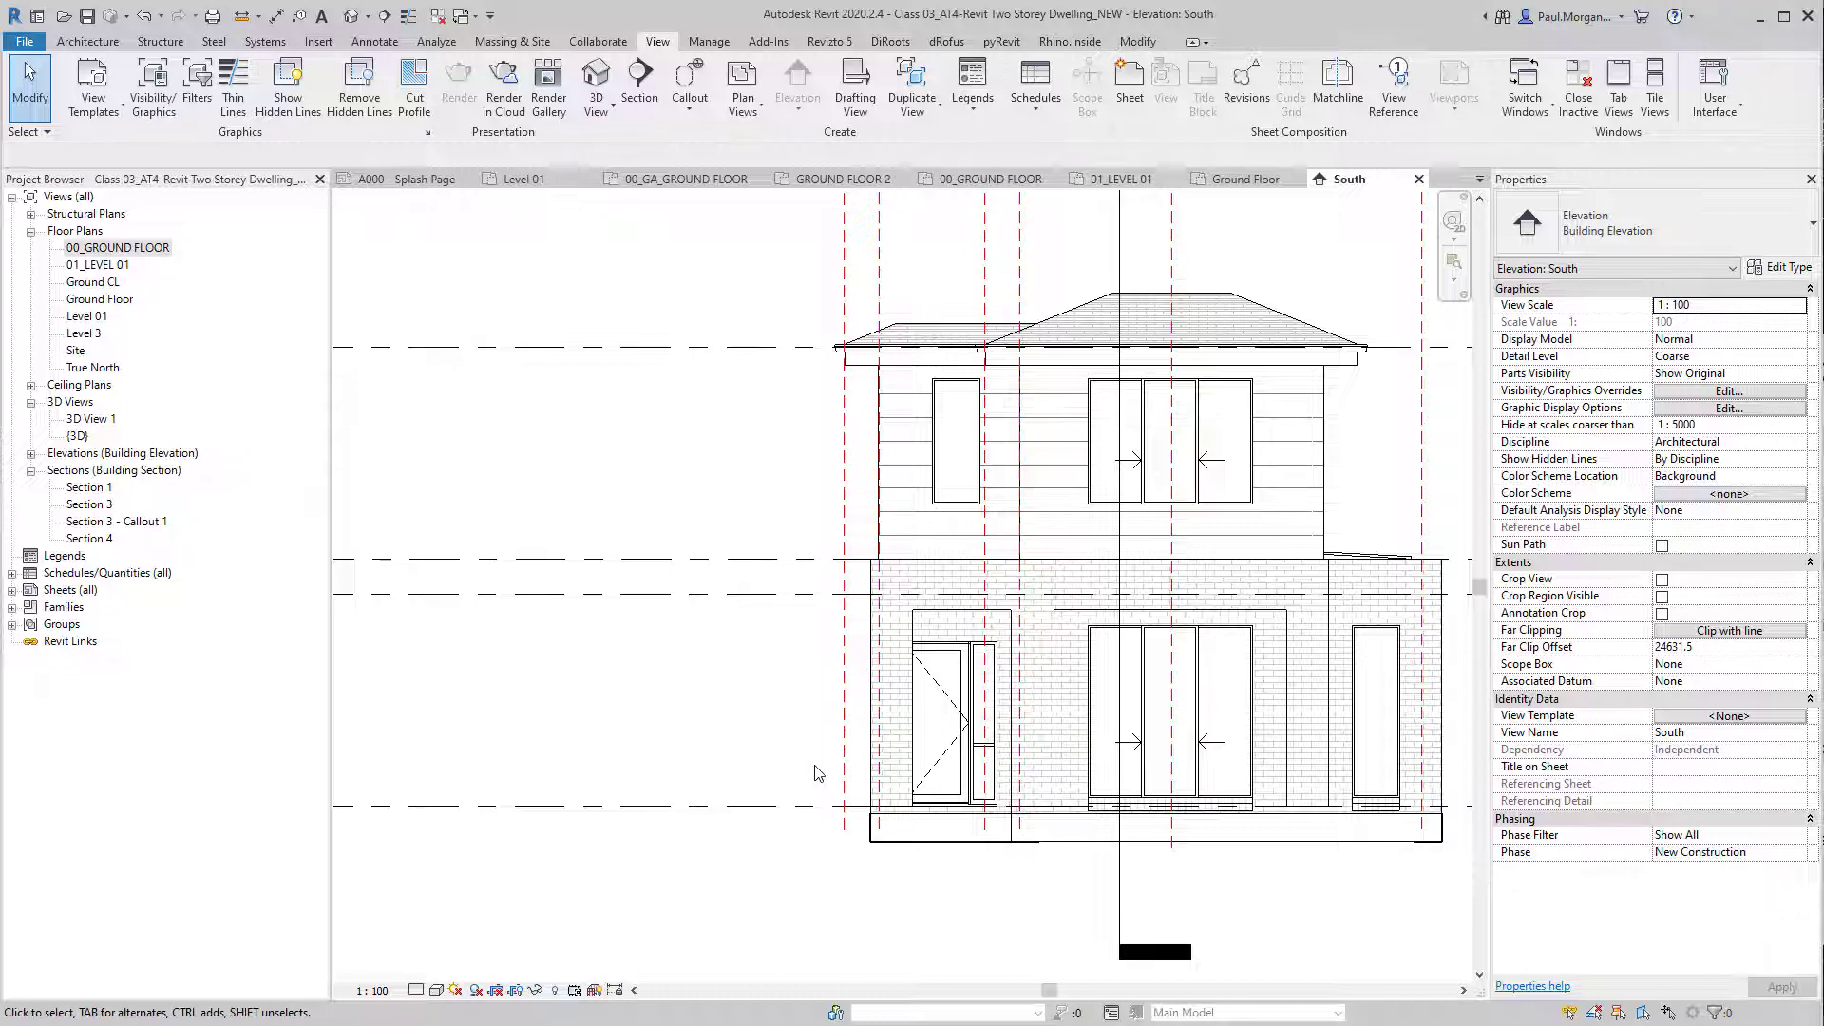
scroll(815, 774, "down", 1)
middle_click_drag(815, 773, 739, 798)
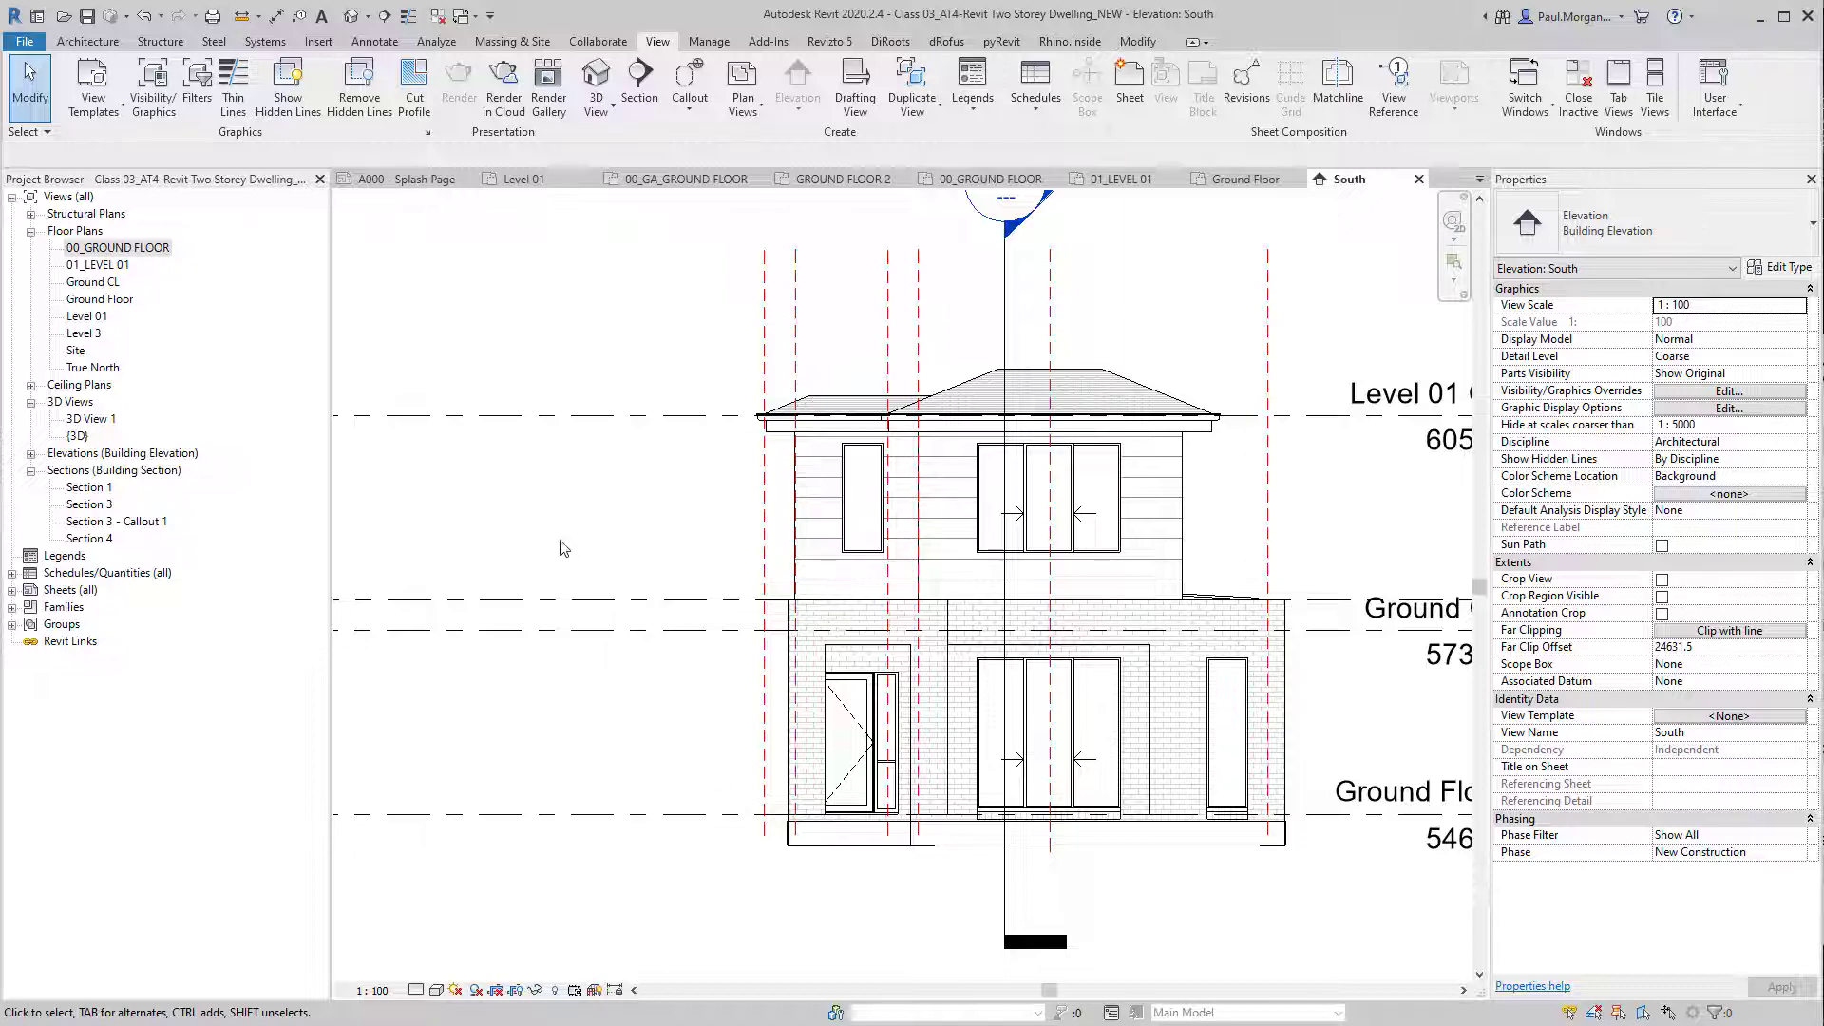
left_click(1245, 179)
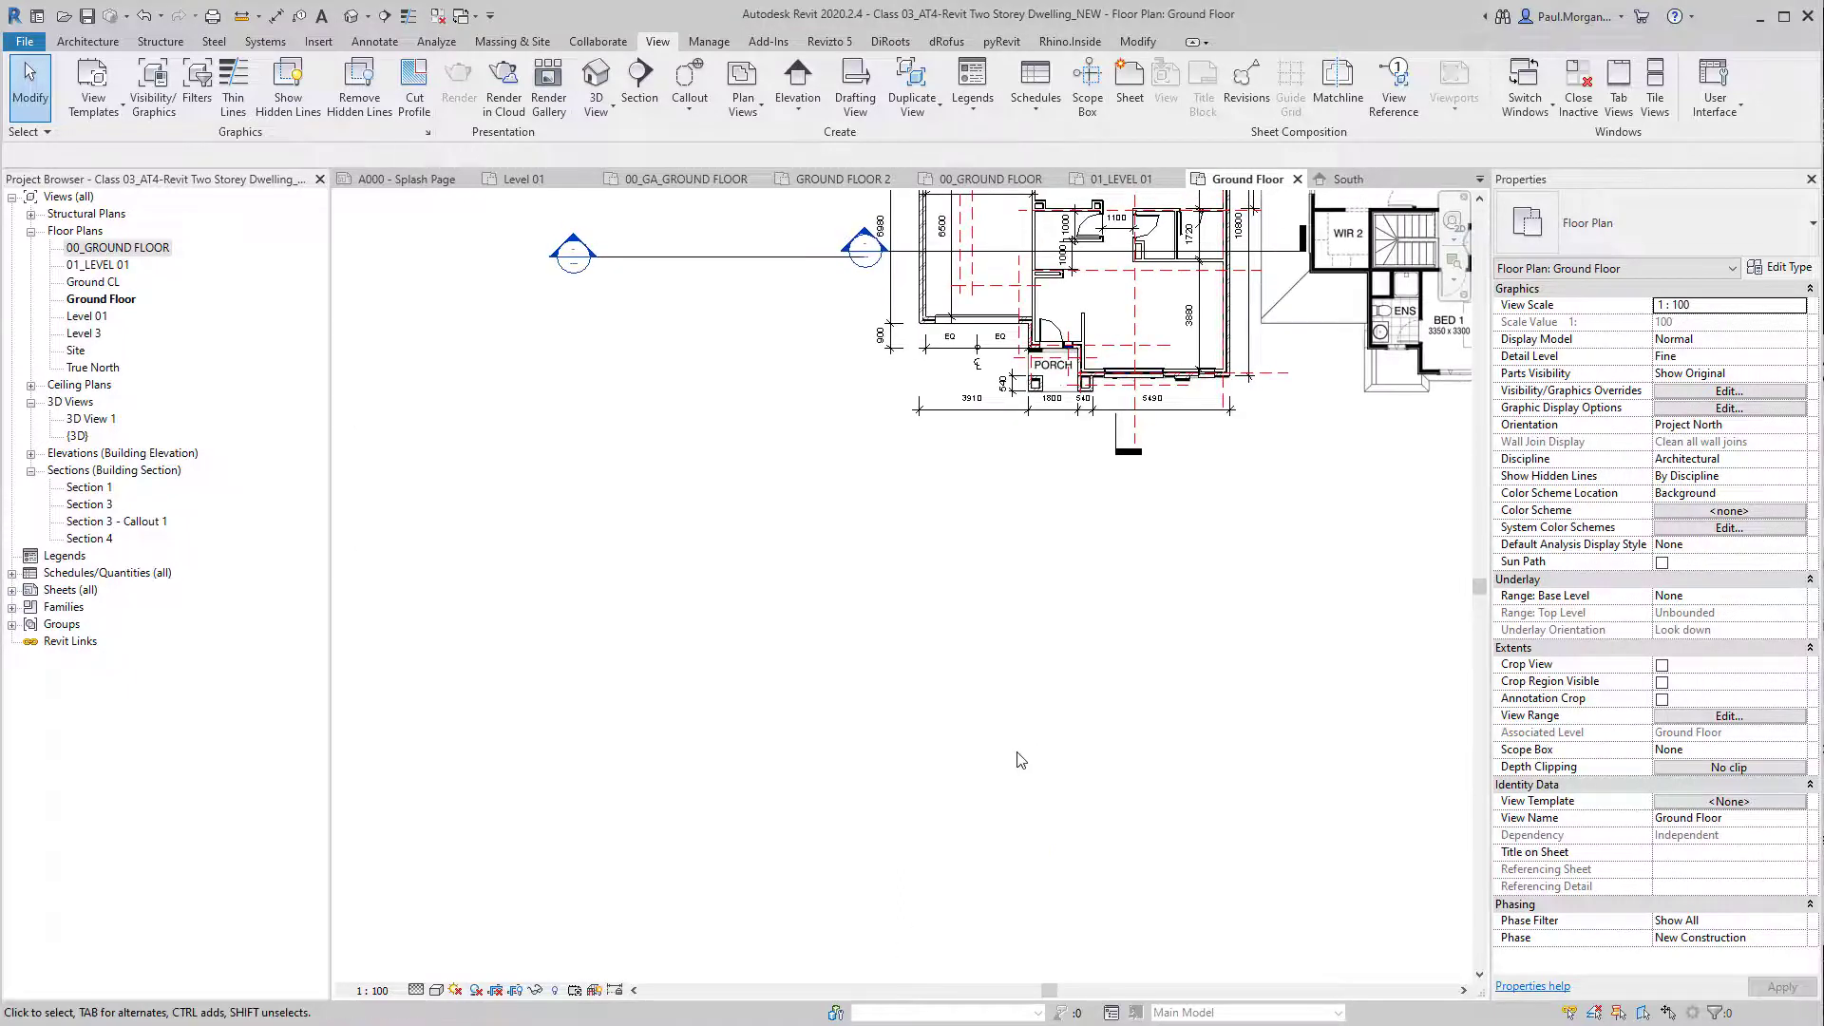
Step: Select the South elevation in the Ground Floor plan and set its far clipping to No clip
middle_click_drag(996, 840, 1024, 707)
left_click(979, 786)
middle_click_drag(1116, 667, 1051, 790)
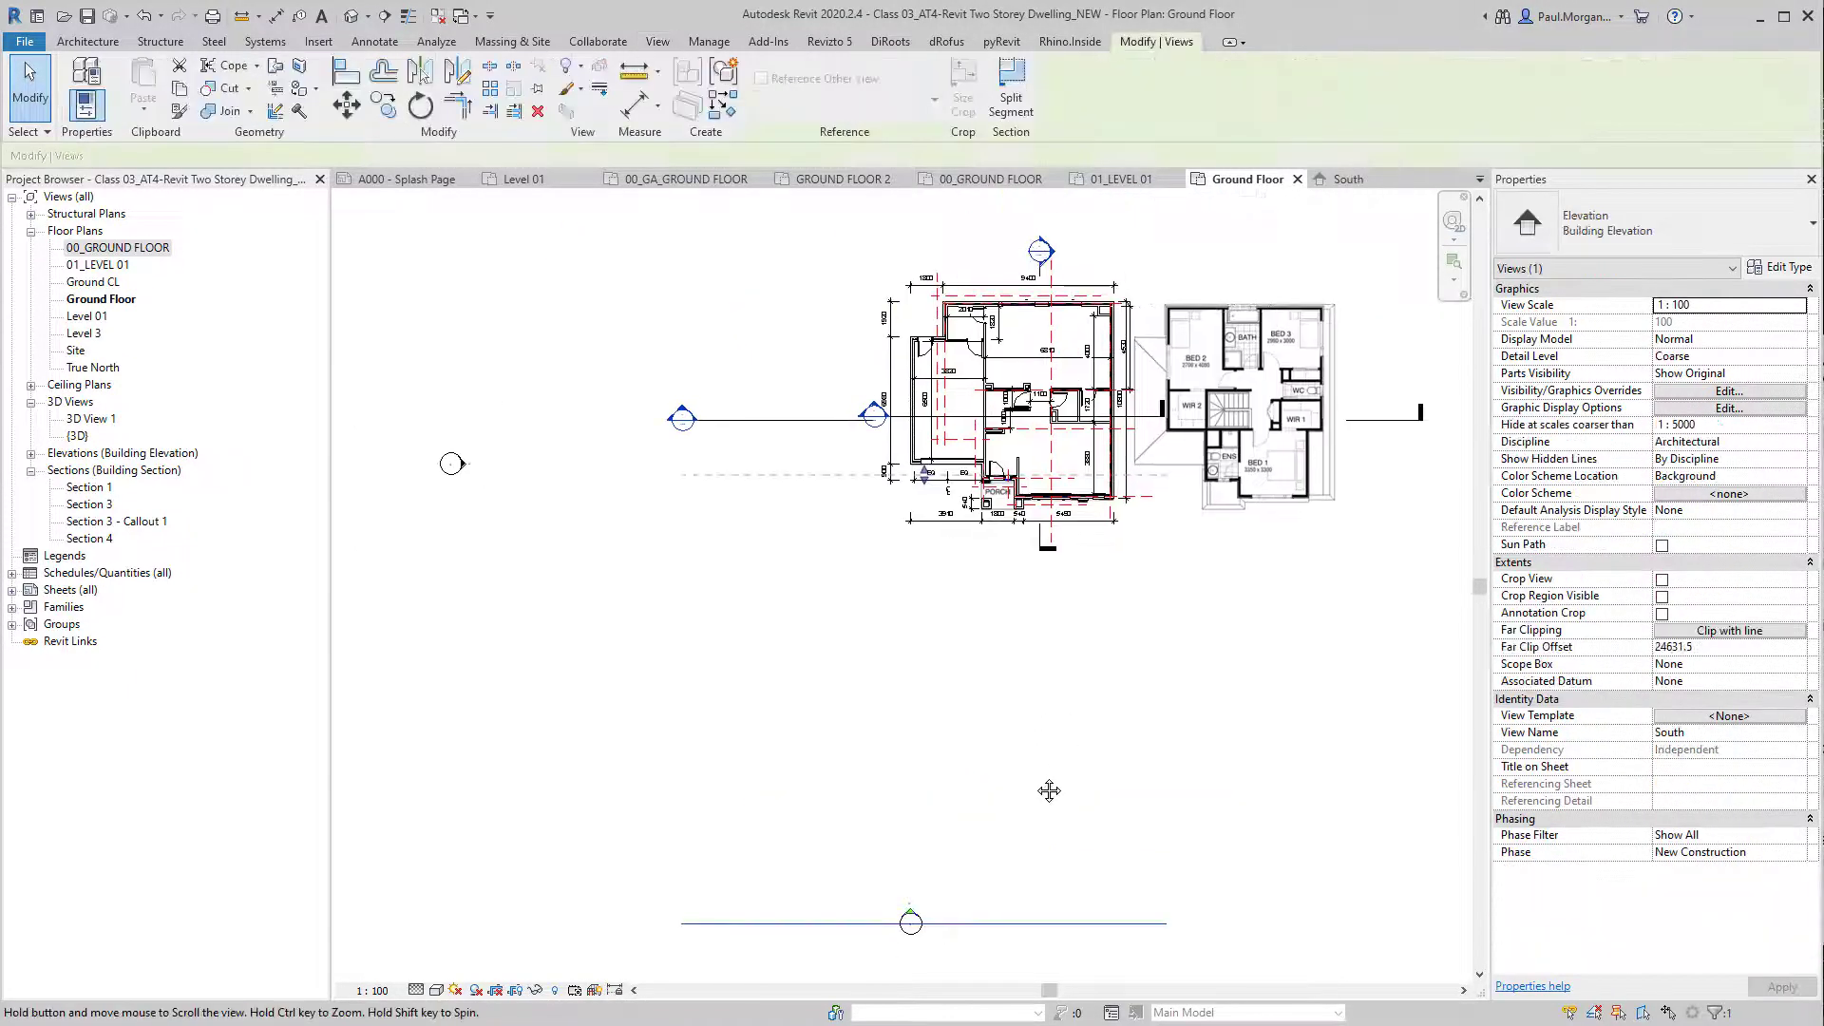
left_click(1682, 631)
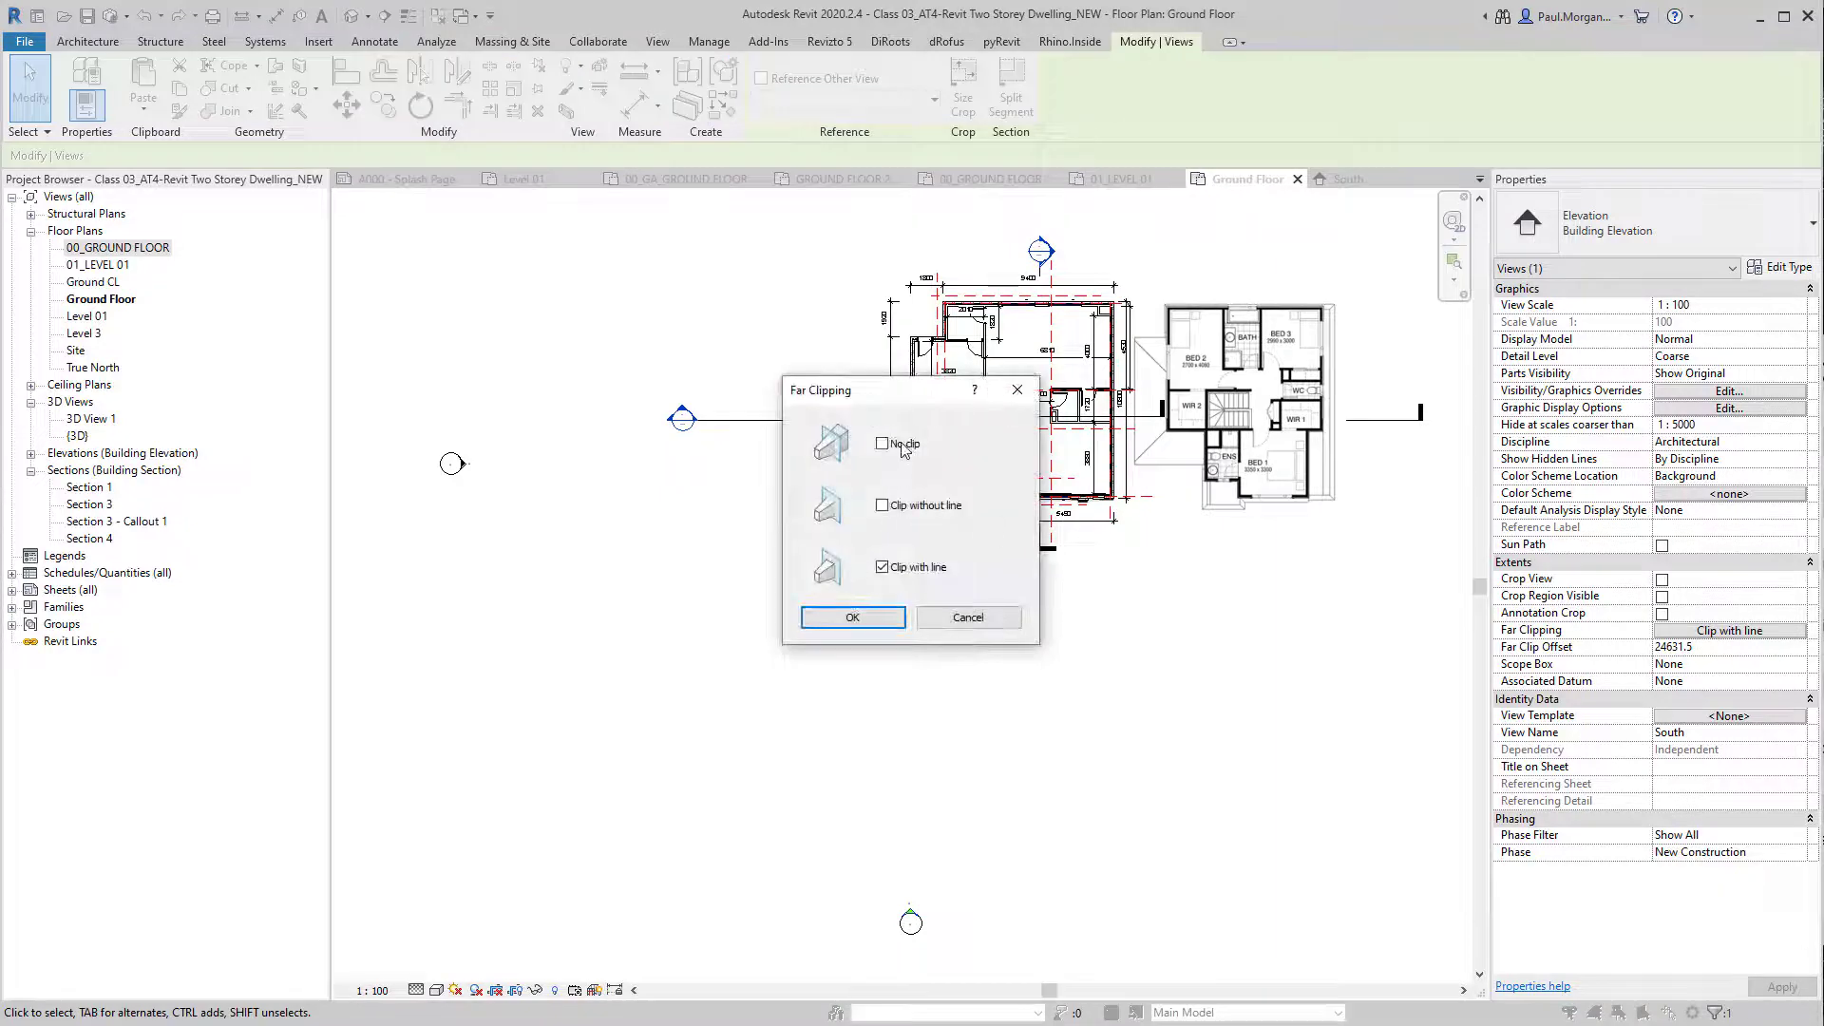
left_click(903, 446)
left_click(852, 617)
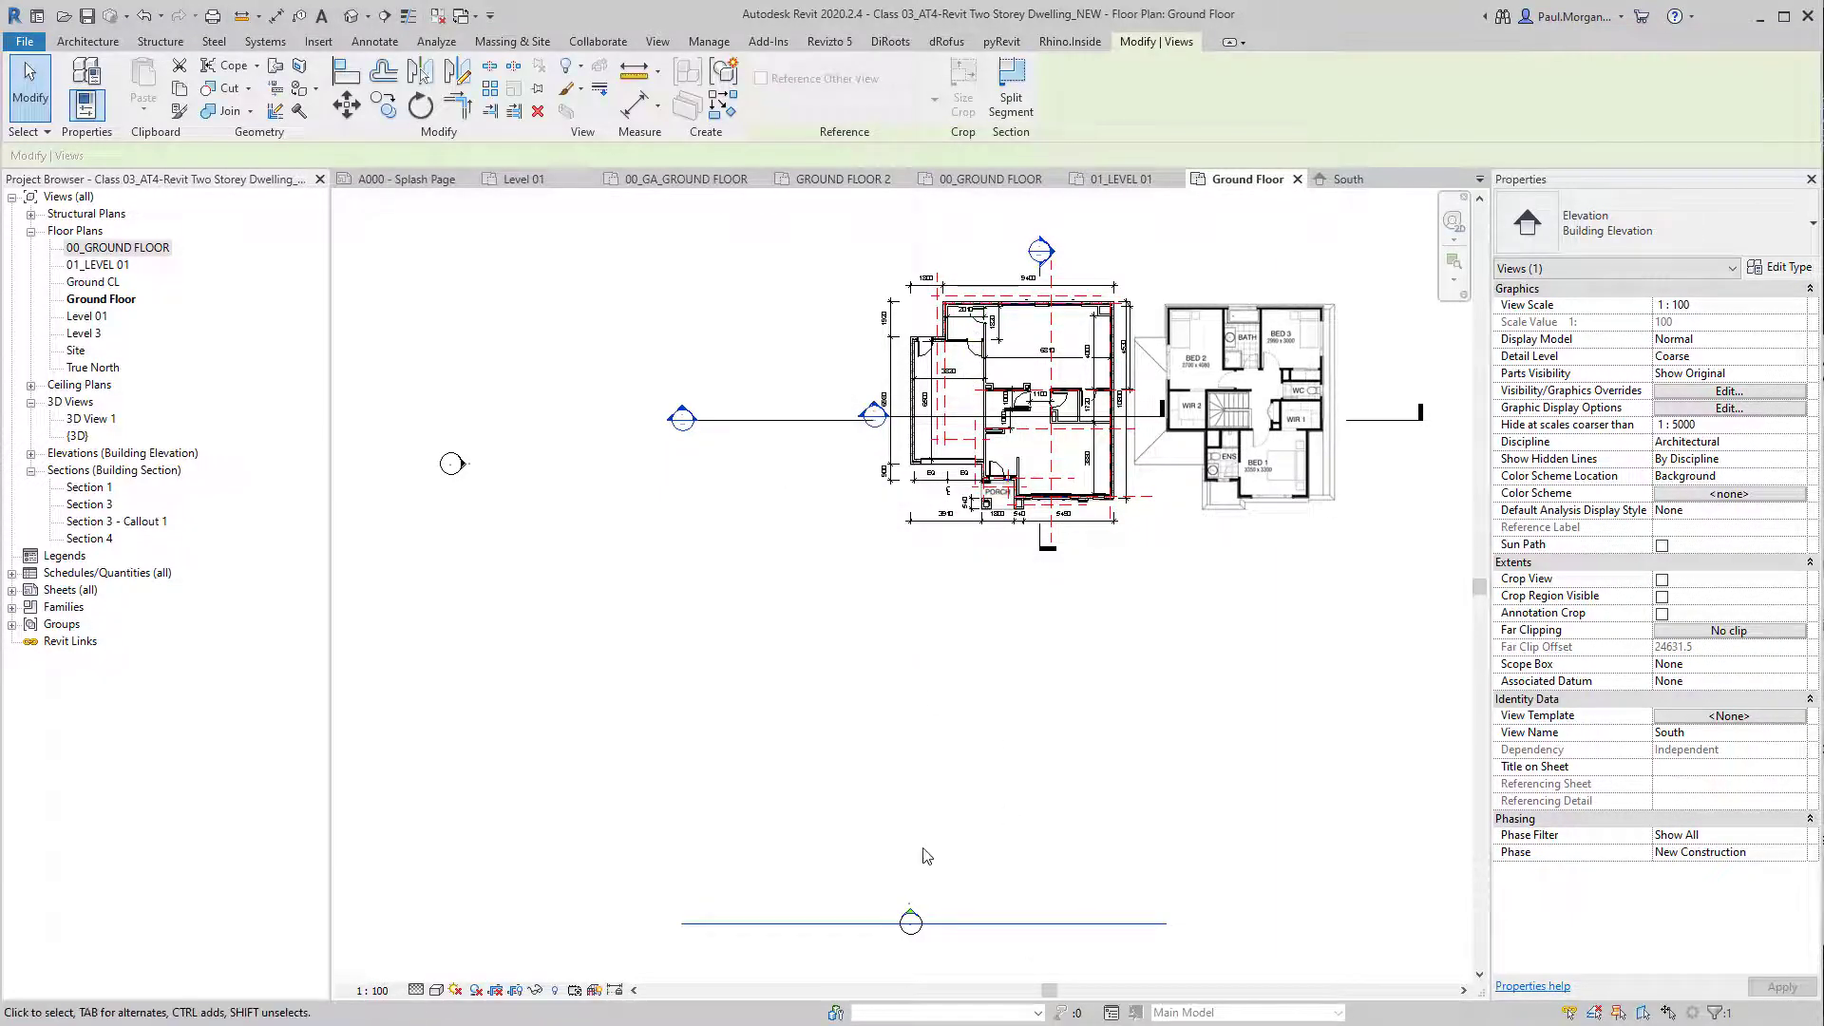
scroll(949, 803, "down", 1)
middle_click_drag(949, 798, 959, 719)
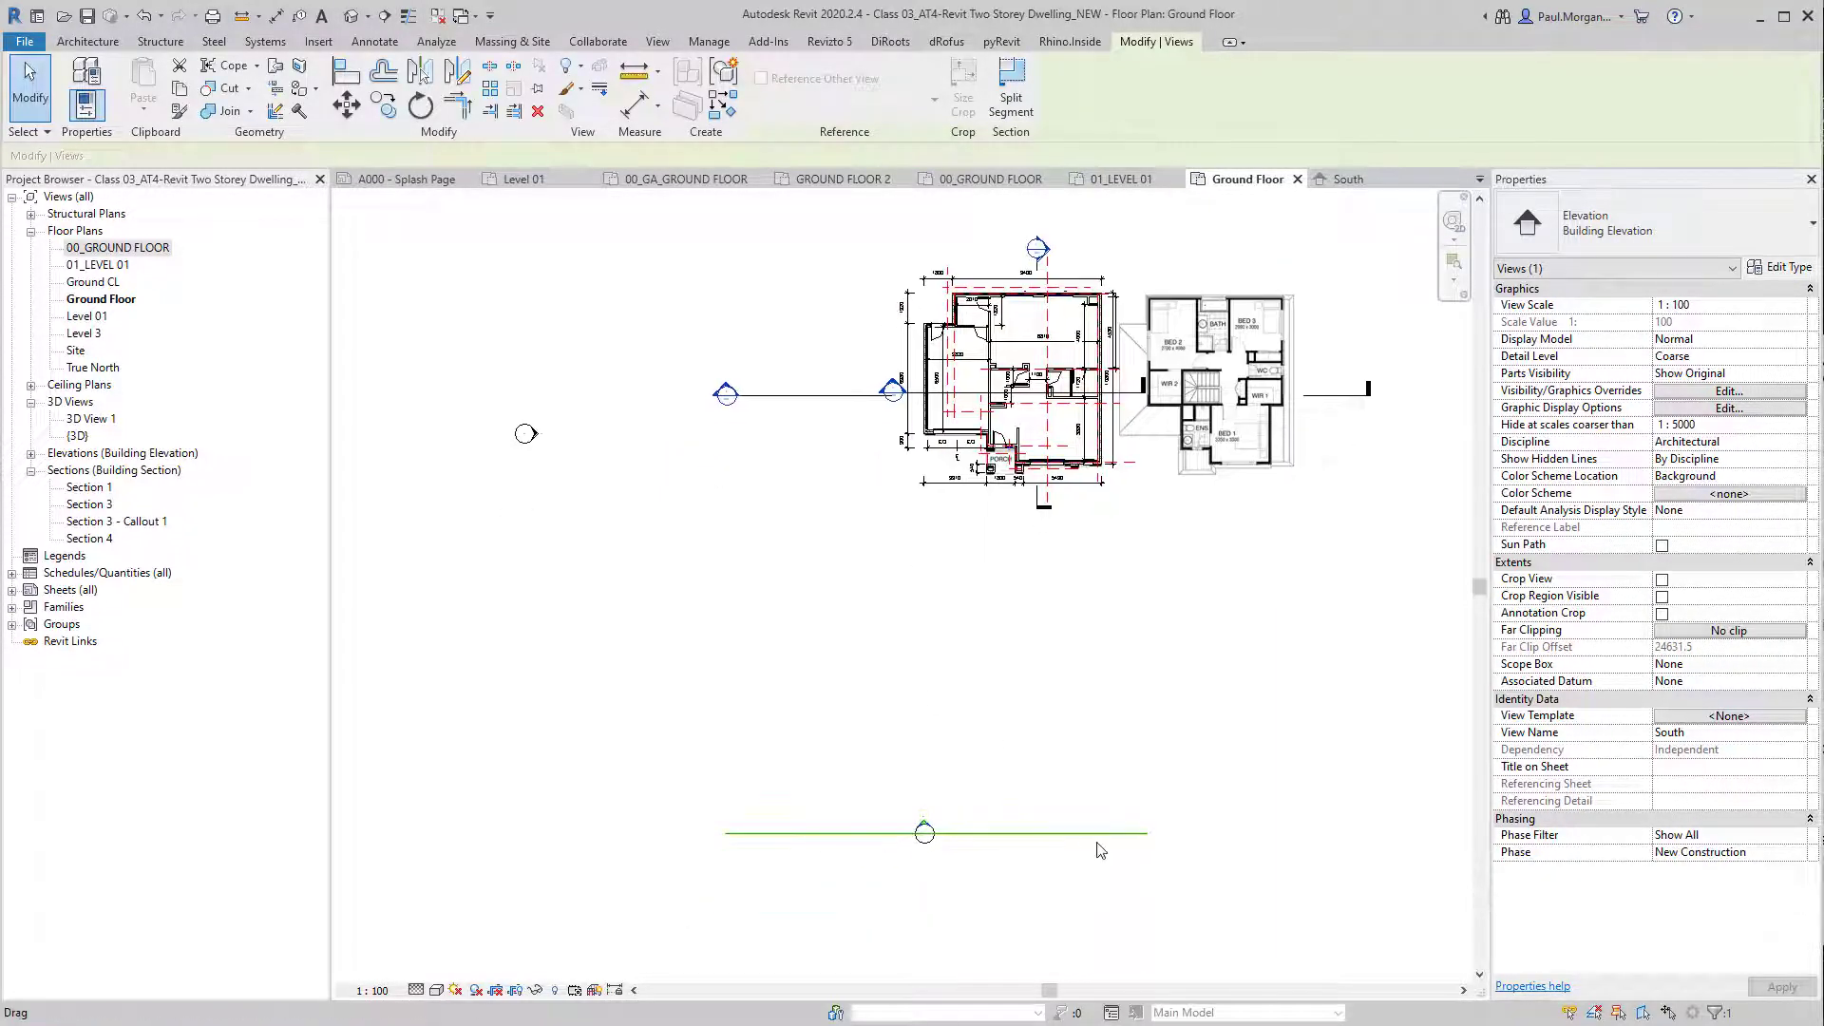
scroll(1091, 836, "down", 2)
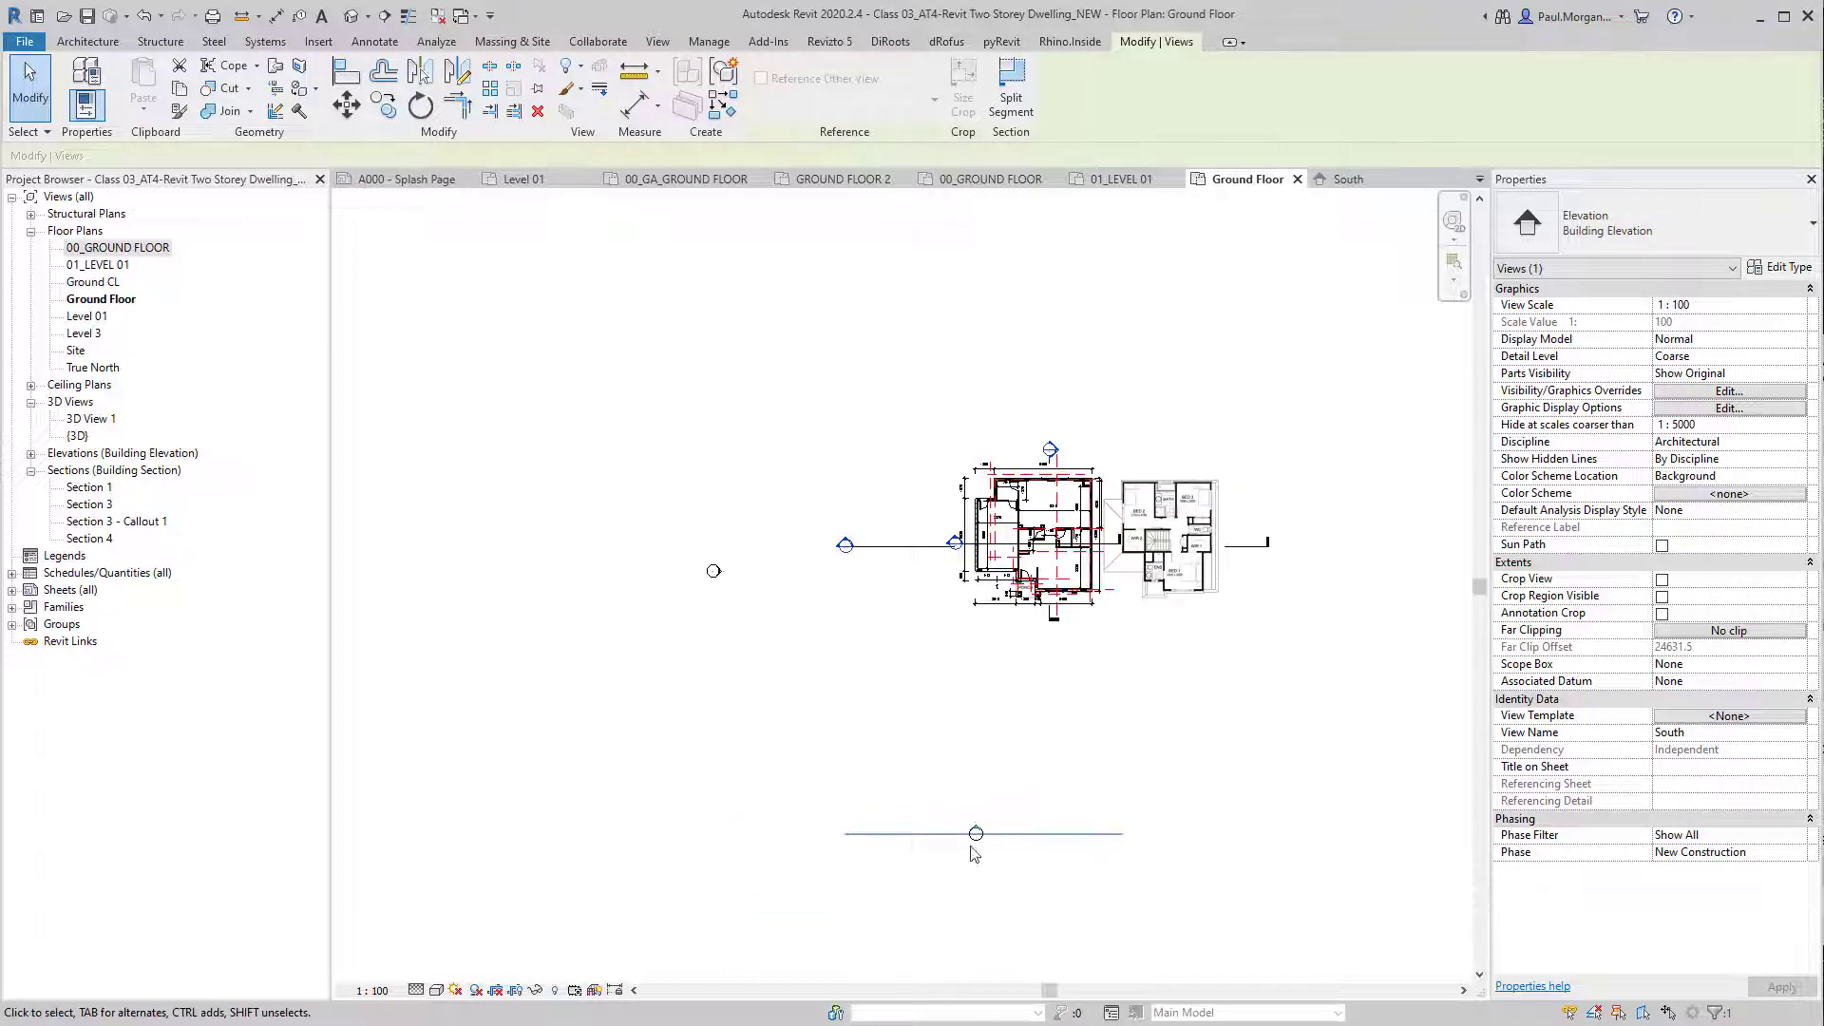
left_click(948, 283)
scroll(969, 795, "up", 3)
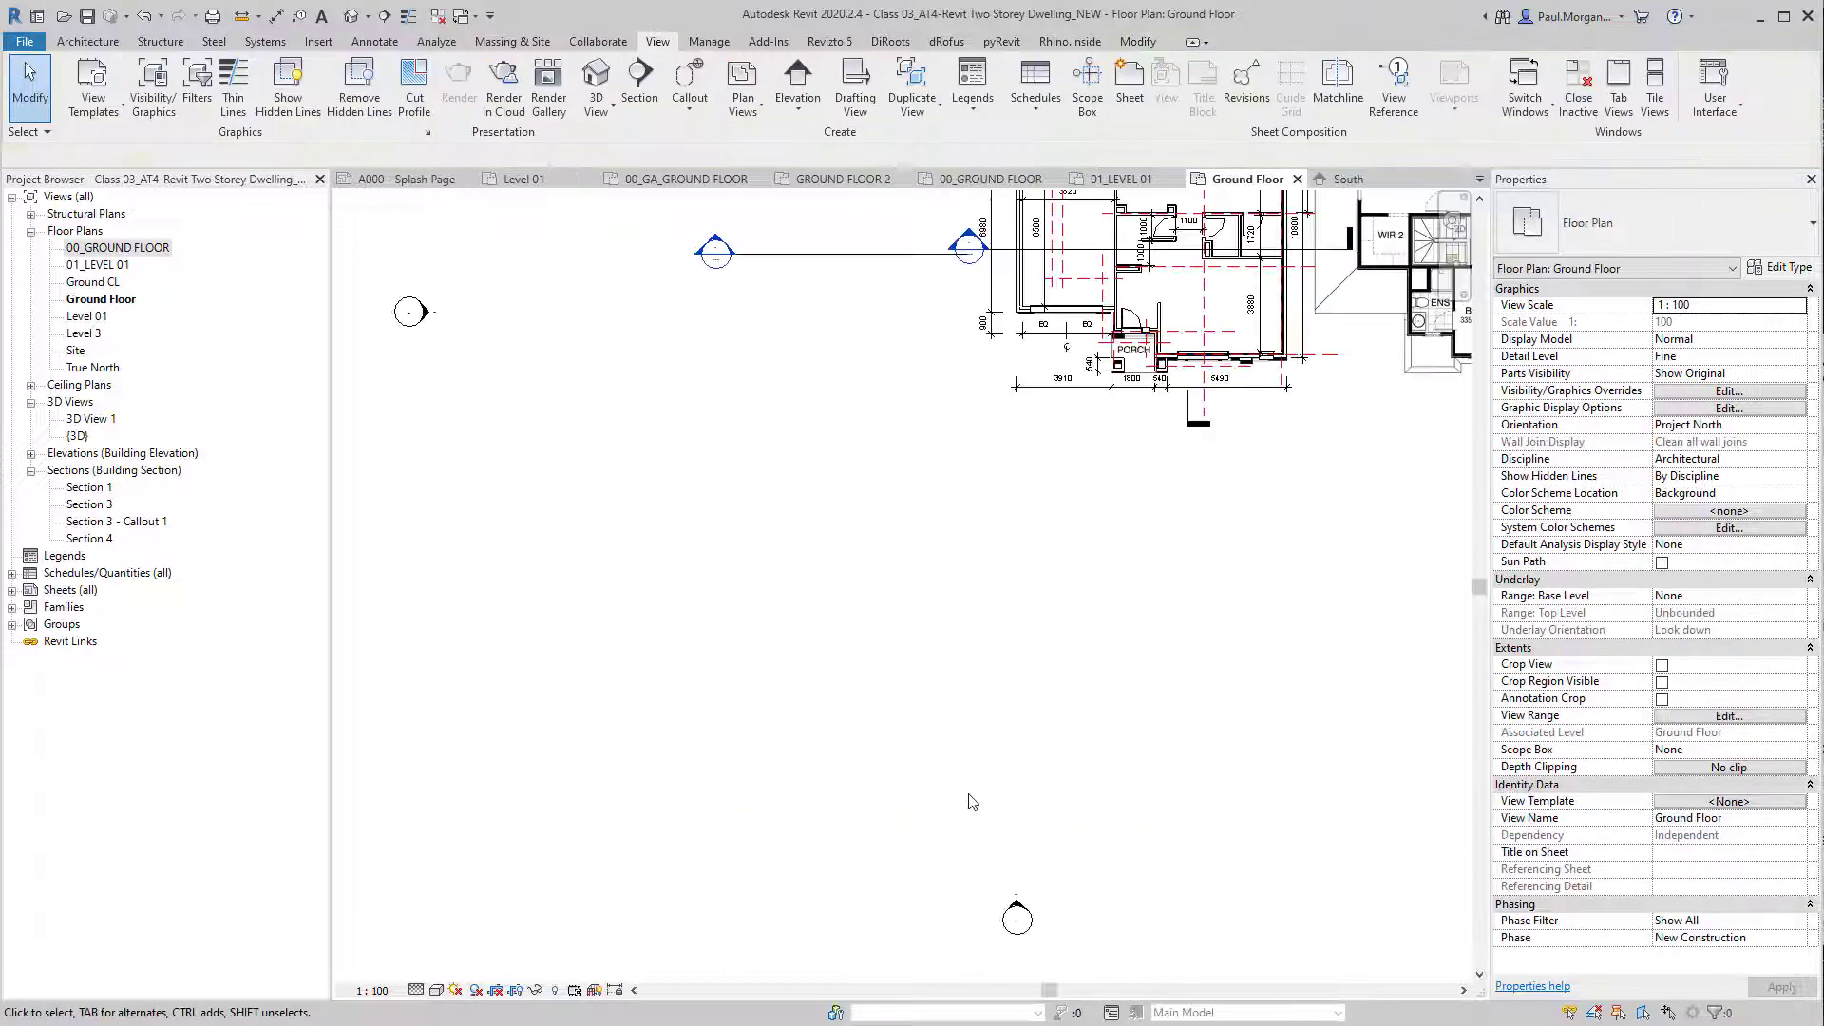
Step: Open the South elevation from its marker to inspect the unclipped facade, and return to the Ground Floor plan
double_click(1018, 908)
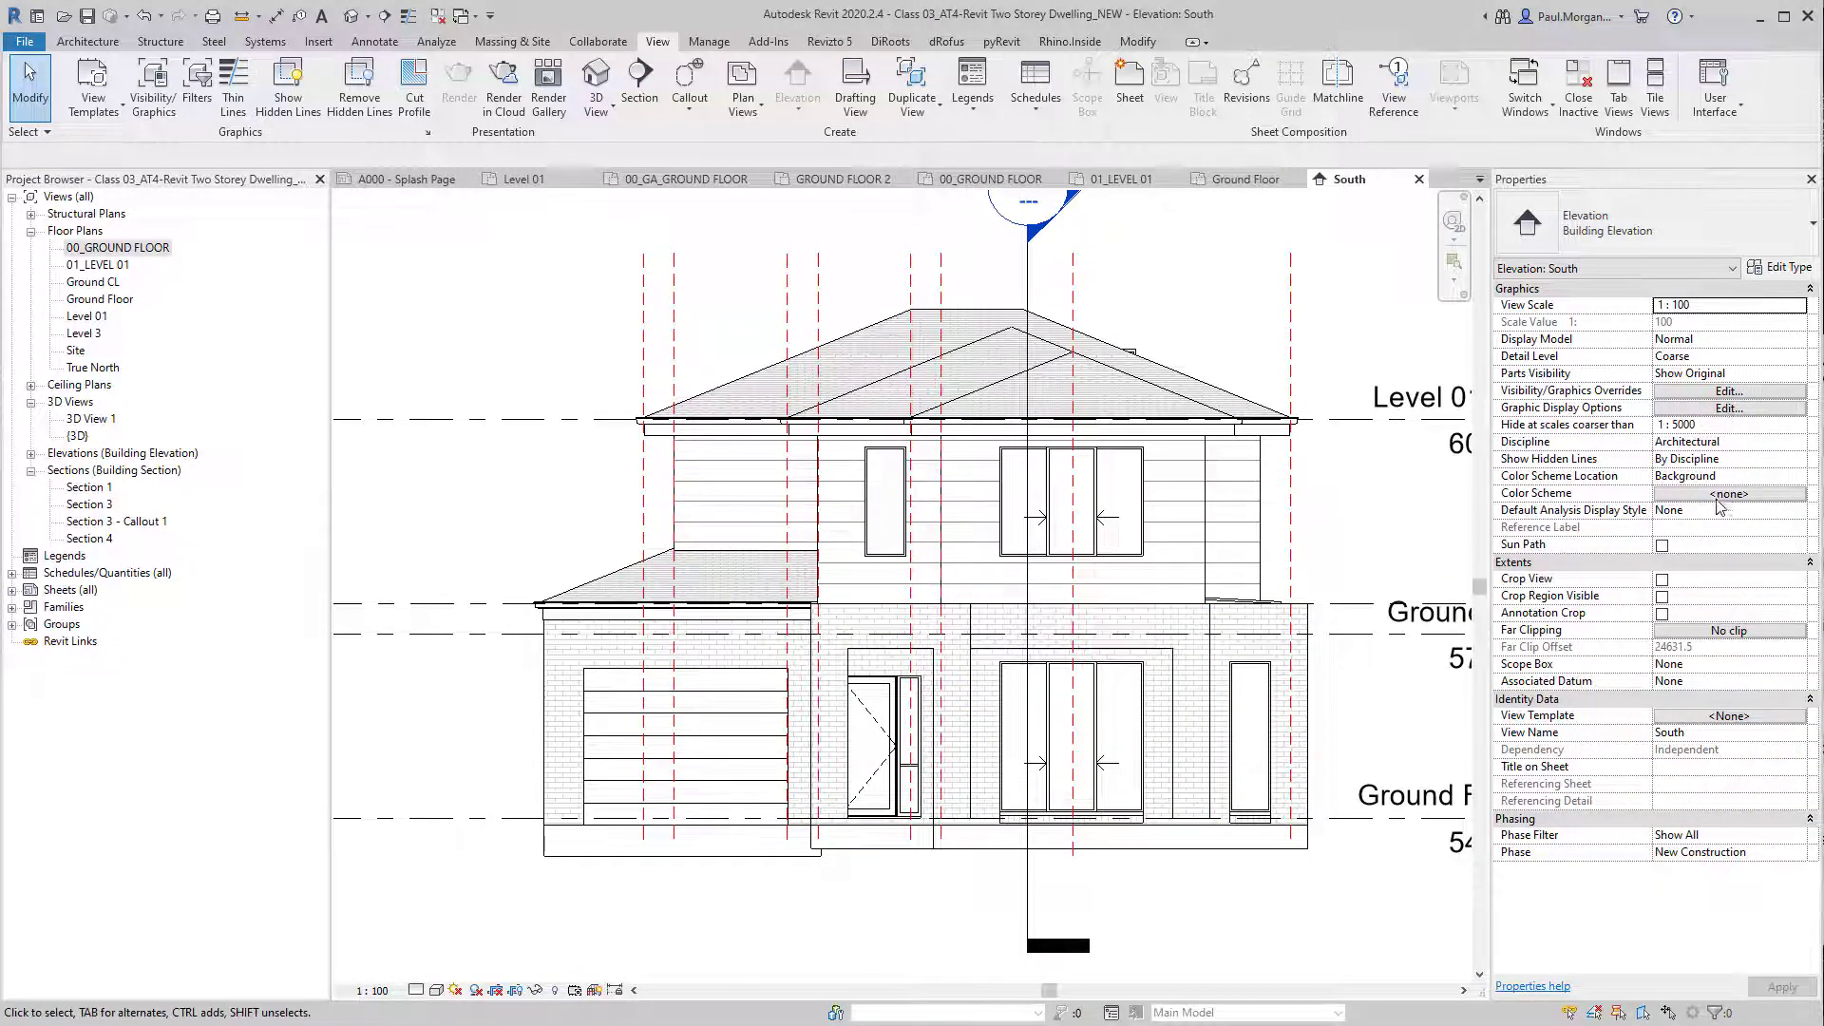
left_click(1757, 719)
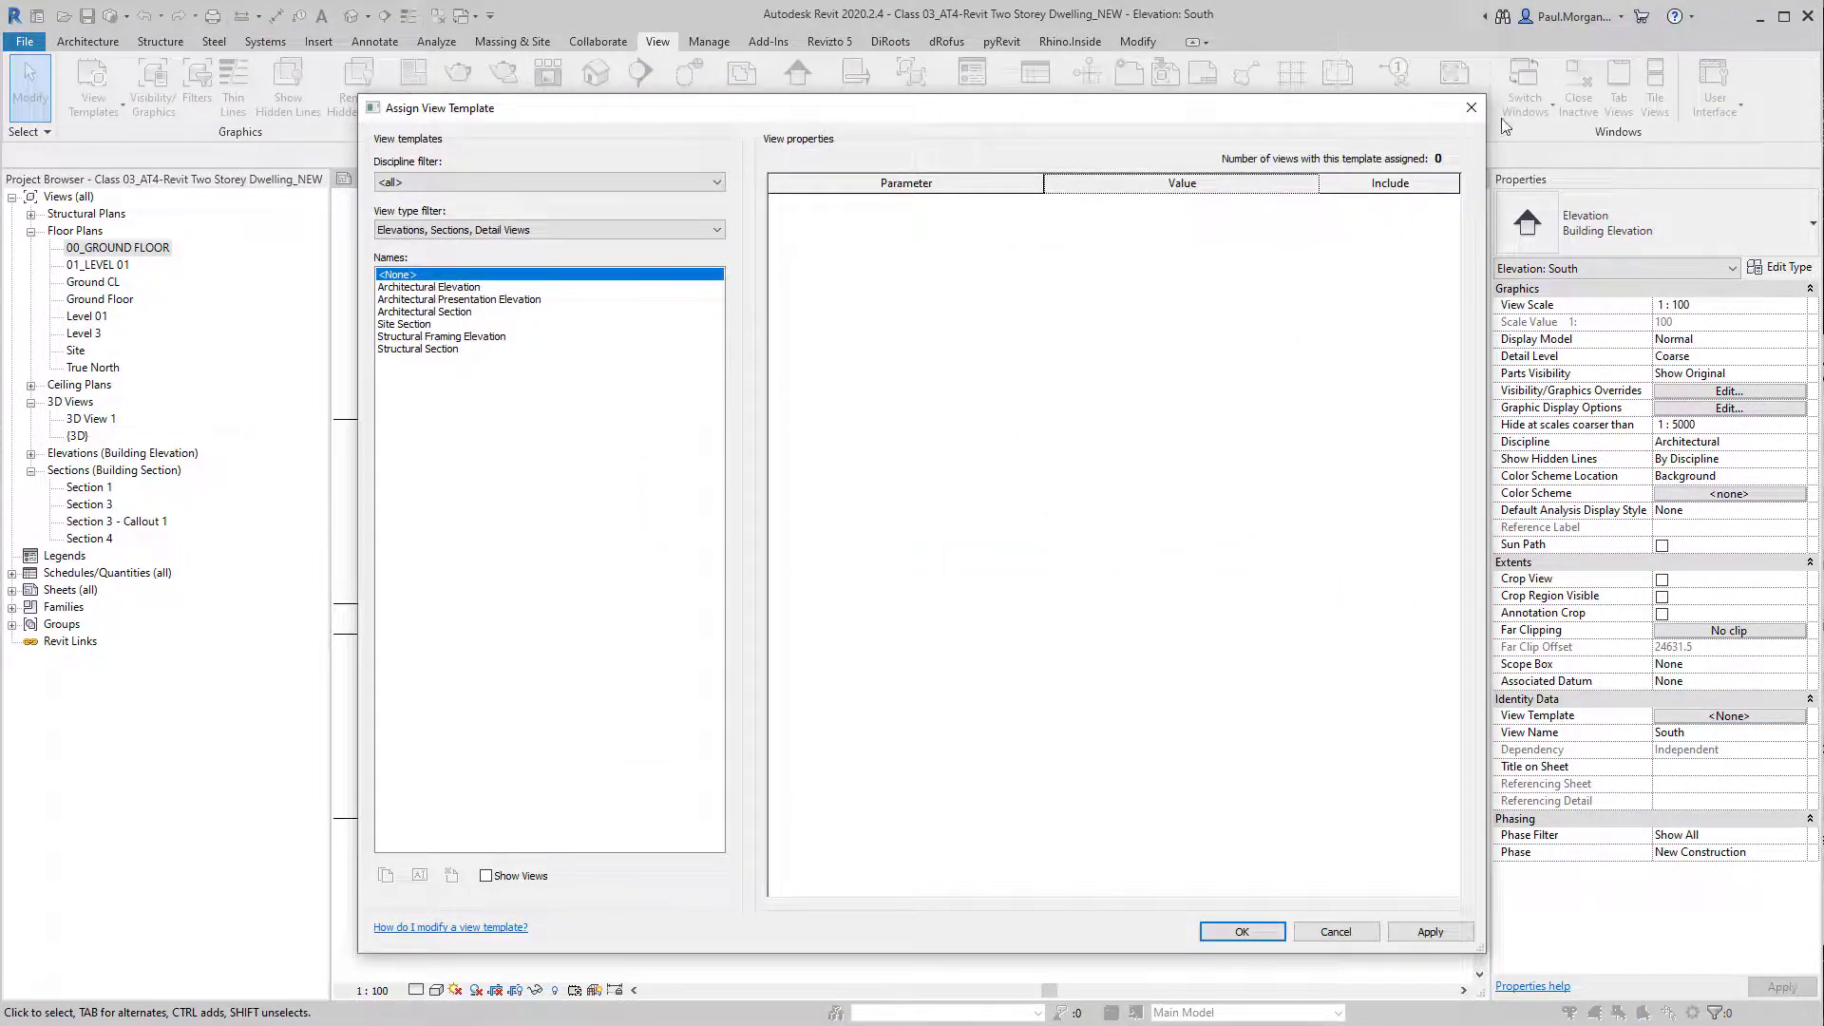
left_click(1472, 107)
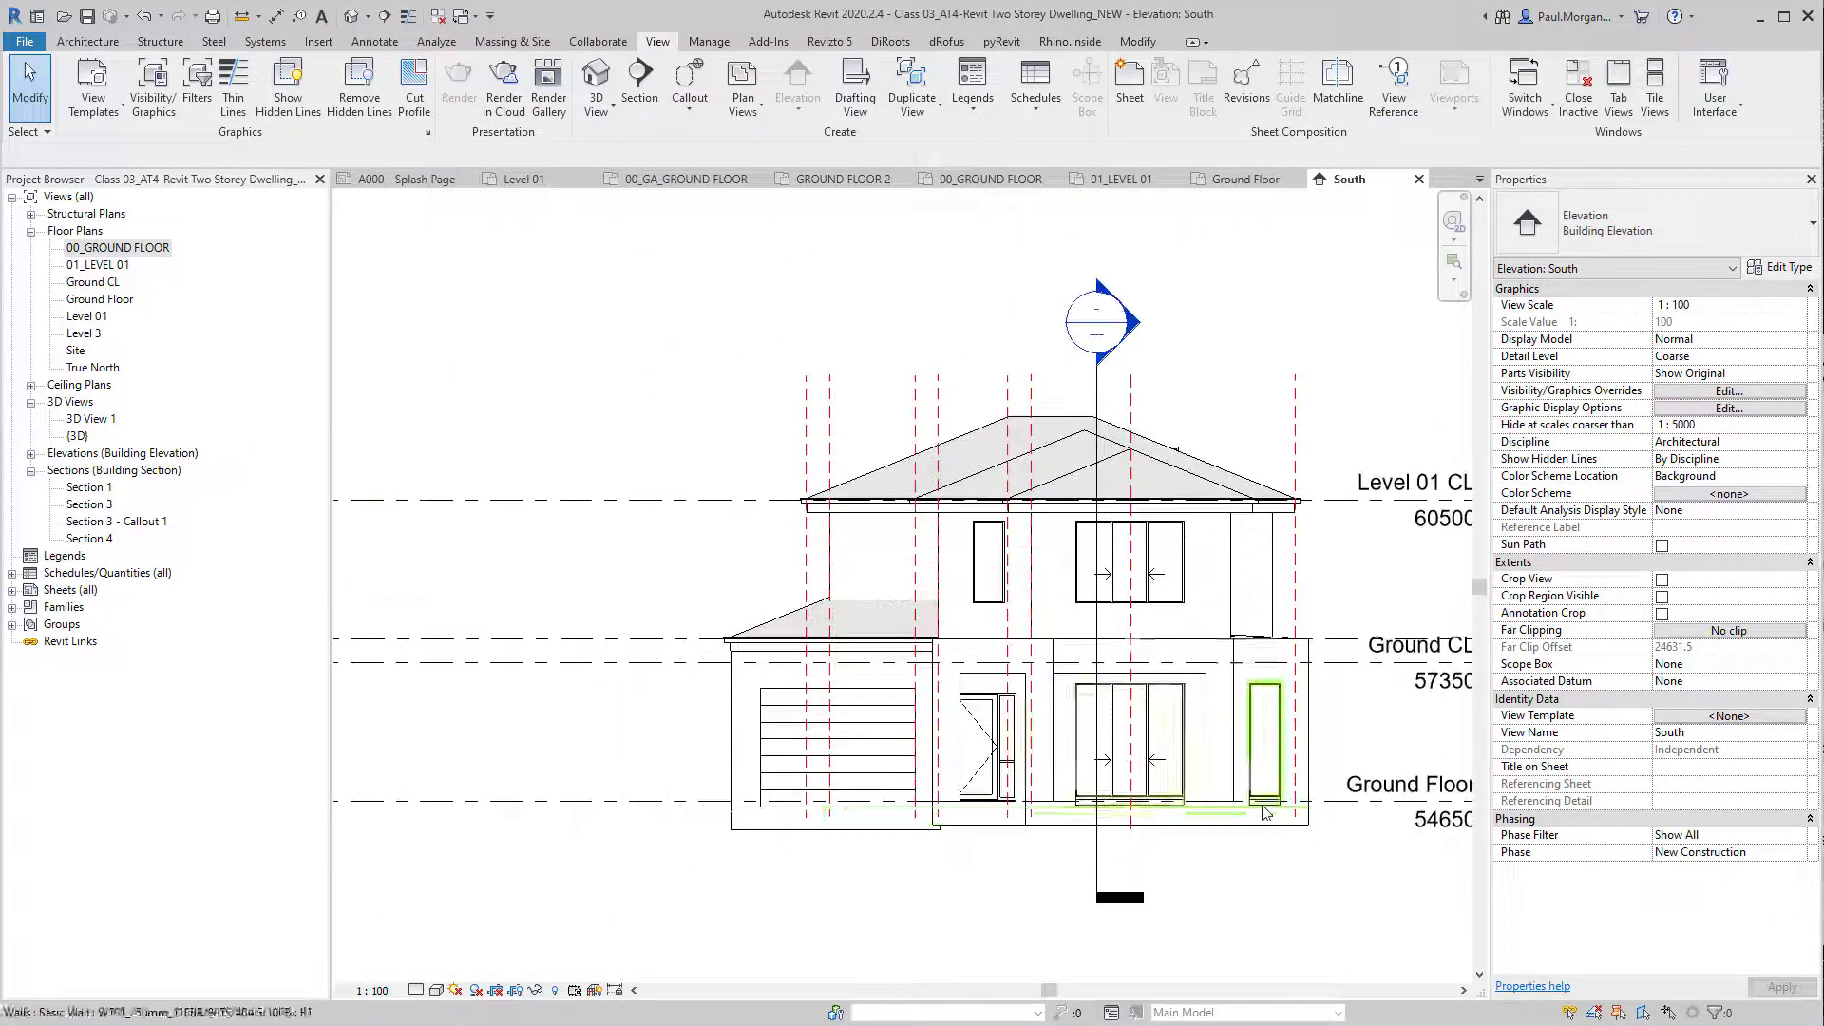
scroll(859, 872, "down", 2)
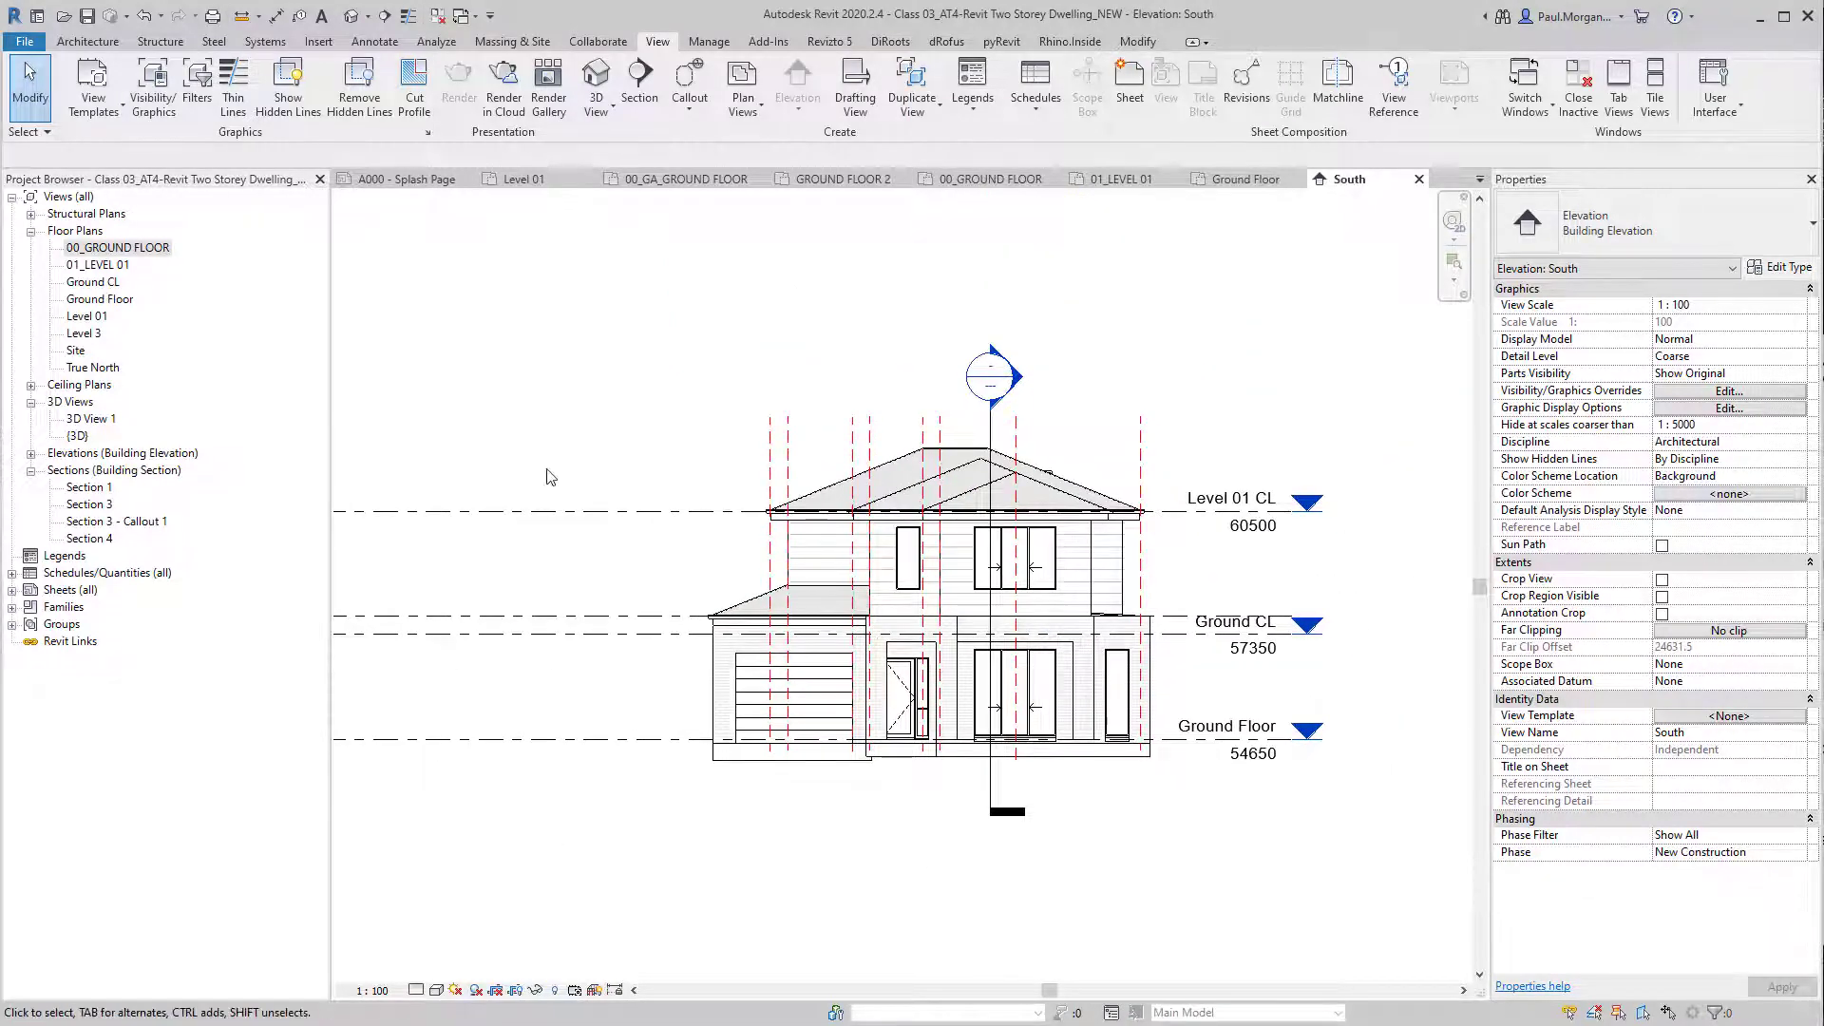
left_click(1235, 180)
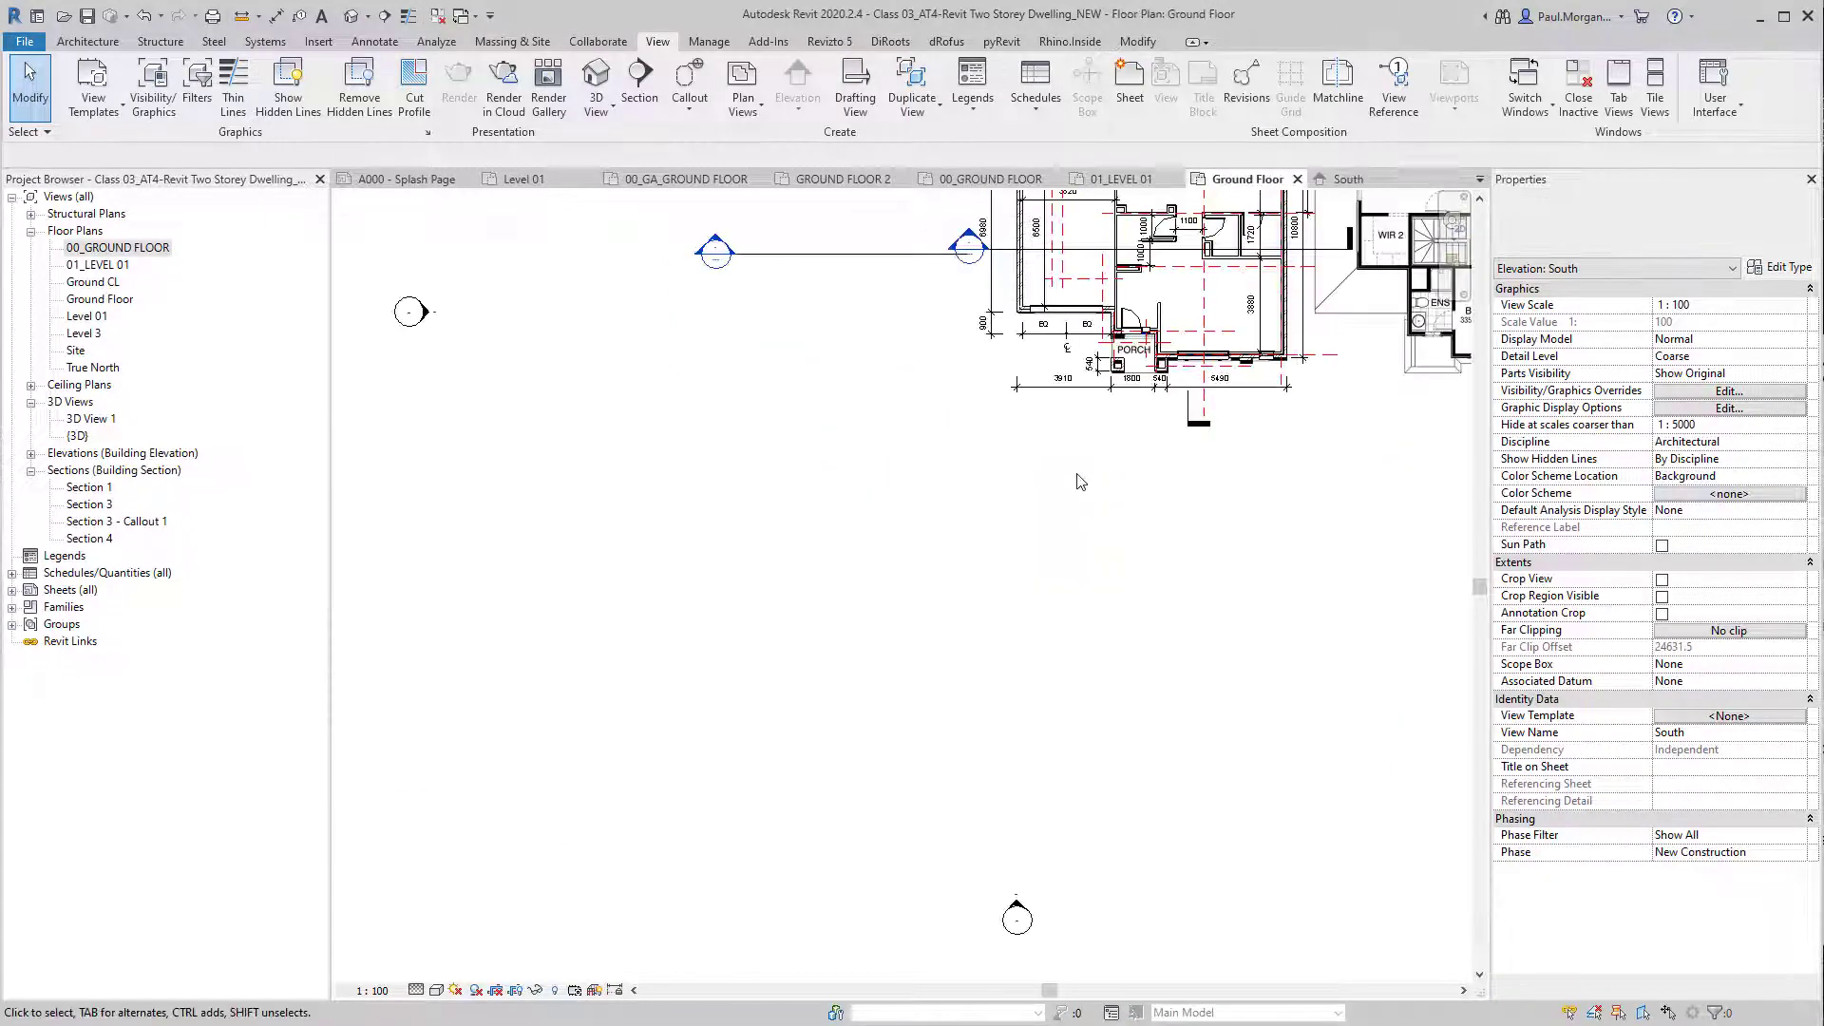
Step: Move only the circle of the South elevation marker up to just in front of the porch
left_click(945, 891)
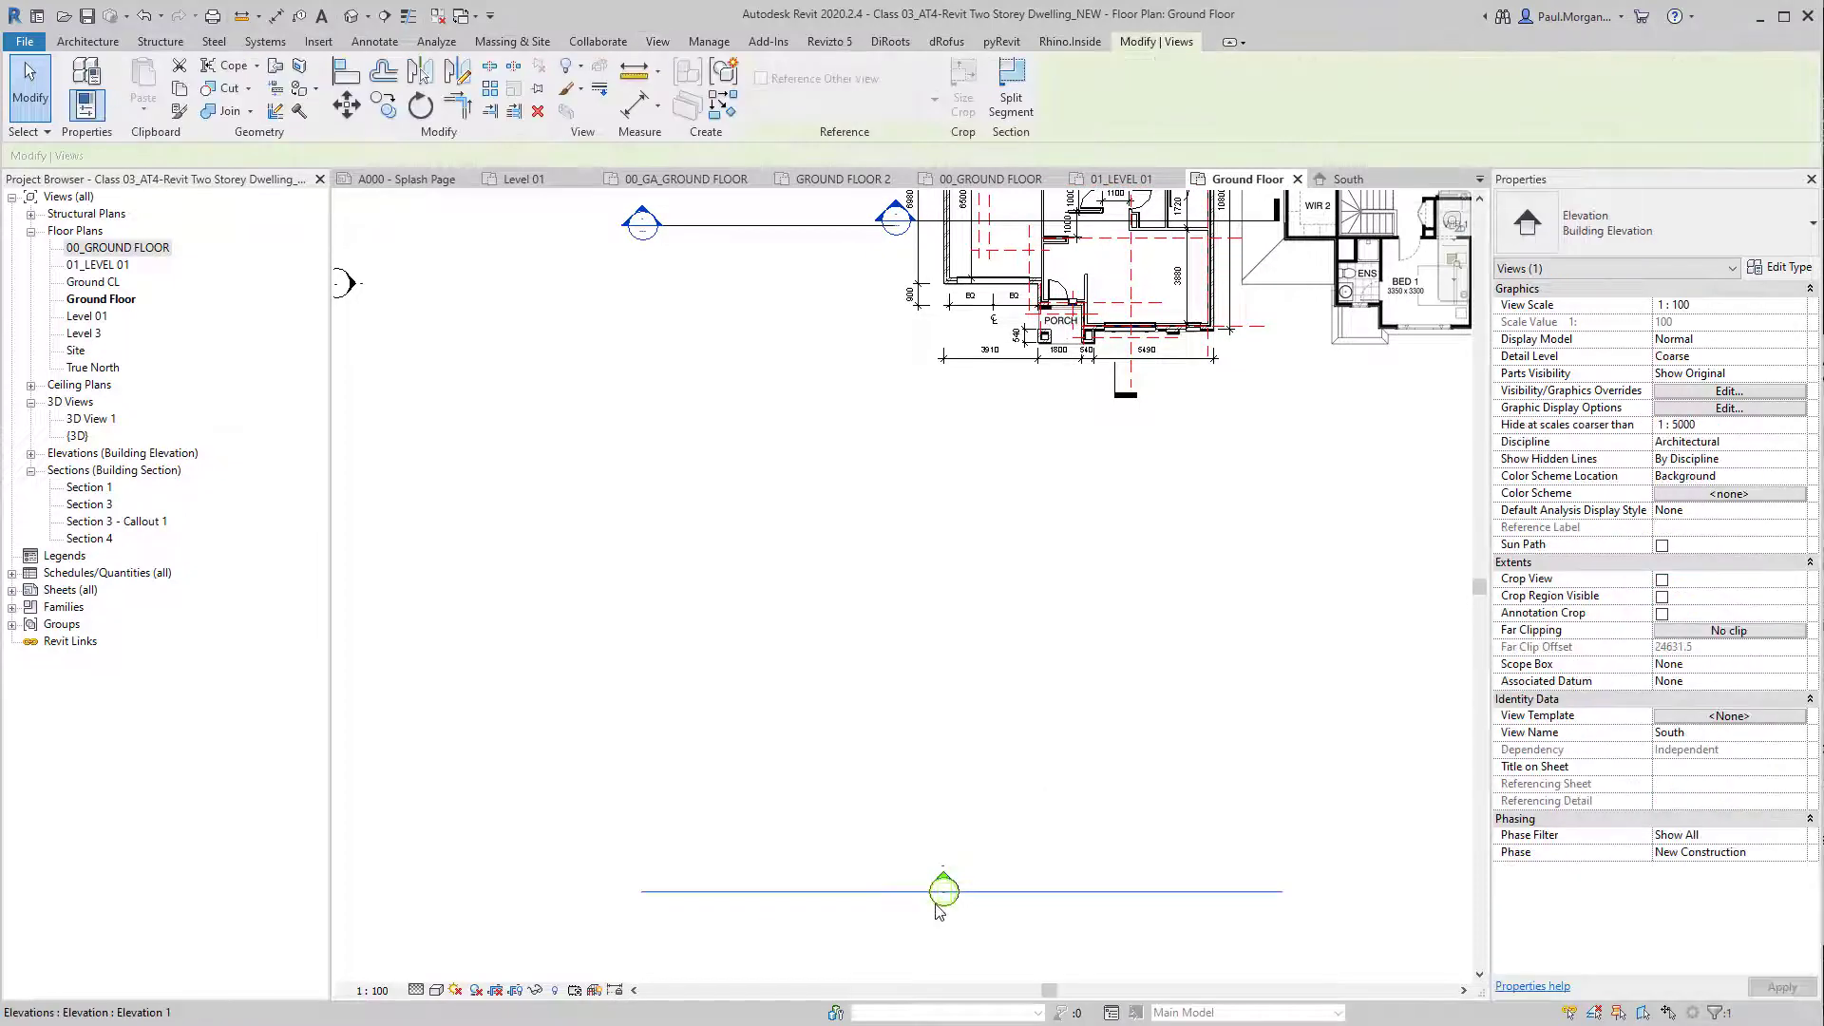
key("Escape")
scroll(945, 904, "up", 3)
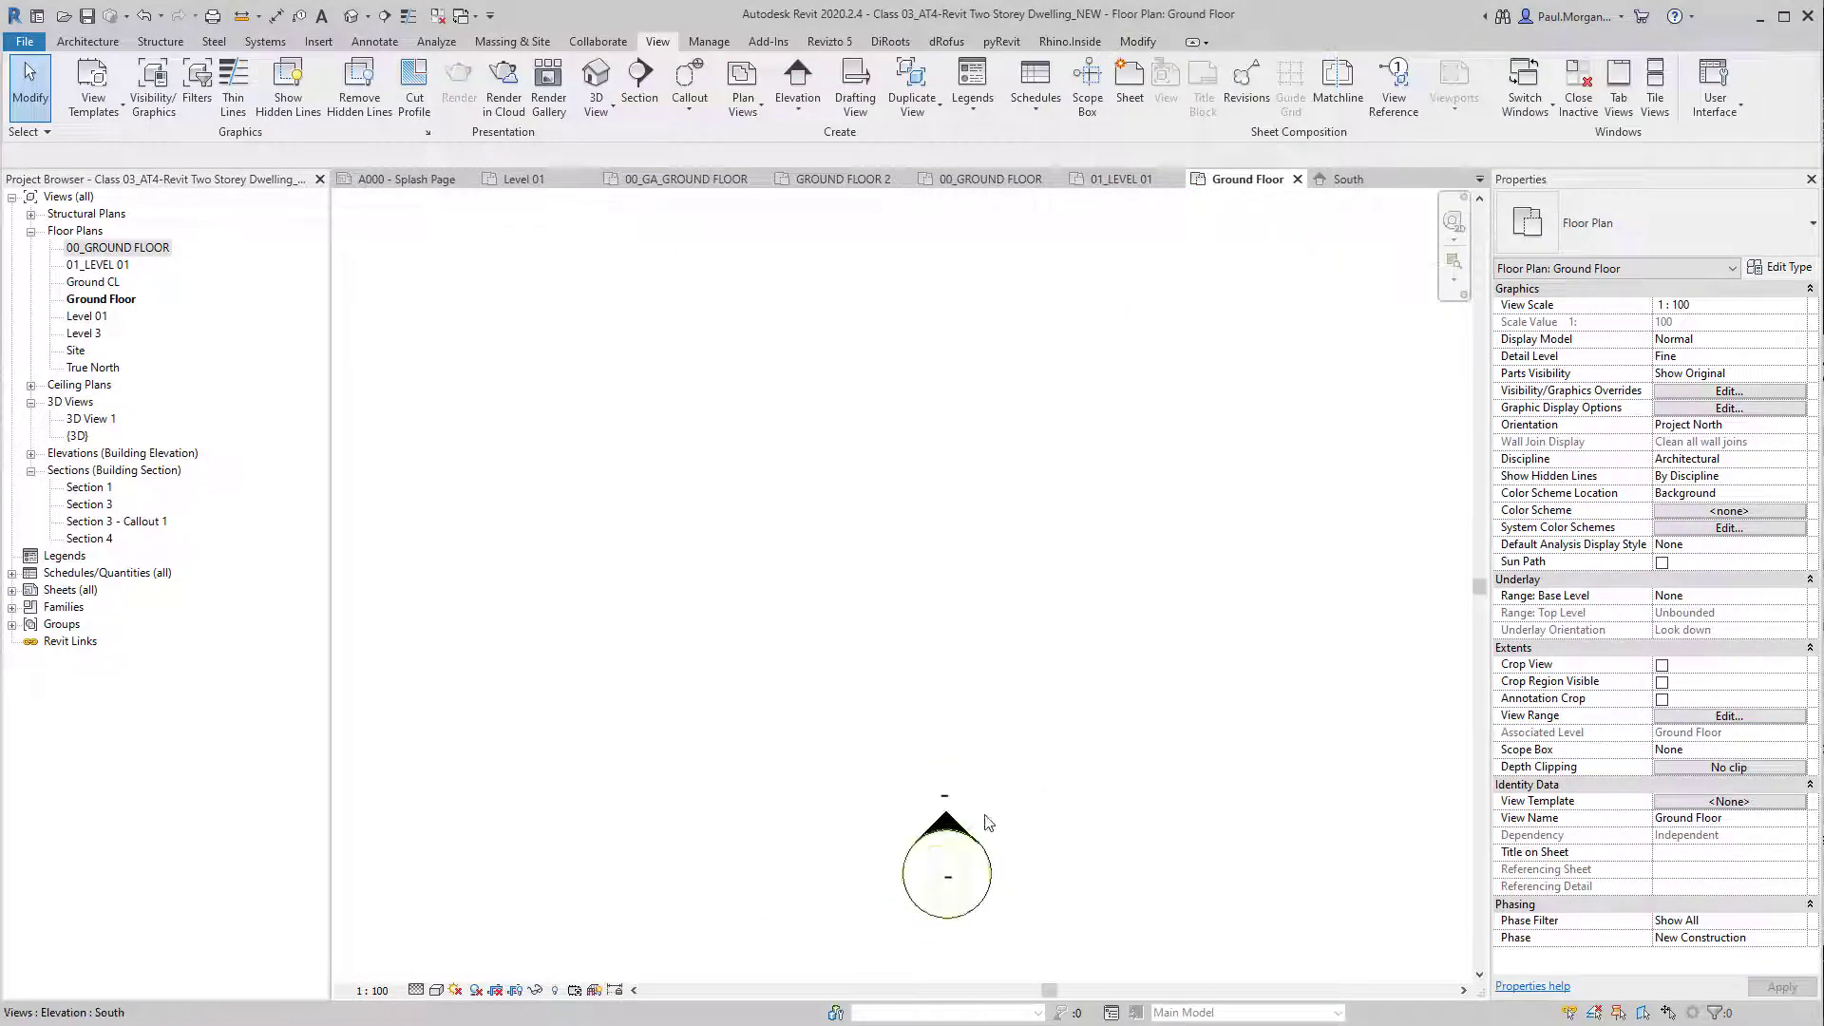
left_click(982, 907)
scroll(982, 906, "down", 1)
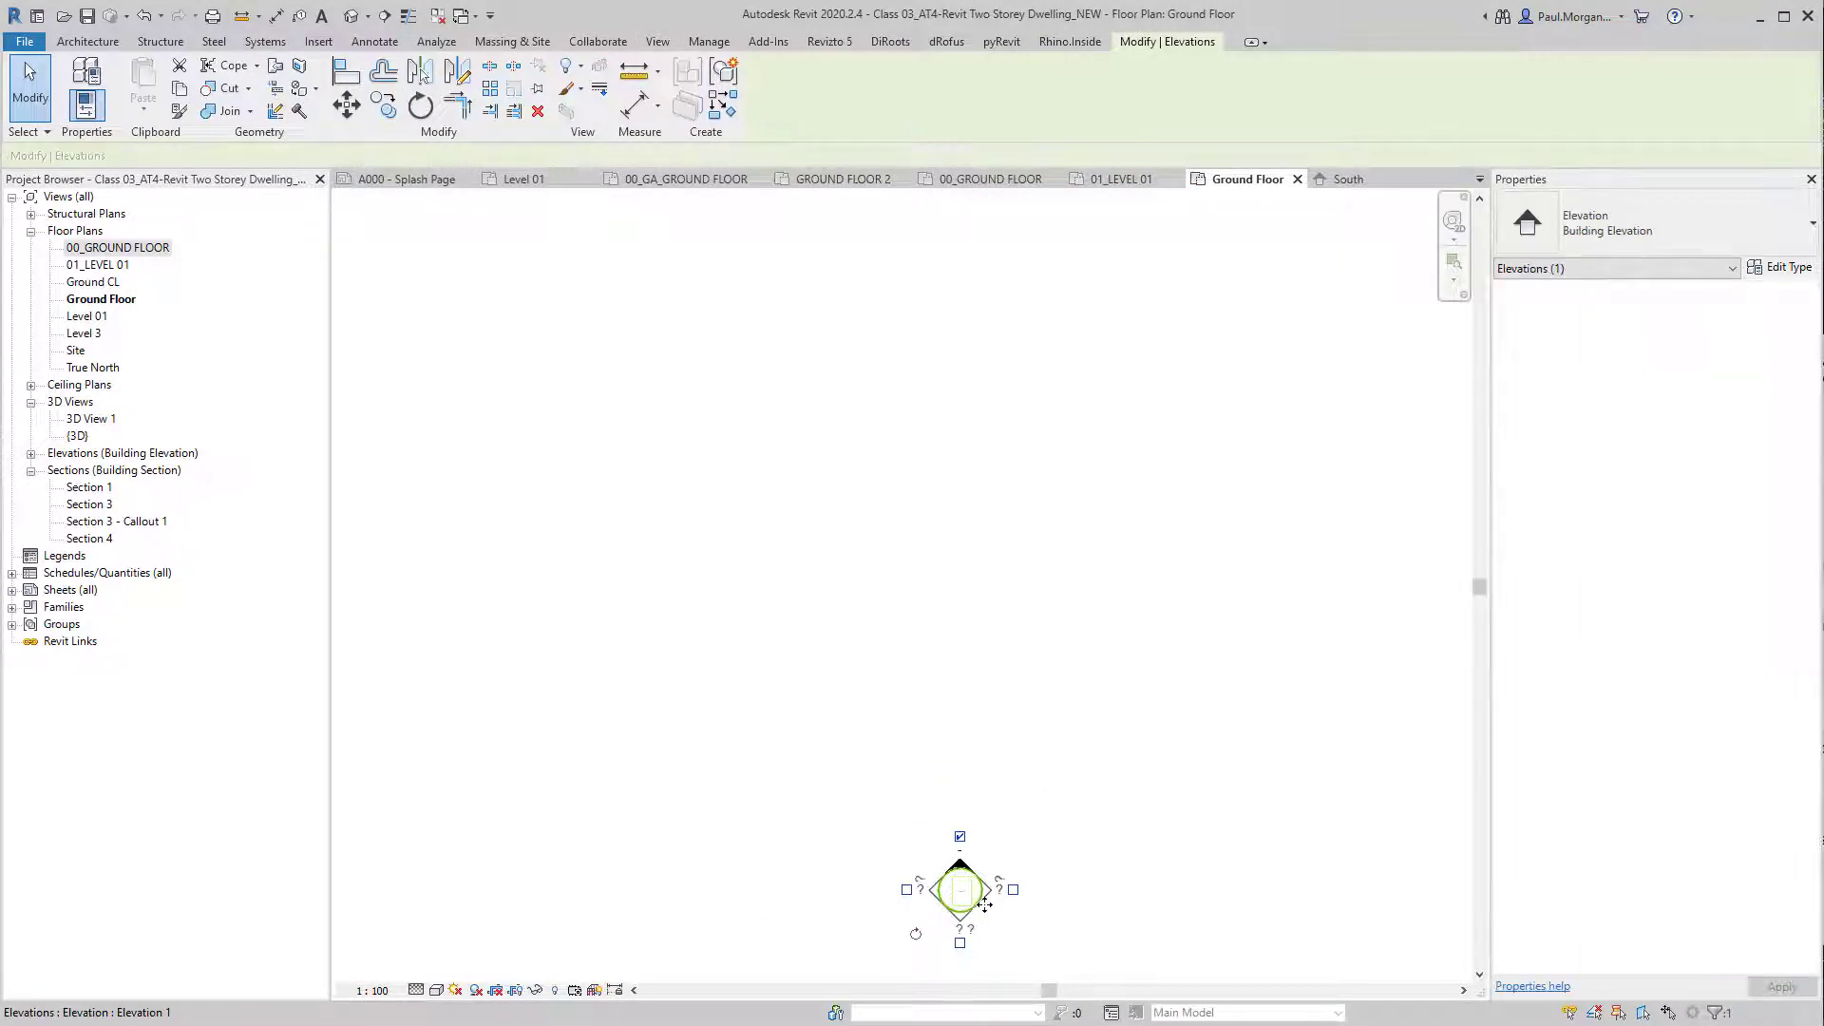
mouse_move(977, 920)
left_mouse_down()
mouse_move(1232, 555)
mouse_move(1241, 379)
mouse_move(1217, 439)
left_mouse_up()
left_click(1221, 497)
middle_click_drag(1311, 545, 1185, 802)
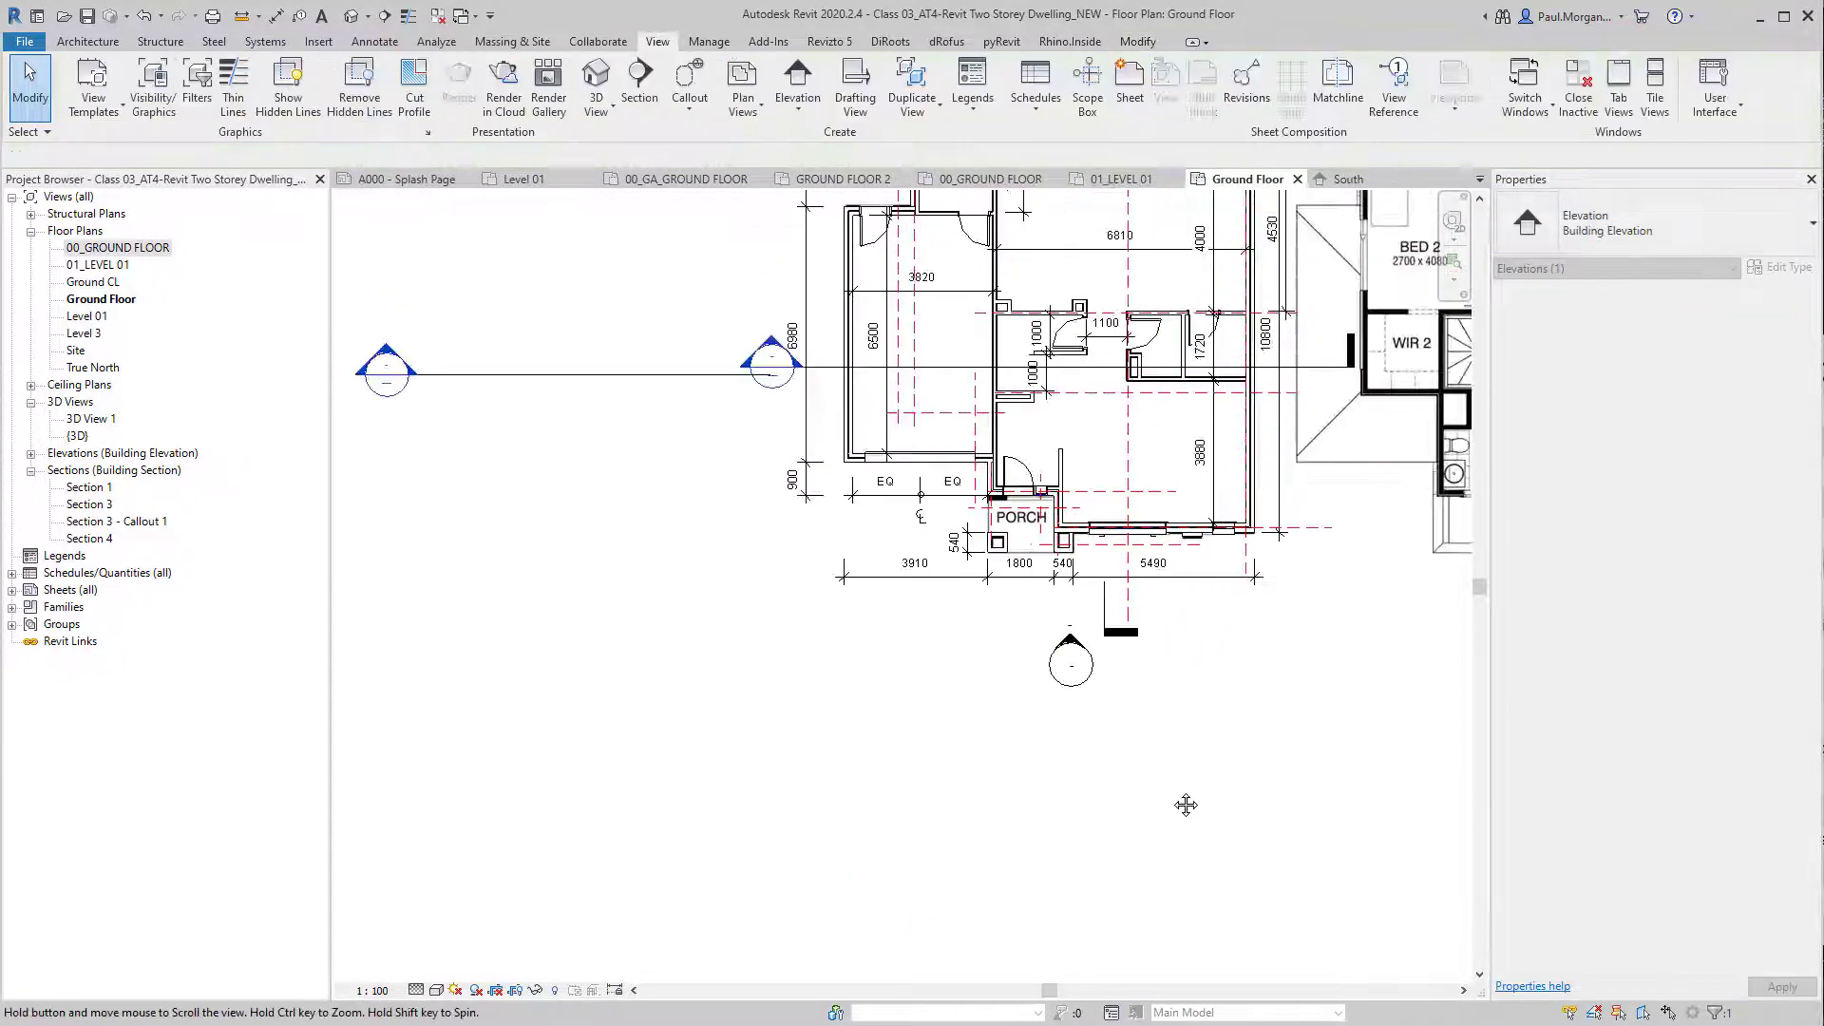
Step: Select the South elevation's arrow to check where its view line lies relative to the moved marker
left_click(1090, 681)
scroll(1088, 684, "down", 2)
left_click(1078, 672)
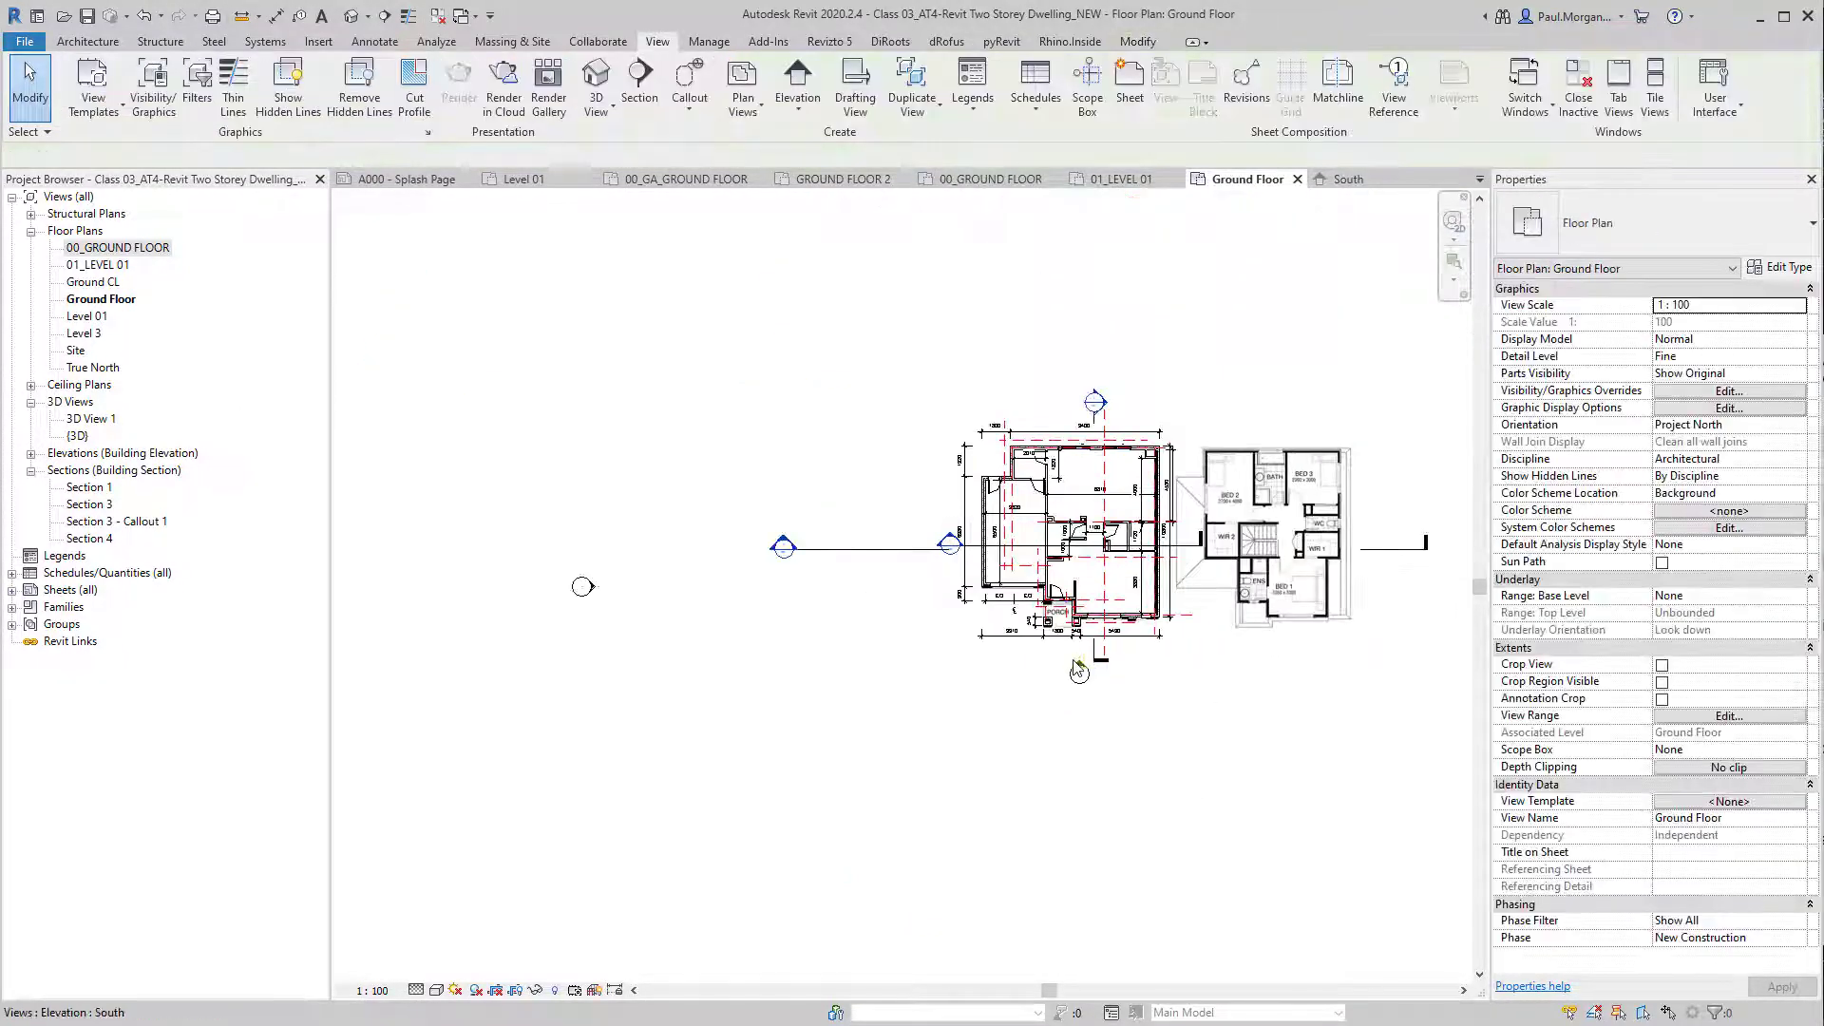
scroll(1069, 678, "up", 3)
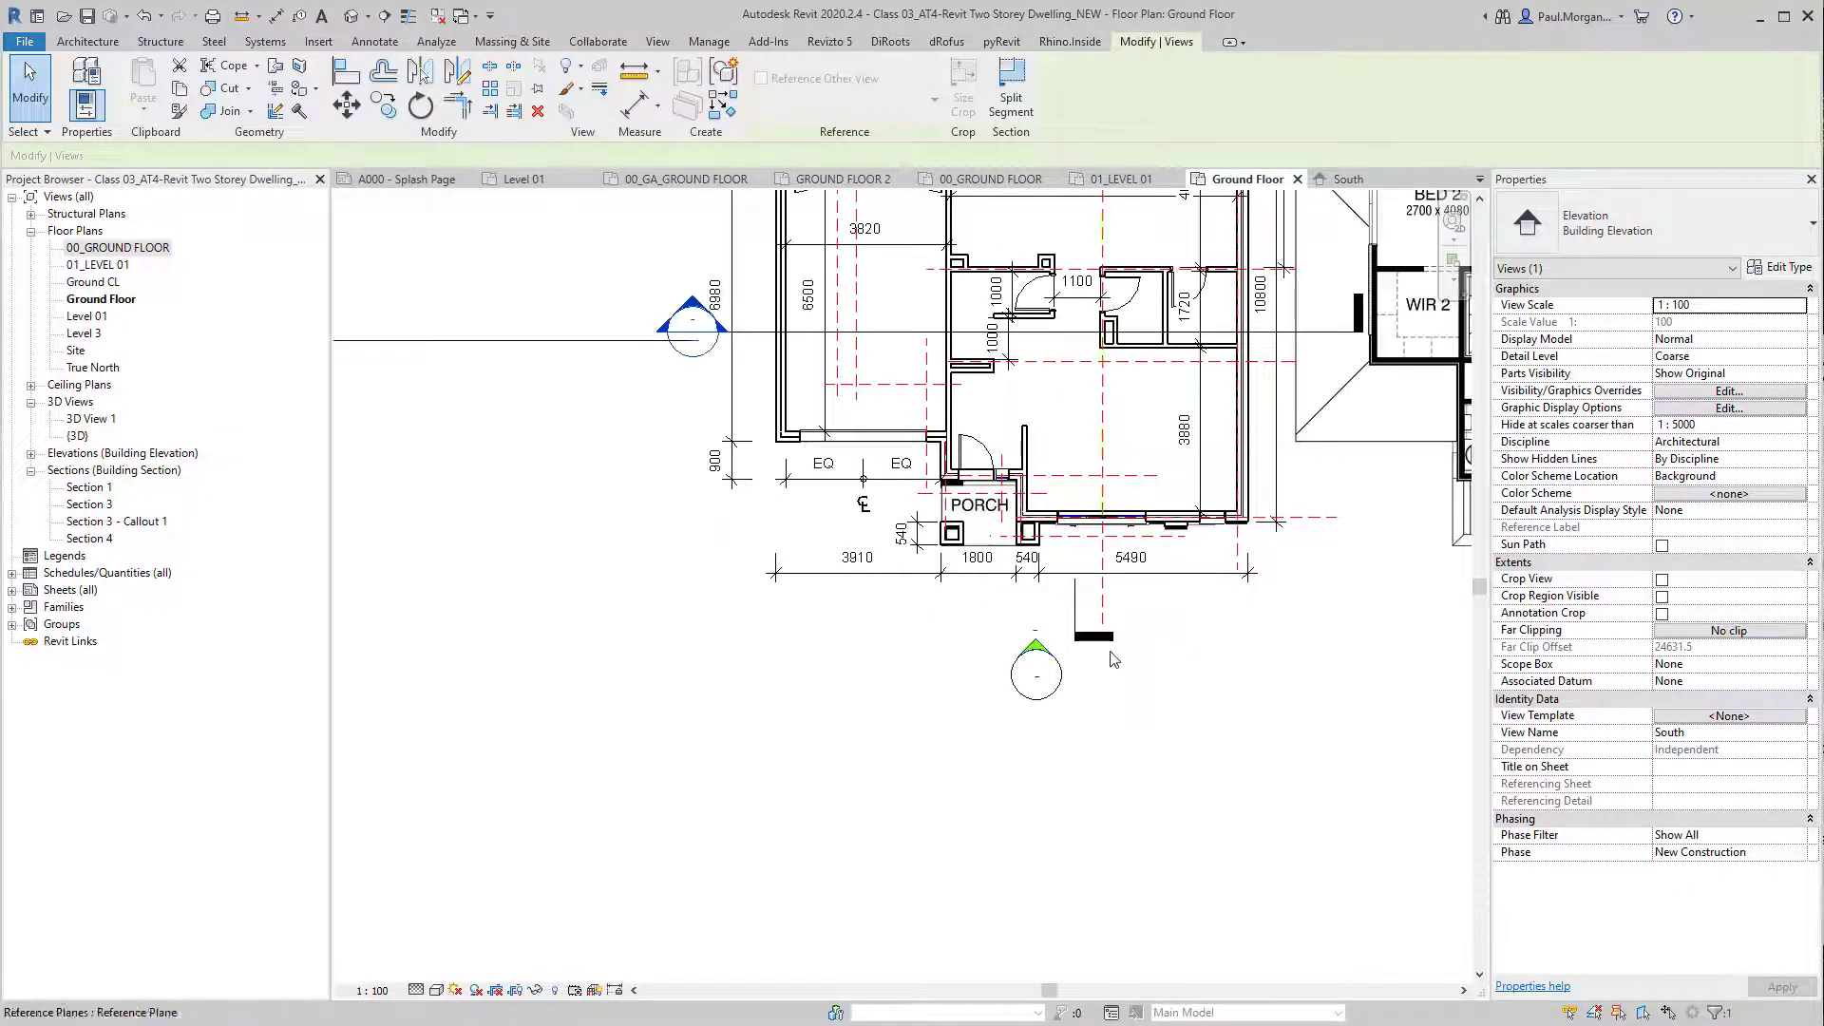
key("Escape")
scroll(1045, 658, "up", 3)
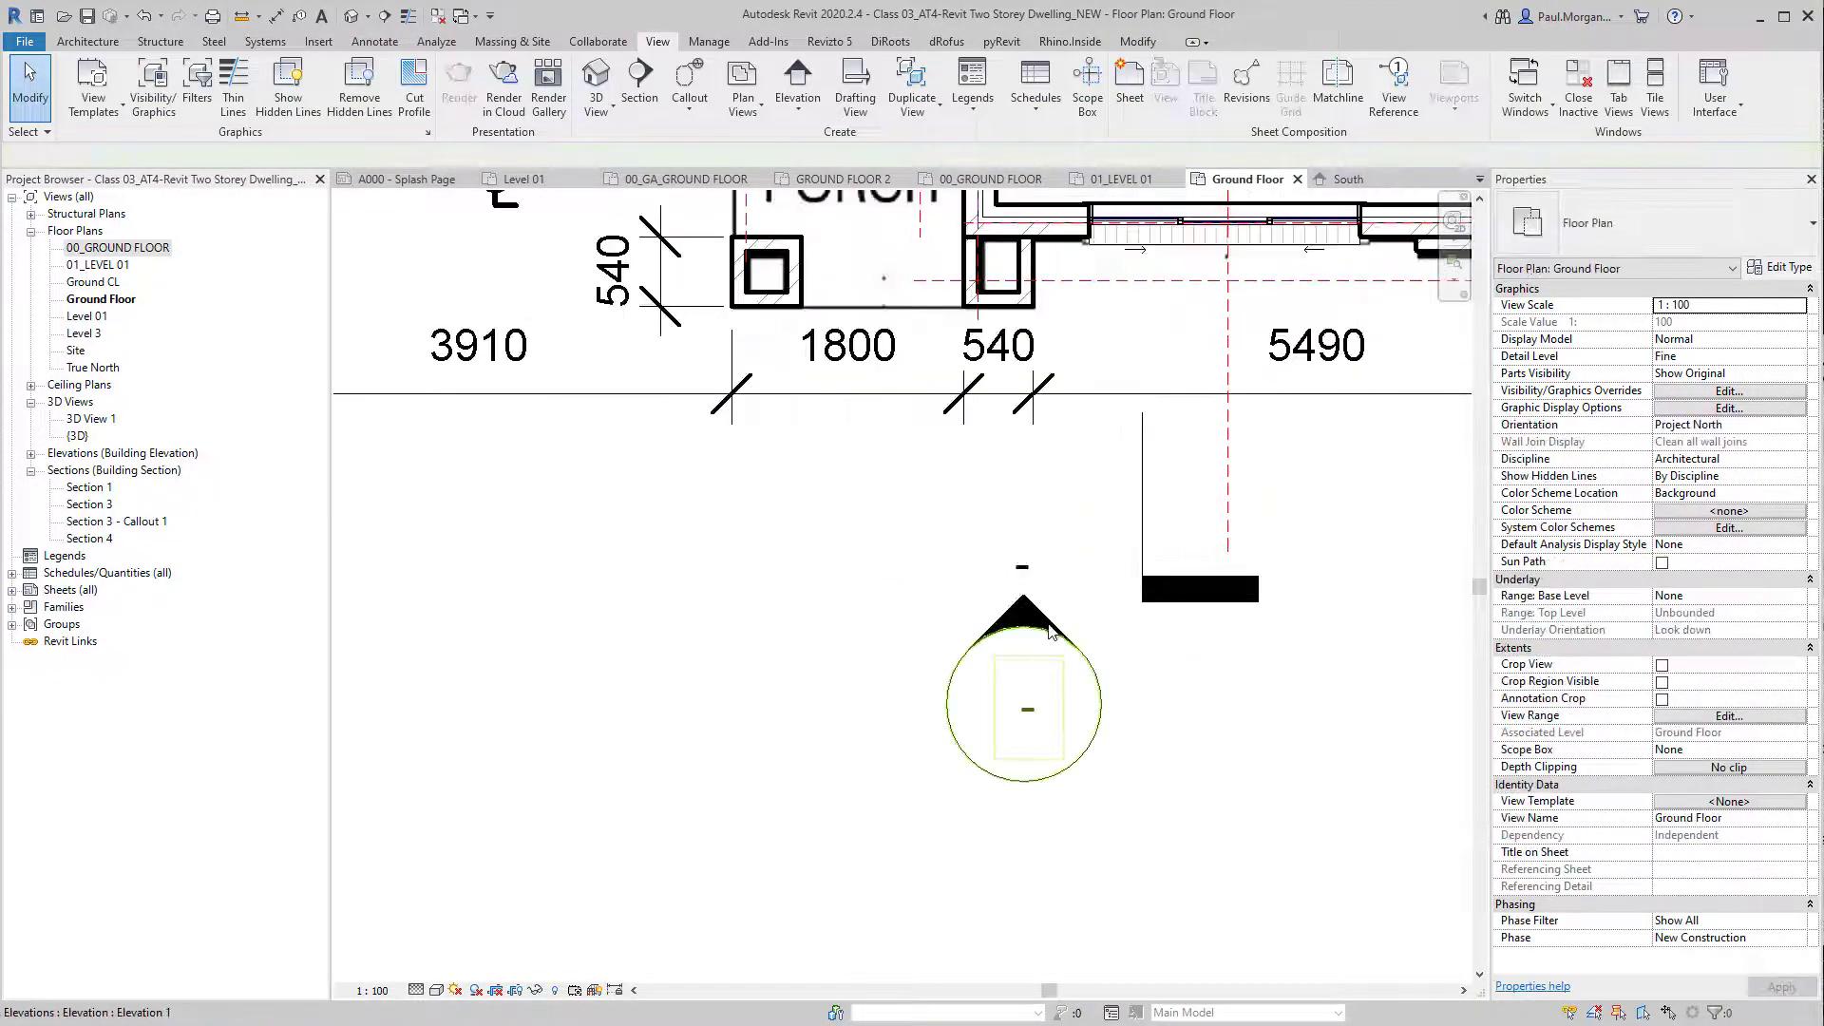
left_click(1042, 622)
scroll(1042, 622, "down", 5)
scroll(1103, 488, "up", 2)
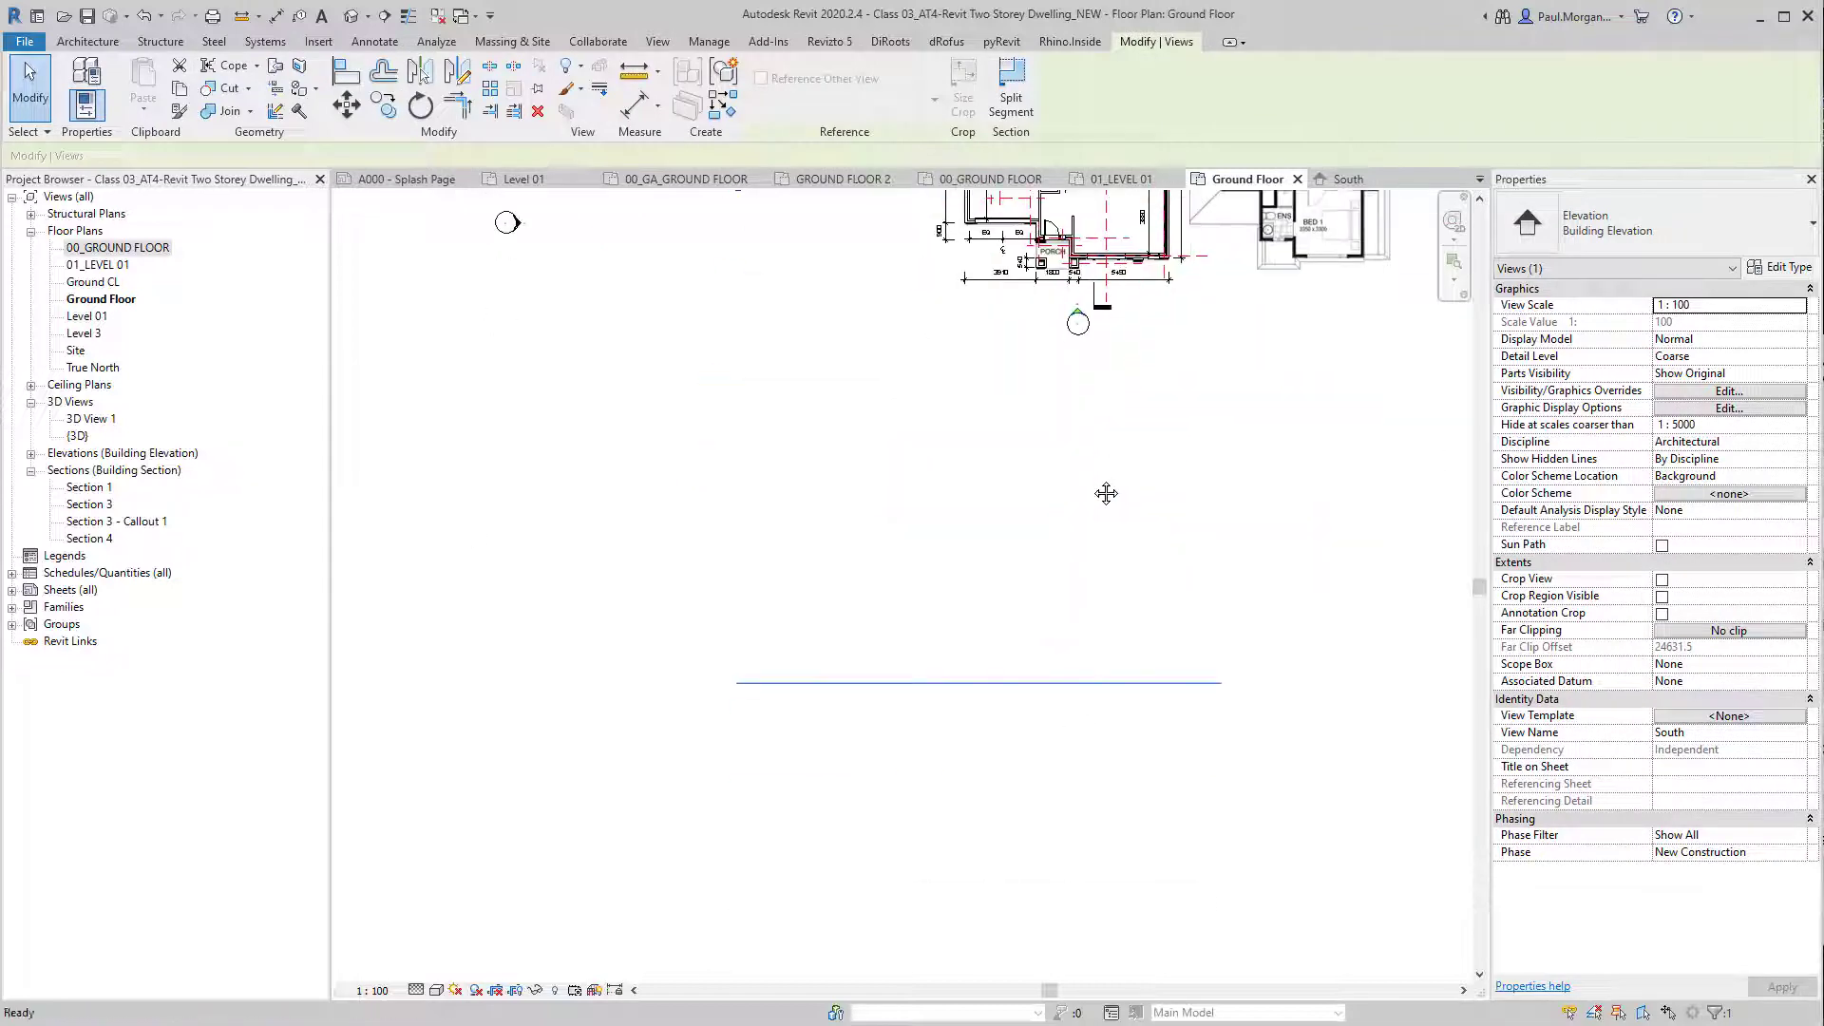
left_click(1075, 795)
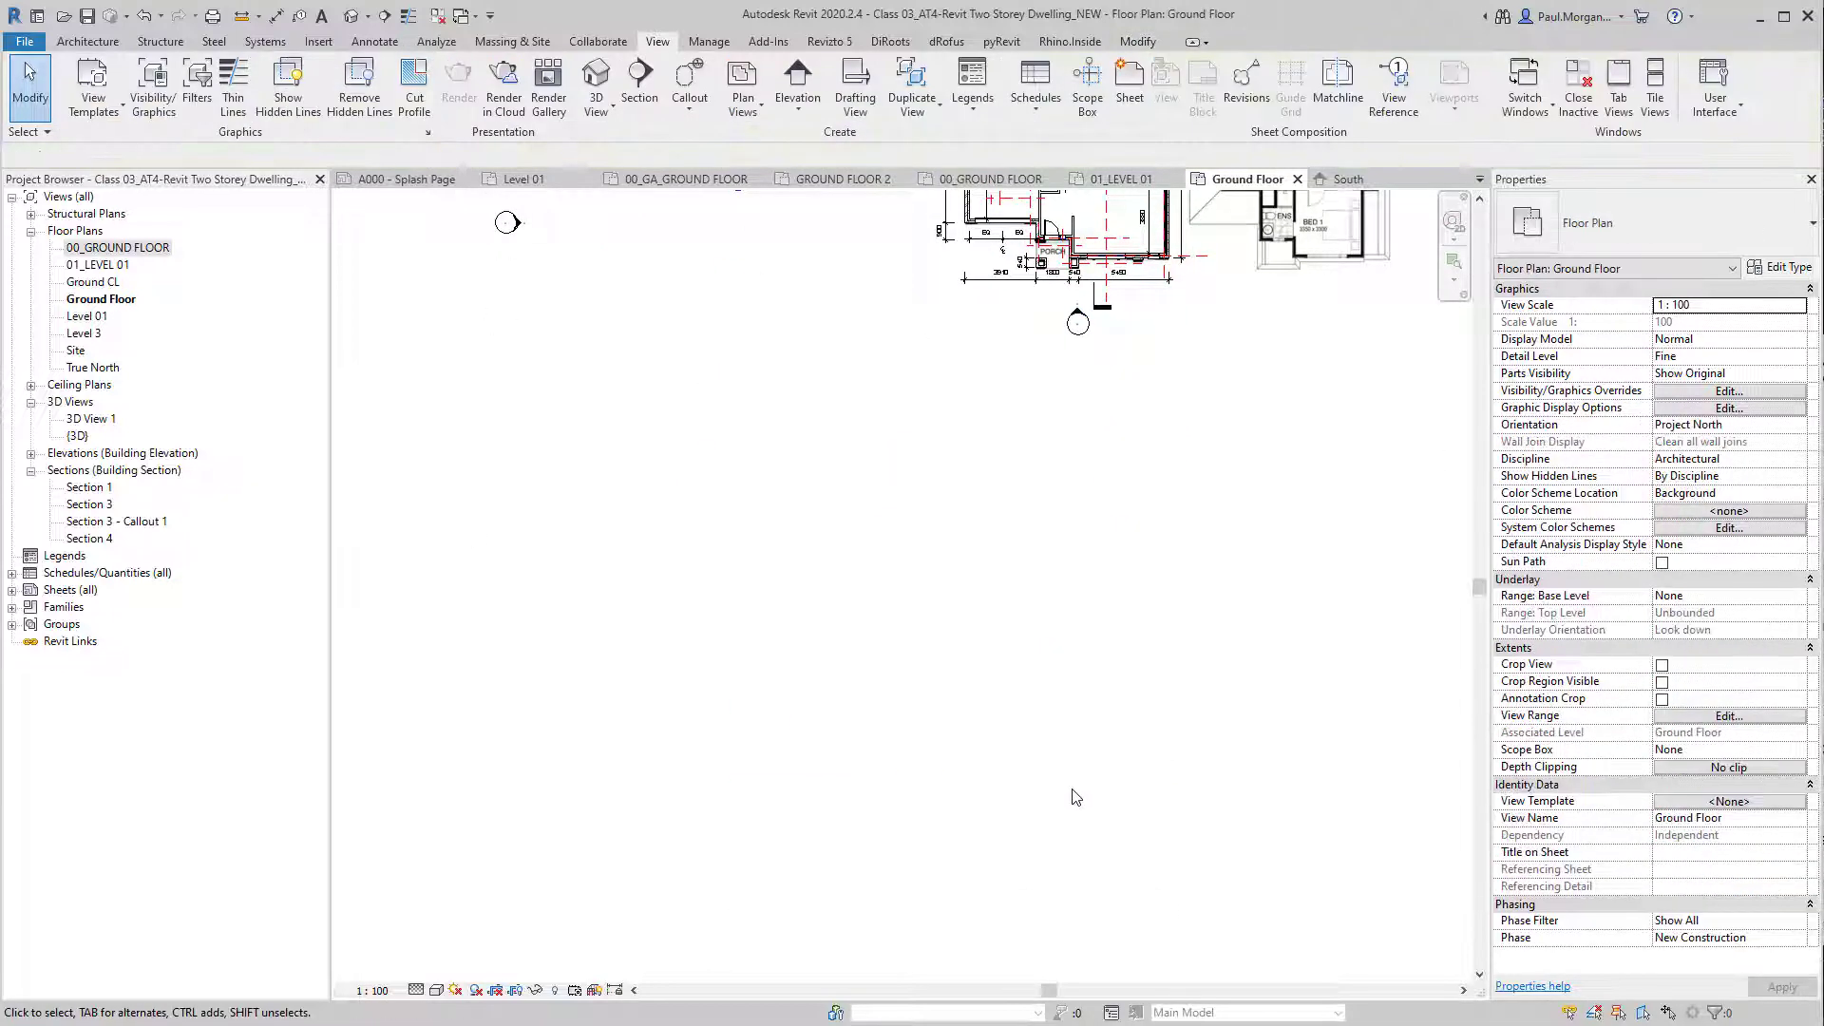
Step: Undo the South marker's move and the switch to No clip, and check the view line from the marker's arrow
scroll(1074, 795, "up", 2)
scroll(1081, 769, "down", 4)
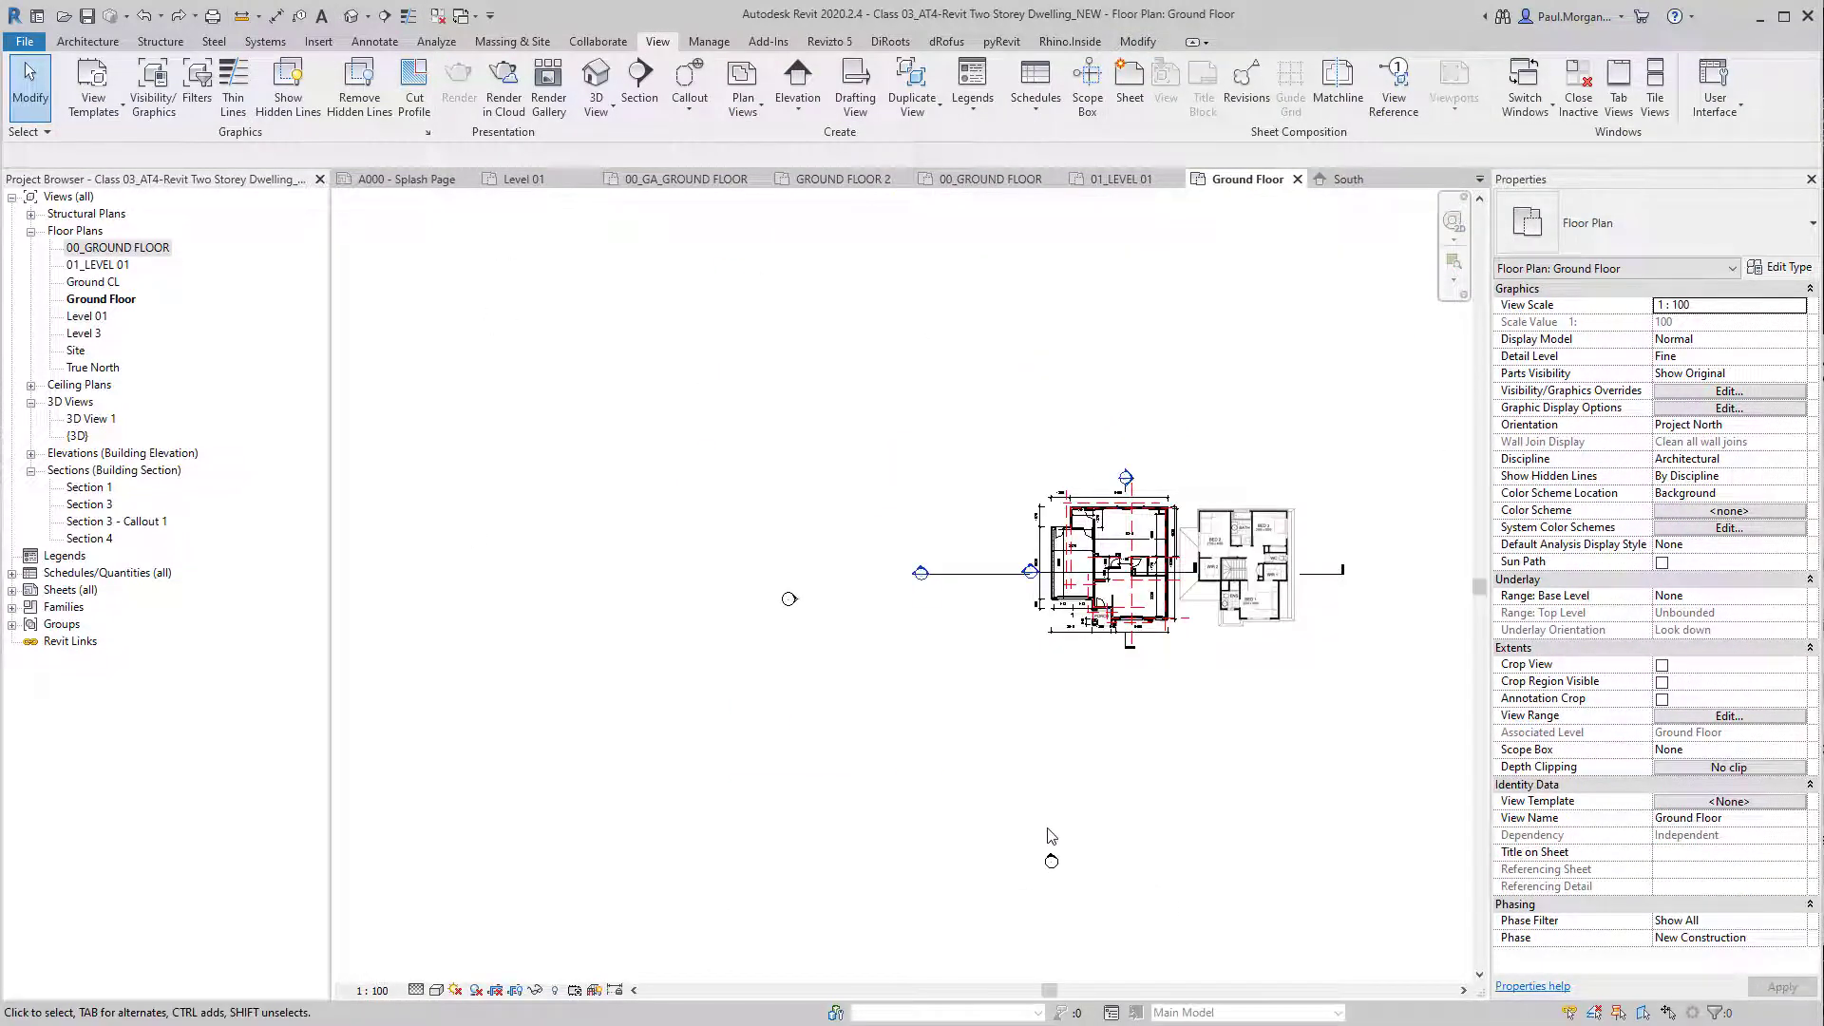
scroll(1051, 836, "up", 4)
left_click(1056, 914)
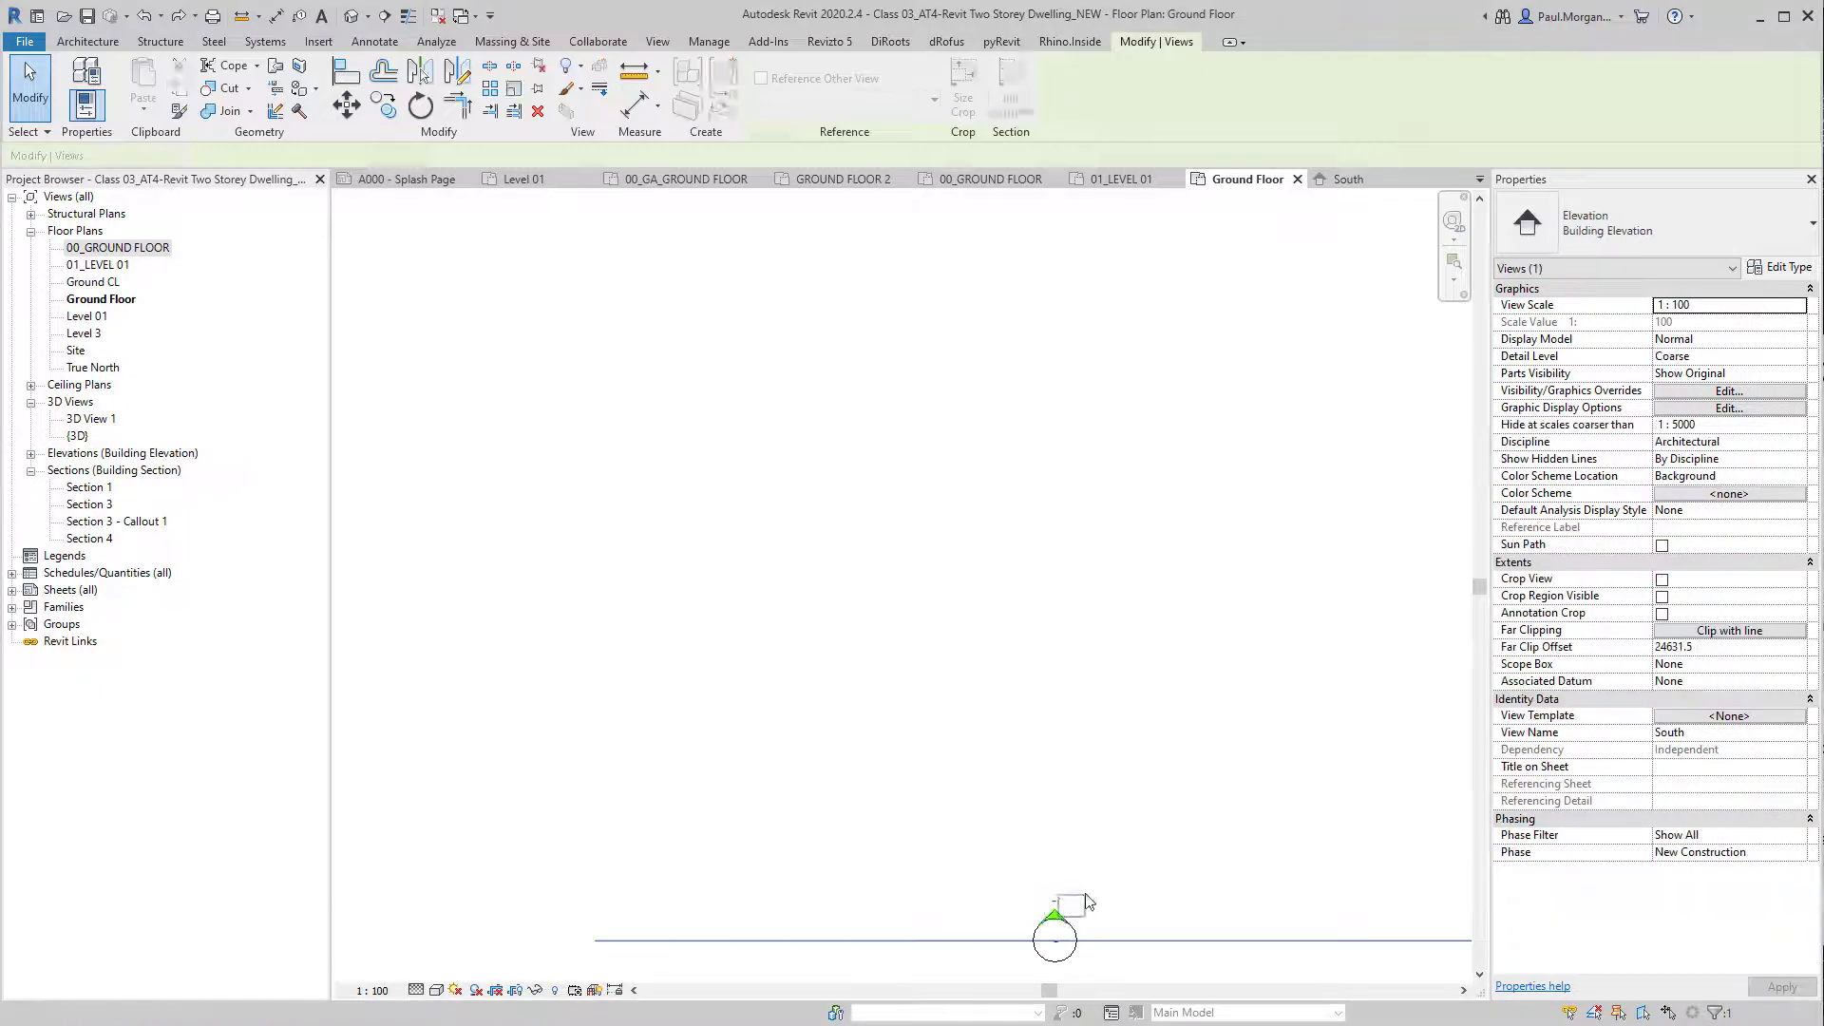
left_click_drag(1085, 894, 1089, 886)
left_click(1055, 927)
key("Escape")
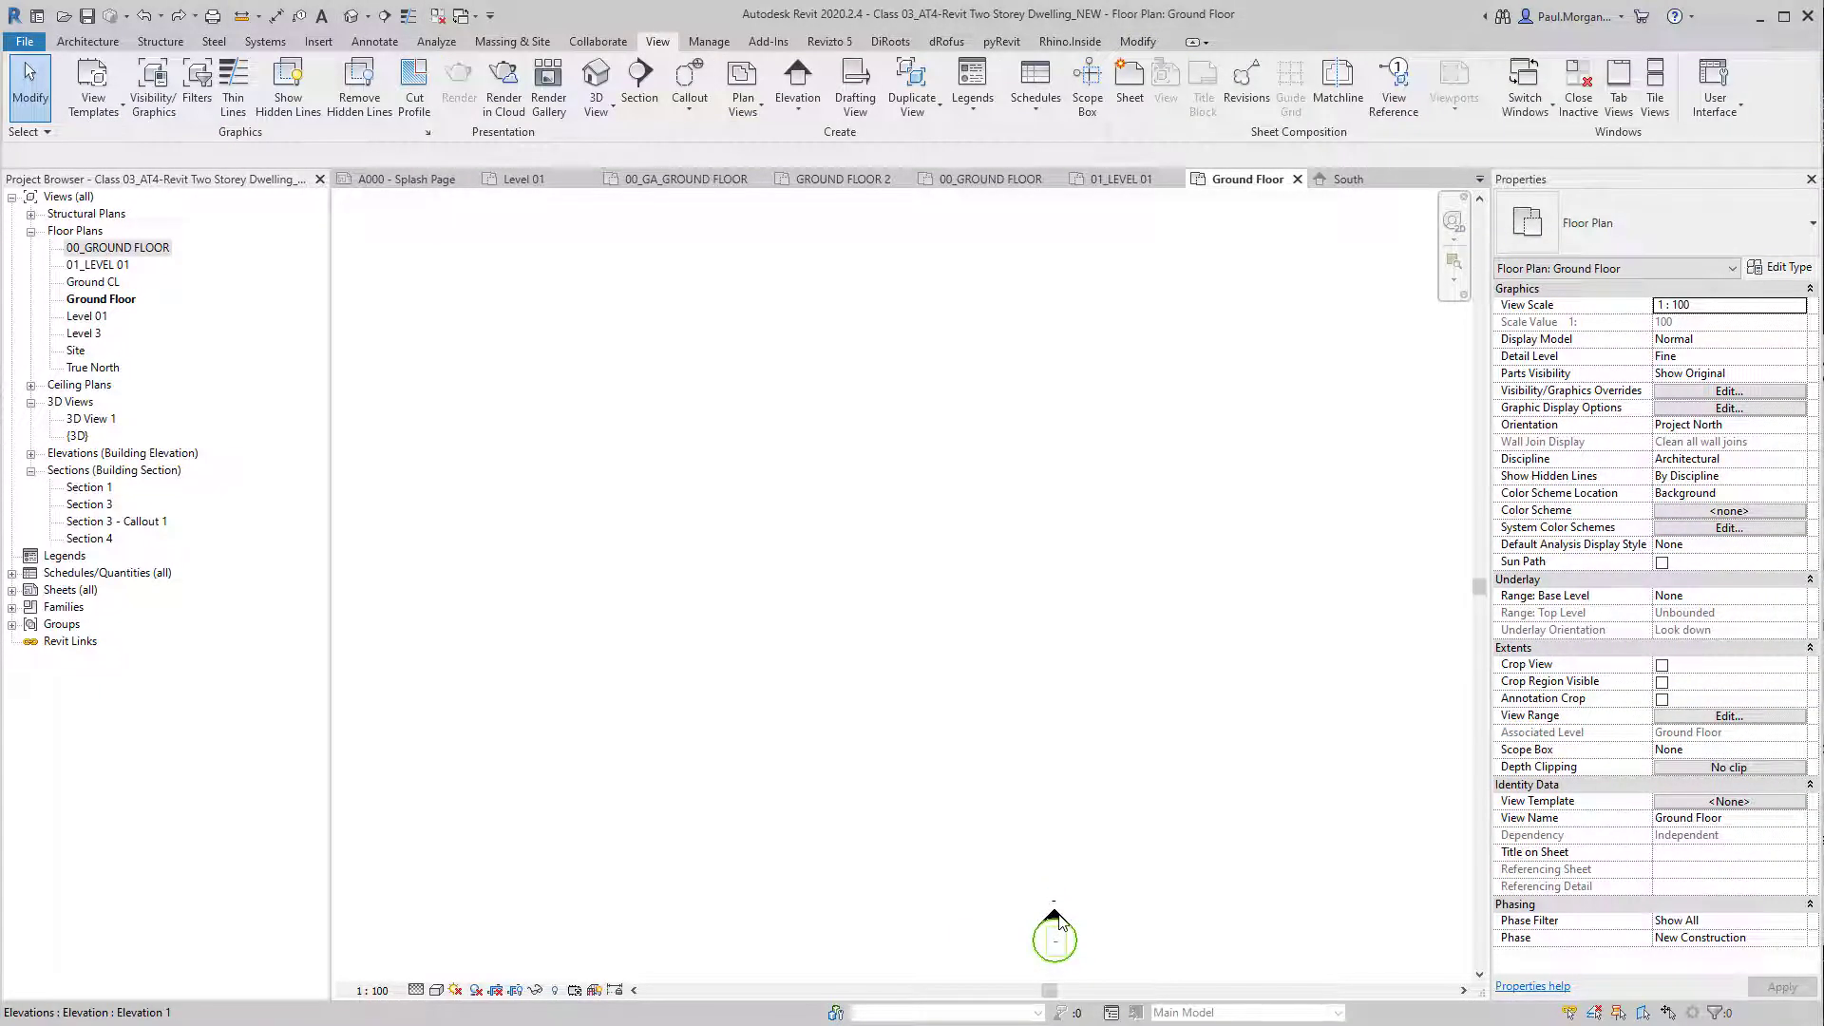
Step: Move the South elevation marker together with its view line closer to the front of the house
left_click(1055, 914)
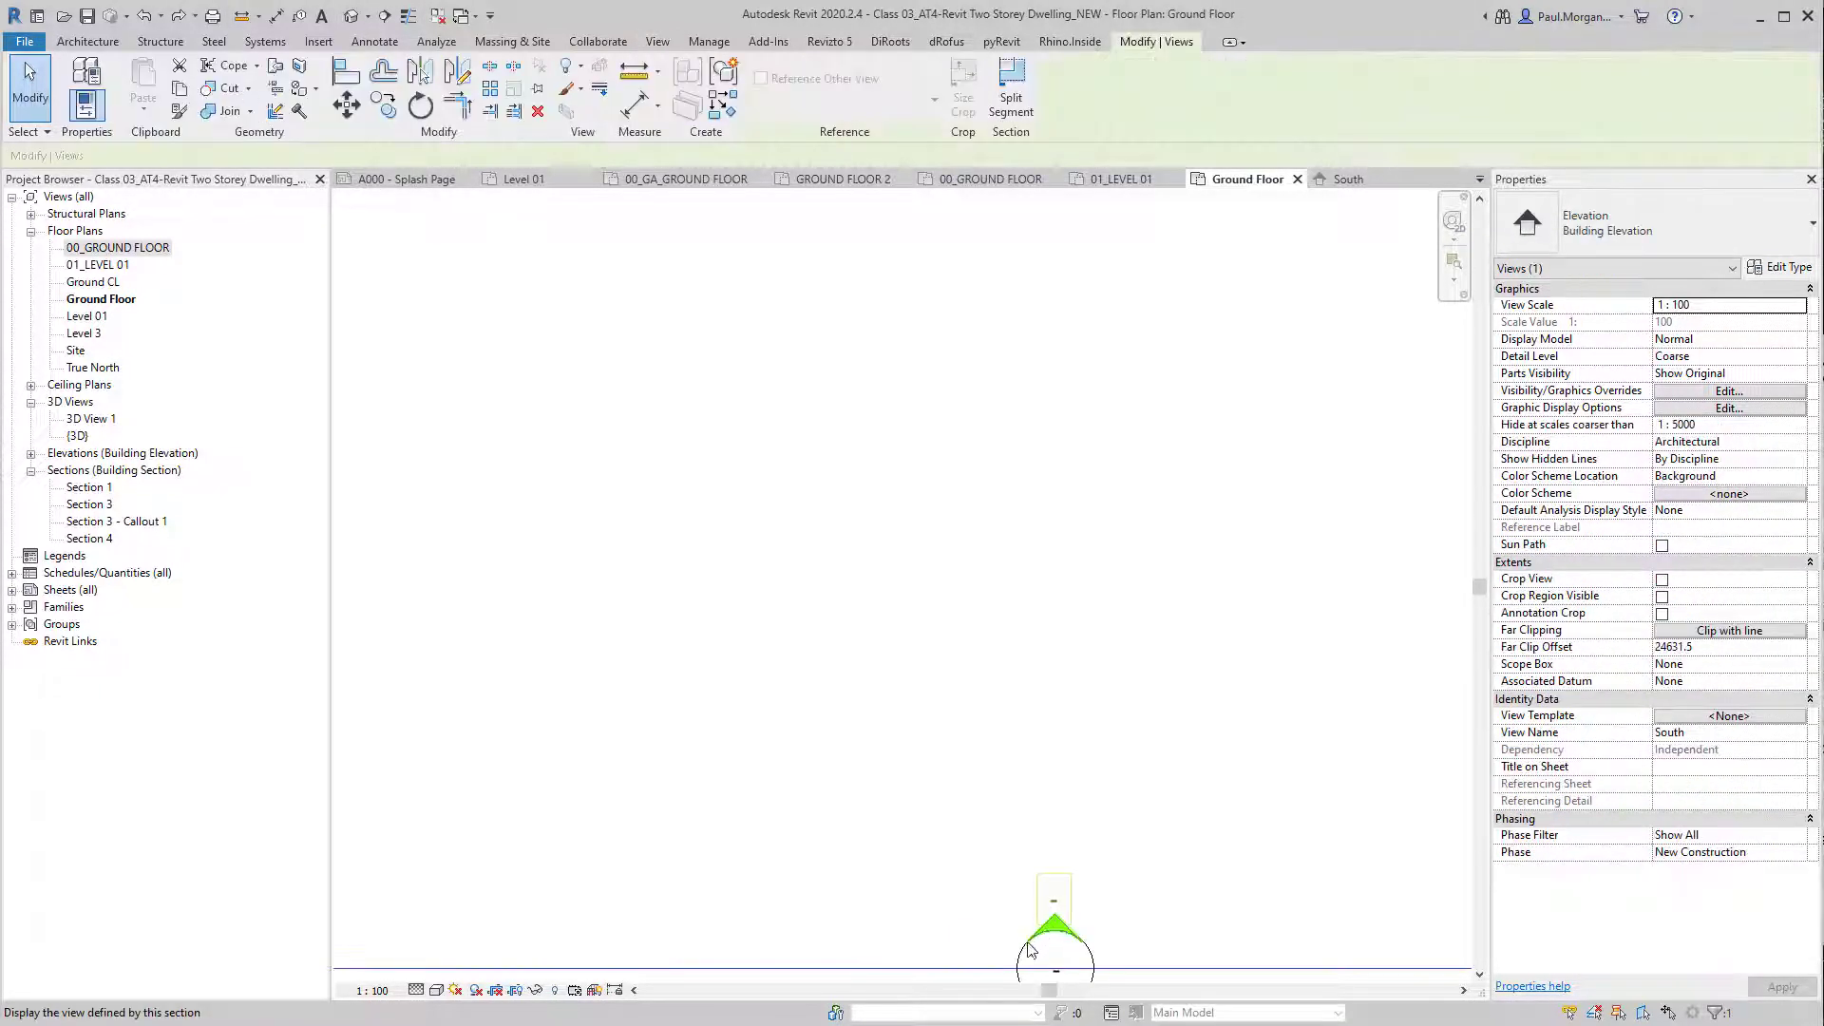
mouse_move(1018, 959)
left_mouse_down()
mouse_move(1011, 879)
mouse_move(1095, 419)
mouse_move(1111, 425)
left_mouse_up()
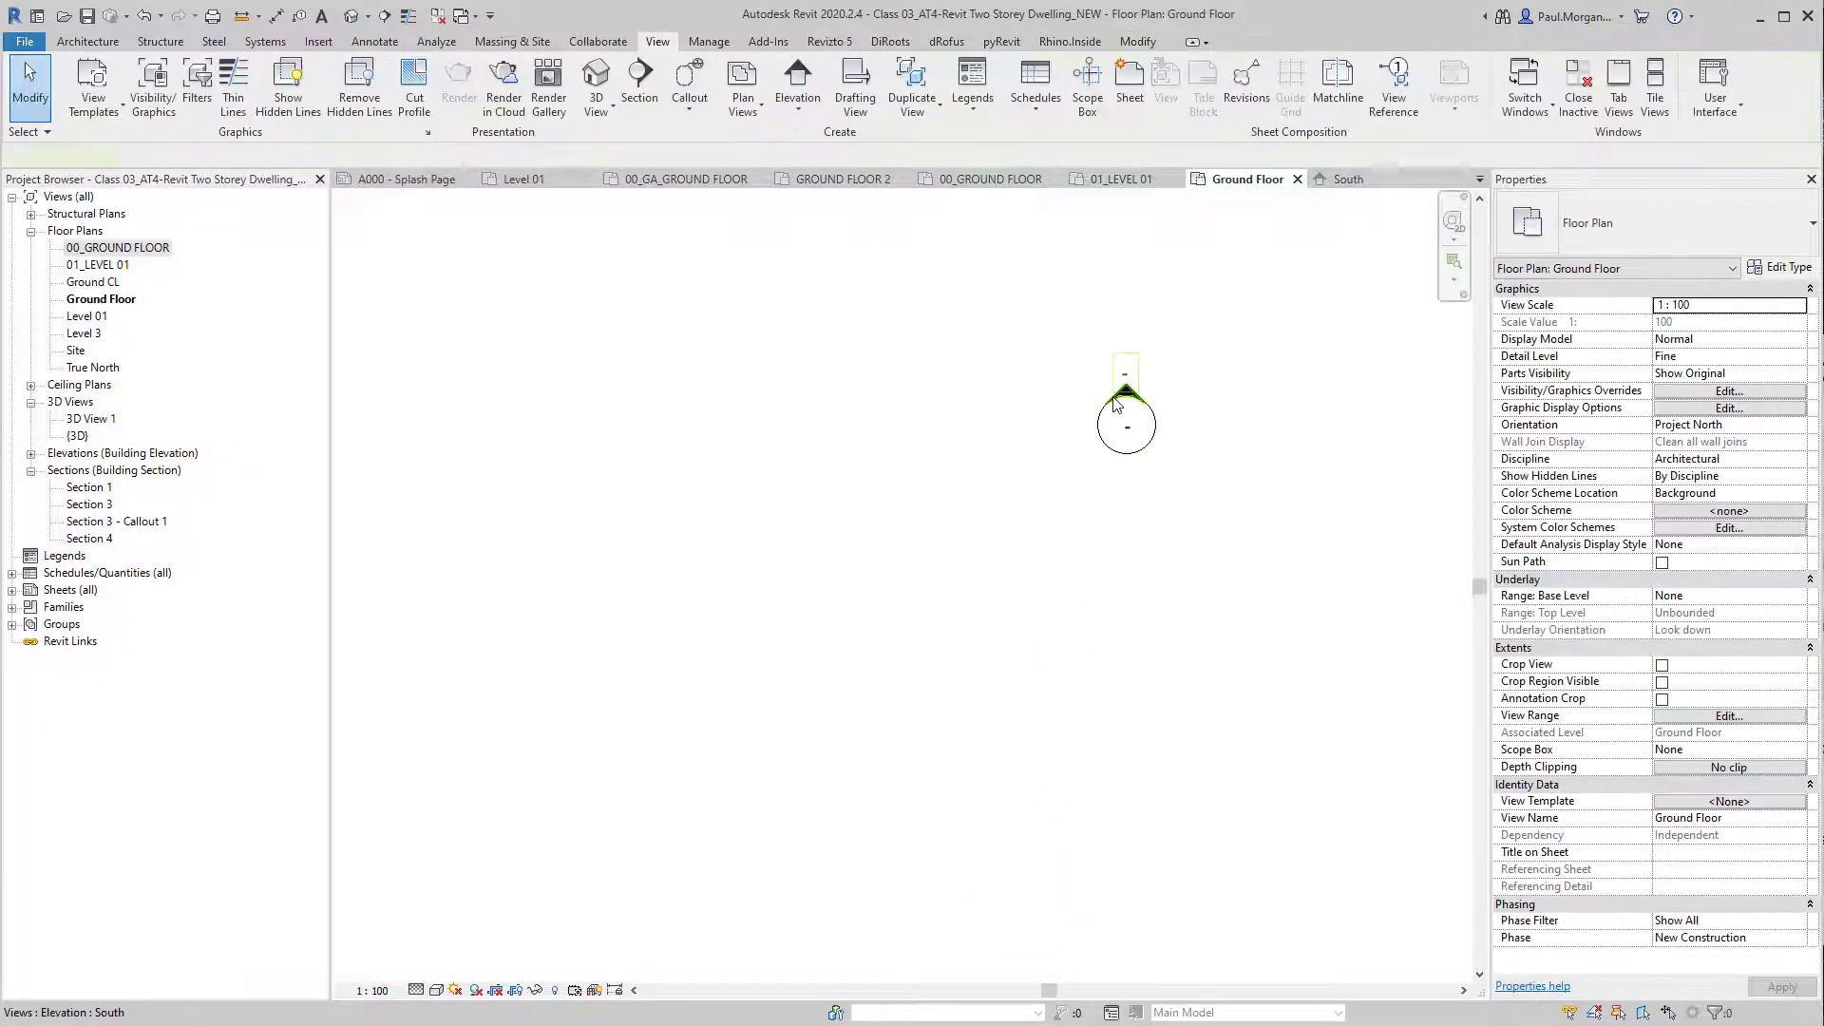
middle_click_drag(1112, 425, 933, 757)
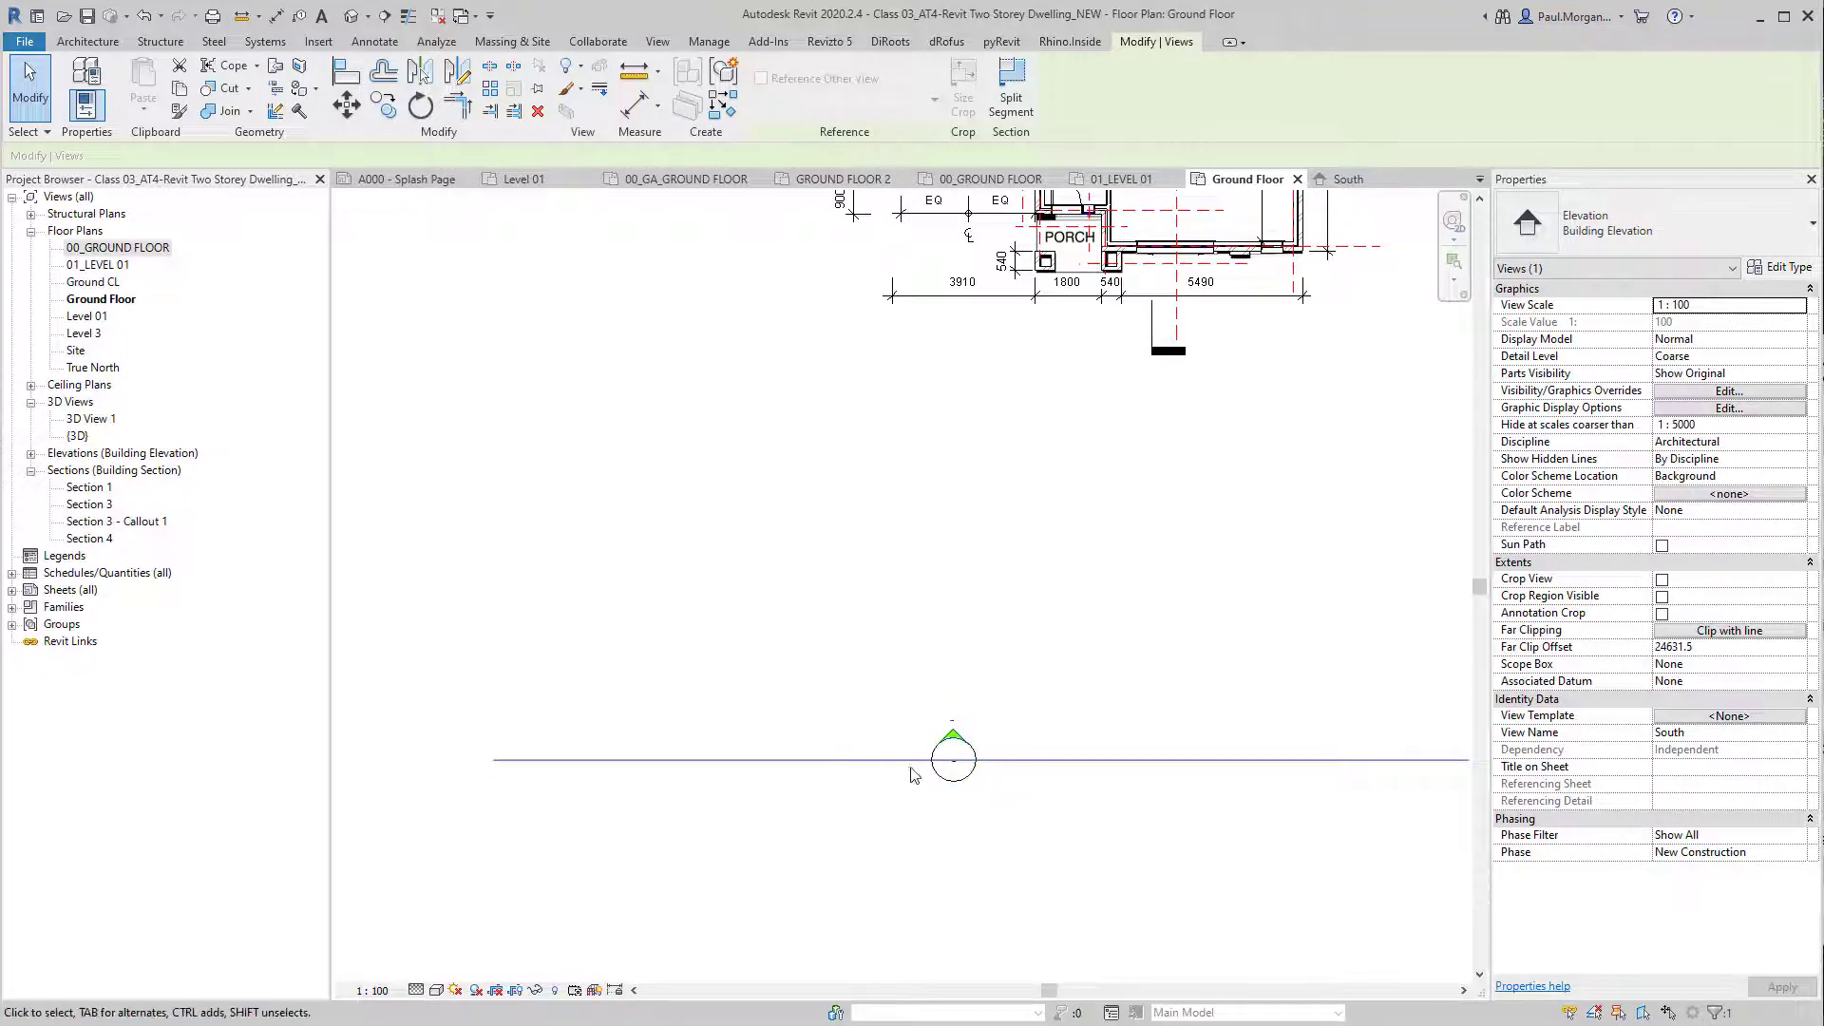
Step: Try moving only the circle of the South elevation marker toward the house, and undo that move
left_click(1070, 748)
scroll(970, 776, "up", 2)
left_click(971, 776)
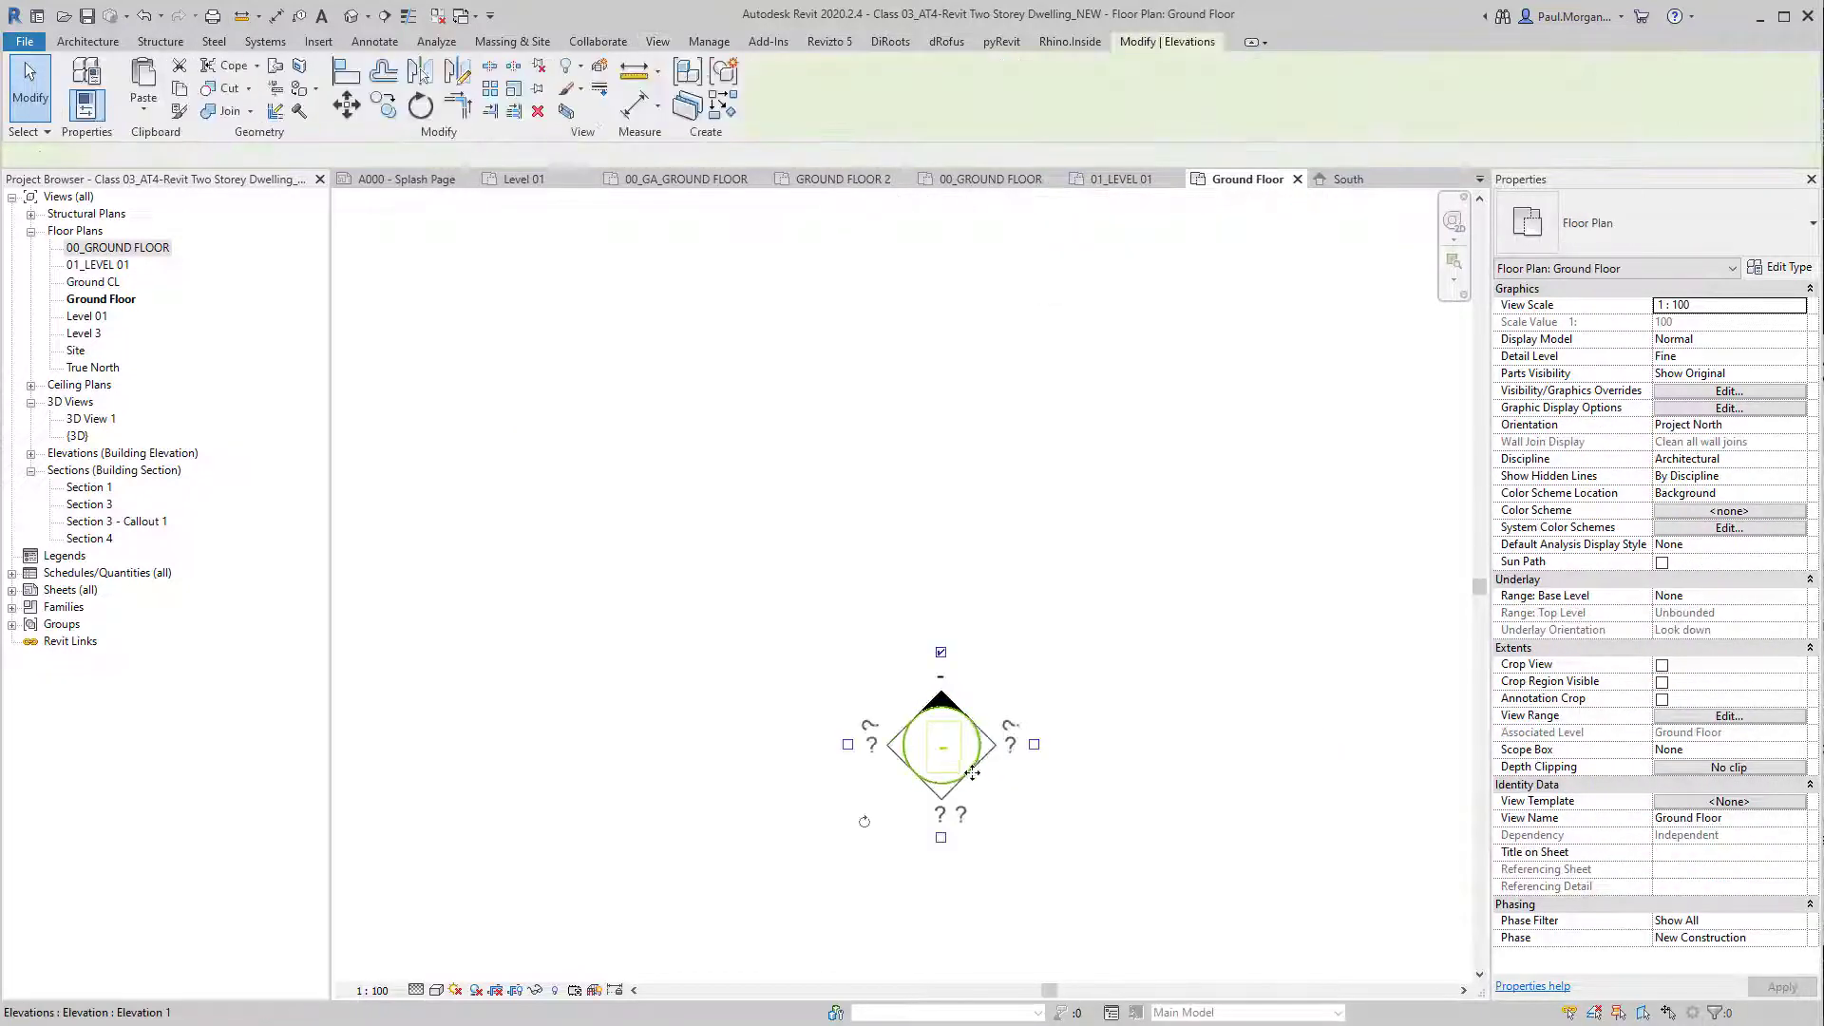
mouse_move(971, 766)
left_mouse_down()
mouse_move(1087, 695)
mouse_move(1230, 508)
left_mouse_up()
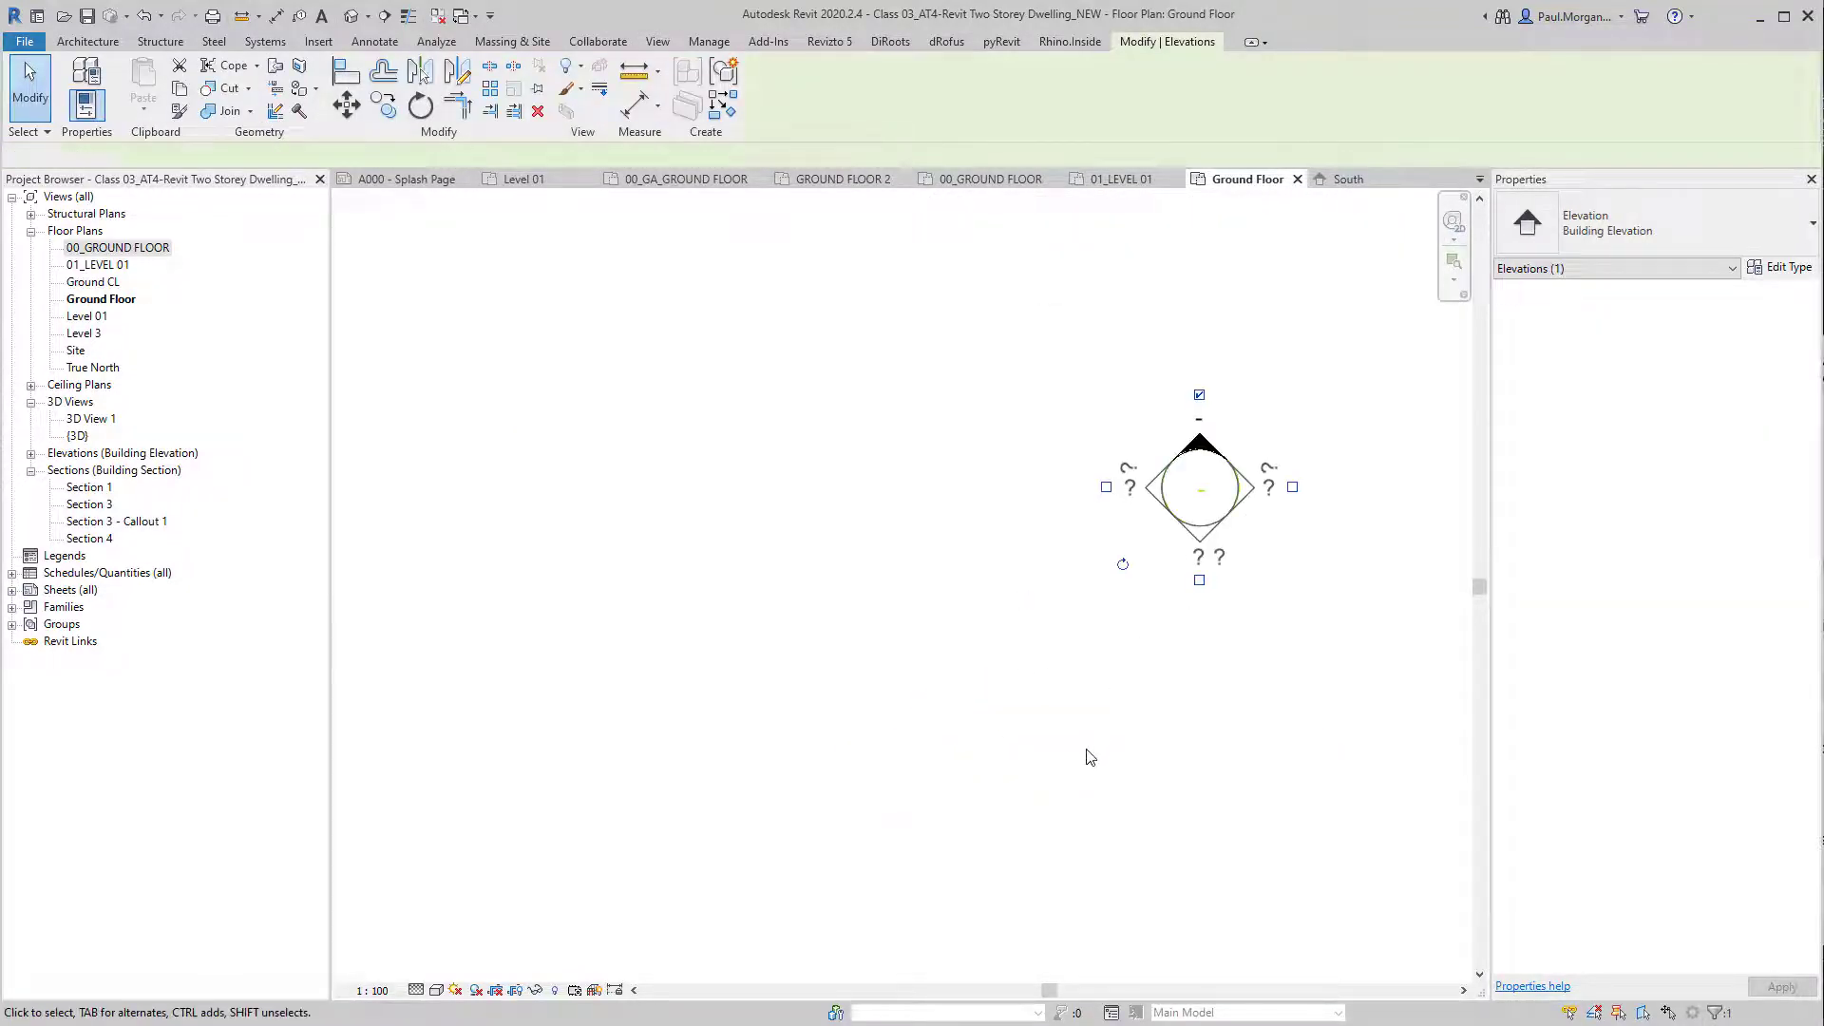
left_click(1088, 751)
left_click(1198, 440)
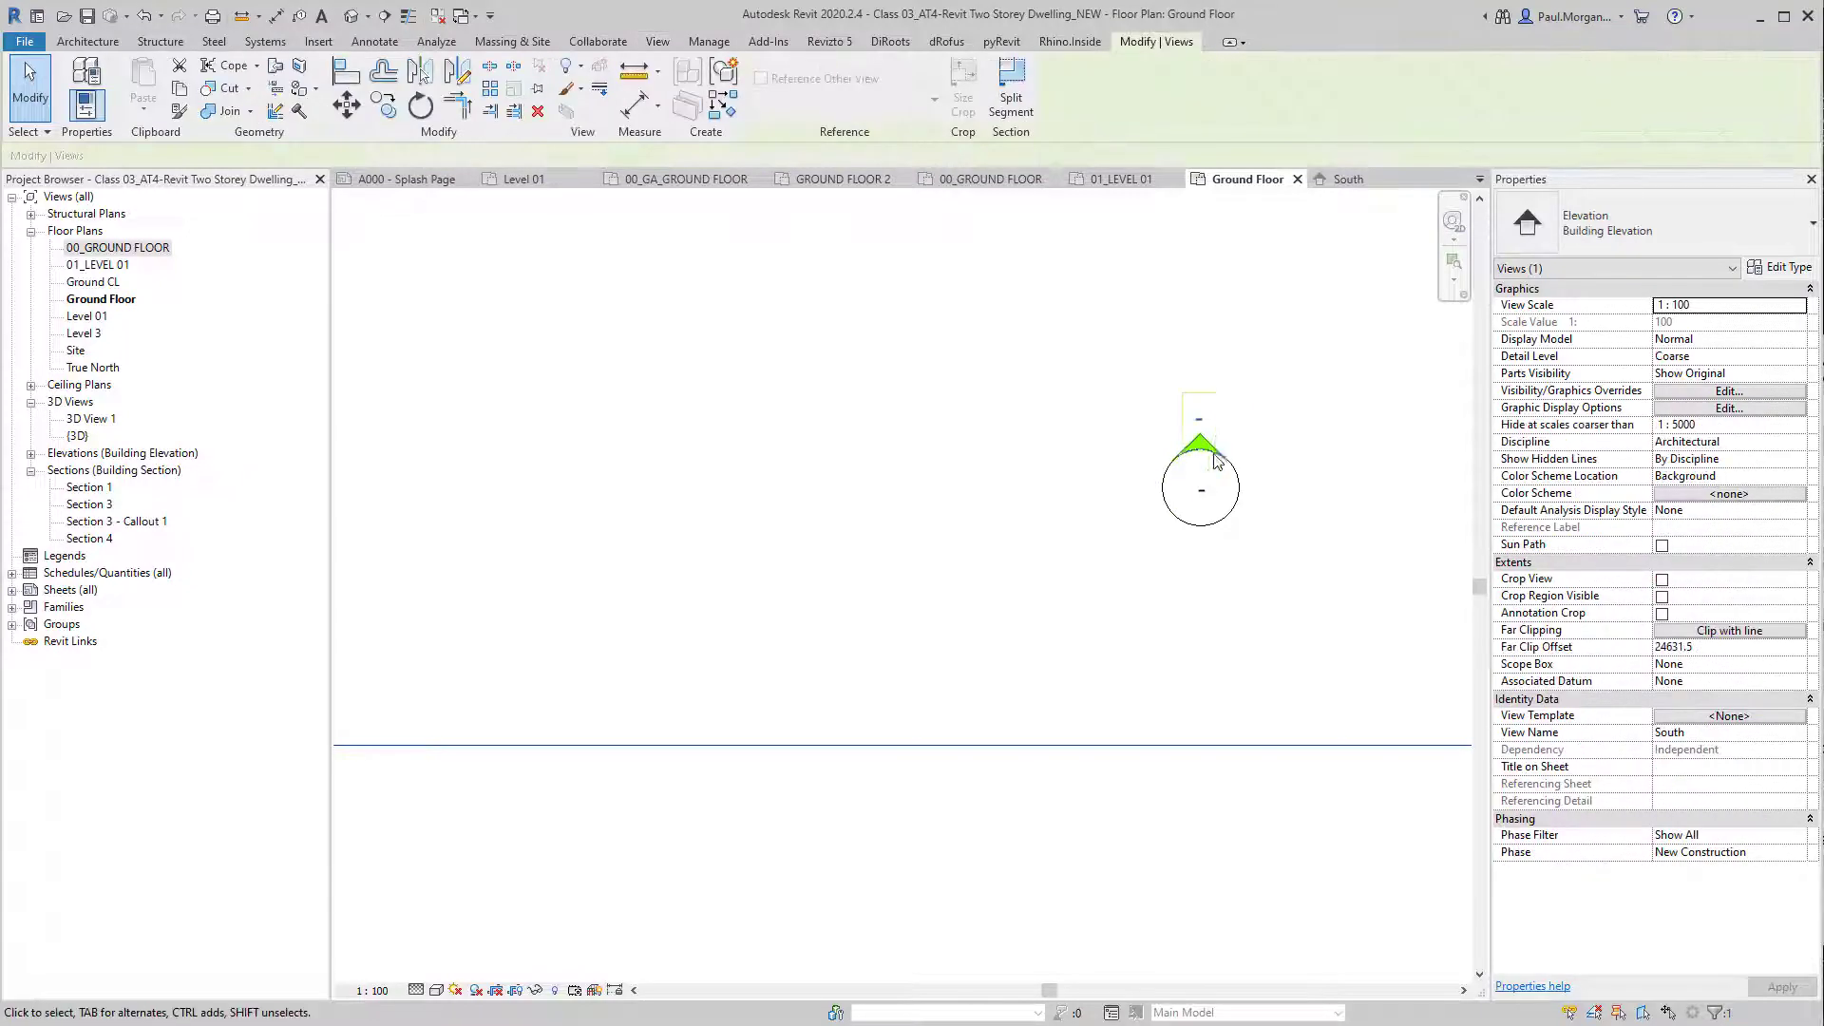
left_click(1062, 839)
key("ctrl+z")
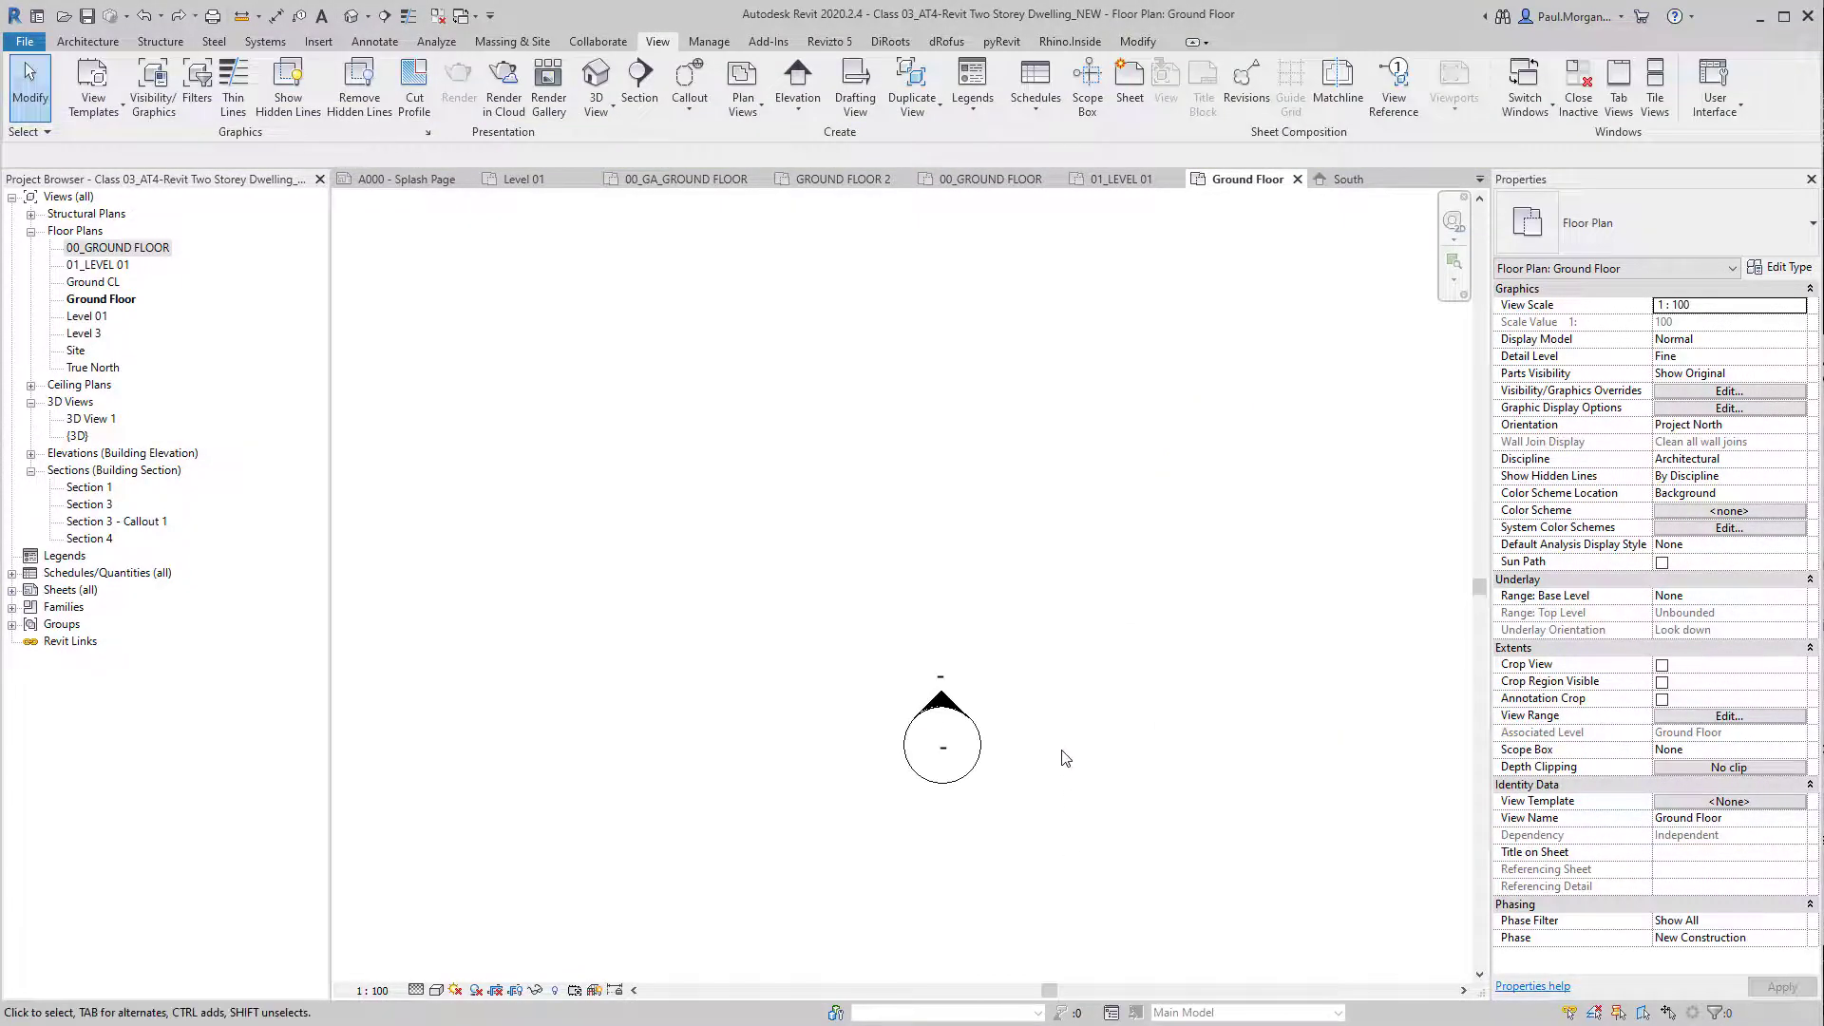
Step: Select both the circle and arrow of the South elevation marker and move them together to just in front of the porch
double_click(954, 702)
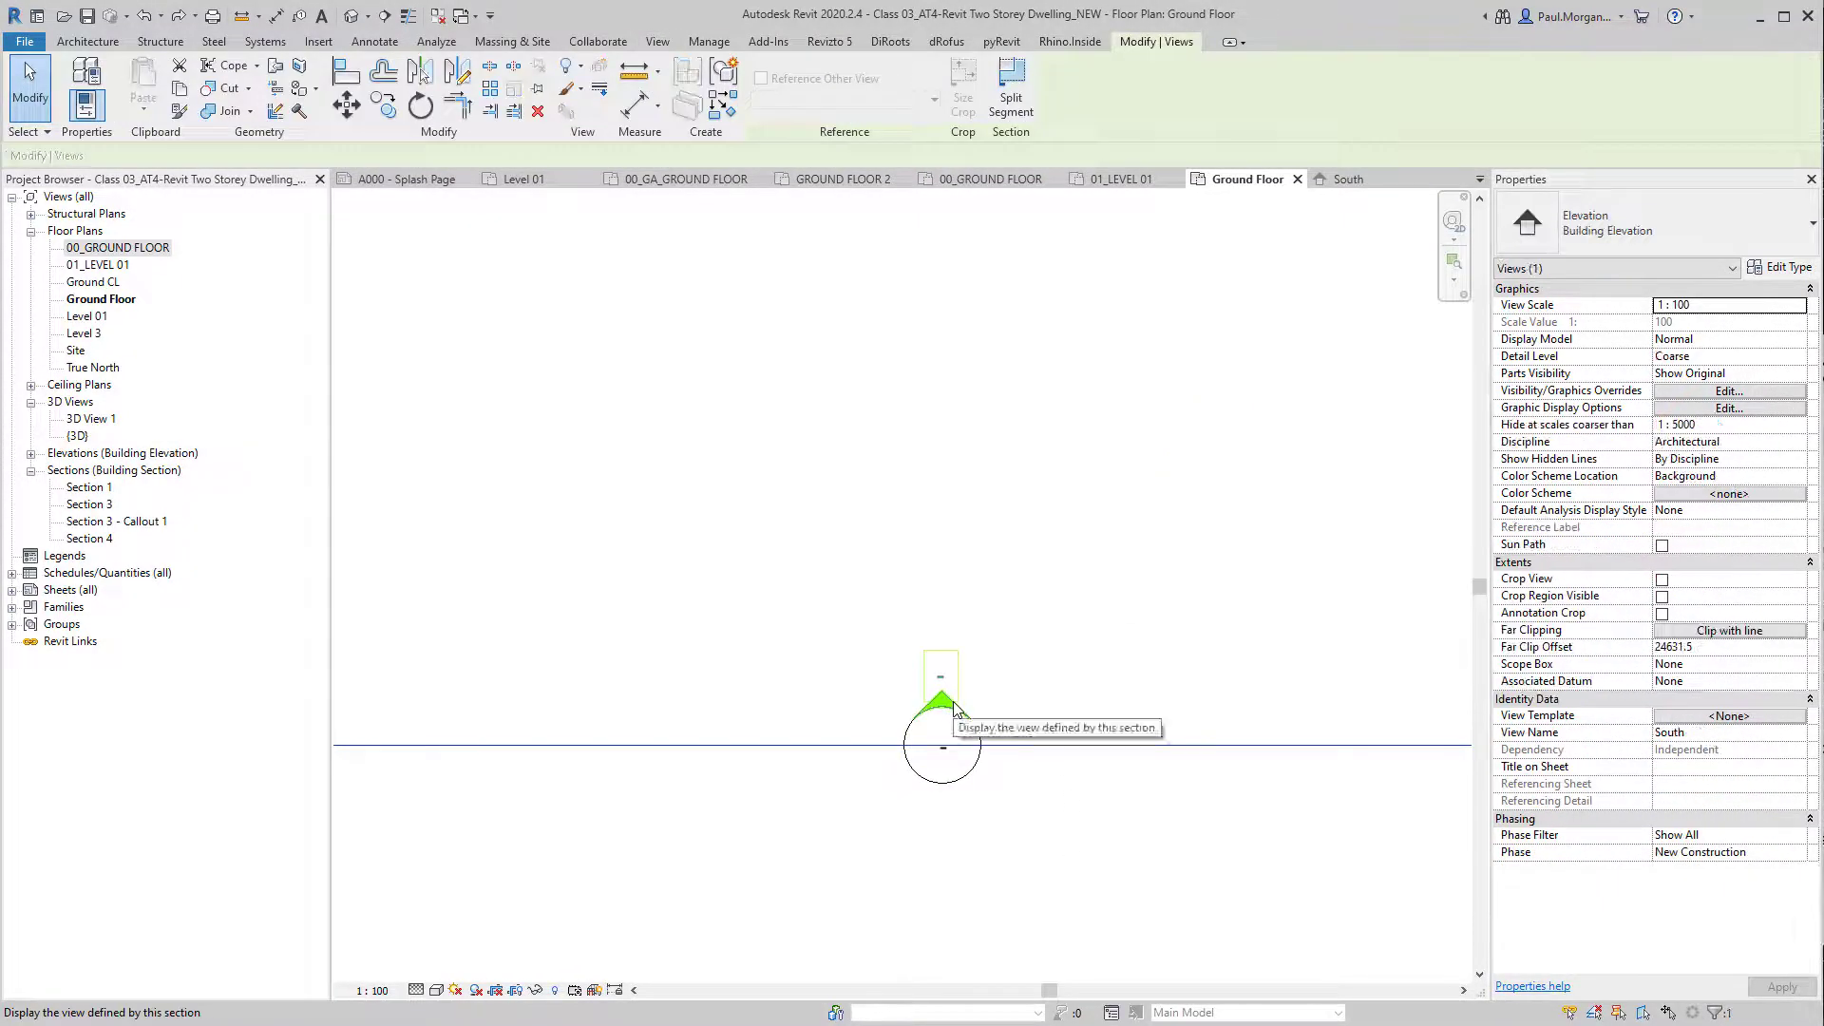
left_click(981, 775)
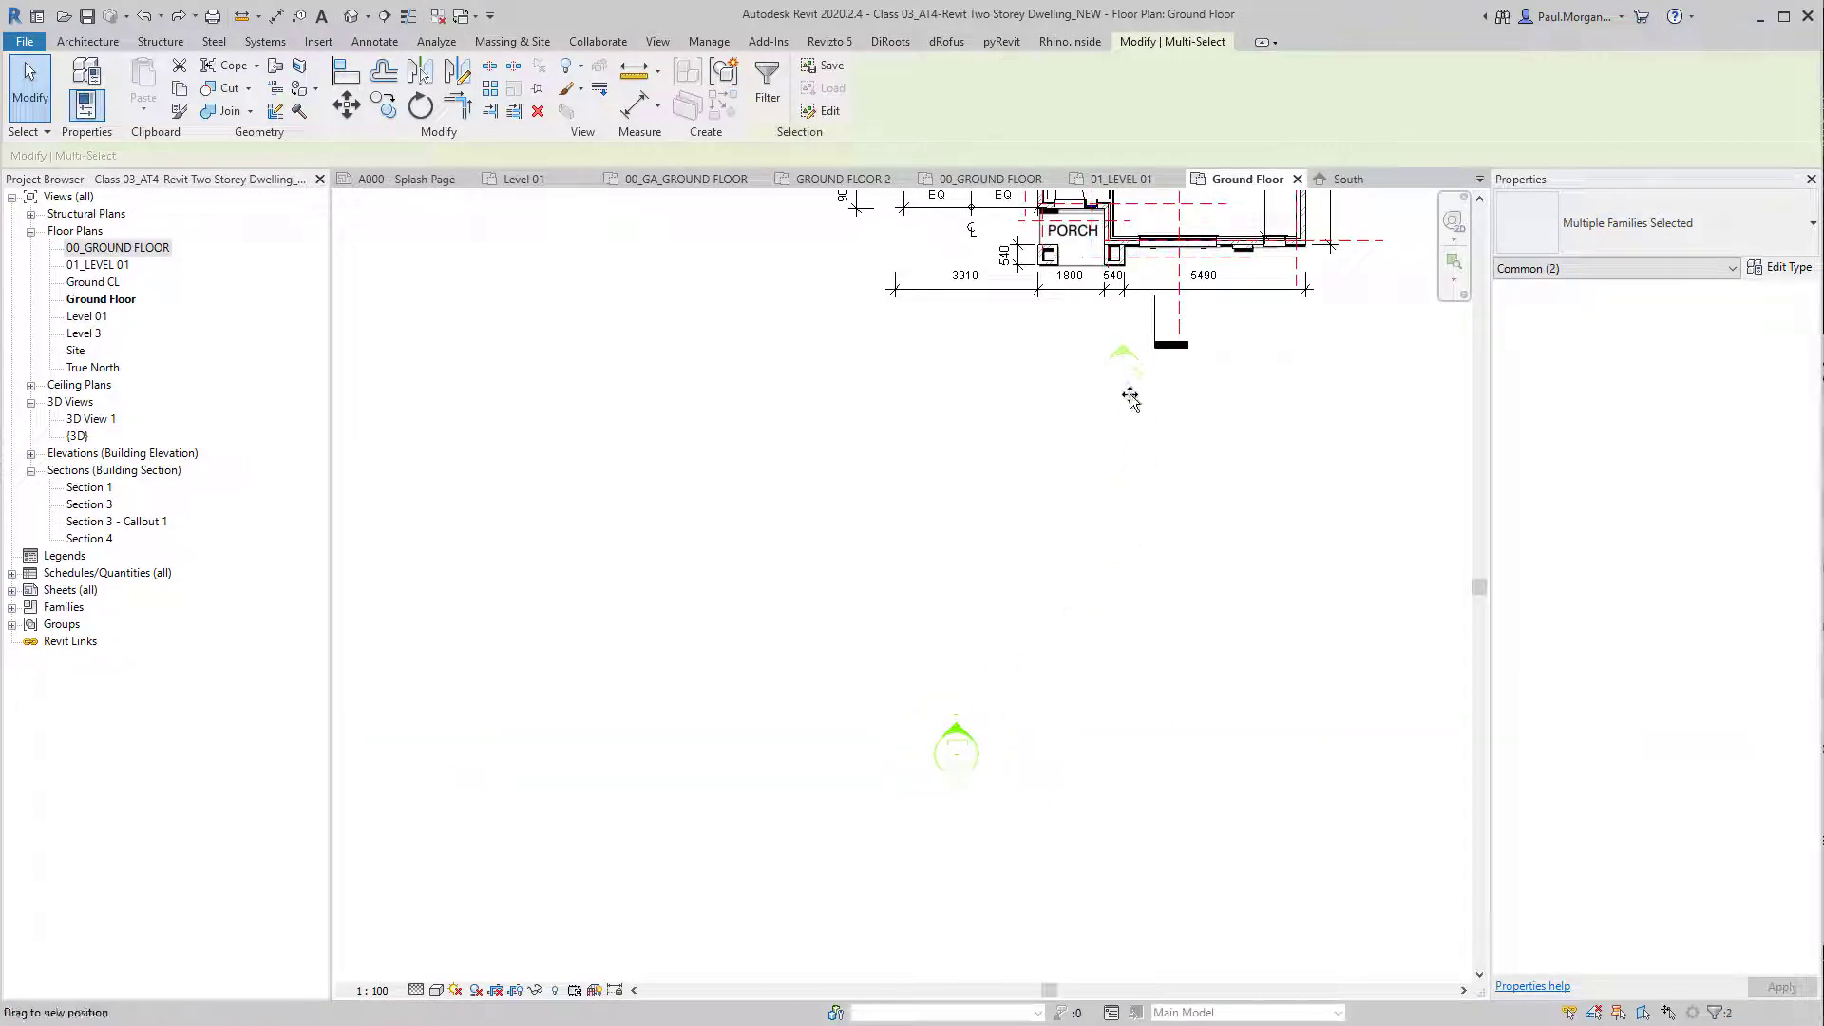
left_click_drag(1129, 399, 1129, 400)
middle_click_drag(1107, 349, 1069, 635)
left_click(1069, 634)
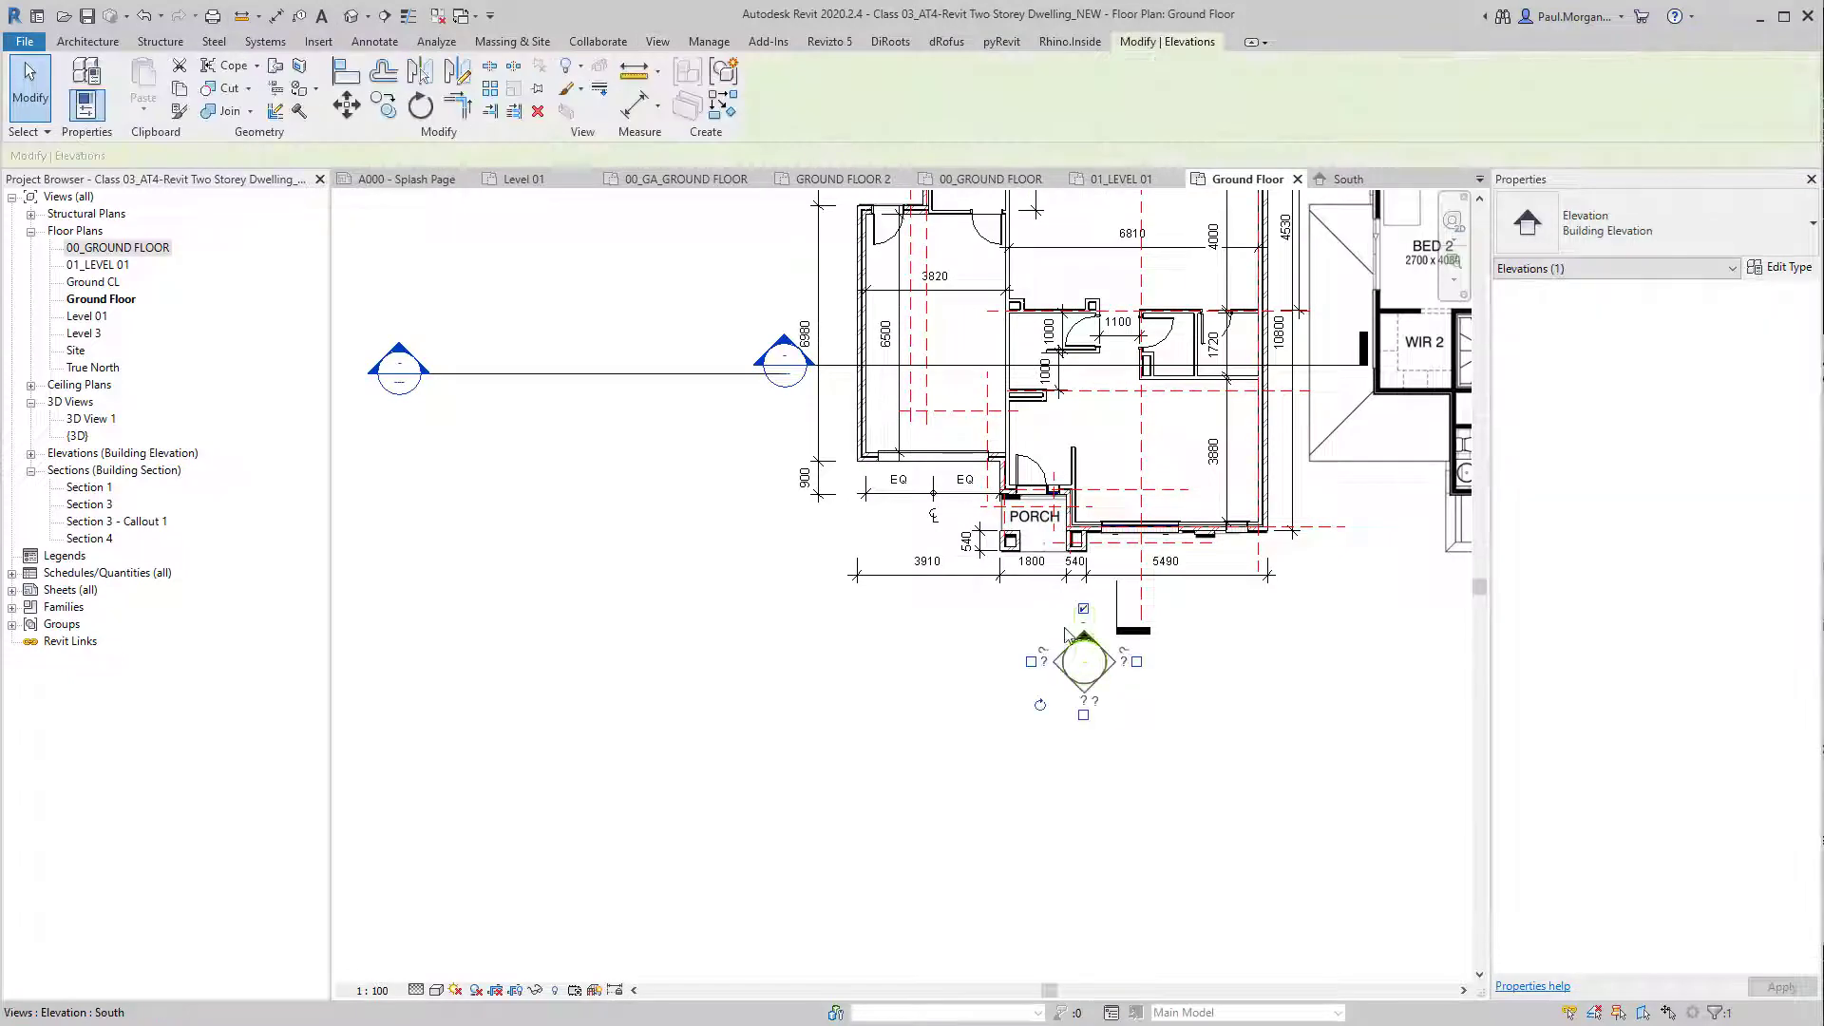
left_click(1073, 634)
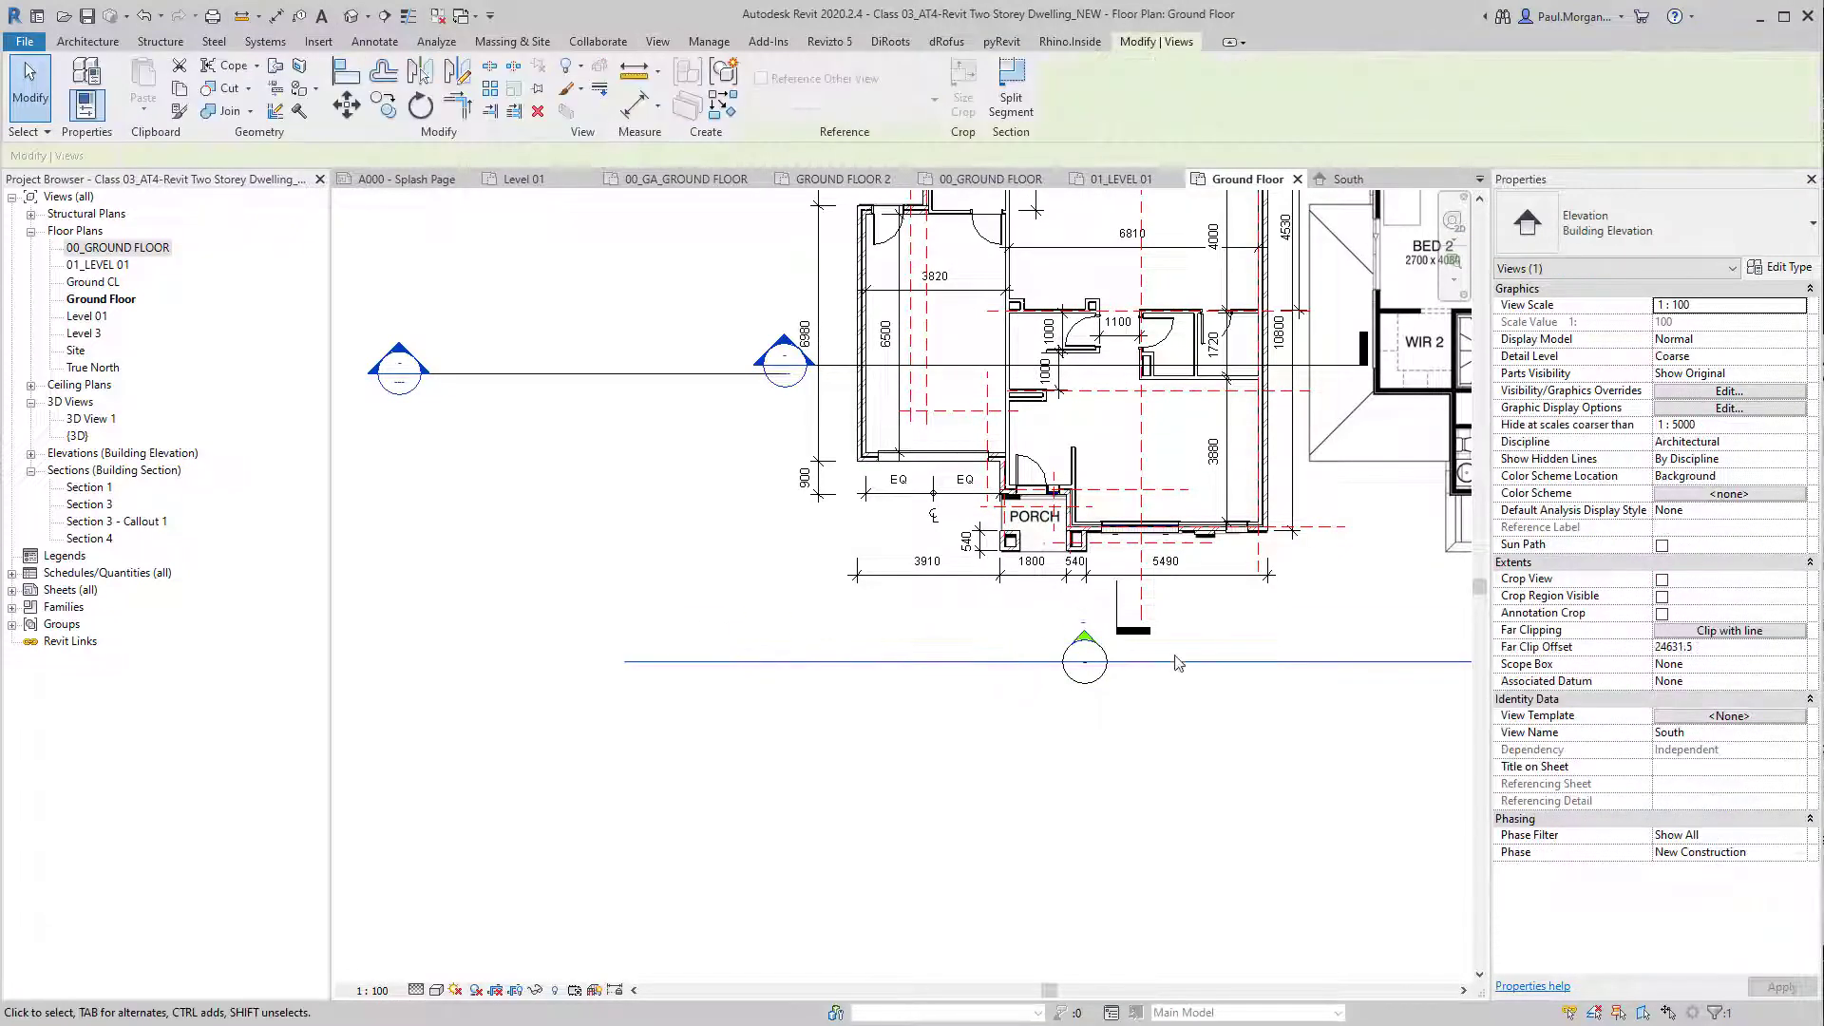
middle_click_drag(1248, 726, 1219, 795)
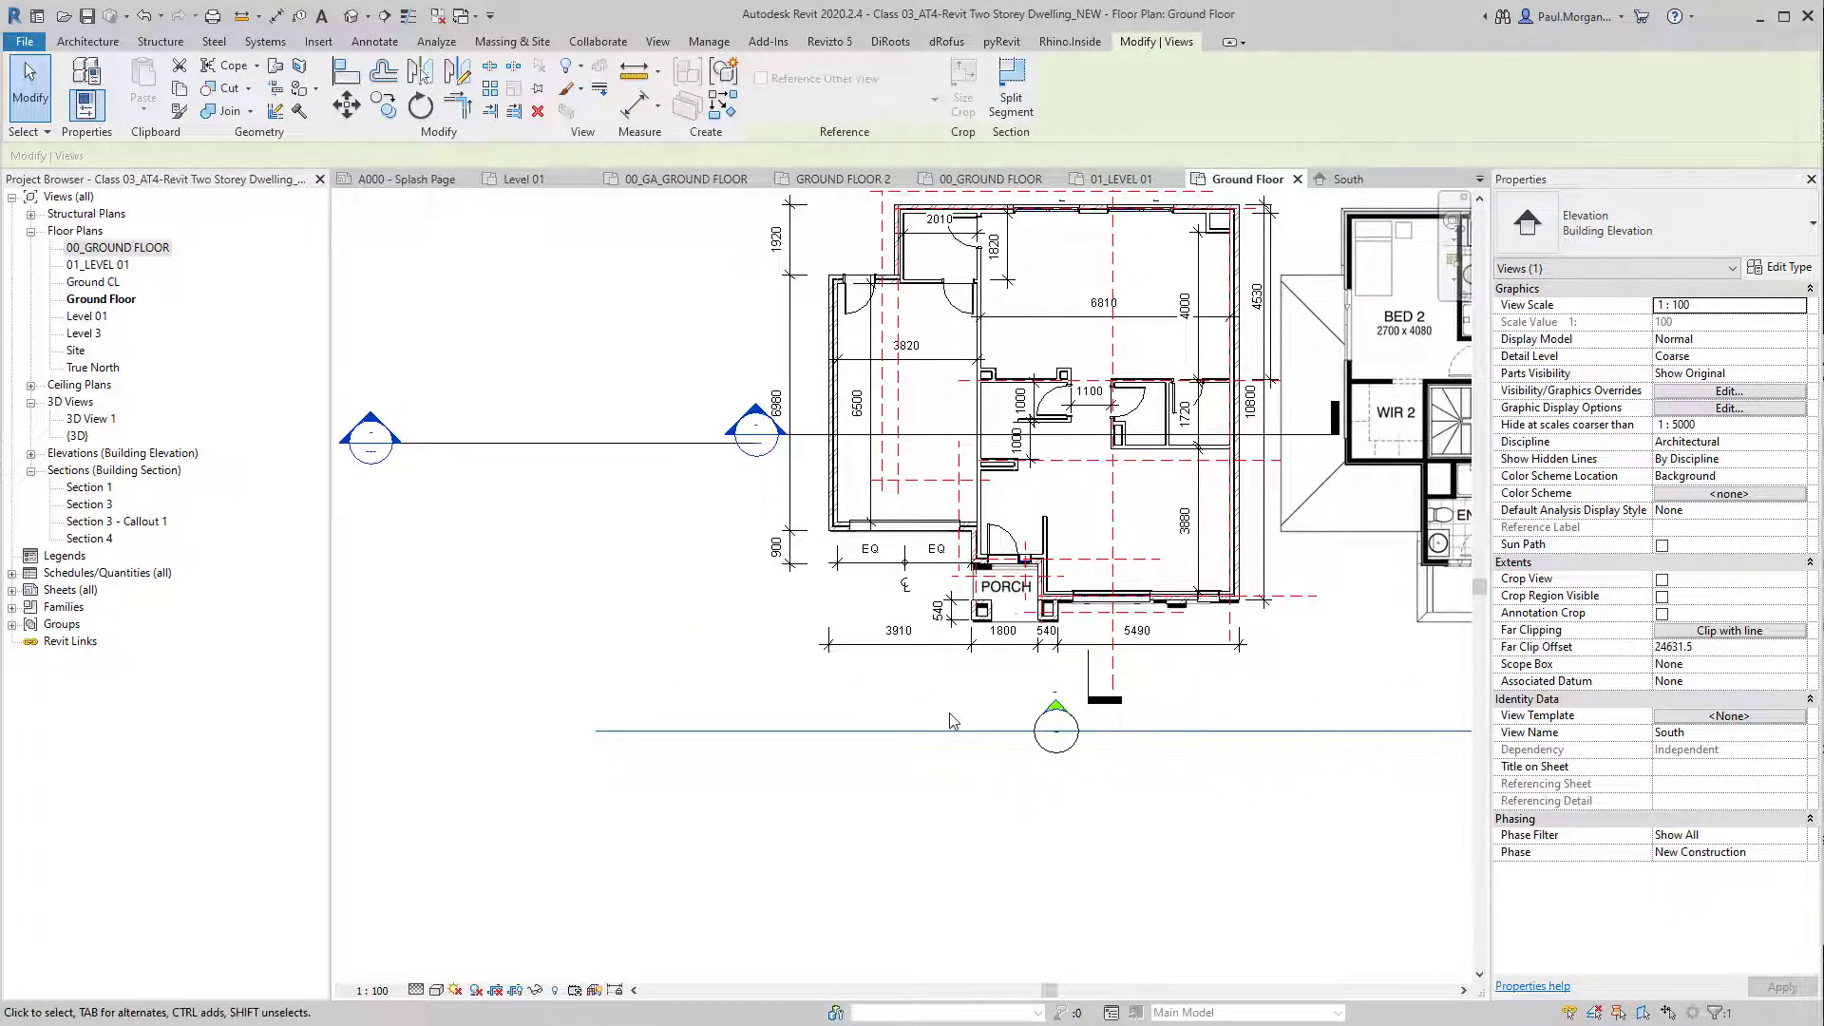
Step: Open the 00_GROUND FLOOR plan and move only the circle of the South elevation marker farther away from the house toward the southeast
key("Escape")
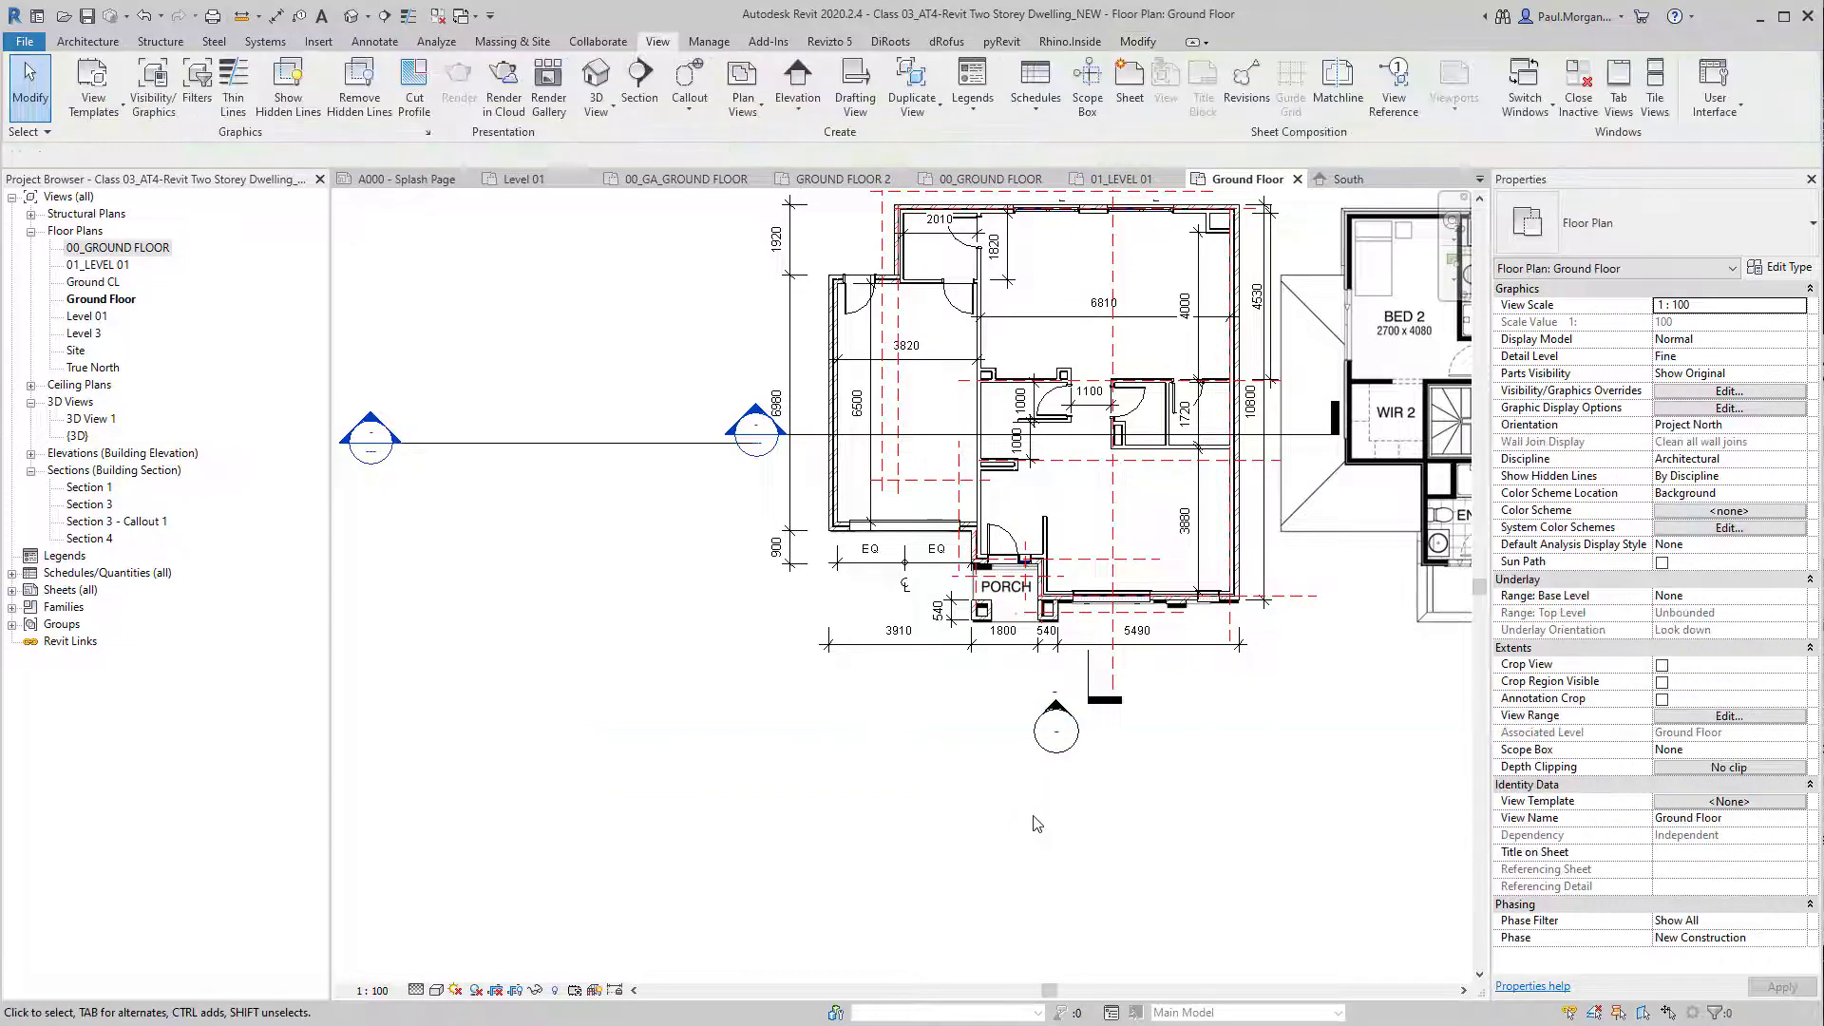
scroll(1045, 827, "down", 2)
middle_click_drag(1064, 876, 1066, 838)
double_click(128, 247)
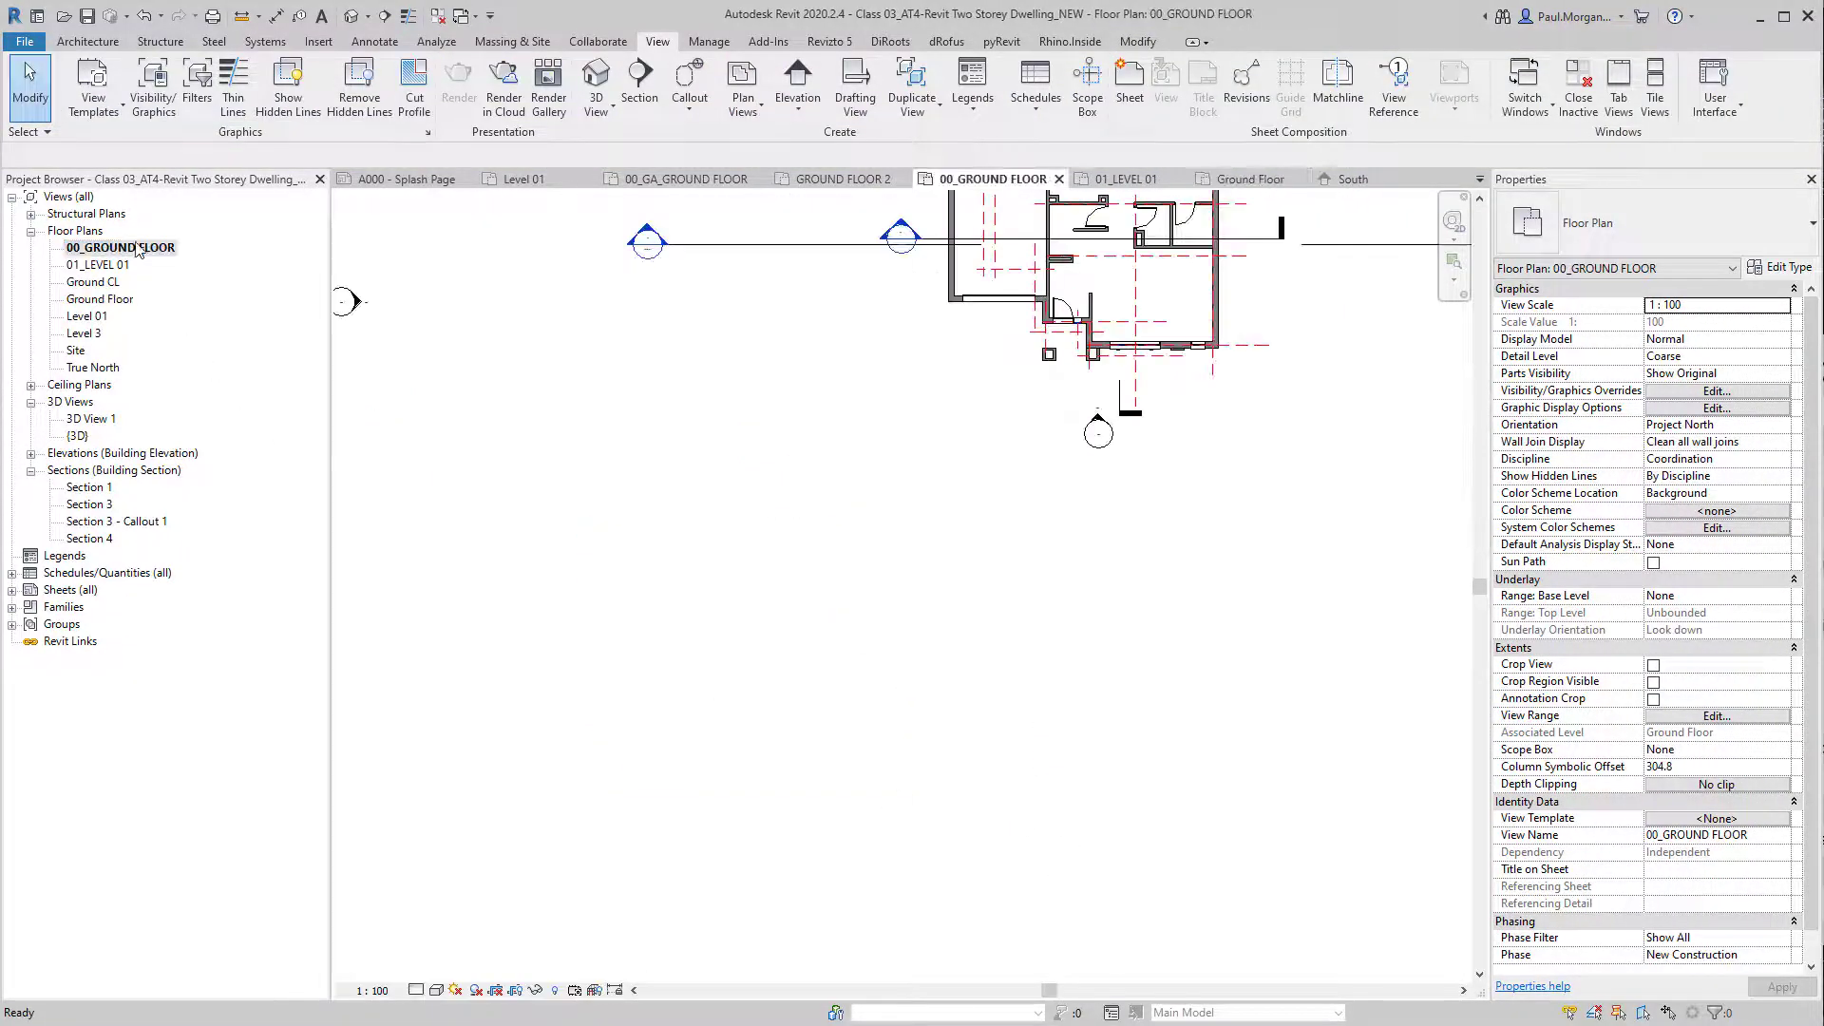
mouse_move(1000, 443)
middle_mouse_down()
mouse_move(982, 659)
mouse_move(999, 706)
middle_mouse_up()
left_click(1092, 692)
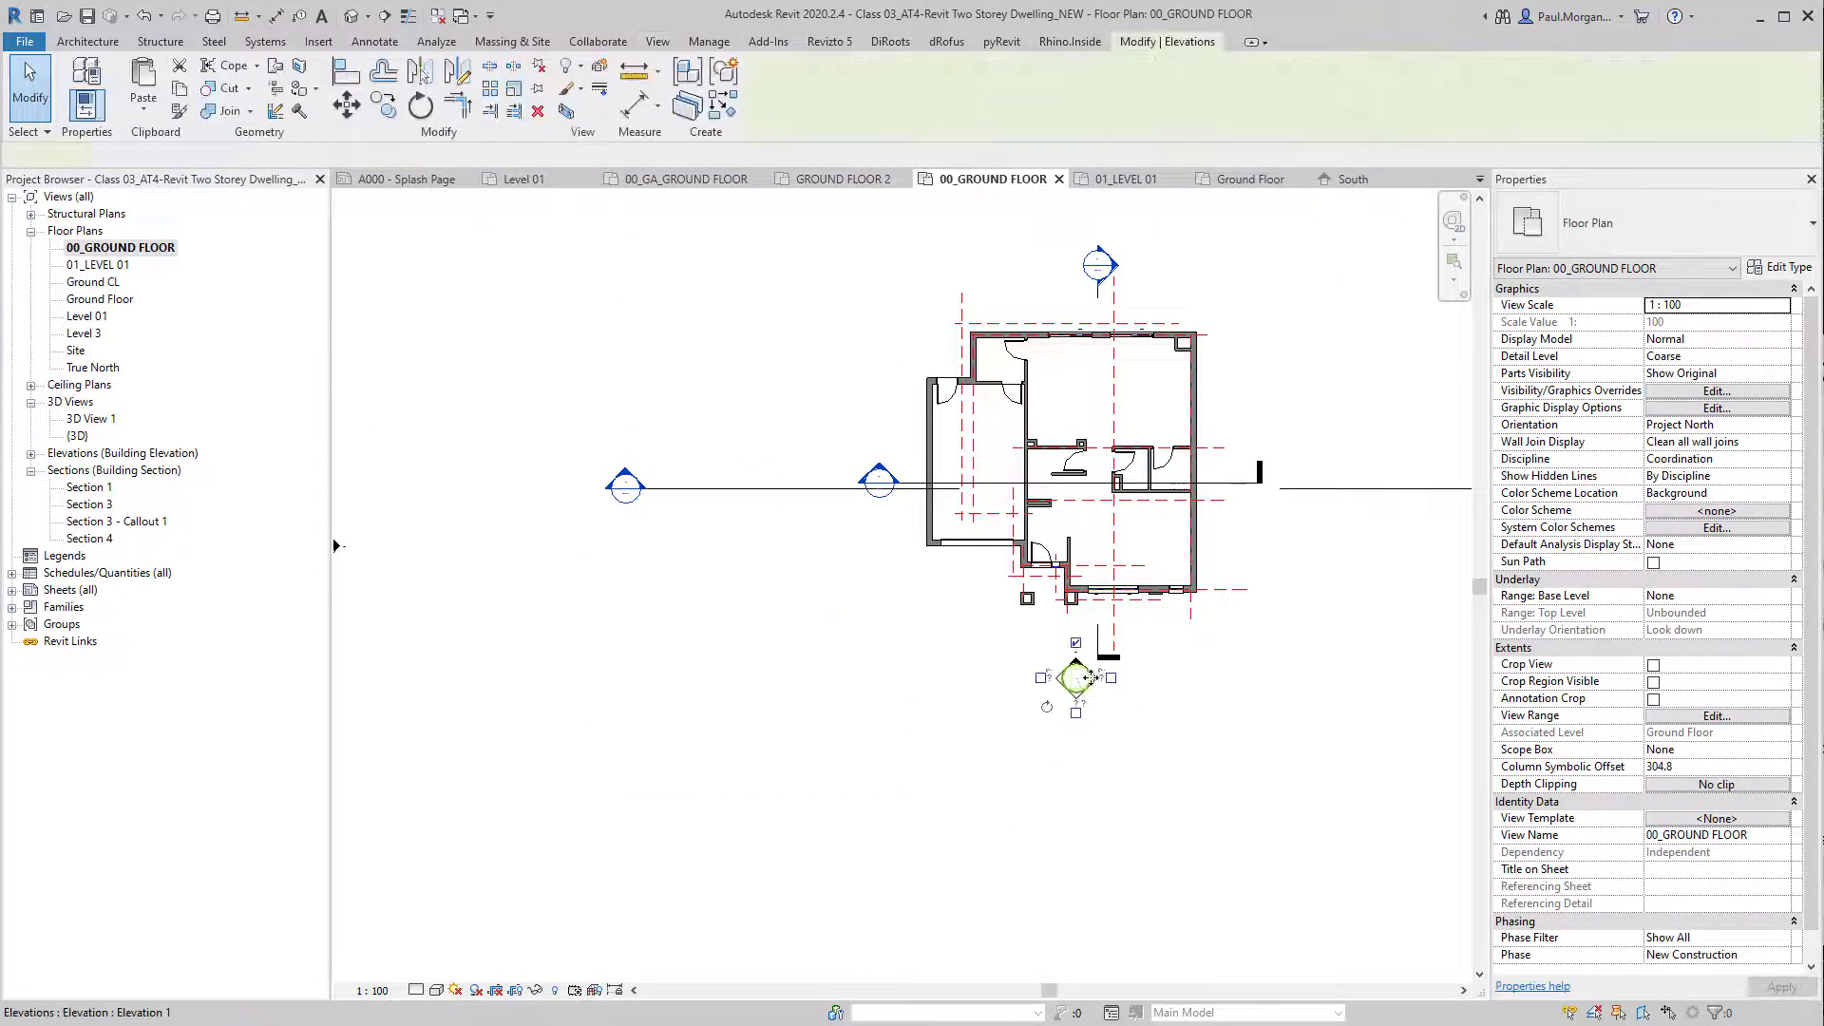
scroll(1102, 708, "up", 3)
mouse_move(1102, 707)
left_mouse_down()
mouse_move(1415, 884)
mouse_move(1430, 869)
left_mouse_up()
left_click(1089, 913)
scroll(1083, 856, "down", 3)
Step: Check the South marker's position in the 01_LEVEL 01 and Ground Floor plans, and inspect its view line from the arrow
double_click(99, 265)
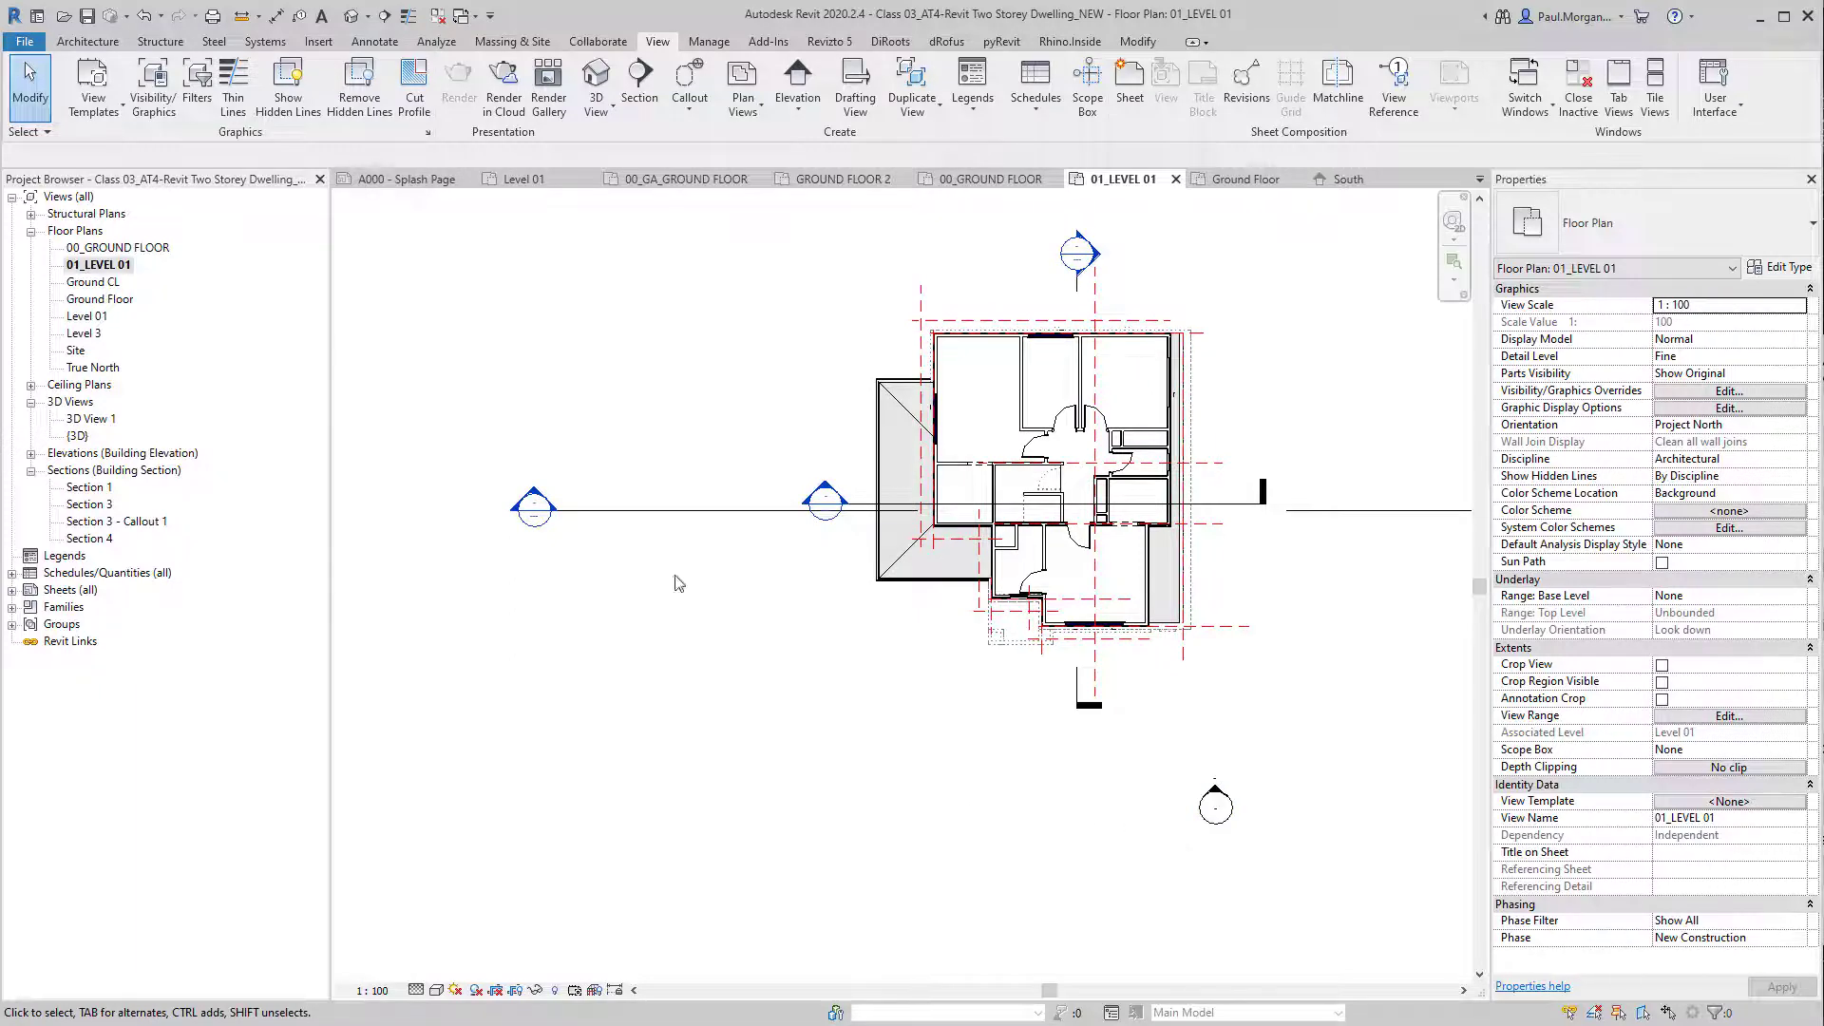
double_click(76, 299)
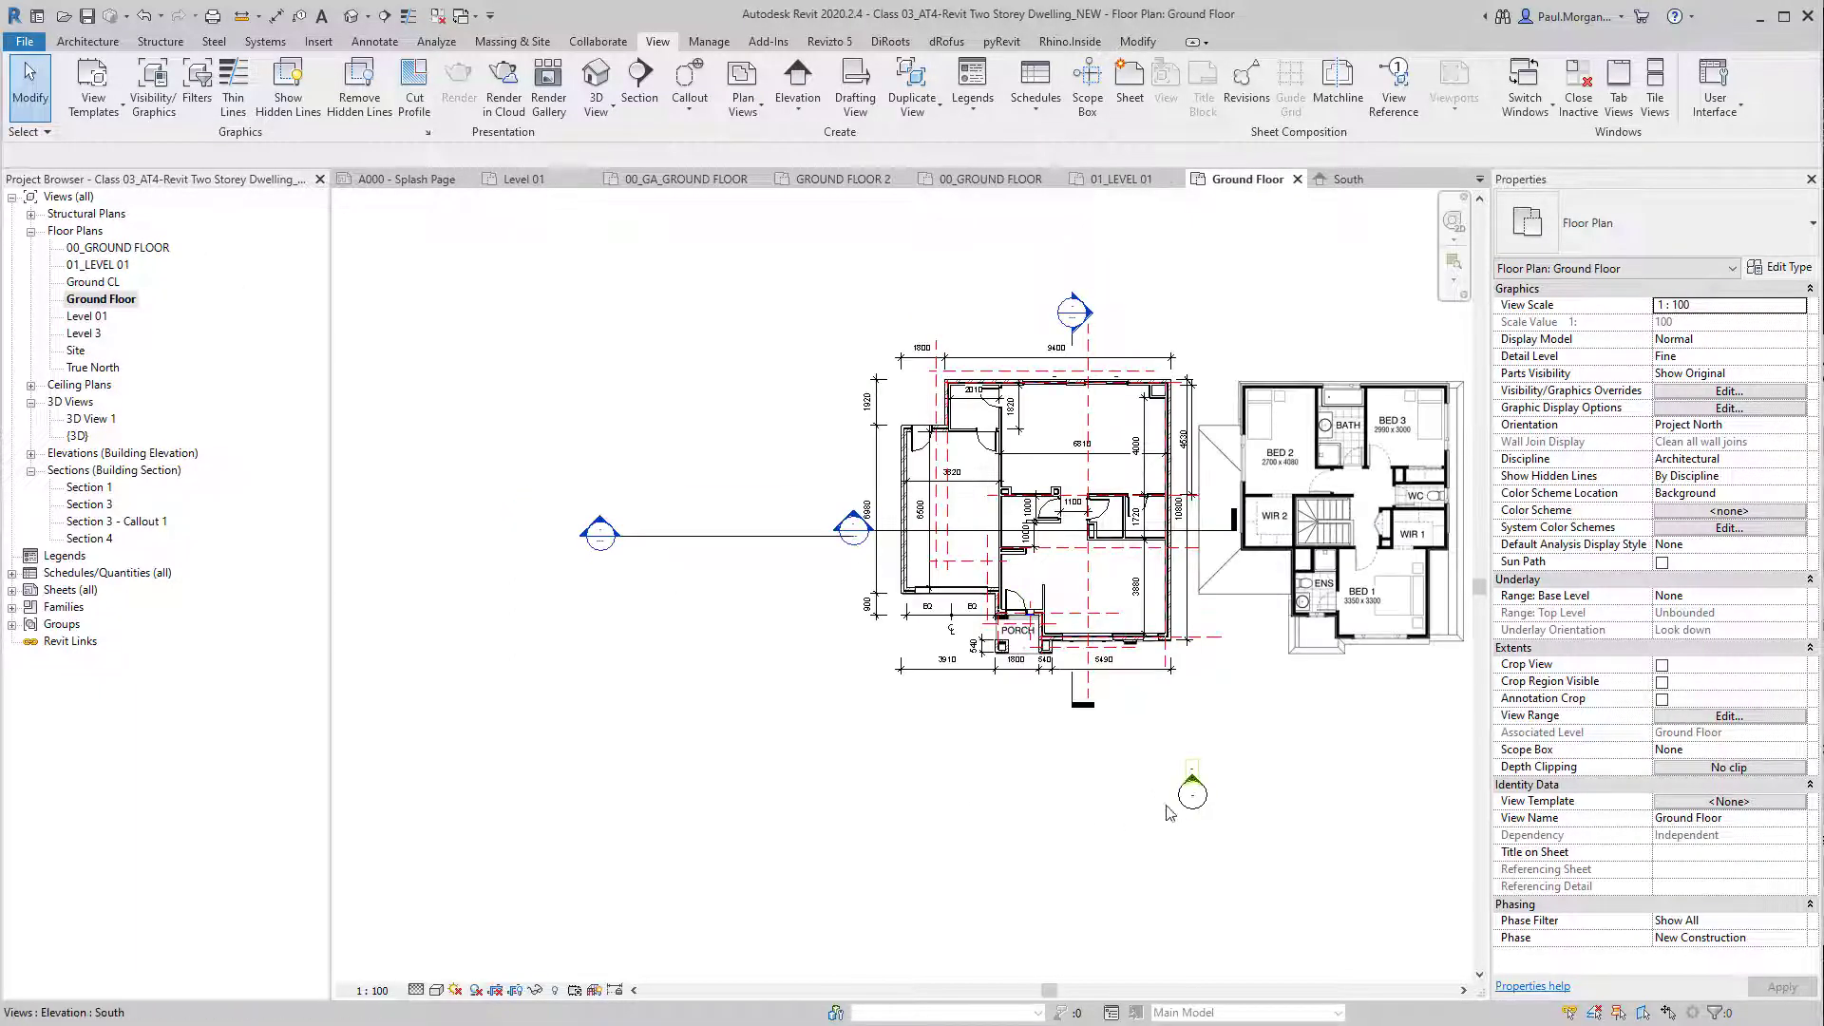
left_click(1190, 796)
scroll(1187, 798, "up", 3)
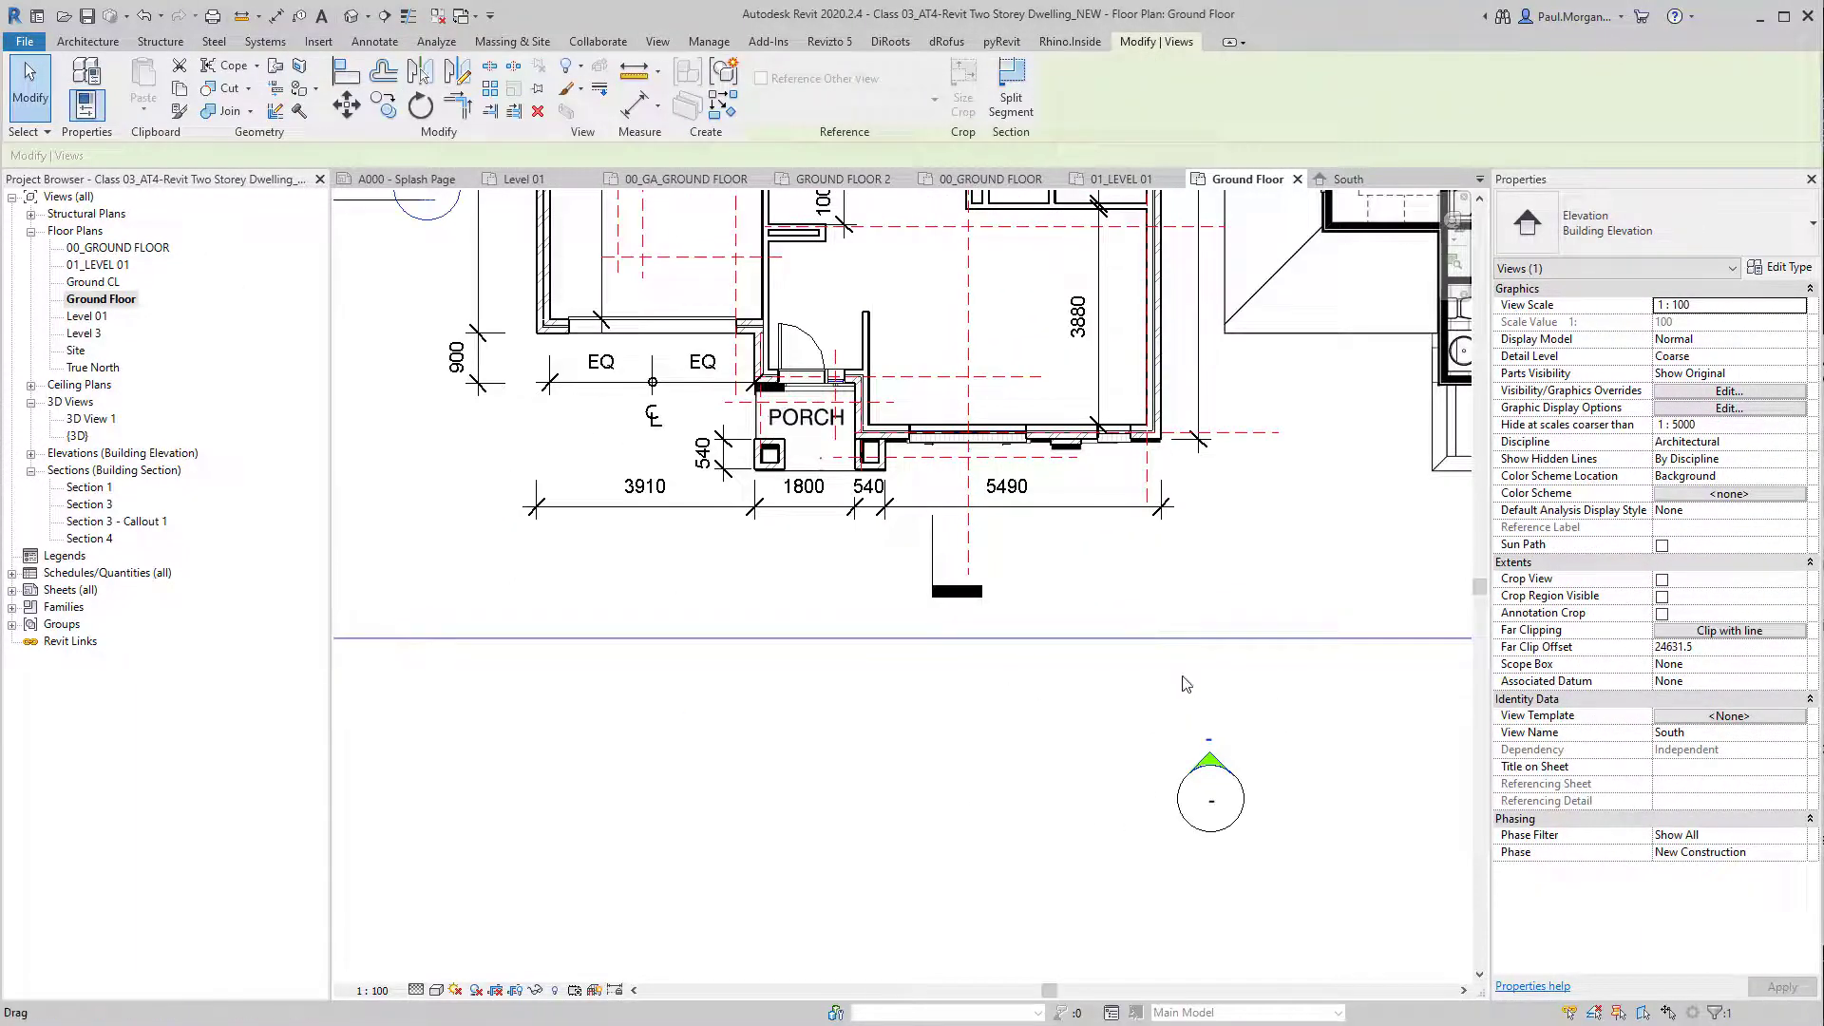
Step: Move the circle of the South elevation marker back to just in front of the porch
left_click(1231, 808)
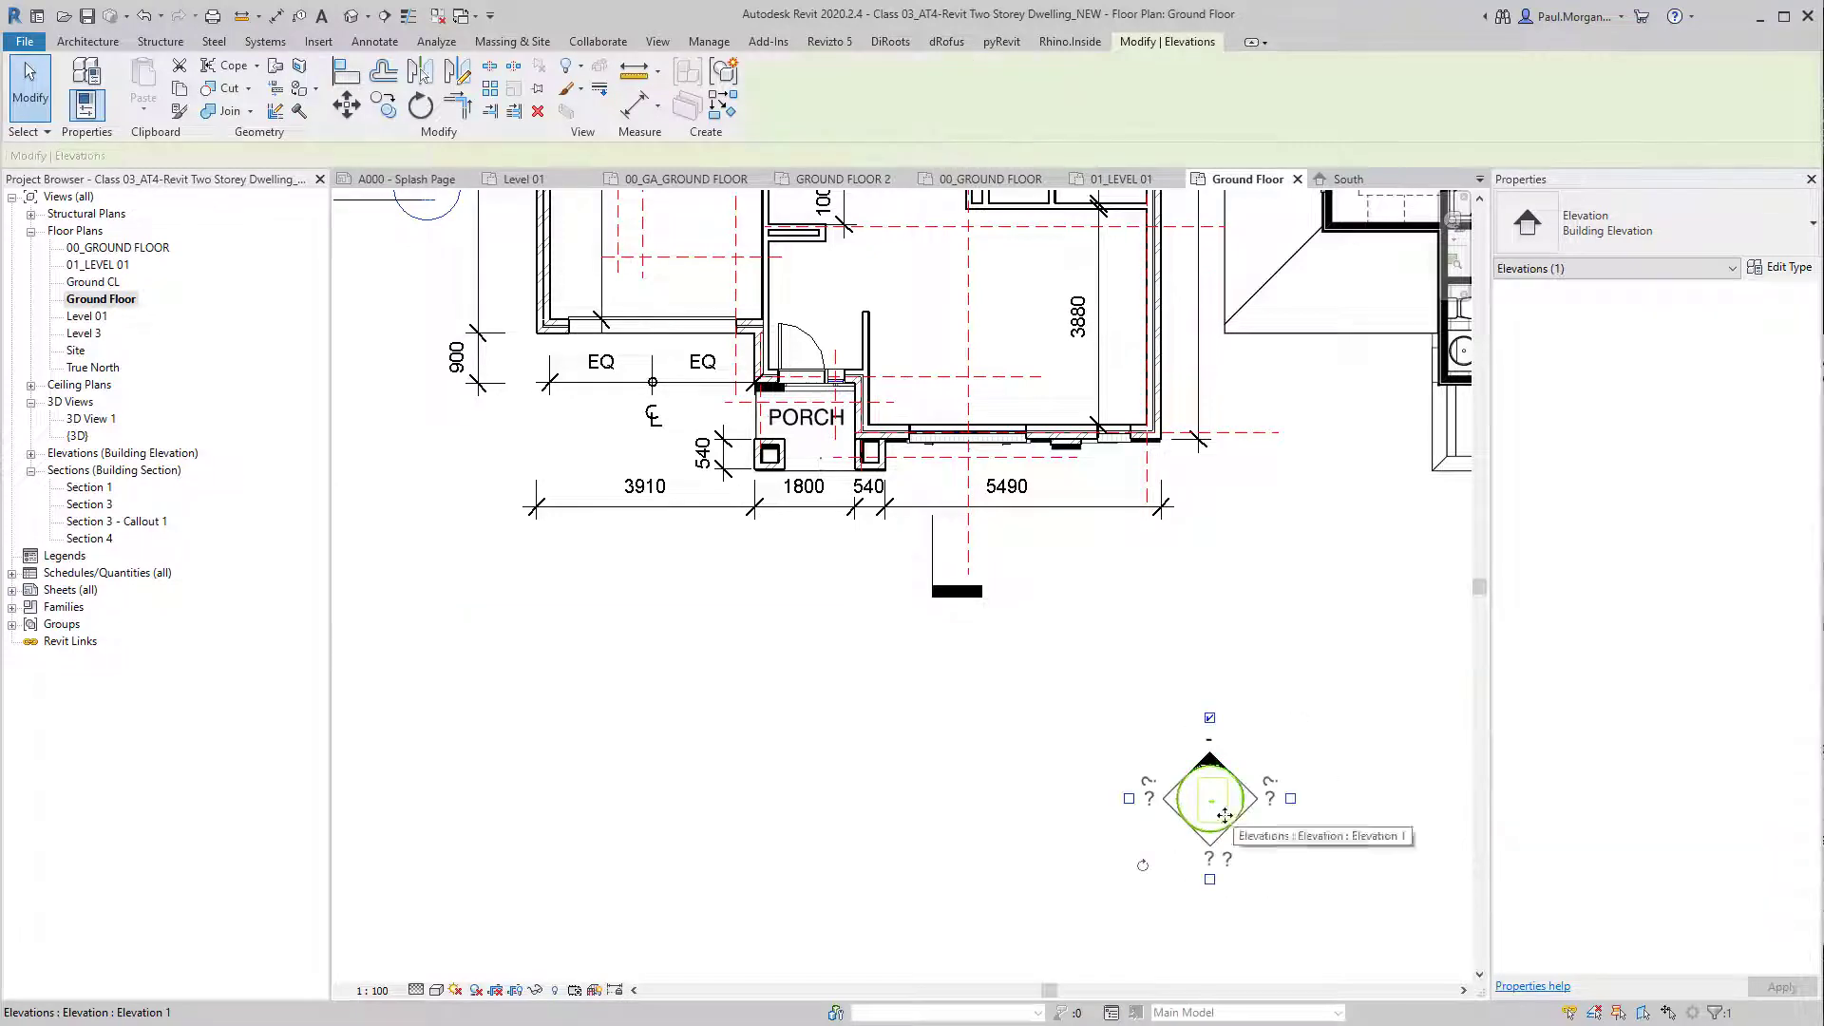
mouse_move(1235, 813)
left_mouse_down()
mouse_move(920, 698)
mouse_move(998, 717)
left_mouse_up()
left_click(997, 722)
Step: Add a second, east-facing elevation view to the South marker in the Ground Floor plan
scroll(913, 708, "up", 2)
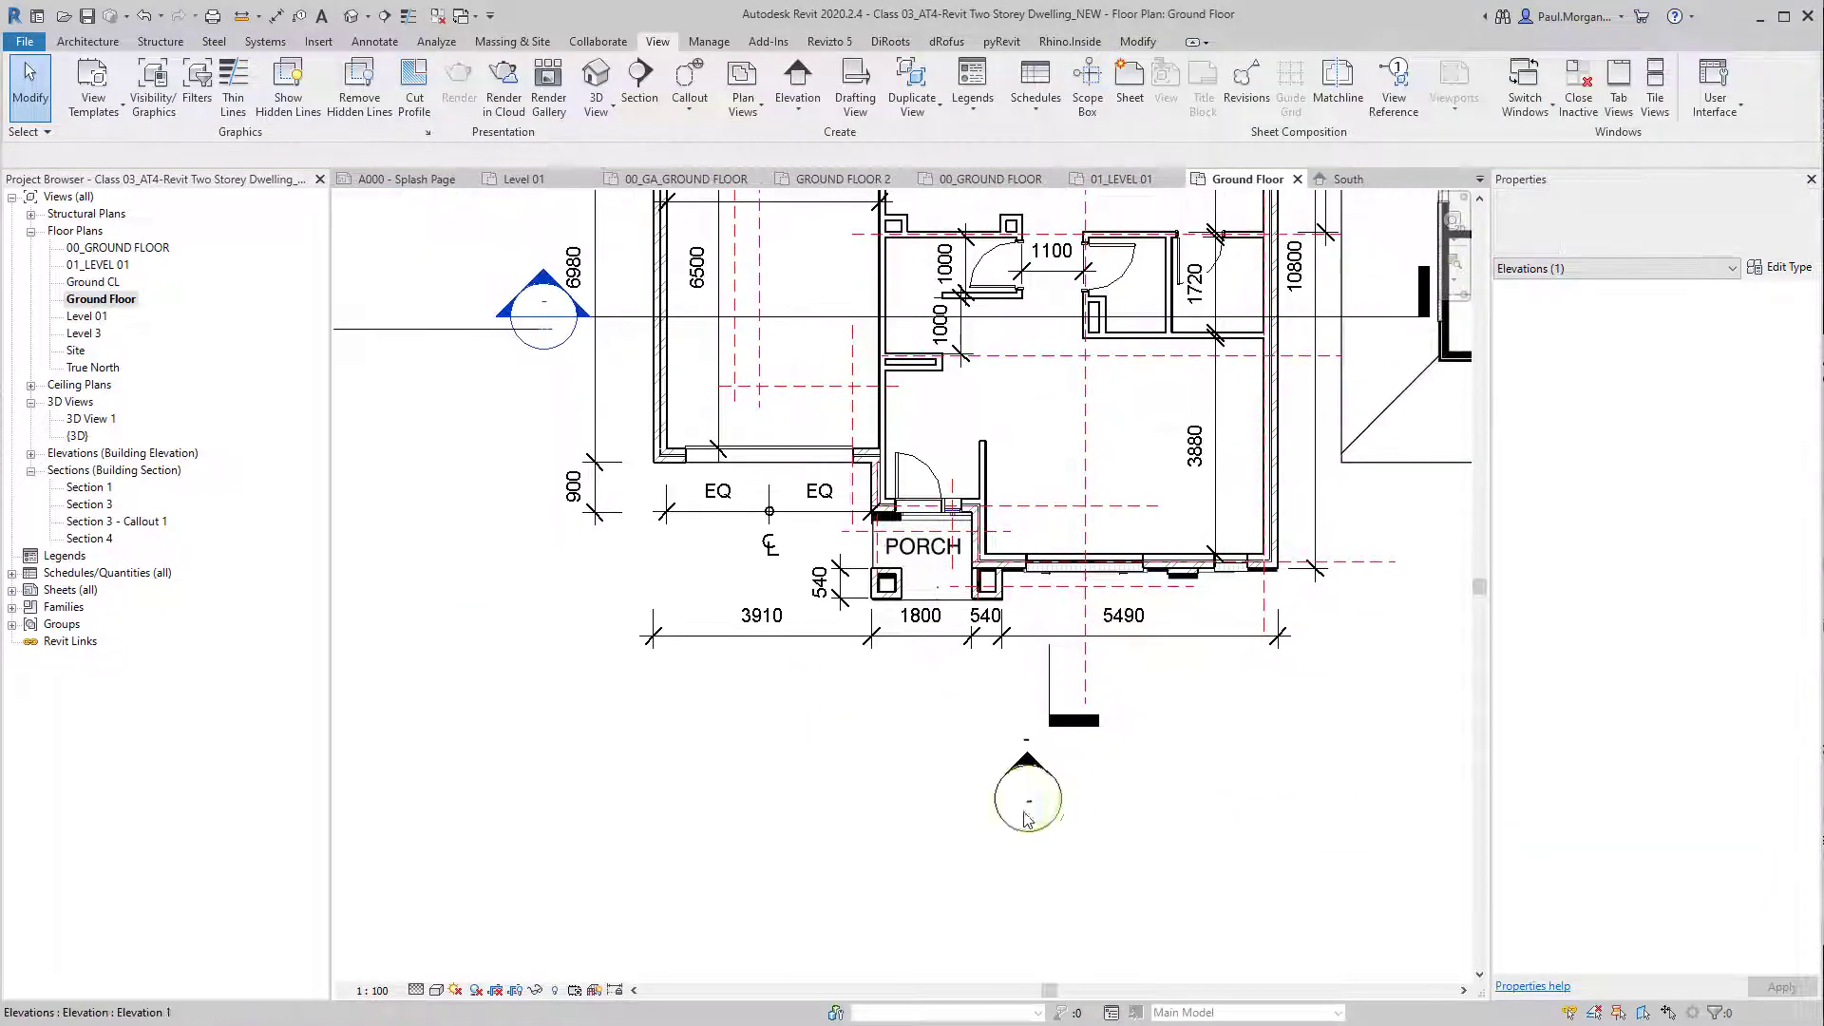
left_click(1026, 872)
scroll(969, 869, "up", 2)
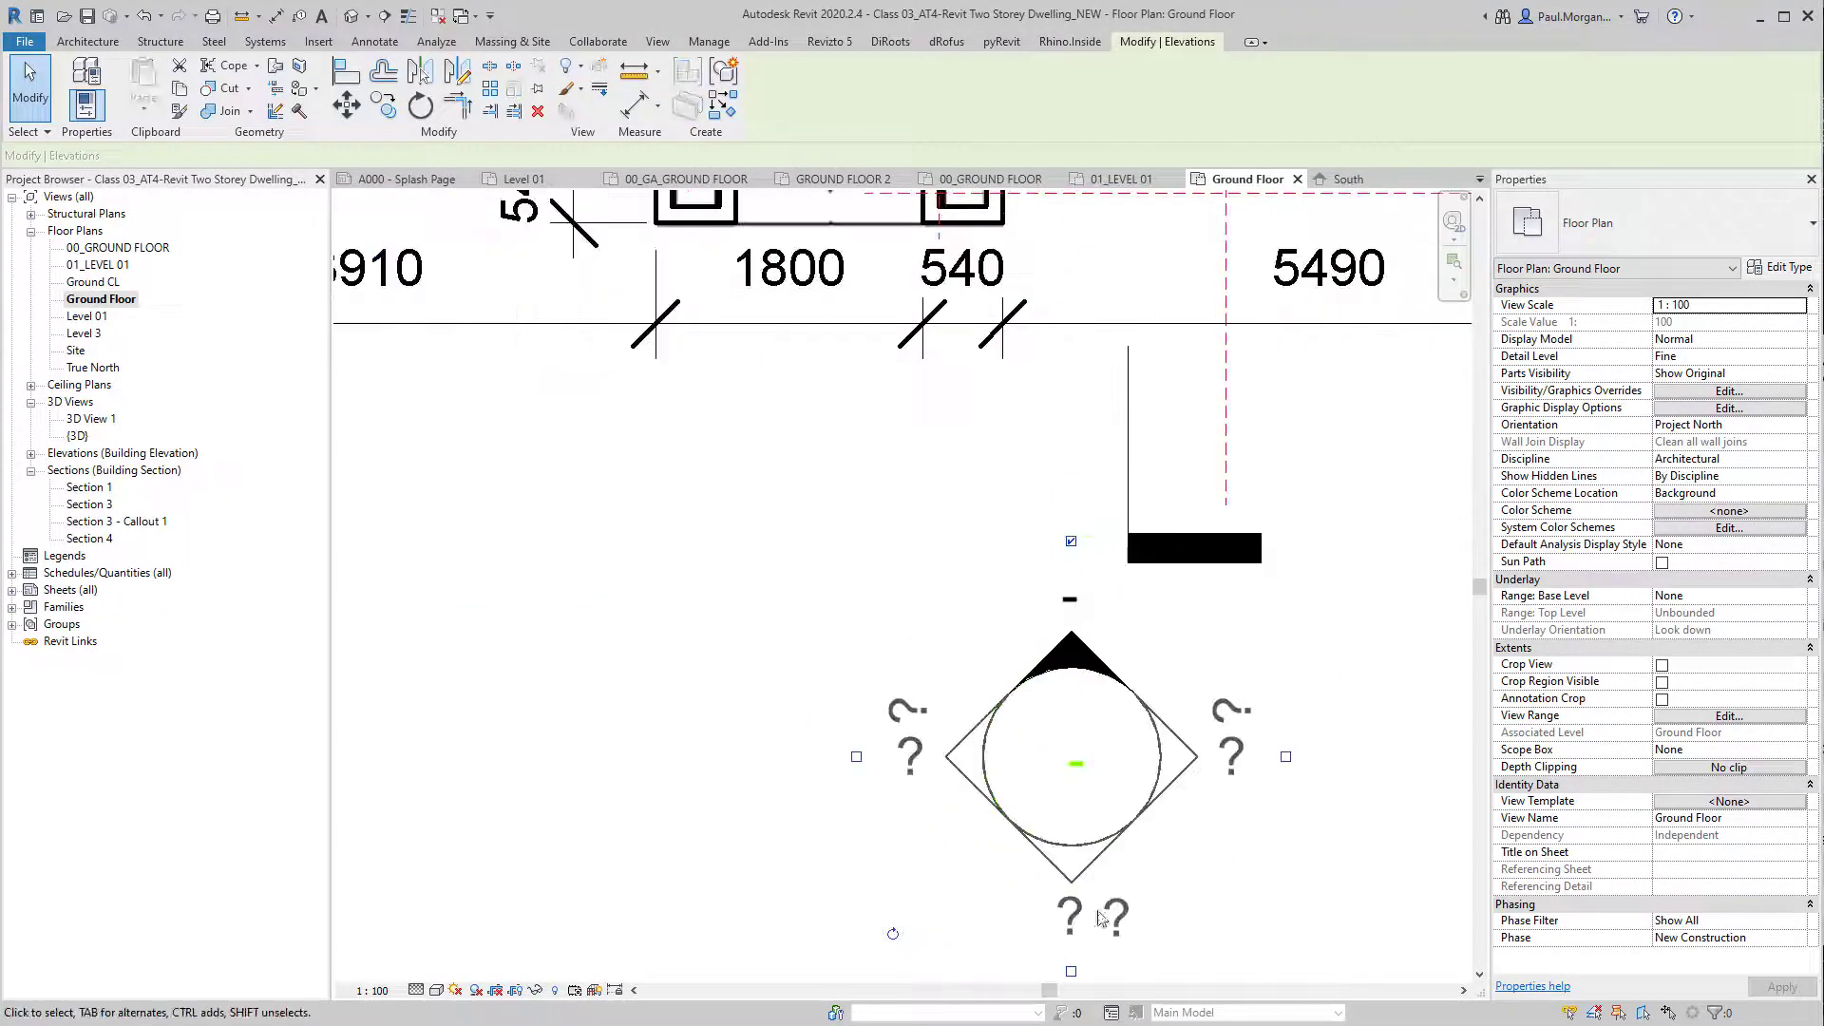
middle_click_drag(1099, 917, 1030, 850)
left_click(1007, 540)
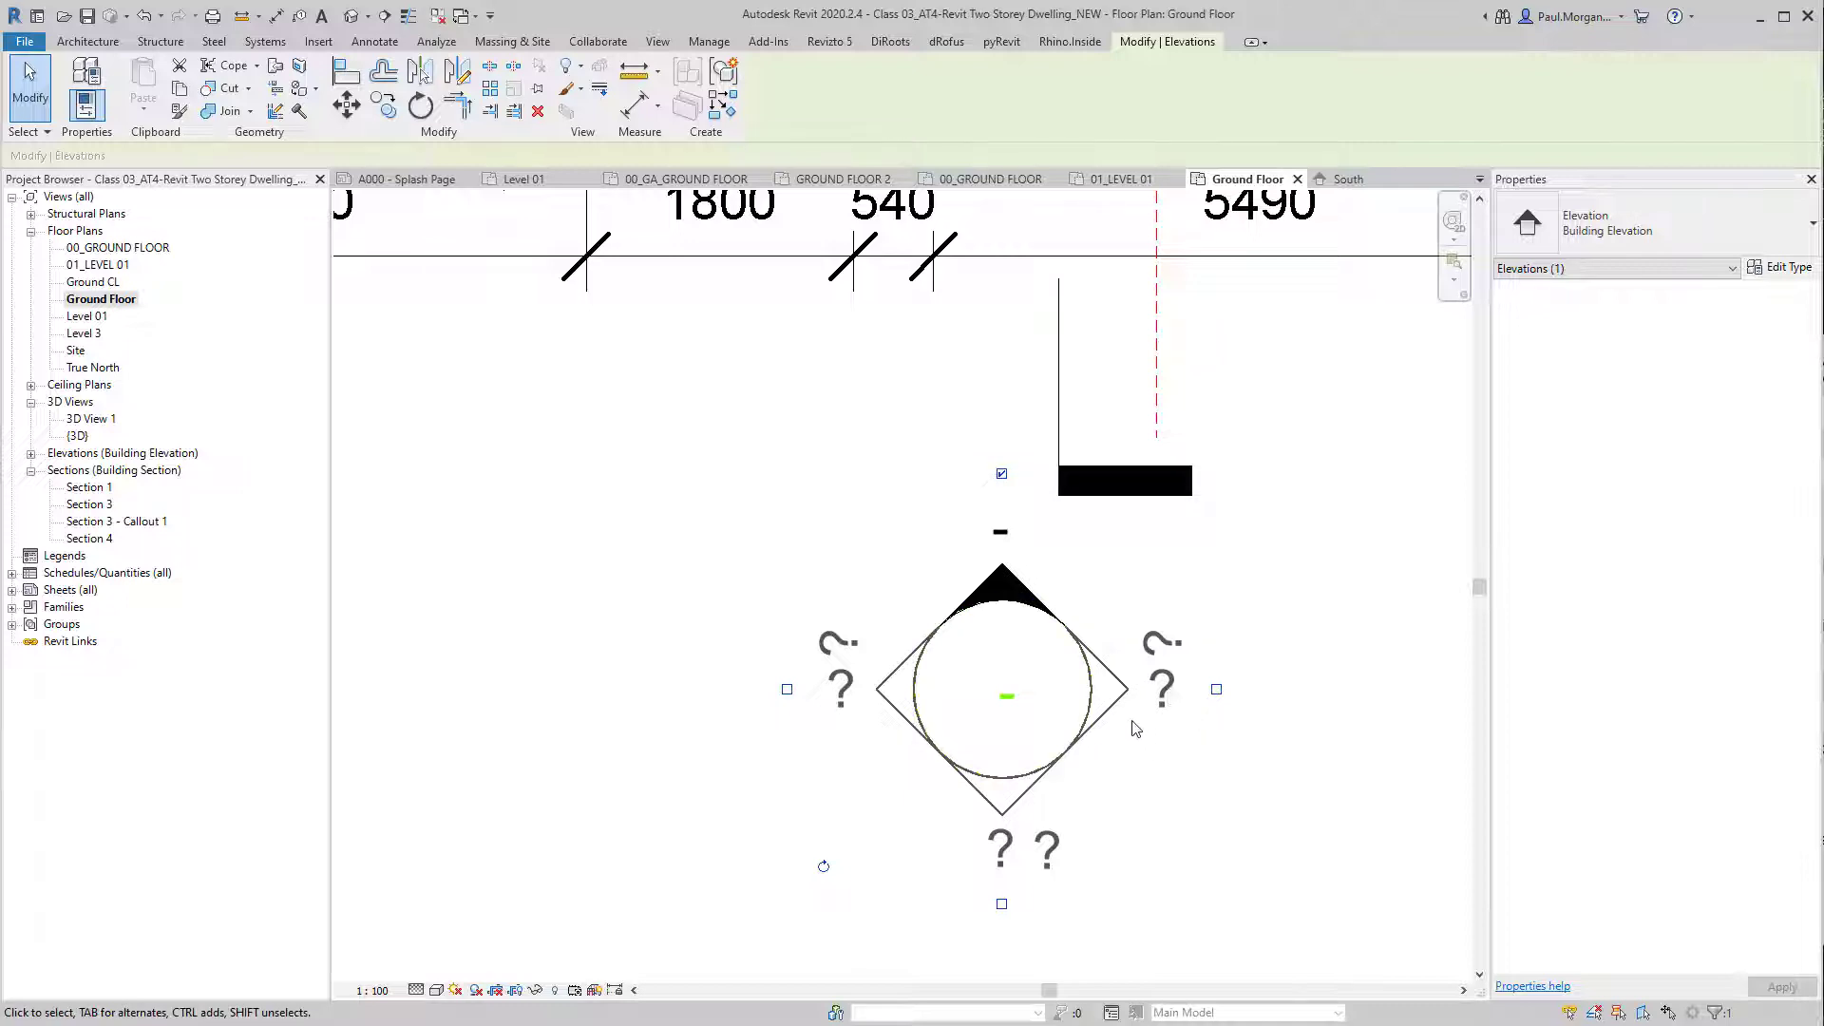
left_click(1216, 689)
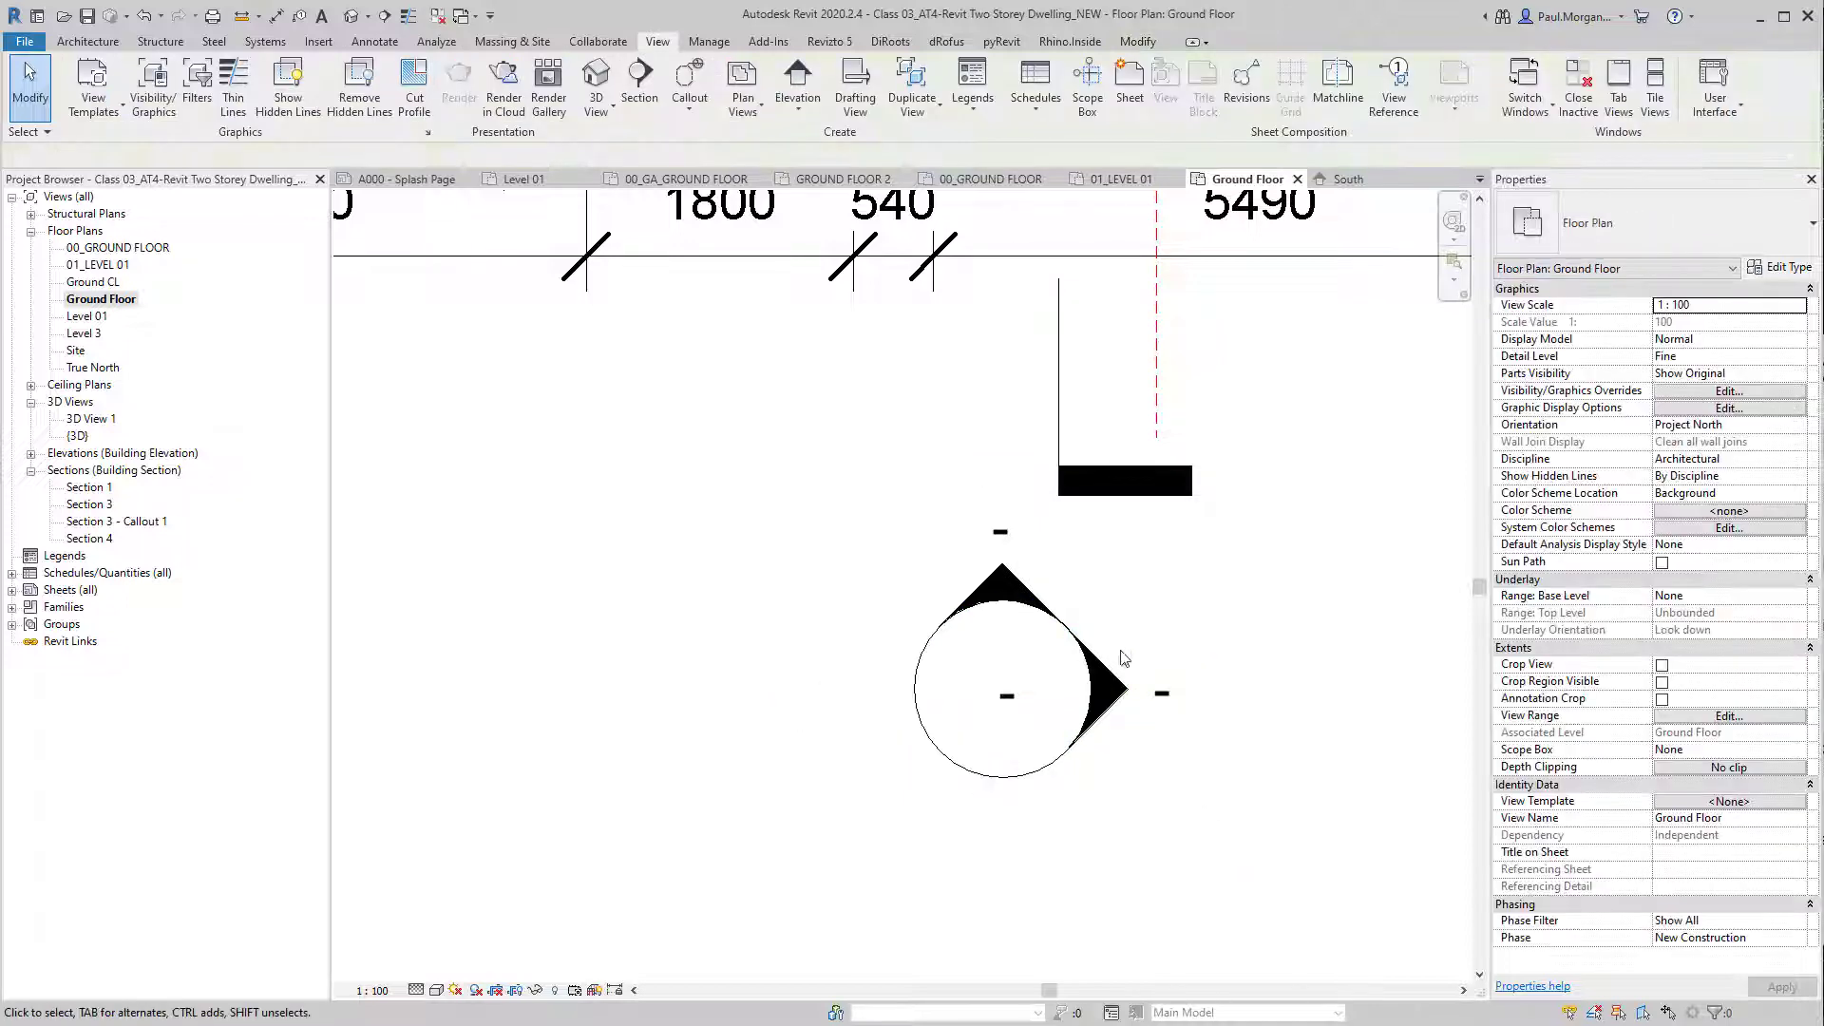
Step: Inspect the view line and crop extents of the marker's east-facing elevation
left_click(1105, 689)
scroll(1107, 671, "down", 3)
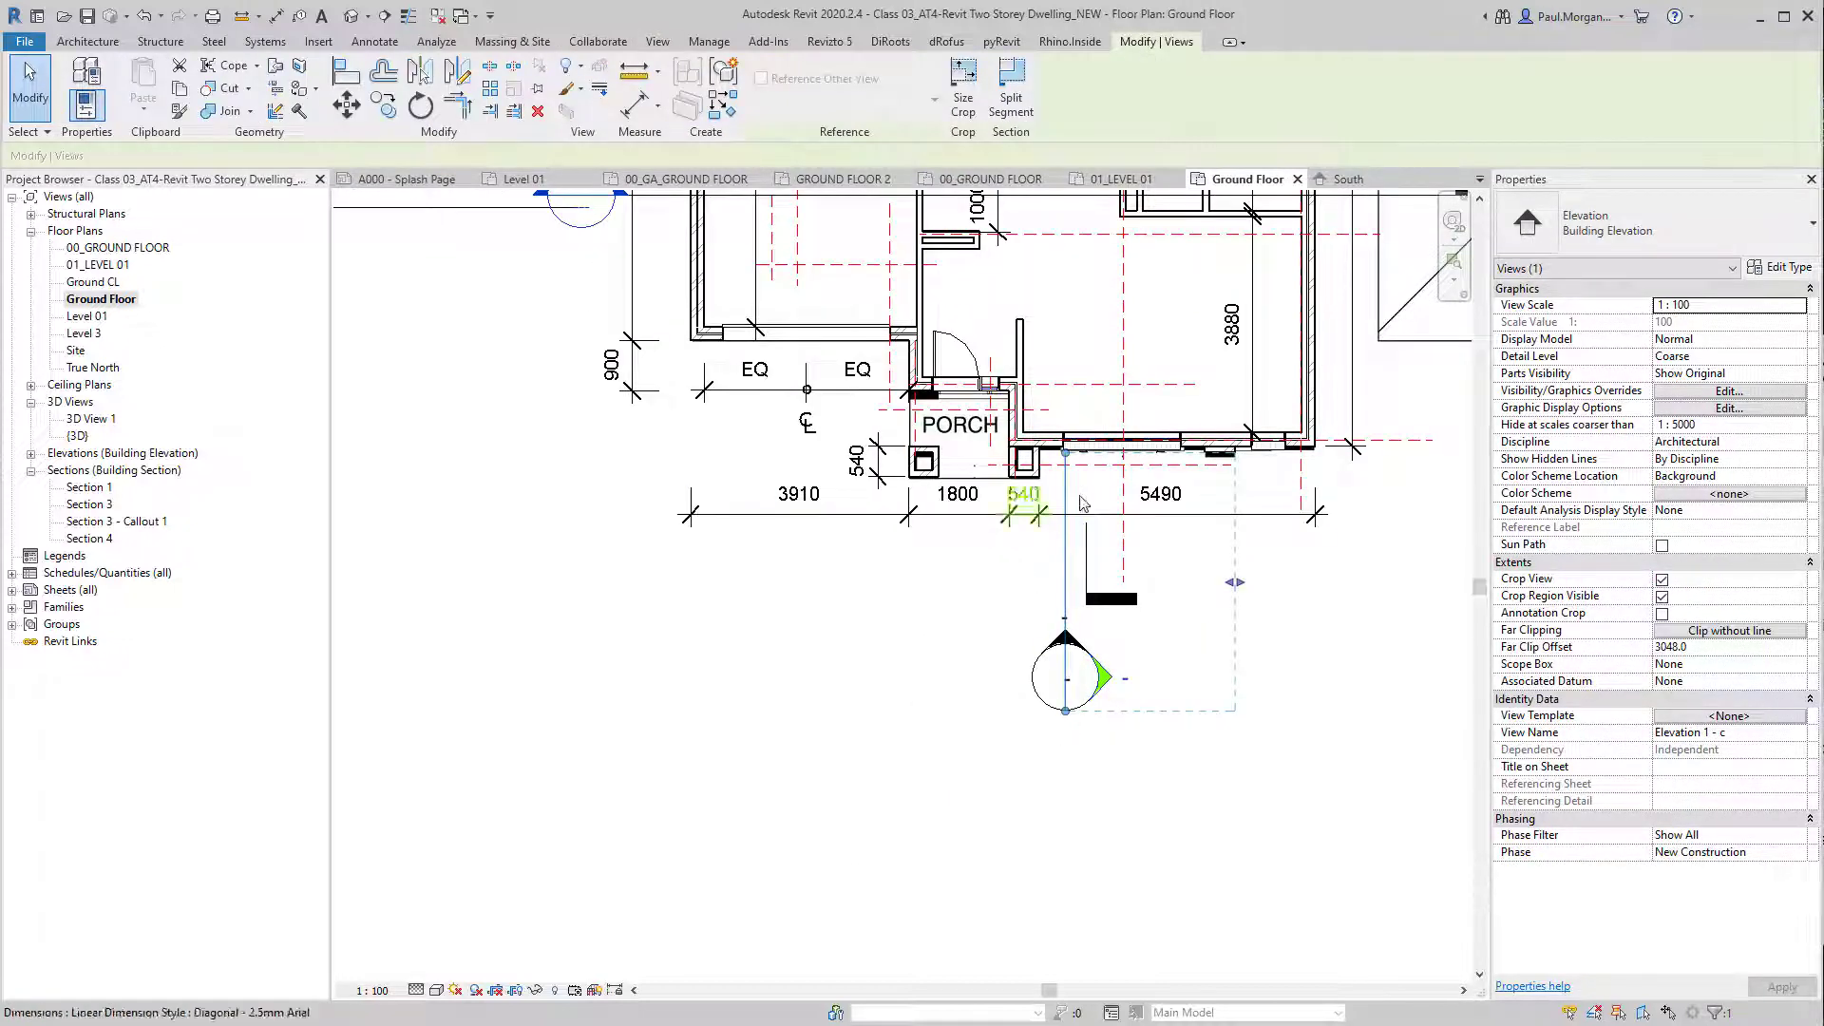
left_click(1271, 801)
left_click(1108, 678)
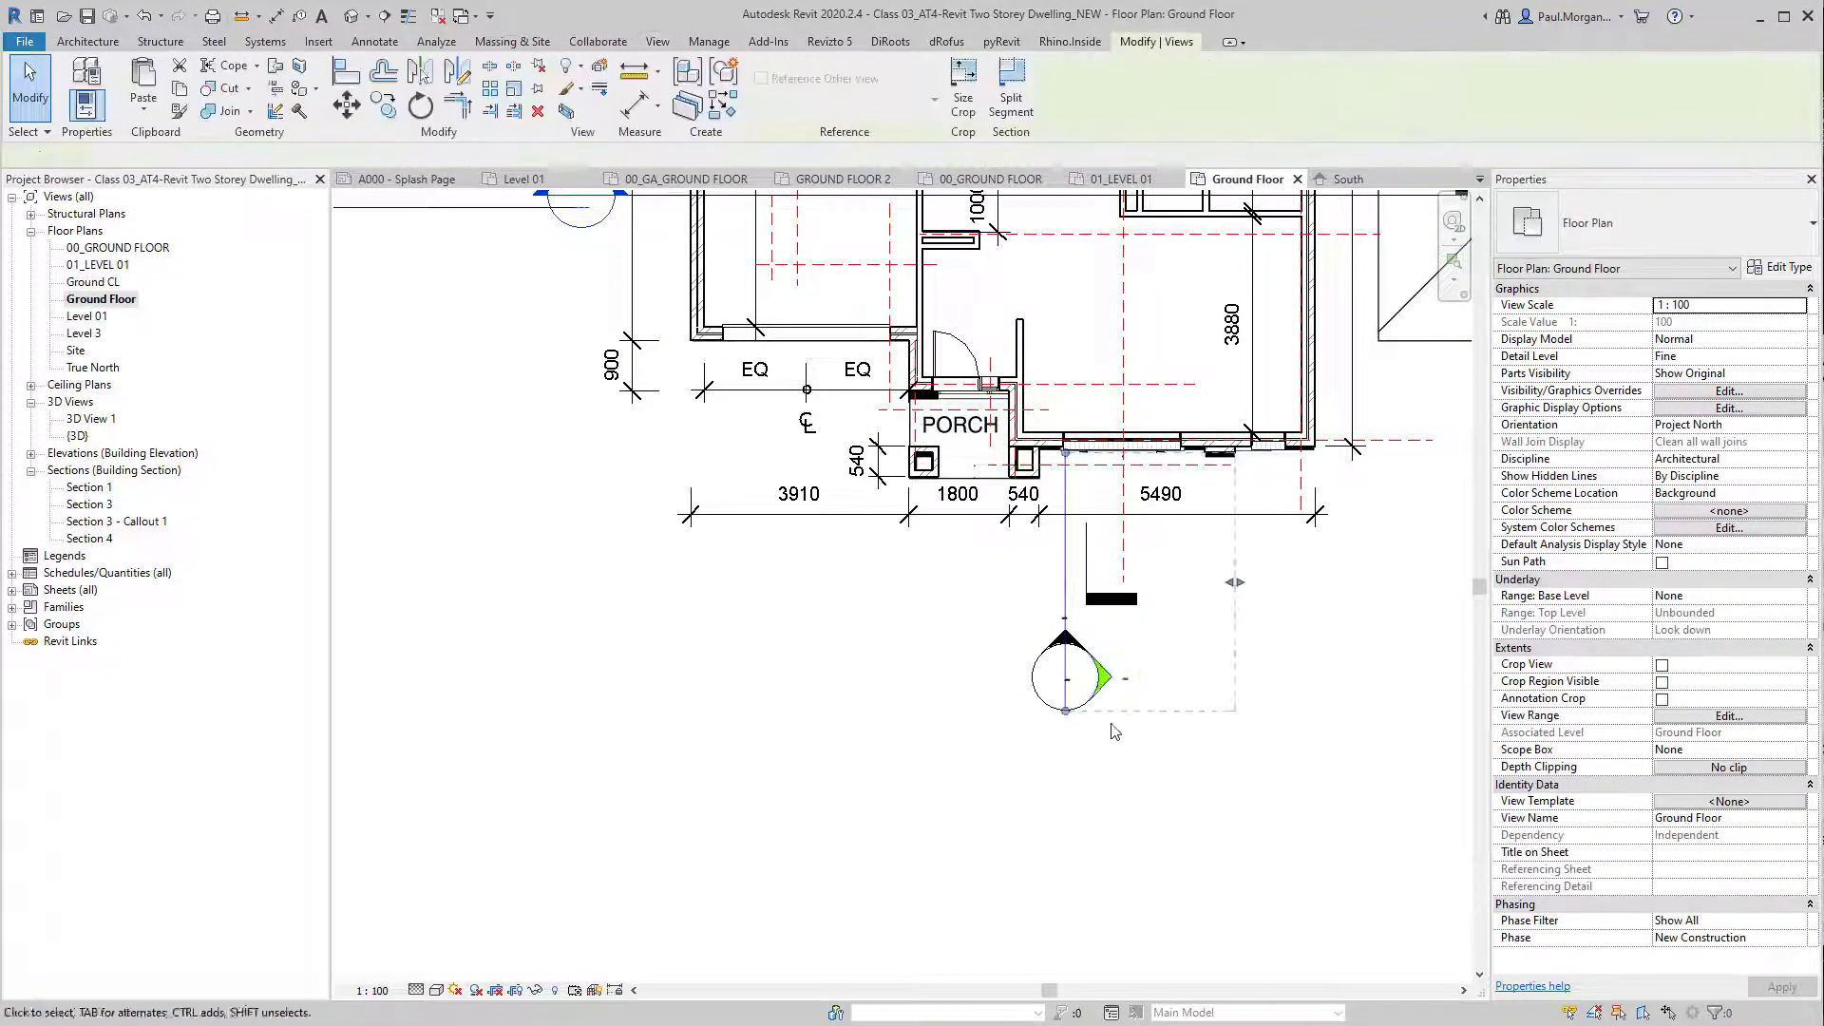
middle_click_drag(1082, 880, 1072, 943)
left_click(1207, 701)
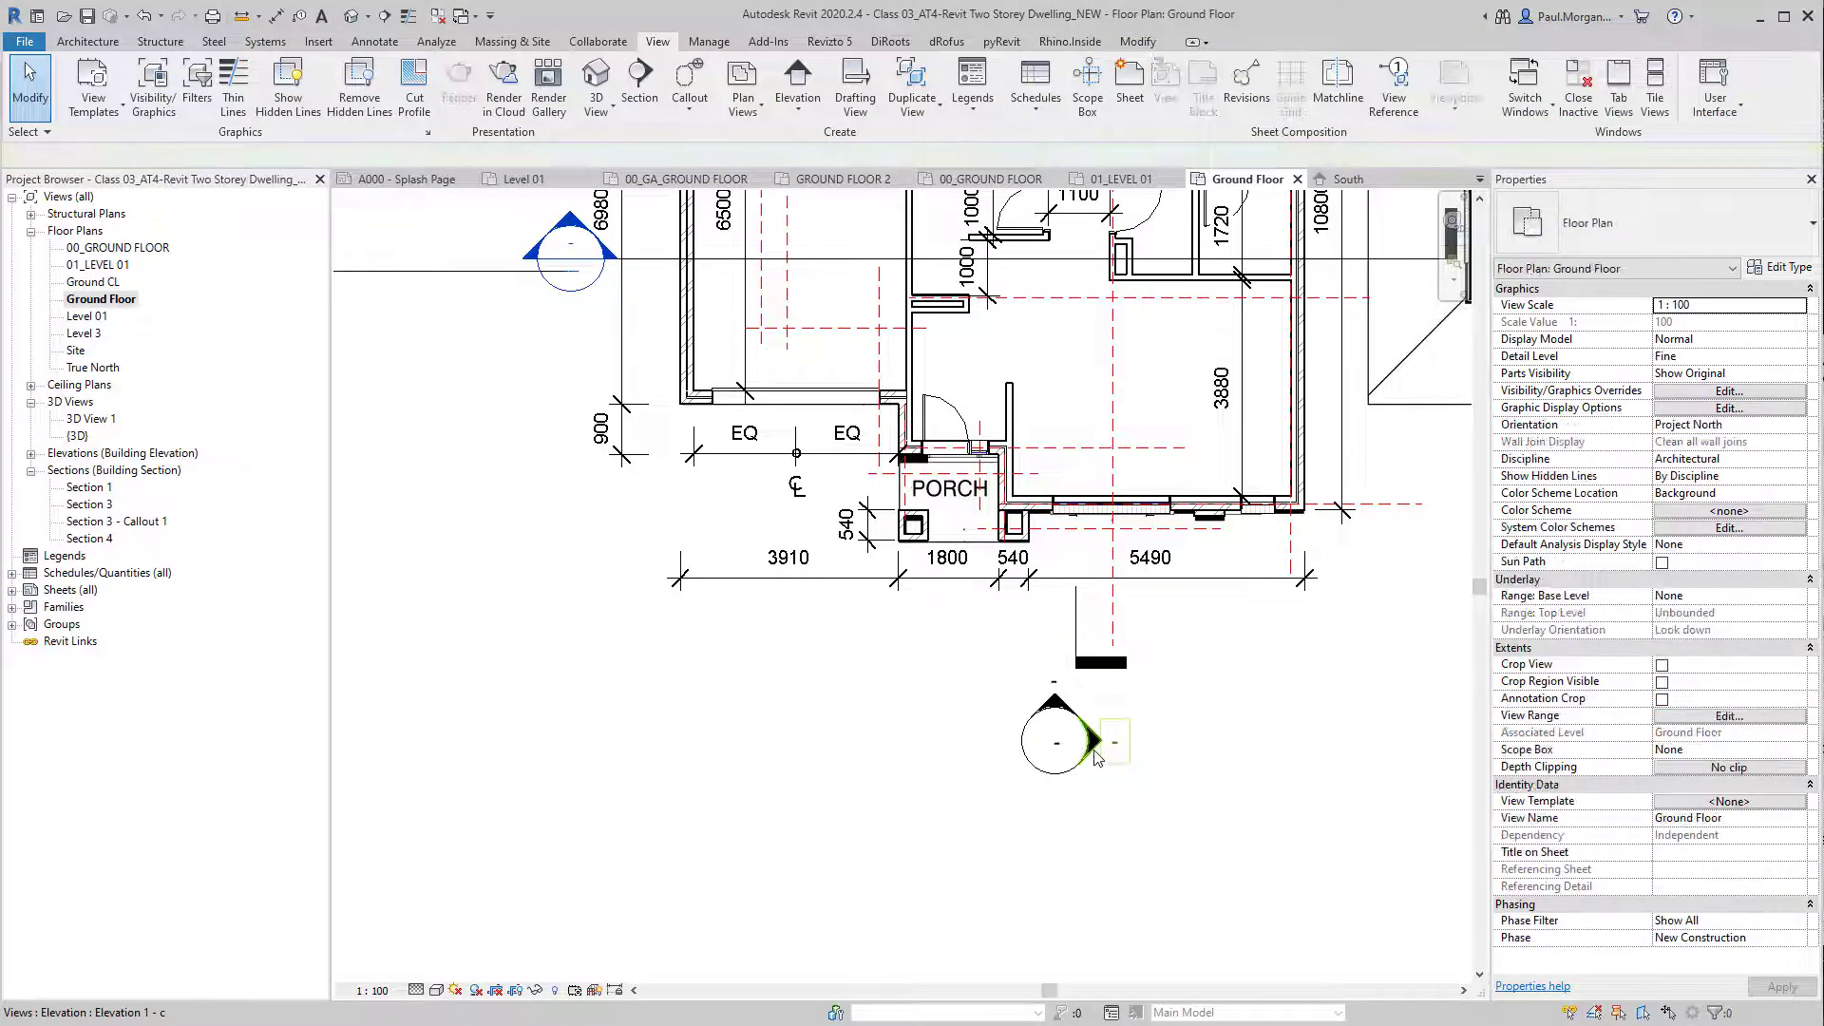
Step: Remove the east-facing view from the South marker and accept the deletion of Elevation 1 - c
scroll(1055, 773, "up", 1)
scroll(1071, 774, "up", 3)
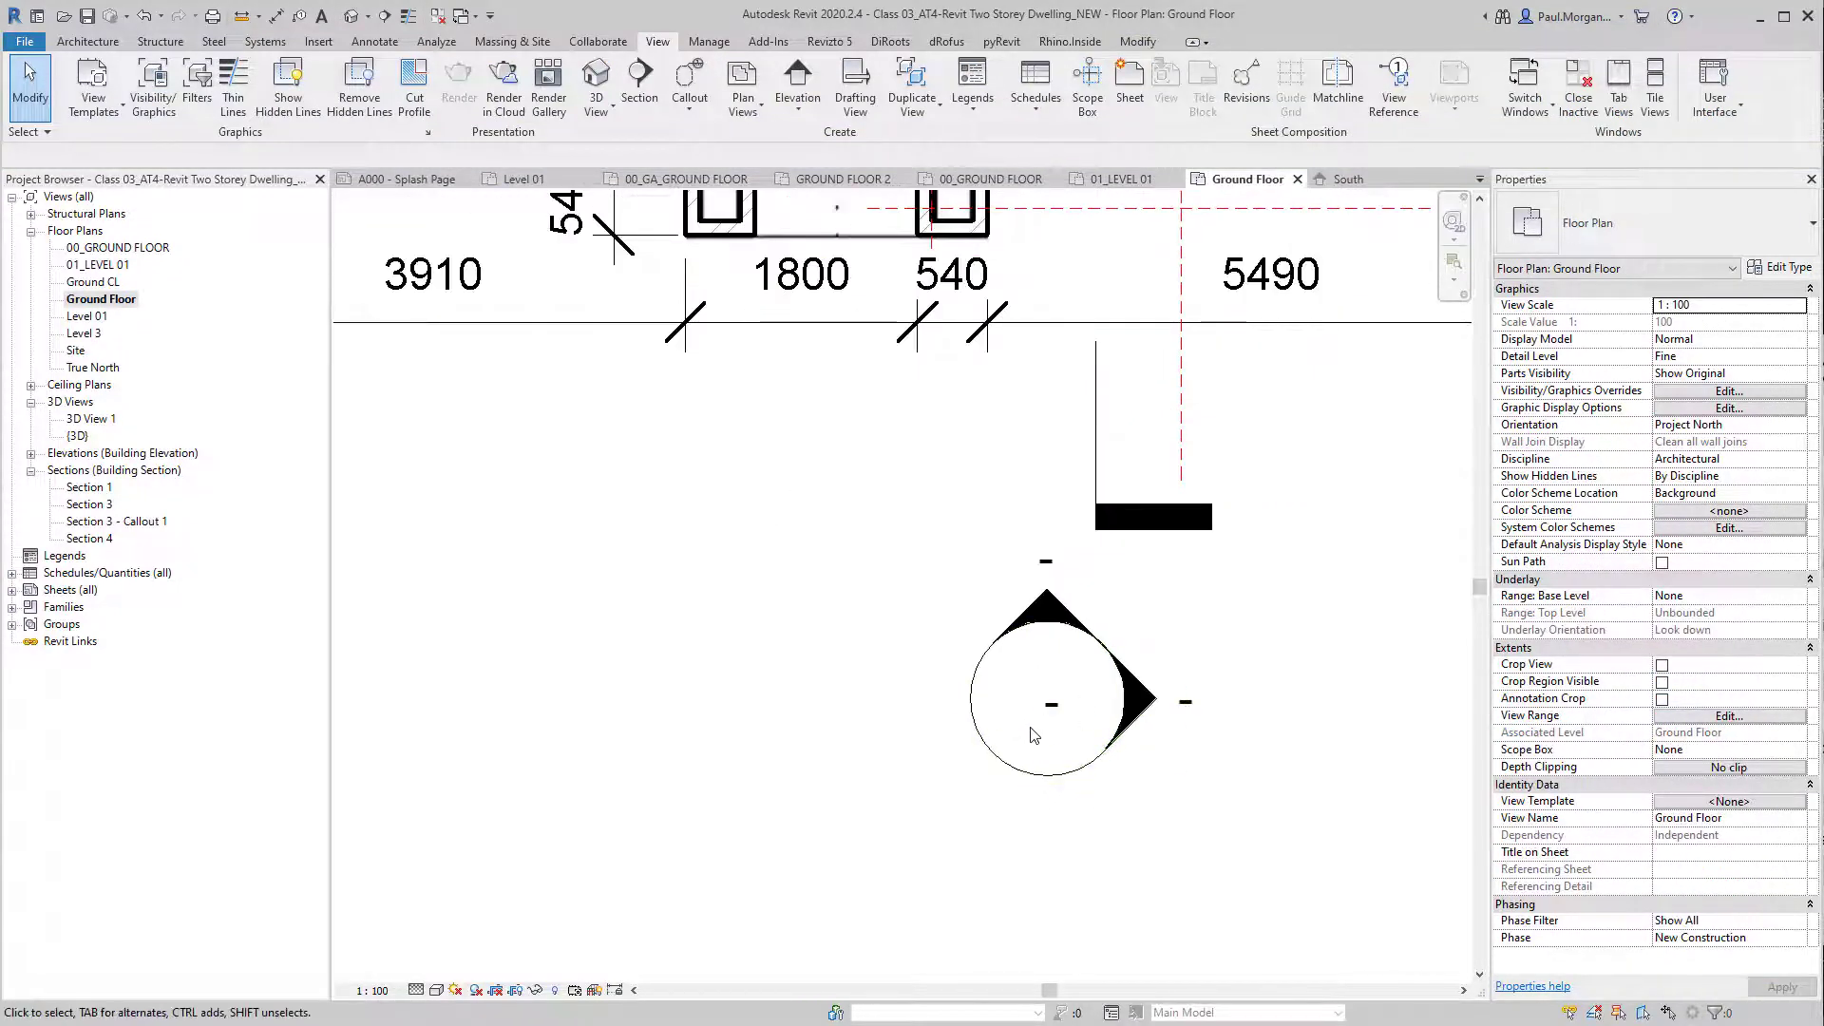
left_click(1043, 781)
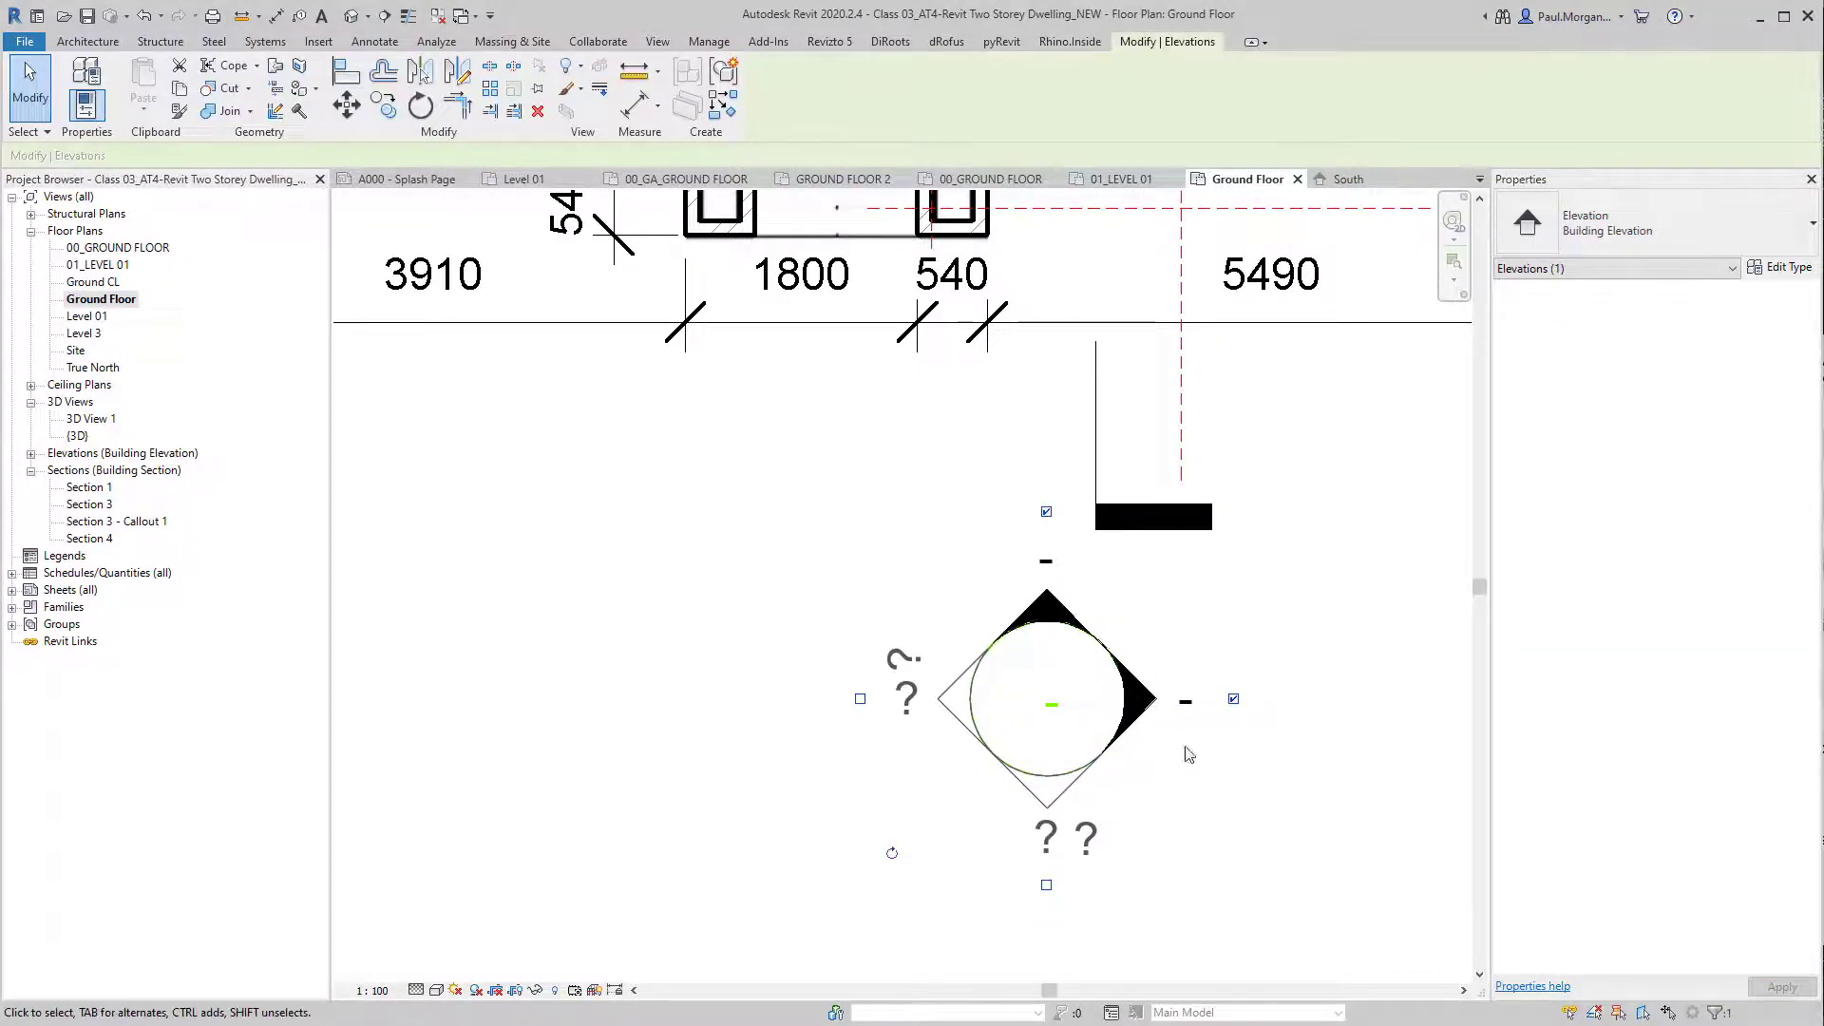
left_click(1233, 700)
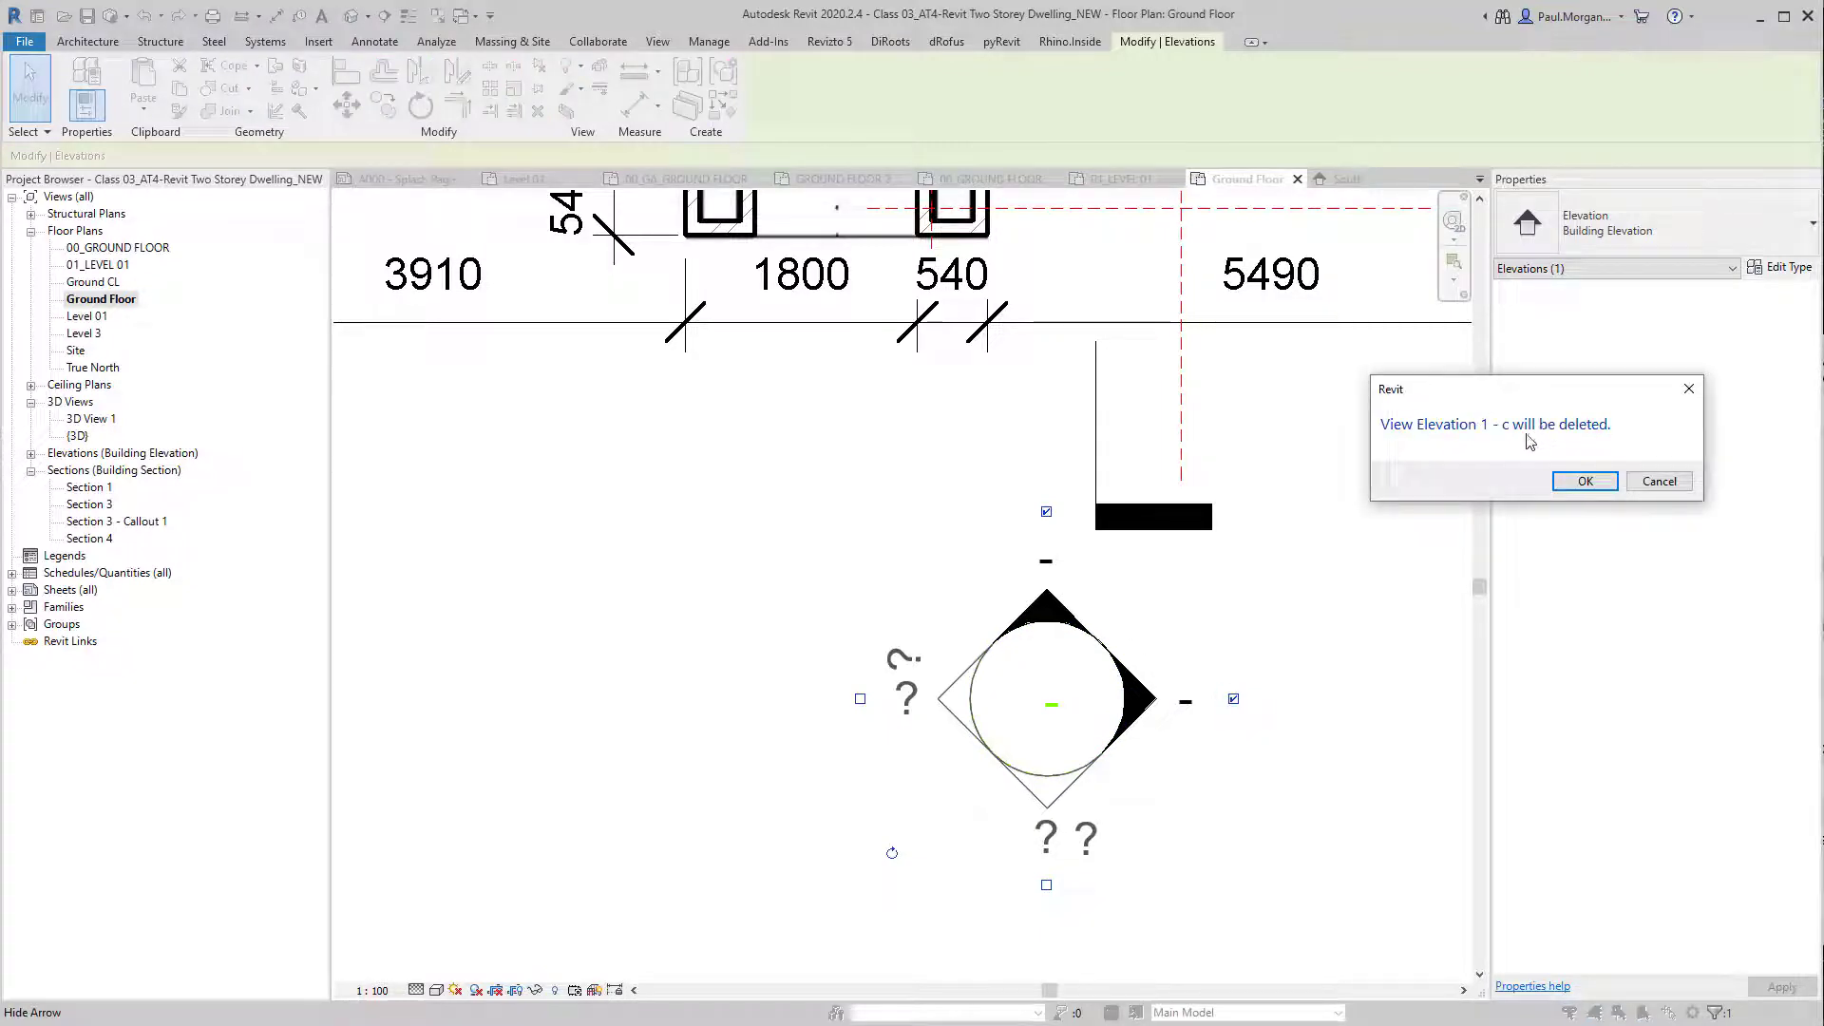
left_click(1602, 487)
Step: Open the 00_GROUND FLOOR plan, dismiss the save reminder without saving, and bring the western elevation marker and house into view
scroll(1134, 825, "down", 2)
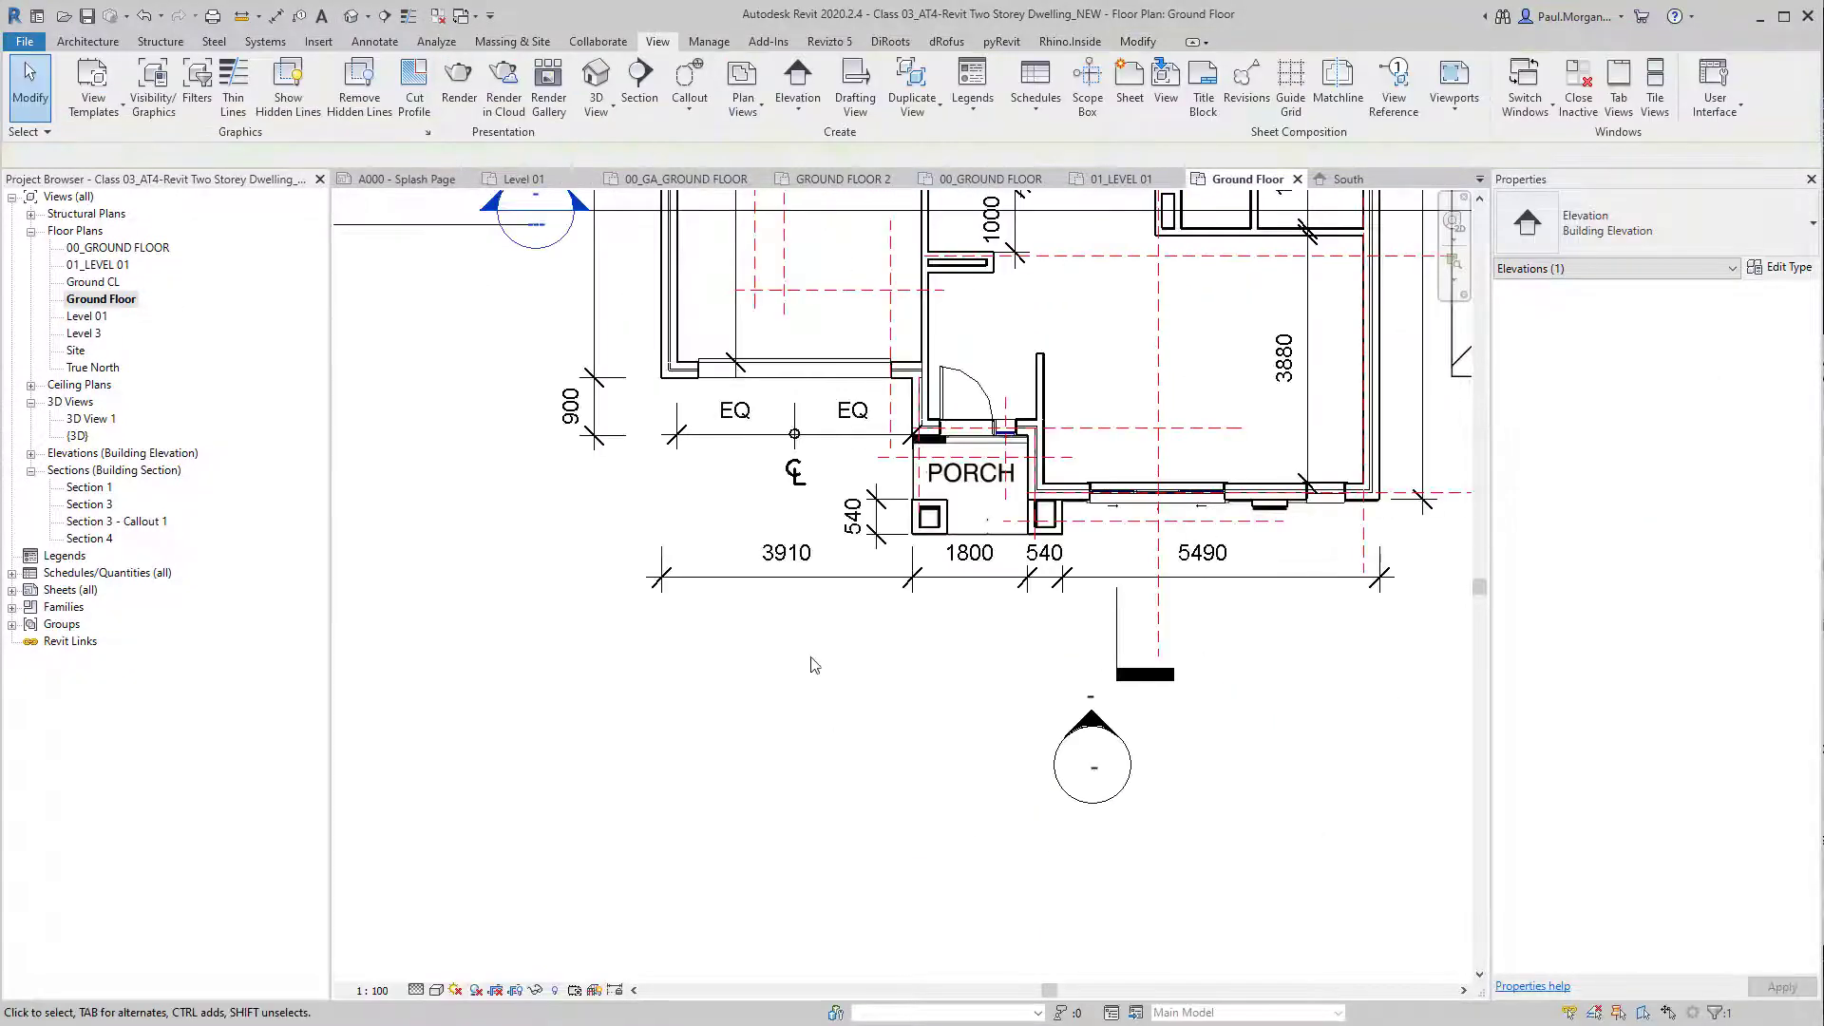
middle_click_drag(922, 764, 1082, 751)
scroll(945, 836, "down", 2)
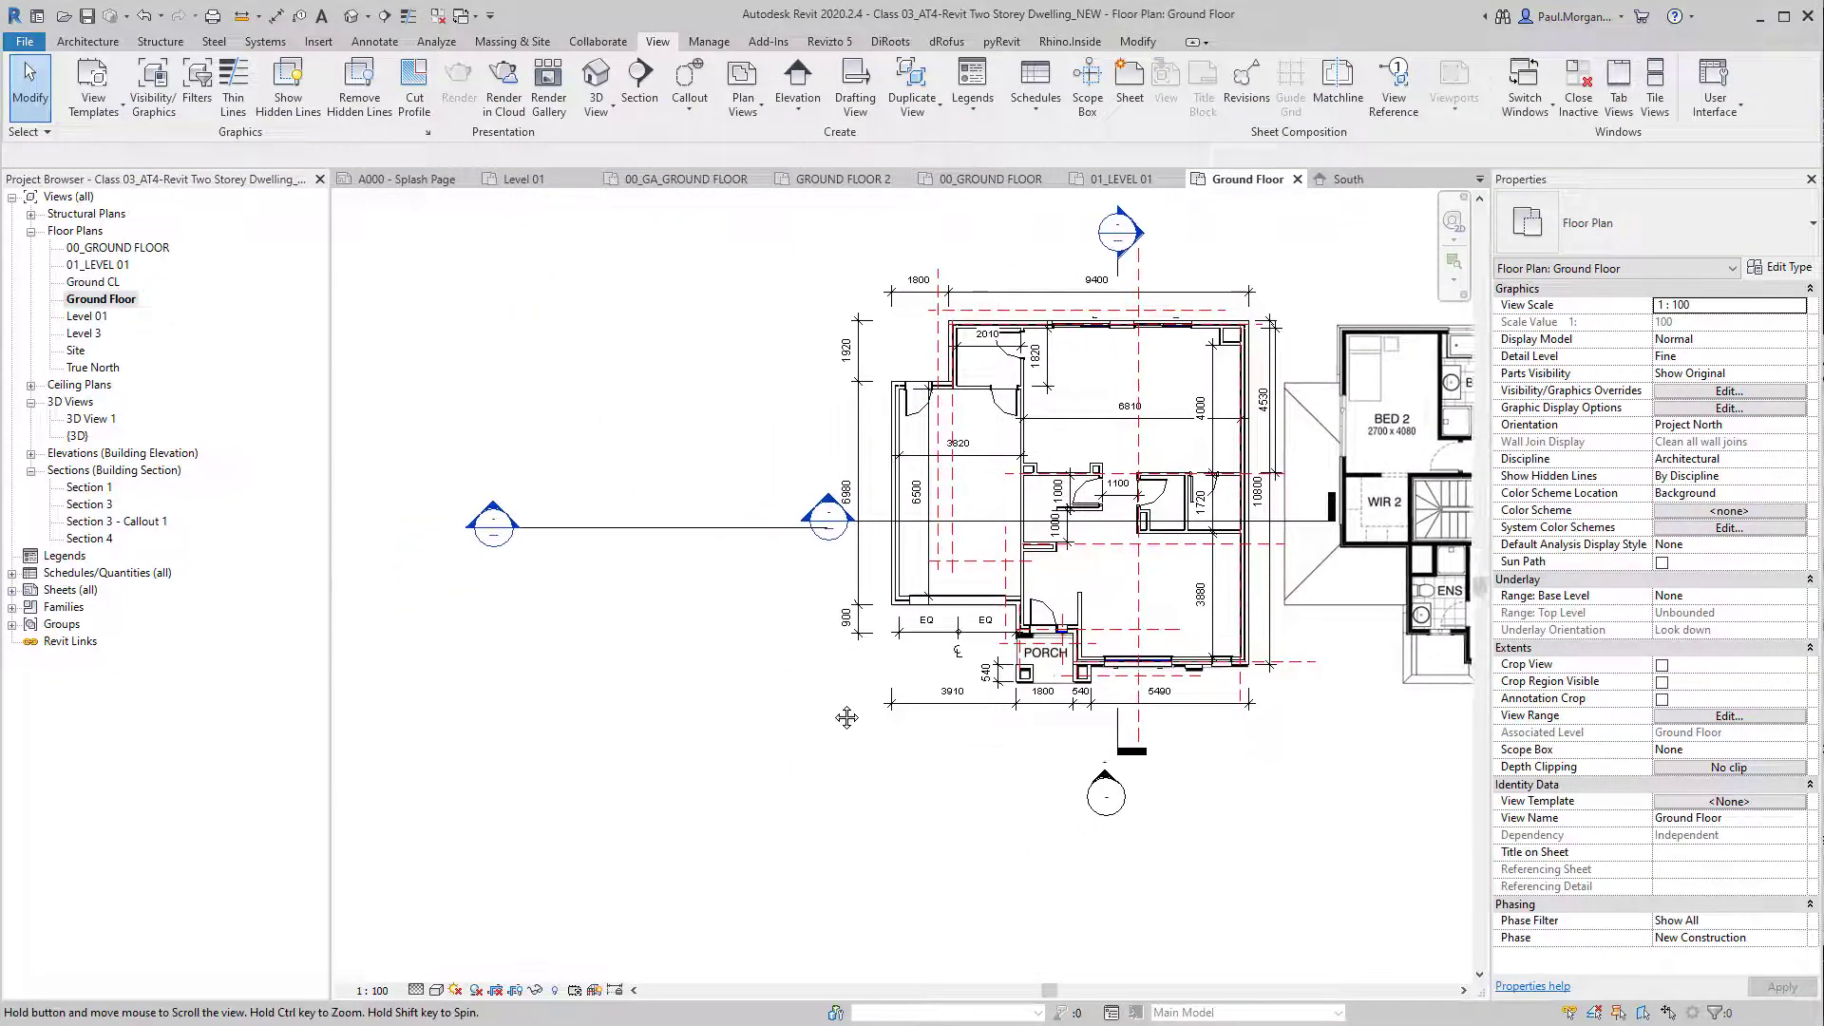
middle_click_drag(847, 717, 889, 787)
scroll(888, 786, "down", 1)
double_click(122, 248)
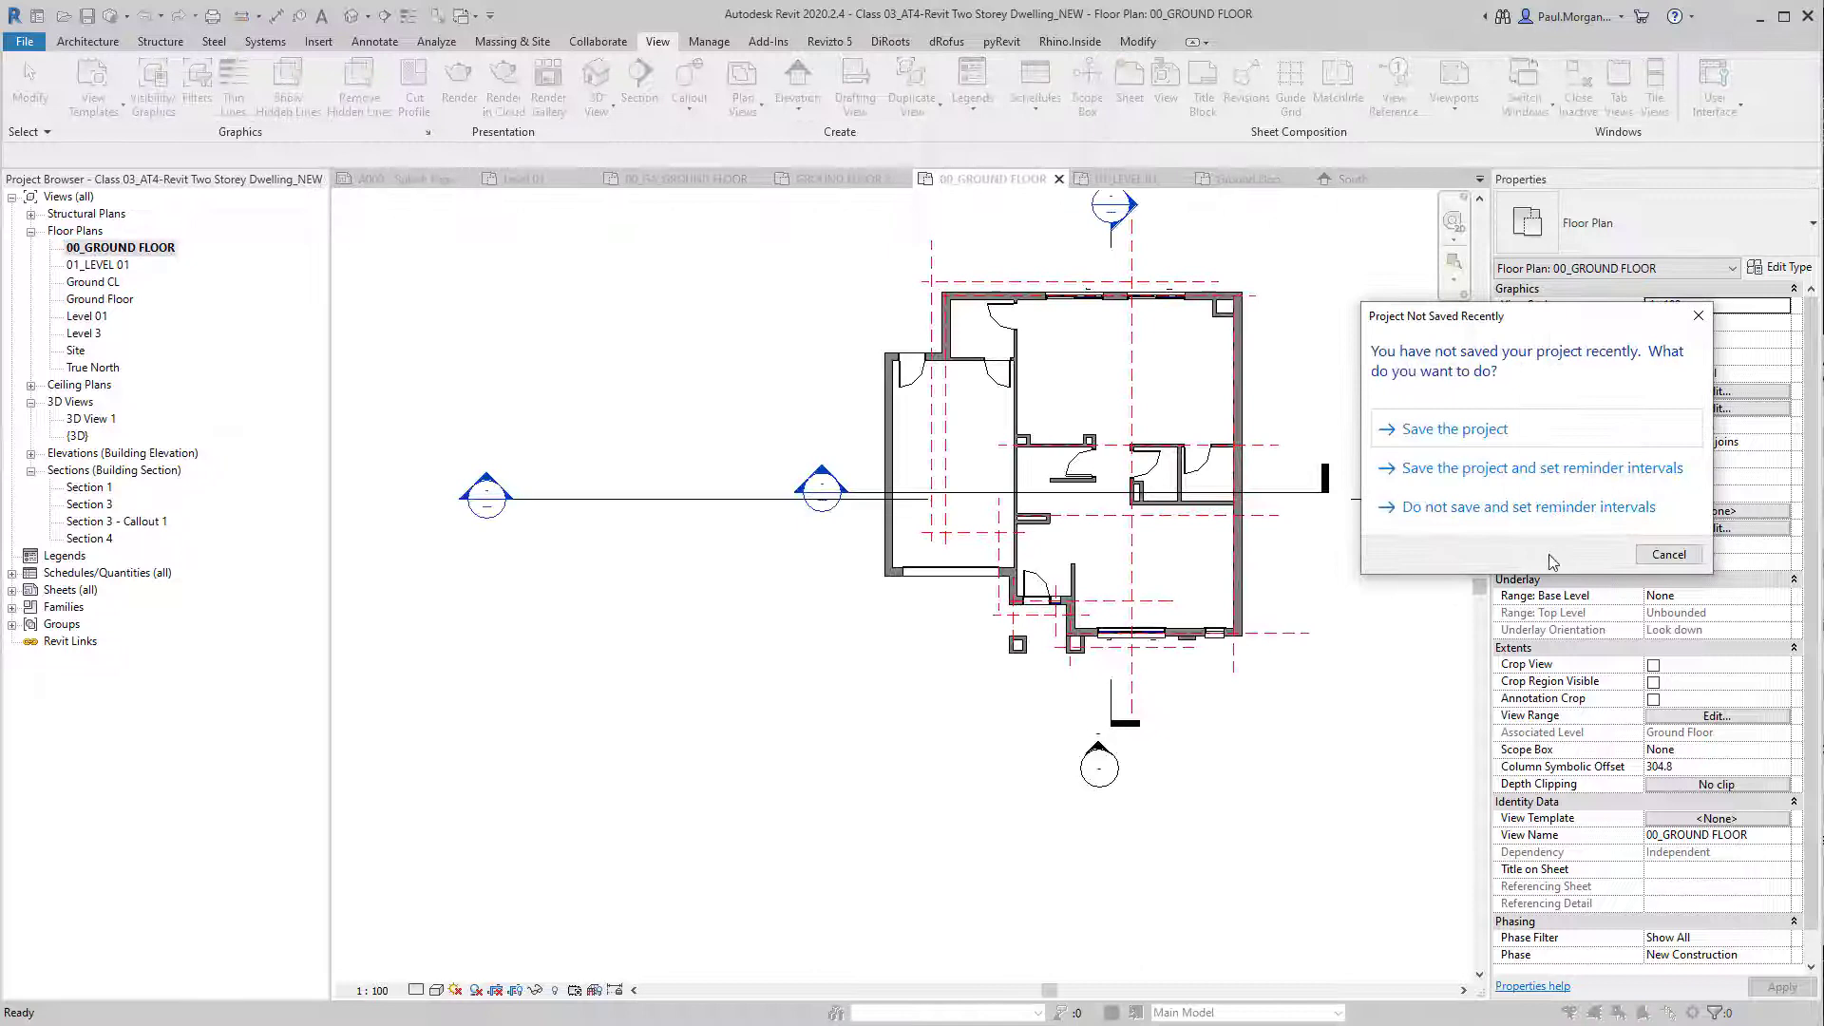
left_click(1669, 556)
scroll(967, 779, "down", 2)
middle_click_drag(835, 827, 886, 802)
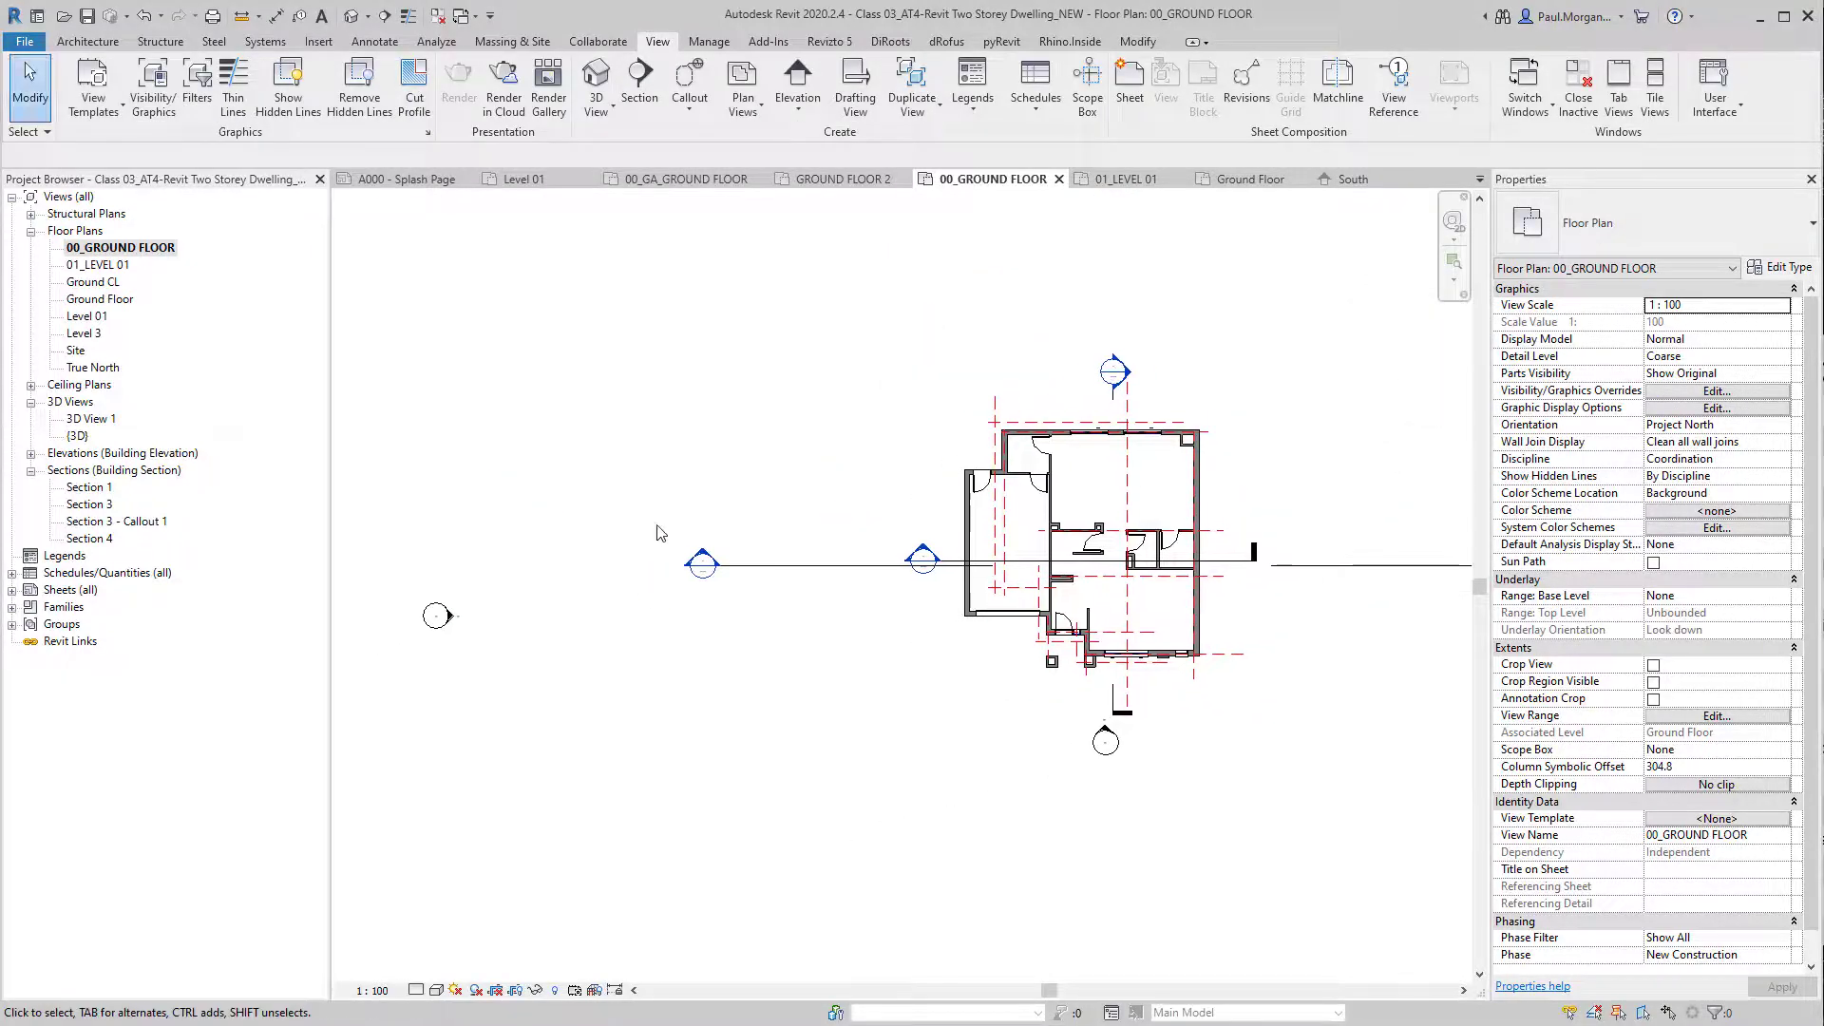
middle_click_drag(603, 520, 561, 591)
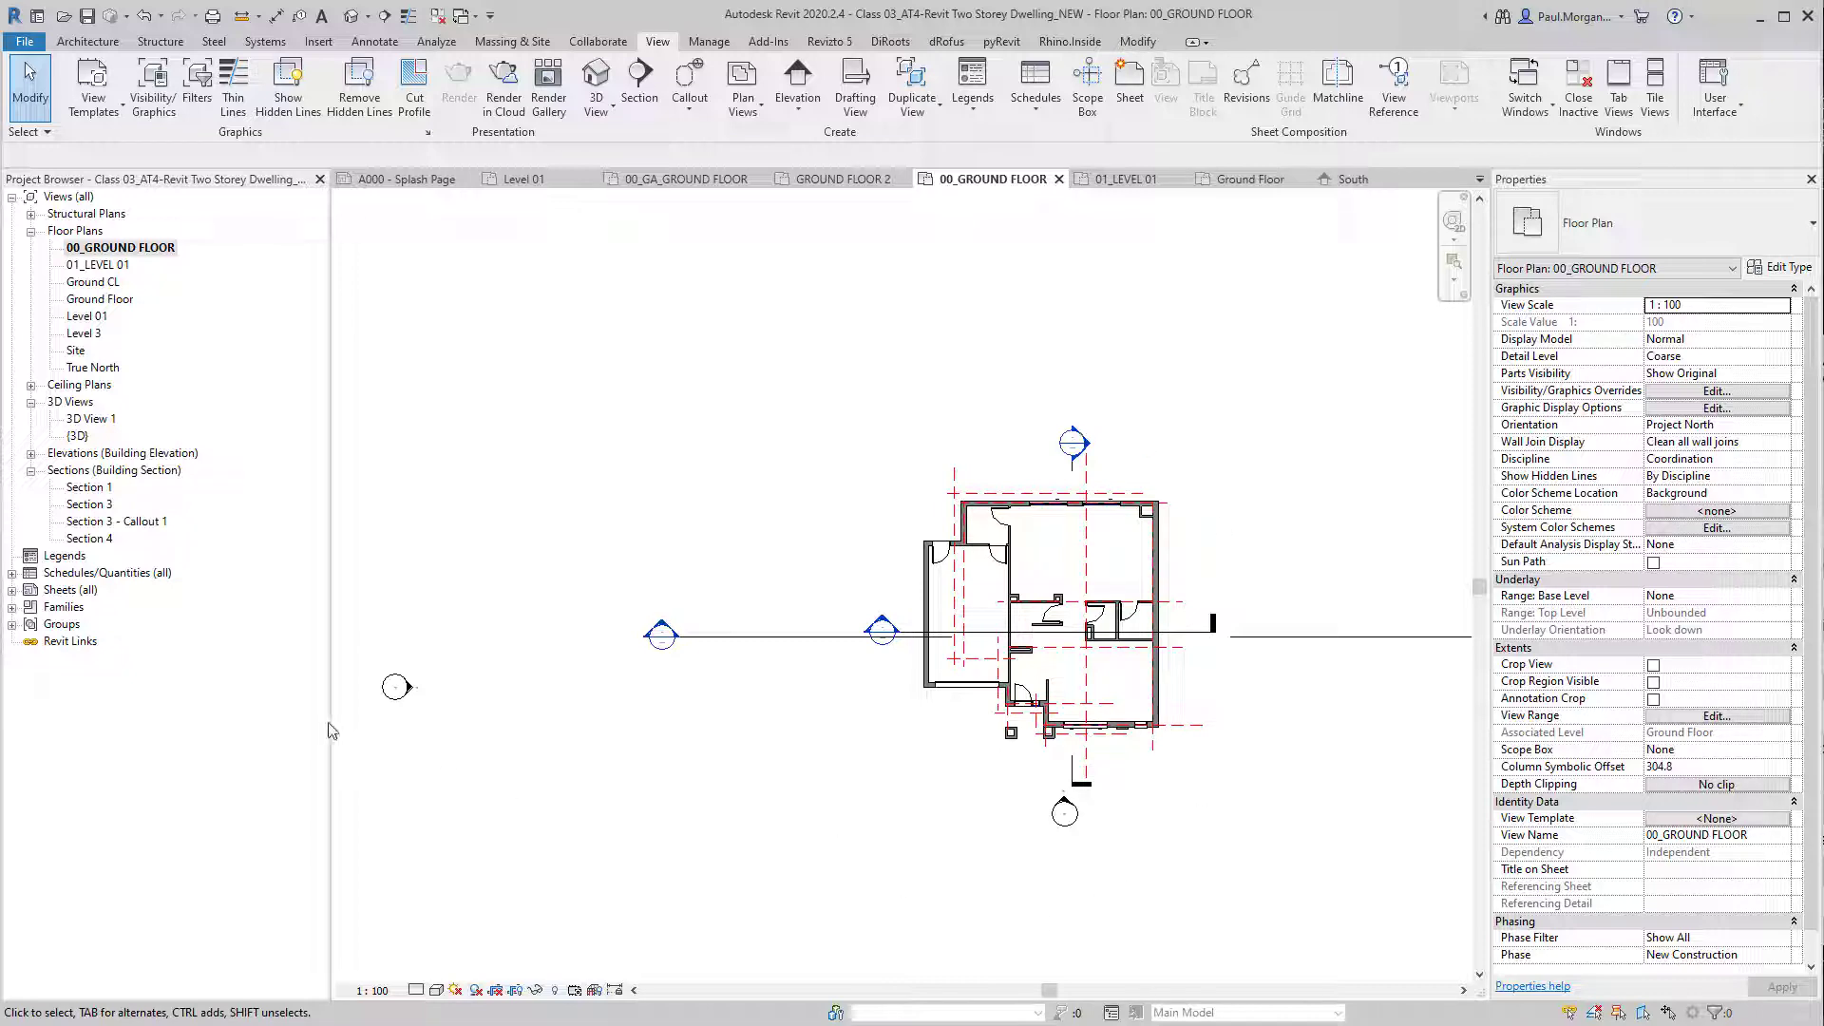
Step: Select the complete western elevation marker and move it closer to the west wall of the house
left_click(386, 692)
scroll(386, 691, "up", 4)
key("Escape")
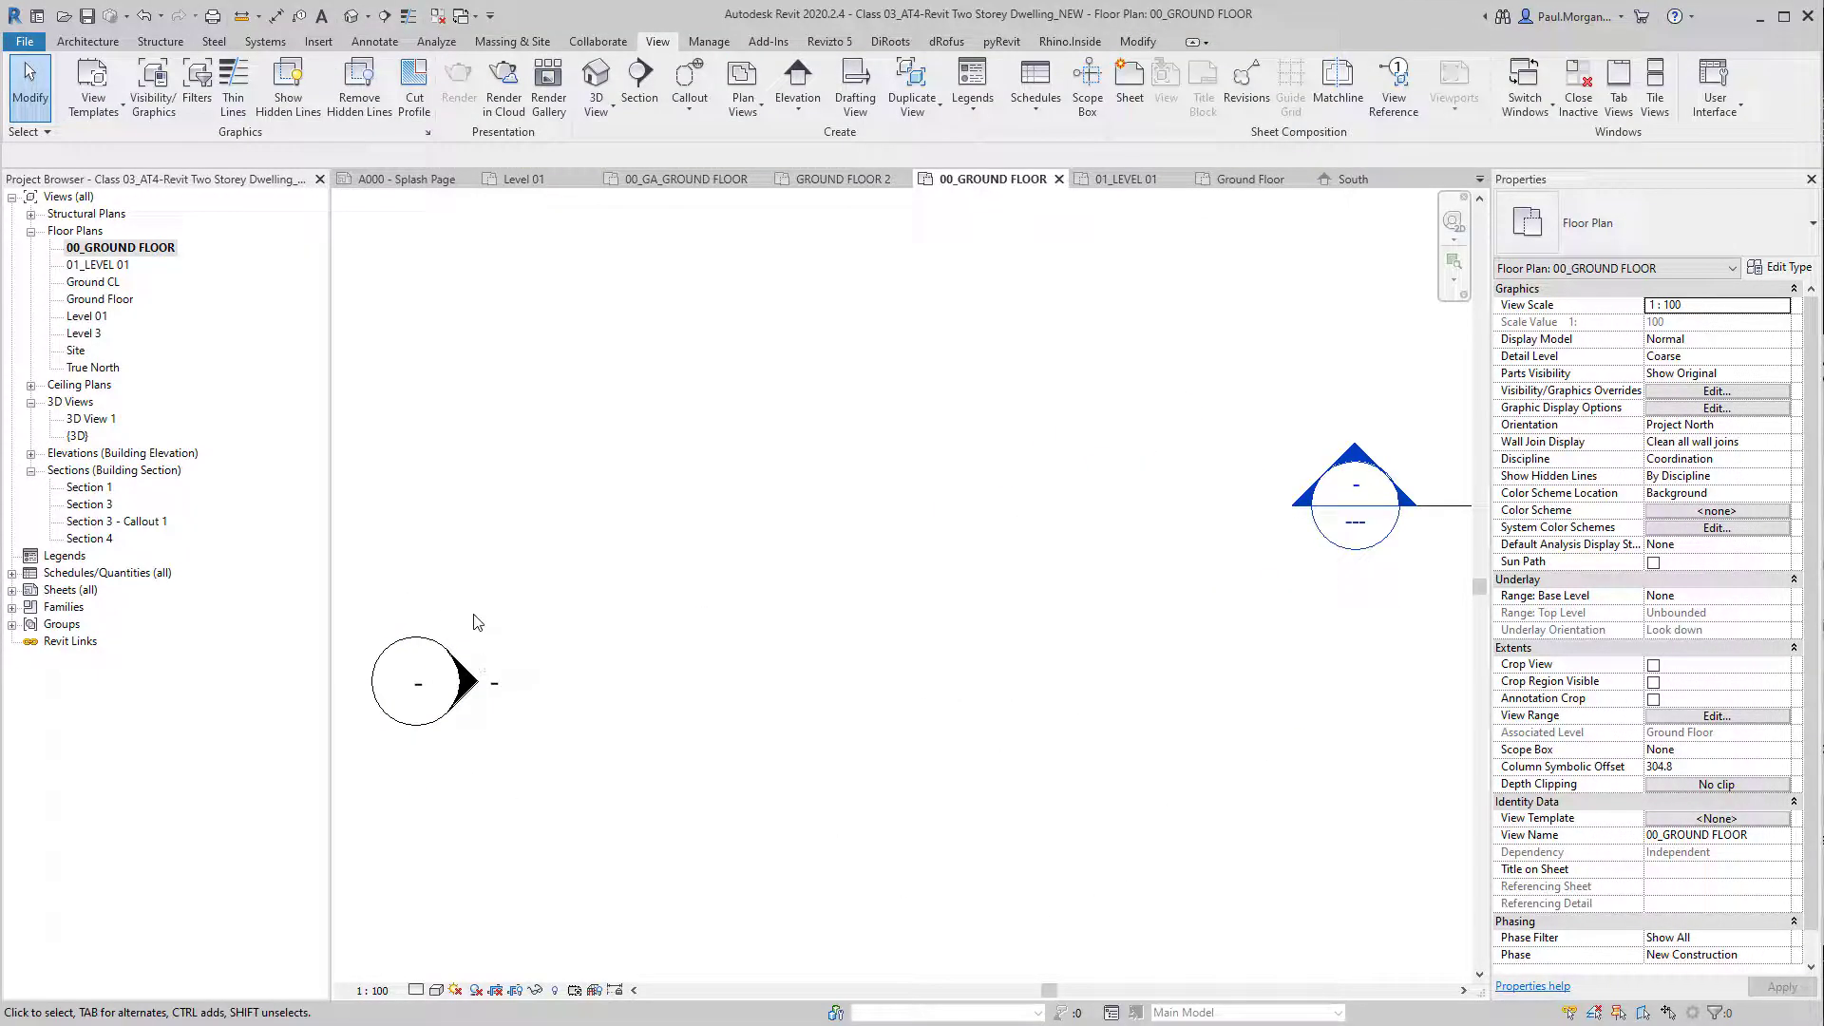
mouse_move(478, 622)
left_mouse_down()
mouse_move(442, 734)
mouse_move(526, 657)
mouse_move(1044, 605)
left_mouse_up()
scroll(447, 732, "down", 4)
left_click(1095, 831)
mouse_move(1201, 868)
middle_mouse_down()
mouse_move(1072, 900)
mouse_move(885, 866)
middle_mouse_up()
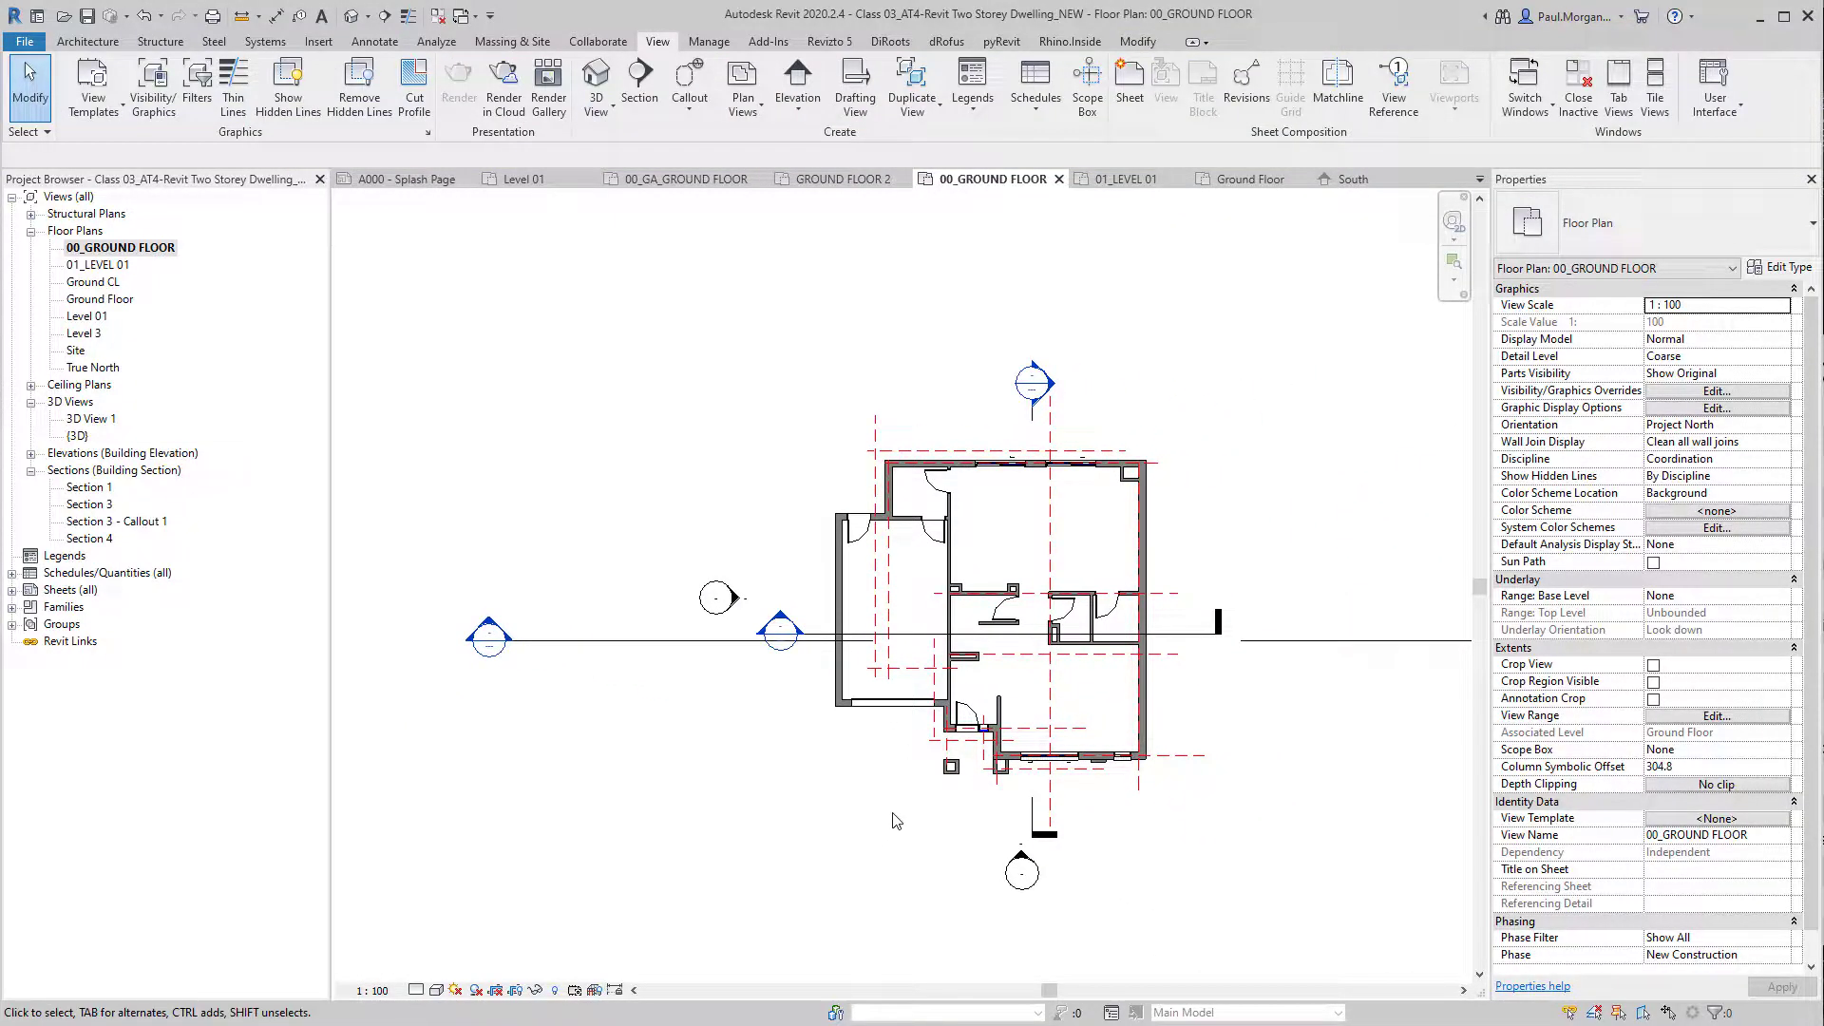
Step: Place new Building Elevation markers on the east and north sides of the house, each facing the building
left_click(801, 109)
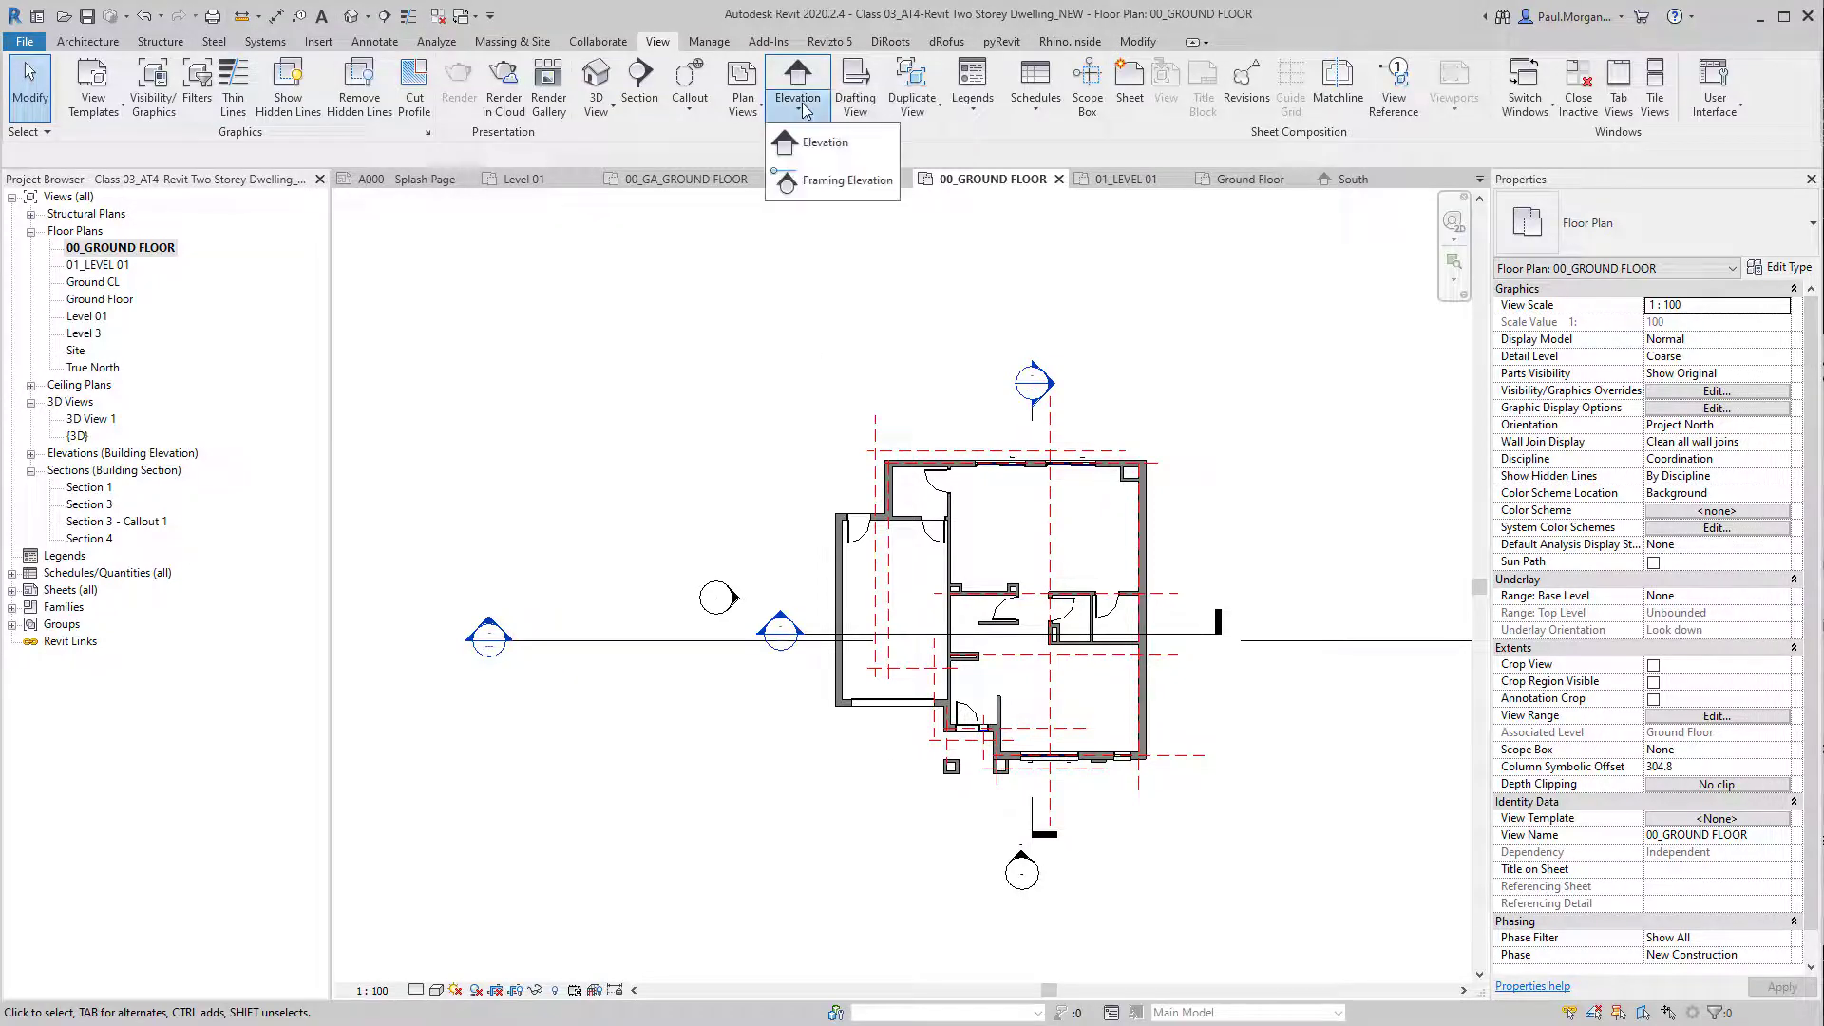
left_click(819, 142)
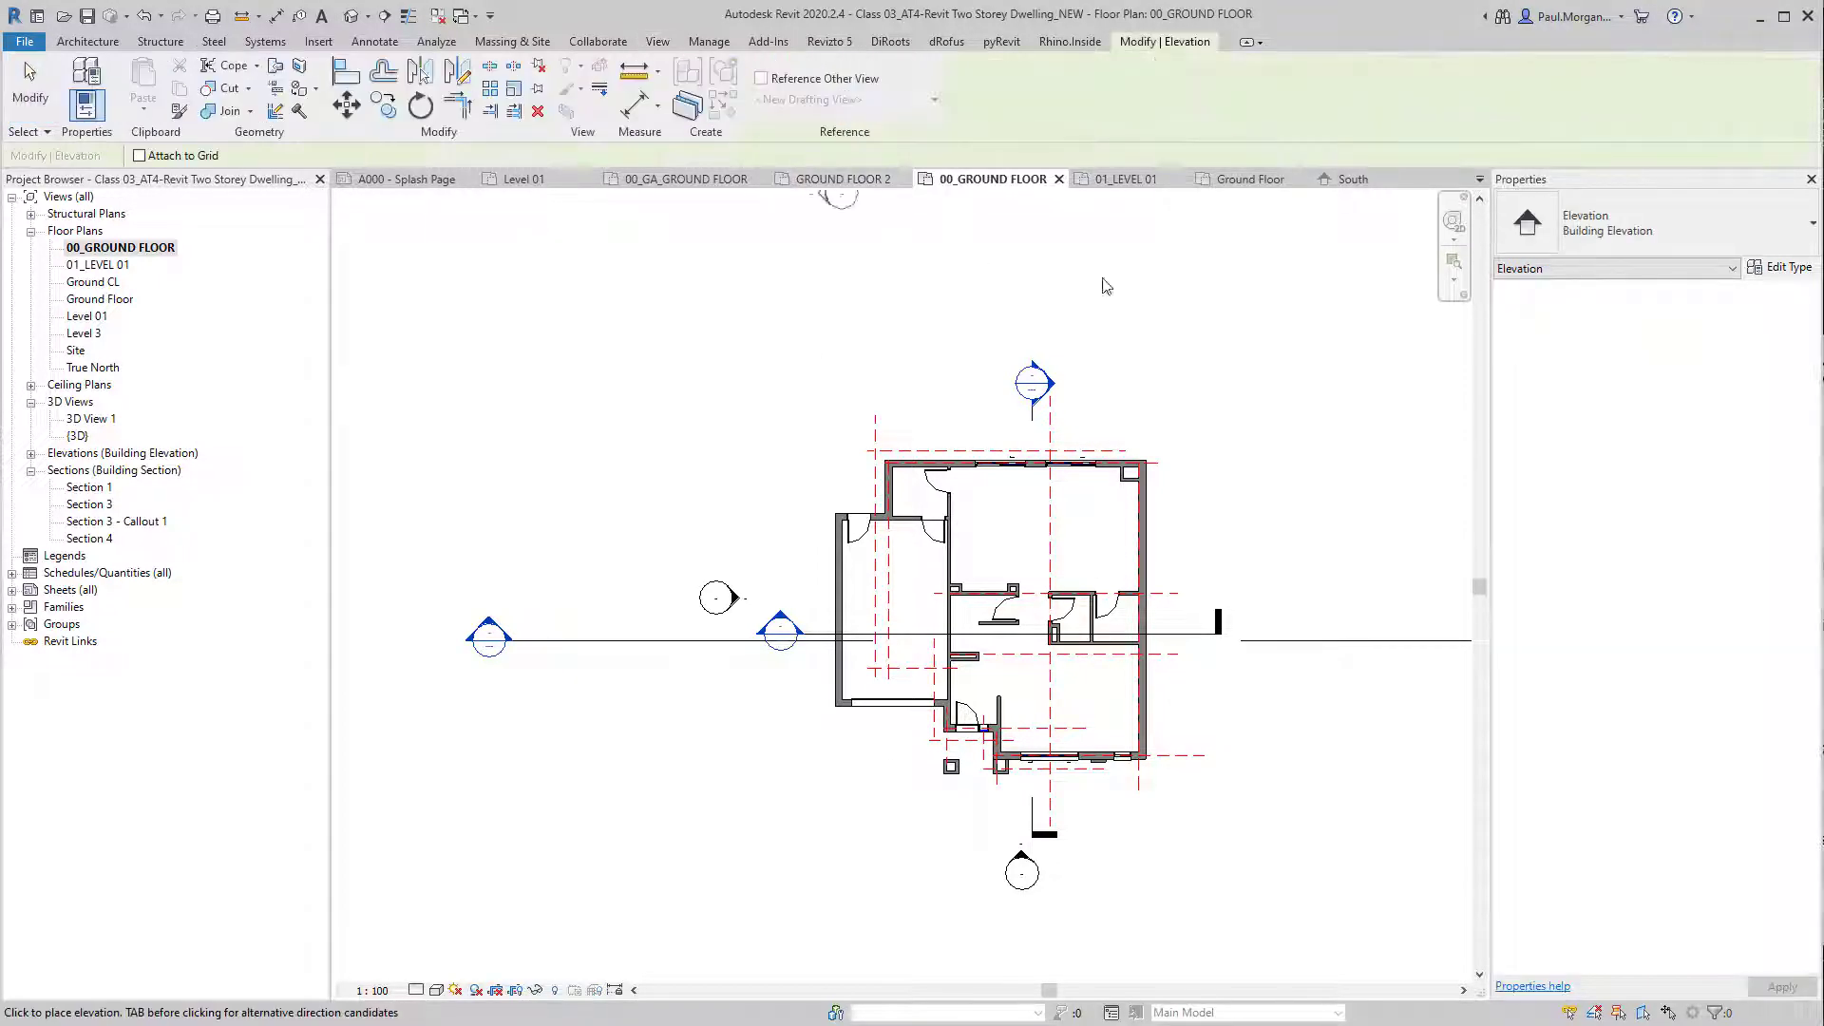
left_click(1606, 231)
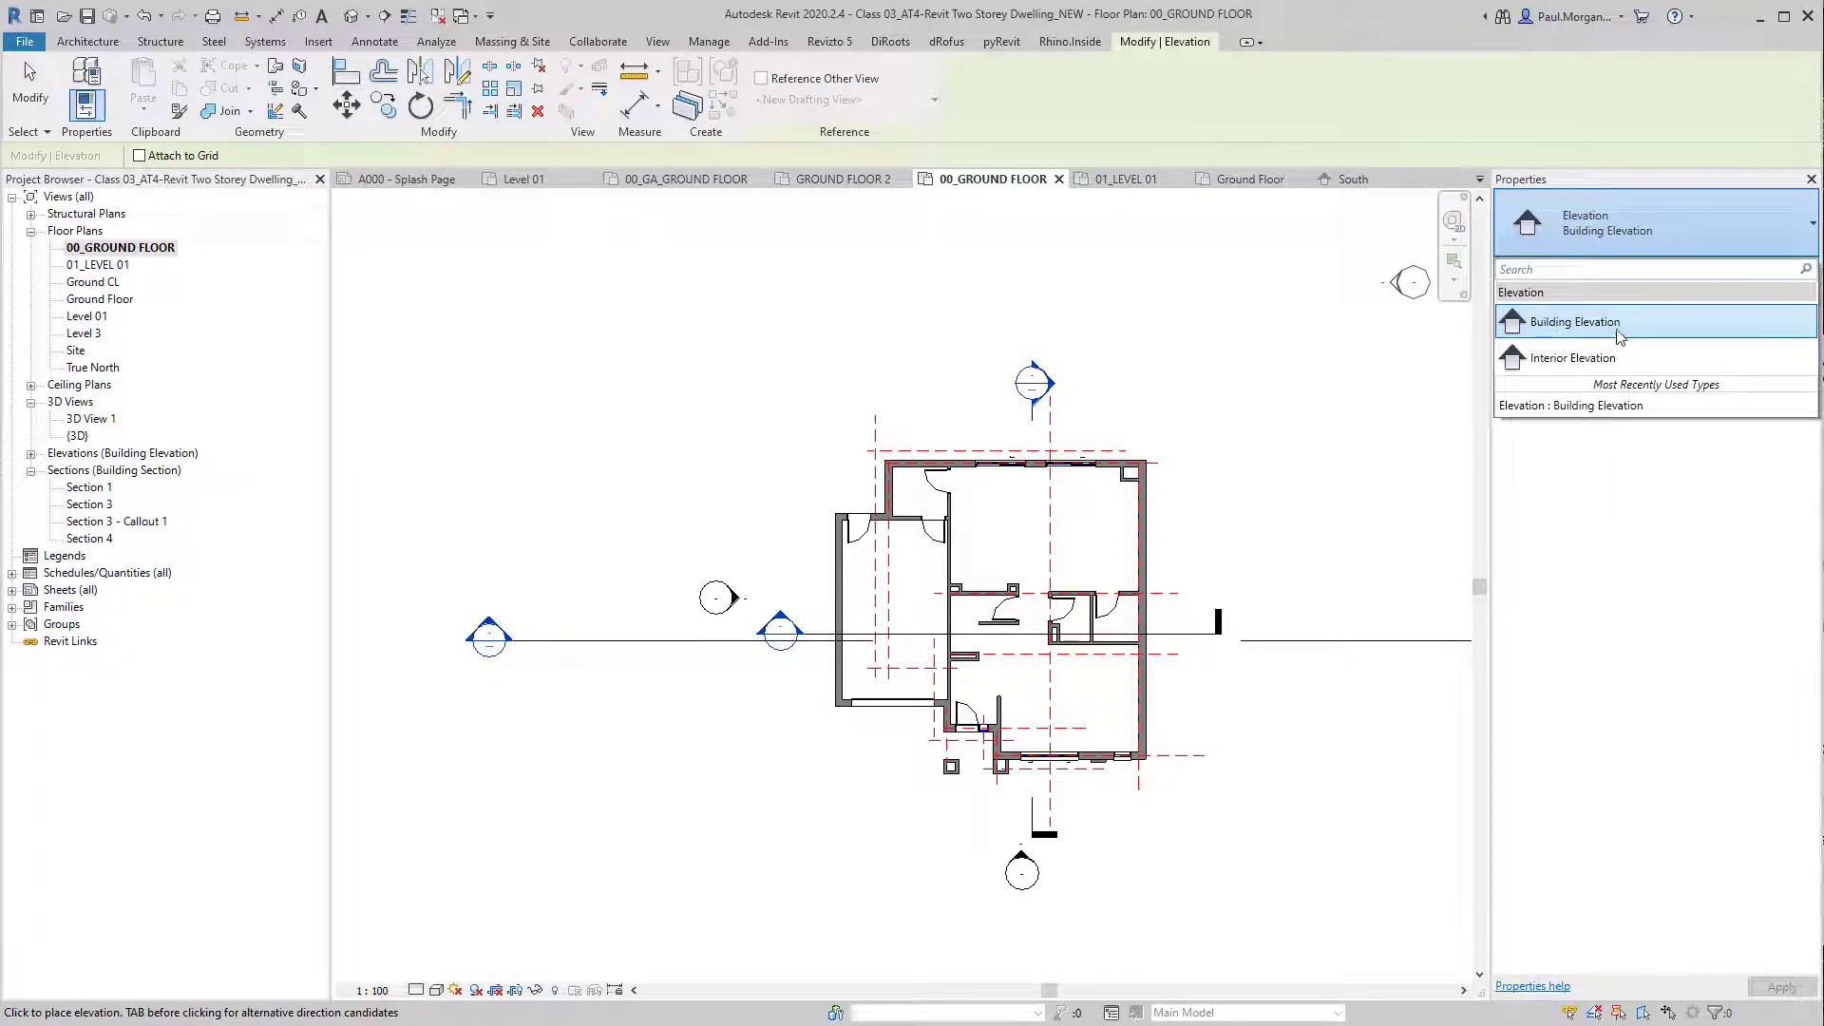
left_click(1543, 323)
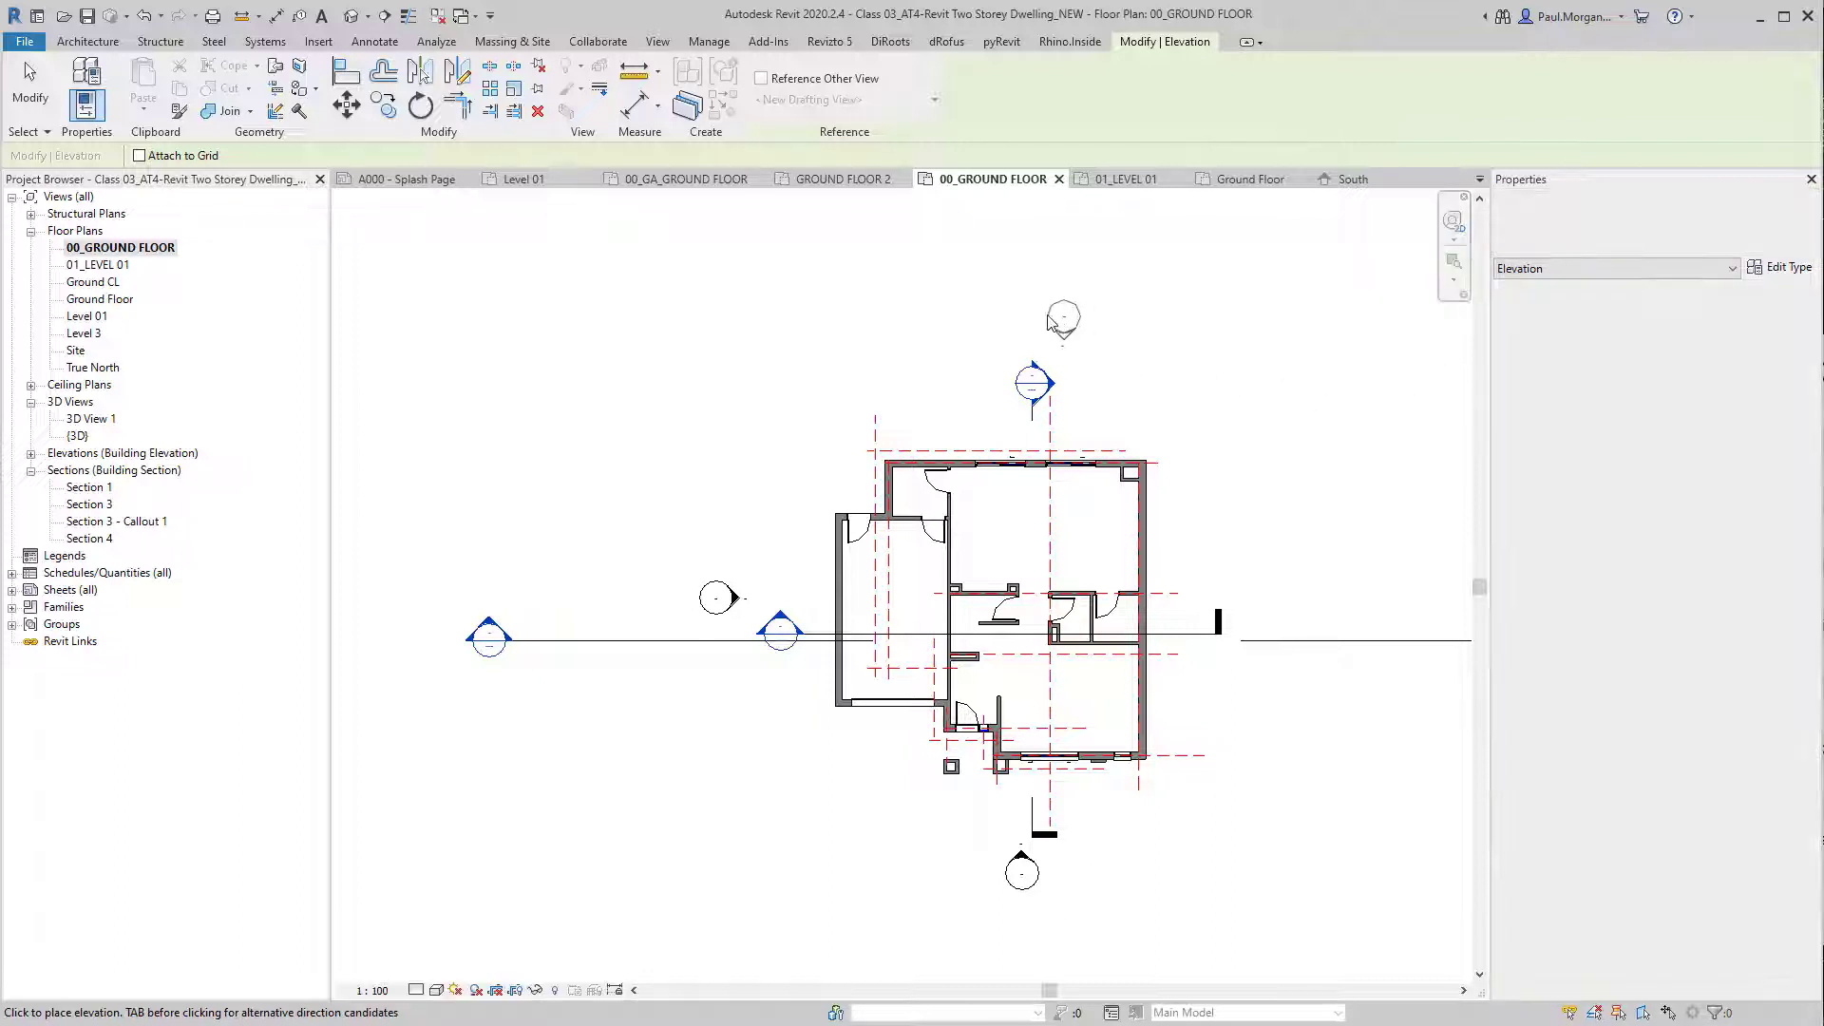
scroll(1015, 325, "up", 3)
scroll(1019, 324, "down", 2)
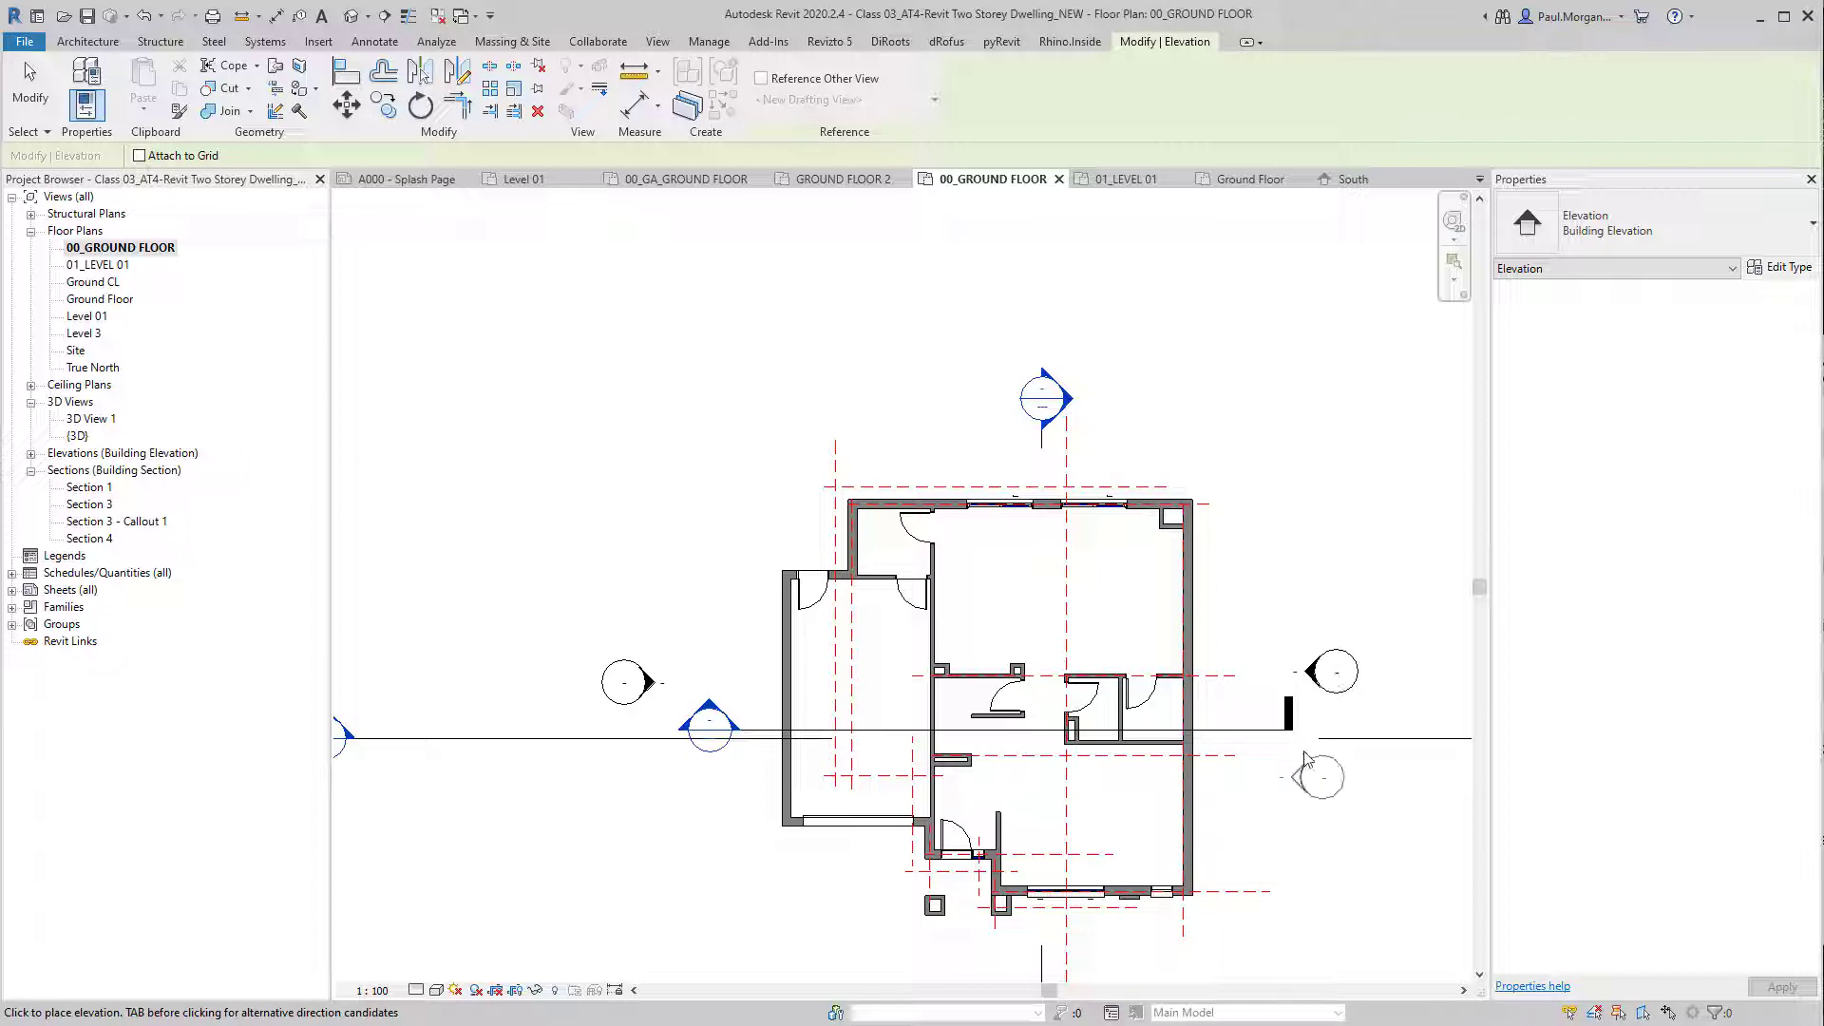
left_click(973, 404)
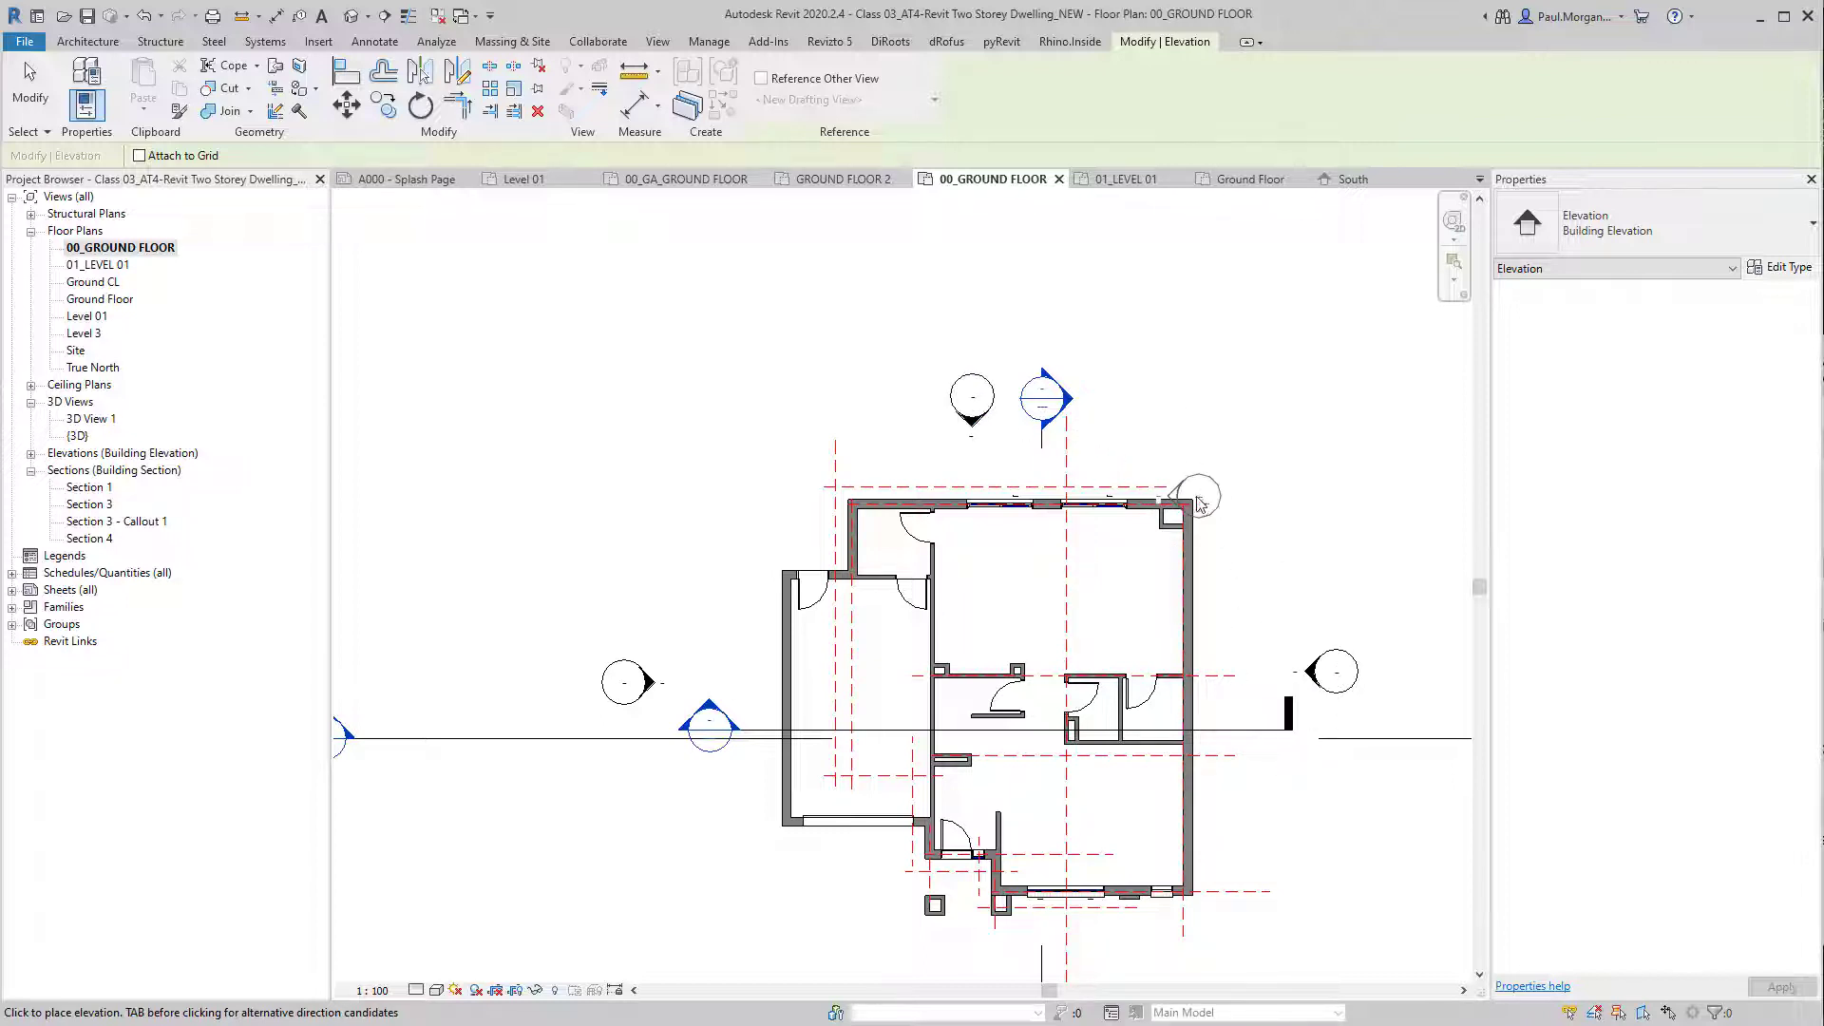
key("Escape")
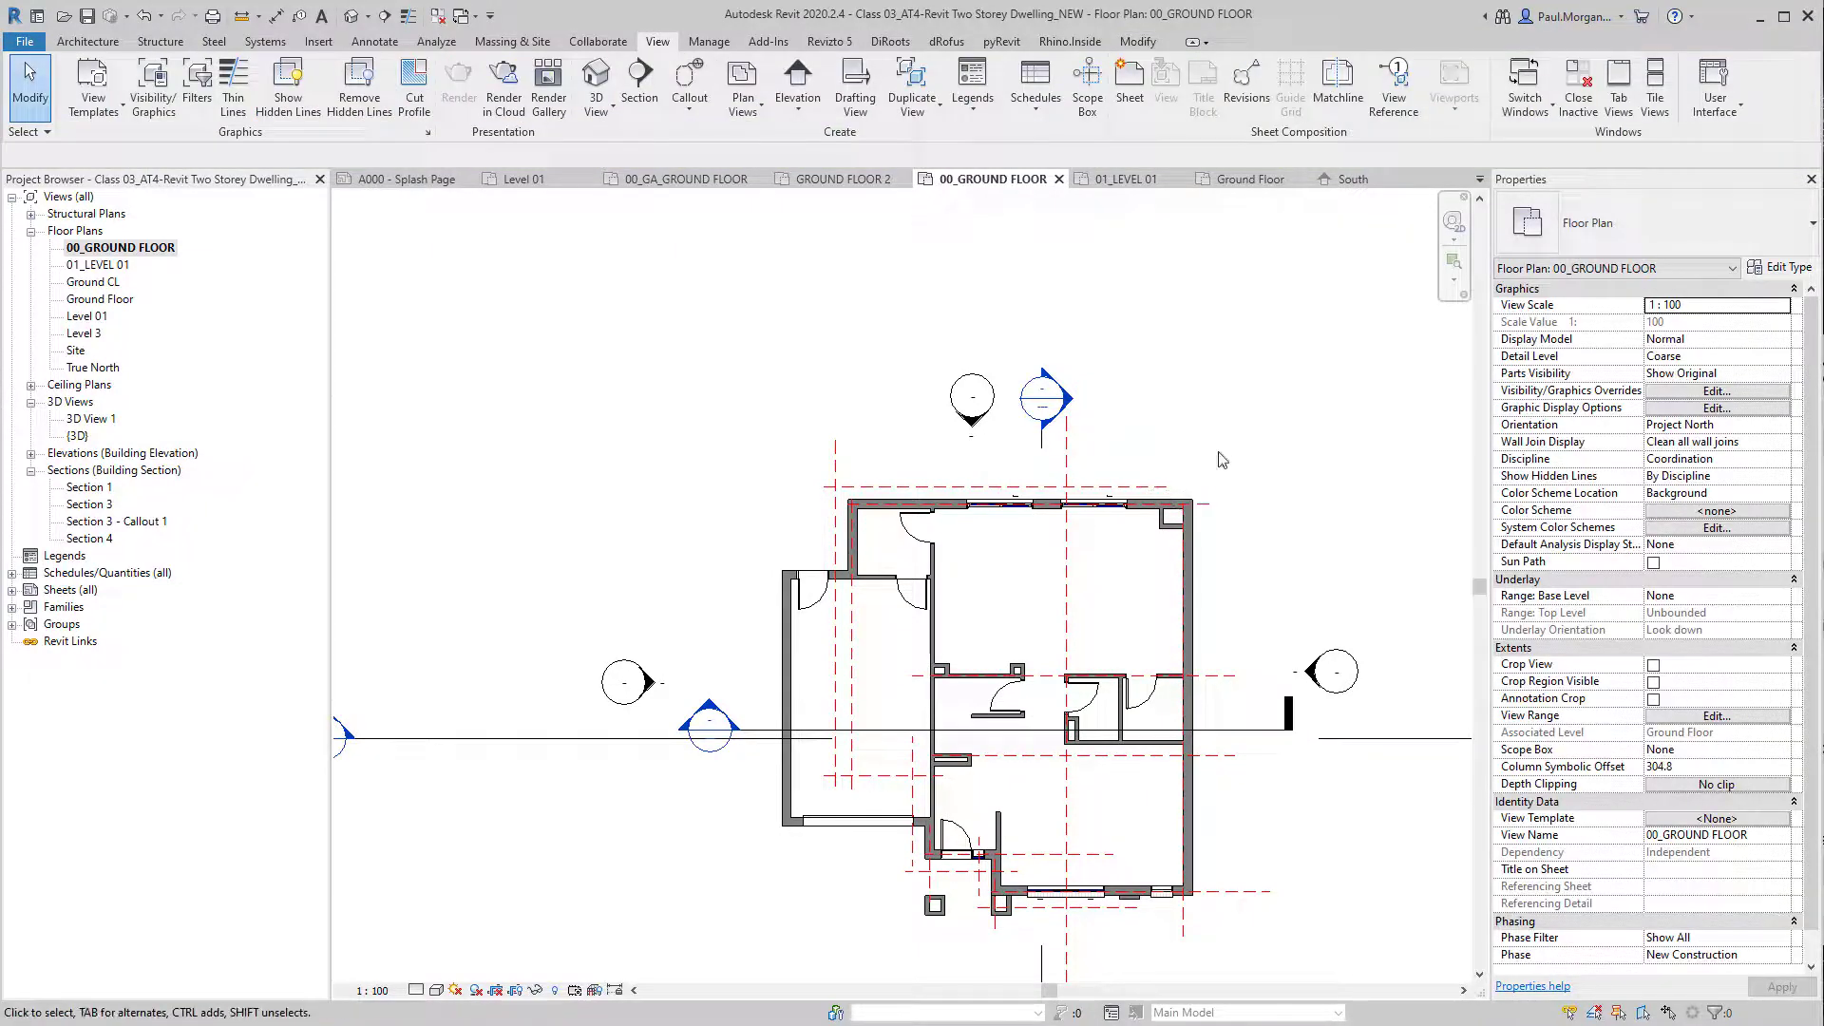
Step: Adjust the far clip extent of the east elevation marker's view, and set its far clipping to No clip
left_click(1312, 676)
middle_click_drag(1355, 511, 1361, 415)
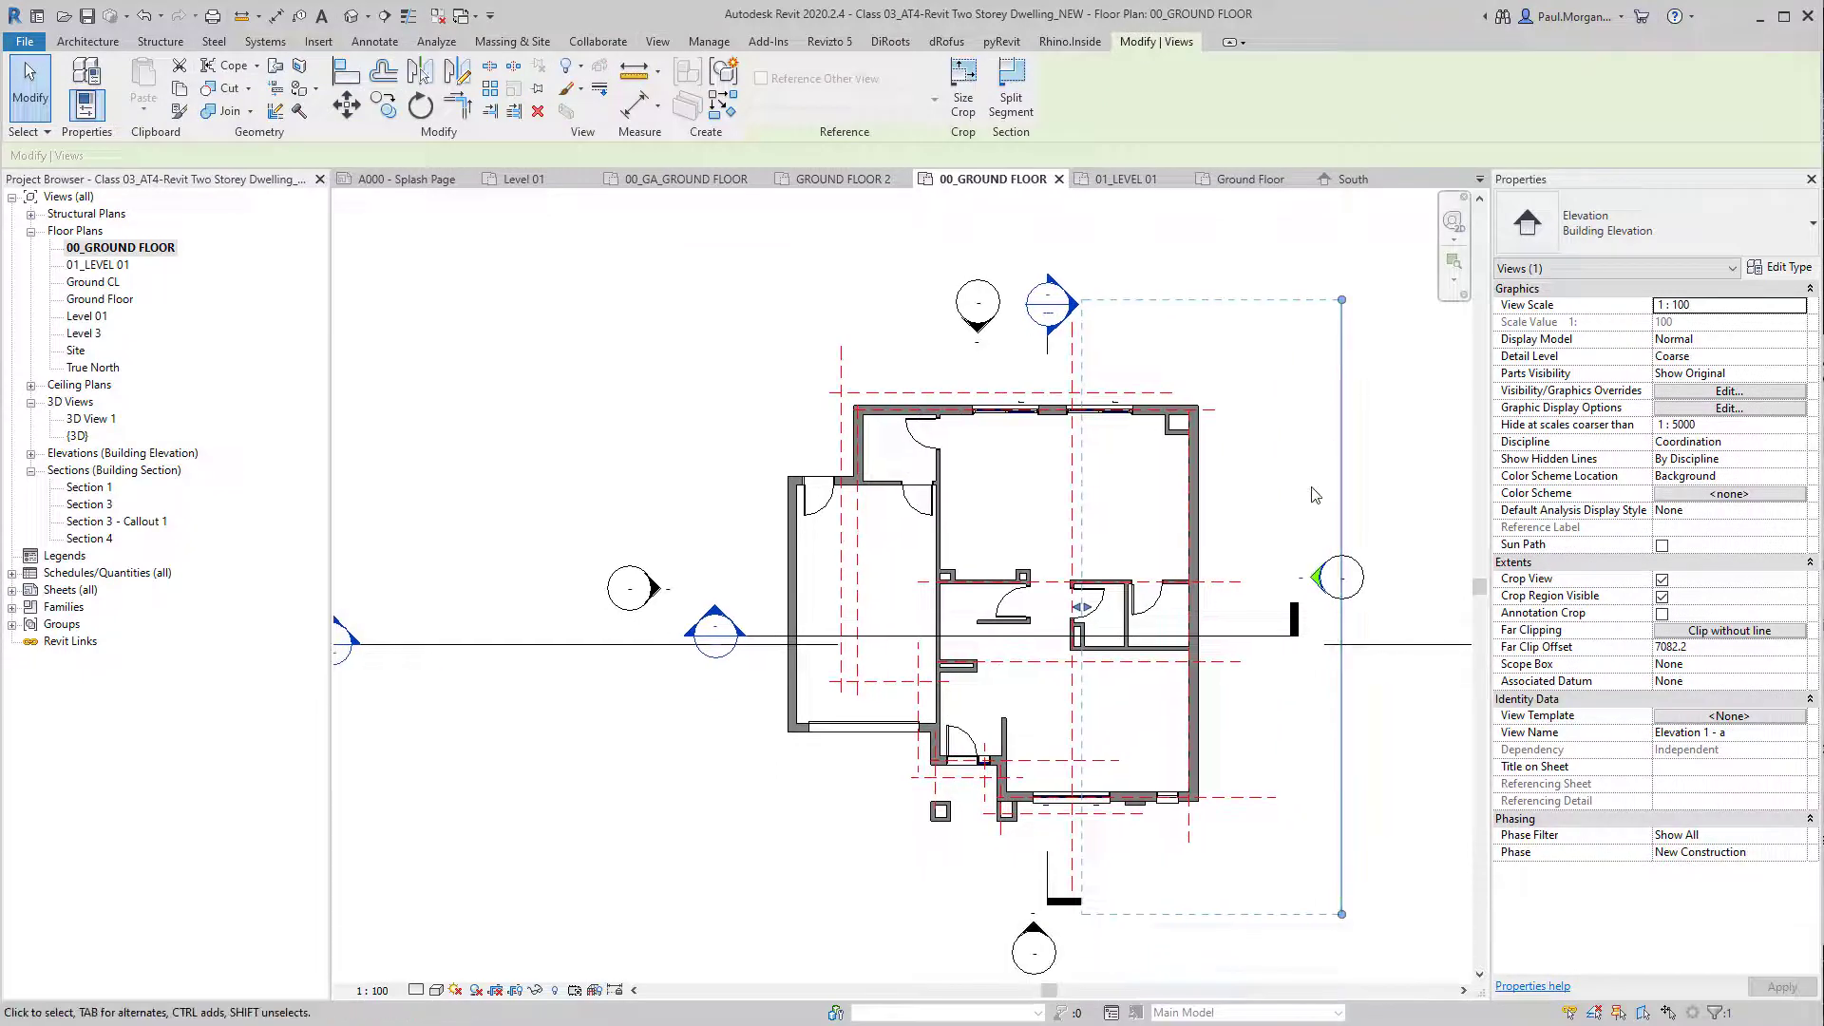
scroll(1315, 492, "down", 1)
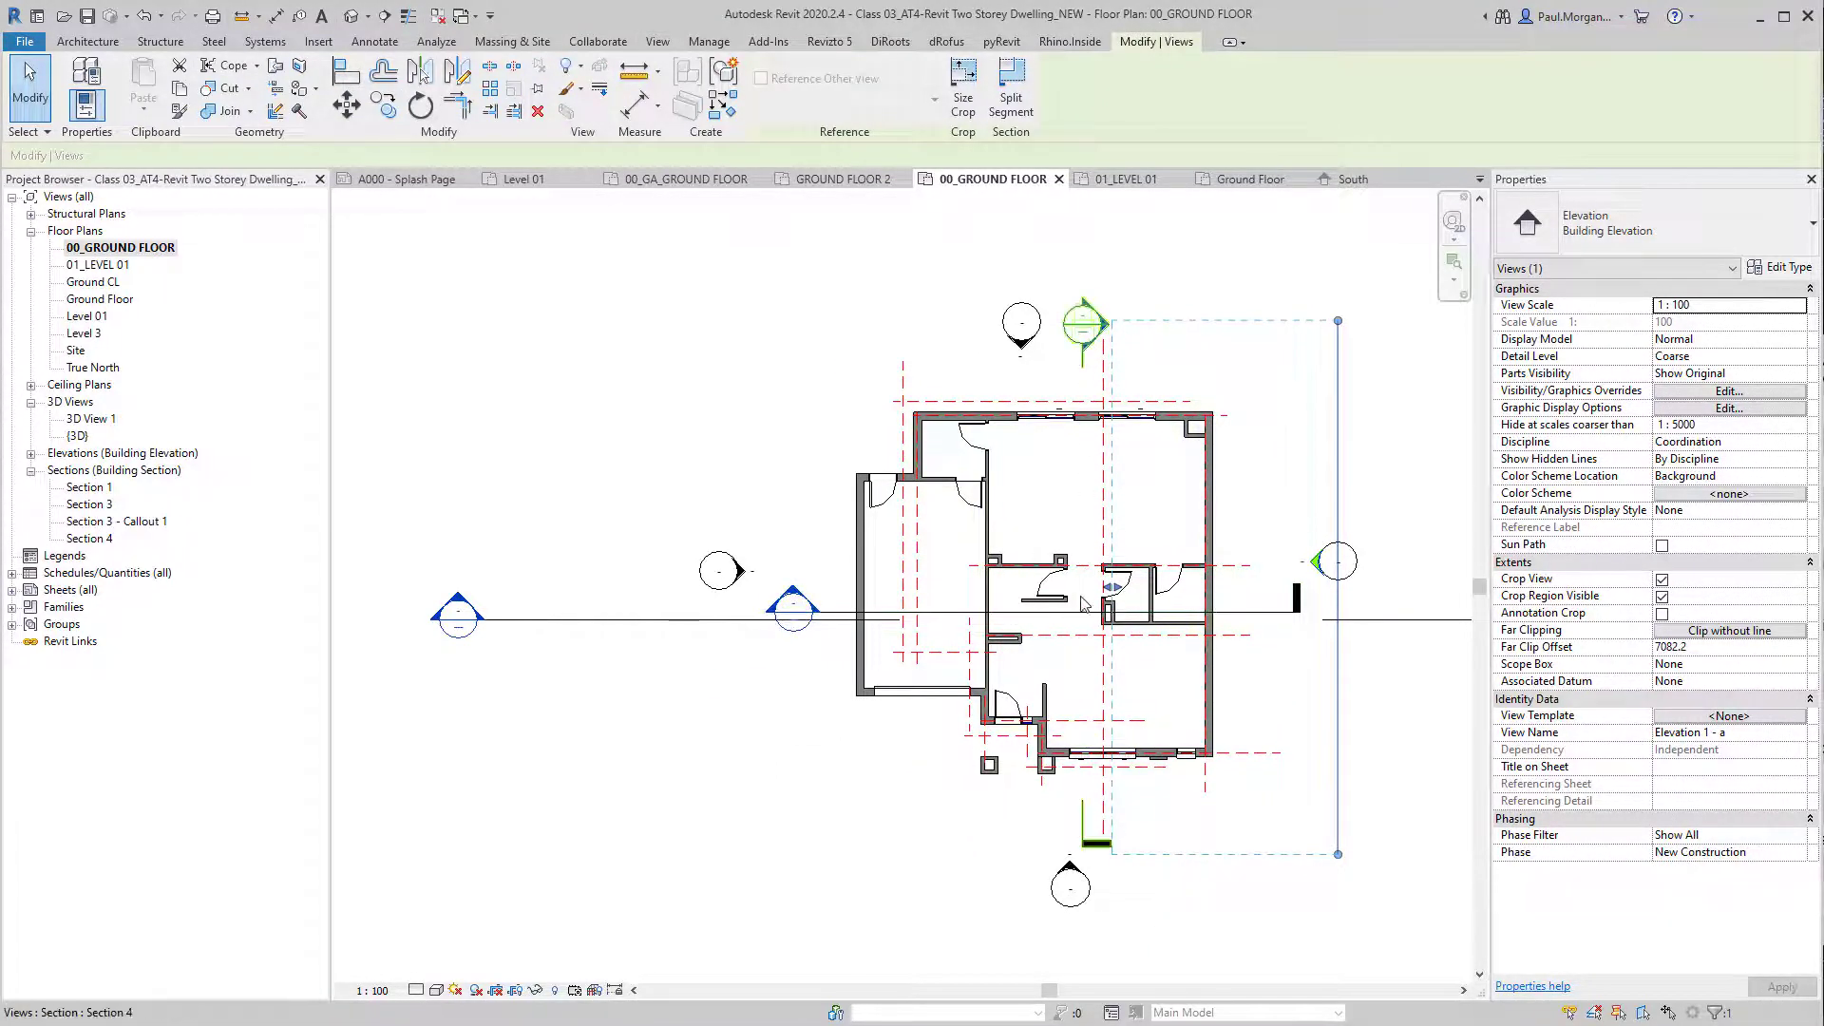
mouse_move(1113, 589)
left_mouse_down()
mouse_move(1211, 593)
mouse_move(1114, 597)
left_mouse_up()
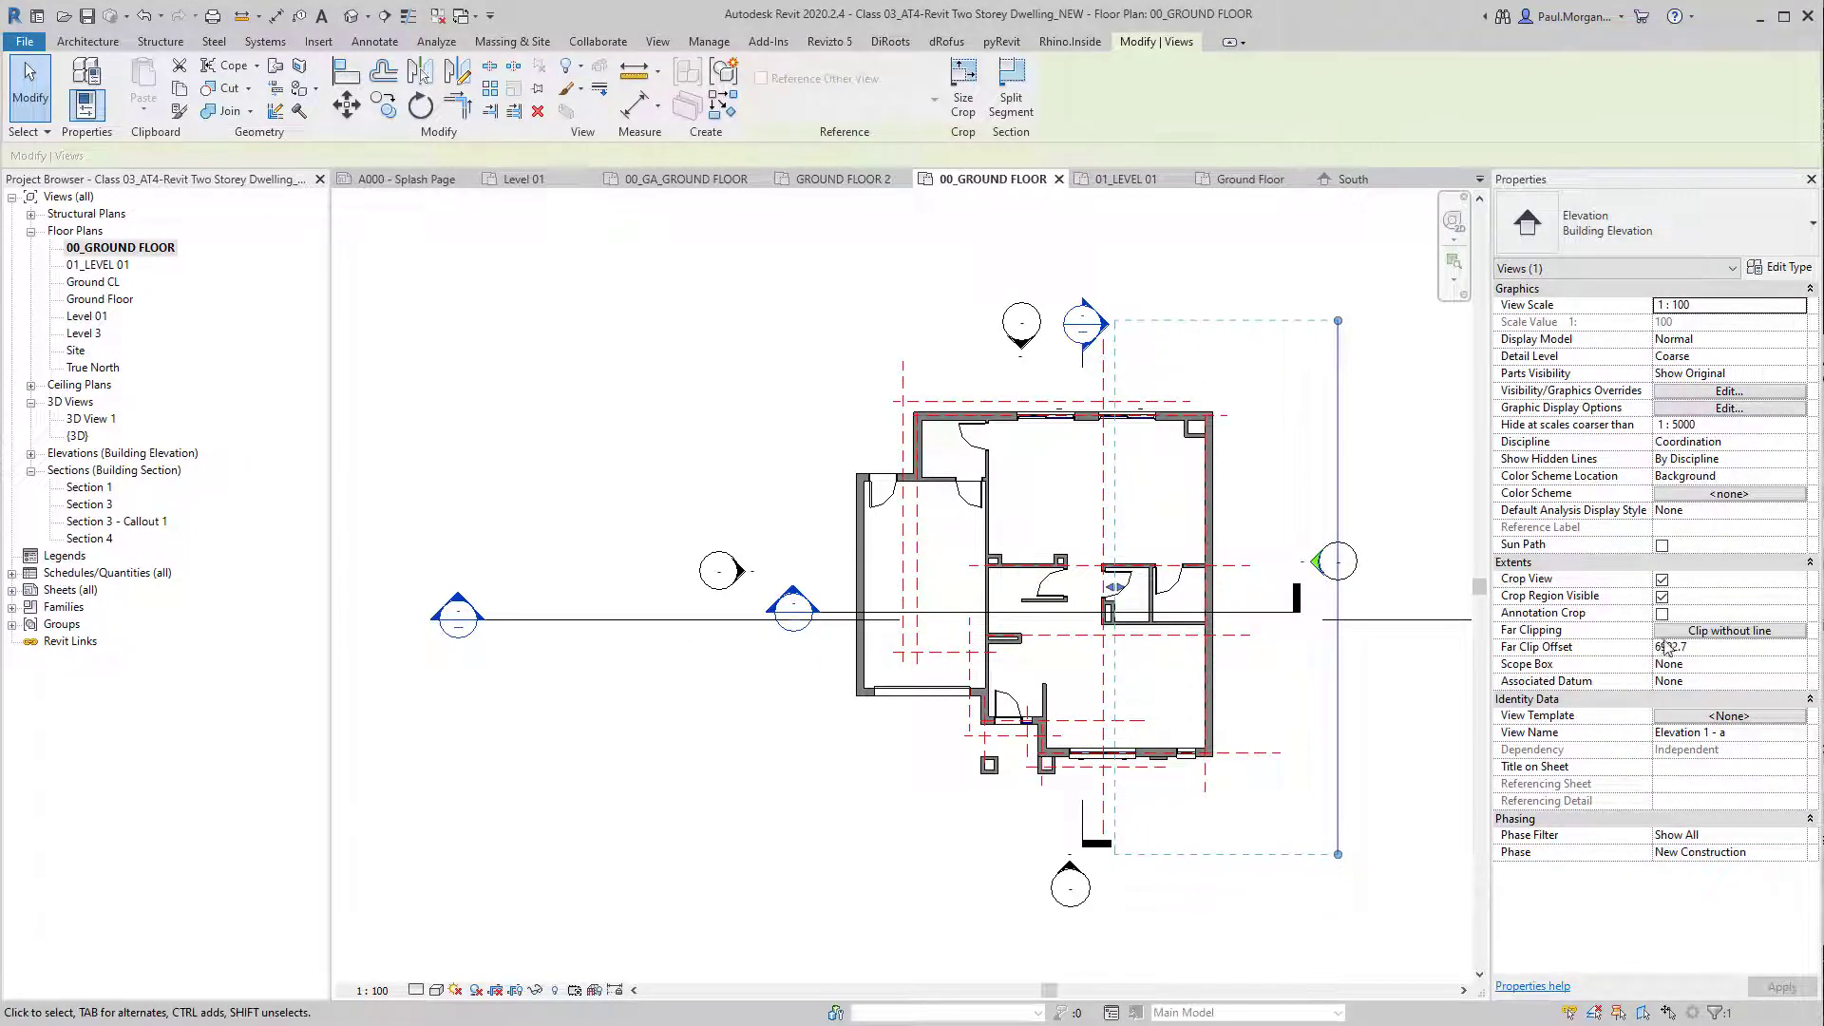
left_click(1729, 631)
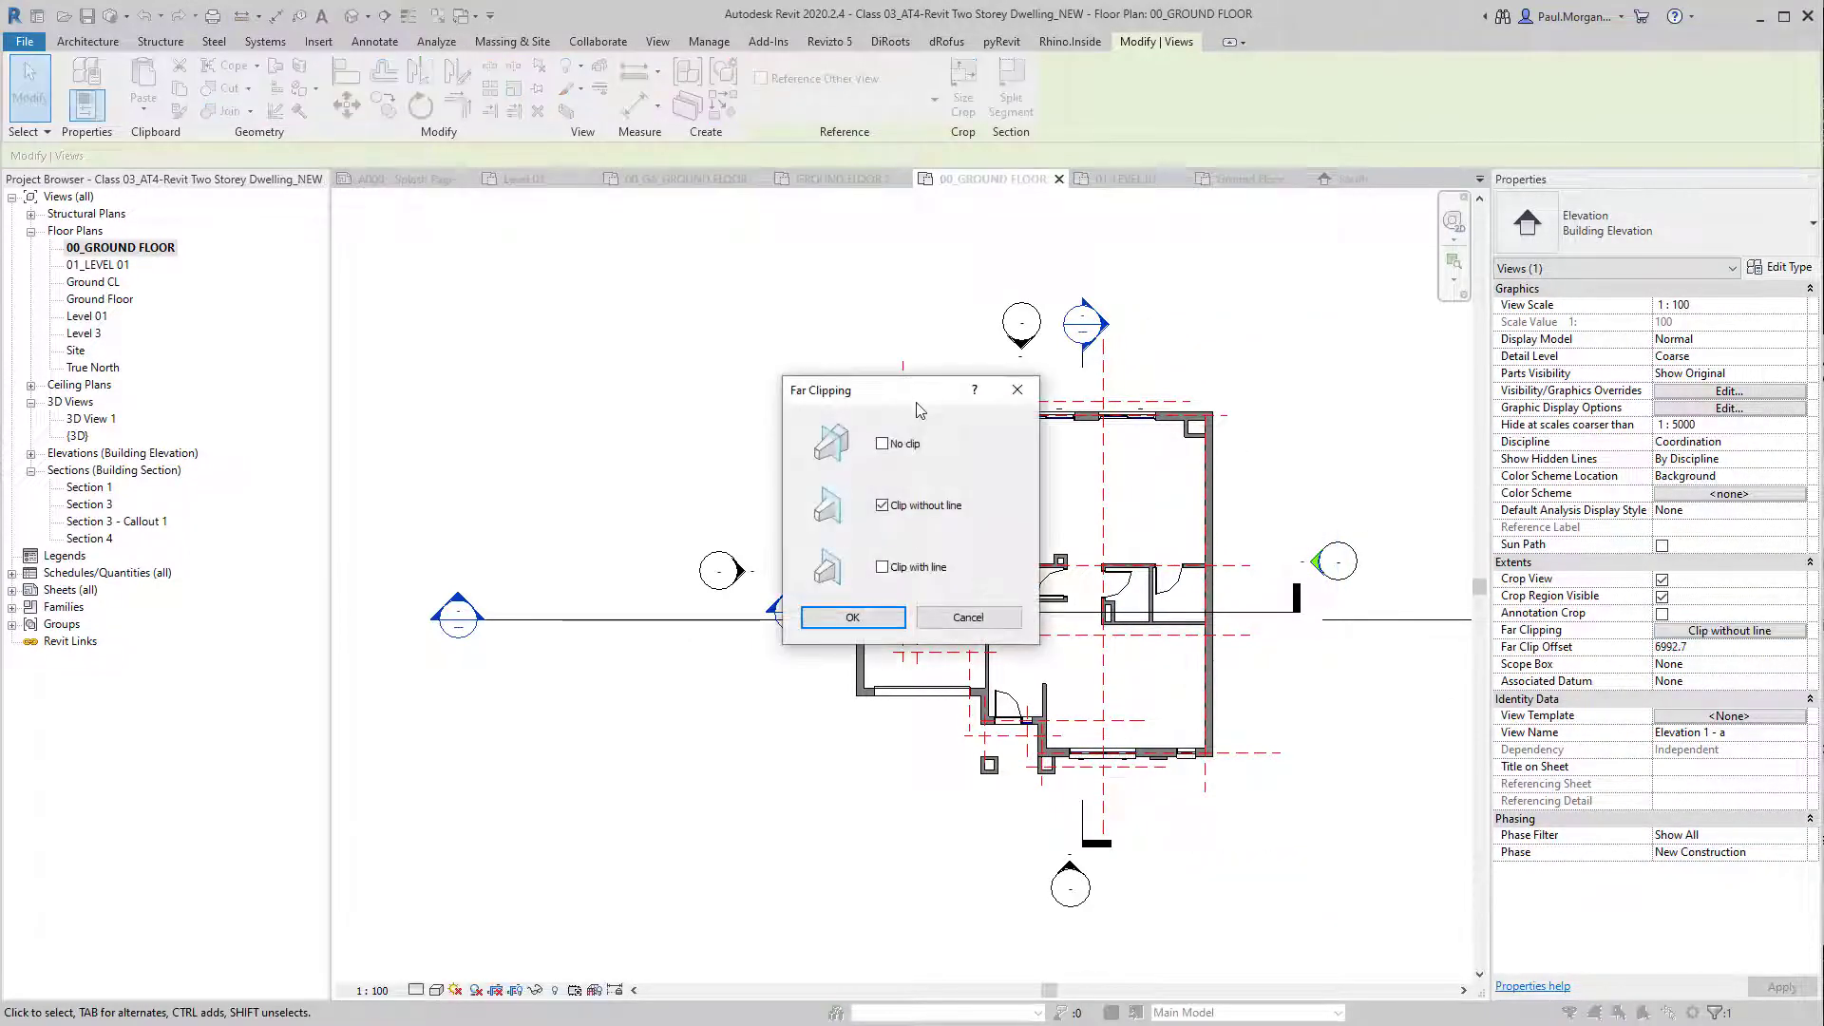
left_click(852, 617)
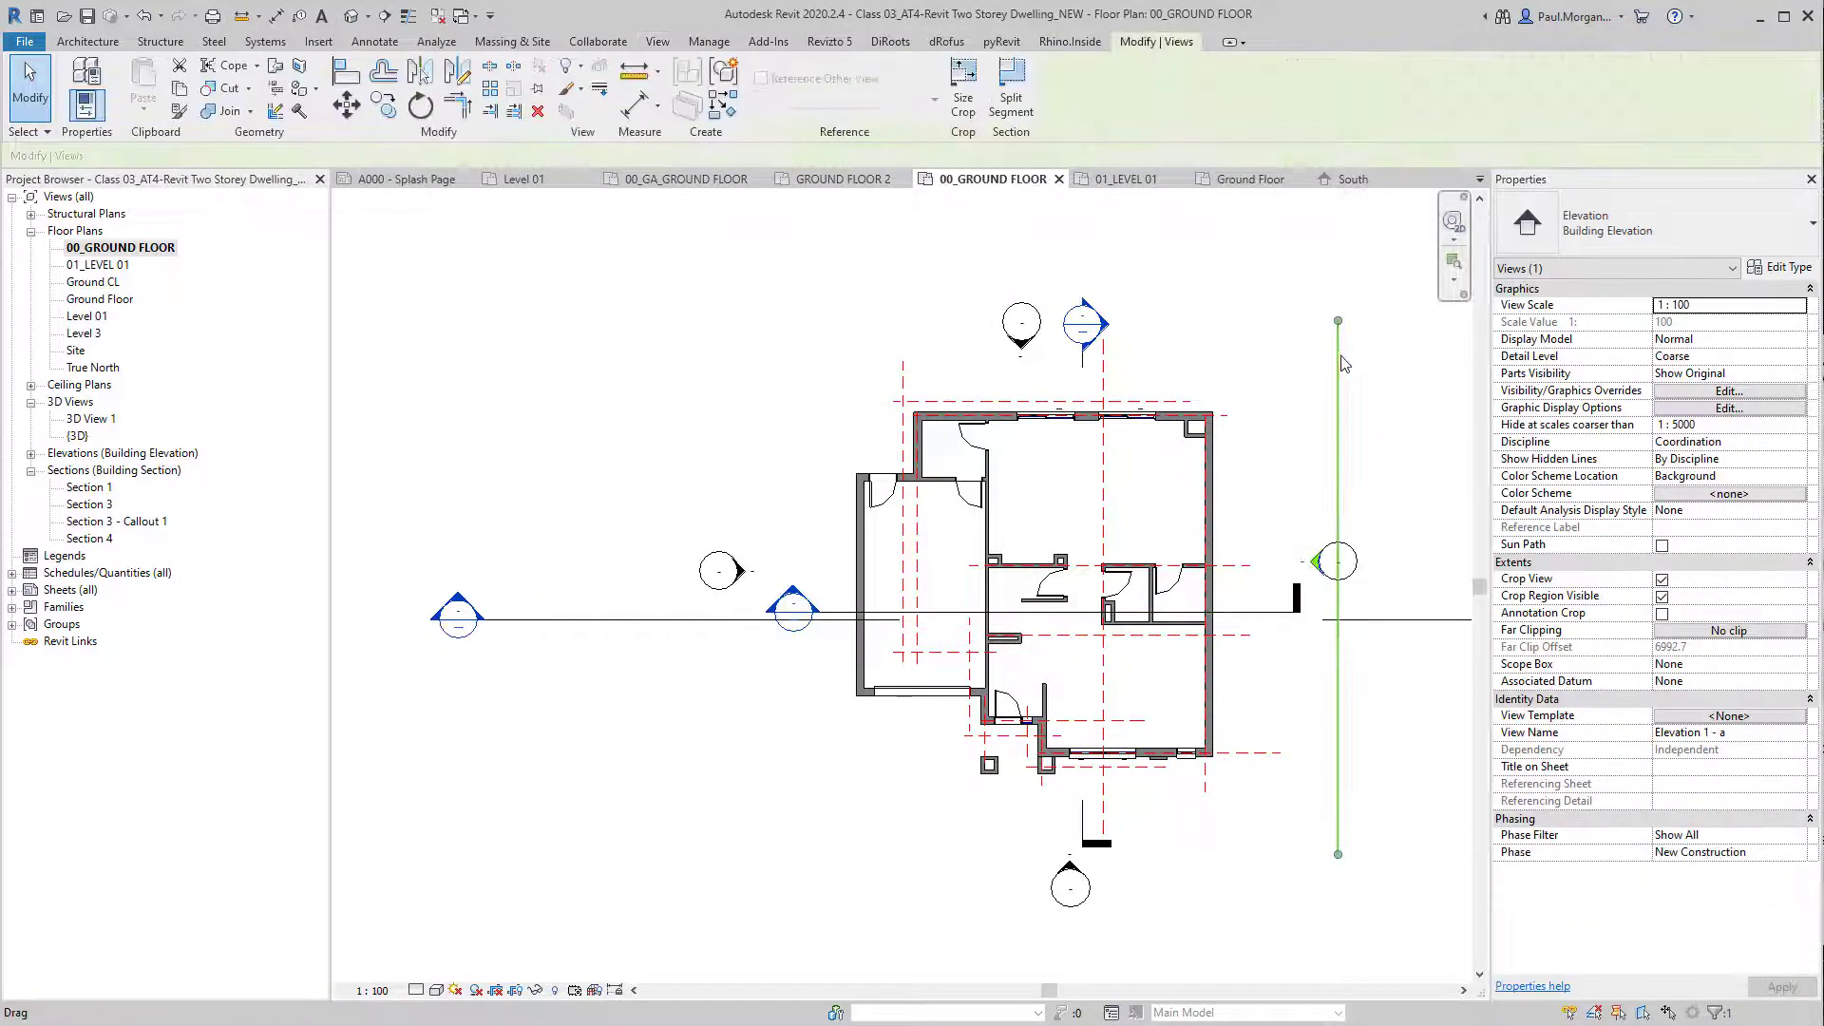
left_click(1114, 932)
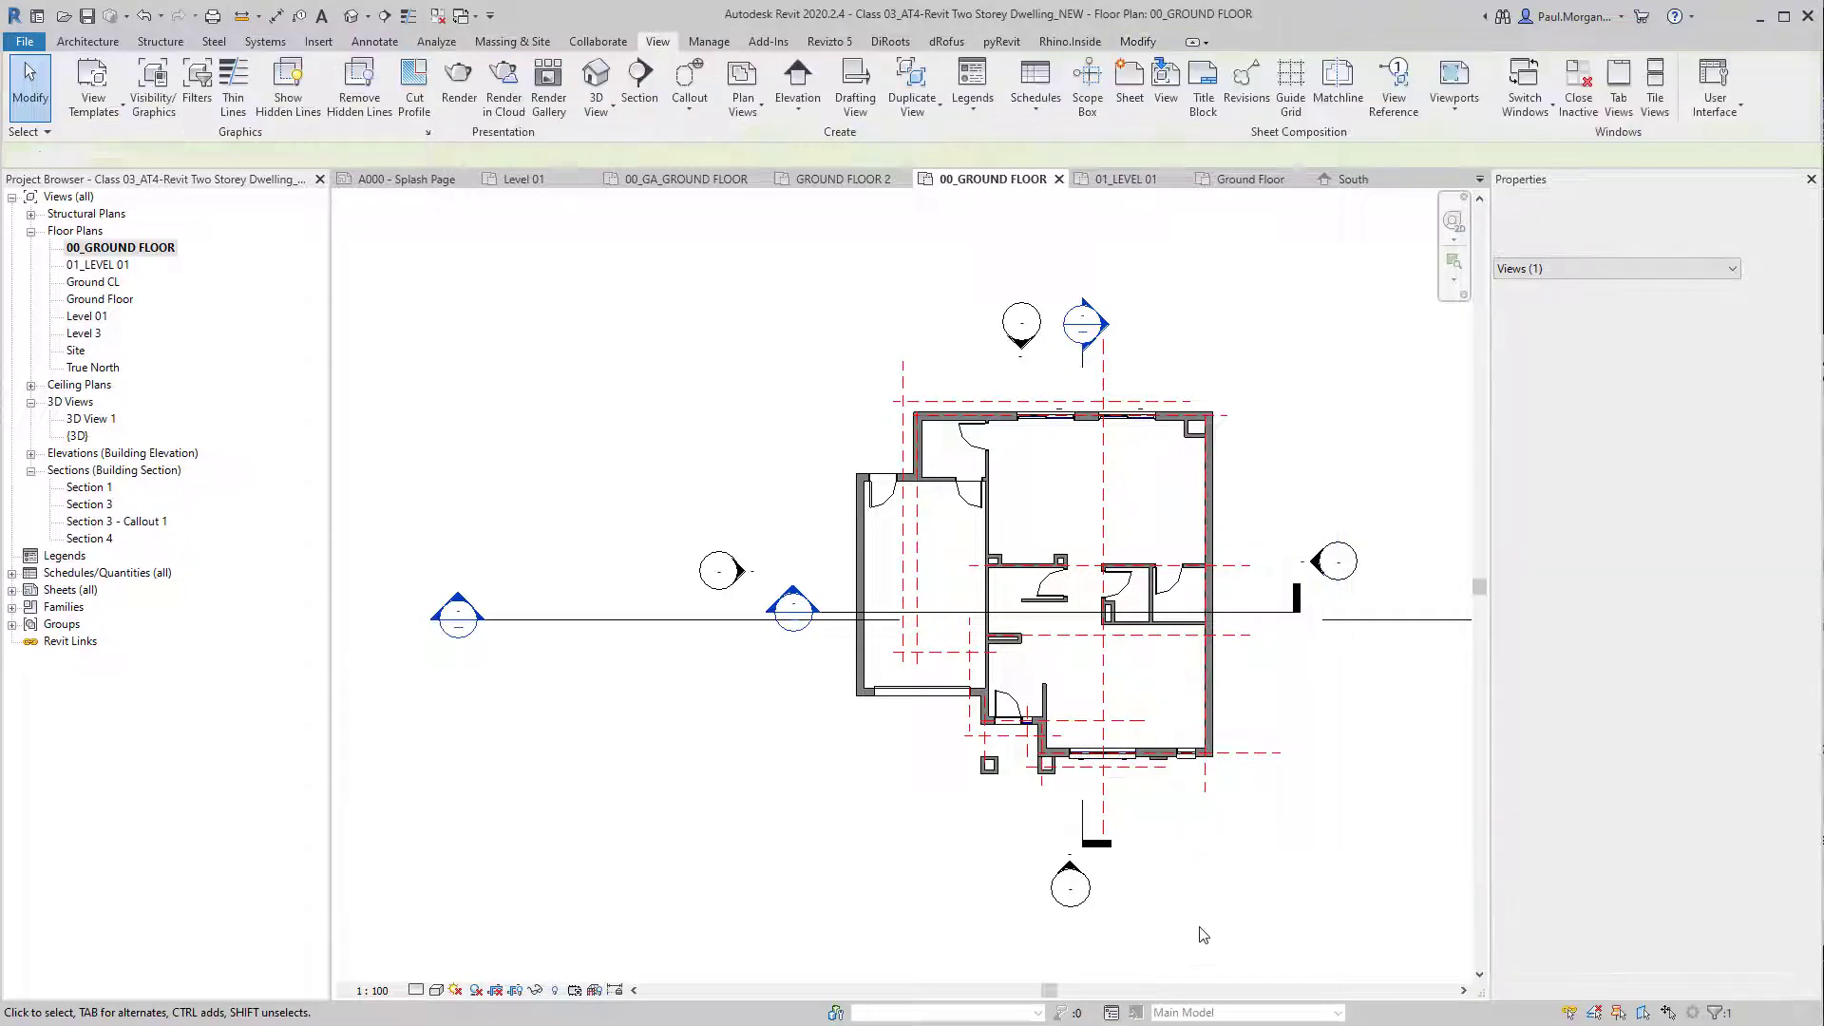
Step: Set the far clipping of the north elevation marker's view to No clip
left_click(1092, 324)
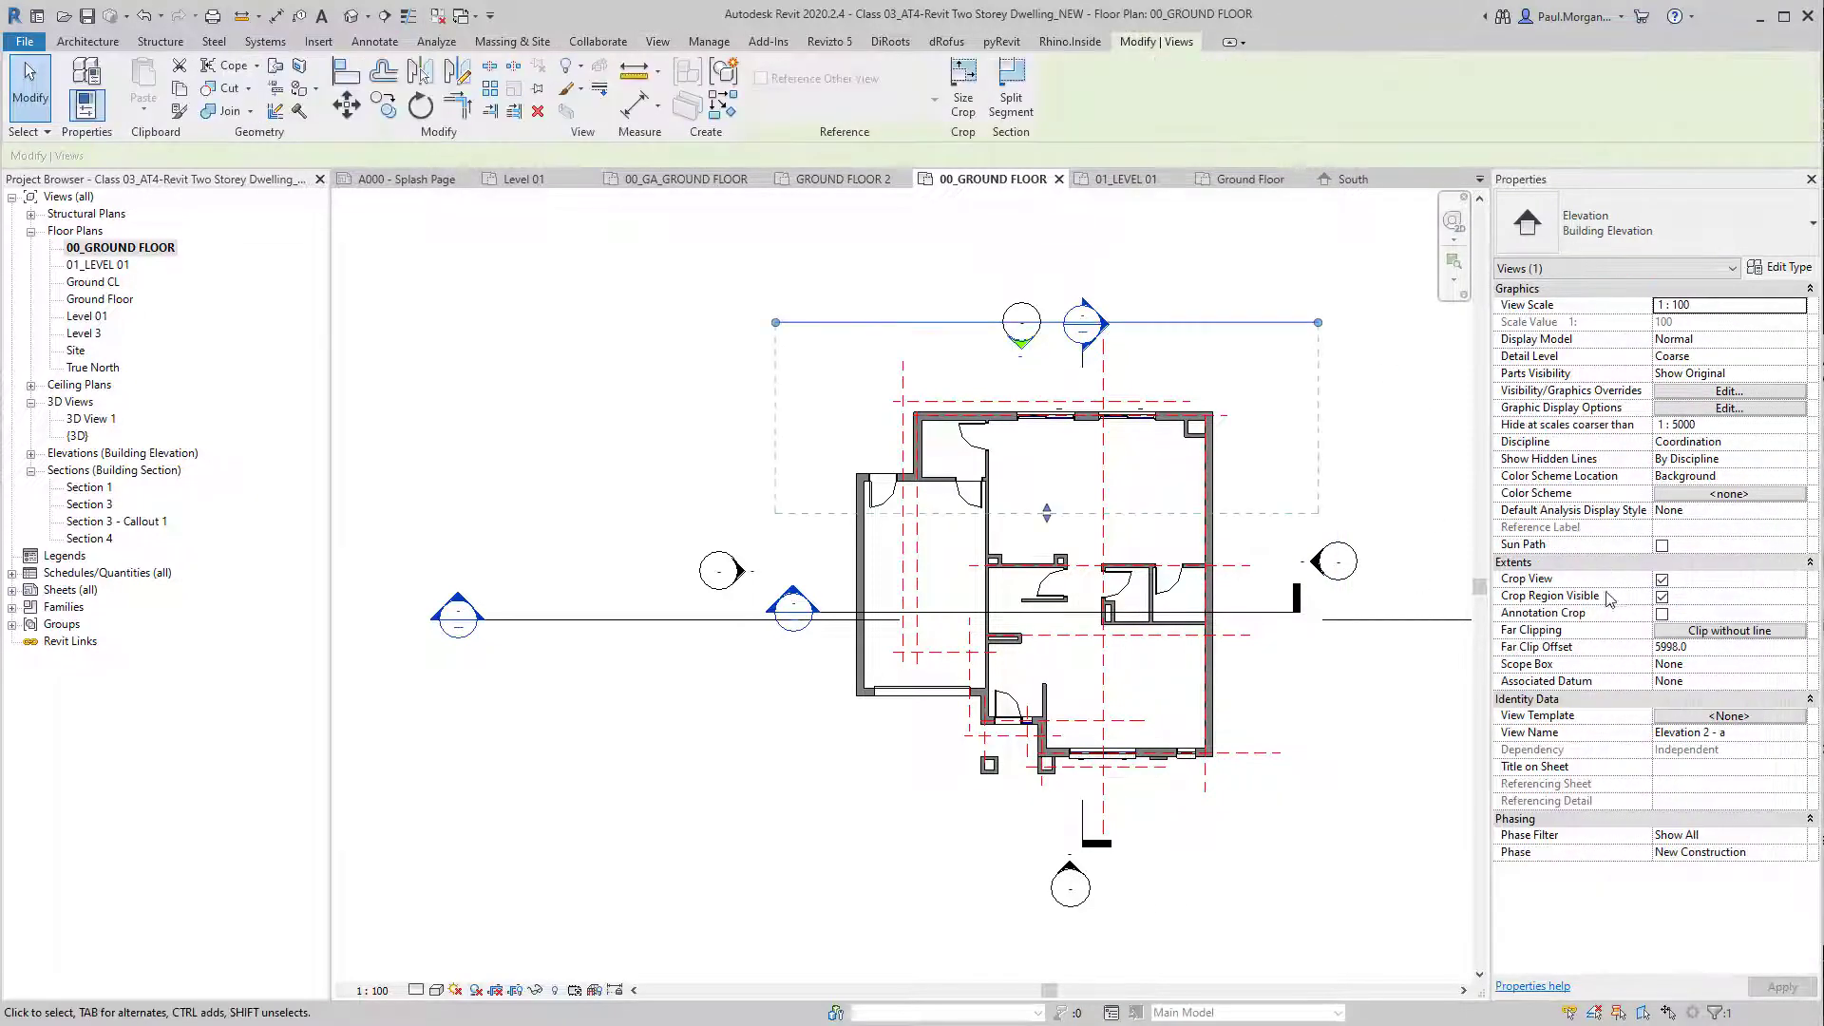
left_click(1677, 631)
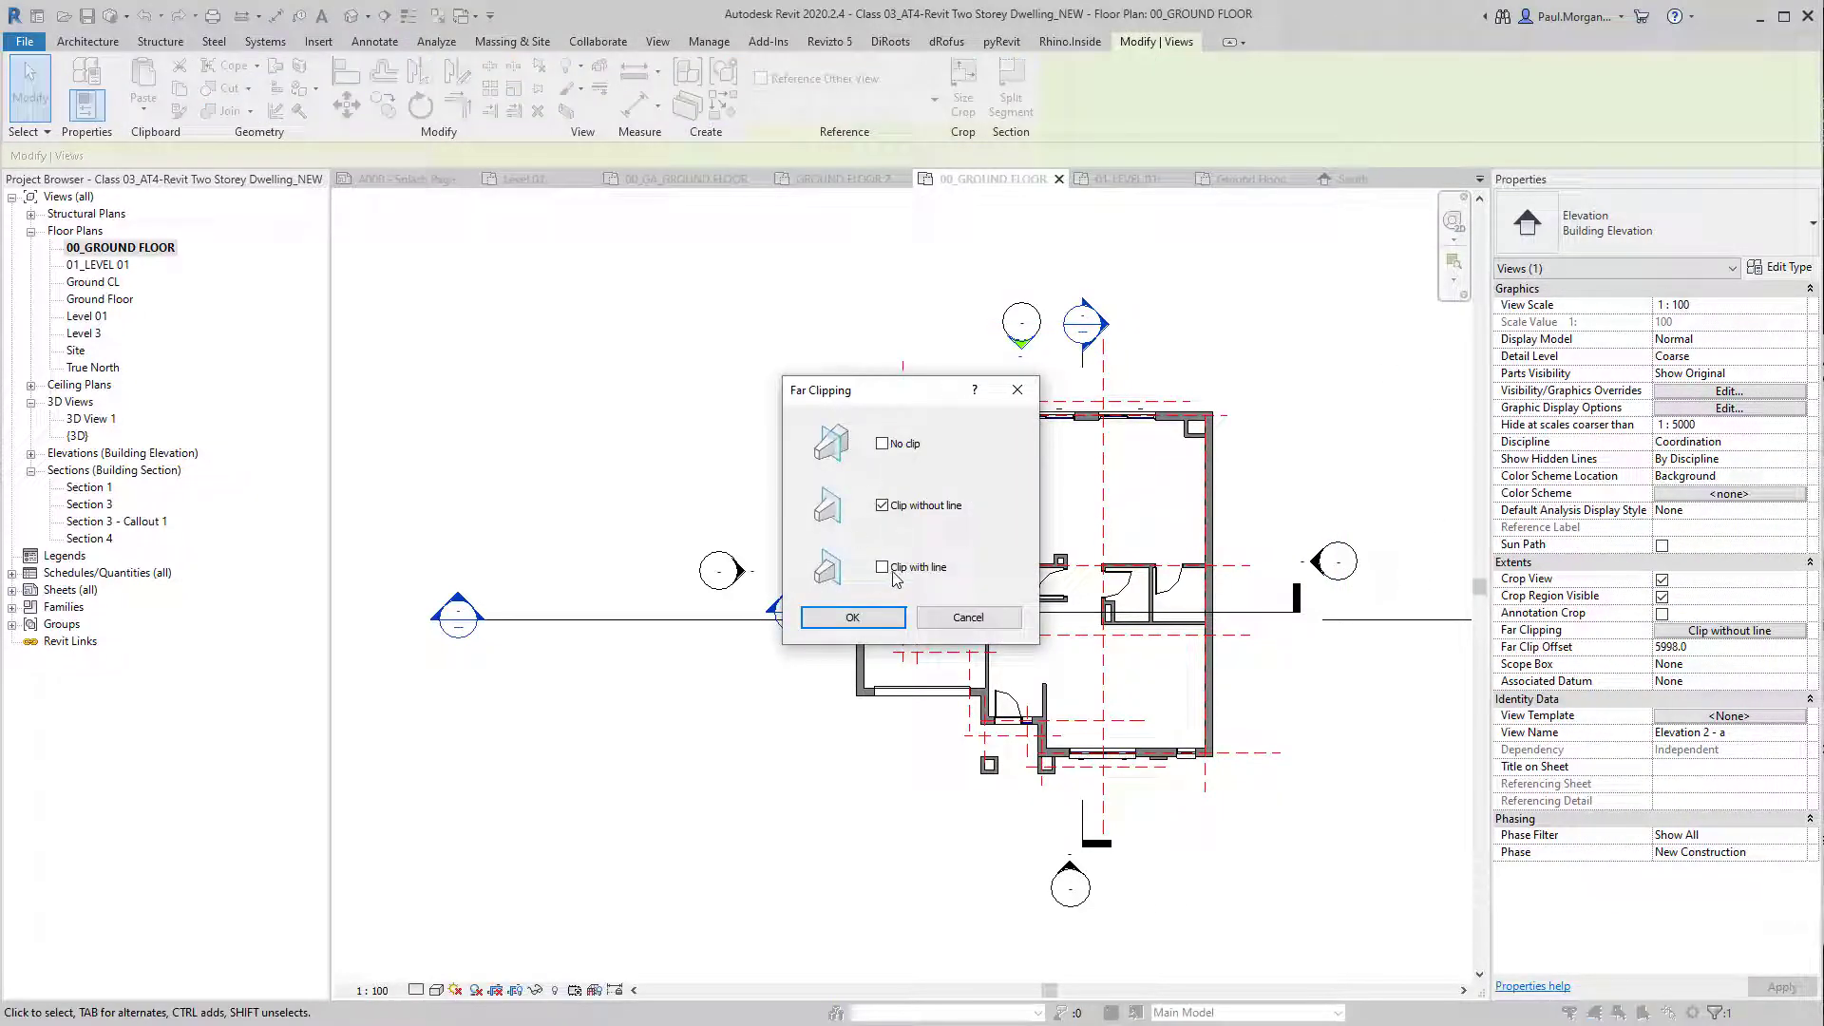
left_click(852, 617)
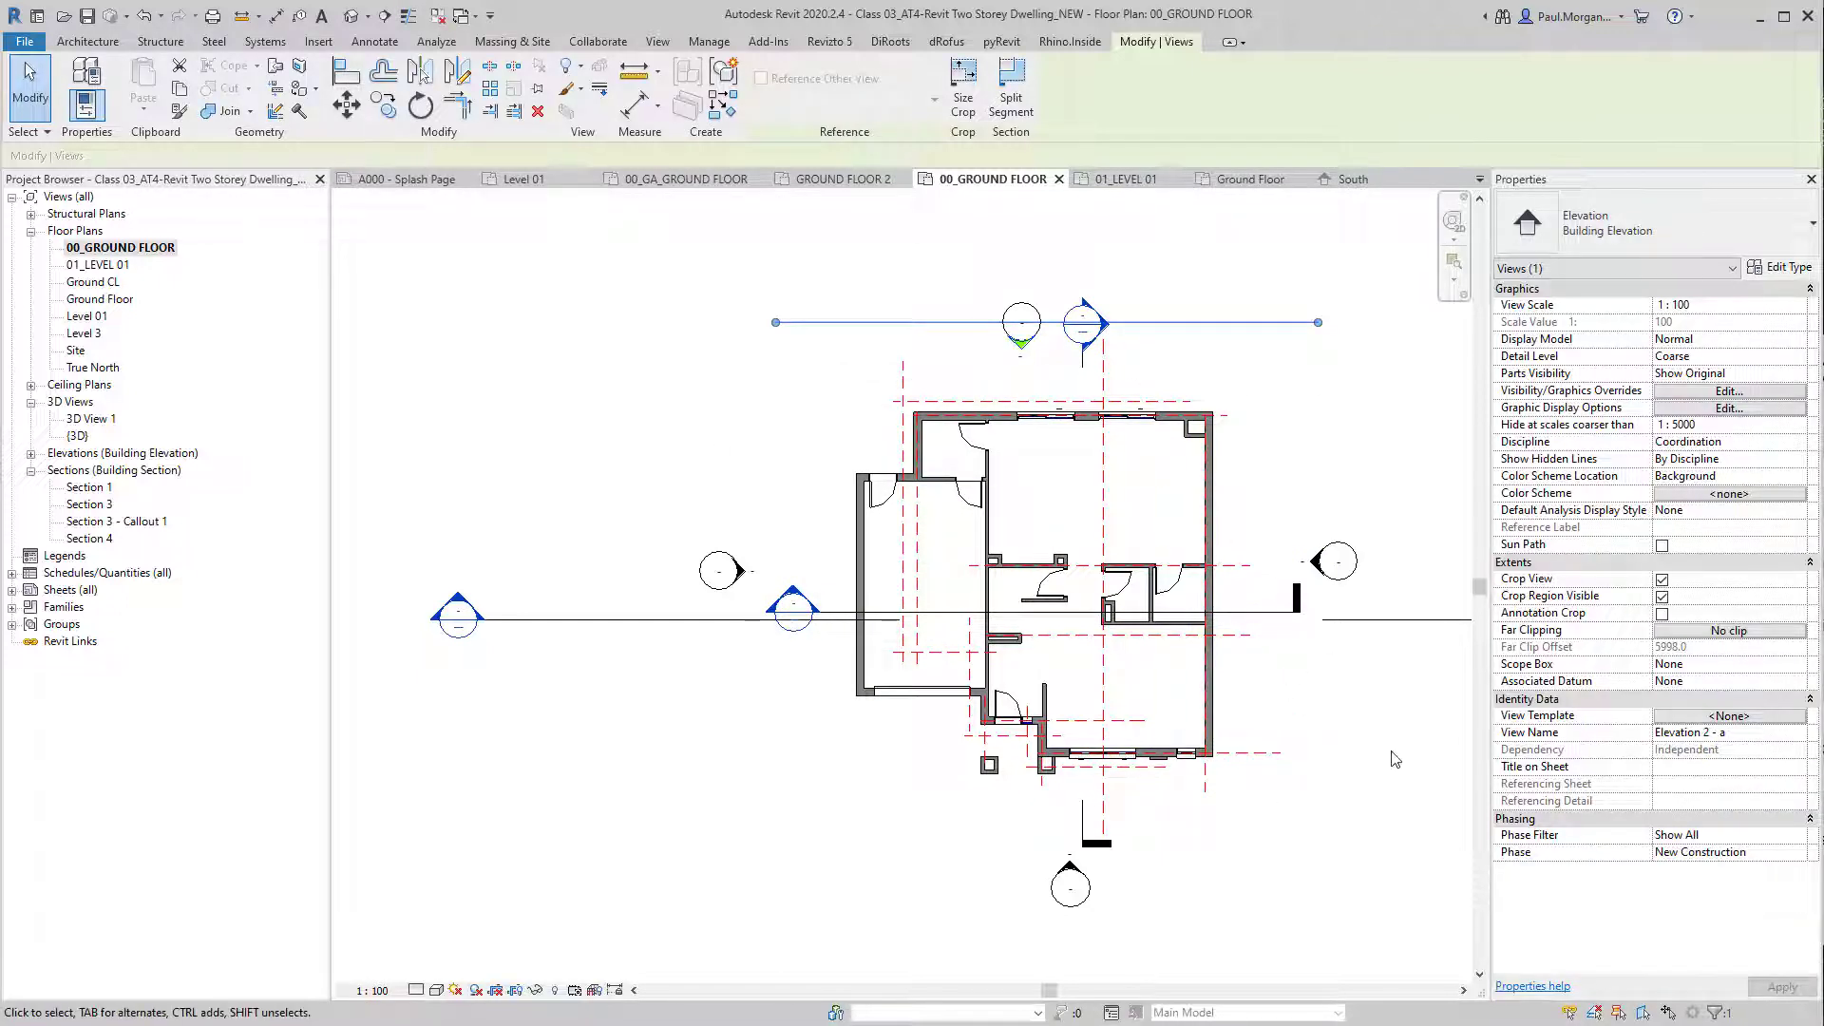
left_click(1325, 845)
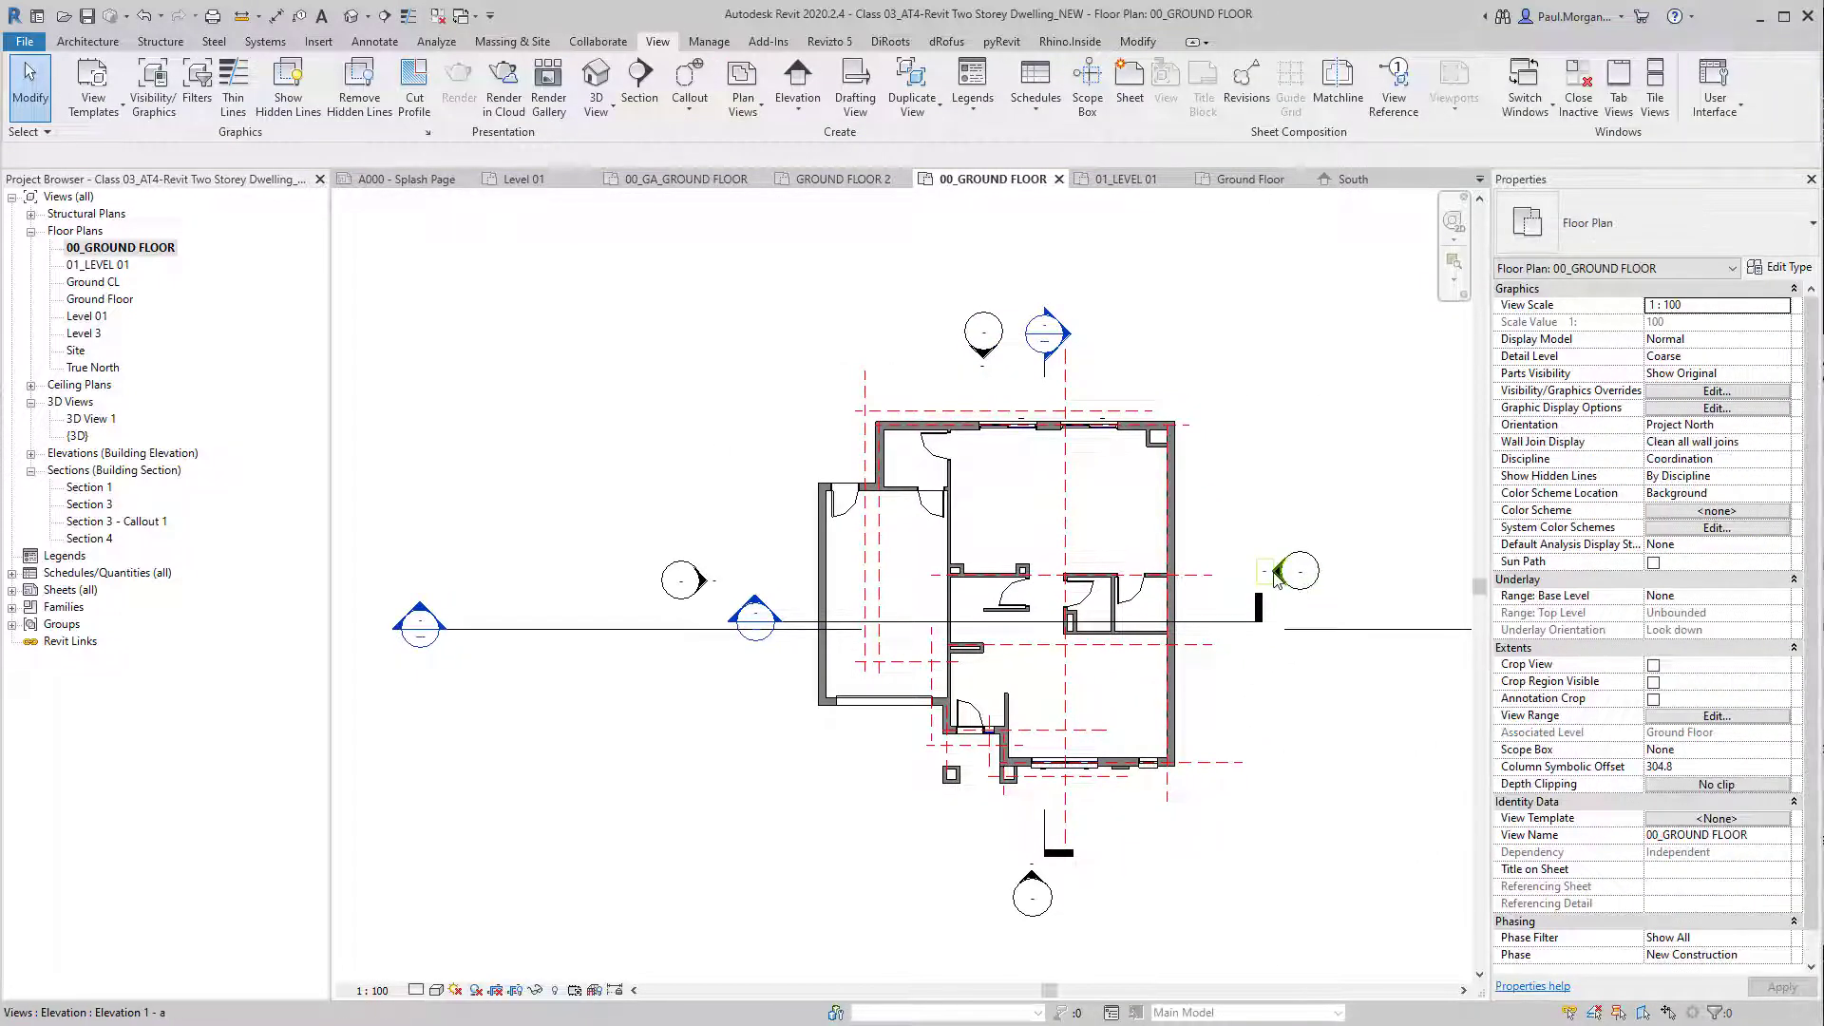
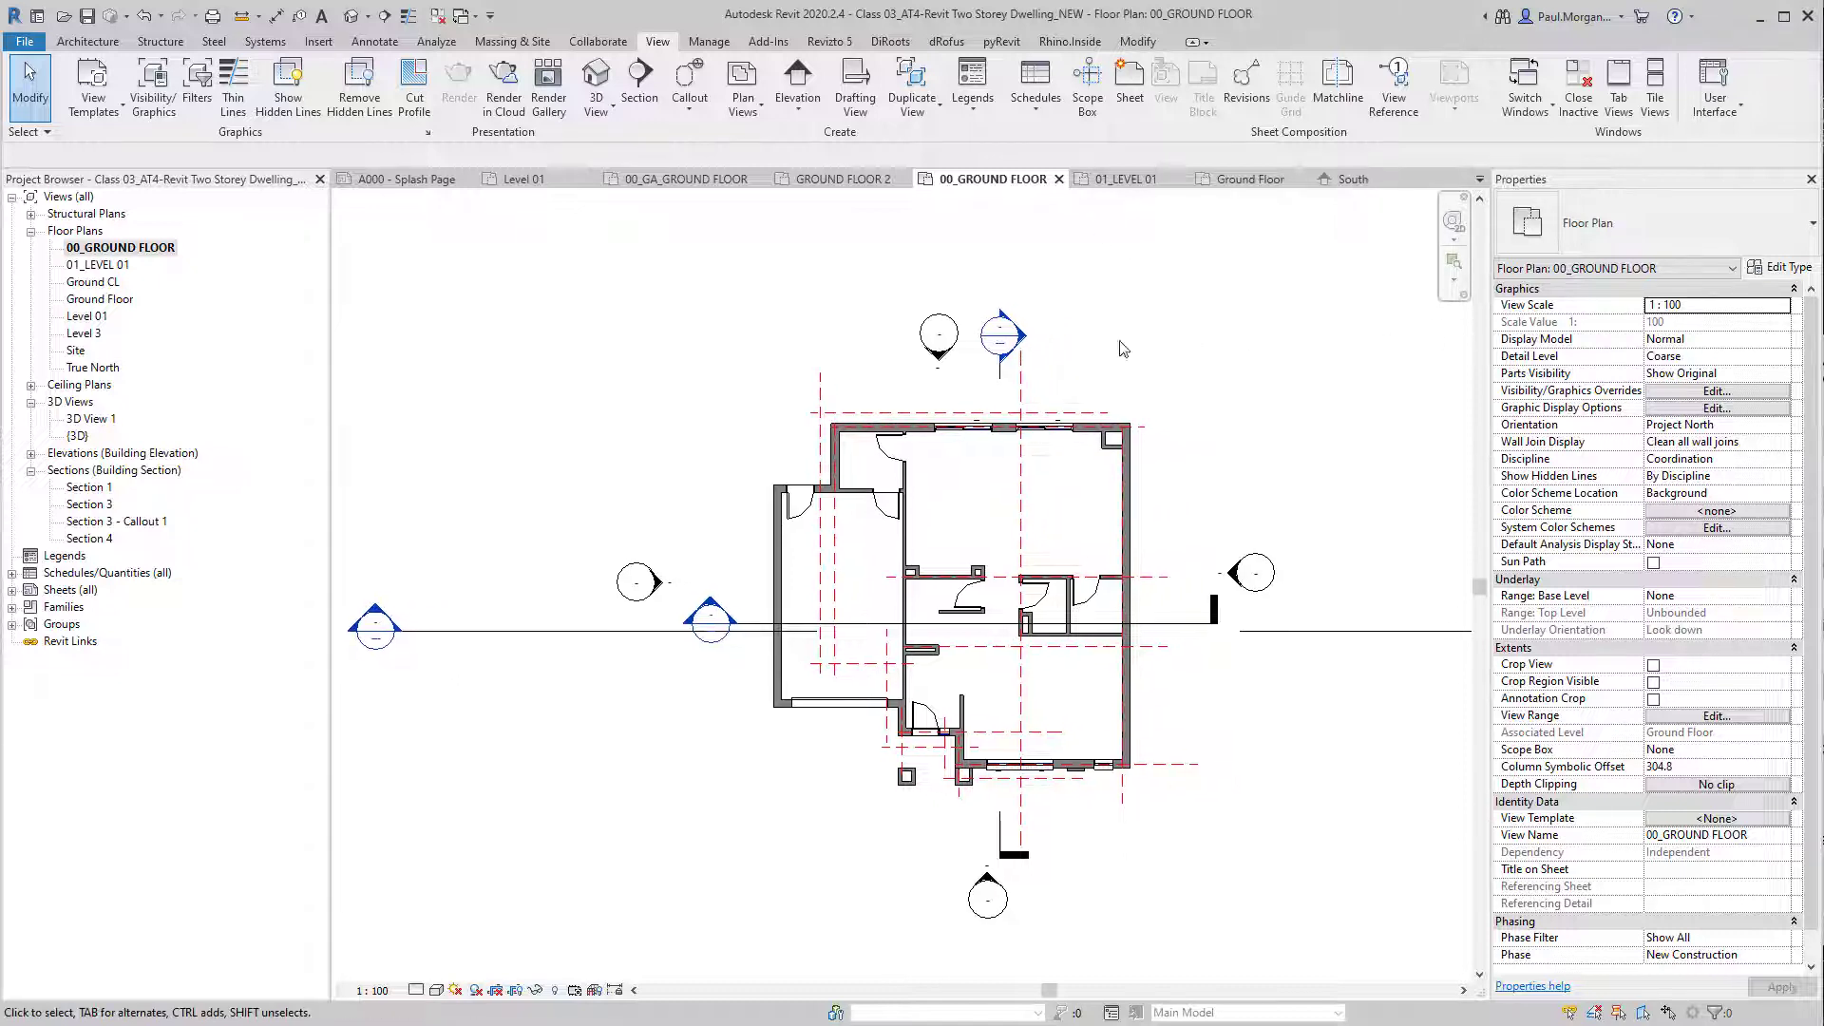
Step: Create a new drafting view named DETAIL - SLAB at a scale of 1:10
middle_click_drag(1210, 475, 1089, 471)
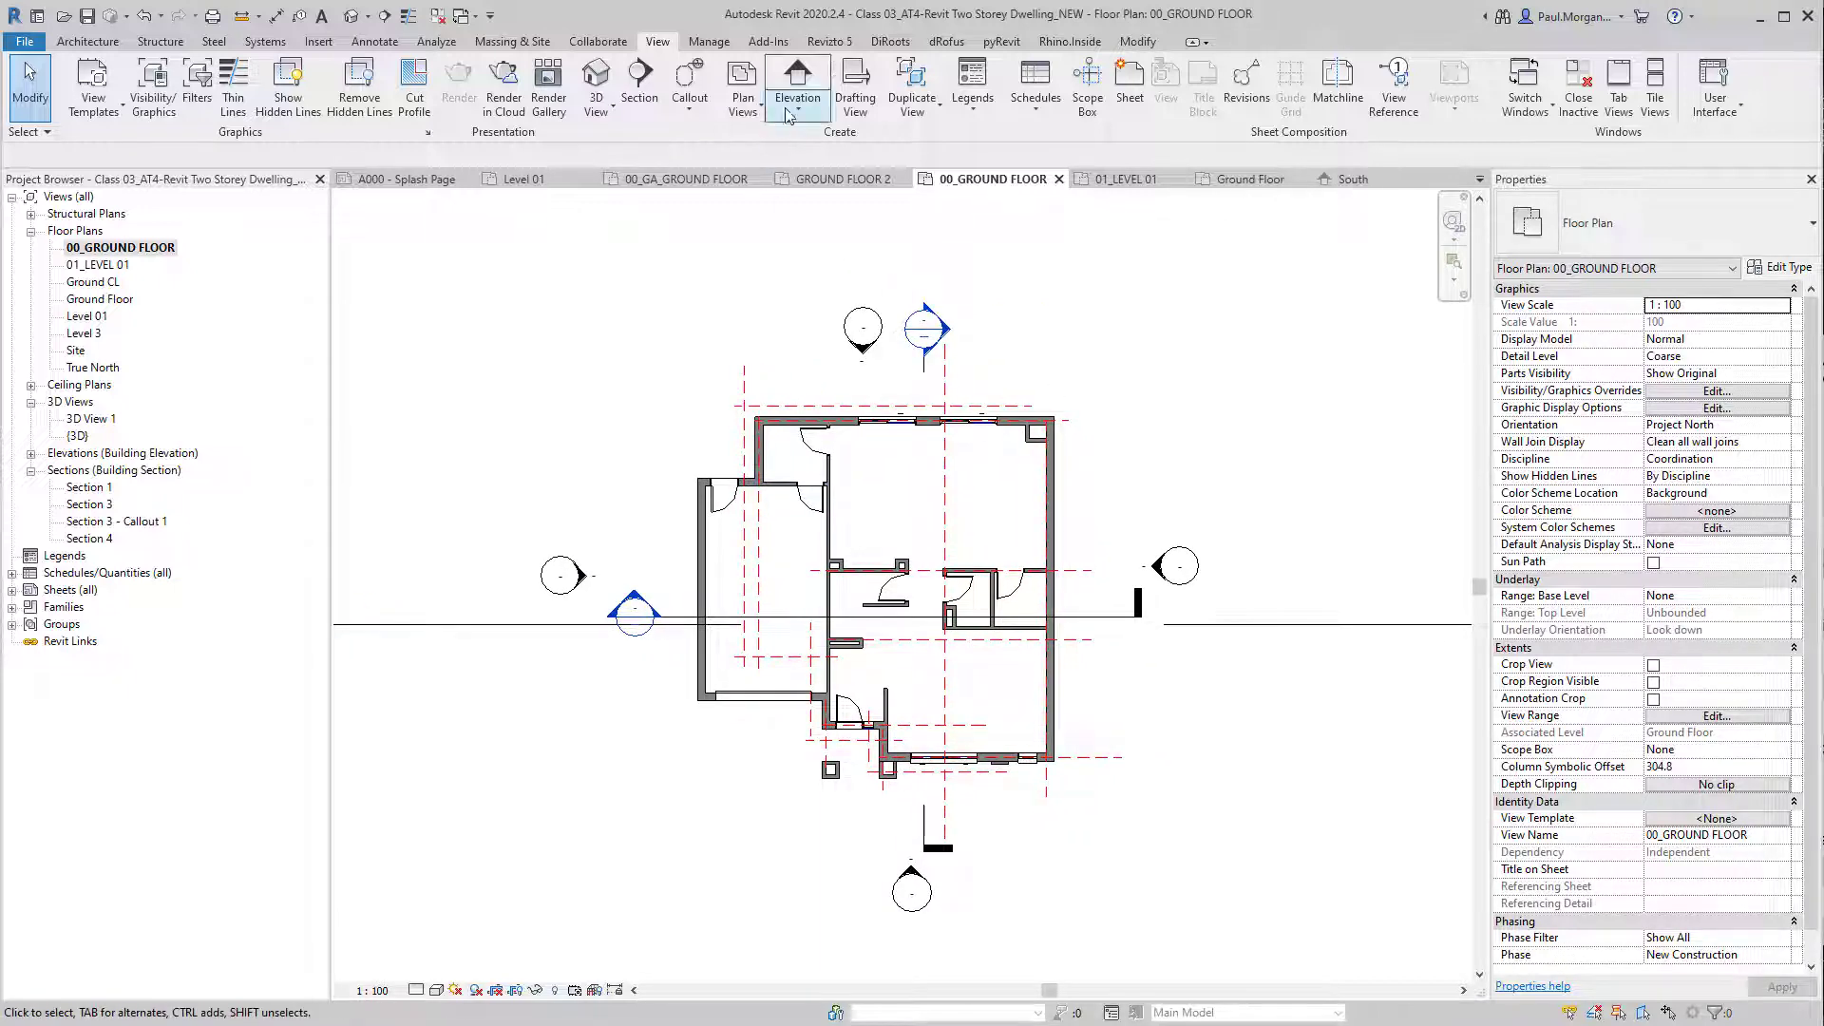
left_click(853, 104)
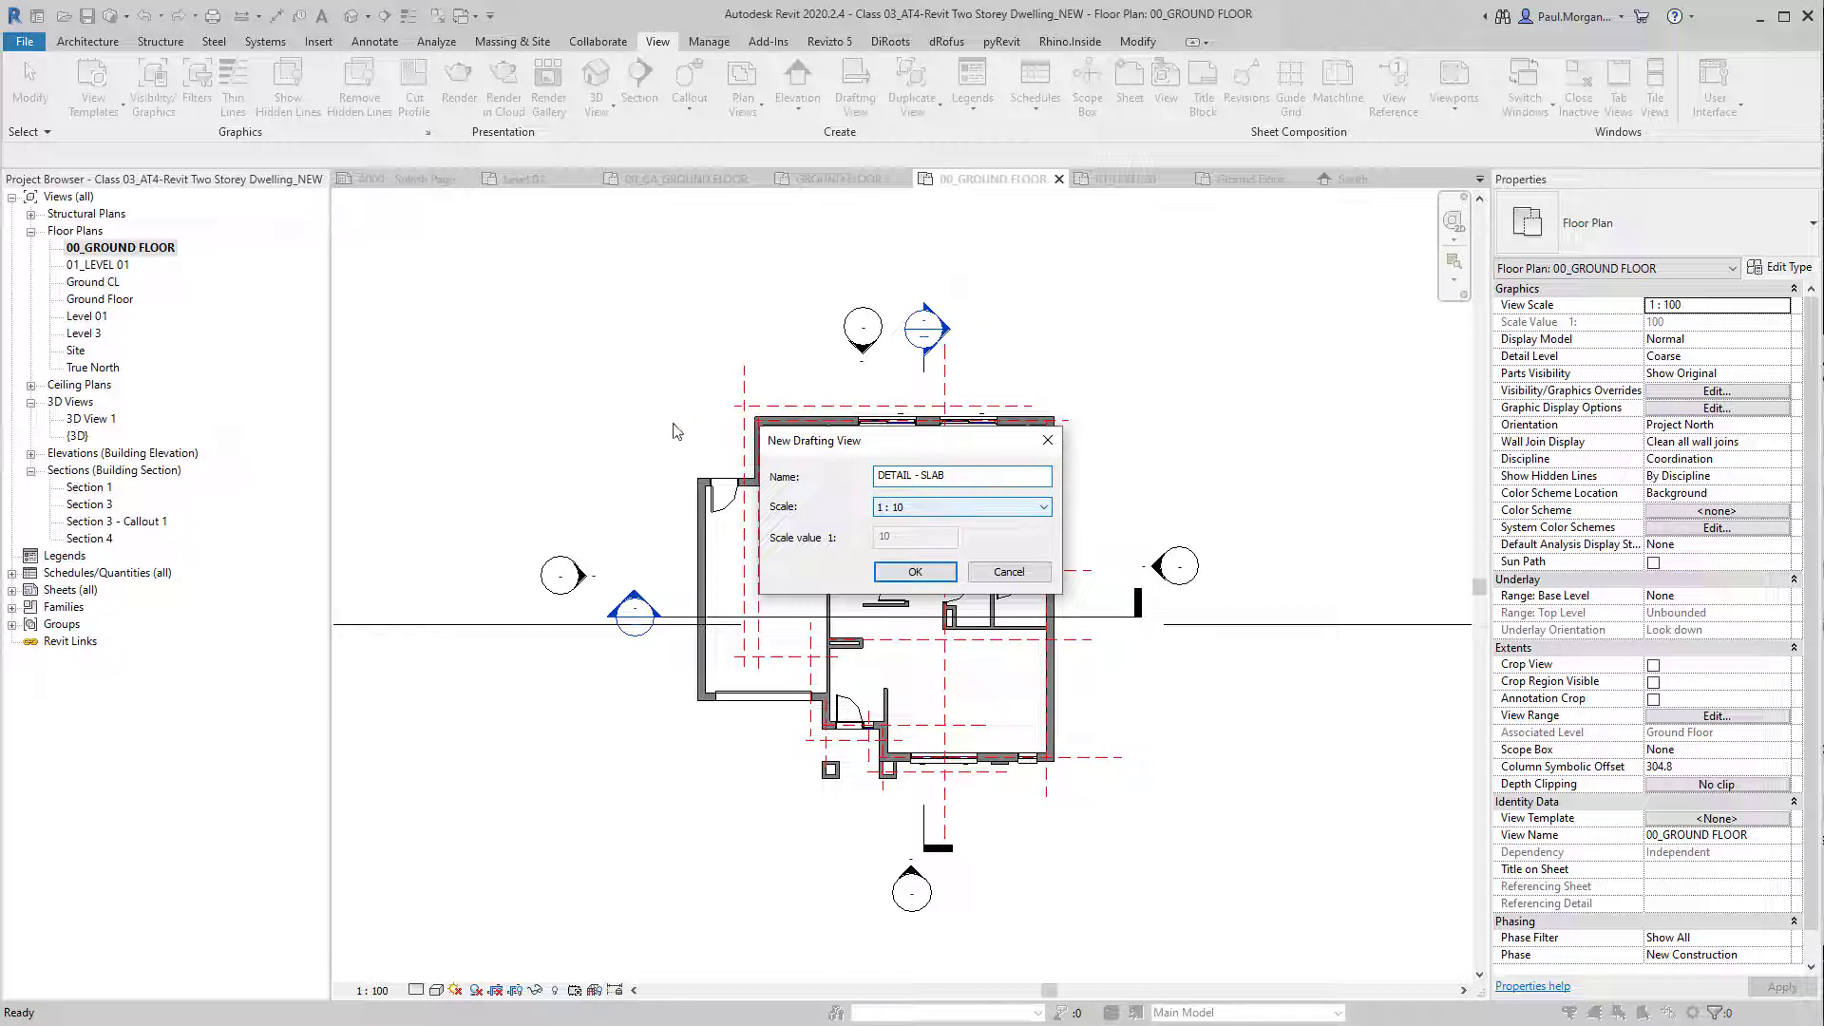
left_click(910, 511)
left_click(912, 513)
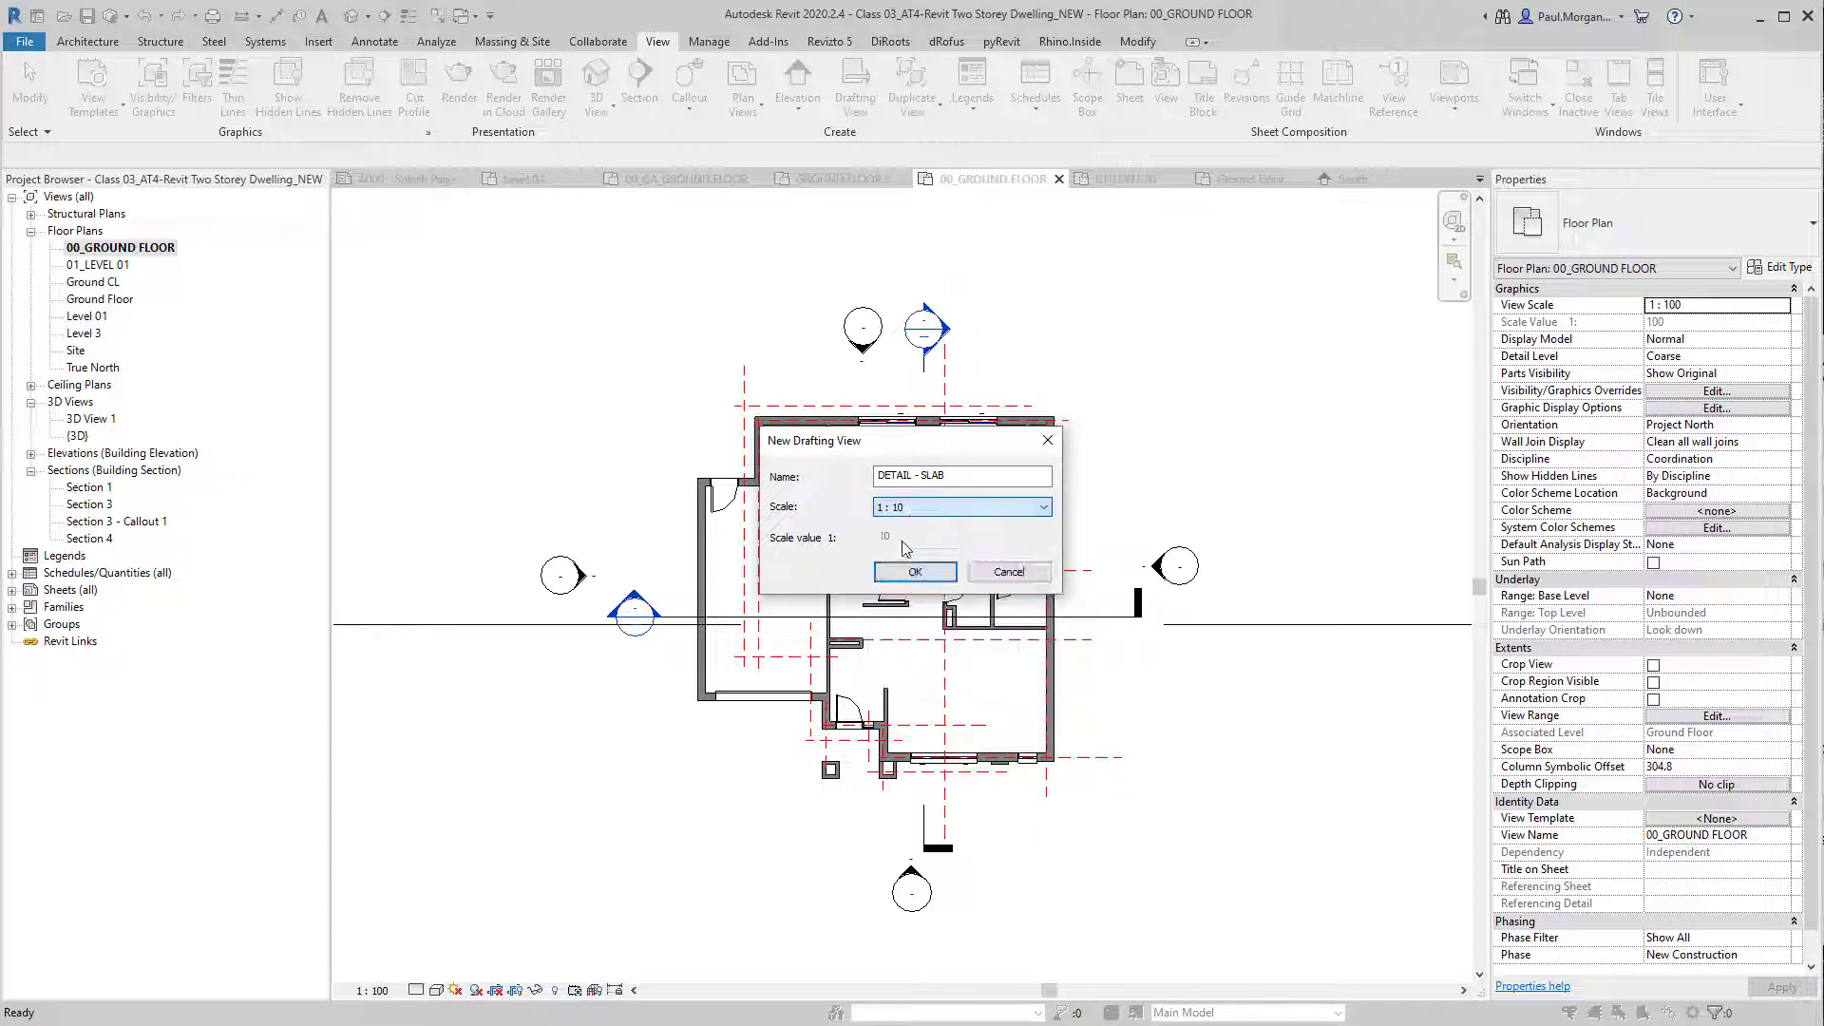
left_click(907, 577)
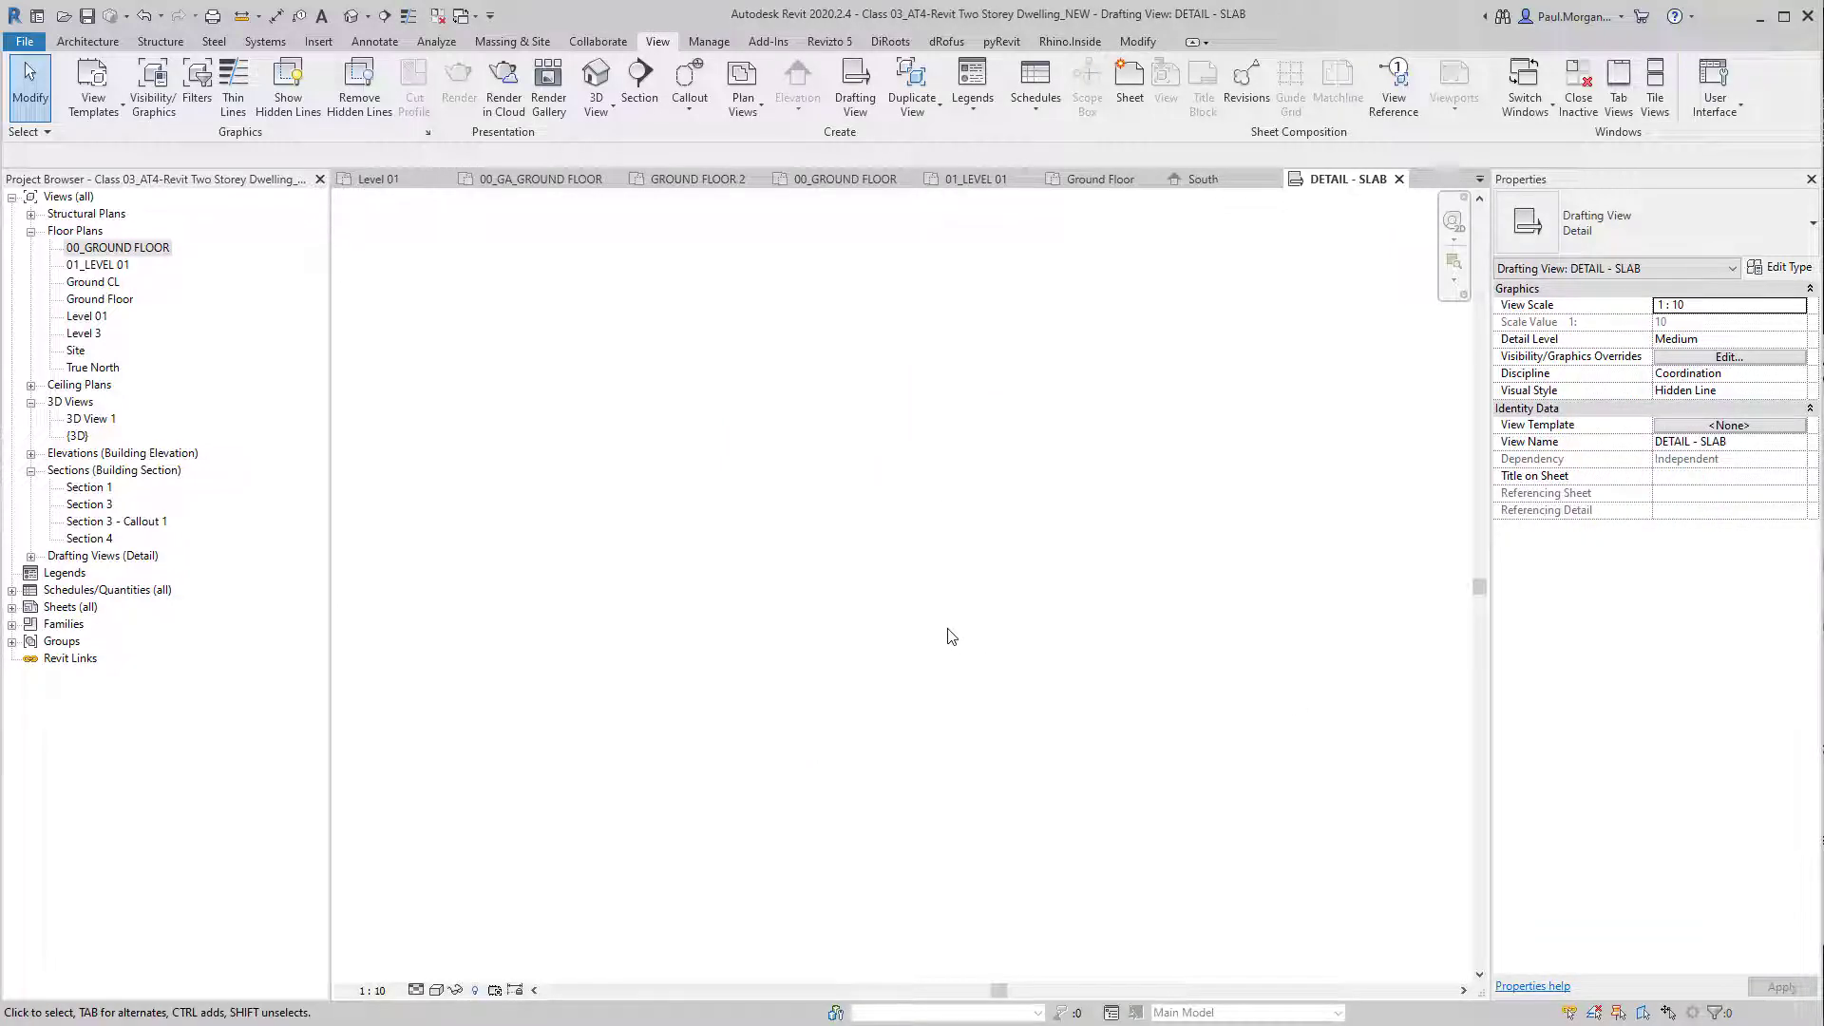
Step: Expand the Drafting Views (Detail) group in the project browser and locate the DETAIL - SLAB view
left_click(90, 559)
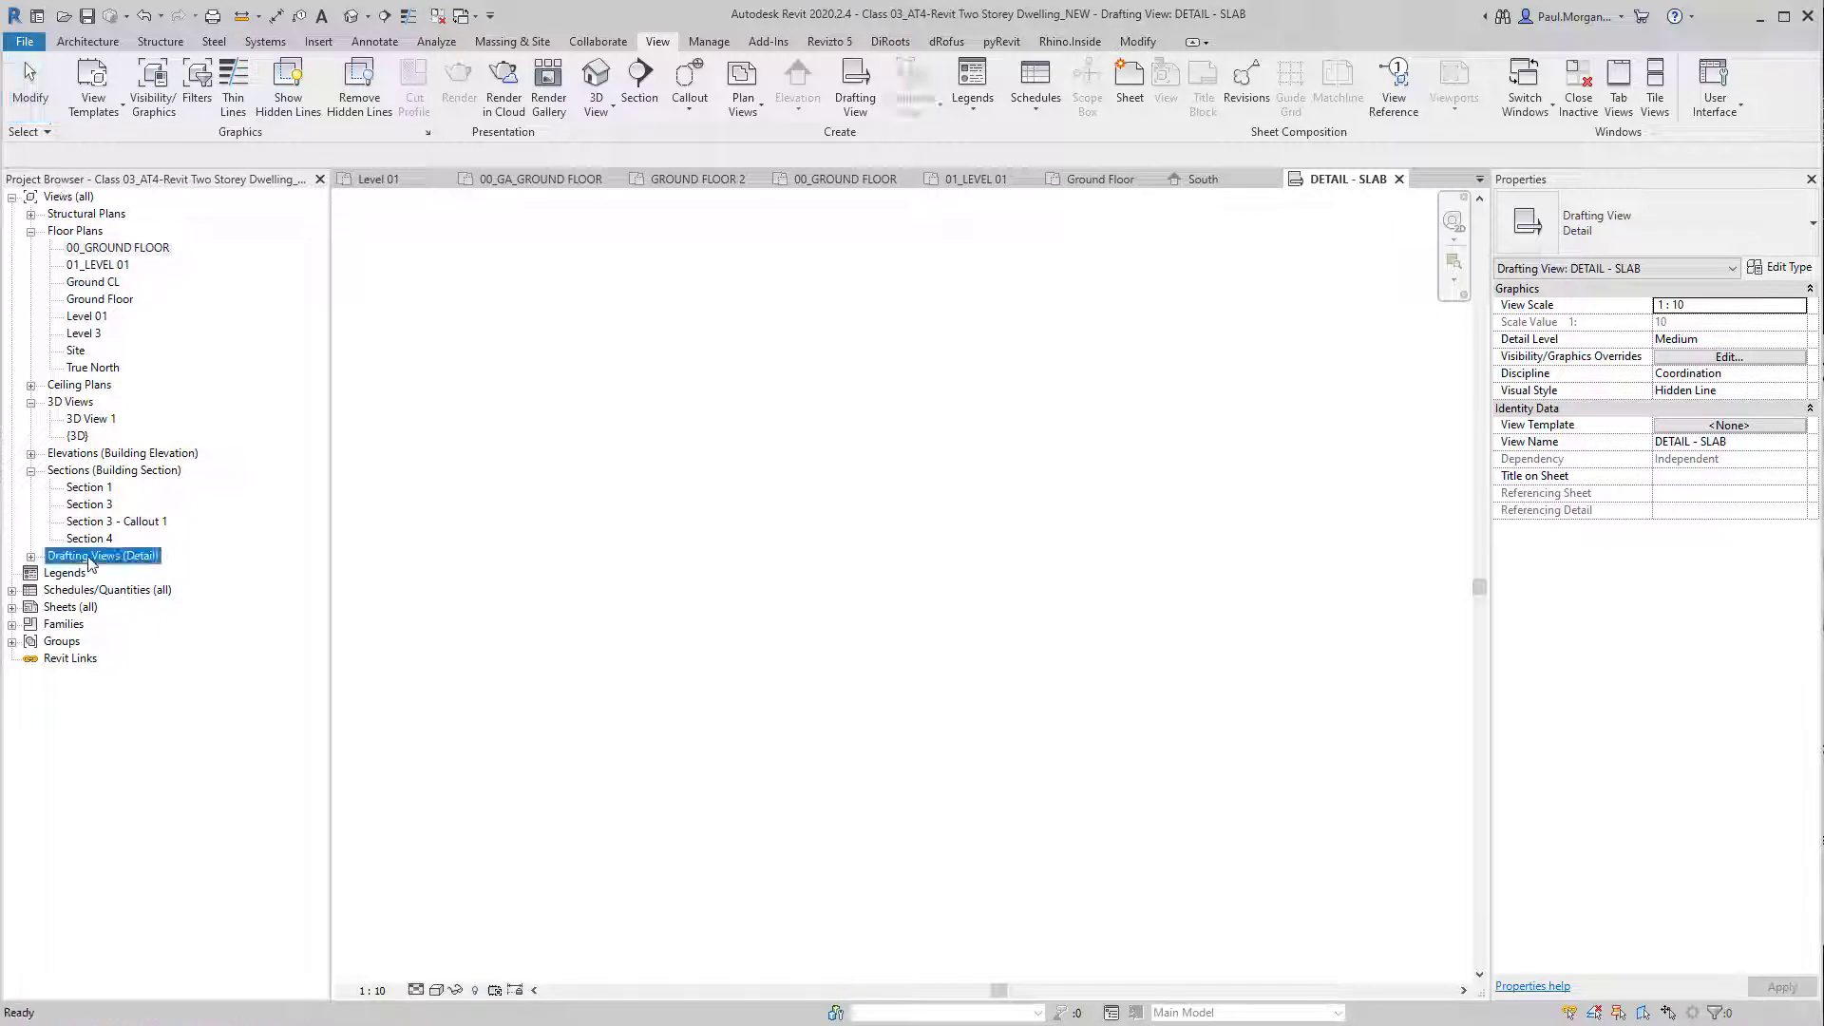
double_click(90, 559)
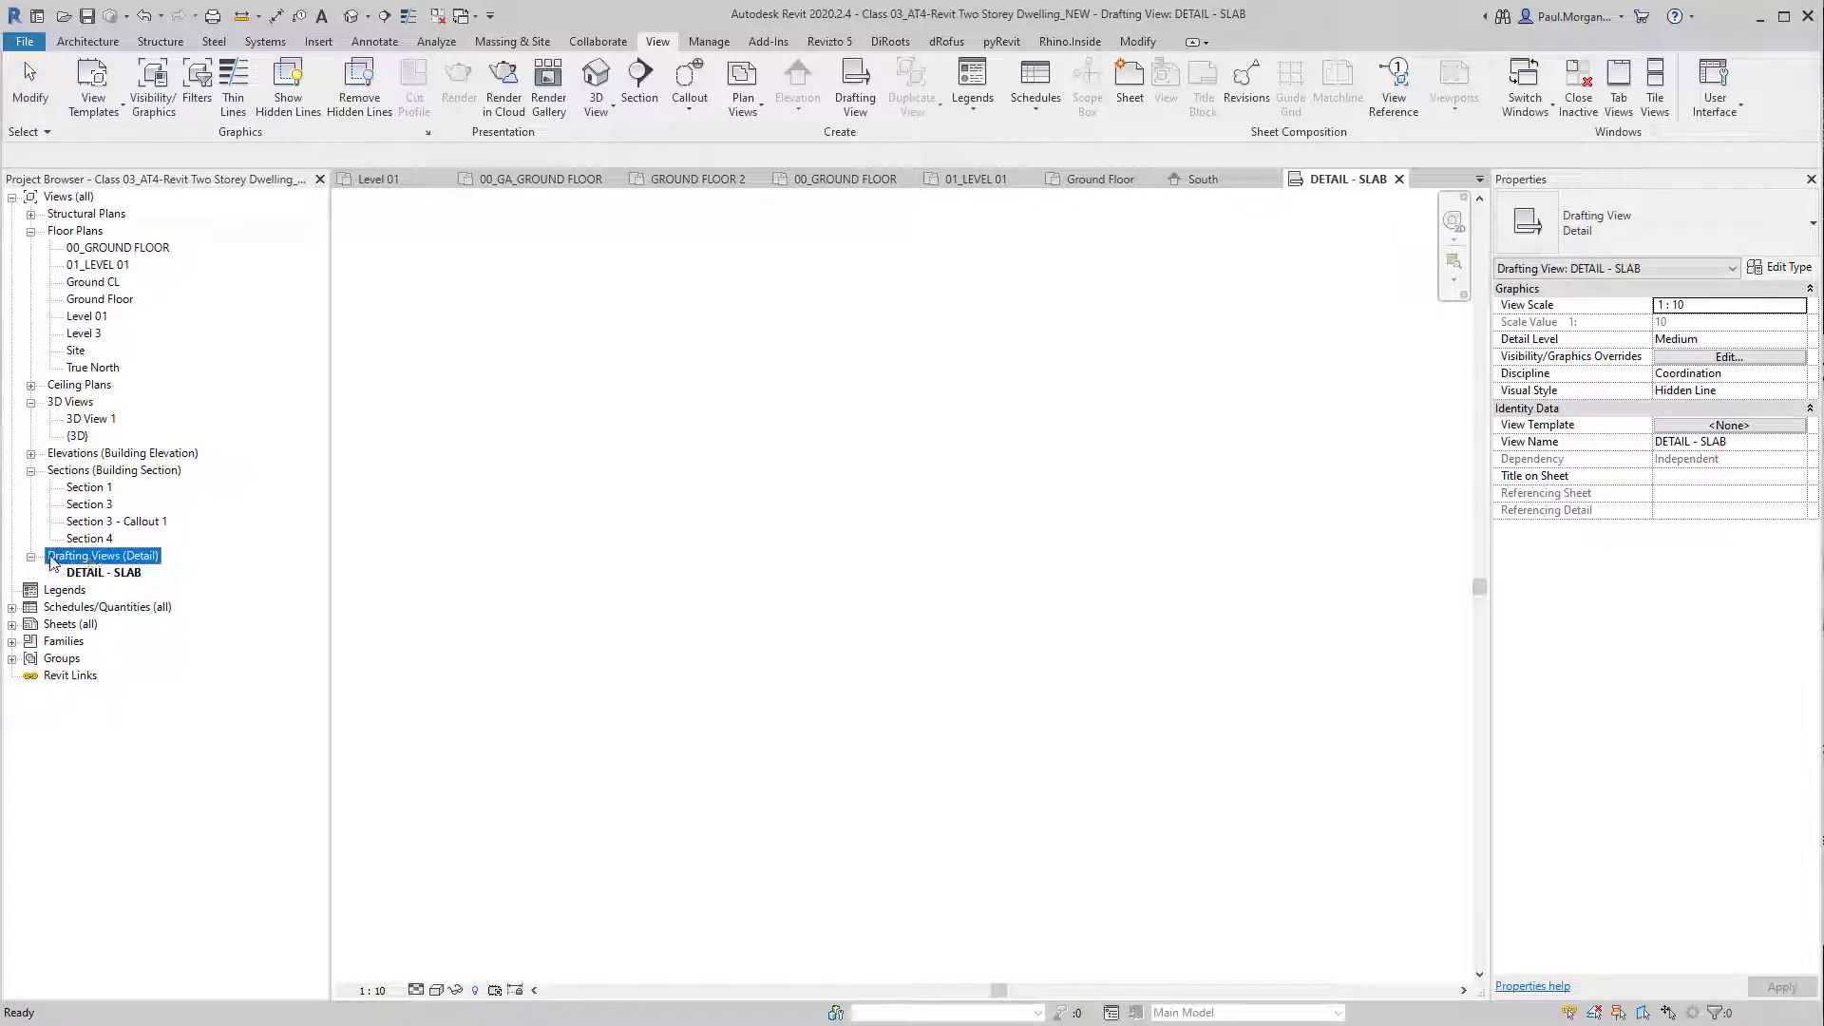
left_click(140, 575)
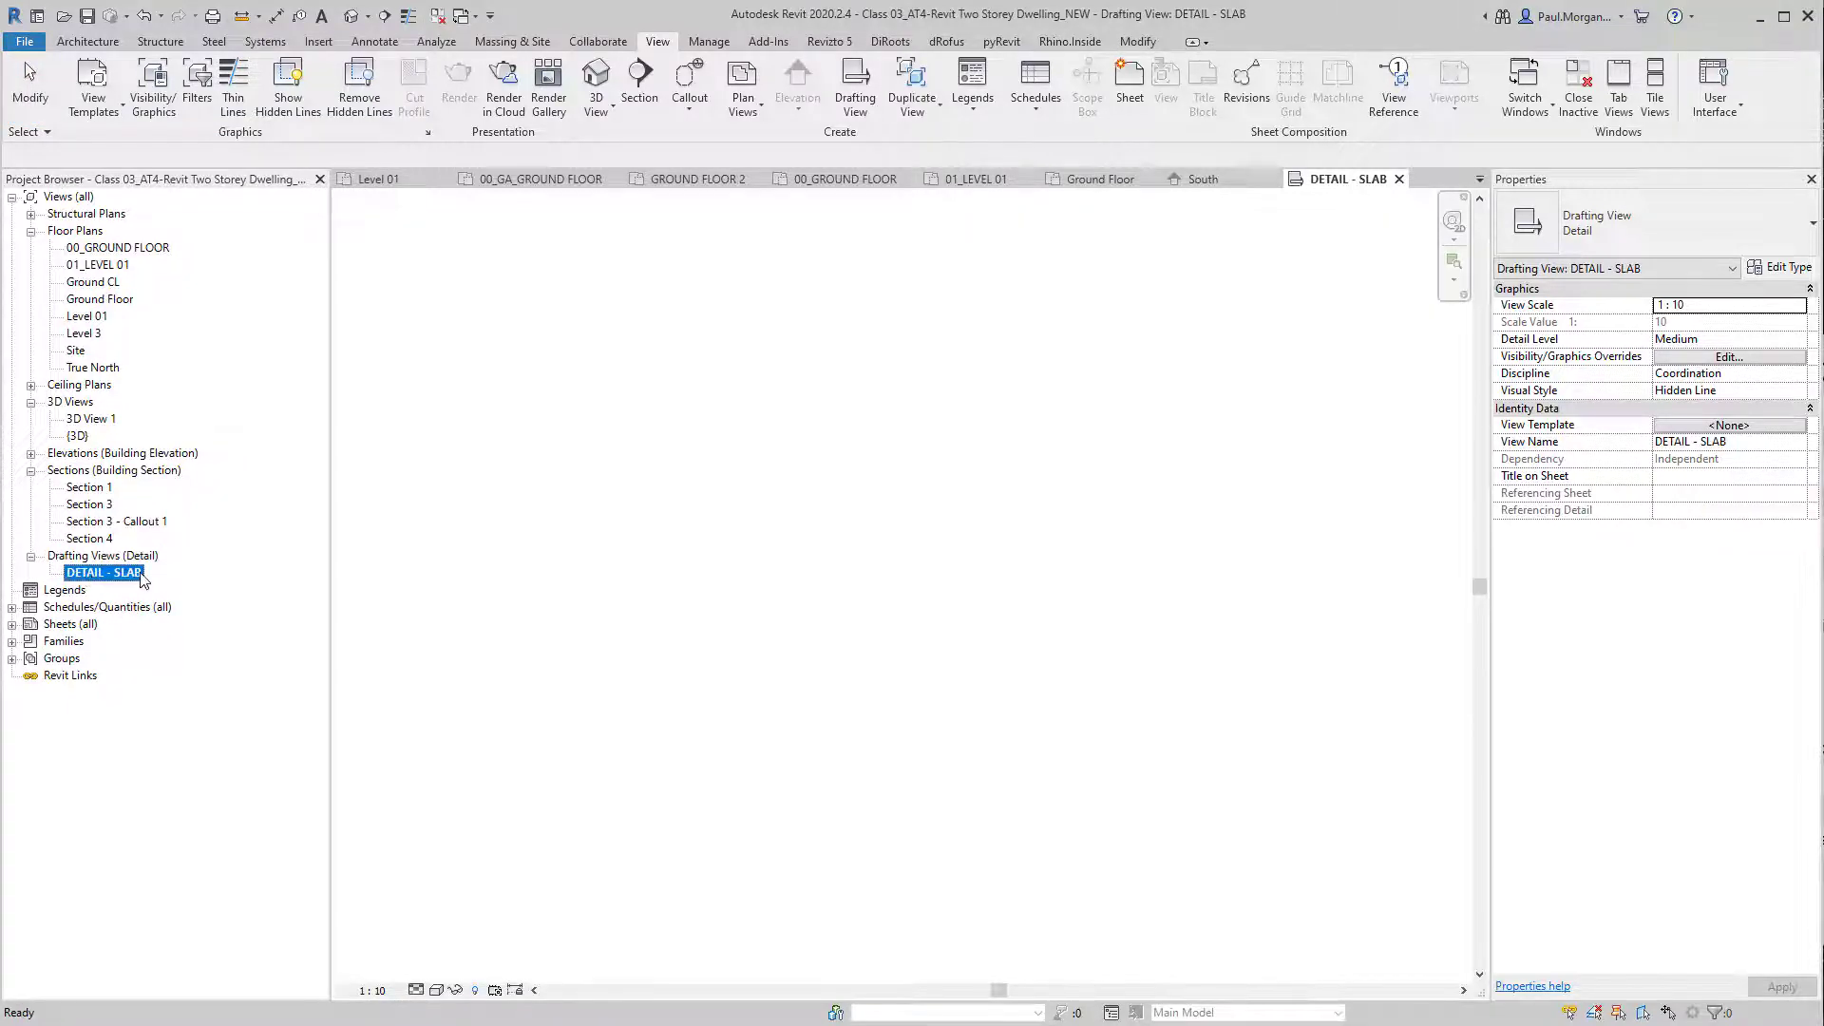
left_click(703, 581)
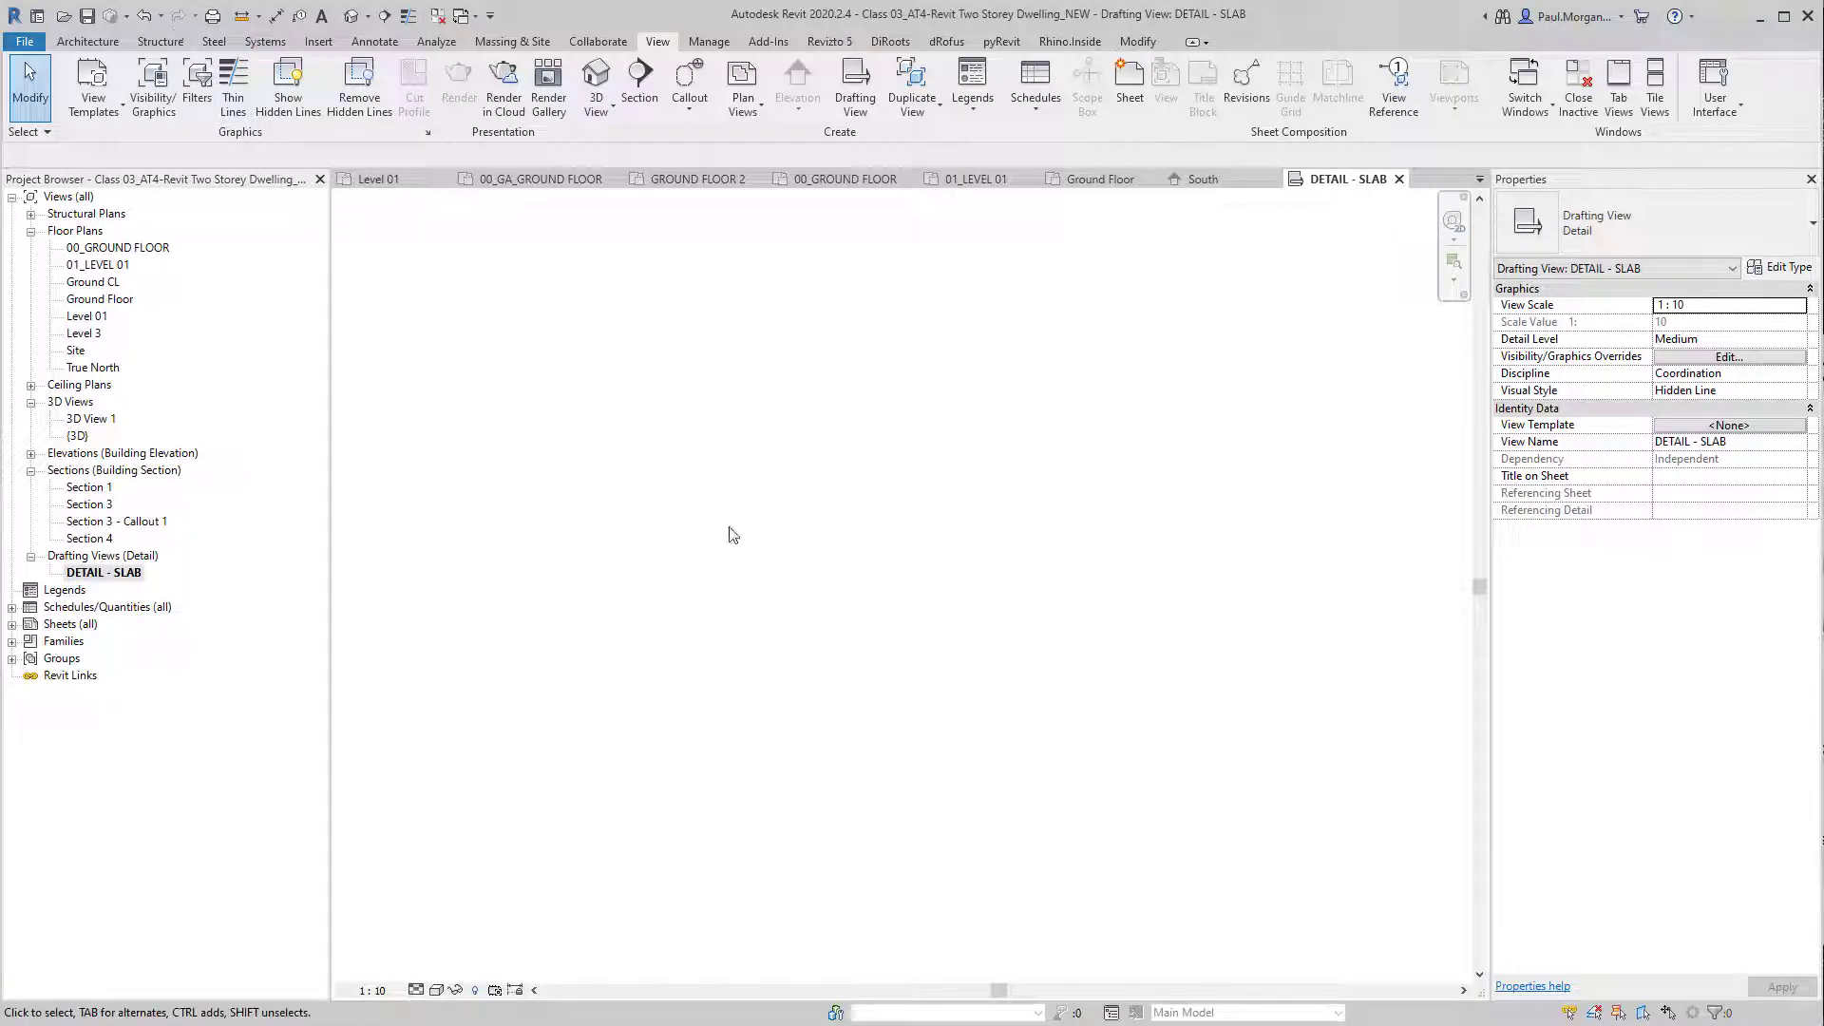
Step: Draw a rectangular Solid Black filled region about 6800 mm wide and 6100 mm high for the slab
left_click(374, 41)
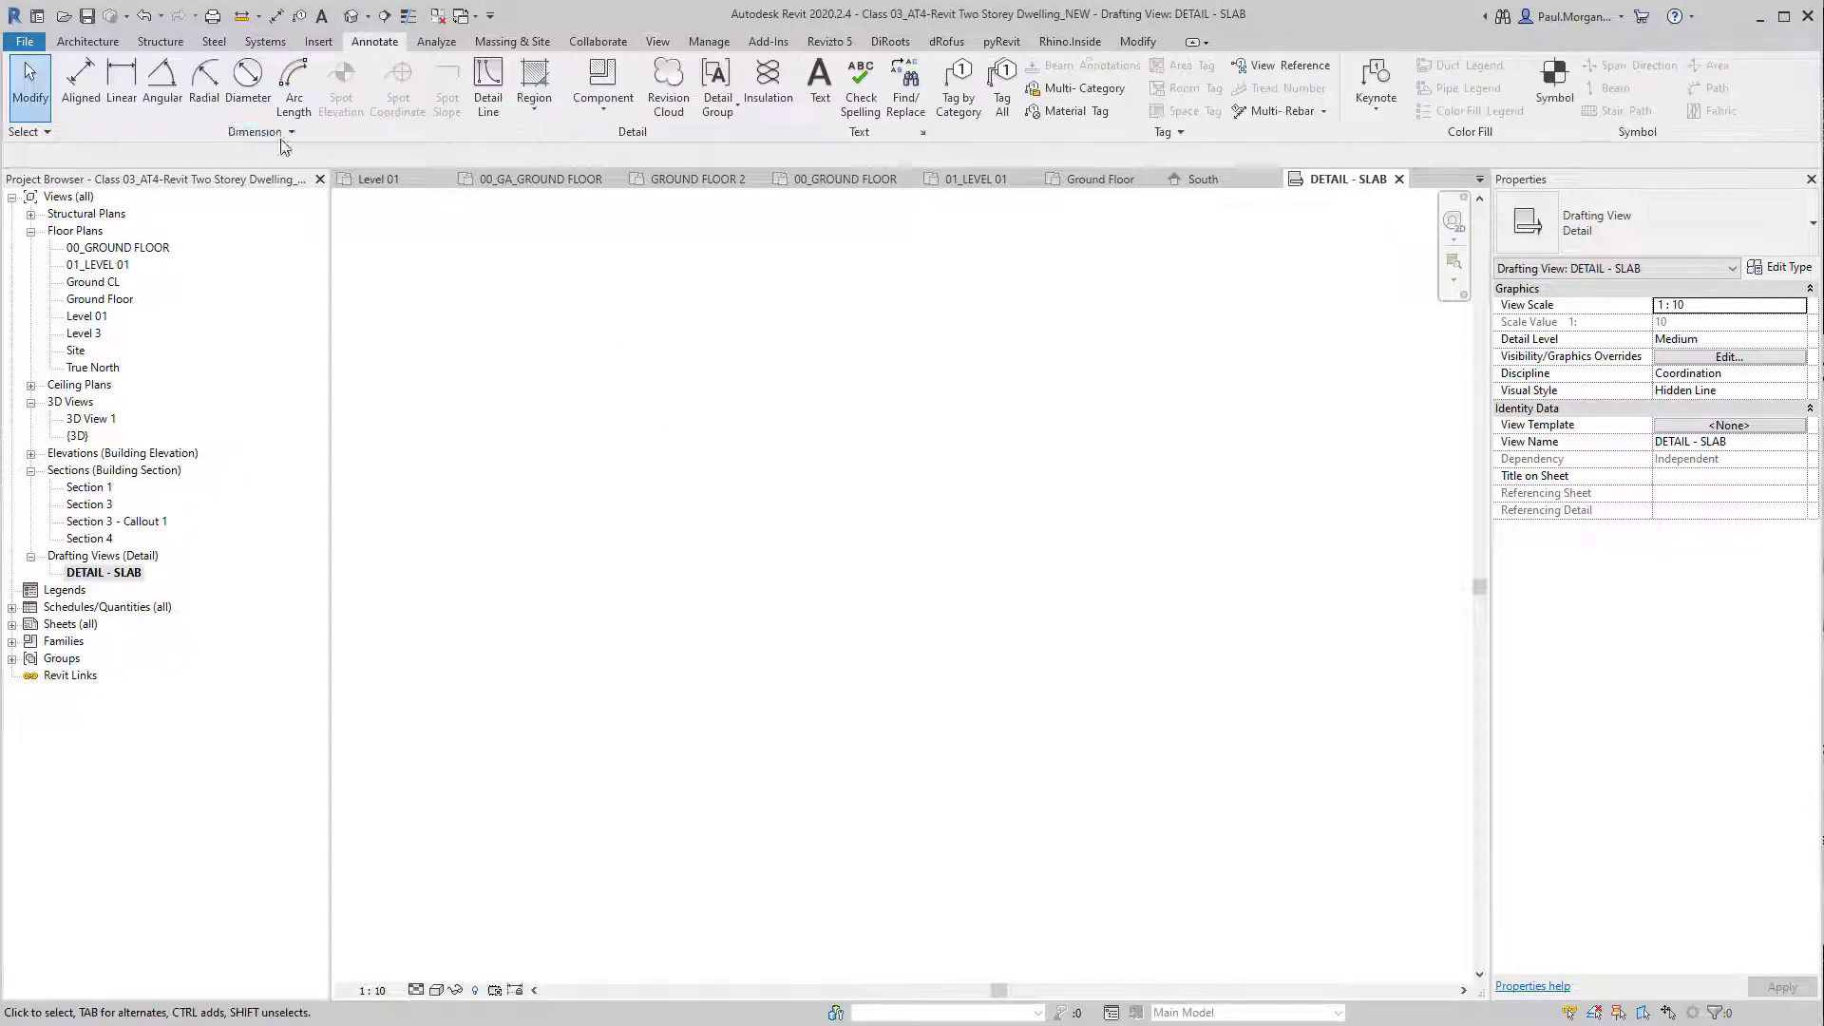
left_click(534, 103)
left_click(561, 157)
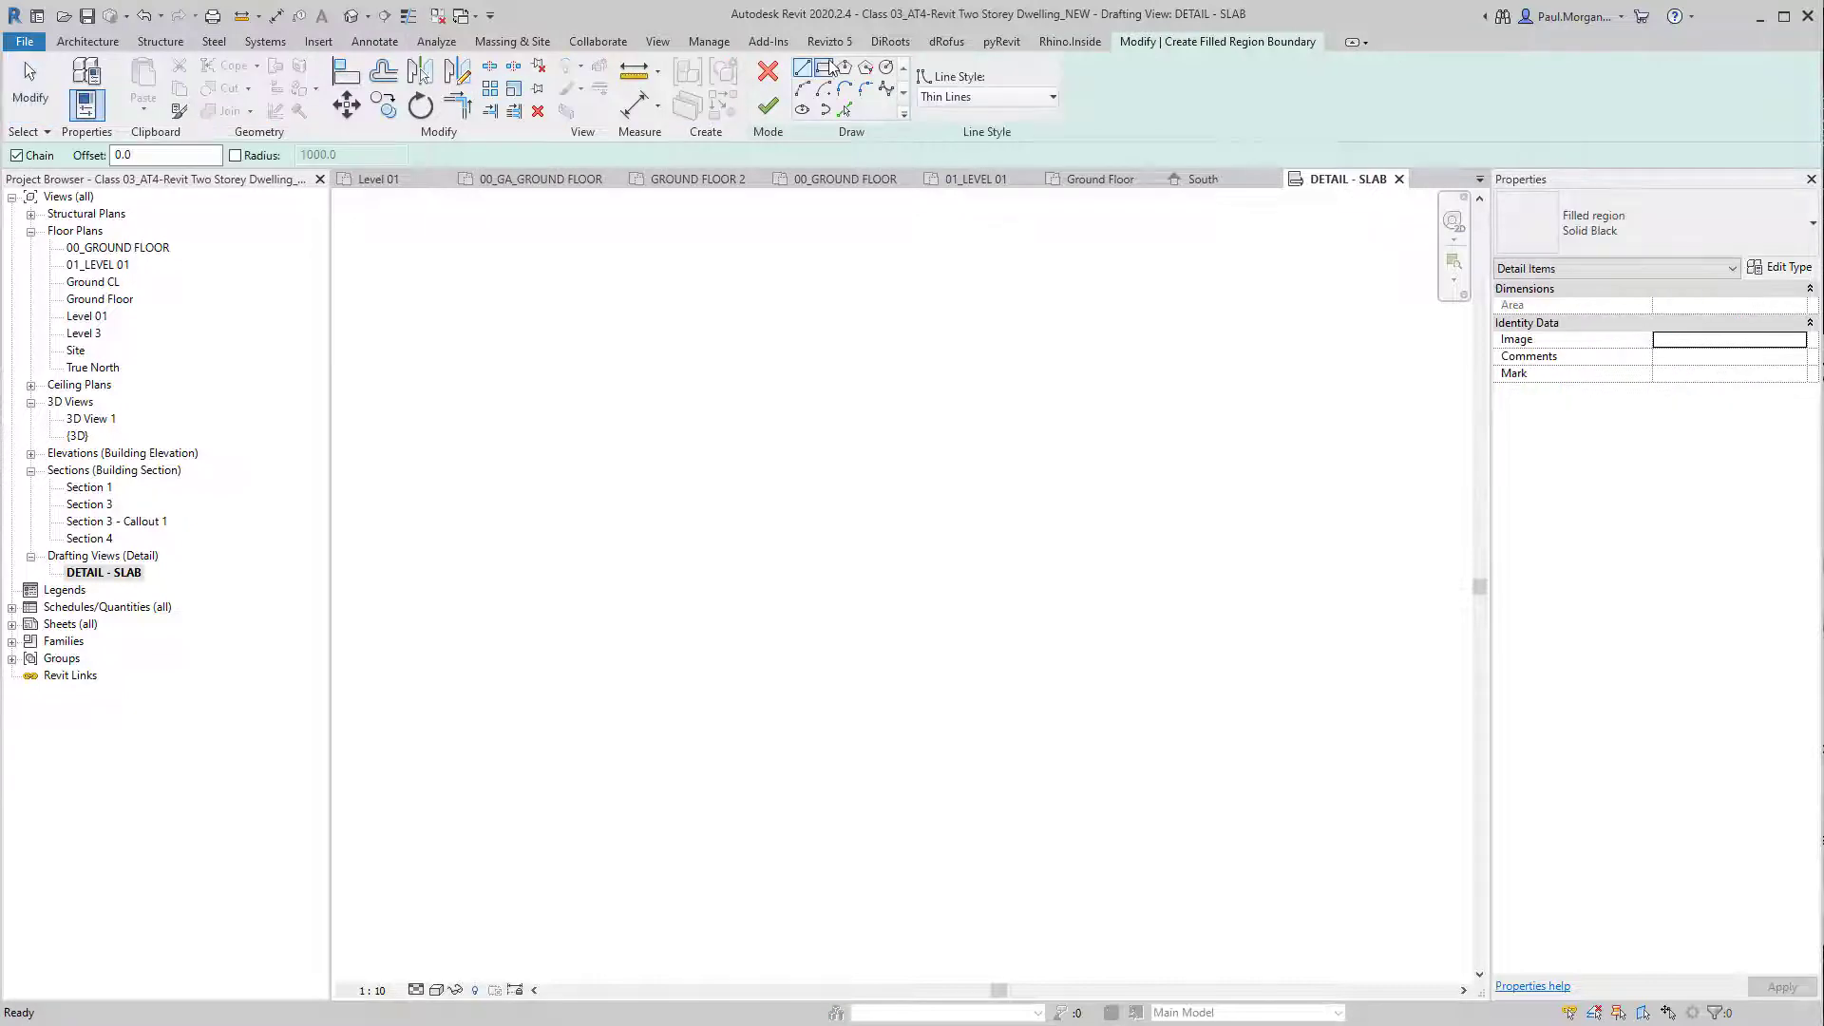
left_click(908, 496)
left_click(1228, 785)
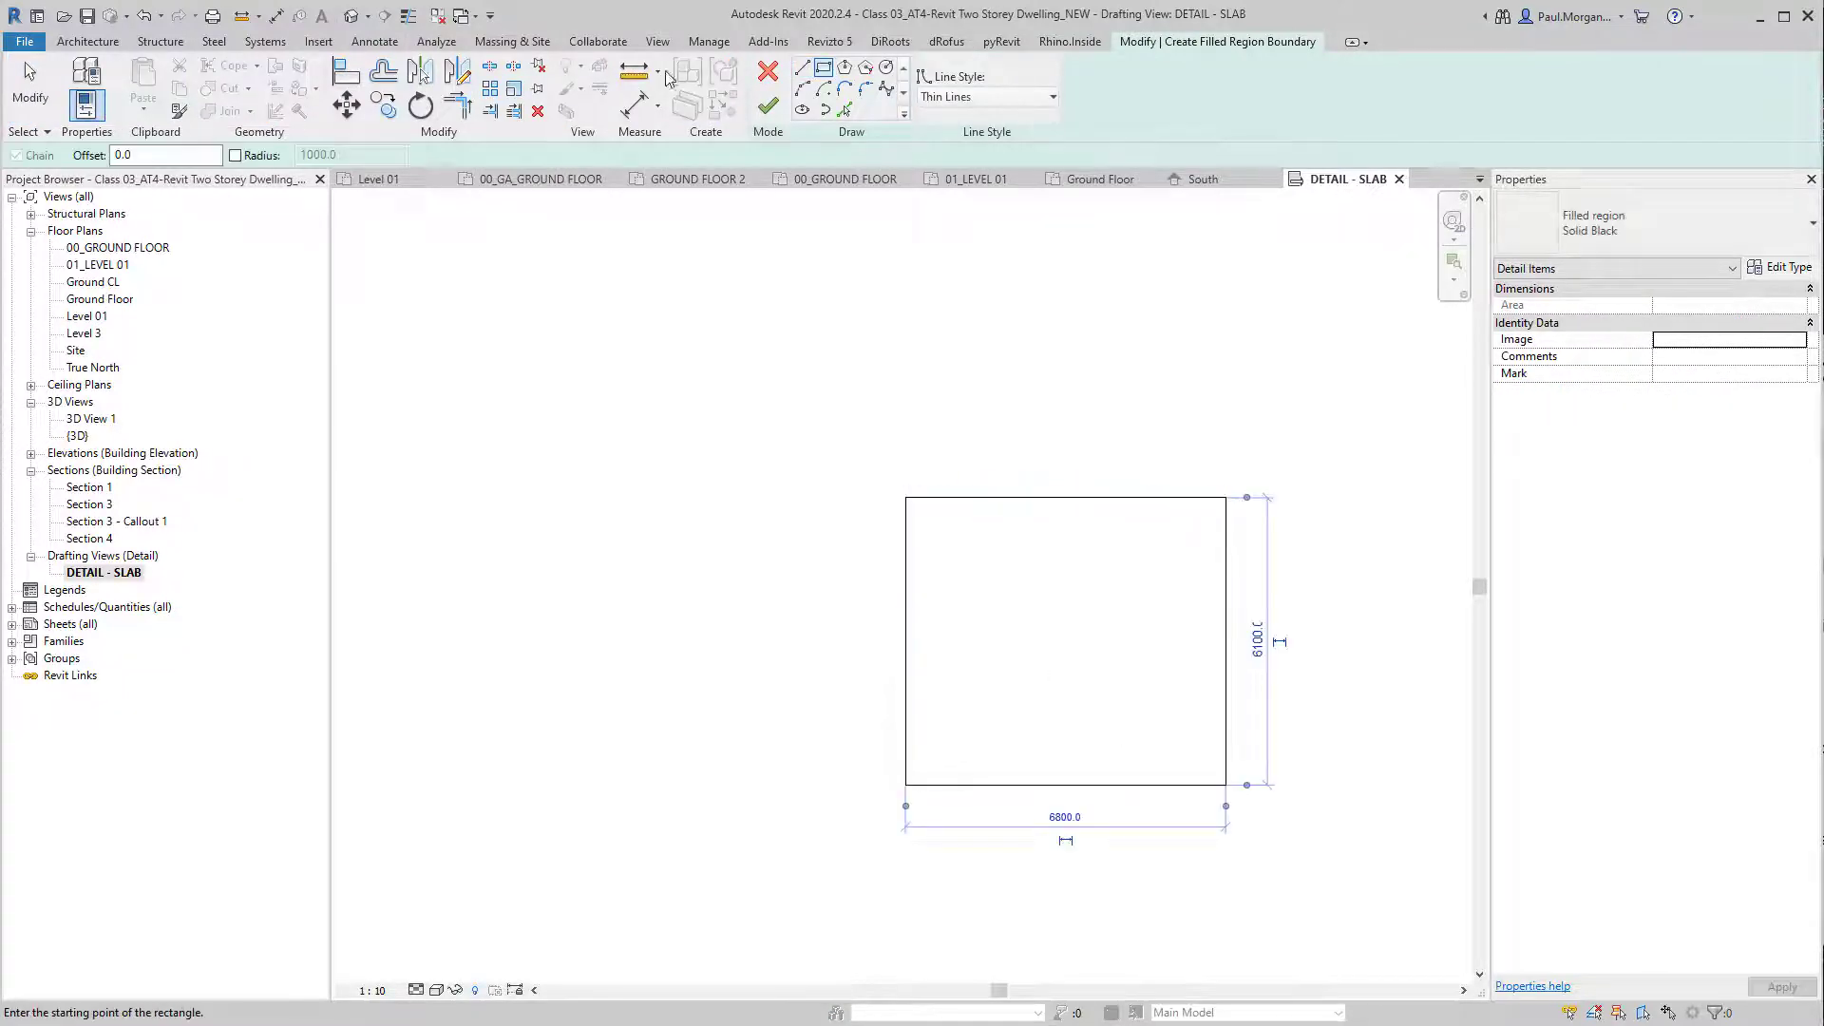
left_click(767, 112)
left_click(1042, 427)
Step: Draw a tall detail-line rectangle rising from the slab's upper-left corner and a short rectangle across its base for the wall plate
middle_click_drag(1042, 427, 1008, 487)
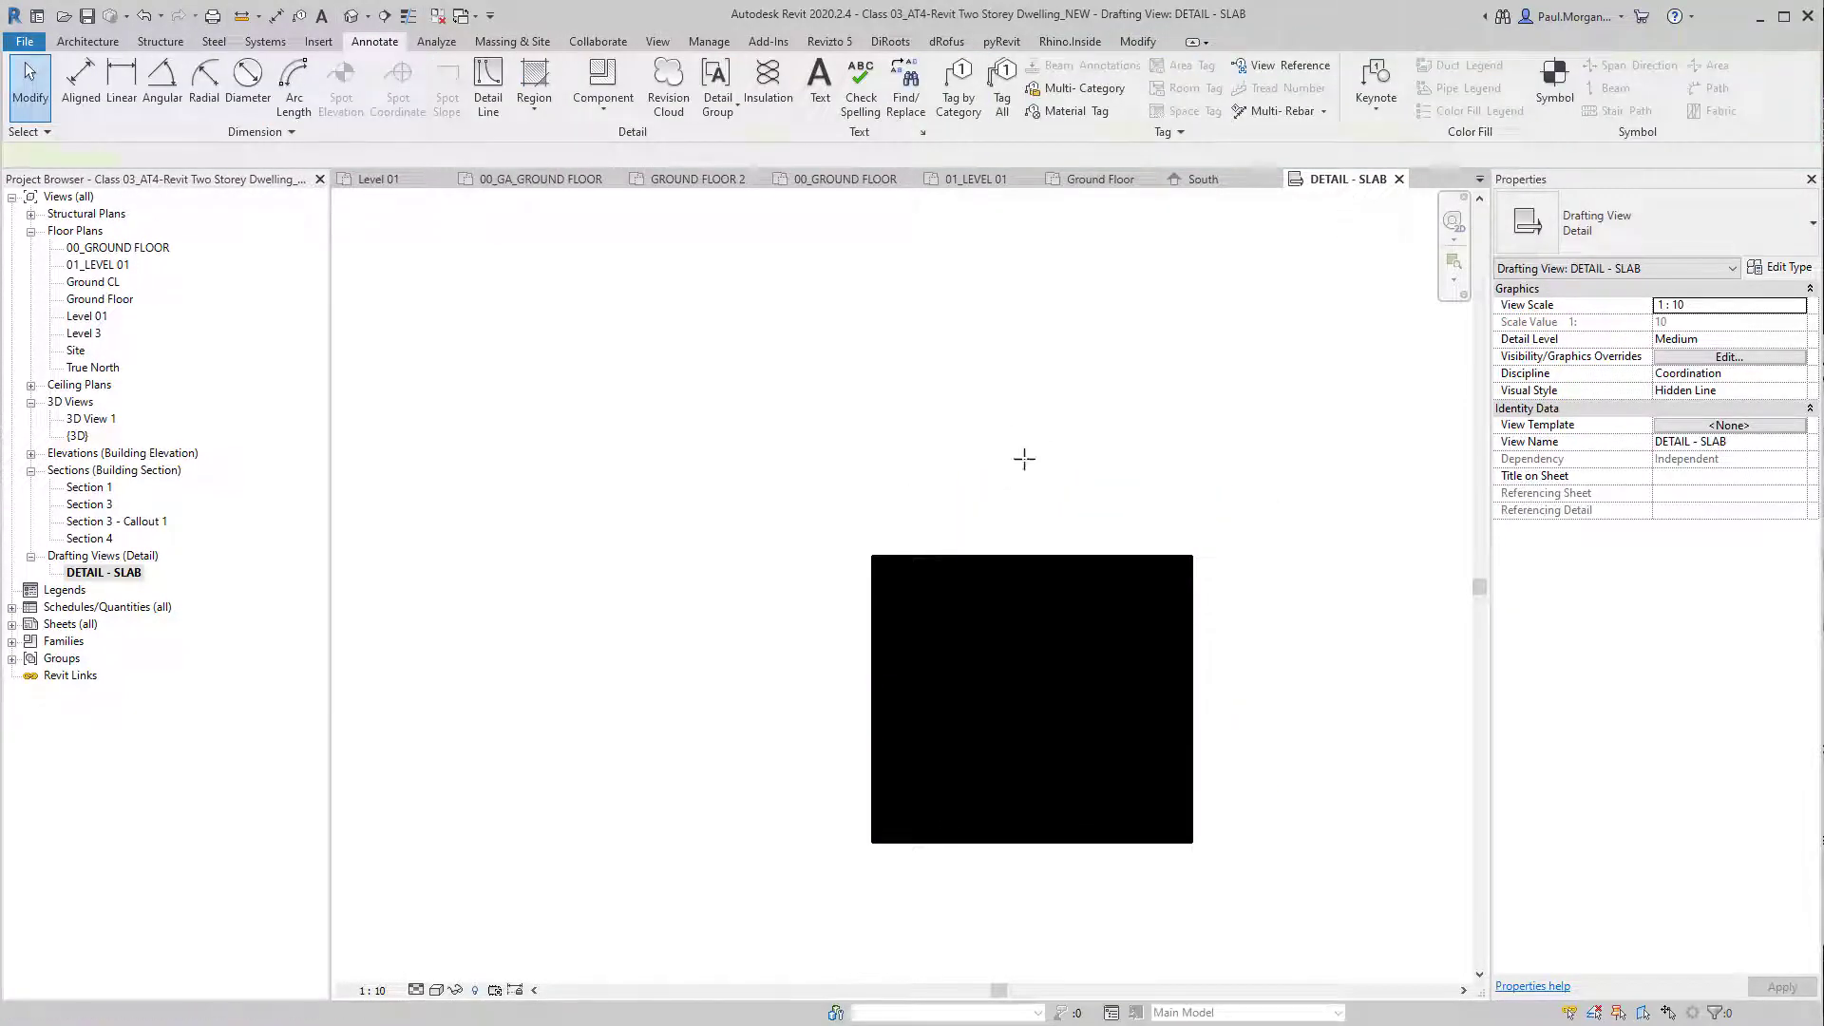
key("d")
key("l")
left_click(781, 67)
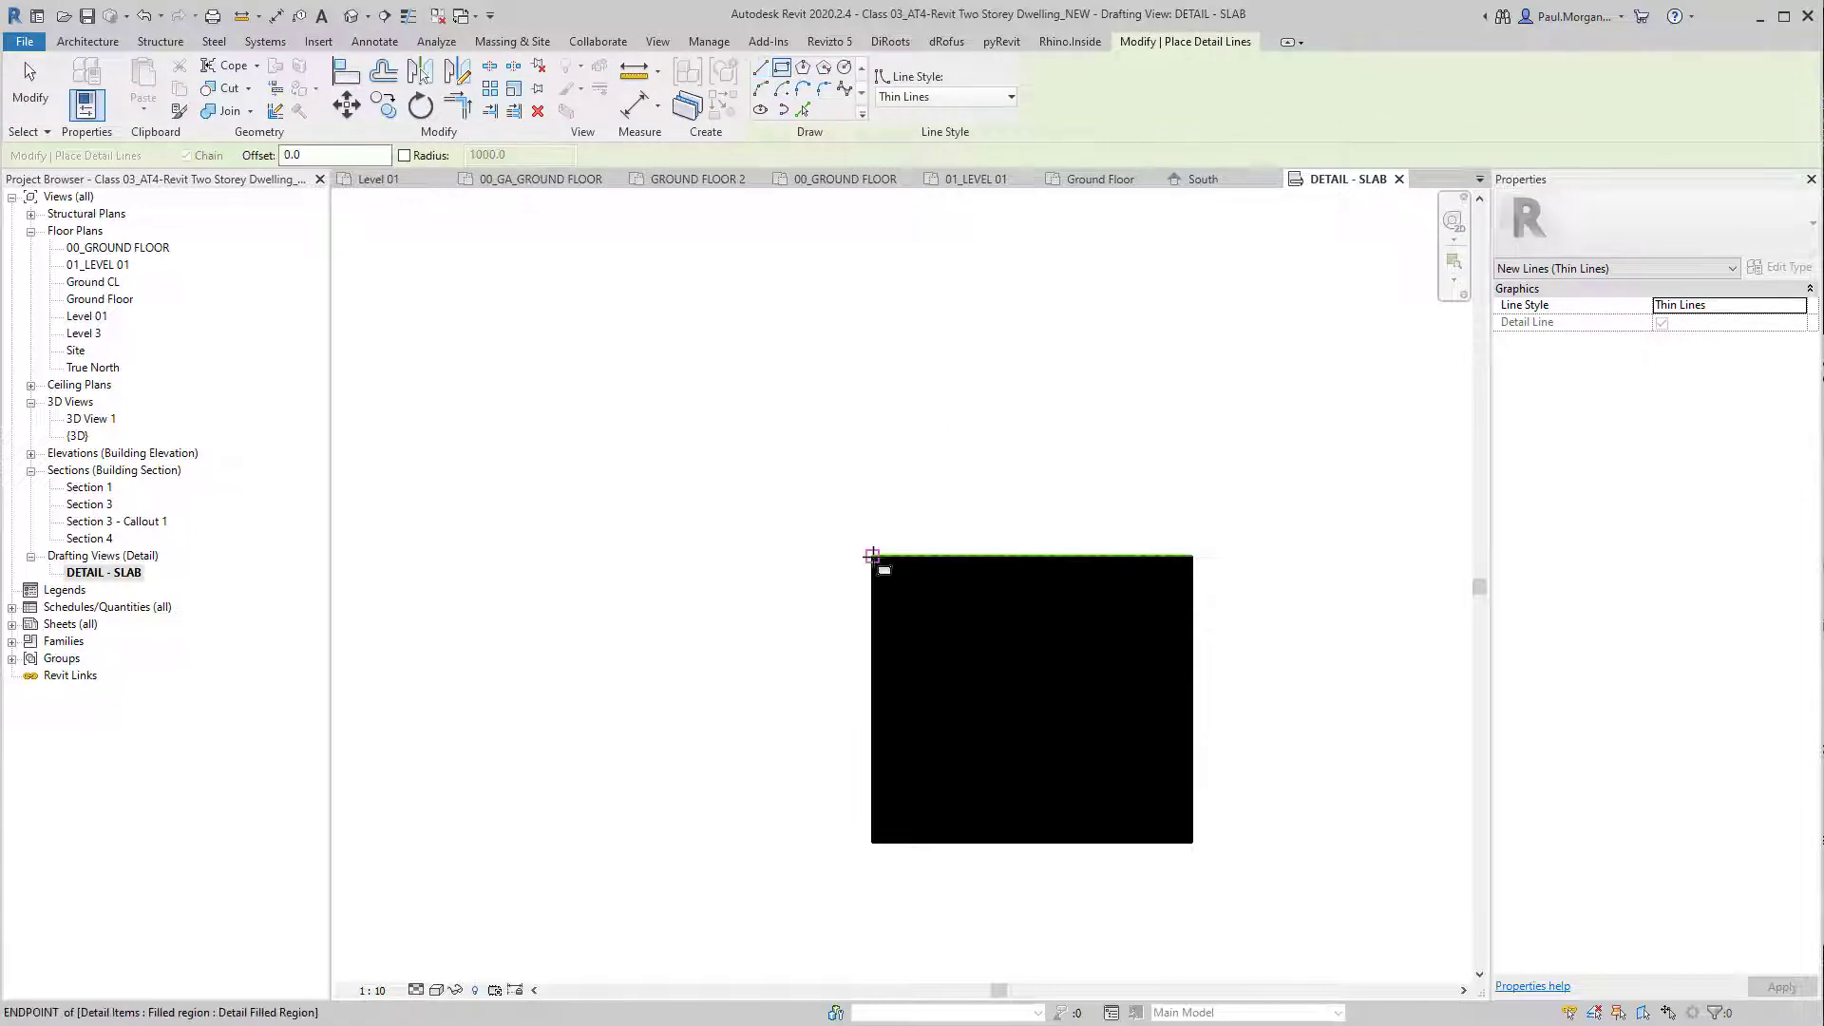
left_click(873, 555)
left_click(952, 202)
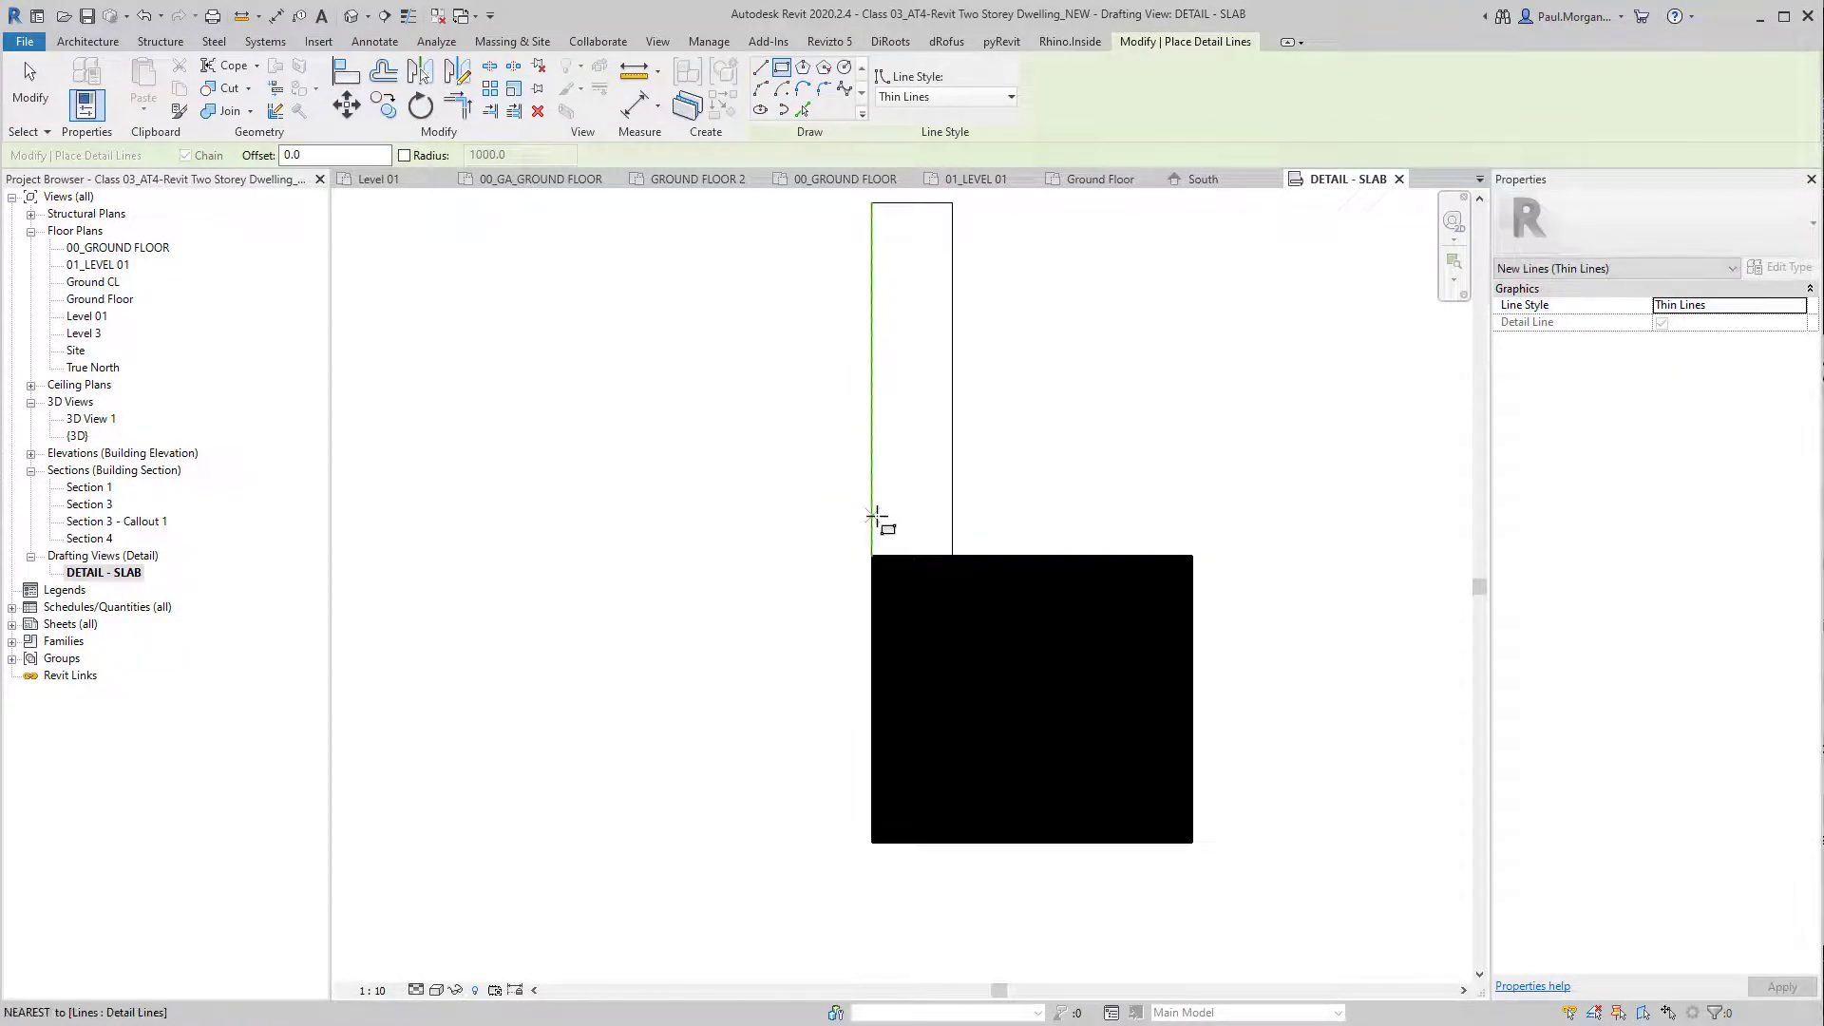
left_click(872, 516)
left_click(952, 555)
Step: Draw two crossing diagonal detail lines between the corners of the small plate rectangle
left_click(760, 67)
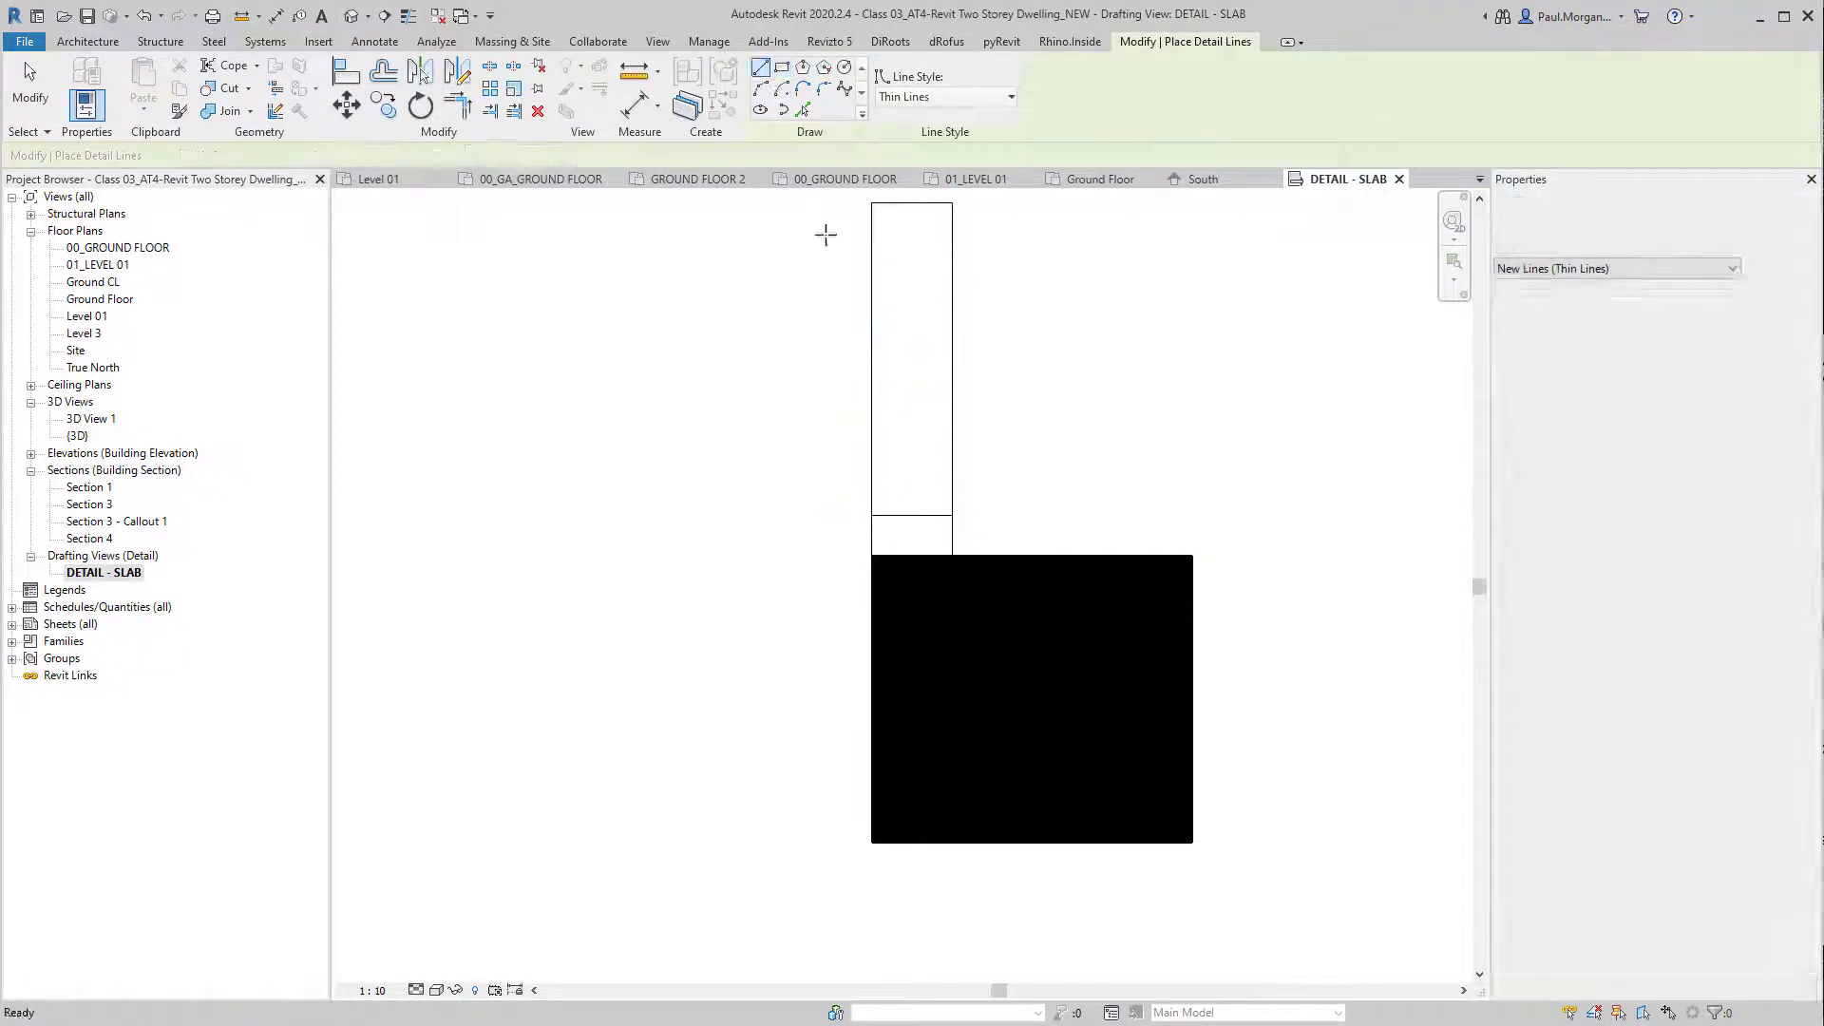
left_click(872, 516)
left_click(952, 555)
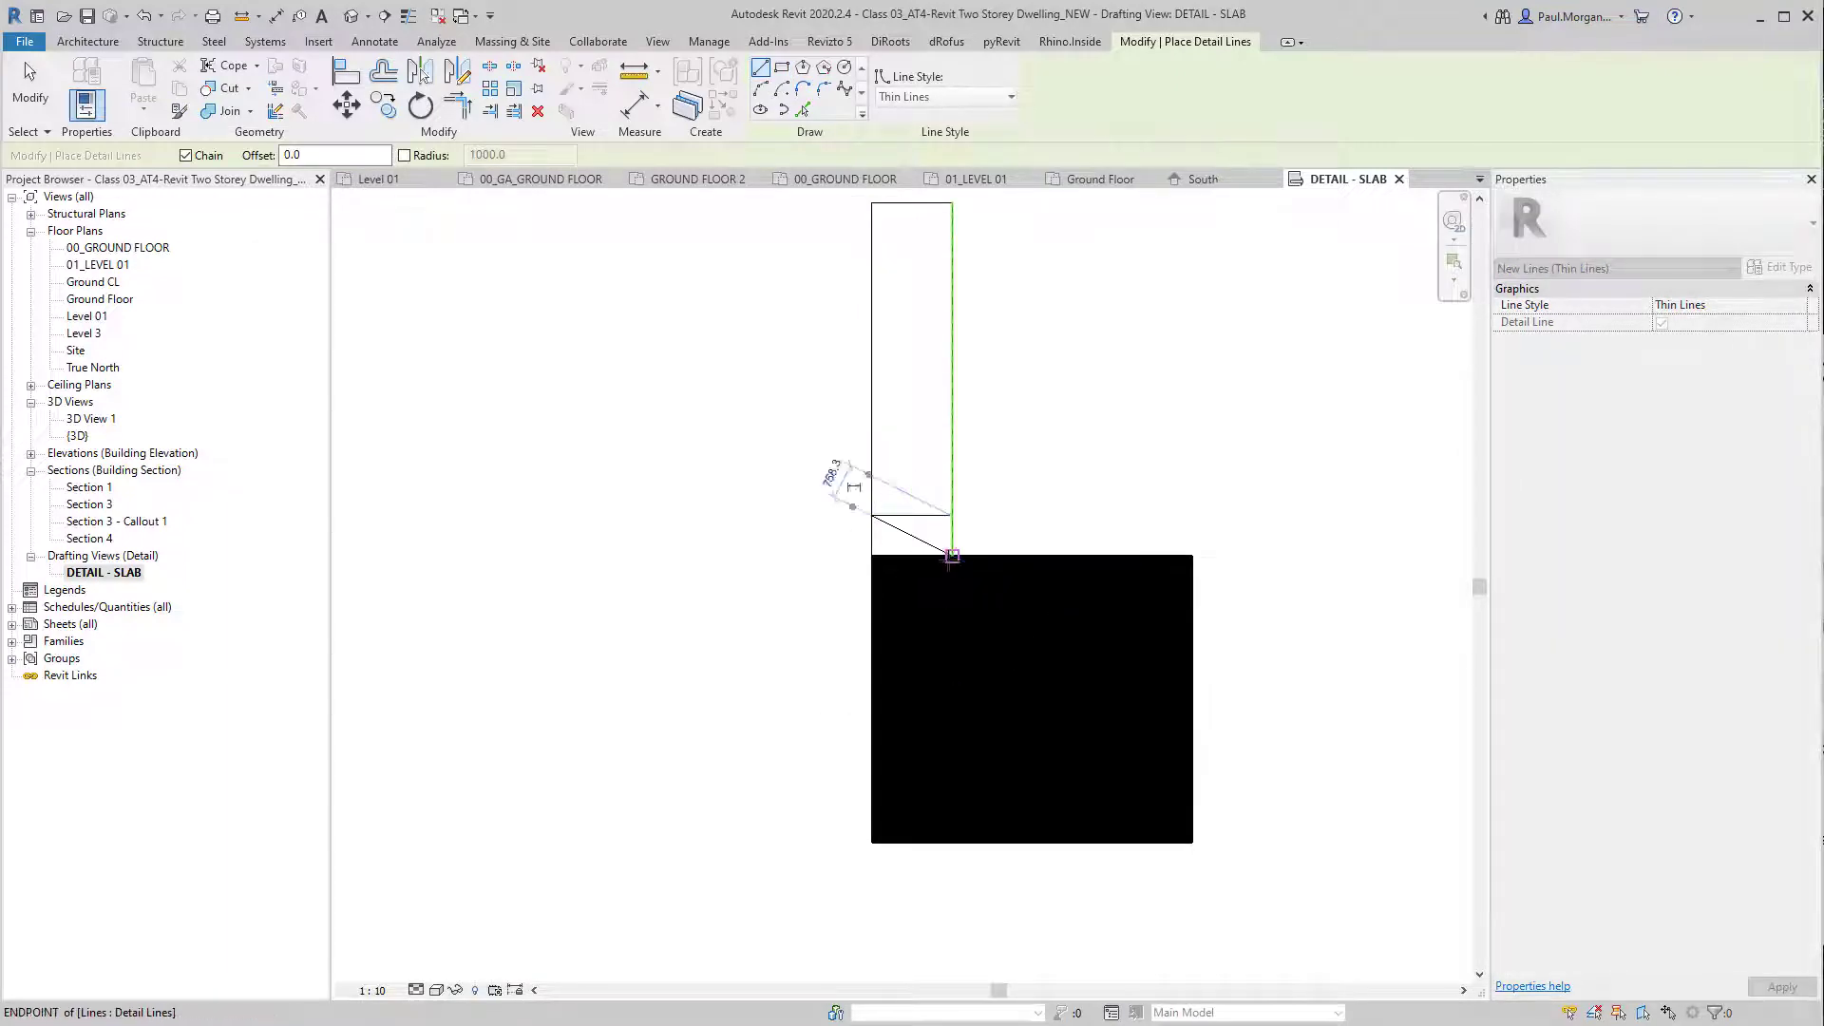
left_click(952, 516)
left_click(872, 555)
scroll(1140, 532, "down", 2)
middle_click_drag(1140, 532, 1061, 609)
key("Escape")
key("Escape")
Step: Change the slab's filled region type to Diagonal Down
left_click(1056, 631)
left_click(1653, 223)
scroll(1555, 356, "up", 1)
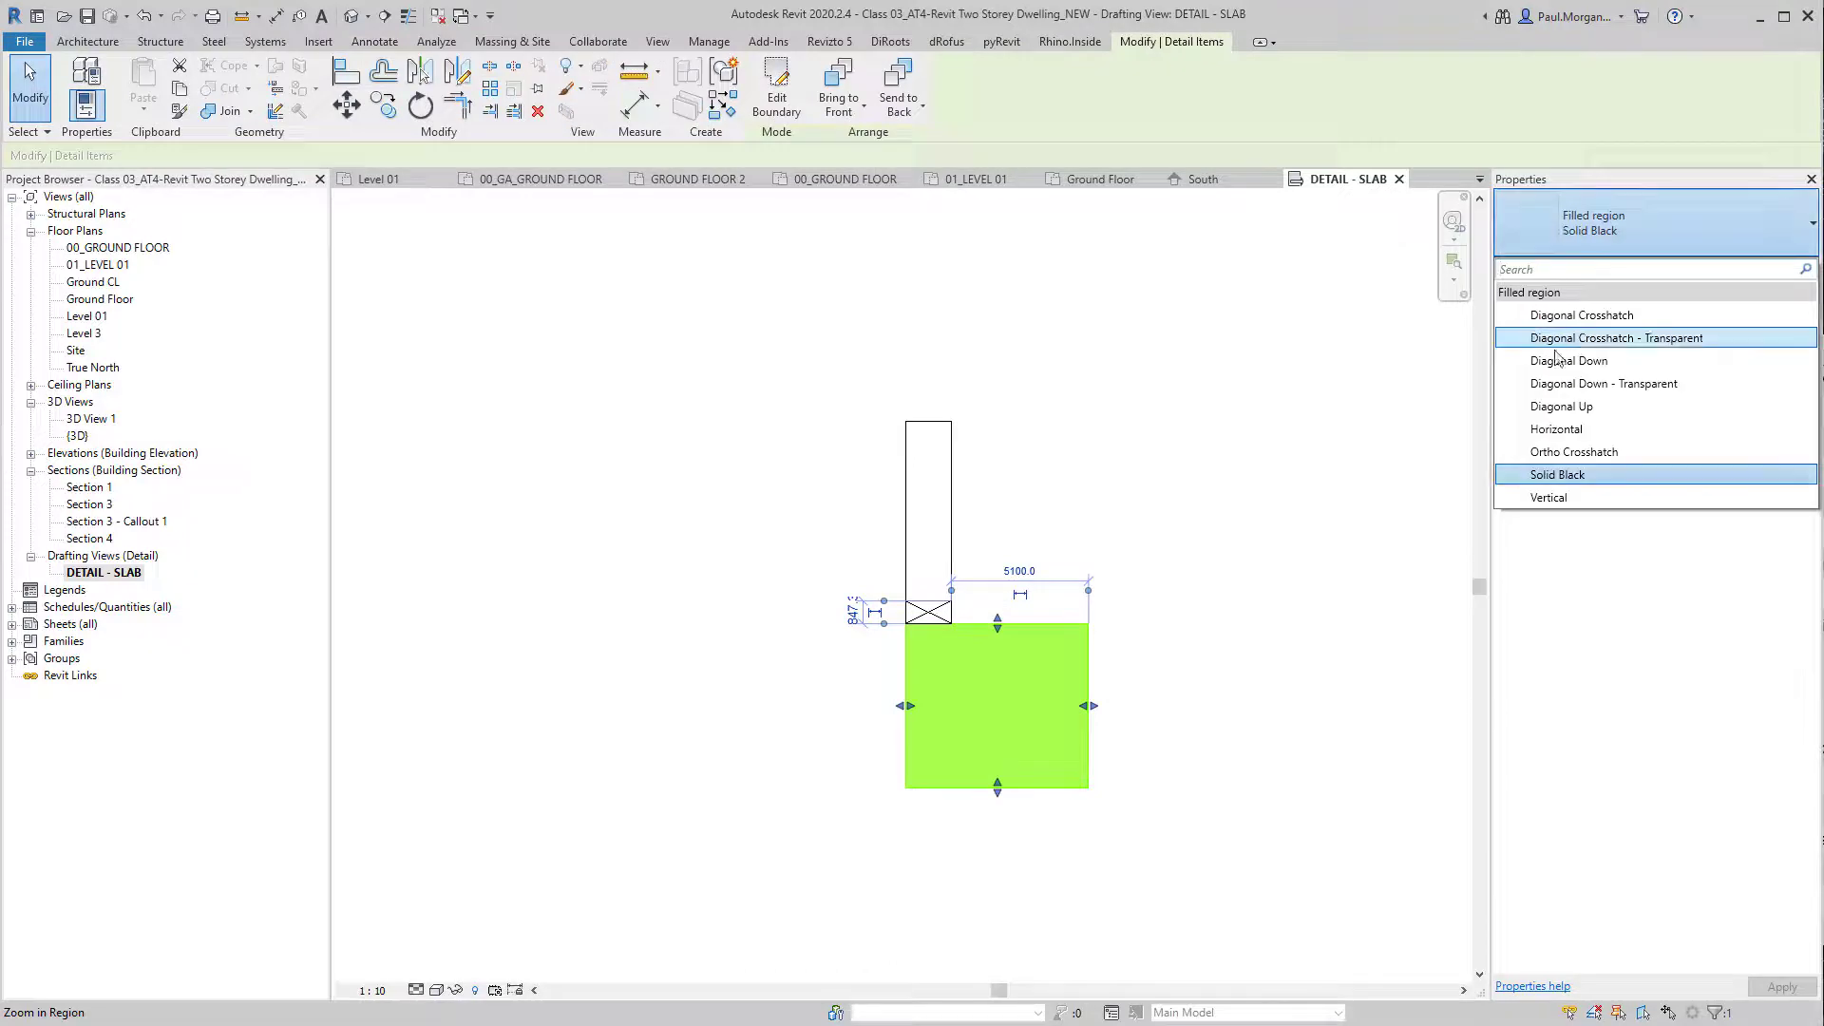
left_click(1613, 361)
key("Escape")
scroll(1045, 679, "up", 3)
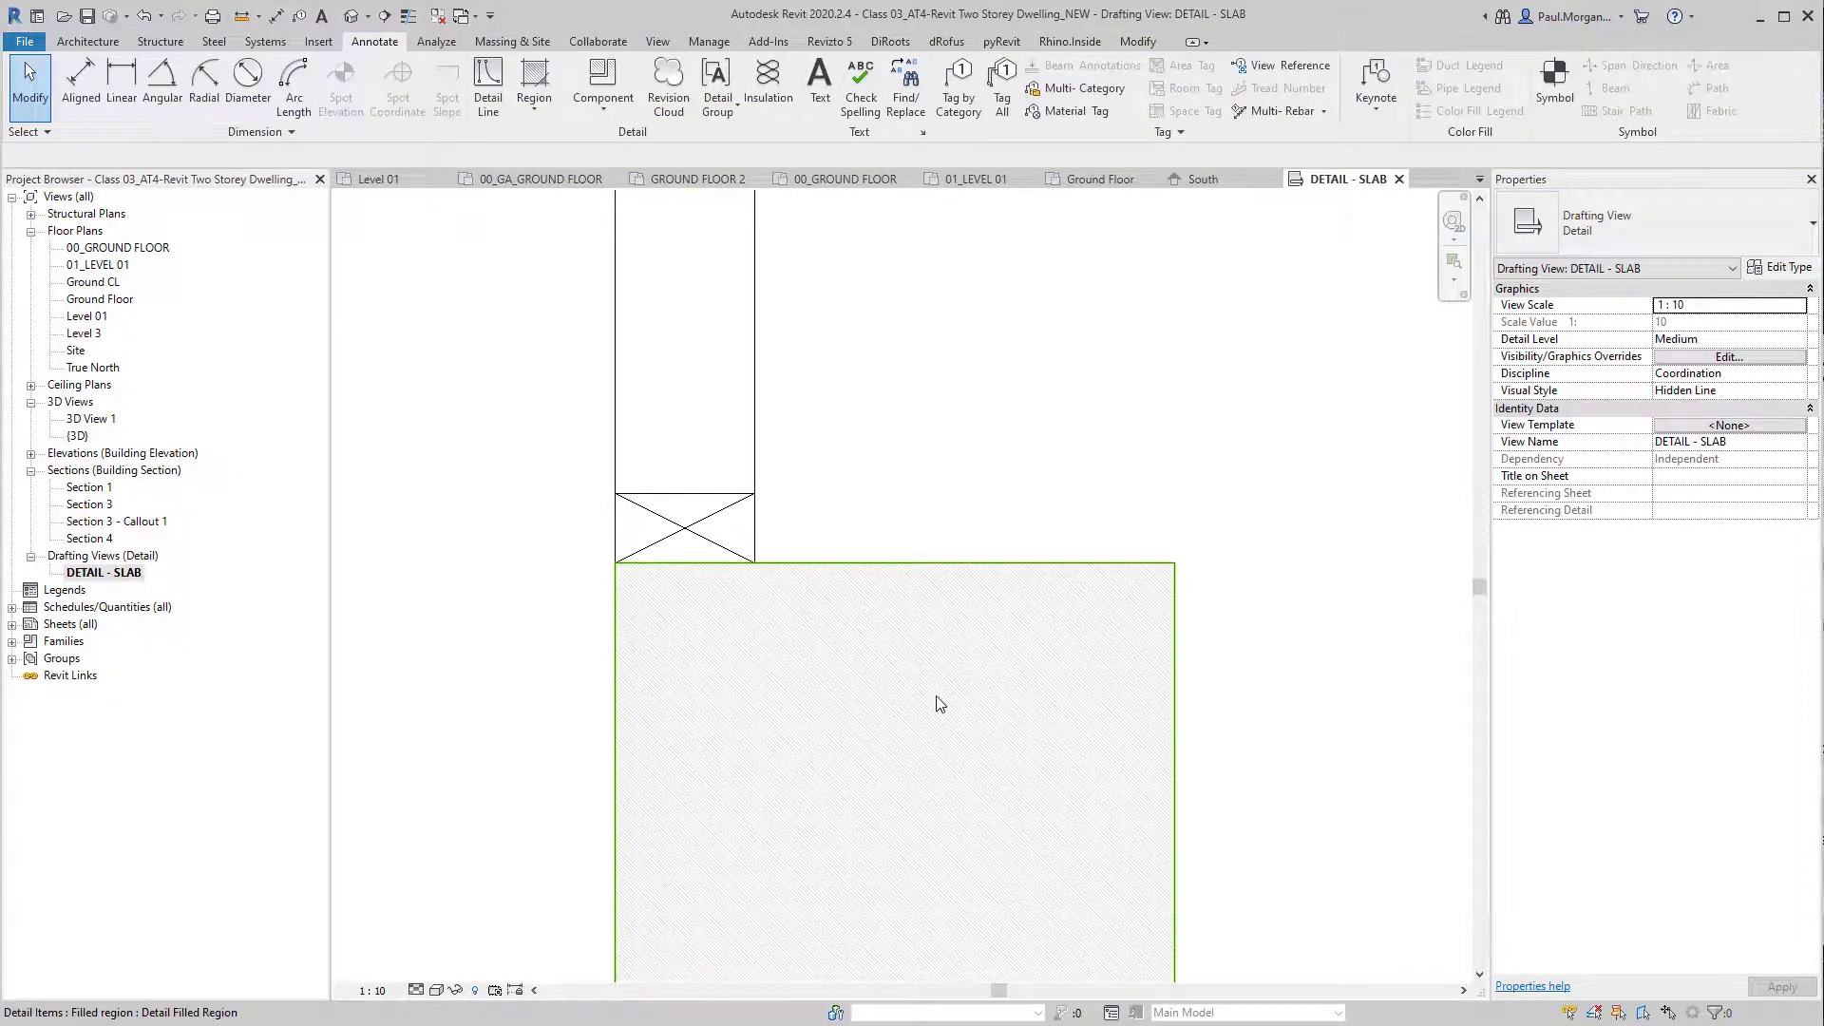
Step: Change the slab's filled region type to Diagonal Crosshatch - Transparent
left_click(969, 575)
left_click(1653, 223)
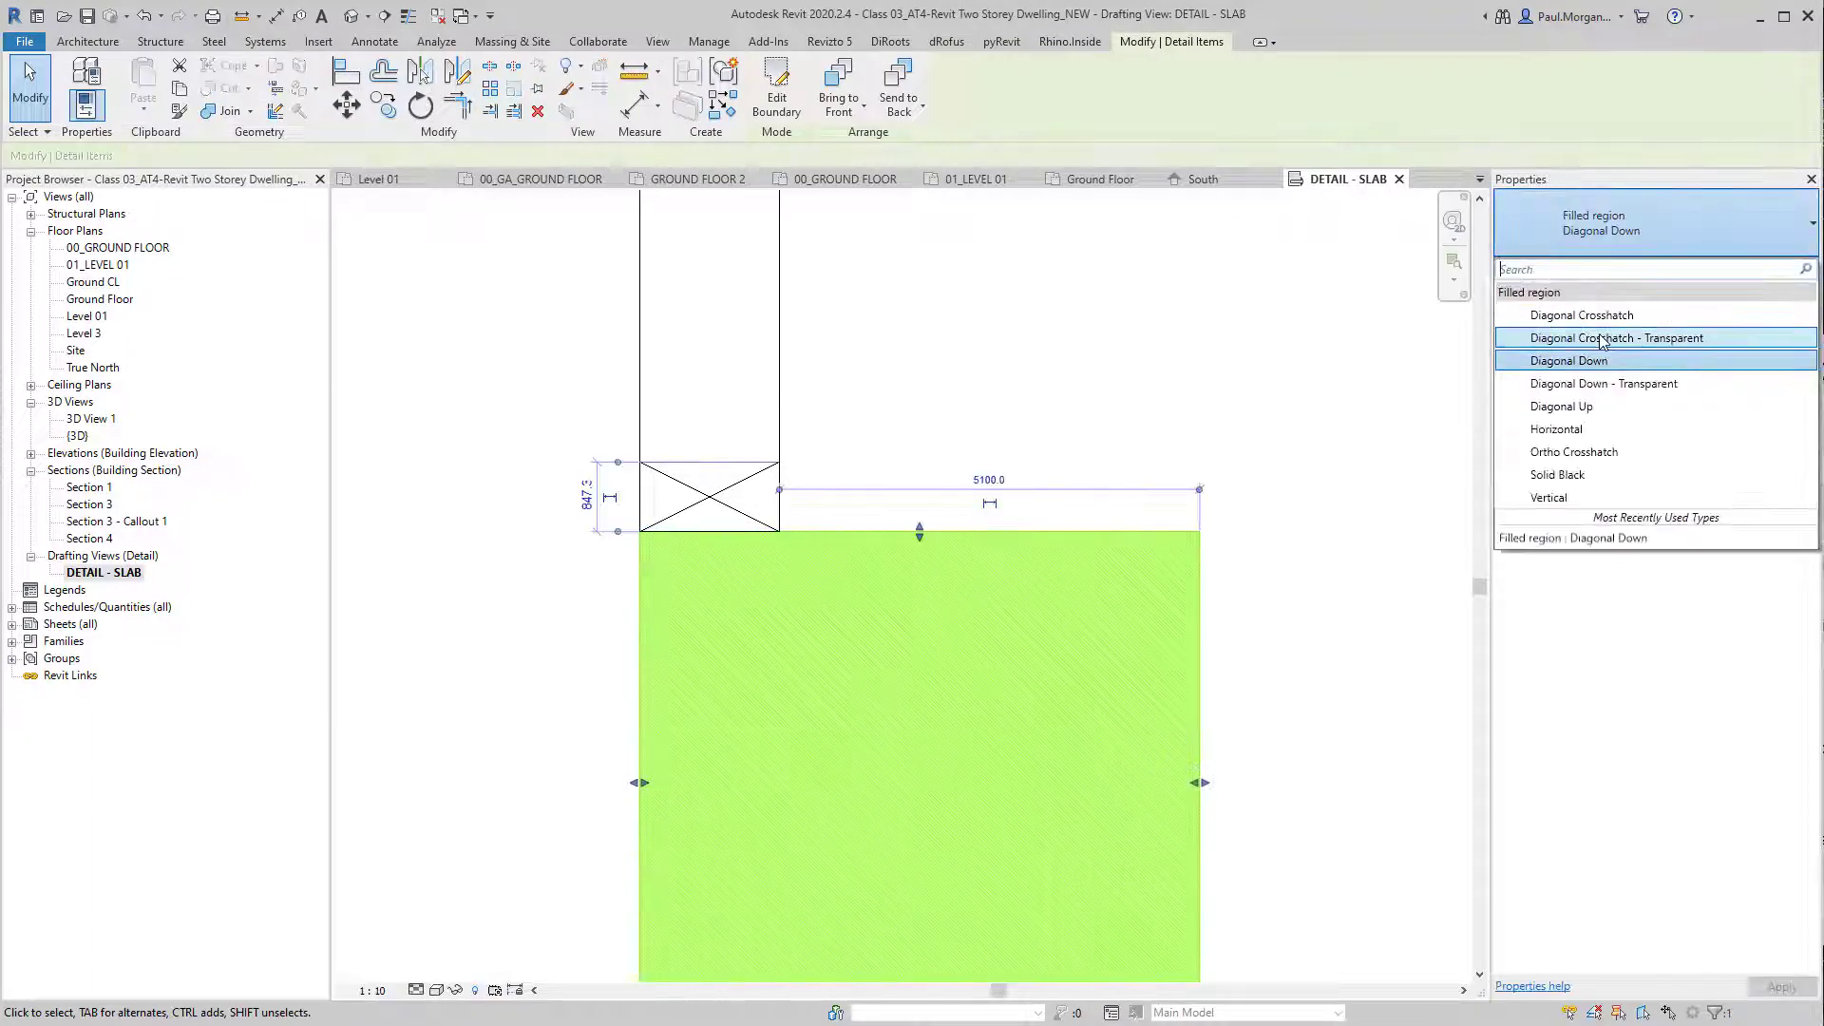
left_click(1602, 341)
left_click(926, 406)
scroll(928, 408, "down", 2)
mouse_move(905, 367)
middle_mouse_down()
mouse_move(912, 497)
mouse_move(888, 497)
middle_mouse_up()
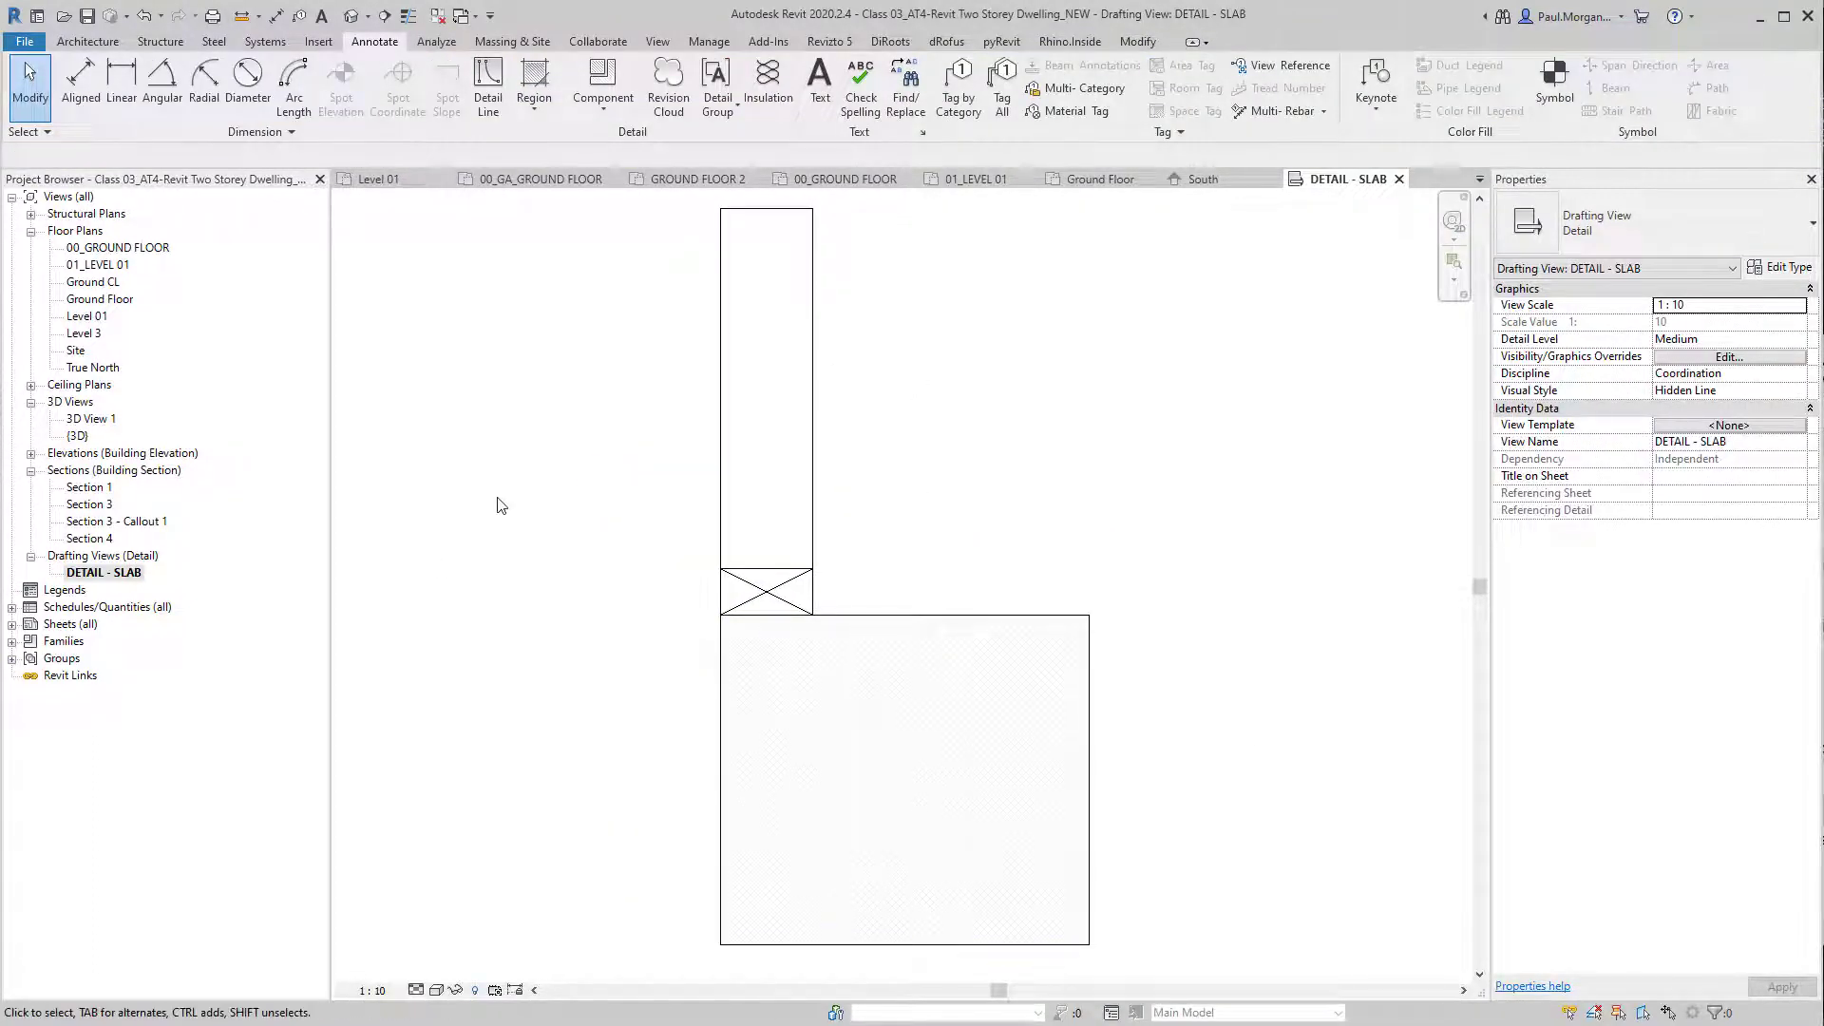
Step: Return from the DETAIL - SLAB view to the 00_GROUND FLOOR plan and bring the section marker west of the house into view
left_click(132, 575)
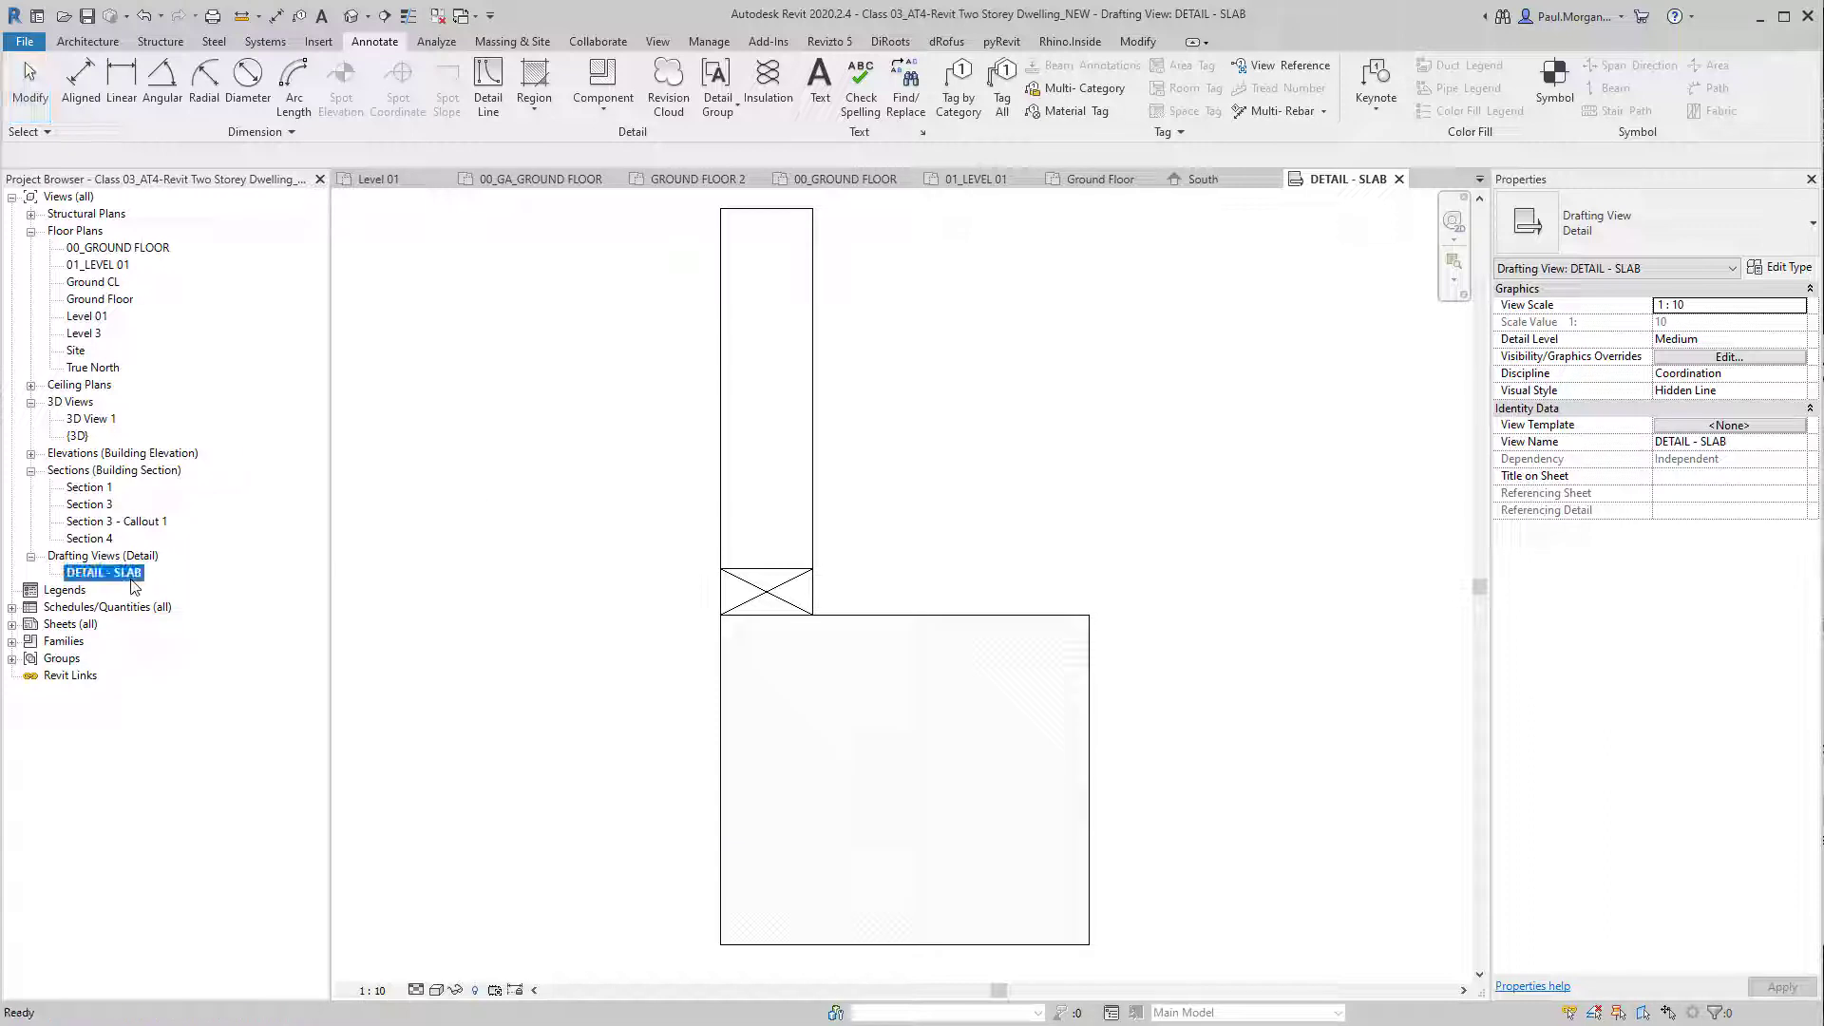
left_click(602, 561)
middle_click_drag(603, 561, 598, 570)
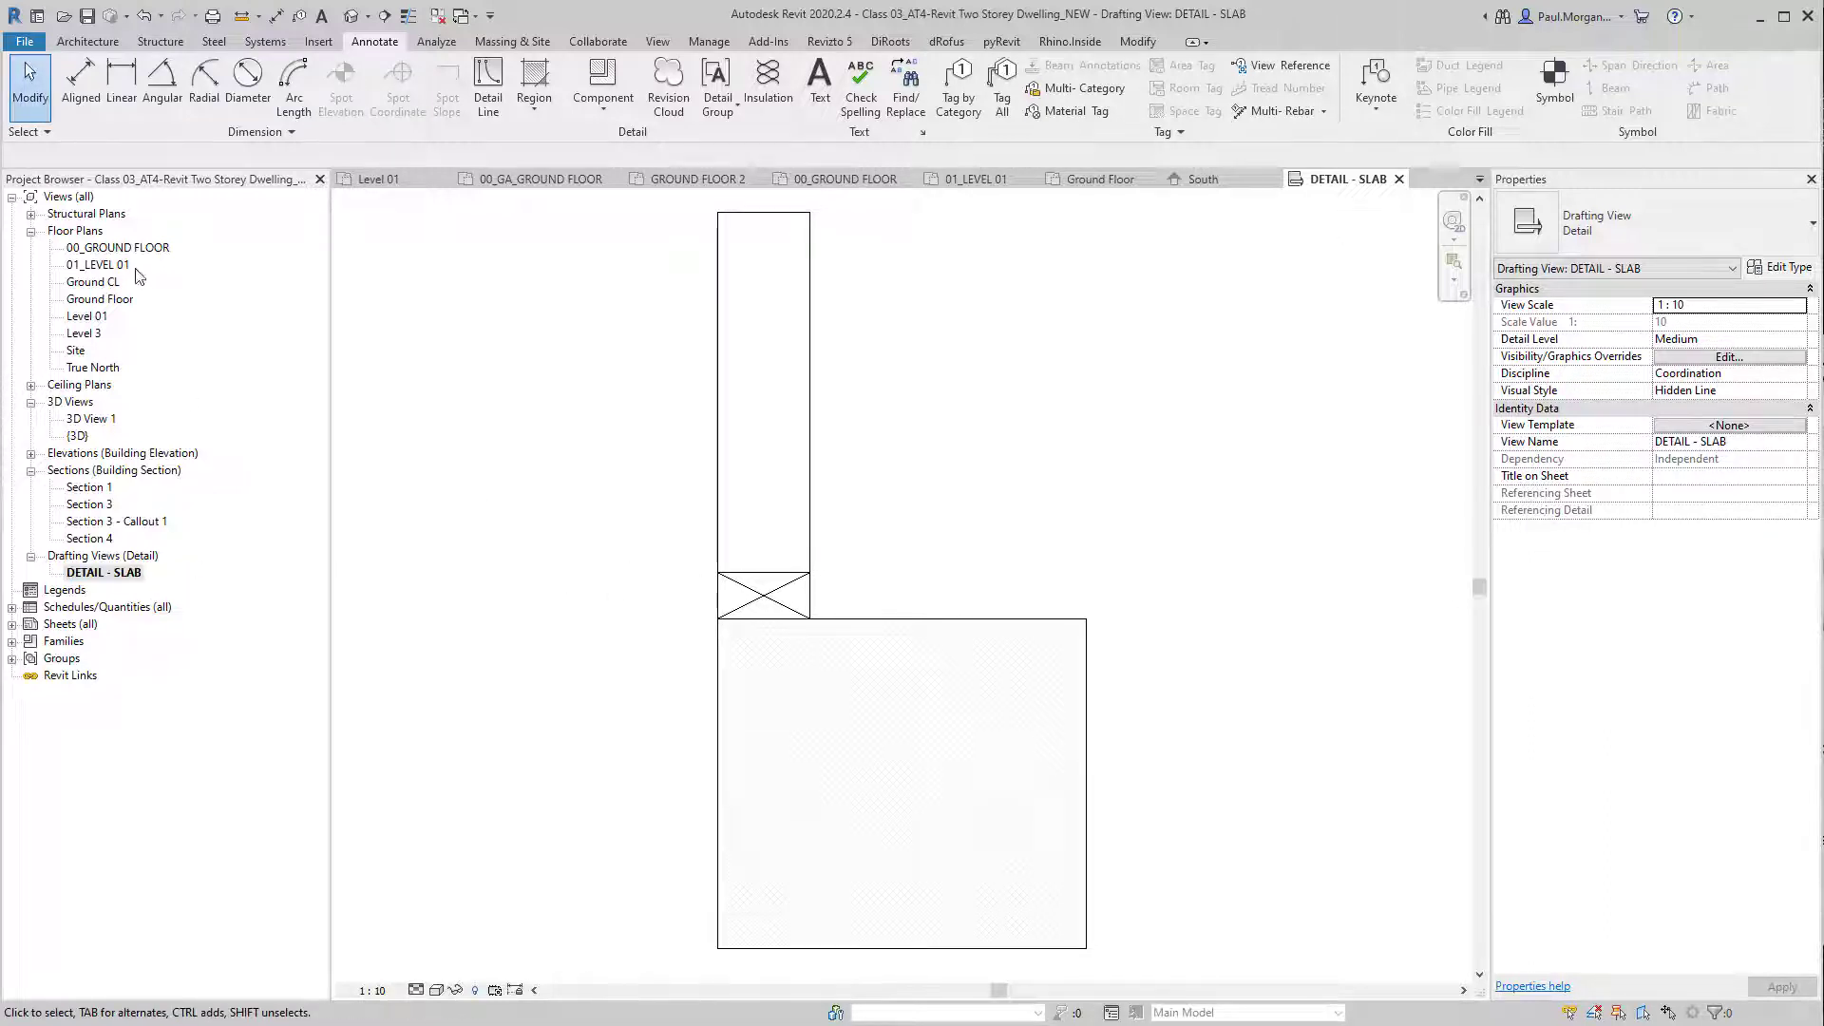
double_click(108, 249)
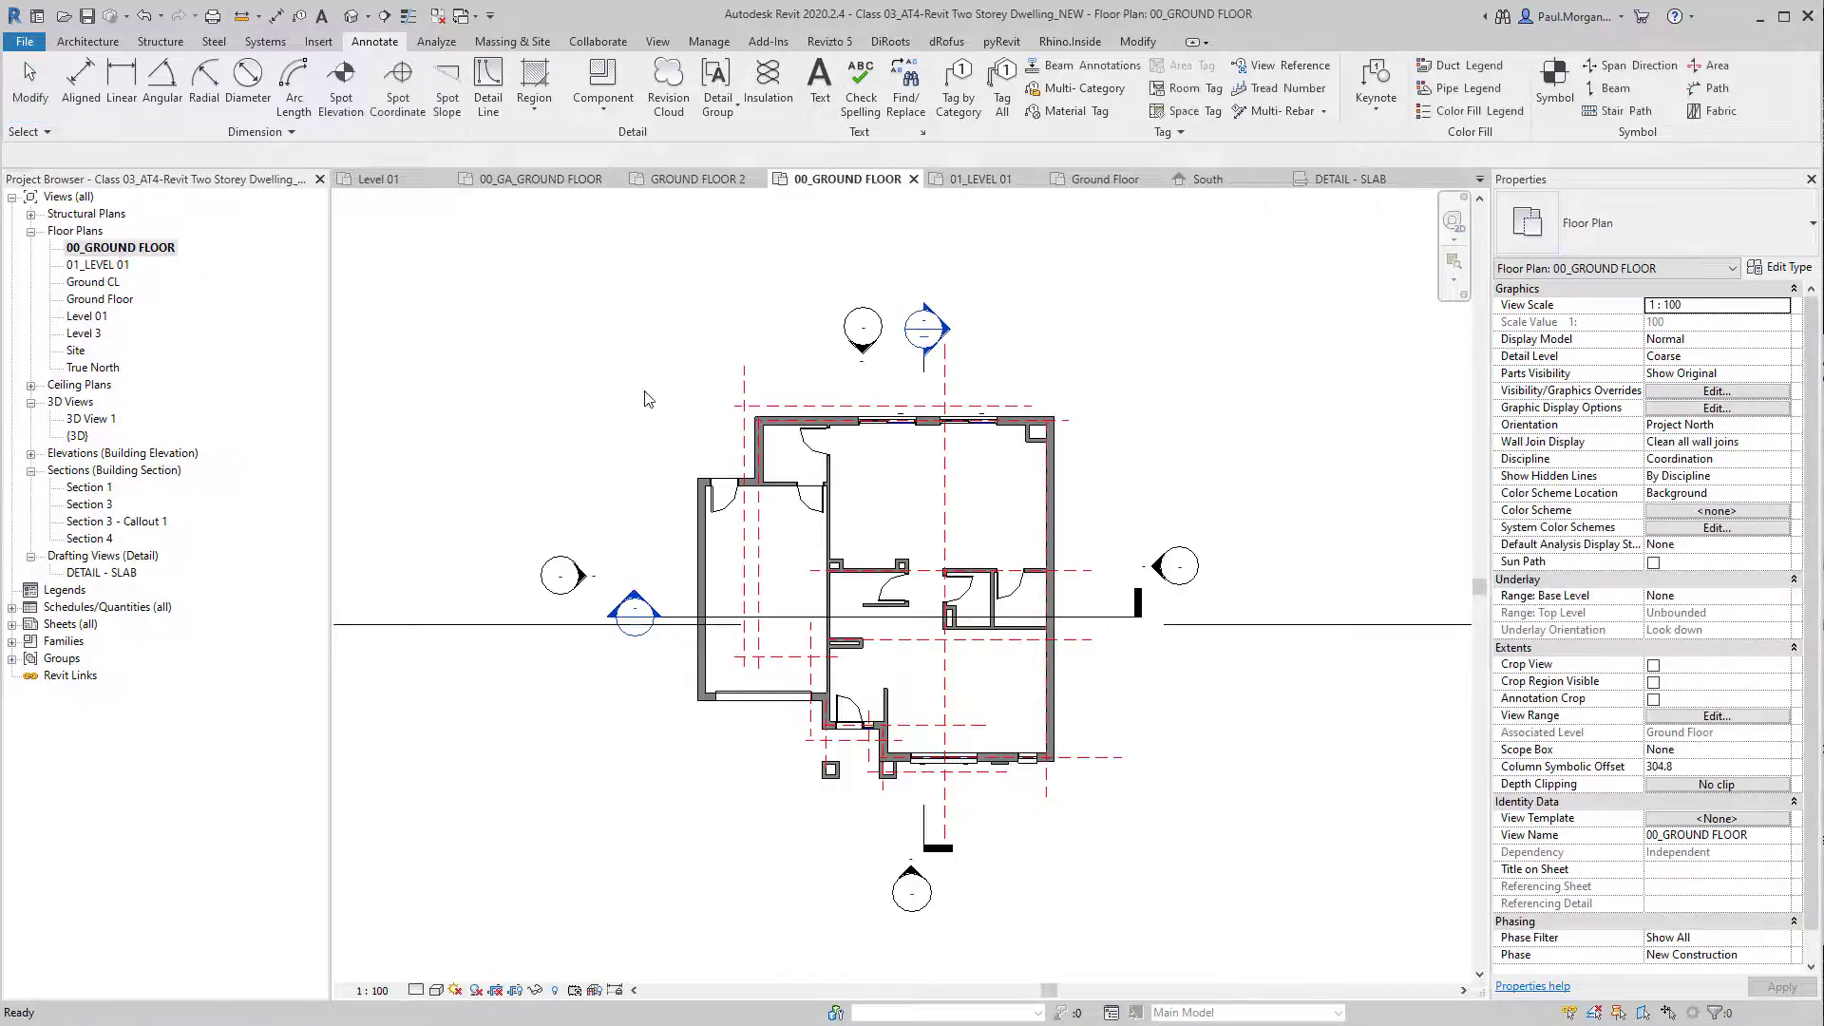
scroll(707, 567, "up", 2)
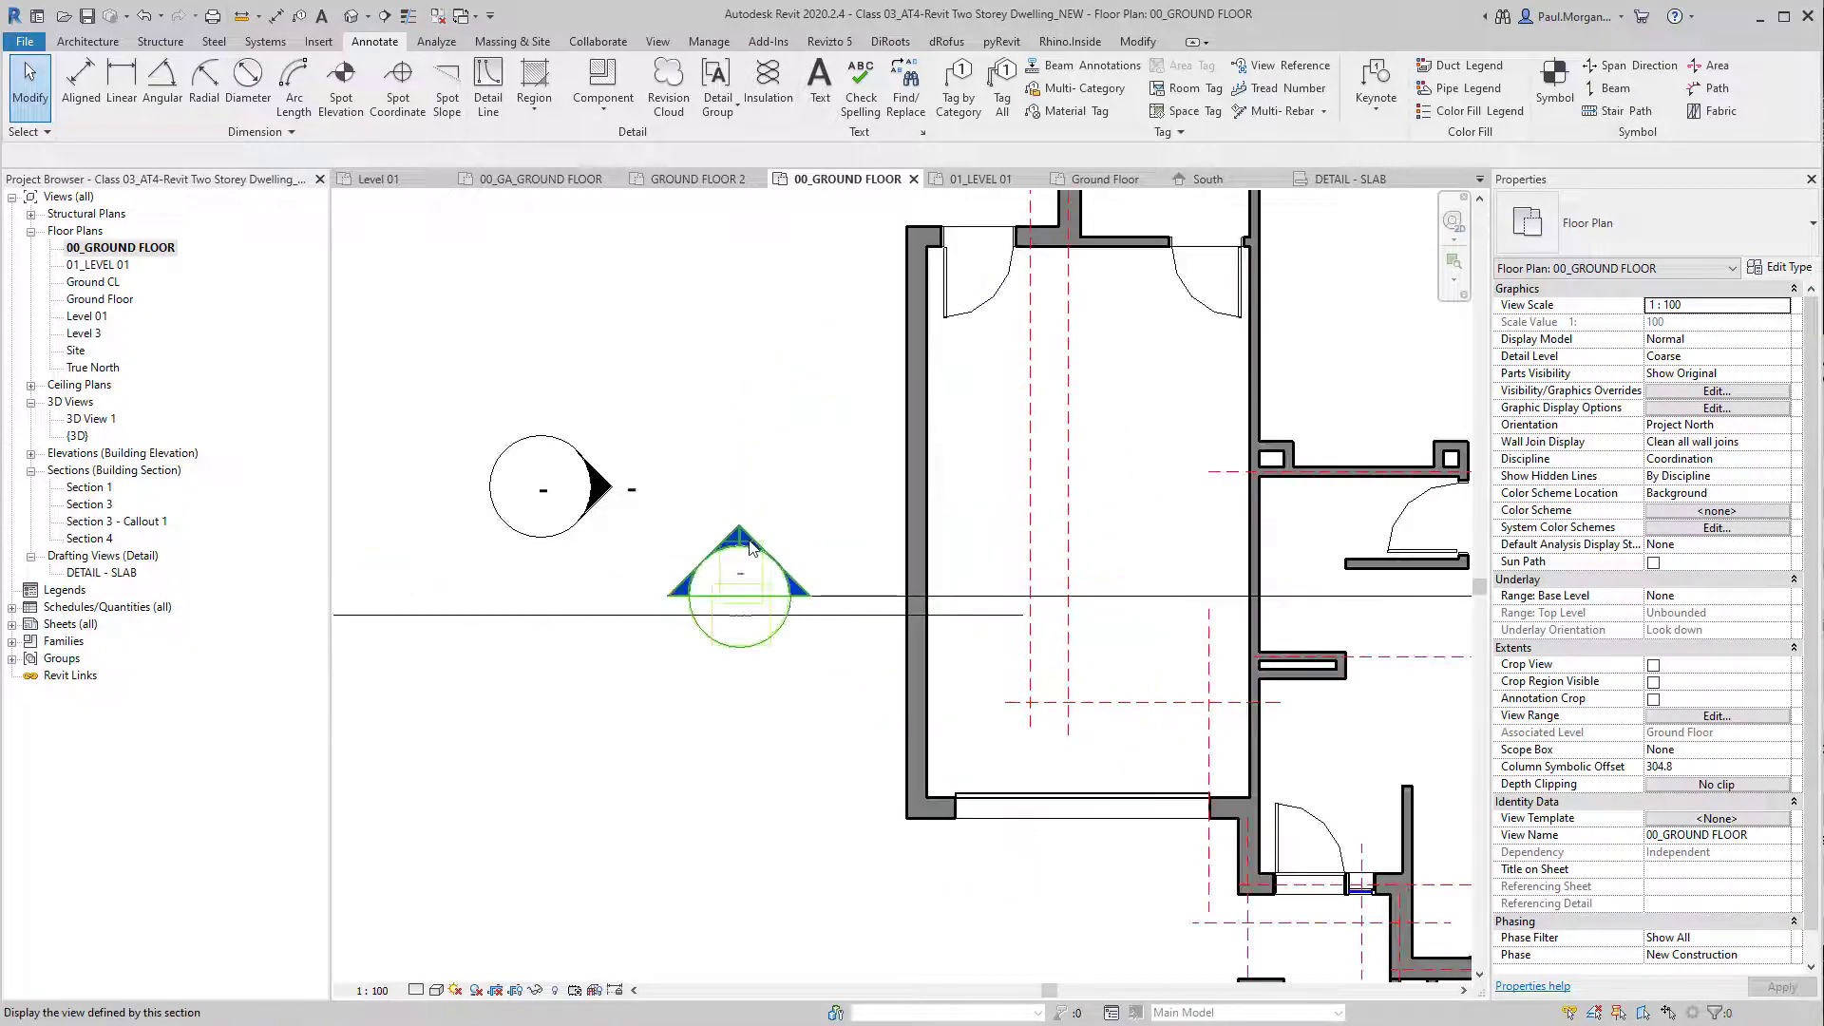
Step: Open the Section 3 view from its plan marker and focus on the central slab beam beneath the ground-floor internal walls
double_click(711, 570)
scroll(1143, 423, "up", 3)
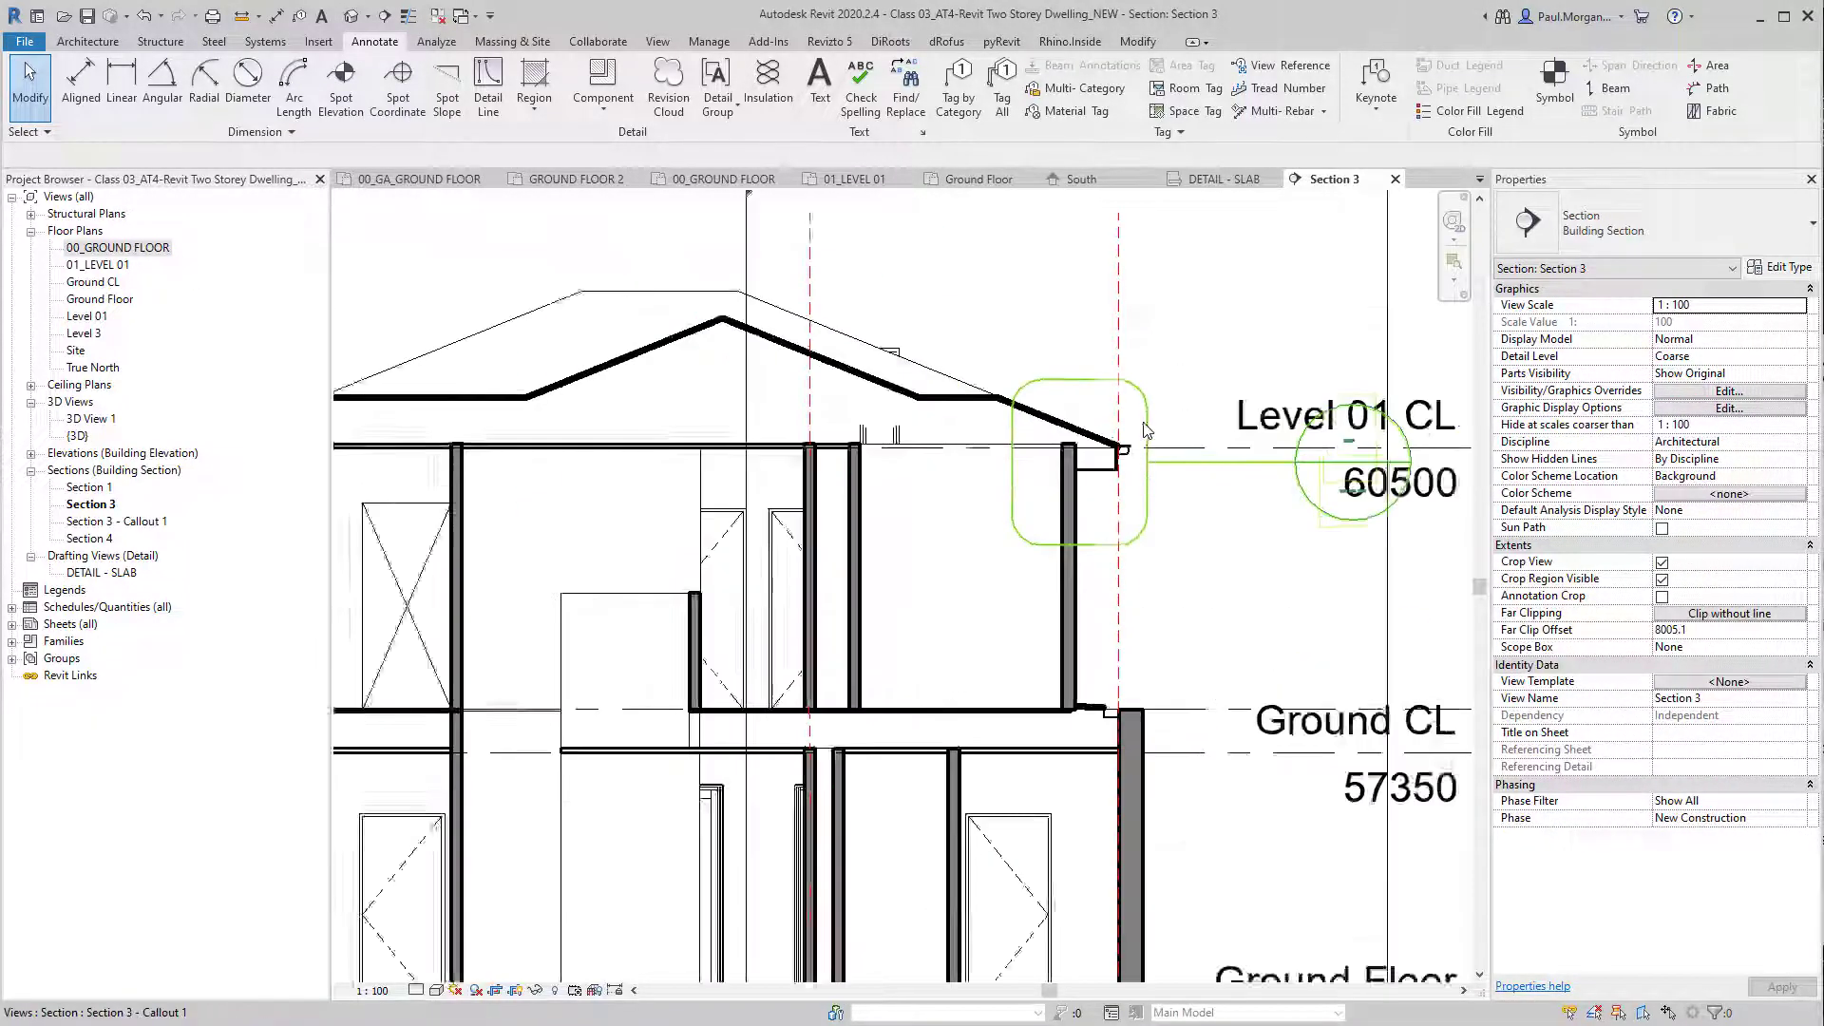
left_click(1144, 439)
scroll(1282, 644, "down", 1)
mouse_move(1256, 651)
middle_mouse_down()
mouse_move(1160, 623)
mouse_move(1176, 672)
middle_mouse_up()
left_click(1171, 595)
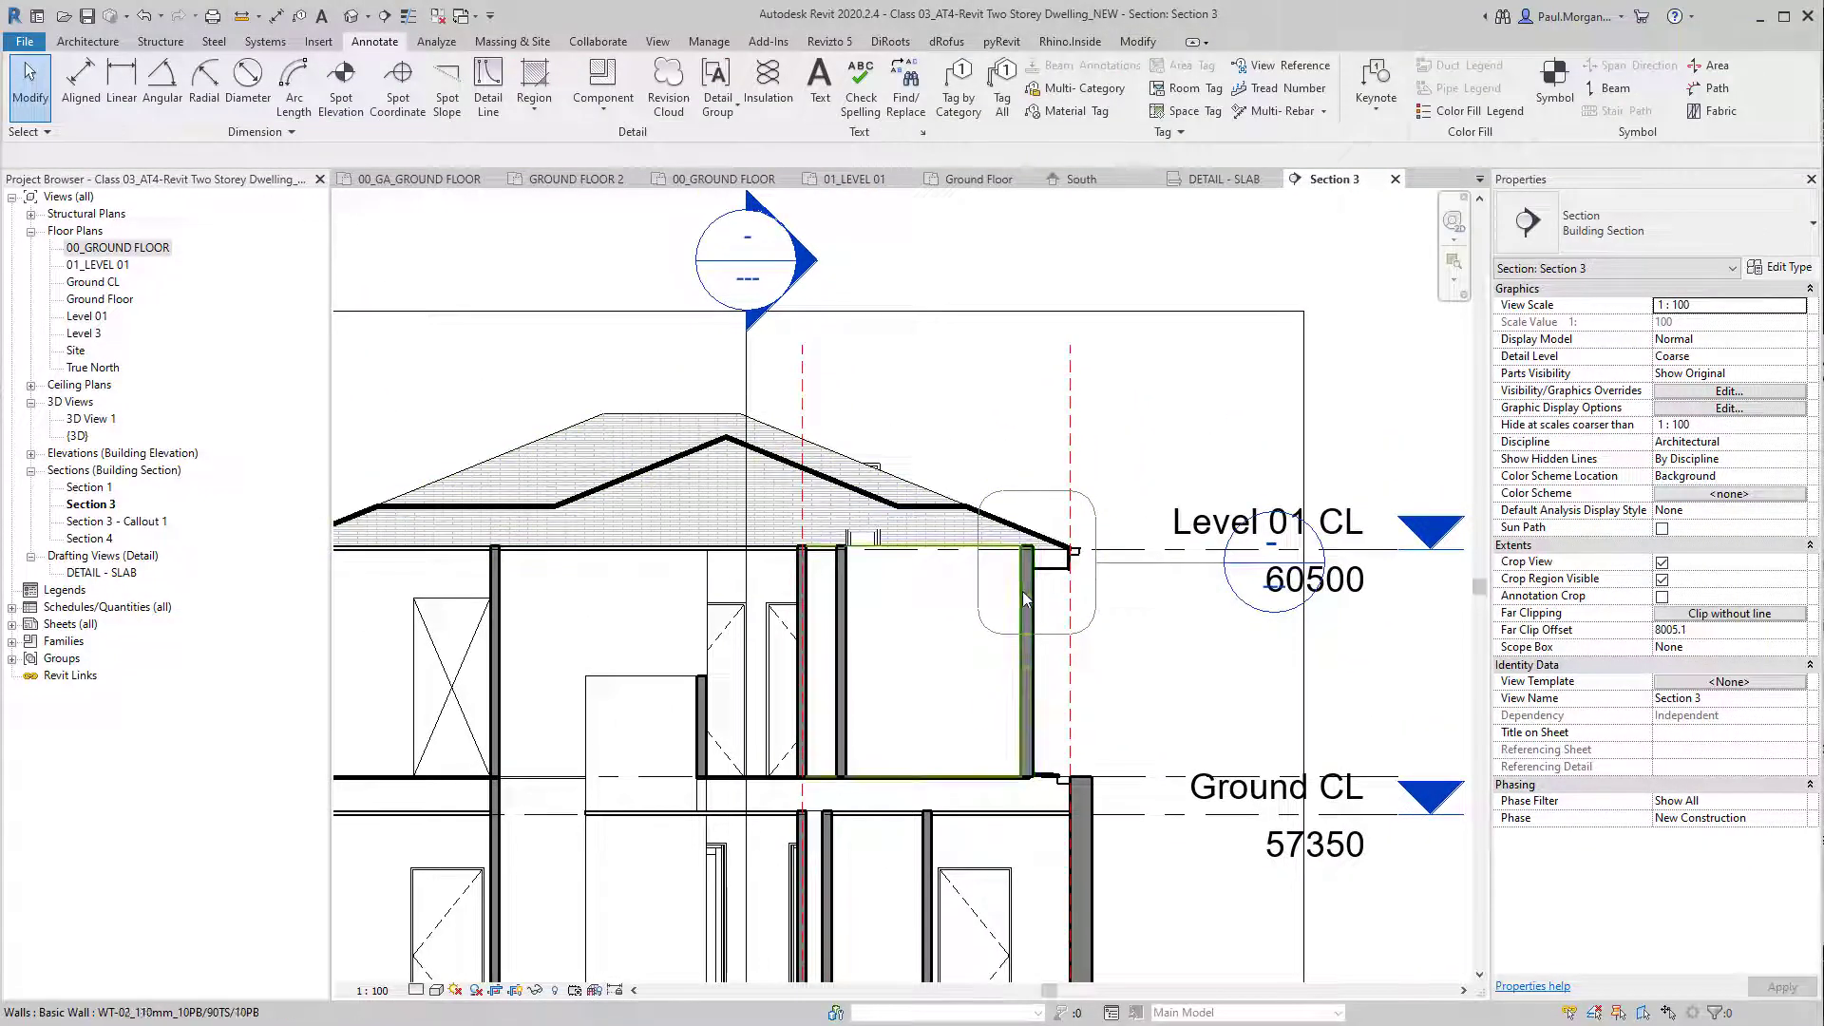
scroll(1023, 591, "up", 1)
middle_click_drag(1031, 722, 917, 301)
middle_click_drag(946, 495, 946, 617)
scroll(965, 760, "up", 1)
middle_click_drag(966, 760, 955, 695)
middle_click_drag(868, 825, 1161, 739)
middle_click_drag(804, 751, 987, 733)
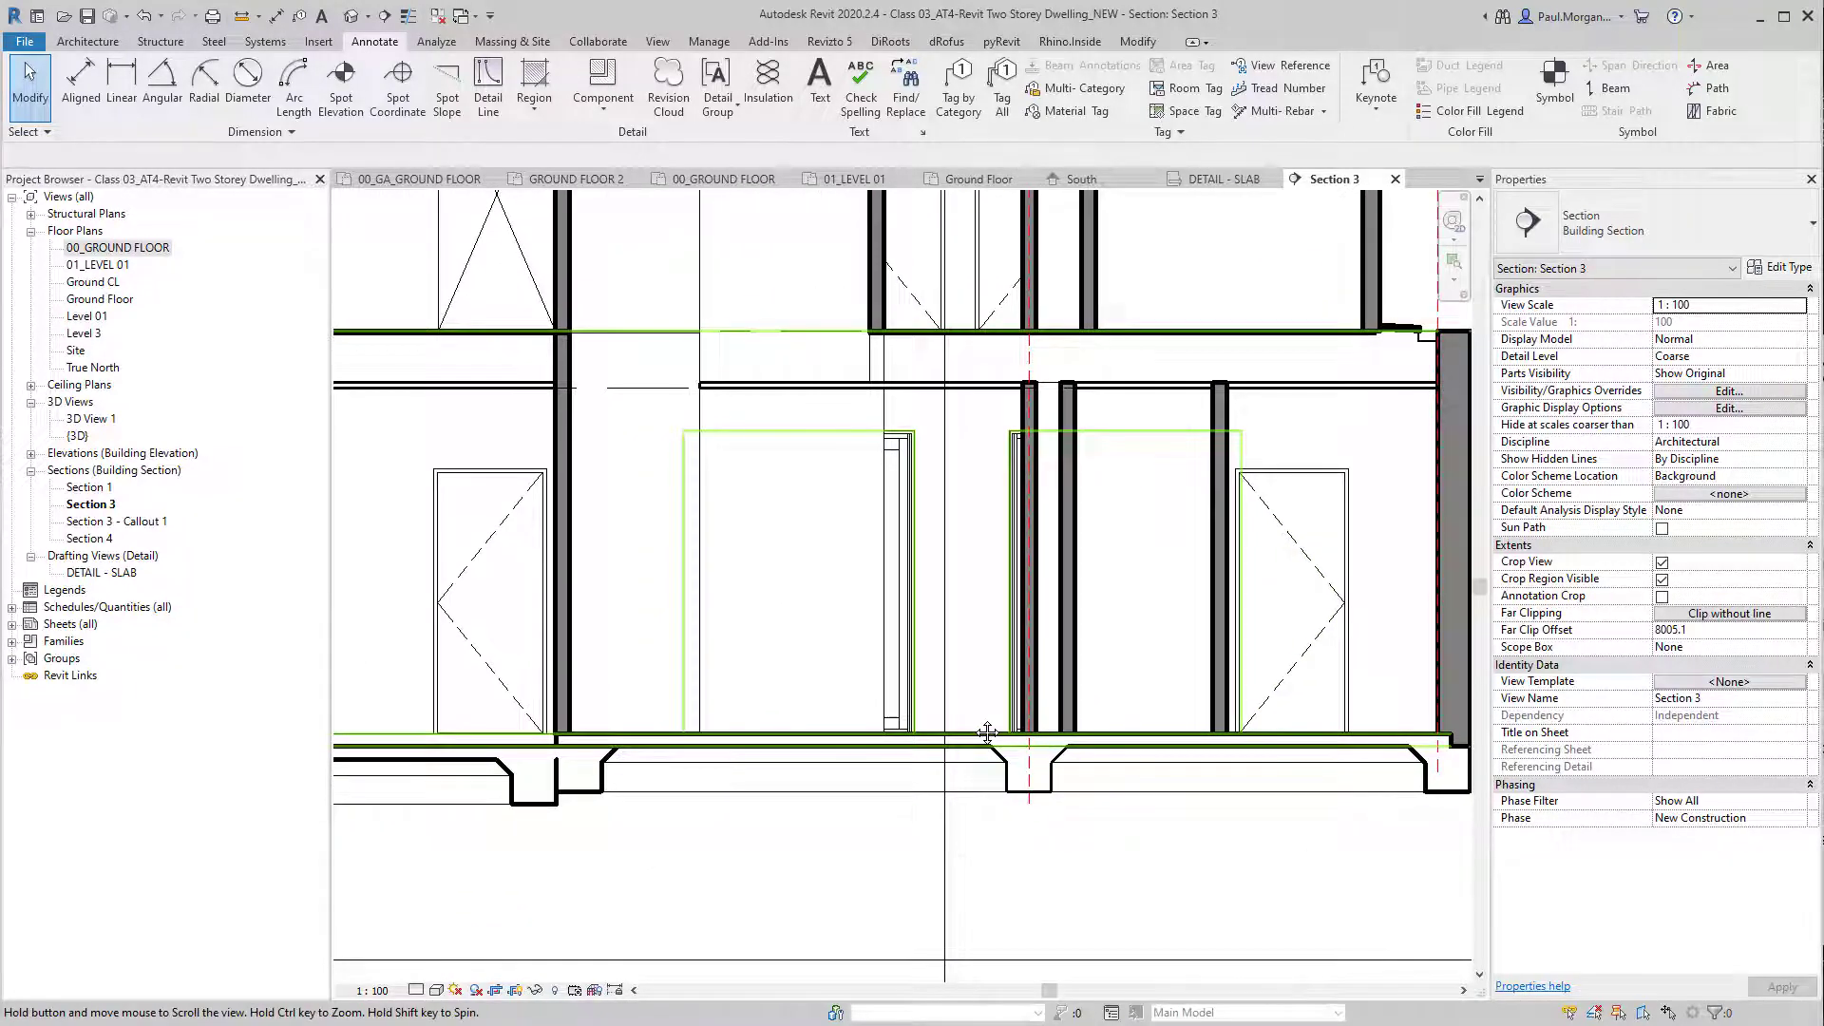
scroll(987, 732, "up", 3)
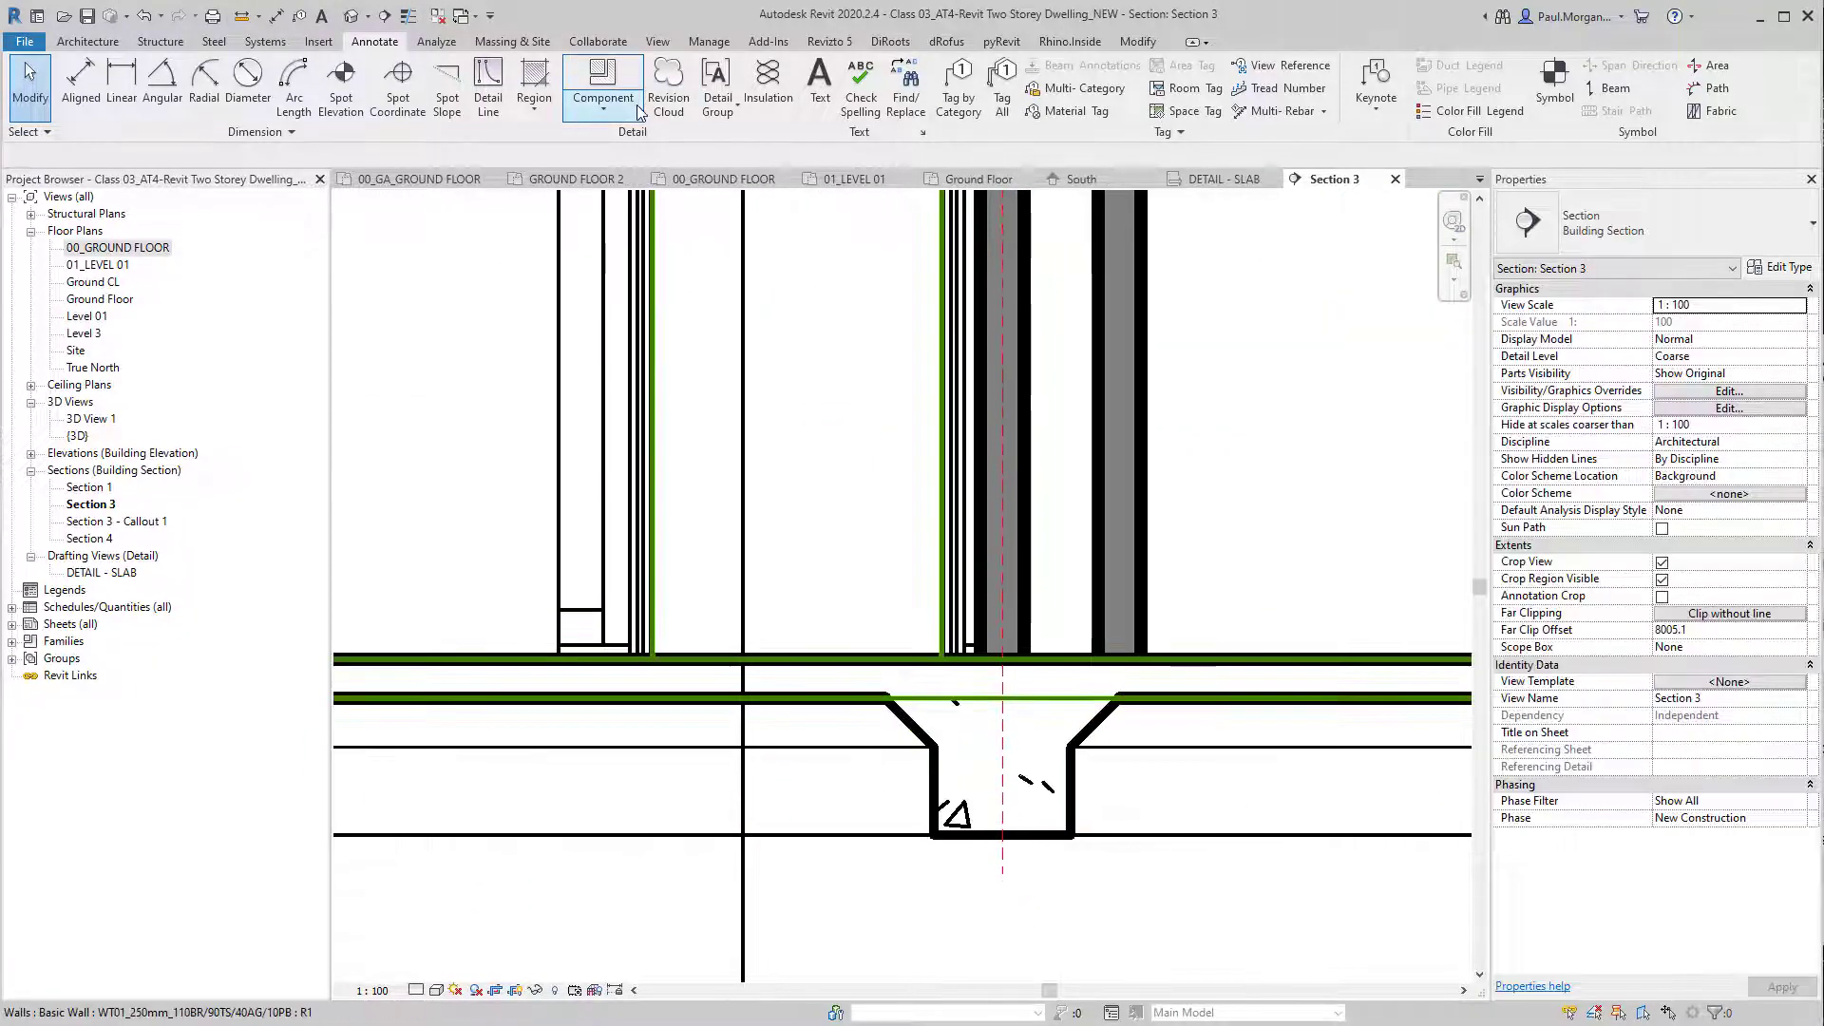
Step: Create a rectangular callout around the central slab beam in Section 3 and open the resulting callout view
left_click(699, 42)
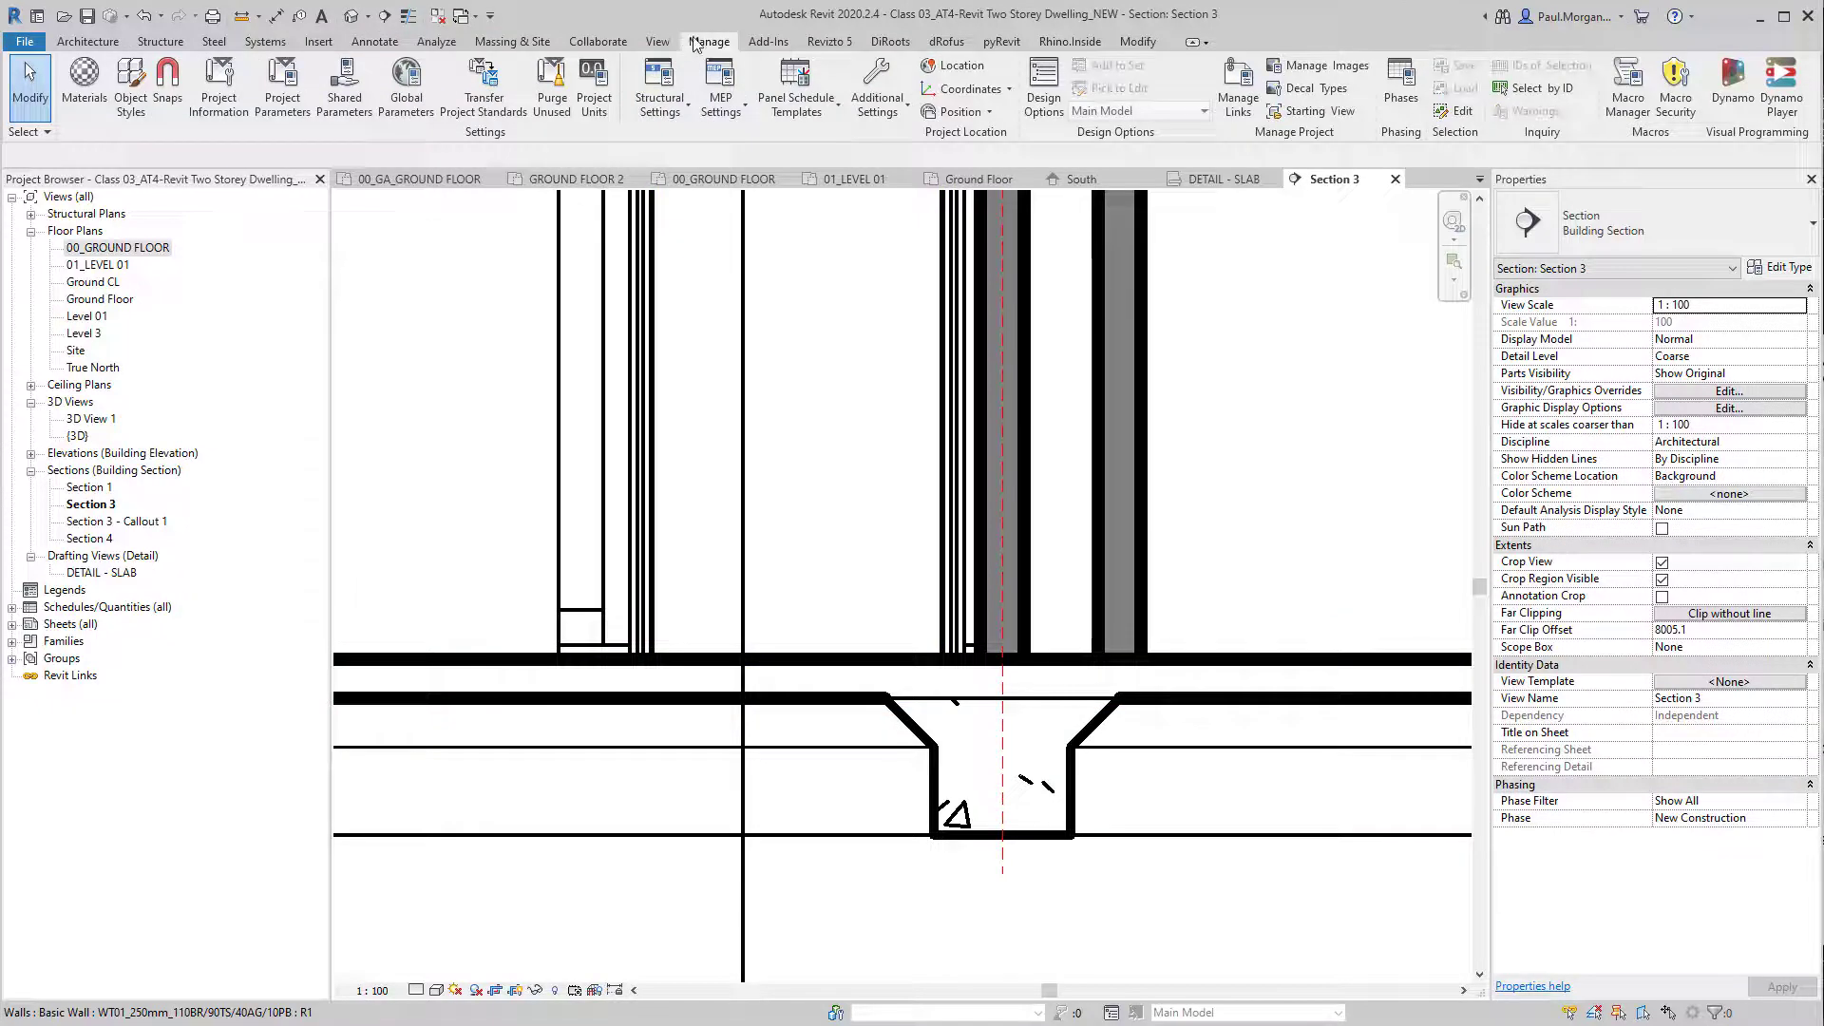
left_click(657, 42)
left_click(690, 109)
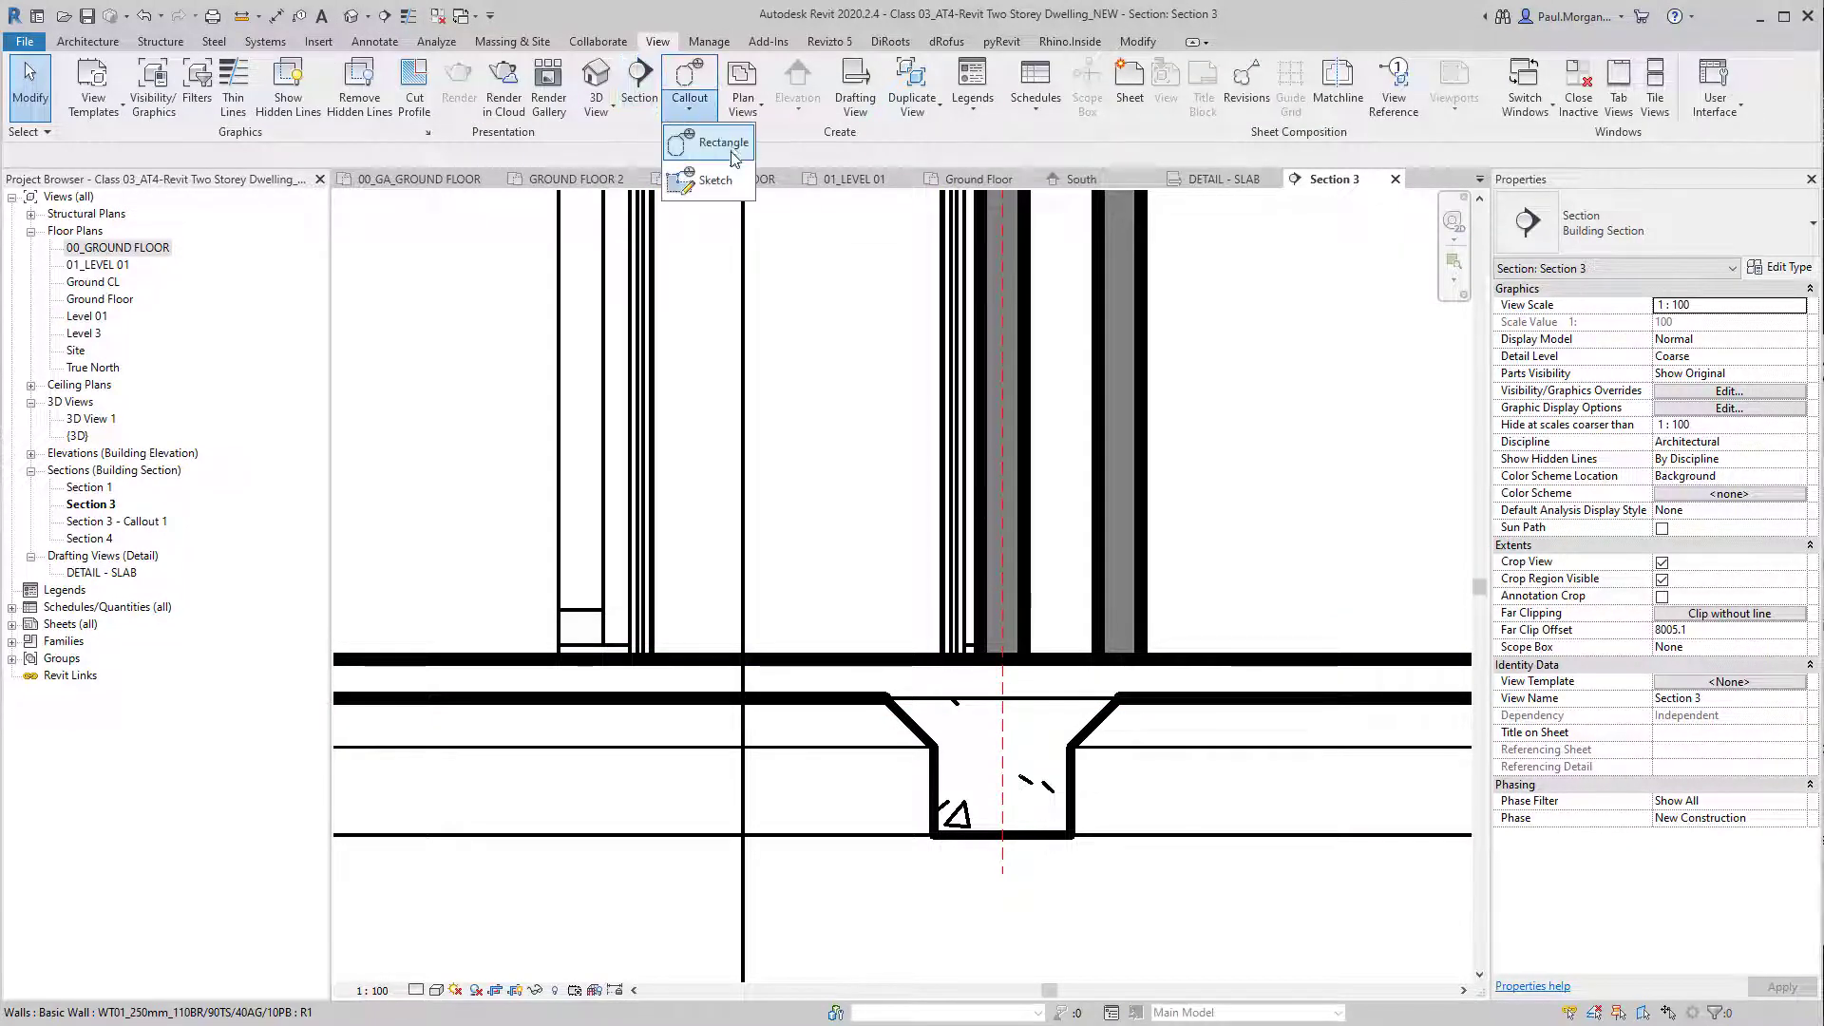
left_click(733, 142)
left_click_drag(813, 549, 1199, 965)
scroll(1073, 793, "down", 2)
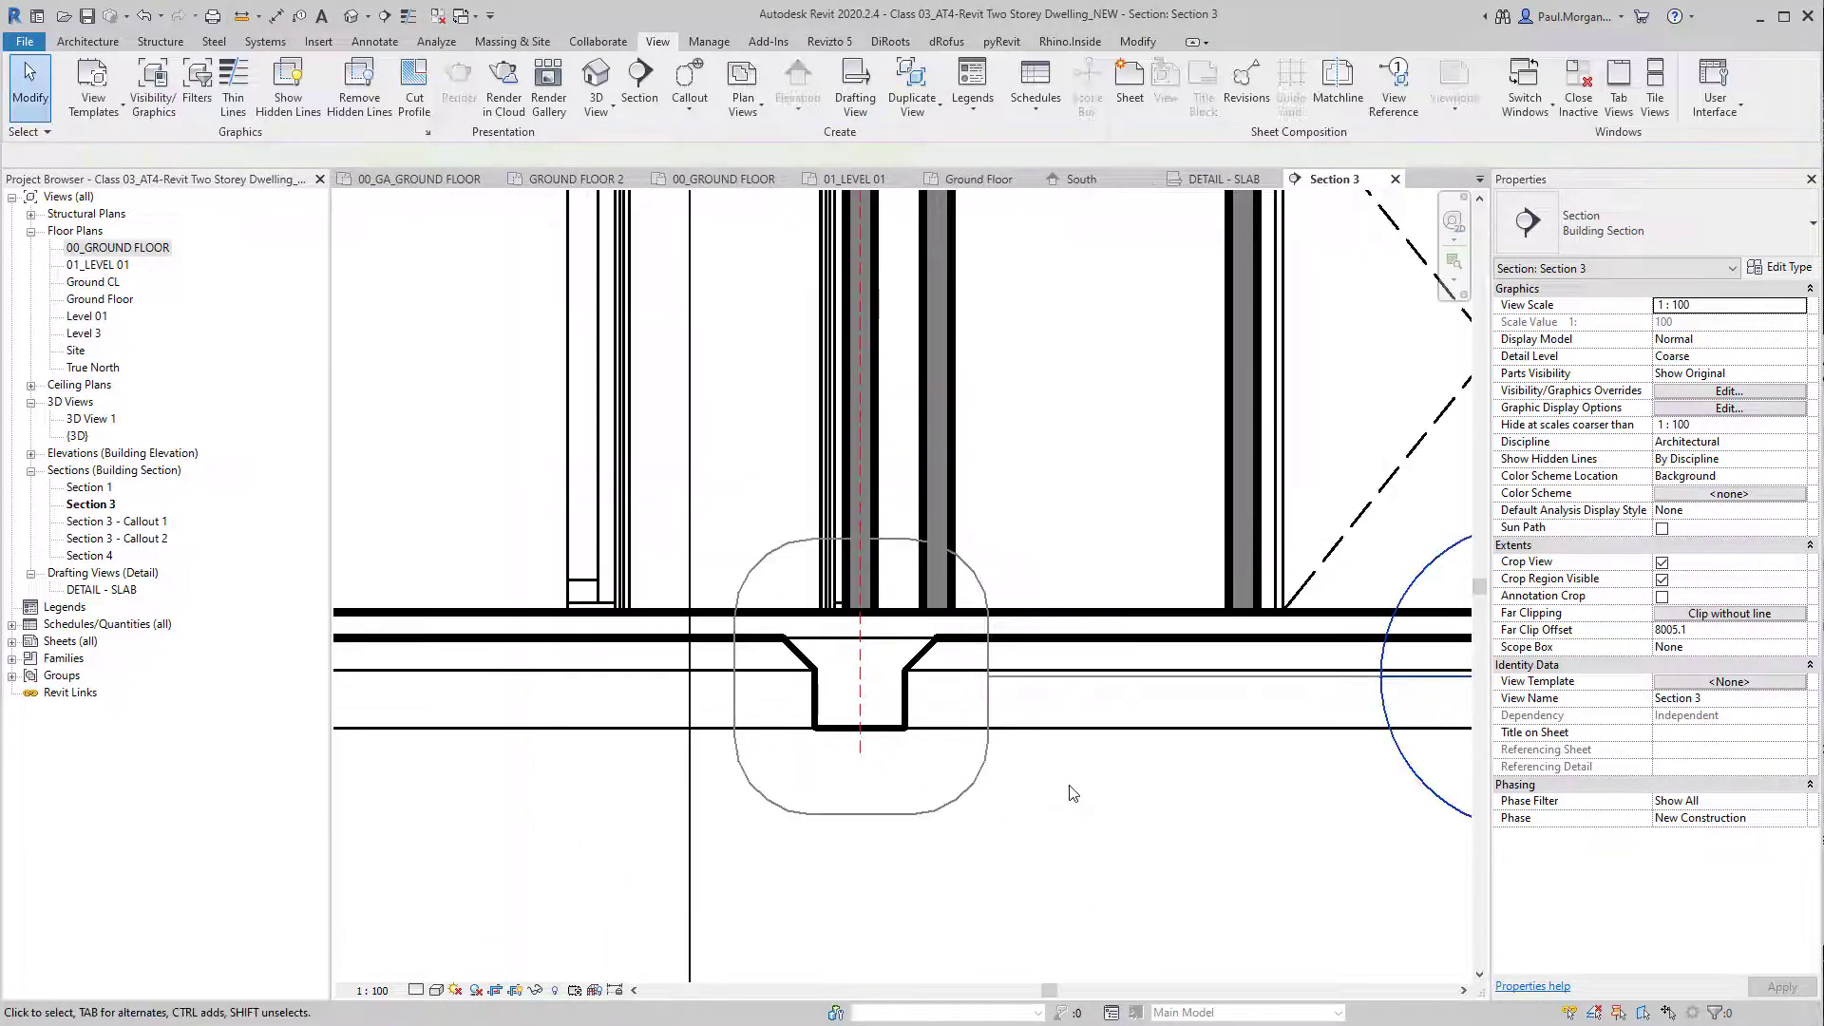
double_click(1439, 810)
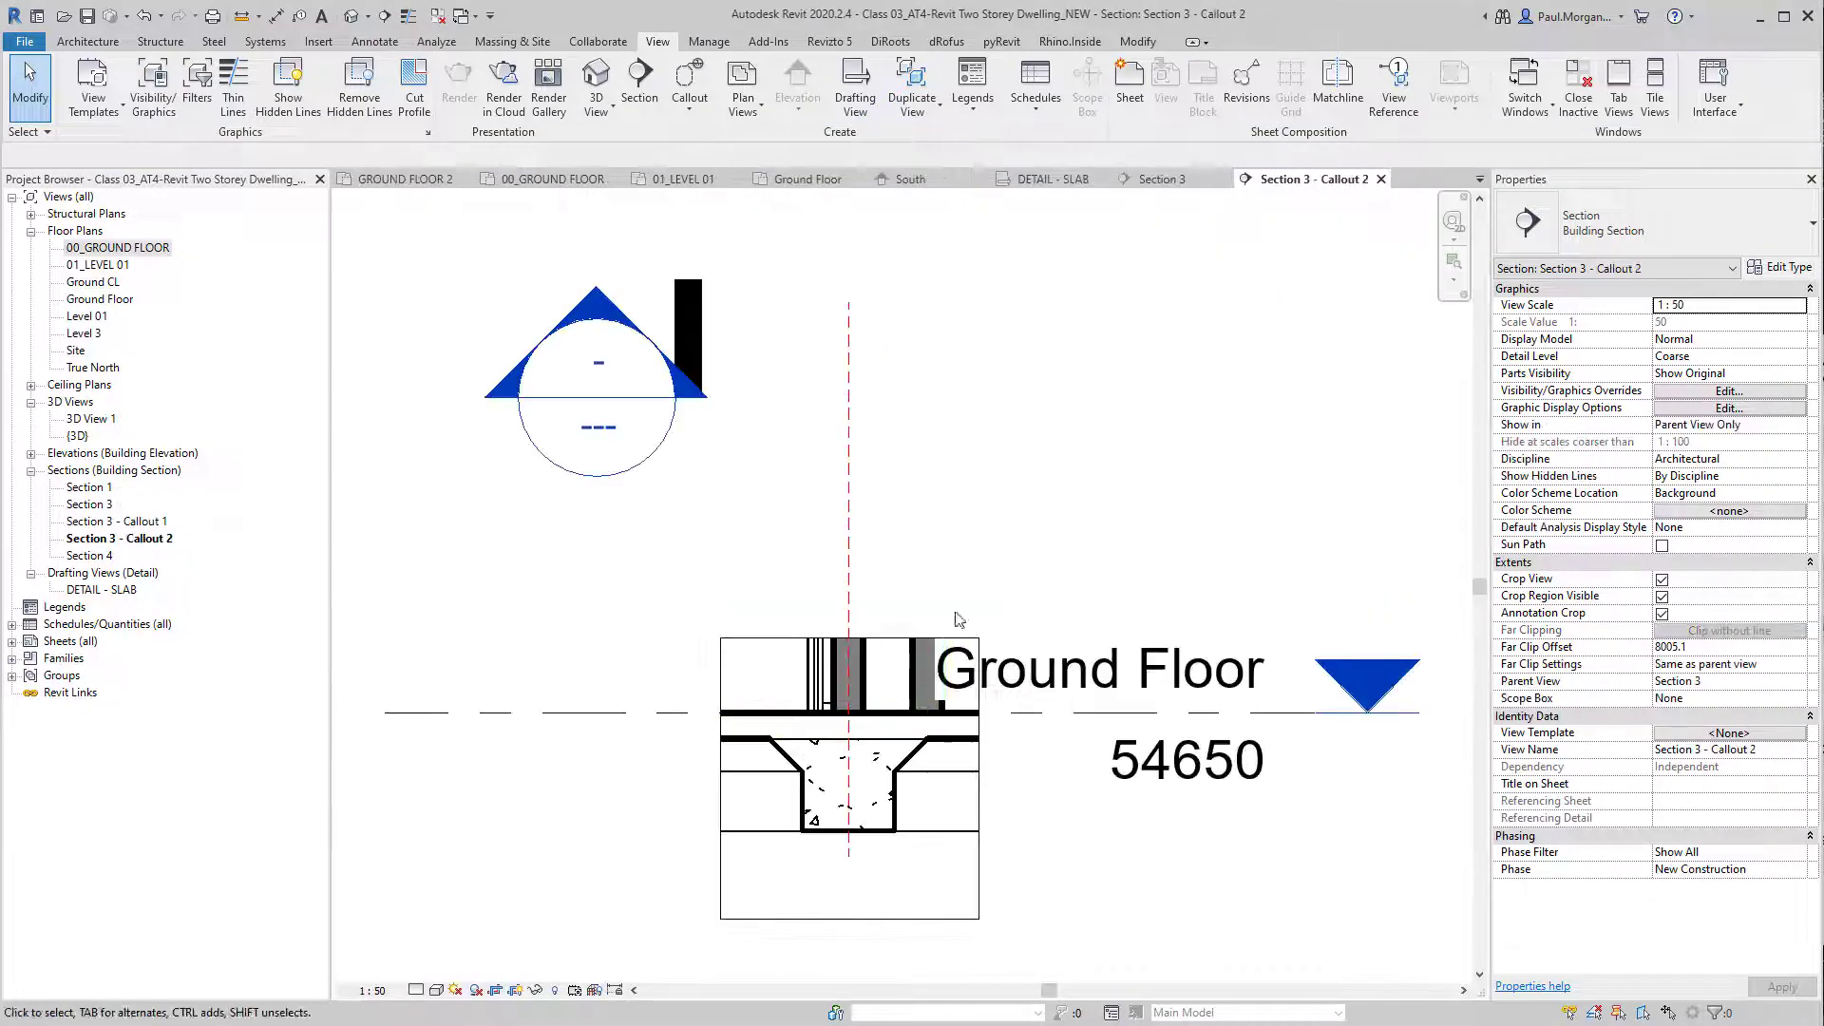
Step: Set the new callout view's detail level to Fine and its scale to 1:10
scroll(855, 817, "up", 3)
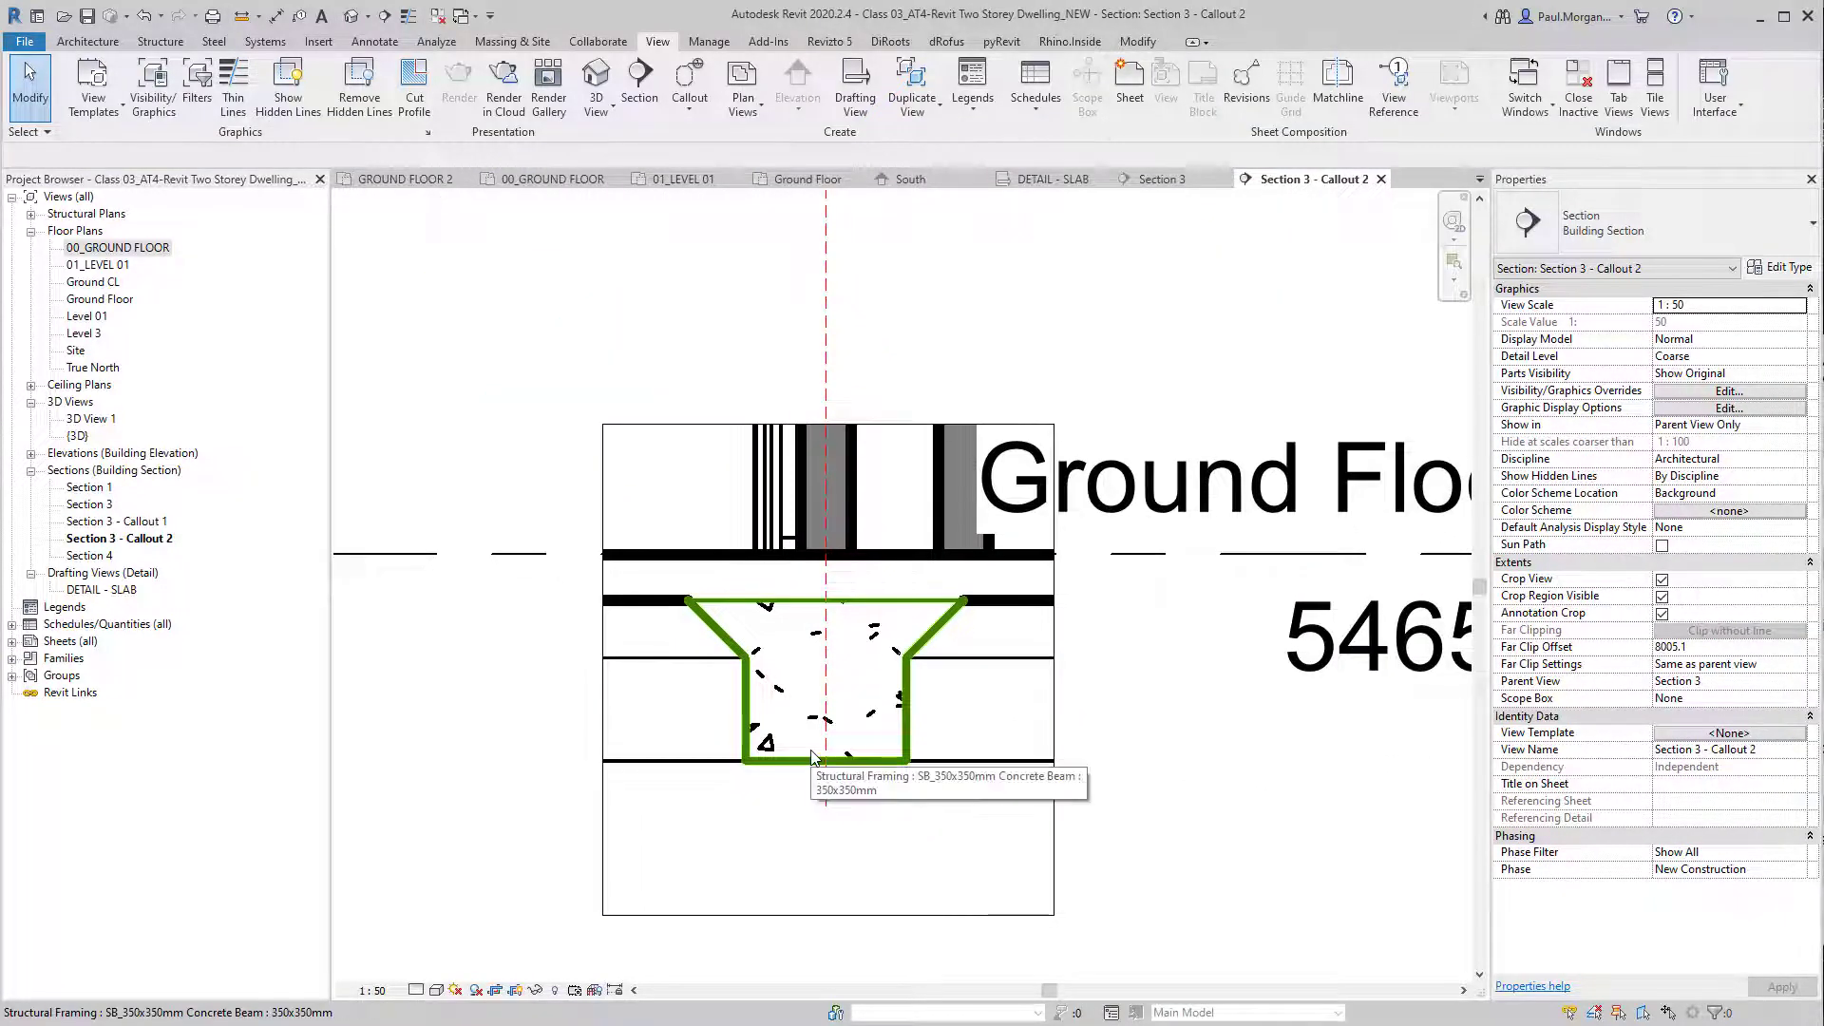
scroll(810, 625, "up", 2)
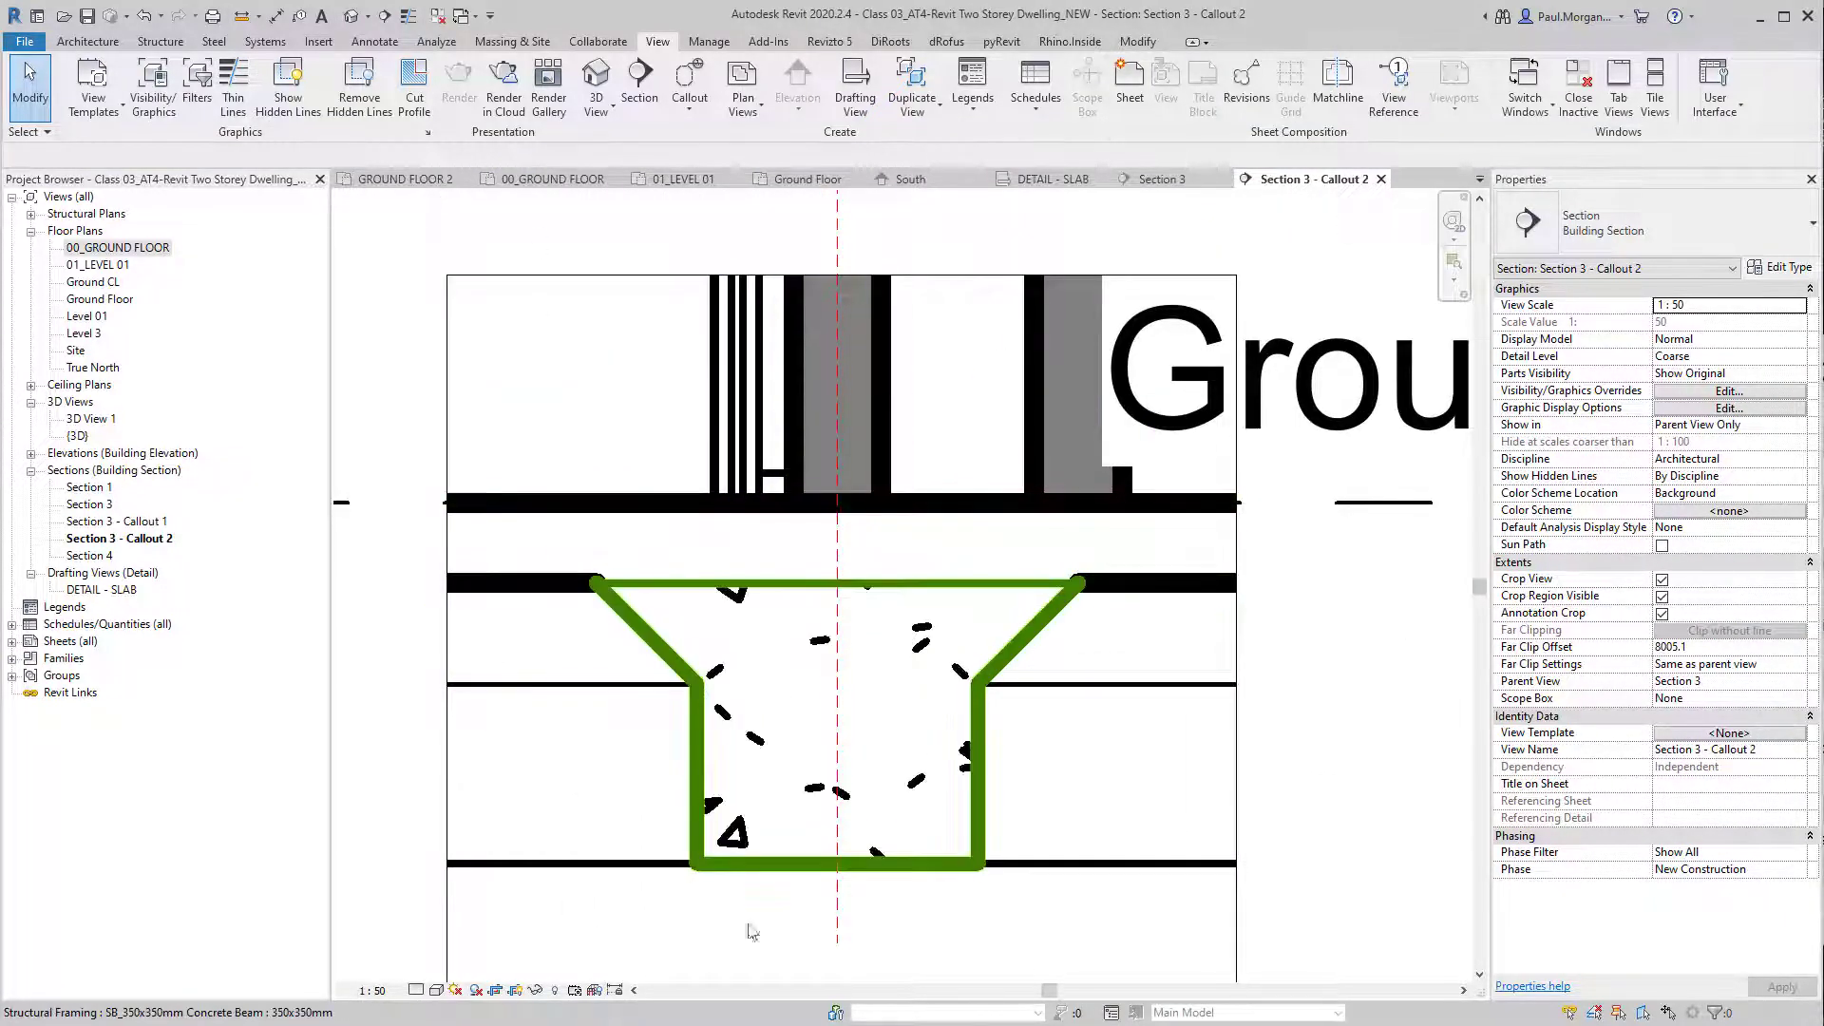
left_click(416, 990)
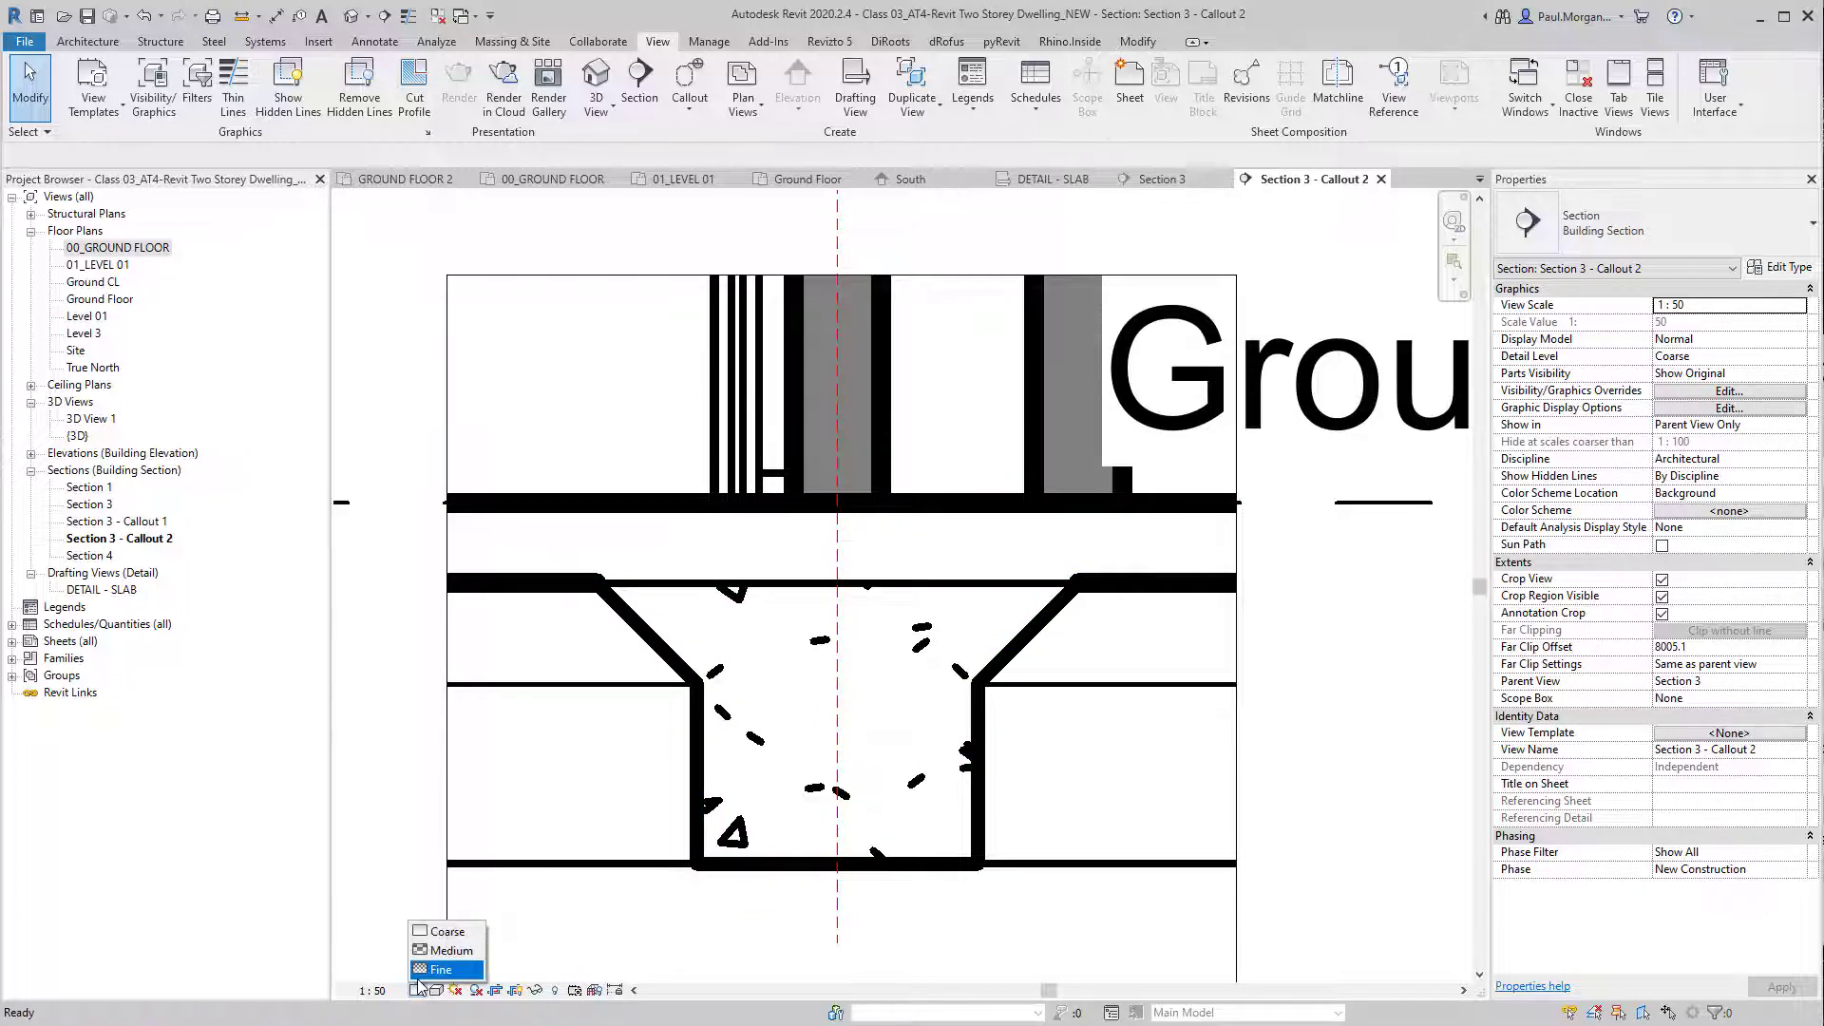
left_click(442, 970)
middle_click_drag(885, 677, 853, 789)
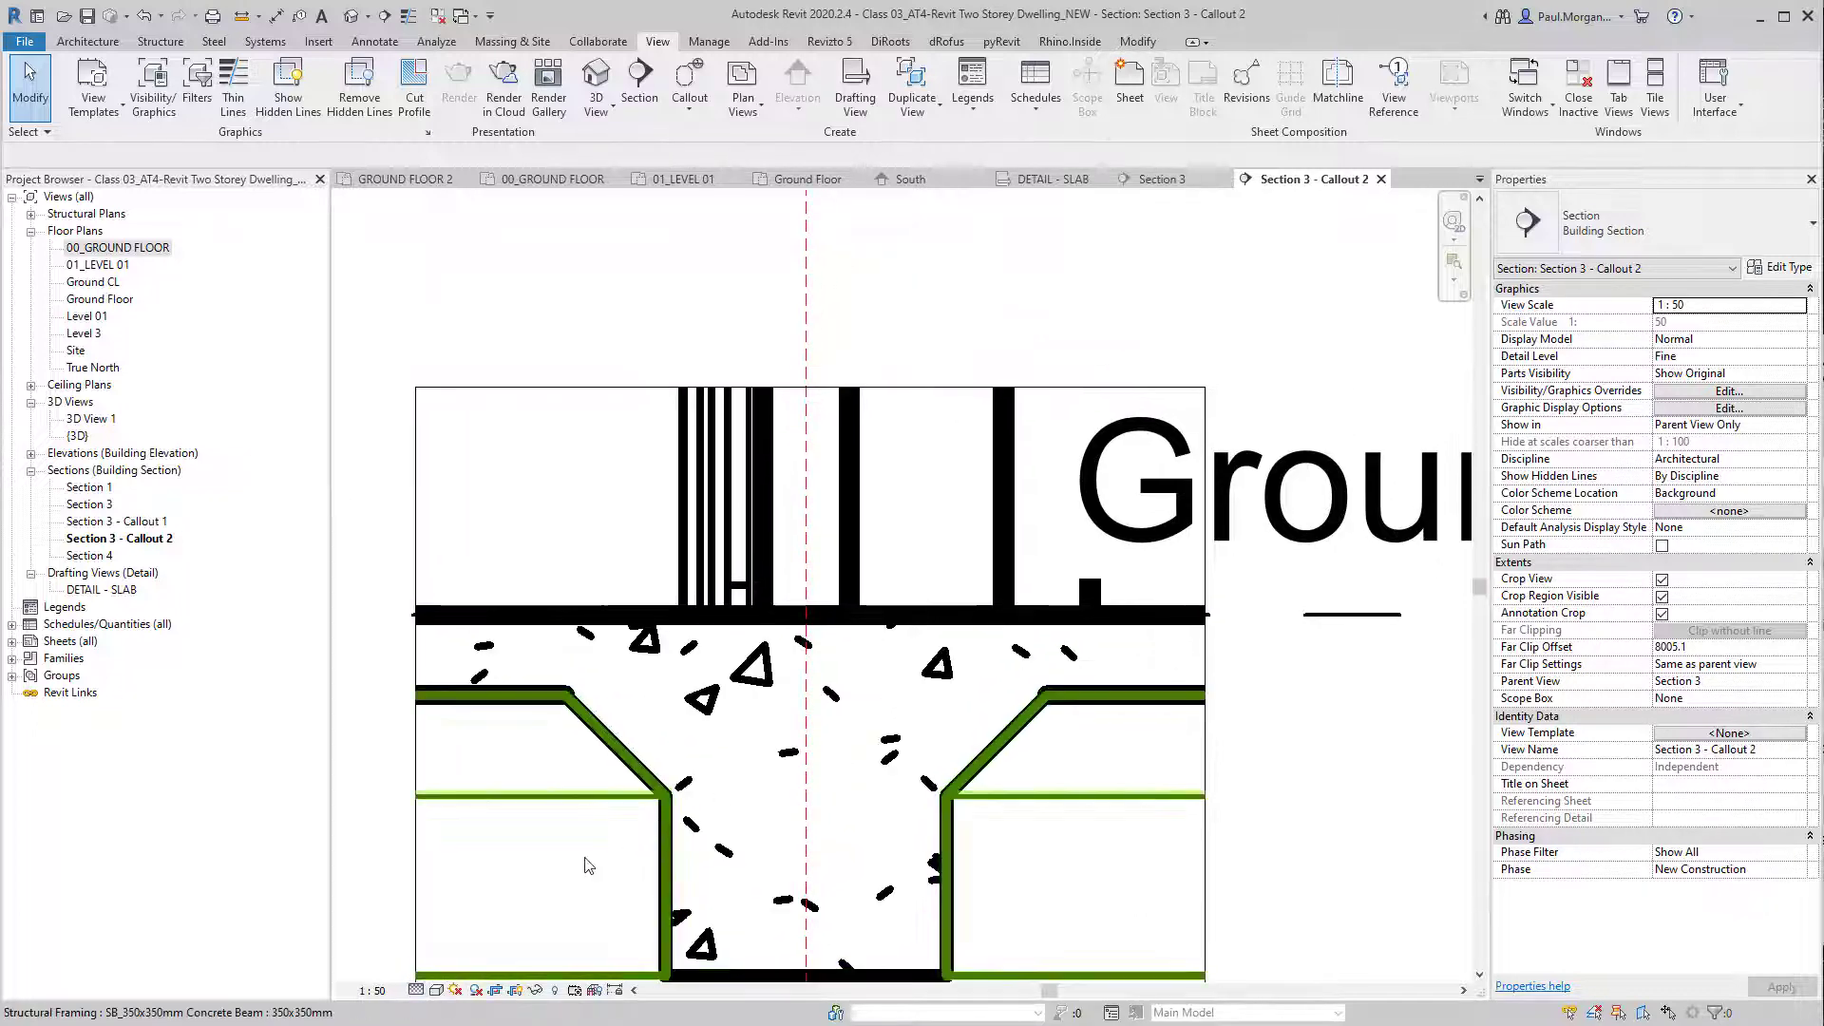
left_click(371, 990)
left_click(380, 781)
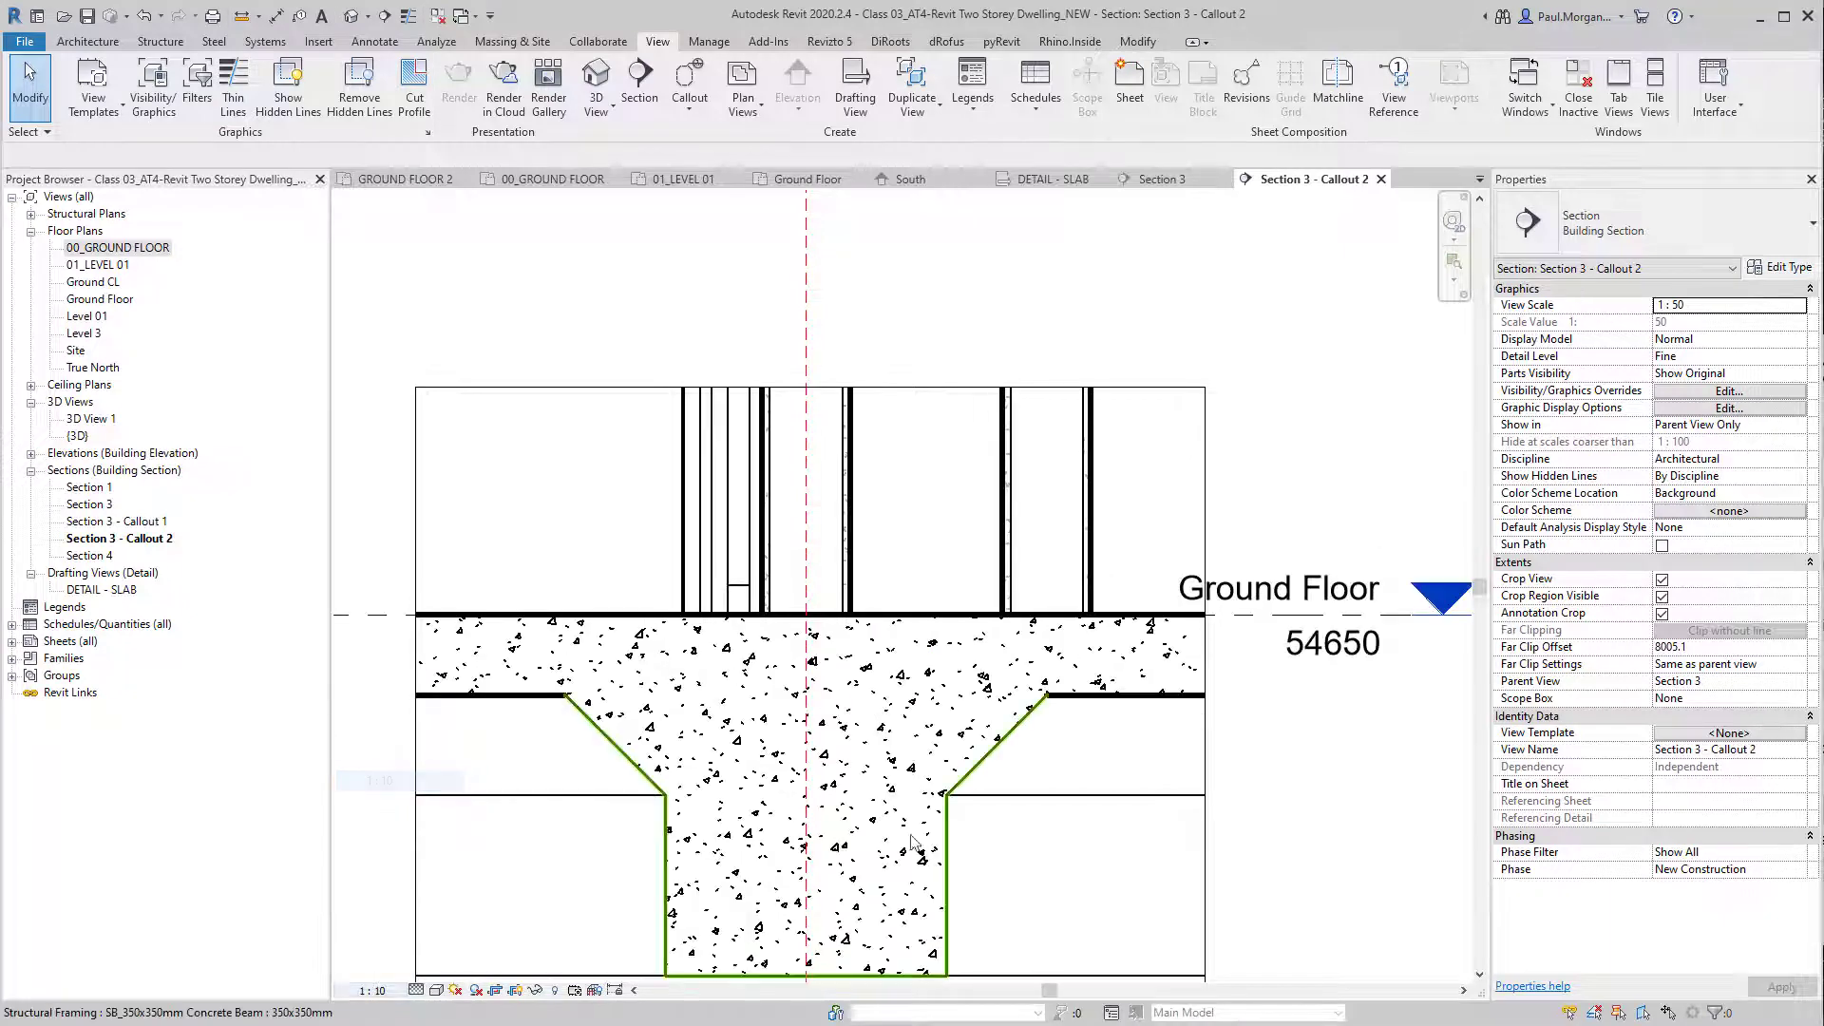
scroll(823, 638, "up", 3)
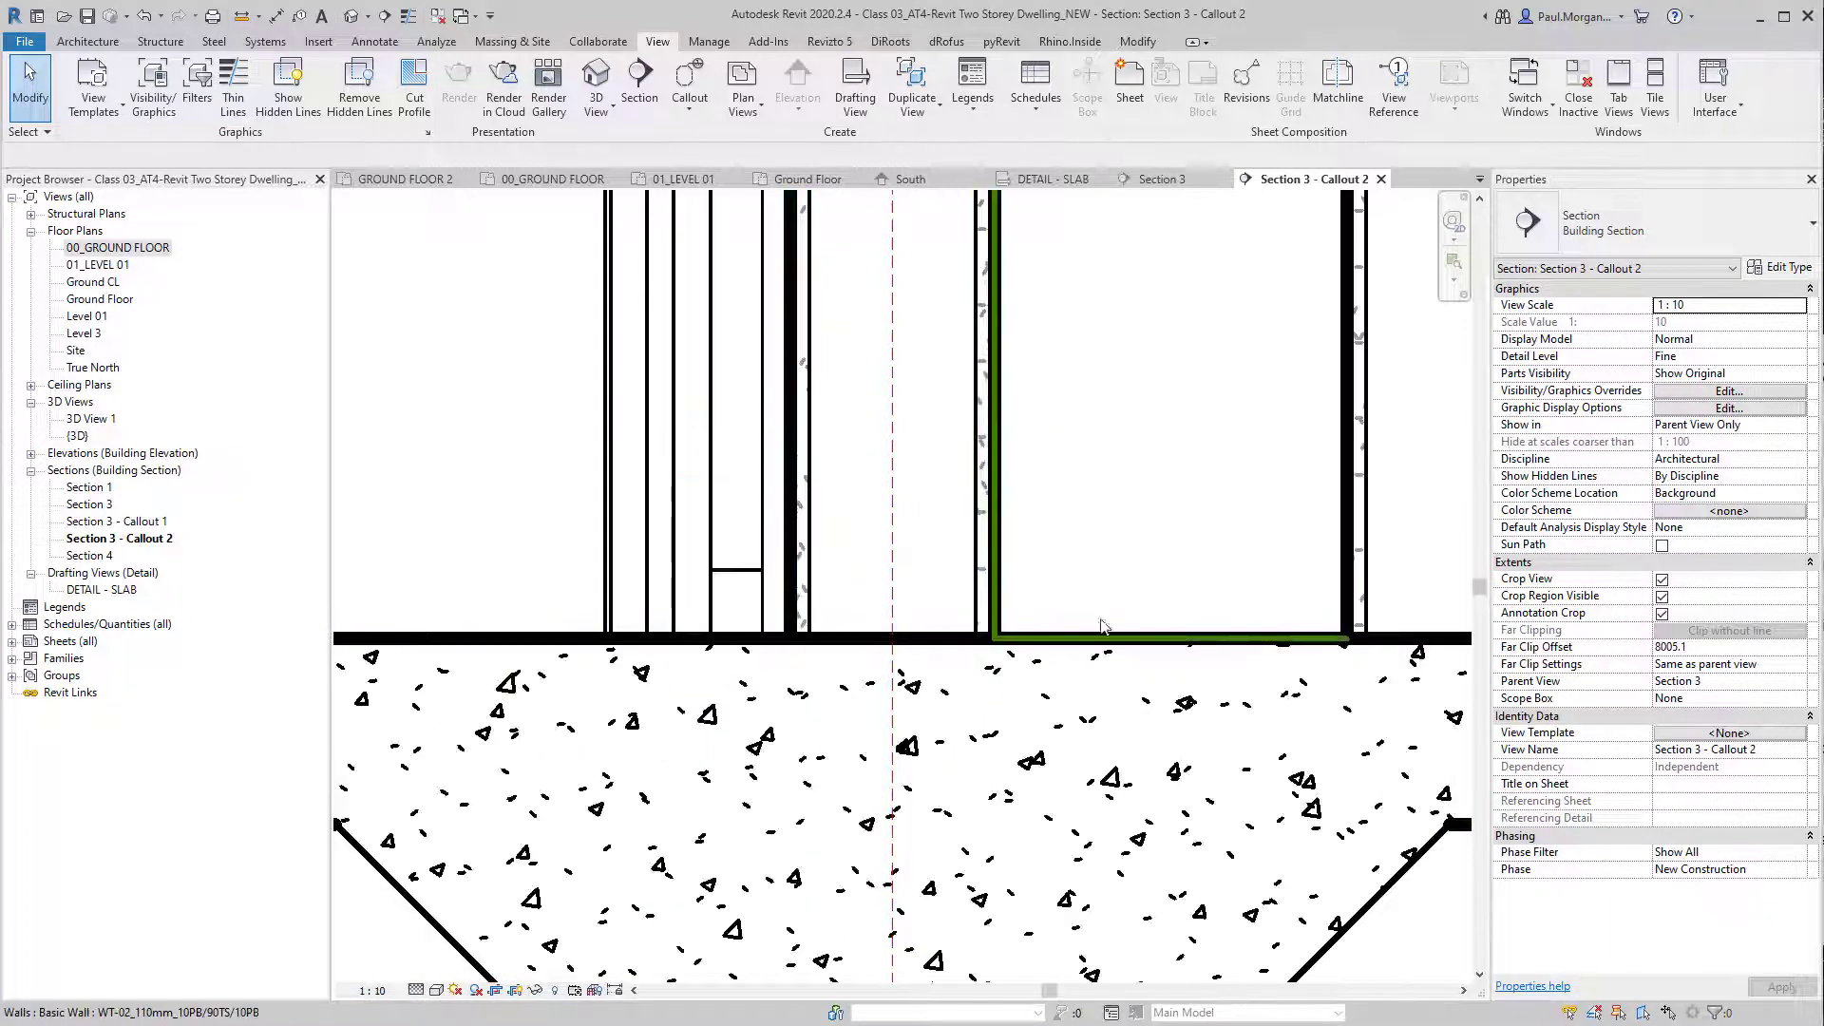
scroll(823, 639, "down", 5)
scroll(1083, 865, "up", 1)
middle_click_drag(1076, 861, 1051, 693)
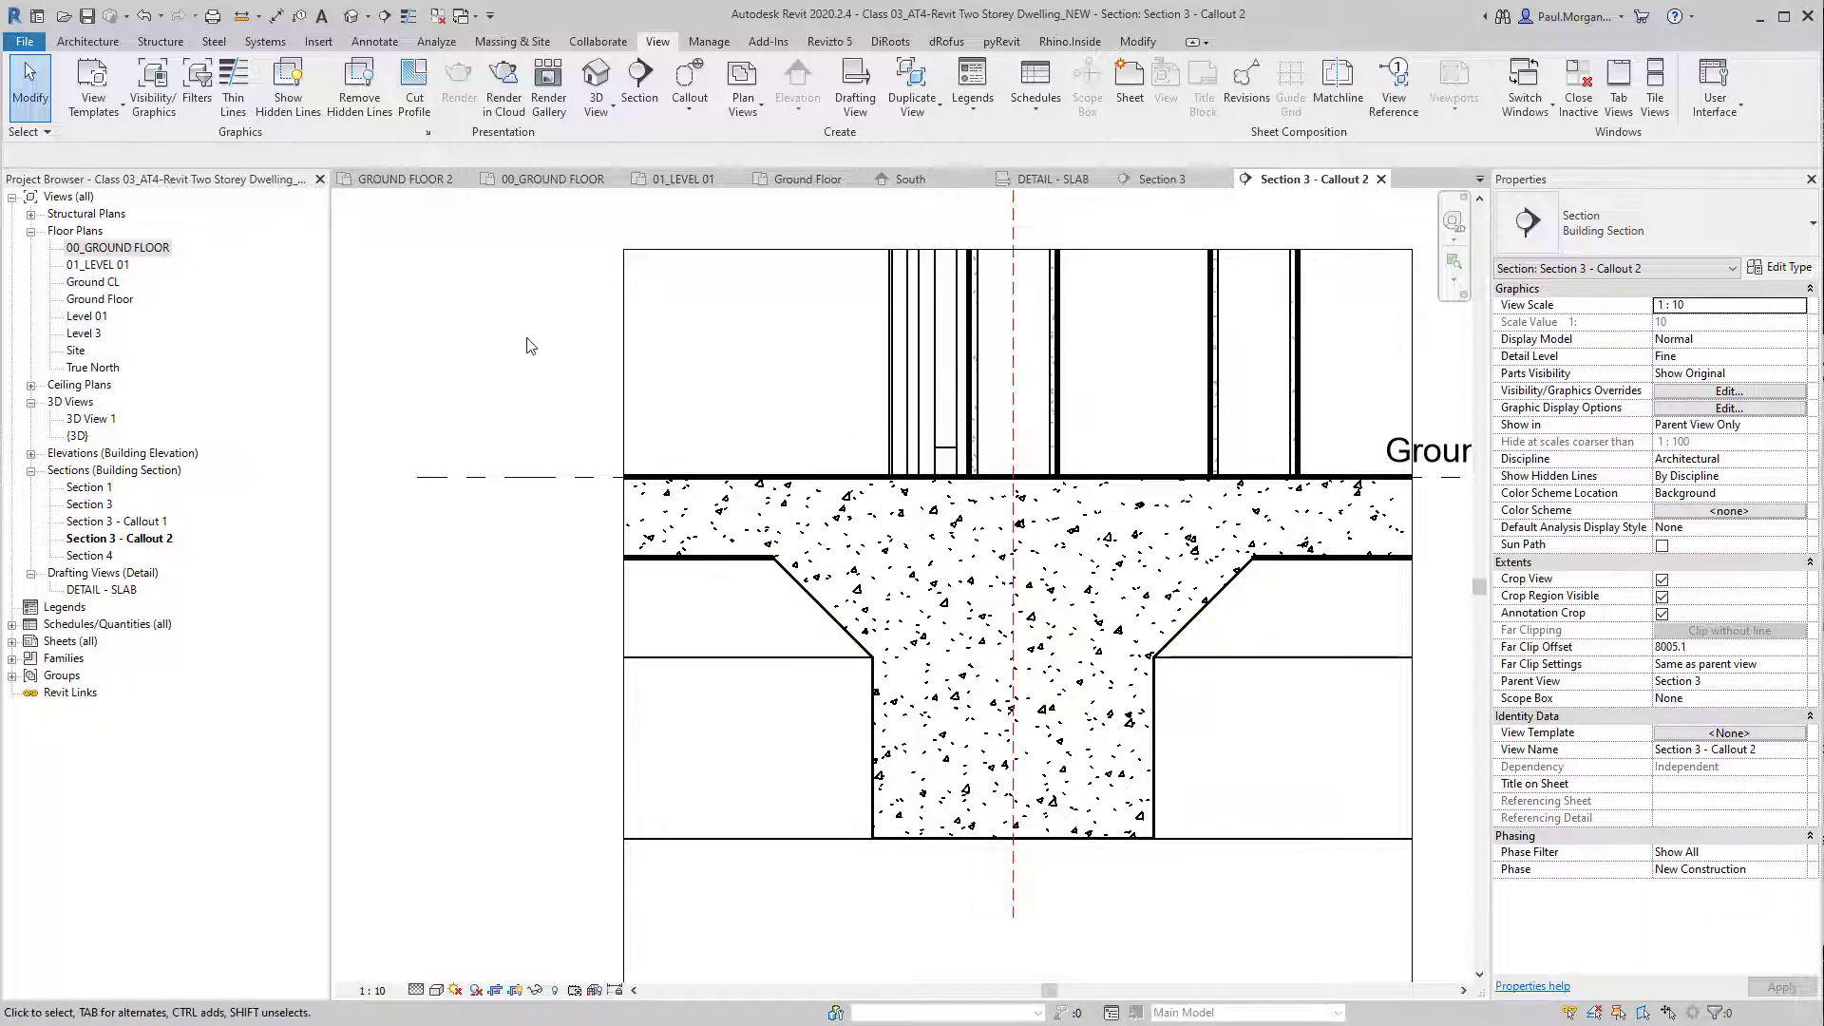
Step: Delete the Section 3 - Callout 2 view from the project
right_click(124, 537)
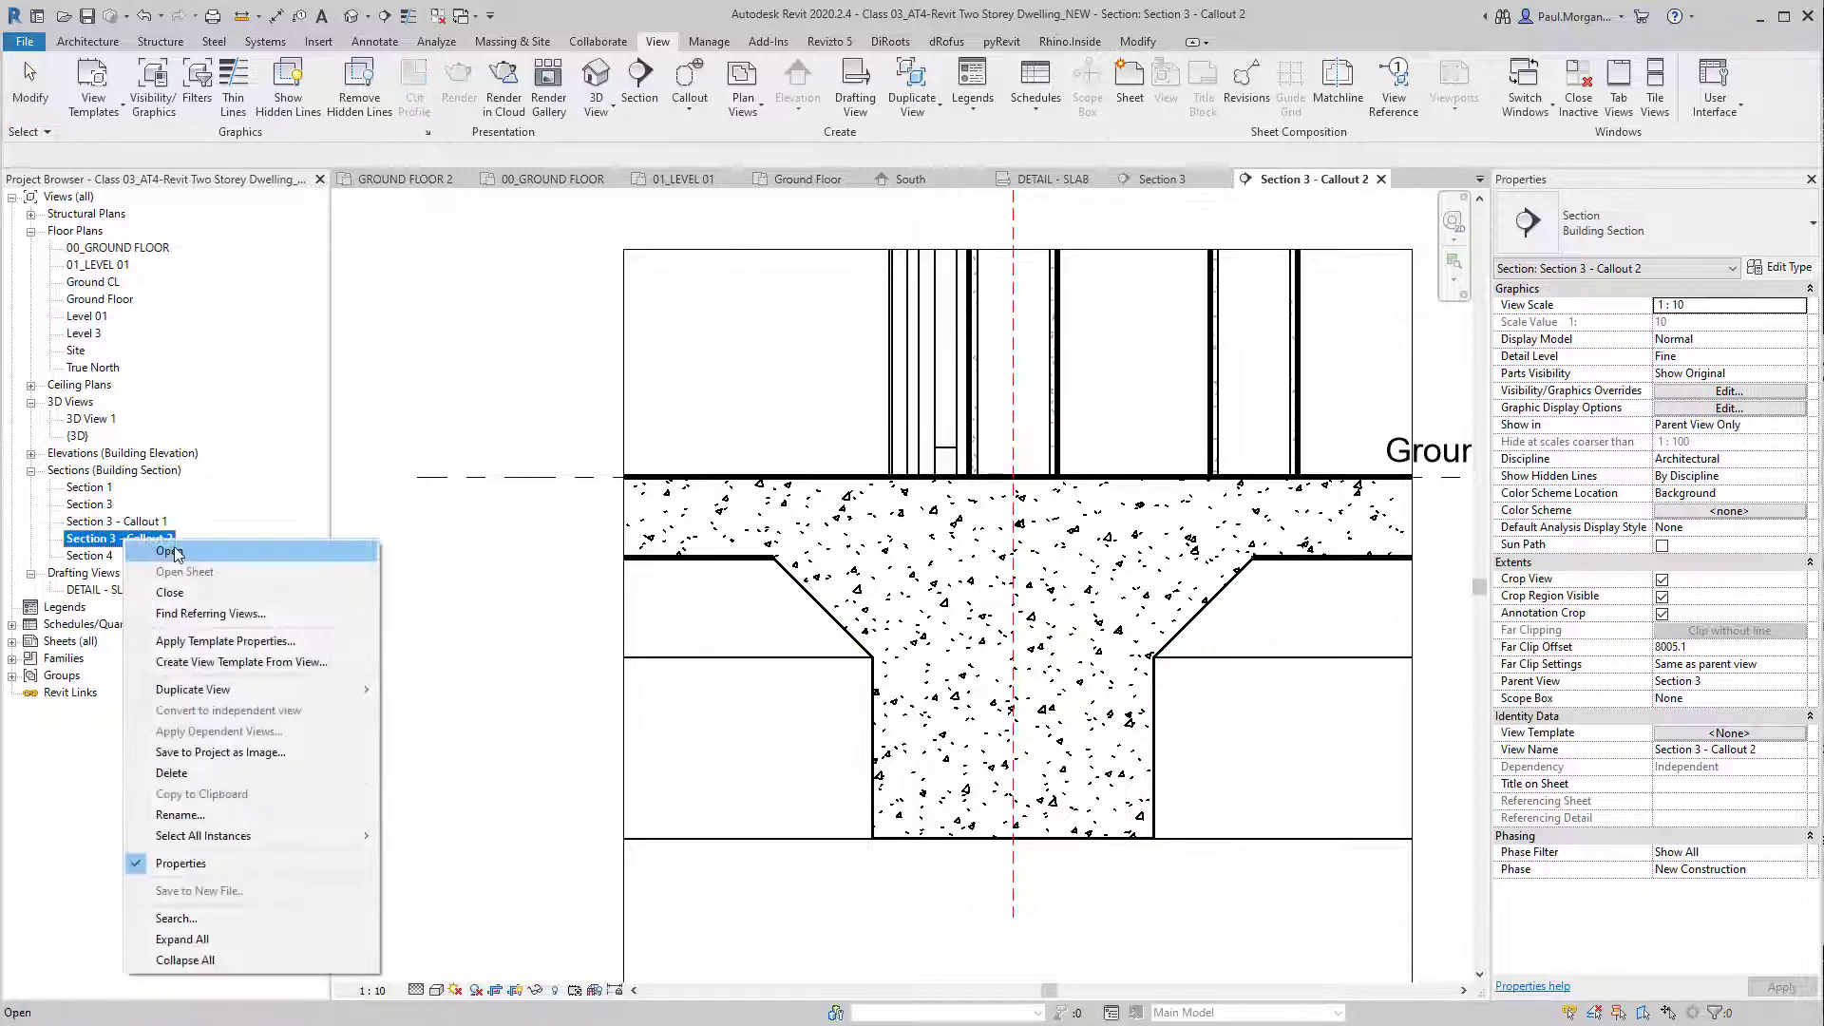
left_click(180, 775)
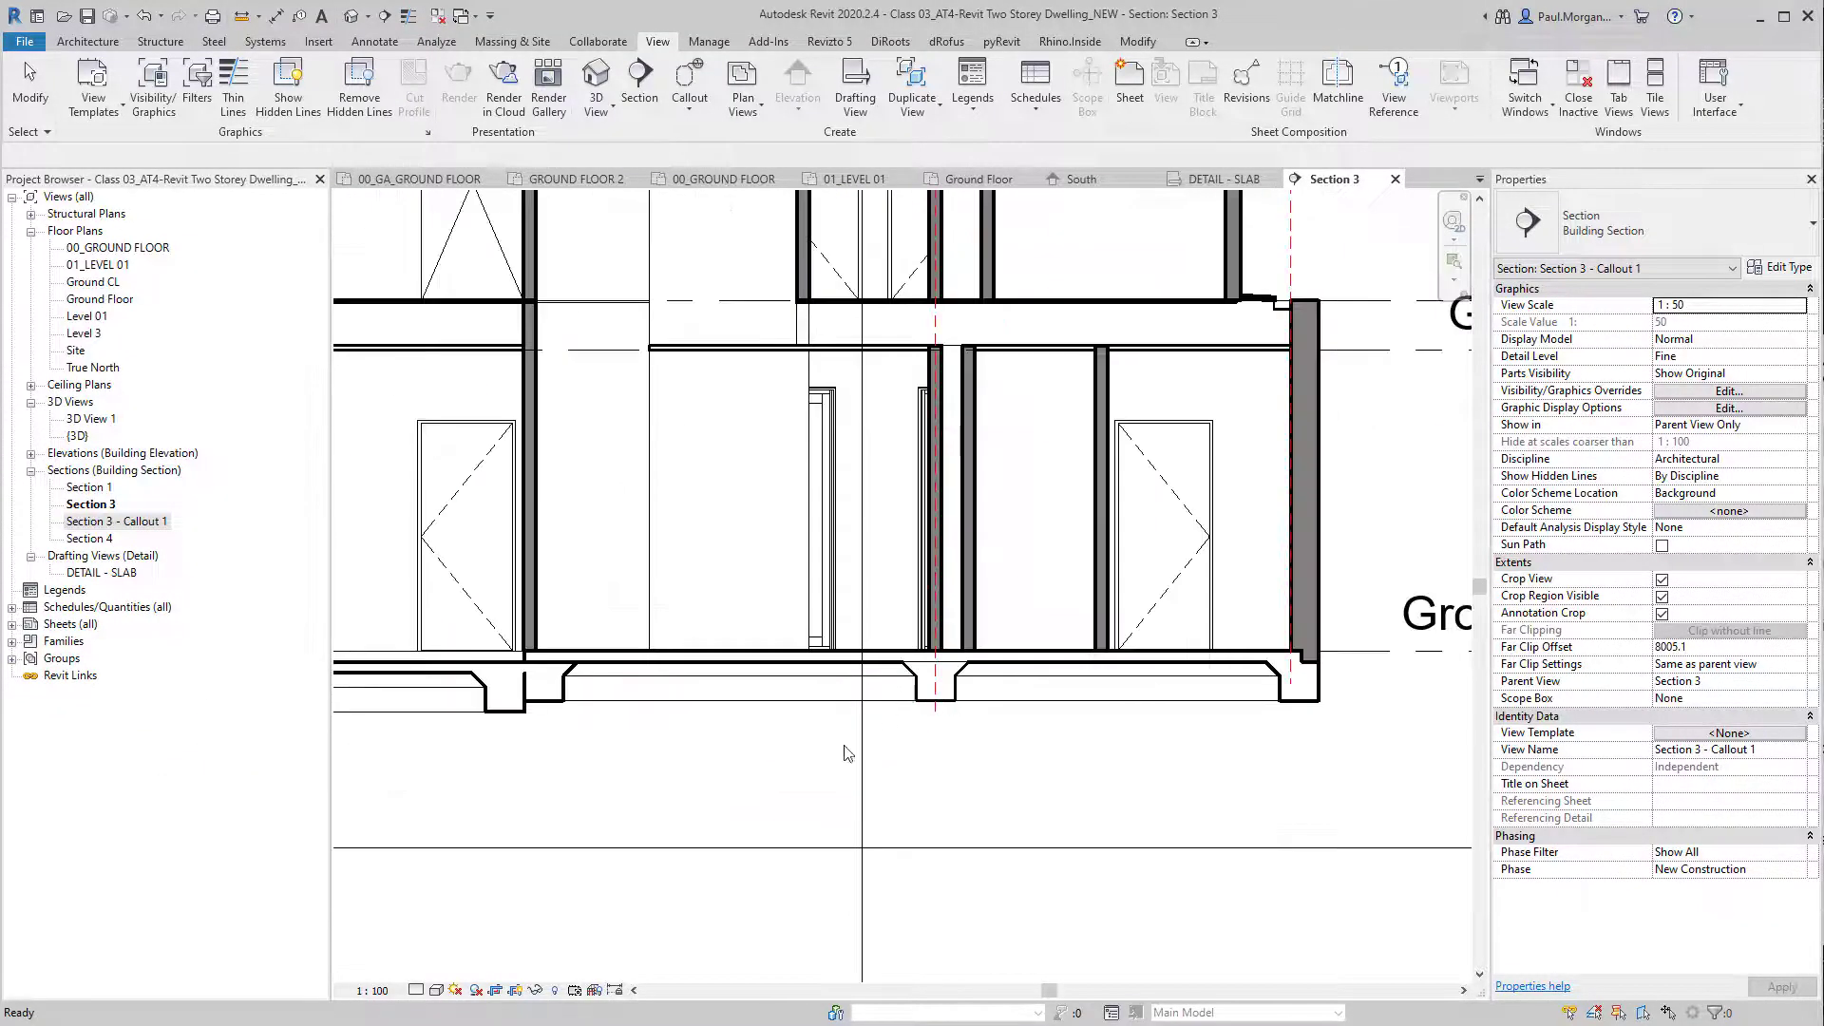
Step: Place a rectangular callout around the central slab beam that references the existing drafting view DETAIL - SLAB
left_click(690, 108)
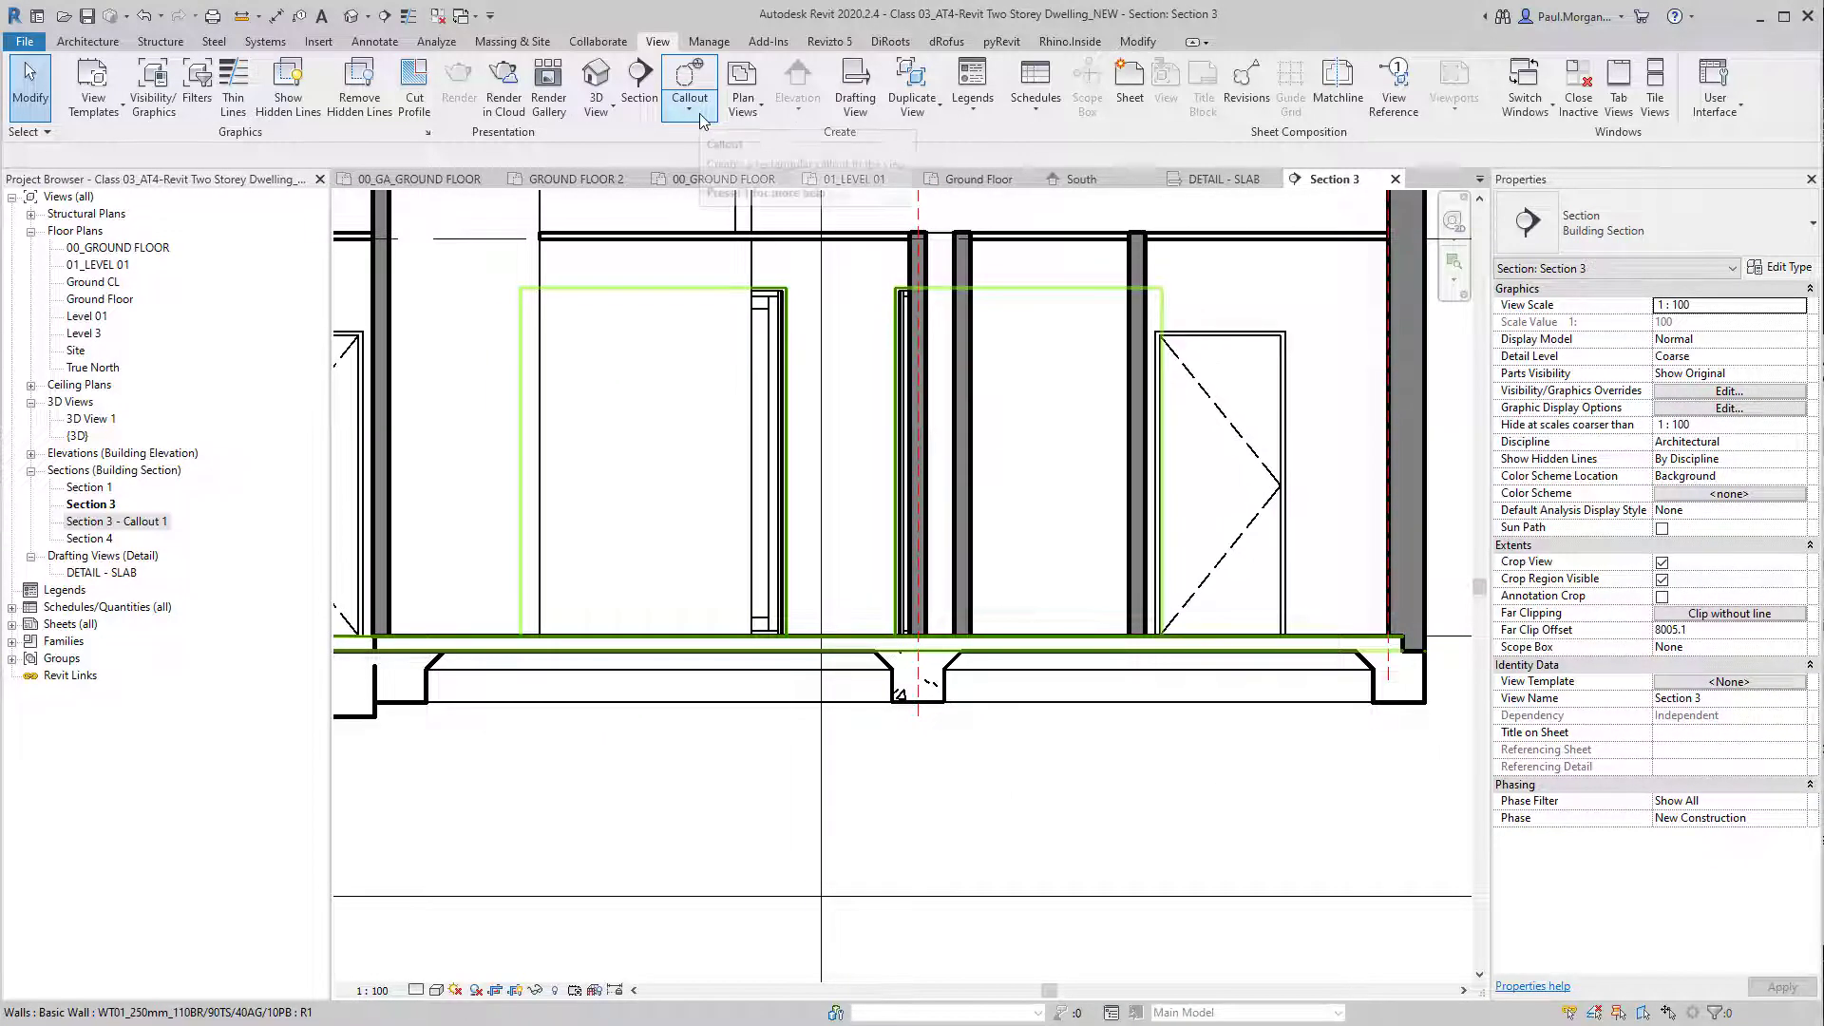
left_click(714, 144)
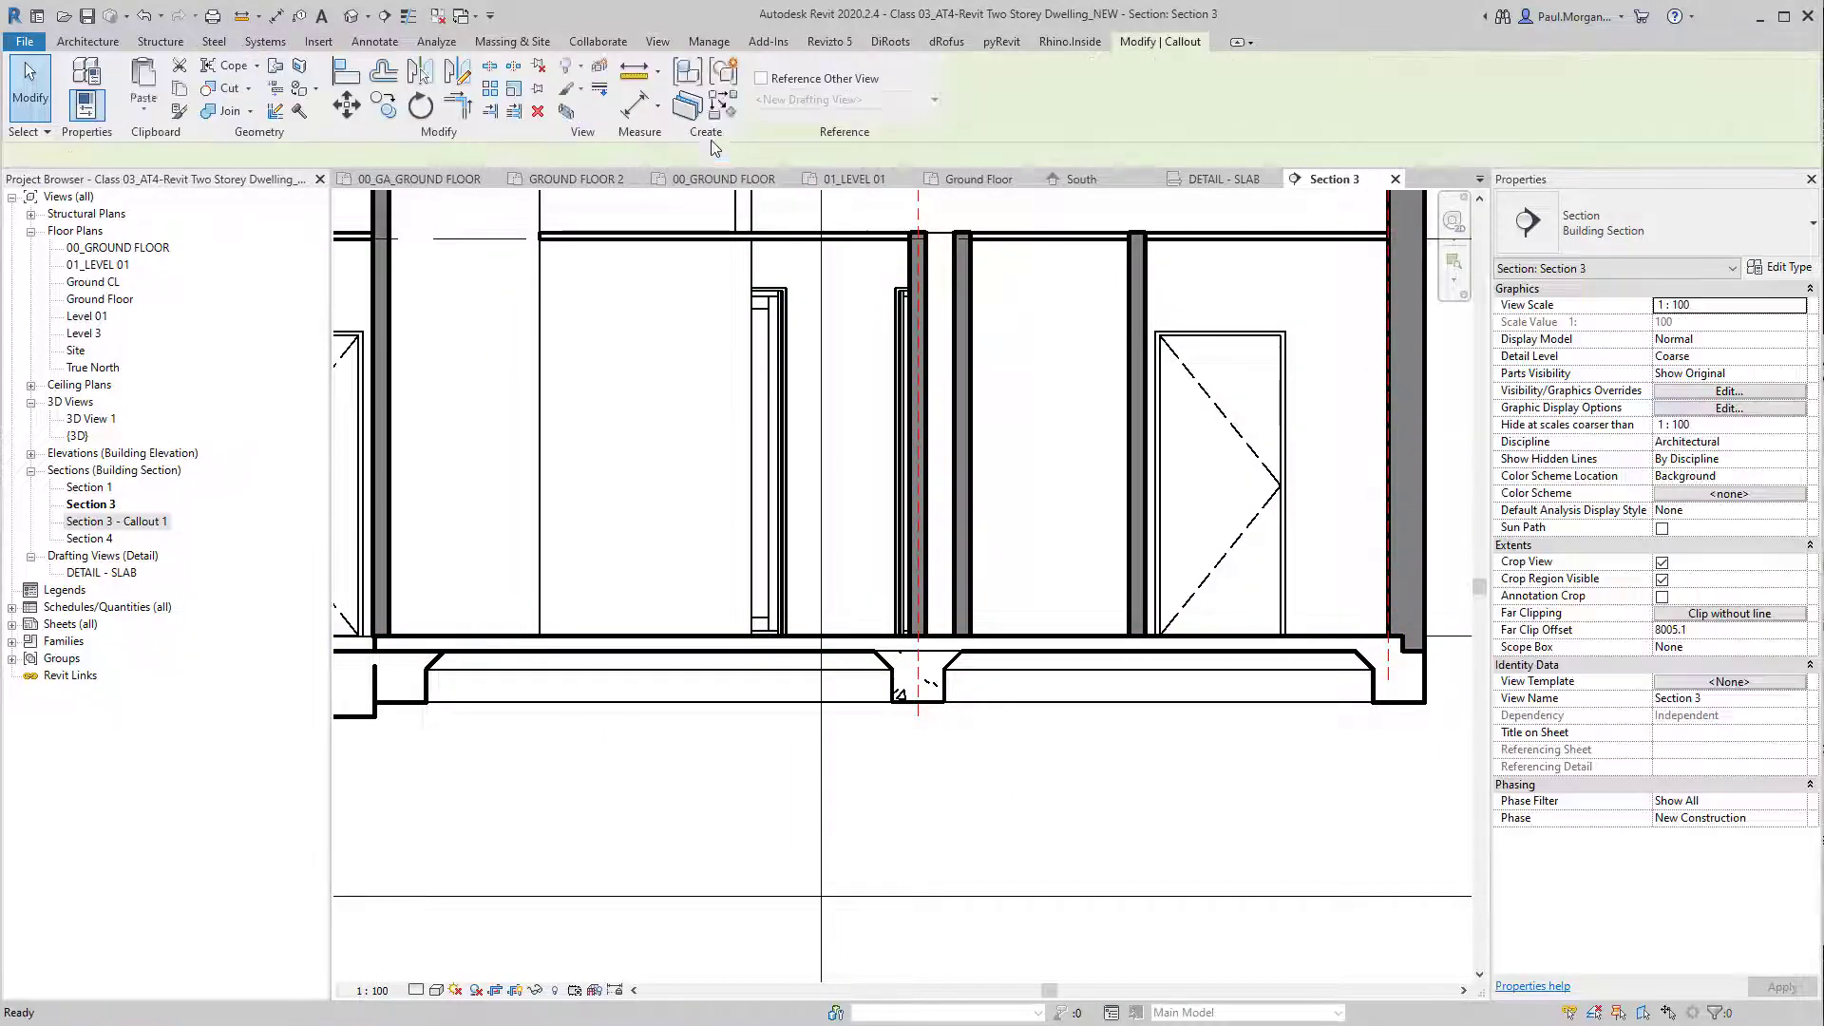
left_click(762, 80)
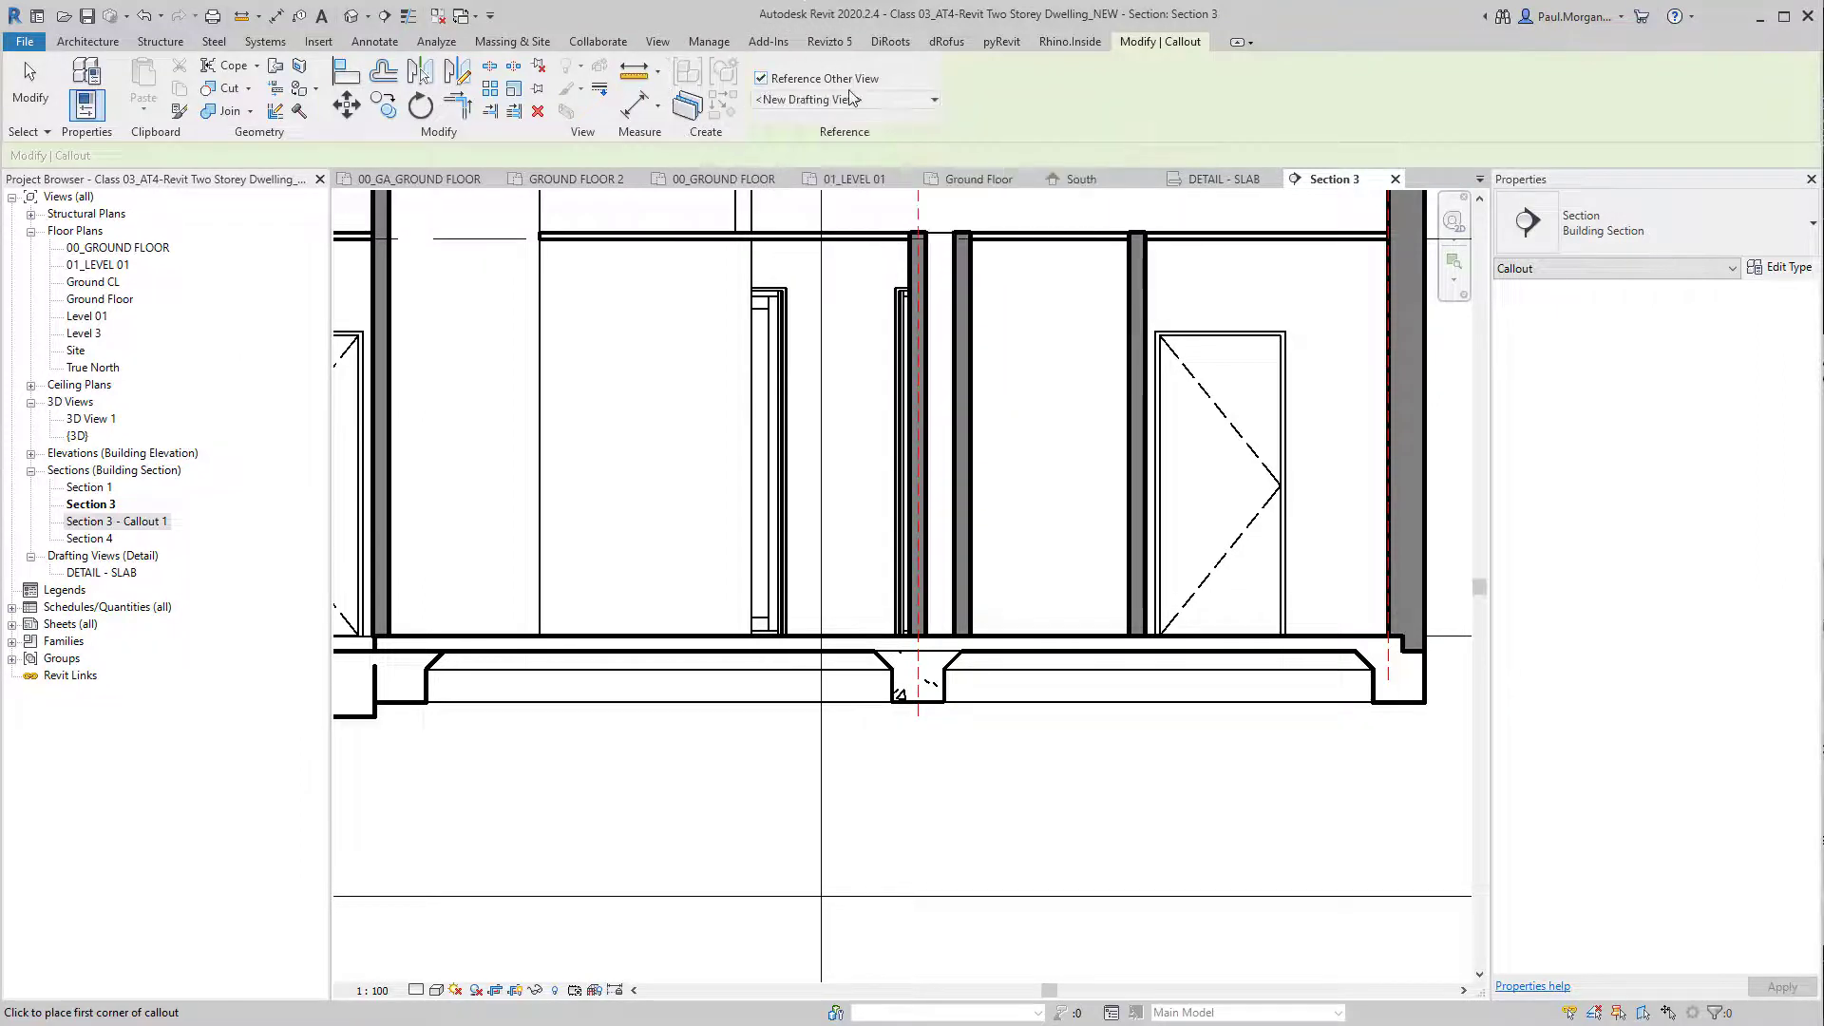
left_click(840, 101)
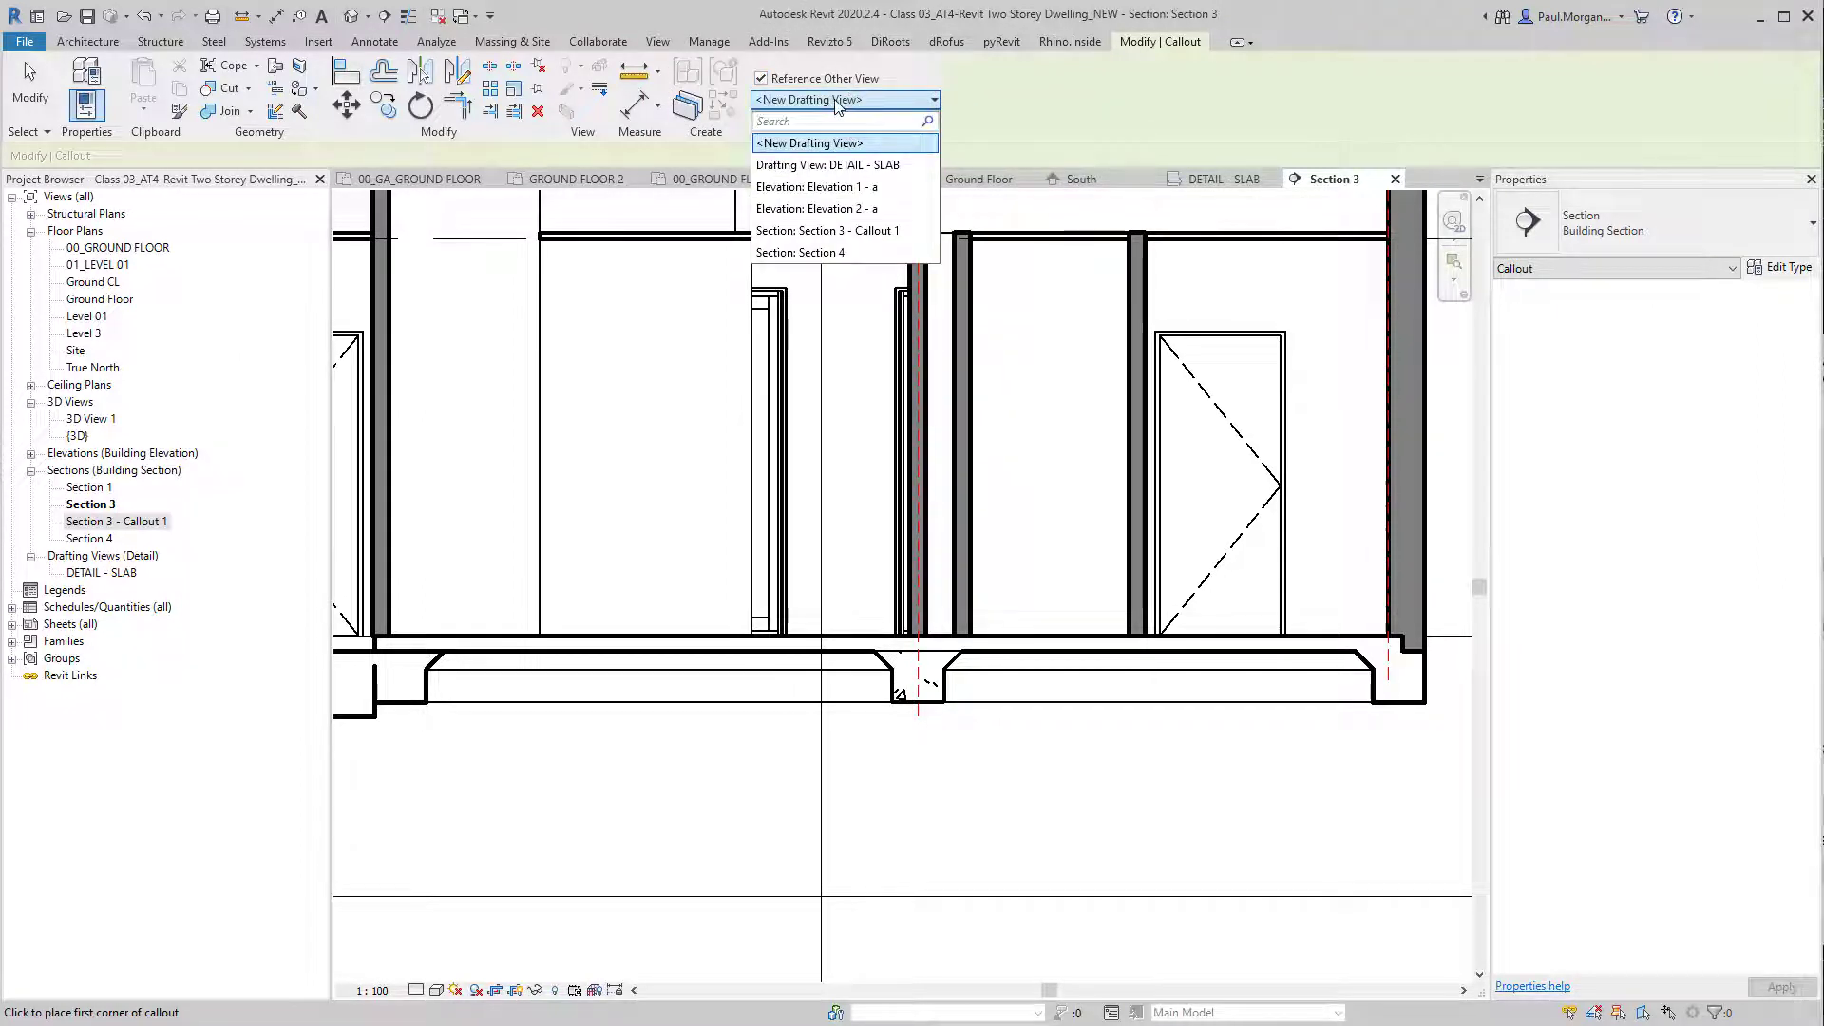
left_click(899, 167)
left_click(848, 575)
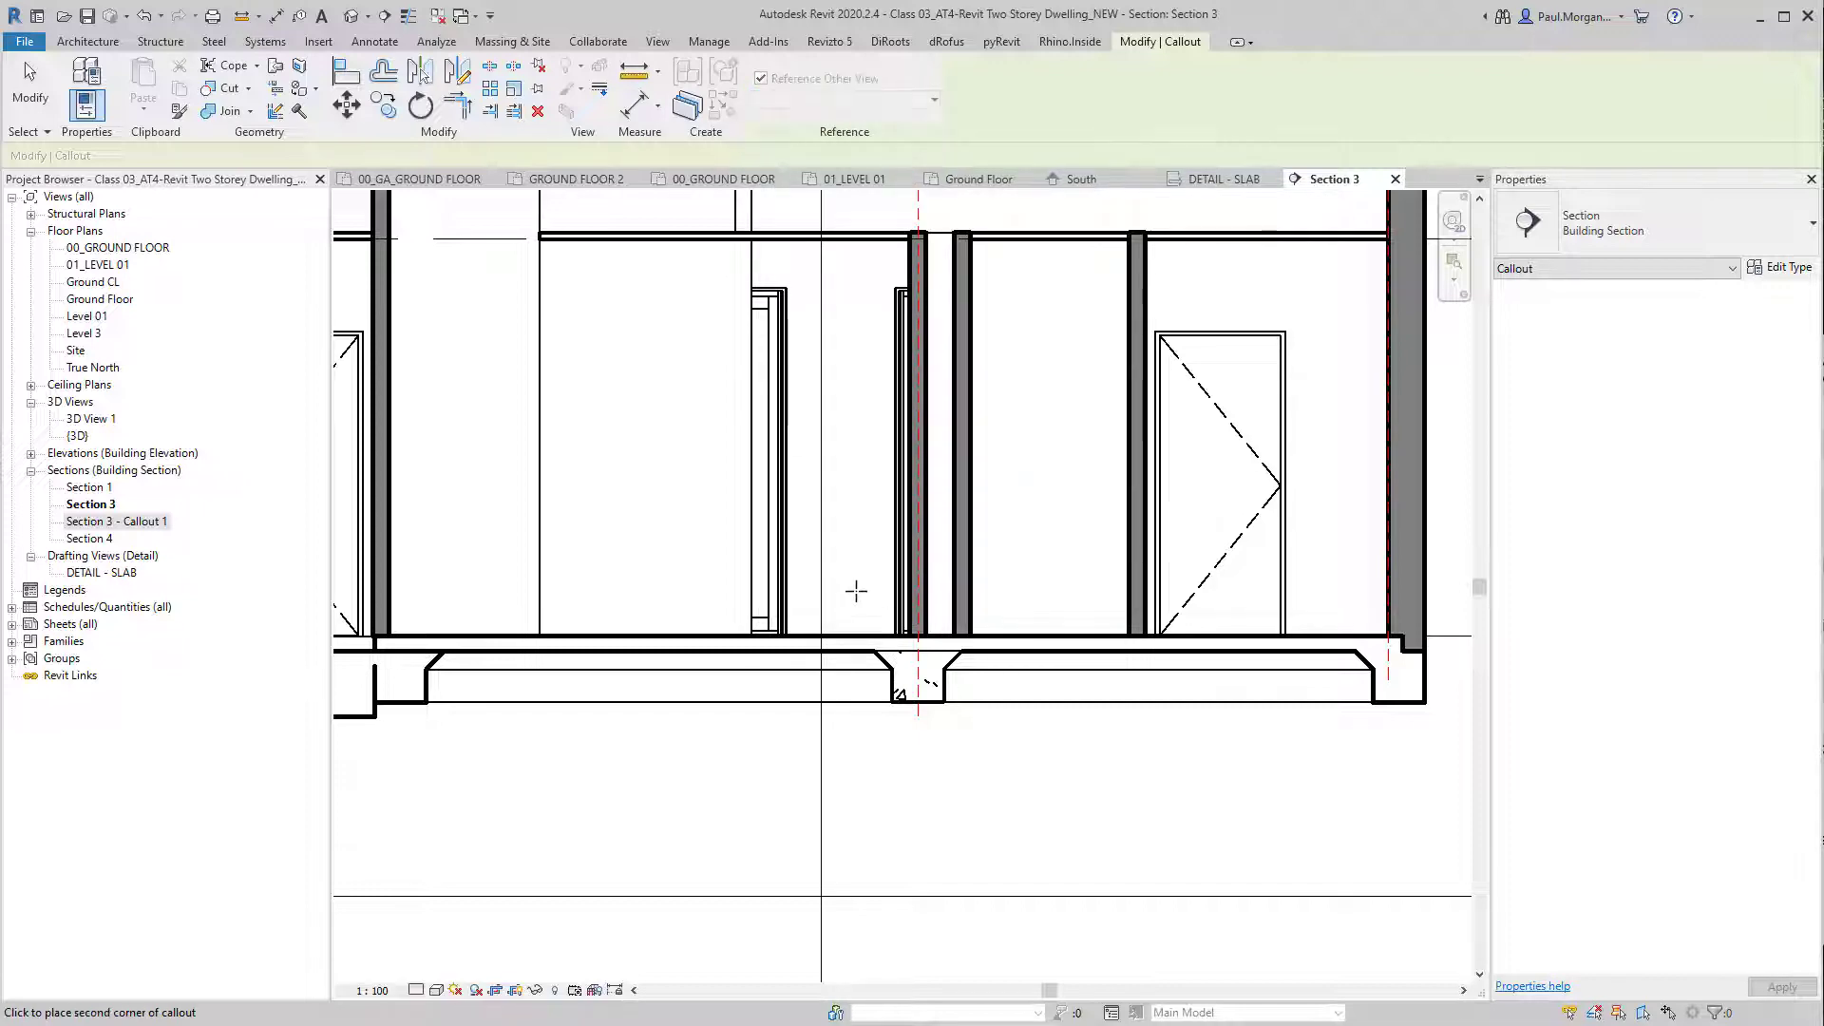
left_click(992, 757)
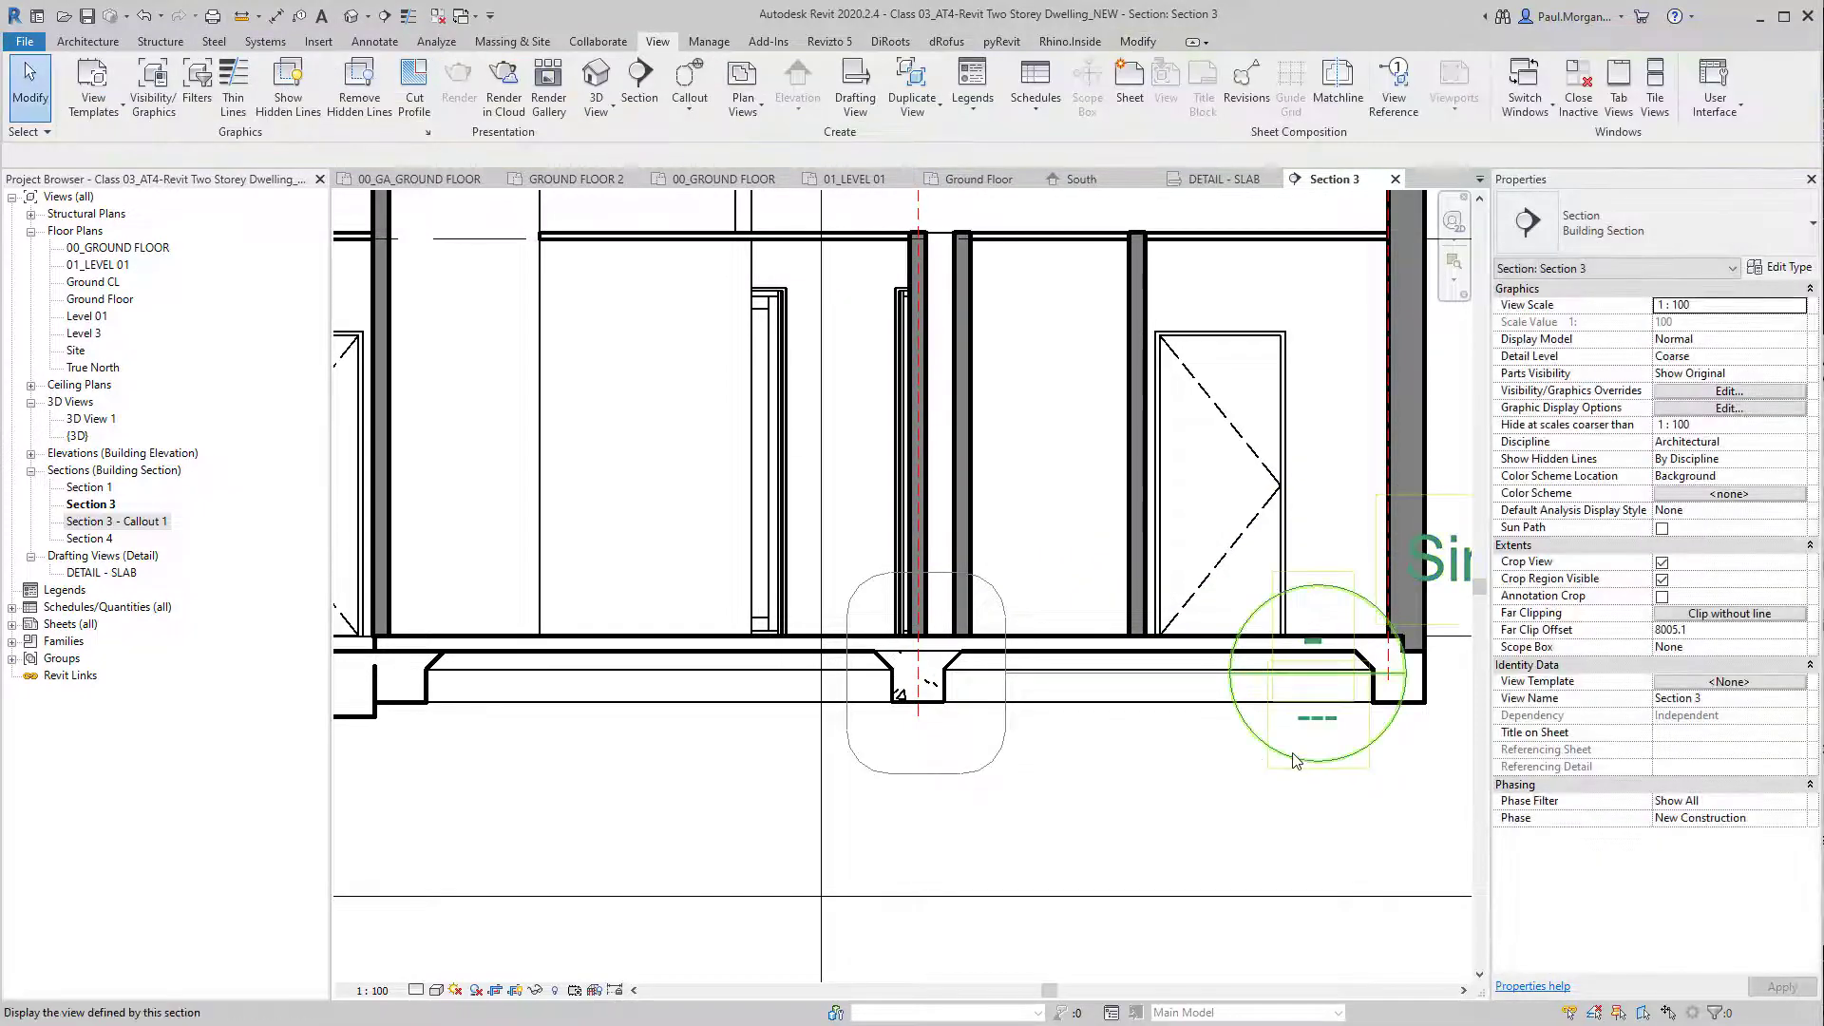
Step: Open the drafting view referenced by the new callout and inspect the slab's filled region
double_click(1296, 760)
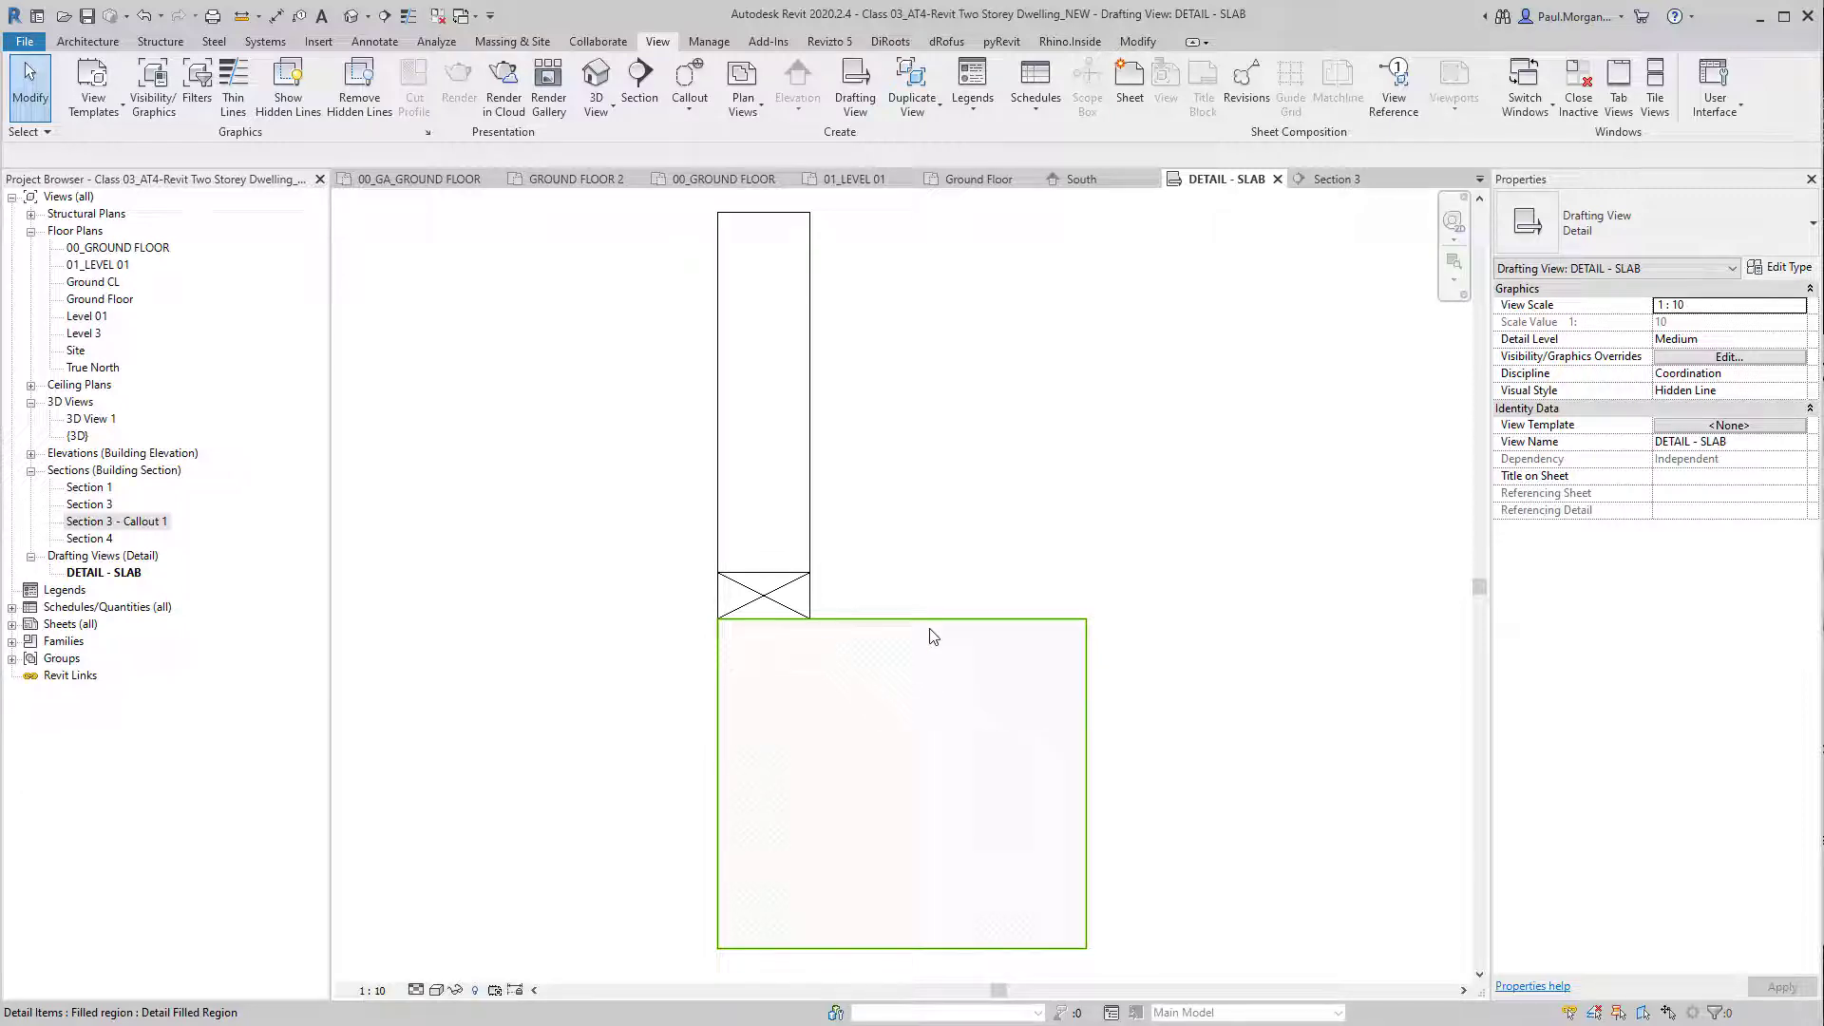
left_click(904, 618)
scroll(903, 618, "down", 3)
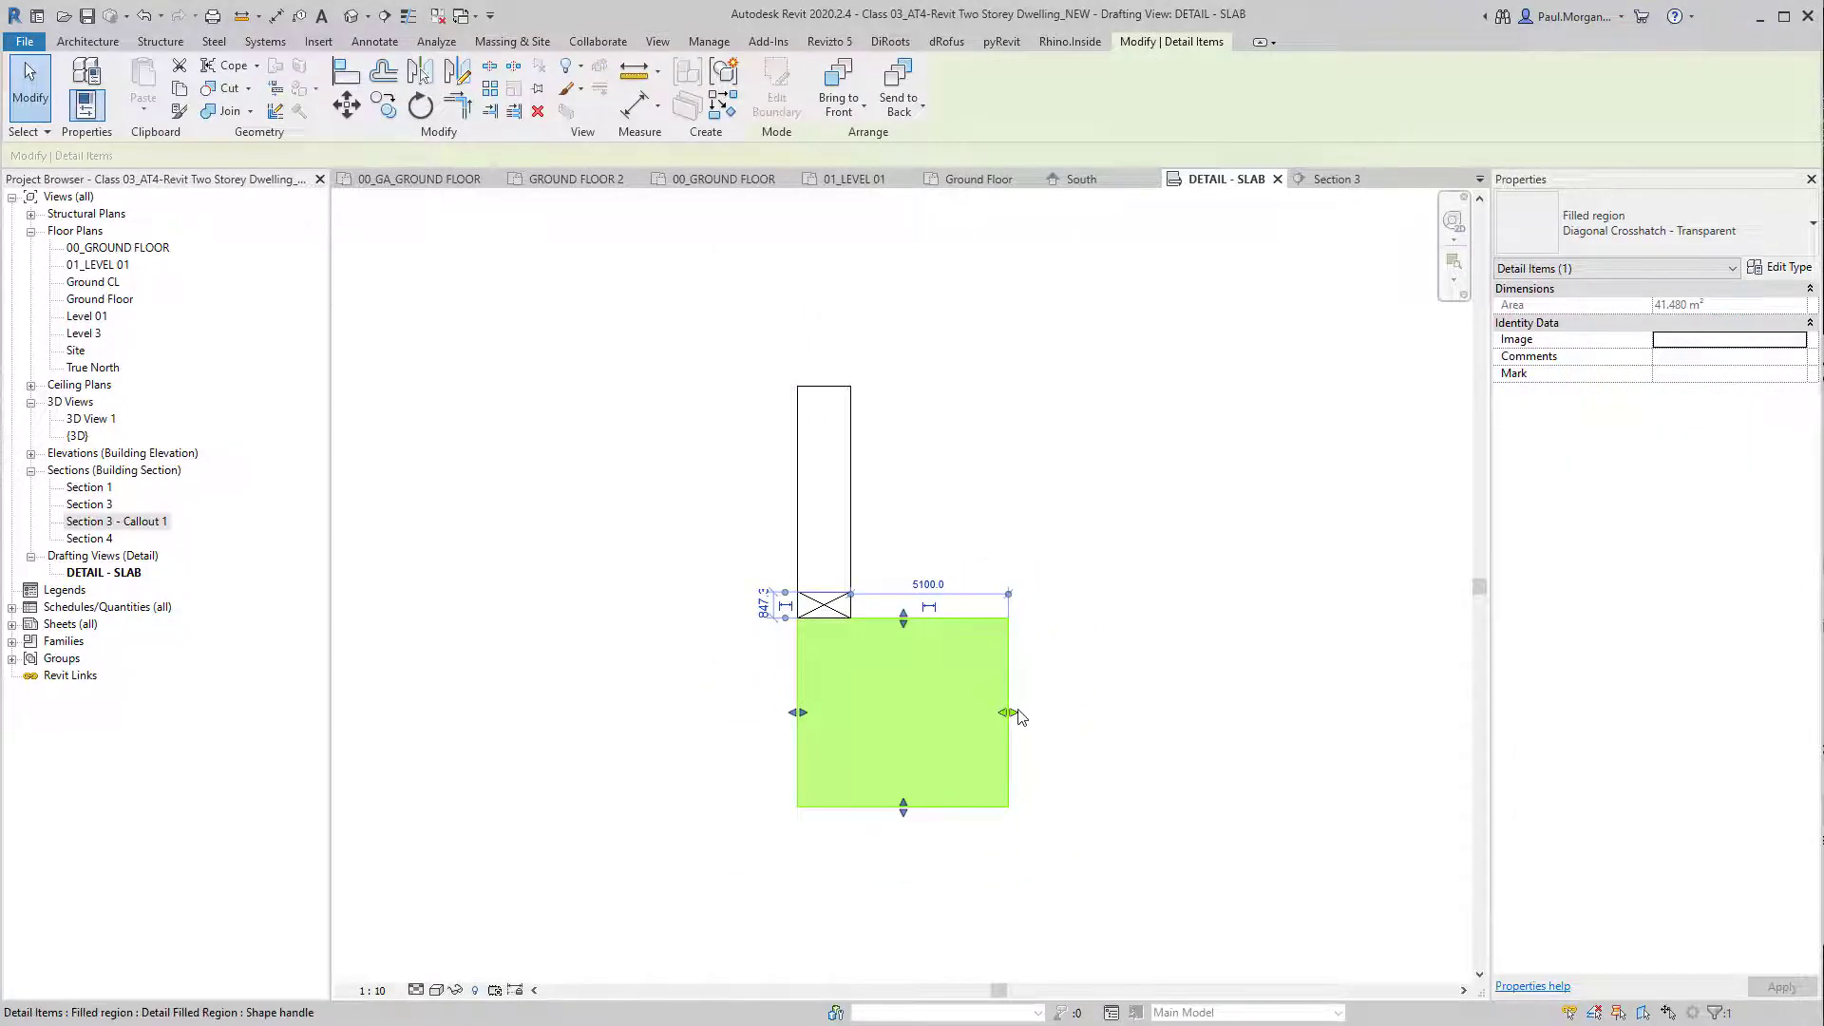
key("Escape")
Step: Look at the Section 3 - Callout 1 and Section 1 views, finishing back in Section 3
double_click(114, 521)
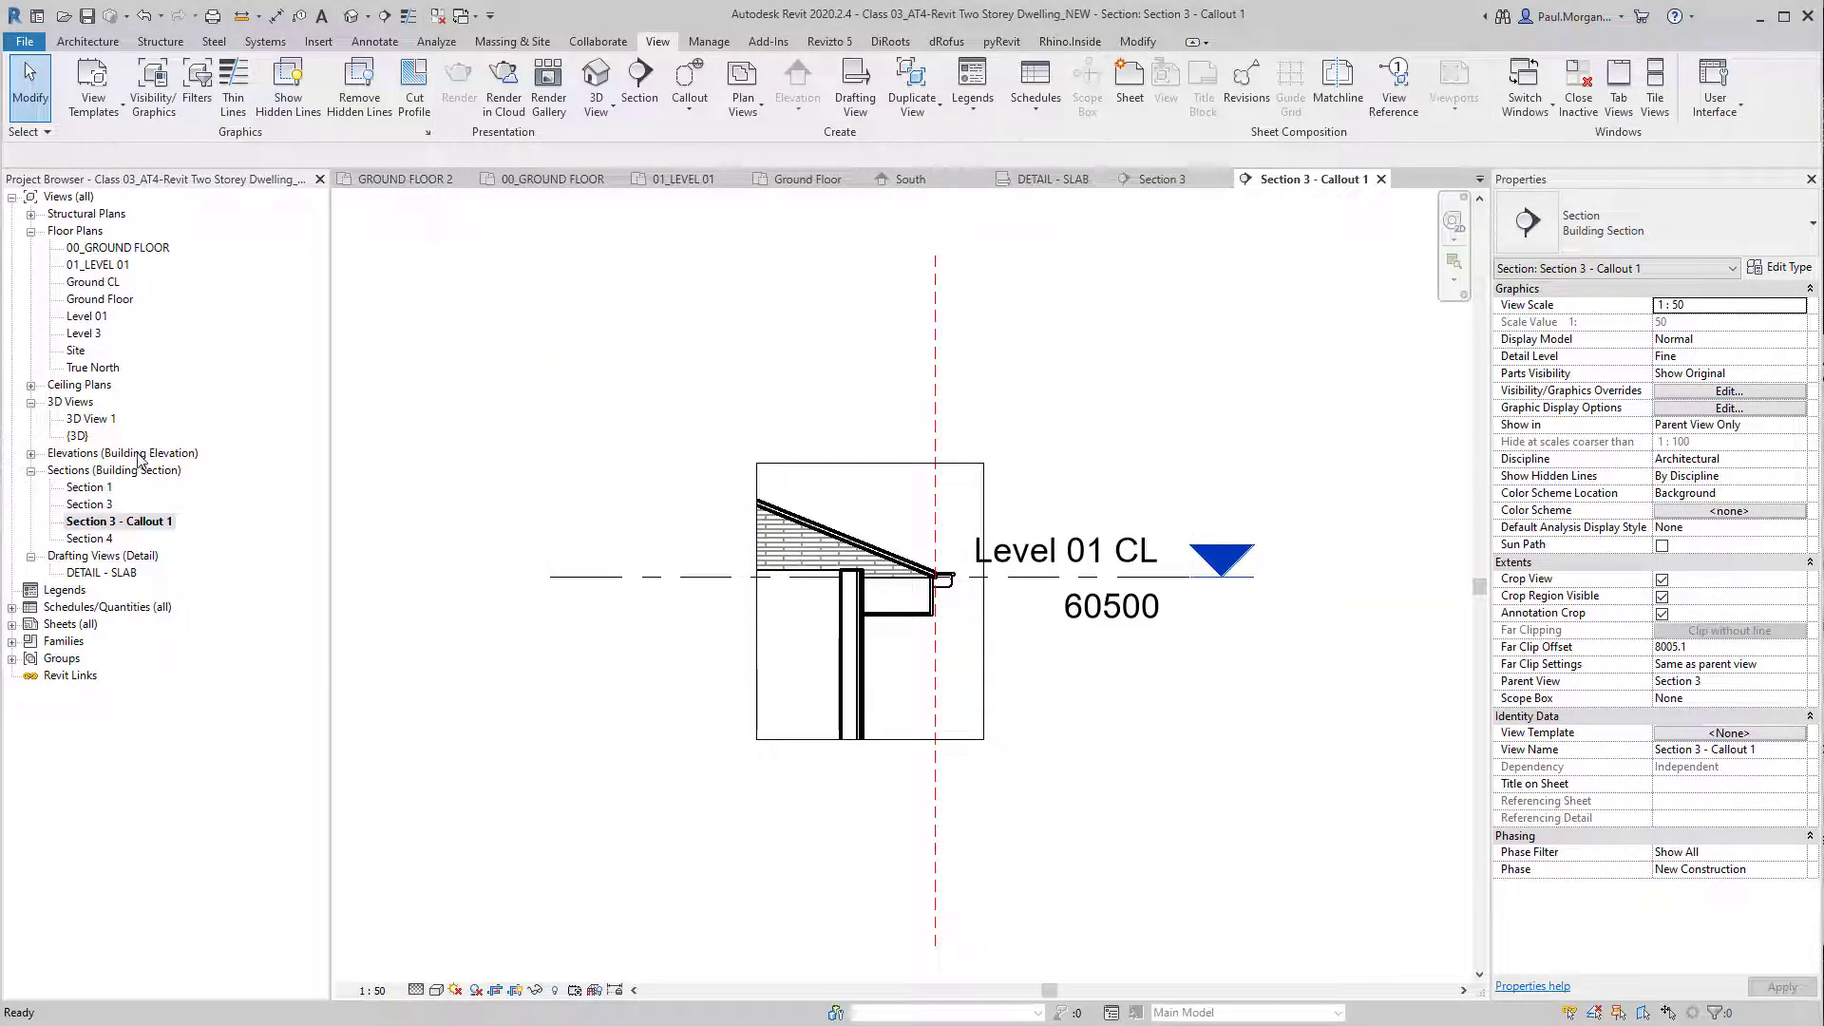
double_click(88, 488)
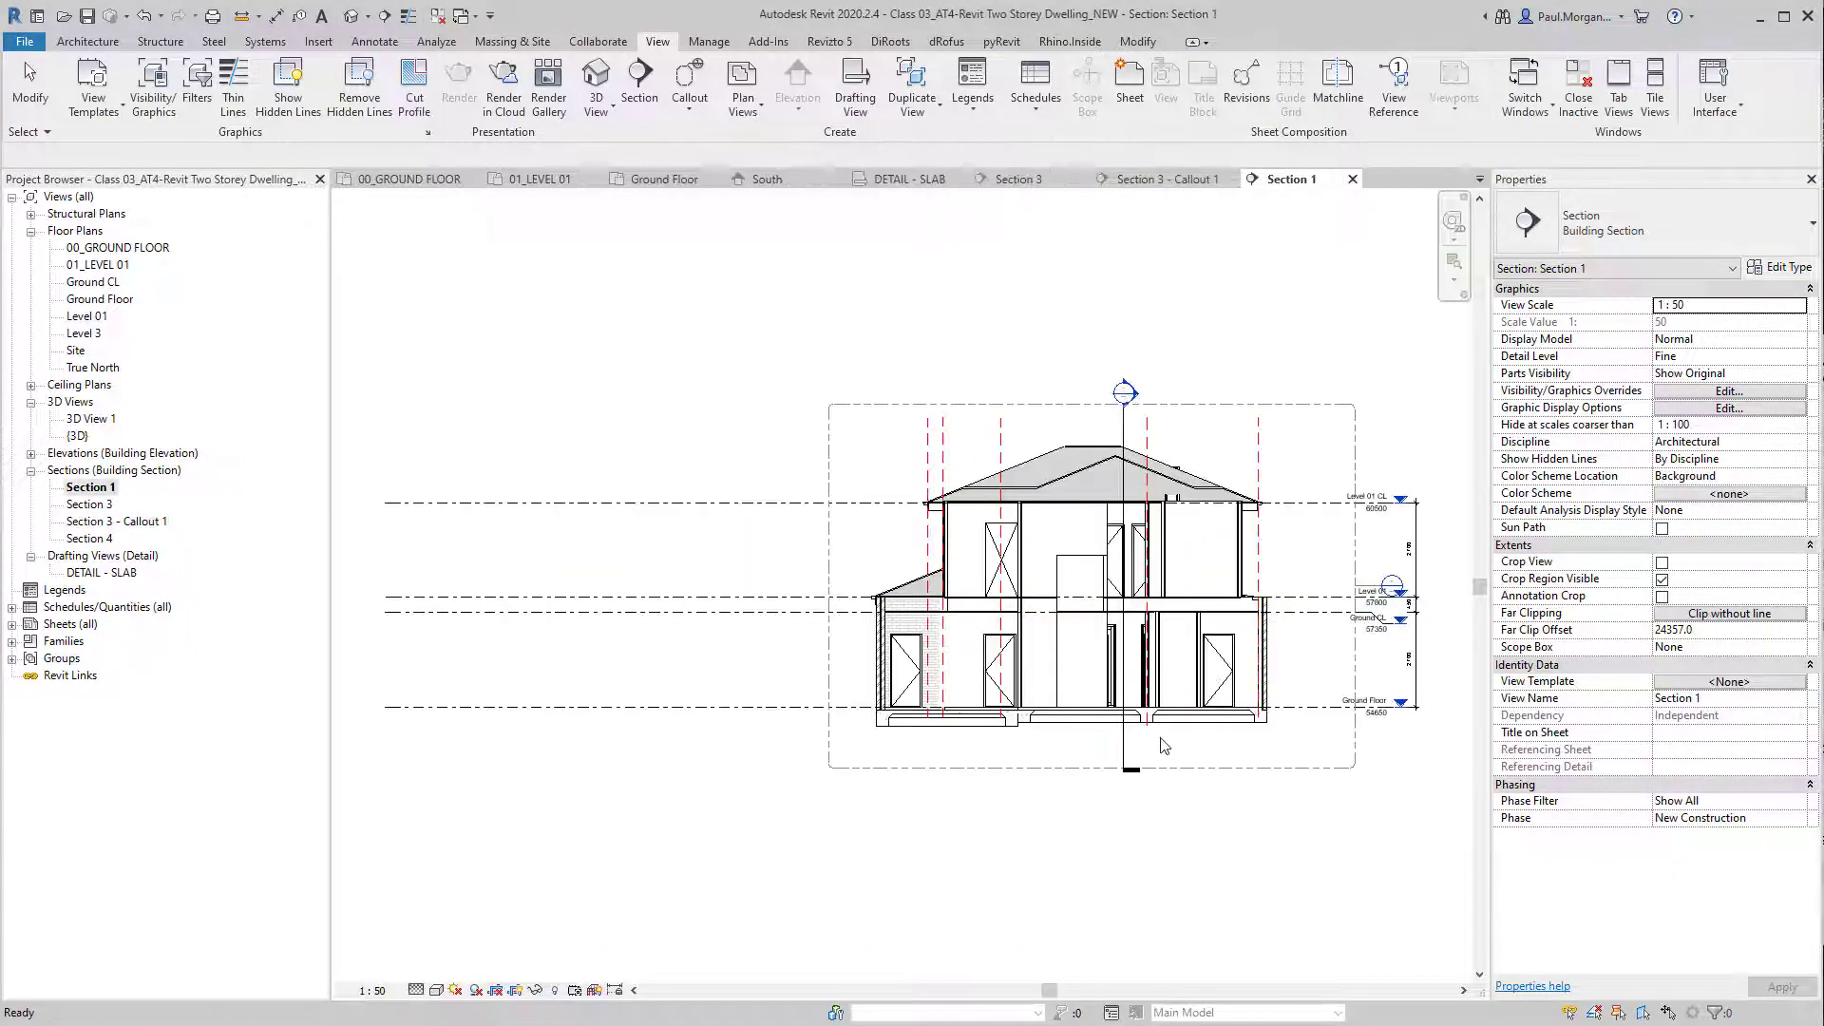
double_click(87, 505)
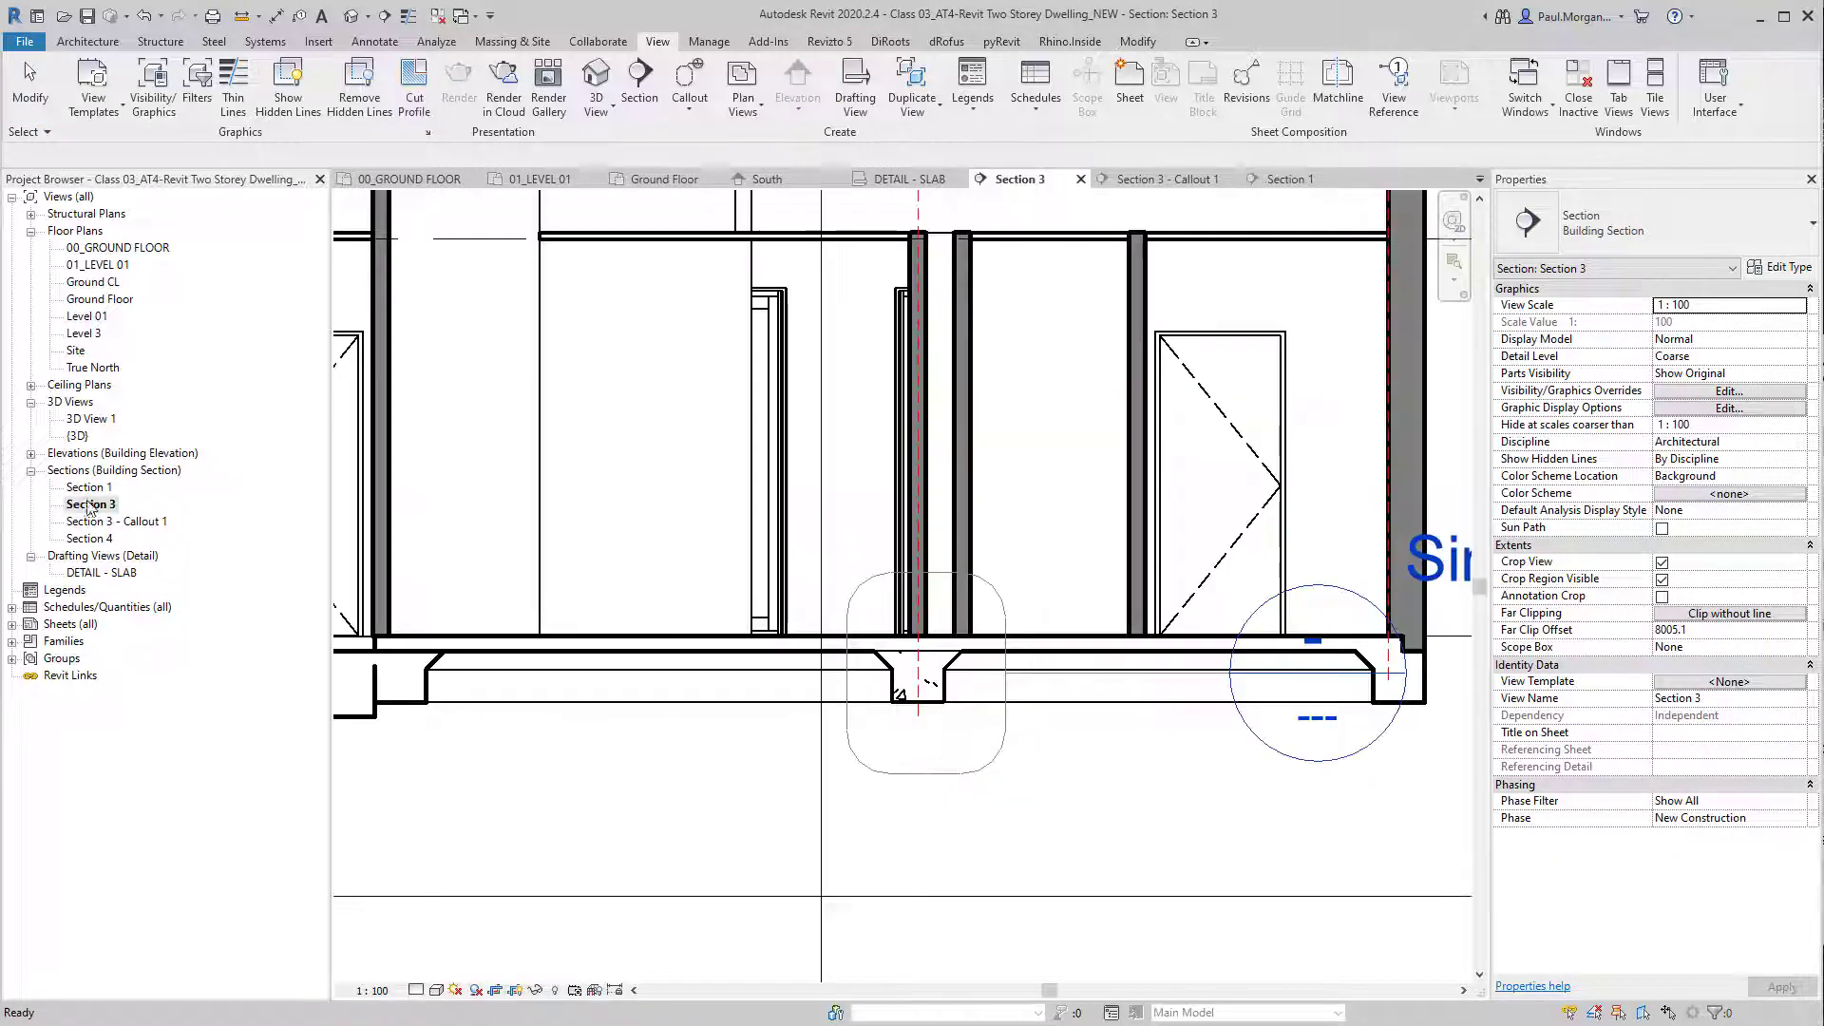
Step: Move the head of the DETAIL - SLAB callout below the ground-floor slab, diagonally down from the callout boundary
scroll(957, 646, "down", 4)
left_click(1059, 724)
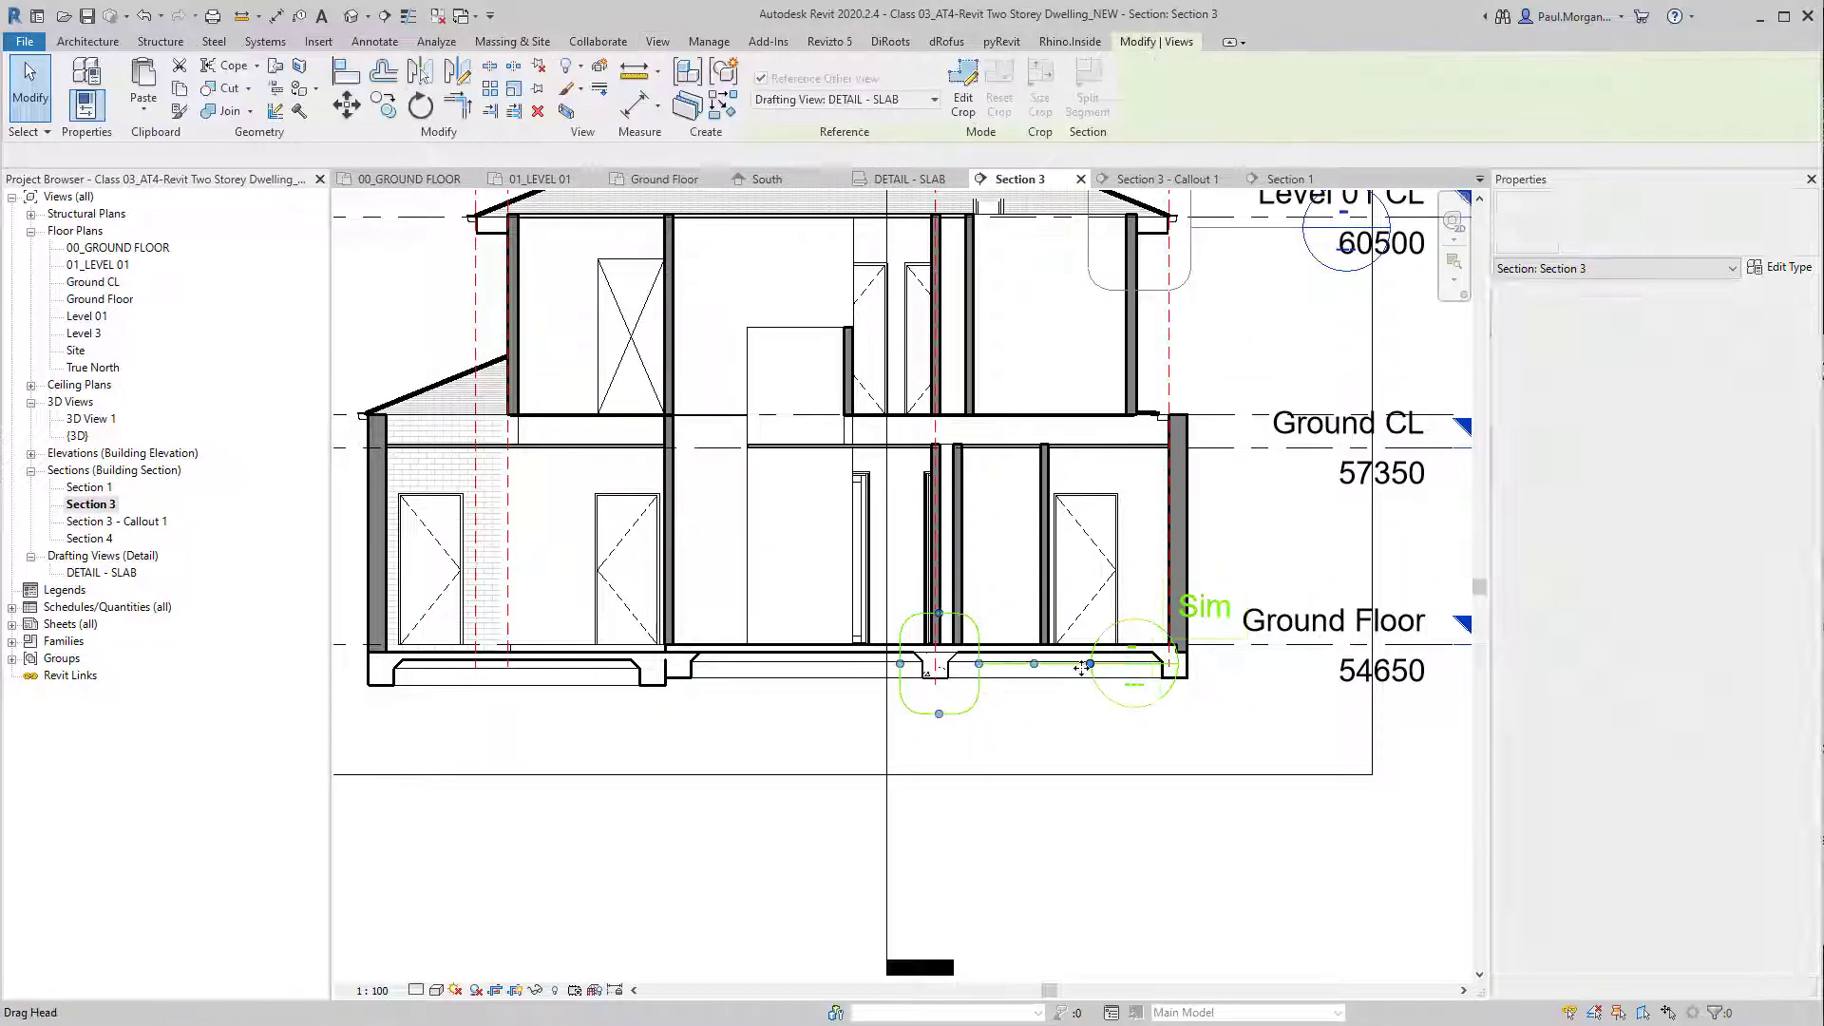
left_click_drag(1059, 724, 926, 859)
key("Escape")
scroll(1108, 802, "up", 3)
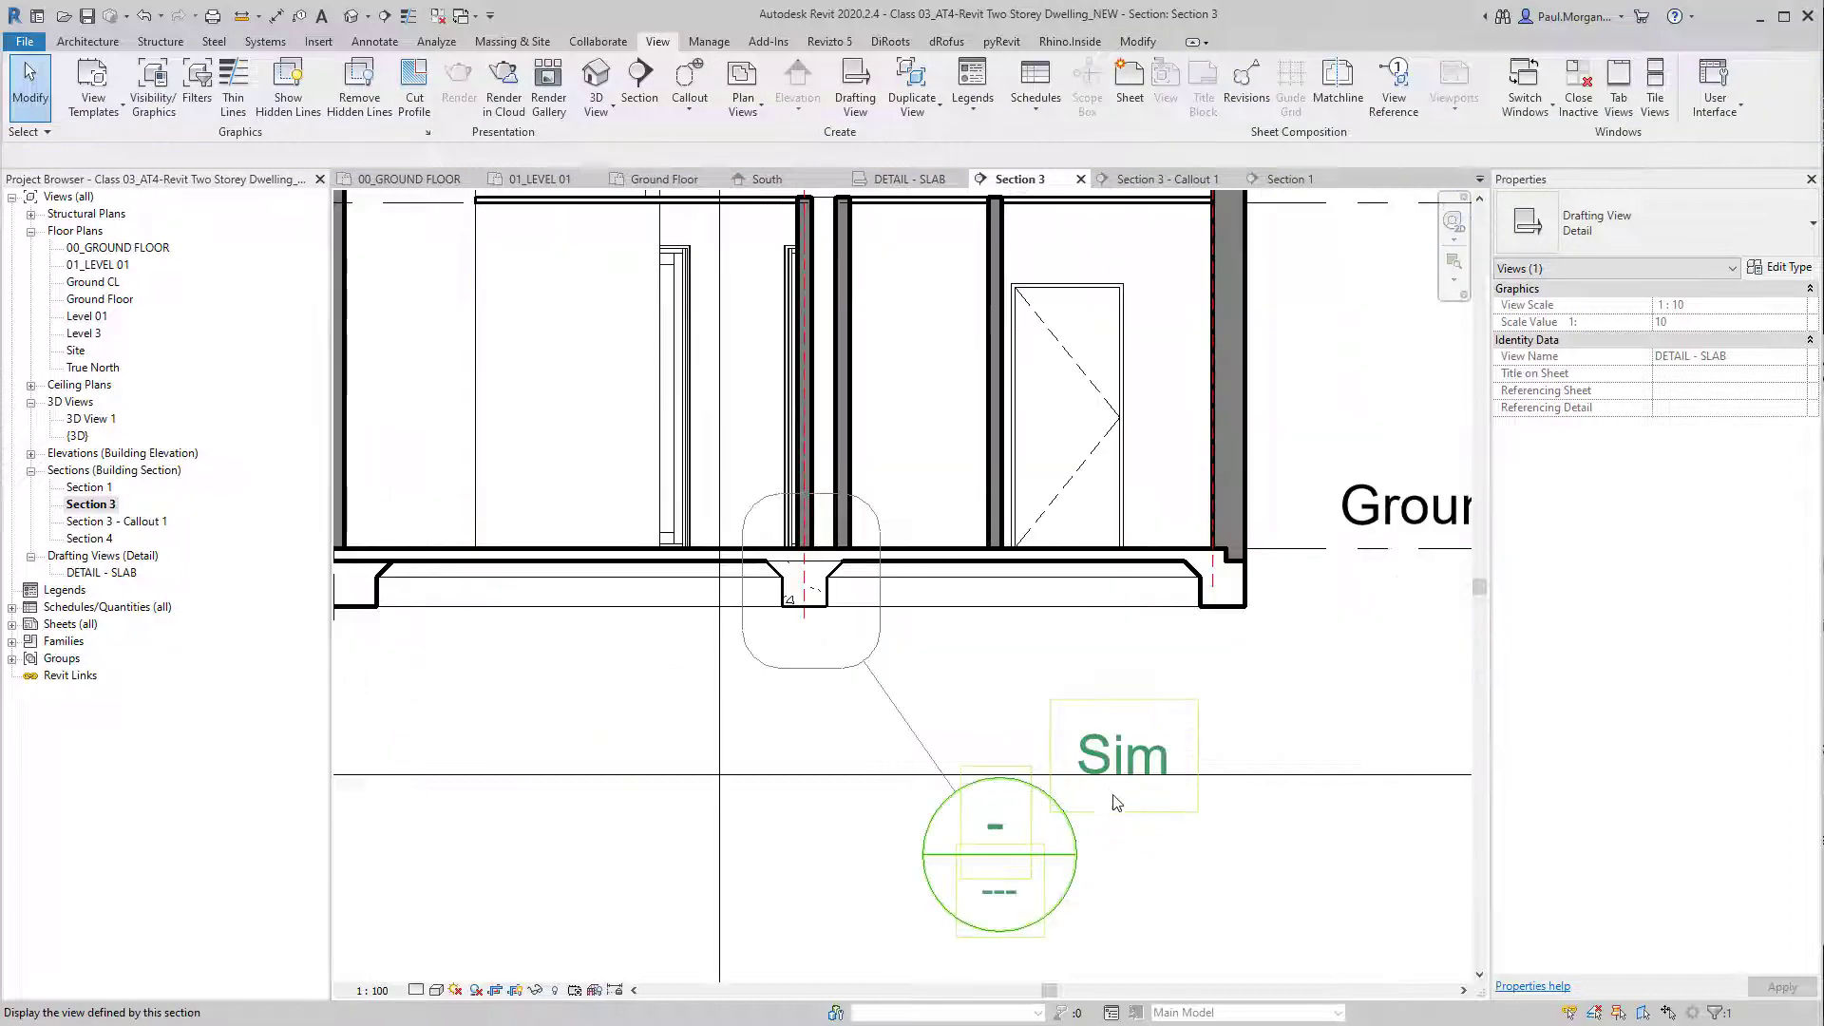
scroll(1102, 829, "down", 1)
middle_click_drag(1104, 830, 1082, 826)
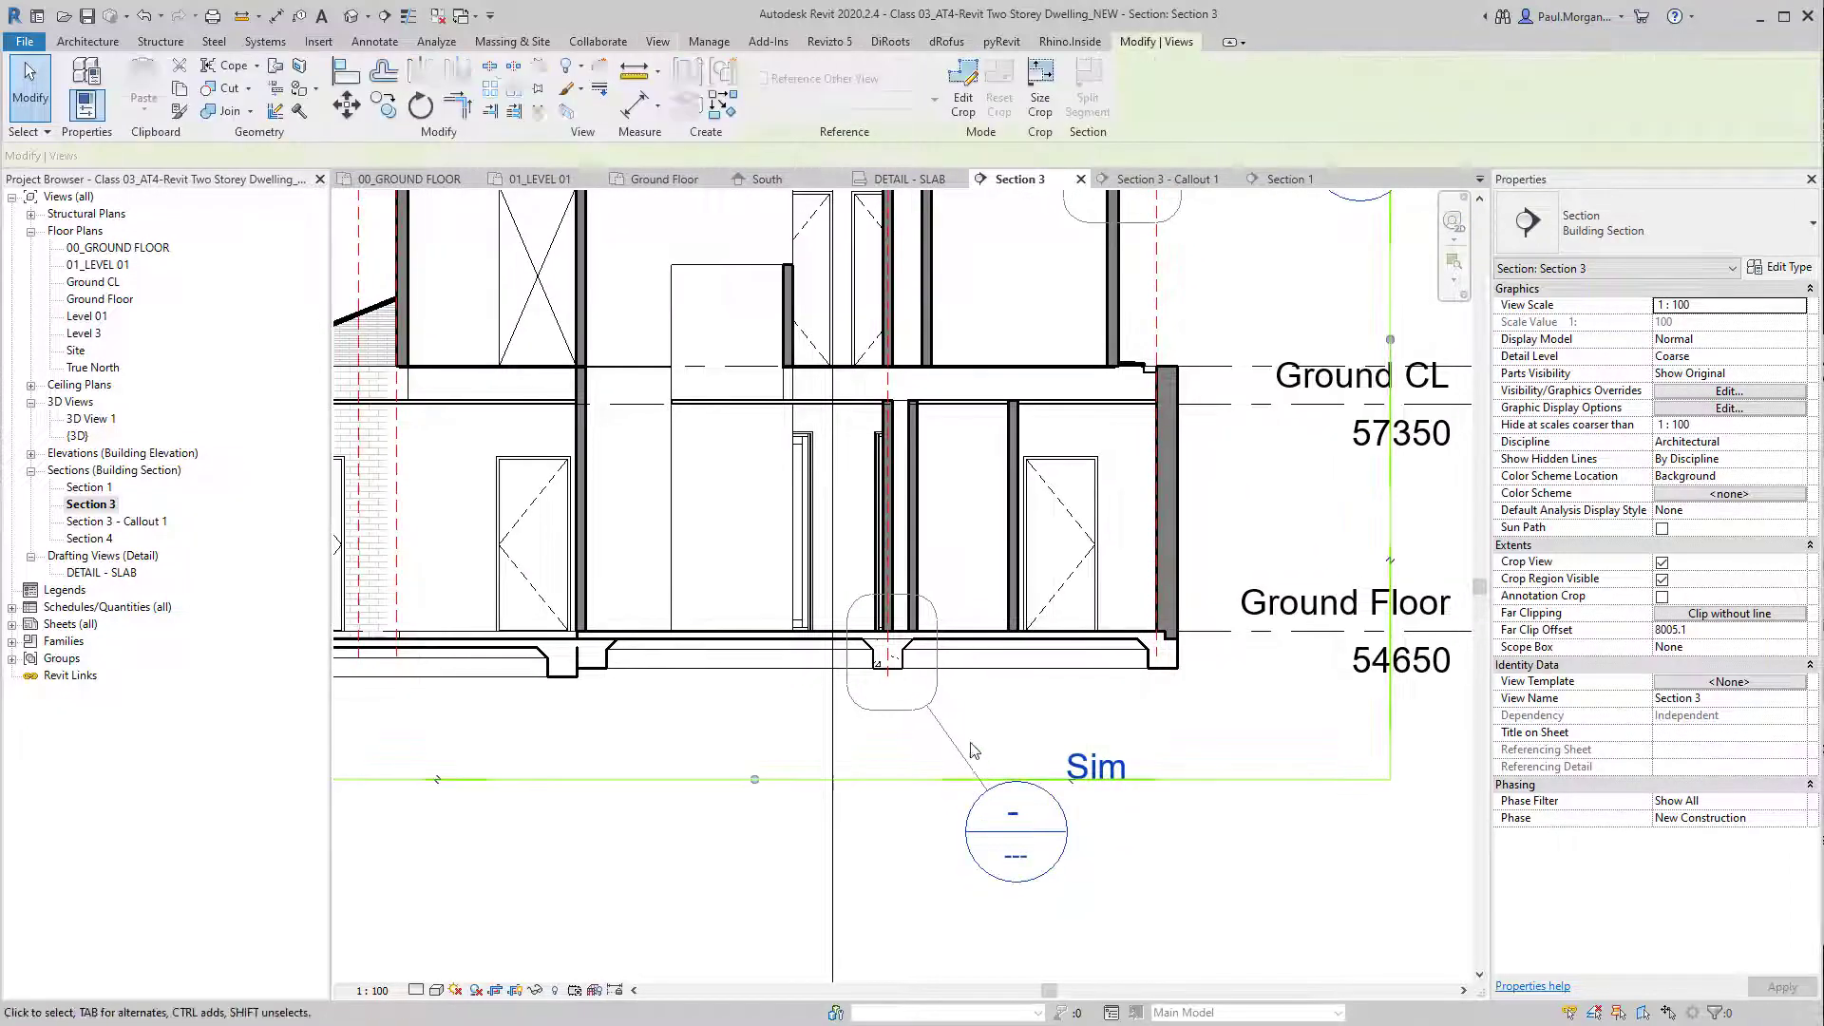
left_click(965, 754)
key("Escape")
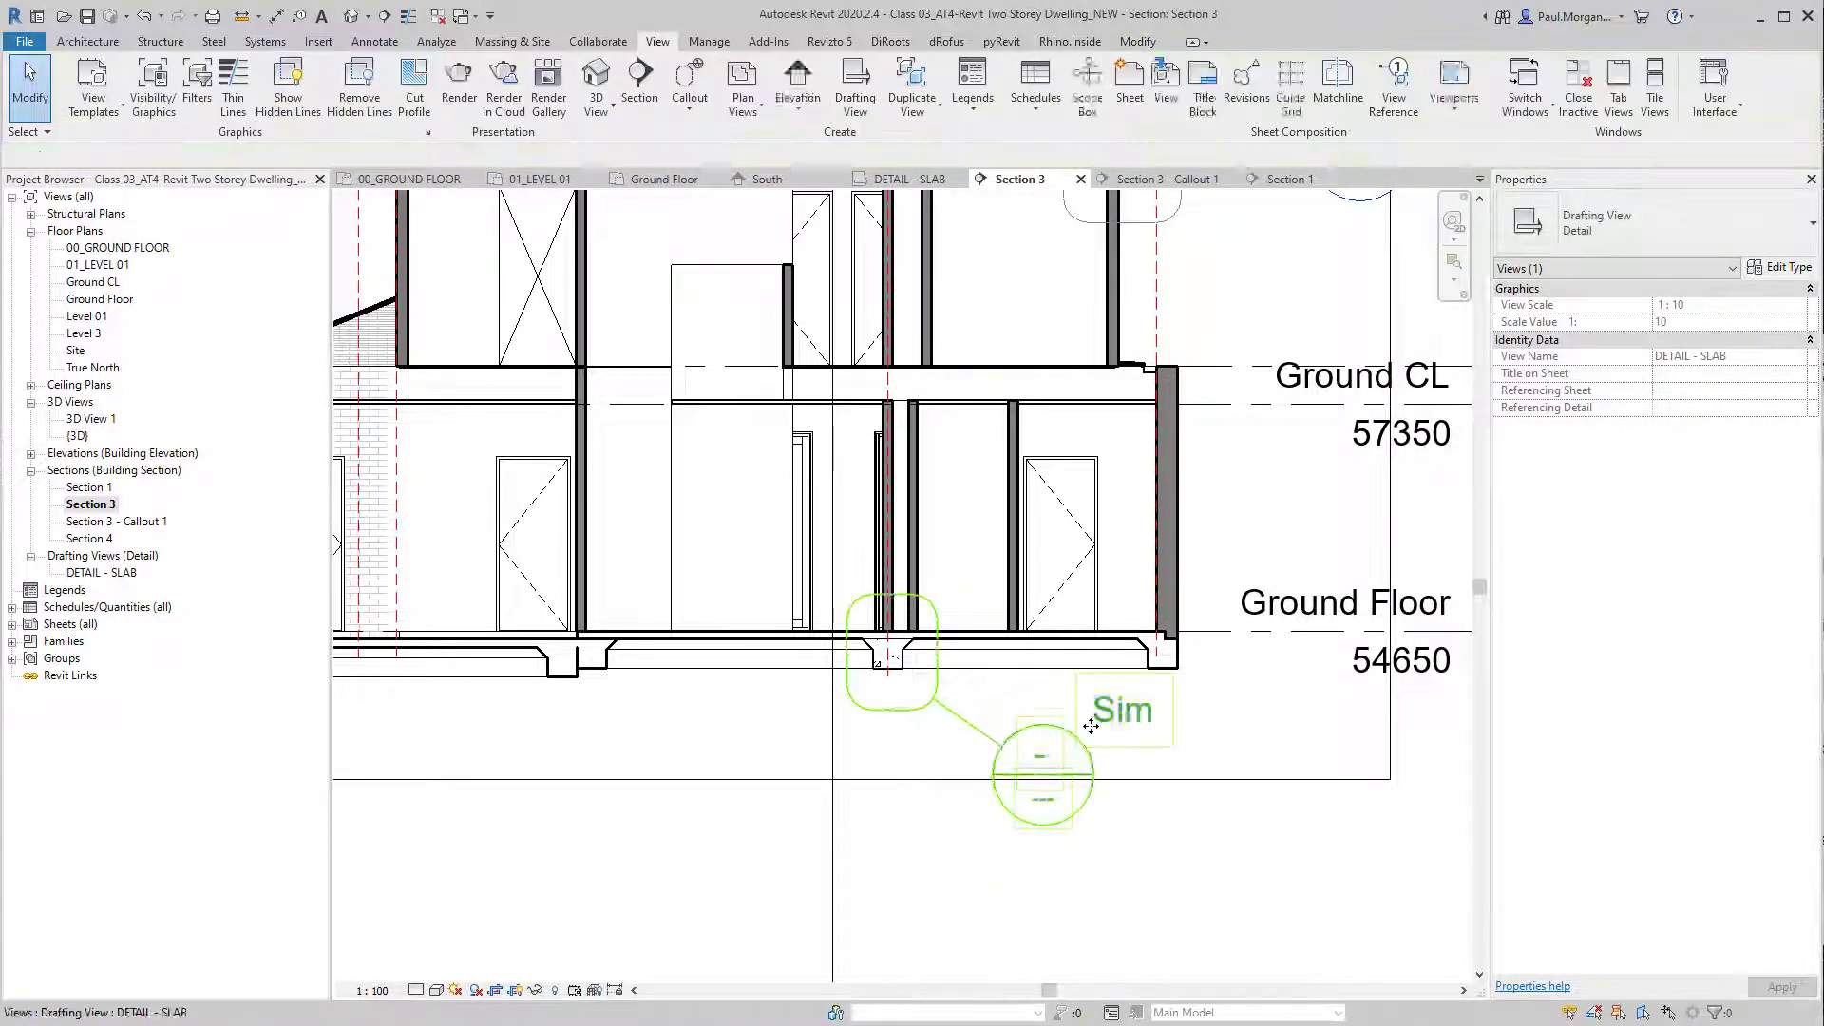
Step: Examine the Sim label beside the callout head and select the DETAIL - SLAB callout
scroll(1036, 841, "up", 3)
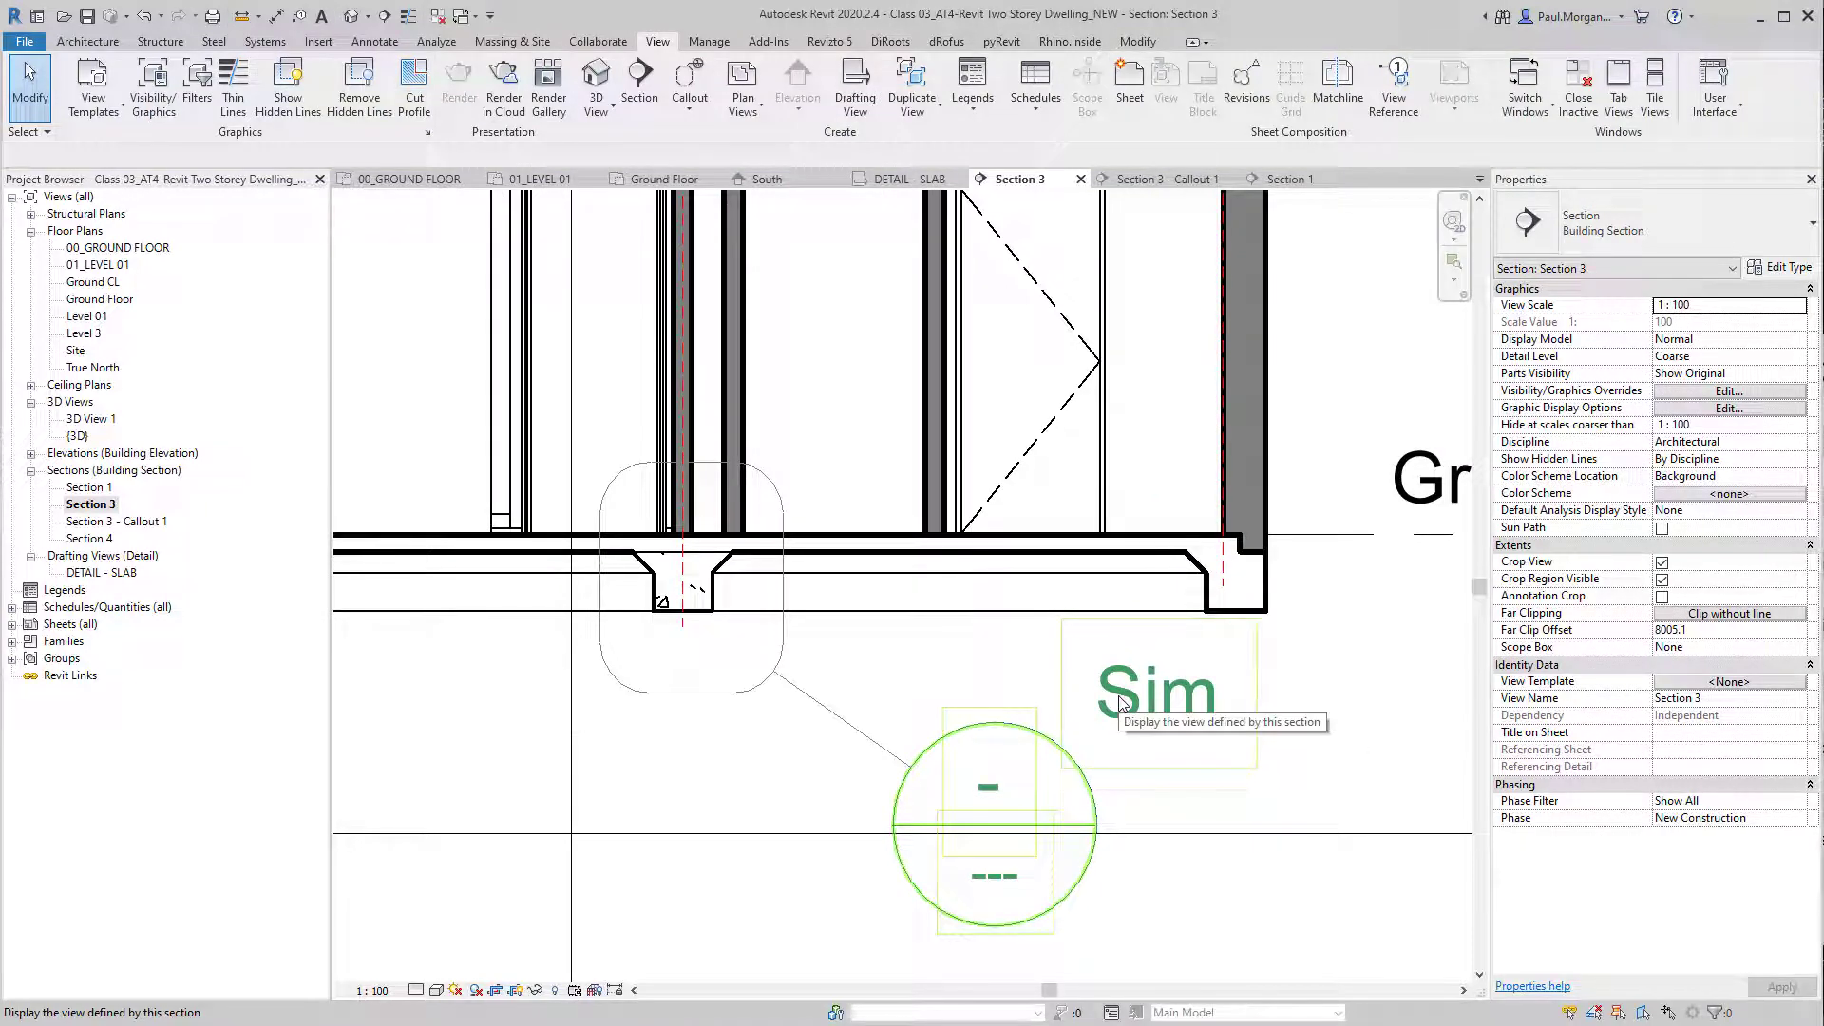
scroll(1121, 703, "down", 2)
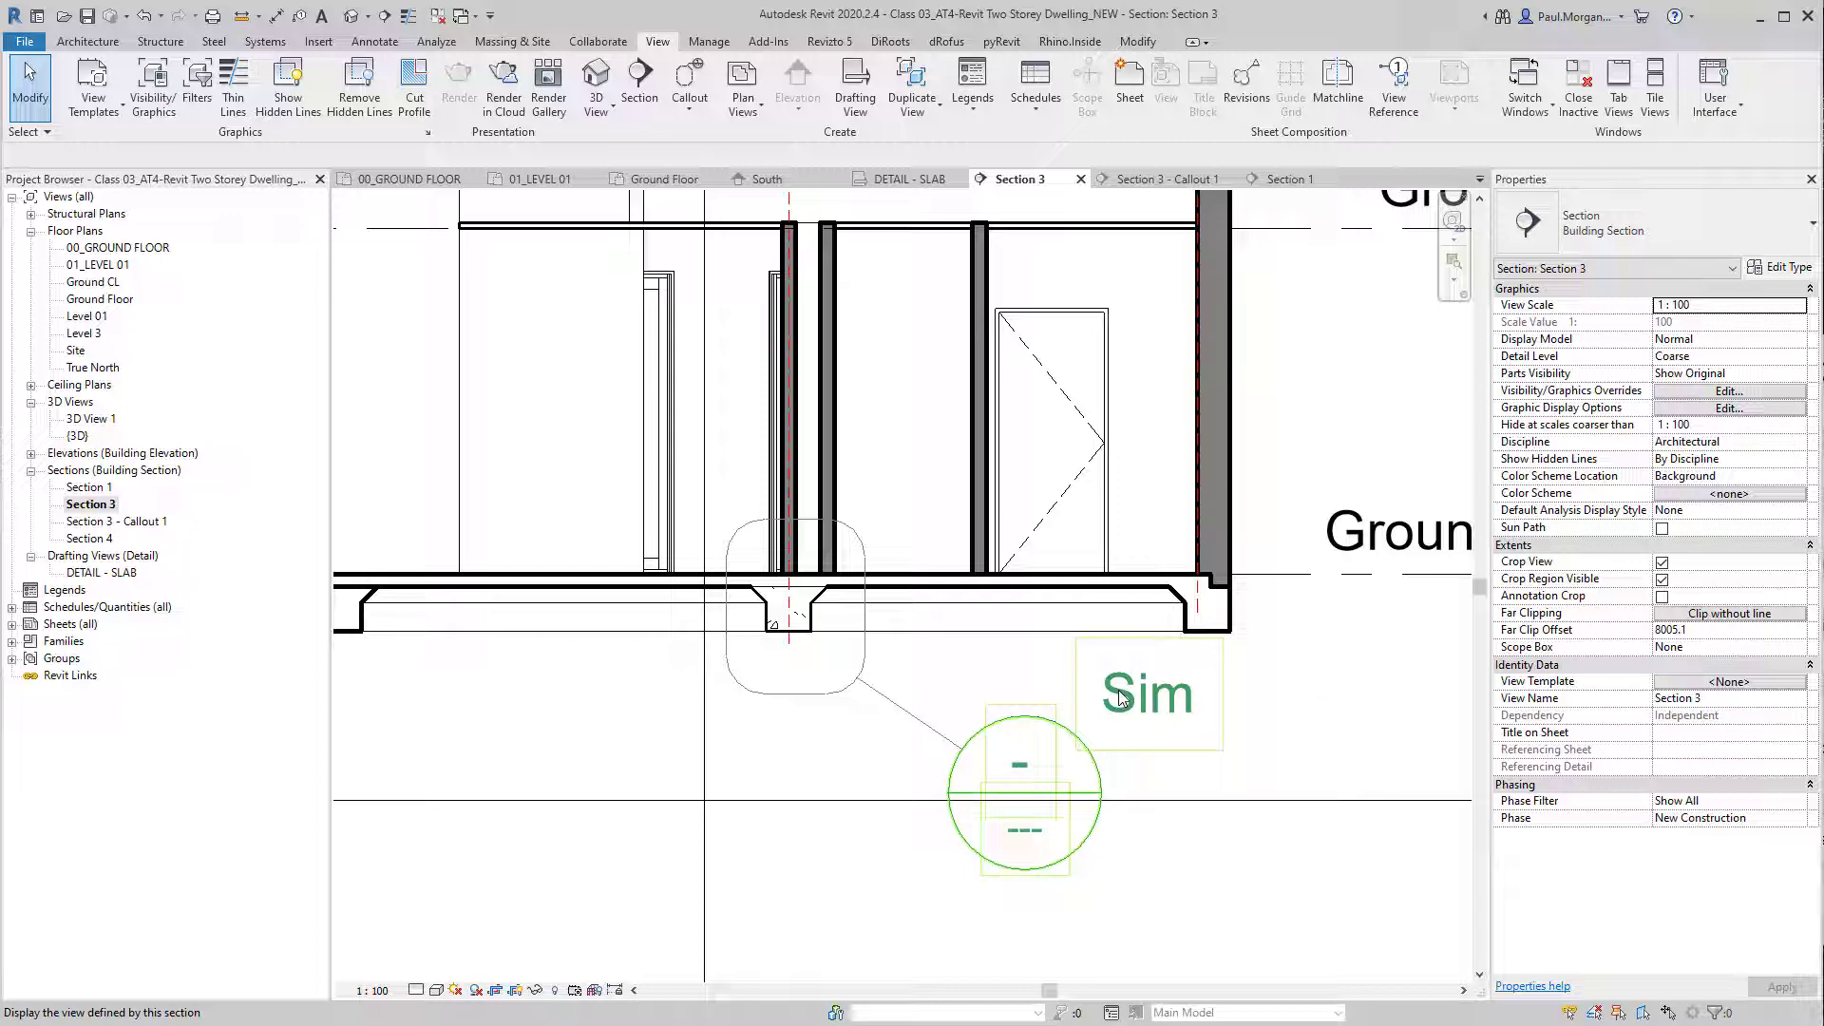
left_click(925, 738)
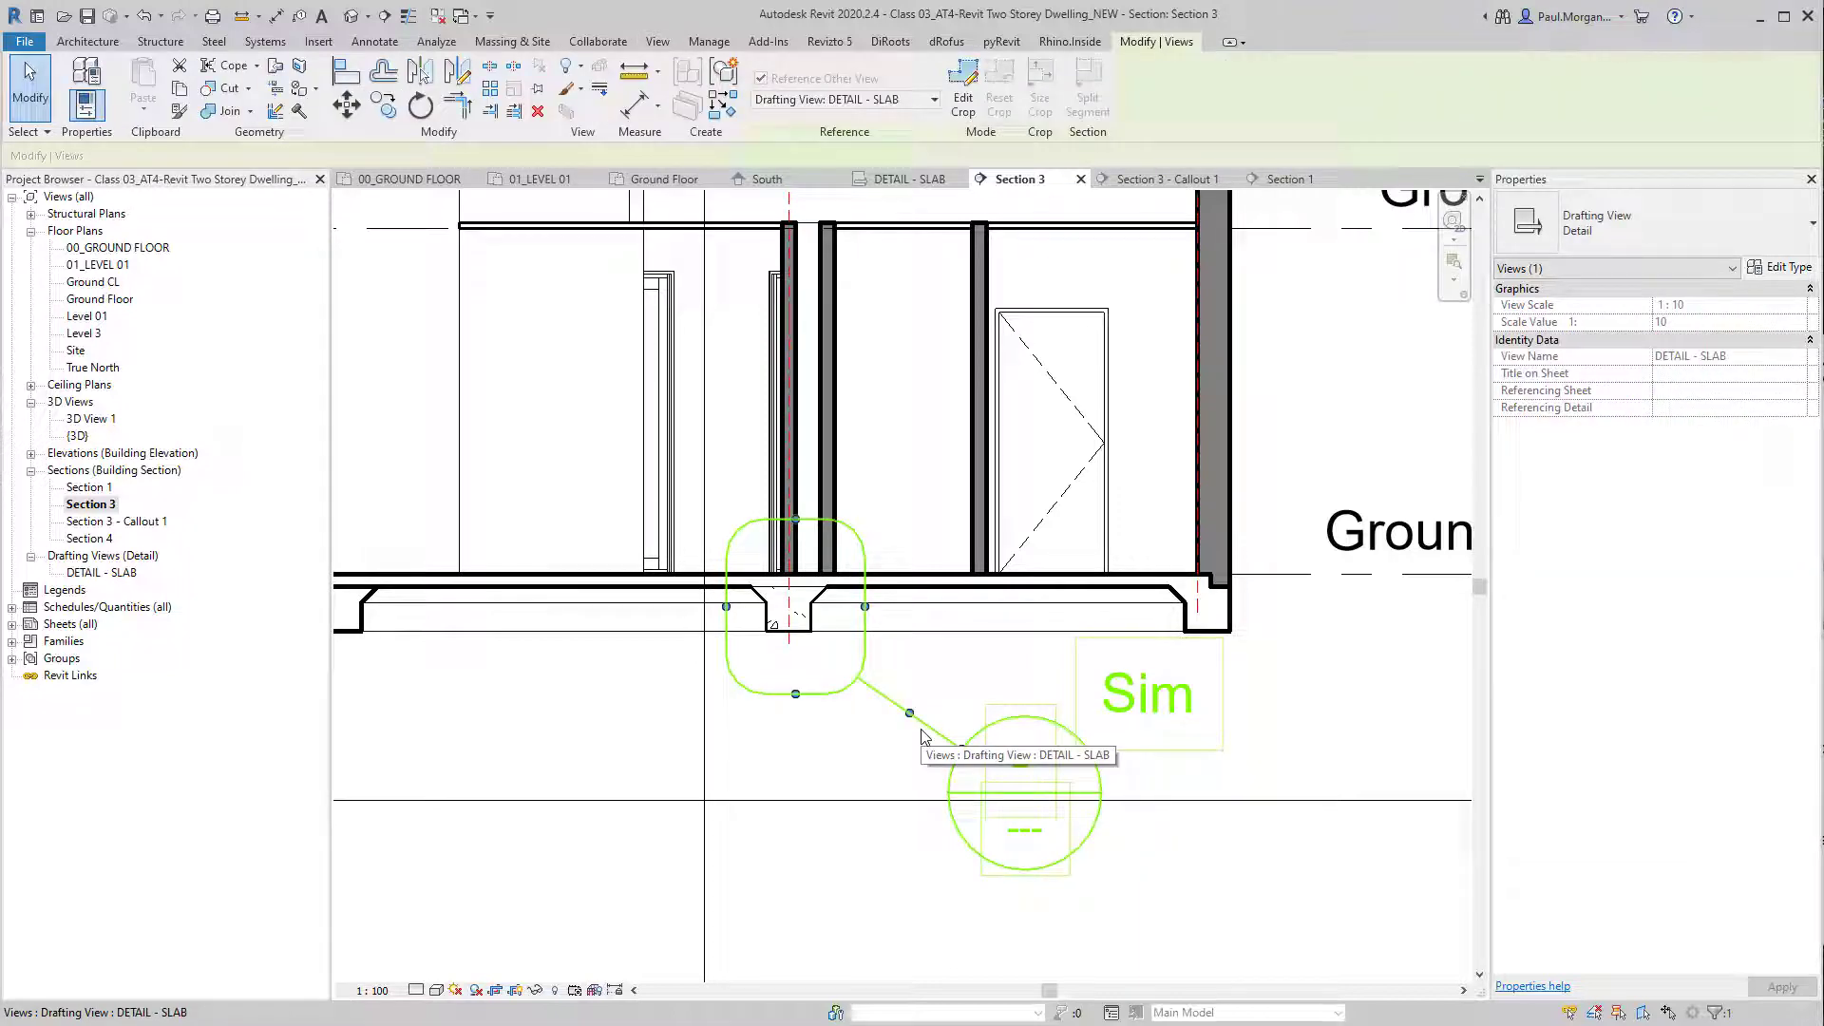
Step: Deselect the DETAIL - SLAB callout and open the 00_GROUND FLOOR plan with the whole house in view
key("Escape")
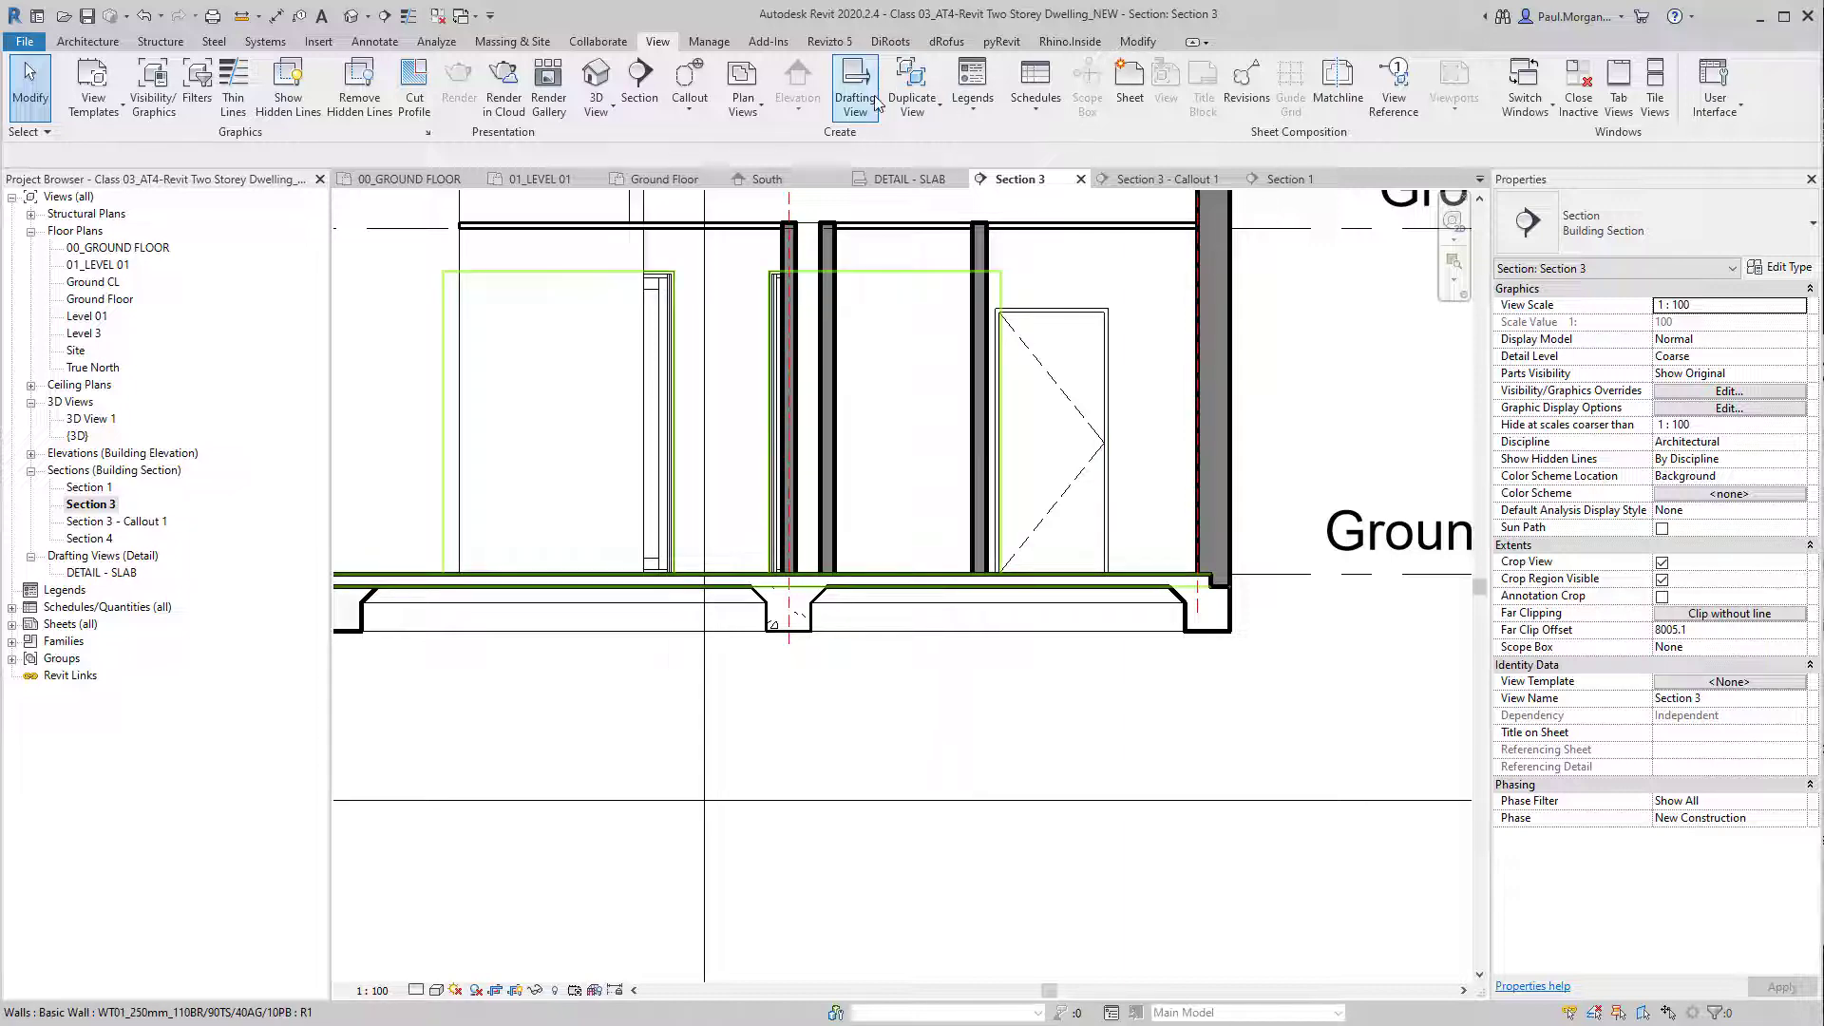
left_click(935, 112)
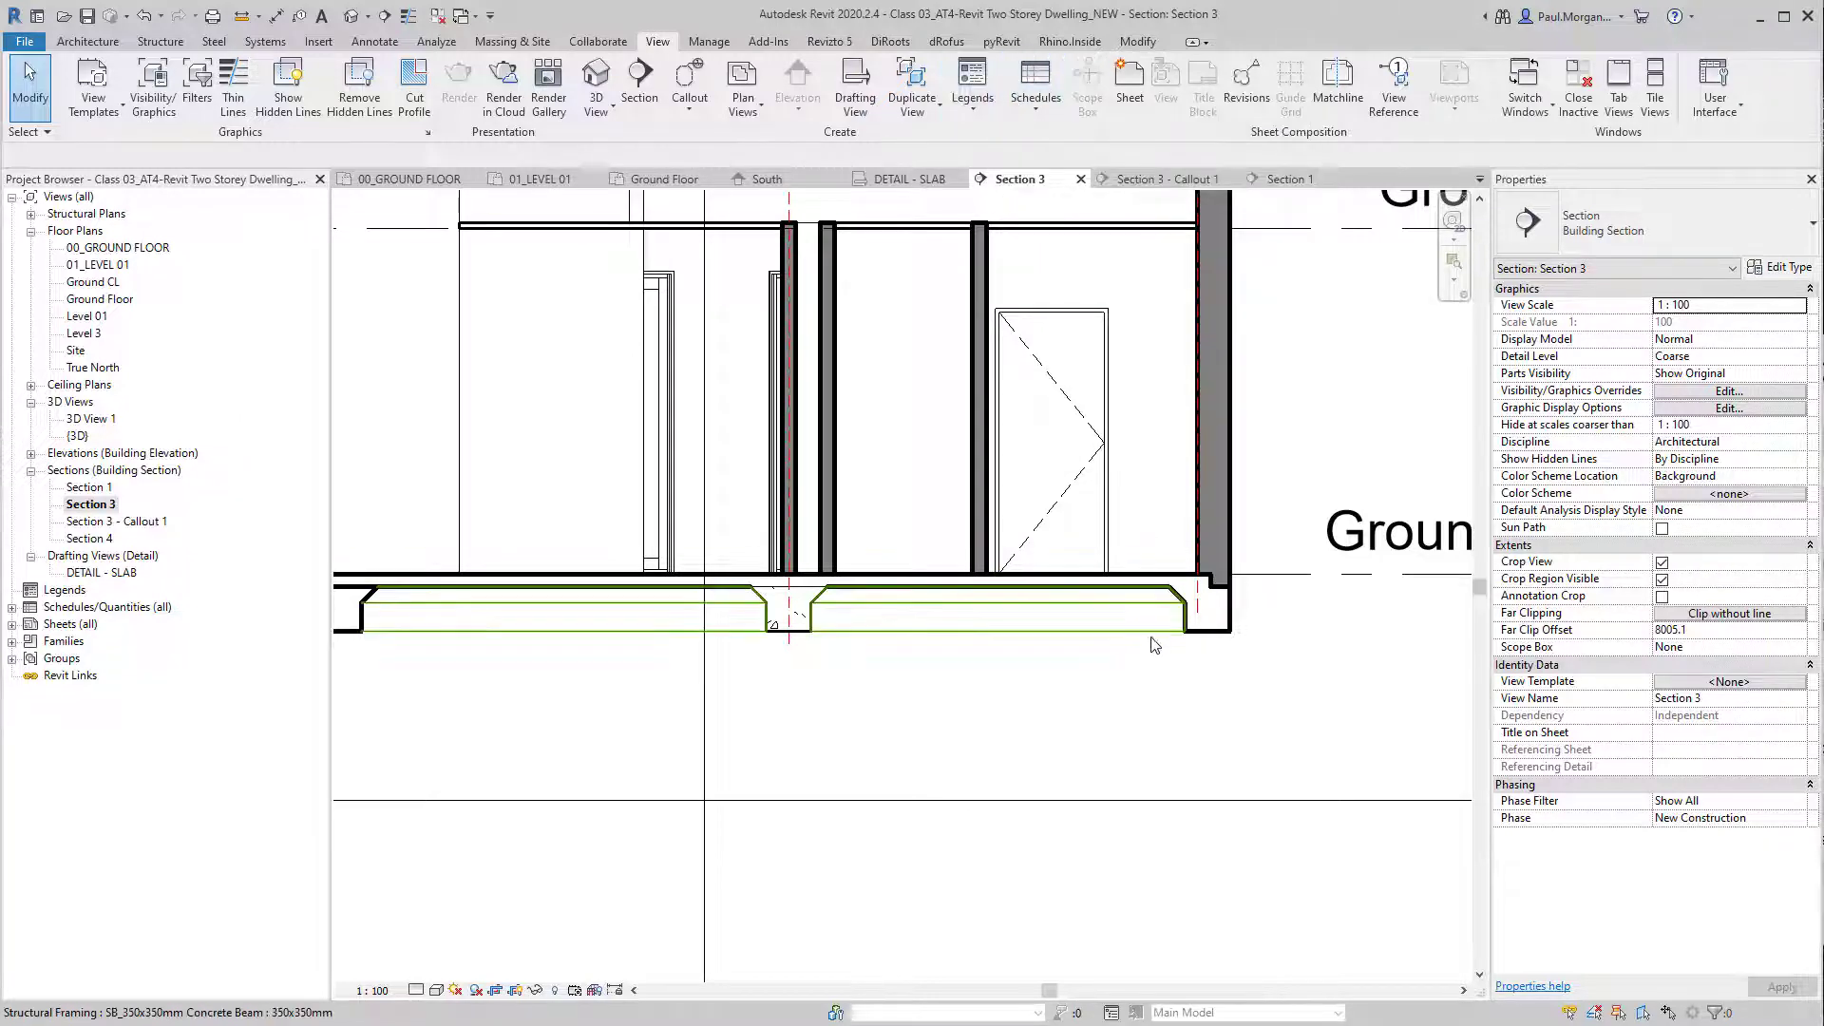
scroll(1102, 494, "down", 3)
middle_click_drag(1099, 486, 1102, 633)
double_click(138, 249)
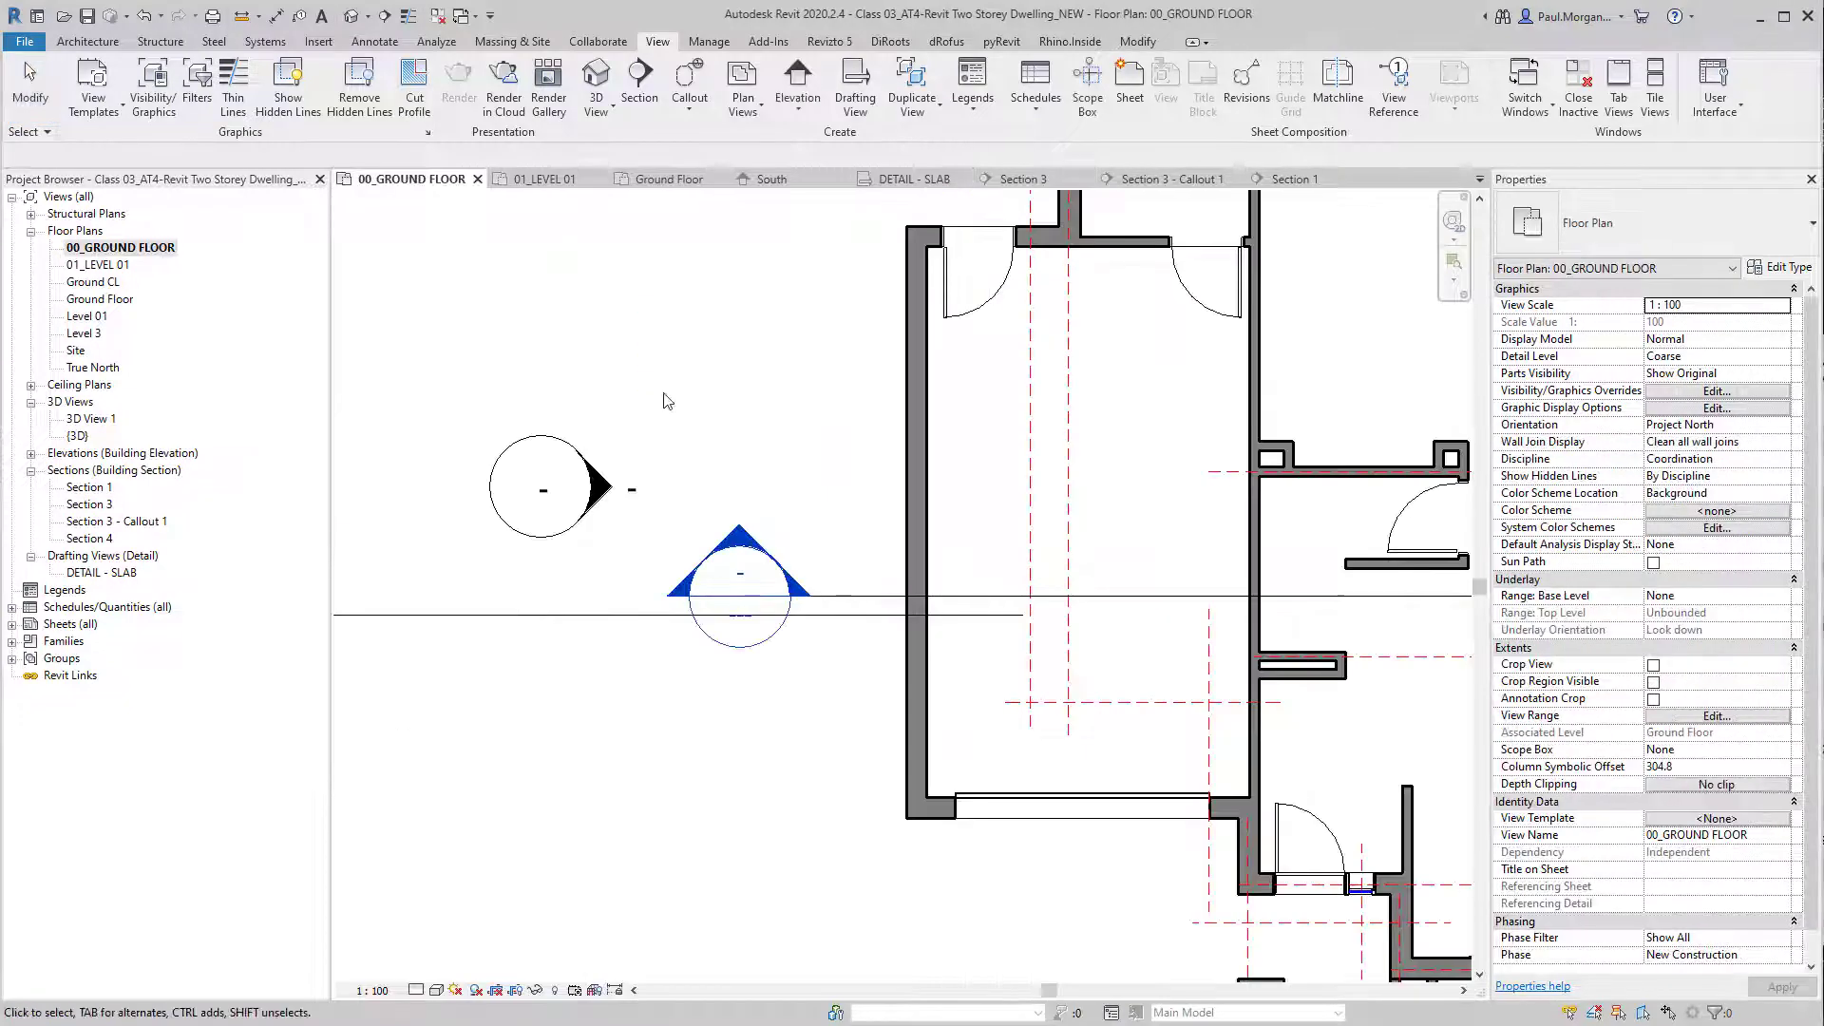
scroll(736, 484, "down", 5)
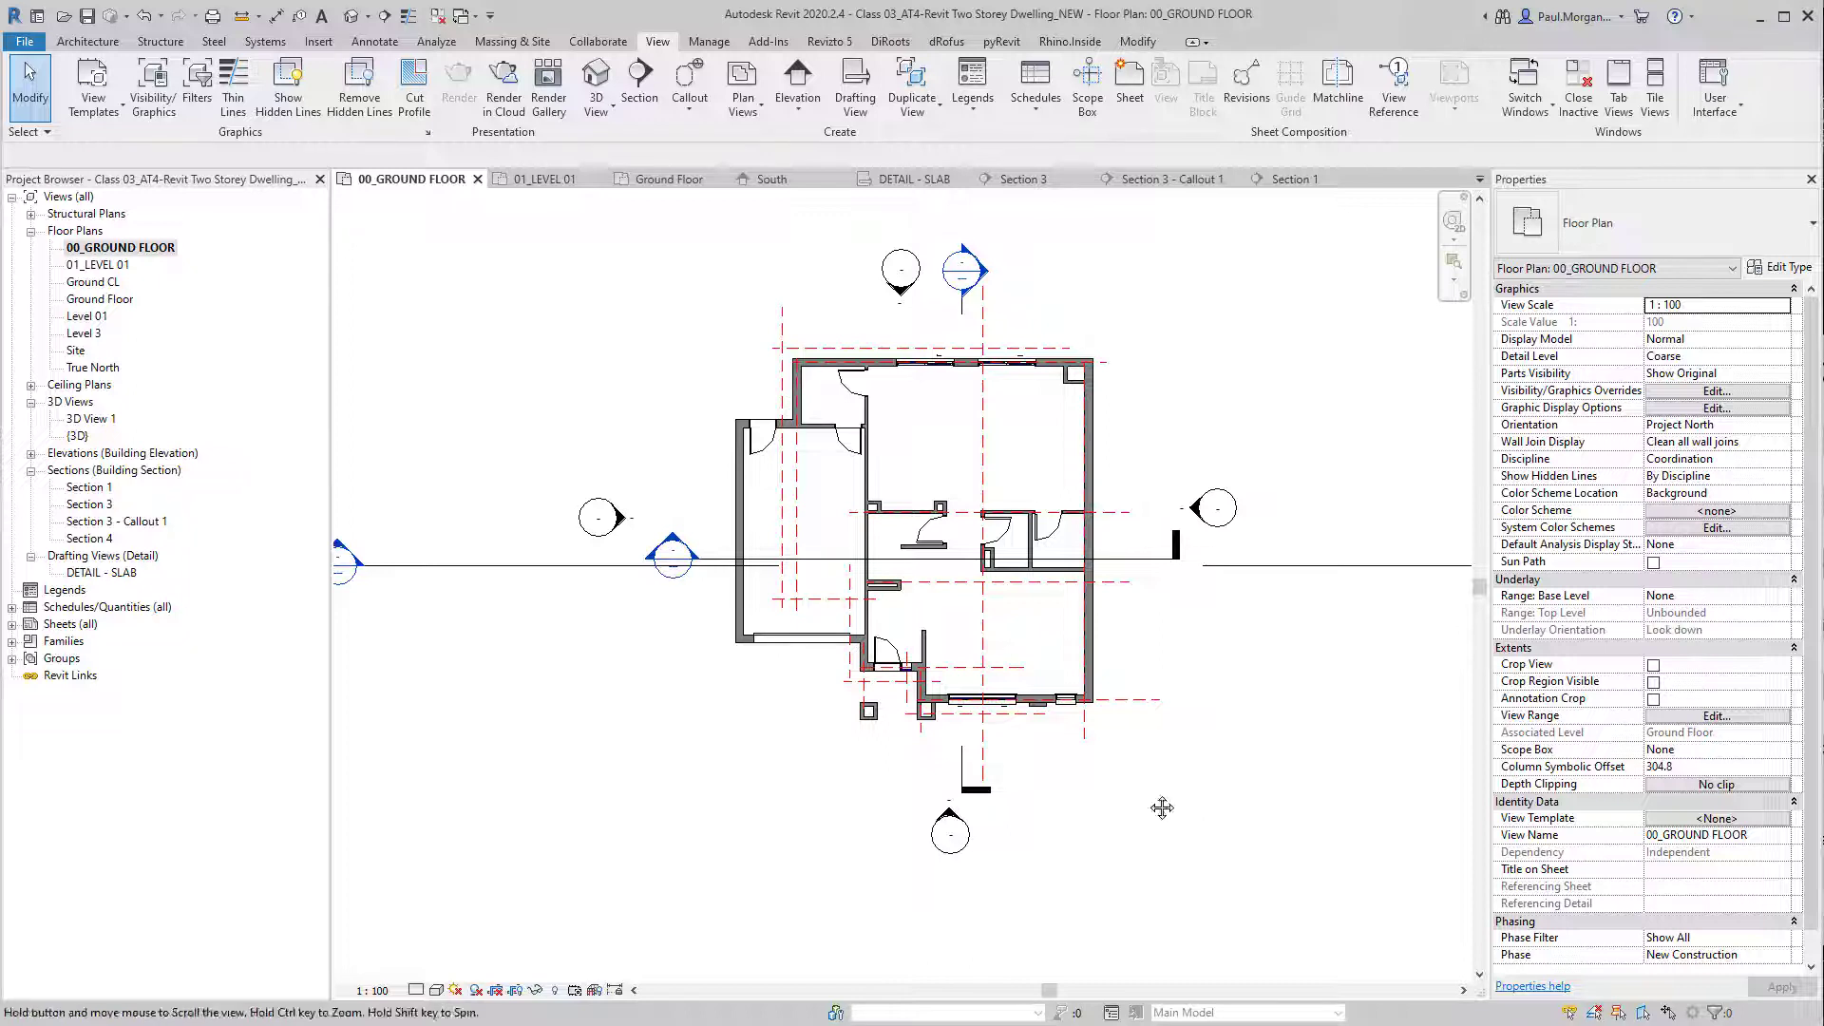
middle_click_drag(1160, 802, 1114, 814)
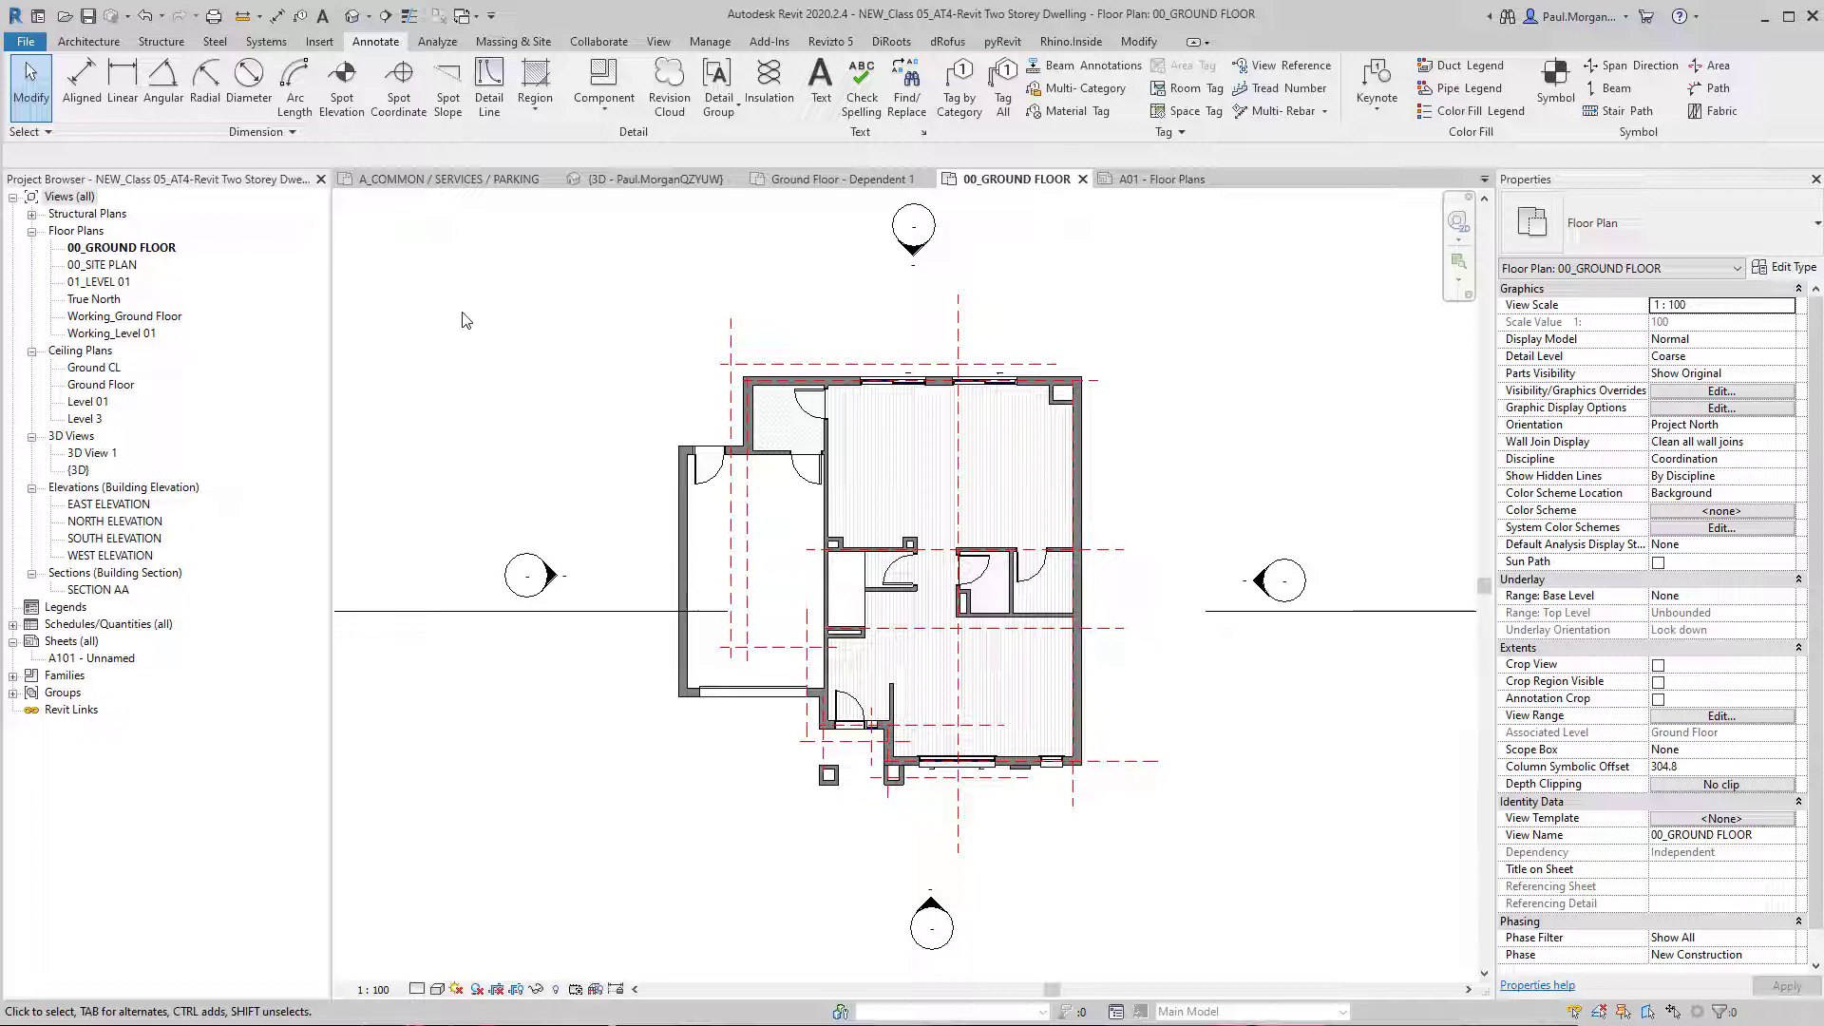
scroll(596, 340, "up", 1)
middle_click_drag(596, 365, 623, 380)
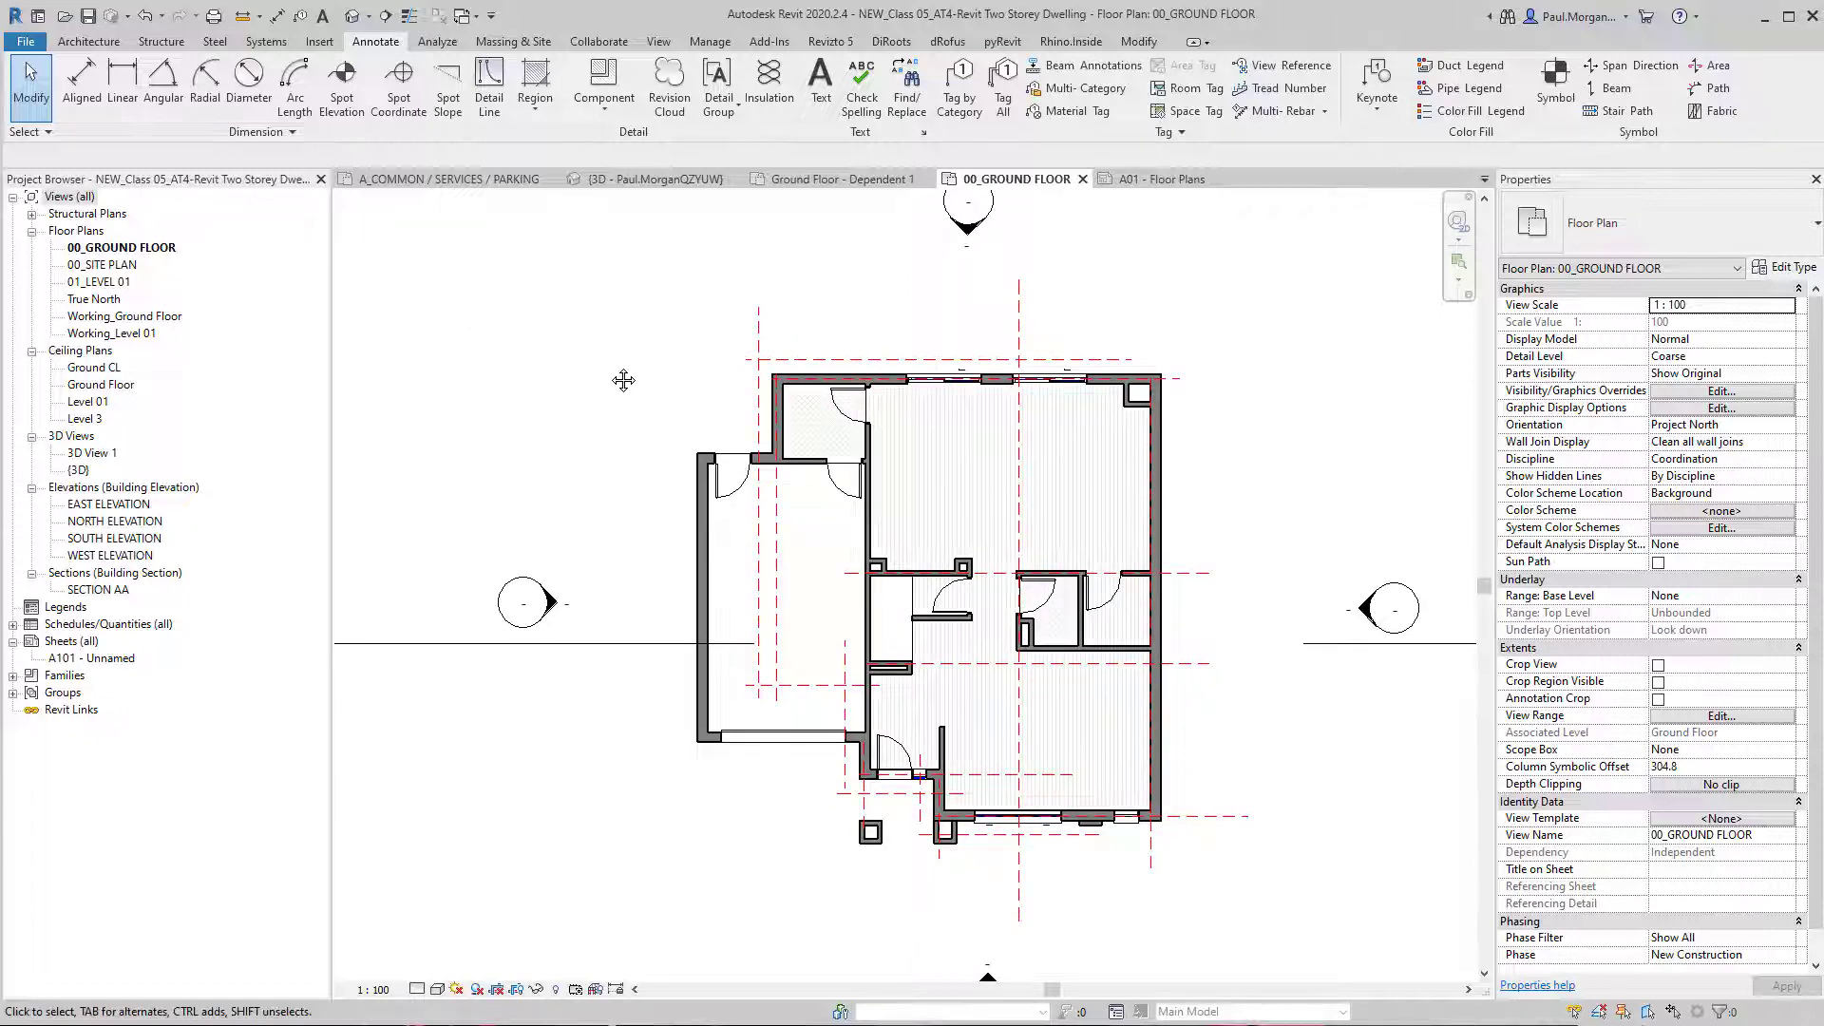
scroll(617, 378, "down", 2)
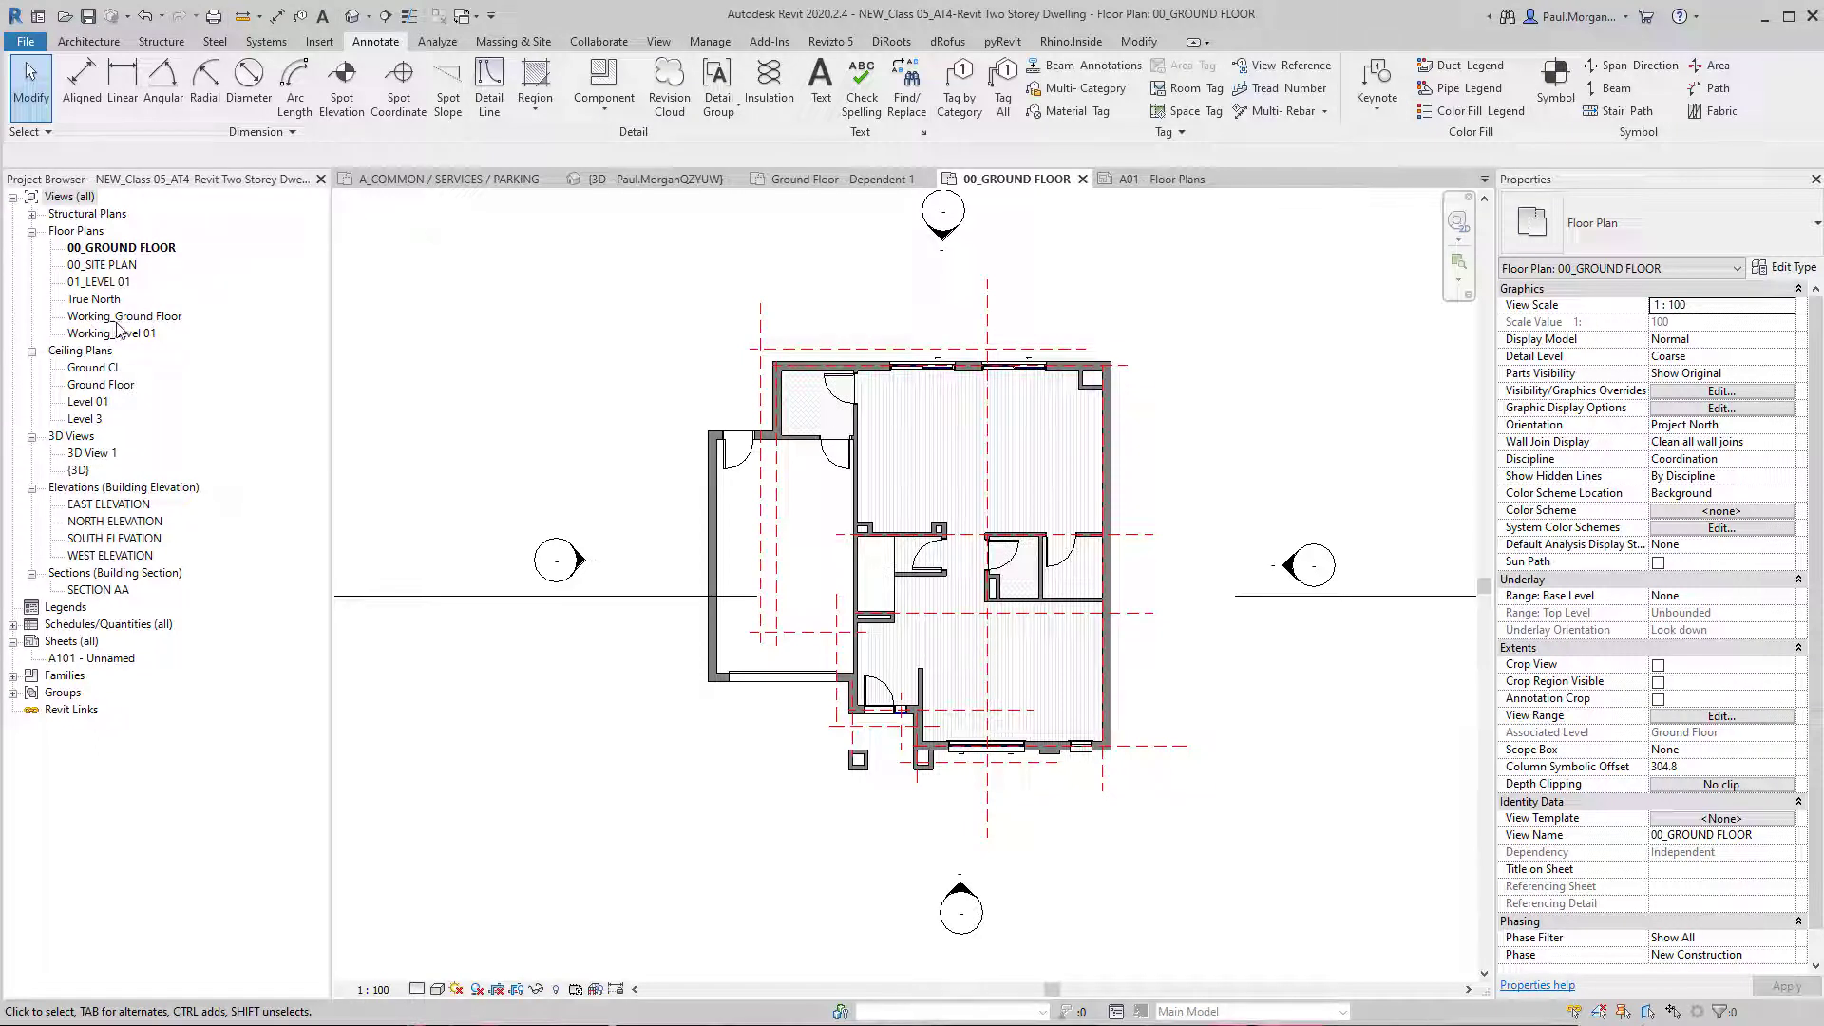
middle_click_drag(632, 463, 645, 468)
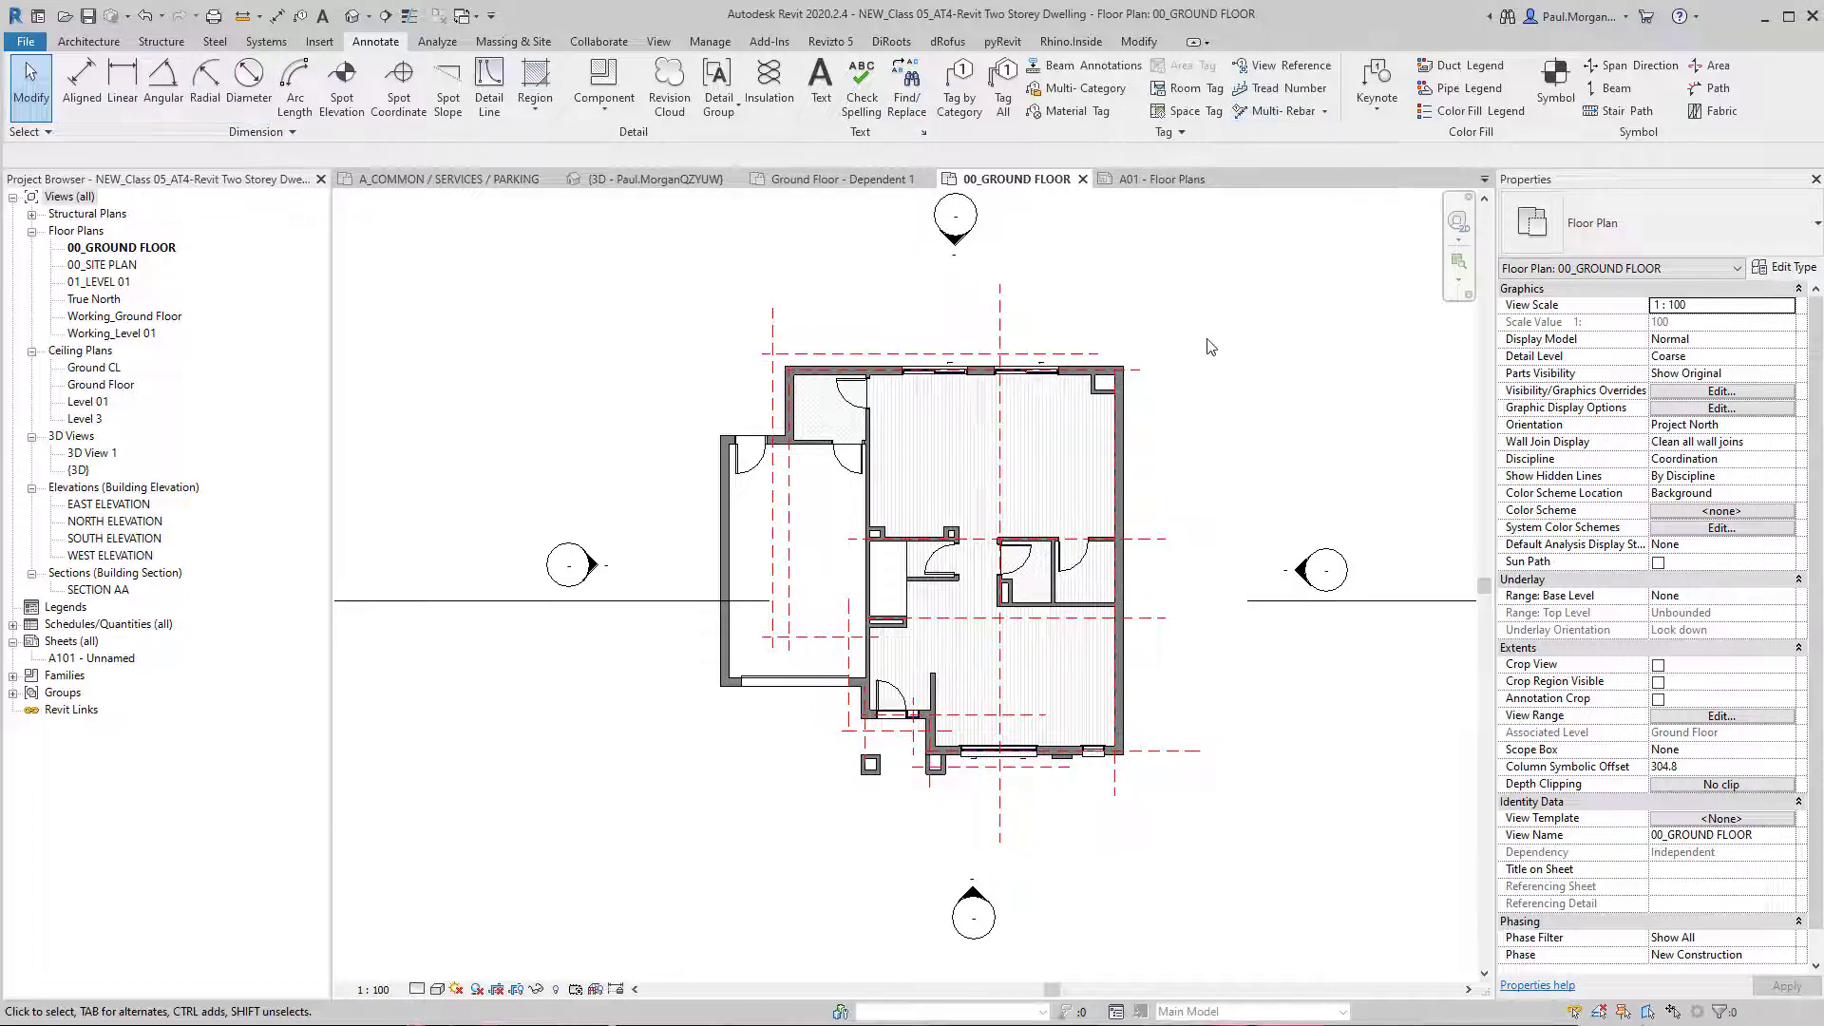
middle_click_drag(1307, 328, 1324, 344)
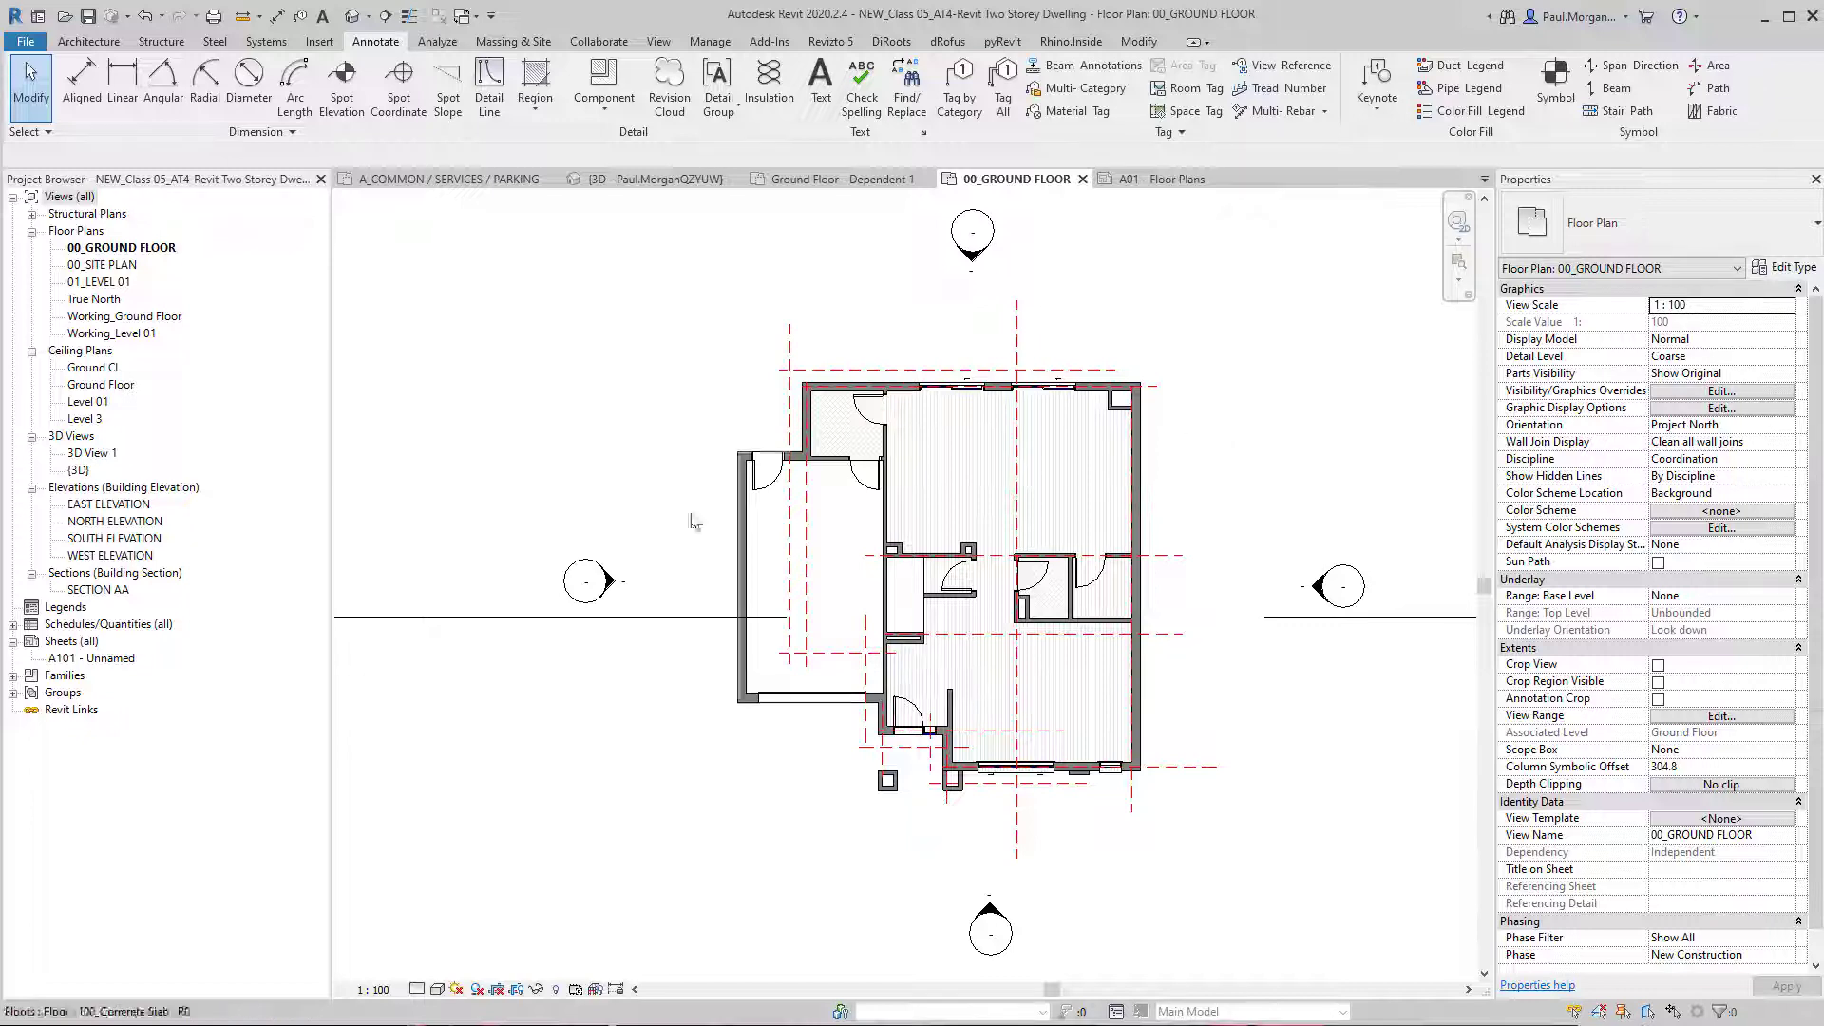
Step: Place an aligned dimension above the 00_GROUND FLOOR plan across the main house's width, between its outer side walls
key("d")
key("i")
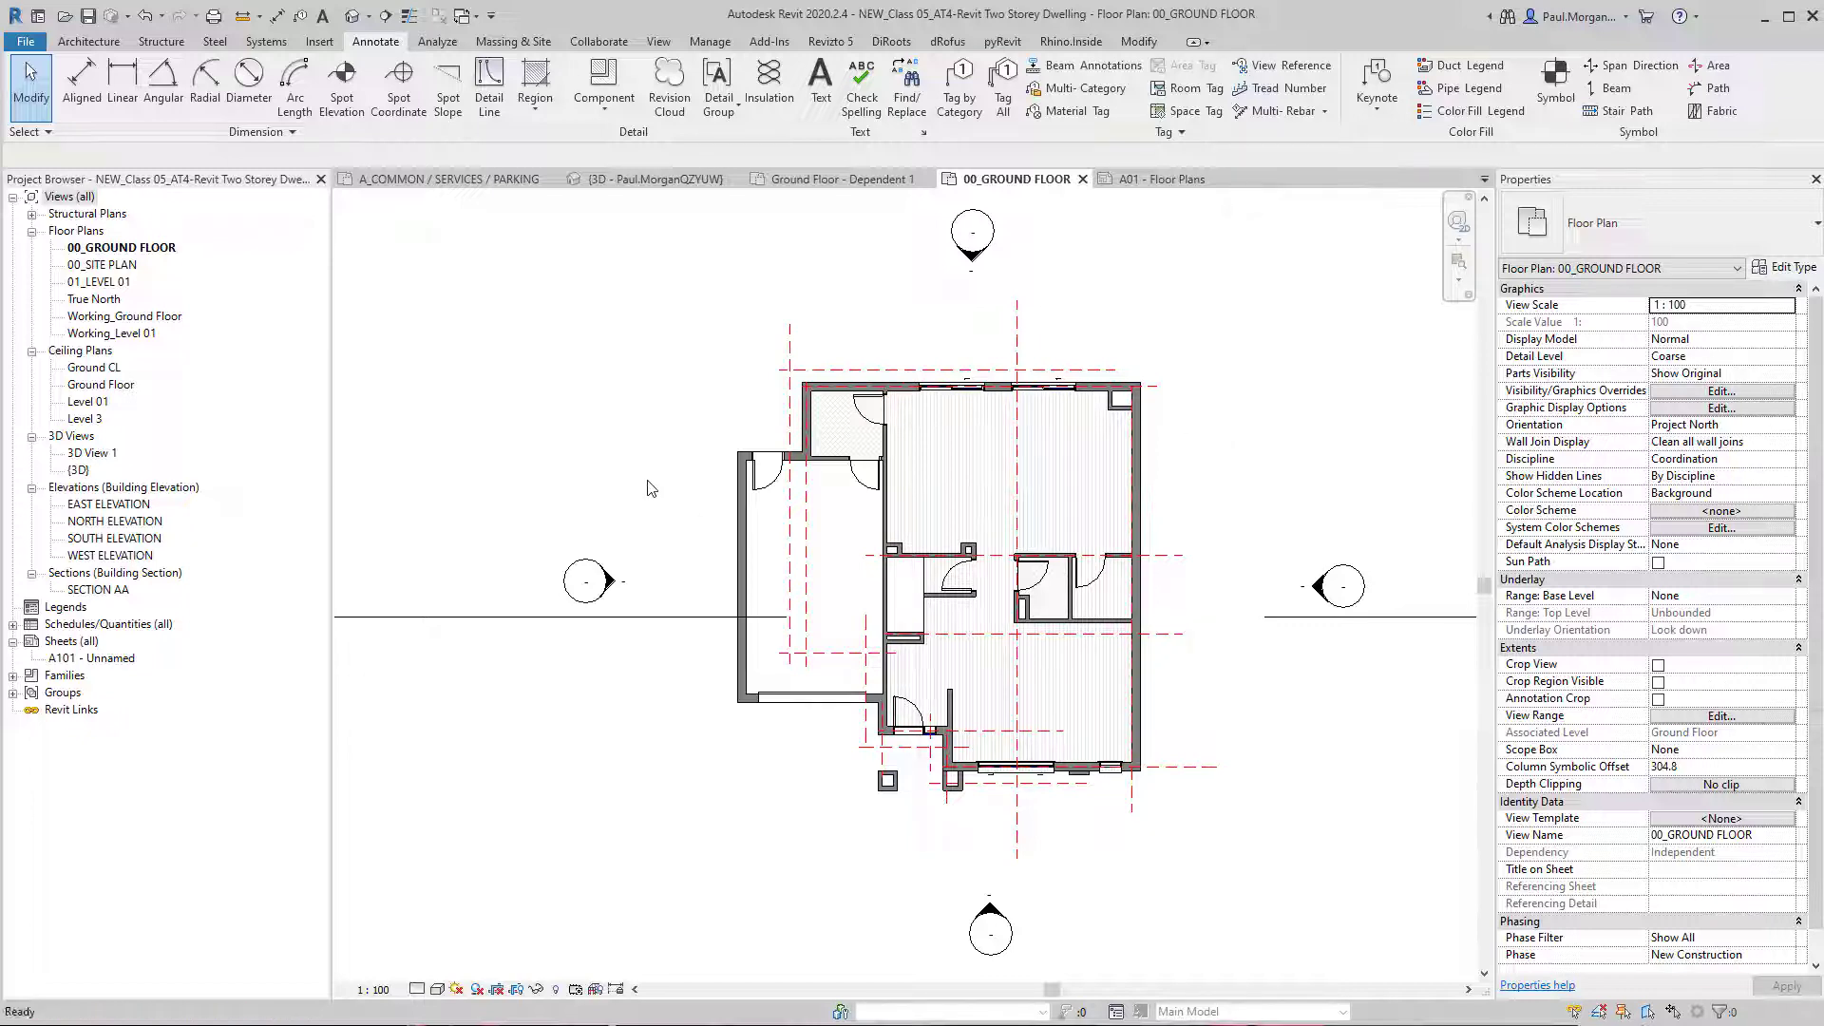
left_click(1139, 418)
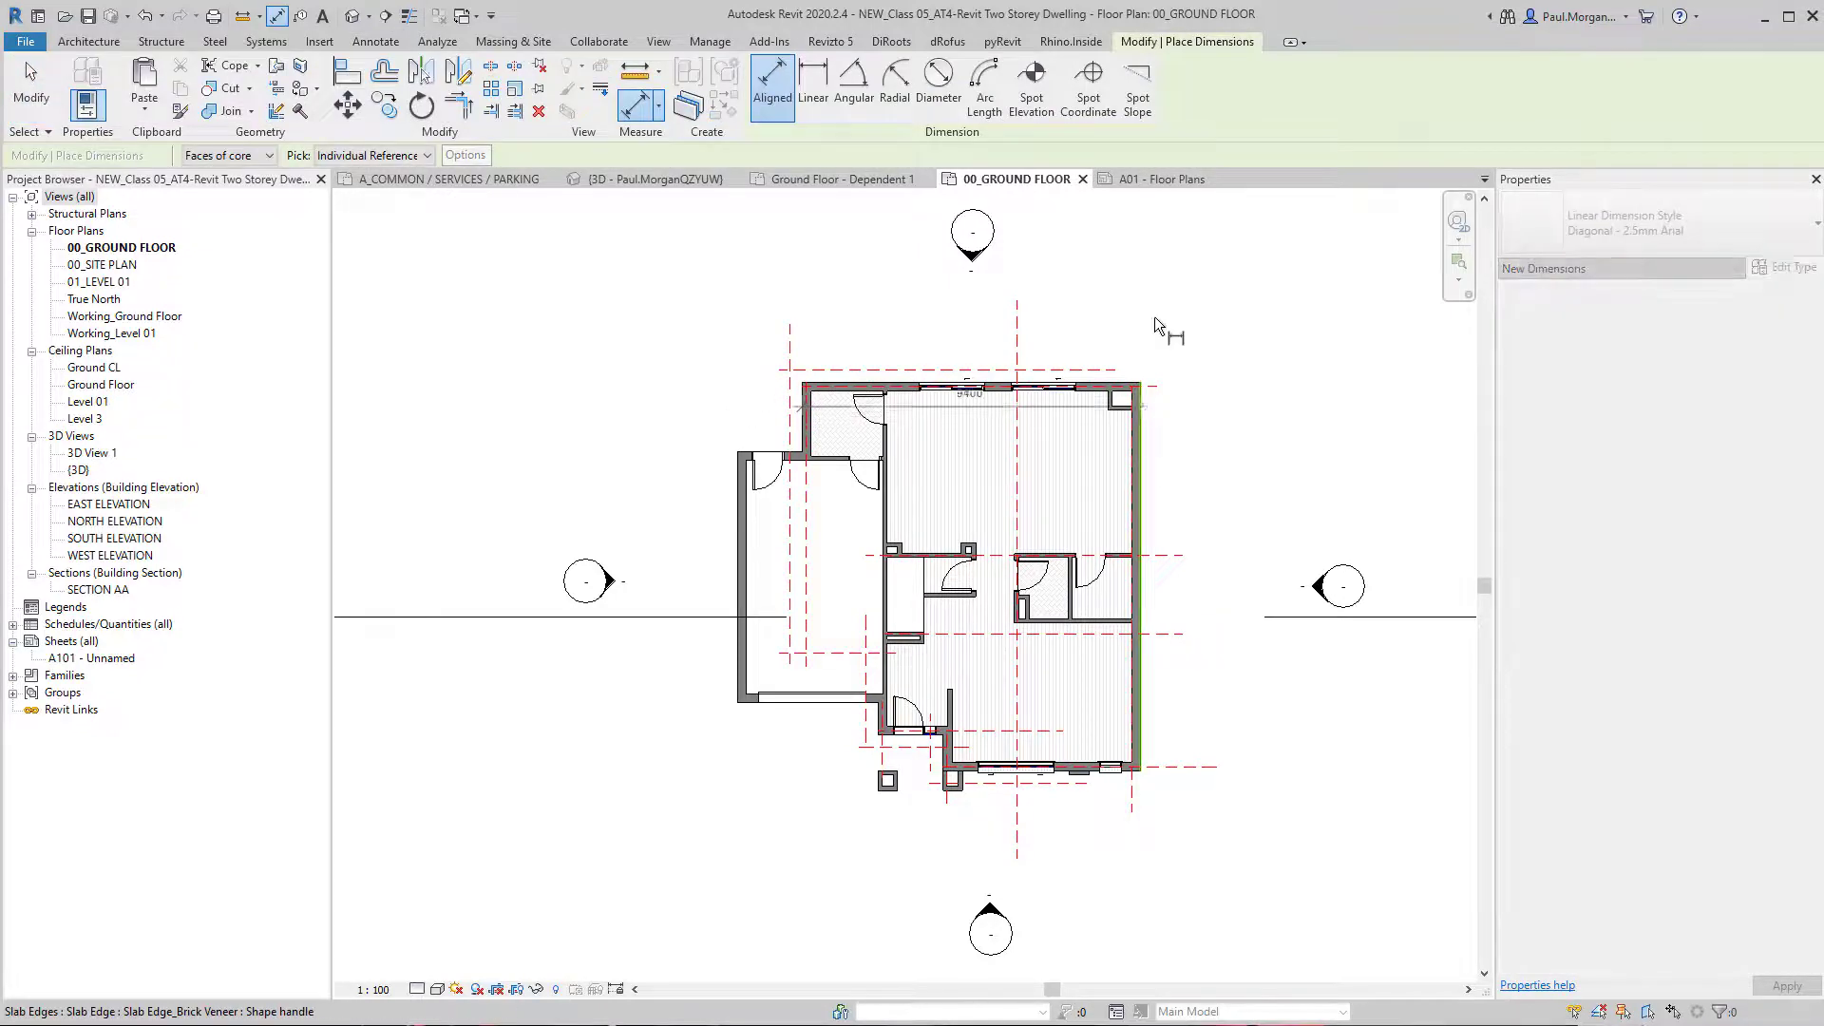
left_click(1154, 309)
key("Escape")
key("Escape")
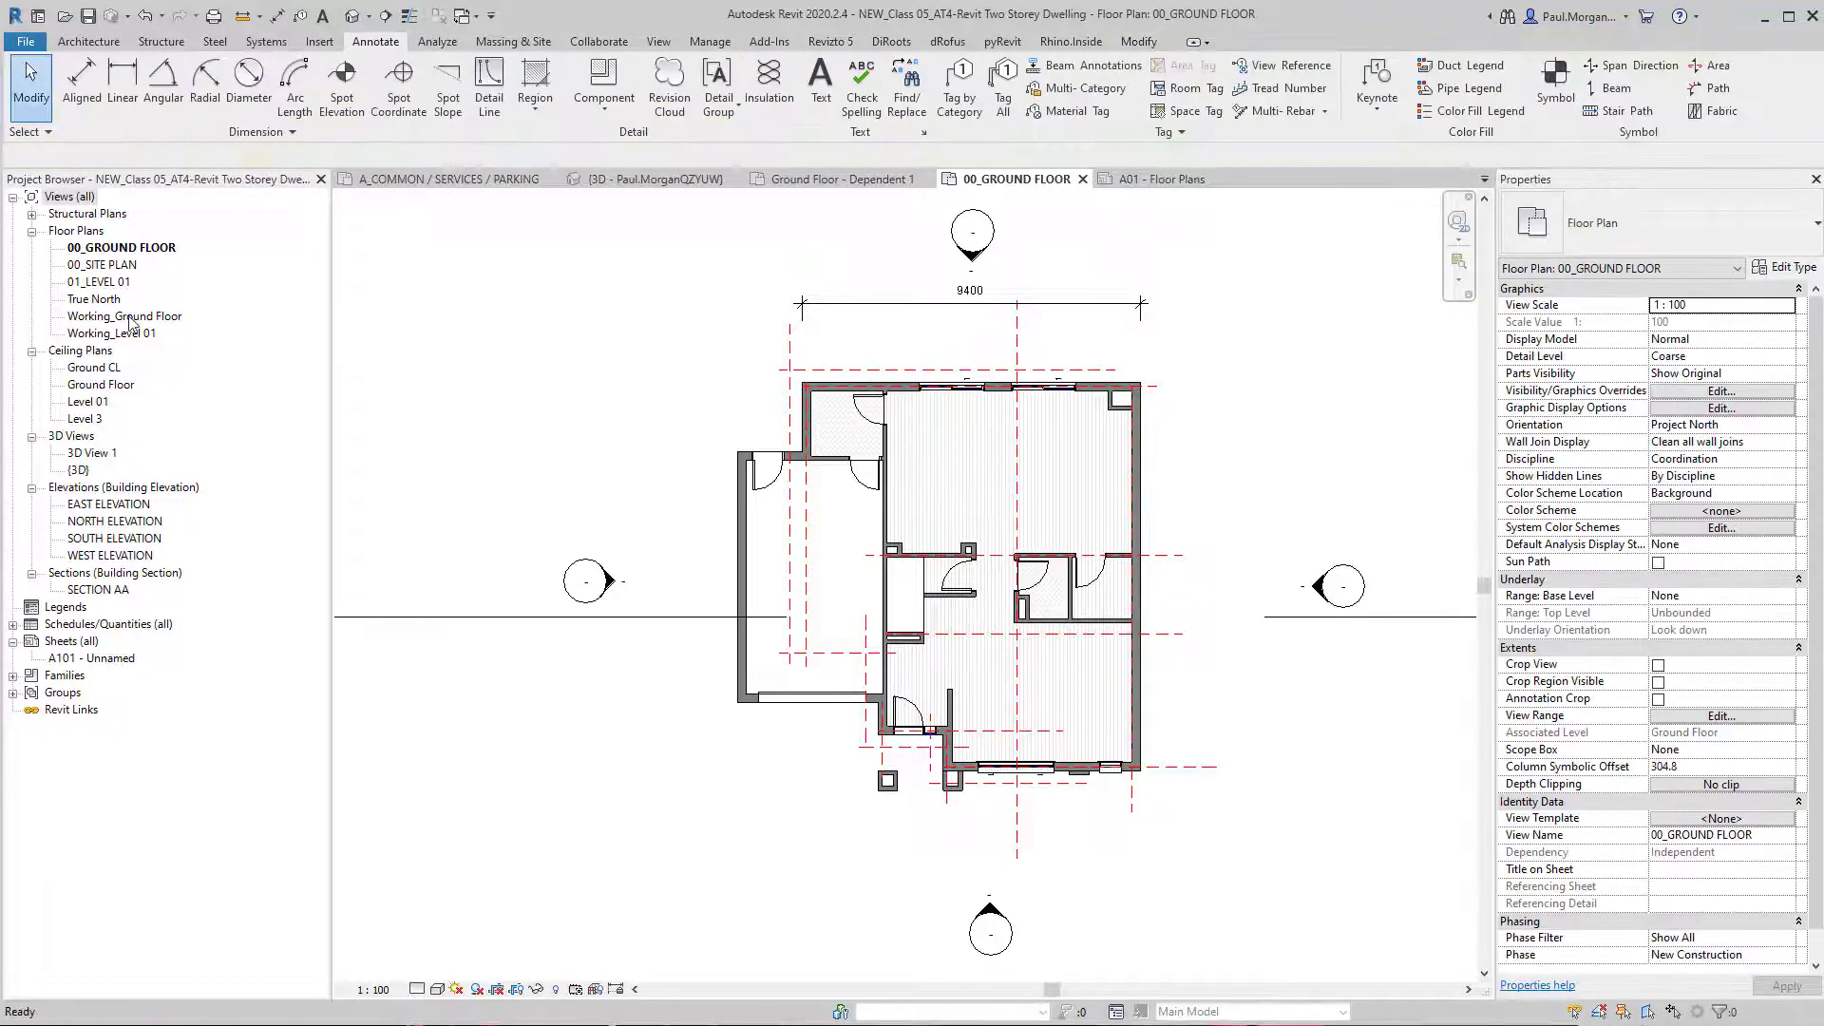
Step: Inspect the matching overall width dimension in the Working_Ground Floor plan and return to 00_GROUND FLOOR
double_click(127, 317)
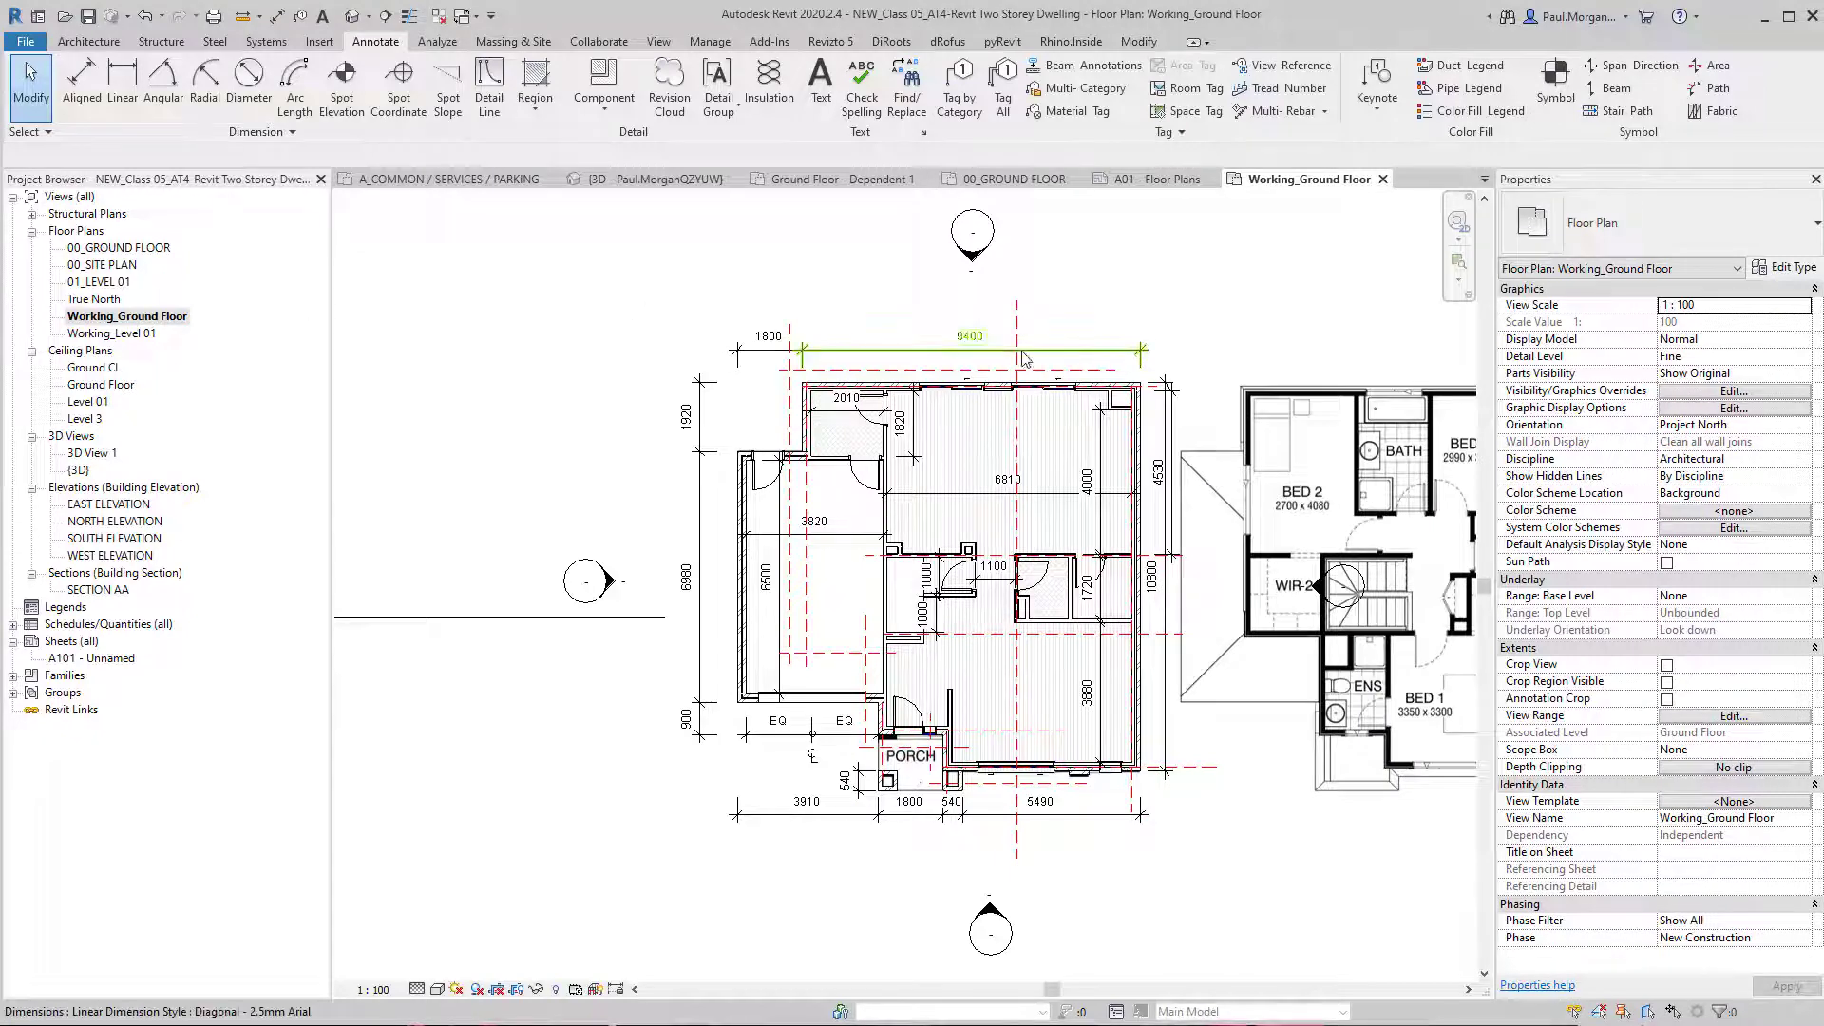
left_click(1009, 359)
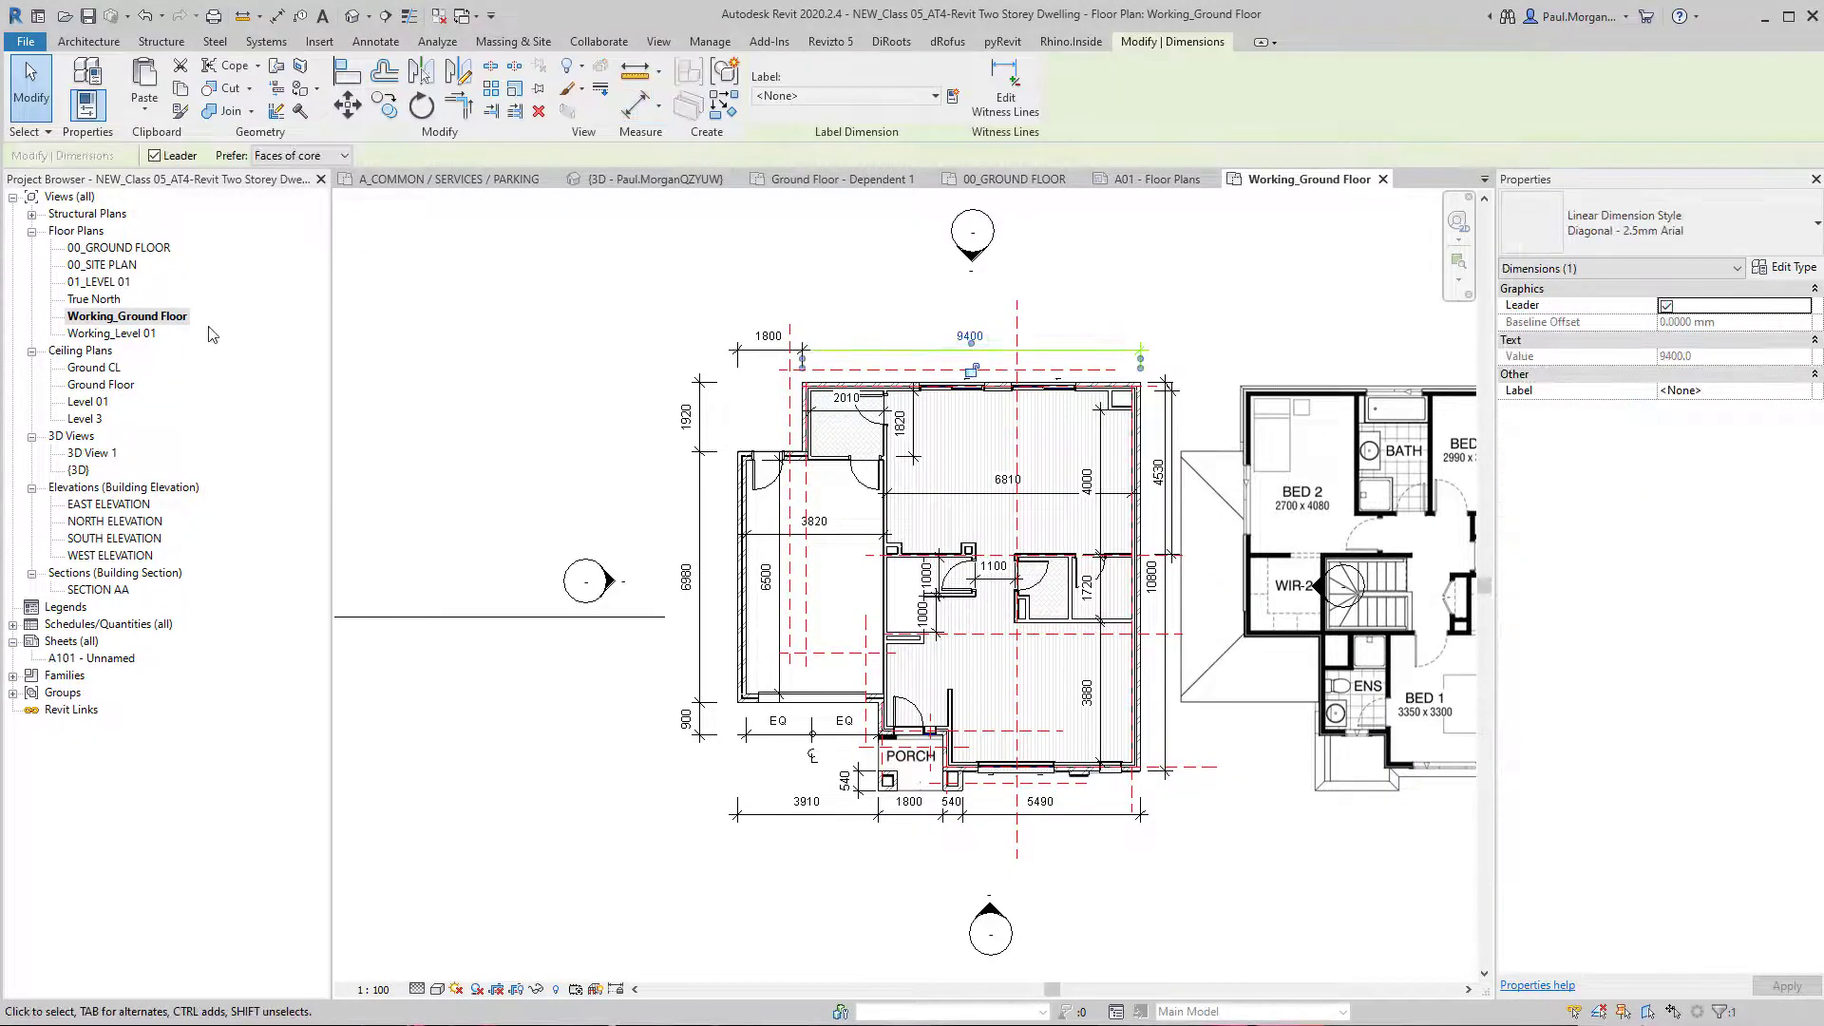
left_click(887, 312)
double_click(128, 249)
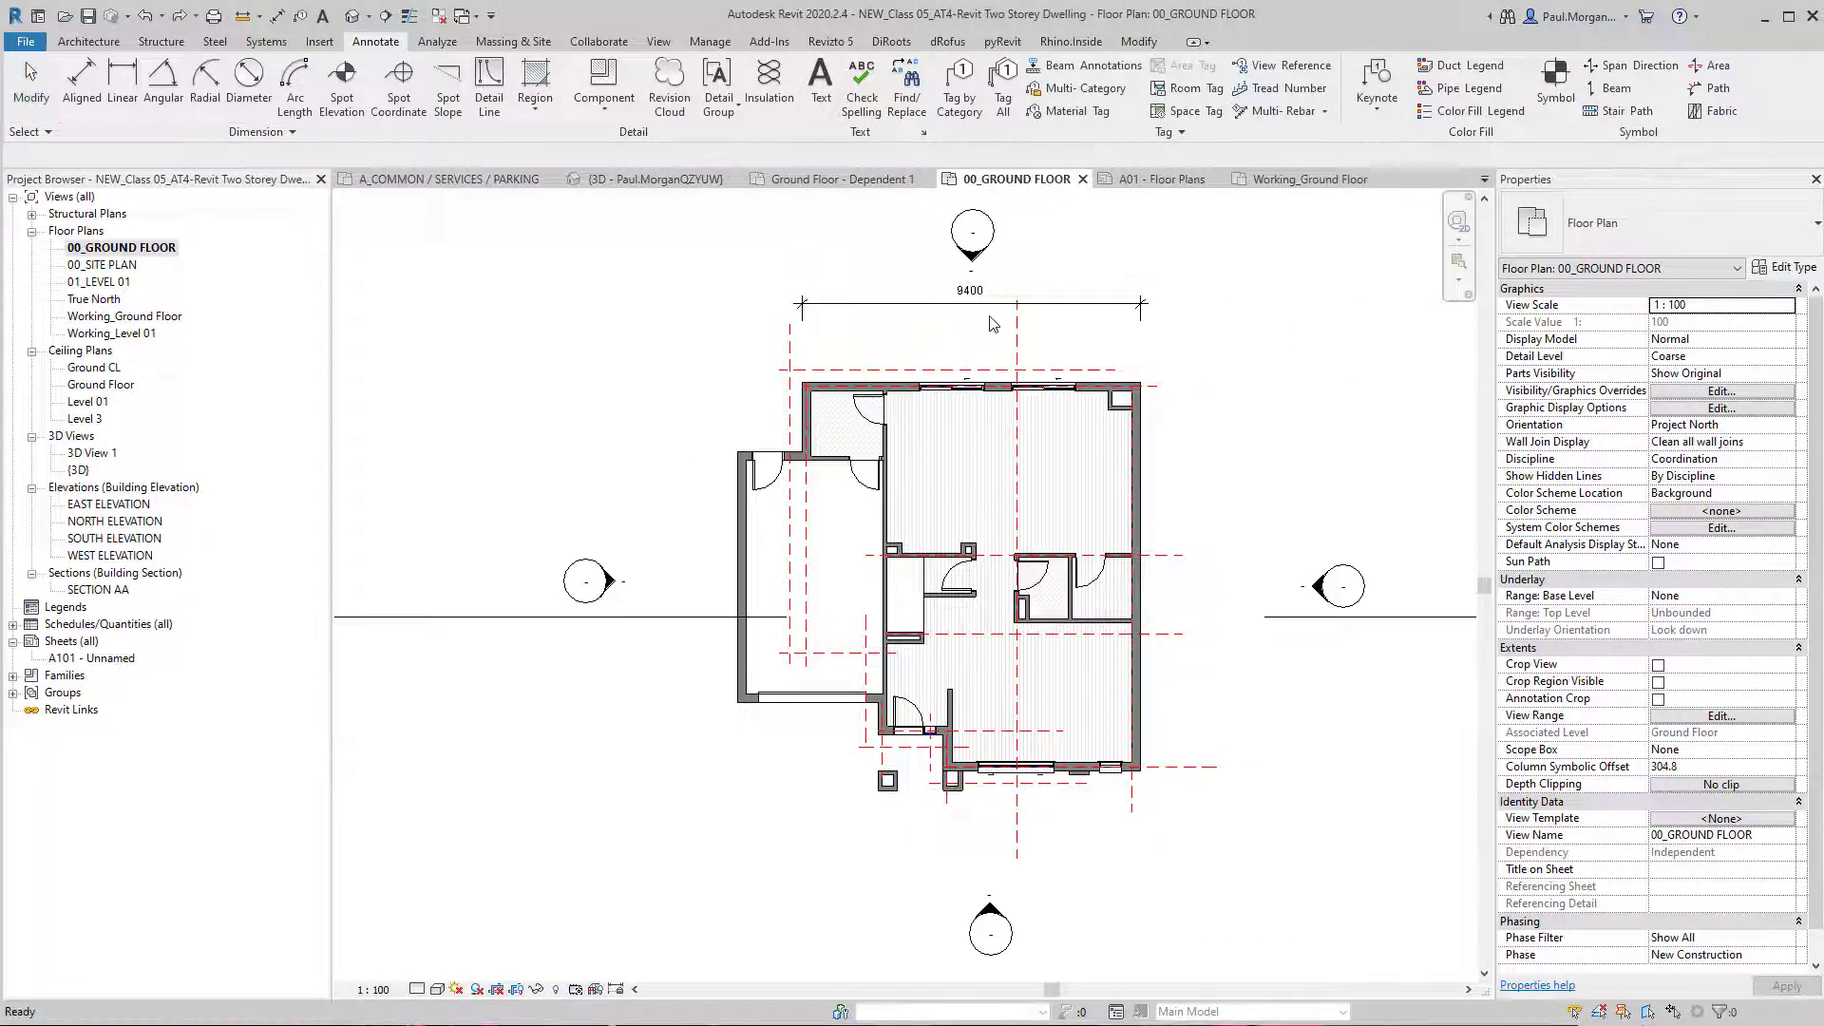
Step: Place an aligned dimension chain beneath the garage joining the garage door opening's edge, its centre and the porch pier's outer face
middle_click_drag(703, 342, 714, 354)
key("d")
key("i")
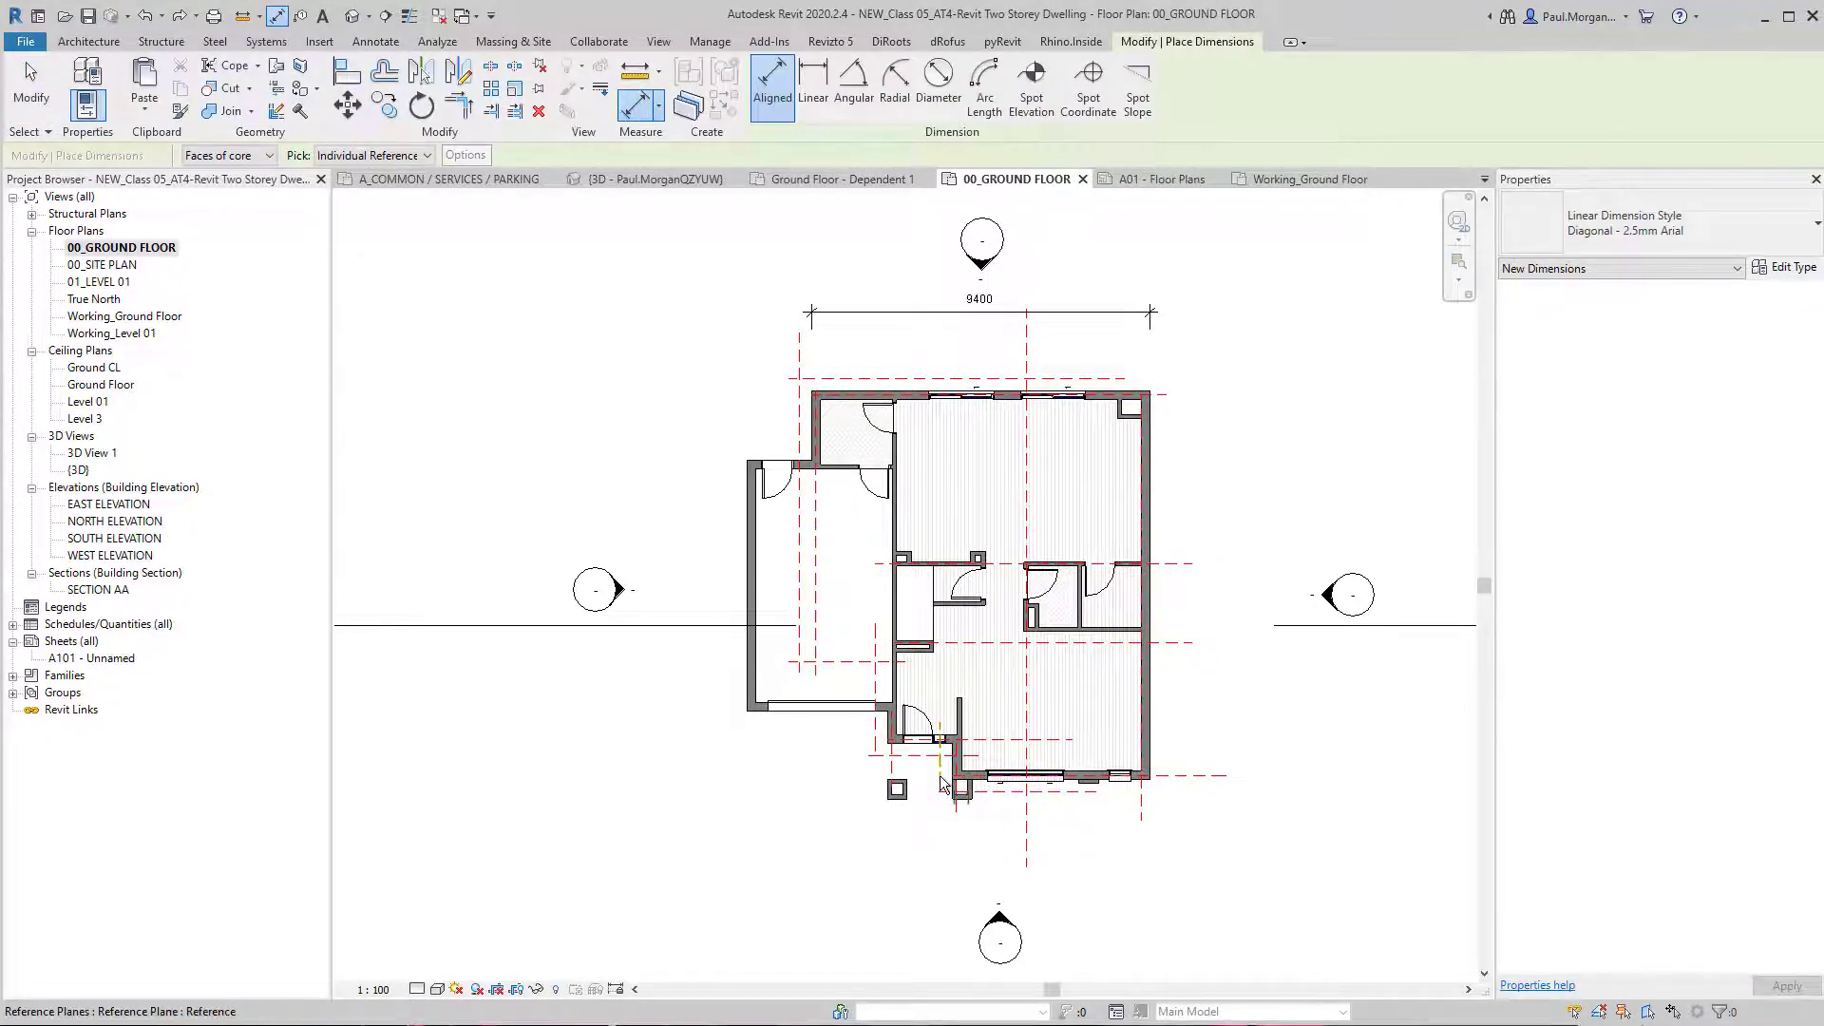
left_click(889, 793)
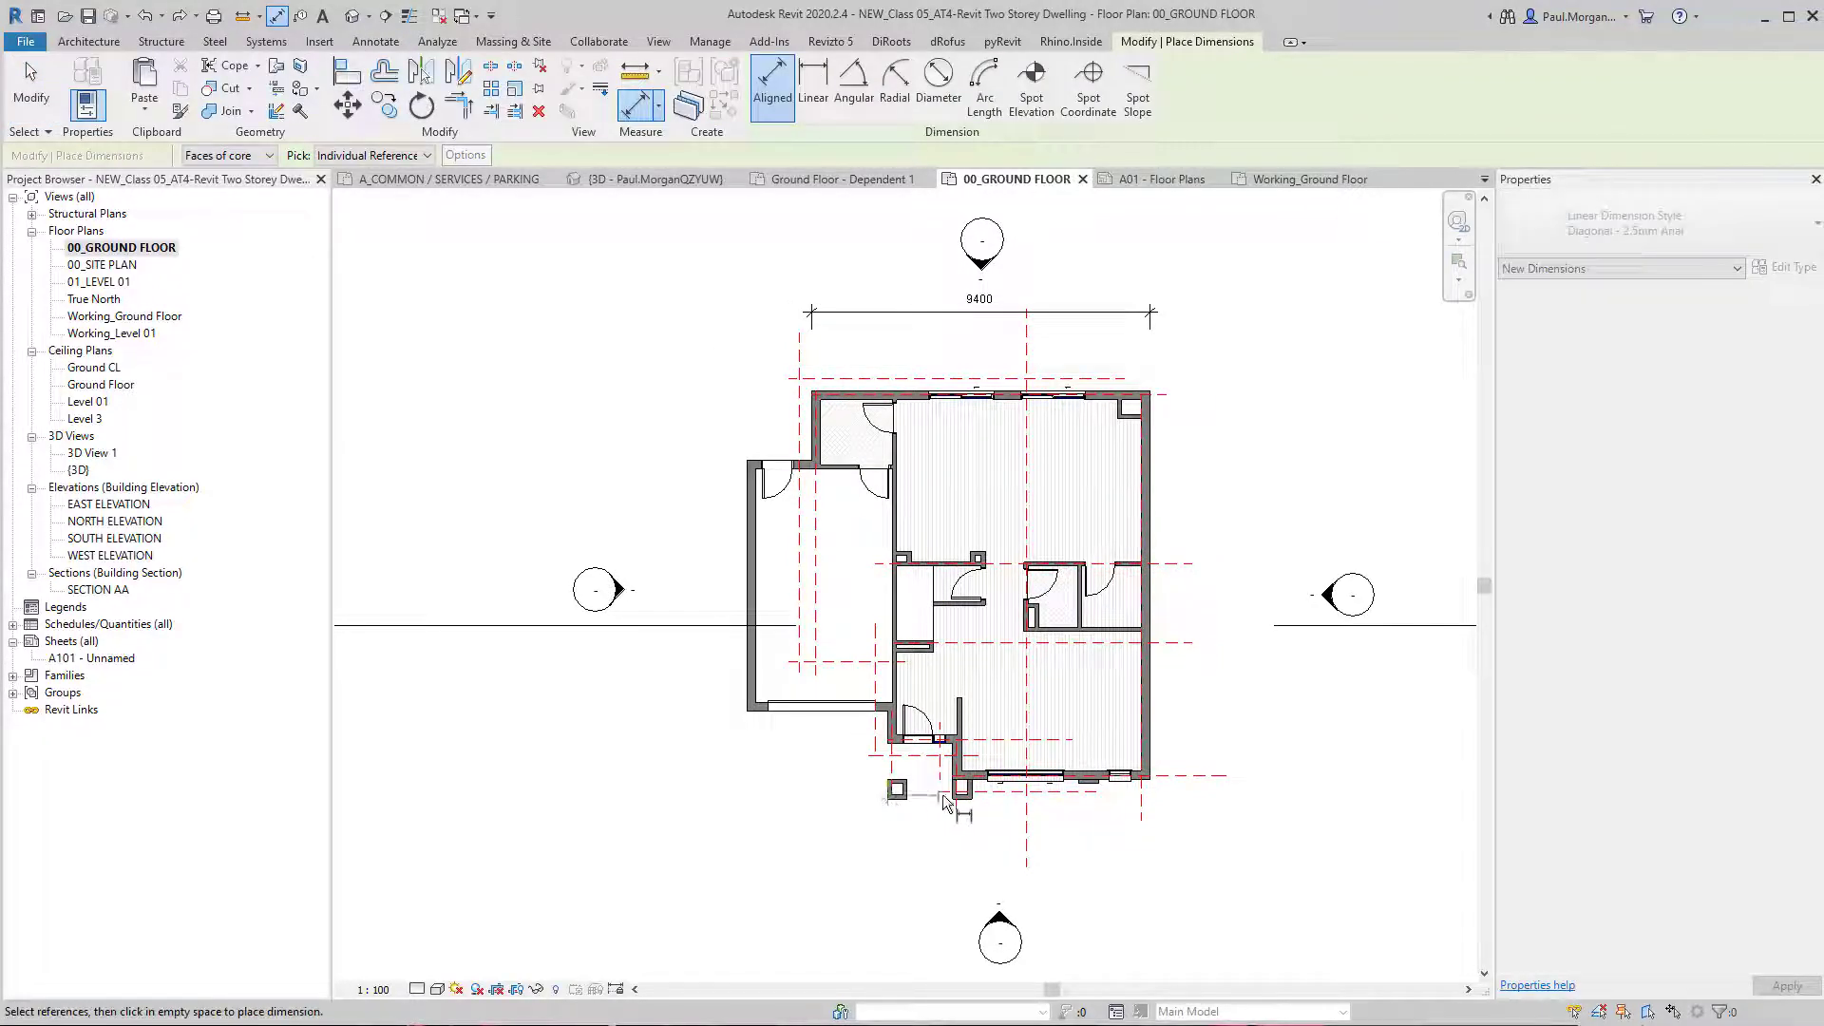
left_click(773, 714)
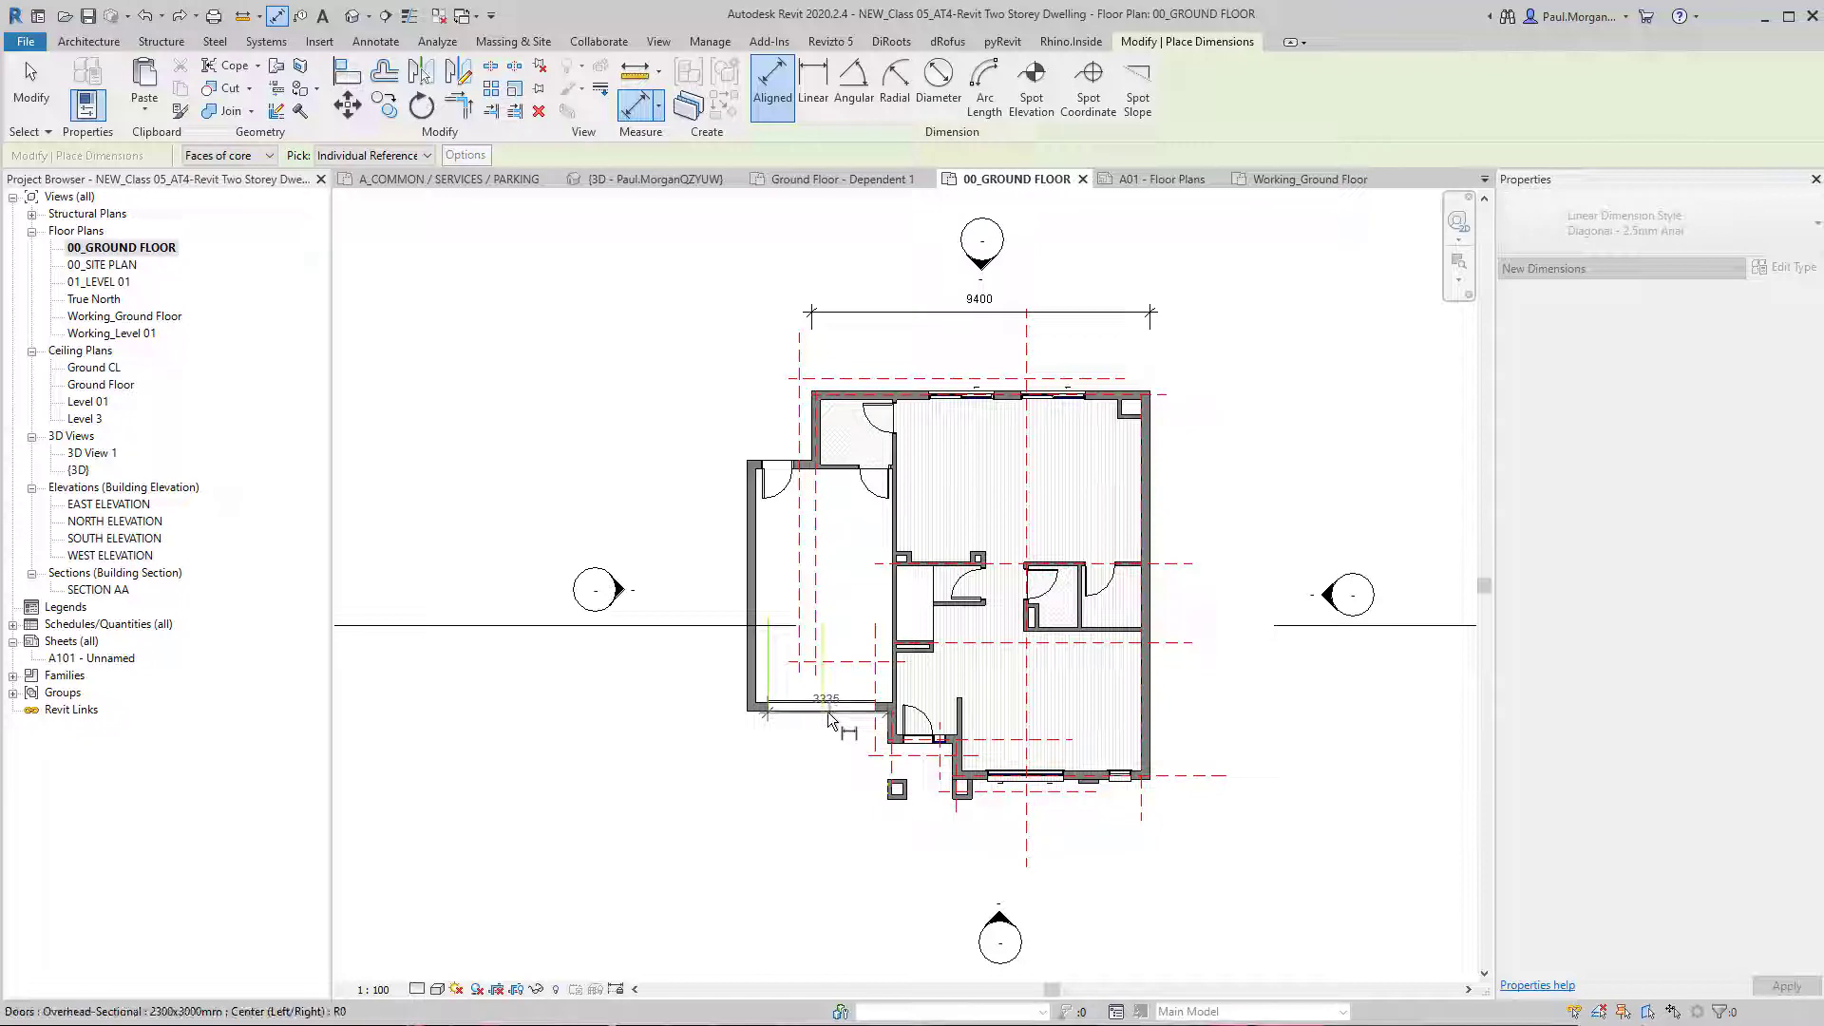
left_click(831, 712)
left_click(804, 749)
key("Escape")
middle_click_drag(798, 787, 788, 823)
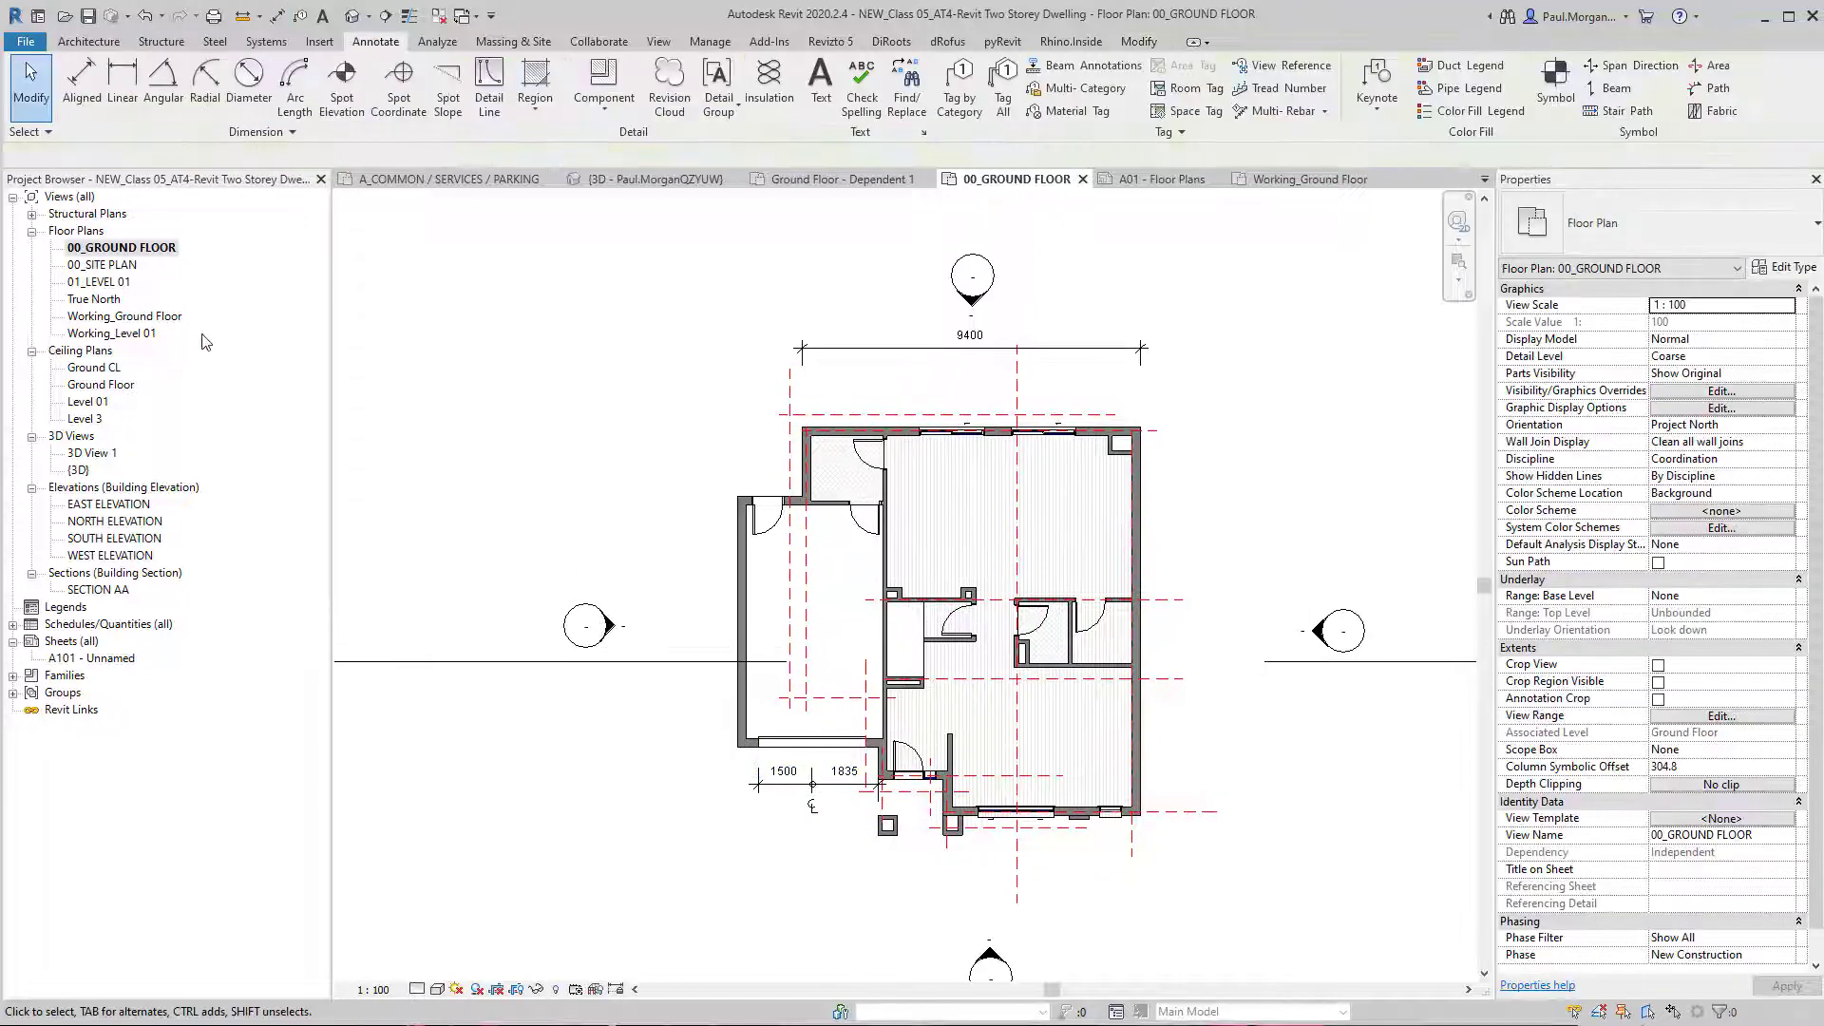
Step: Check the Working_Ground Floor plan and delete the garage door and overall width dimensions from the 00_GROUND FLOOR plan
double_click(155, 319)
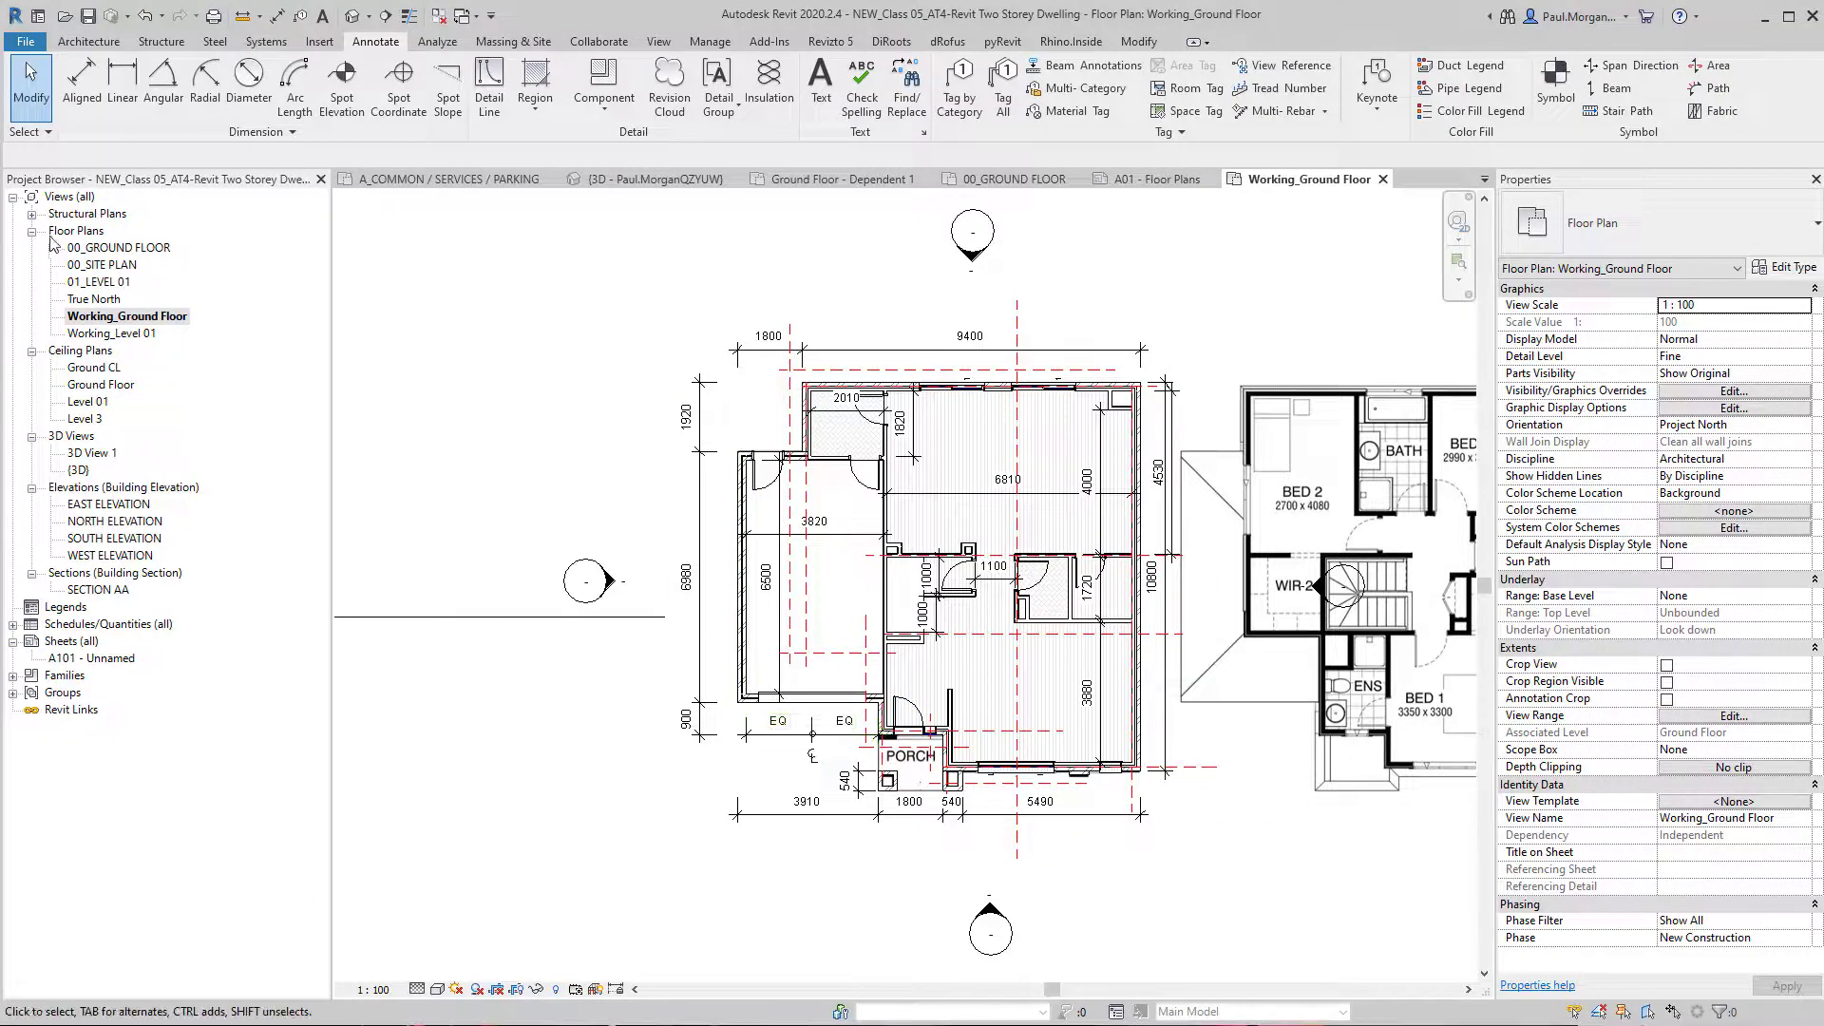
double_click(126, 250)
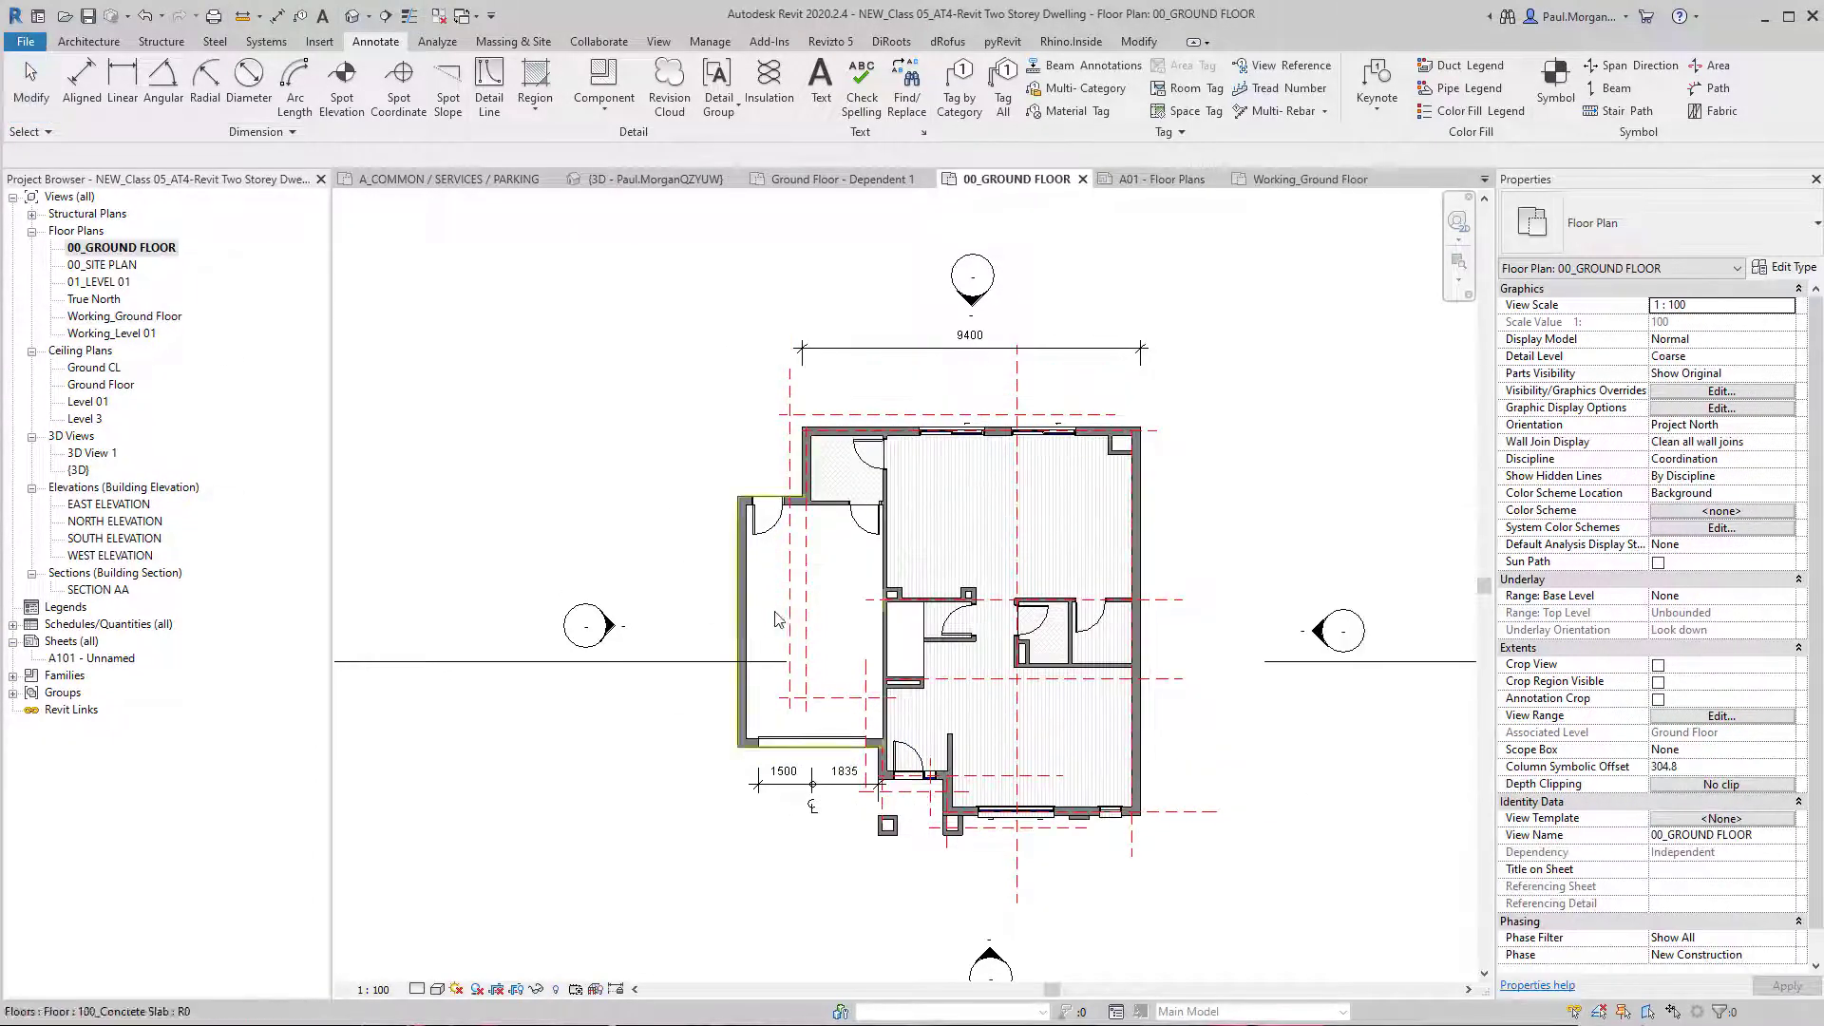
left_click(814, 782)
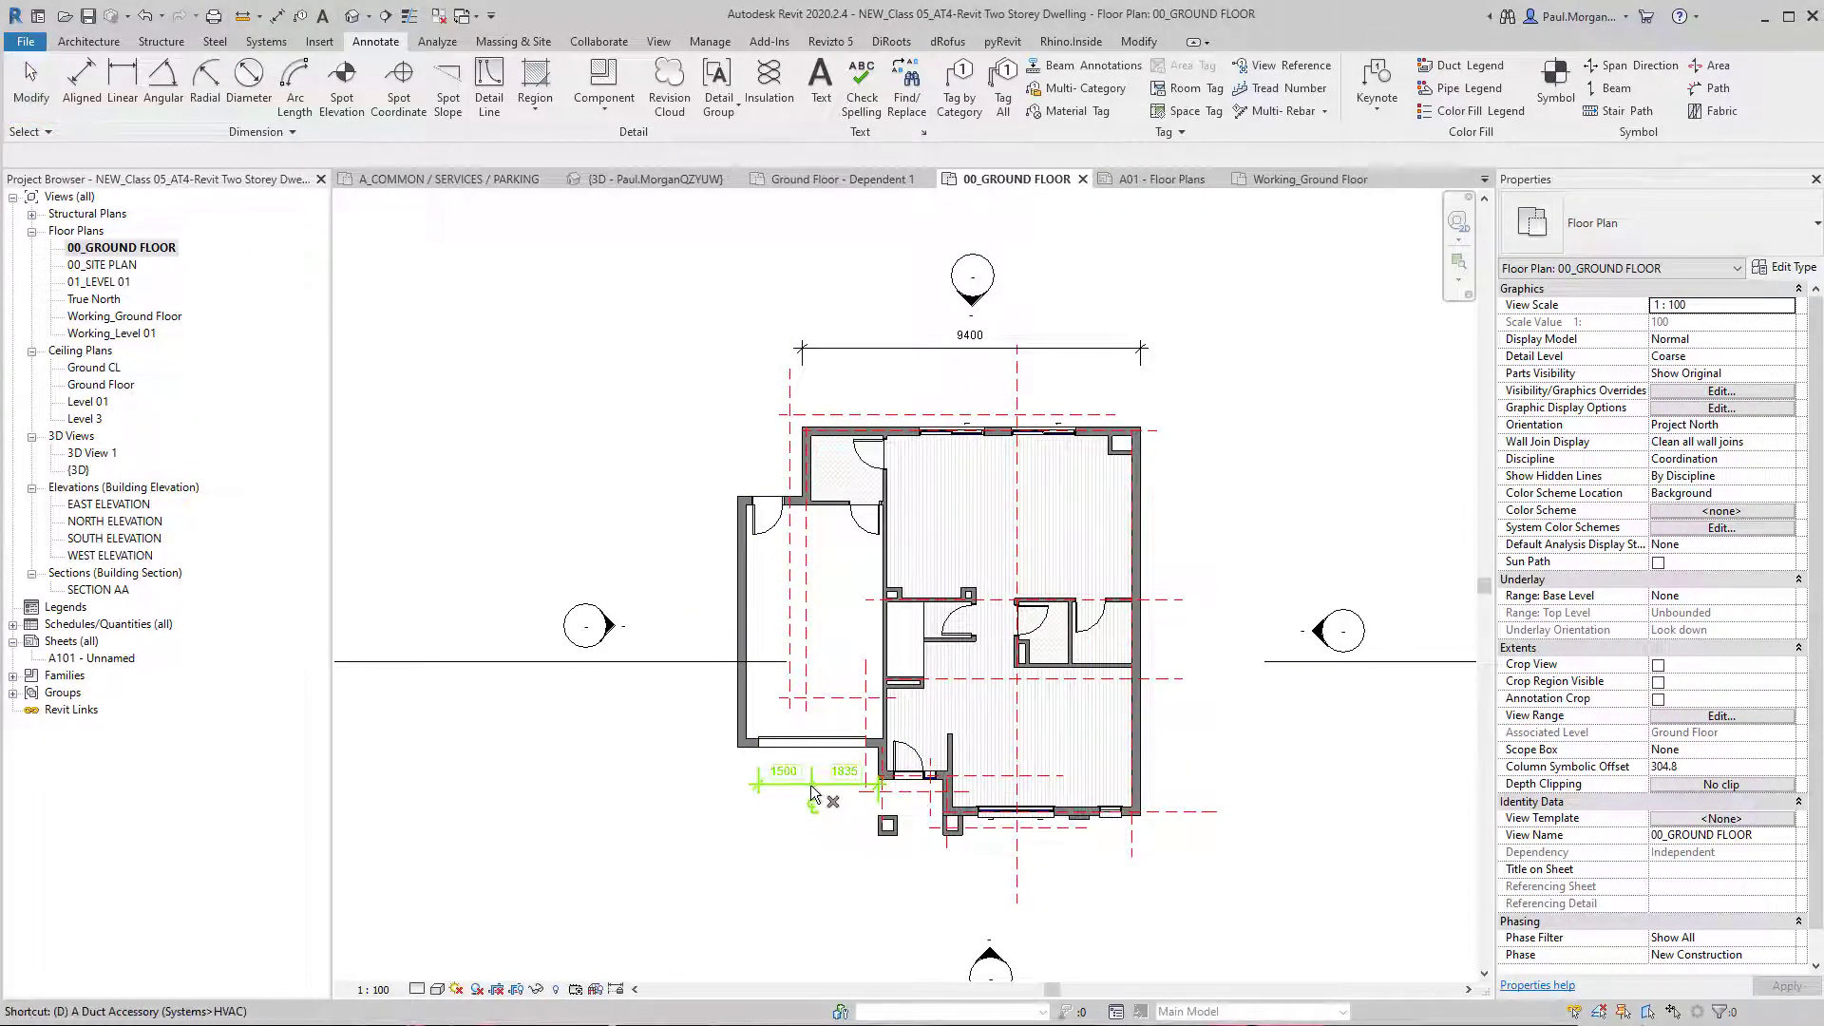
key("Delete")
left_click(914, 348)
key("Delete")
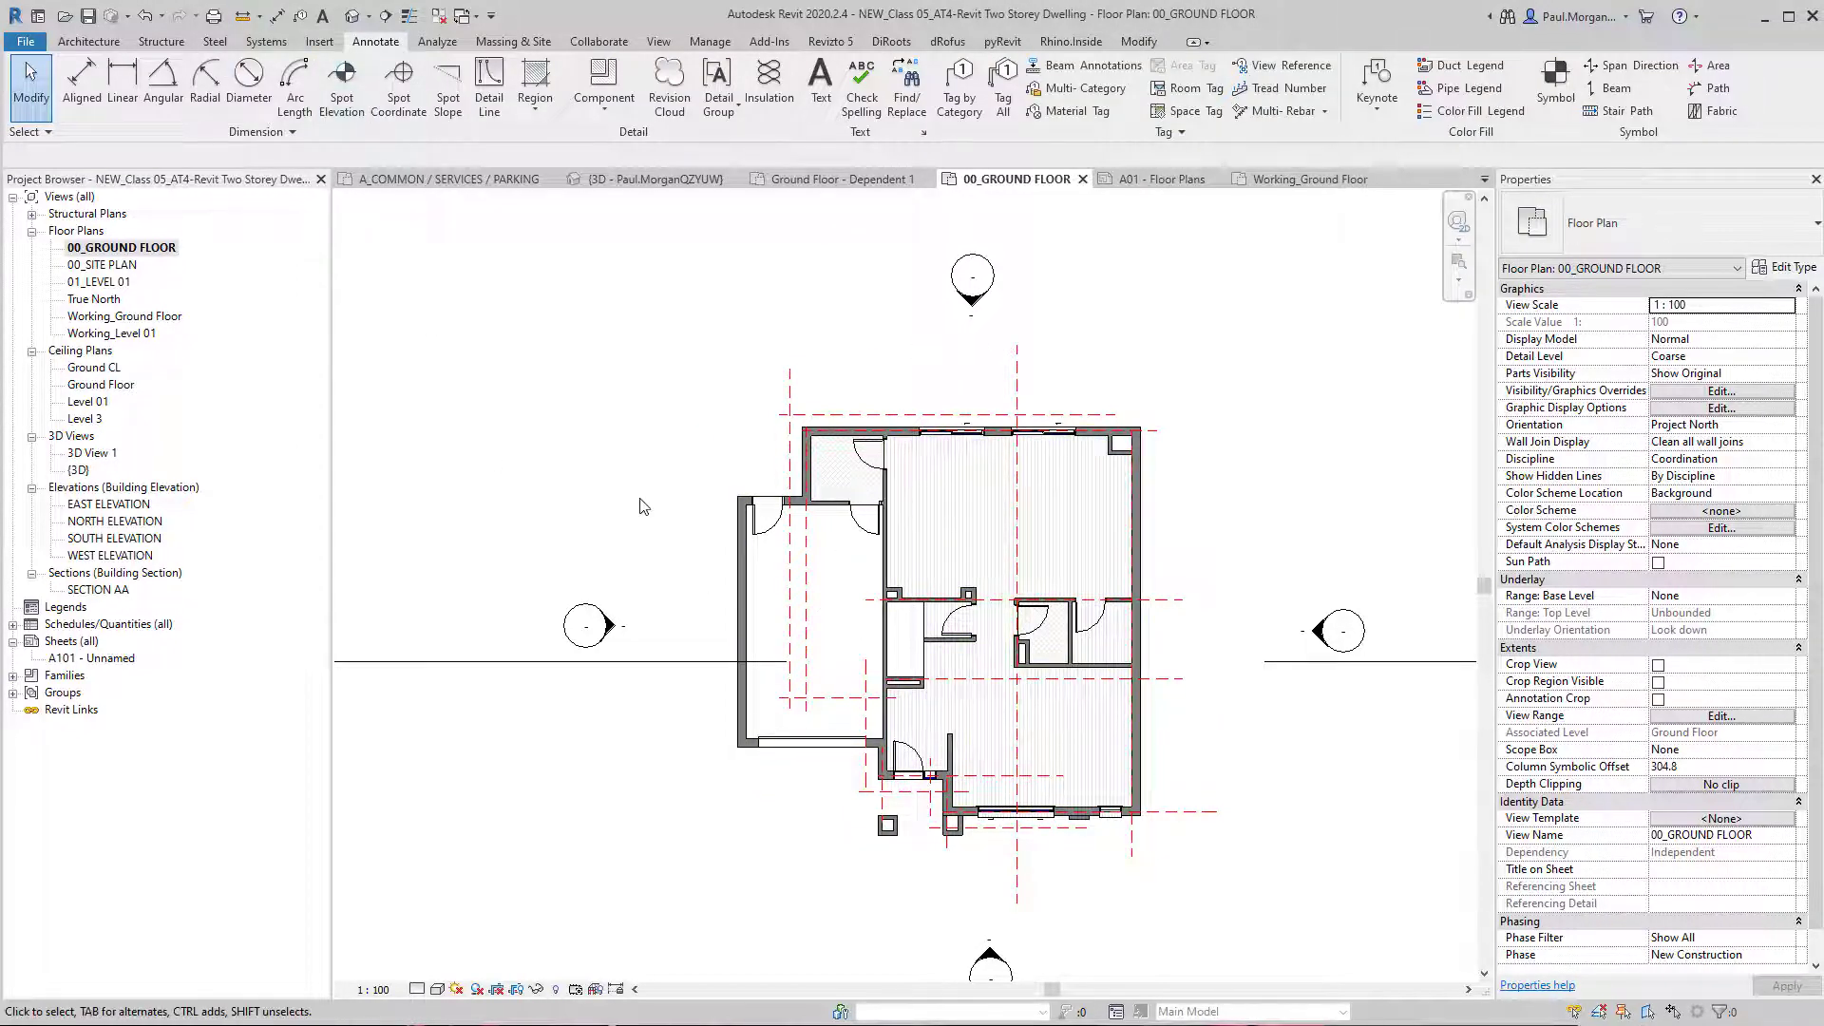
Step: Set the 00_GROUND FLOOR plan's detail level to Fine
middle_click_drag(937, 854, 911, 828)
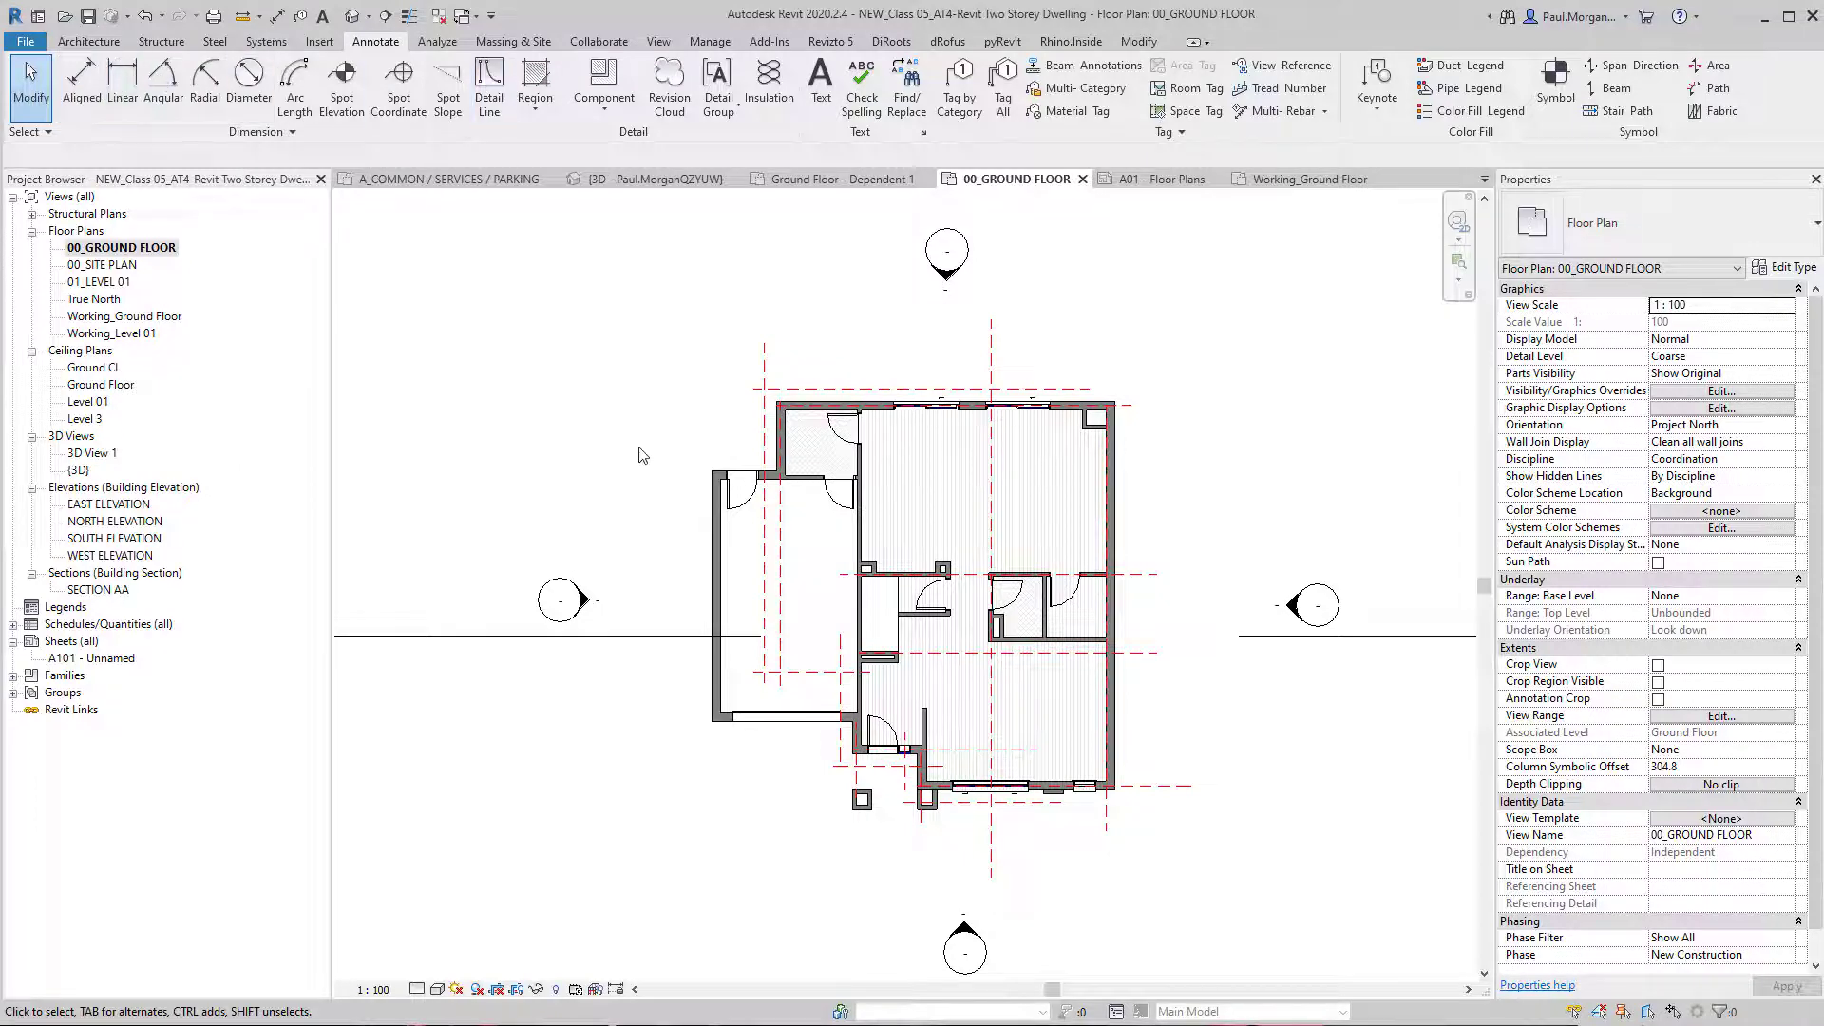
middle_click_drag(715, 518, 675, 515)
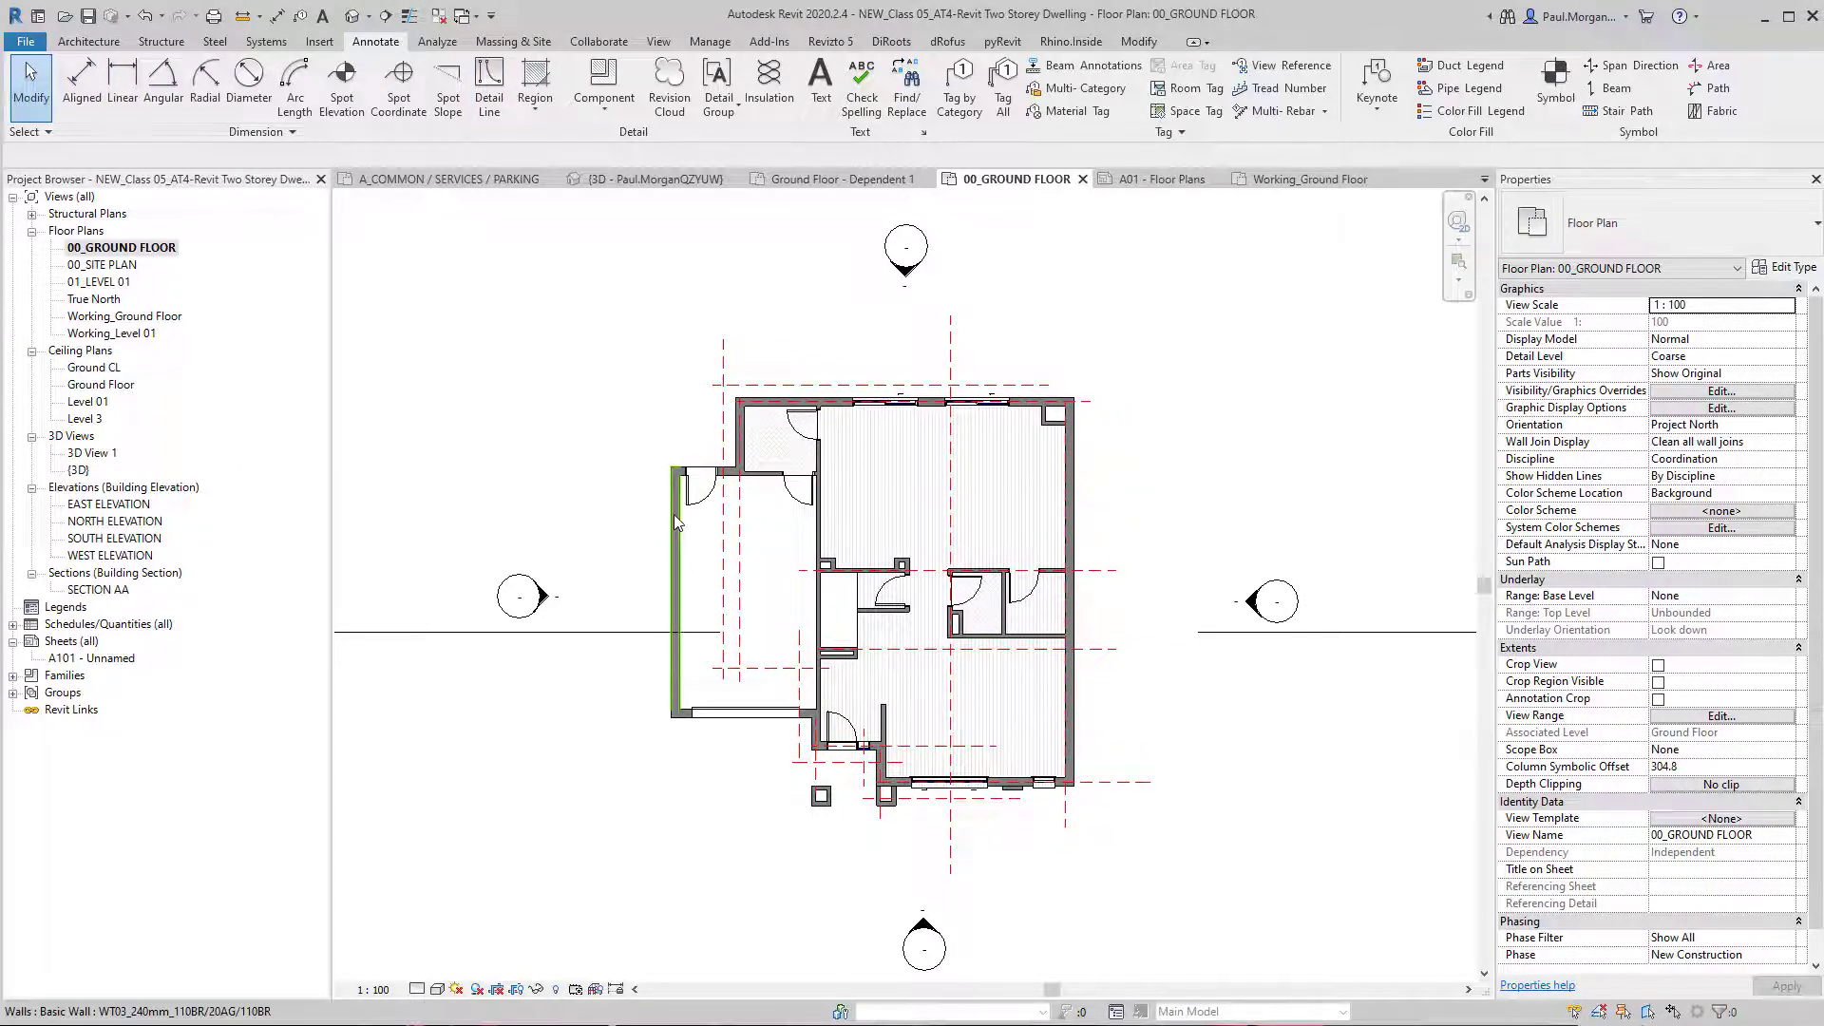
left_click(416, 990)
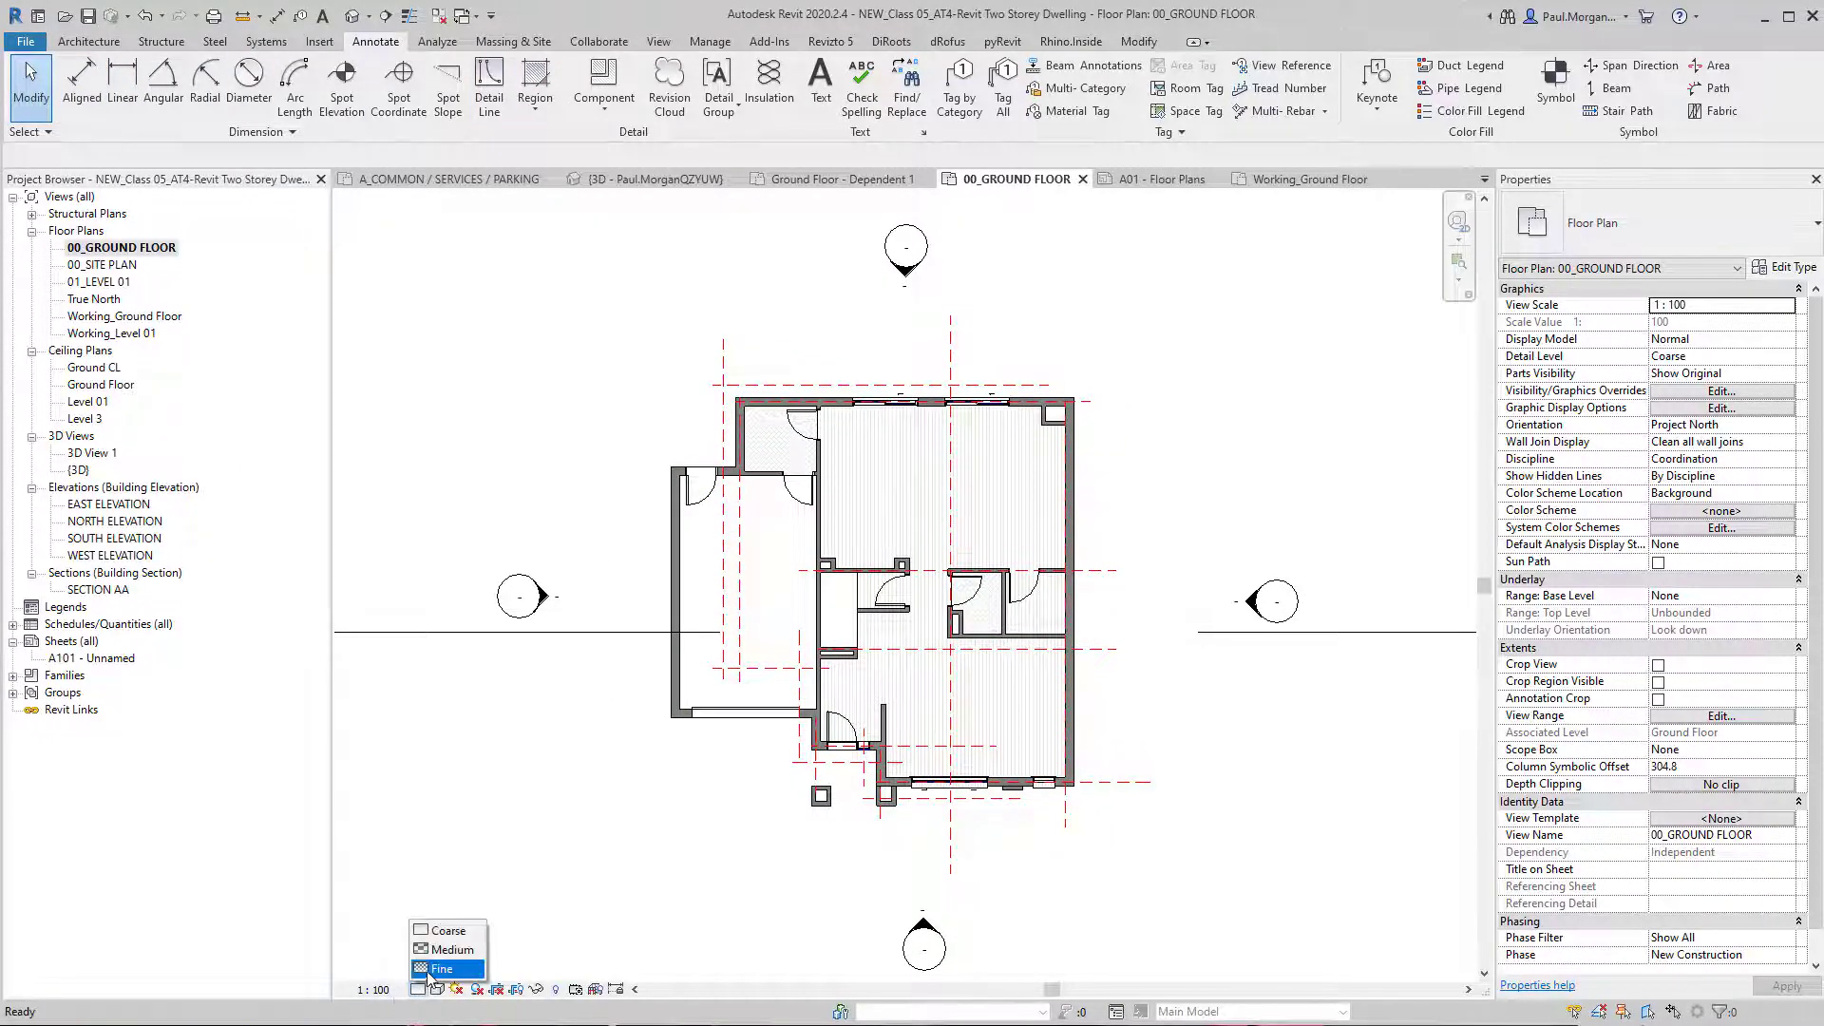
left_click(433, 970)
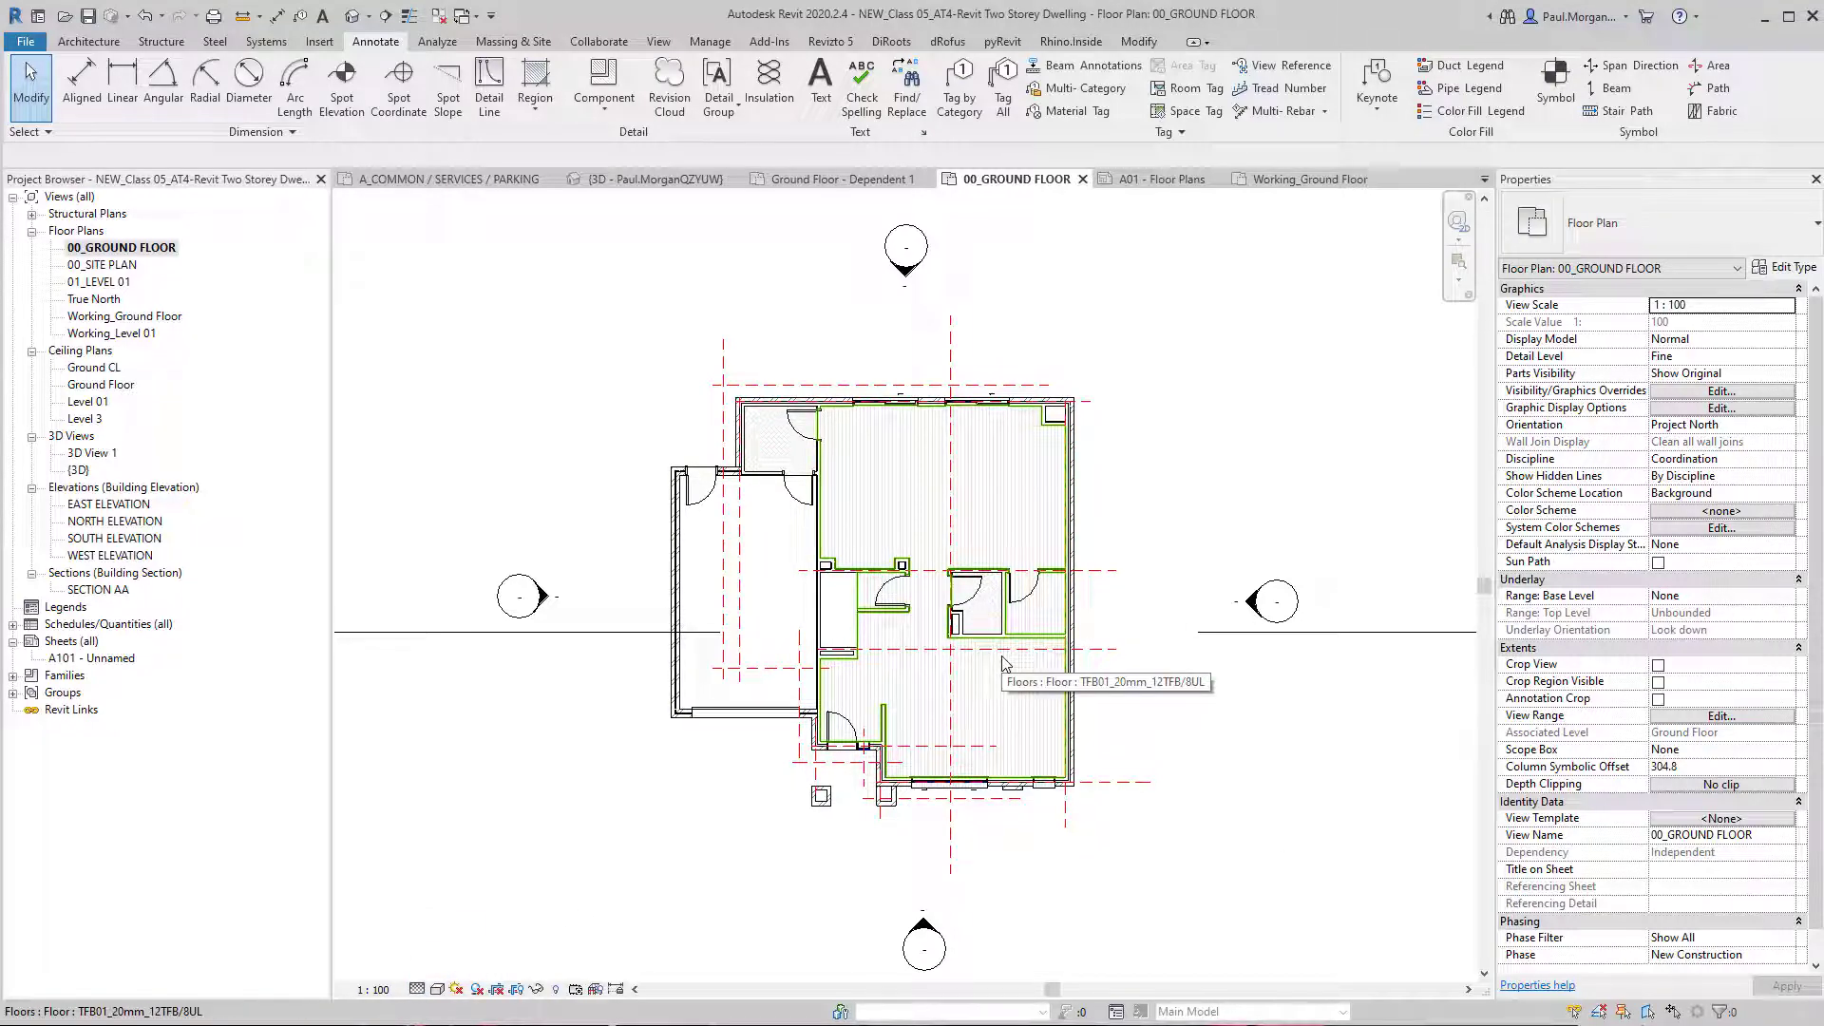
Step: Review the wall reference options of the Aligned dimension command, keep Faces of core and leave the command
left_click(81, 81)
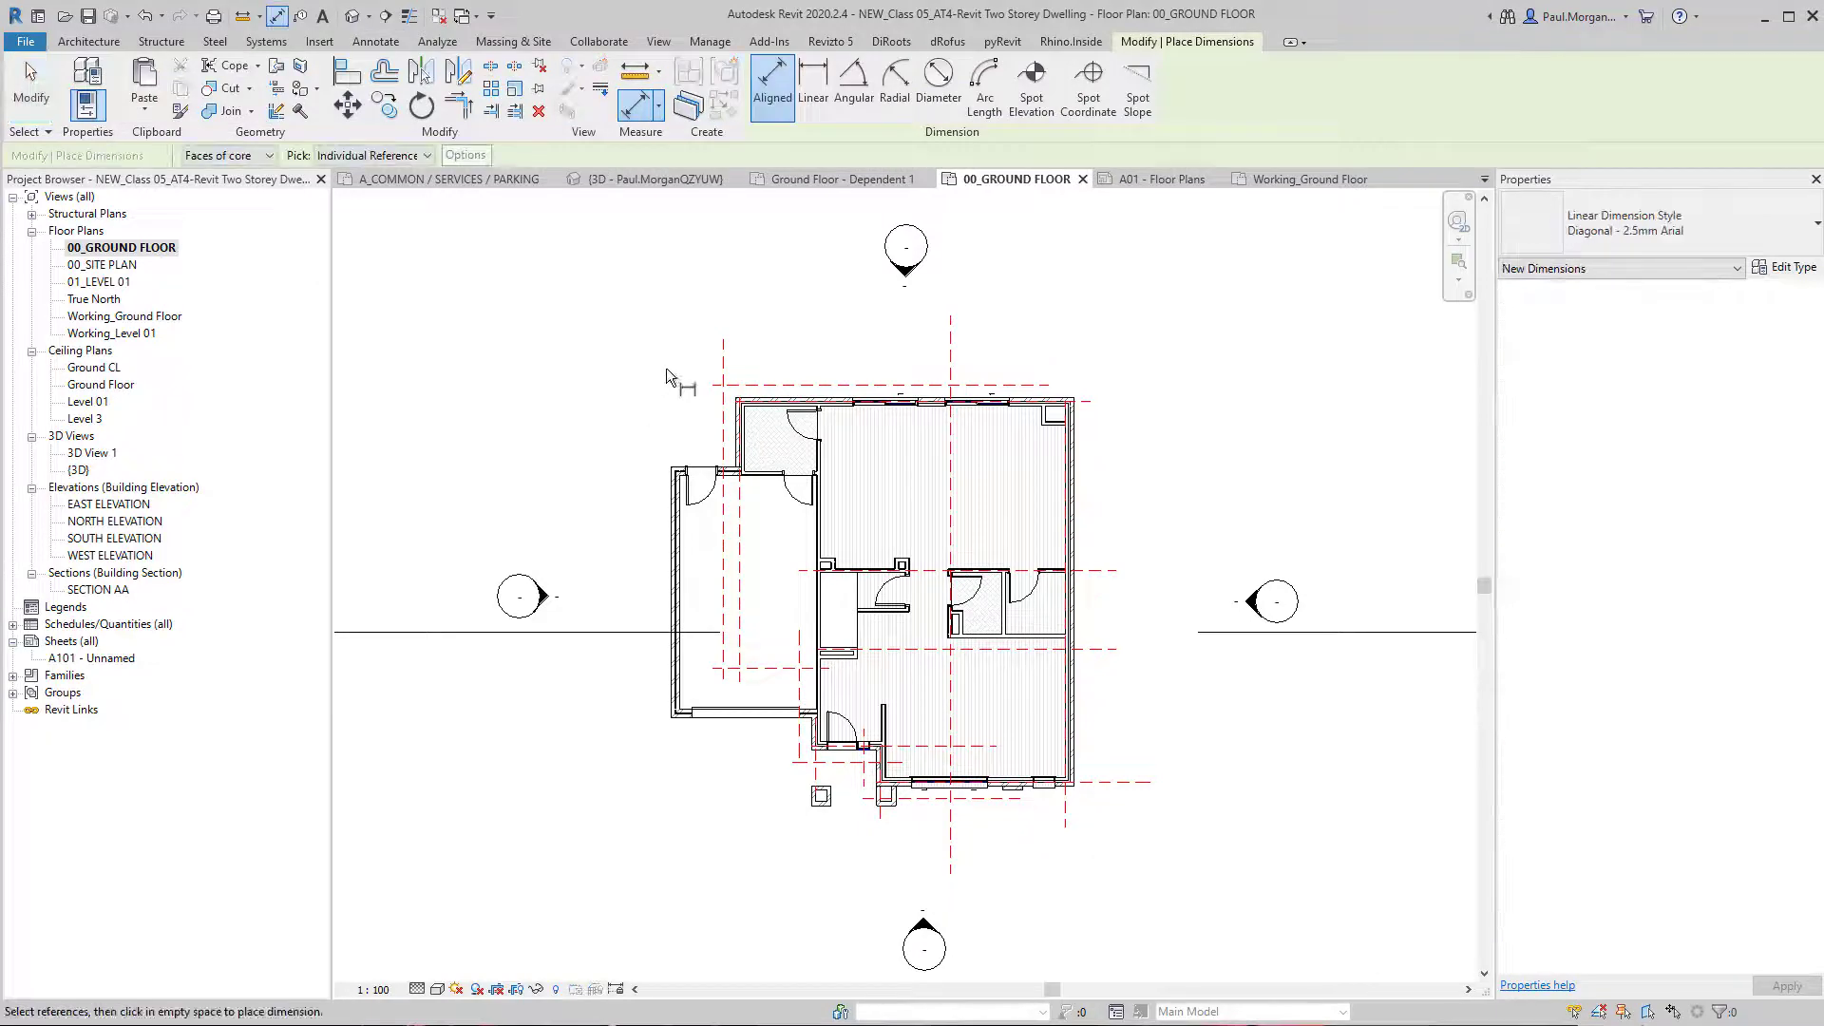
scroll(886, 394, "up", 3)
middle_click_drag(870, 448, 514, 524)
middle_click_drag(875, 566, 948, 509)
middle_click_drag(434, 300, 548, 285)
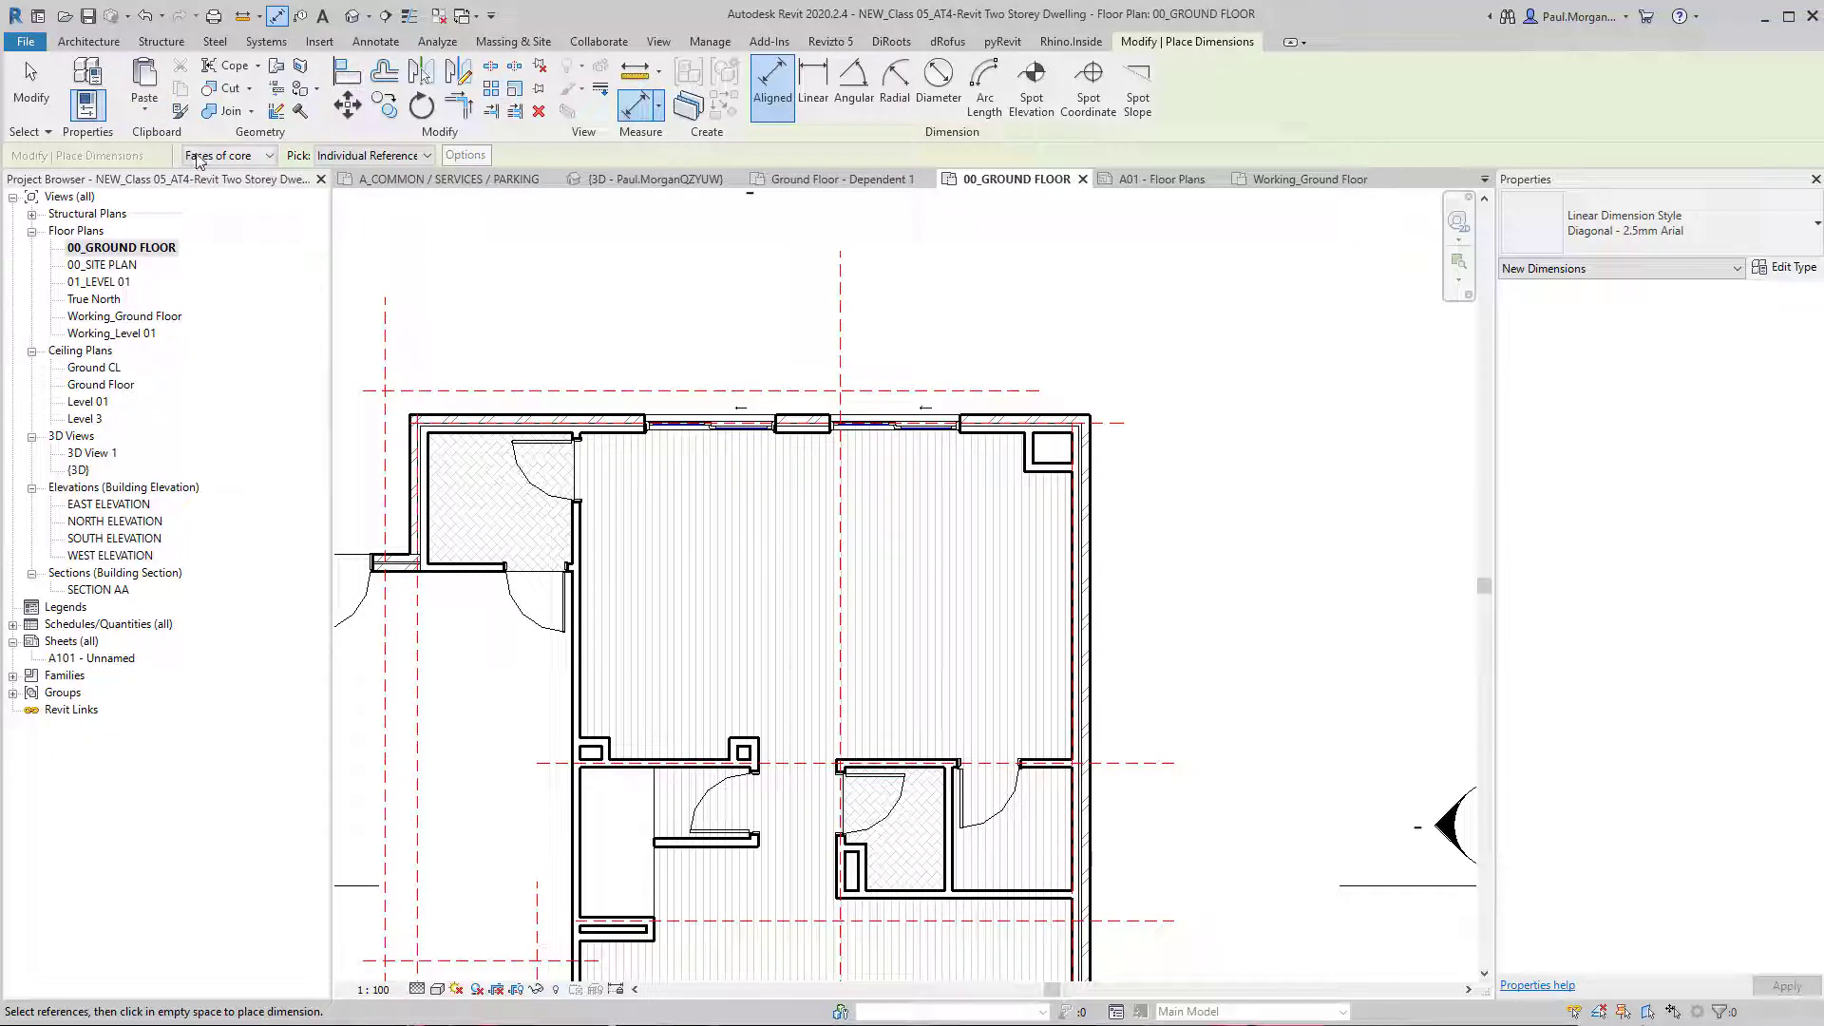
left_click(239, 157)
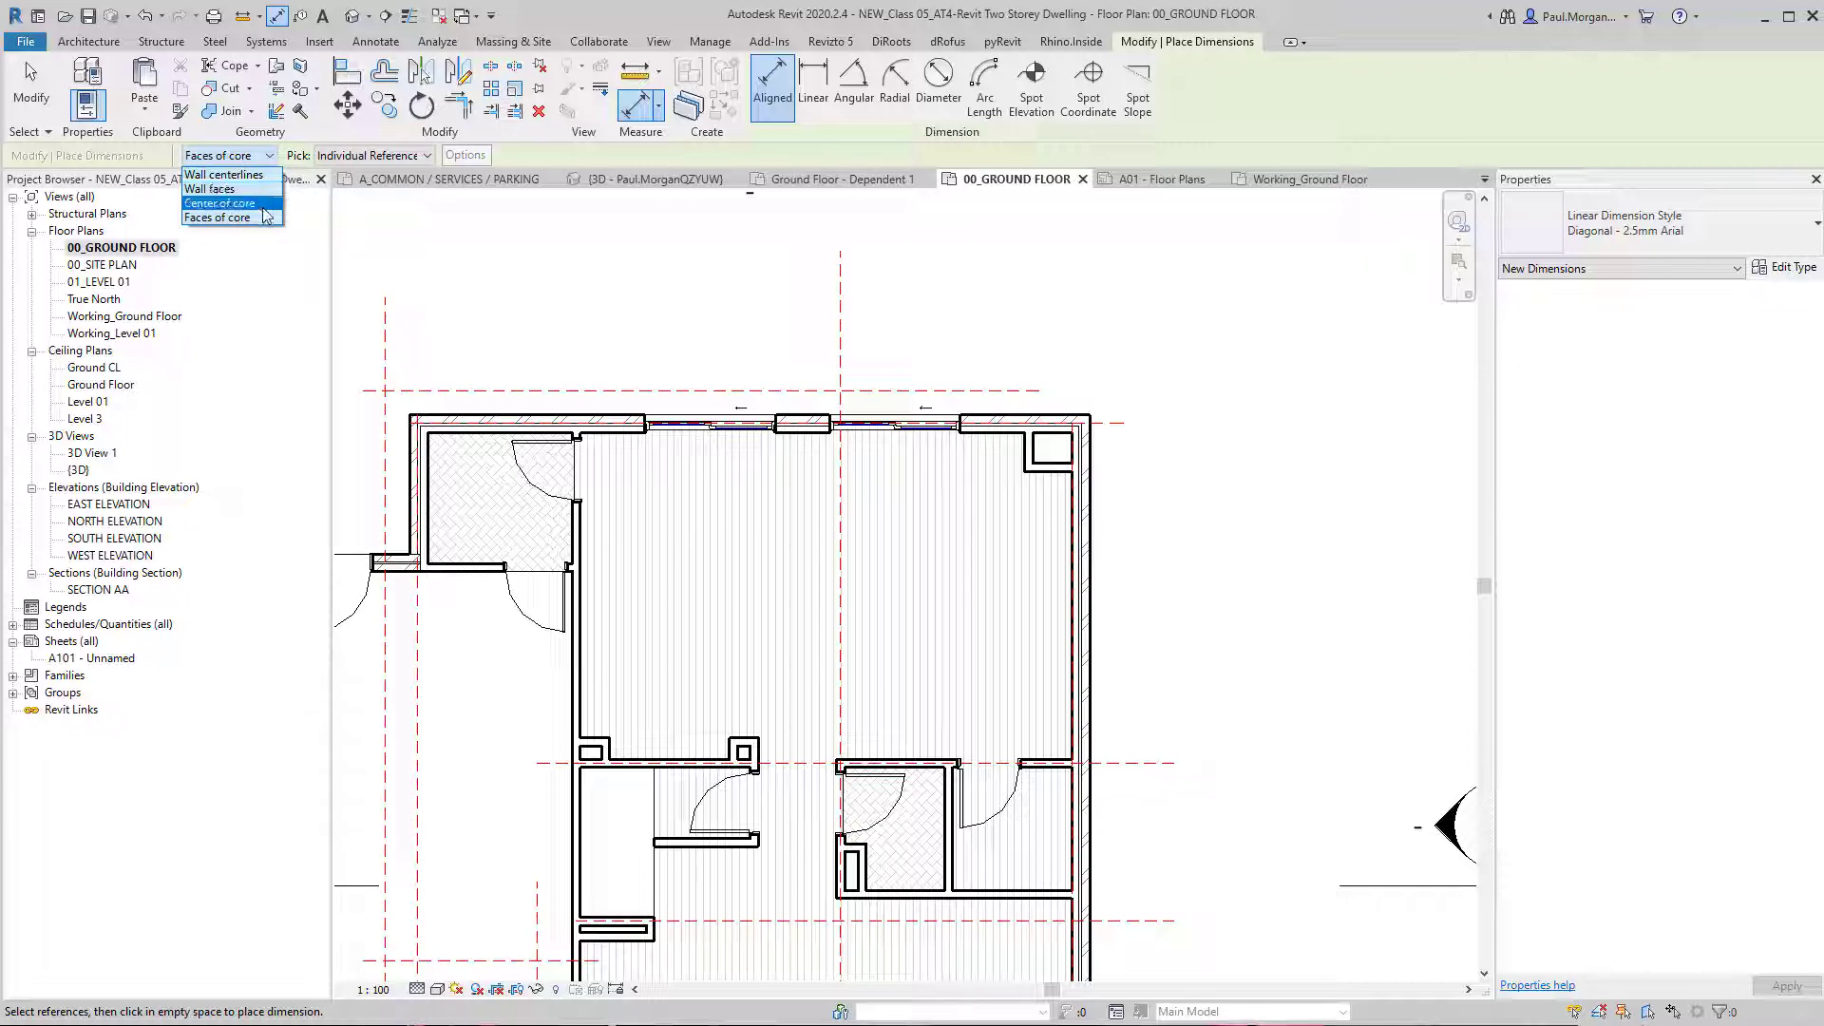
left_click(1277, 498)
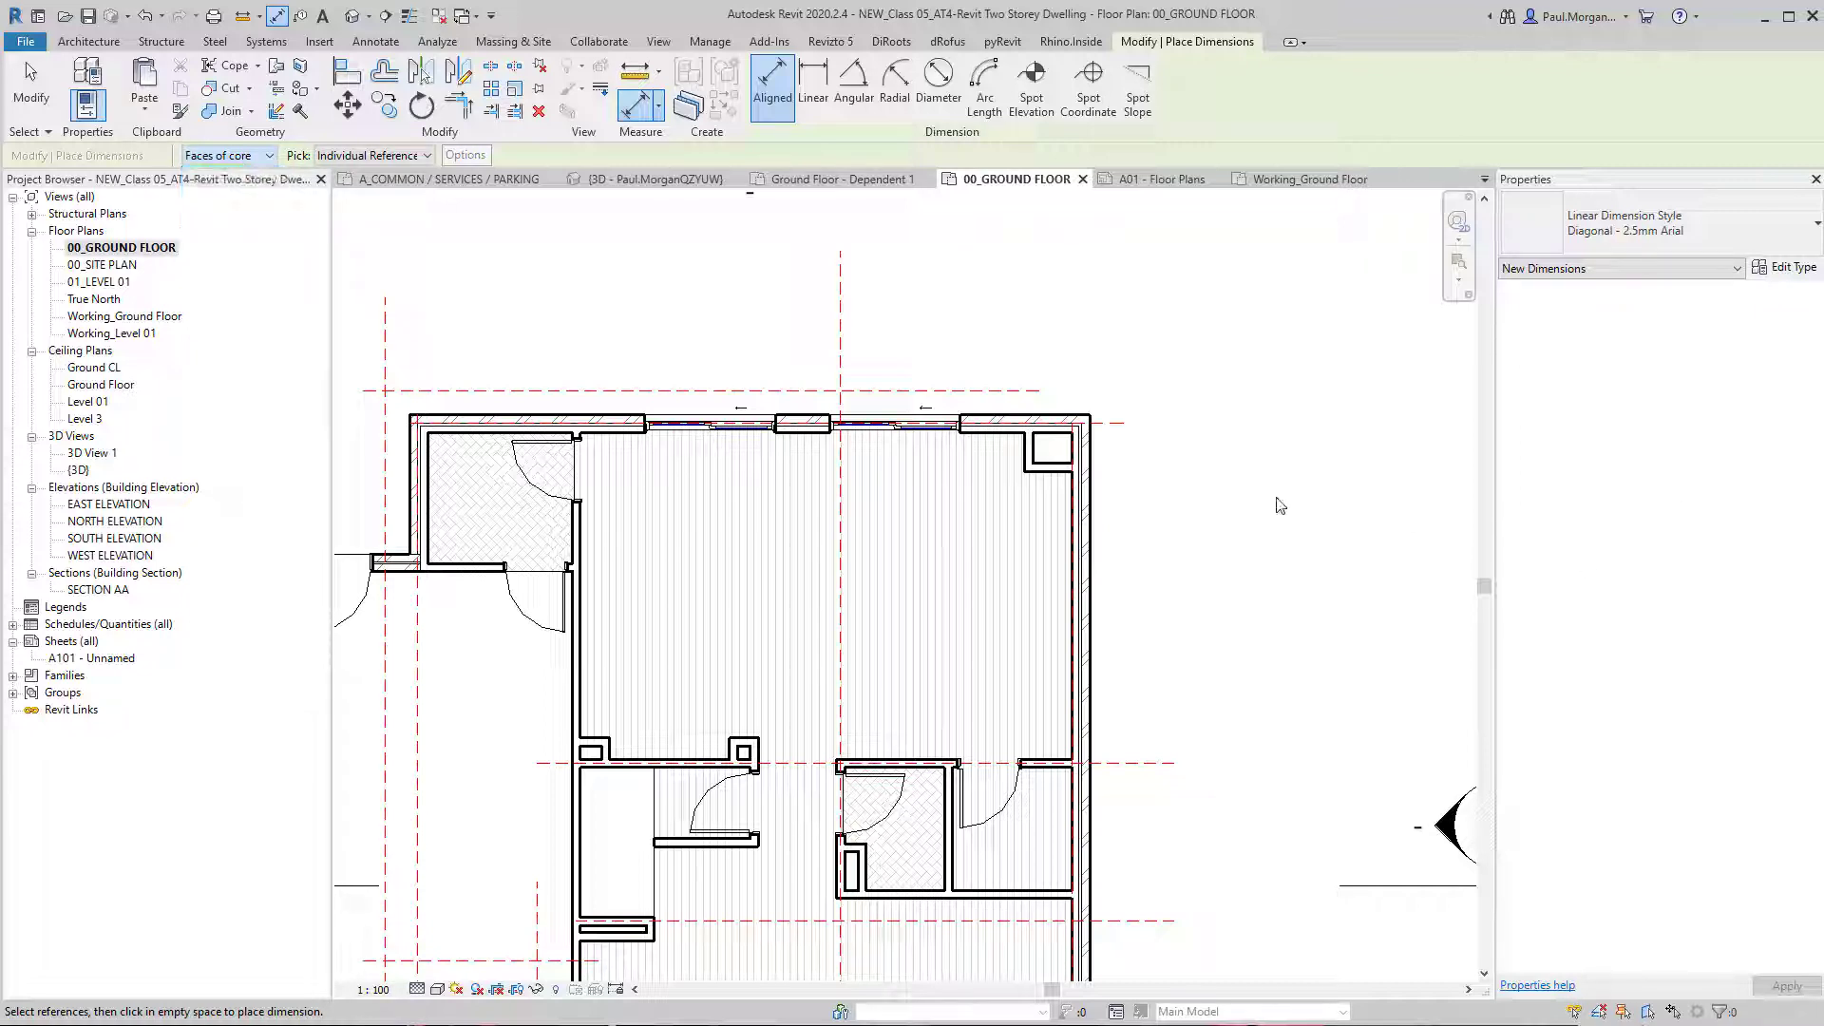
middle_click_drag(1115, 627, 1025, 575)
key("Escape")
Step: Edit the structure of wall type WT01_250mm_110BR/90TS/40AG/10PB, moving the exterior core boundary above the Air Infiltration Barrier and BRK01_Brick layers
left_click(1002, 597)
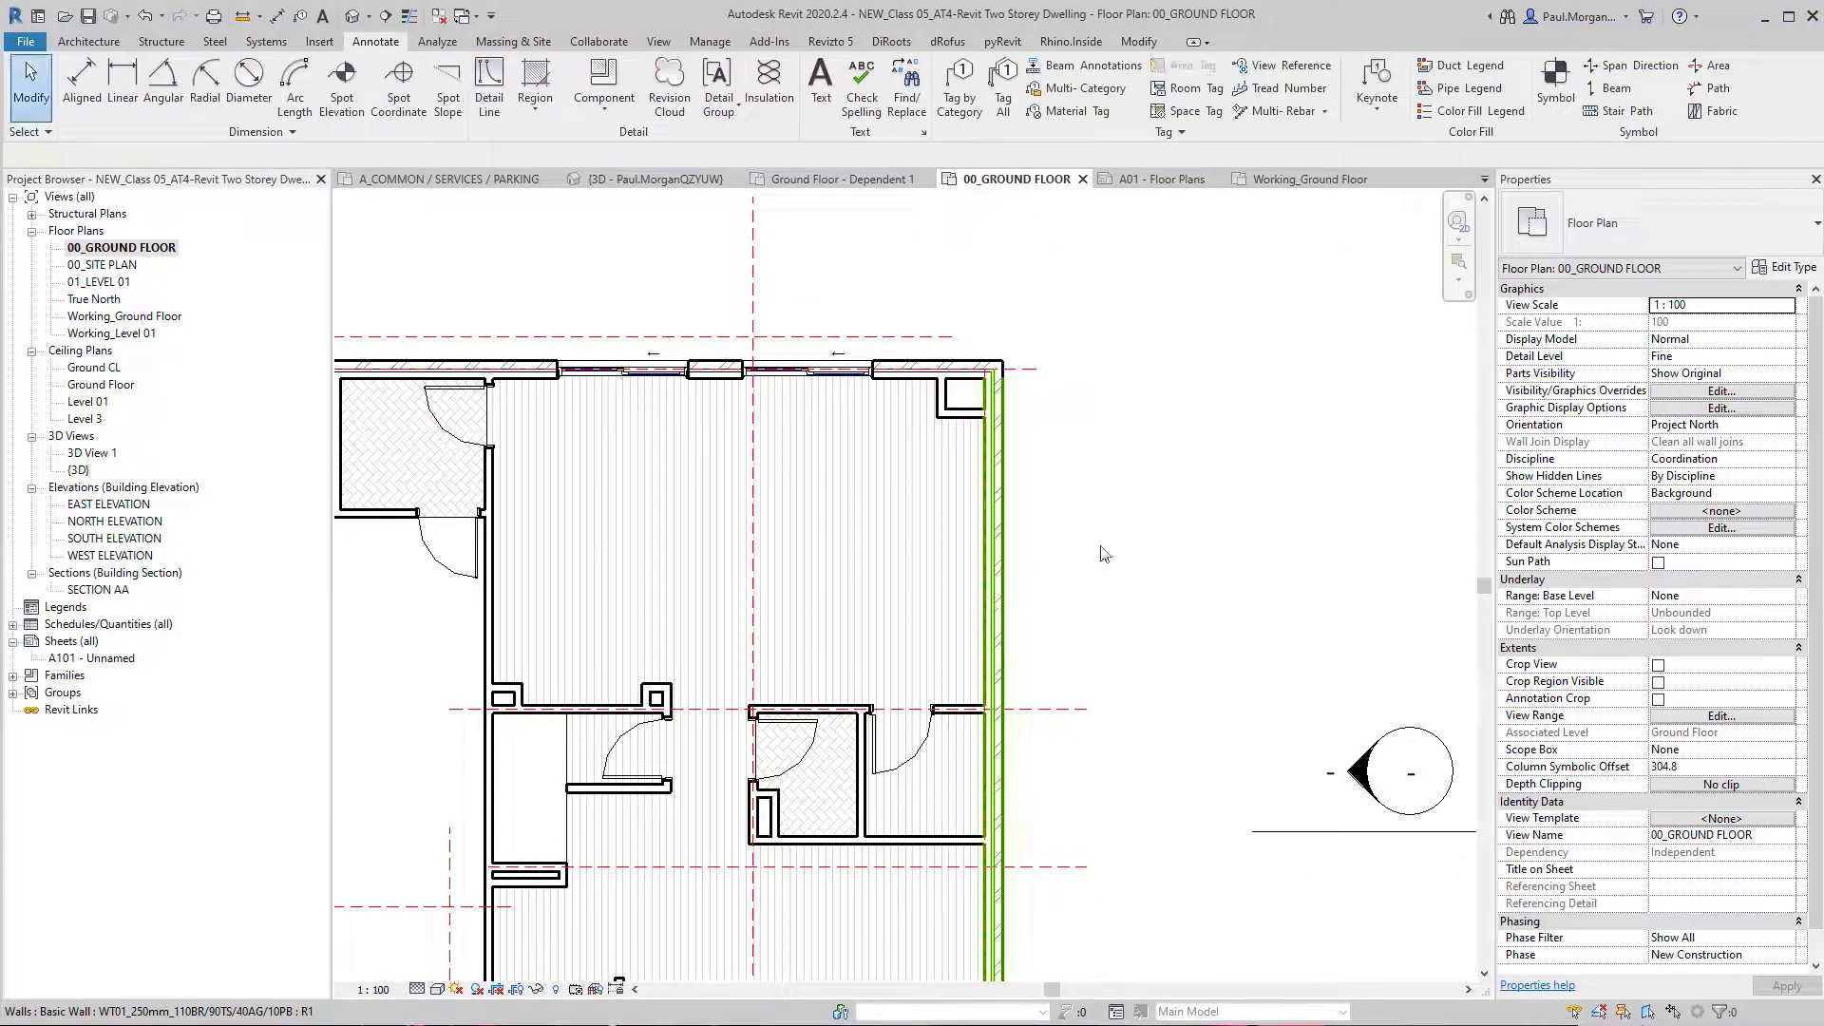
left_click(1786, 269)
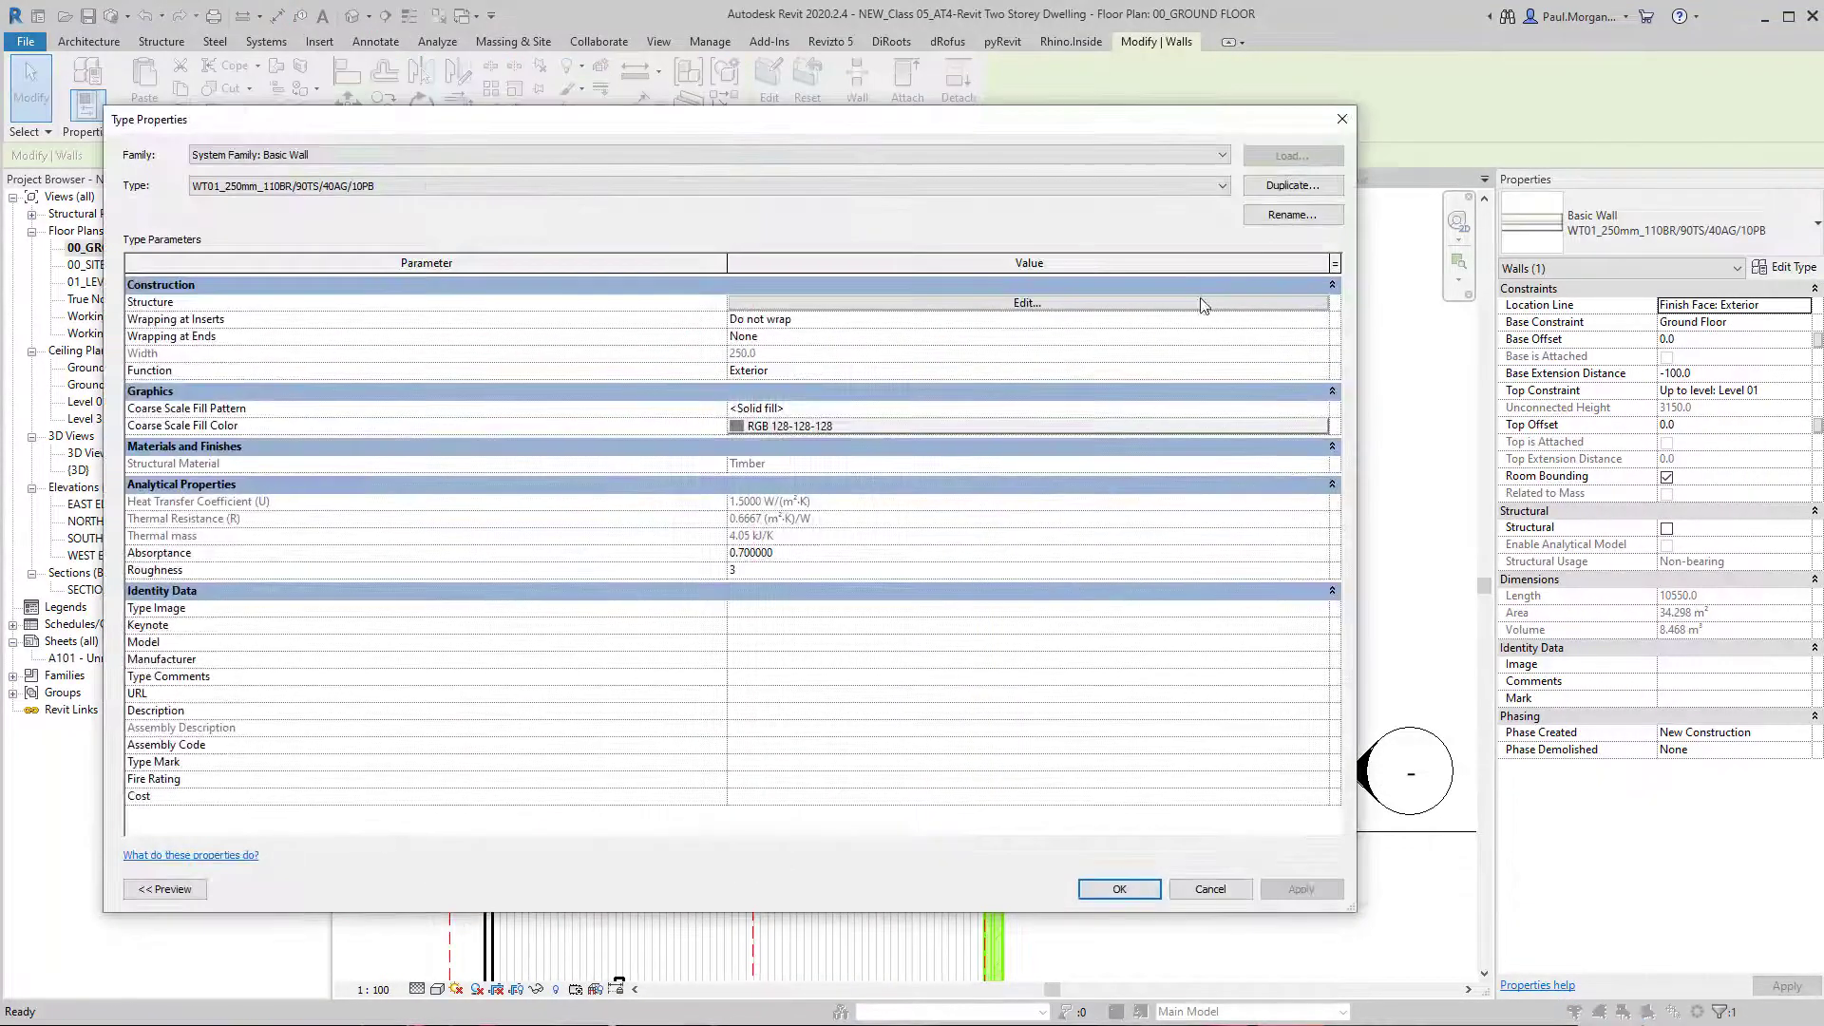
left_click(1045, 297)
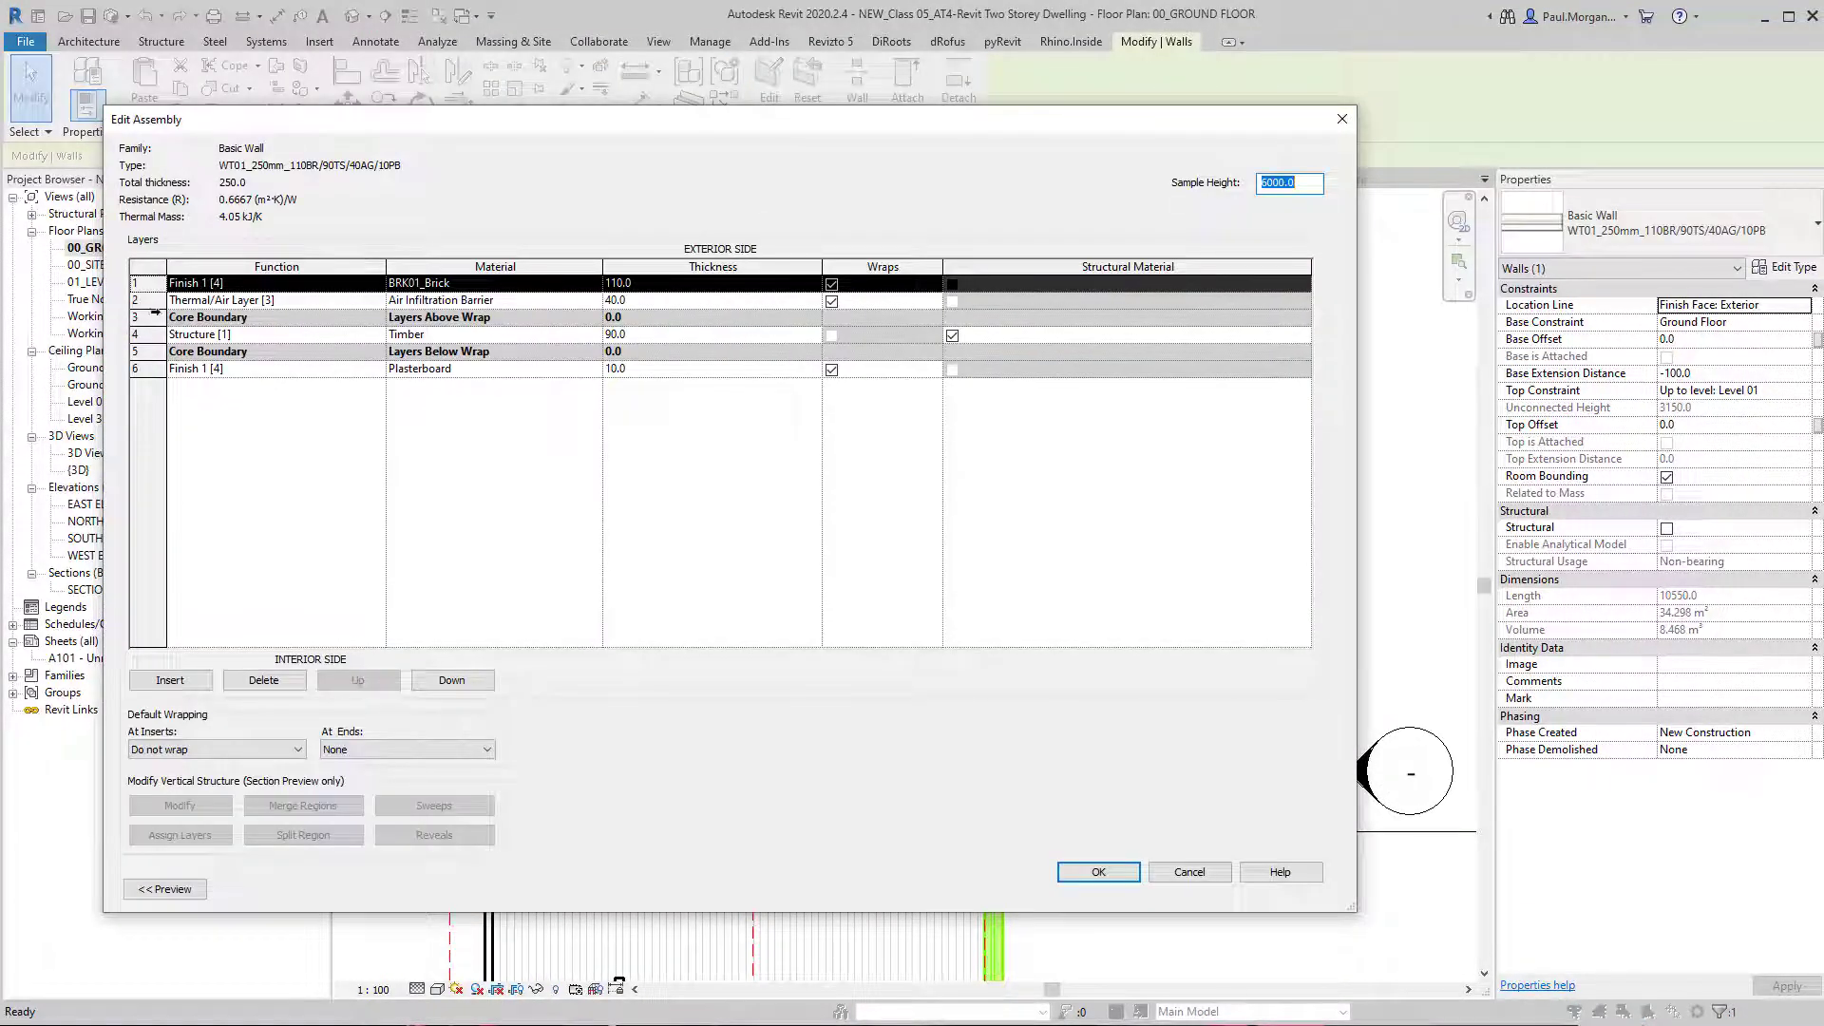
left_click(153, 316)
left_click(357, 680)
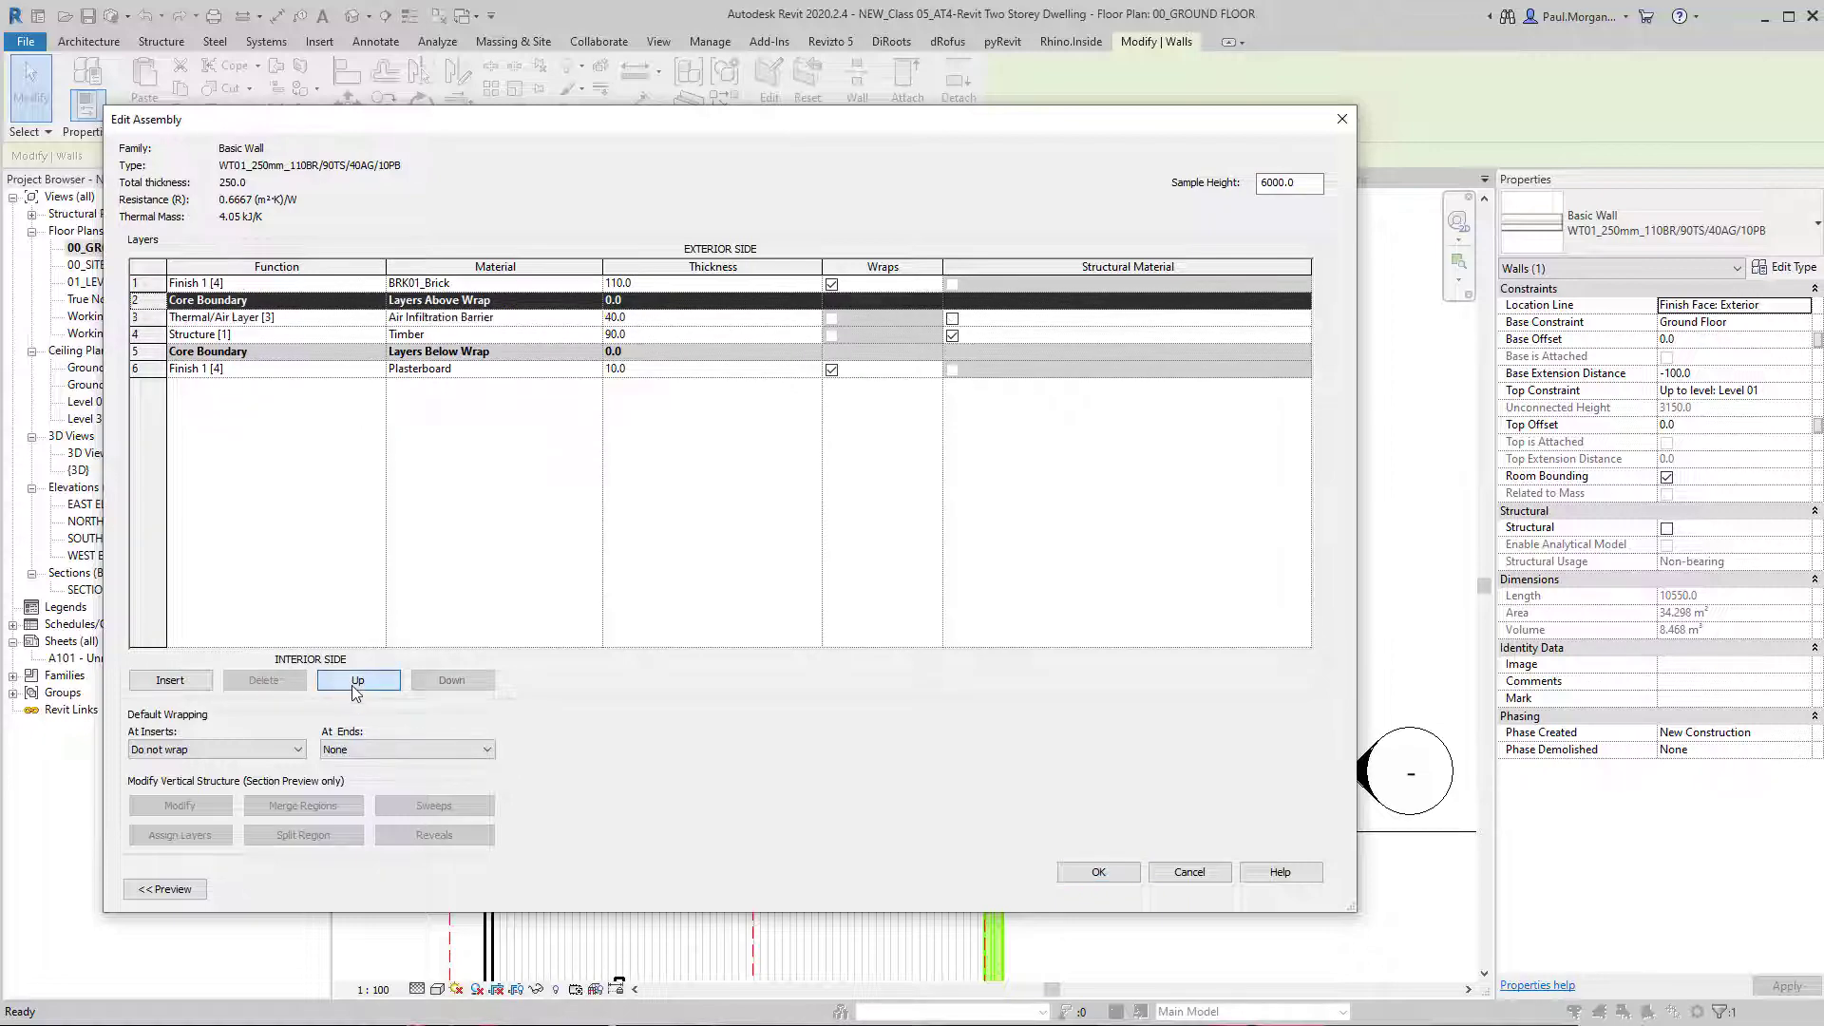
left_click(357, 680)
left_click(1131, 872)
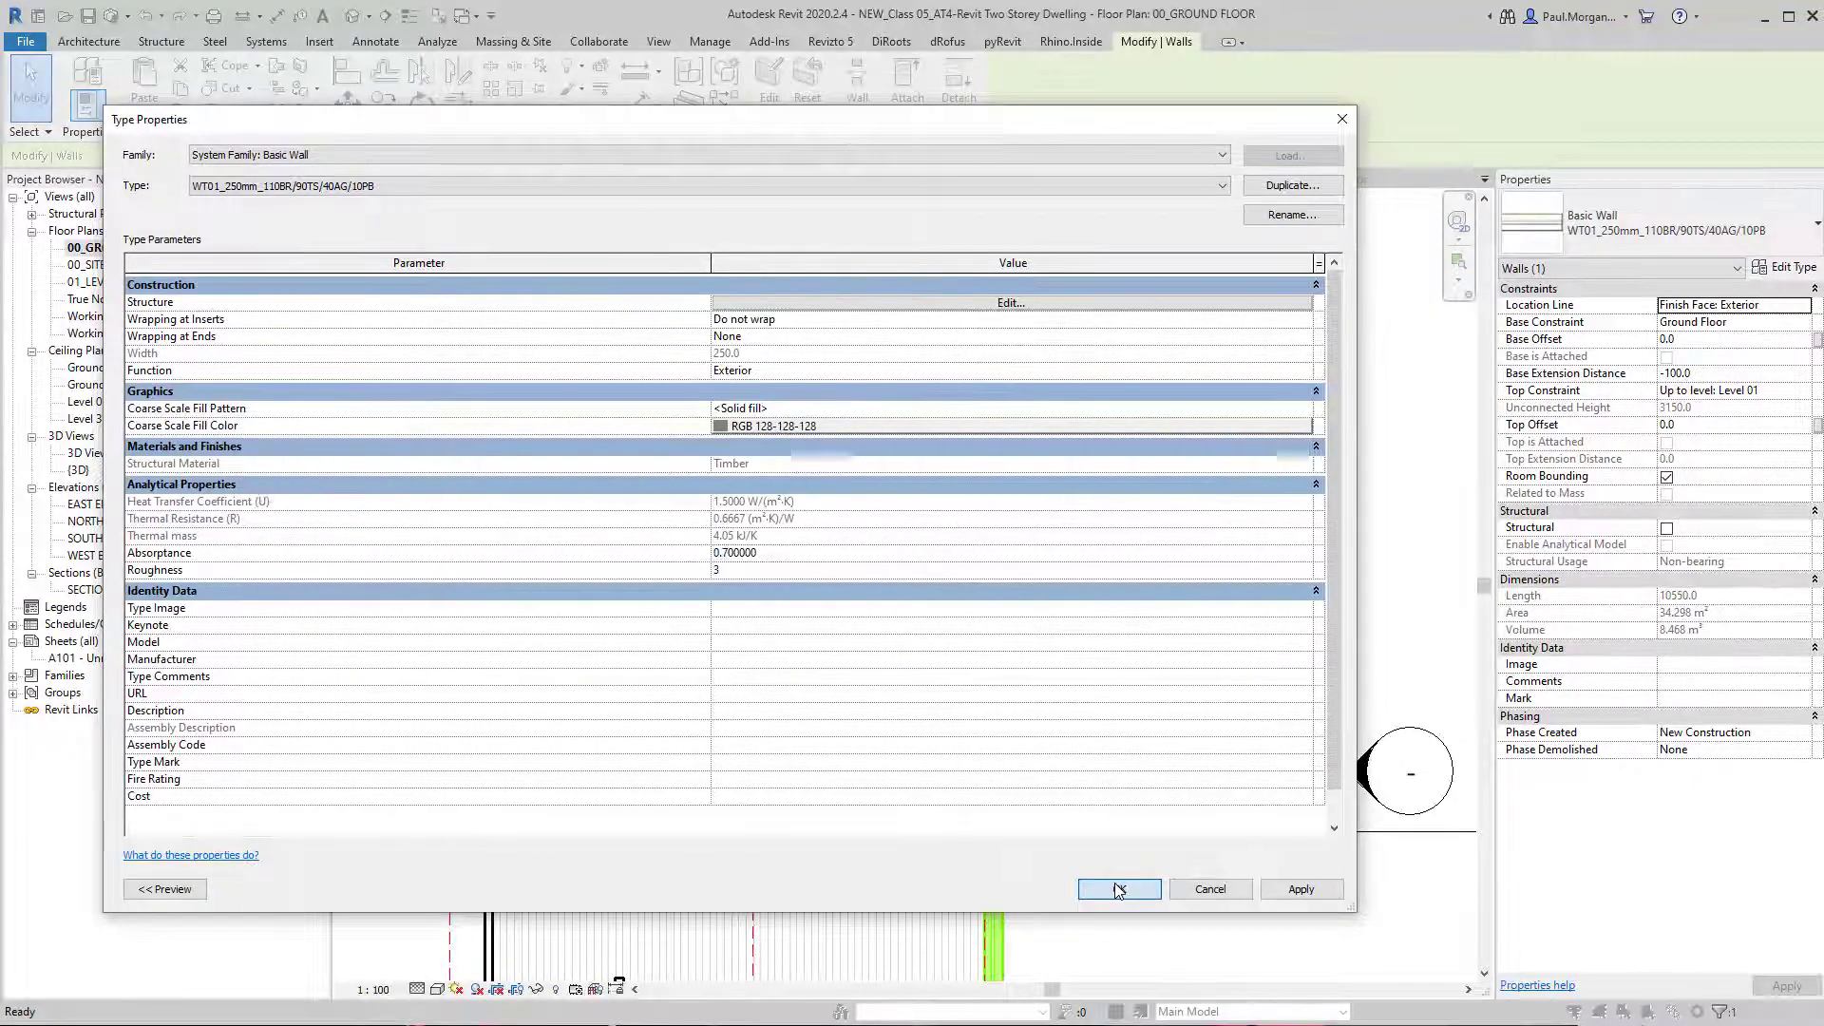
left_click(1119, 890)
left_click(1234, 489)
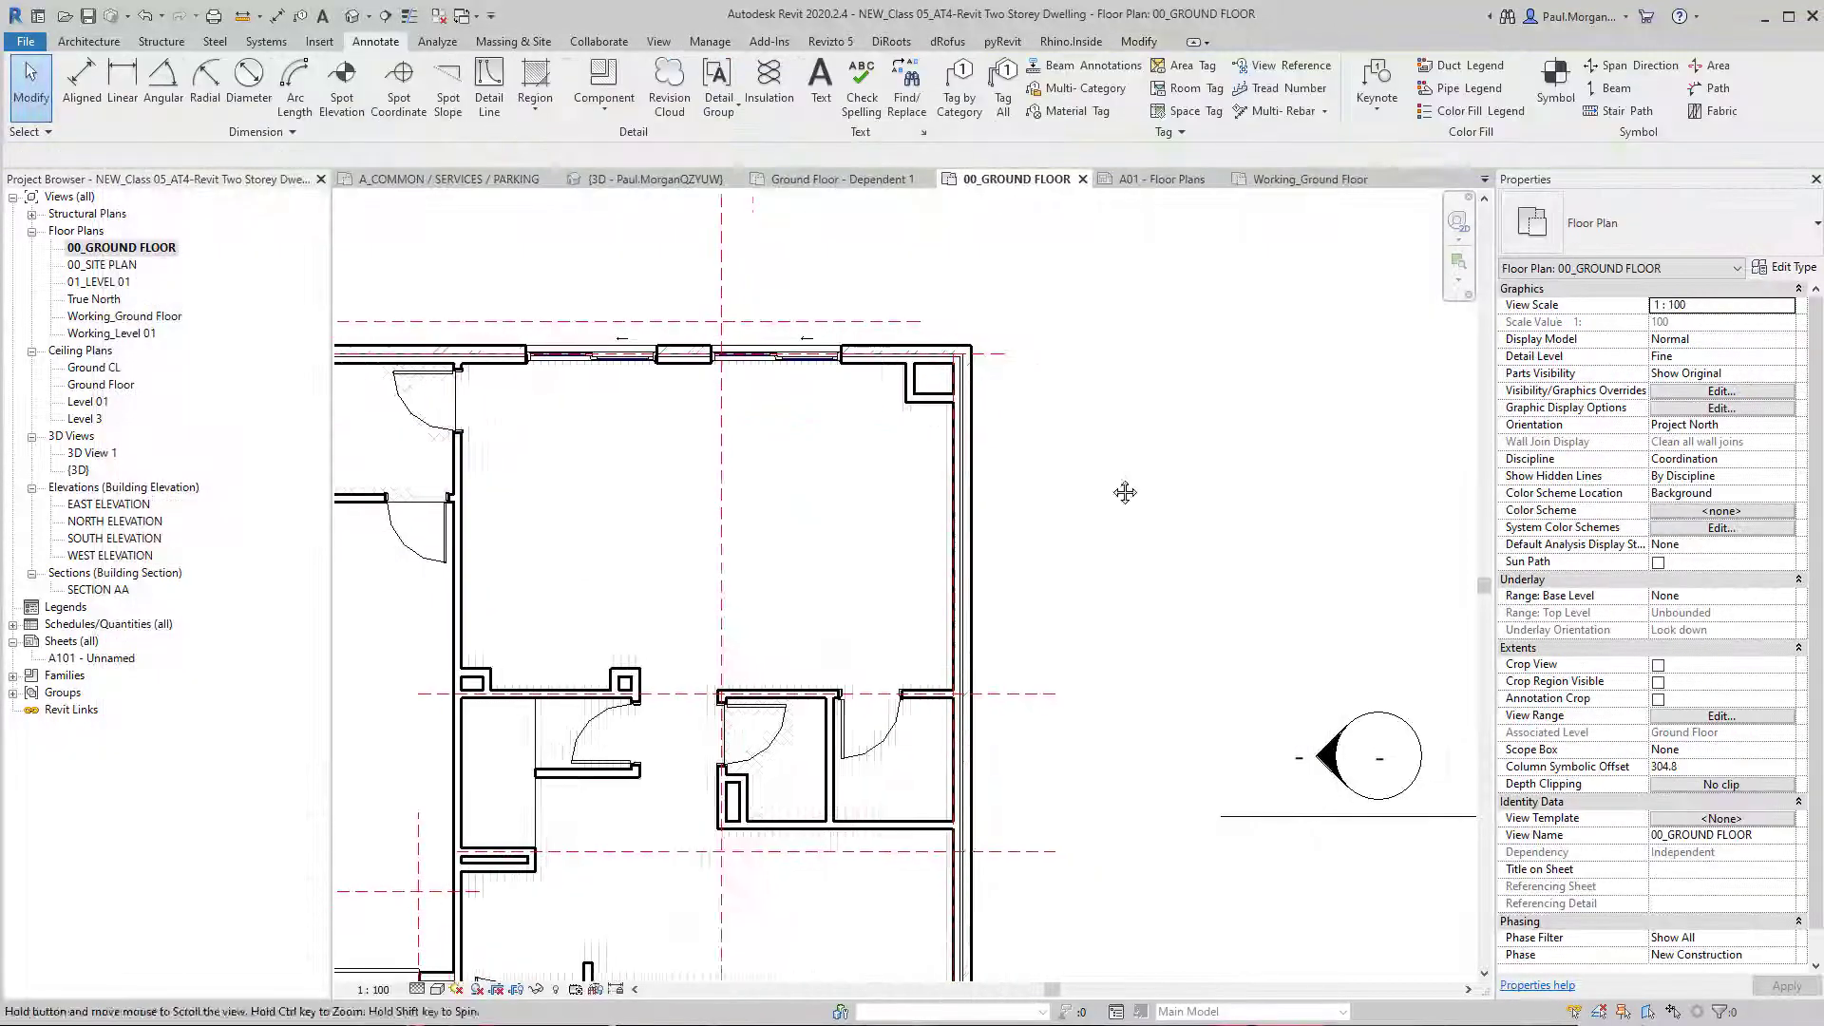
Step: Copy the house's right-hand exterior wall into the empty space between the house and the elevation marker
left_click(943, 577)
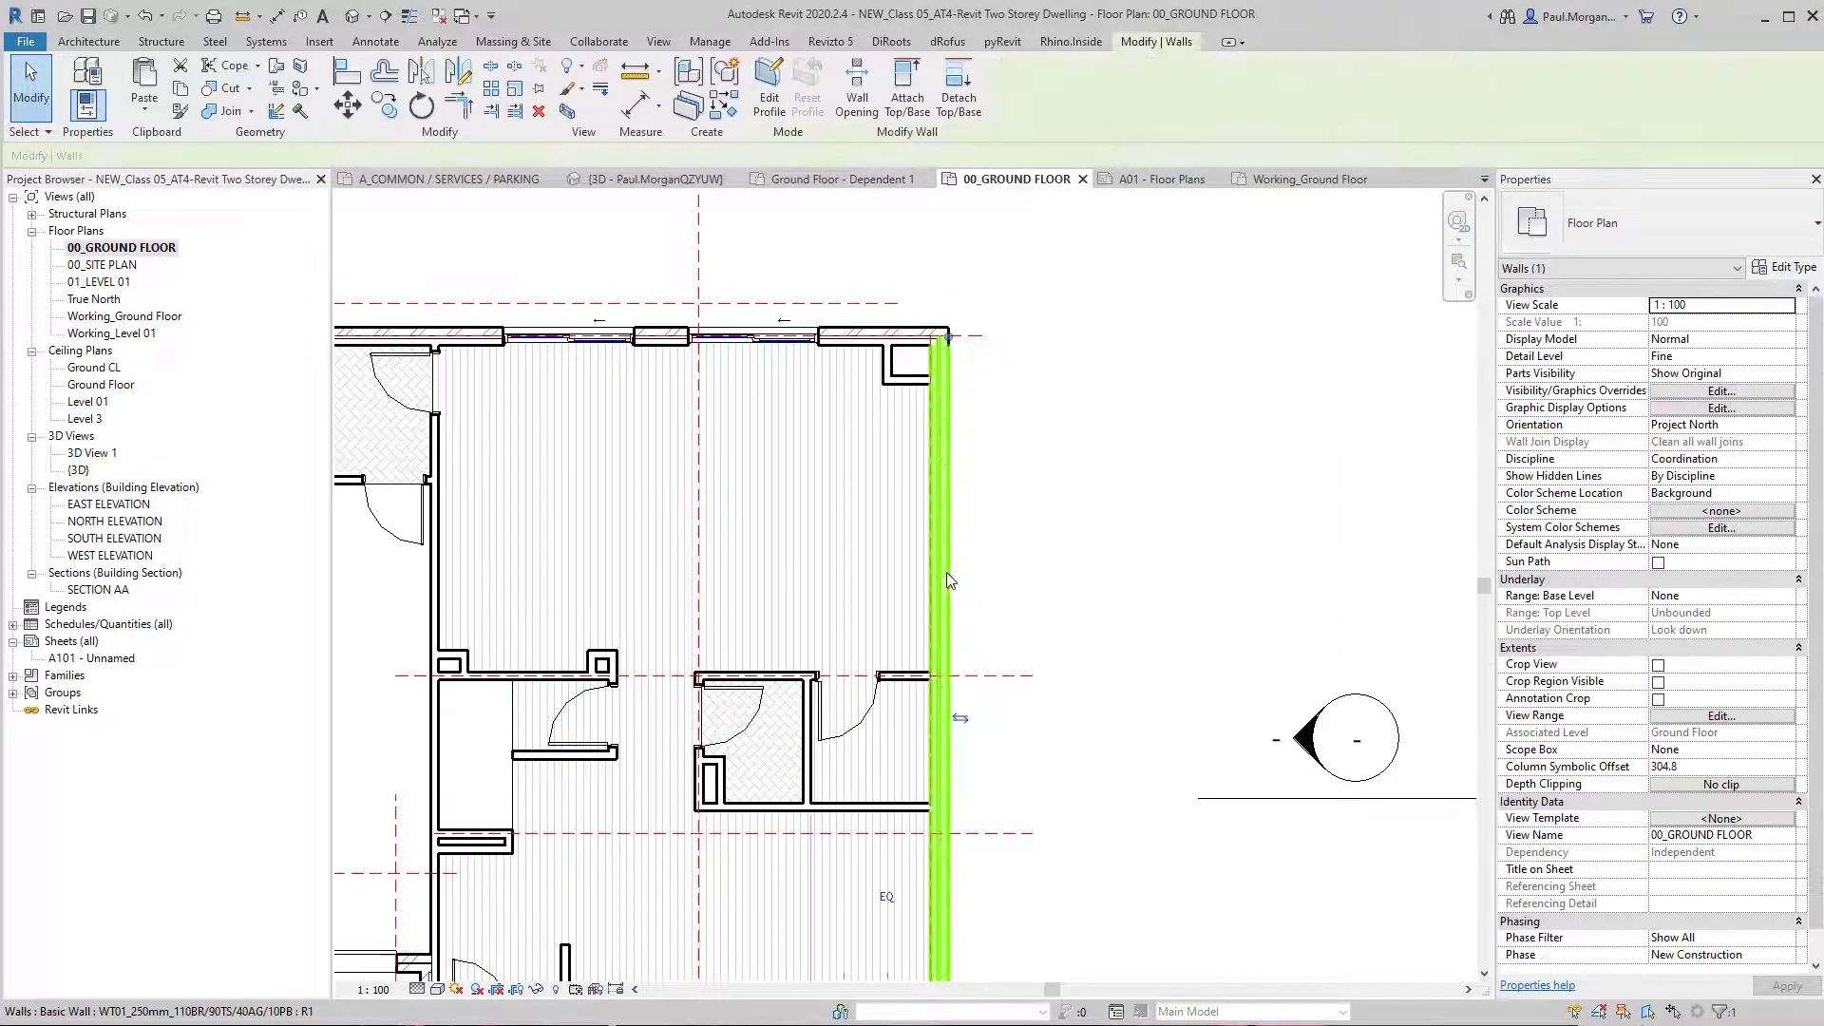
key("m")
key("v")
left_click(945, 555)
left_click(1253, 546)
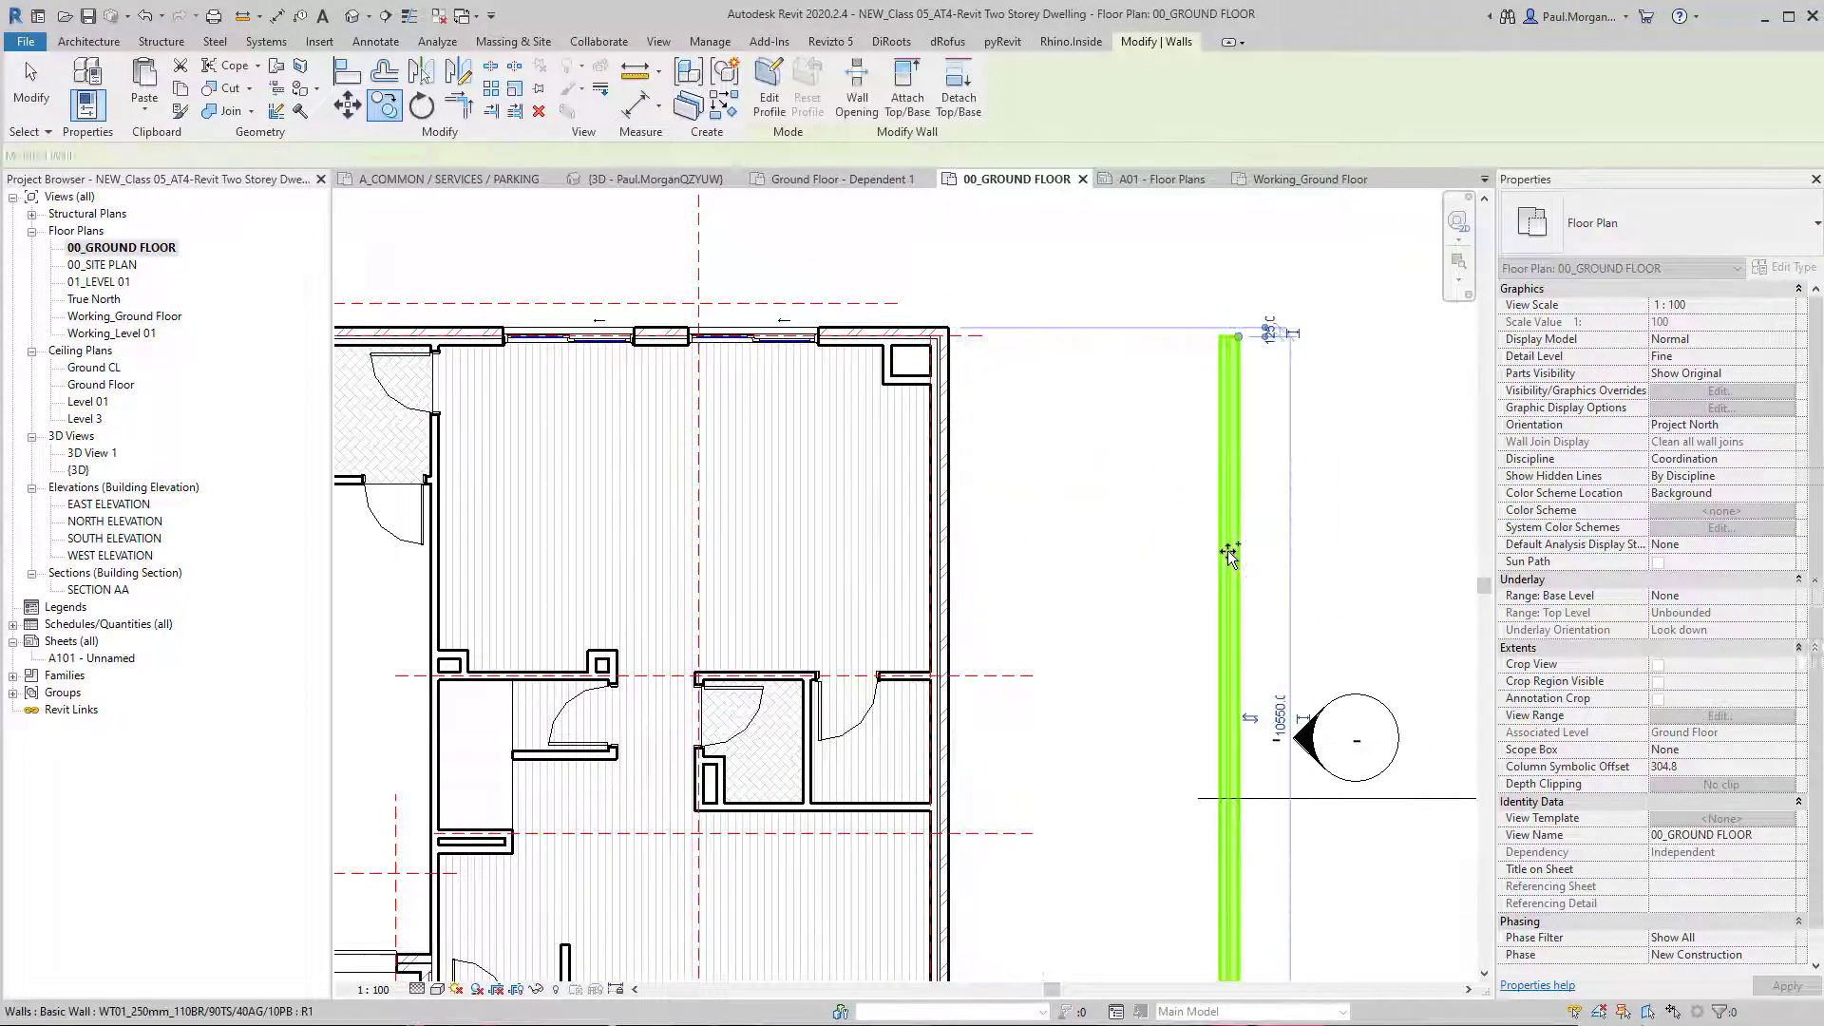
key("Escape")
Step: Draw a vertical WT-02_110mm_10PB/90TS/10PB wall about 1900 mm long beside the copied wall, using Create Similar on an interior wall
left_click(424, 606)
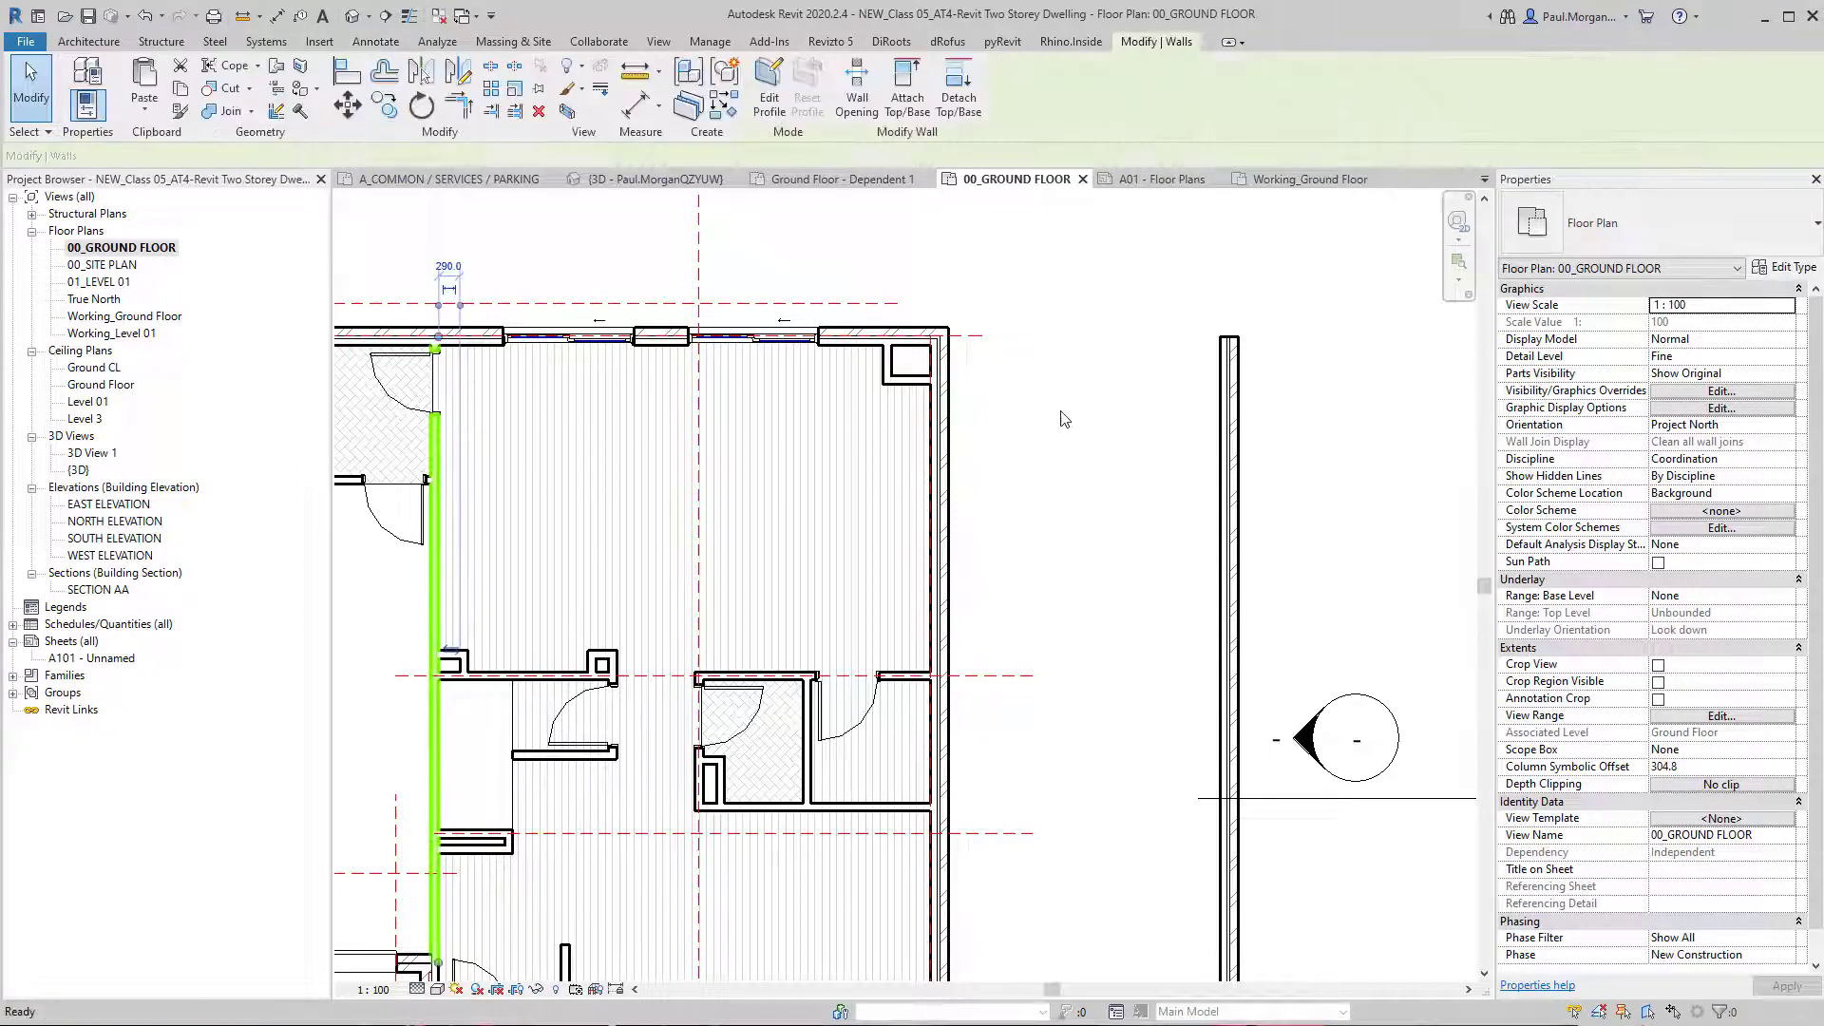
key("c")
key("s")
left_click(1323, 338)
left_click(1322, 472)
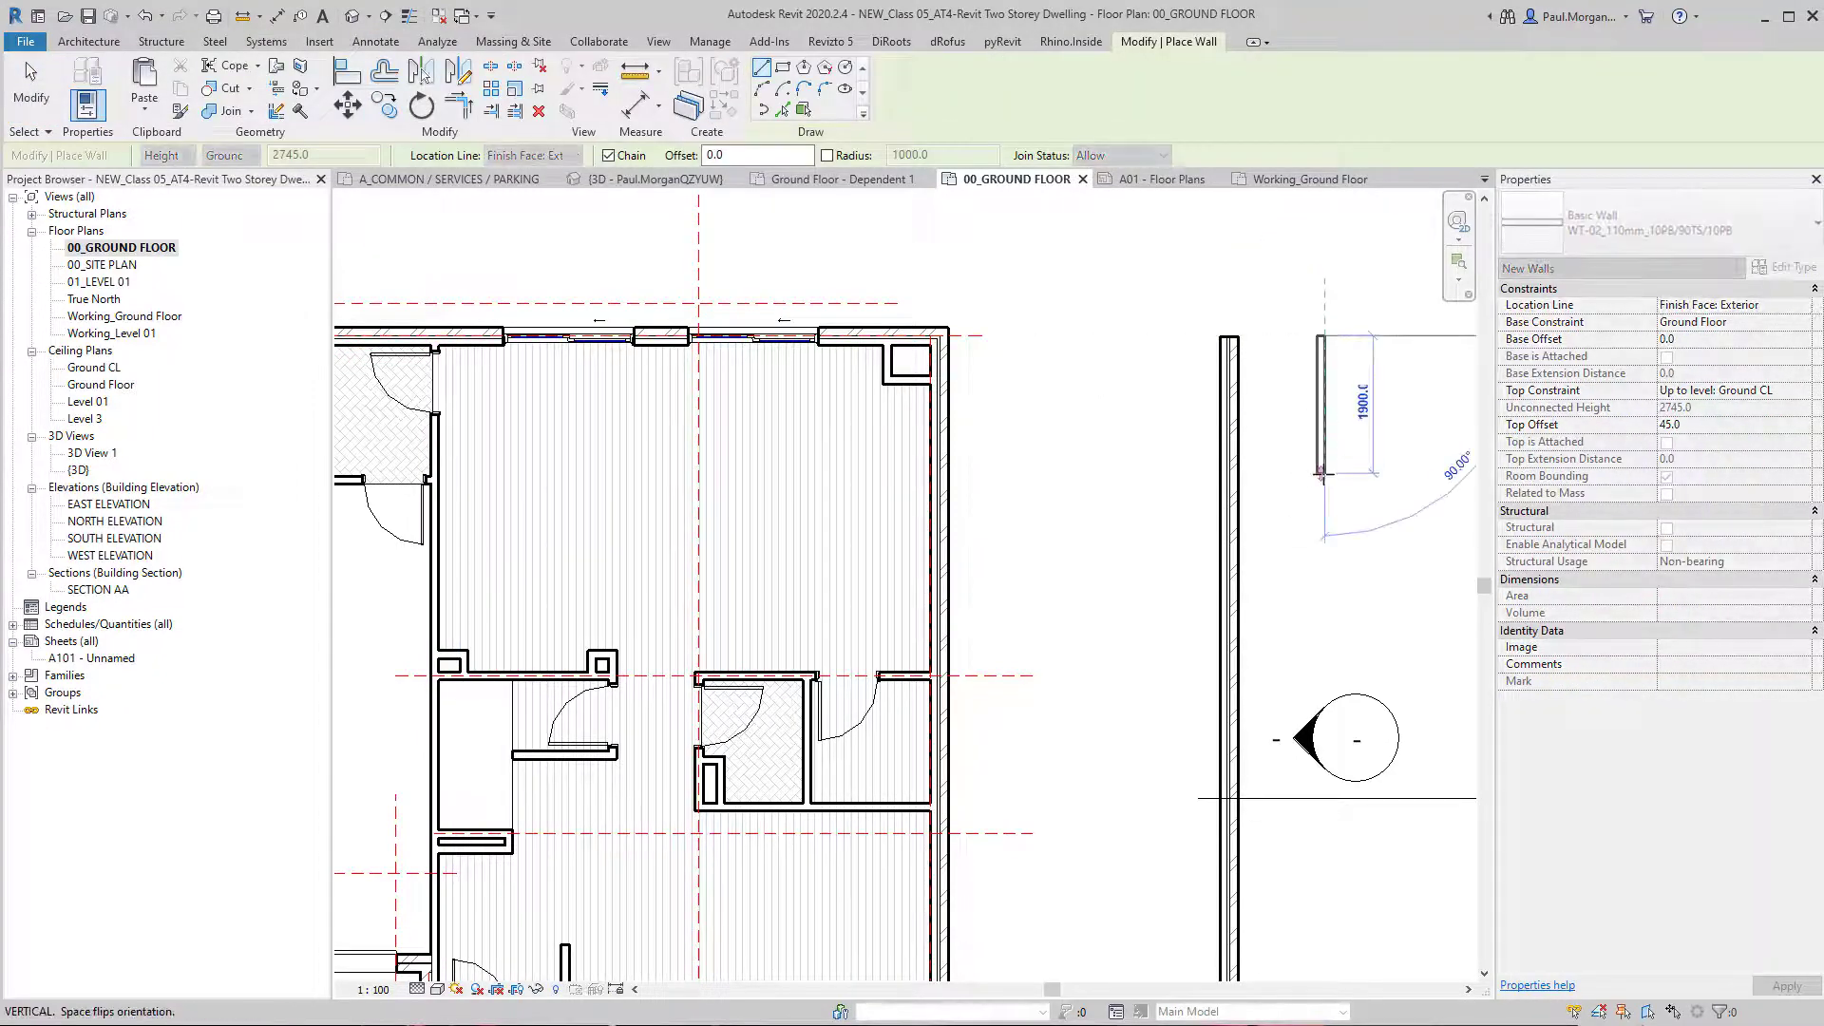
key("Escape")
key("Escape")
Step: Shorten the copied exterior wall to about the length of the short WT-02 wall beside it
scroll(1252, 564, "down", 2)
left_click(1234, 607)
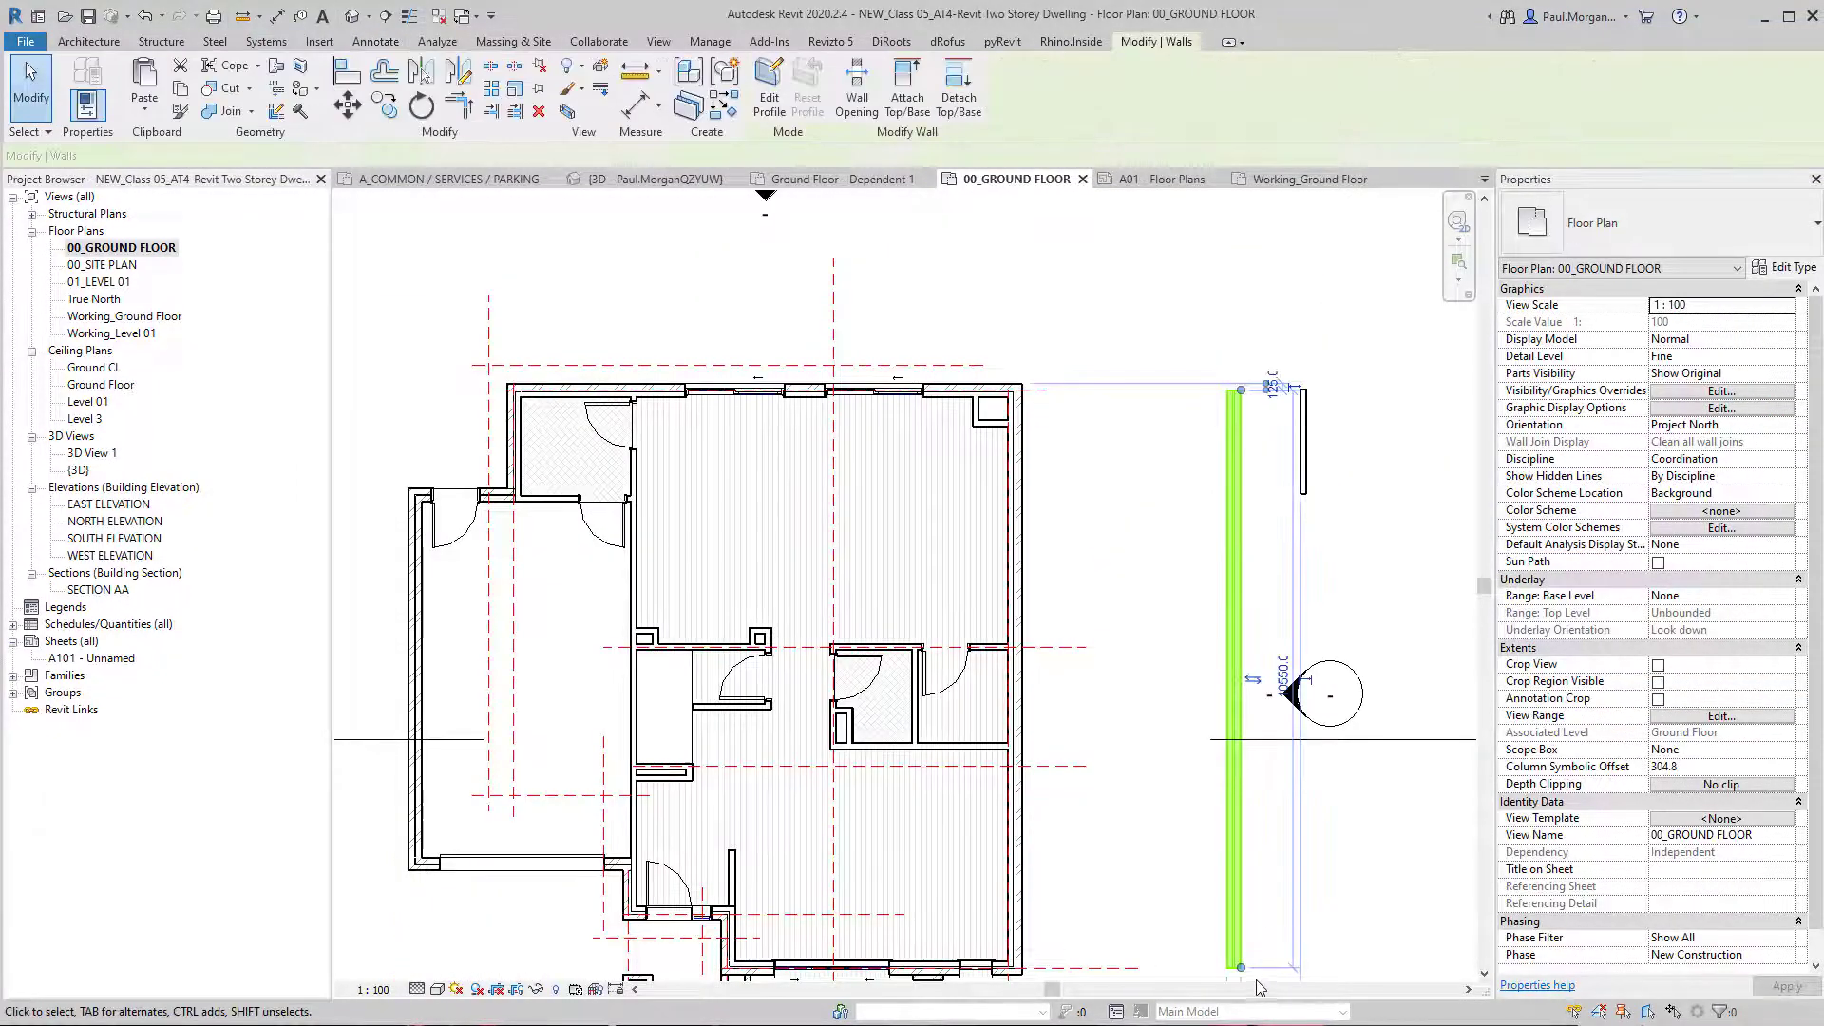
left_click_drag(1234, 391, 1247, 496)
scroll(1283, 409, "up", 4)
key("Escape")
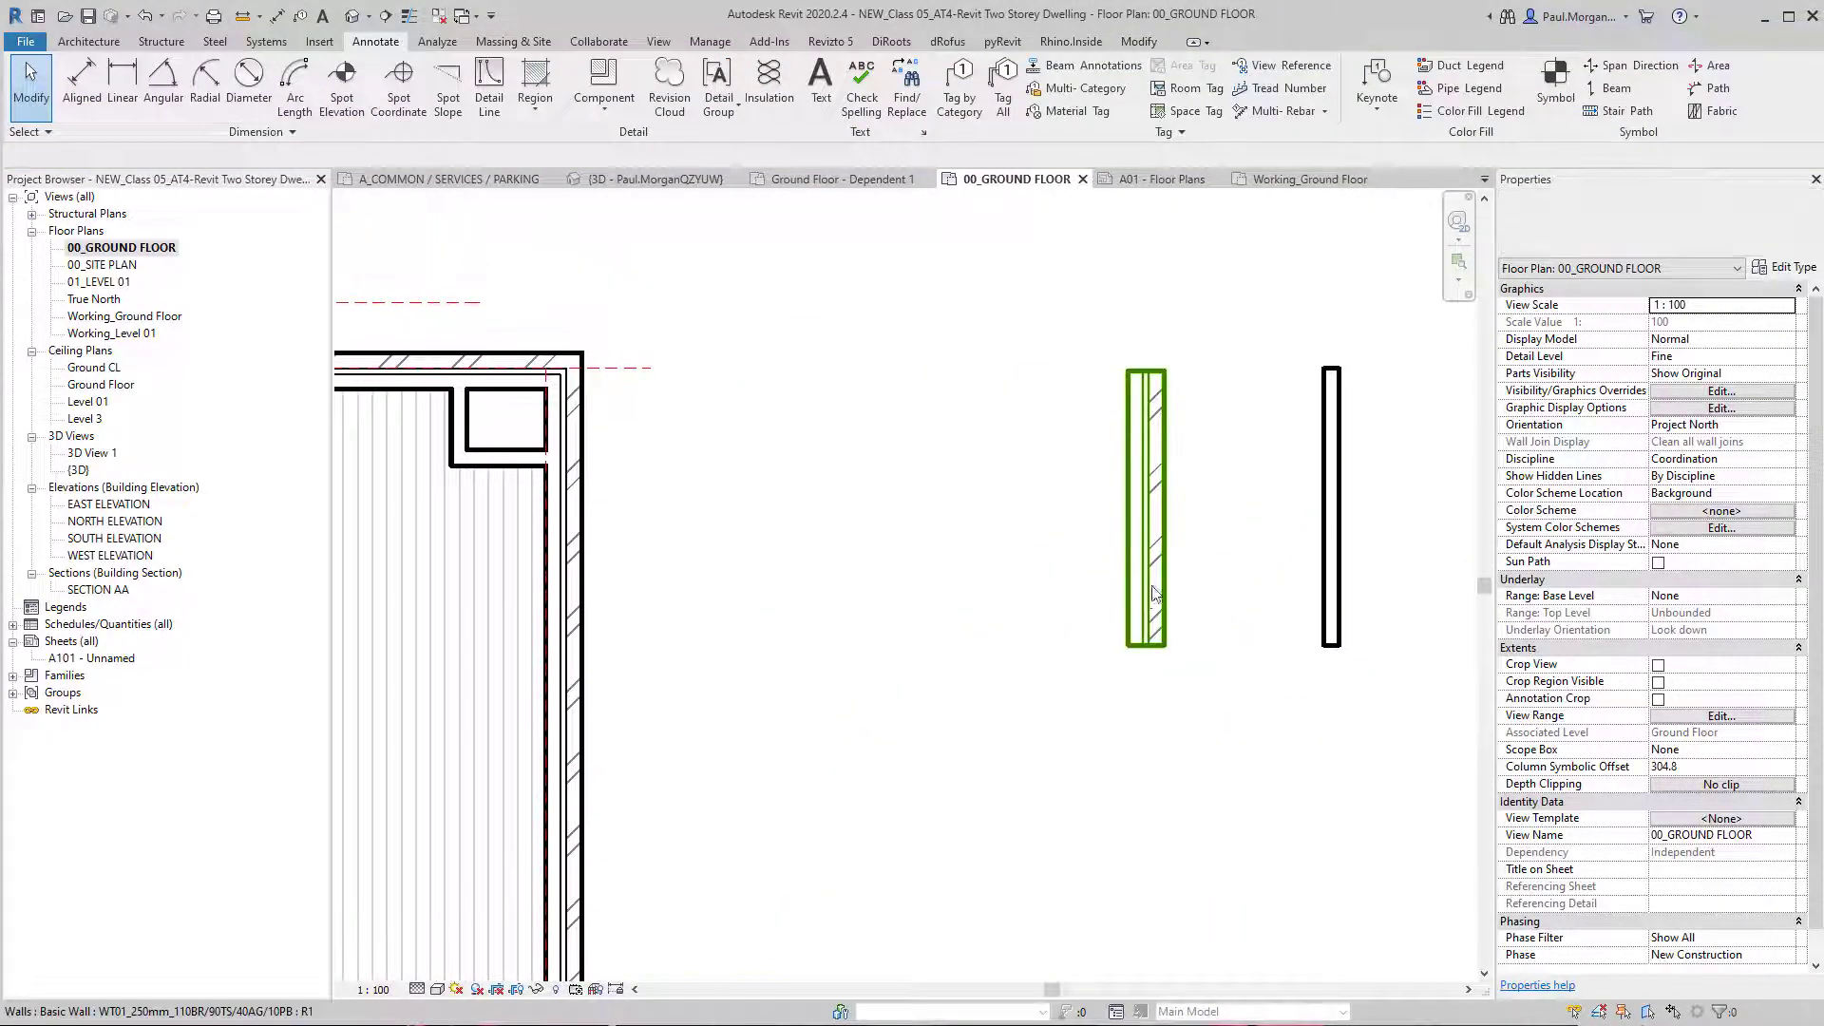
left_click(1155, 594)
key("Escape")
Step: Place an aligned dimension below the two sample walls between their centrelines, with the reference option set to Wall centerlines
middle_click_drag(1154, 594, 977, 586)
key("d")
key("i")
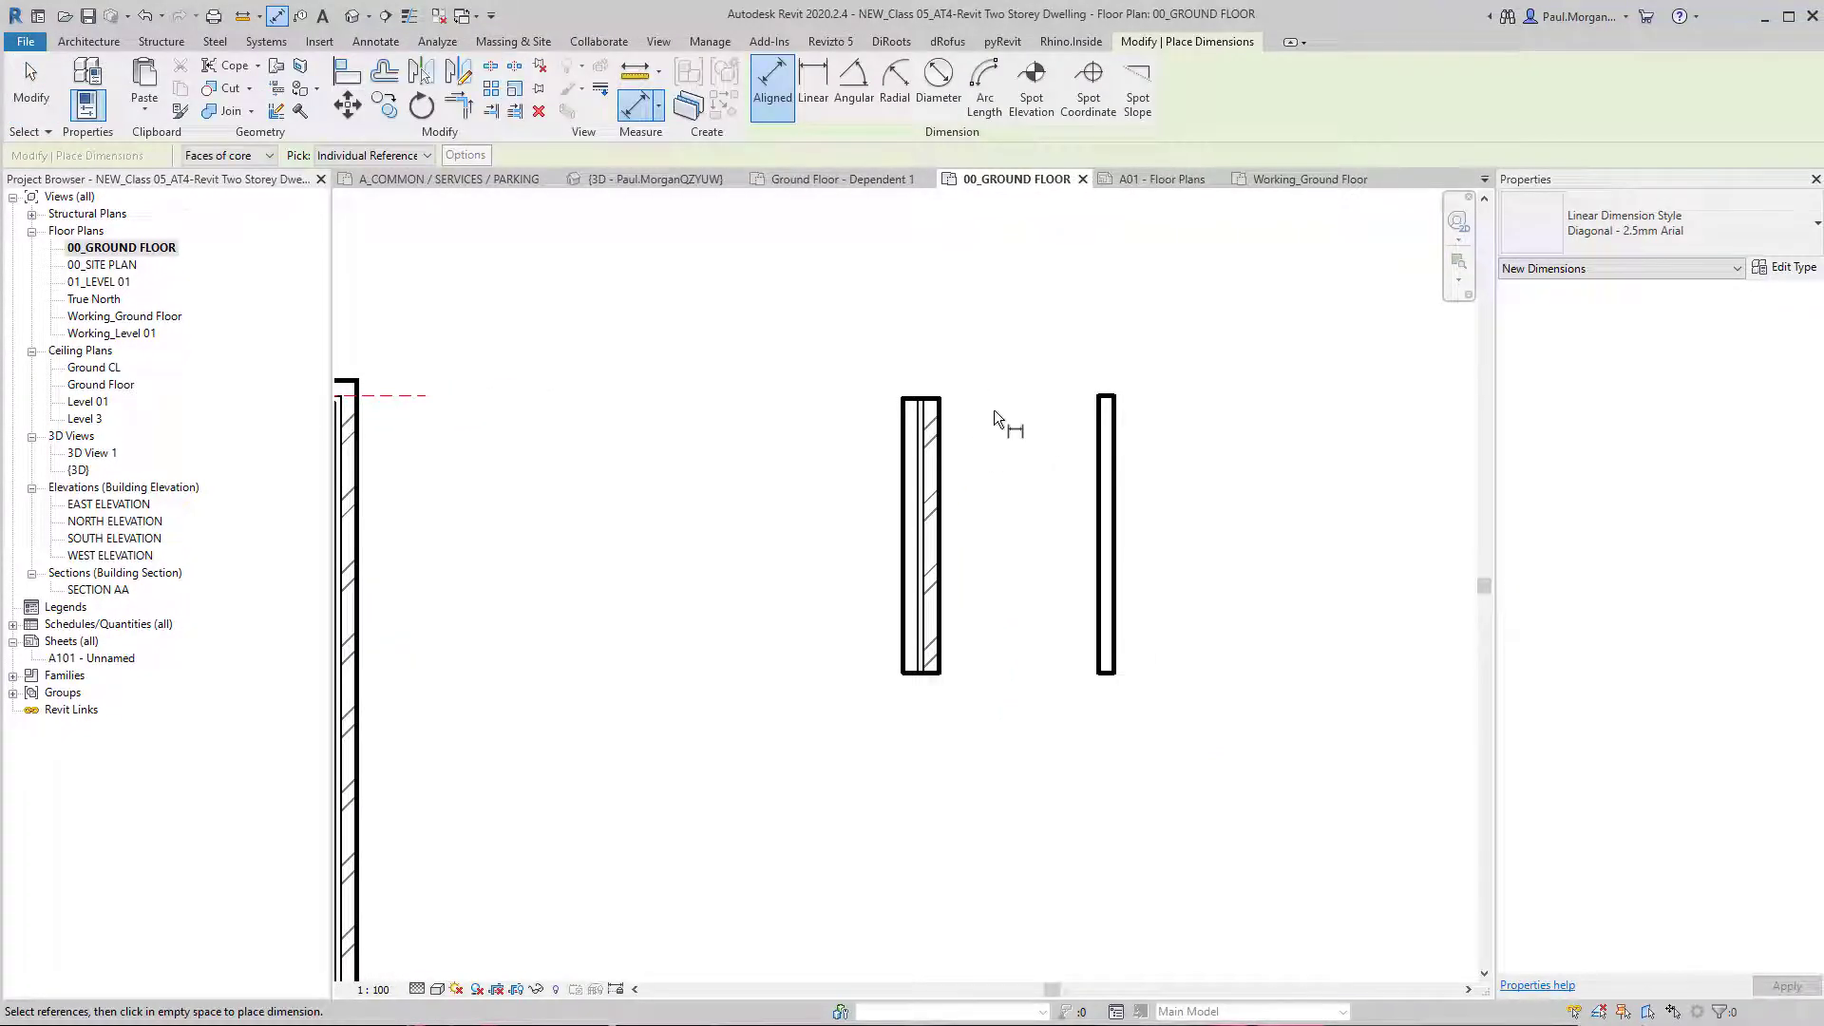
left_click(1655, 229)
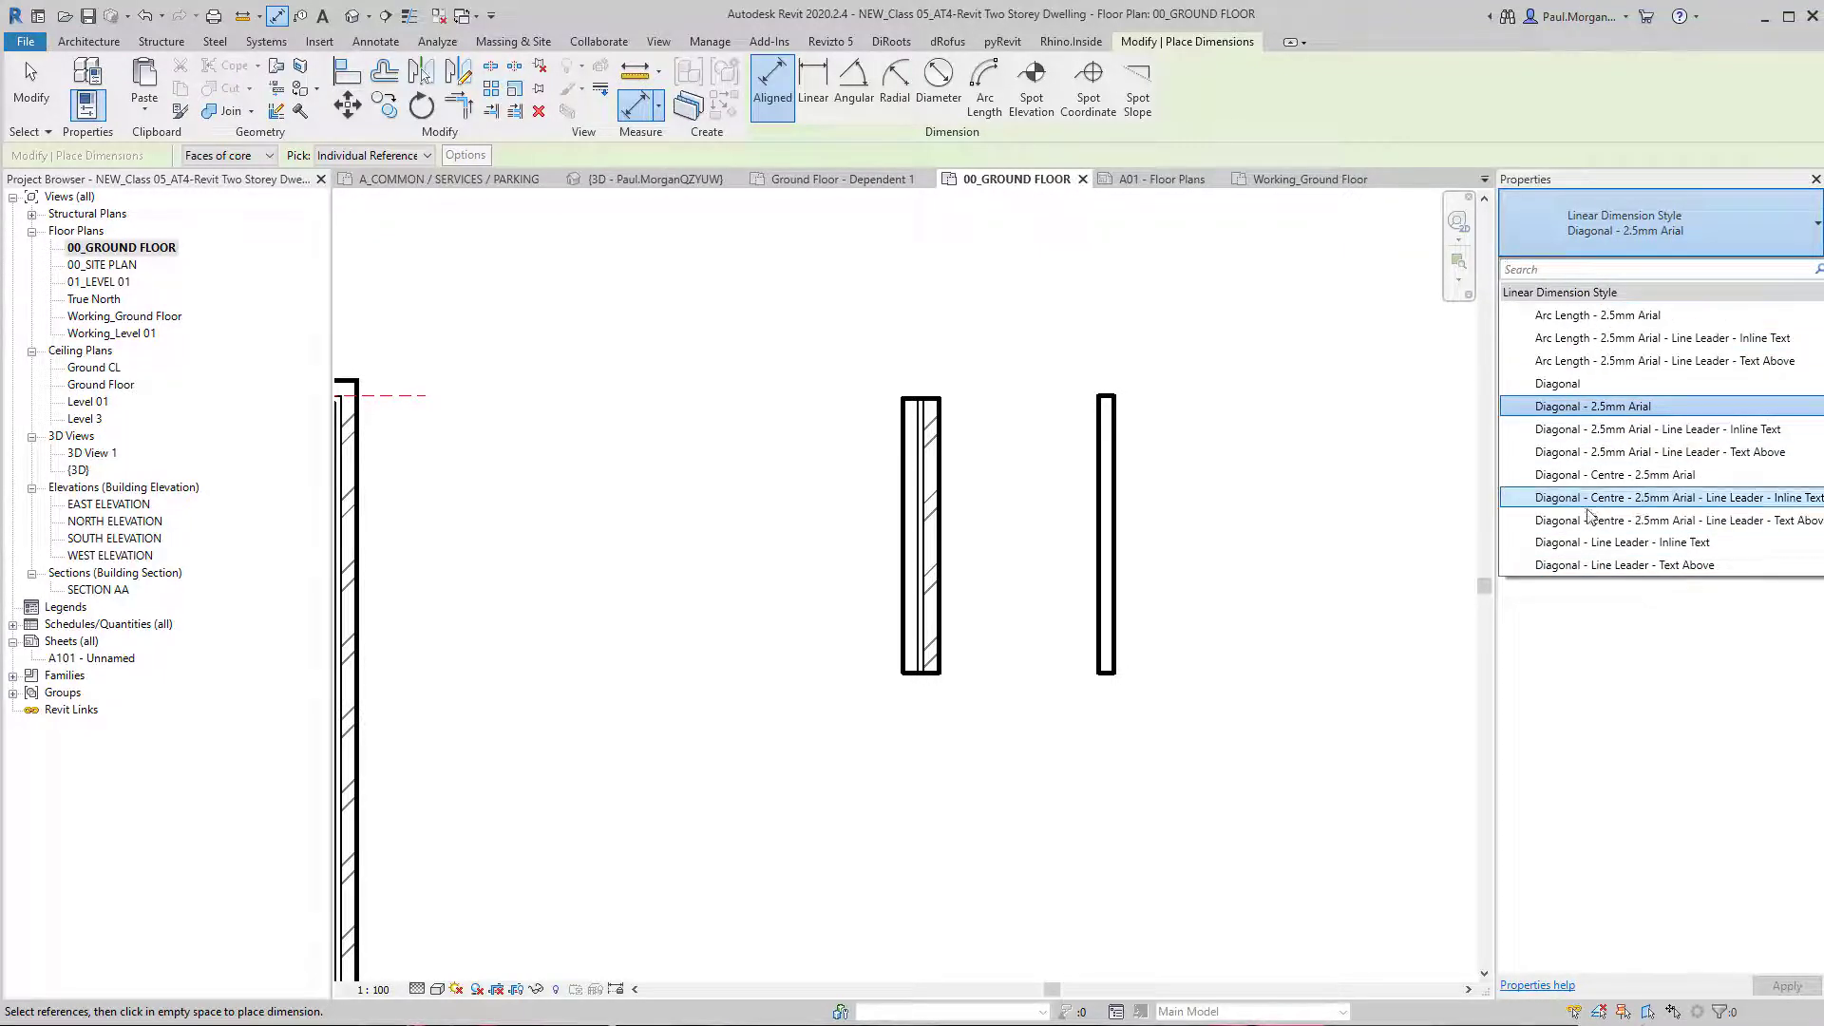
left_click(1171, 418)
middle_click_drag(1049, 465, 1070, 484)
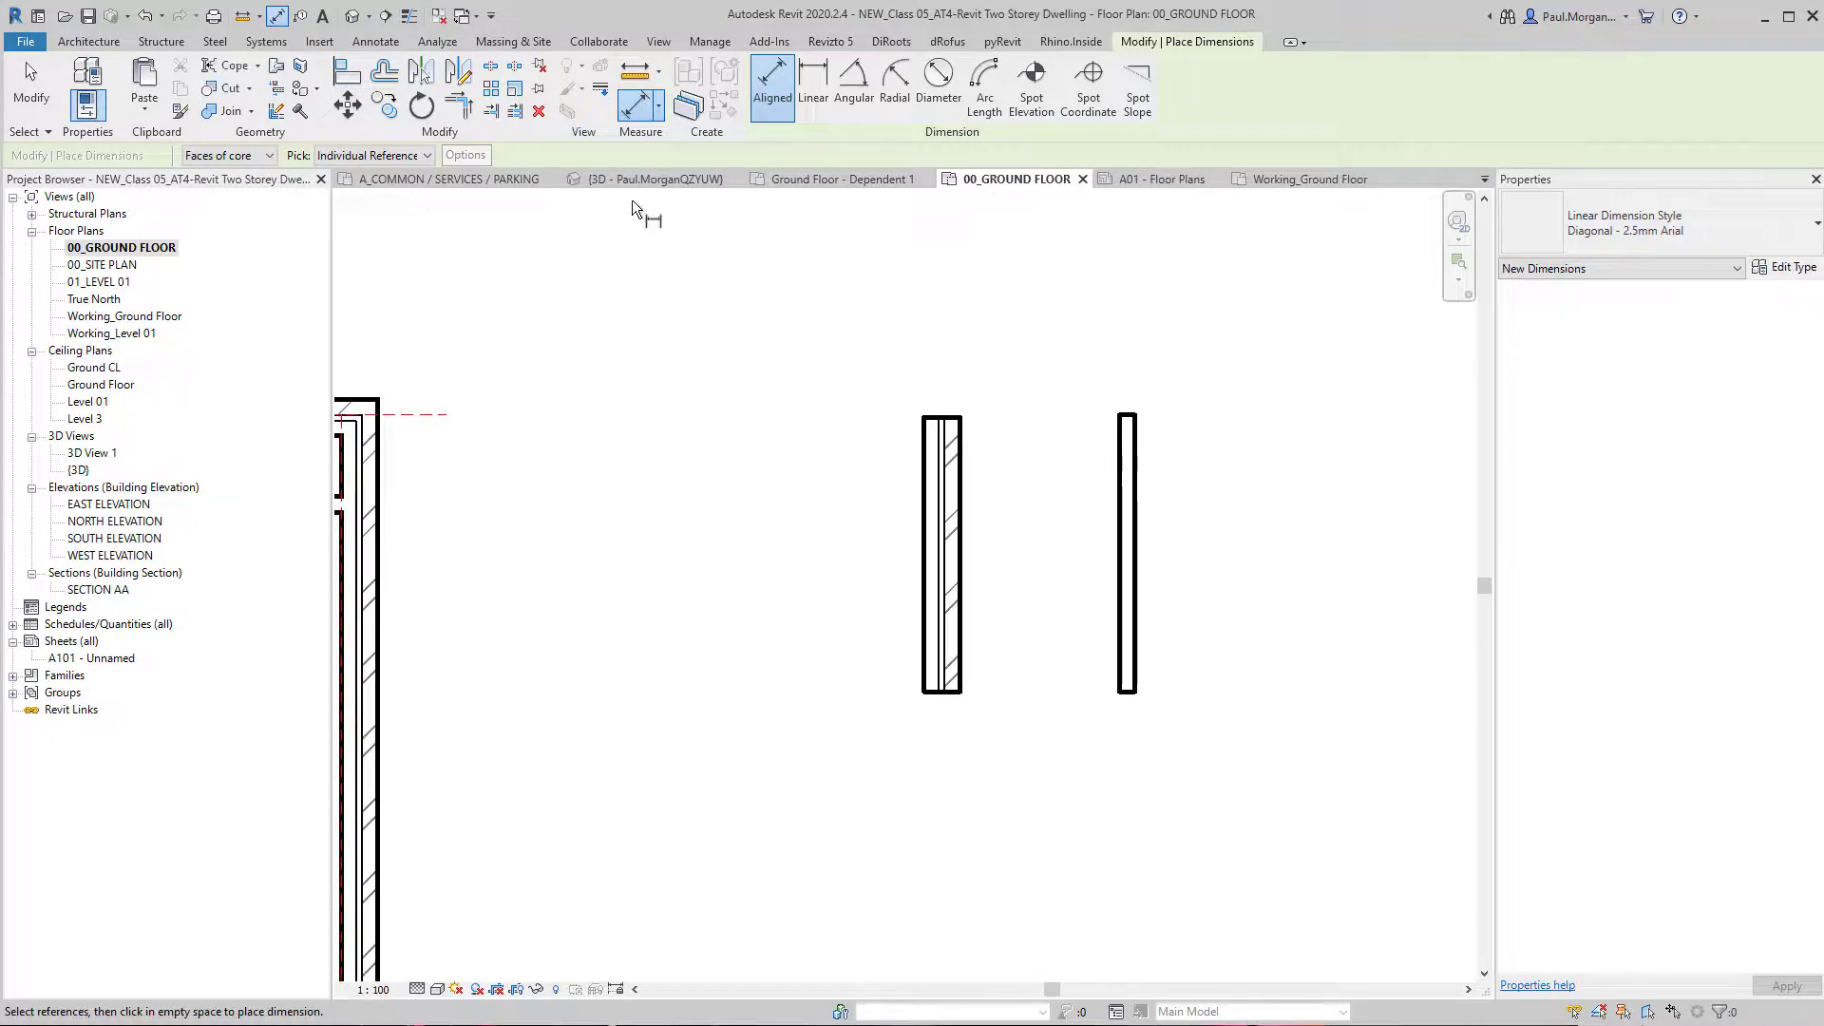
left_click(205, 160)
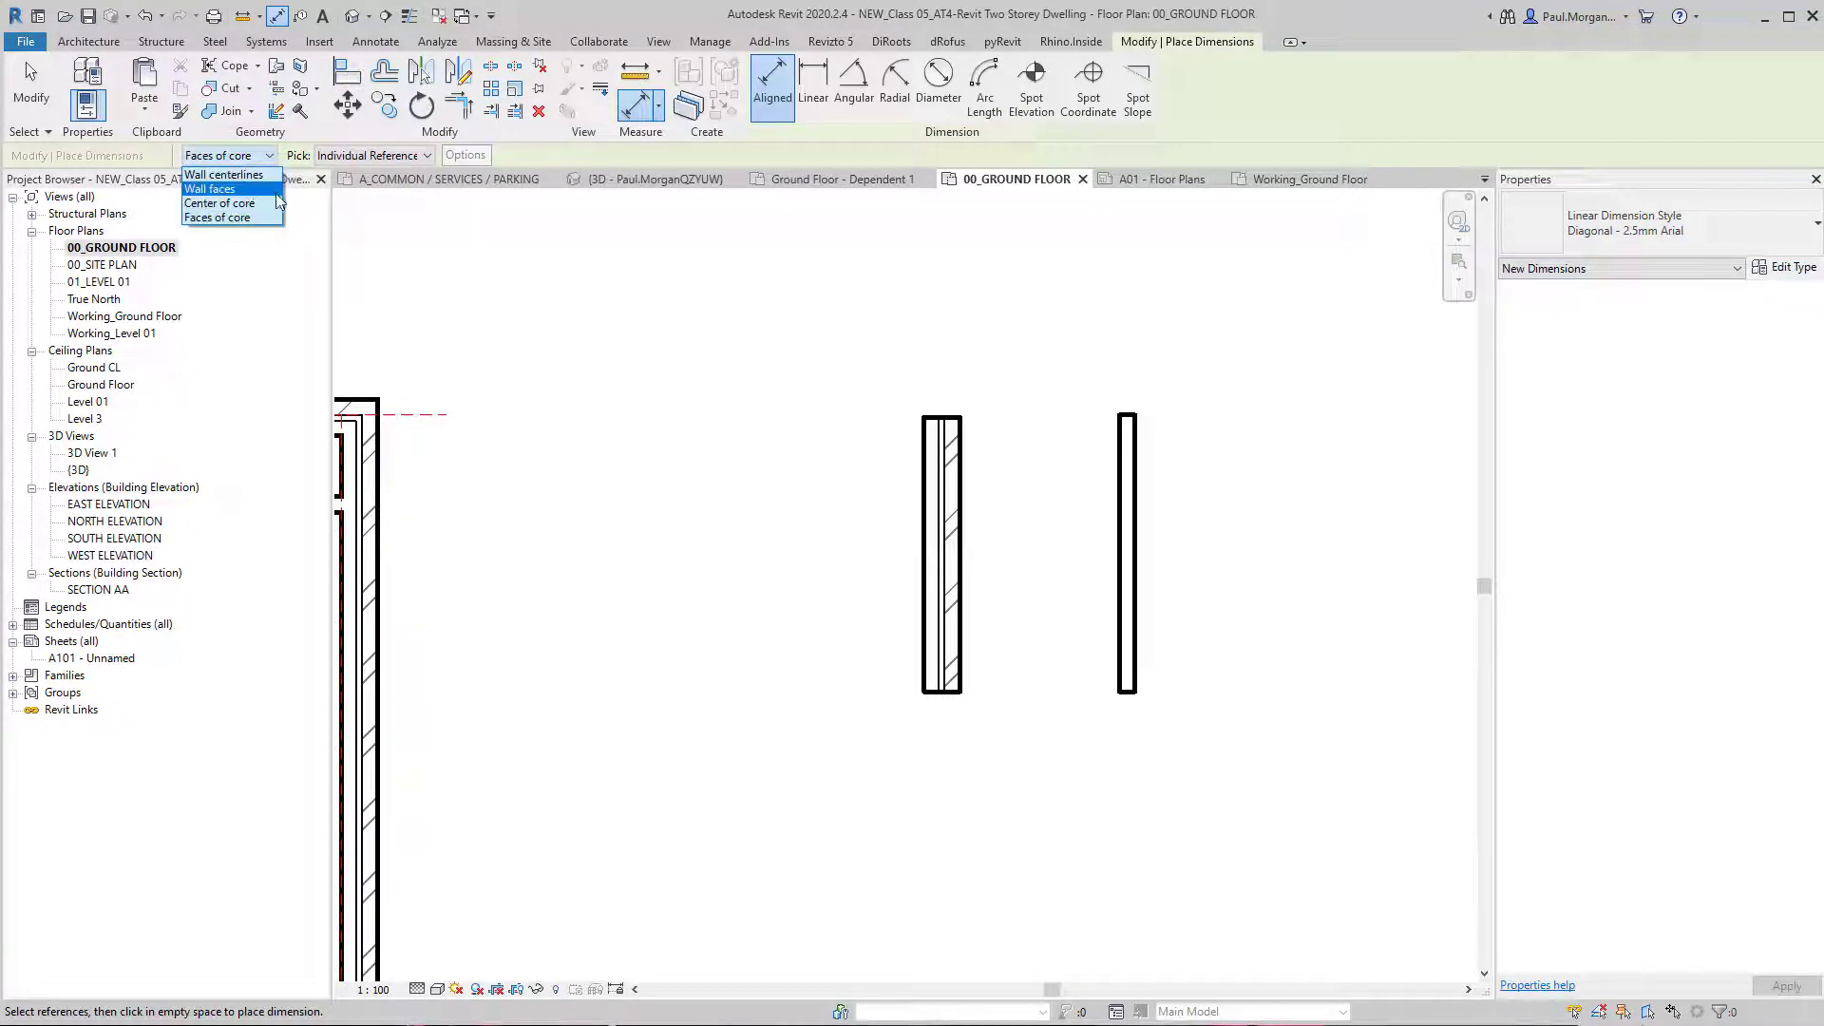
left_click(251, 176)
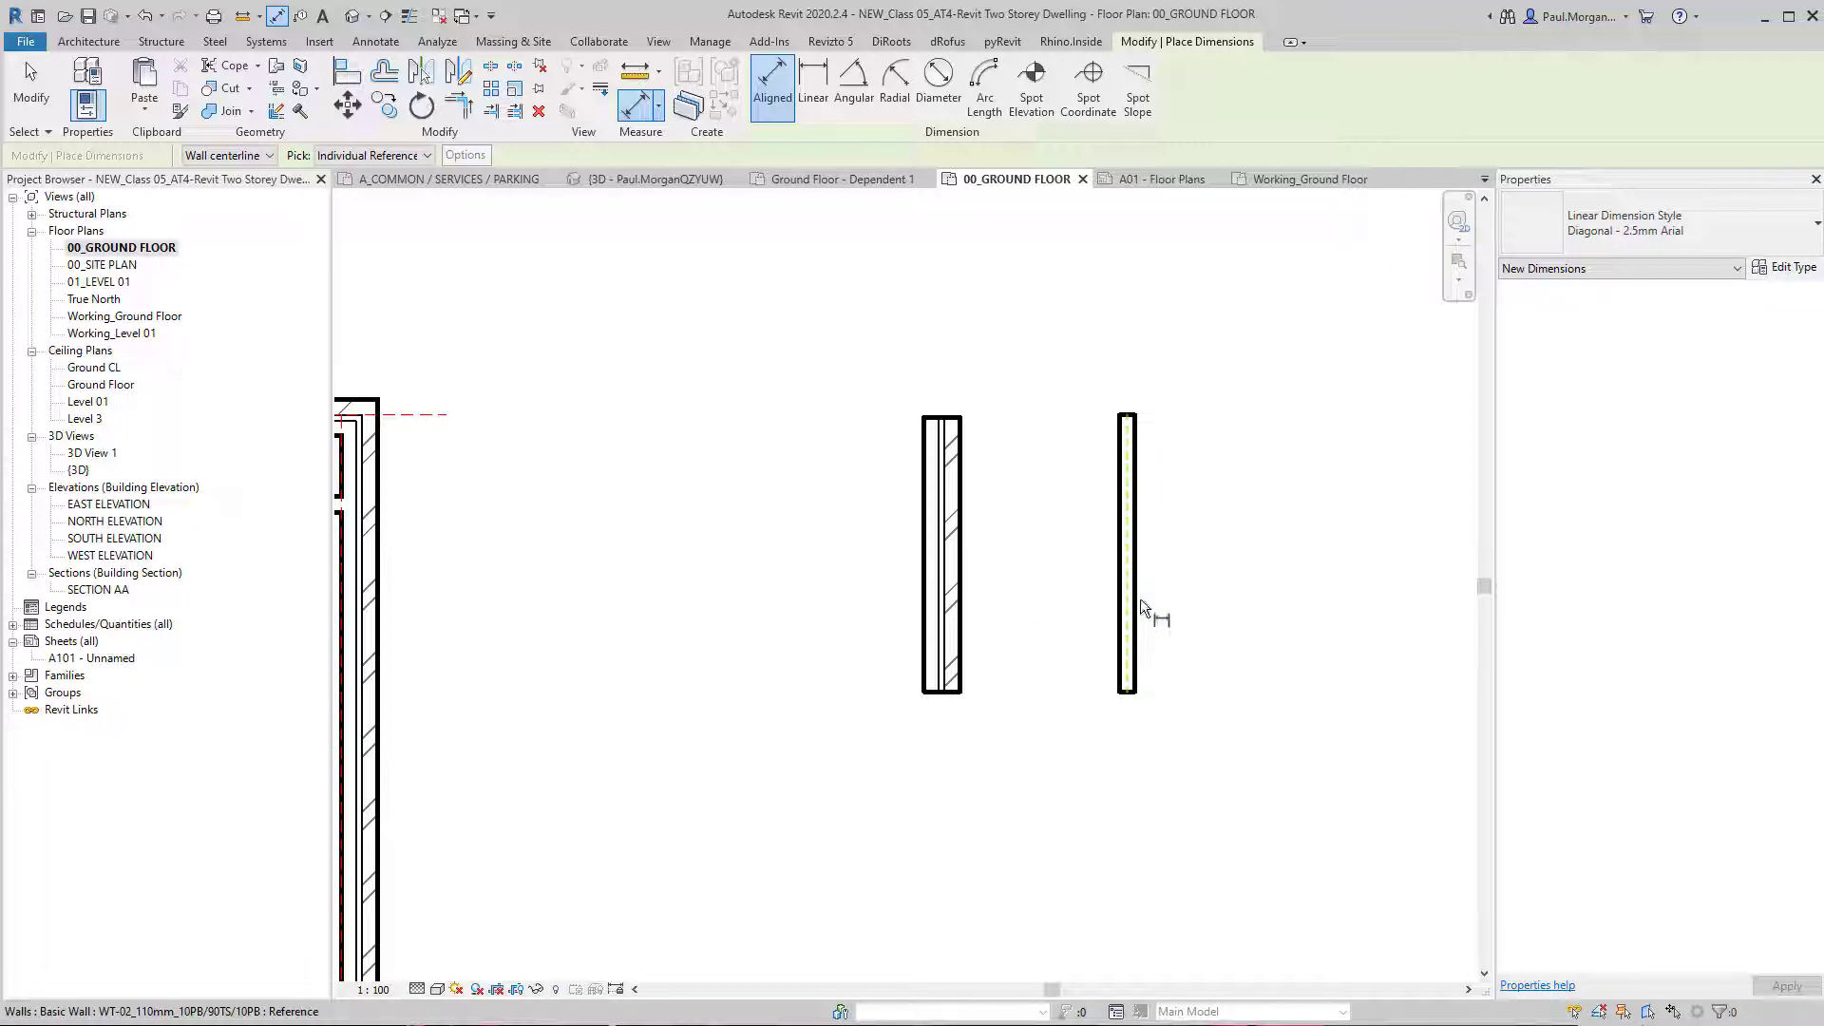
left_click(944, 608)
left_click(1127, 627)
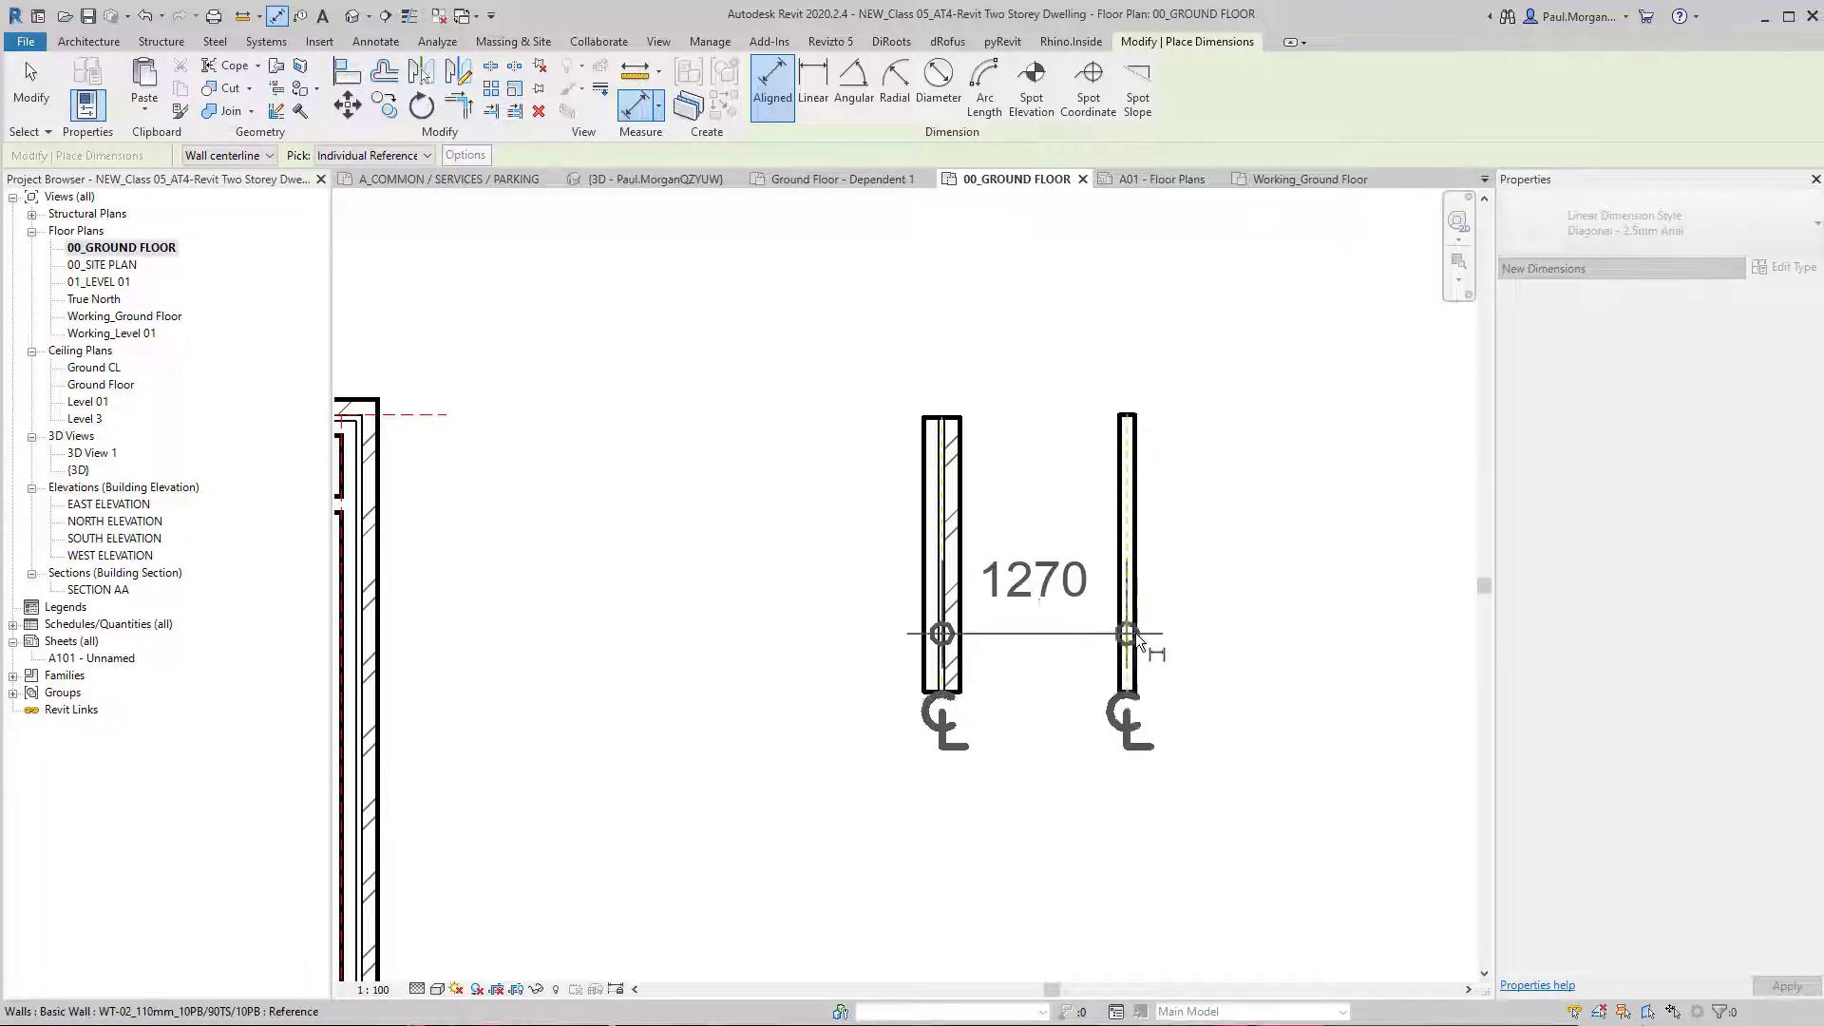
left_click(1246, 836)
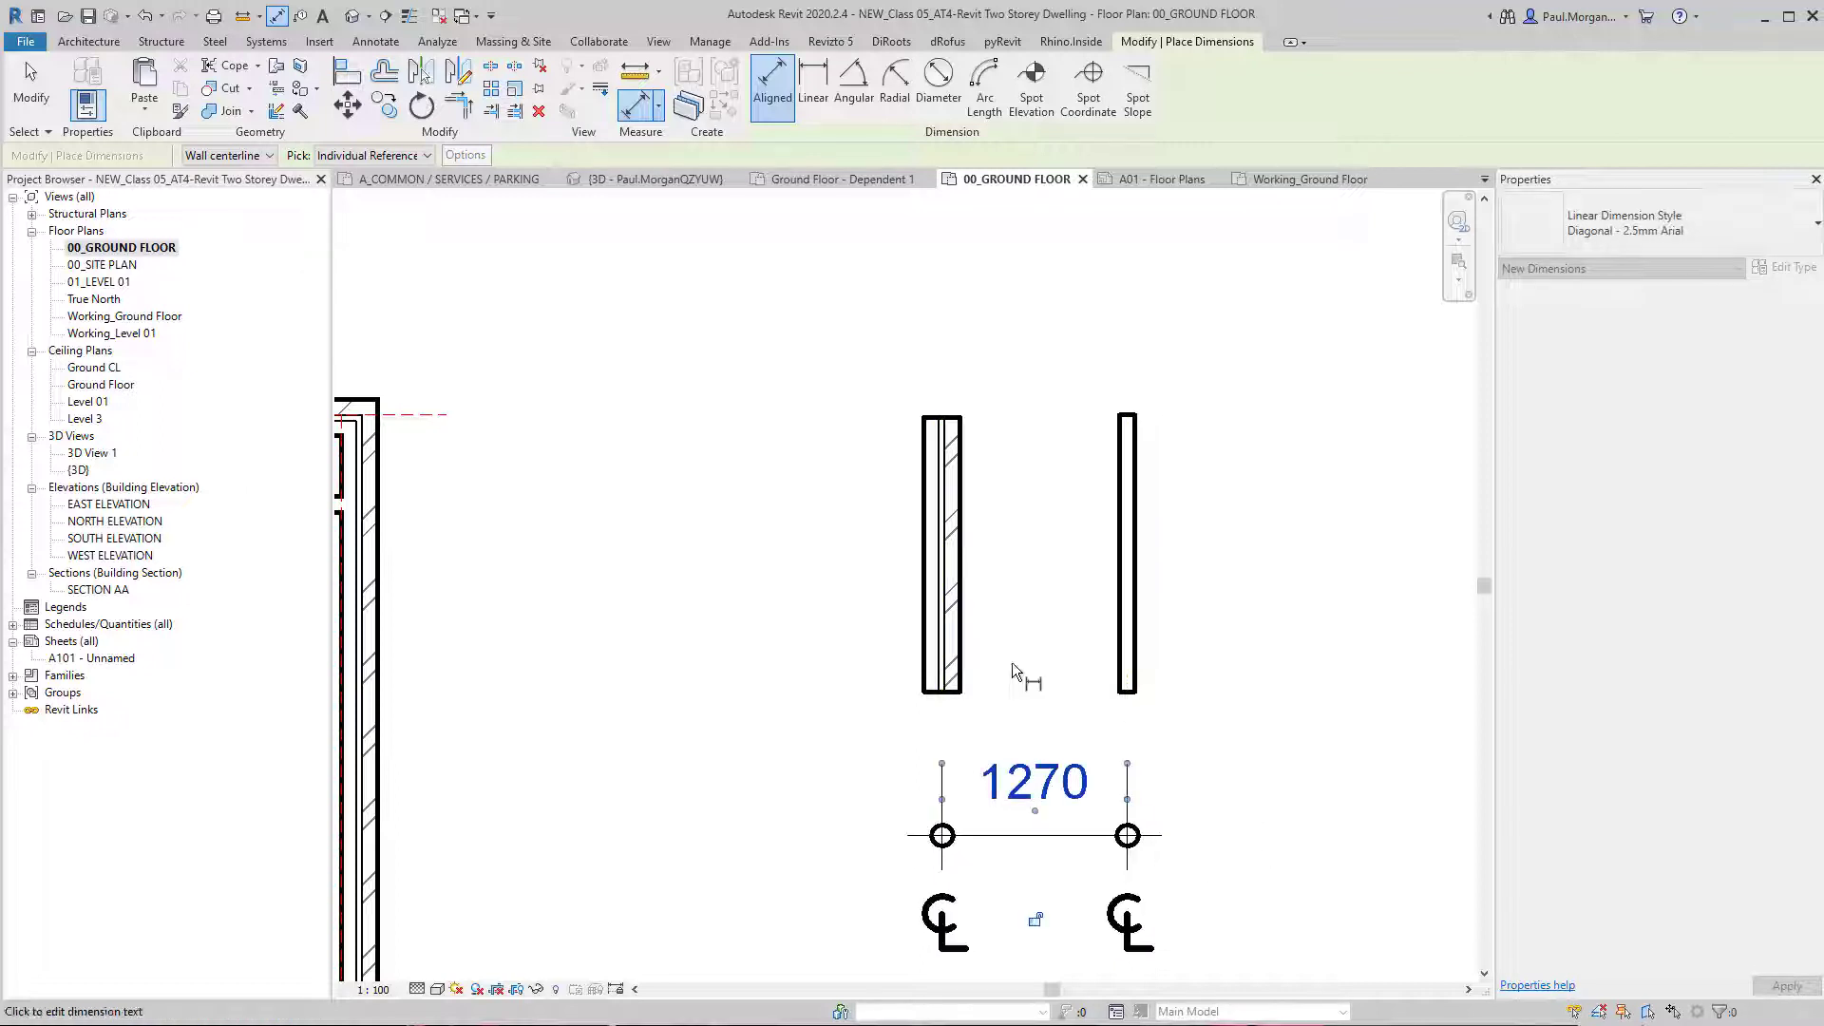
Step: Place an aligned dimension above the two sample walls between their core centres, with the reference option set to Center of core
scroll(940, 719, "up", 3)
scroll(961, 761, "down", 3)
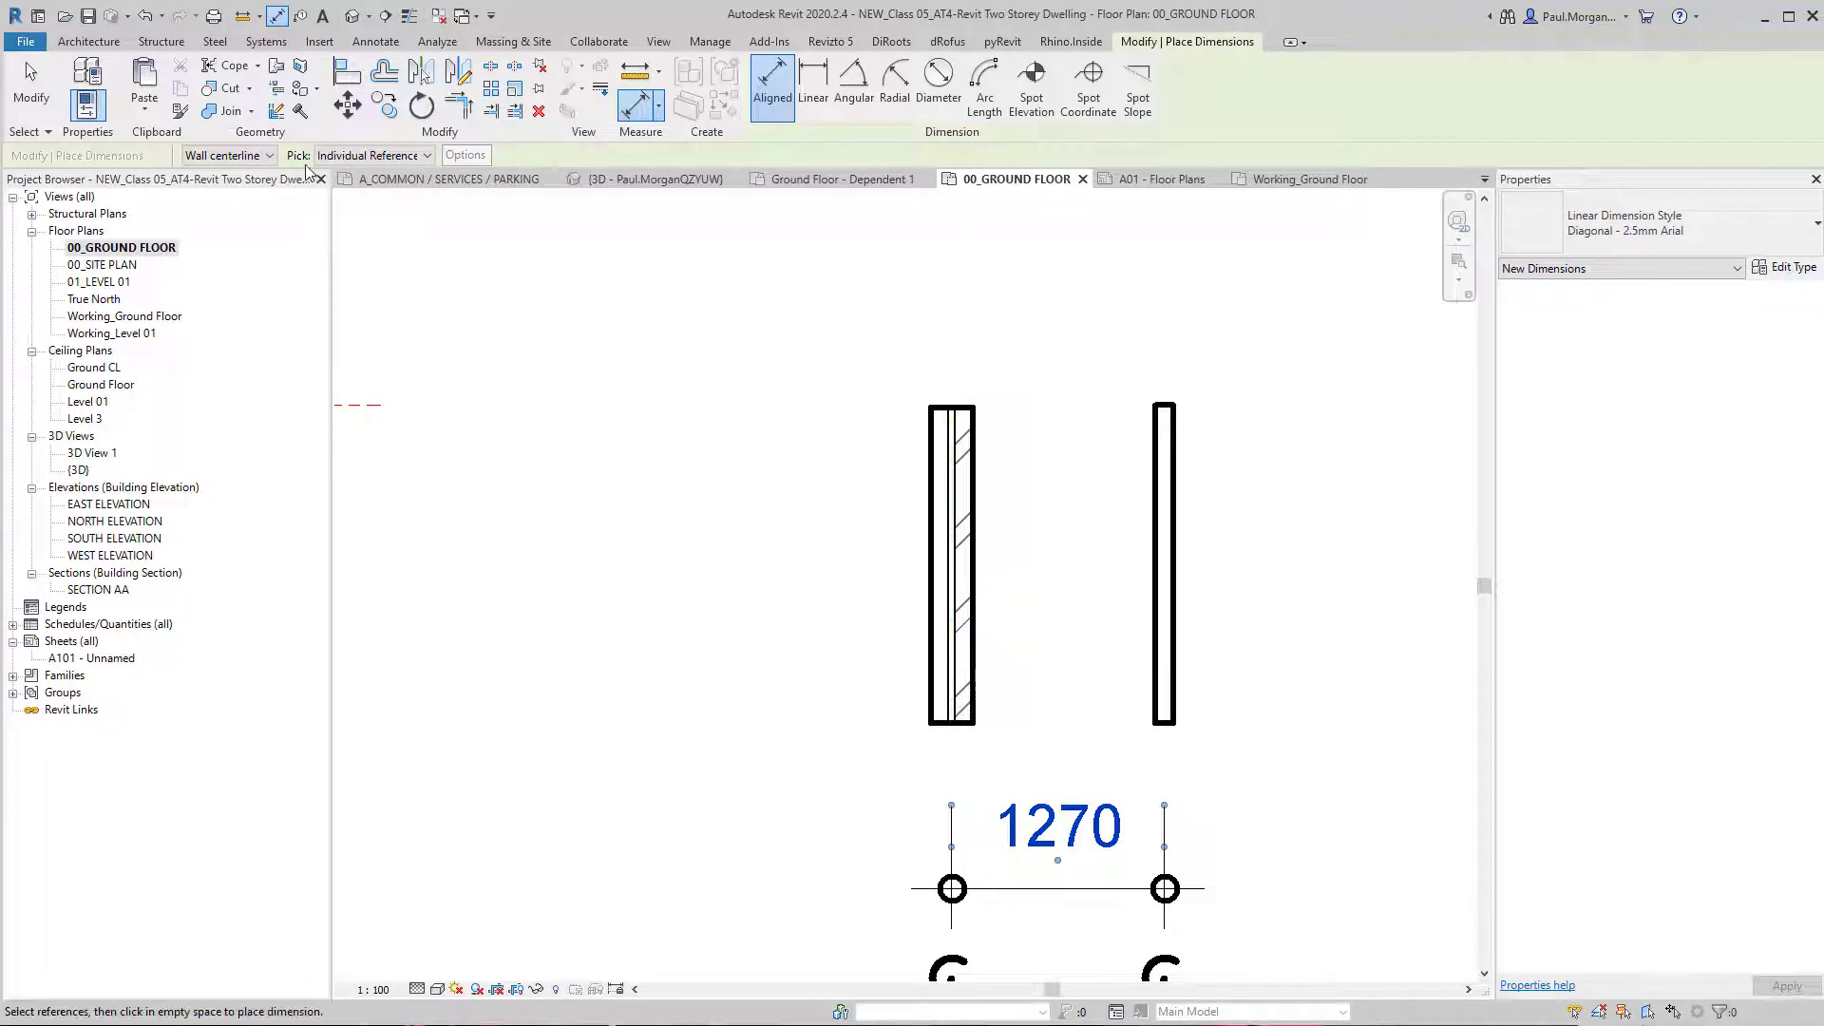
left_click(270, 156)
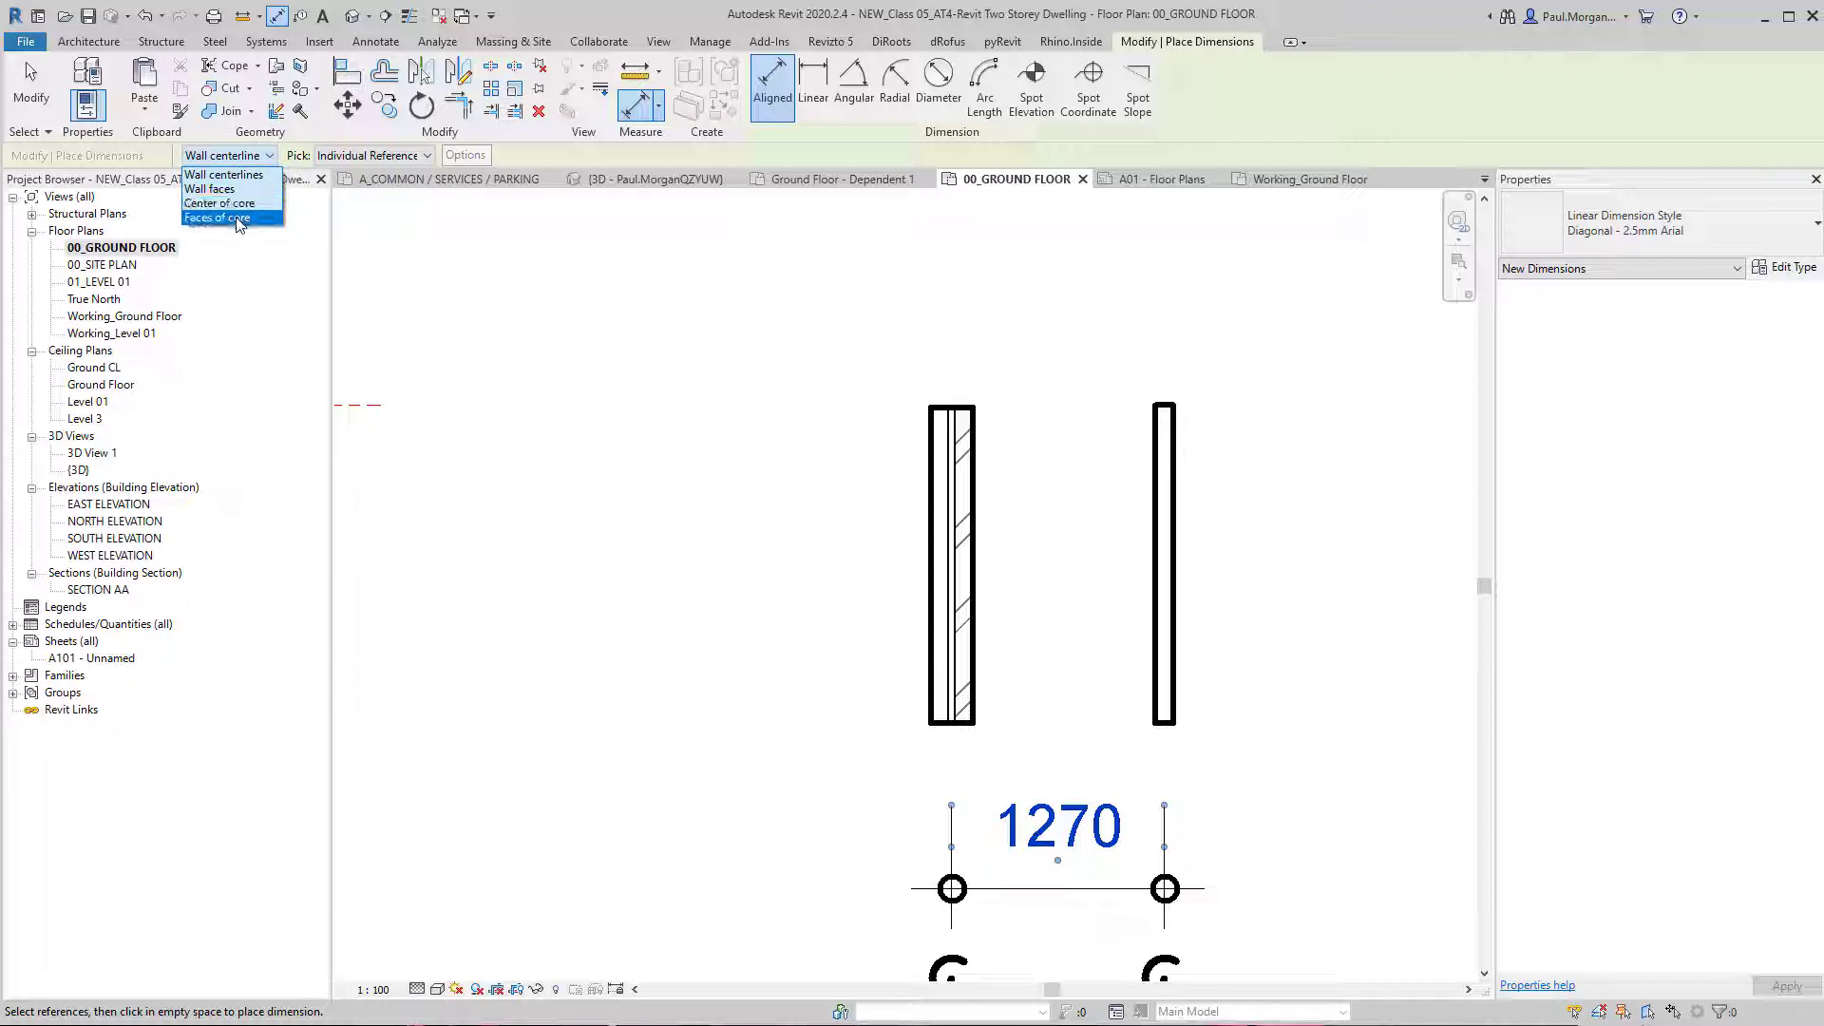
left_click(219, 203)
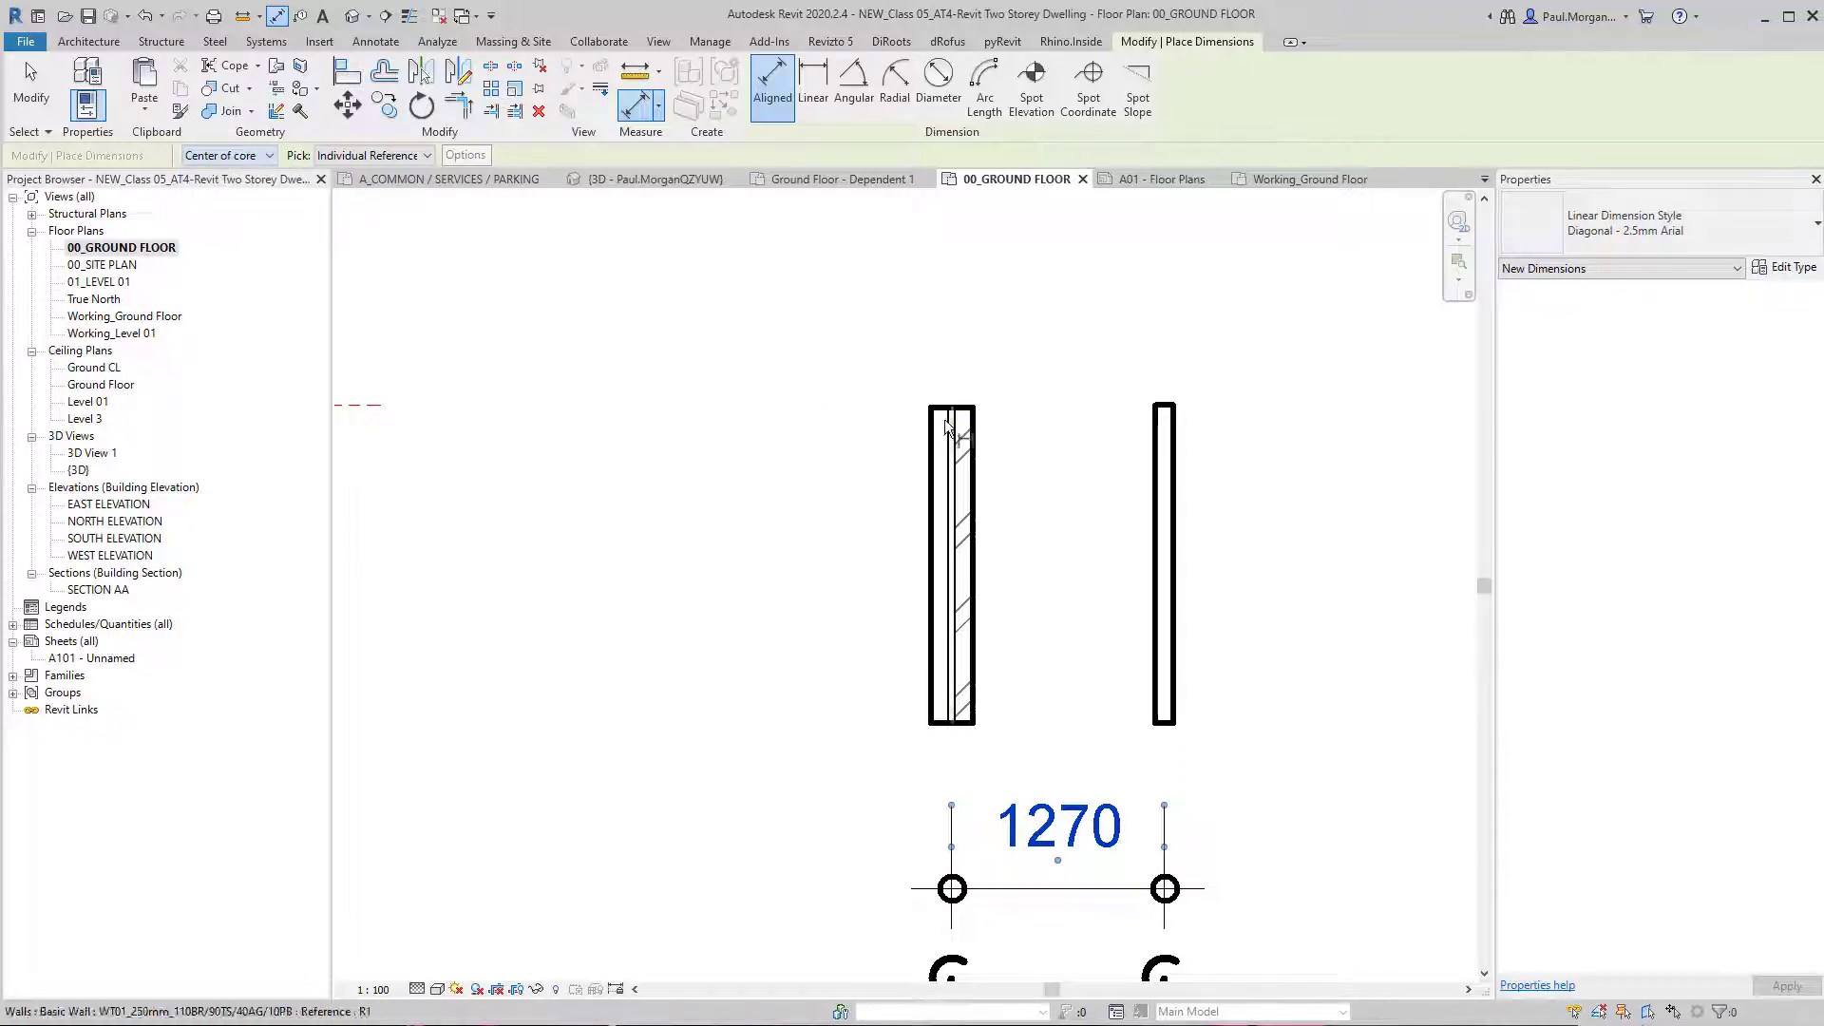
scroll(960, 425, "up", 3)
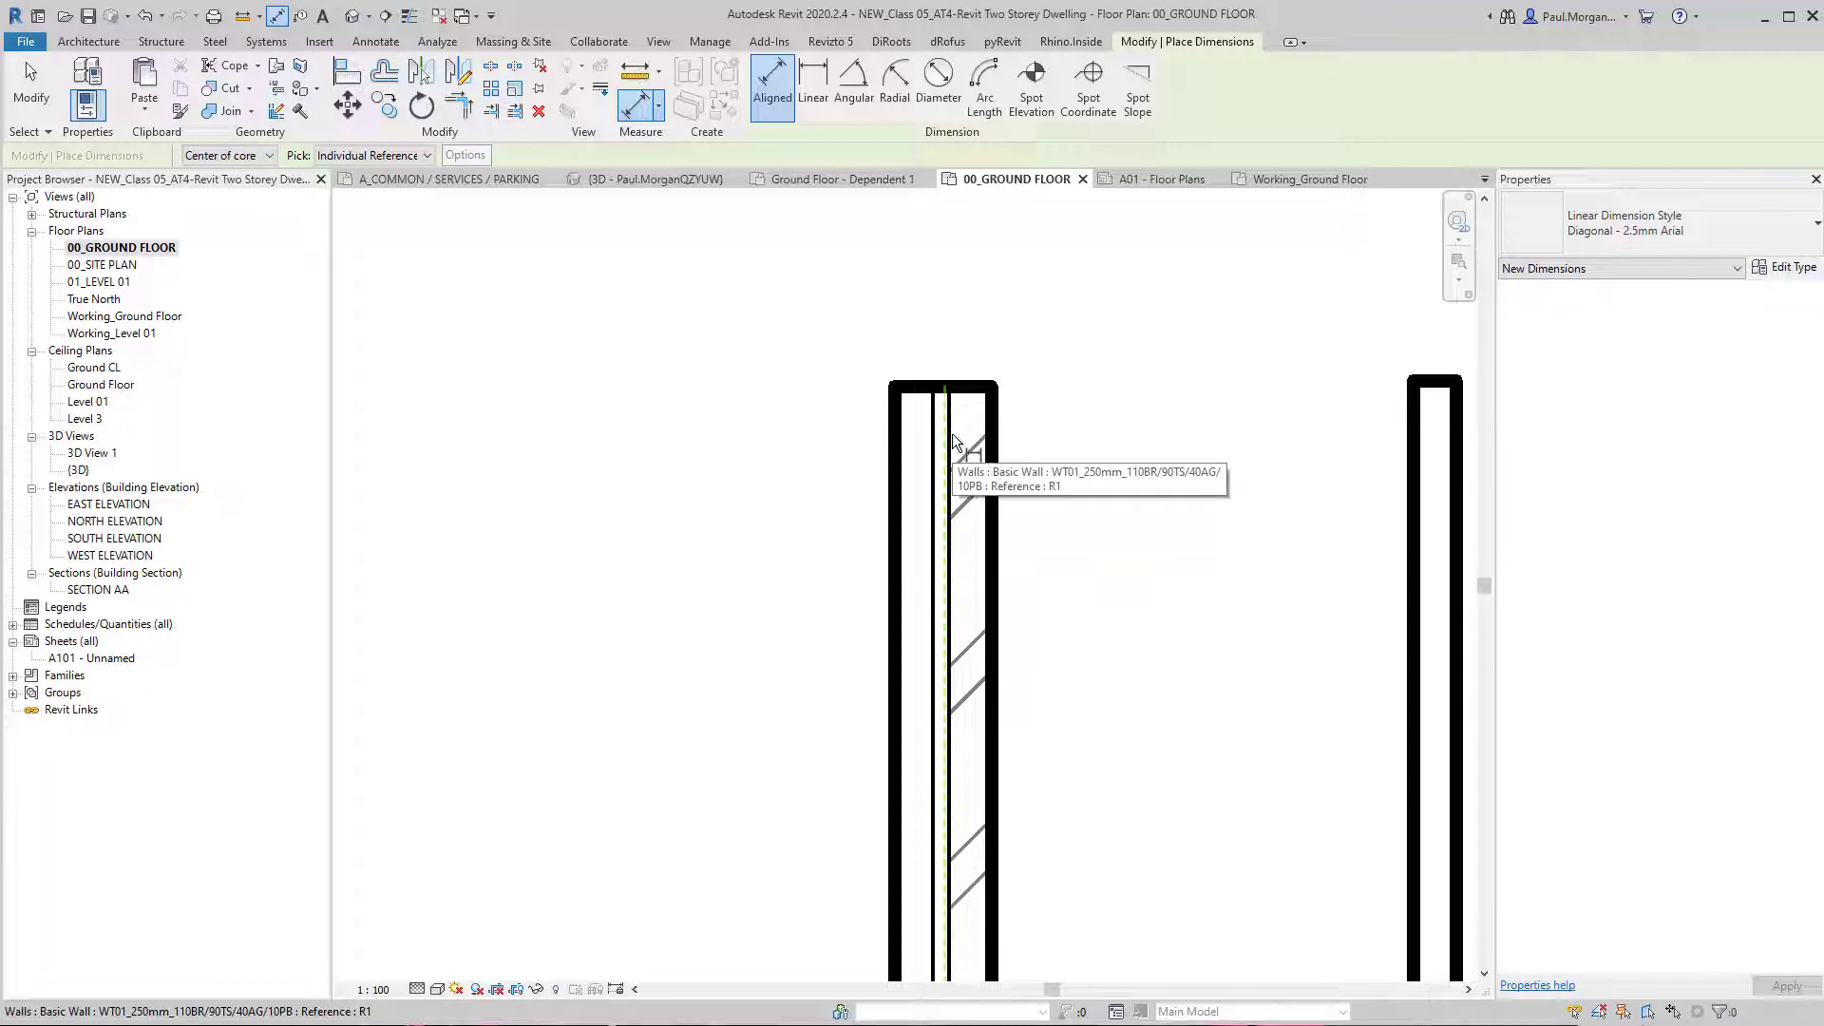
left_click(954, 439)
scroll(952, 435, "down", 3)
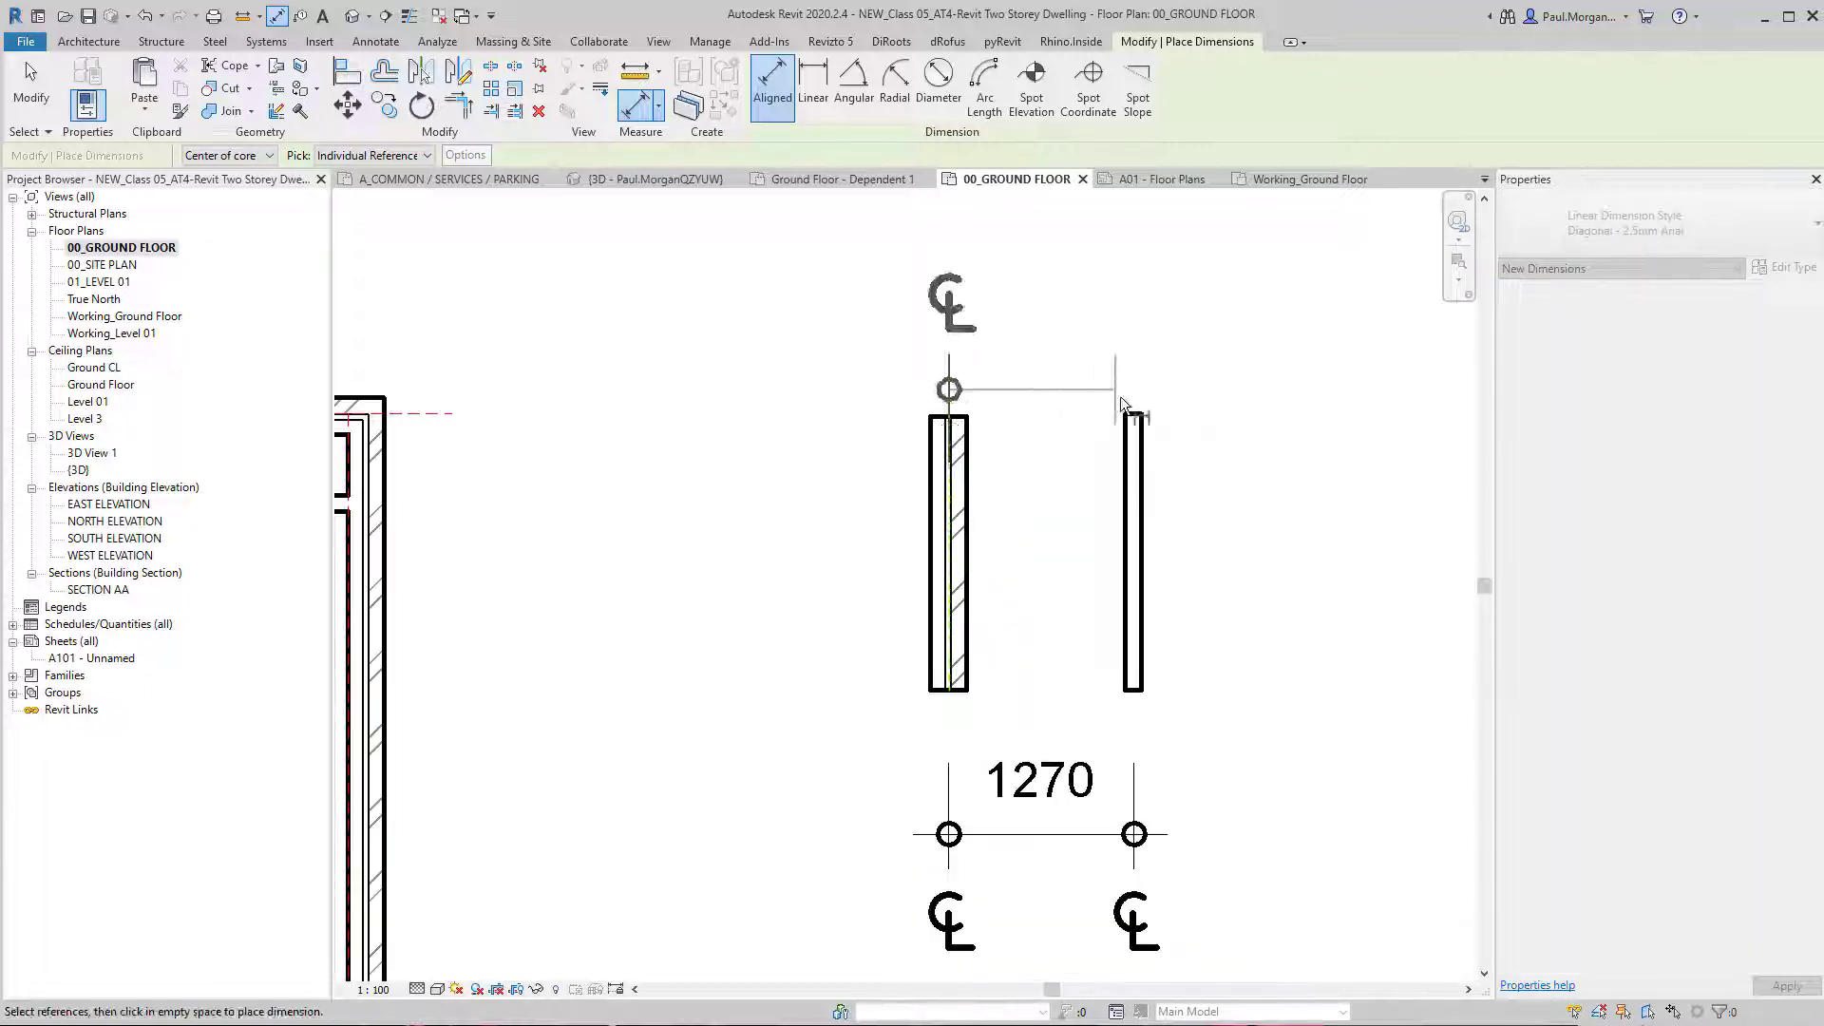
left_click(1141, 504)
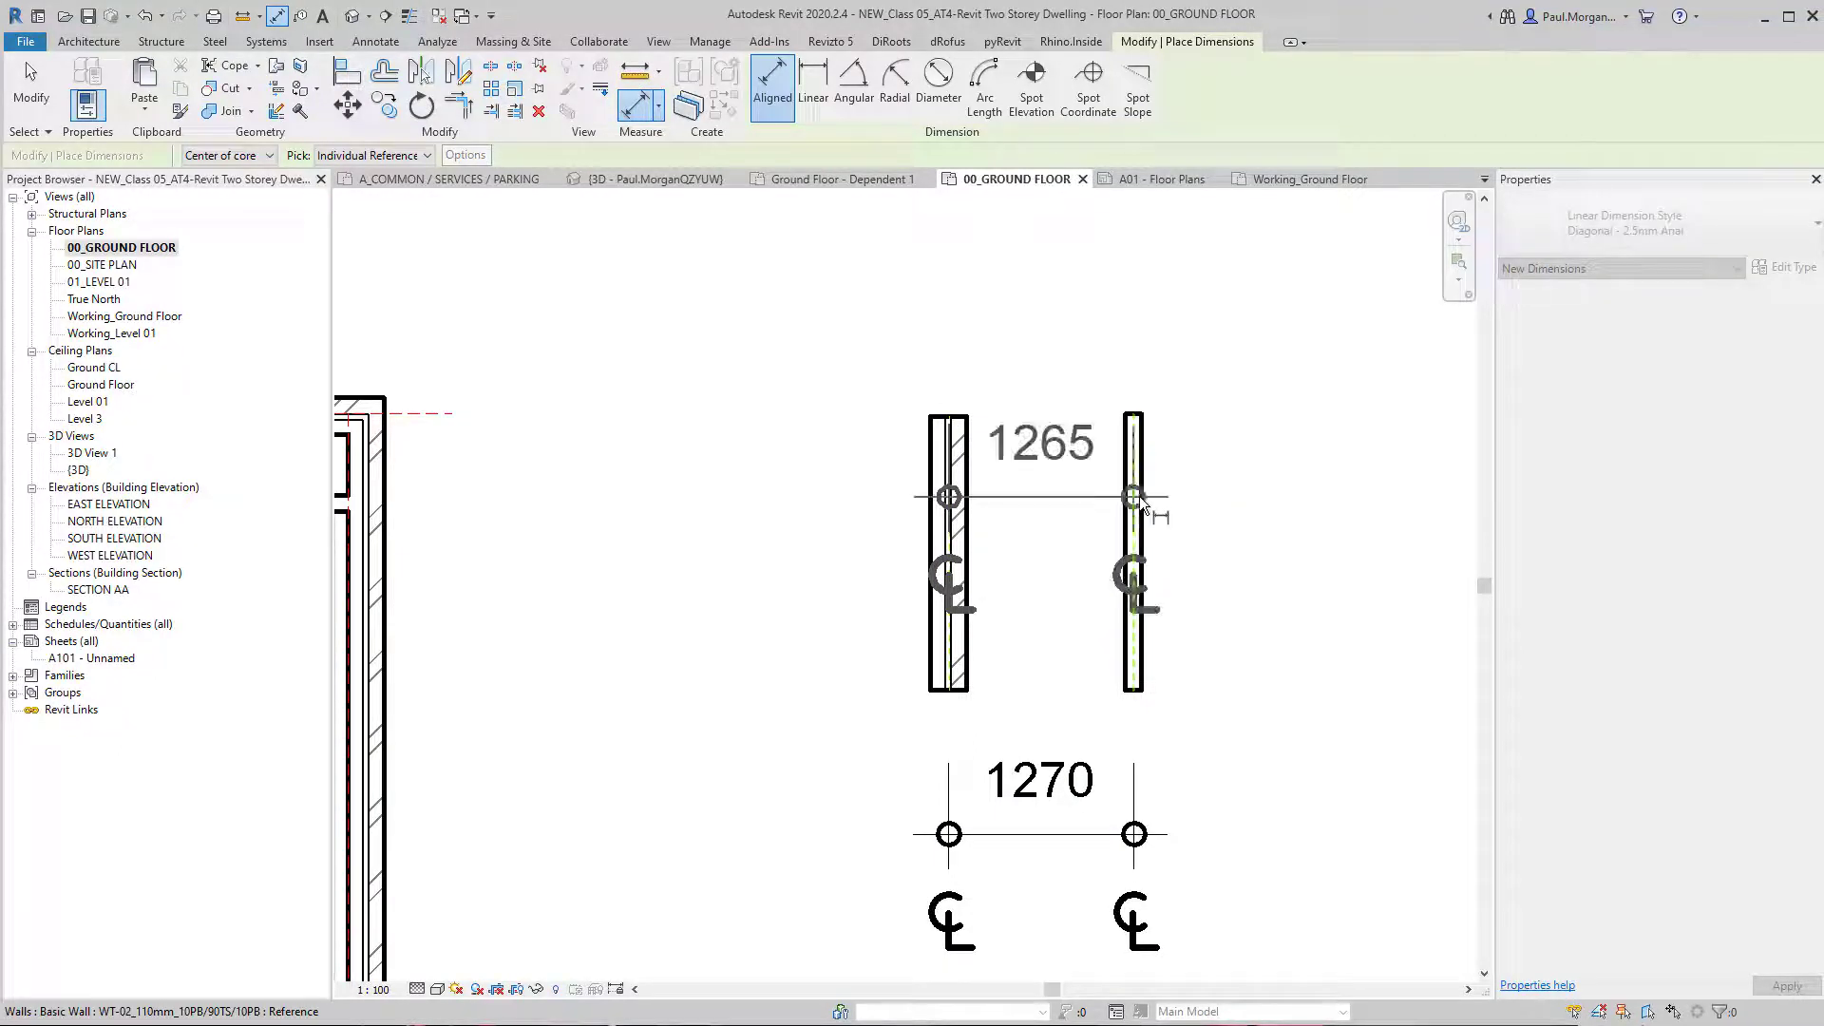
left_click(1236, 310)
middle_click_drag(1235, 310, 1249, 428)
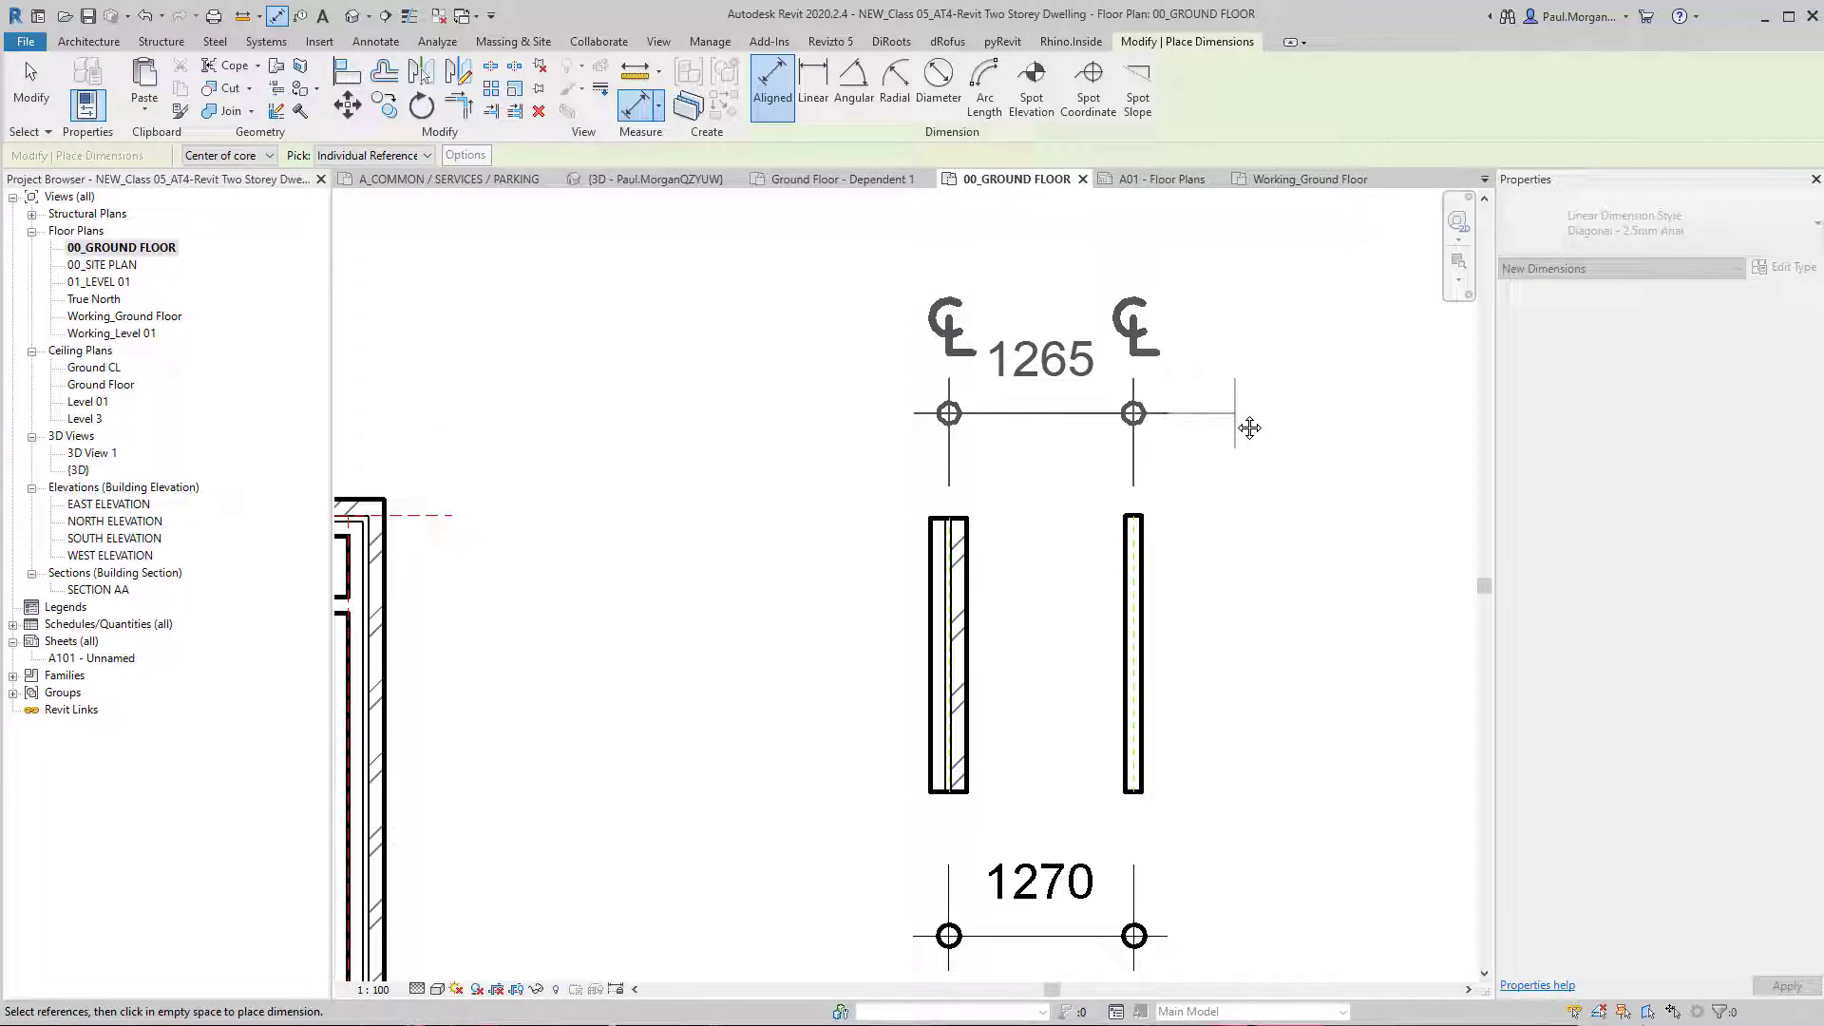
left_click(1235, 413)
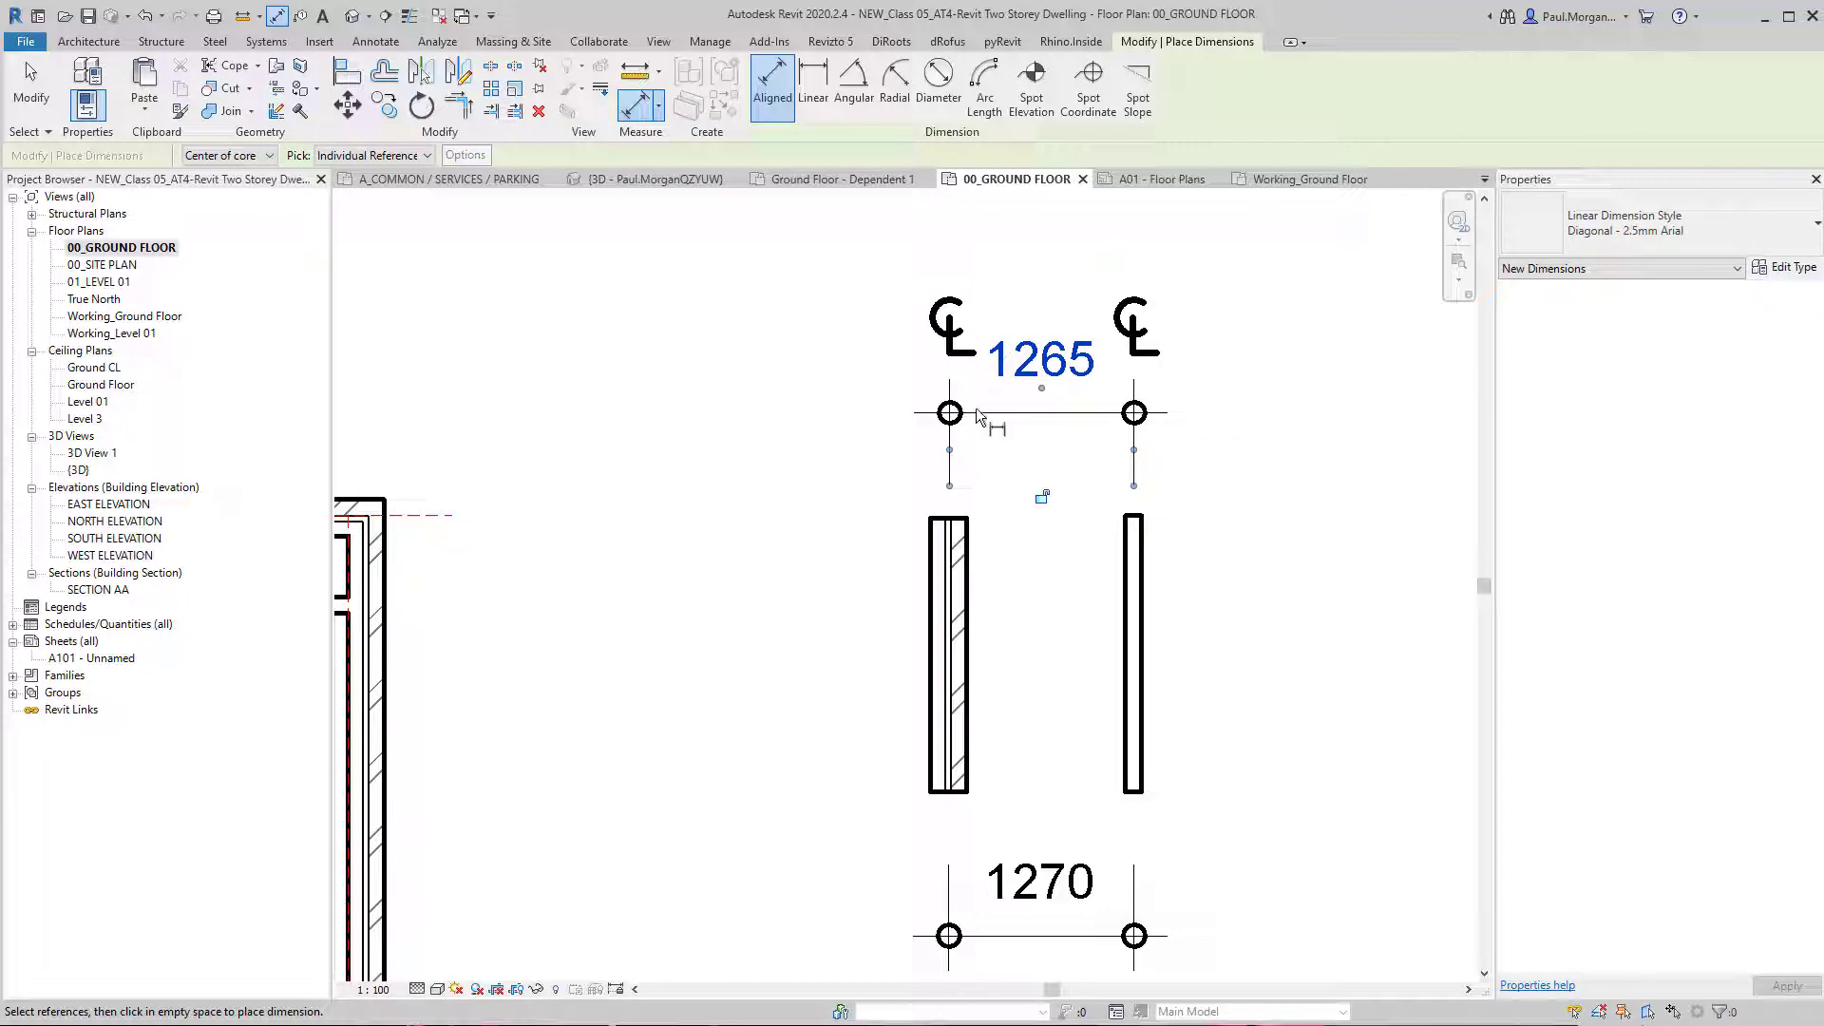
Step: Delete the core-centre and centreline dimensions from the two sample walls
key("Escape")
key("Escape")
left_click(1010, 399)
key("Delete")
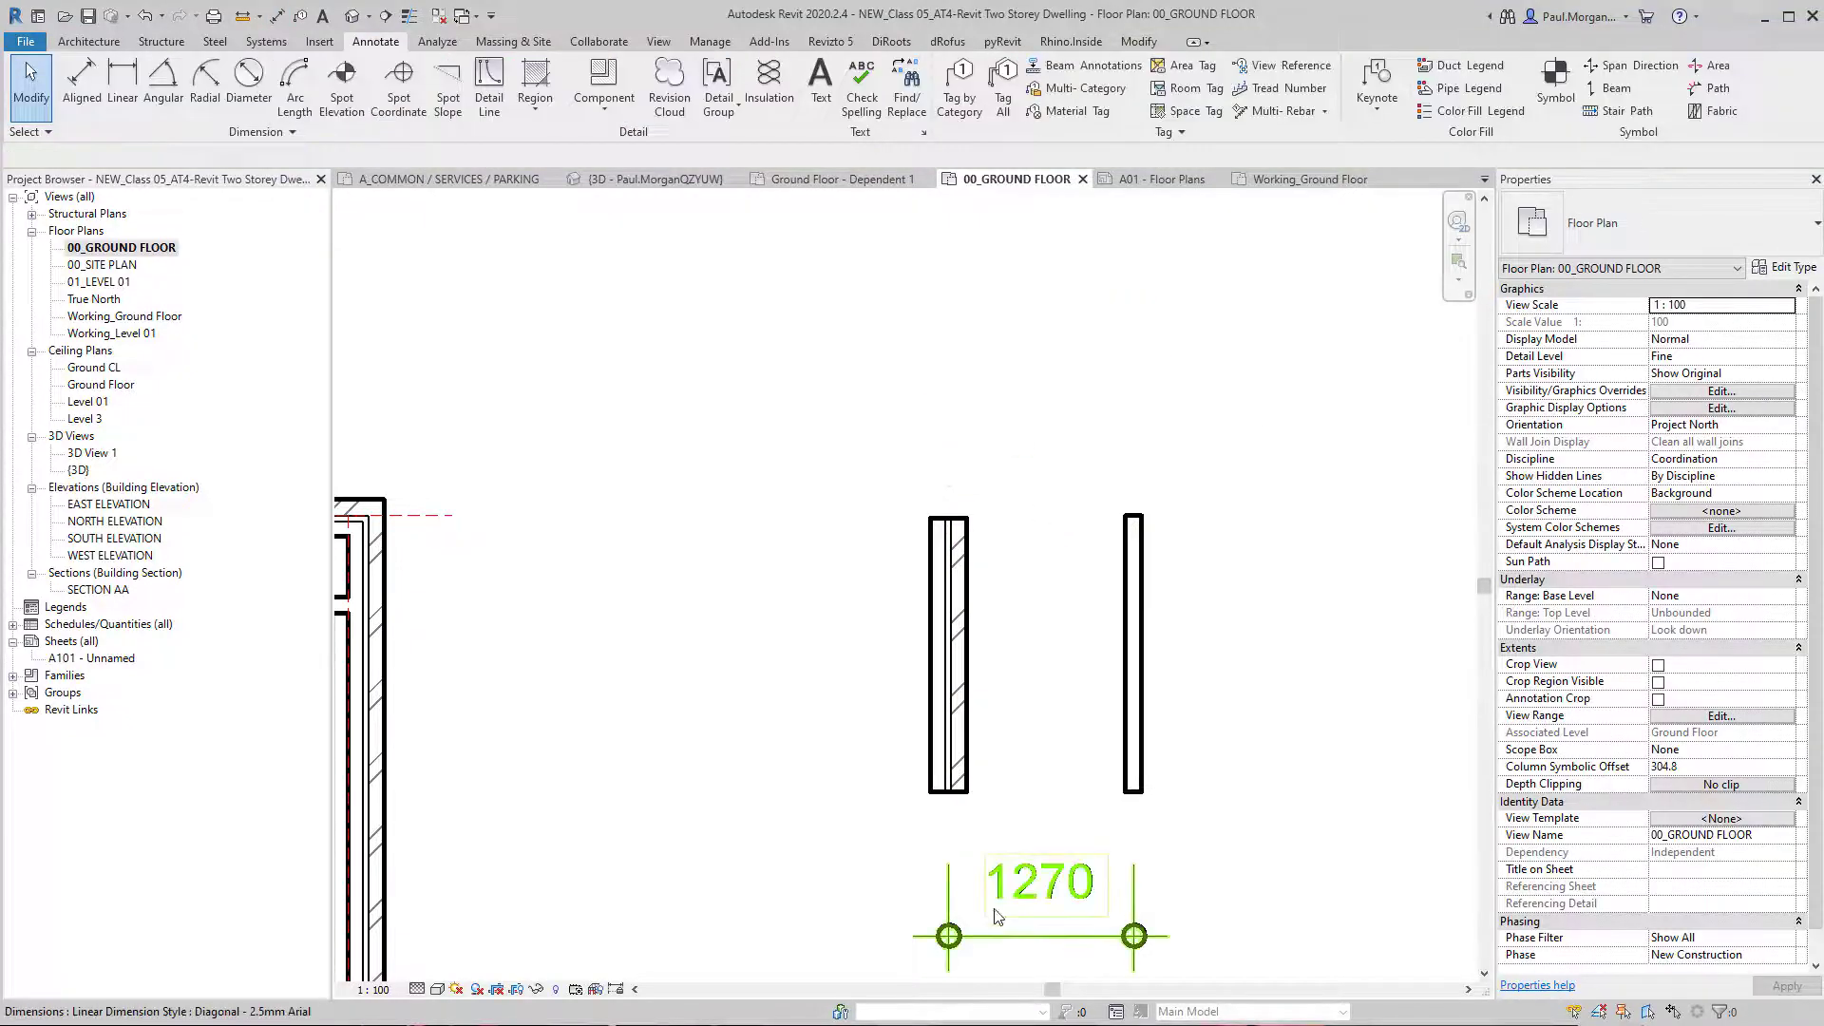
left_click(1007, 907)
key("Delete")
Step: Place an aligned dimension chain below the sample walls across both faces of each wall, with the reference option set to Wall faces
key("d")
key("i")
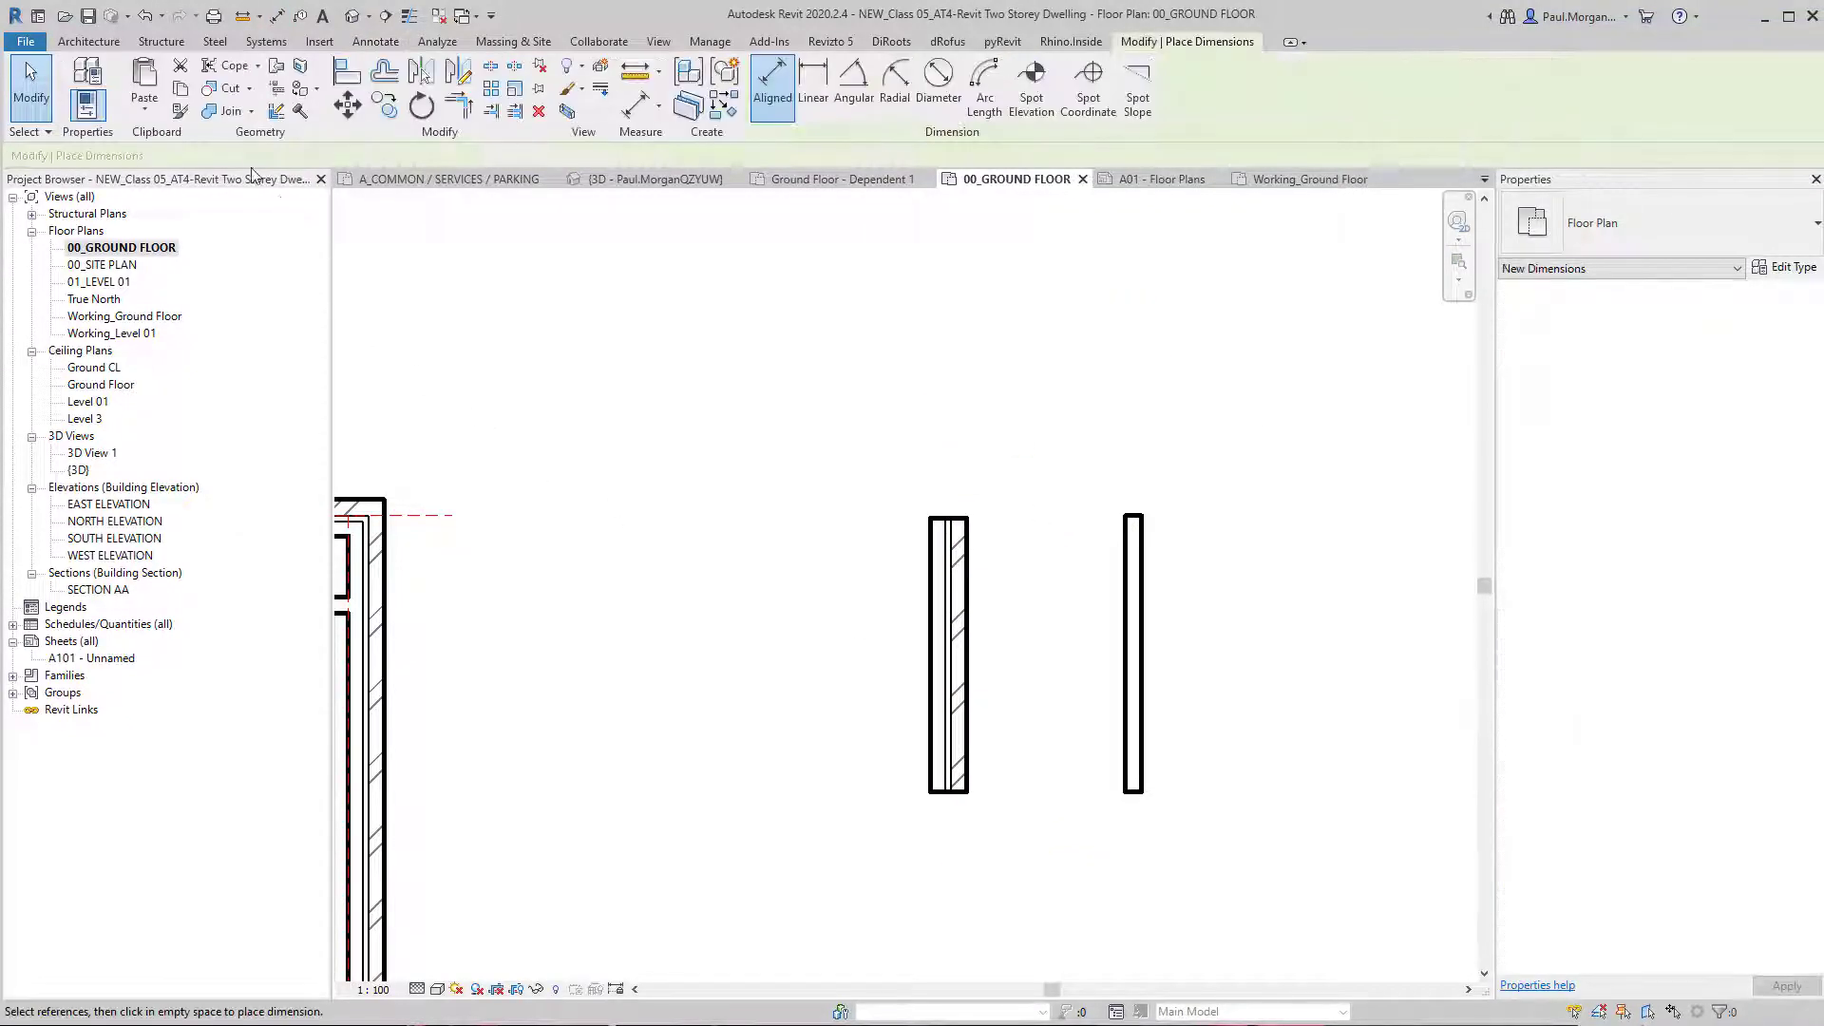
left_click(244, 157)
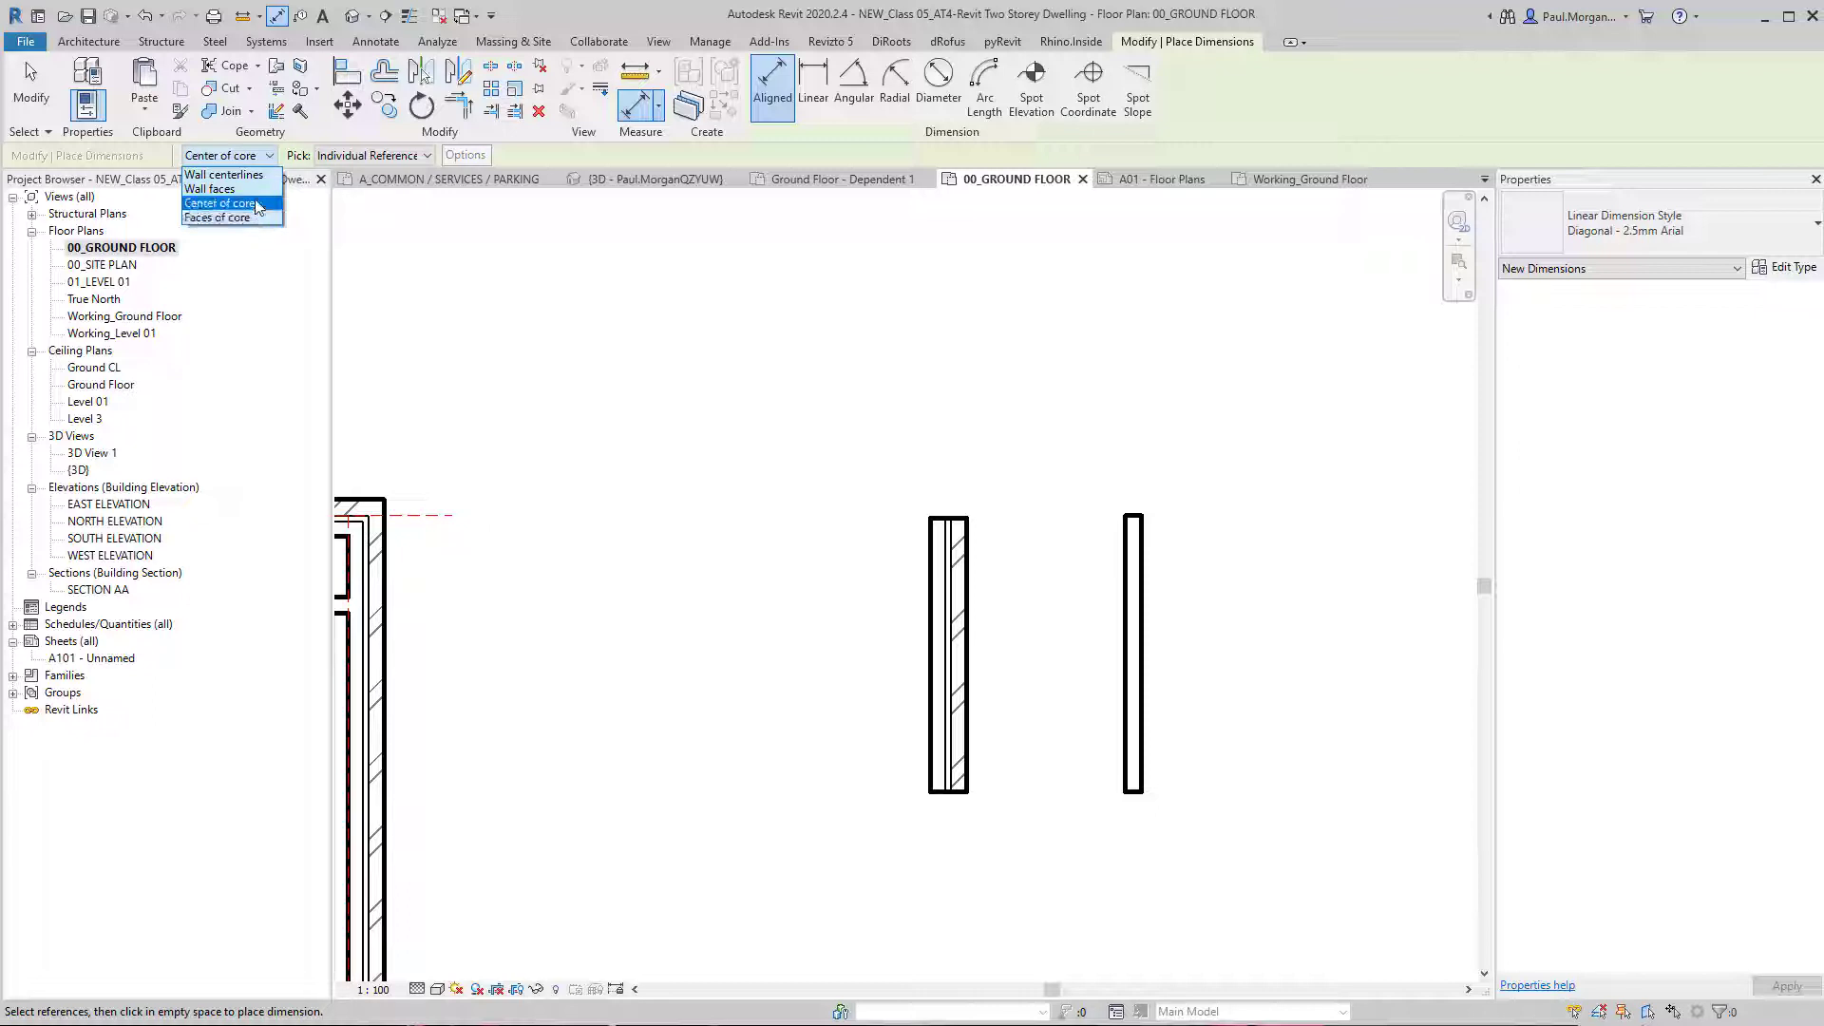
left_click(211, 189)
left_click(924, 726)
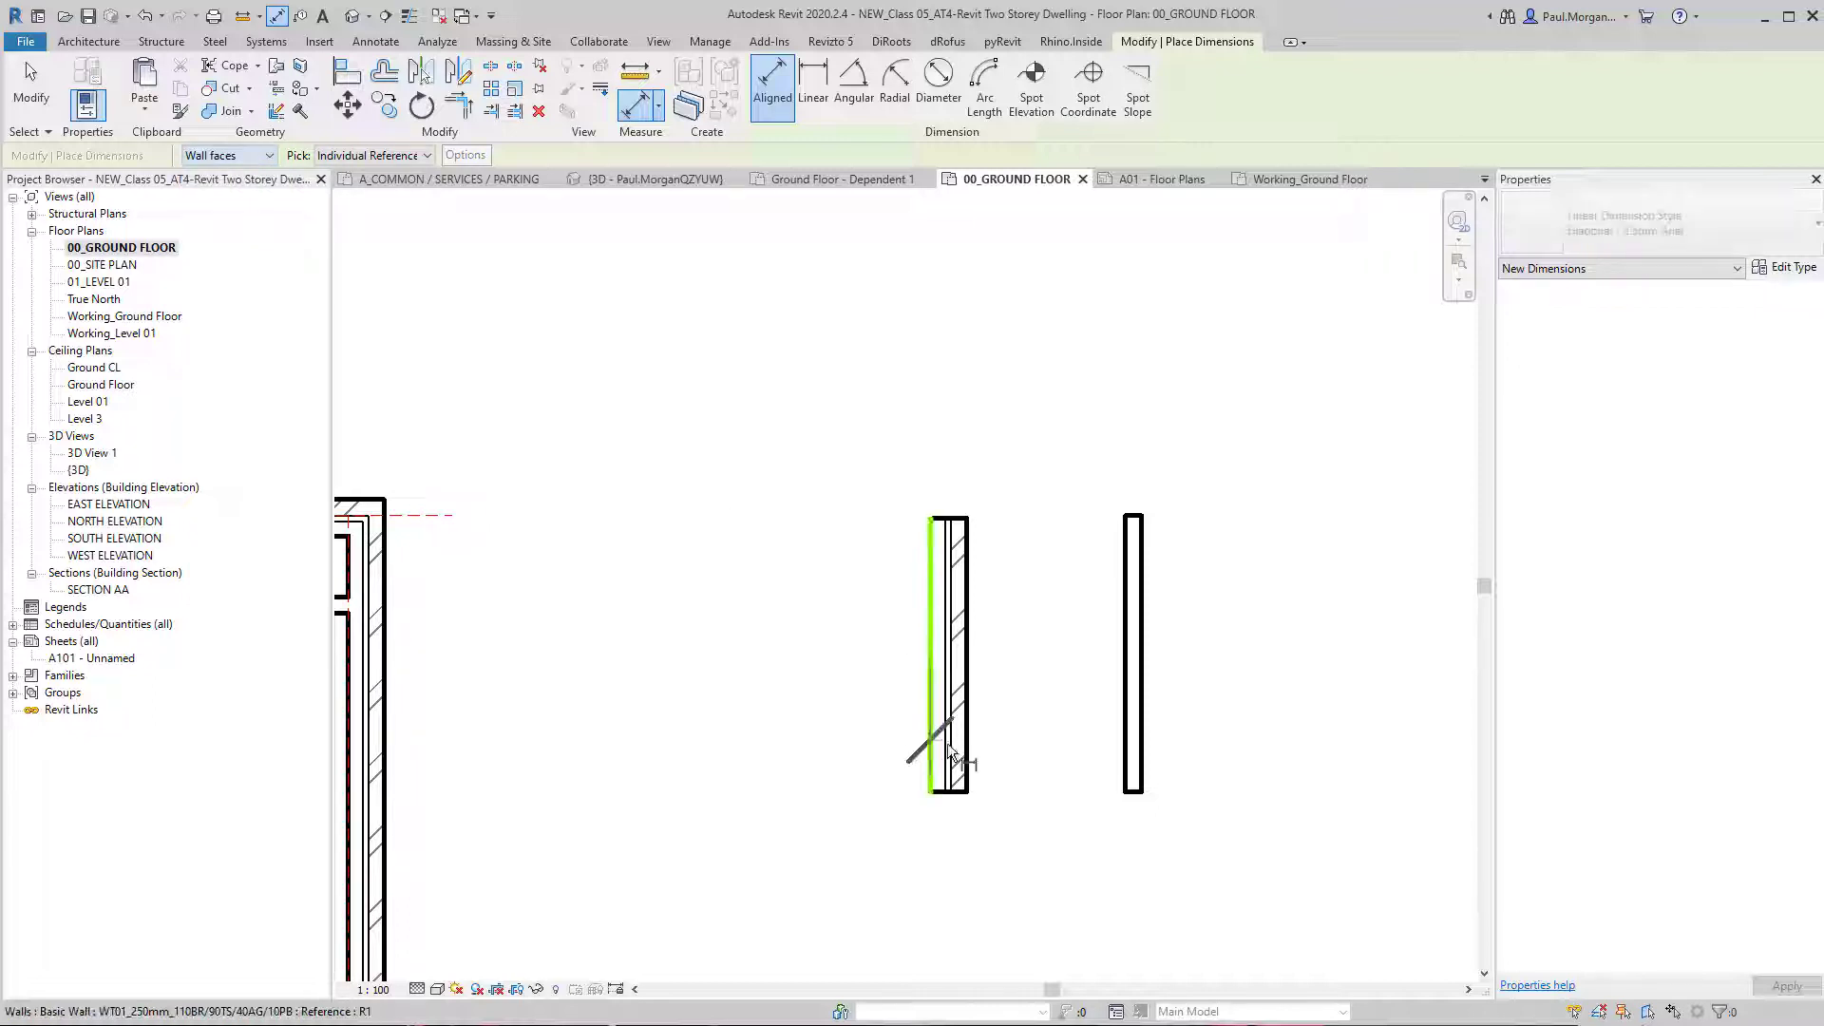
left_click(960, 743)
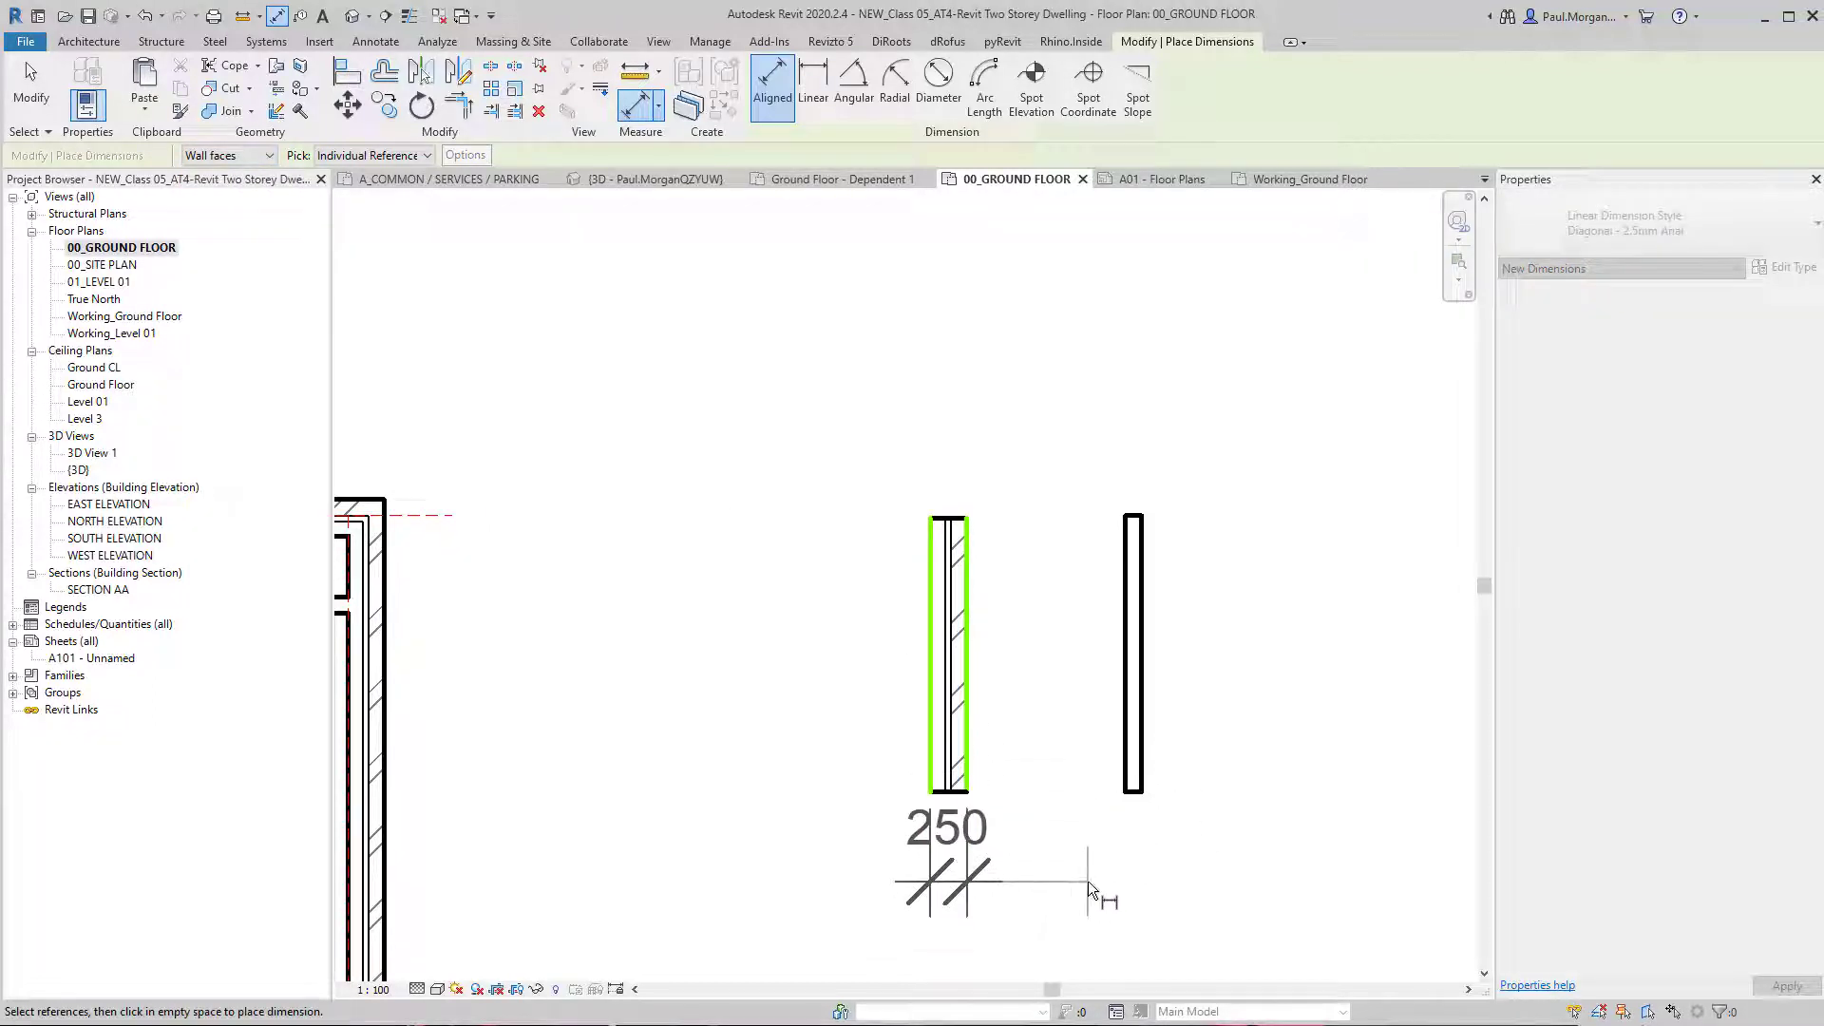
left_click(1125, 743)
left_click(1141, 751)
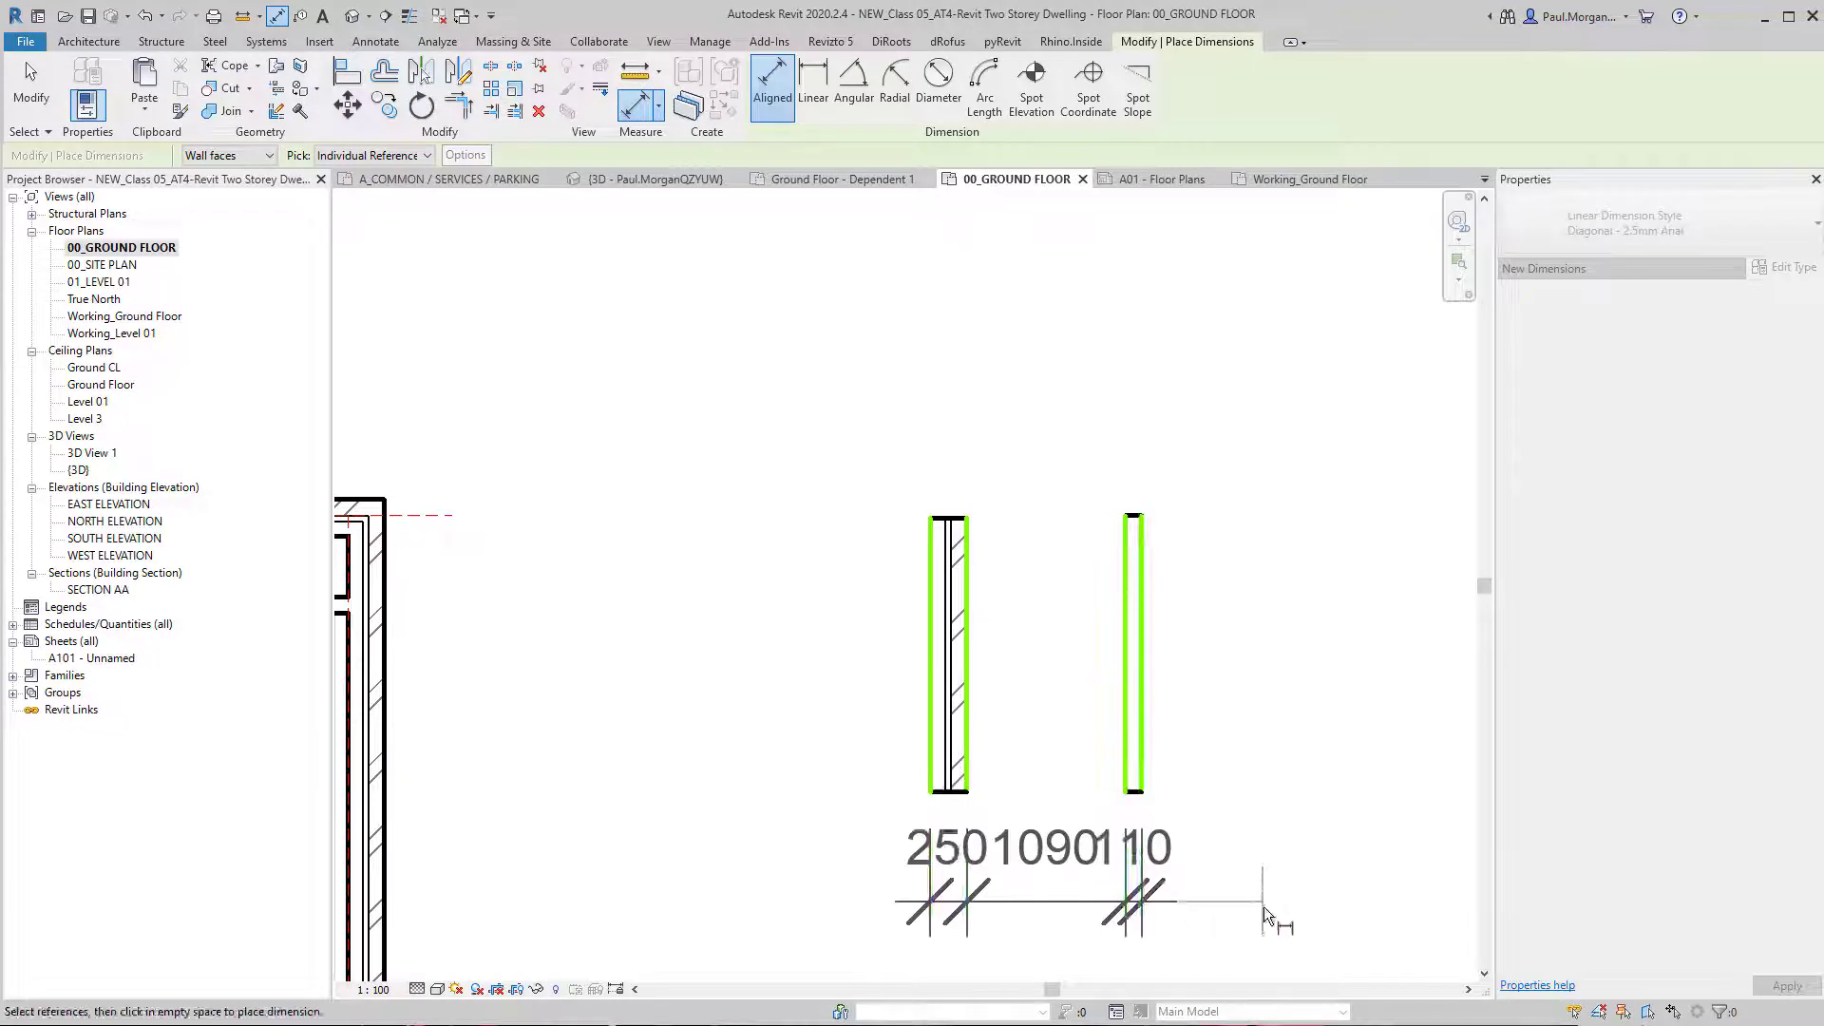
left_click(1263, 910)
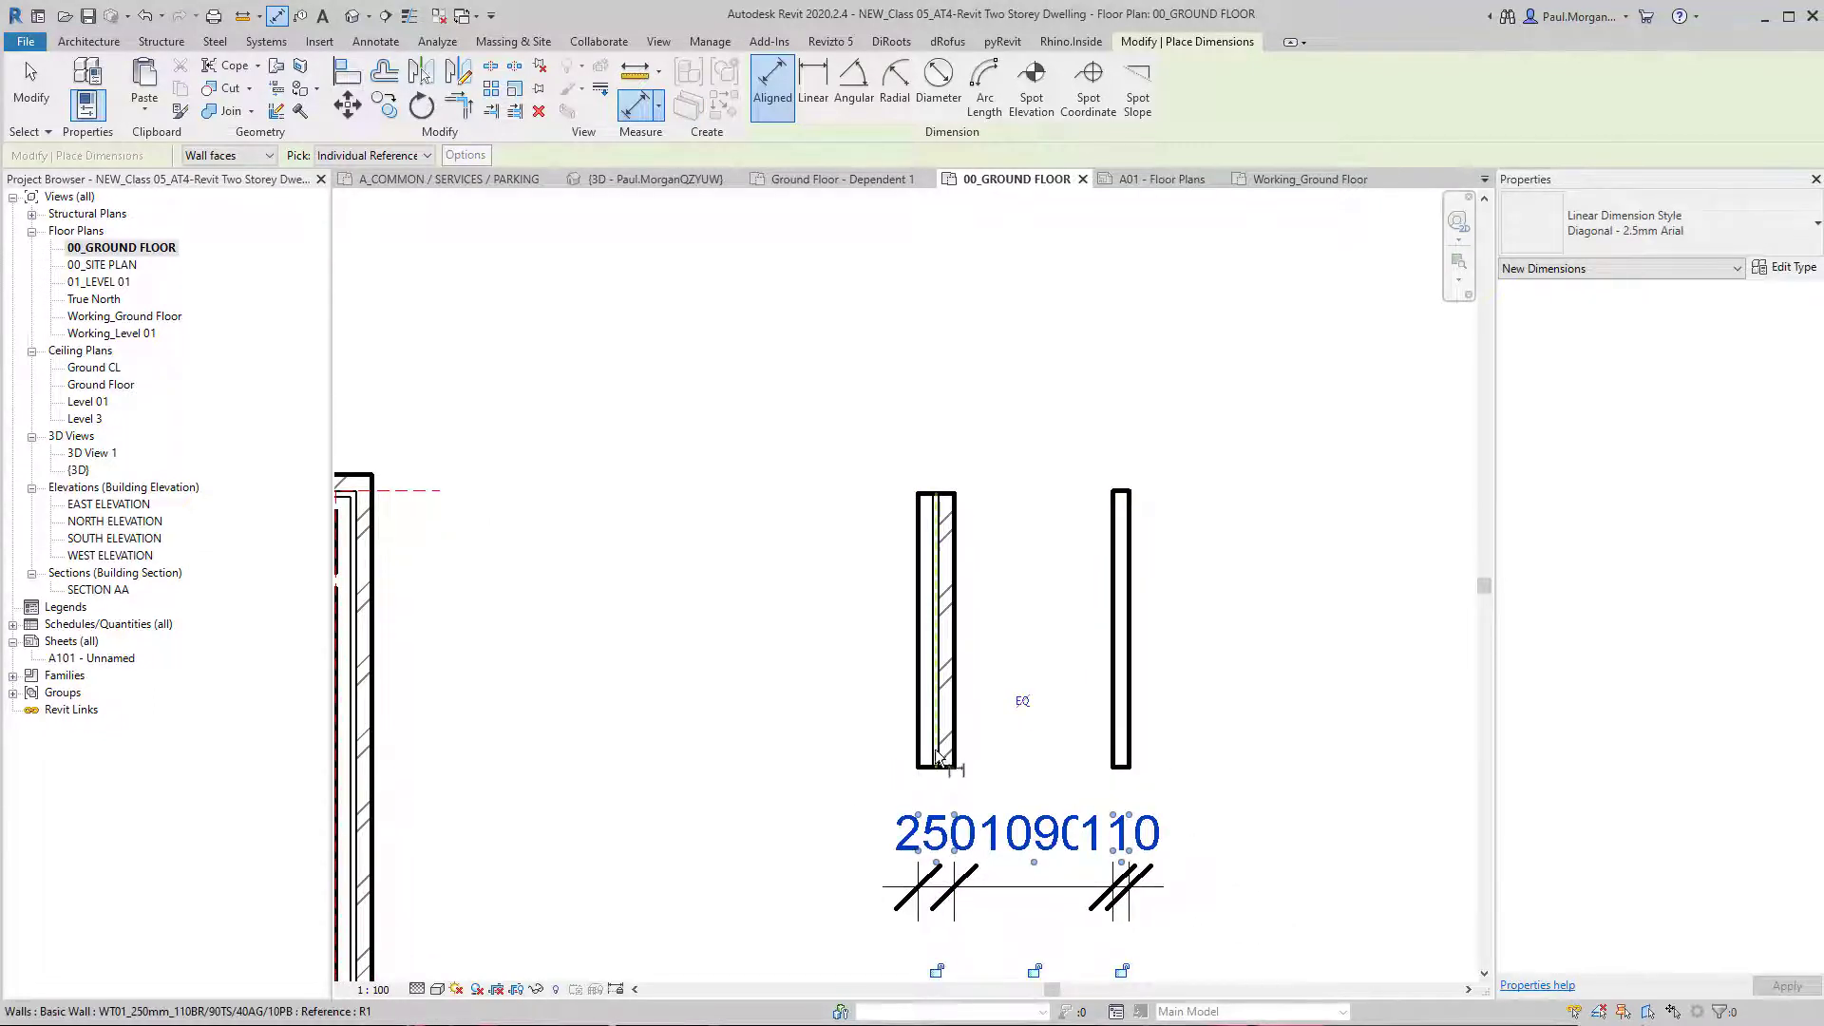
key("Escape")
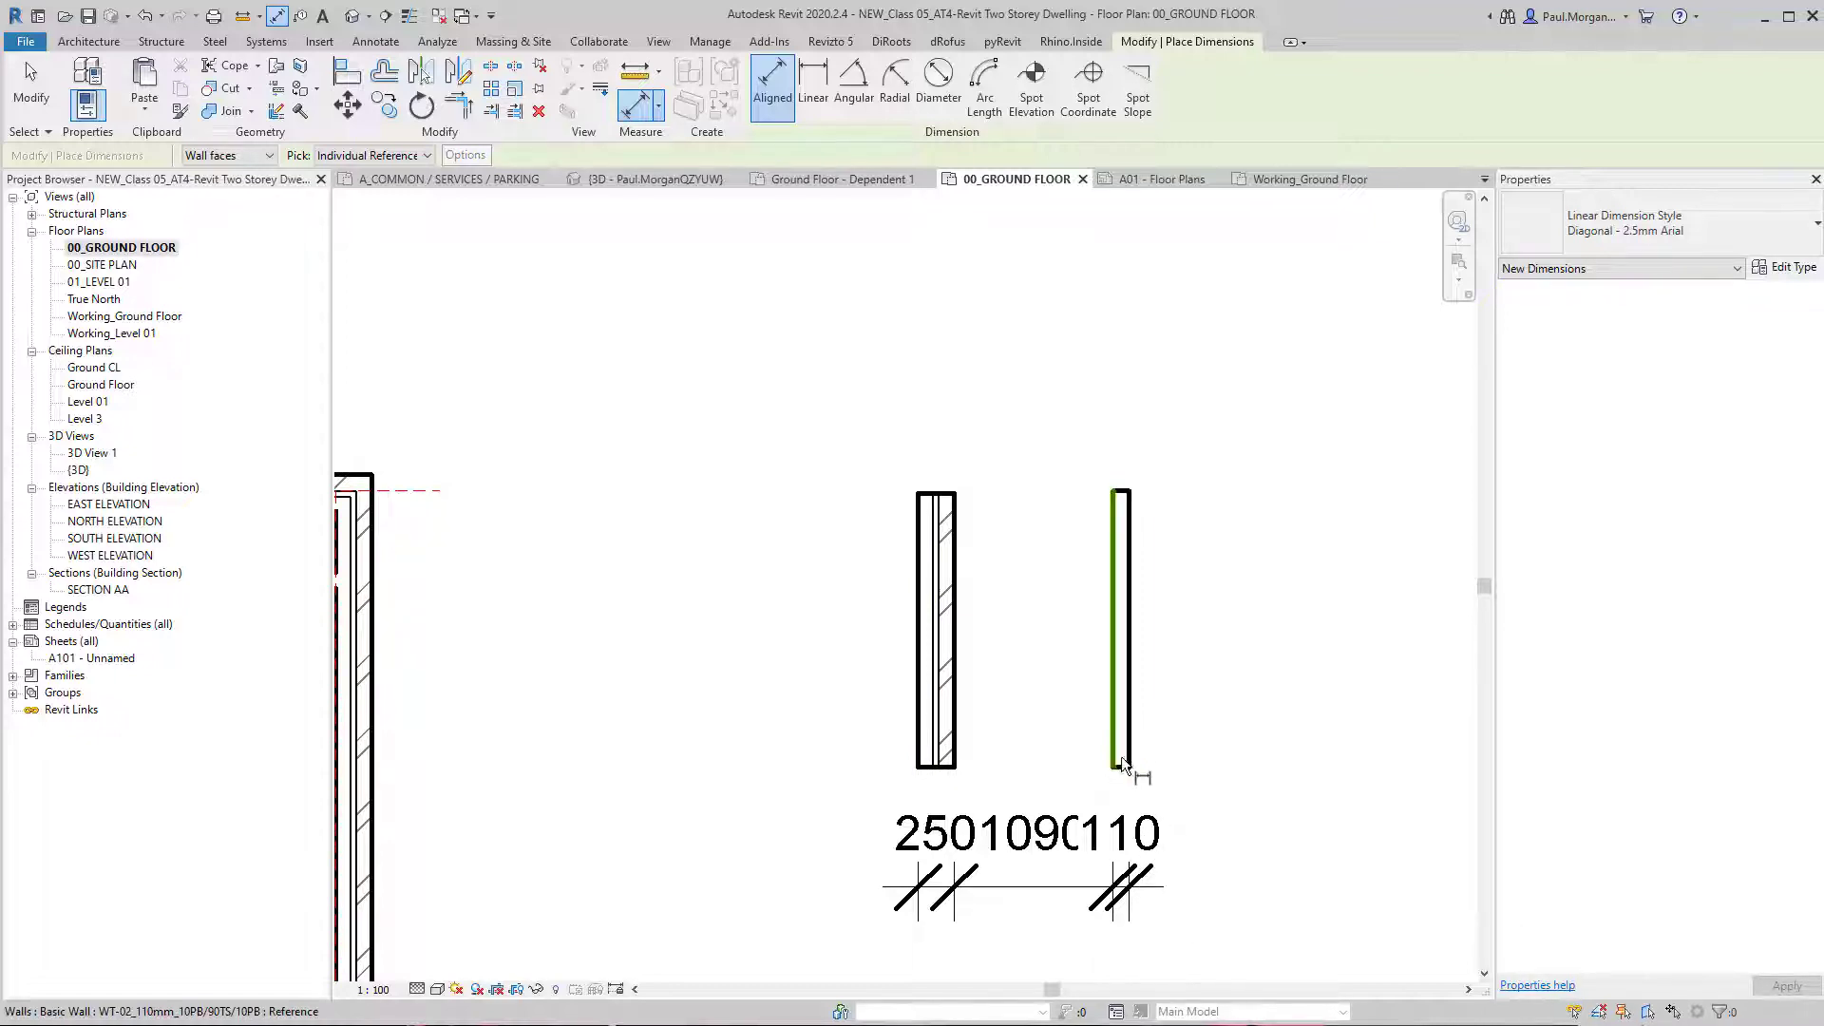
Step: Delete the wall-face dimension chain below the two sample walls
key("Escape")
left_click(1095, 814)
key("Delete")
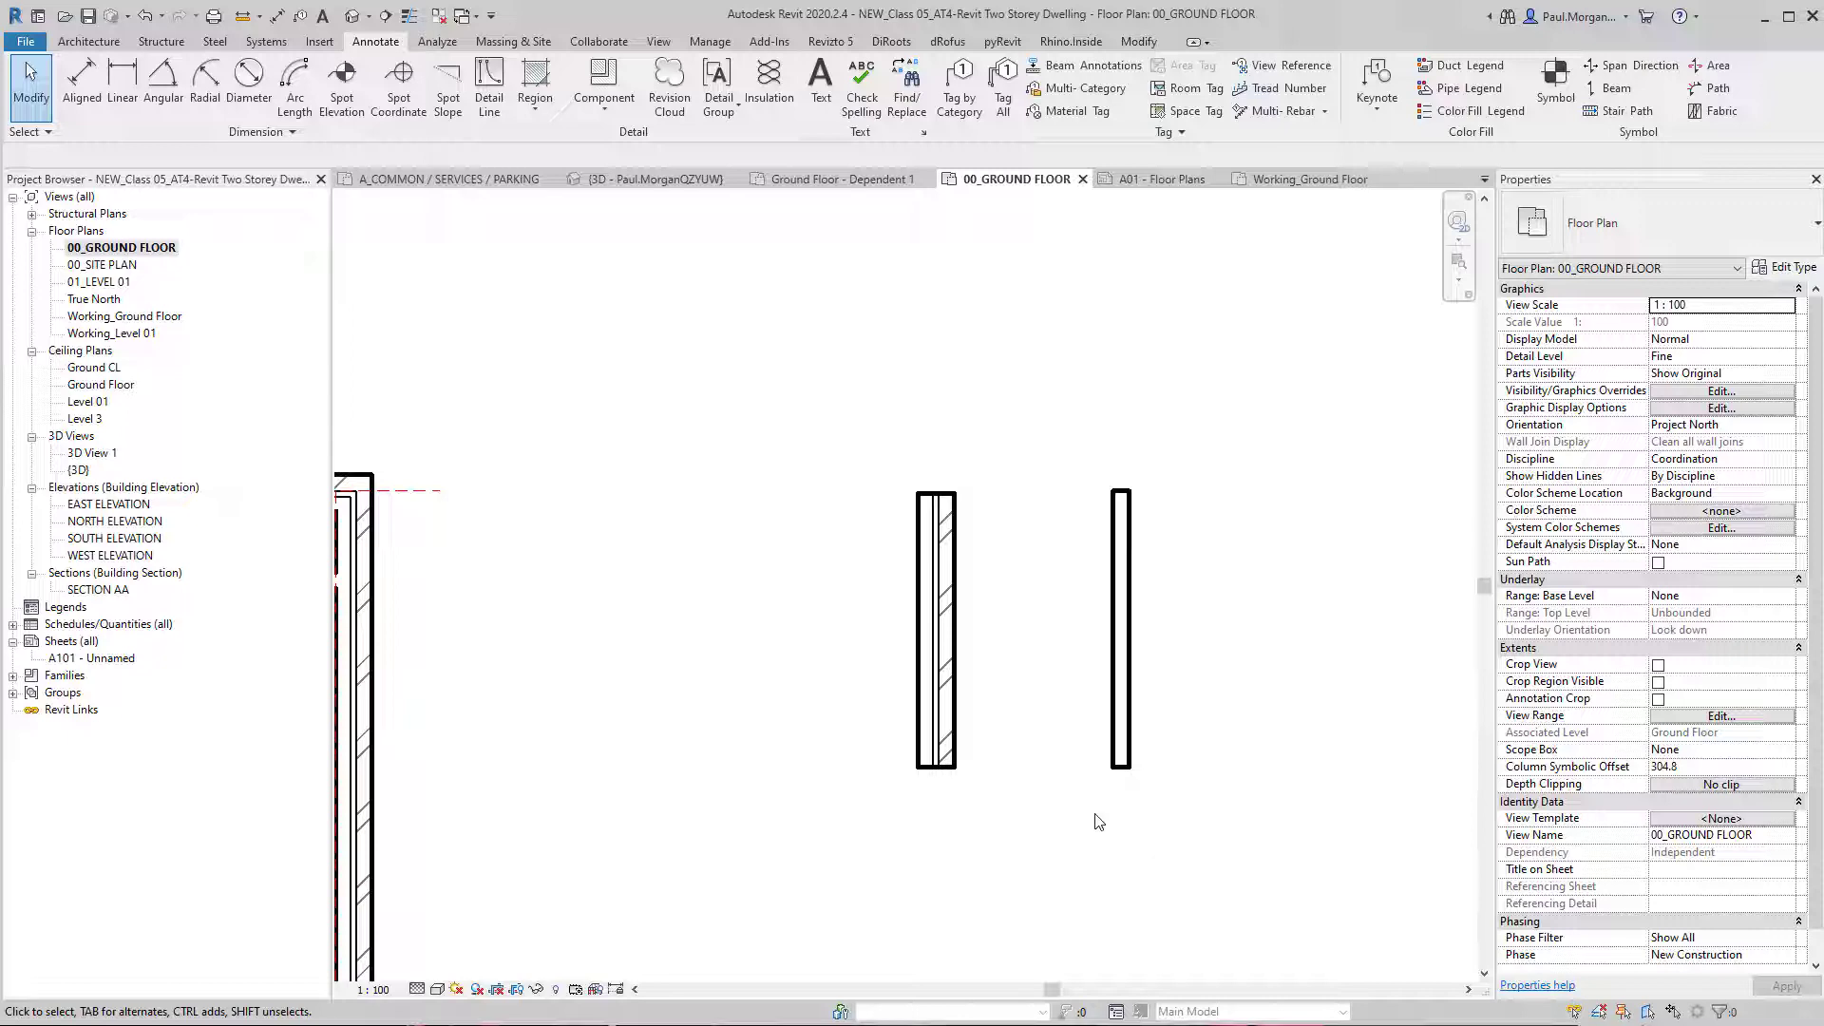
Step: Place separate aligned dimensions below the two sample walls, across each wall's core, with the reference option set to Faces of core
key("d")
key("i")
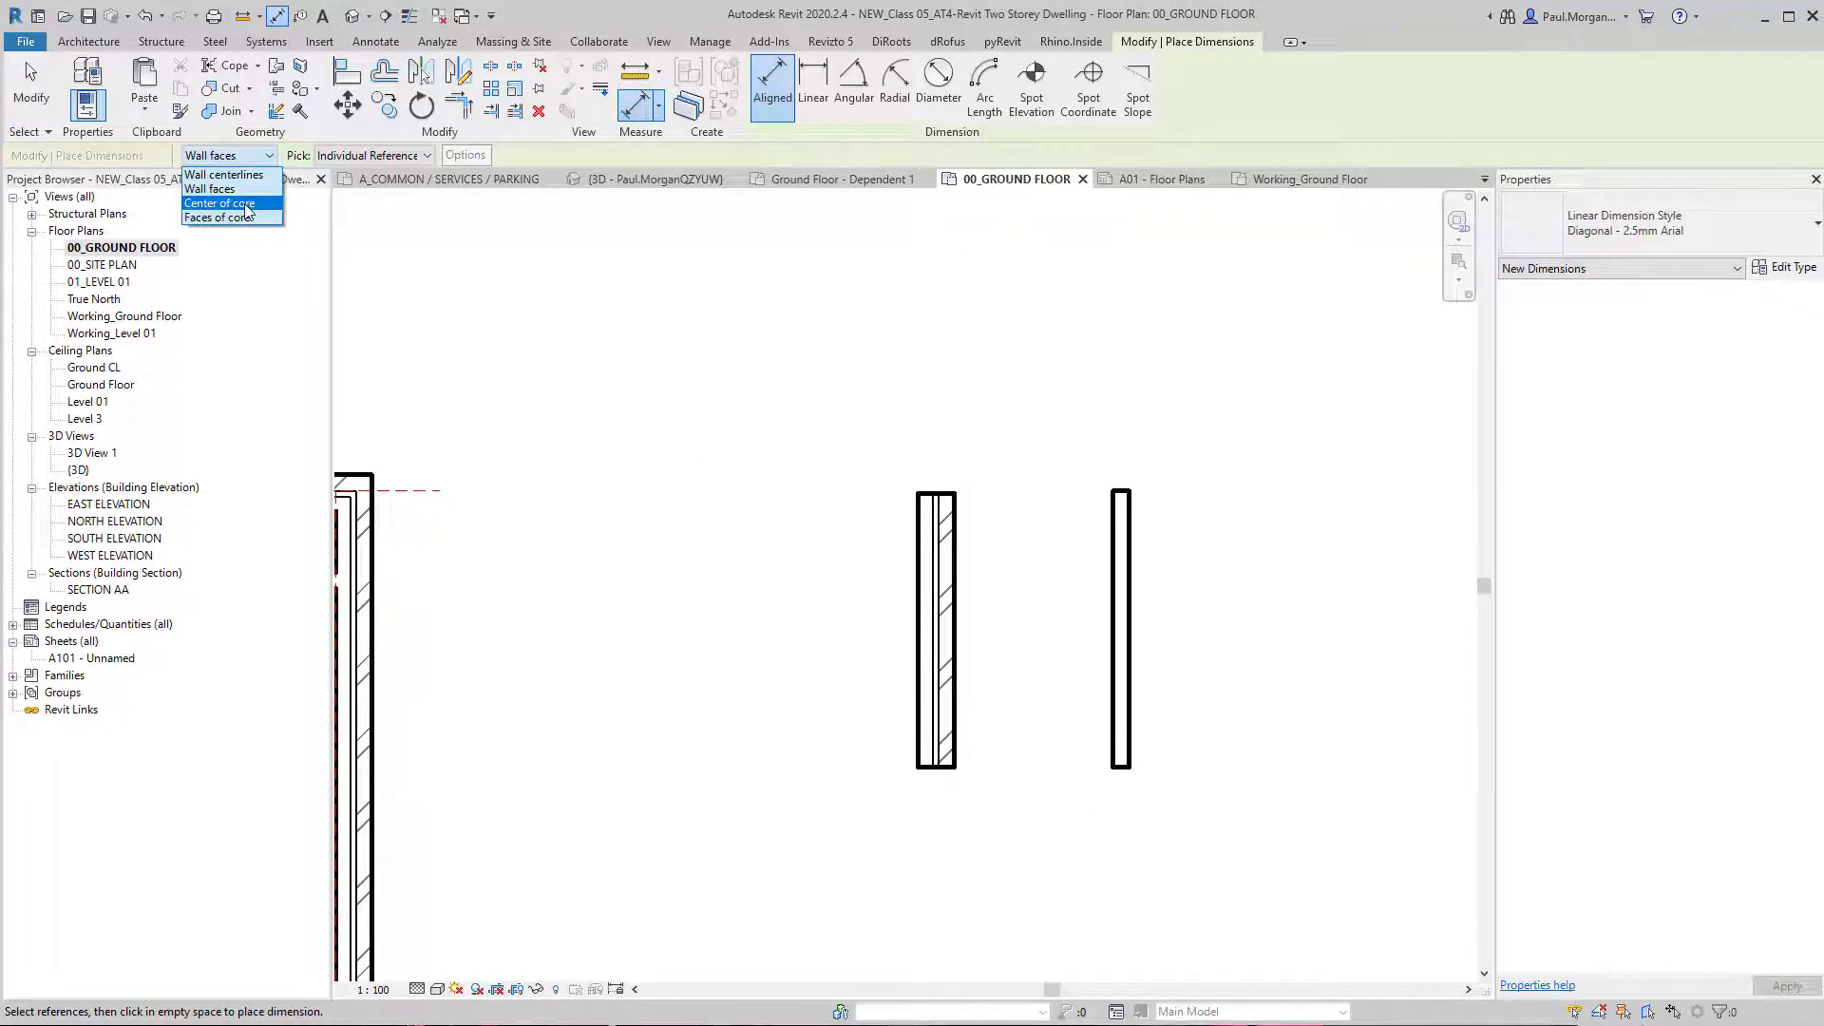
left_click(238, 218)
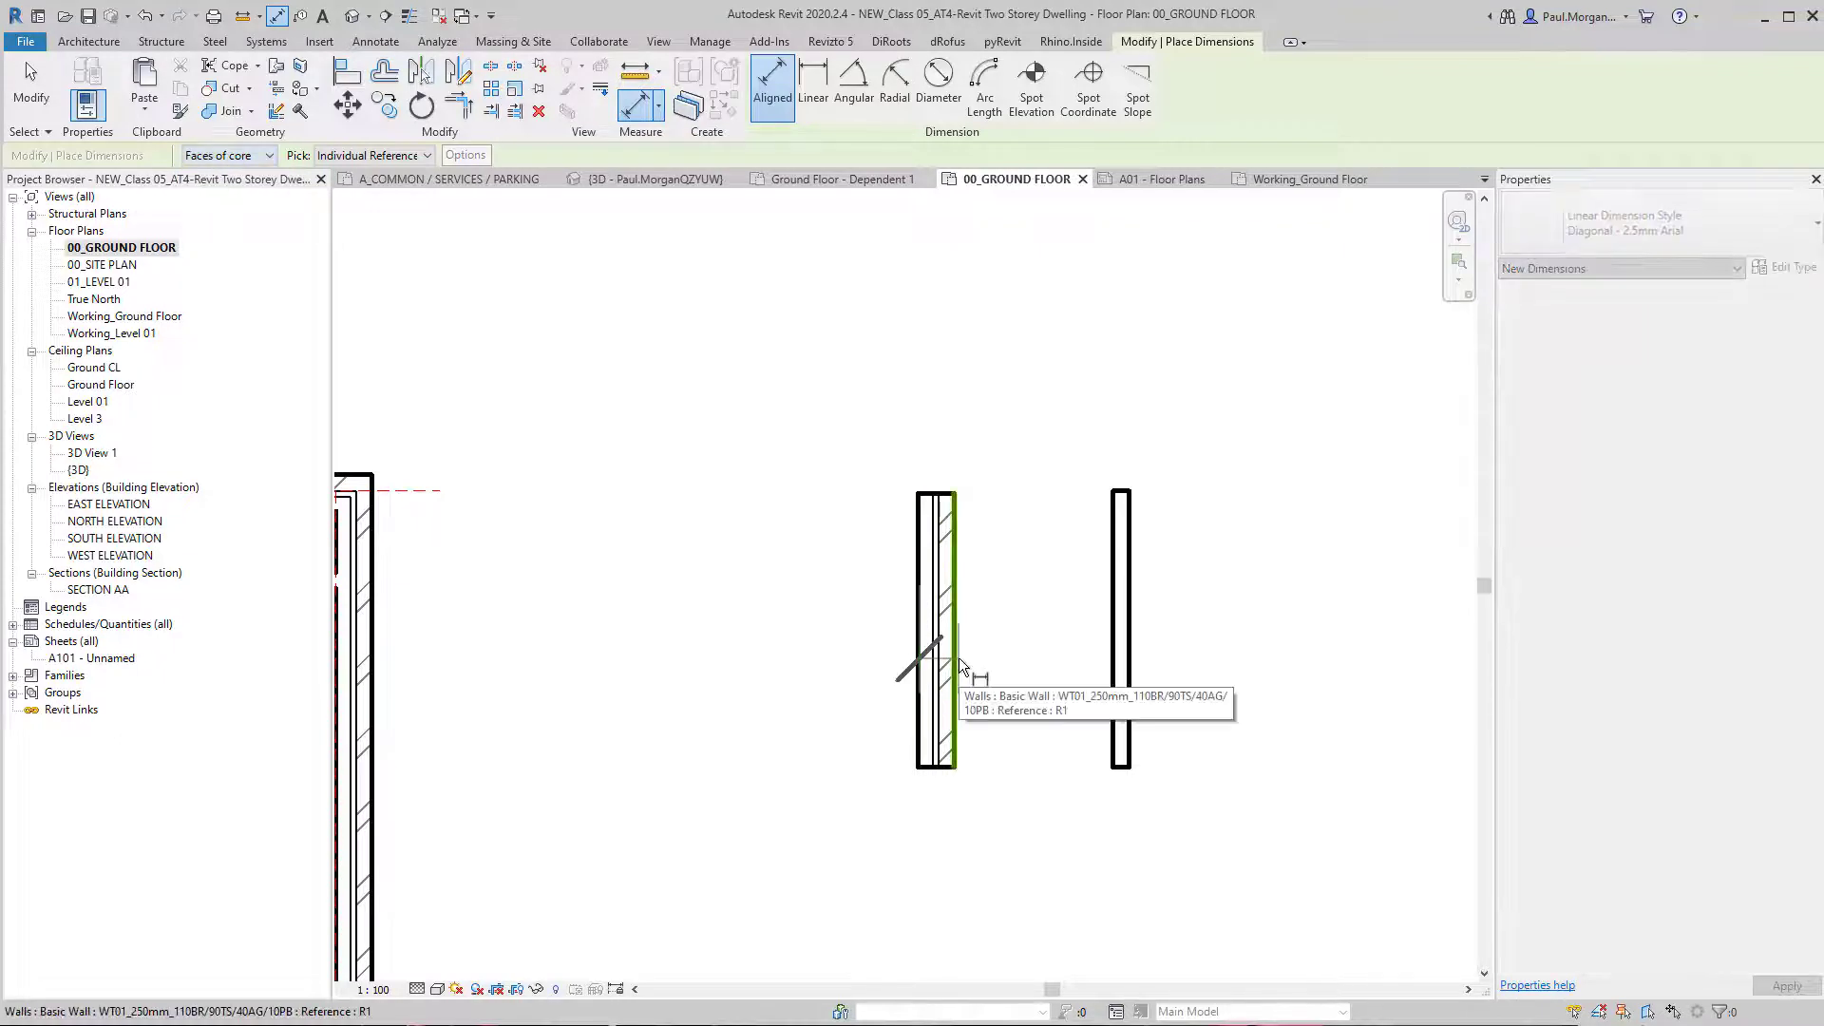
left_click(960, 658)
left_click(1037, 886)
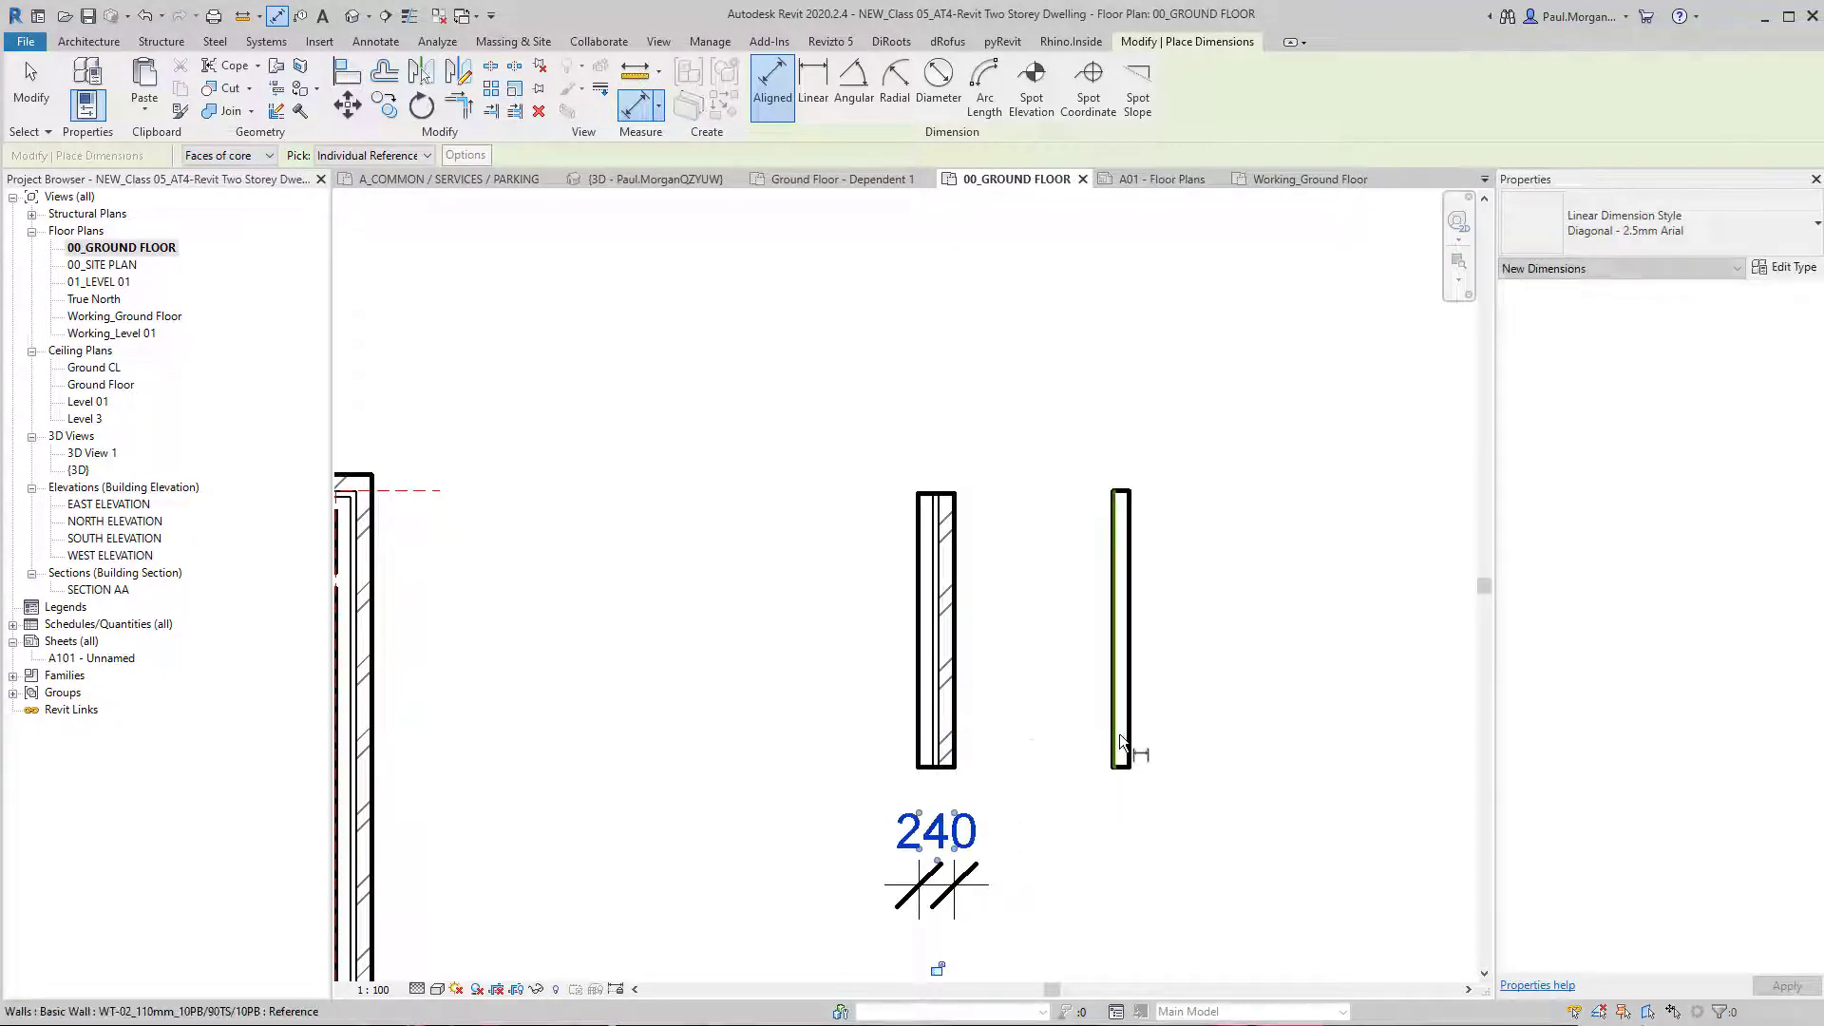
left_click(1126, 737)
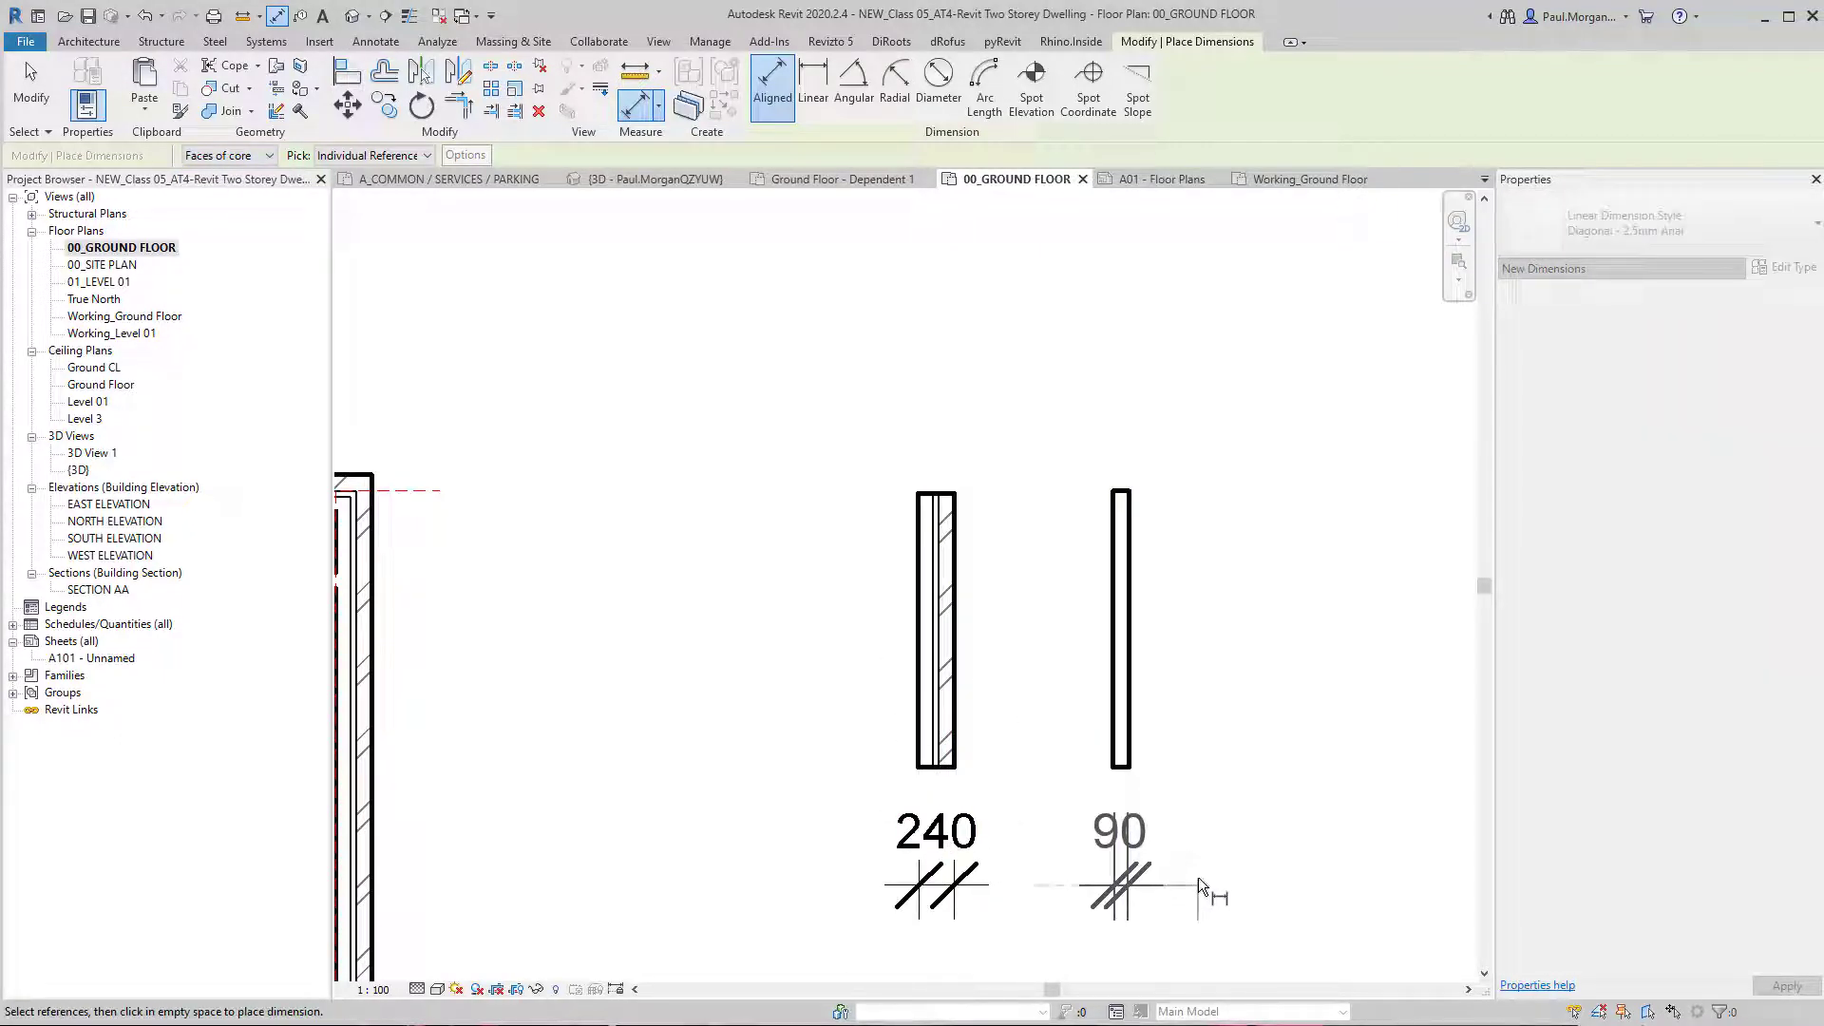
left_click(1199, 876)
middle_click_drag(1292, 836, 1232, 801)
key("Escape")
key("Escape")
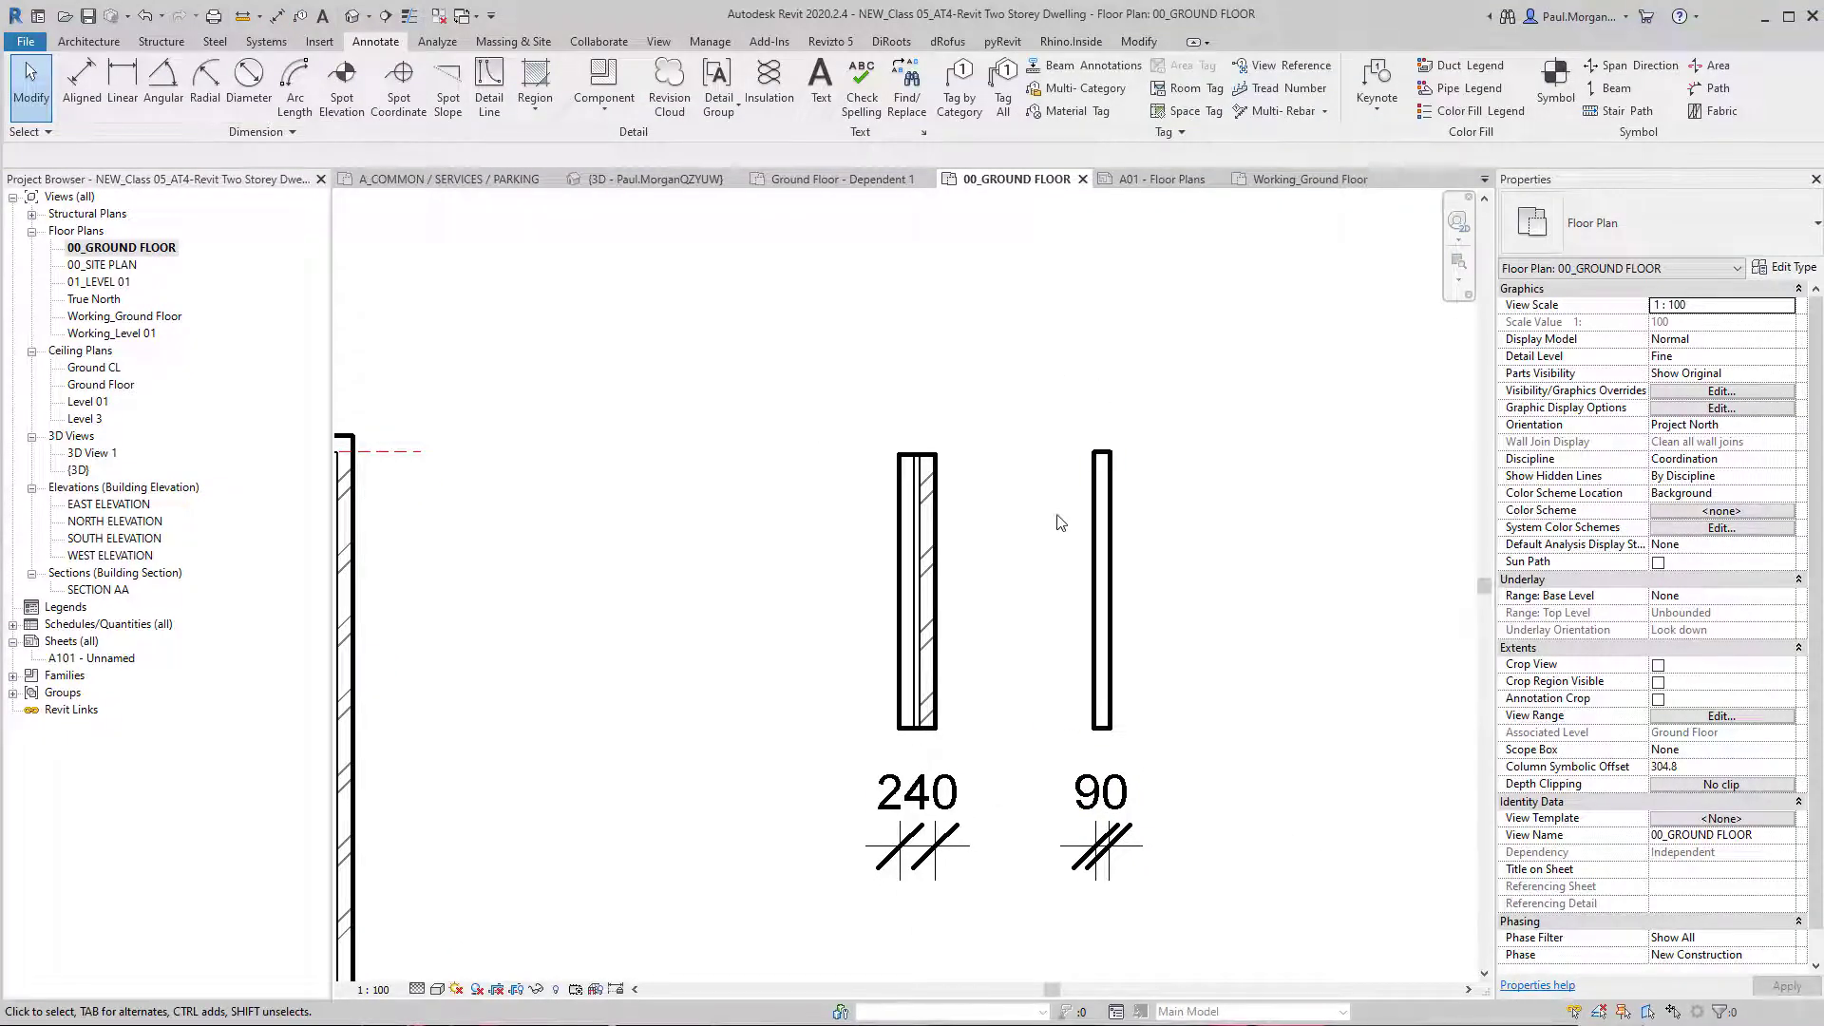
Step: Place an aligned dimension above the thinner sample wall between its two core faces, using the Faces of core reference
scroll(1060, 522, "up", 2)
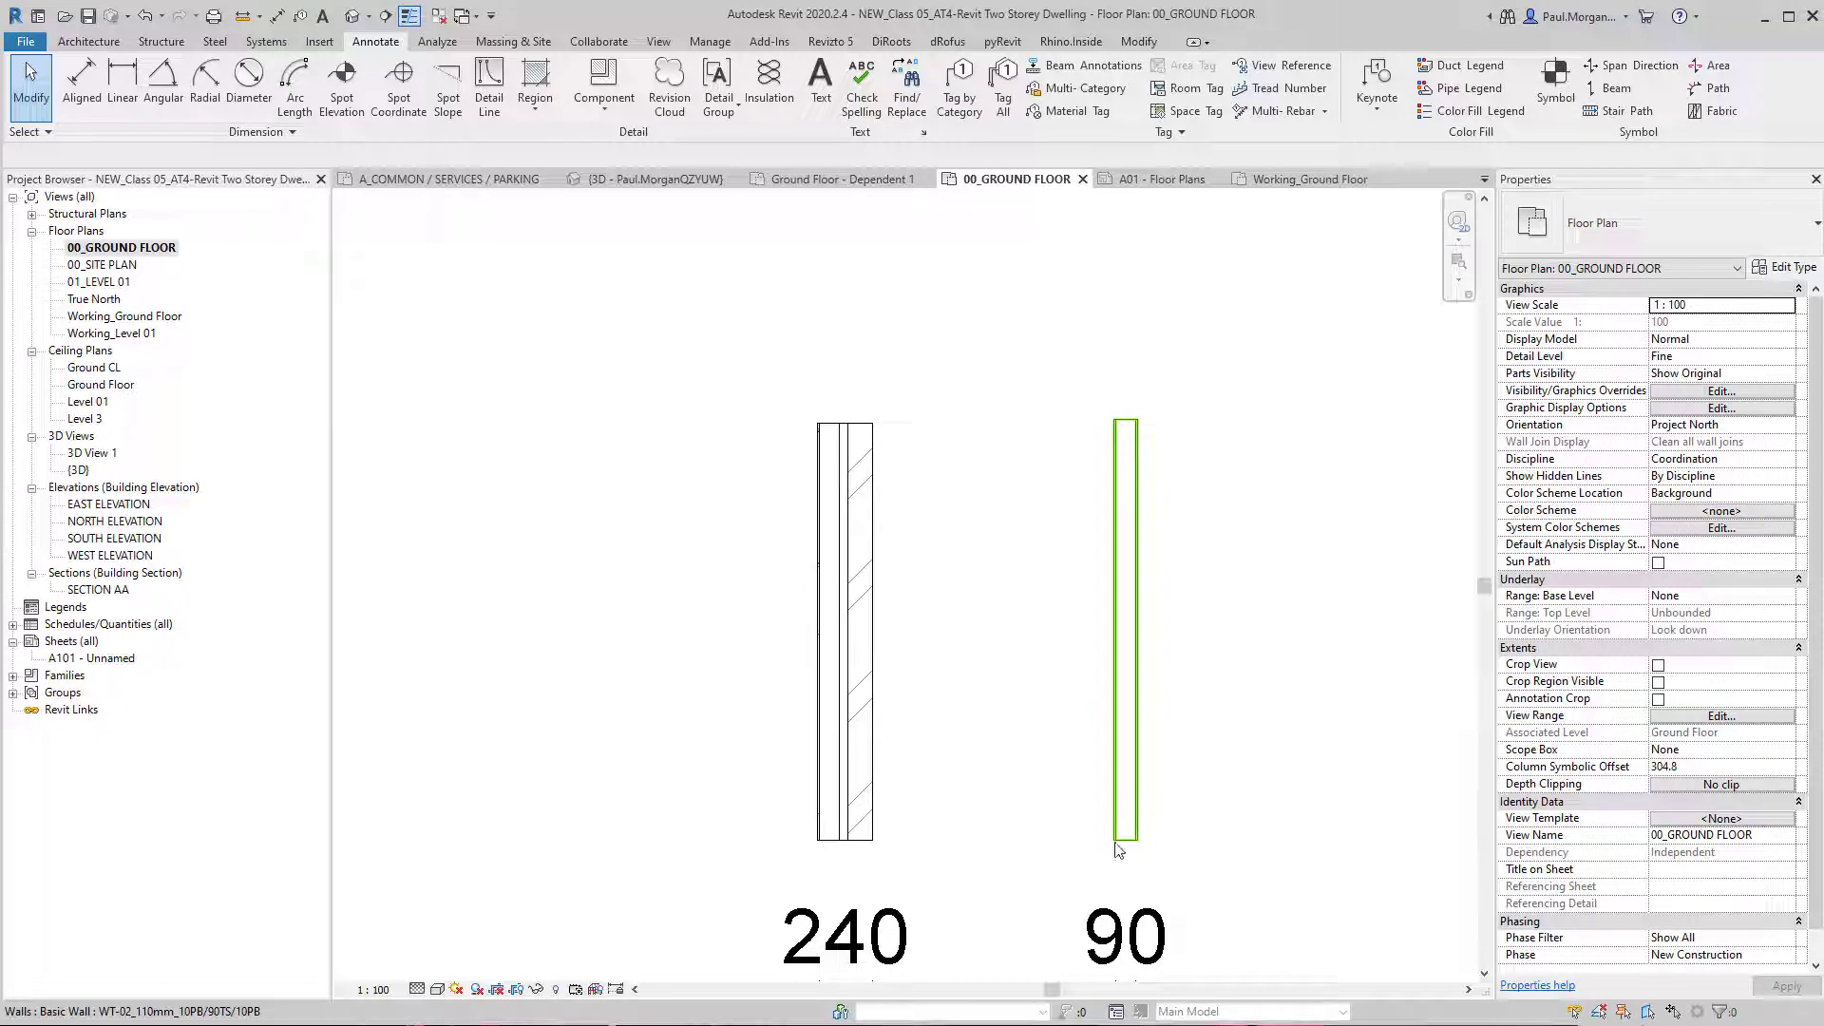
key("d")
key("i")
scroll(1117, 834, "up", 3)
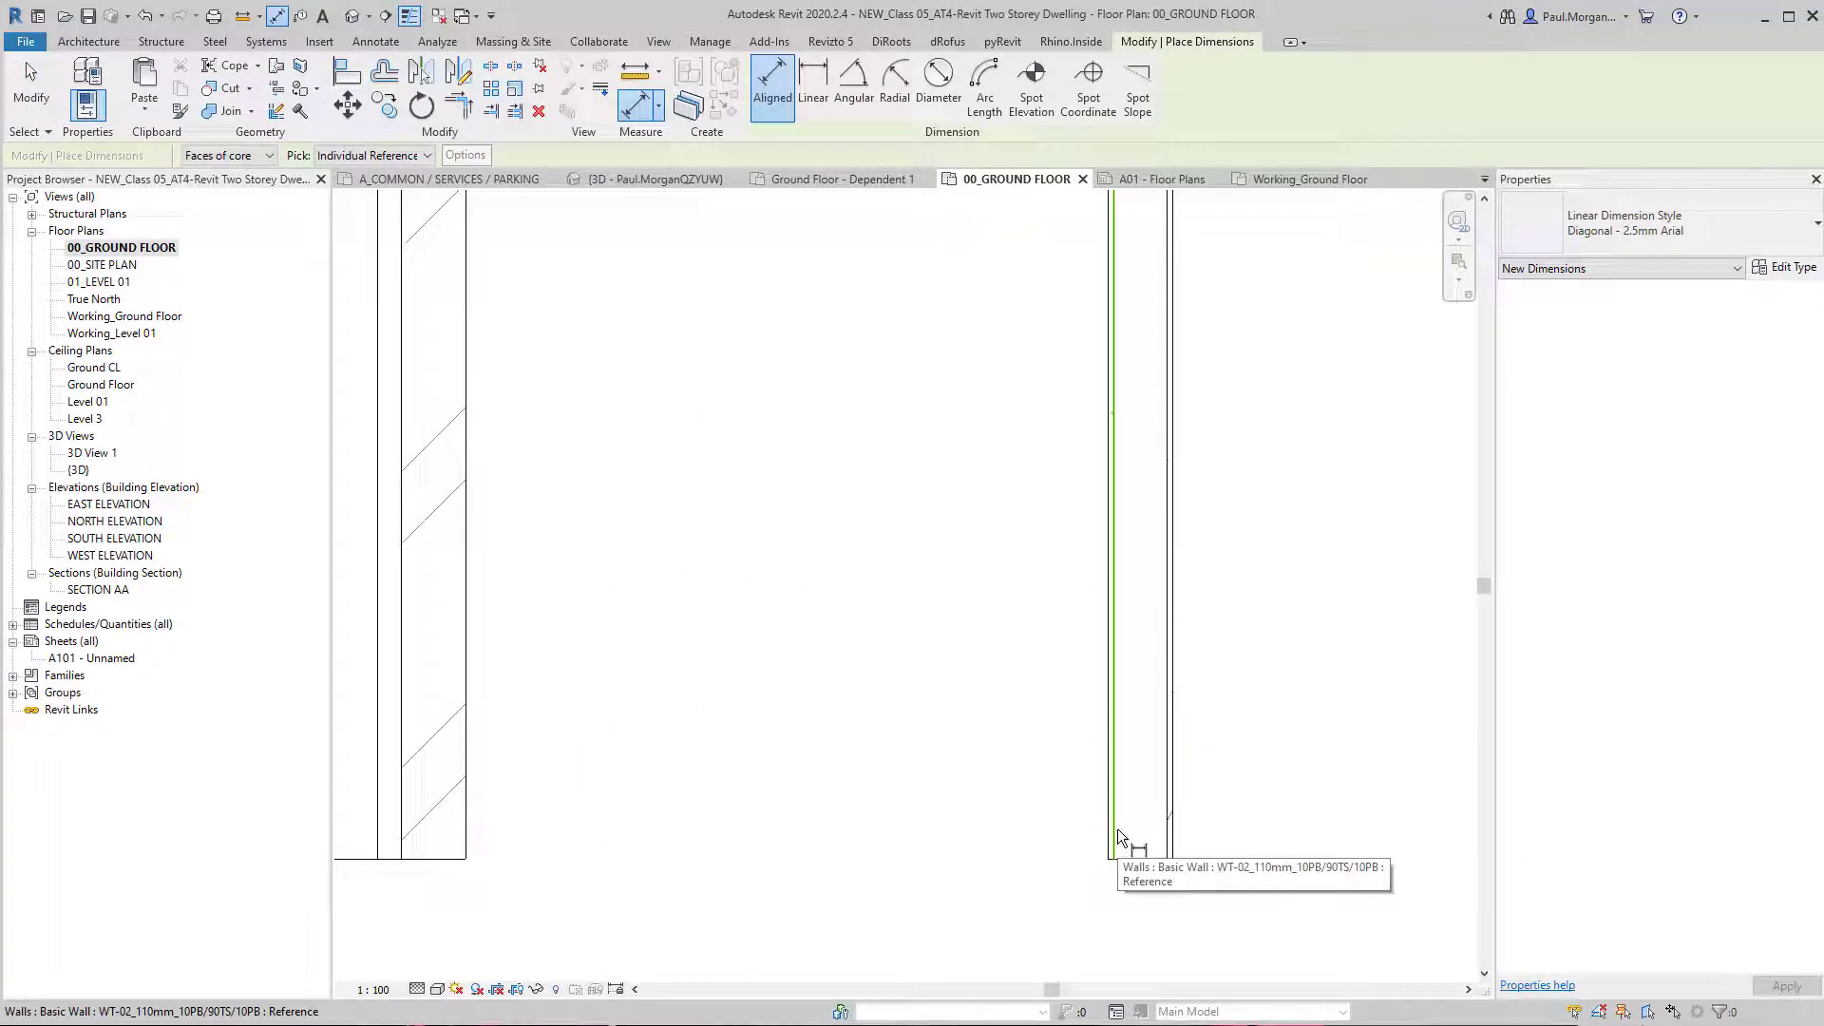
left_click(1117, 831)
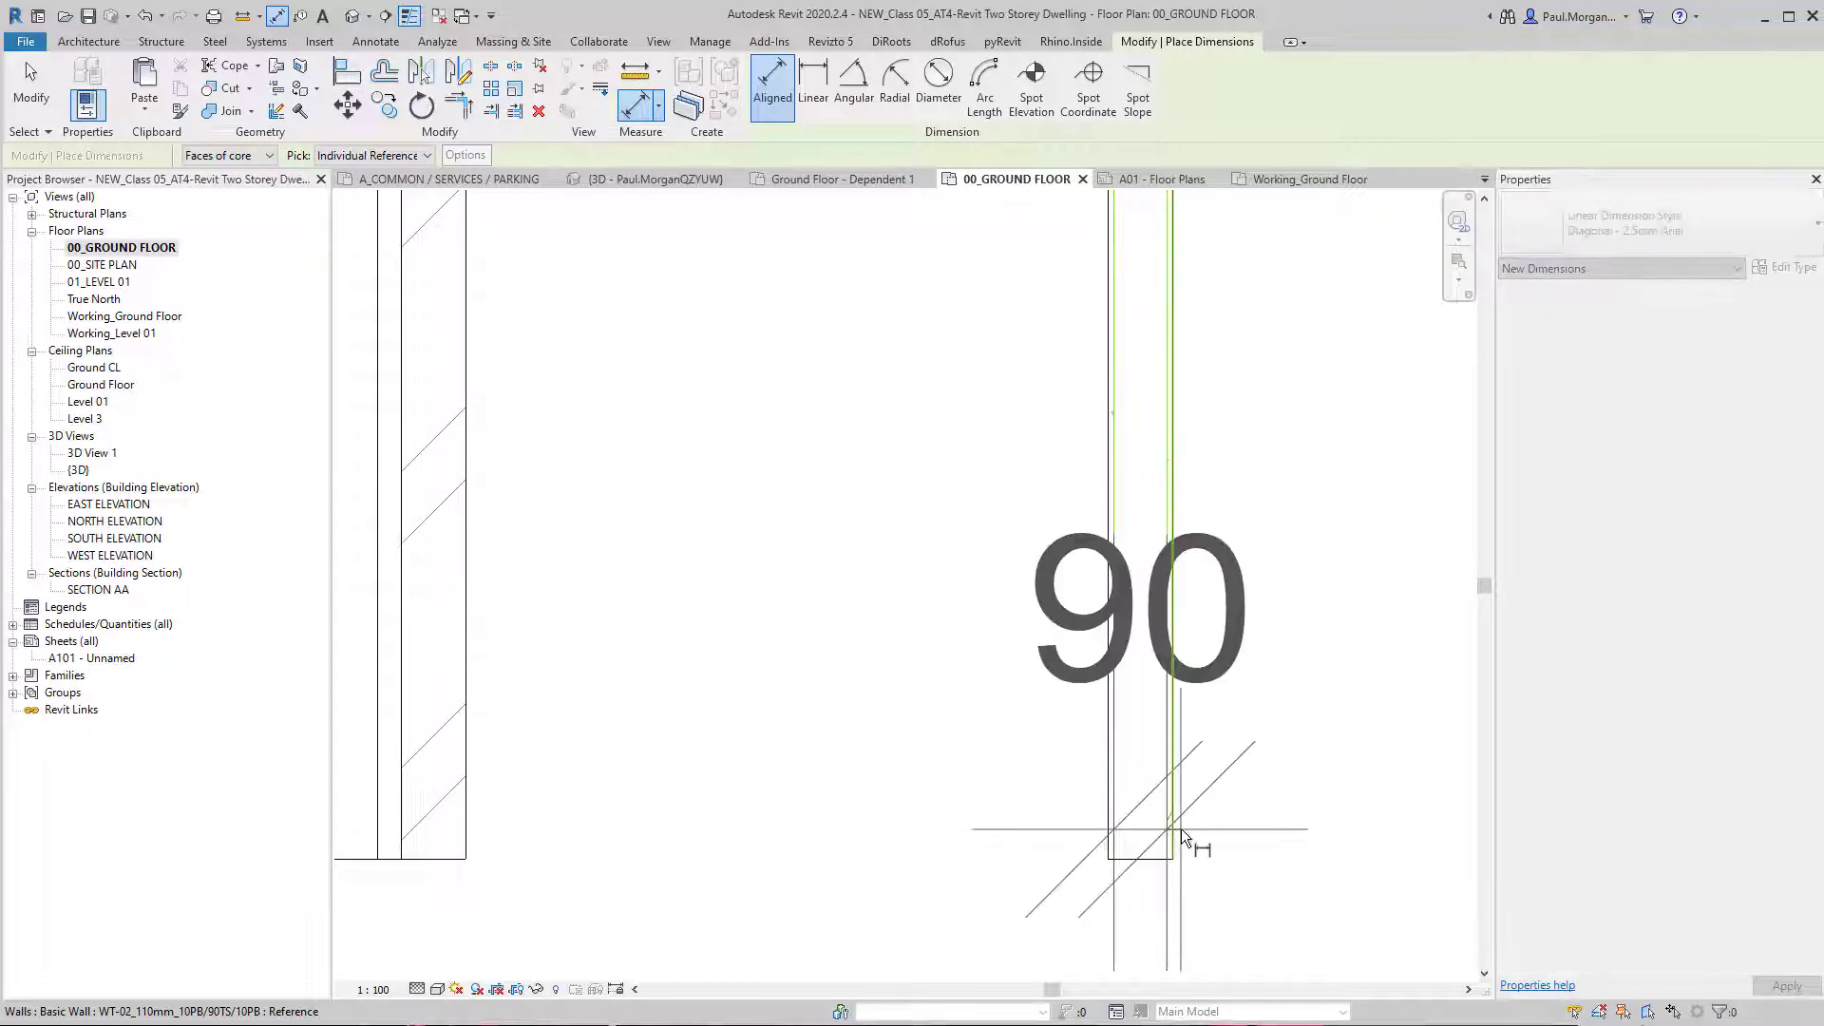
scroll(1180, 831, "down", 2)
scroll(1181, 829, "down", 1)
left_click(1181, 830)
left_click(1254, 322)
middle_click_drag(1237, 370, 1210, 413)
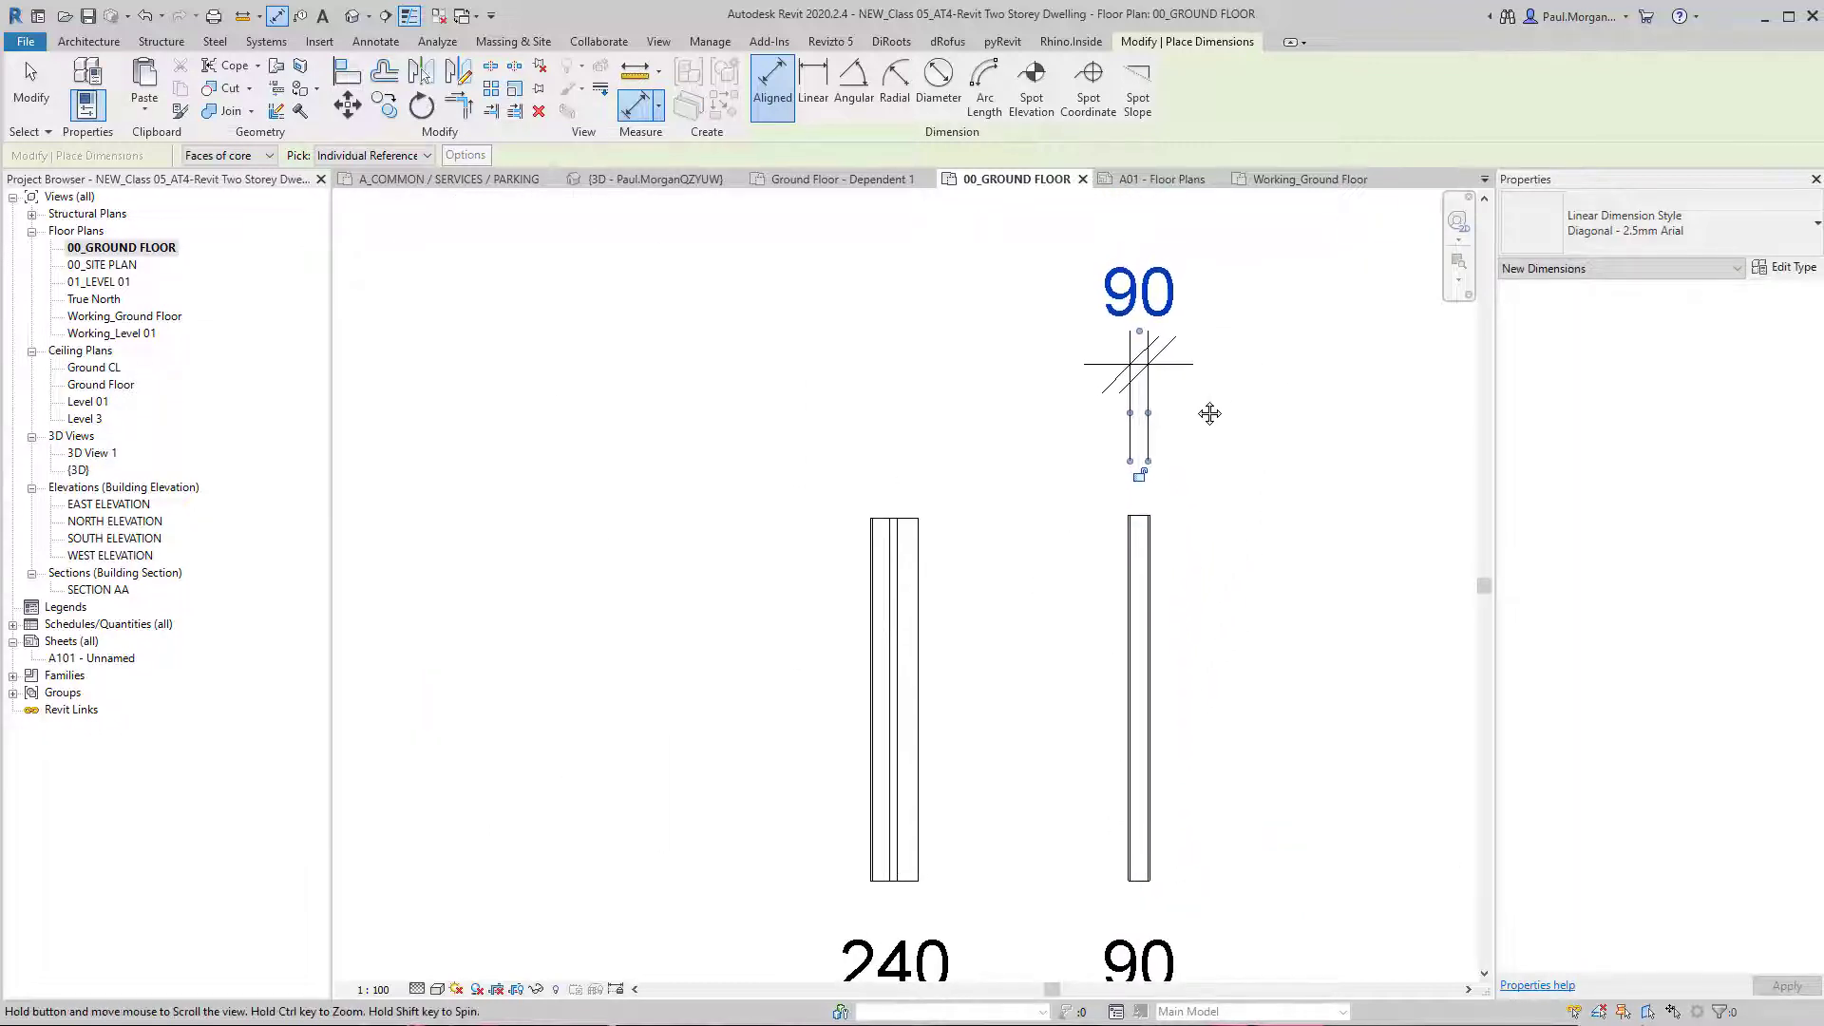
key("Escape")
key("Escape")
scroll(1200, 422, "down", 1)
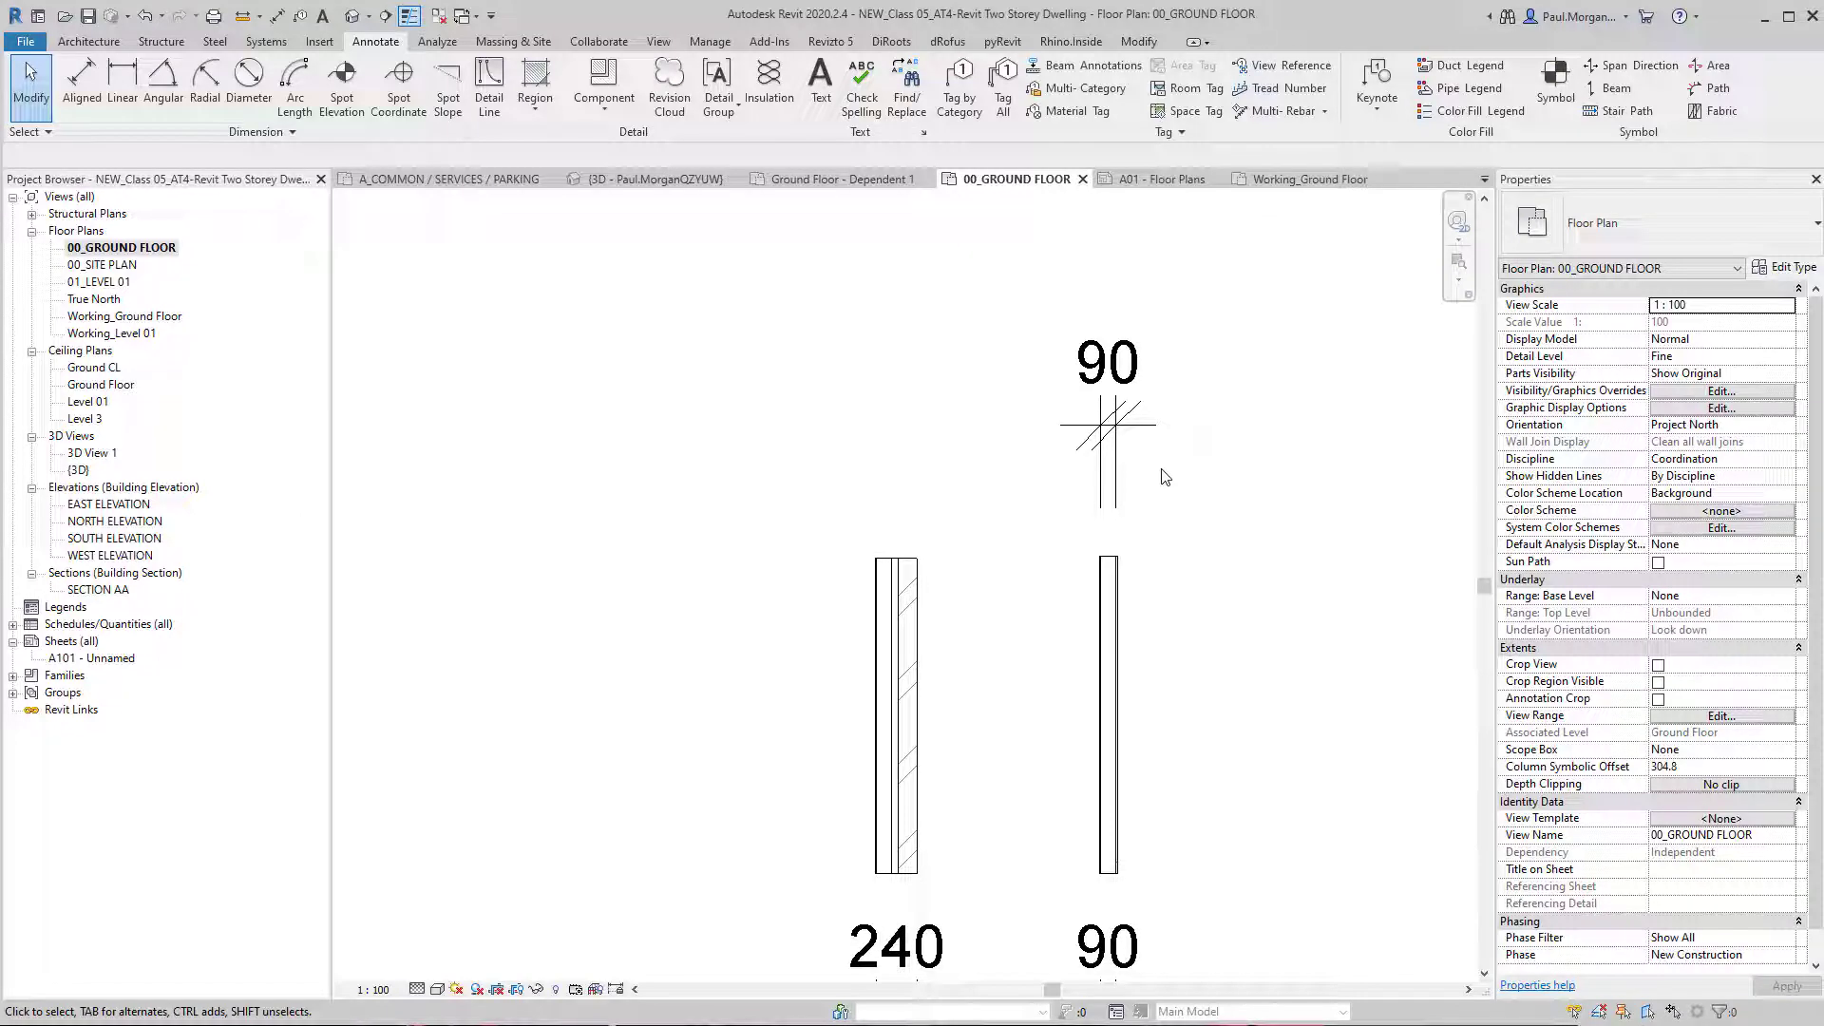
Step: Begin an aligned dimension chain with the Wall faces reference, picking both stud faces of the wall between the garage and the house
scroll(1166, 476, "down", 5)
middle_click_drag(714, 682, 746, 681)
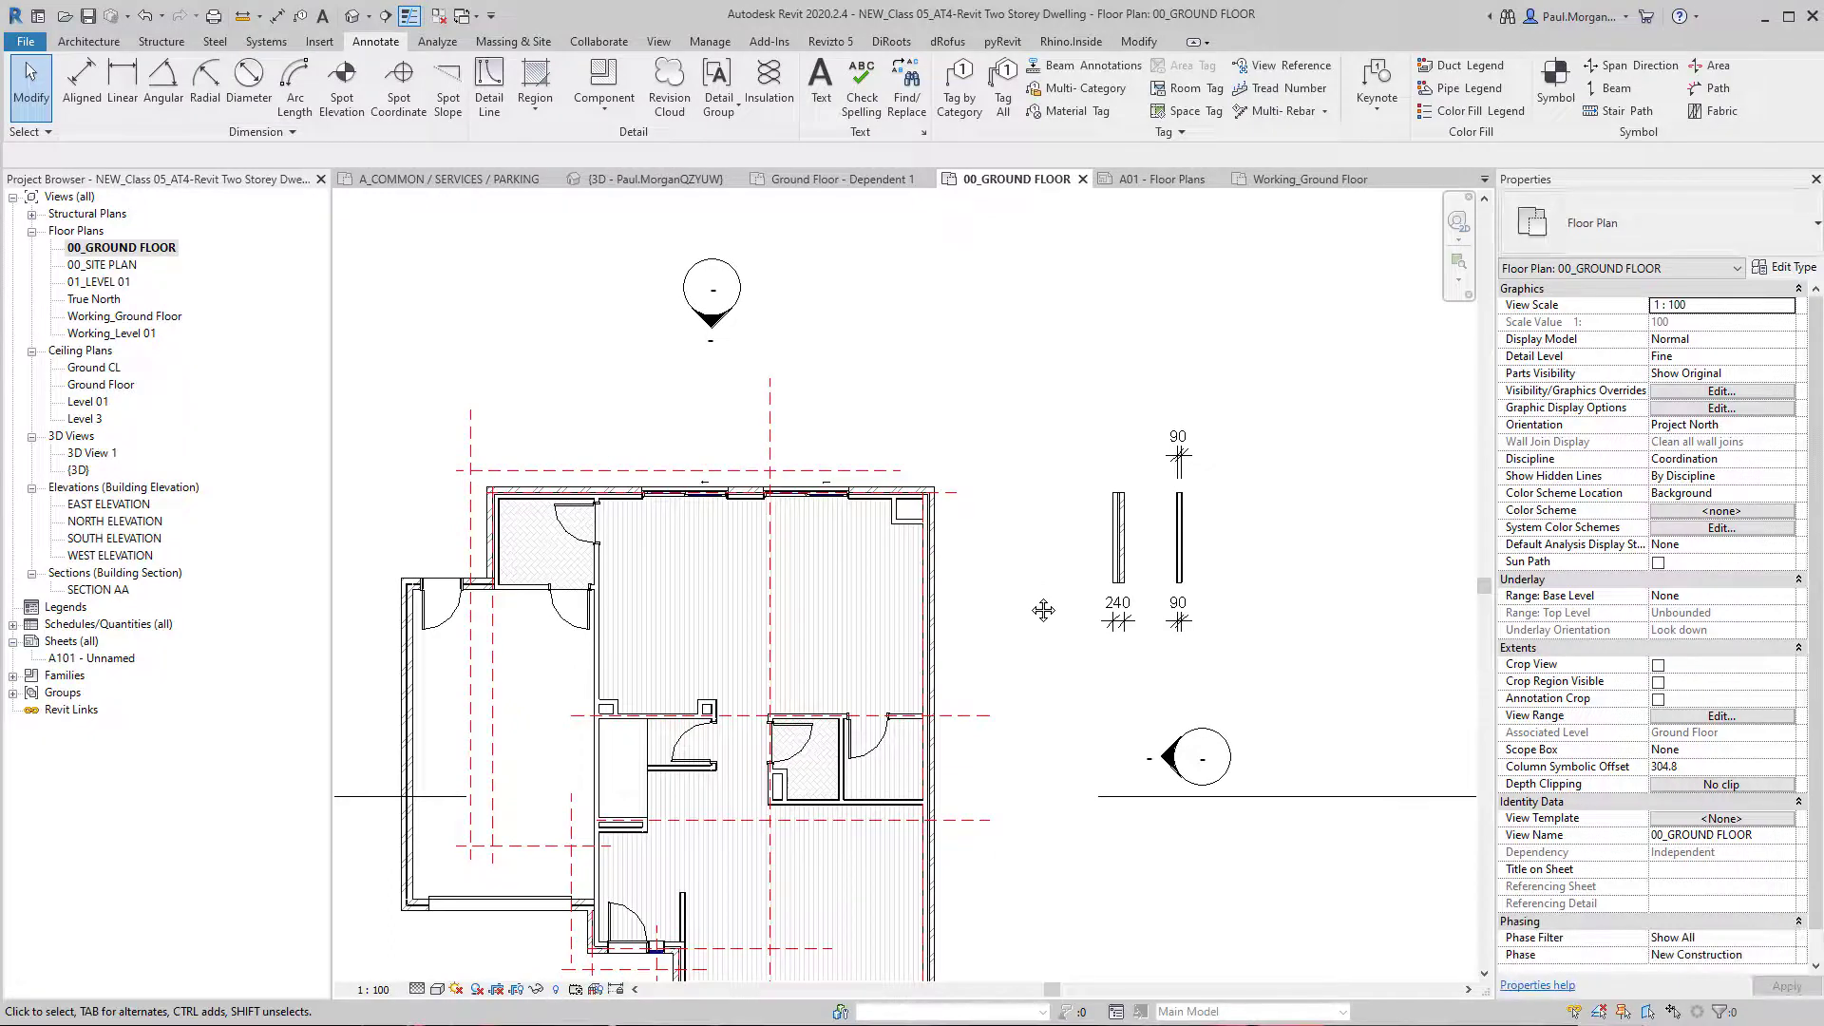
key("d")
key("i")
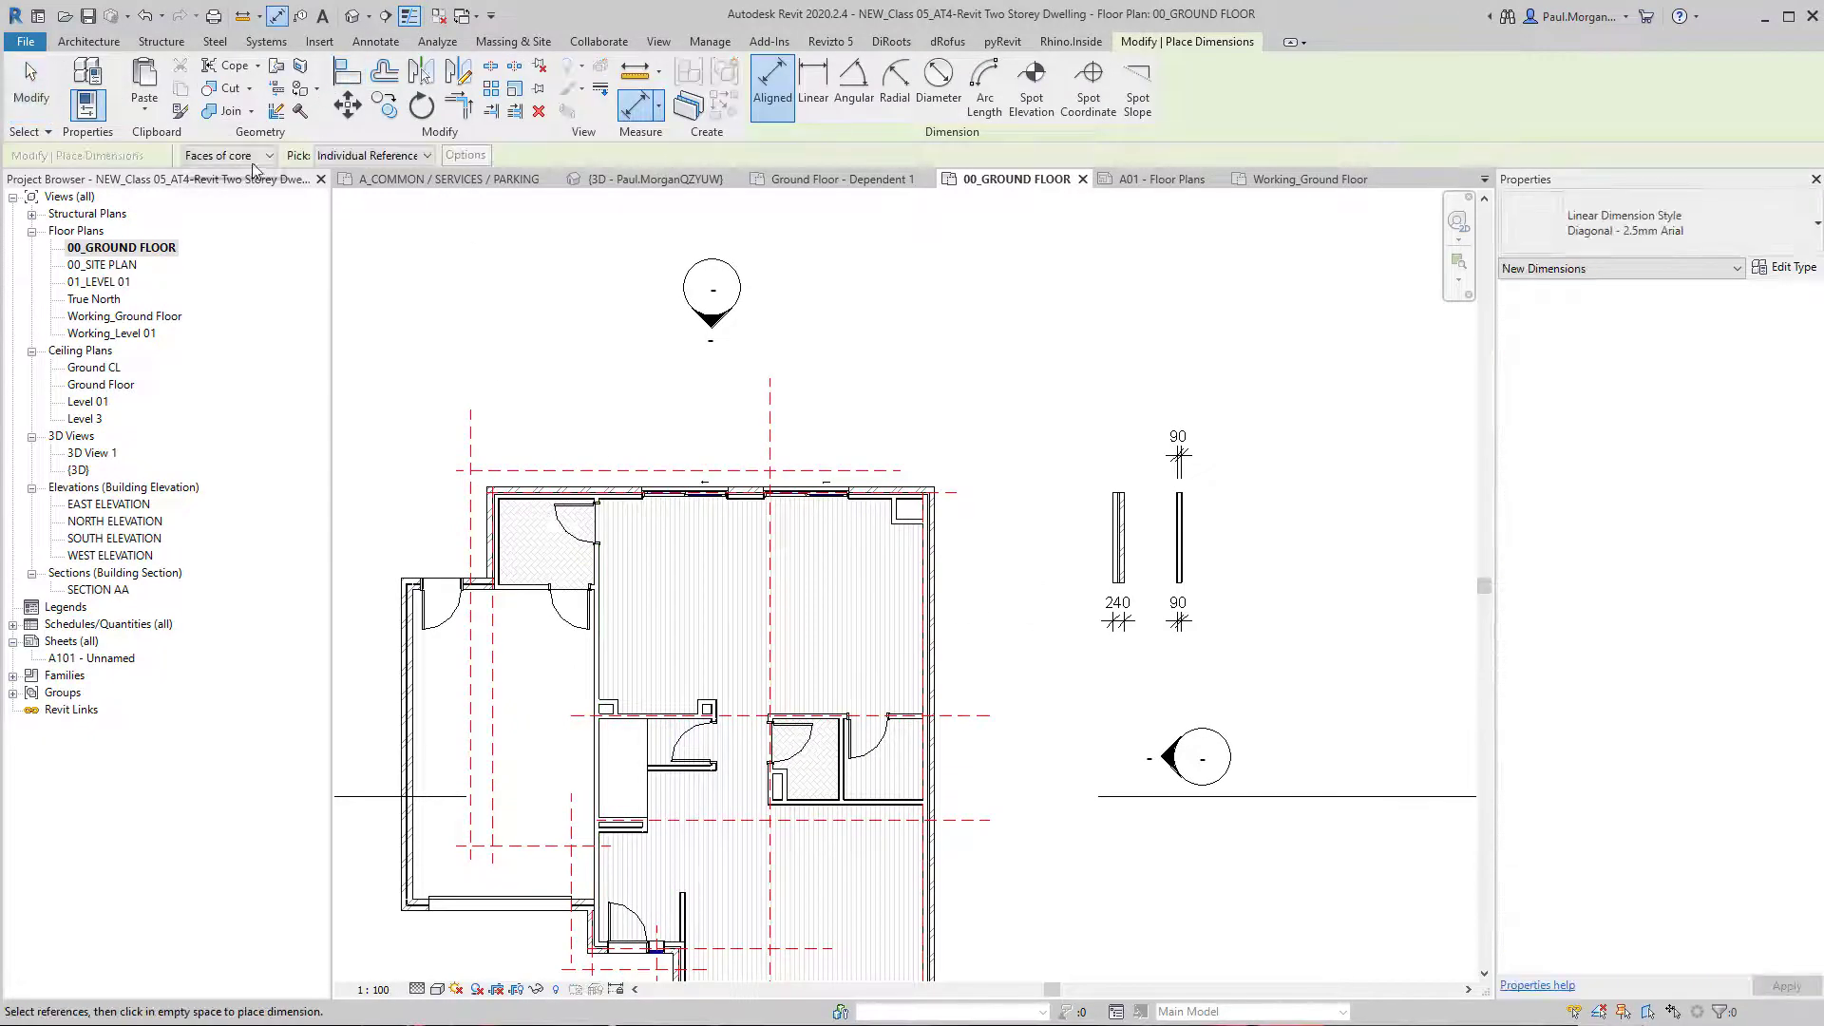
left_click(253, 157)
left_click(217, 186)
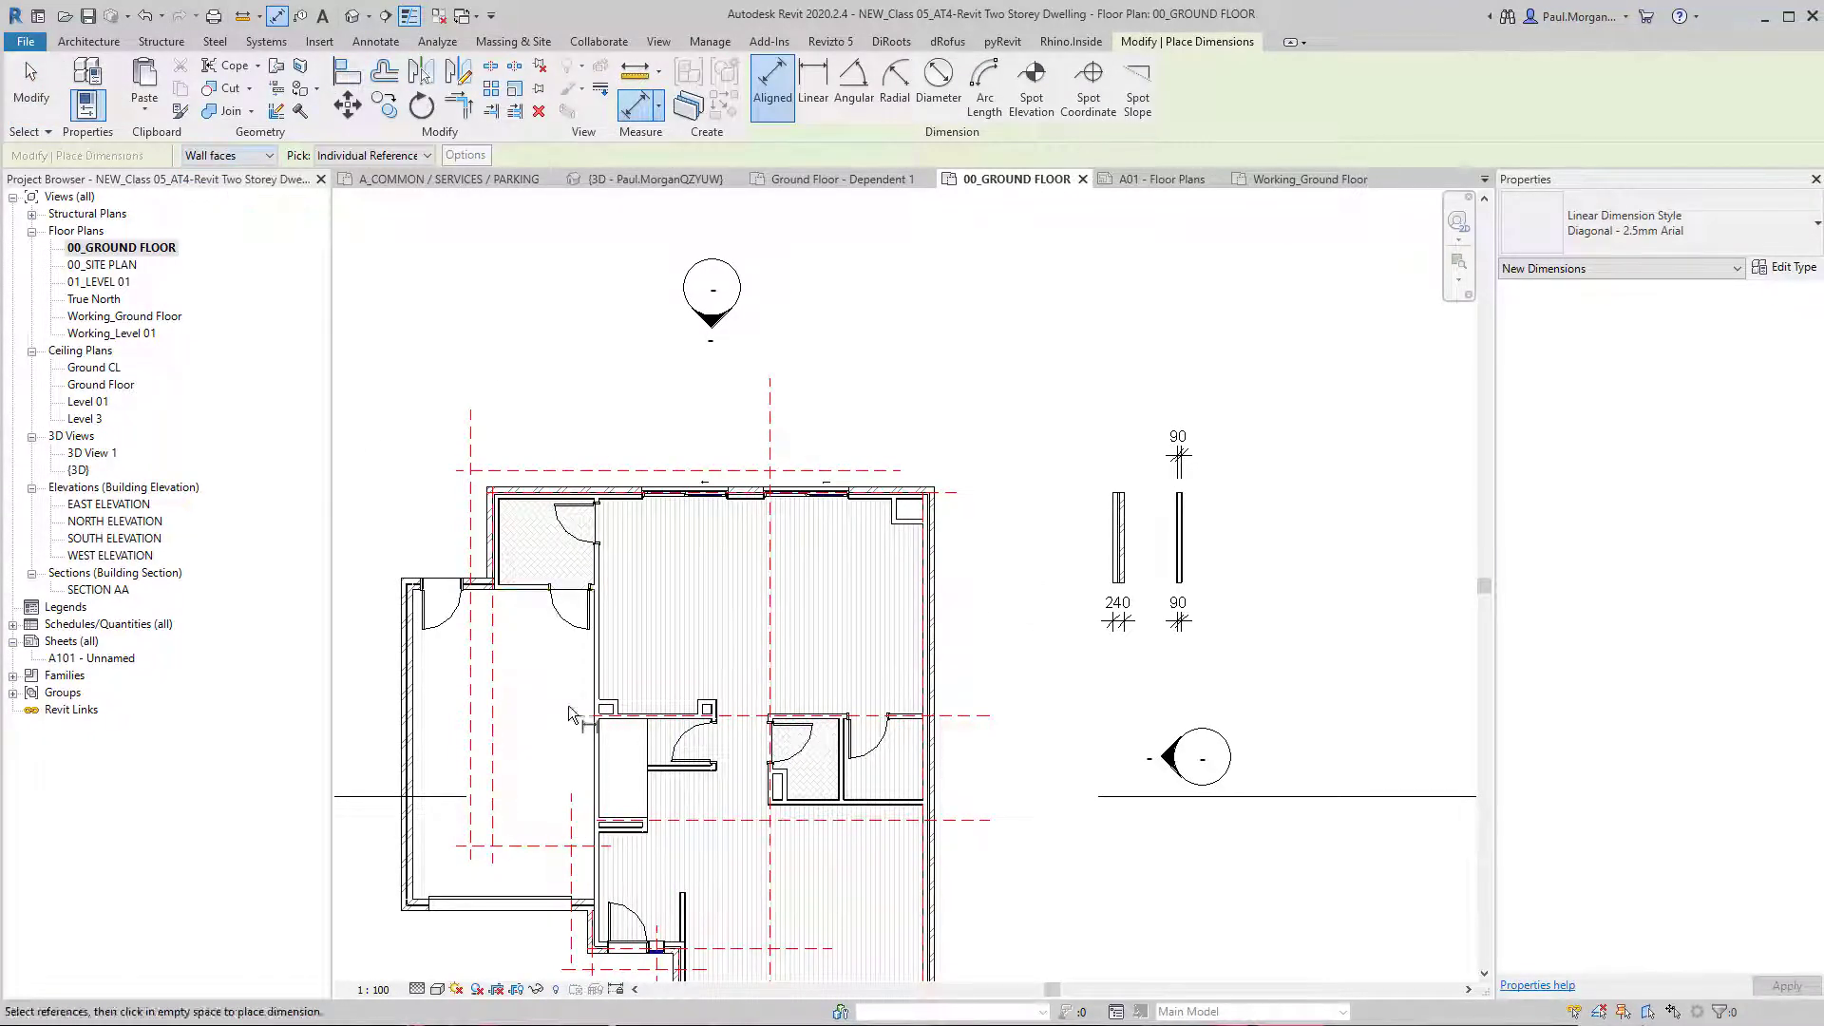
scroll(570, 715, "up", 10)
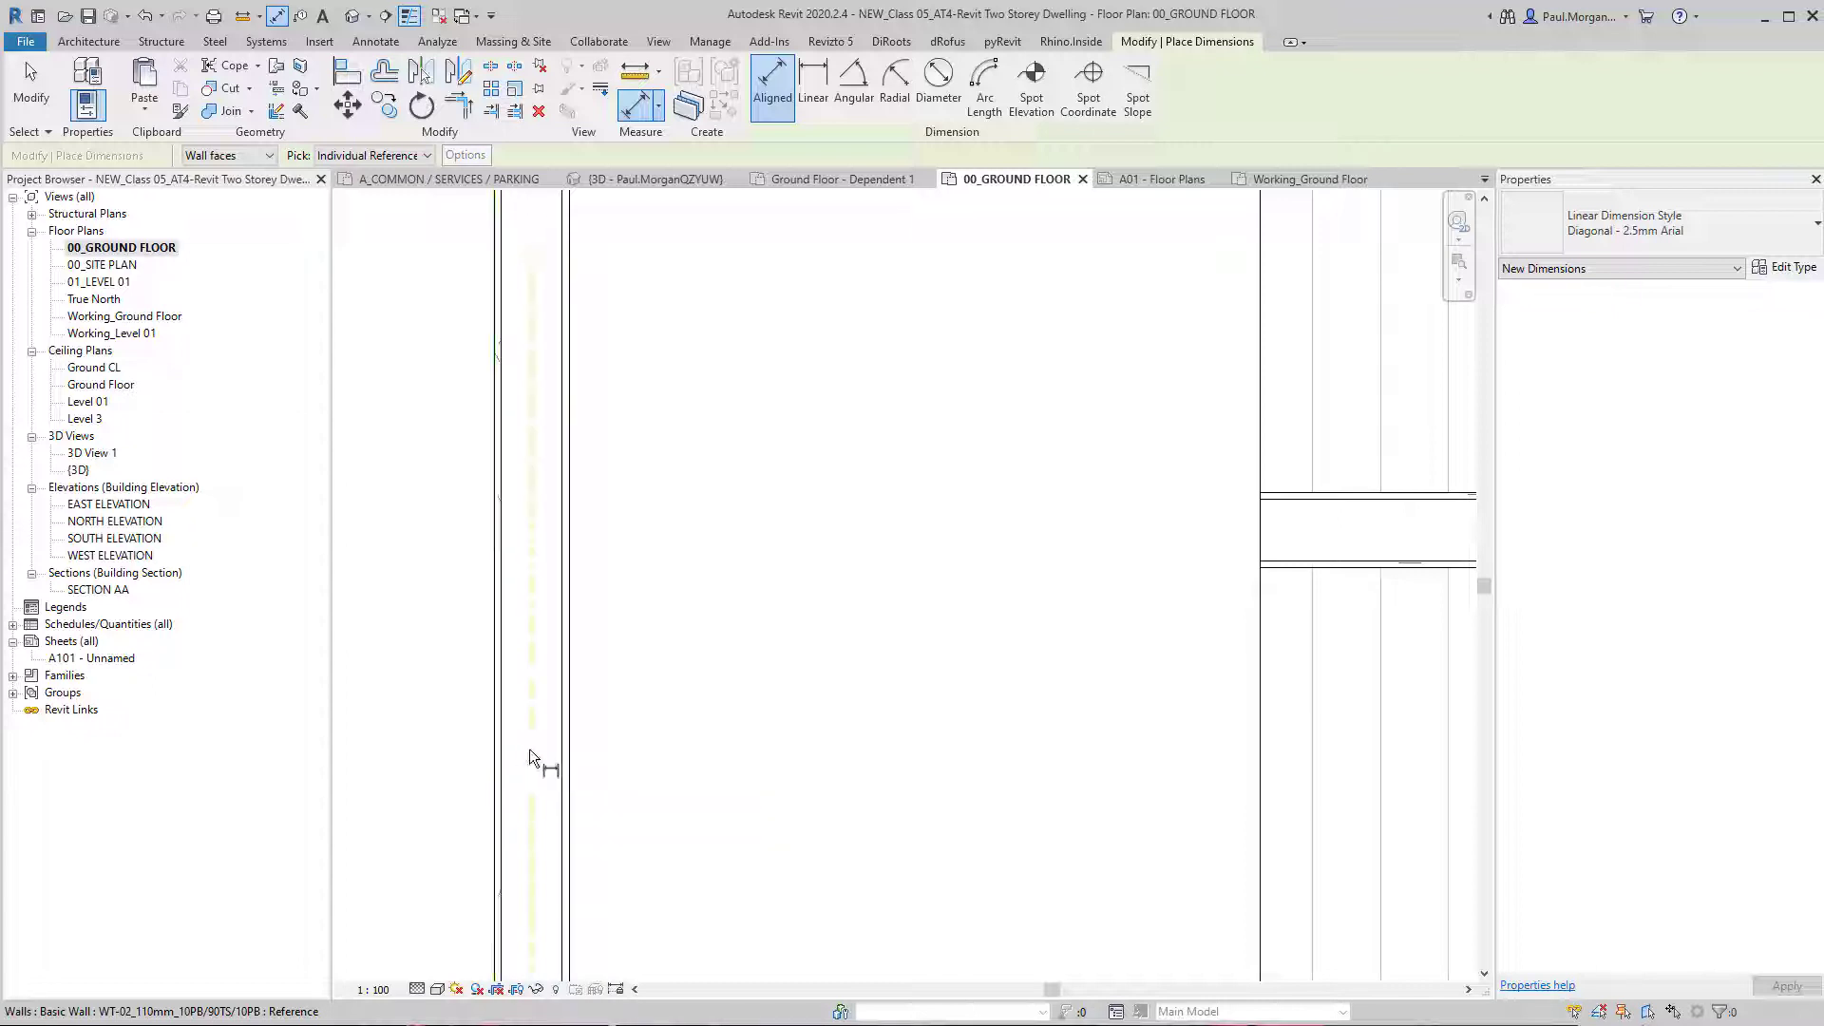
middle_click_drag(531, 756, 755, 730)
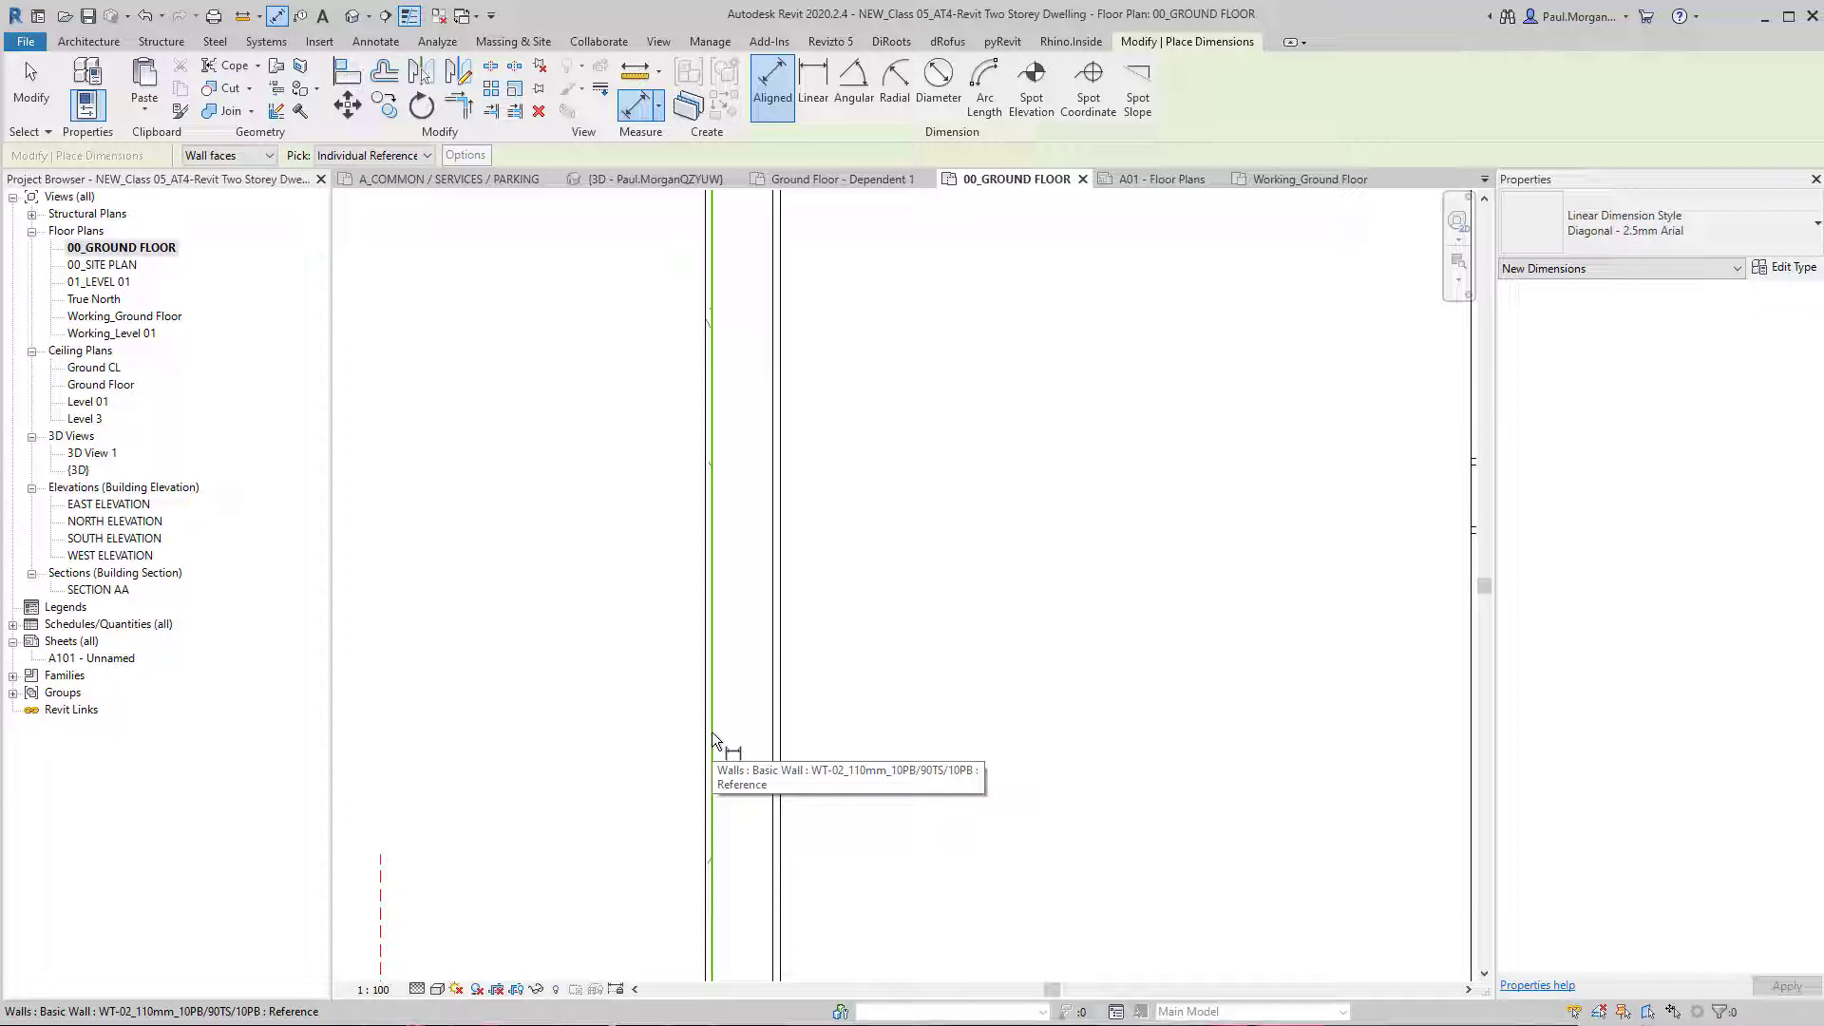
left_click(711, 732)
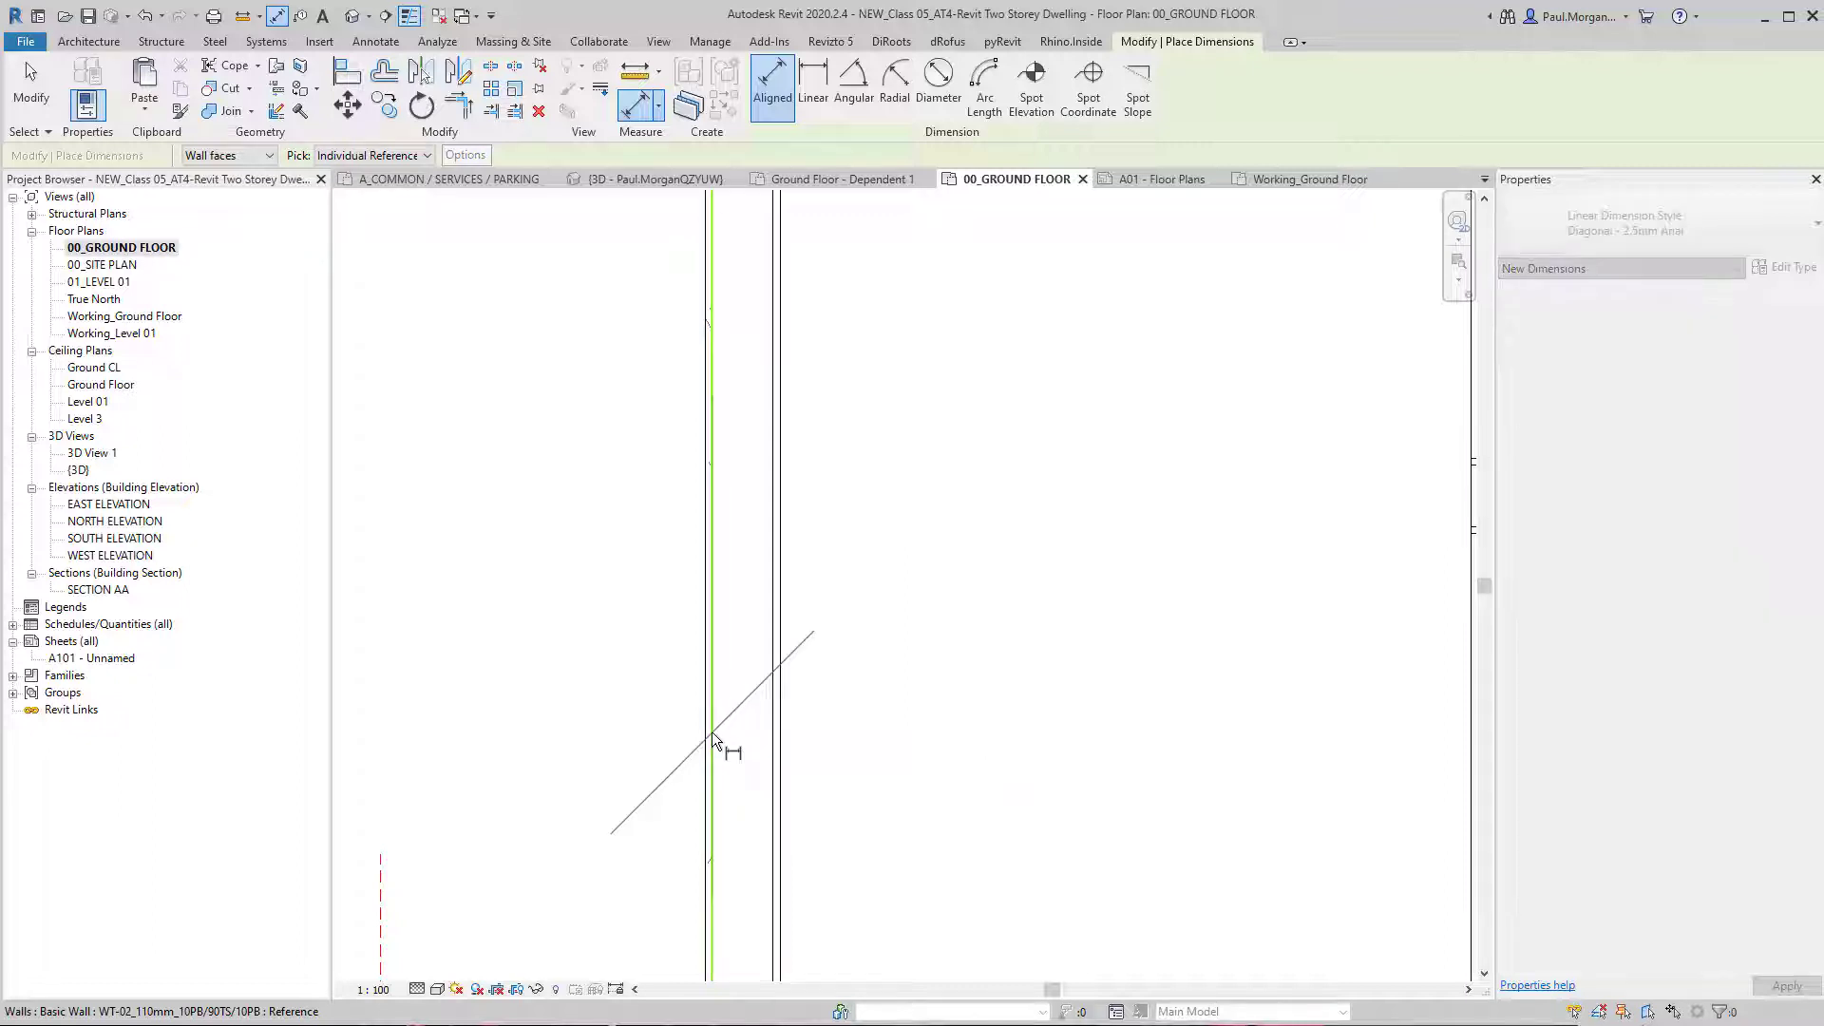
left_click(778, 766)
Step: Continue the chain across both stud faces of the small tiled room's left wall and place it below the floor plan
scroll(778, 766, "down", 5)
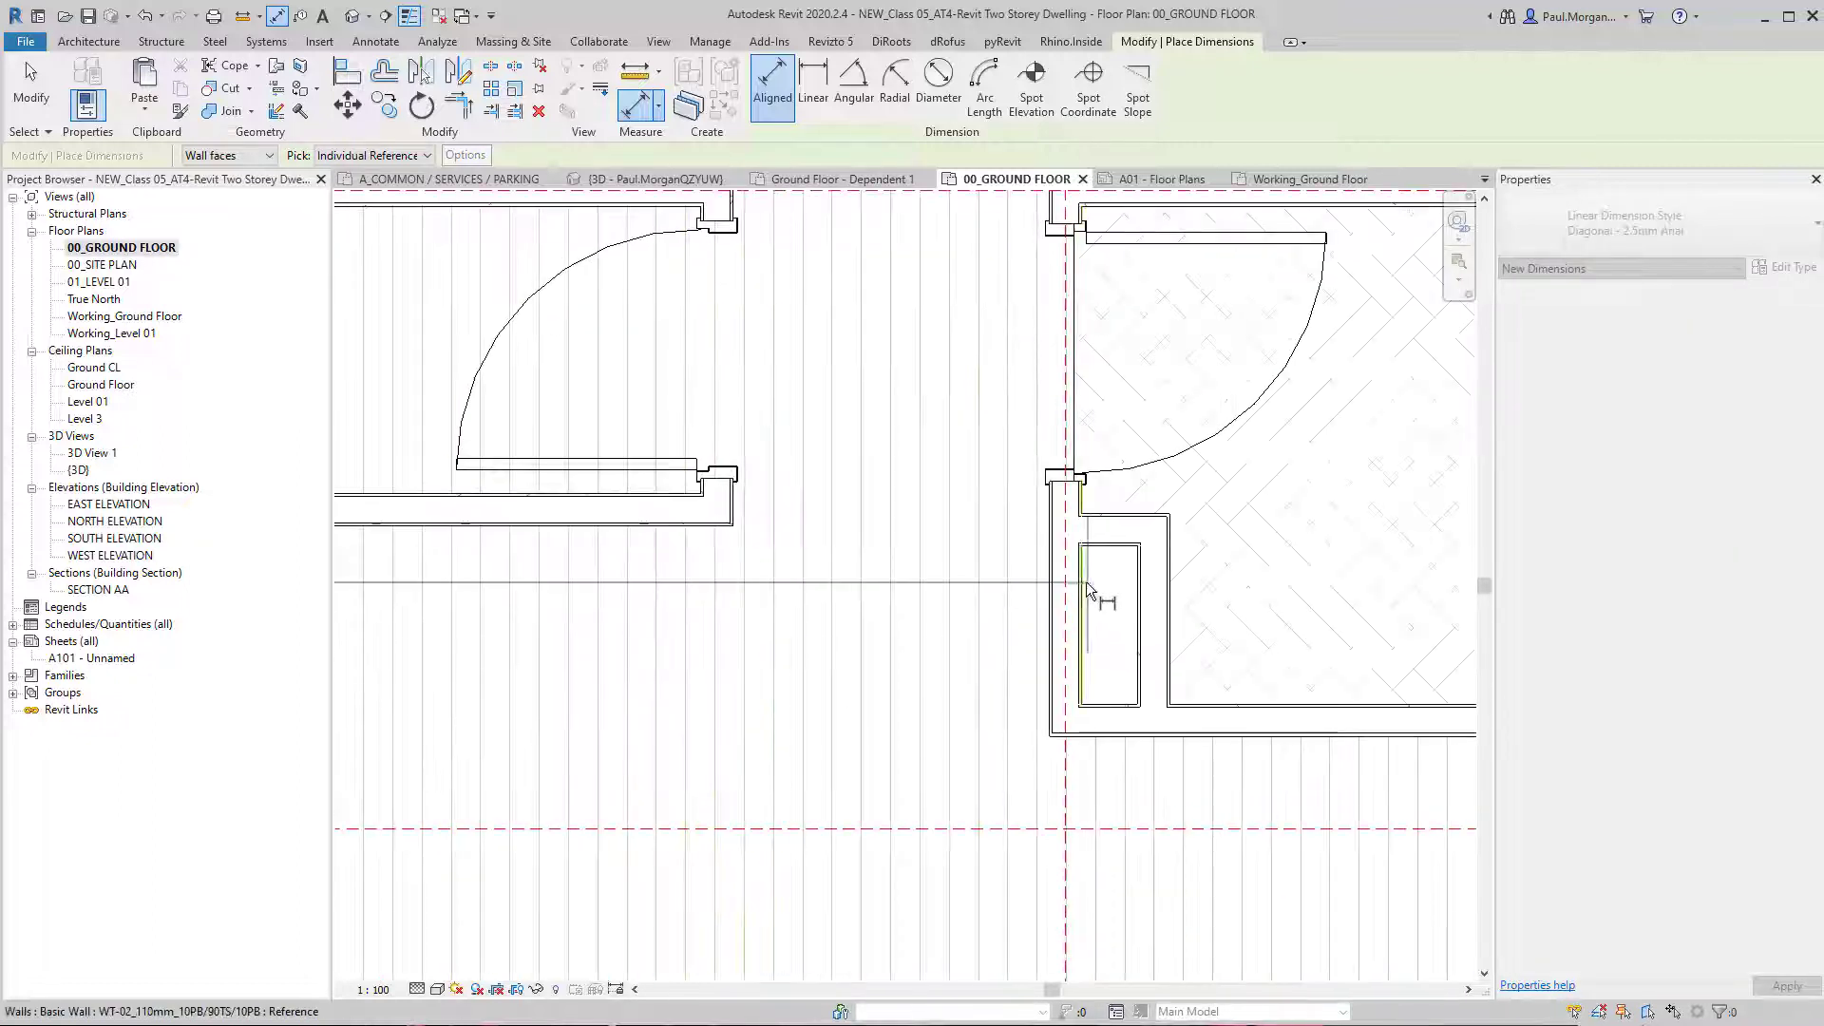
scroll(1086, 582, "up", 4)
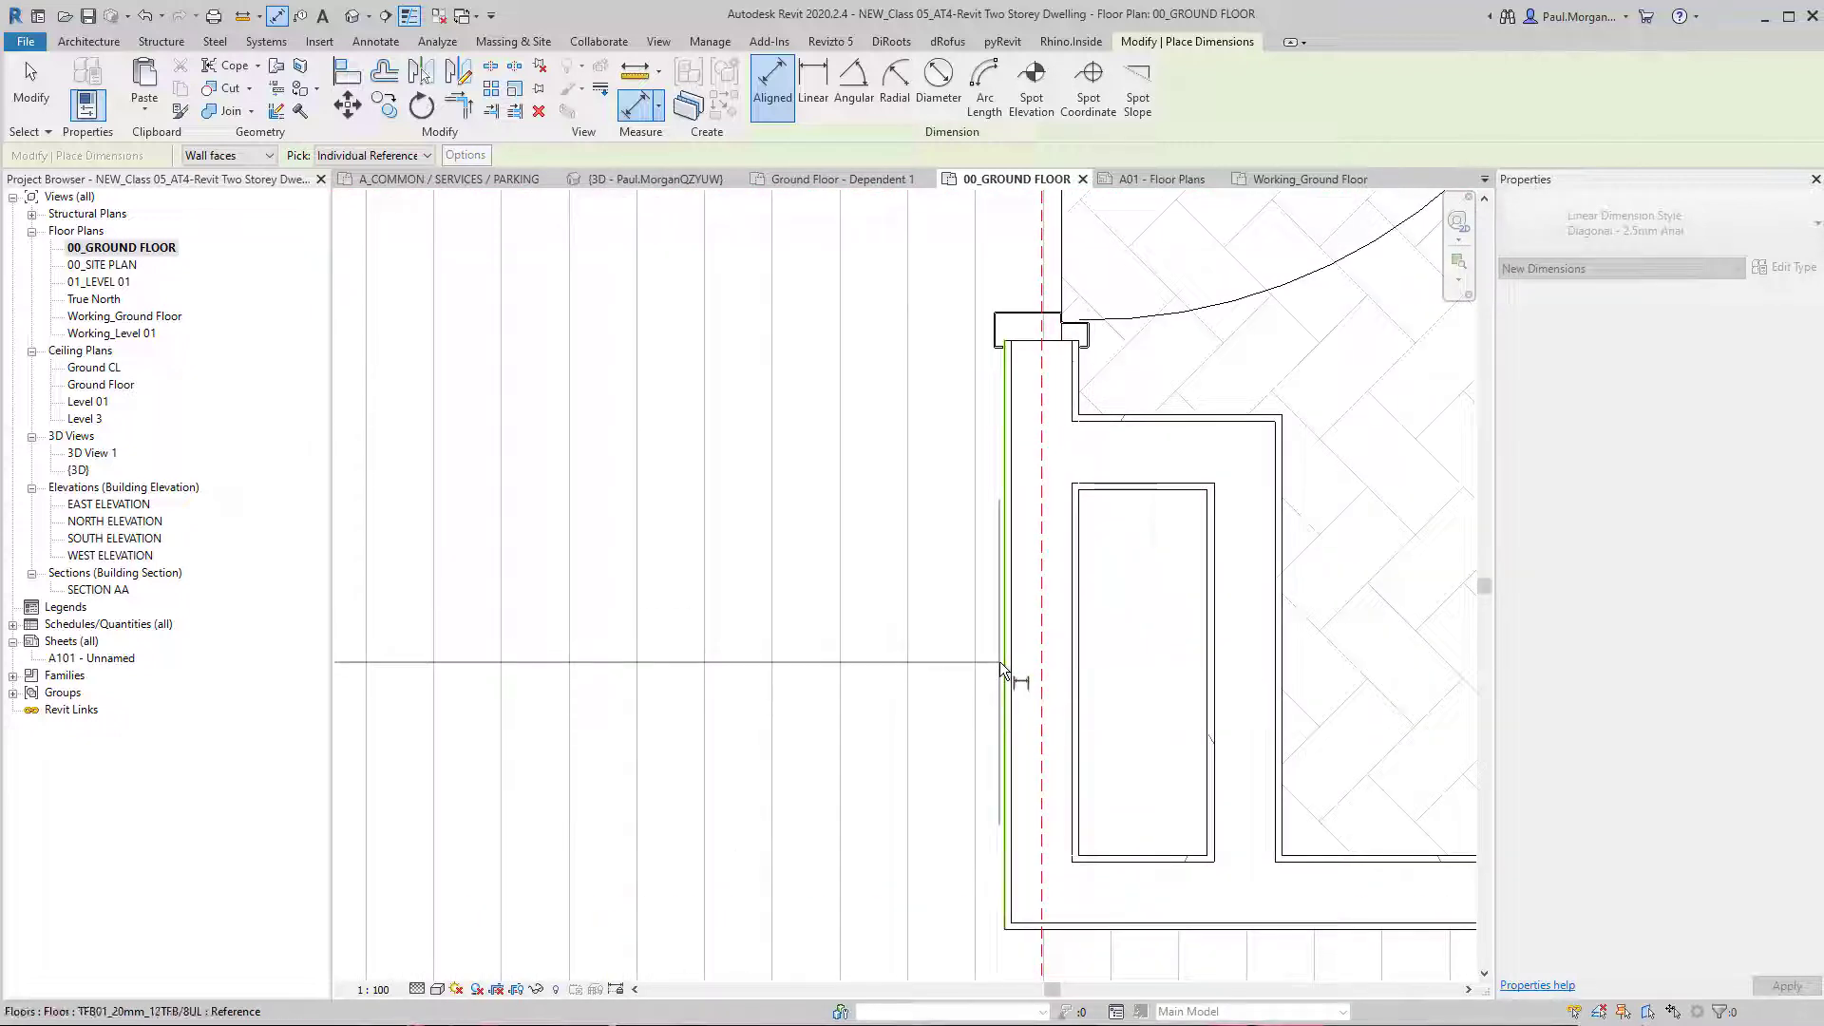
left_click(1015, 658)
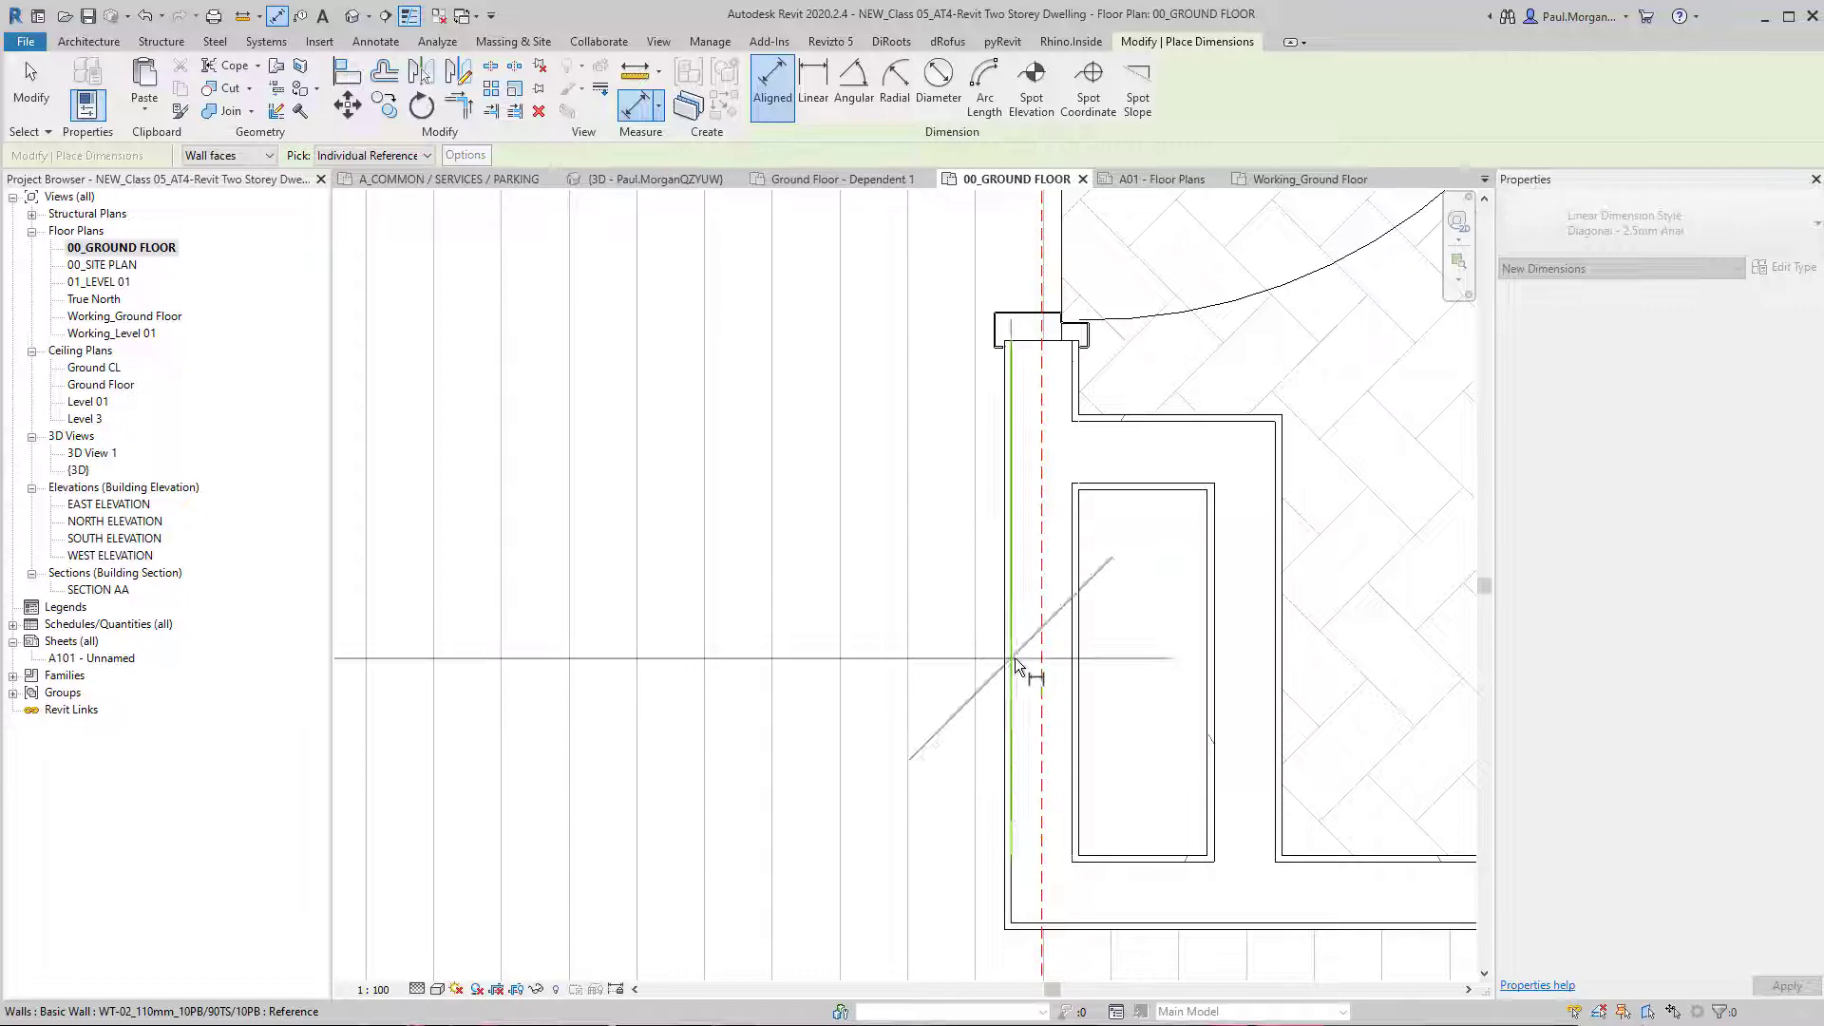
left_click(1077, 662)
scroll(1085, 661, "down", 6)
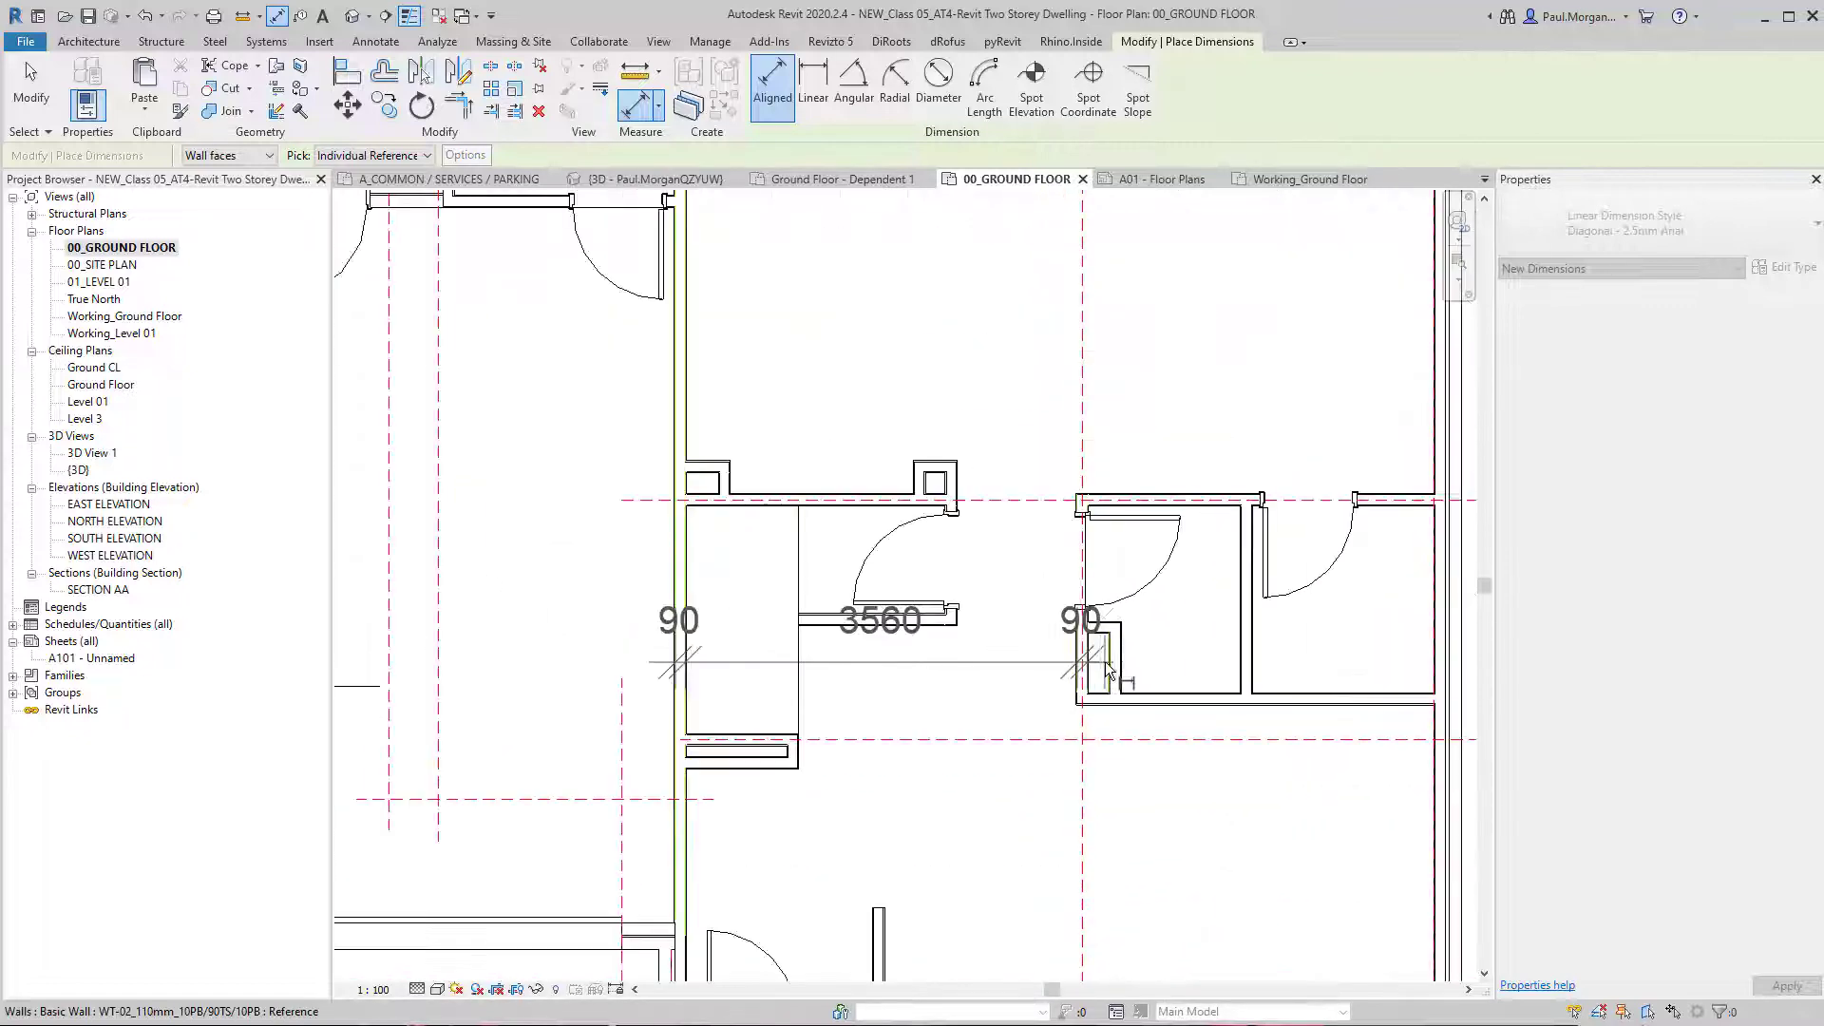
scroll(1074, 654, "down", 3)
left_click(1013, 936)
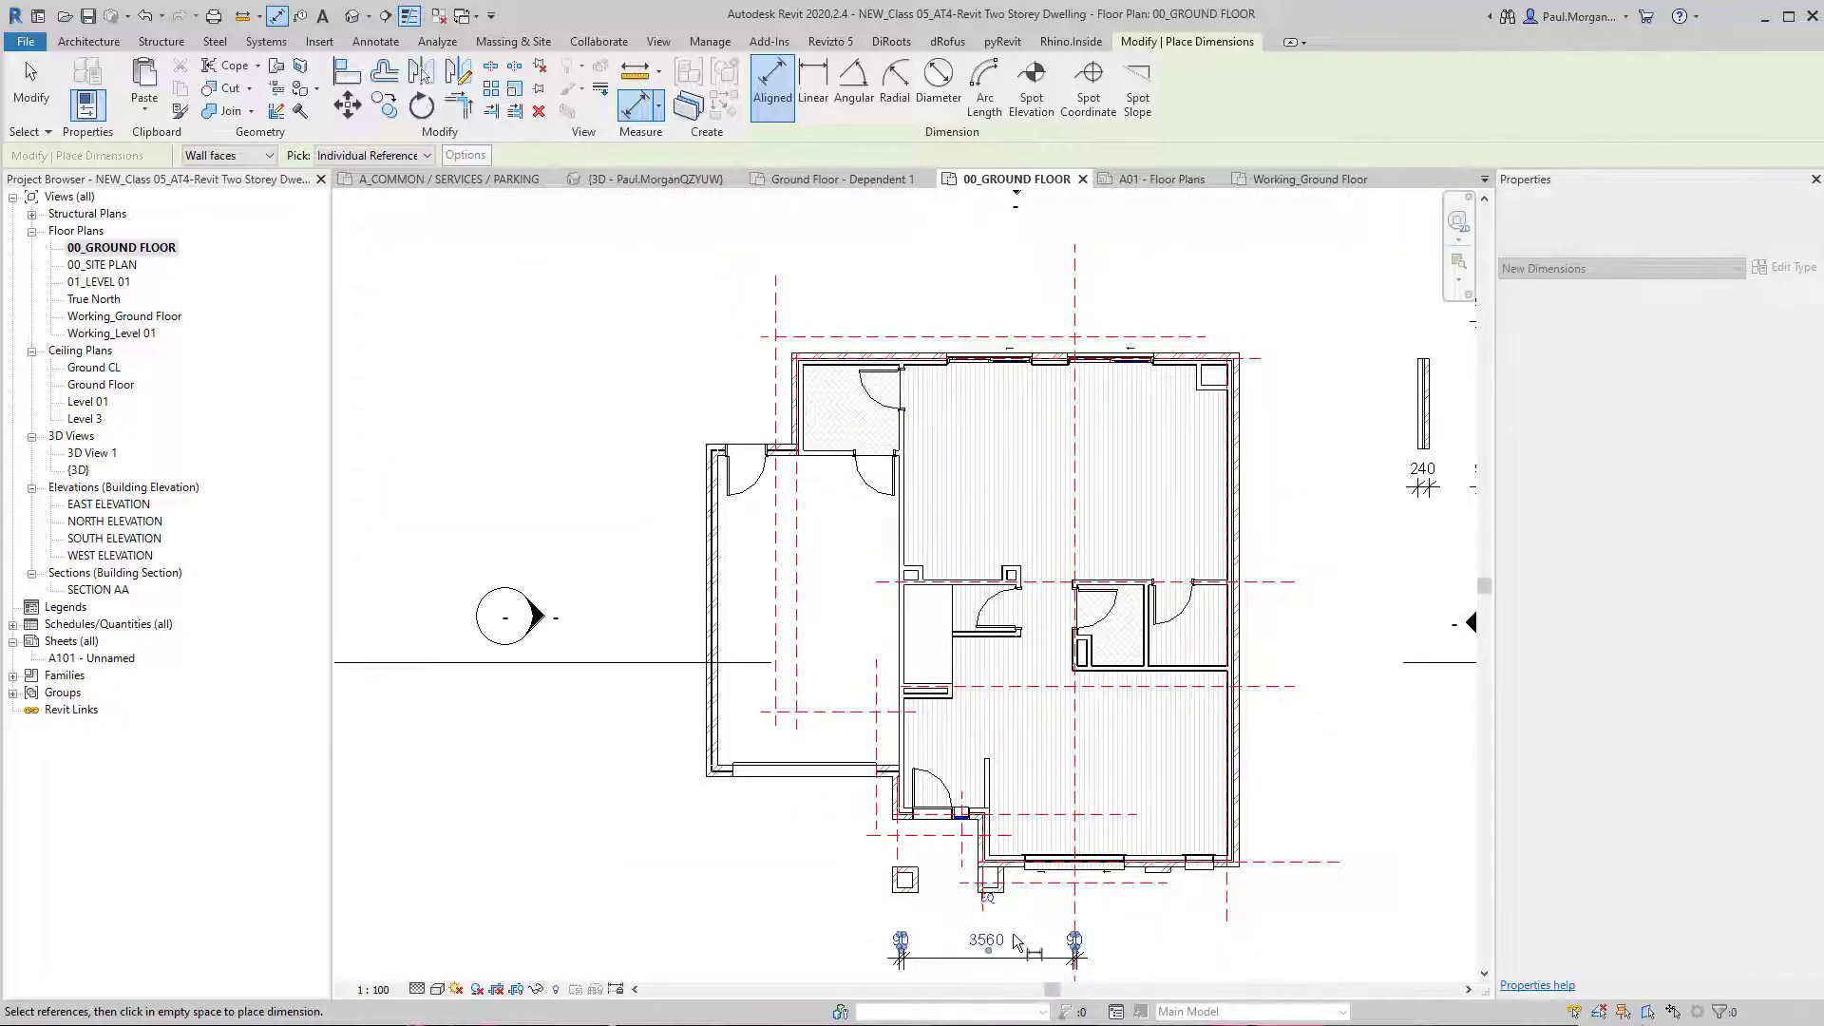
middle_click_drag(1013, 933, 991, 872)
key("Escape")
Step: Select the new dimension chain below the floor plan and delete it
left_click(988, 874)
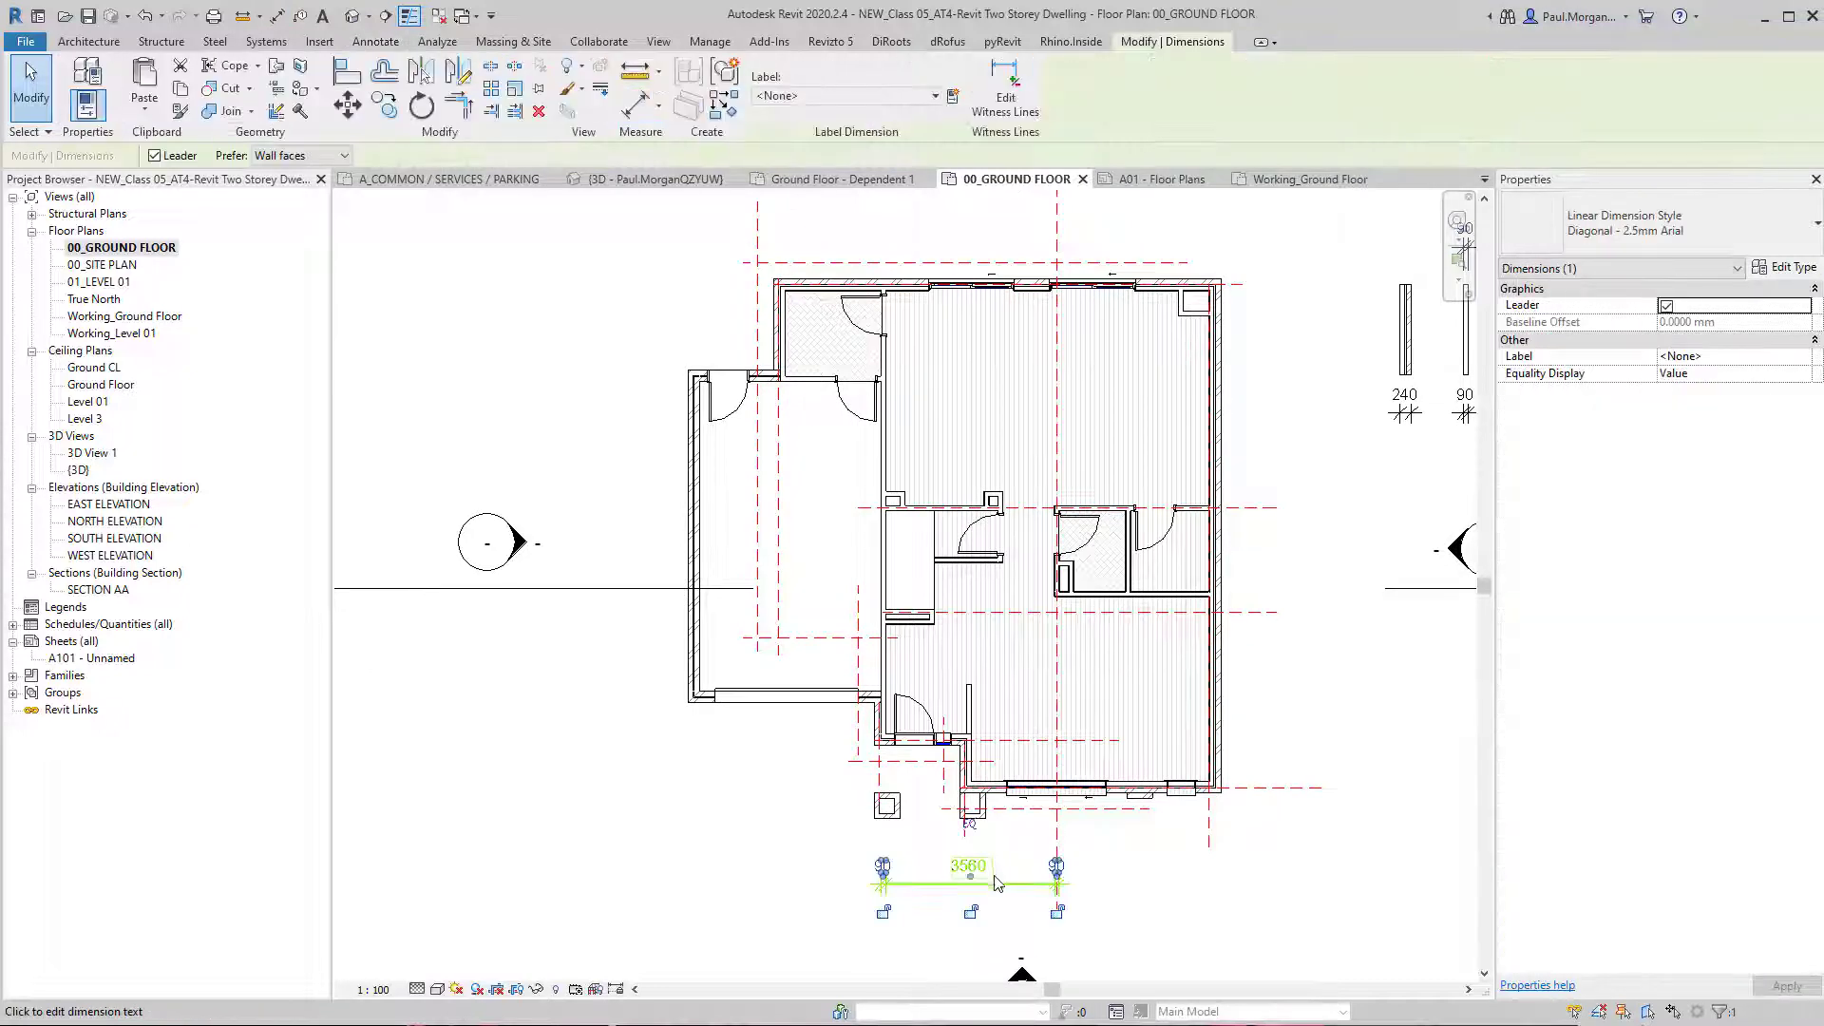
left_click(285, 168)
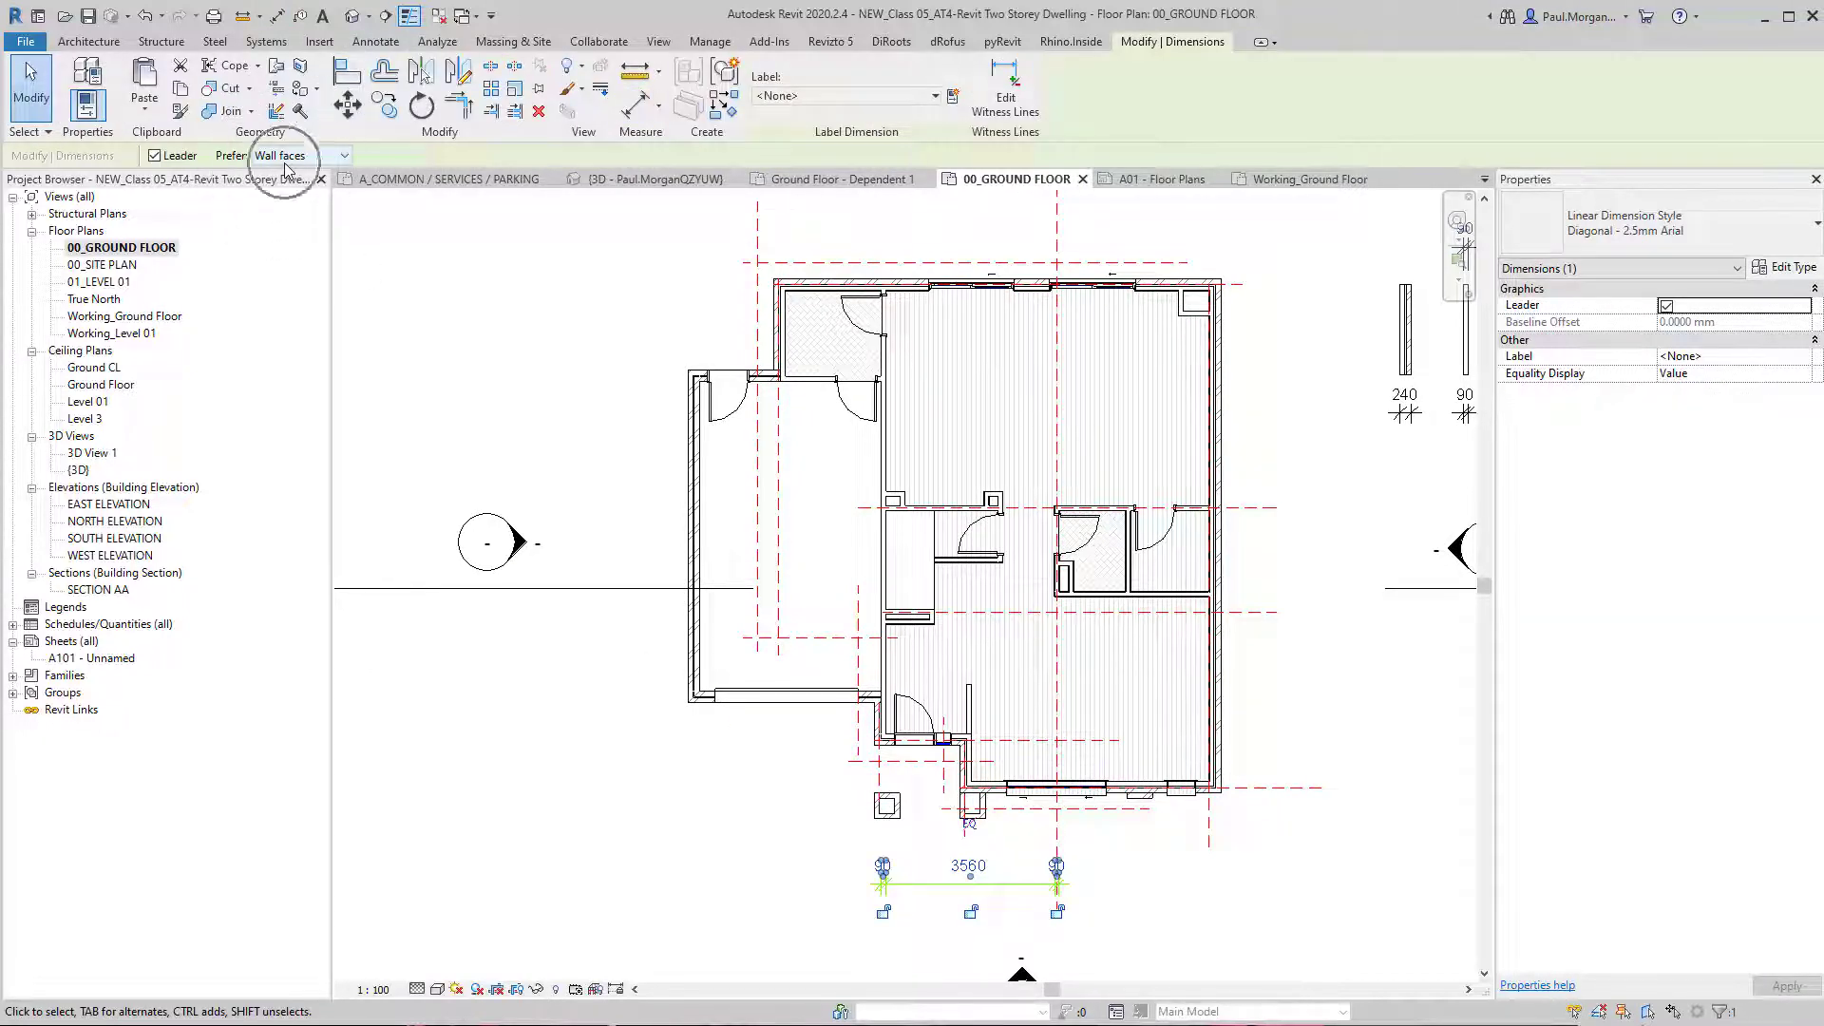
key("Escape")
Step: Begin an aligned dimension chain with the Faces of core reference across the garage–house wall and the duct wall inside the small tiled room
middle_click_drag(952, 838, 919, 825)
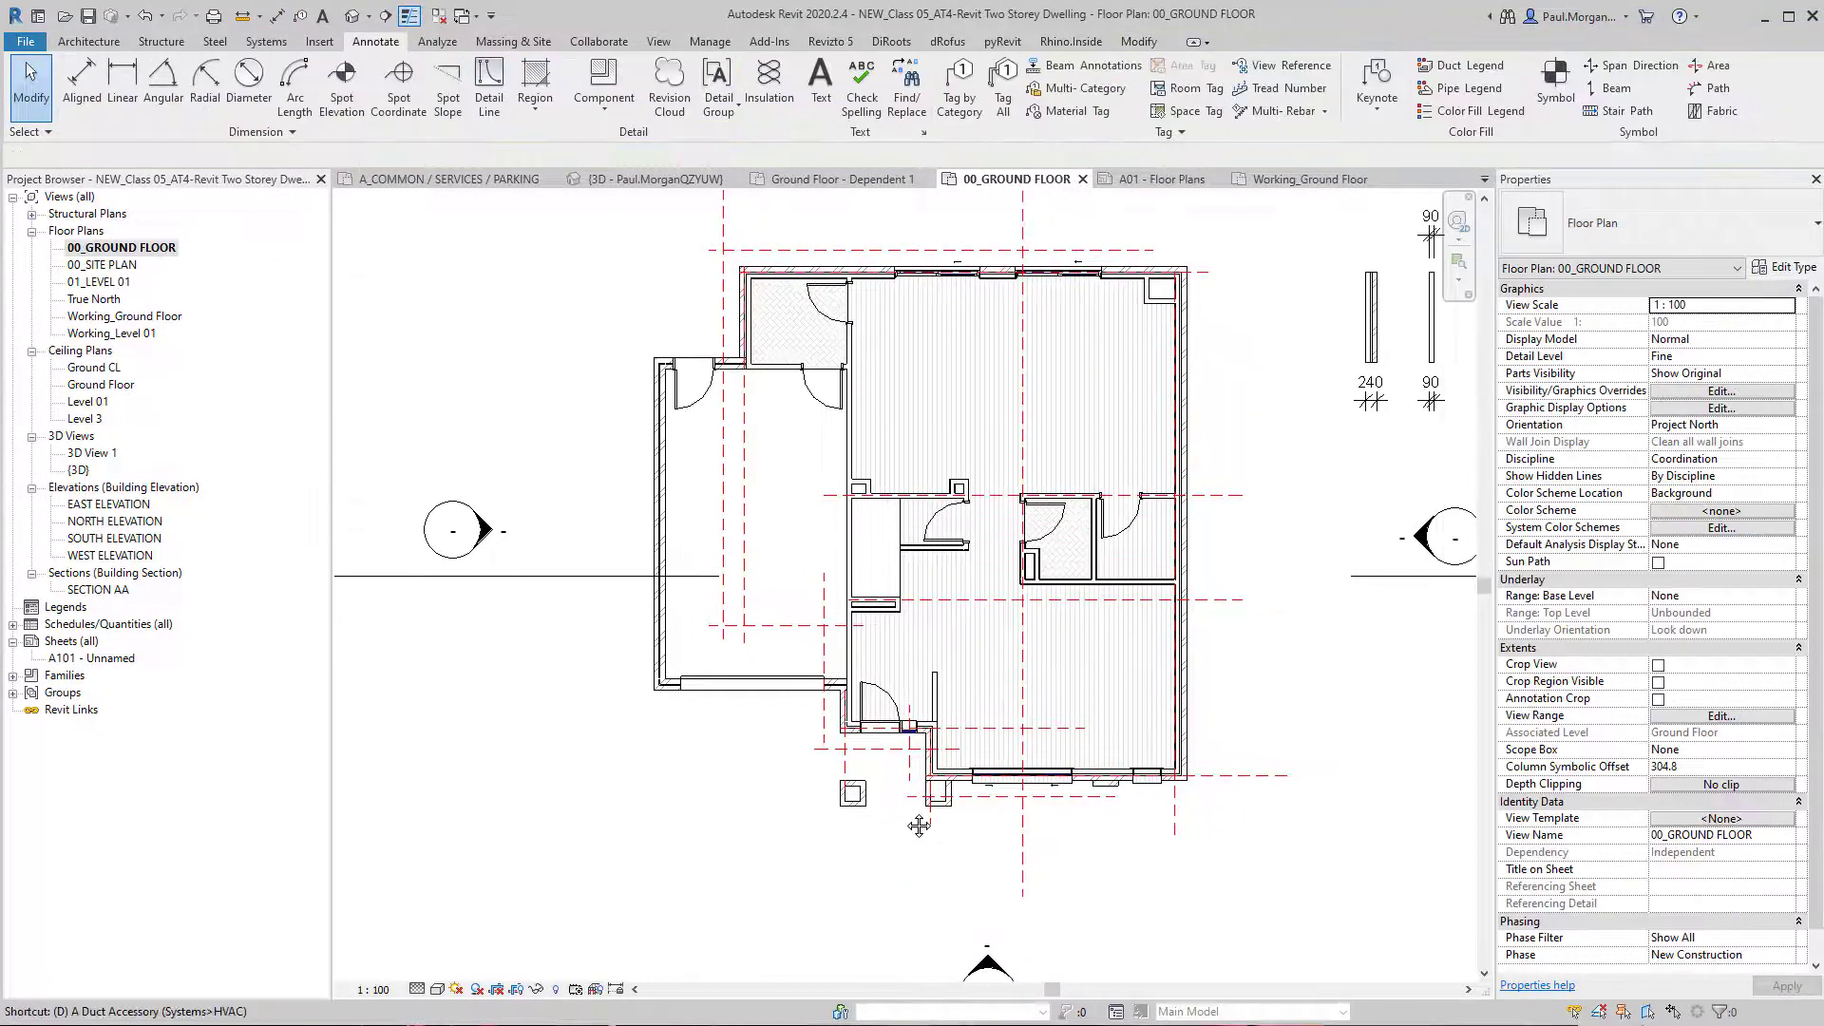
key("i")
scroll(916, 430, "up", 3)
left_click(228, 155)
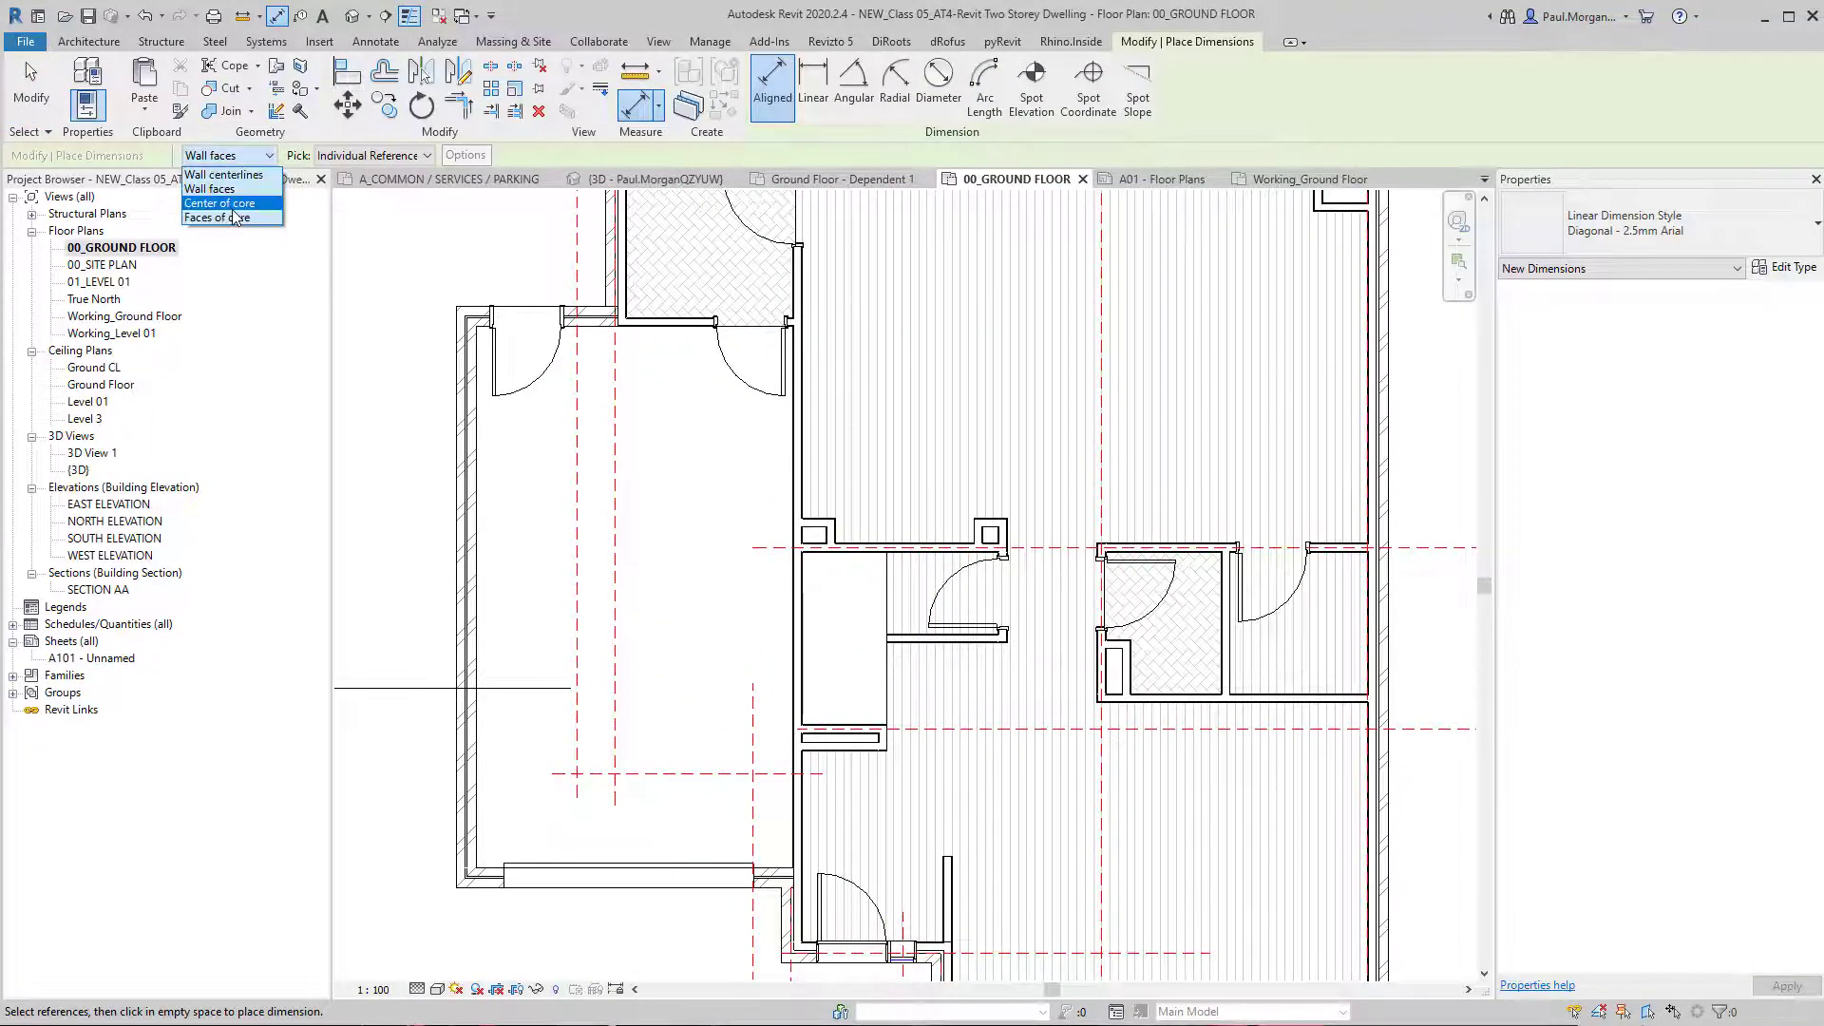
left_click(237, 203)
middle_click_drag(595, 592, 594, 570)
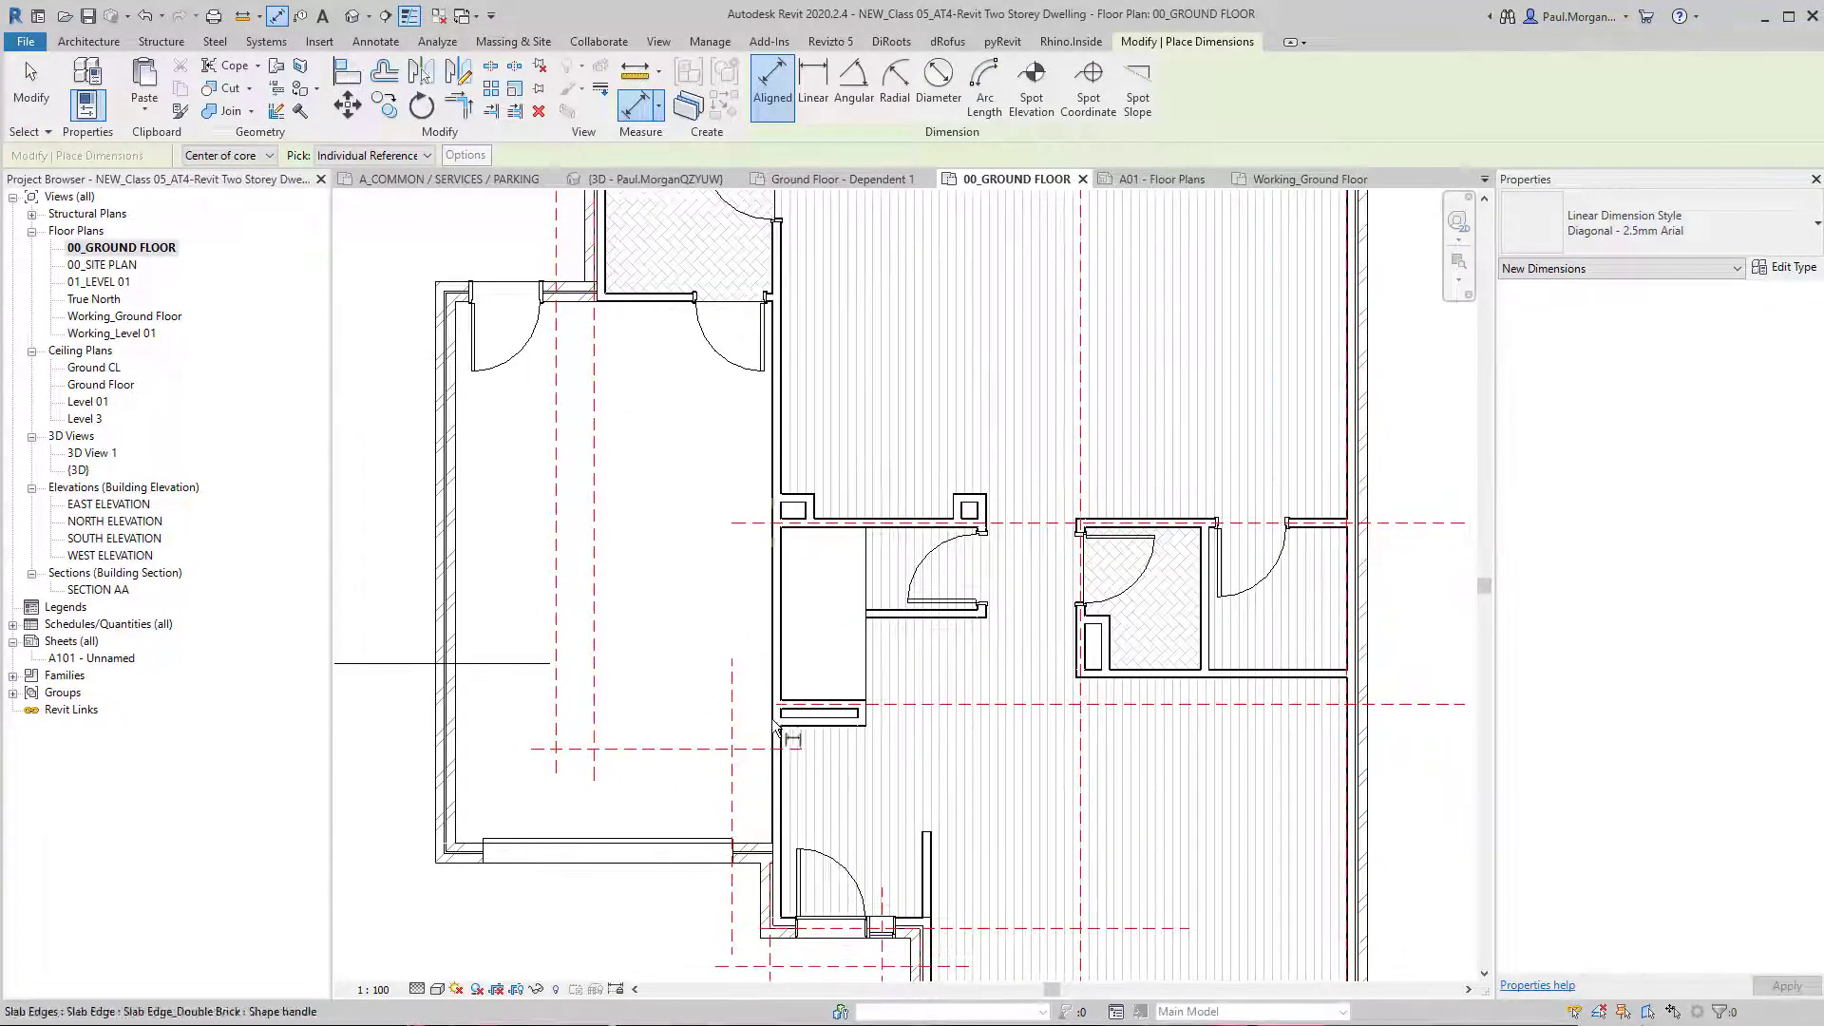
scroll(856, 728, "down", 2)
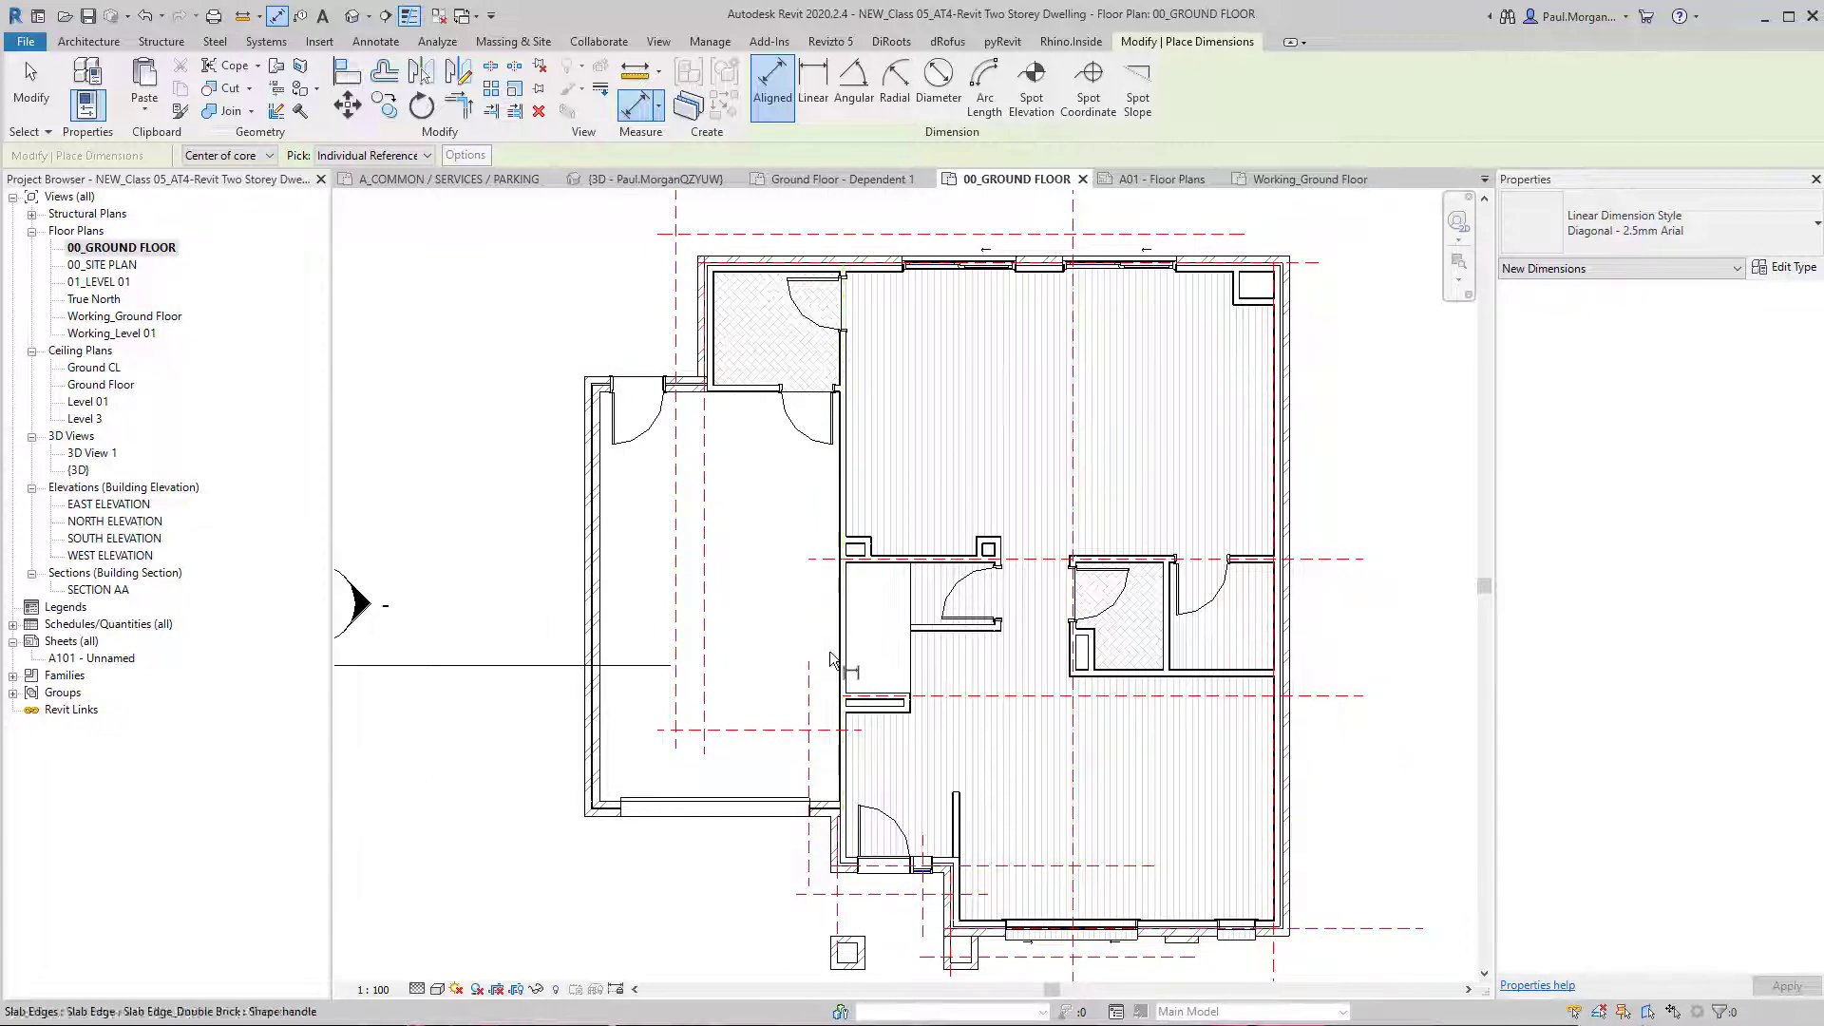
scroll(834, 658, "up", 2)
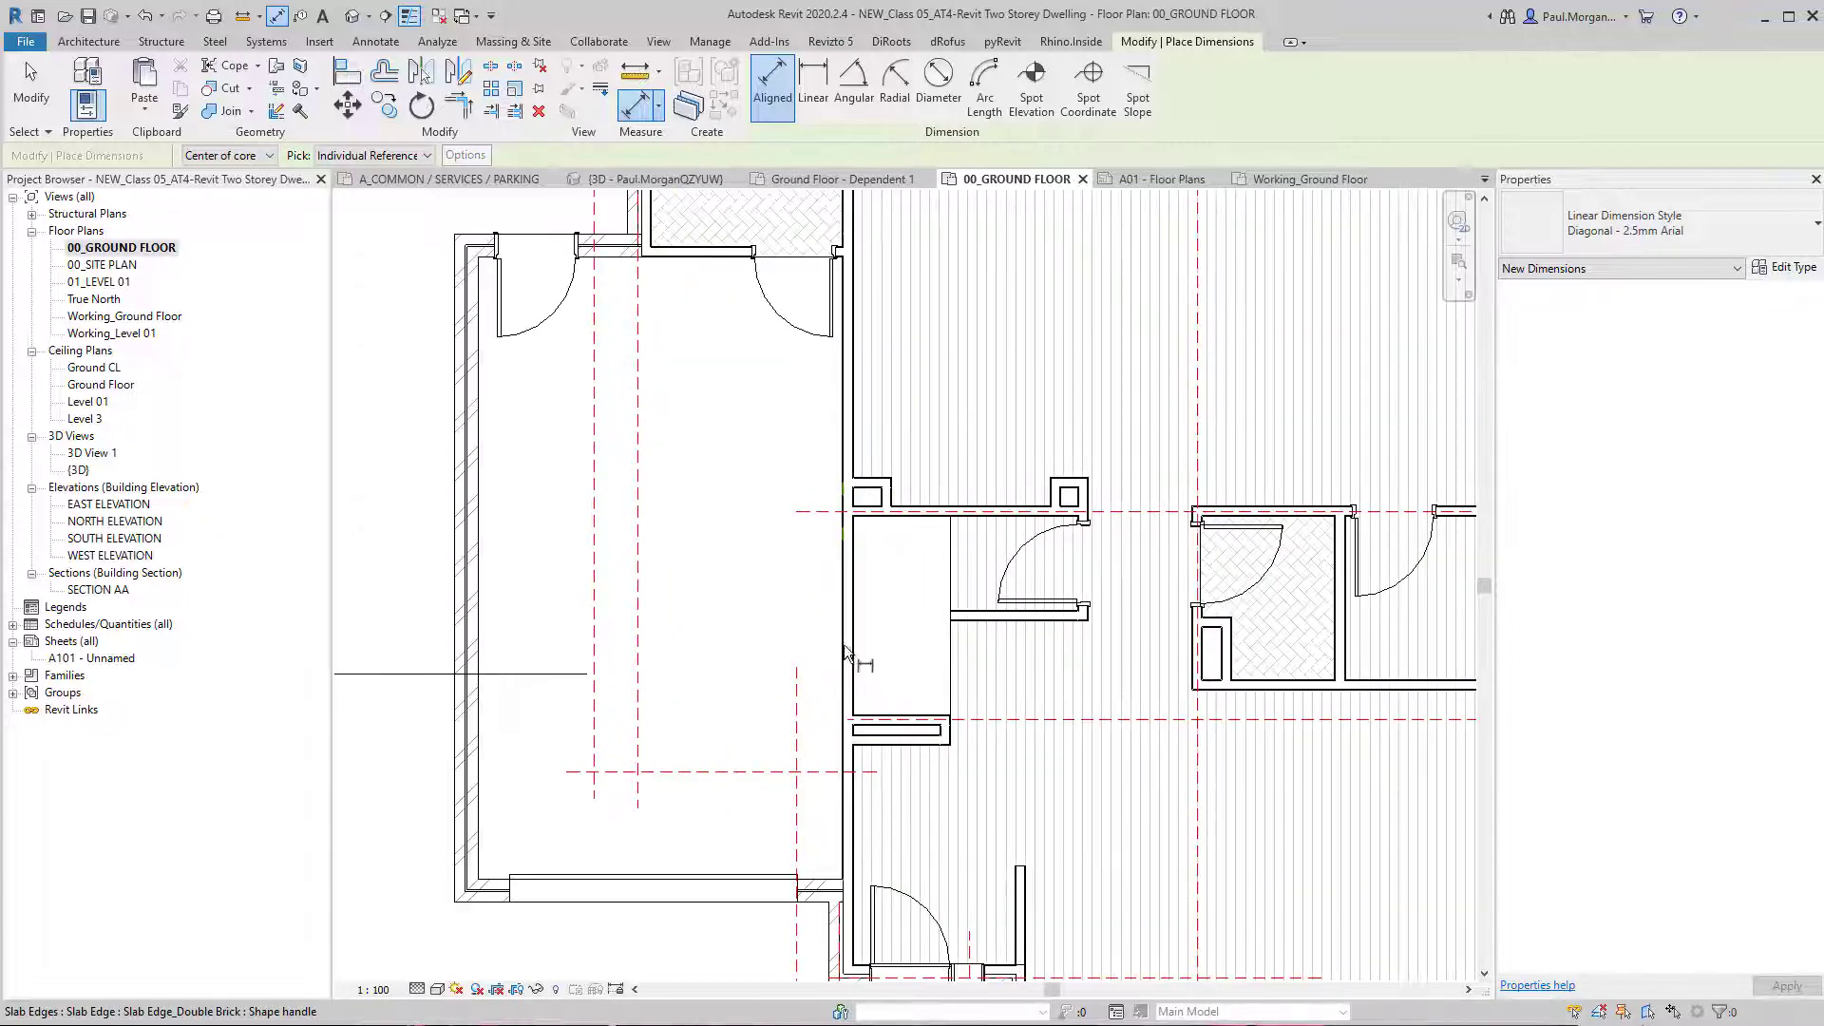
left_click(259, 156)
left_click(230, 219)
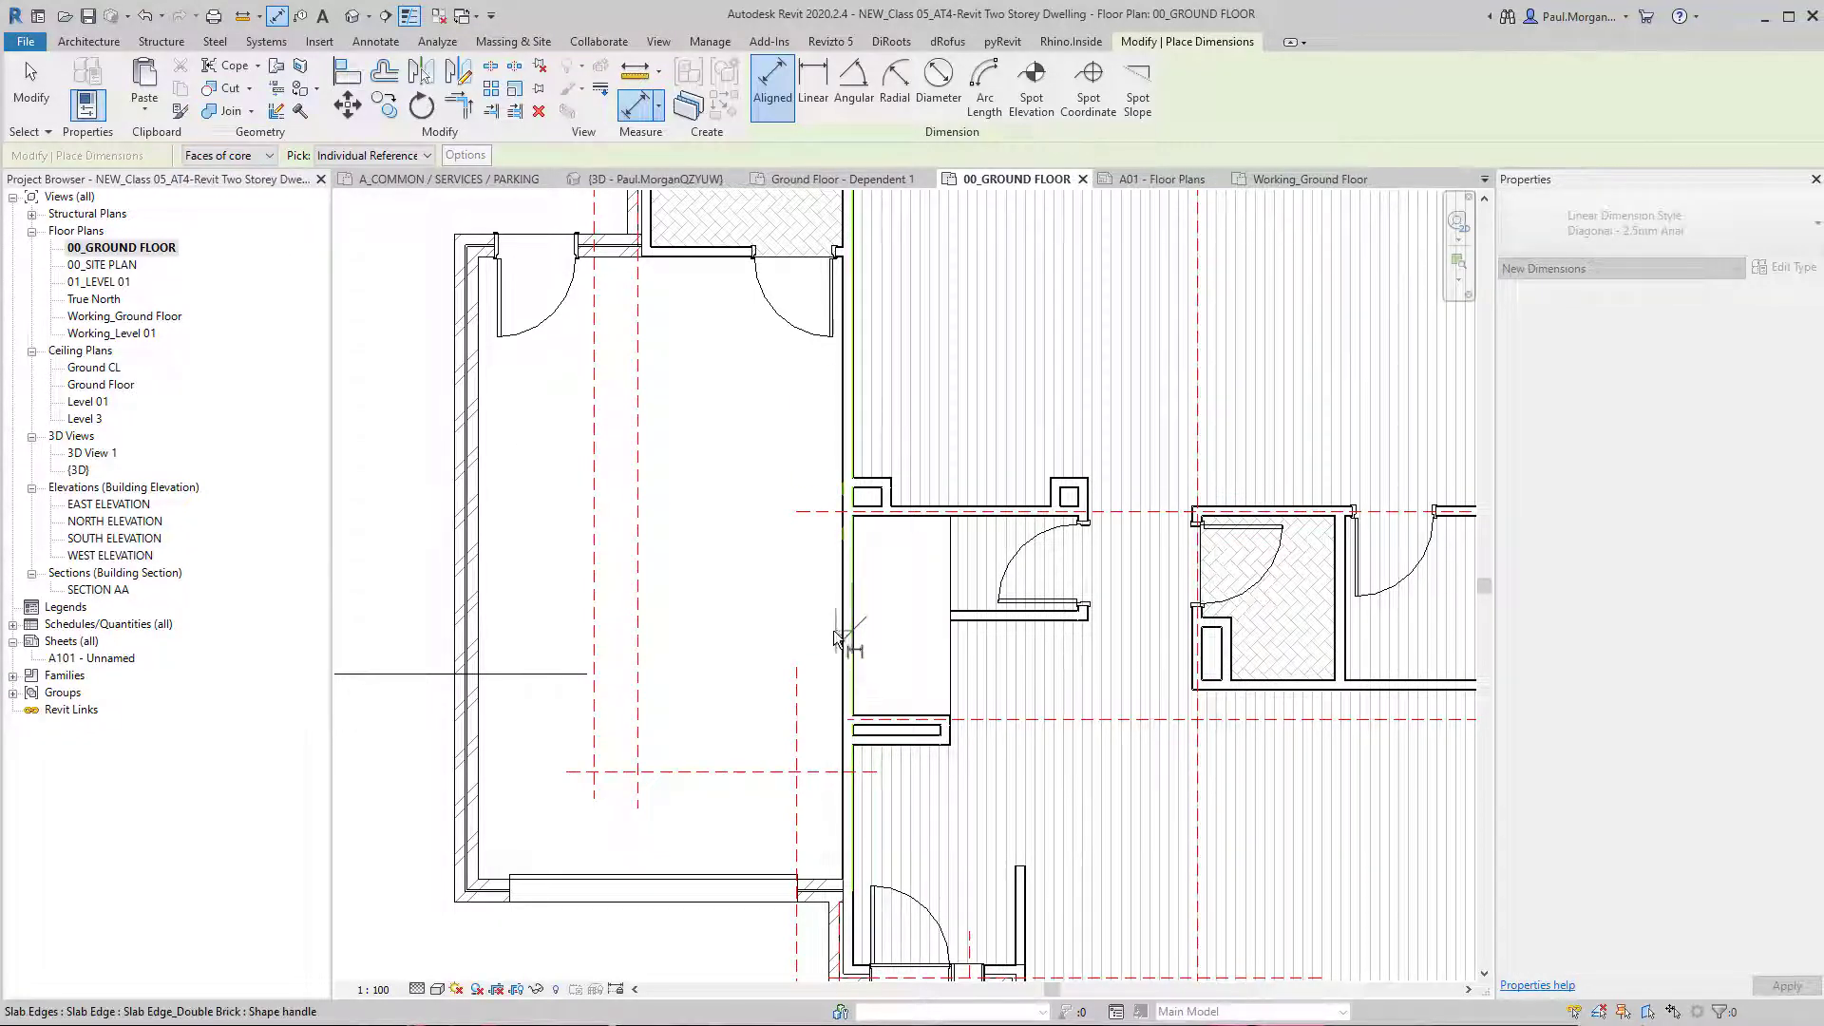
left_click(843, 620)
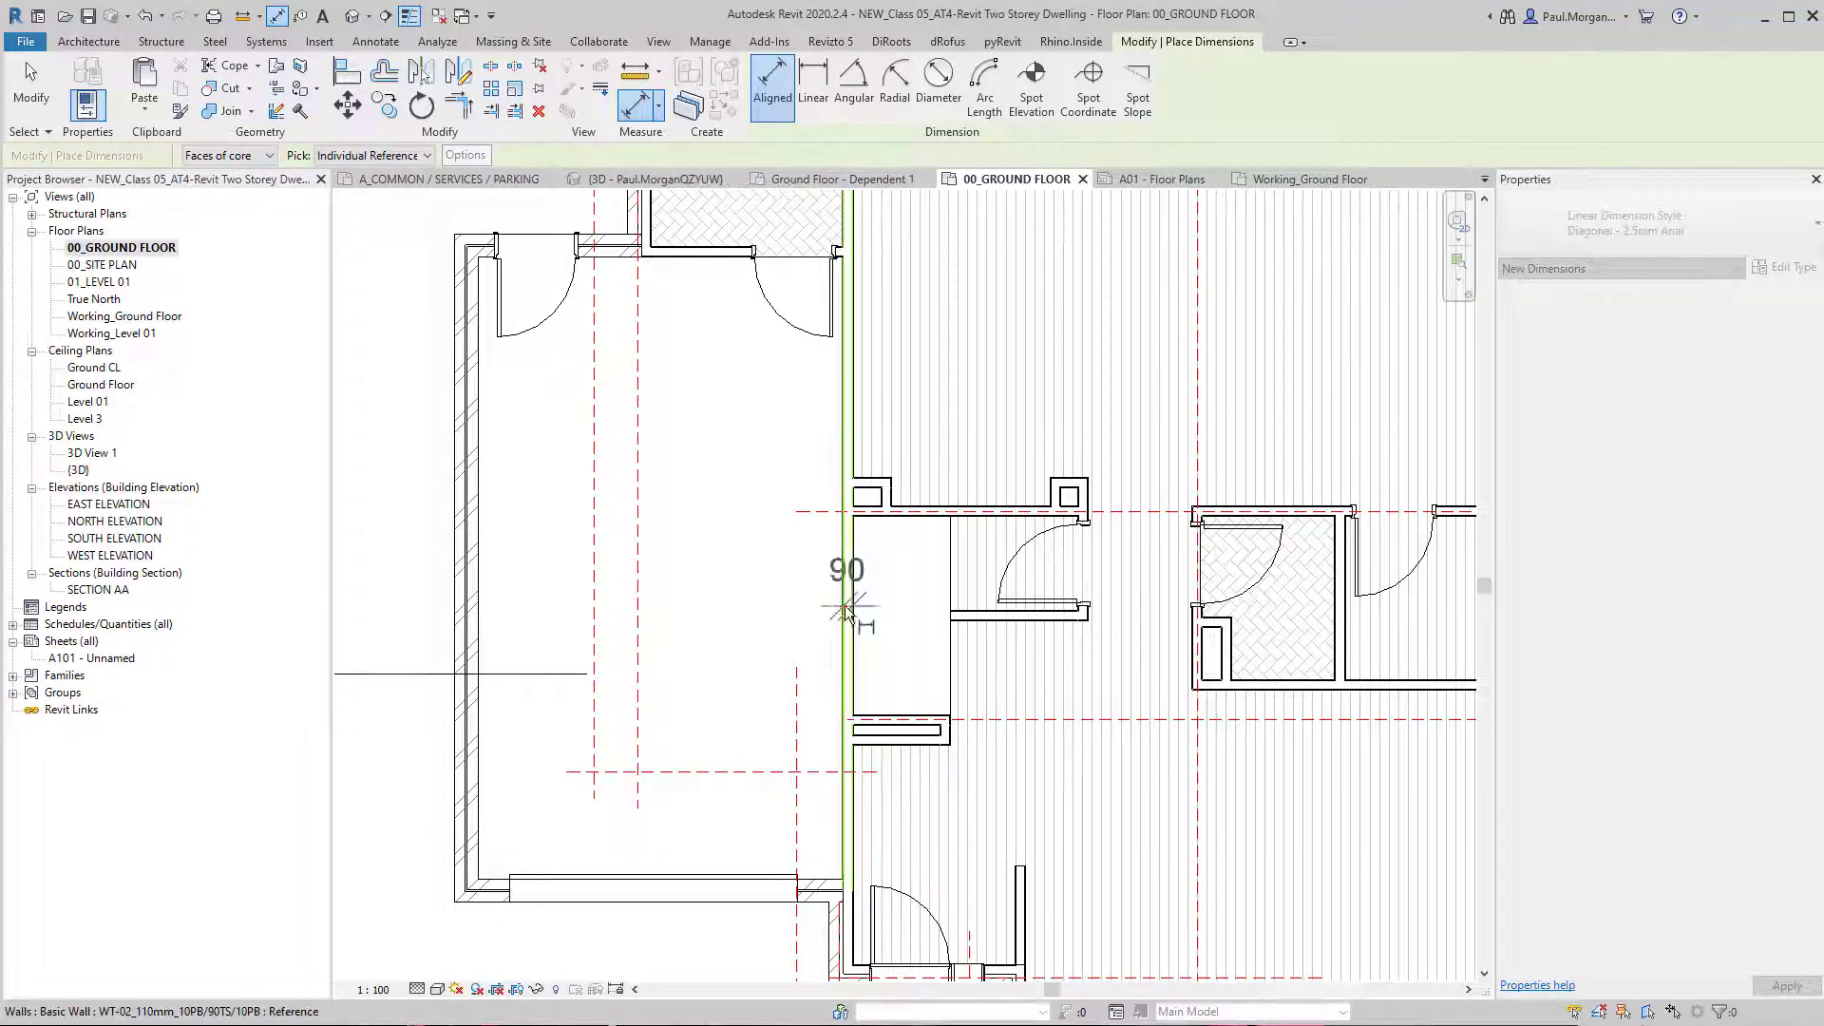
left_click(1214, 656)
left_click(1231, 655)
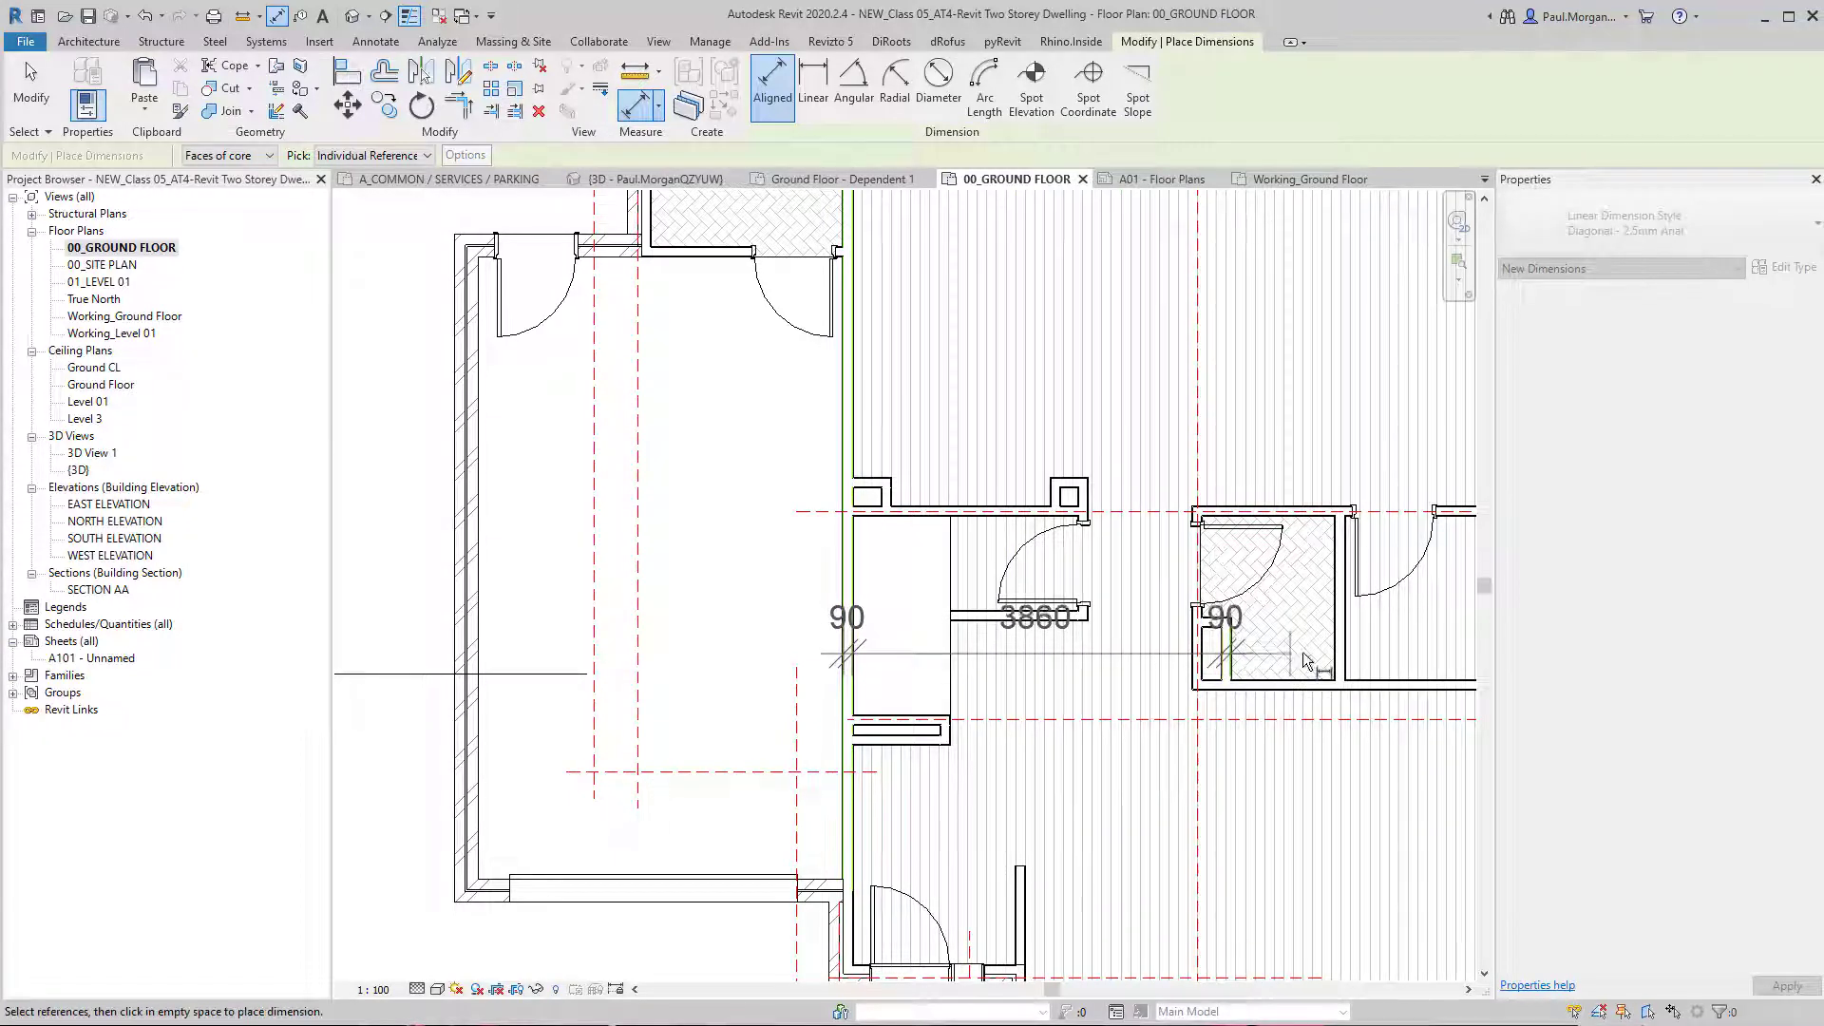
Step: Continue the chain across both core faces of the small tiled room's right wall and the right exterior wall, and place it below the plan
left_click(1328, 655)
left_click(1337, 656)
scroll(1349, 655, "down", 3)
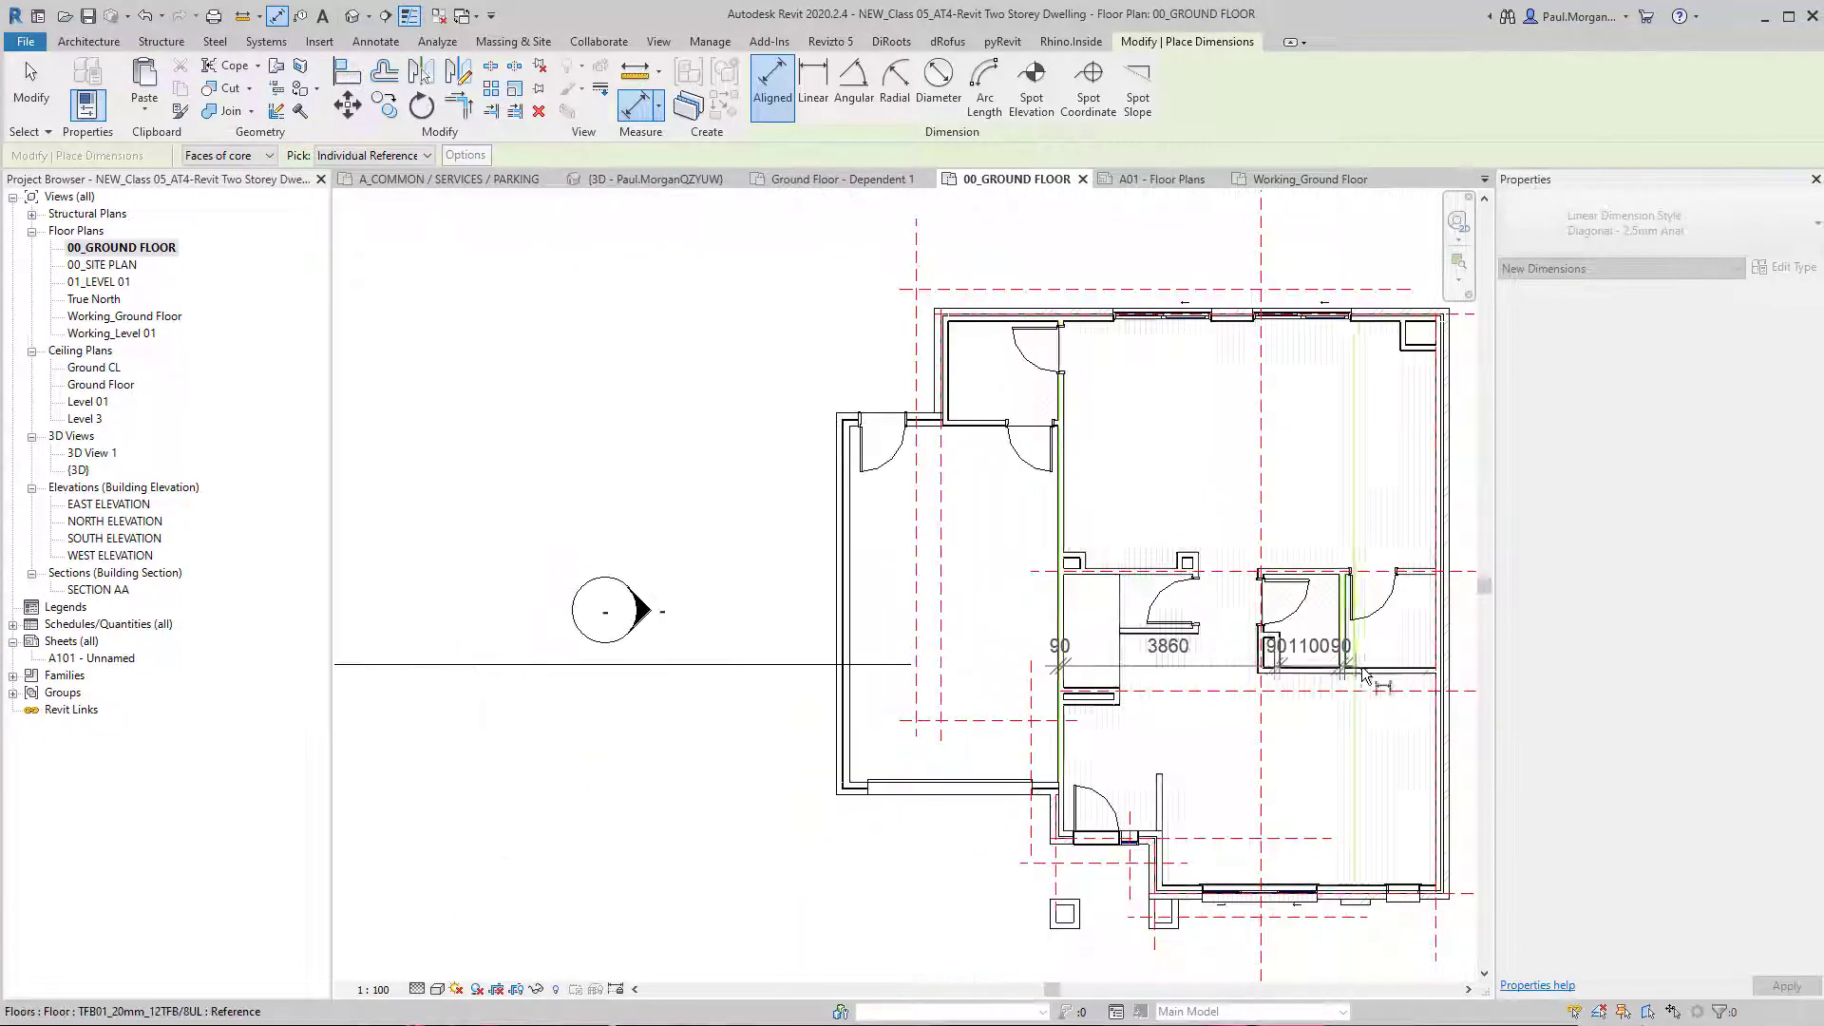
left_click(1432, 649)
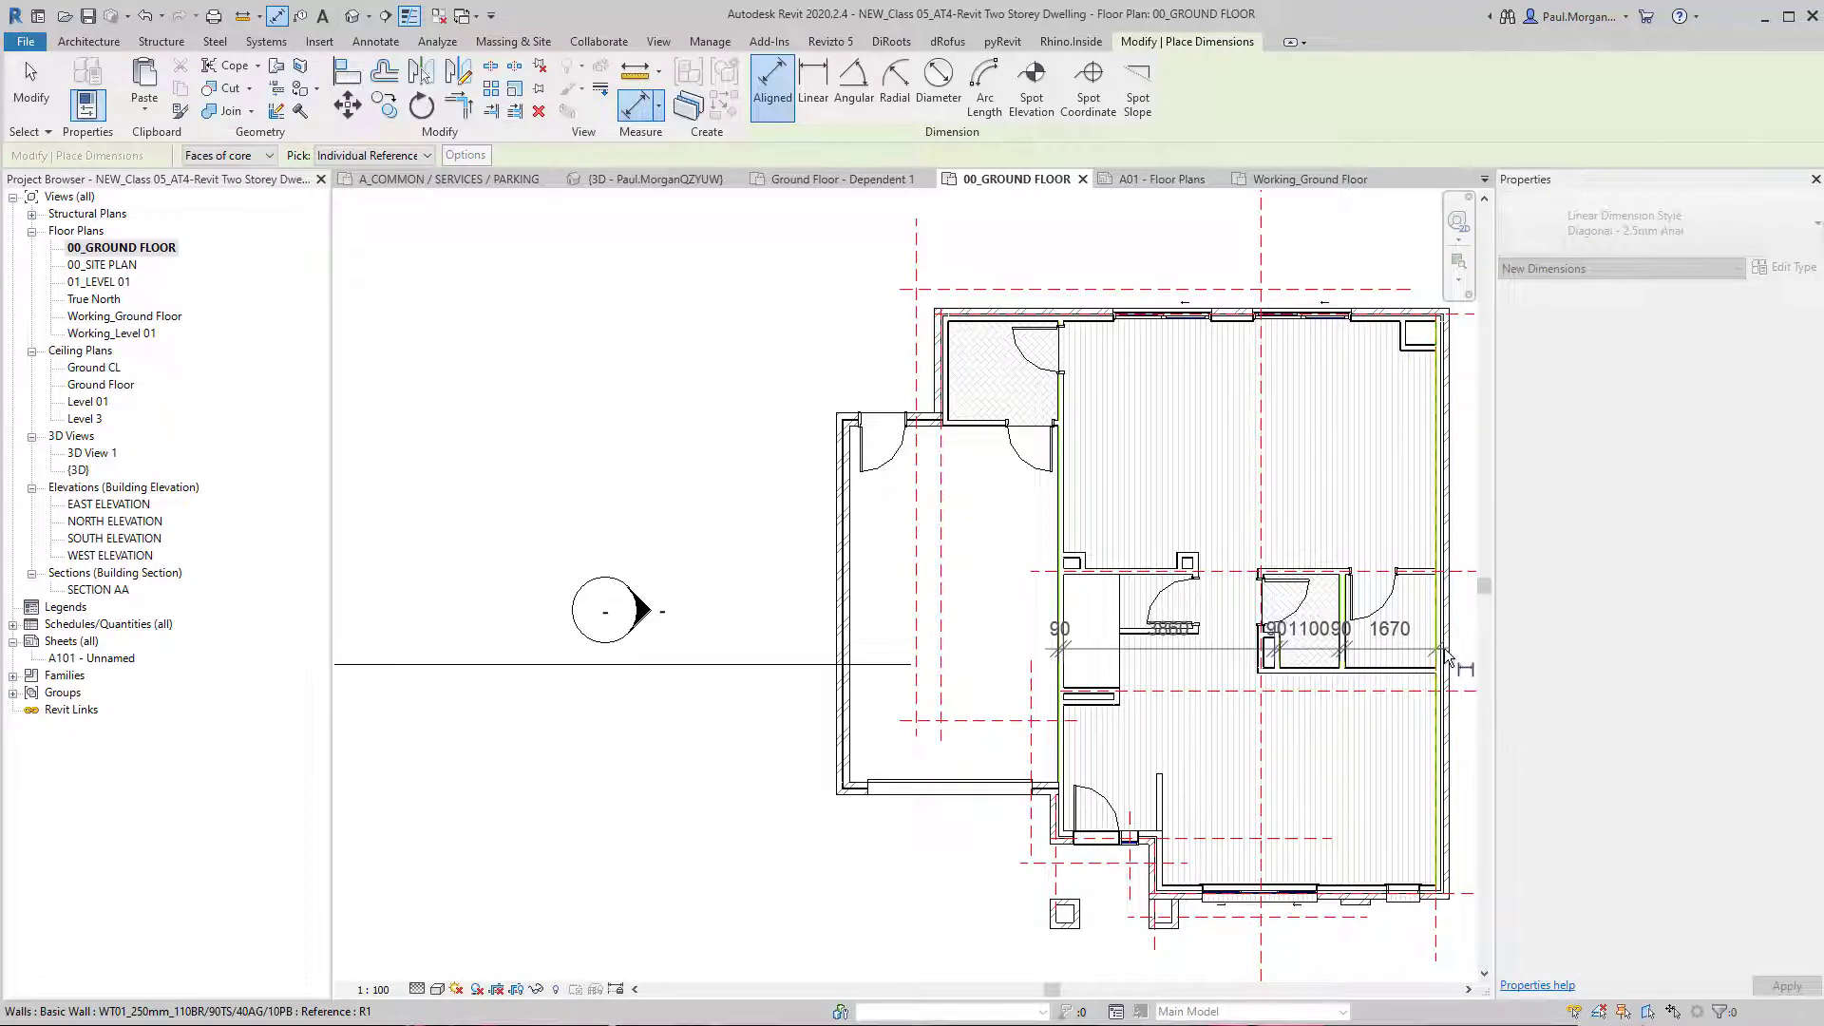
left_click(1446, 655)
scroll(1235, 665, "down", 2)
scroll(1140, 693, "up", 3)
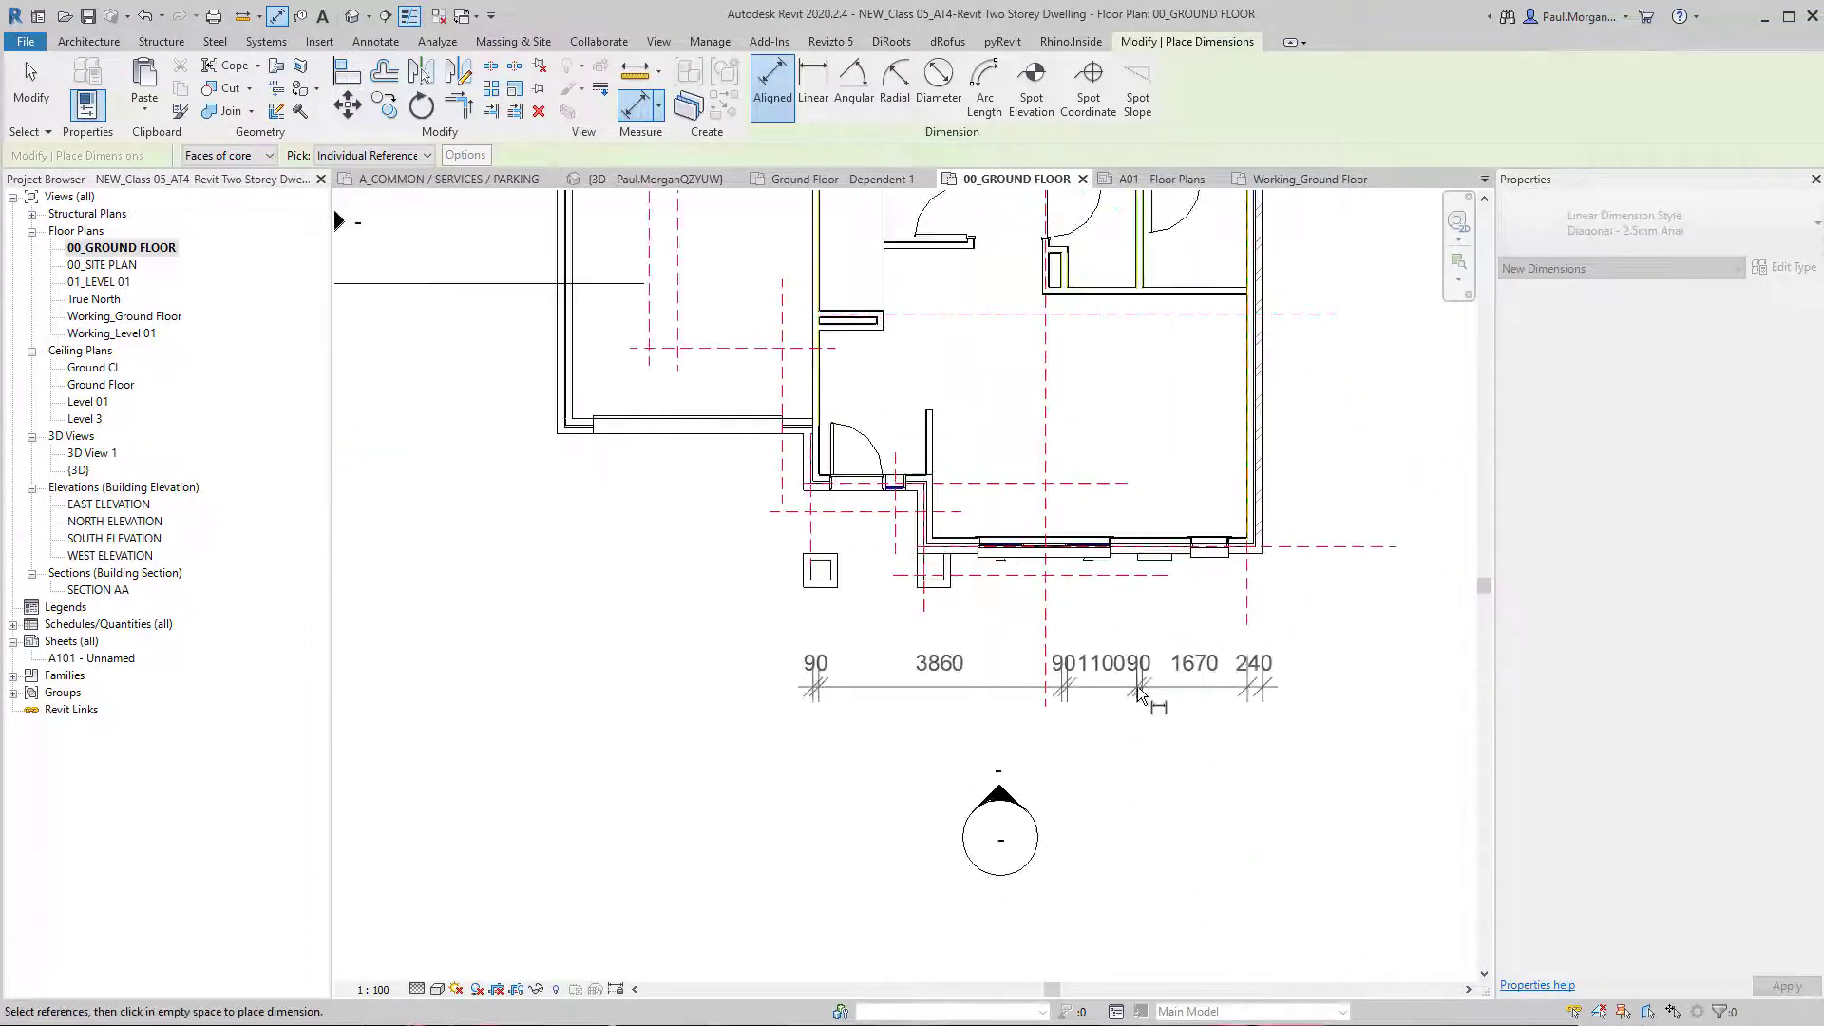
left_click(1153, 665)
key("Escape")
key("Escape")
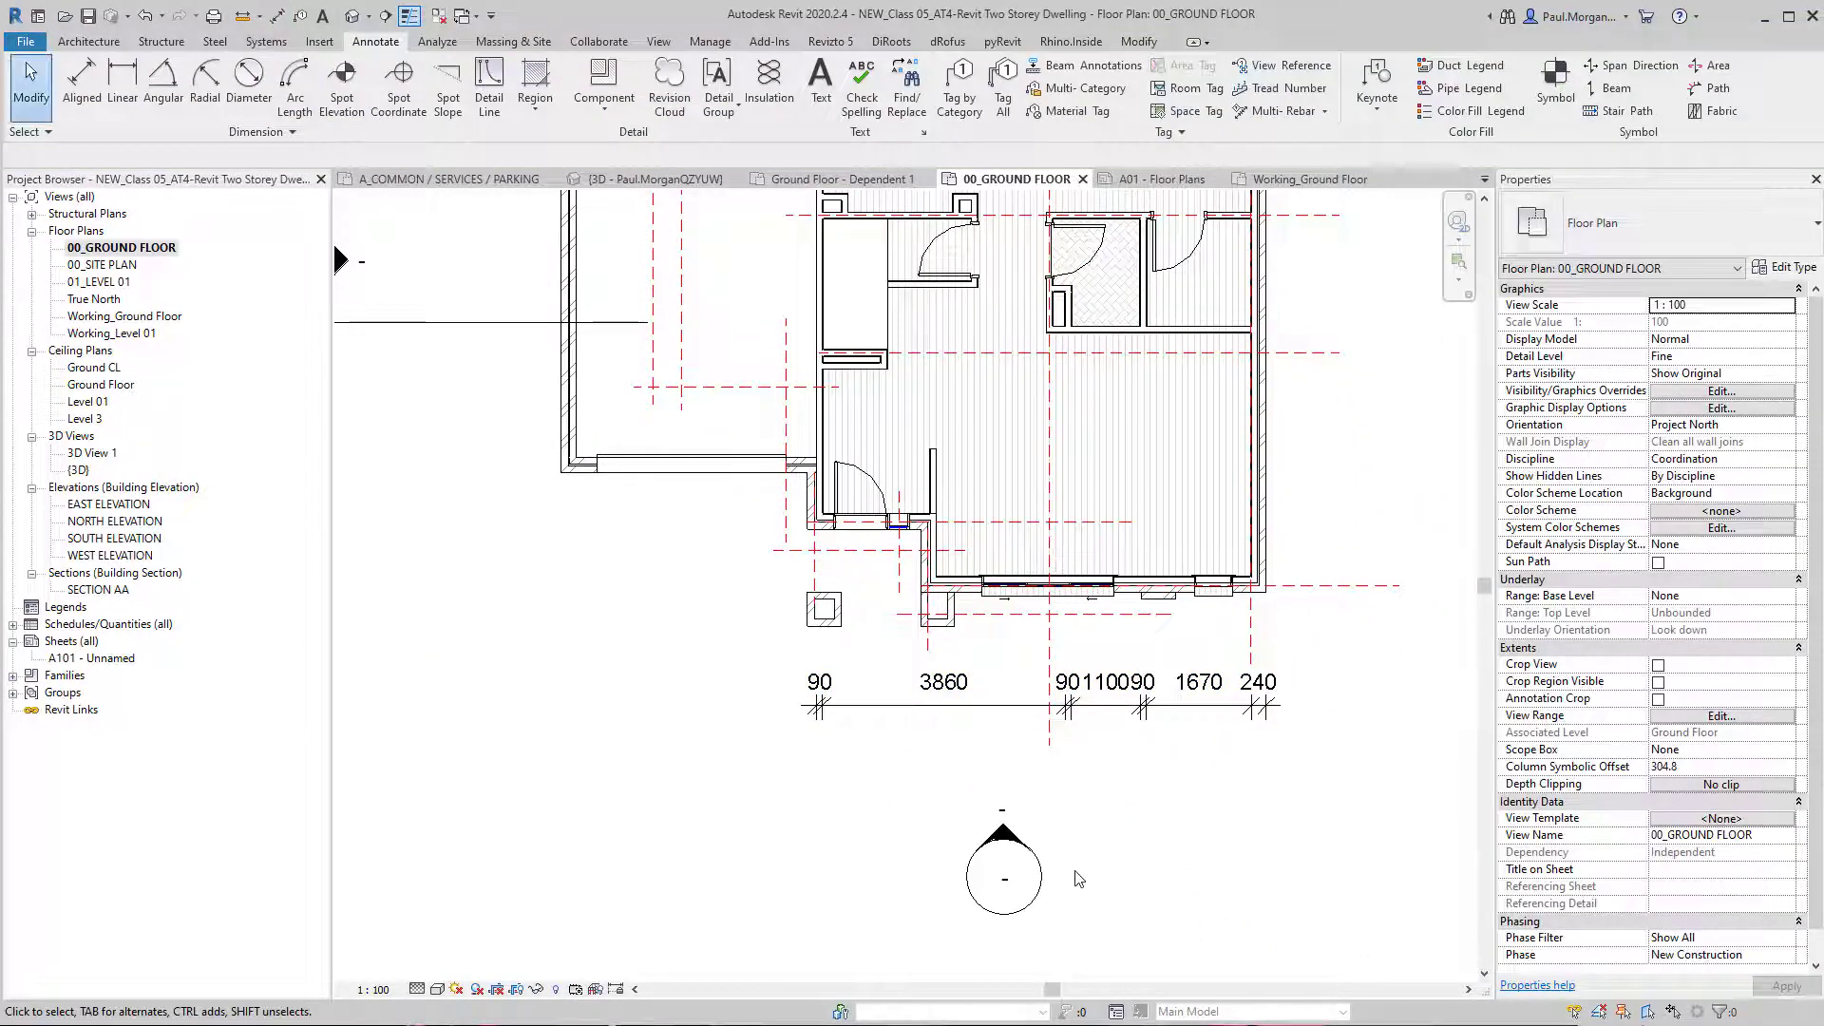
Step: Delete the dimension chain below the plan and the two sample walls with their dimensions beside the house
scroll(1111, 855, "down", 1)
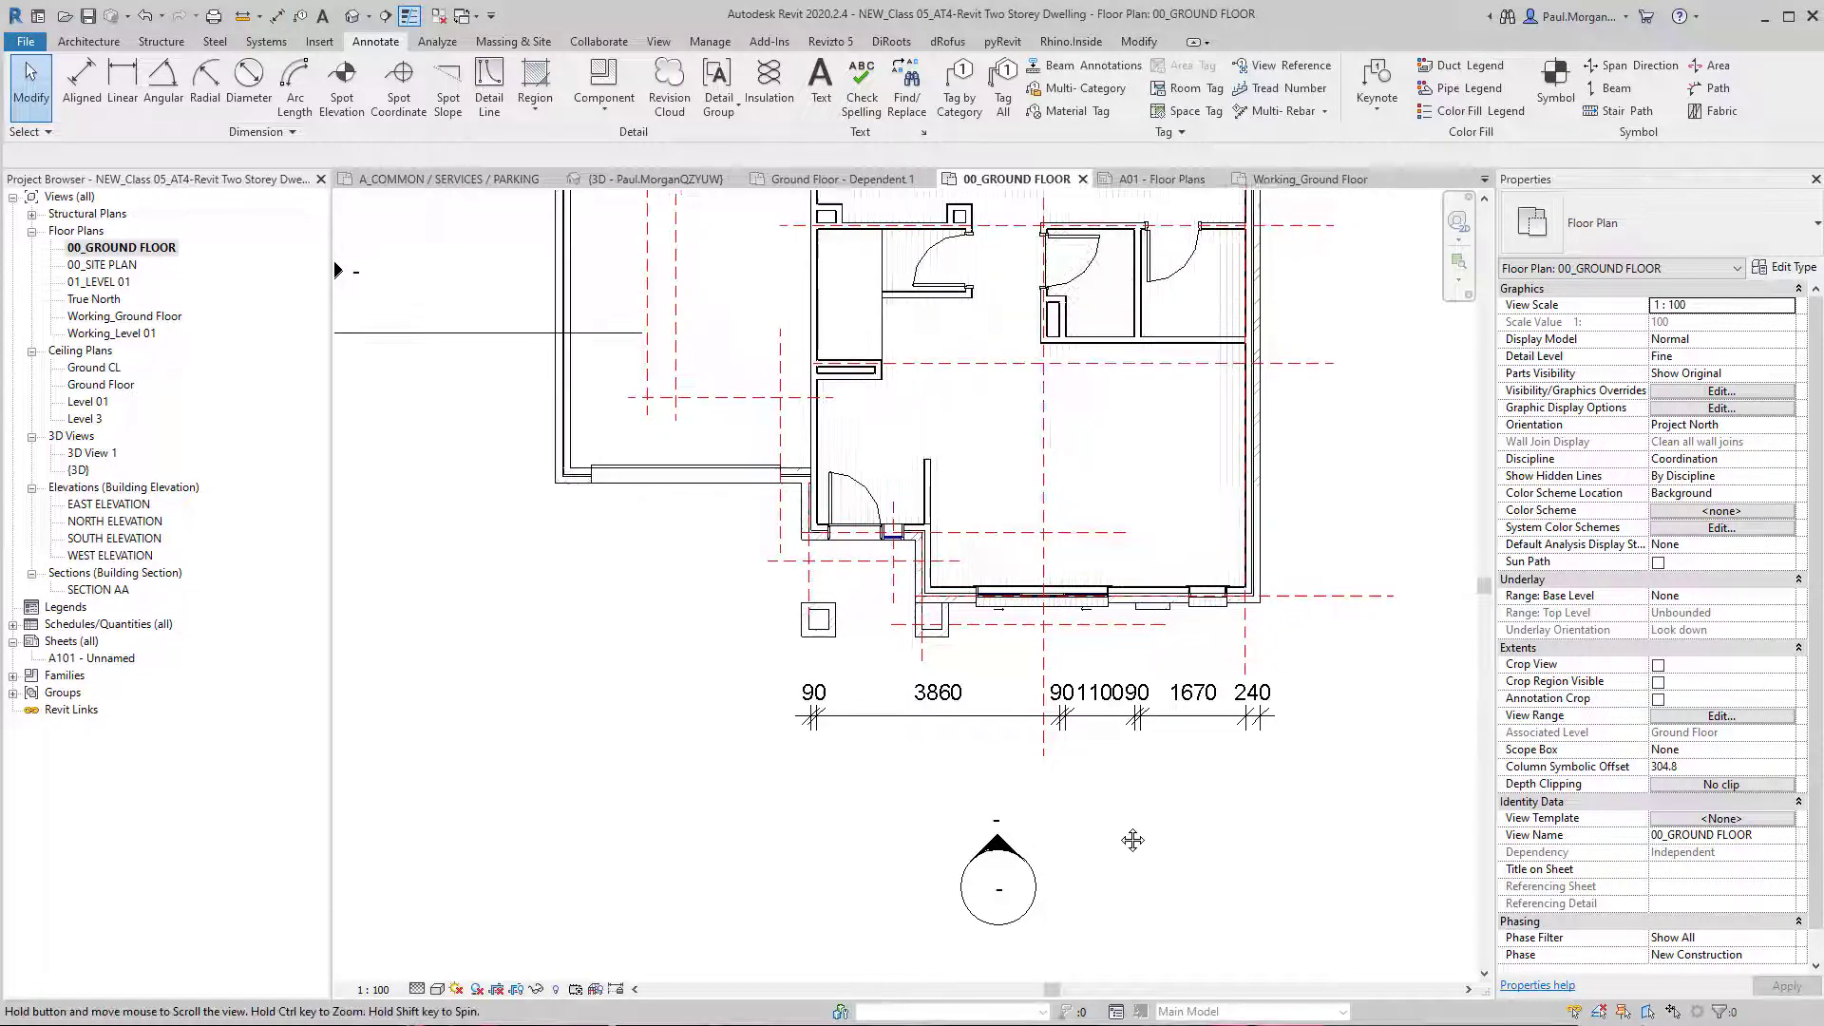
scroll(1149, 788, "up", 1)
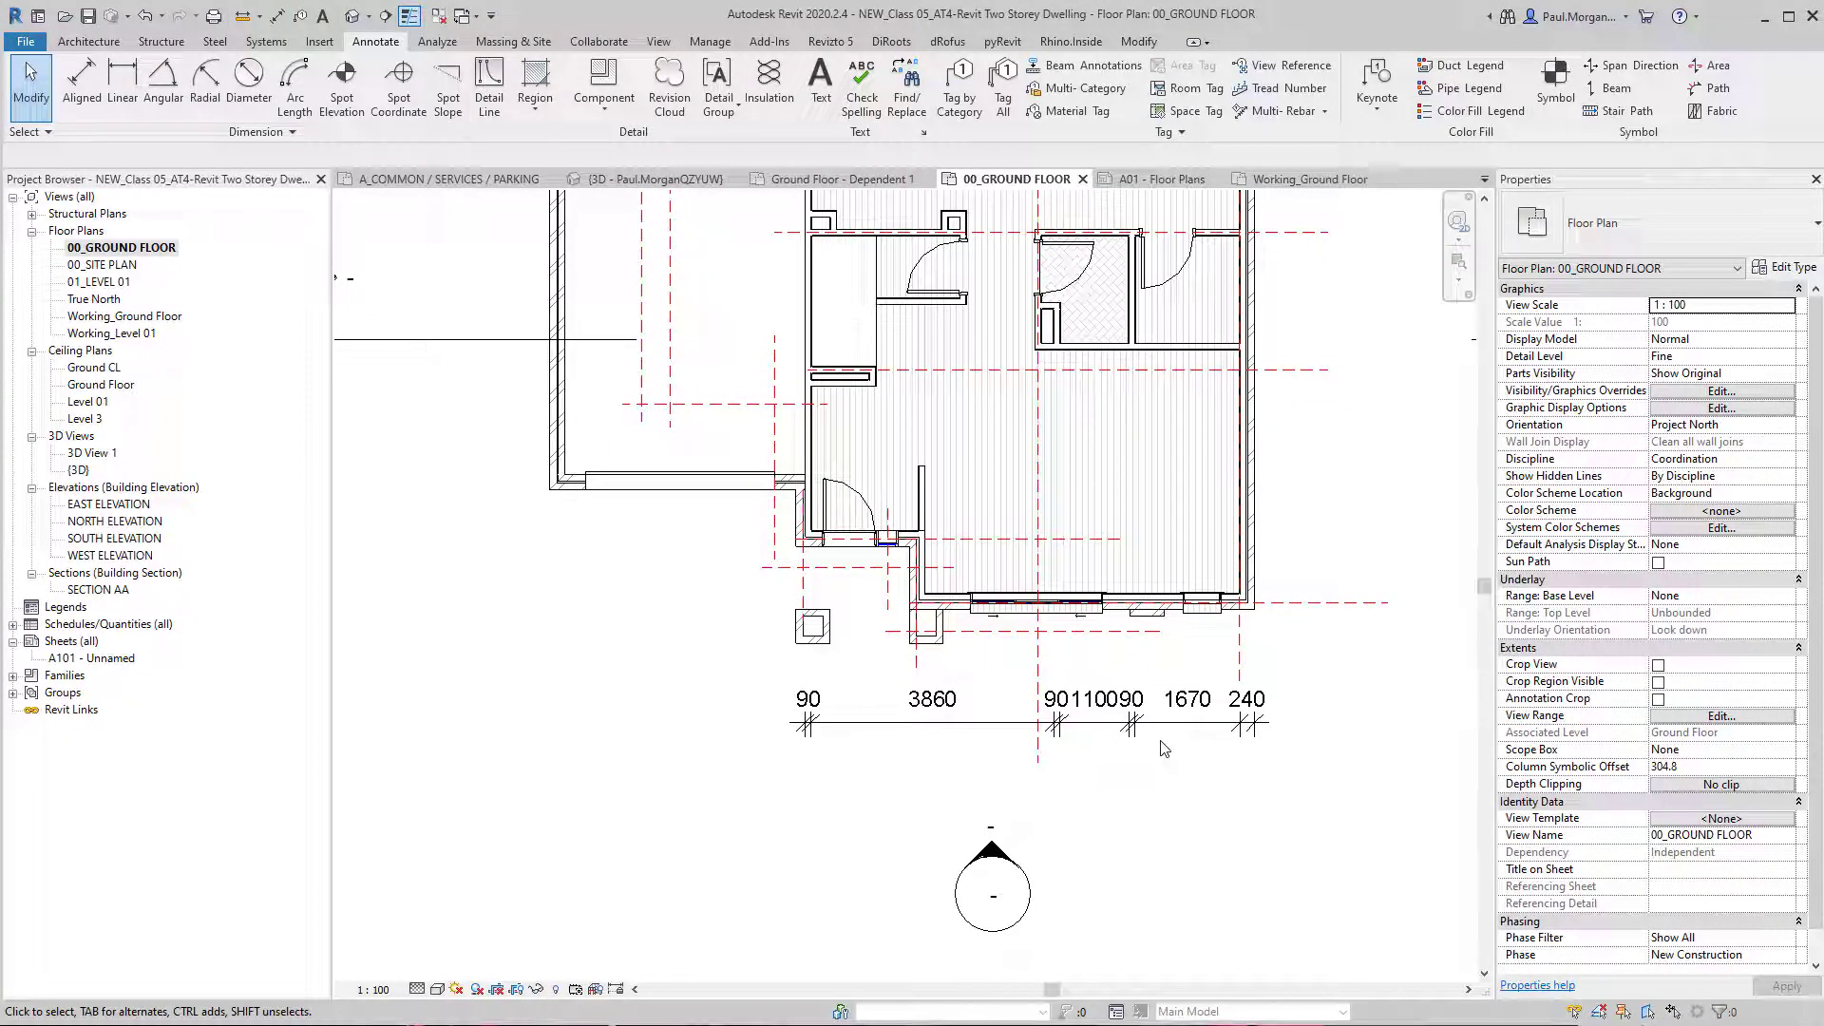
left_click(1183, 731)
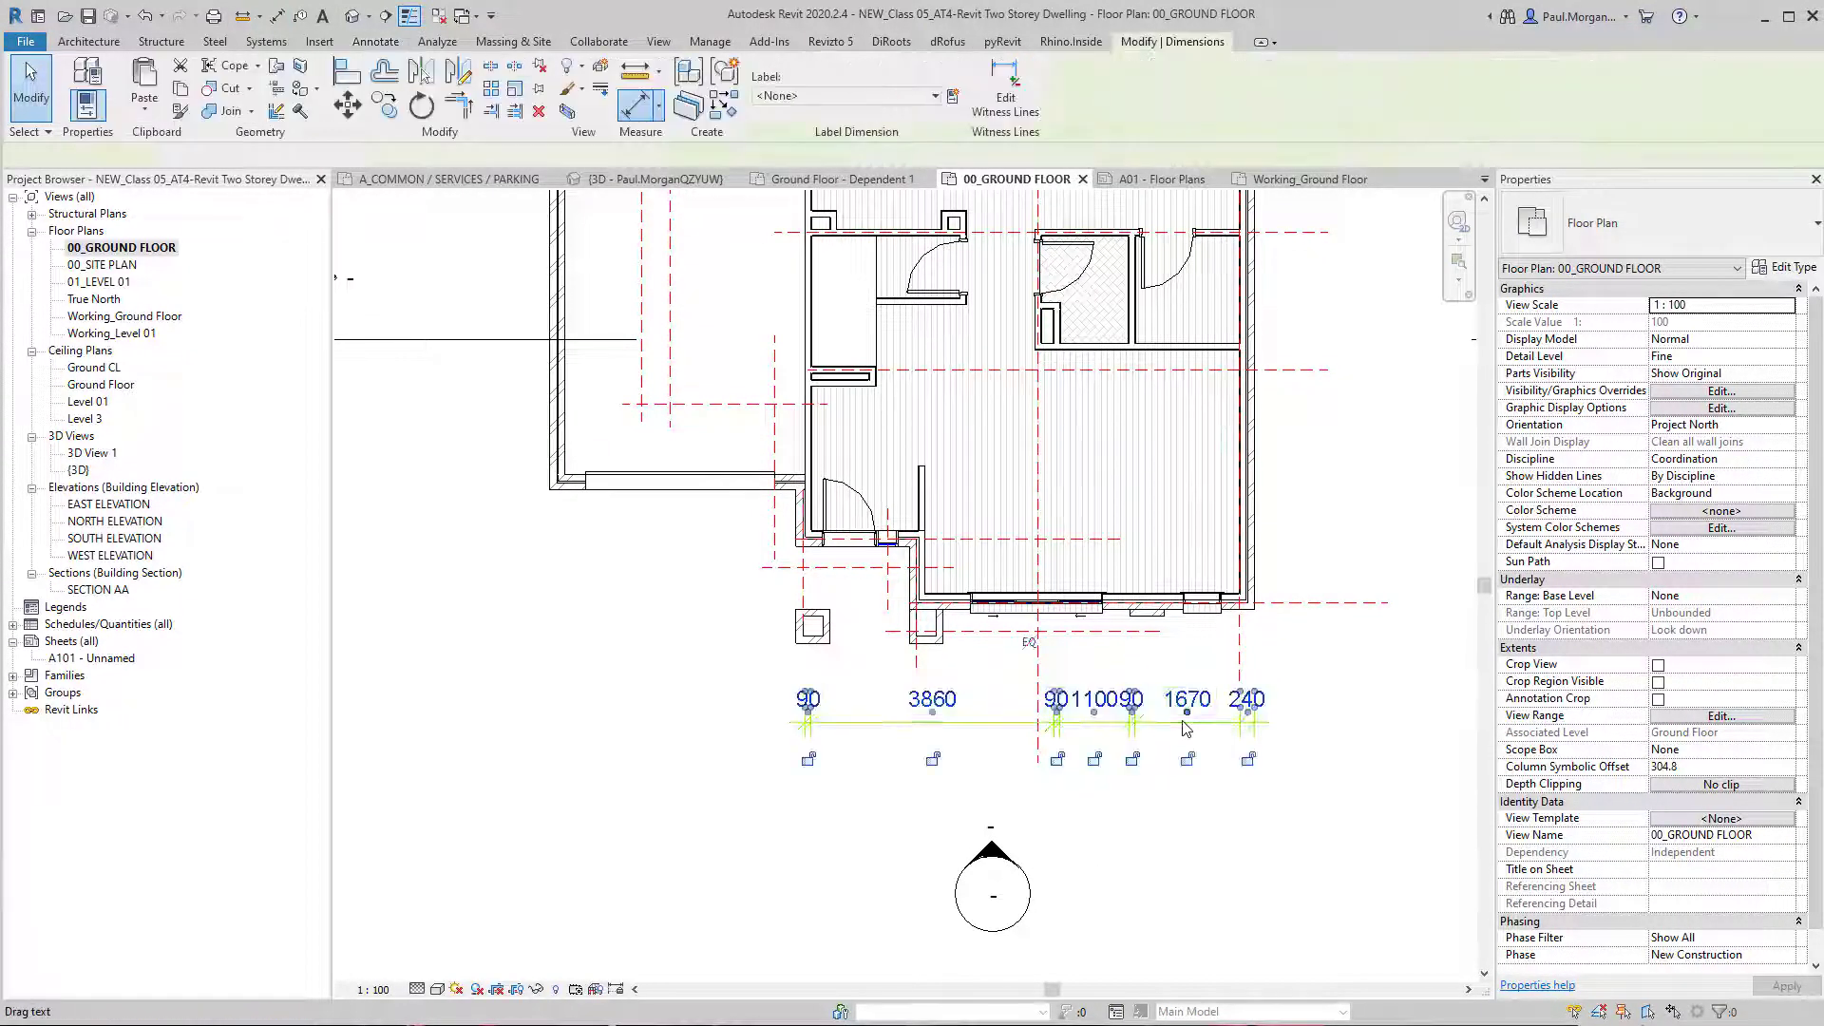
key("Delete")
scroll(1201, 722, "down", 2)
scroll(1192, 328, "up", 3)
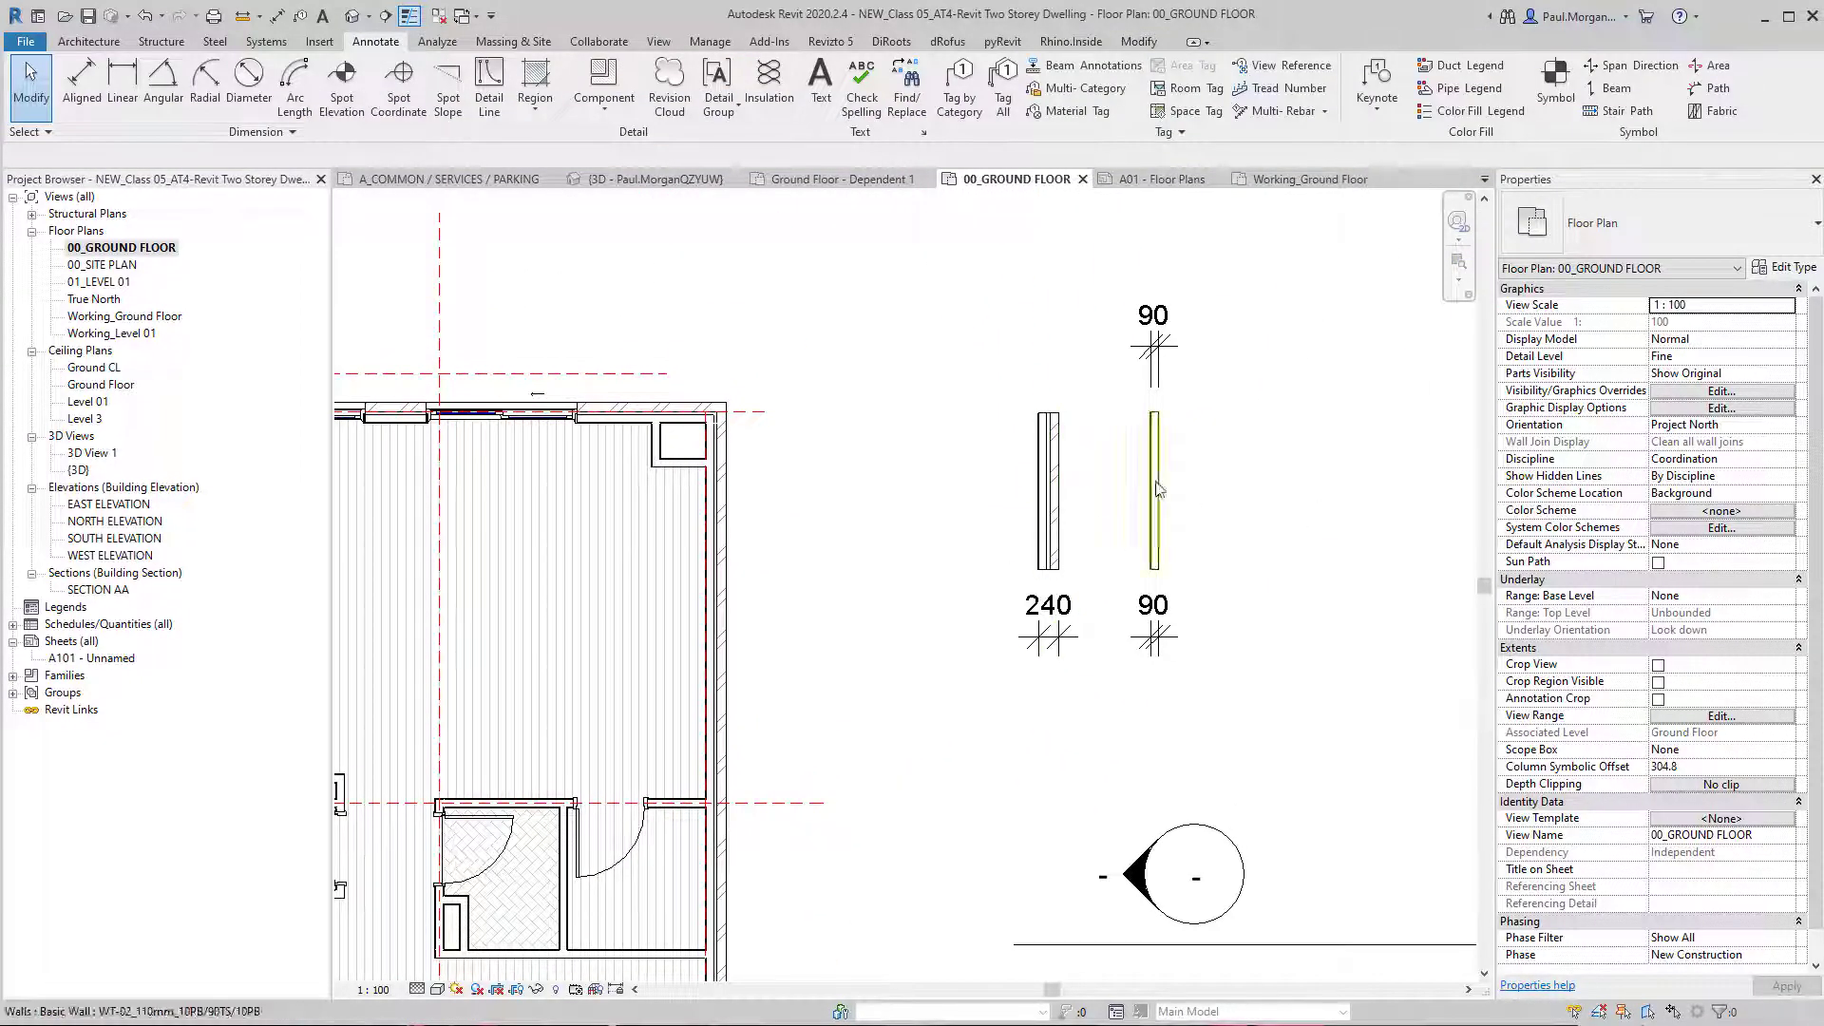
left_click_drag(1254, 266, 940, 694)
key("Delete")
Step: Start an aligned dimension and review the available wall reference options and the Pick options
key("d")
key("i")
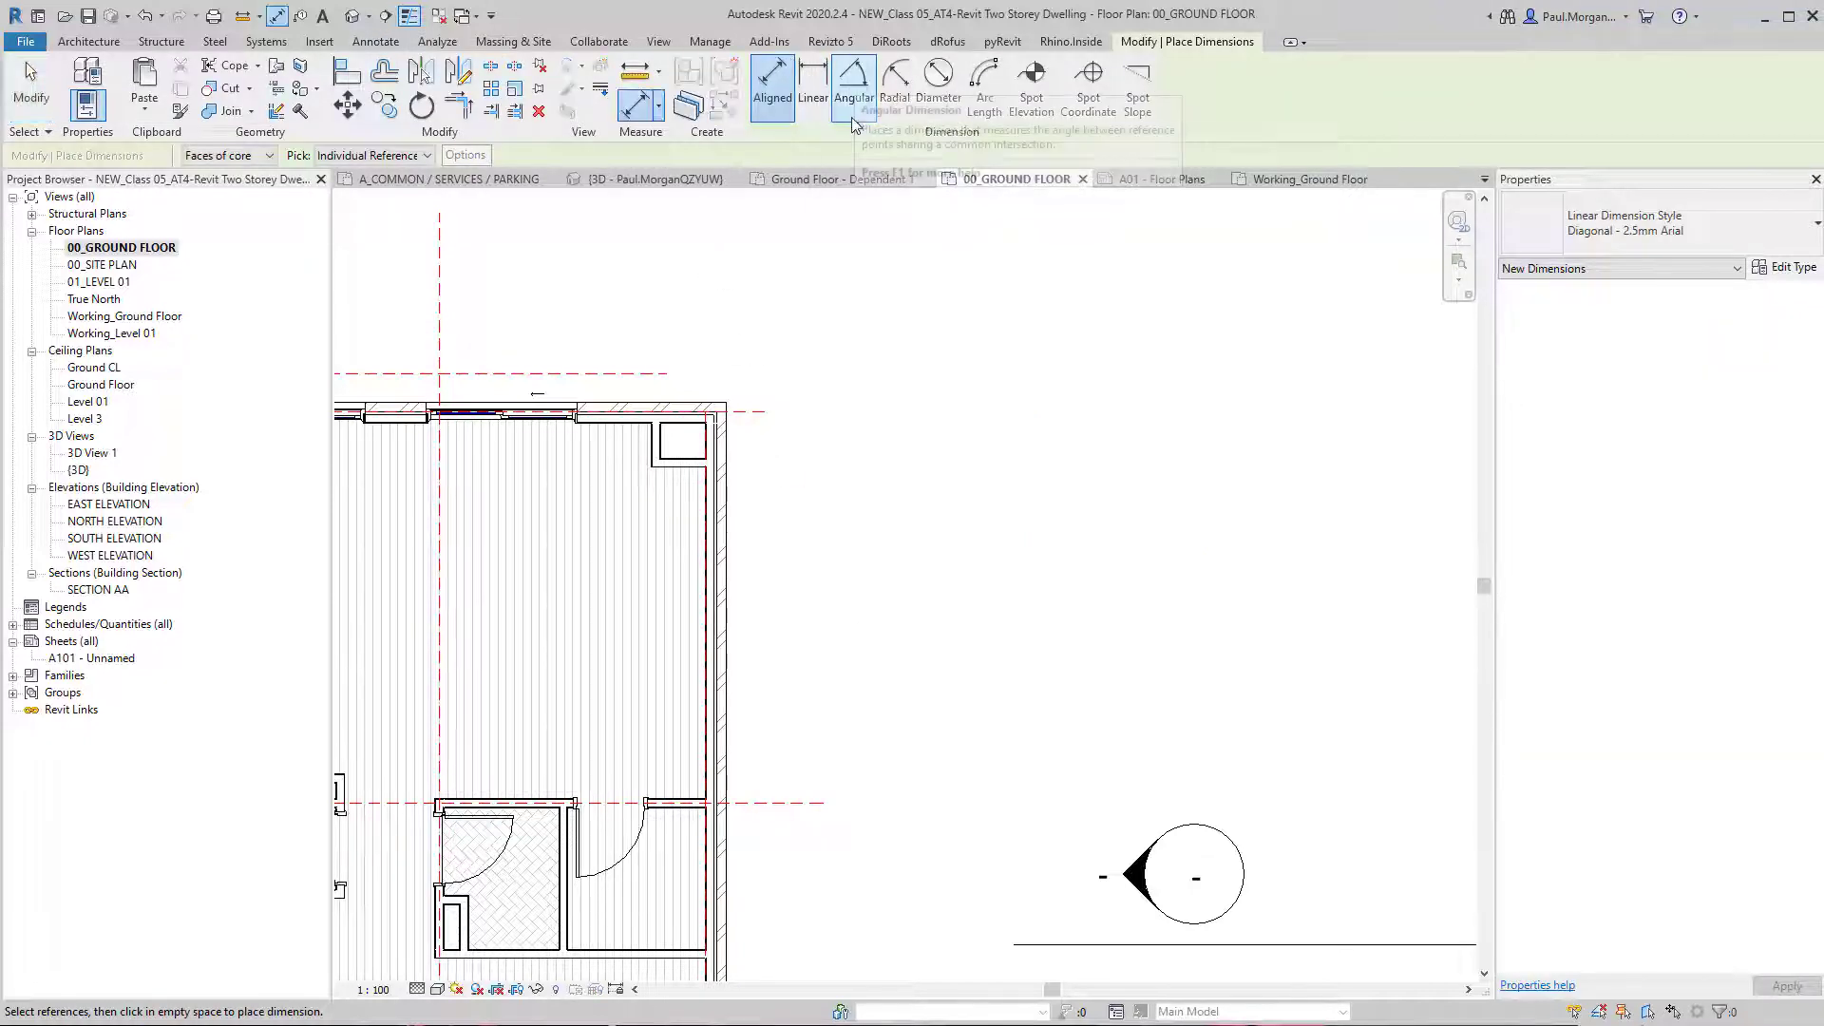
left_click(252, 156)
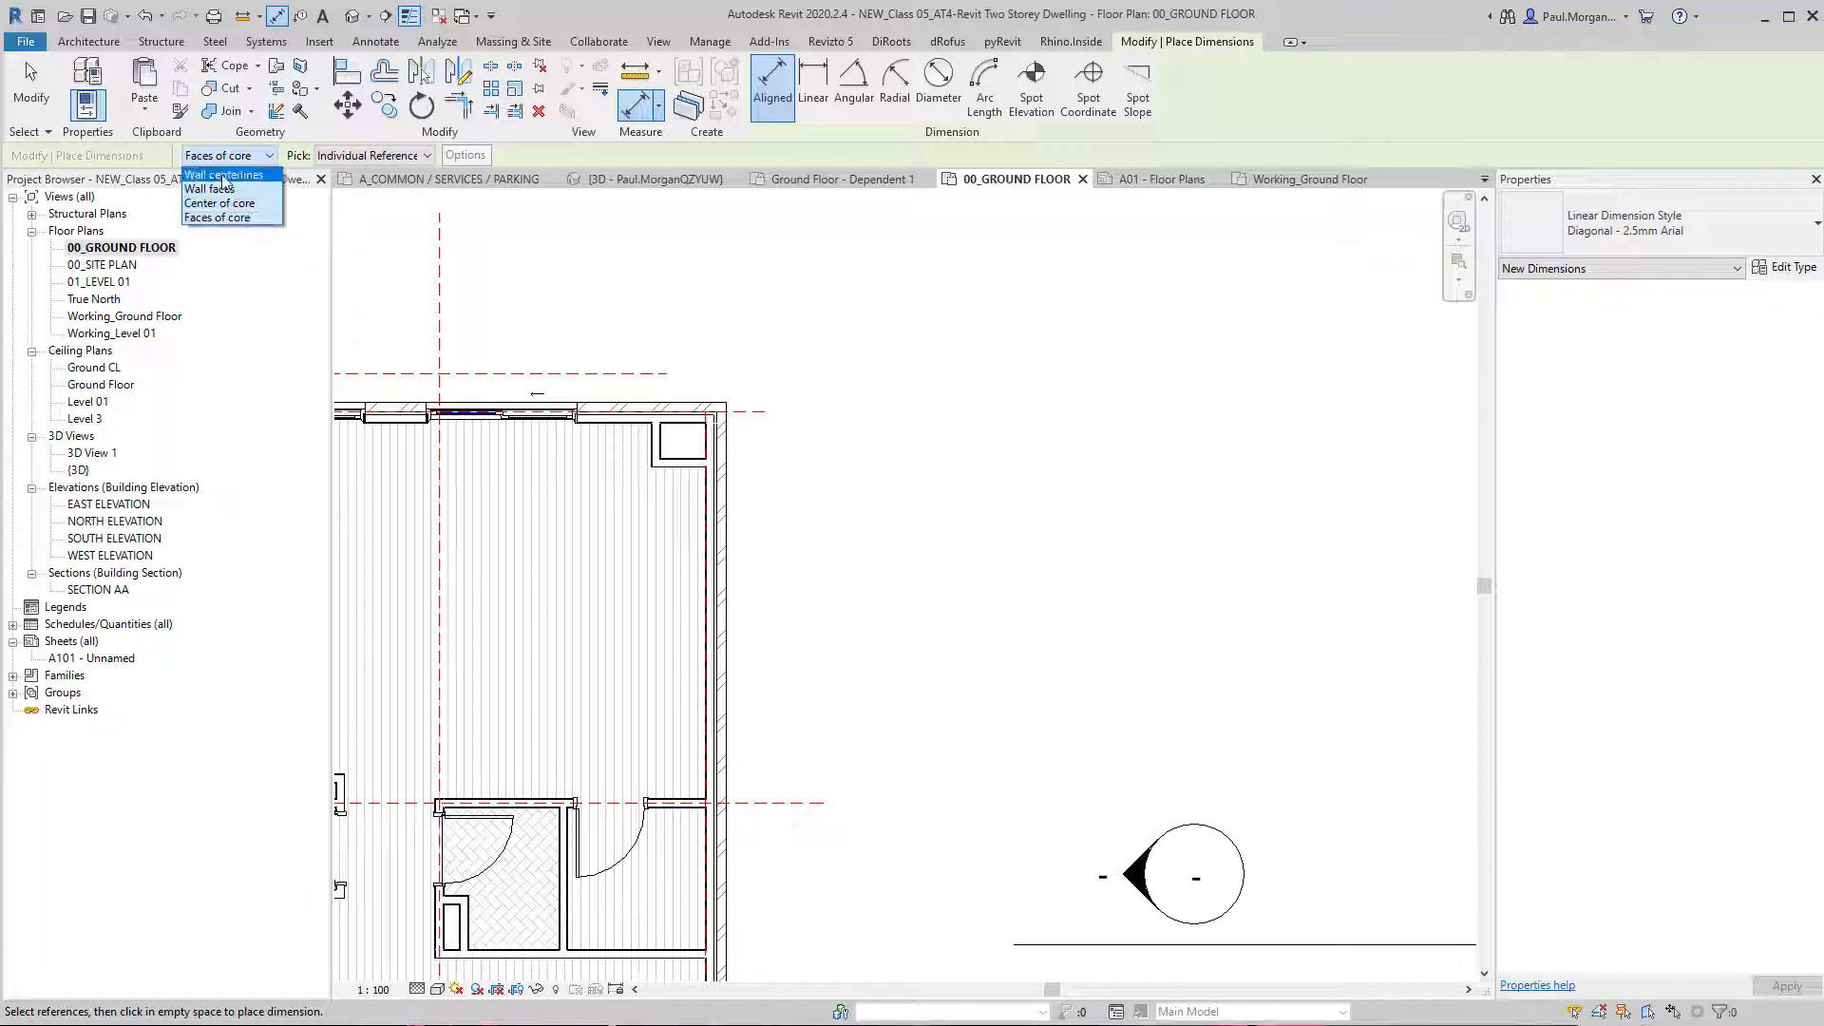
left_click(640, 358)
middle_click_drag(727, 536, 1185, 525)
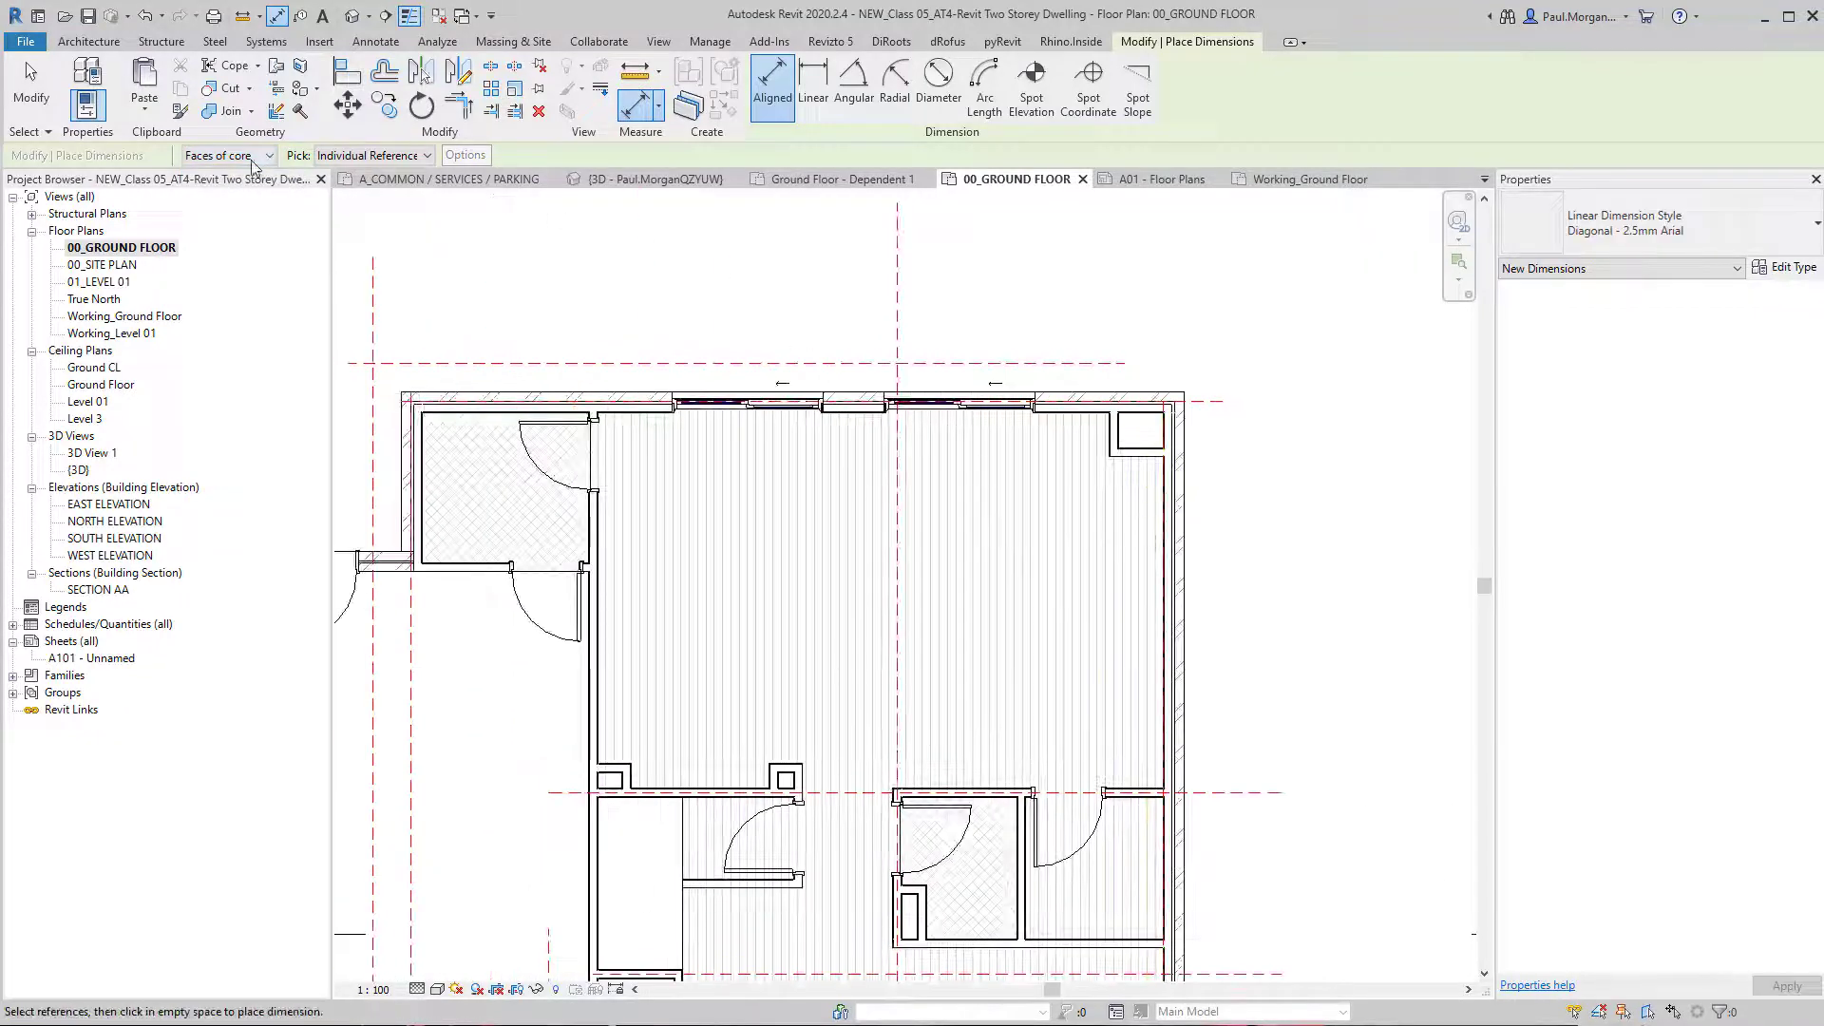
left_click(378, 156)
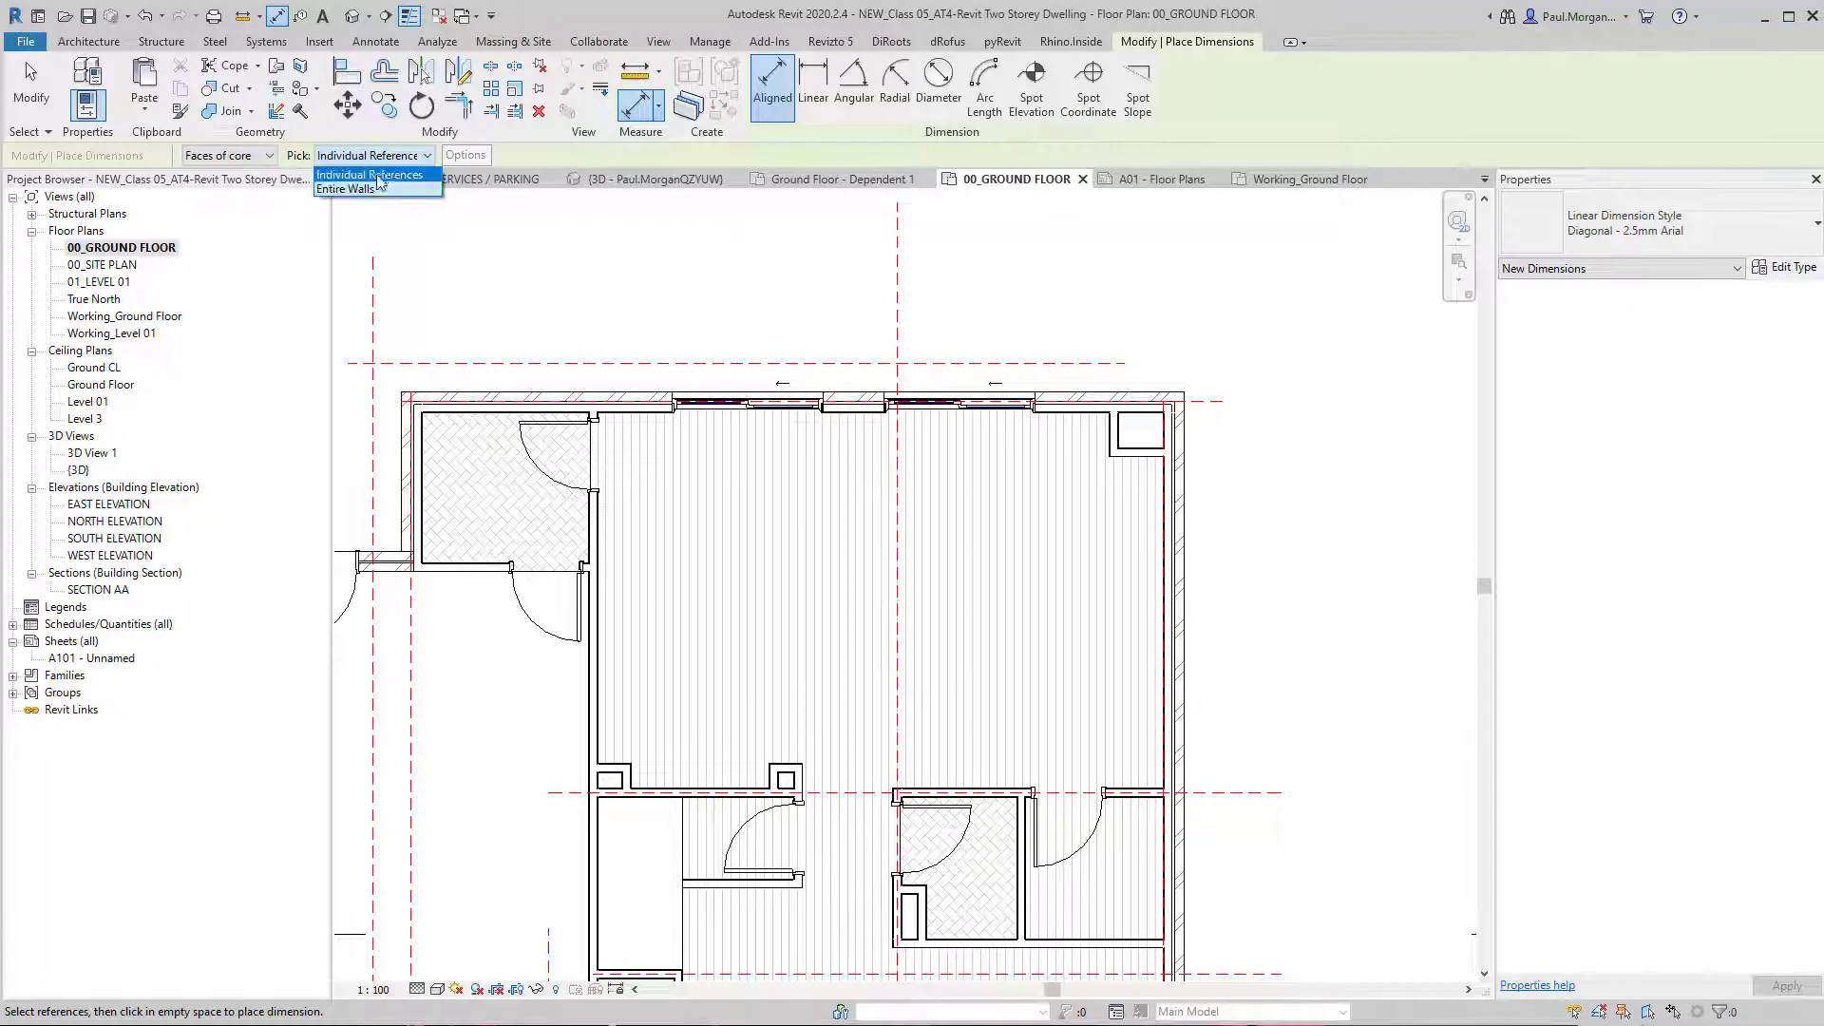
left_click(612, 241)
Step: Begin a Faces of core dimension chain across the upper-left tiled room, picking its exterior wall and both core faces of its right wall
middle_click_drag(1157, 637, 1140, 508)
scroll(1140, 518, "down", 1)
middle_click_drag(1068, 609, 1122, 689)
scroll(584, 479, "up", 2)
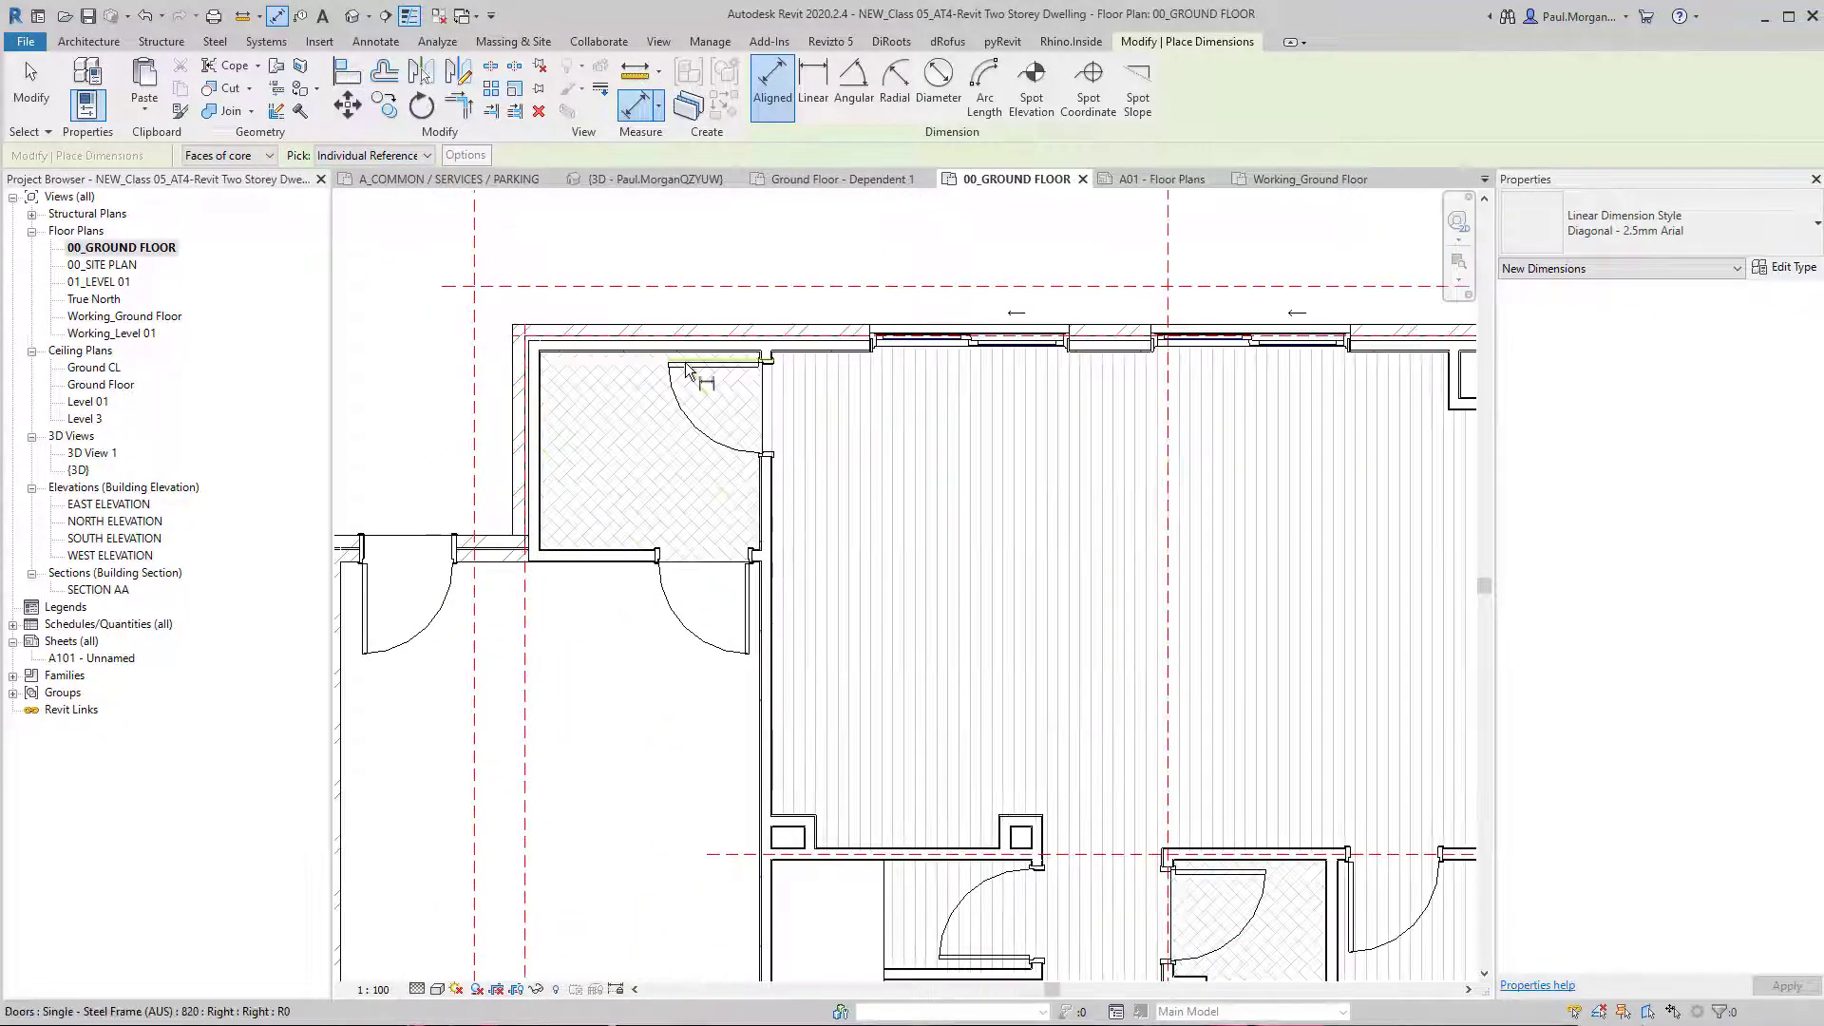
middle_click_drag(1341, 434, 1246, 490)
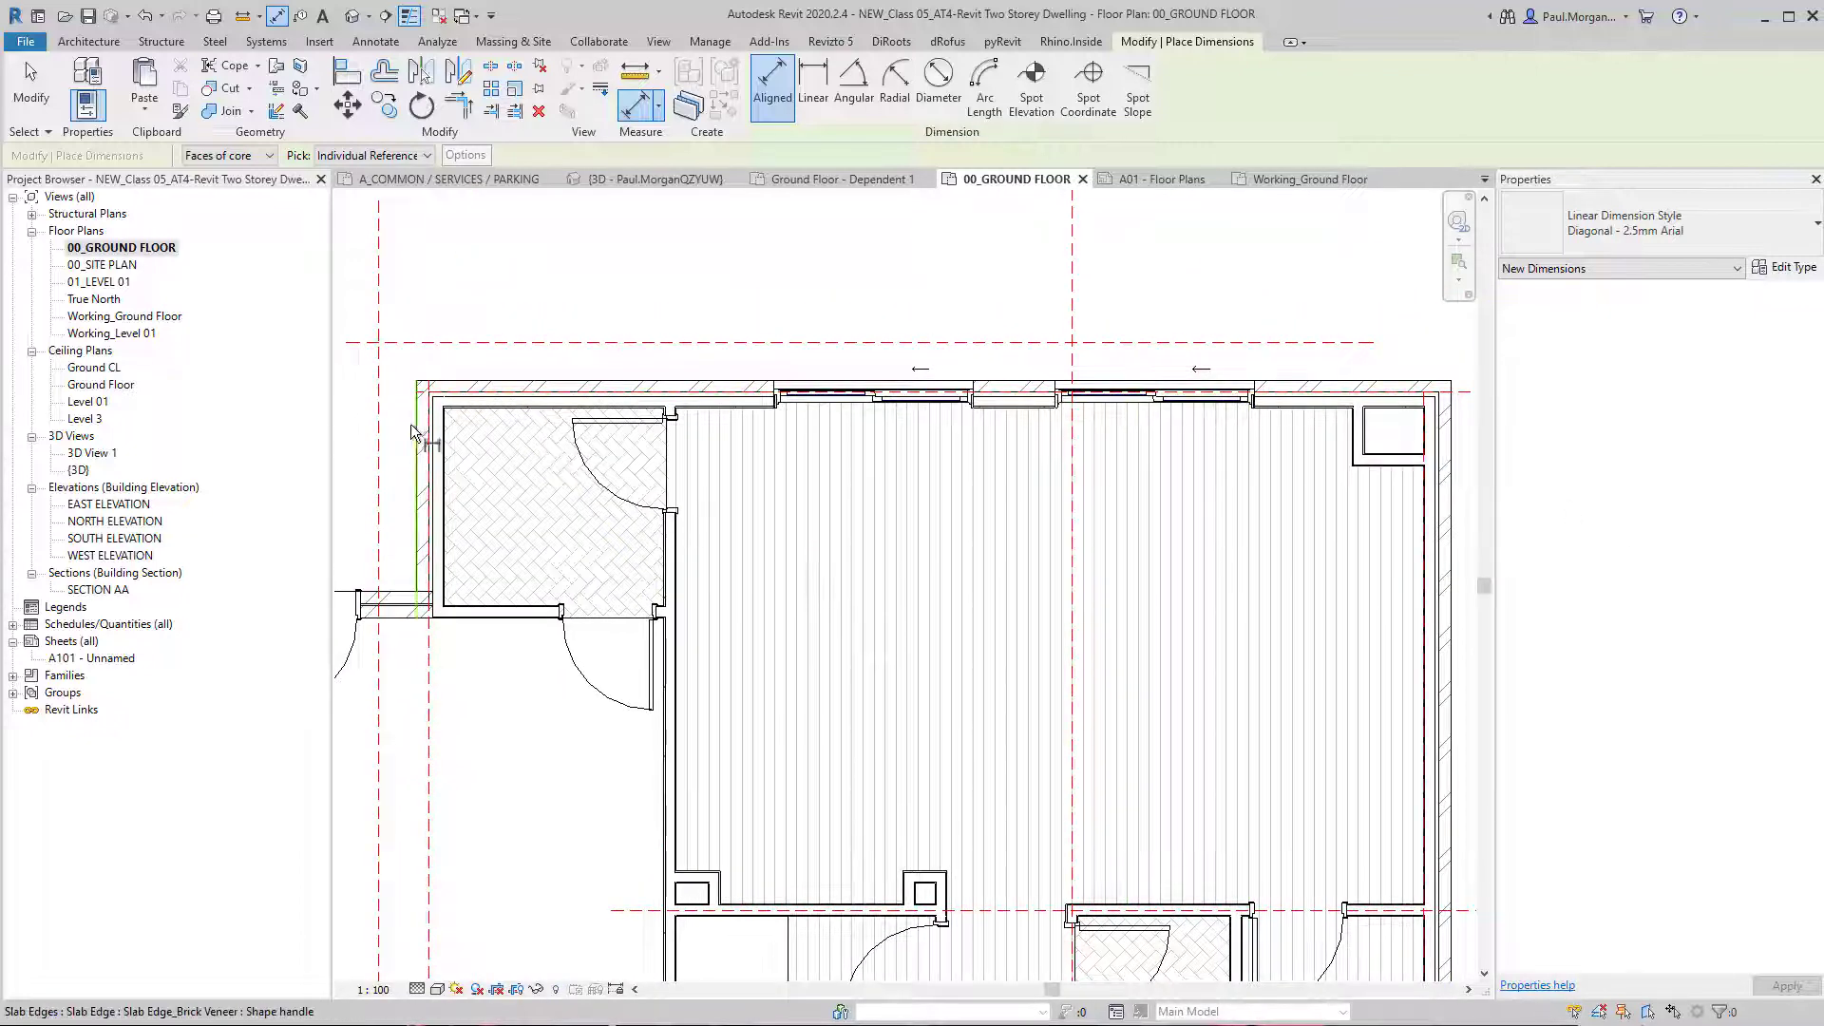
left_click(438, 453)
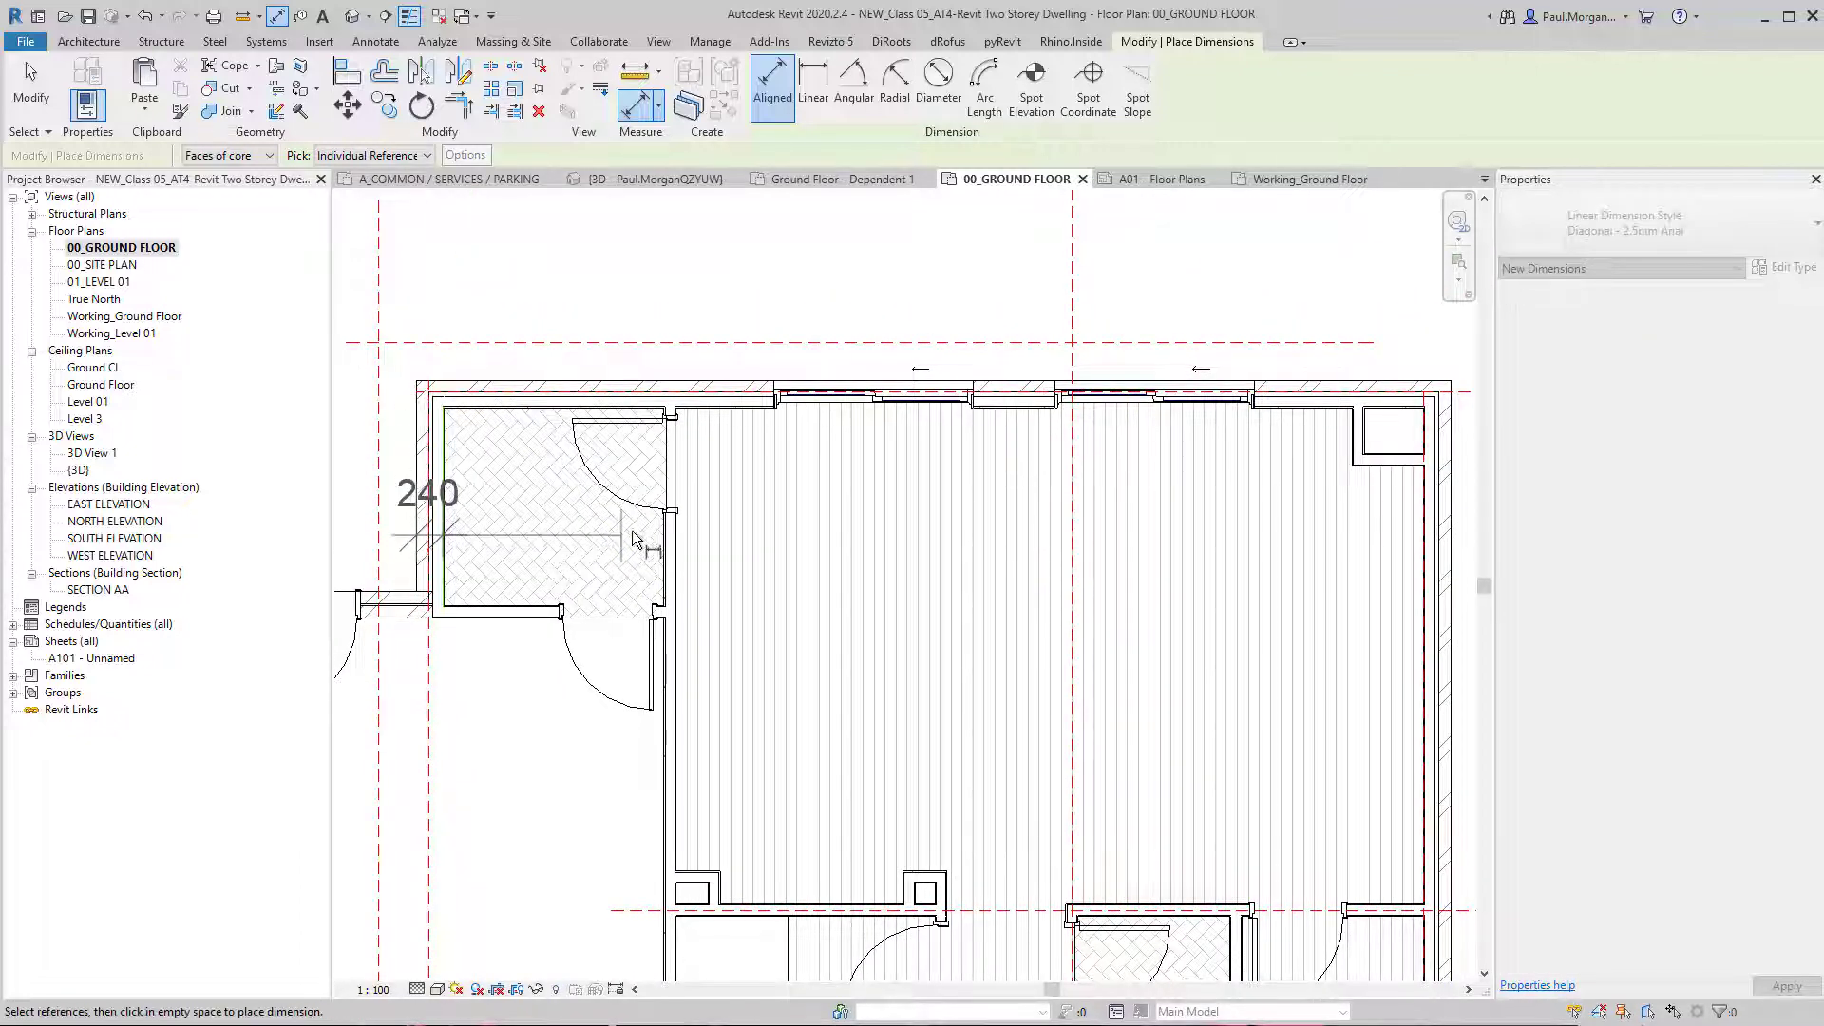
left_click(668, 549)
left_click(675, 547)
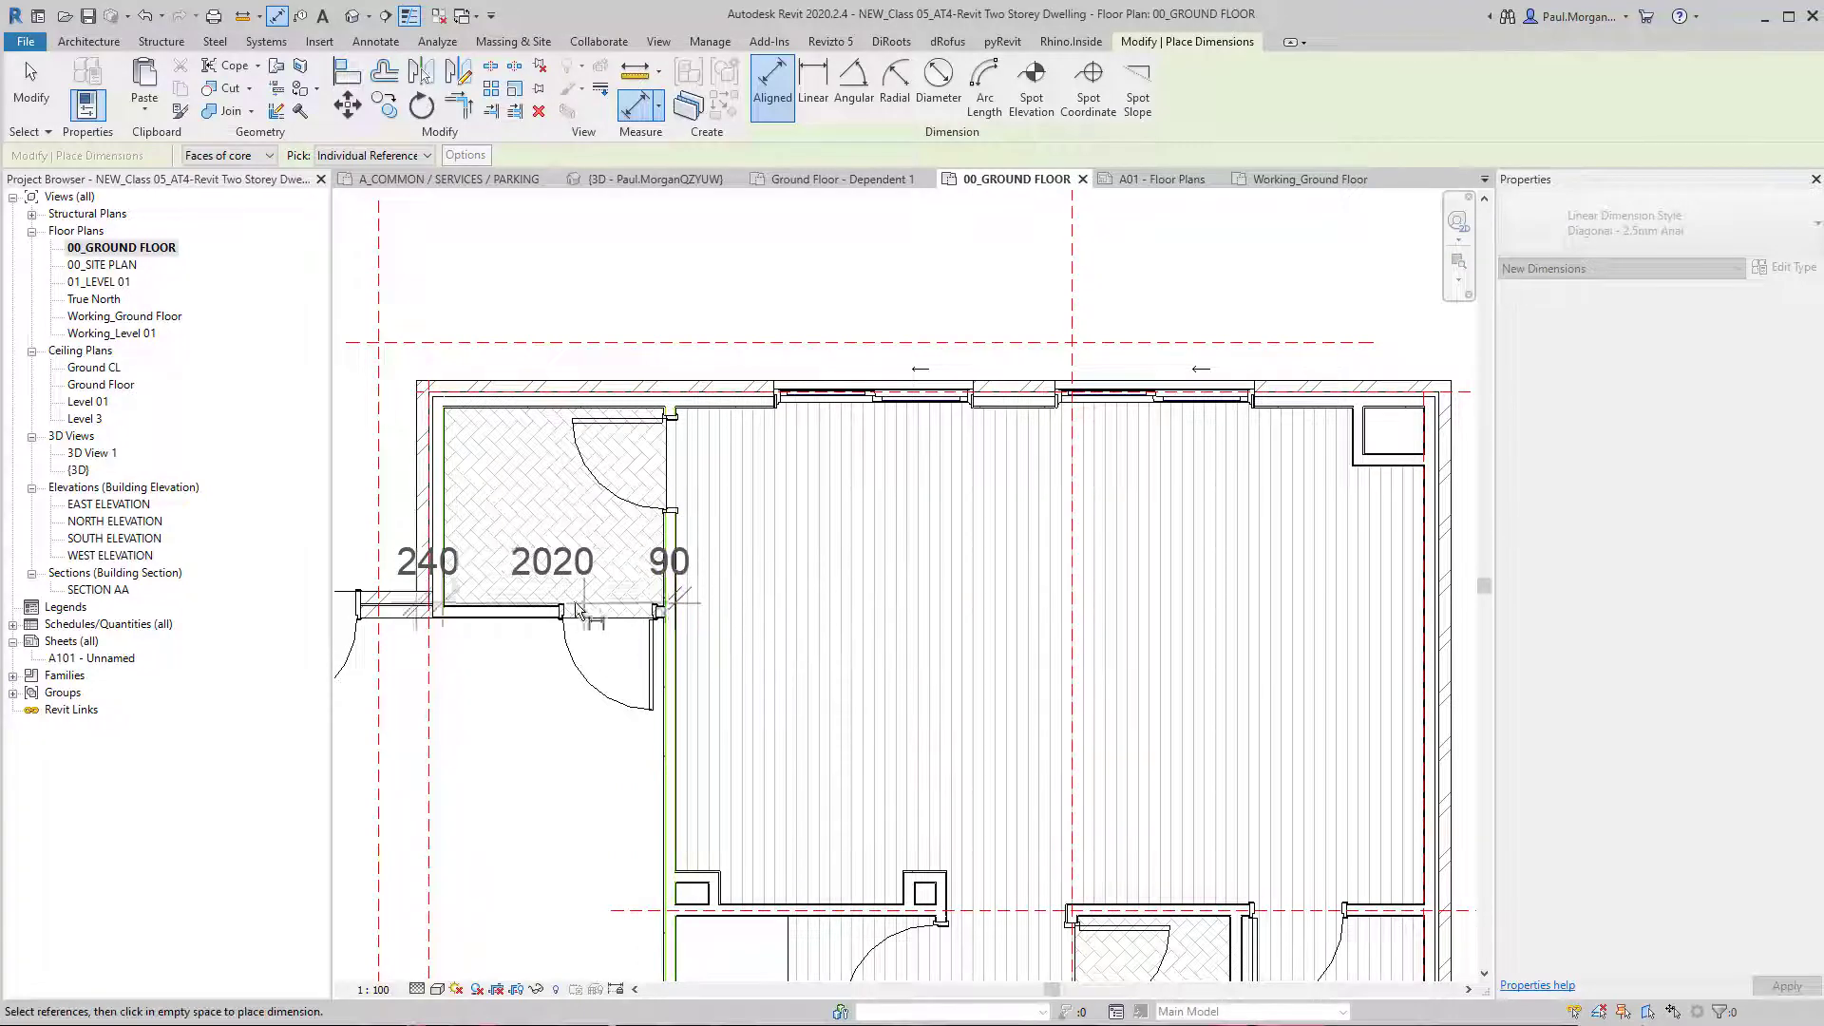
Step: Continue the chain across the upper-right corner duct wall and the right exterior wall, and place it above the floor plan
left_click(1376, 447)
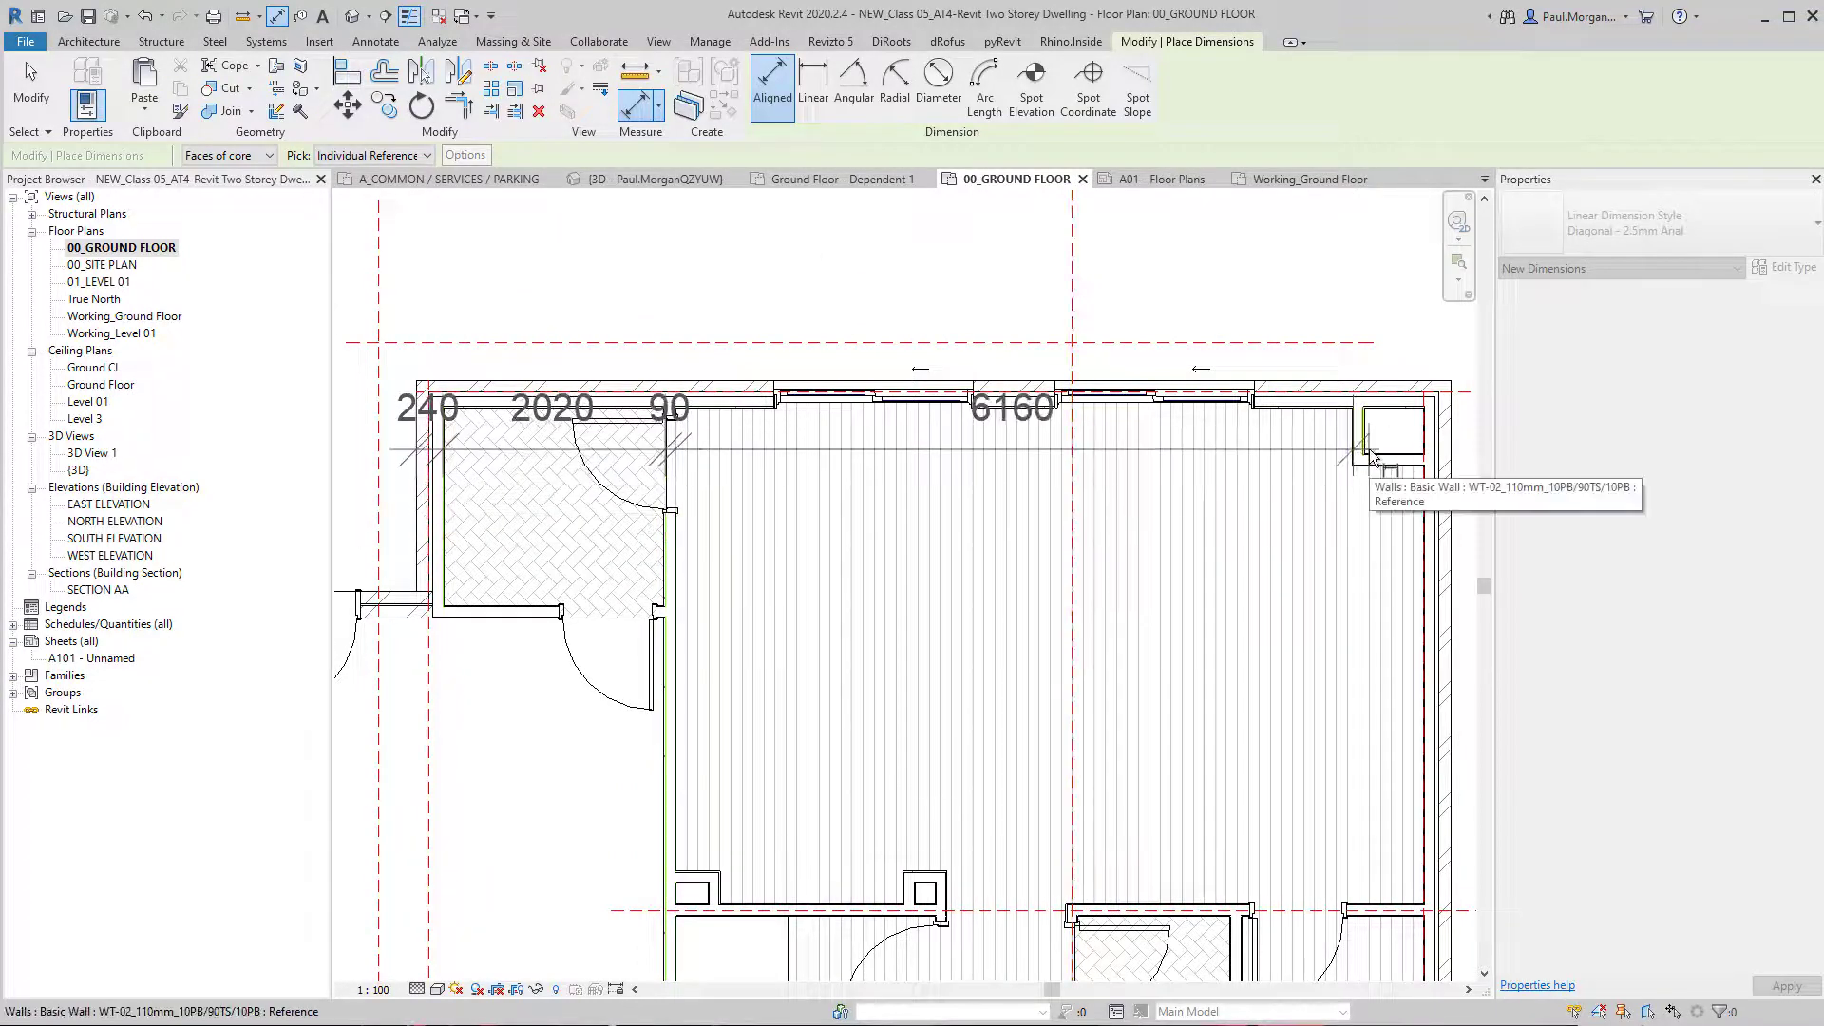
left_click(1392, 574)
left_click(1446, 590)
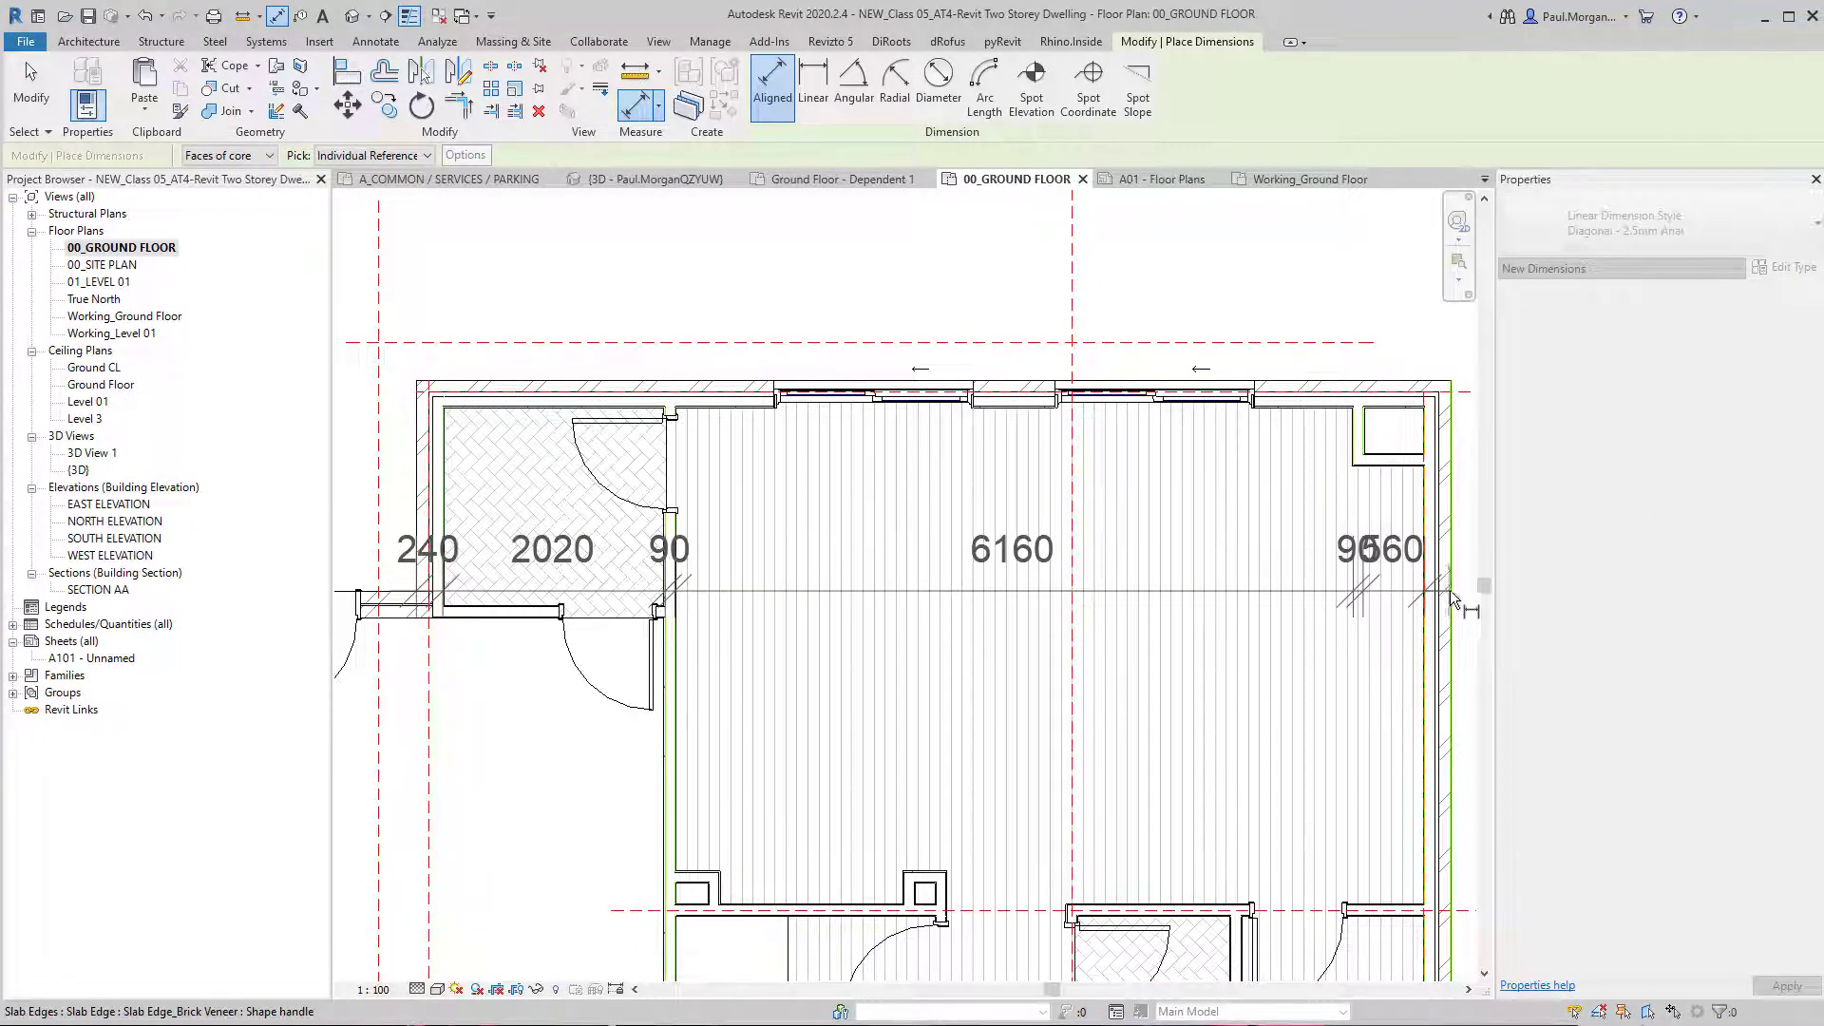
scroll(1450, 590, "down", 2)
left_click(1294, 397)
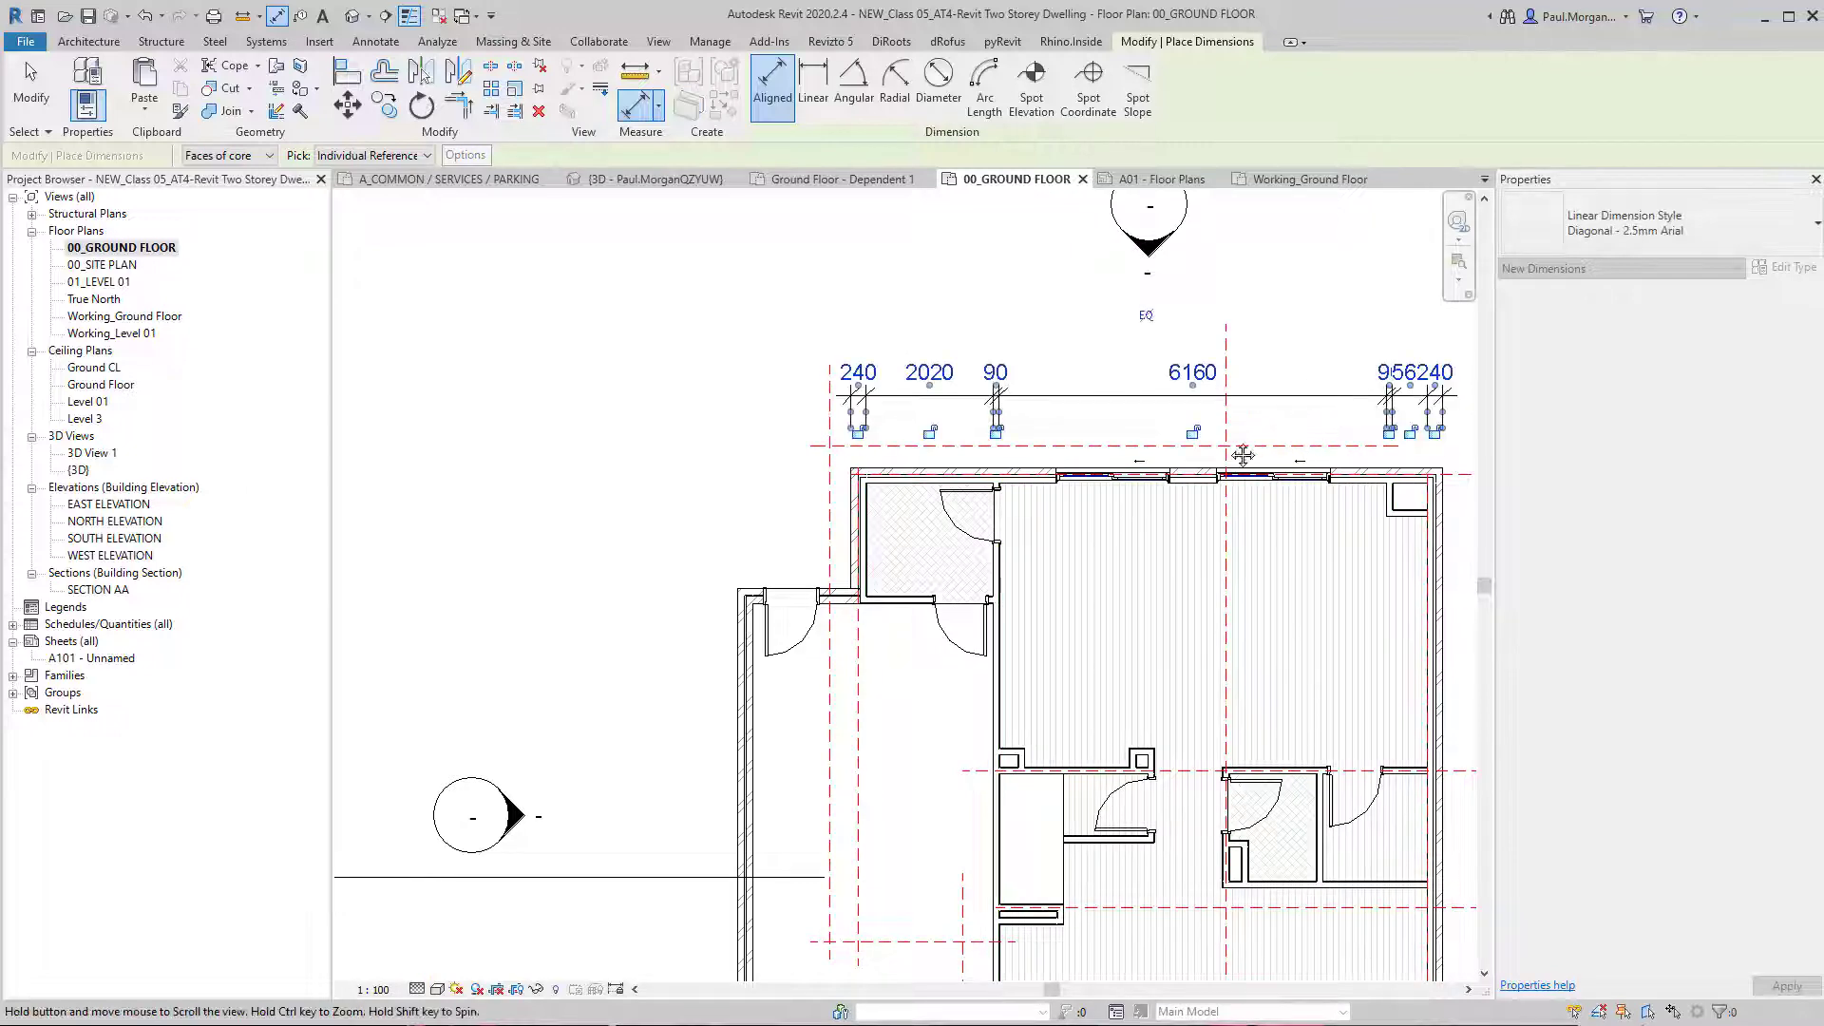
middle_click_drag(1282, 449, 1181, 476)
key("Escape")
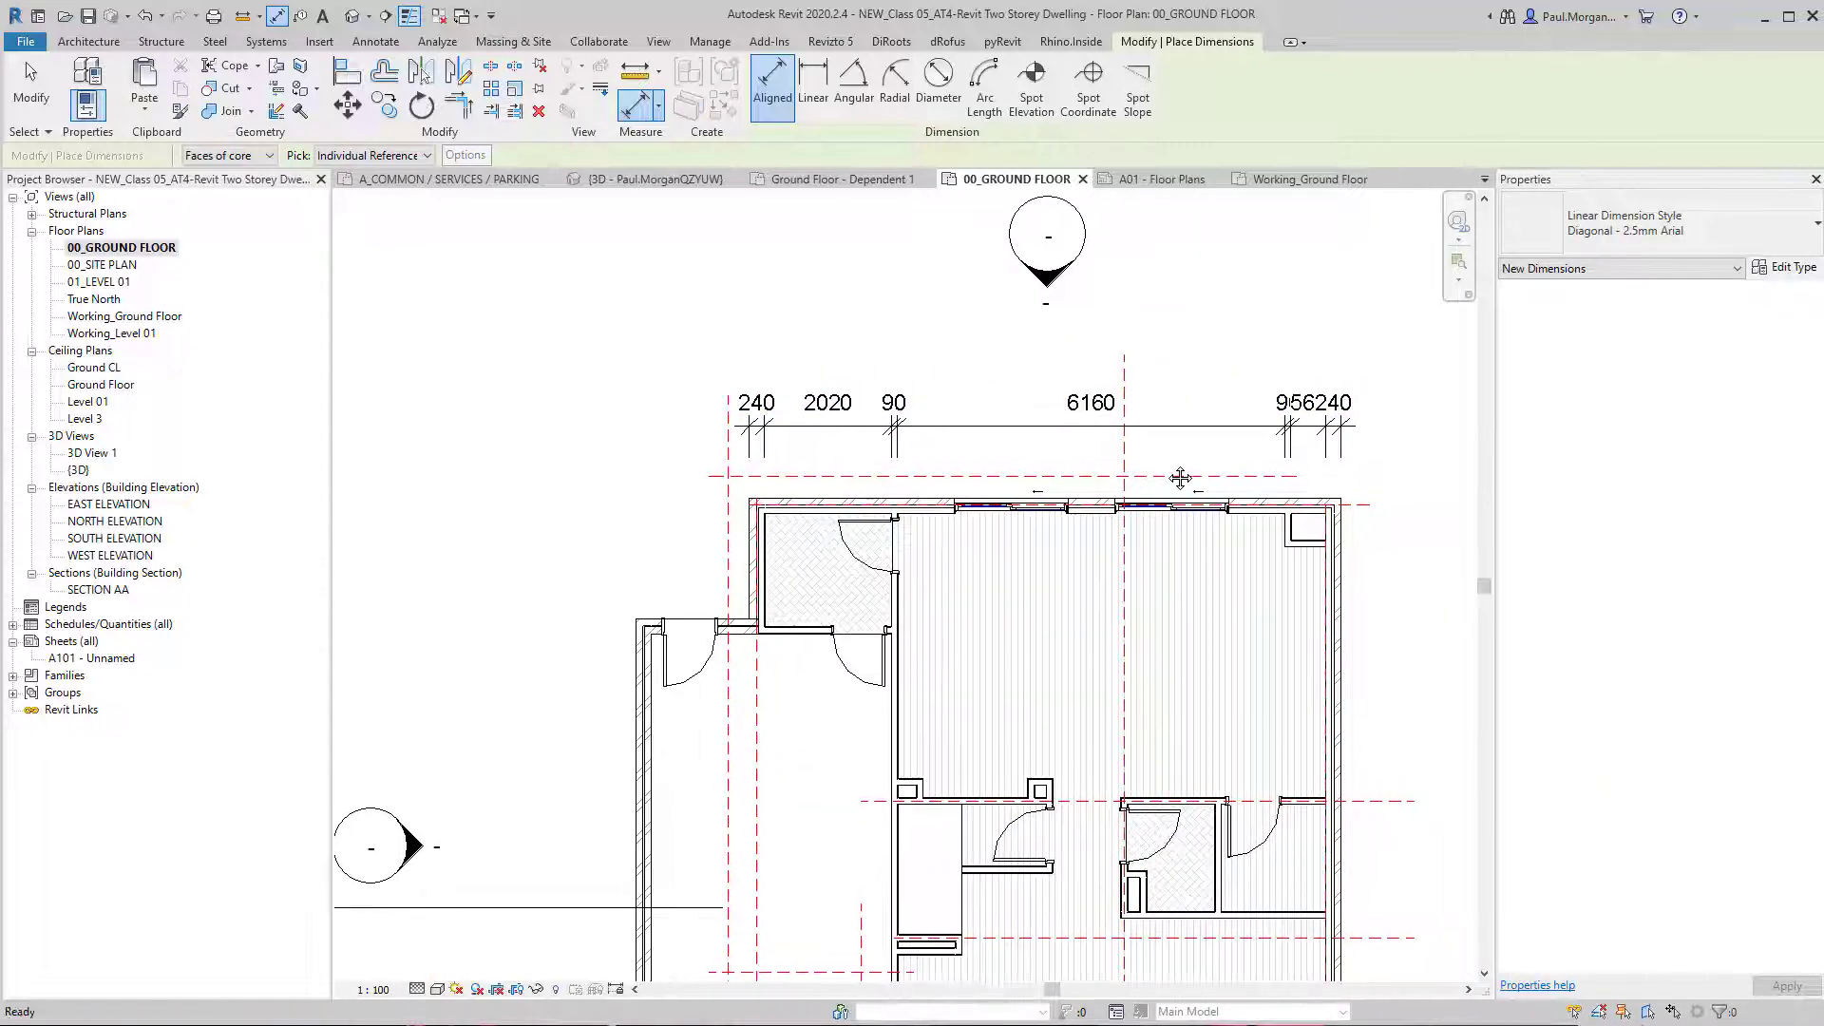
Step: Dimension the upper exterior wall between its outer ends and the edges of both sliding doors, placing the chain above the first one
scroll(948, 491, "up", 2)
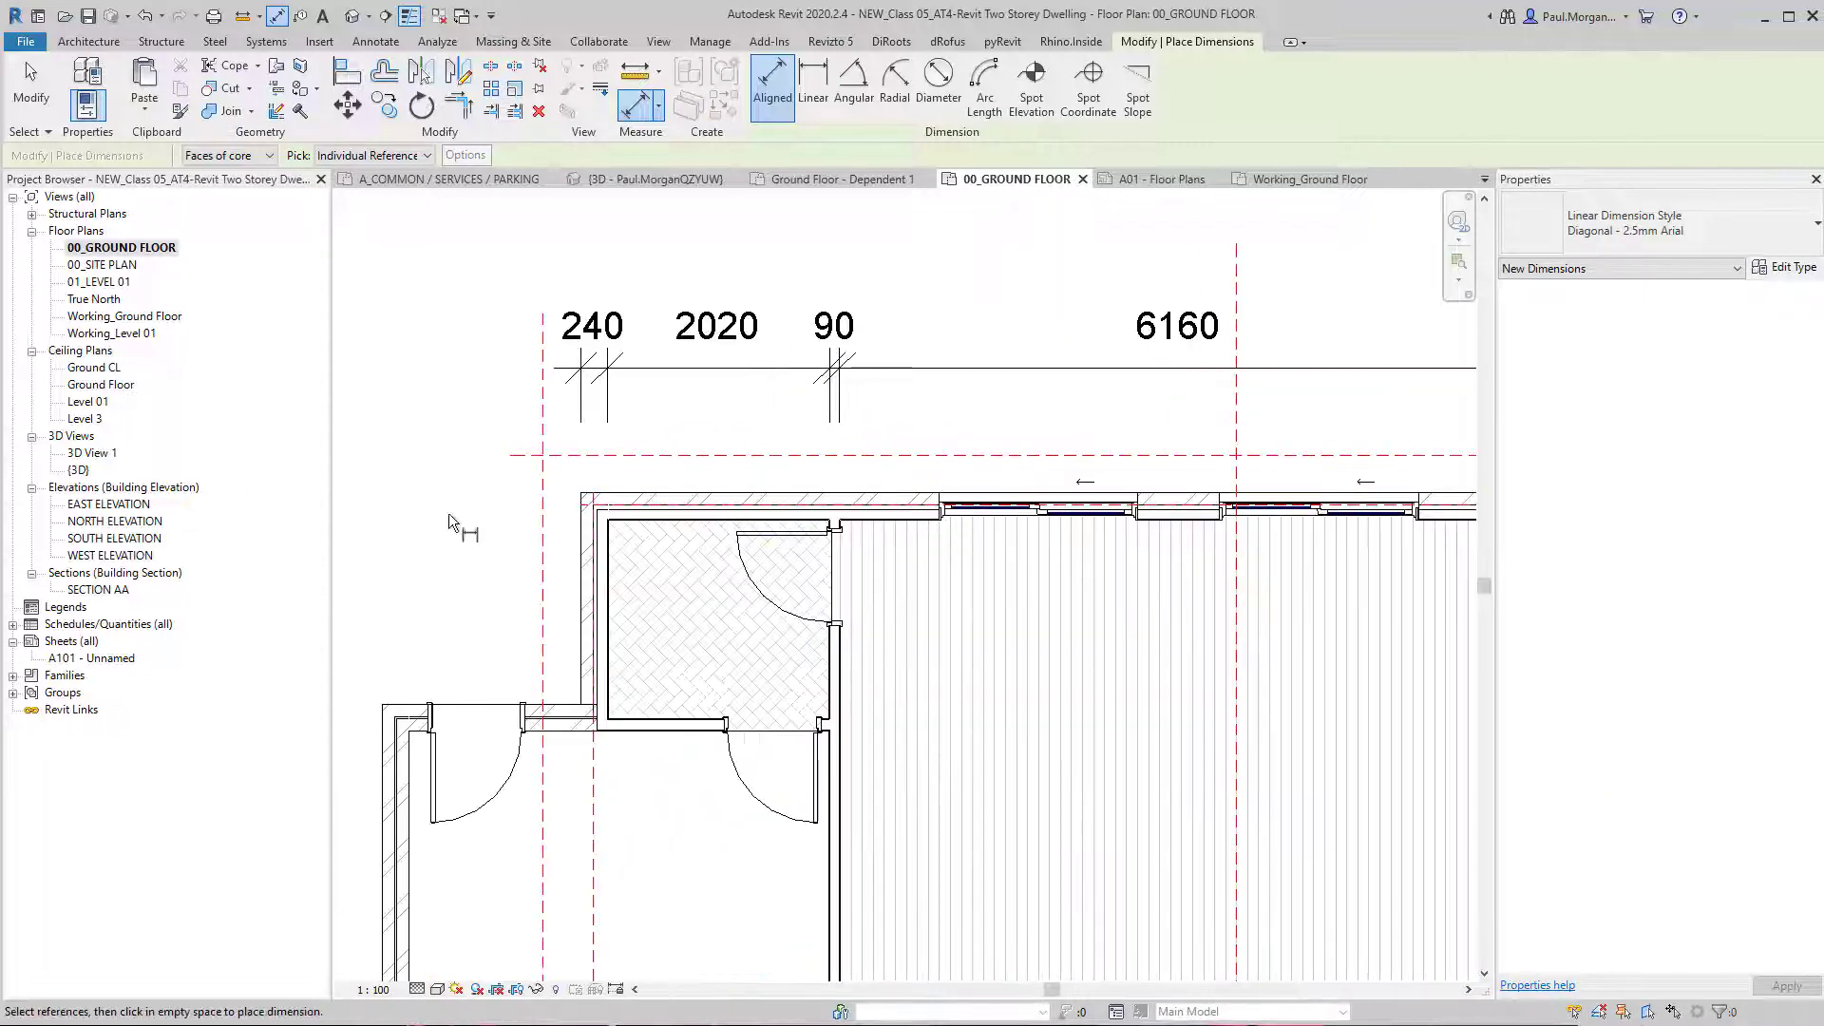
left_click(581, 509)
left_click(955, 501)
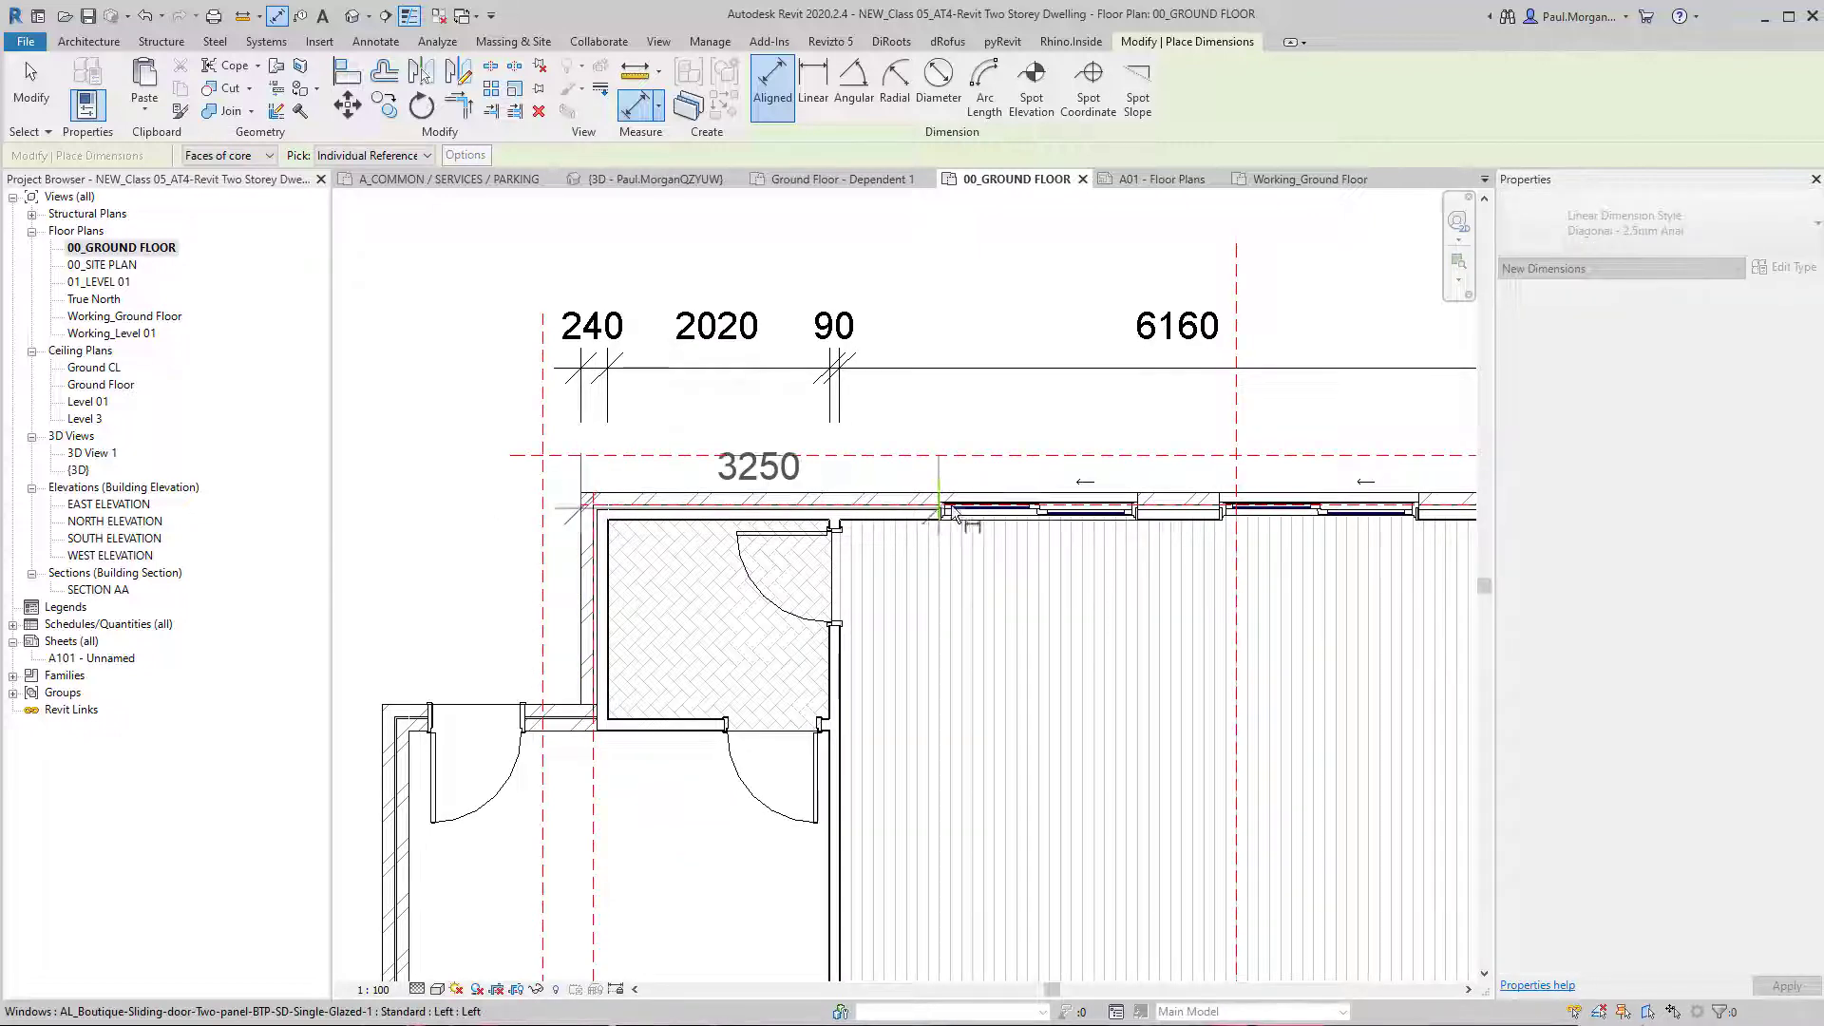
left_click(1140, 510)
left_click(1217, 509)
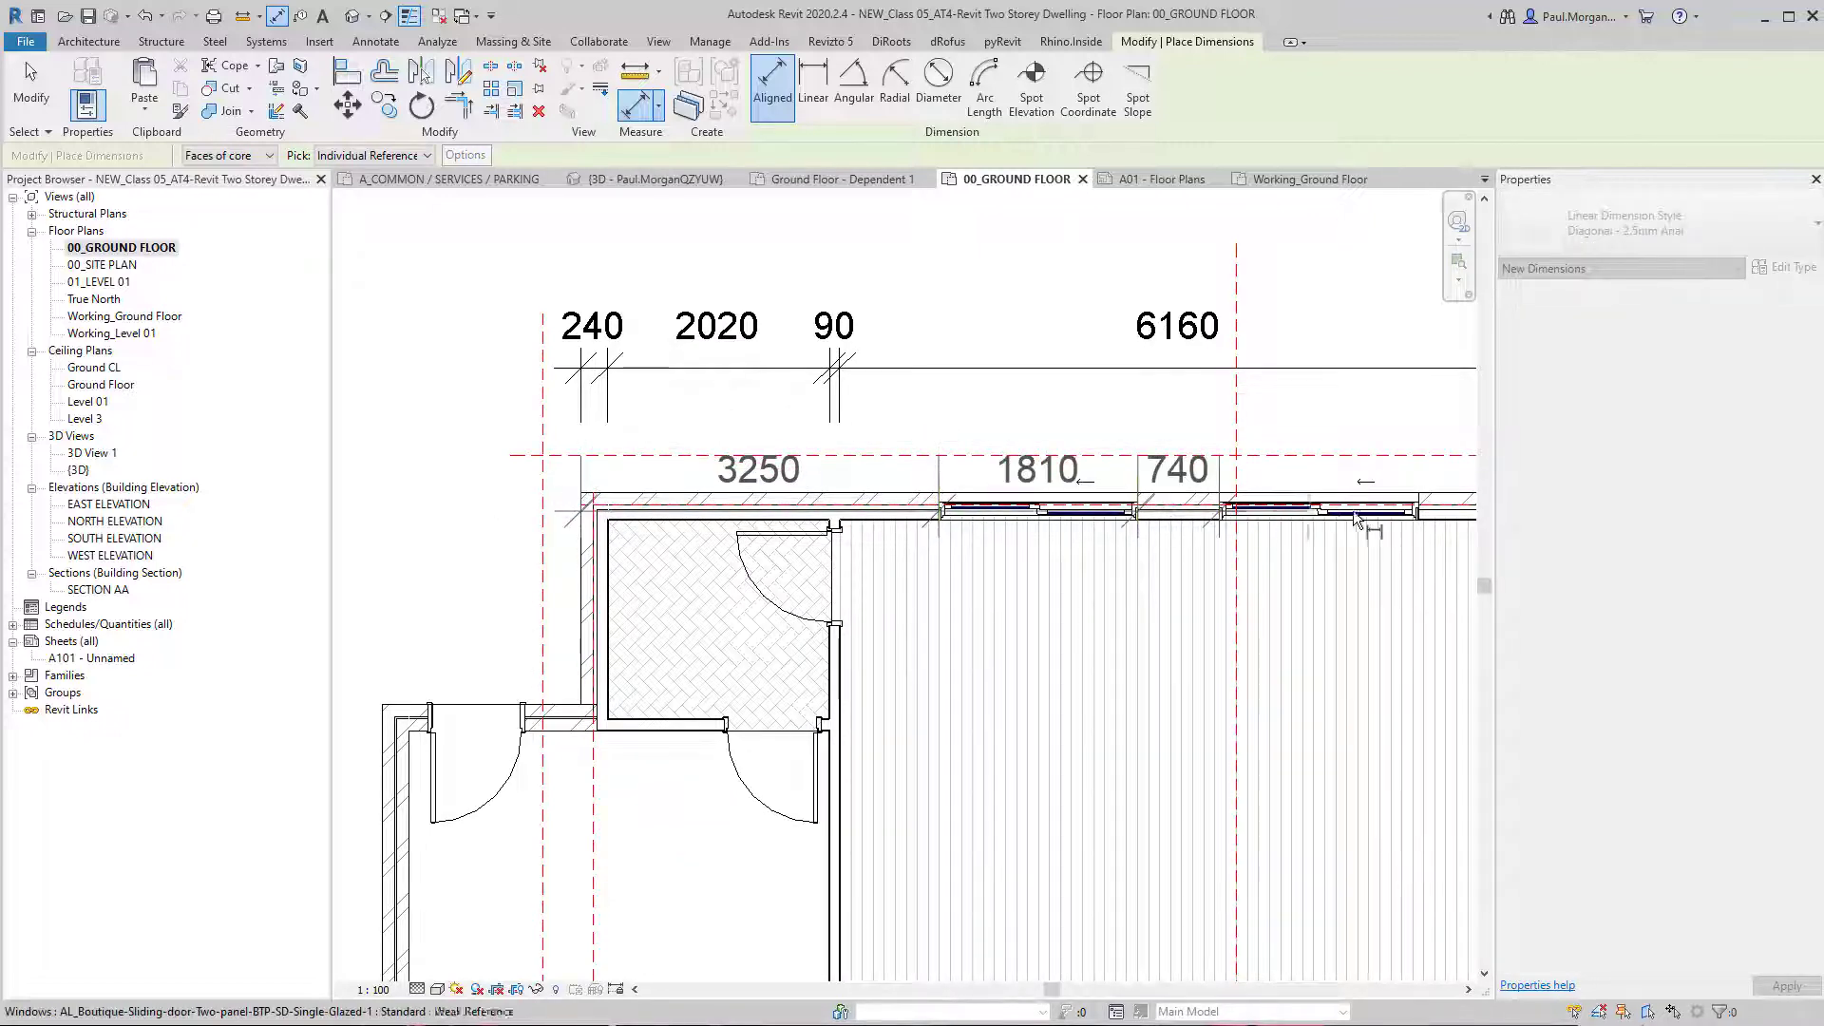
left_click(1420, 510)
middle_click_drag(1373, 515, 1030, 556)
left_click(1273, 573)
scroll(1273, 573, "down", 2)
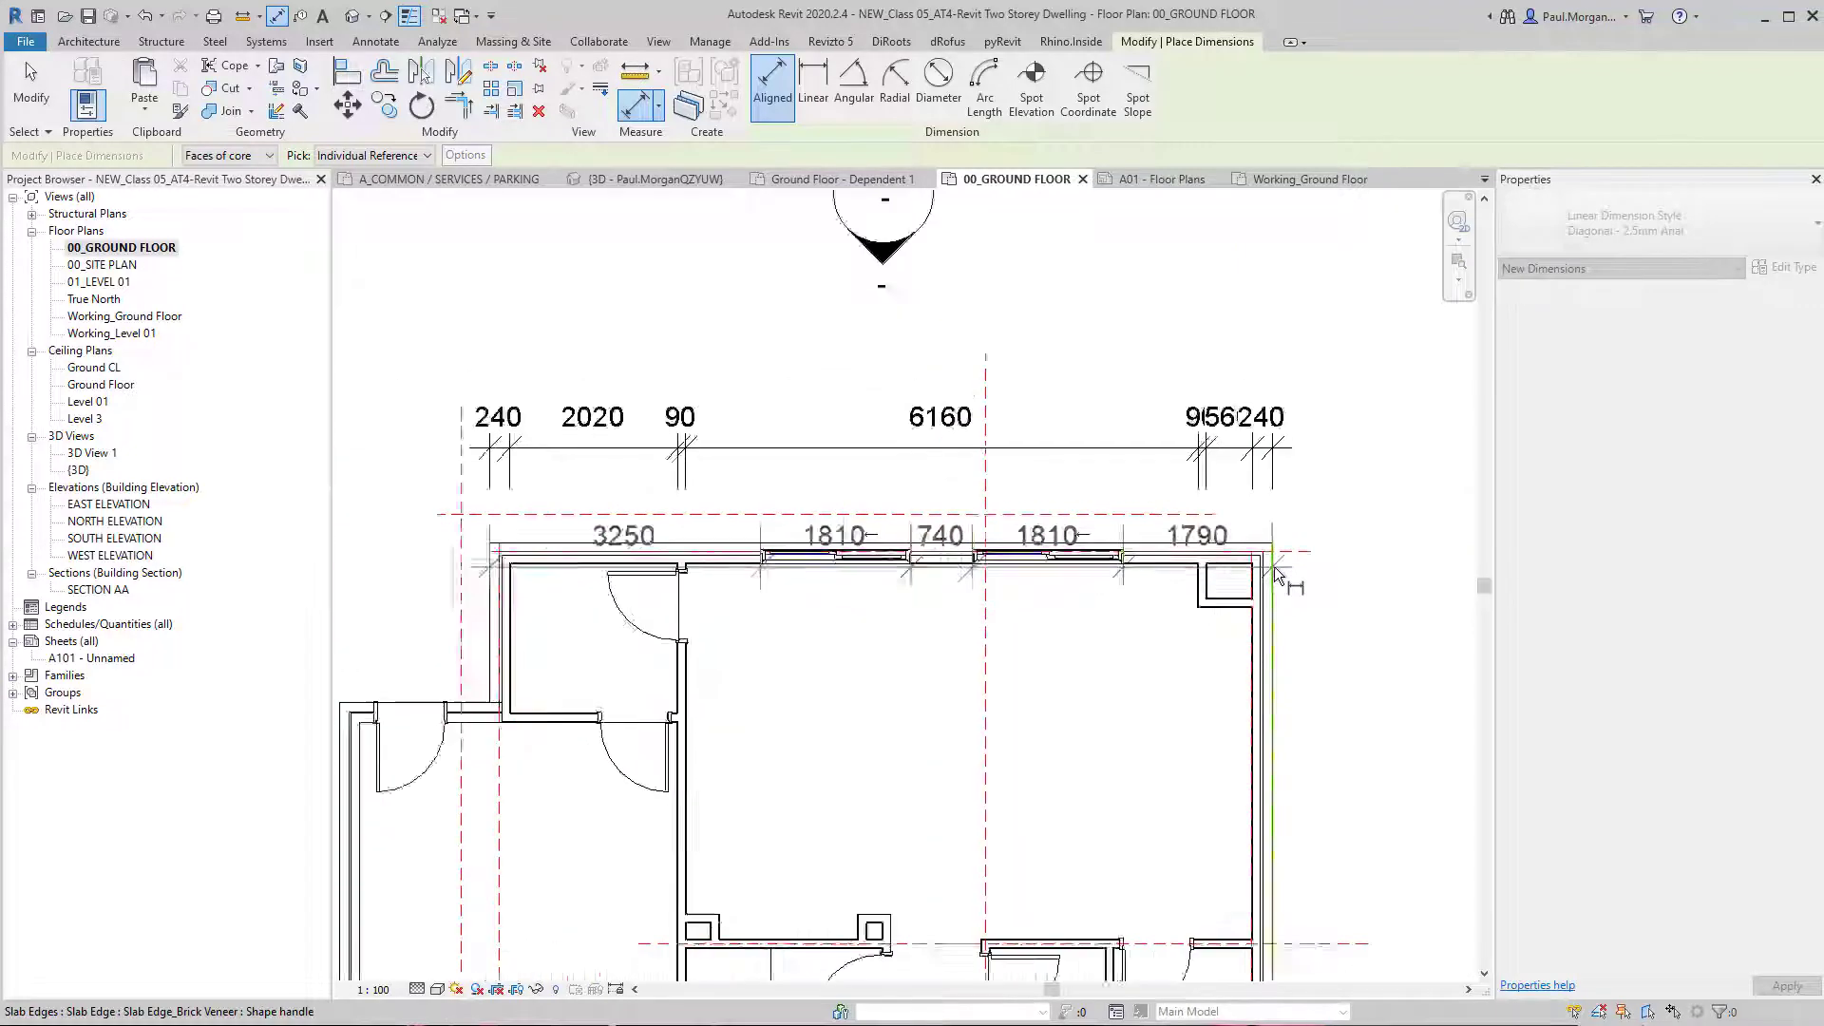
left_click(1291, 355)
key("Escape")
middle_click_drag(1317, 571, 1287, 626)
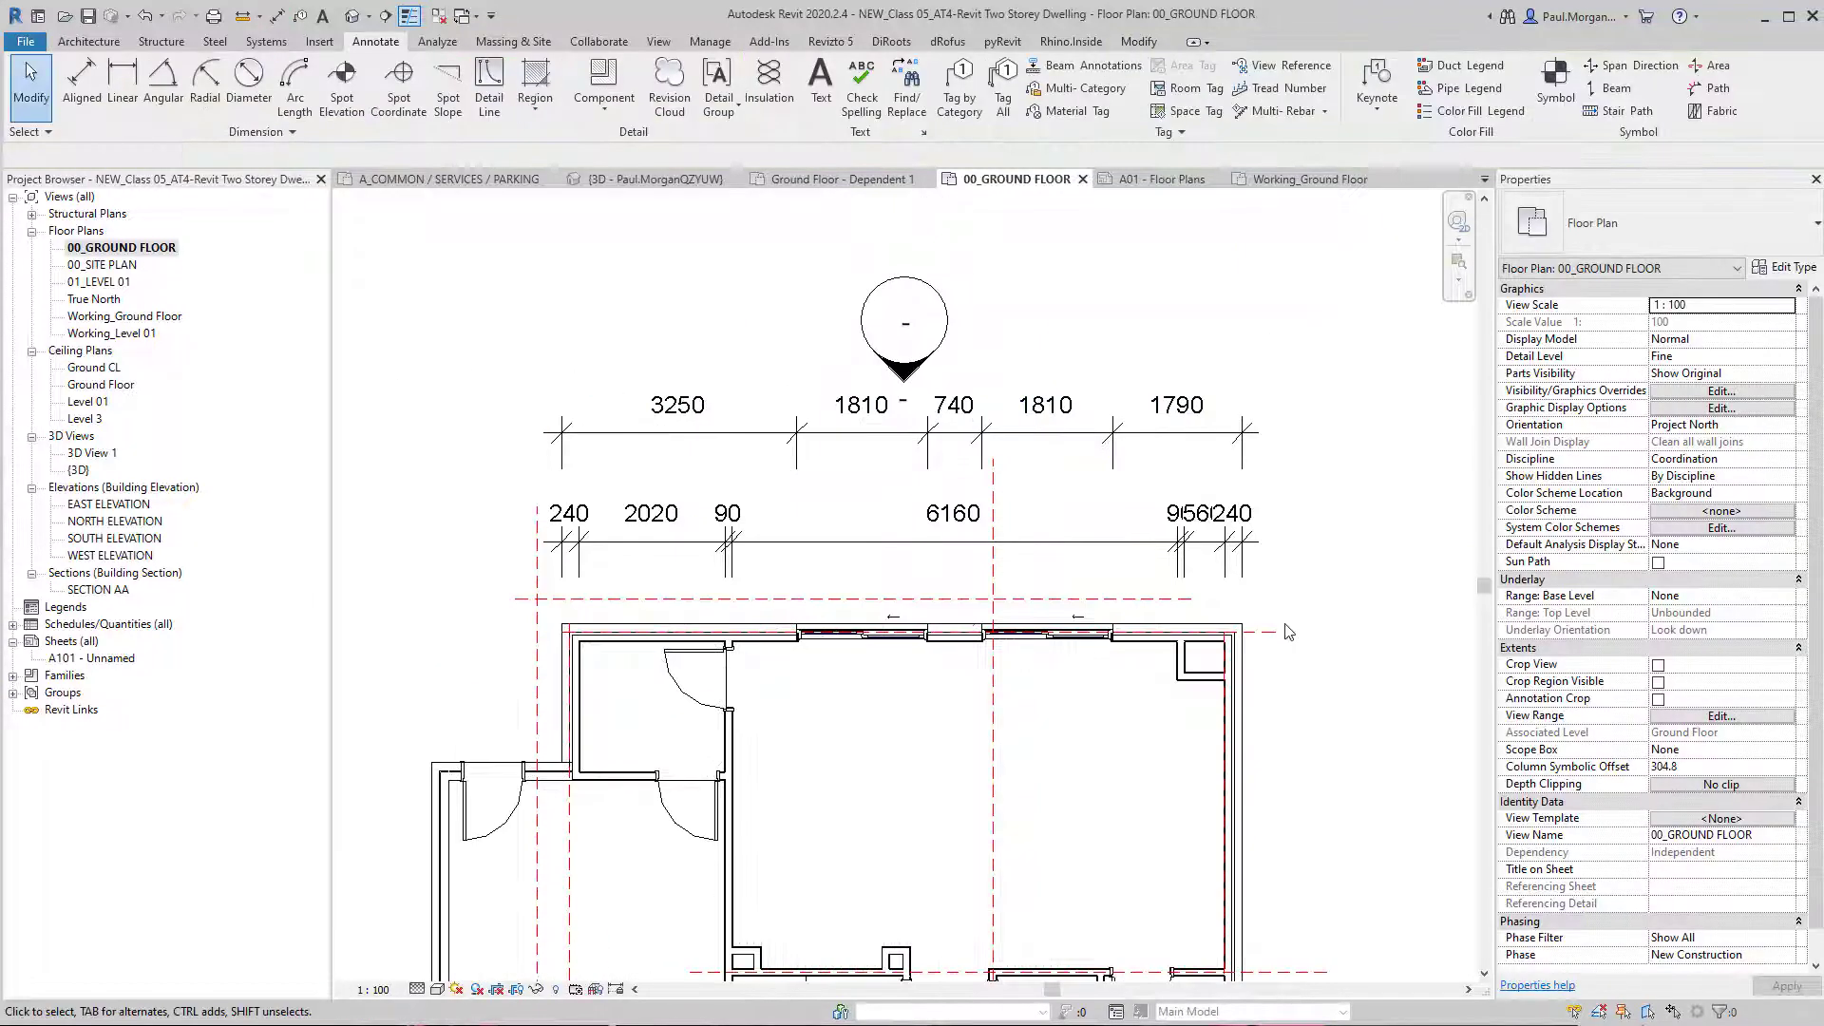
Step: Select both dimension chains above the floor plan and delete them
left_click_drag(1299, 387, 1211, 560)
key("Delete")
mouse_move(1243, 569)
middle_mouse_down()
mouse_move(1275, 569)
mouse_move(1225, 538)
middle_mouse_up()
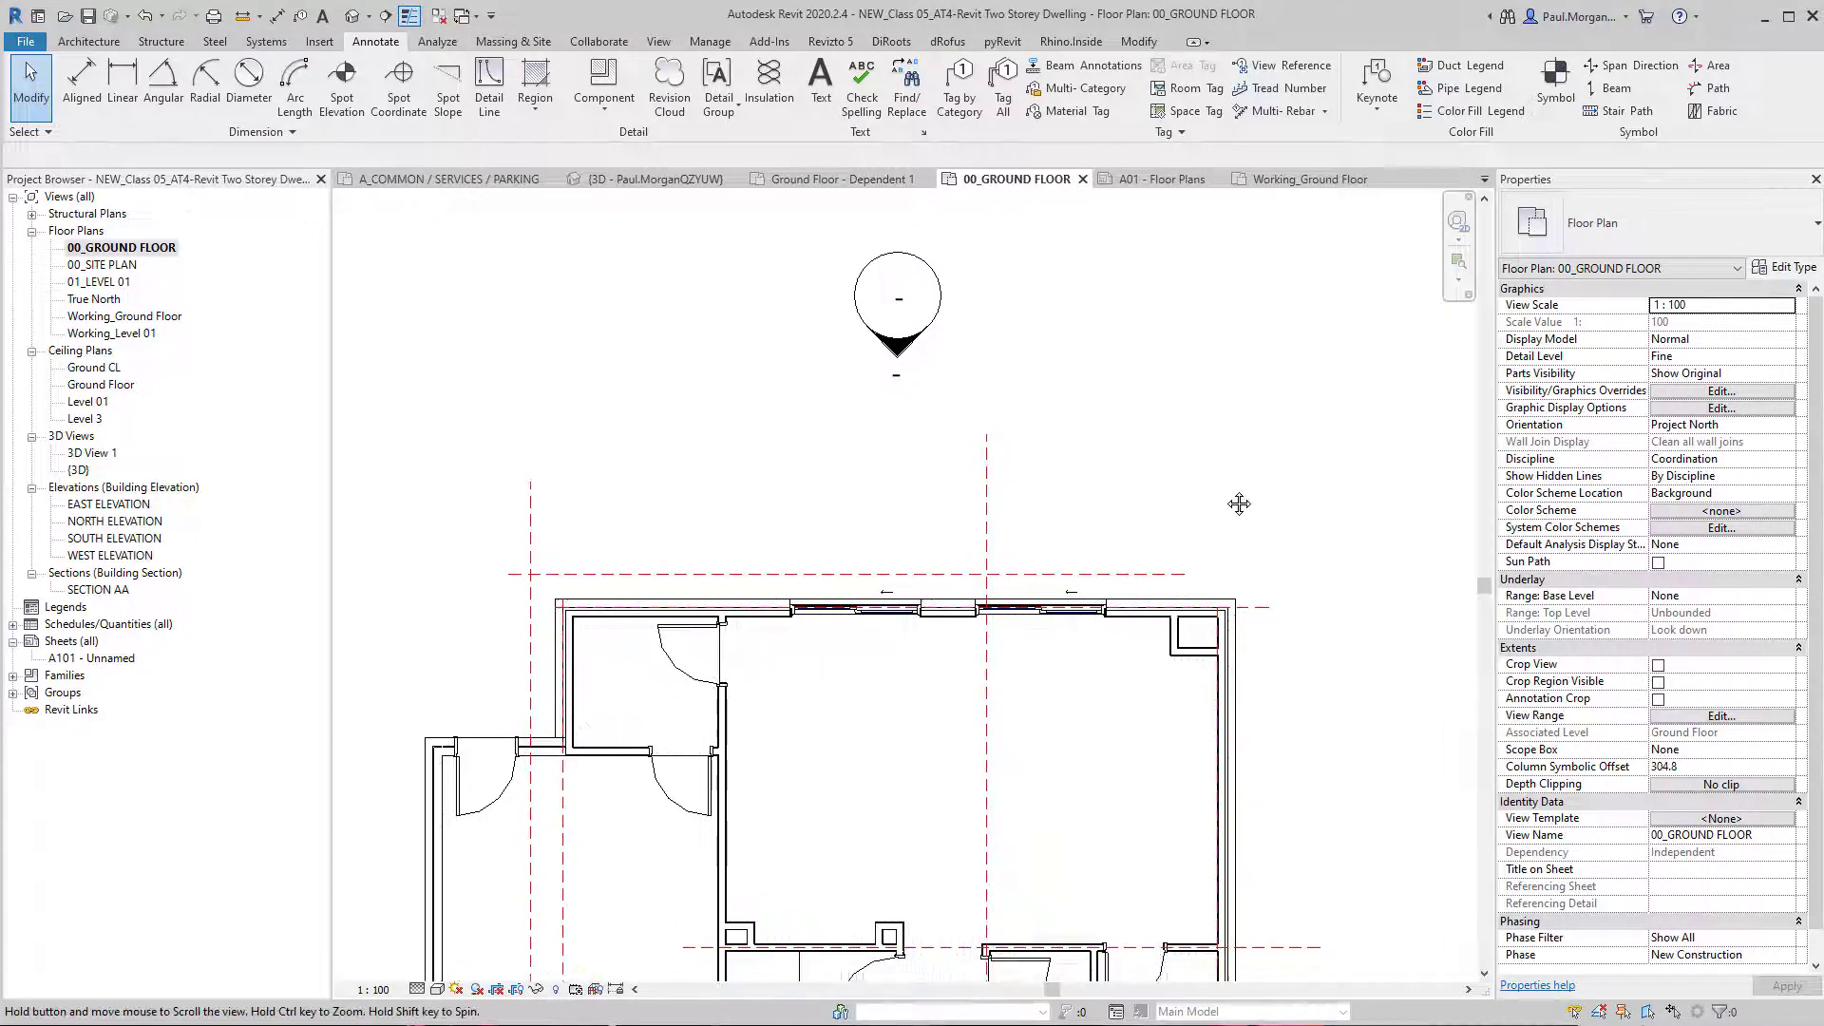
Step: Start an aligned dimension picking Entire Walls, with Openings, Intersecting Walls and Intersecting Grids left off in the Auto Dimension Options
key("d")
key("i")
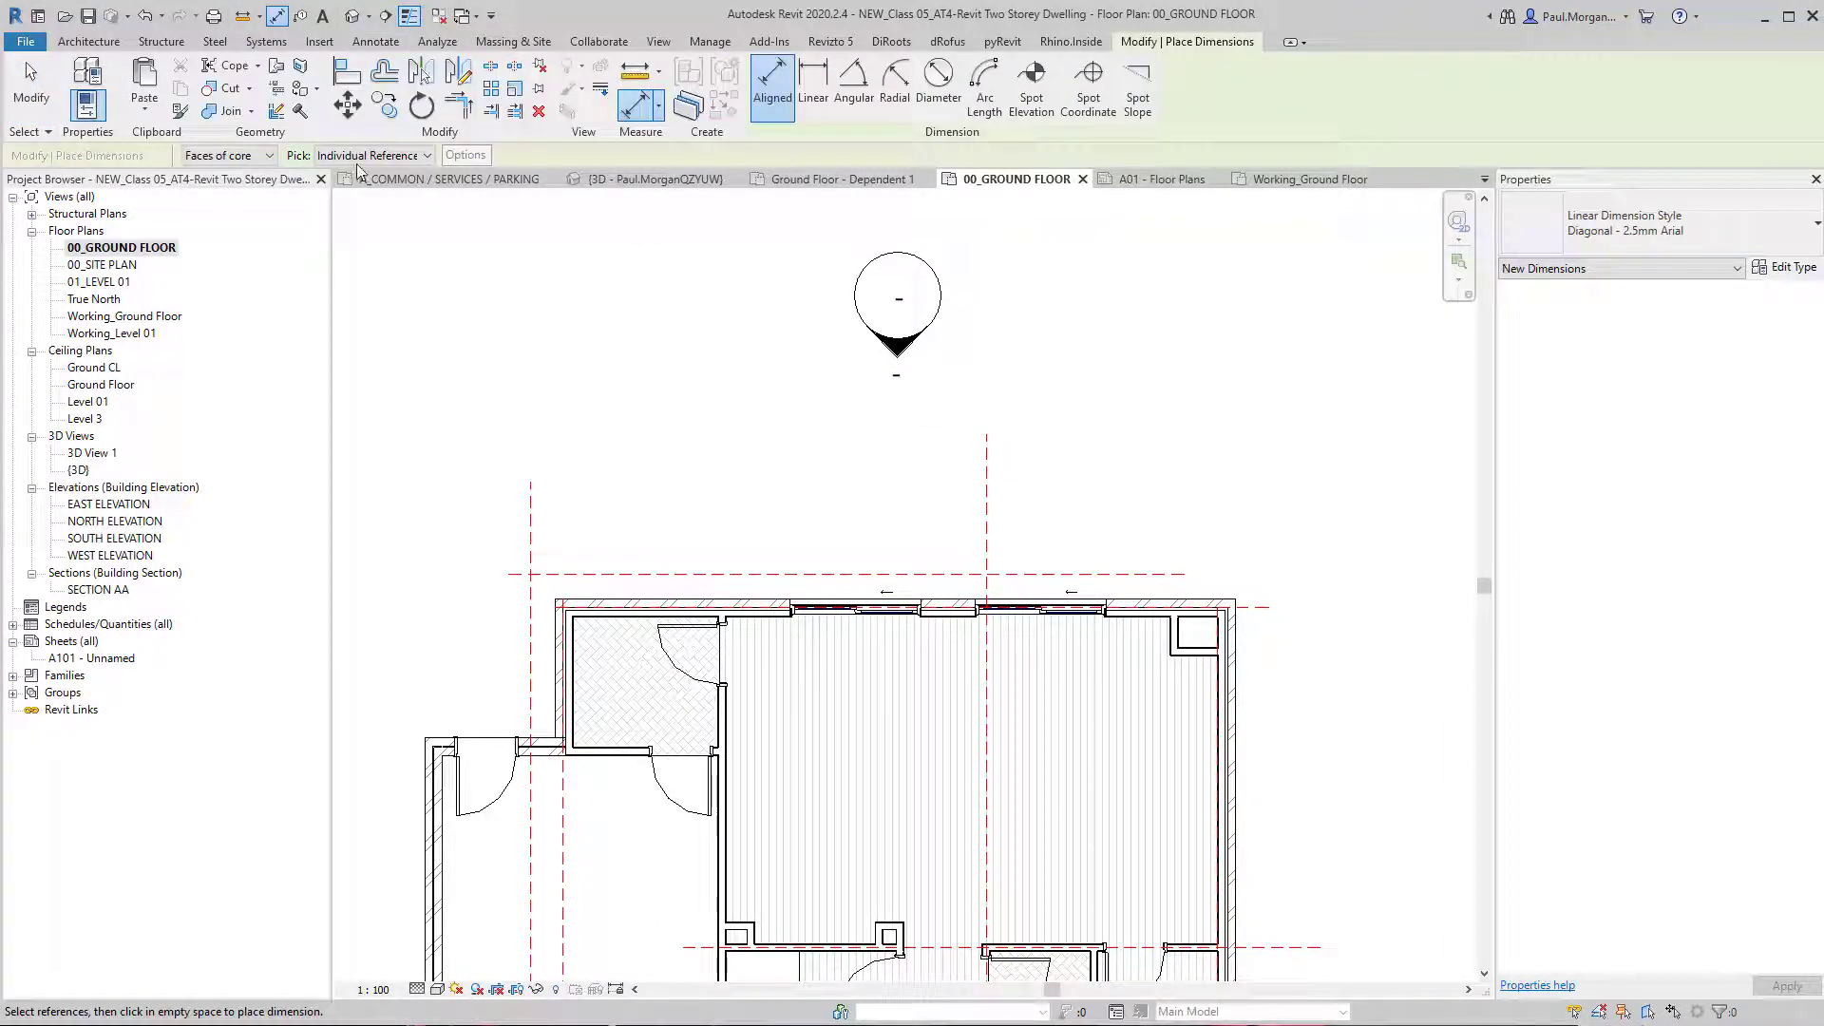
left_click(366, 155)
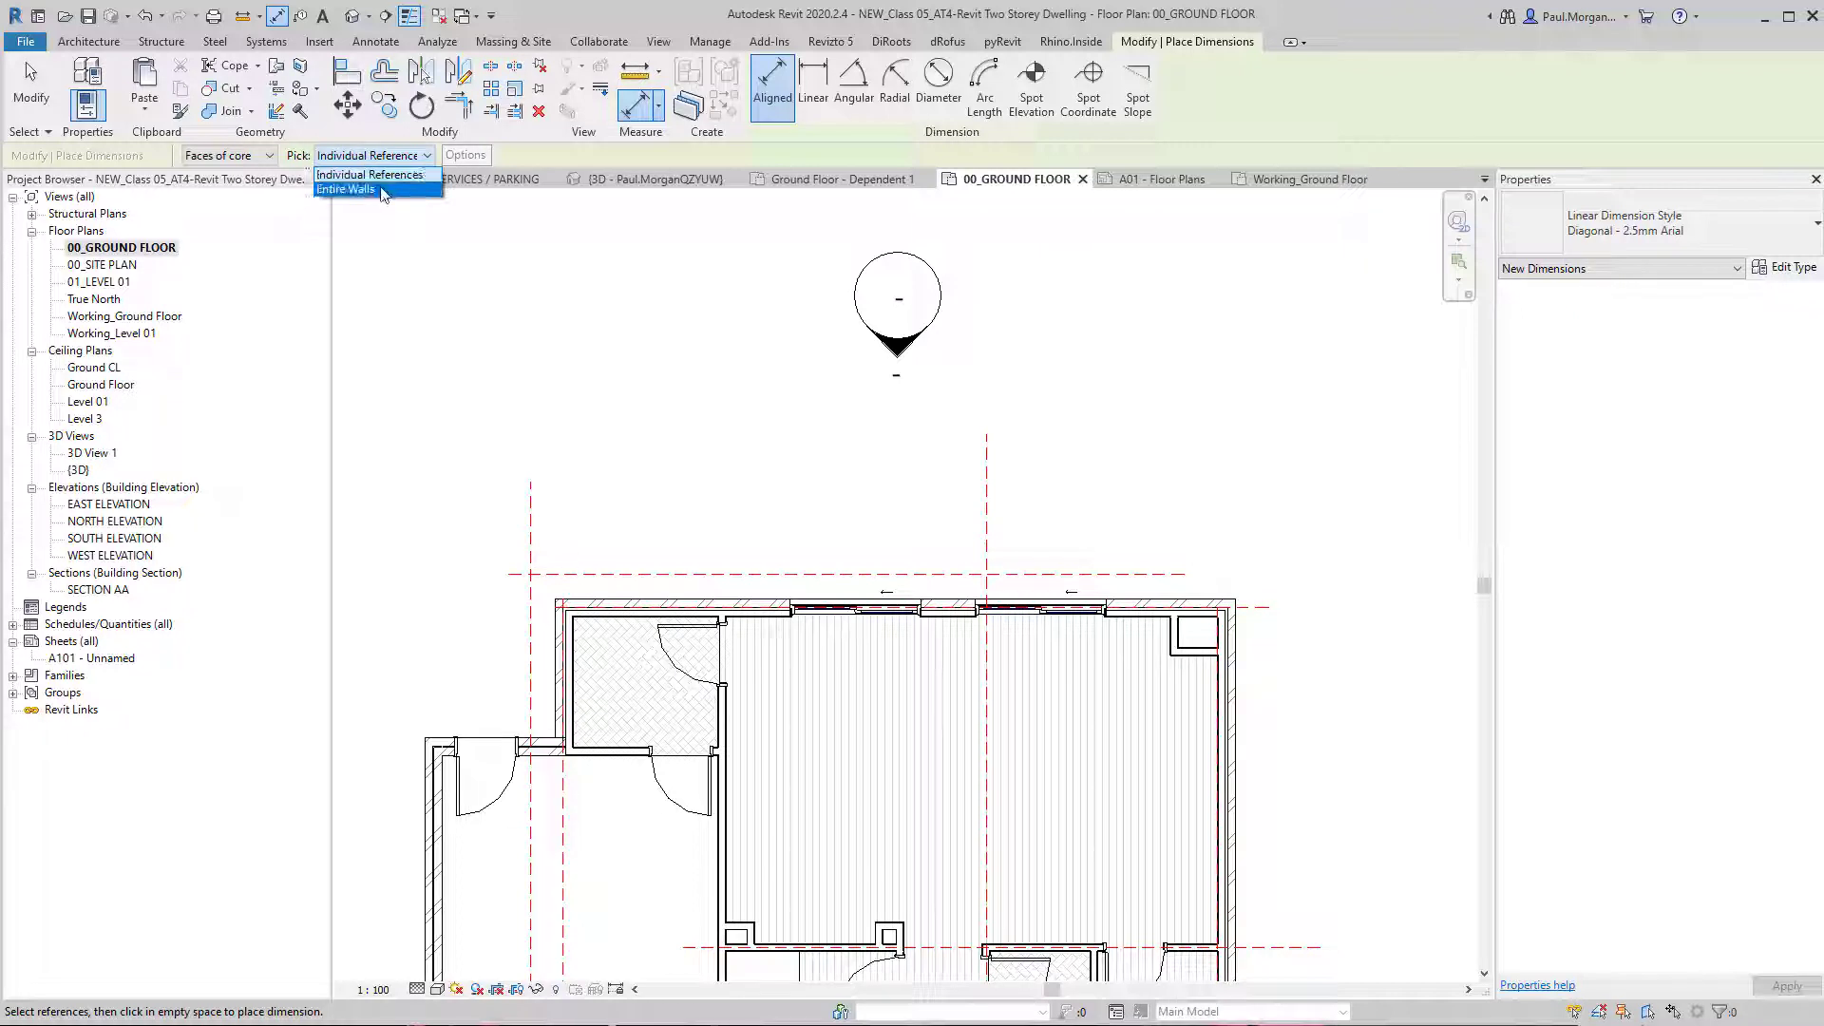
left_click(382, 191)
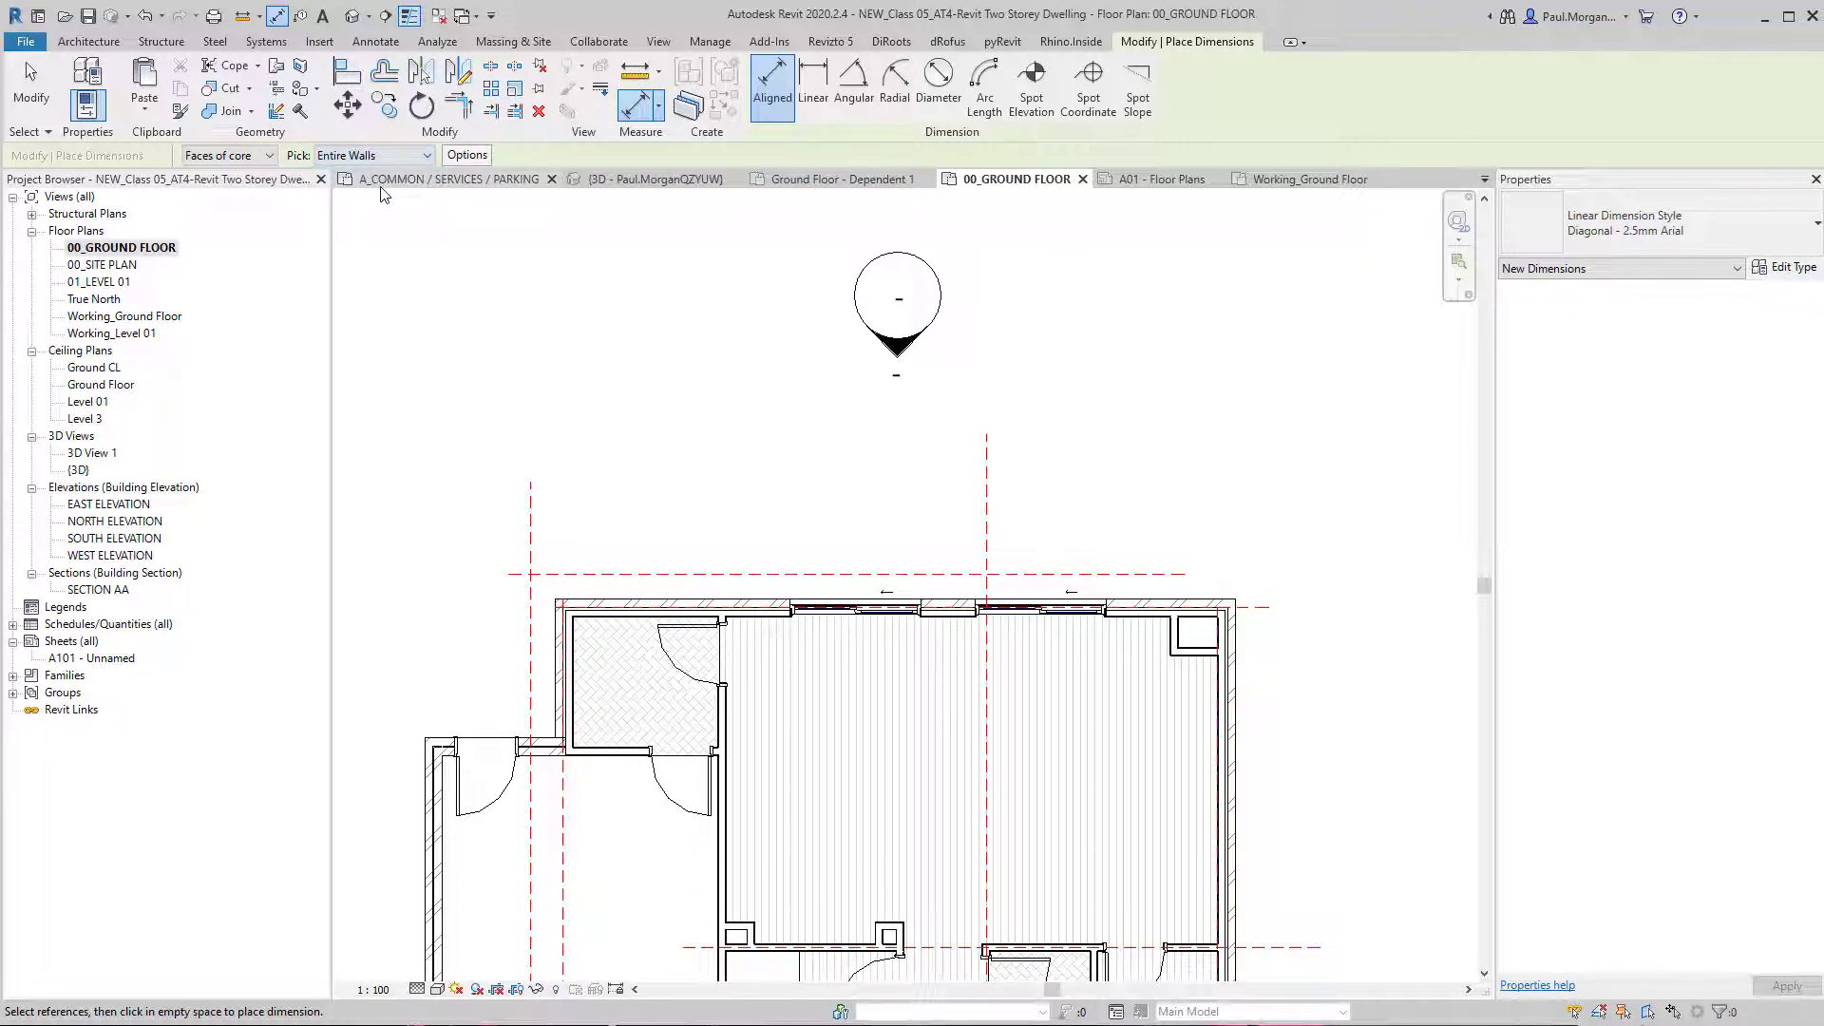
left_click(456, 156)
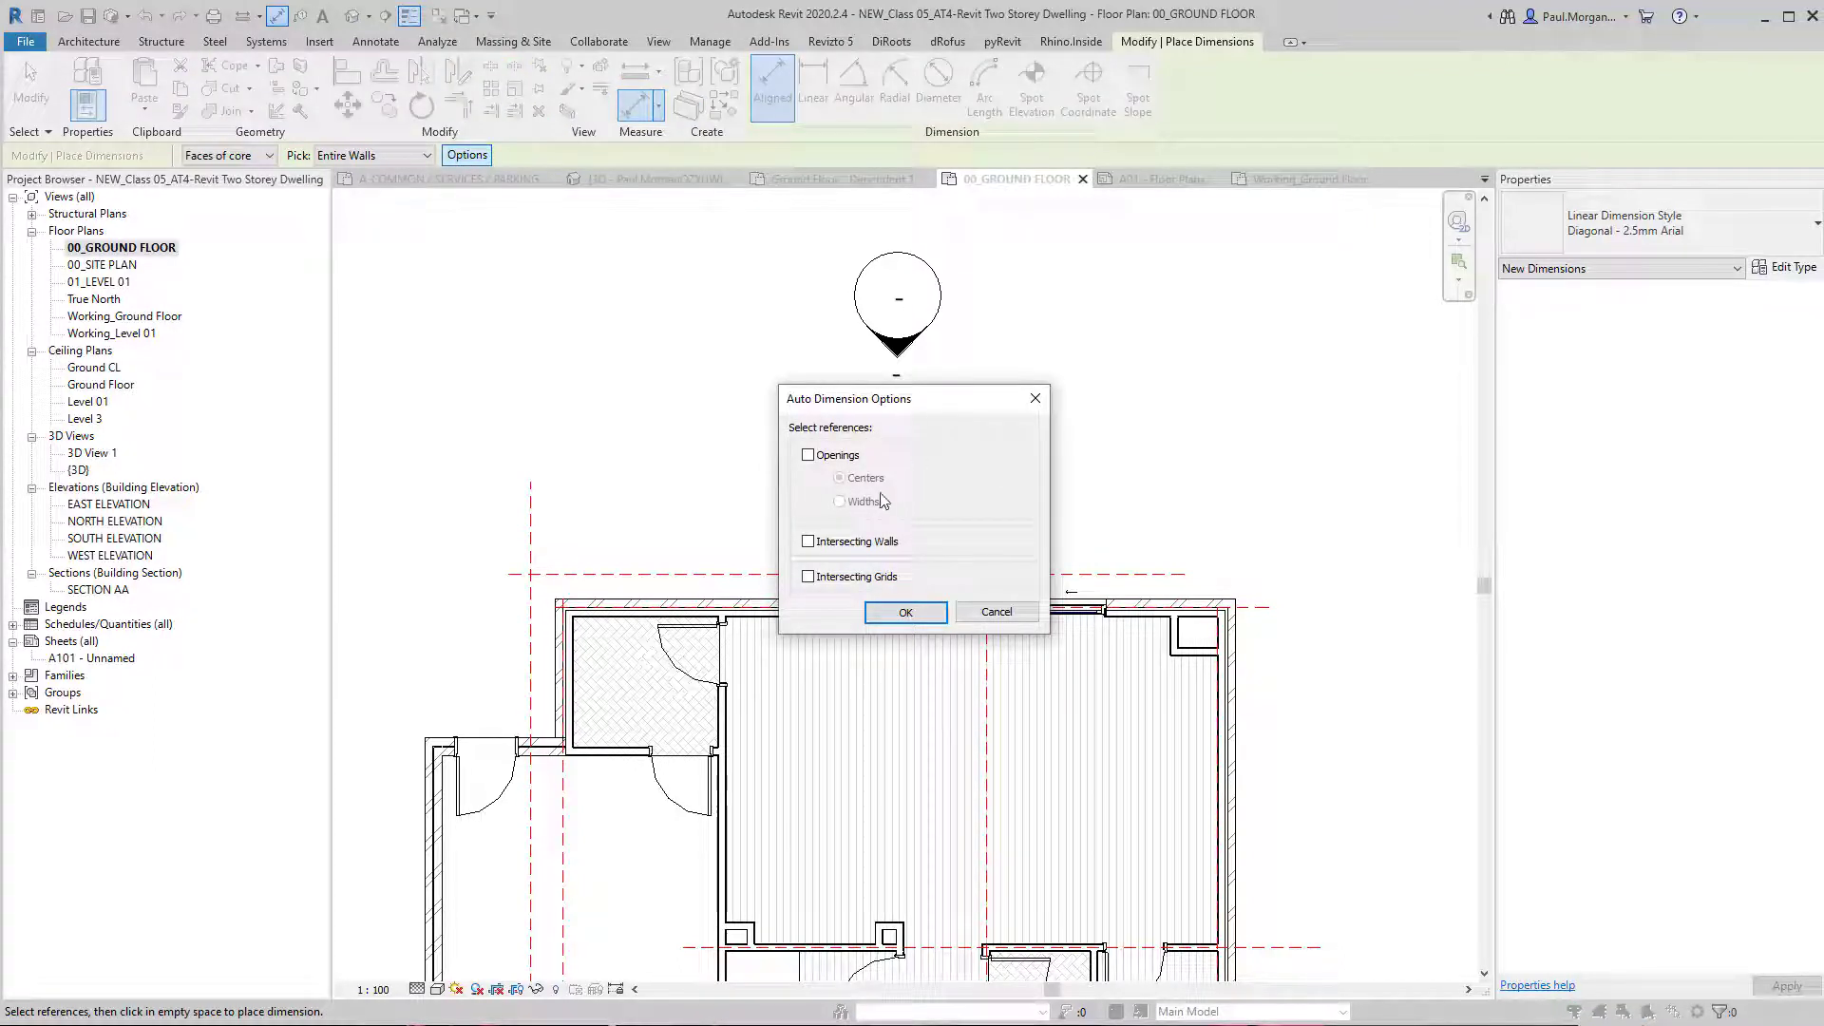
left_click_drag(839, 410, 1012, 338)
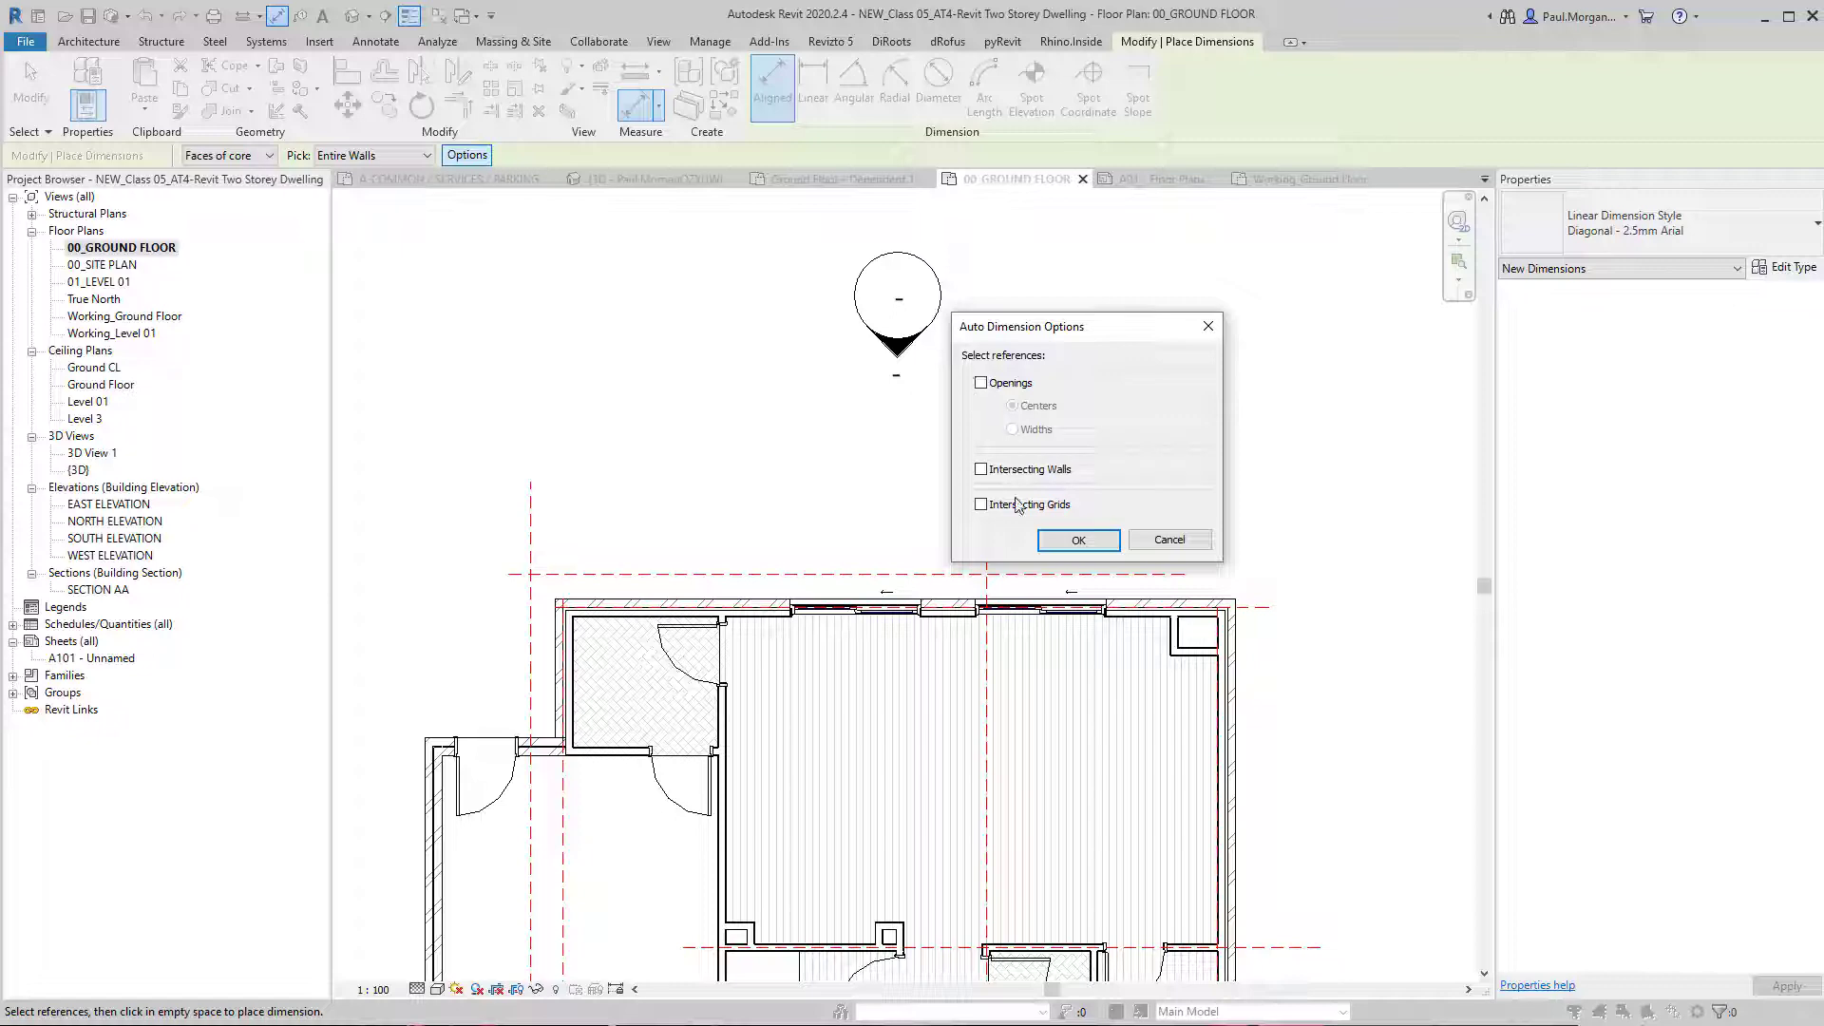
left_click(1077, 539)
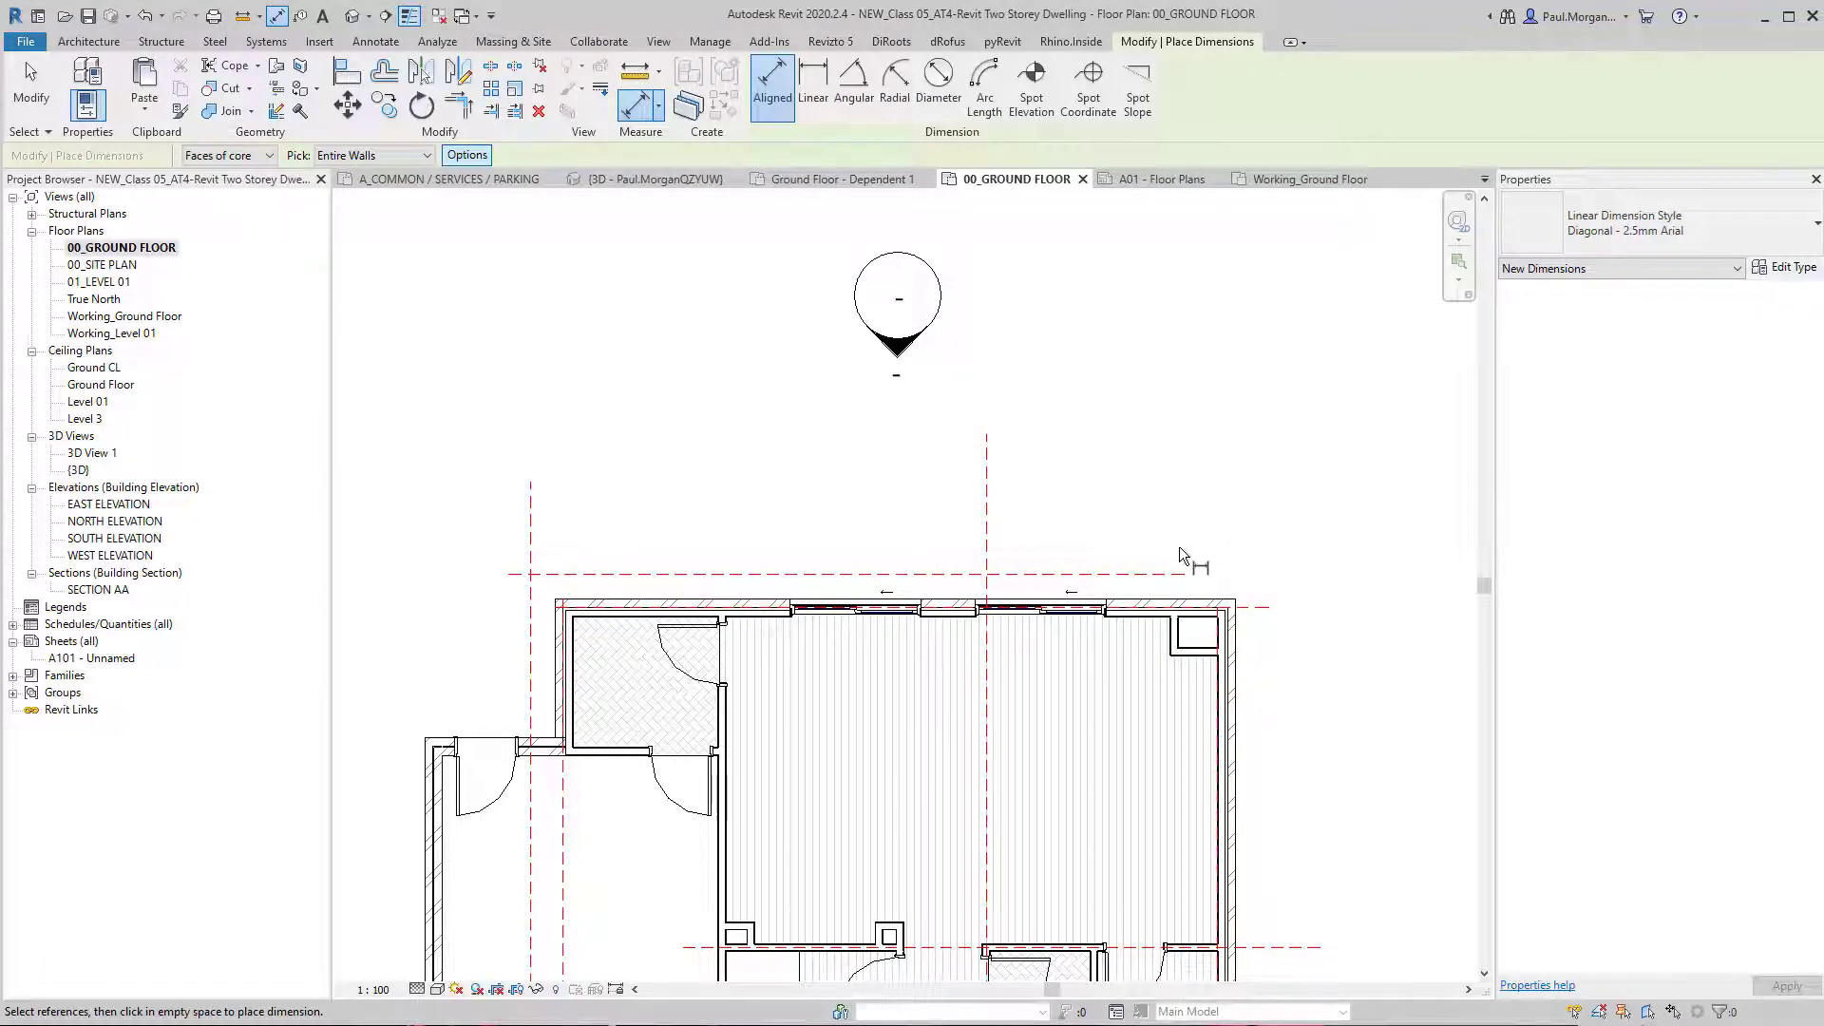
Step: Dimension the overall length of the upper exterior wall and place the dimension above the floor plan
left_click(1142, 613)
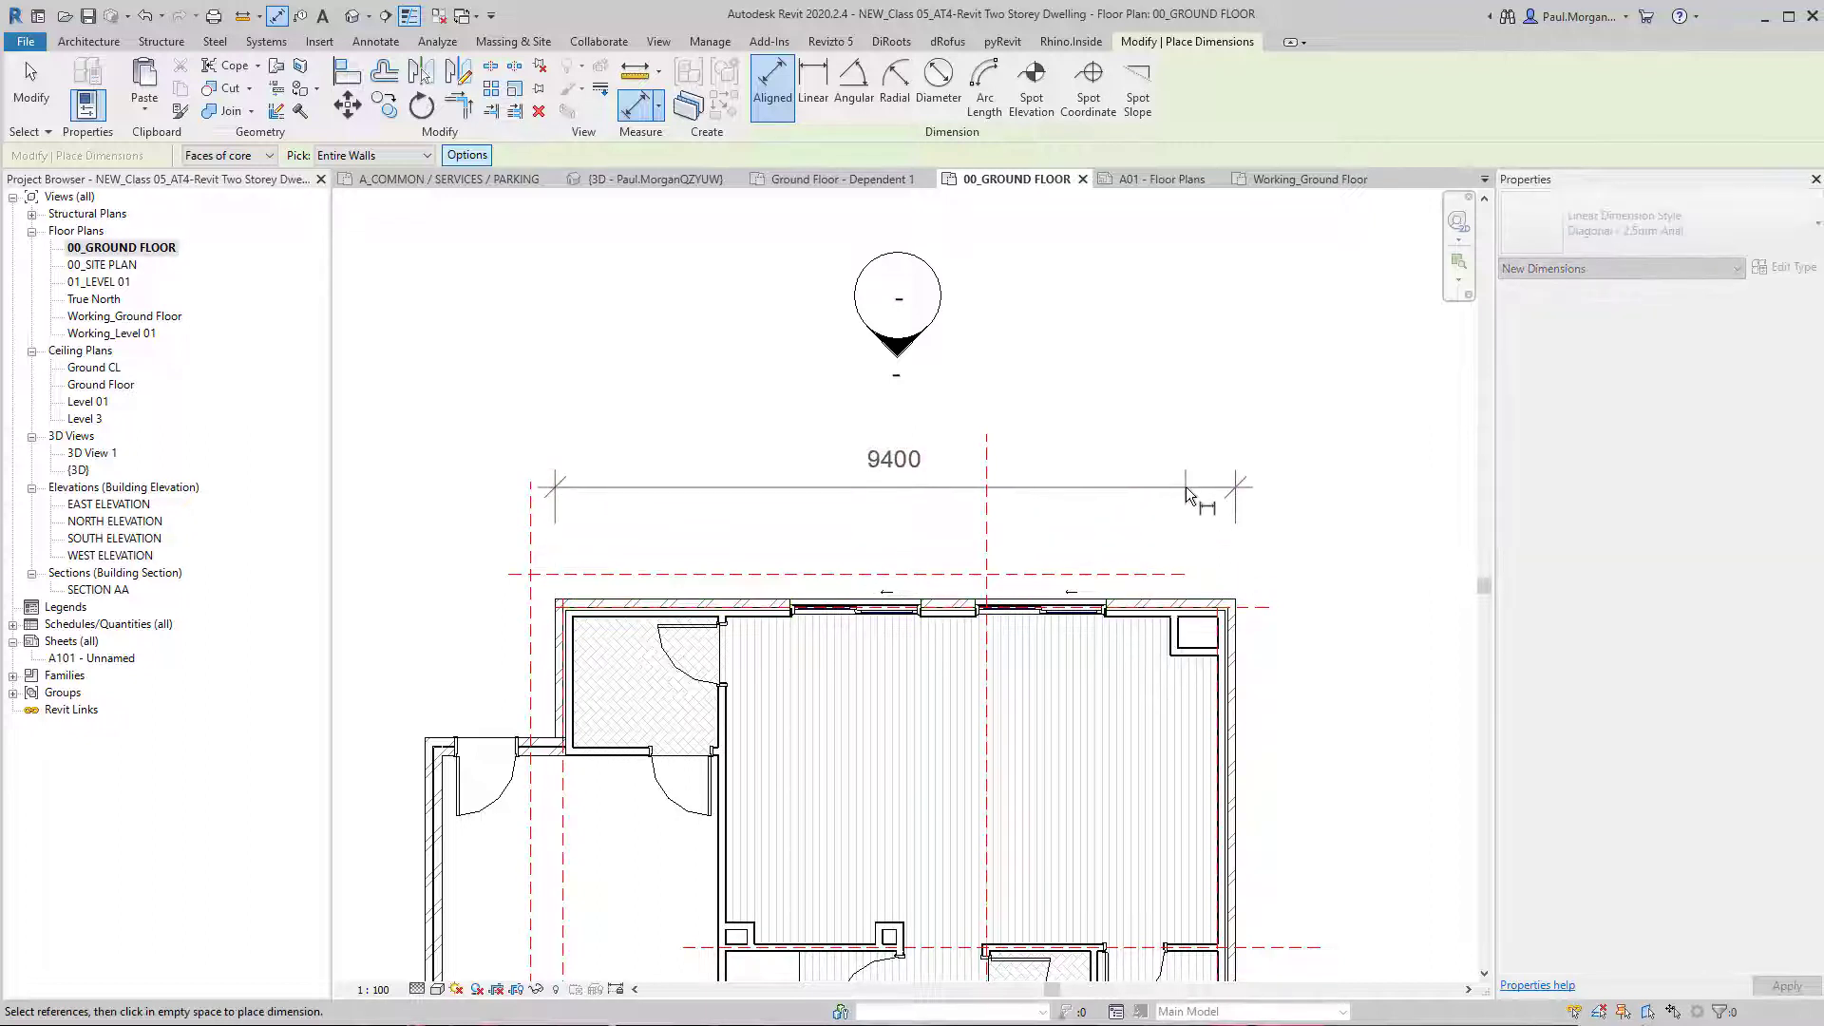
left_click(1186, 487)
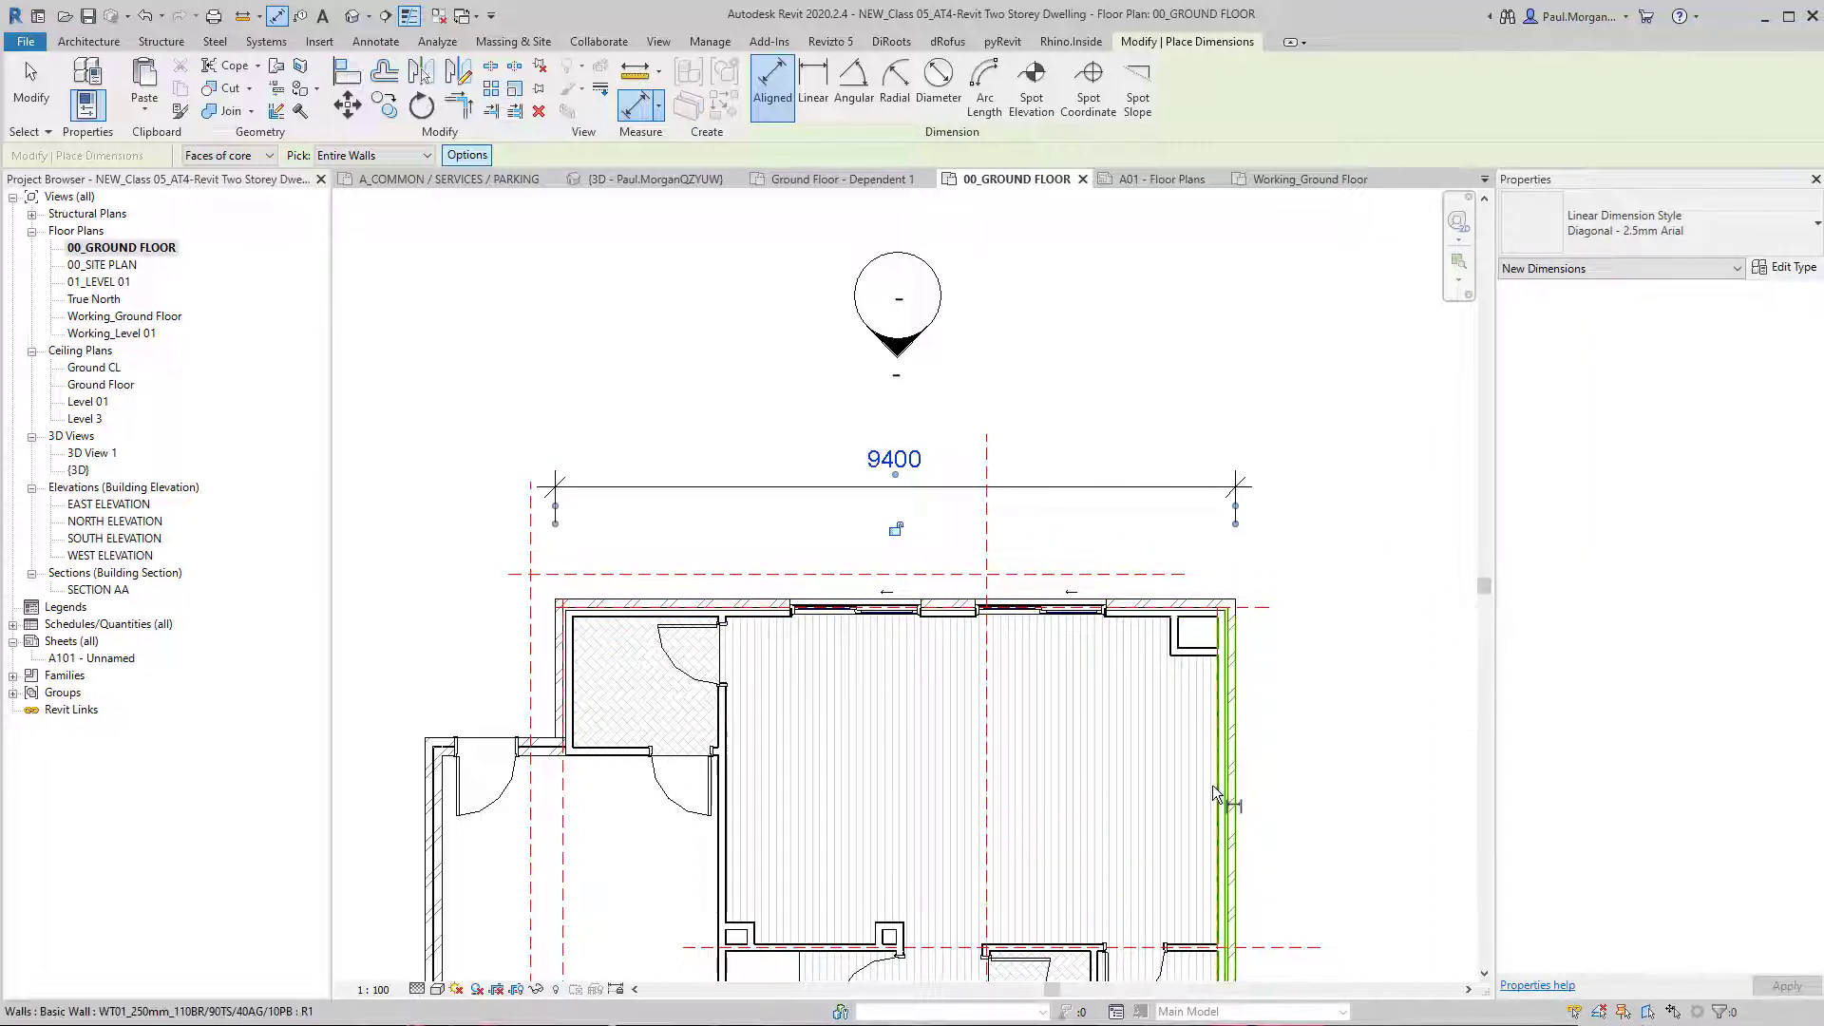
middle_click_drag(1200, 693, 1077, 320)
left_click(1102, 431)
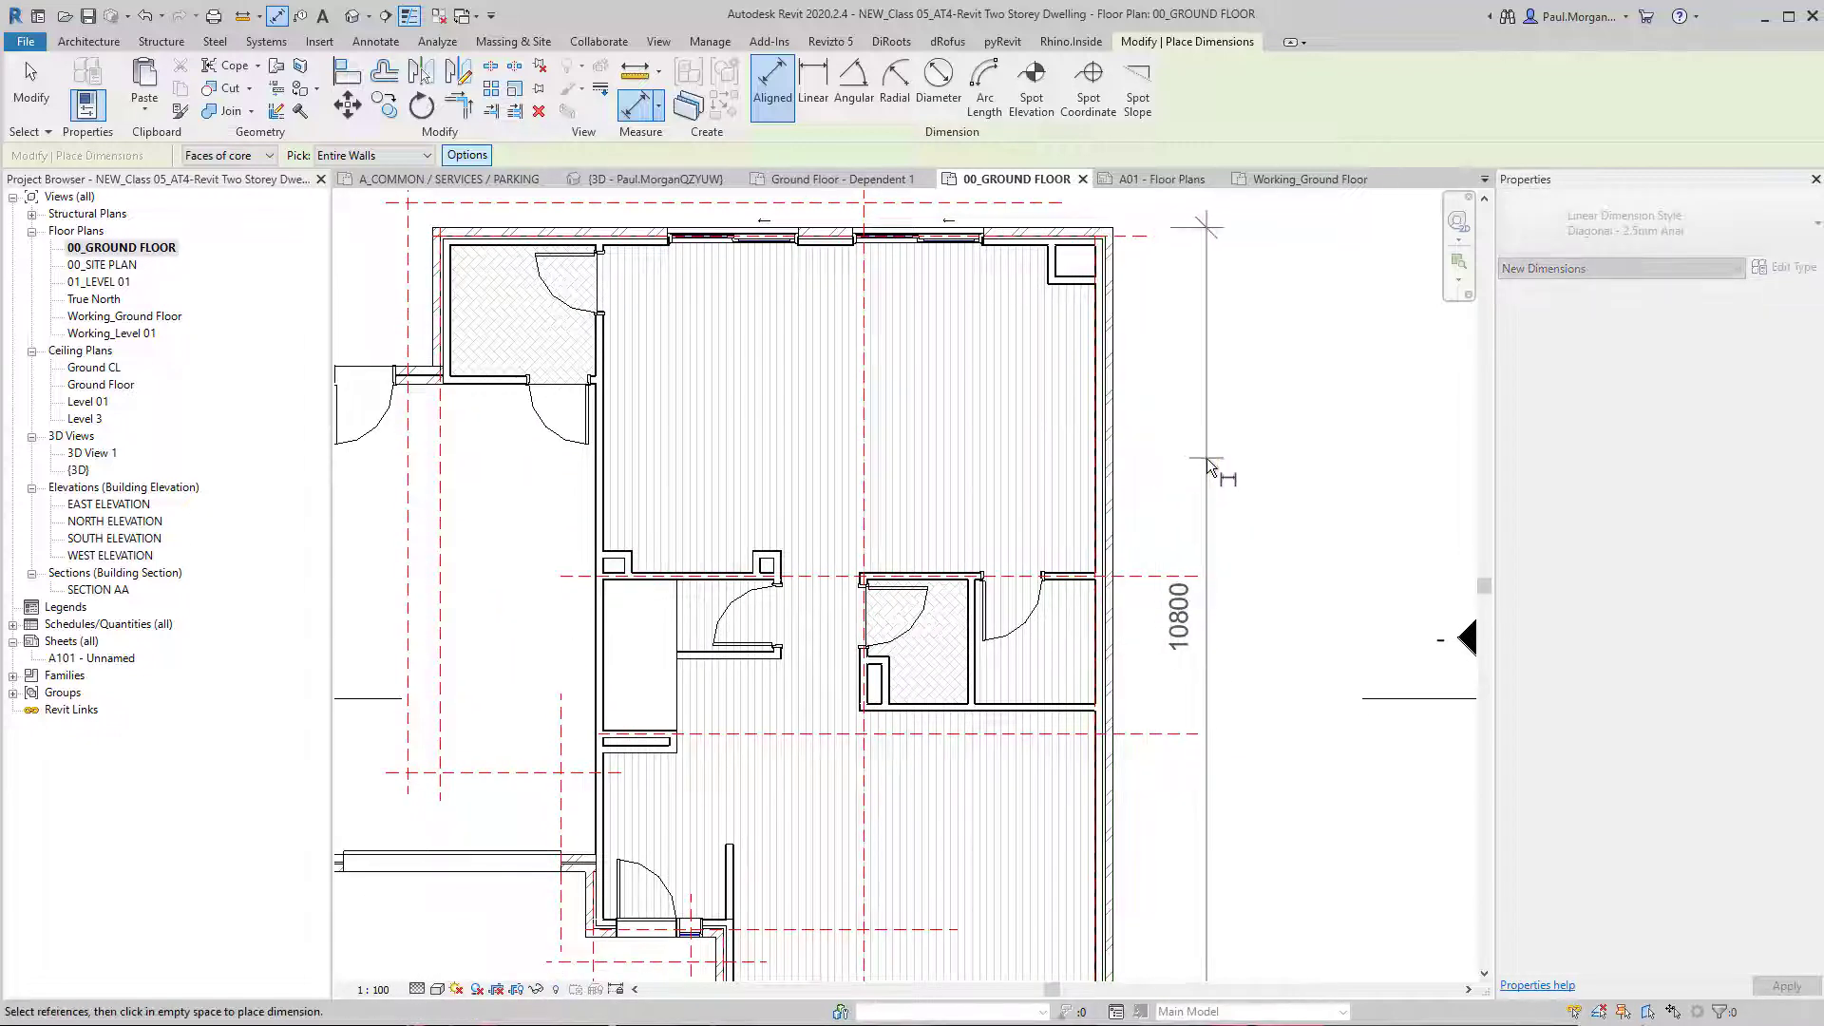
scroll(1207, 459, "down", 2)
key("Escape")
key("Escape")
scroll(1206, 459, "up", 2)
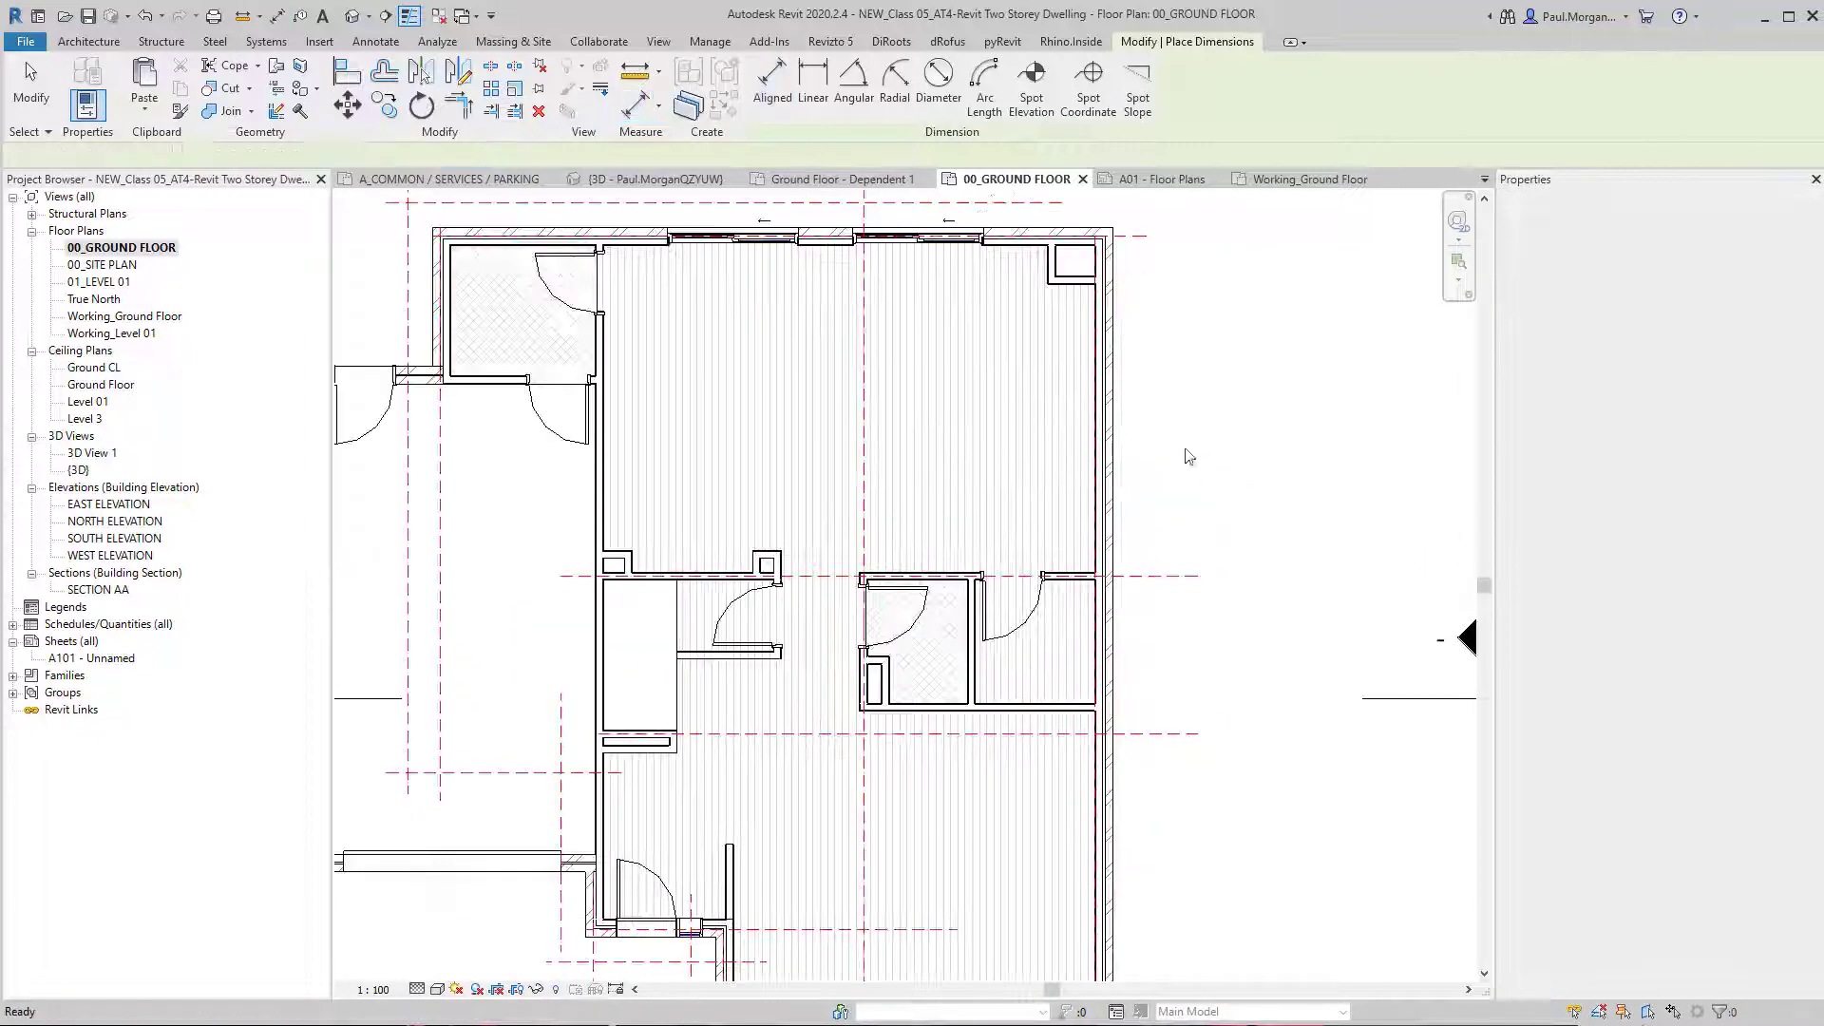
Step: Move the overall dimension farther above the upper exterior wall to leave room for another chain beneath it
middle_click_drag(1184, 586, 1285, 933)
key("Escape")
left_click(1043, 456)
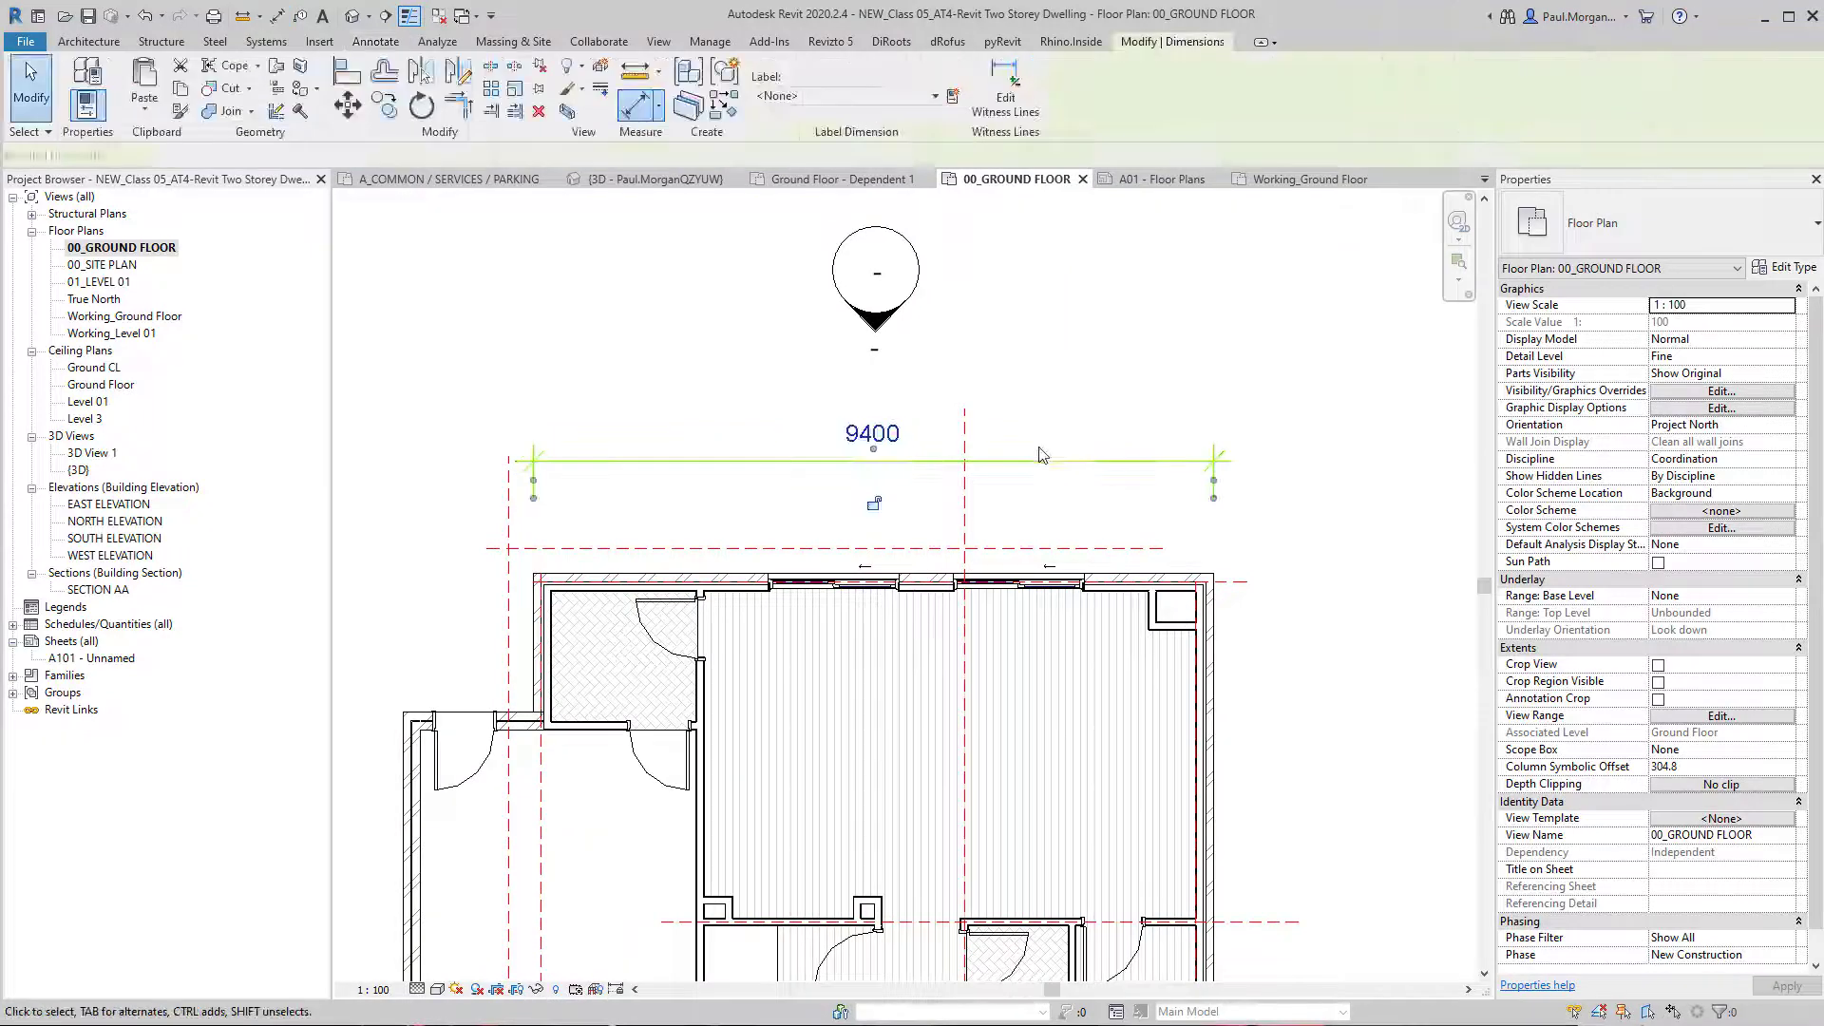
left_click_drag(1043, 456, 1044, 419)
key("Escape")
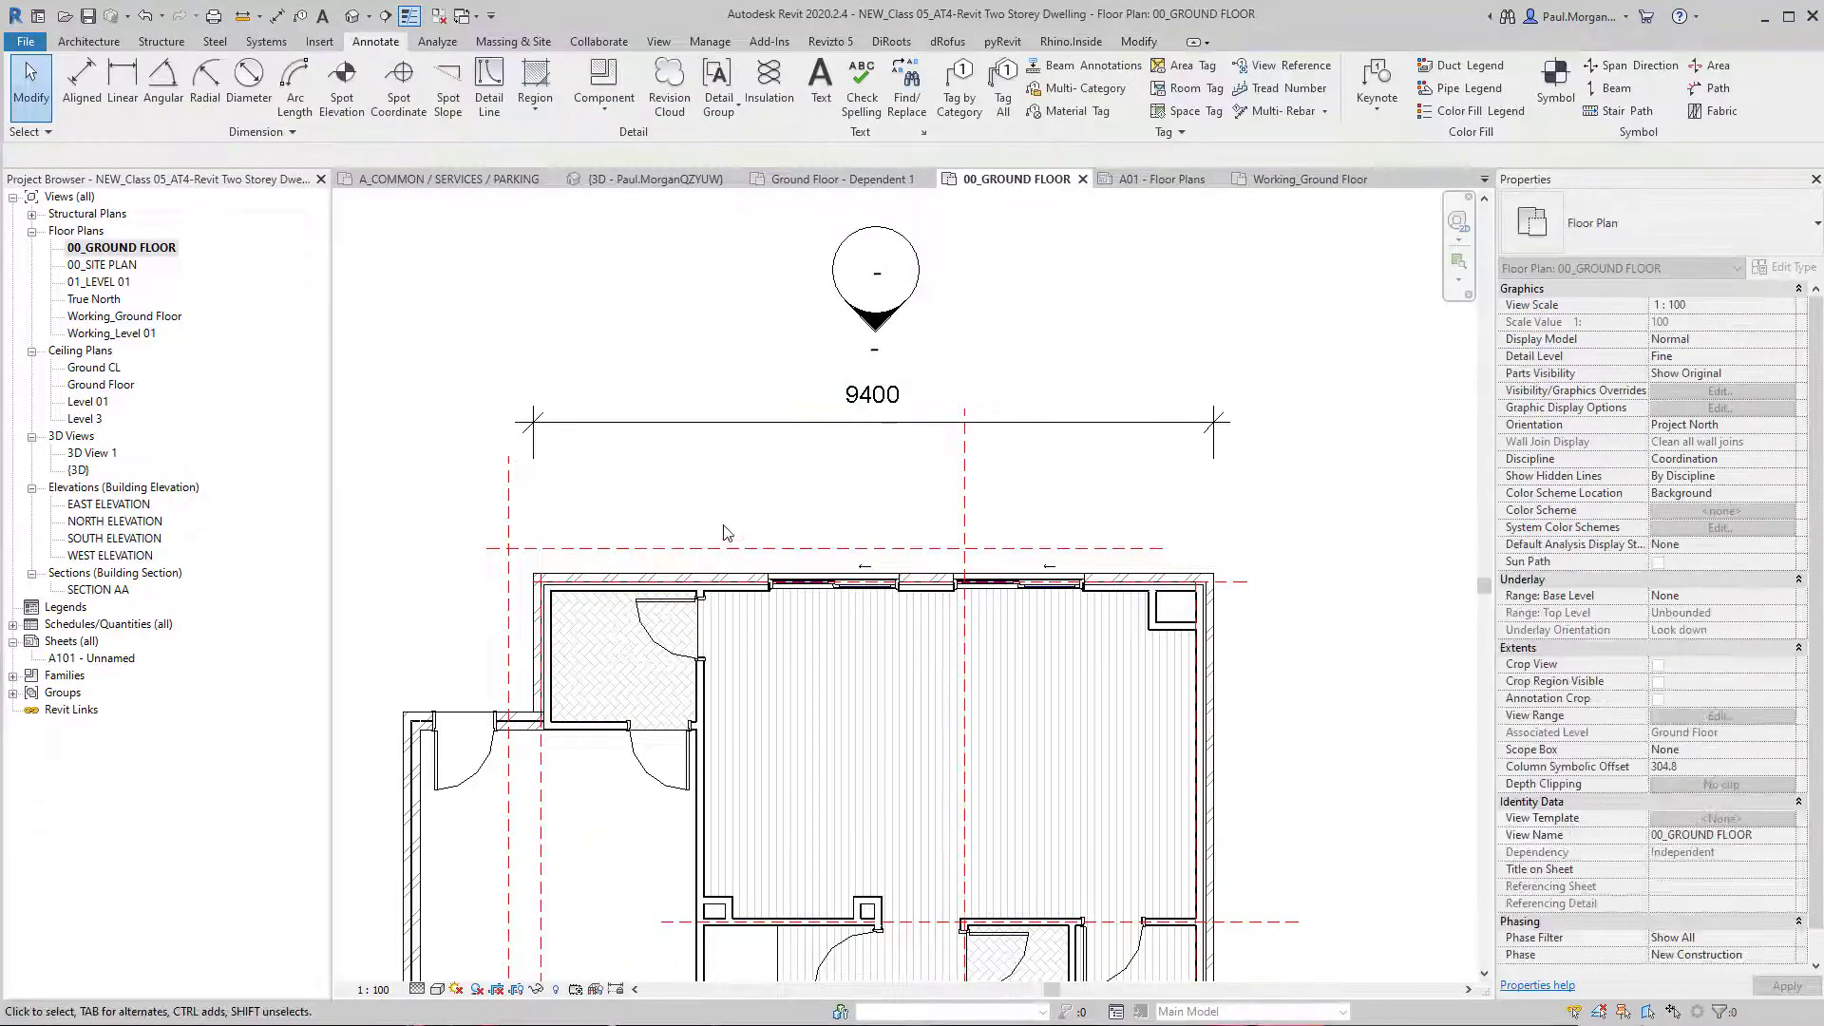
Step: Try an Entire Walls aligned dimension on the upper exterior wall with Openings enabled and set to Centers in the Auto Dimension Options
key("d")
key("i")
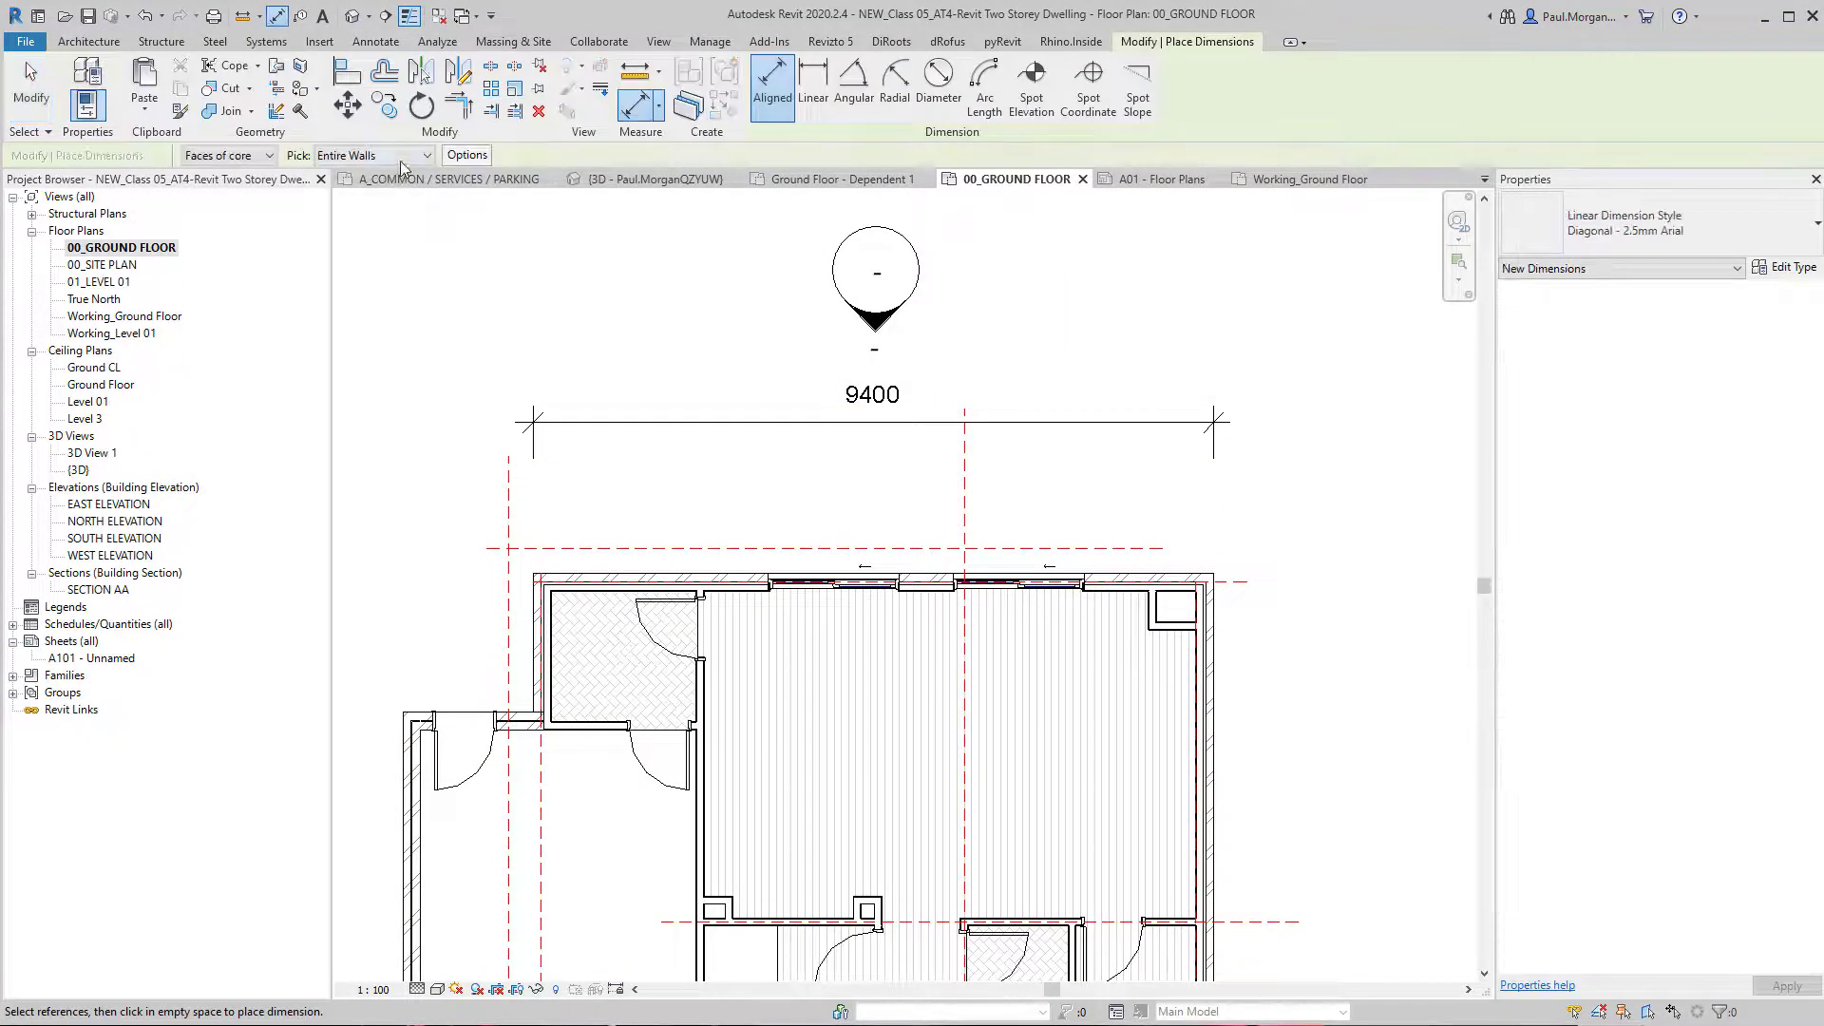
left_click(466, 155)
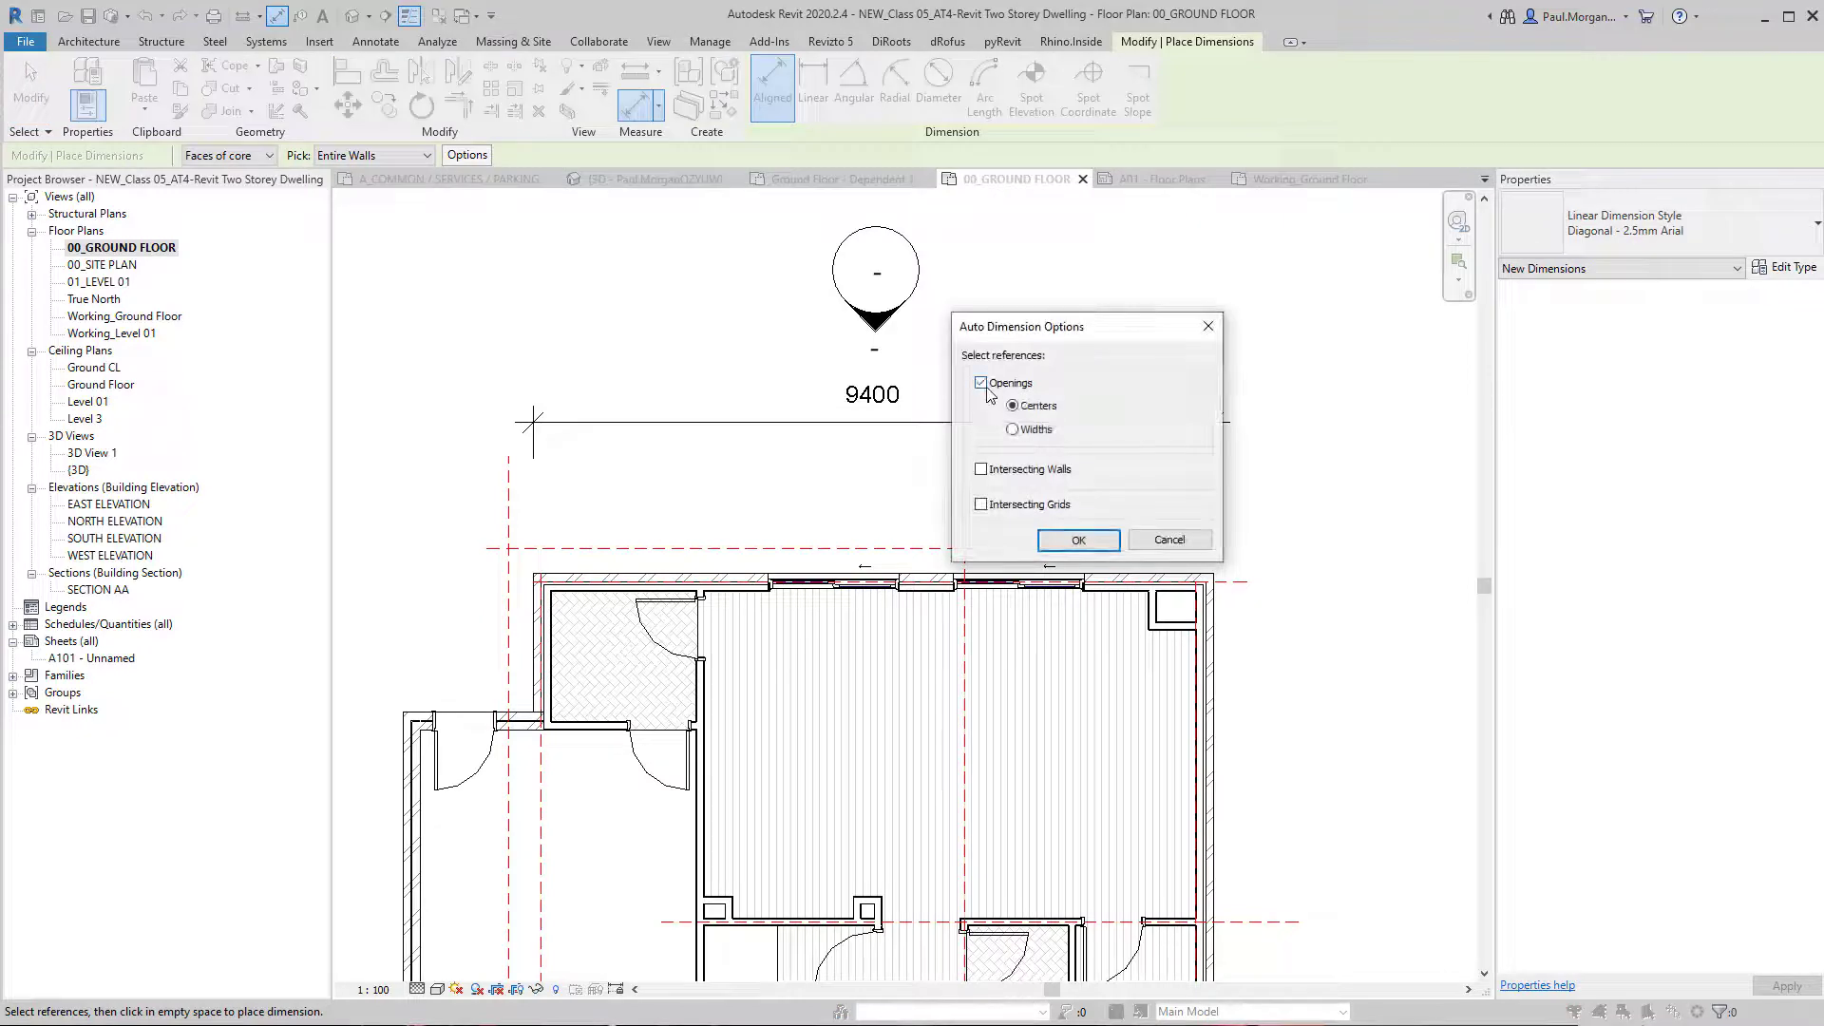
left_click(1079, 541)
left_click(1112, 593)
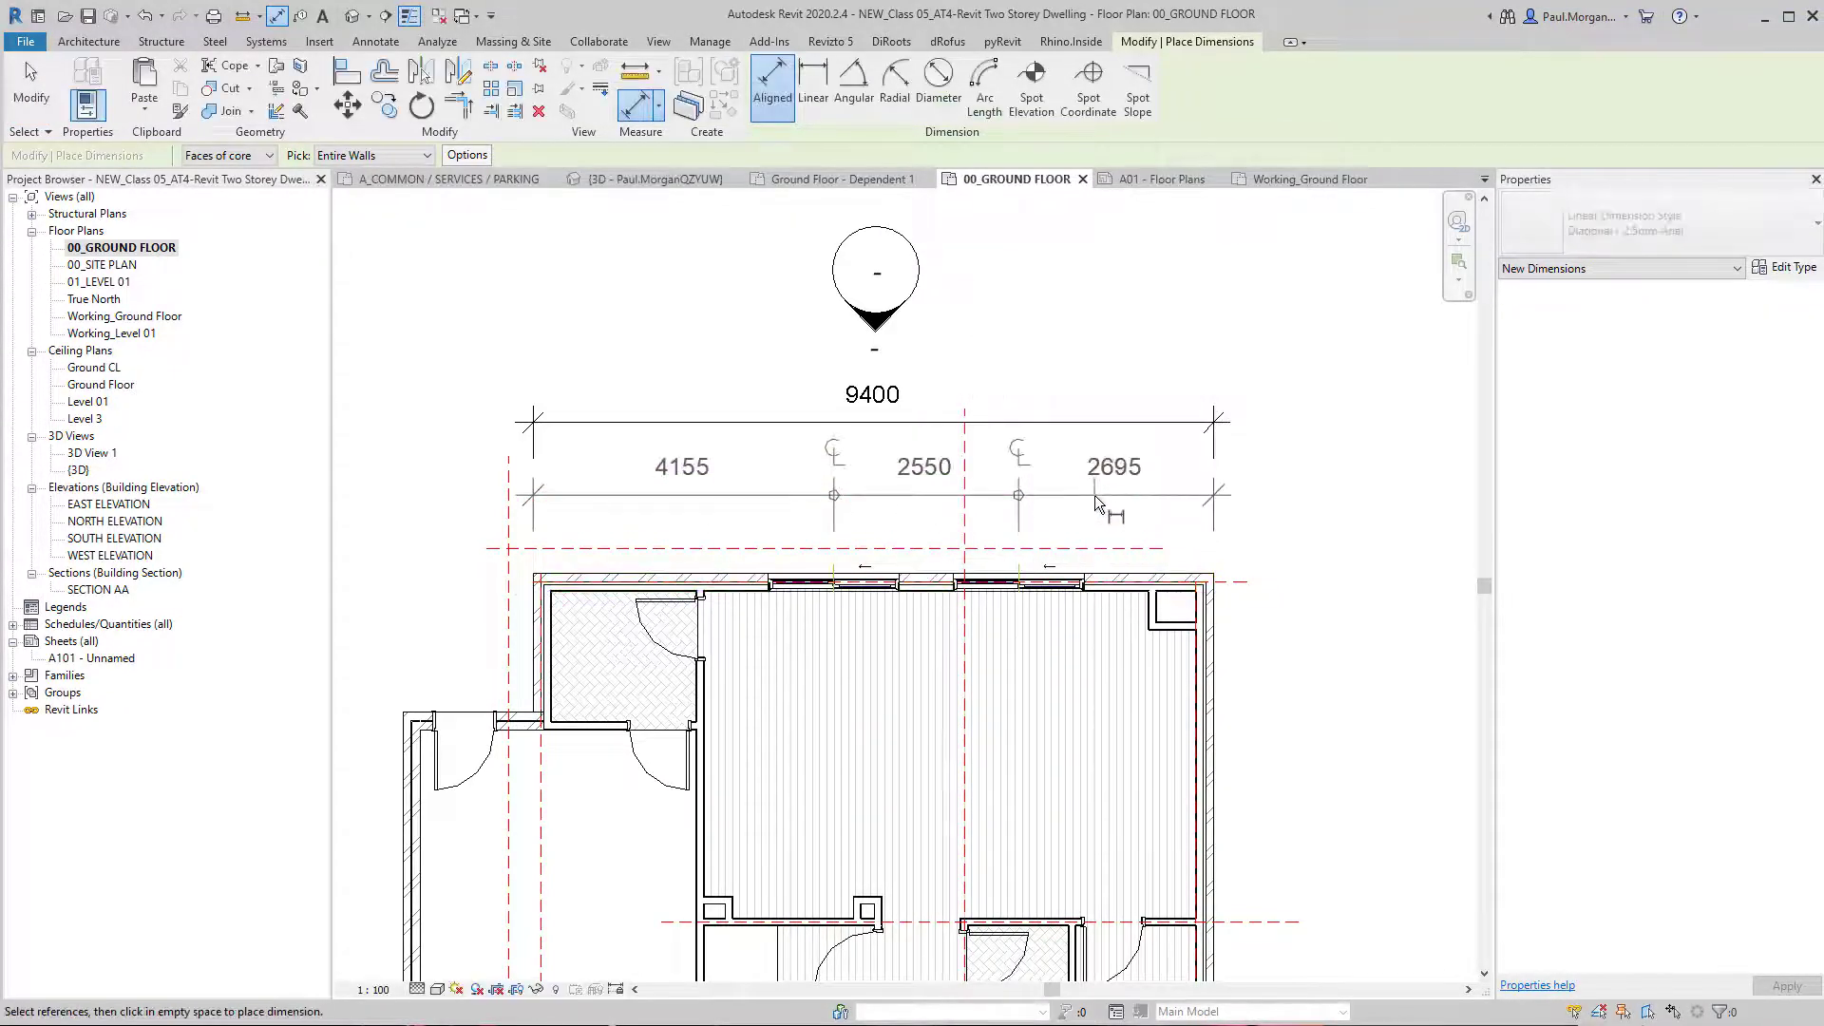
left_click(1097, 503)
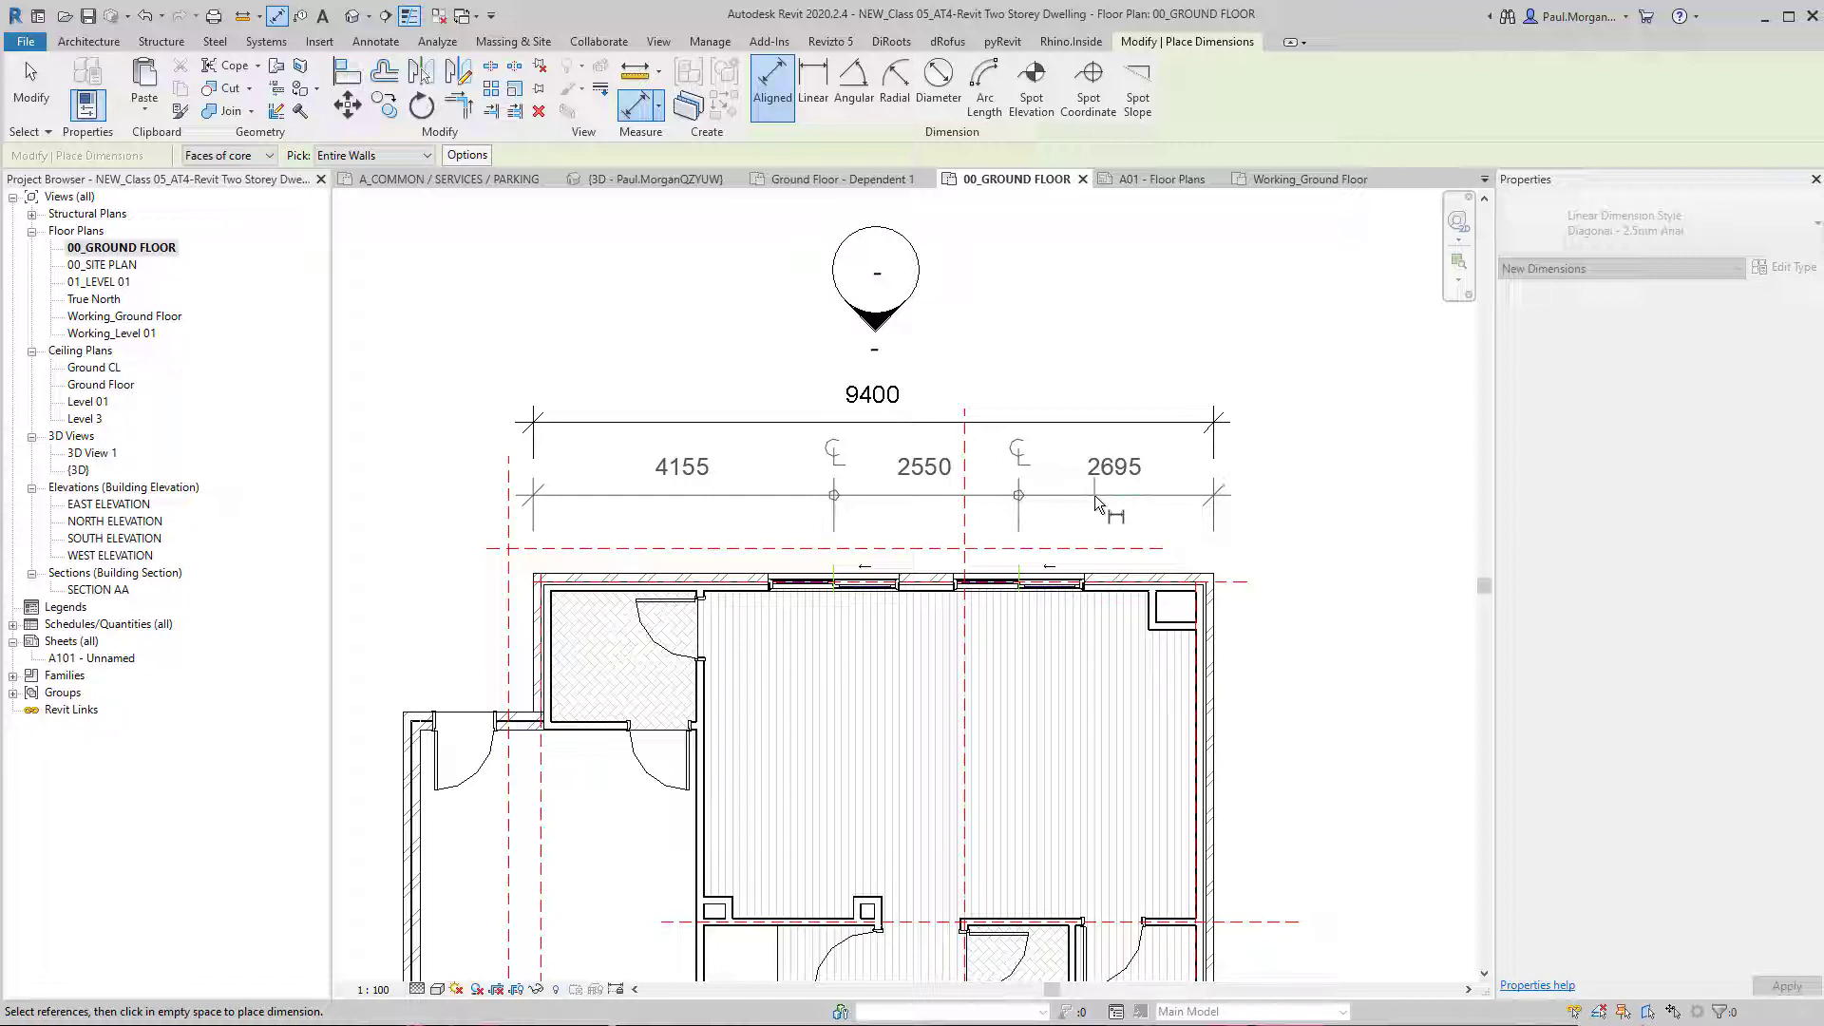
key("Escape")
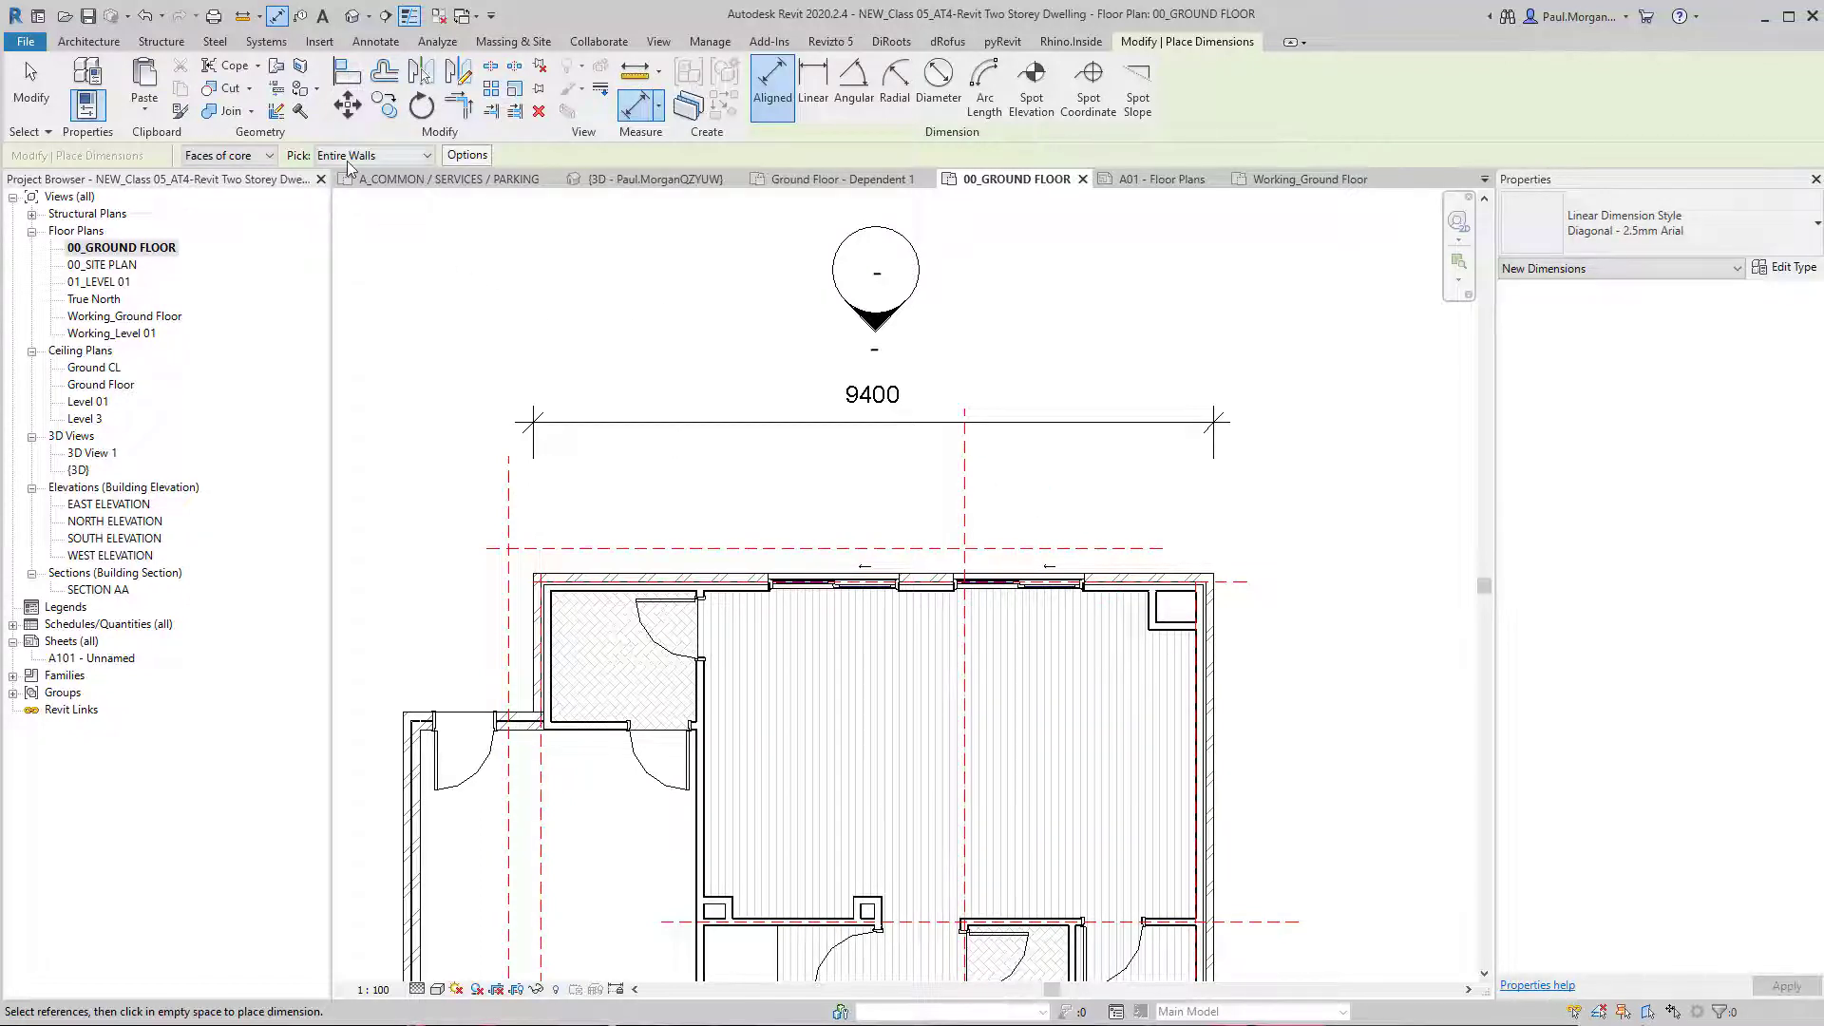
Step: Set Openings to Widths in the Auto Dimension Options, then dimension the upper exterior wall with the chain beneath the overall dimension
left_click(467, 155)
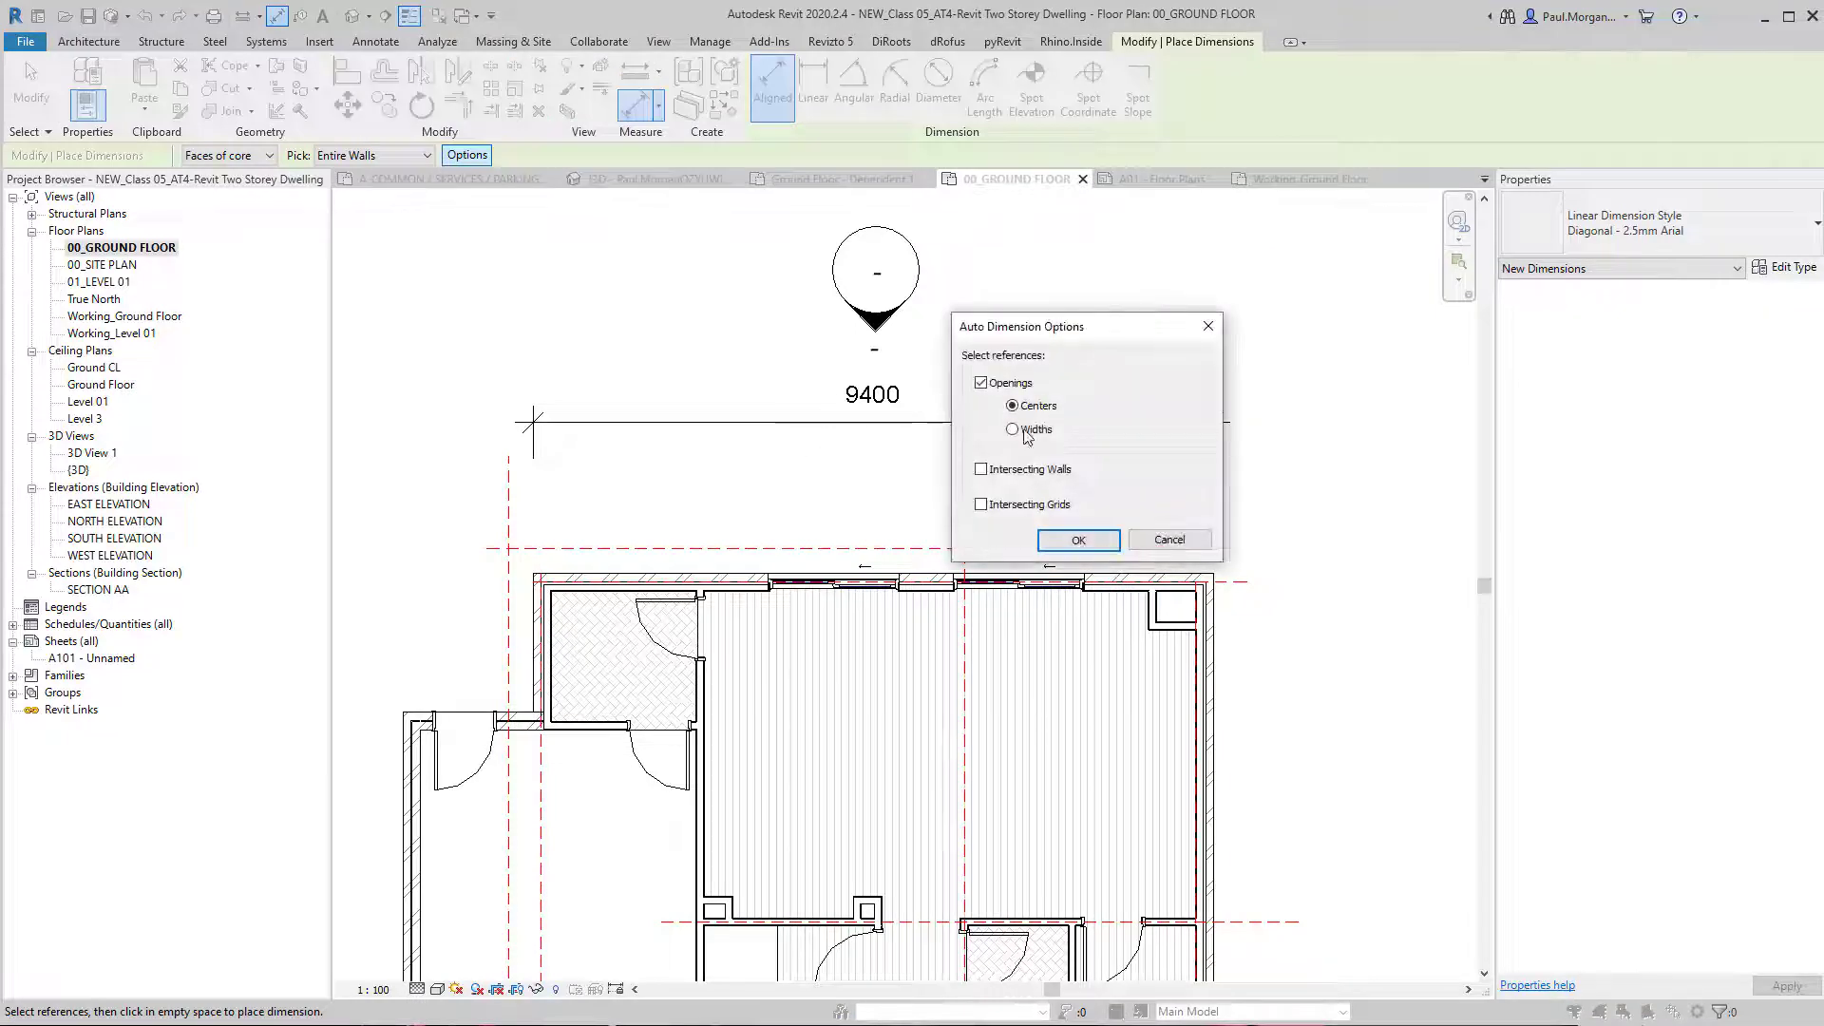
left_click(1026, 434)
left_click(1079, 540)
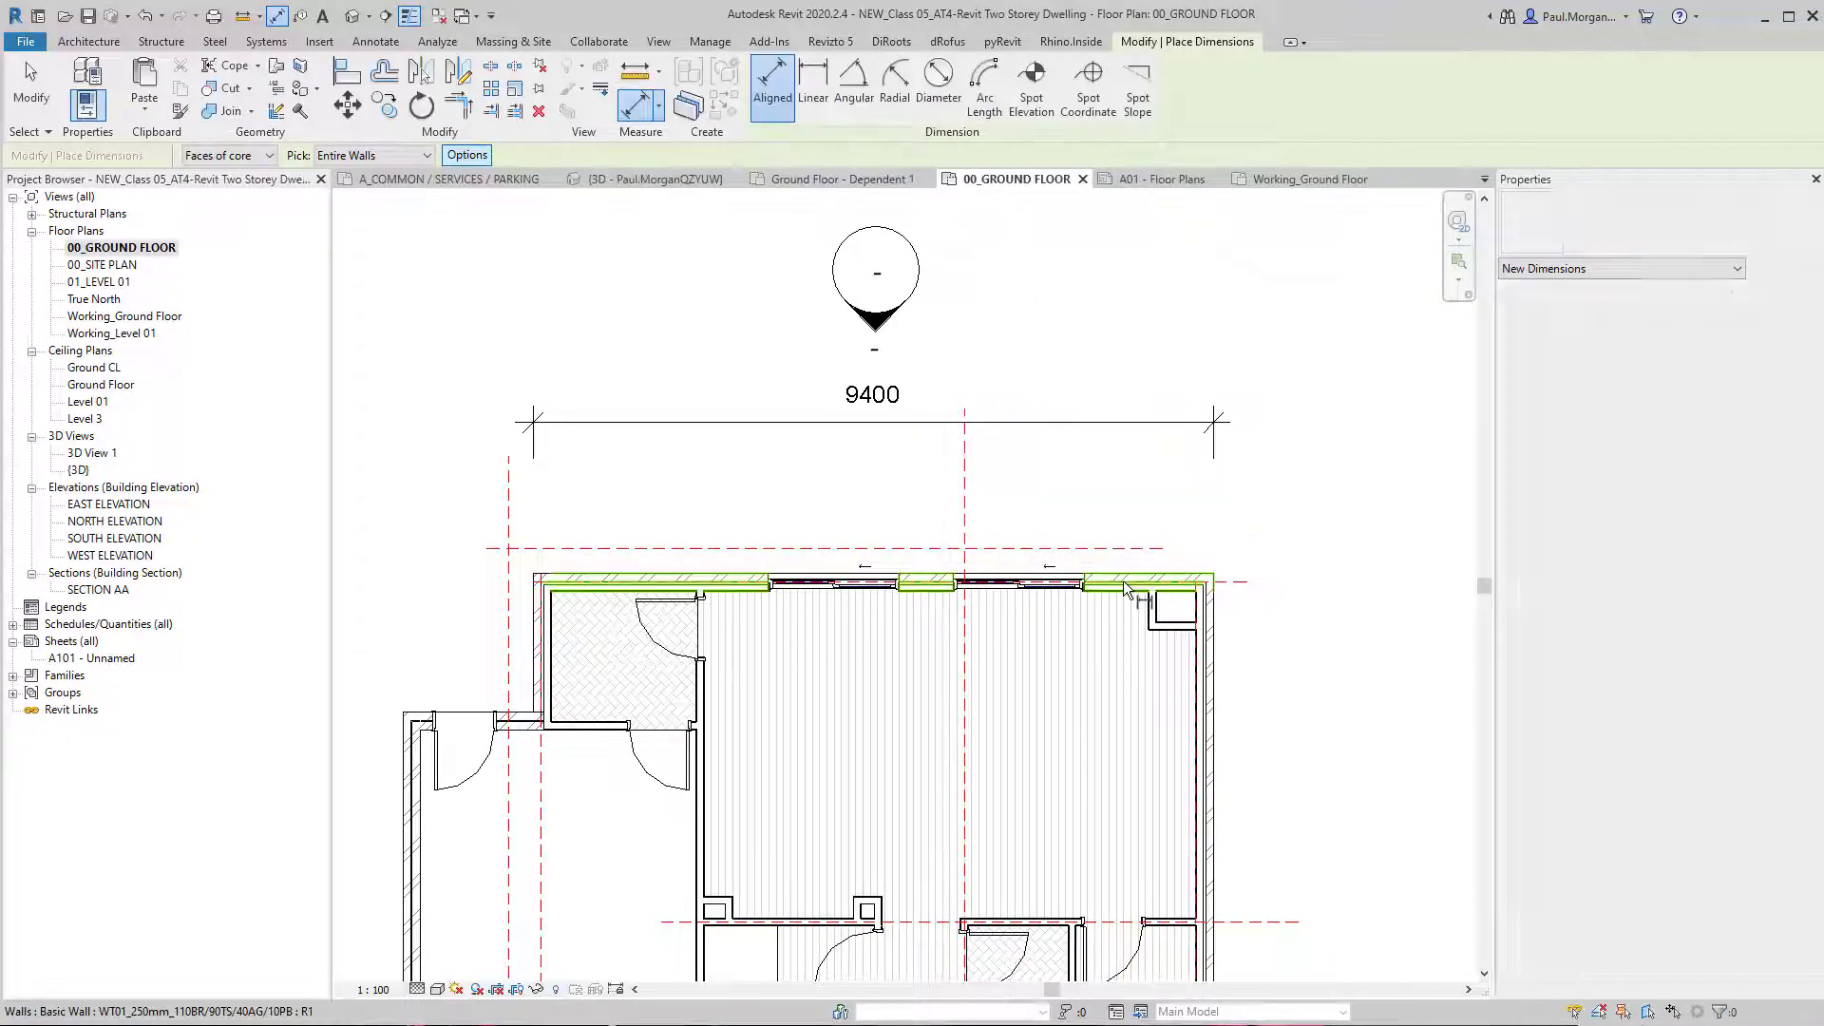
left_click(1111, 579)
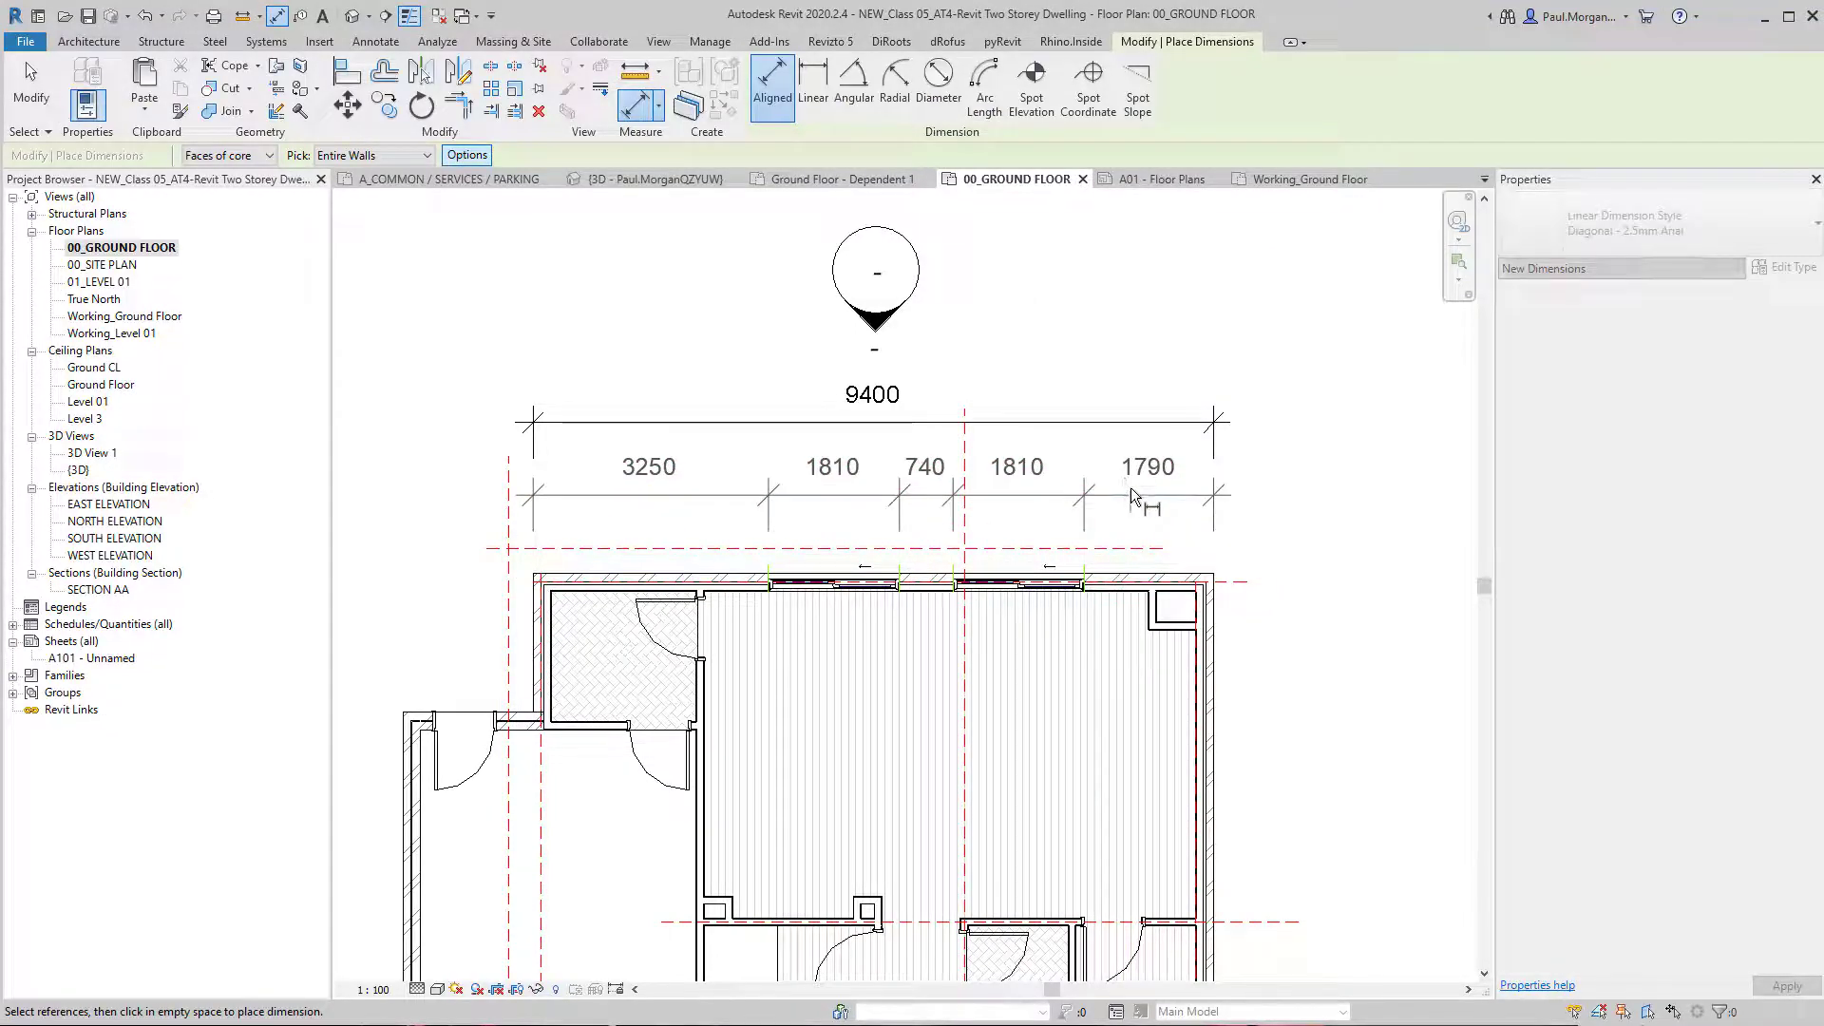
left_click(1131, 487)
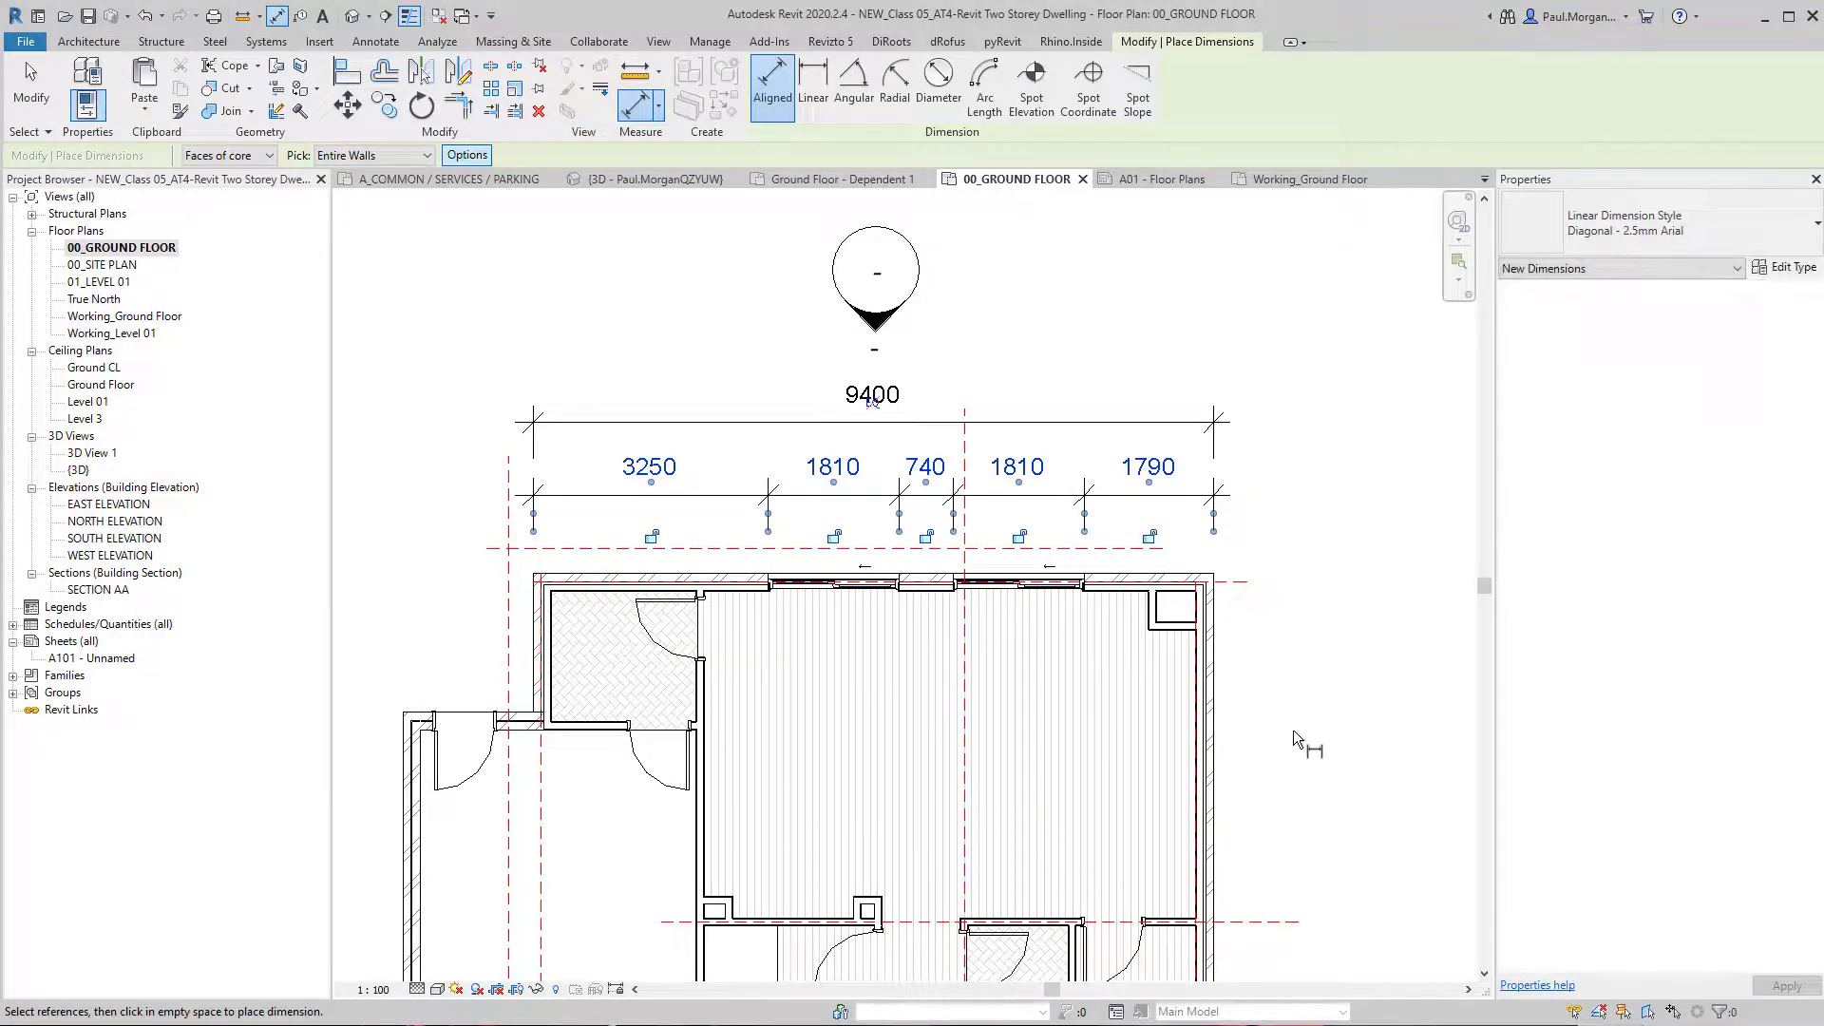
key("Escape")
key("Escape")
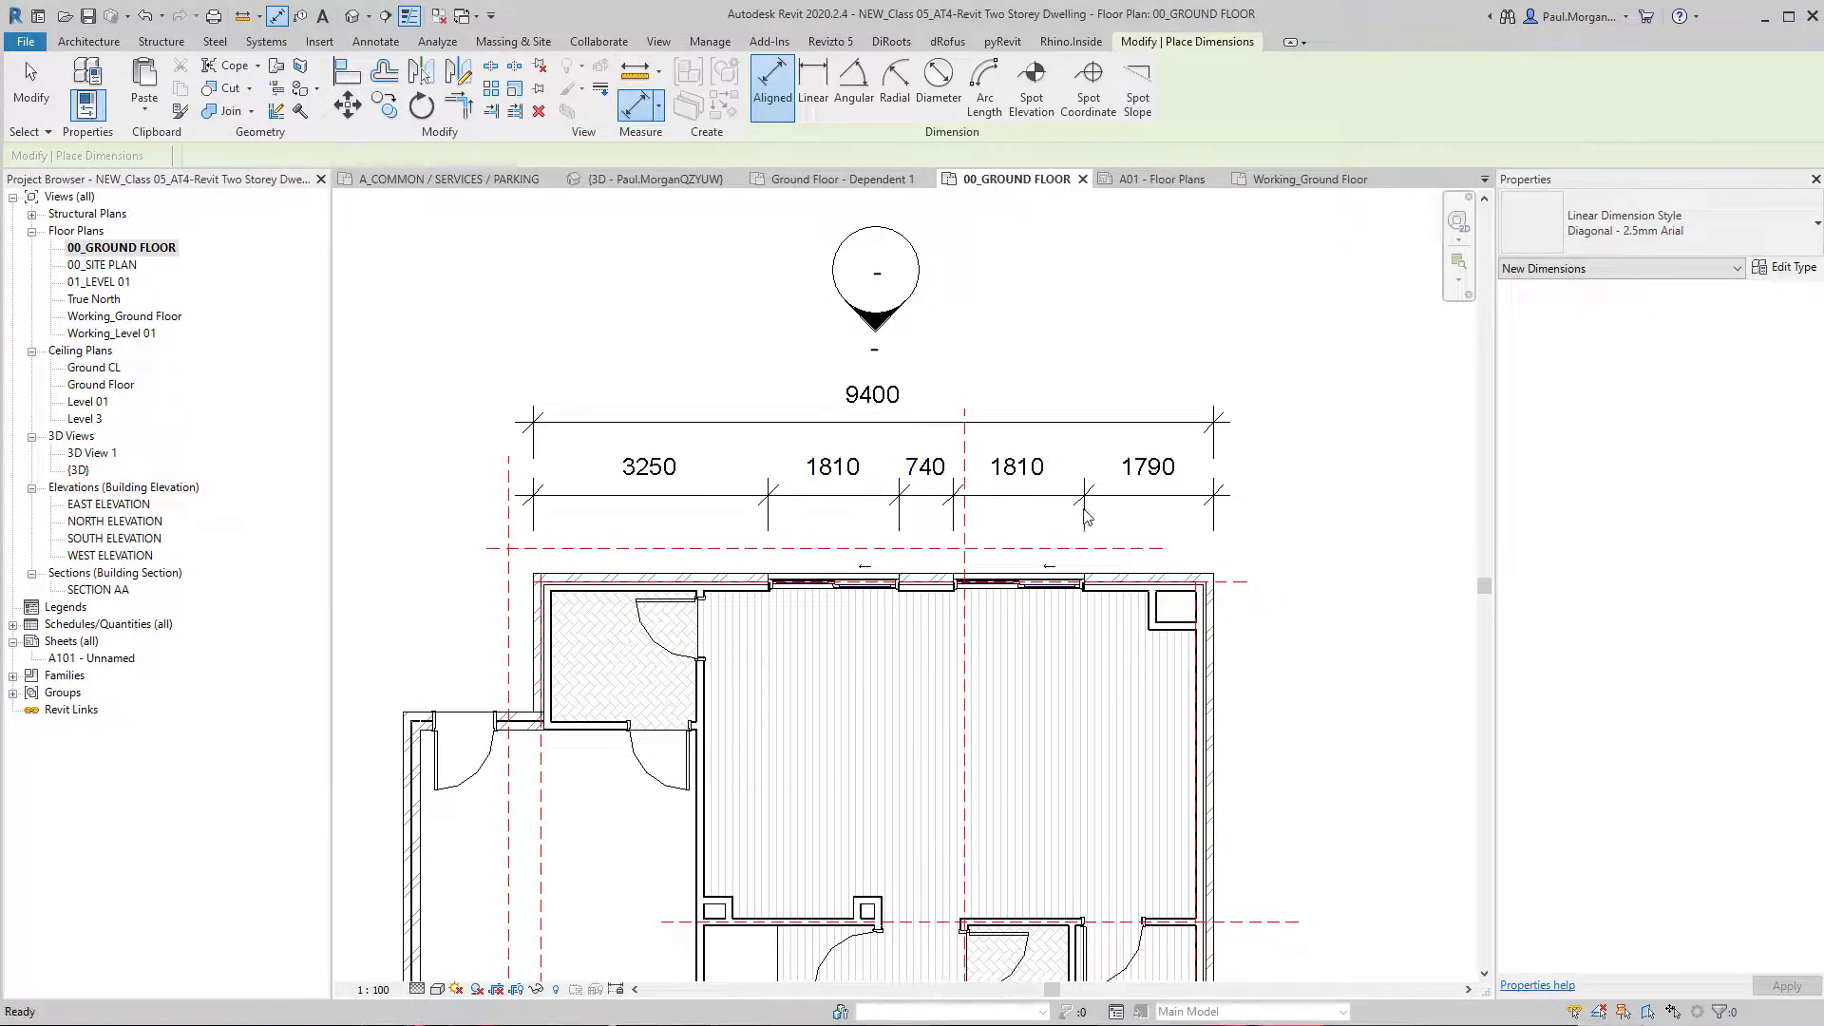
Step: Select both the overall dimension and the openings chain and move them together farther above the floor plan
left_click(1119, 456)
left_click(1129, 424, "ctrl")
left_click_drag(1129, 477, 1141, 405)
key("Escape")
left_click(979, 350)
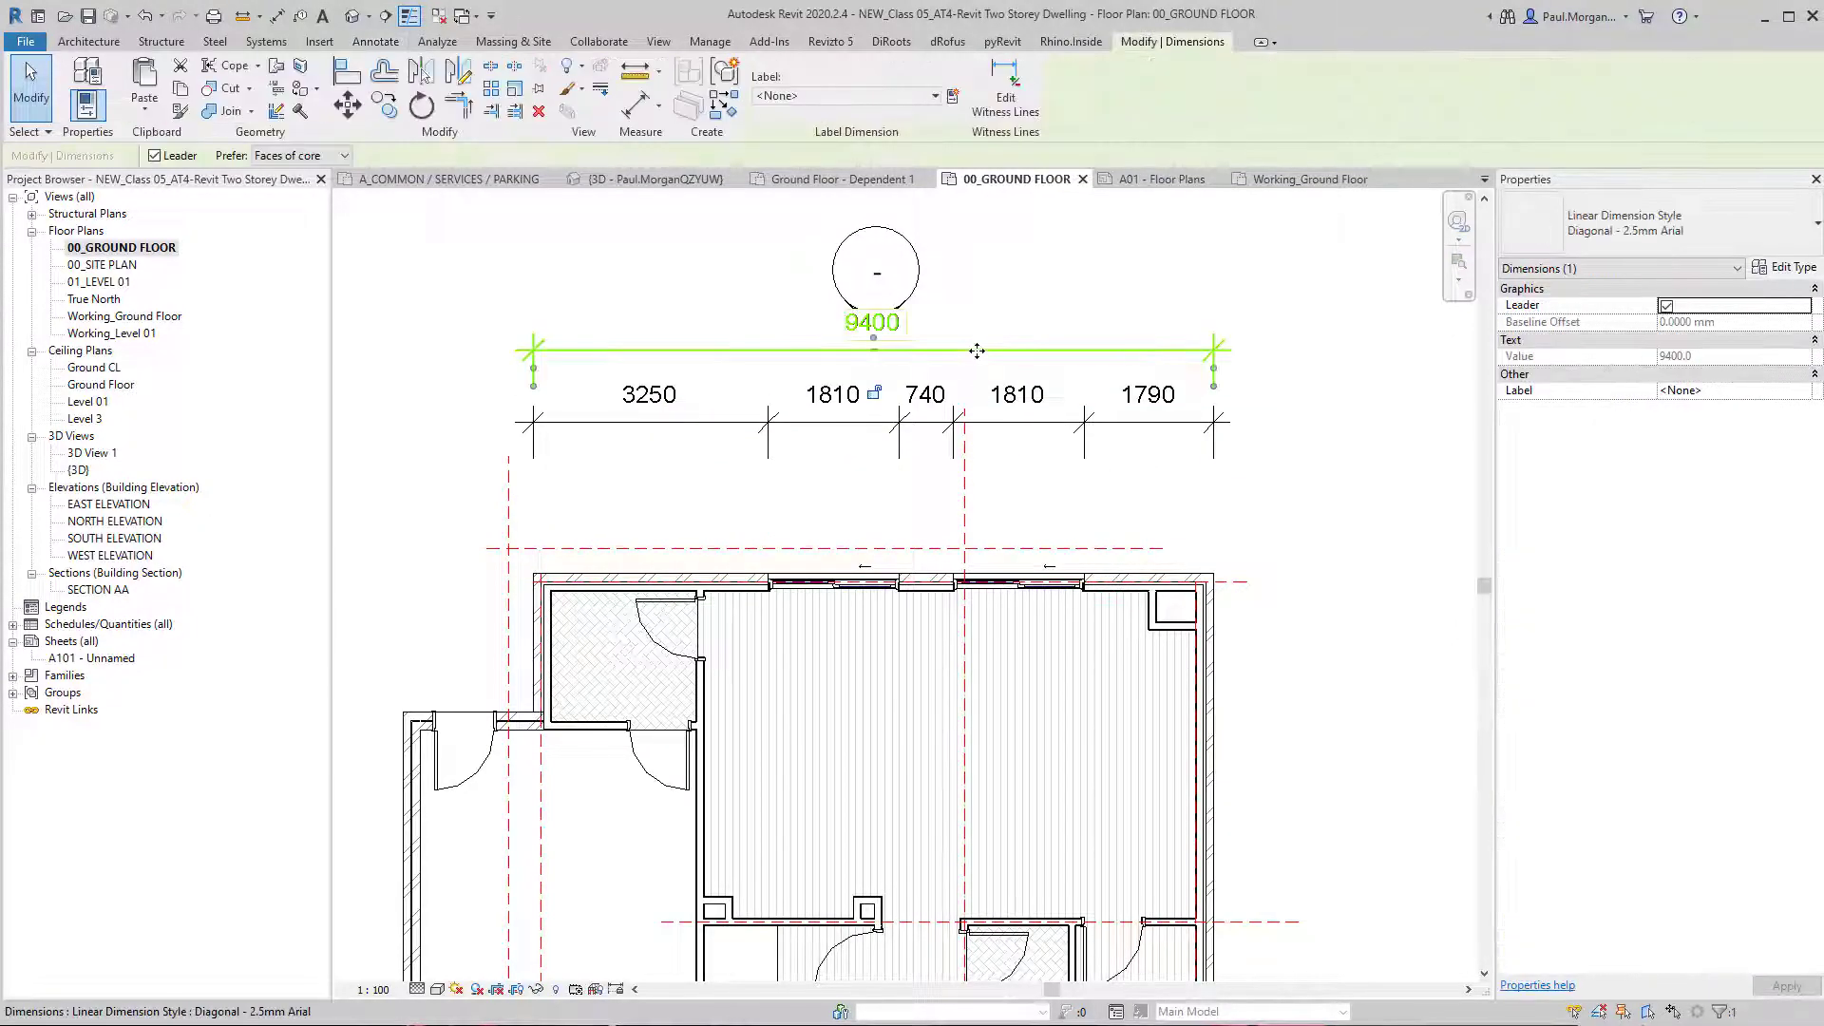
key("Escape")
Step: Dimension the upper exterior wall with Openings Widths and Intersecting Walls enabled, placing the chain between the openings chain and the wall
scroll(739, 510, "up", 2)
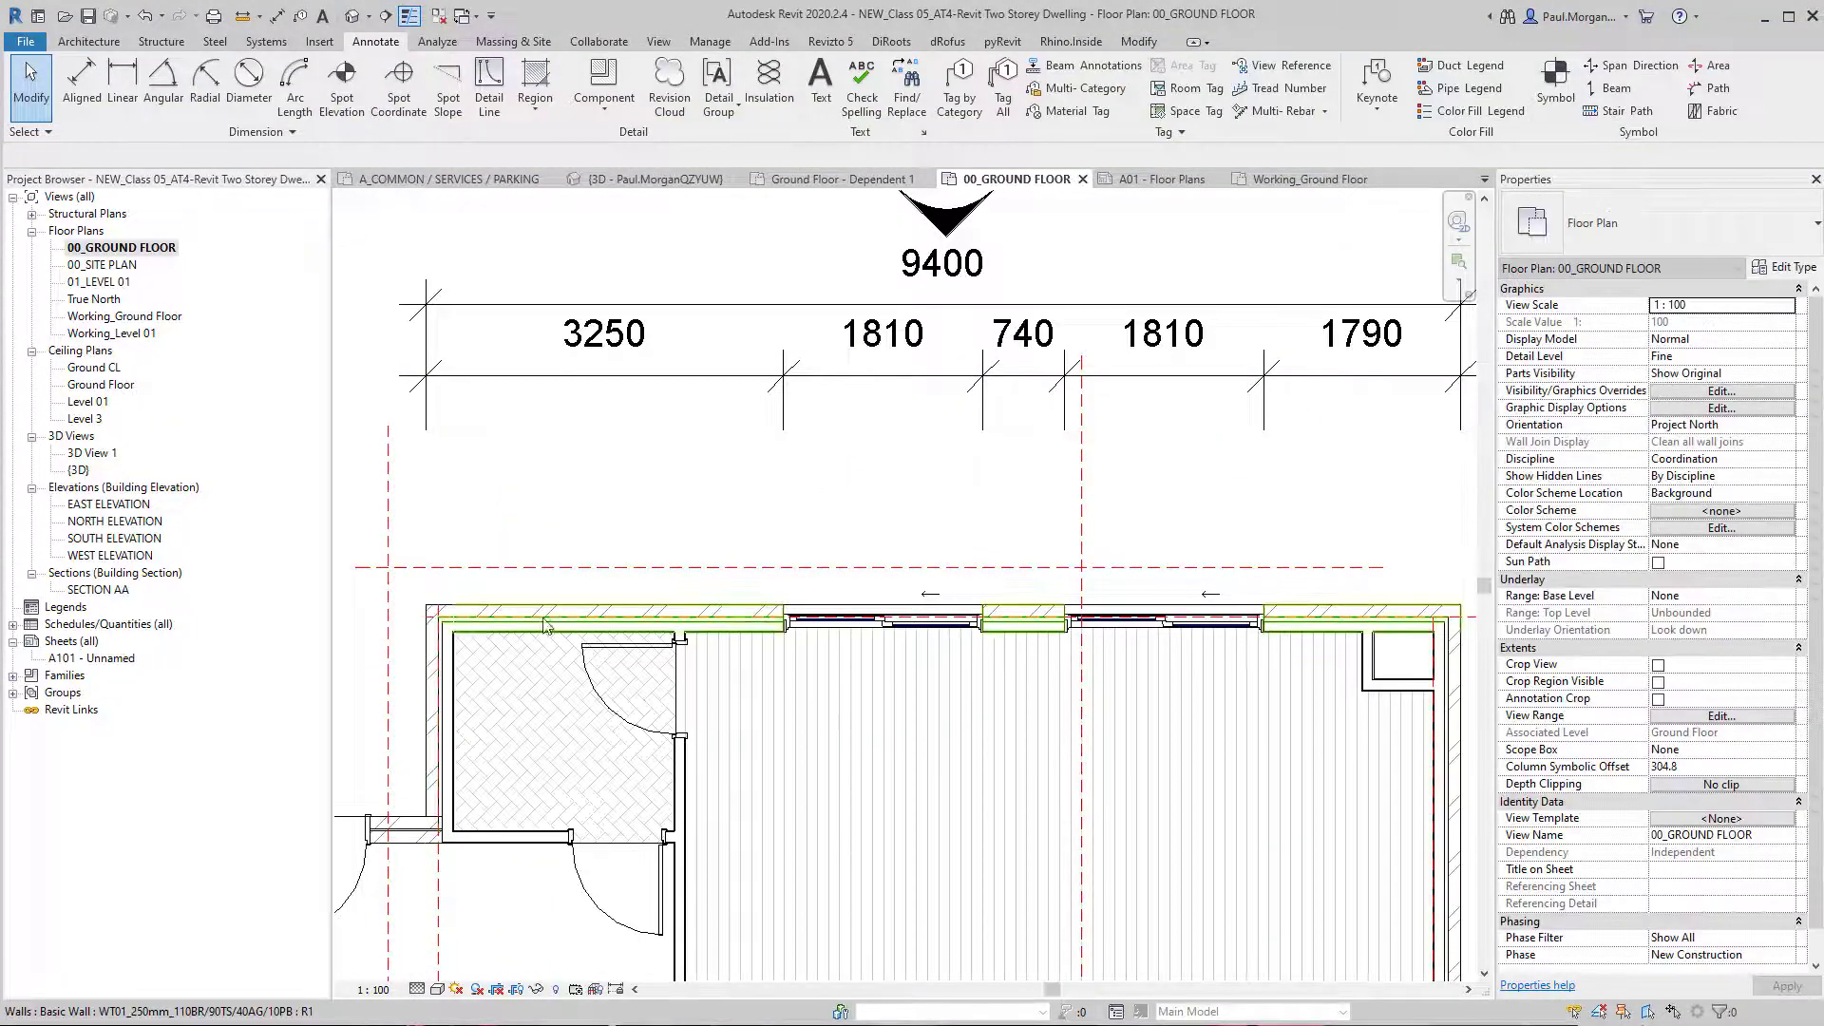
scroll(510, 623, "down", 1)
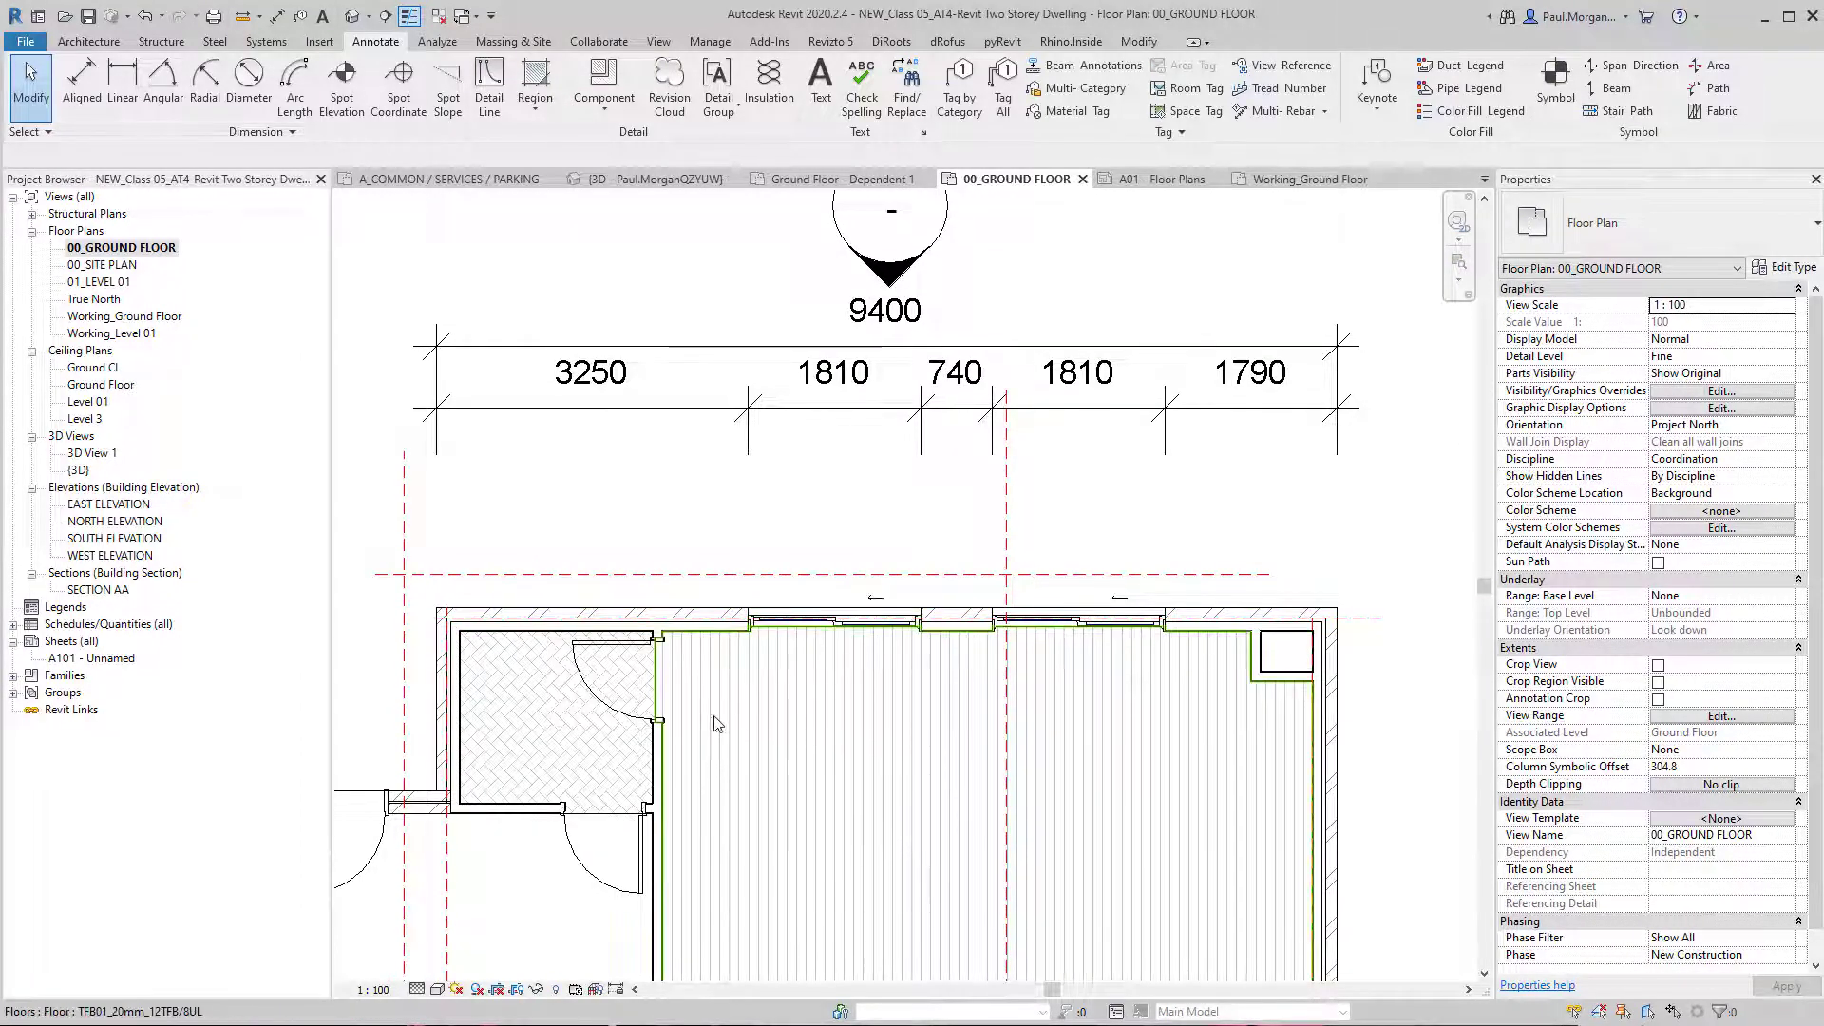
middle_click_drag(692, 602, 728, 510)
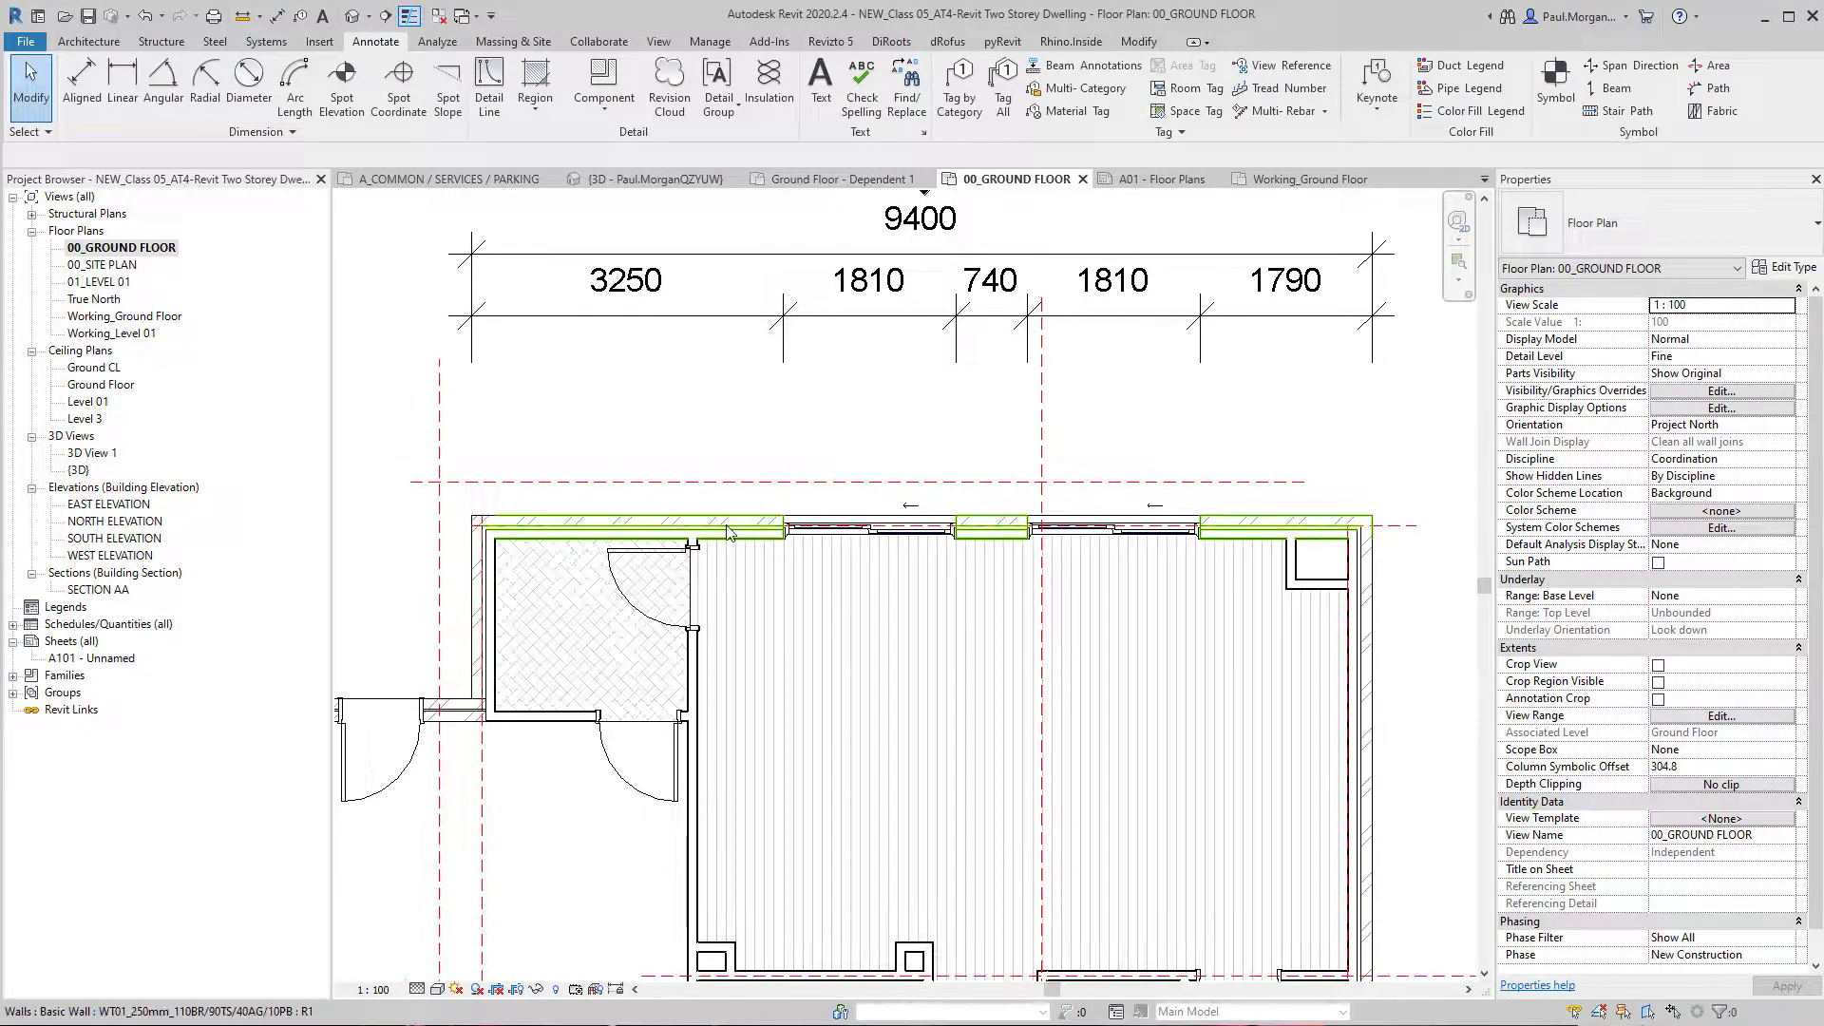
key("d")
key("i")
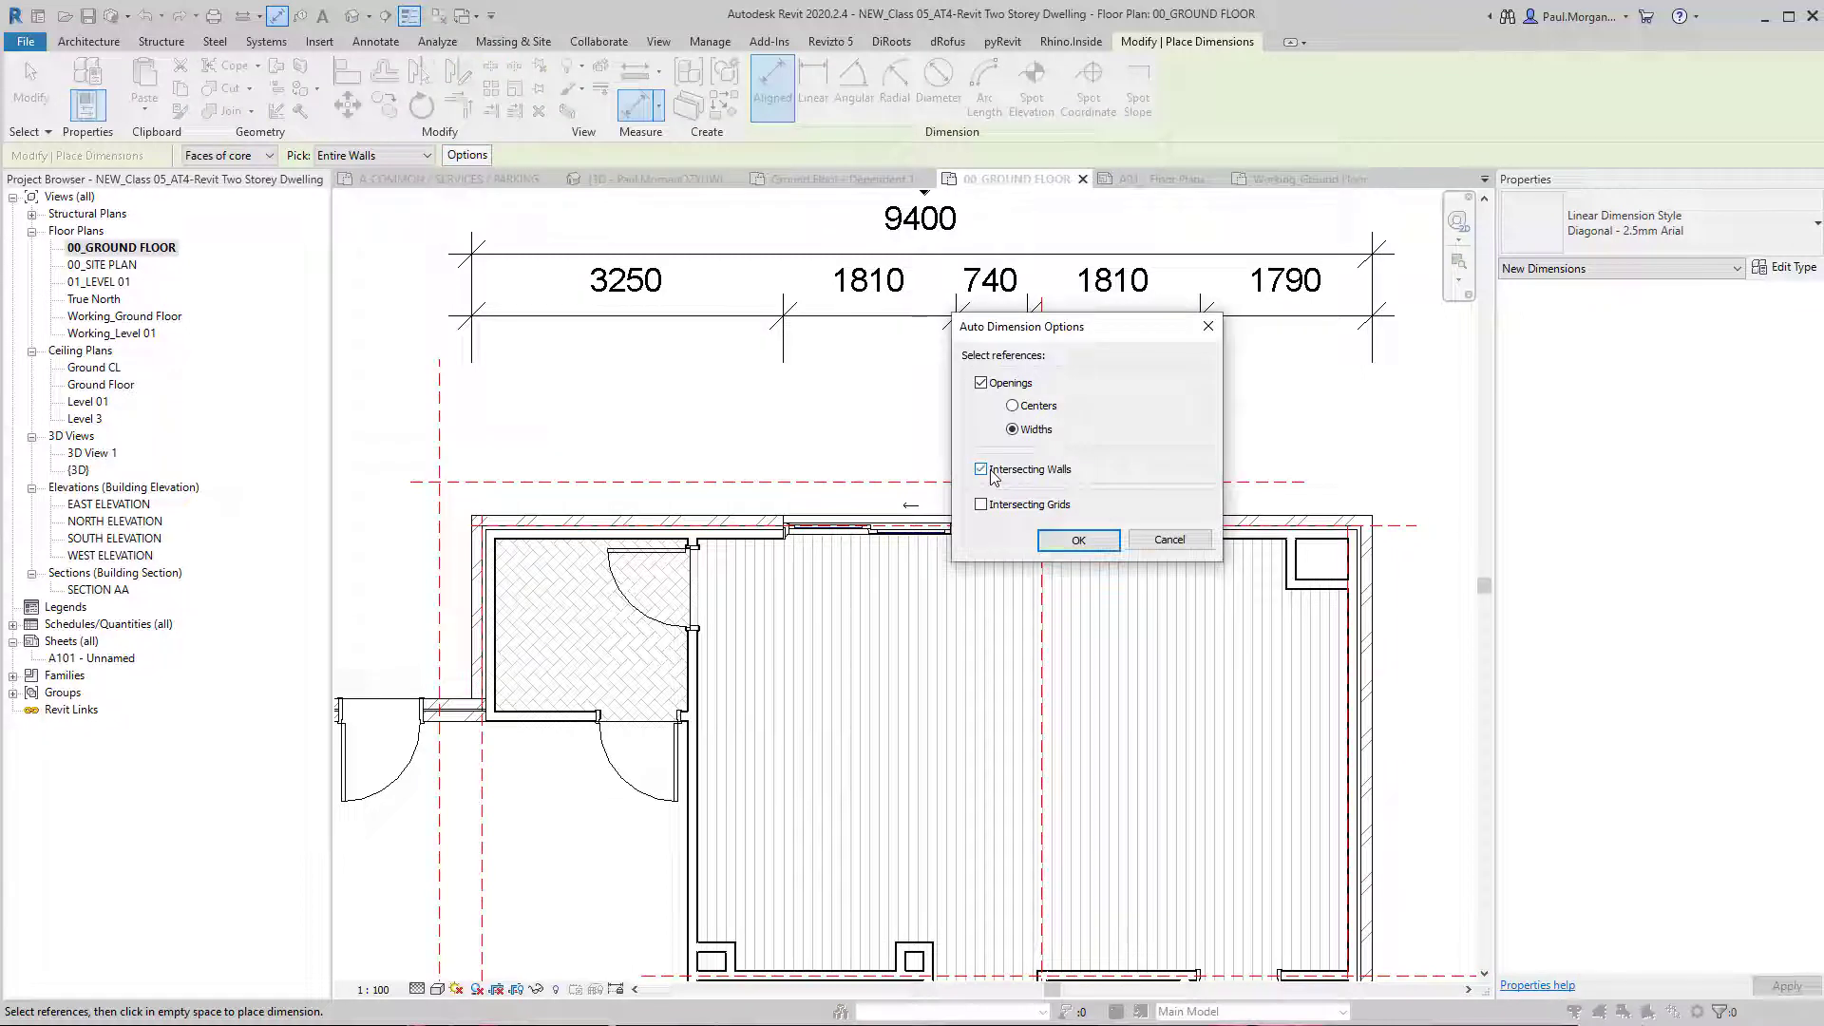
left_click(1074, 545)
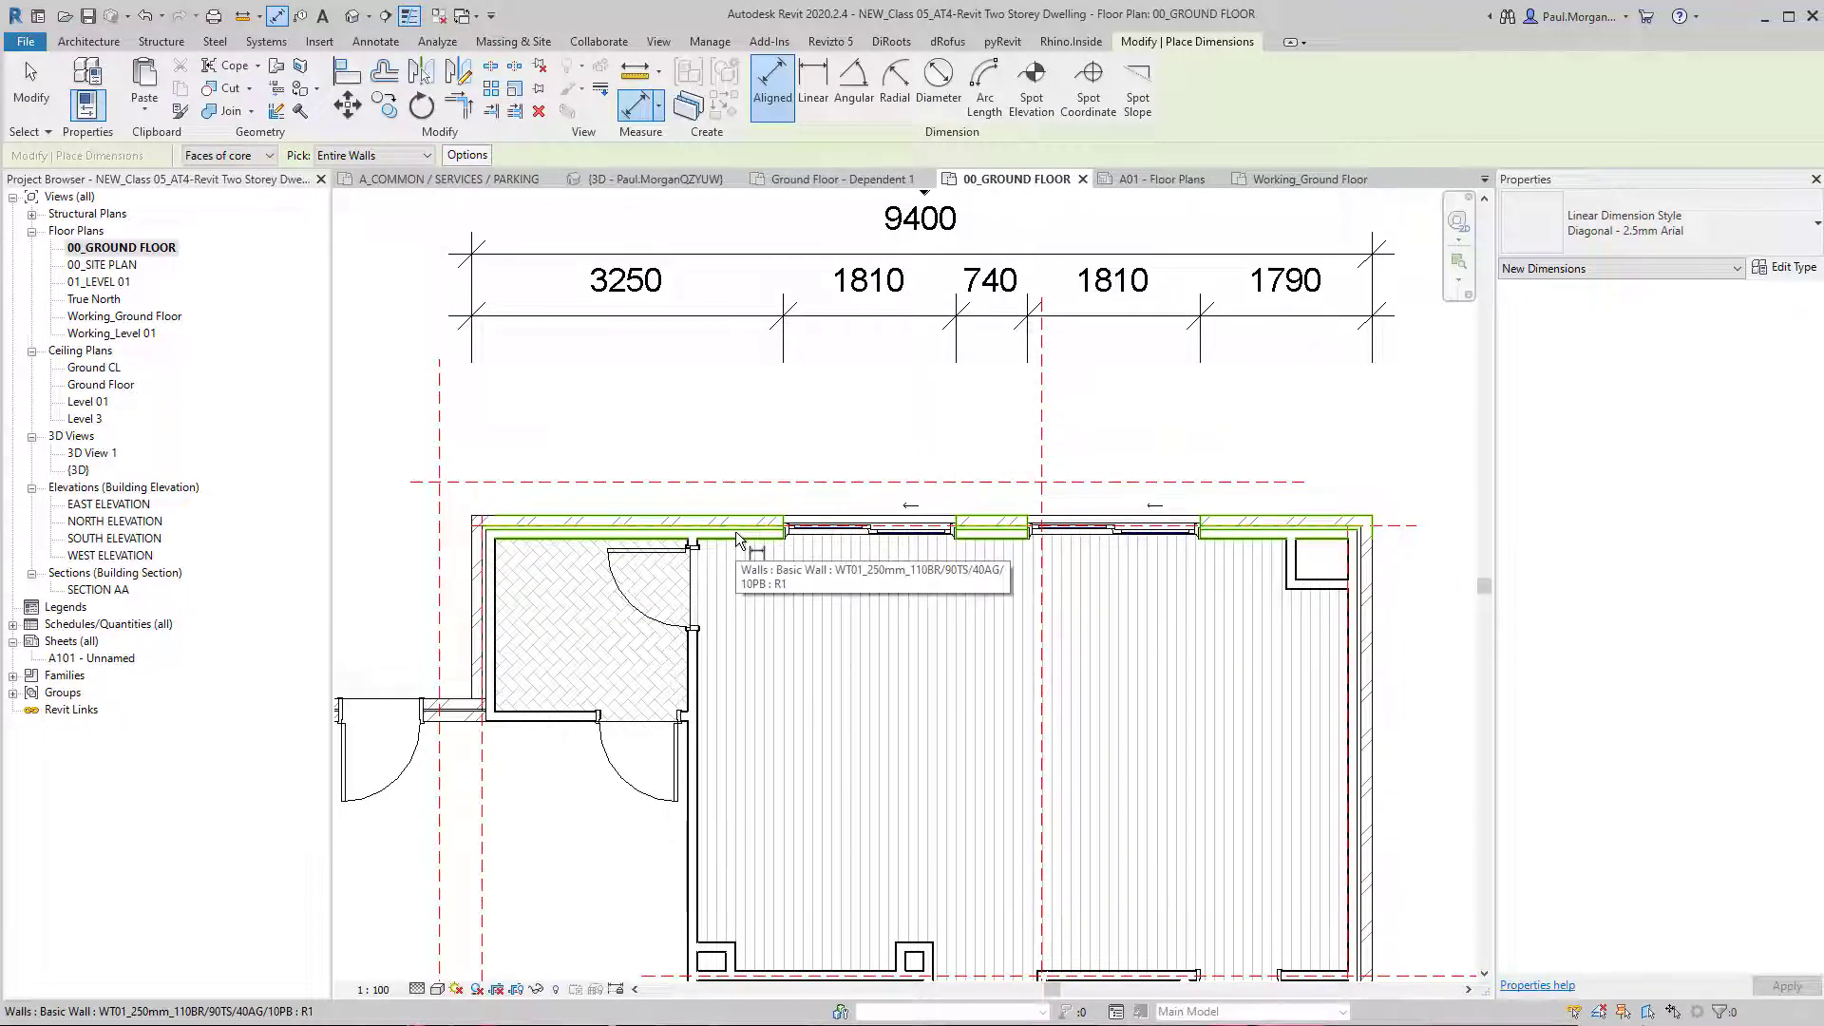
left_click(736, 532)
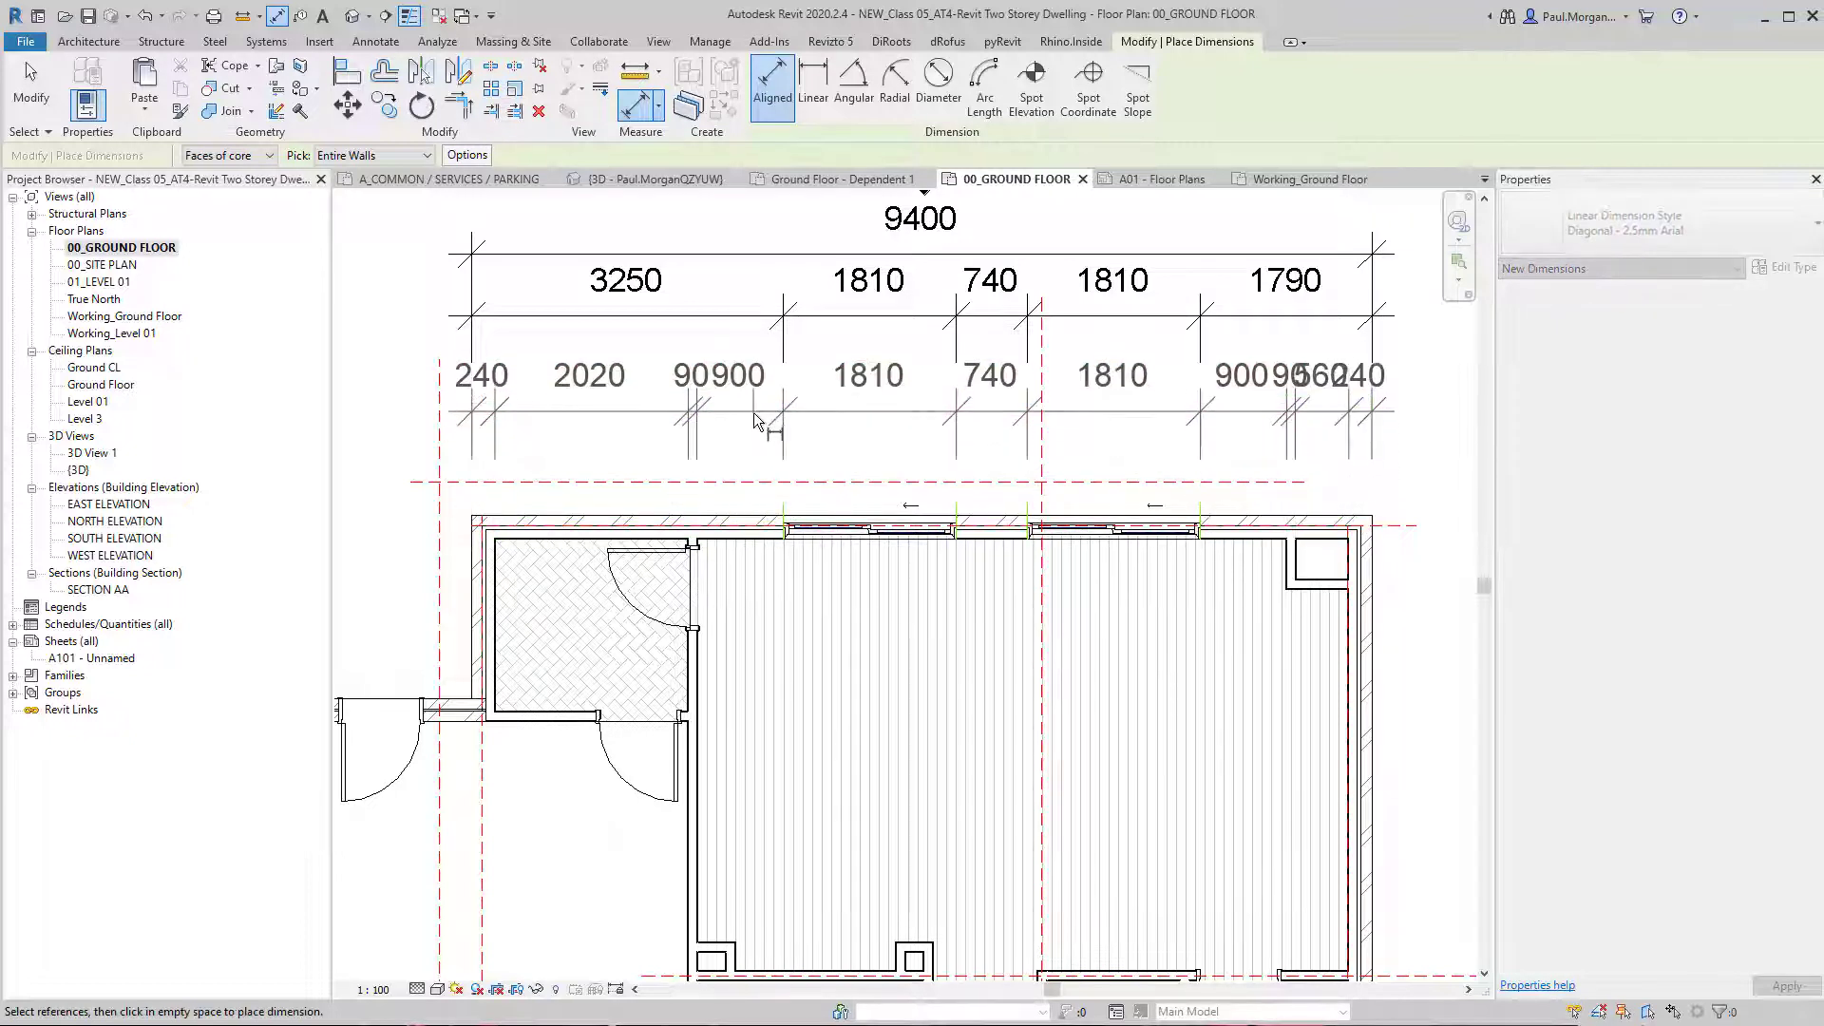
left_click(751, 440)
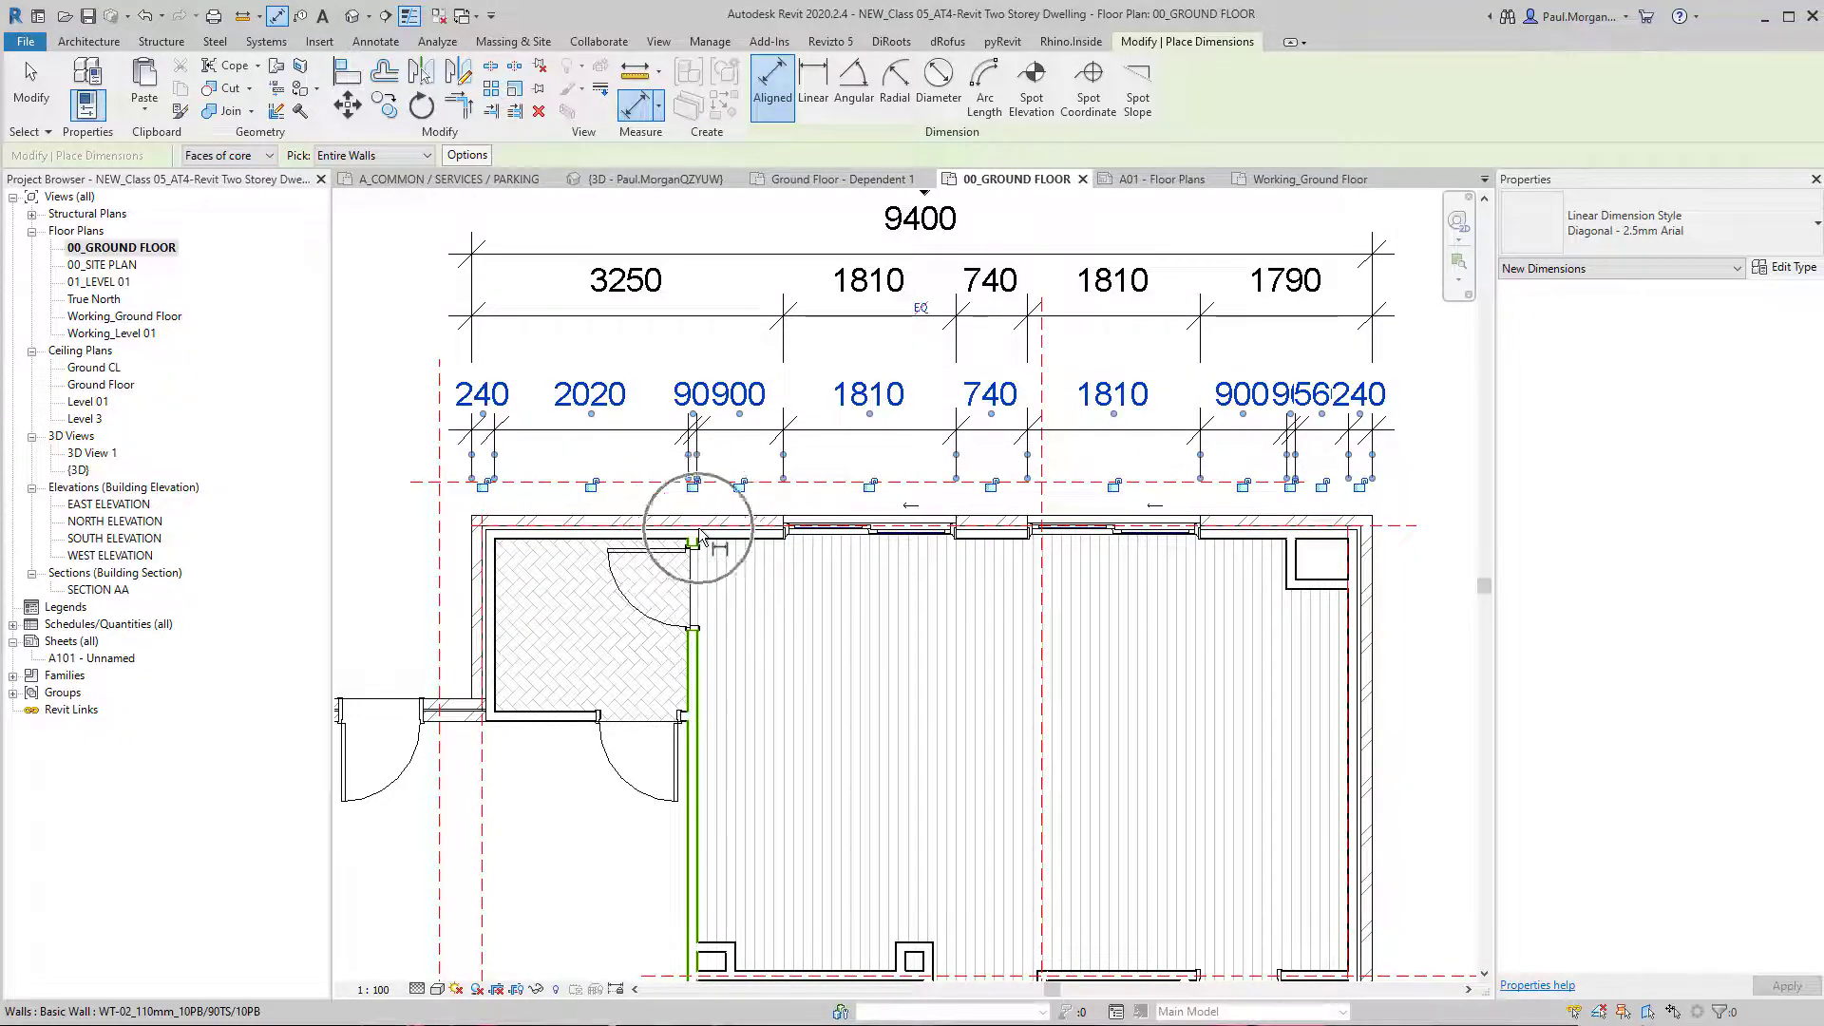
Step: Dimension the right exterior wall with its intersecting walls, placing the chain outside the building, and end the dimension command
scroll(722, 532, "down", 3)
middle_click_drag(848, 610, 923, 599)
scroll(1052, 566, "up", 3)
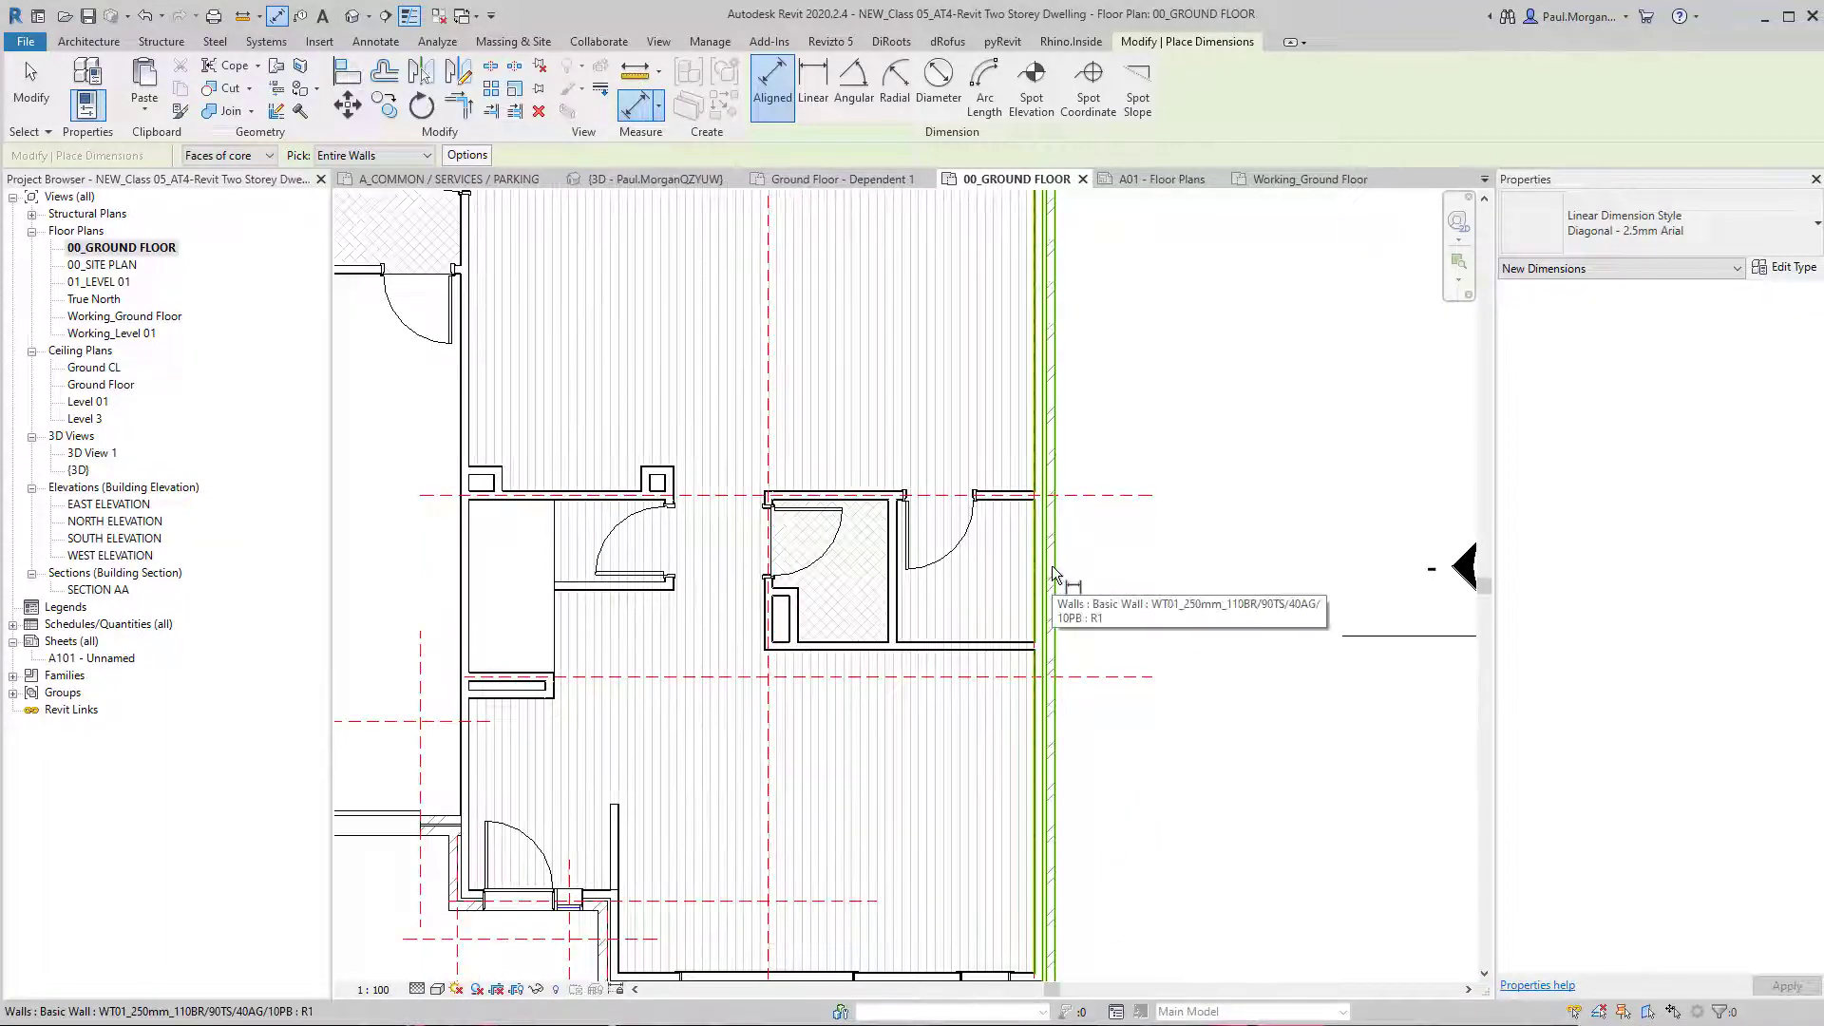
left_click(1052, 566)
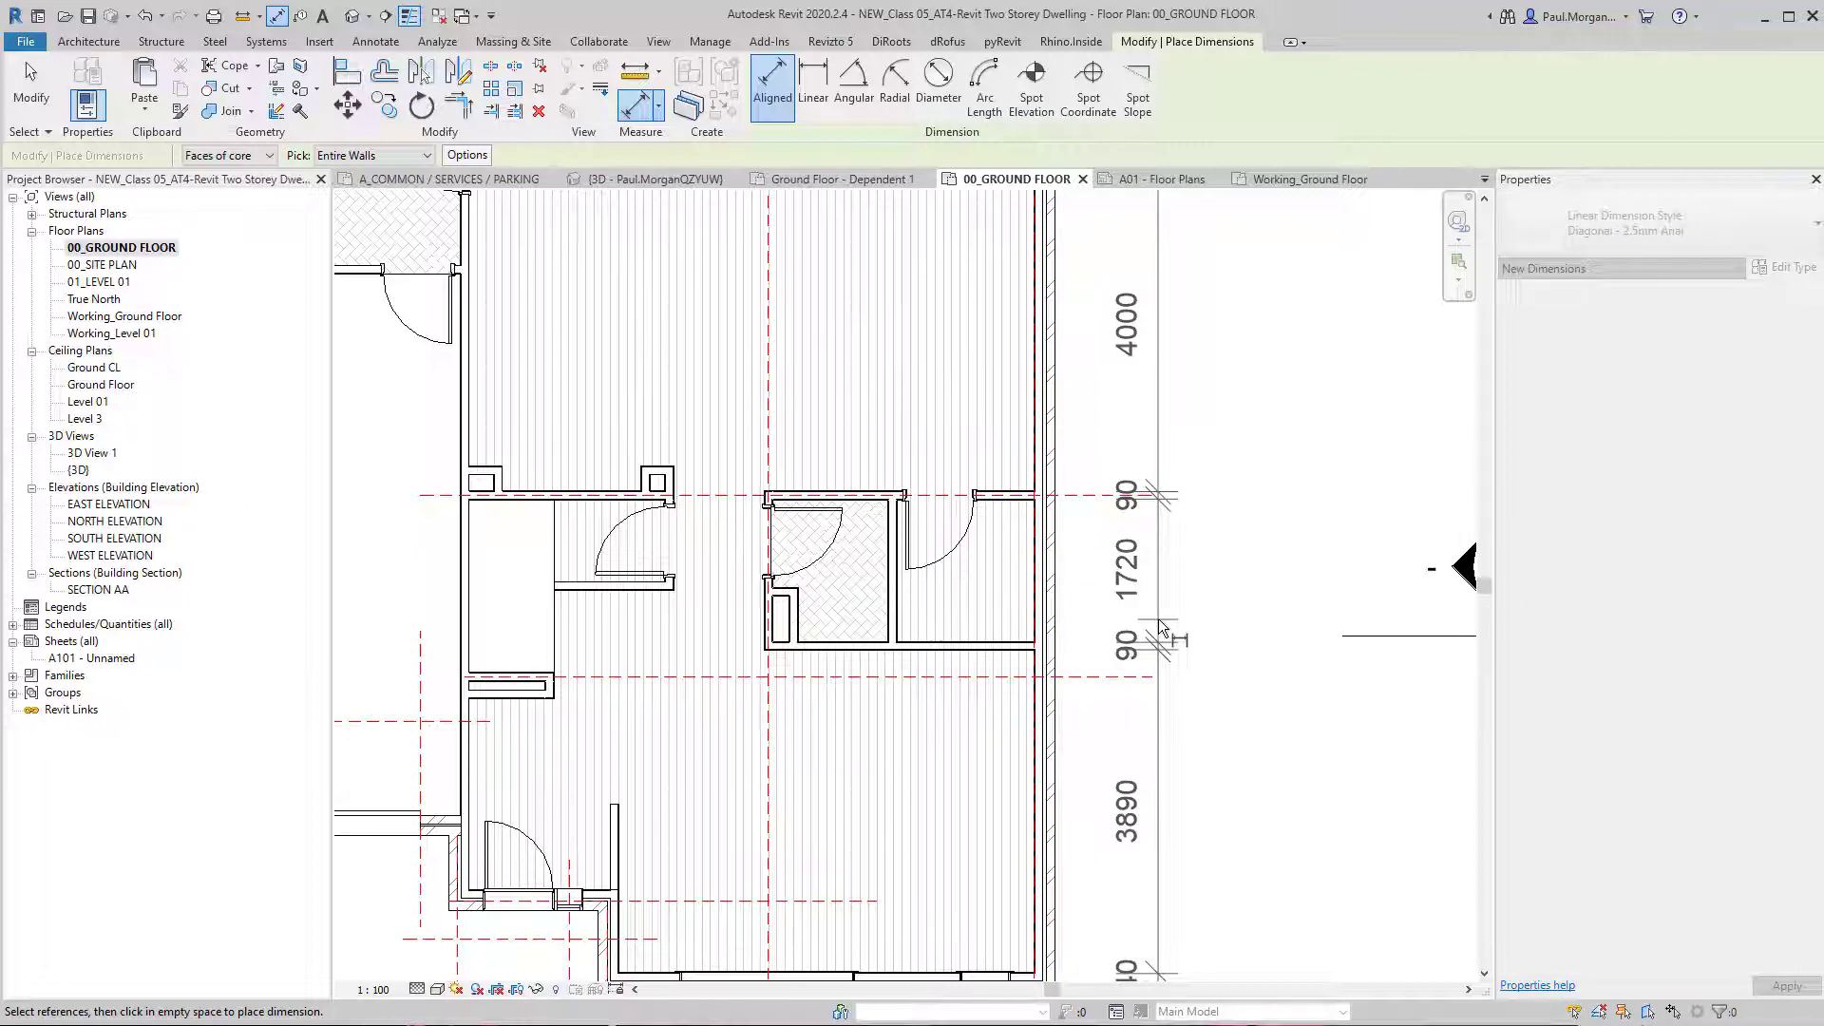
left_click(1160, 627)
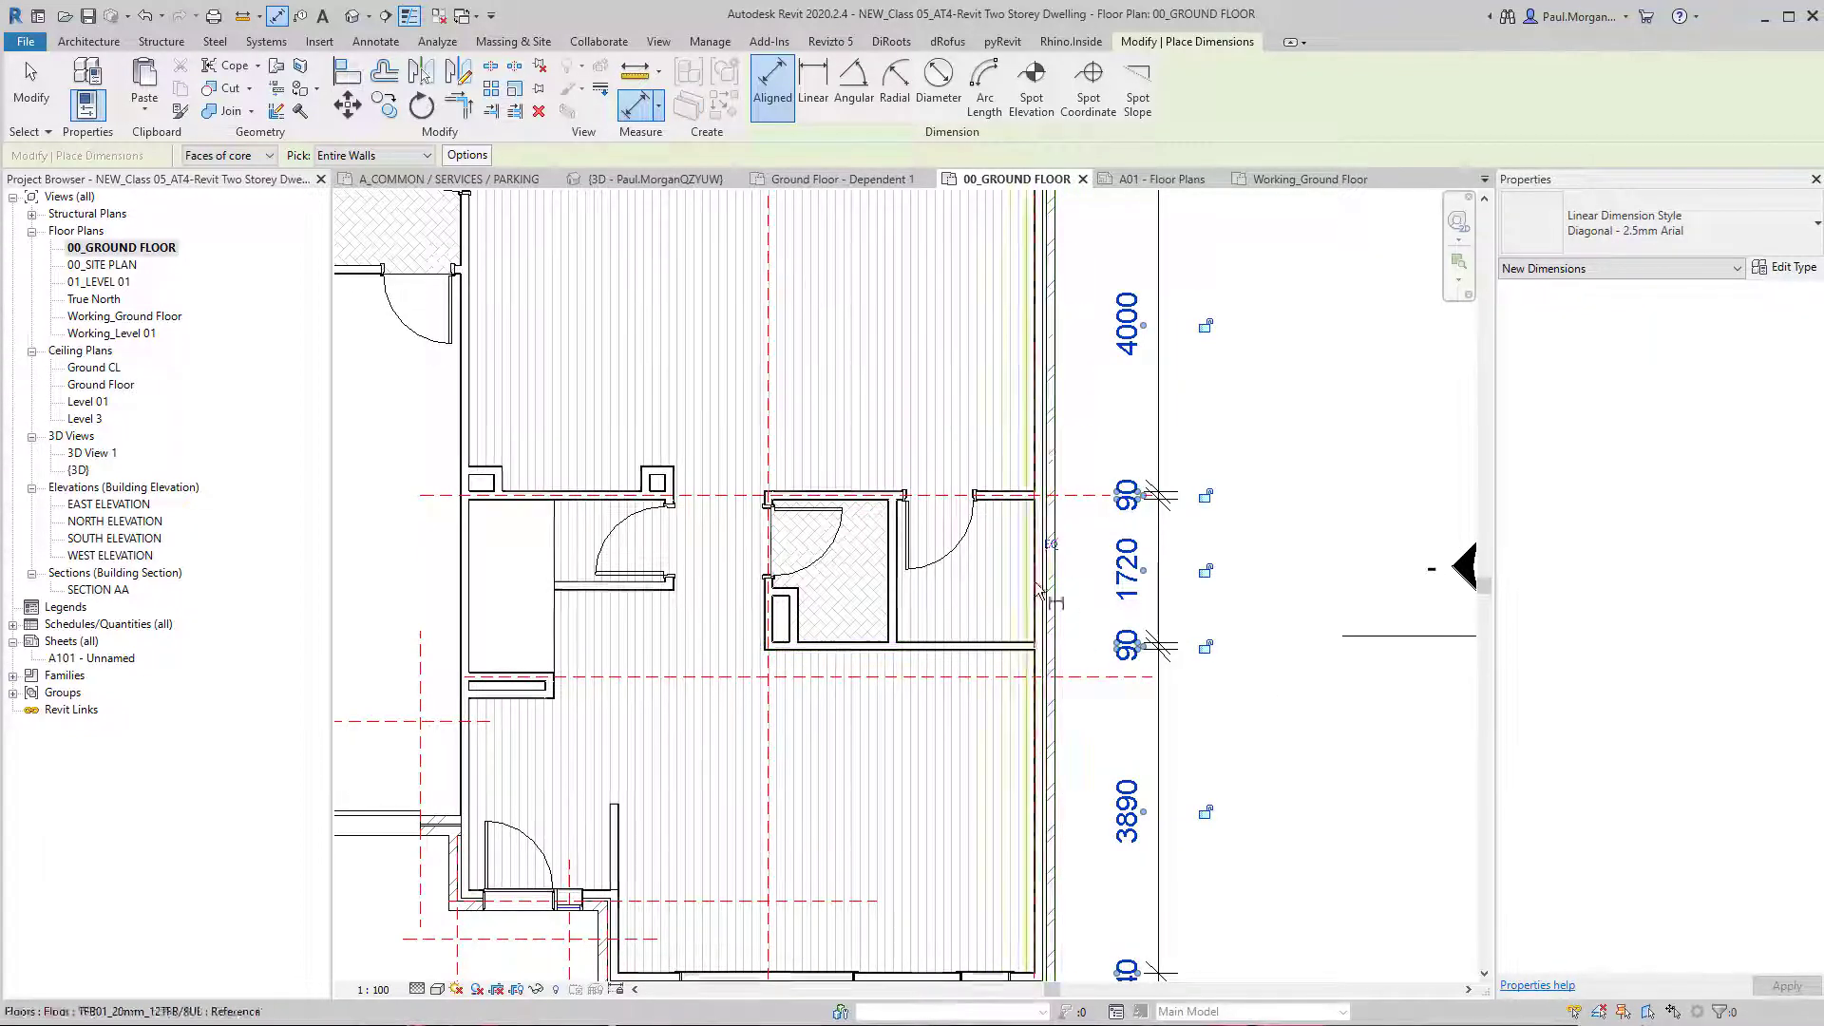
scroll(1055, 614, "down", 2)
scroll(1055, 613, "down", 3)
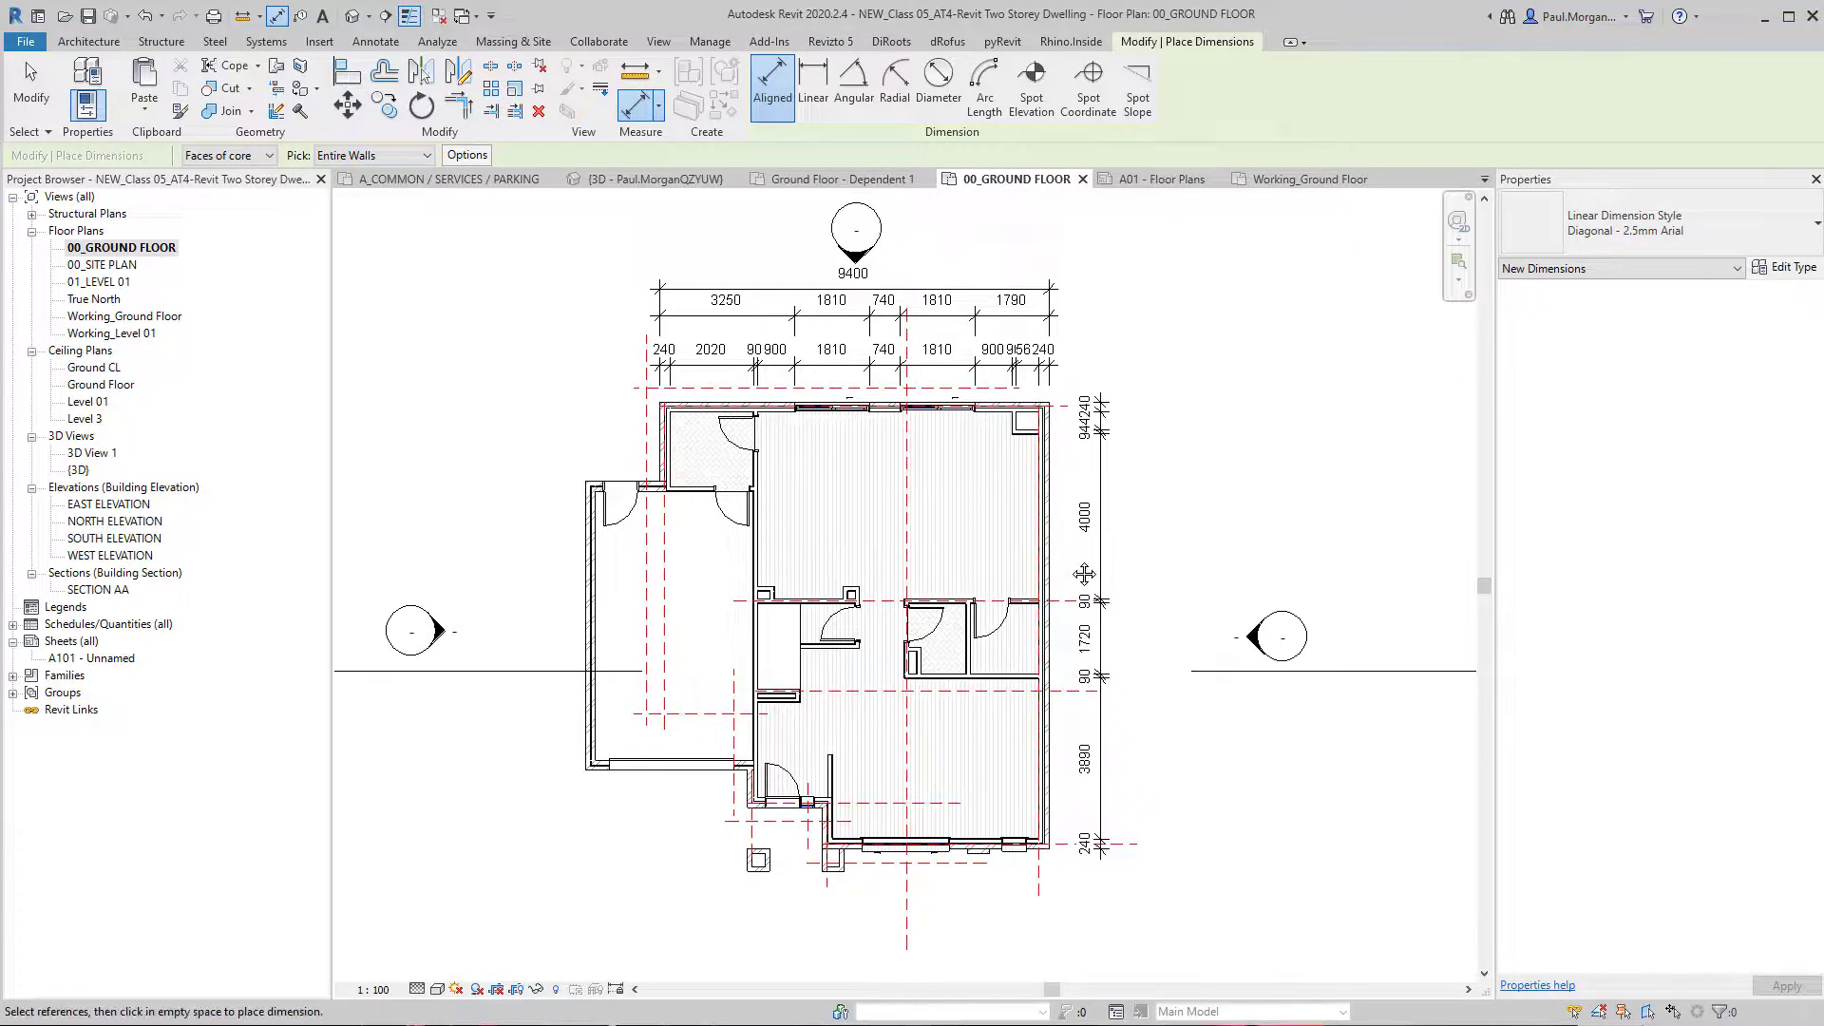
key("Escape")
key("Escape")
Step: Delete the combined openings and intersecting walls chain closest to the upper exterior wall
left_click(1003, 365)
scroll(1002, 365, "up", 3)
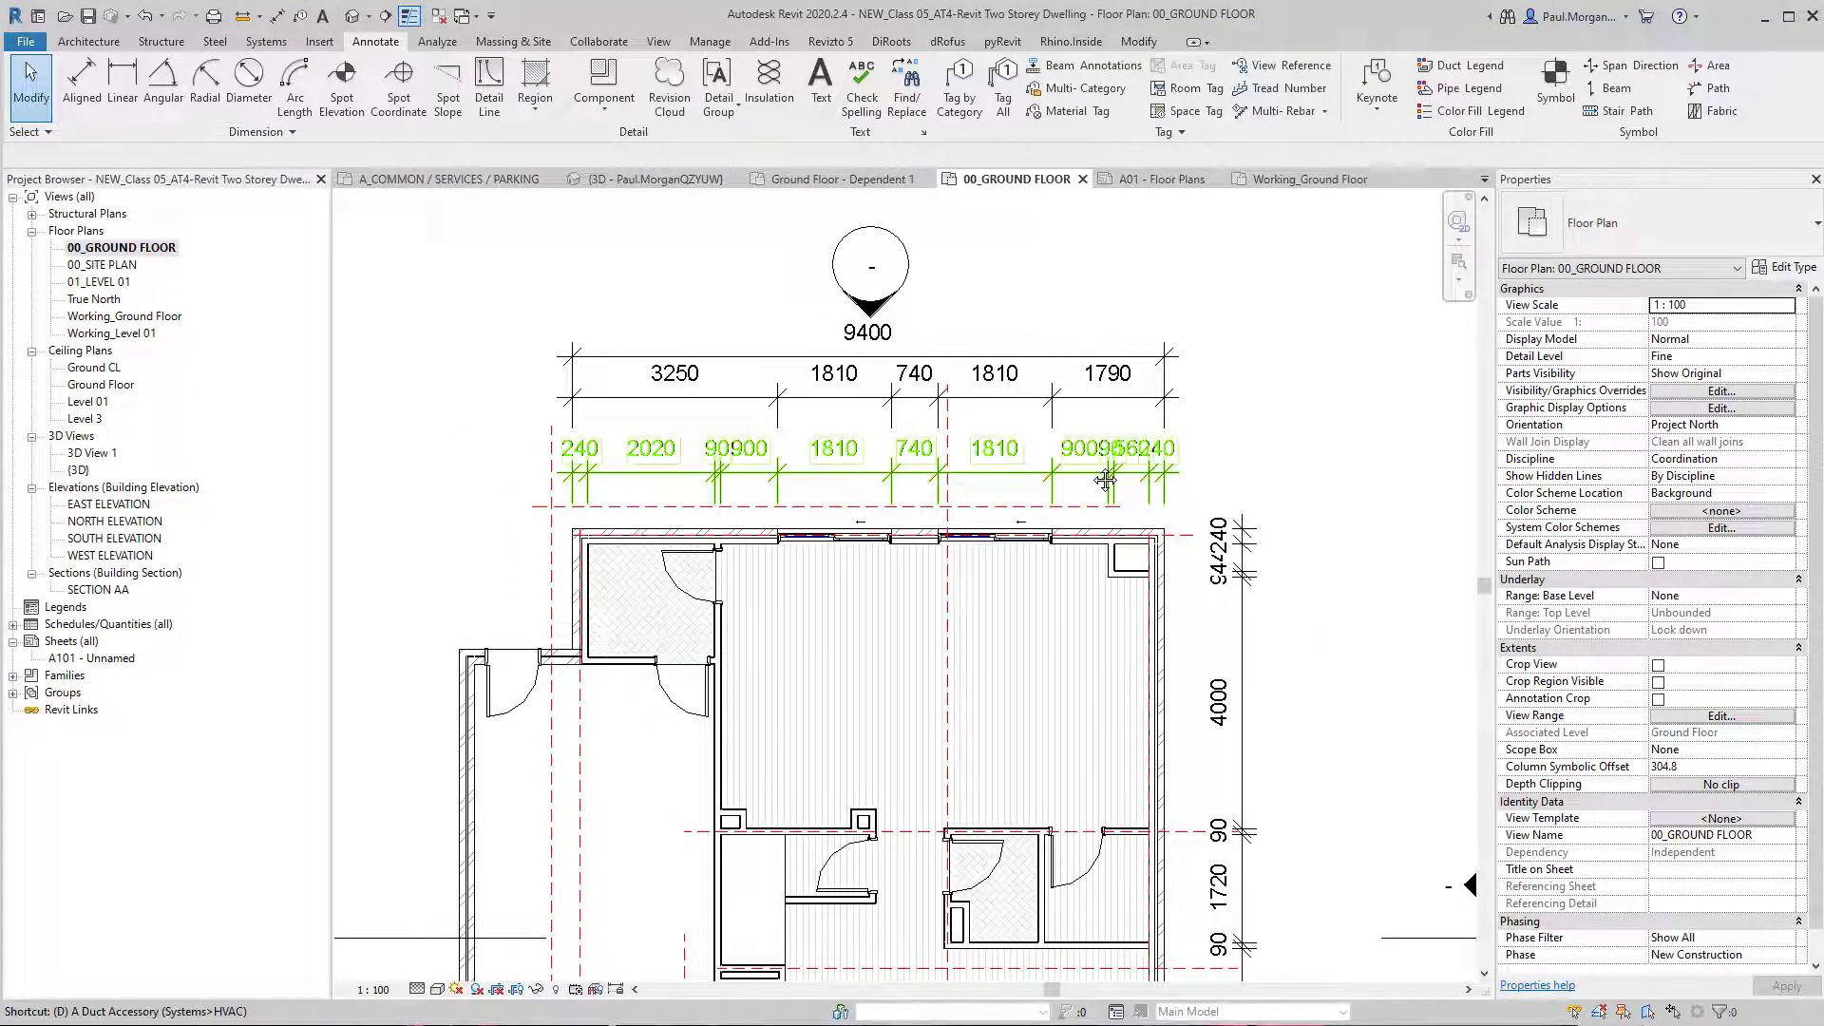
key("Delete")
Step: Dimension the upper exterior wall with only Intersecting Walls enabled and Openings off, placing the chain between the openings chain and the wall
middle_click_drag(1093, 473, 1115, 465)
key("d")
key("i")
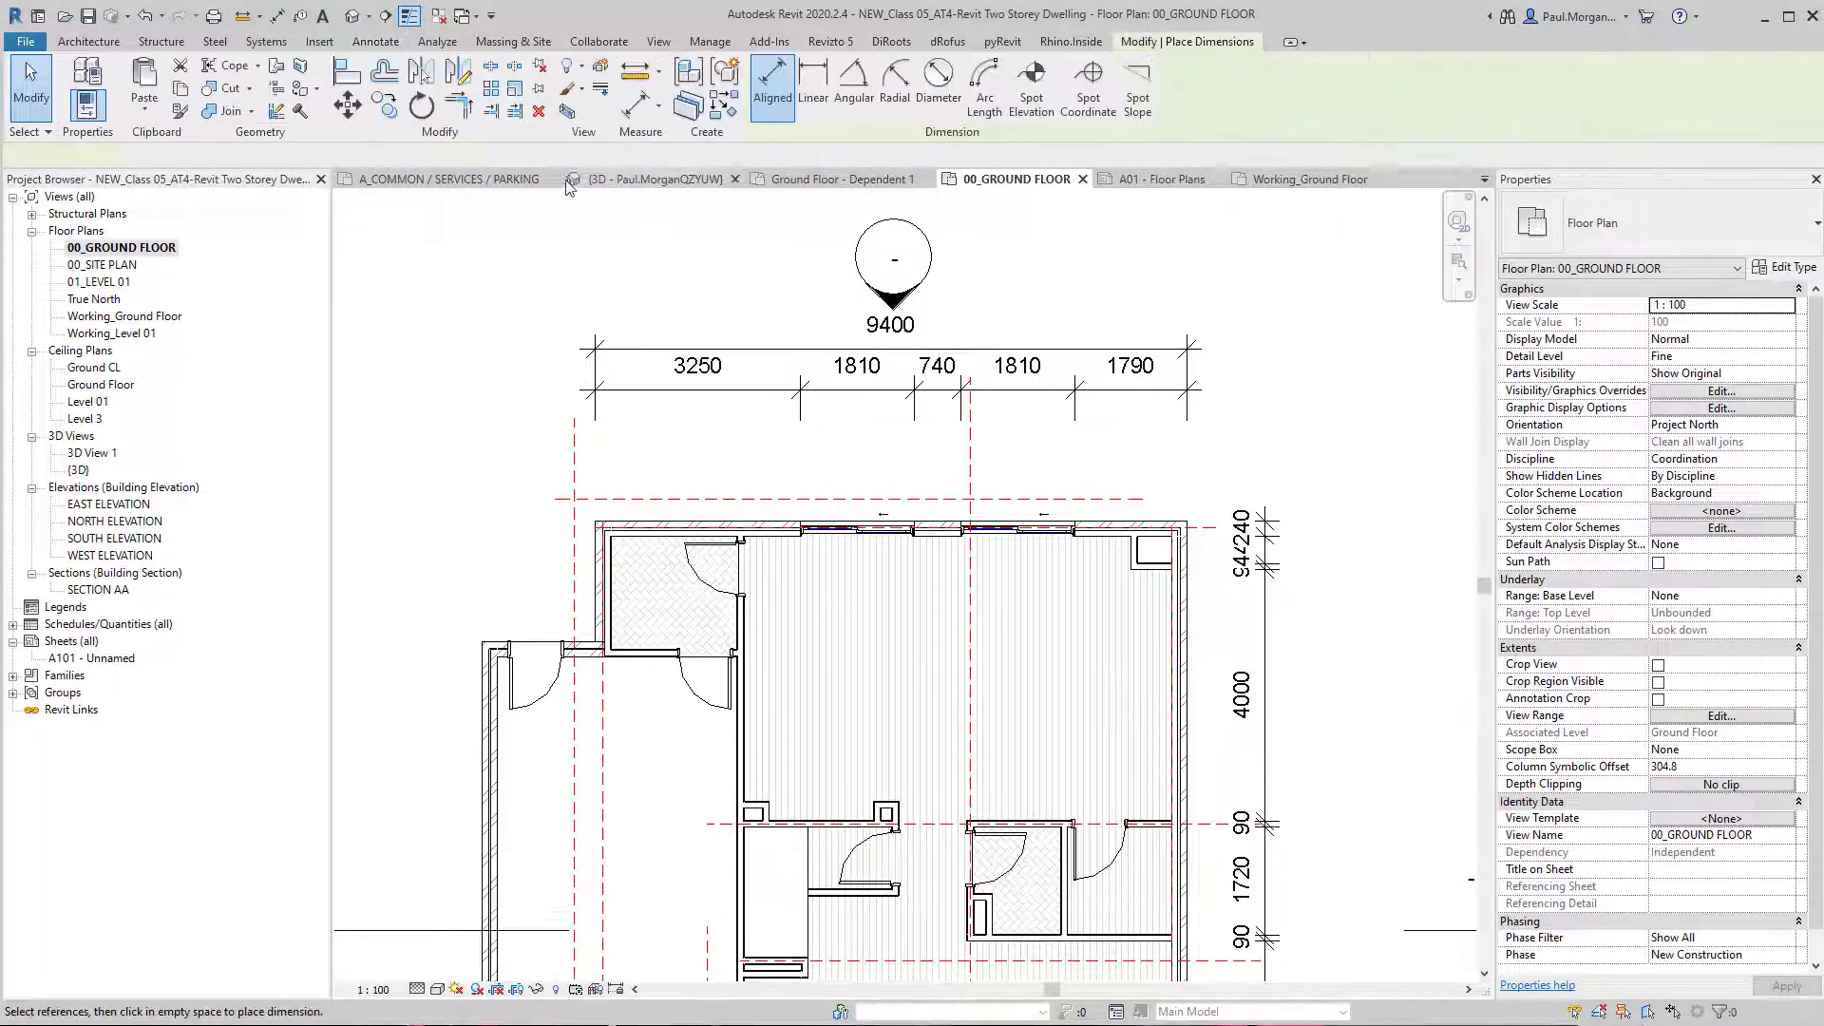
left_click(475, 155)
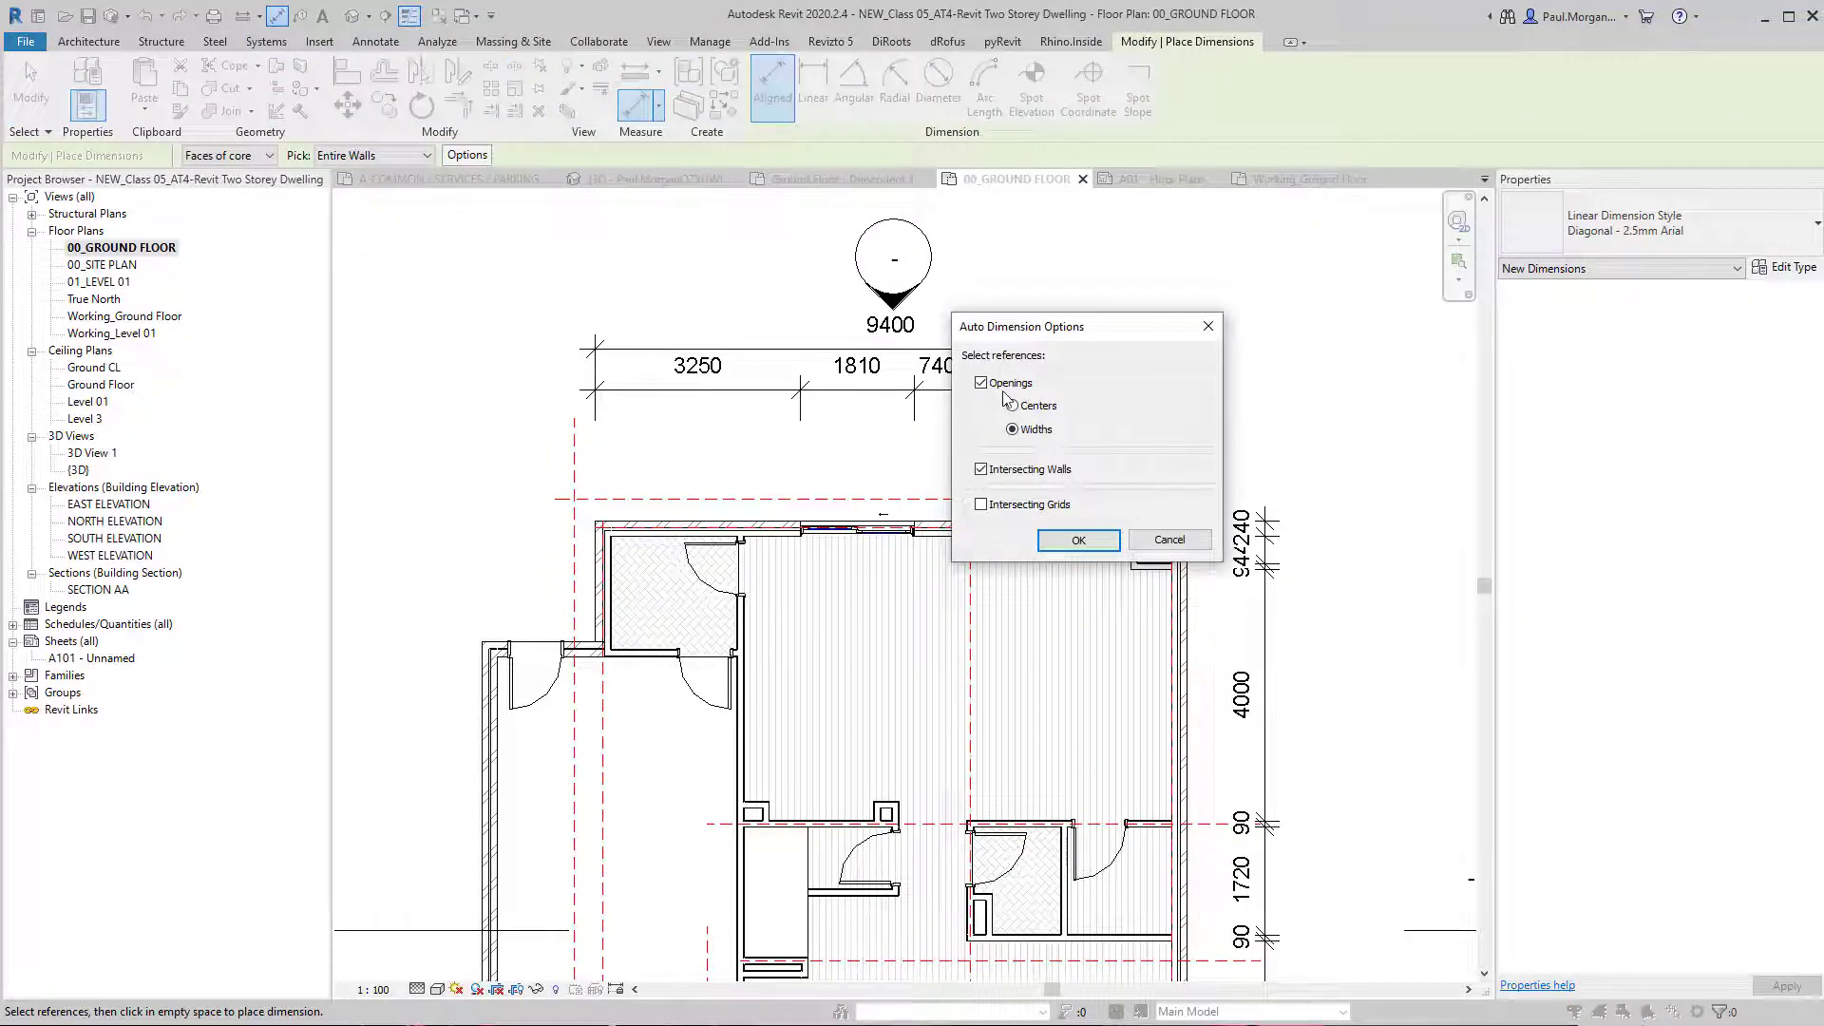
left_click(1020, 390)
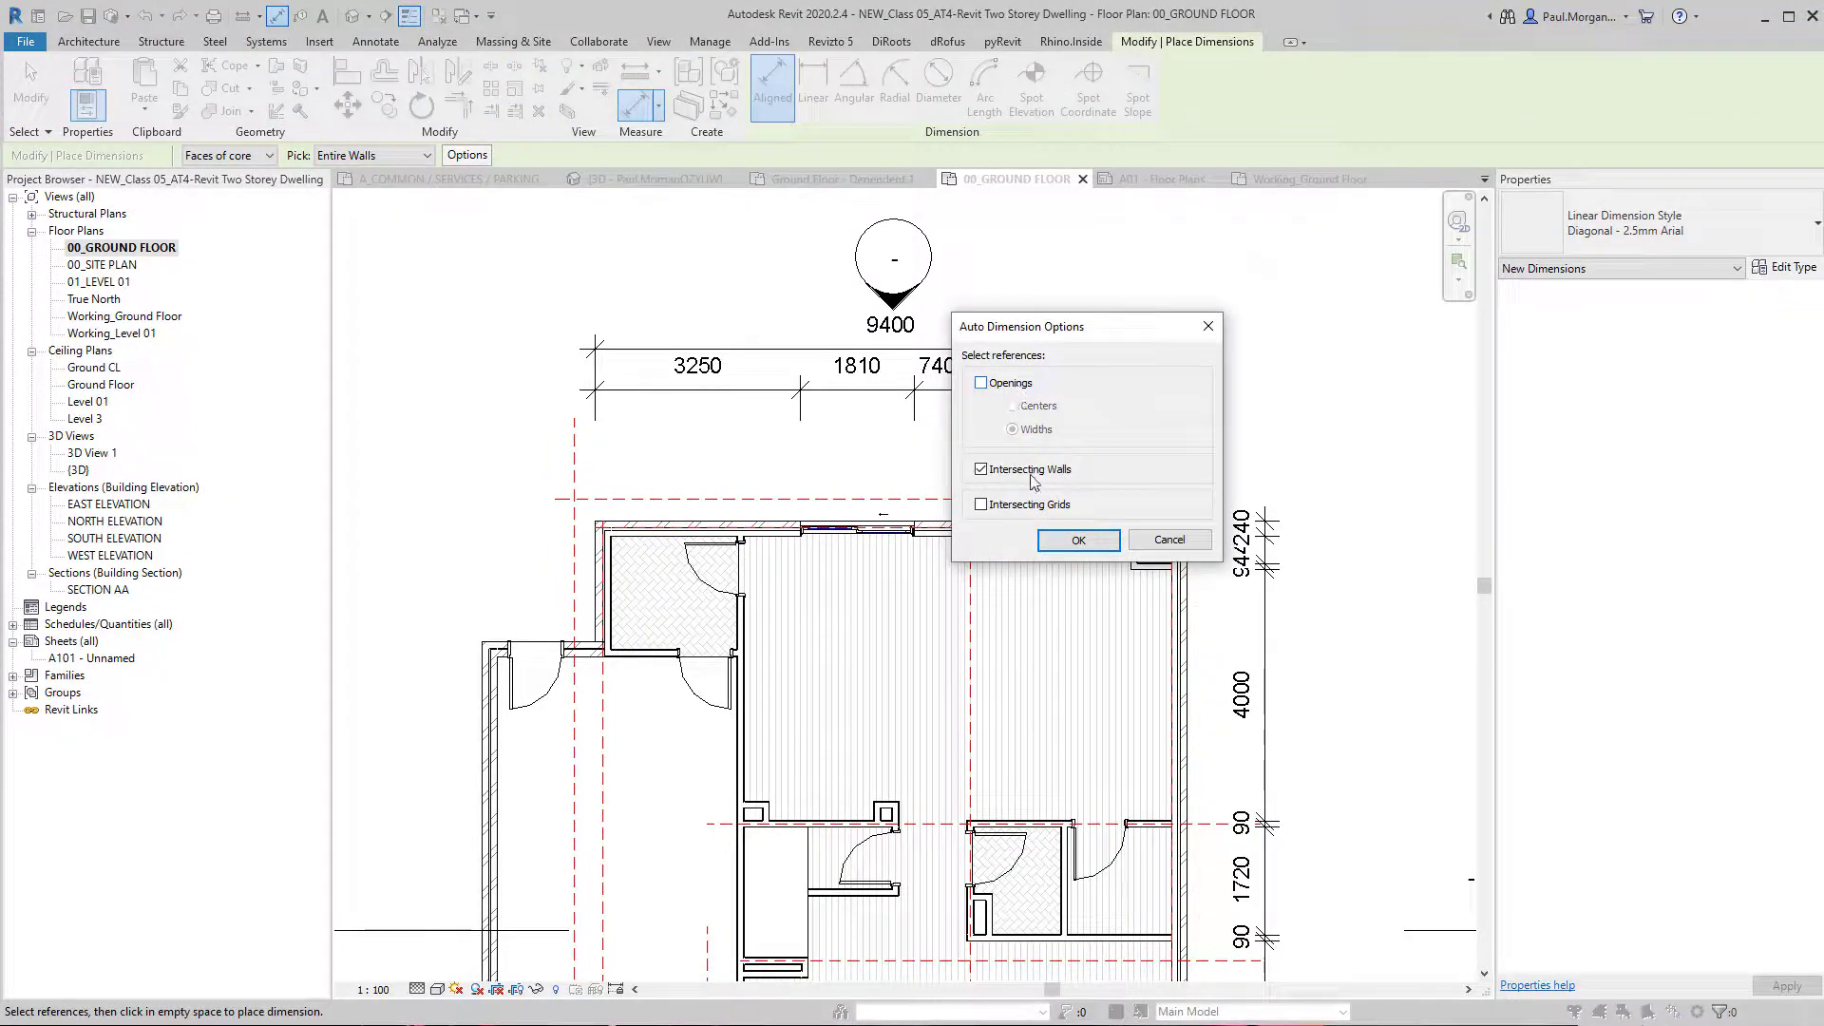
left_click(1088, 541)
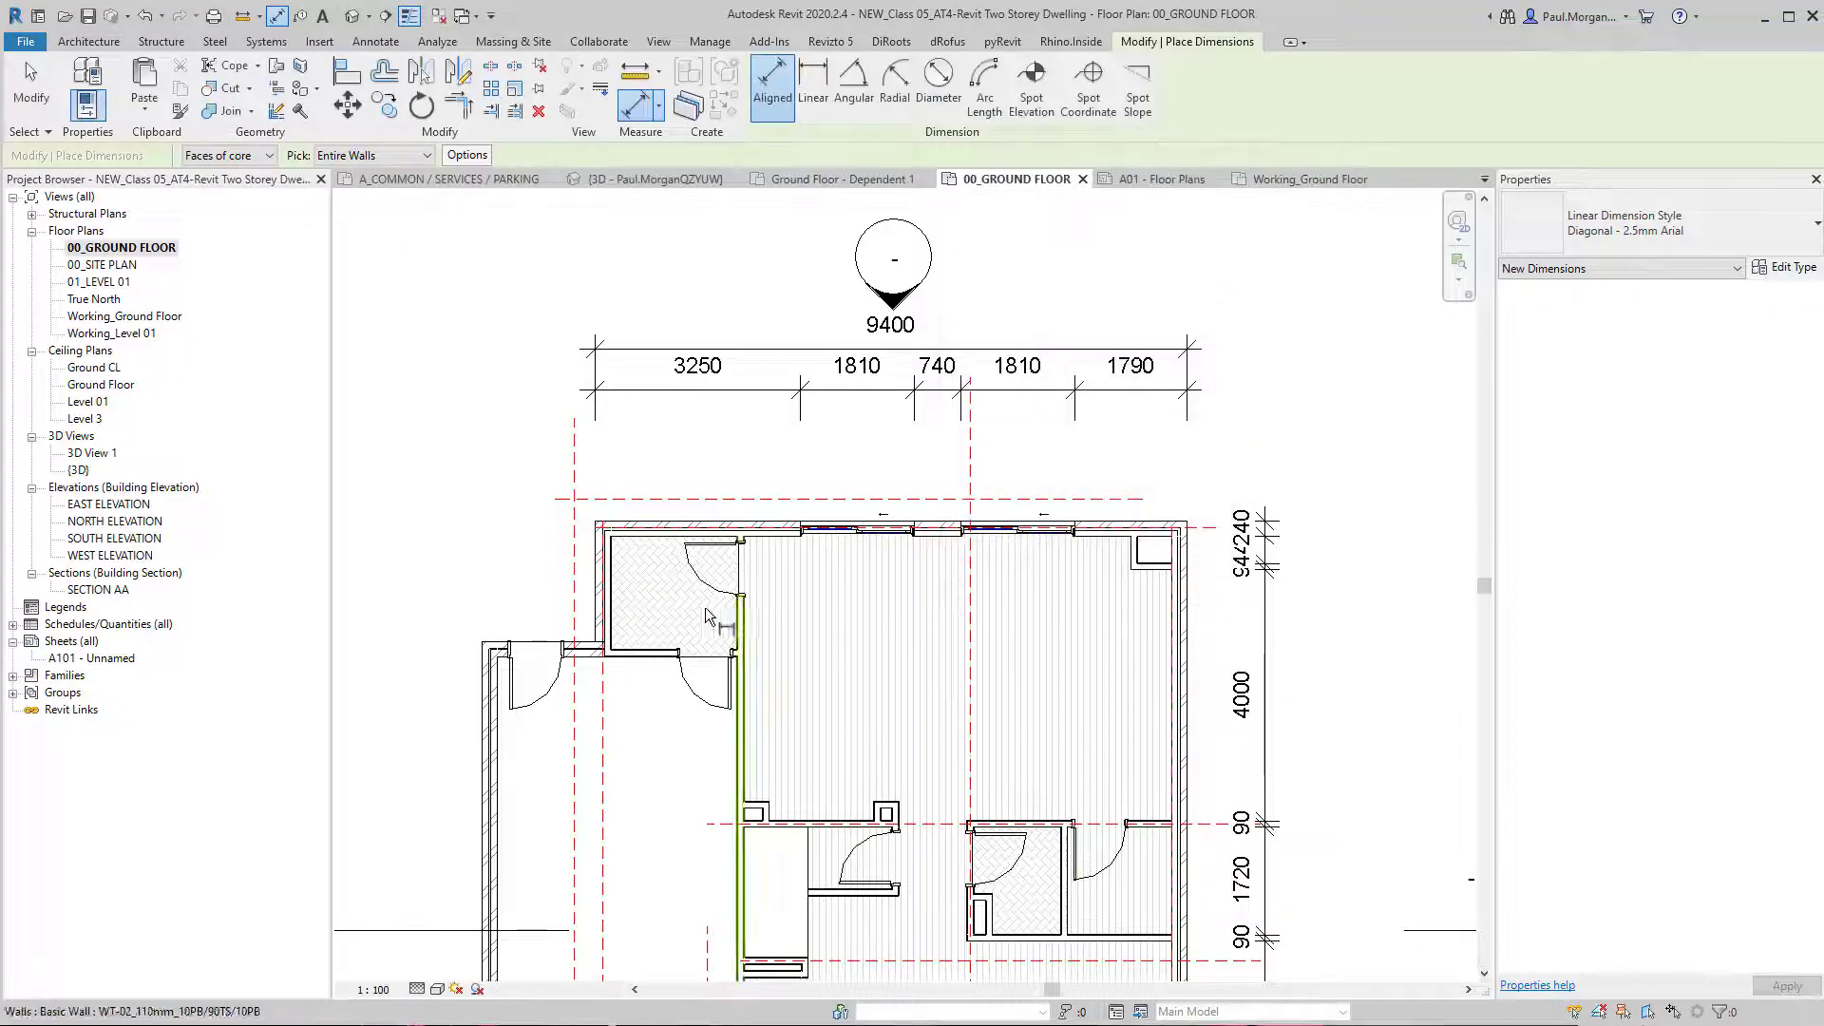
scroll(722, 536, "up", 2)
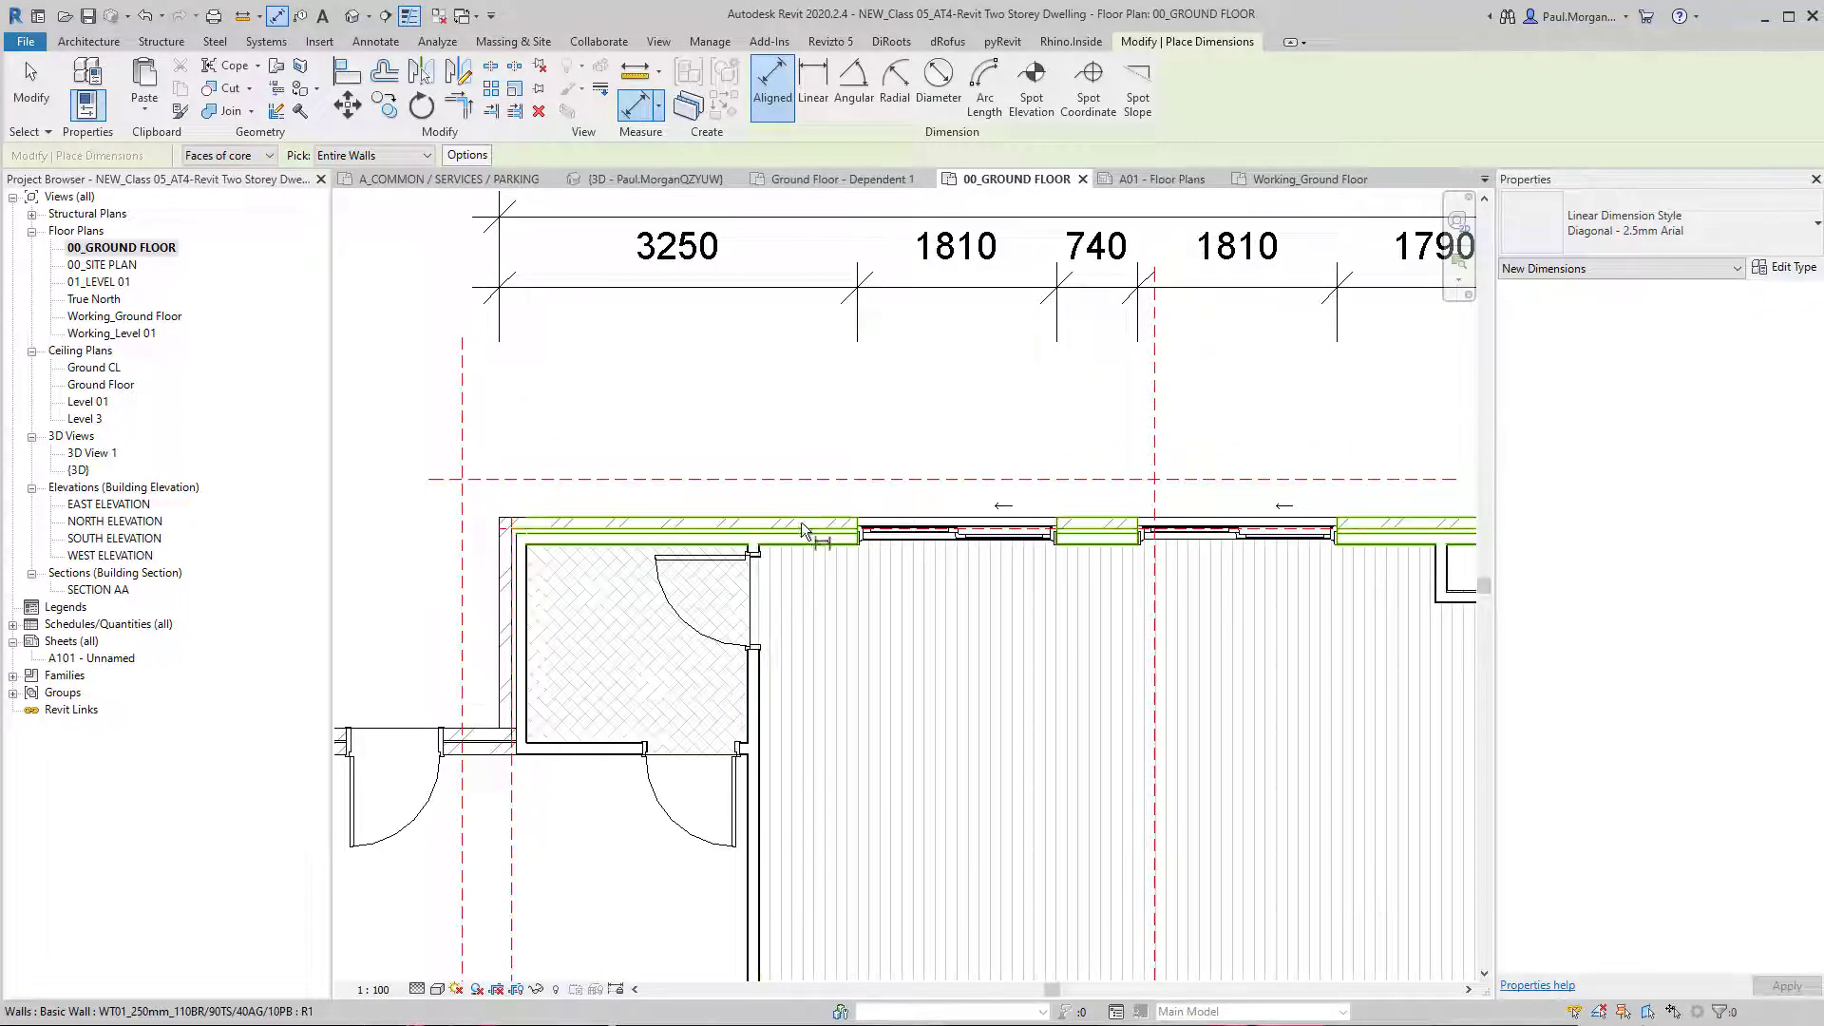
left_click(801, 521)
scroll(814, 391, "down", 2)
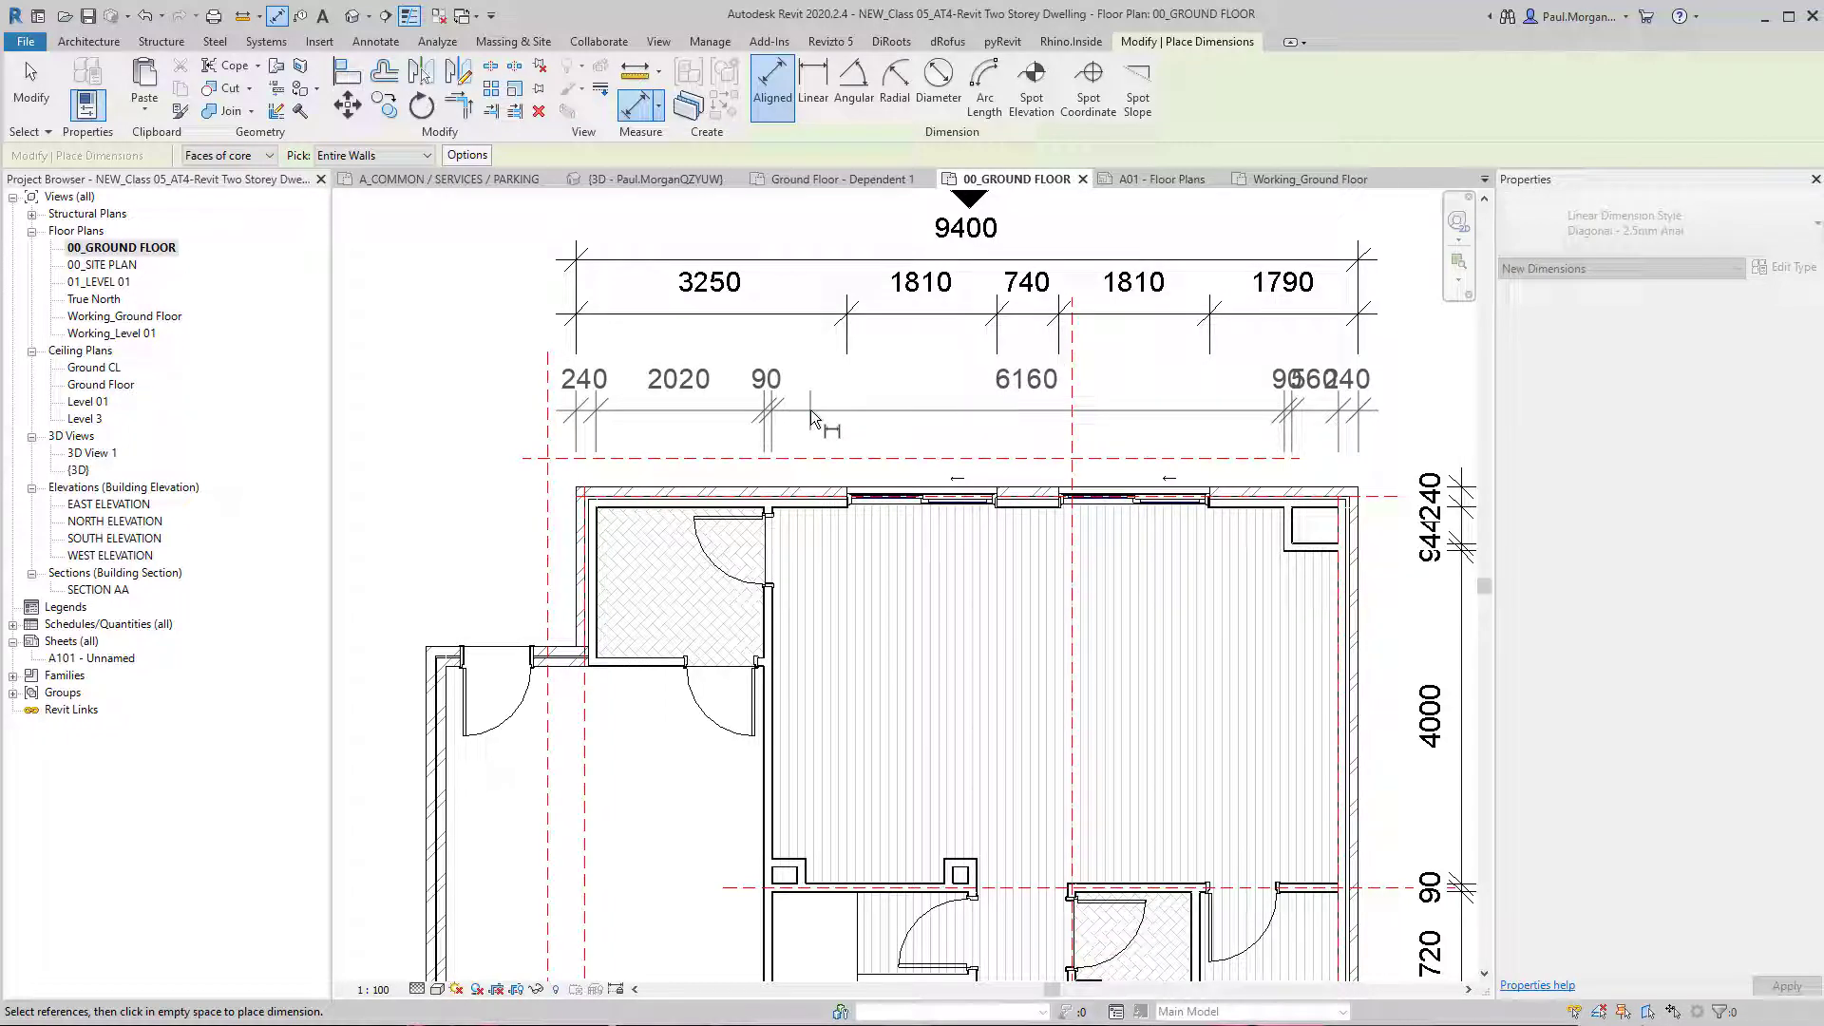
left_click(811, 410)
Step: Try to dimension the lower exterior wall with its intersecting walls, placing the chain below the building
scroll(811, 410, "down", 2)
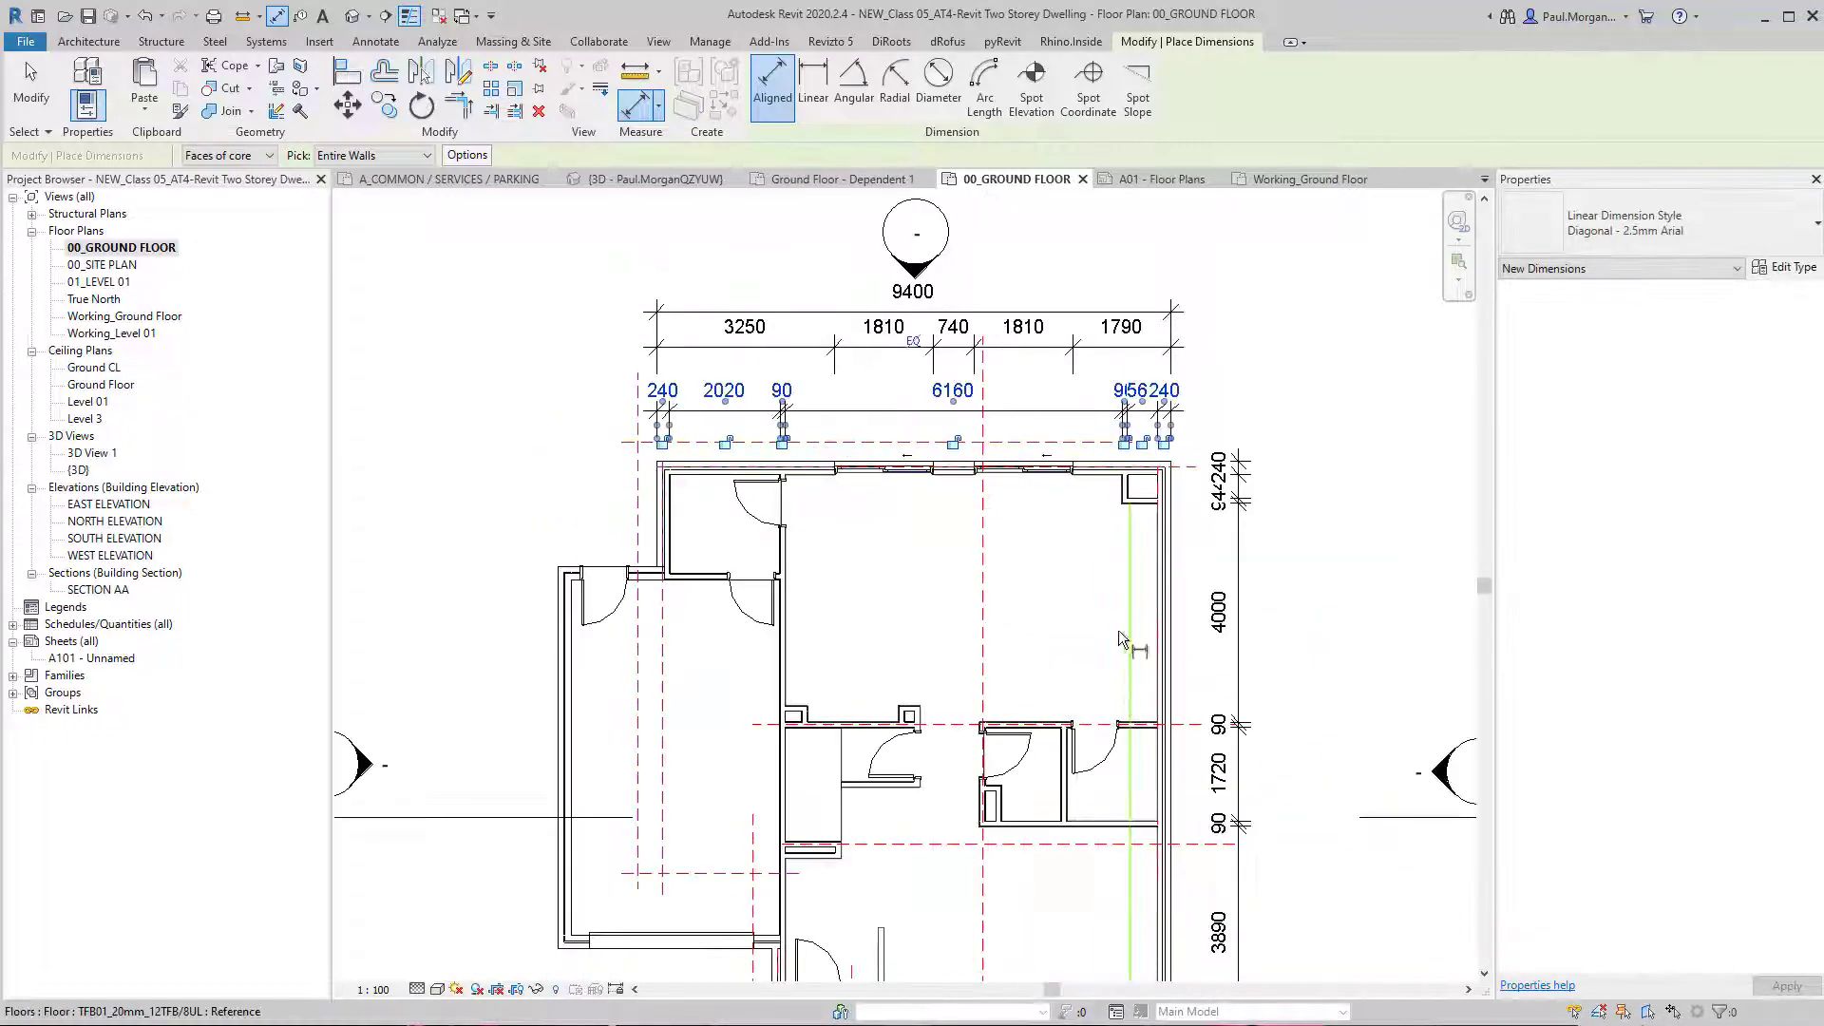
middle_click_drag(1119, 630, 1094, 443)
scroll(965, 371, "up", 2)
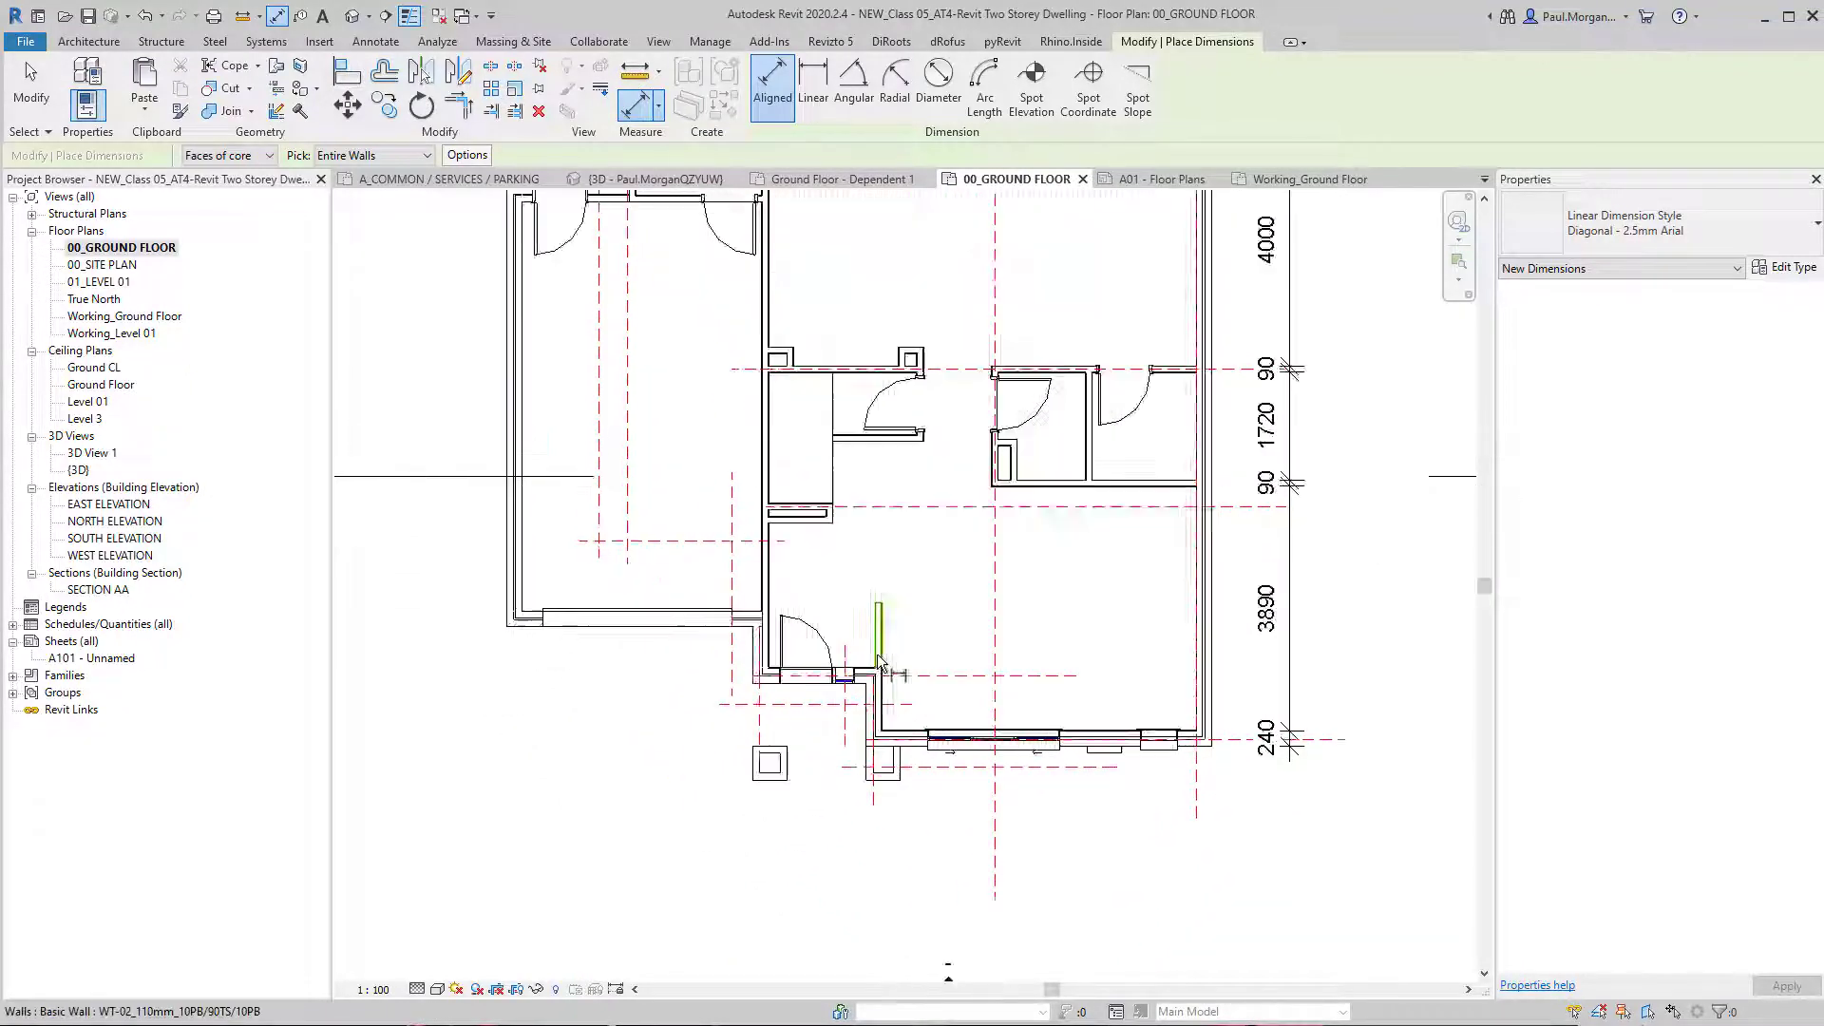
scroll(1283, 793, "up", 1)
left_click(1188, 798)
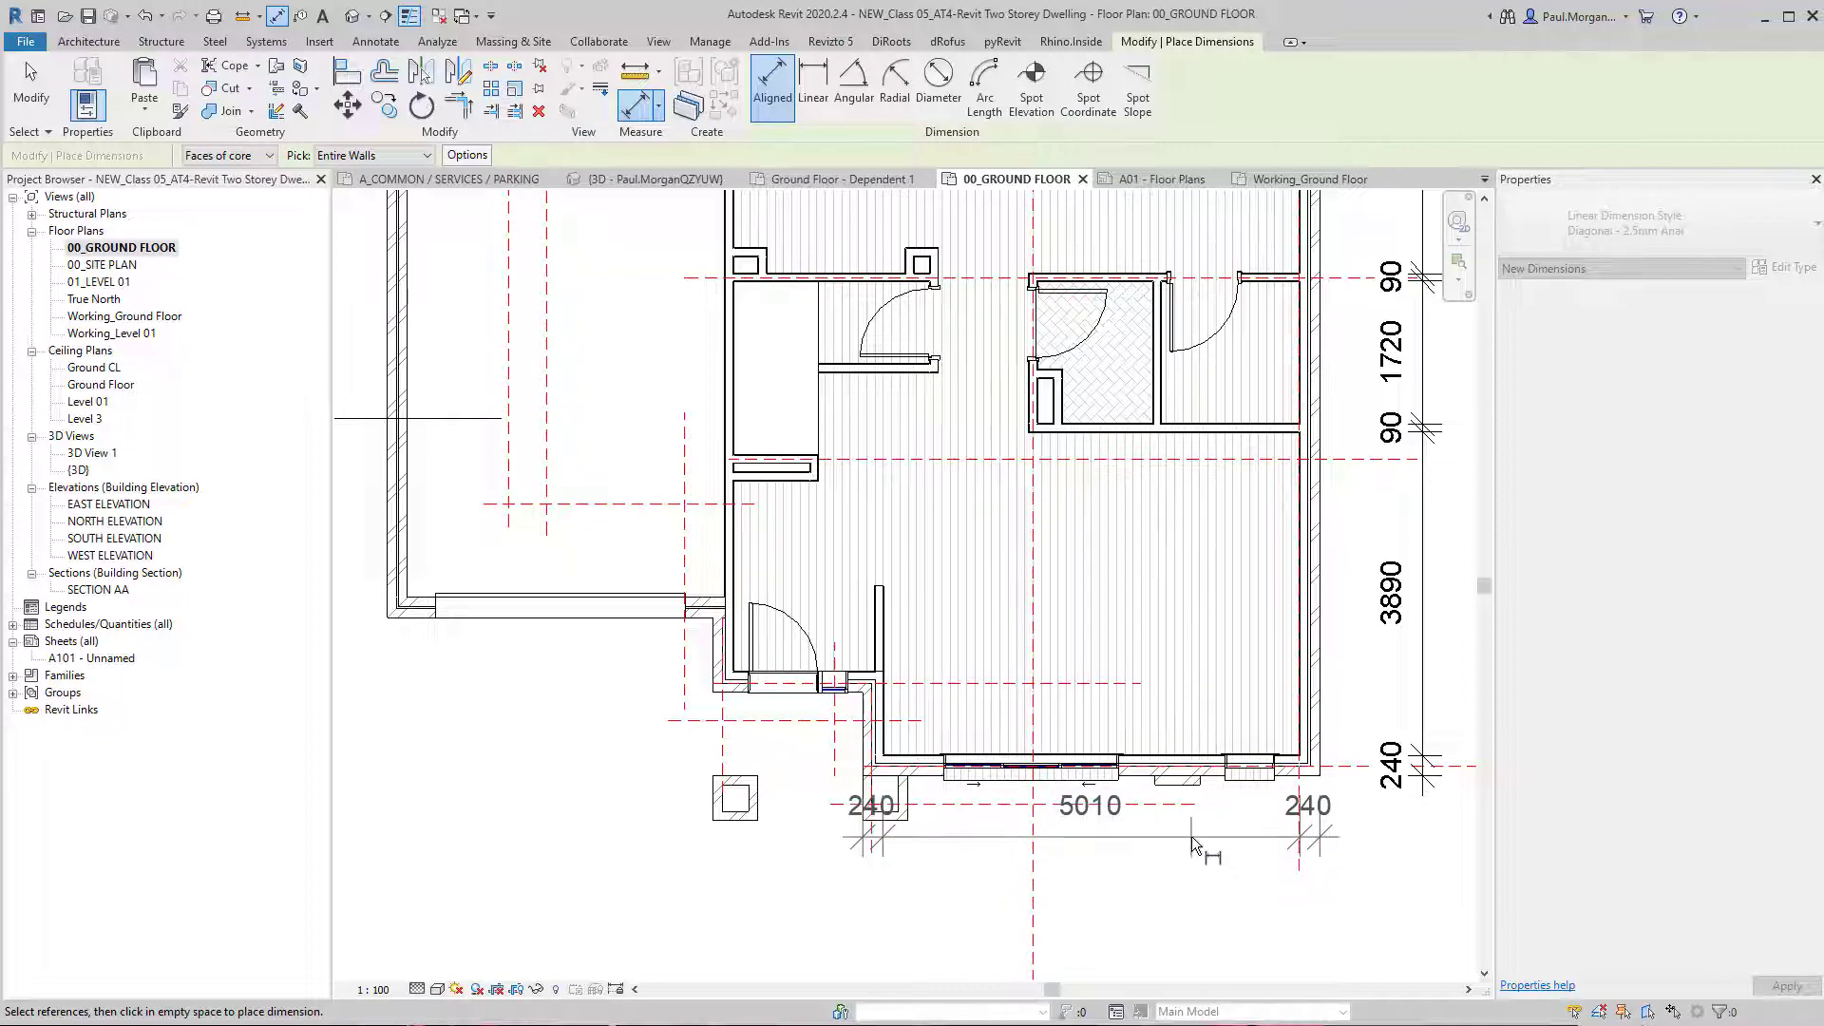
key("Escape")
key("Escape")
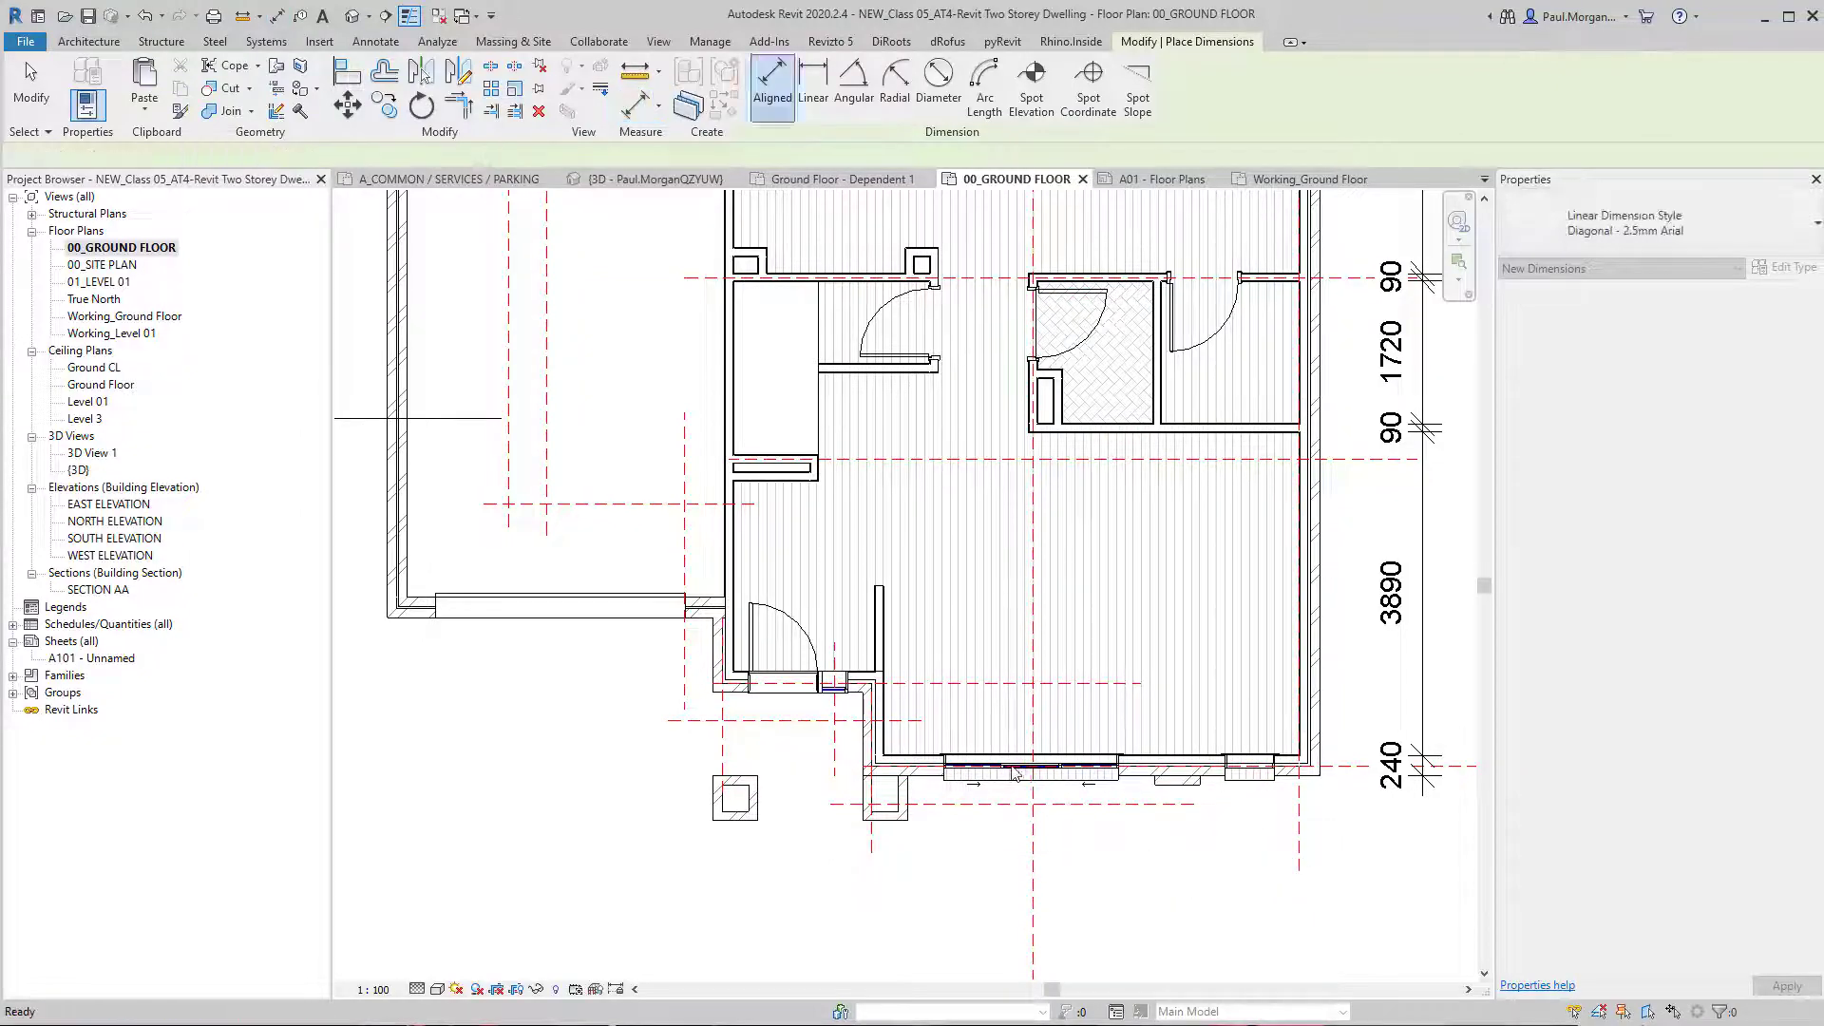
scroll(1031, 787, "down", 2)
mouse_move(978, 655)
middle_mouse_down()
mouse_move(954, 628)
mouse_move(1022, 706)
middle_mouse_up()
scroll(901, 579, "down", 1)
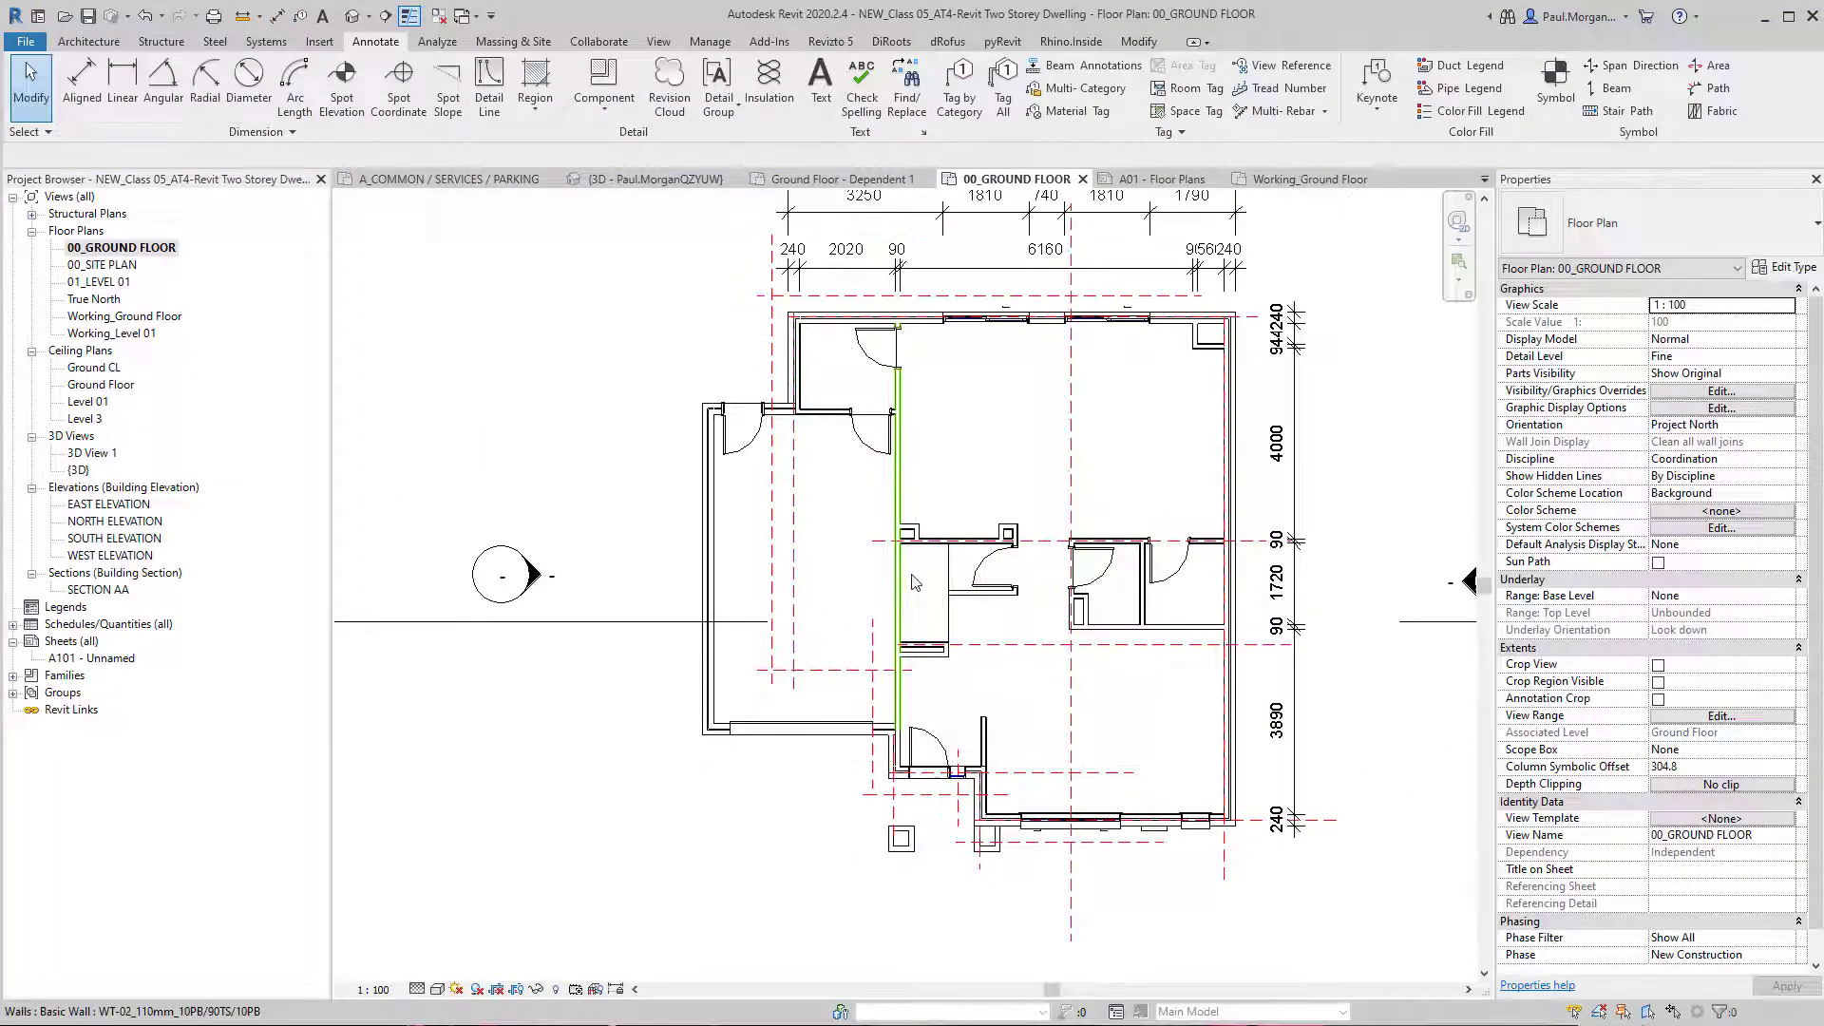
middle_click_drag(913, 584, 846, 604)
key("d")
key("i")
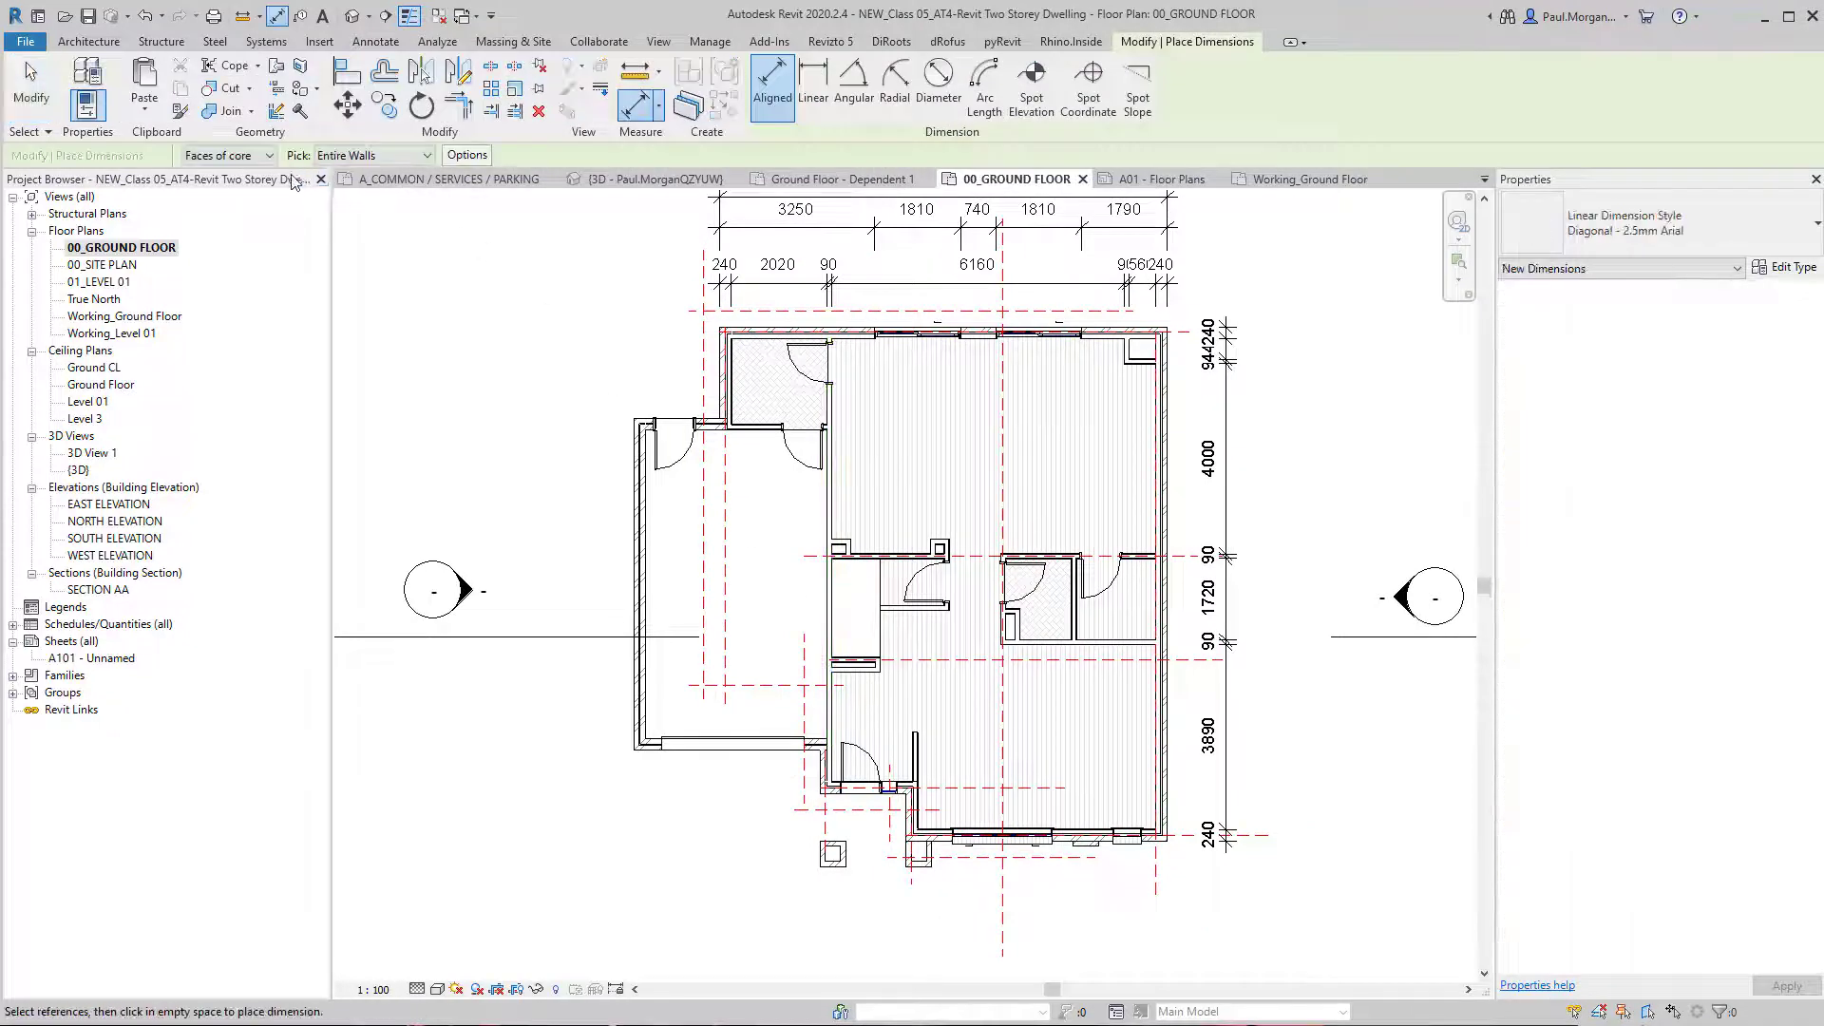
left_click(348, 156)
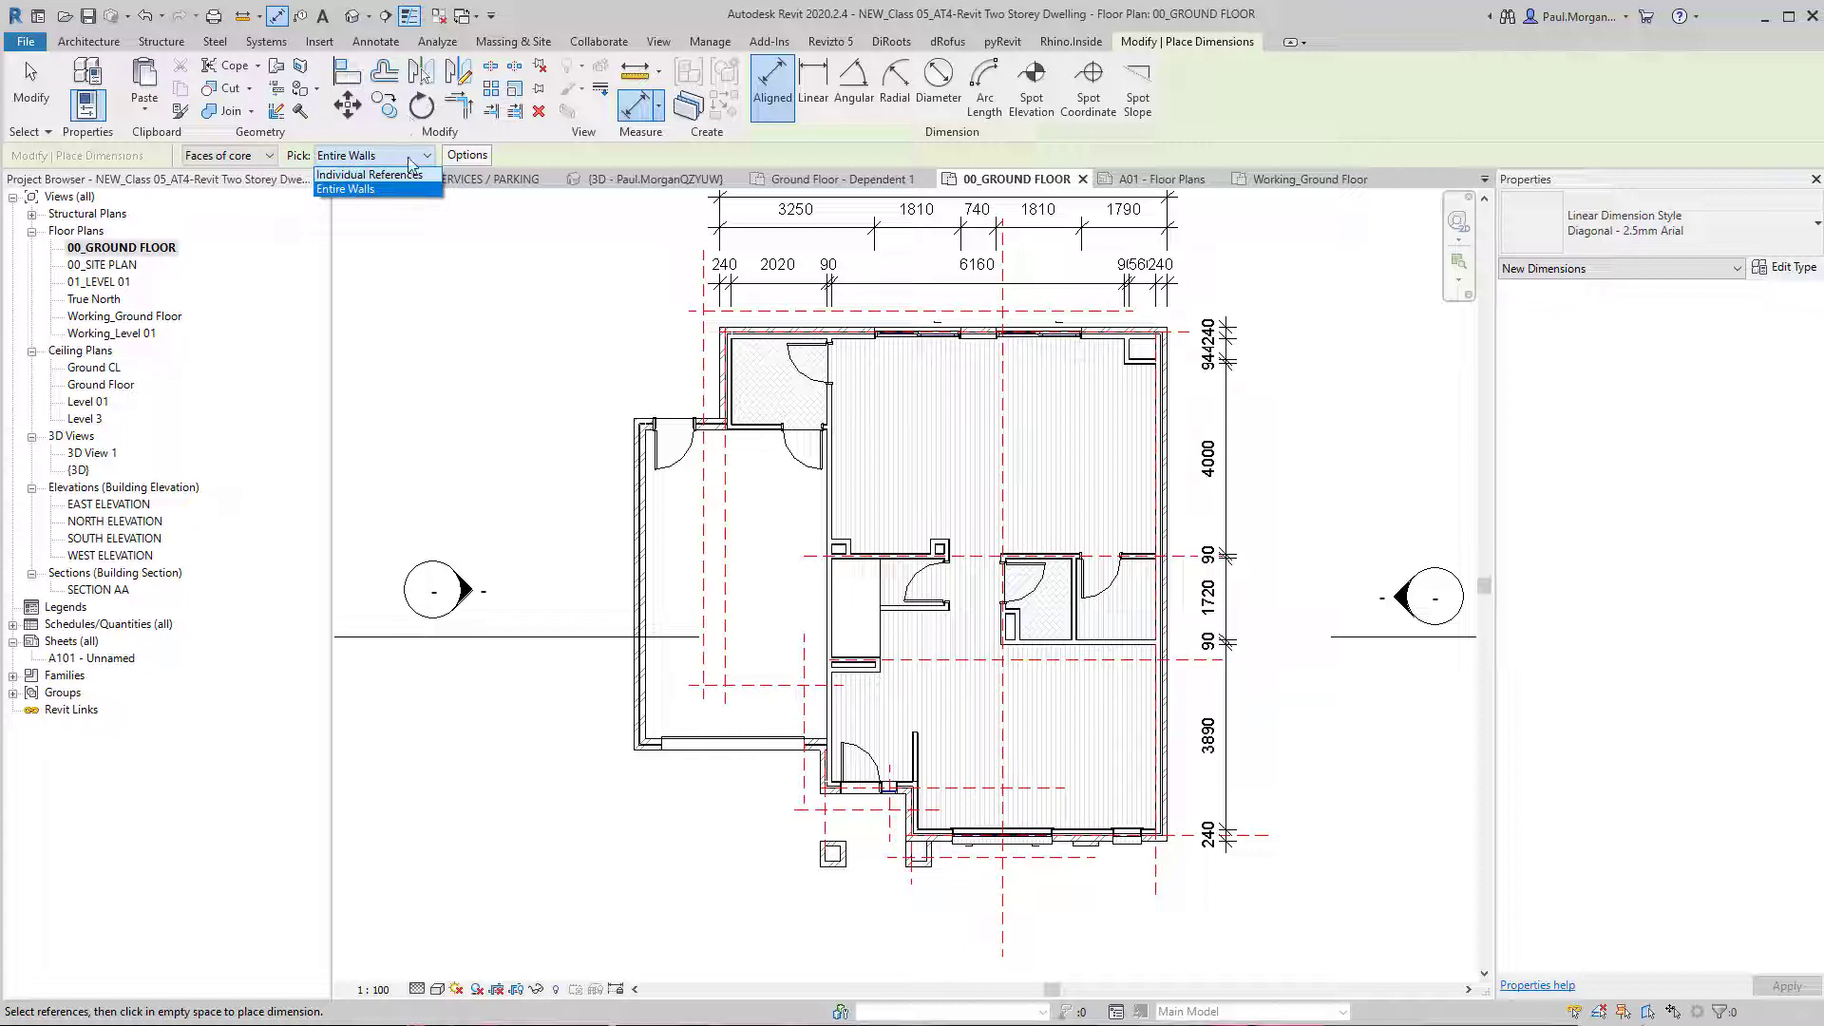
left_click(452, 262)
middle_click_drag(990, 326, 965, 367)
key("Escape")
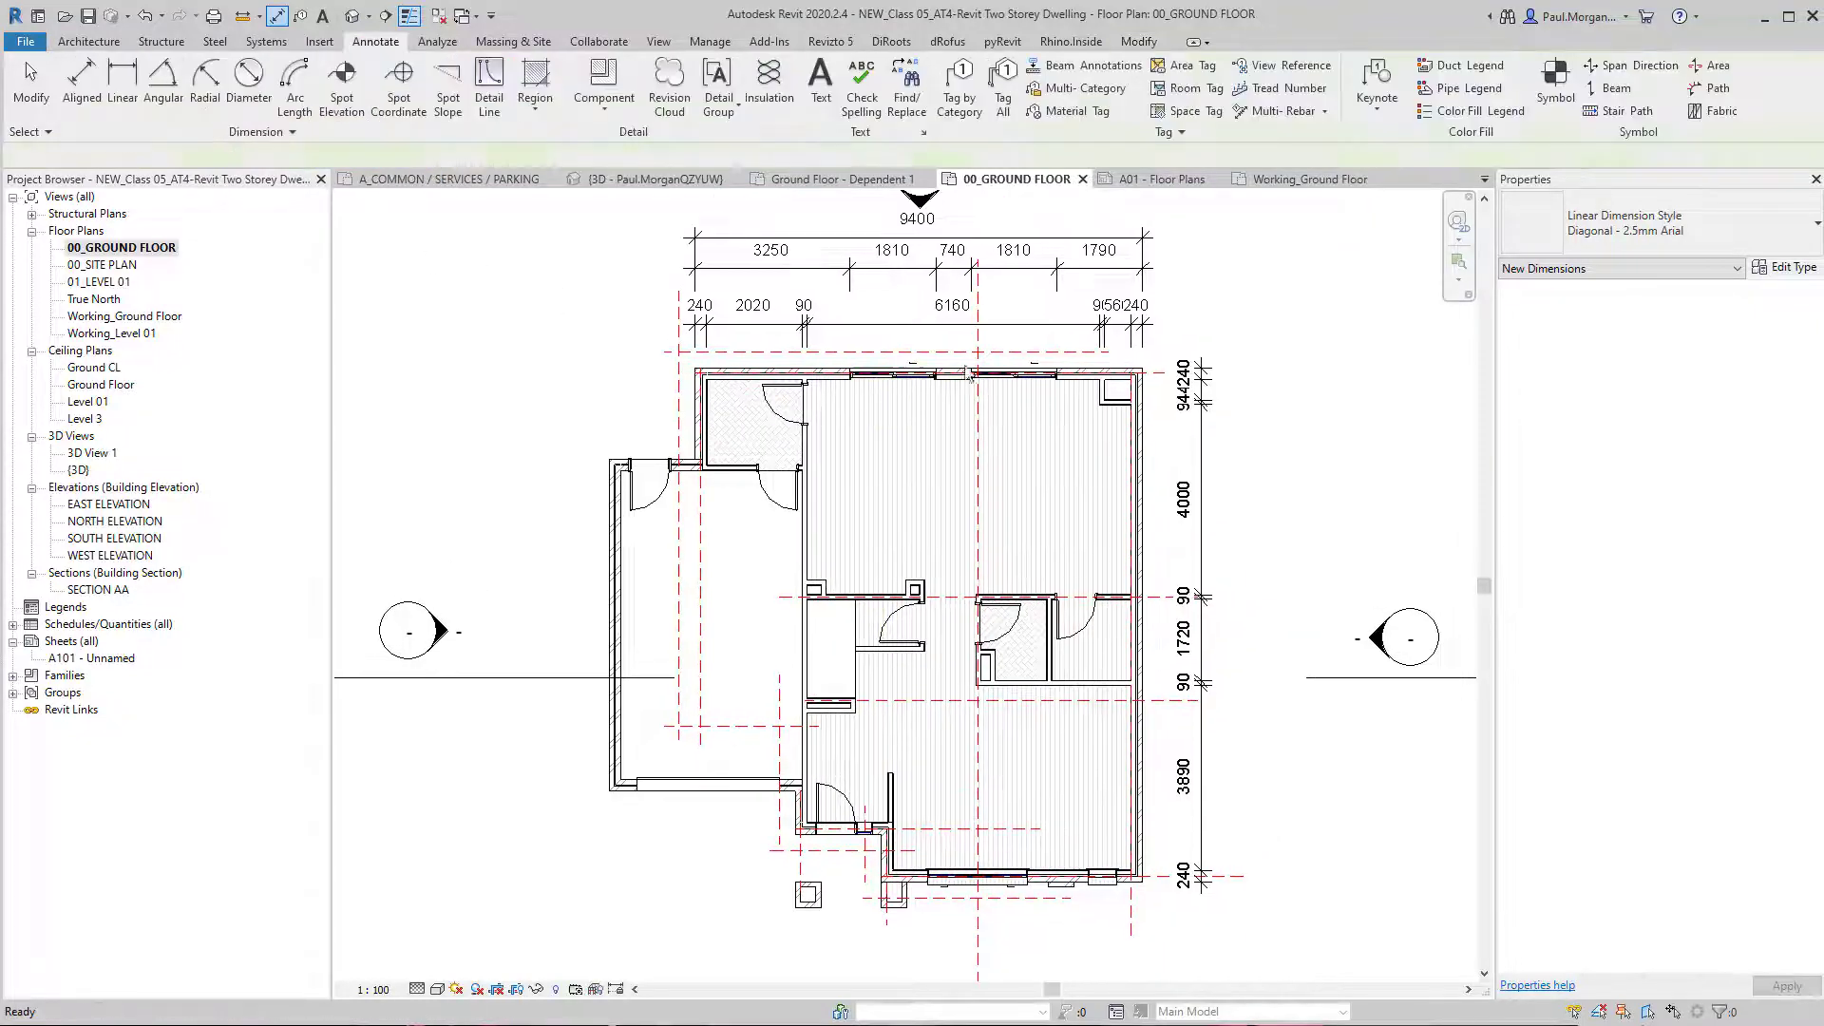
left_click(988, 332)
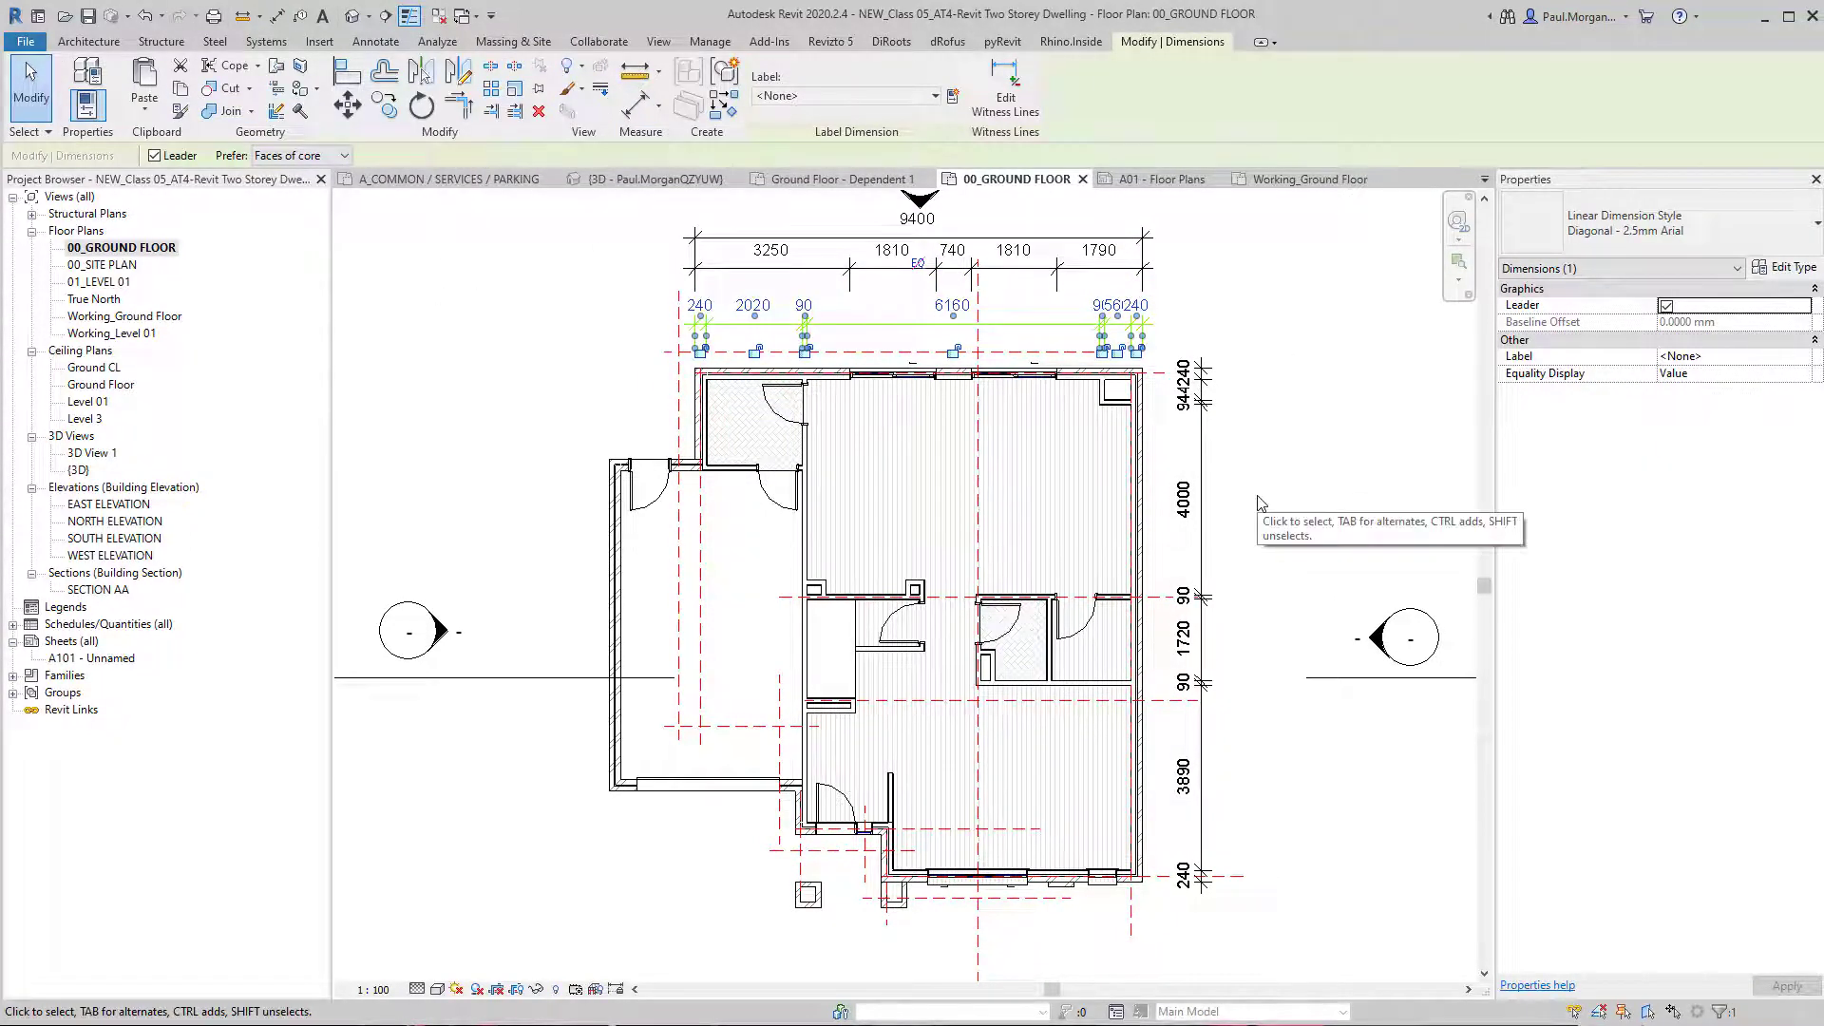
key("Escape")
middle_click_drag(1255, 433, 1242, 472)
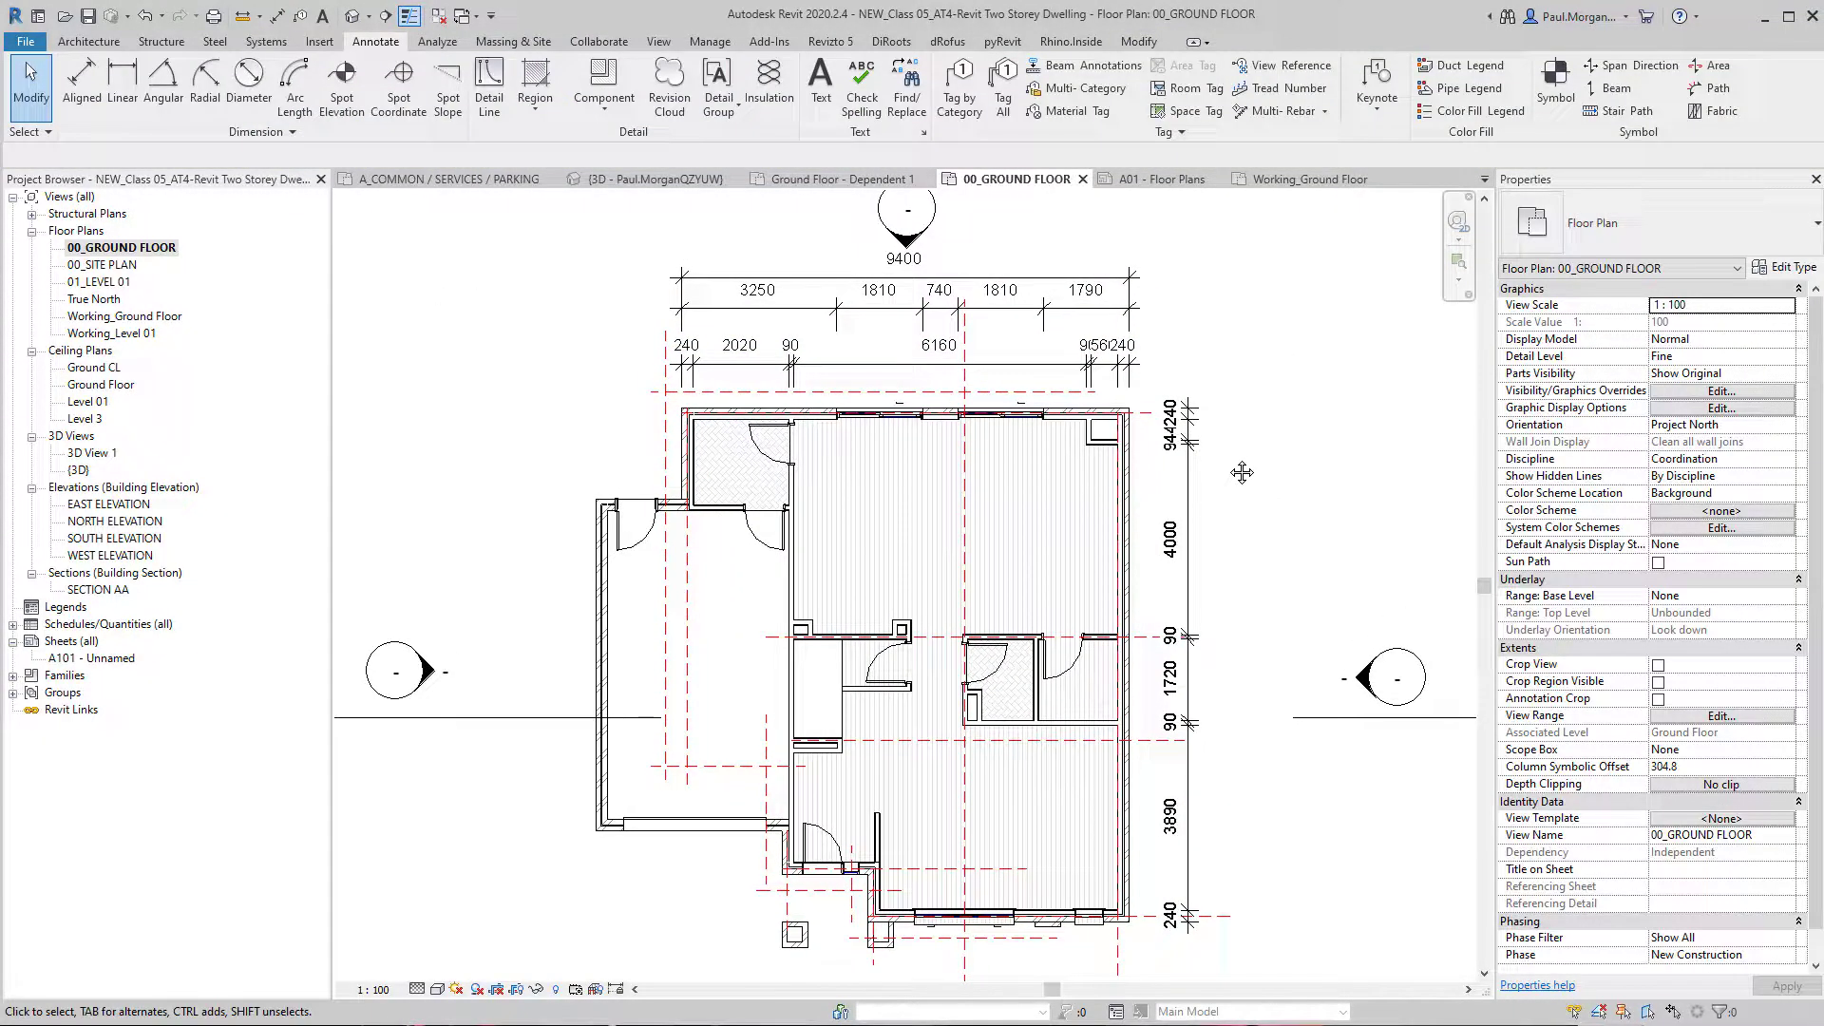
middle_click_drag(1252, 414, 1272, 470)
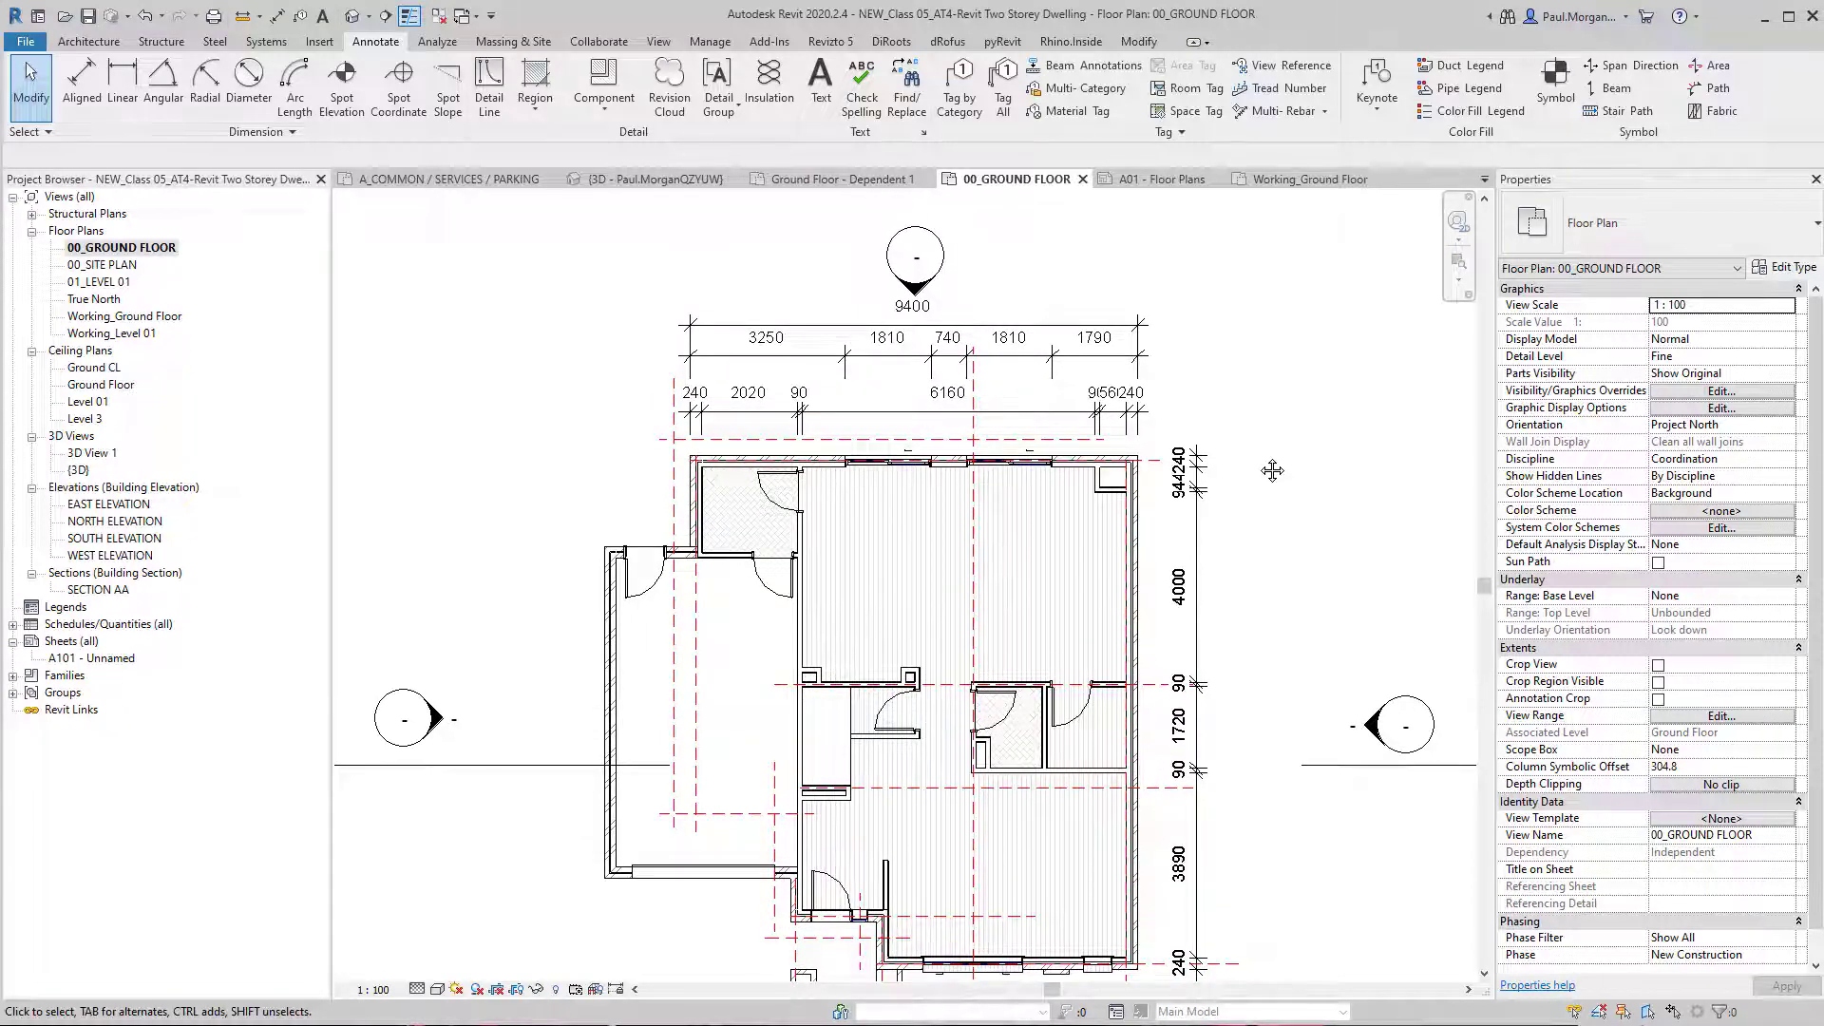
Step: Edit the witness lines of the right exterior wall's dimension chain at the small duct wall in the upper corner of the plan
middle_click_drag(1192, 609, 1190, 544)
left_click(1189, 543)
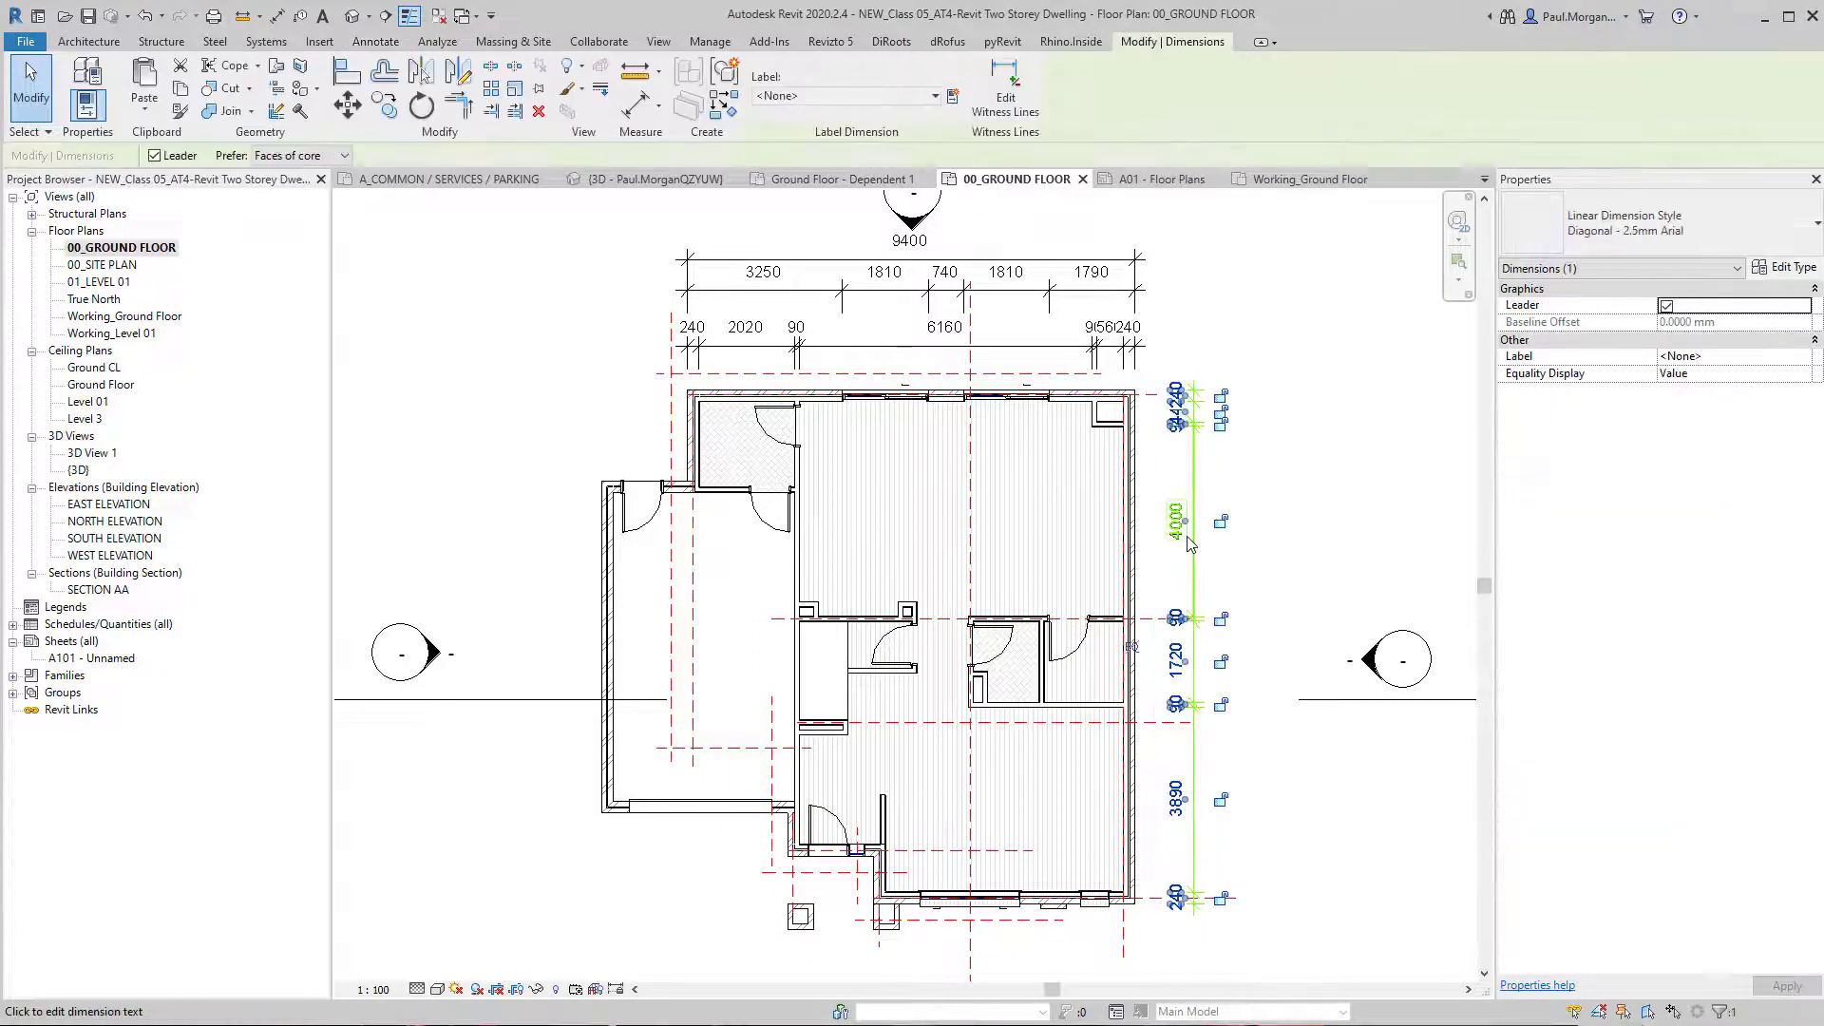
middle_click_drag(1202, 461, 1146, 480)
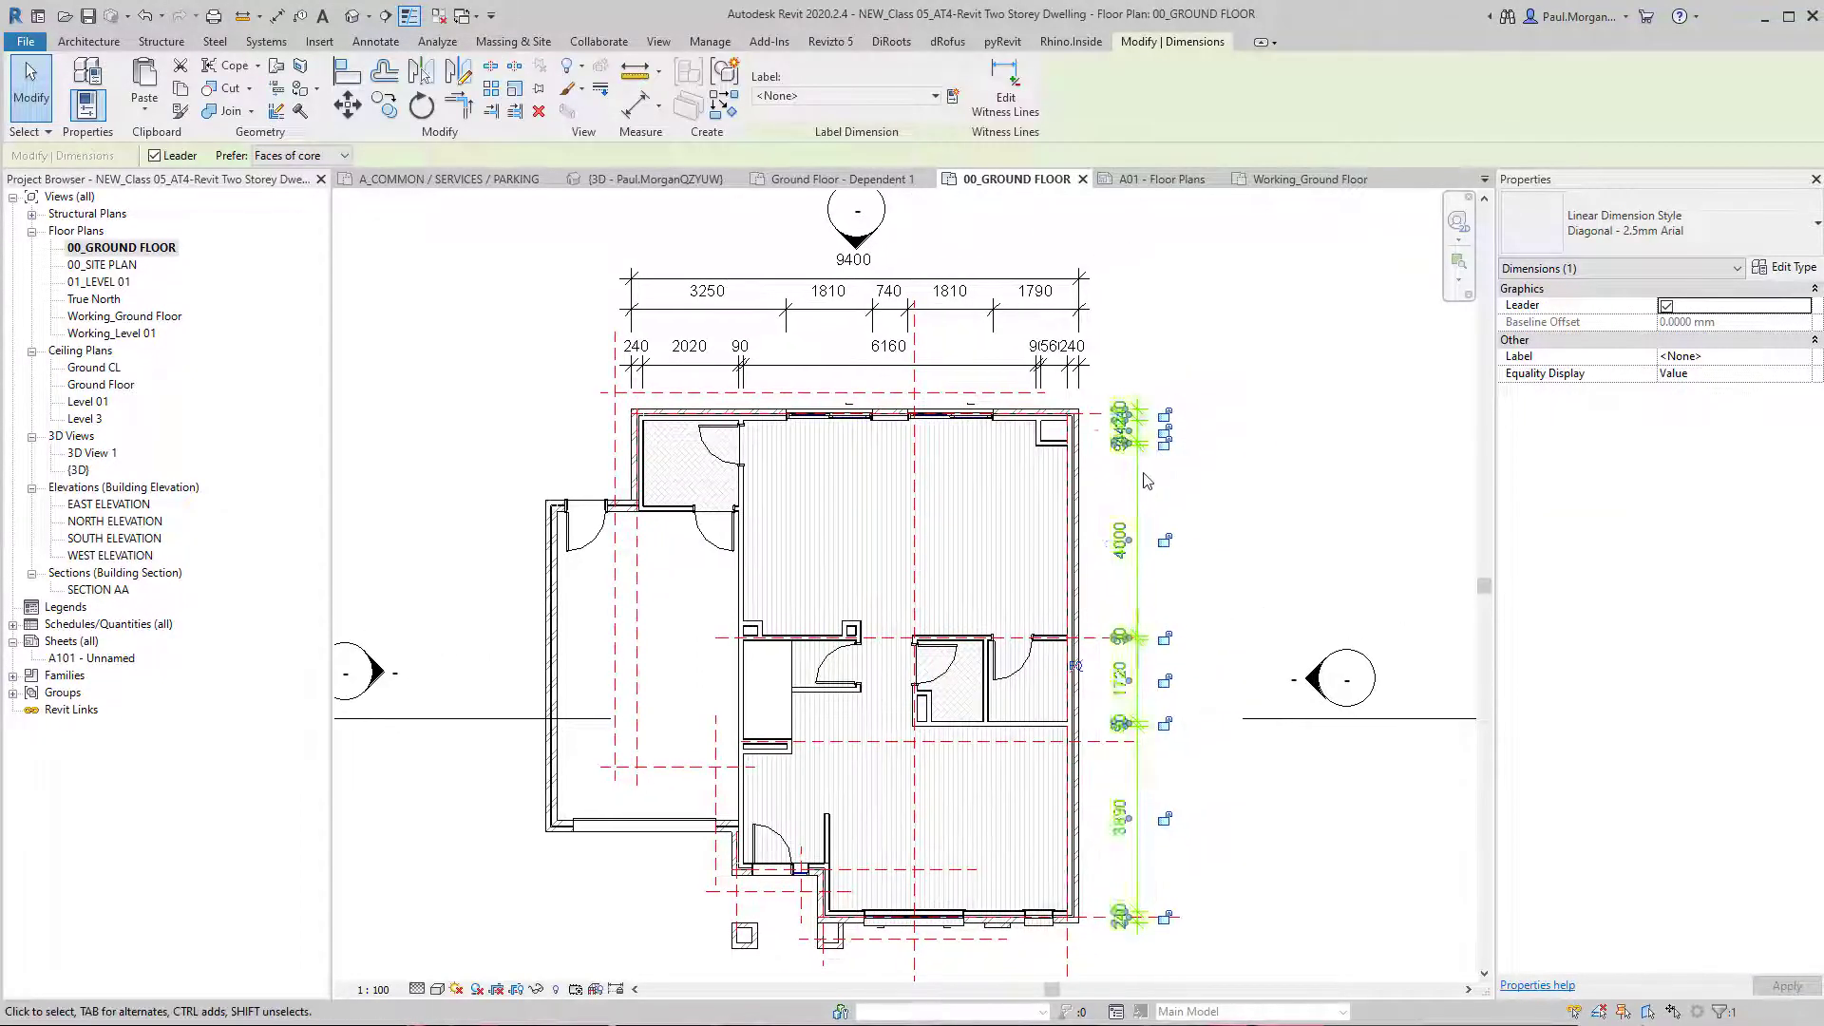
scroll(1147, 480, "up", 5)
key("Escape")
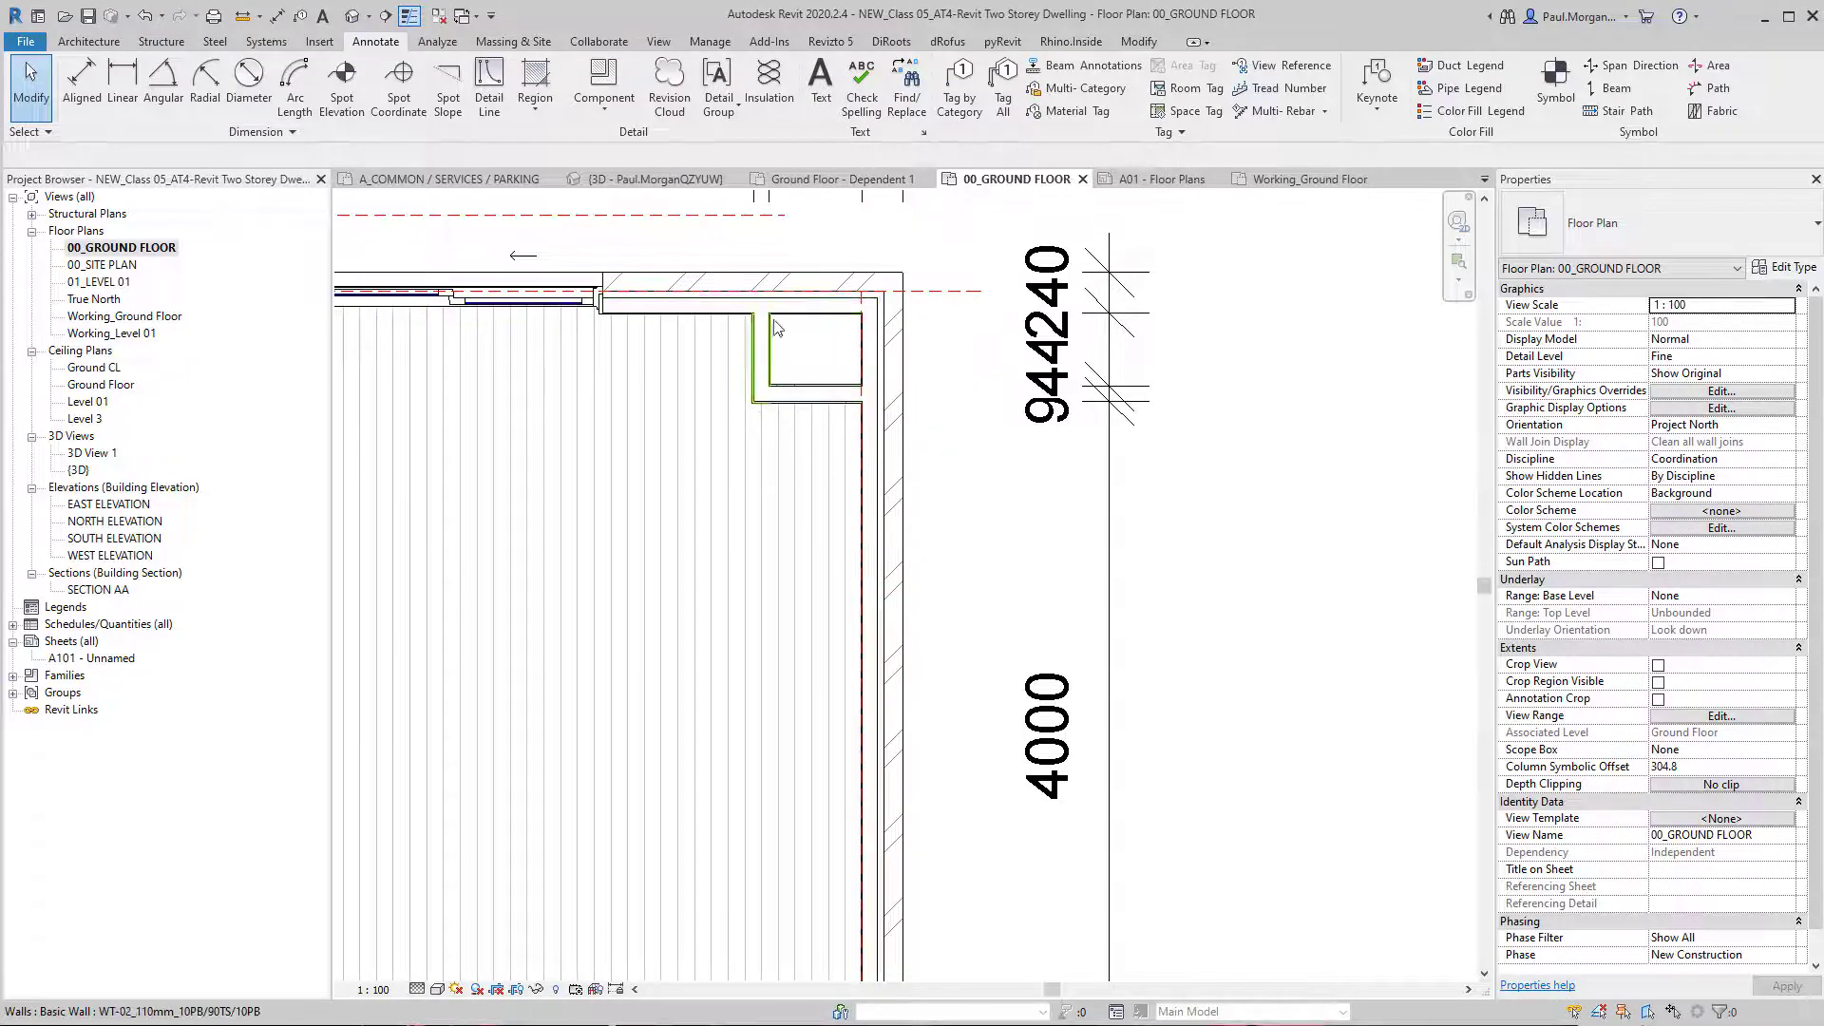
scroll(1014, 460, "down", 1)
left_click(1088, 565)
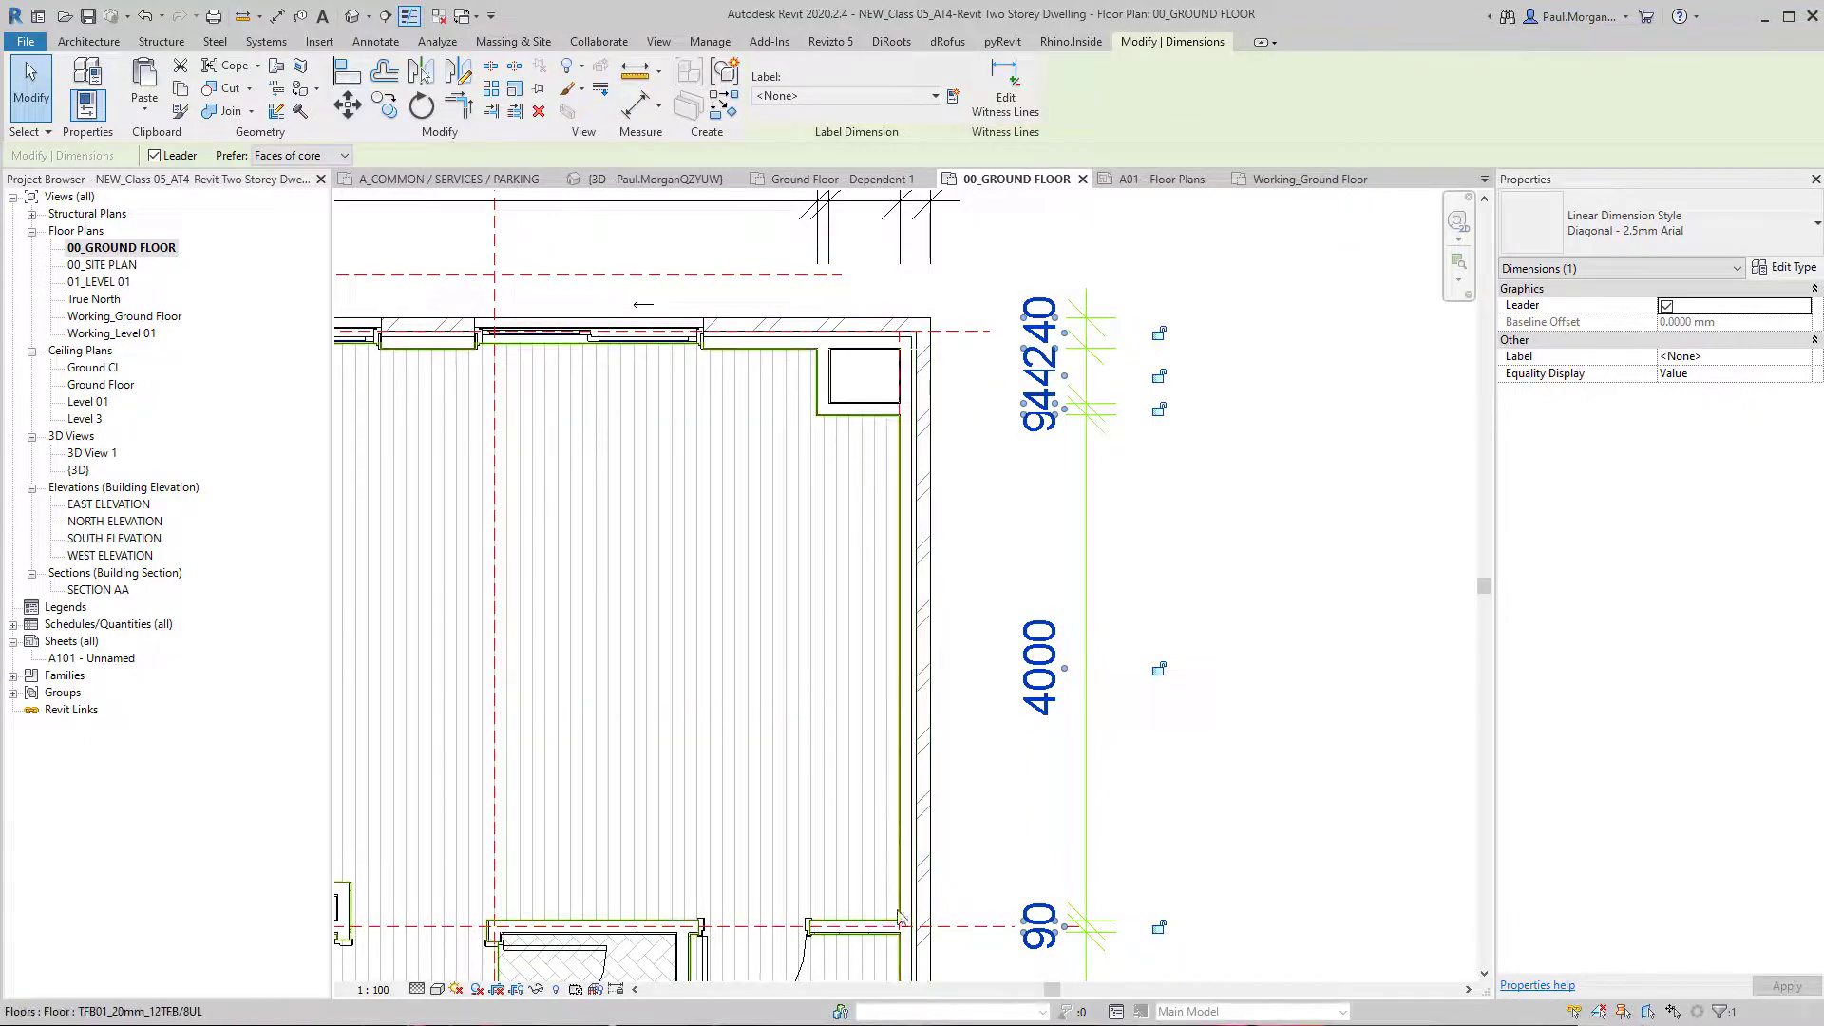
middle_click_drag(977, 827, 1046, 724)
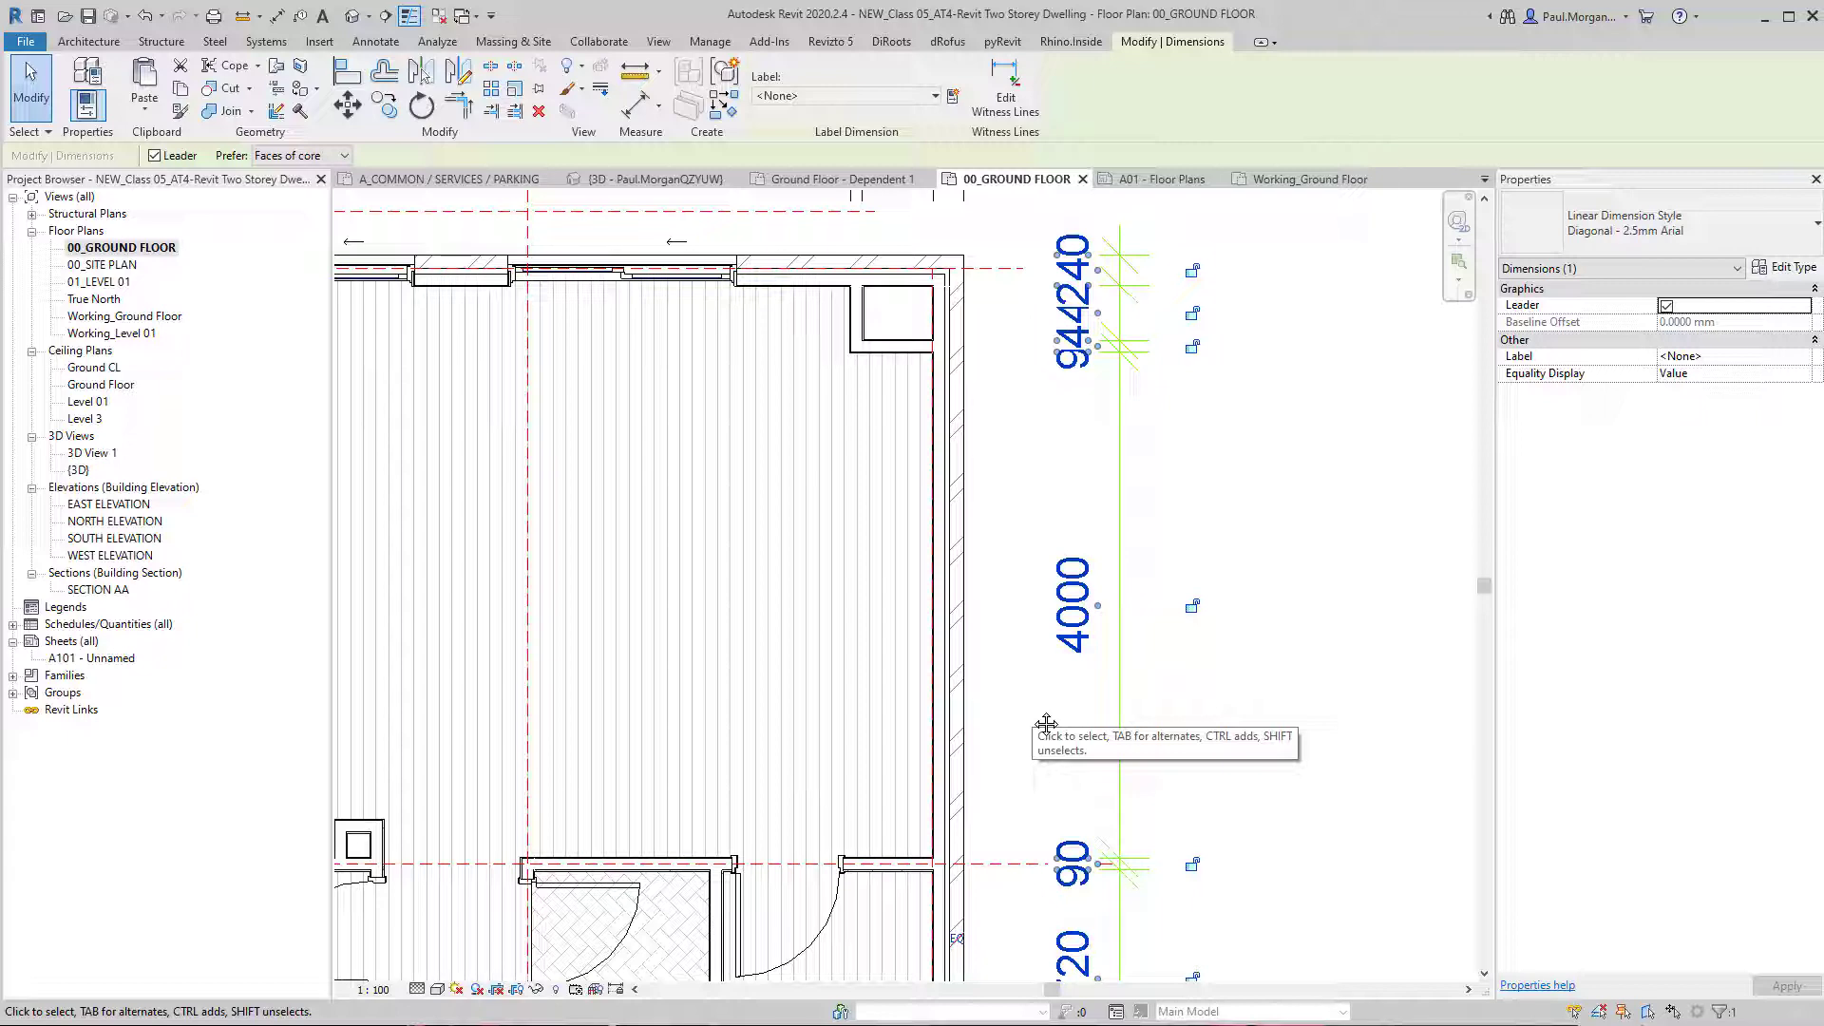
left_click(1003, 95)
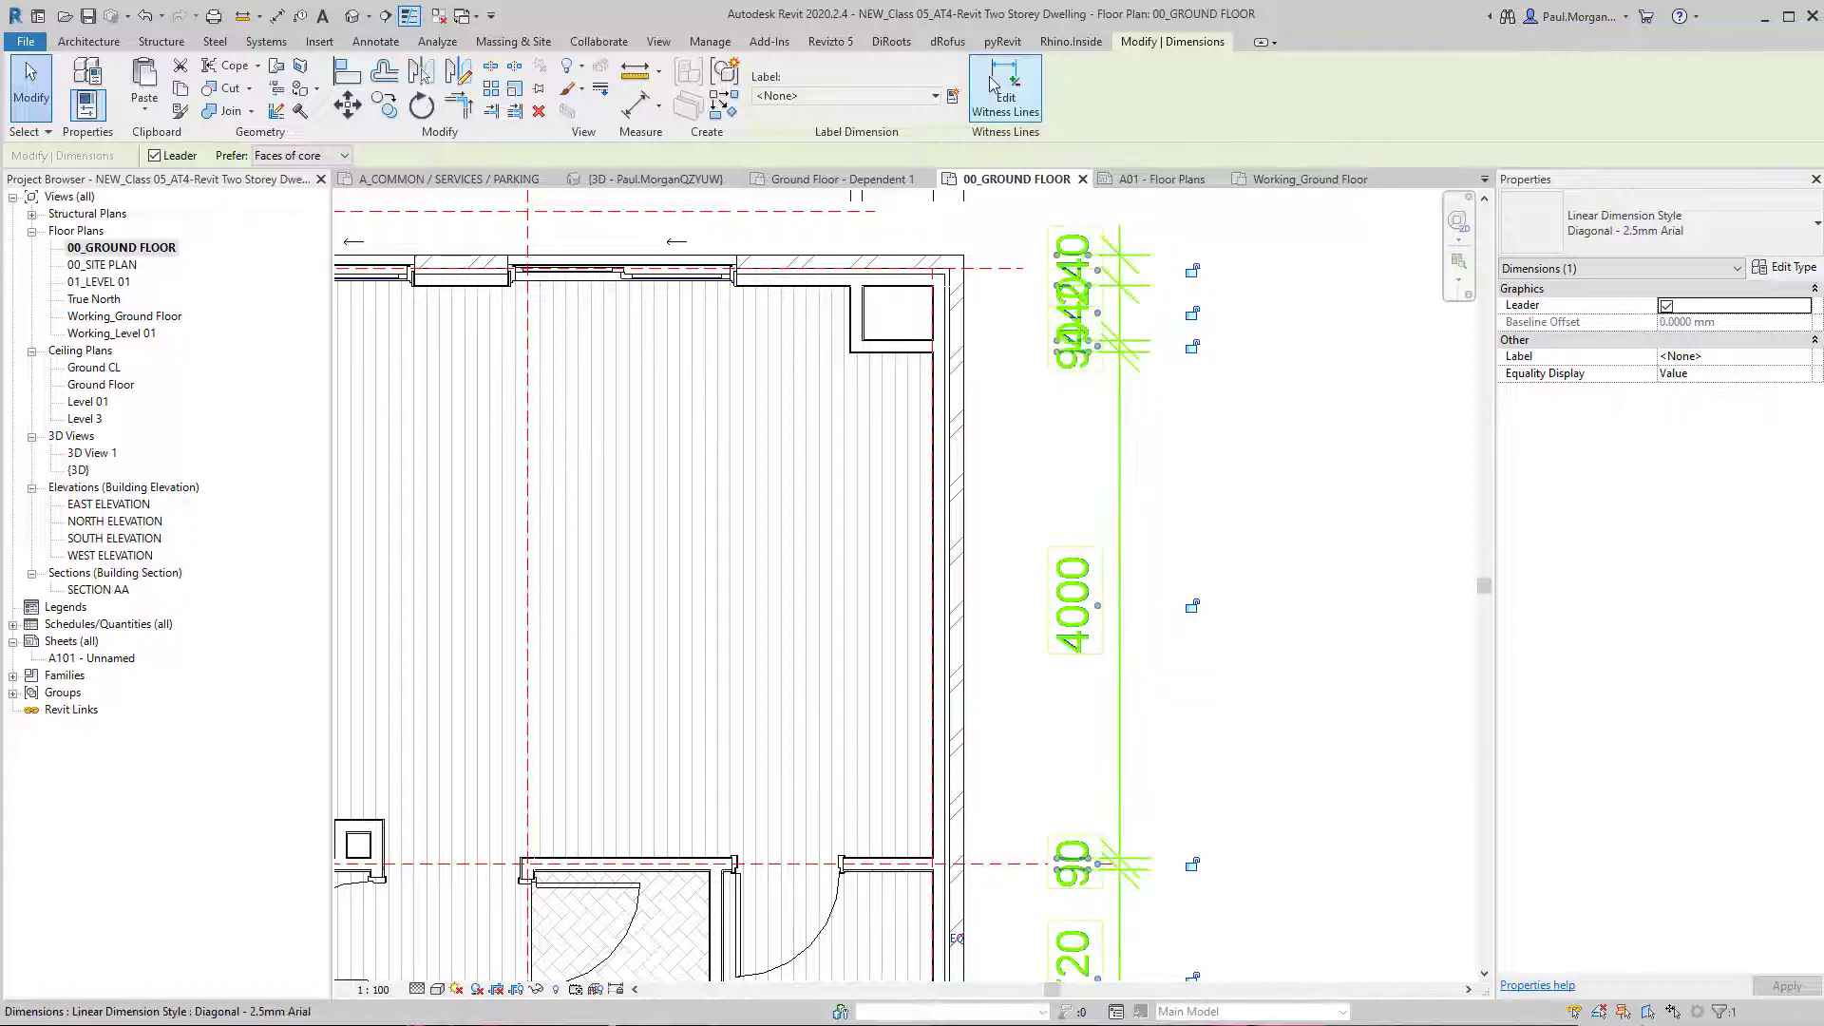
left_click(917, 342)
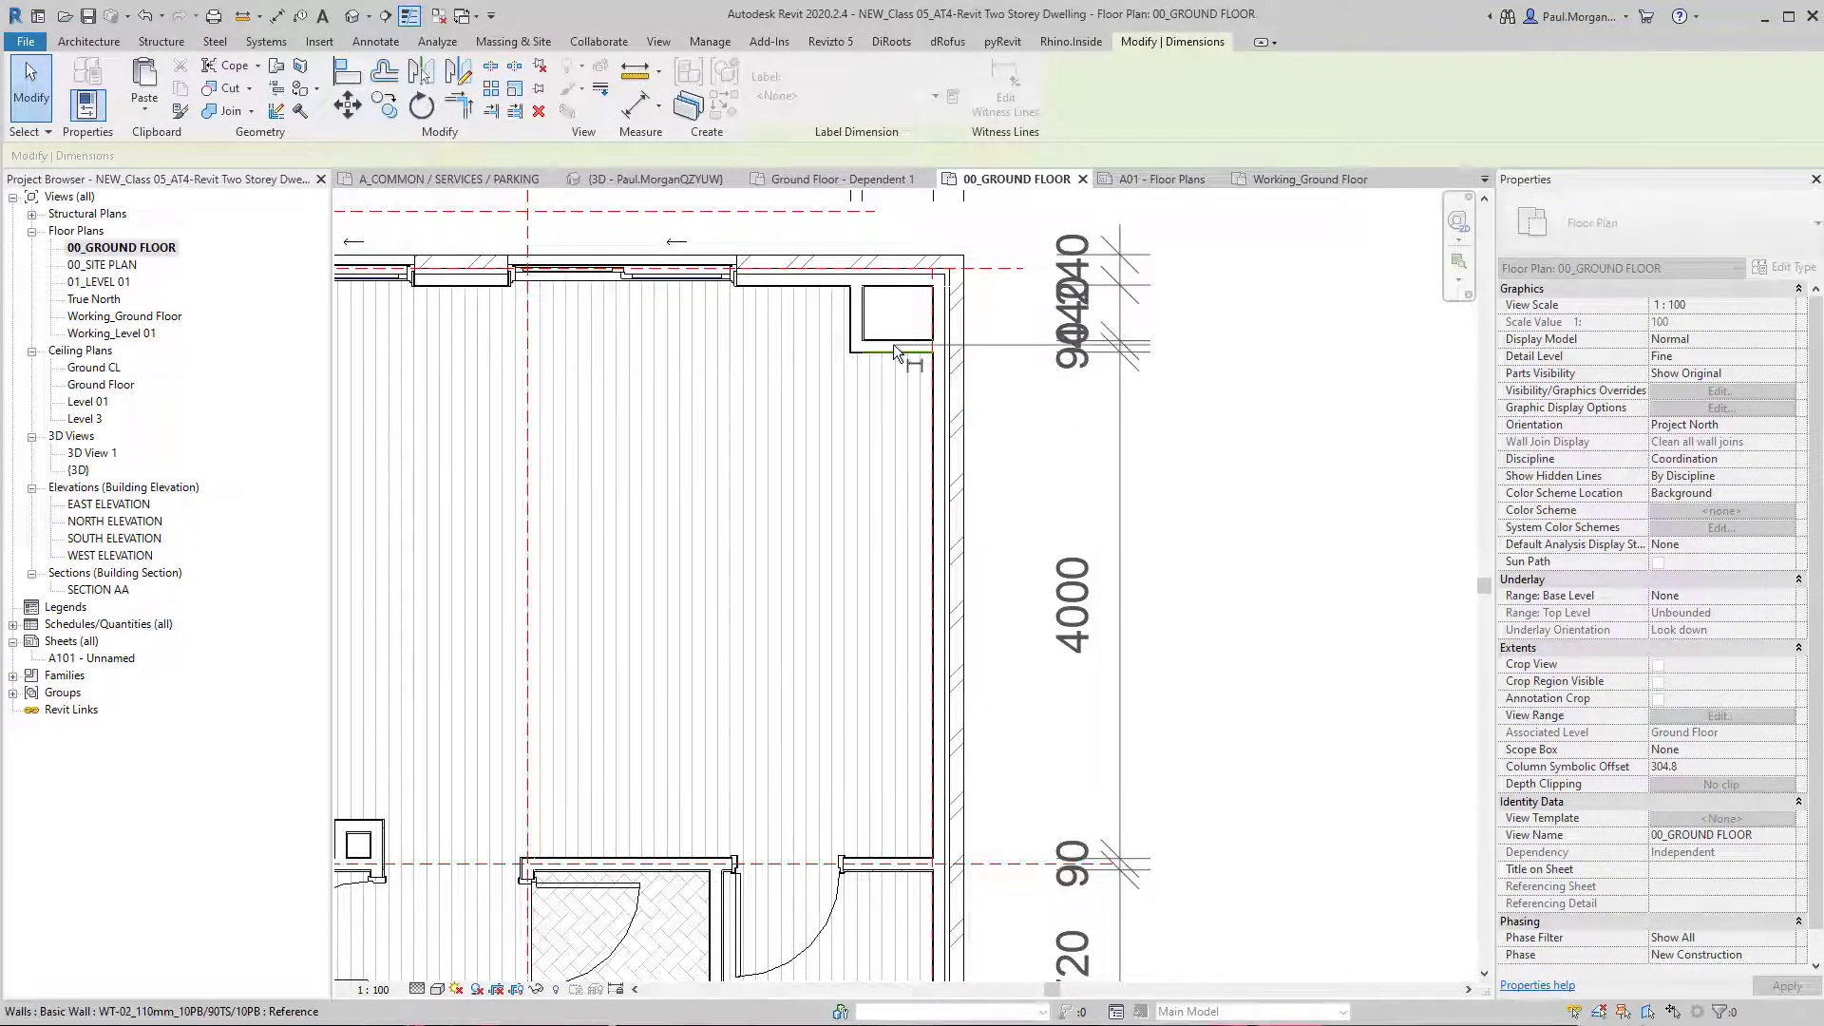
left_click(871, 356)
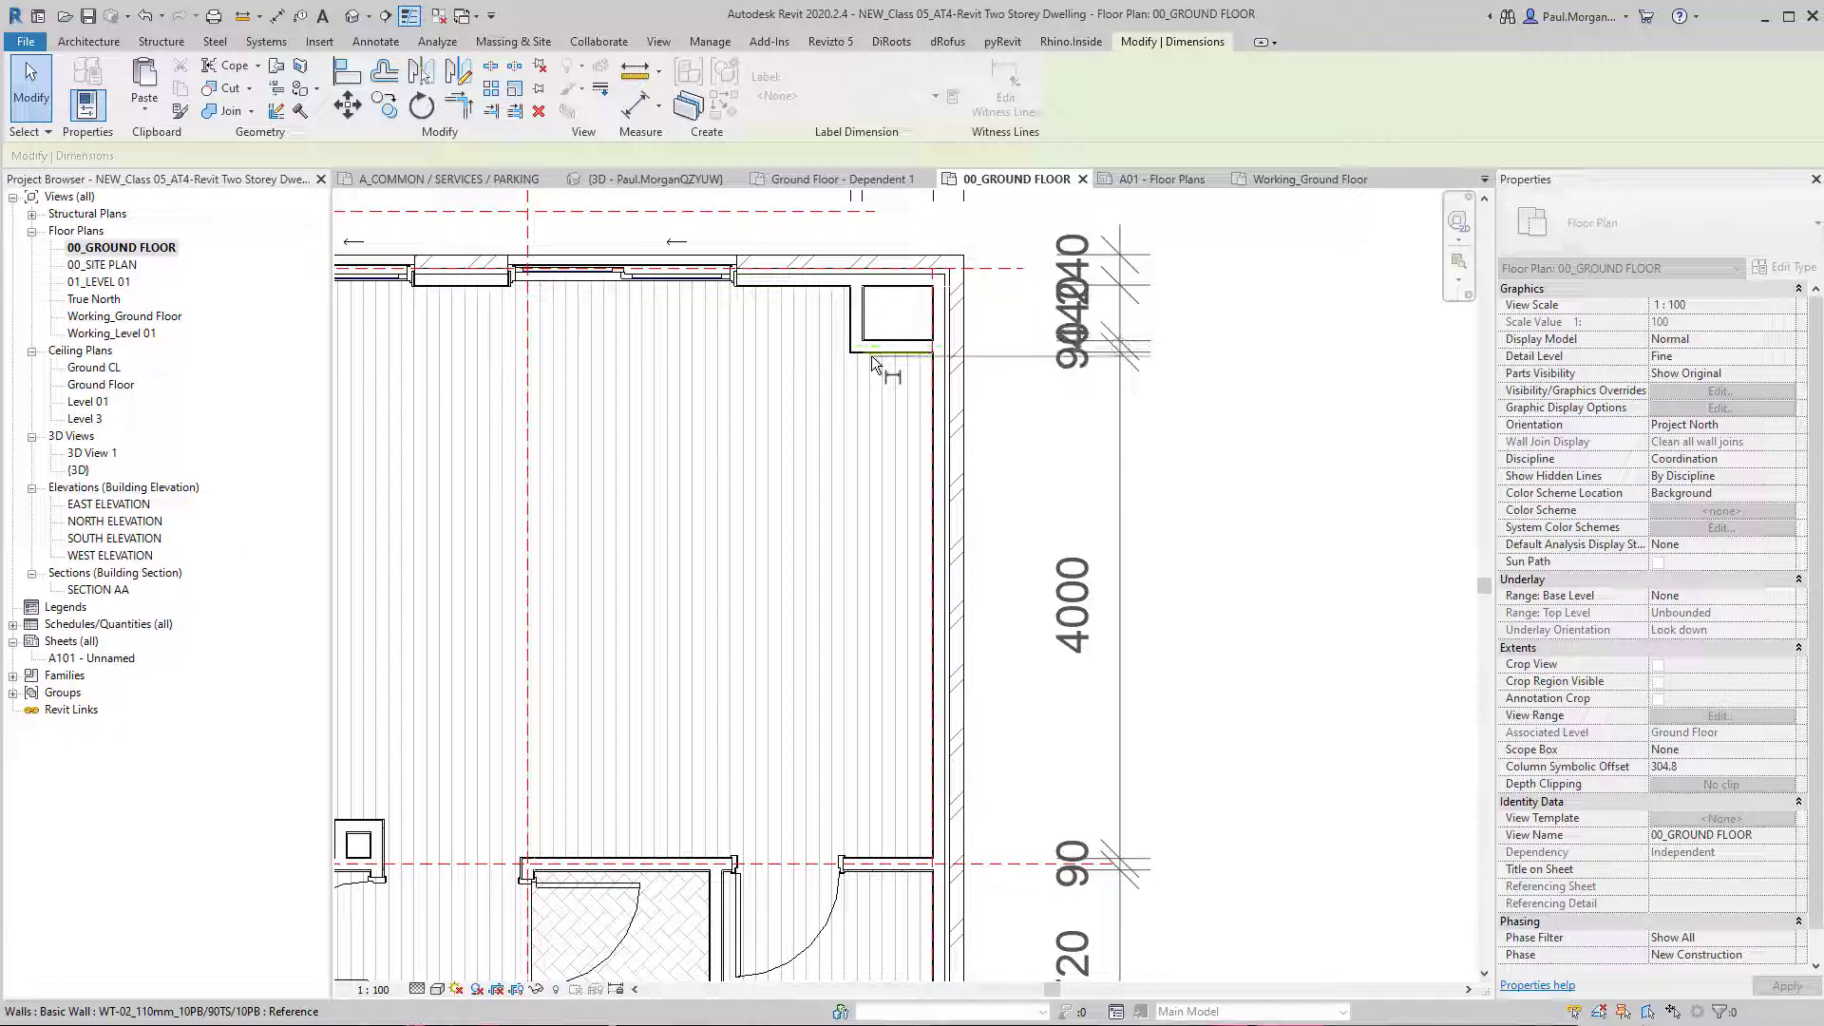
left_click(1134, 471)
Step: Try to dimension the duct and partition wall faces of the small tiled room using Individual References, placing the chain below the room
scroll(1134, 472, "down", 2)
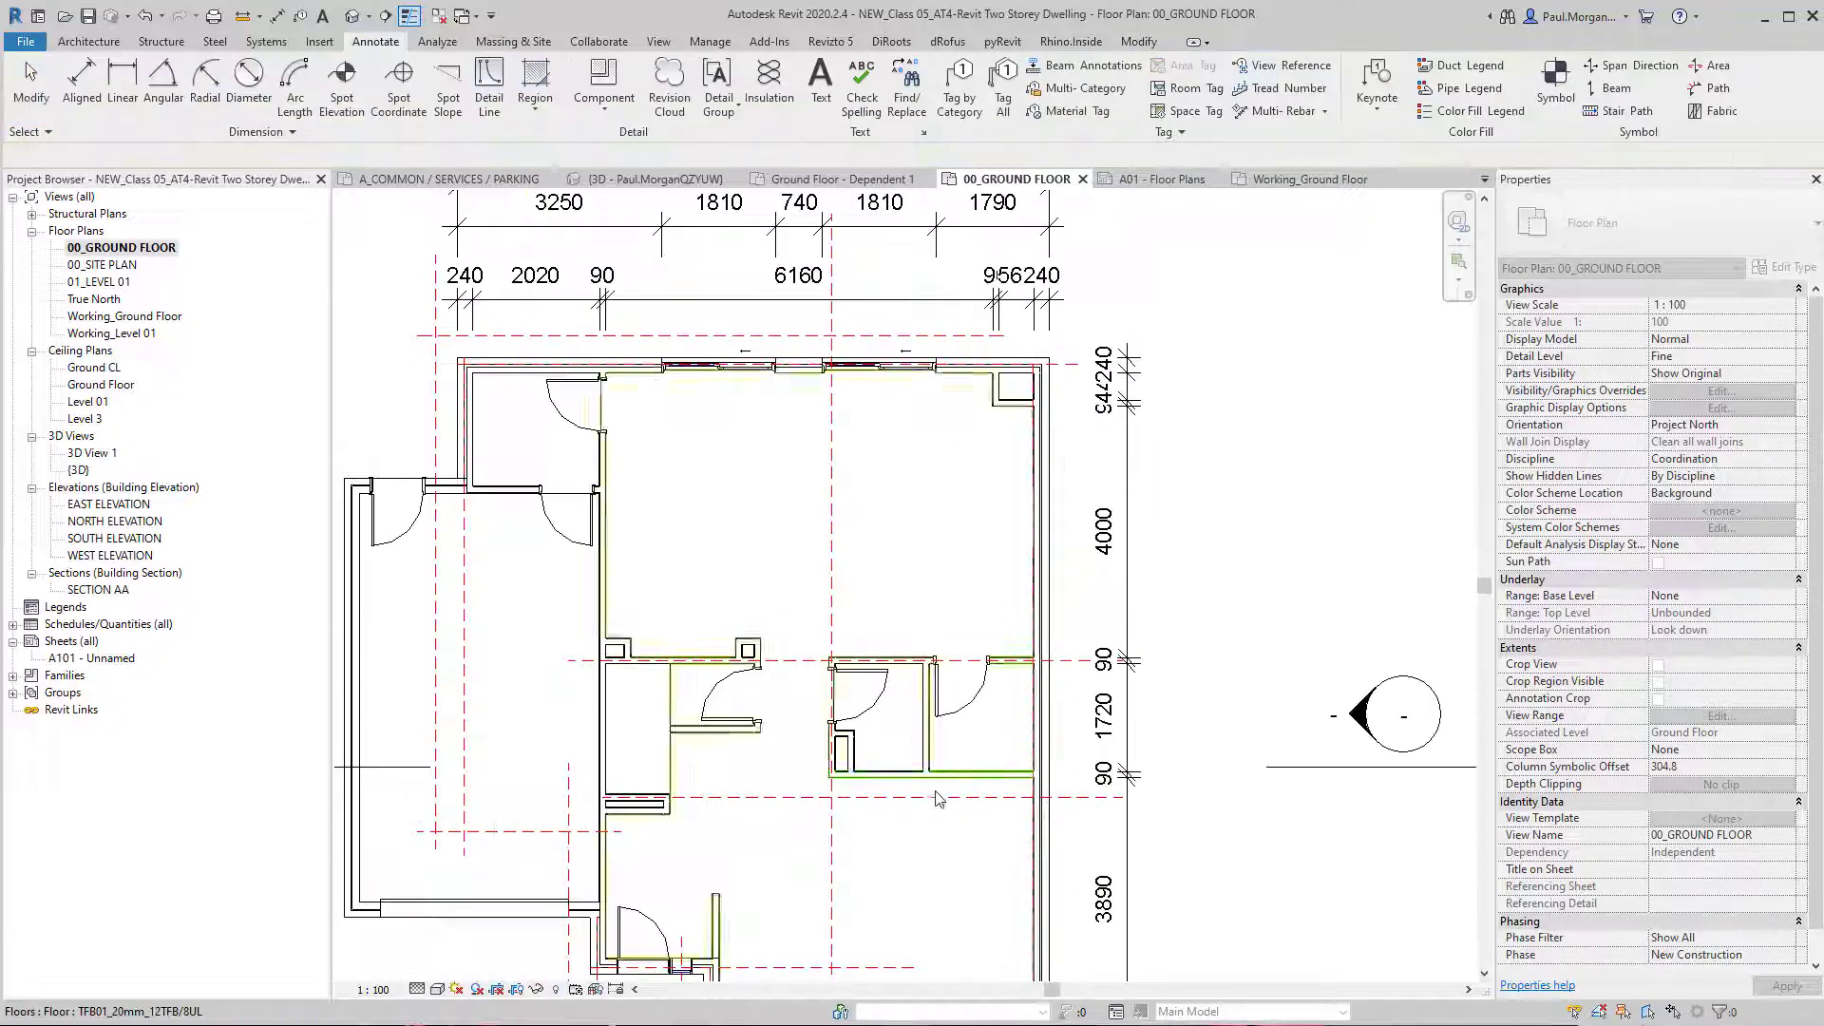
middle_click_drag(933, 792, 998, 562)
key("d")
key("i")
middle_click_drag(937, 646, 960, 555)
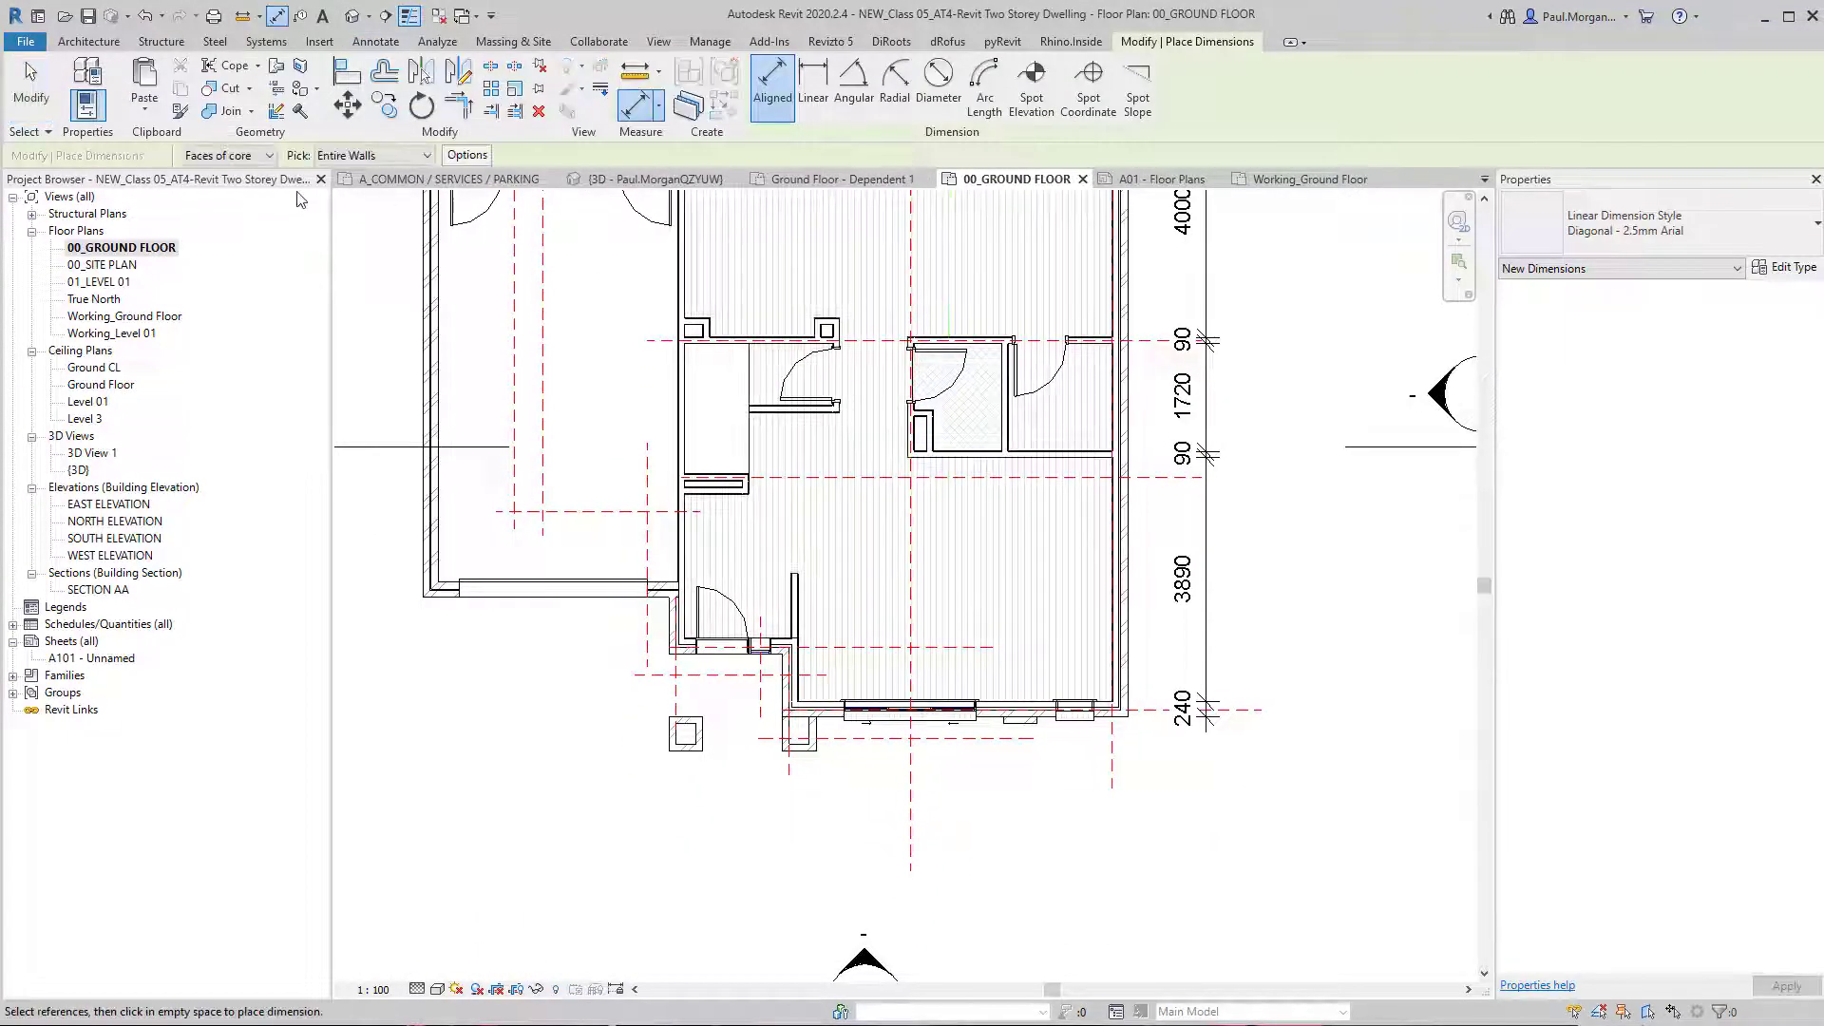
left_click(399, 157)
left_click(366, 171)
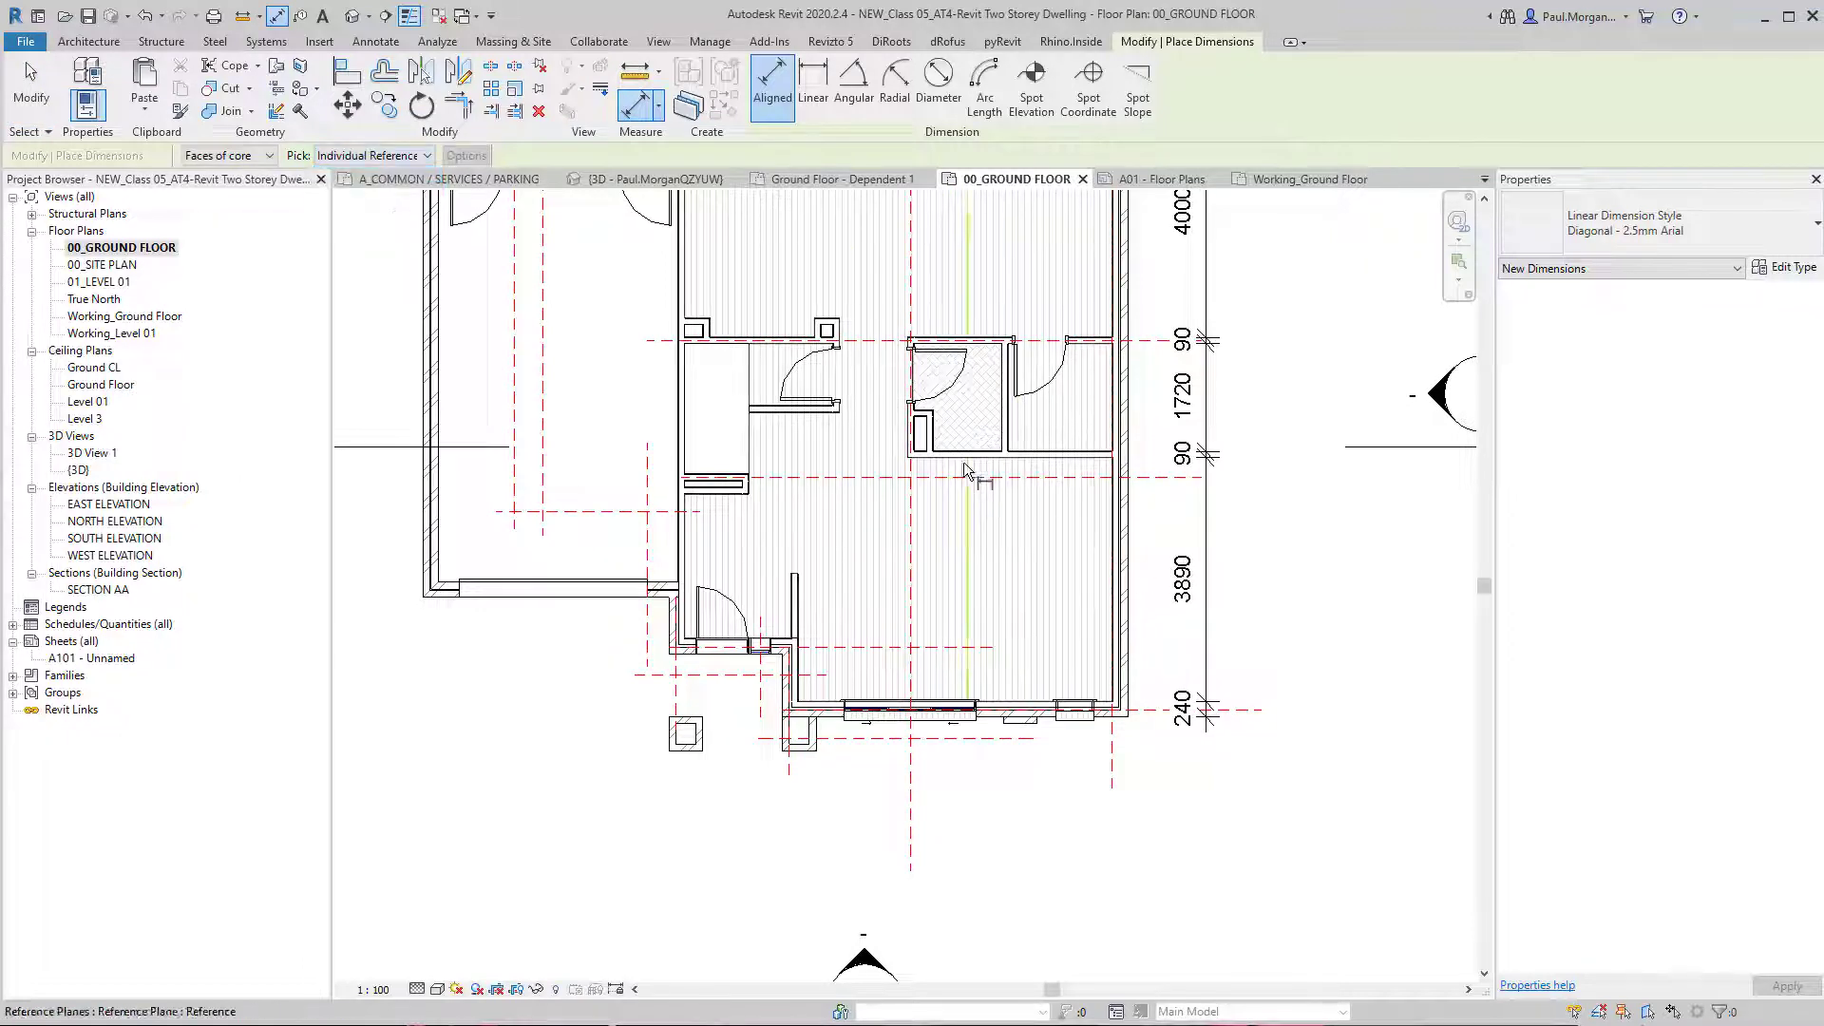
scroll(963, 462, "up", 3)
left_click(756, 399)
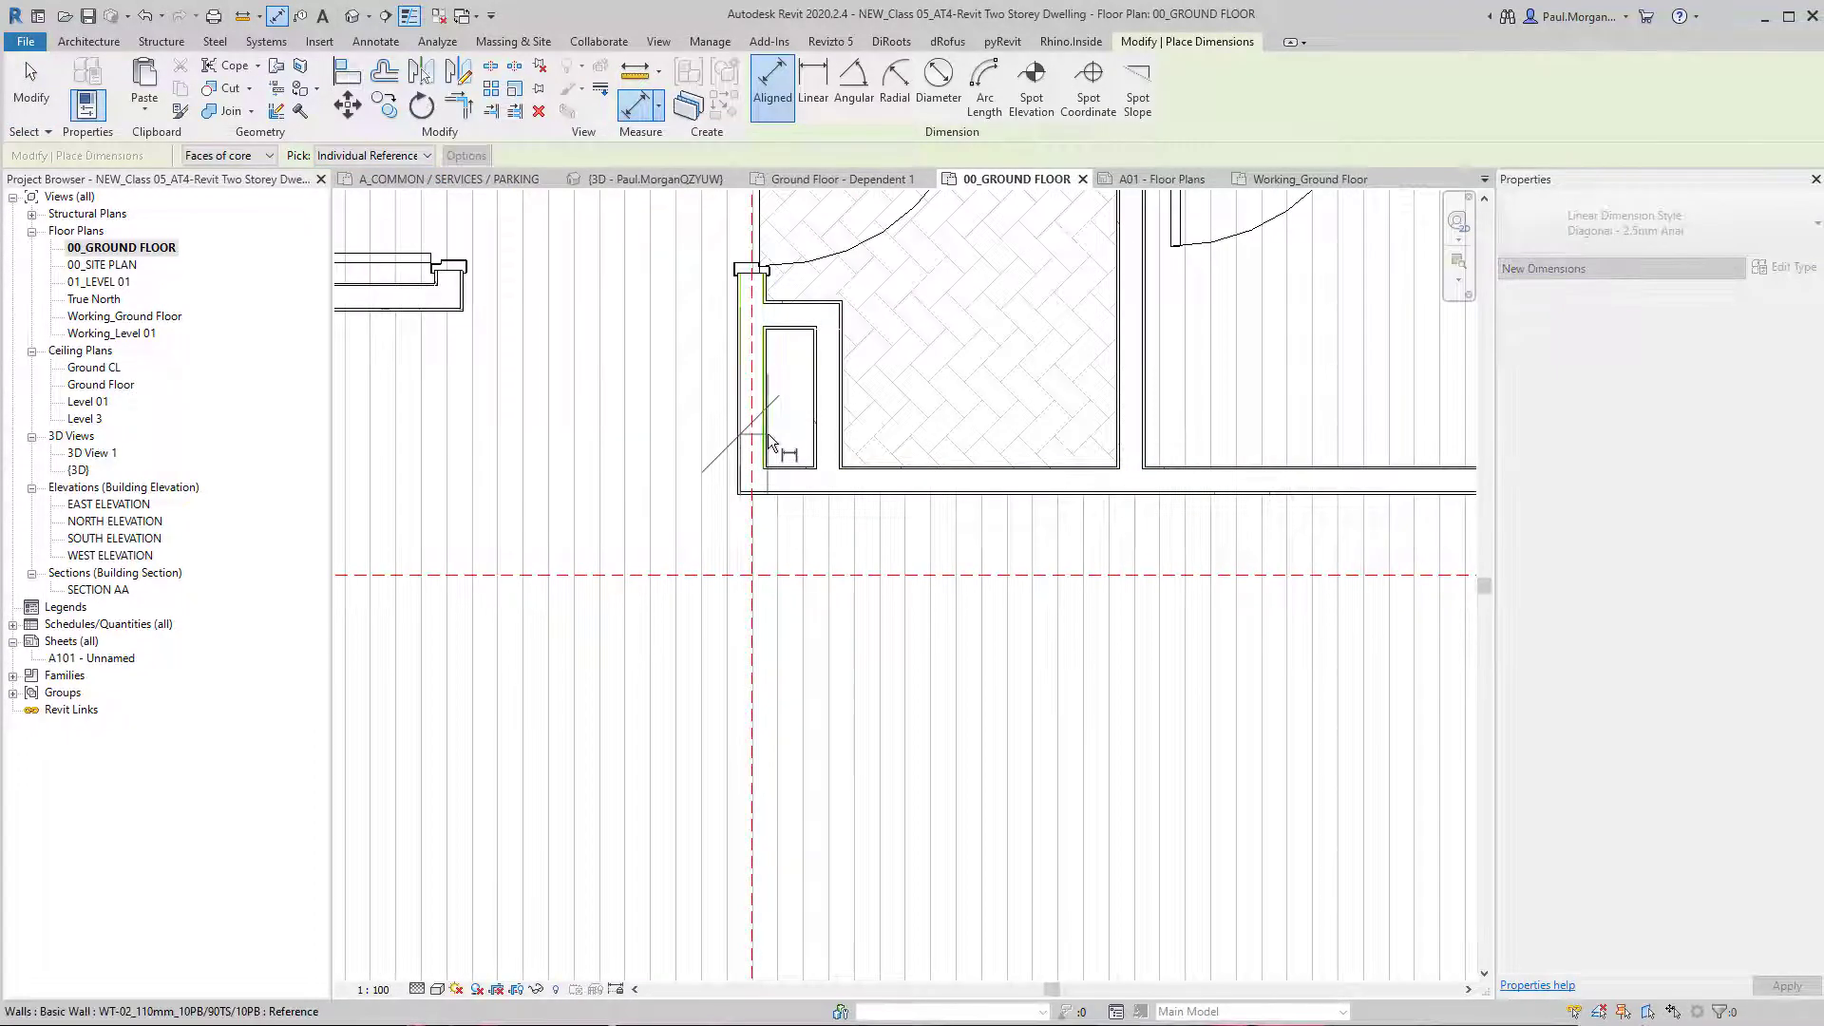
left_click(828, 464)
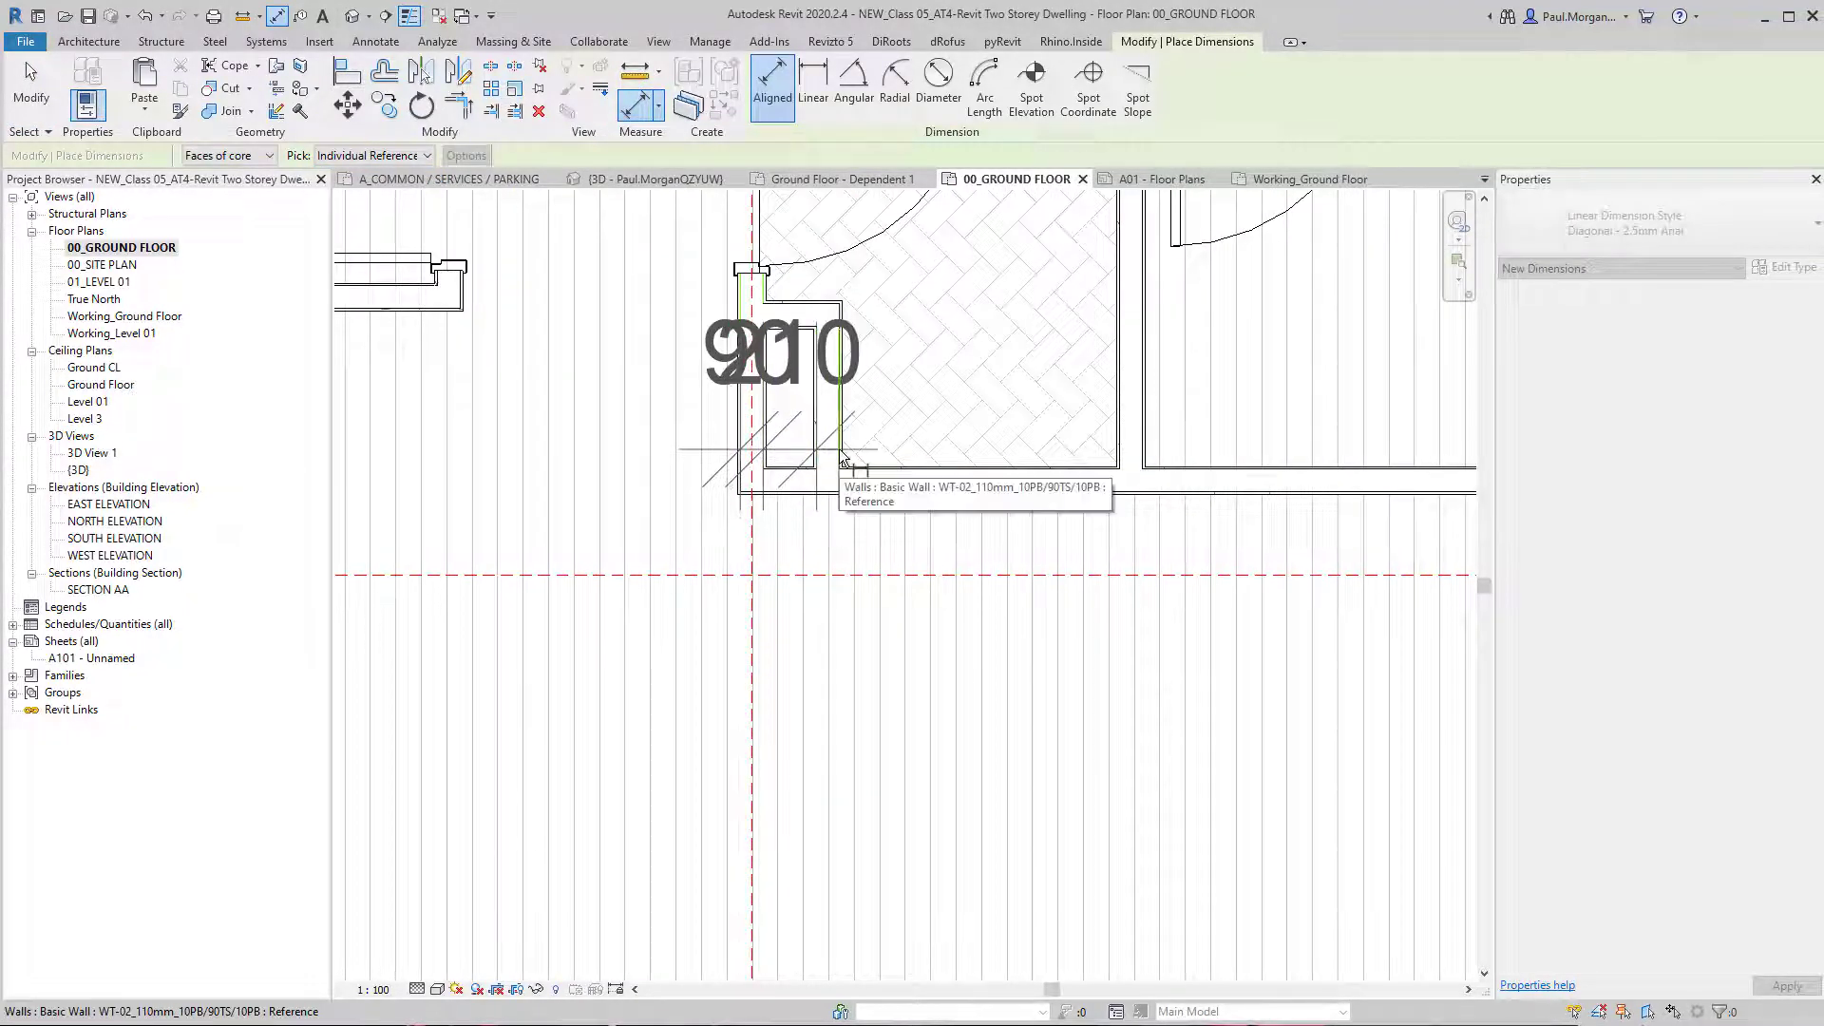
left_click(1117, 428)
left_click(1143, 439)
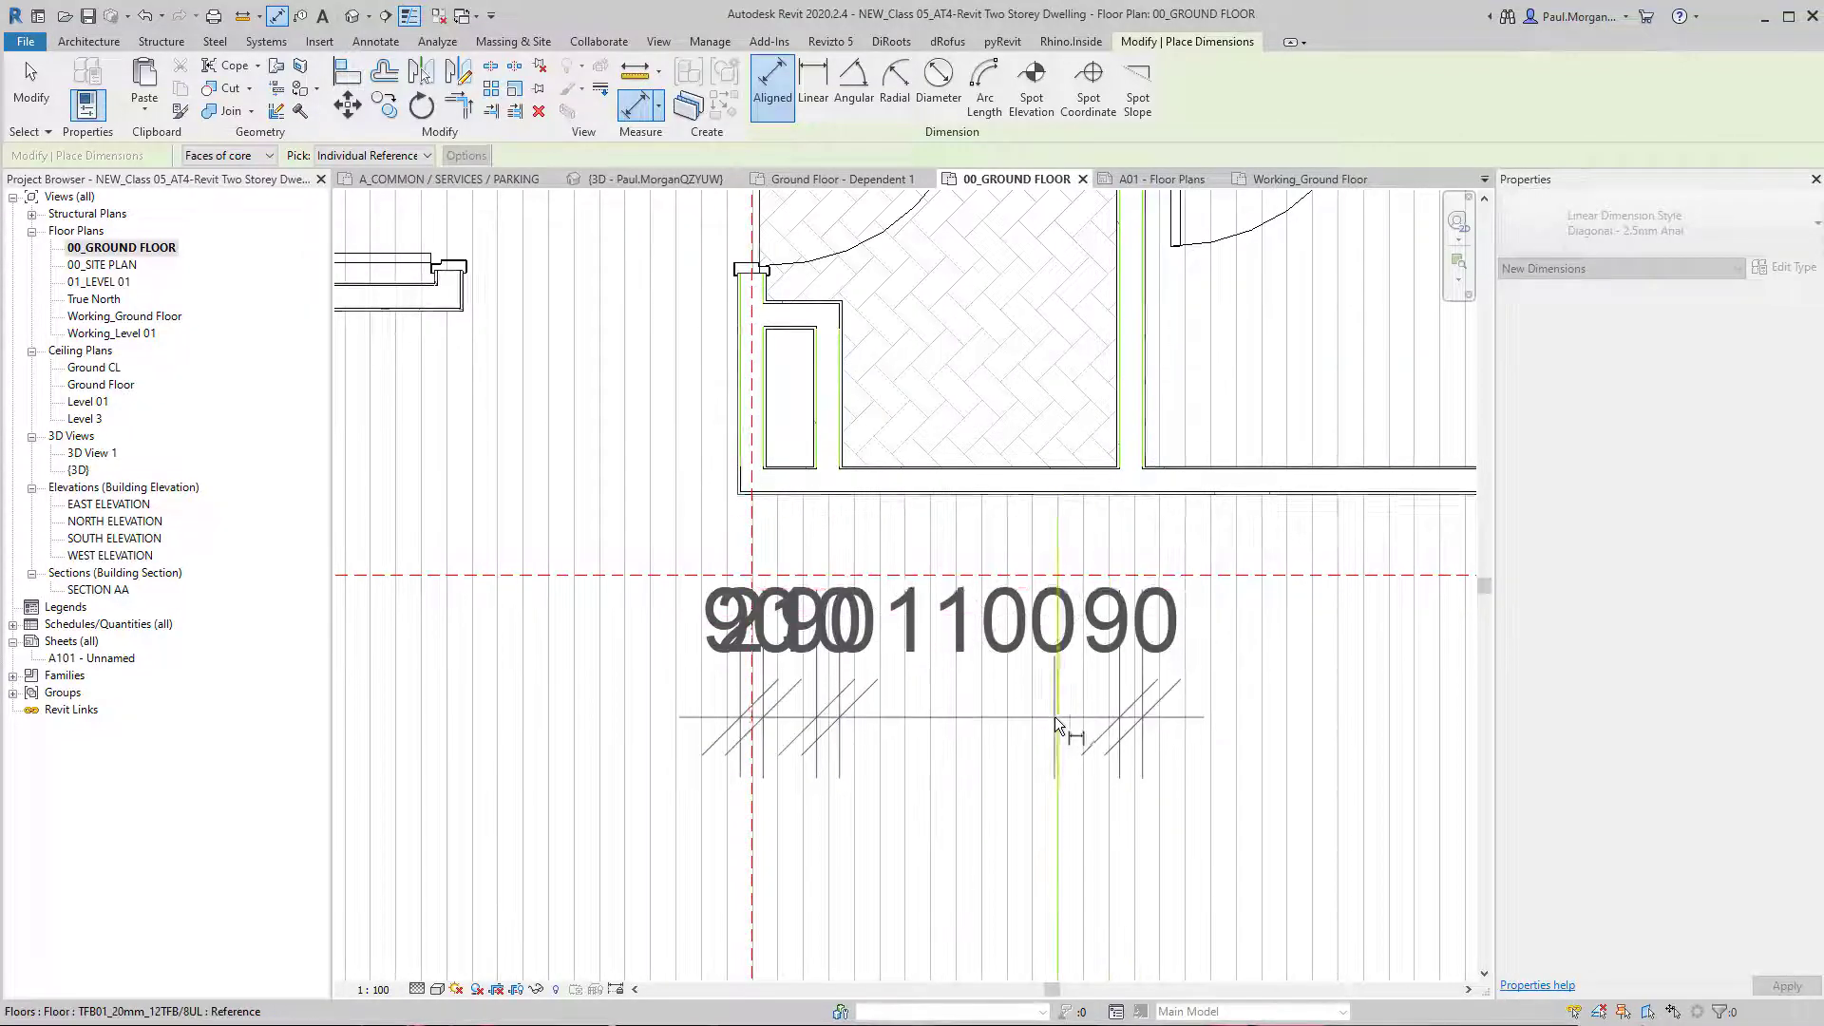
left_click(1079, 709)
key("Escape")
key("Escape")
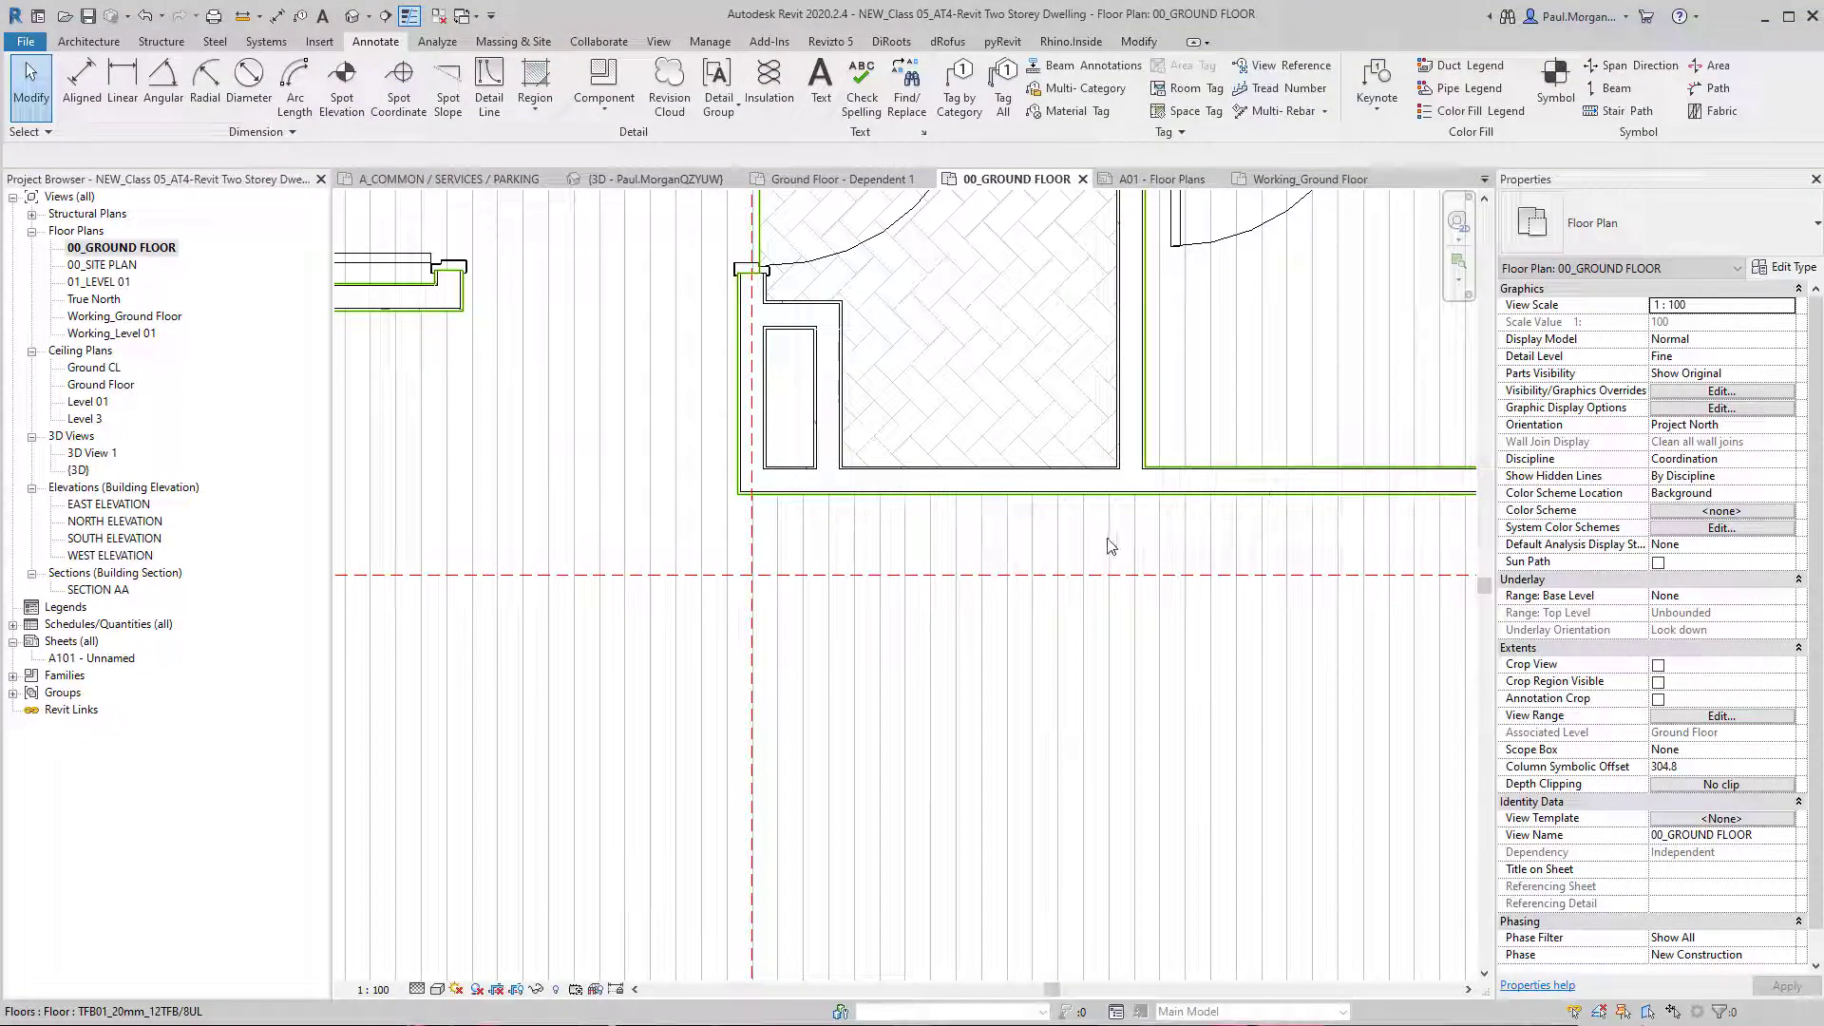
Step: Temporarily hide the timber floor finish below the tiled room in the ground floor plan
left_click(963, 596)
key("h")
key("h")
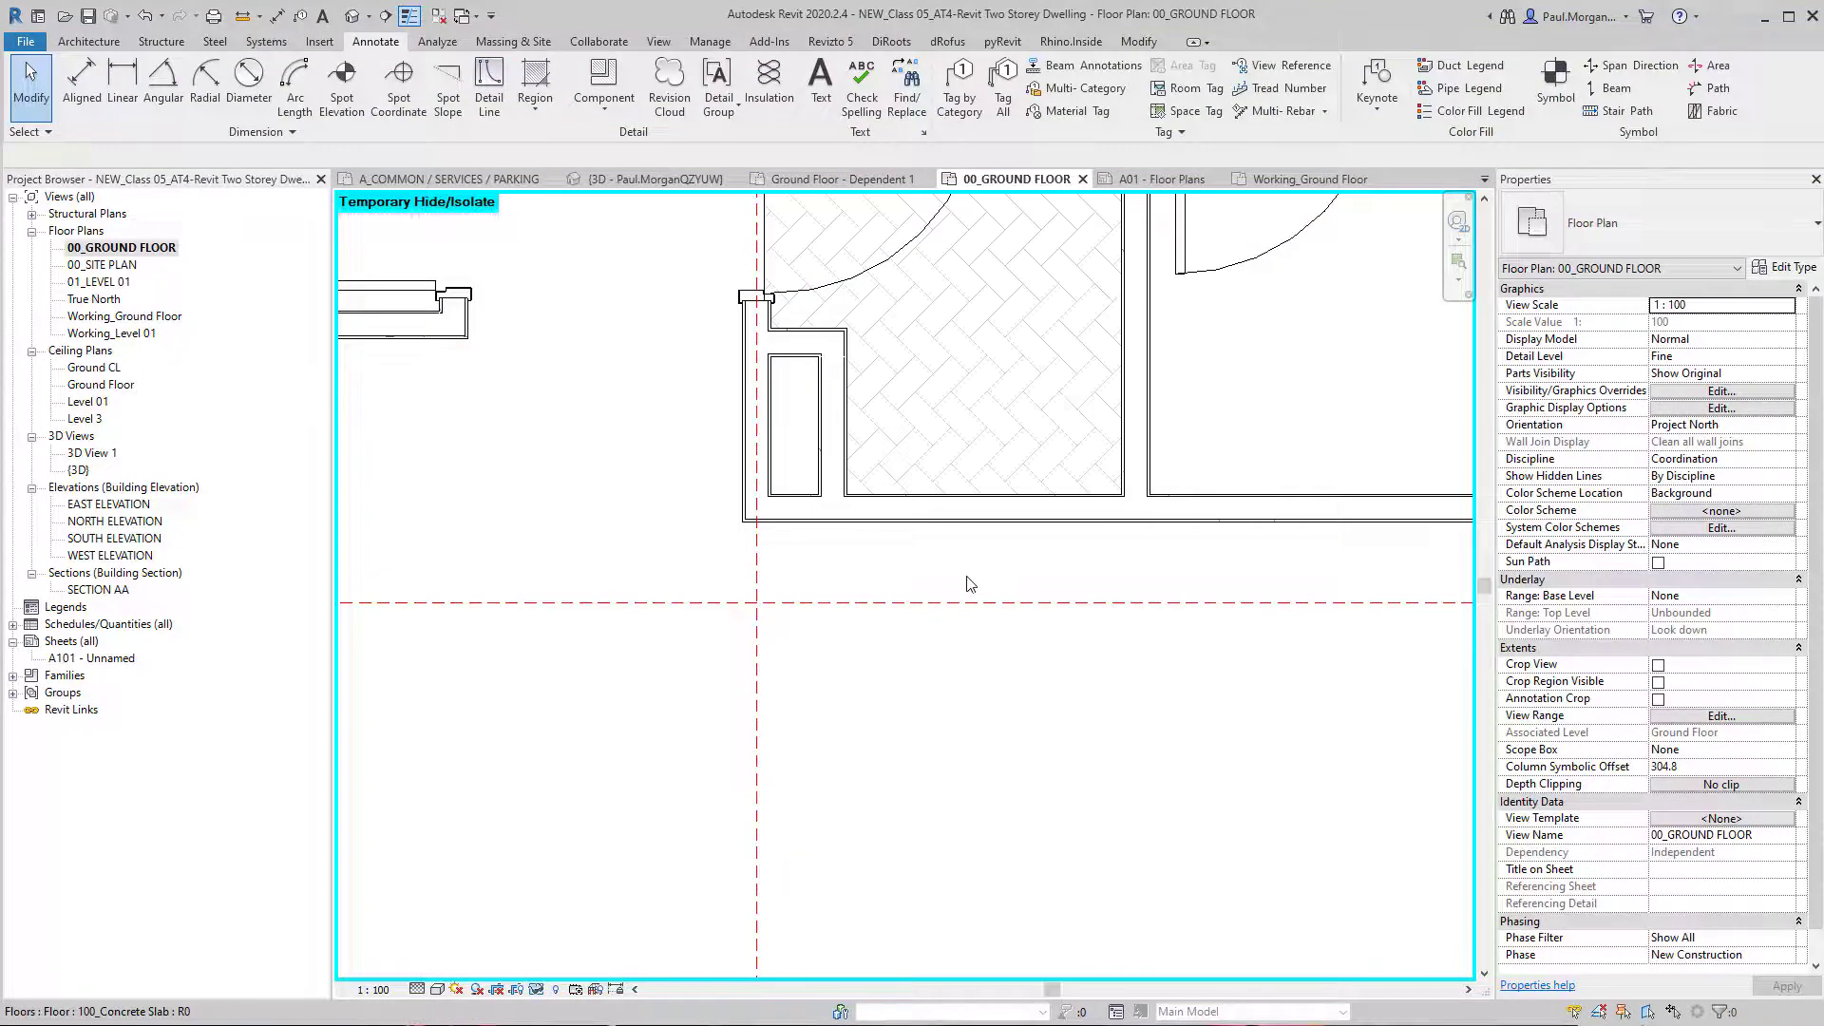
Step: Place an aligned dimension string below the tiled room, referencing the faces of its left wall, niche wall and right wall
key("d")
key("i")
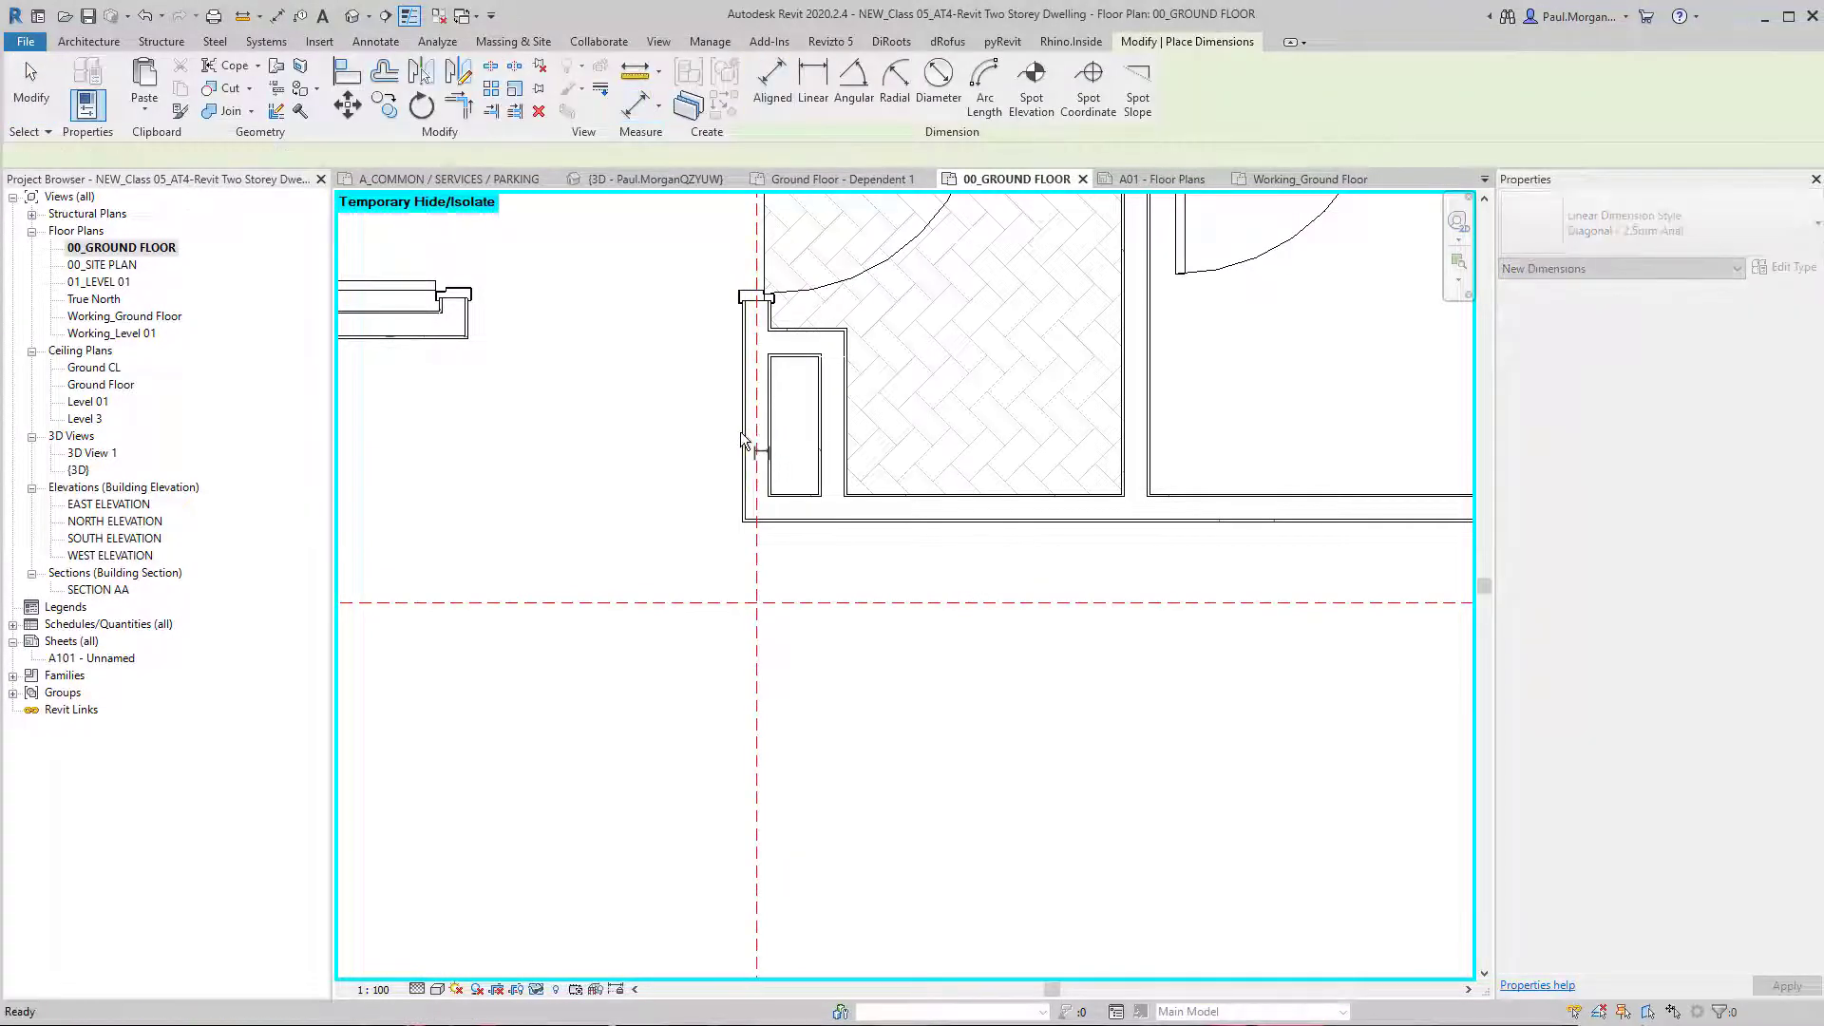
left_click(769, 443)
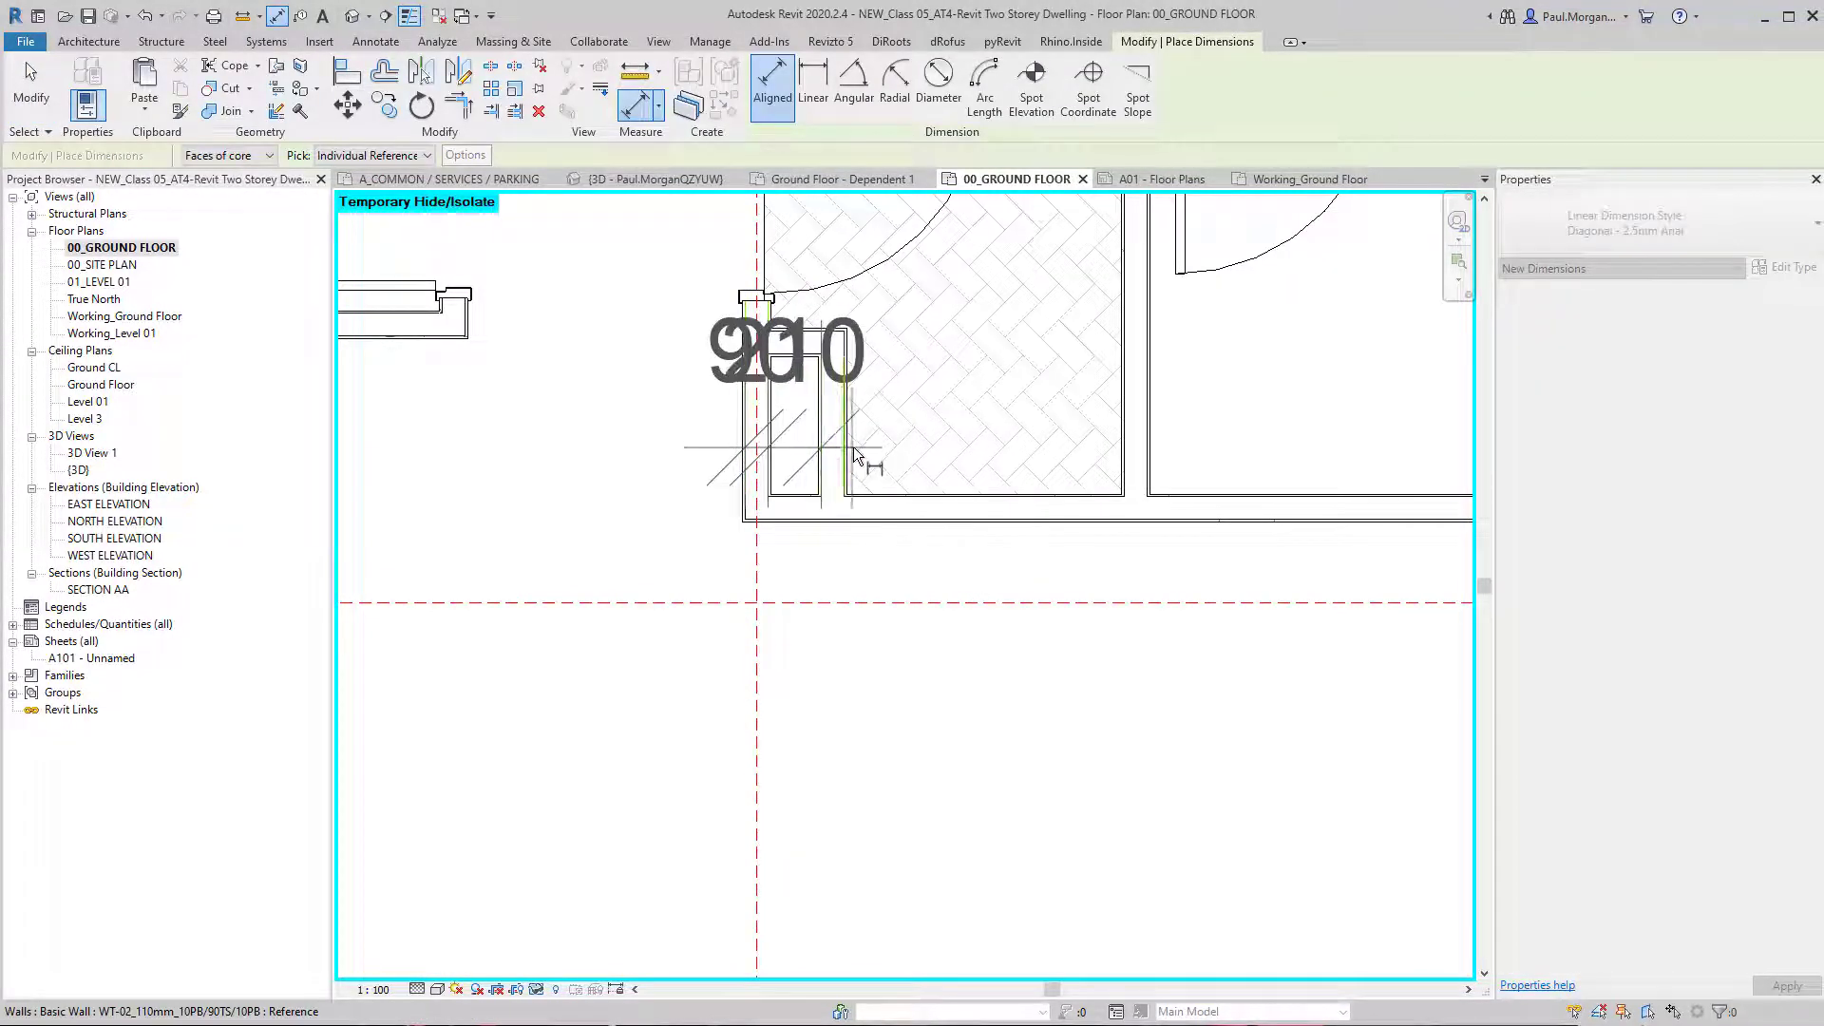
left_click(845, 447)
left_click(1125, 462)
left_click(1147, 465)
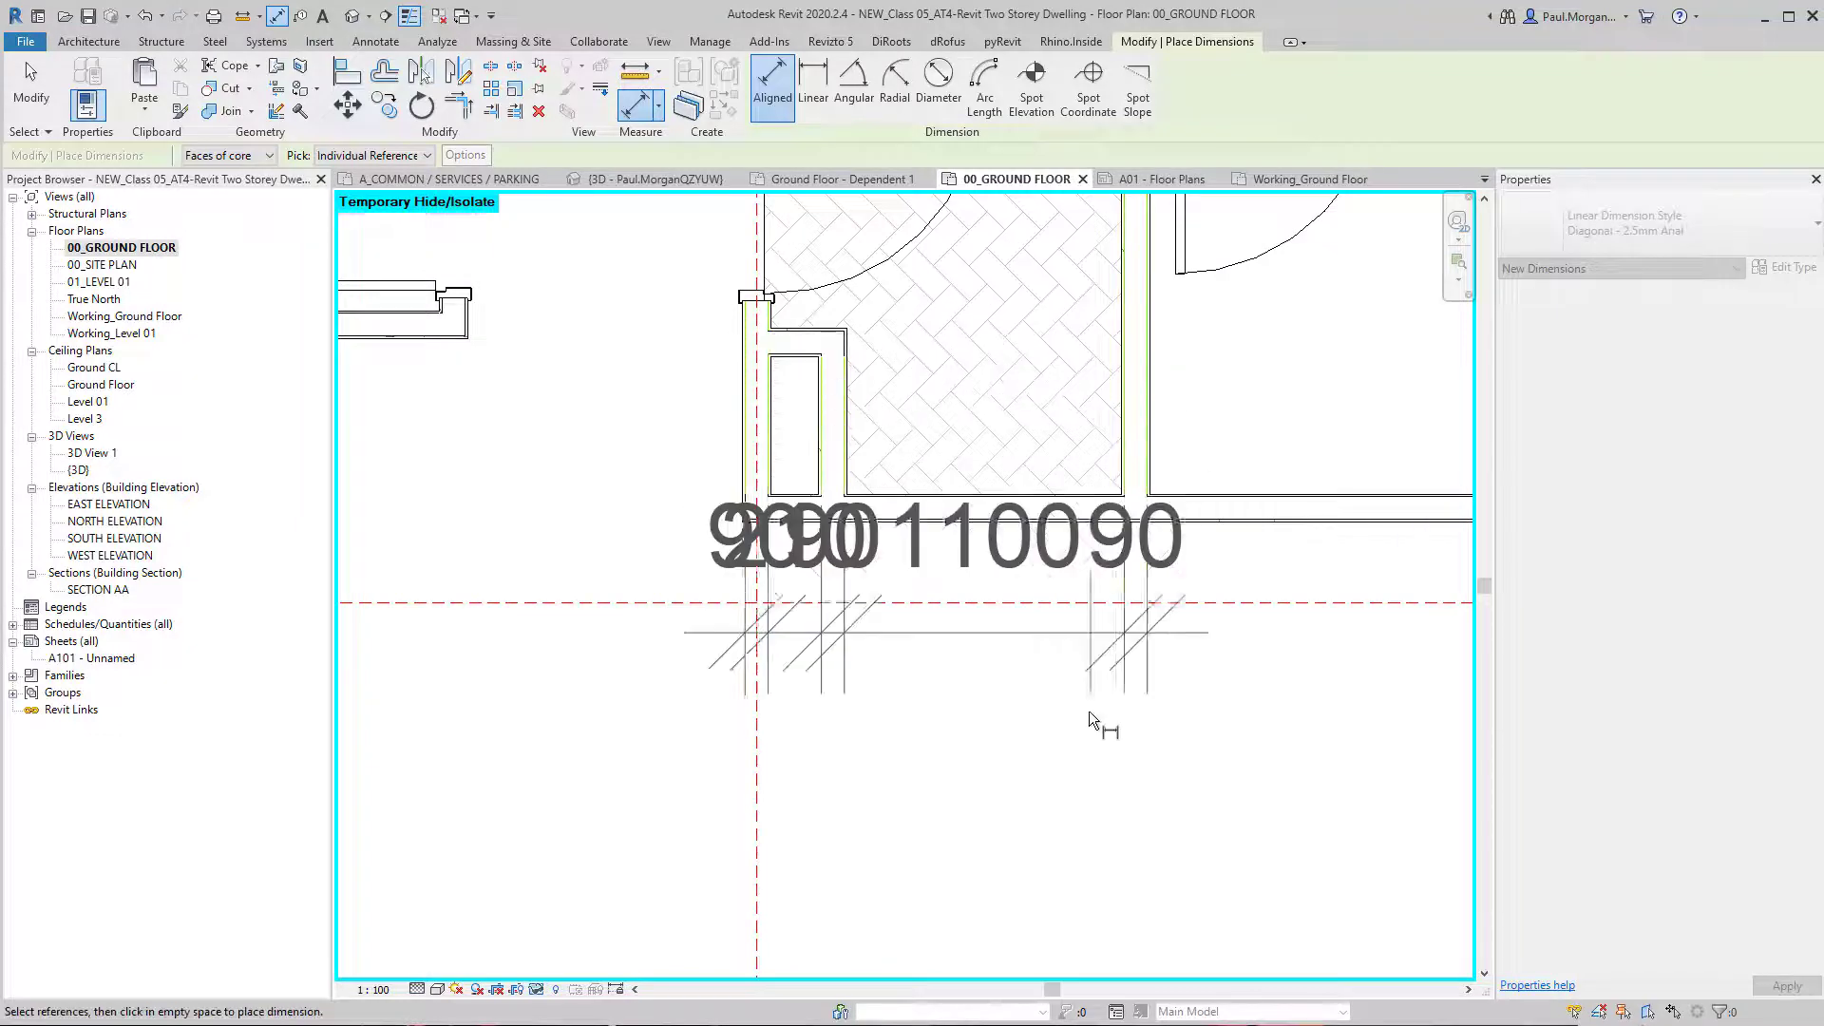
left_click(1274, 772)
middle_click_drag(1077, 779, 1111, 718)
key("Escape")
key("Escape")
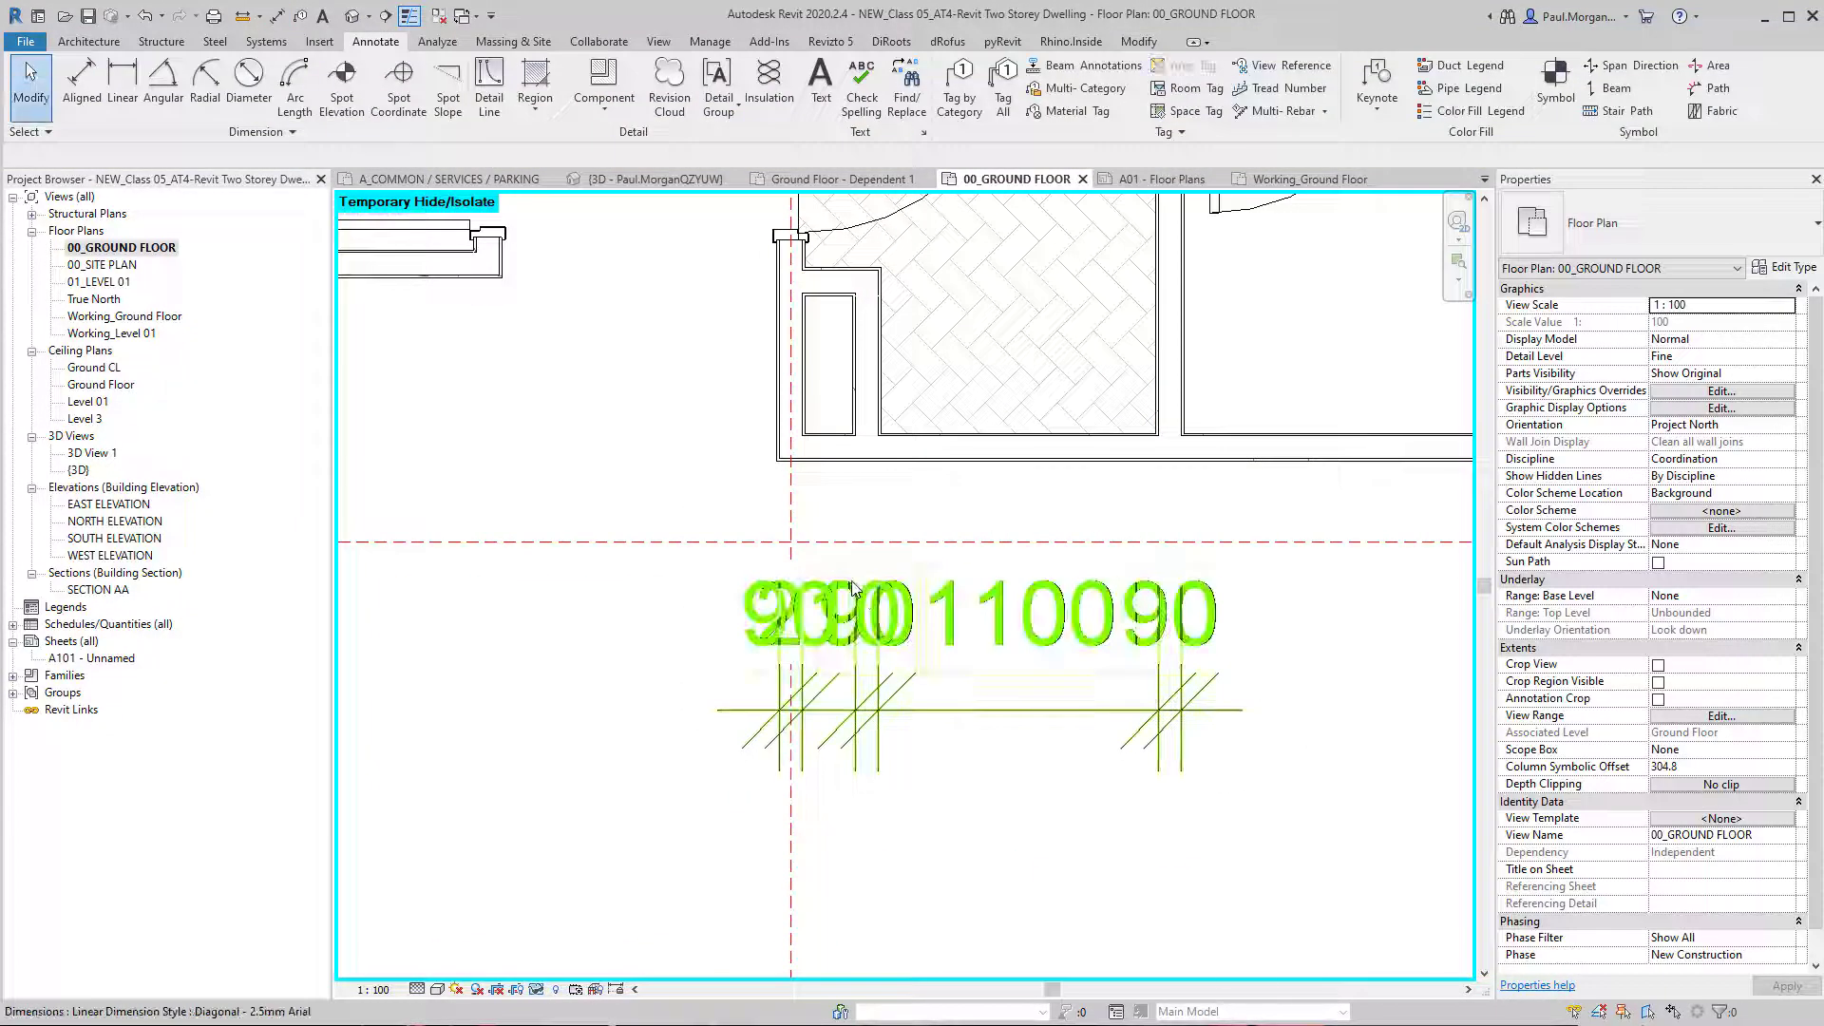
left_click(855, 597)
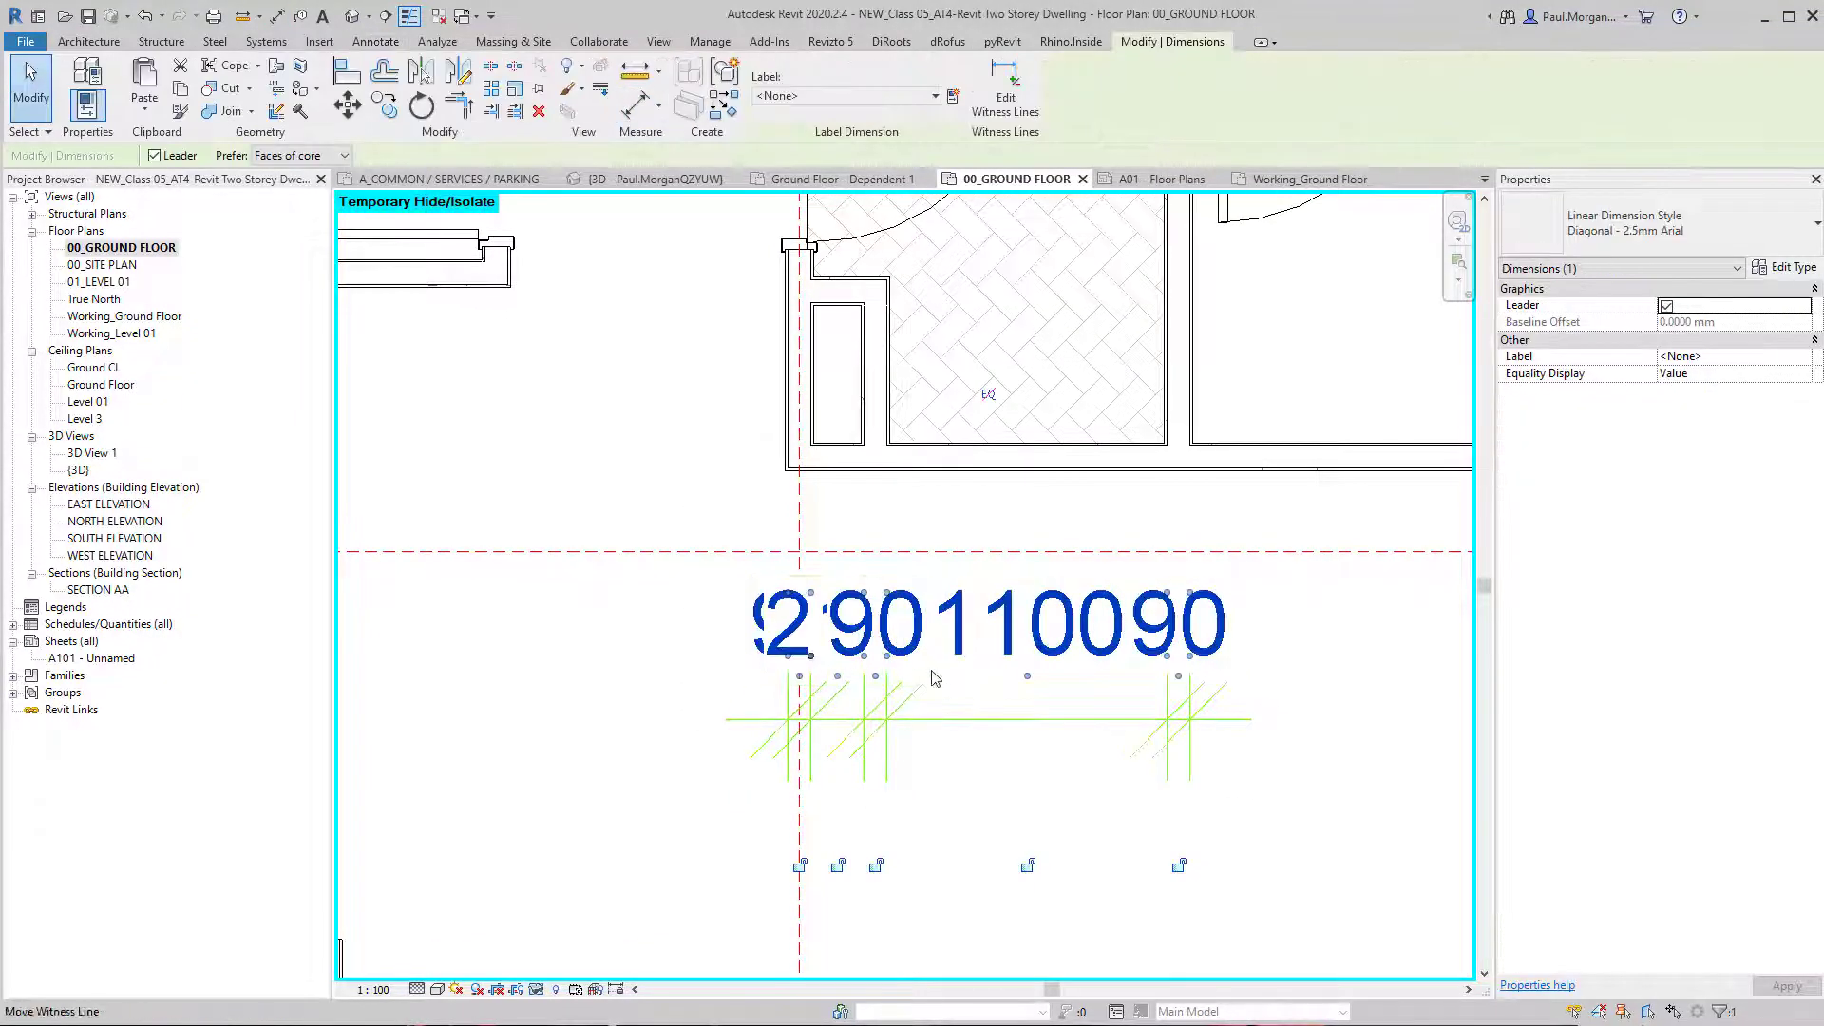
key("e")
key("w")
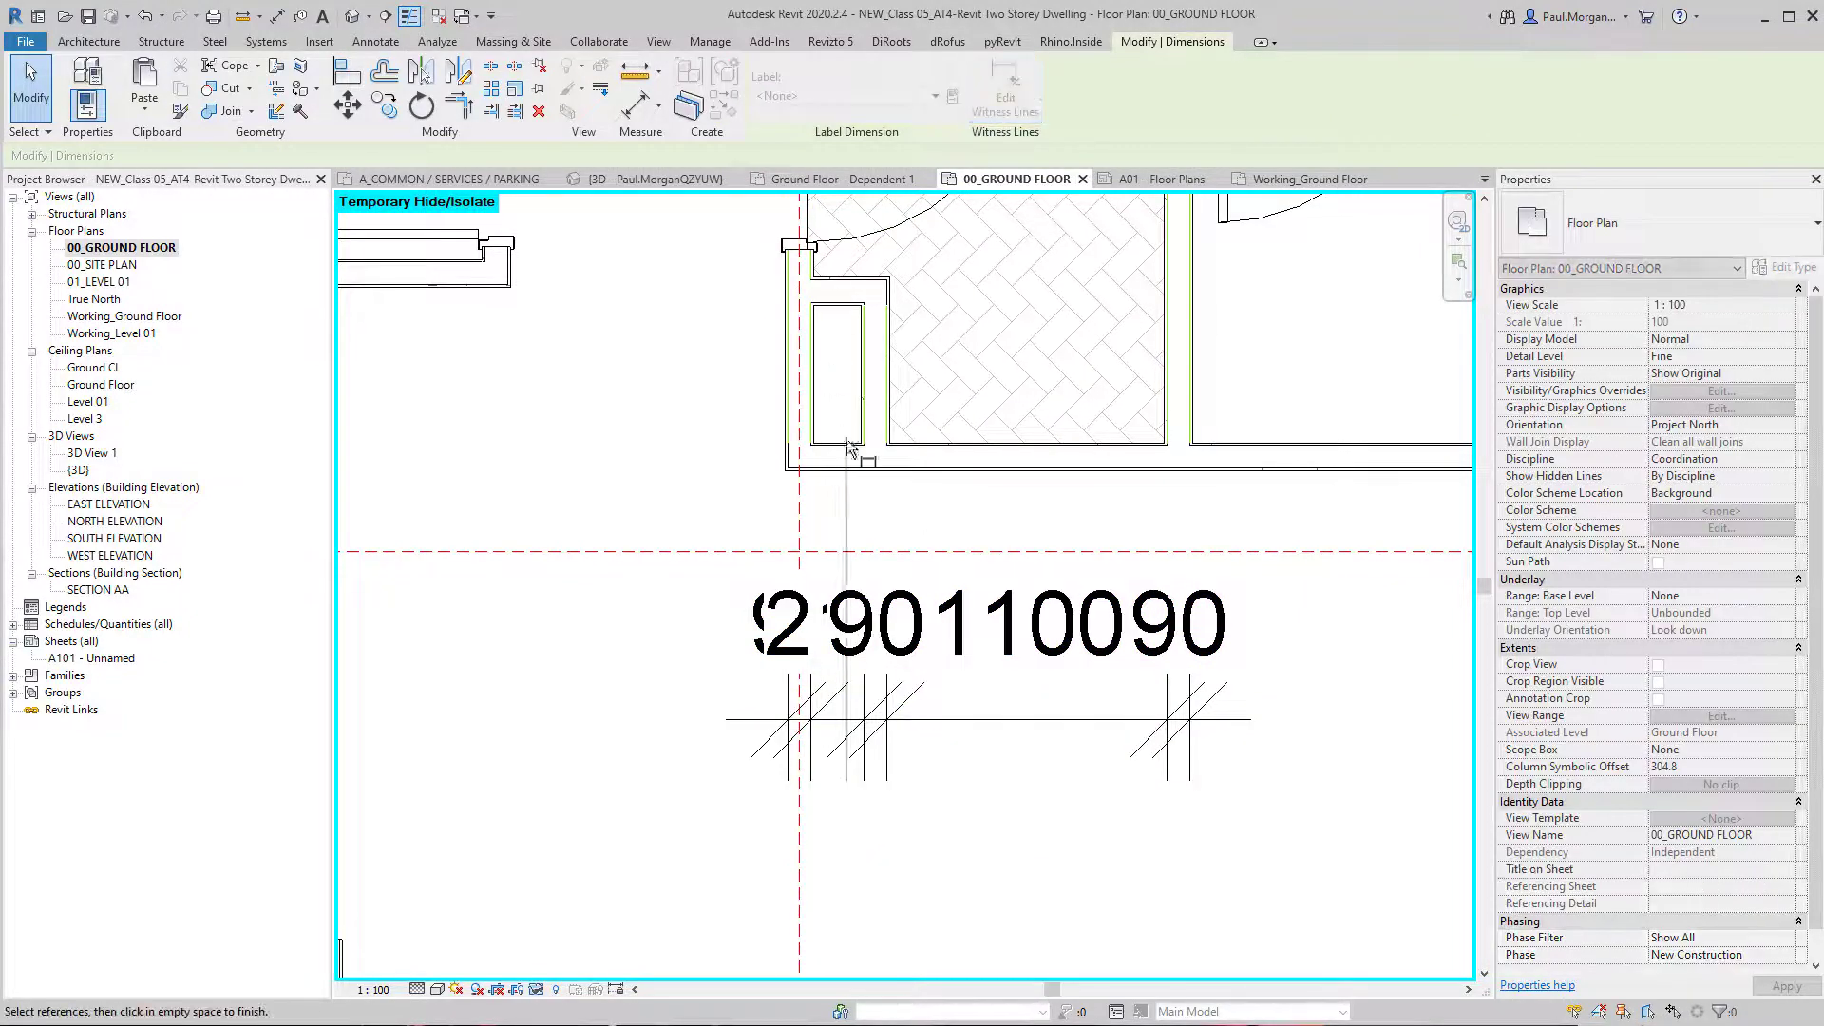
scroll(845, 459, "up", 4)
middle_click_drag(846, 458, 813, 618)
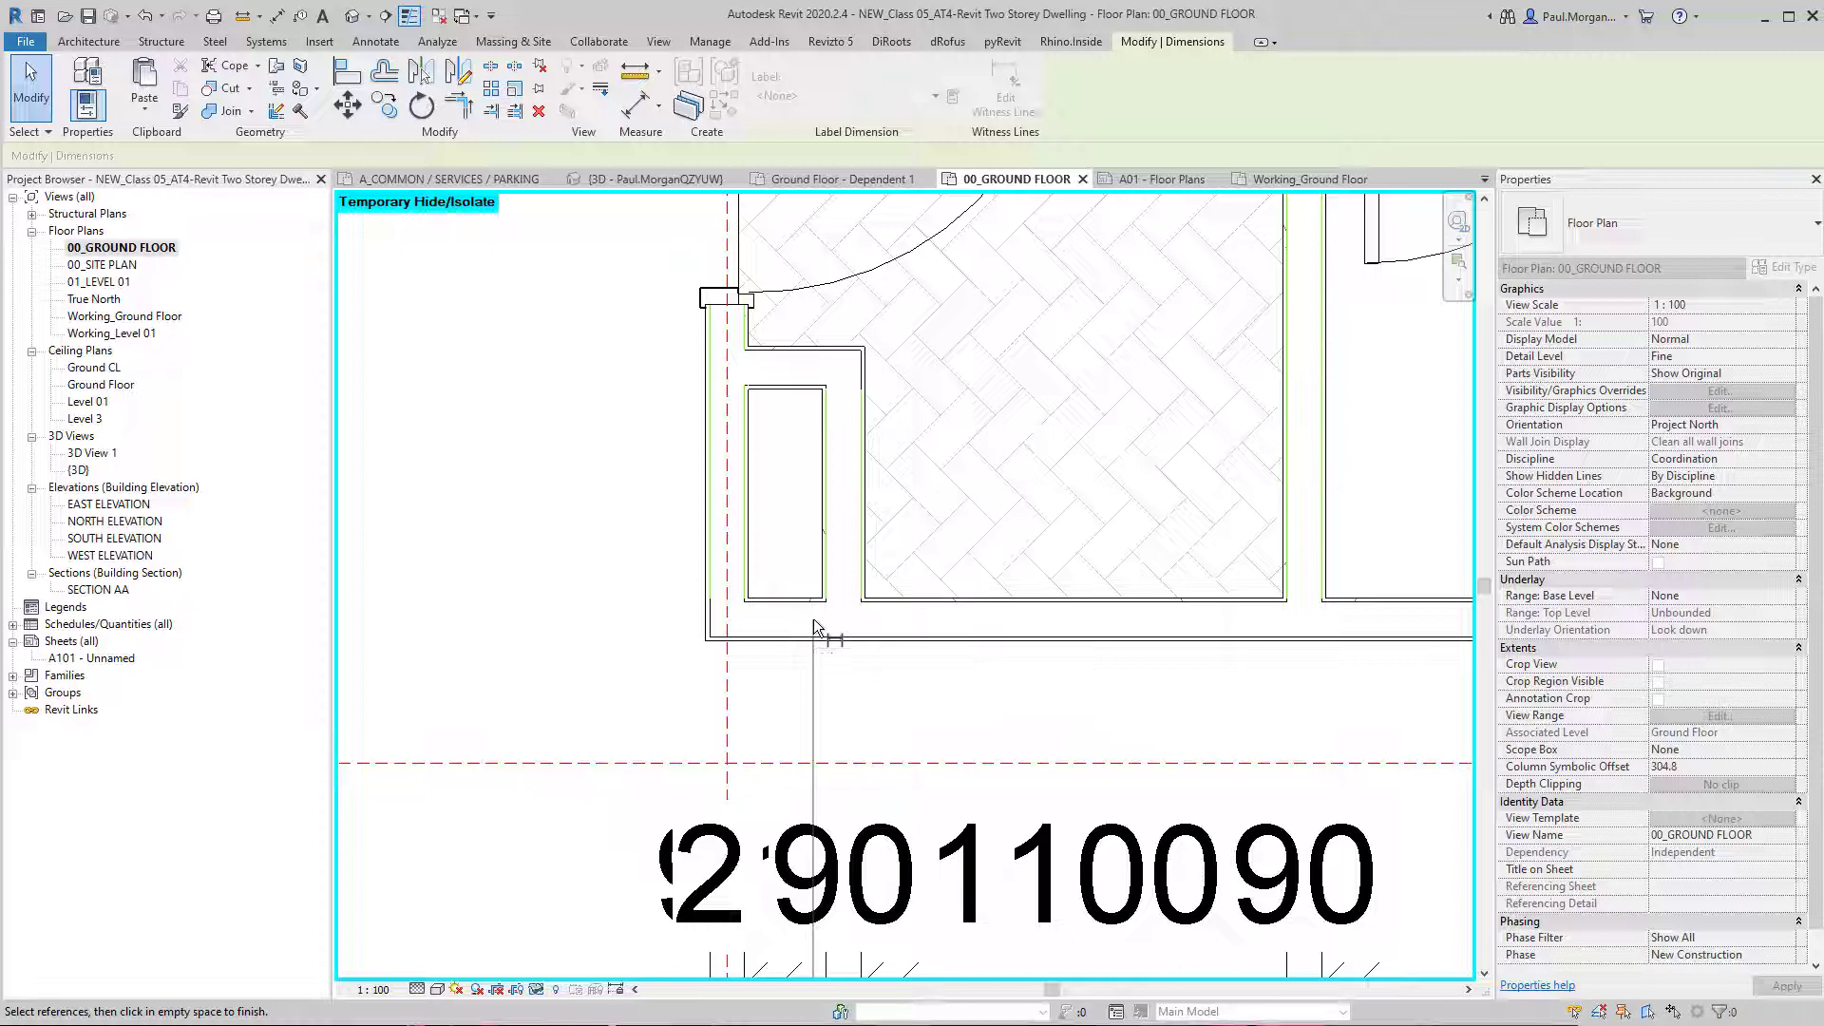
key("Escape")
key("Escape")
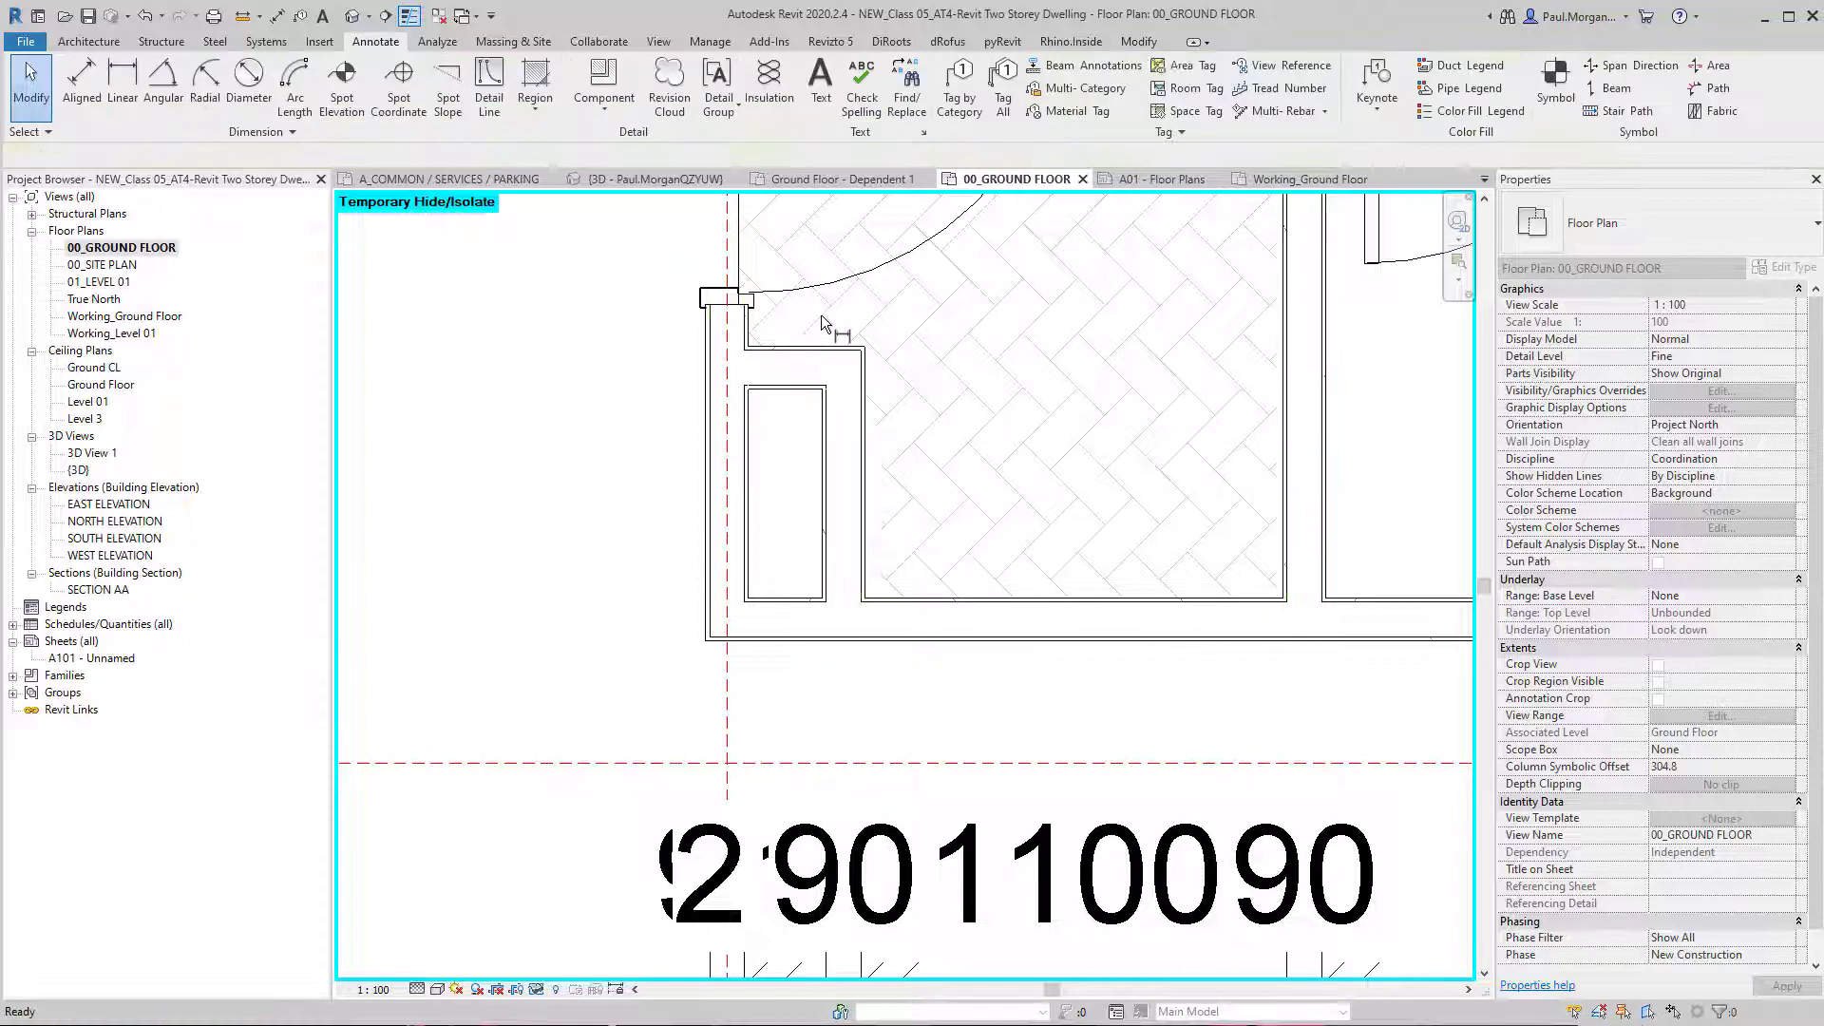
Step: Set the temporary dimension between the left wall and the niche wall to 300 mm, moving the niche wall
left_click(854, 418)
middle_click_drag(860, 908, 956, 656)
left_click(880, 692)
type("300")
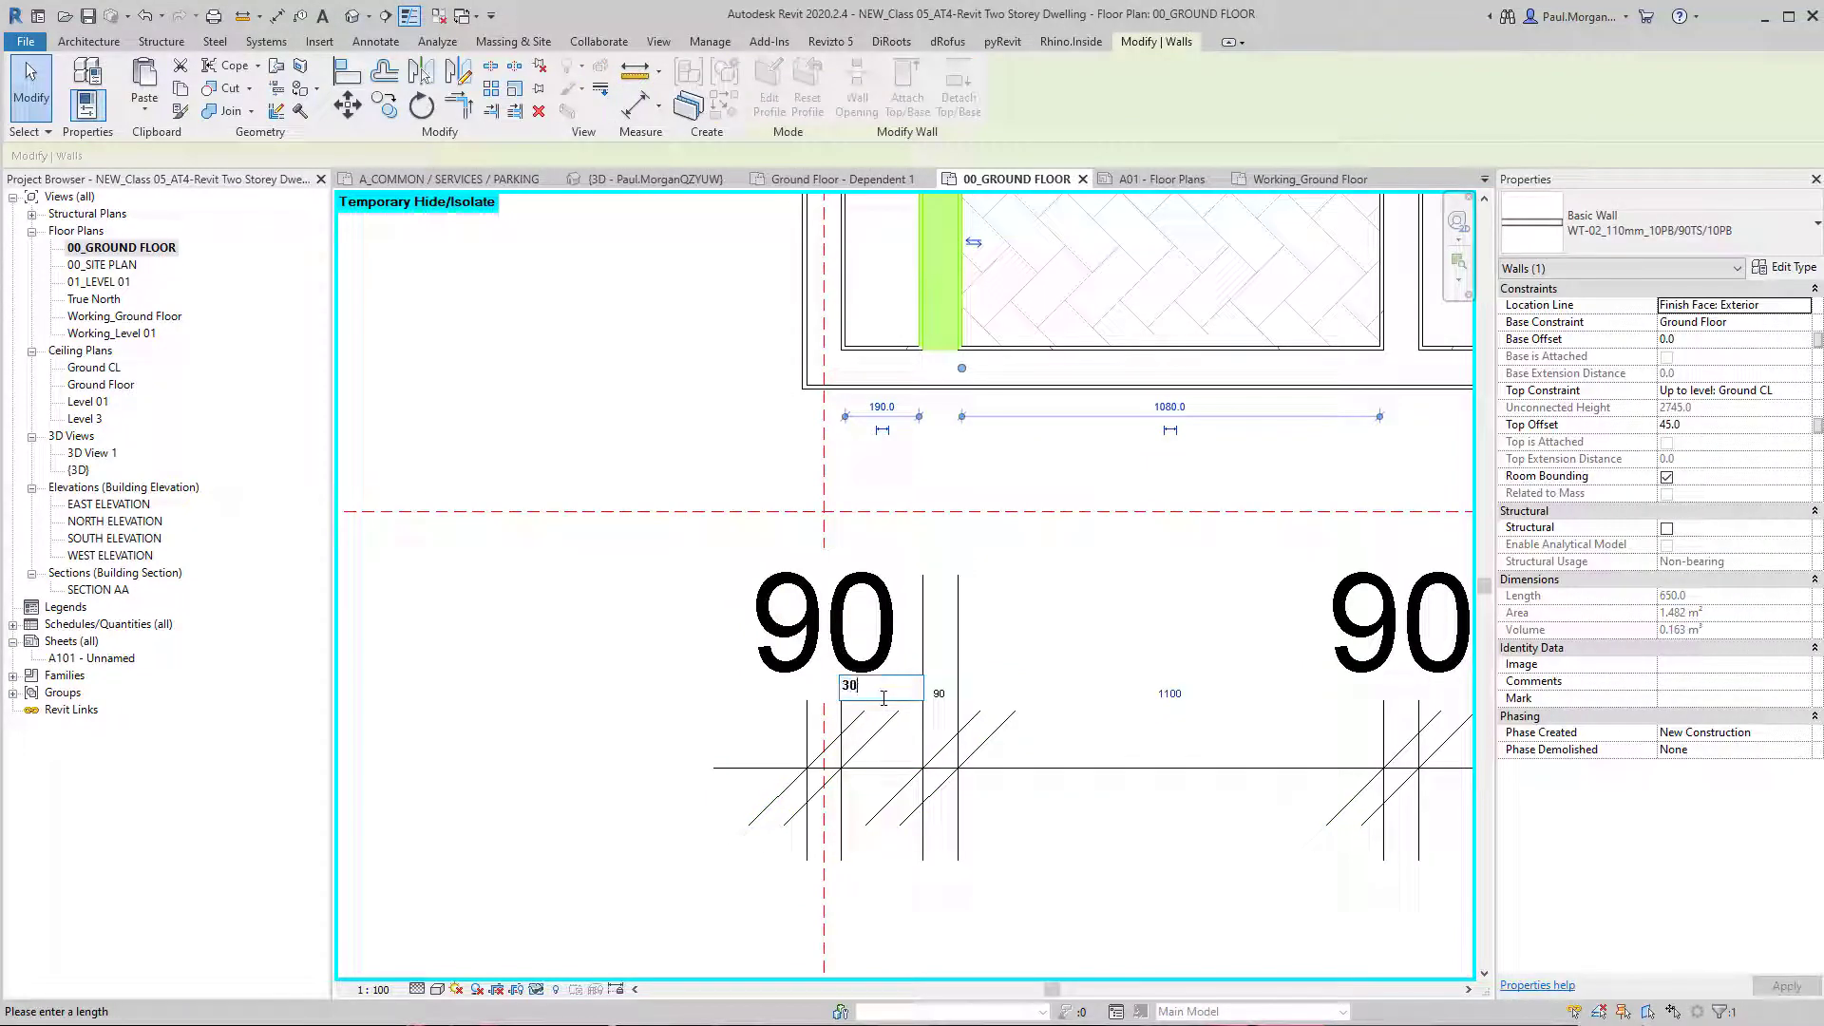
key("Return")
middle_click_drag(1065, 519, 1105, 587)
left_click(1114, 581)
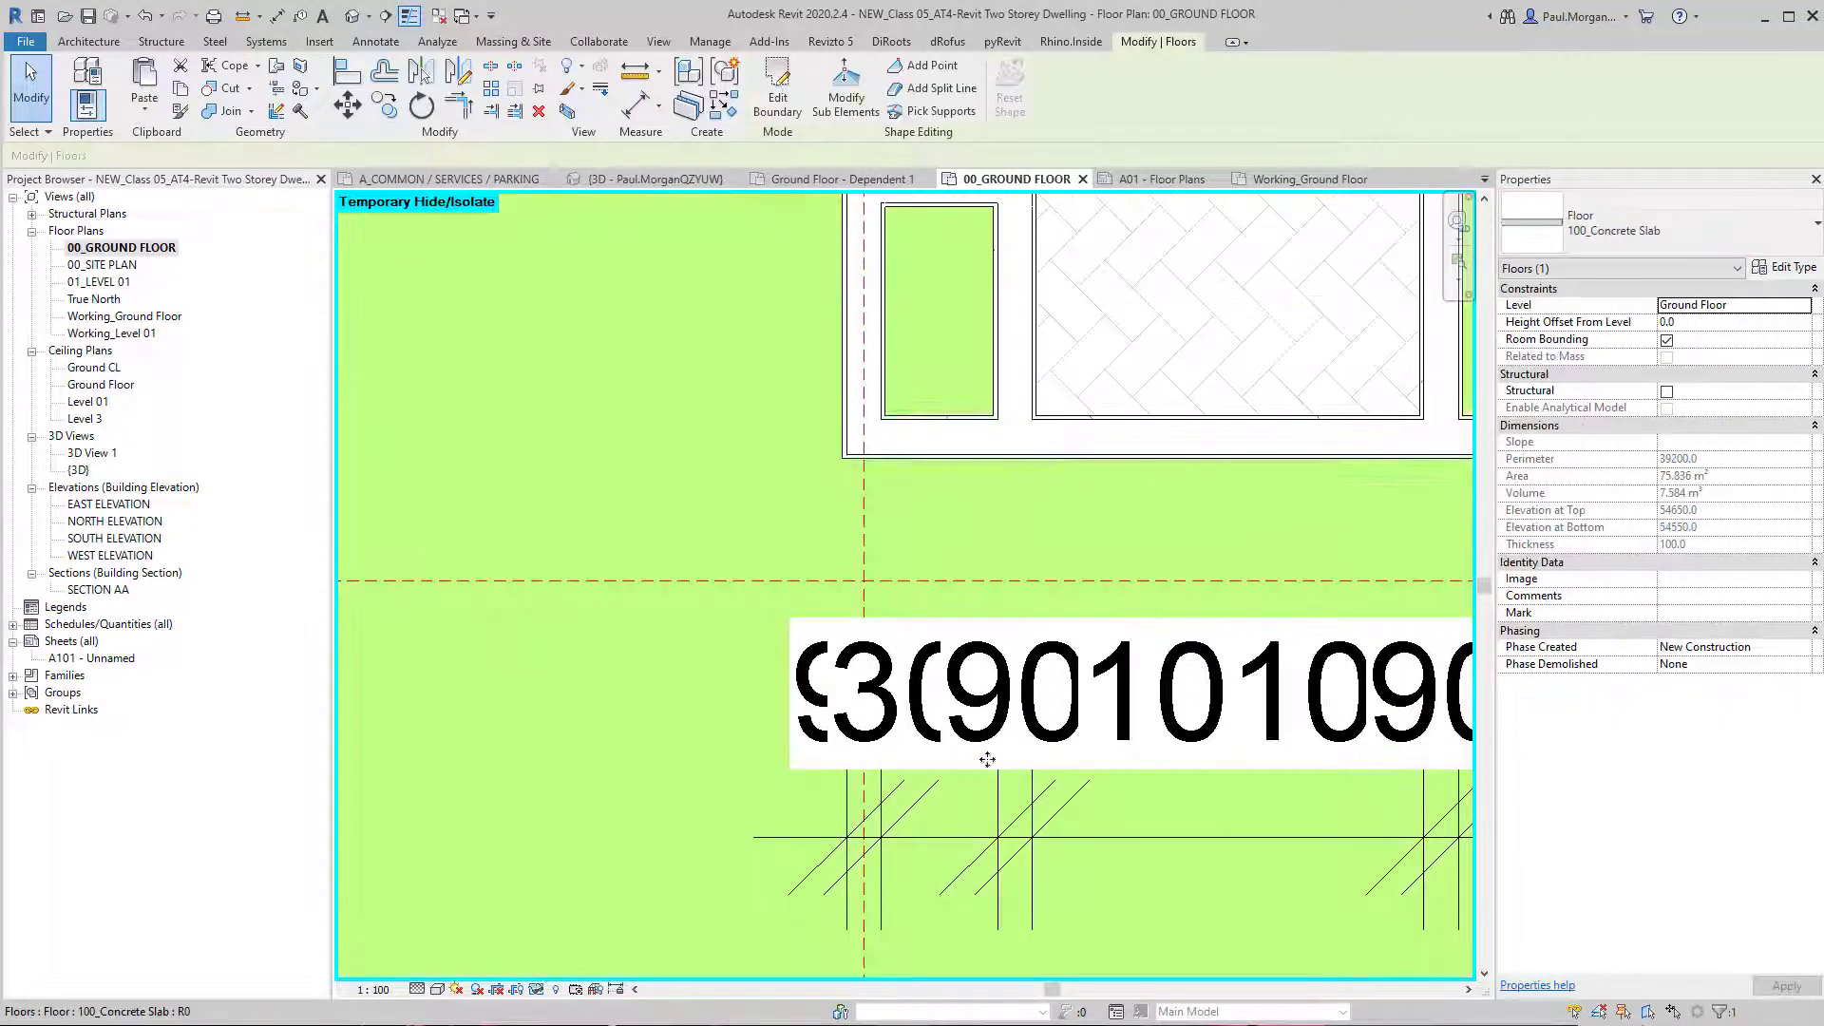
key("ctrl")
key("Escape")
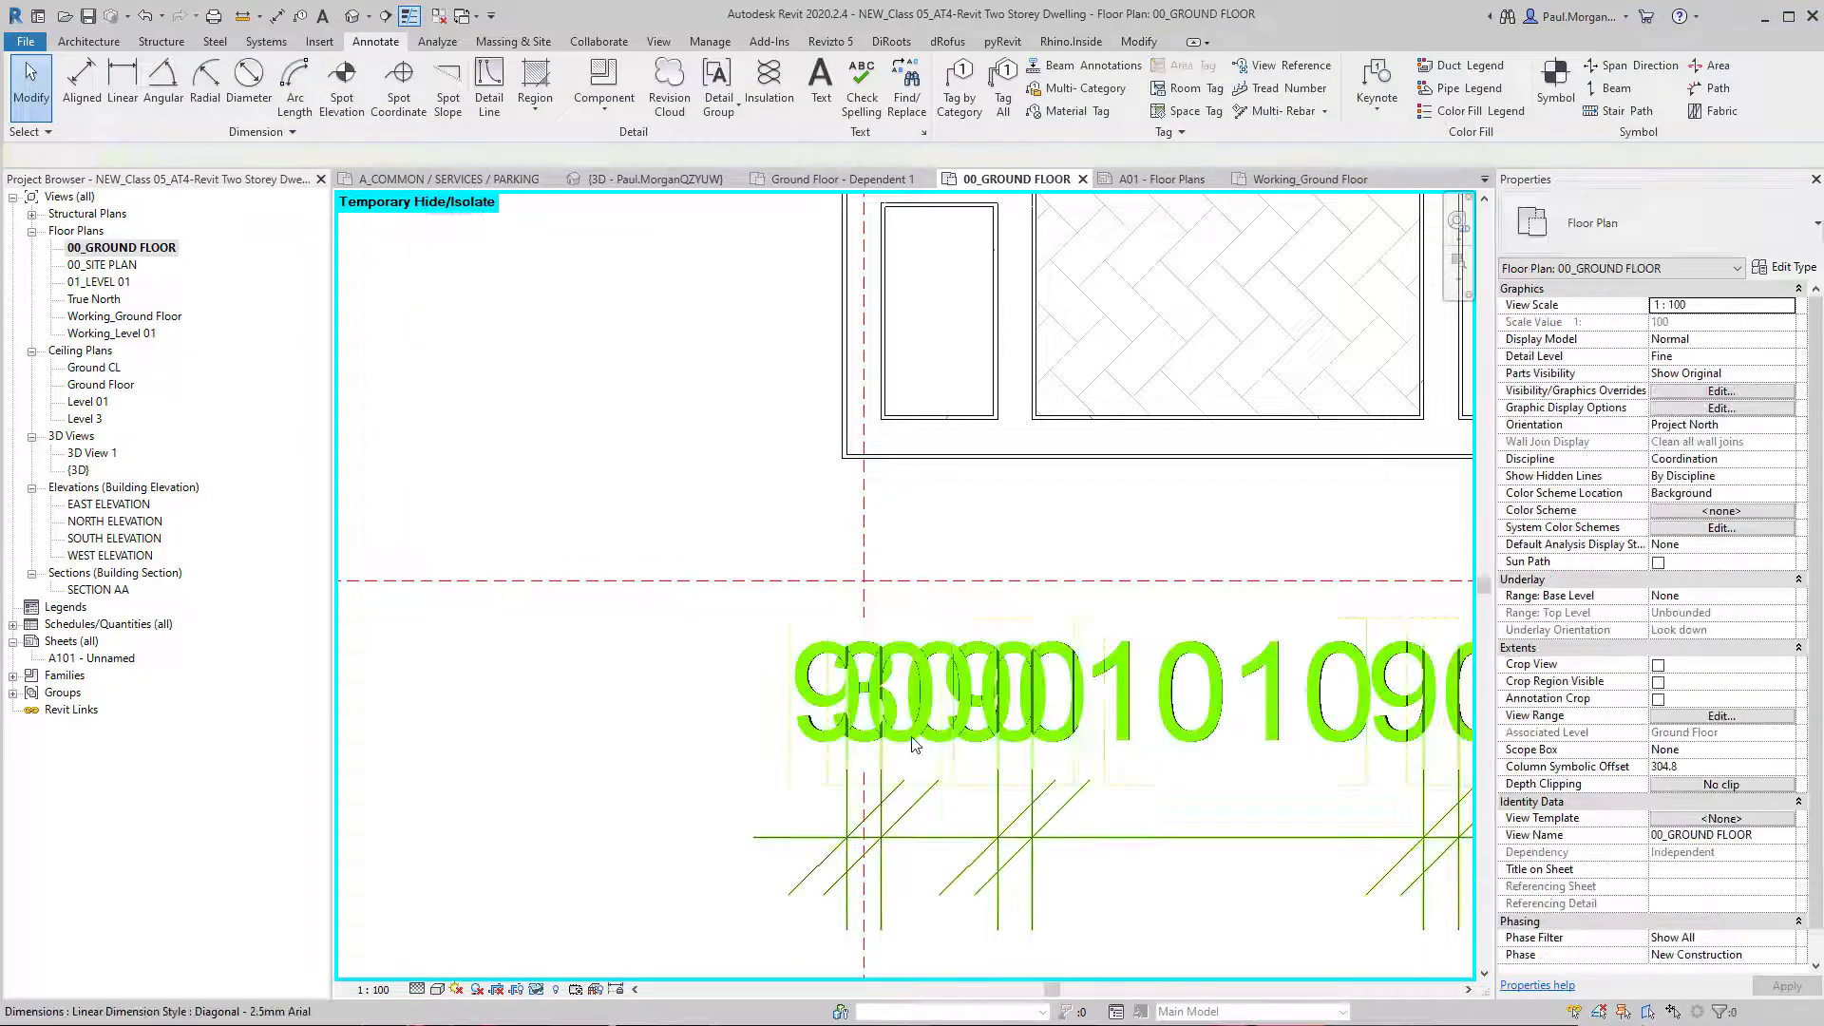
Step: Check the dimension text settings of the 1010 segment without changing them, and undo the niche wall move
scroll(916, 740, "down", 1)
middle_click_drag(1036, 738, 1012, 801)
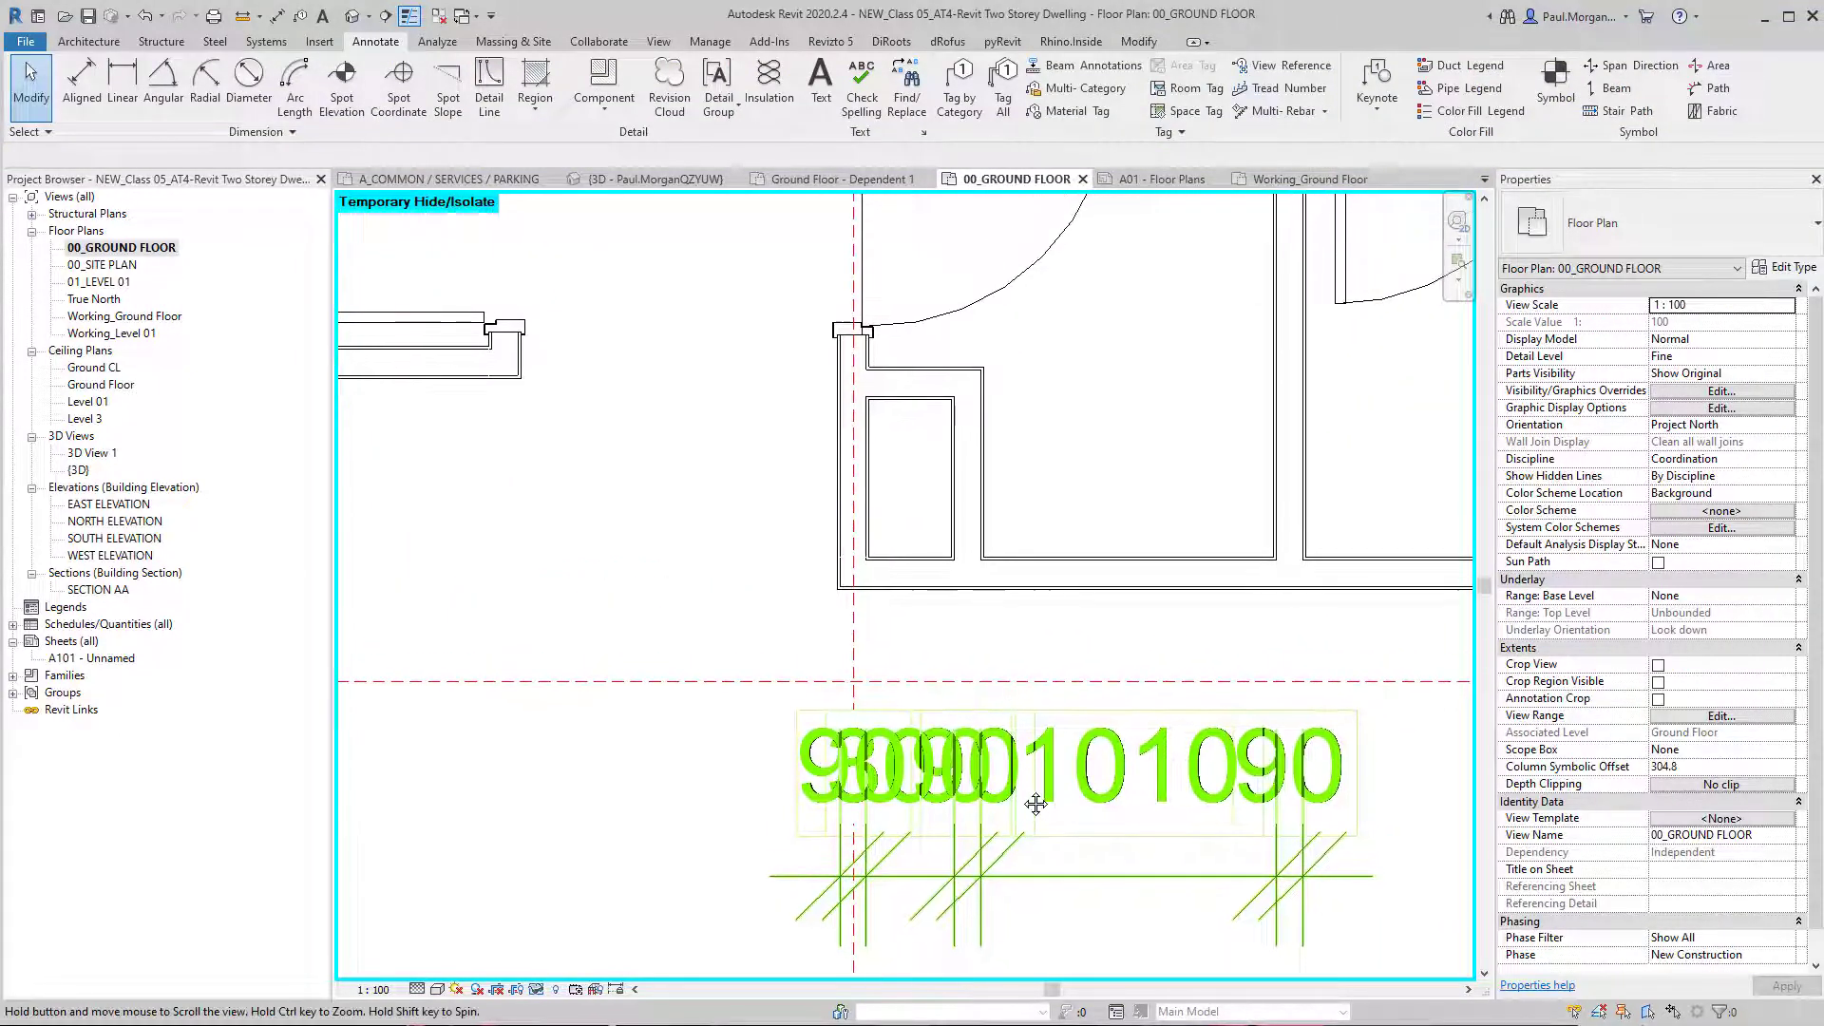
left_click(1086, 794)
left_click(1086, 794)
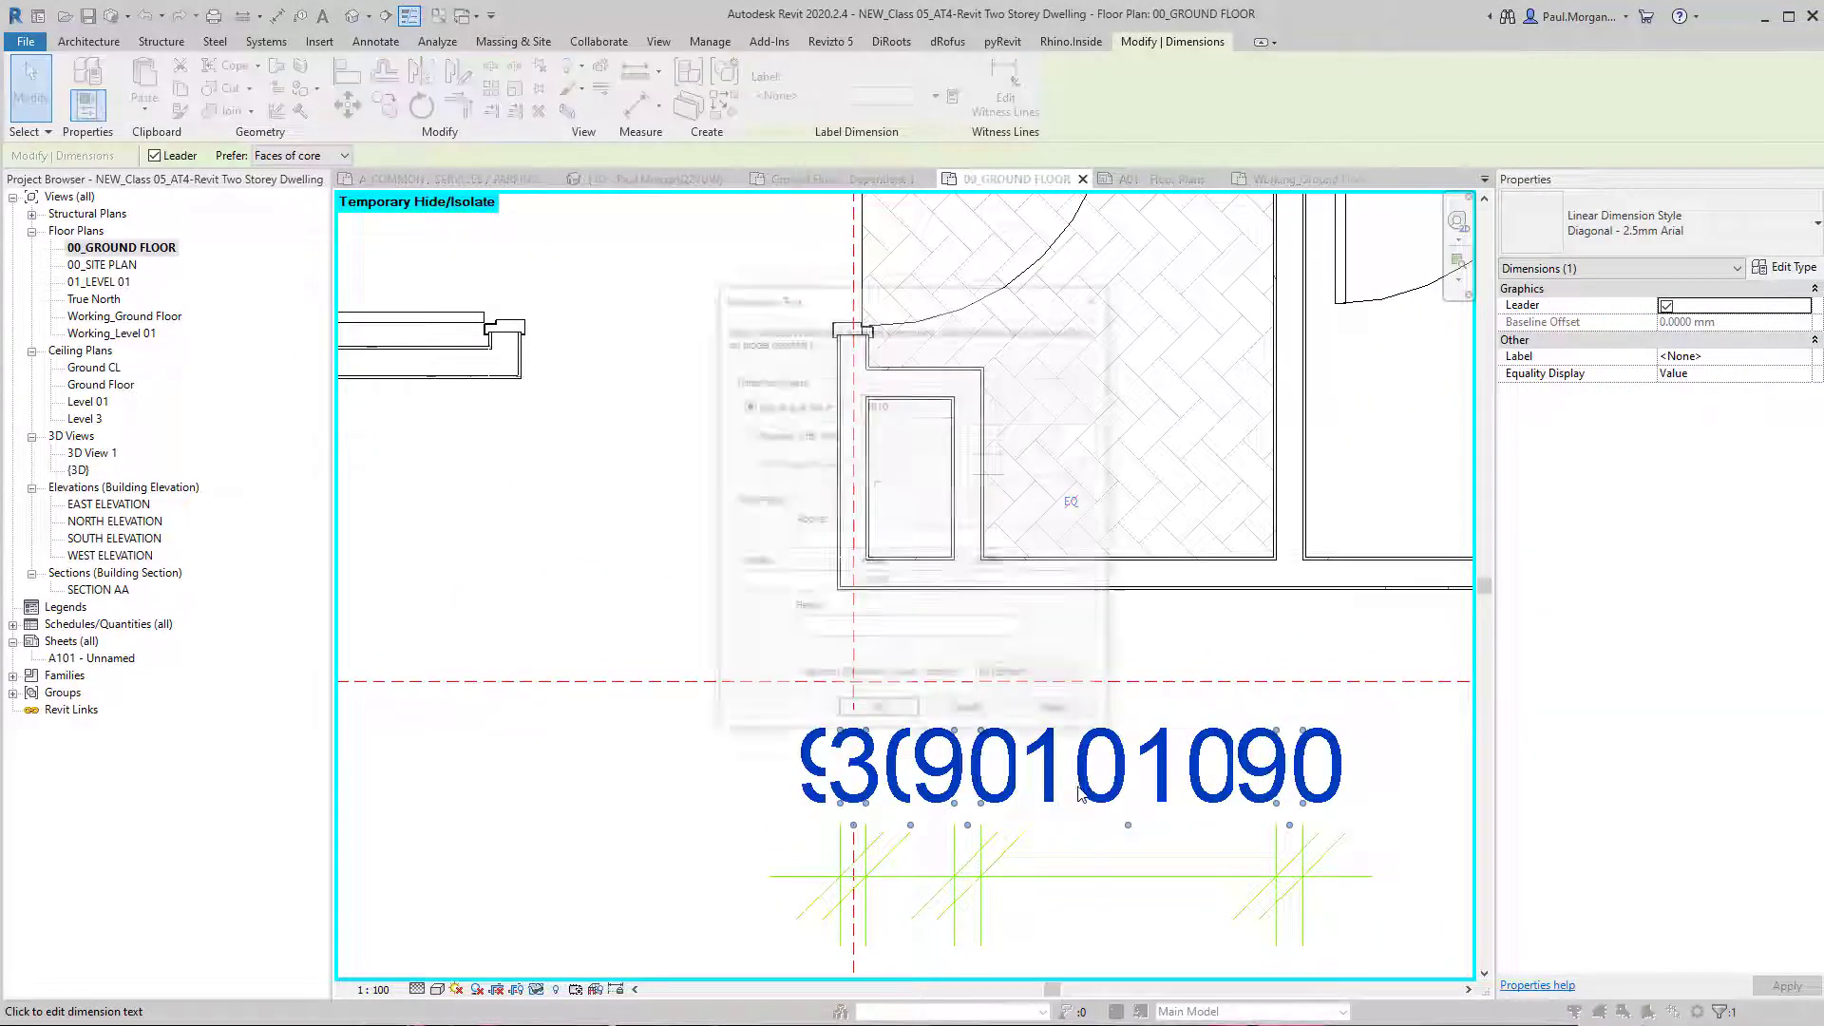
mouse_move(896, 415)
left_mouse_down()
mouse_move(879, 409)
mouse_move(896, 408)
left_mouse_up()
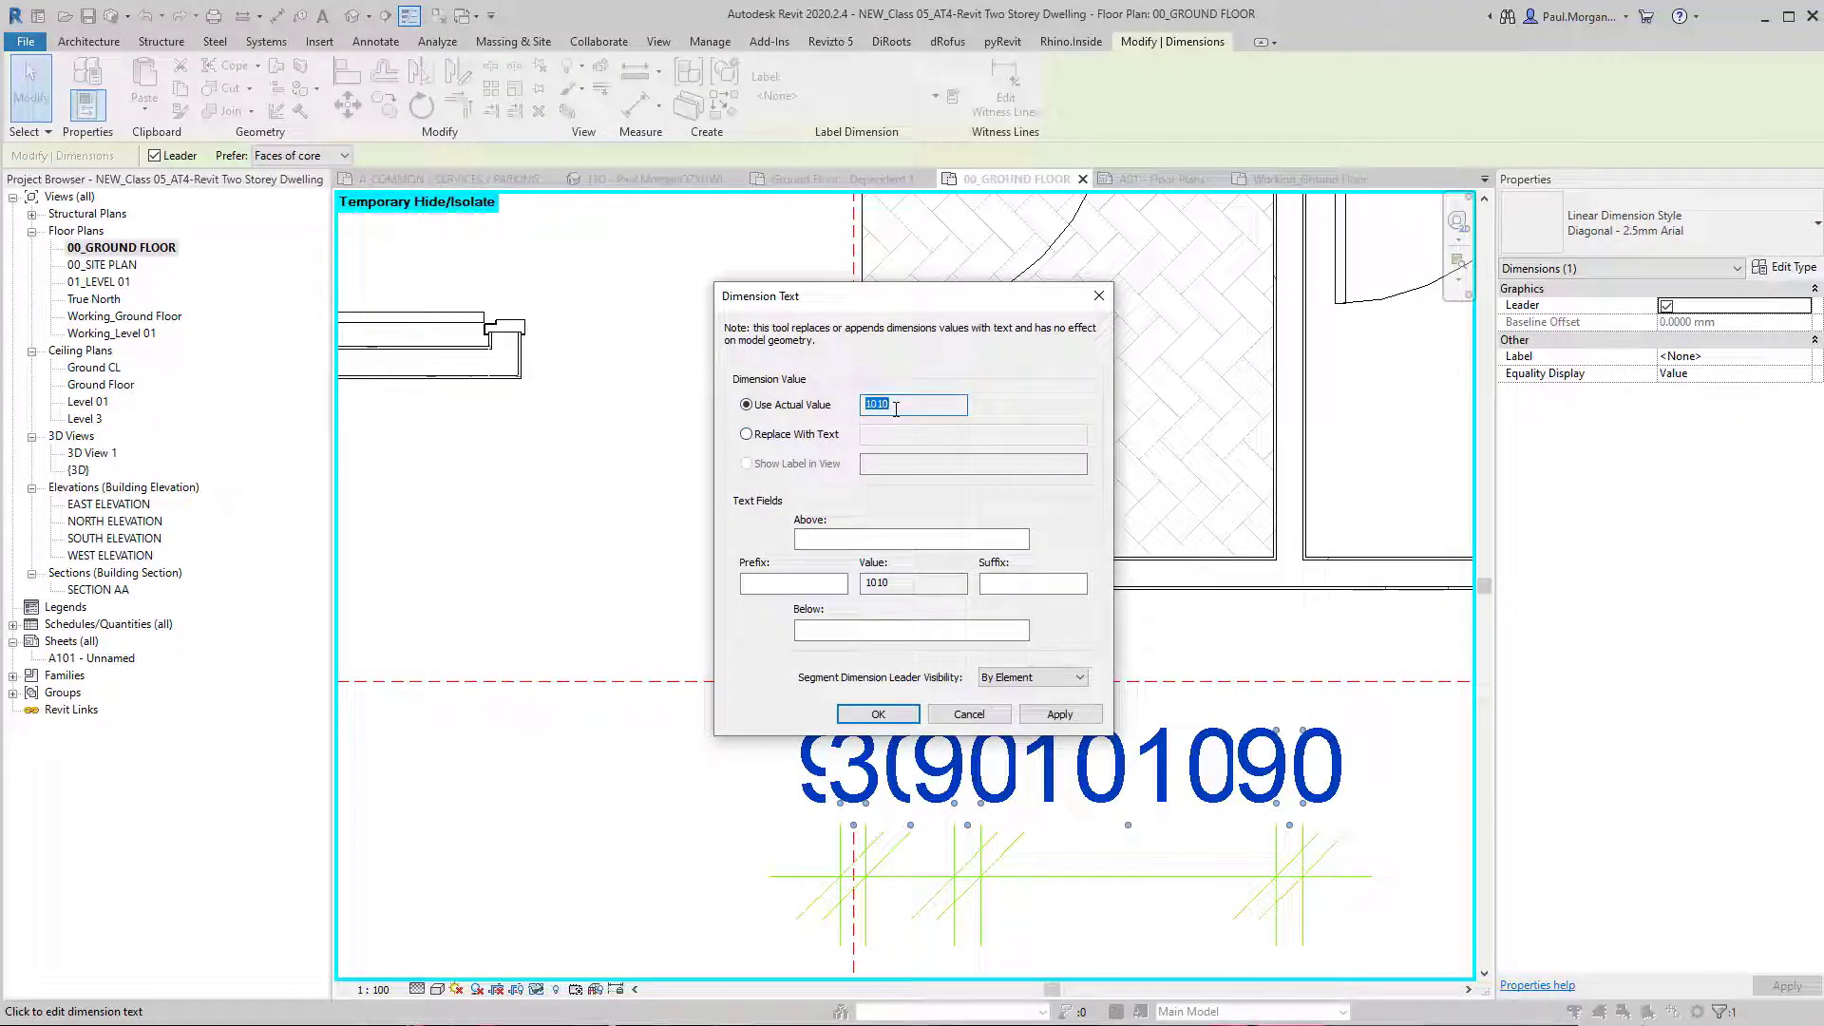
key("Escape")
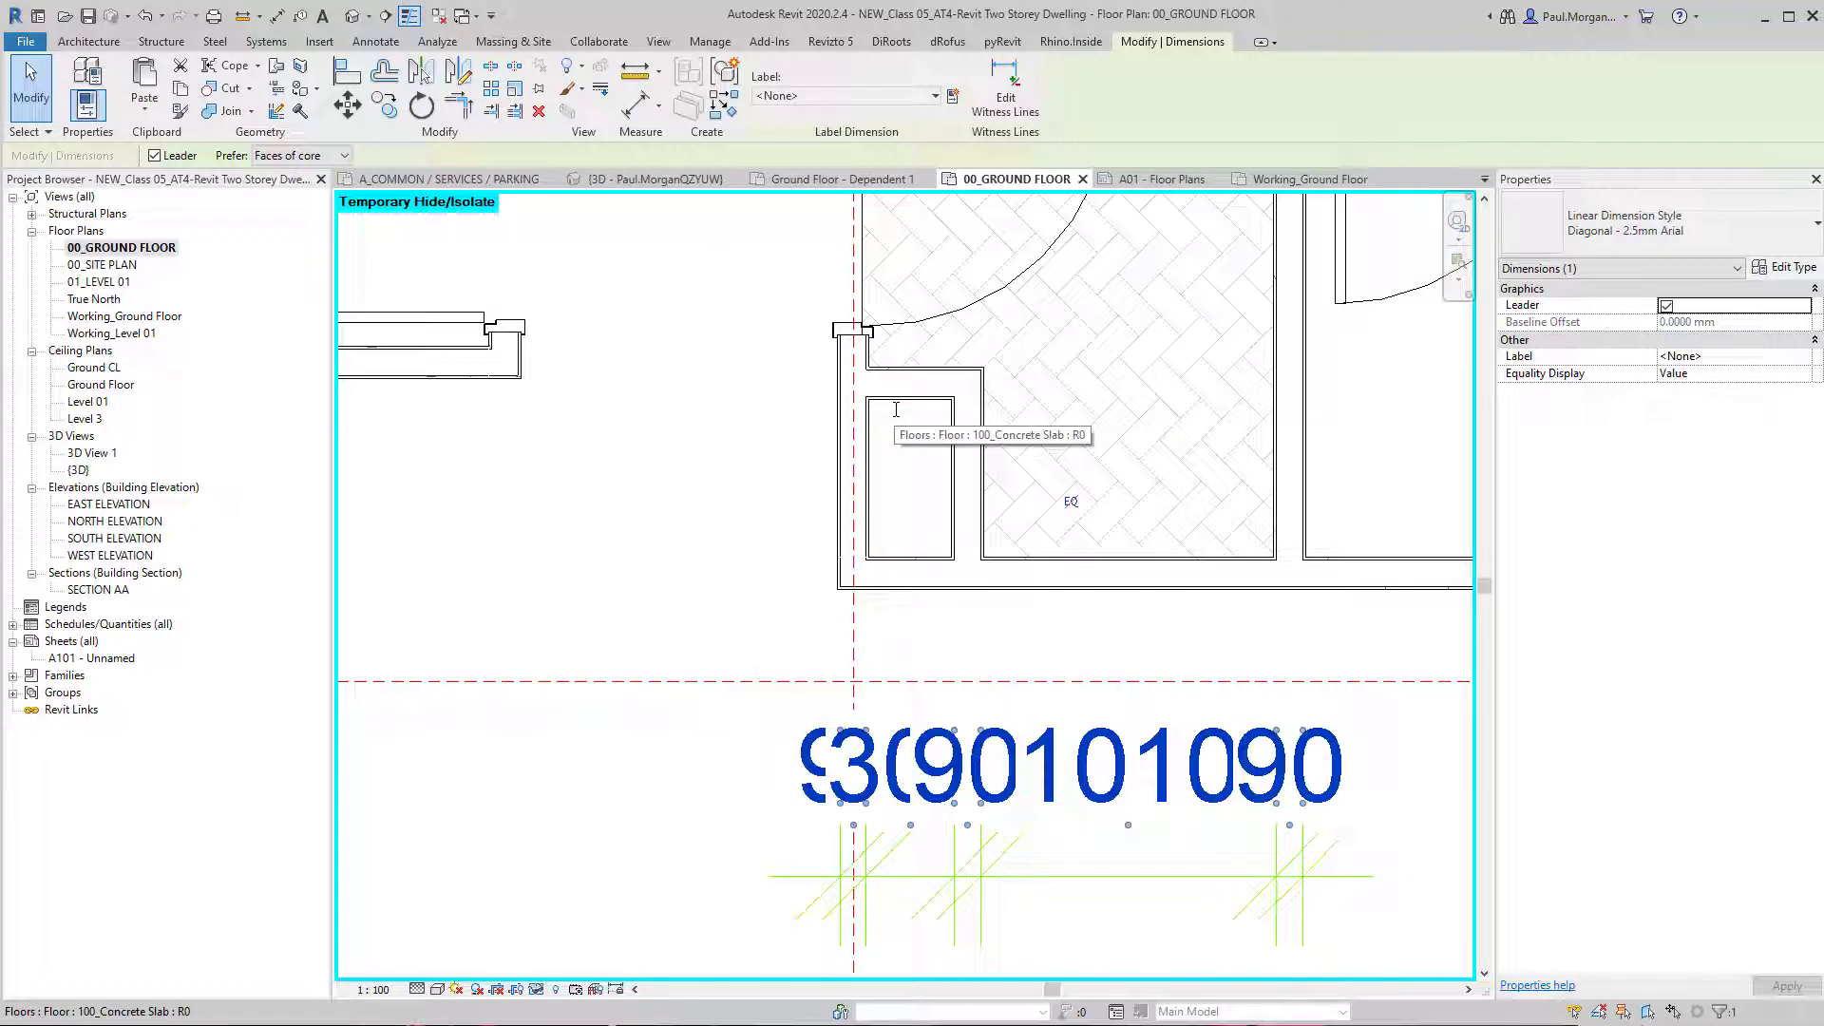
key("ctrl+z")
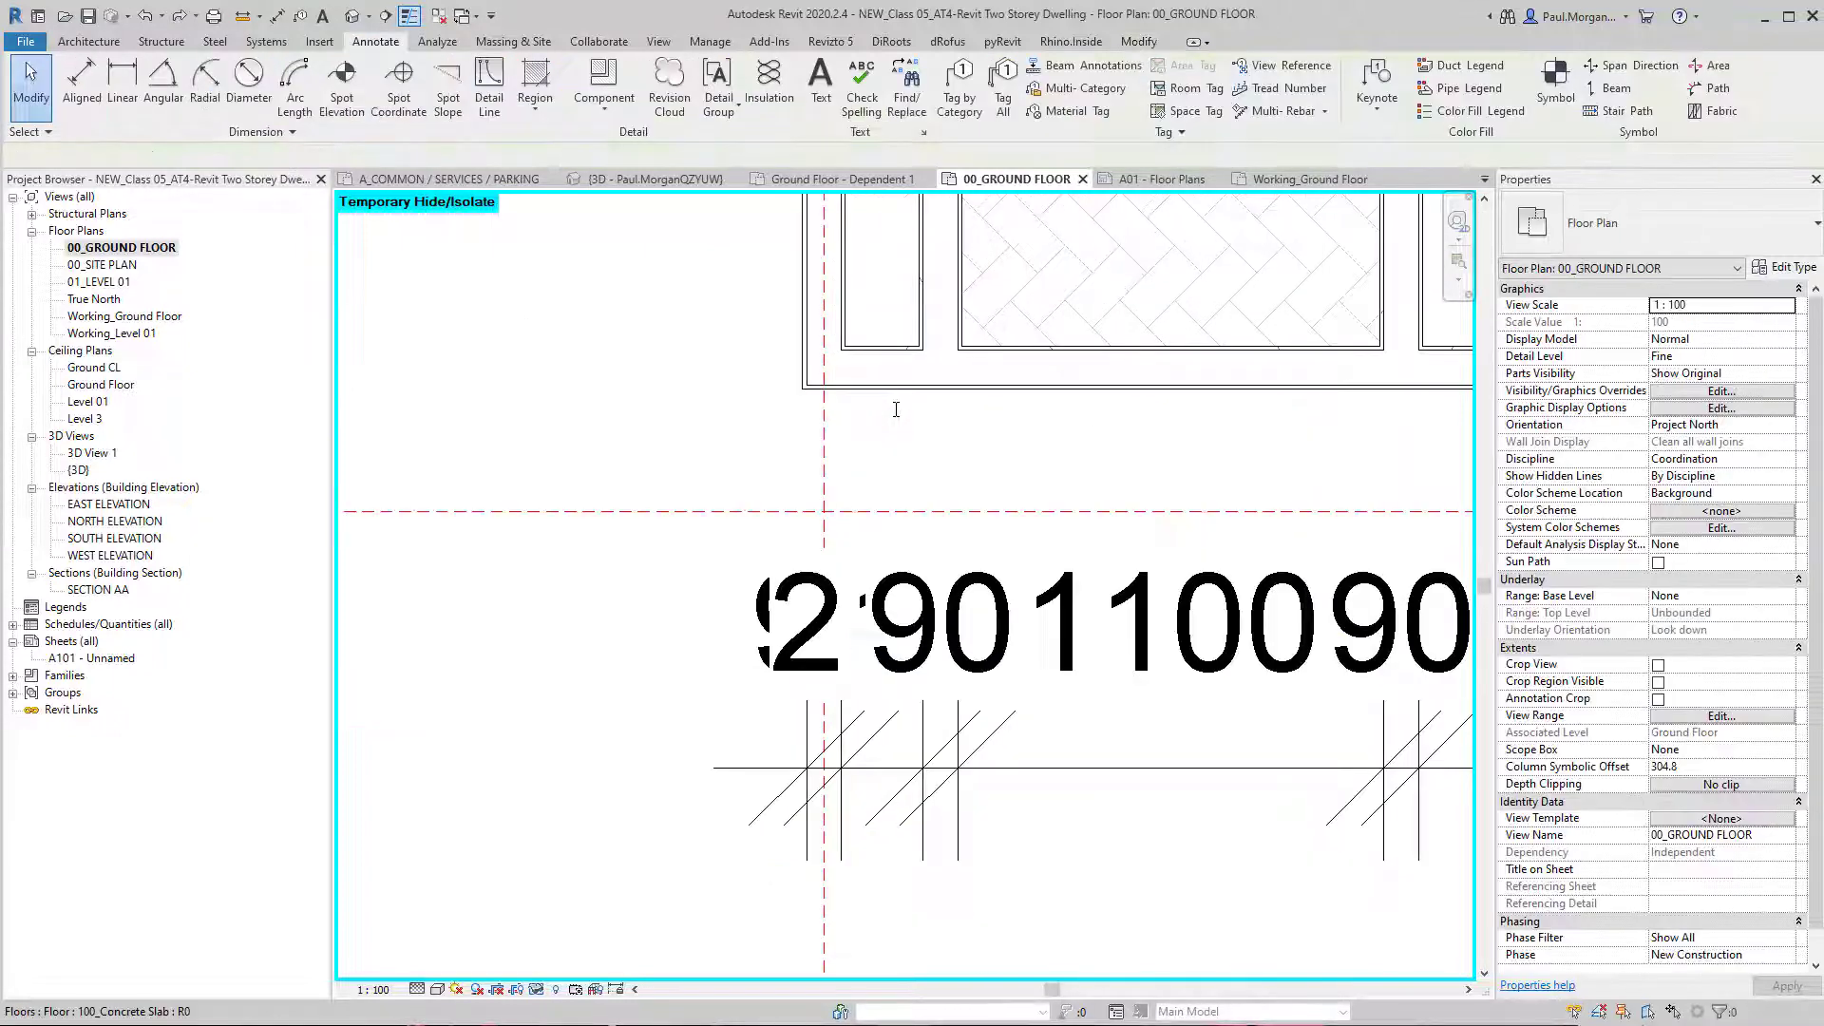
left_click(941, 416)
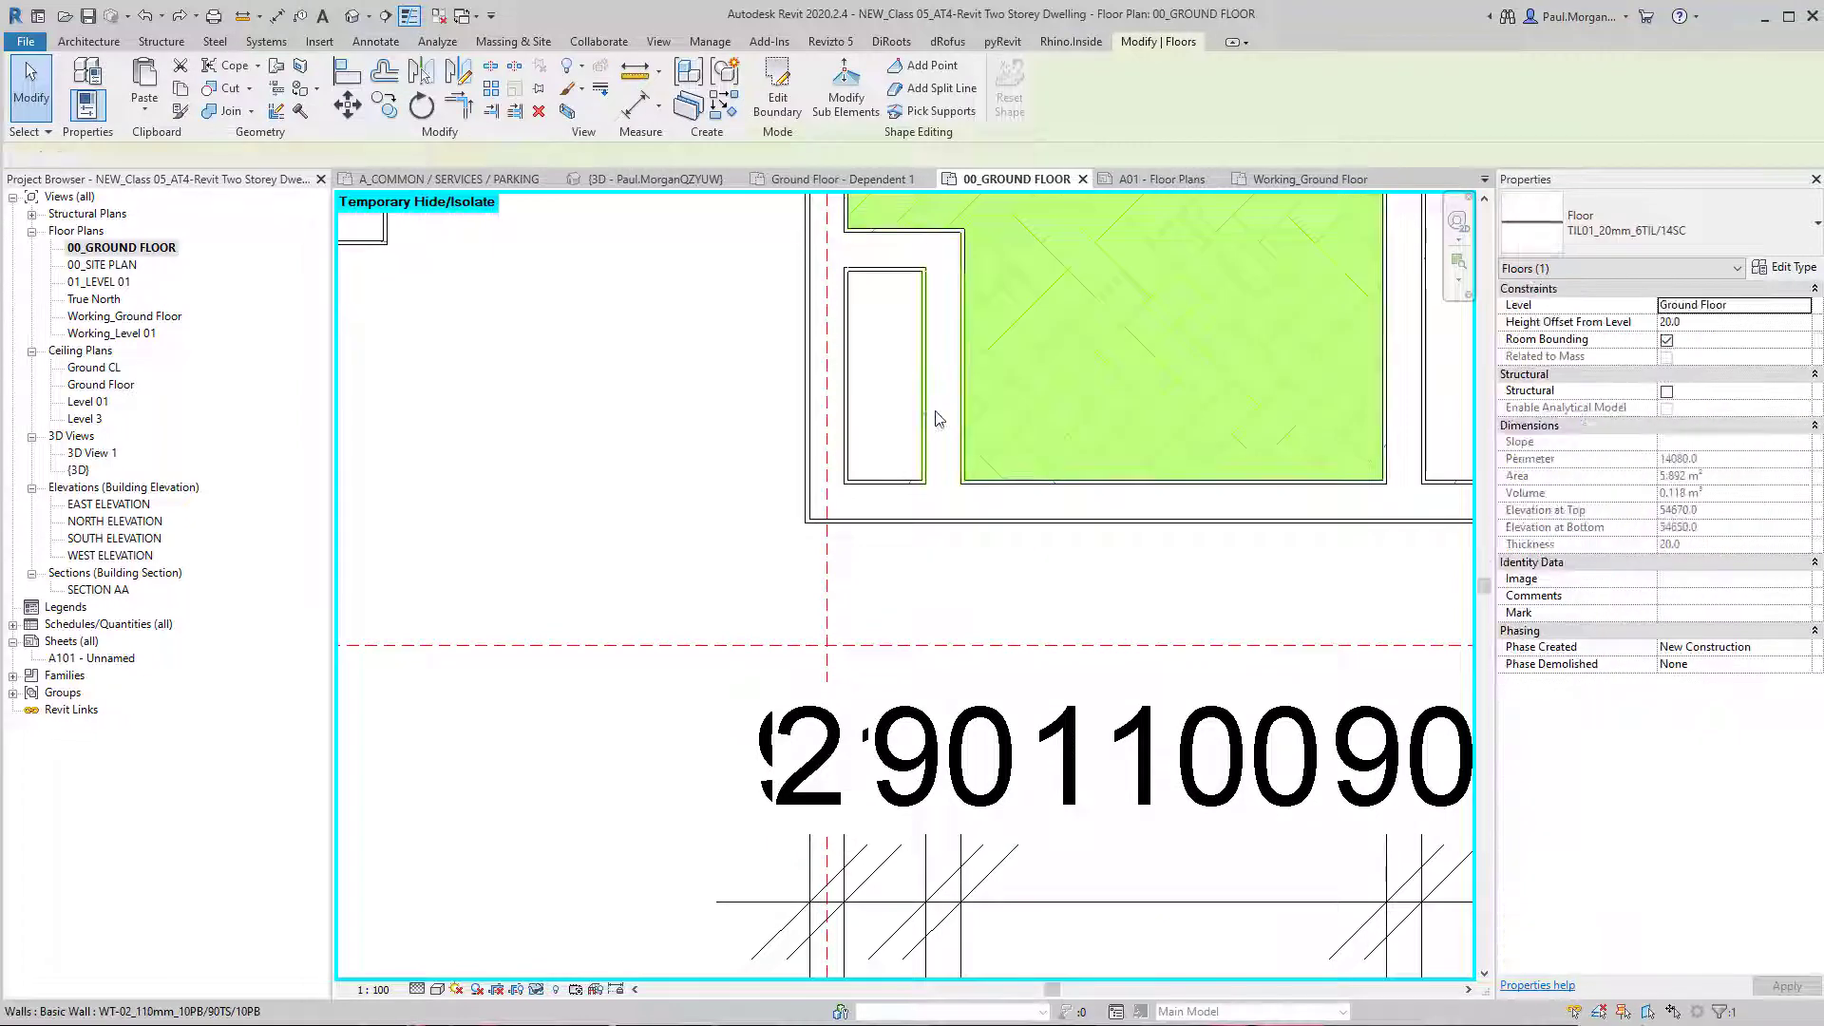
key("Escape")
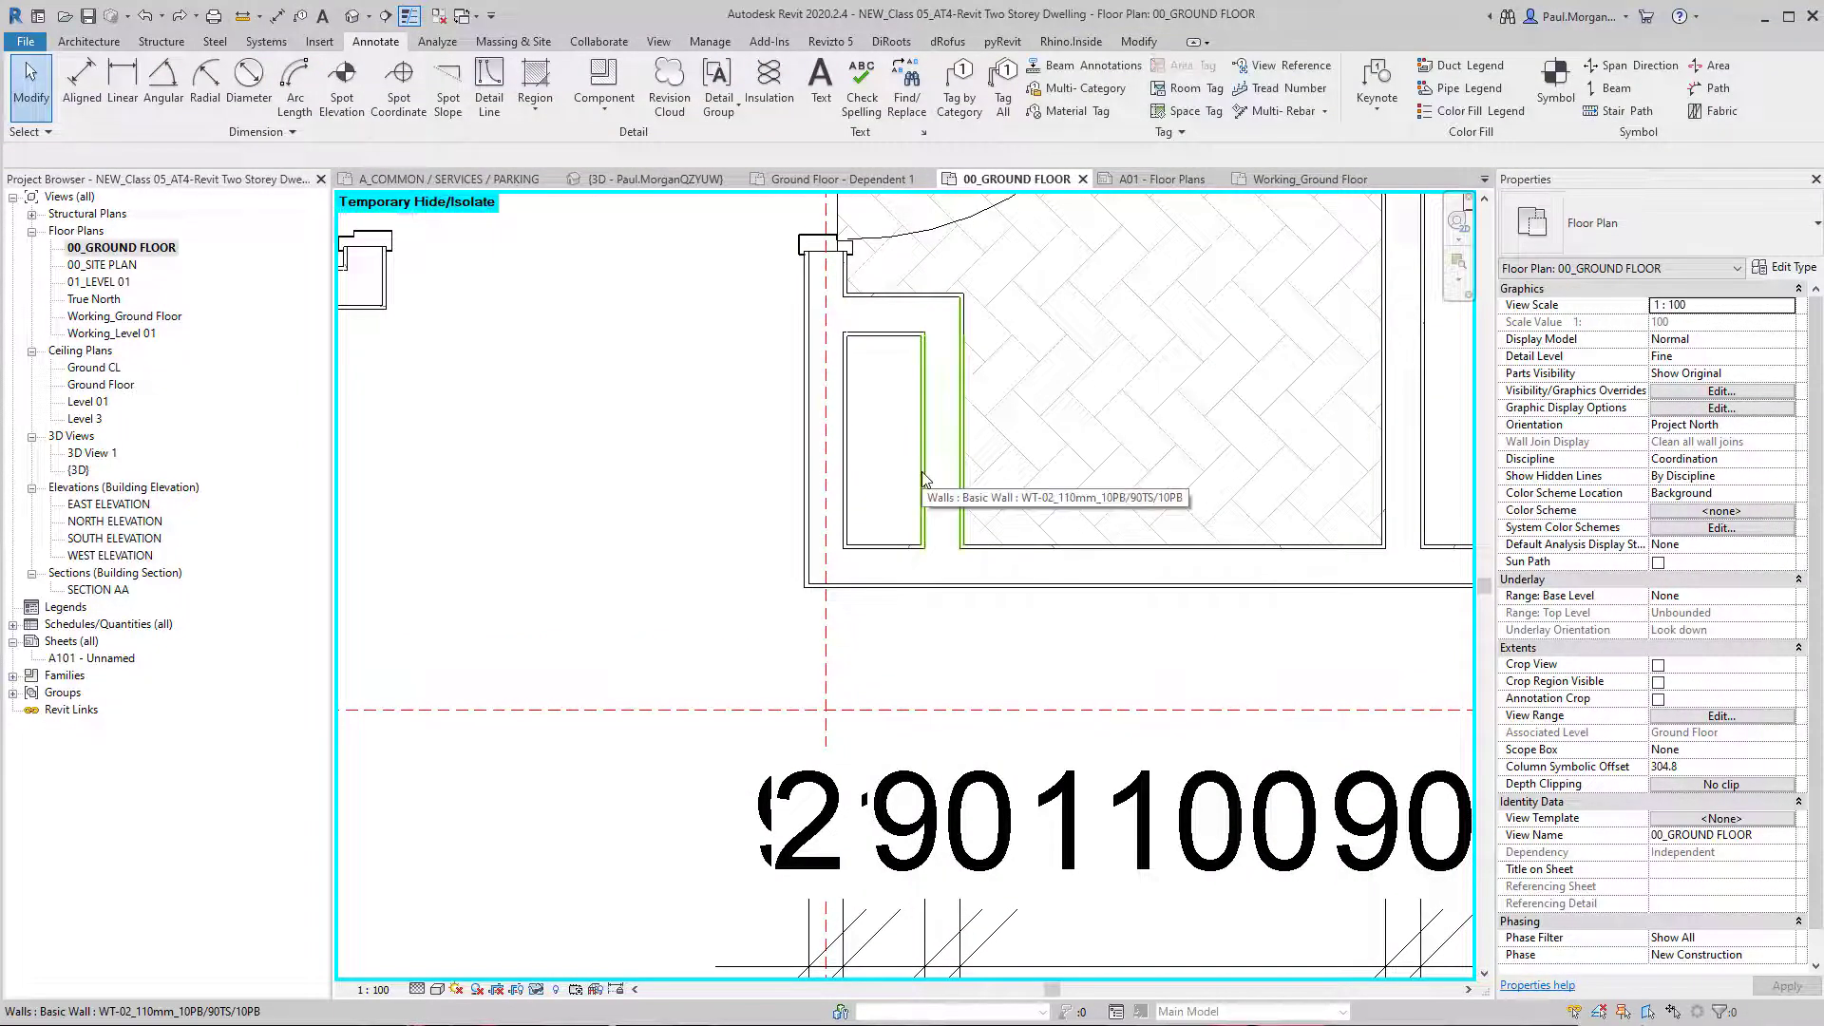
Step: Edit the dimension string's witness lines to remove the niche wall references
left_click(991, 815)
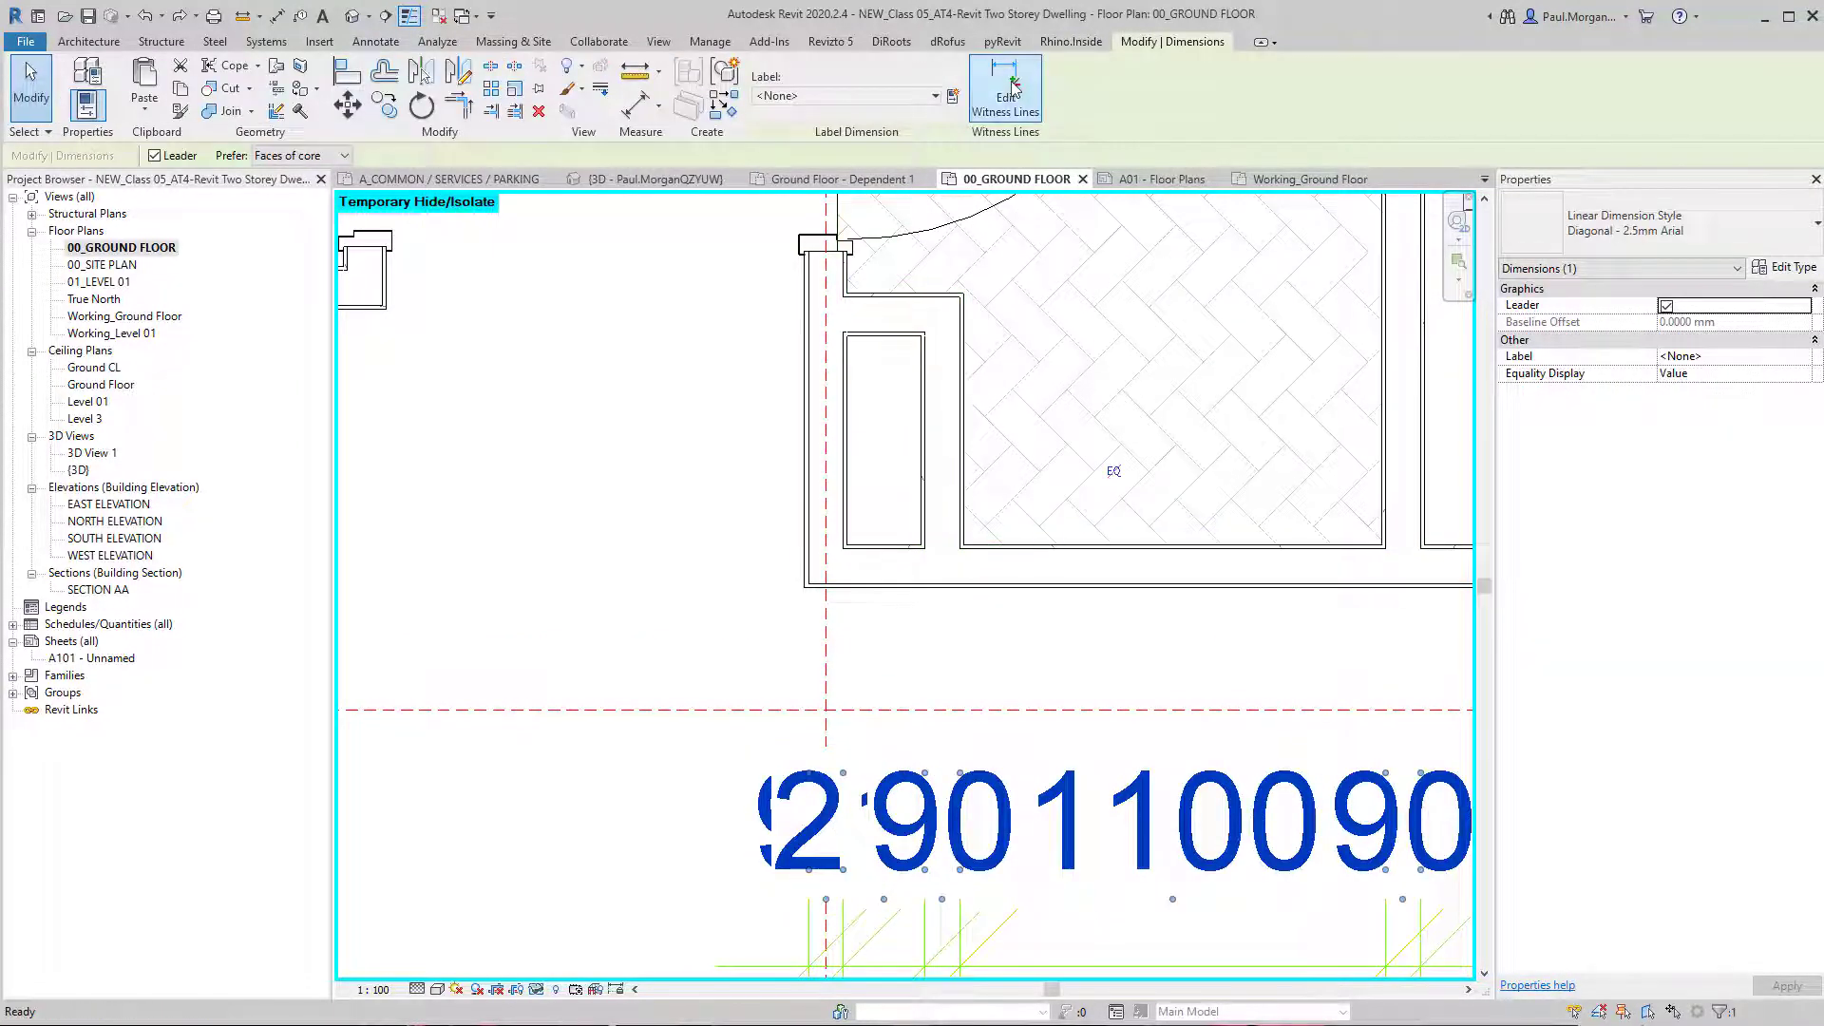
key("Escape")
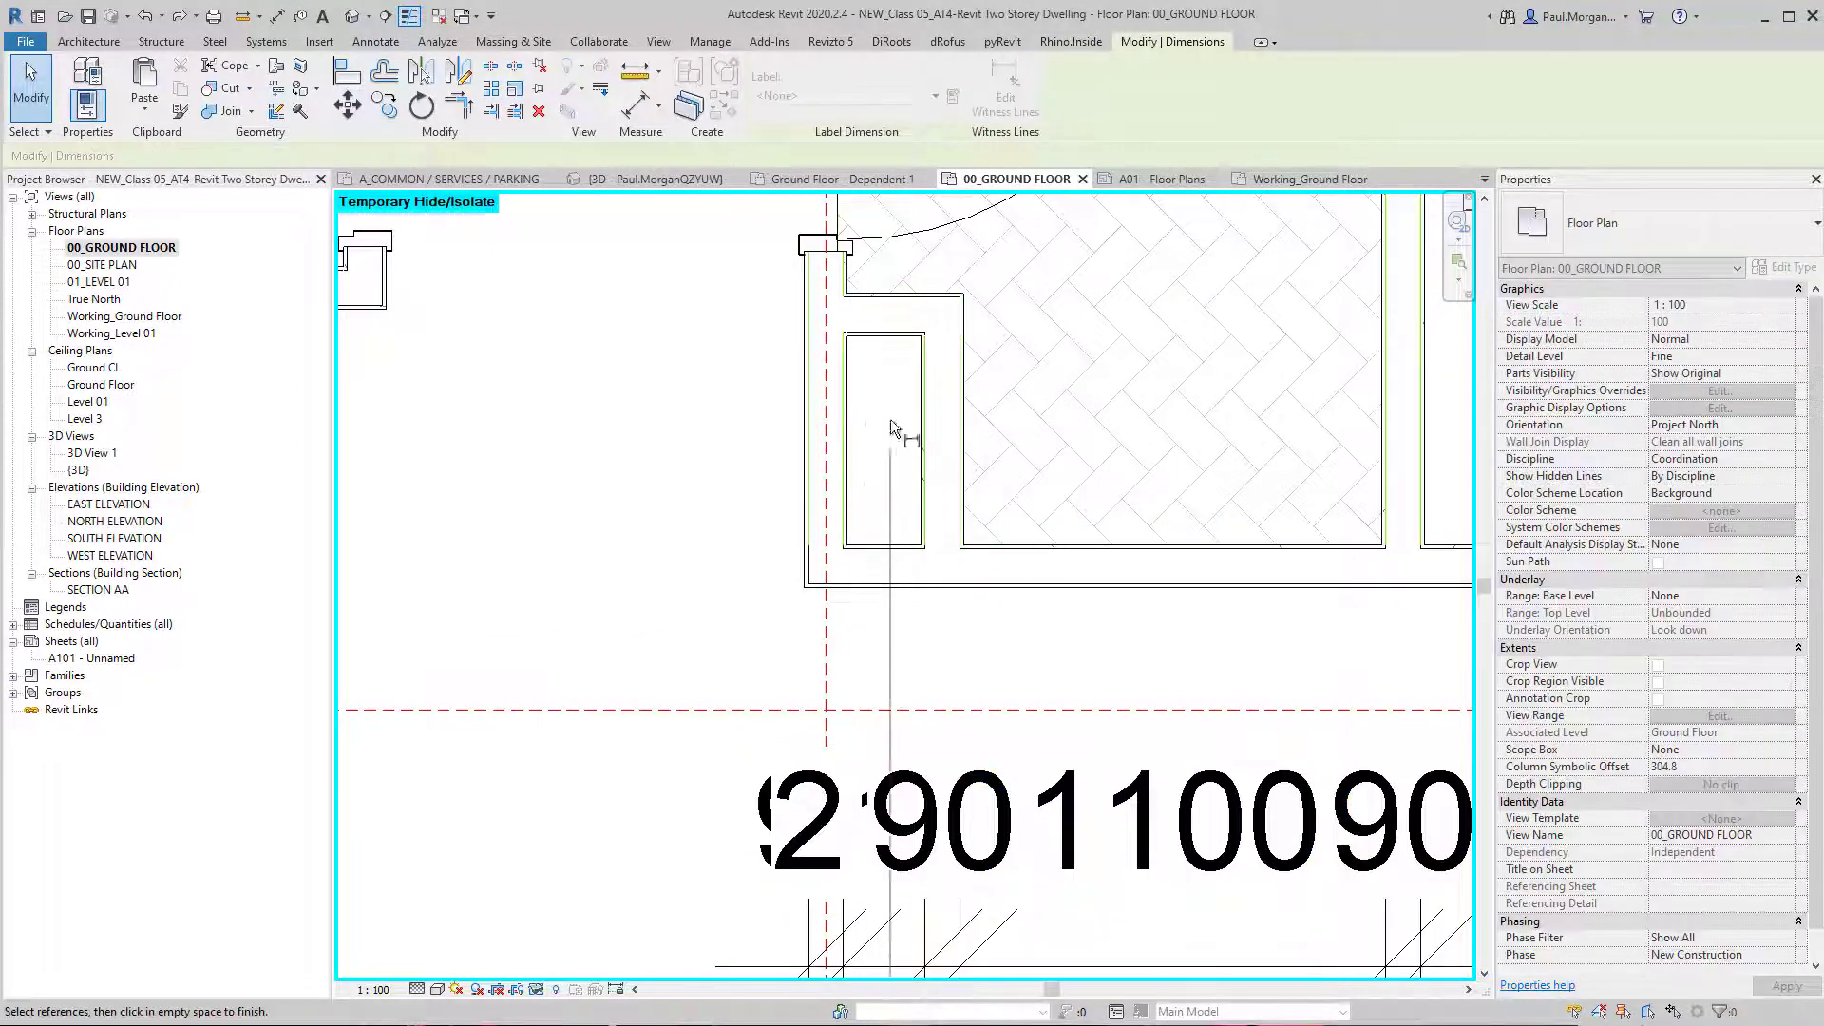
left_click(954, 401)
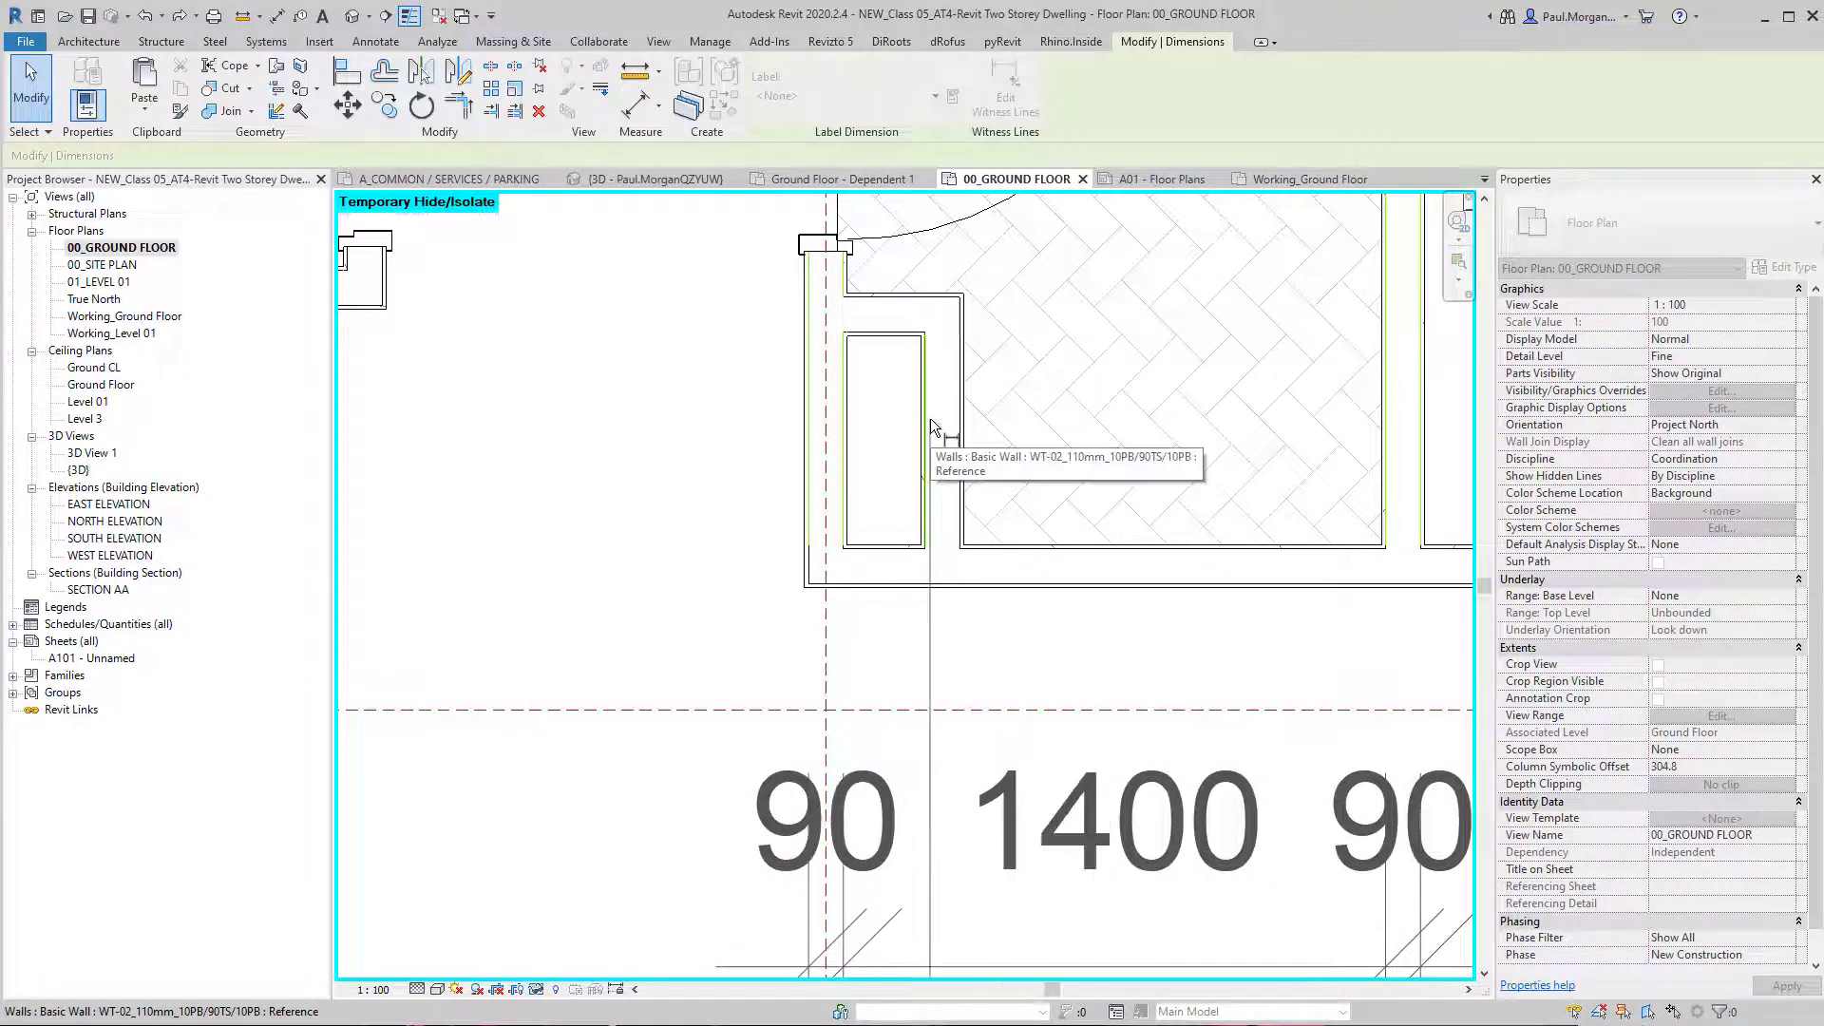
scroll(931, 418, "down", 3)
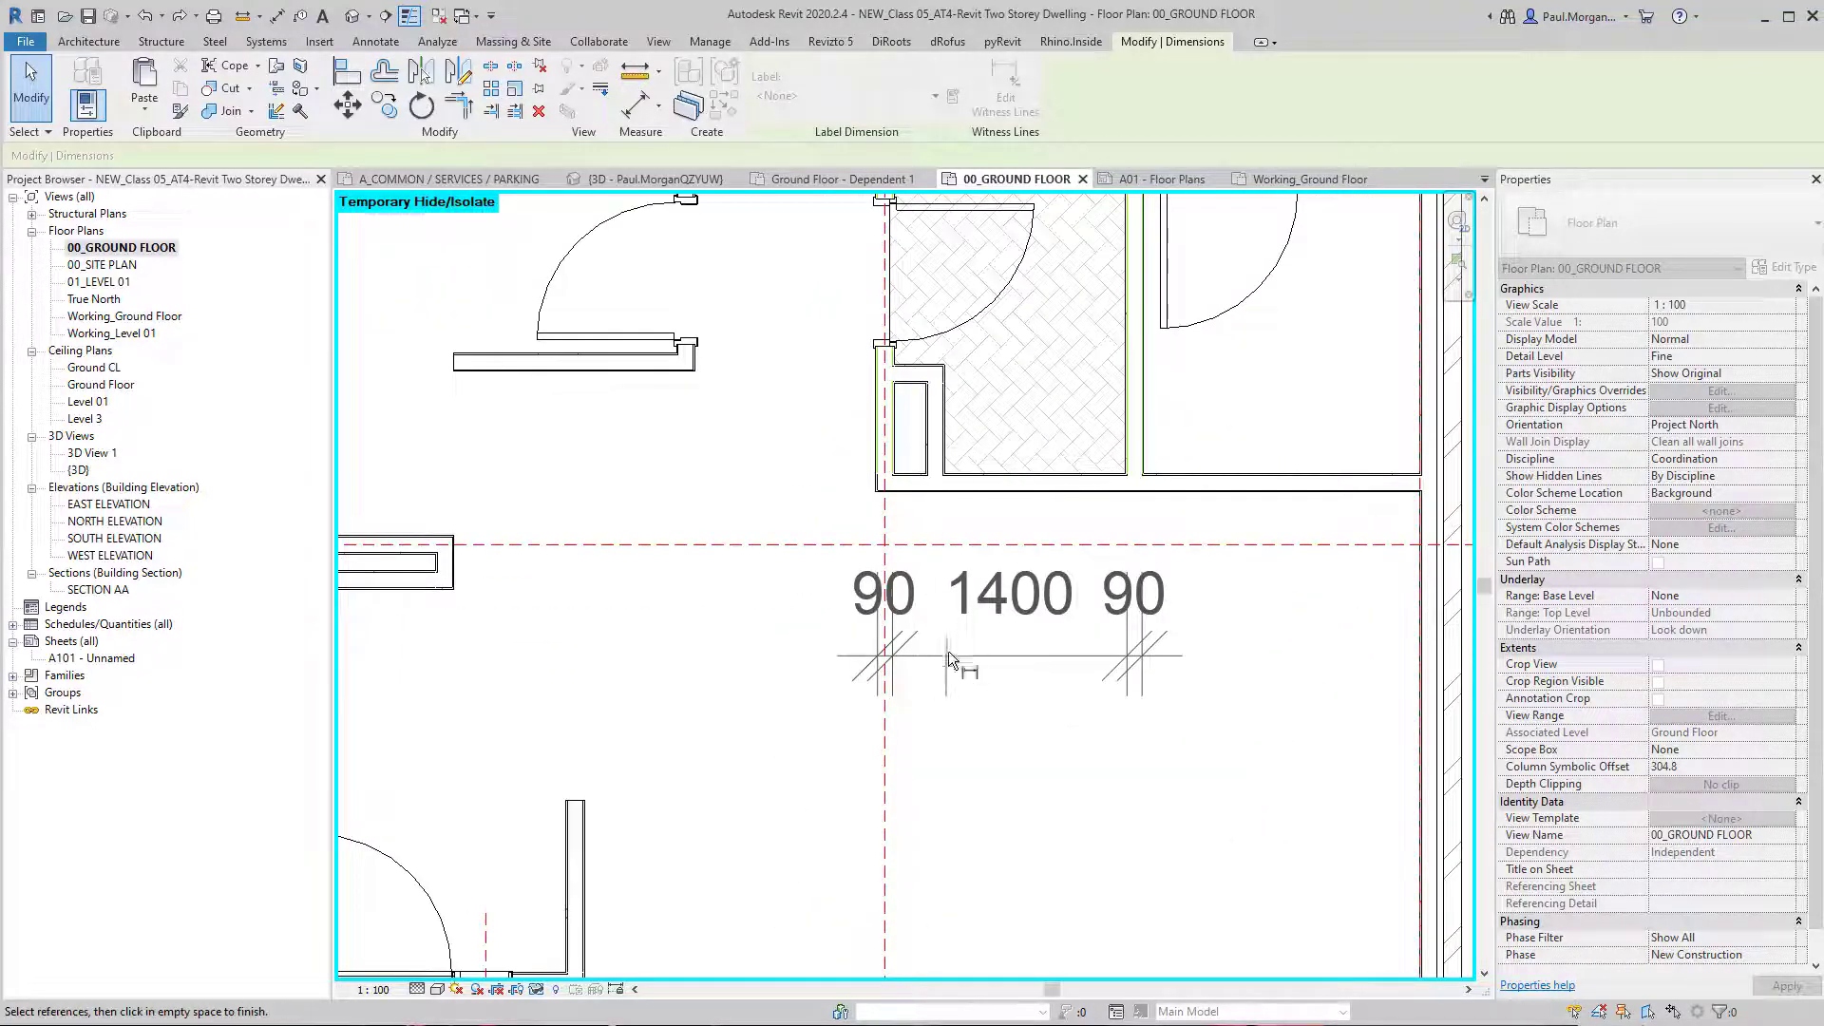
left_click(996, 783)
left_click(1126, 634)
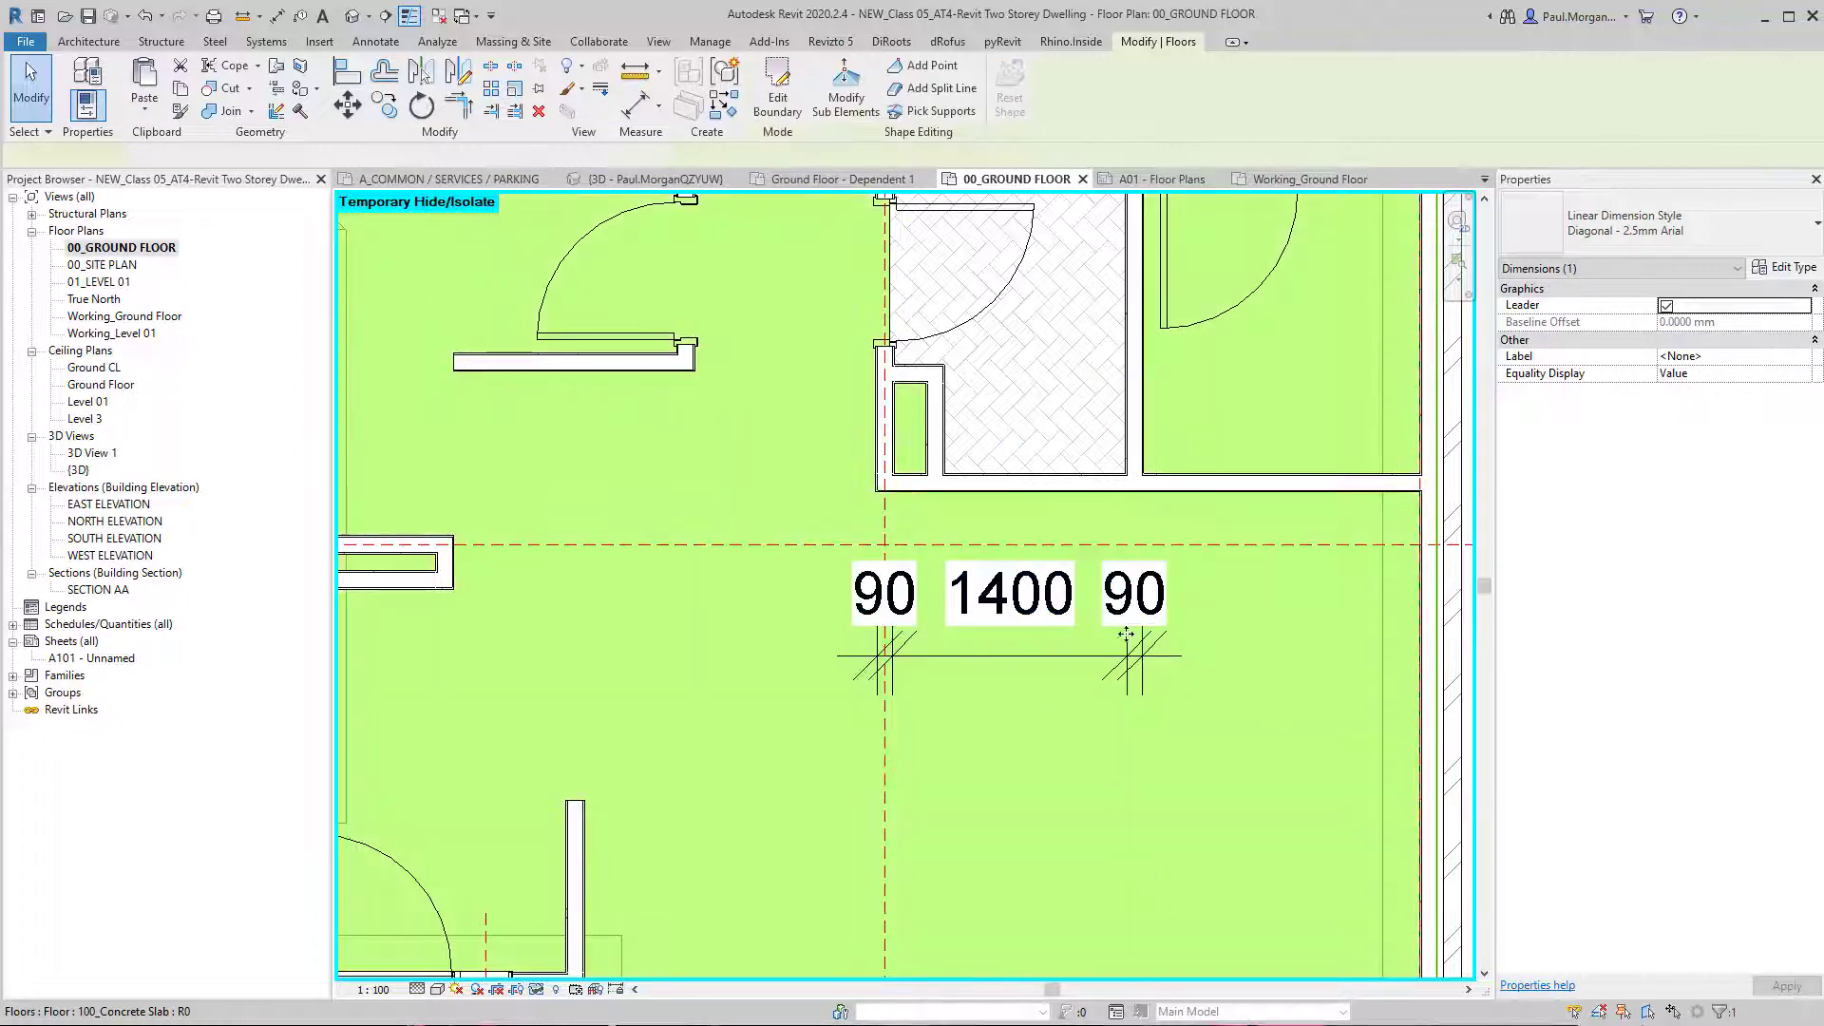
key("Escape")
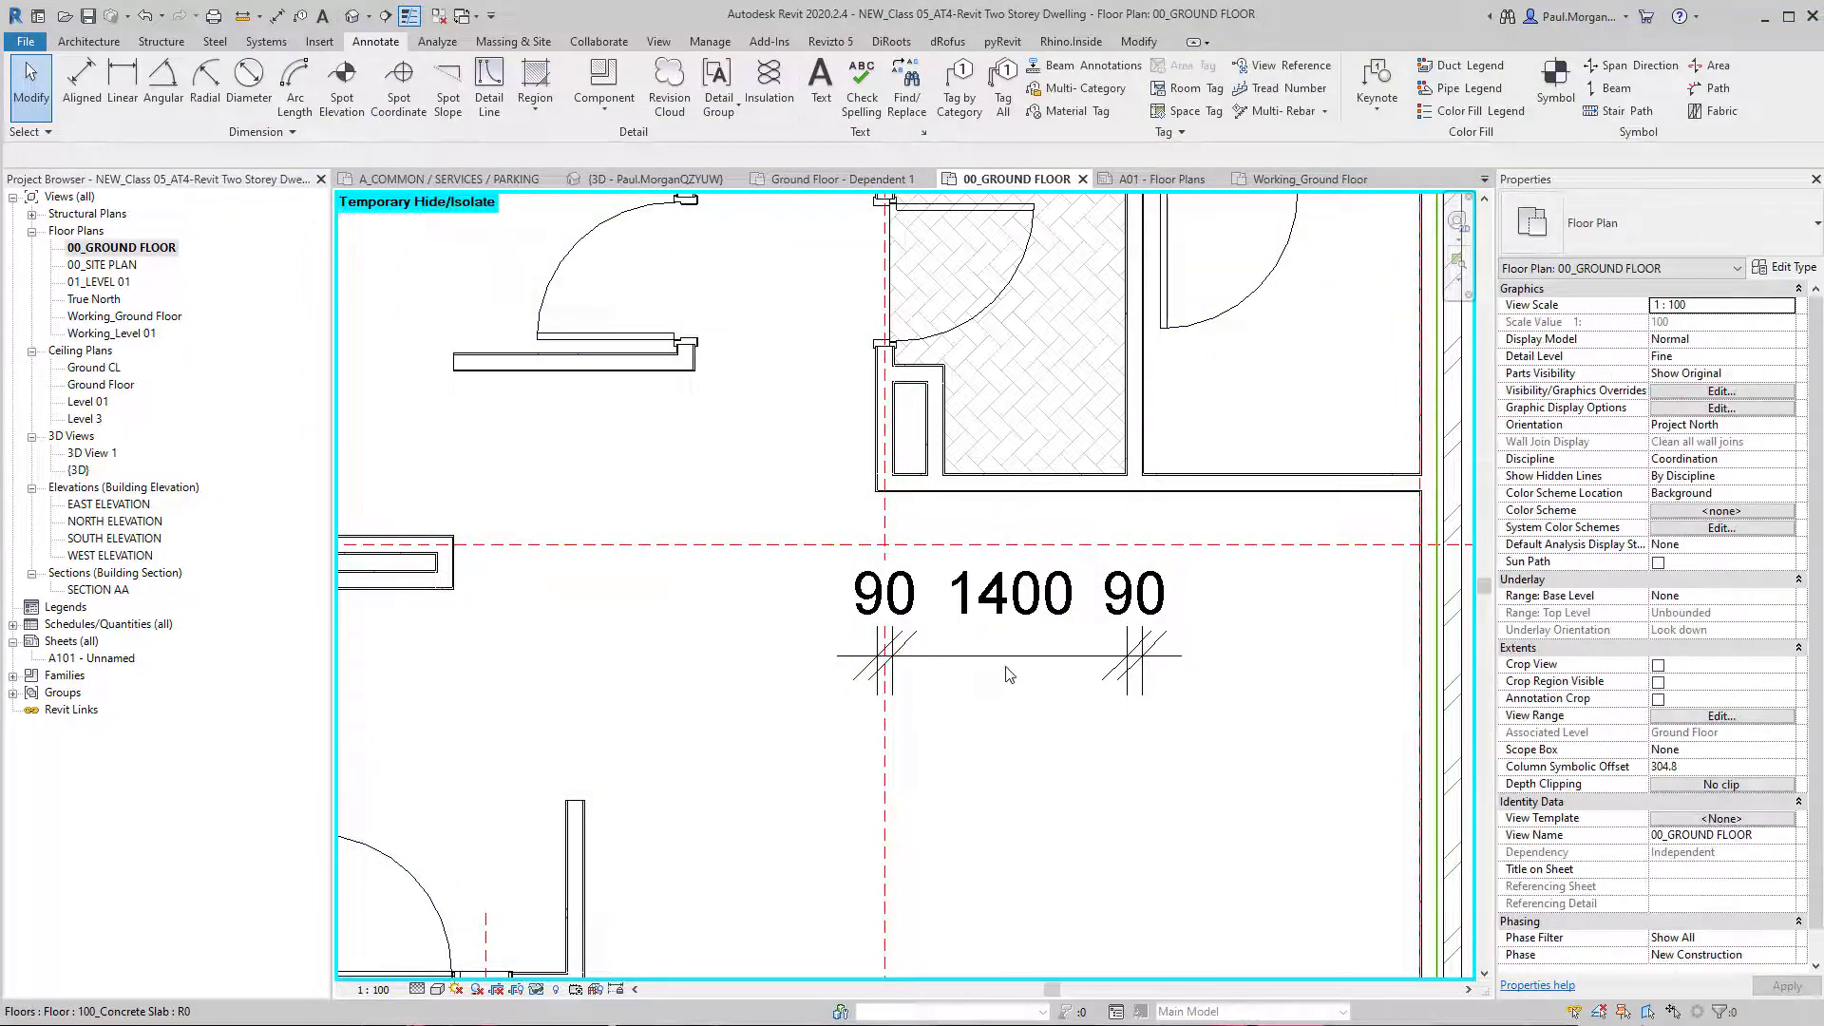
Step: Edit the string's witness lines to extend it to the inner and outer faces of the external brick wall
middle_click_drag(1051, 610, 1008, 692)
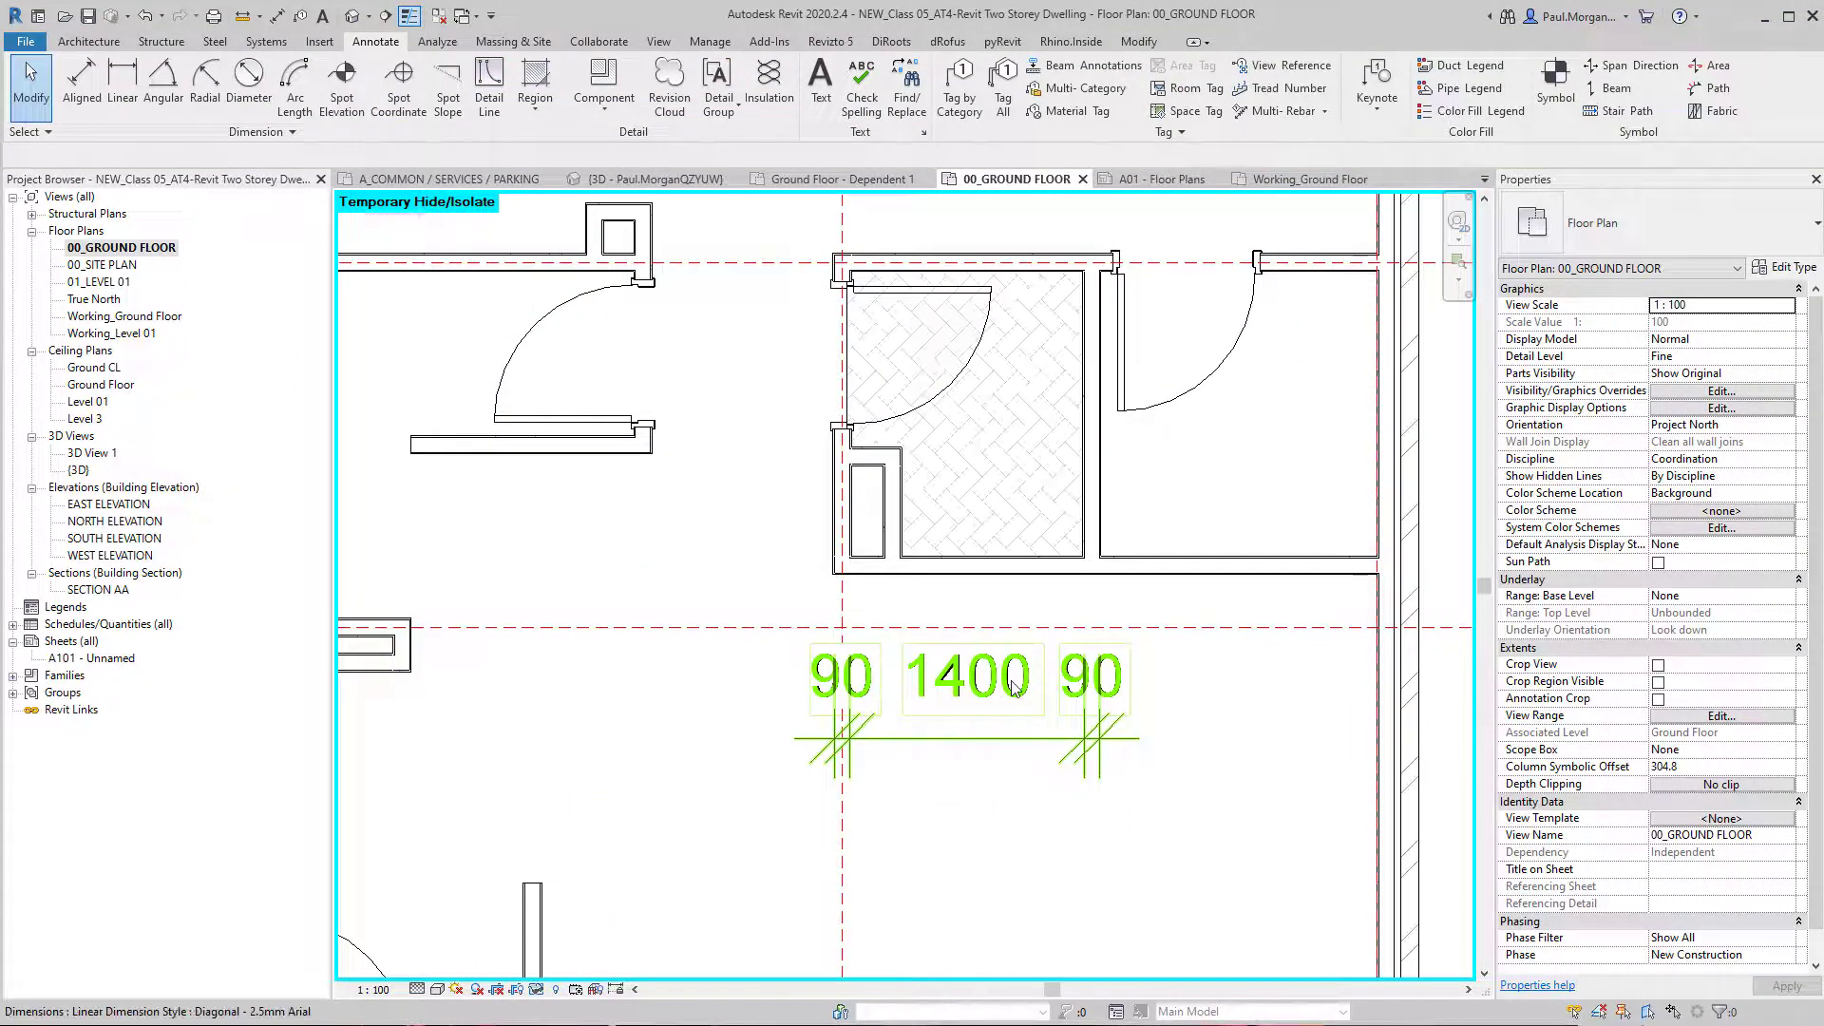
left_click(1012, 686)
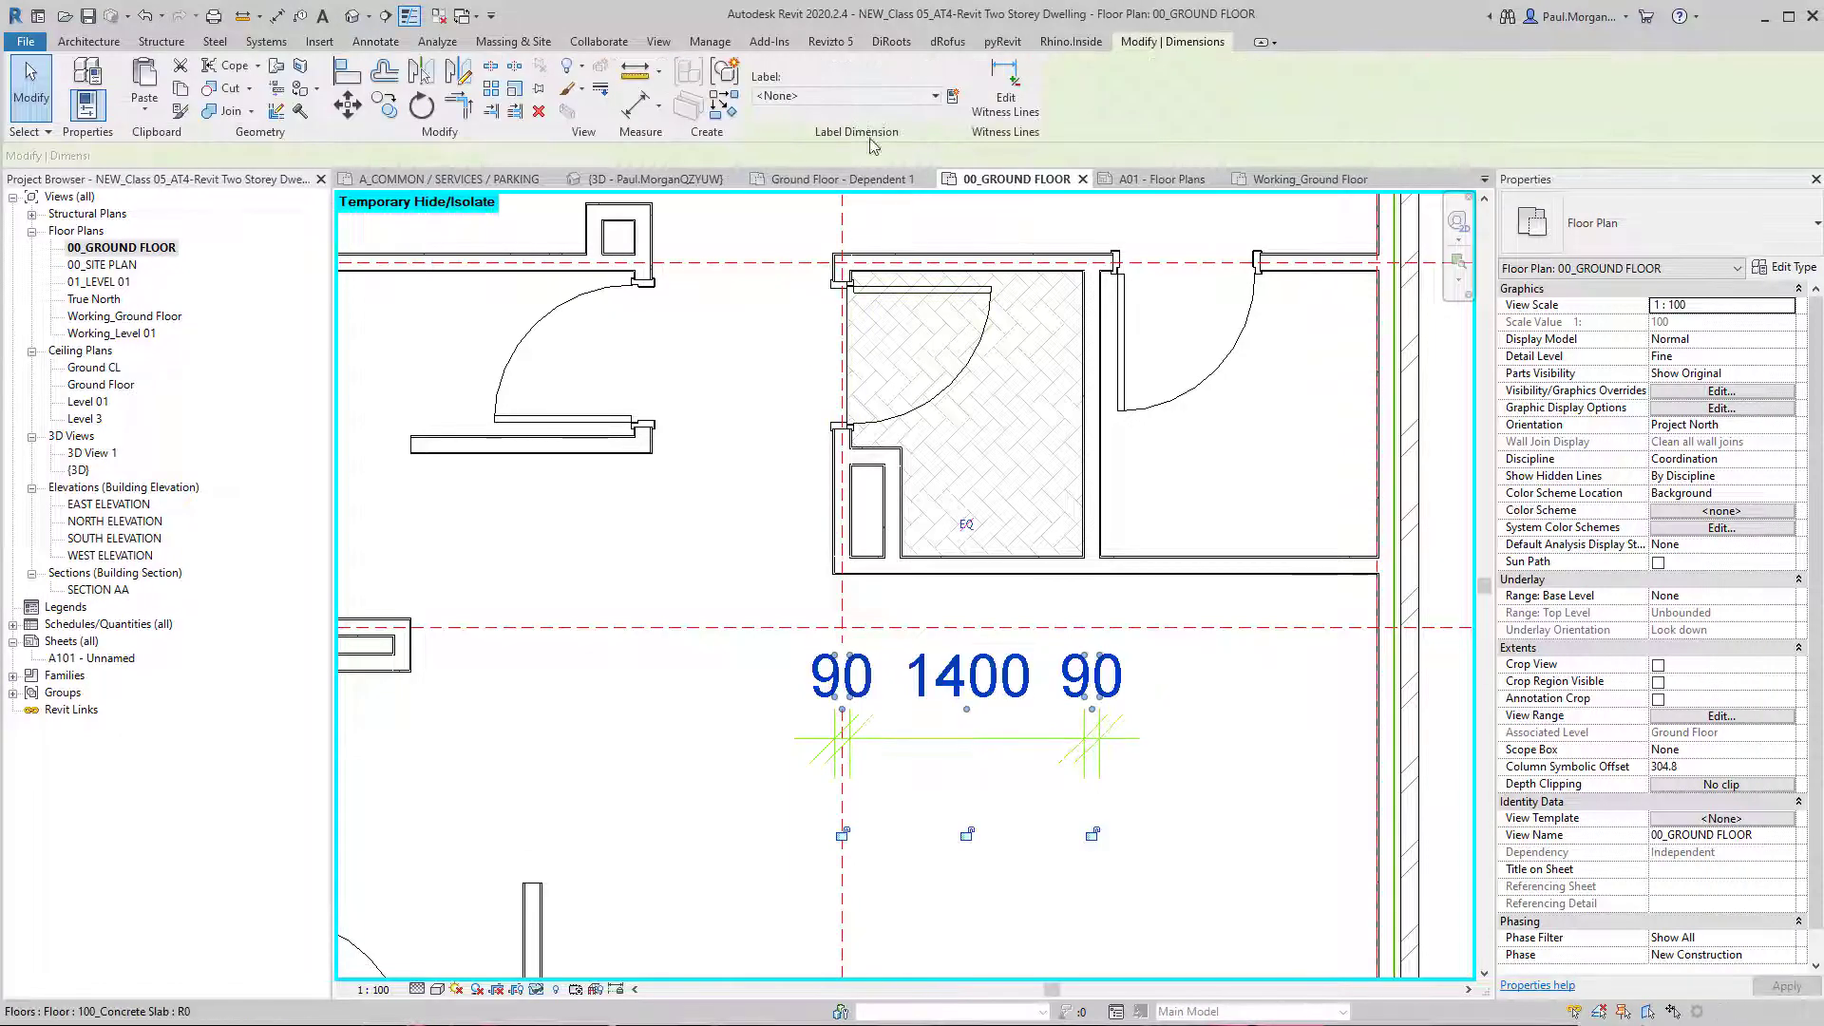
left_click(1007, 107)
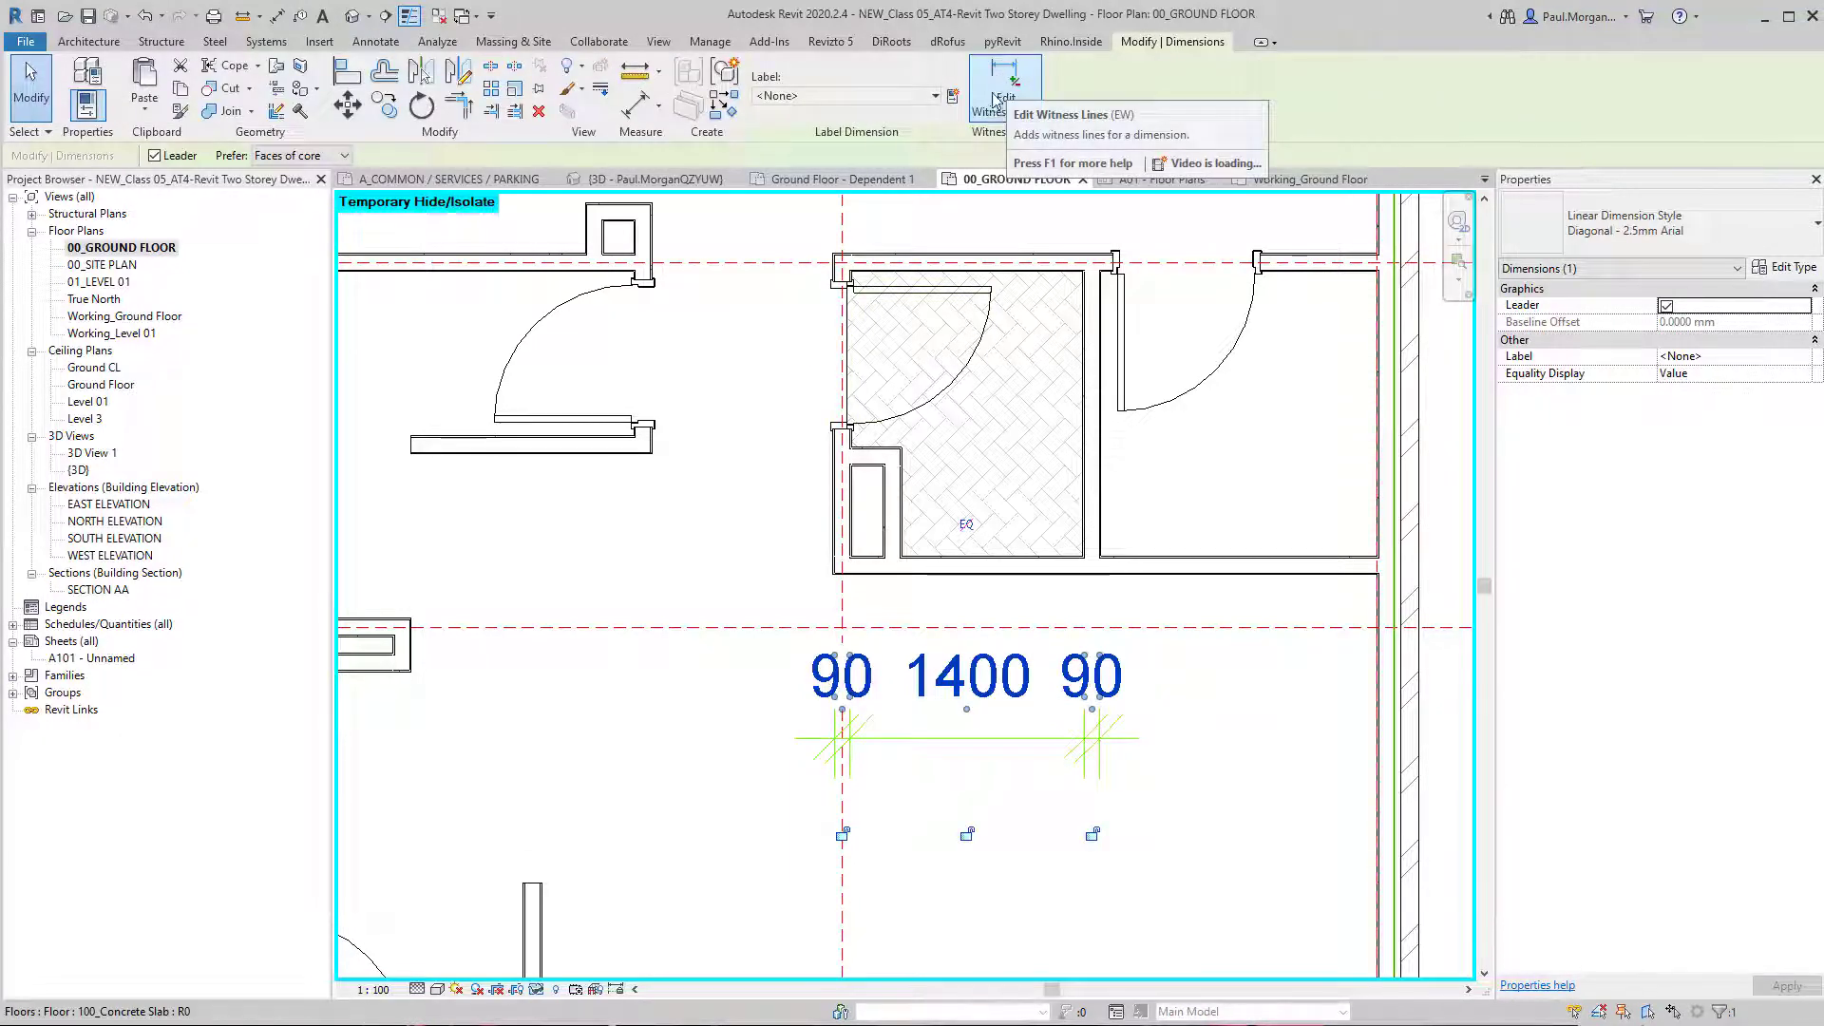
left_click(1381, 575)
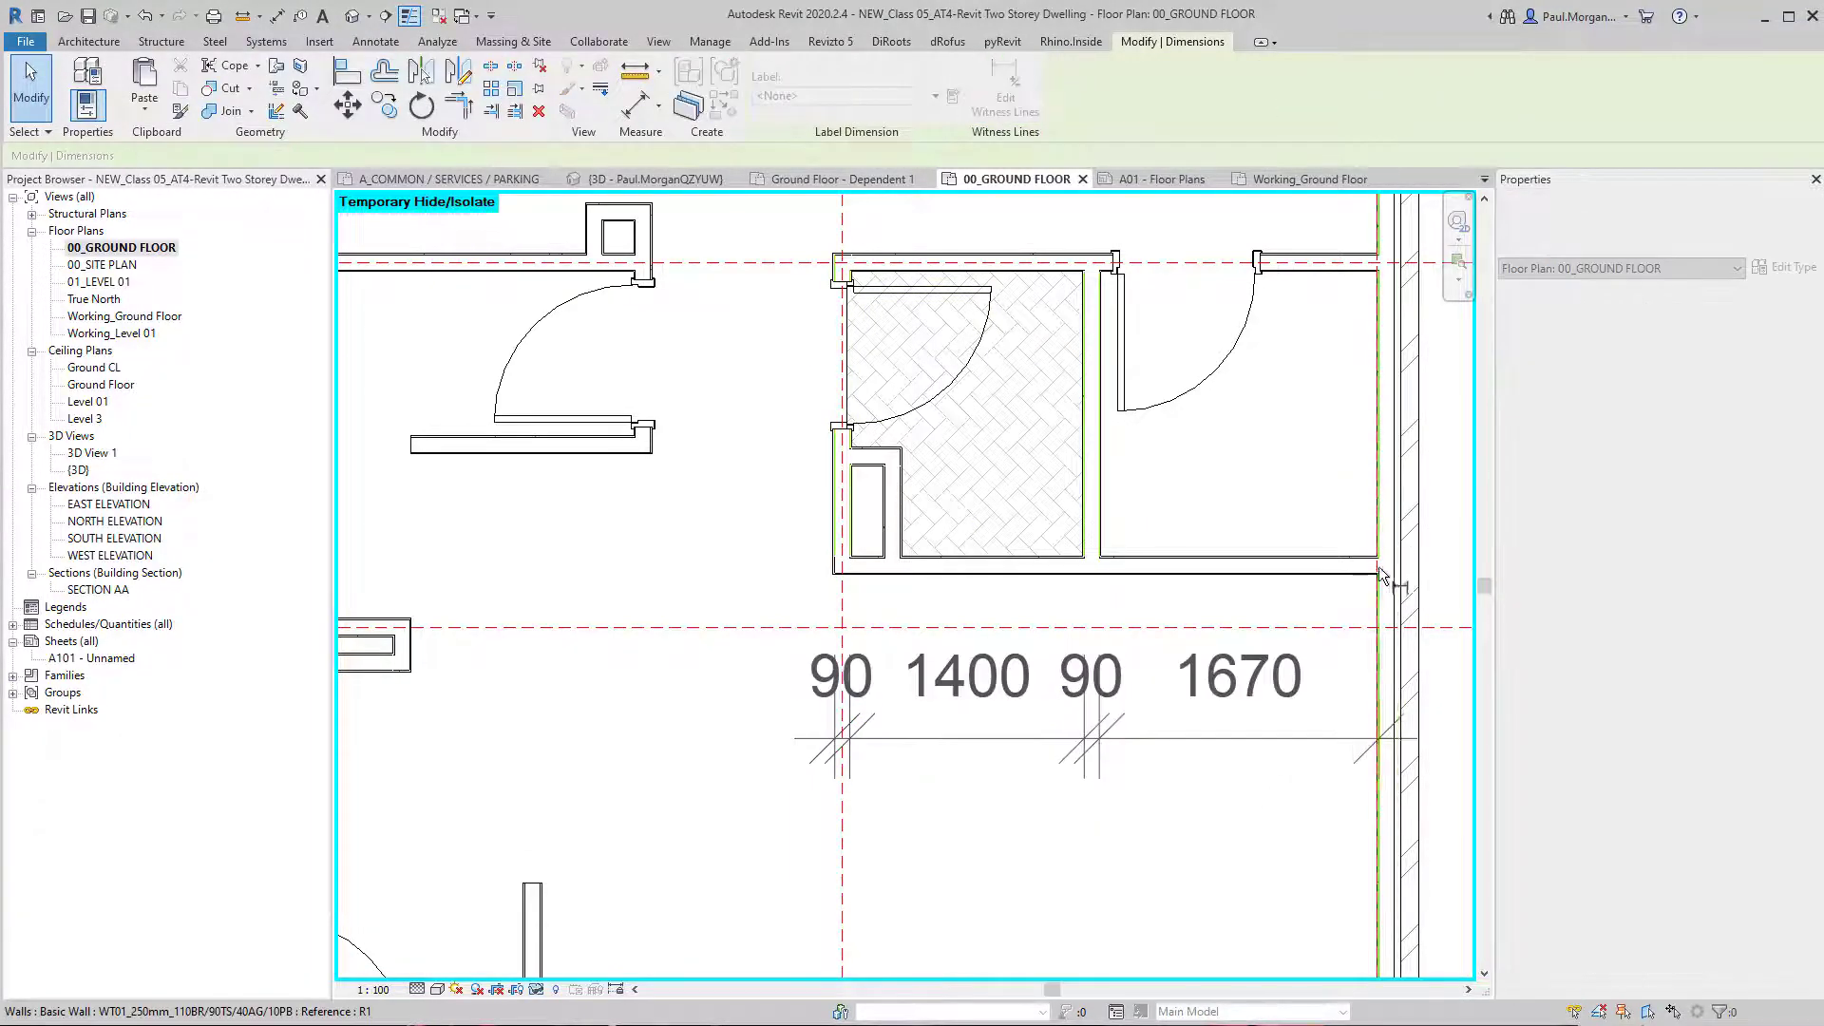
left_click(1416, 534)
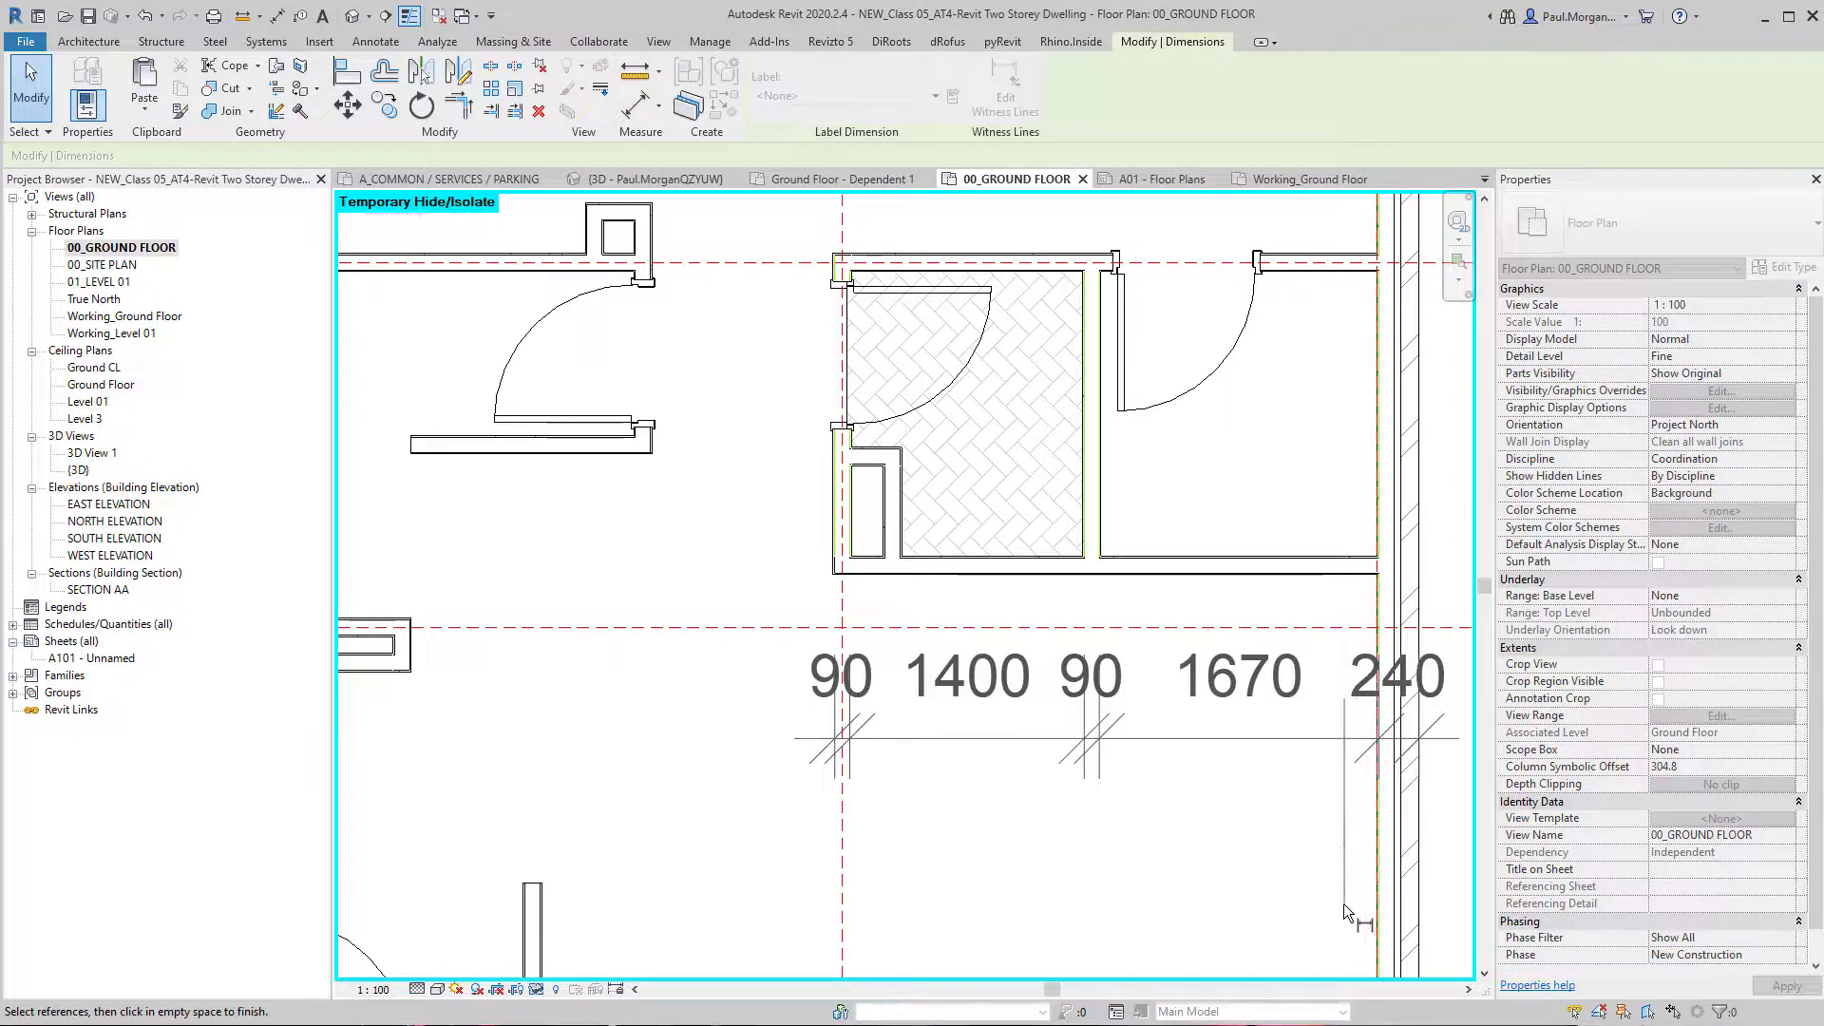
Step: Add the niche wall references back to the dimension string and remove those of the tiled room's left wall
left_click(899, 516)
left_click(885, 517)
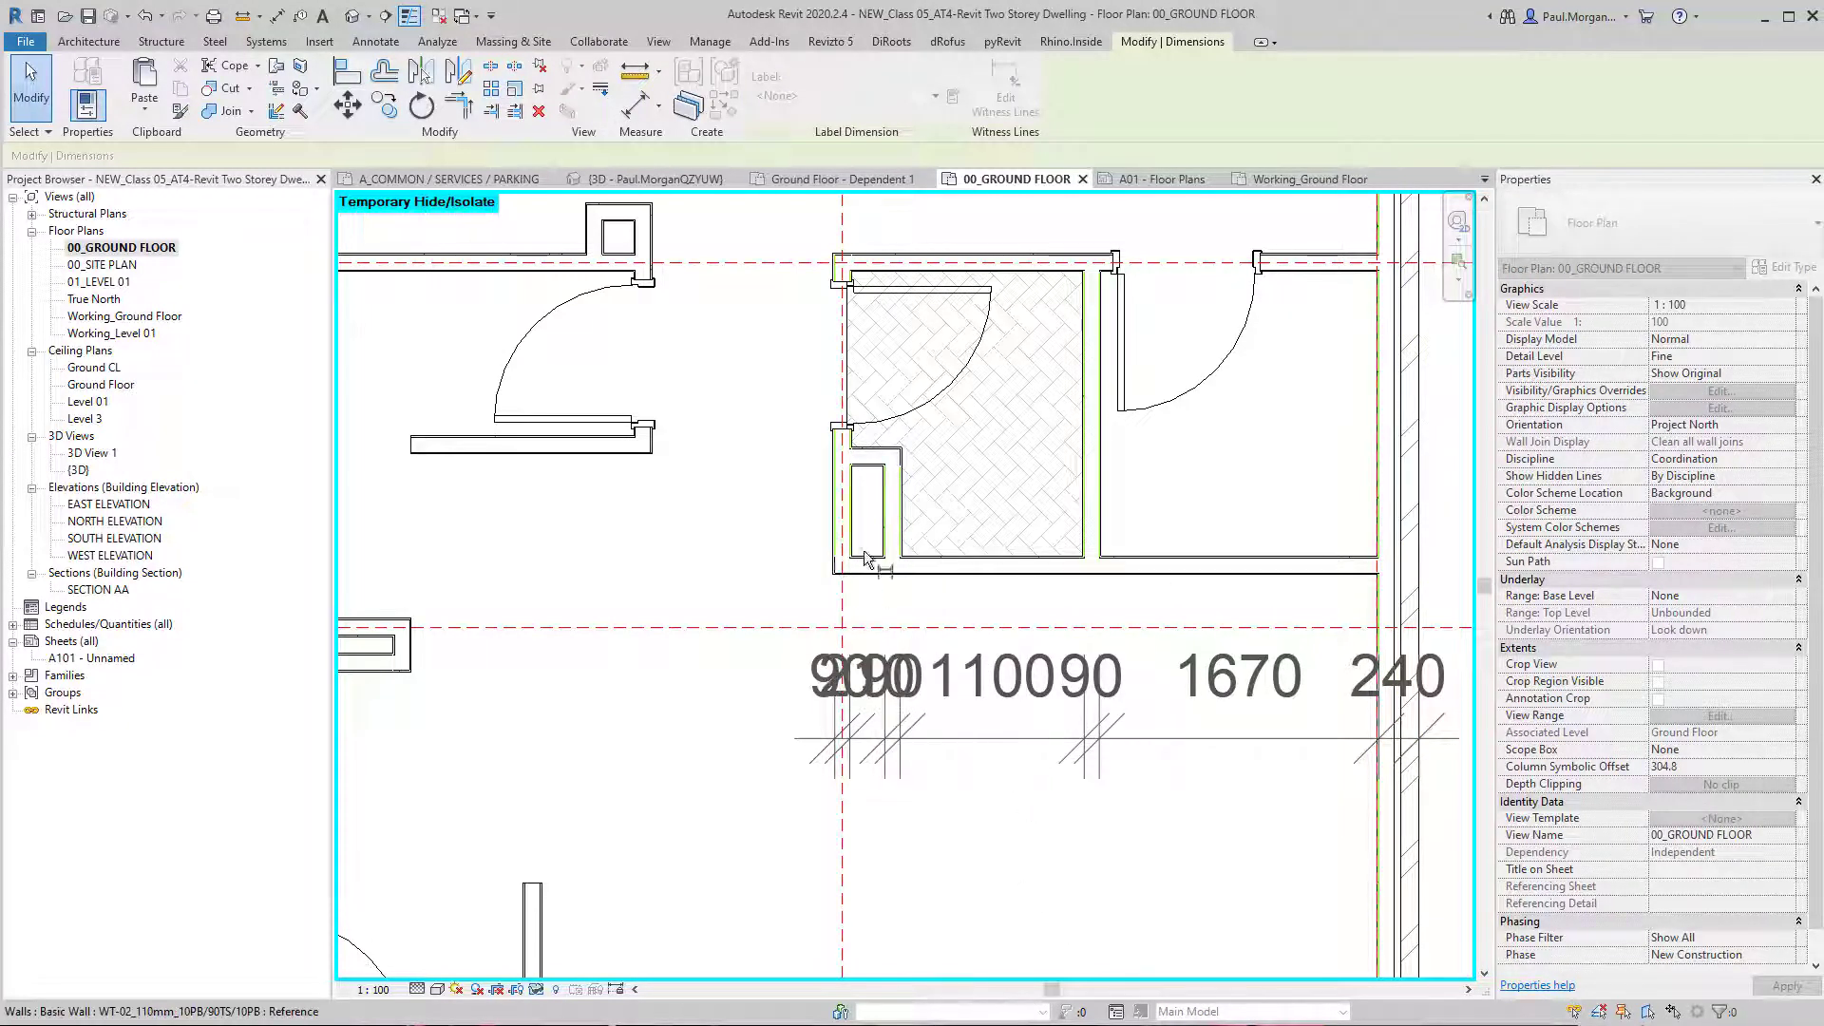
left_click(835, 529)
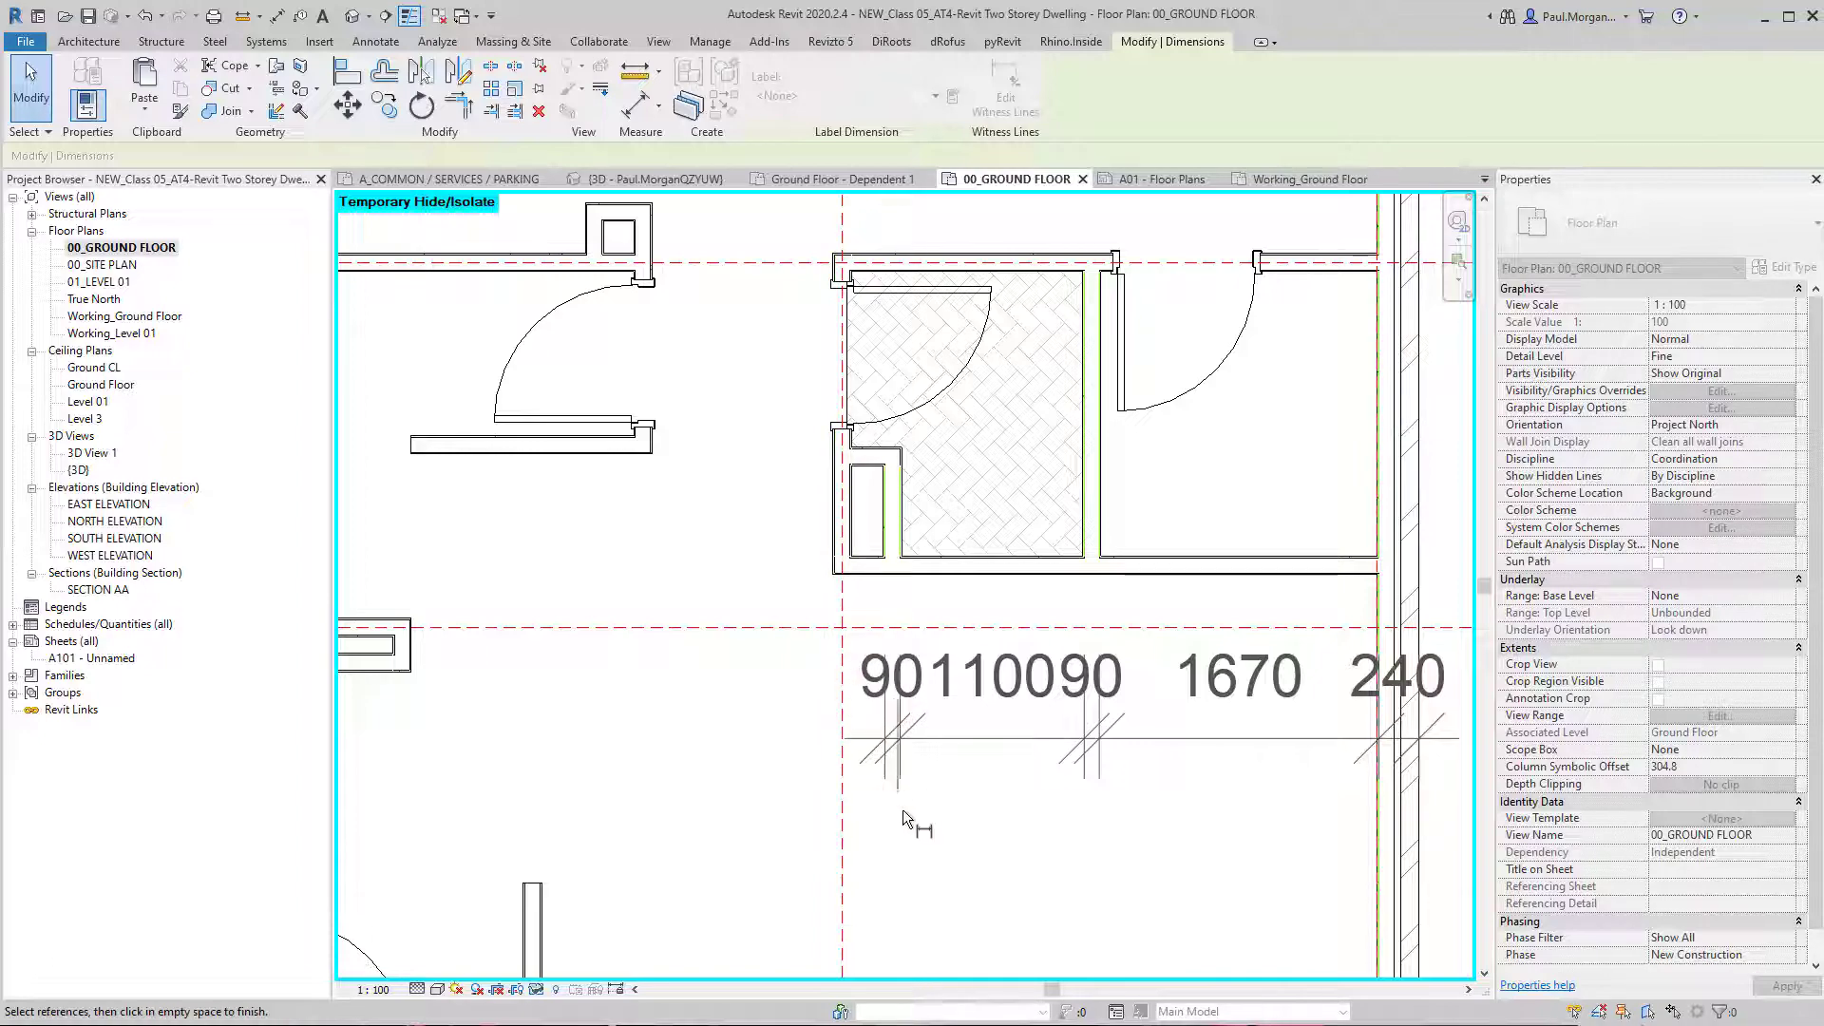
left_click(1155, 915)
key("Escape")
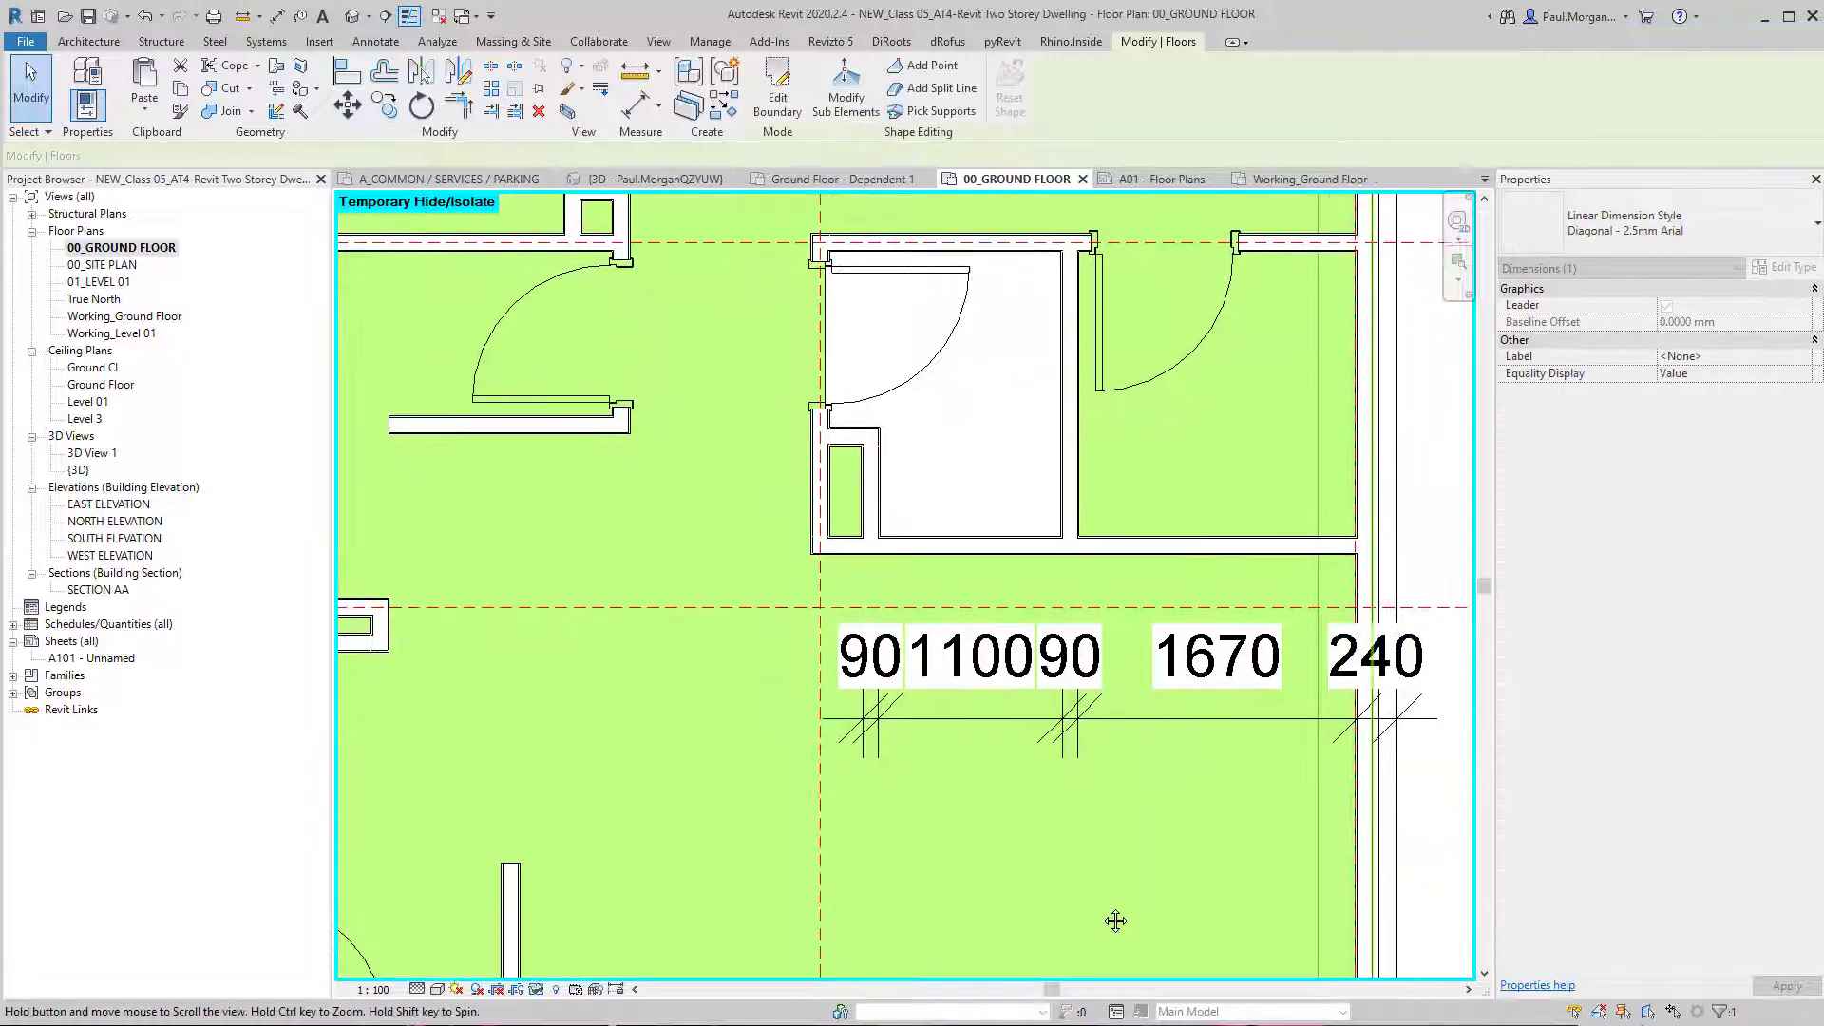
Step: Delete the horizontal dimension string below the tiled room near the right external wall
scroll(1067, 786, "down", 3)
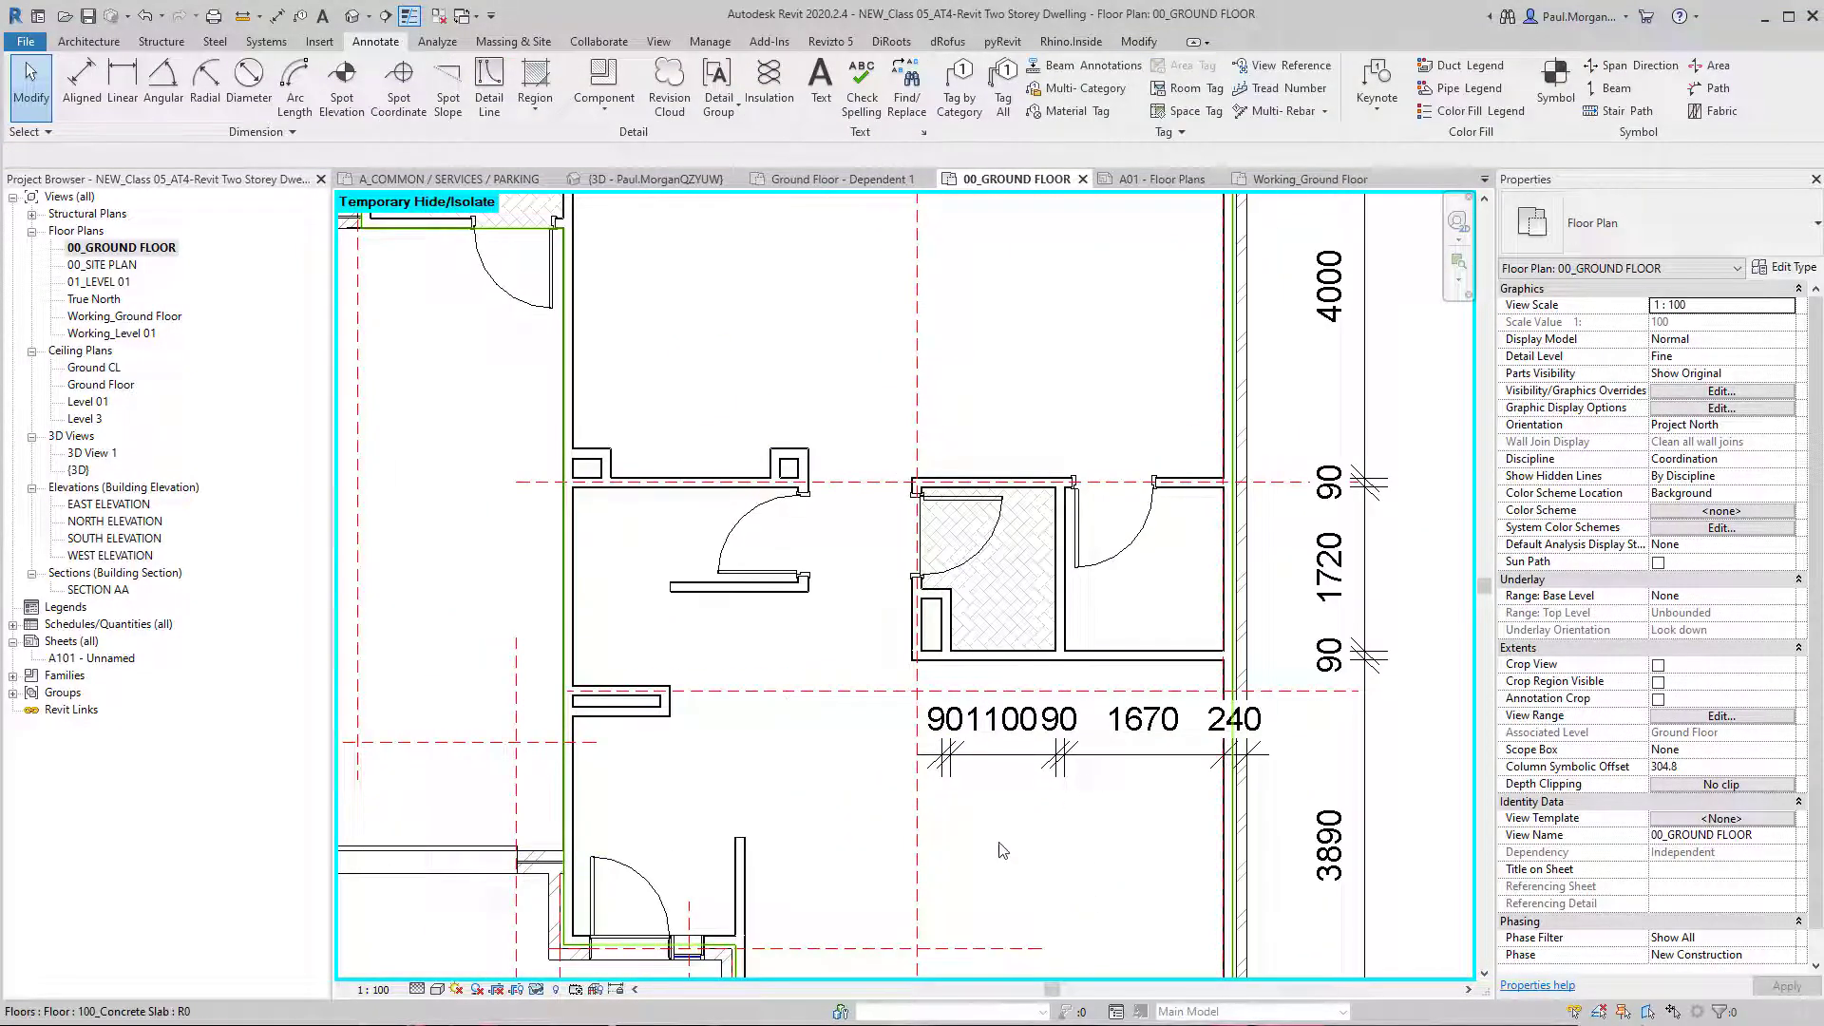
middle_click_drag(1007, 840, 976, 860)
left_click(998, 775)
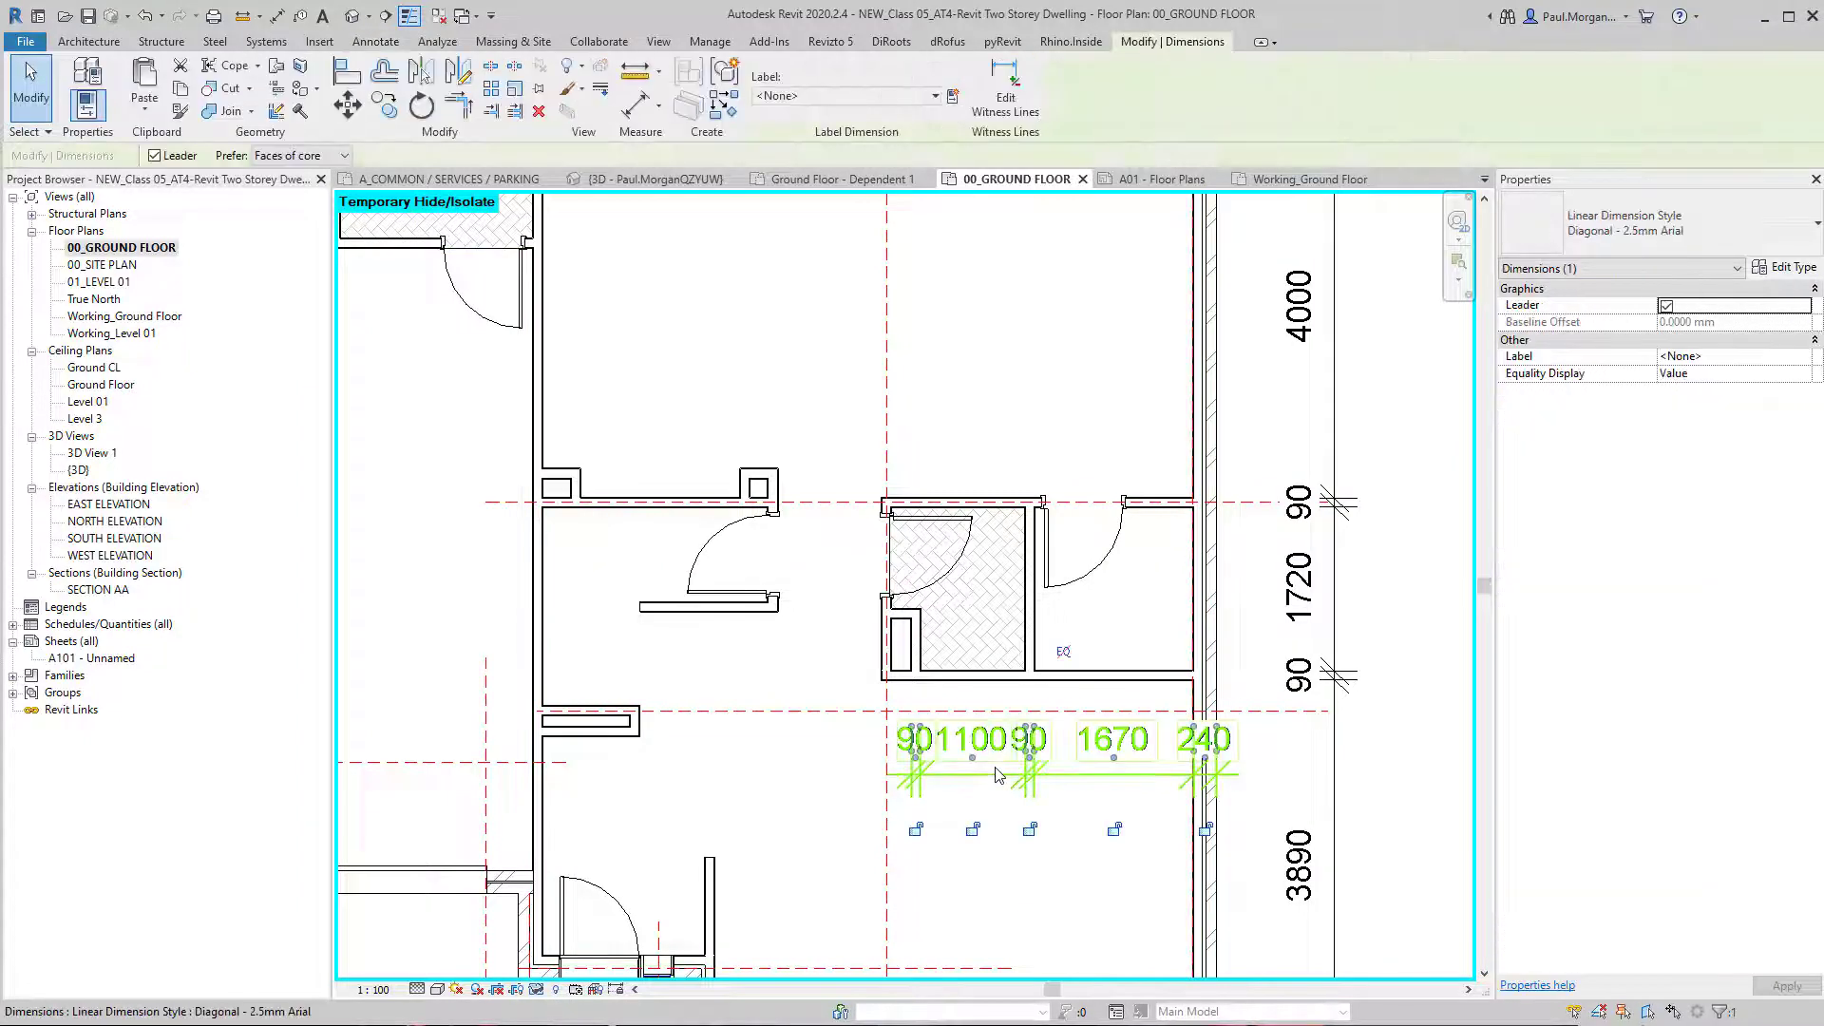
key("Escape")
middle_click_drag(997, 774, 990, 673)
scroll(989, 713, "down", 3)
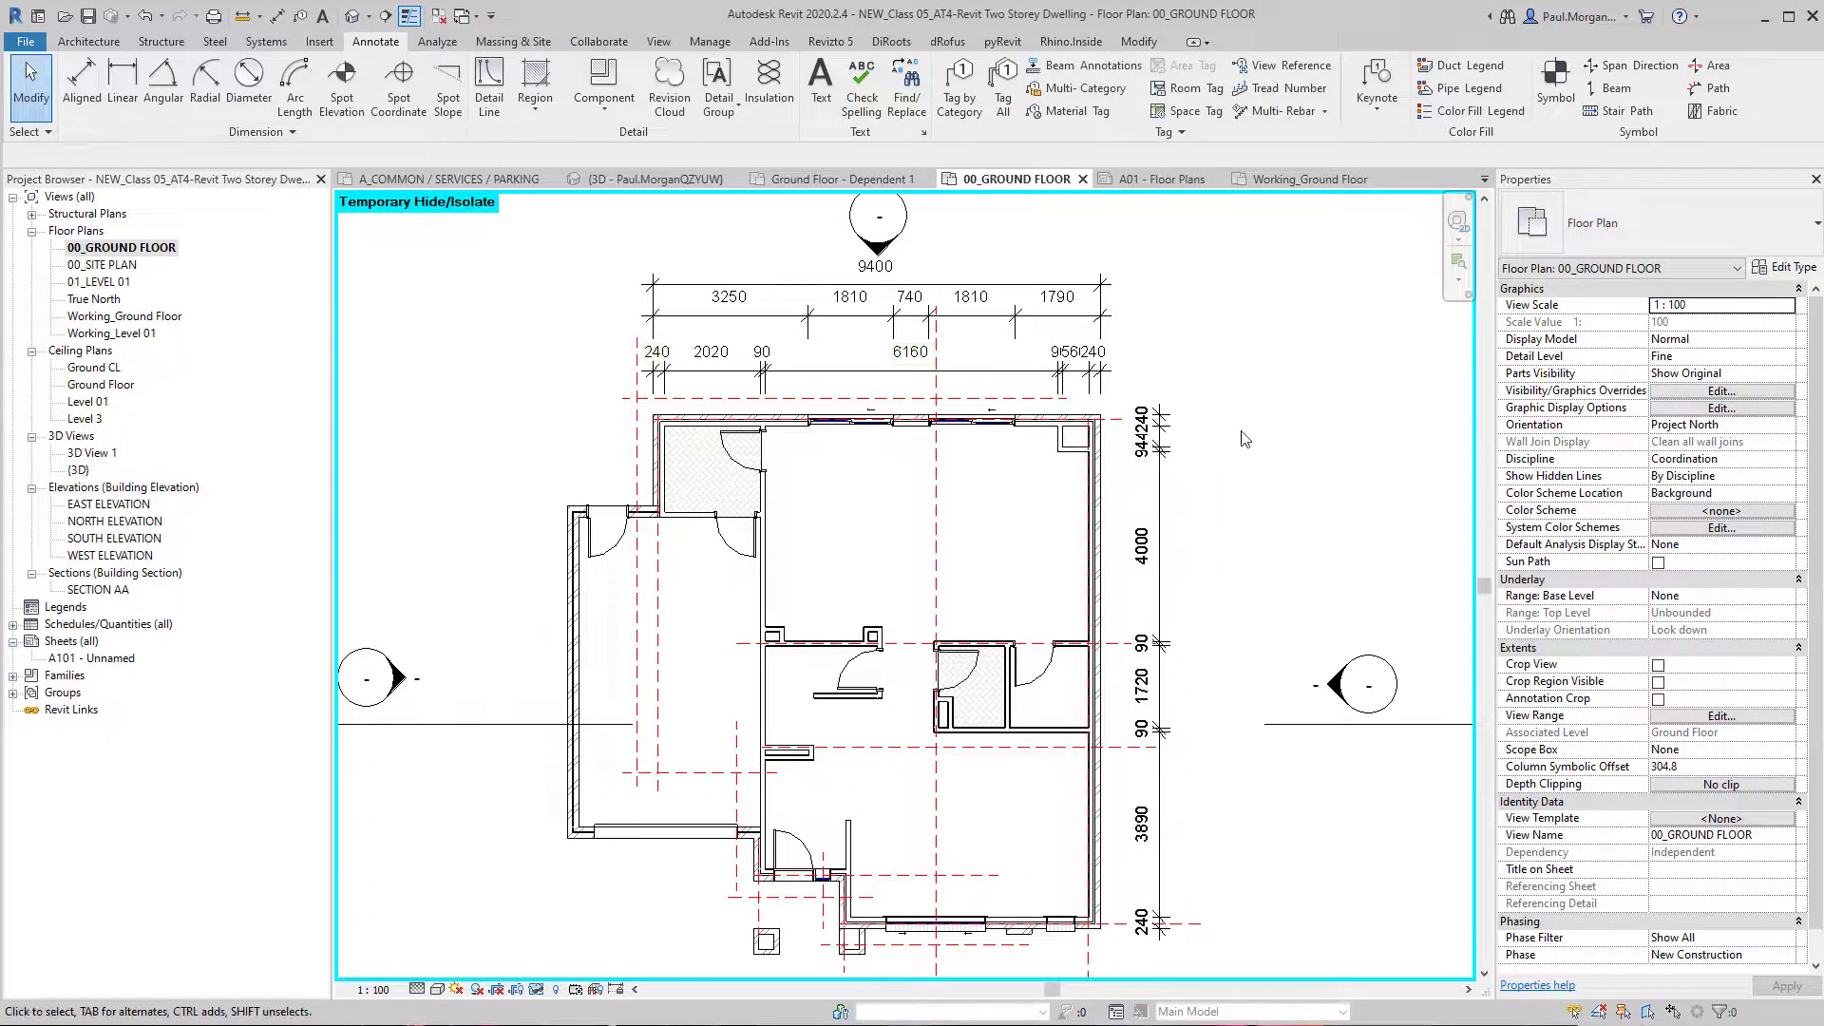
Step: Examine the wall reference options of the Aligned dimension command and leave the command without placing a dimension
middle_click_drag(1243, 495, 1259, 529)
key("d")
key("i")
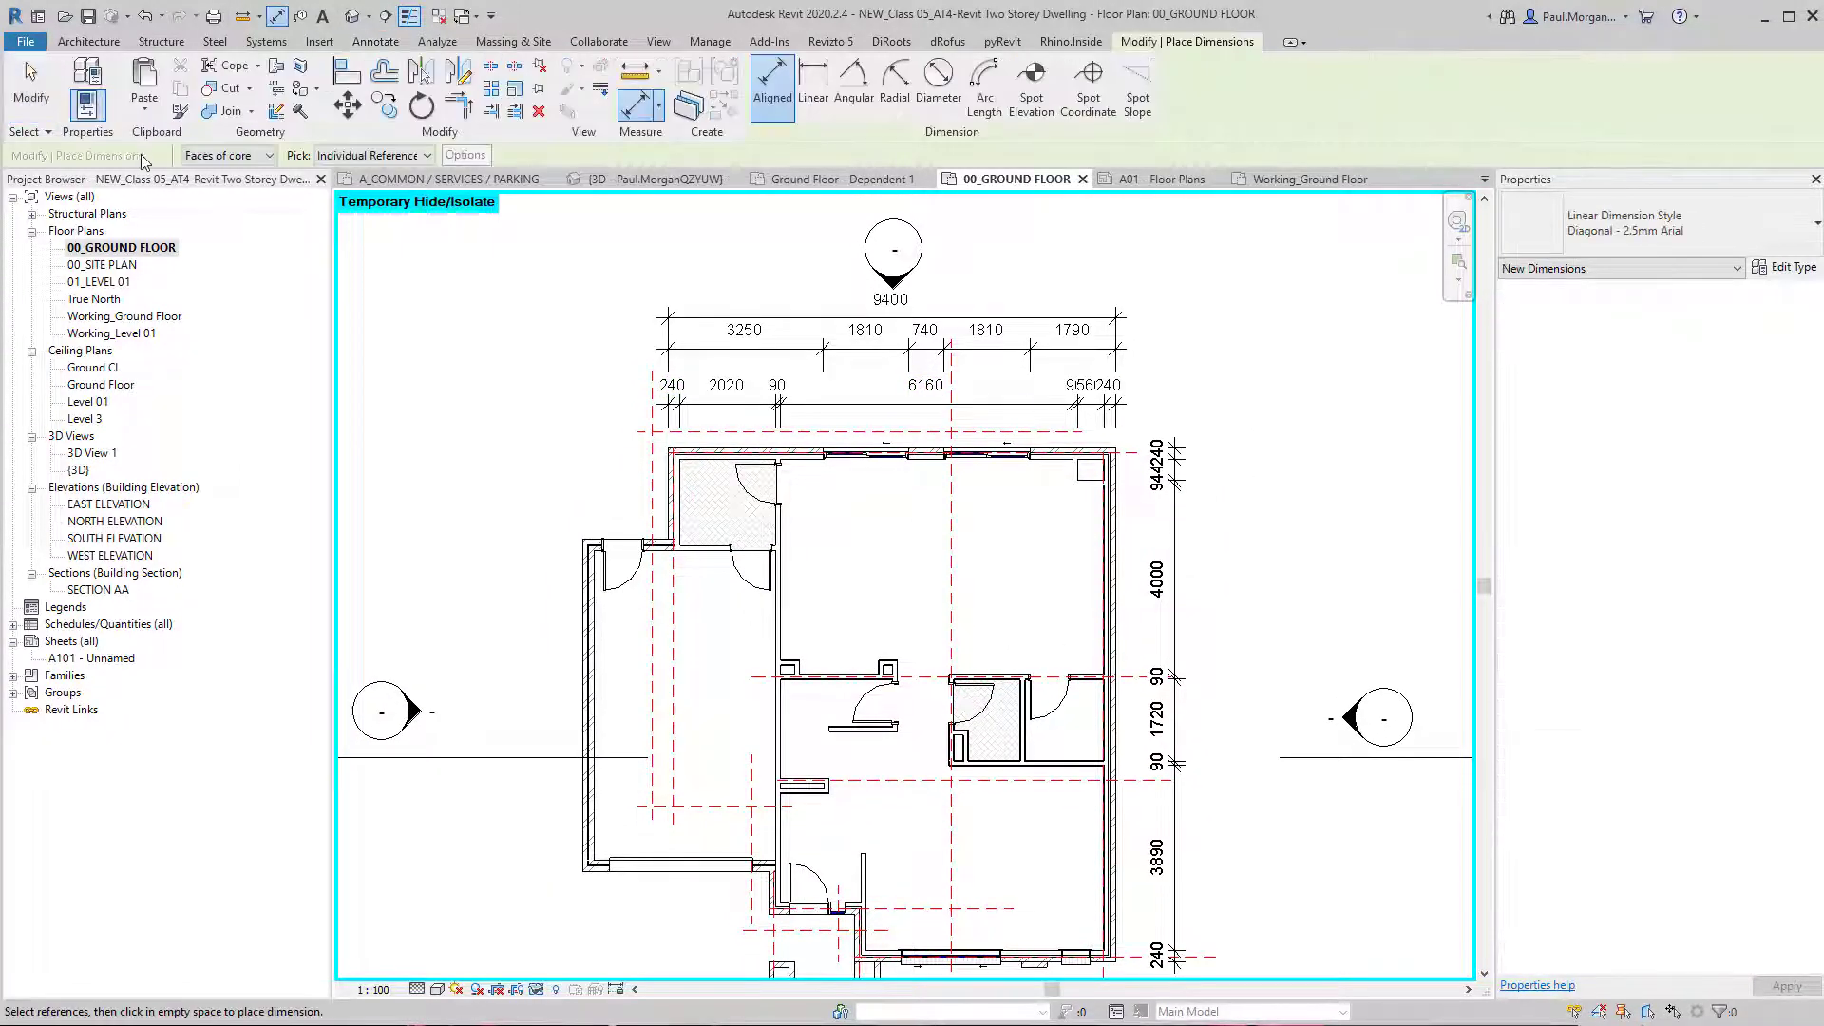
left_click(220, 158)
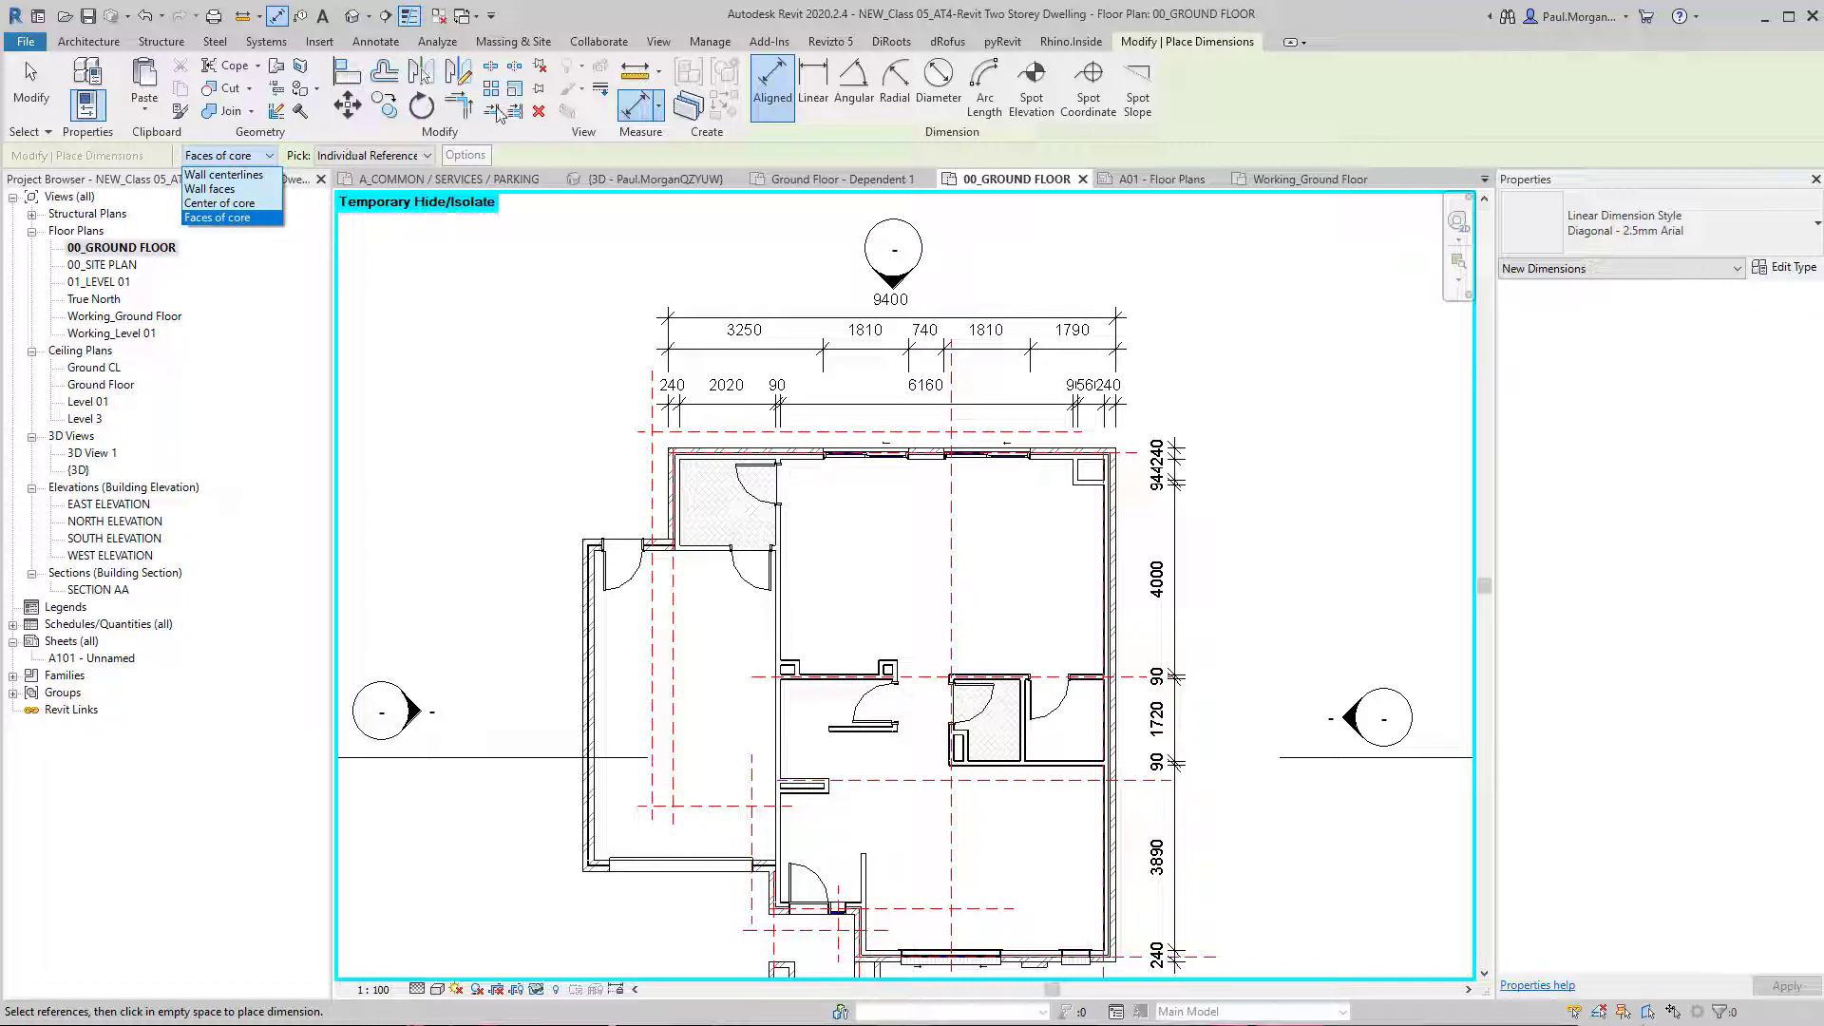
left_click(836, 343)
key("Escape")
mouse_move(901, 568)
middle_mouse_down()
mouse_move(864, 537)
mouse_move(912, 487)
middle_mouse_up()
key("Escape")
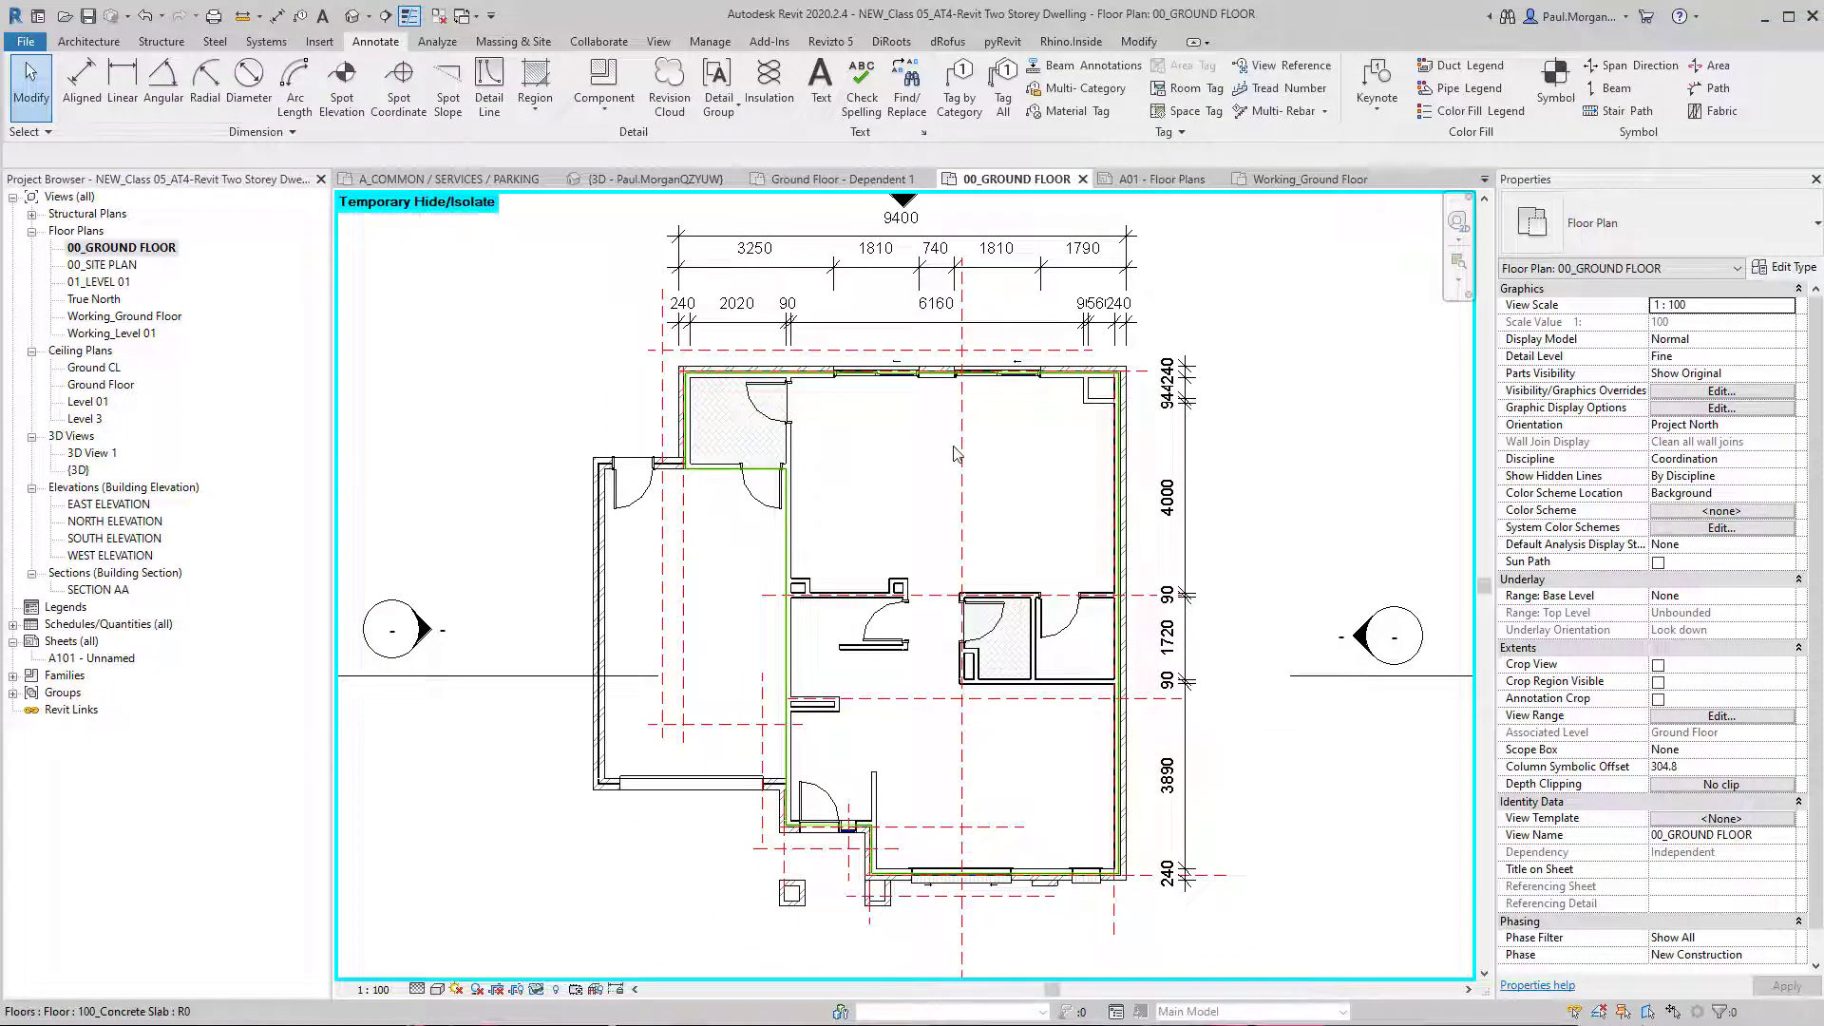
middle_click_drag(1085, 526, 1041, 546)
middle_click_drag(1284, 531, 1322, 517)
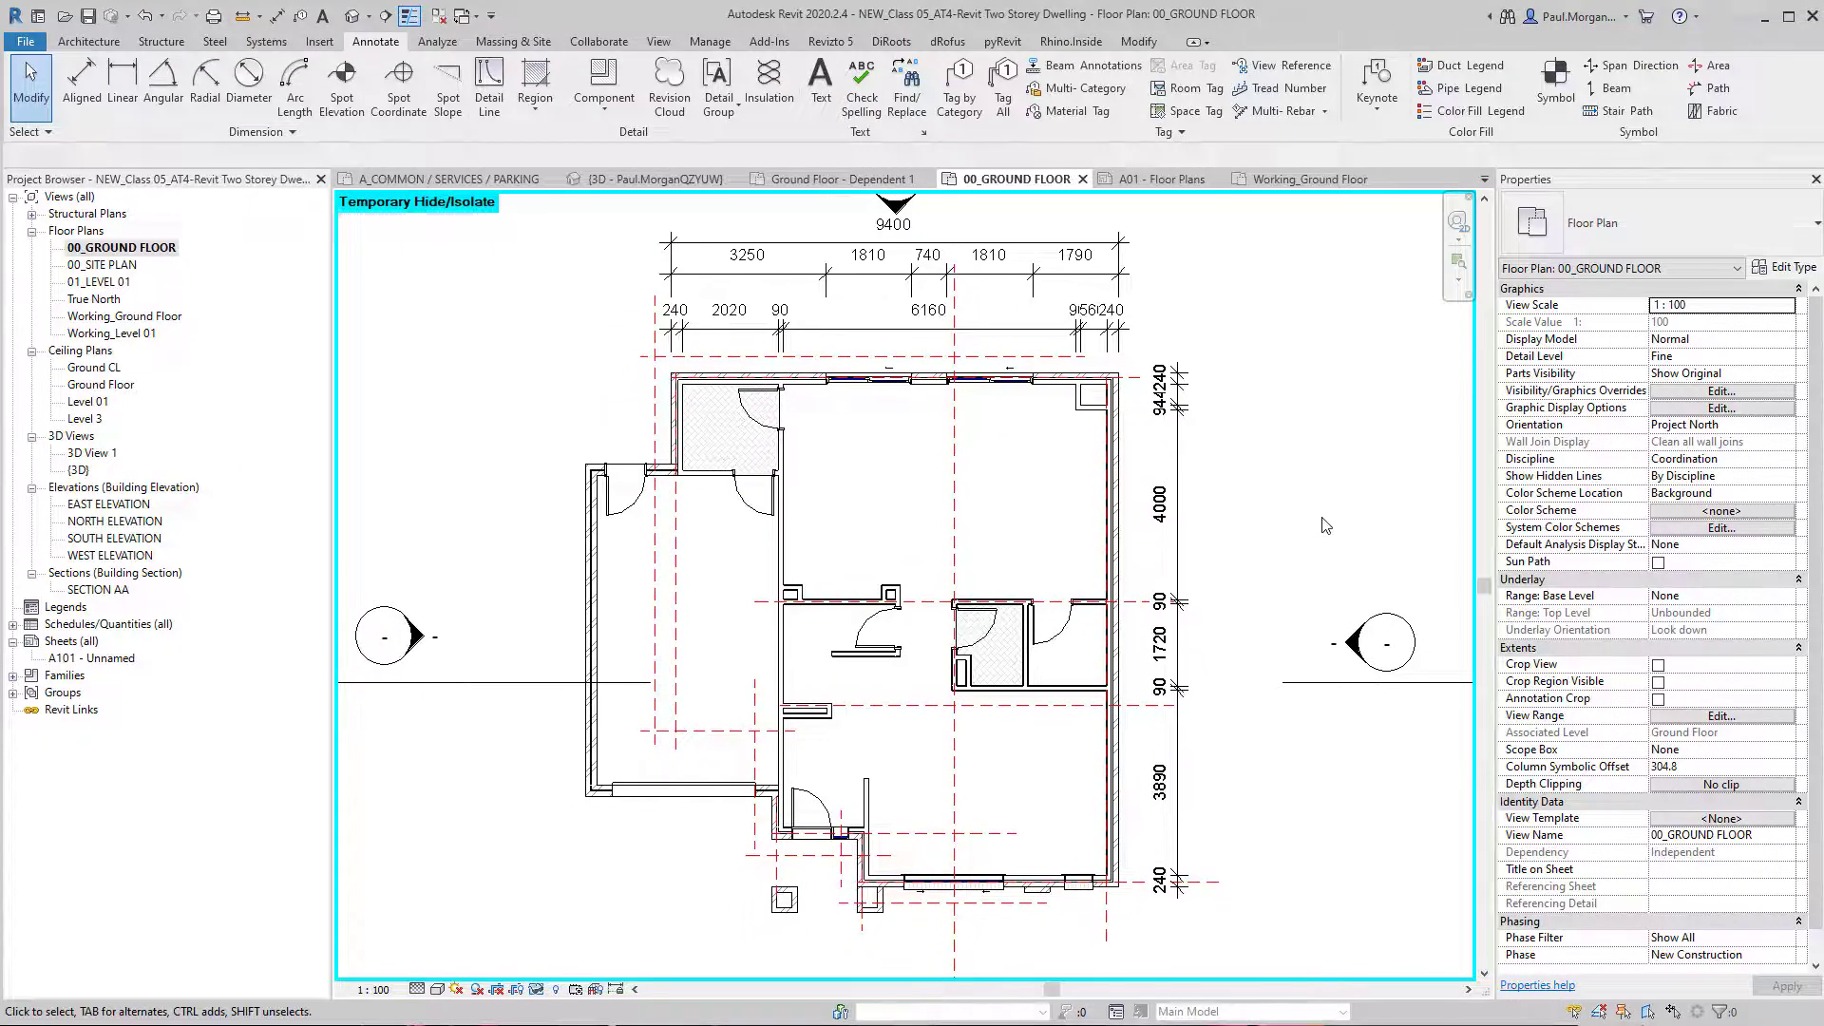
Step: Place a tagged room in the small tiled room at the plan's upper-left corner
left_click(109, 43)
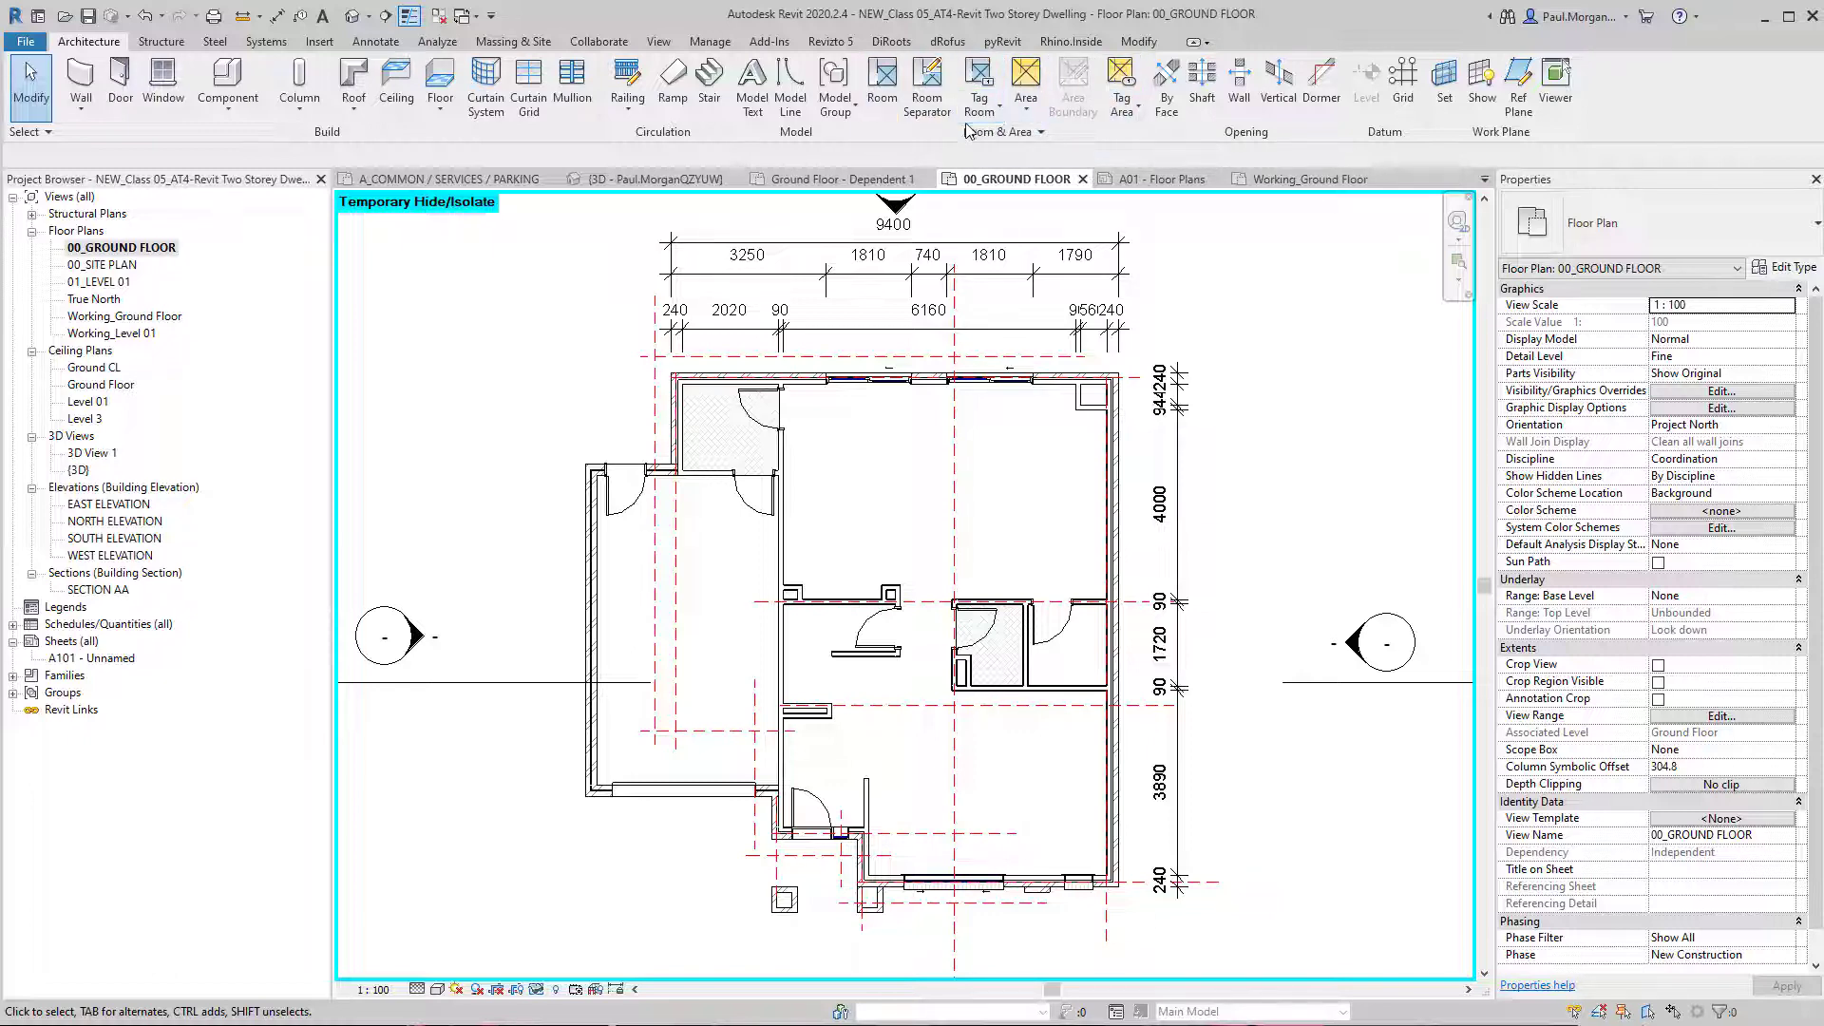
left_click(891, 109)
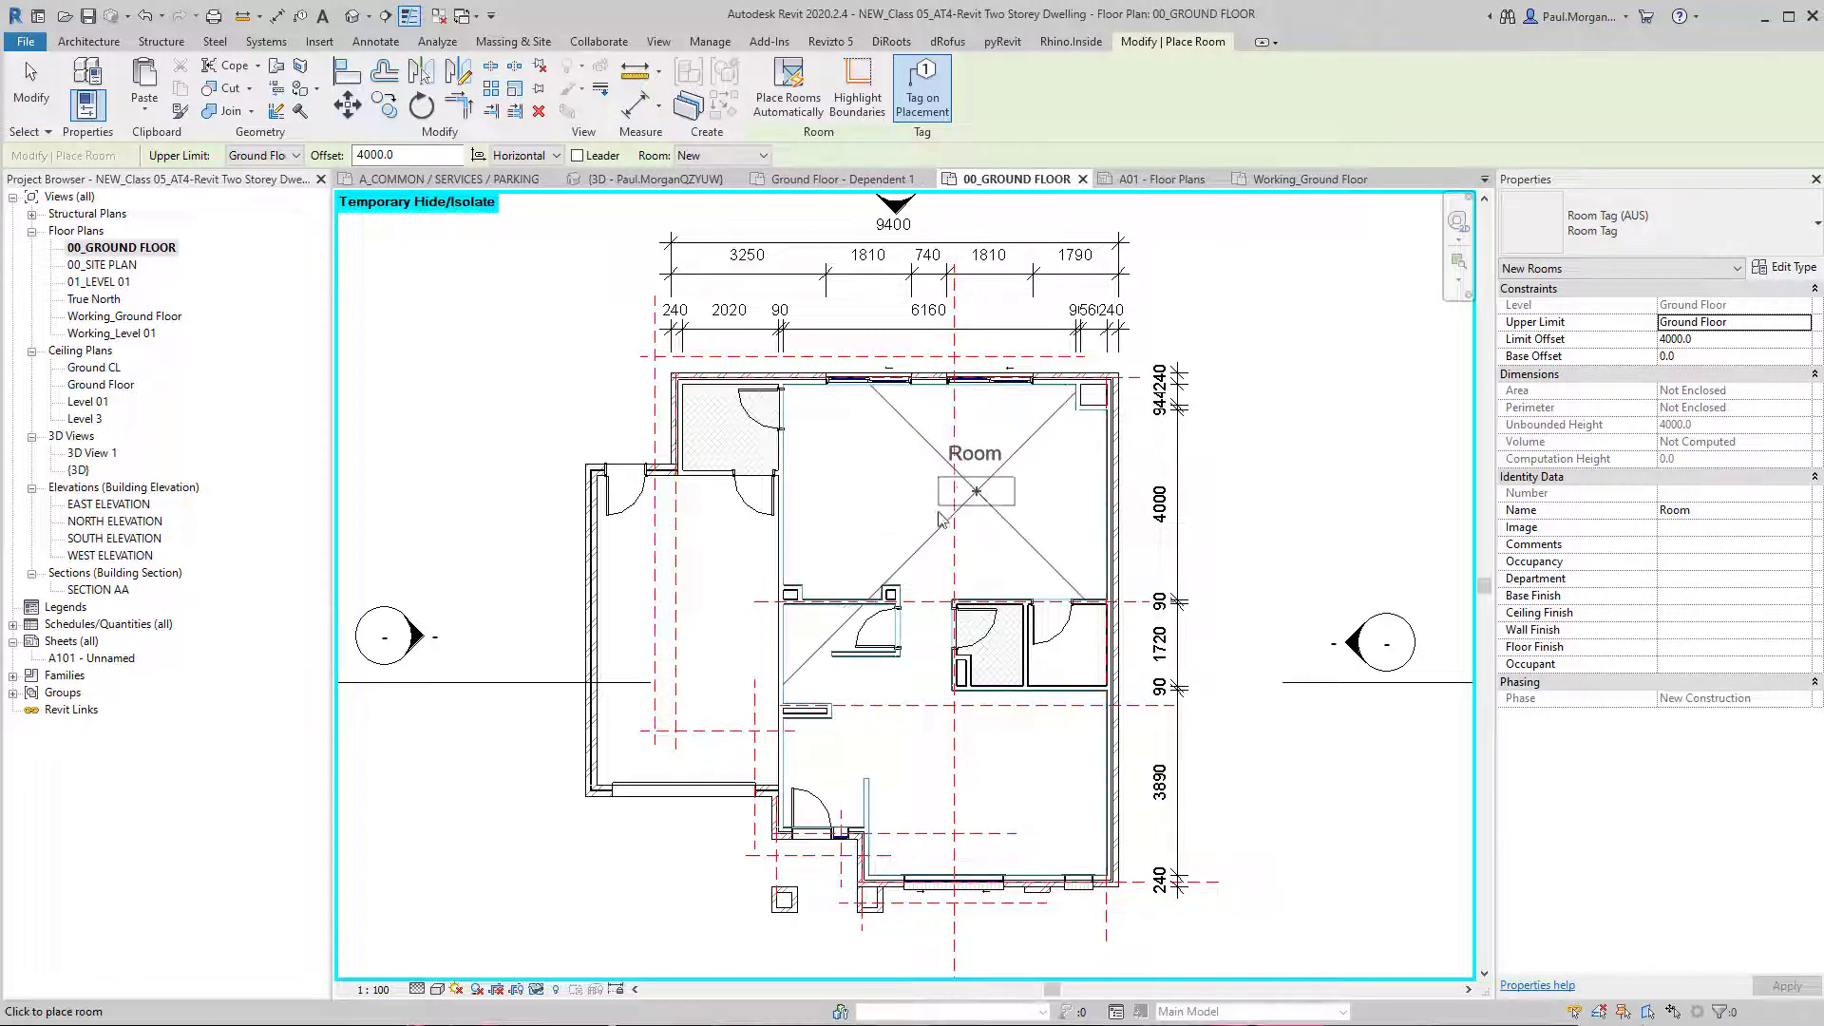
scroll(936, 521, "up", 2)
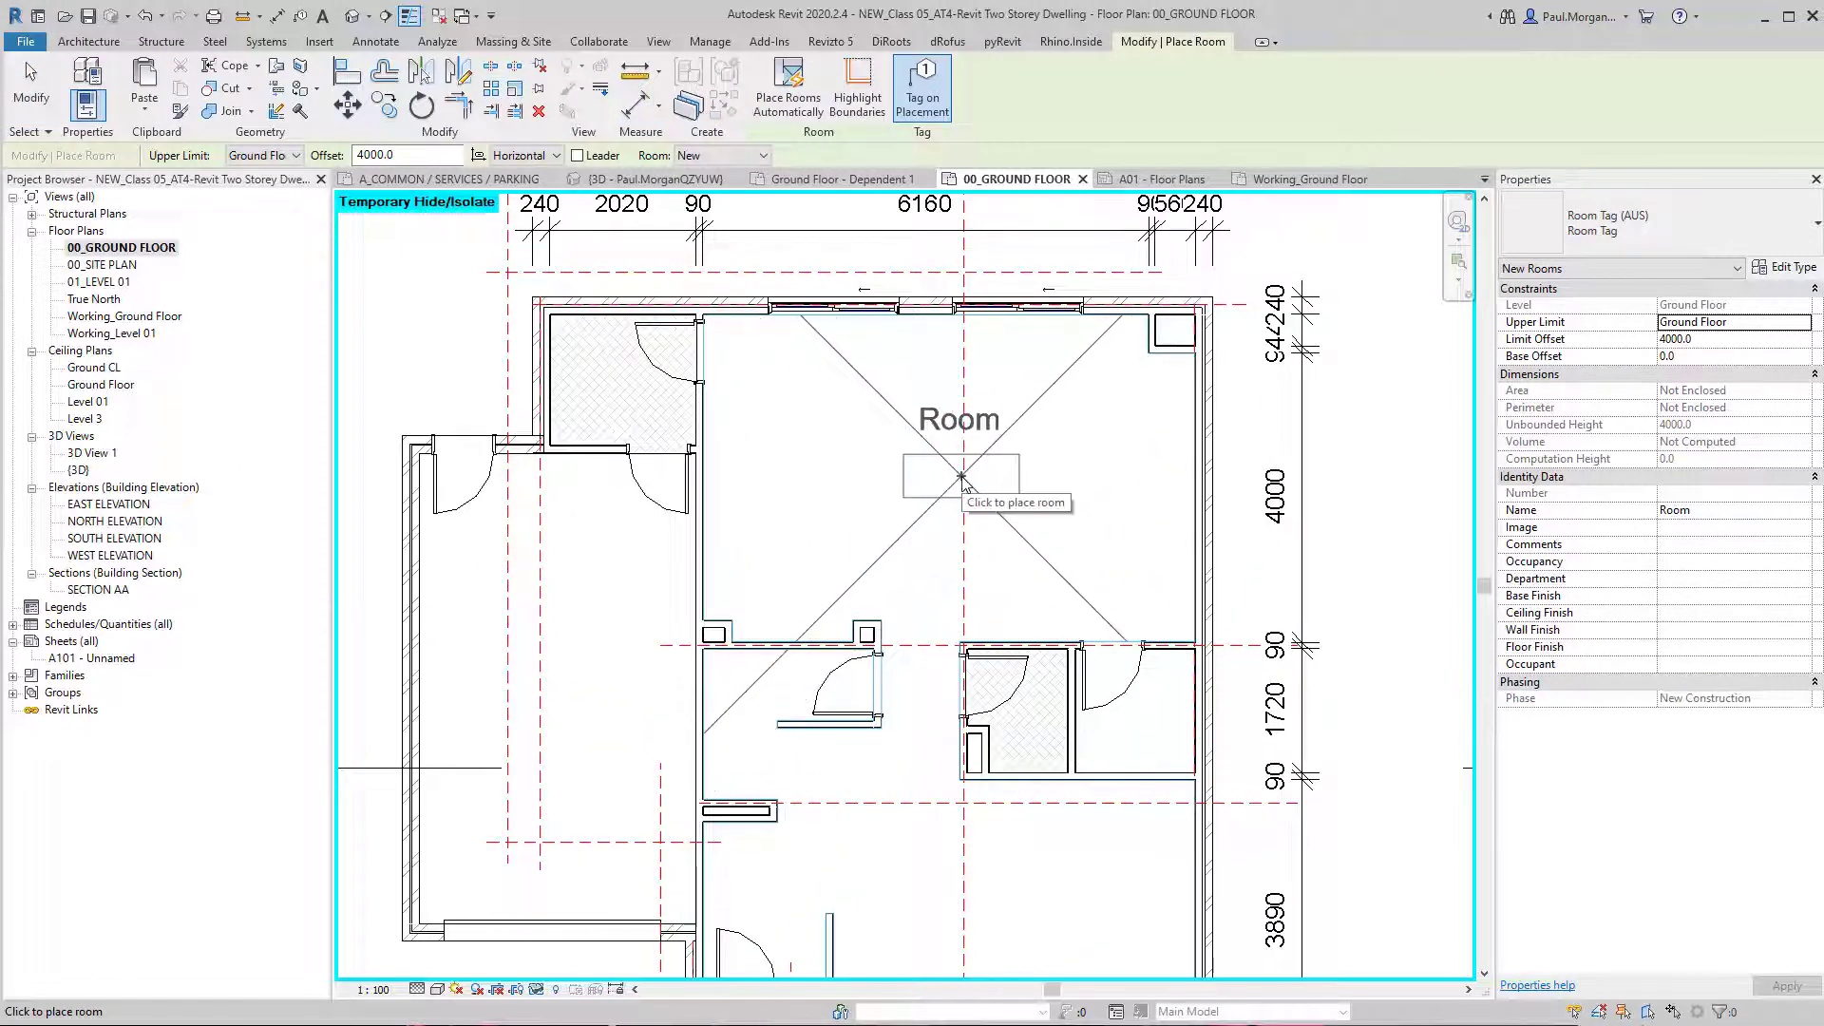
scroll(961, 478, "down", 1)
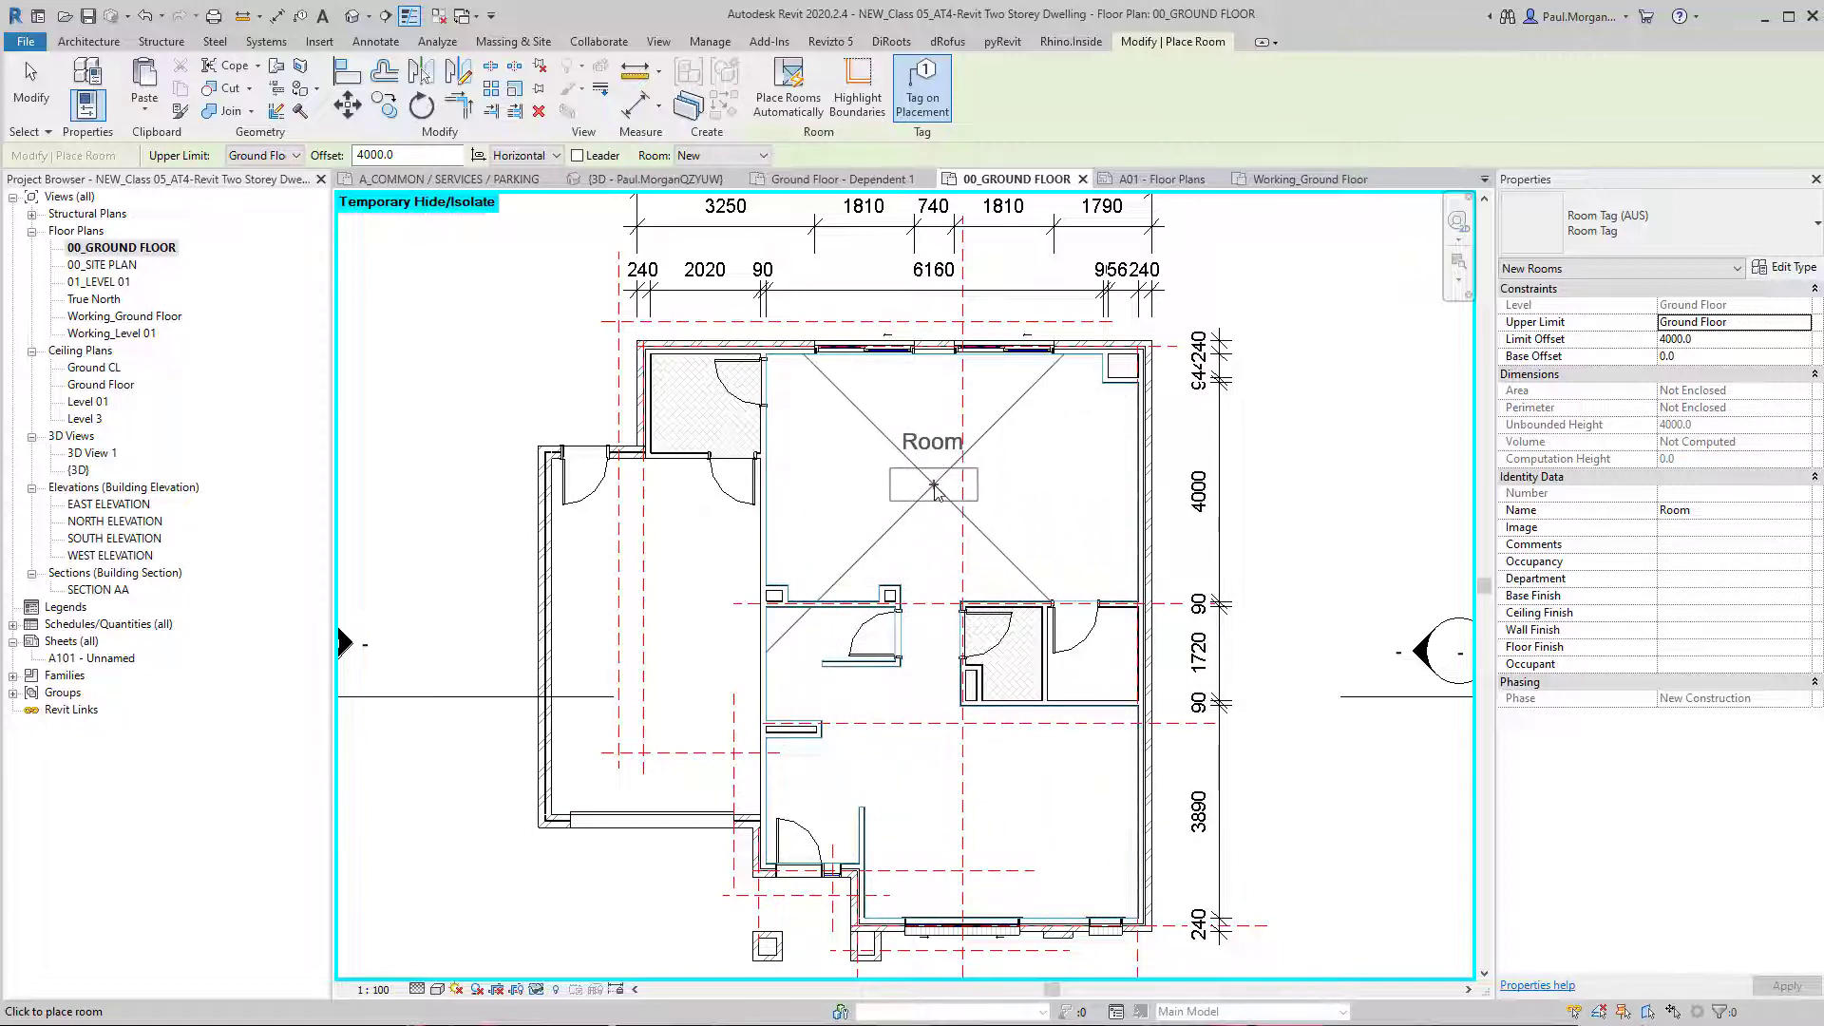
scroll(708, 408, "up", 4)
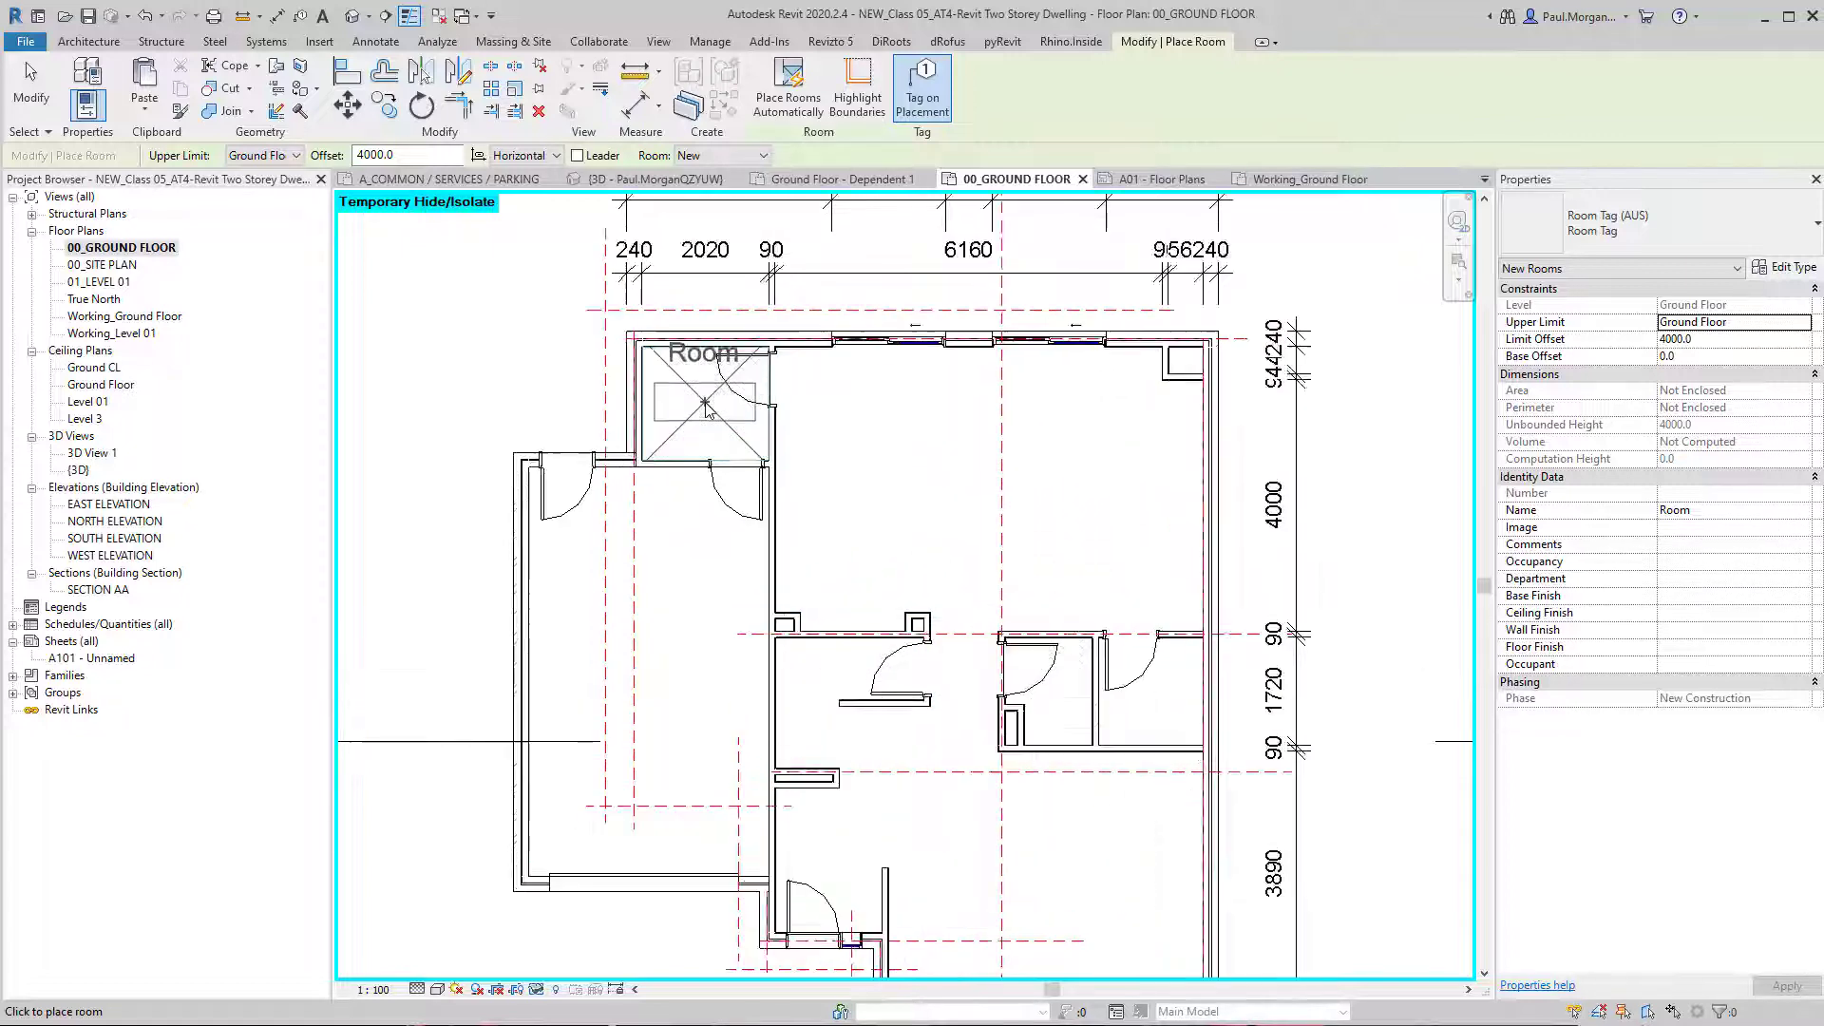
middle_click_drag(708, 409, 898, 439)
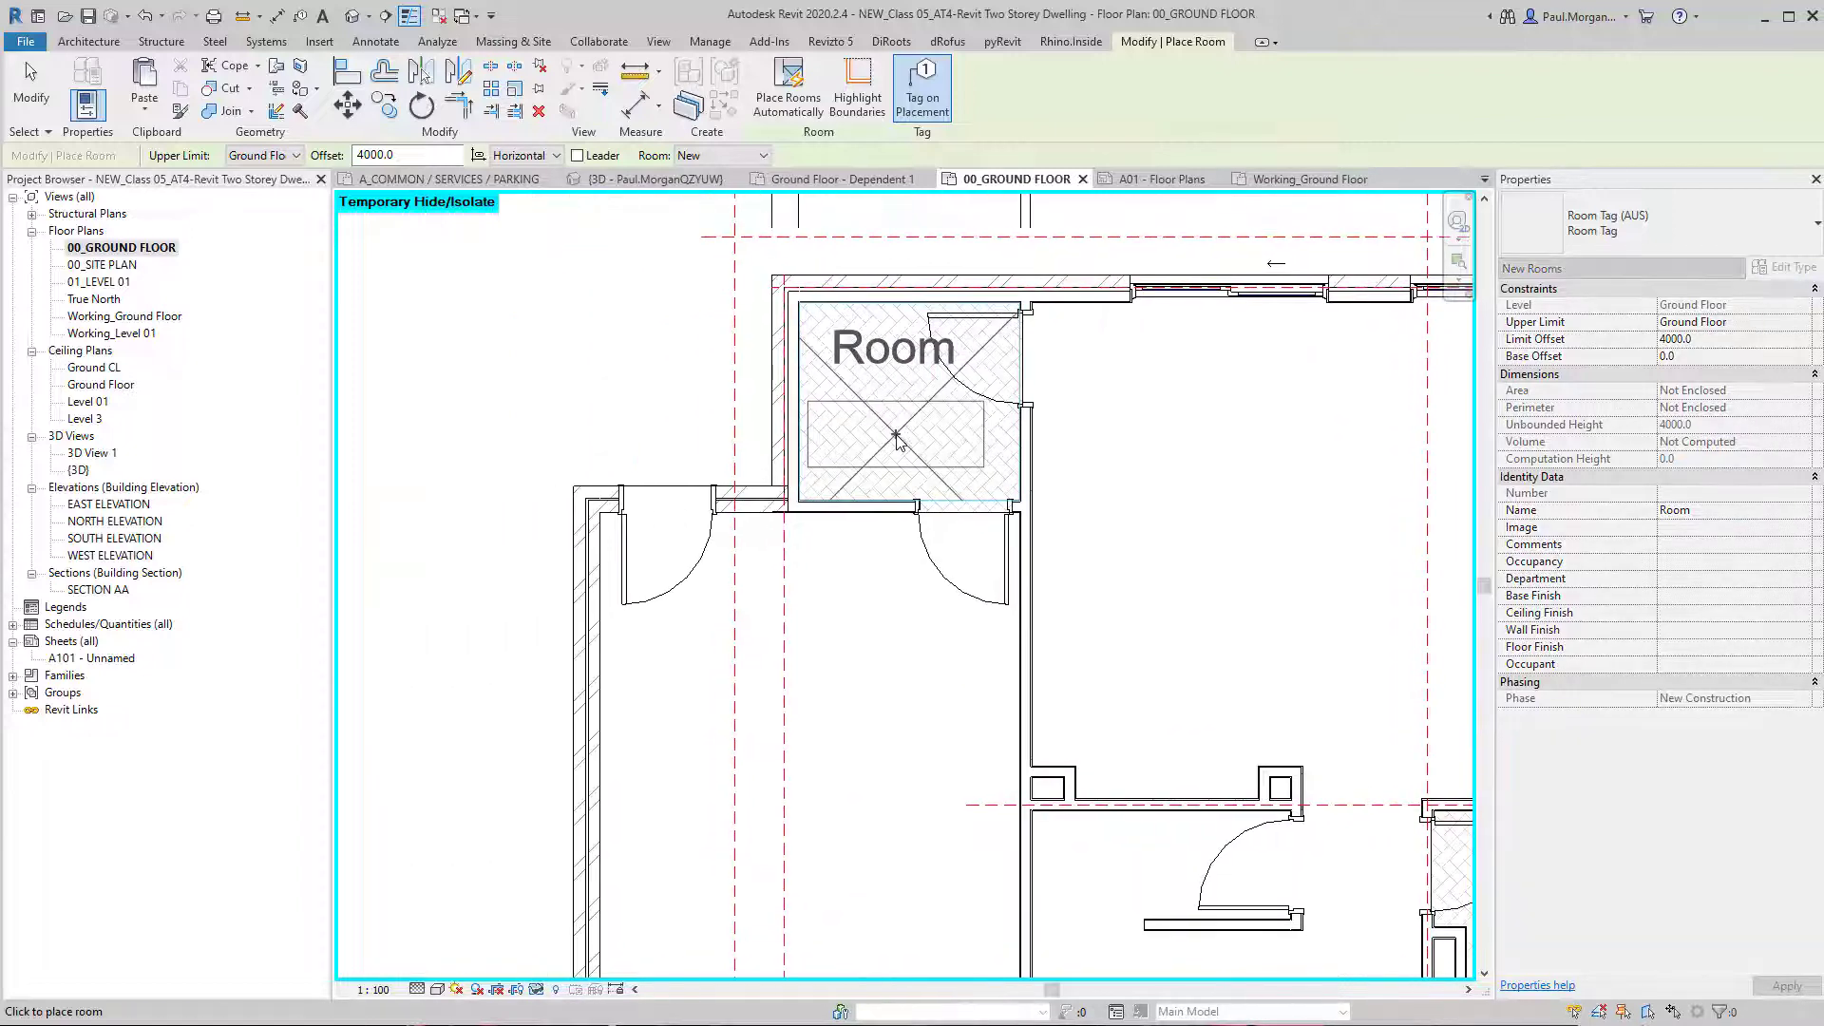
left_click(896, 437)
Step: Place tagged rooms in the long left-hand space and the two small adjoining rooms at the right external wall, and end room placement
scroll(1069, 543, "down", 2)
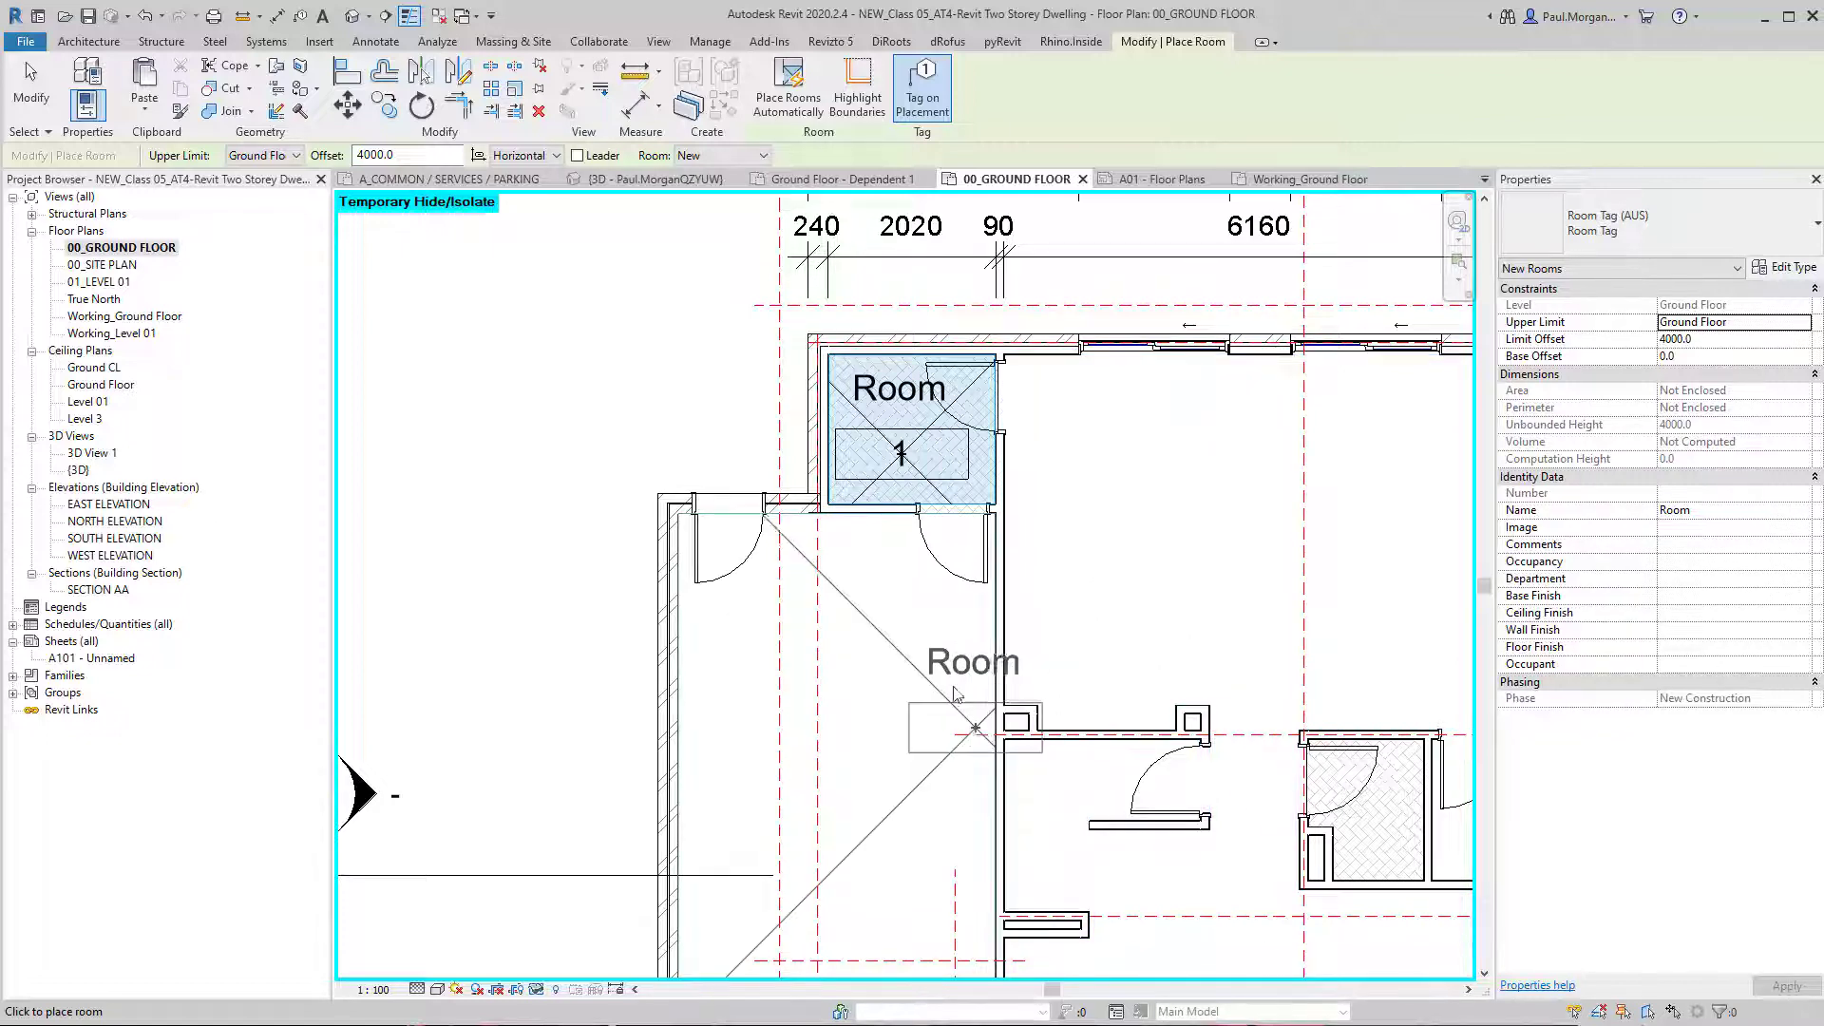
middle_click_drag(1092, 732, 1088, 559)
left_click(833, 644)
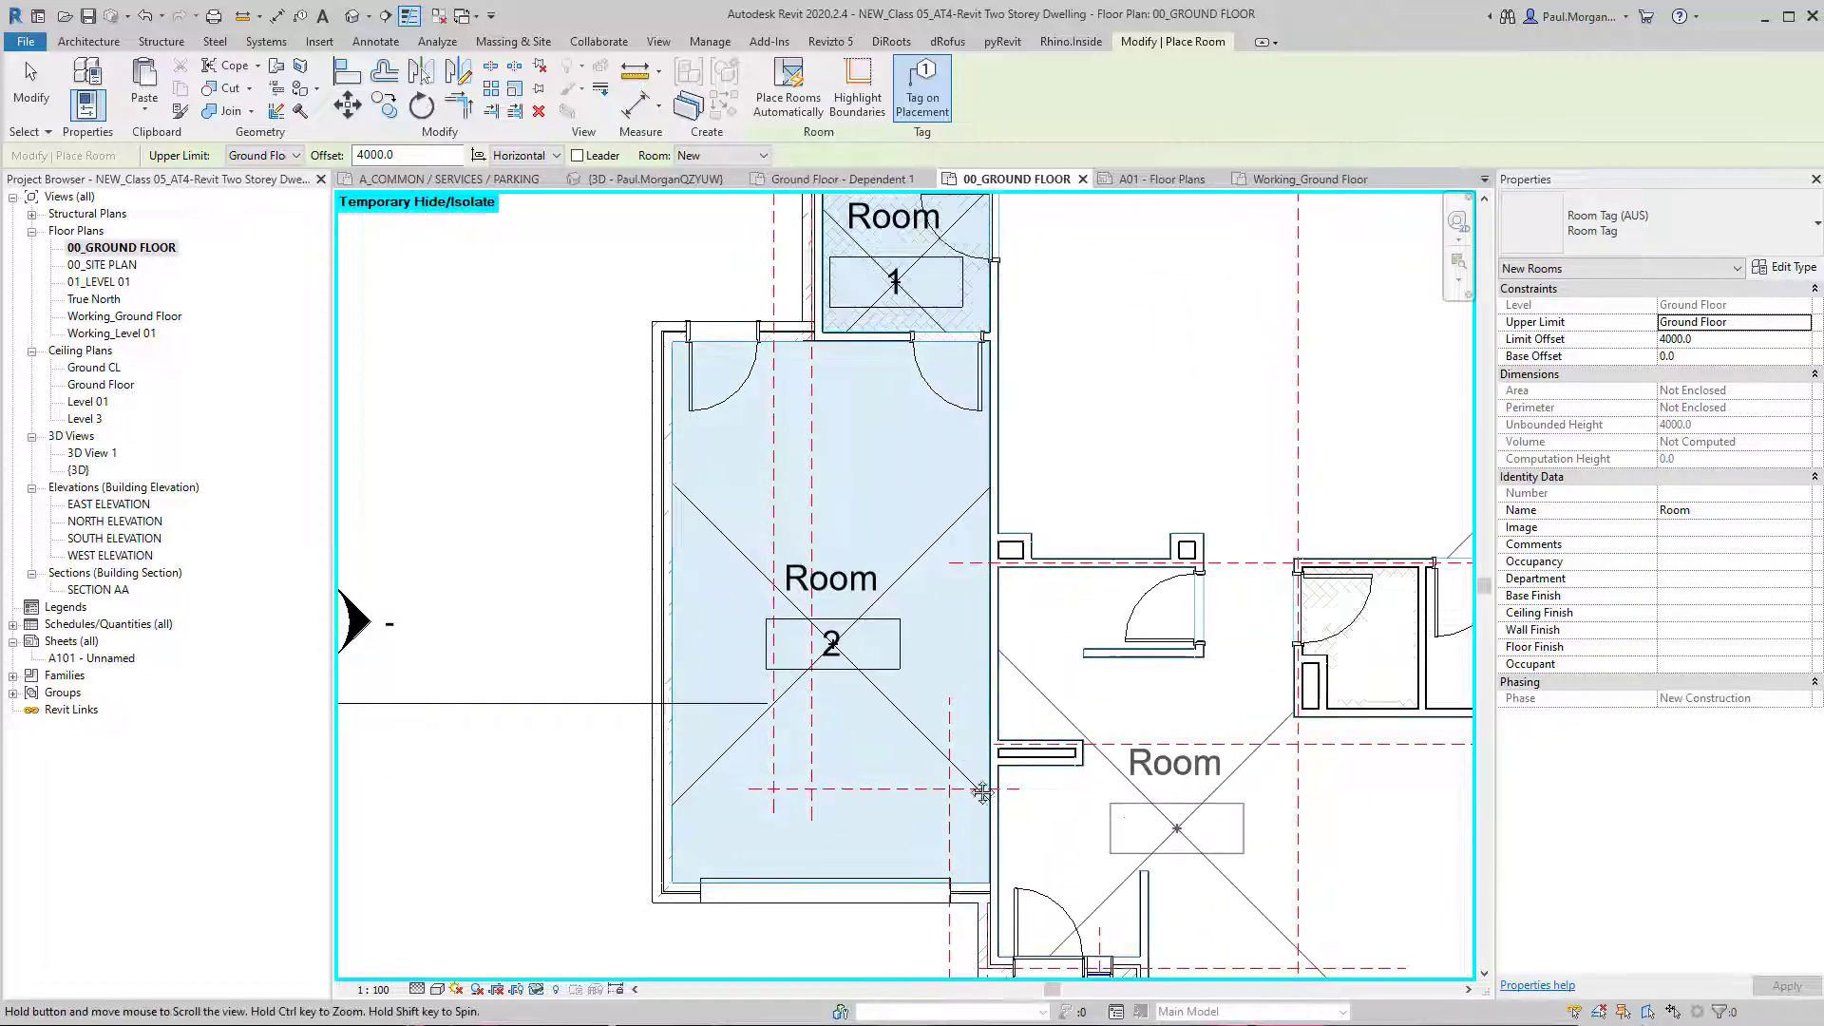
middle_click_drag(1178, 817, 827, 732)
left_click(1159, 576)
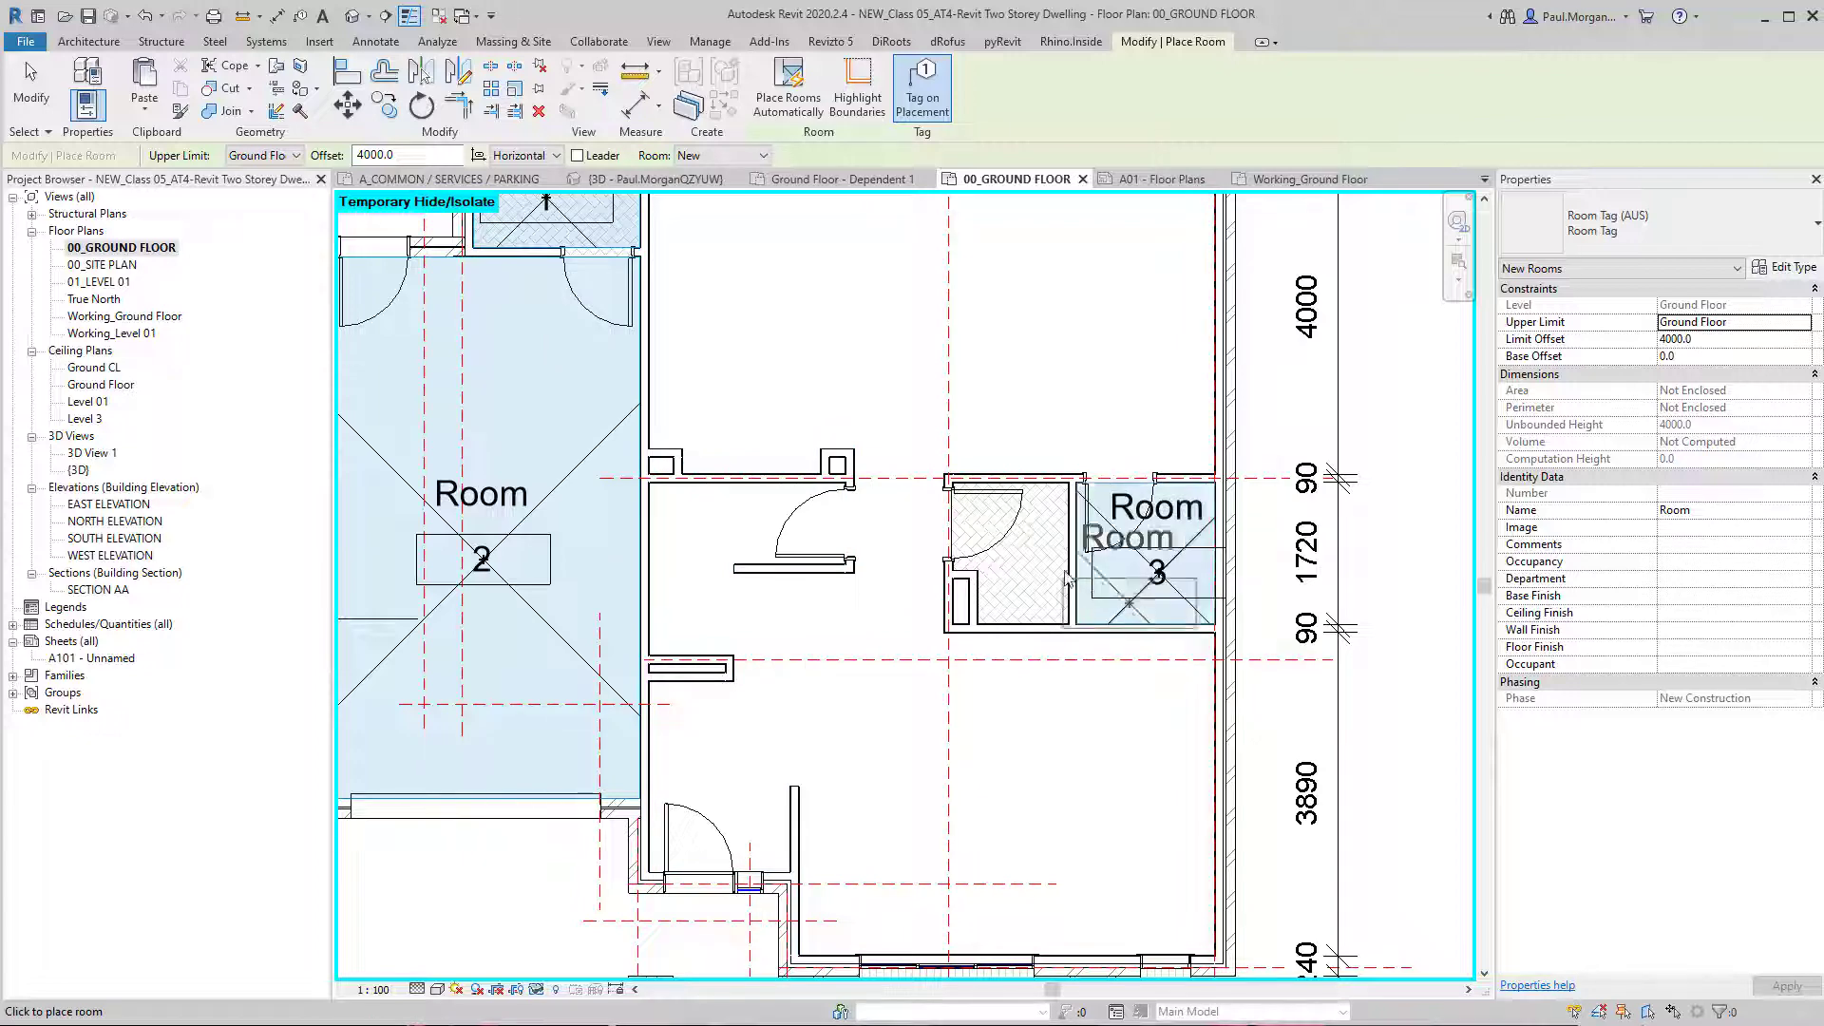
left_click(1023, 561)
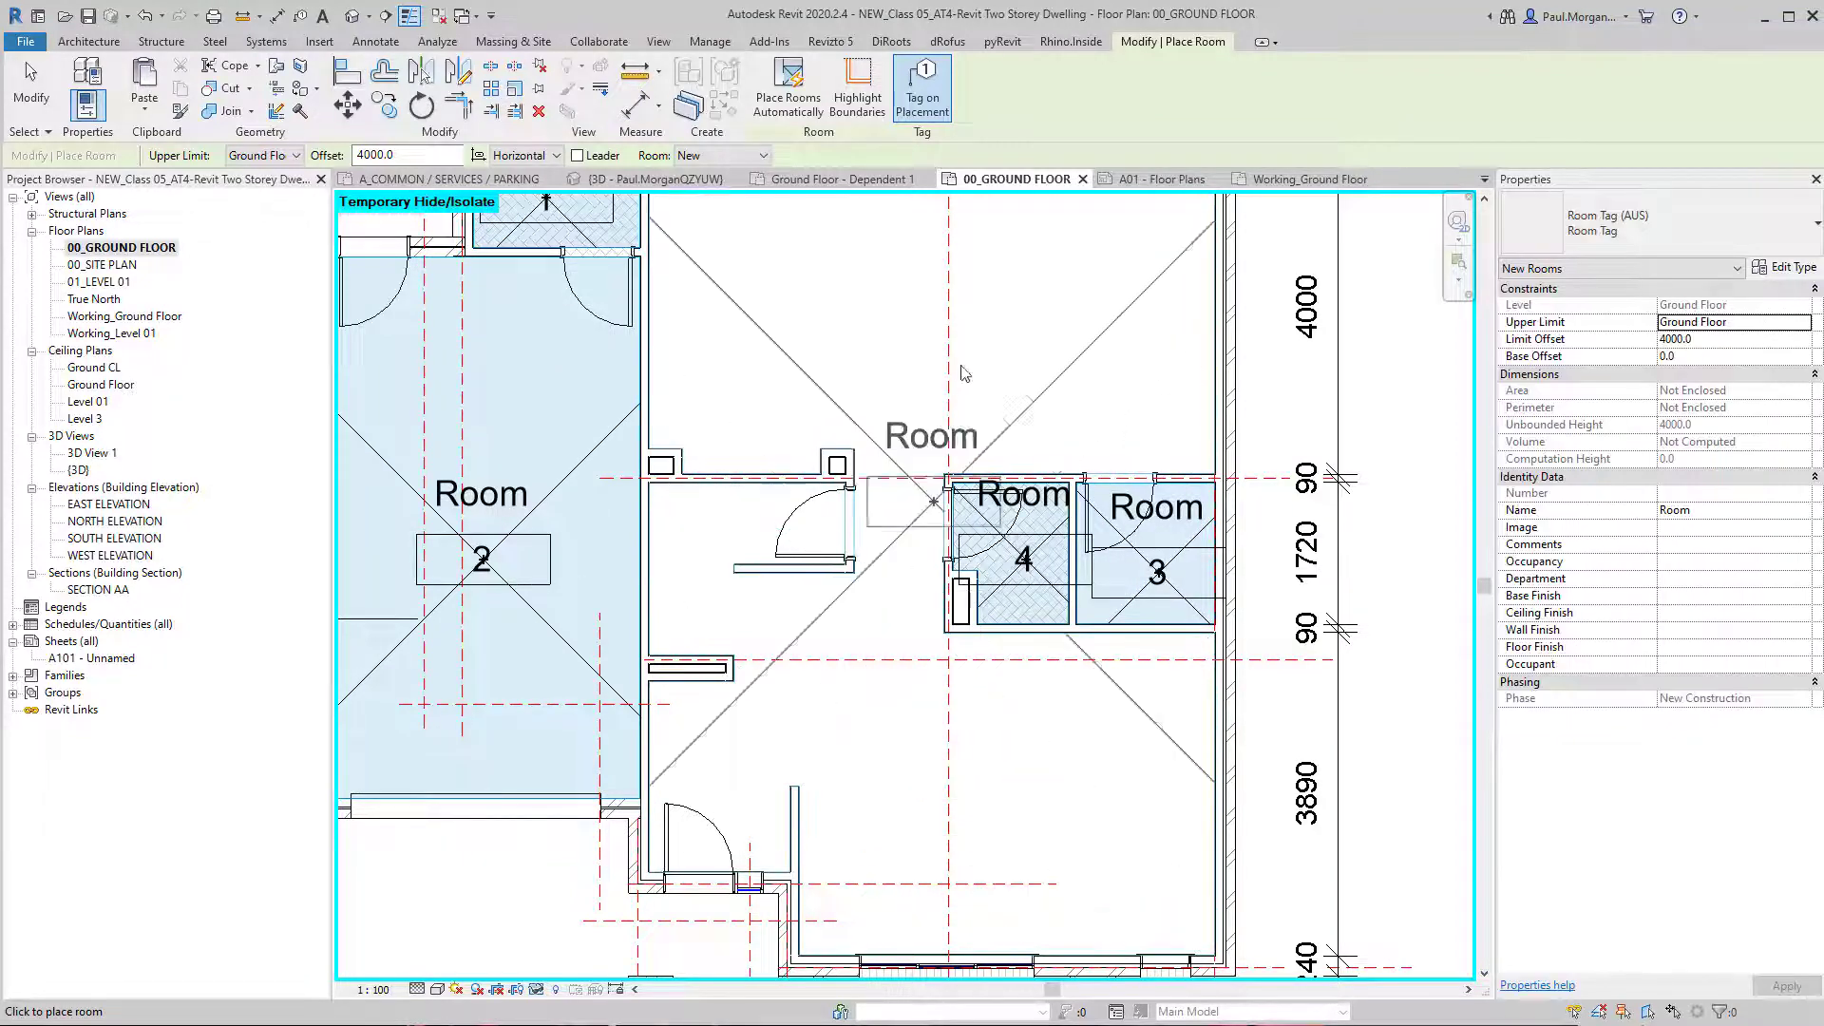
middle_click_drag(836, 313, 978, 586)
scroll(1028, 528, "down", 2)
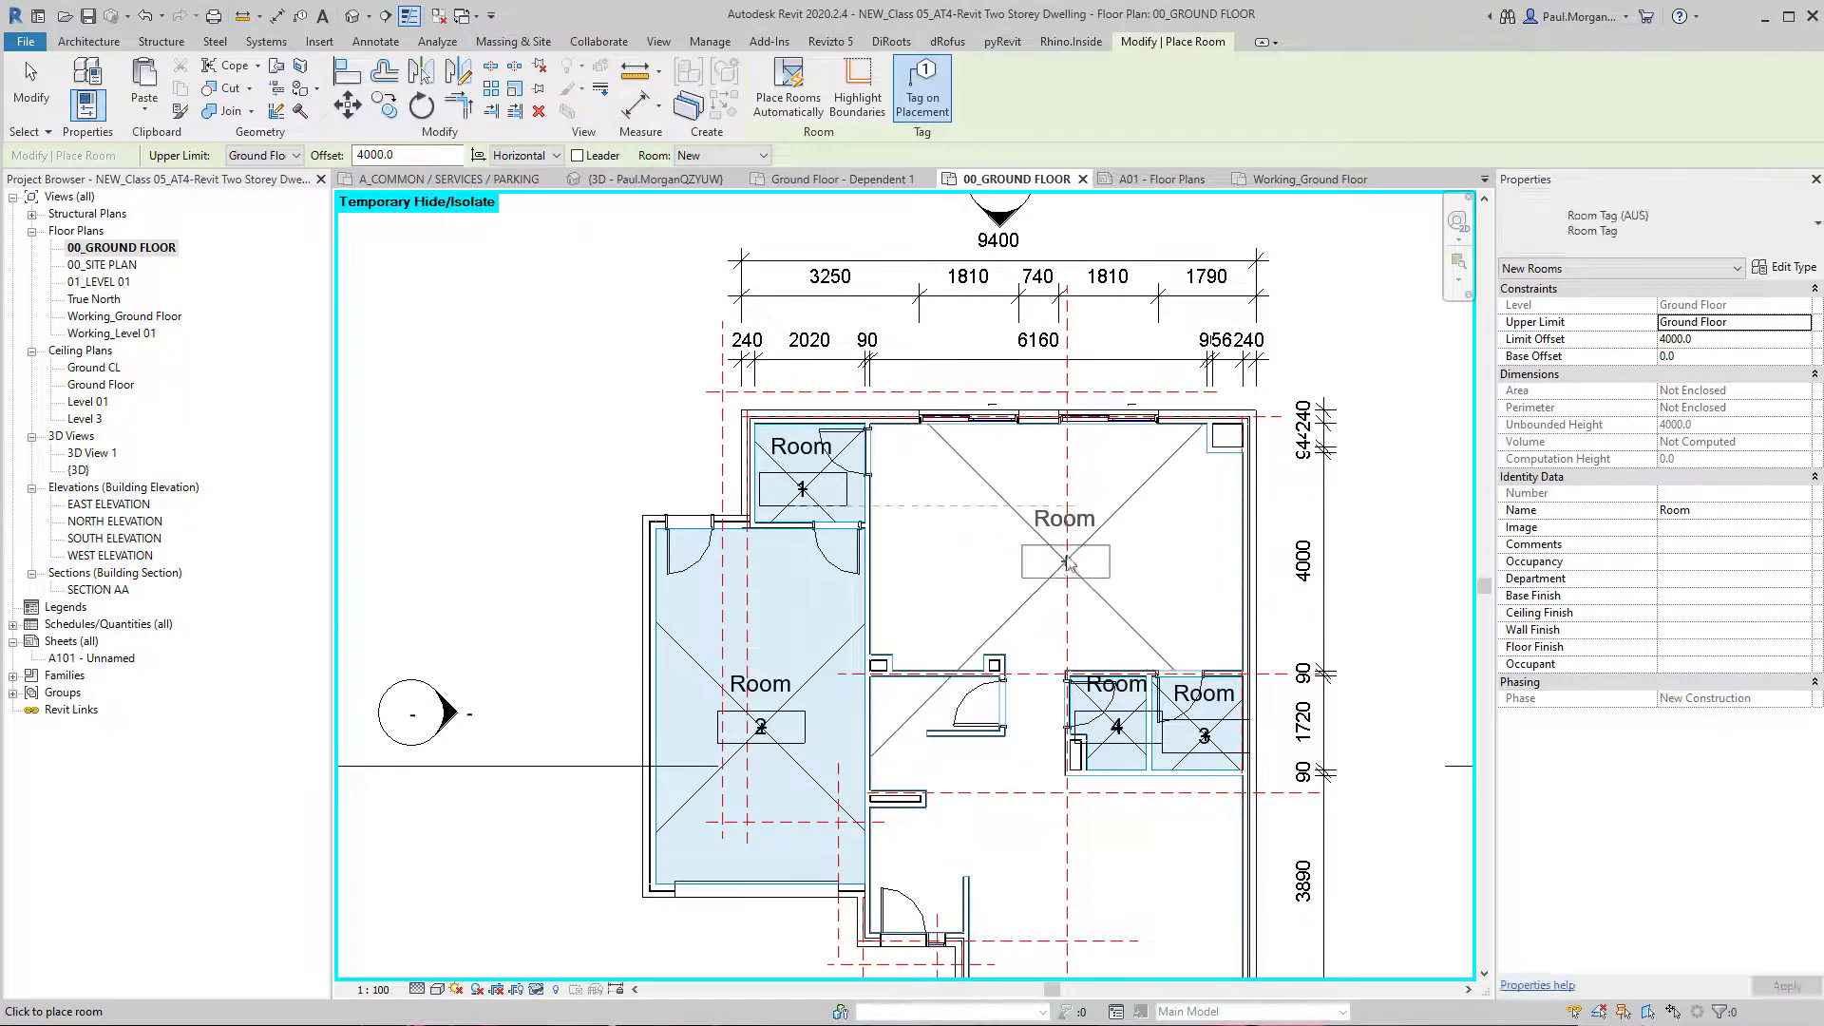
middle_click_drag(1042, 576, 985, 566)
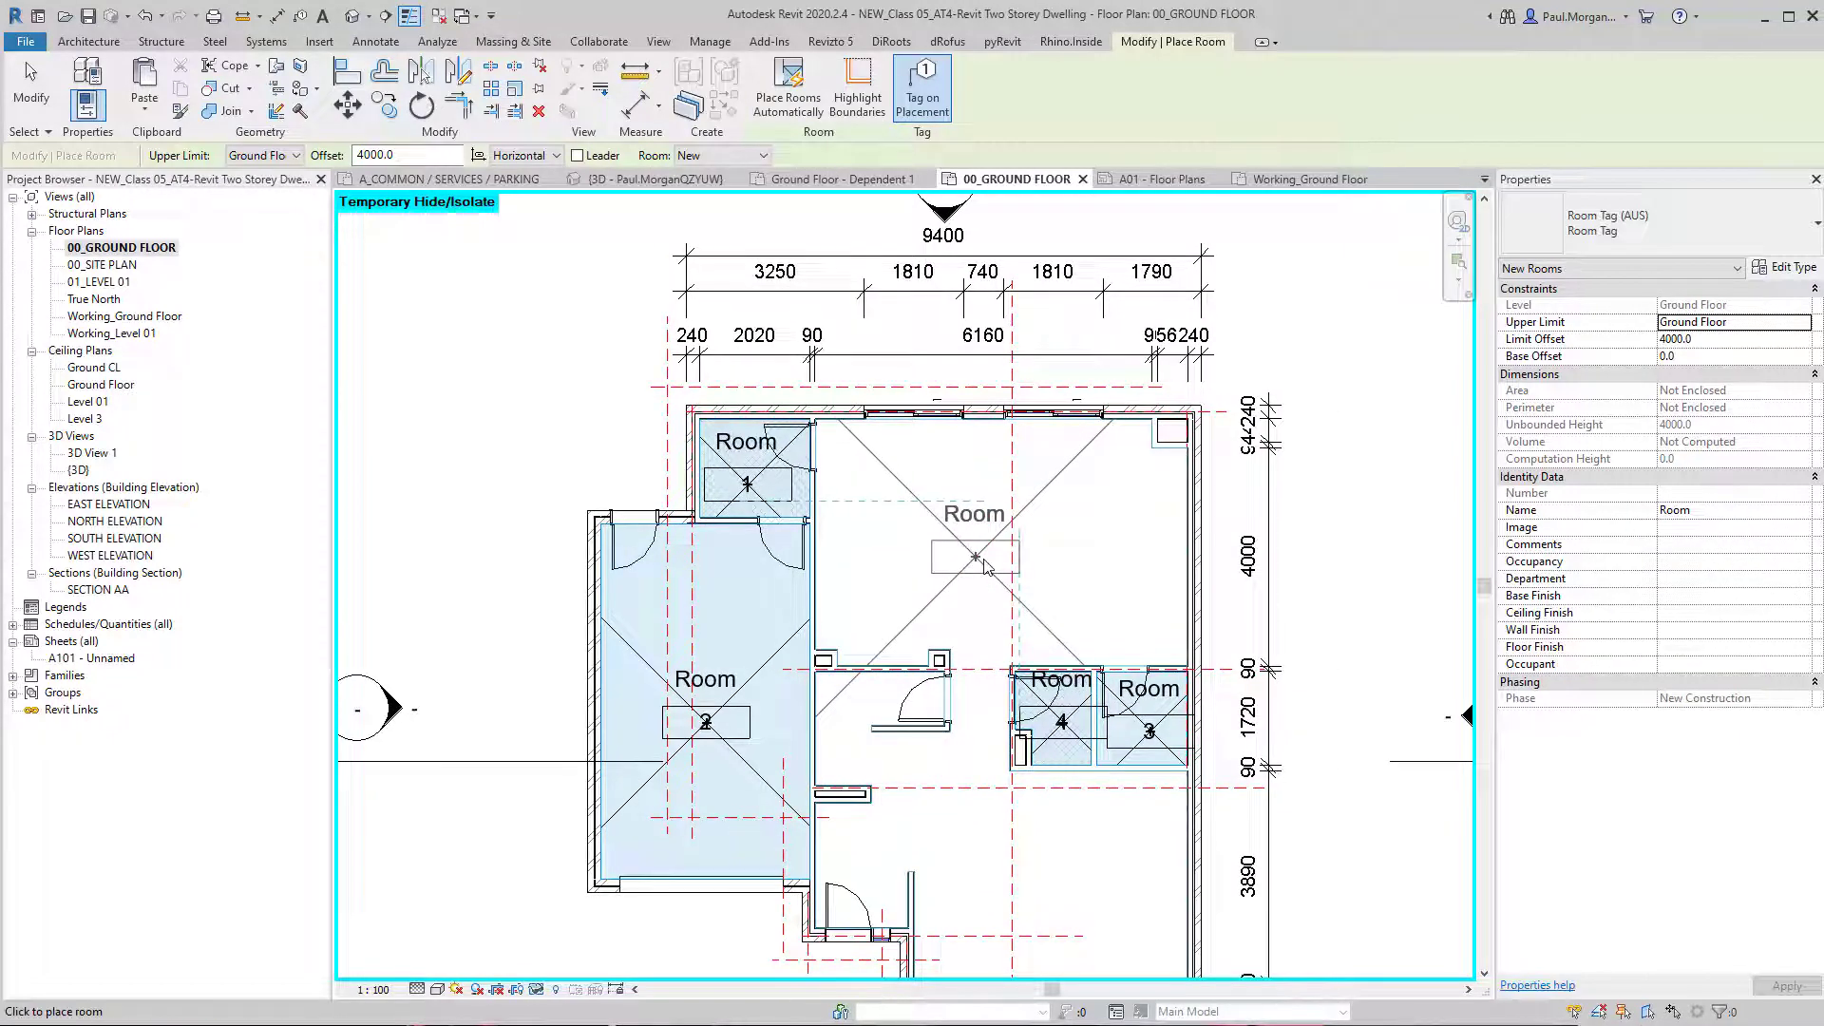
key("Escape")
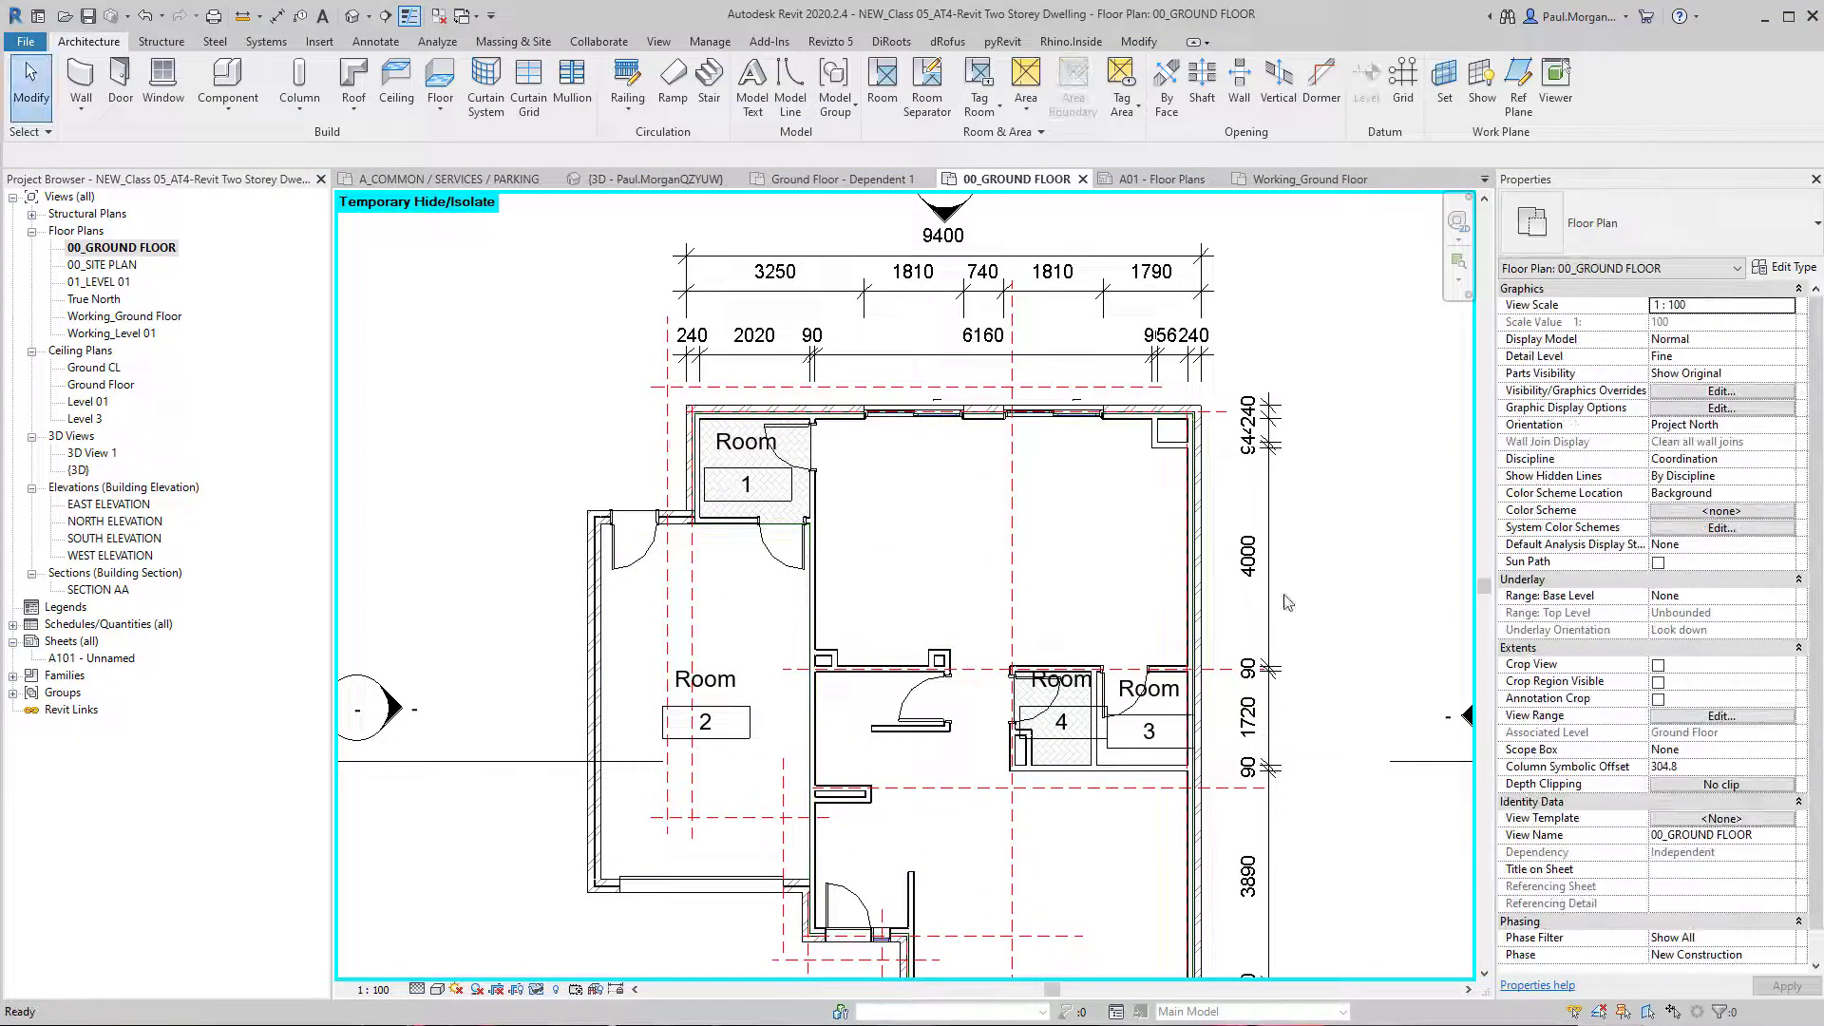
middle_click_drag(878, 661, 867, 581)
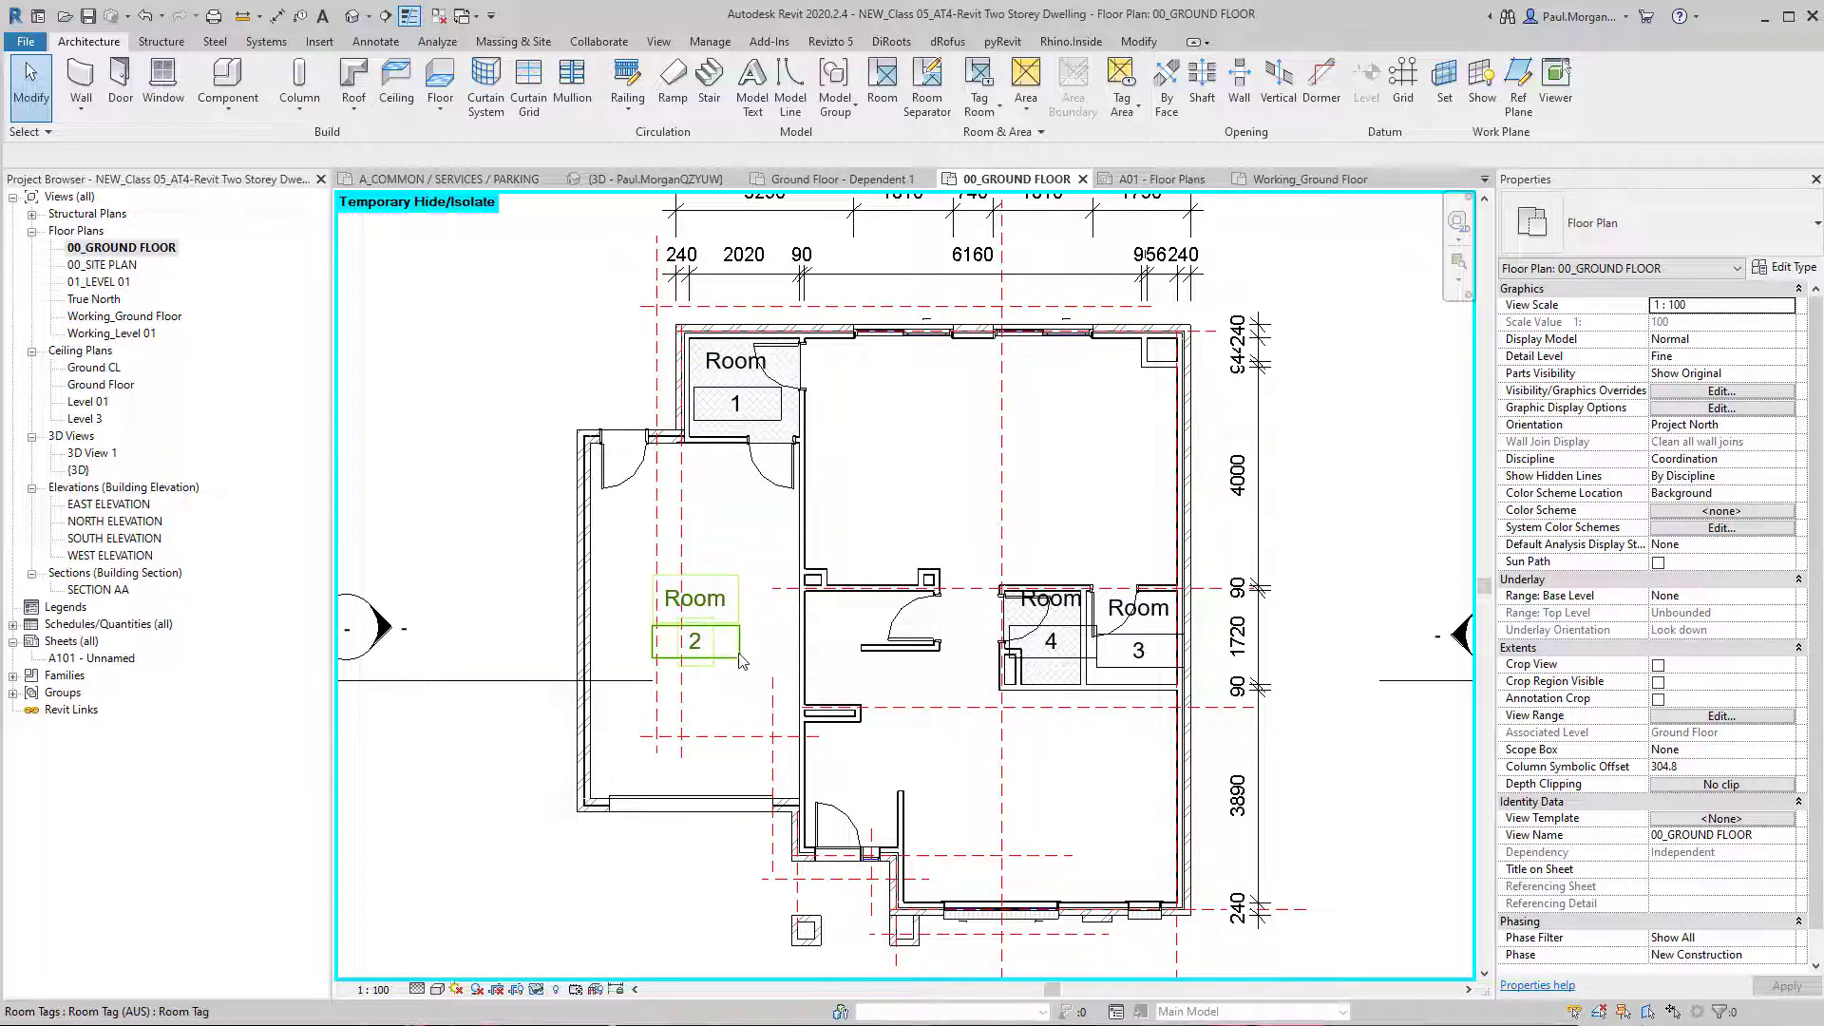
Step: Select the long left-hand room element, not its floor slab, and examine its limit offset and number properties
left_click(754, 681)
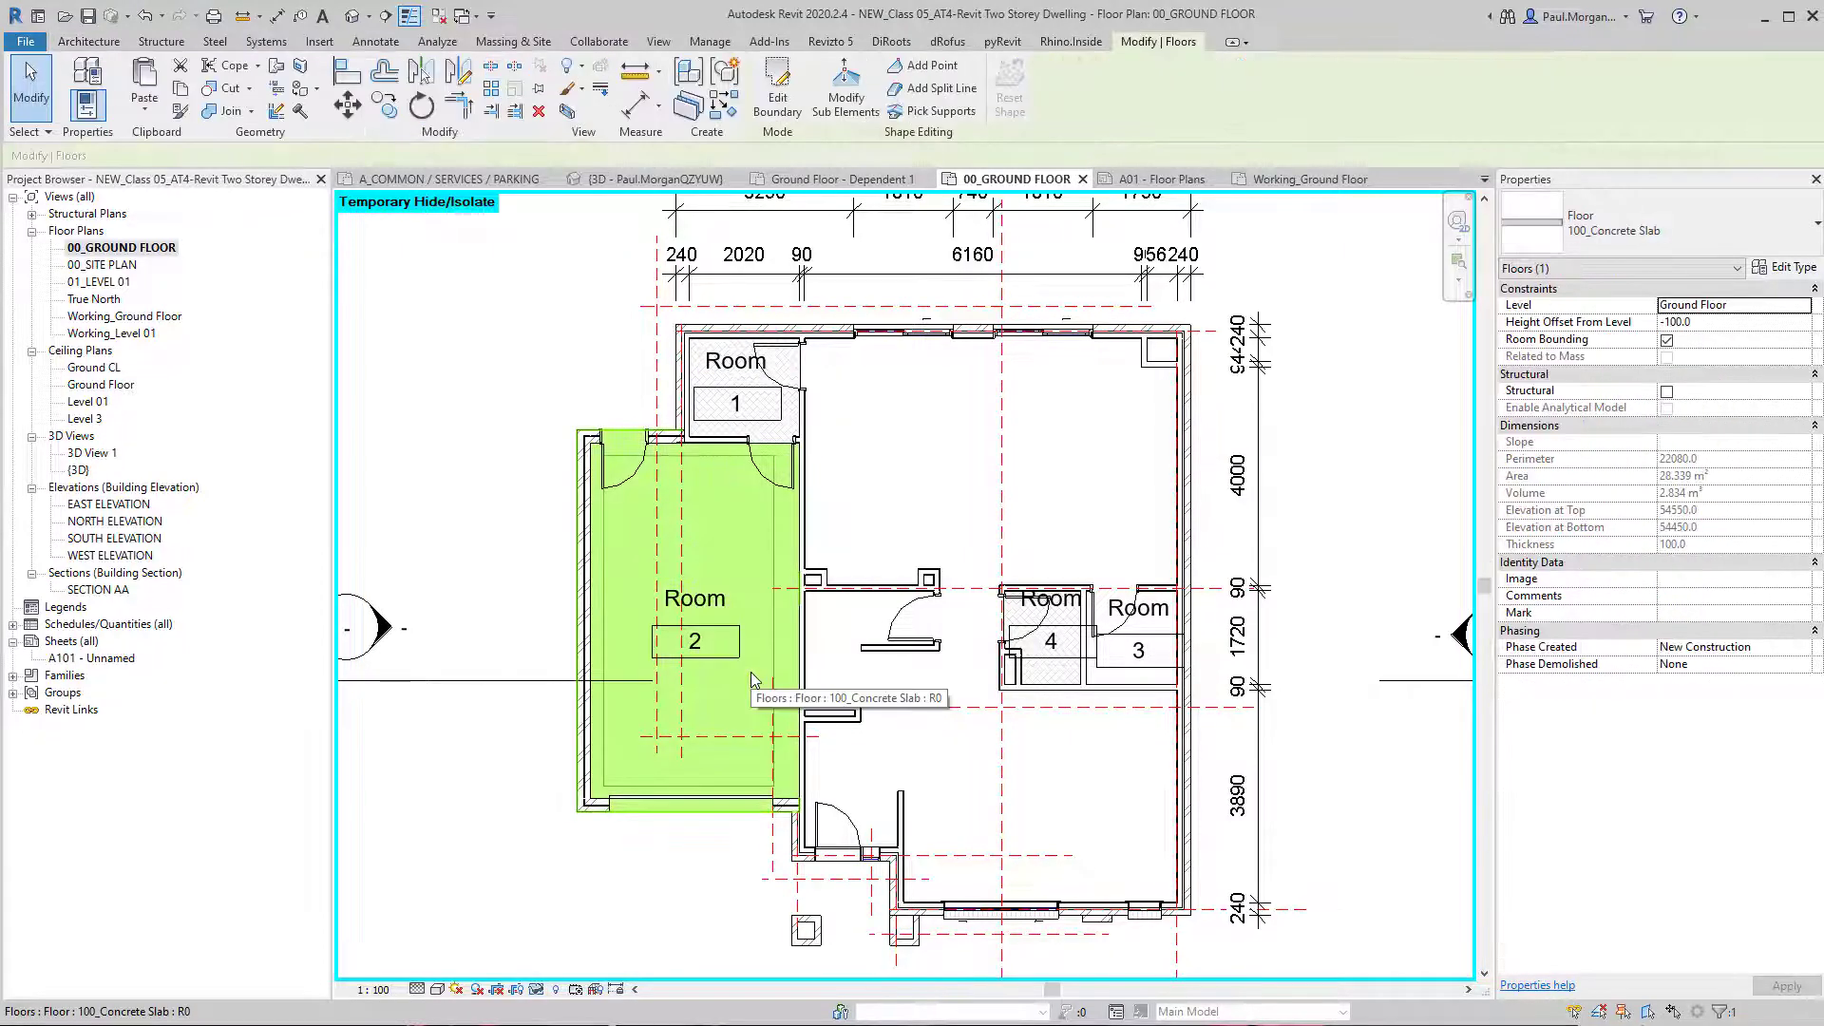
key("Escape")
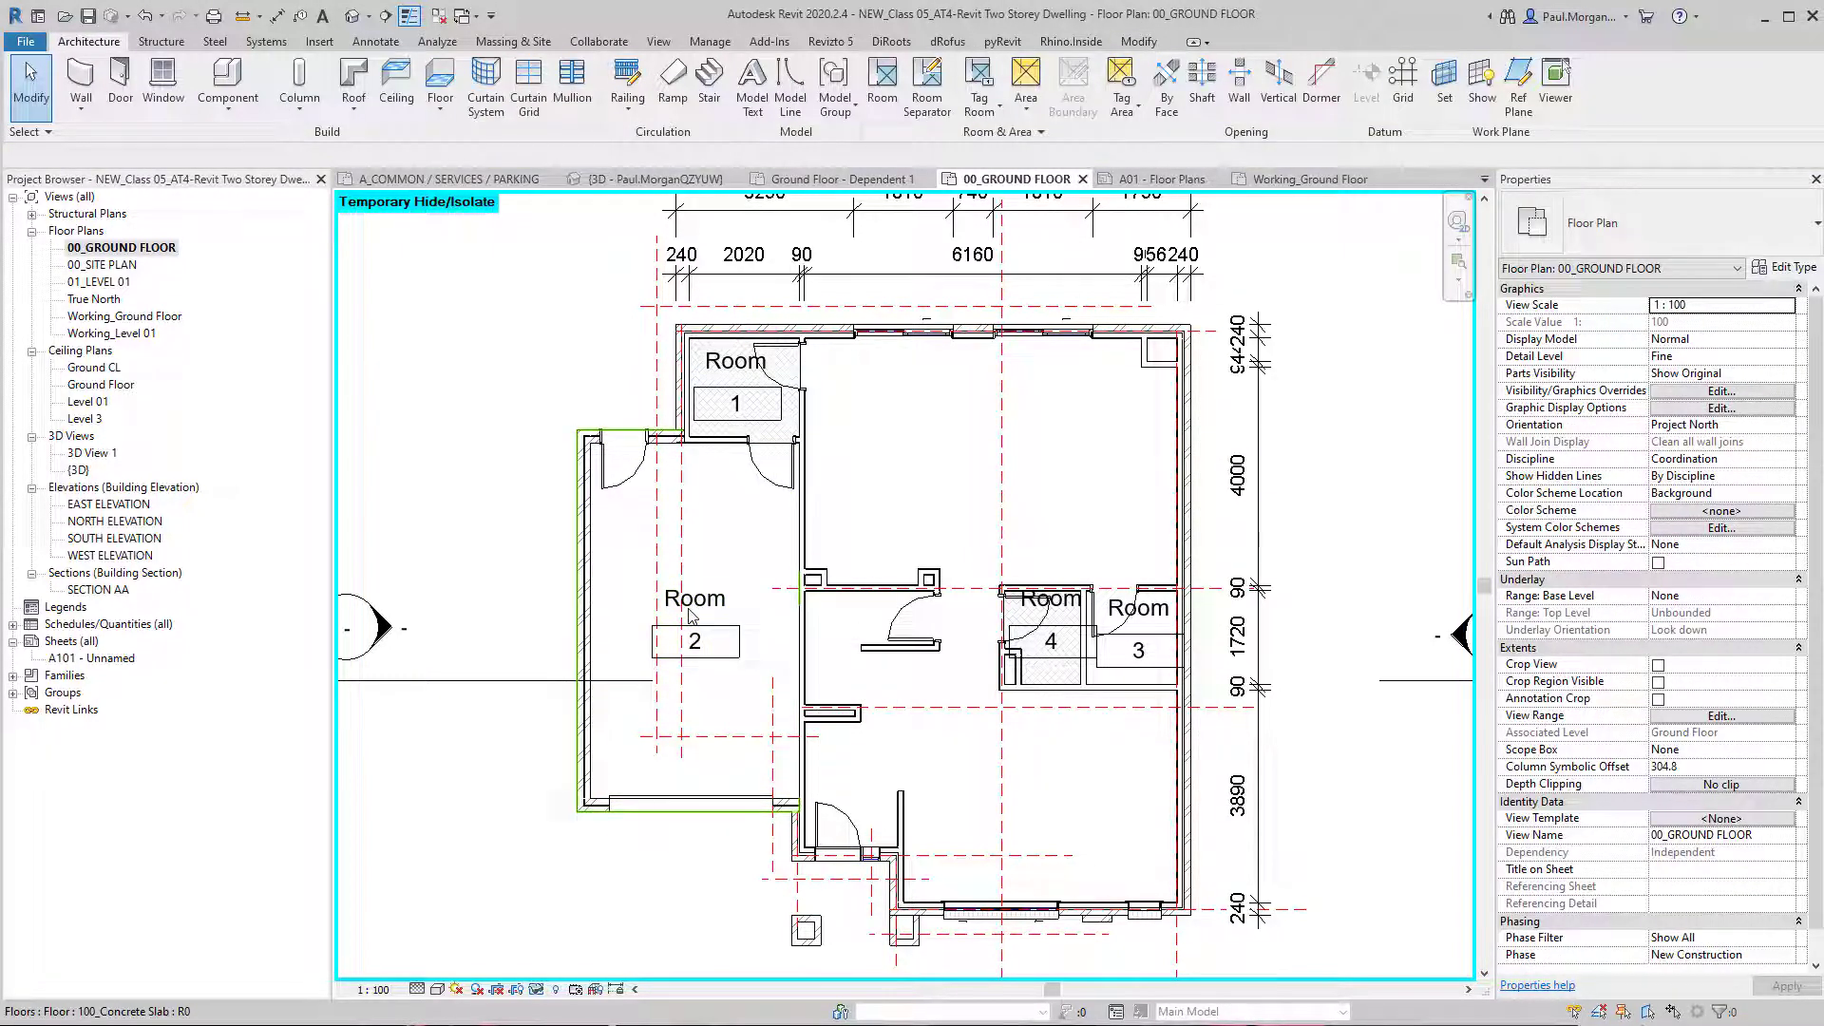
left_click(783, 556)
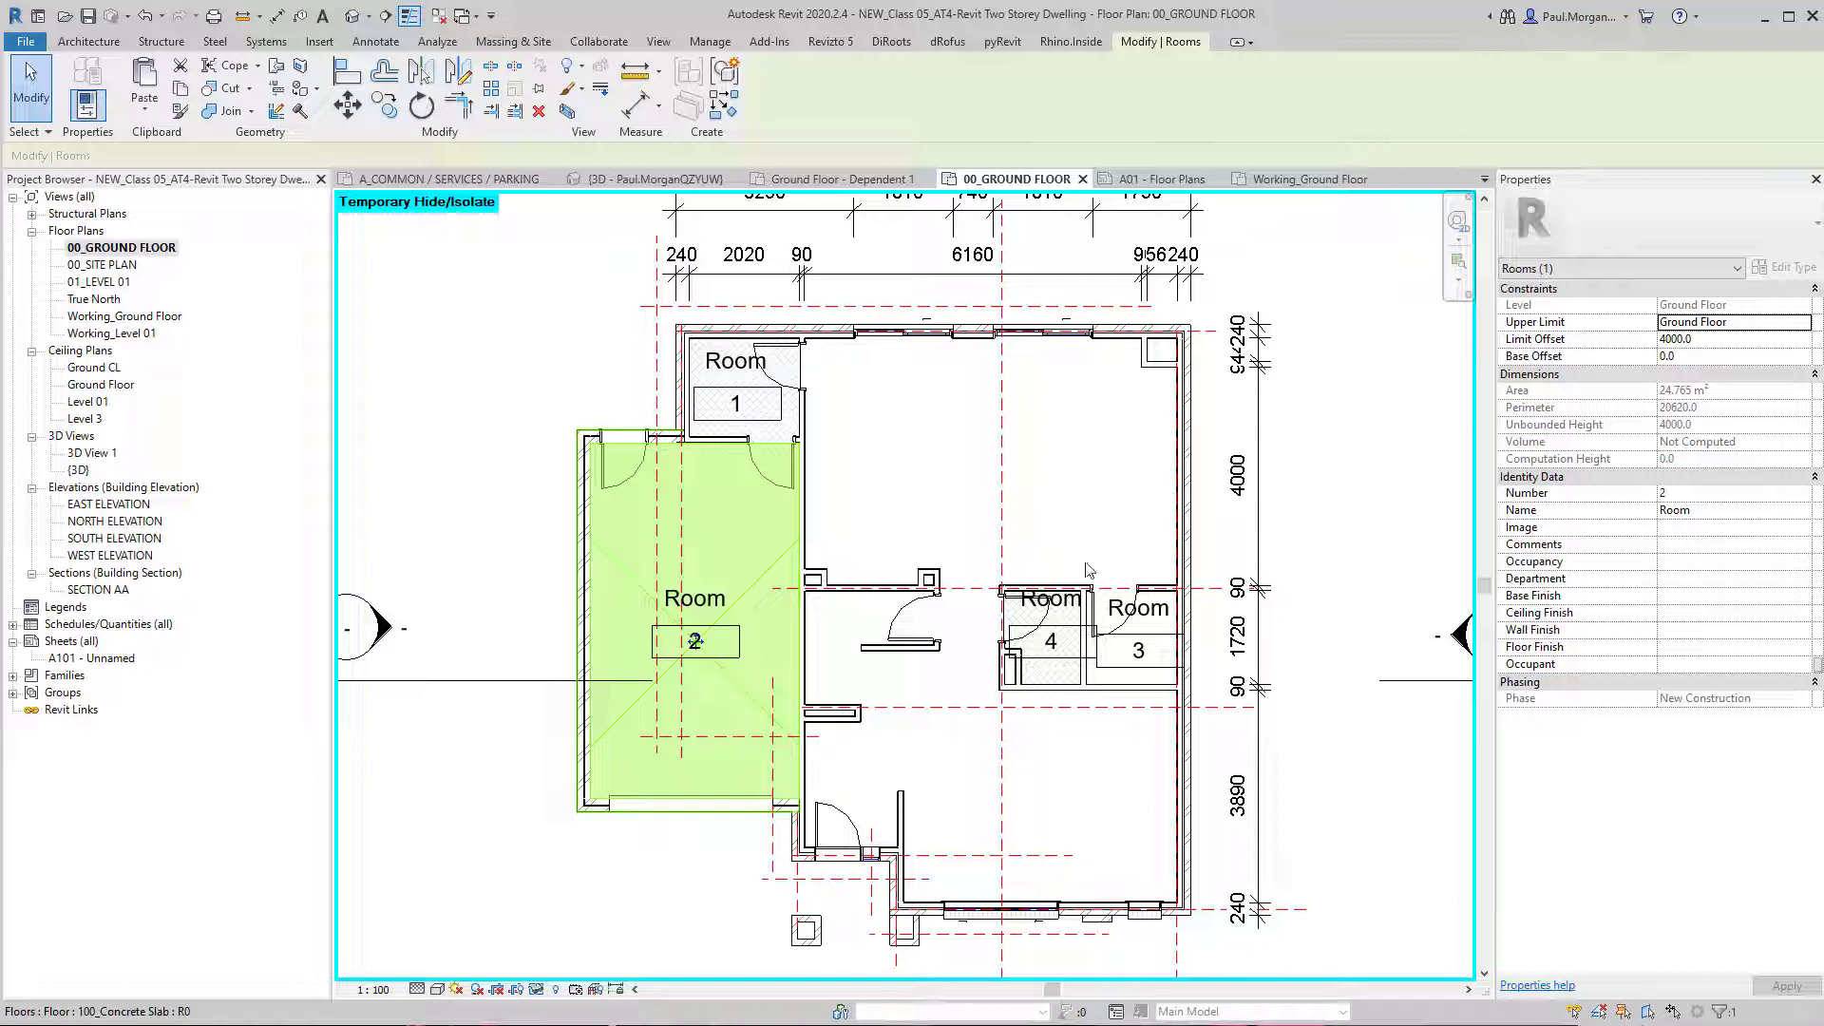
left_click(1694, 340)
left_click_drag(1666, 346, 1660, 346)
left_click(1694, 494)
Step: Set the selected room's Name property to Carport
left_click(1727, 513)
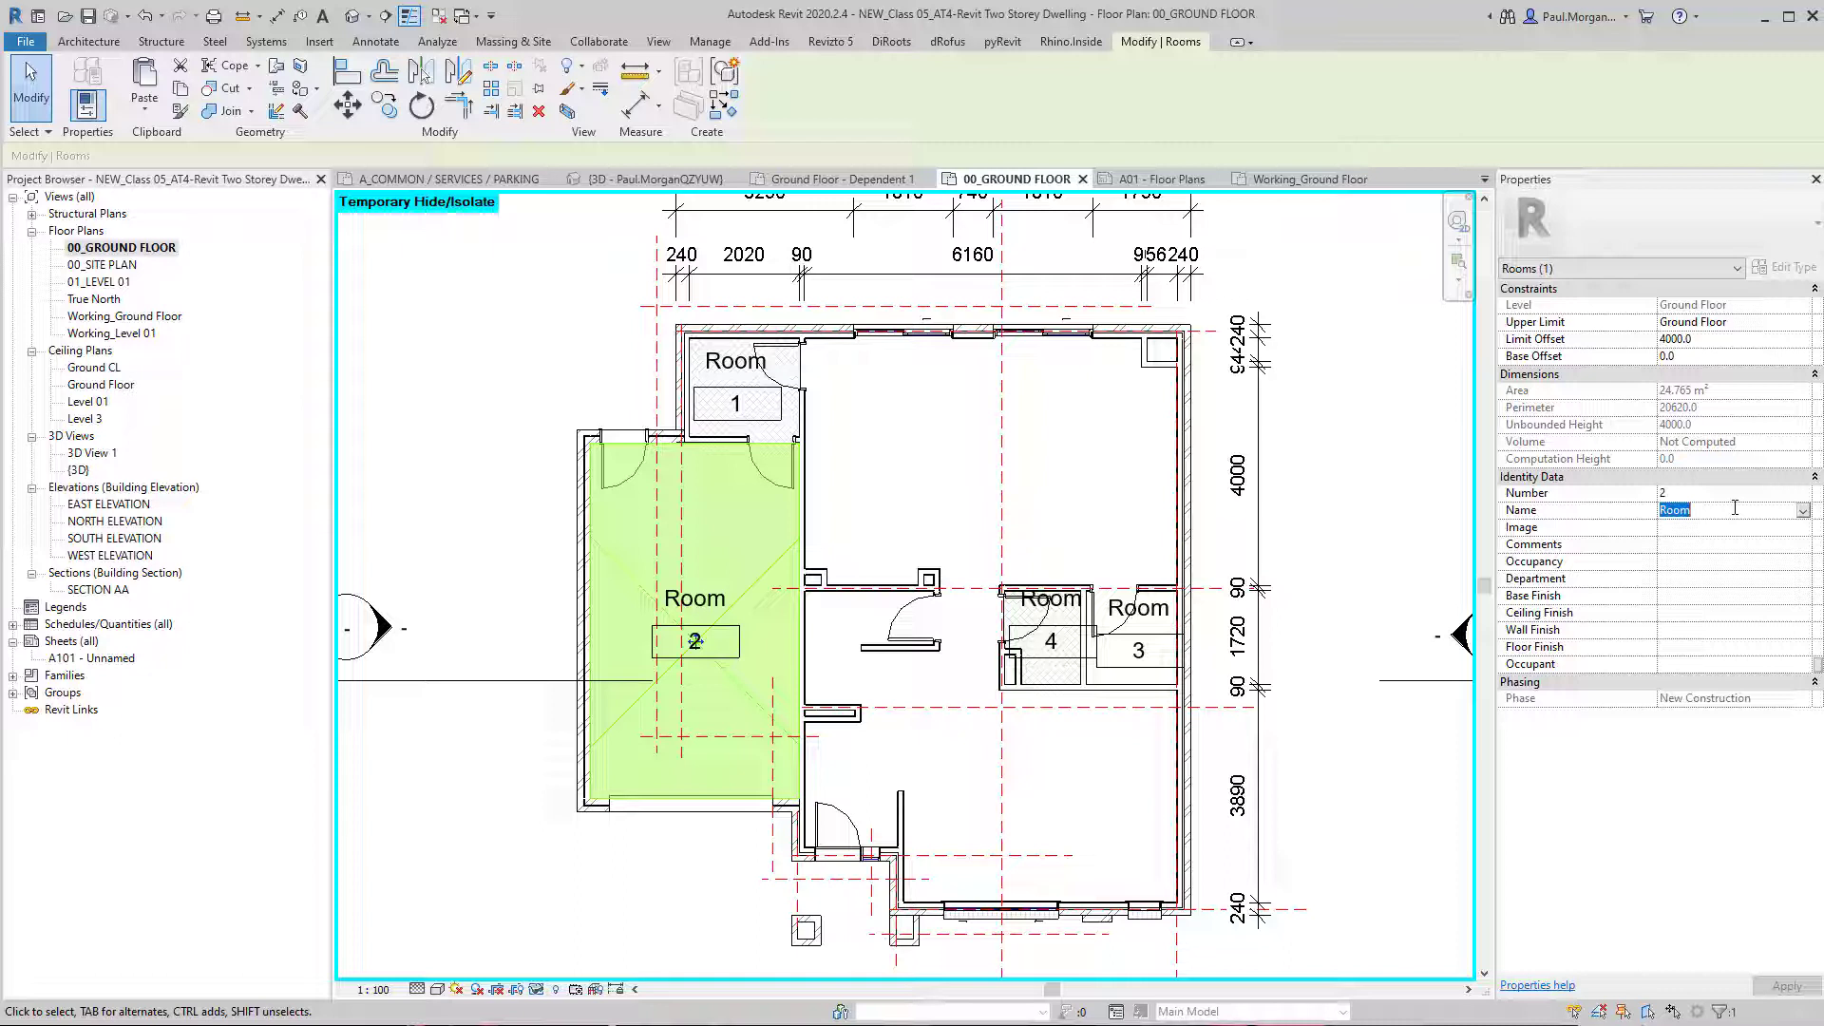
type("Gar")
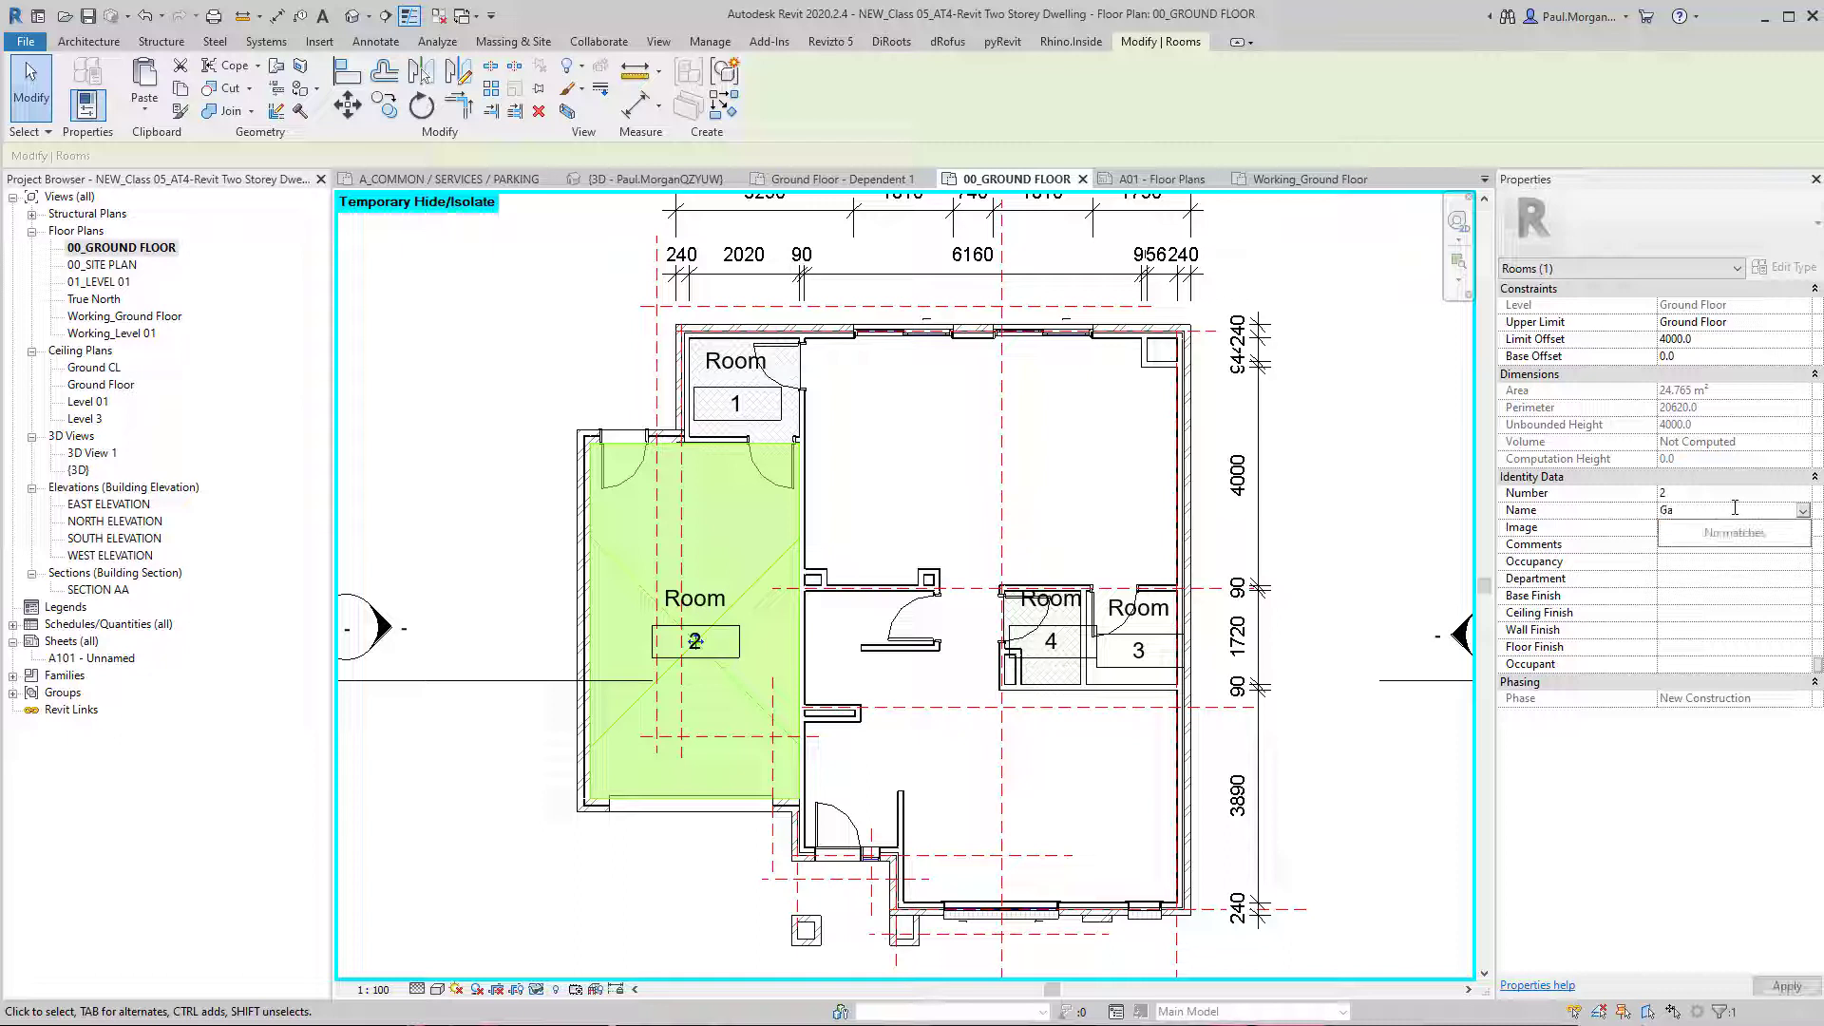
key("BackSpace")
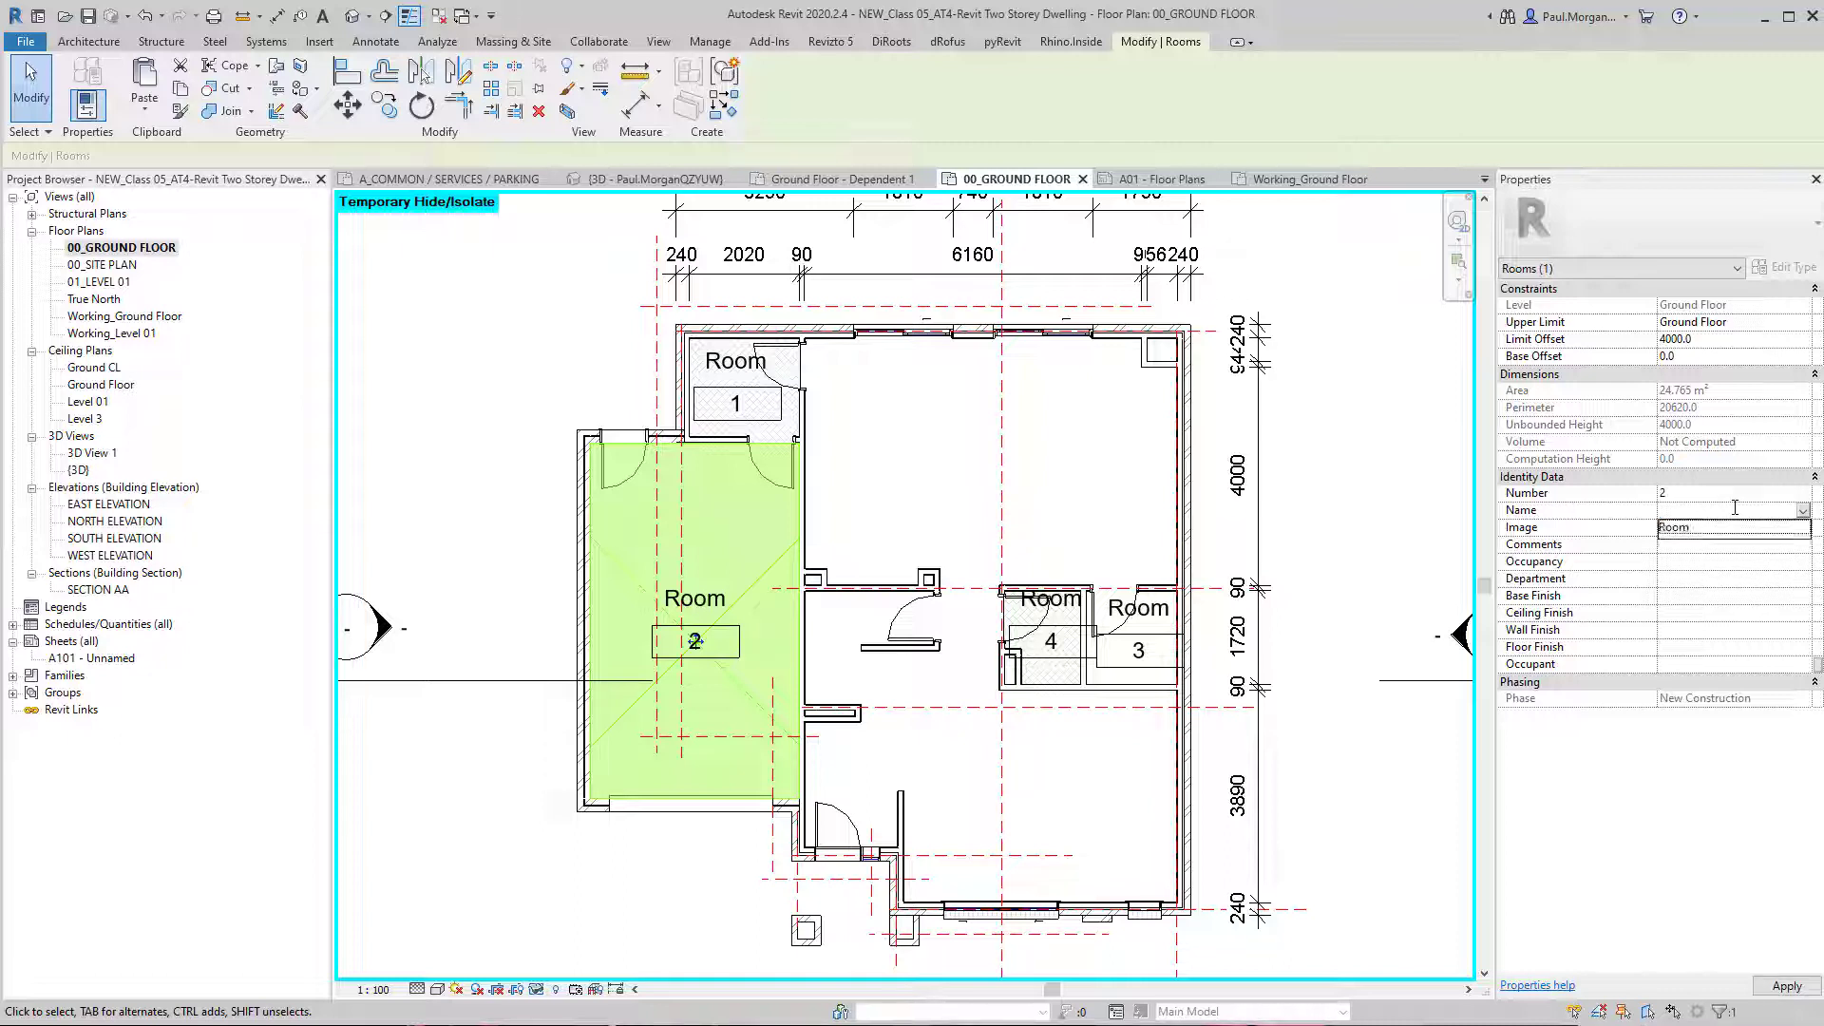
type("Cap")
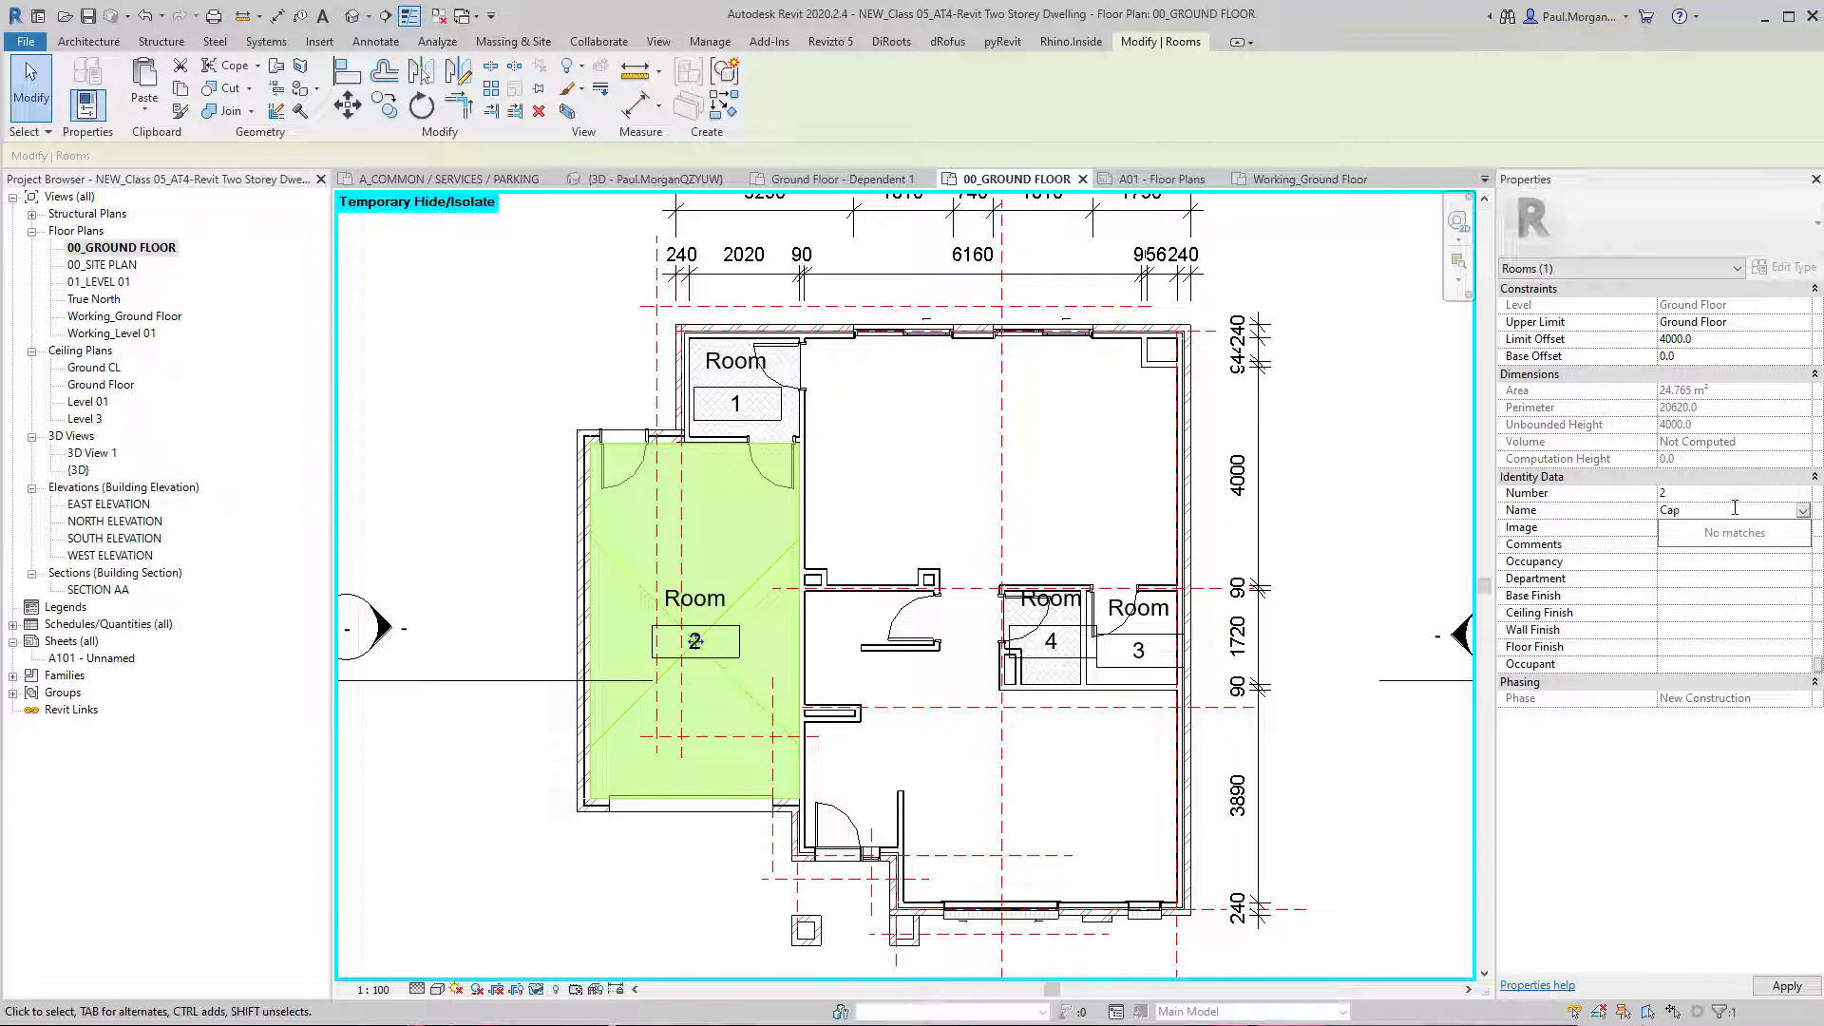
key("BackSpace")
type("rport")
key("Return")
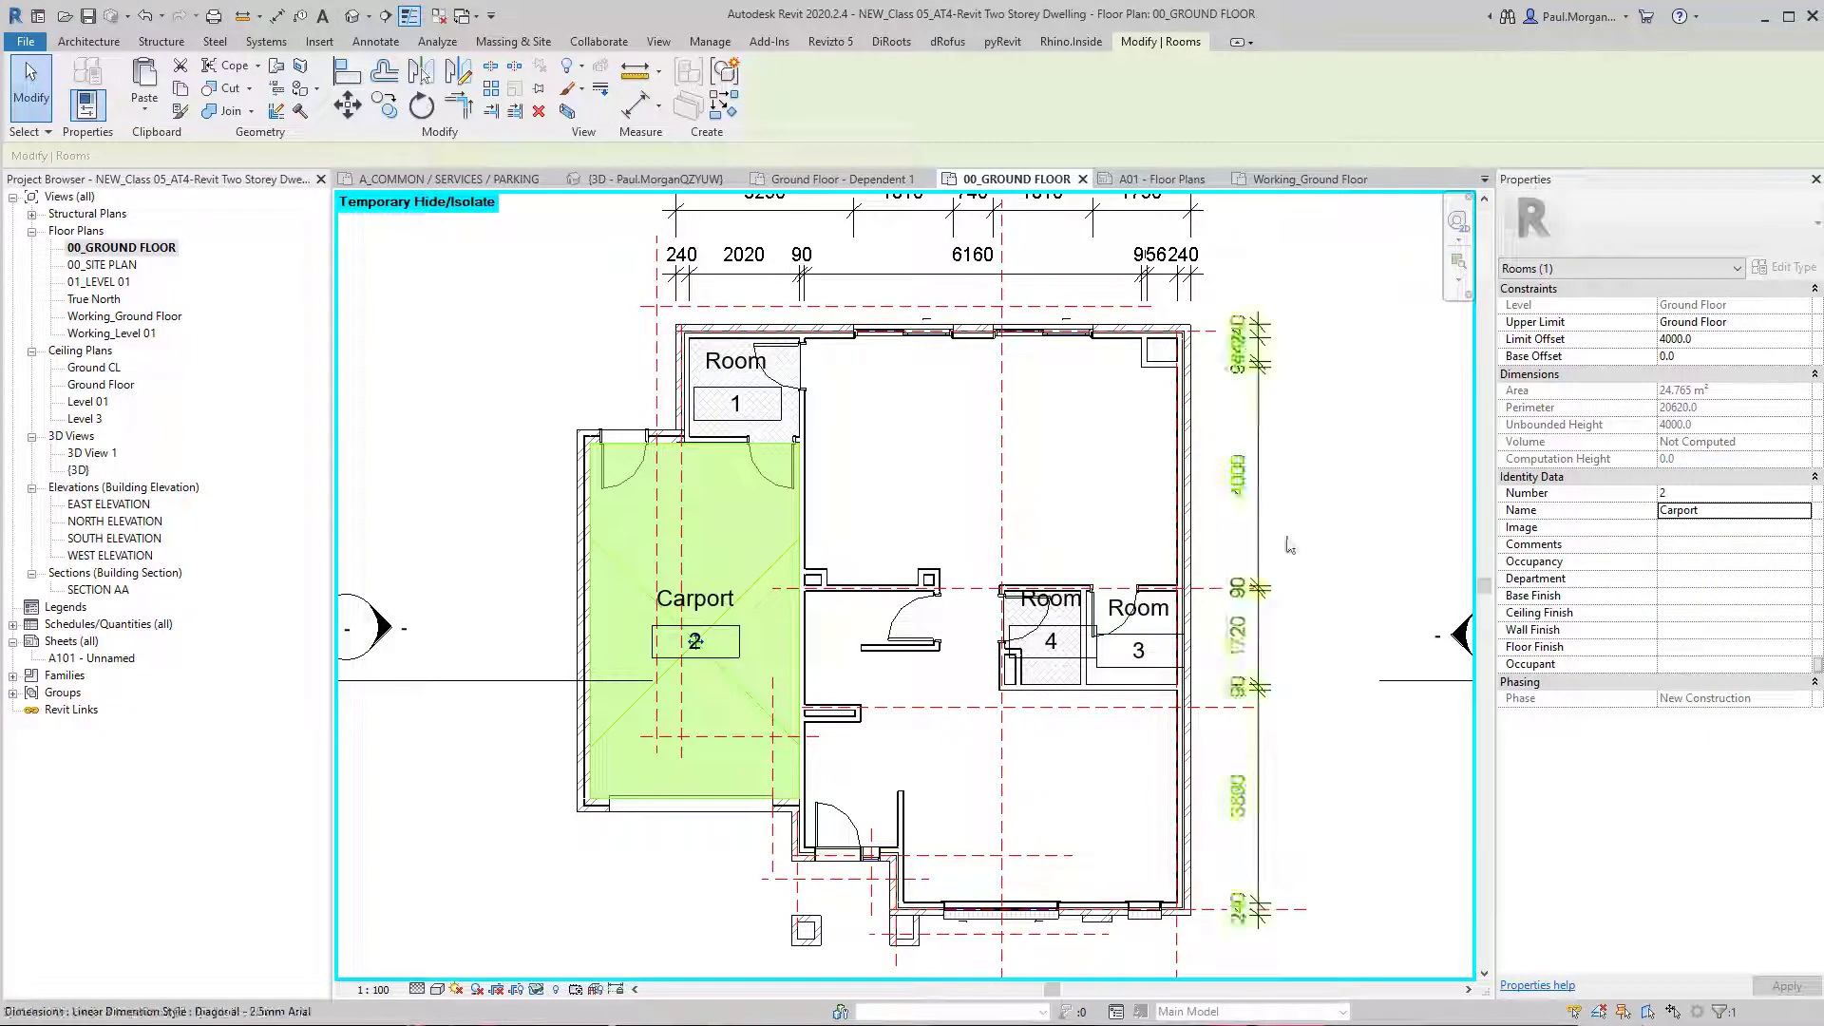
Step: Rename the long left-hand room as Garage directly in its room tag
left_click(1290, 565)
left_click(655, 644)
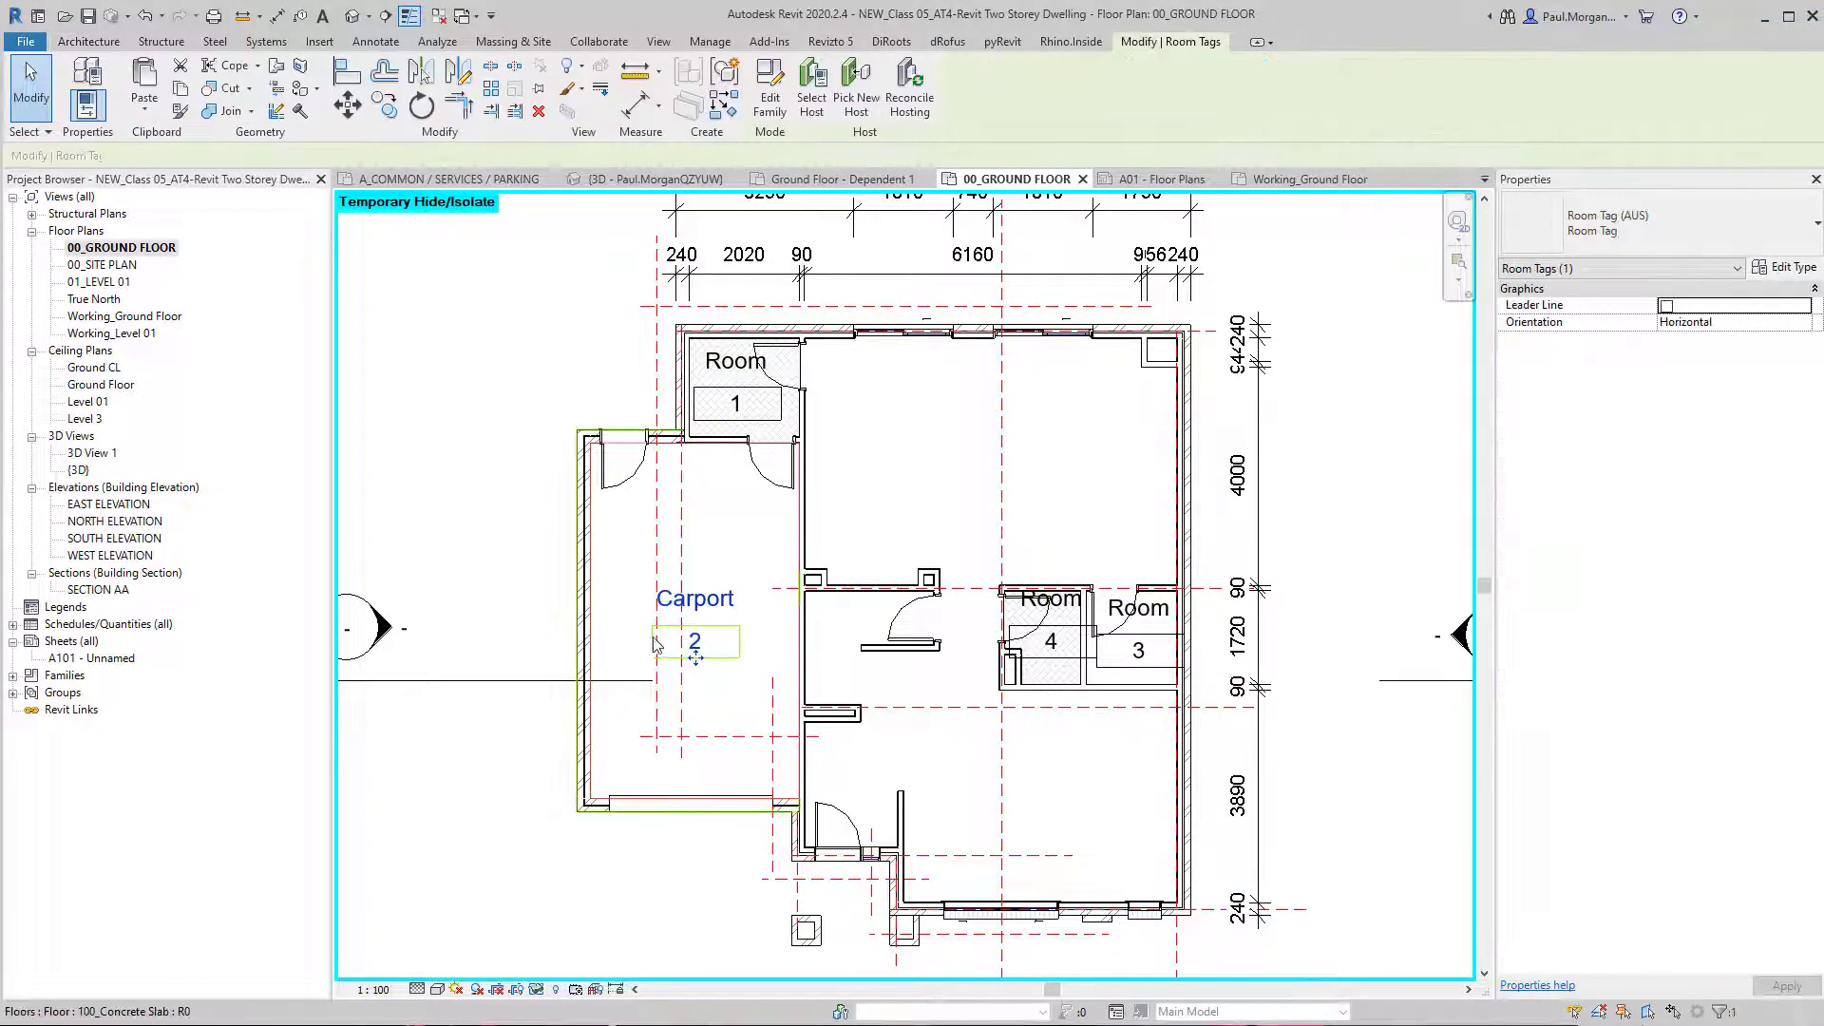
scroll(654, 643, "up", 3)
left_click(731, 565)
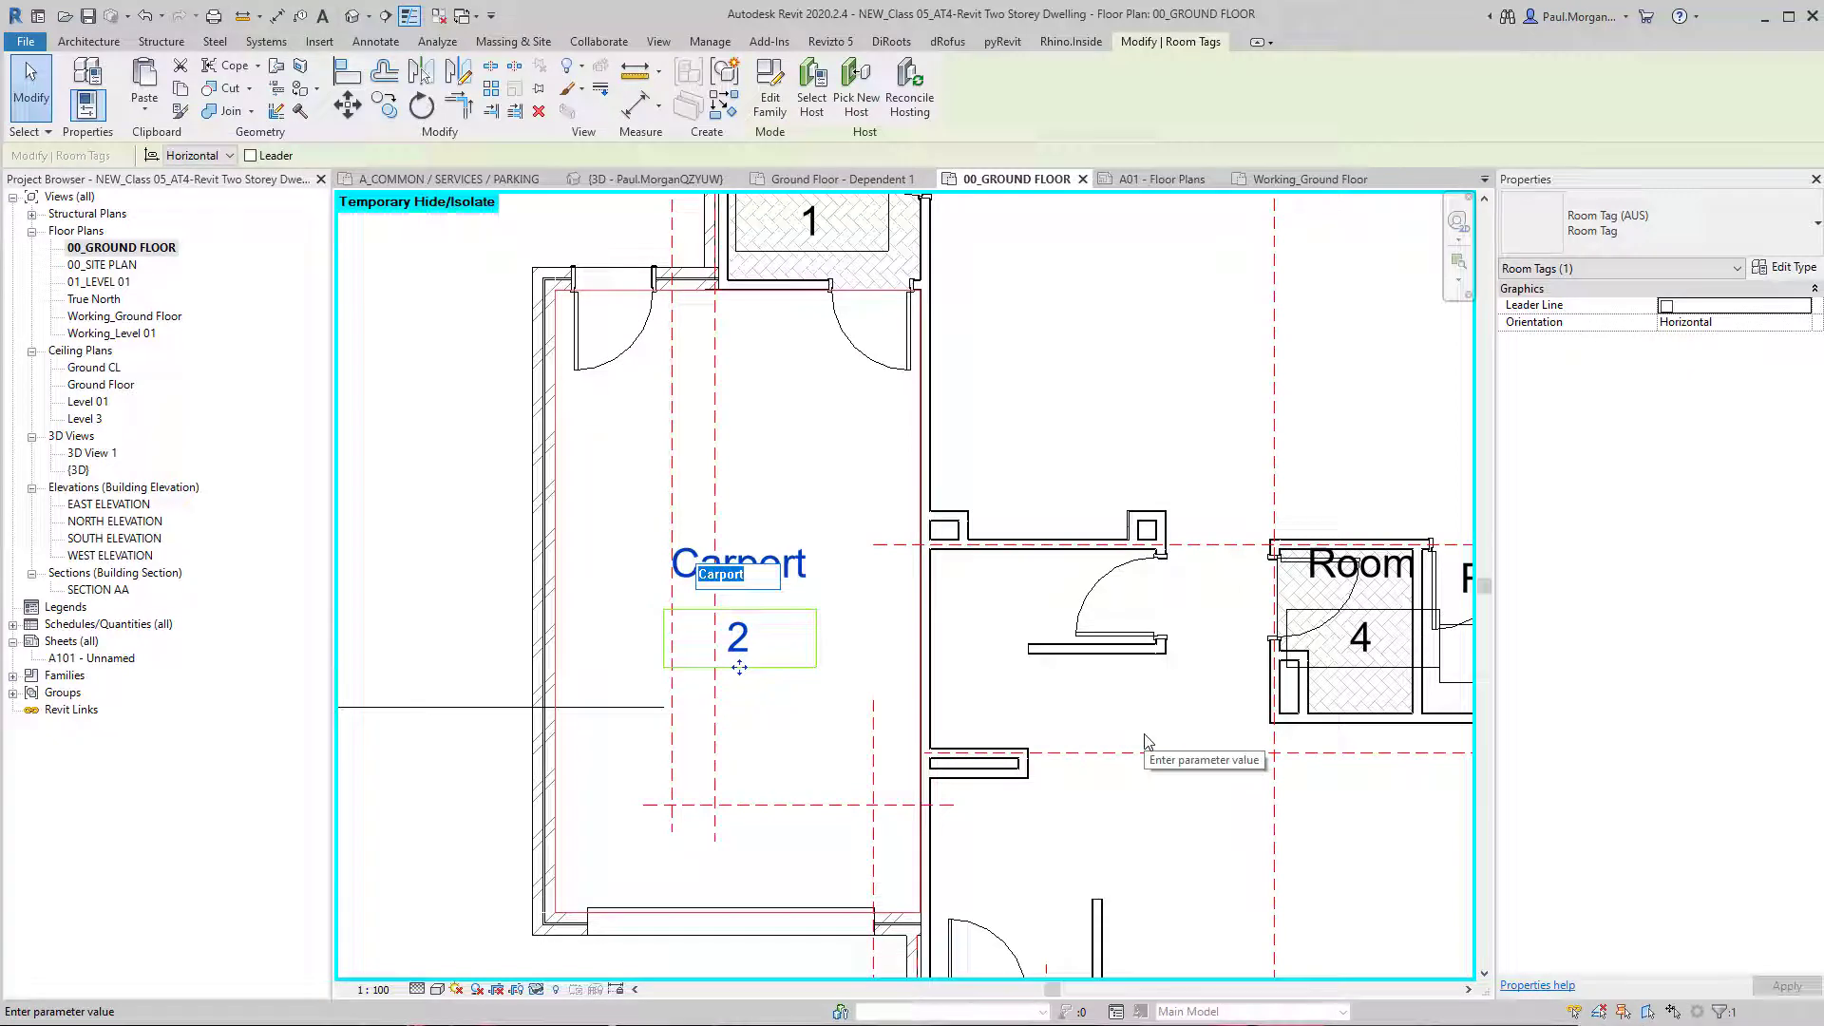
type("Garage")
key("Return")
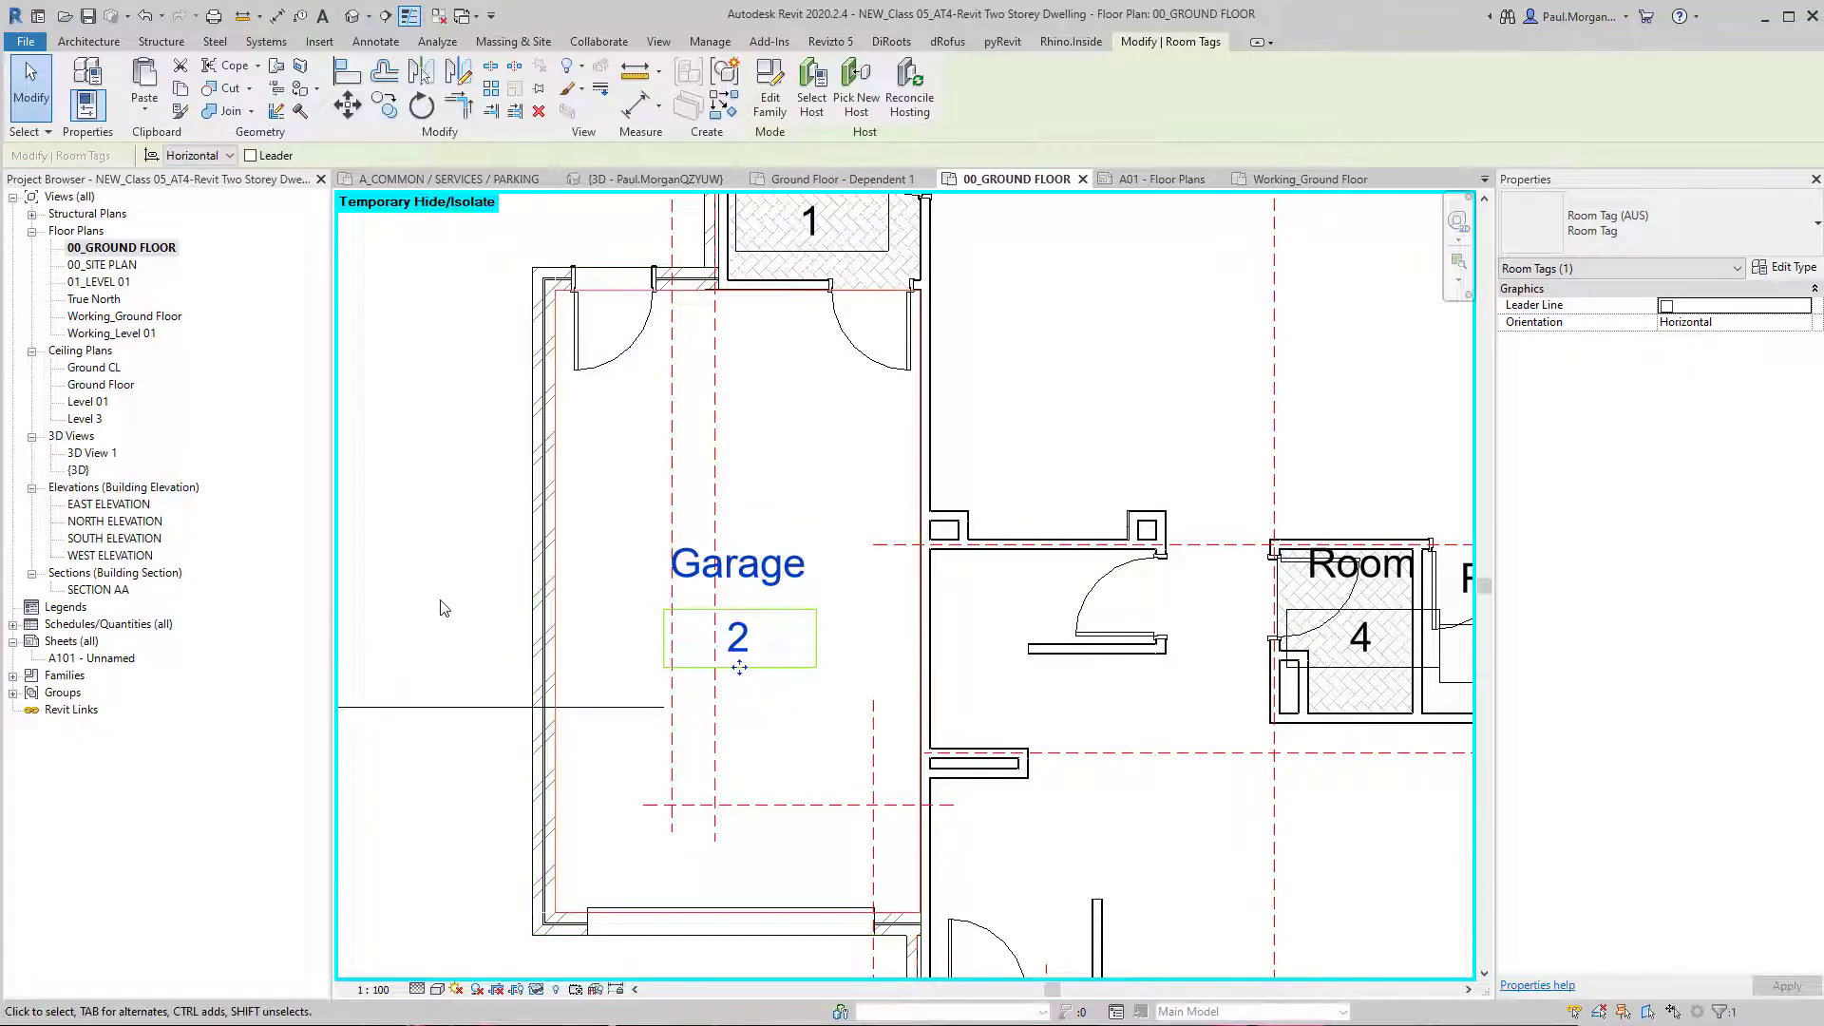
Step: Select the Garage room element and check the Name value in its properties
left_click(639, 599)
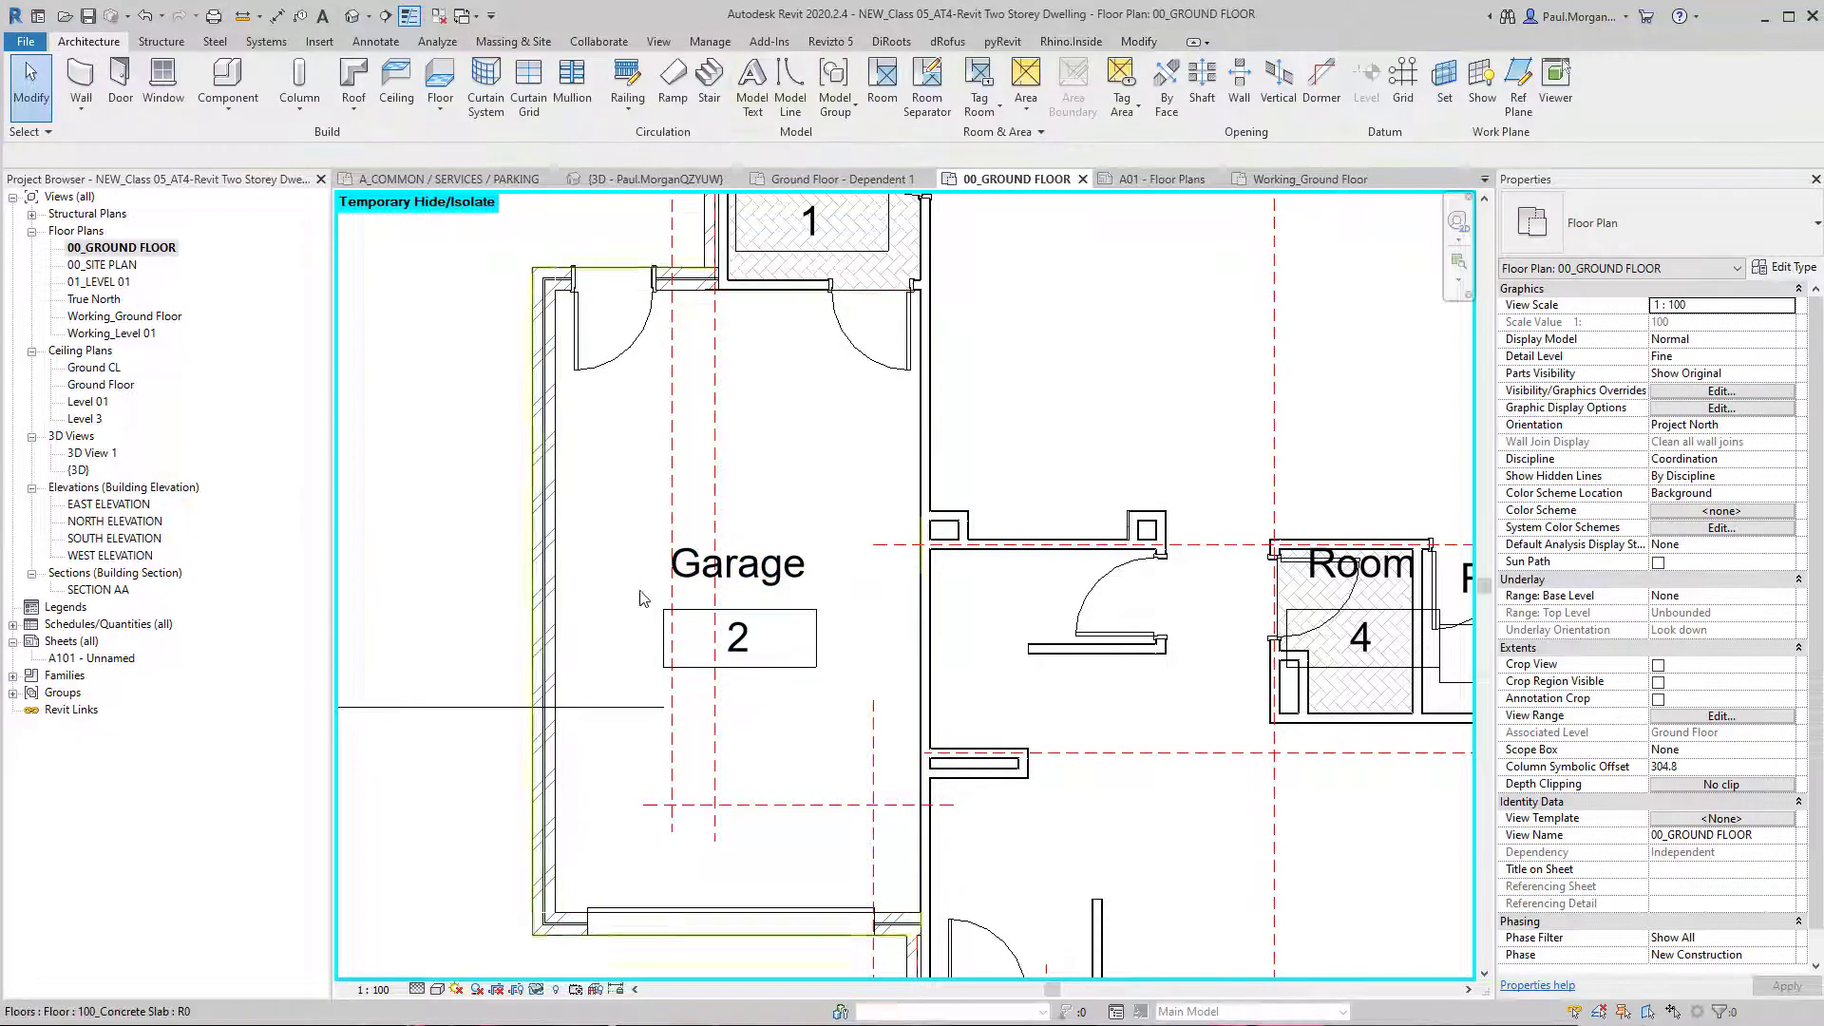
left_click(770, 570)
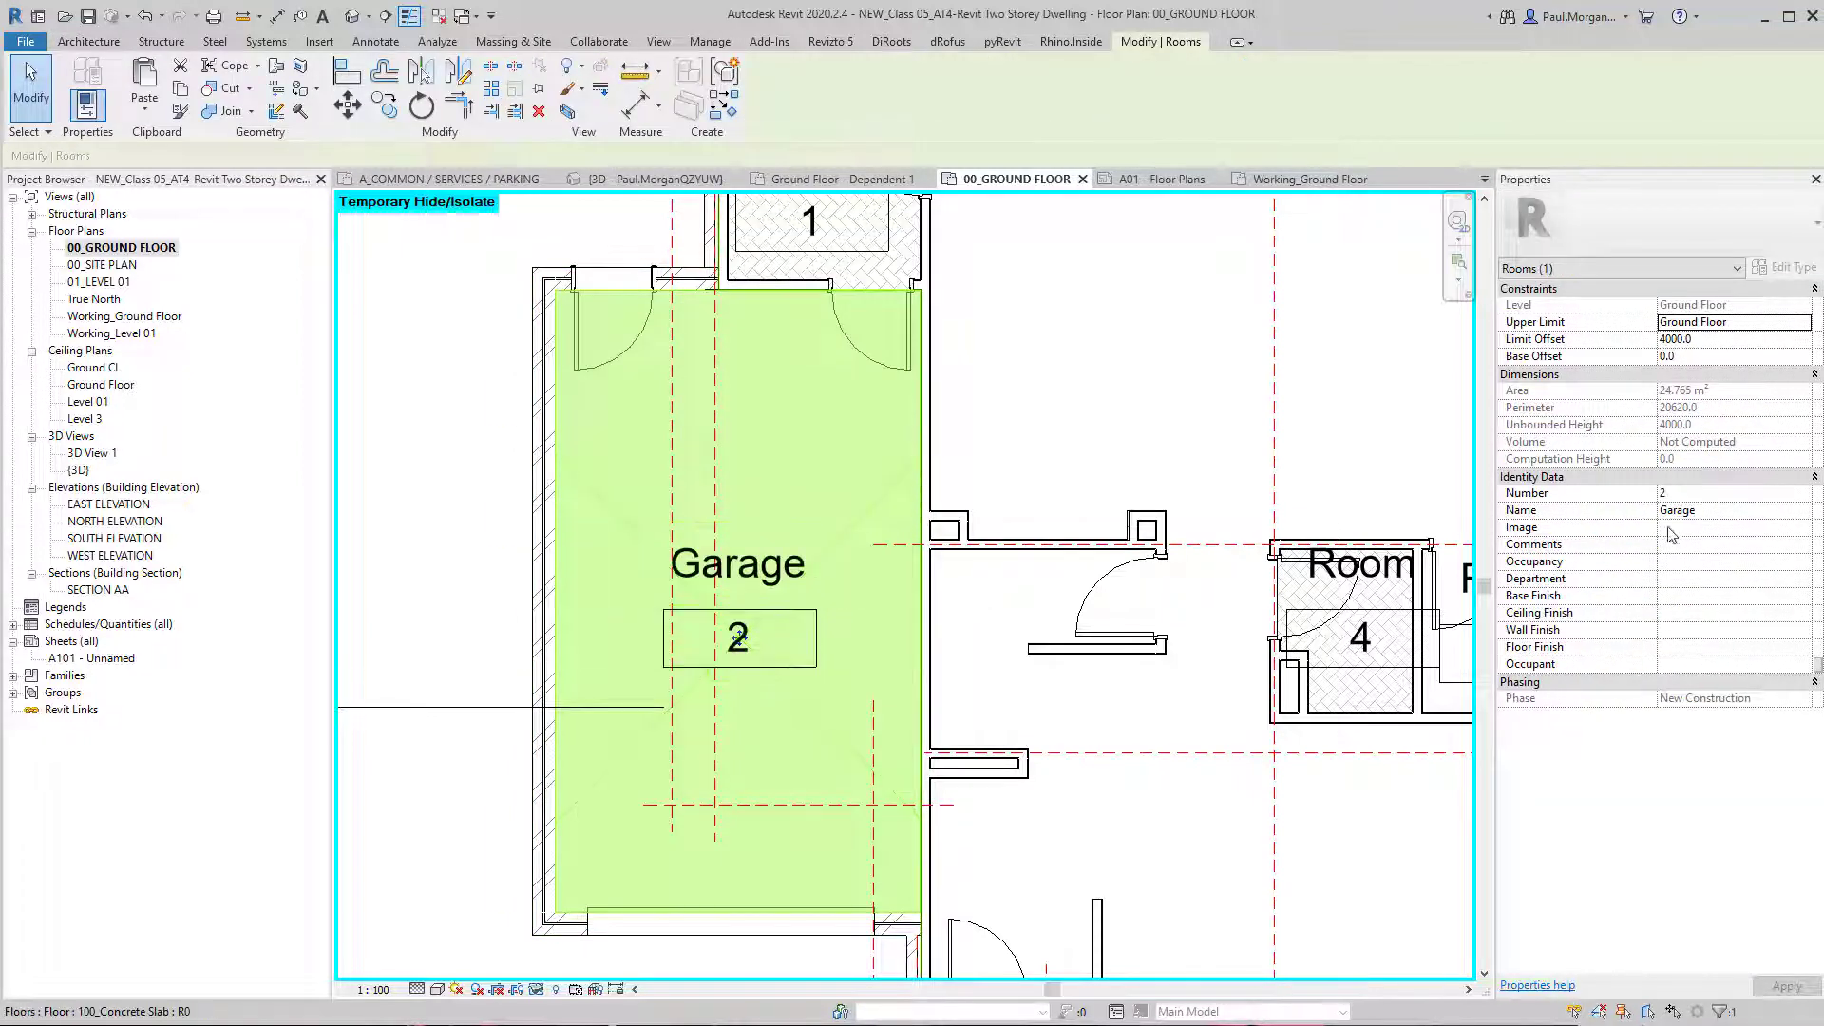
left_click(1734, 516)
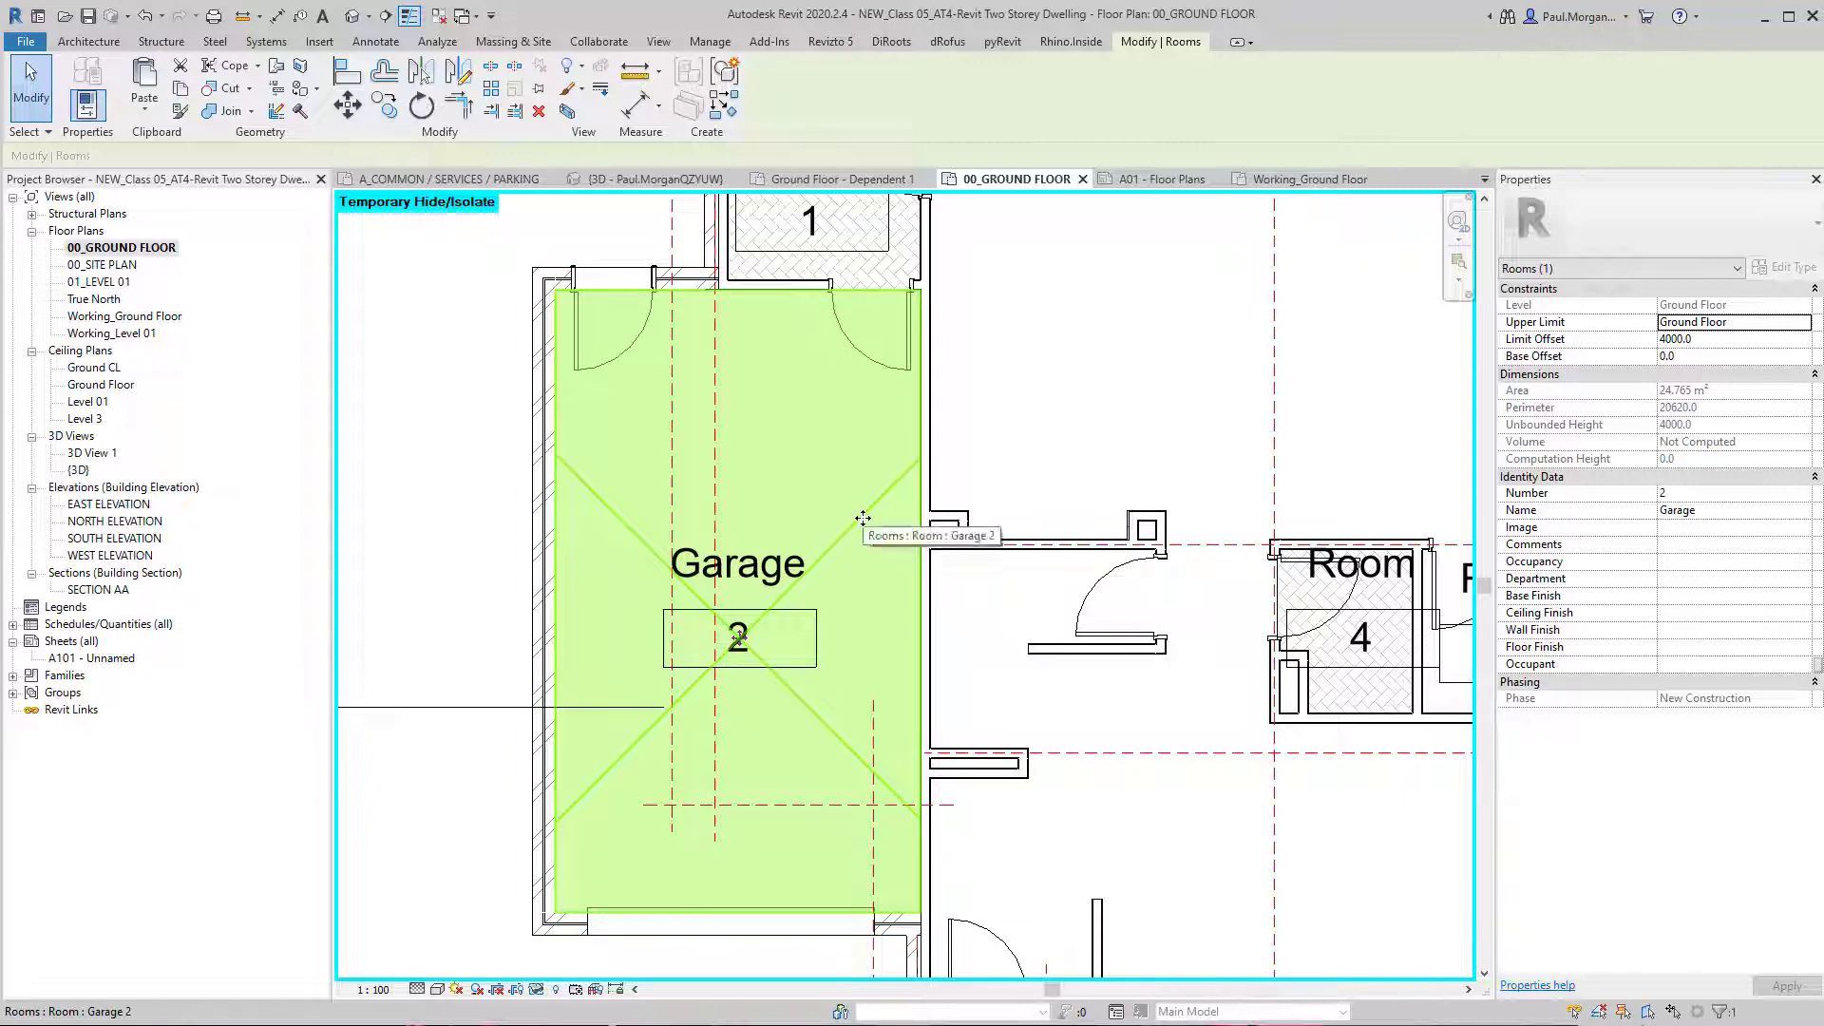
Step: Draw a vertical room separation line from the corner of the wall above room 4 up to the inner face of the north wall
scroll(886, 530, "down", 2)
middle_click_drag(1210, 729, 1188, 757)
key("Escape")
middle_click_drag(1067, 408, 1013, 498)
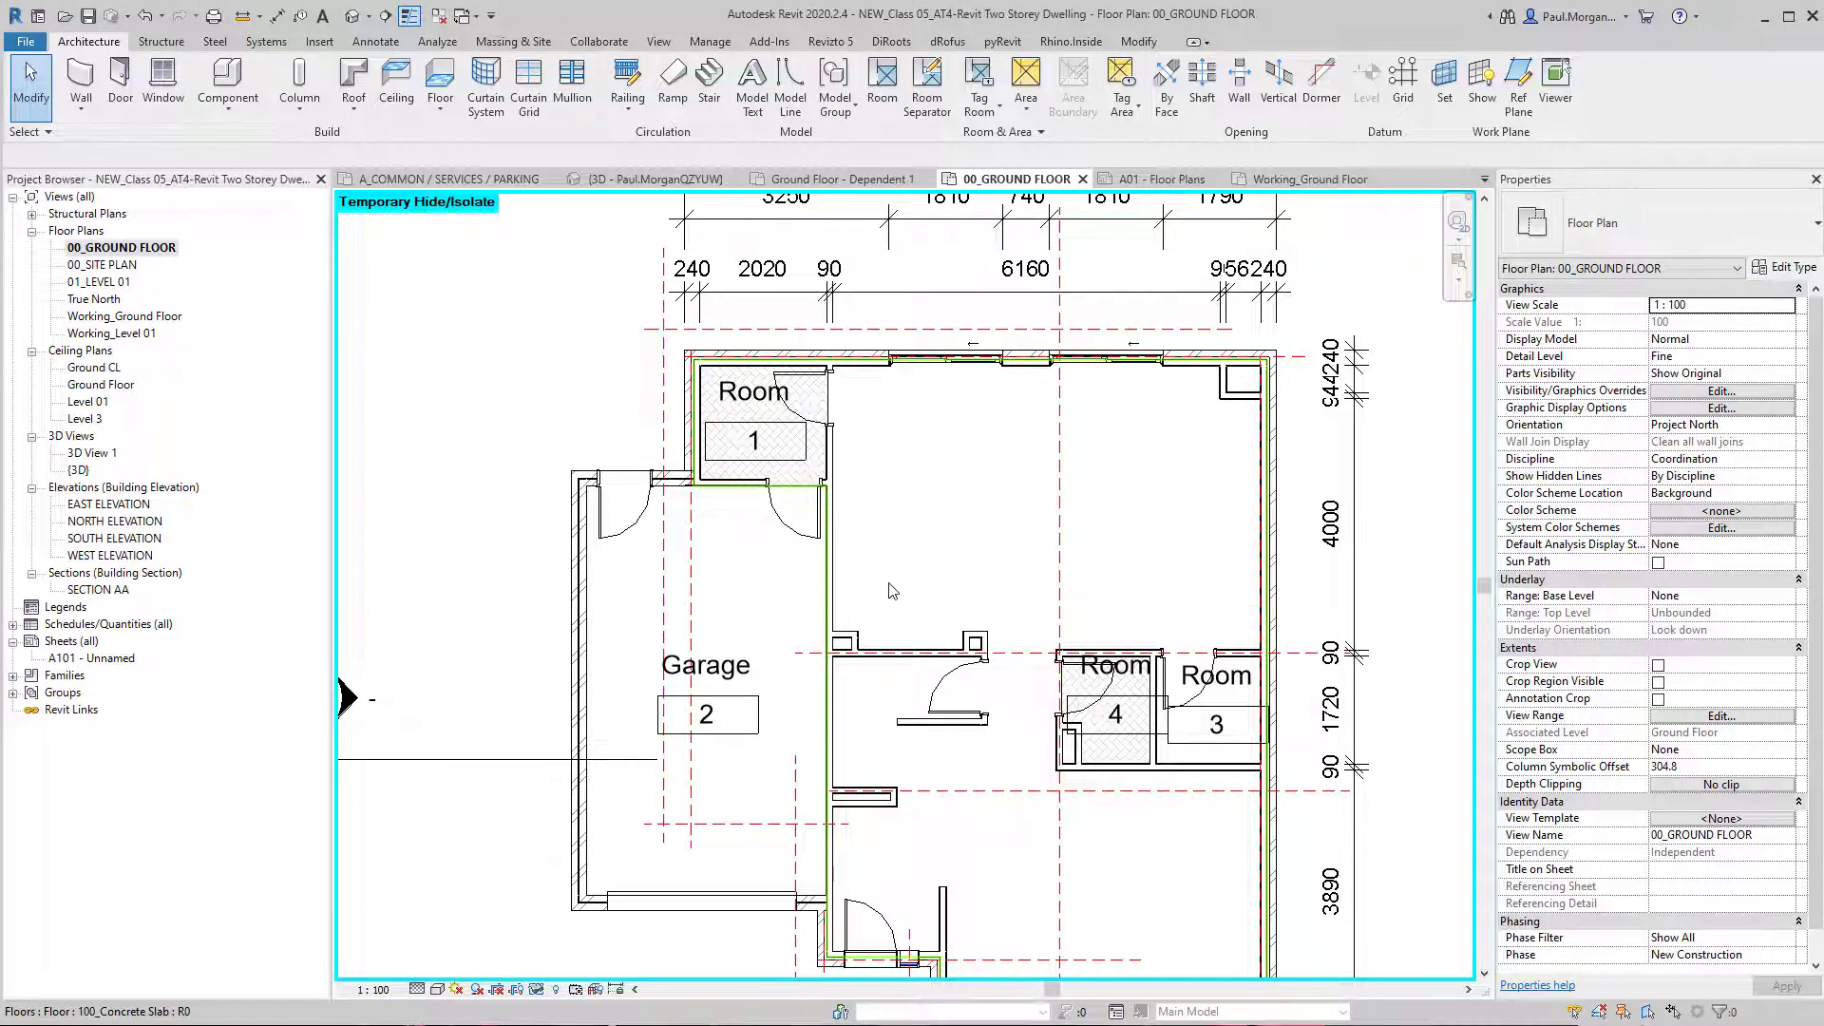
left_click(938, 95)
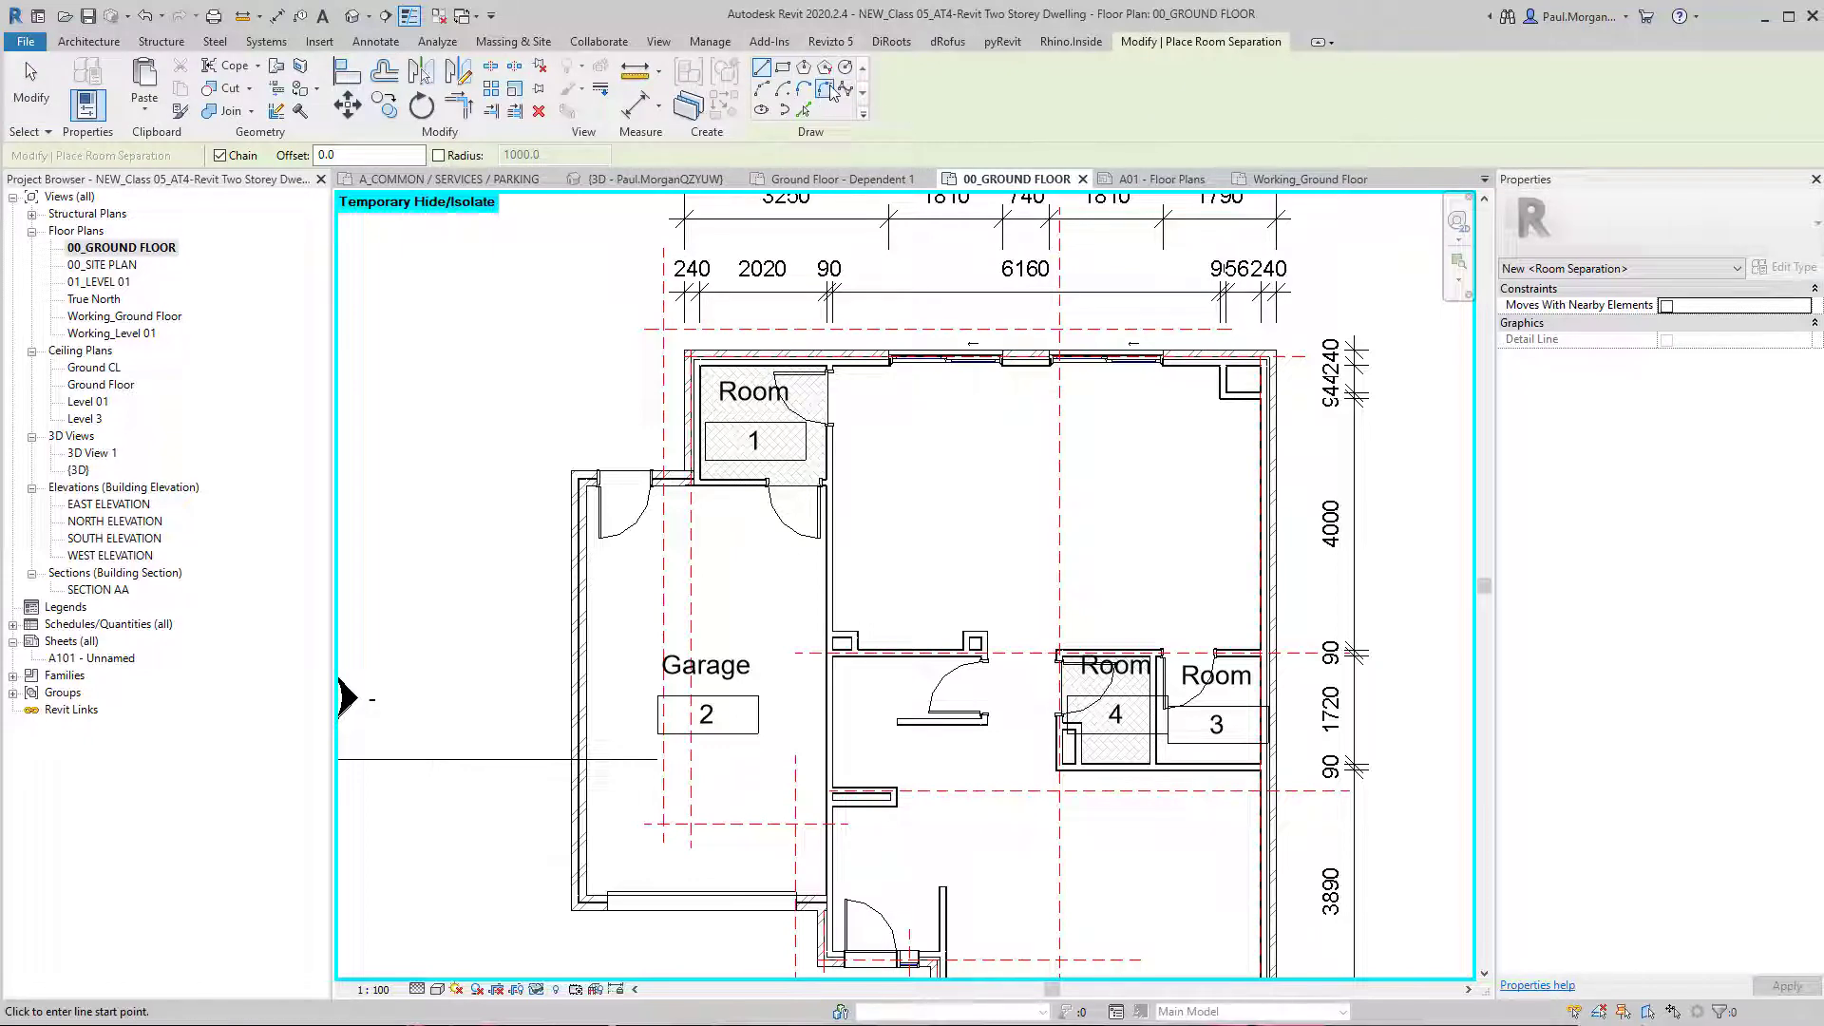
scroll(1110, 570, "up", 4)
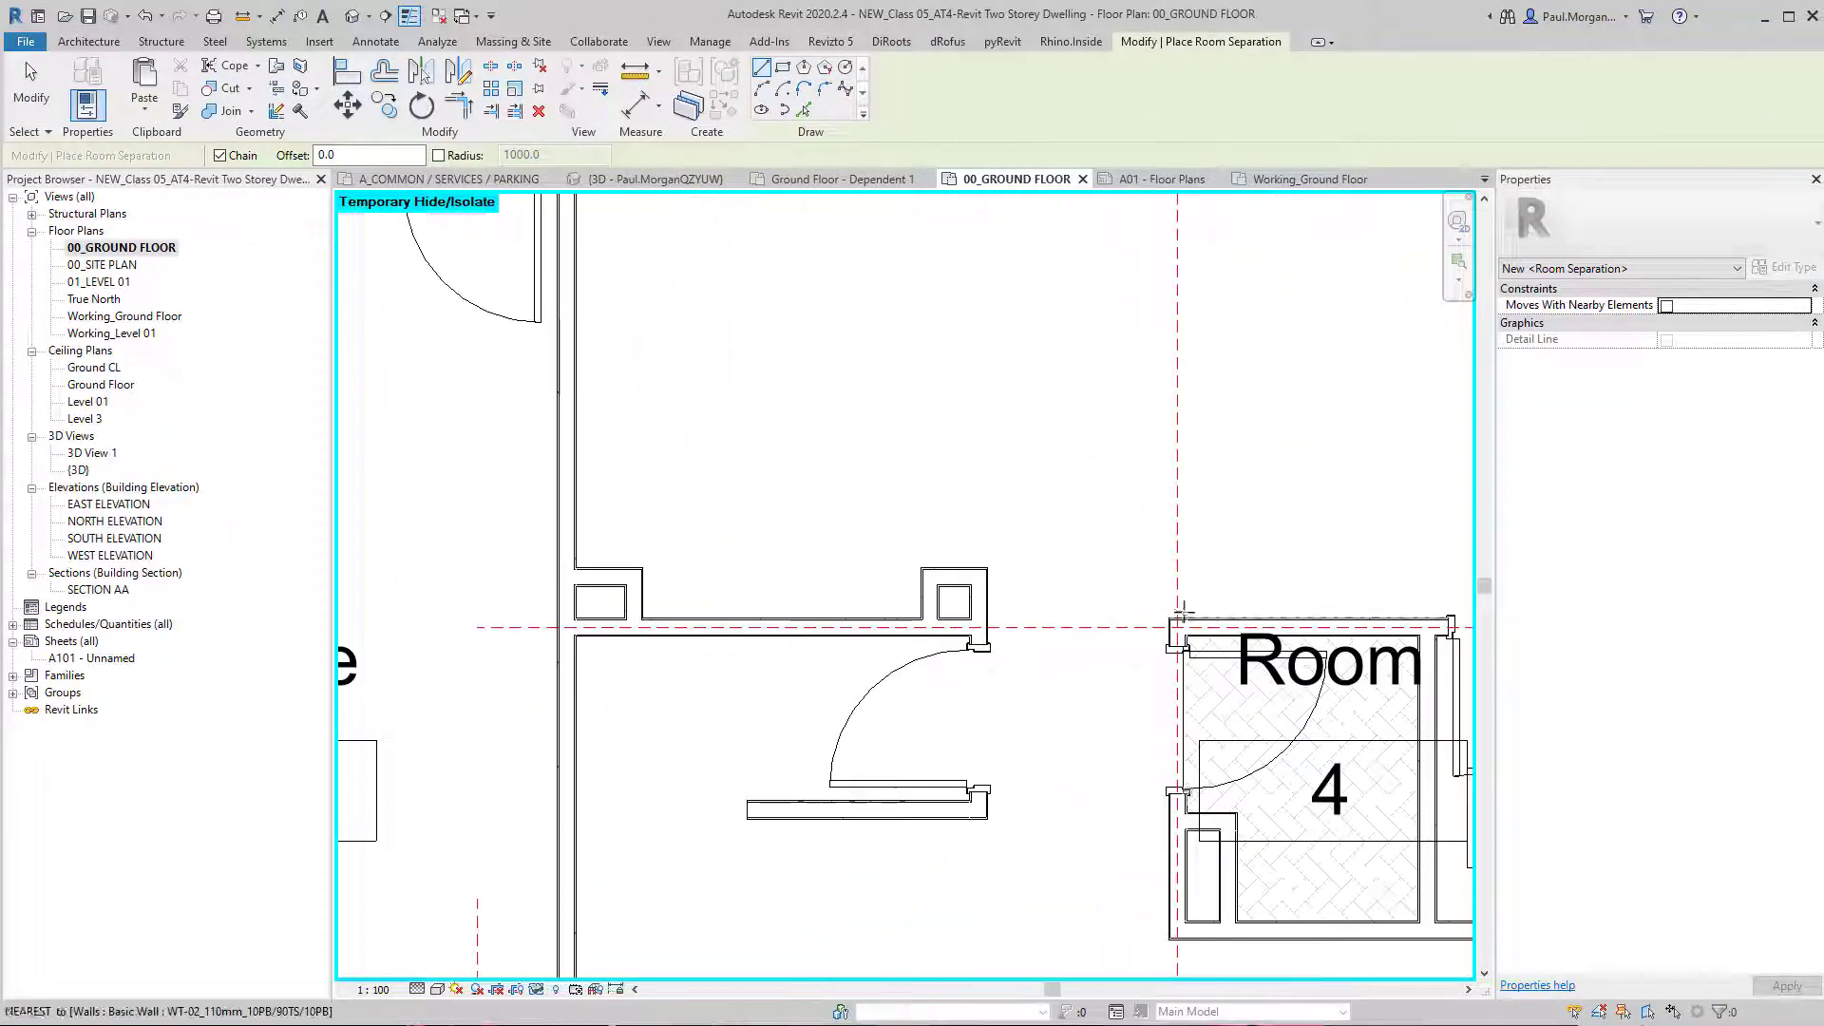
scroll(1119, 723, "down", 1)
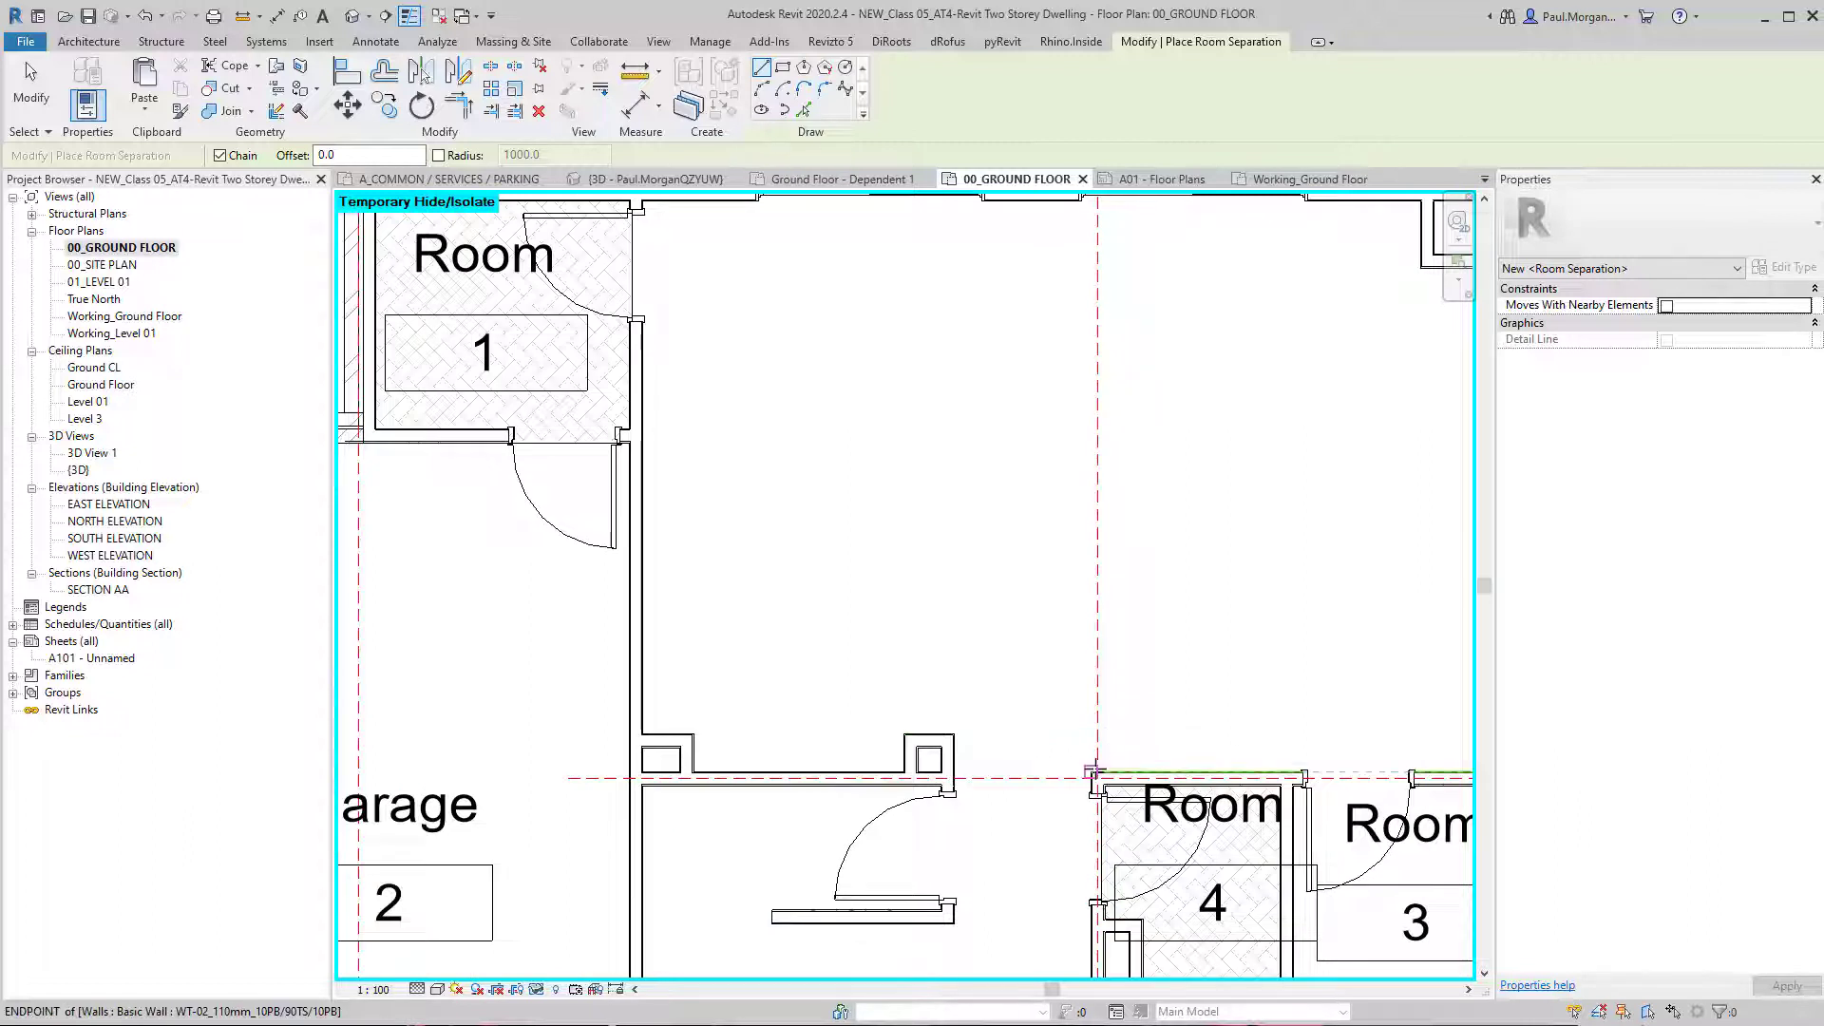
left_click(1094, 771)
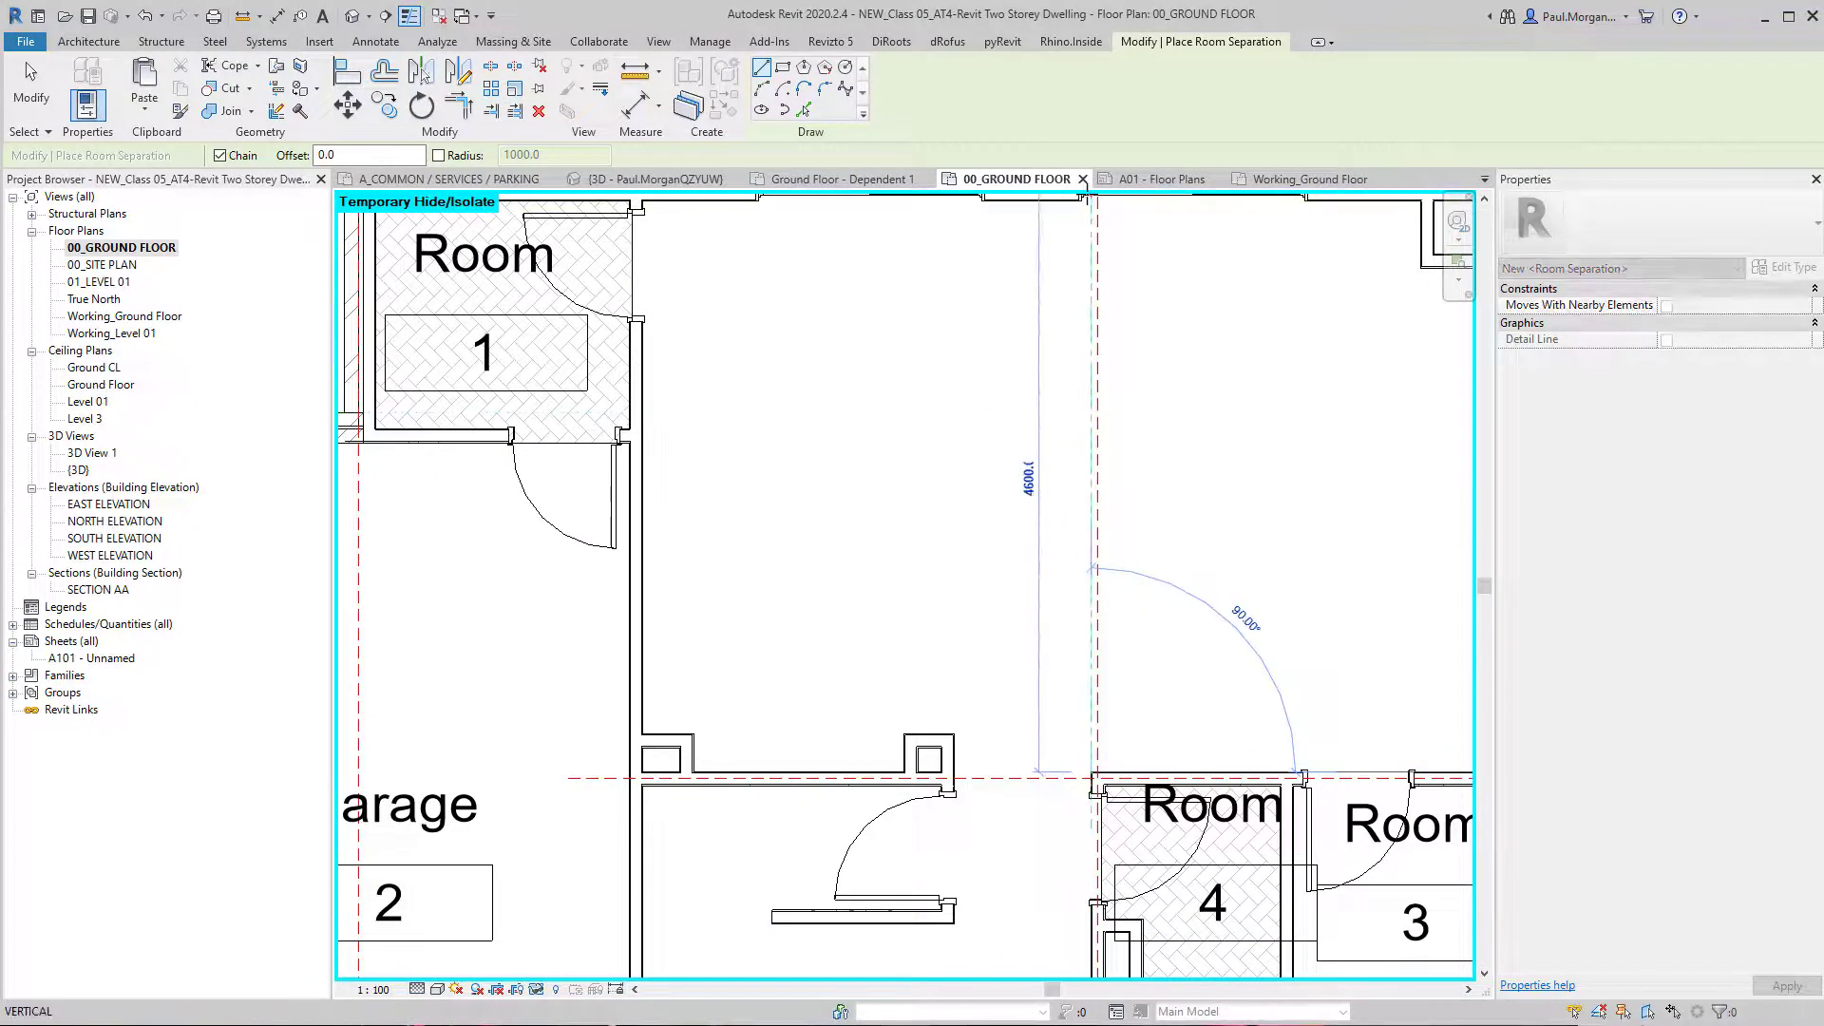
middle_click_drag(1105, 221, 1127, 361)
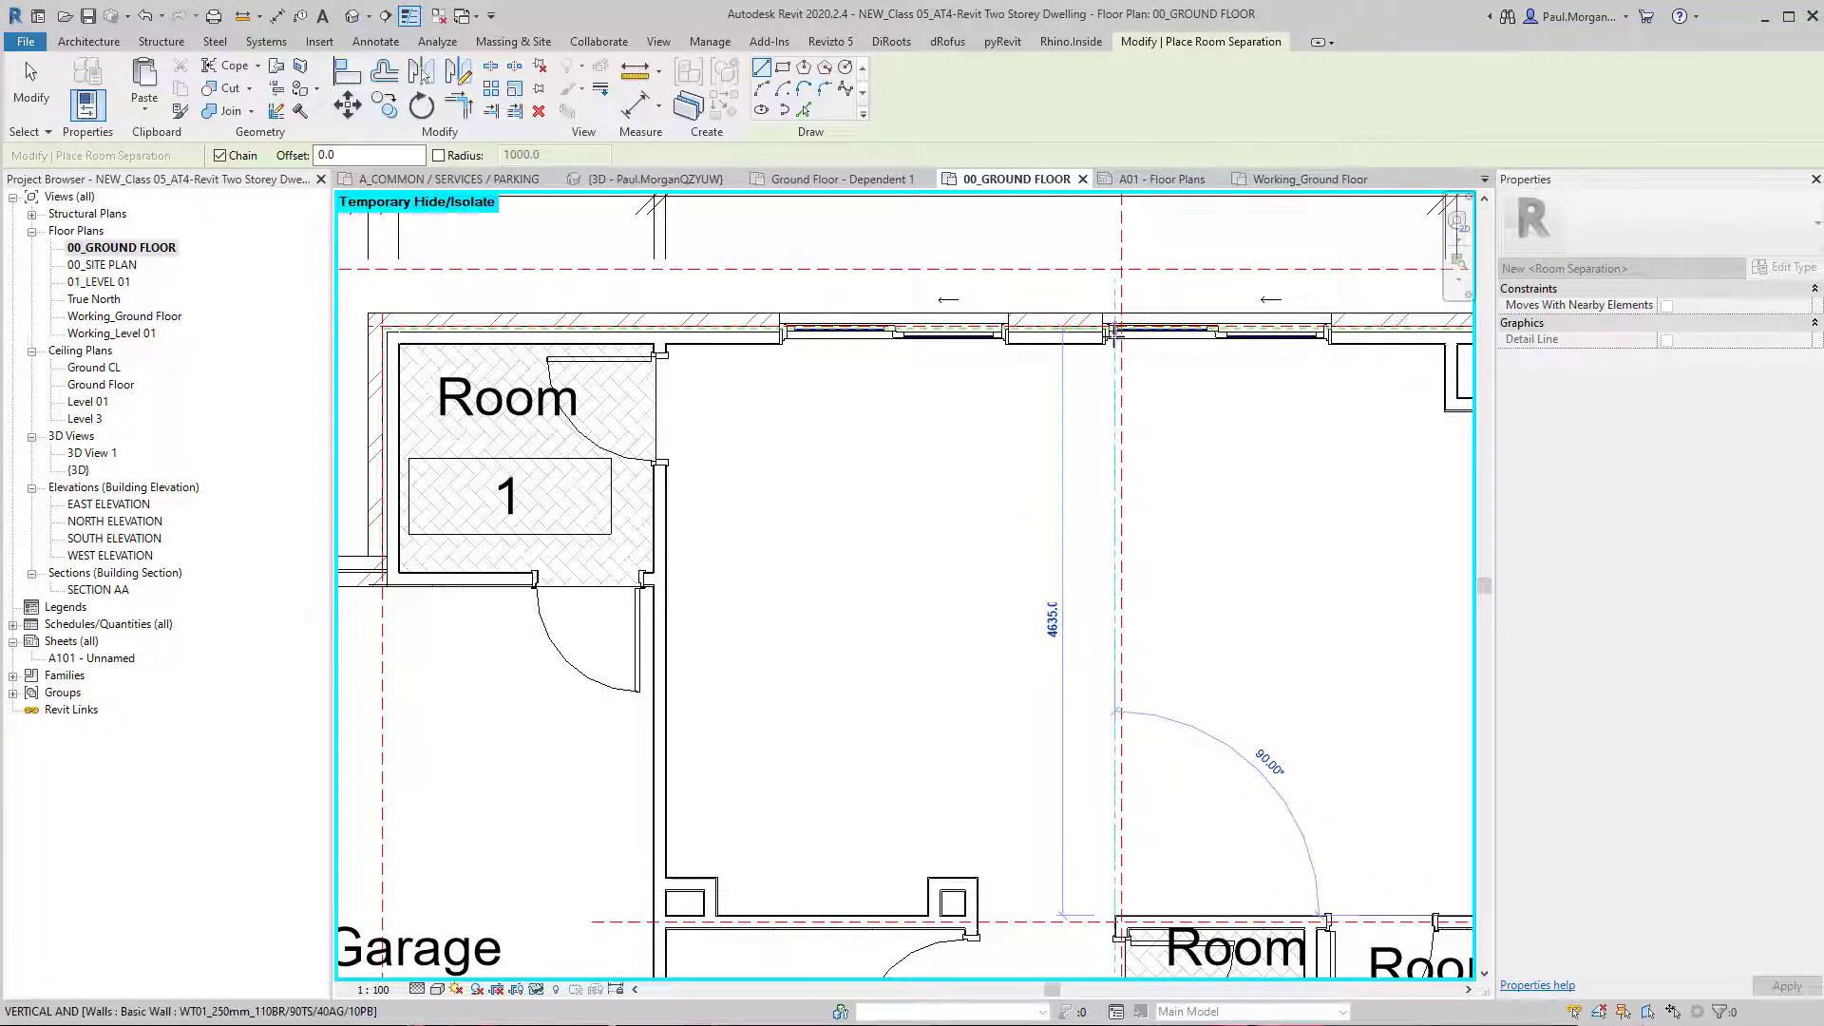
left_click(1116, 346)
key("Escape")
key("Escape")
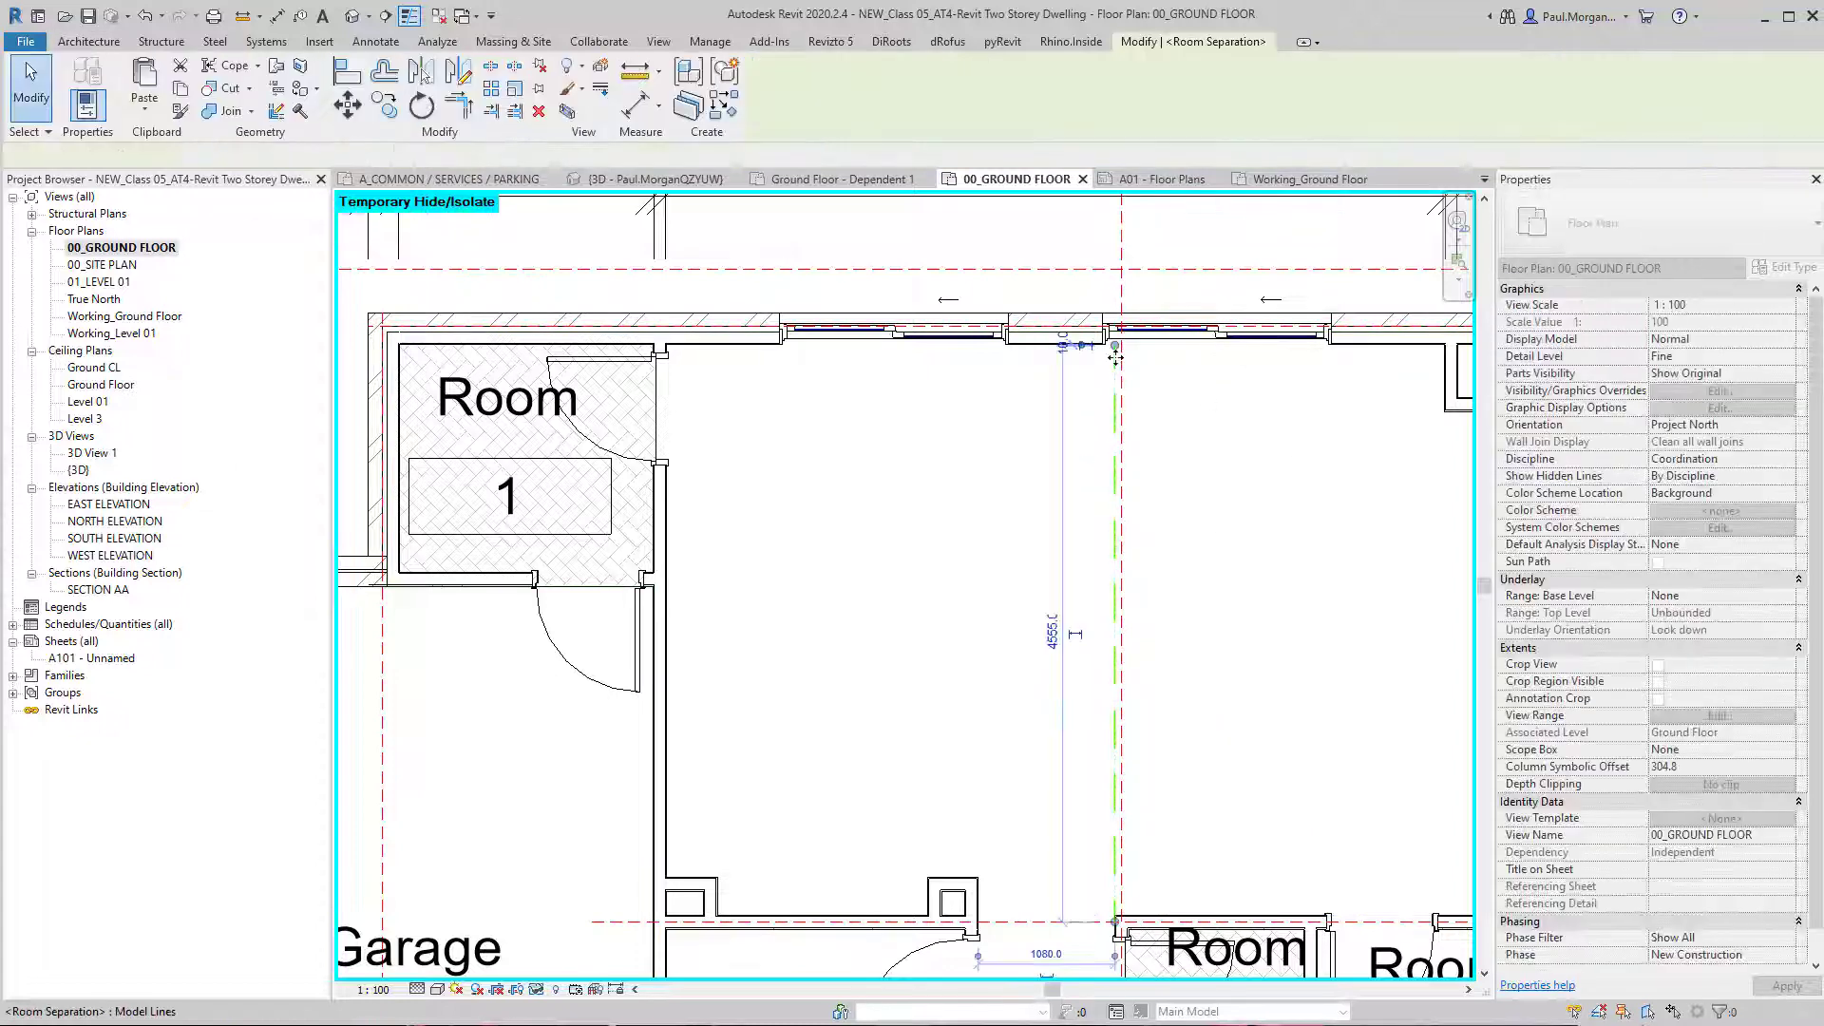
key("Escape")
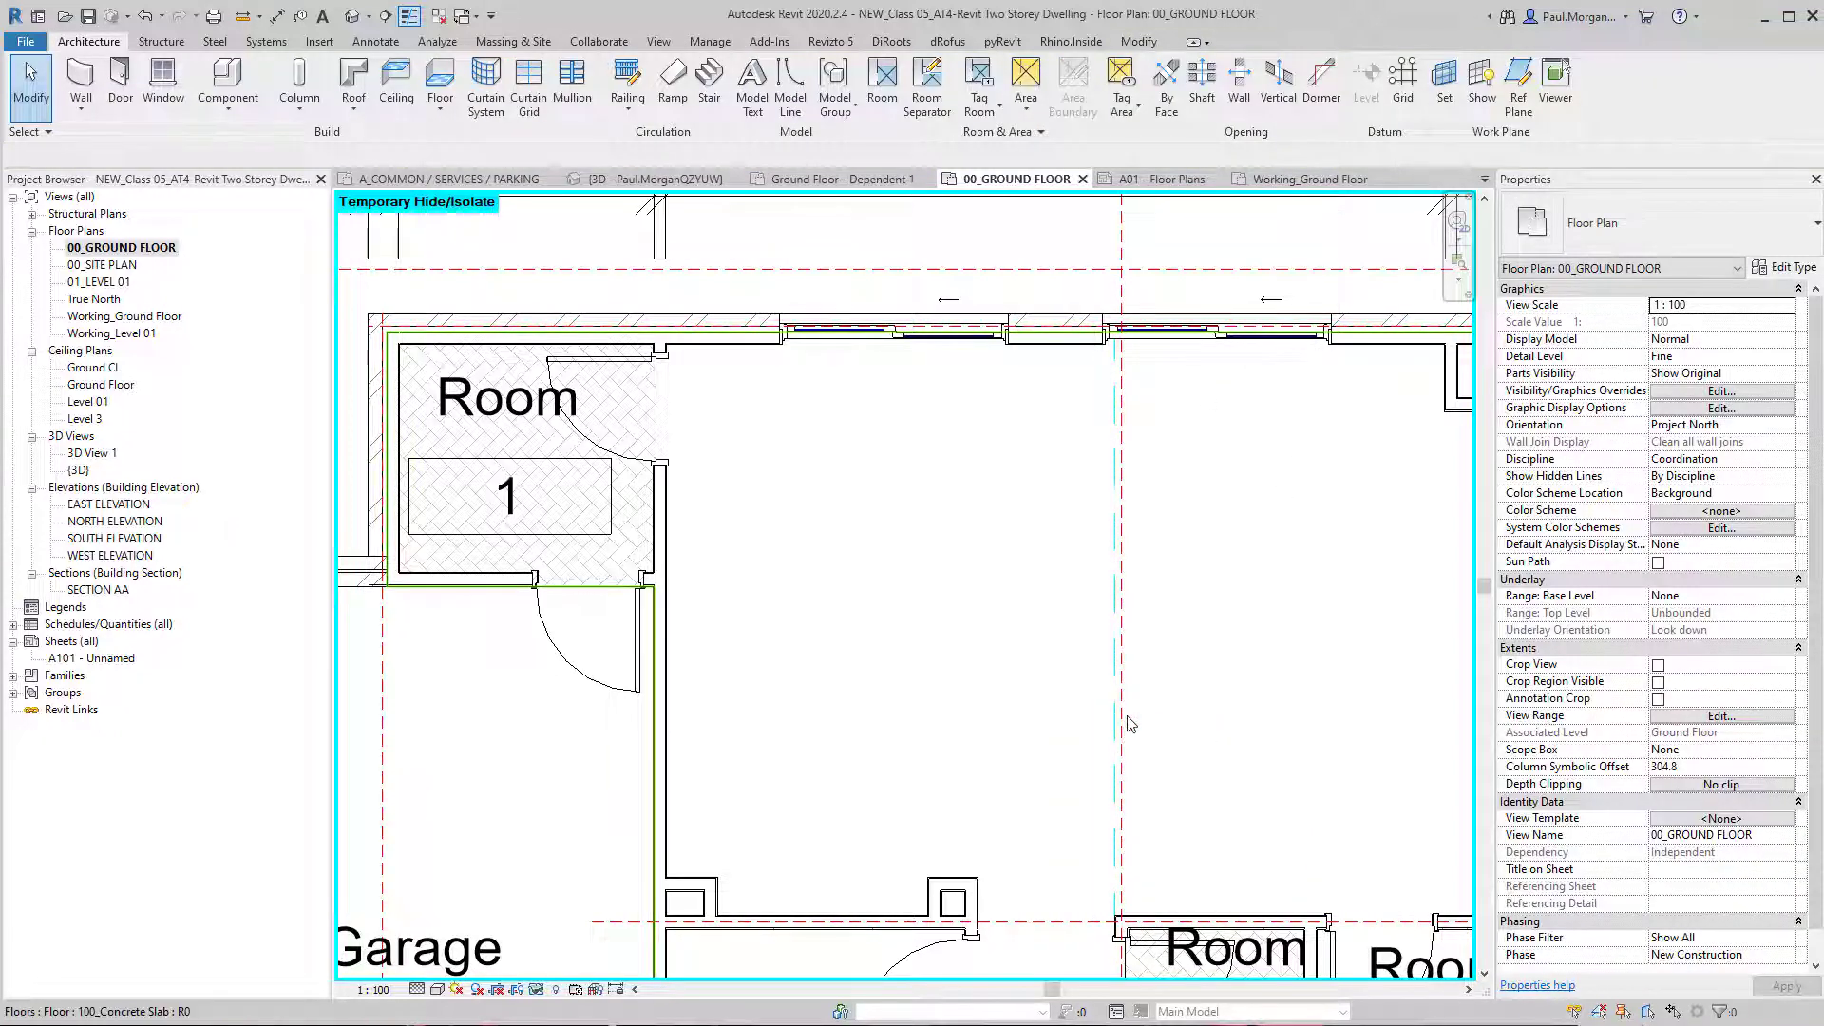
middle_click_drag(1133, 745, 1060, 555)
scroll(1151, 594, "down", 2)
middle_click_drag(1134, 600, 1056, 672)
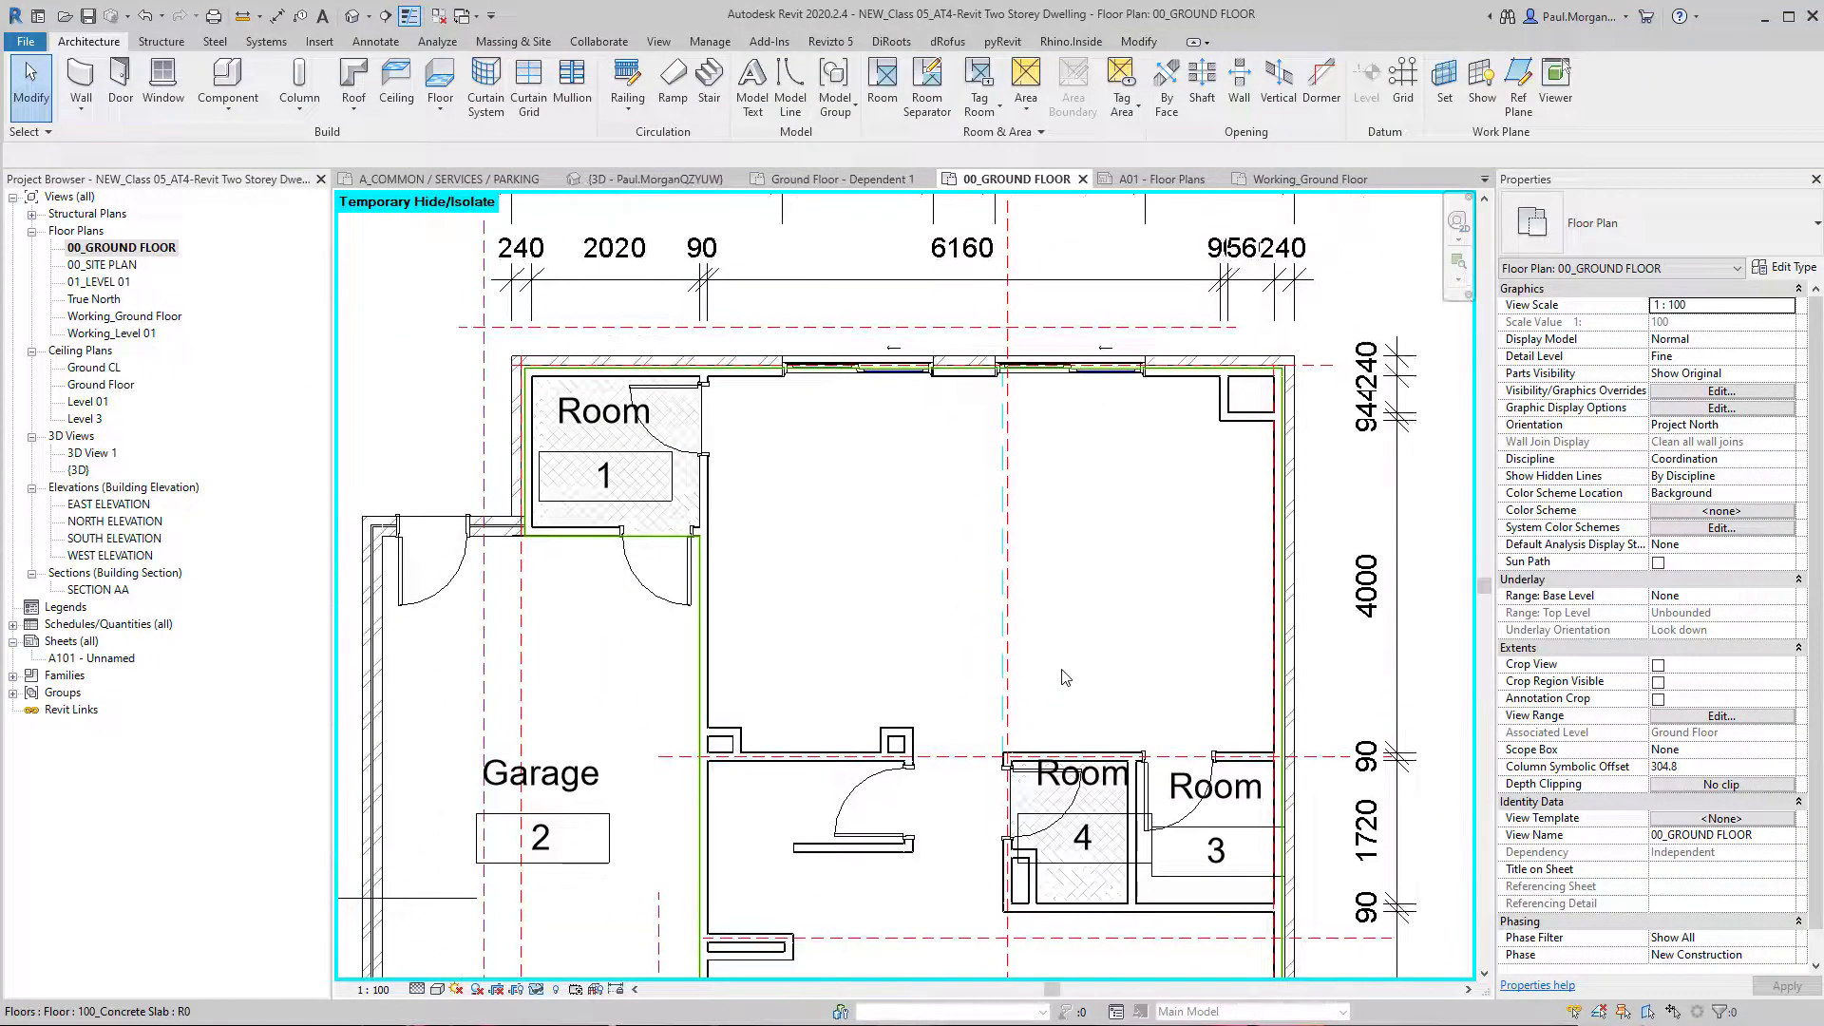
middle_click_drag(1180, 560, 1130, 602)
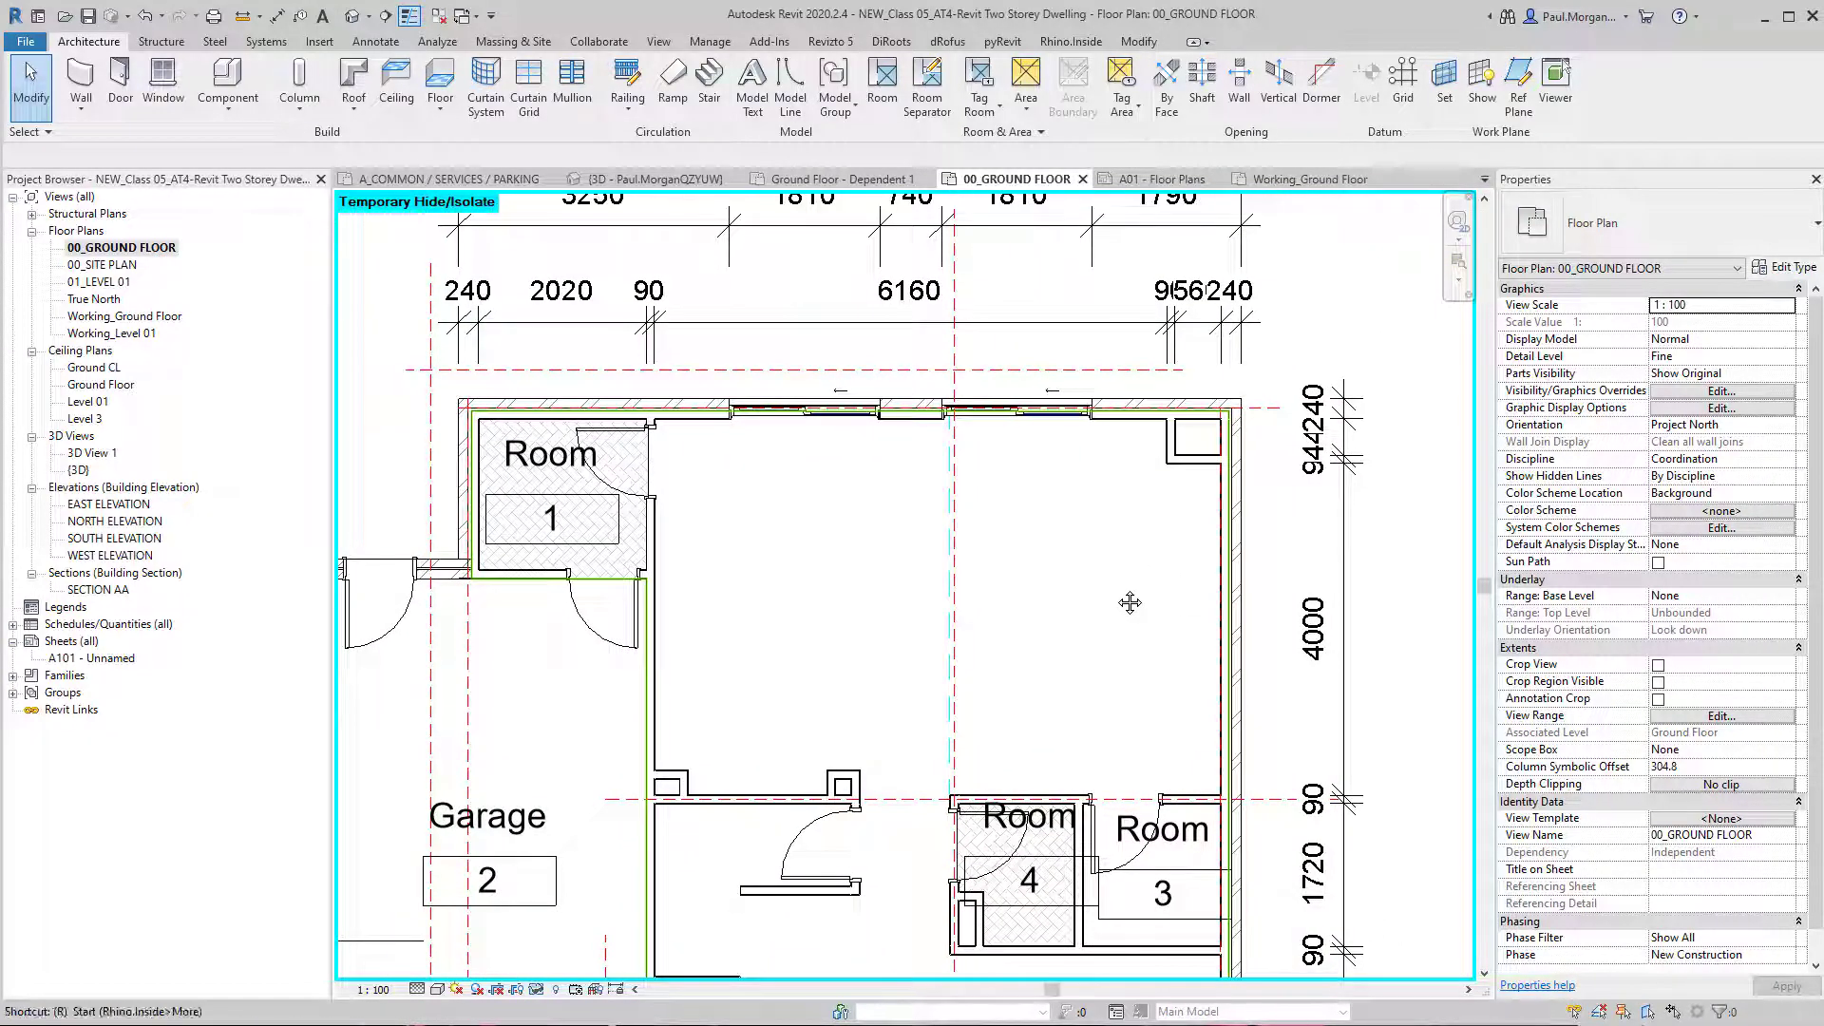
key("r")
key("m")
middle_click_drag(1078, 614, 1186, 598)
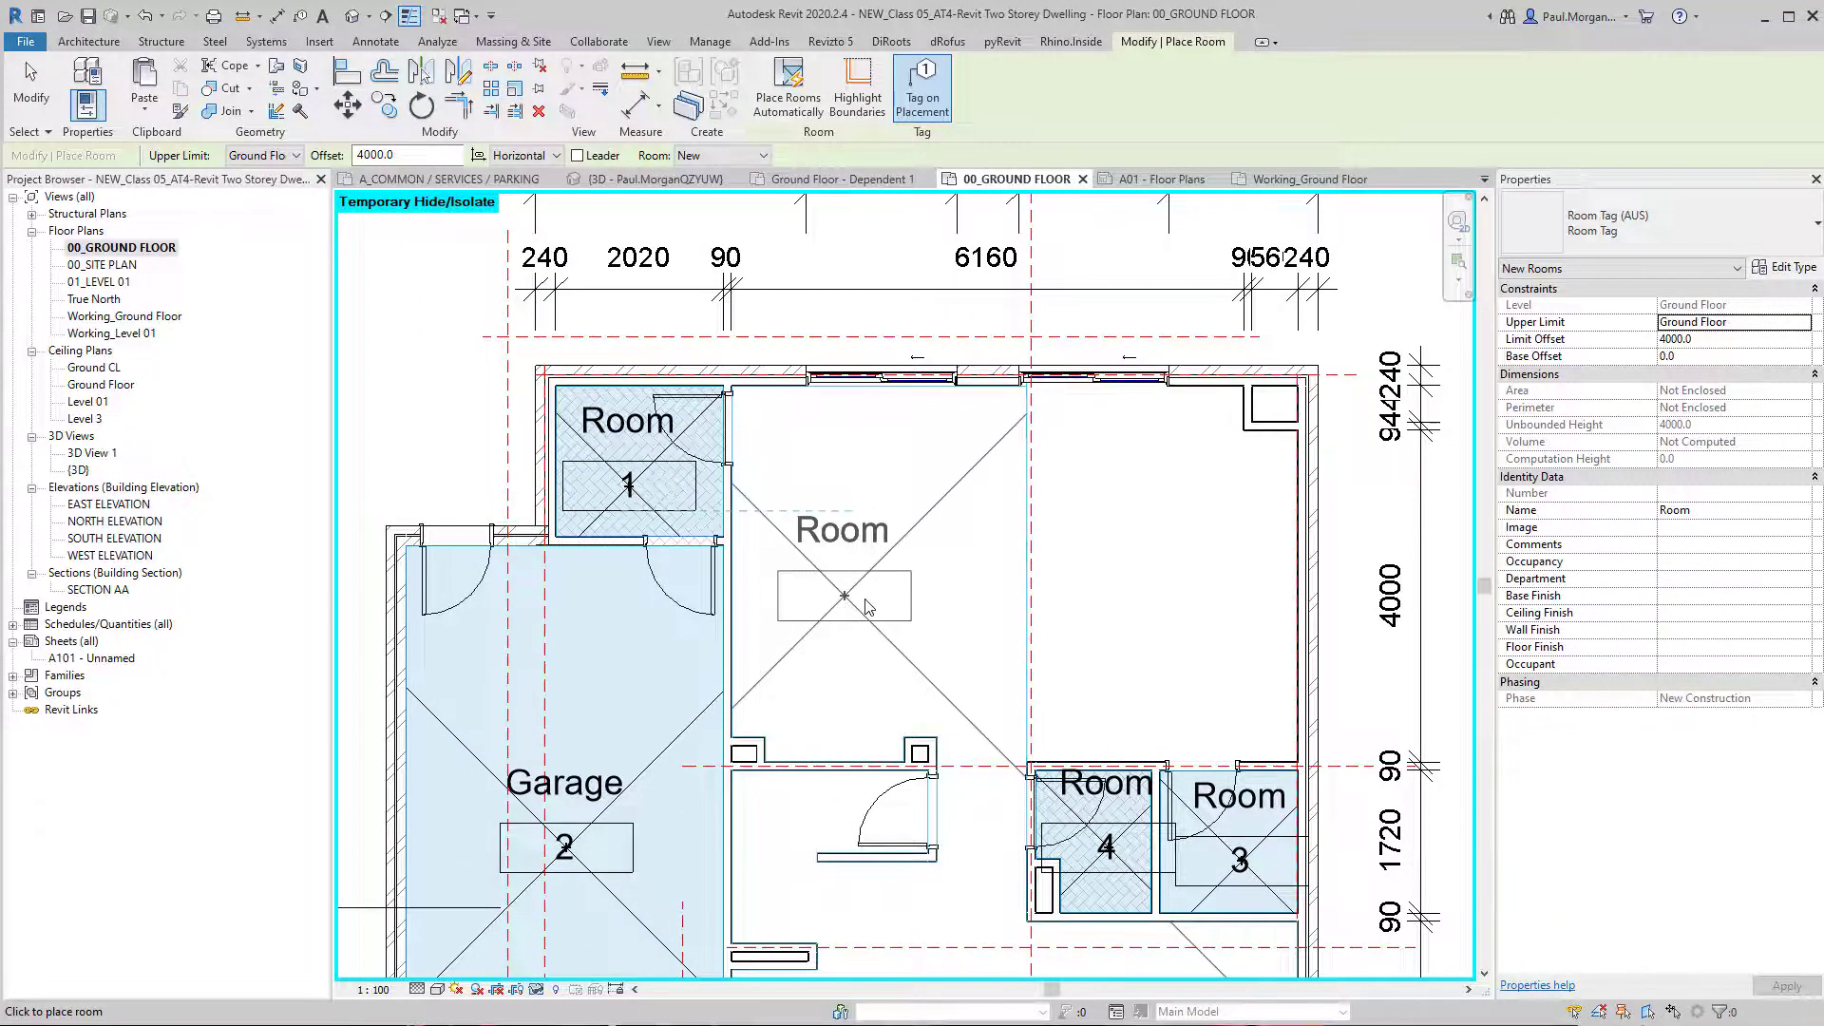
scroll(845, 605, "down", 3)
key("Escape")
scroll(967, 618, "up", 3)
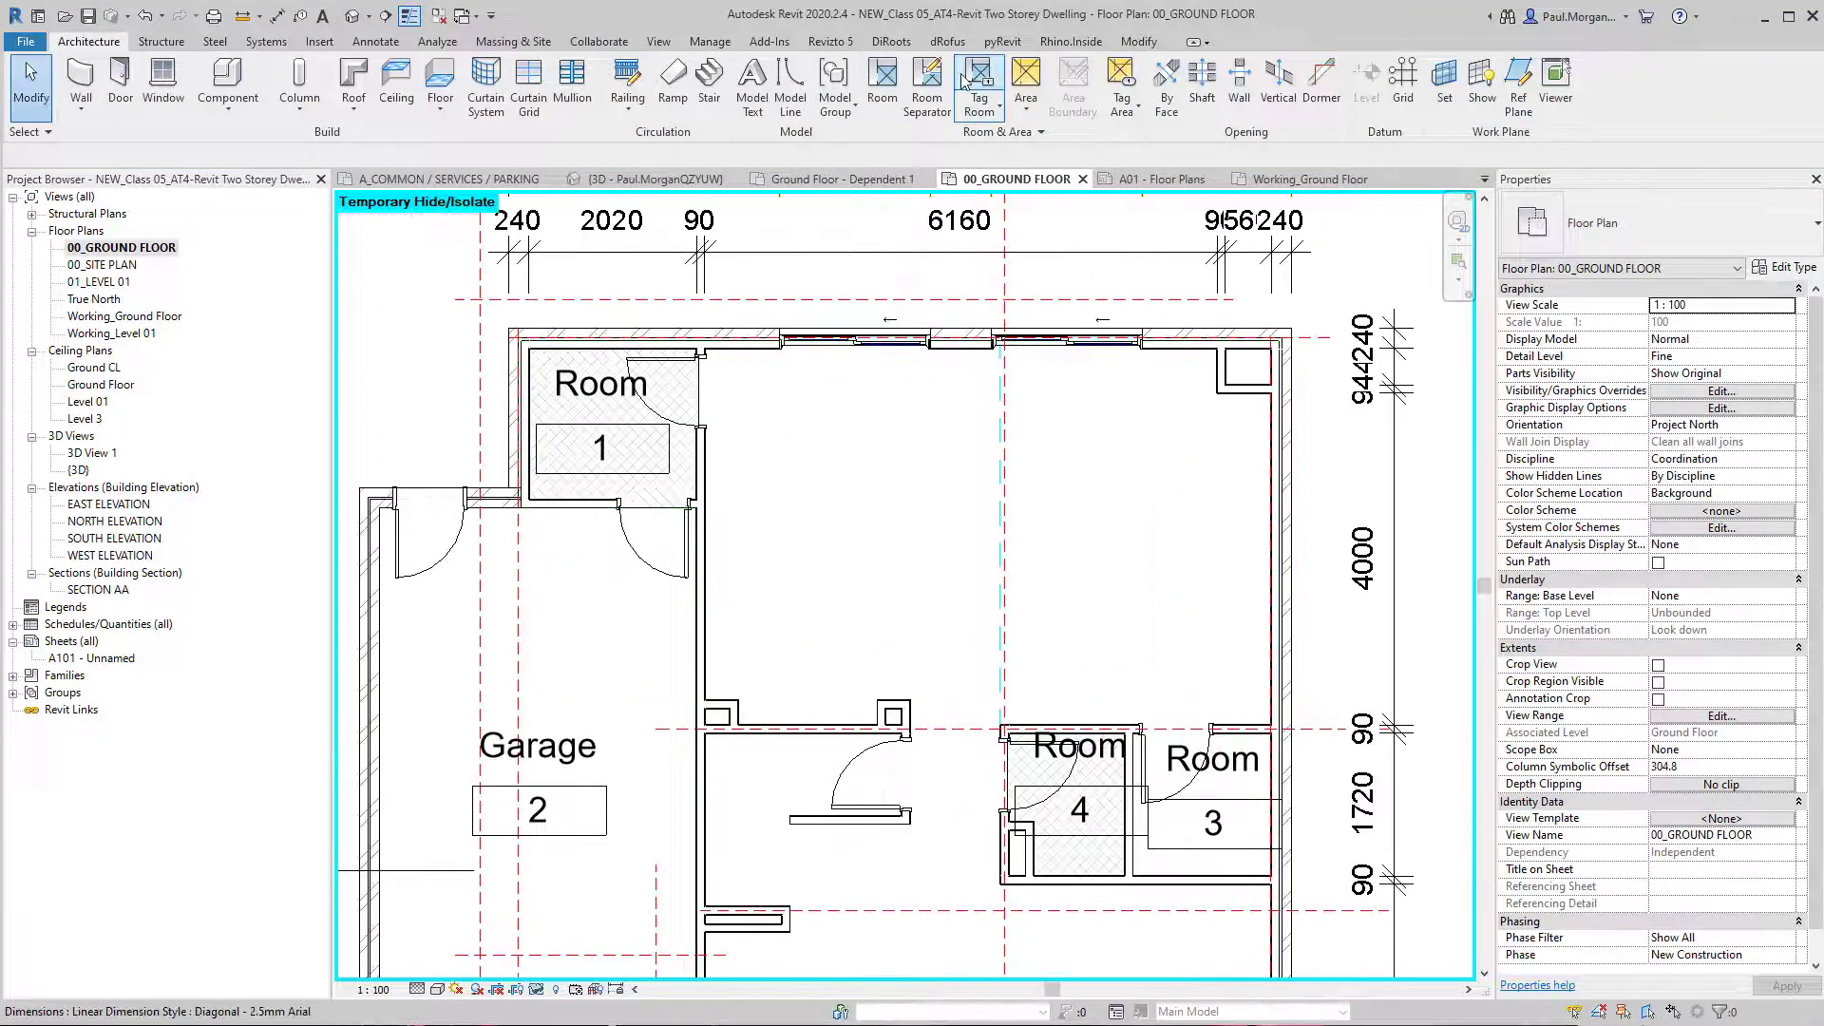
Step: Draw a horizontal room separation line across the 1080 mm opening between room 4's wall corner and the boxed column's wall end
left_click(927, 84)
scroll(977, 734, "up", 4)
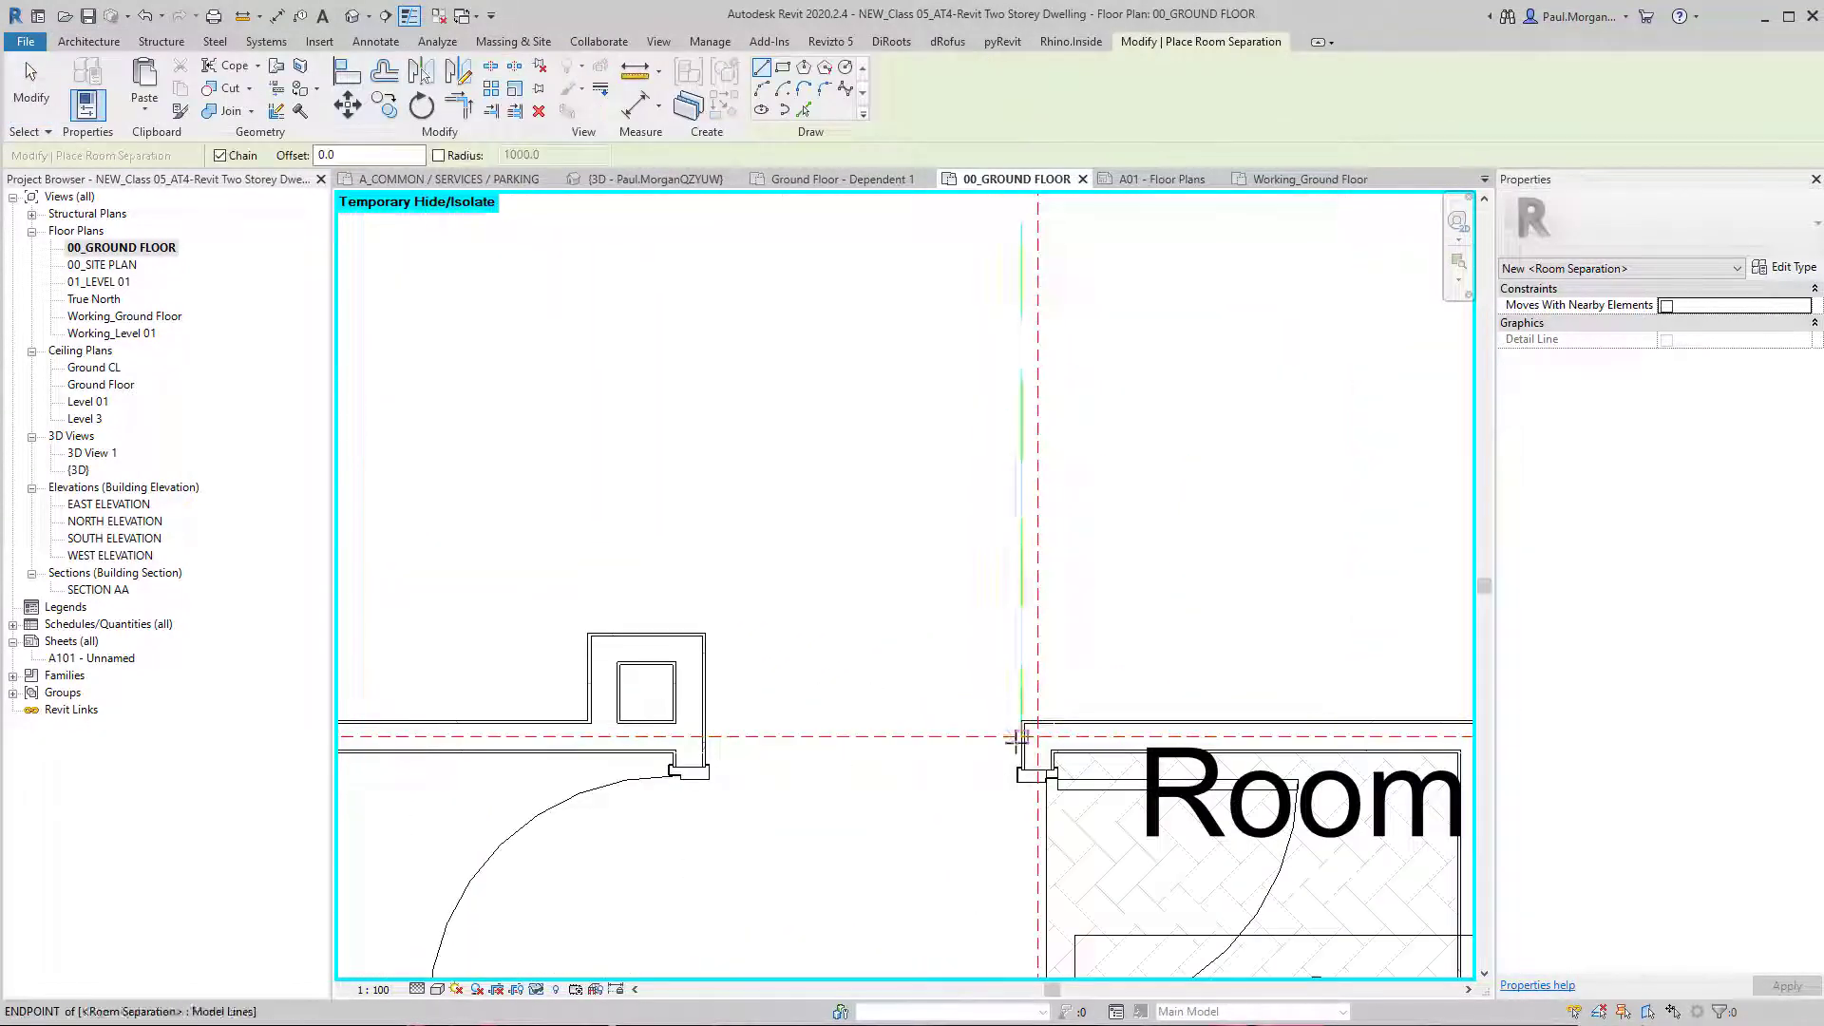
left_click(1140, 721)
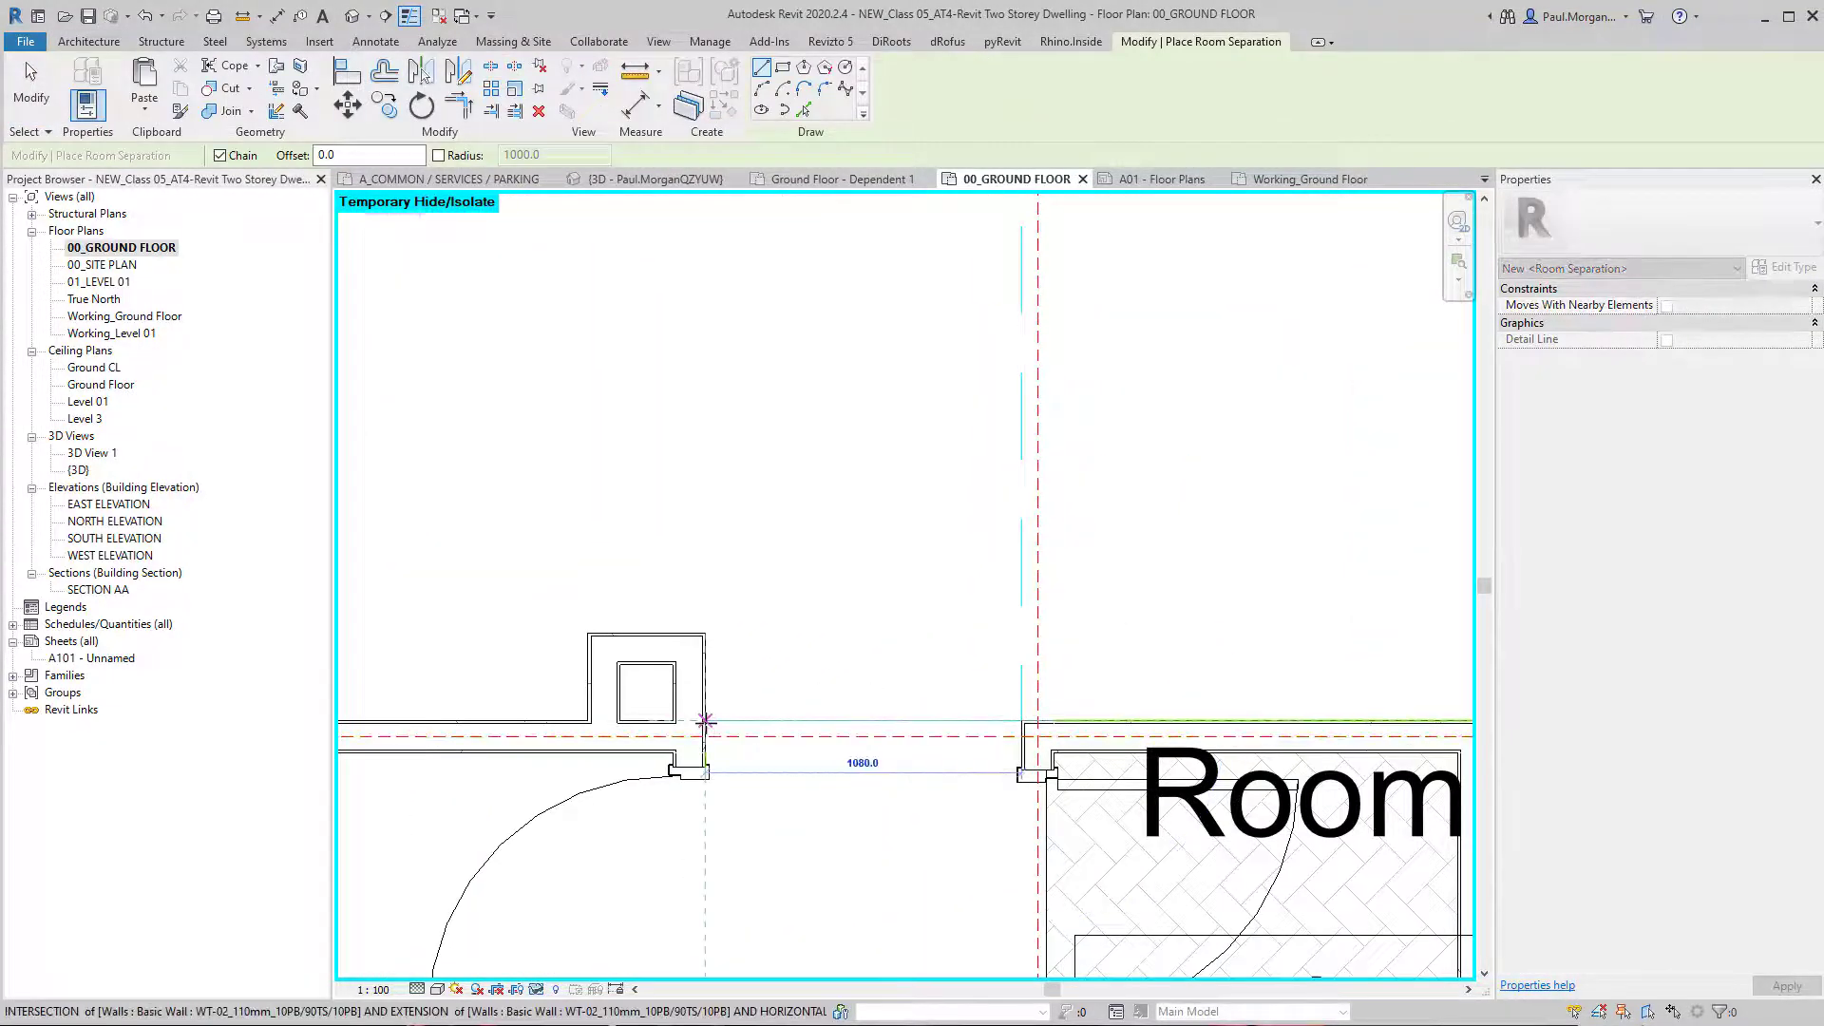
left_click(705, 721)
scroll(706, 722, "down", 4)
key("Escape")
middle_click_drag(795, 828, 896, 517)
Step: Enclose the entry with room separation lines running 780 mm from the short double wall's corner and down to the entry wall's end
scroll(851, 760, "down", 1)
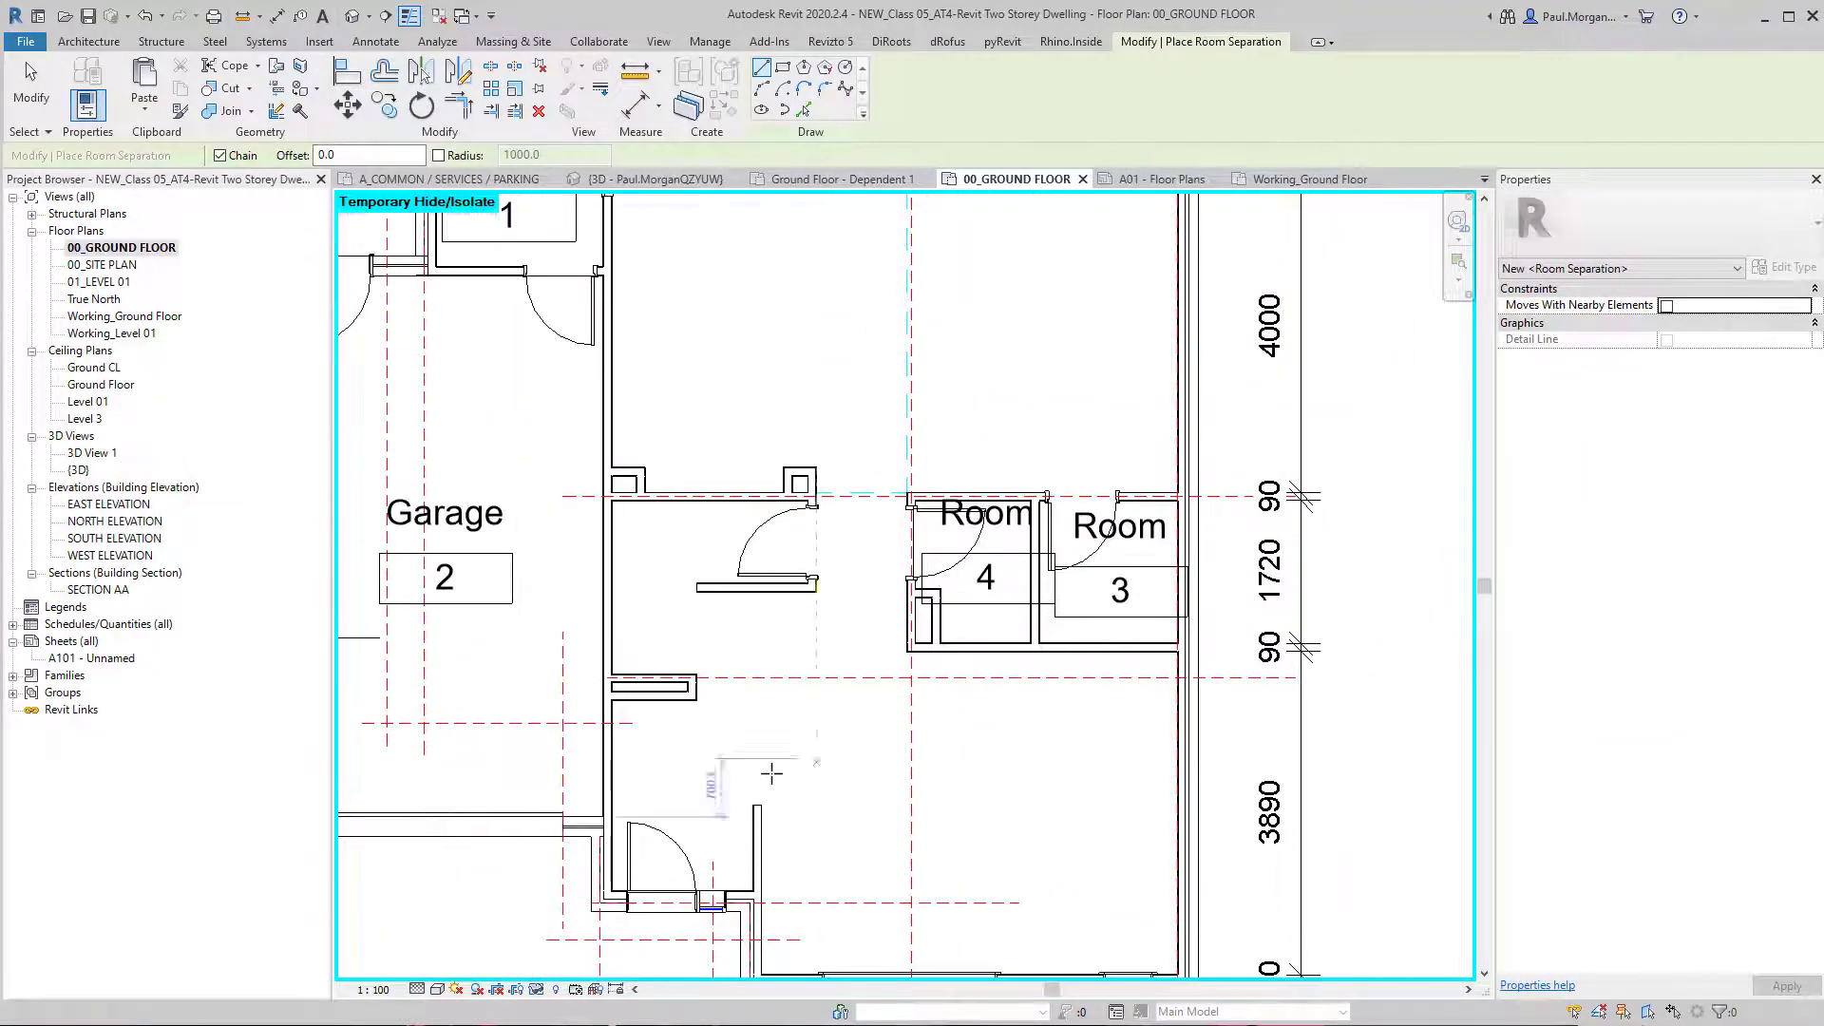
scroll(709, 698, "up", 4)
left_click(709, 698)
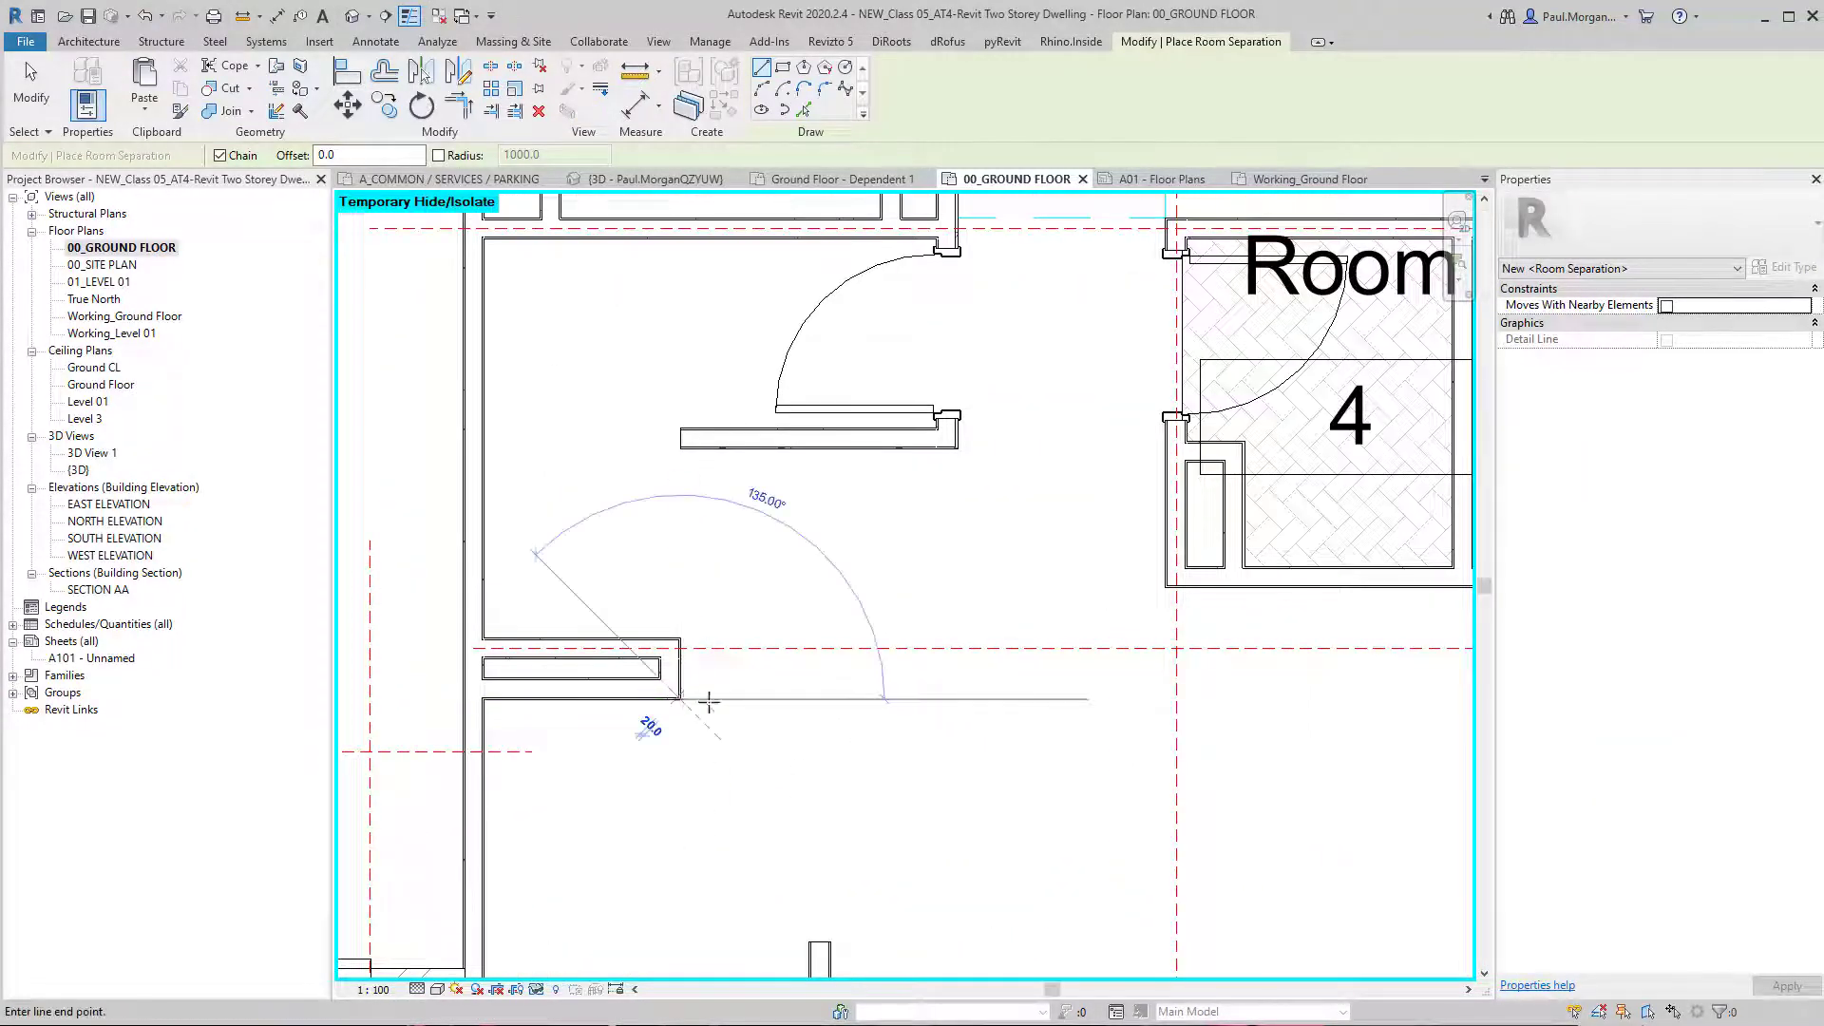
left_click(831, 700)
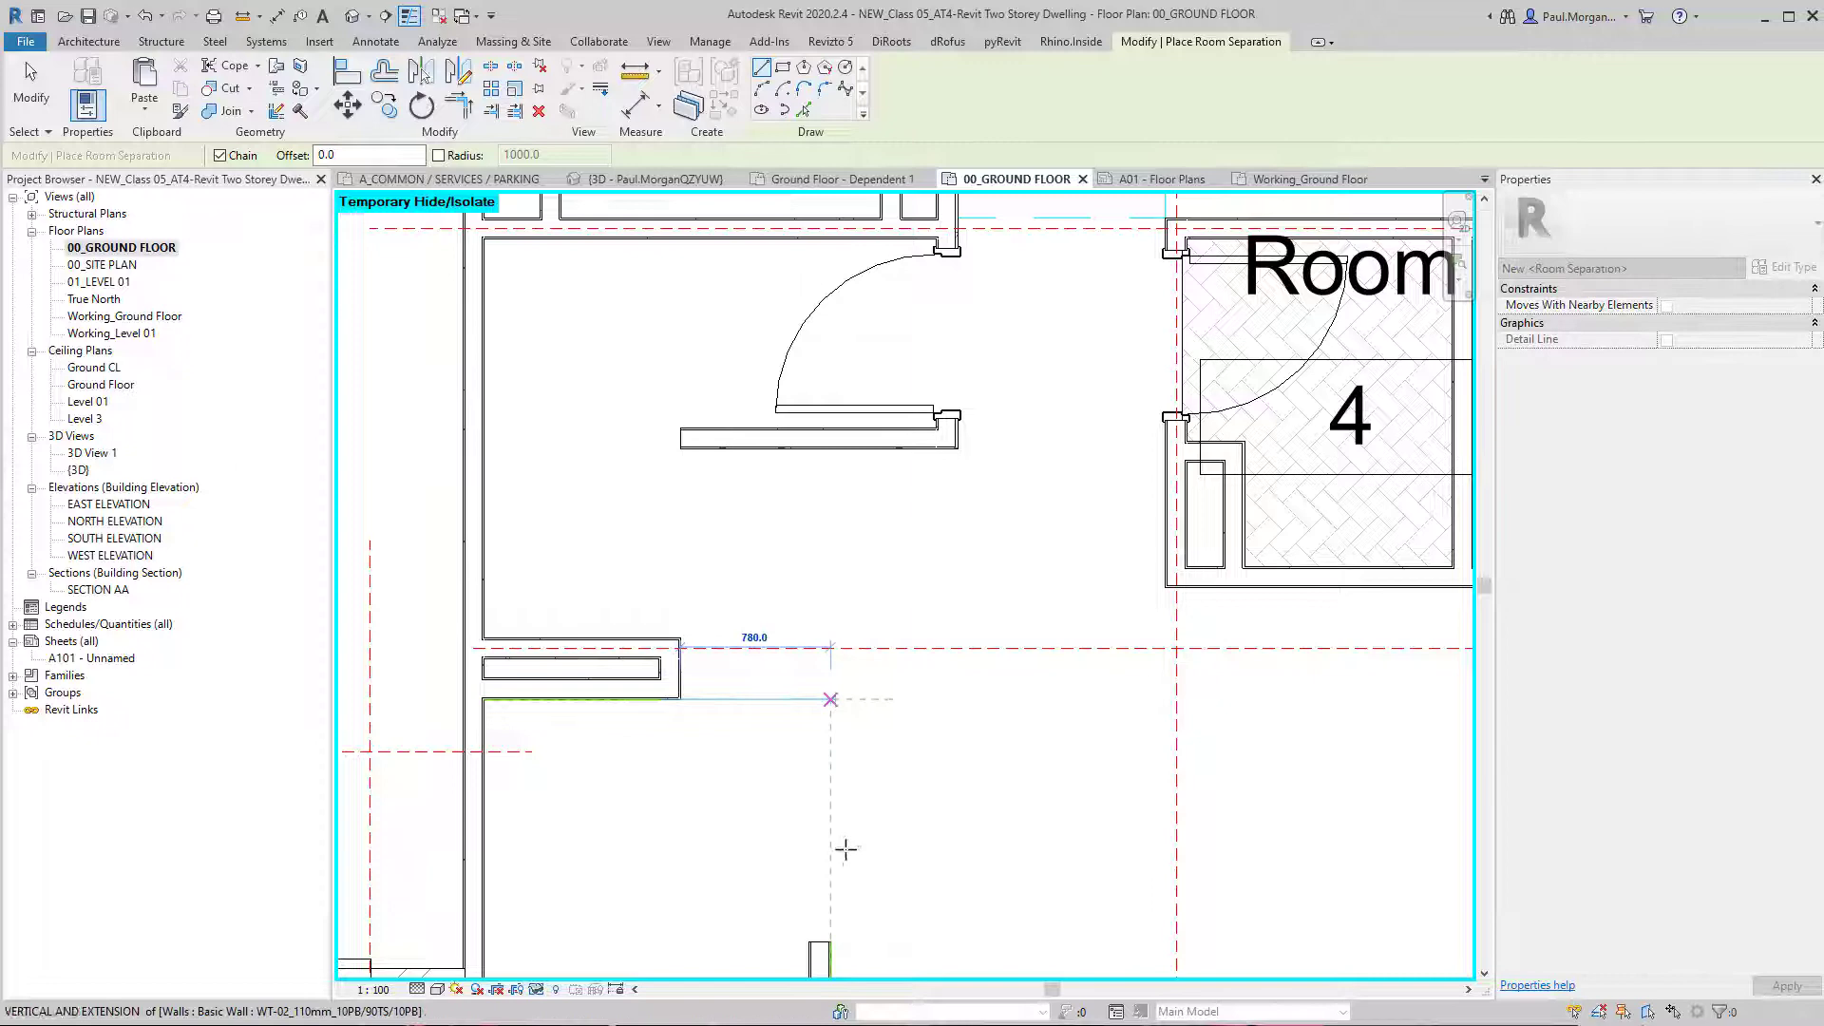
left_click(829, 942)
key("Escape")
key("Escape")
scroll(825, 763, "down", 3)
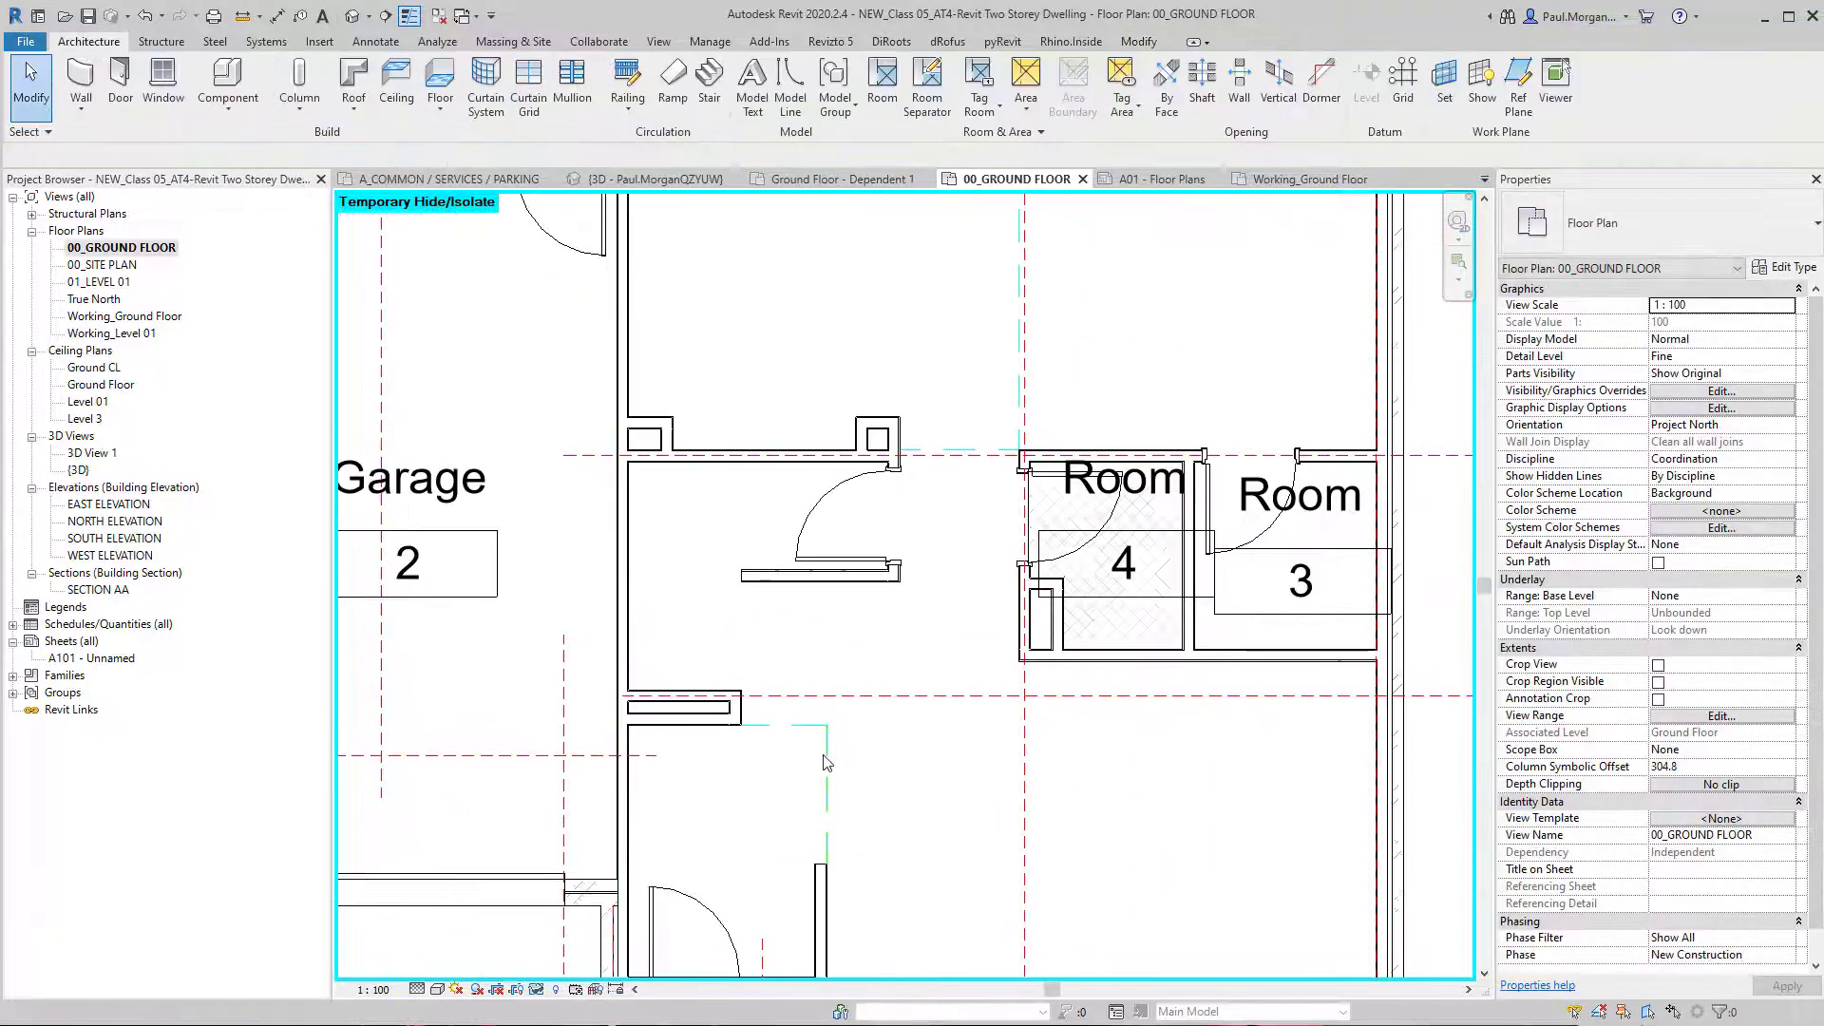
Step: Place tagged rooms in the large southern space, both halves of the divided northern space, and the enclosed entry
scroll(824, 763, "down", 3)
middle_click_drag(912, 741, 928, 826)
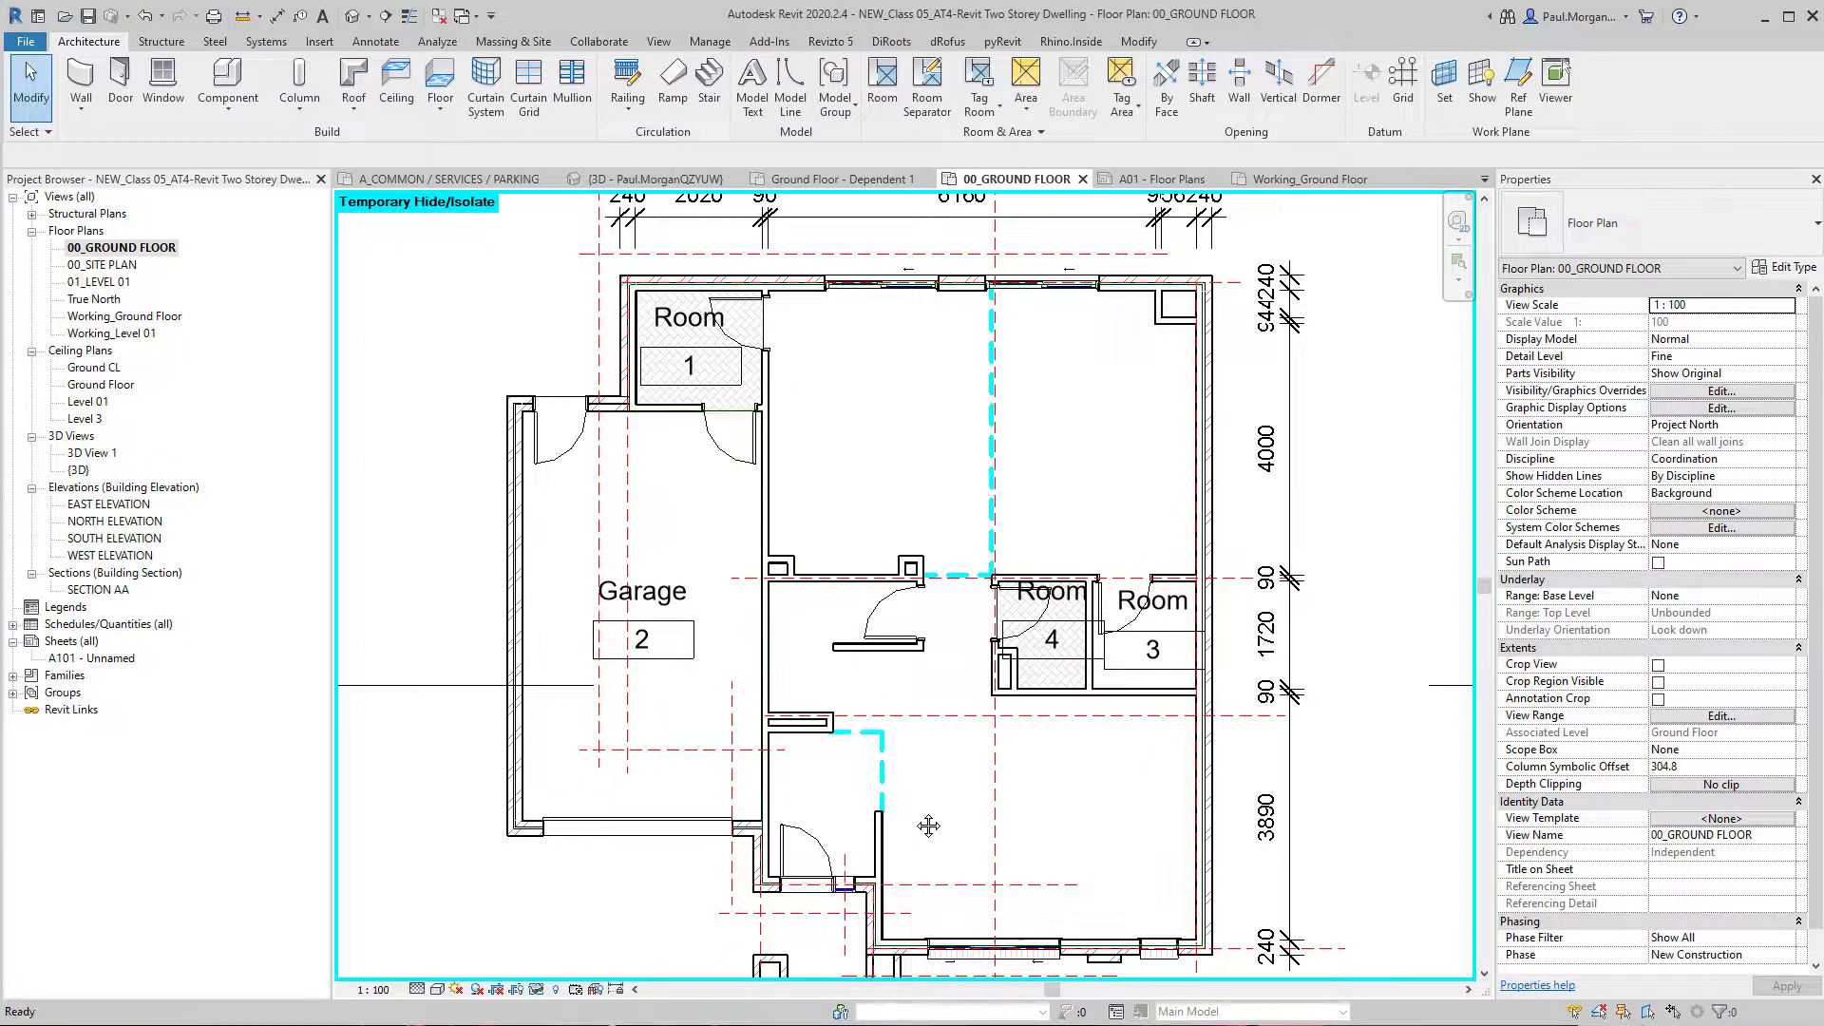
key("r")
key("m")
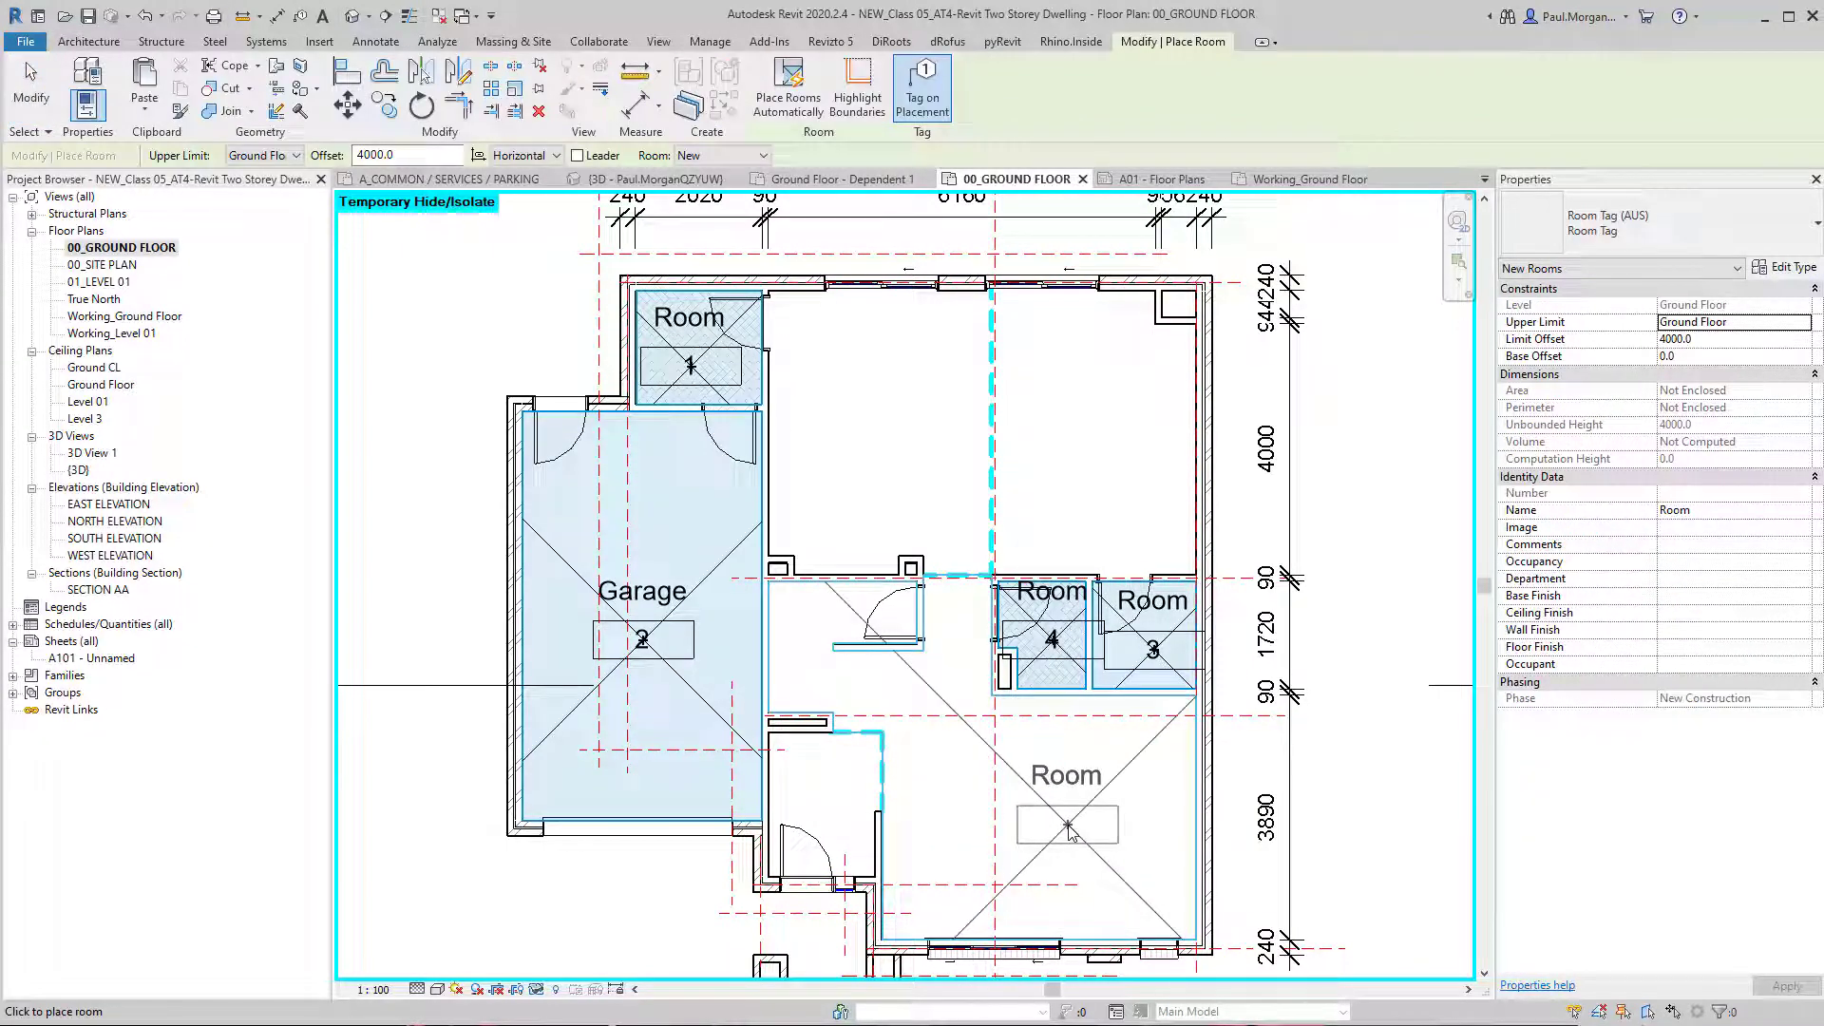
left_click(1068, 827)
left_click(1086, 438)
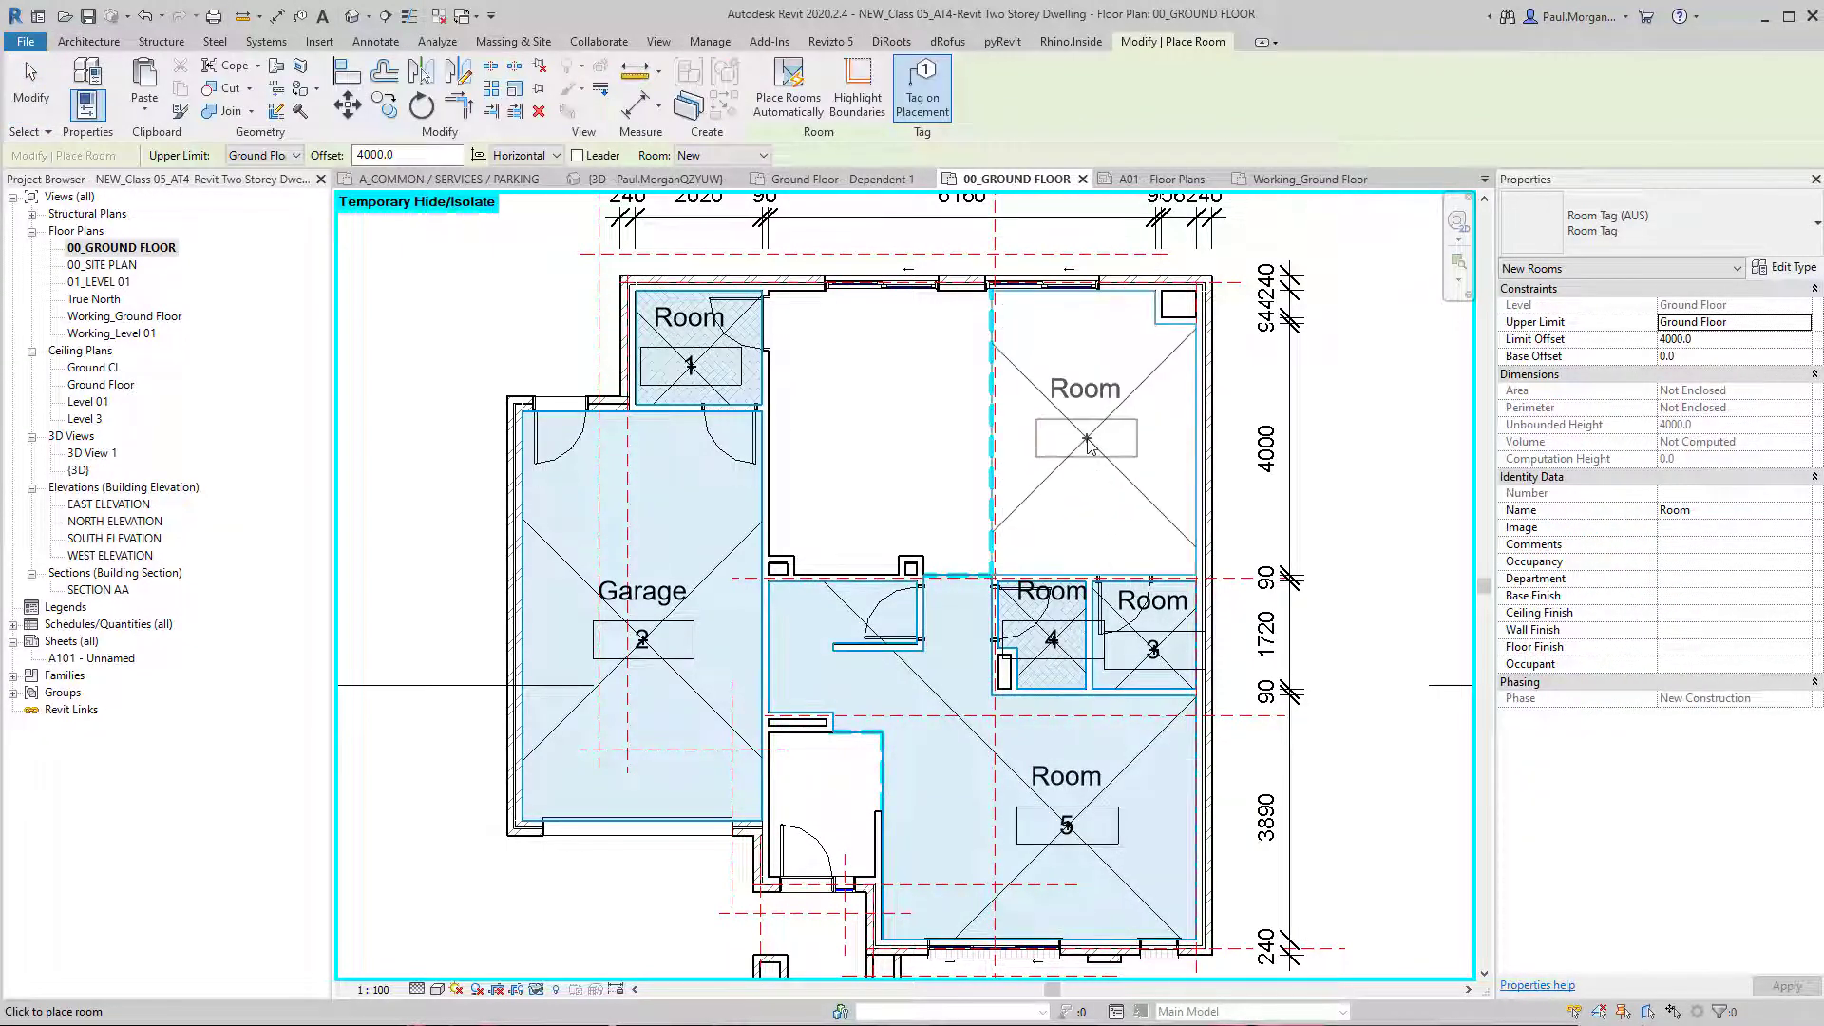
left_click(880, 435)
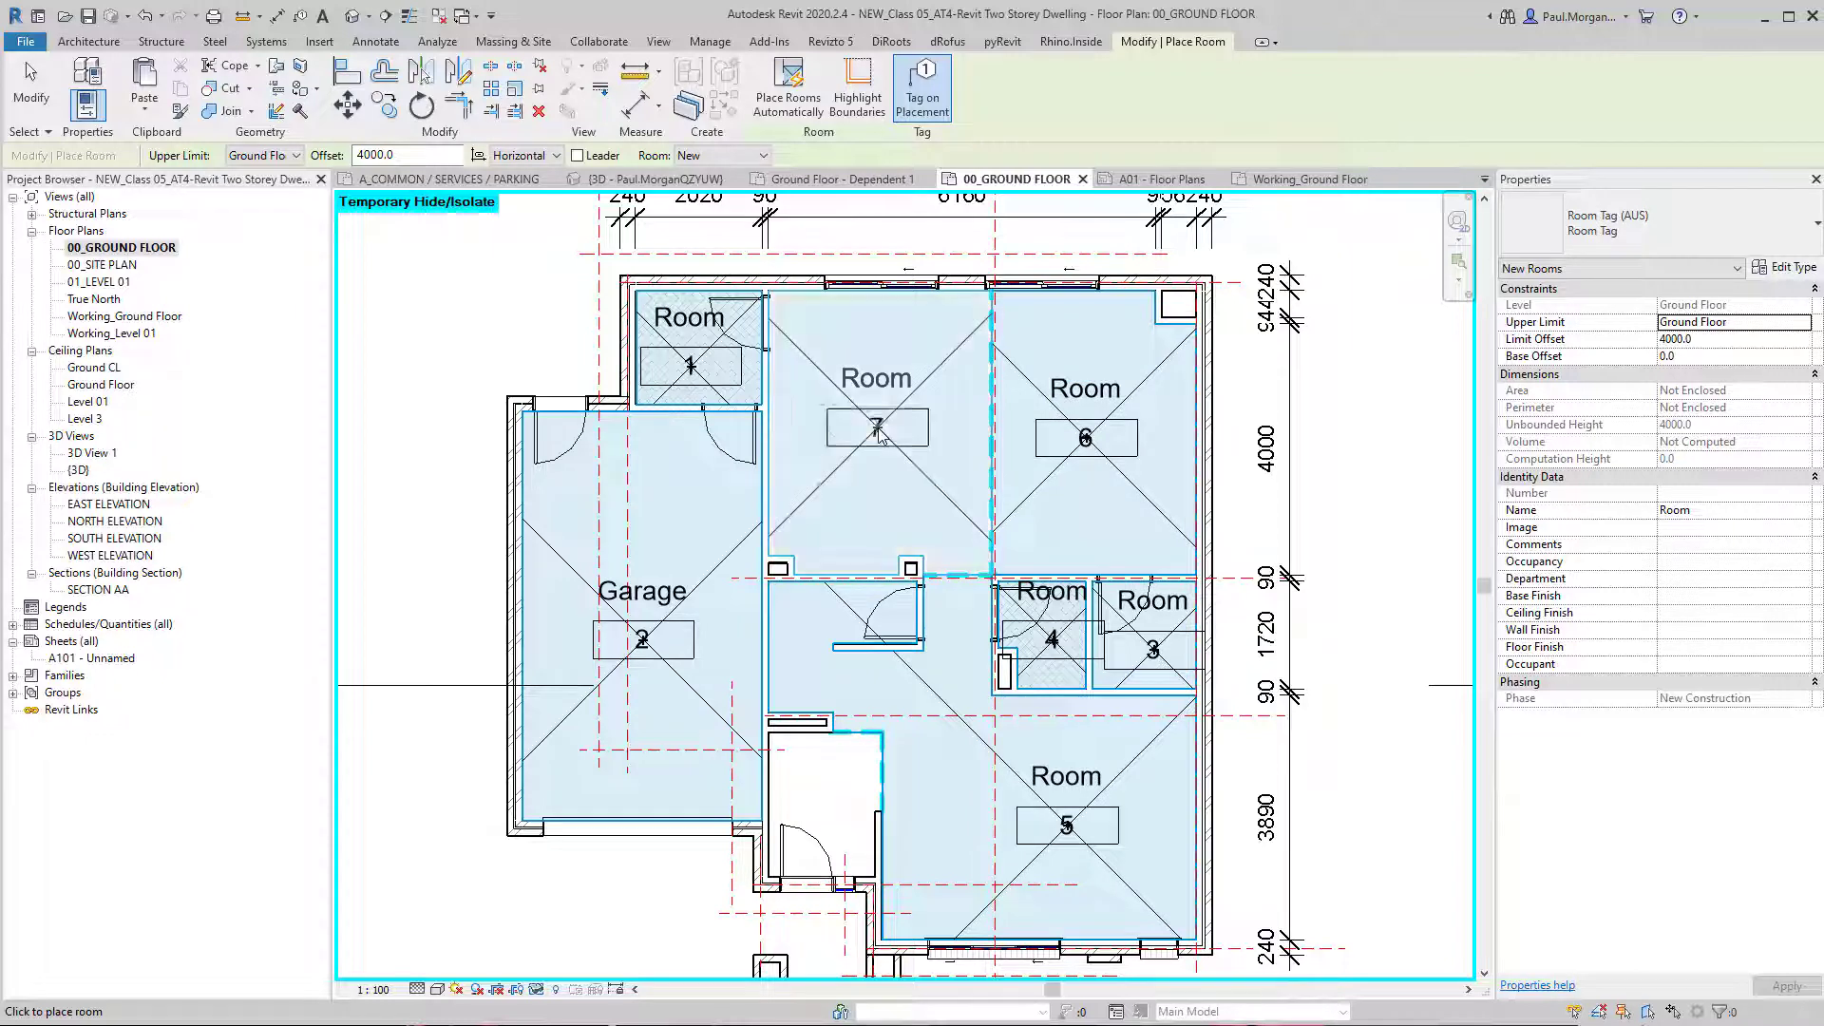
left_click(830, 808)
key("Escape")
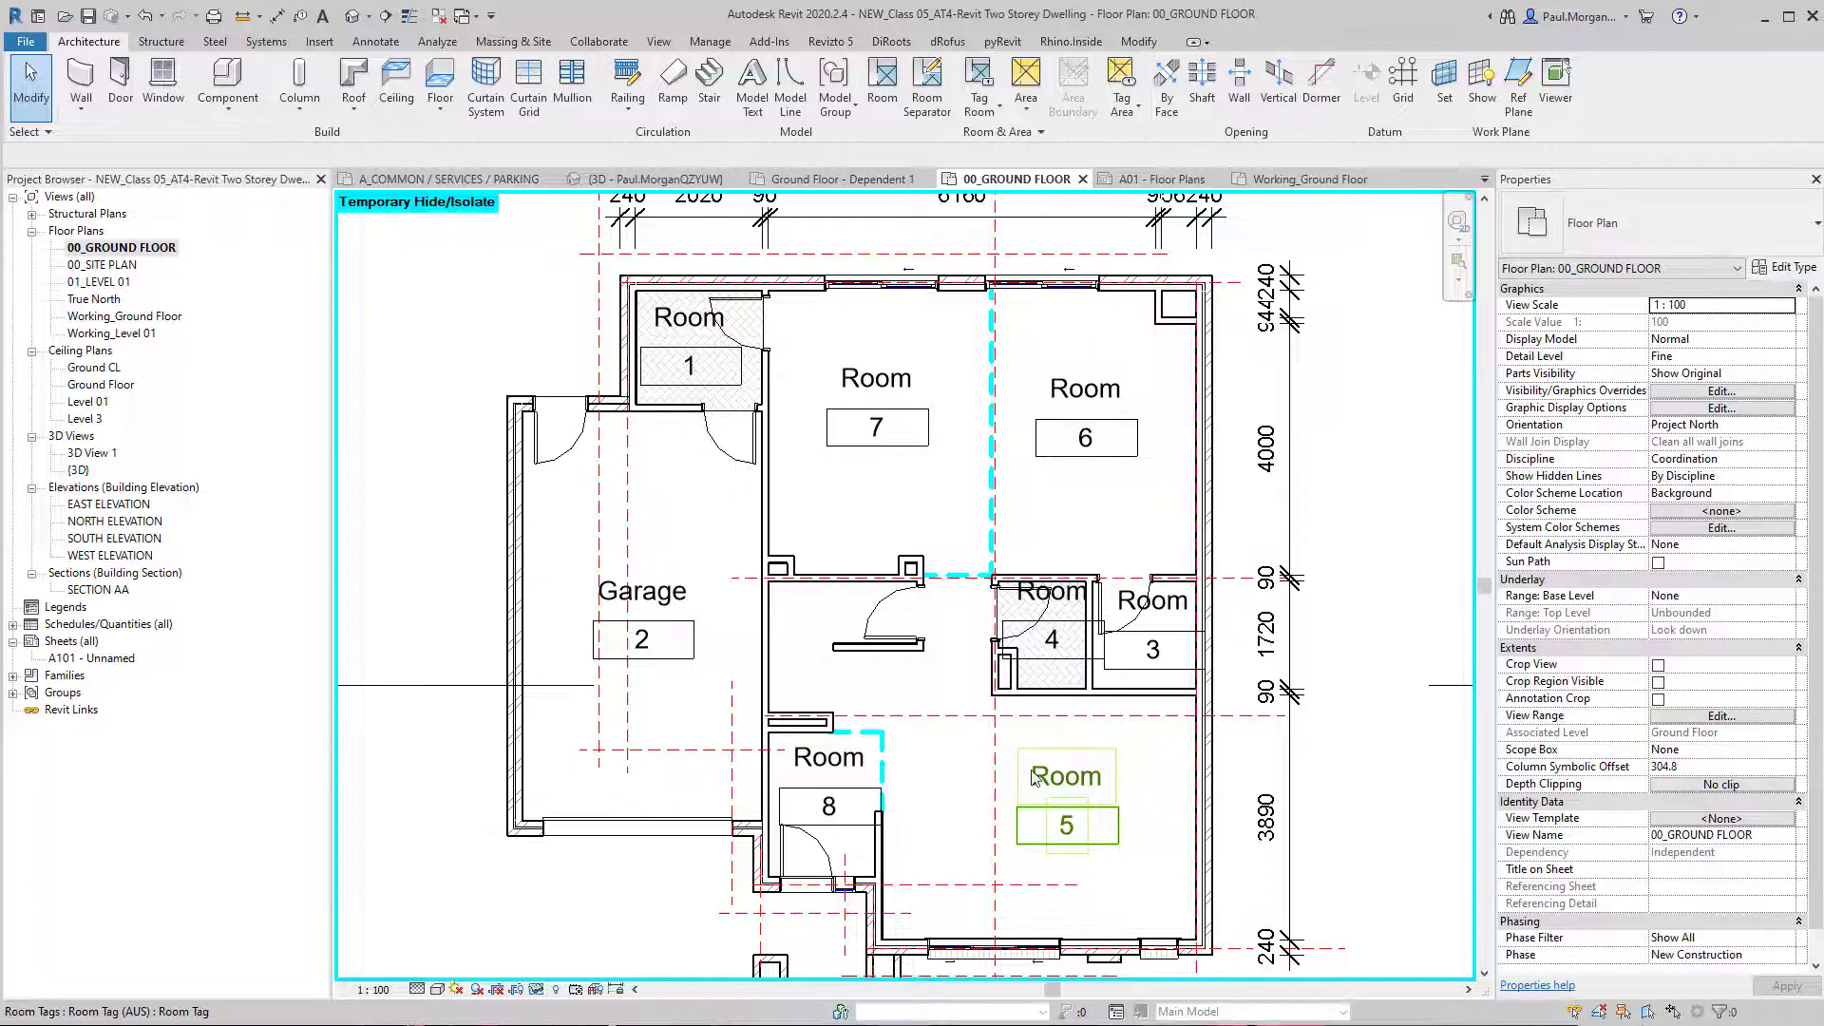
Step: Delete the room tag numbered 5 from the large southern room, keeping the room element itself
middle_click_drag(1079, 517, 1138, 489)
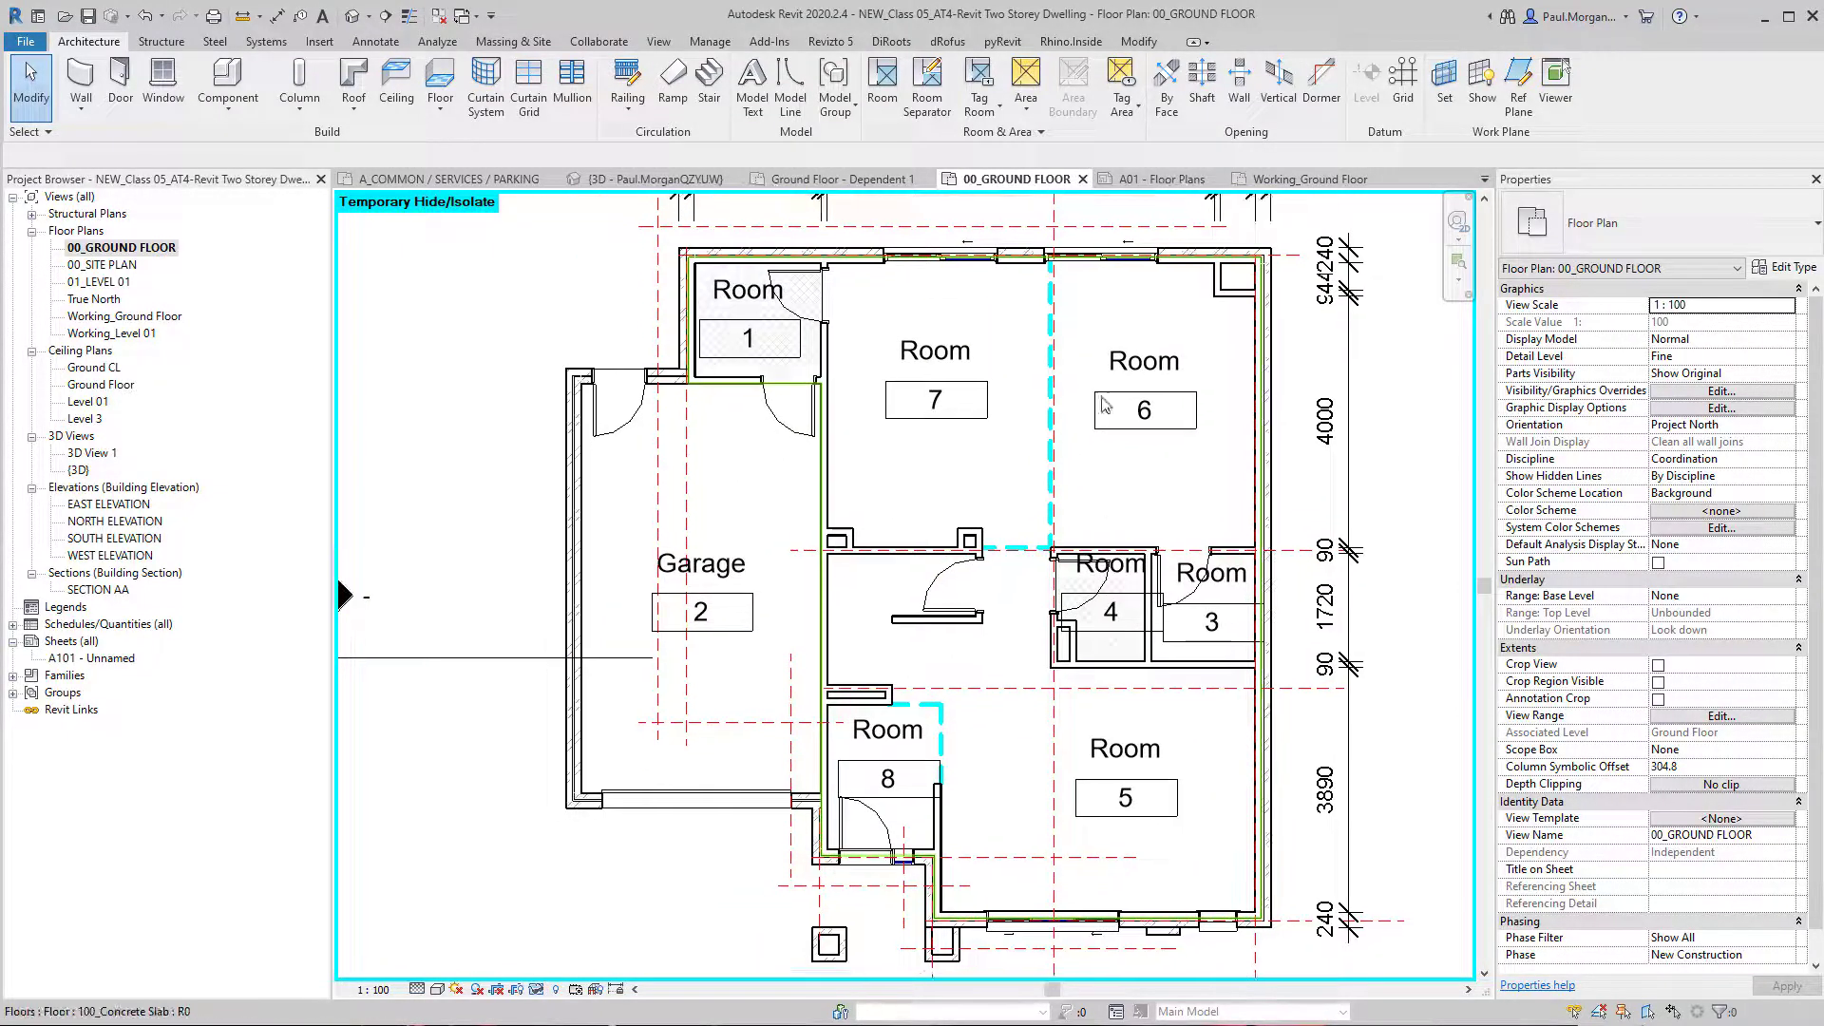
left_click(1136, 803)
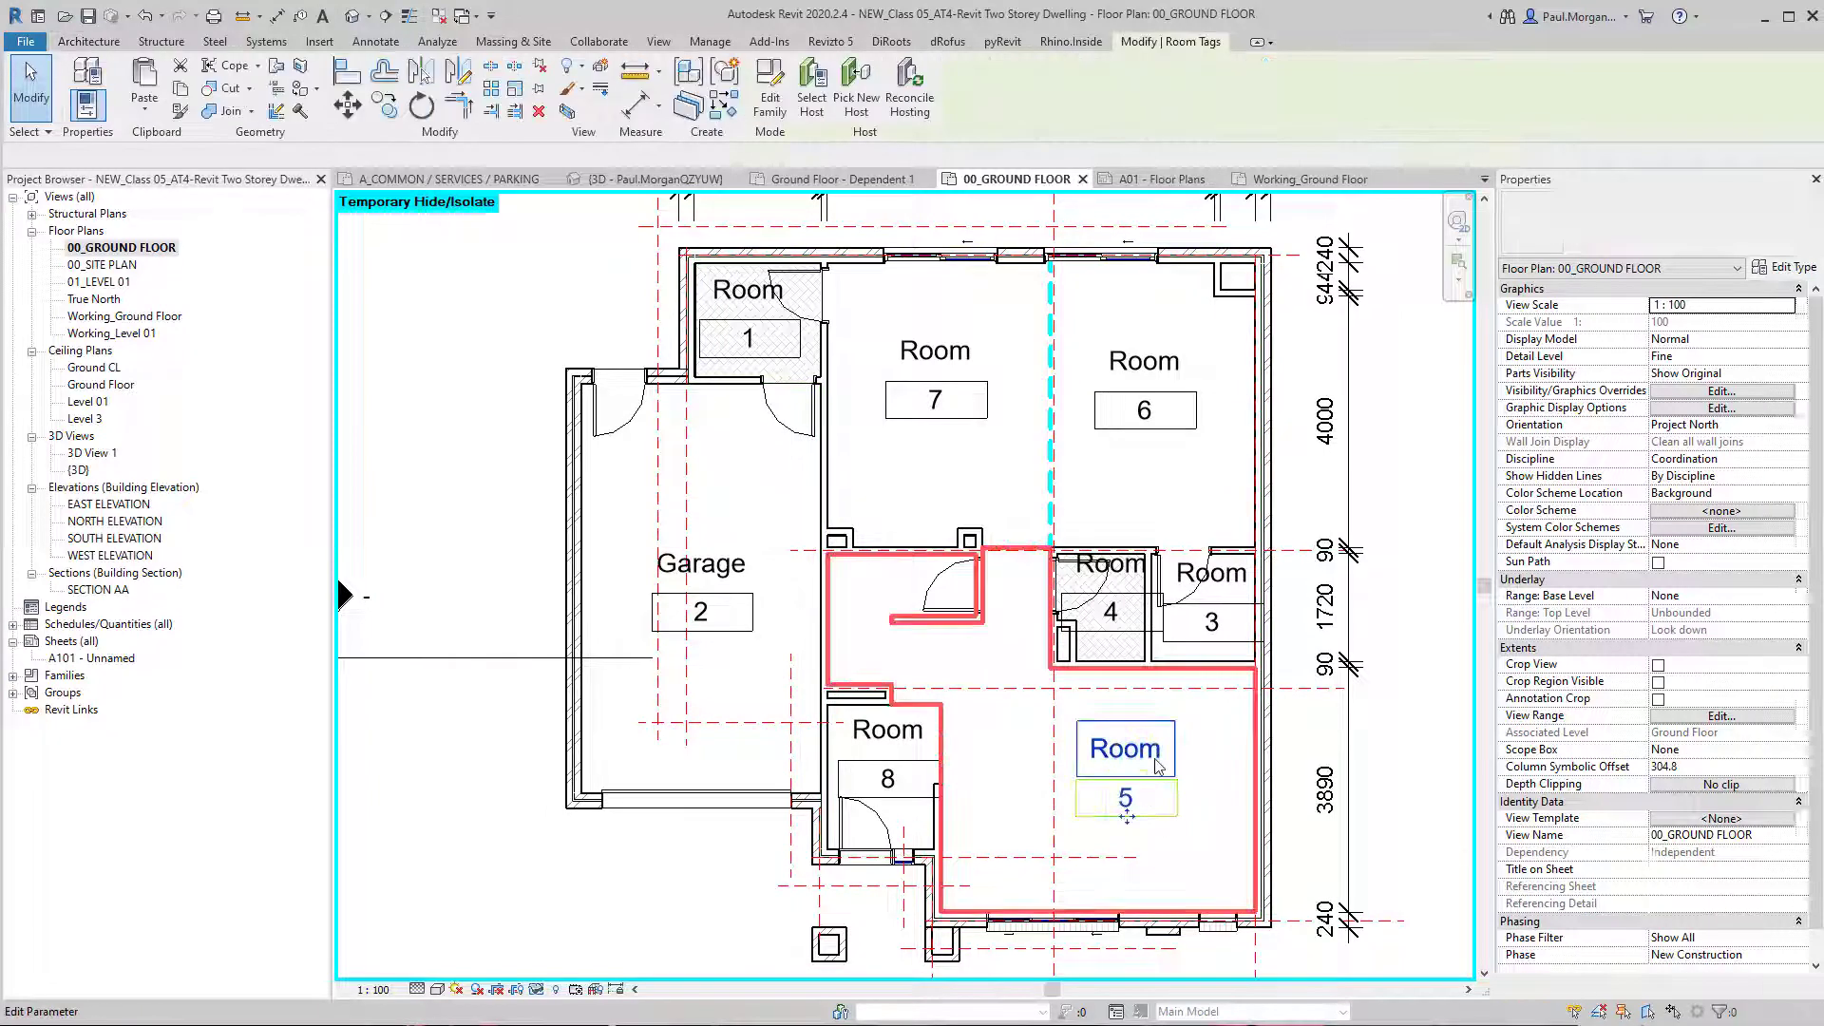
key("Escape")
left_click(1152, 819)
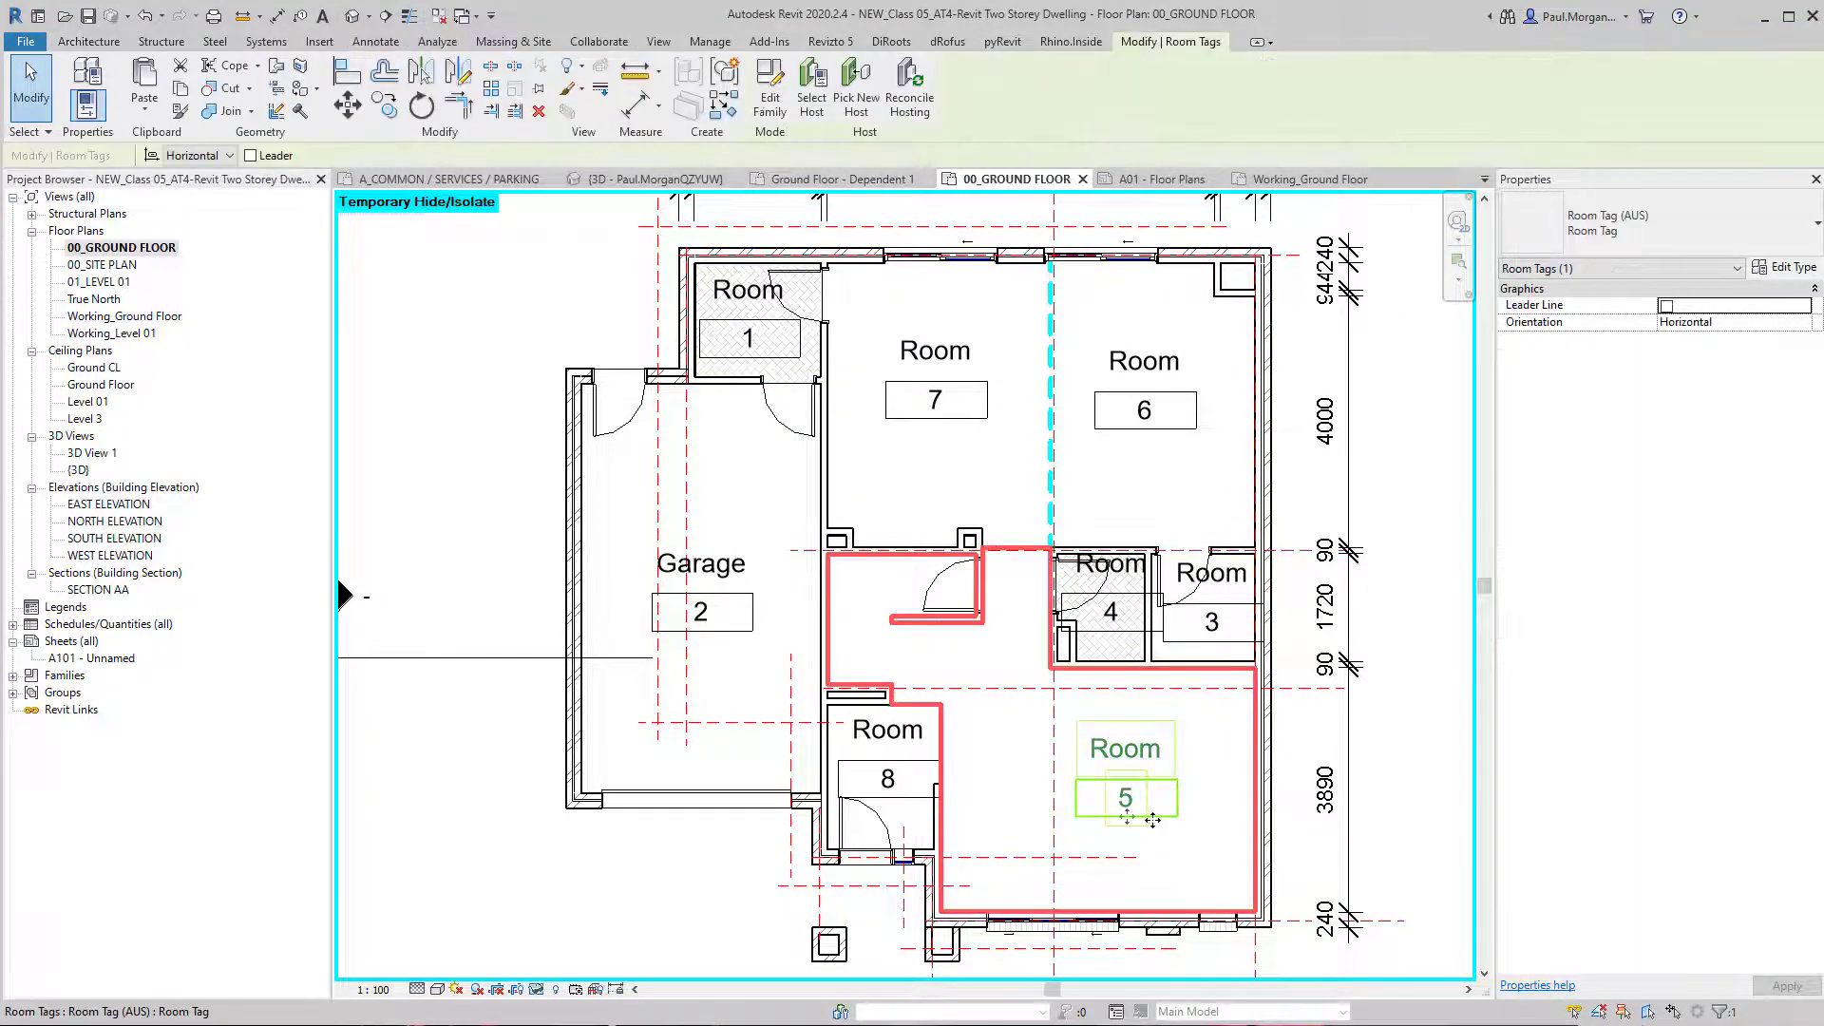
scroll(1163, 819, "up", 1)
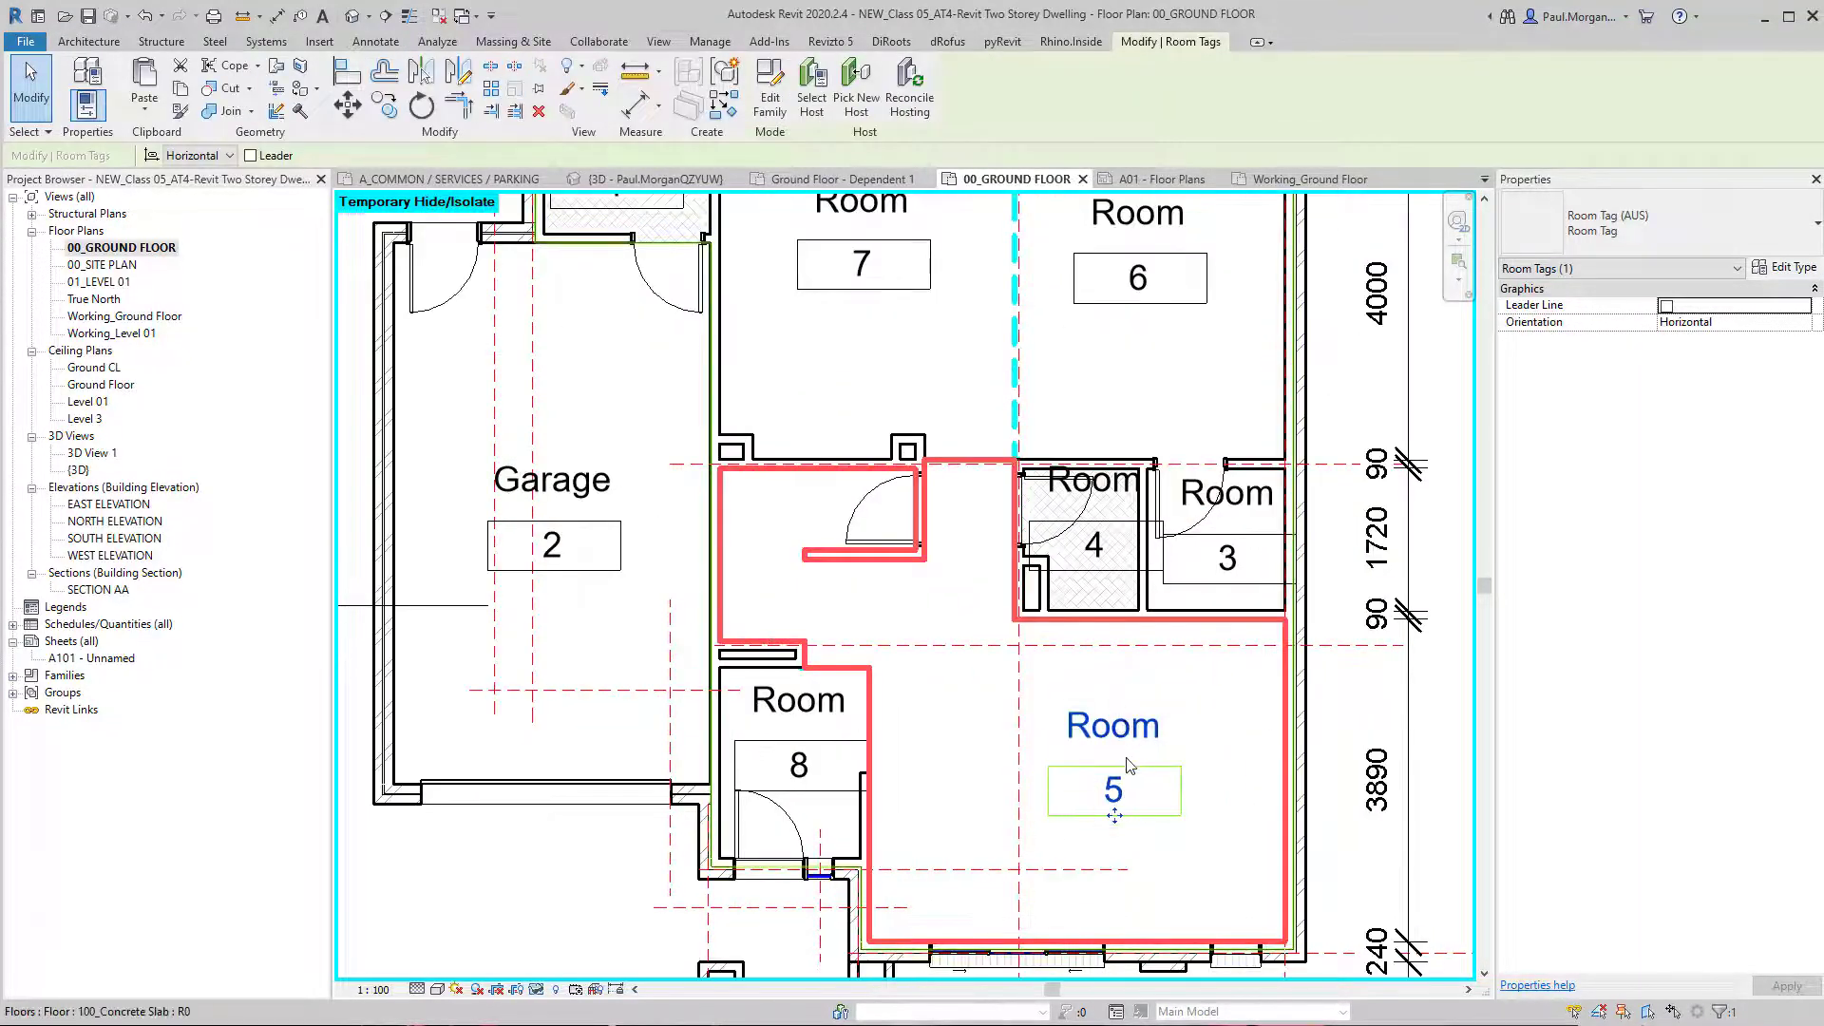
key("Escape")
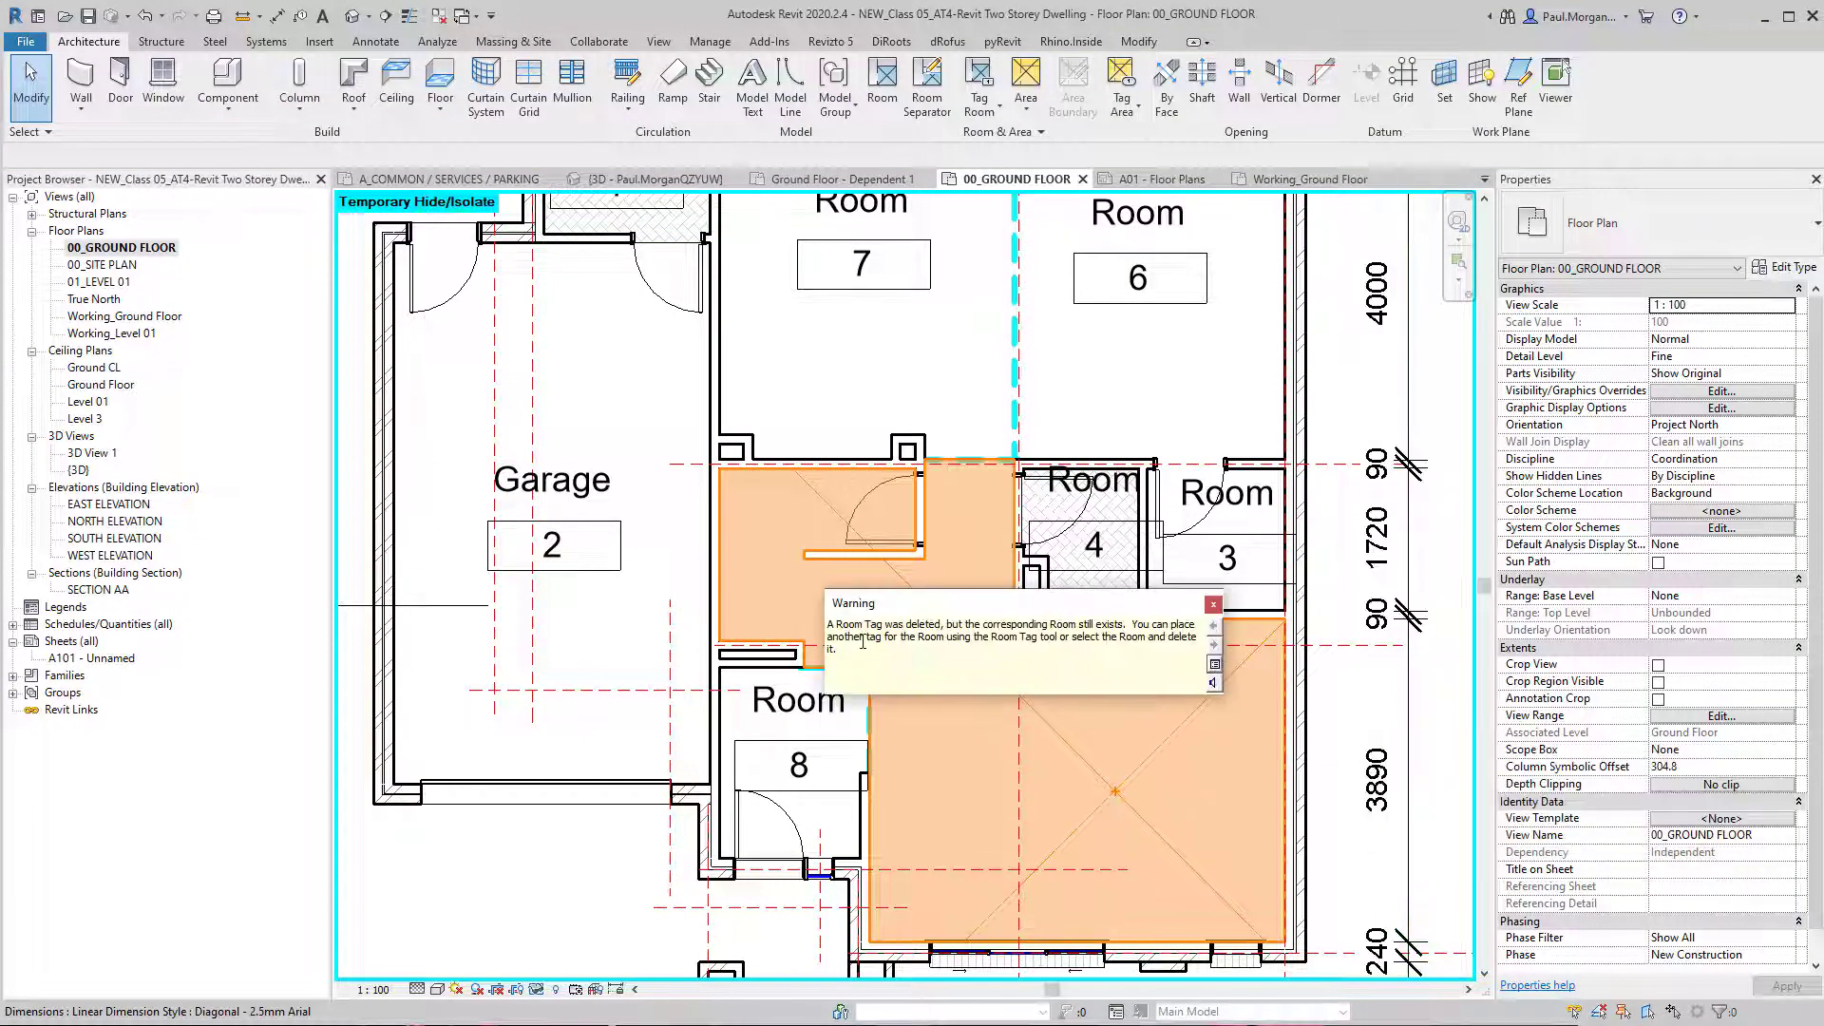
Step: Read the warning about the deleted room tag and dismiss it
left_click_drag(953, 624, 1129, 636)
left_click(1148, 657)
left_click_drag(957, 636, 1125, 645)
left_click(1070, 645)
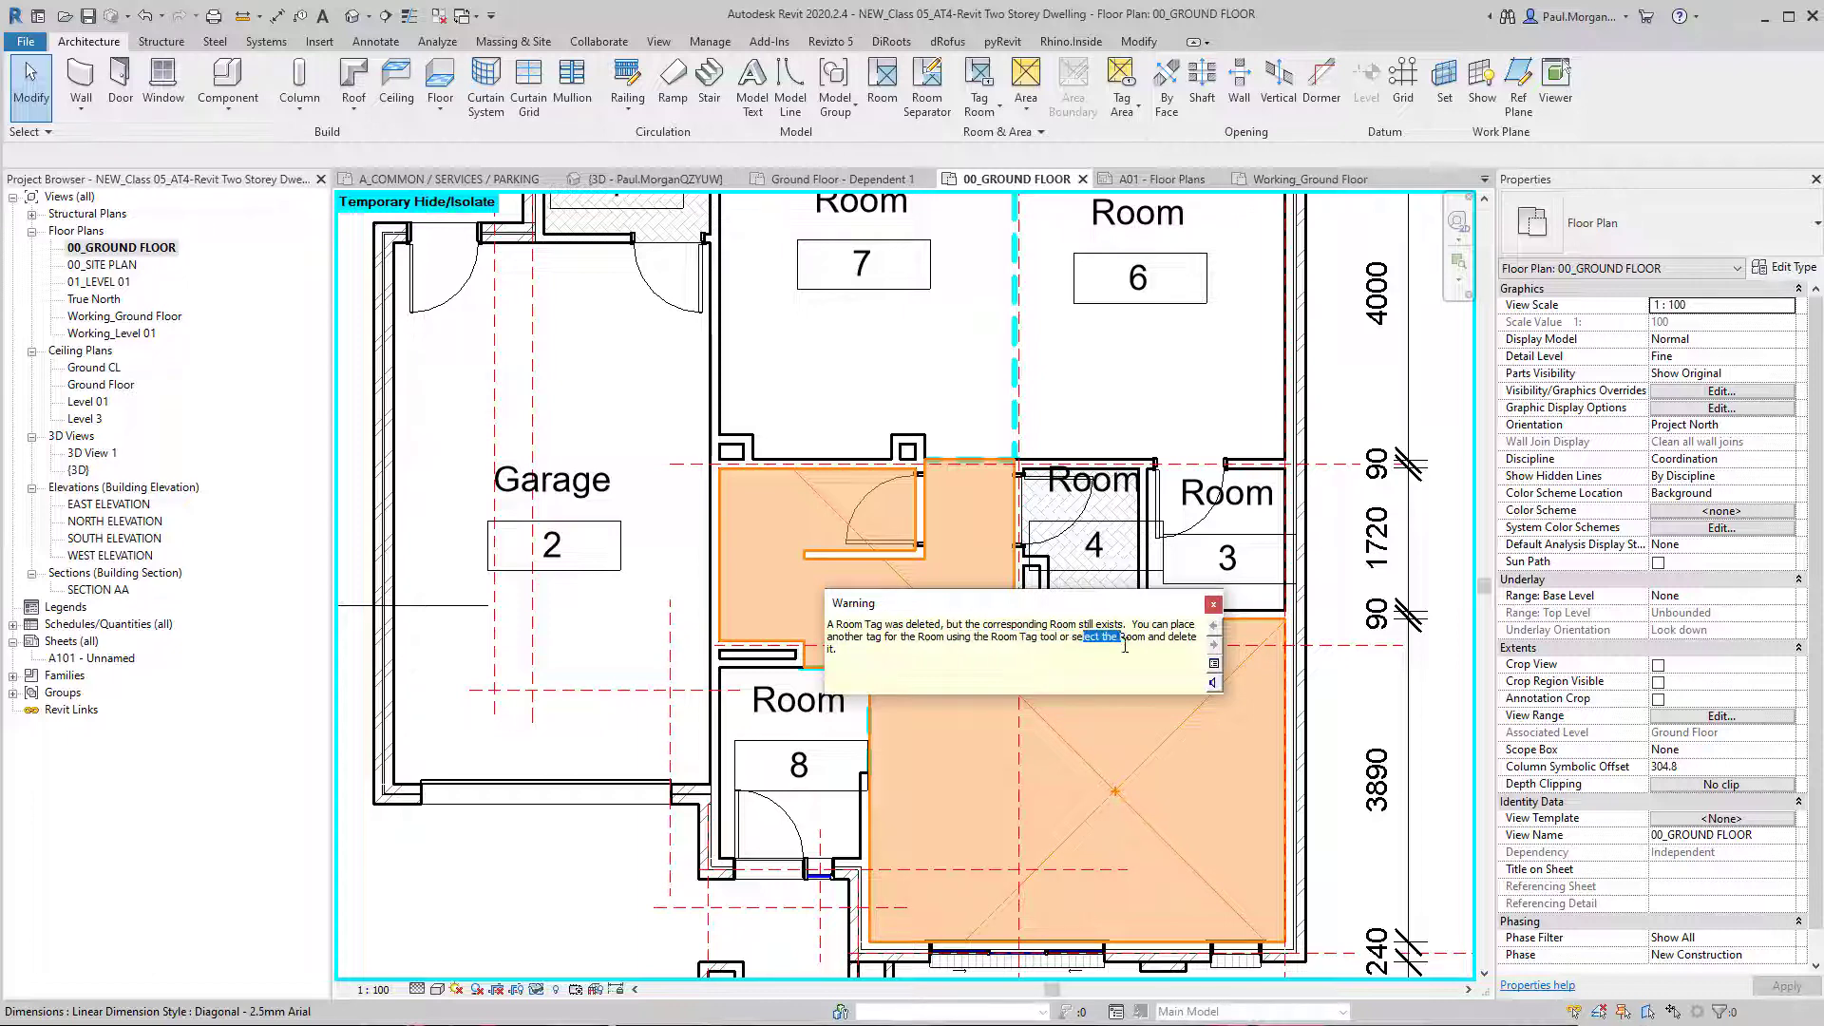
left_click(1213, 604)
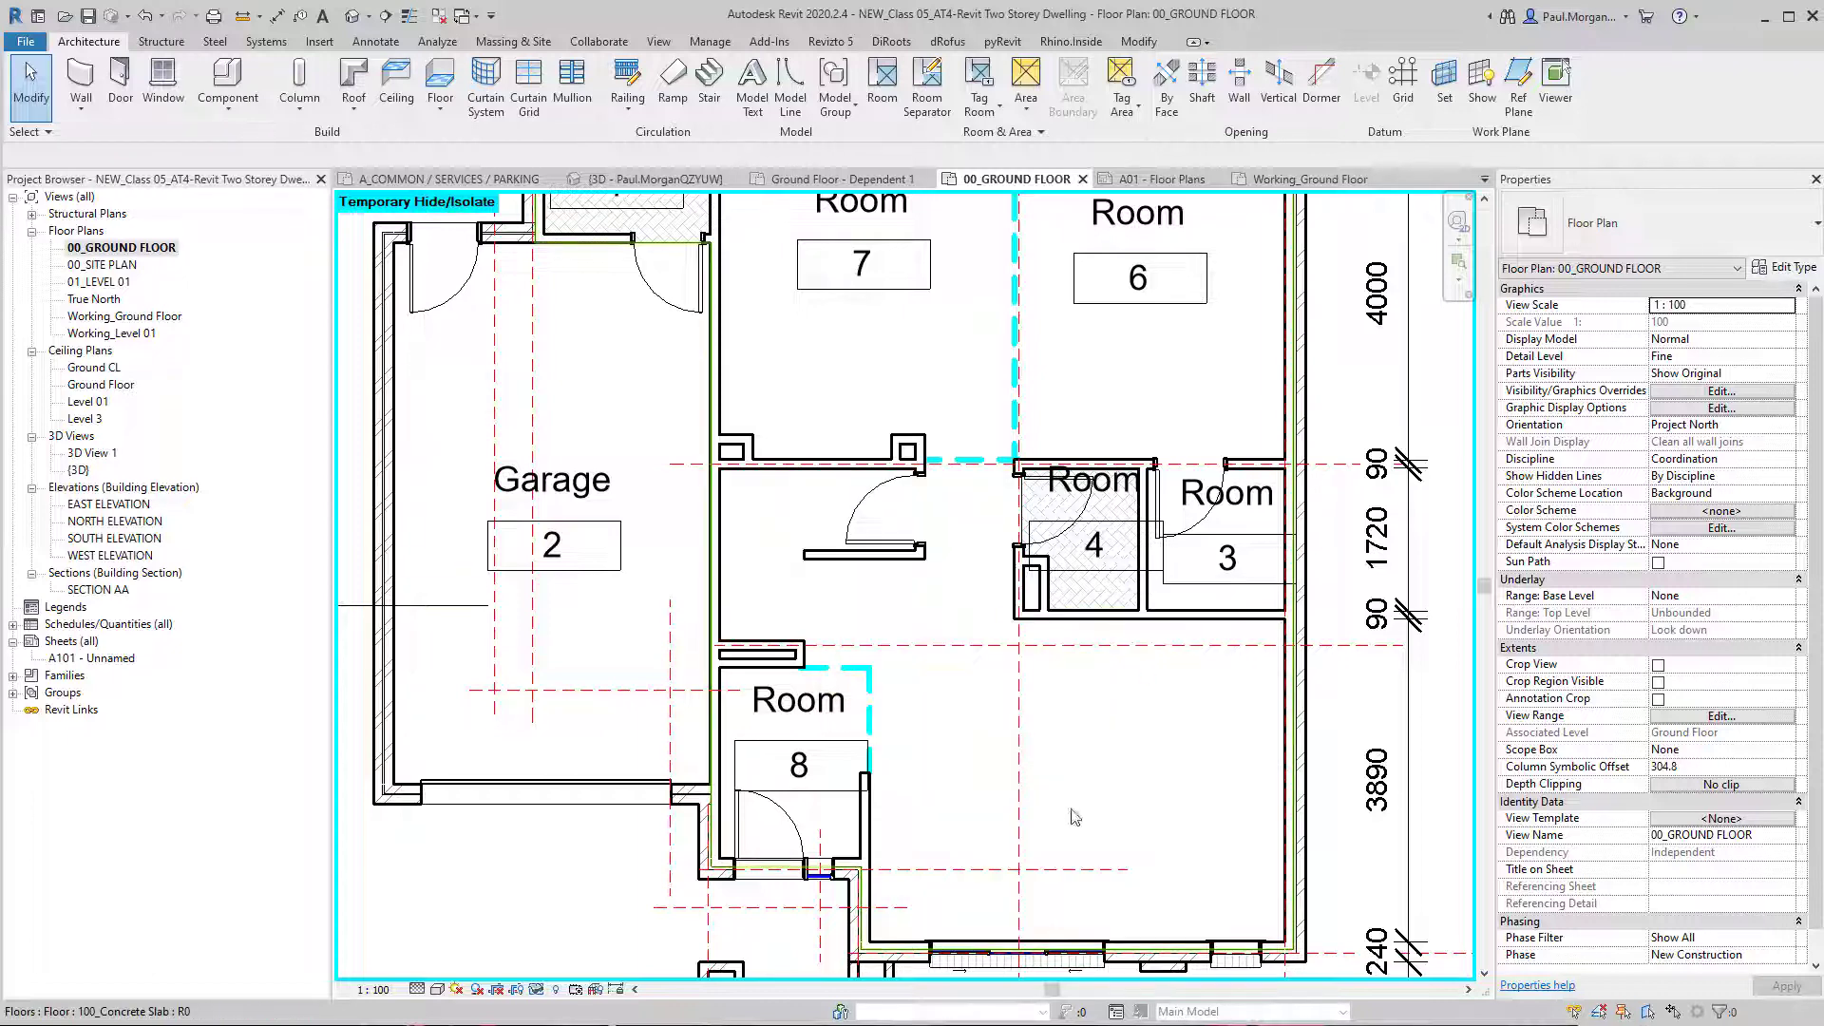
Step: Select the untagged southern room element and check its properties to see whether the room still exists
middle_click_drag(993, 774, 1021, 802)
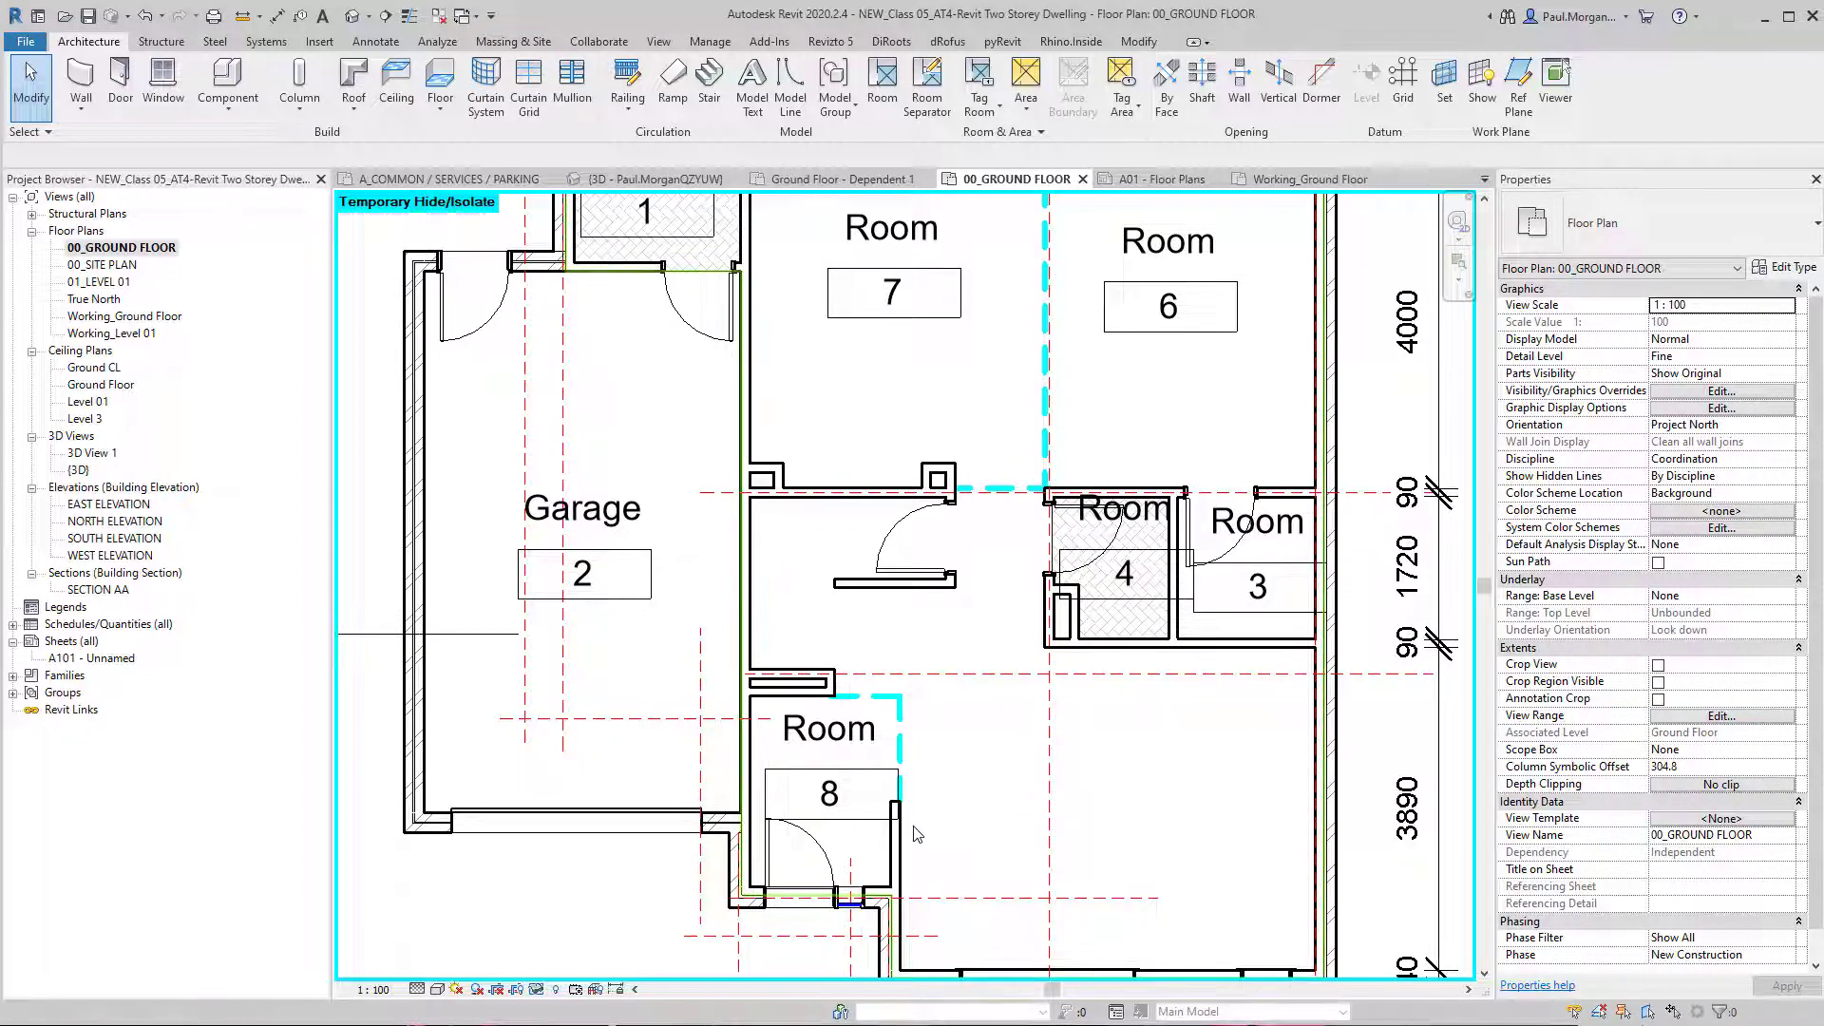
left_click(1111, 870)
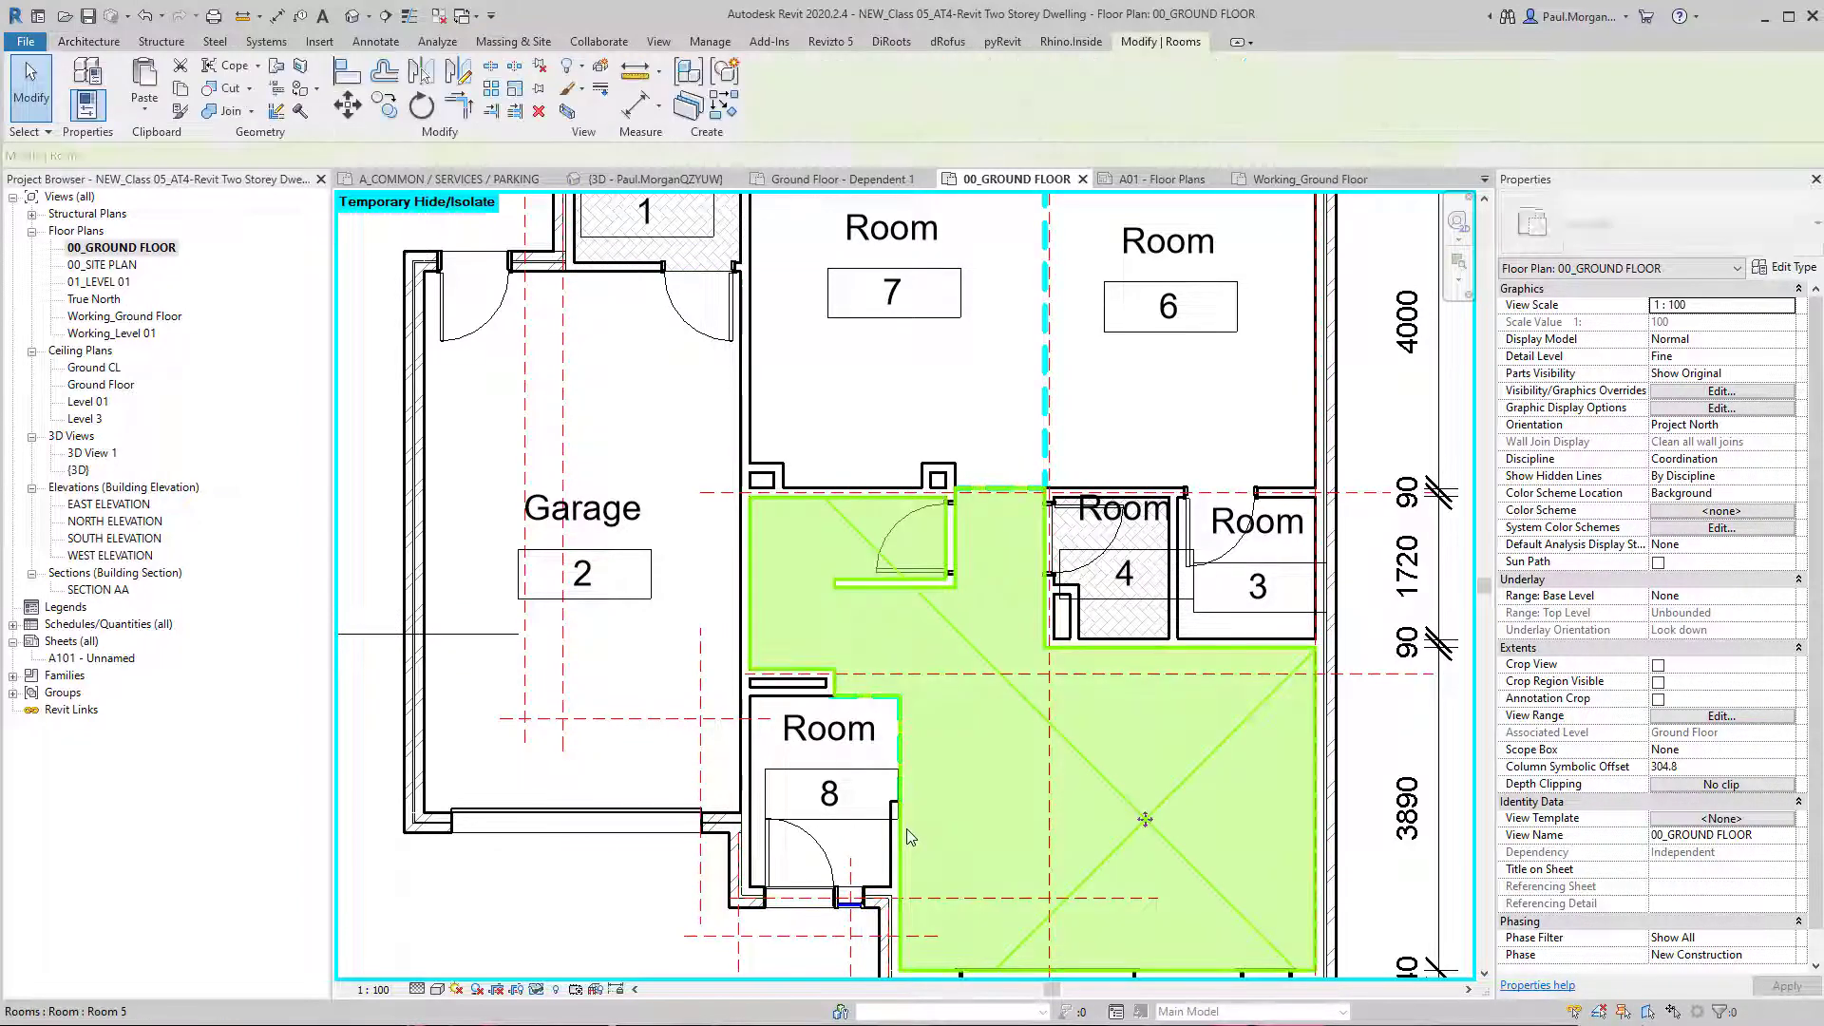
middle_click_drag(1140, 912, 1143, 857)
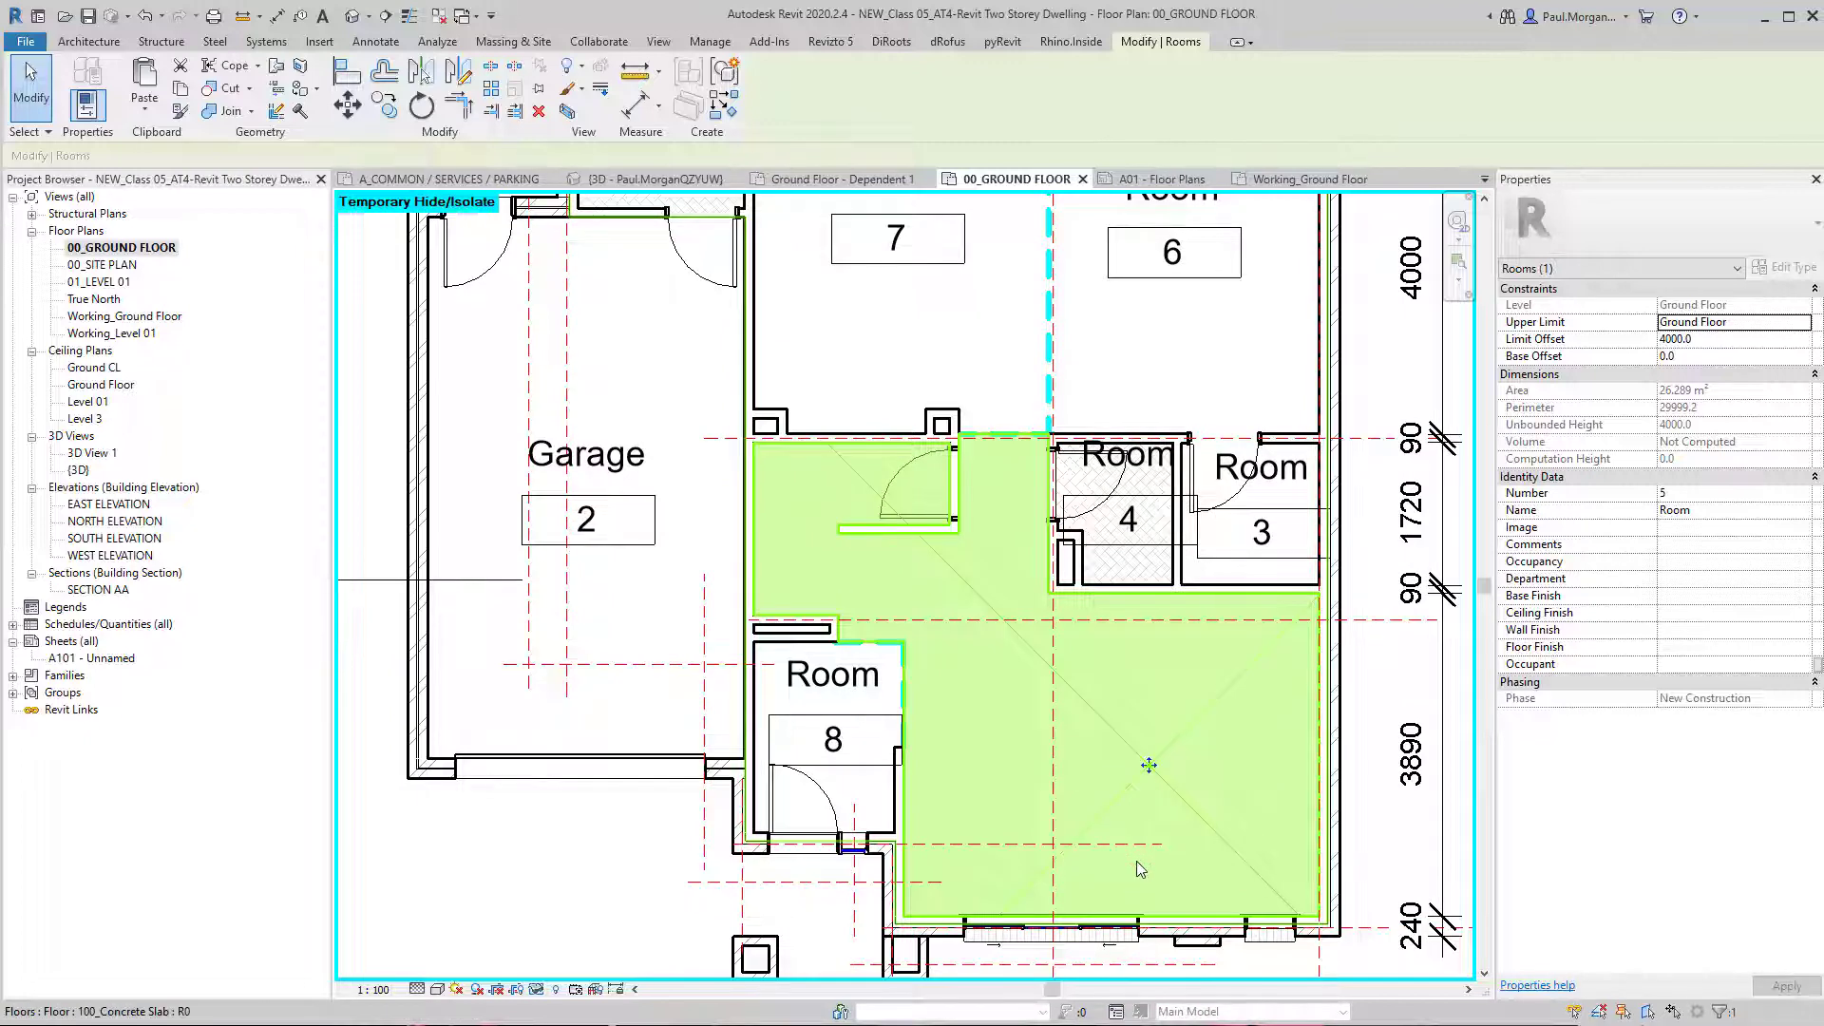
key("Escape")
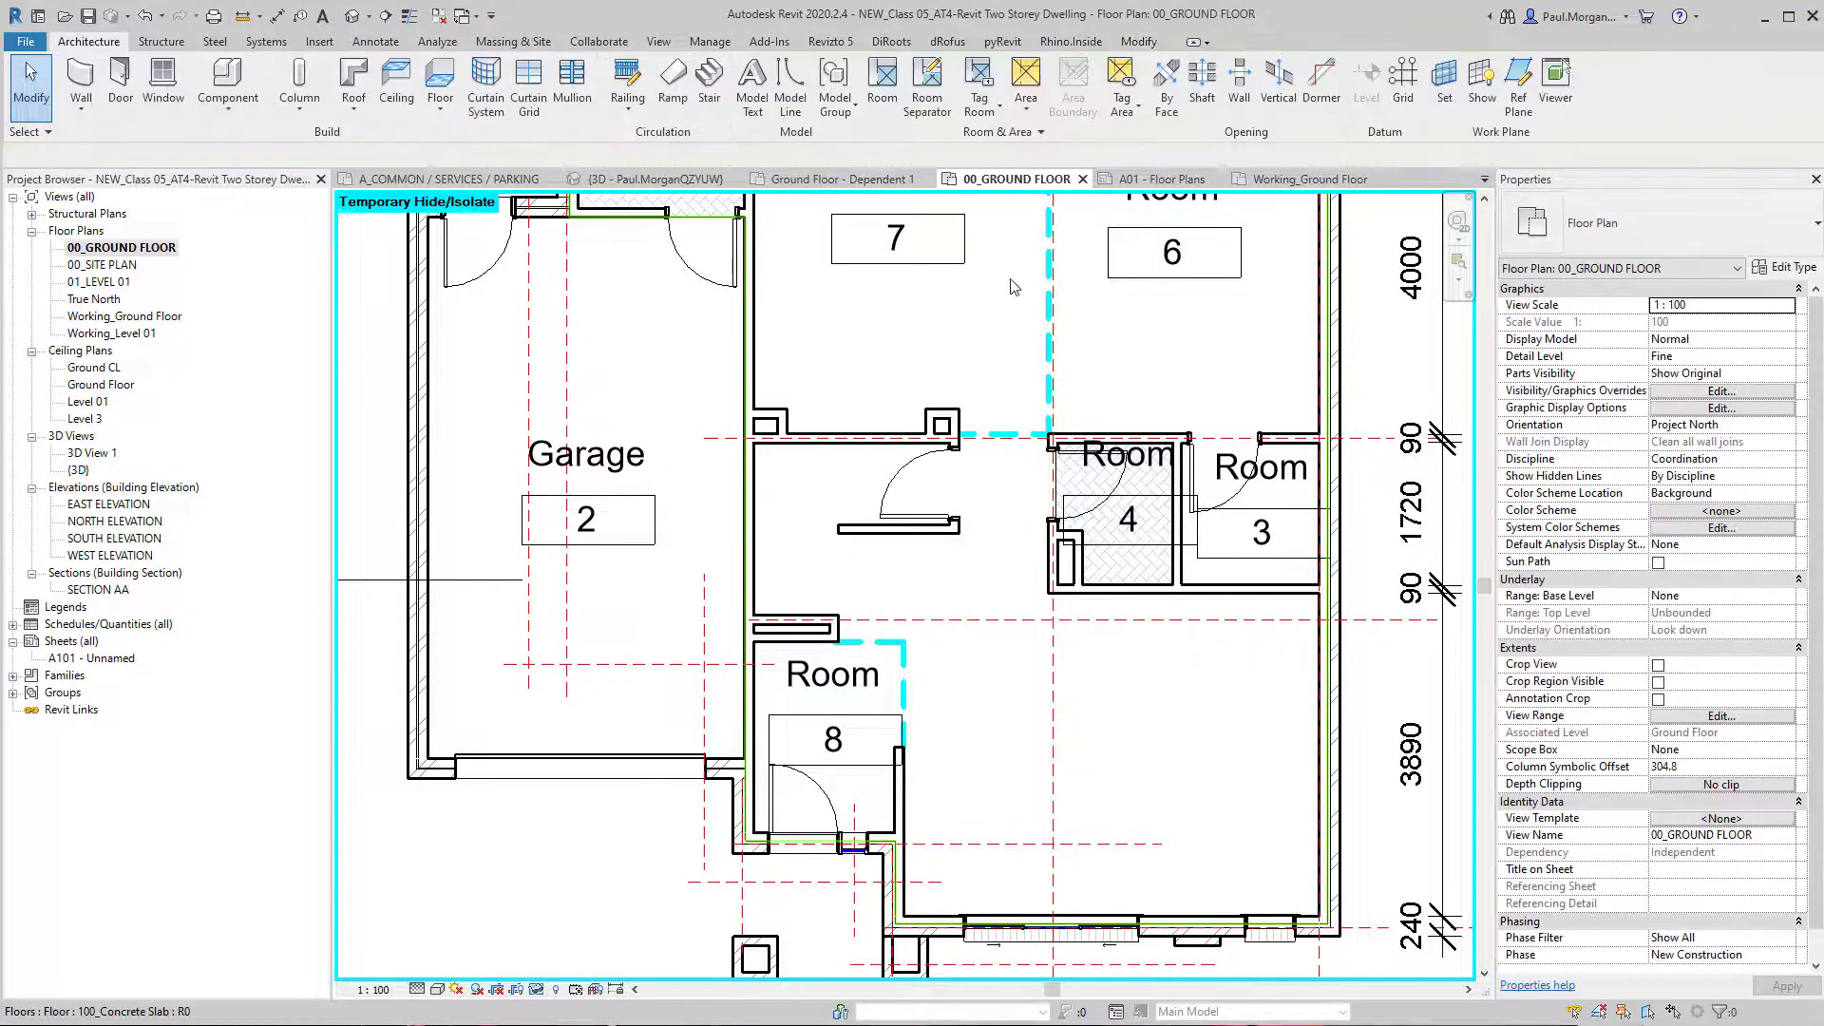
Step: Tag the untagged southern room element, placing its room tag near the middle of the space, and end the command
left_click(982, 107)
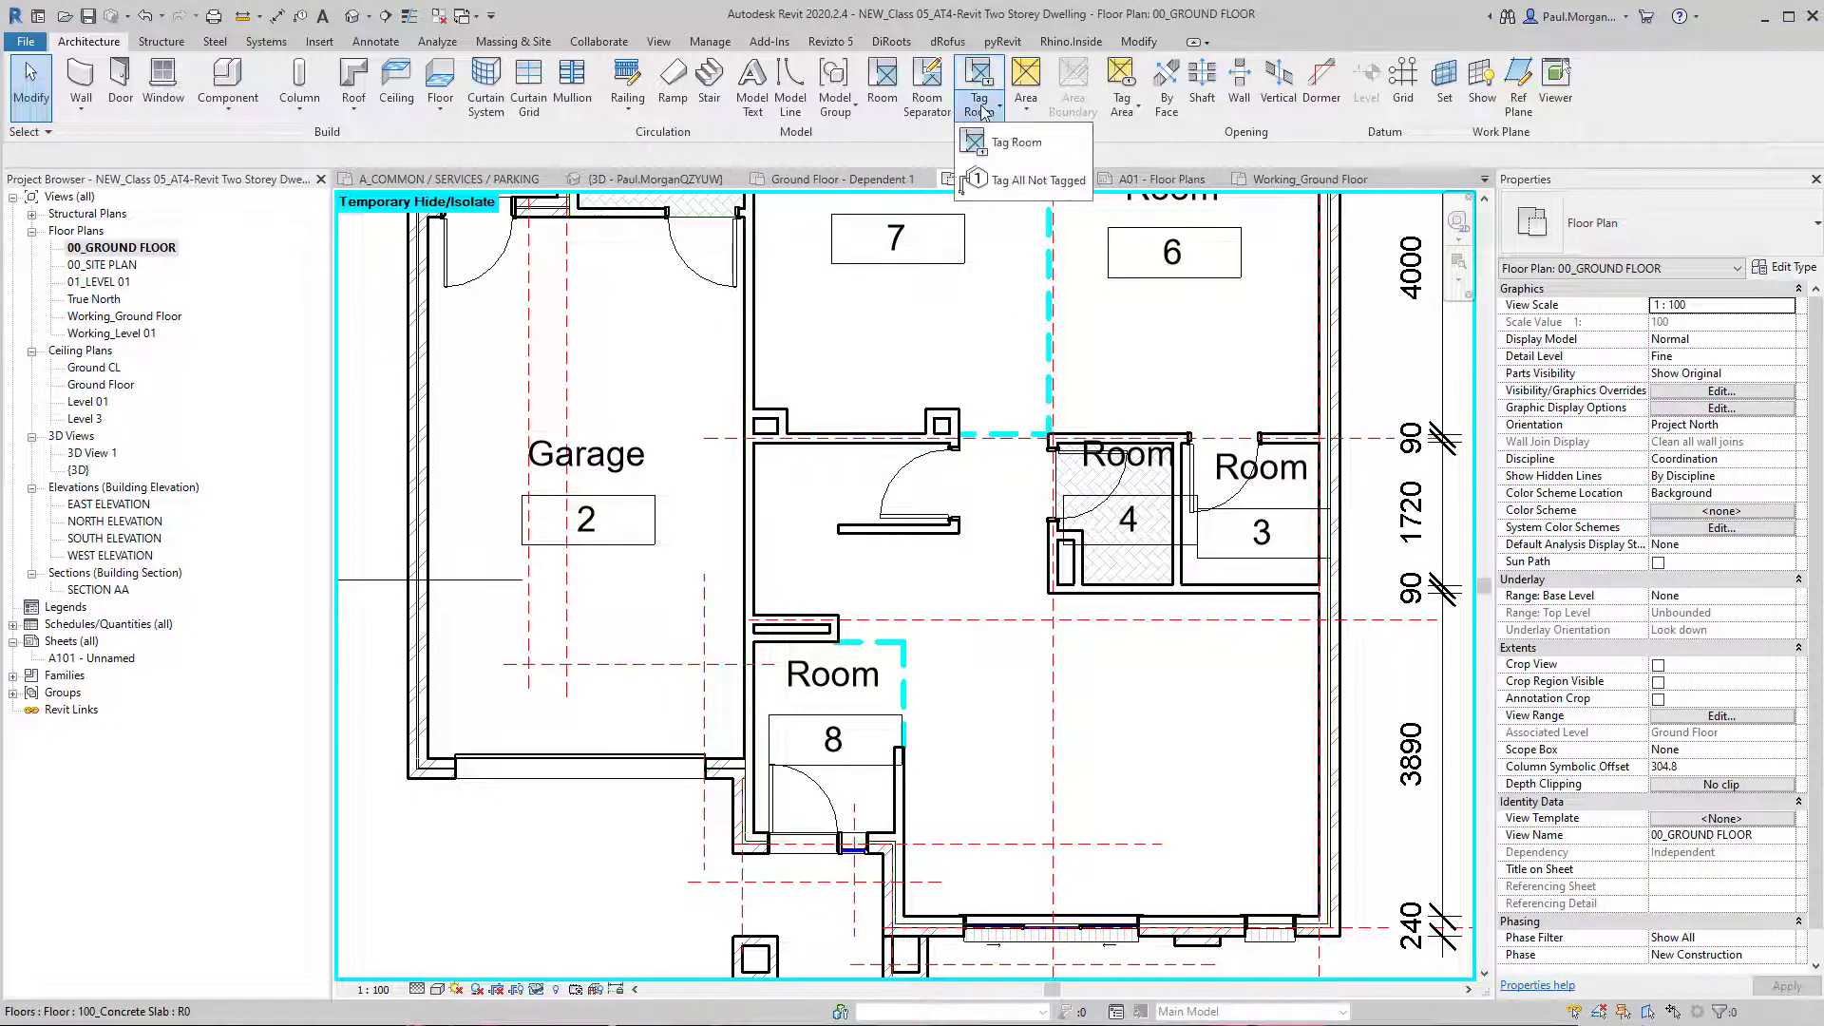
left_click(1017, 144)
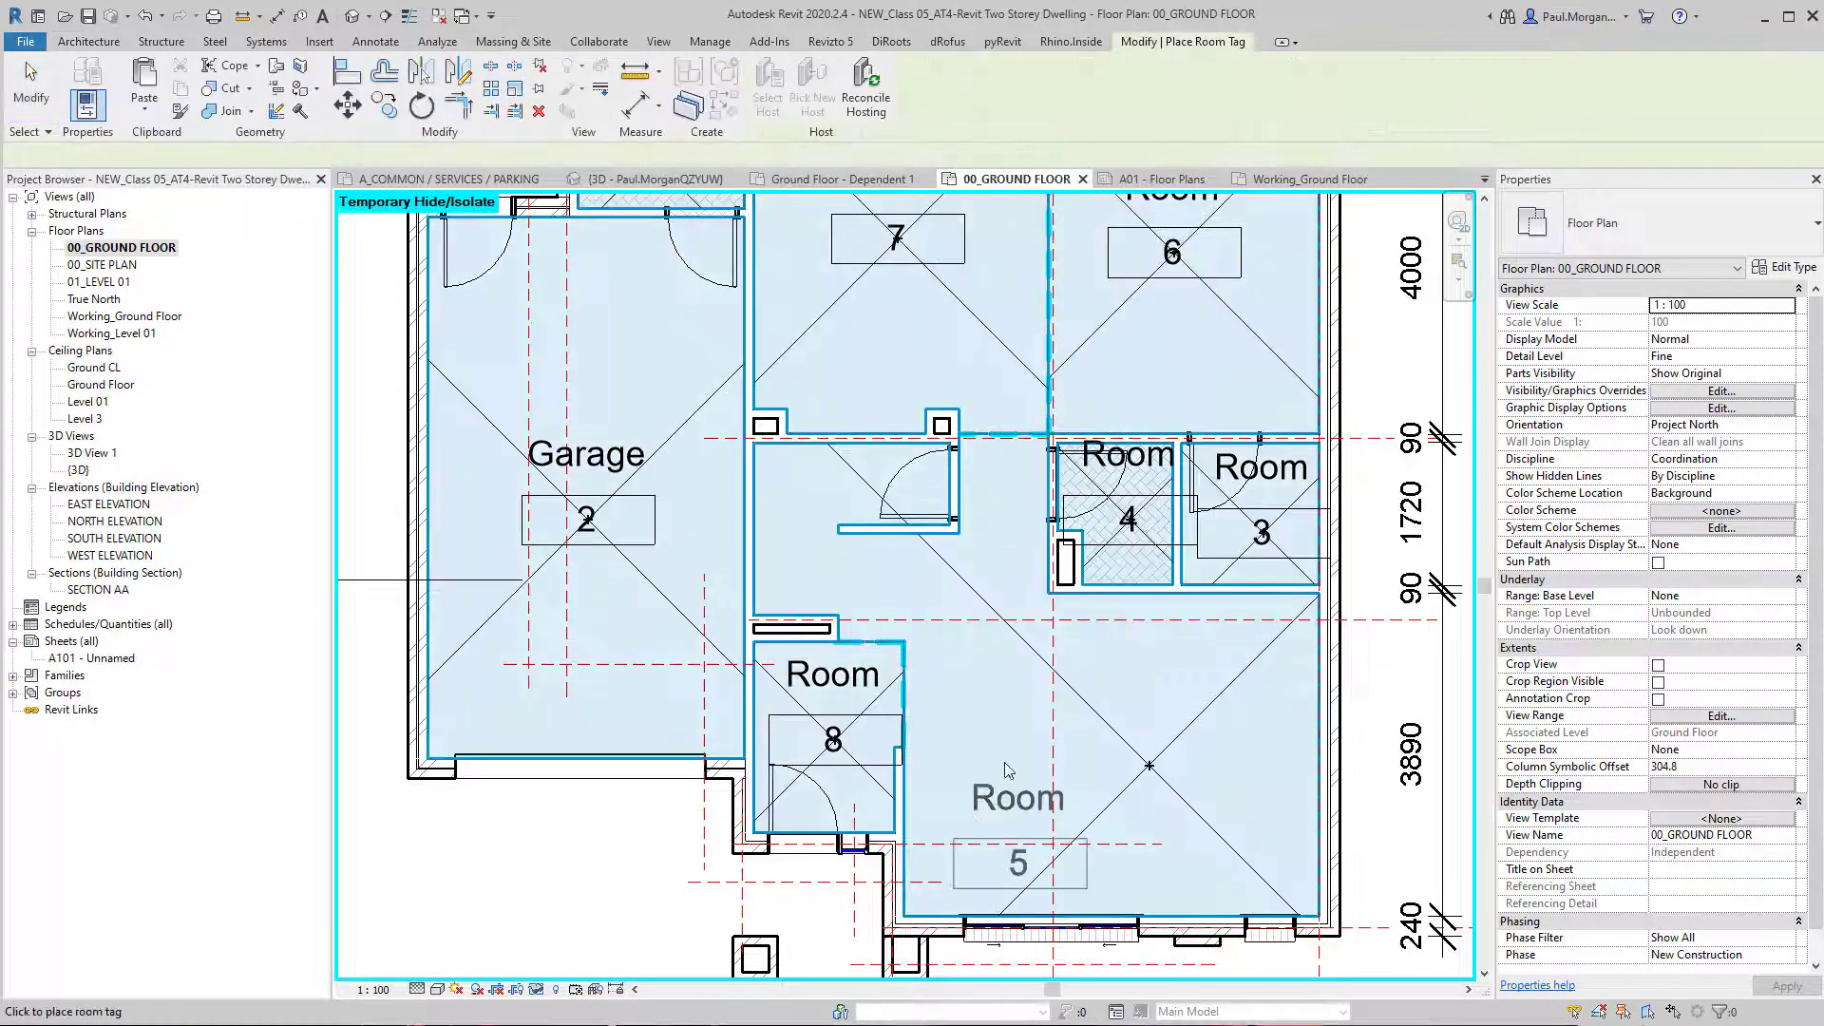
left_click(1134, 772)
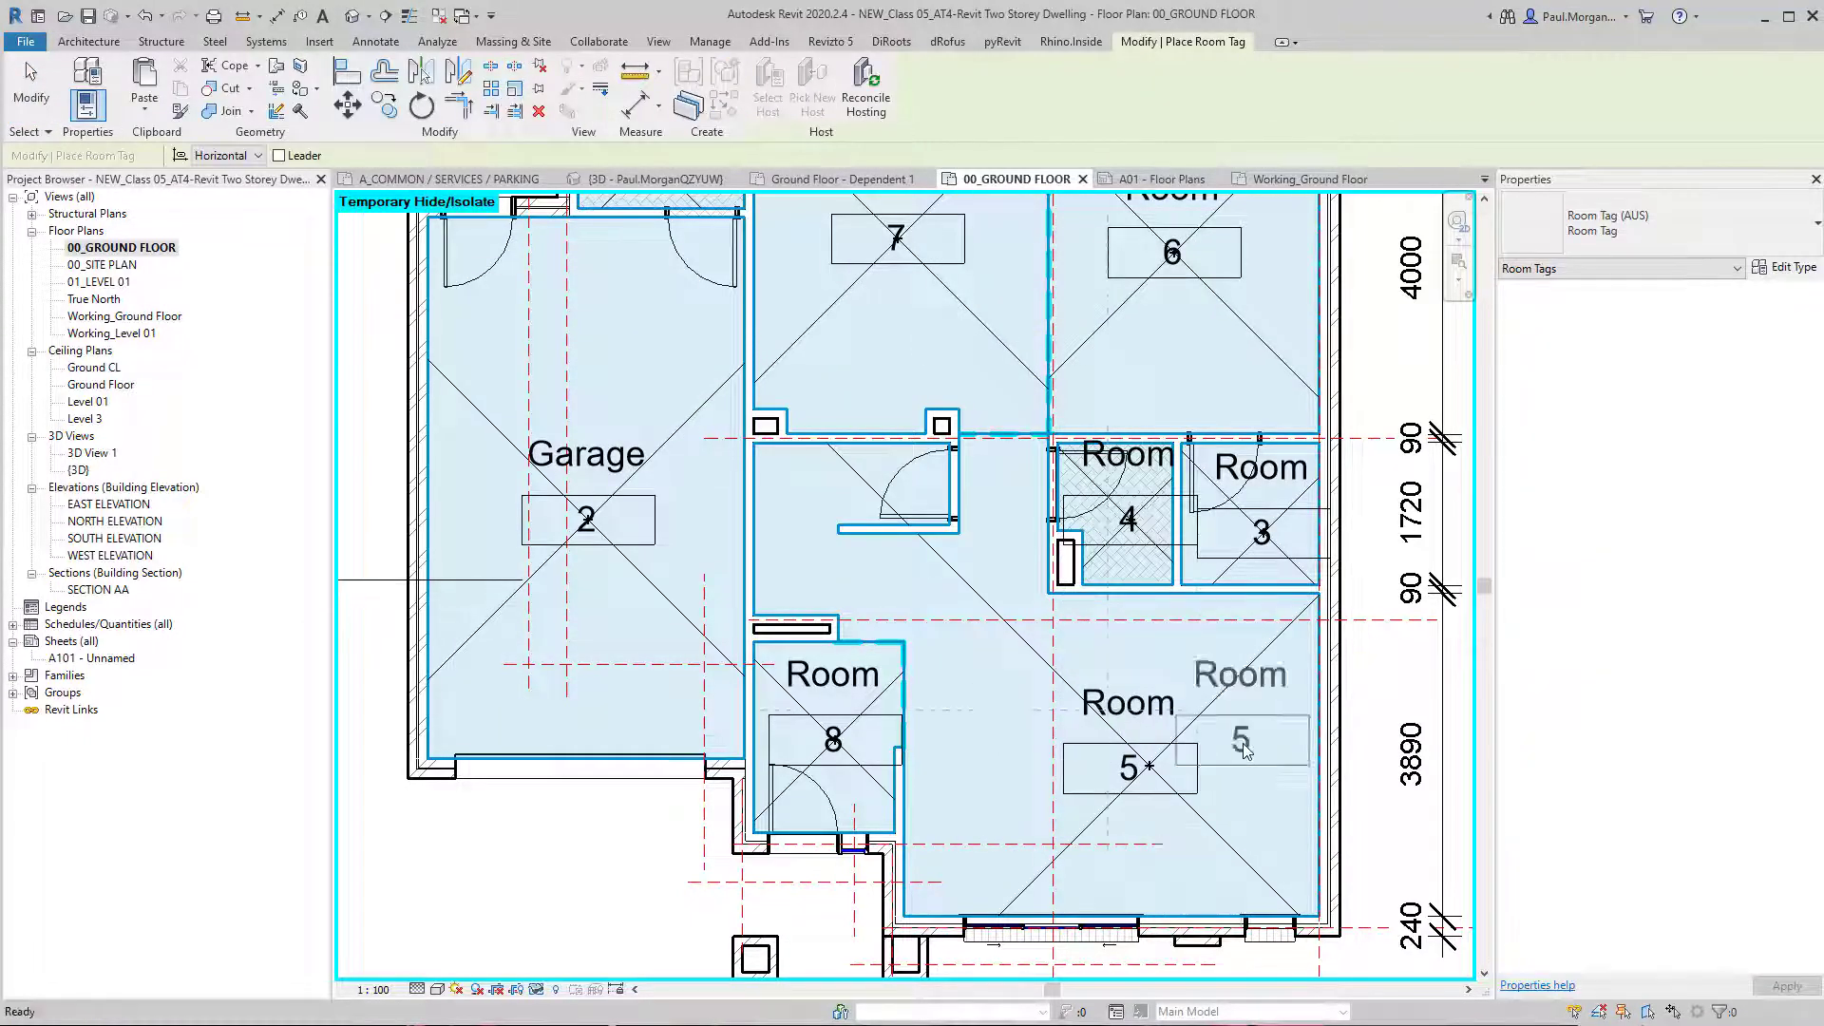
key("Escape")
key("Escape")
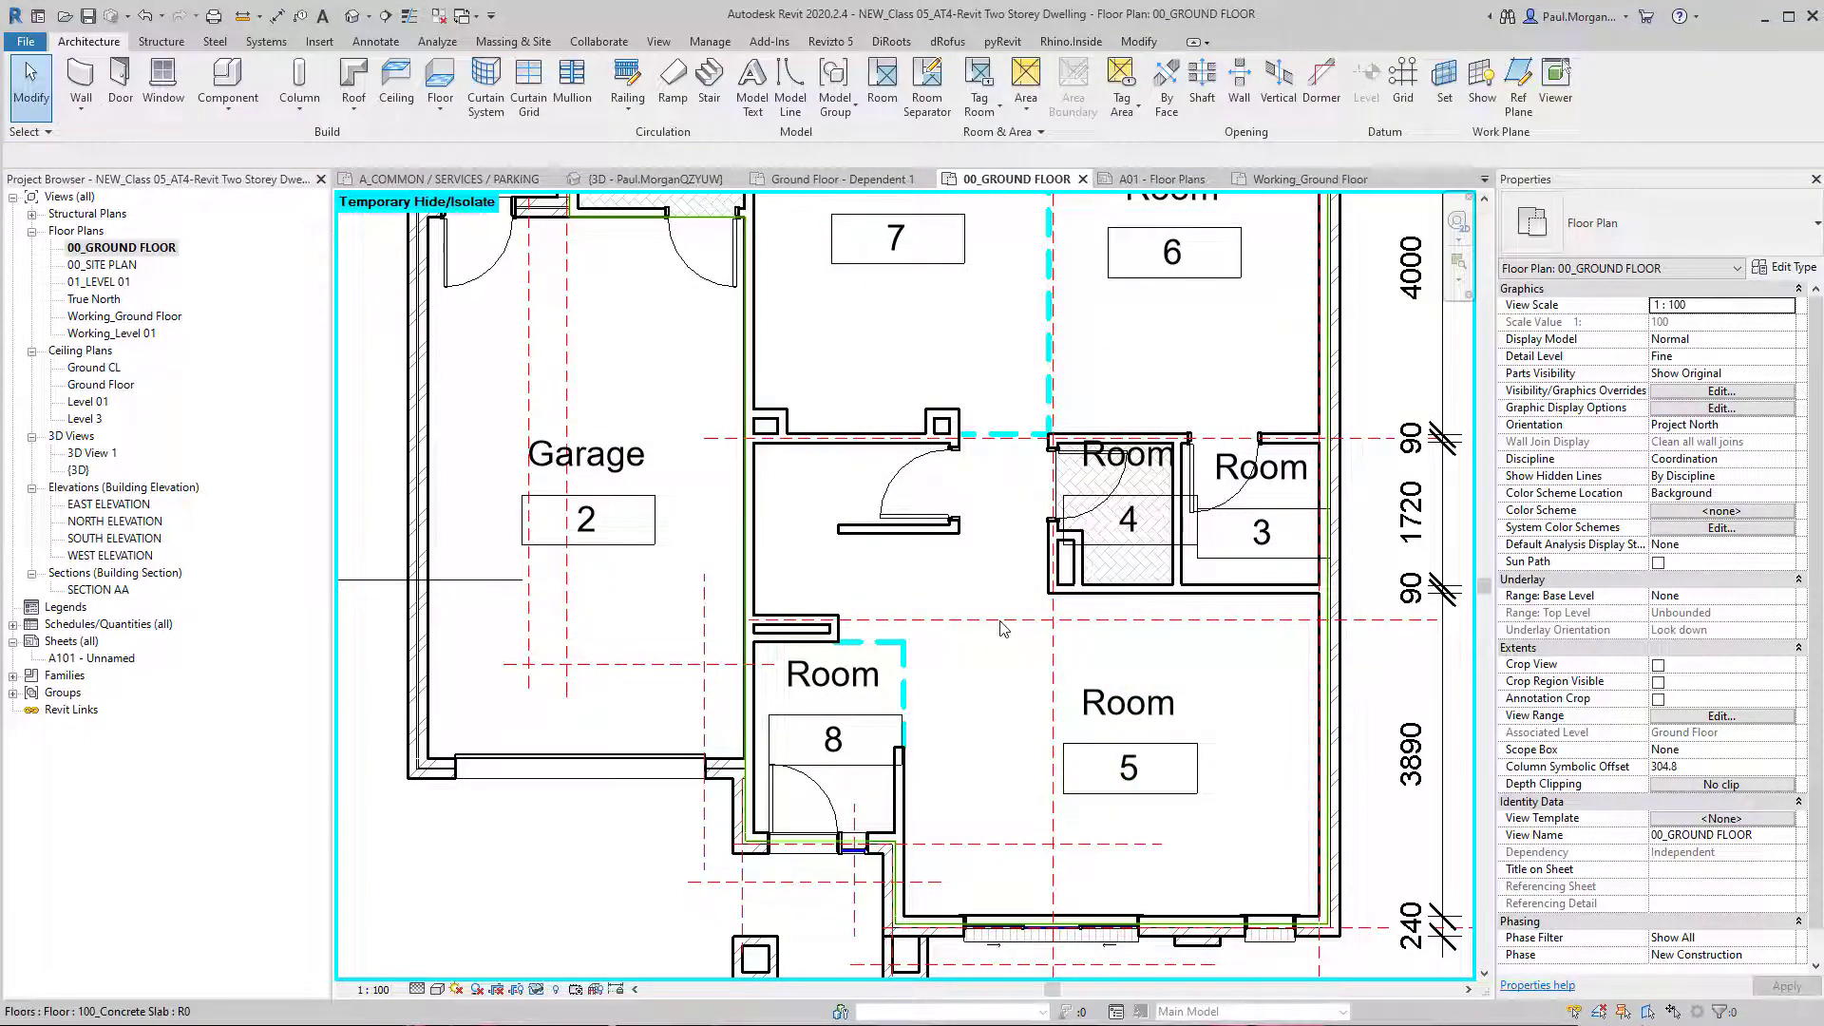
Step: Select the southern room's tag and check which room tag types are available for it
middle_click_drag(1004, 629, 1041, 660)
middle_click_drag(1308, 842, 1335, 874)
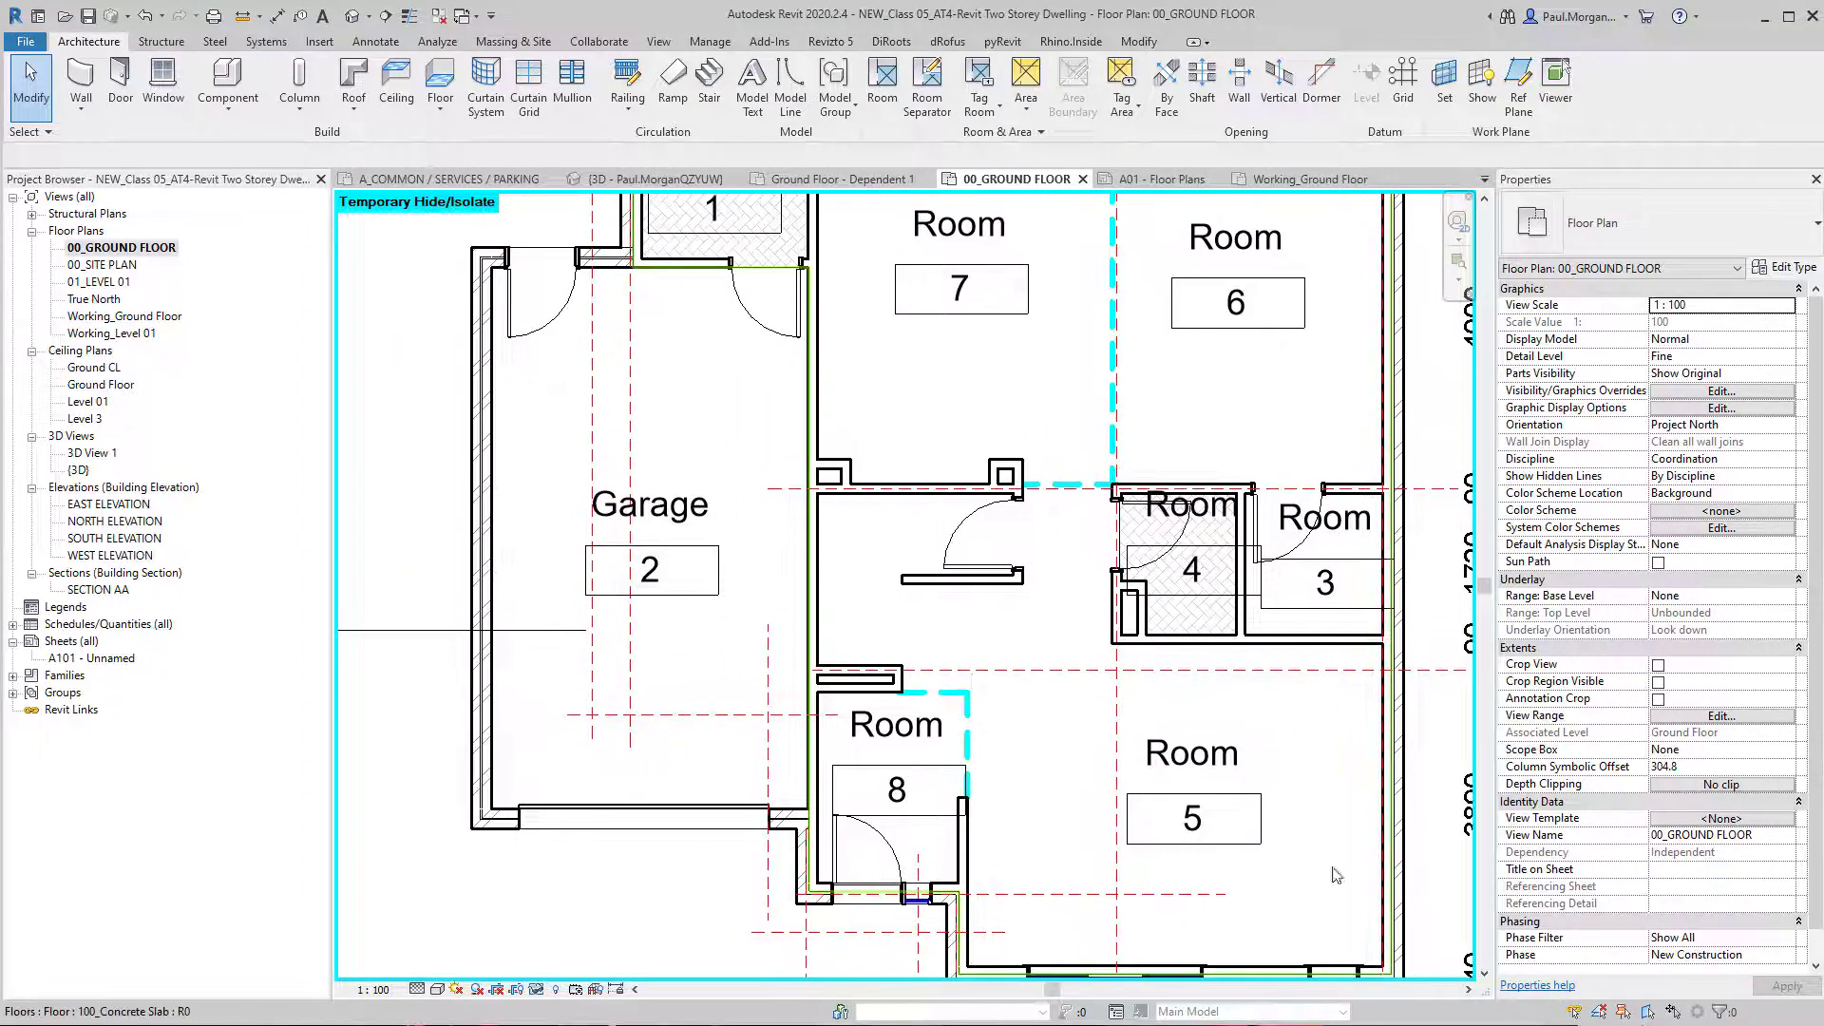
left_click(1183, 753)
left_click(1183, 756)
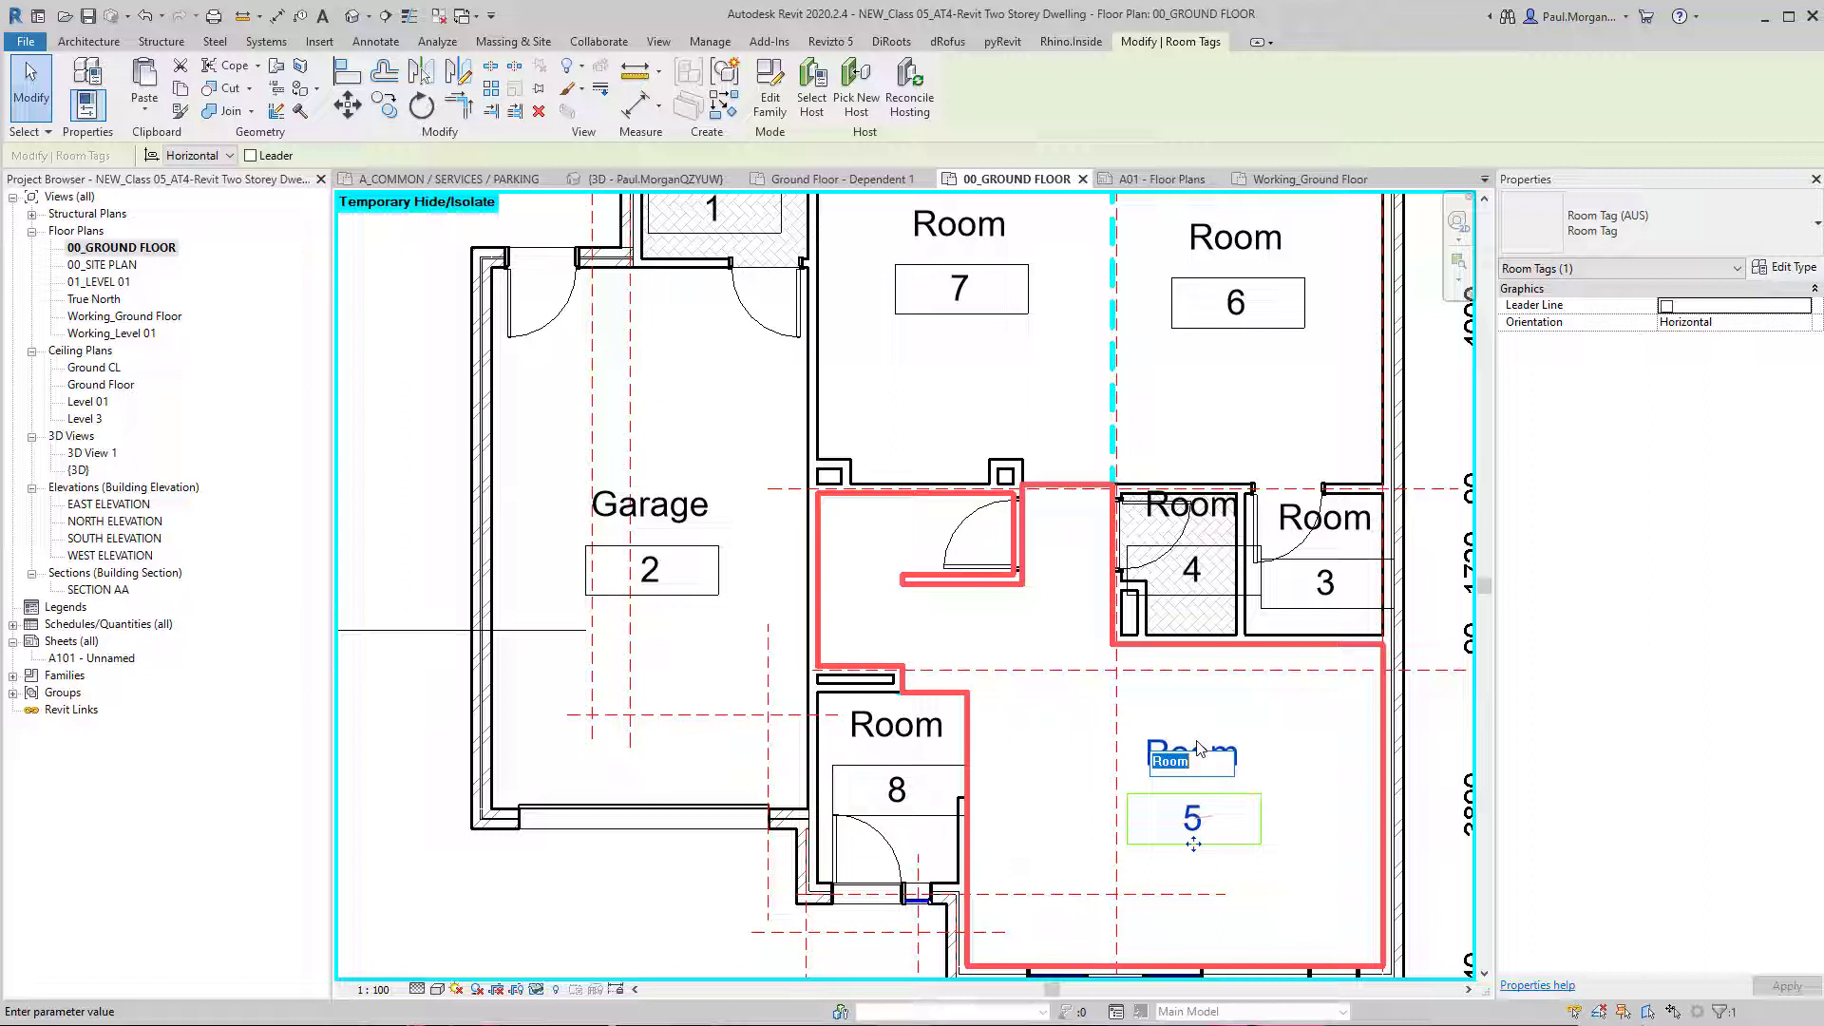
left_click(1615, 224)
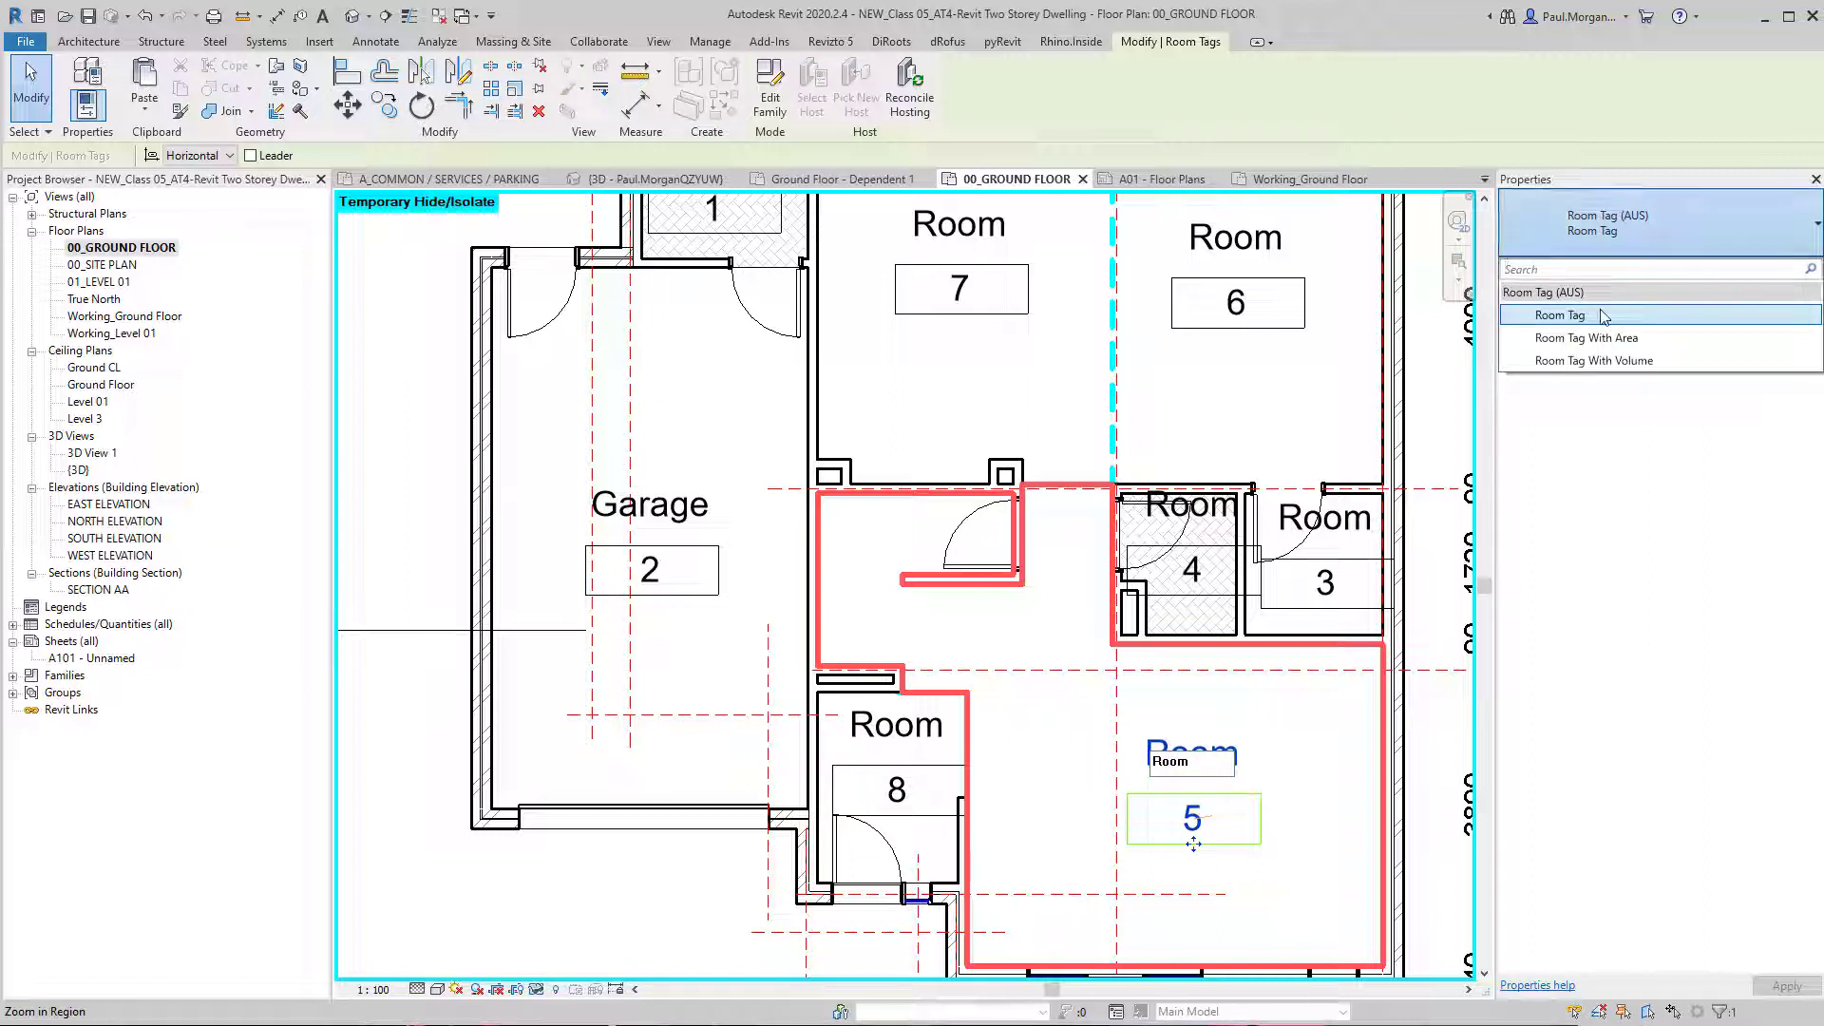
left_click(1656, 323)
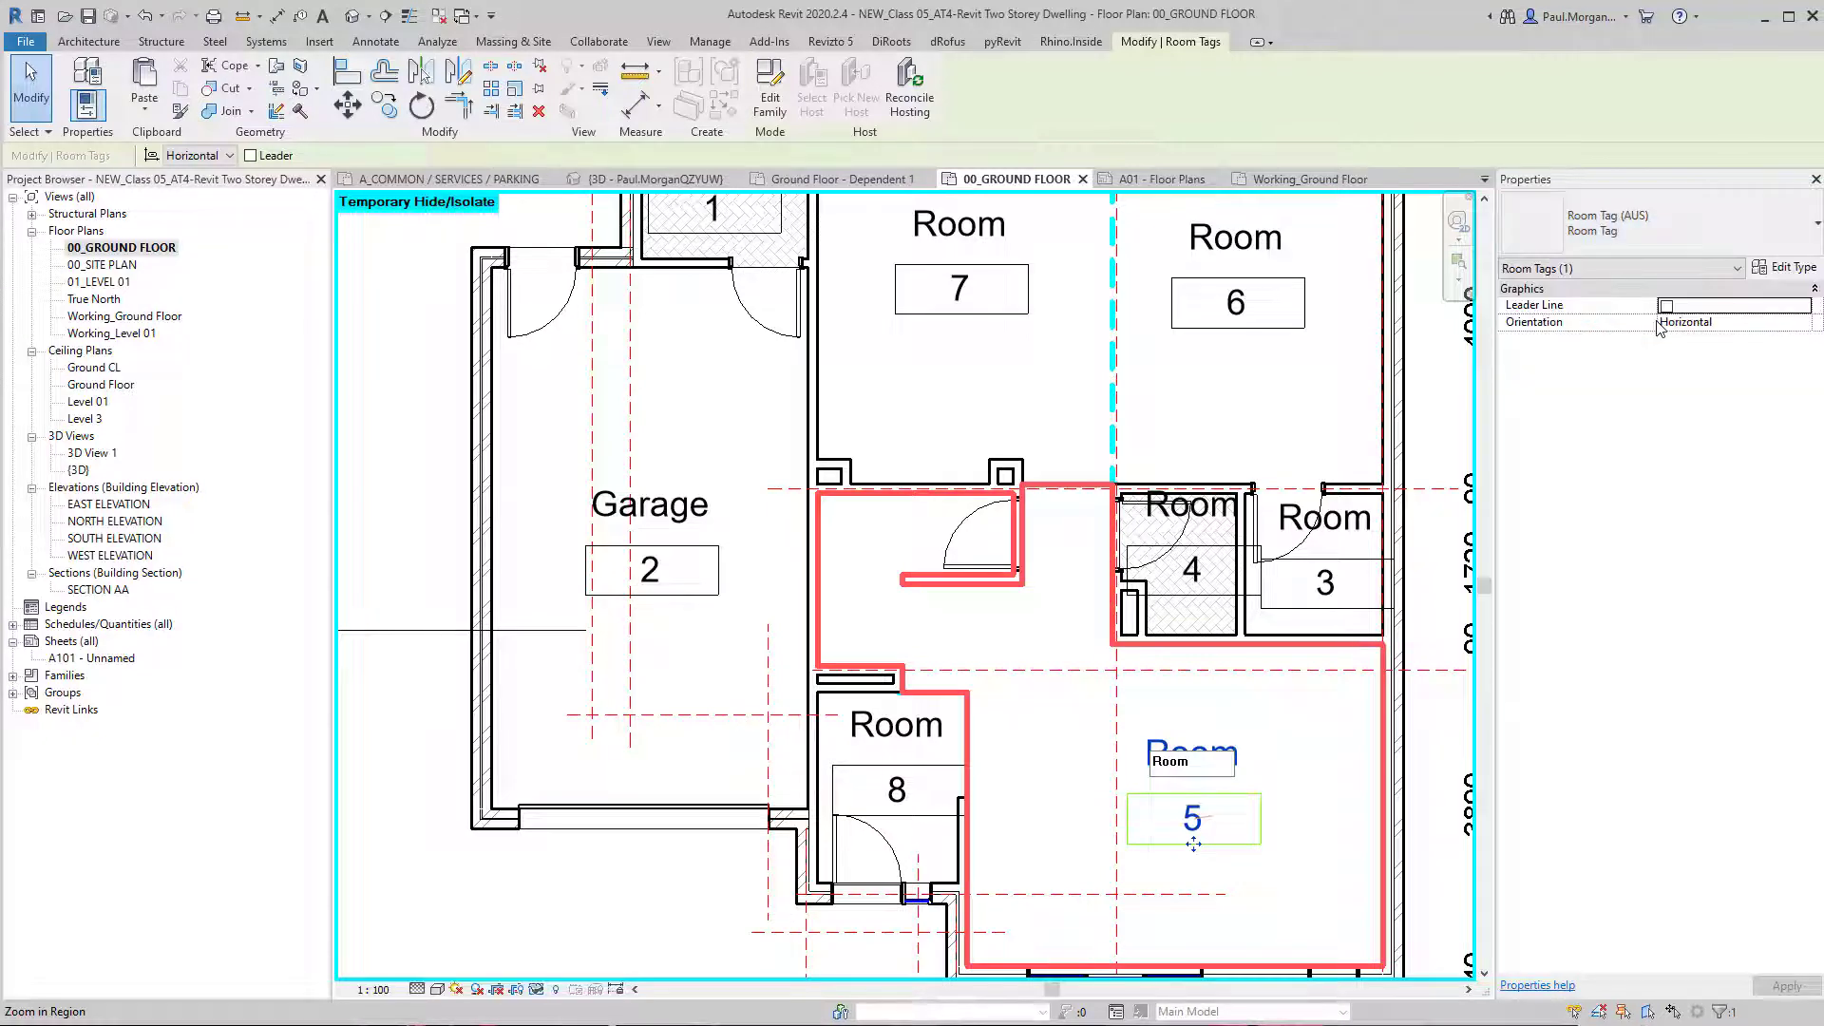
Step: Rename the large southern room, number 5, to LIVING through its room tag
left_click(1195, 730)
left_click(1199, 755)
left_click(1199, 755)
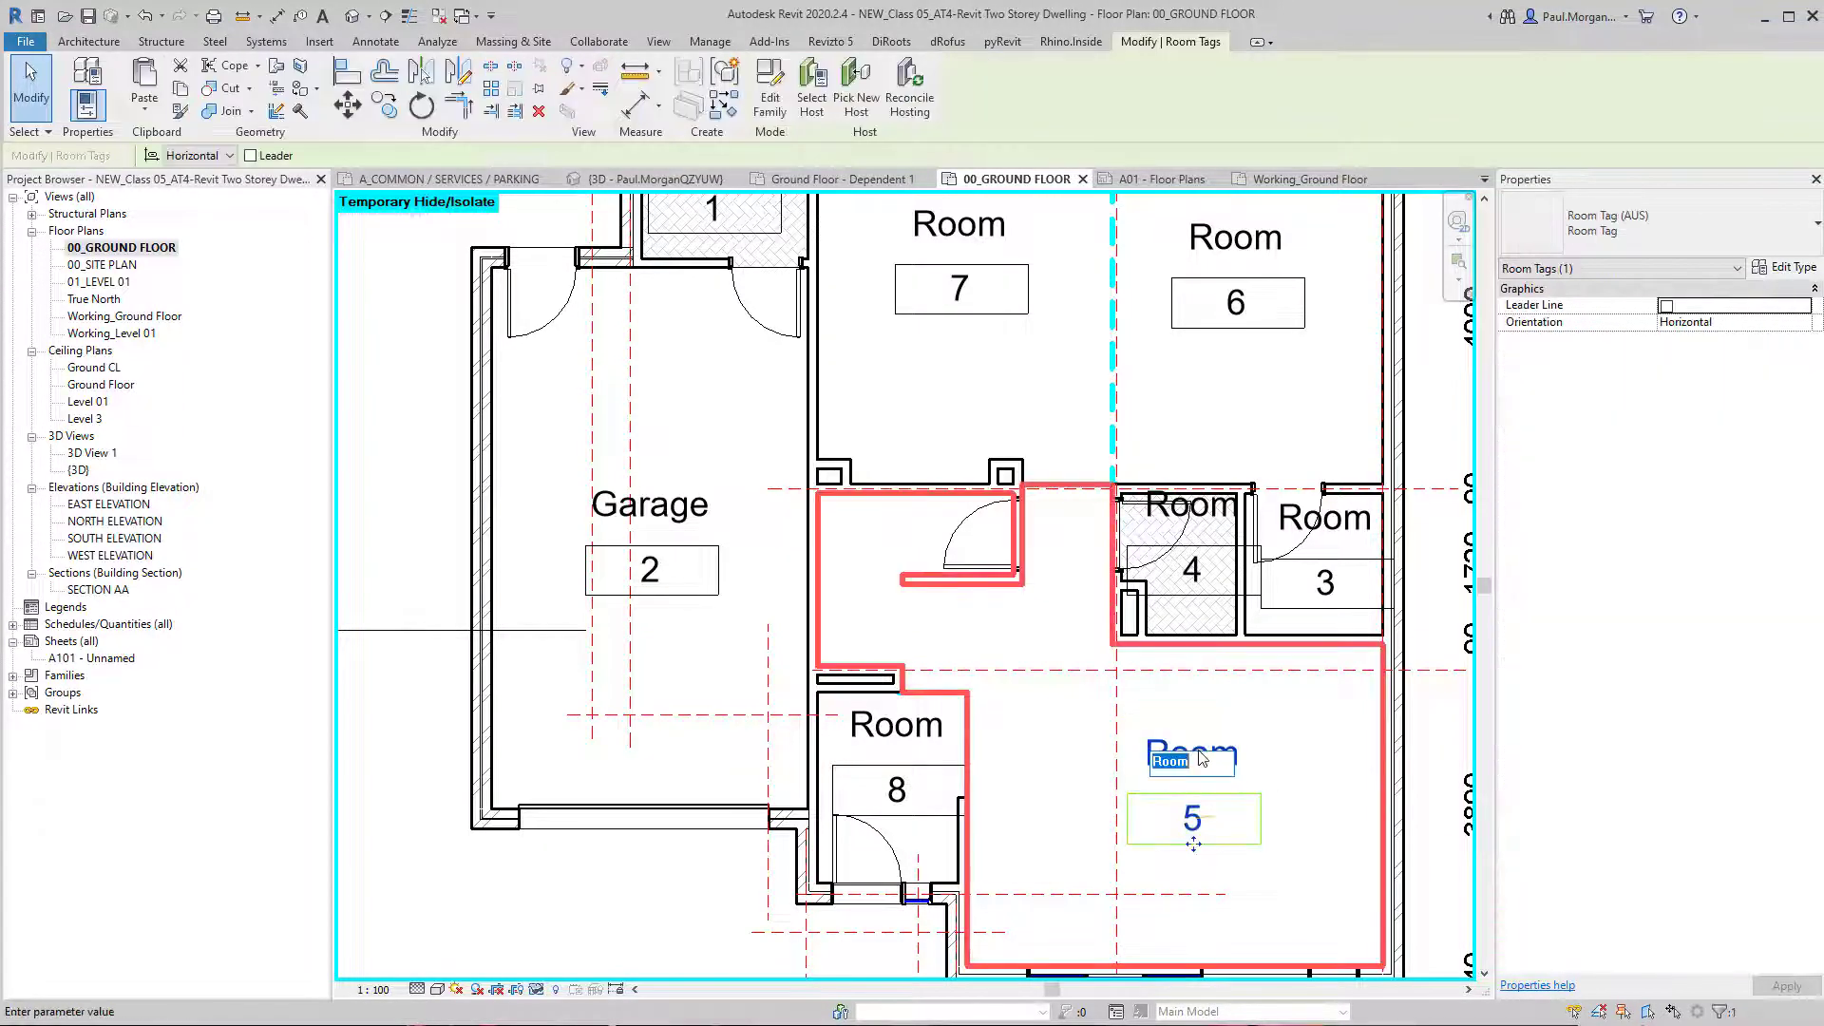
type("LIVING")
key("Return")
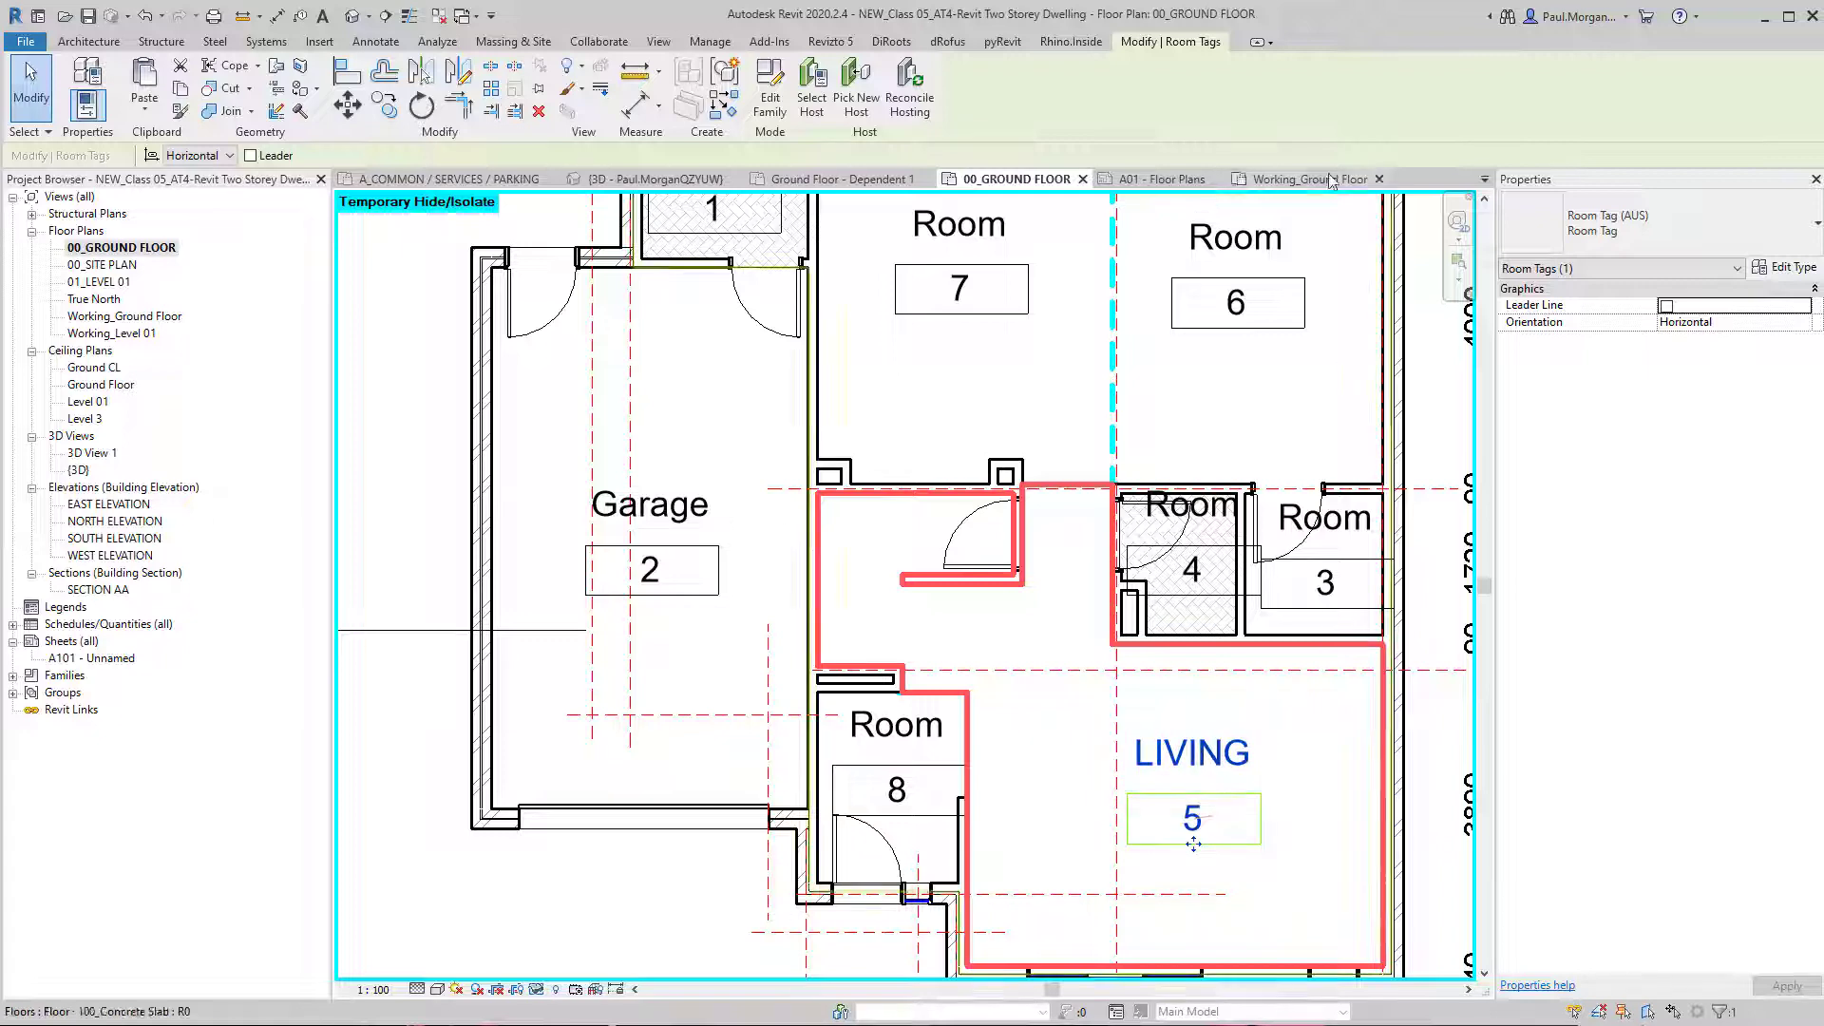
Step: Rename the northeastern room, number 6, to KITCHEN through its room tag
left_click(1236, 238)
left_click(1267, 234)
type("KITCHEN")
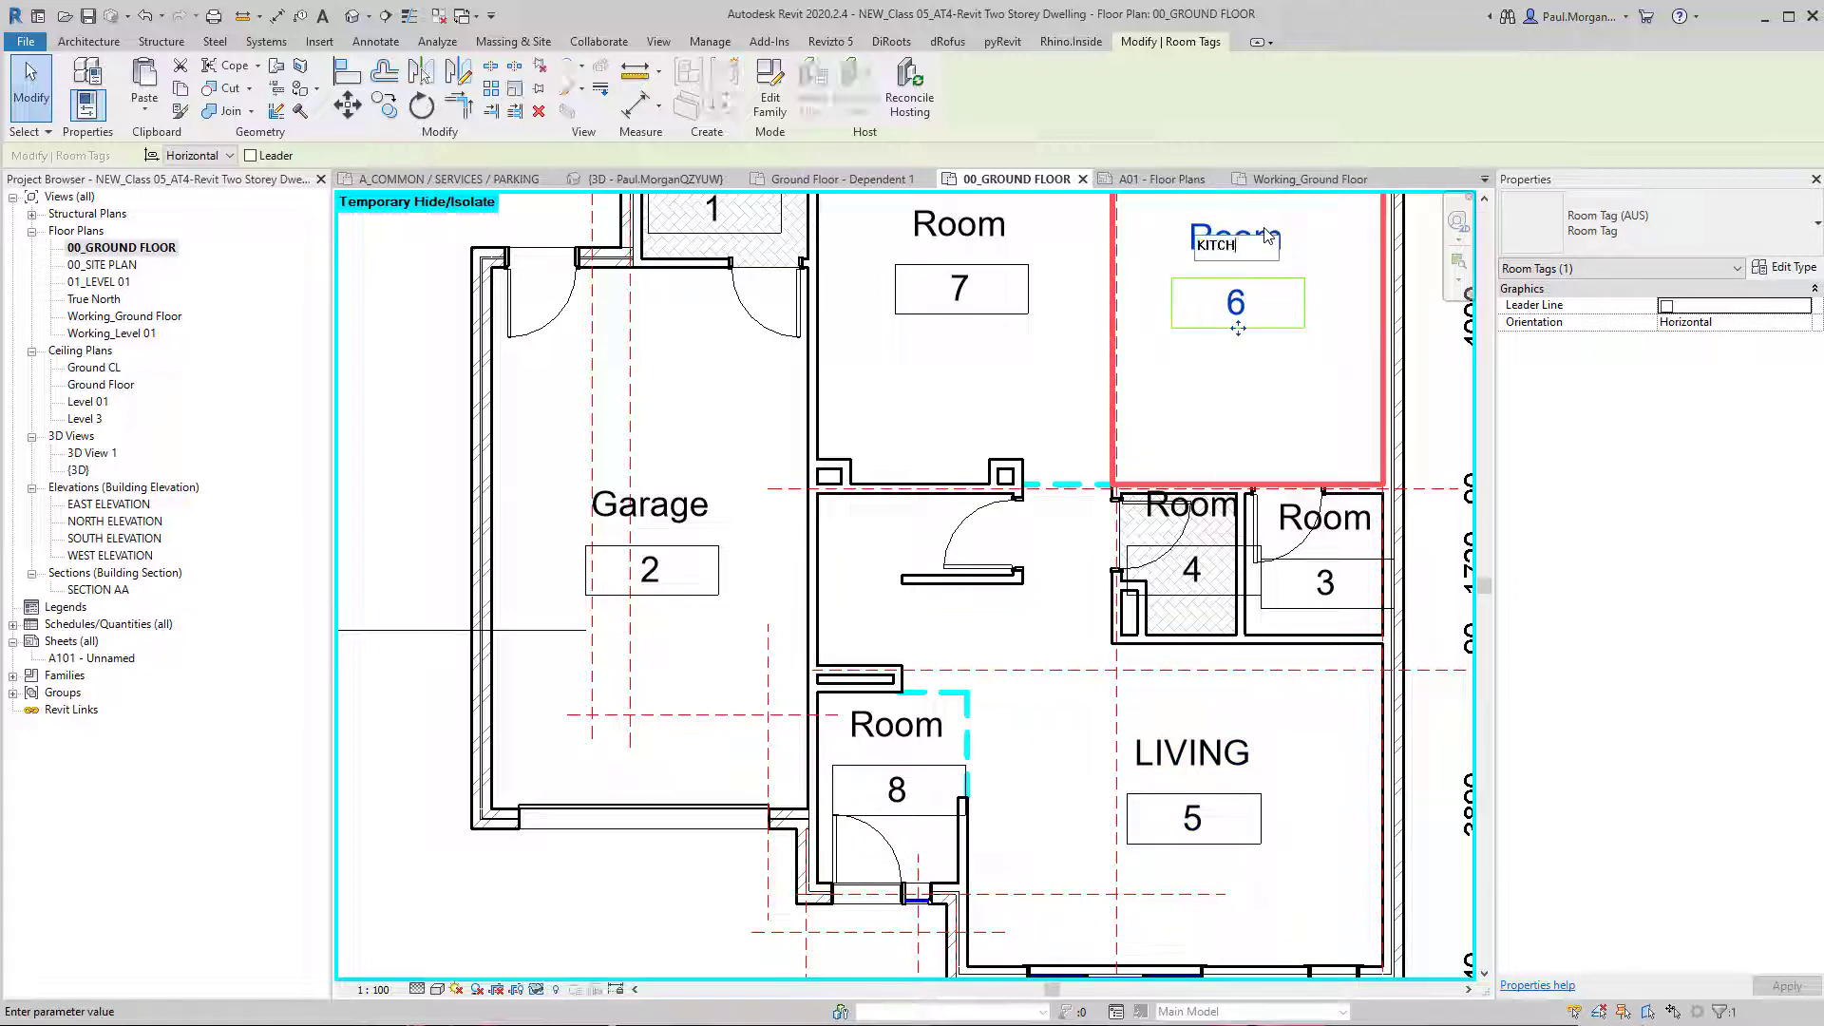
left_click(986, 315)
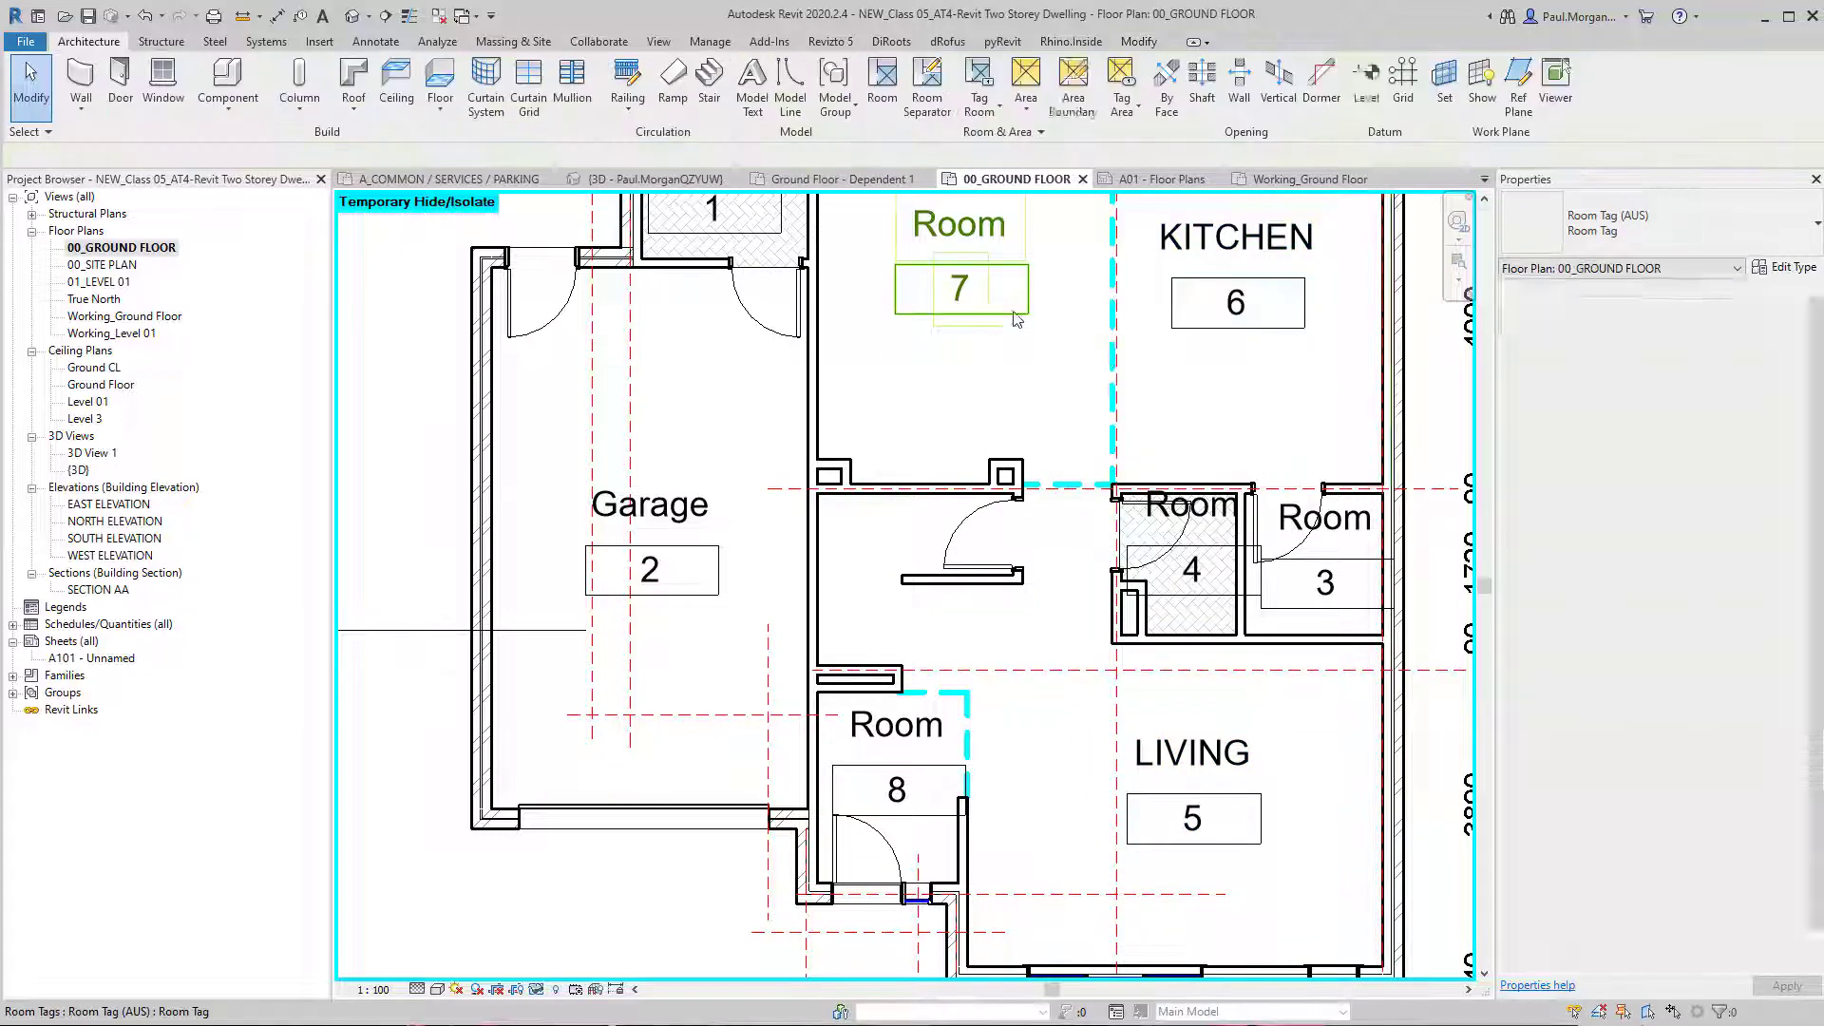
Step: Tag the eastern exterior wall by category with an attached leader, beside the kitchen
middle_click_drag(1108, 347, 1120, 419)
scroll(1114, 413, "down", 3)
middle_click_drag(1069, 530, 951, 543)
scroll(1016, 552, "down", 2)
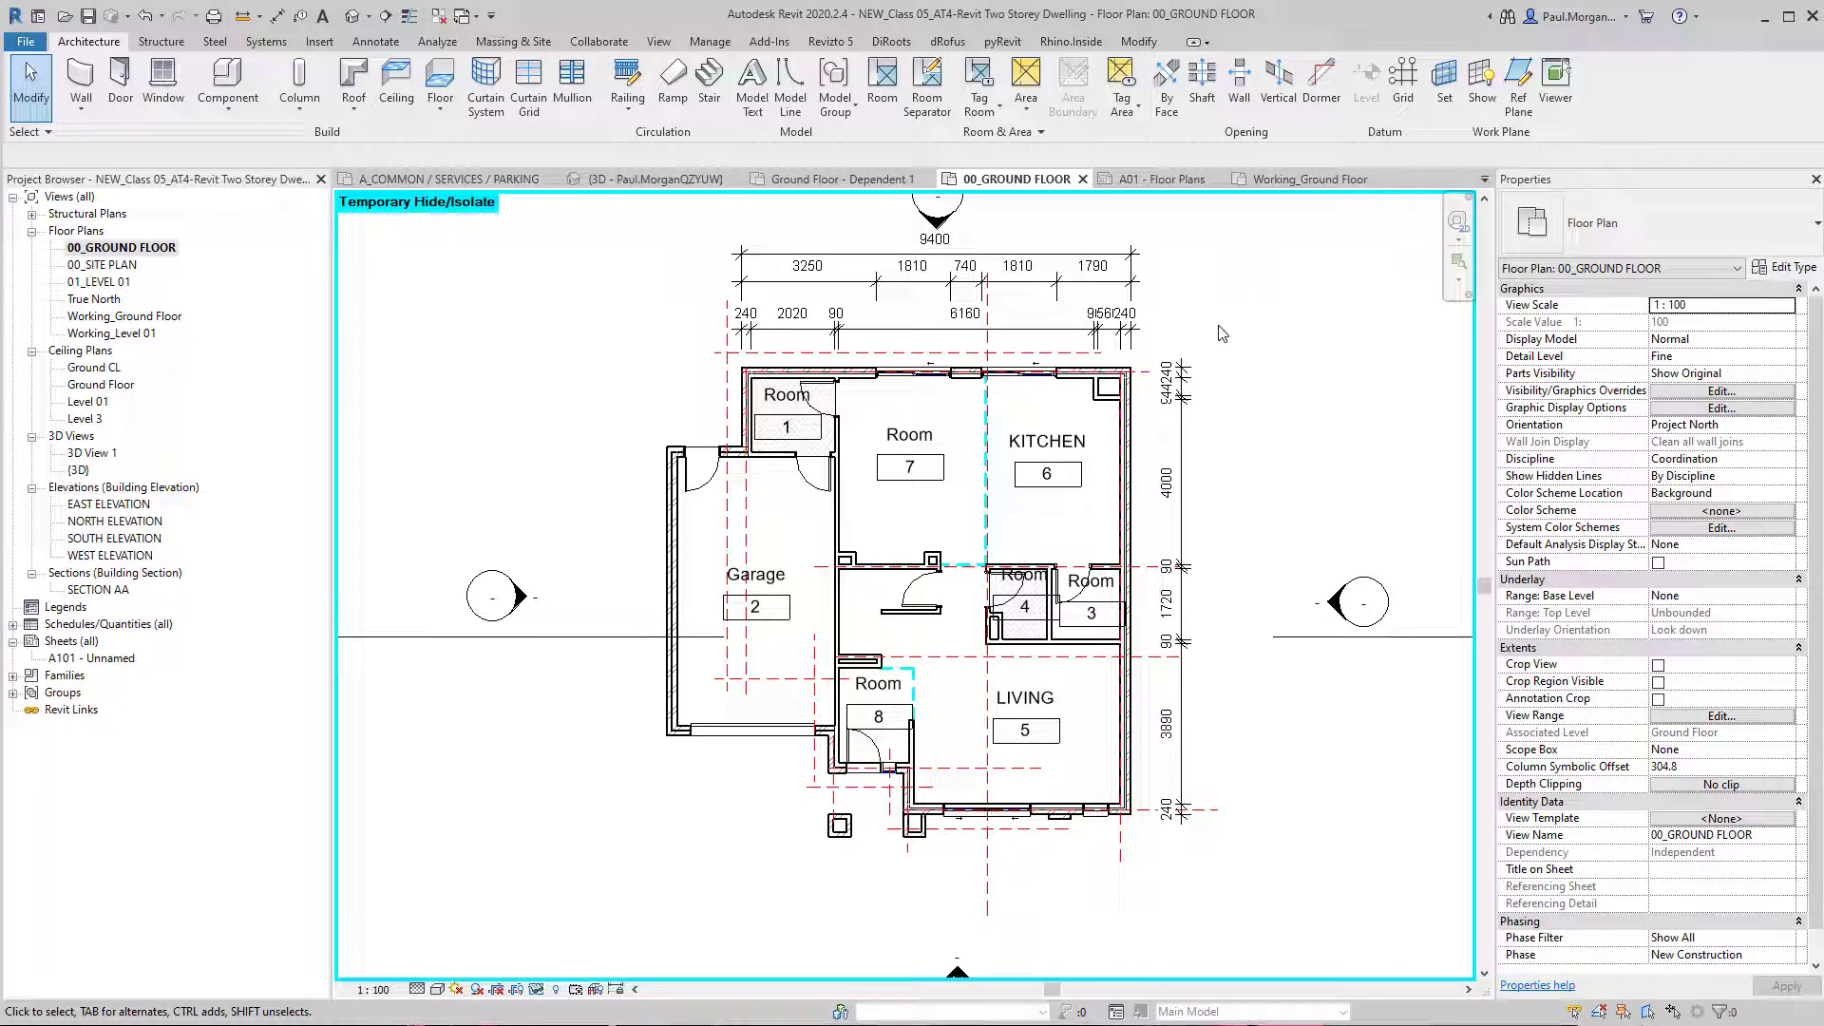
middle_click_drag(1149, 517, 1139, 505)
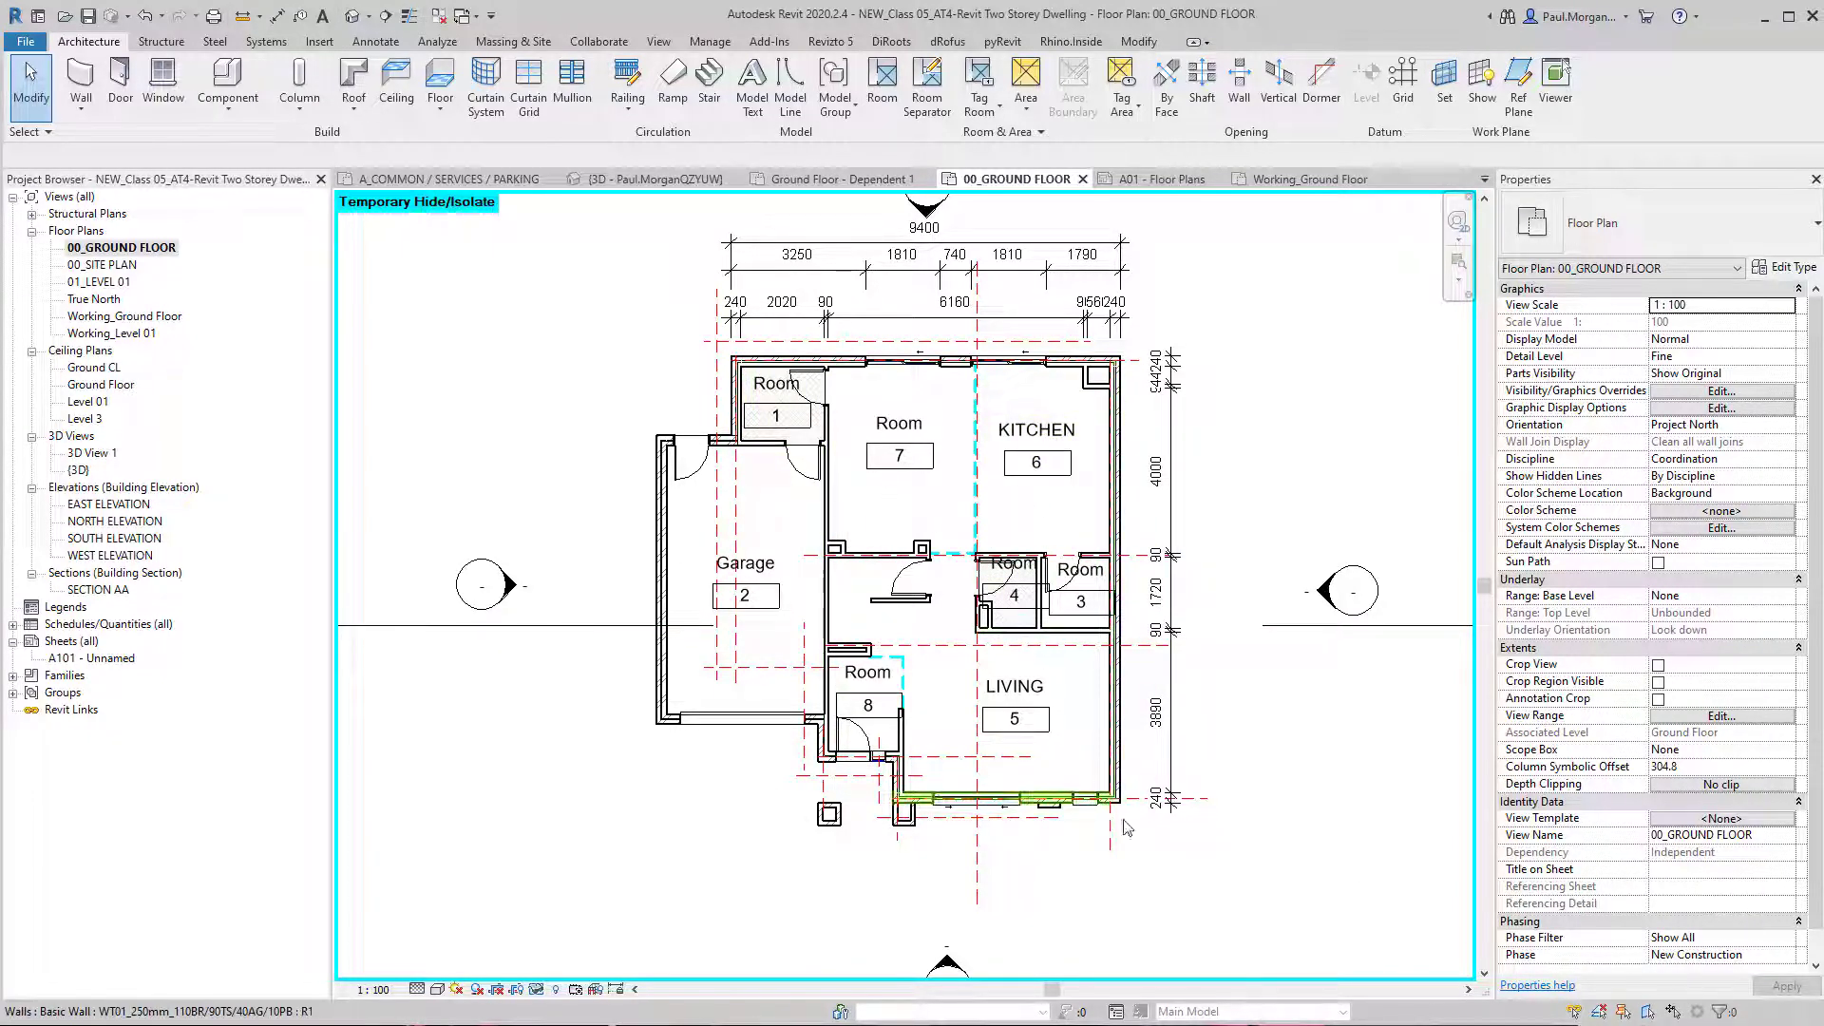
mouse_move(1108, 803)
middle_mouse_down()
mouse_move(1088, 785)
mouse_move(1109, 800)
middle_mouse_up()
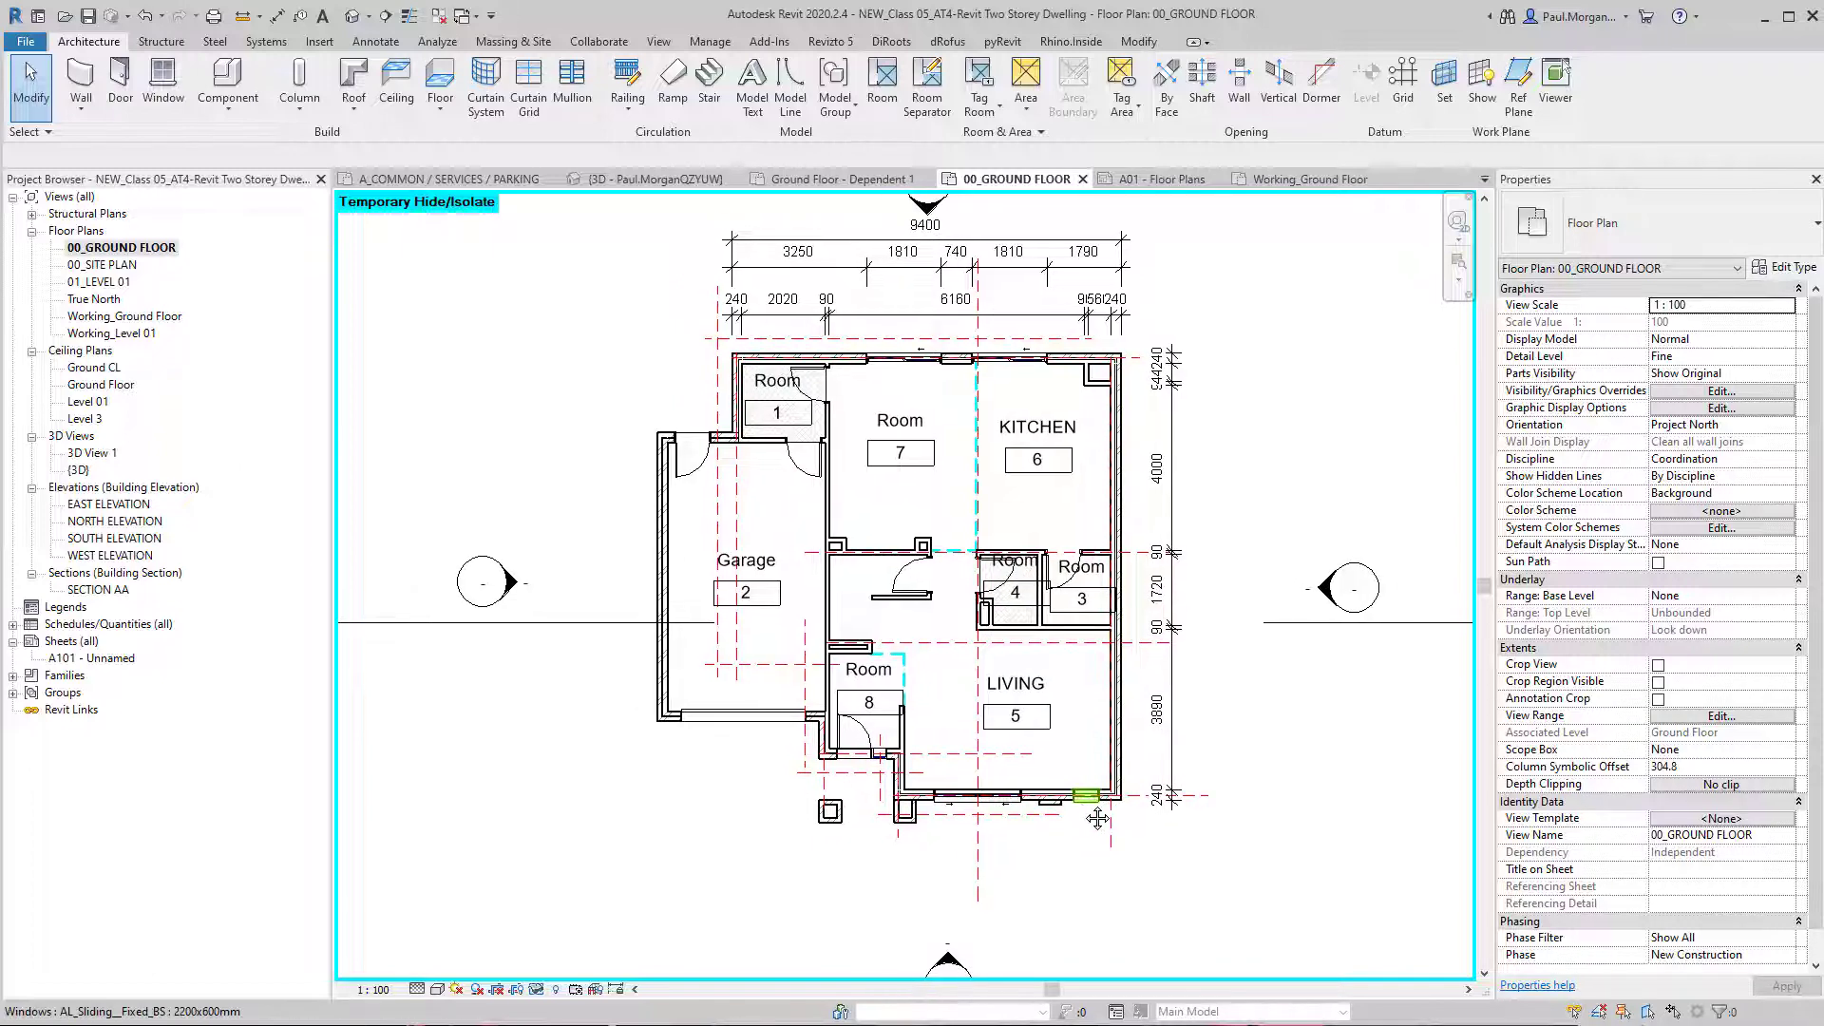
left_click(375, 42)
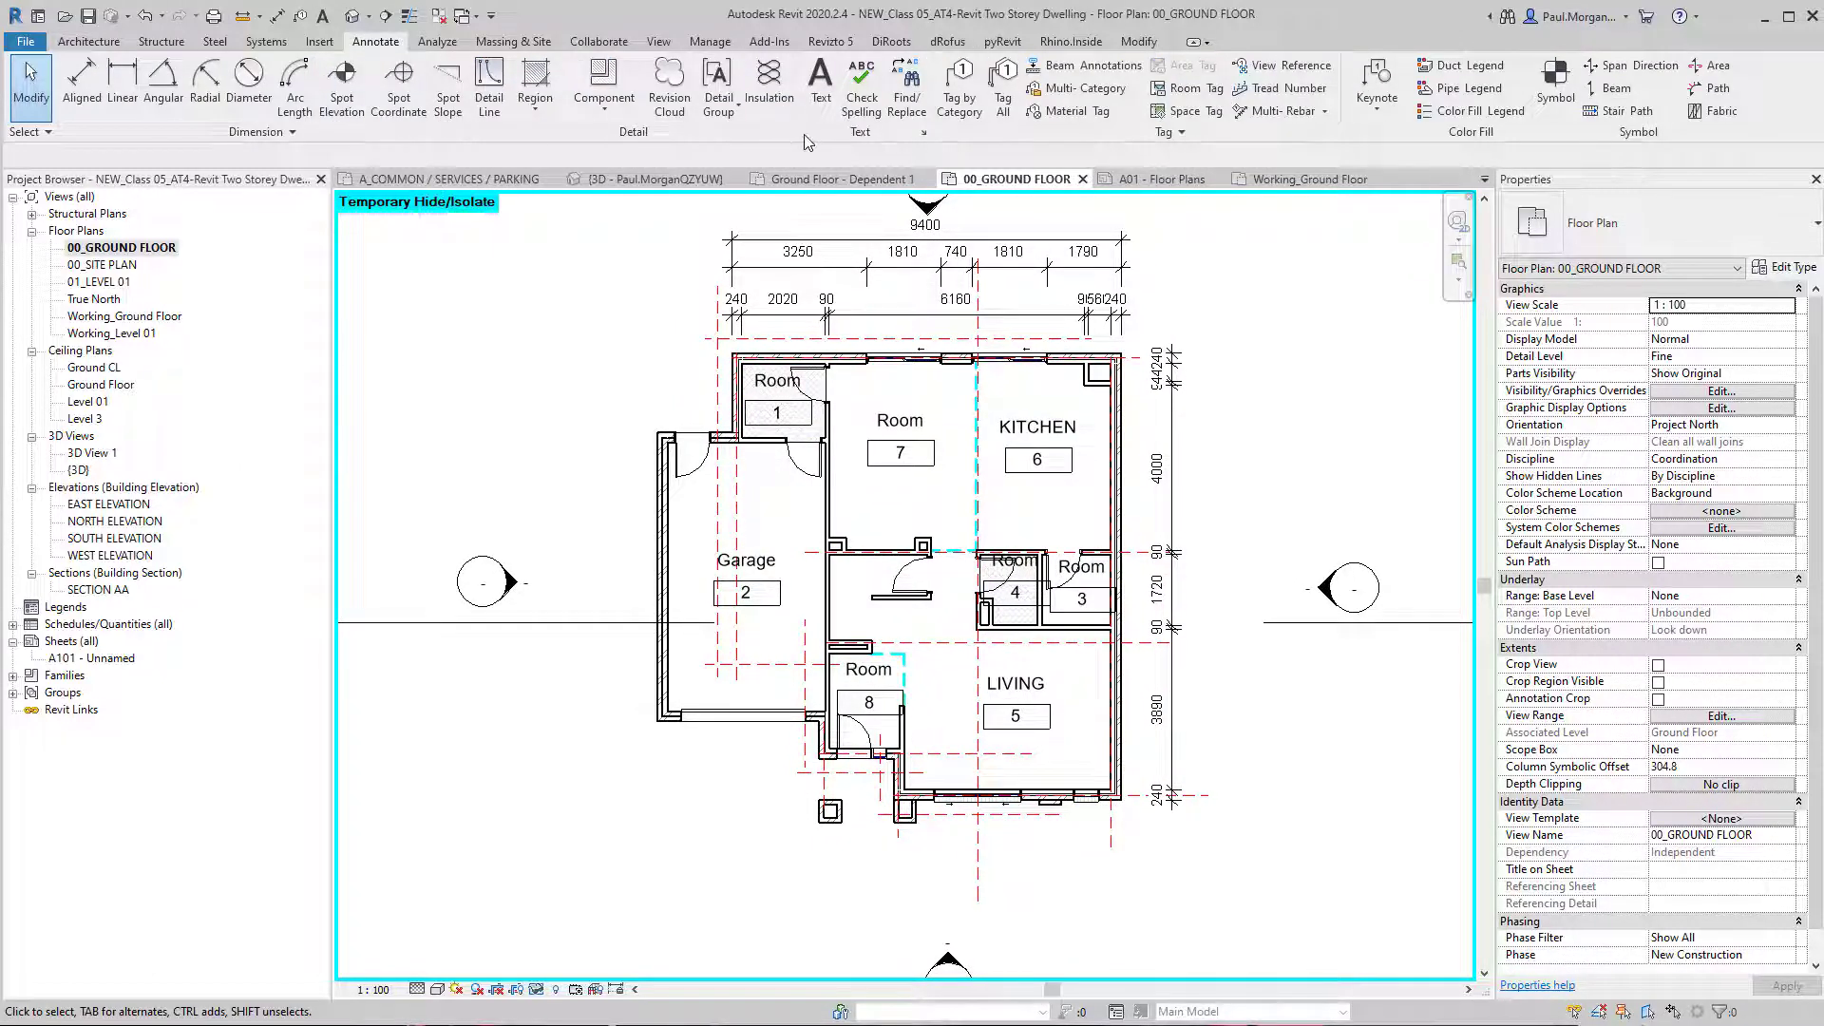
left_click(968, 110)
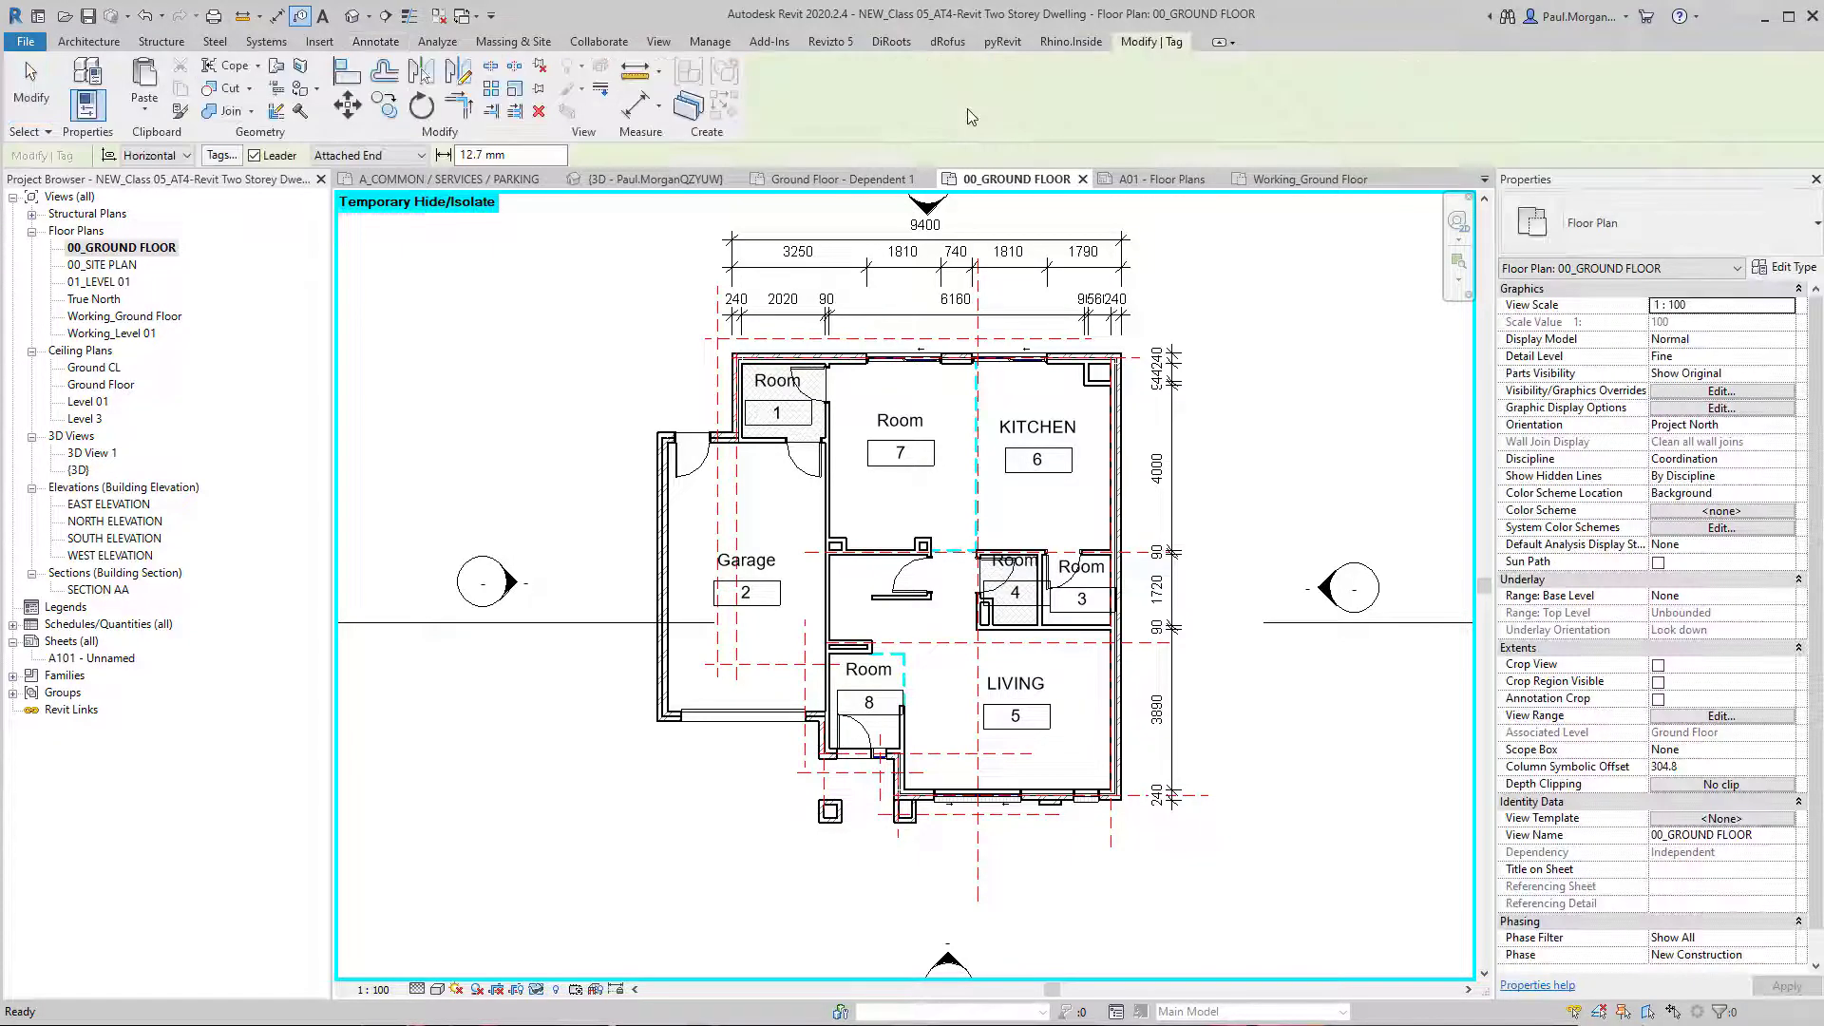
left_click(1120, 431)
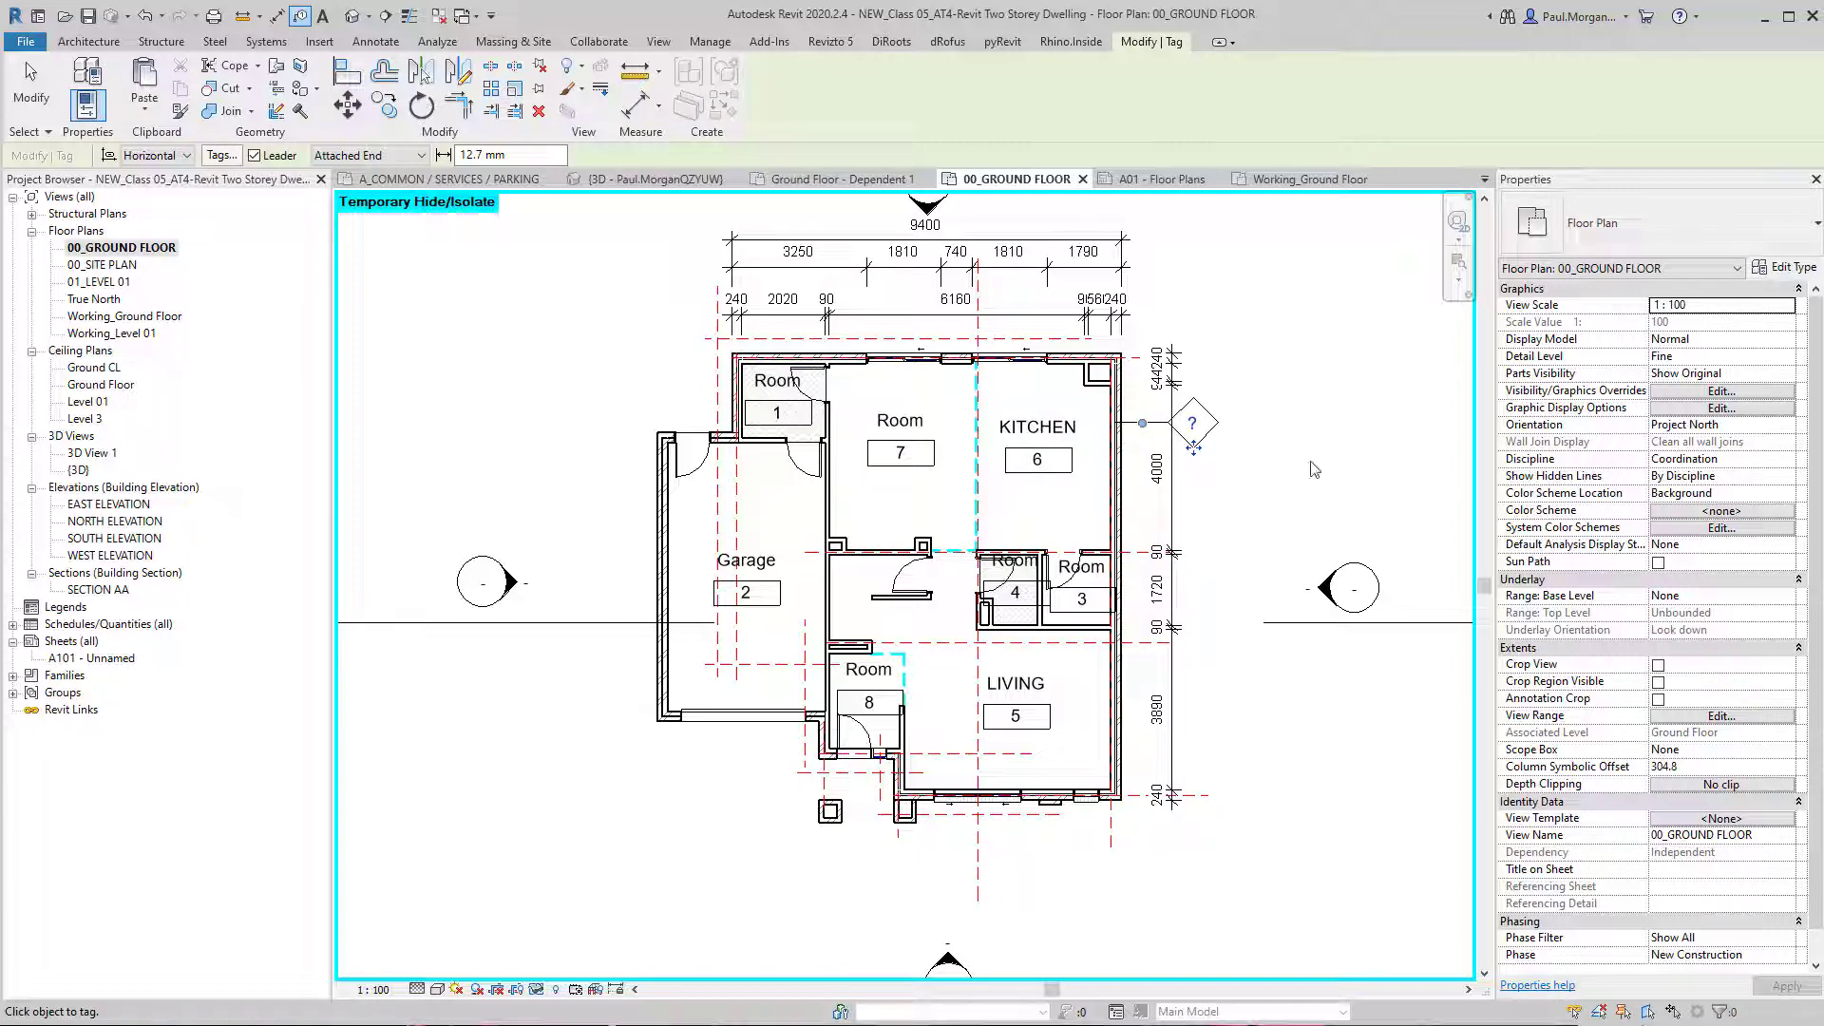
Step: Tag the front entry door below room 8 with a horizontal door tag and attached leader
scroll(853, 757, "up", 3)
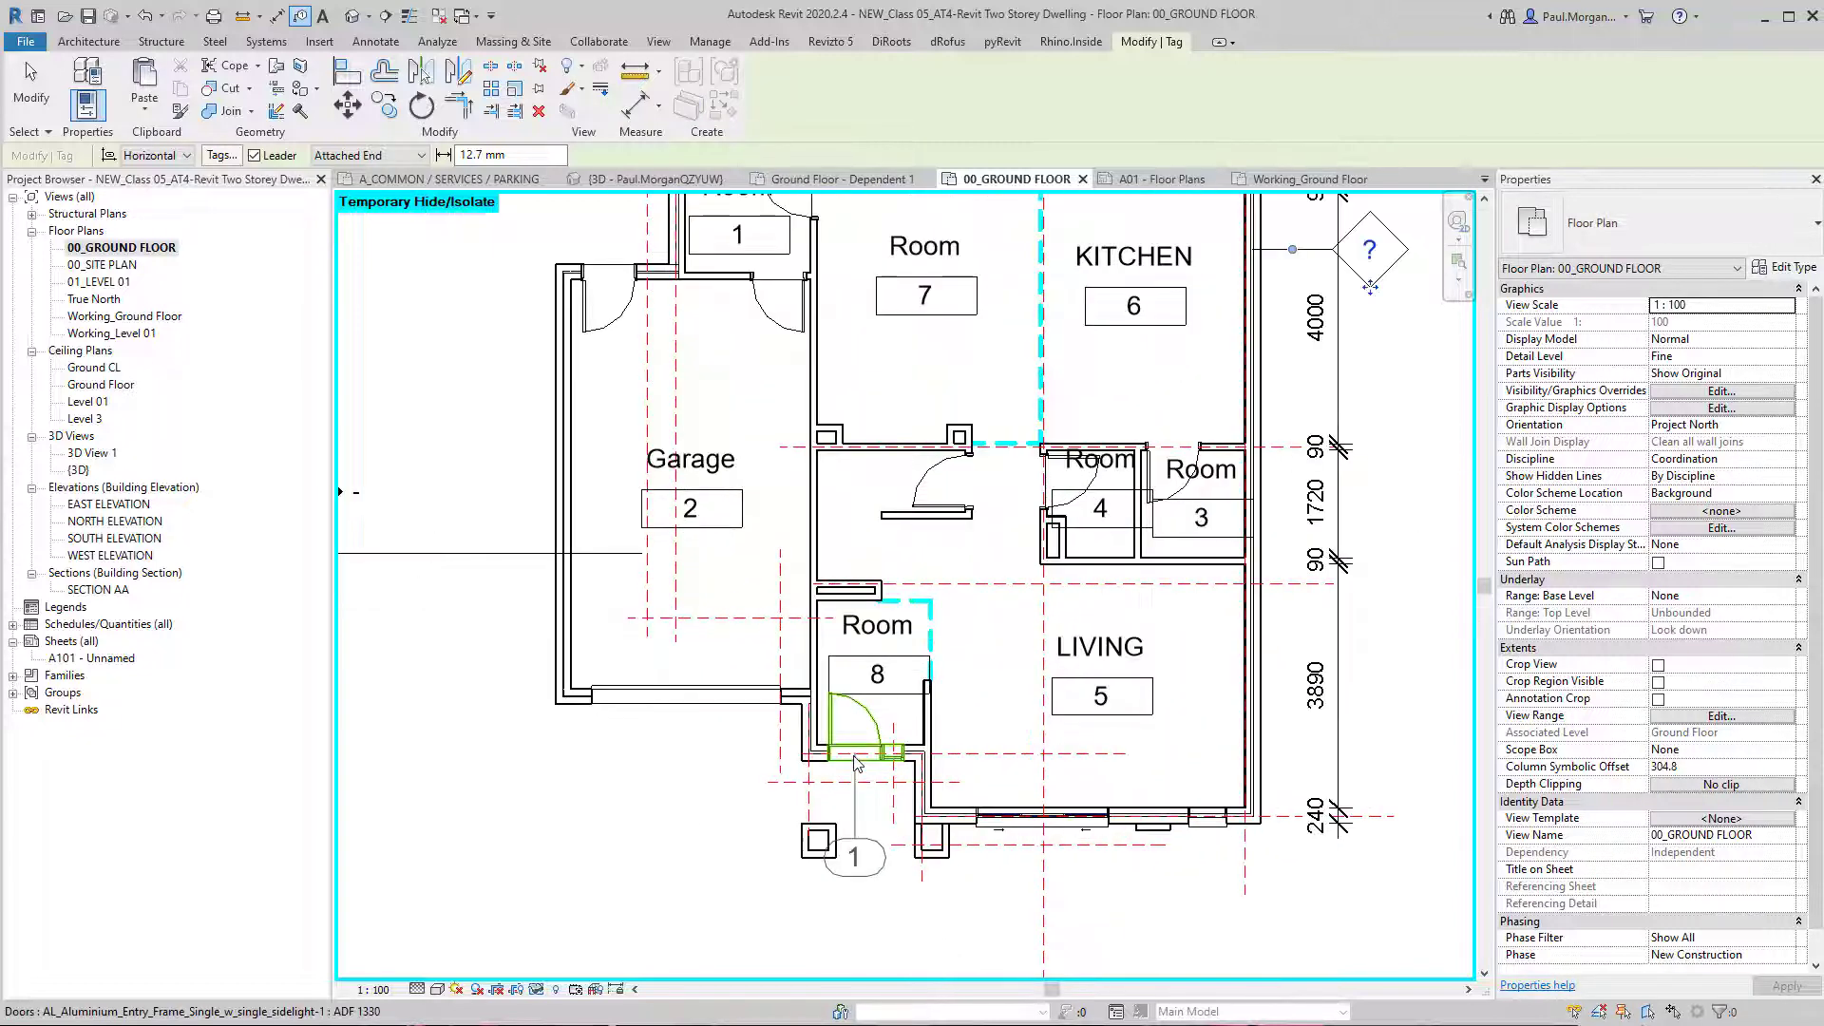
middle_click_drag(853, 757, 942, 706)
left_click(941, 706)
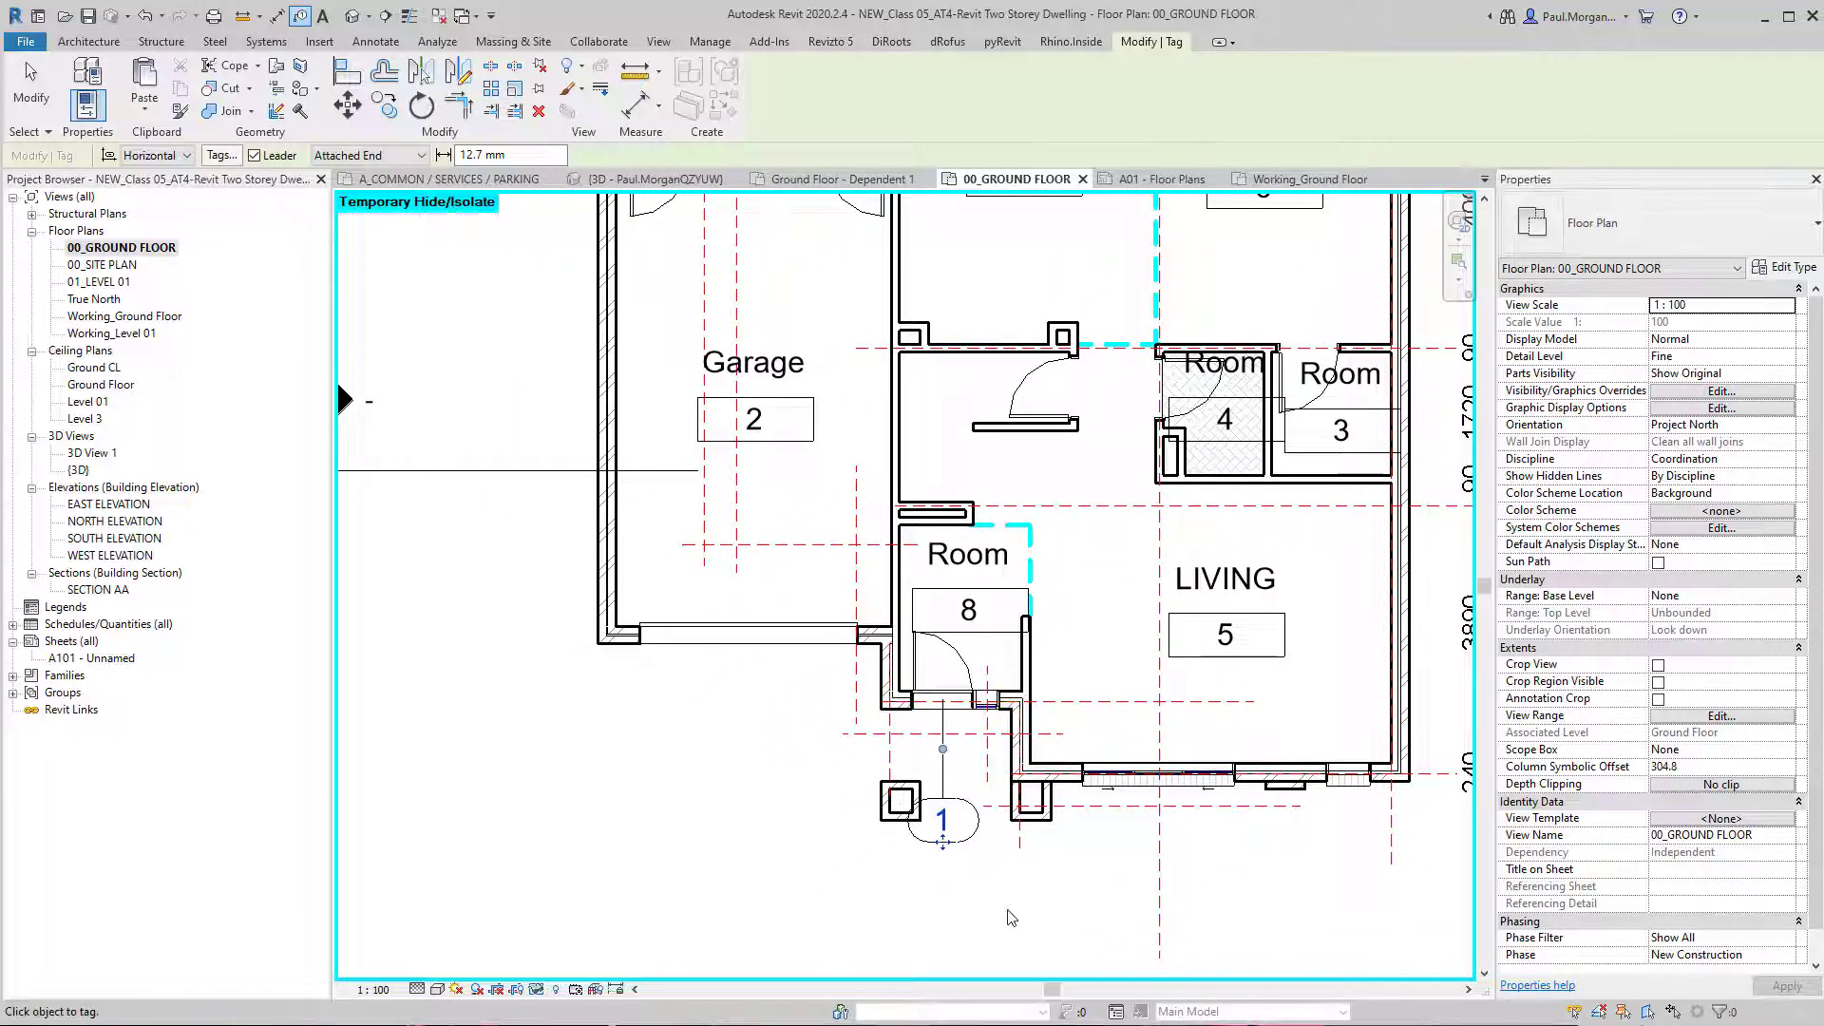
Step: Tag the small window at the eastern end of the living room's south wall and end the tagging command
scroll(998, 926, "down", 3)
middle_click_drag(1035, 915, 944, 892)
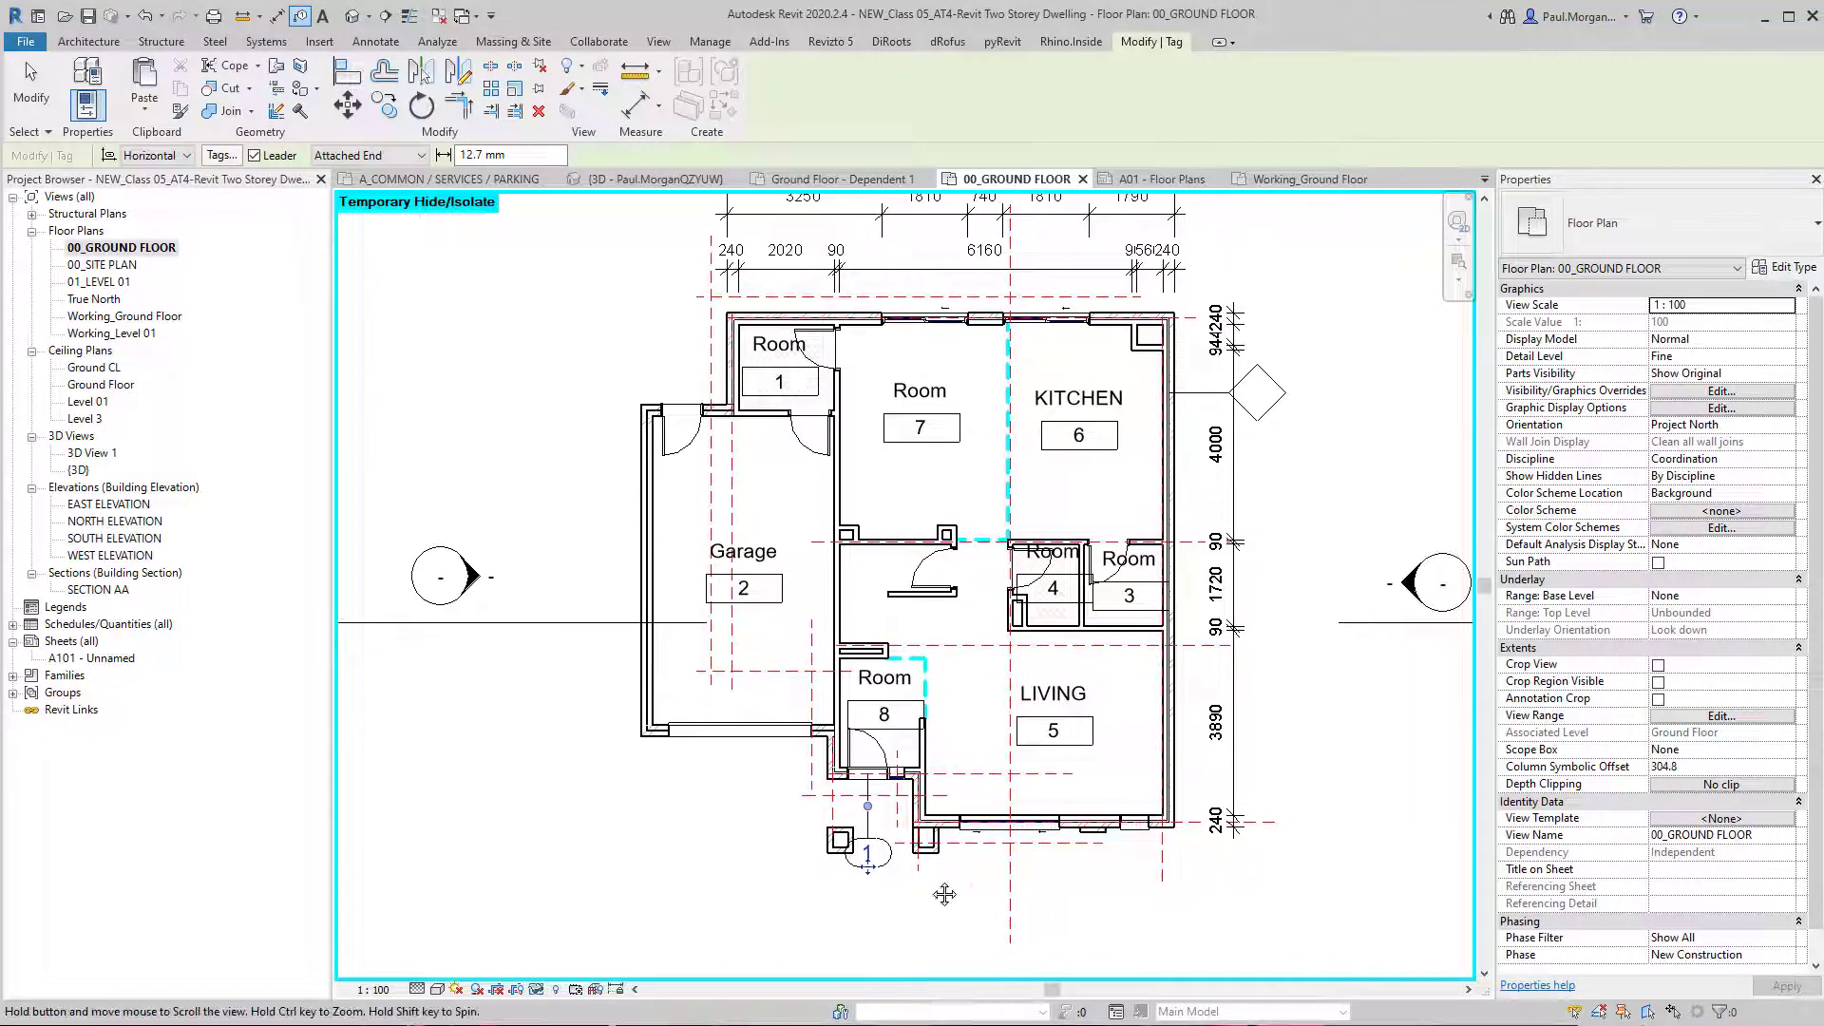
middle_click_drag(831, 790, 862, 806)
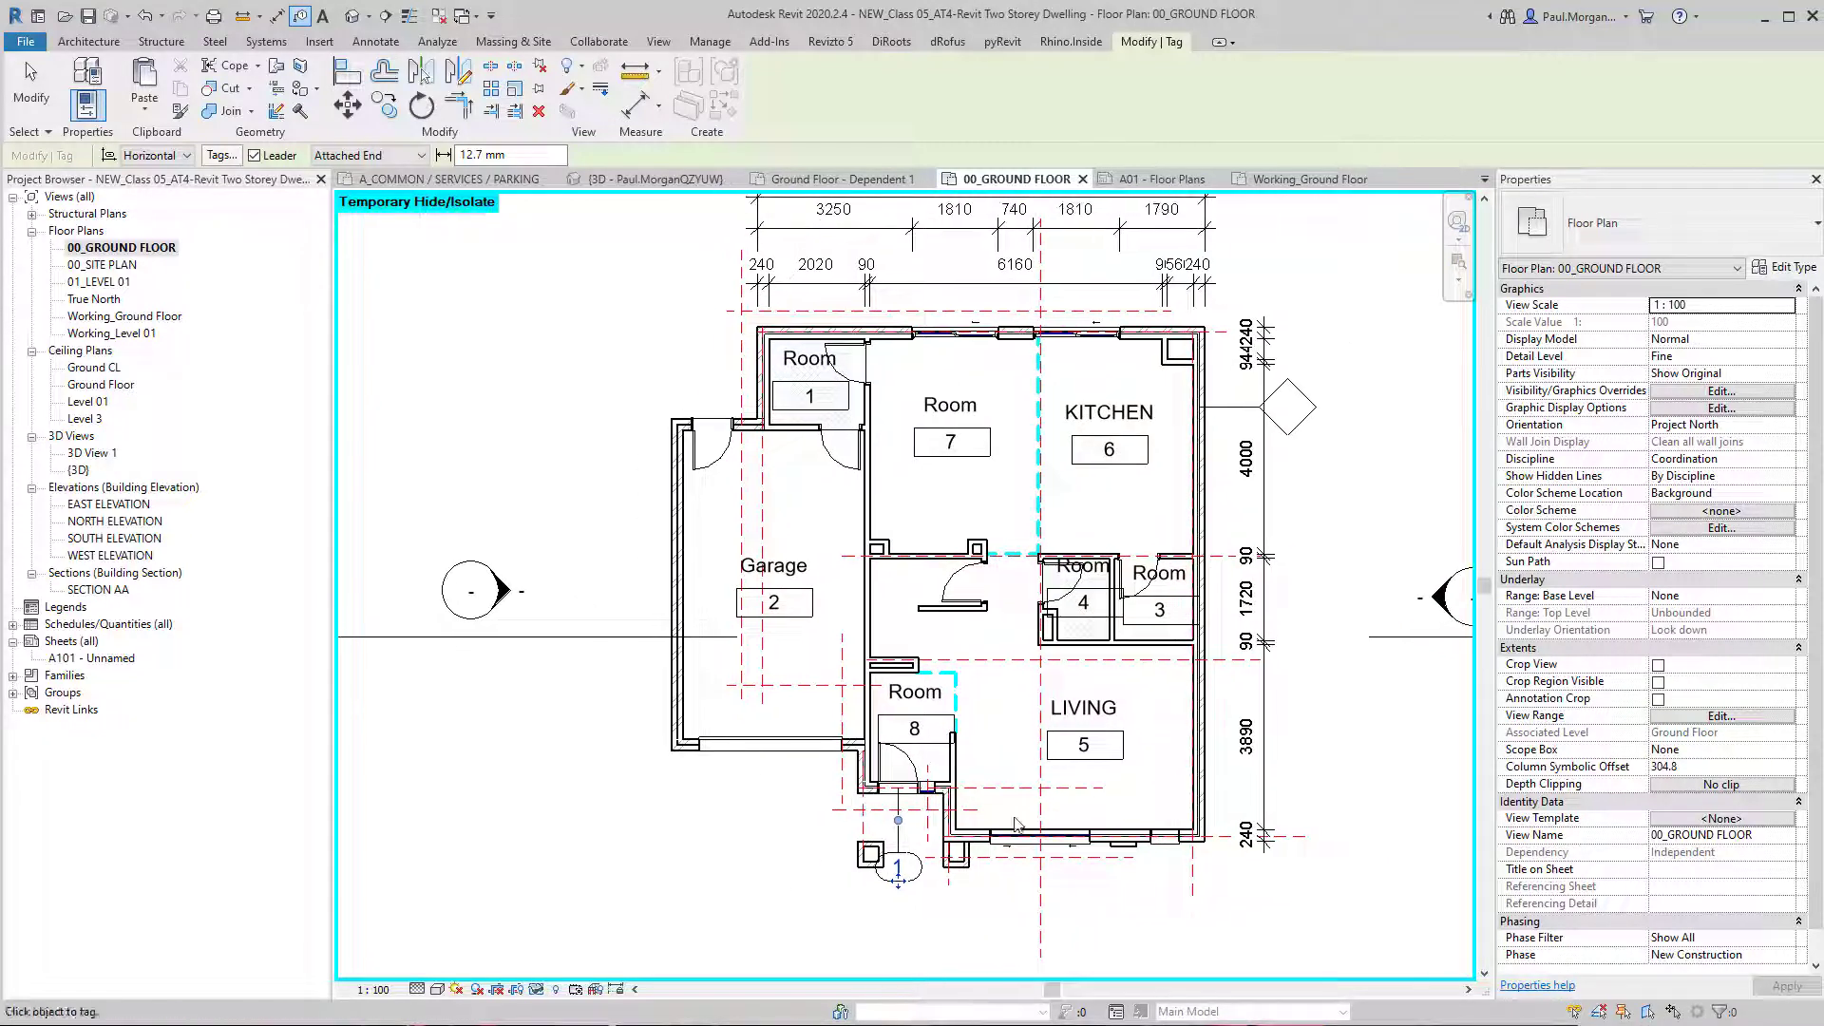
left_click(1174, 846)
mouse_move(1087, 899)
middle_mouse_down()
mouse_move(1072, 853)
mouse_move(1033, 926)
middle_mouse_up()
key("Escape")
key("Escape")
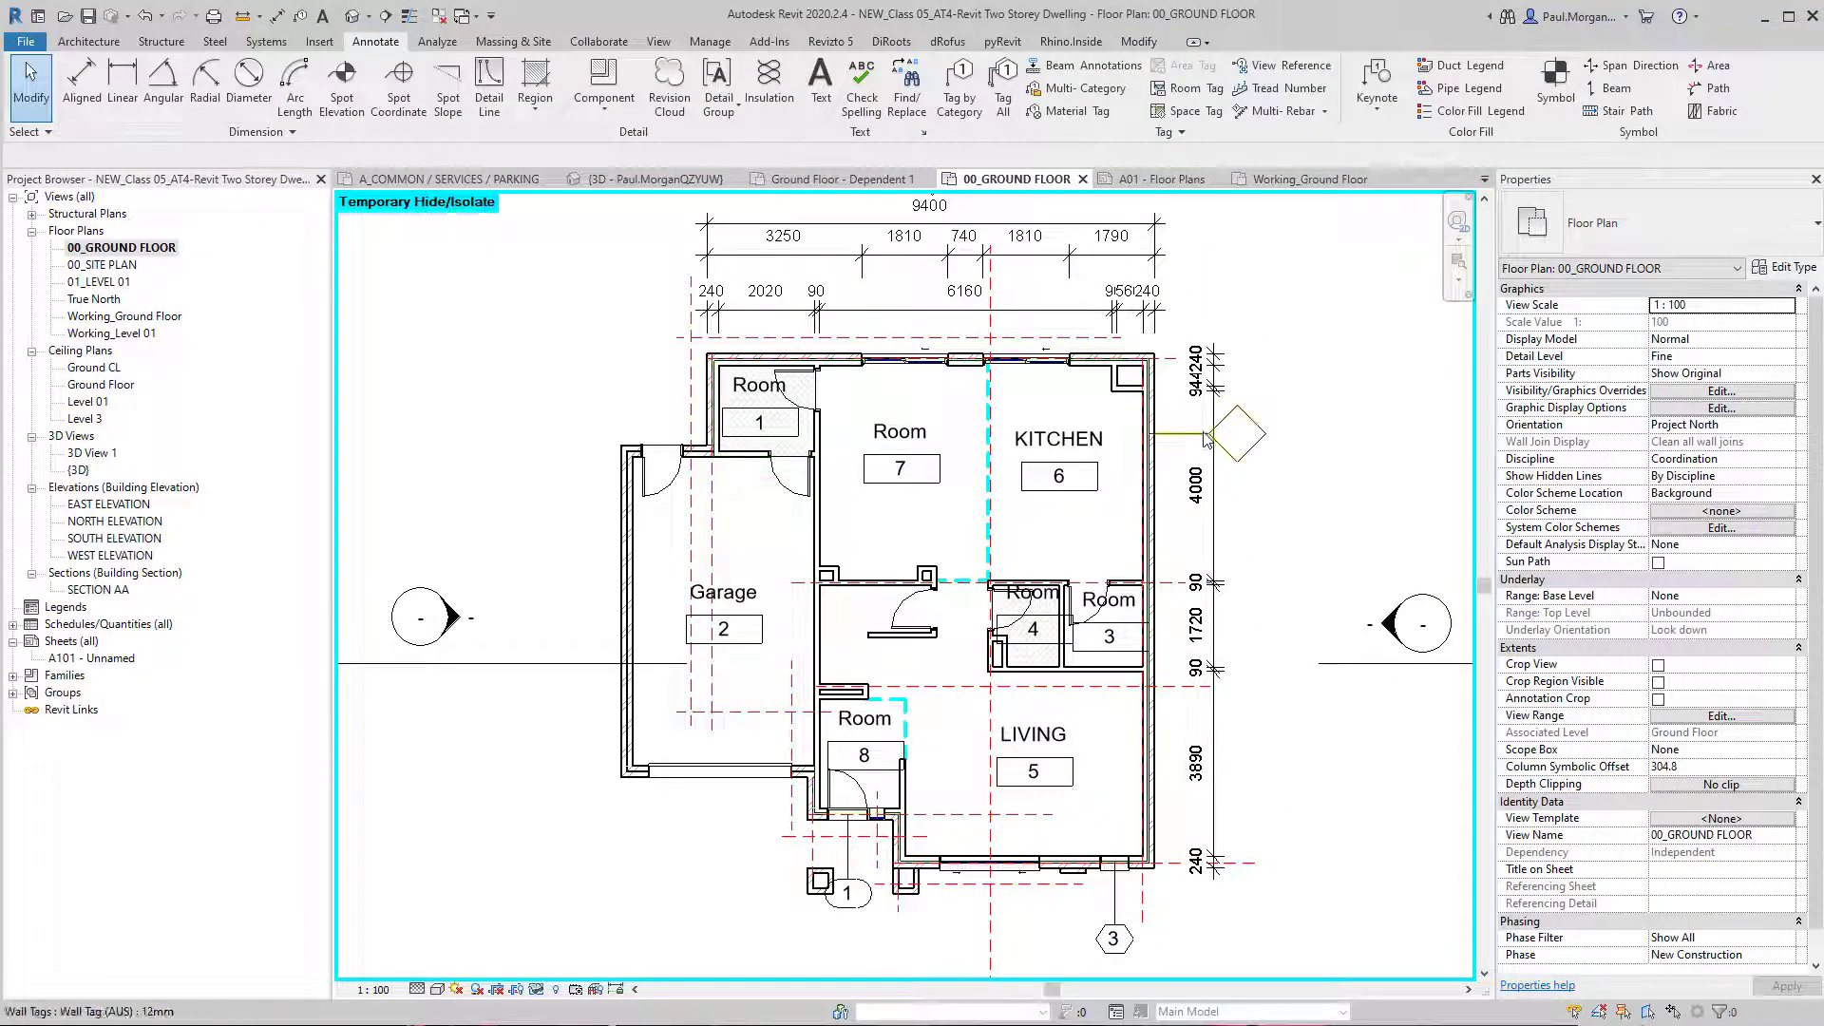
Step: Inspect the properties of the blank wall tag beside the kitchen and of the eastern exterior wall it refers to
left_click(1250, 460)
key("Escape")
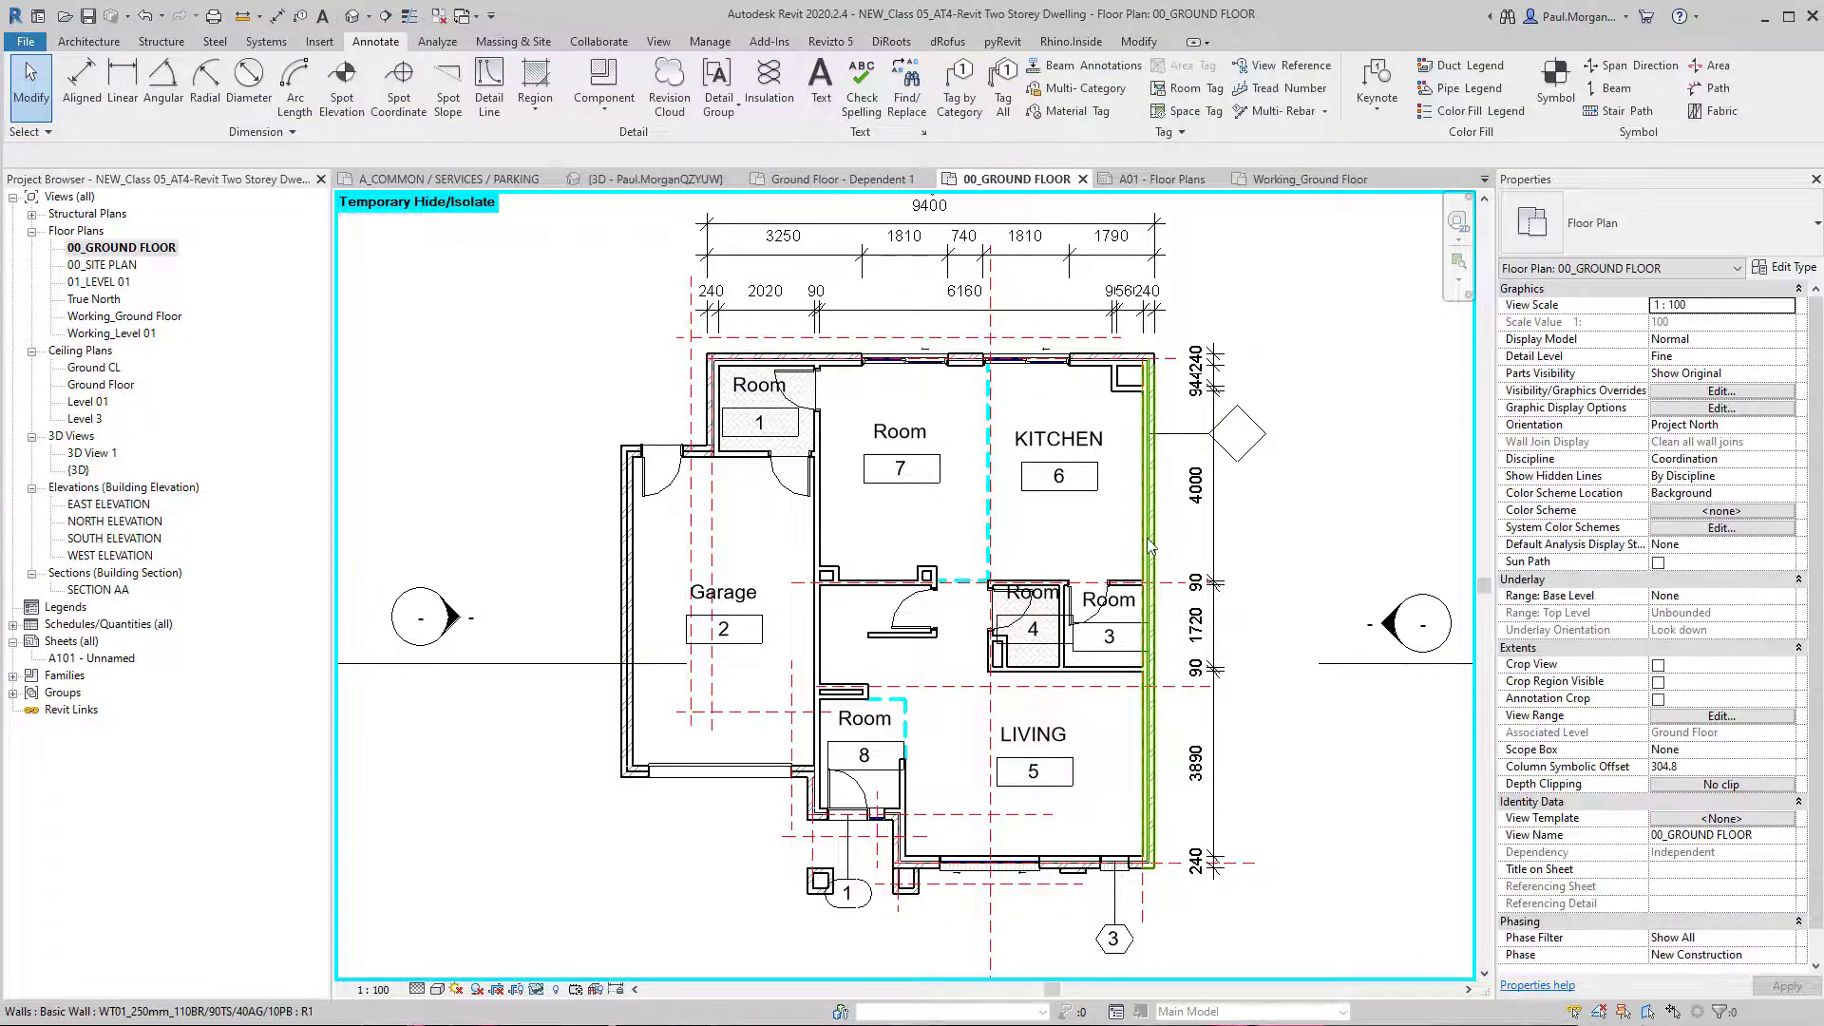
left_click(1152, 542)
scroll(1156, 457, "up", 2)
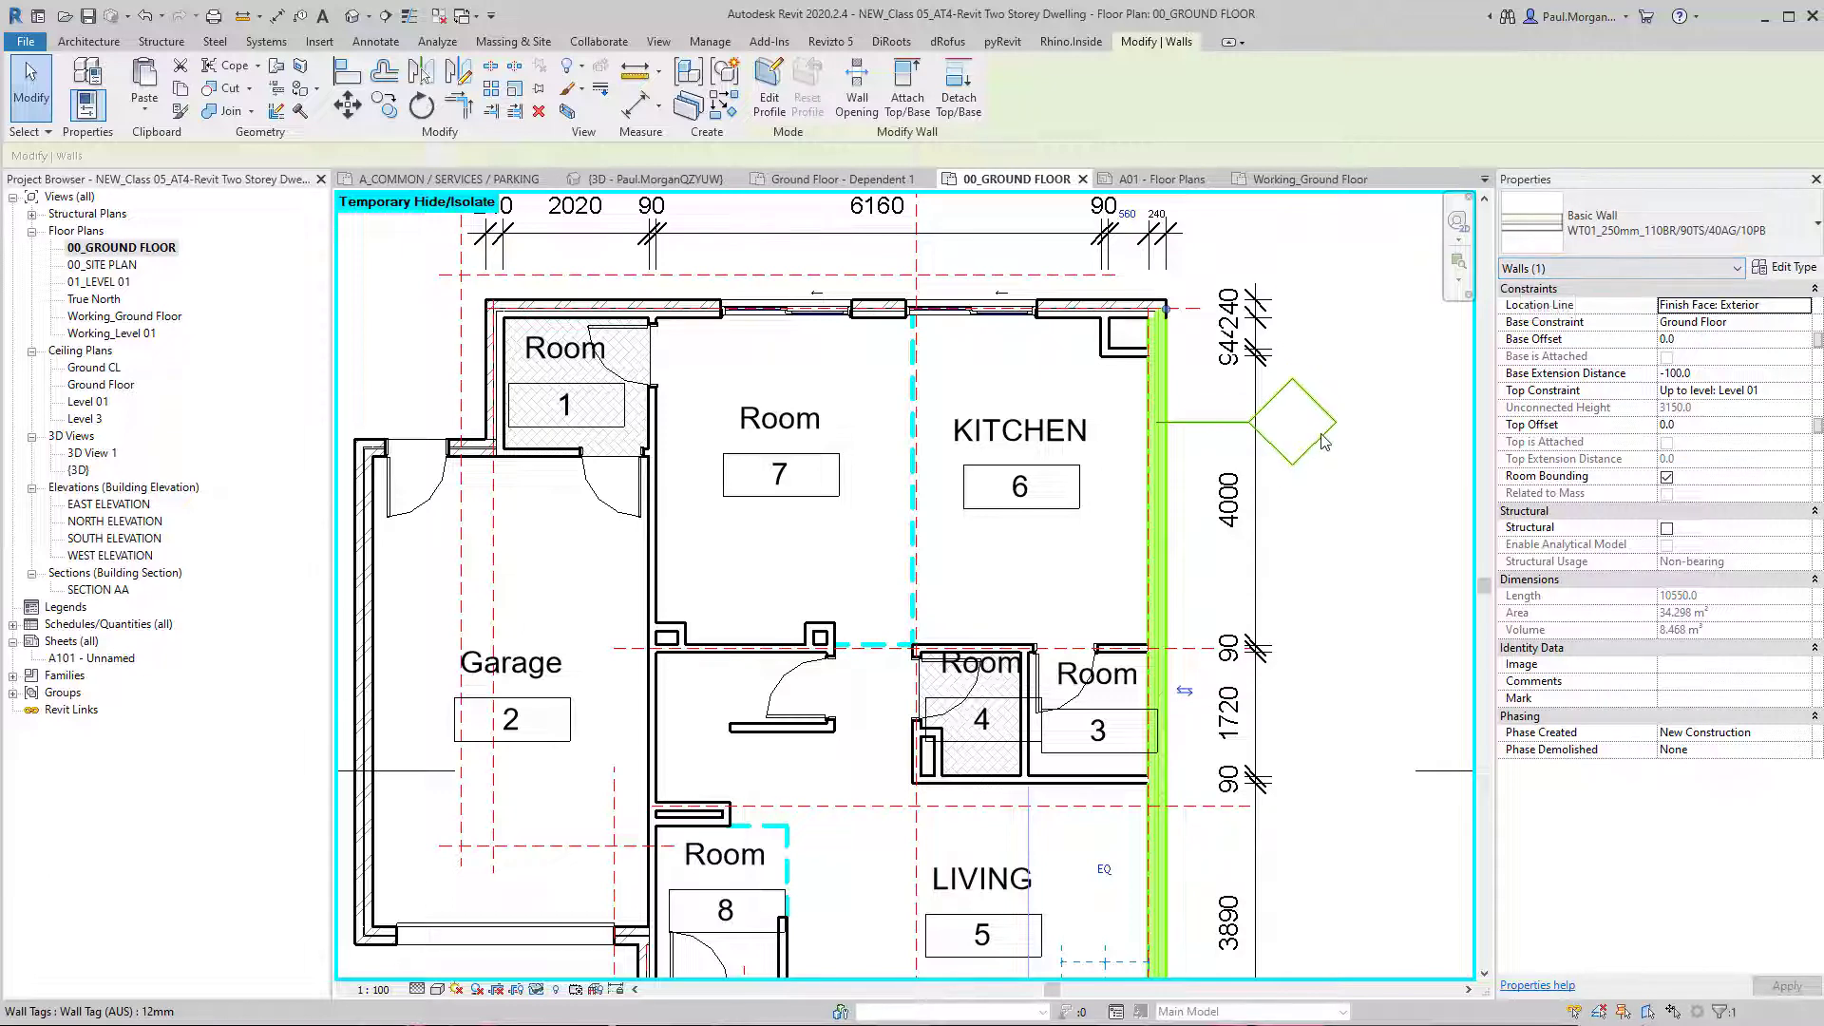
left_click(1290, 478)
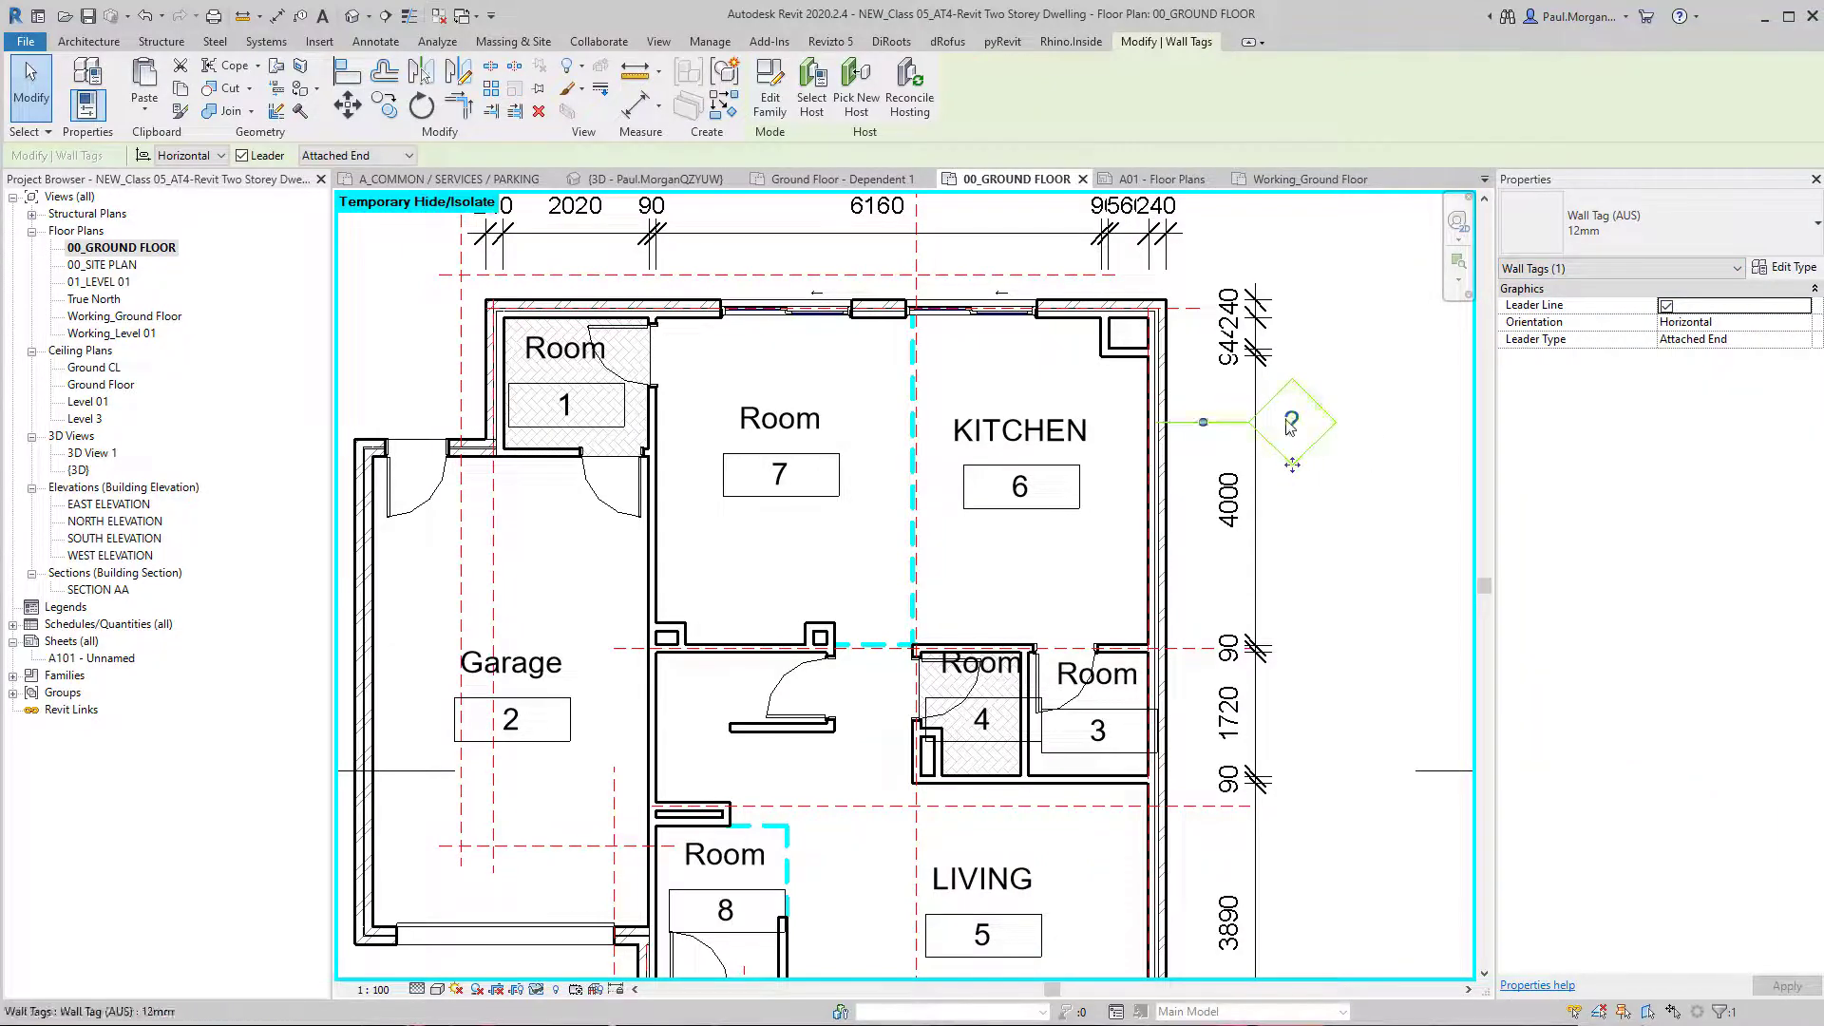
middle_click_drag(1334, 496, 1253, 604)
key("Escape")
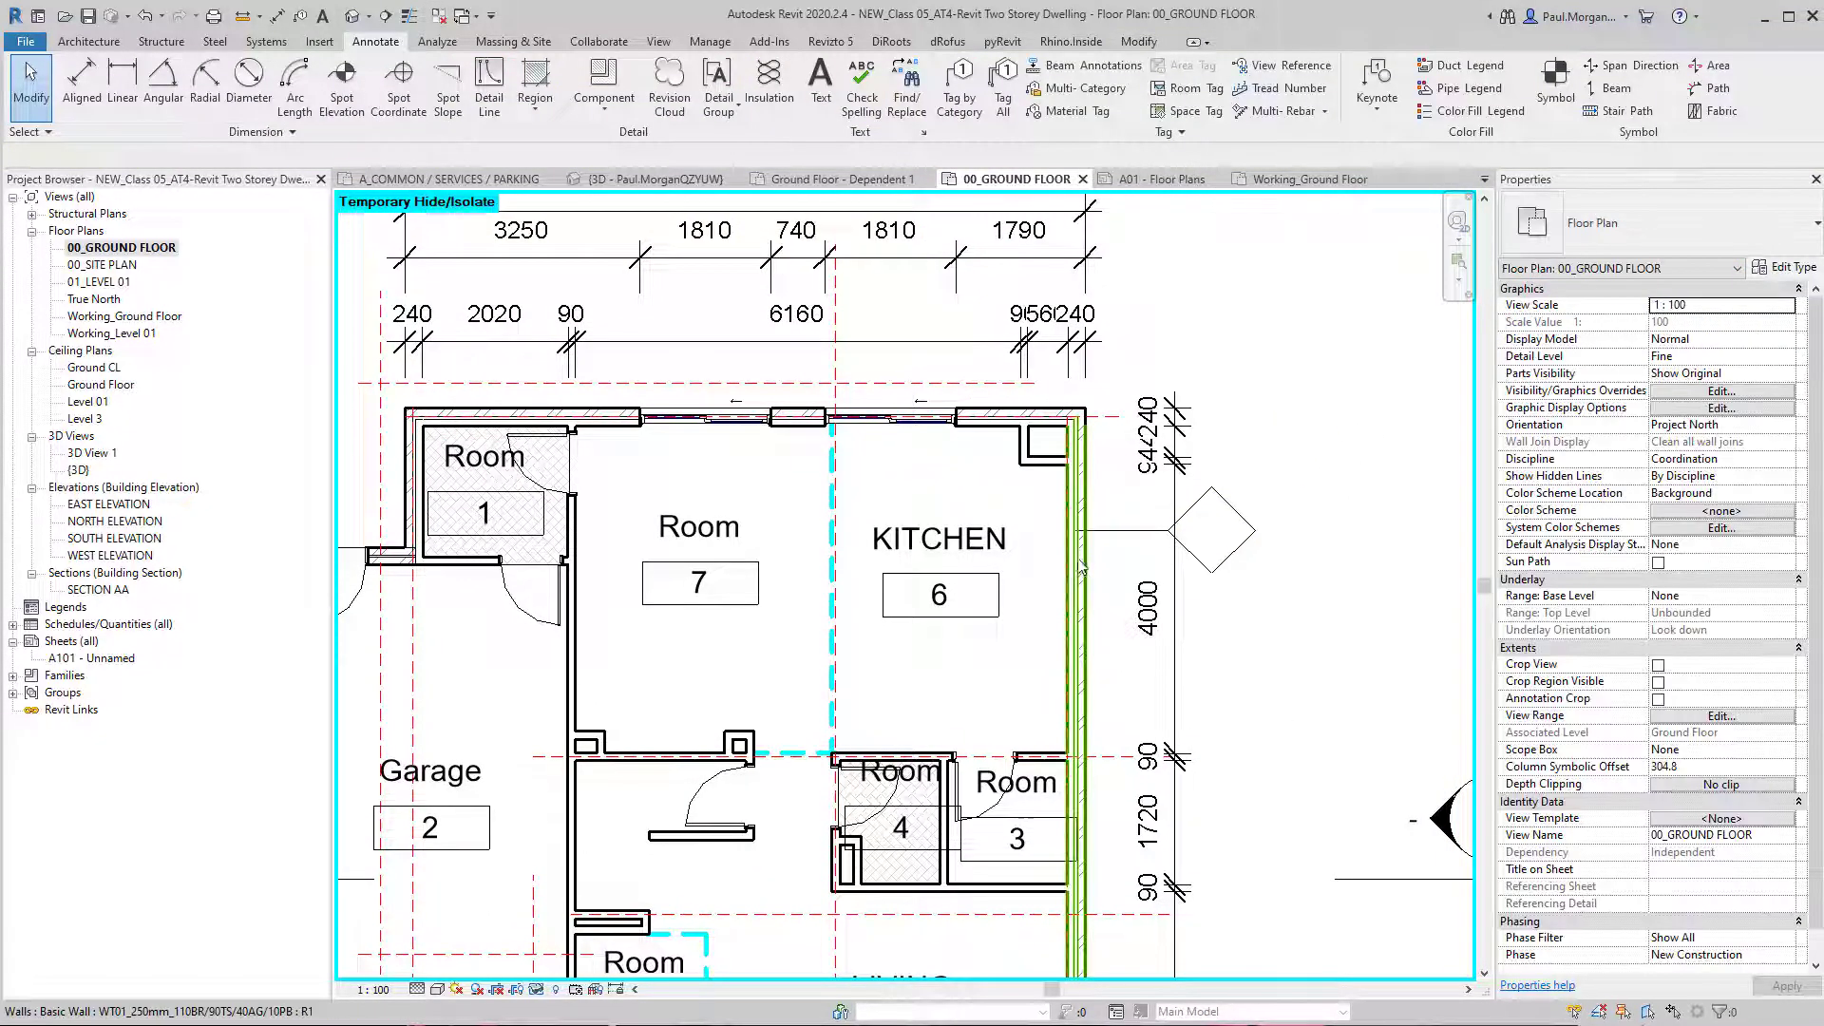
Step: Set the Type Mark of the eastern wall's type, WT01_250mm_110BR/90TS/40AG/10PB, to WT01 and check the wall tag
left_click(1077, 563)
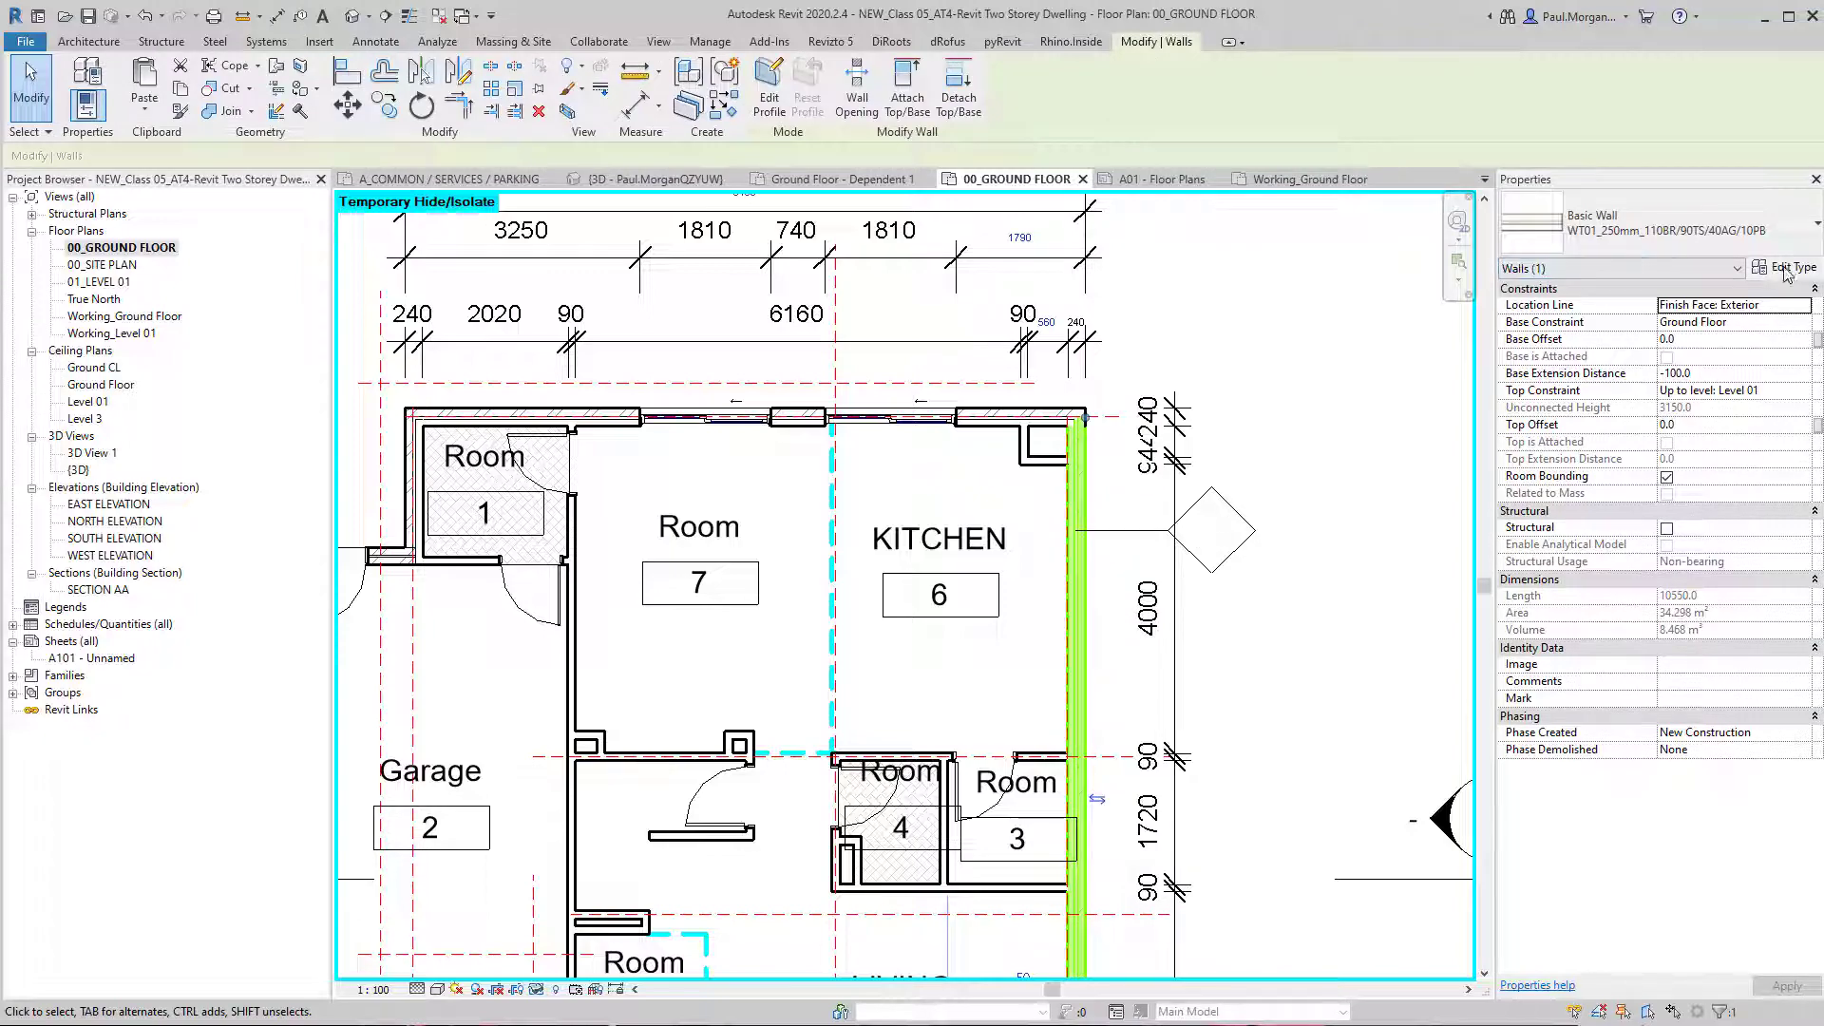
left_click_drag(1154, 129, 1241, 126)
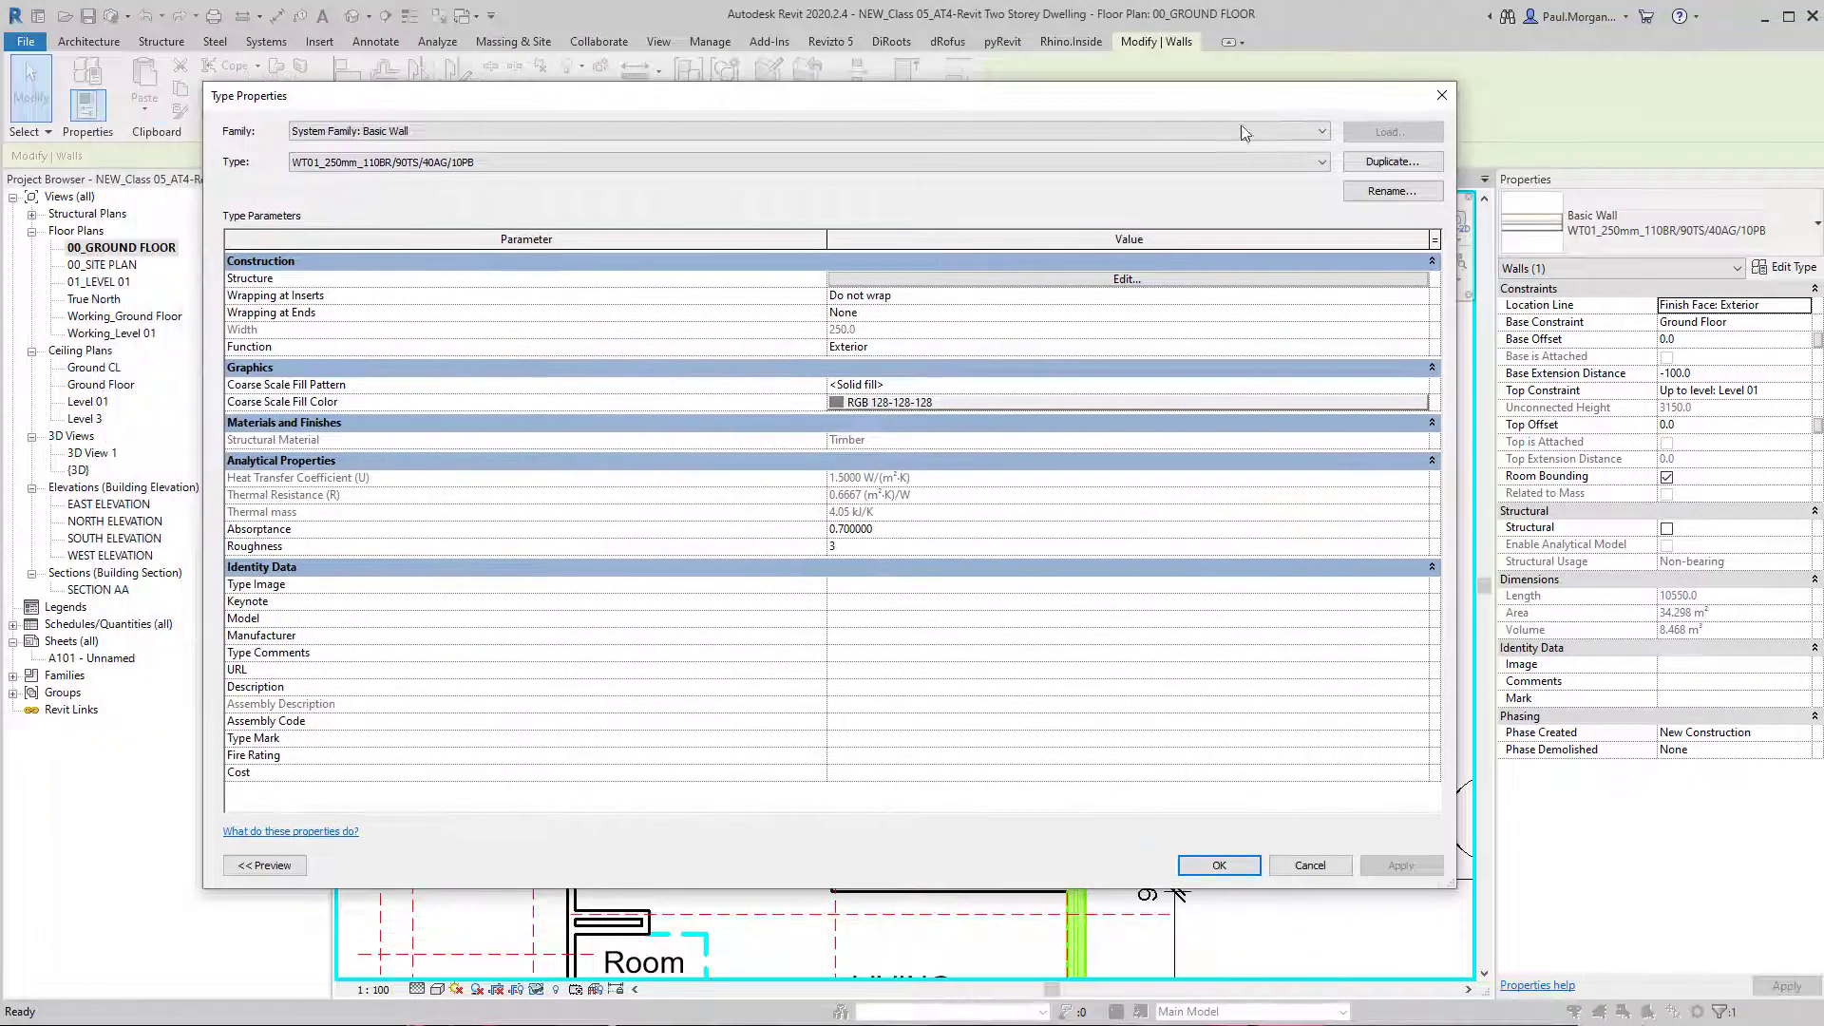
left_click(287, 739)
left_click(234, 740)
left_click(928, 740)
type("WT")
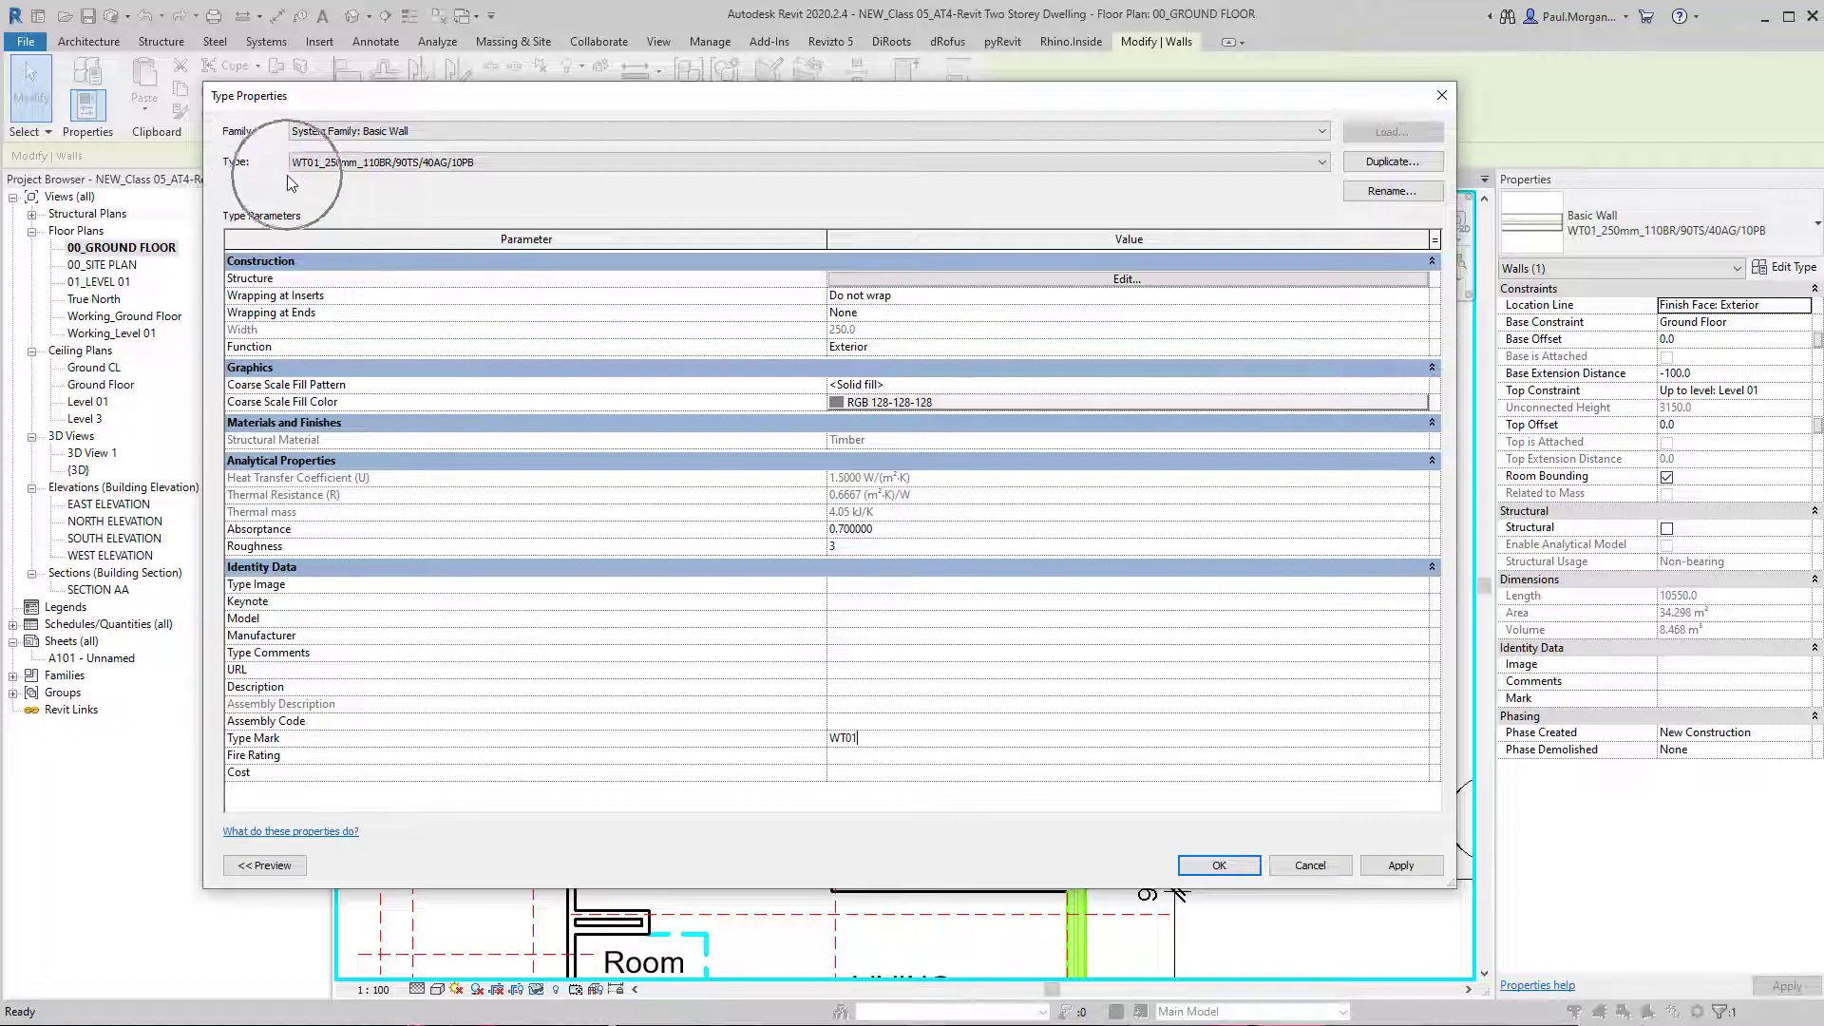
type("01")
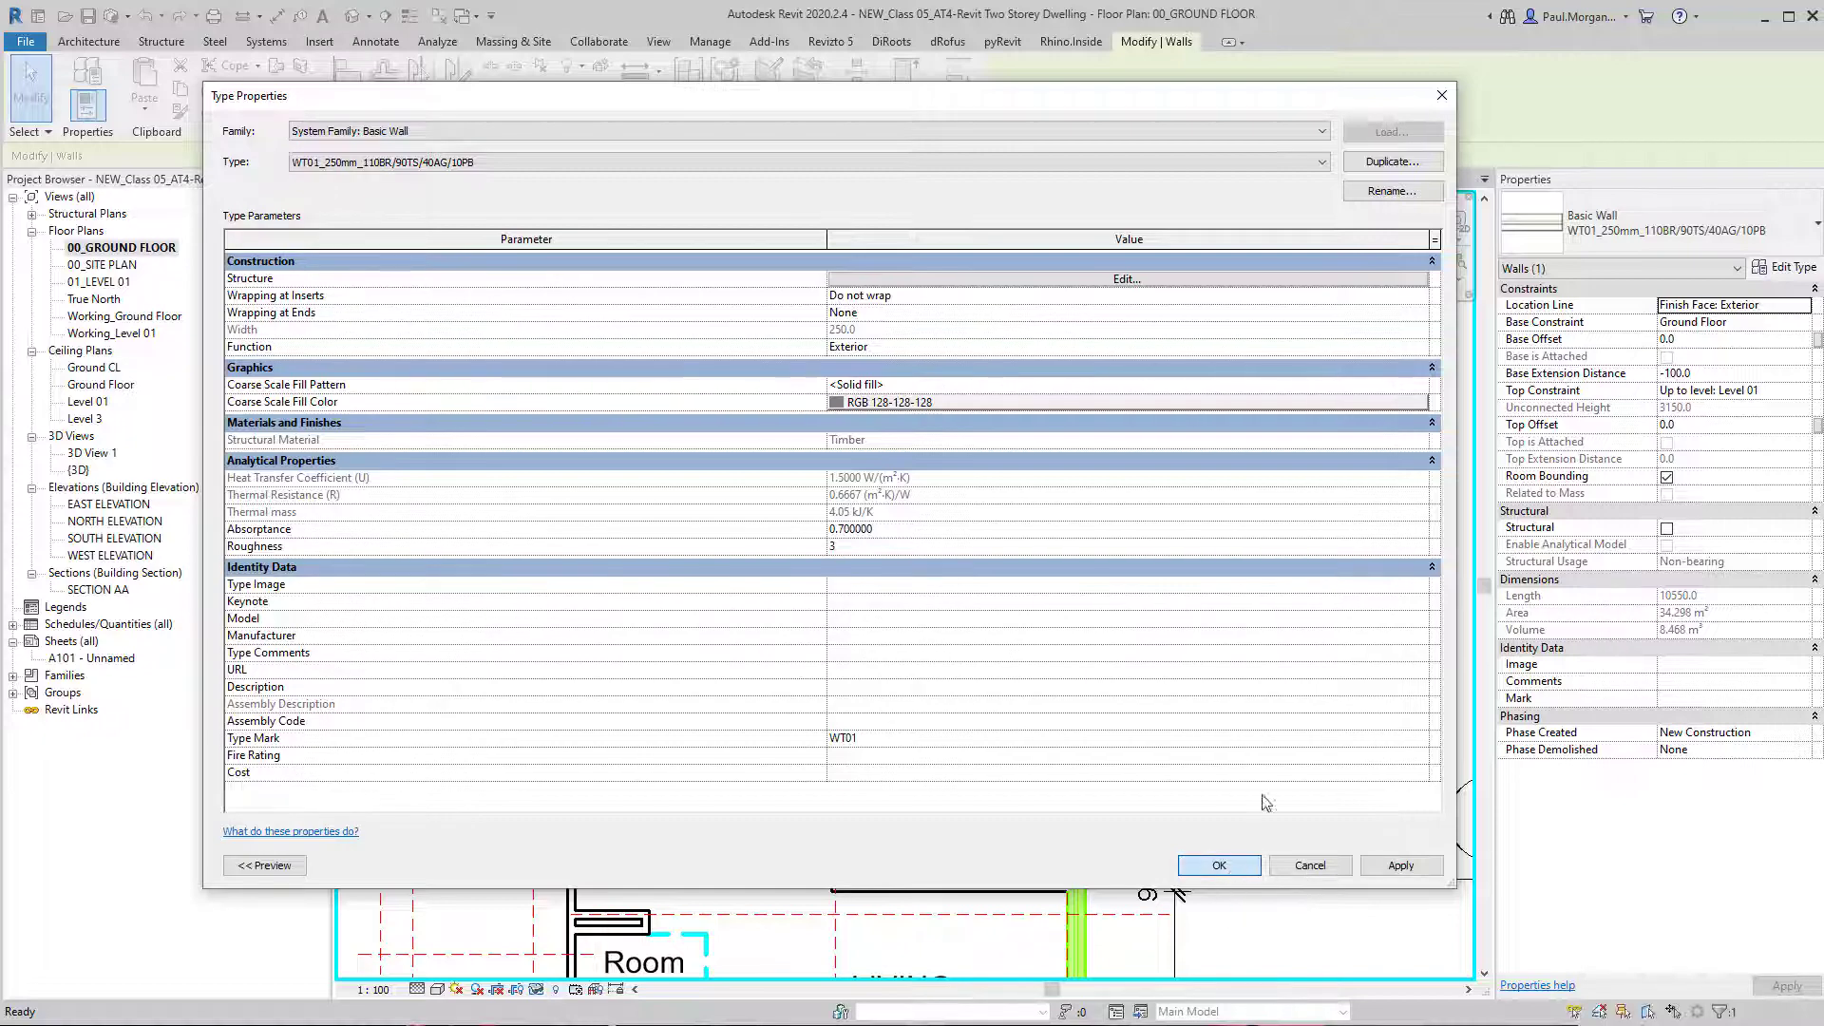
left_click(1219, 864)
key("Escape")
scroll(1045, 532, "up", 4)
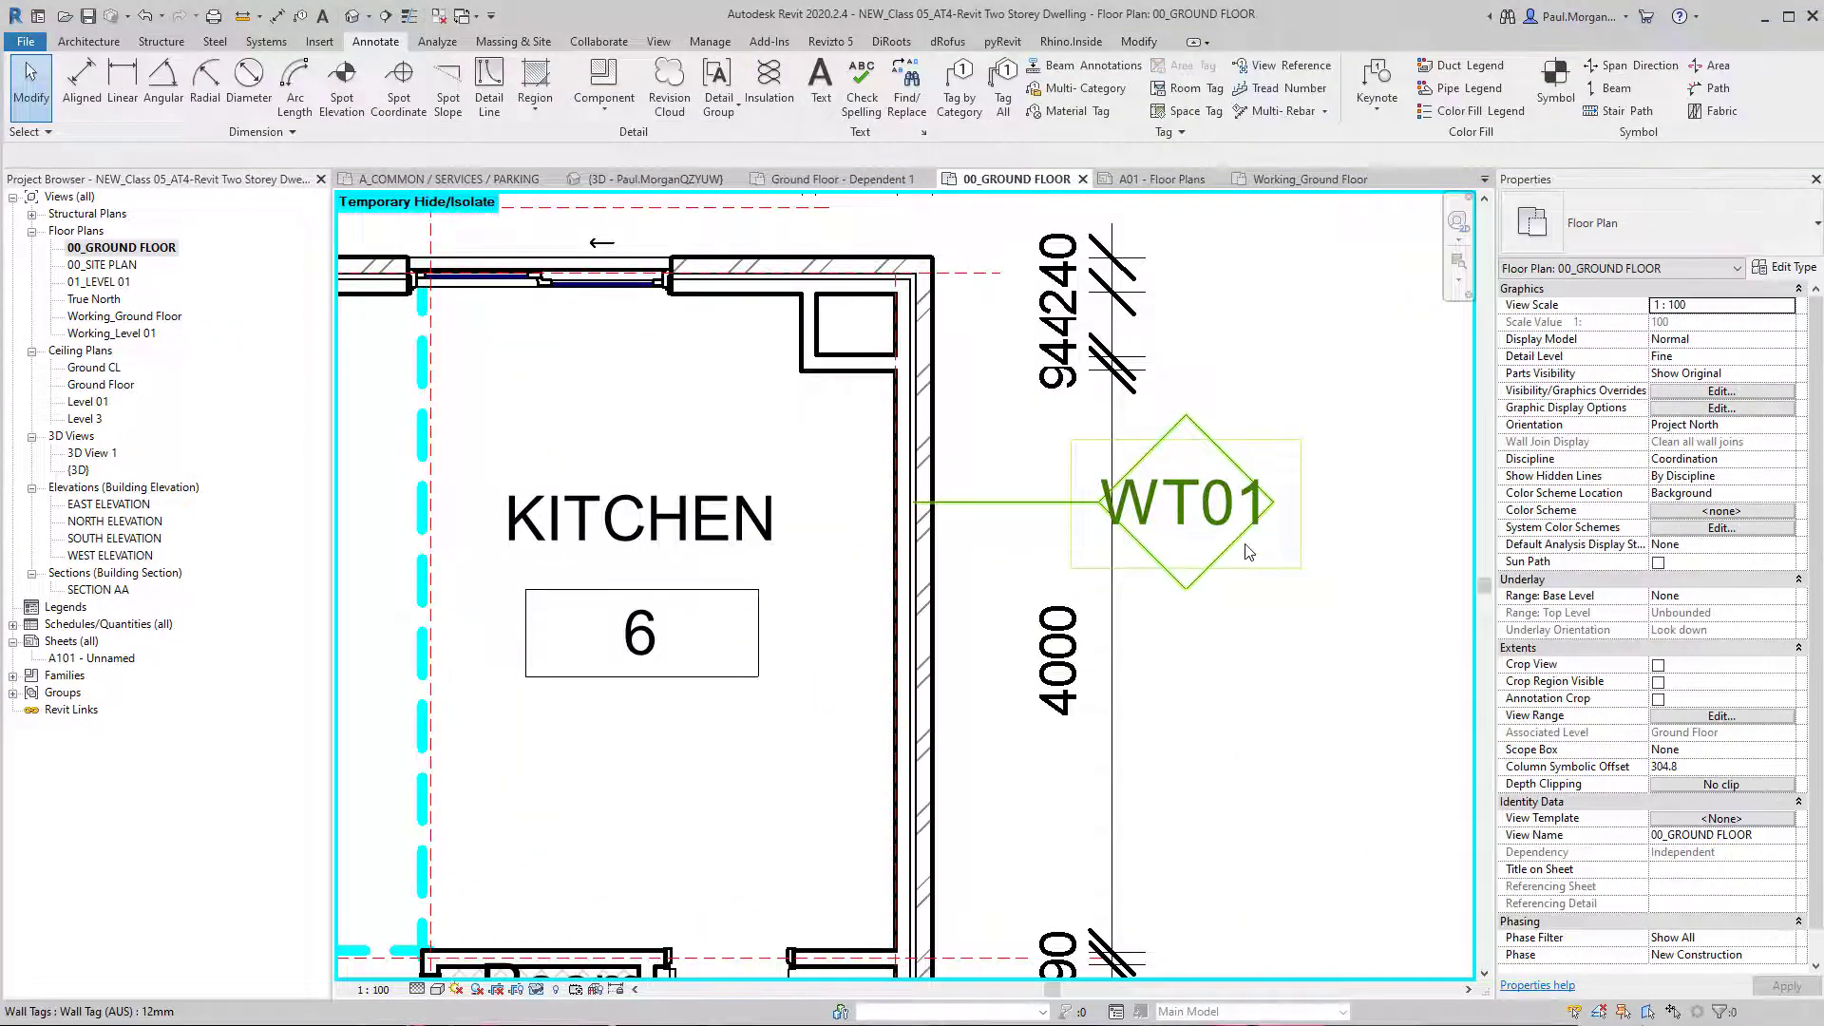
scroll(1197, 551, "down", 2)
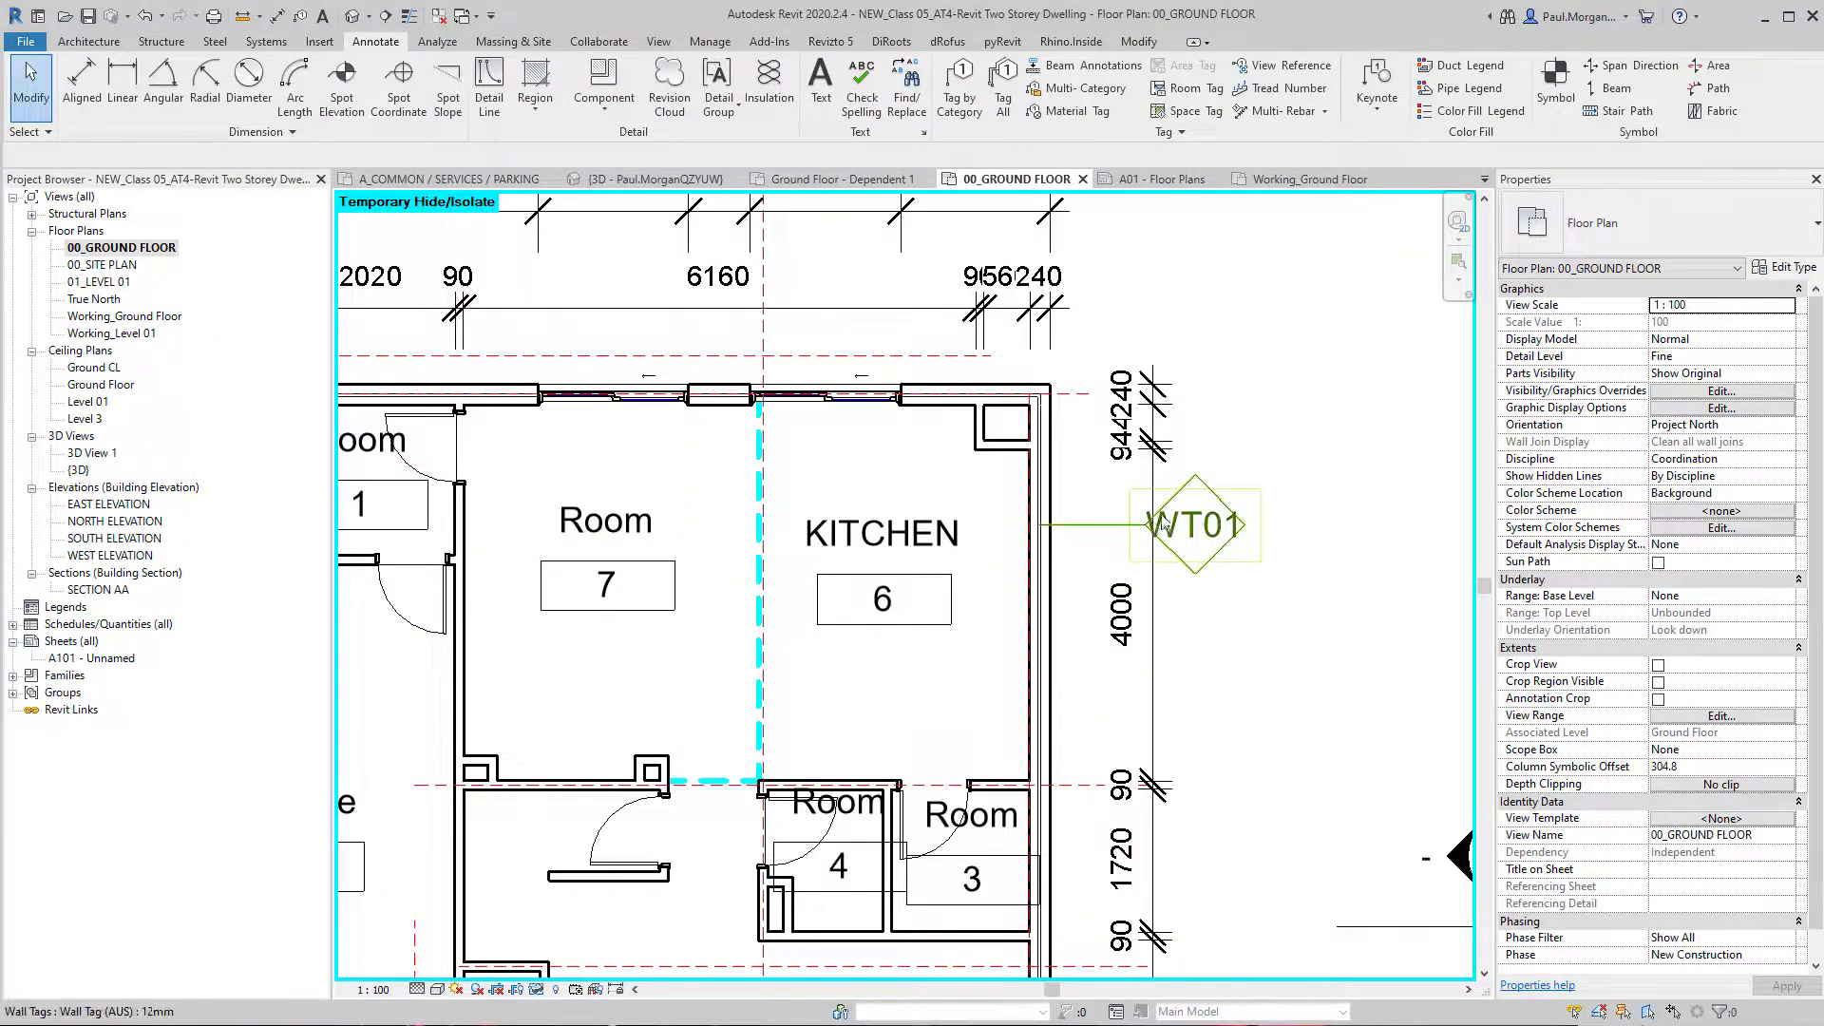
scroll(1216, 613, "down", 3)
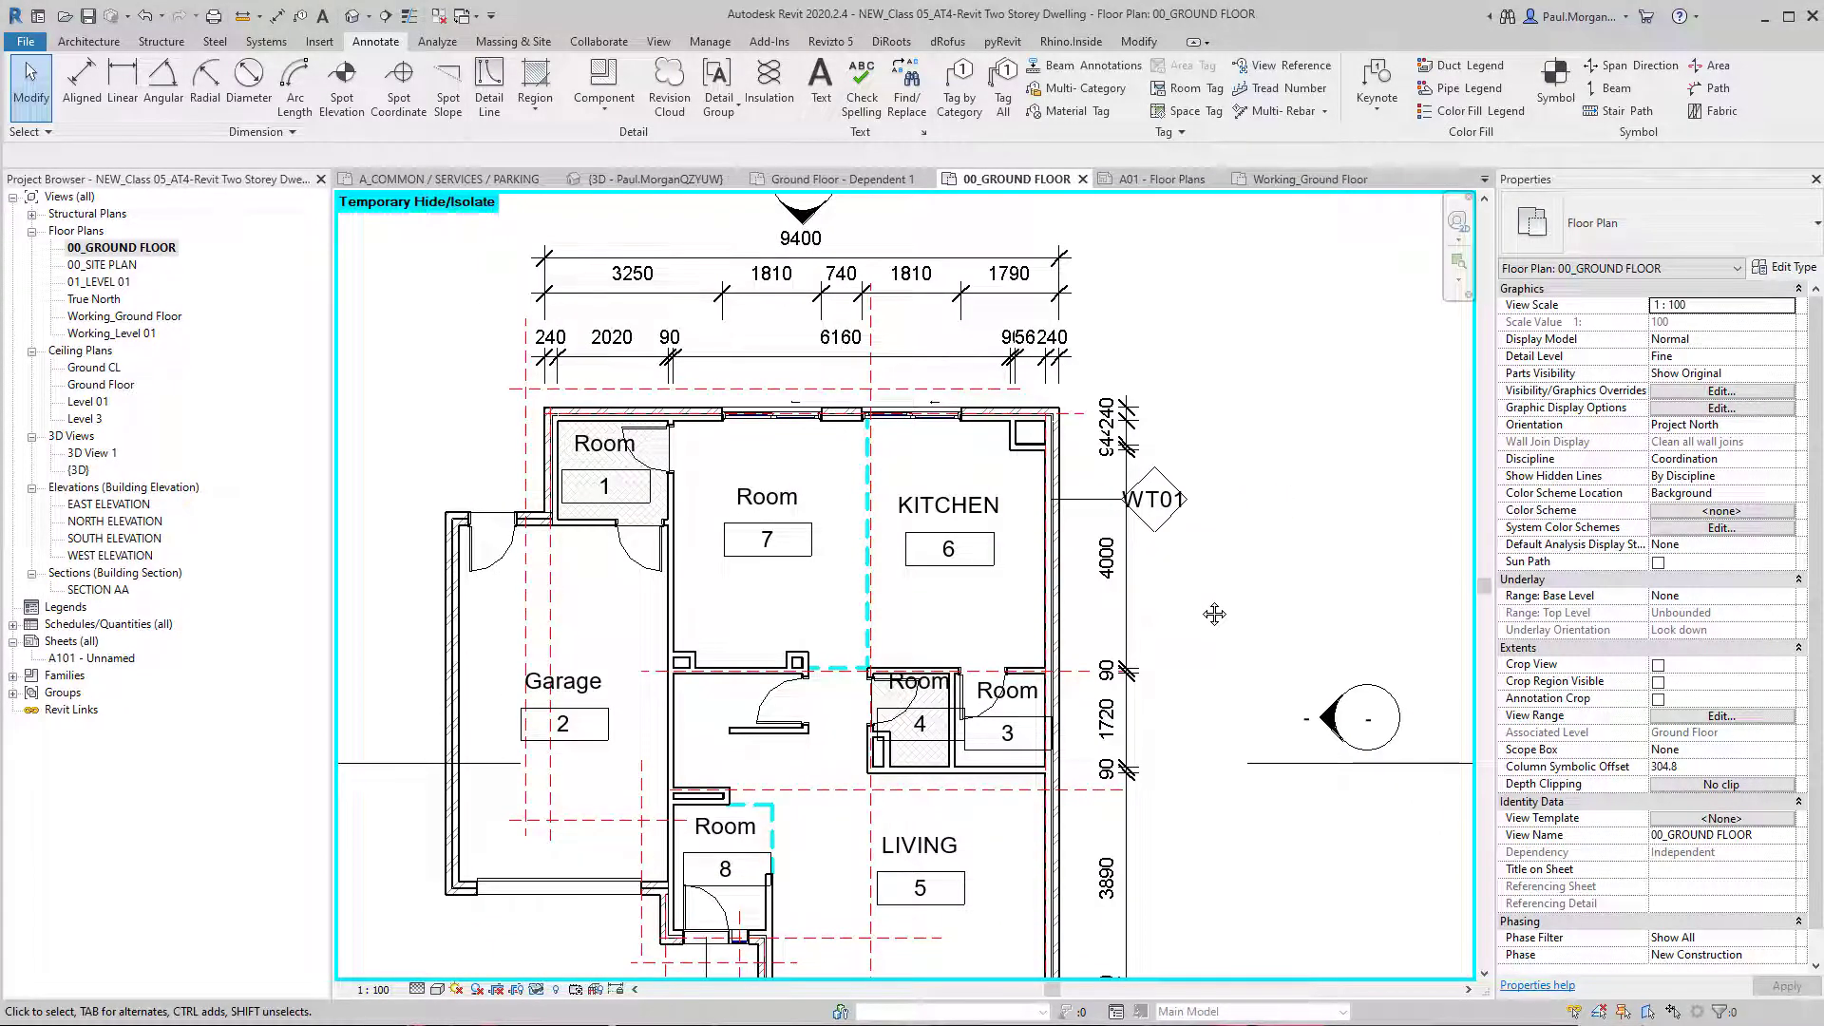
scroll(1263, 568, "up", 1)
scroll(1264, 569, "down", 2)
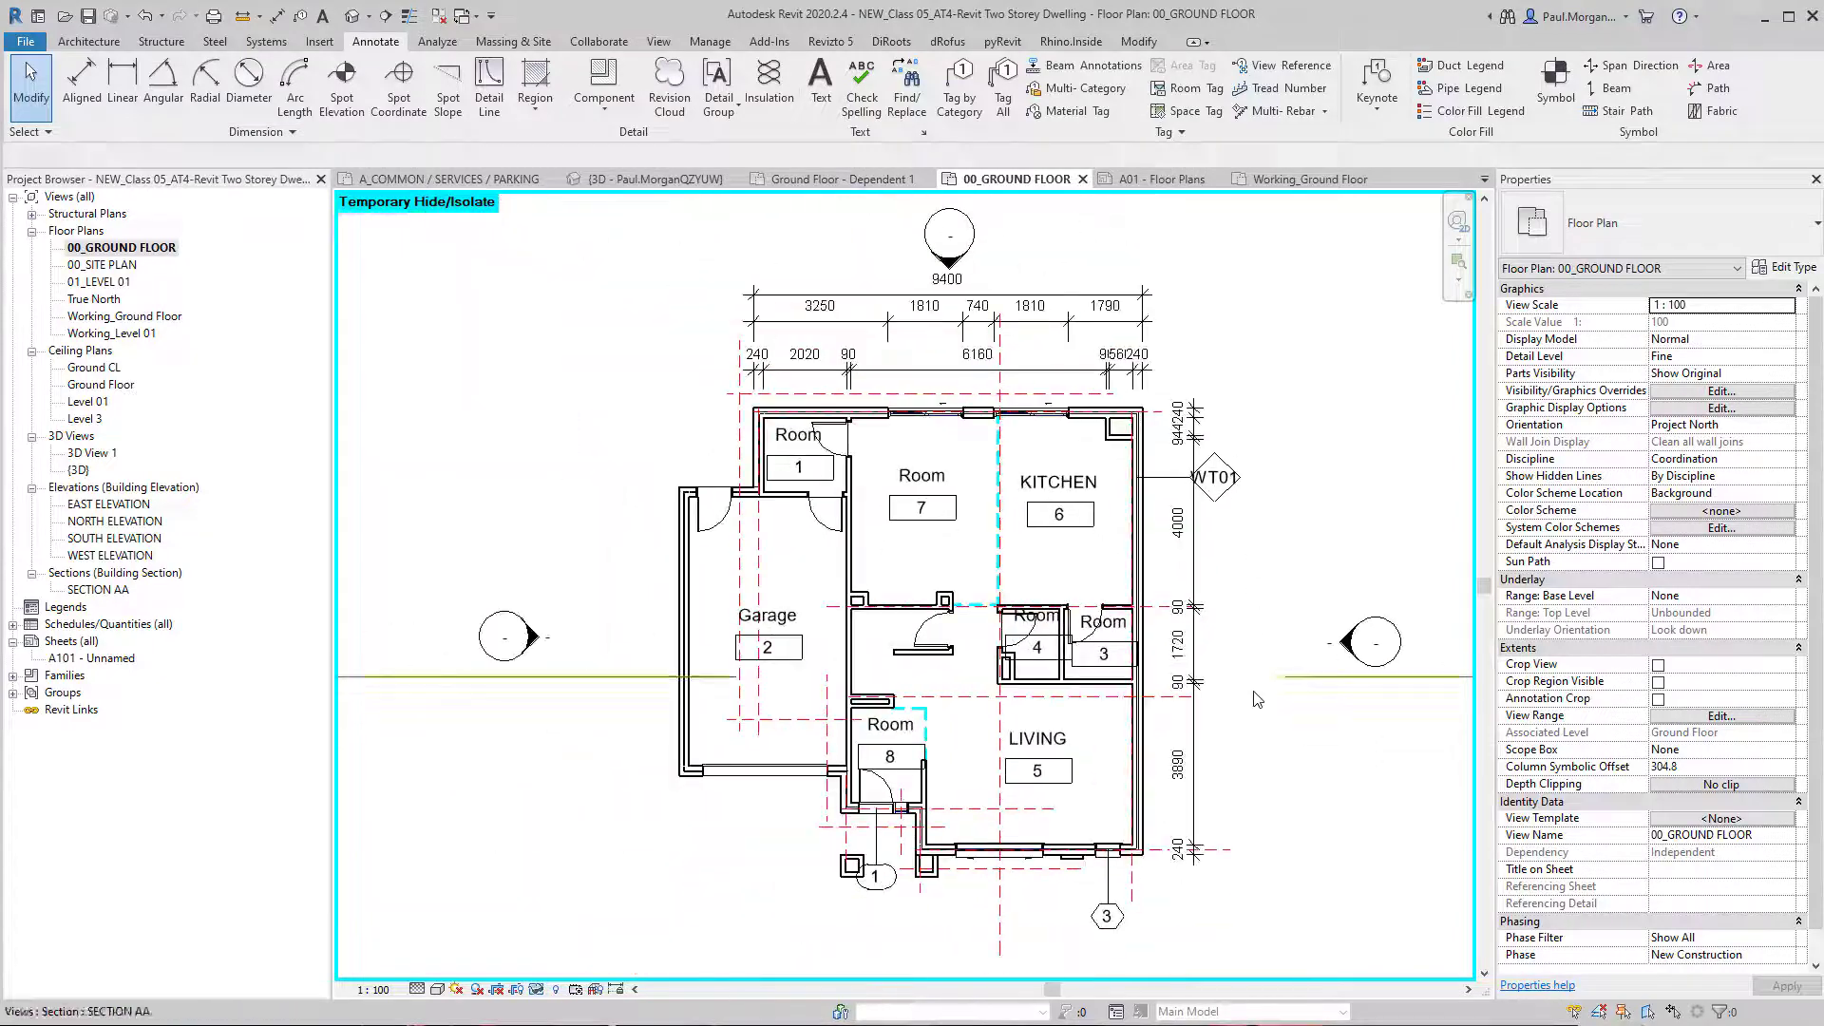
Step: Set the Mark of the small window at the eastern end of the living room's south wall to W03
middle_click_drag(1254, 701, 1253, 595)
scroll(879, 765, "up", 2)
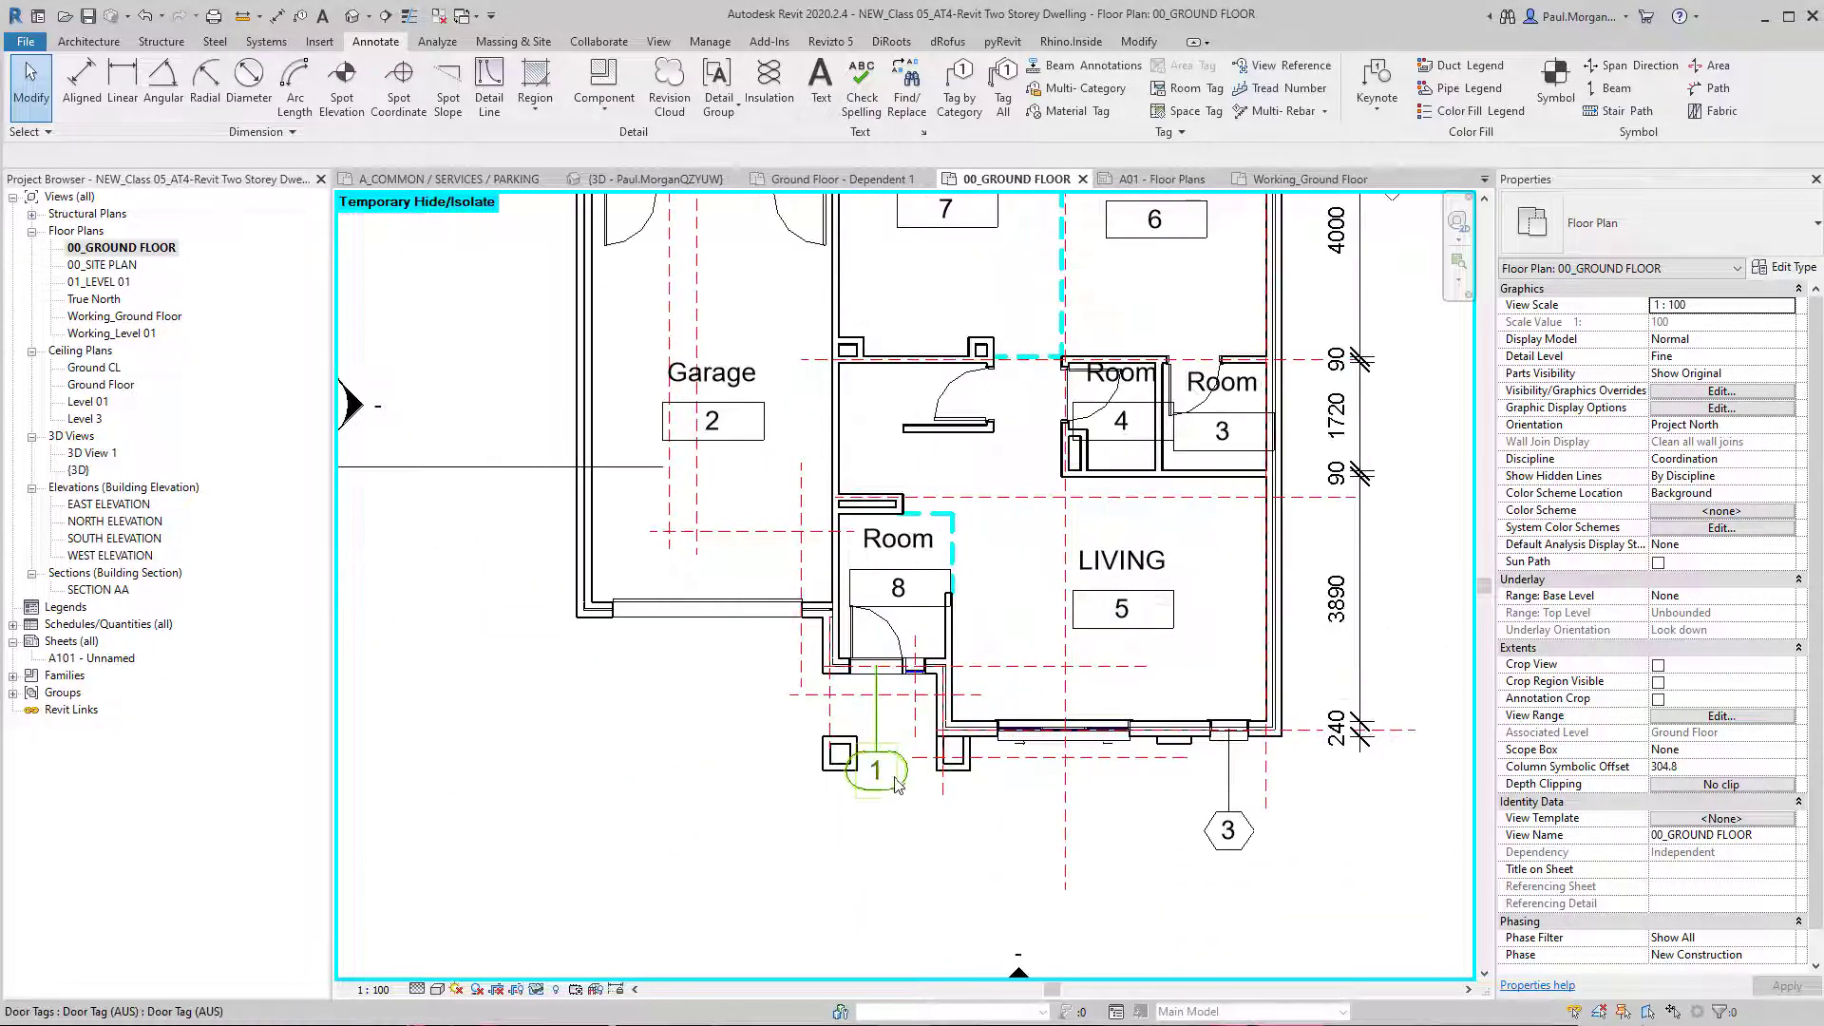
scroll(1283, 777, "up", 2)
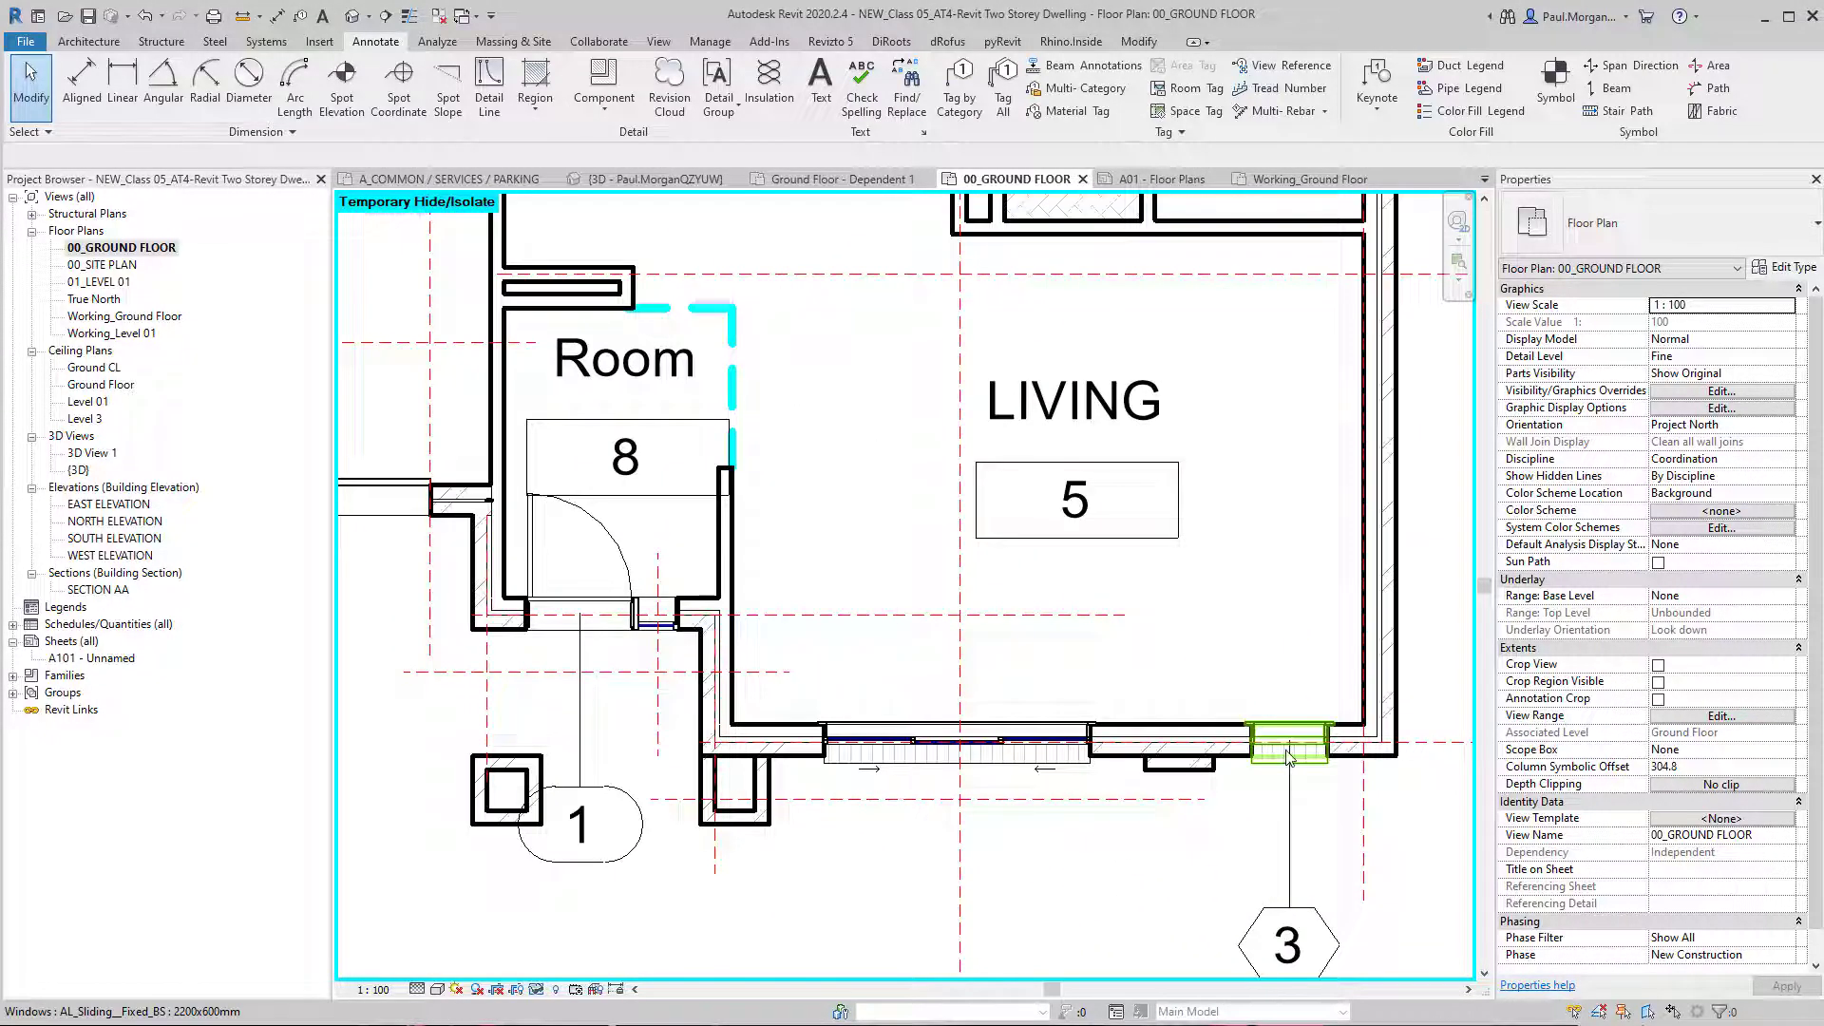
left_click(1284, 774)
middle_click_drag(1290, 773, 1216, 639)
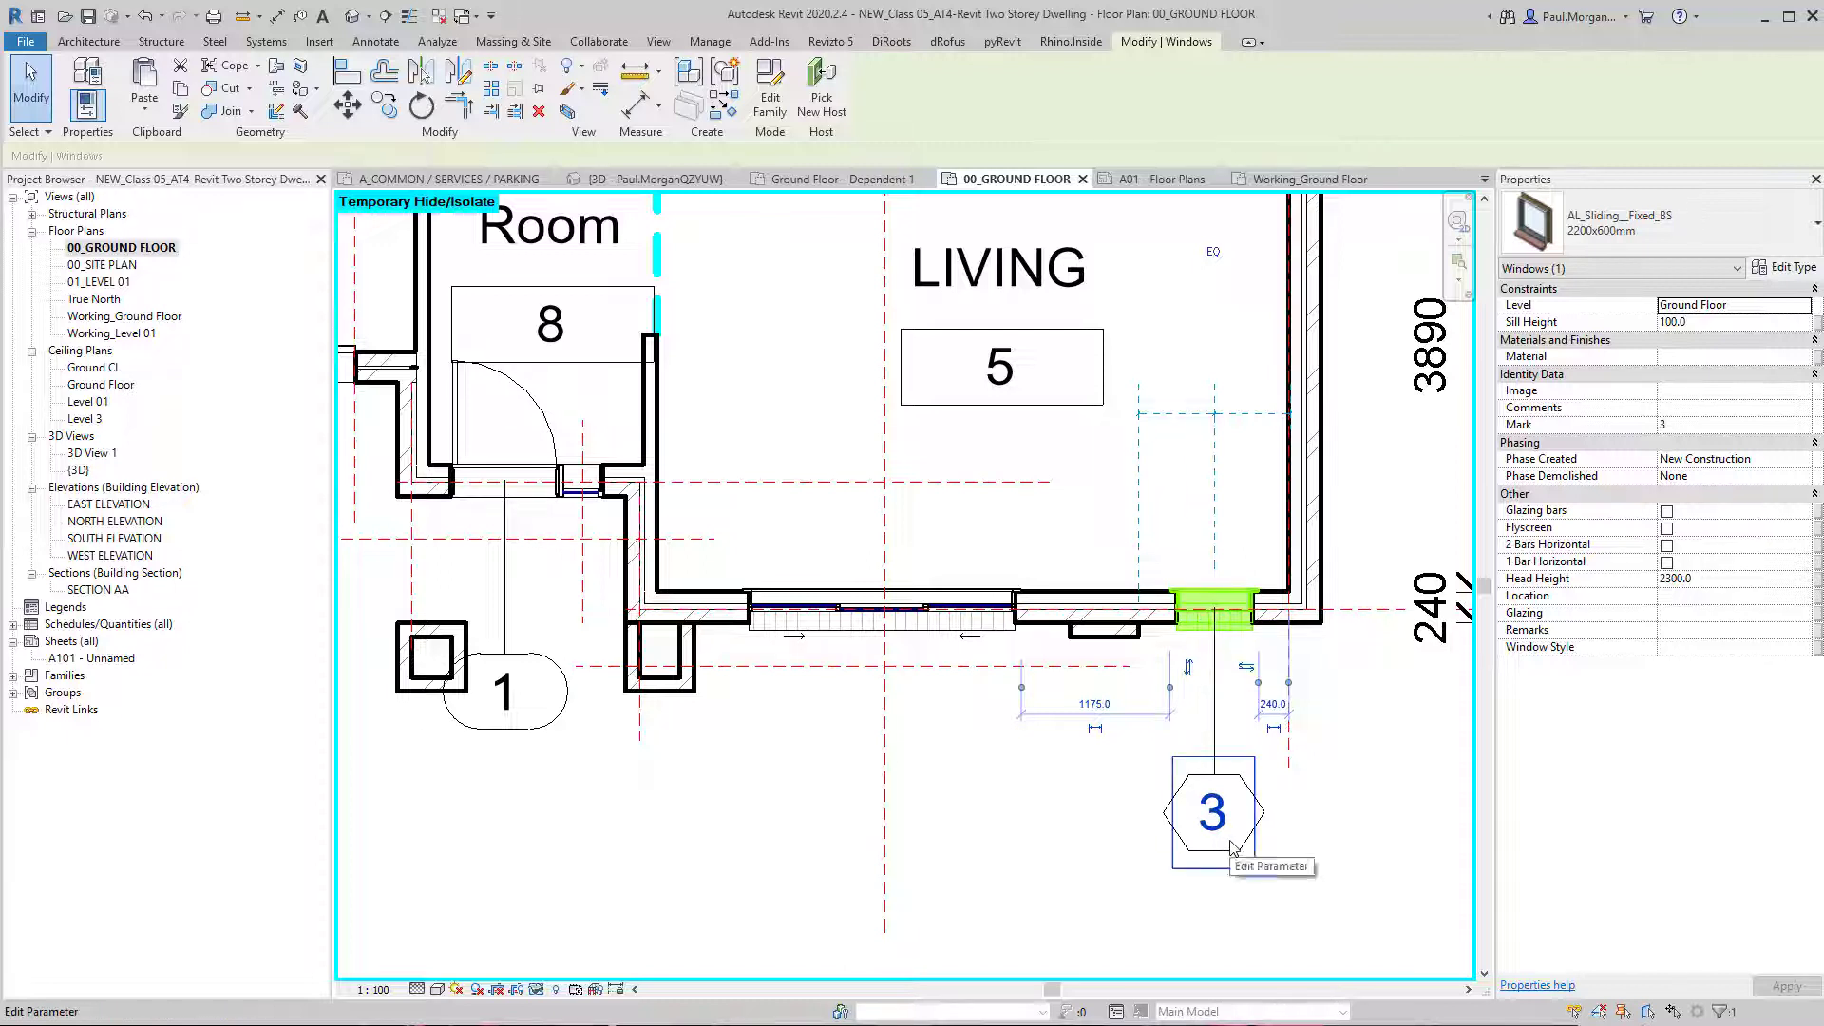
left_click(1737, 426)
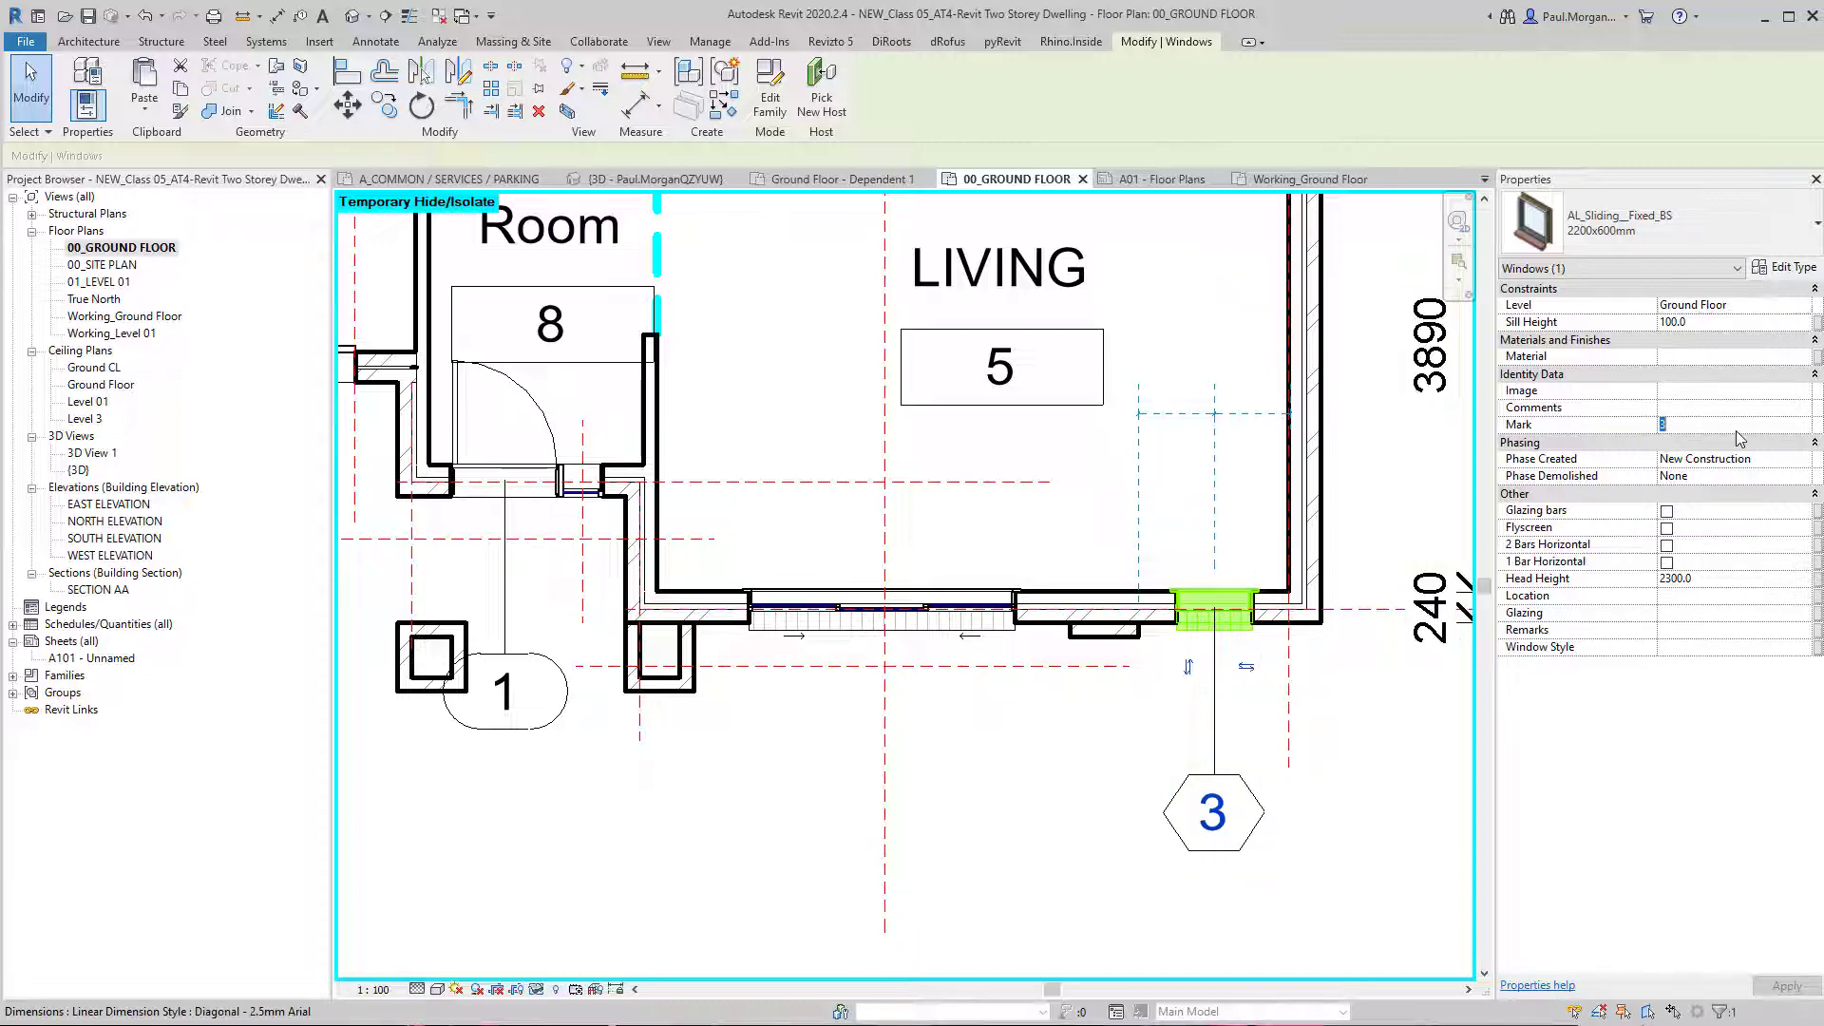
type("W3")
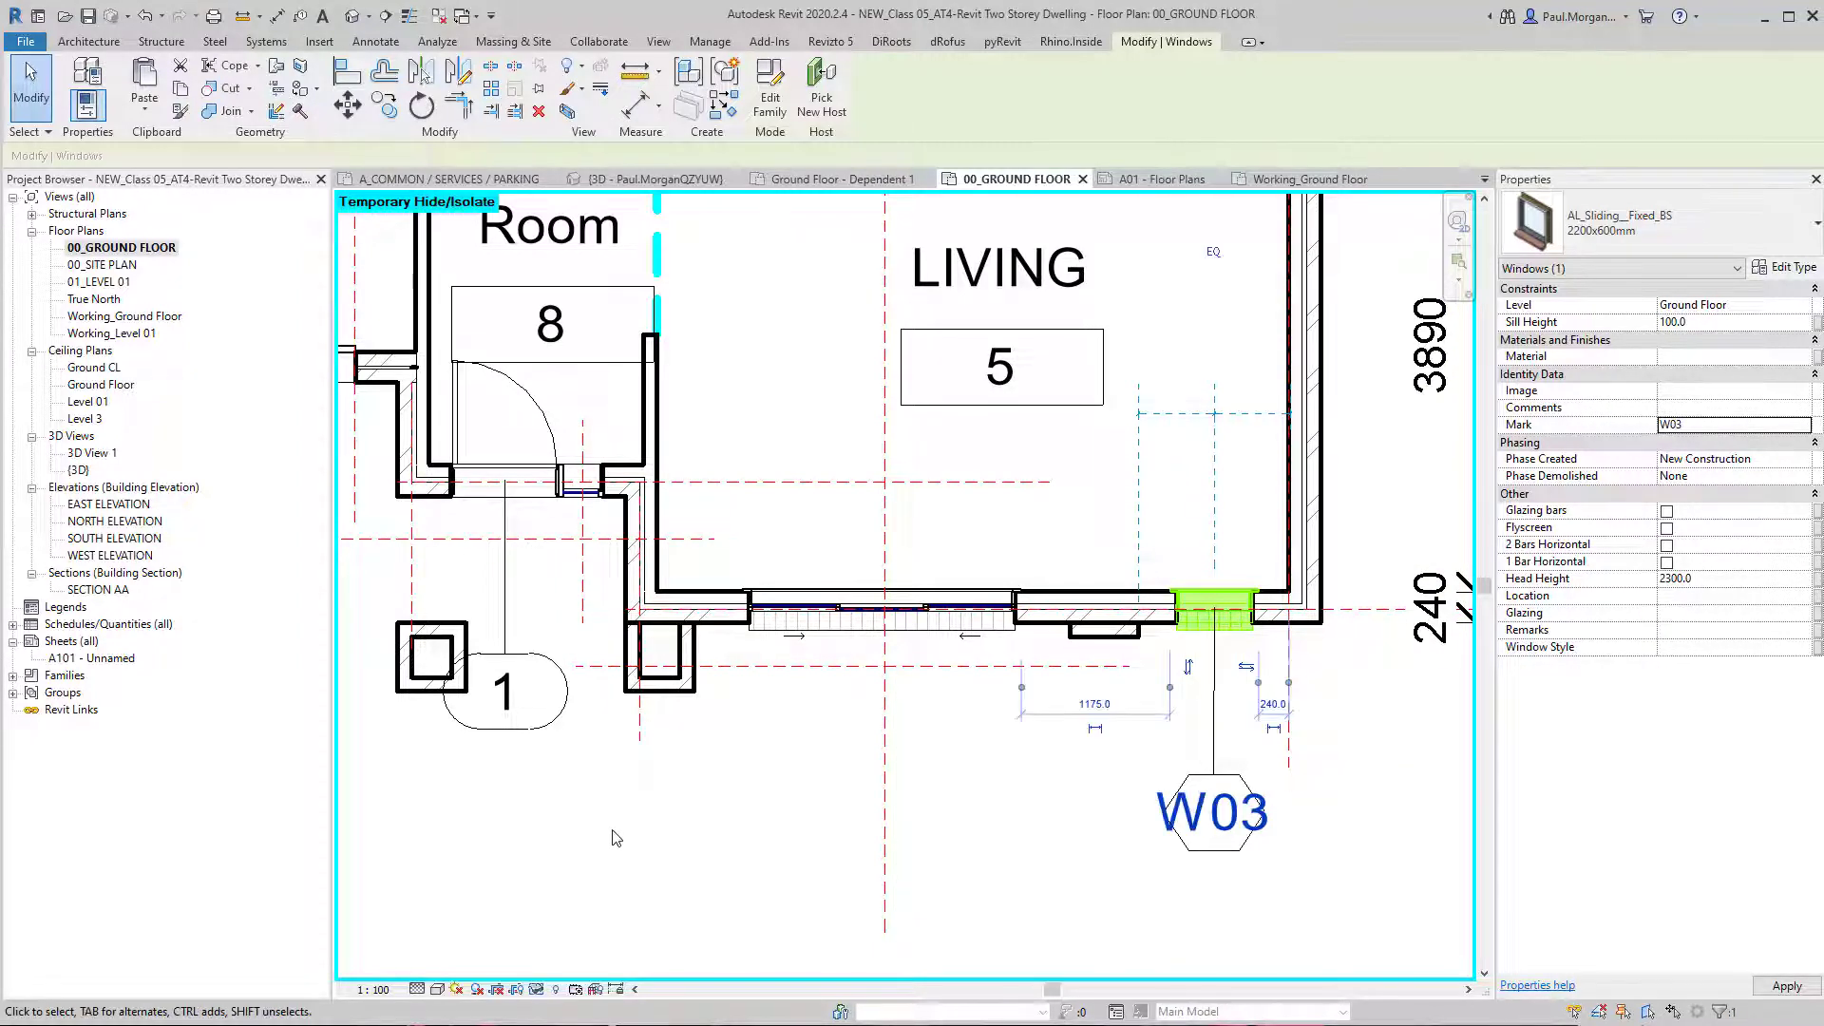
left_click(814, 838)
Step: Set the Mark of the front entry door below room 8 to D01
middle_click_drag(705, 784, 941, 884)
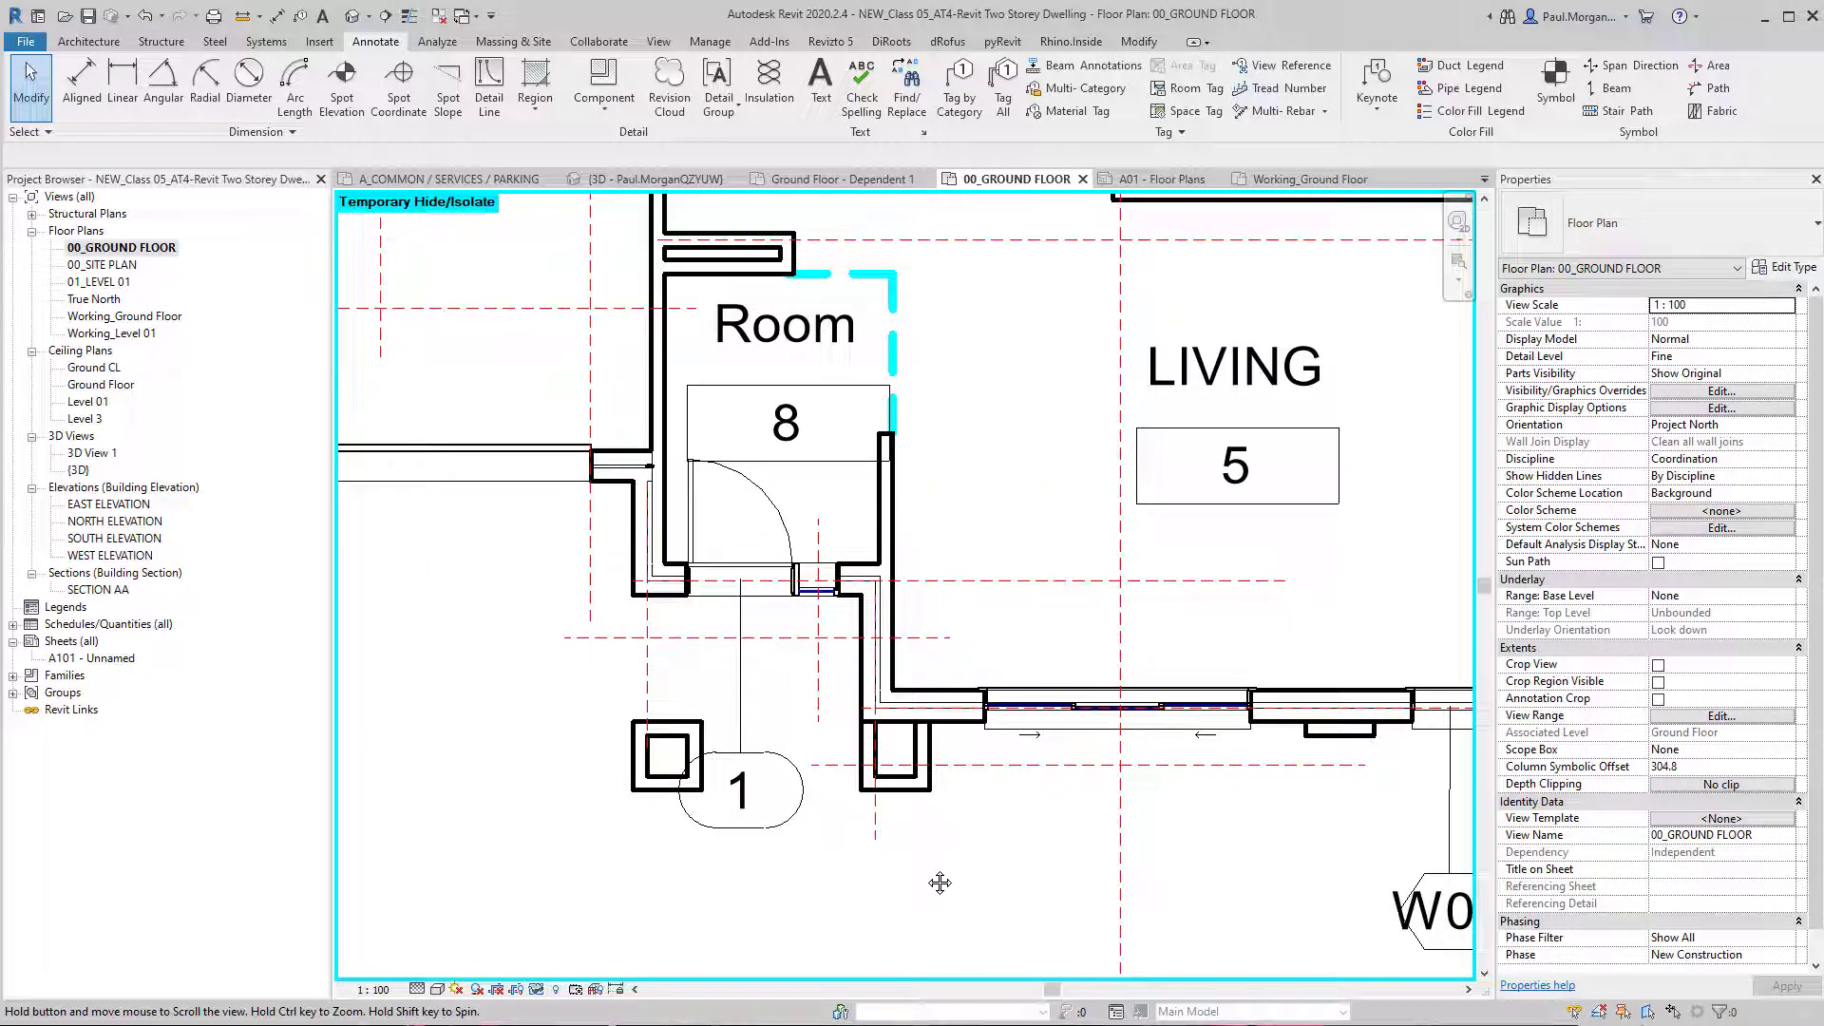
left_click(770, 513)
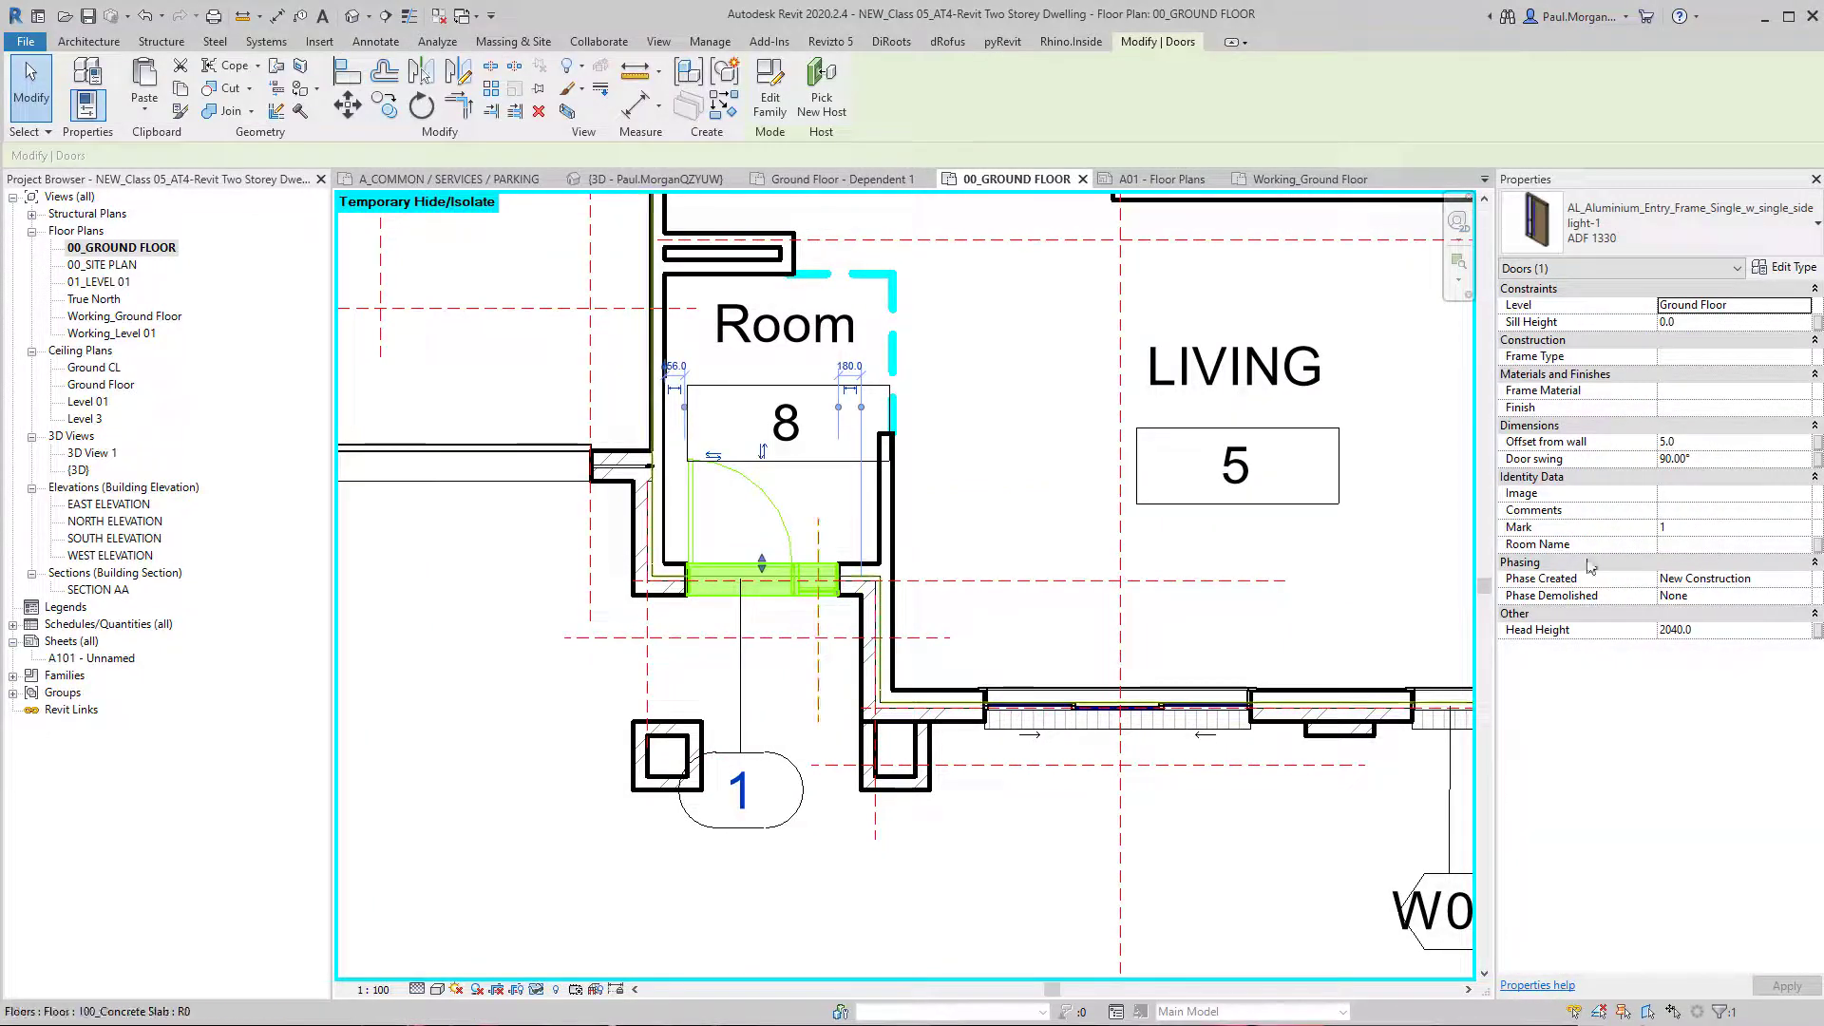
left_click(1732, 529)
type("D01")
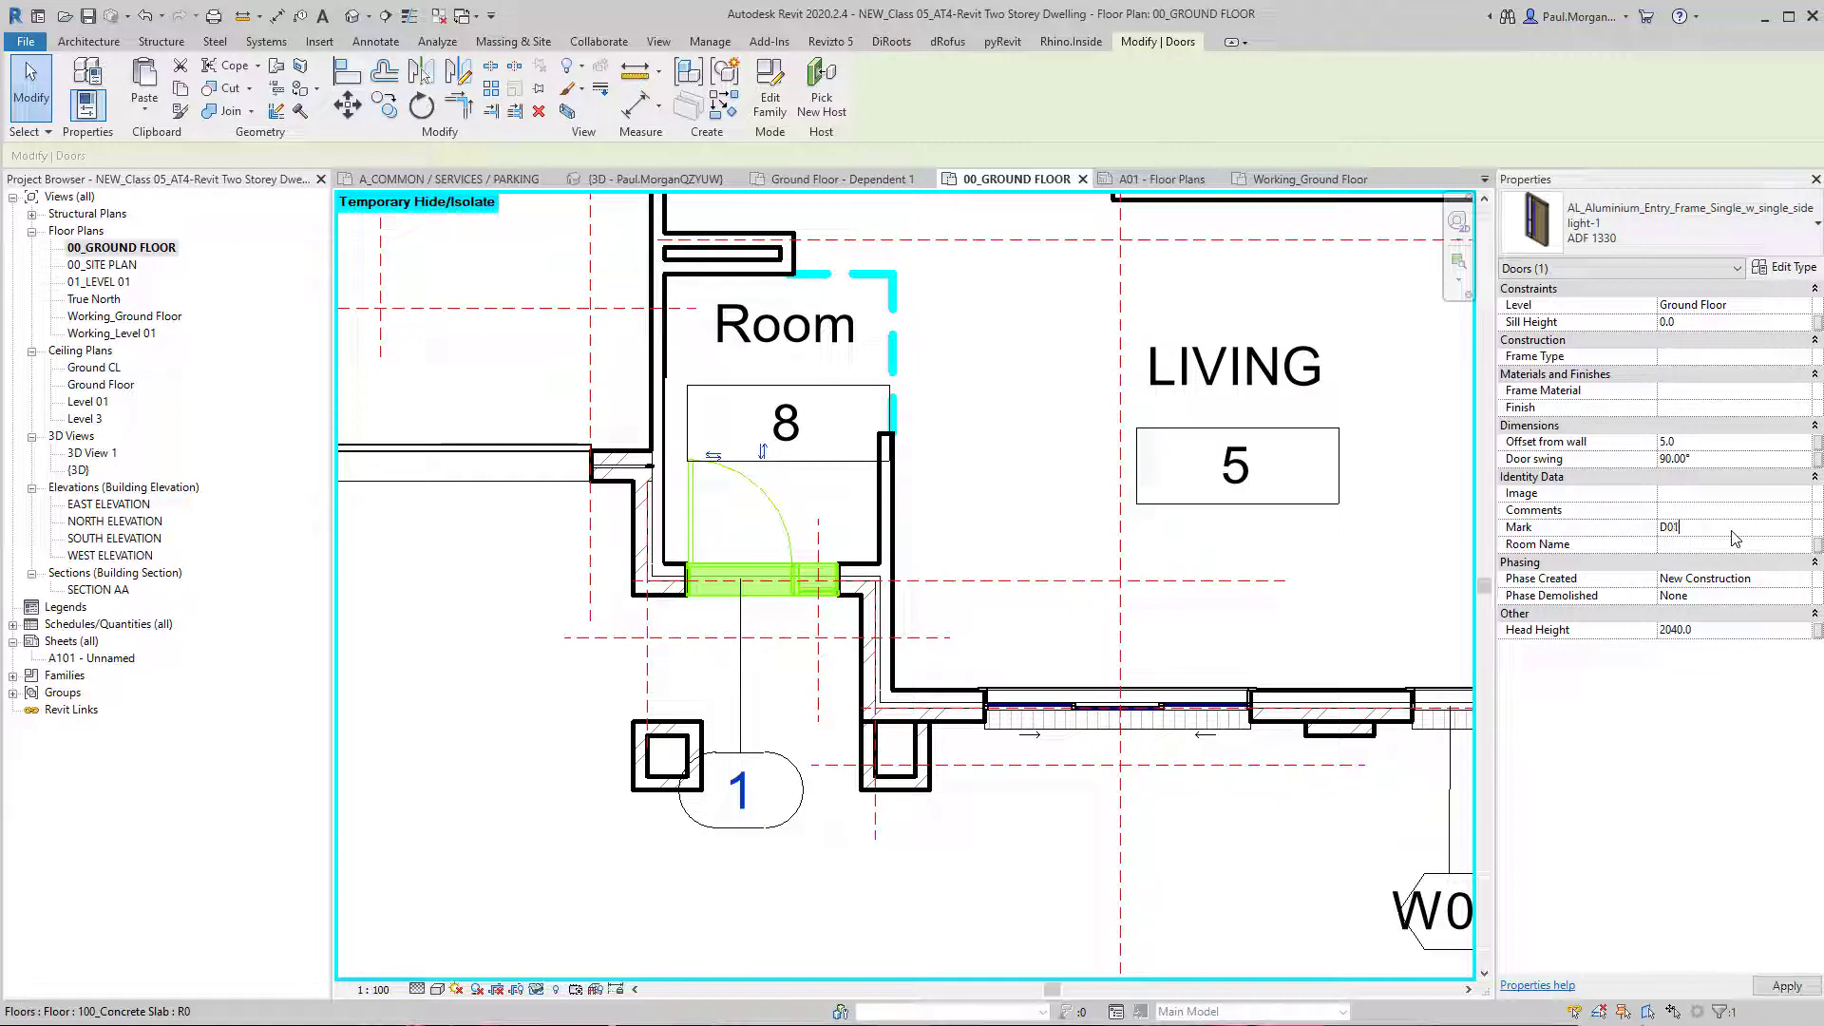
left_click(1021, 840)
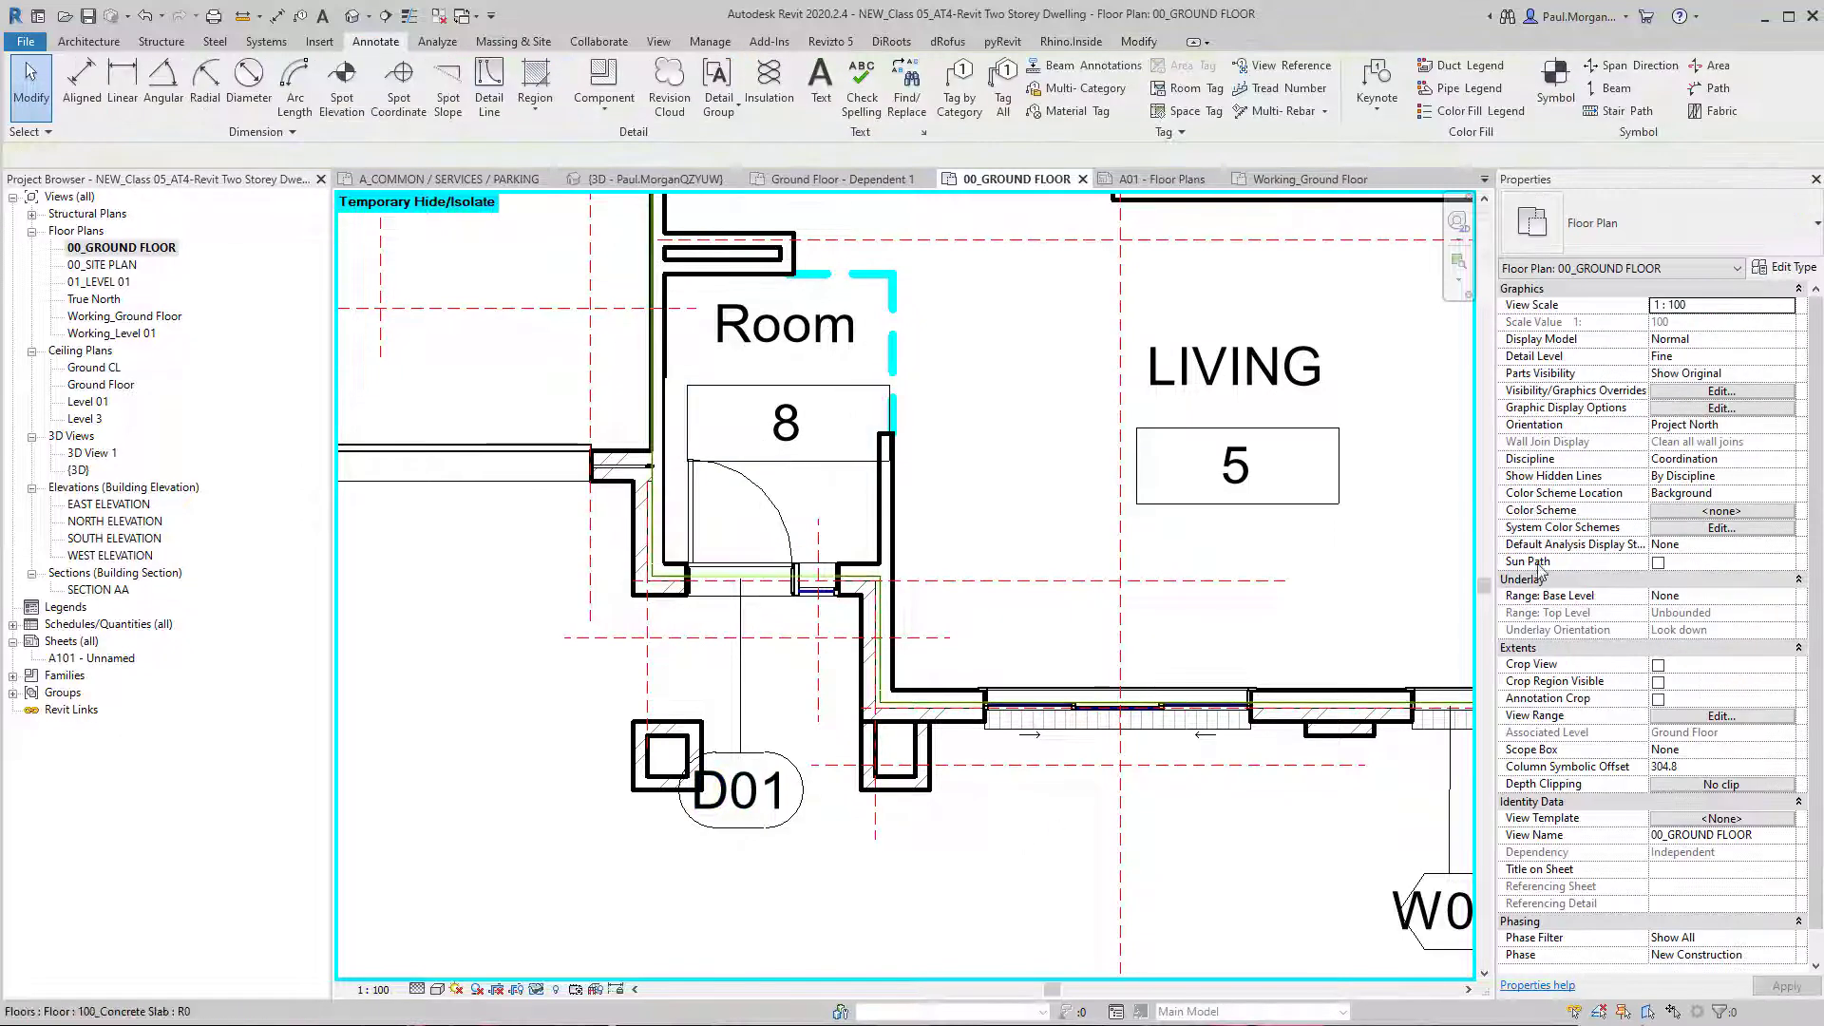
Step: Check the entry door's Mark property against its door tag
left_click(768, 524)
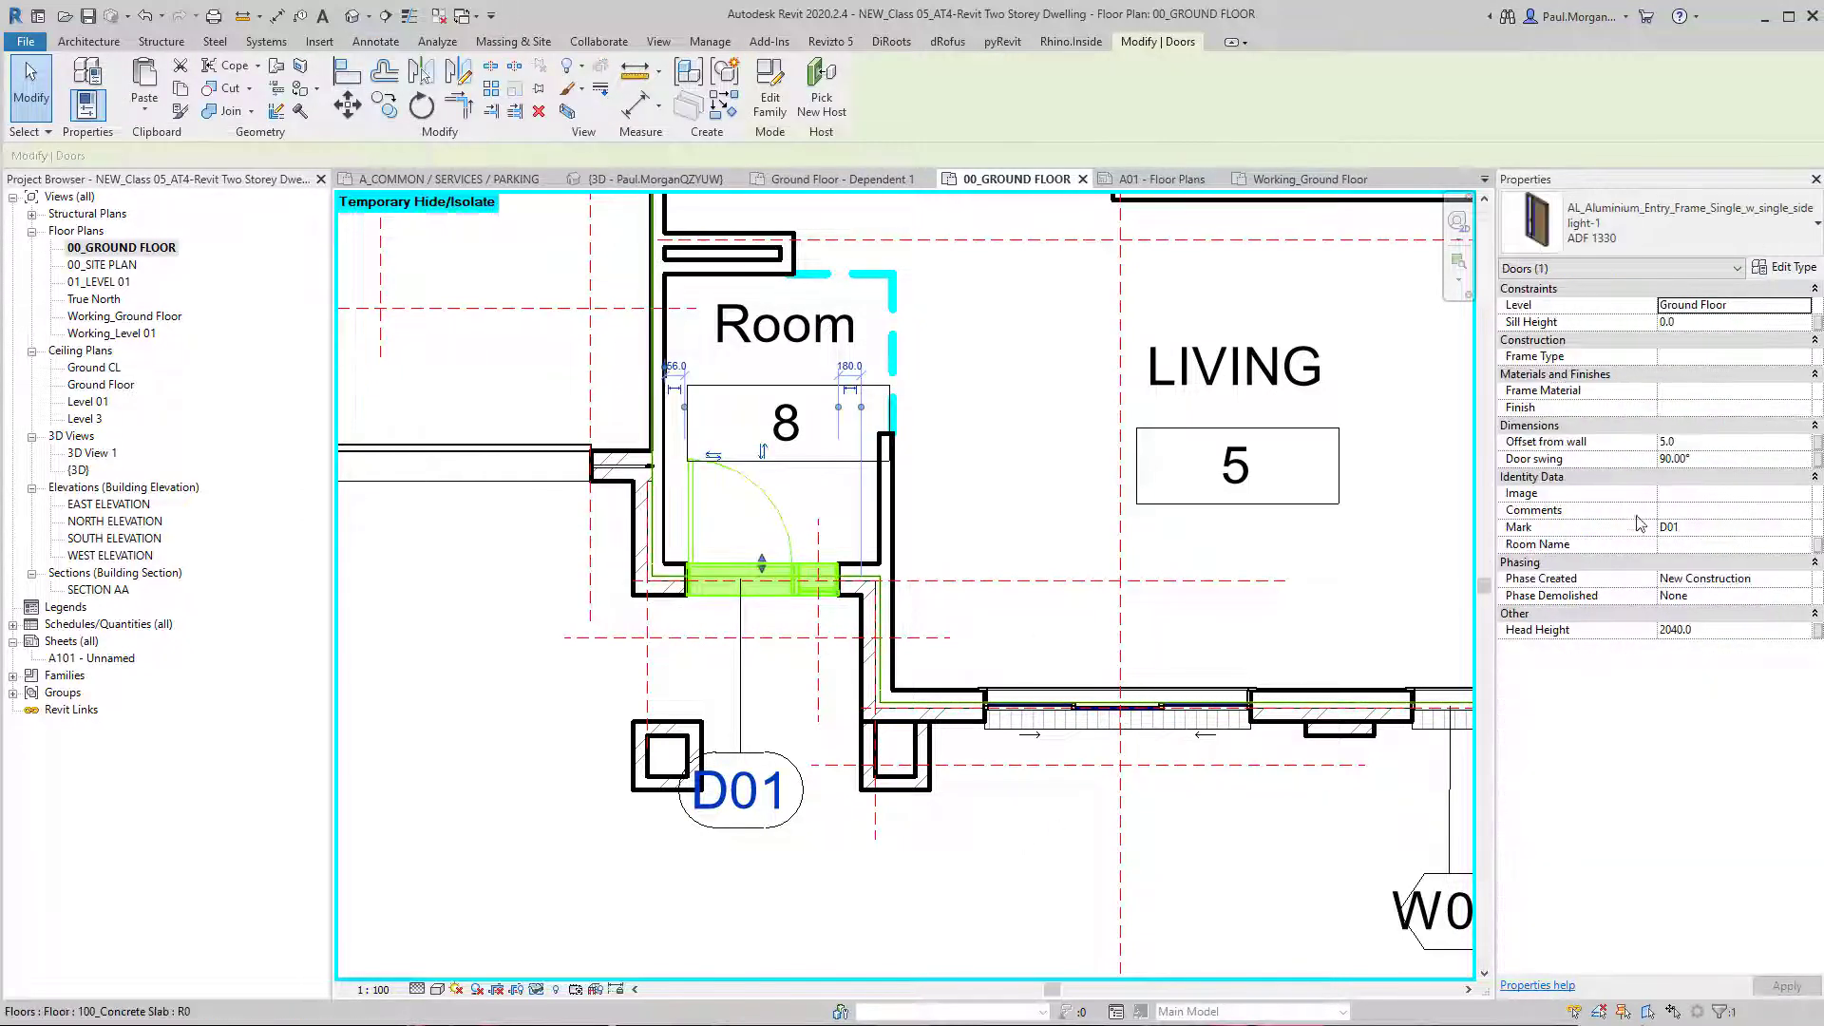
left_click(1729, 540)
left_click(1733, 531)
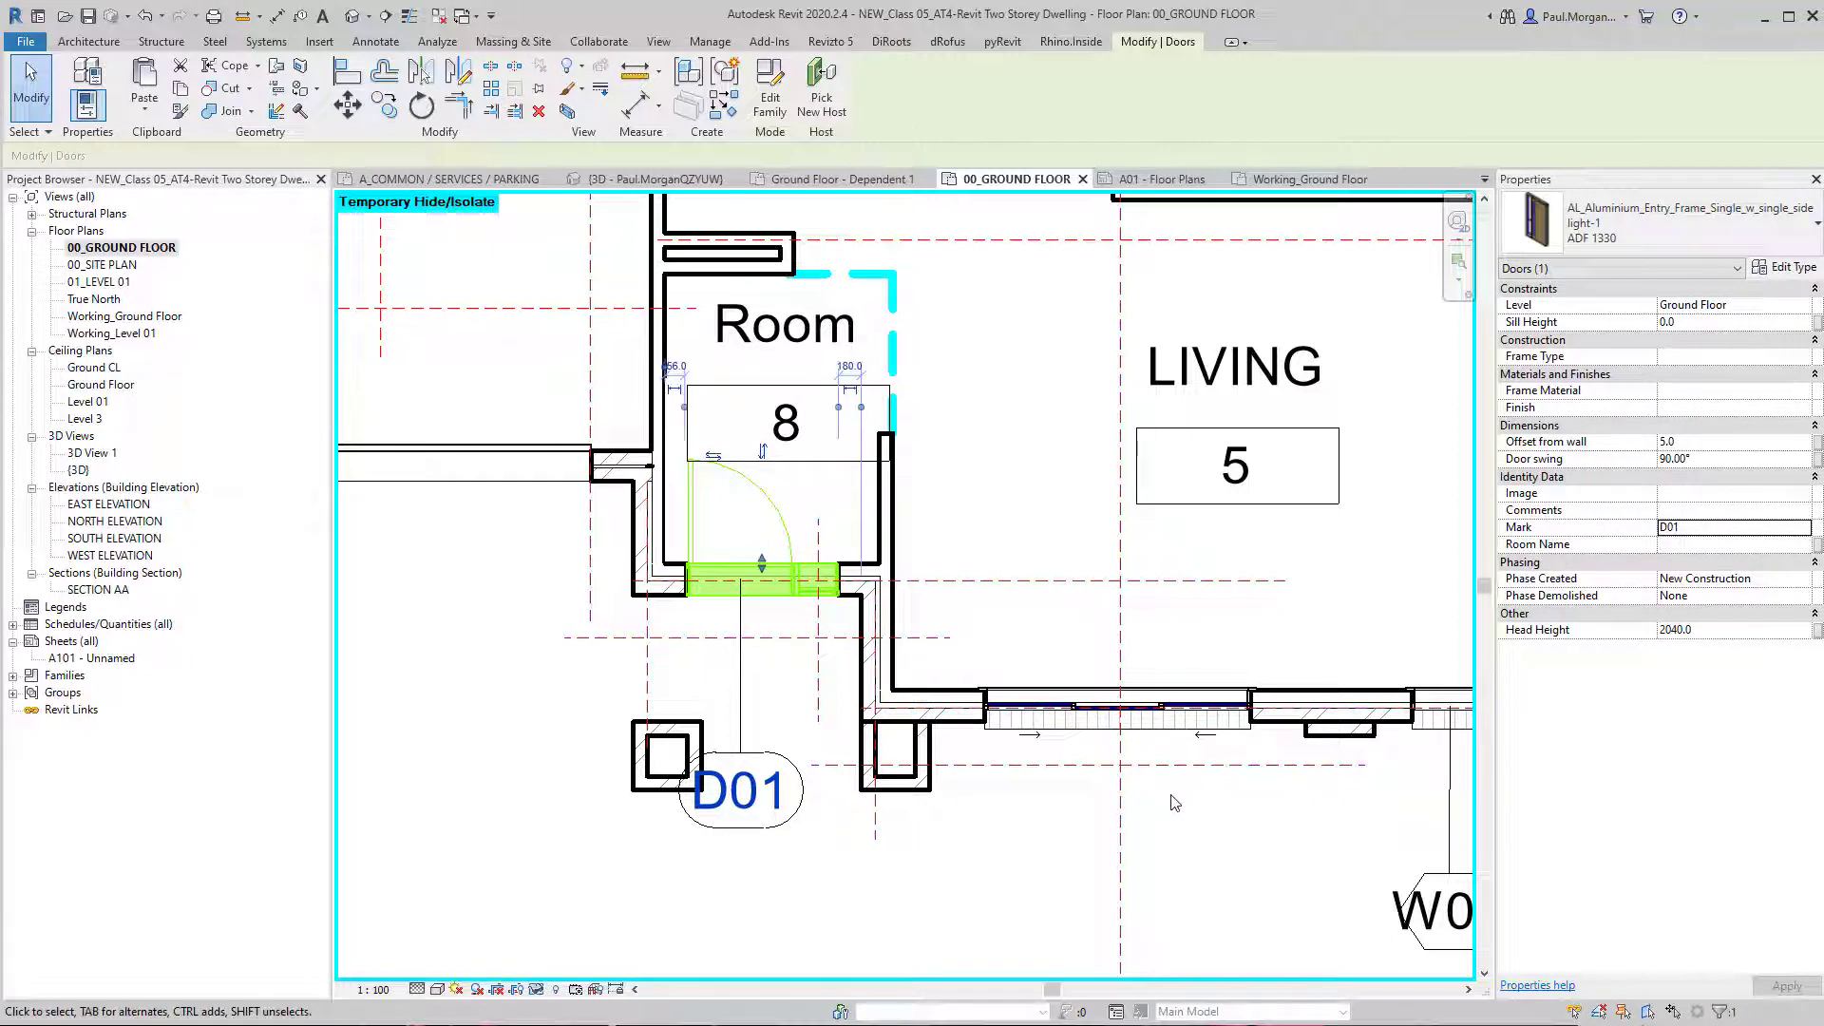
left_click(1069, 907)
scroll(1074, 903, "down", 3)
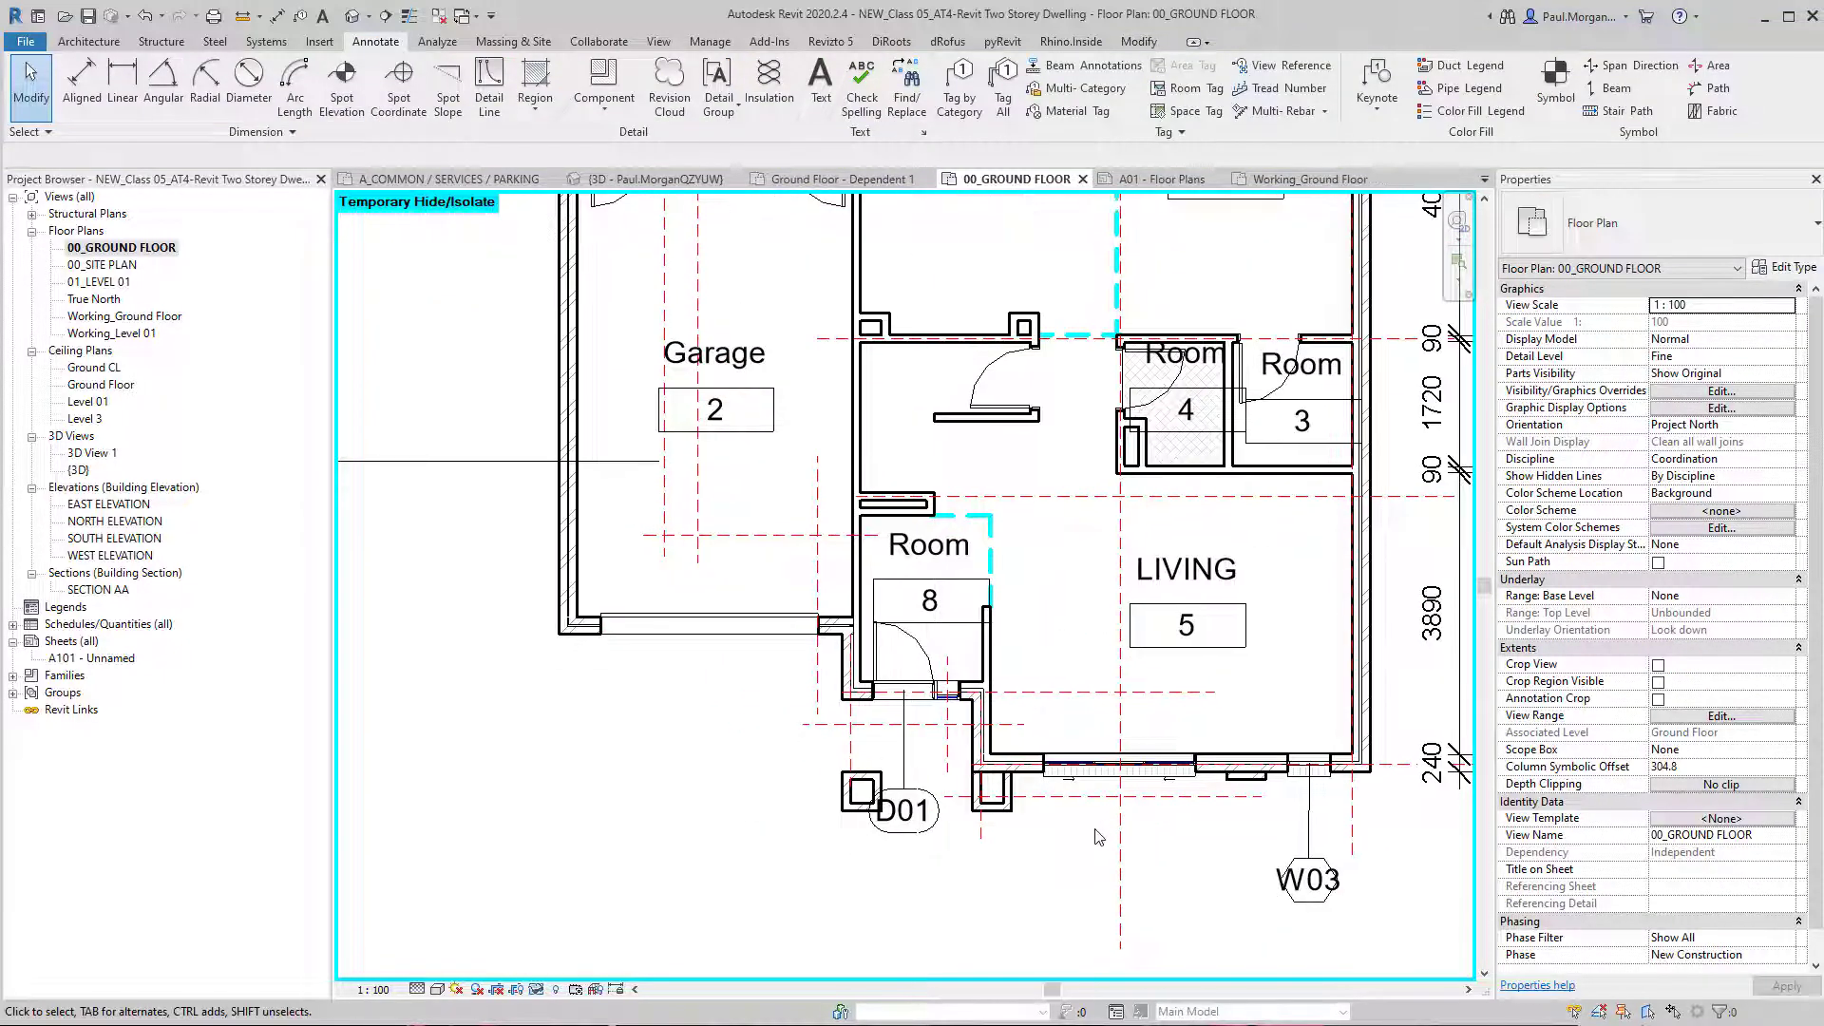
left_click(930, 671)
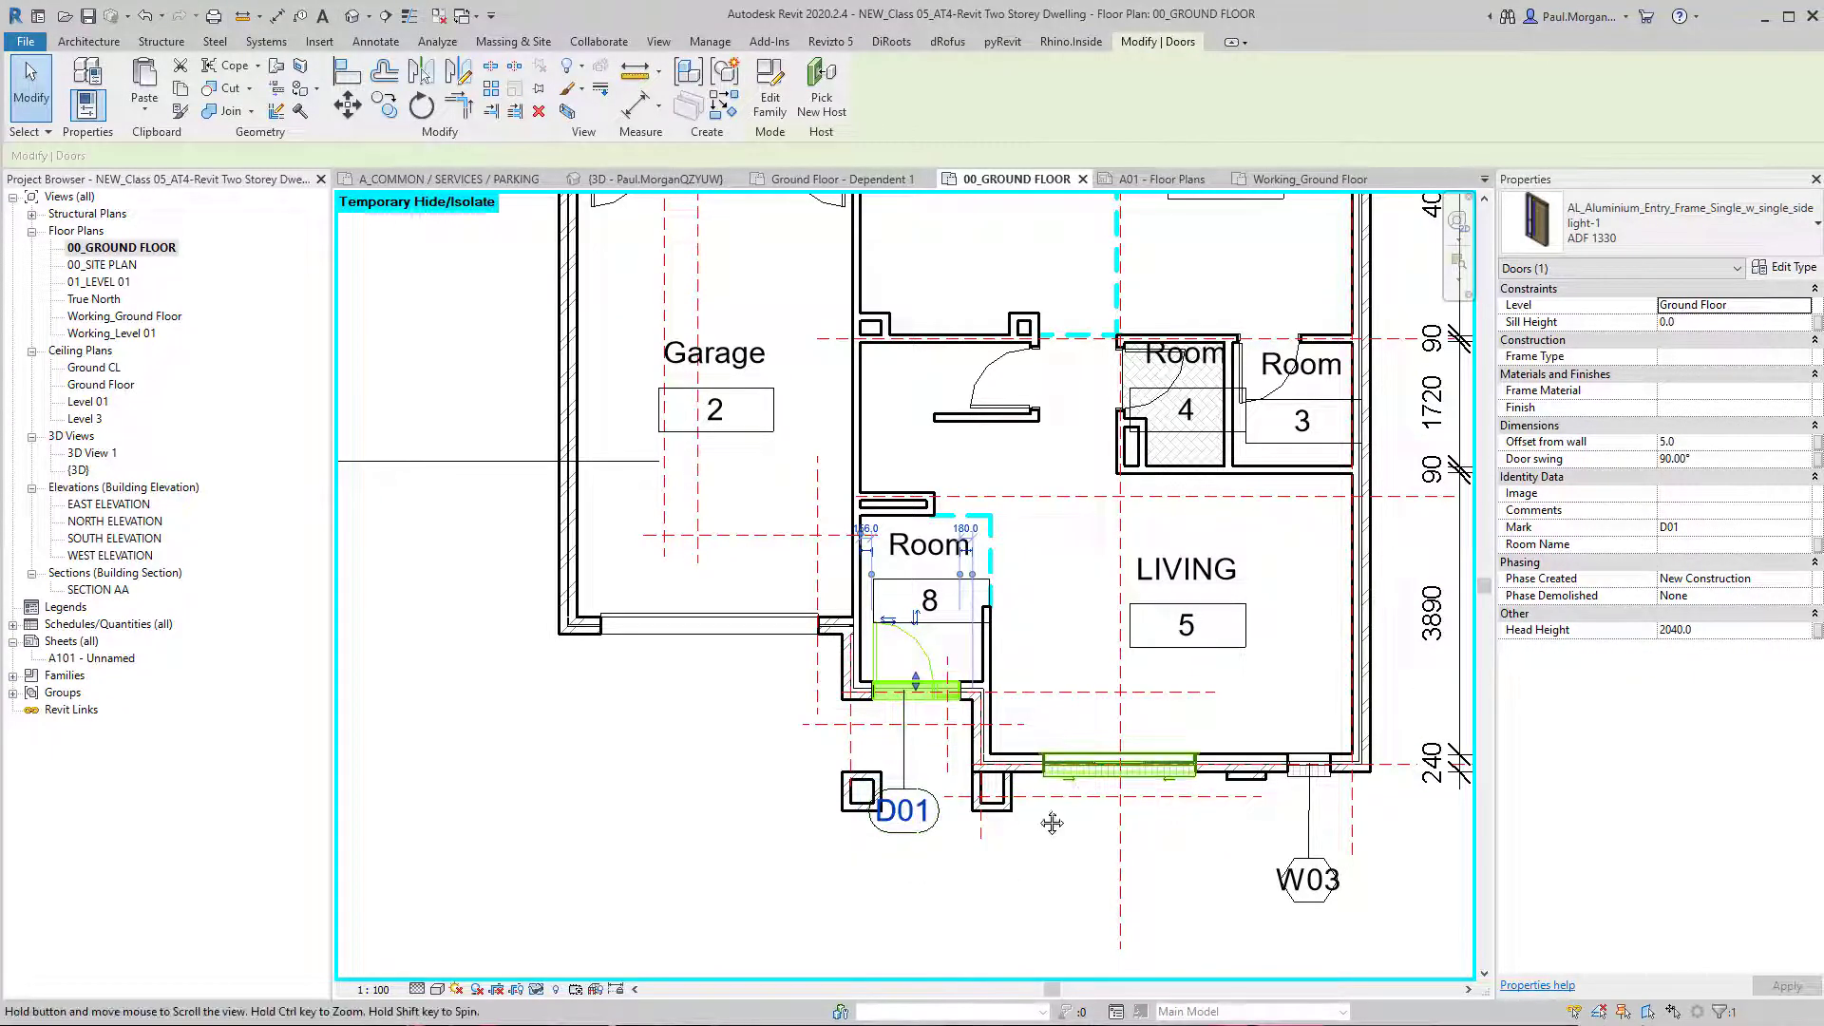
mouse_move(1065, 738)
middle_mouse_down()
mouse_move(958, 809)
mouse_move(930, 741)
middle_mouse_up()
key("Escape")
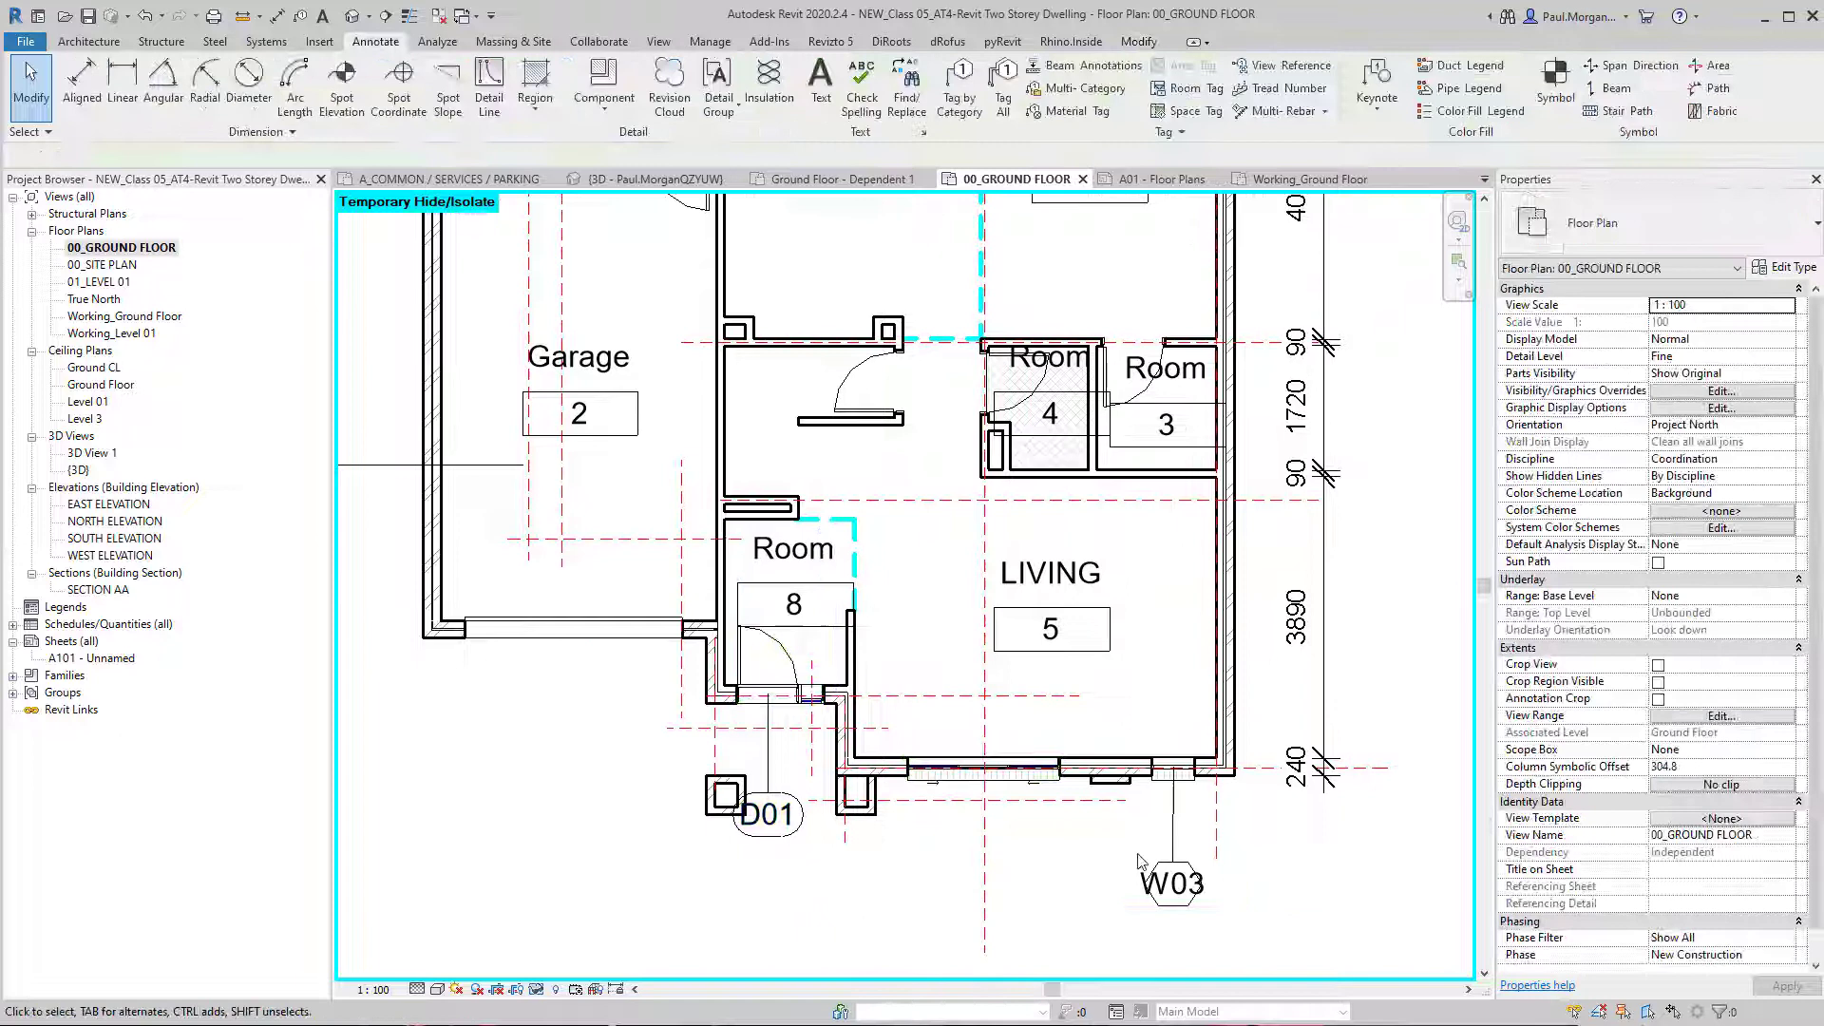
Step: Change the small south window's mark to W08 directly in its tag, and check the window's Mark property
left_click(1179, 909)
scroll(1179, 909, "up", 2)
left_click(1184, 874)
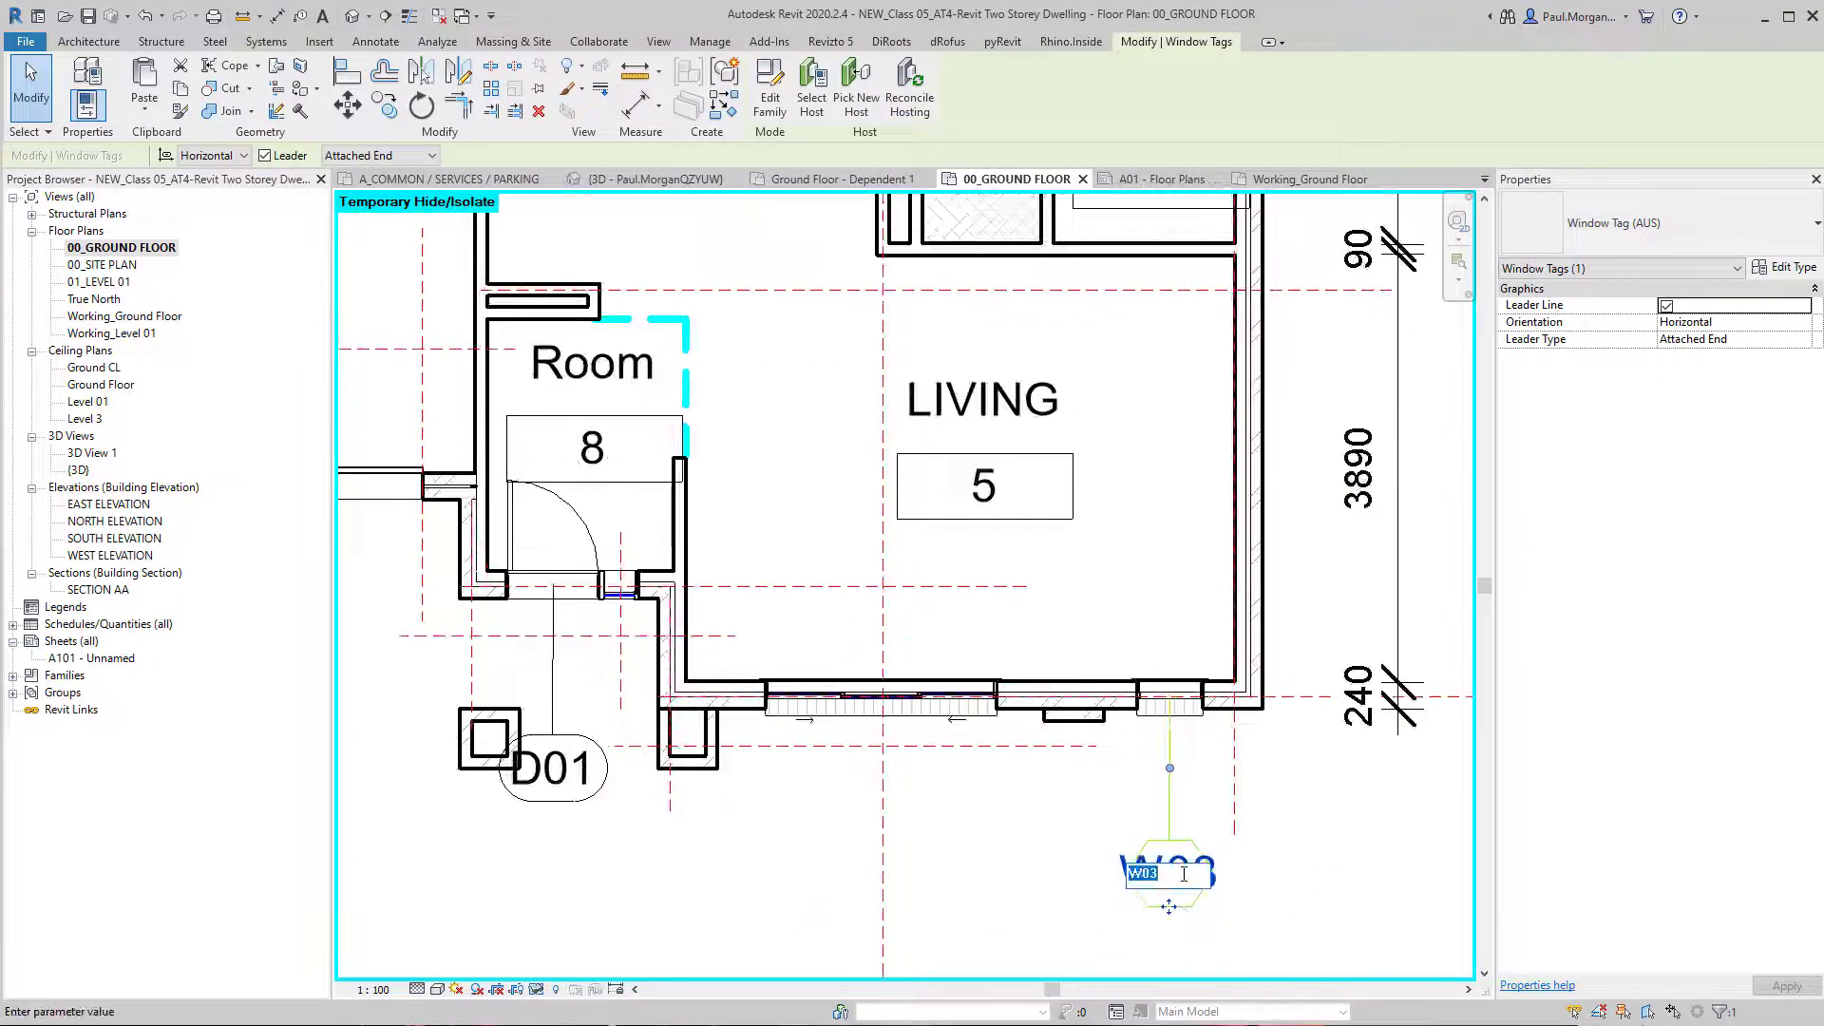
type("W08")
key("Return")
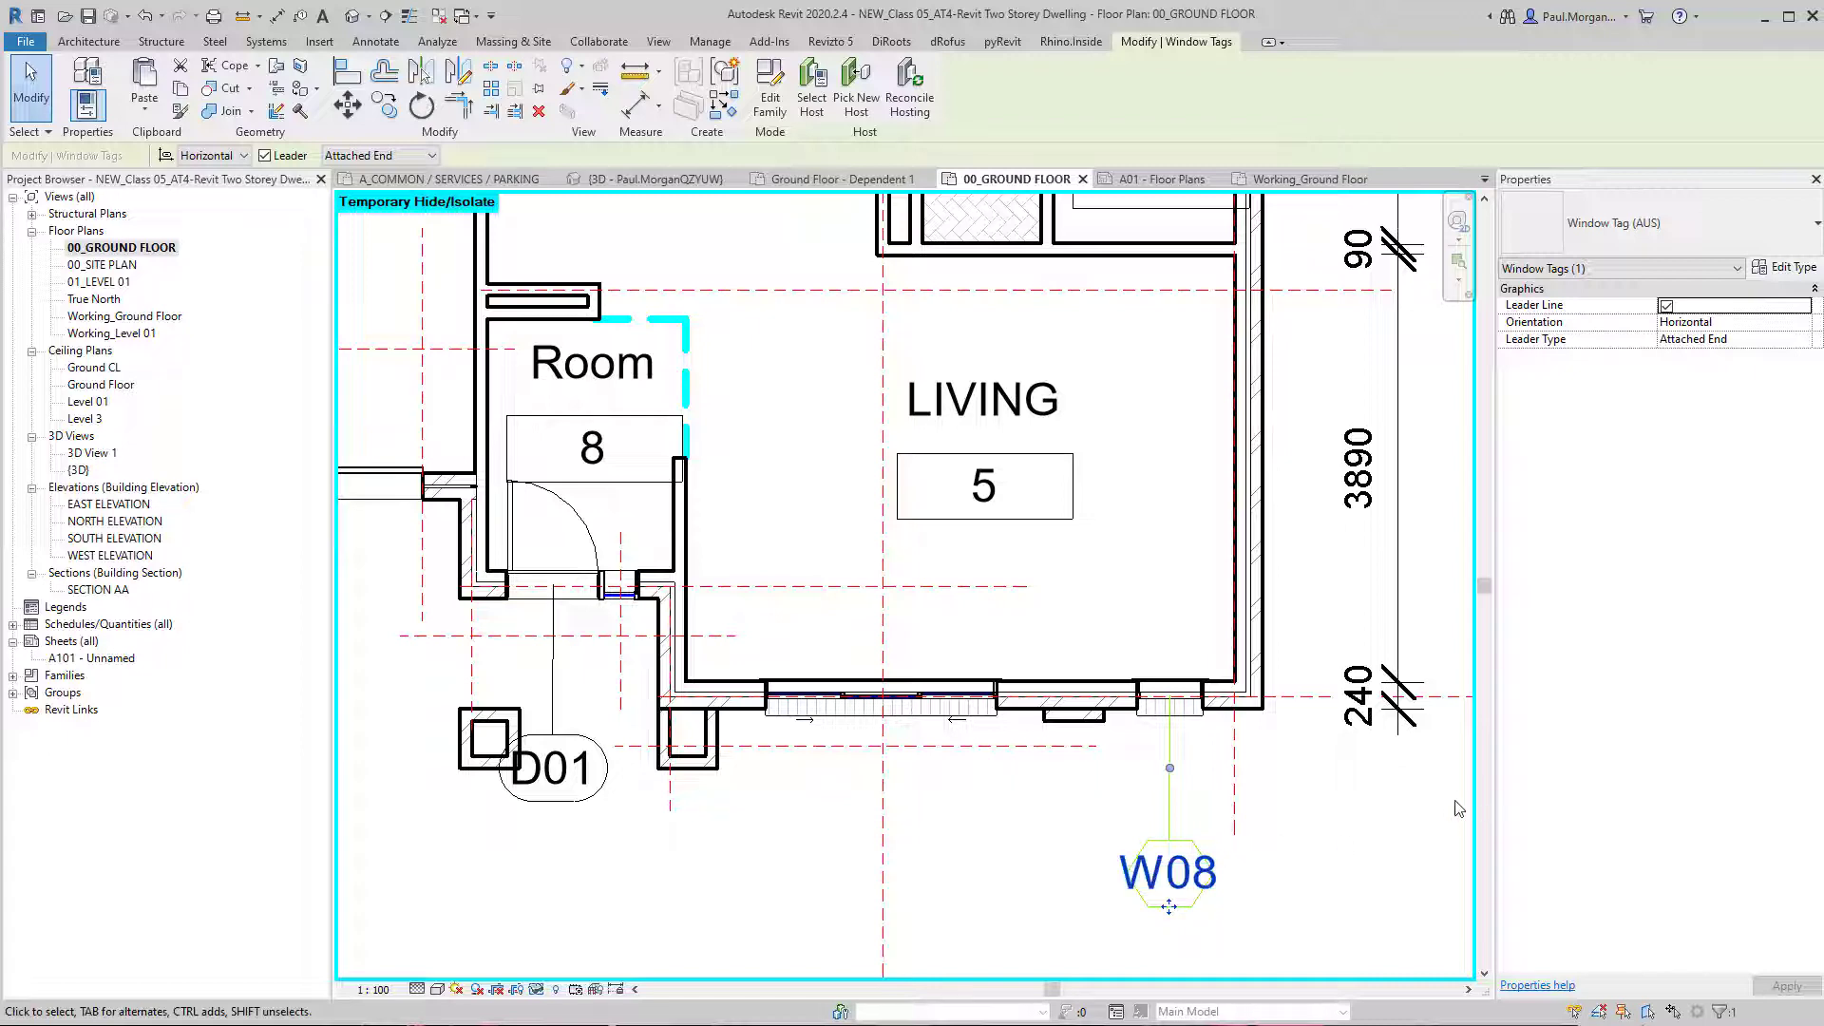
key("Escape")
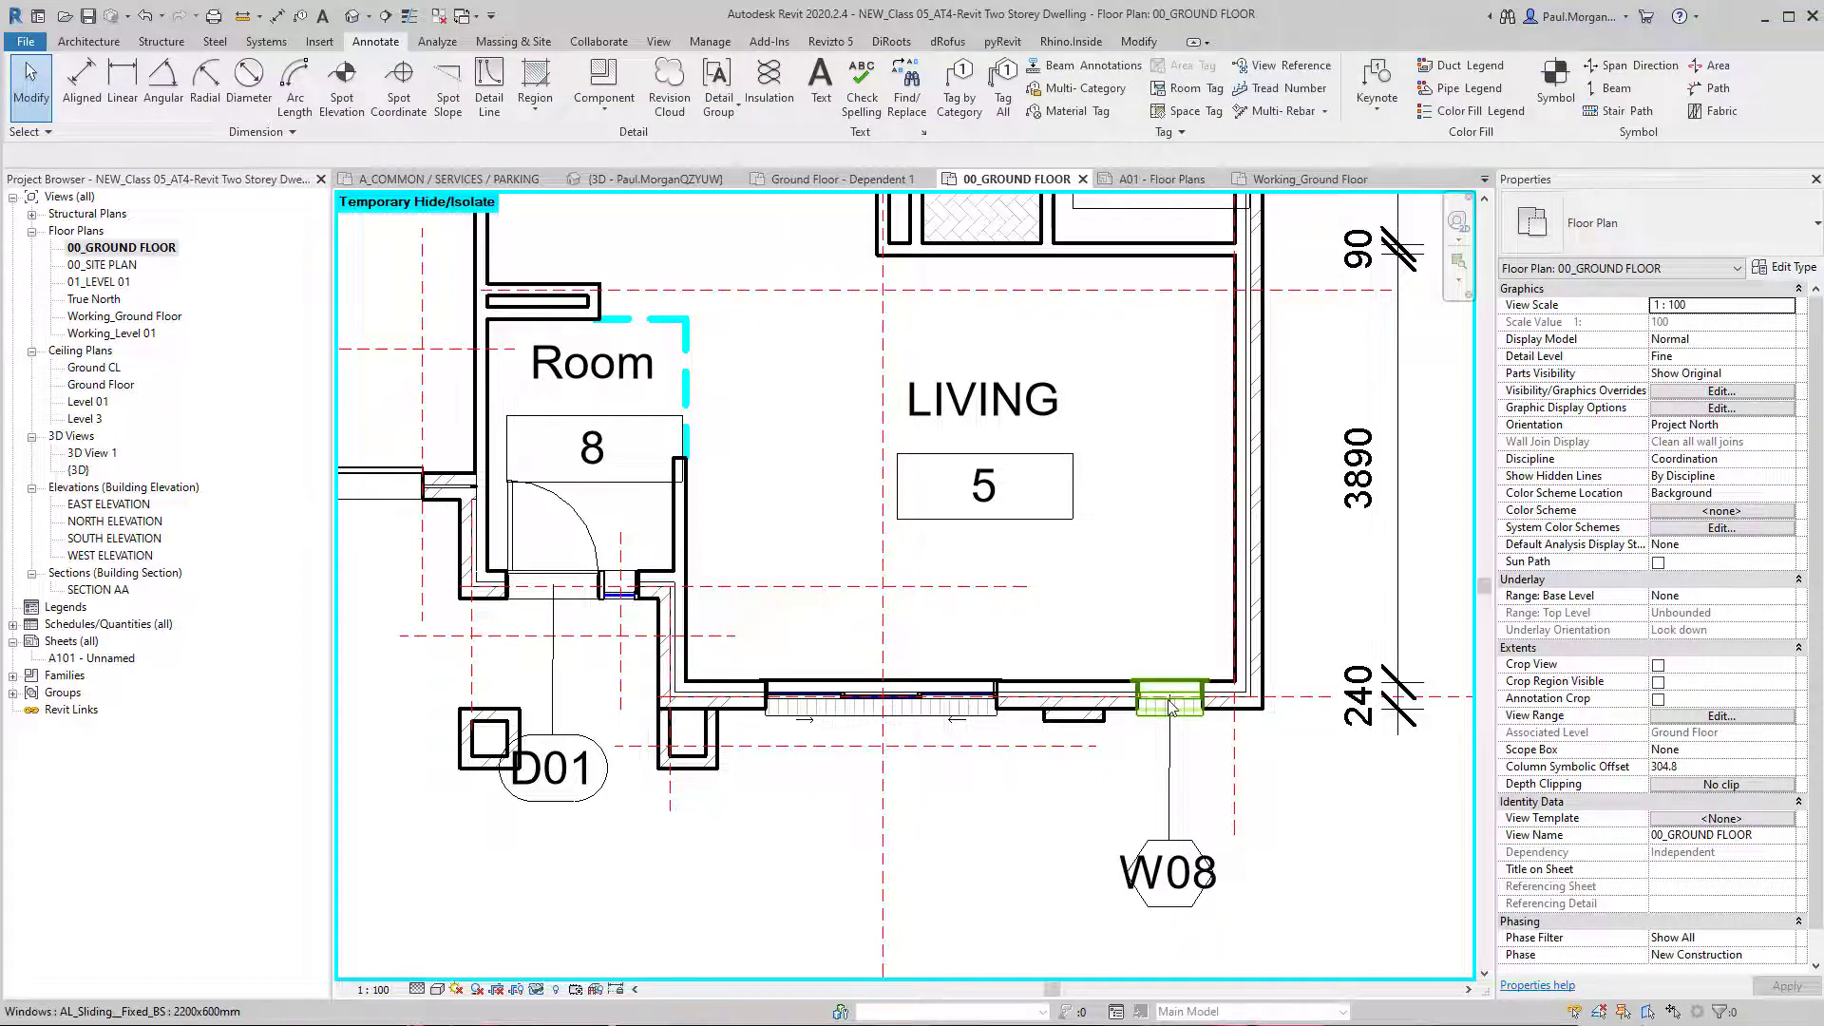
left_click(1170, 708)
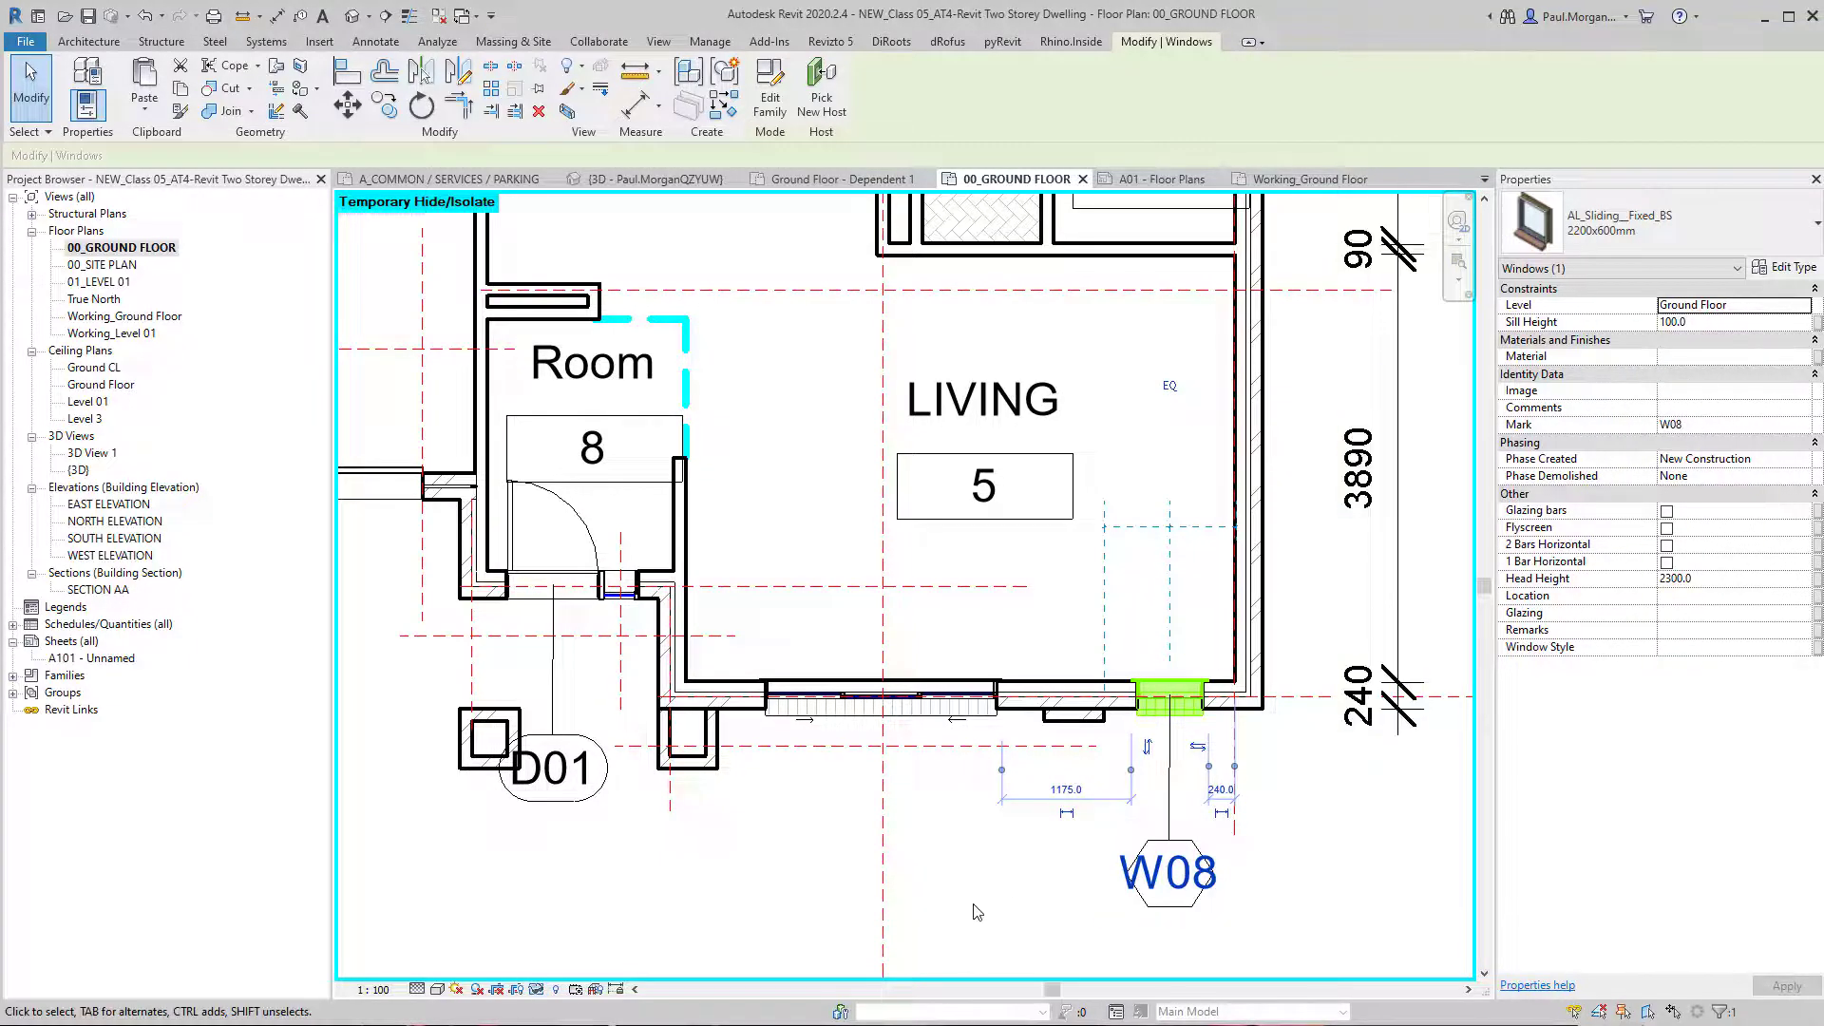
left_click(971, 930)
middle_click_drag(1016, 875, 1042, 855)
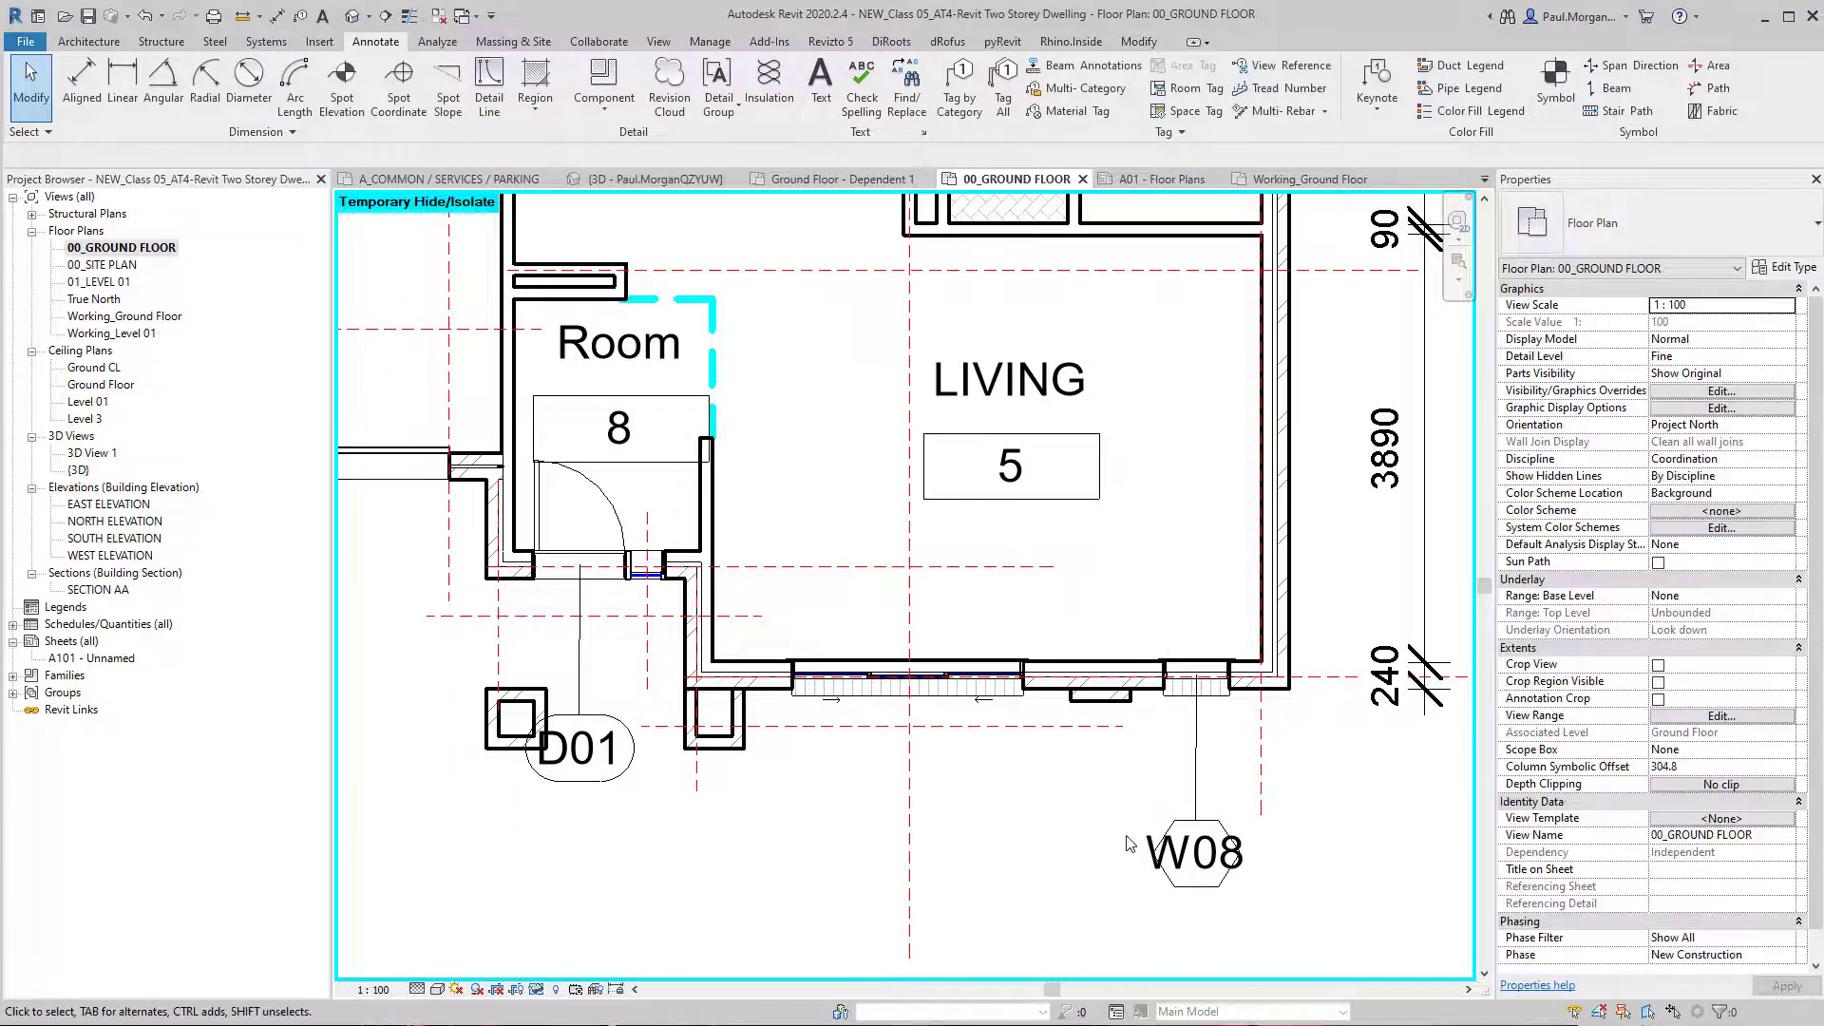
Step: Tag the three-panel sliding window in the living room's south wall by category, without a leader
key("t")
key("g")
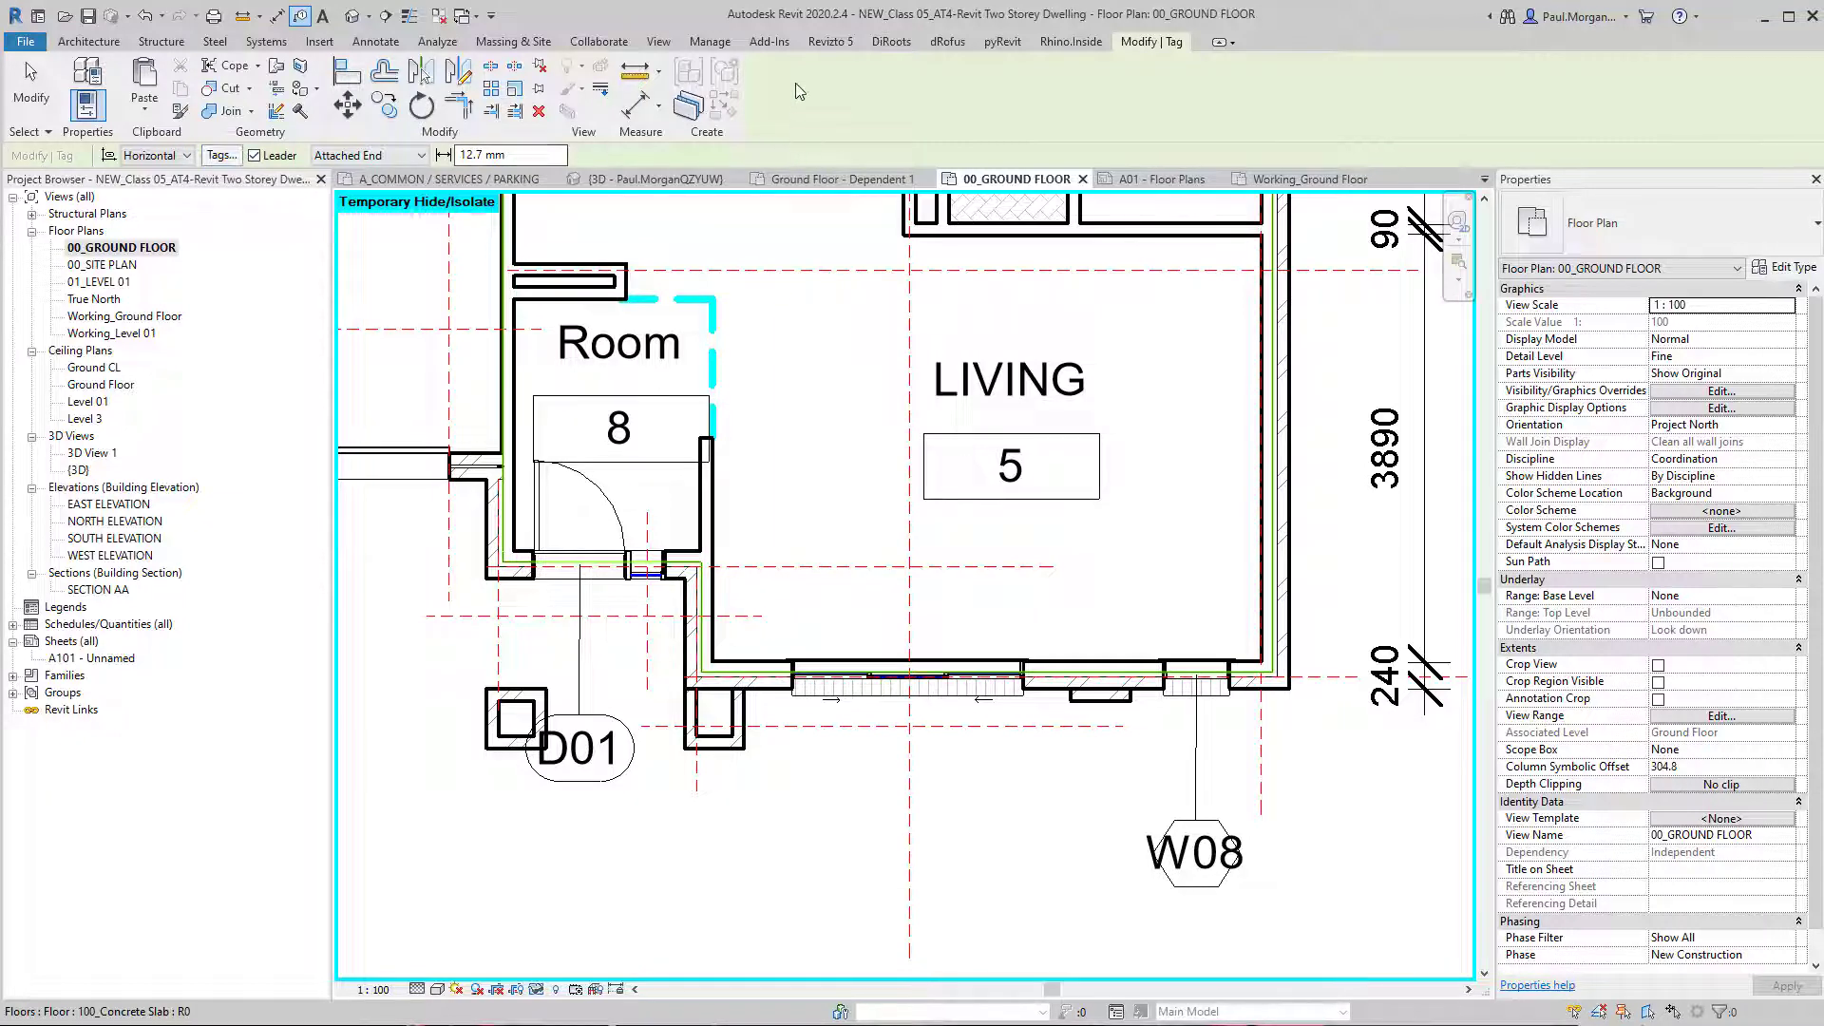
left_click(273, 162)
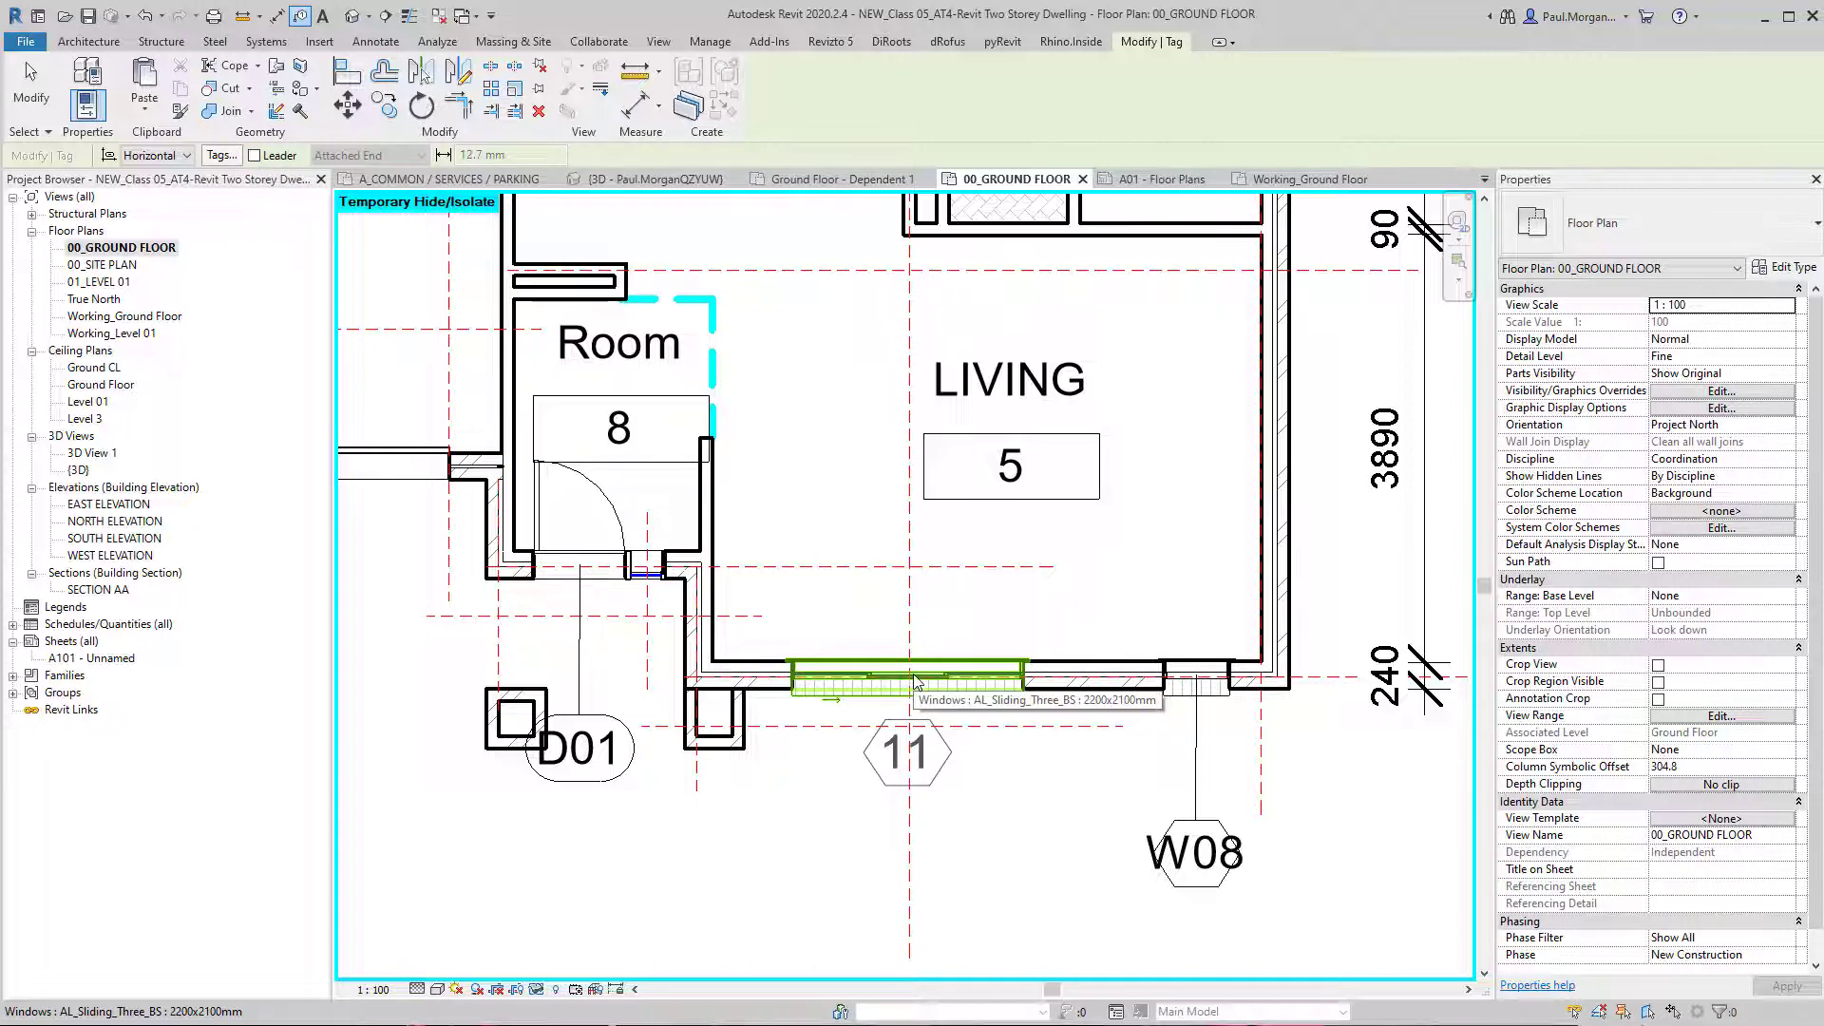
left_click(915, 680)
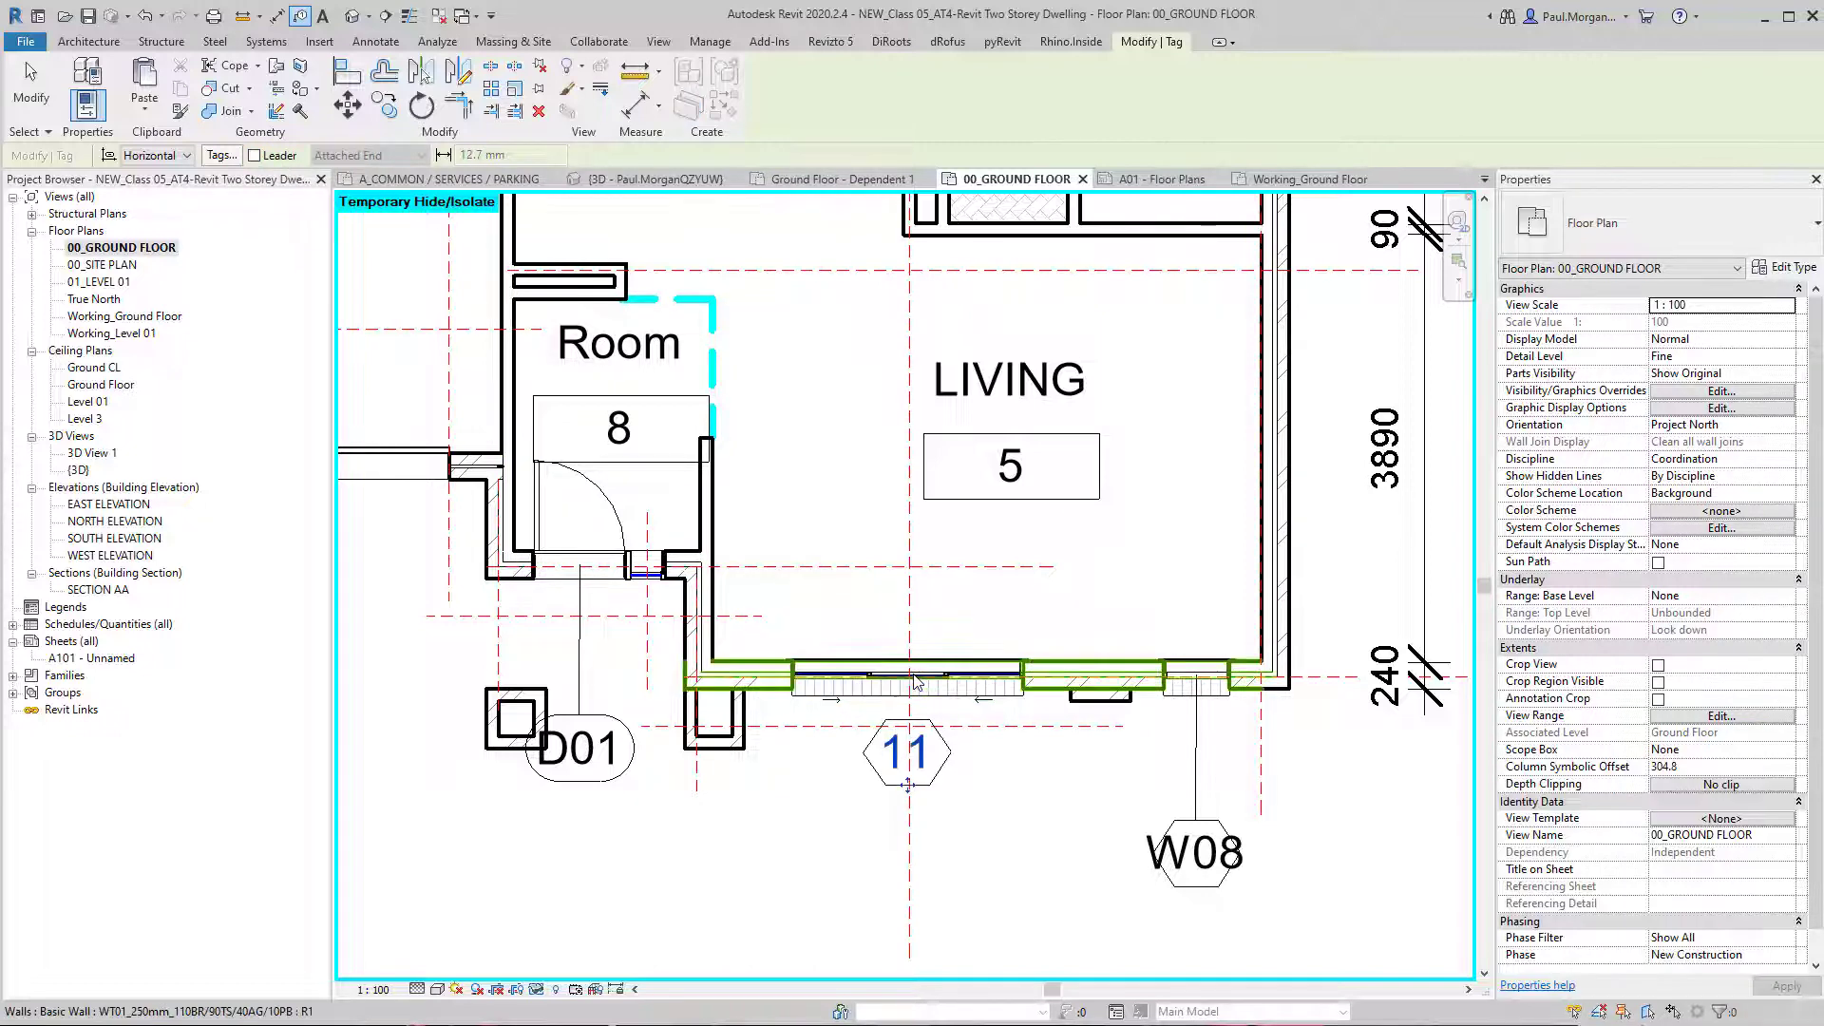
middle_click_drag(915, 681, 1057, 665)
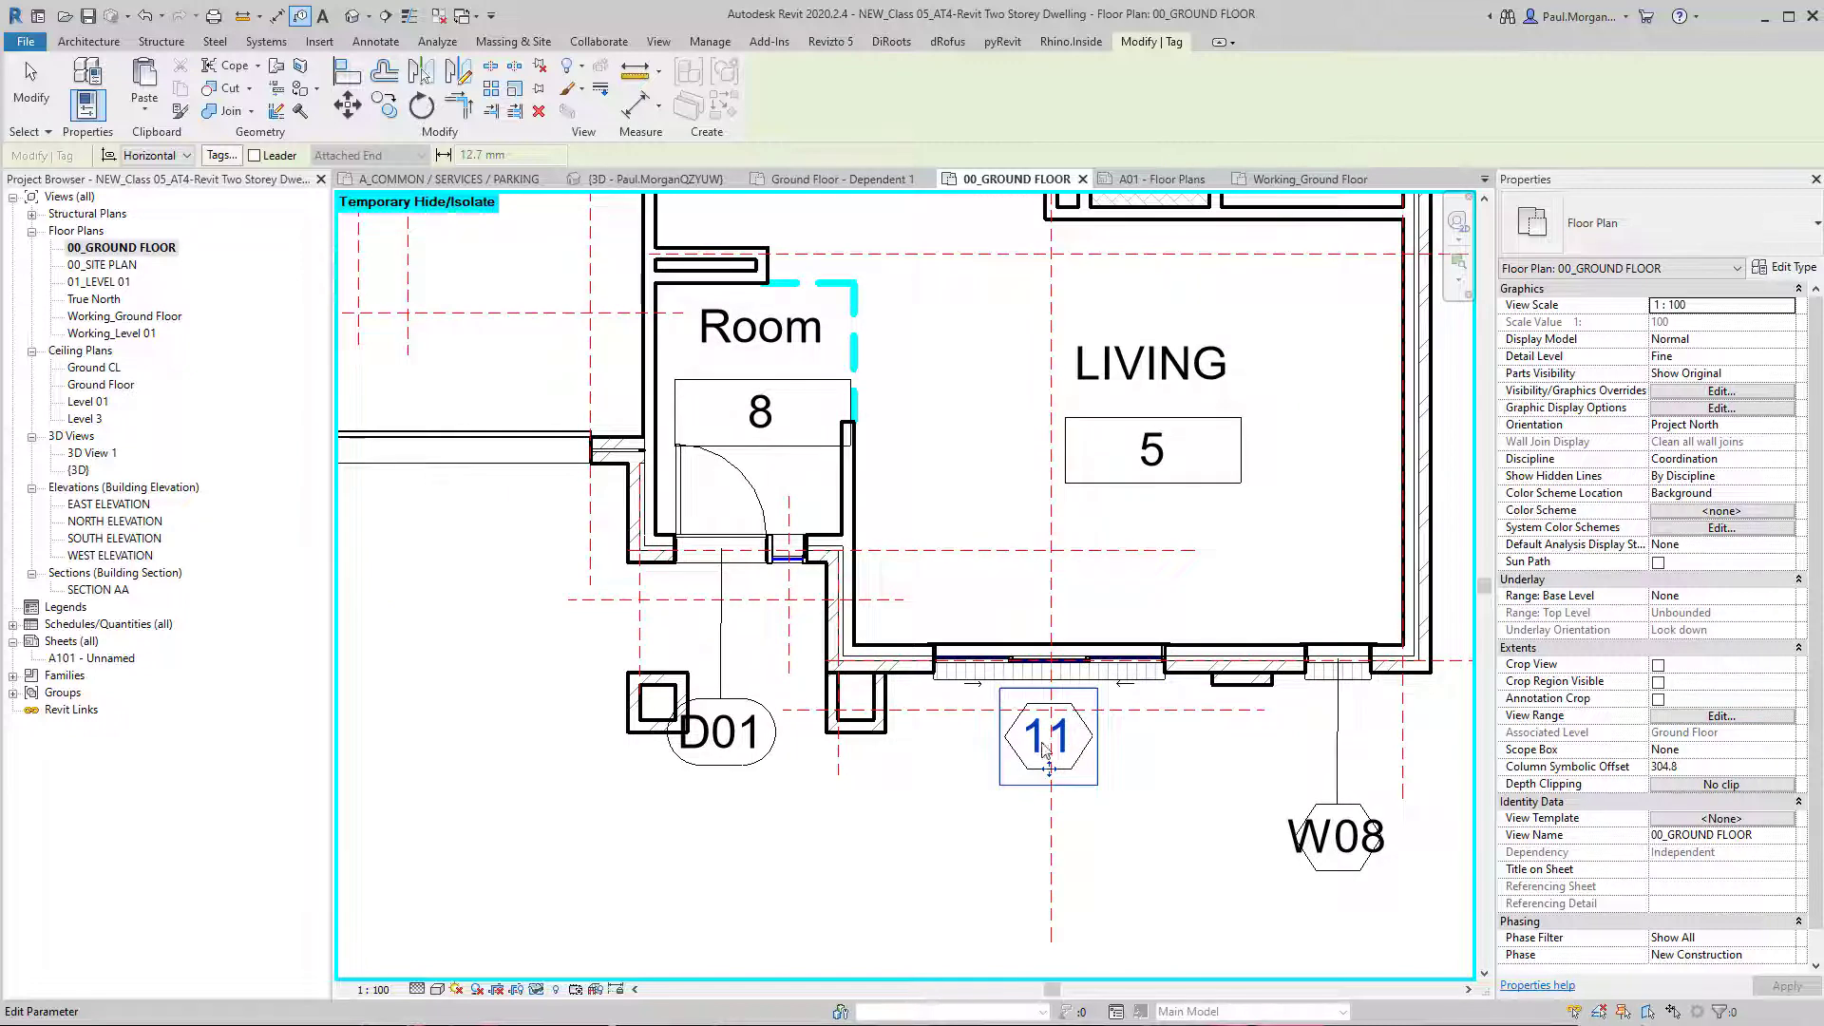
Step: Tag the garage's overhead sectional door with a horizontal tag without a leader
middle_click_drag(484, 507, 855, 773)
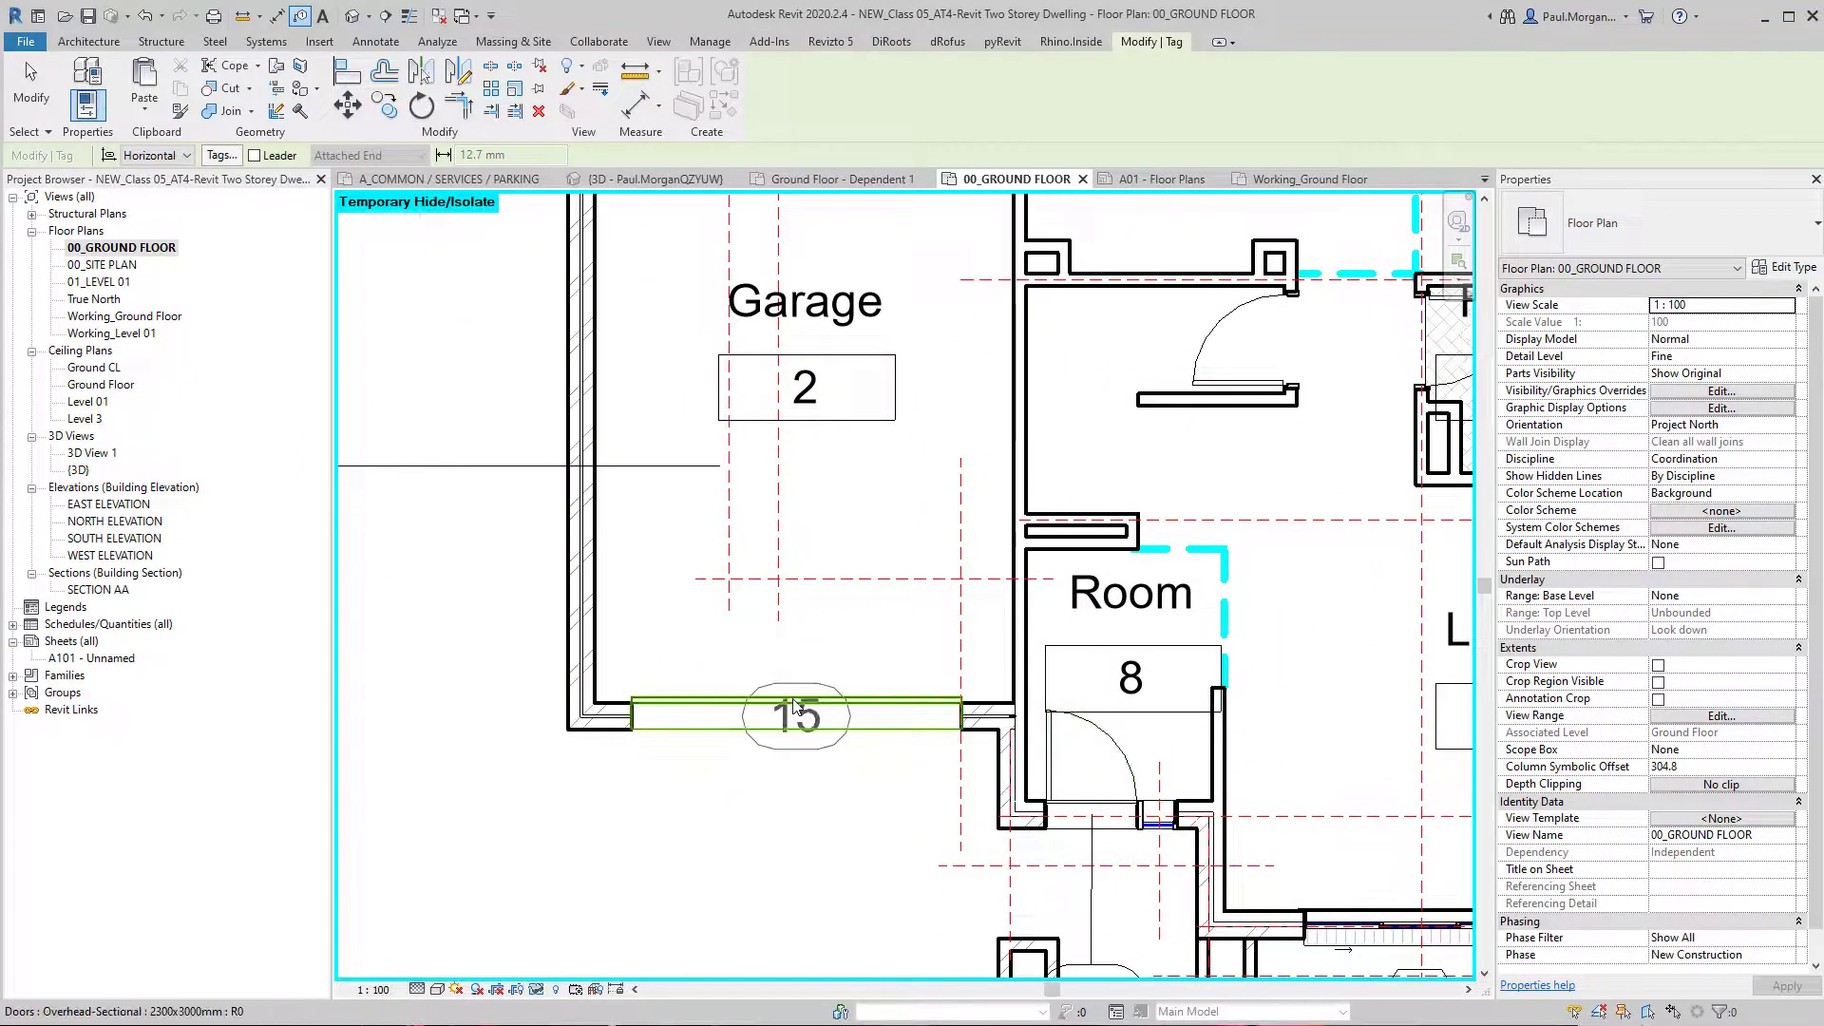
left_click(795, 708)
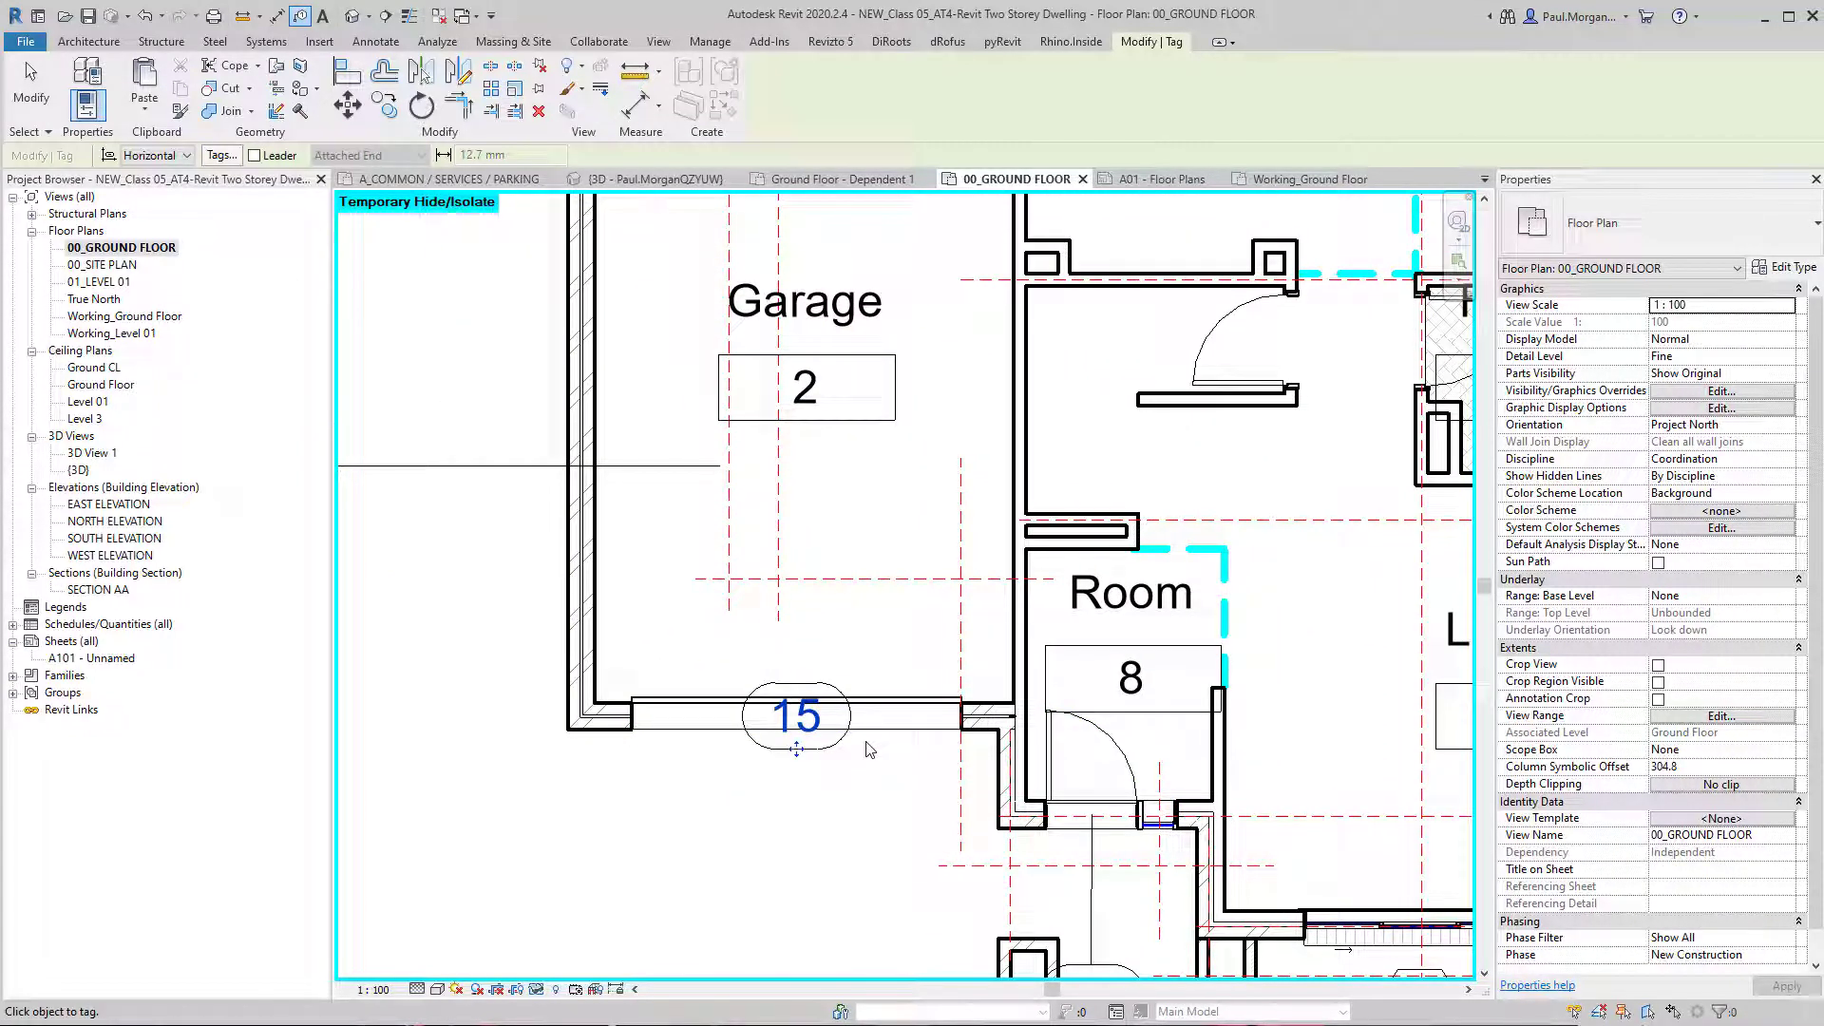
scroll(851, 759, "down", 3)
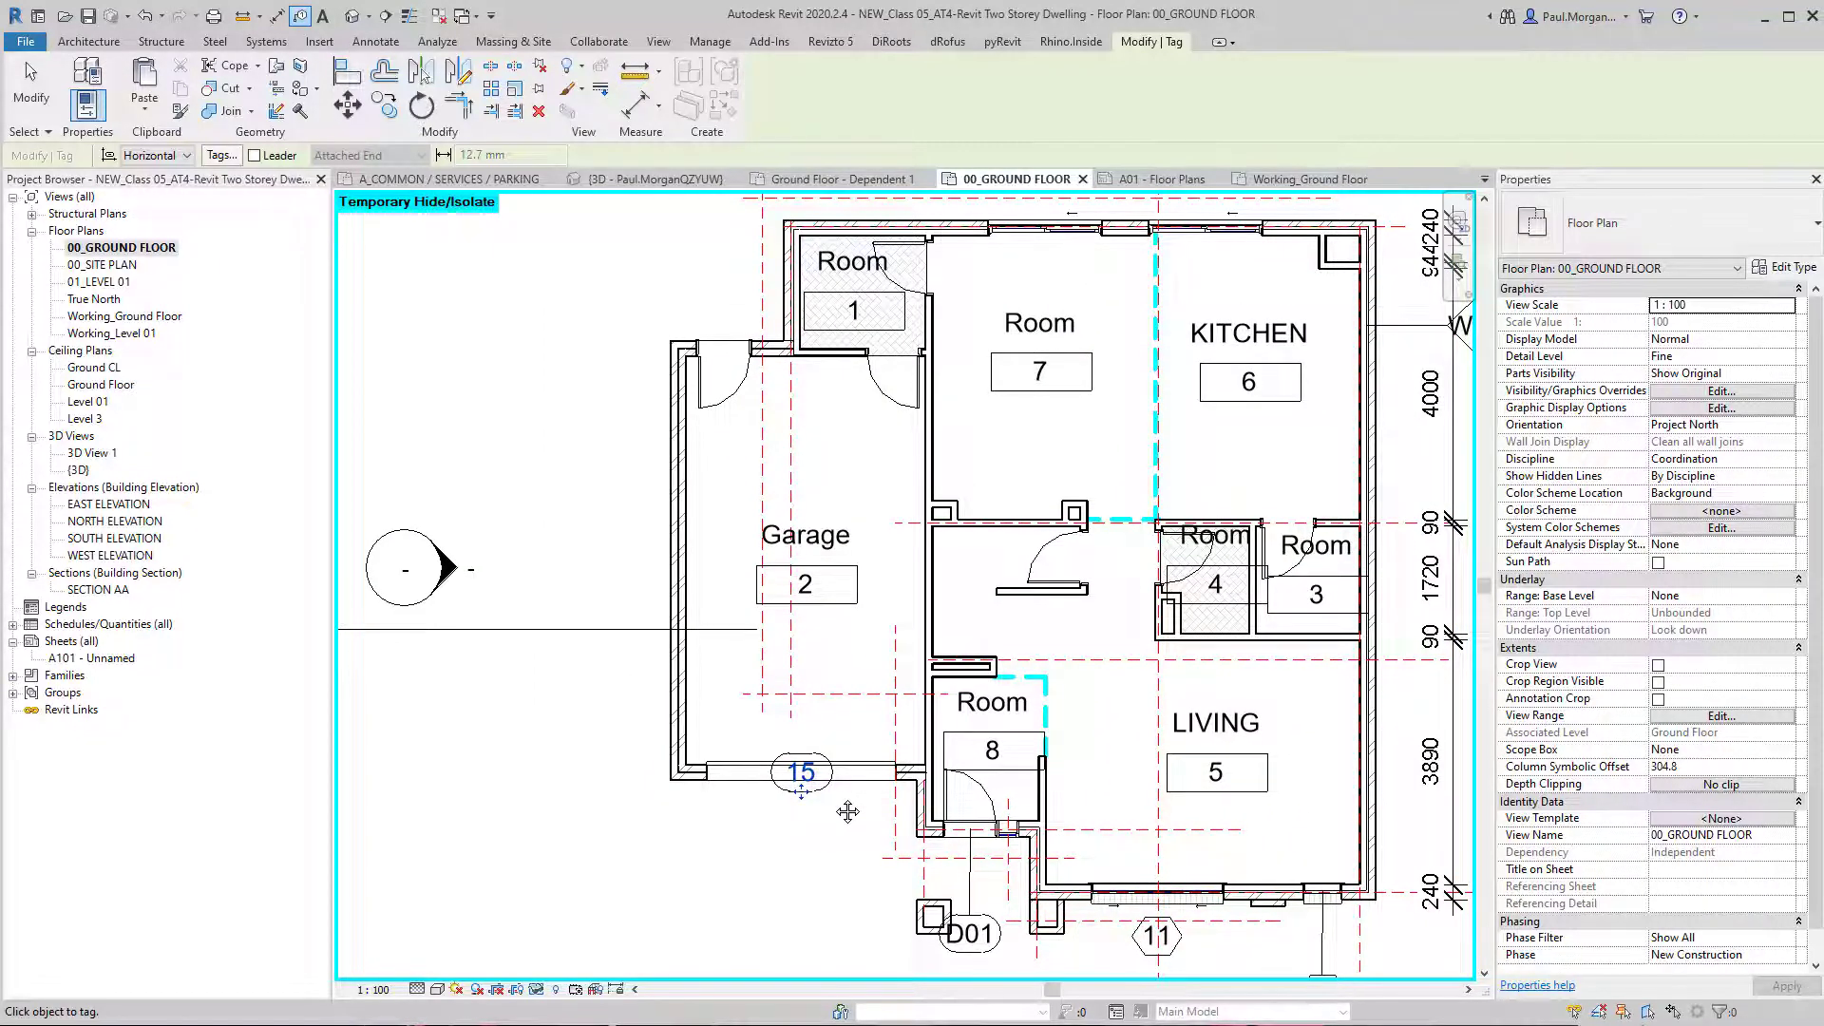
Step: Tag the exterior wall north of room 1 without a leader and end the tagging command
middle_click_drag(848, 810, 708, 810)
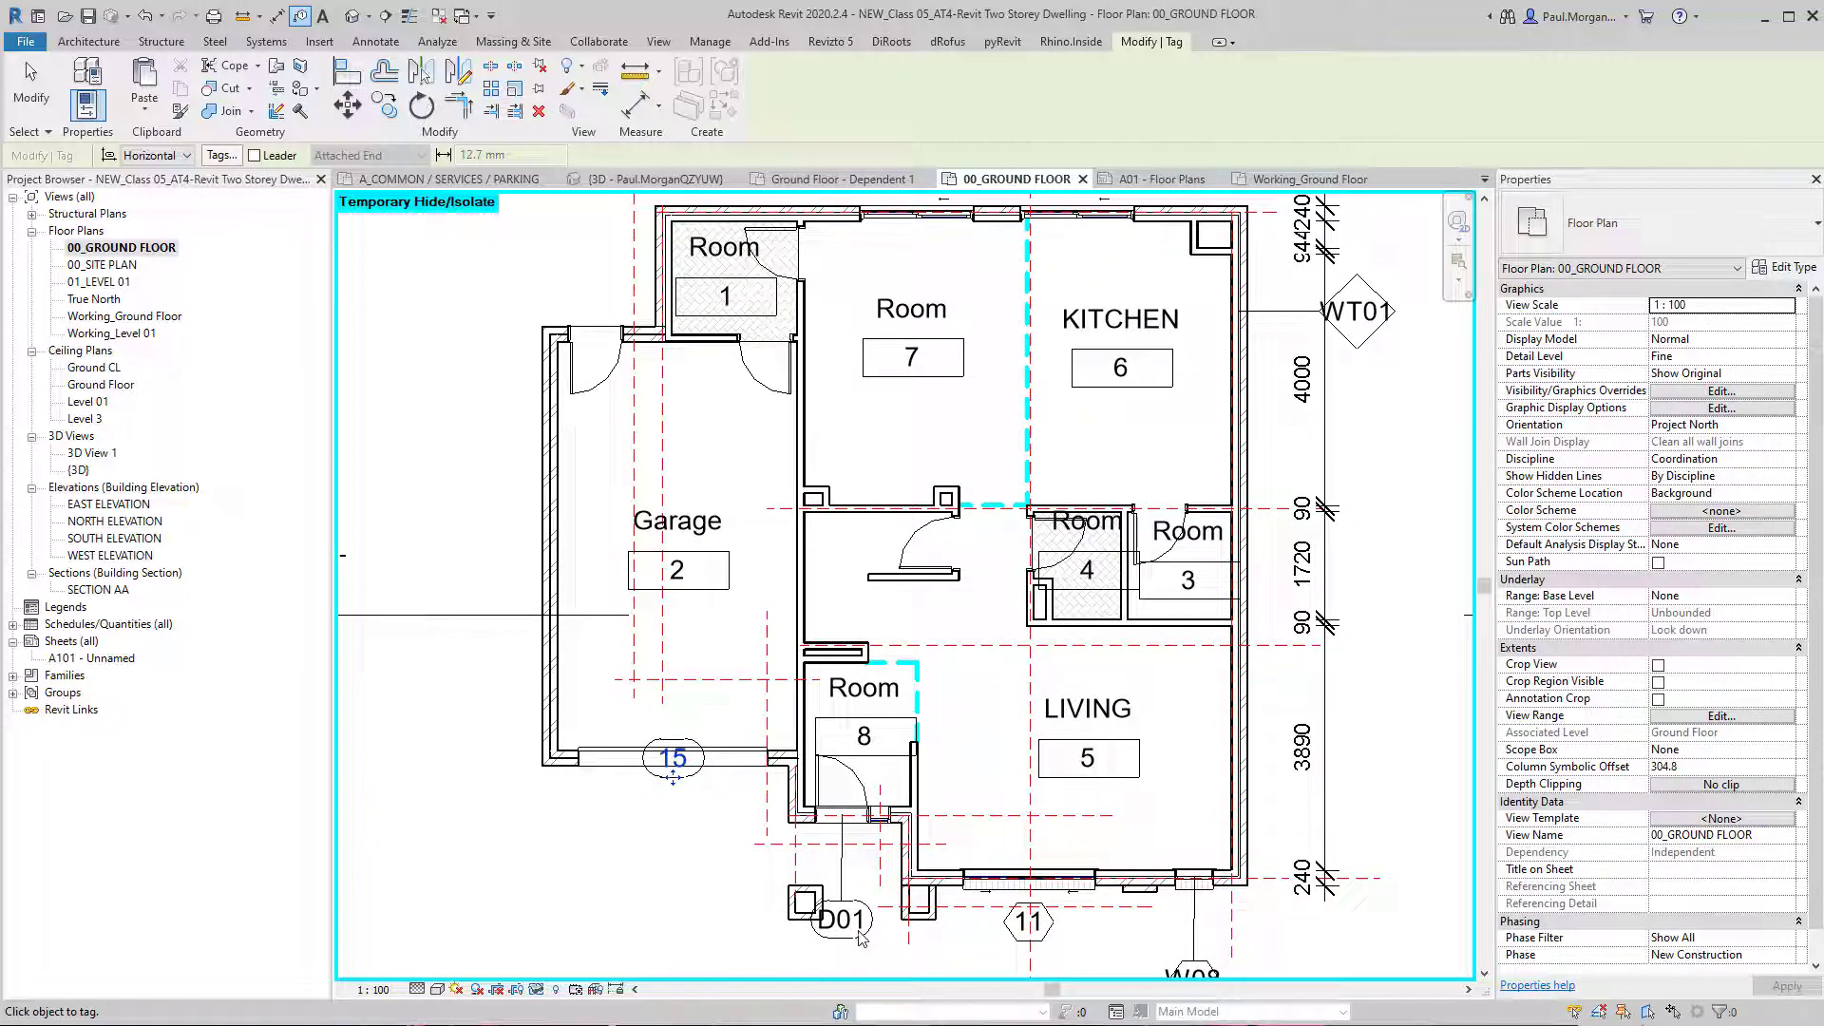
middle_click_drag(858, 931, 852, 996)
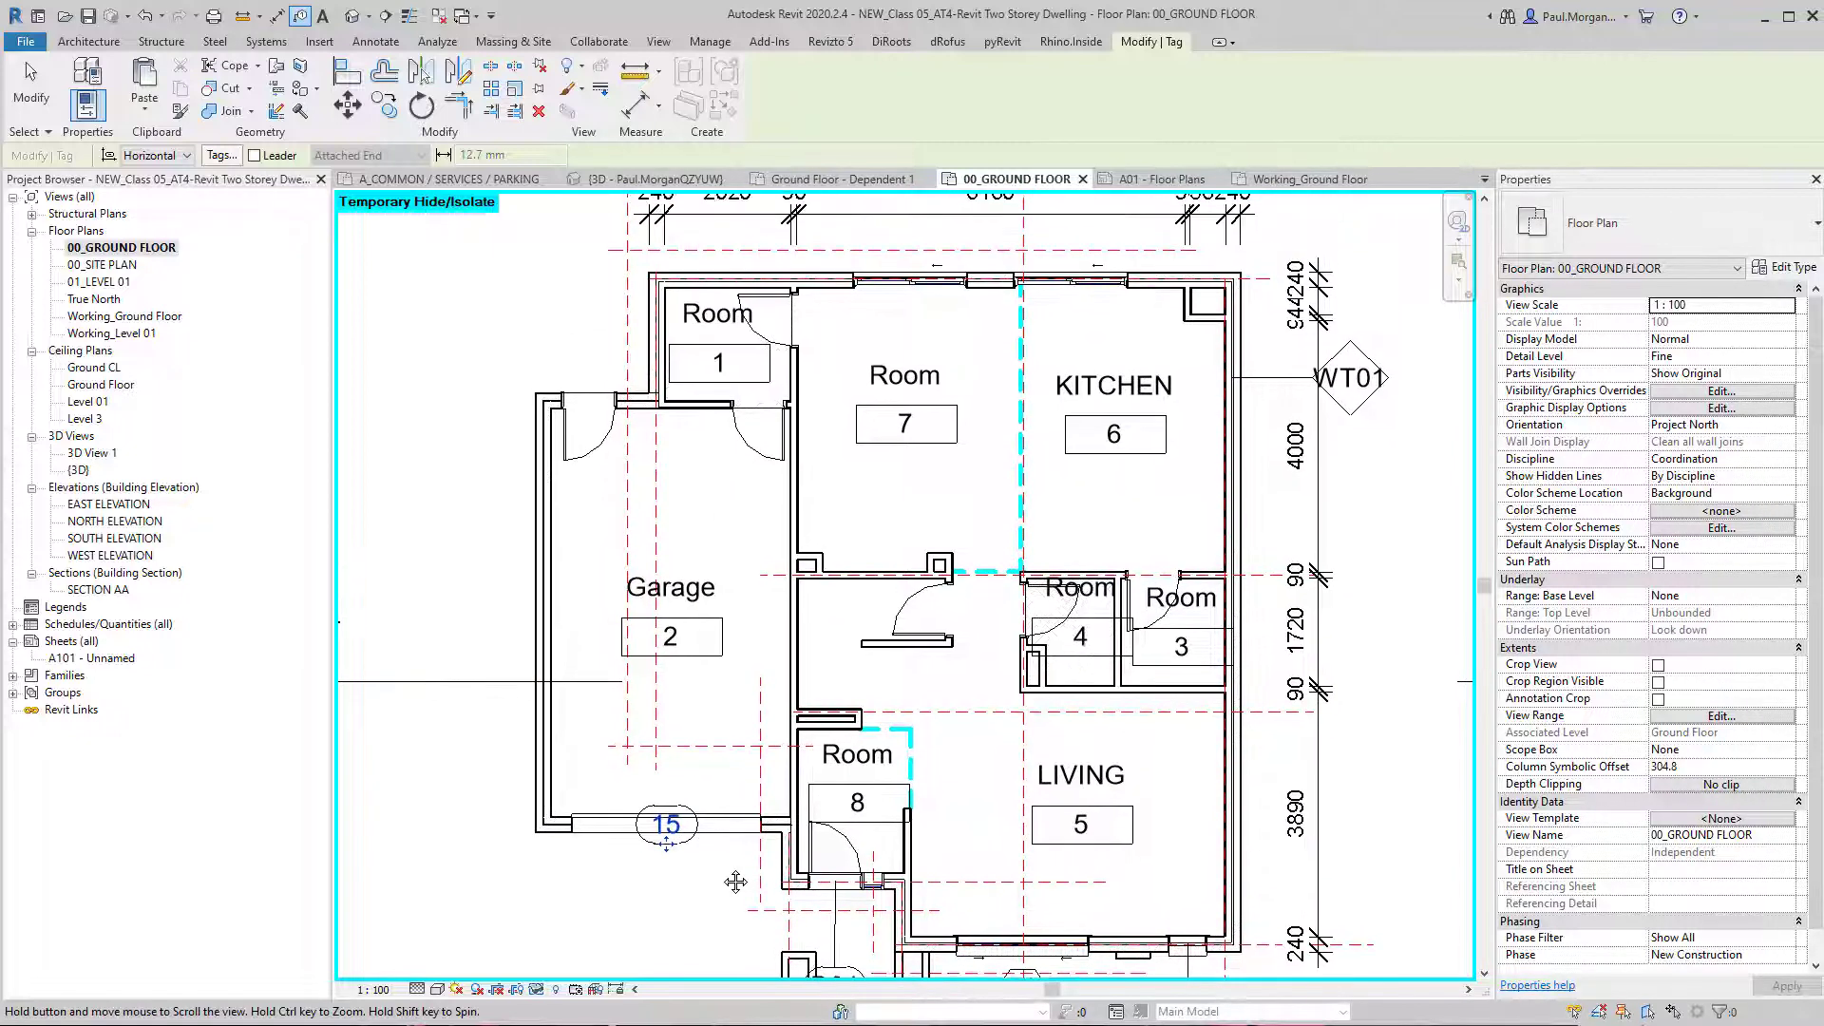
left_click(761, 280)
middle_click_drag(761, 280, 813, 552)
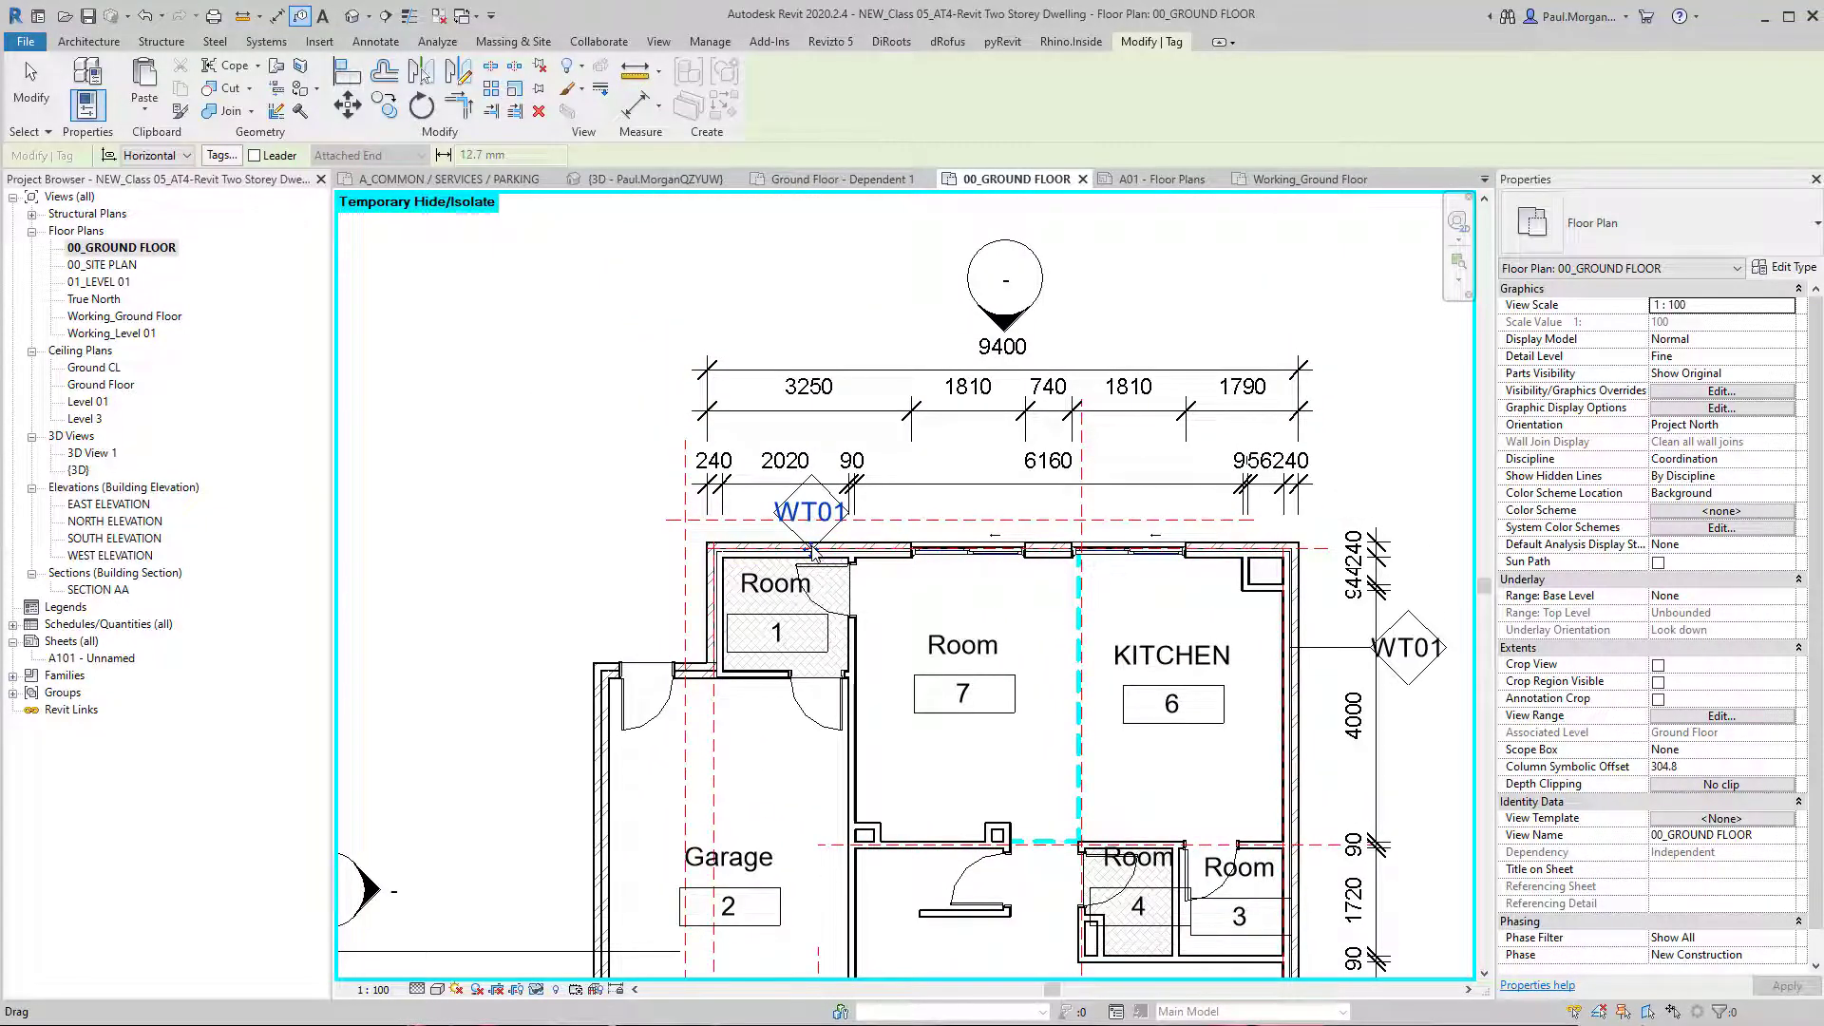
key("Escape")
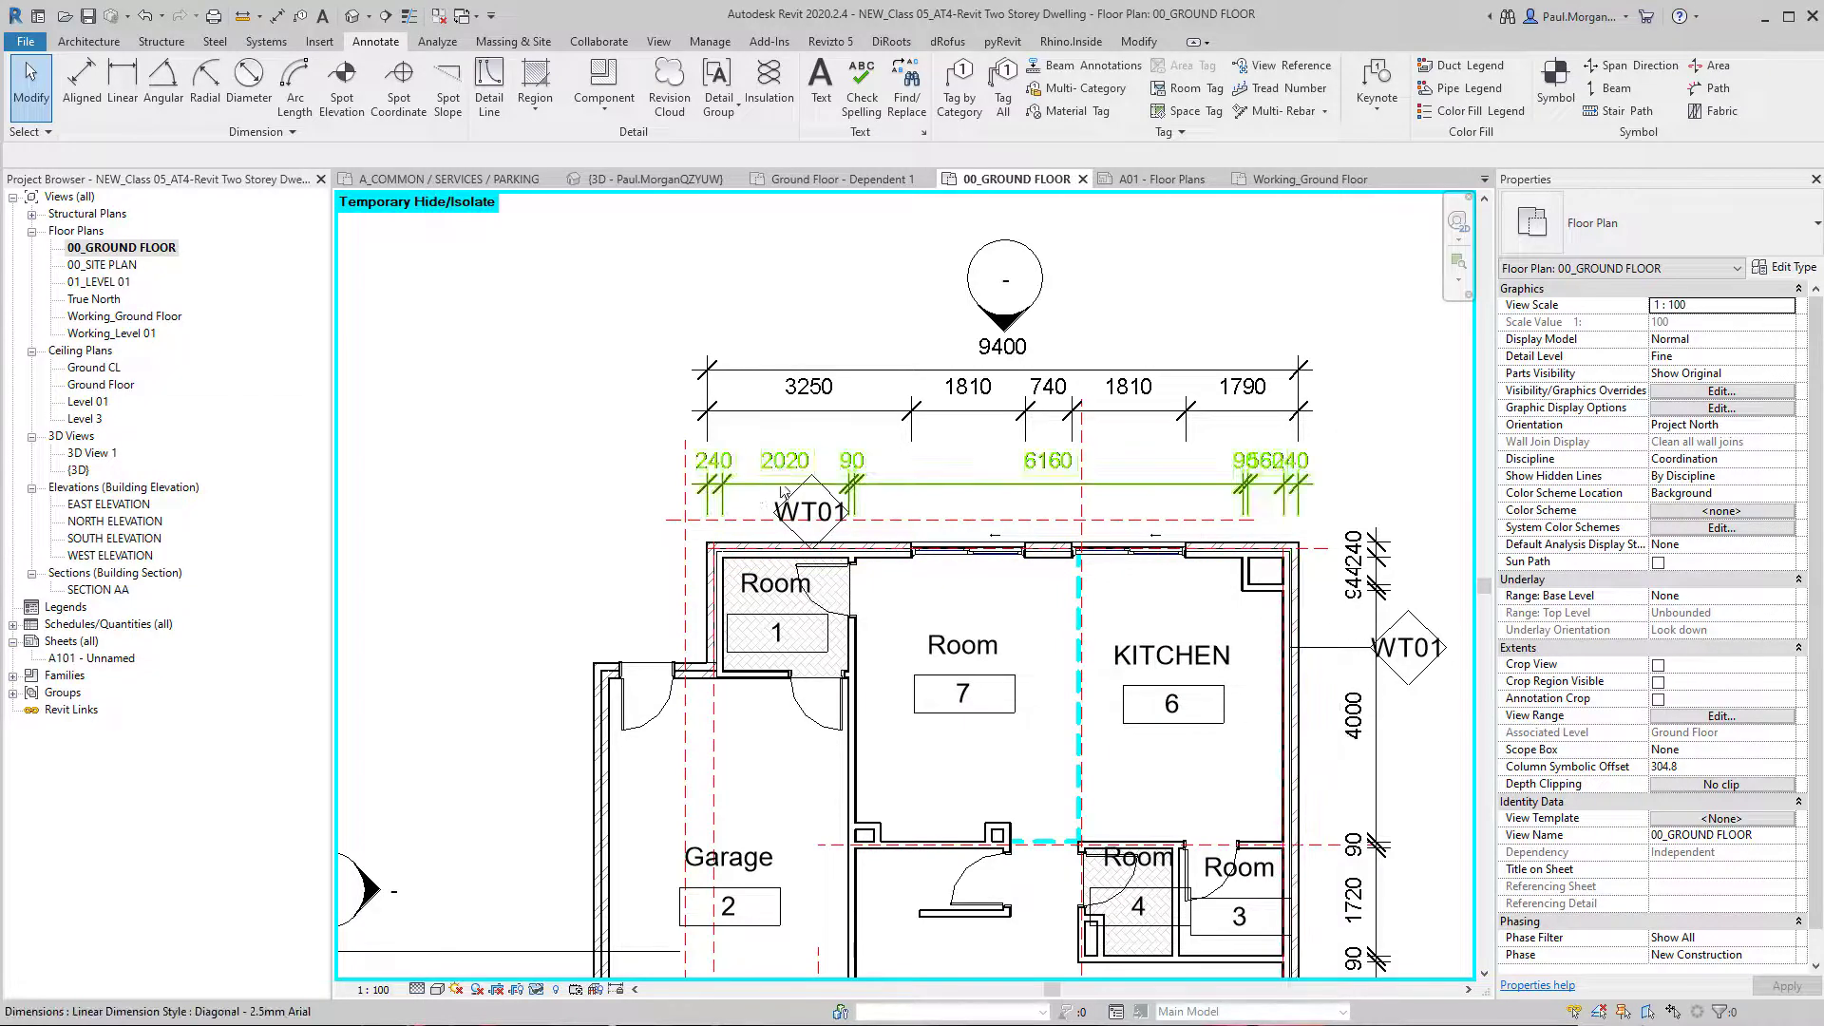
scroll(1429, 760, "down", 1)
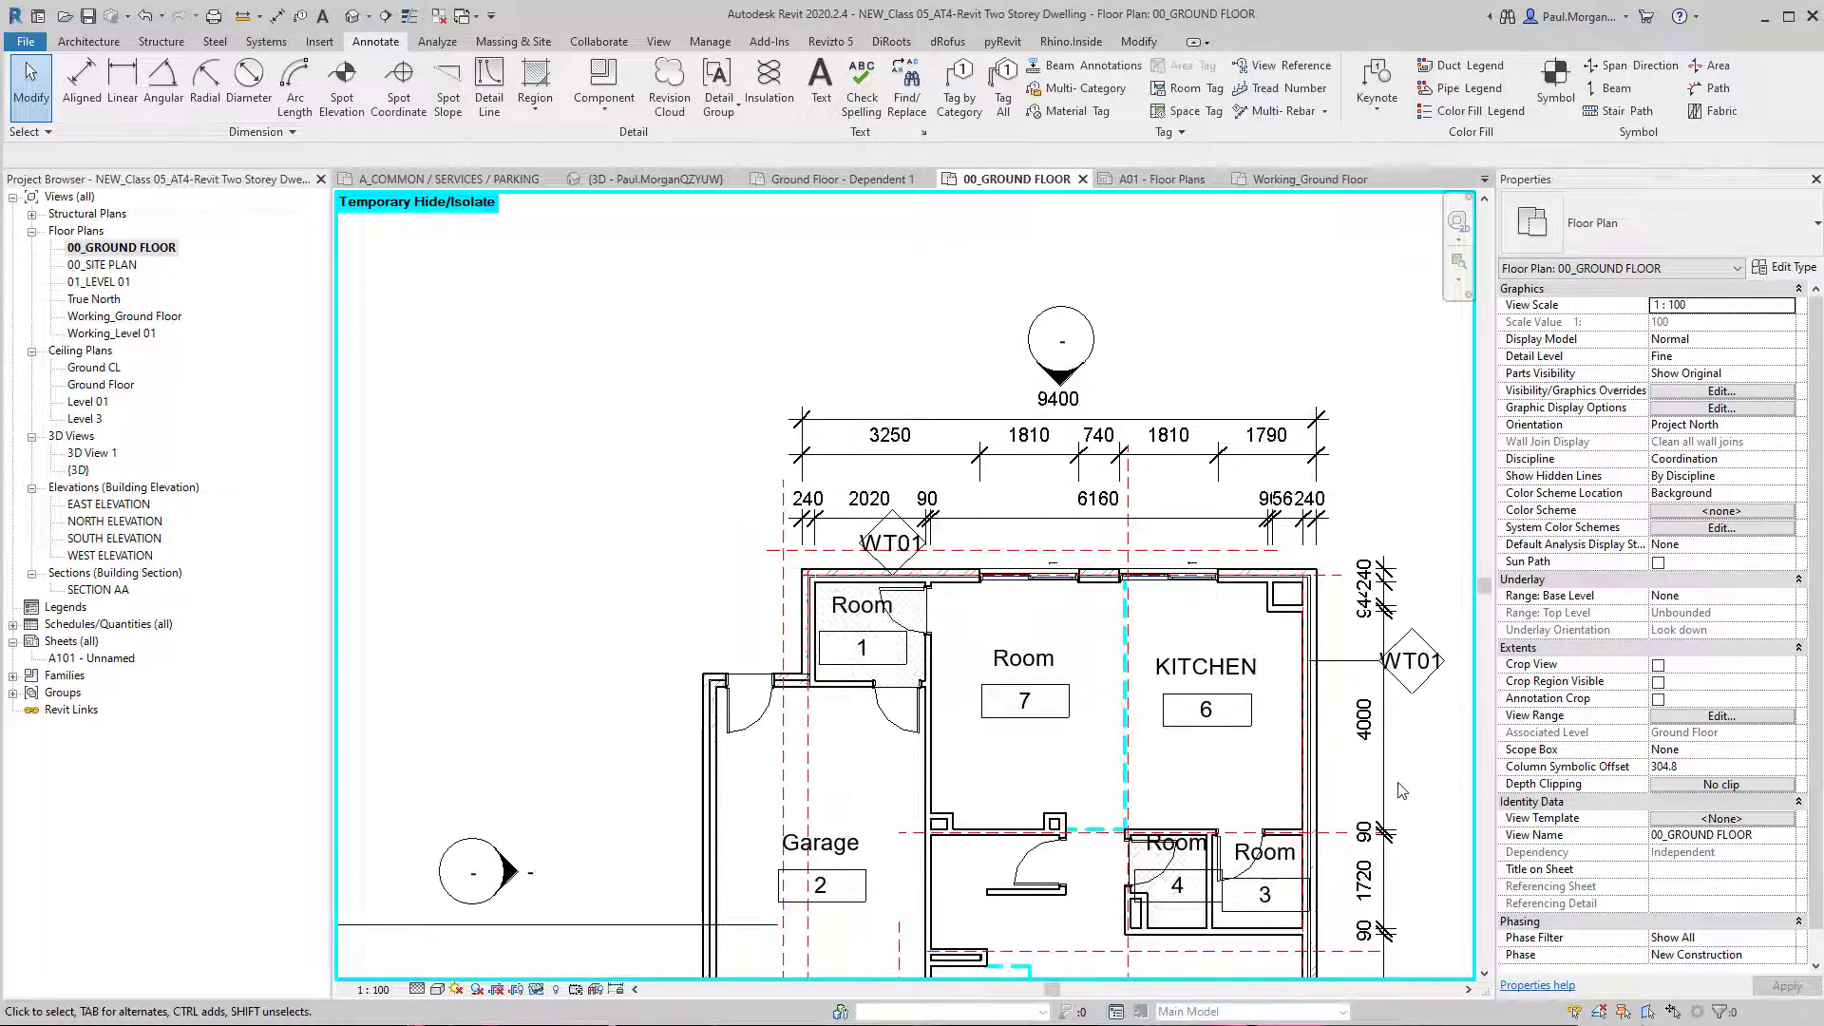
middle_click_drag(1408, 796, 1333, 685)
middle_click_drag(1142, 936, 1178, 736)
middle_click_drag(1175, 799, 1199, 758)
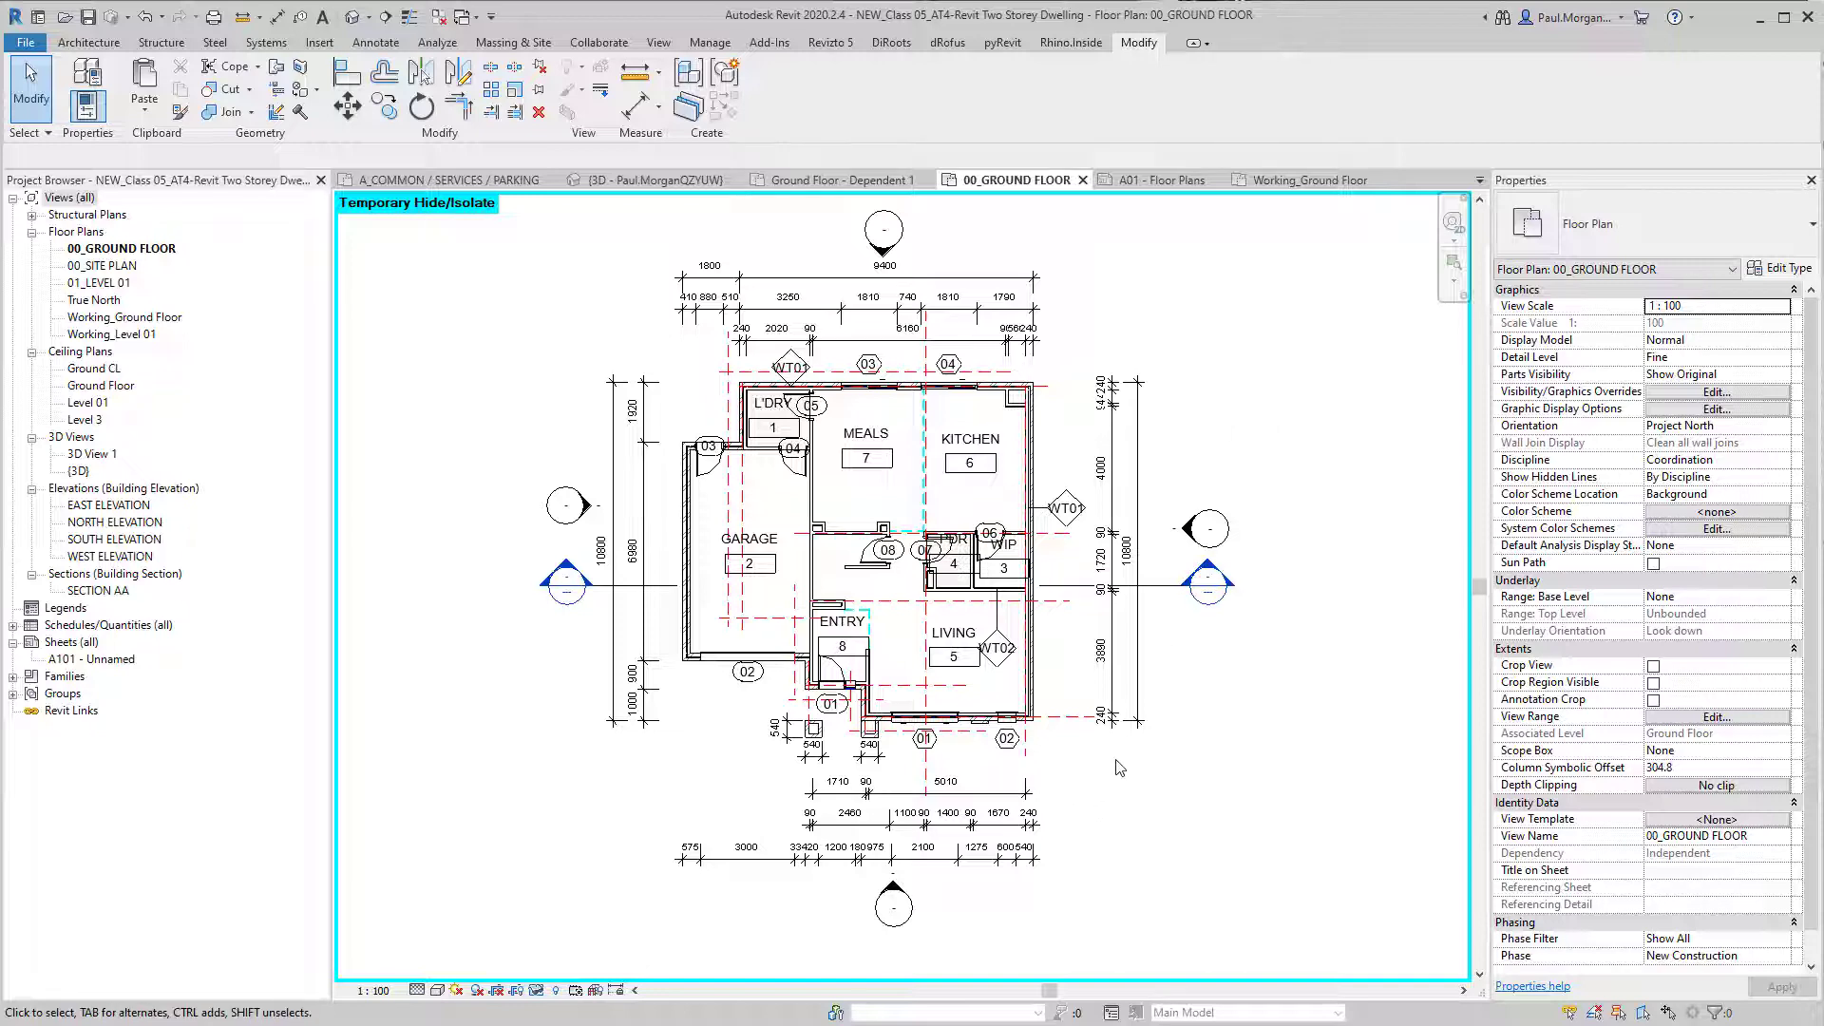
Step: Duplicate the linear dimension type of the innermost dimension string south of the living room and name it Arial_1.8mm
scroll(1064, 772, "up", 4)
middle_click_drag(1088, 641, 1057, 736)
scroll(1071, 652, "up", 1)
middle_click_drag(1071, 652, 1069, 724)
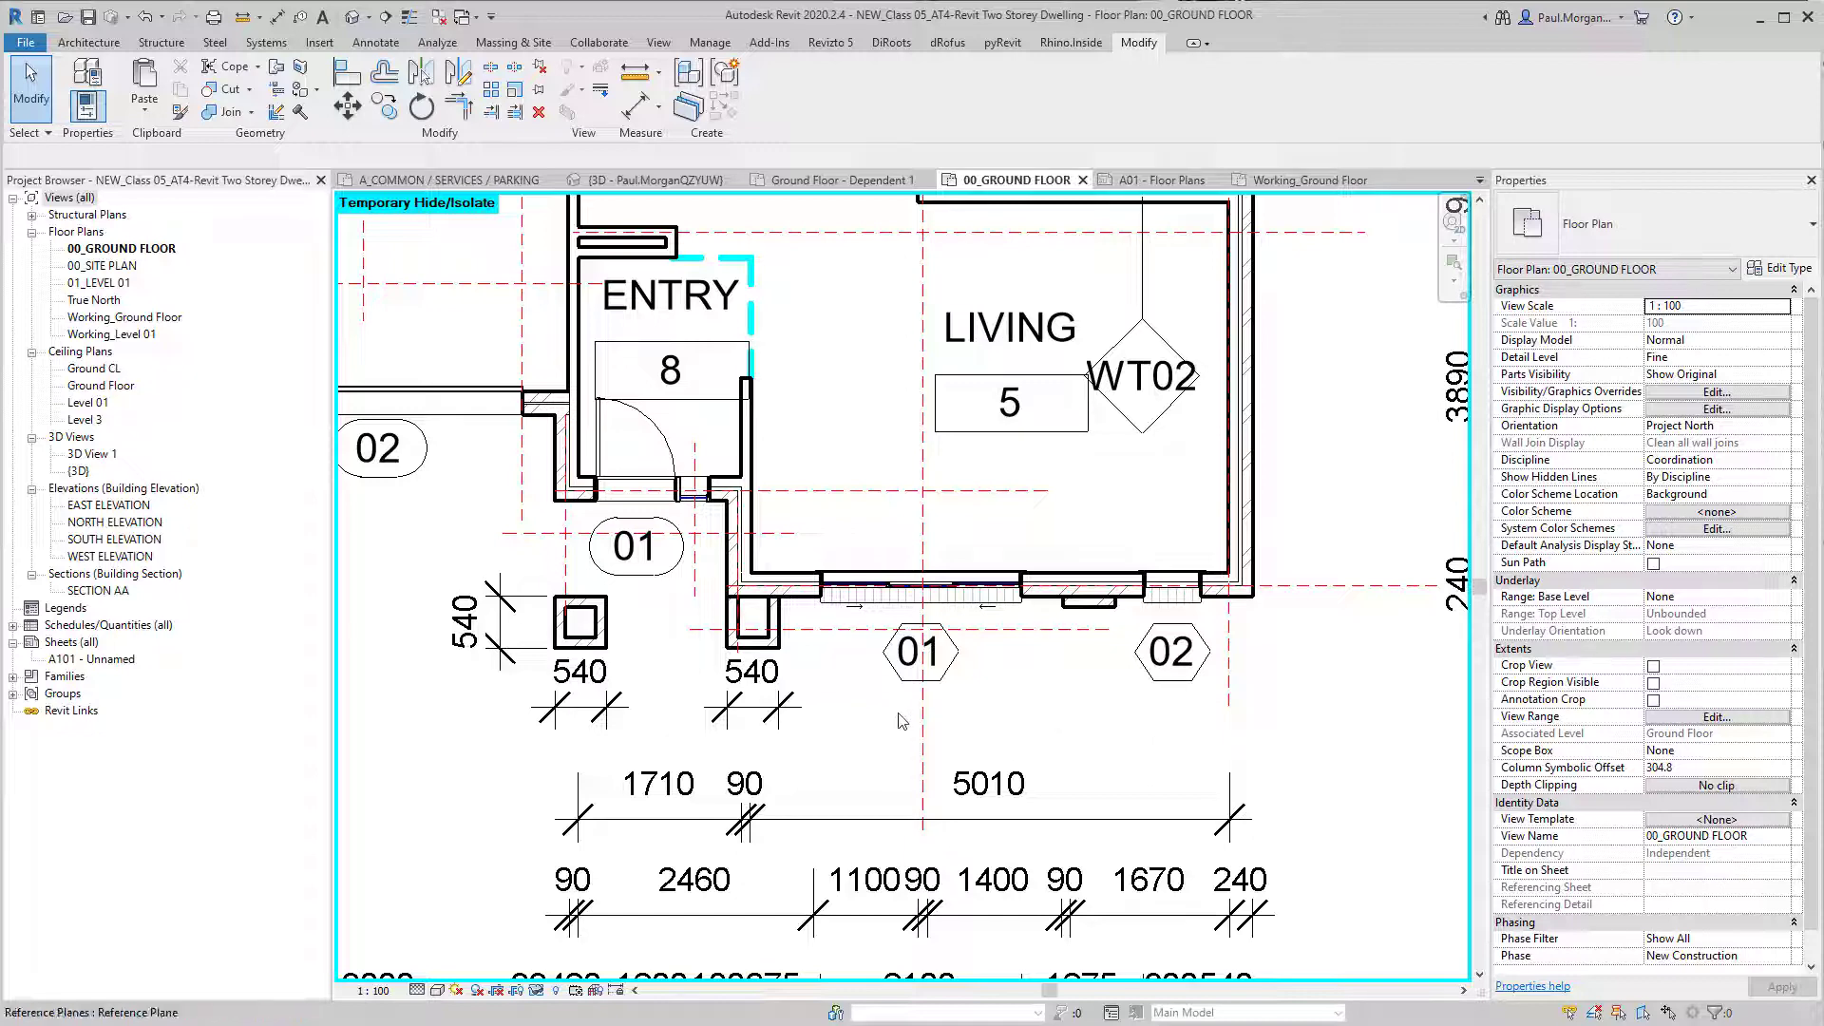
middle_click_drag(950, 815, 944, 787)
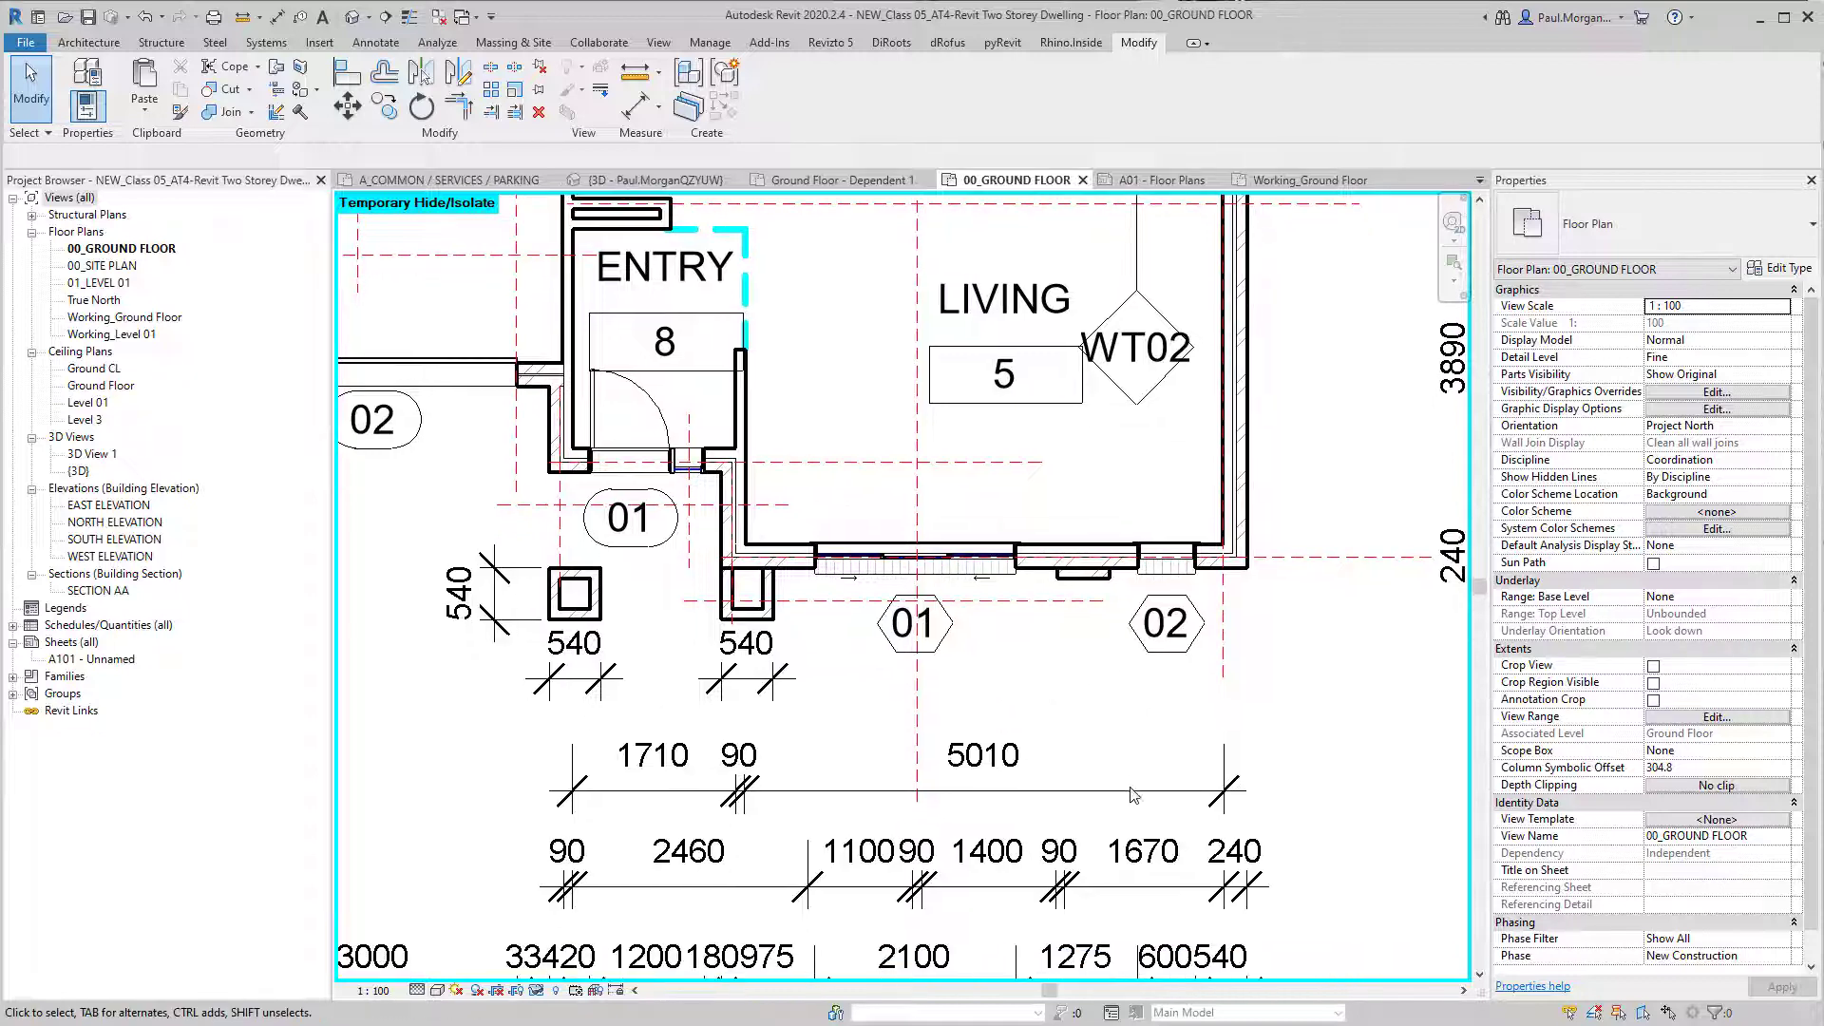
left_click(936, 787)
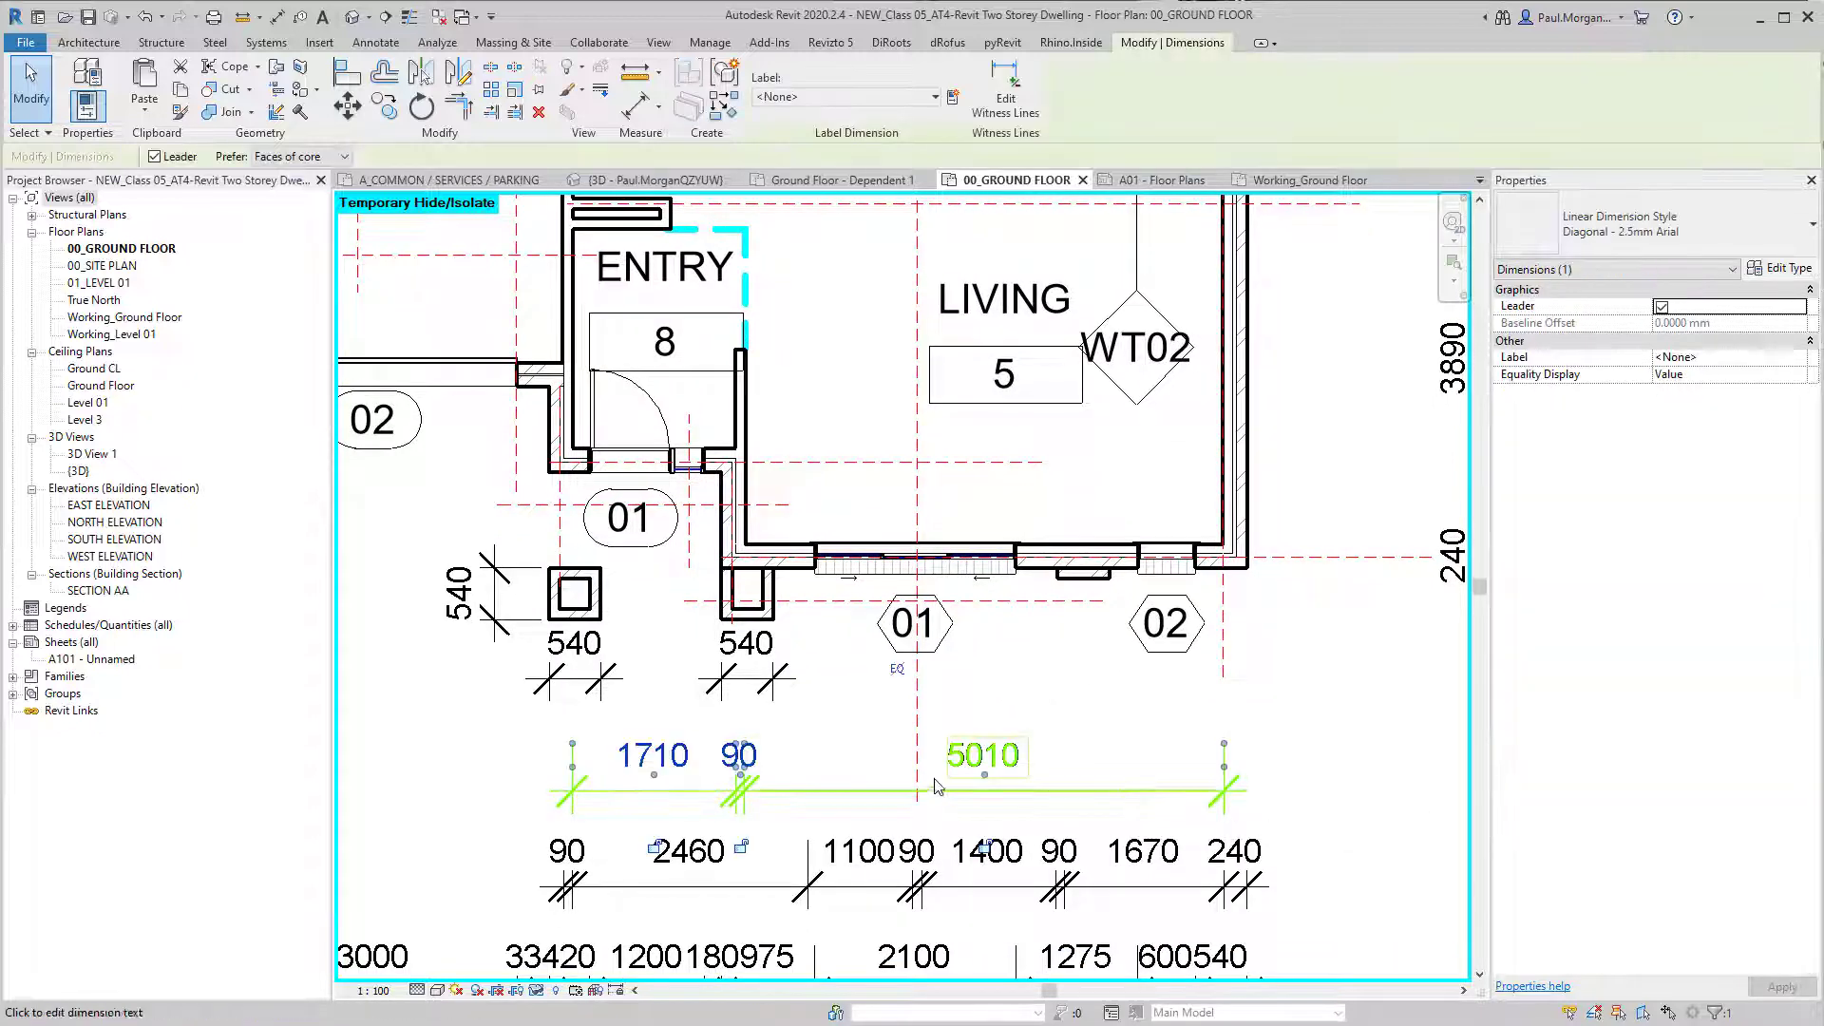
left_click(1628, 240)
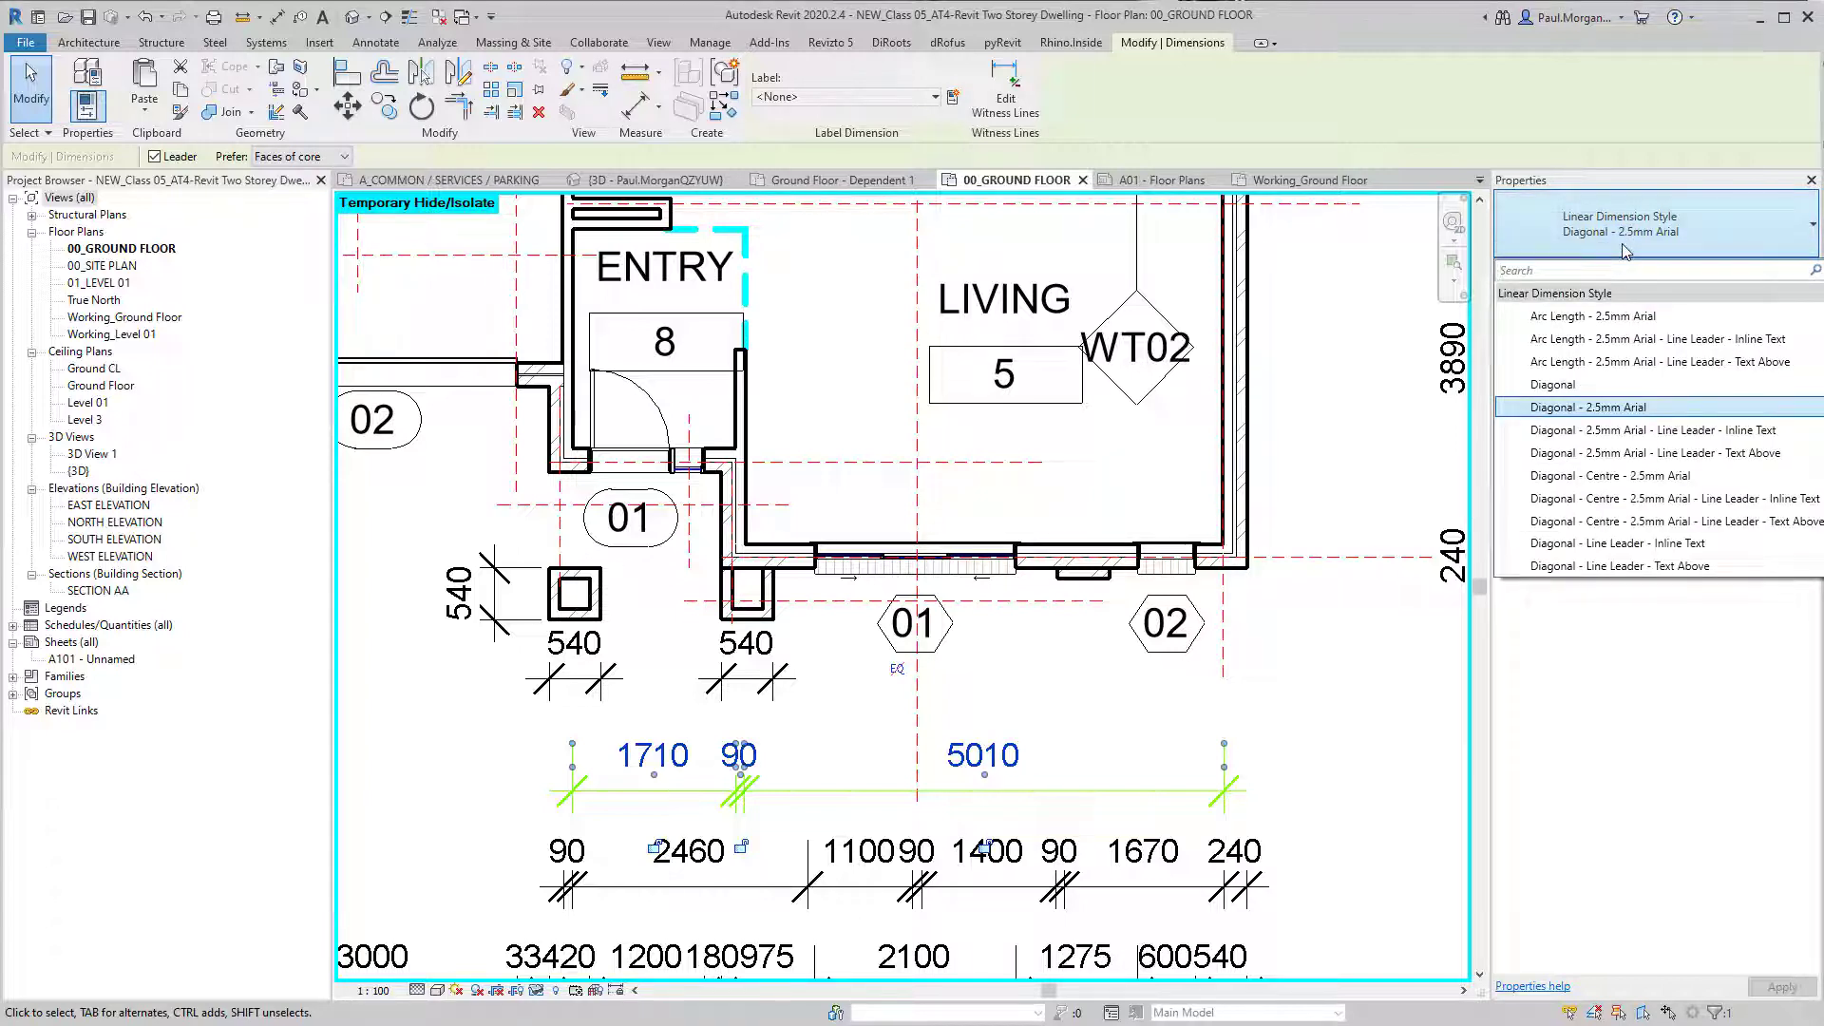
left_click(1627, 249)
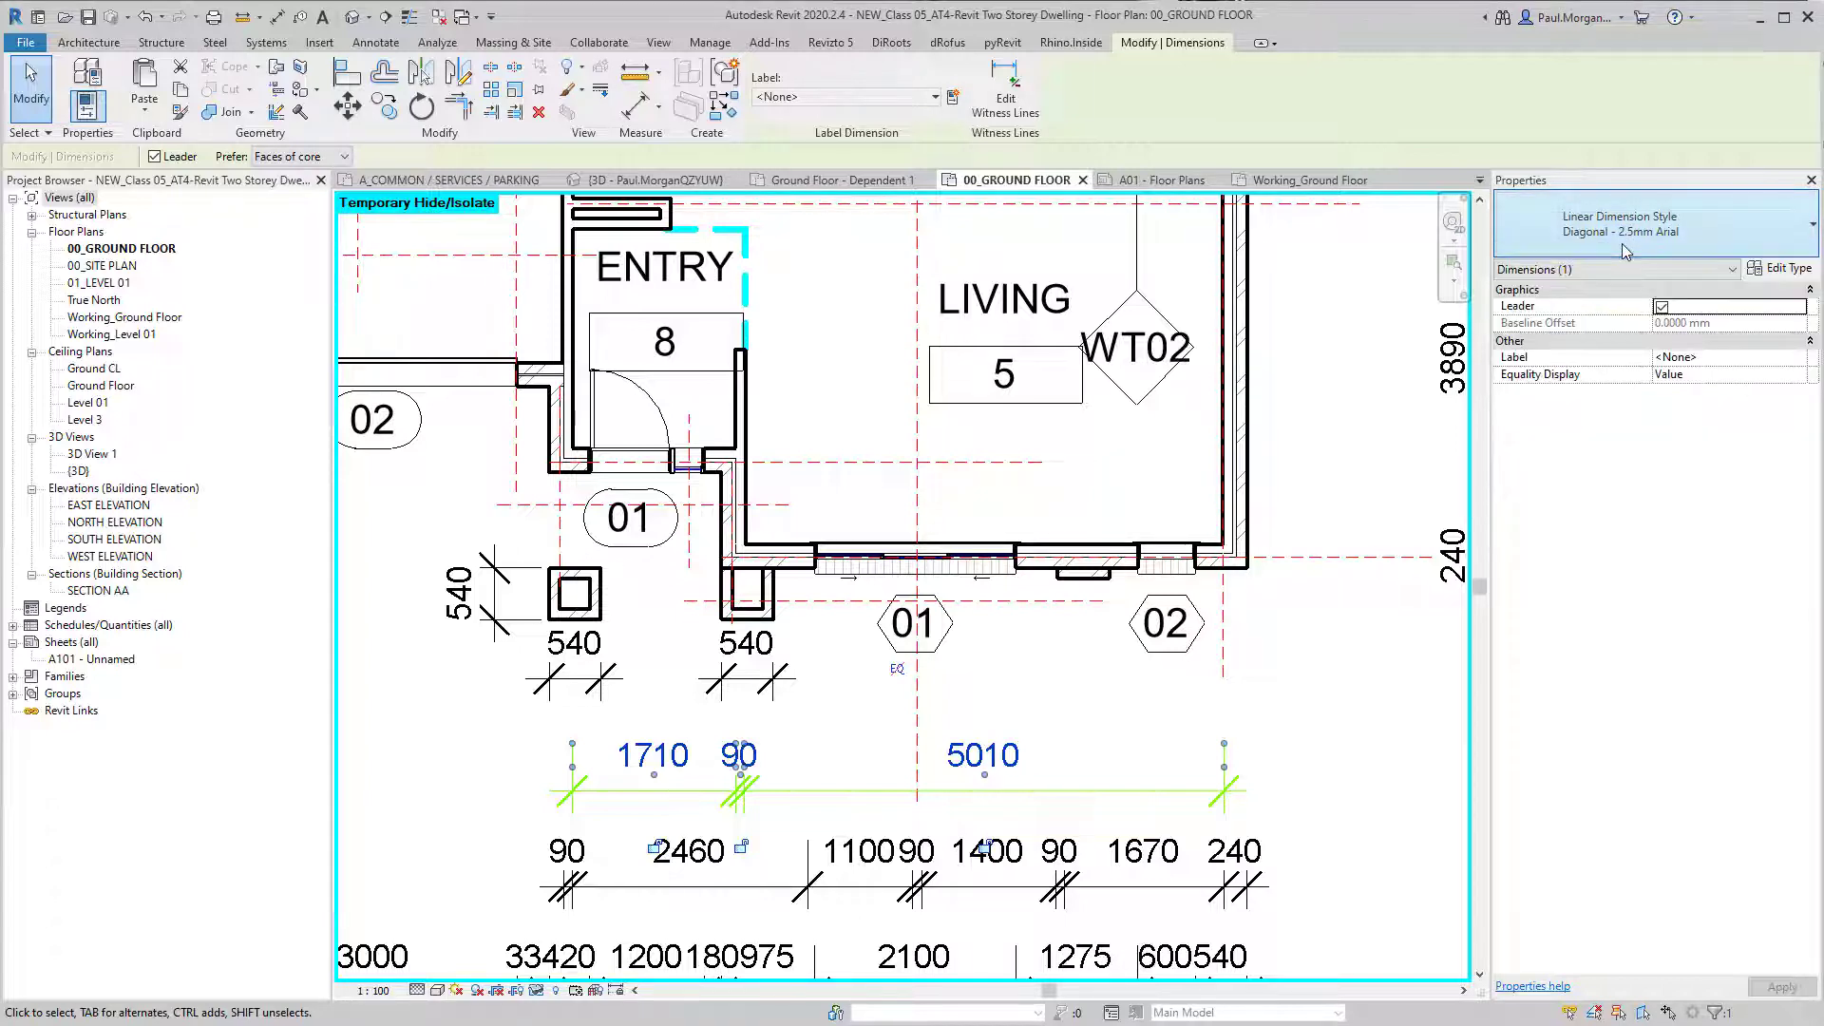
left_click(1788, 269)
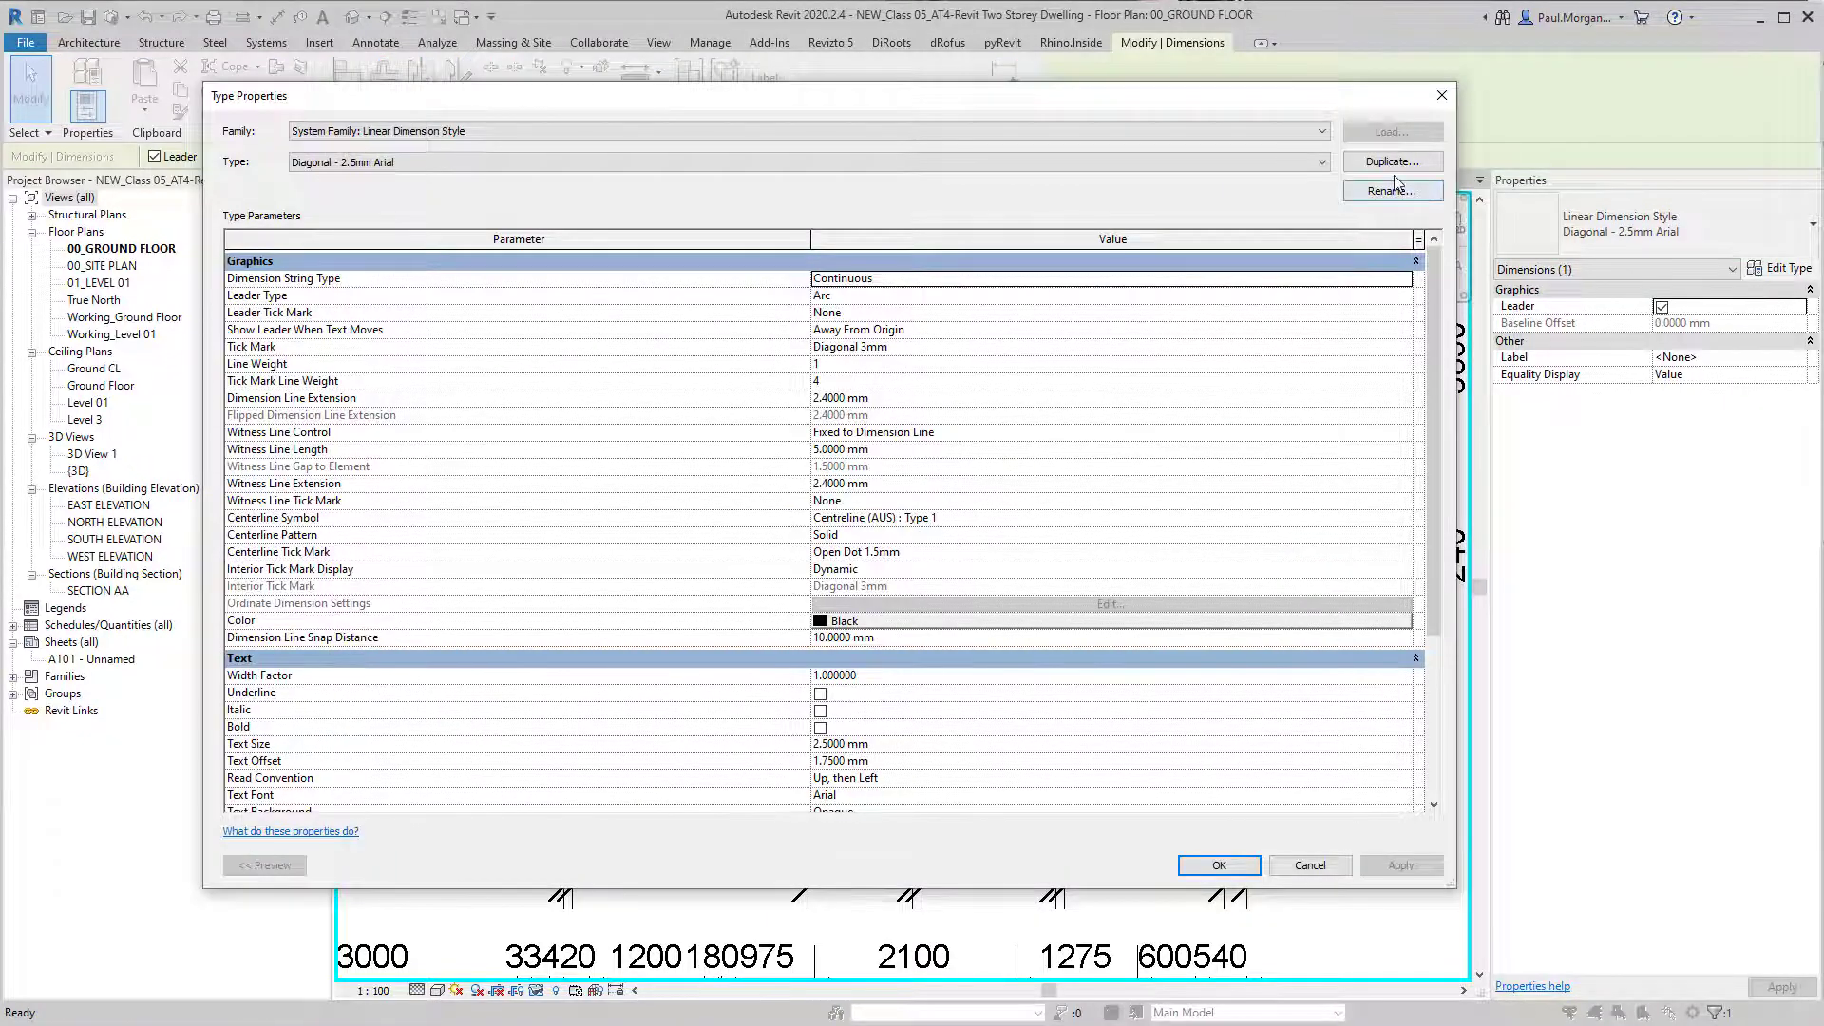
left_click(1393, 162)
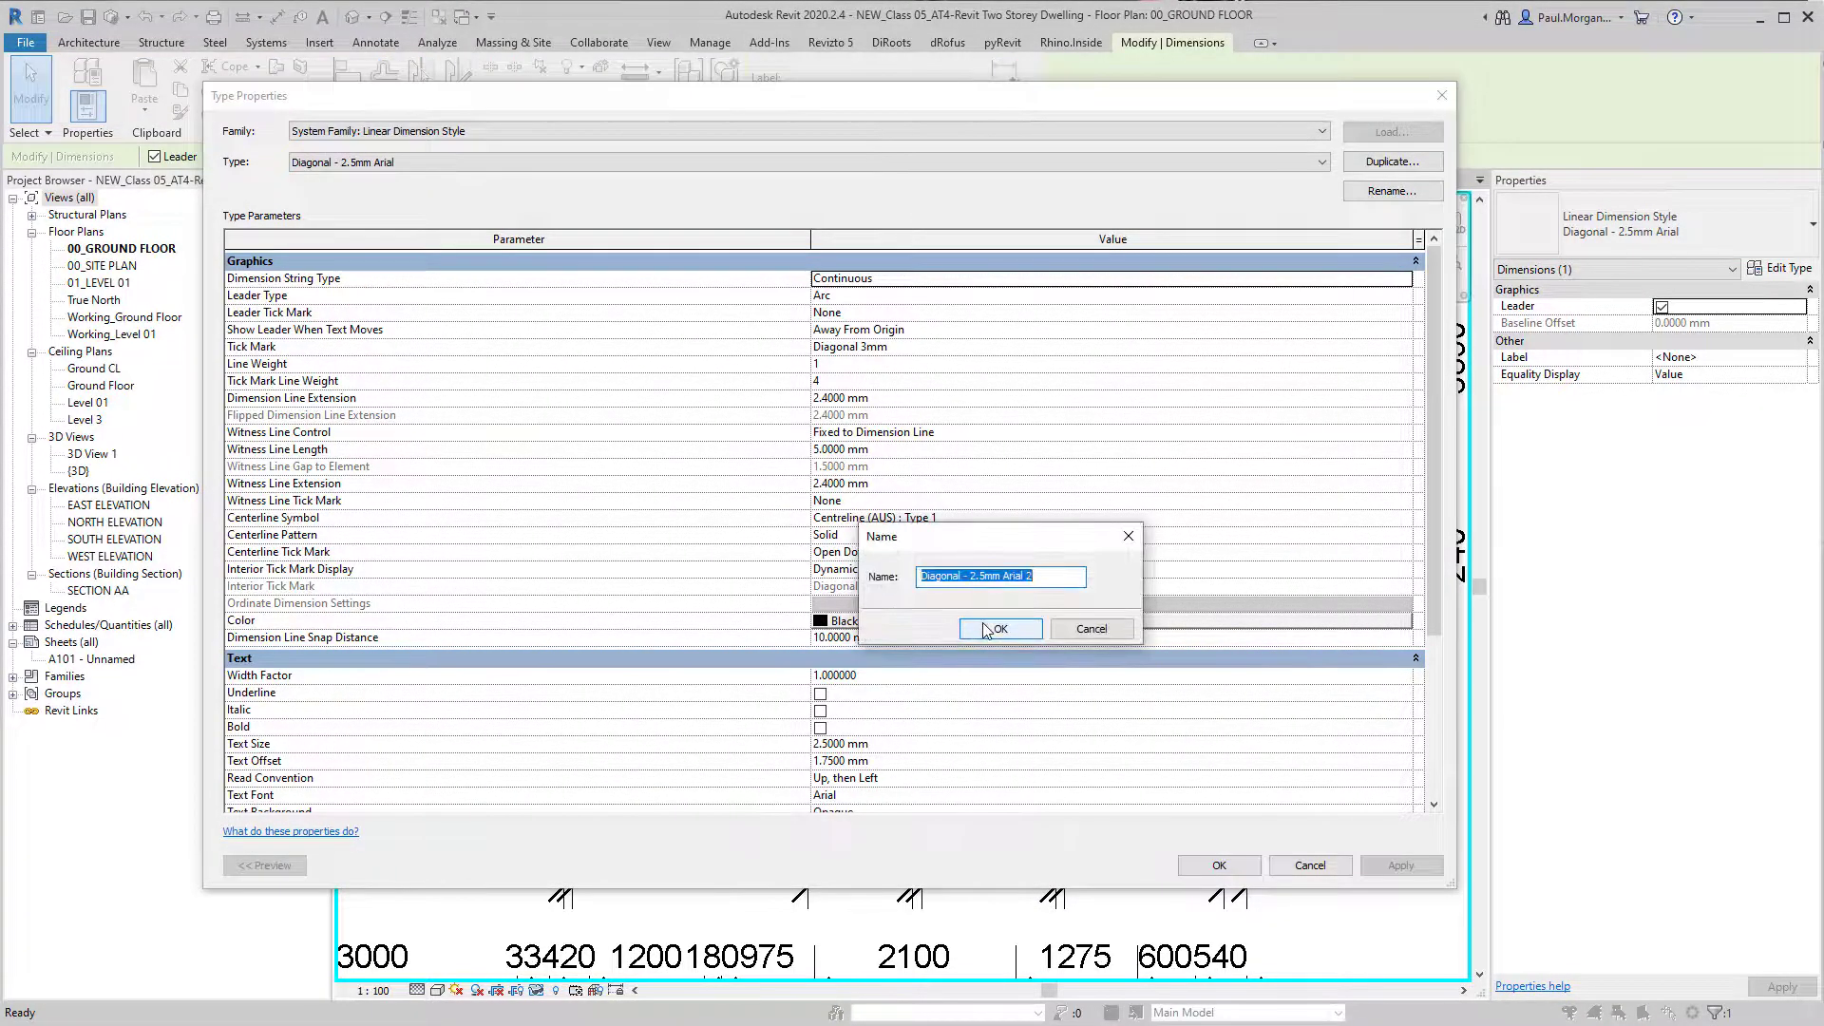
key("Home")
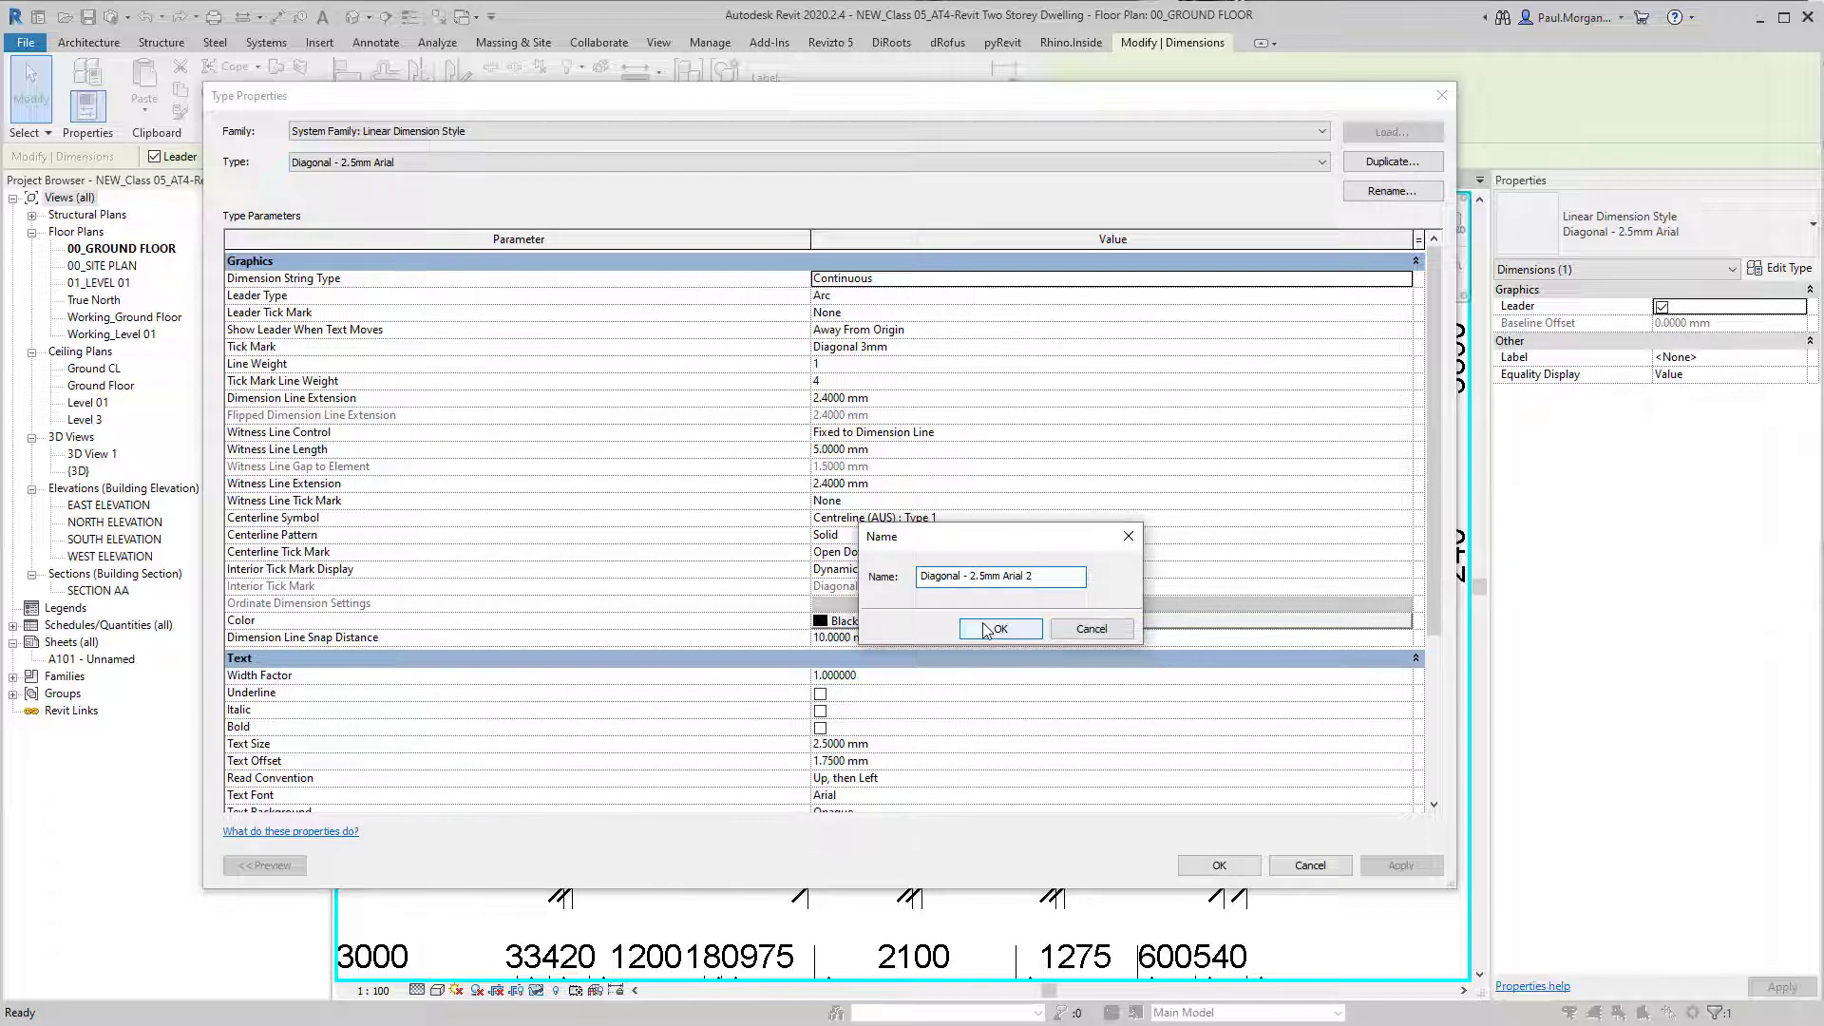
key("BackSpace")
key("BackSpace")
key("BackSpace")
key("BackSpace")
key("BackSpace")
key("BackSpace")
key("BackSpace")
key("BackSpace")
key("BackSpace")
key("BackSpace")
key("BackSpace")
key("BackSpace")
key("Delete")
key("Delete")
key("Delete")
type("Arial_1.8mm")
left_click(997, 629)
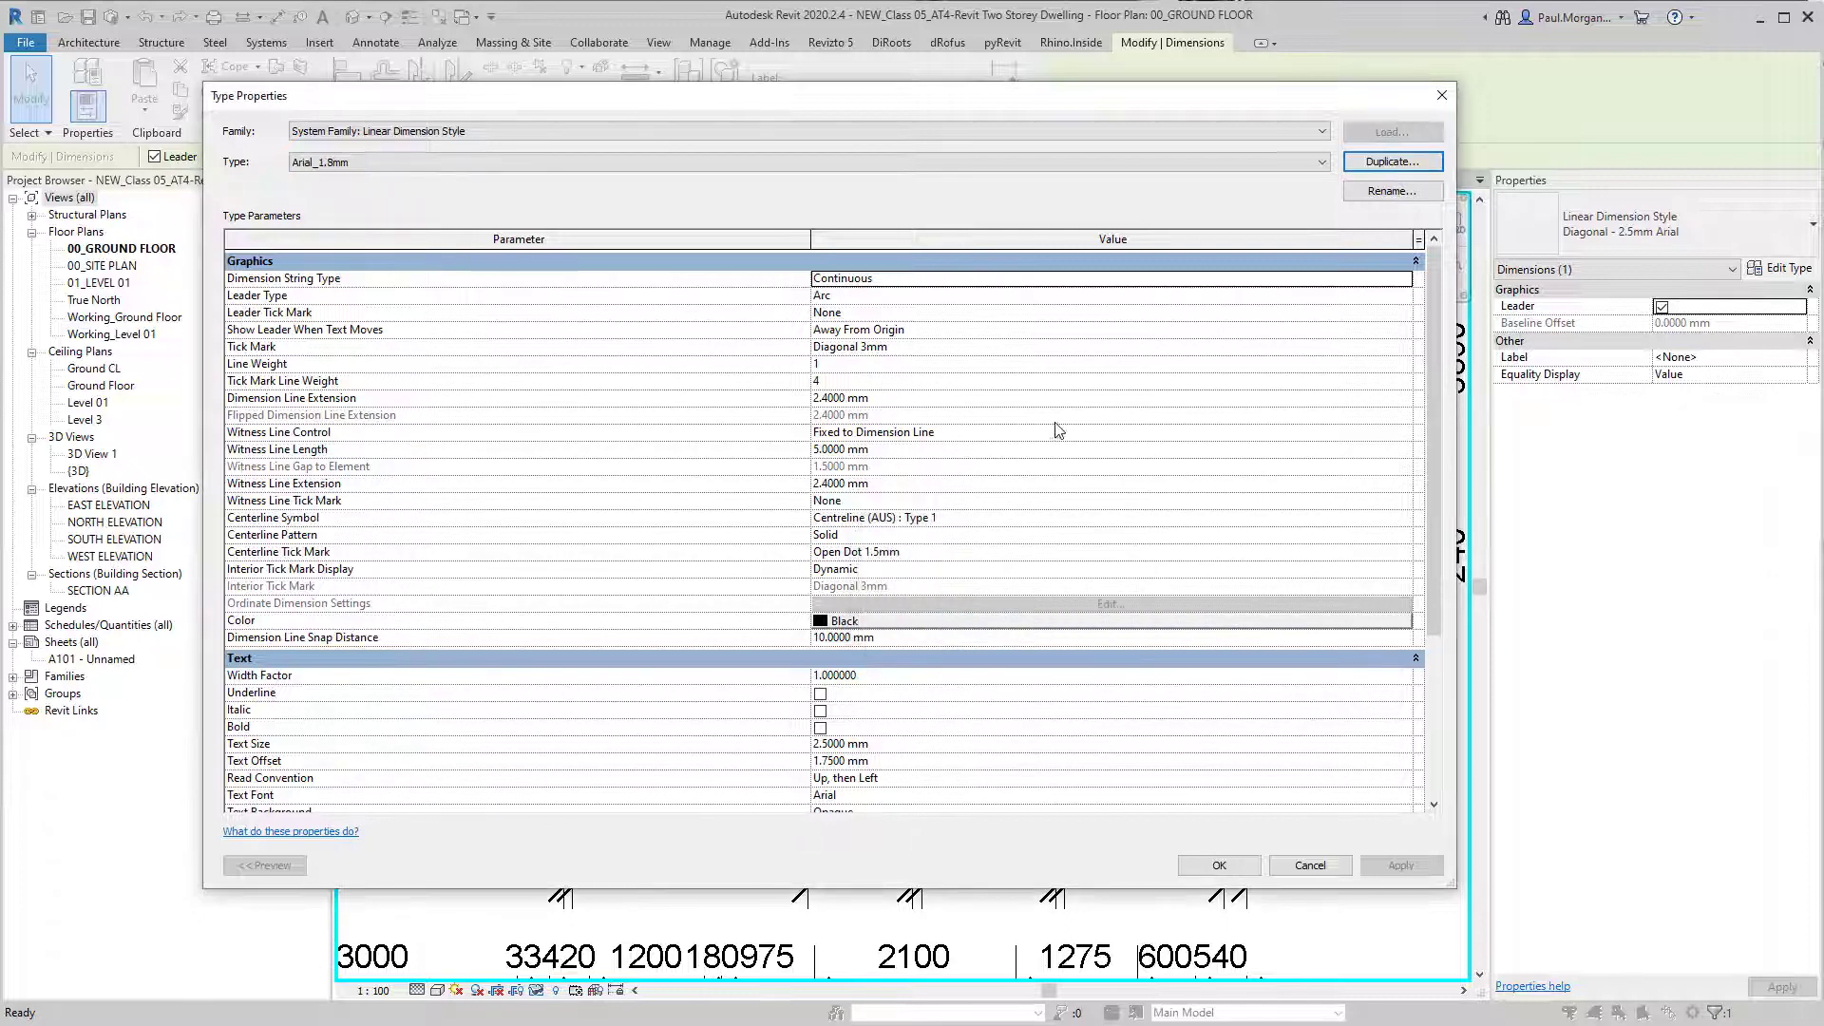
Step: Set the new dimension type's text size to 1.8 mm and text offset to 0.1 mm, and check its remaining text parameters
left_click_drag(665, 96, 960, 76)
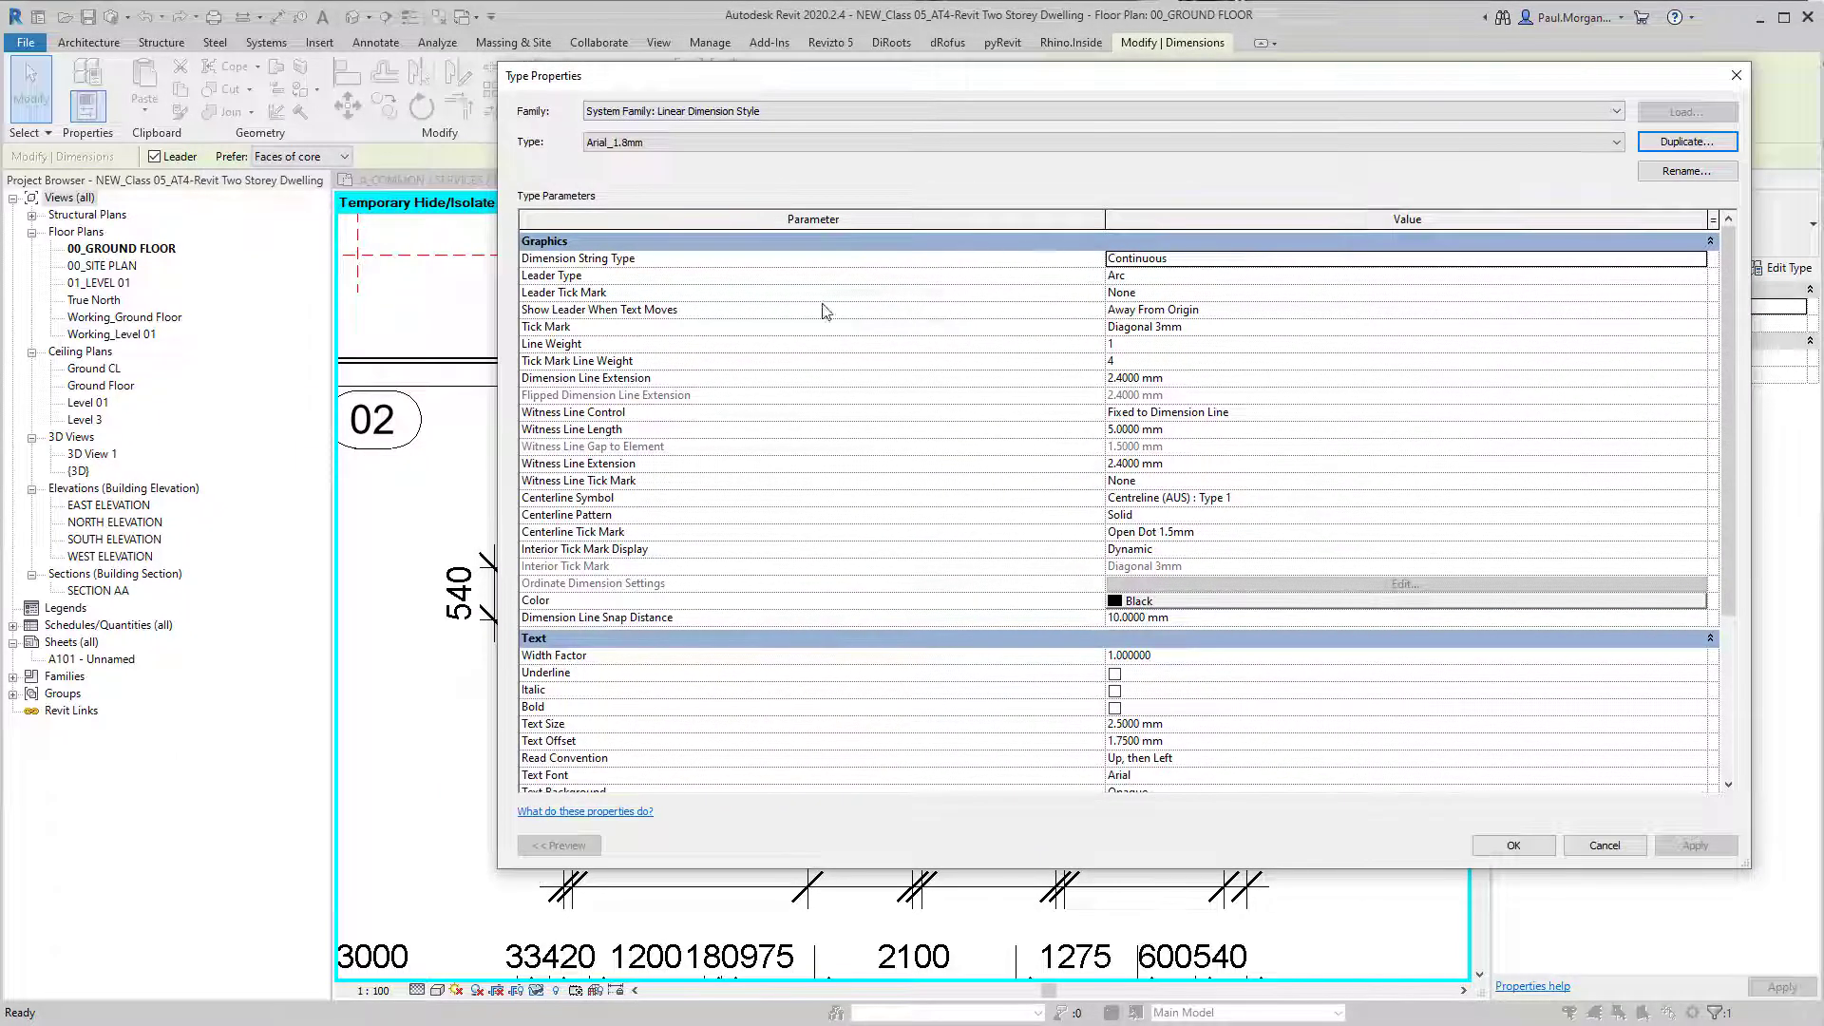
left_click_drag(1748, 864, 1709, 917)
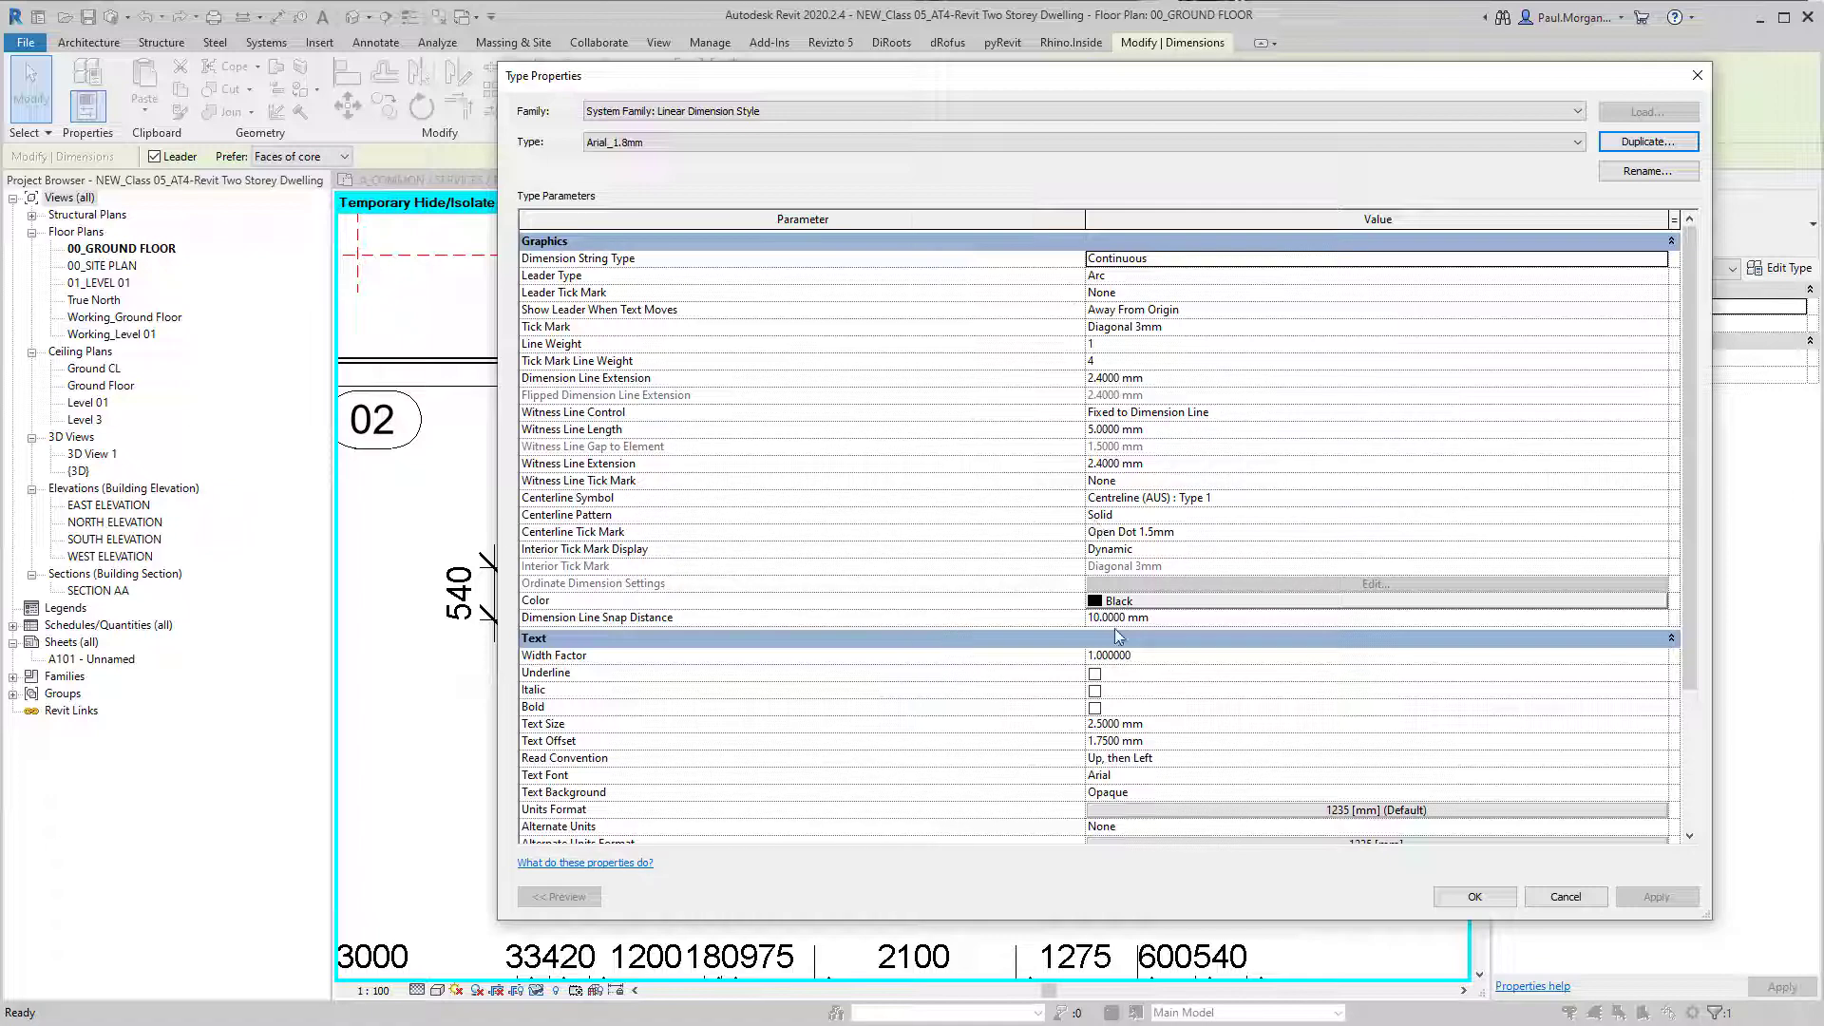
scroll(989, 628, "down", 2)
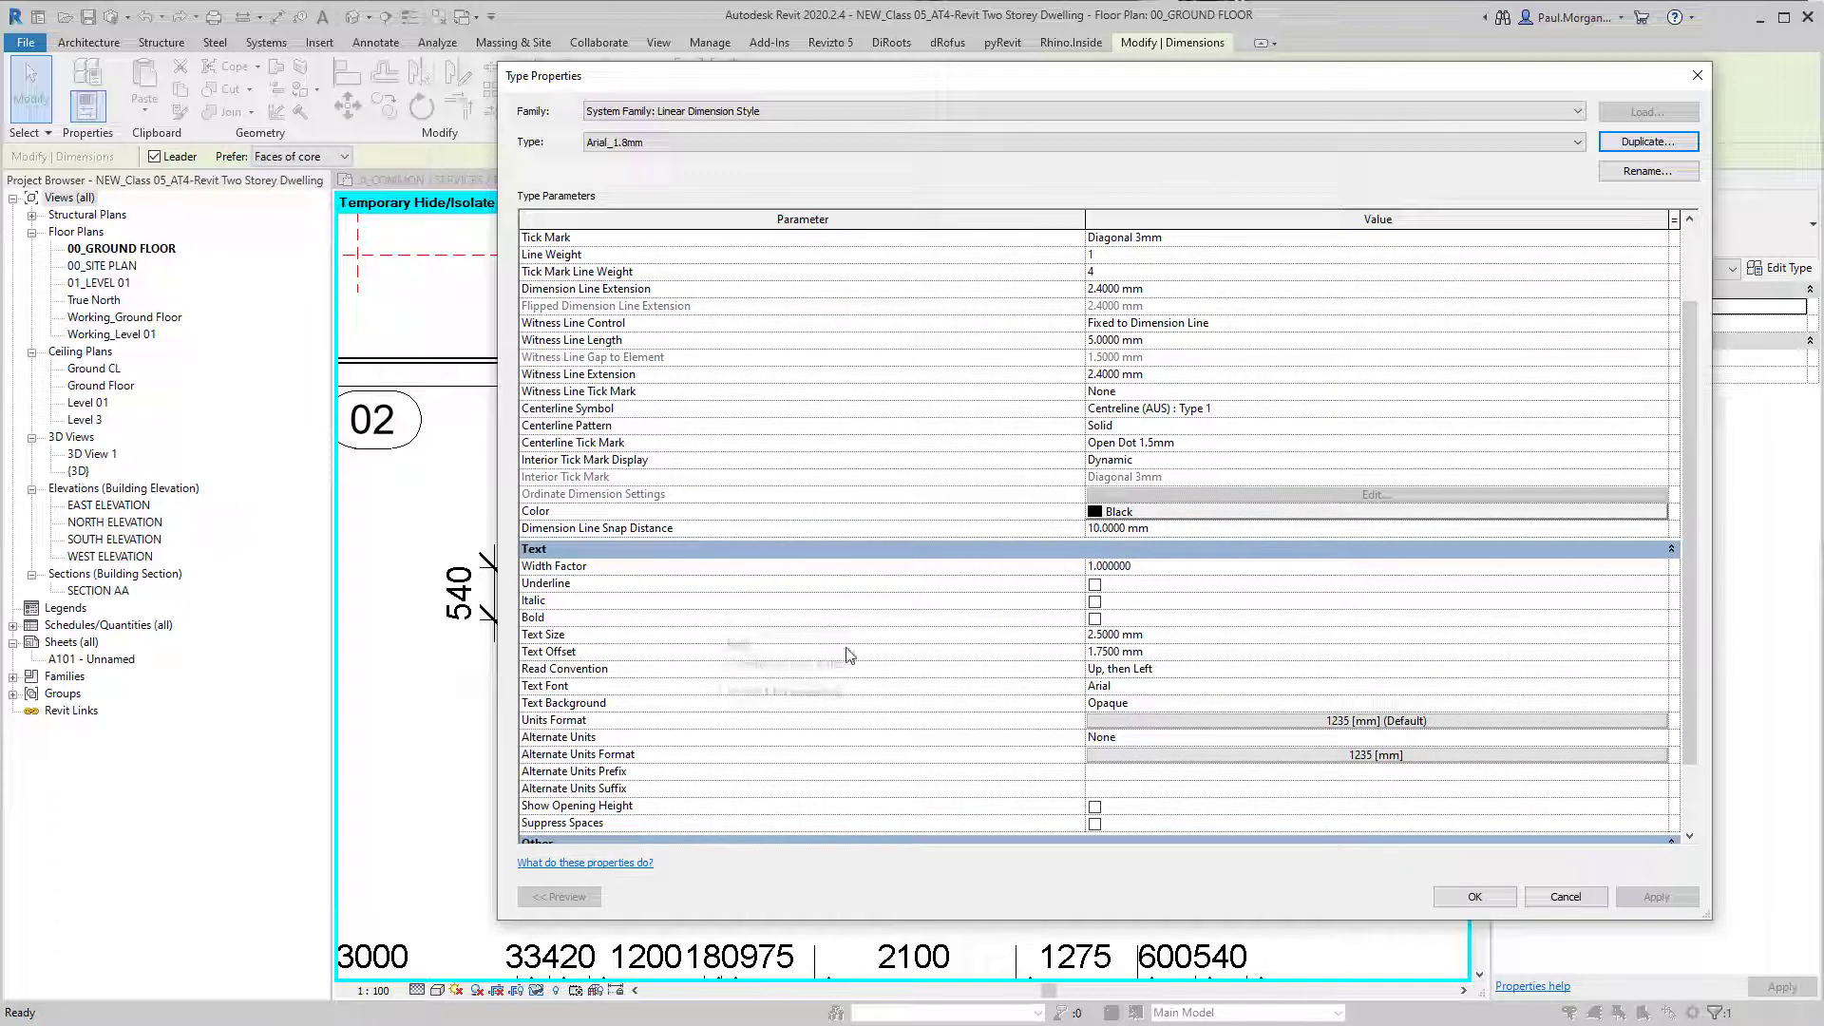
left_click(1191, 635)
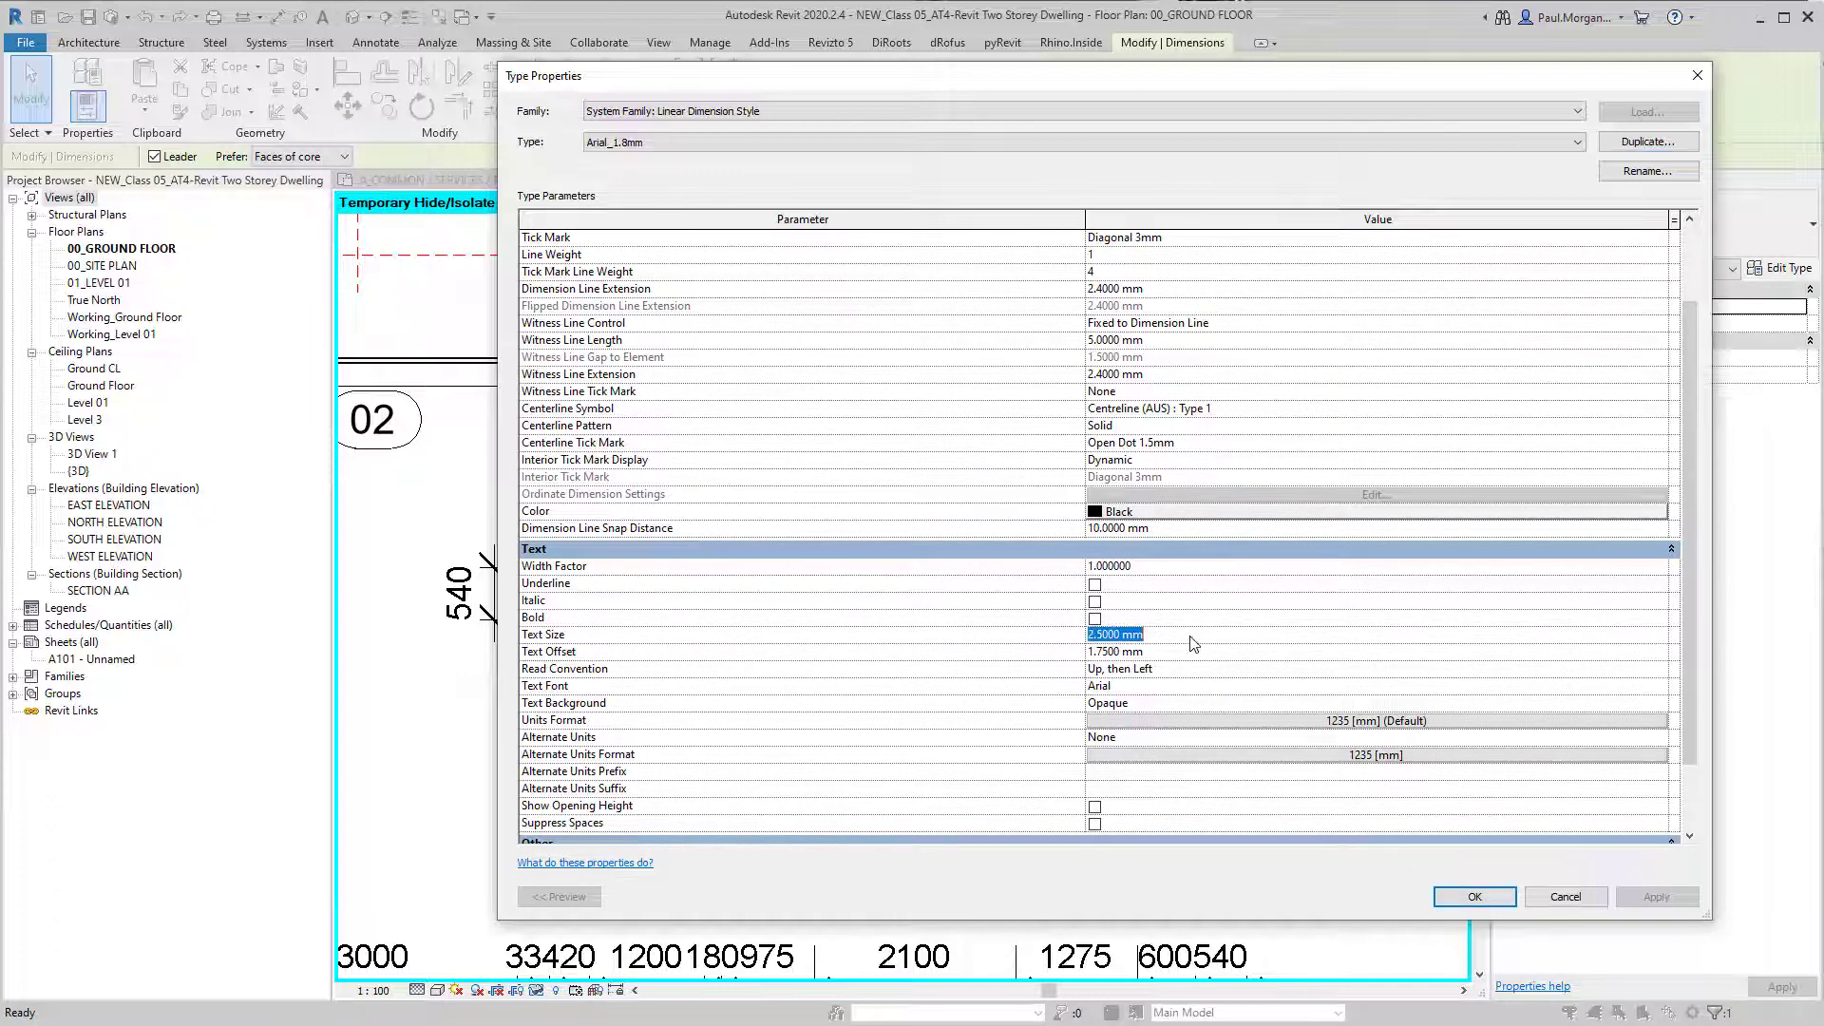
type("1.8")
left_click(1178, 652)
type("0.1")
key("Return")
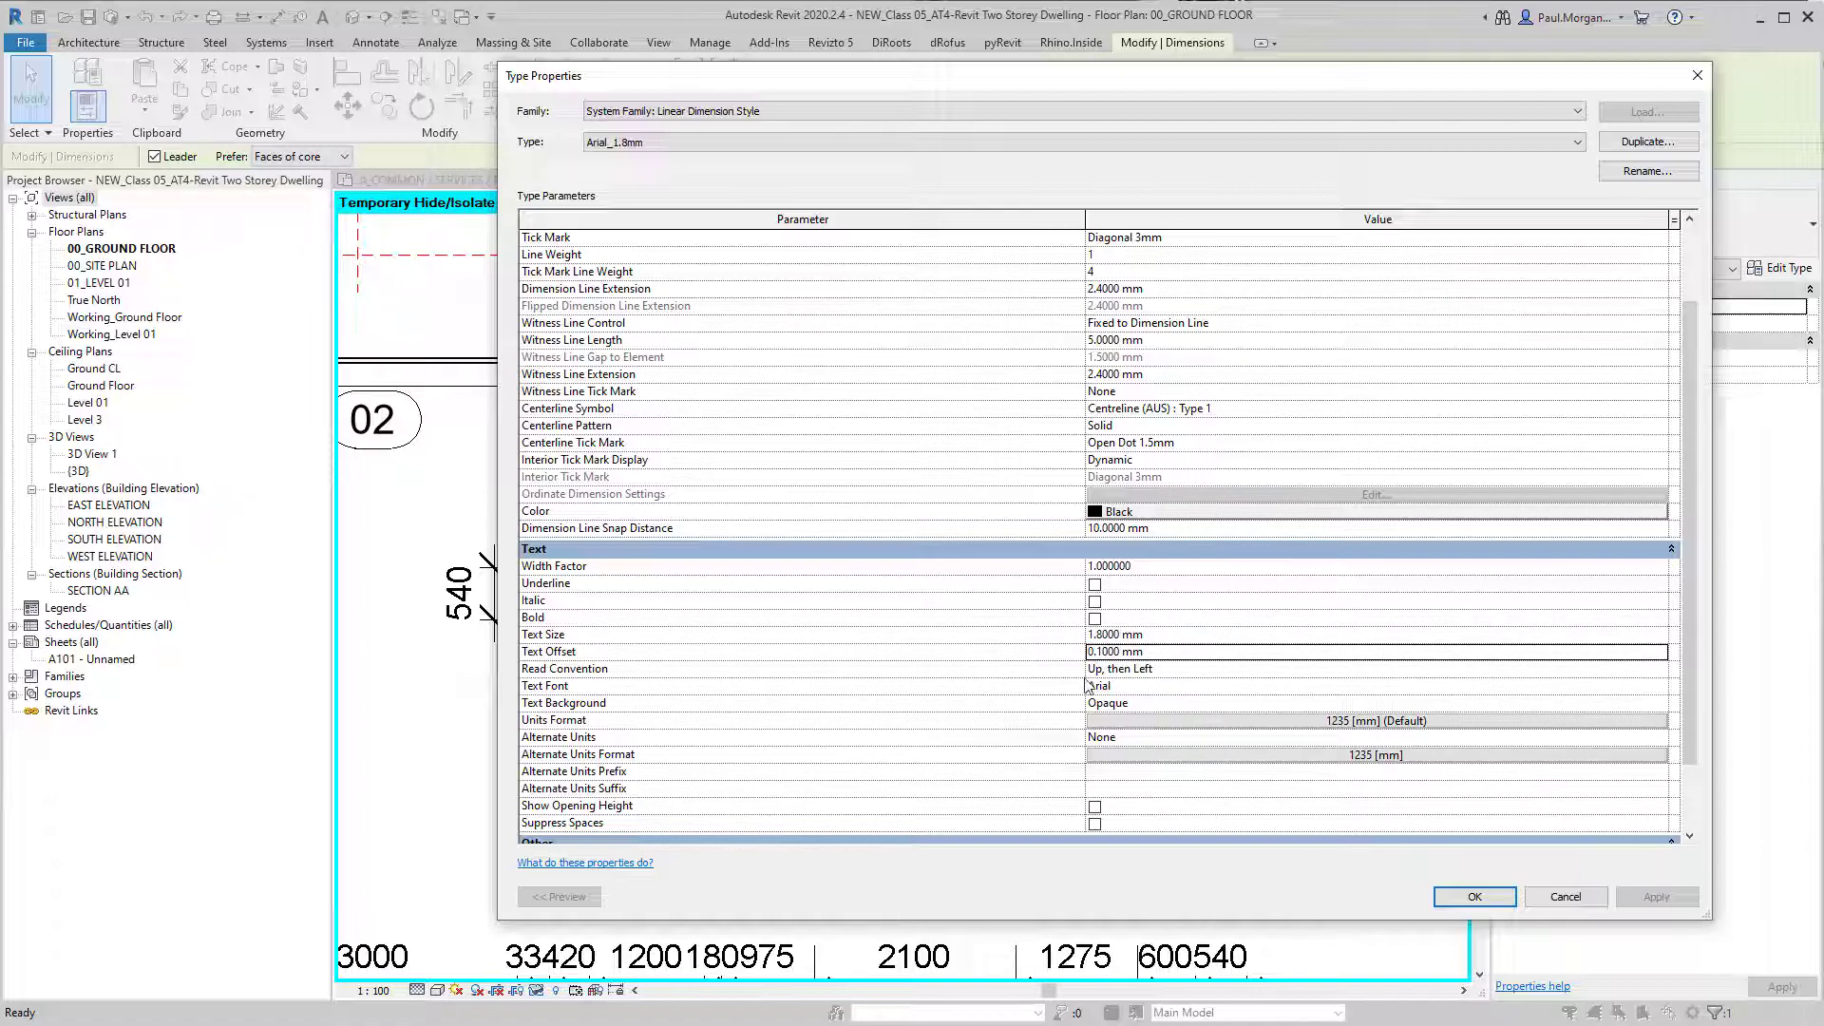
left_click(1242, 704)
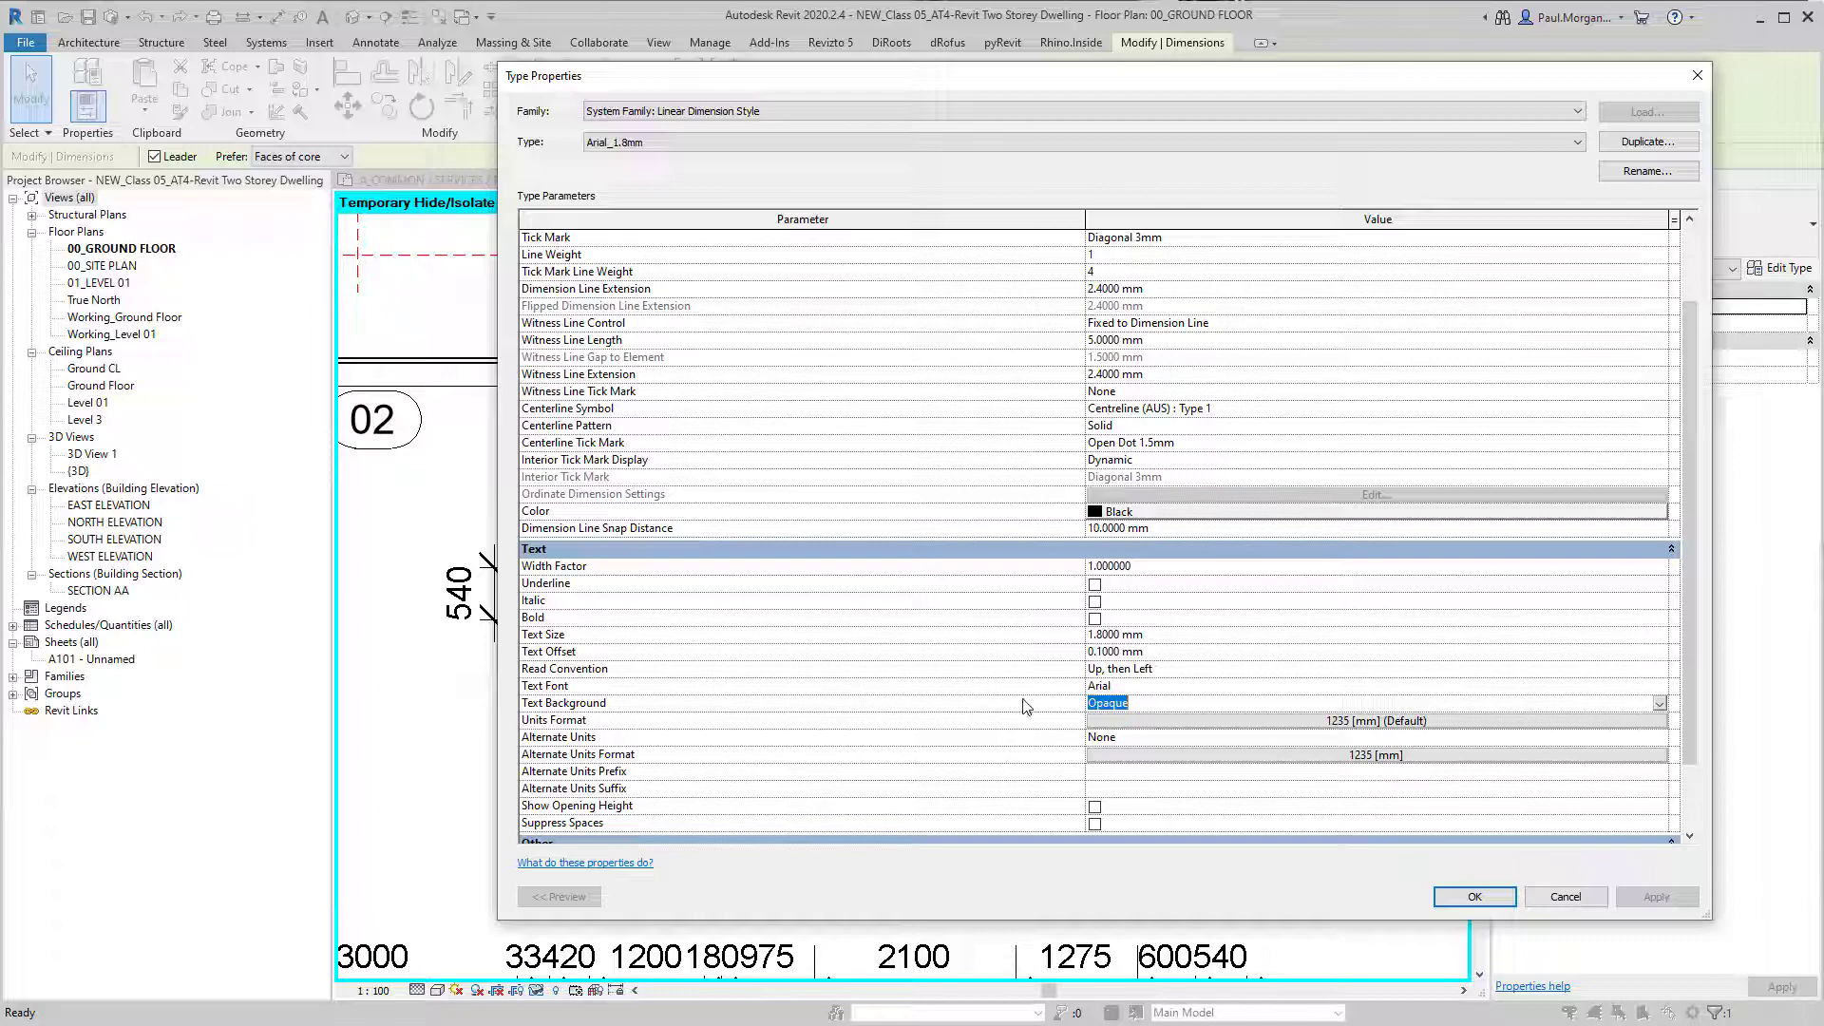
scroll(1034, 779, "down", 1)
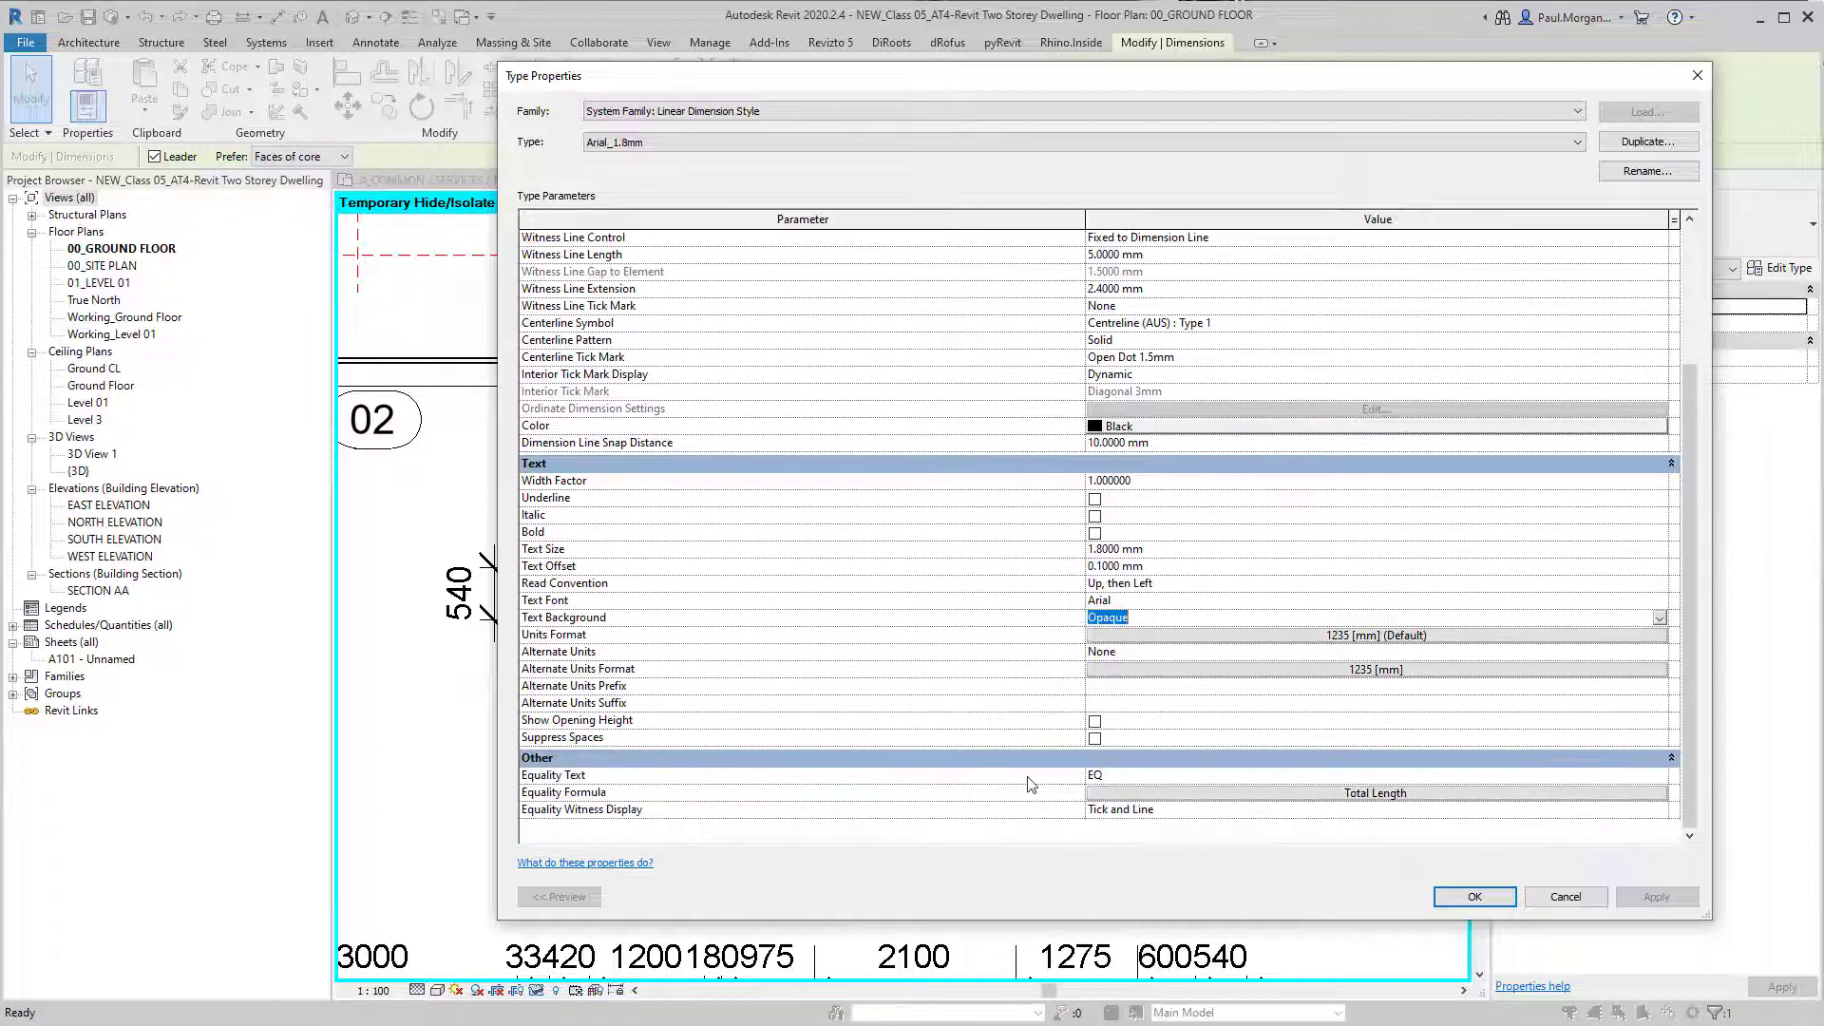
scroll(1033, 782, "up", 2)
scroll(1033, 783, "down", 1)
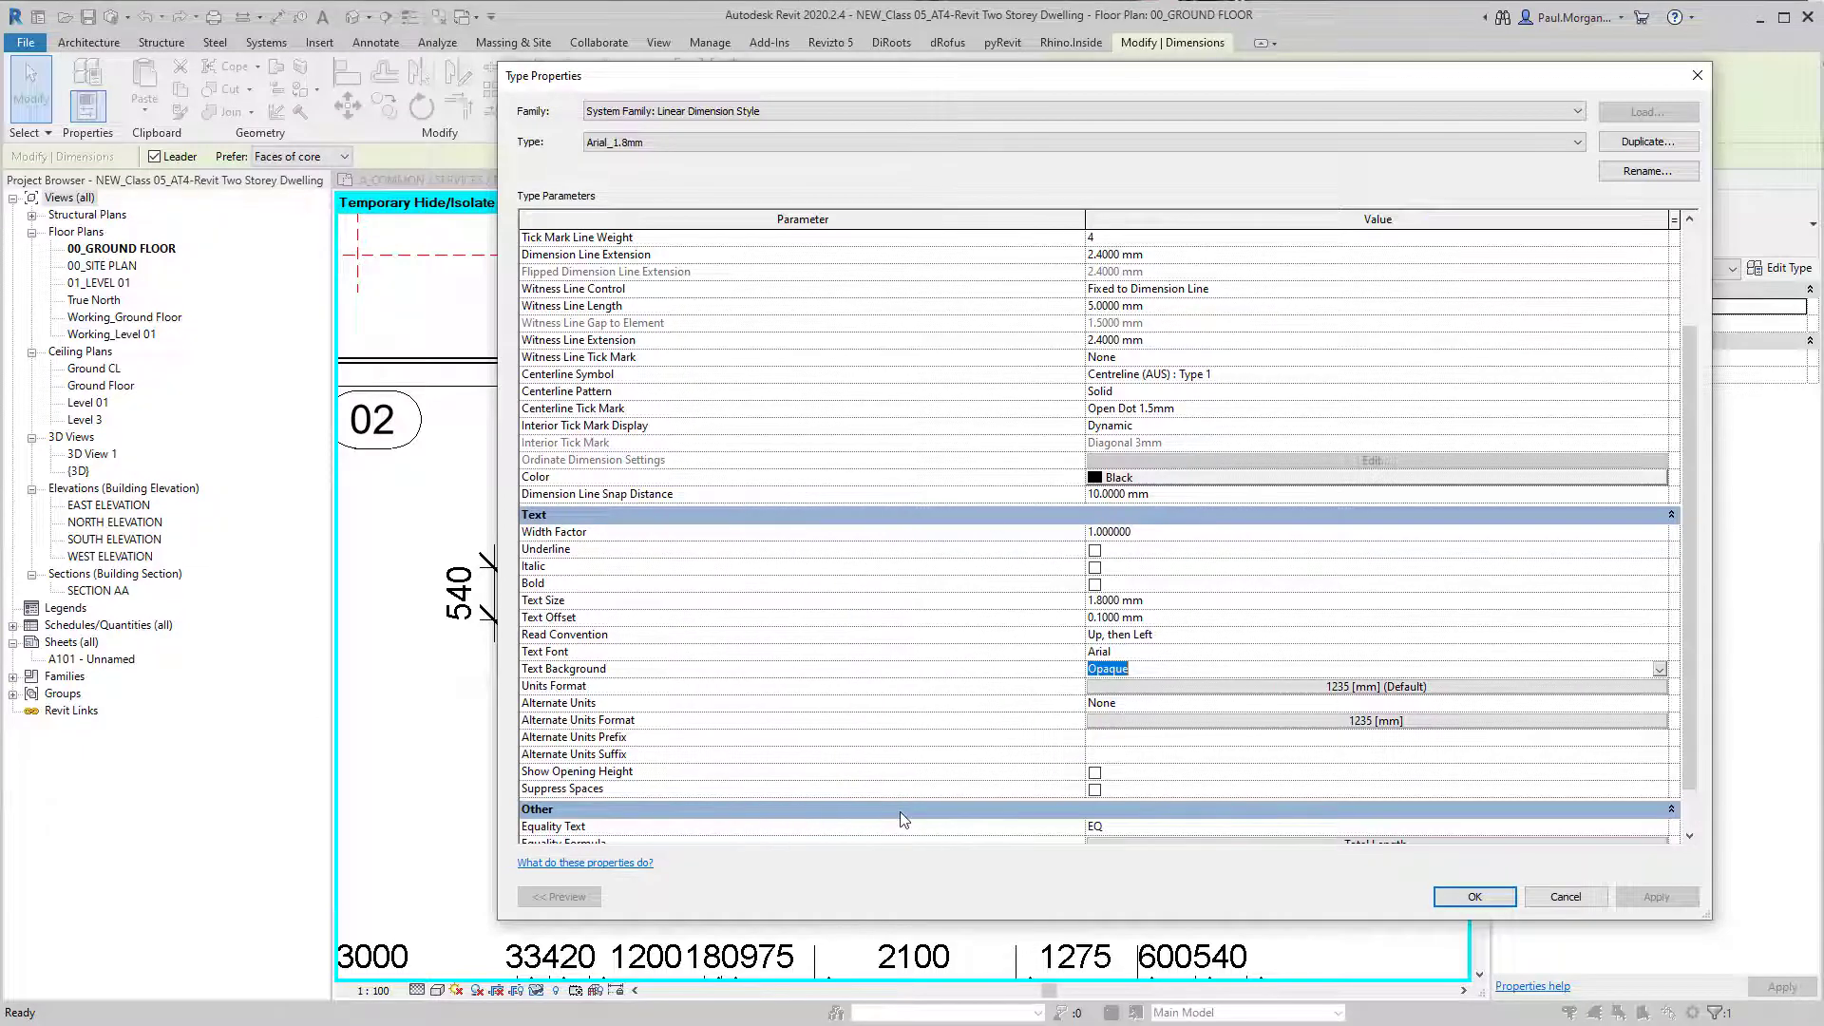
Step: Set the type's dimension line extension to 2 mm, witness line length to 3 mm and witness line extension to 2 mm, and apply it
scroll(902, 819, "up", 3)
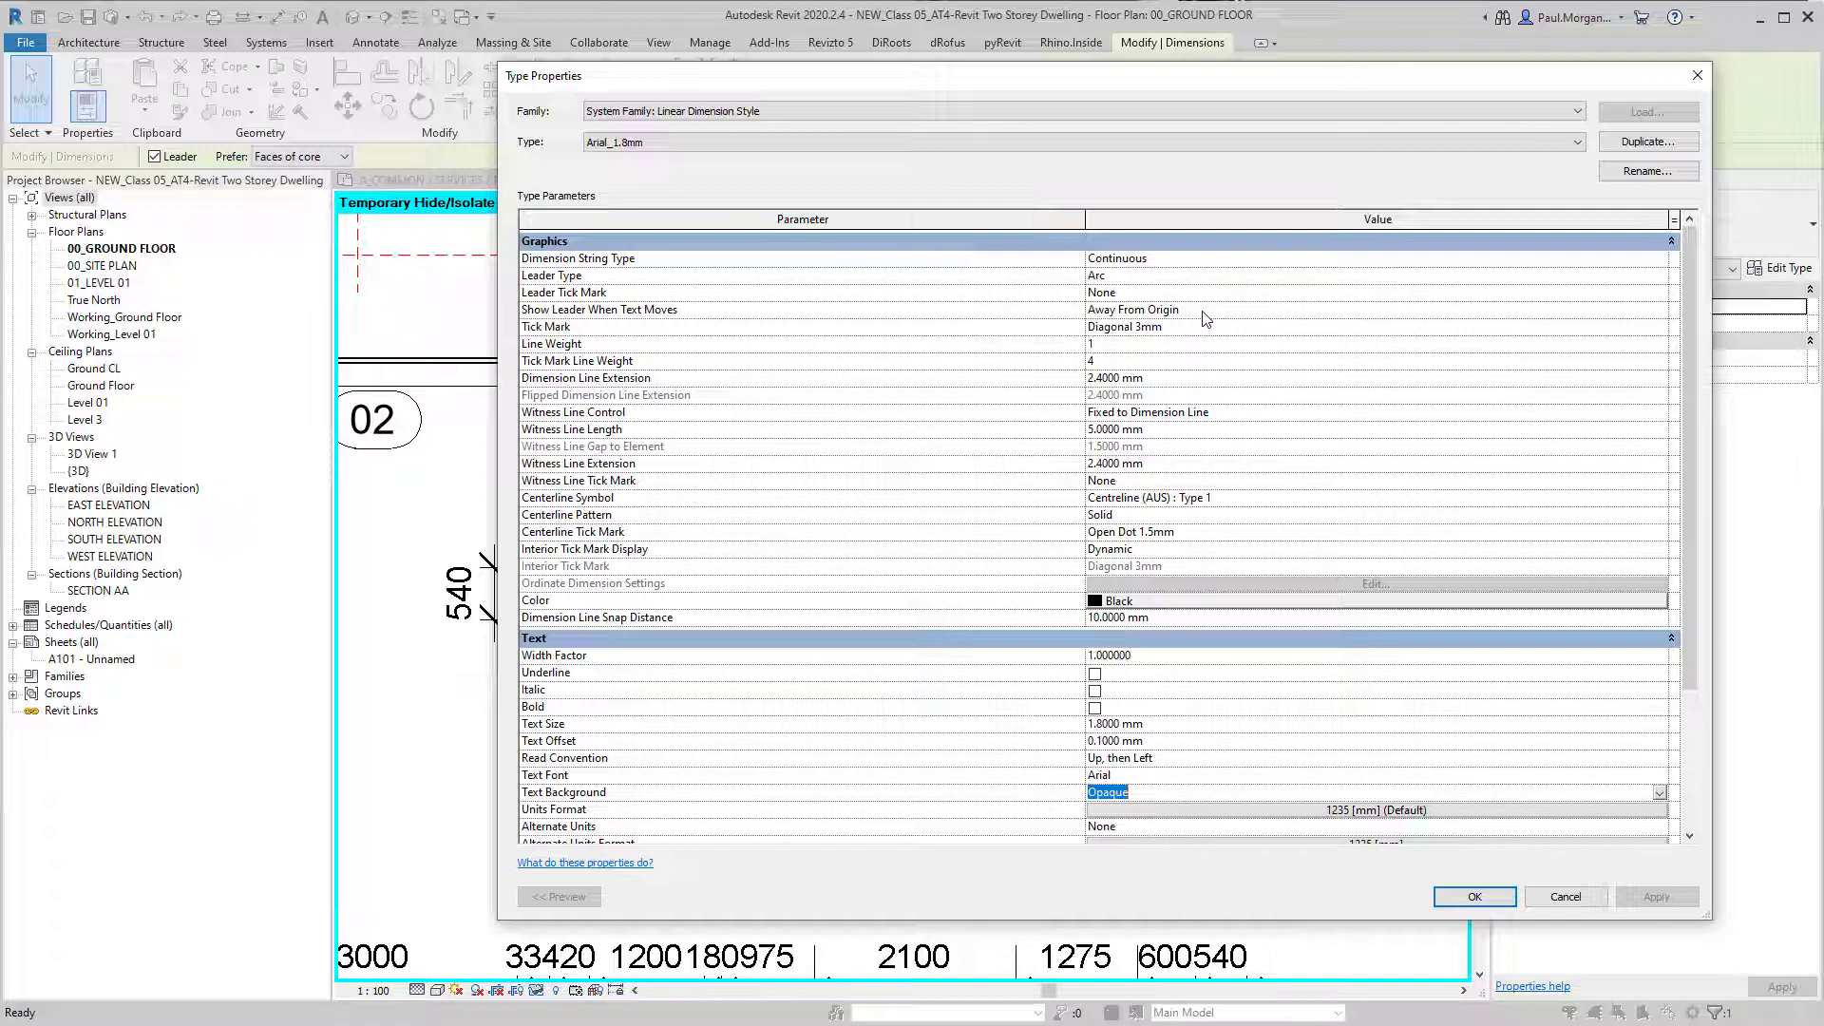
left_click(1189, 348)
left_click(1203, 380)
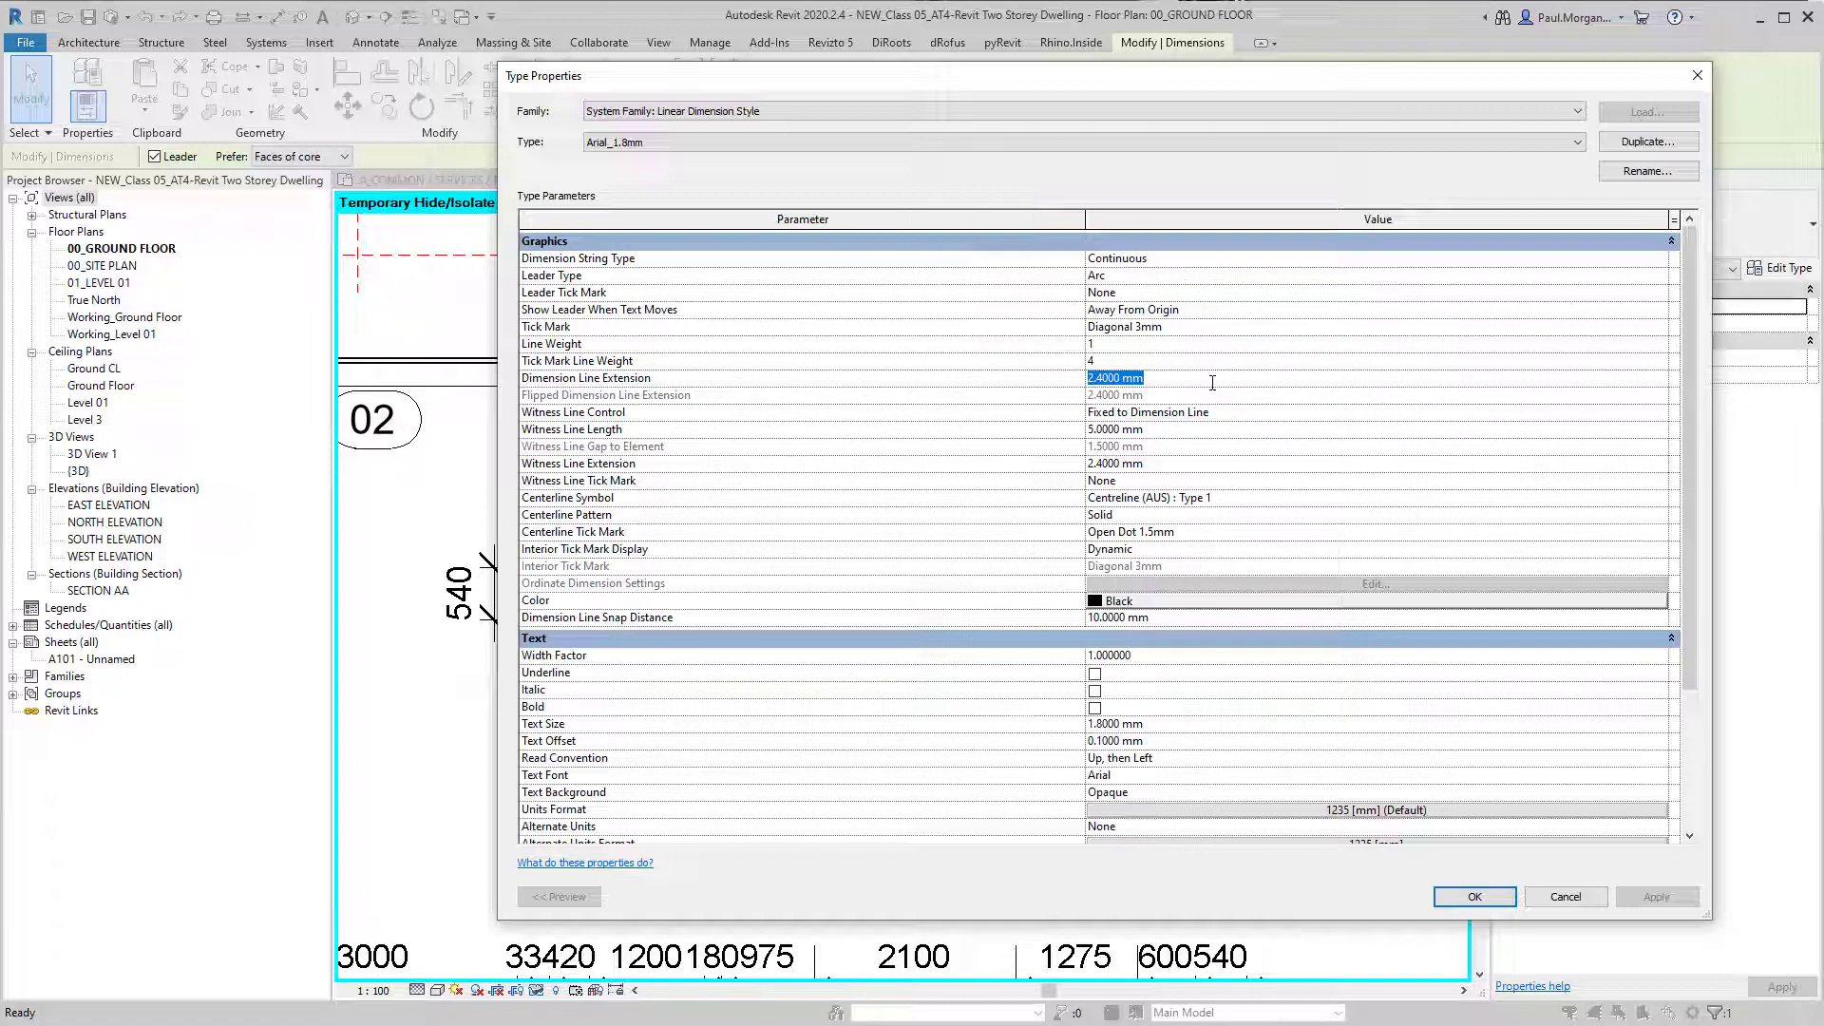
type("2")
left_click(1078, 429)
type("3")
left_click(1218, 463)
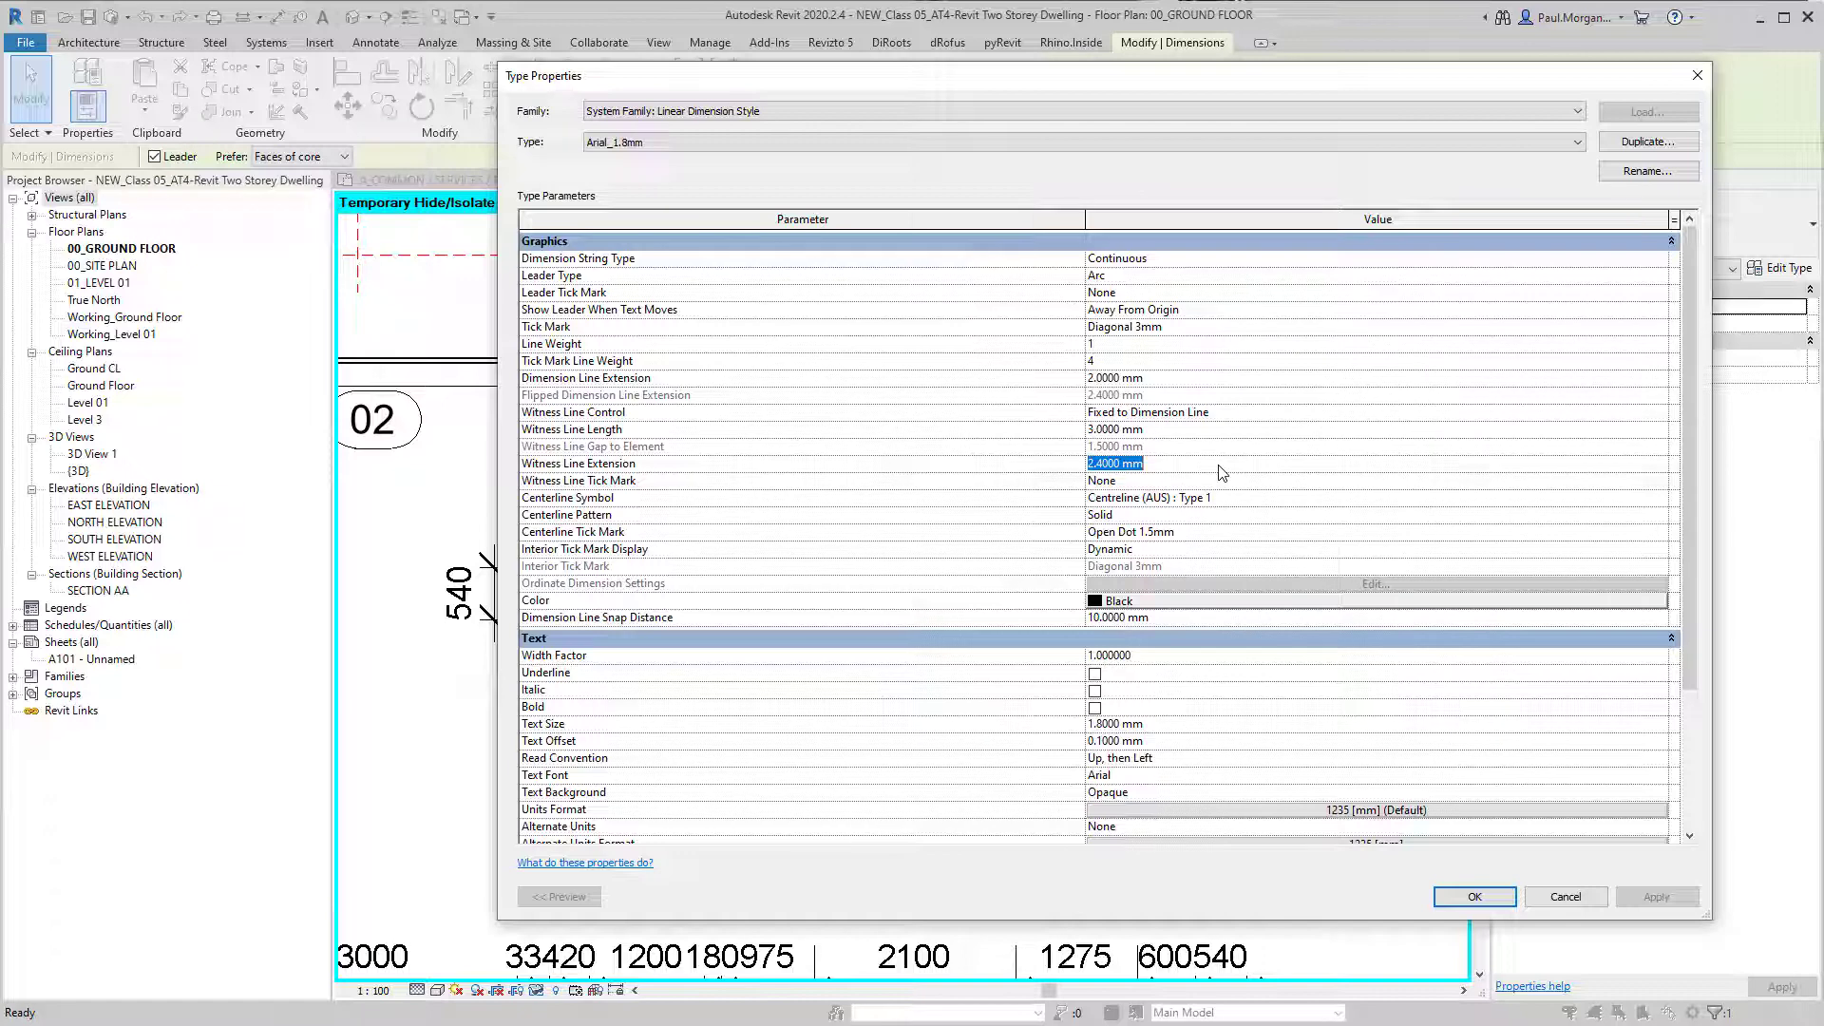
type("2")
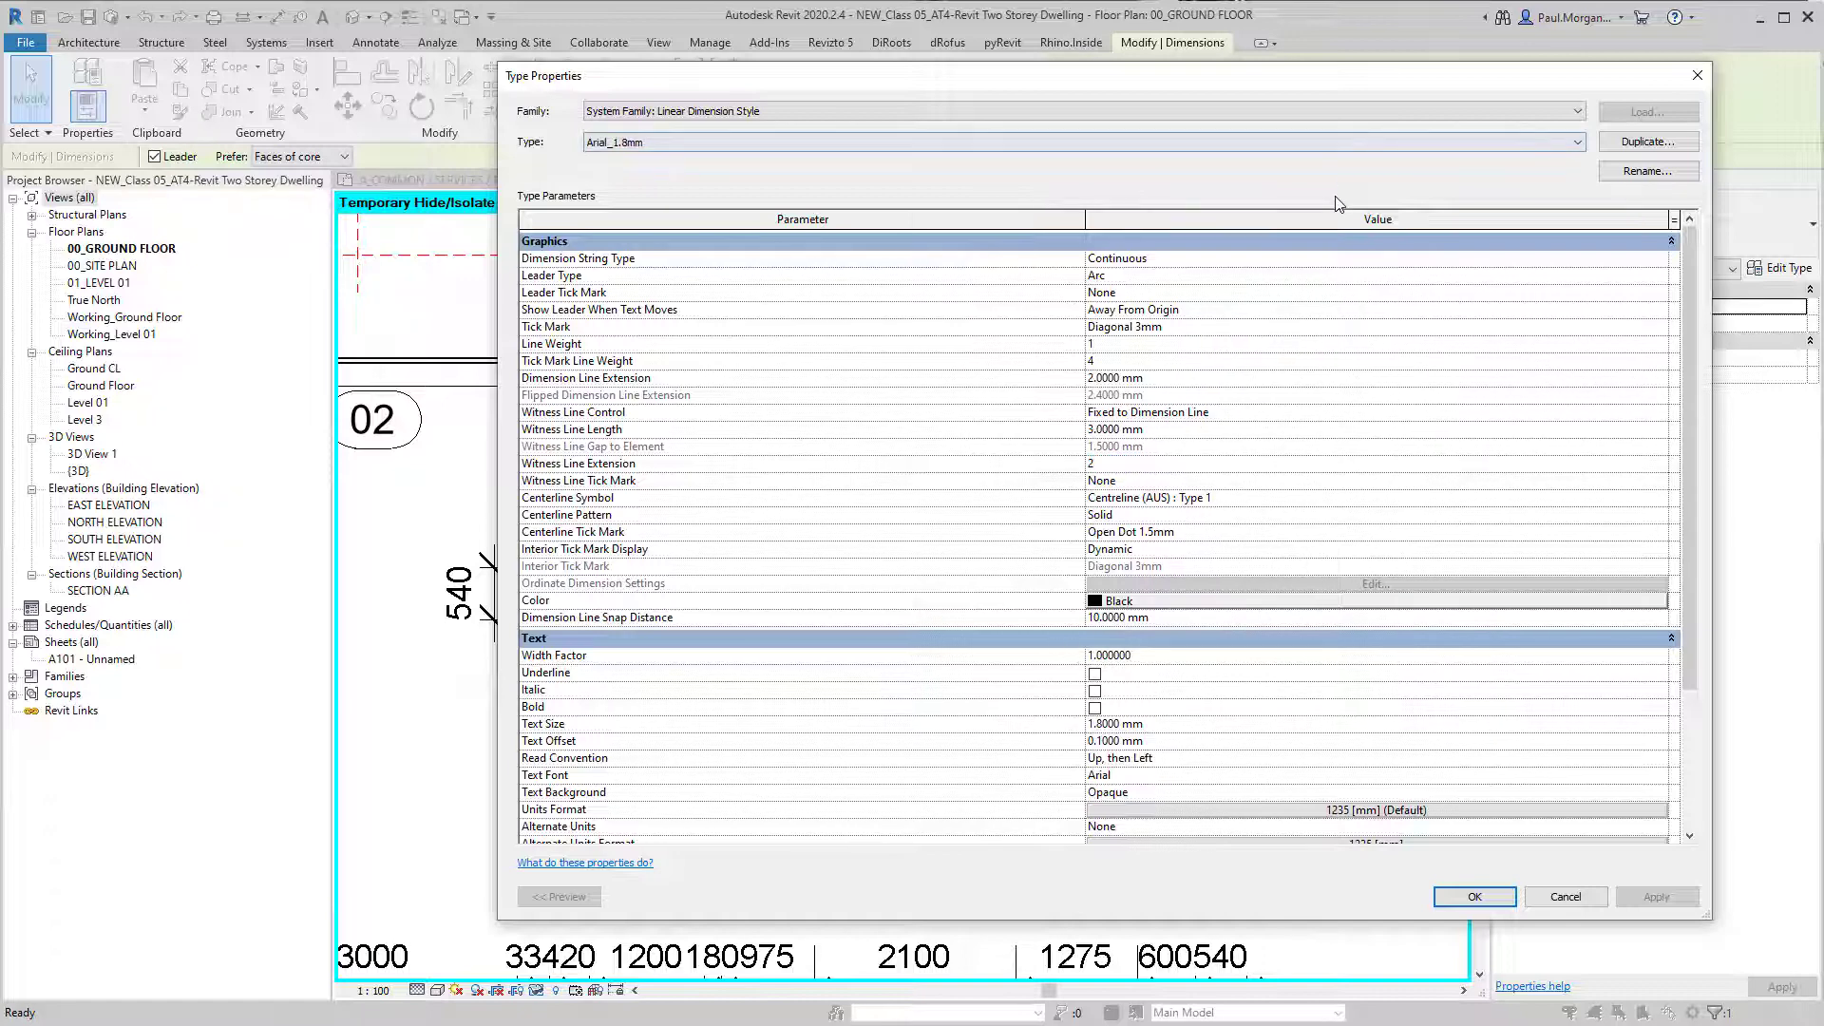
left_click(1492, 897)
left_click(1492, 897)
Step: Edit the Arial_1.8mm dimension type to use the Diagonal 2mm tick mark and a witness line length of 5 mm
scroll(1360, 694, "up", 3)
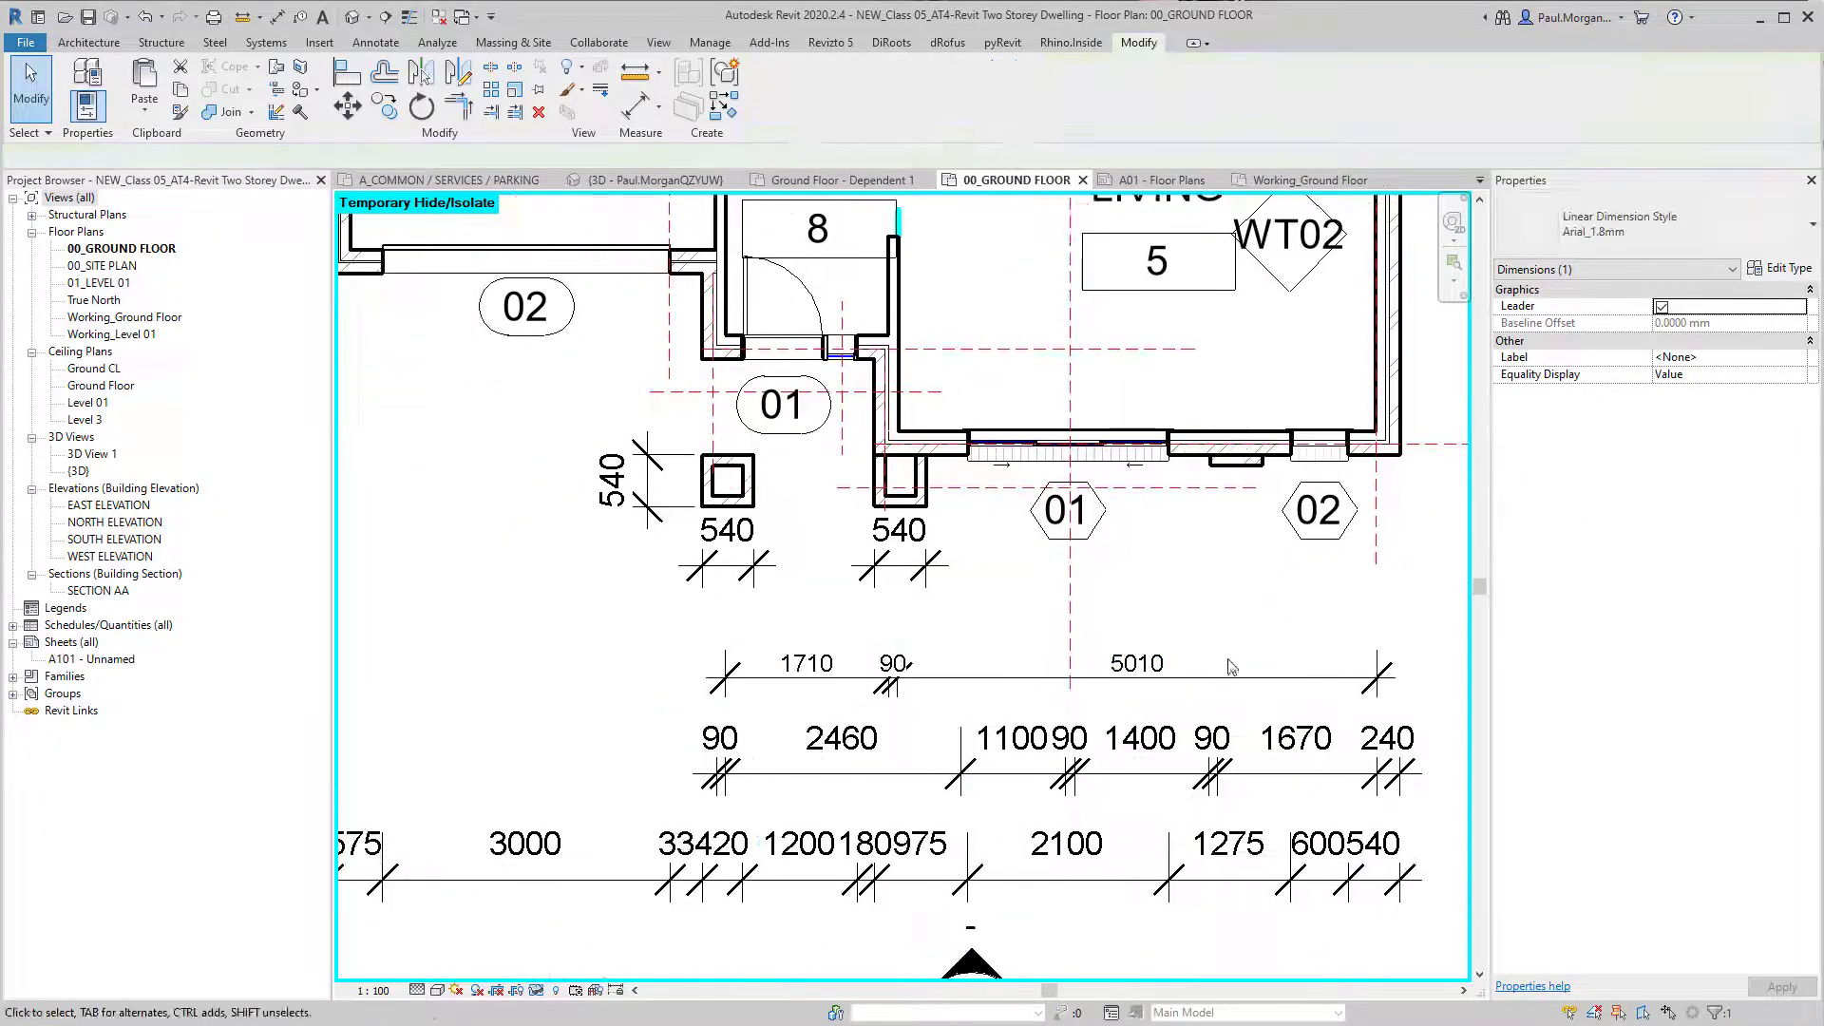
middle_click_drag(1364, 700, 1230, 655)
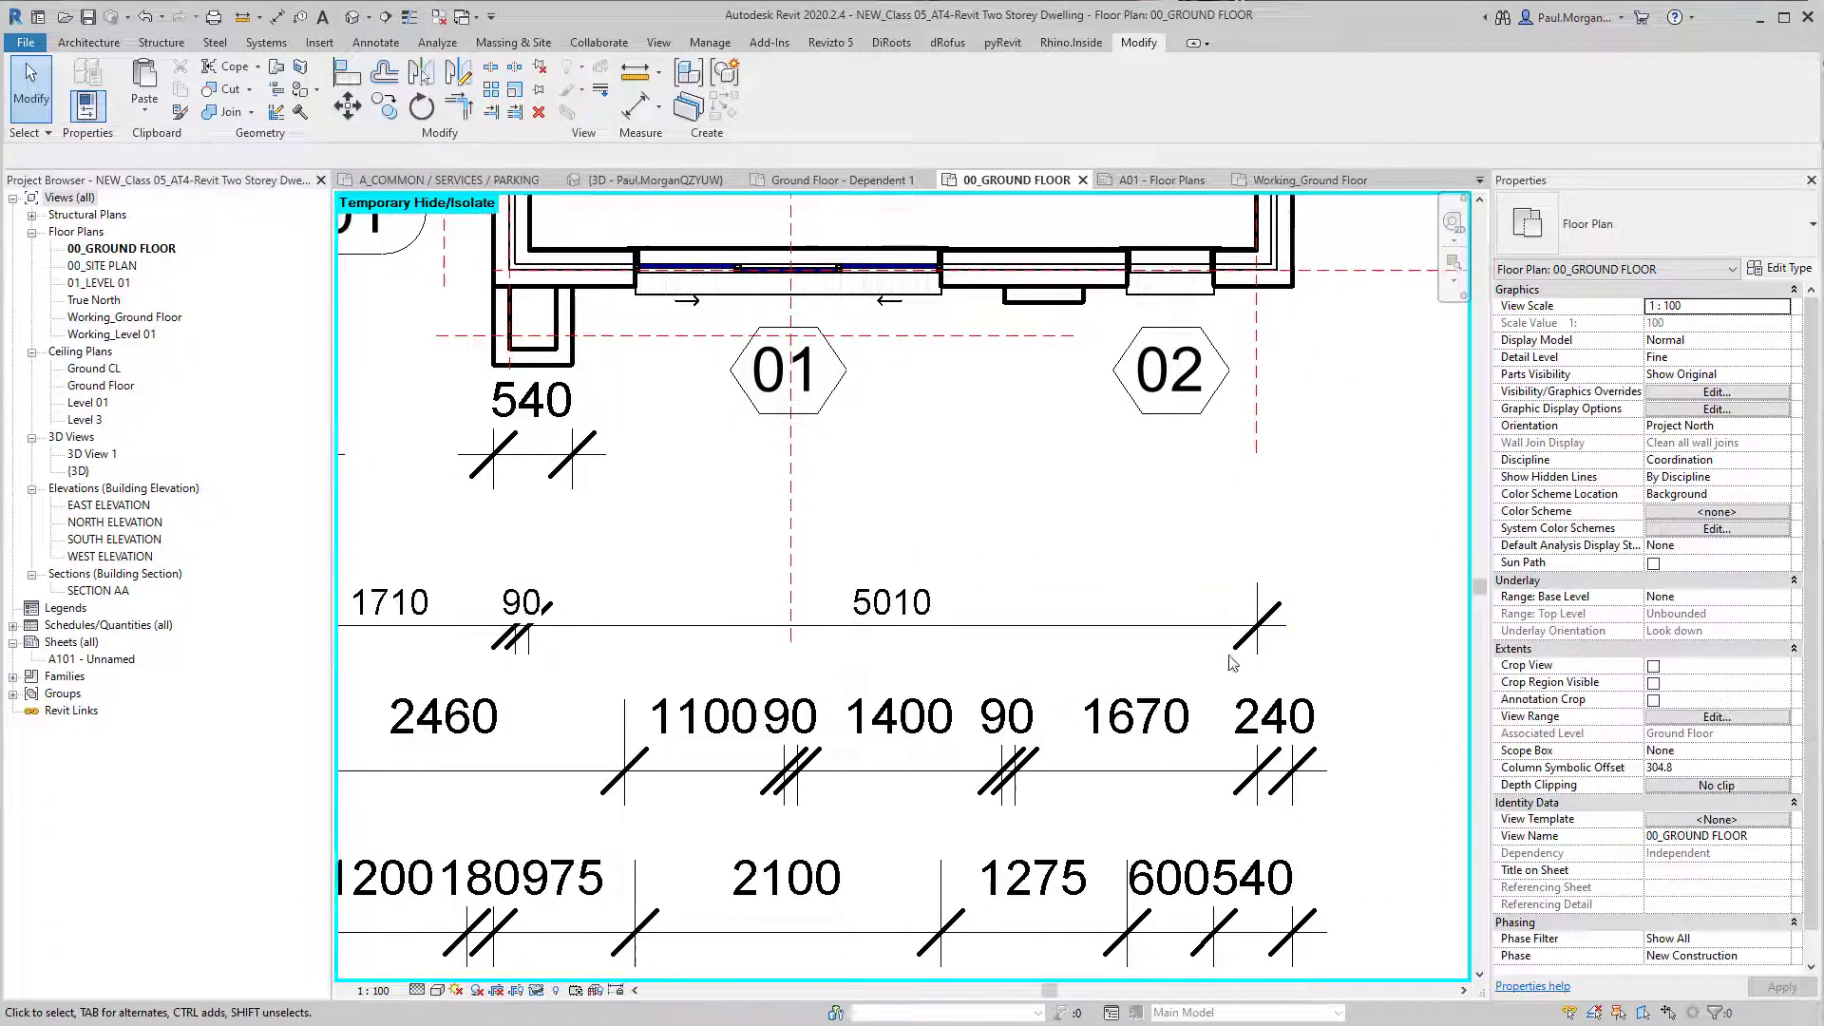
scroll(1263, 627, "up", 2)
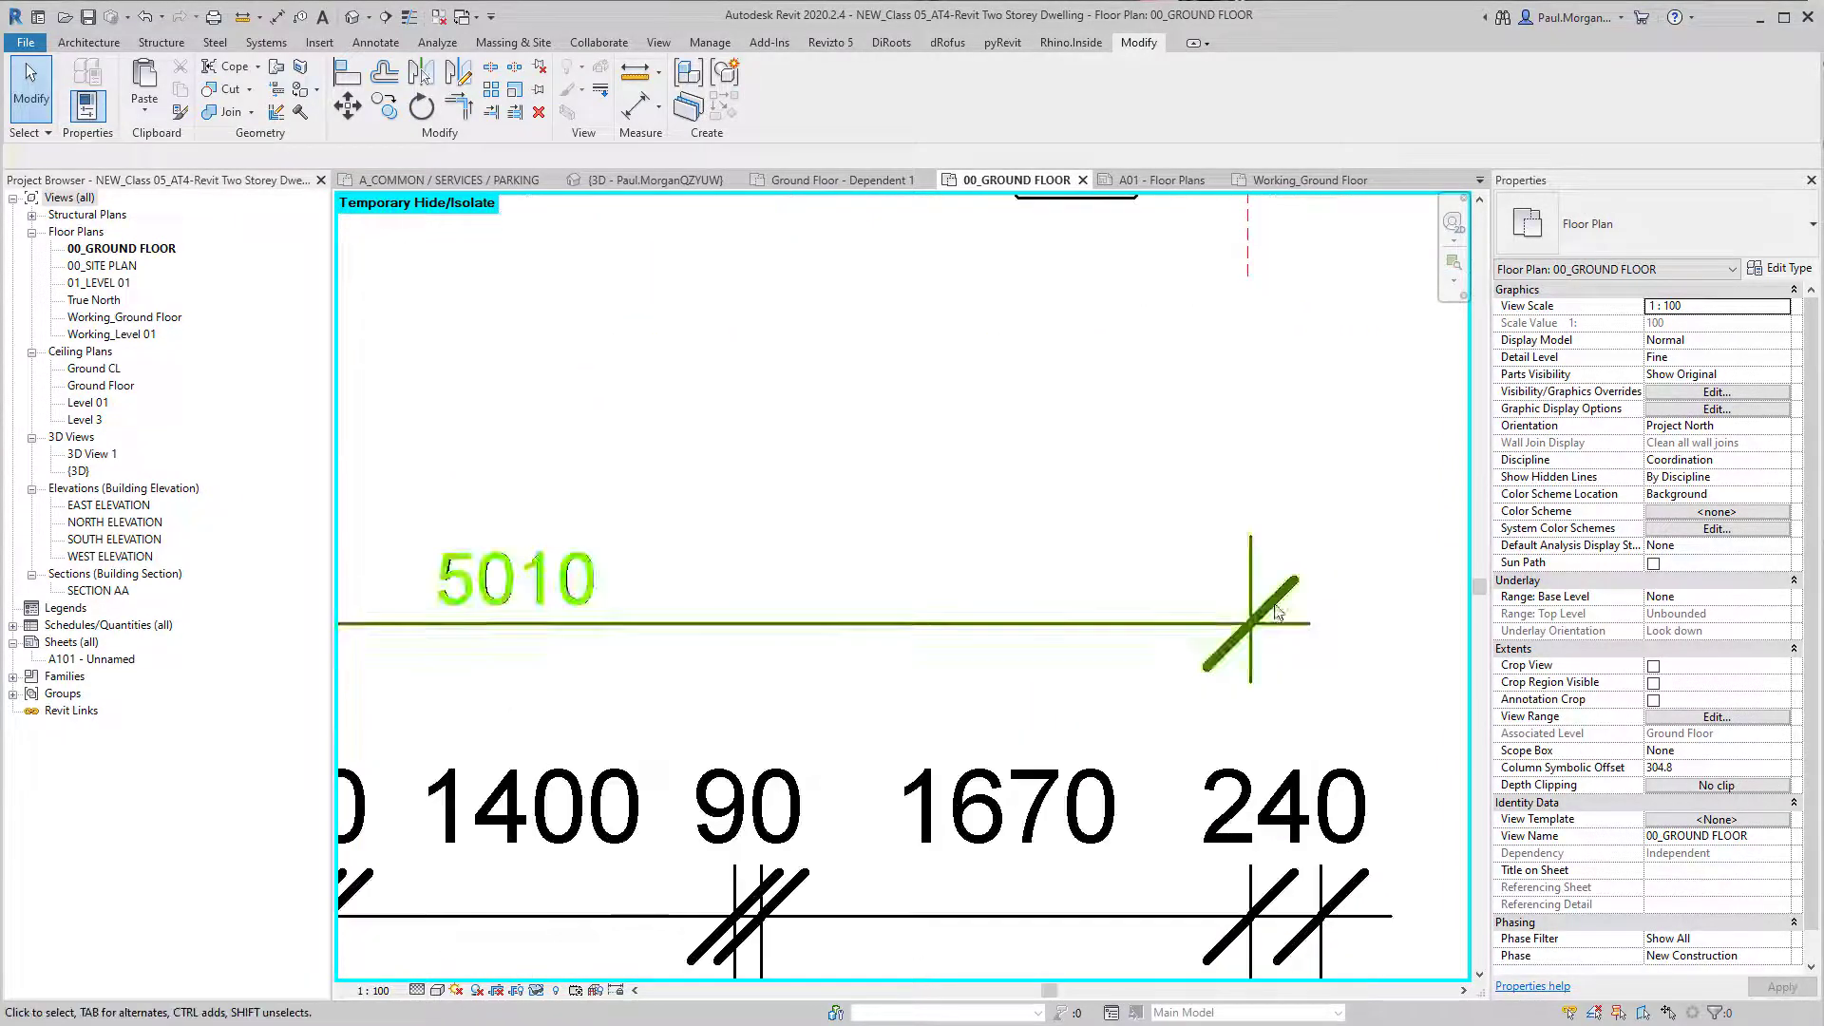
scroll(1263, 627, "down", 3)
scroll(1253, 653, "up", 3)
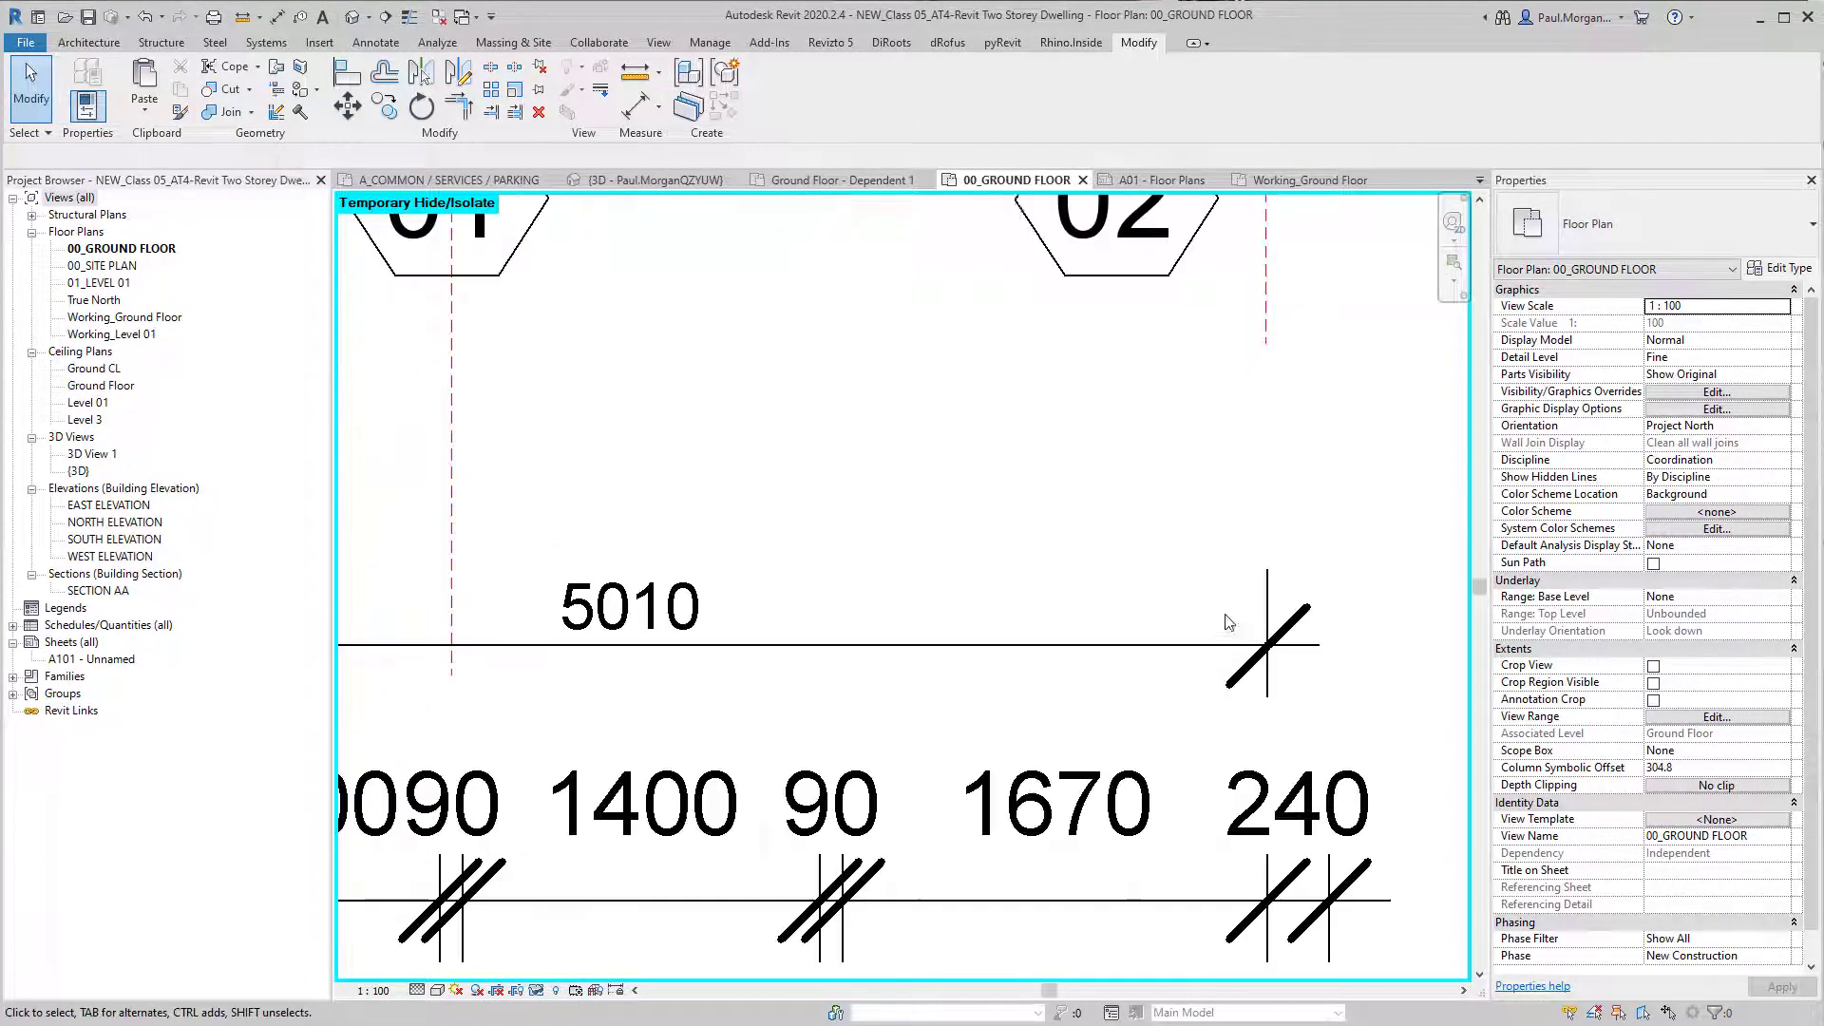
left_click(1253, 654)
left_click(1779, 268)
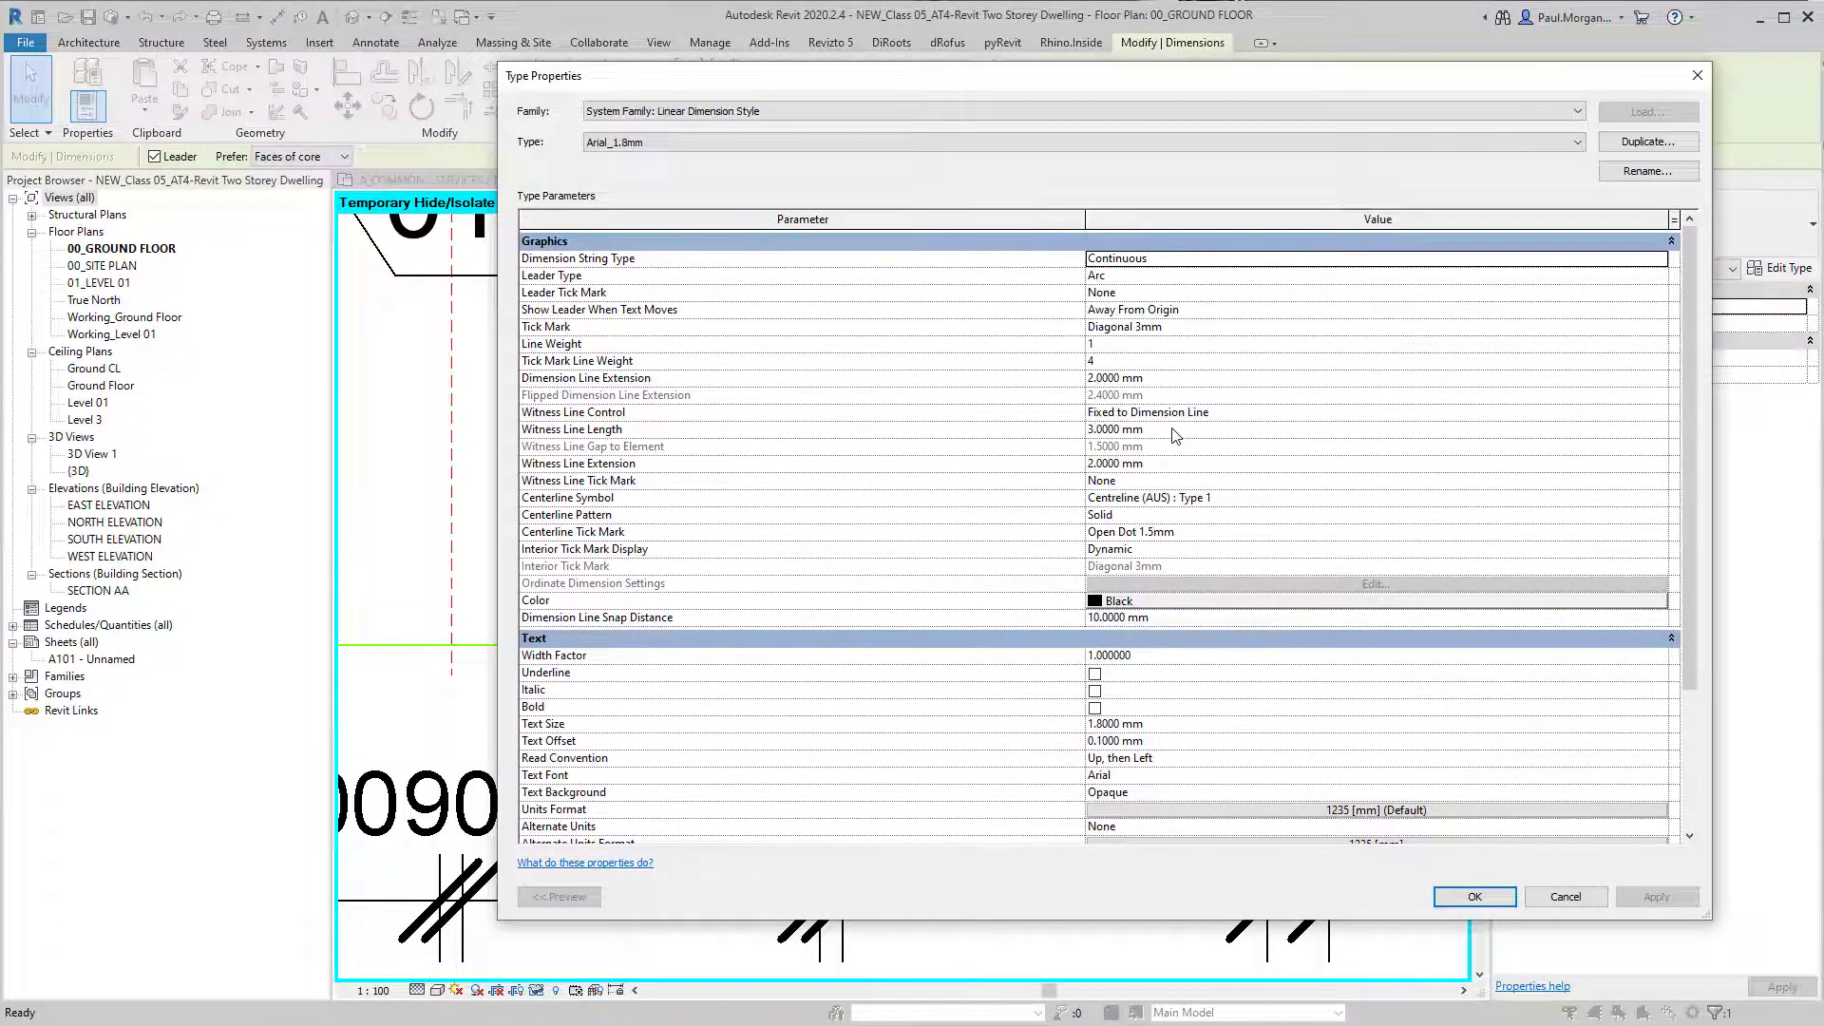
left_click(1171, 429)
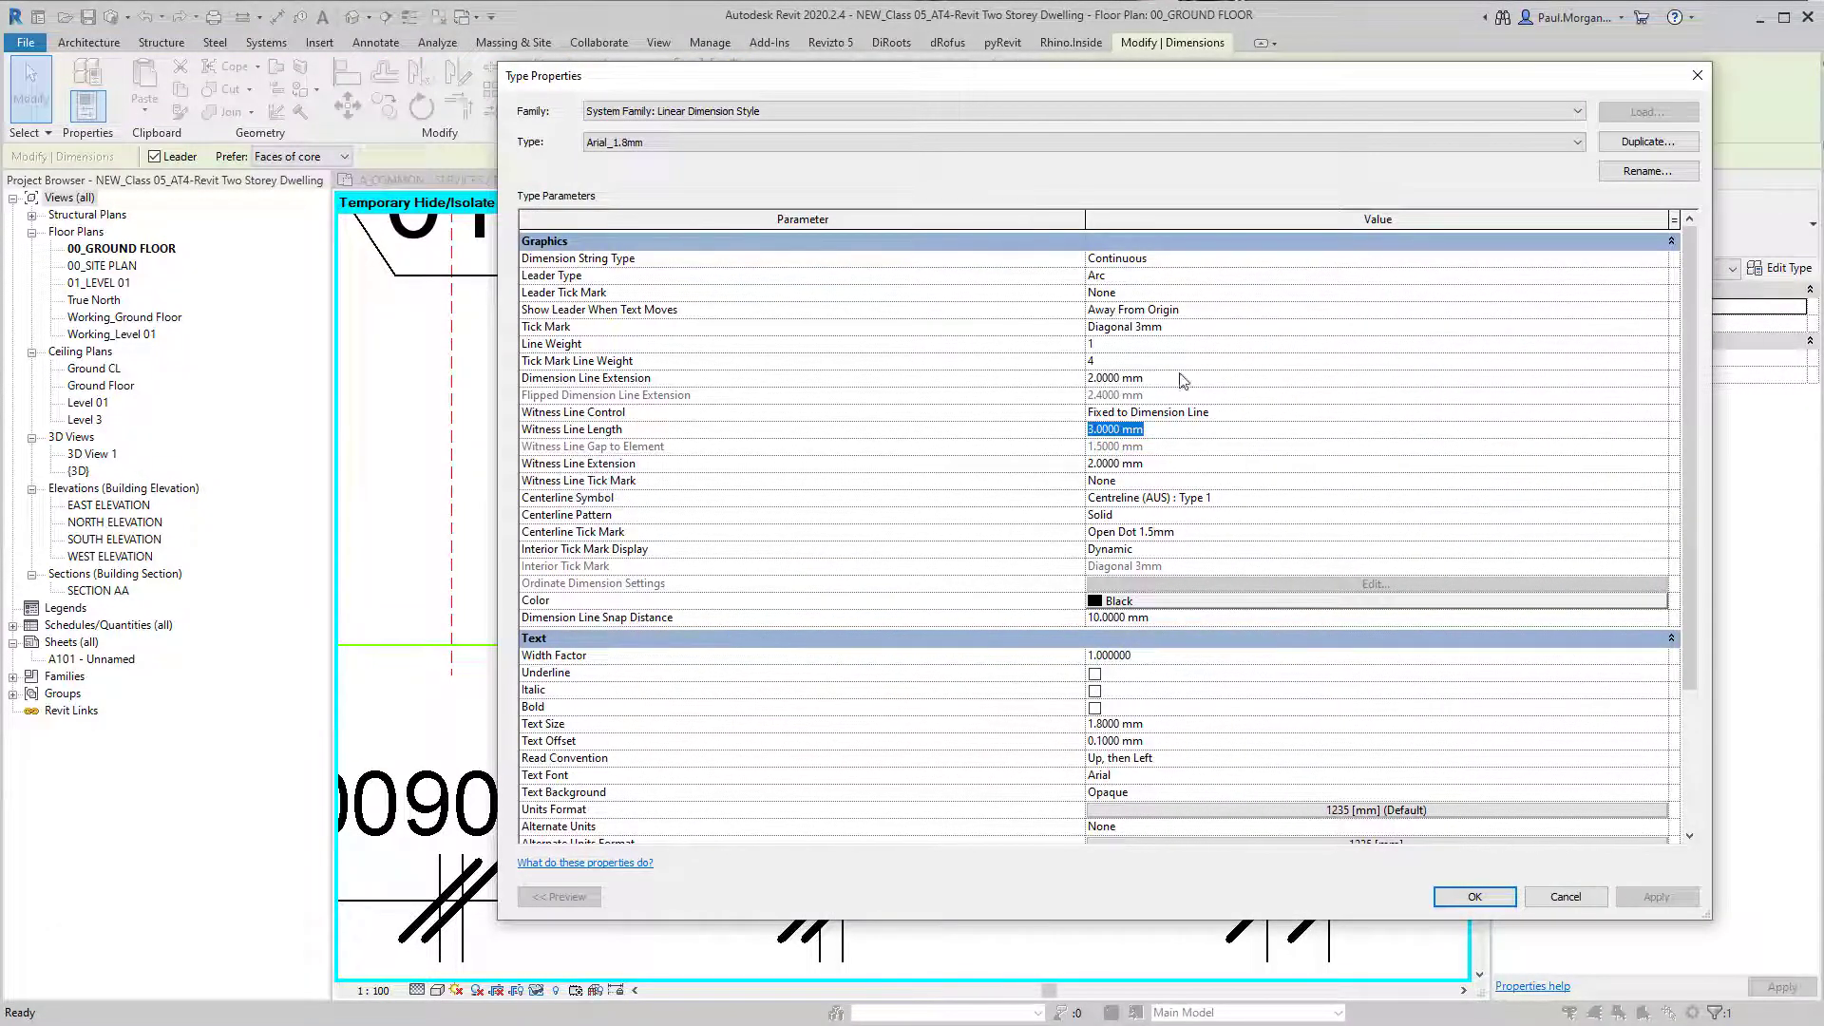
left_click(1219, 329)
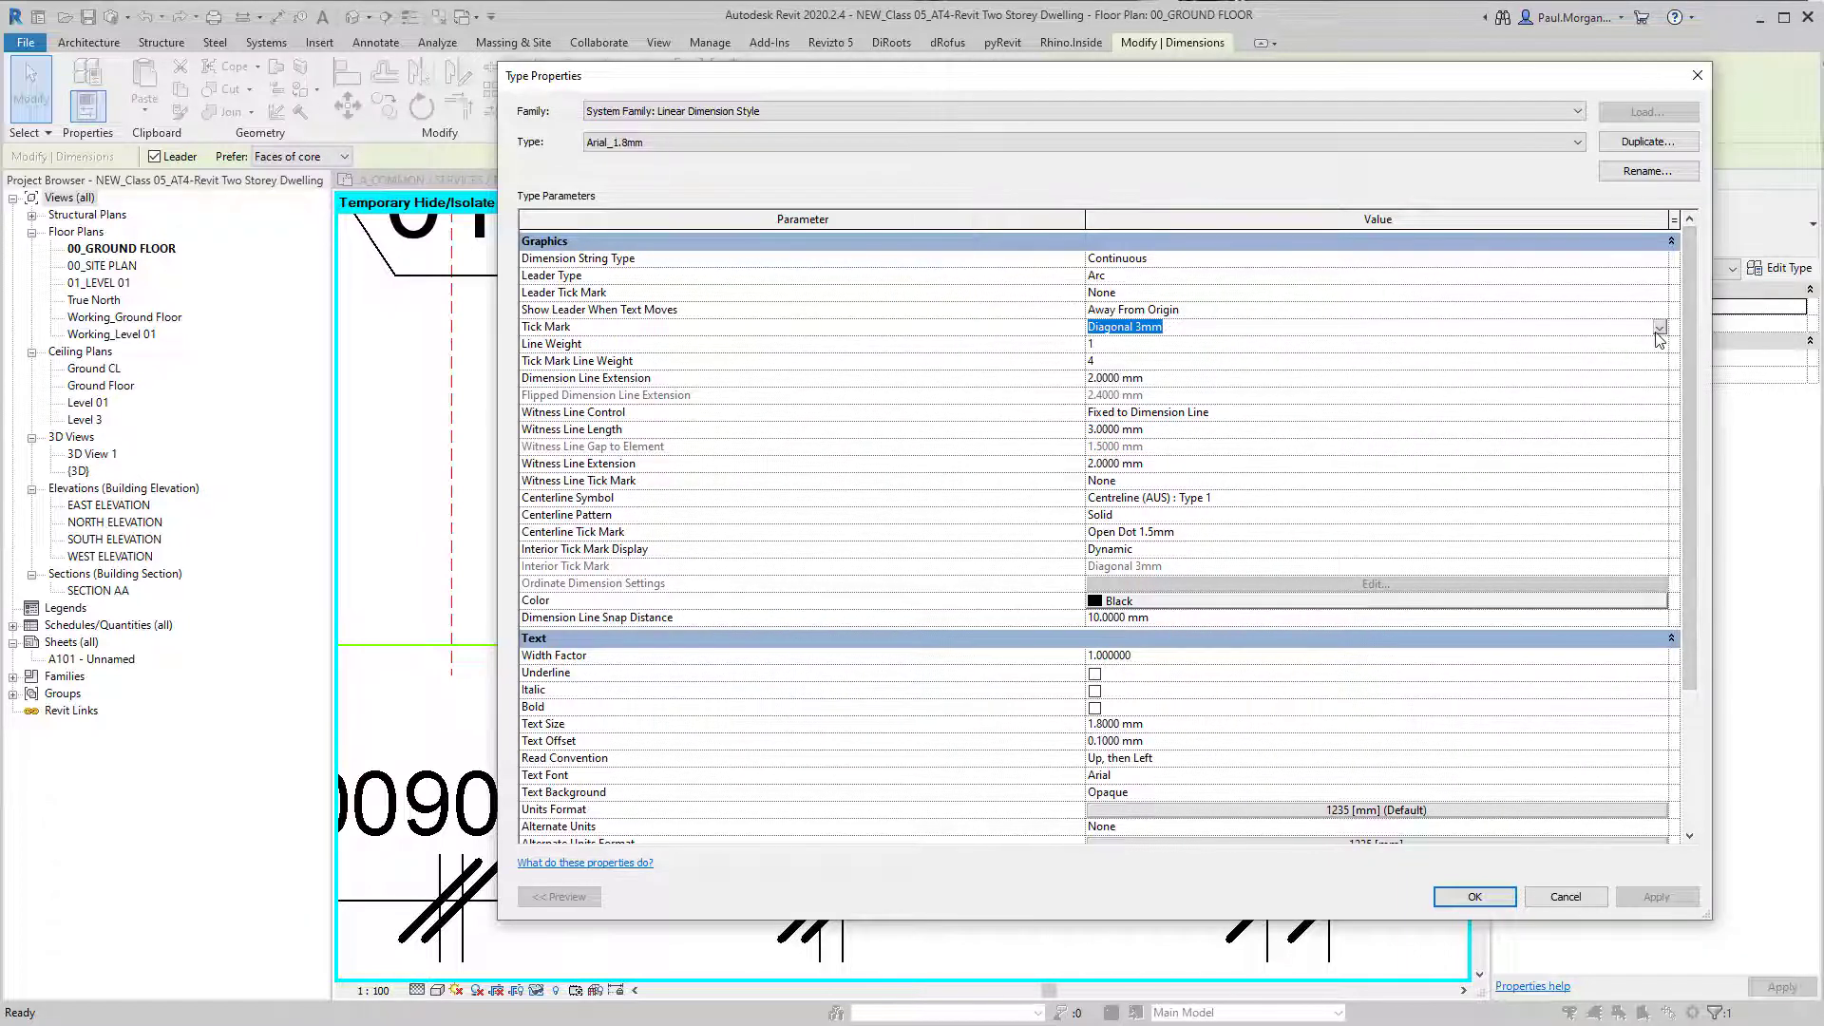
left_click(1659, 329)
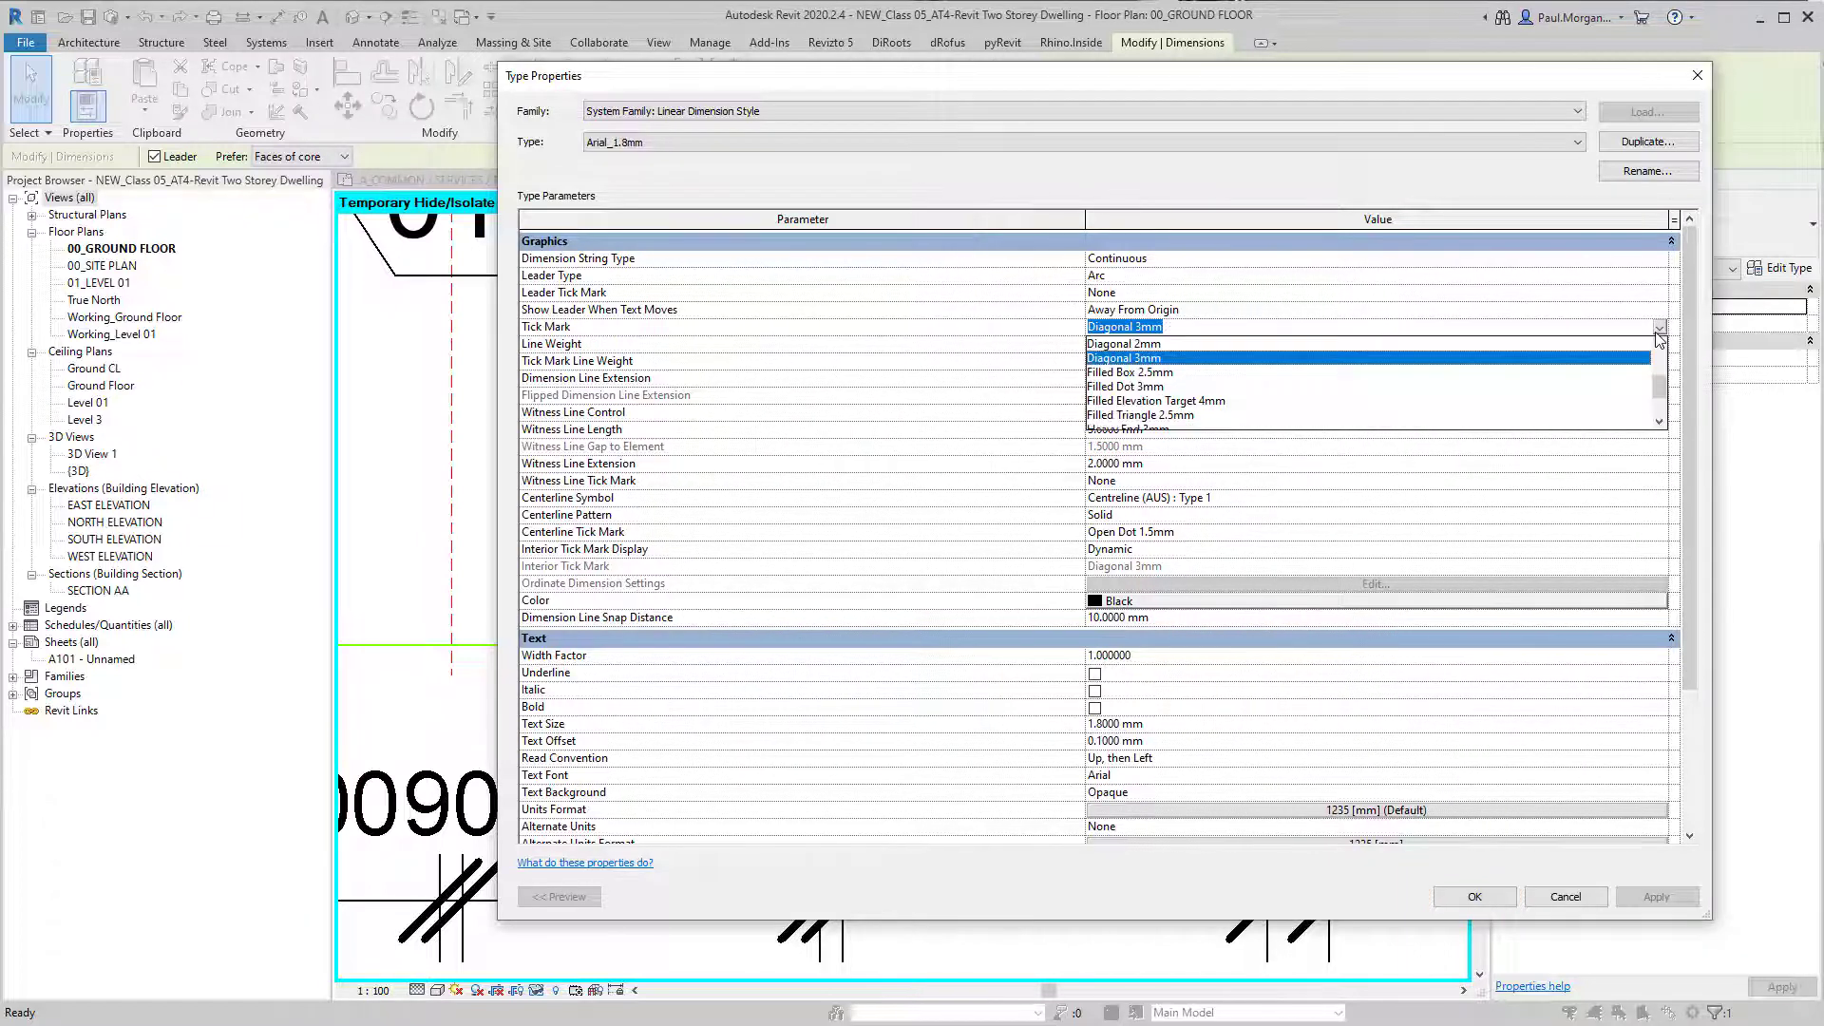
left_click(1124, 343)
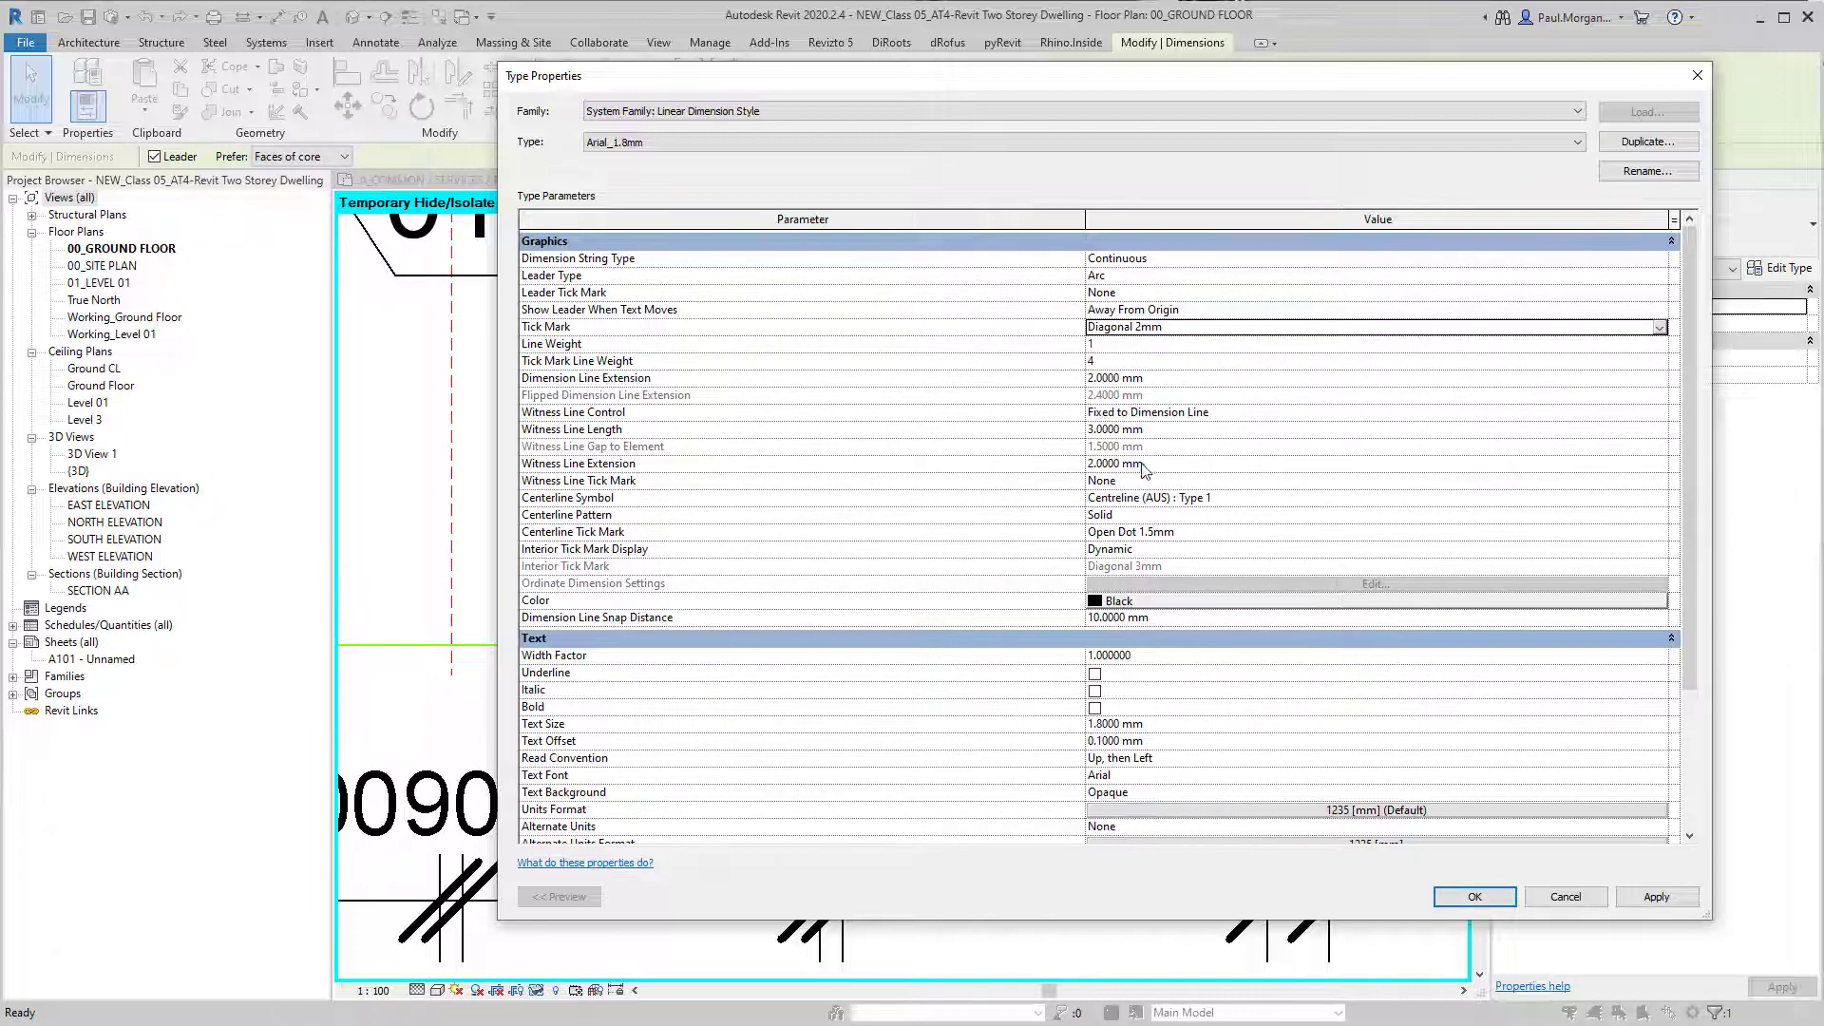
left_click(1192, 430)
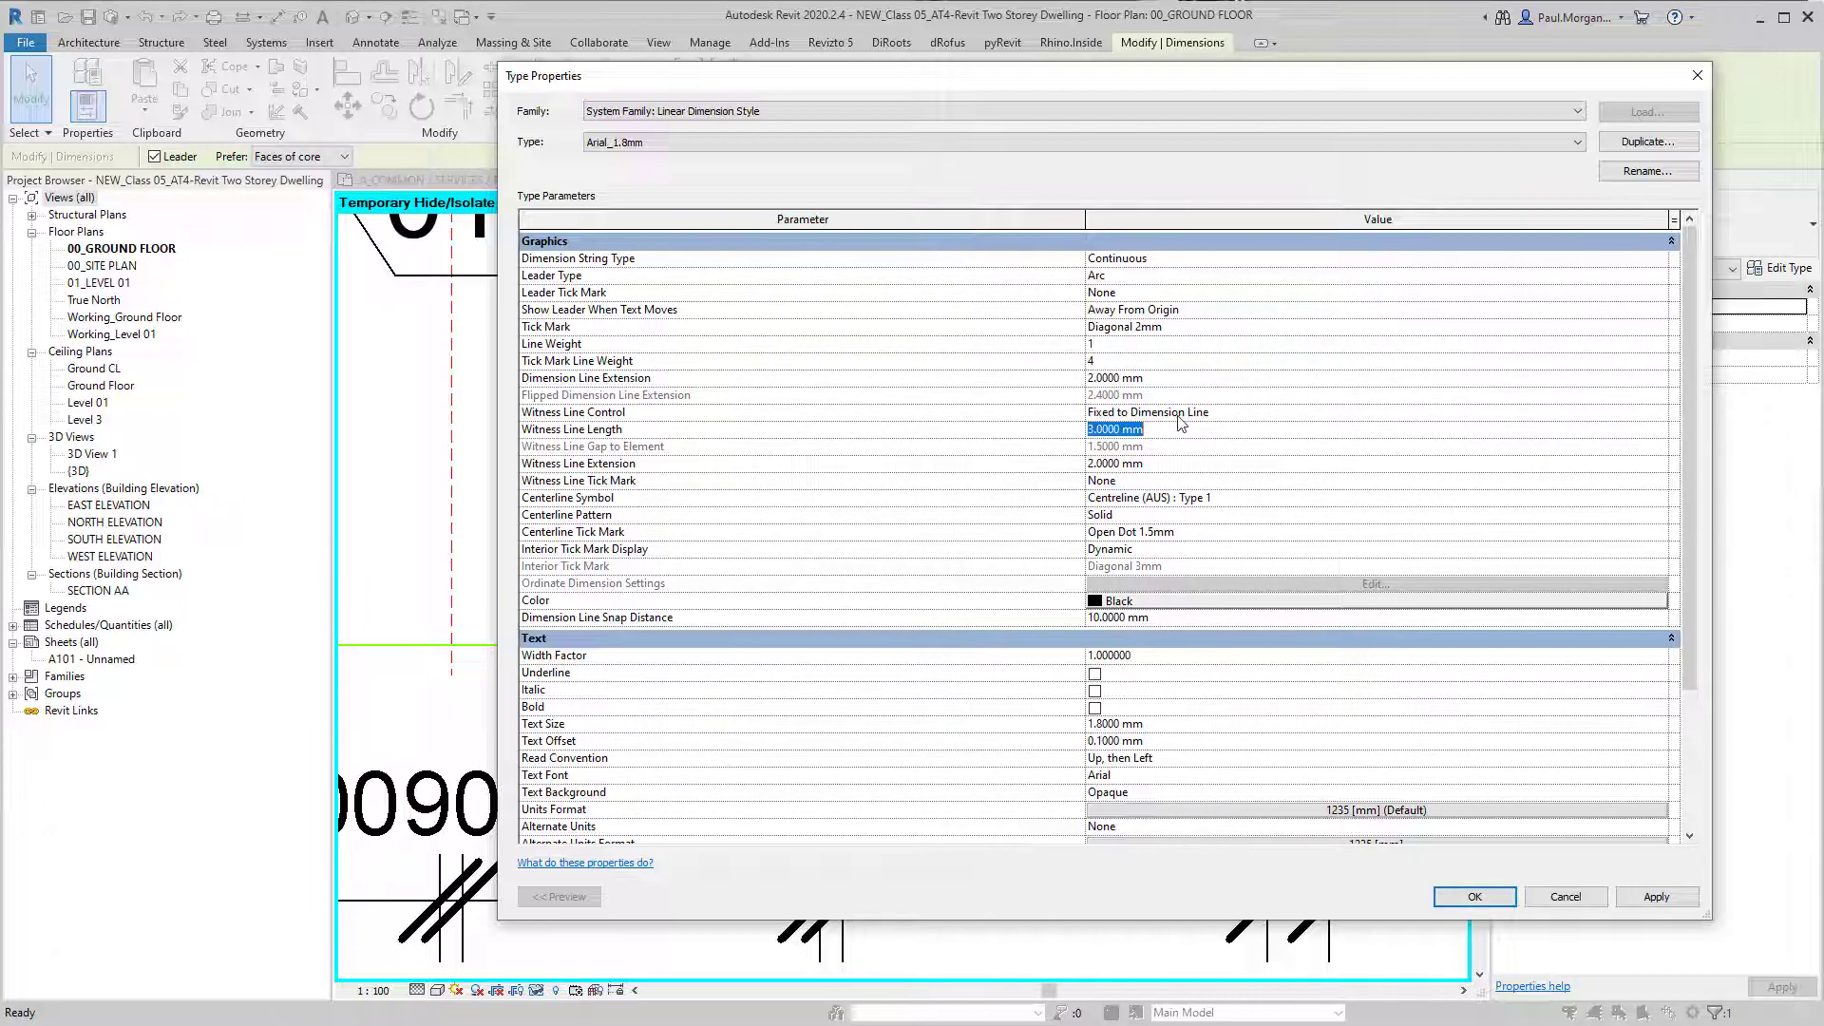
type("5")
left_click(1475, 897)
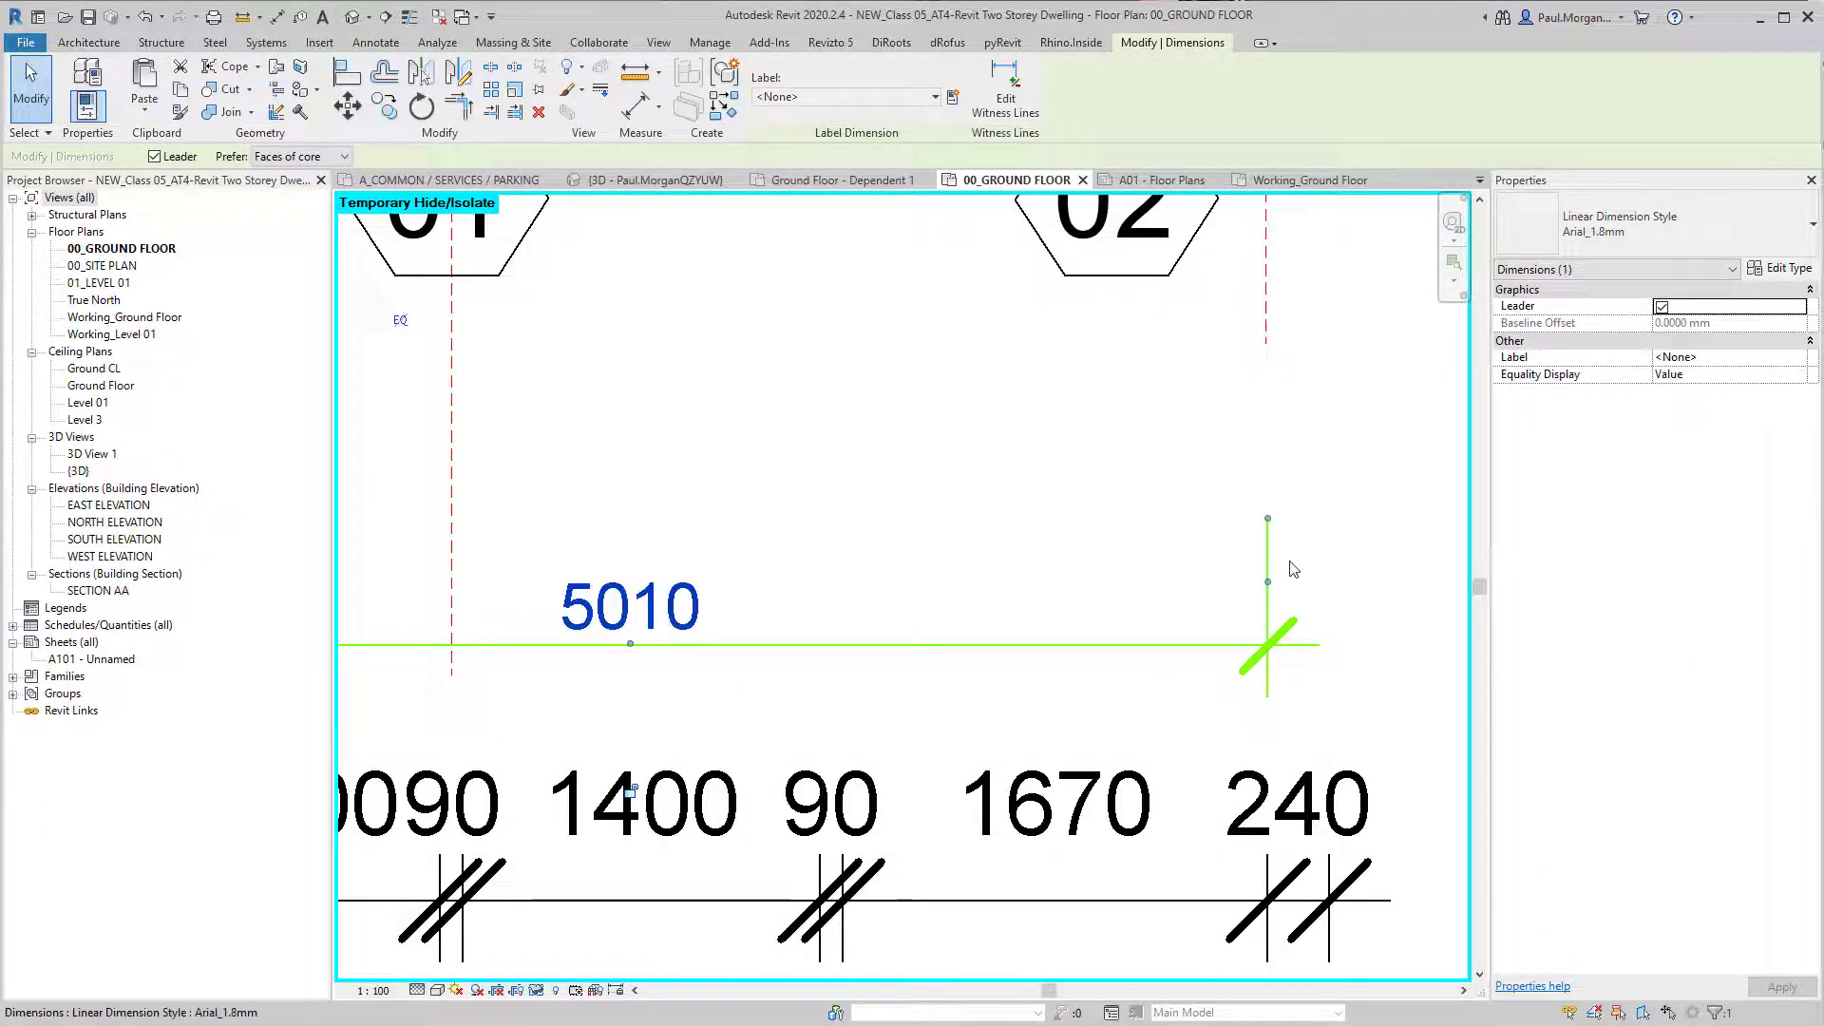
left_click(1361, 548)
Step: Set the Arial_1.8mm dimension type's dimension line extension and witness line extension to 1.8 mm, retaining the Diagonal 2mm tick mark
scroll(1294, 570, "down", 4)
middle_click_drag(1092, 669, 1052, 684)
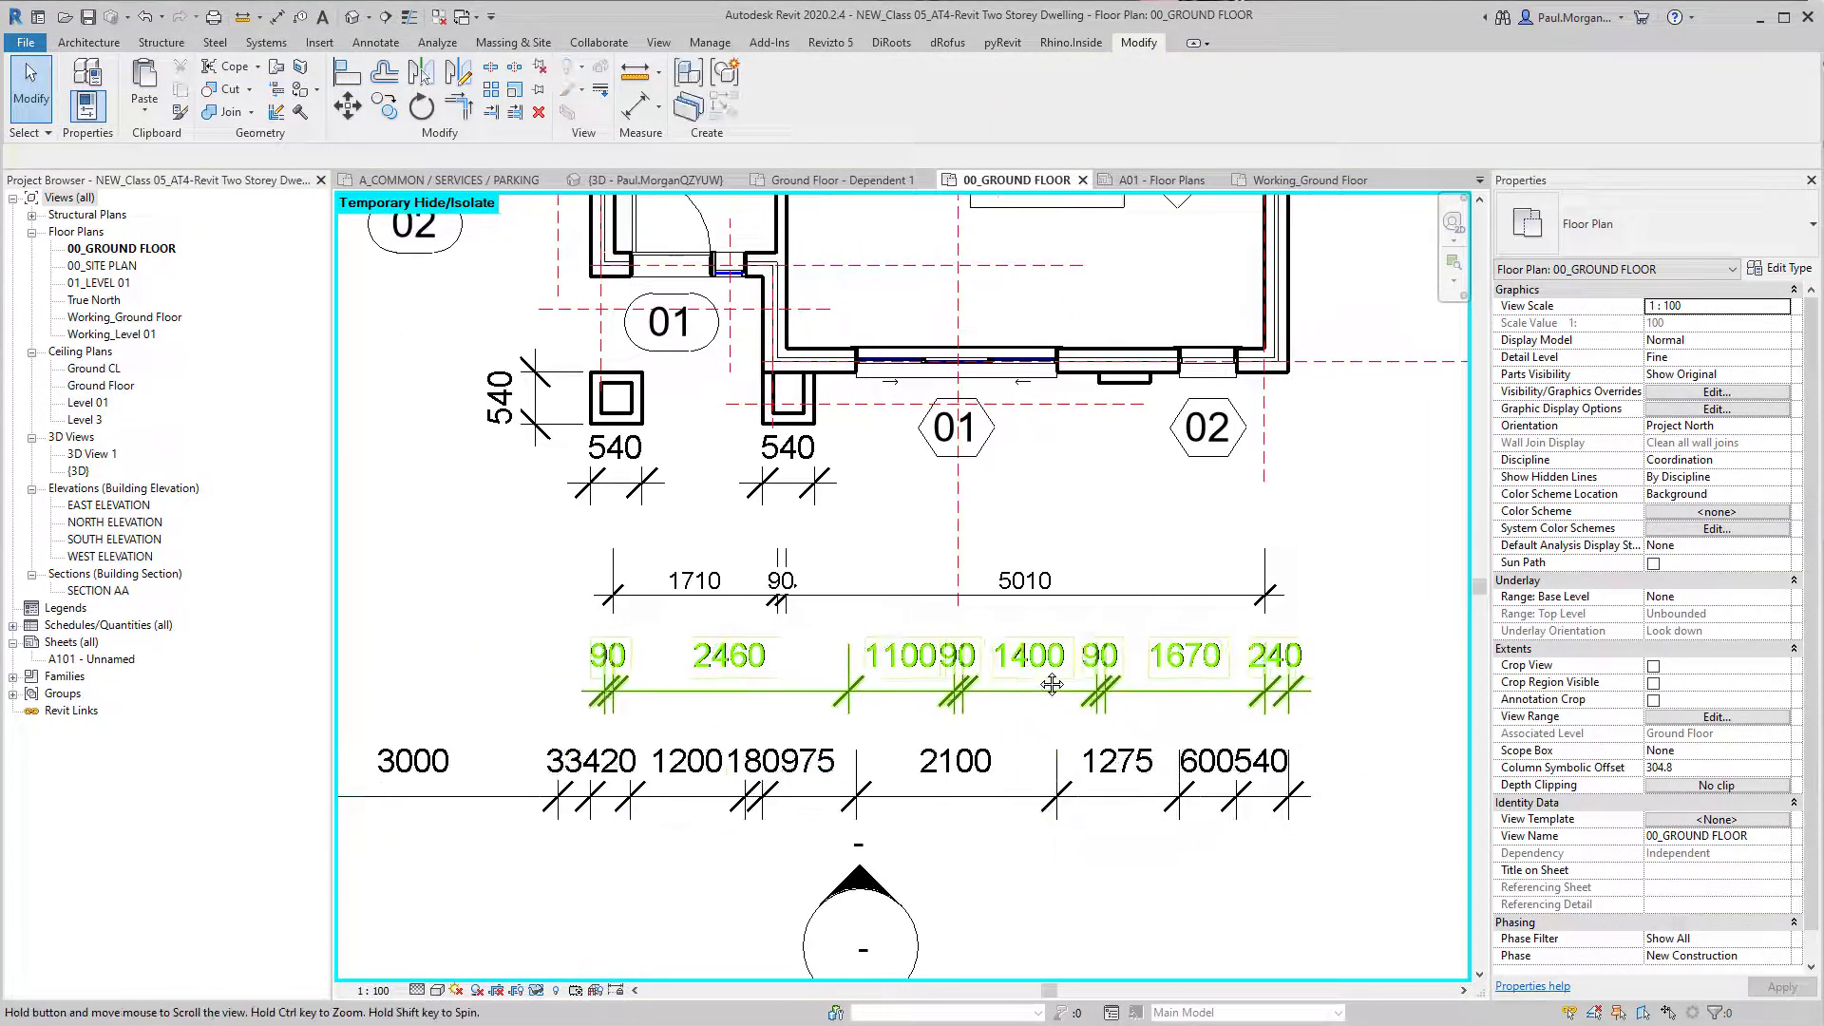
scroll(1055, 675, "up", 4)
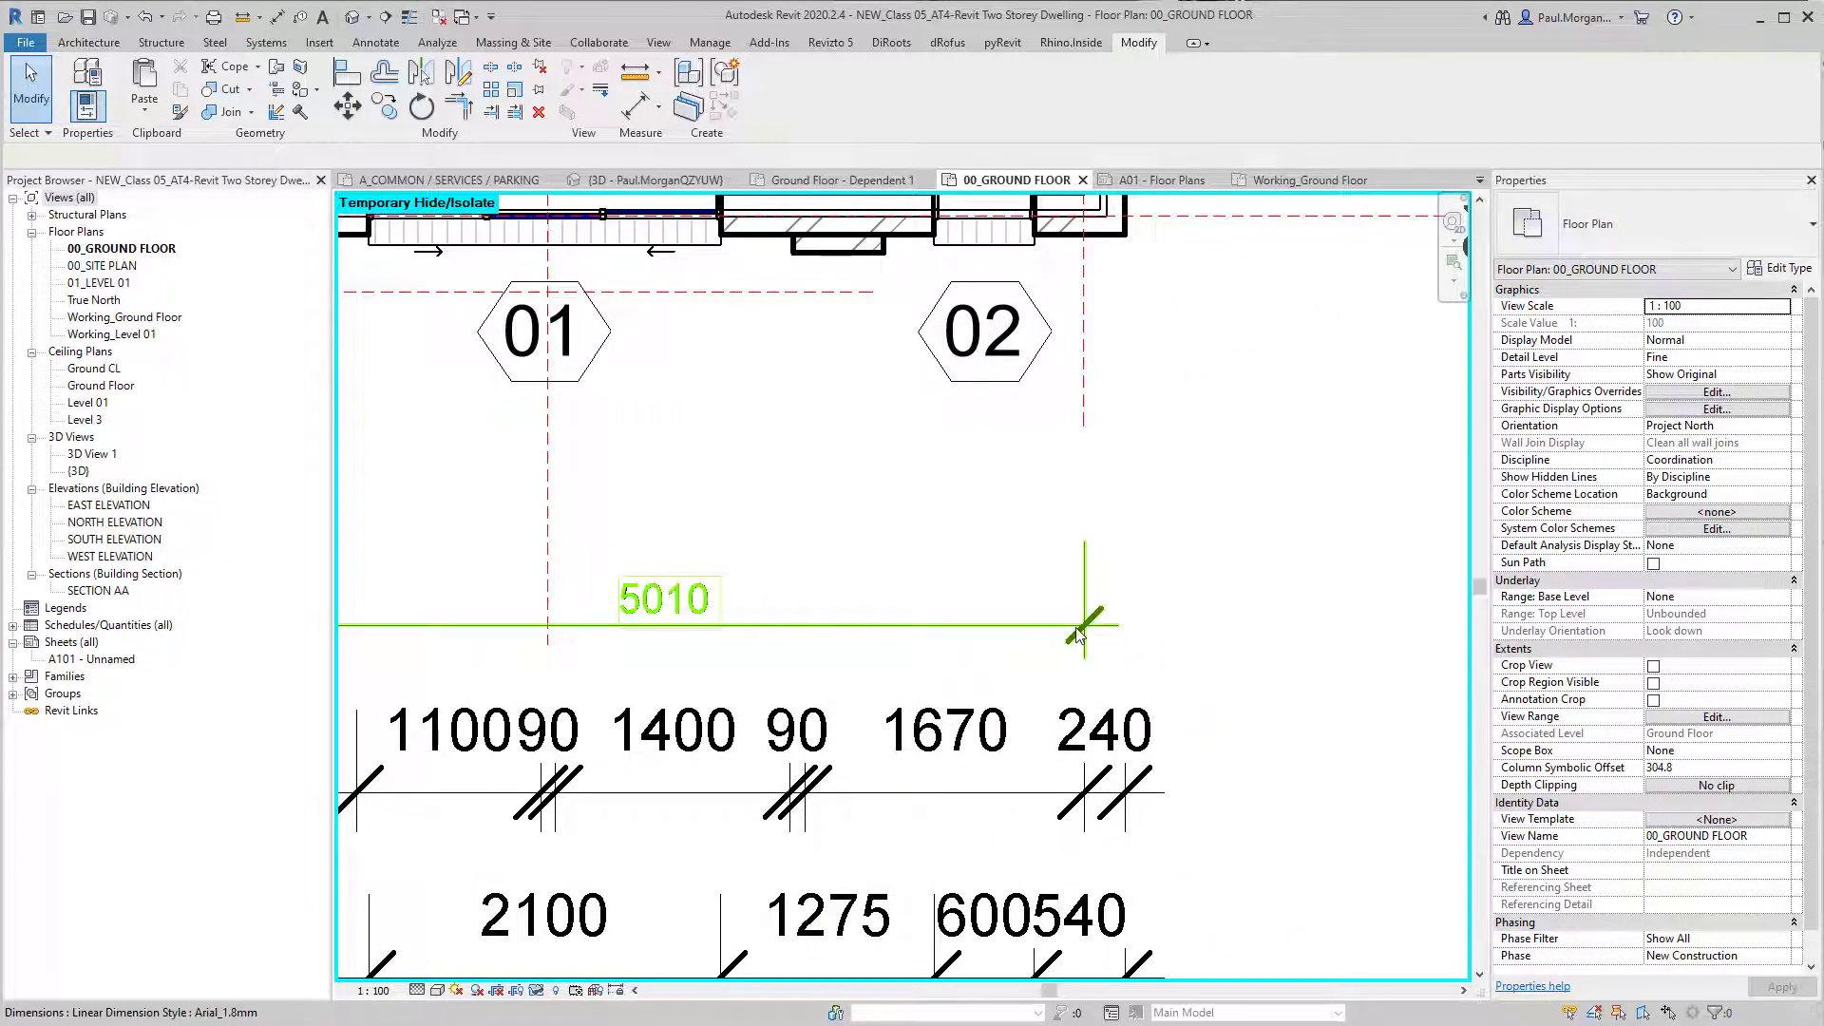
left_click(1078, 634)
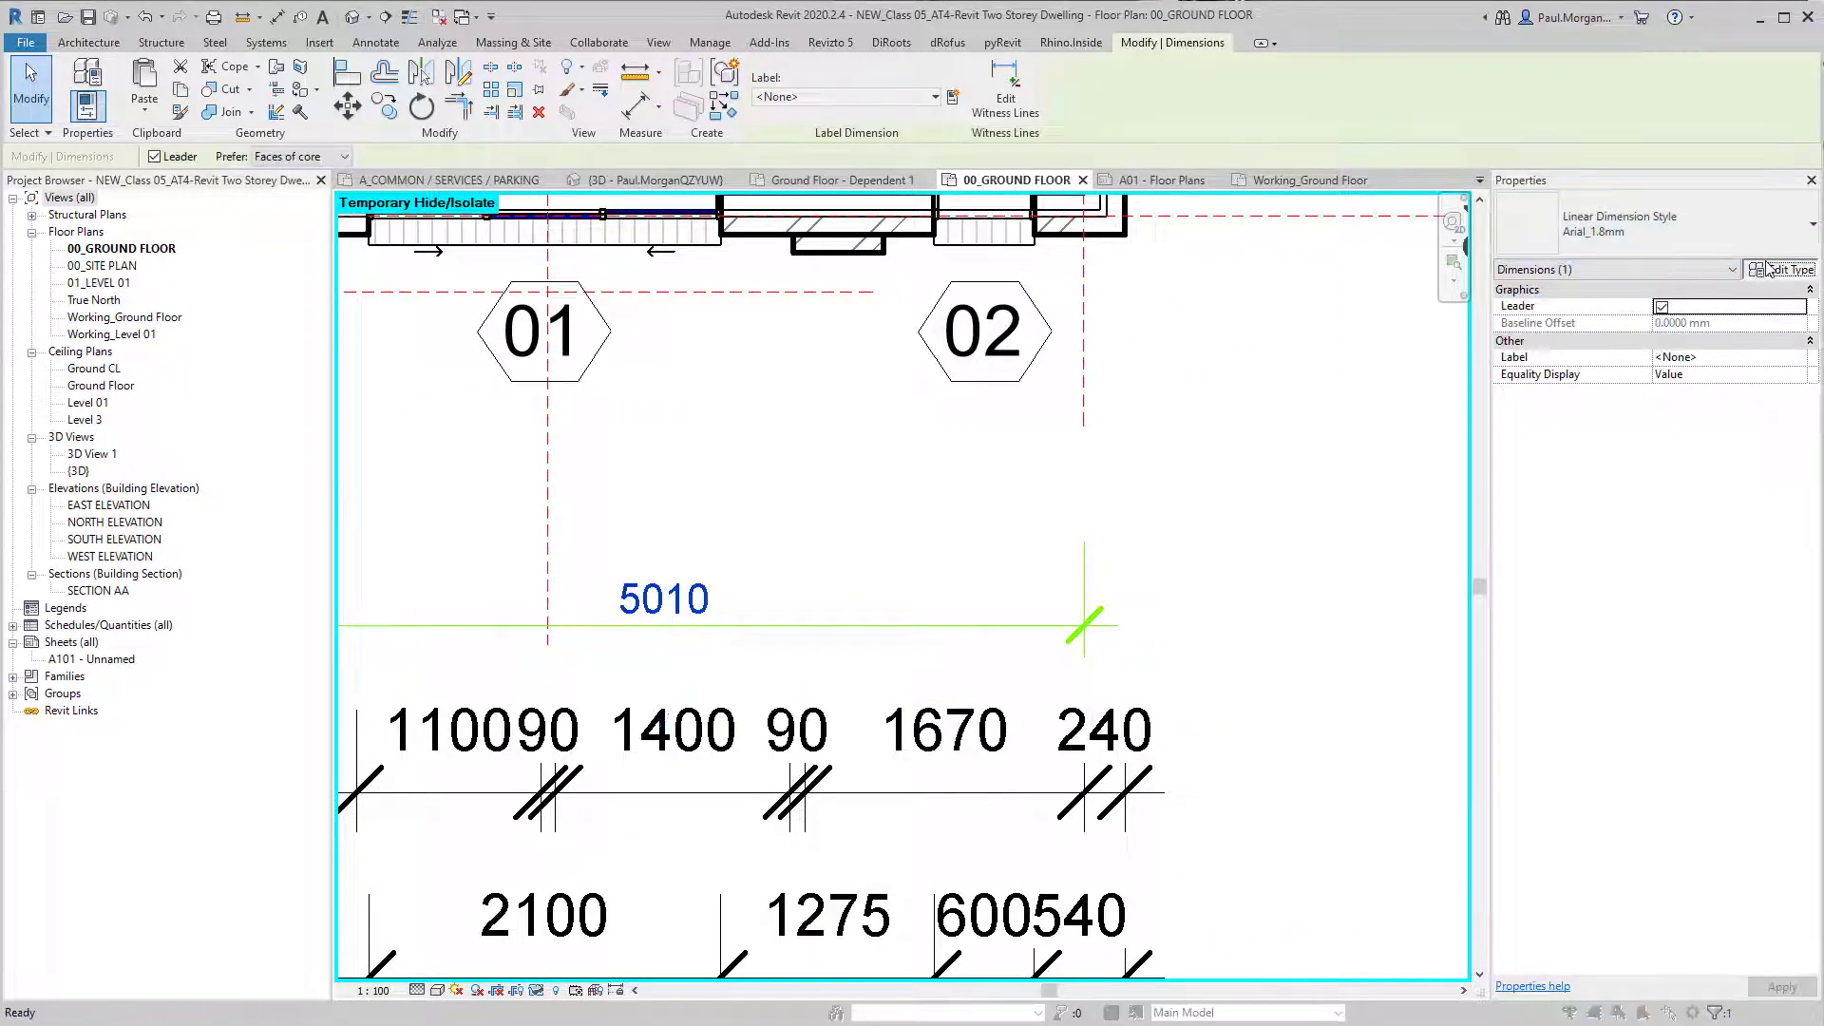
left_click(1769, 270)
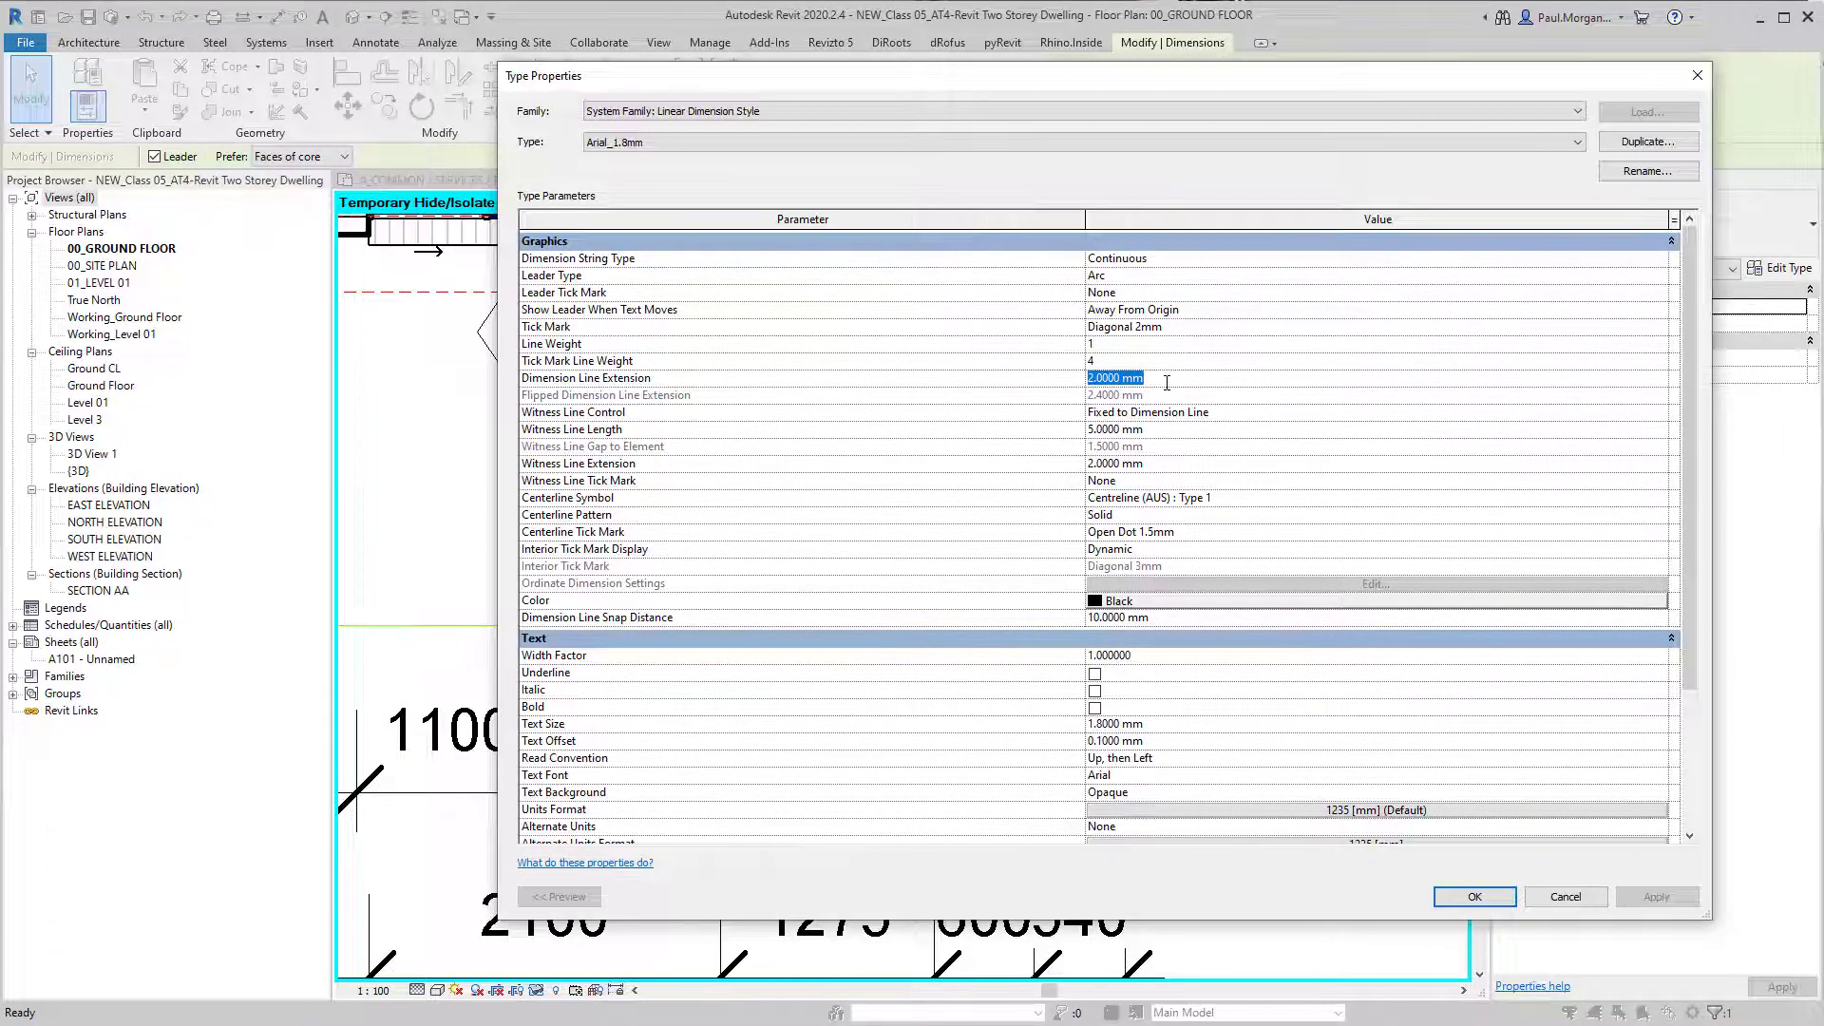
type("1.8")
left_click(1185, 465)
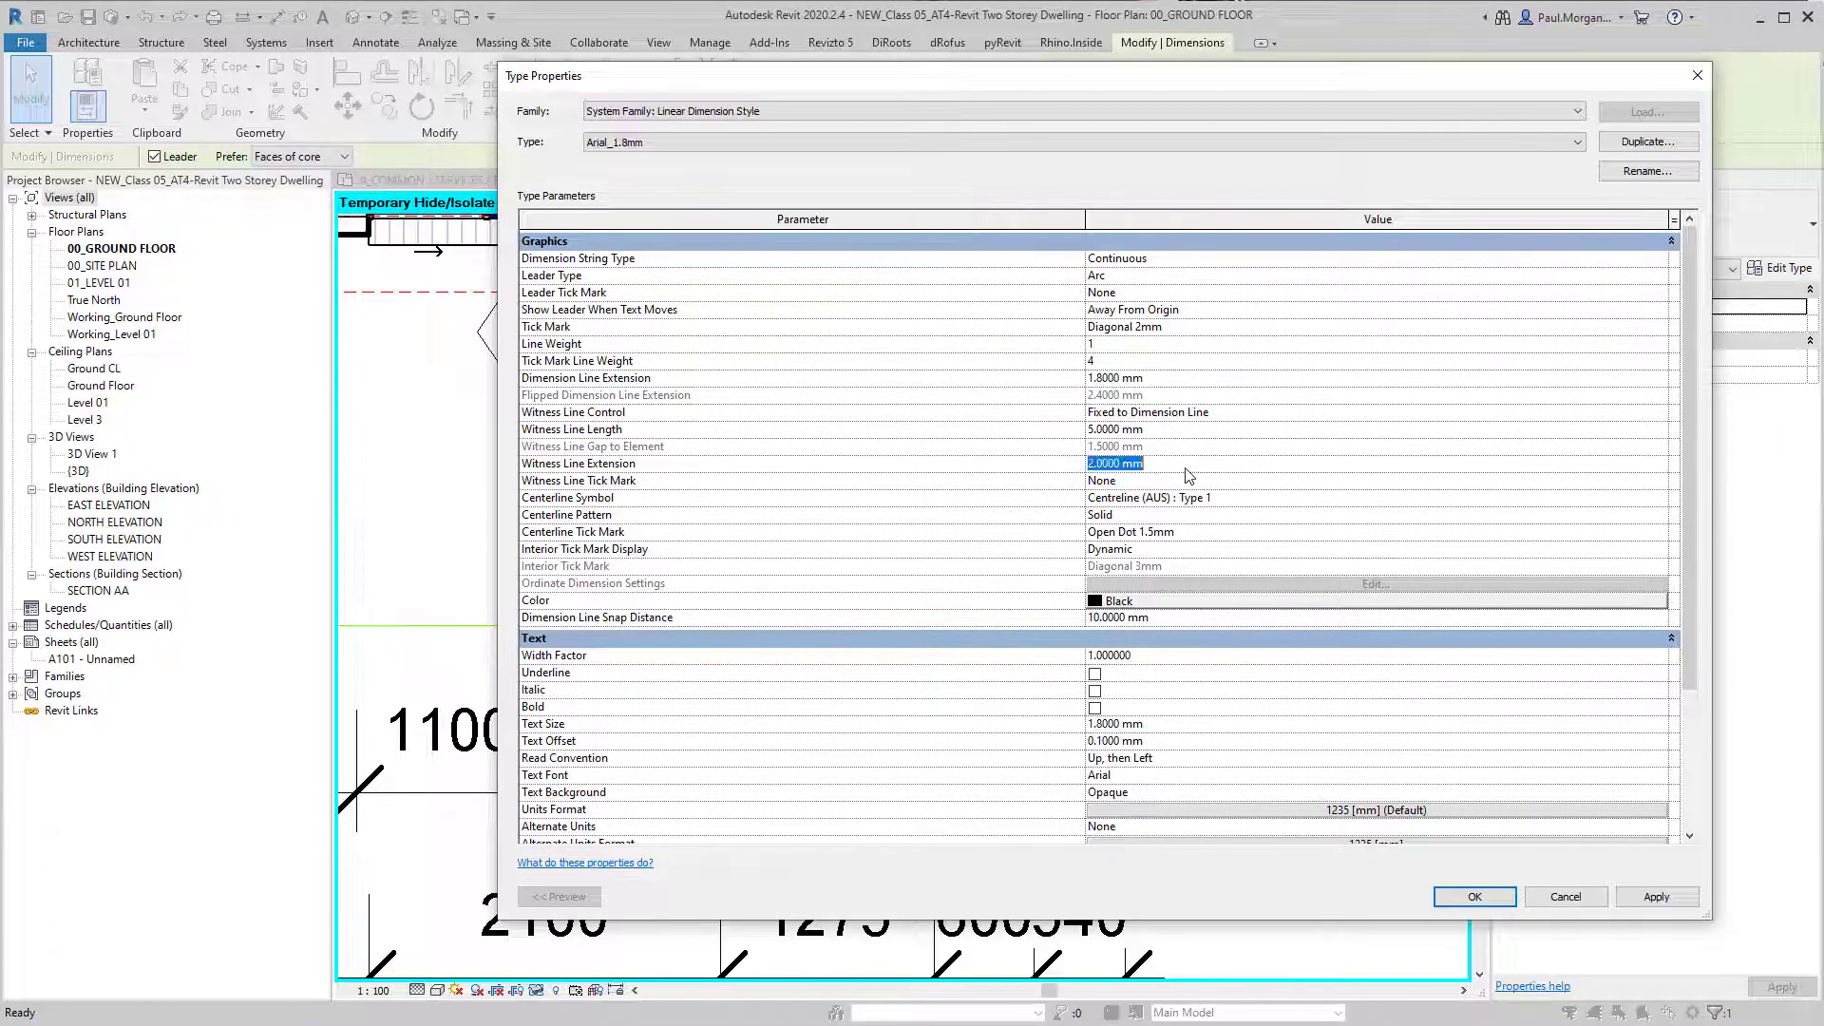
type("1.8")
left_click(1191, 418)
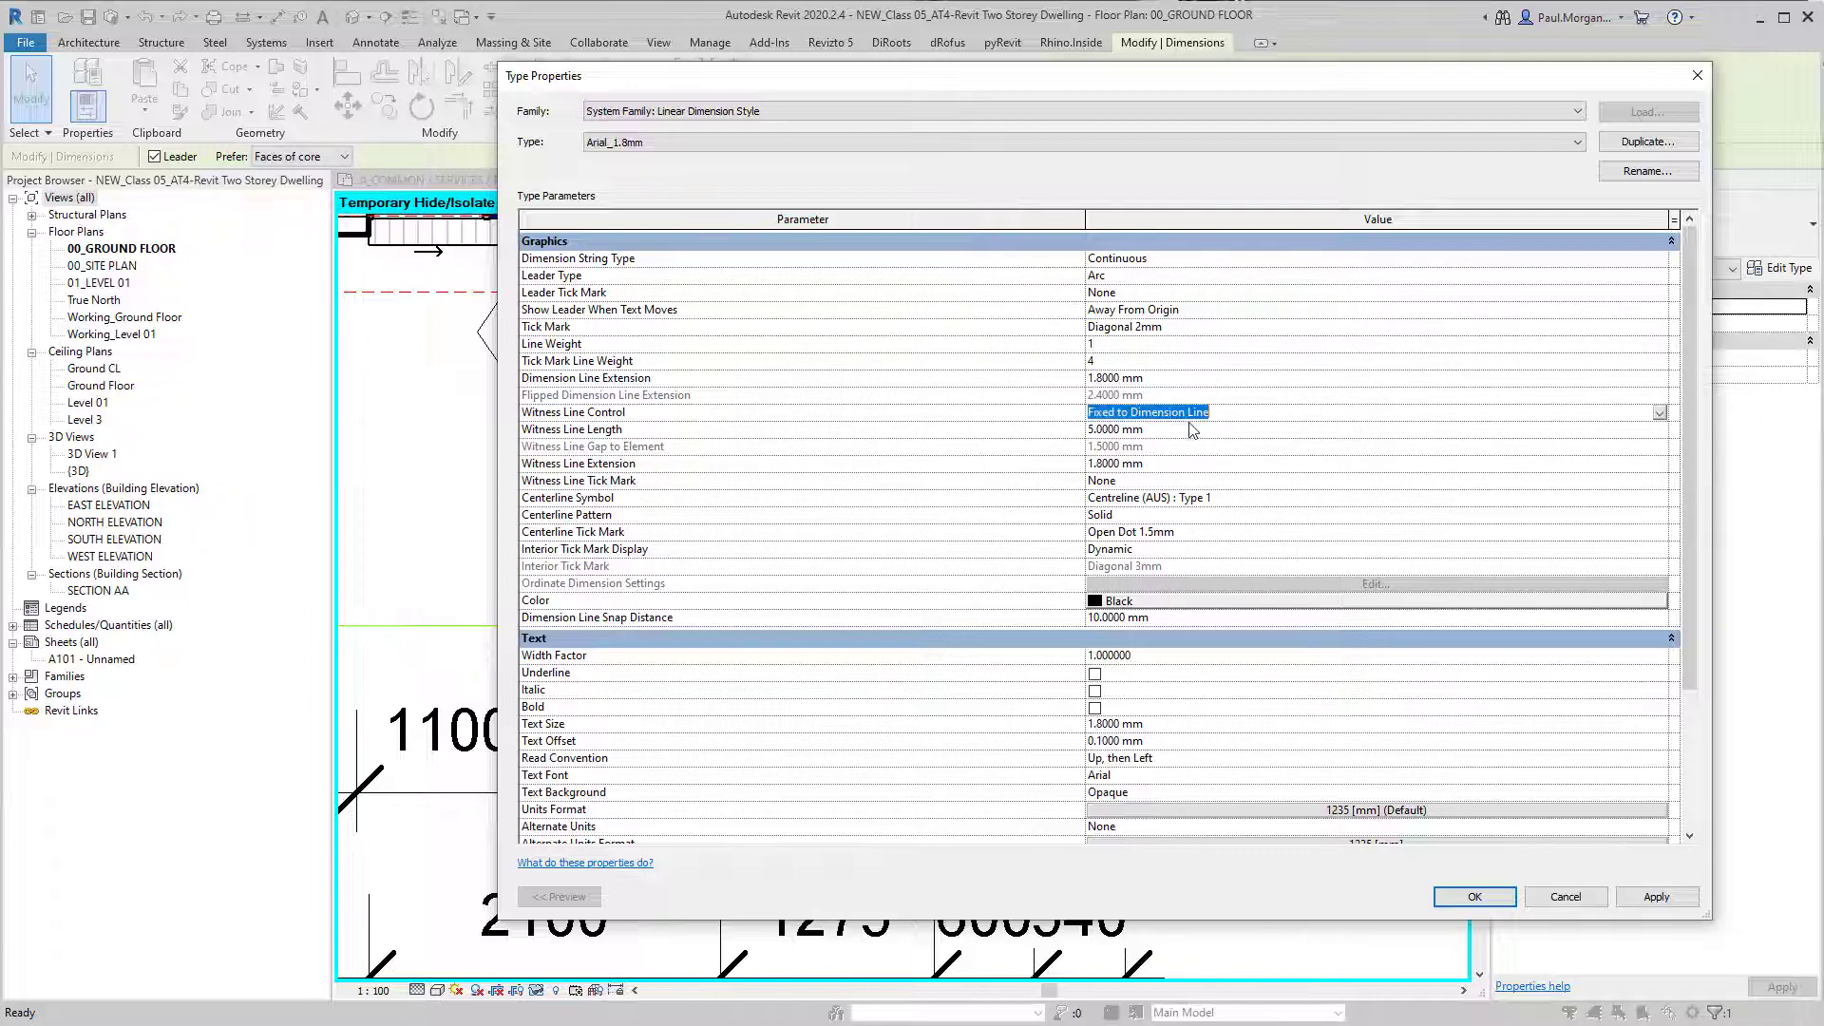
left_click(1199, 326)
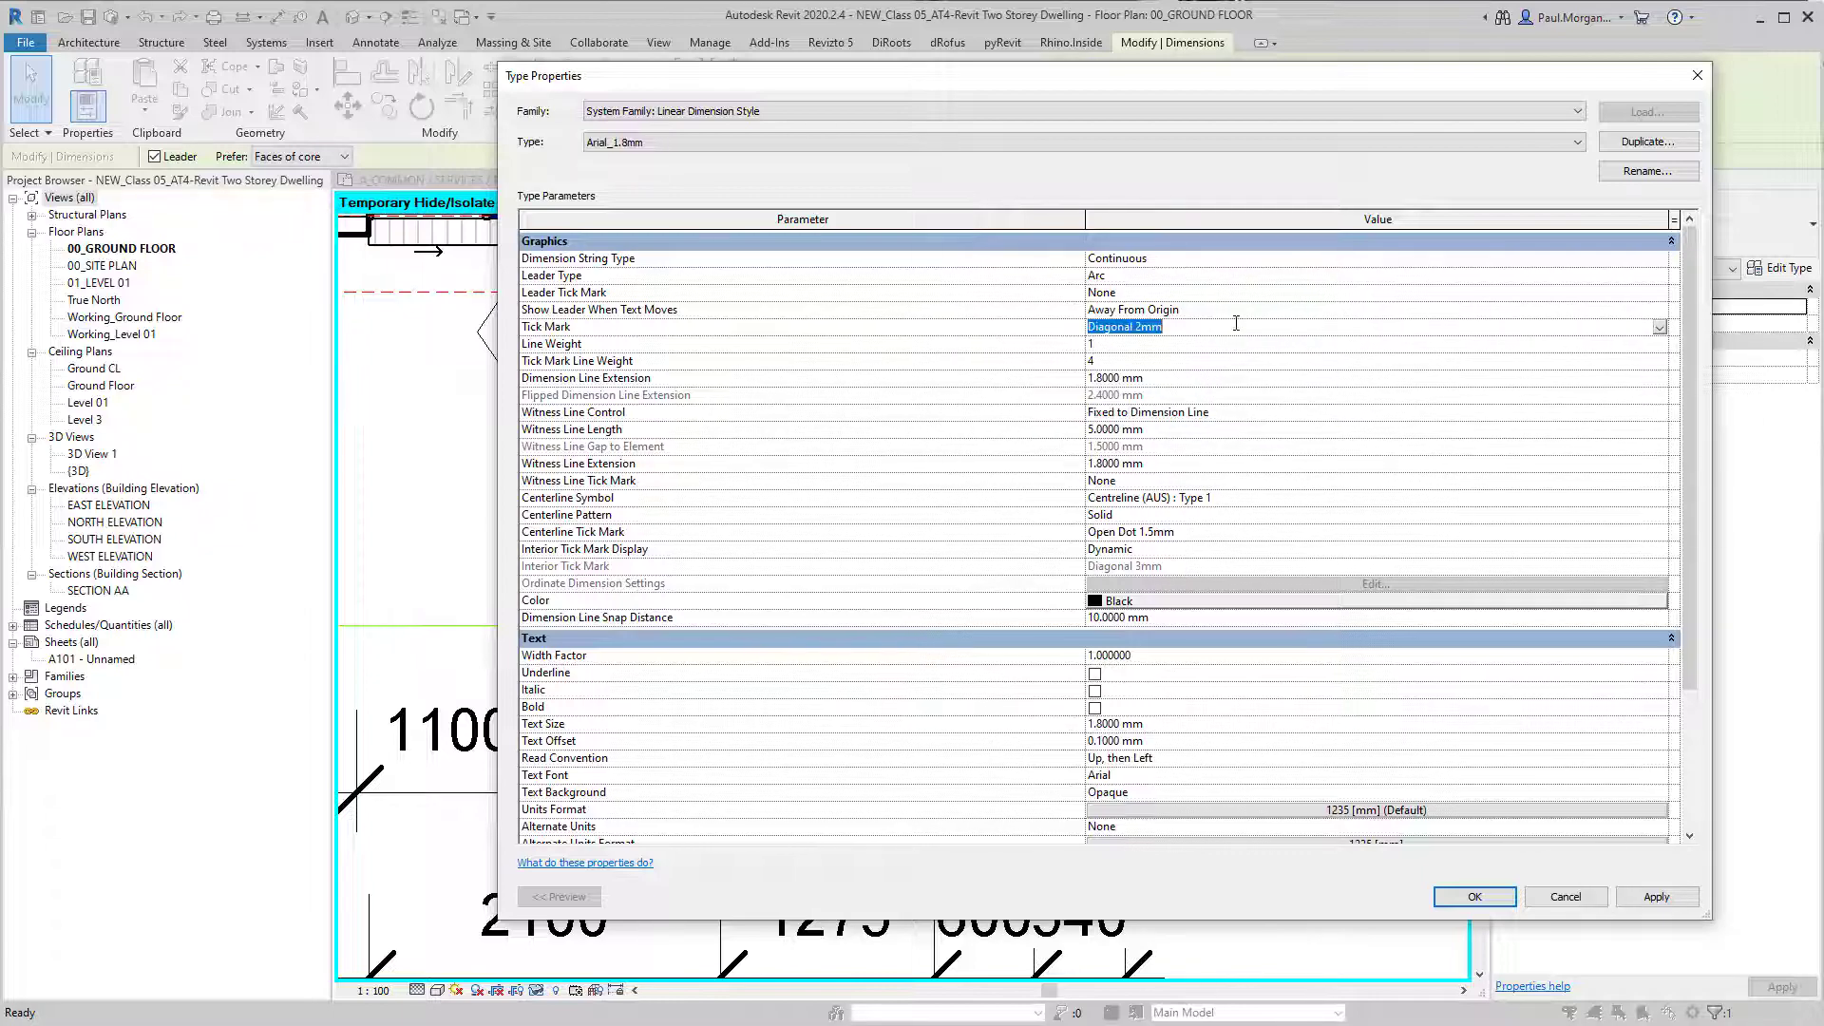
left_click(1660, 328)
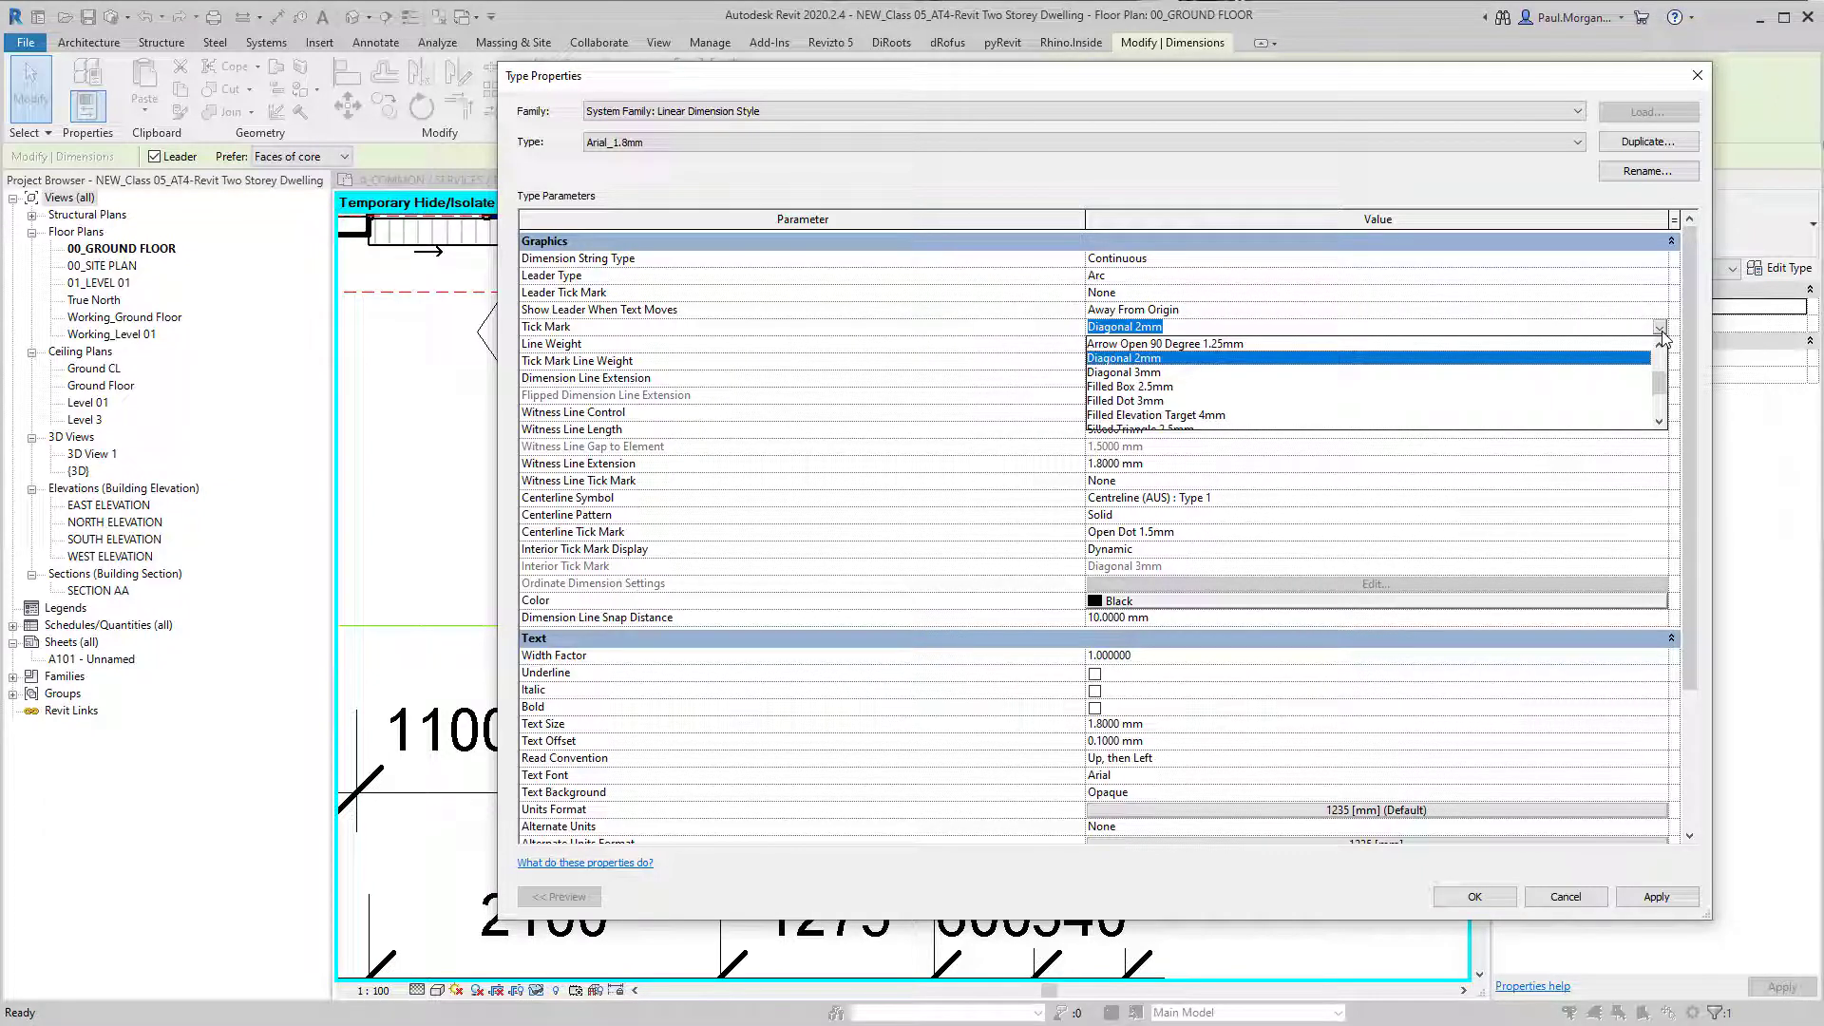
left_click(1661, 330)
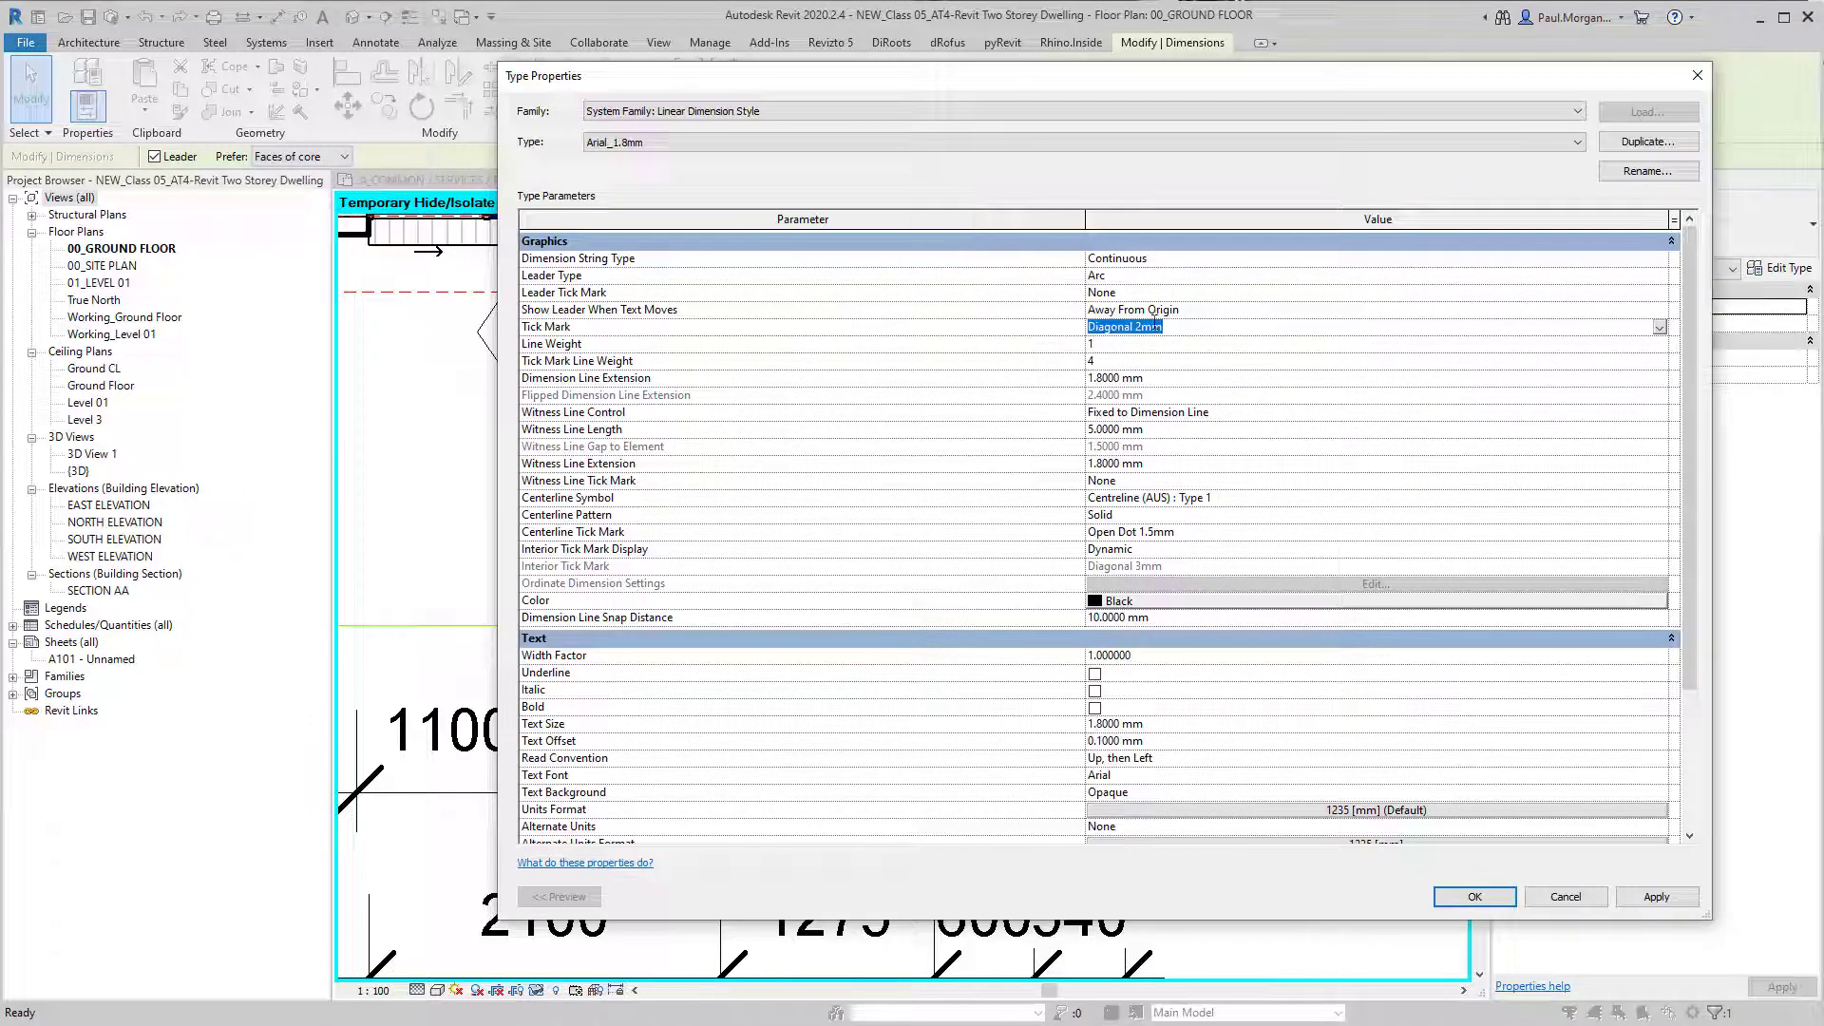
left_click(1483, 898)
Step: Move the 90 text of the innermost dimension string south of the house up beside its witness lines, with a leader
scroll(1242, 659, "down", 3)
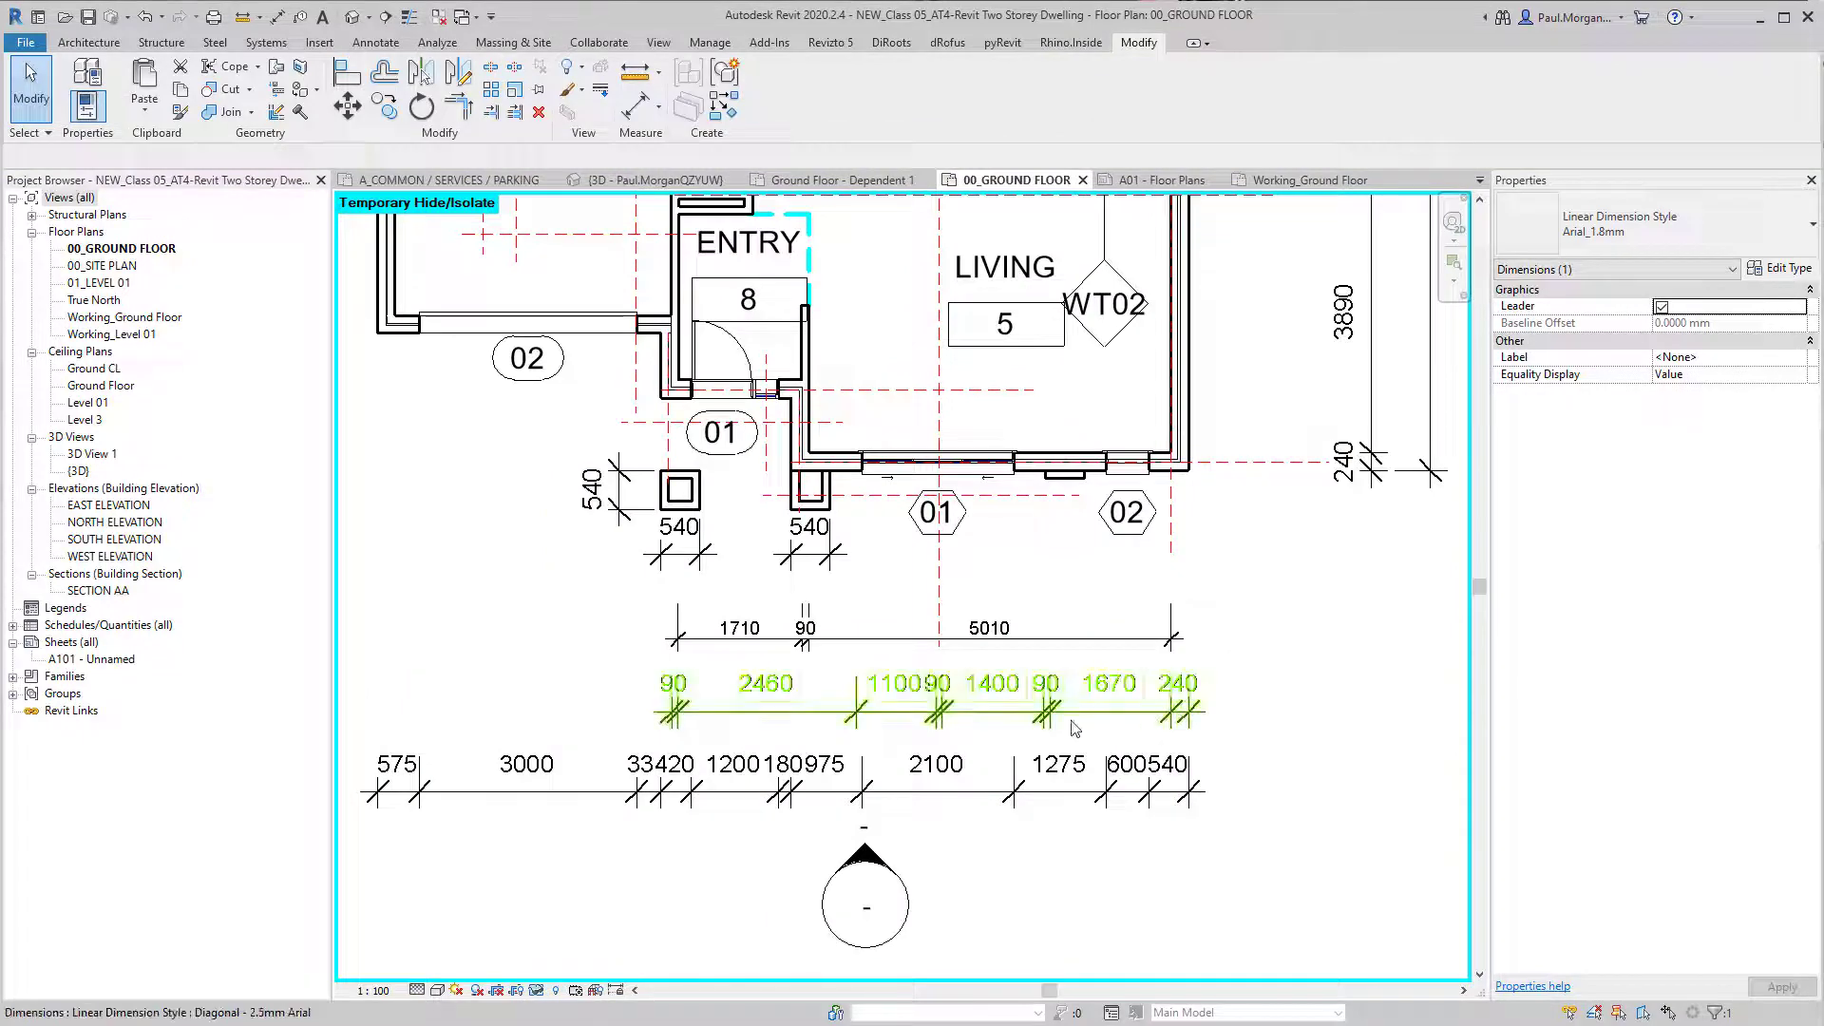
key("Escape")
scroll(845, 636, "up", 3)
left_click(845, 635)
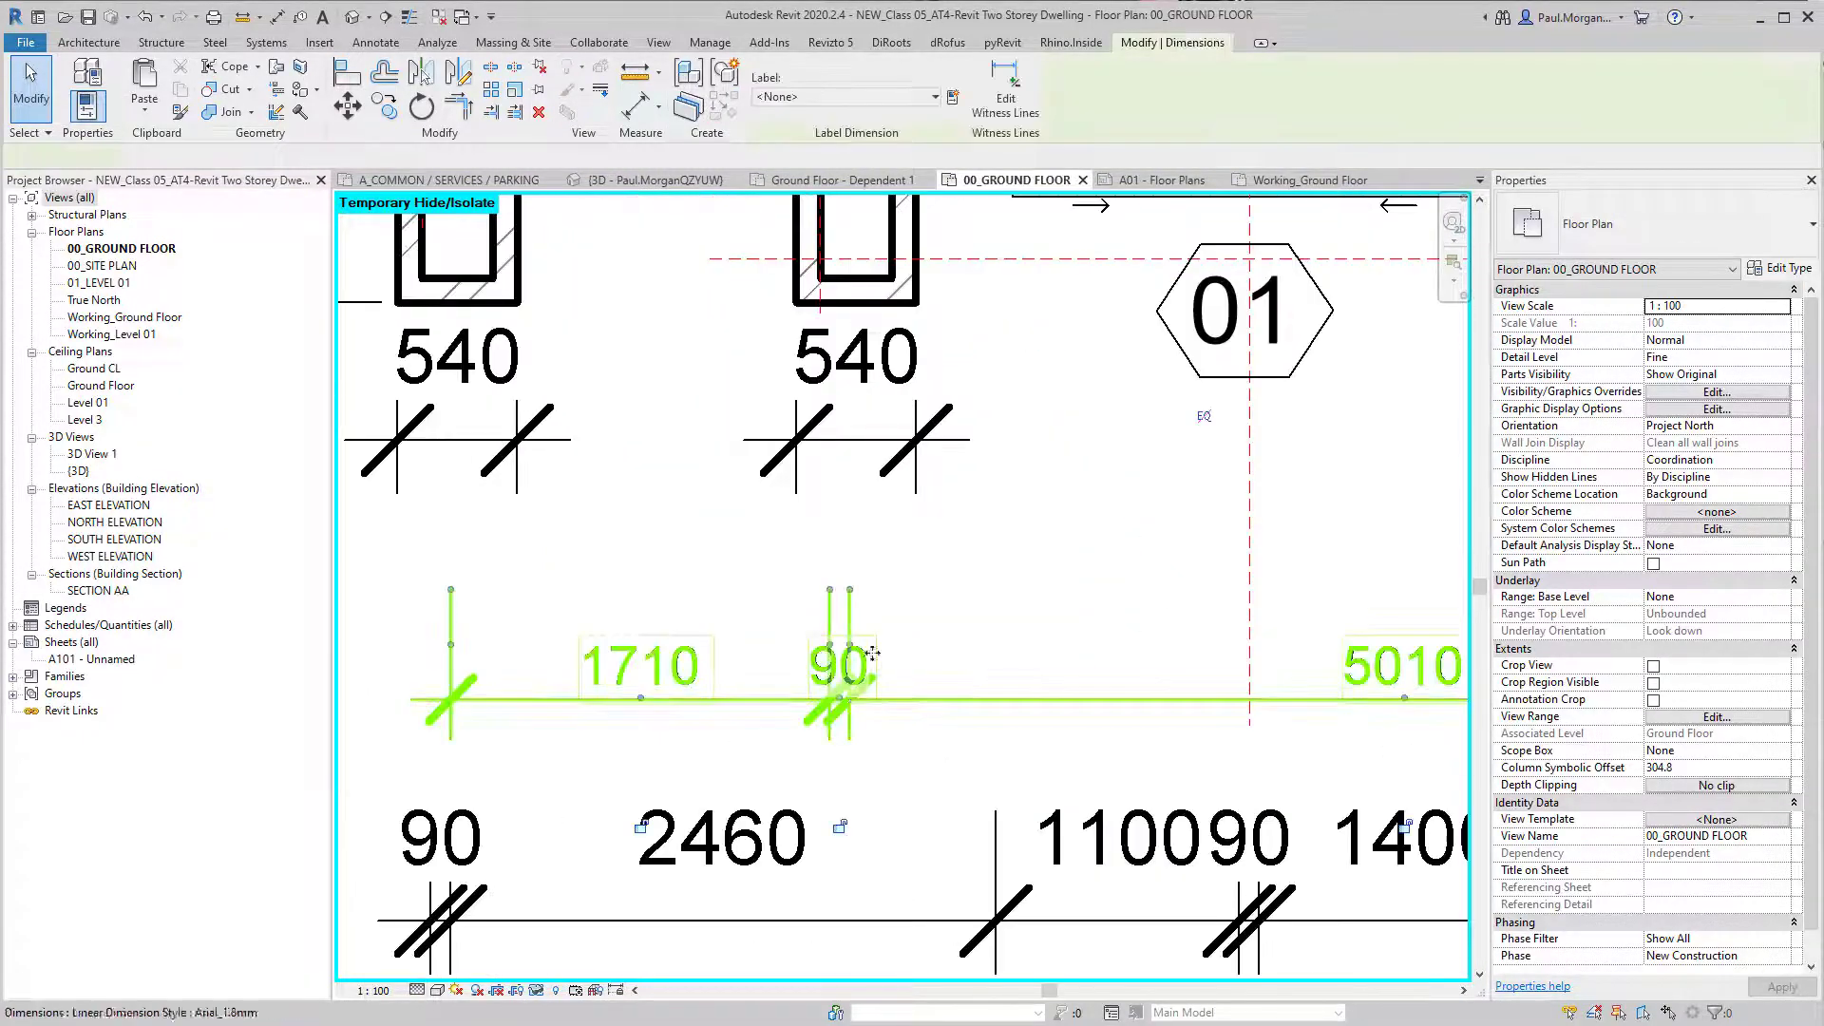
middle_click_drag(882, 696, 893, 649)
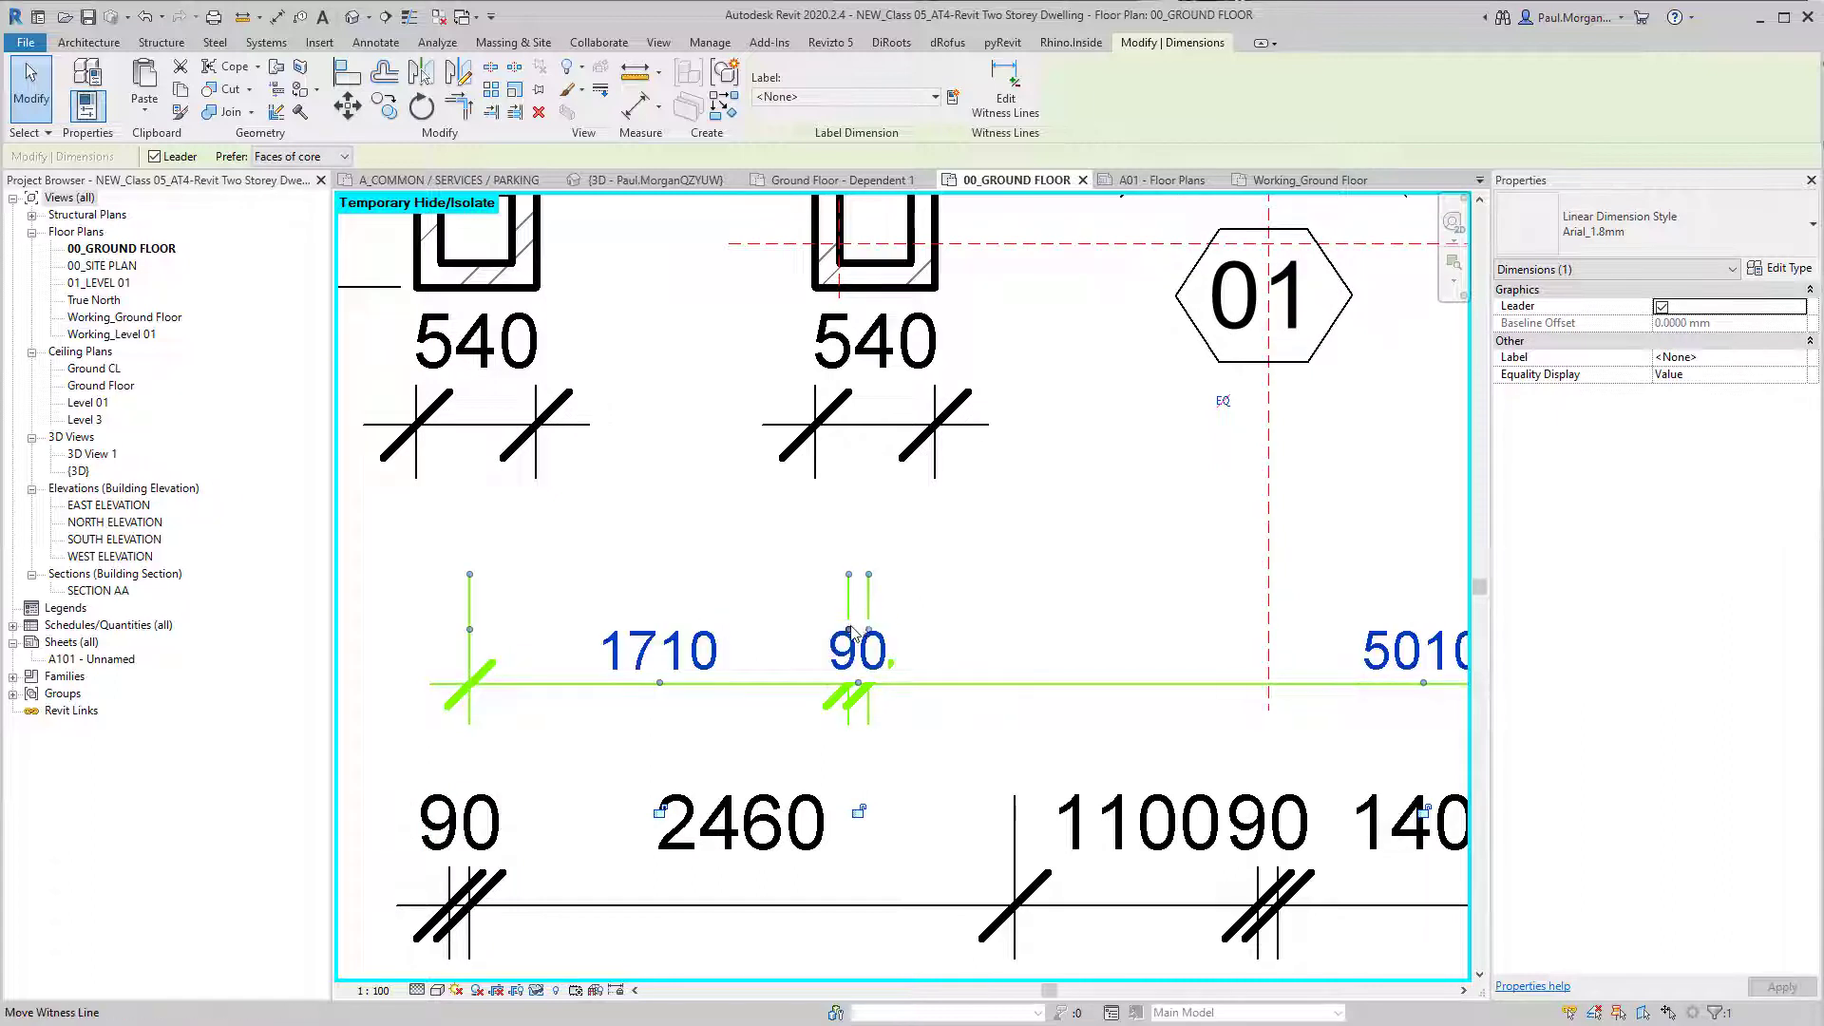
left_click_drag(859, 690, 930, 670)
middle_click_drag(945, 759, 980, 756)
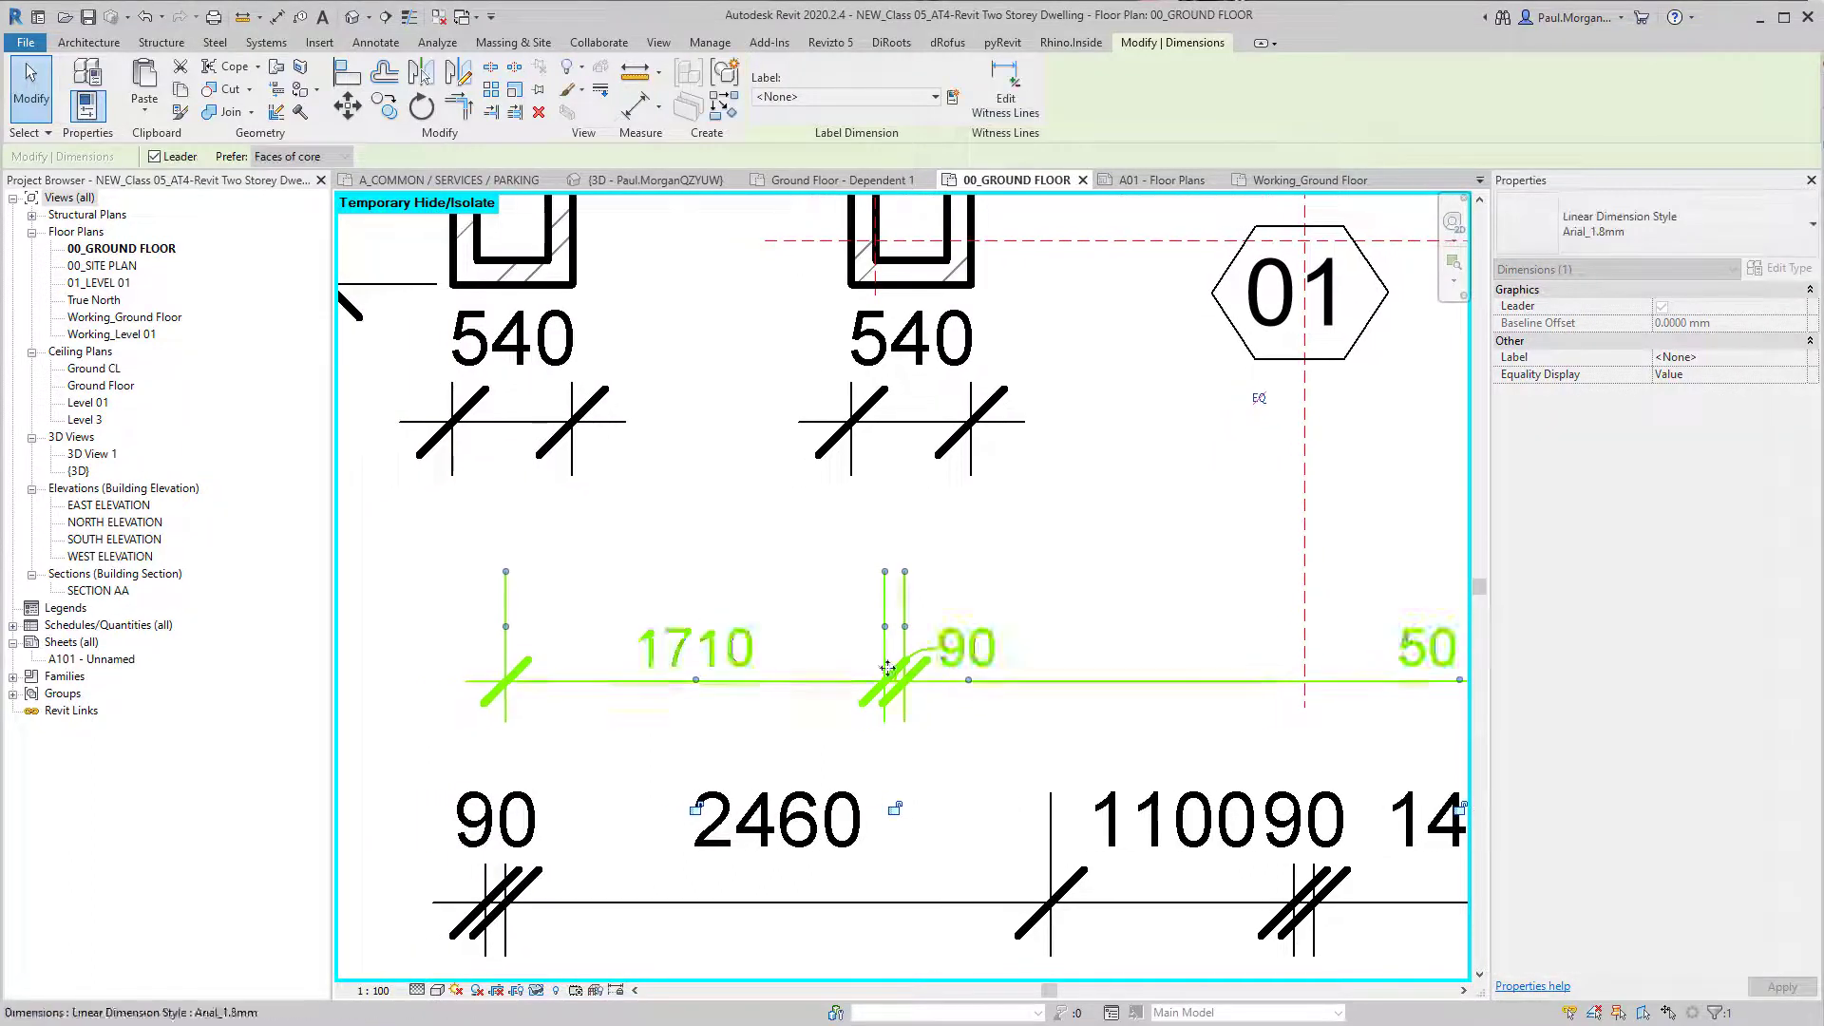
left_click_drag(968, 680, 997, 636)
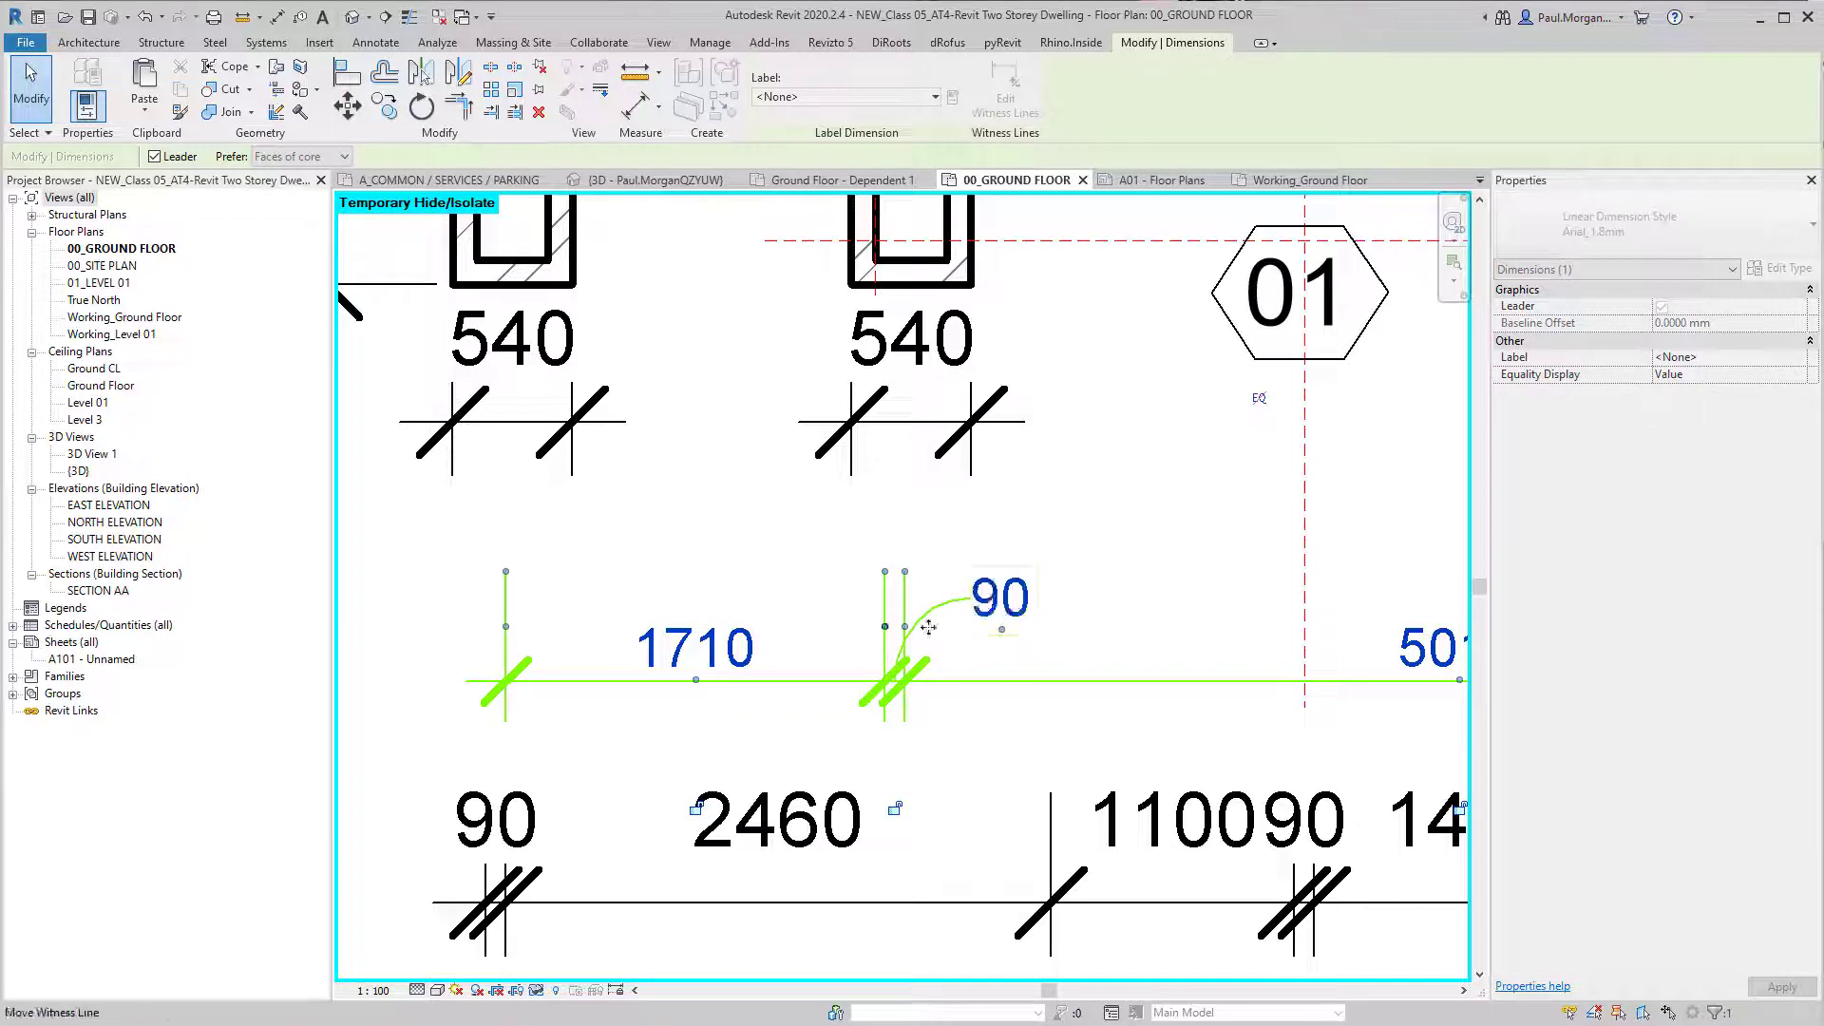
middle_click_drag(1090, 575, 1039, 531)
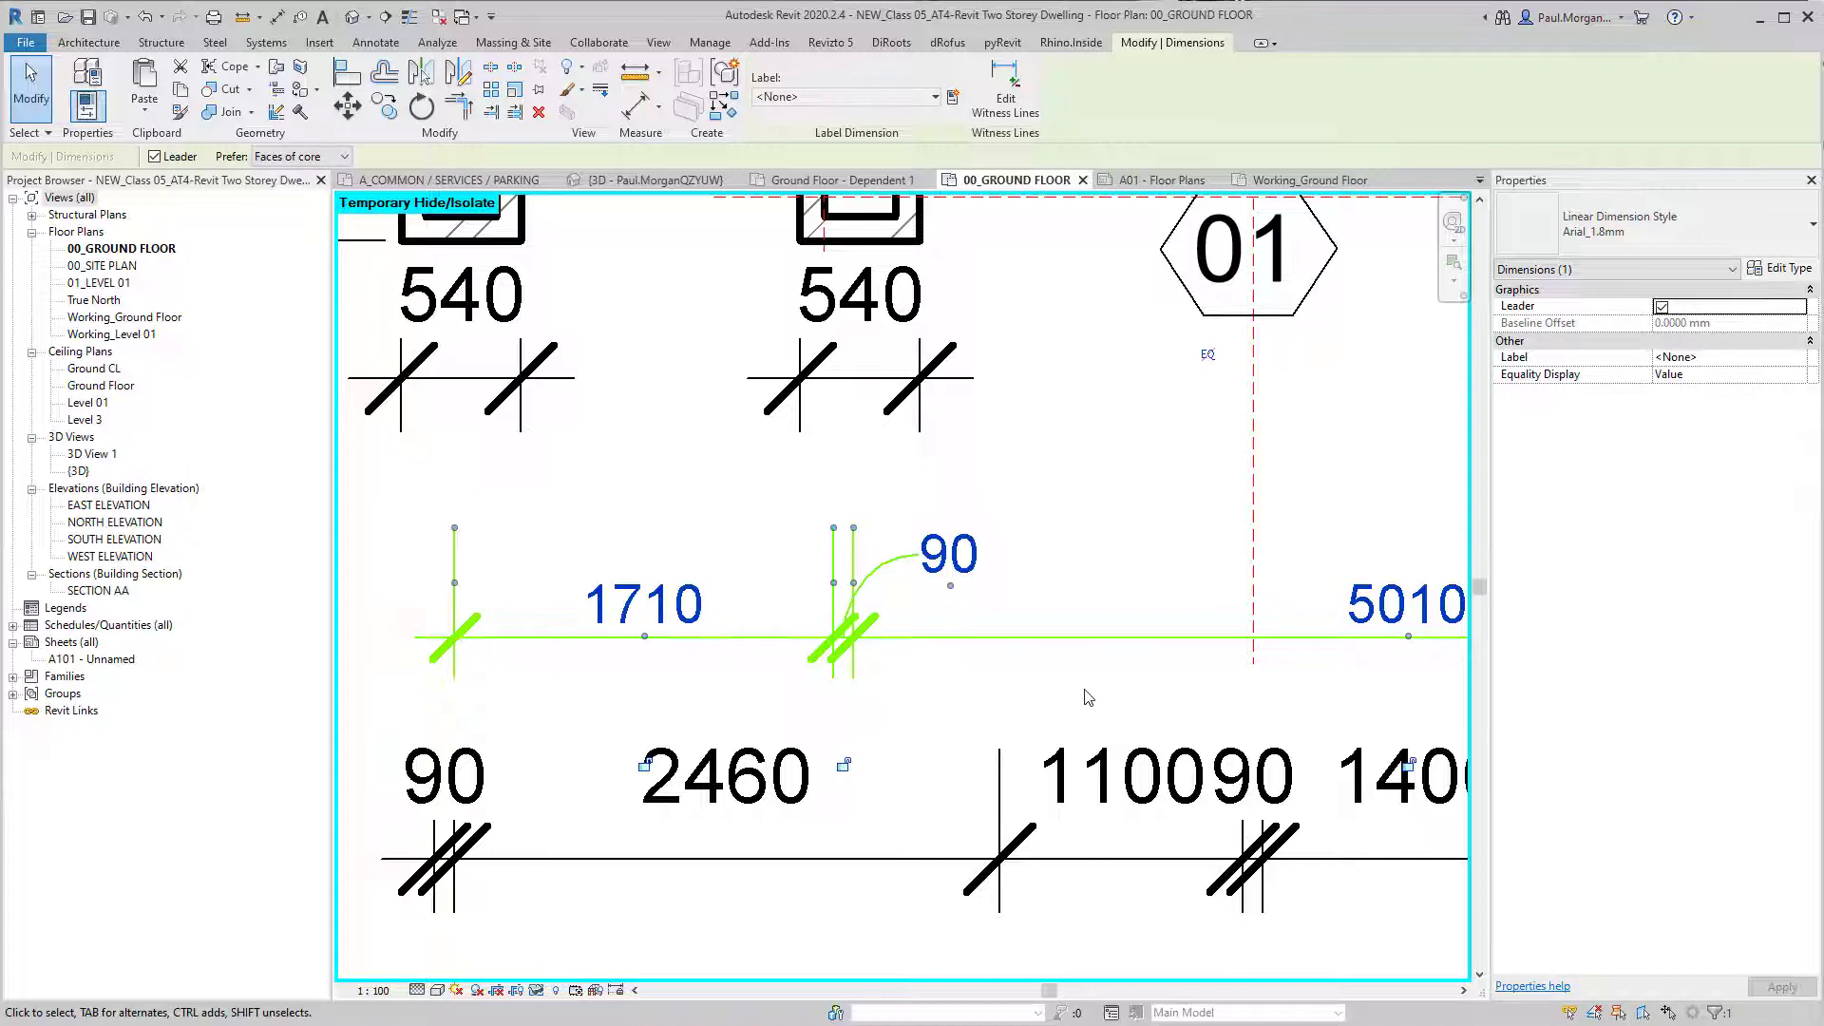
Step: Turn off the leader for this dimension string and place its 90 text on the line beside the 1710 text
left_click(155, 157)
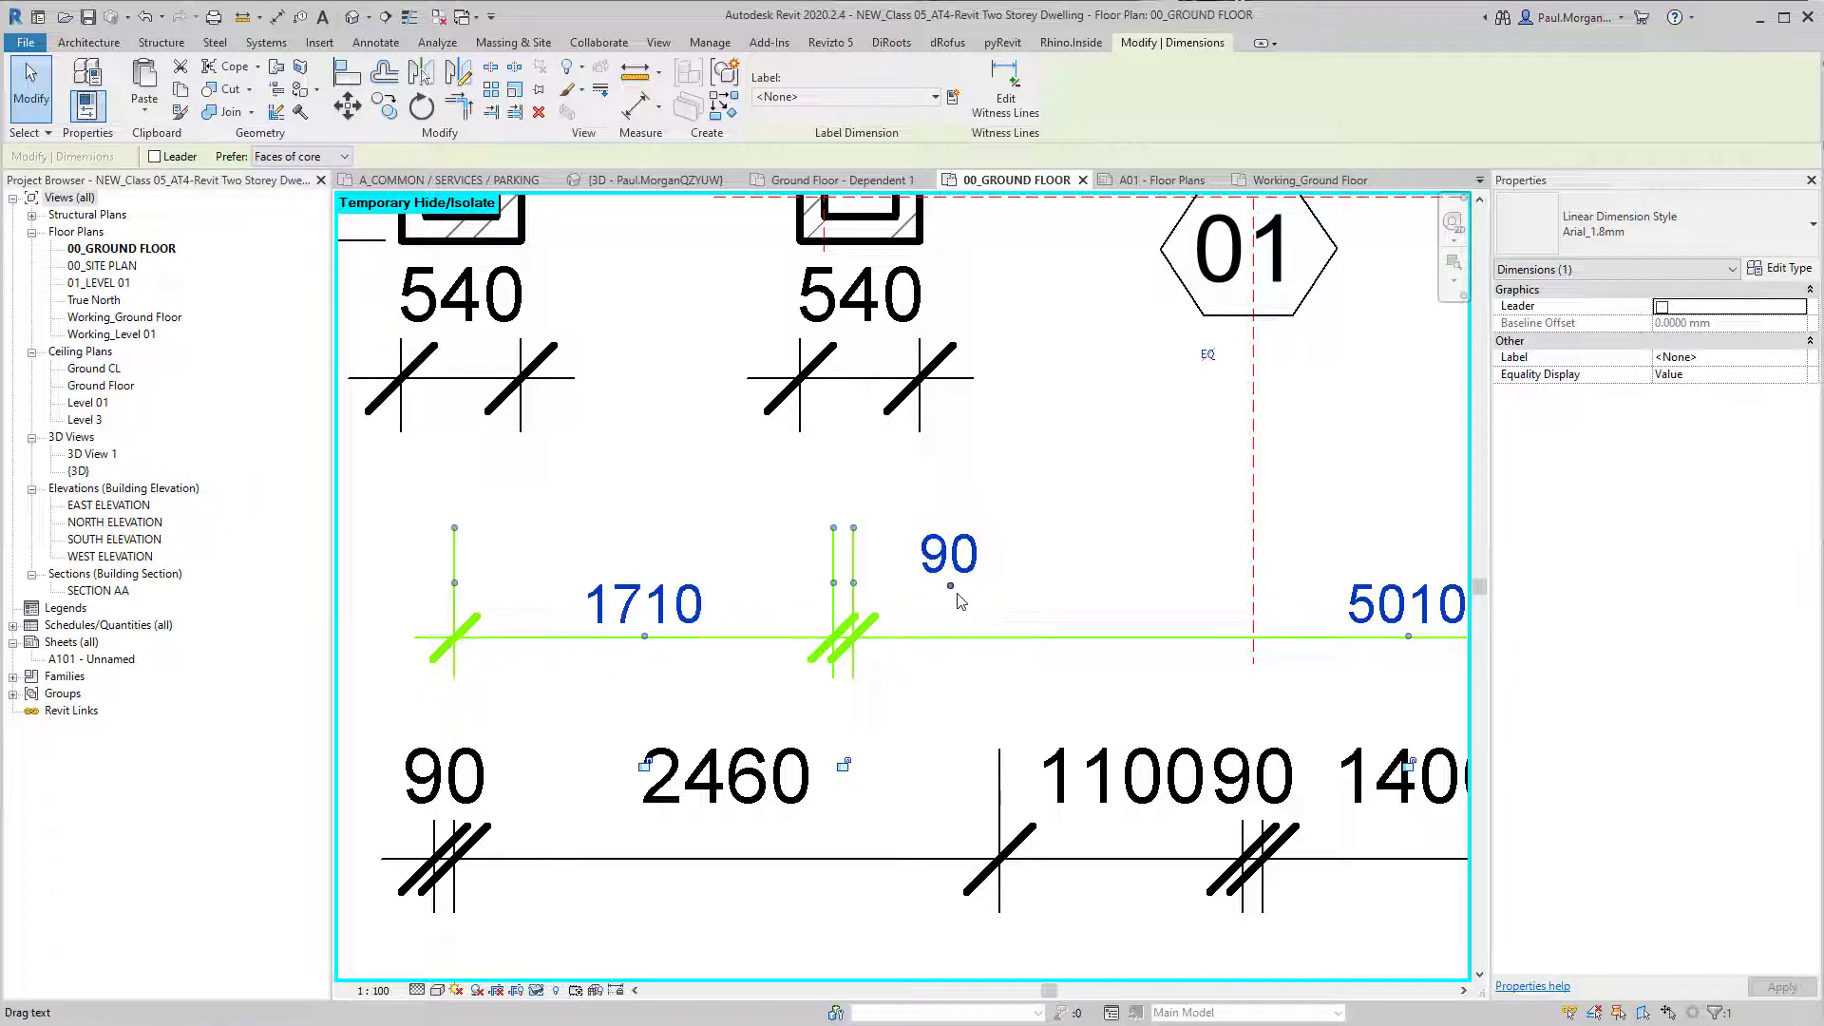
left_click_drag(950, 585, 791, 635)
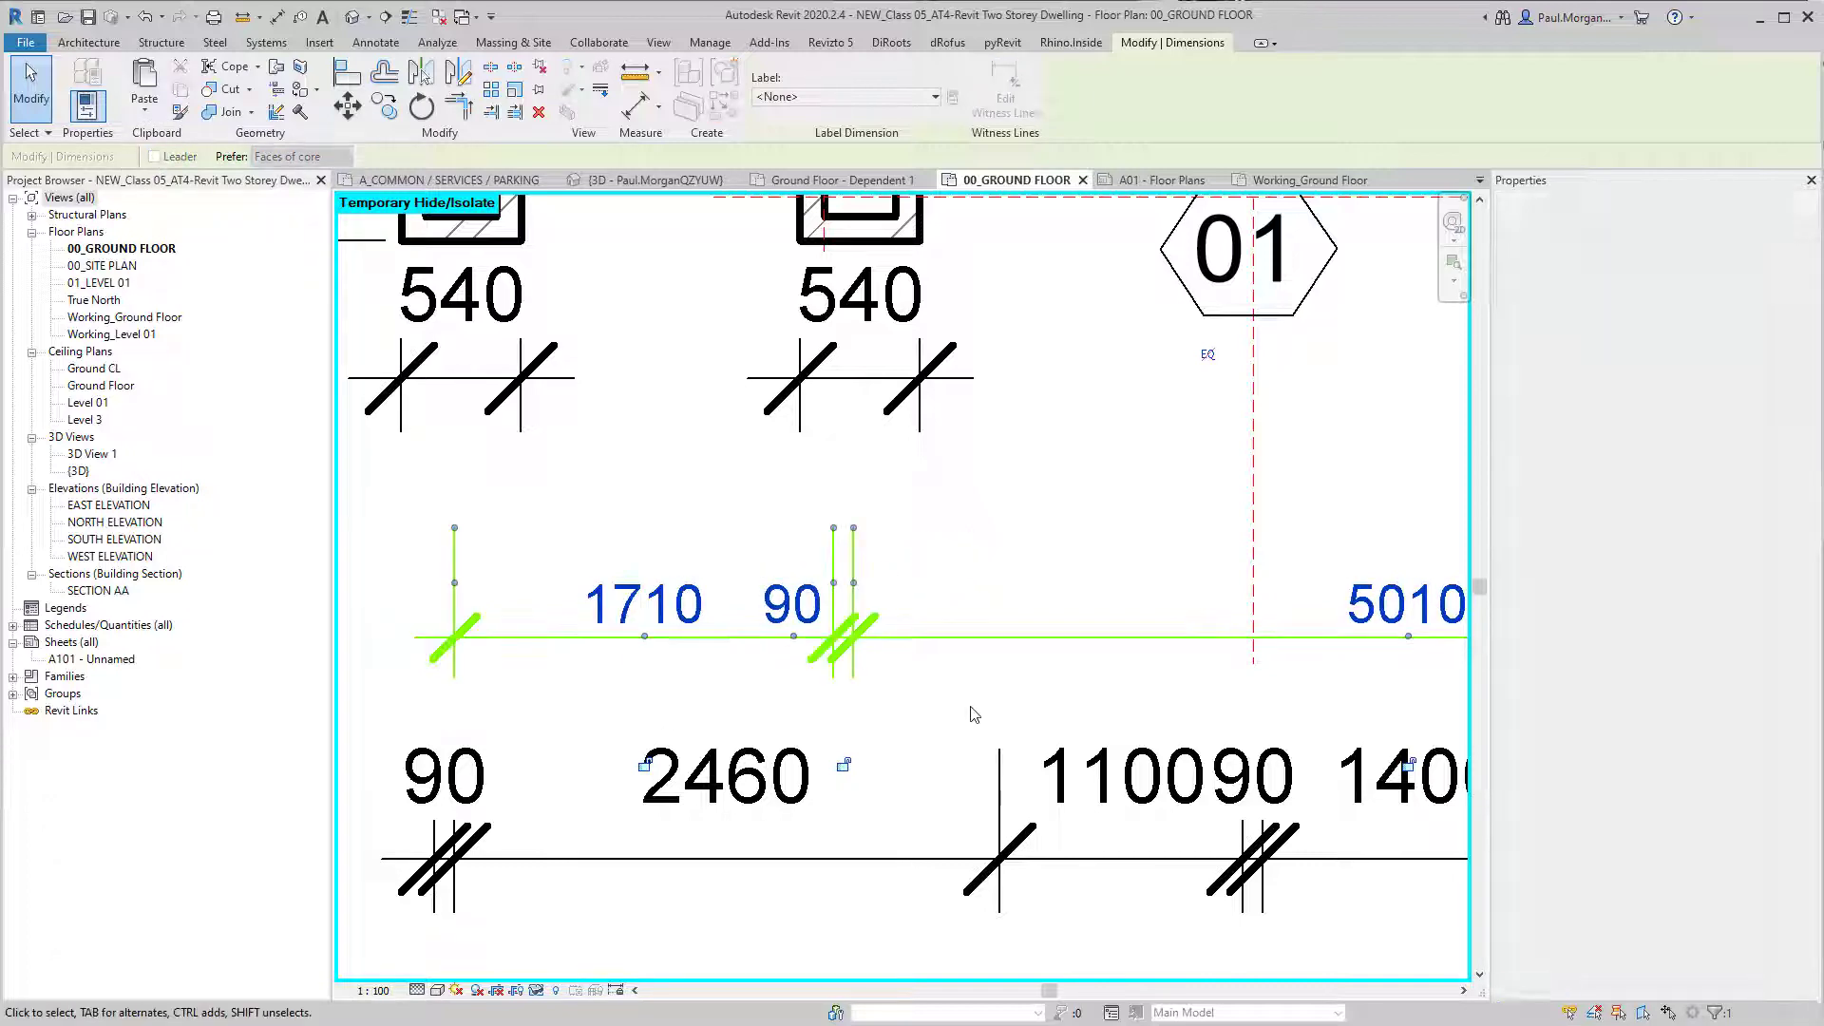
left_click(965, 707)
Step: Select all Diagonal - 2.5mm Arial dimensions visible in the view and change them to the Arial_1.8mm type
scroll(954, 701, "down", 3)
middle_click_drag(965, 713, 596, 610)
scroll(1305, 769, "down", 3)
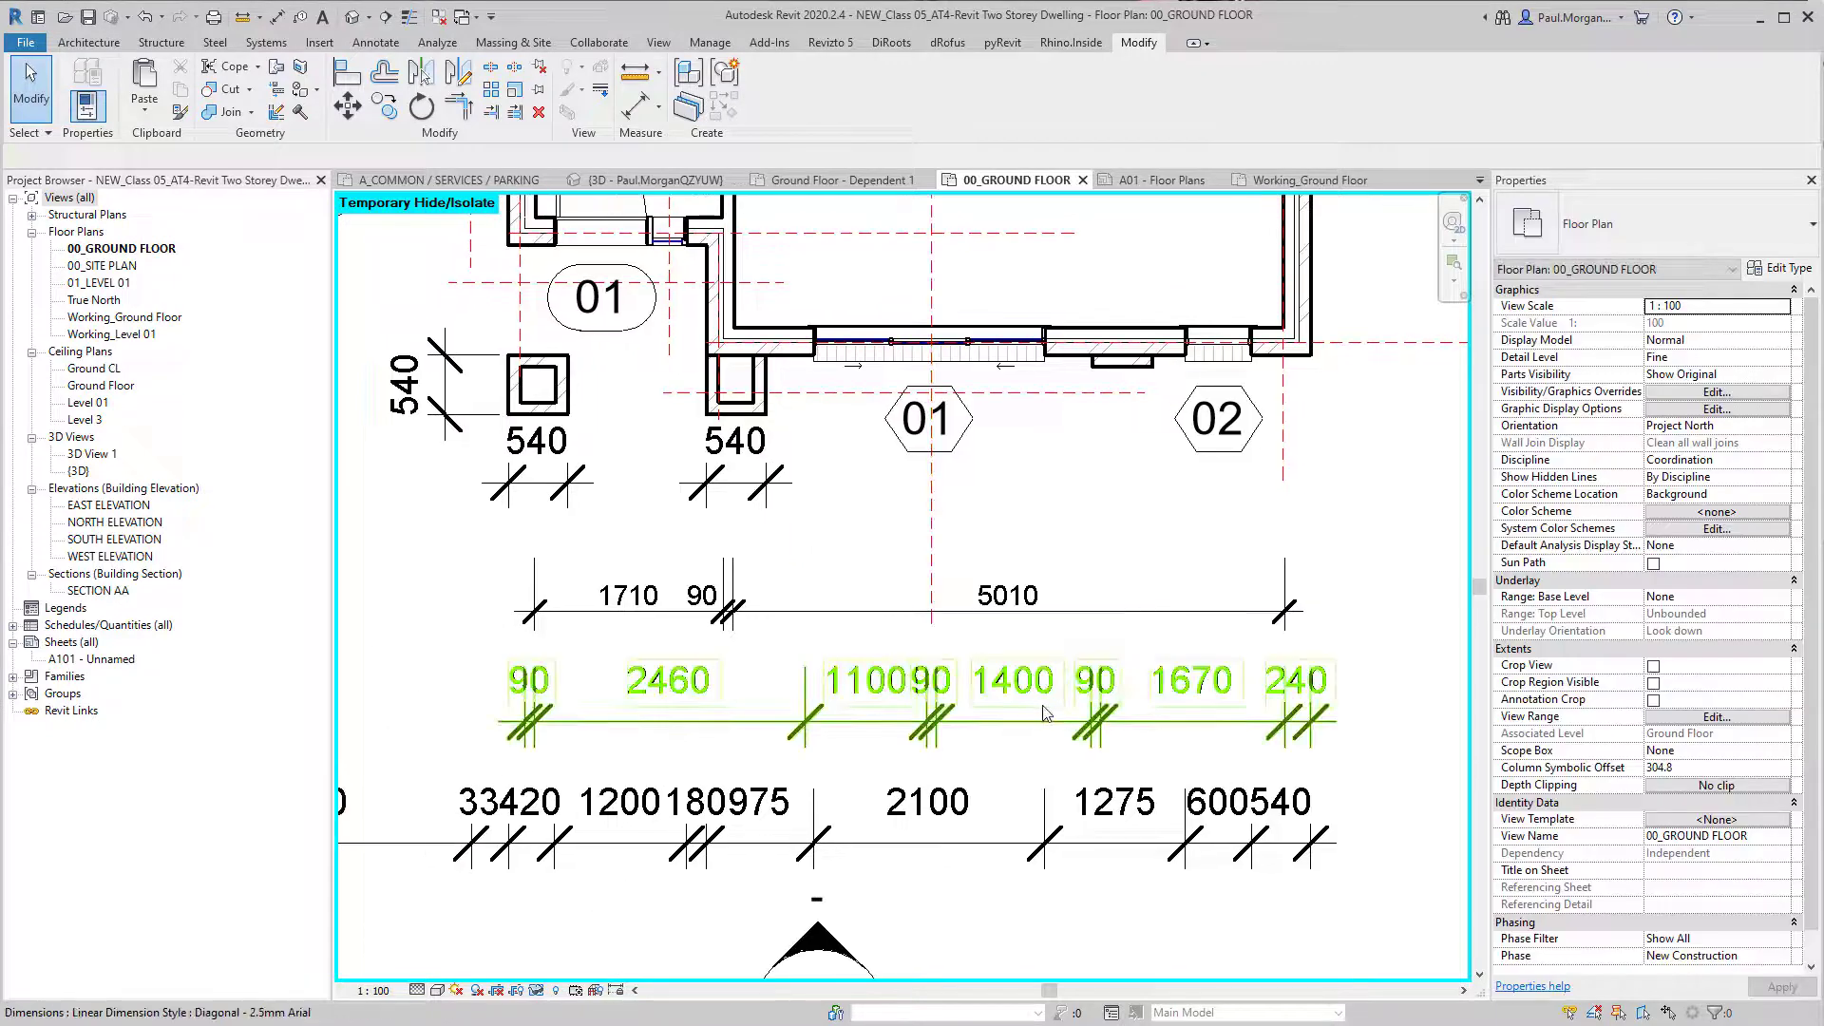
scroll(1184, 719, "up", 2)
left_click(1185, 719)
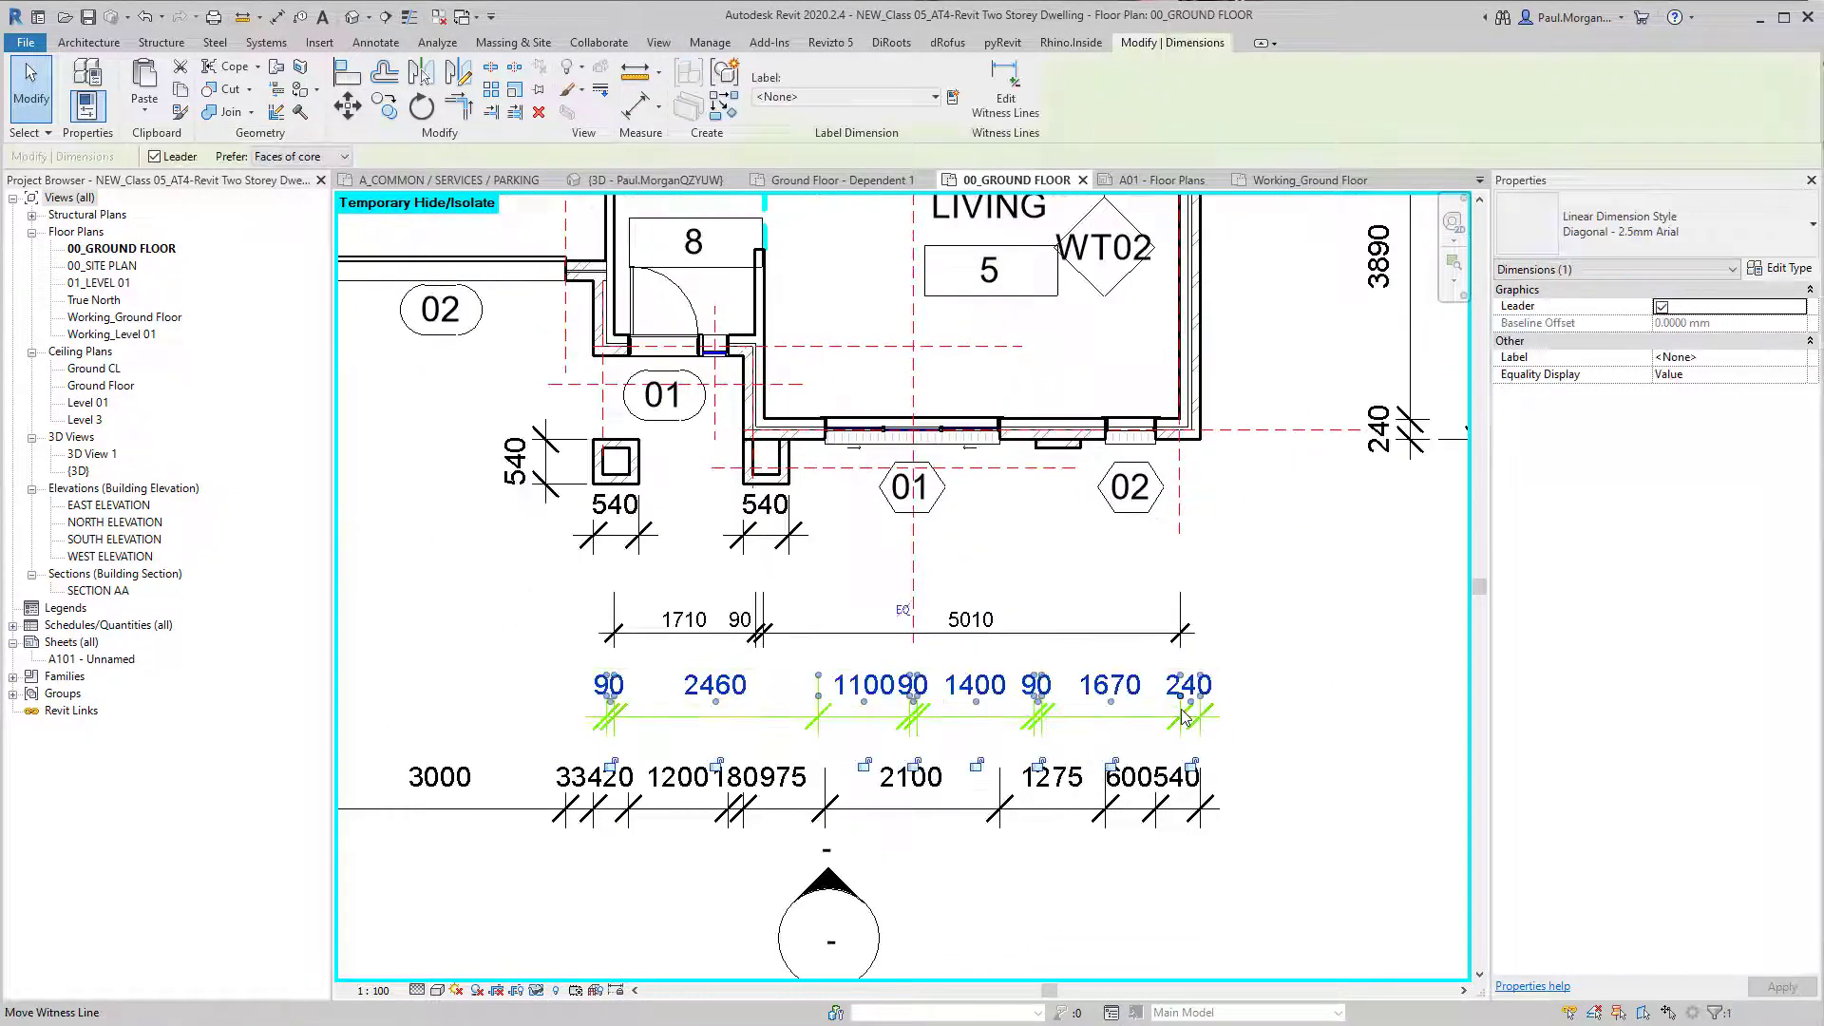
right_click(1186, 719)
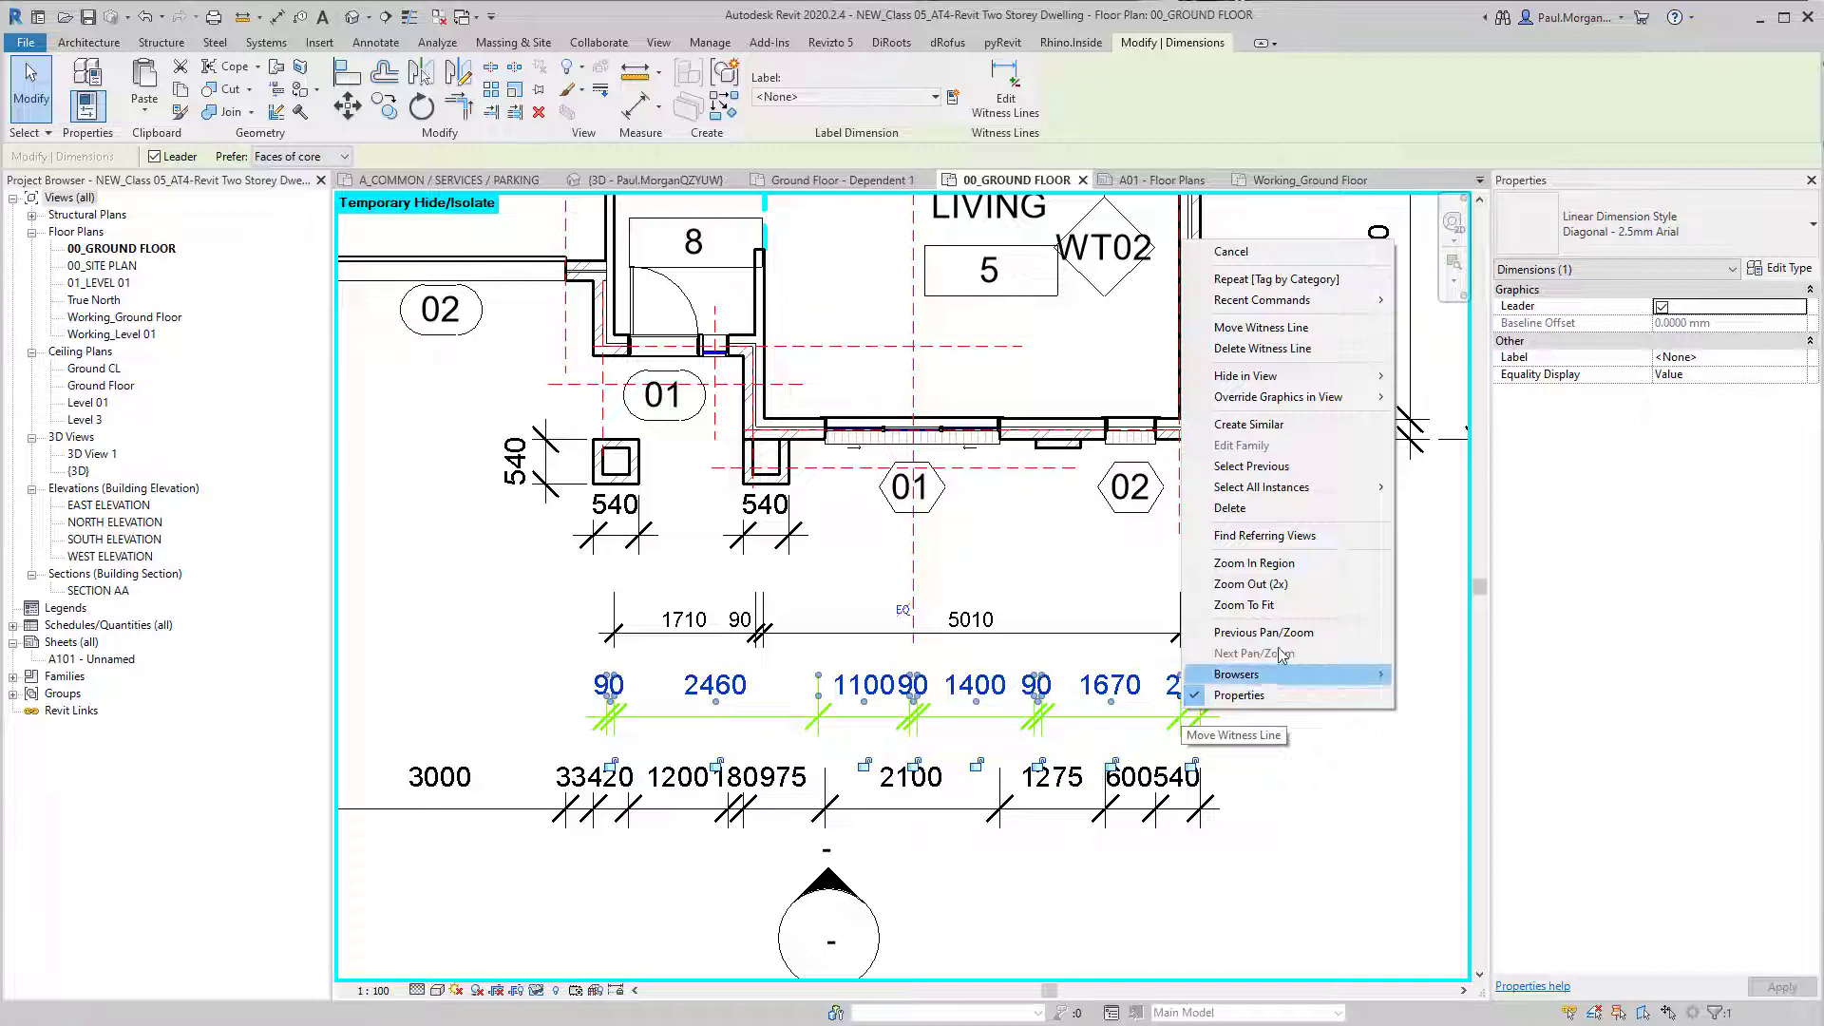
mouse_move(1373, 487)
left_click(1463, 487)
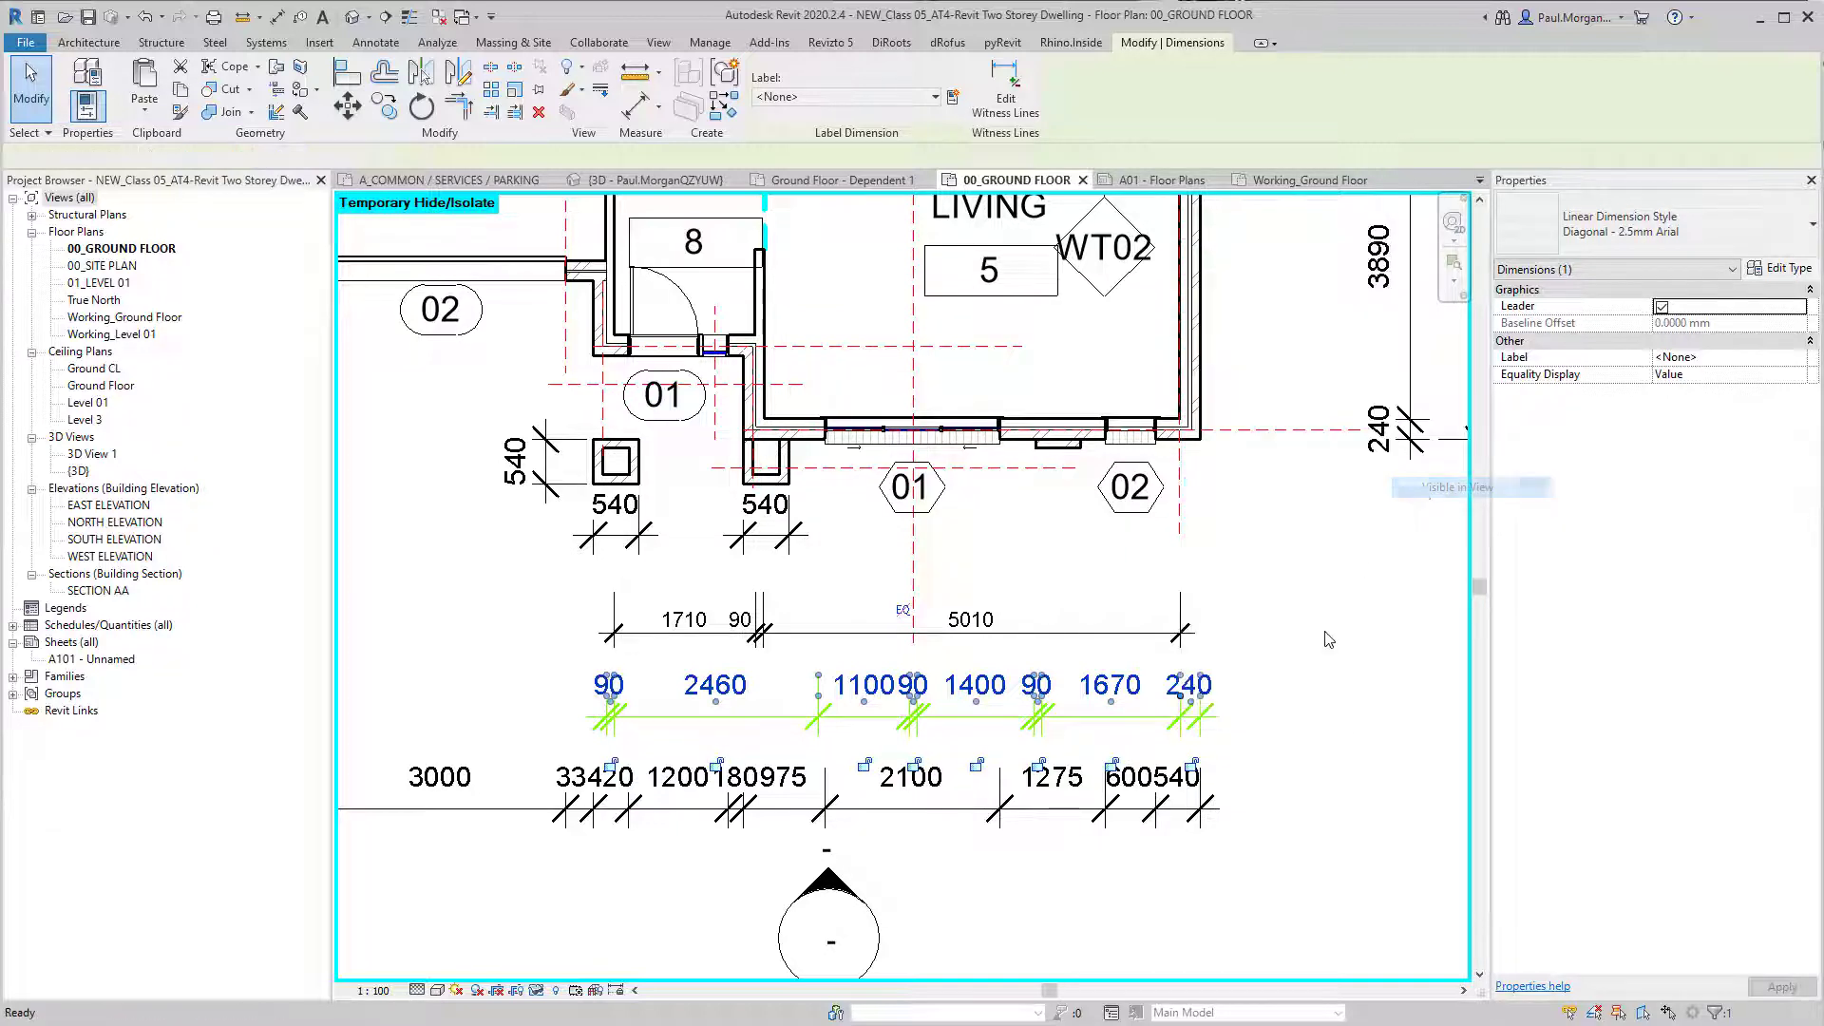
scroll(1327, 635, "down", 5)
middle_click_drag(1280, 752, 1203, 811)
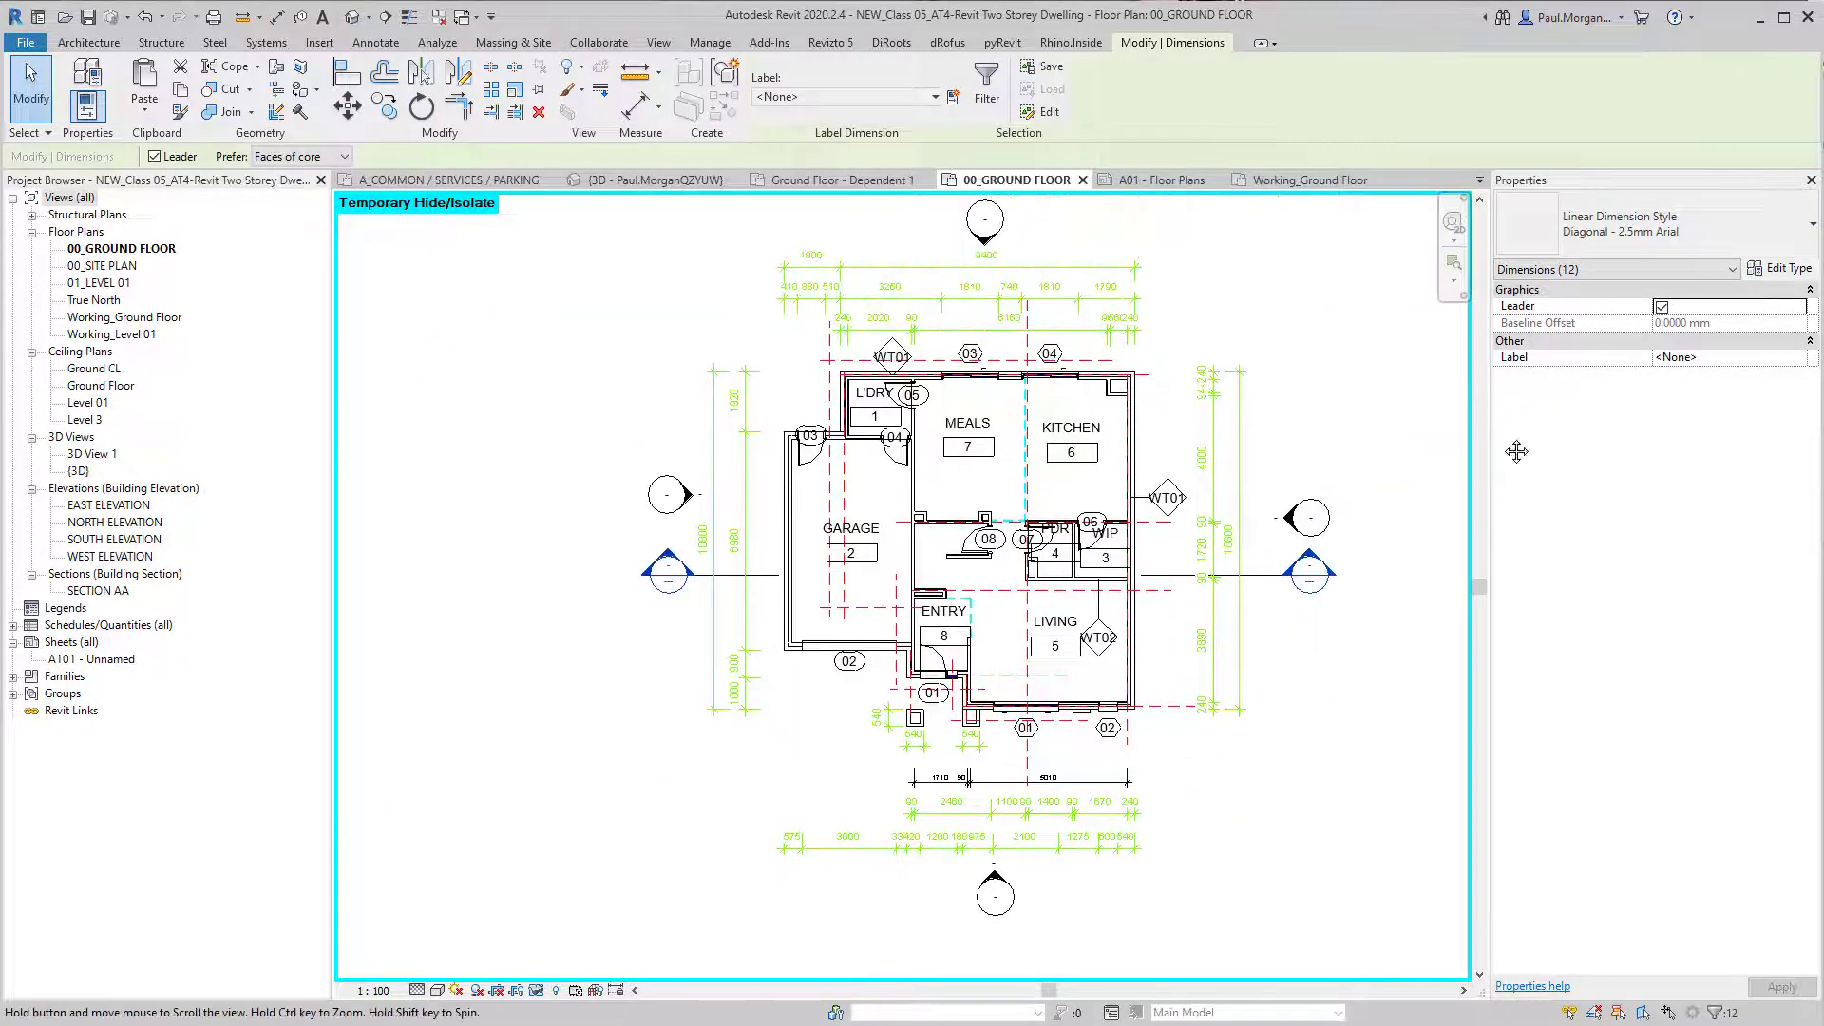
left_click(1635, 226)
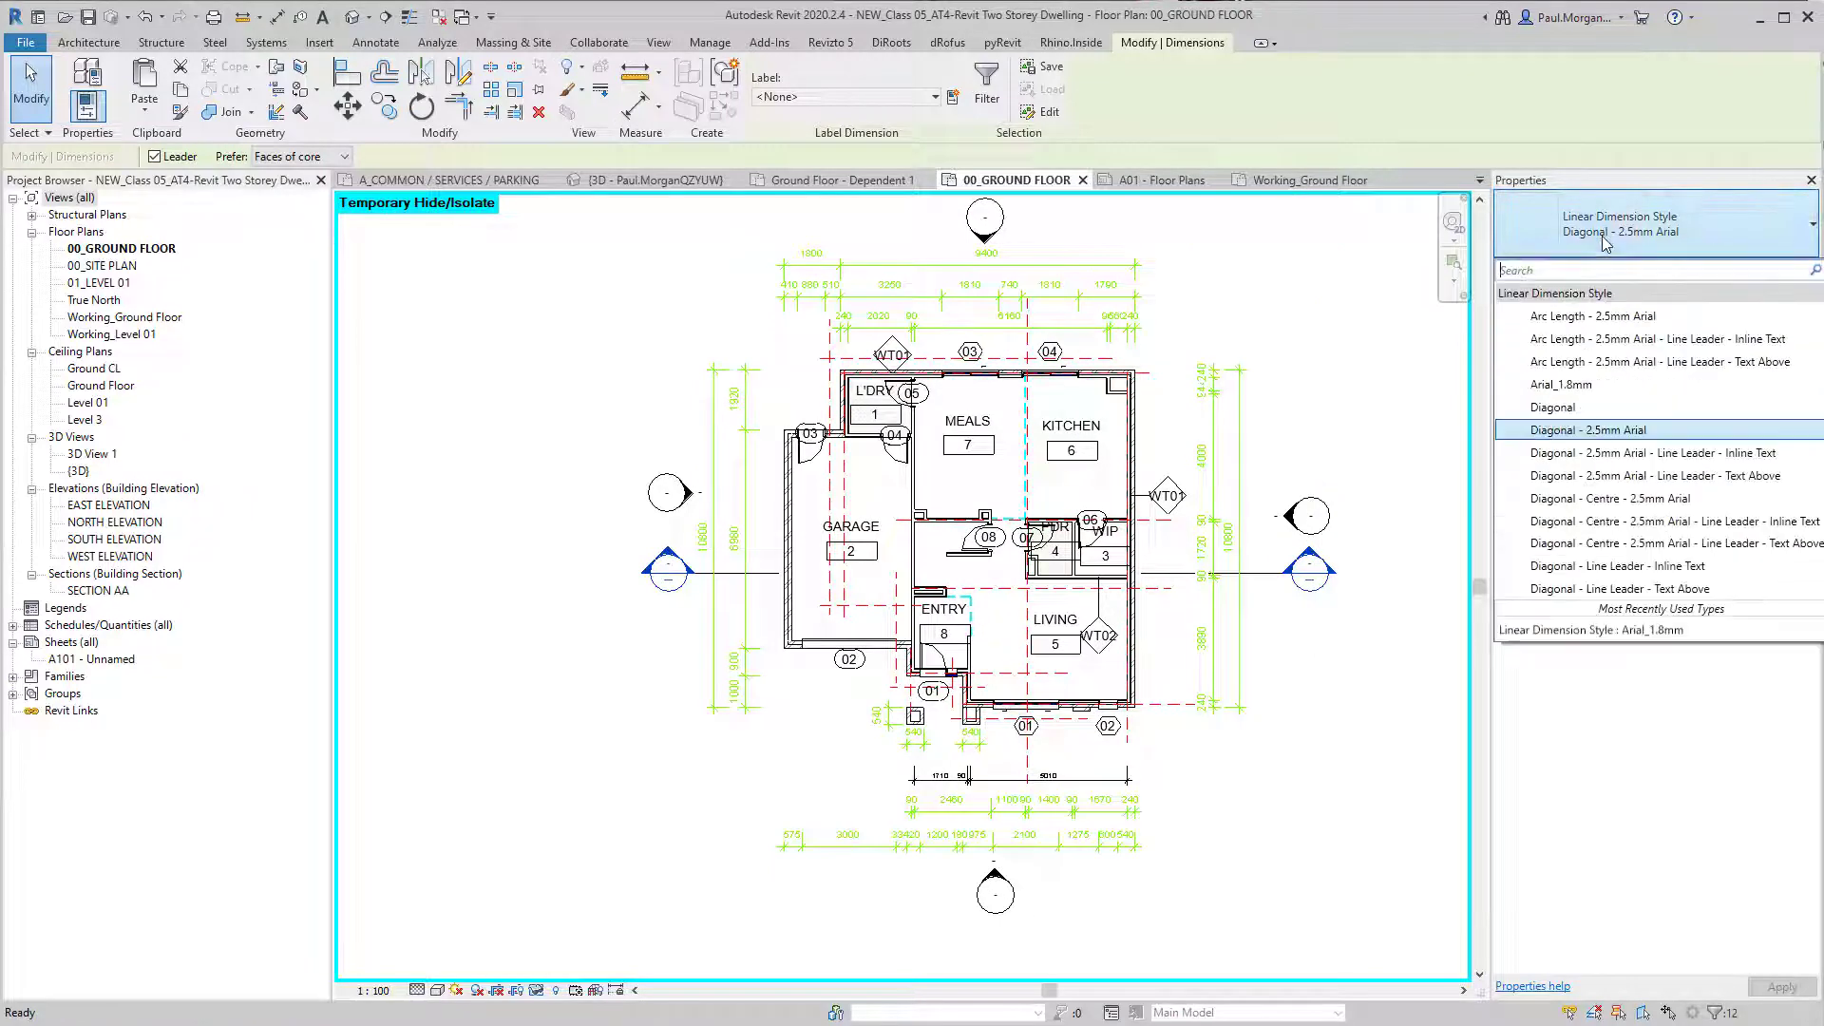
left_click(1634, 384)
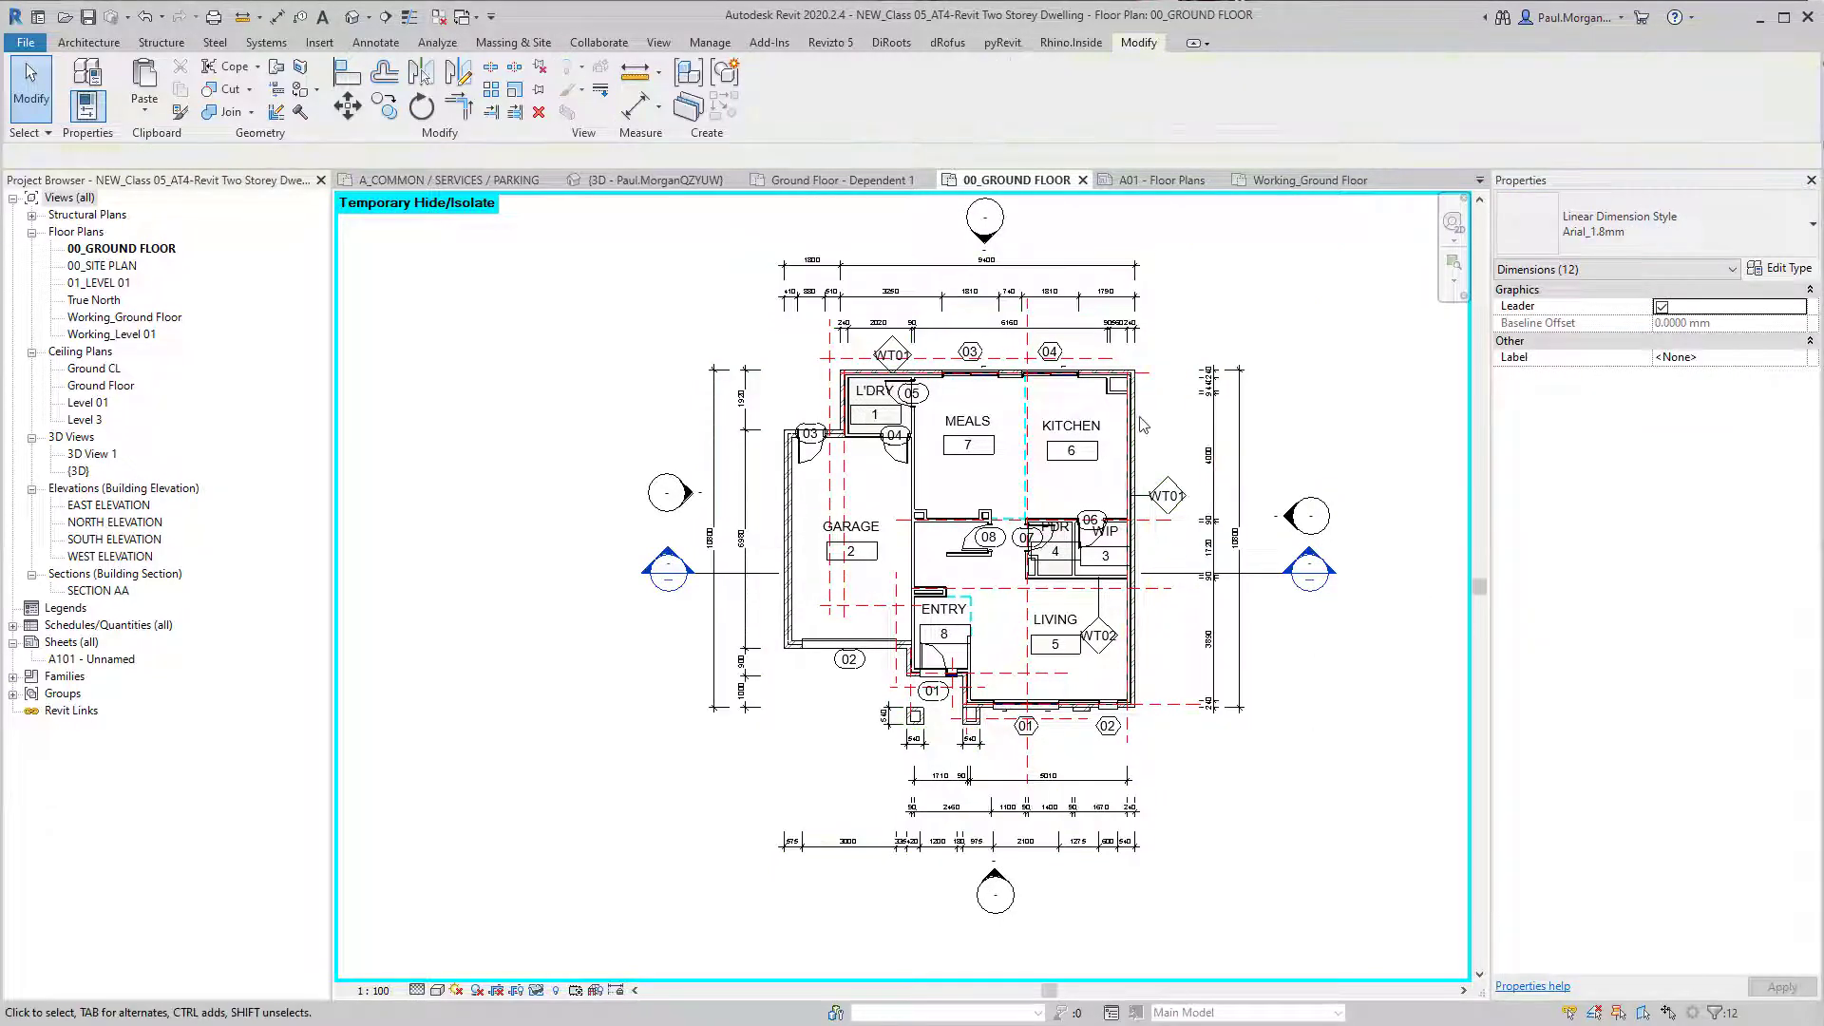
left_click(1155, 620)
Step: Tighten the spacing north of the house by moving the innermost dimension string outward and the overall 9400 dimension inward
scroll(1019, 349, "up", 3)
middle_click_drag(1084, 205, 1089, 475)
scroll(1089, 475, "up", 2)
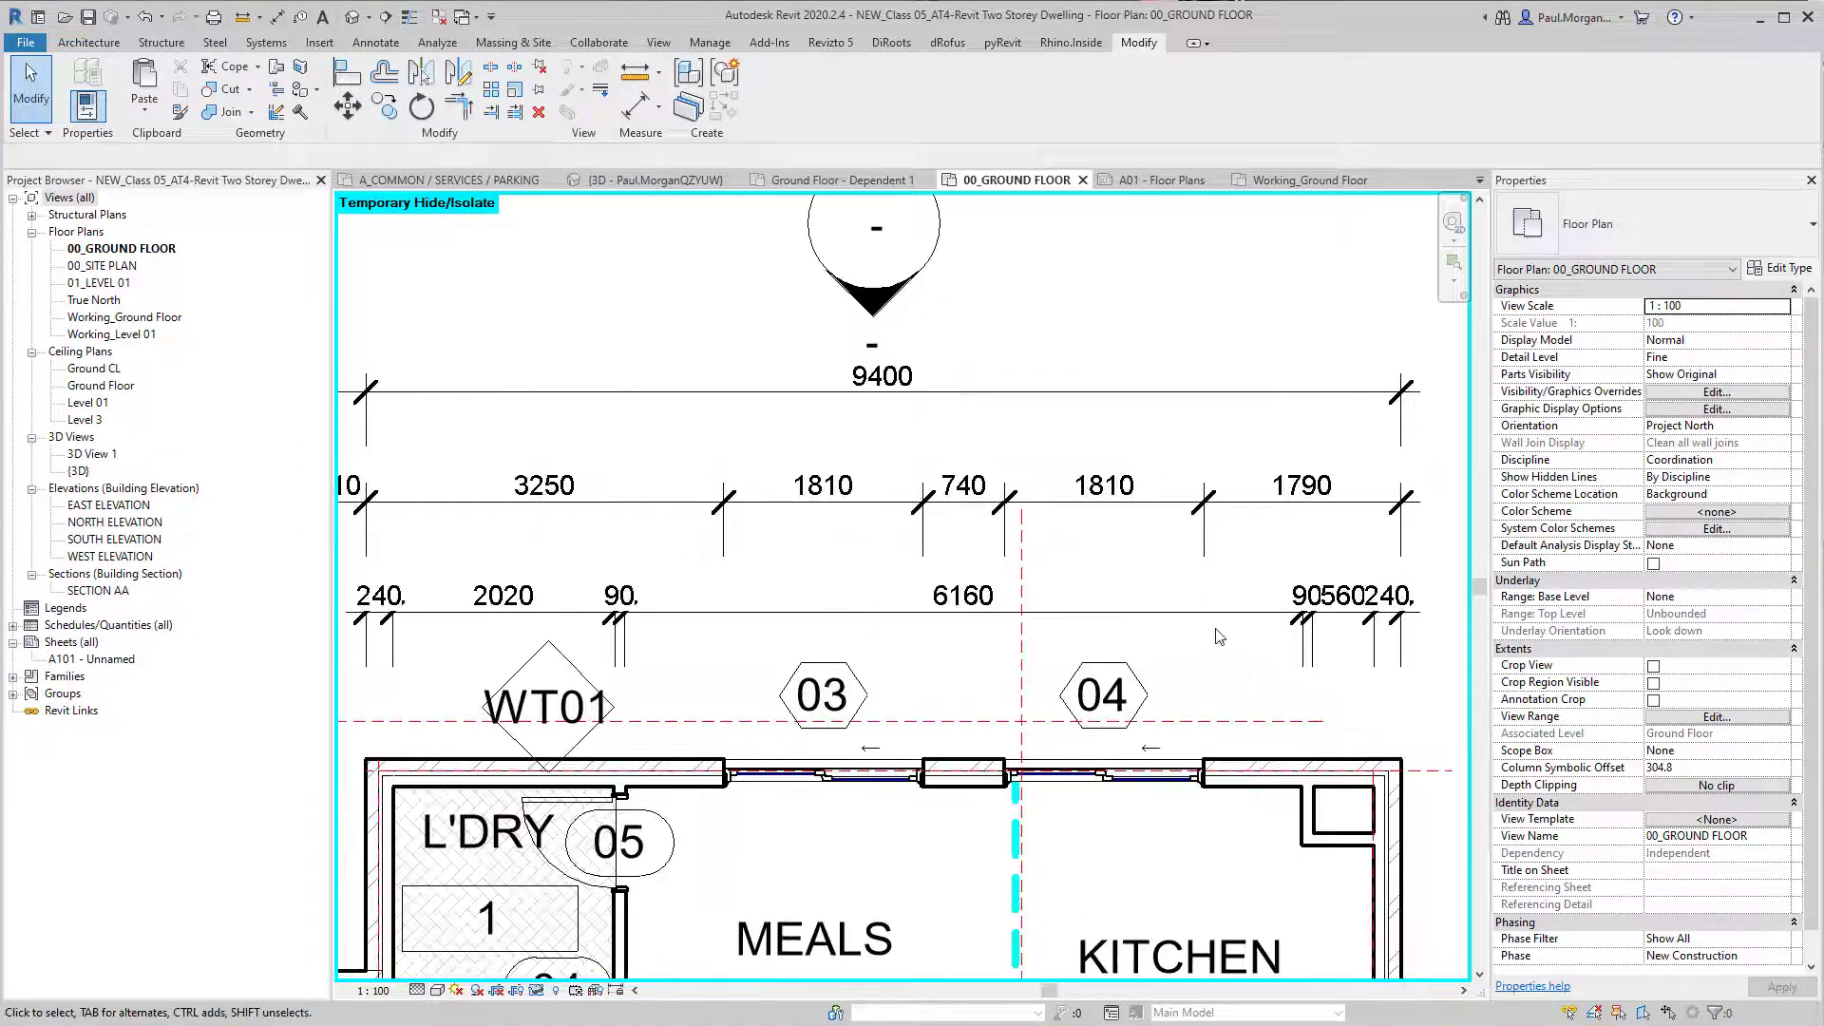
scroll(1235, 608, "up", 2)
left_click(1250, 608)
left_click_drag(1251, 608, 1250, 568)
scroll(1250, 568, "down", 2)
left_click(1281, 385)
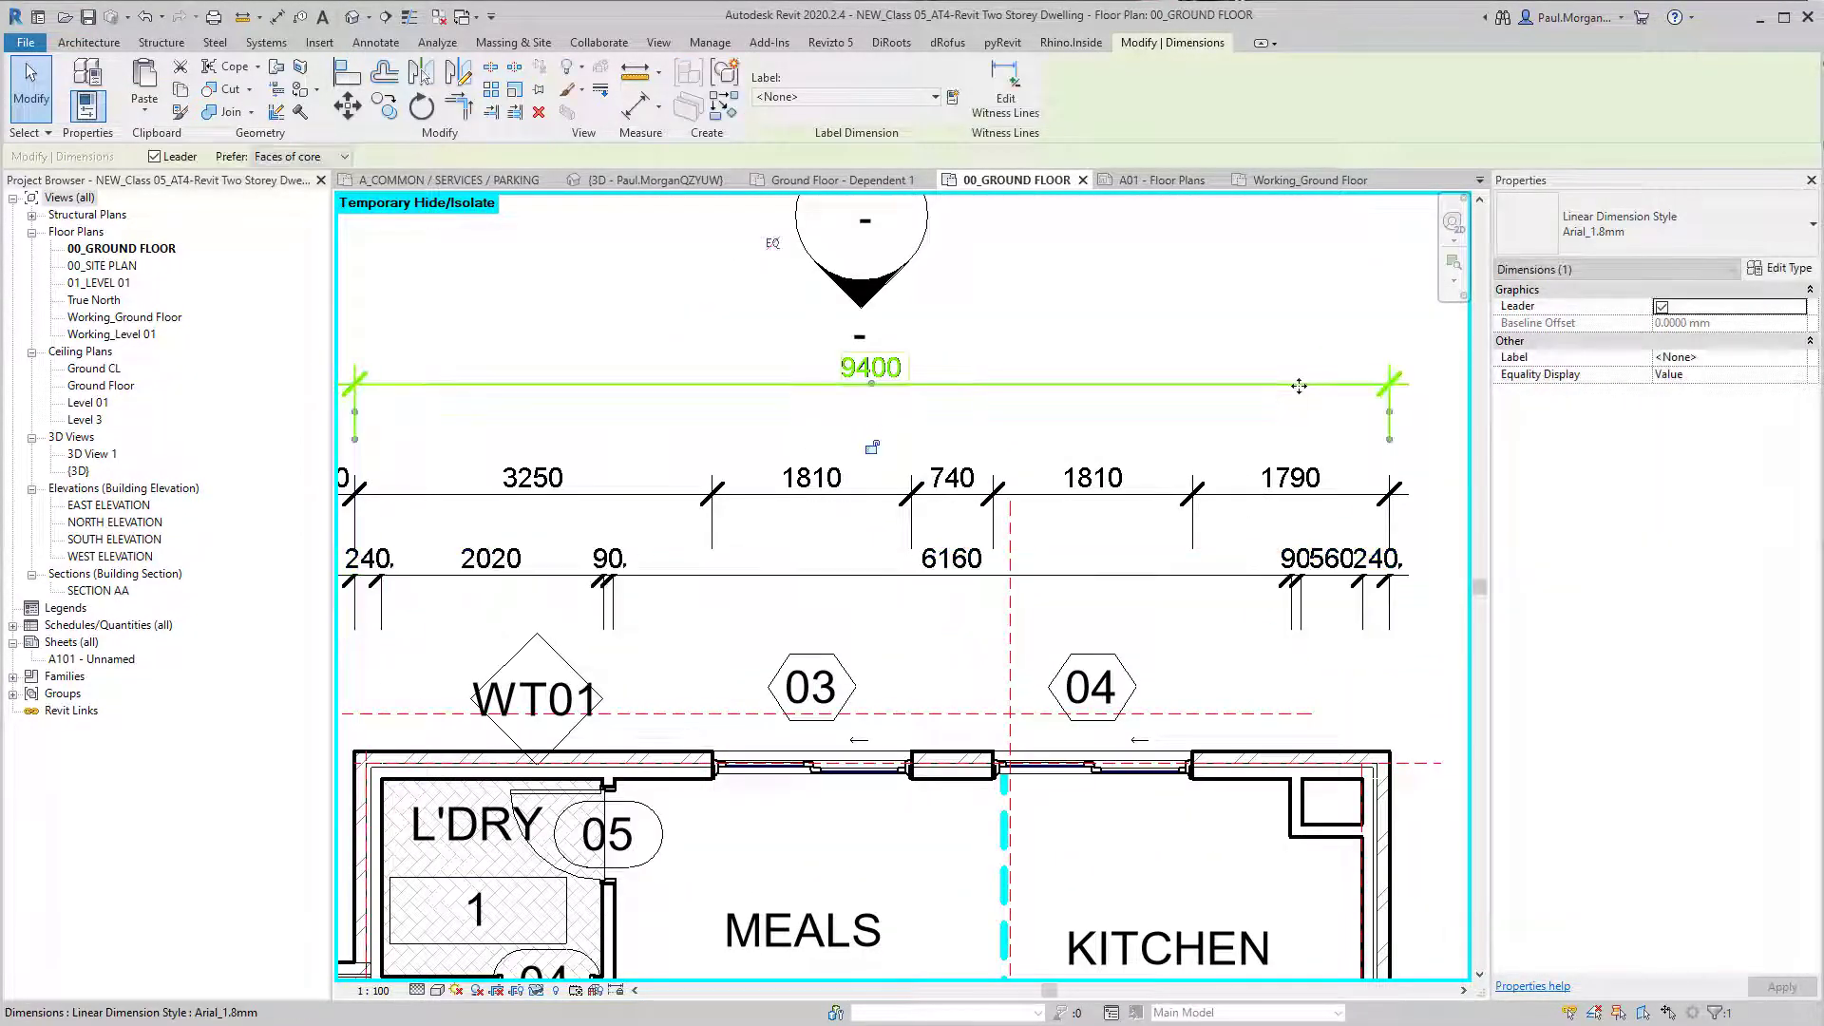
left_click_drag(1297, 385, 1295, 425)
left_click(1289, 334)
Step: Examine the text size and spacing of the restyled dimension strings around the house, especially south of the living room
scroll(1278, 338, "down", 2)
middle_click_drag(1303, 620, 1114, 488)
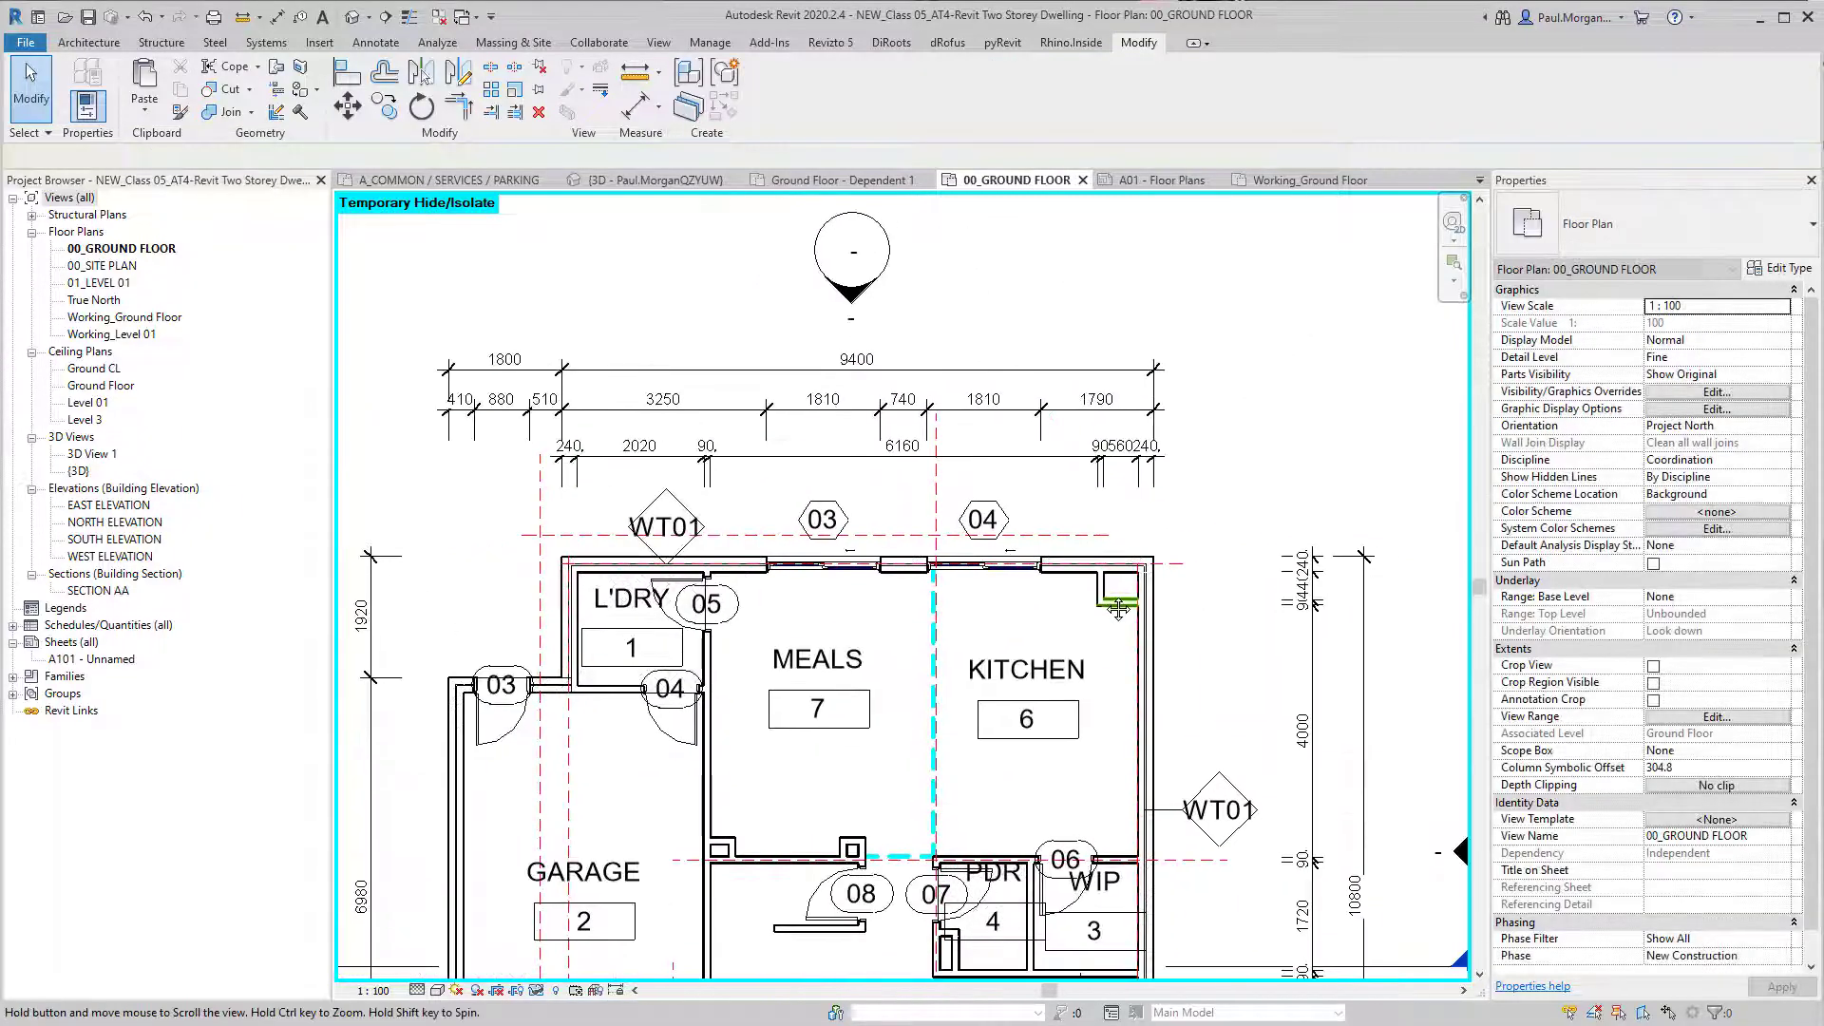
middle_click_drag(1023, 896, 1058, 424)
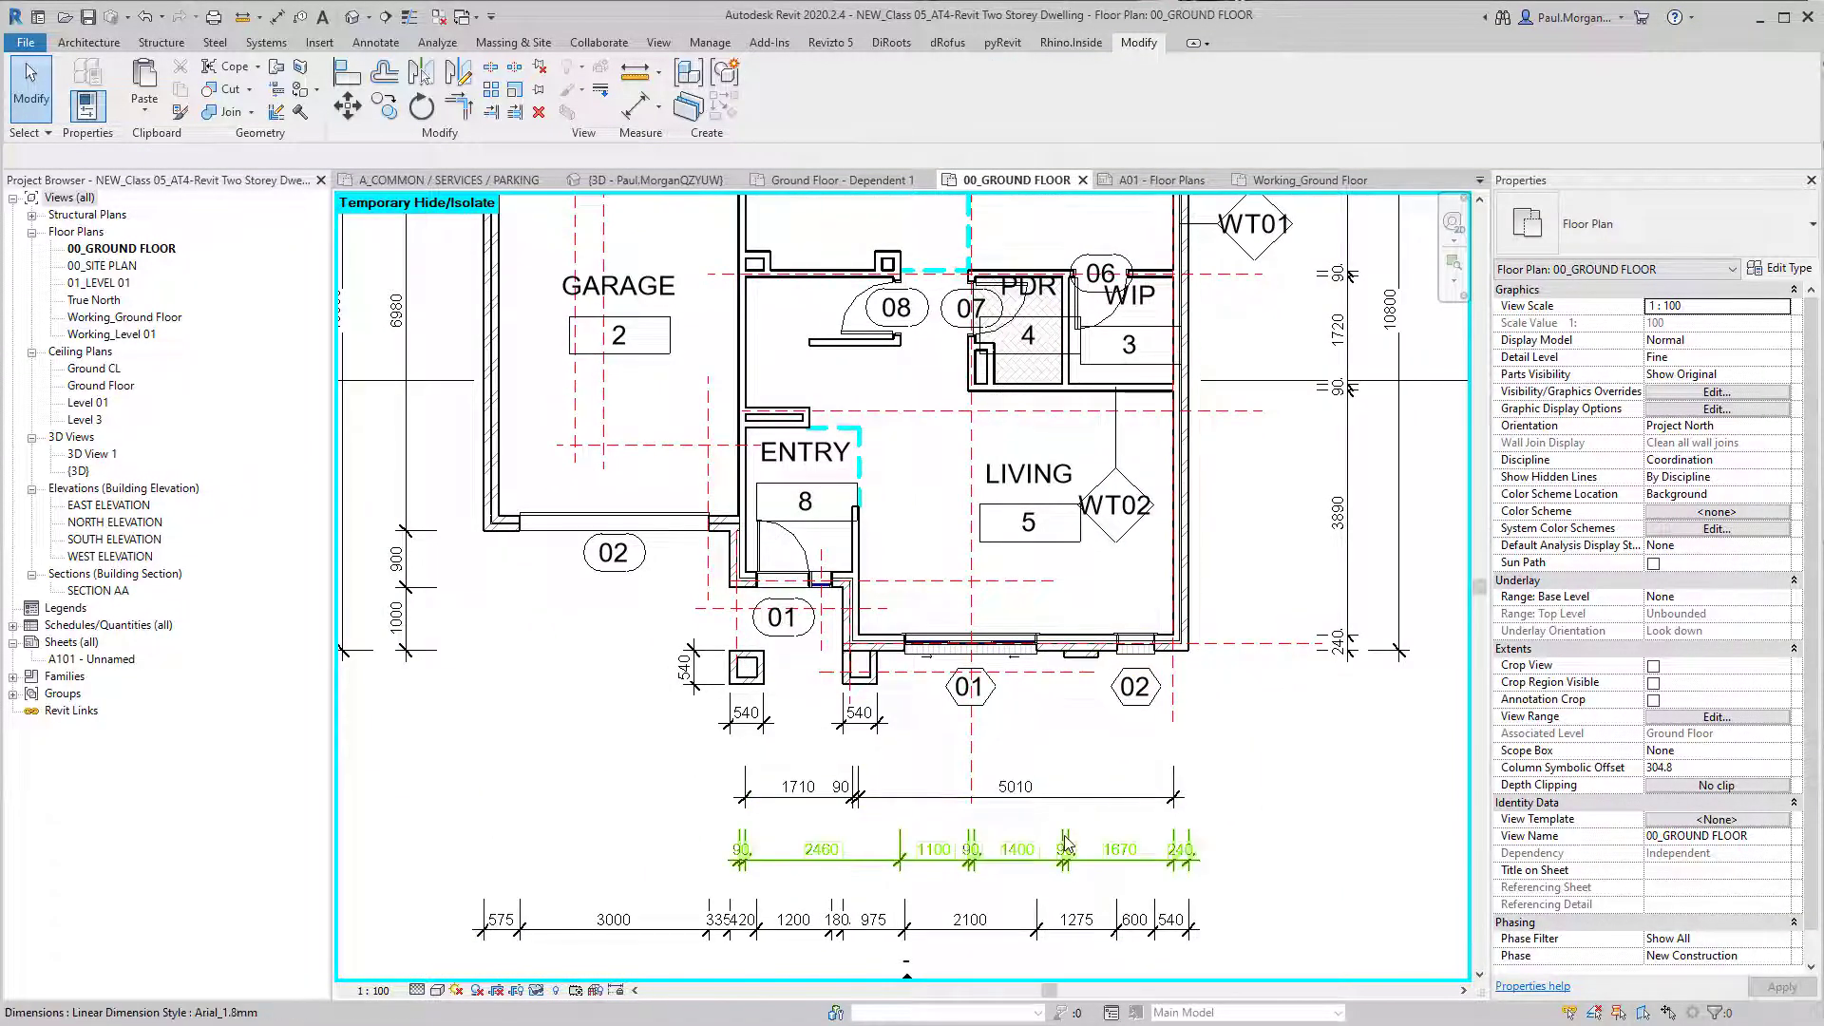
scroll(1115, 790, "up", 4)
scroll(1114, 815, "down", 2)
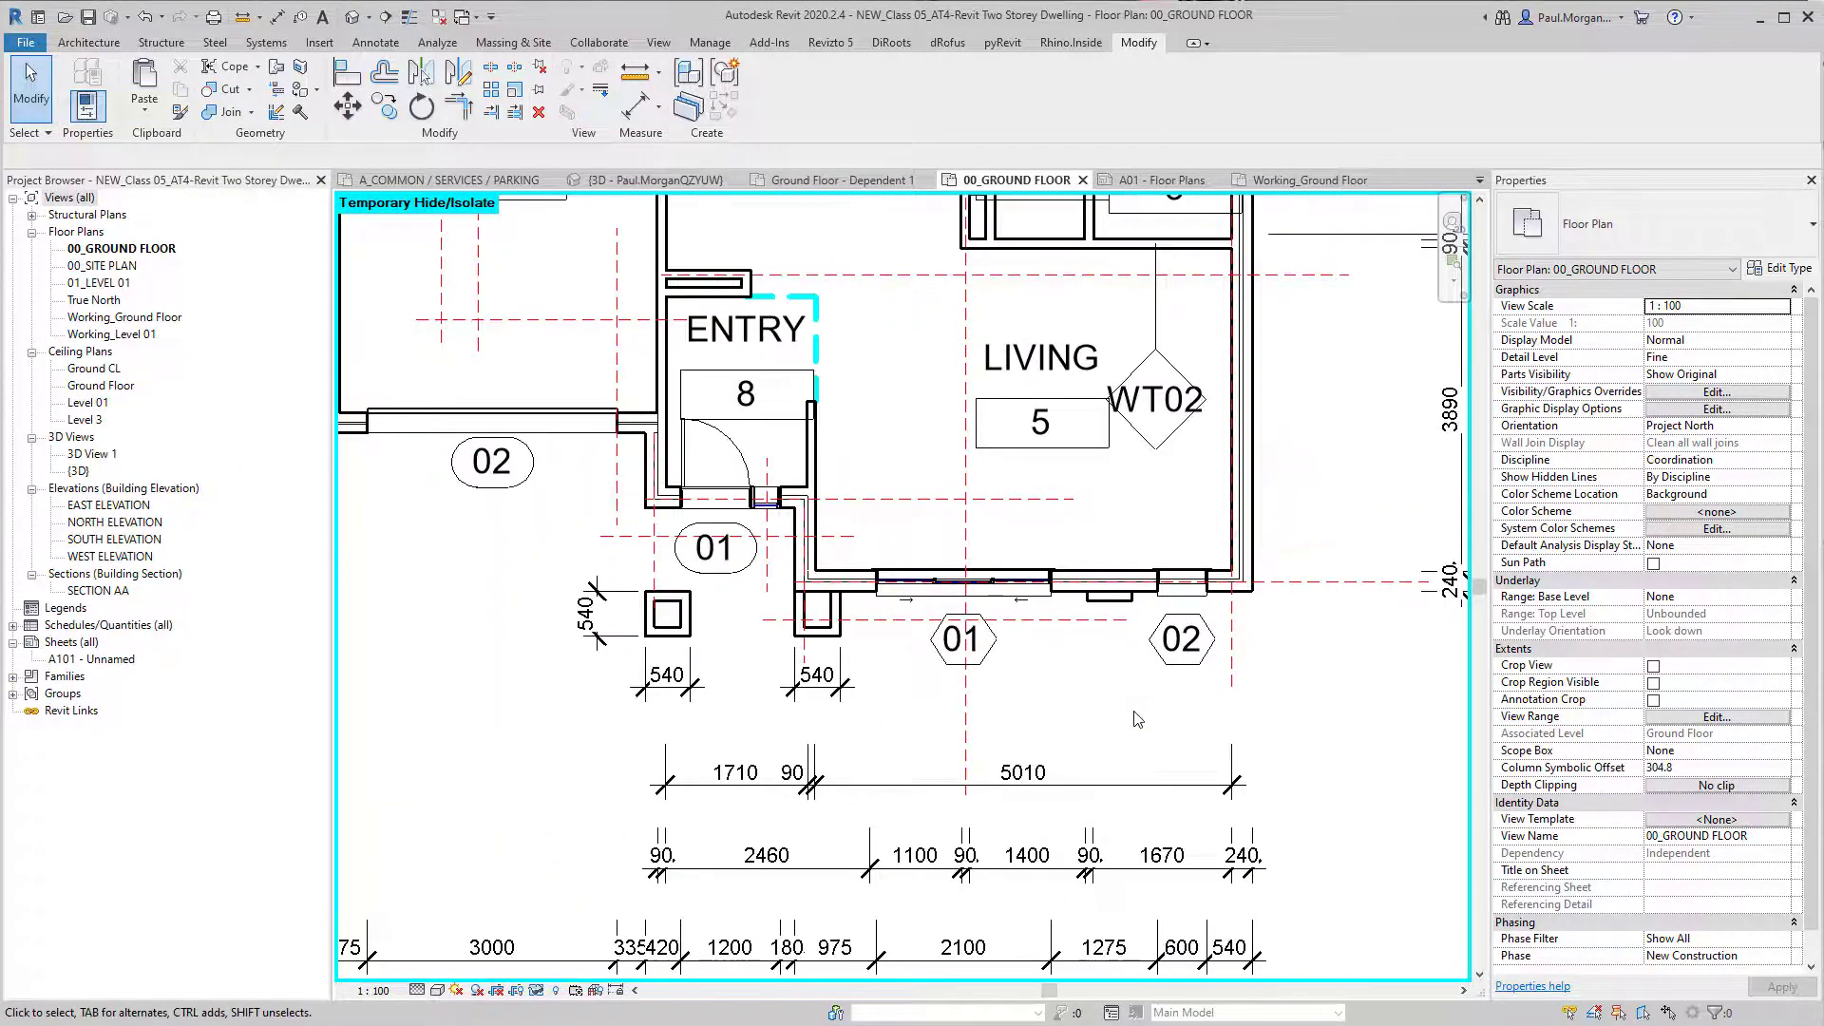
middle_click_drag(1129, 733, 1065, 631)
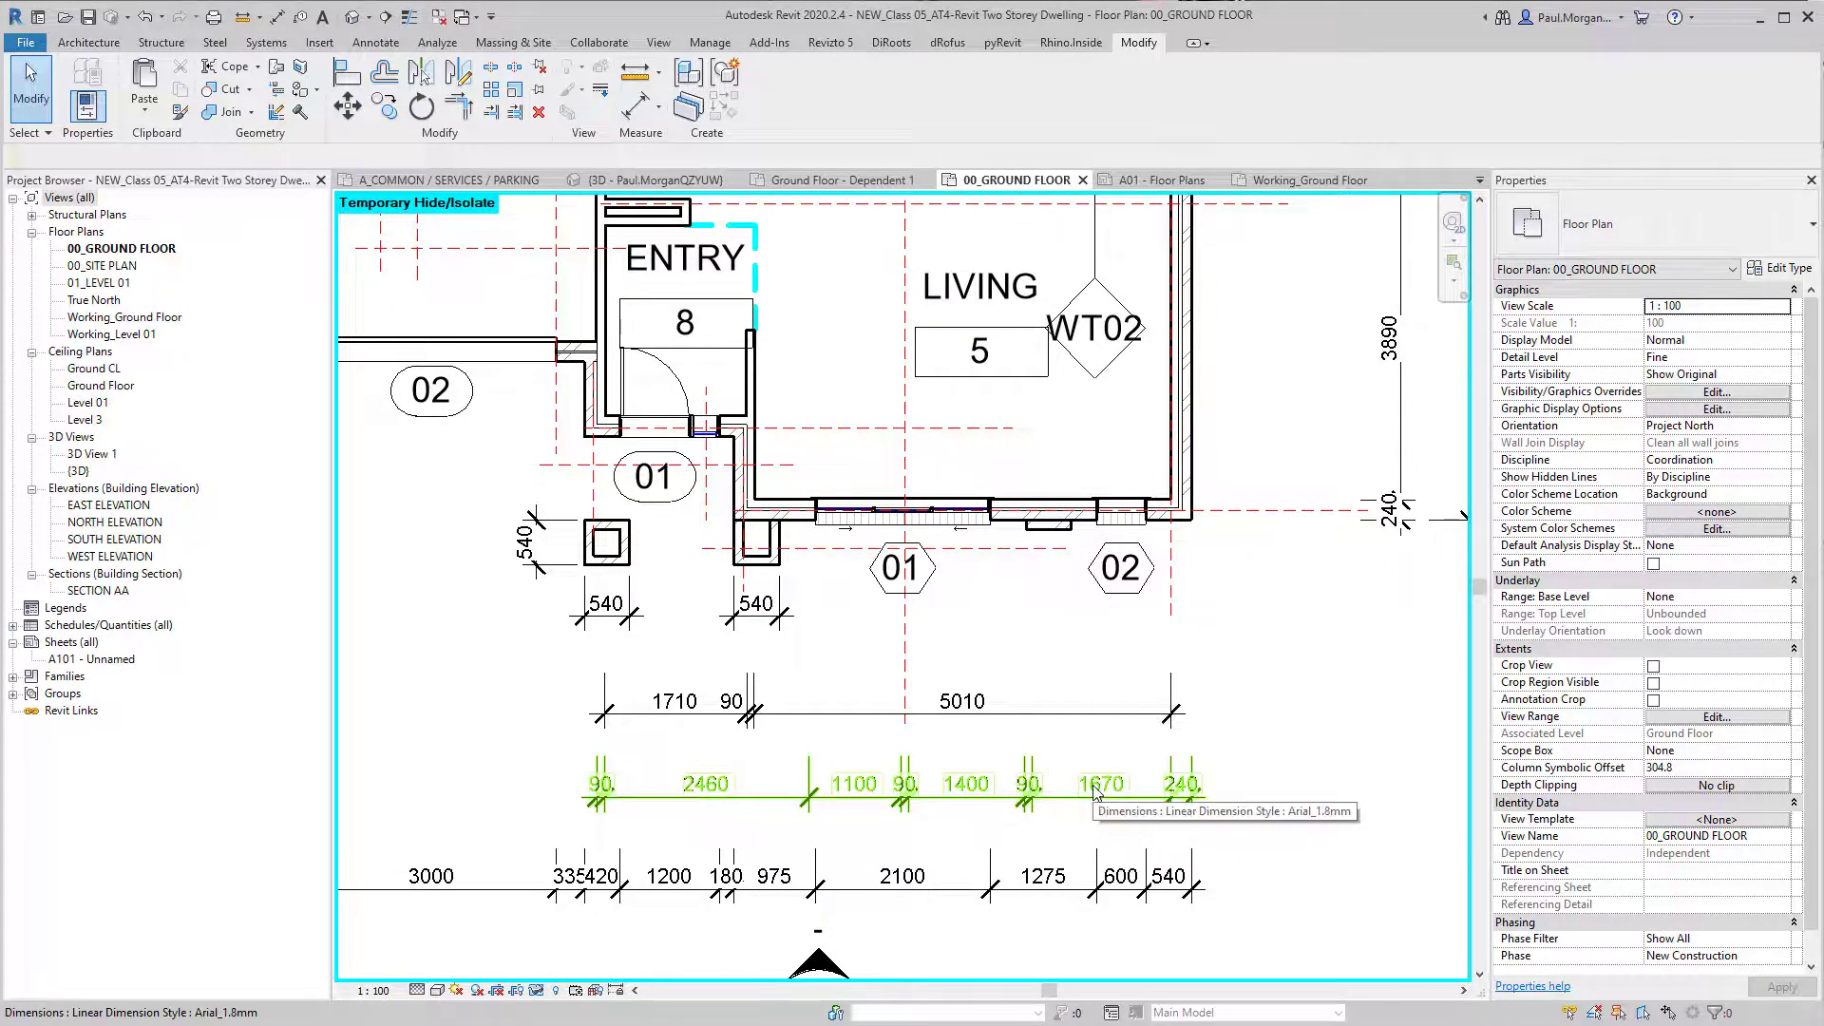
left_click(705, 794)
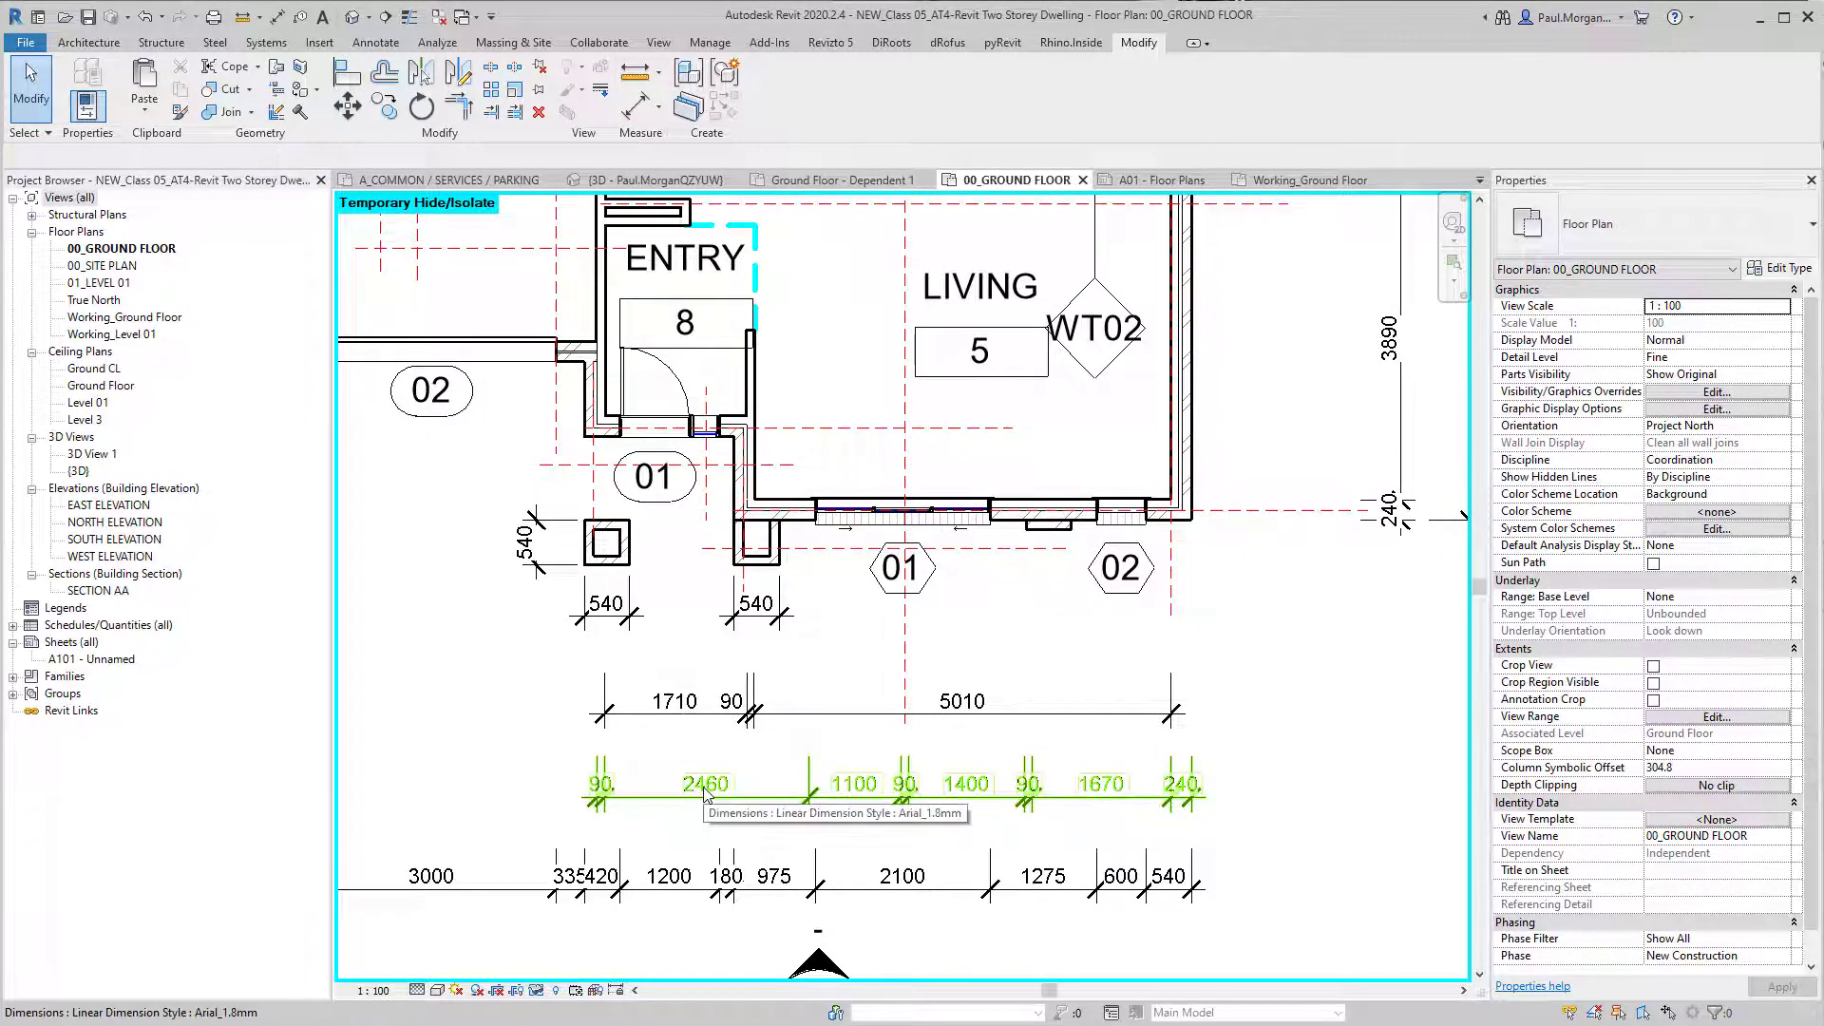
middle_click_drag(893, 399, 888, 520)
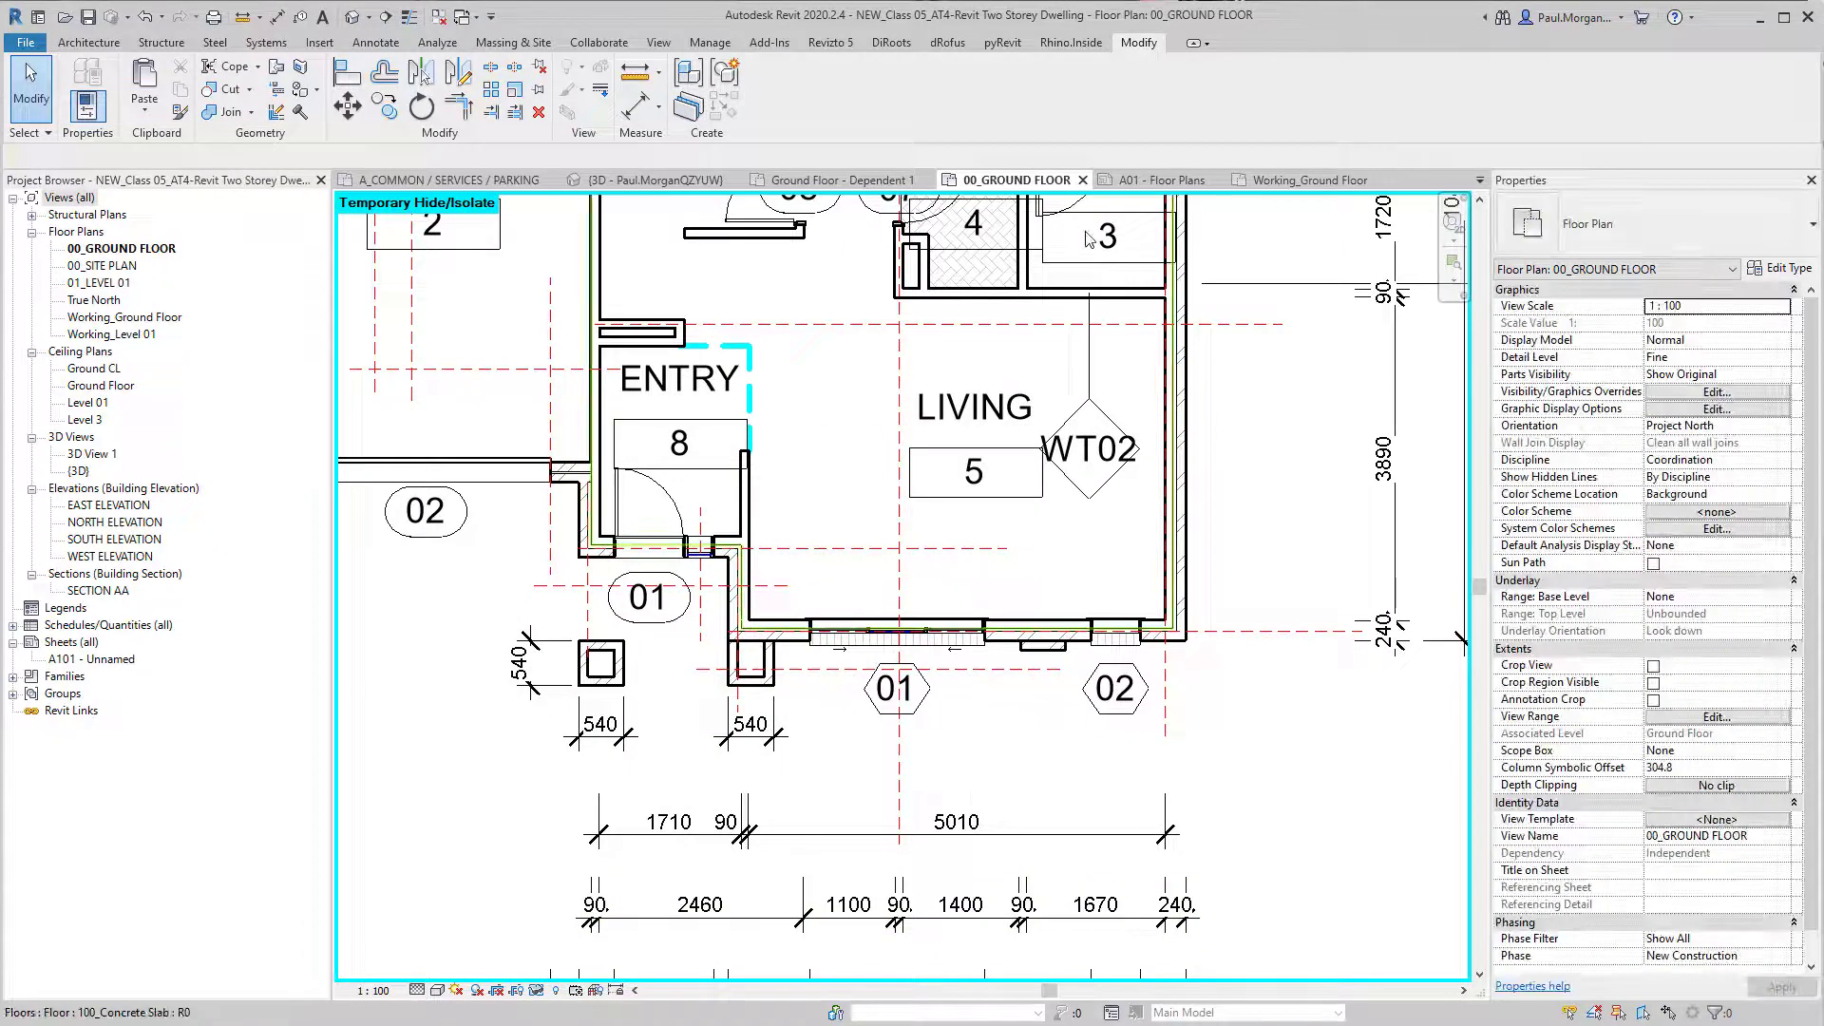
Step: Add the prefix WIP to the 1670 segment of the dimension string south of the living room
middle_click_drag(665, 579, 698, 408)
scroll(1126, 744, "up", 3)
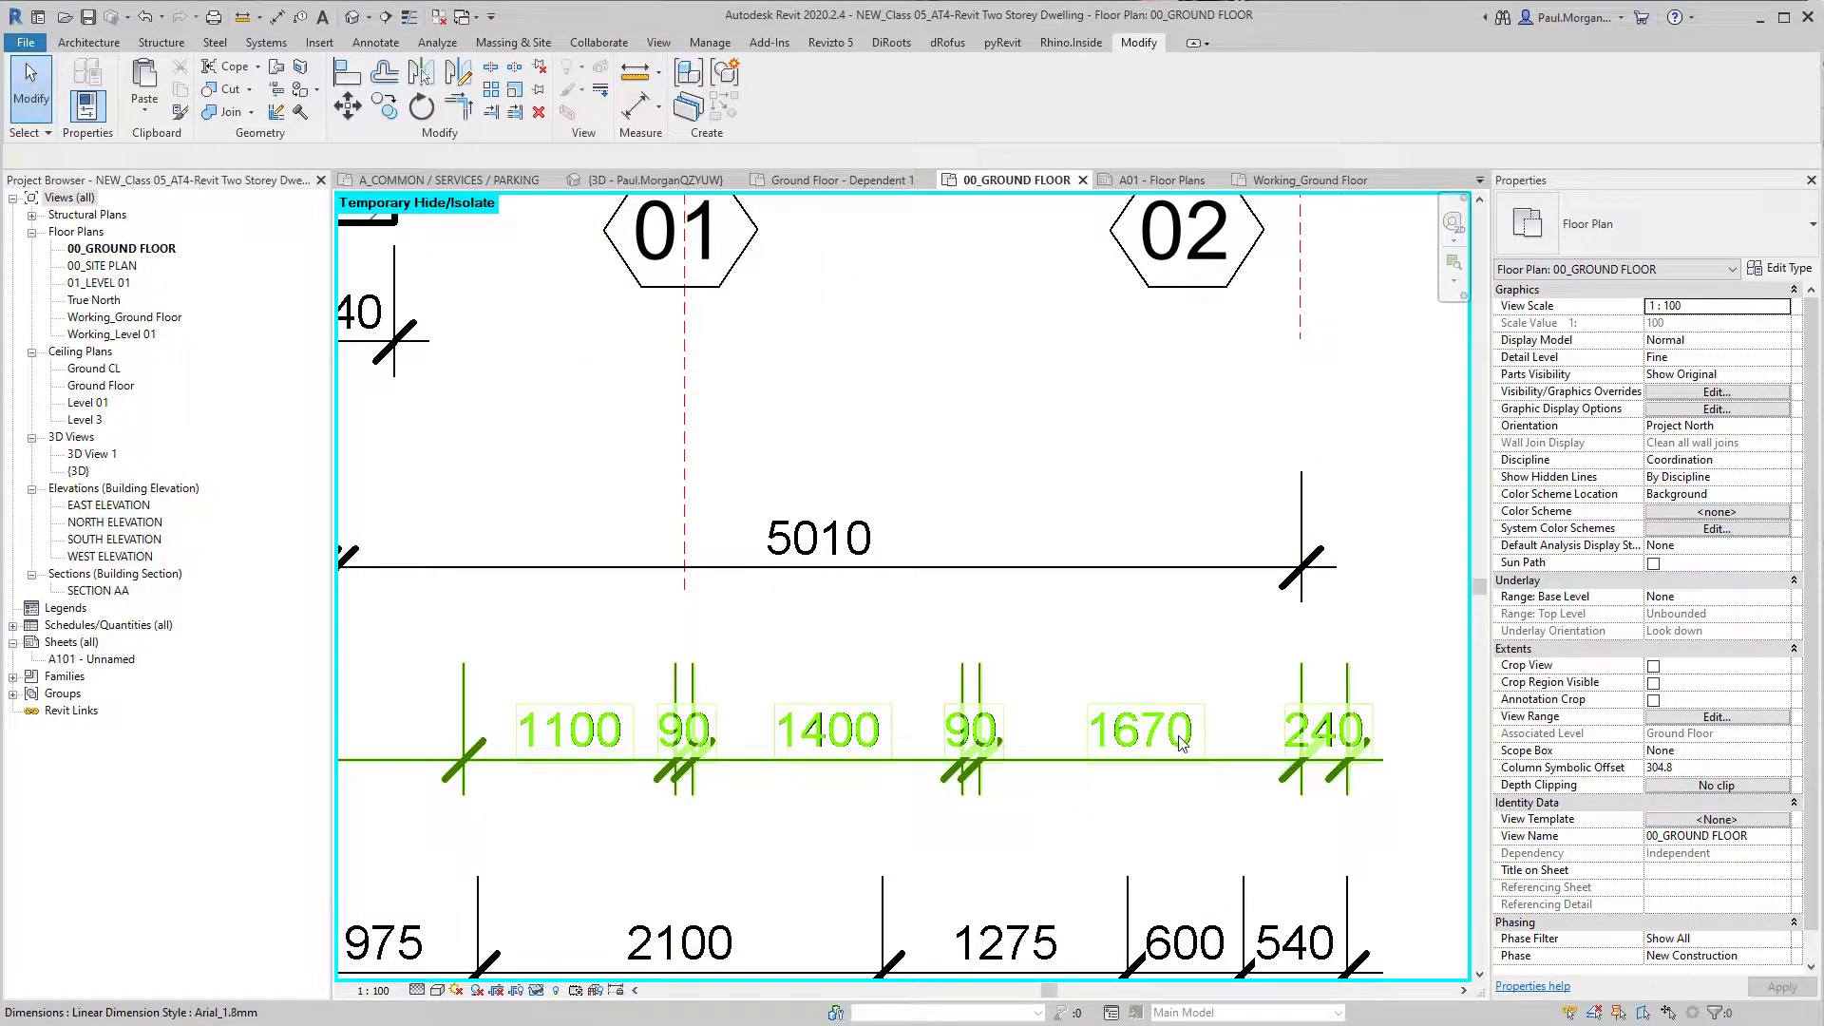
left_click(1182, 743)
left_click(1123, 750)
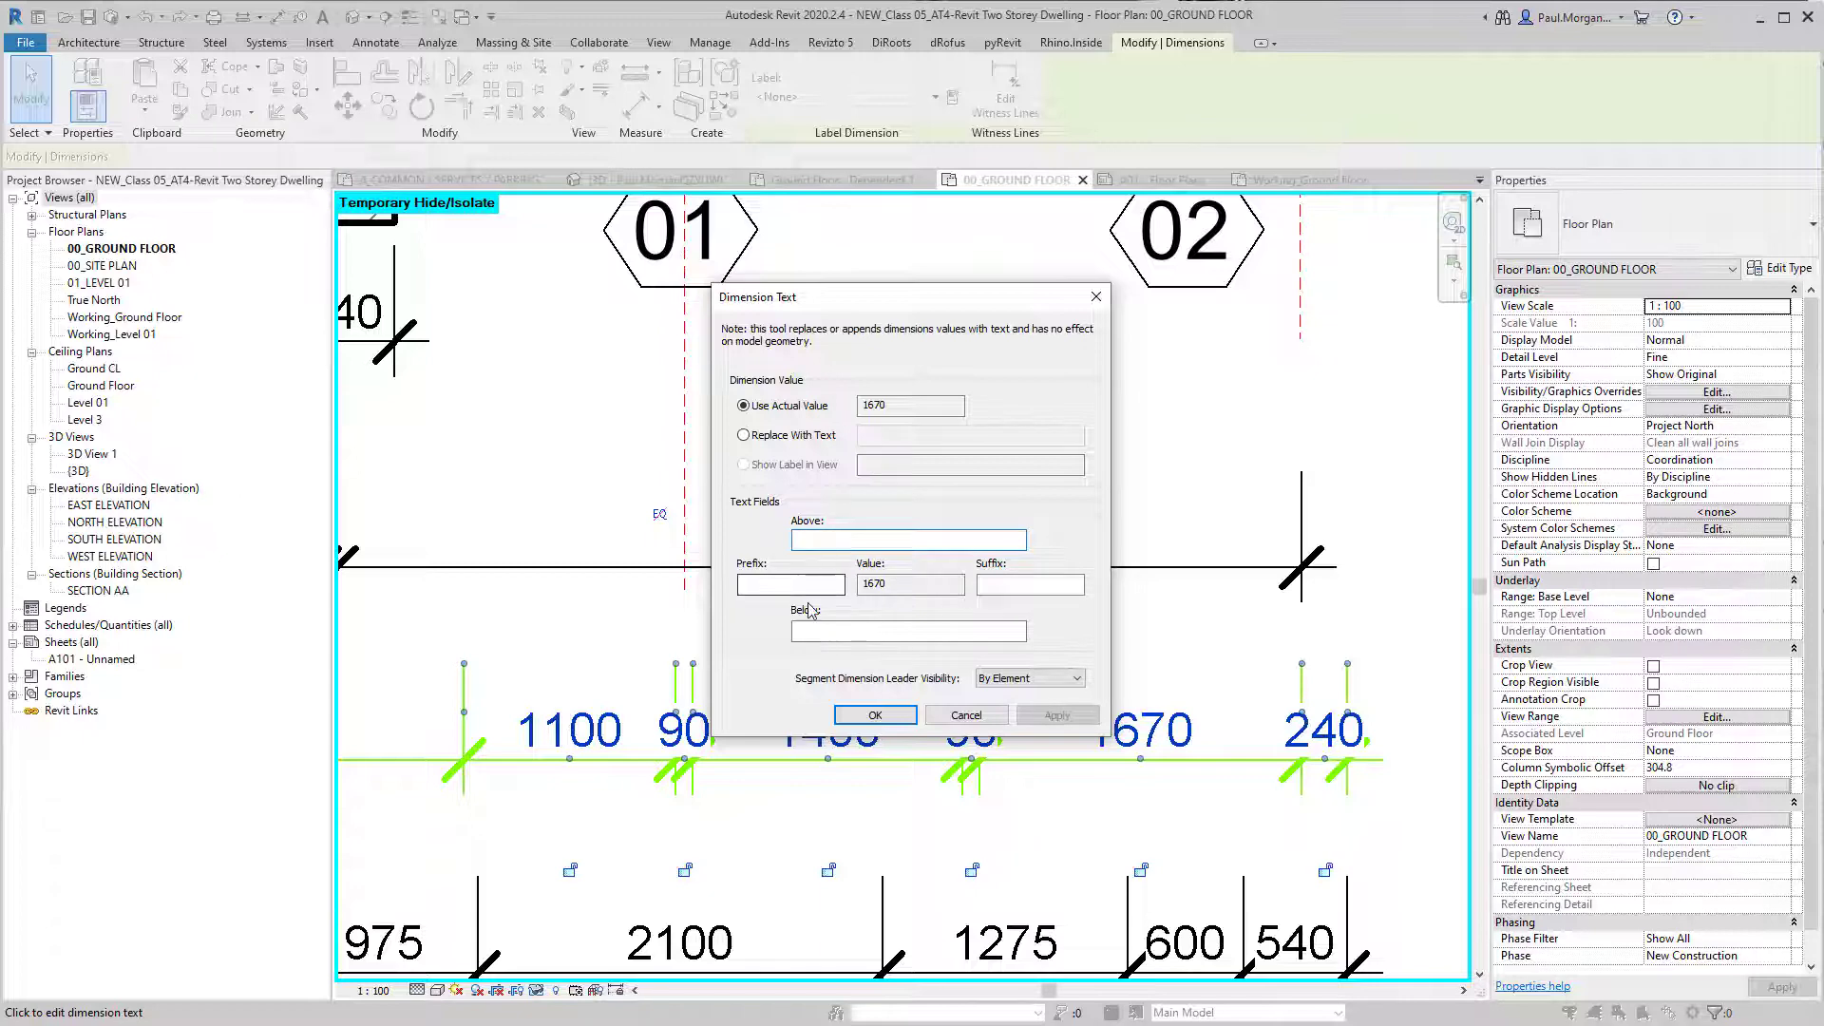
left_click(870, 629)
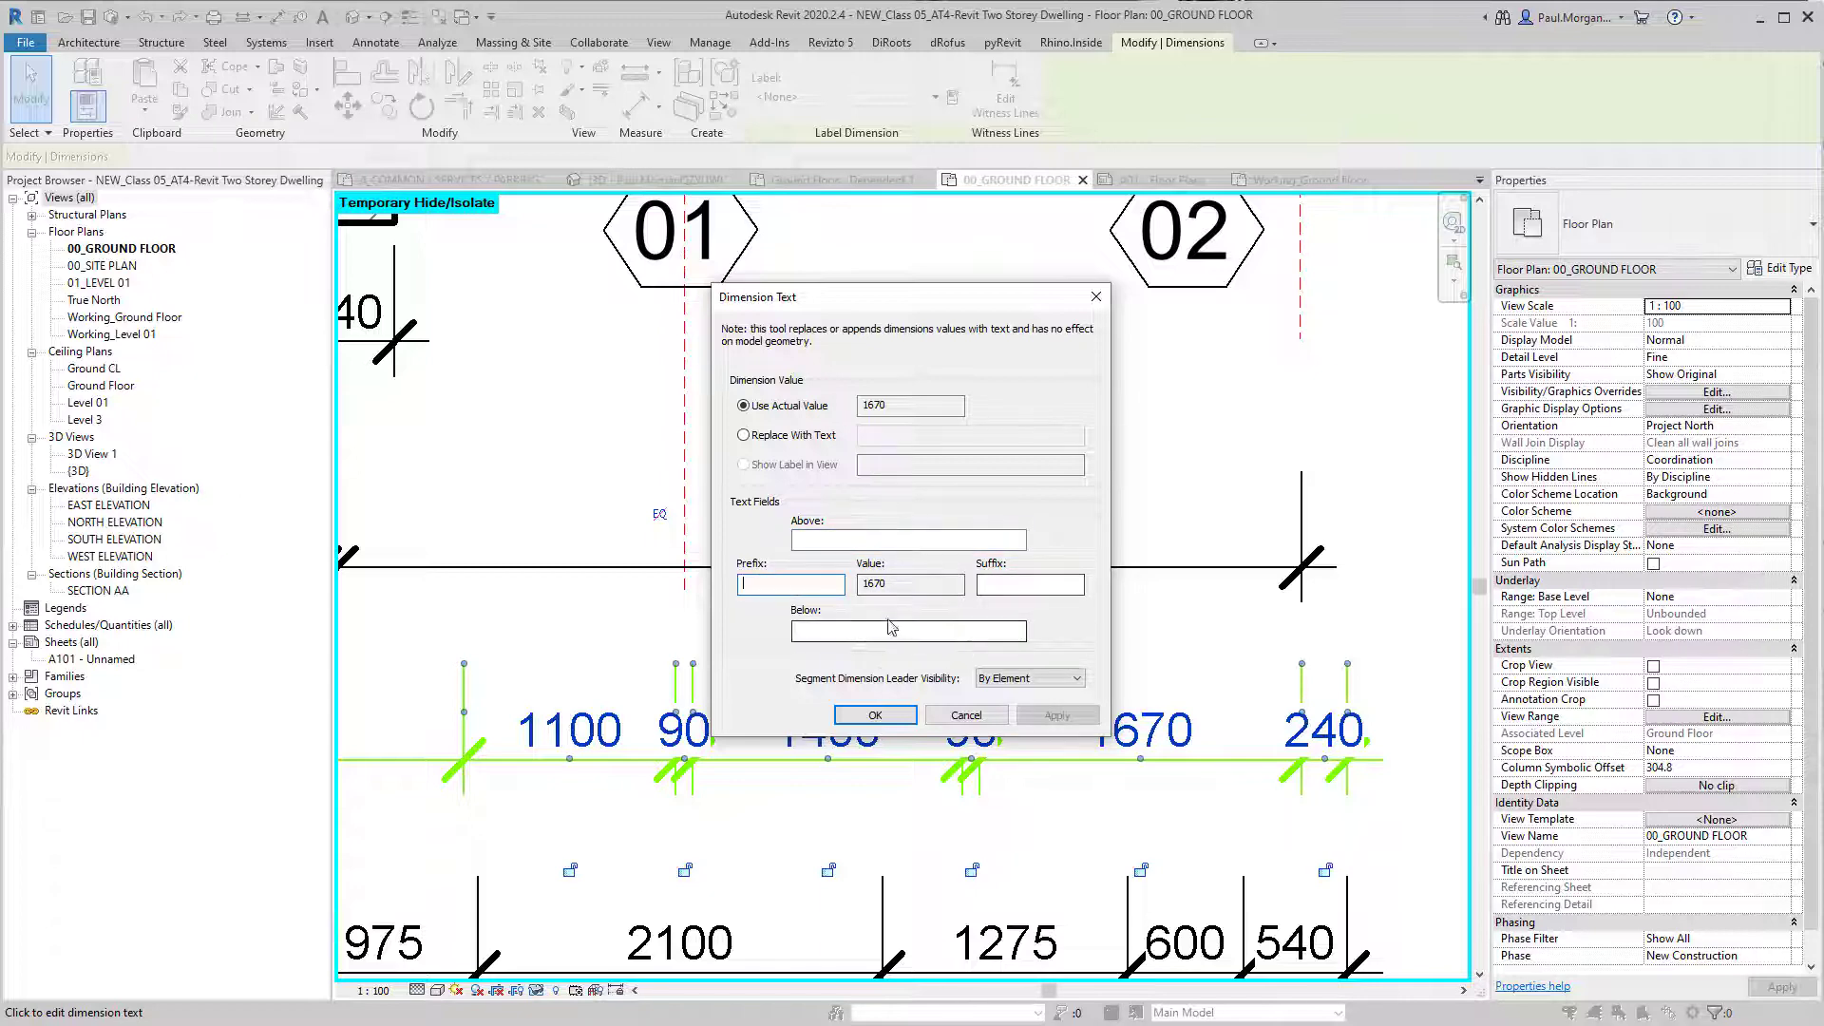
left_click(801, 584)
type("WI")
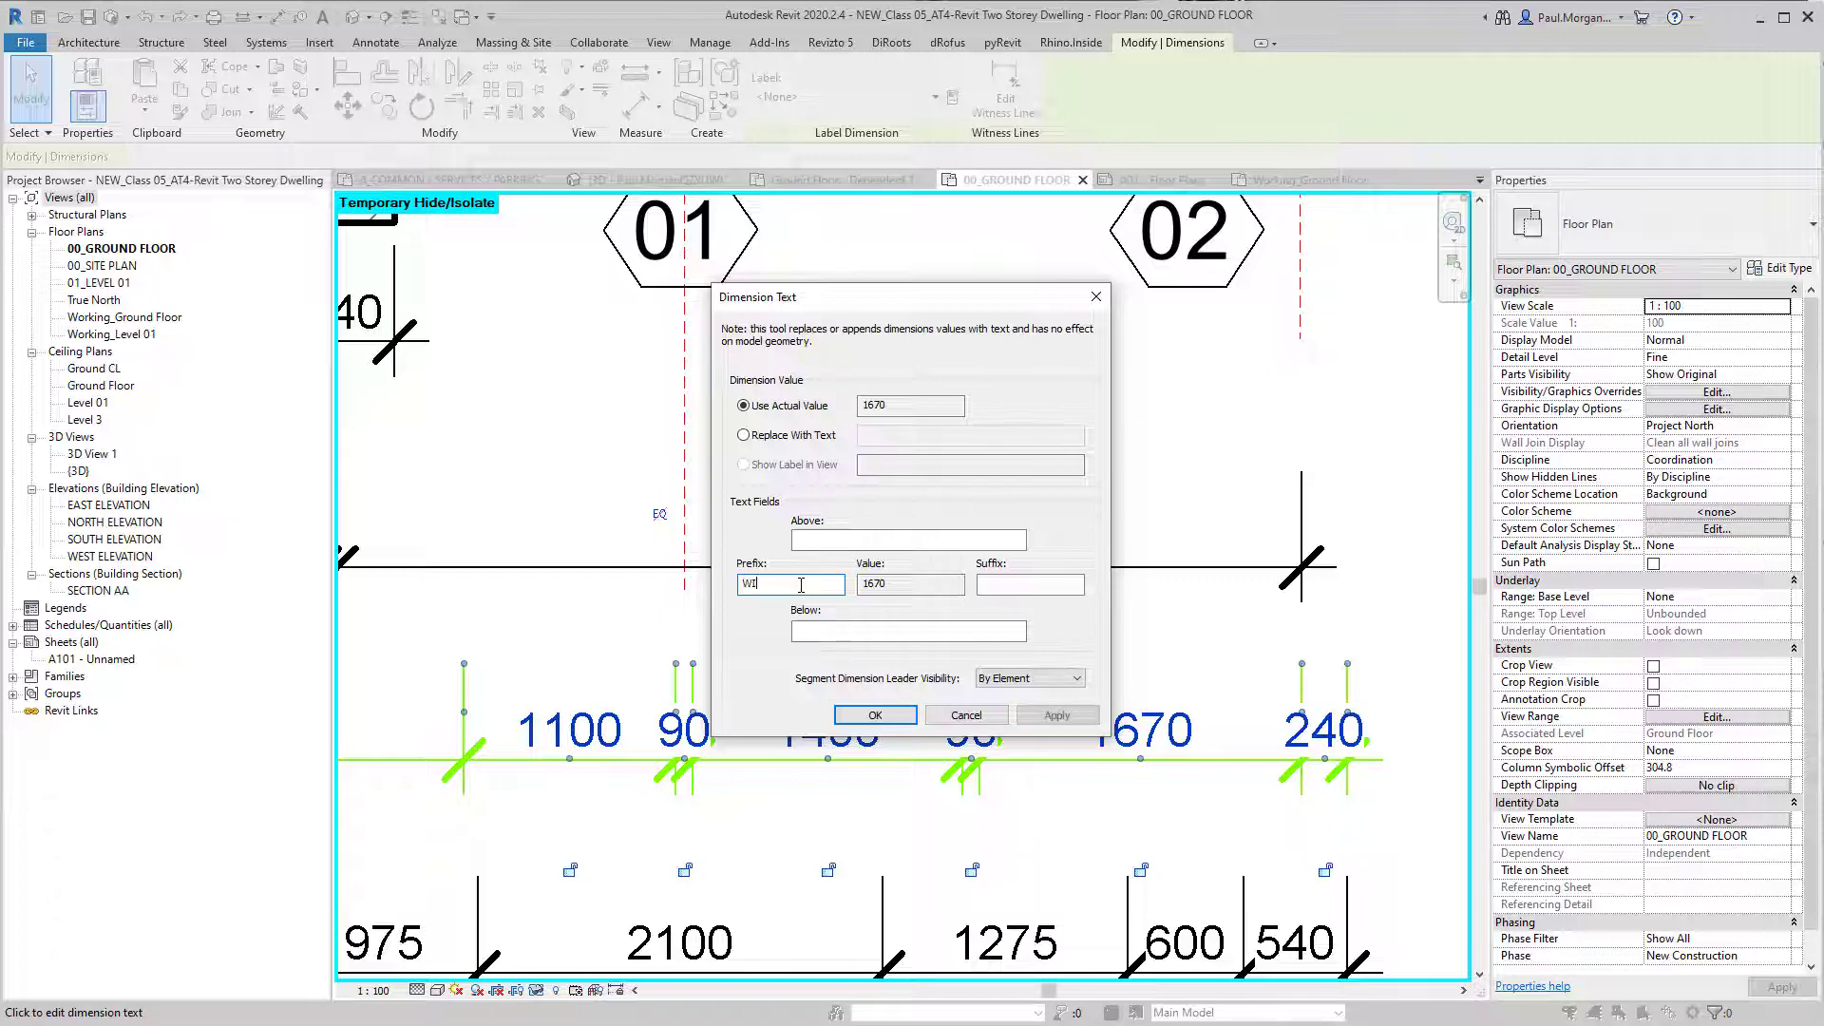
type("P")
left_click(1056, 715)
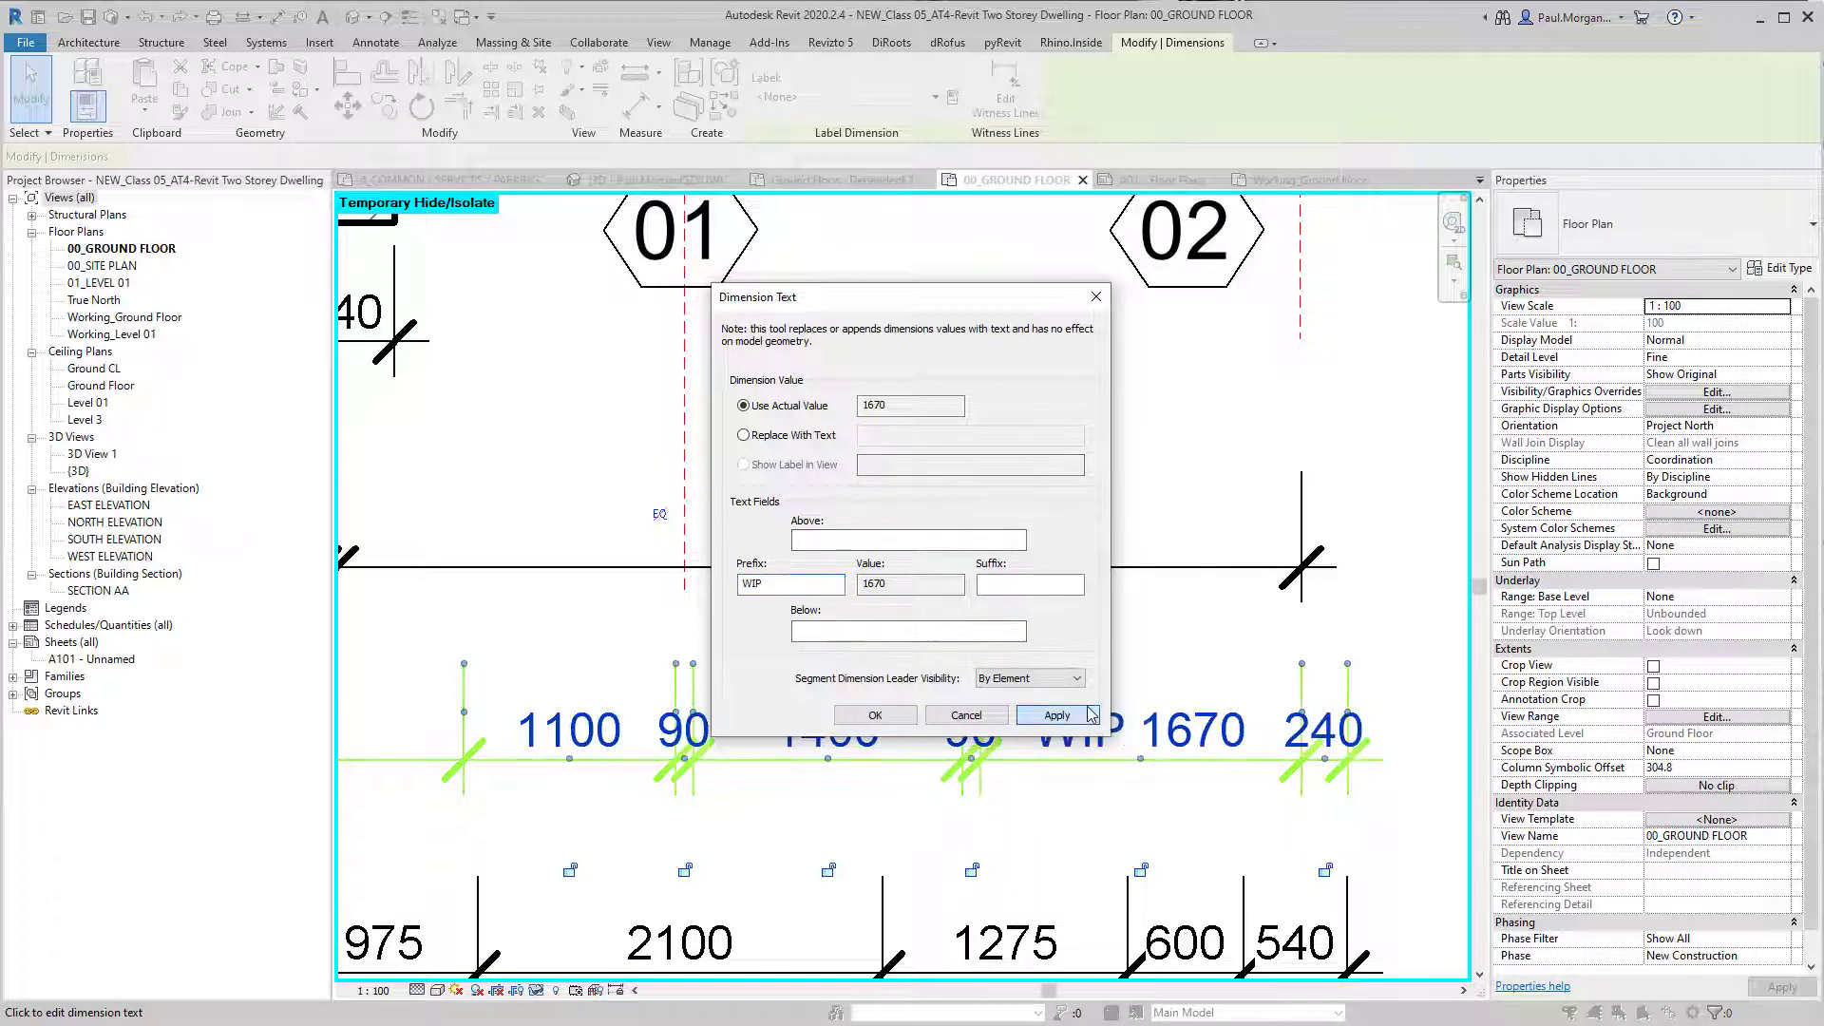
left_click_drag(1040, 306, 844, 254)
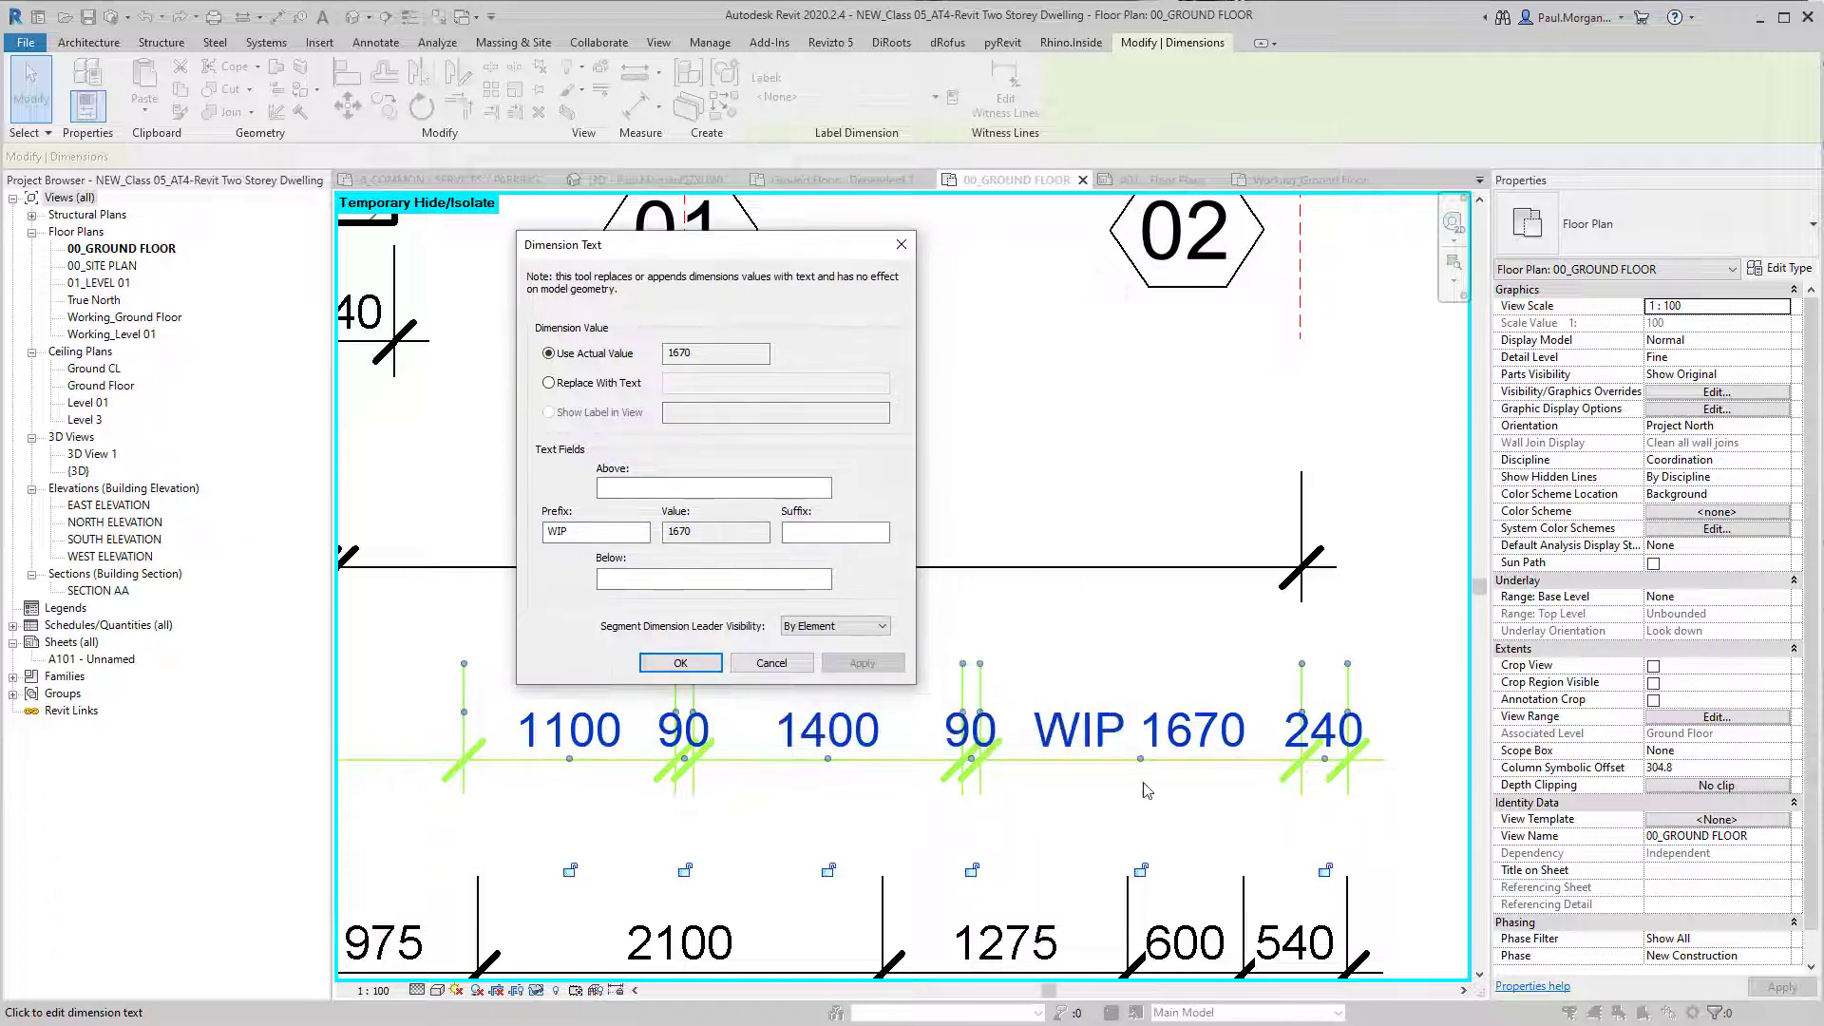
Step: Remove the prefix from the 1670 dimension segment and place the text WIP below its value instead
double_click(596, 533)
left_click(755, 581)
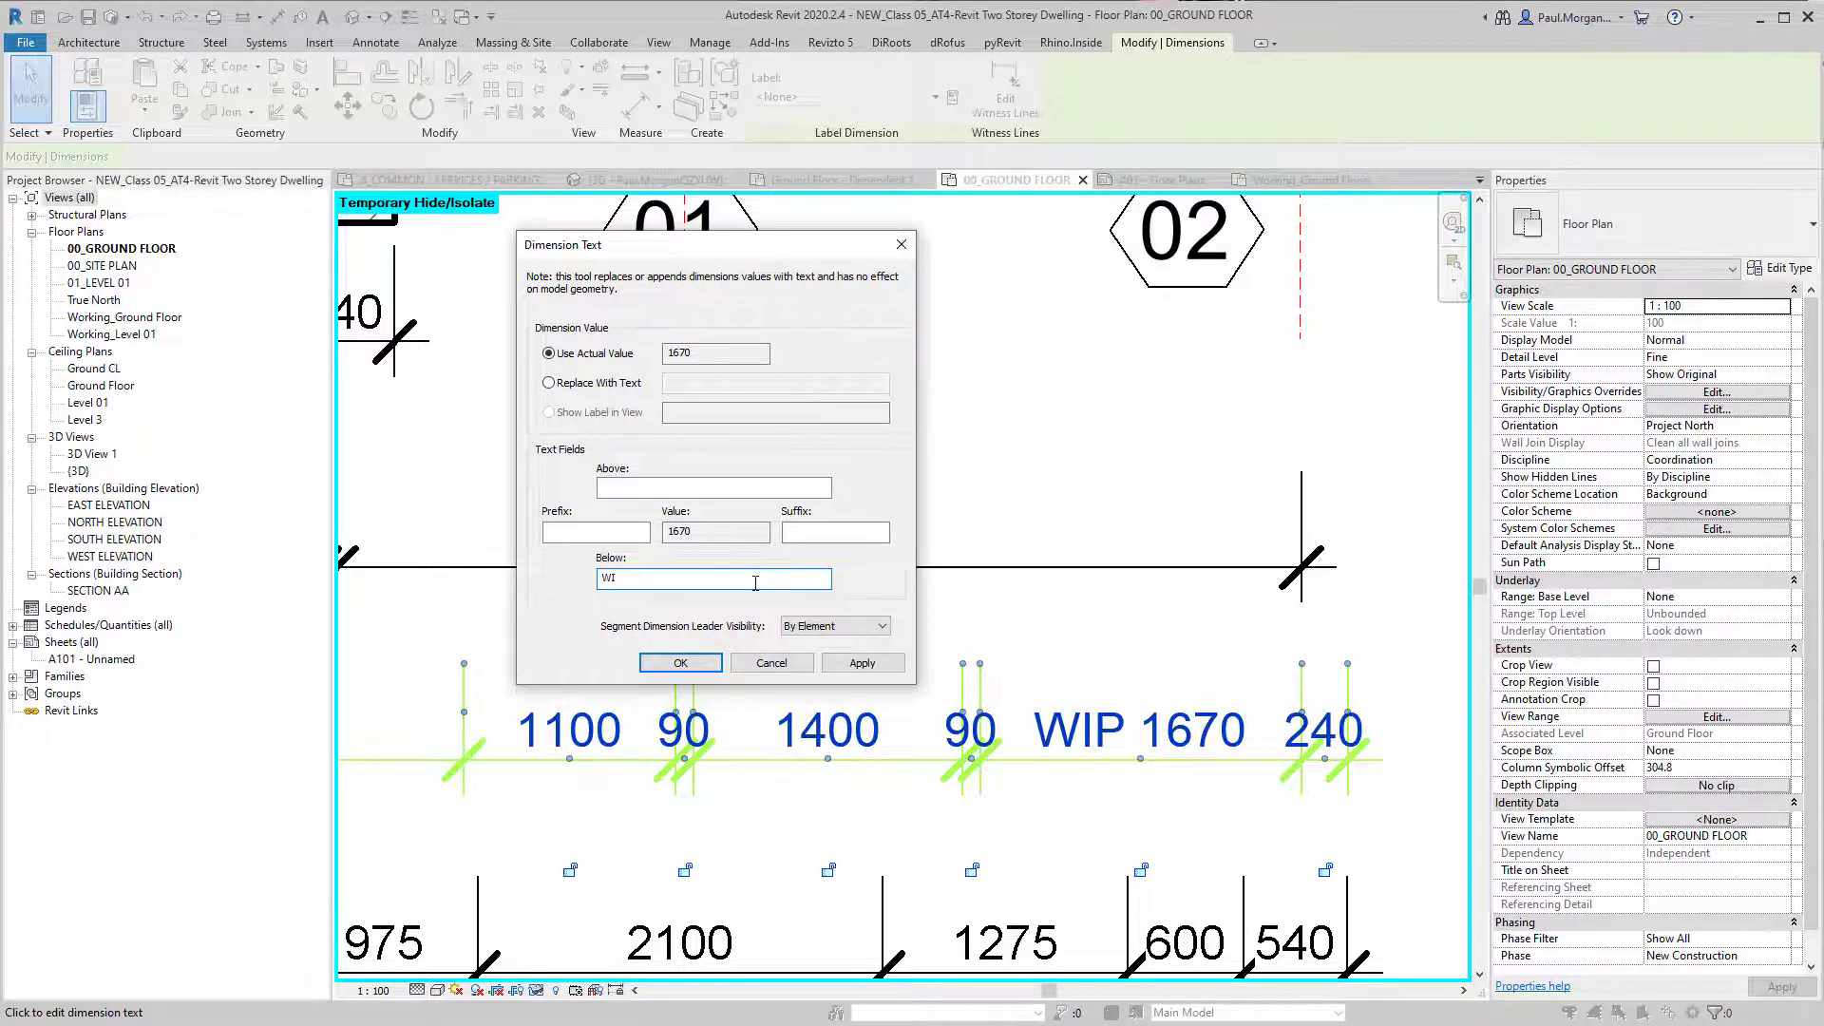
left_click(861, 663)
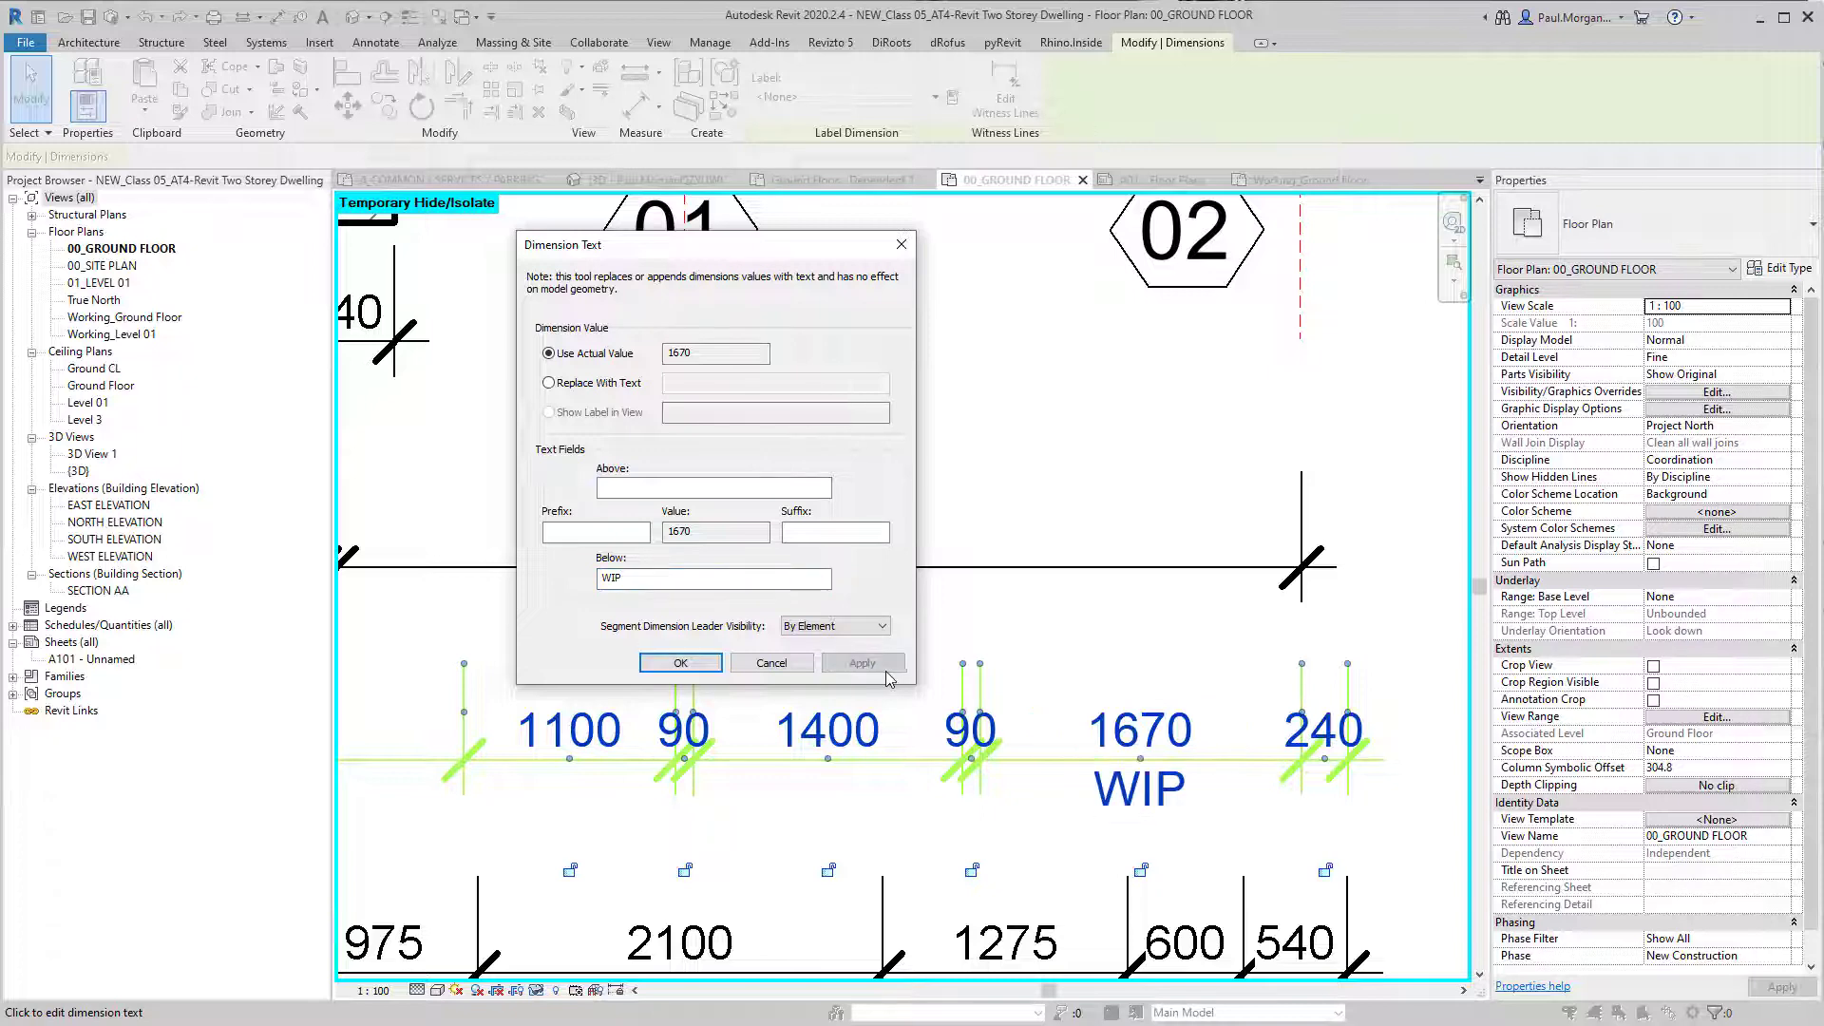
left_click(686, 664)
left_click(864, 825)
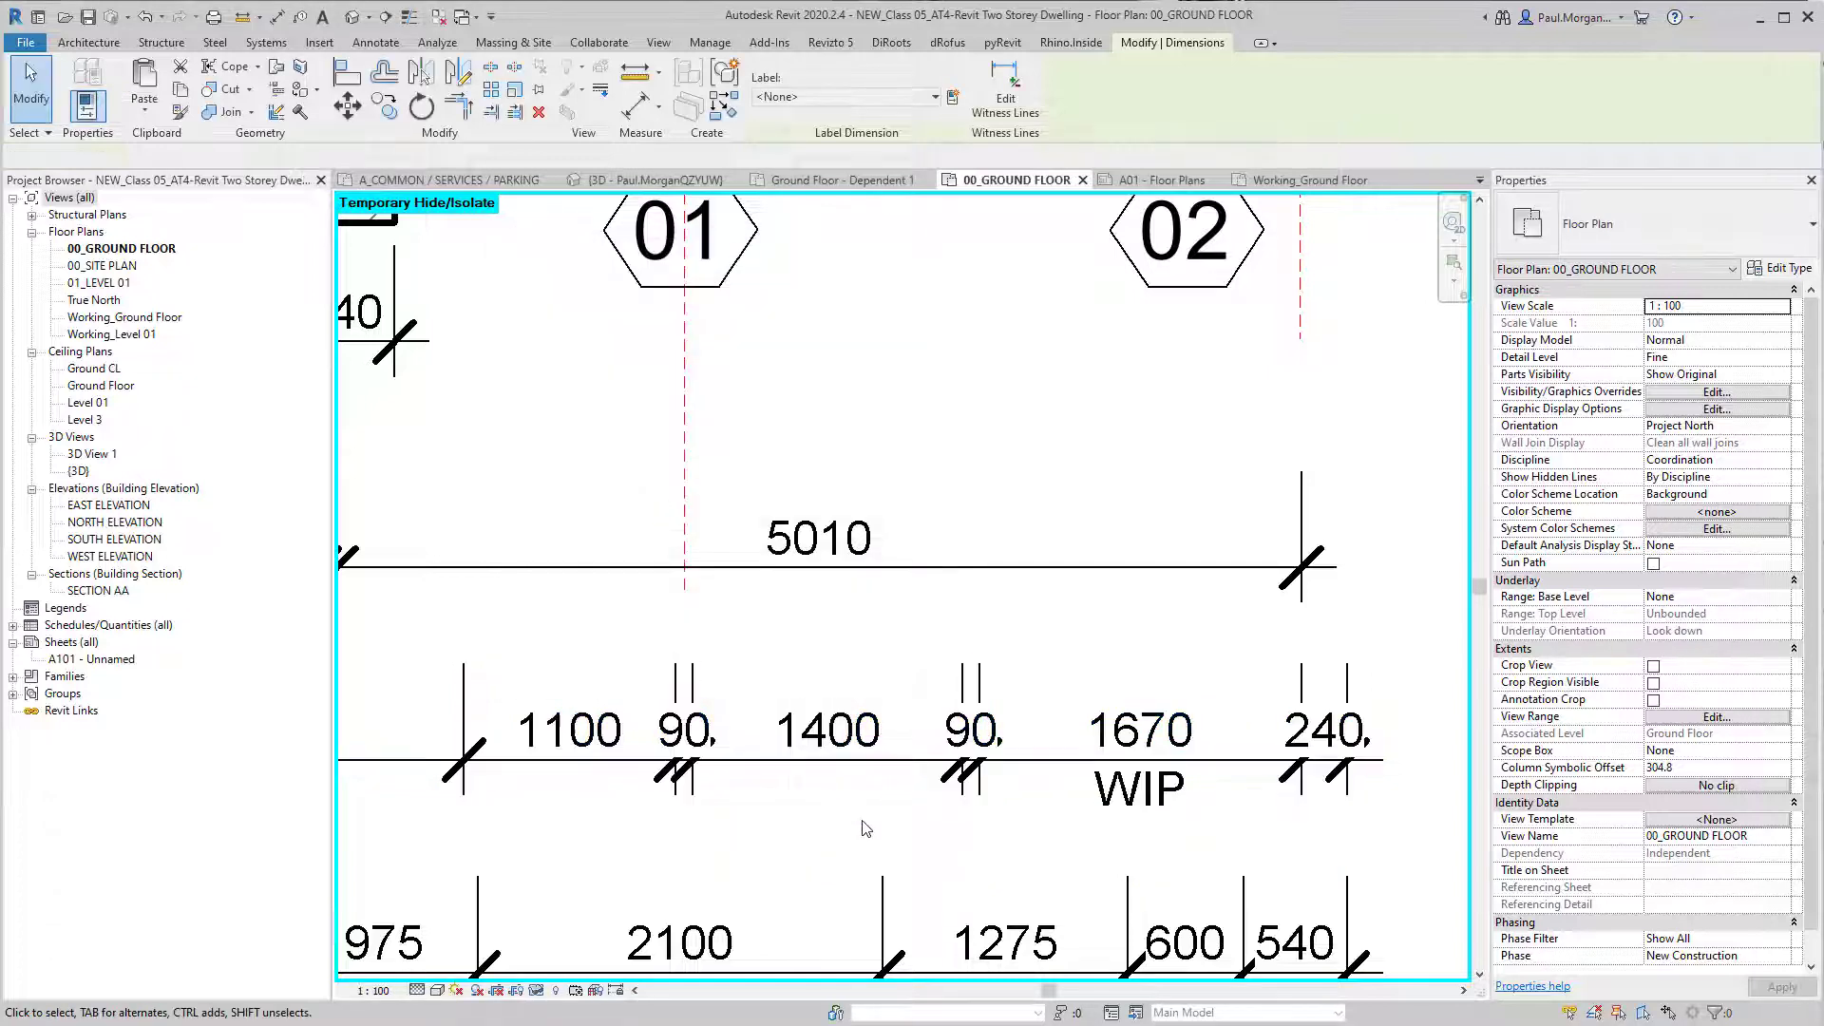
Step: Place the text LIVING below the value of the 5010 dimension south of the living room
scroll(1254, 825, "down", 4)
left_click(1208, 646)
middle_click_drag(1209, 646, 958, 776)
left_click(956, 748)
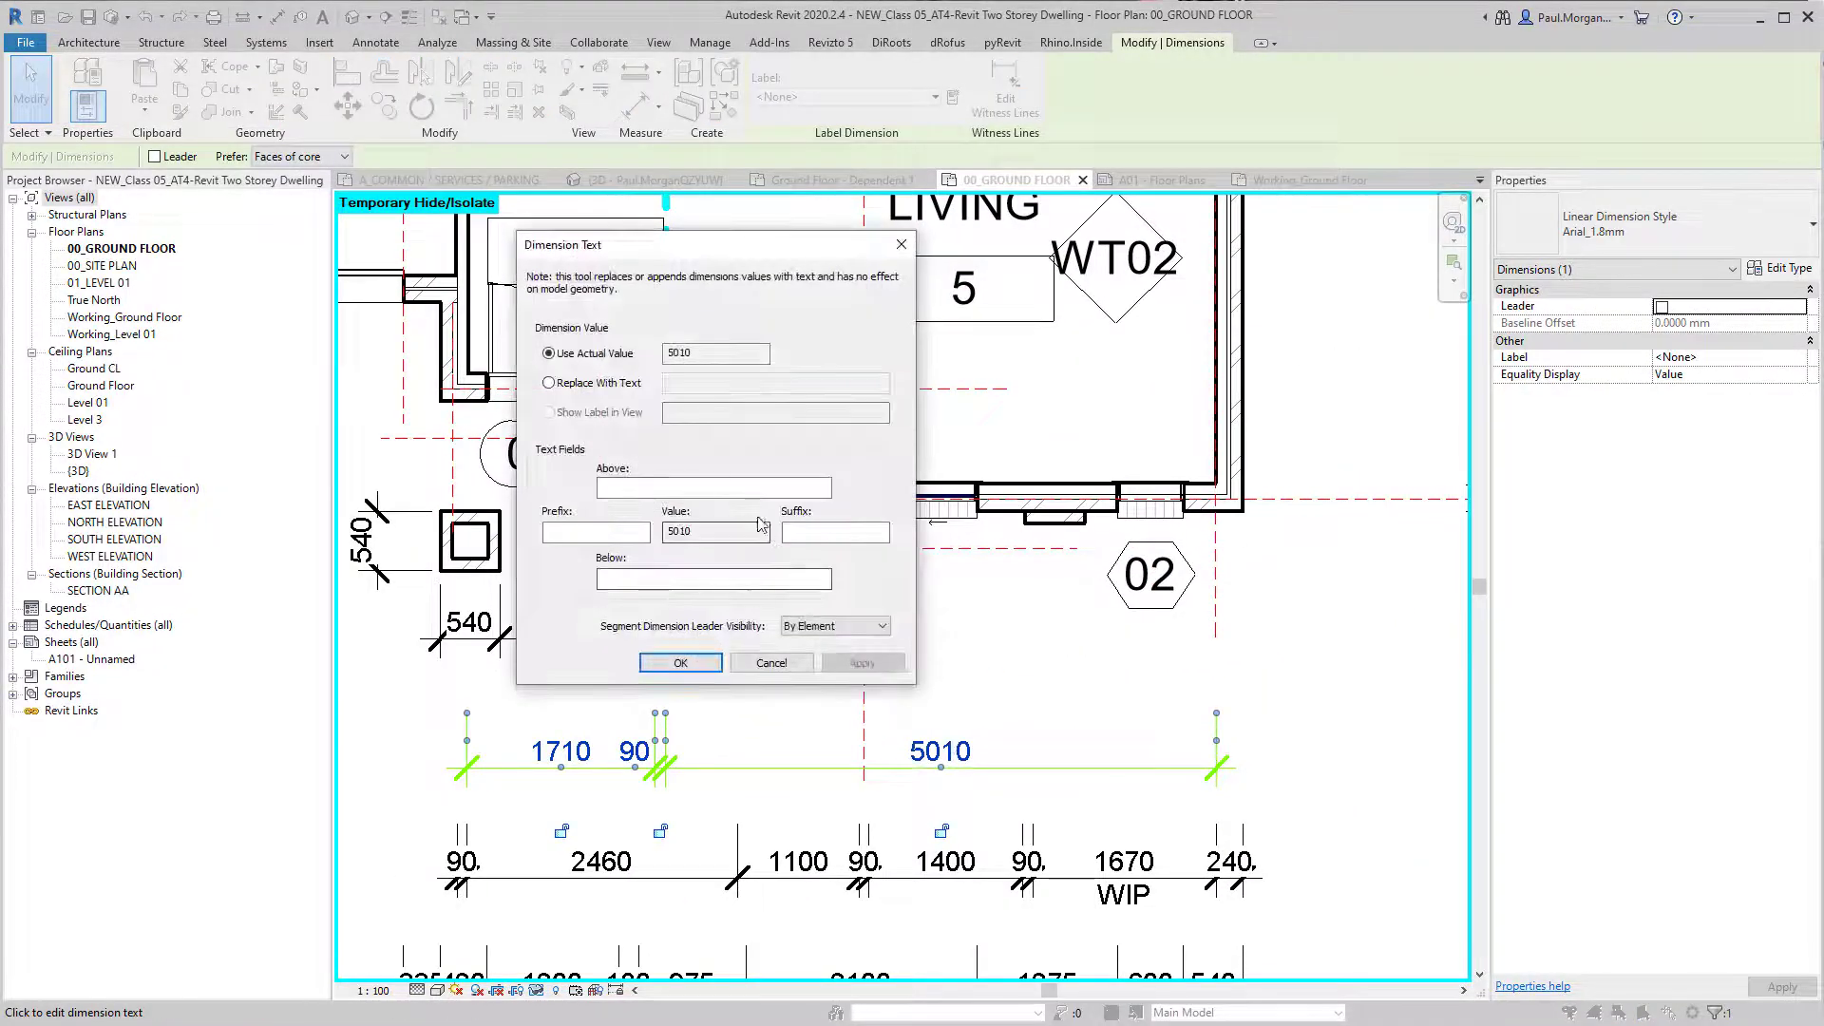
left_click(651, 581)
type("LIVING")
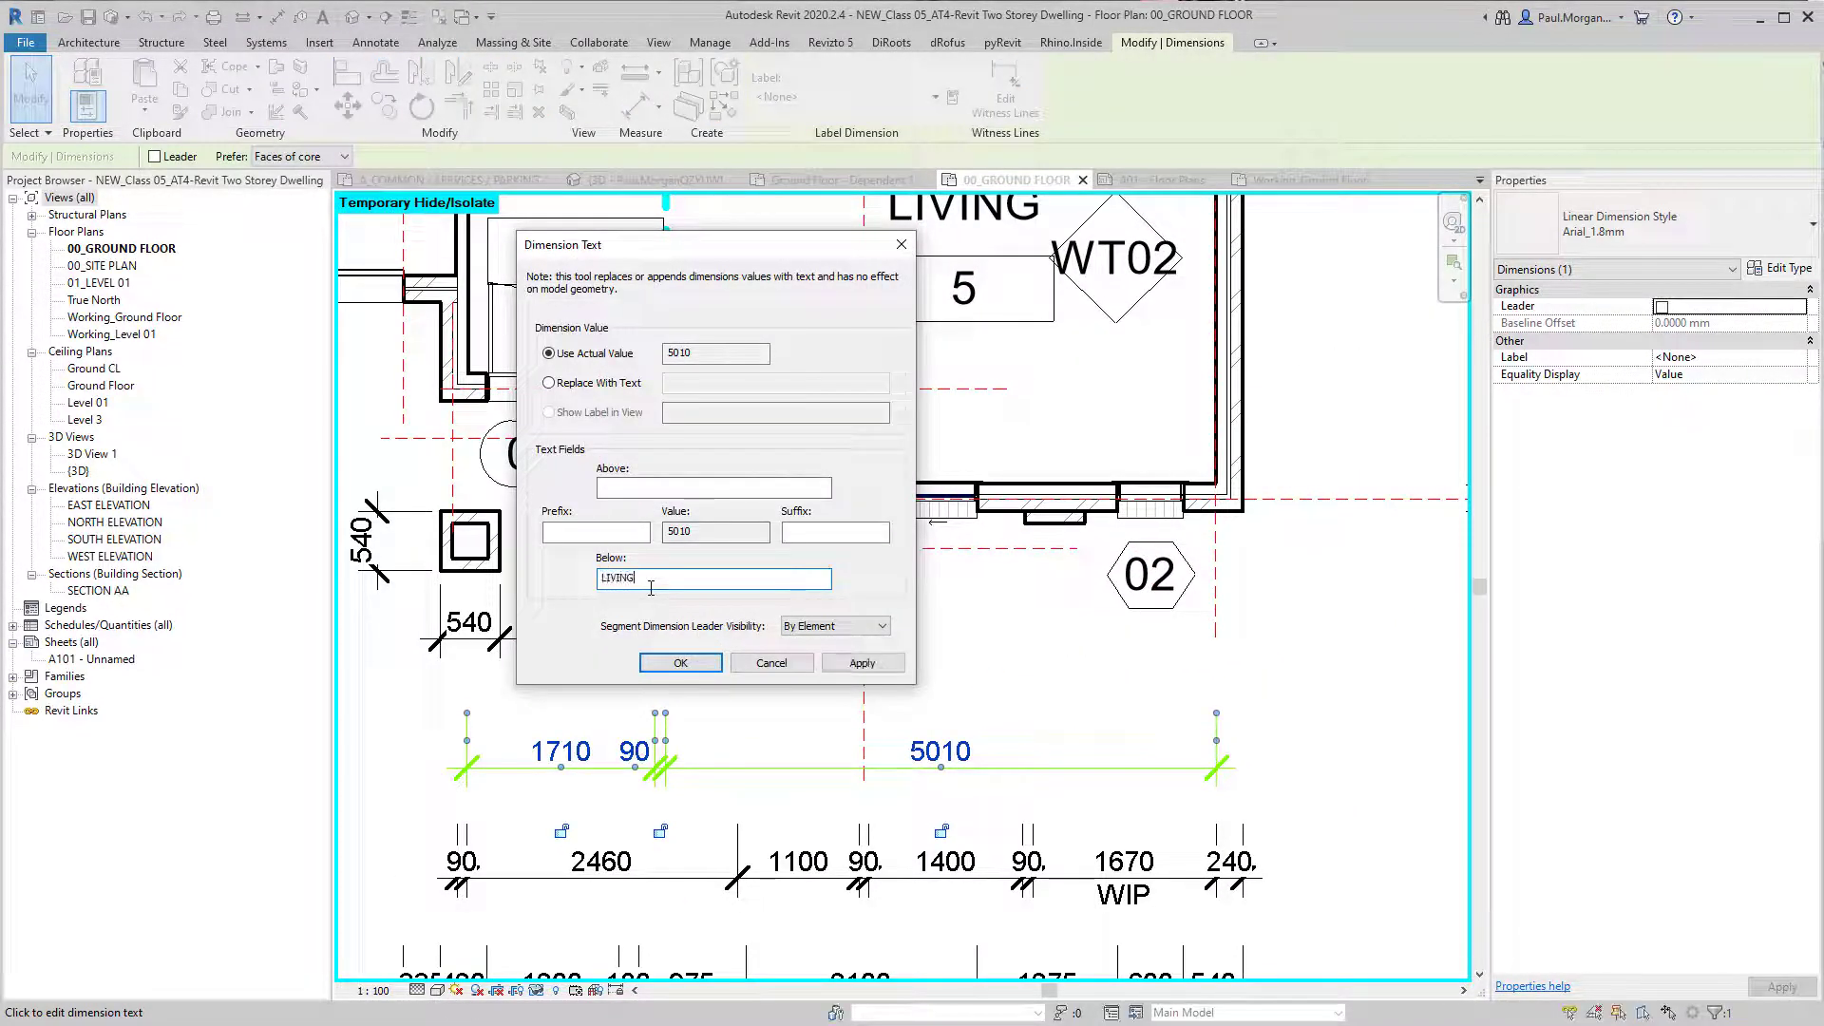
key("Return")
left_click(951, 675)
Step: Examine how the added dimension texts read south of the house and review the tags and dimensions across the whole ground floor plan
scroll(951, 674, "down", 1)
scroll(951, 674, "down", 1)
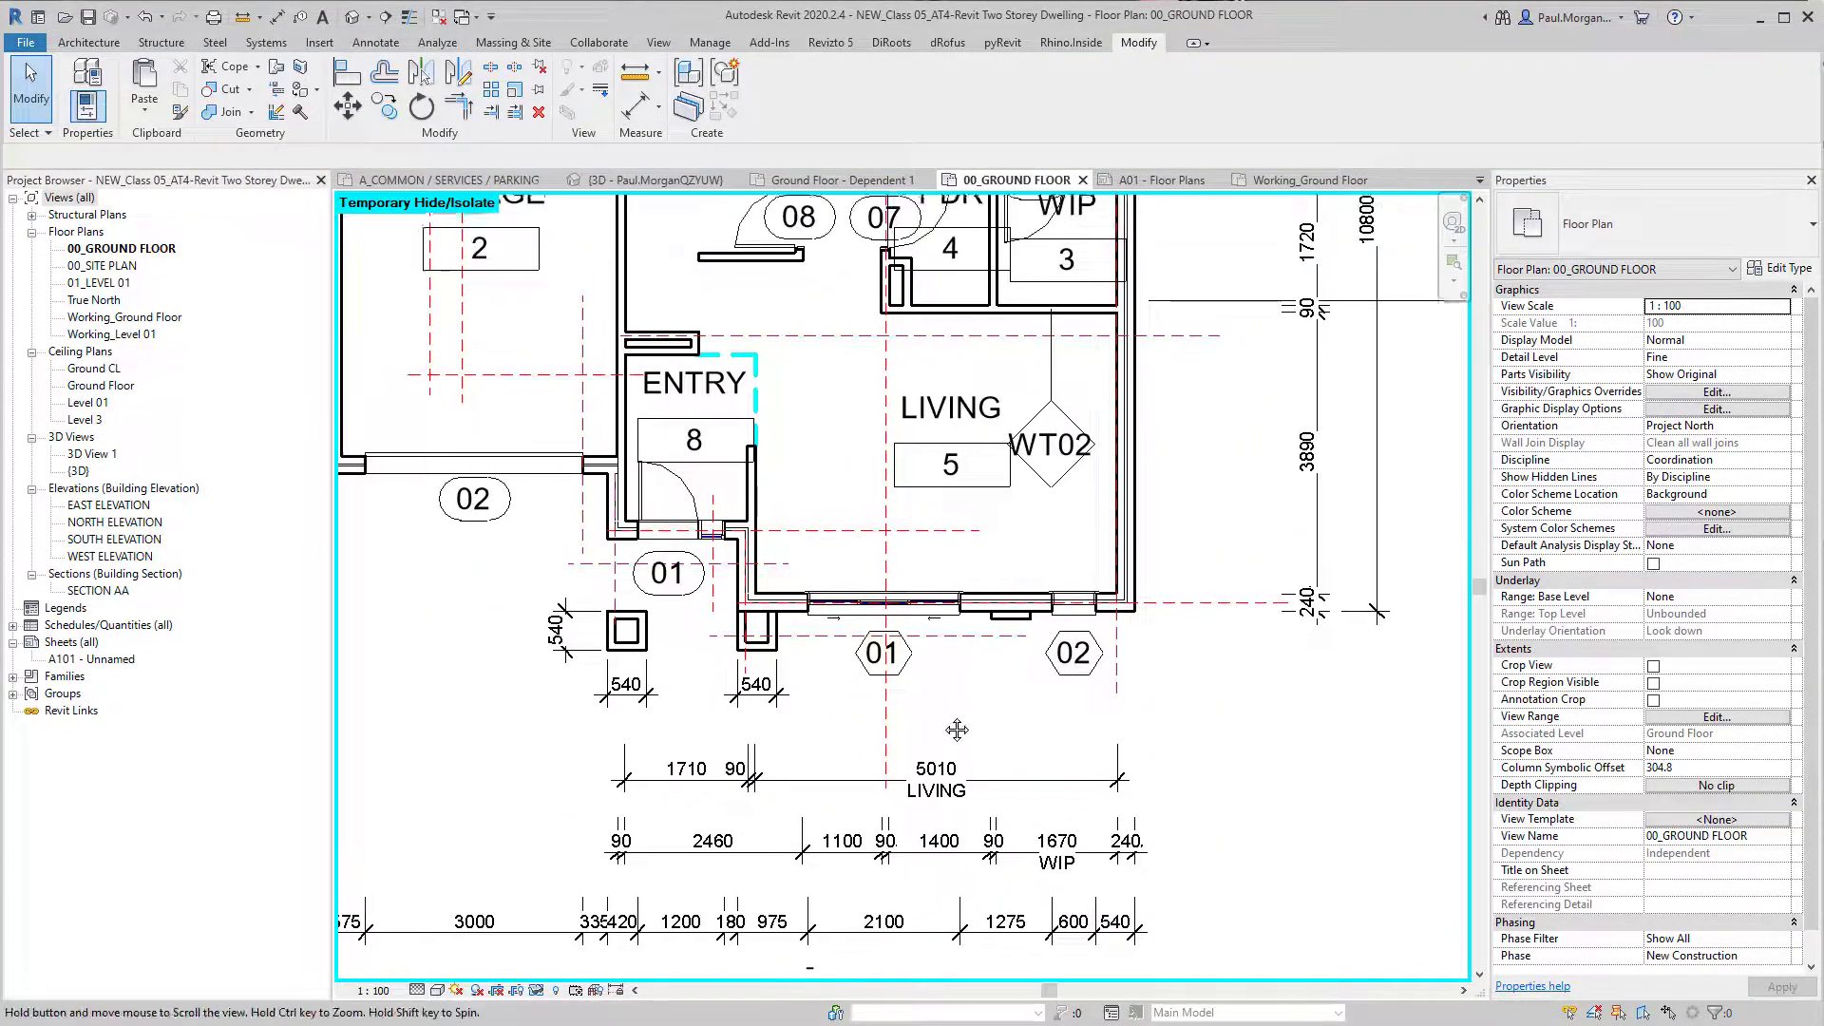
scroll(952, 708, "up", 3)
scroll(1076, 820, "down", 2)
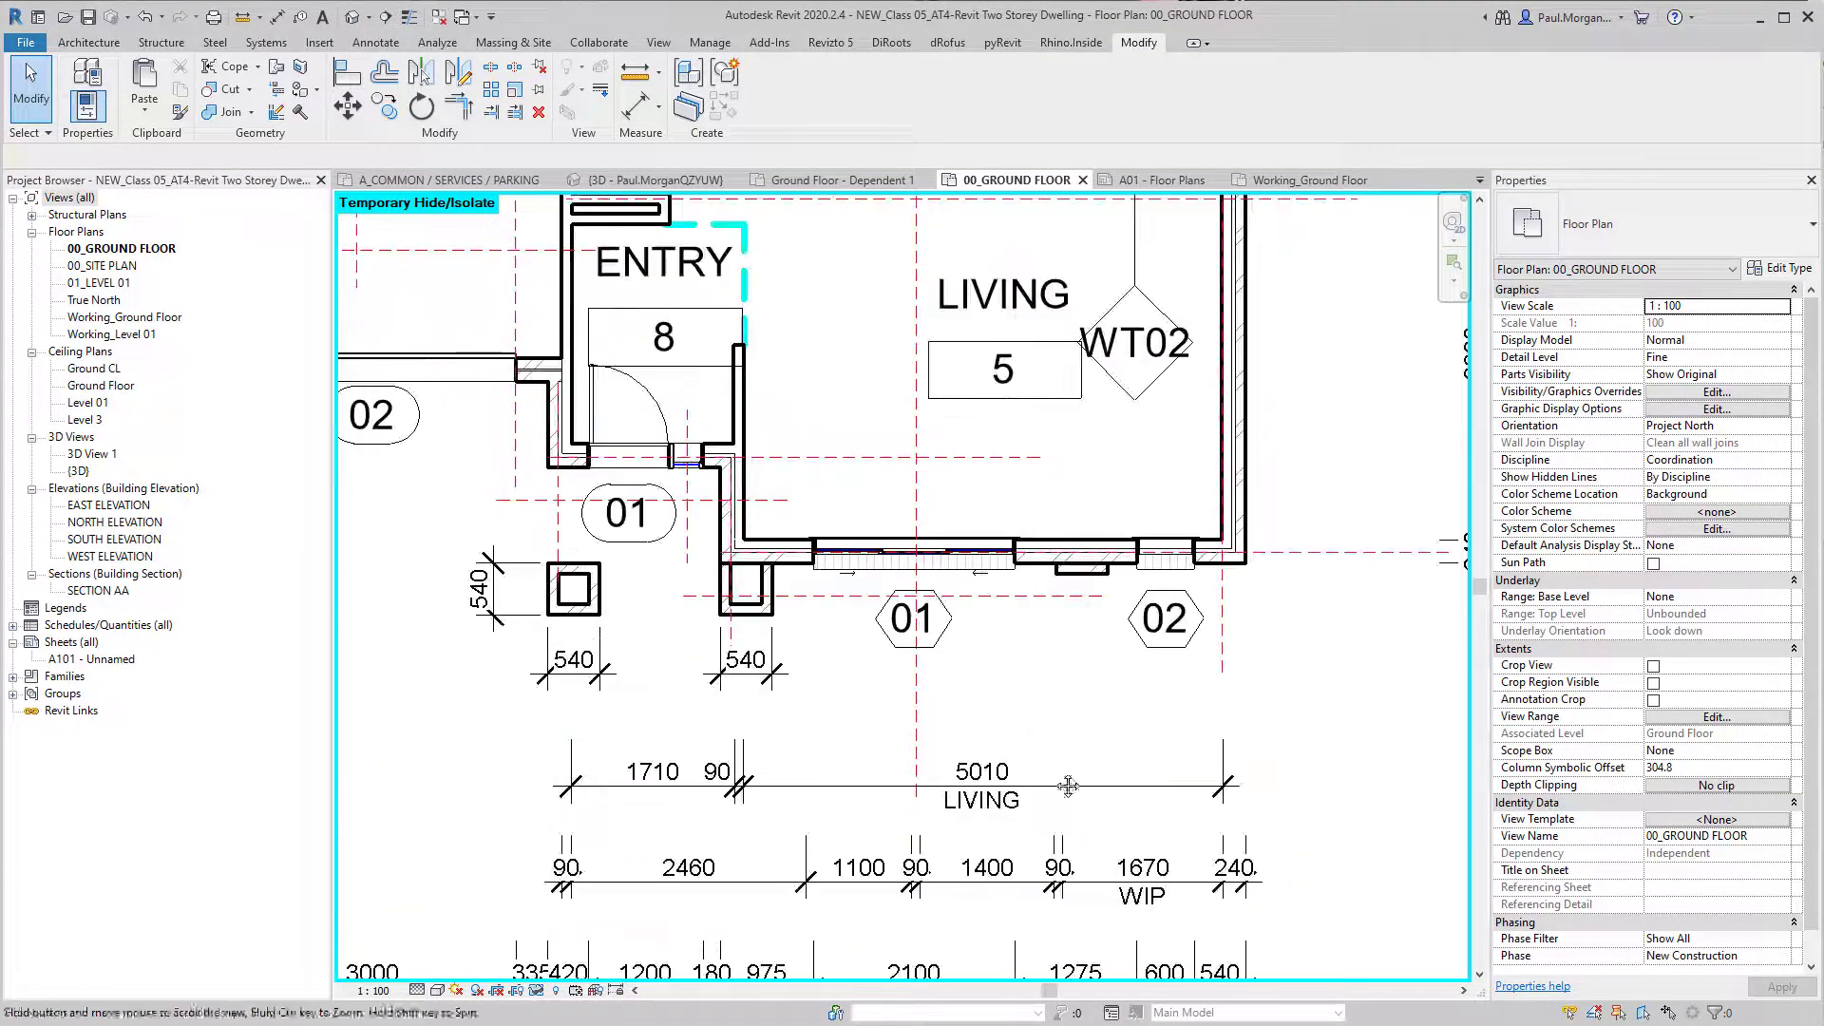
scroll(1199, 795, "down", 2)
scroll(825, 686, "up", 3)
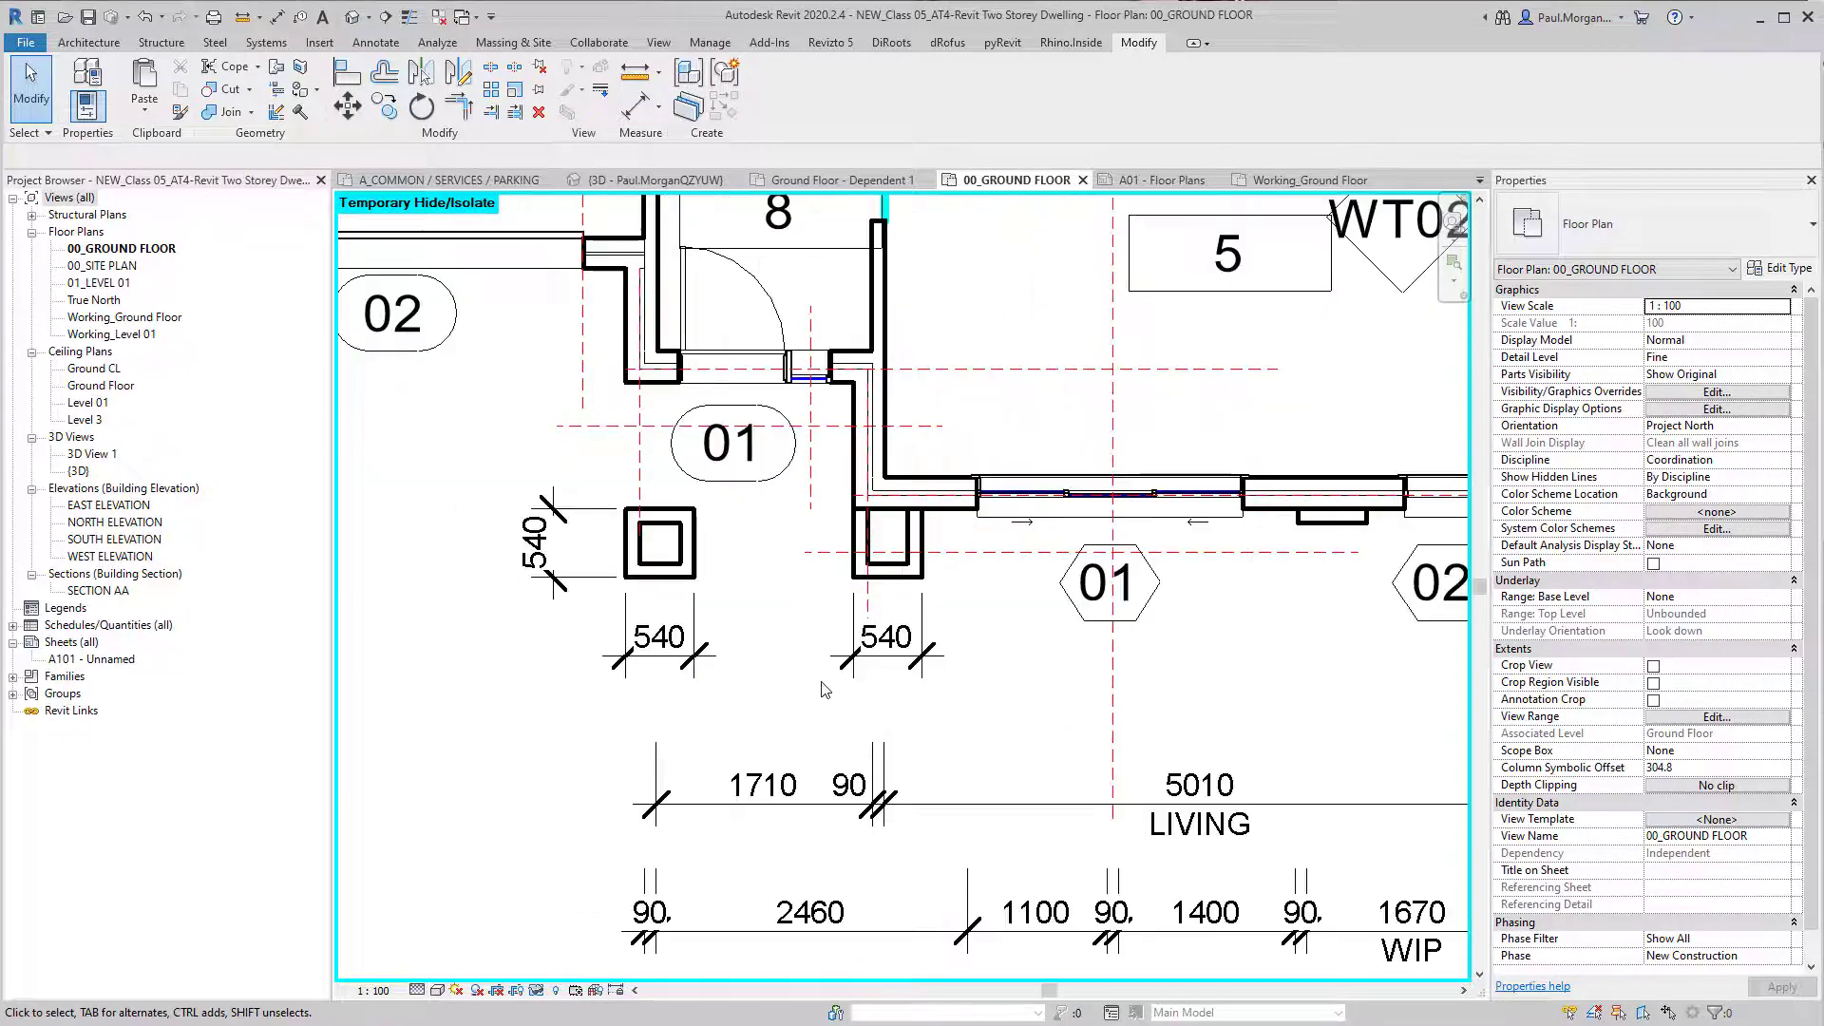
scroll(823, 686, "down", 2)
middle_click_drag(1052, 695, 991, 854)
scroll(984, 824, "down", 2)
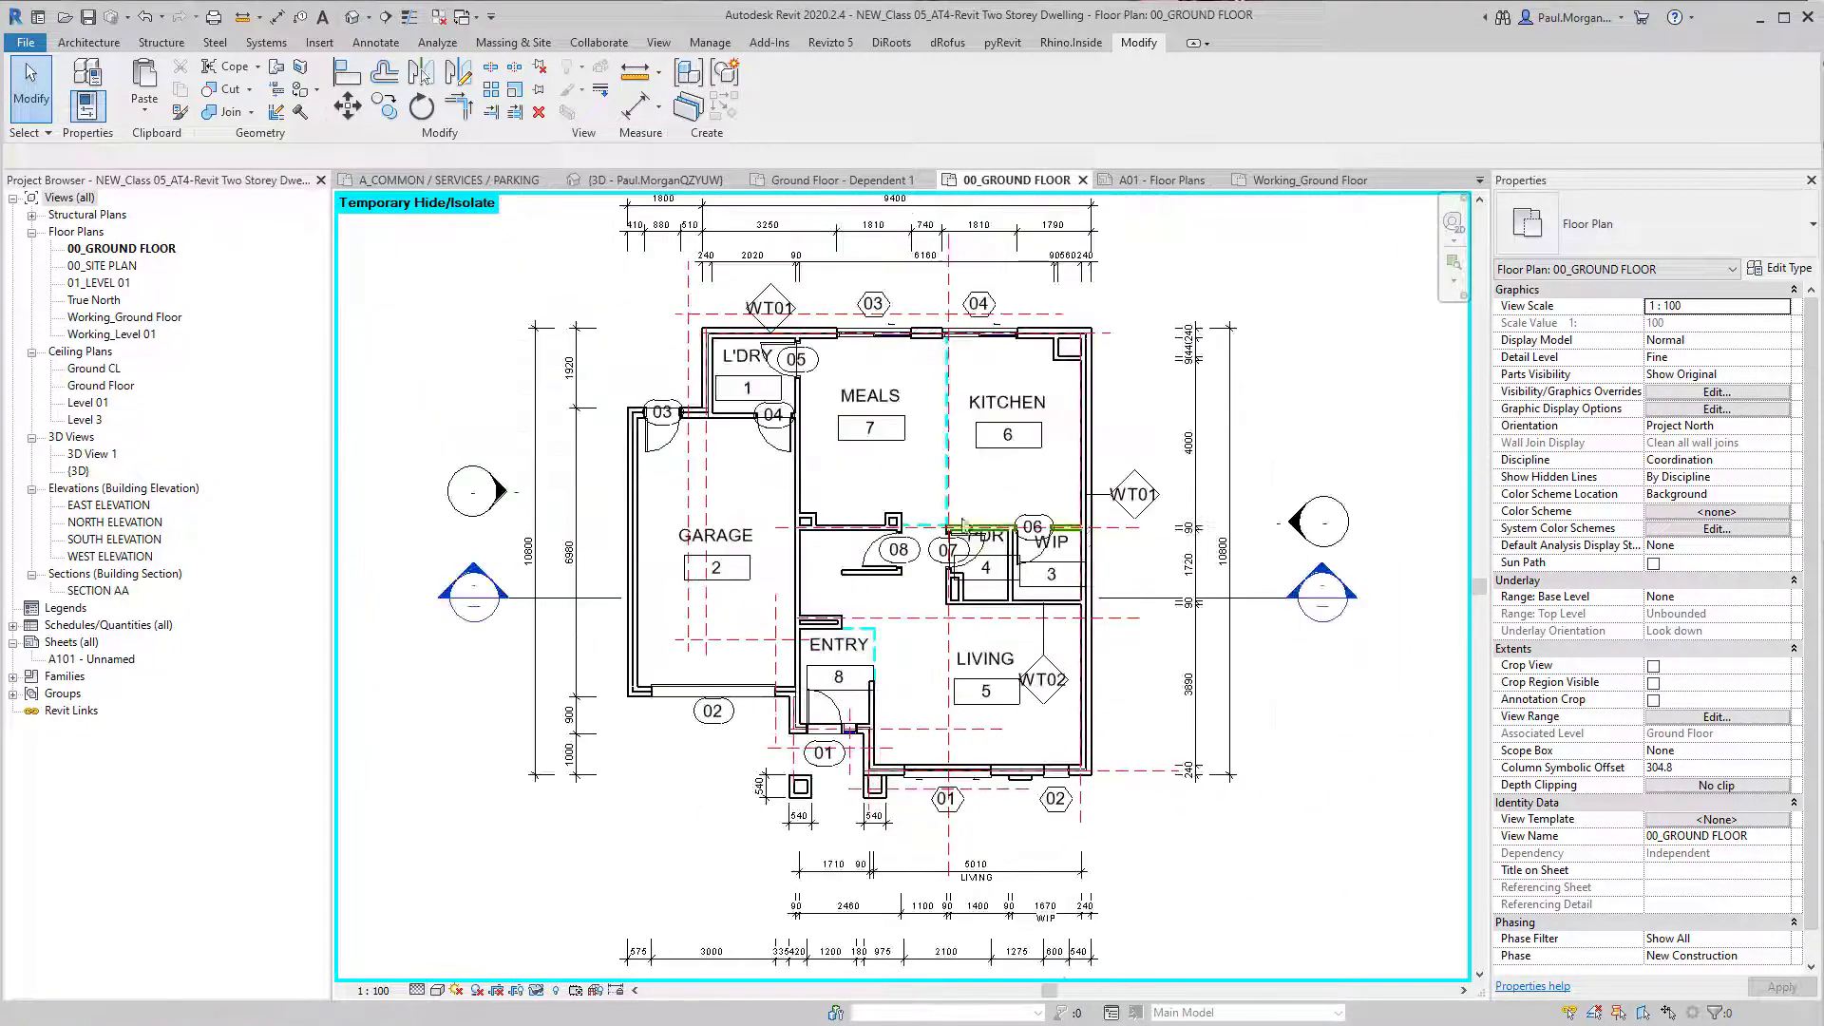
middle_click_drag(983, 528, 962, 596)
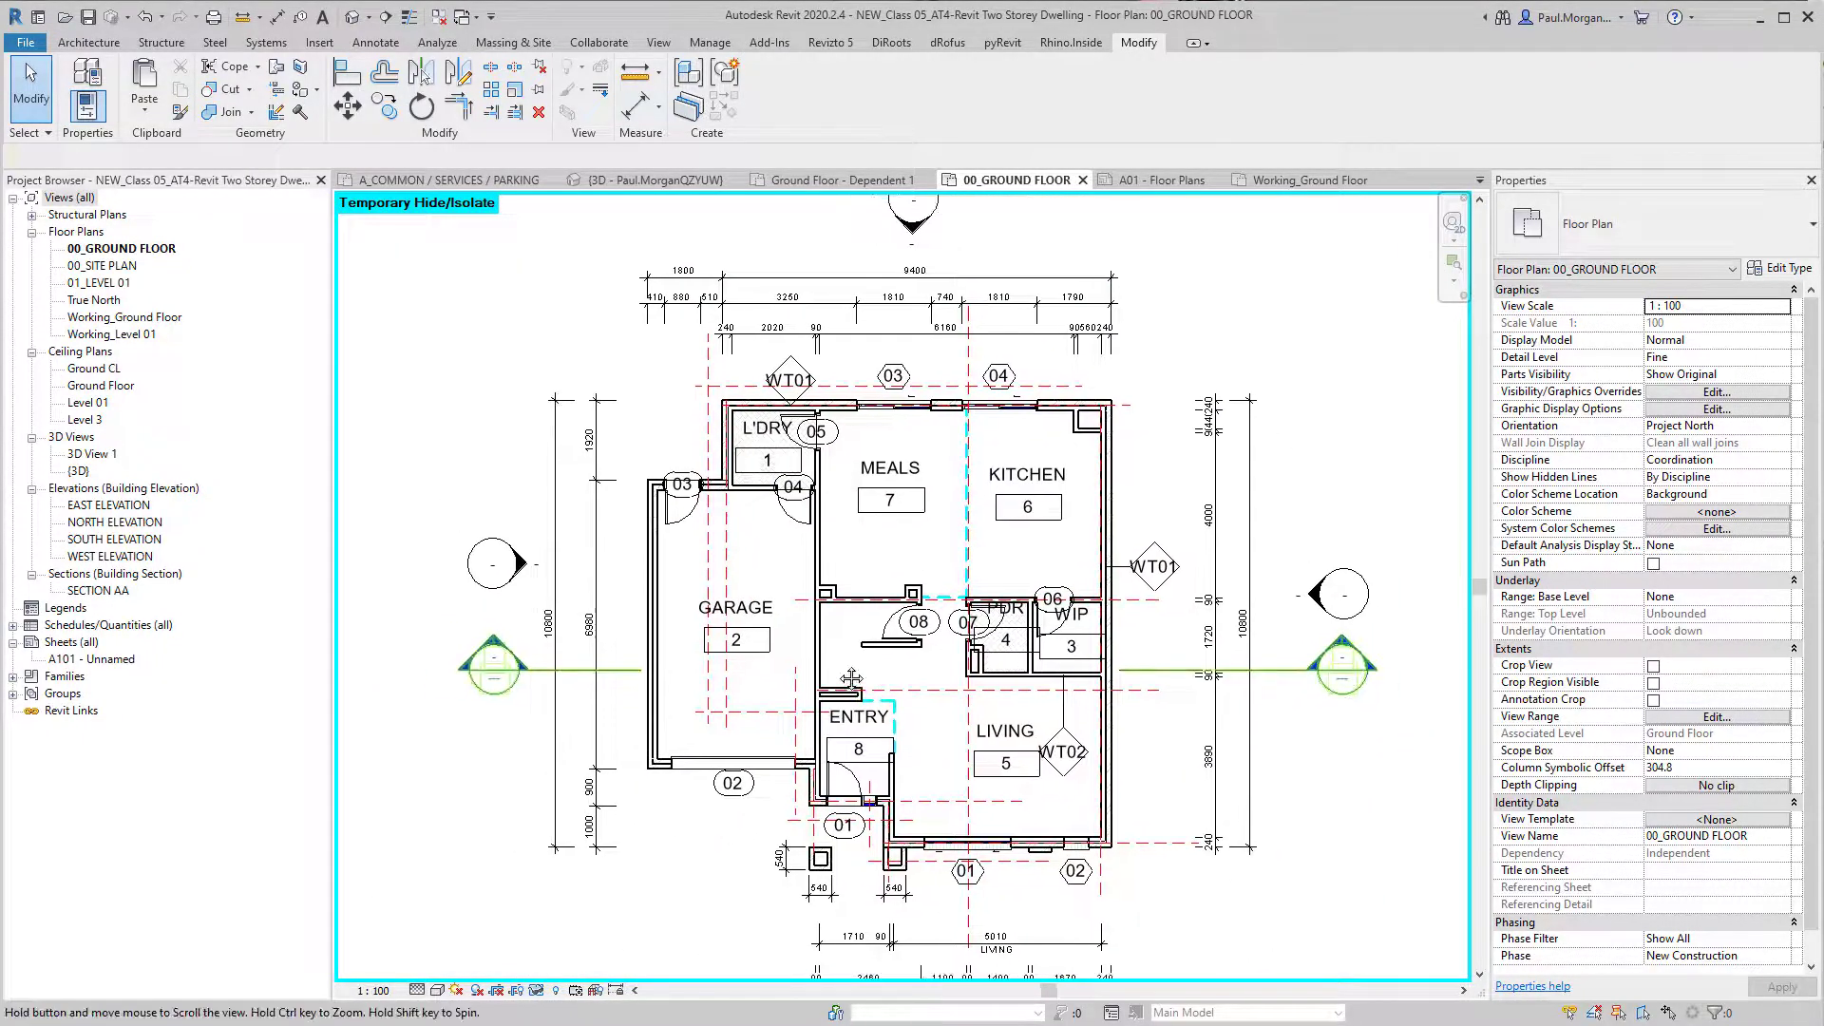
middle_click_drag(855, 639, 817, 647)
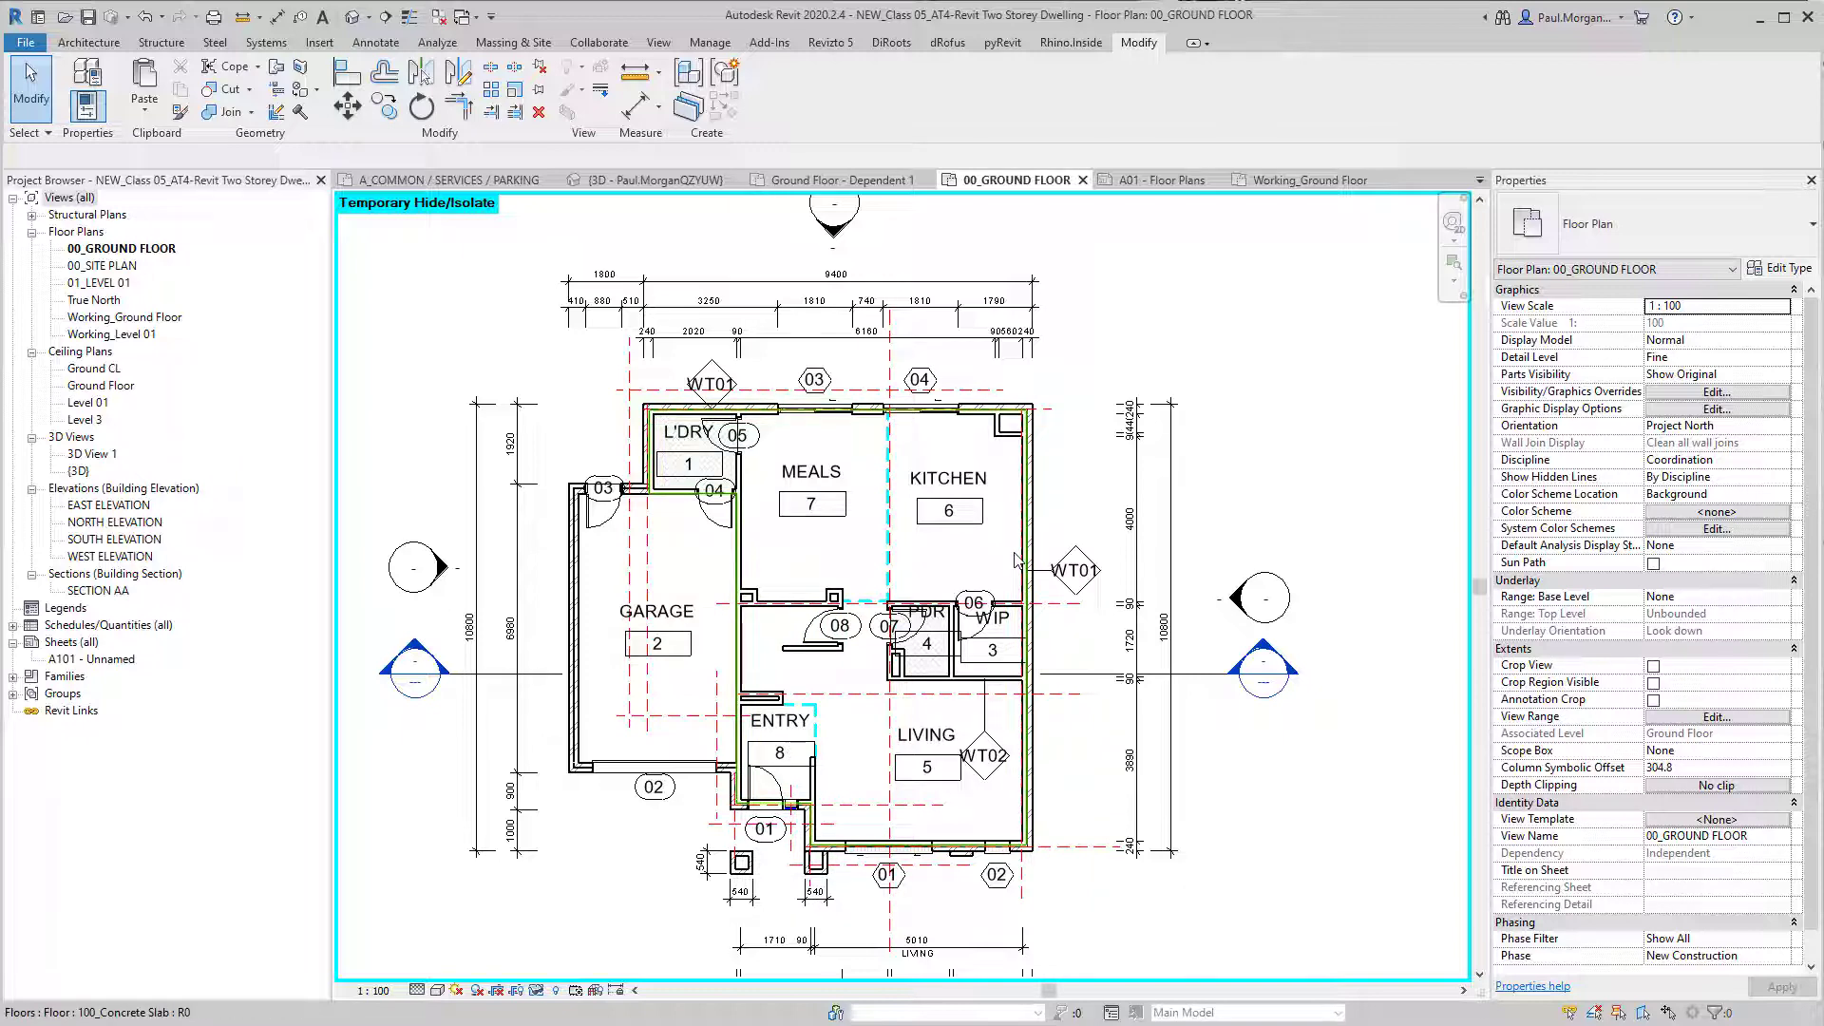
Step: Open the family of the WT01 wall tag beside the kitchen for editing
scroll(903, 781, "up", 3)
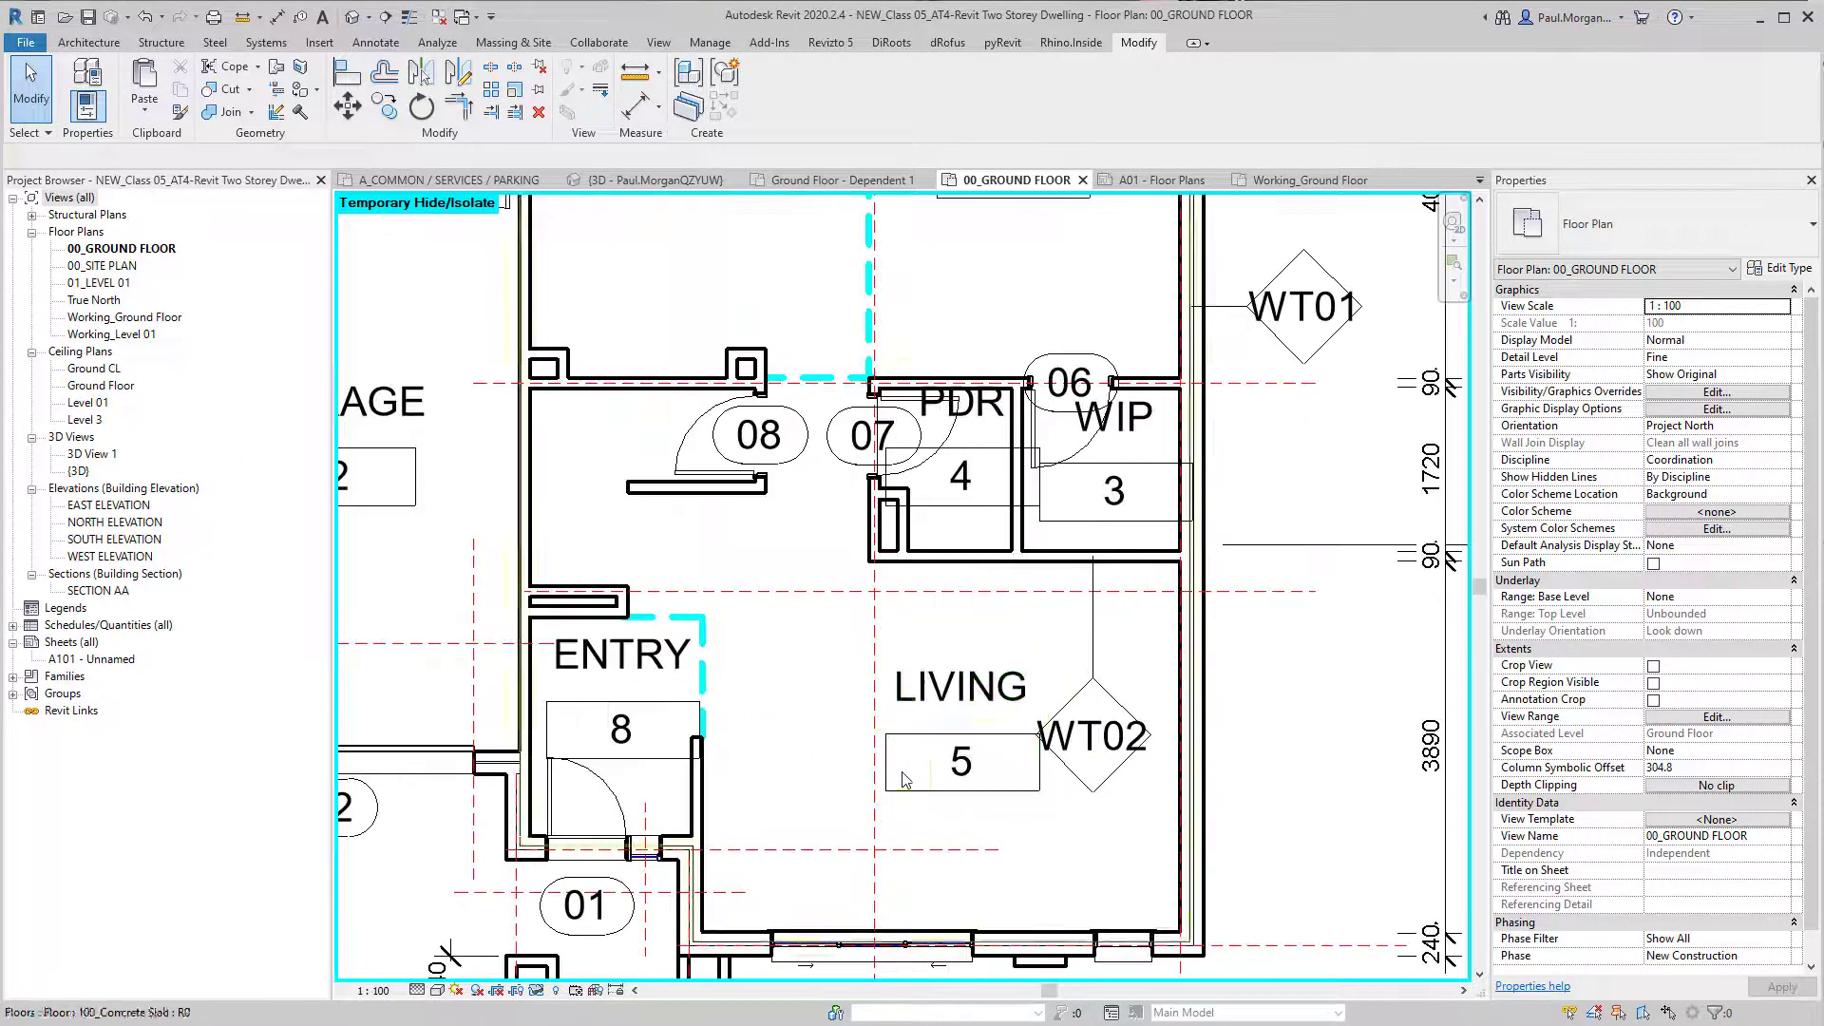
middle_click_drag(974, 517, 778, 761)
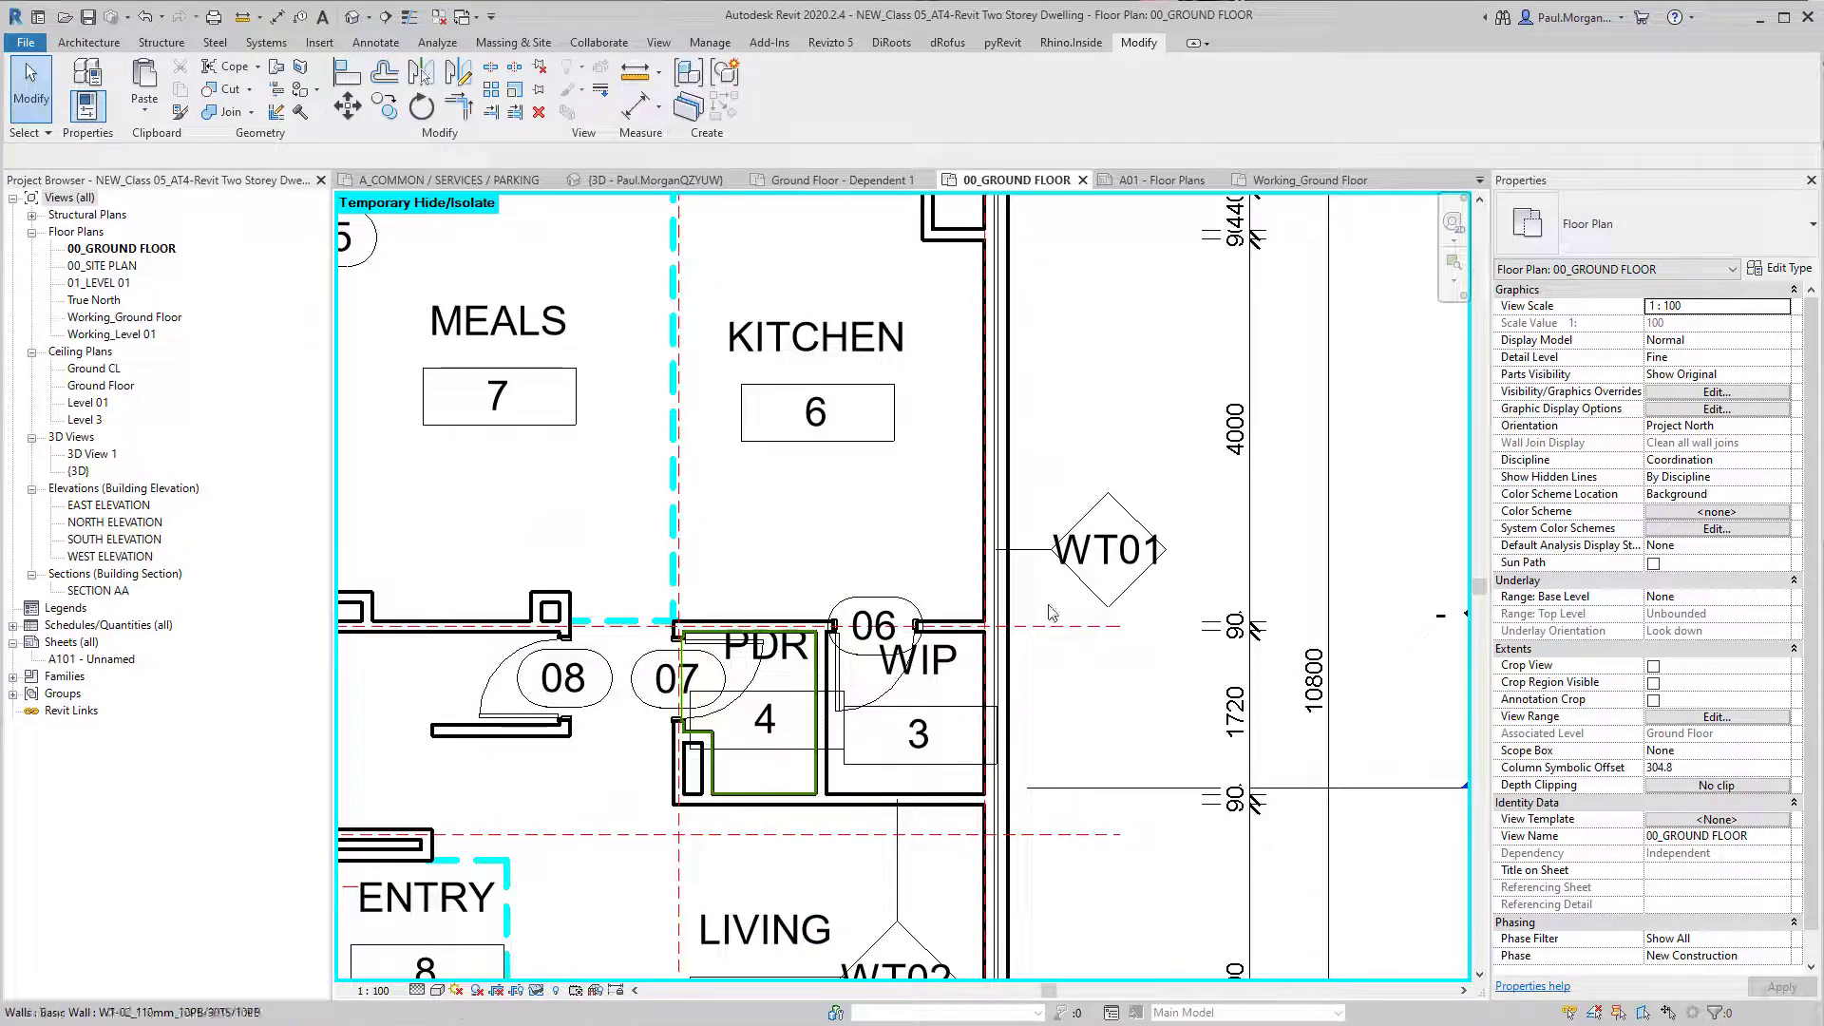
left_click(1092, 556)
middle_click_drag(1093, 561, 1049, 582)
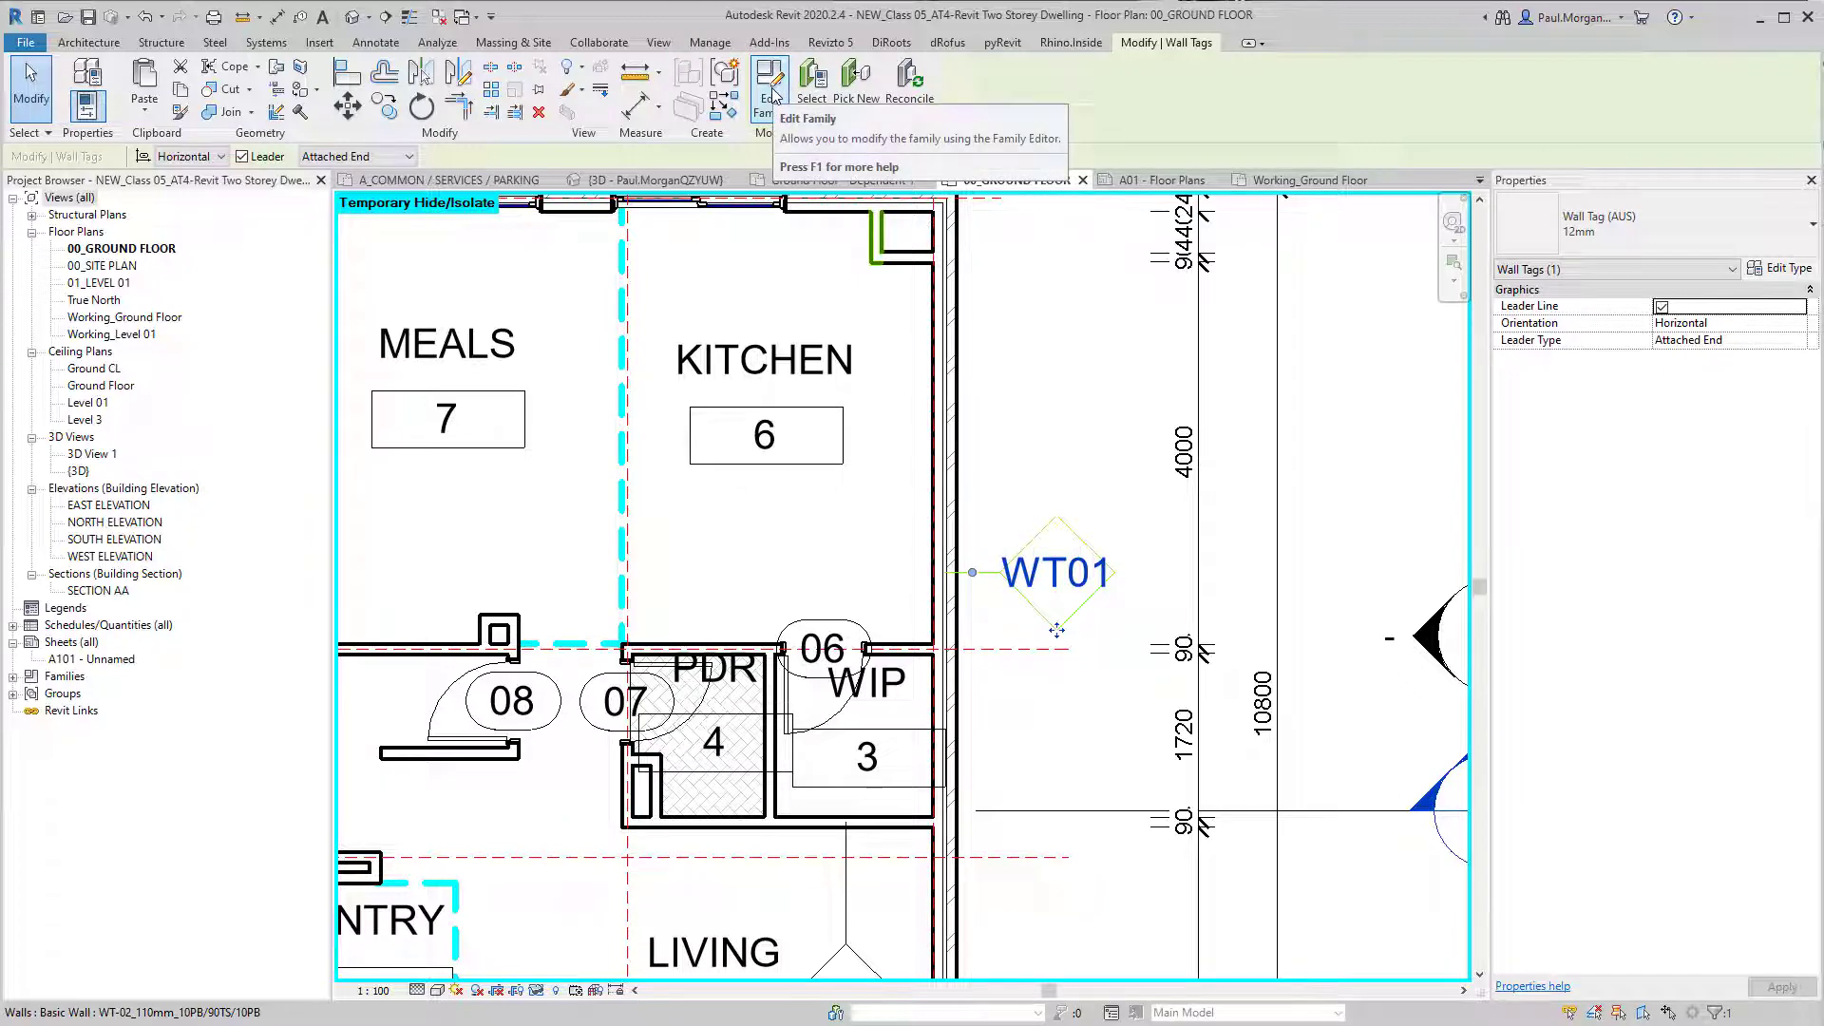
left_click(774, 93)
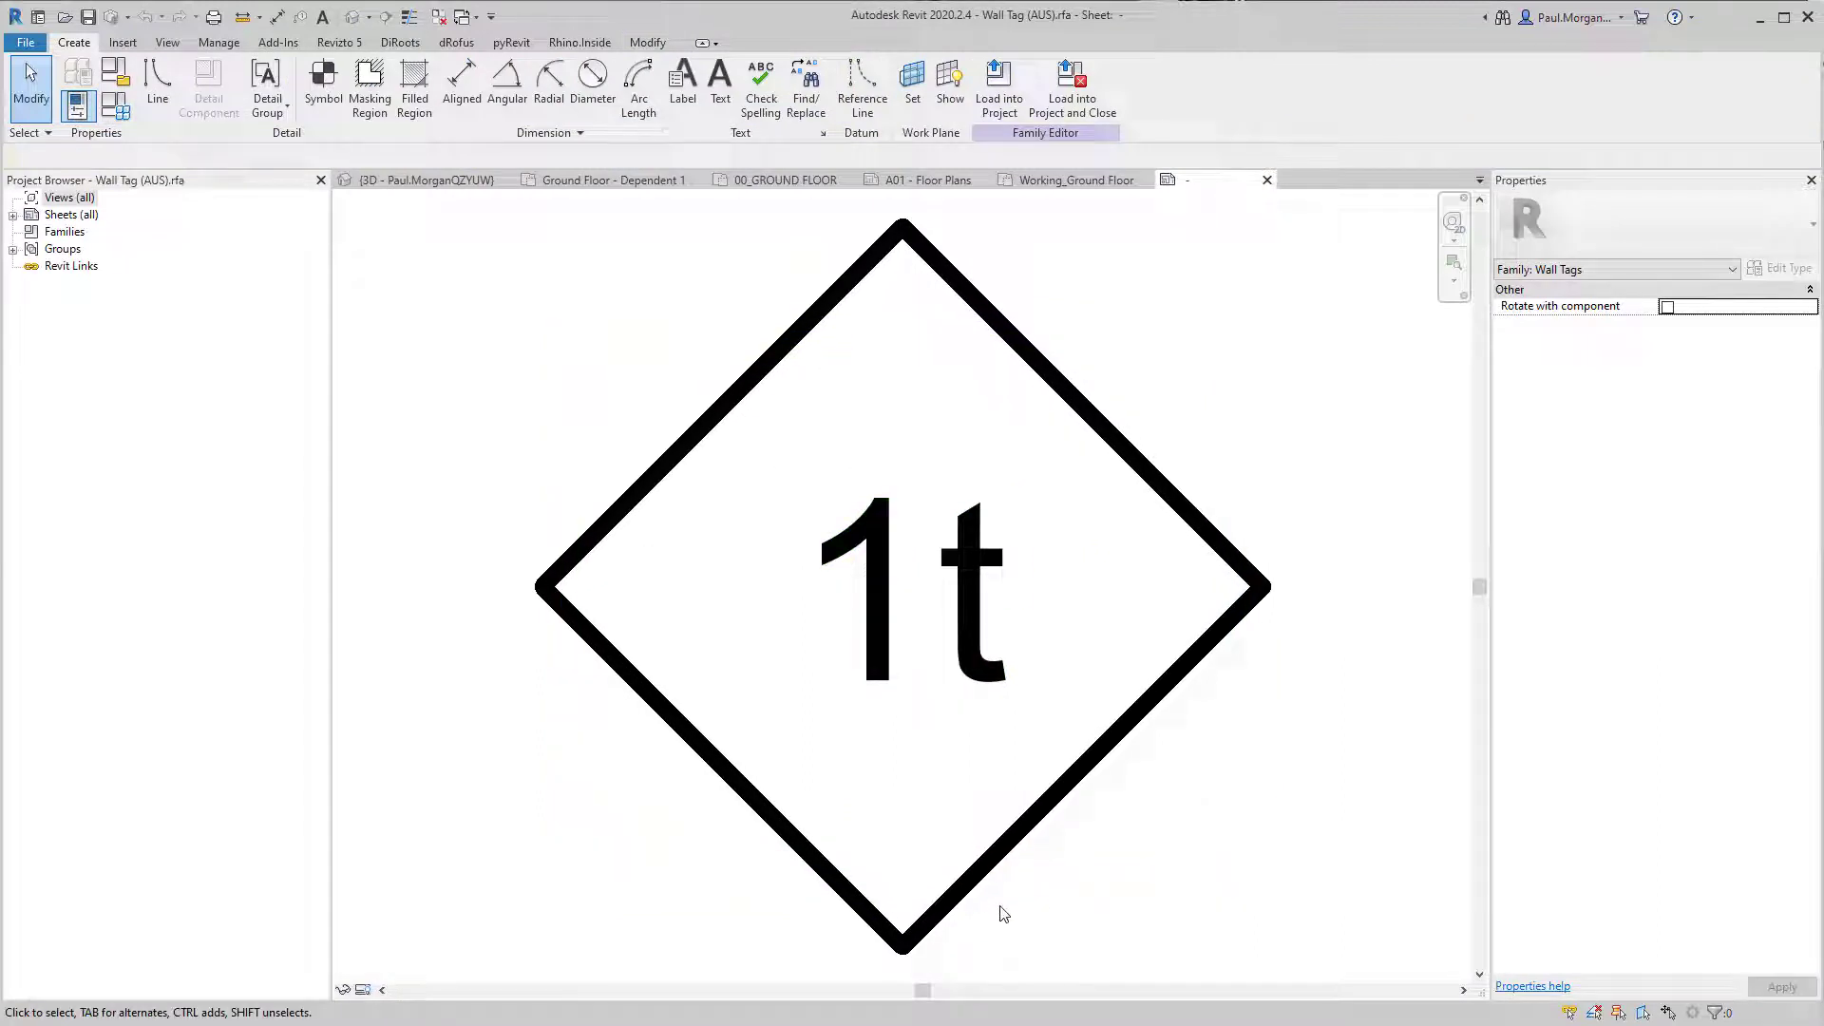
Step: Rename the type of the label inside the wall tag's diamond as 1.8mm
scroll(1004, 914, "down", 3)
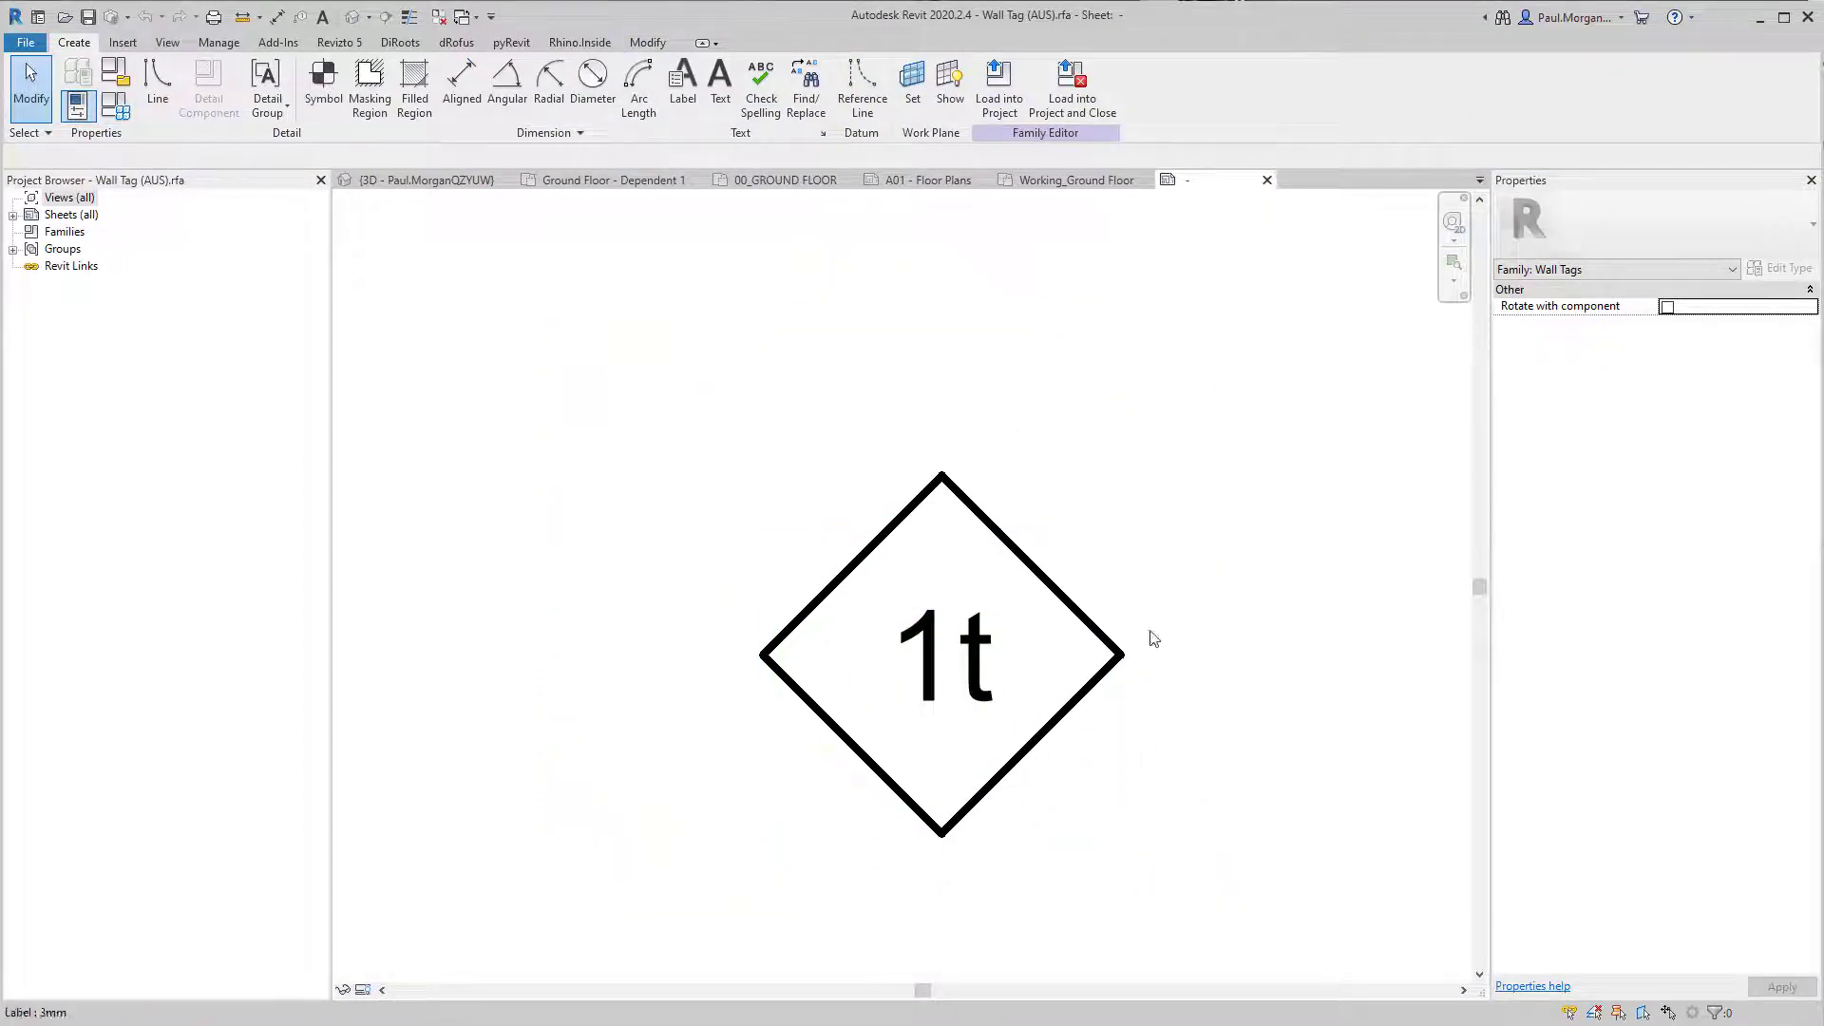
left_click(956, 707)
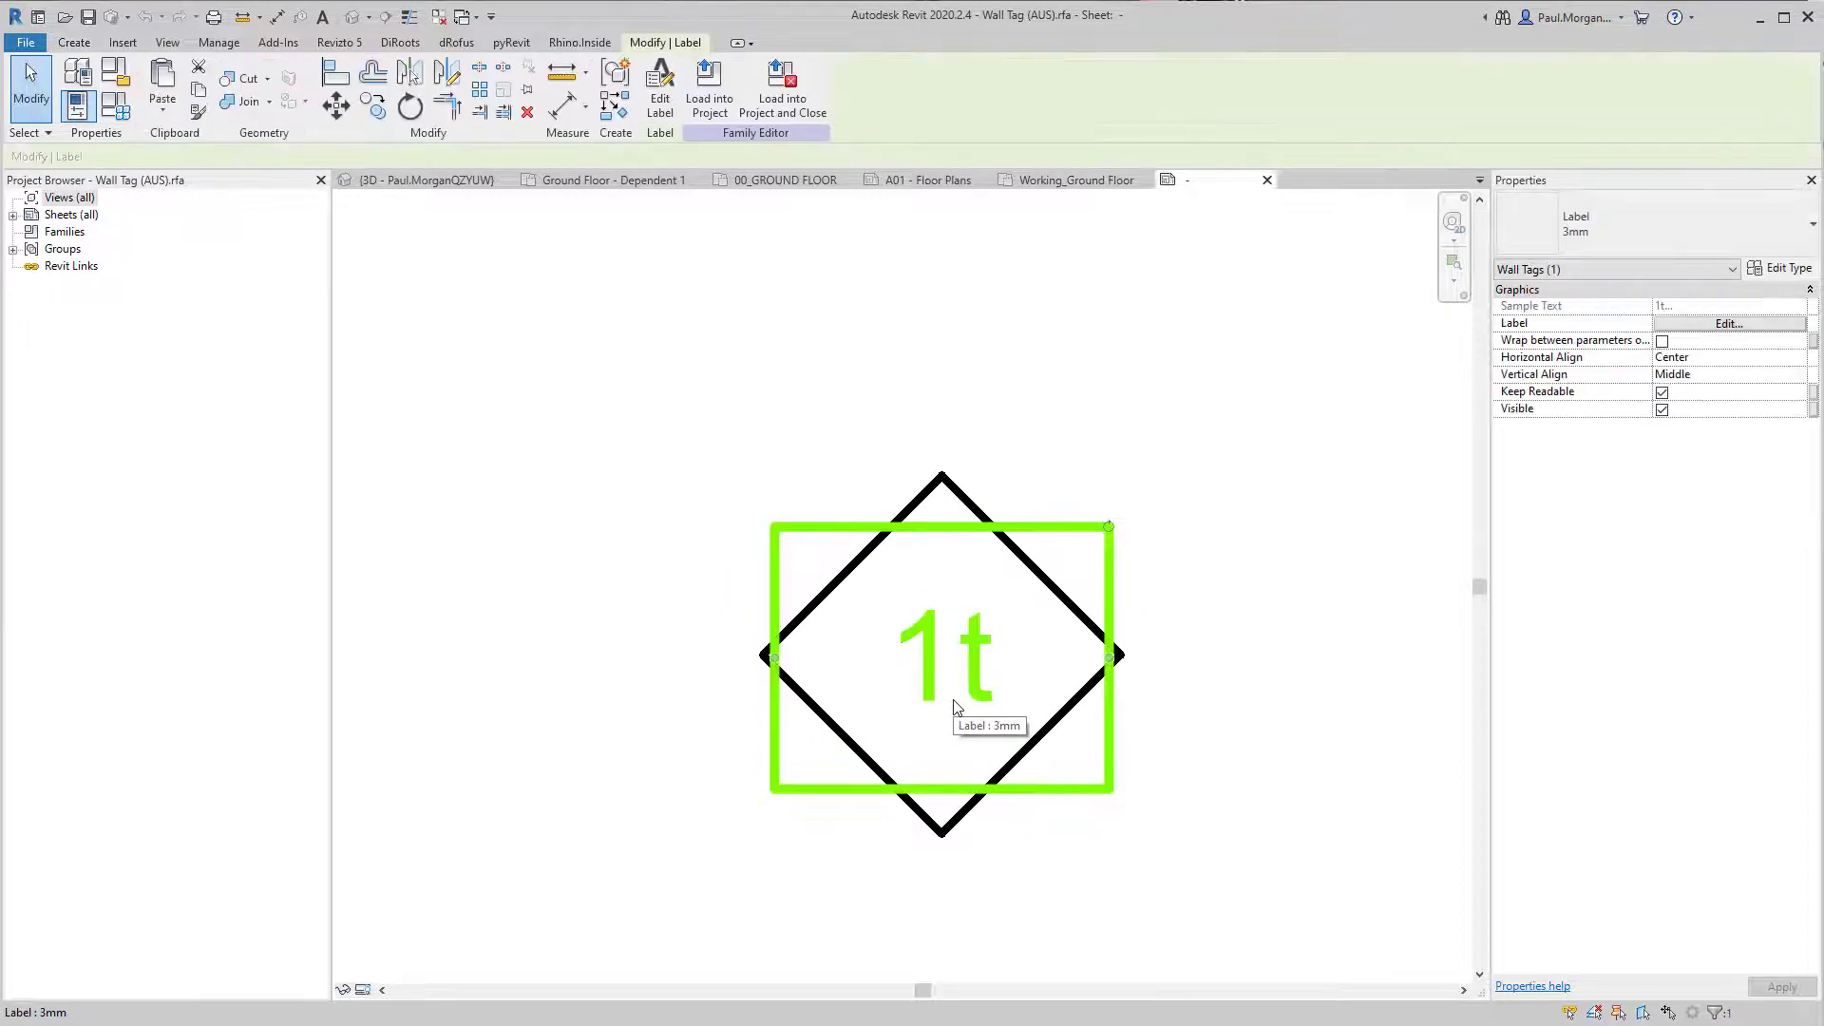
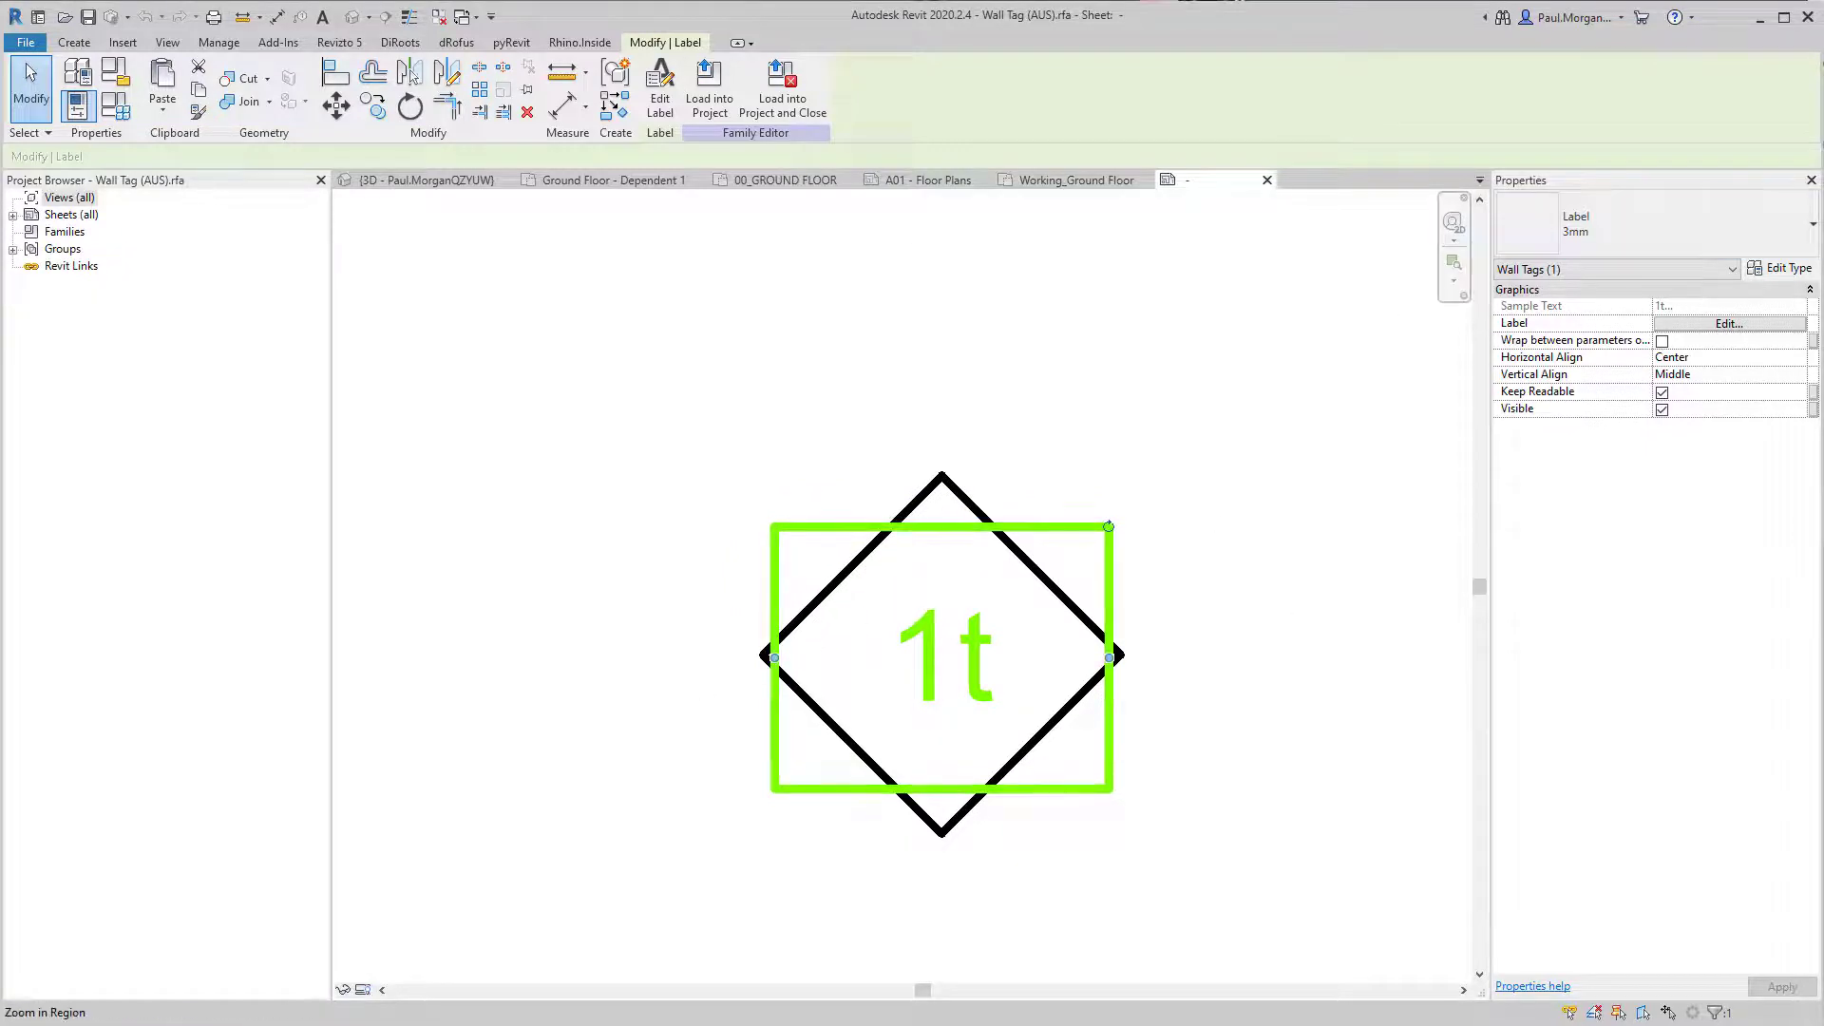
left_click(1574, 230)
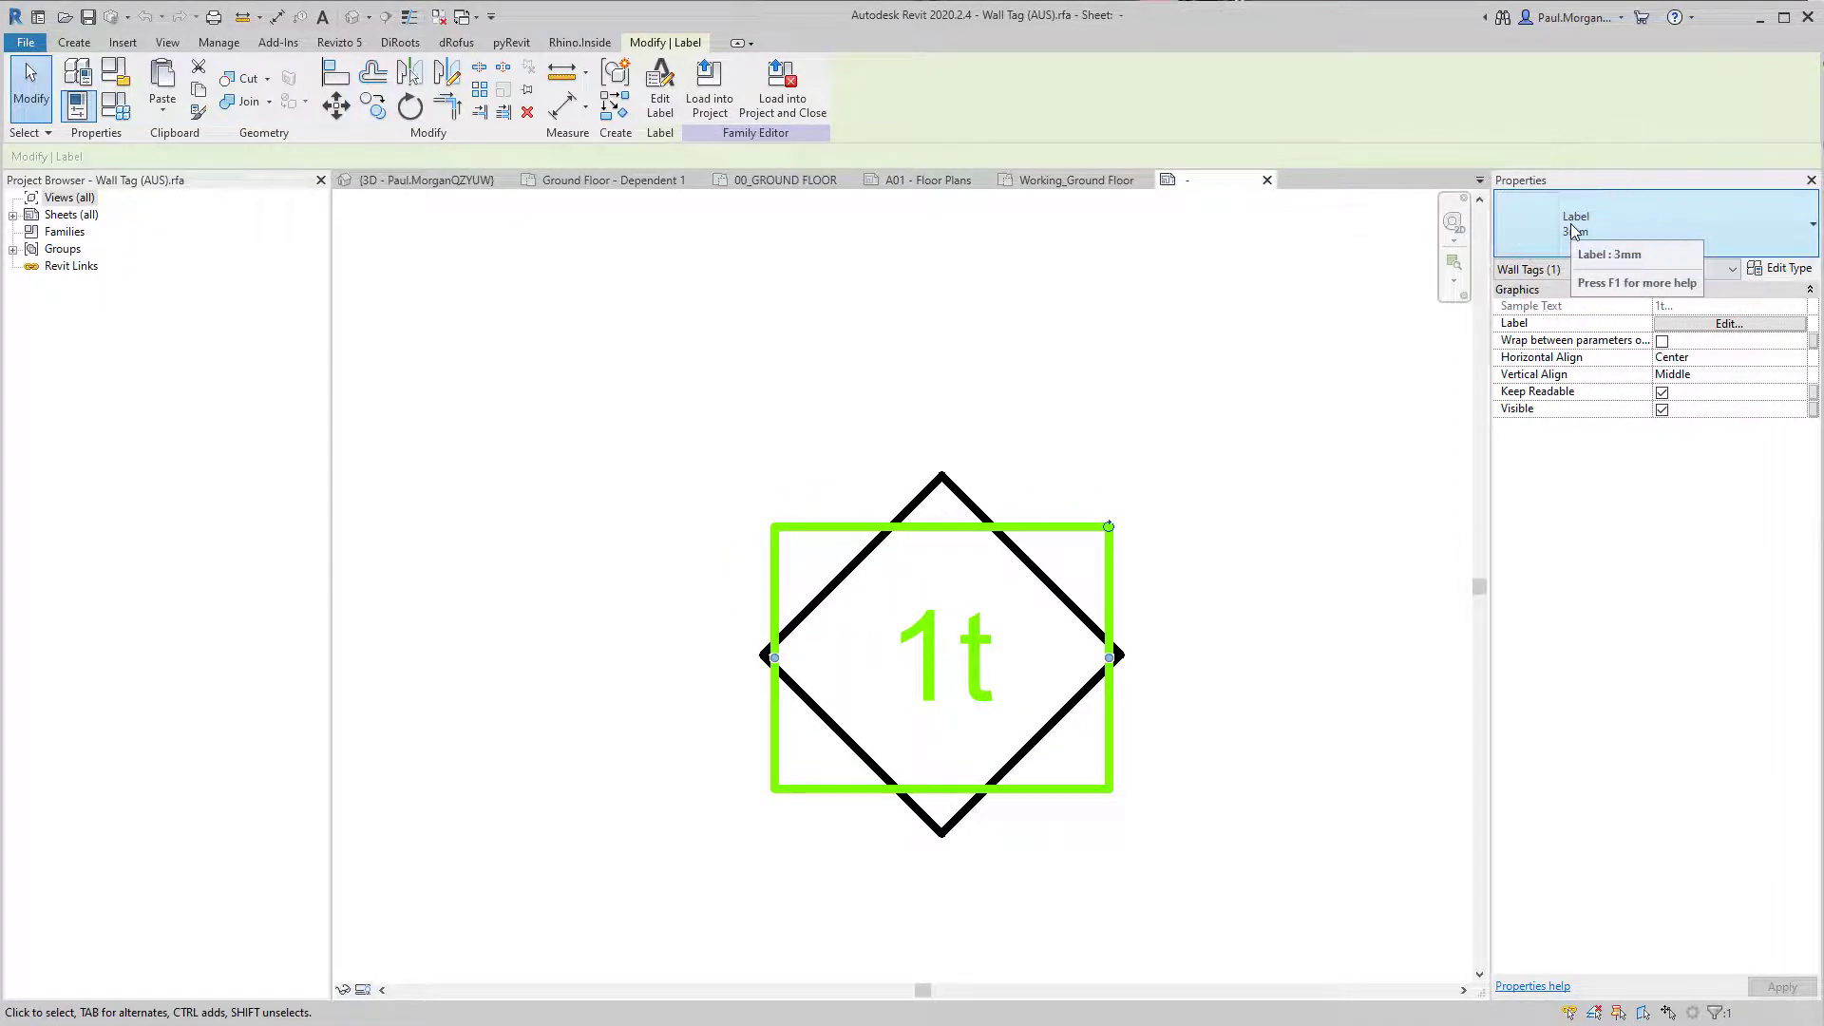
left_click(1667, 241)
left_click(1667, 241)
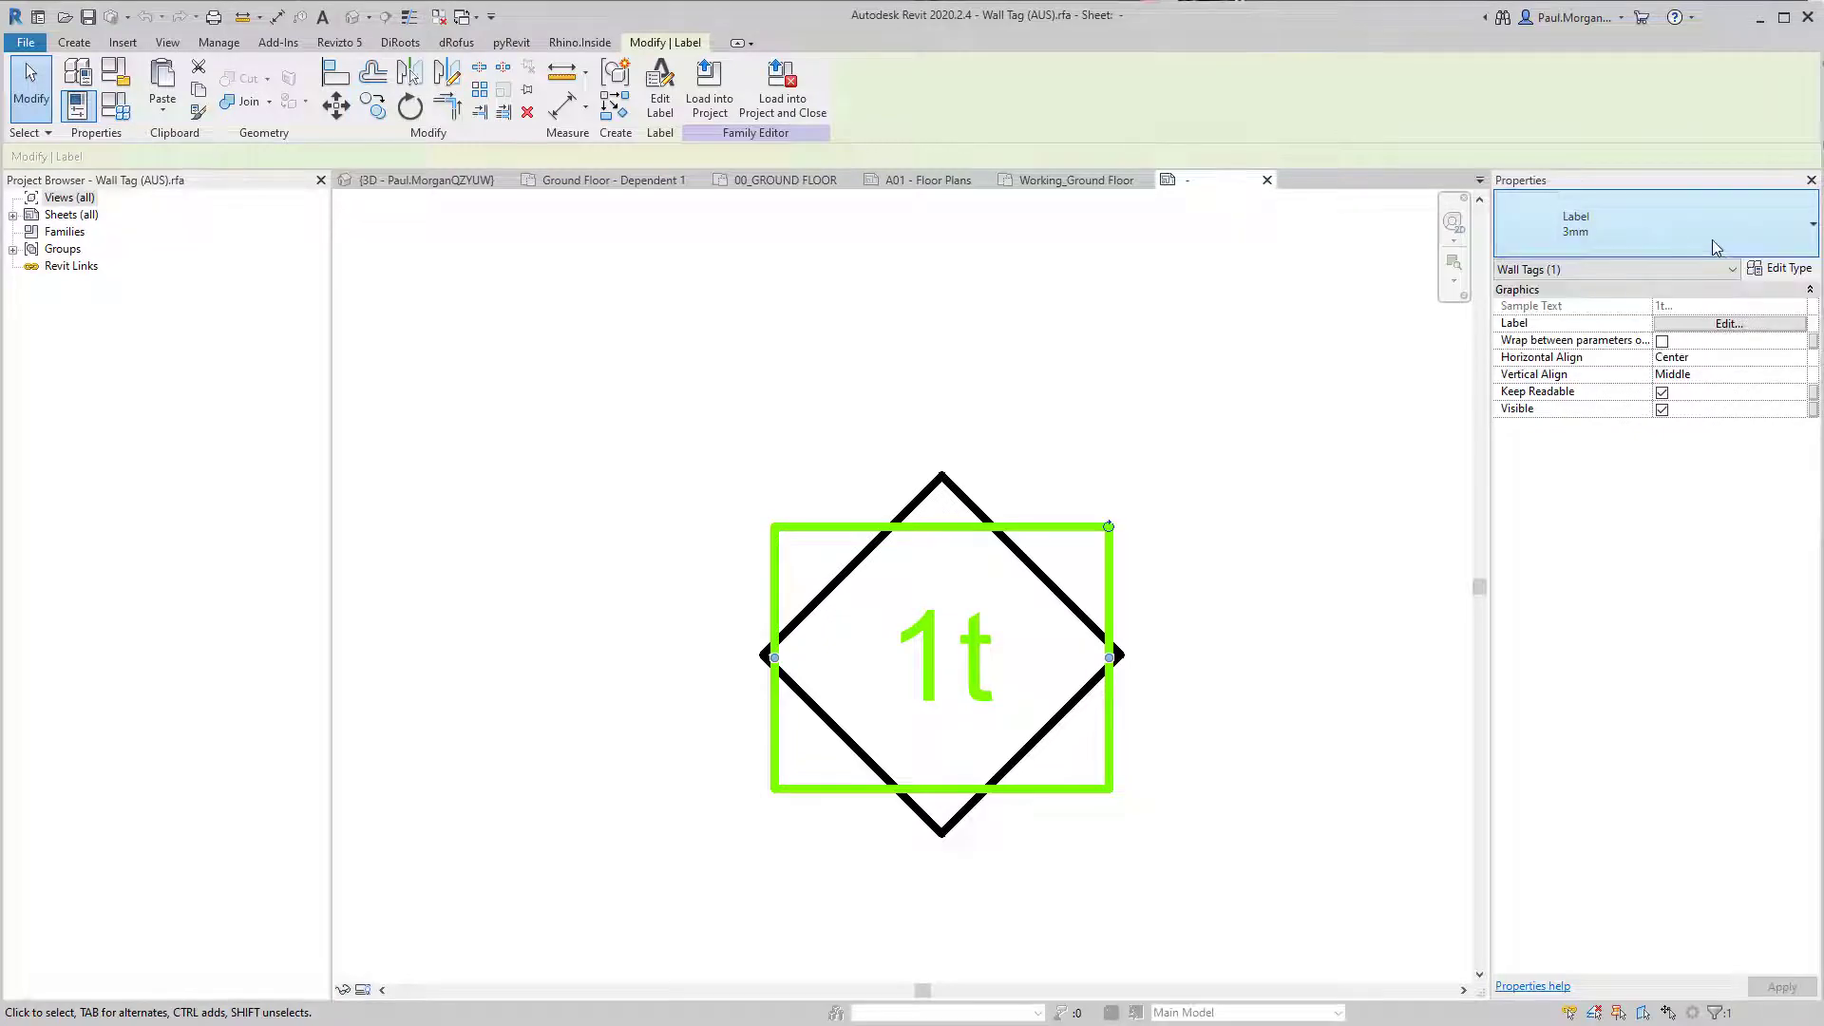
left_click(1773, 267)
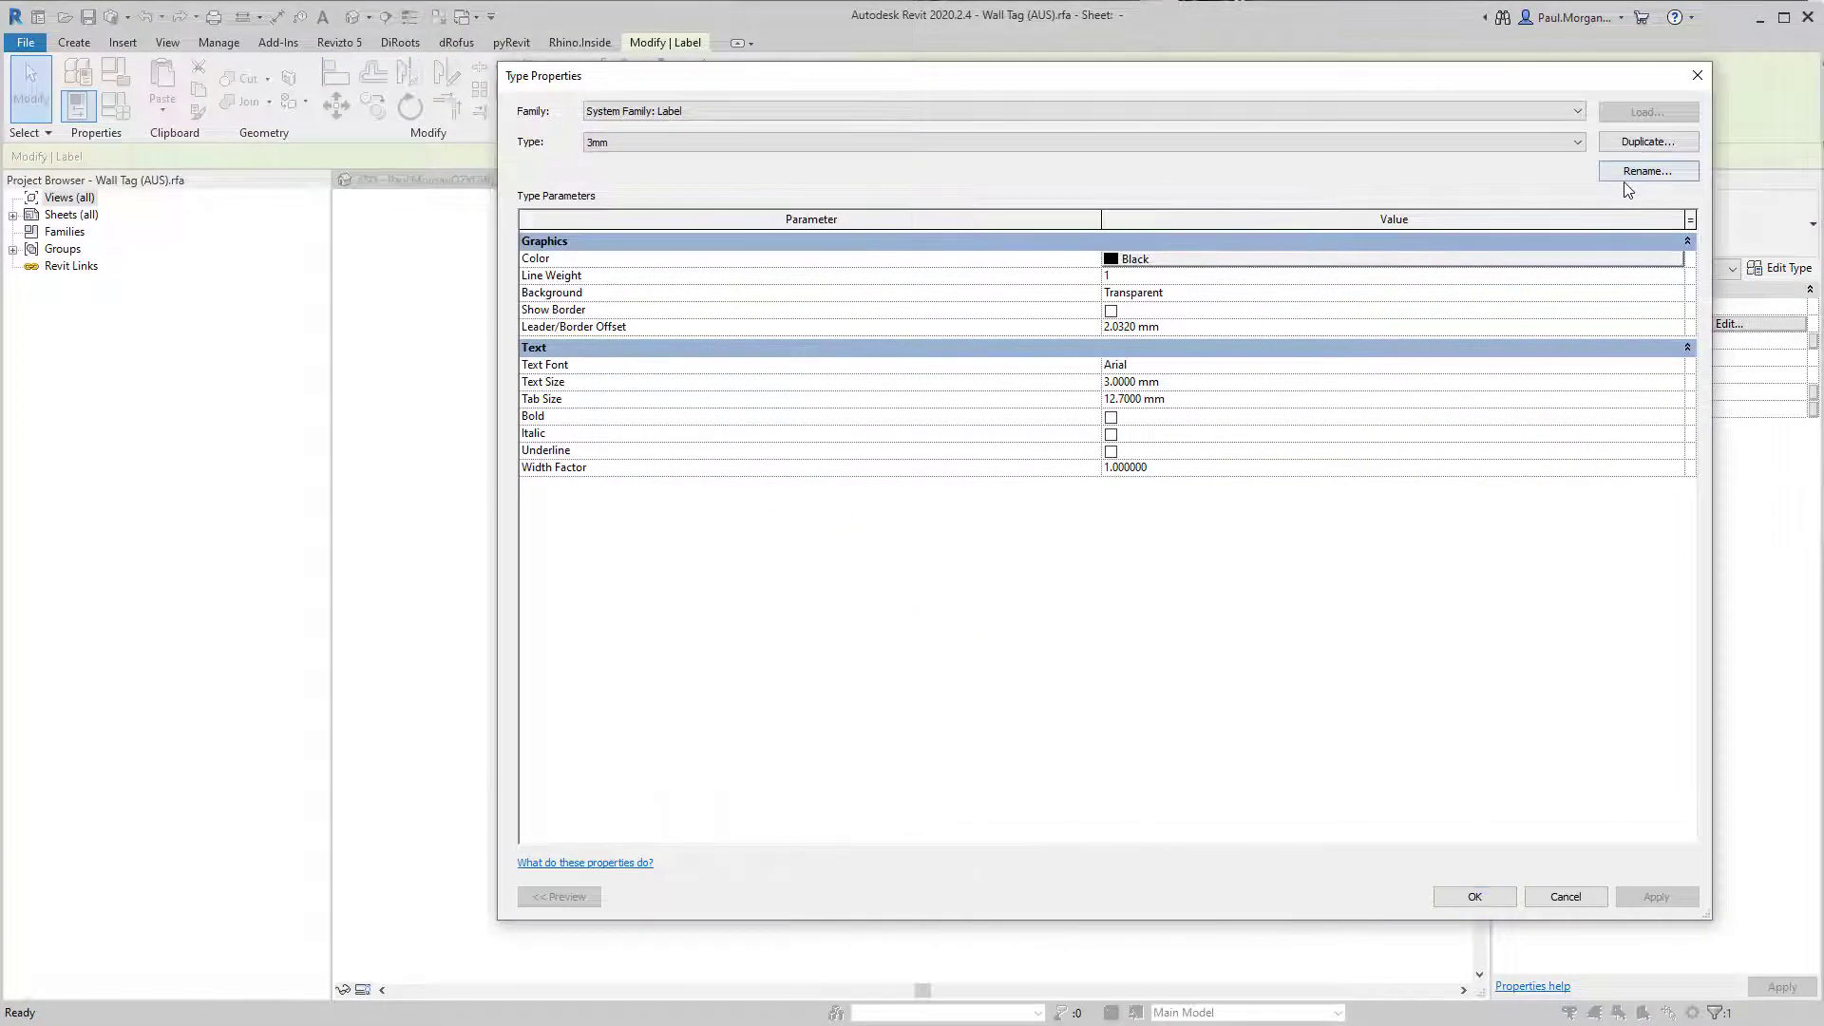
left_click(1630, 175)
type("1.8")
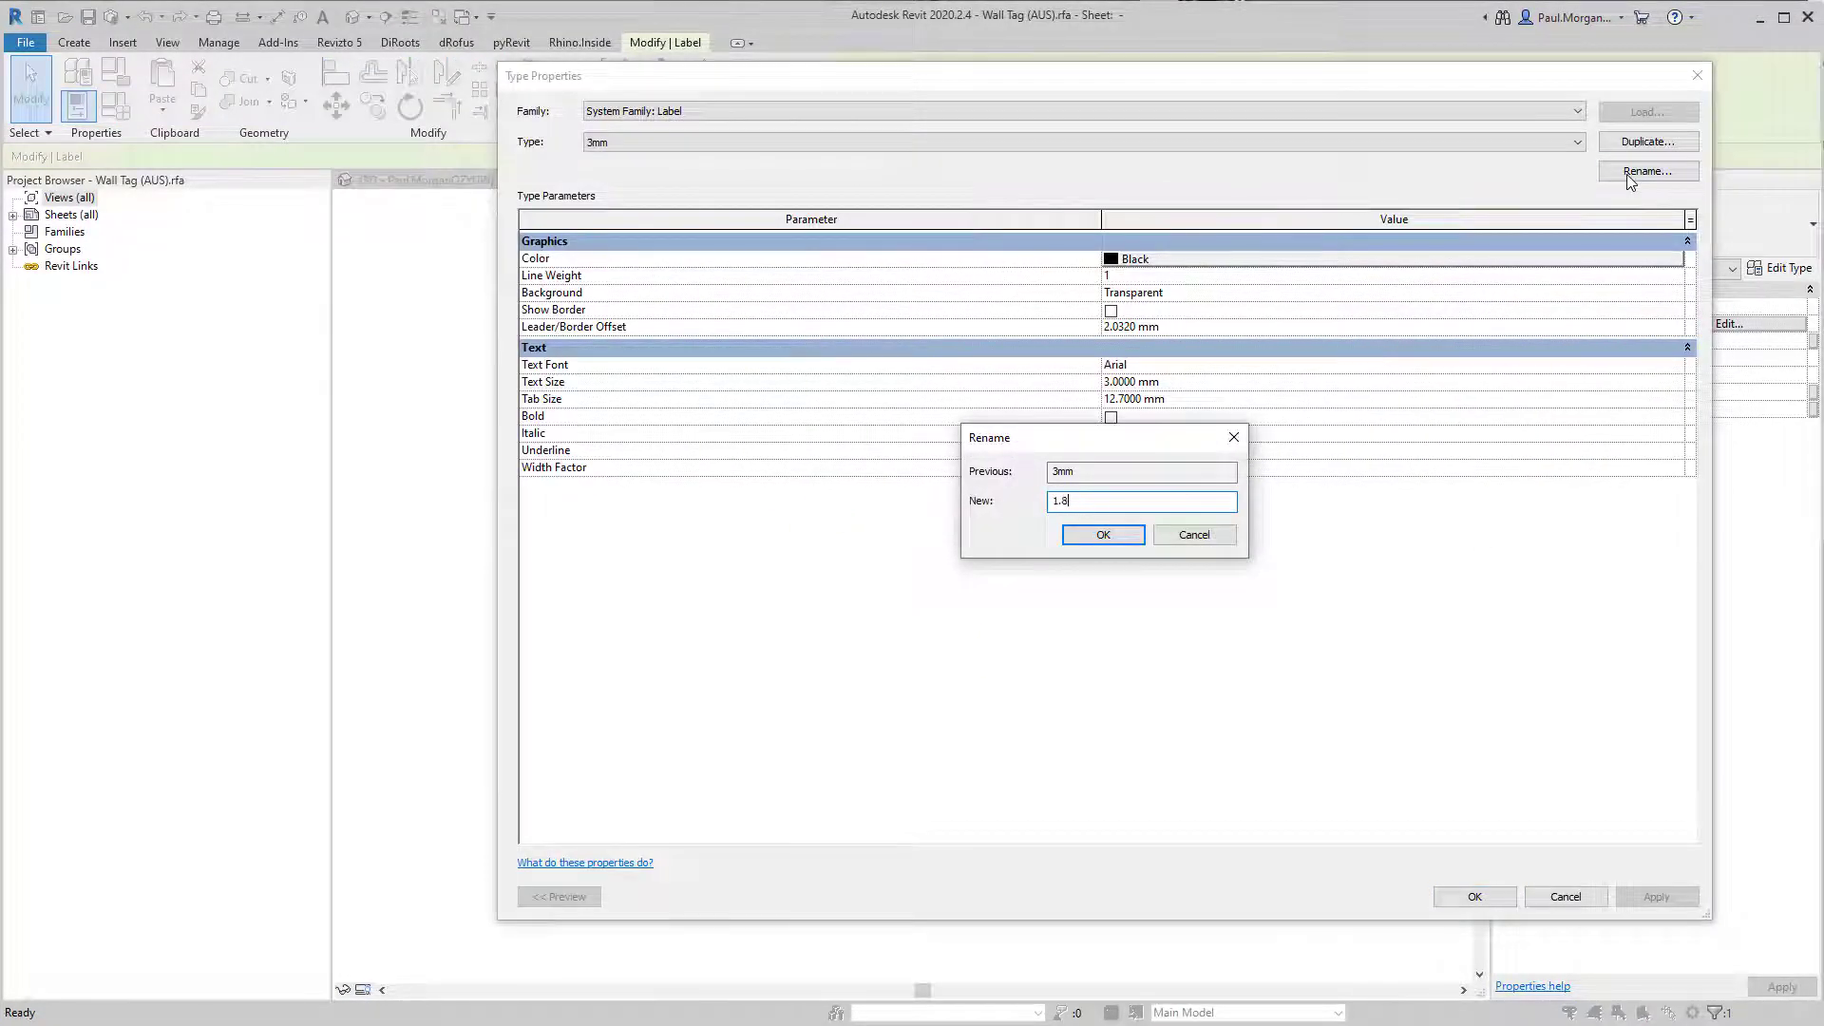
type("MM")
type("m")
key("Return")
Step: Set the label type's text size to 1.8 mm and apply it to the wall tag
left_click(1257, 385)
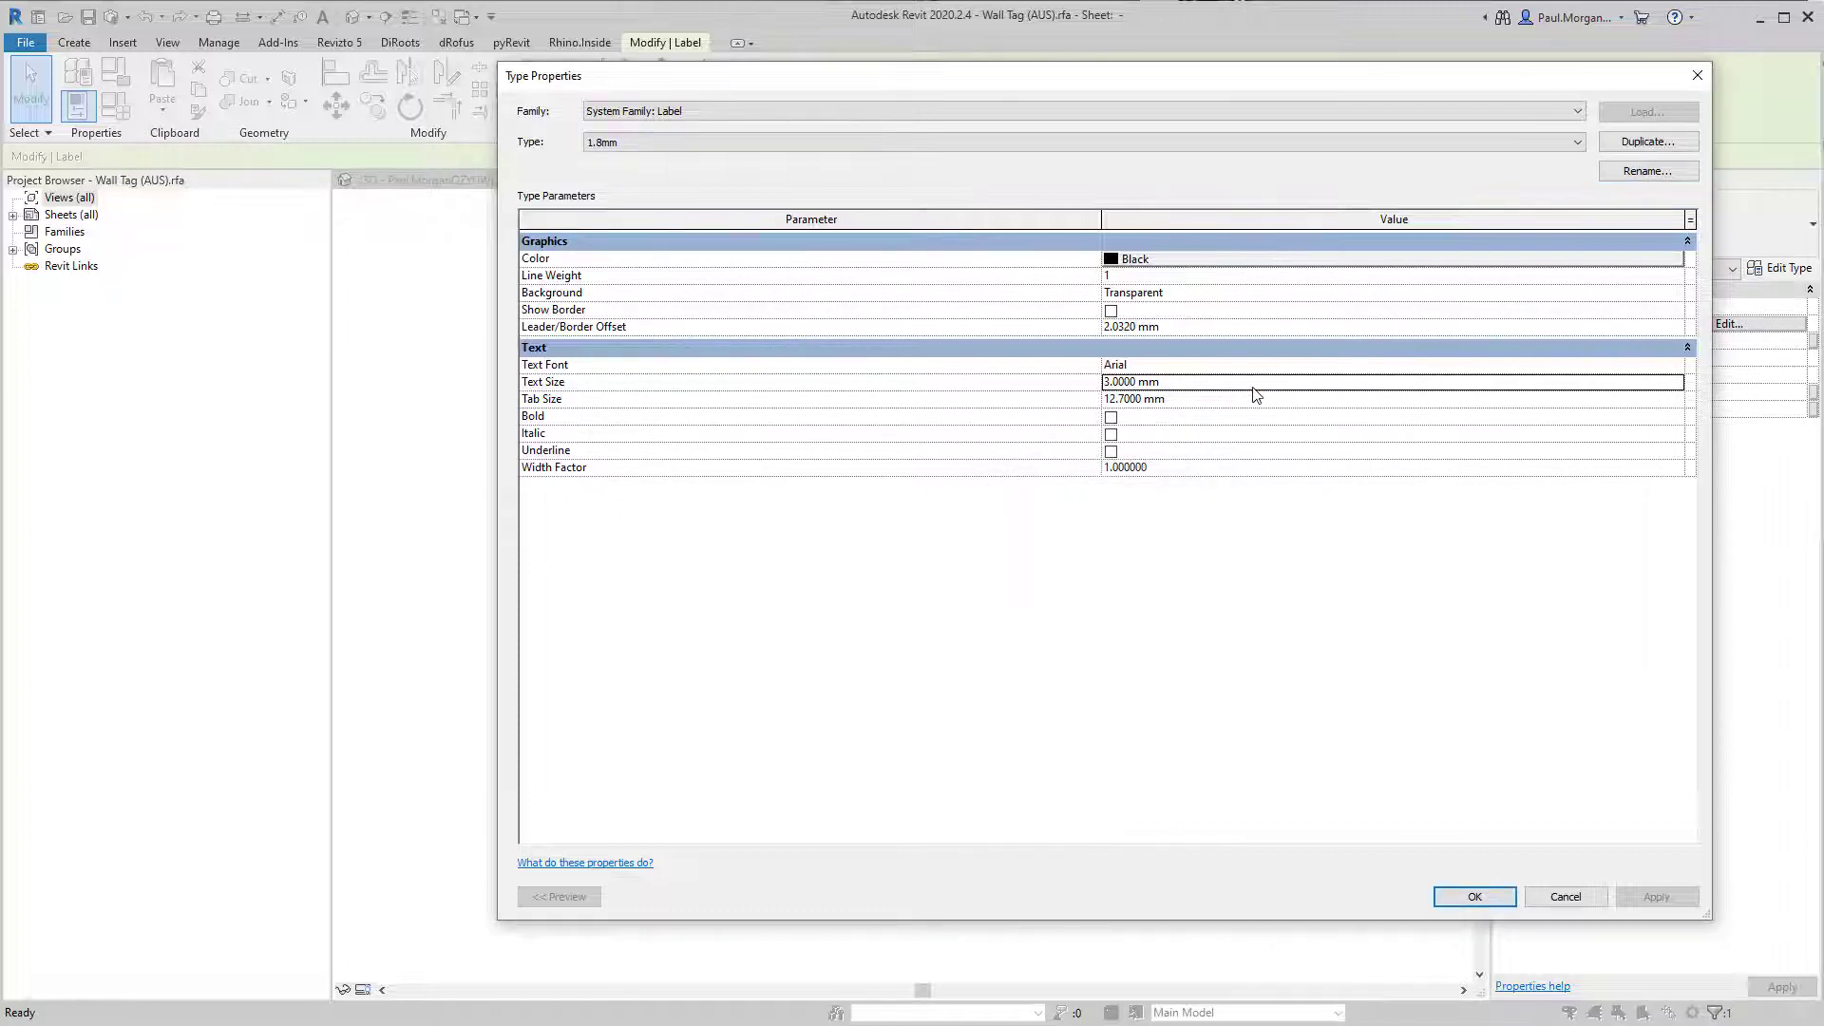
type("1.8")
left_click(1239, 631)
left_click(1475, 890)
left_click(1191, 903)
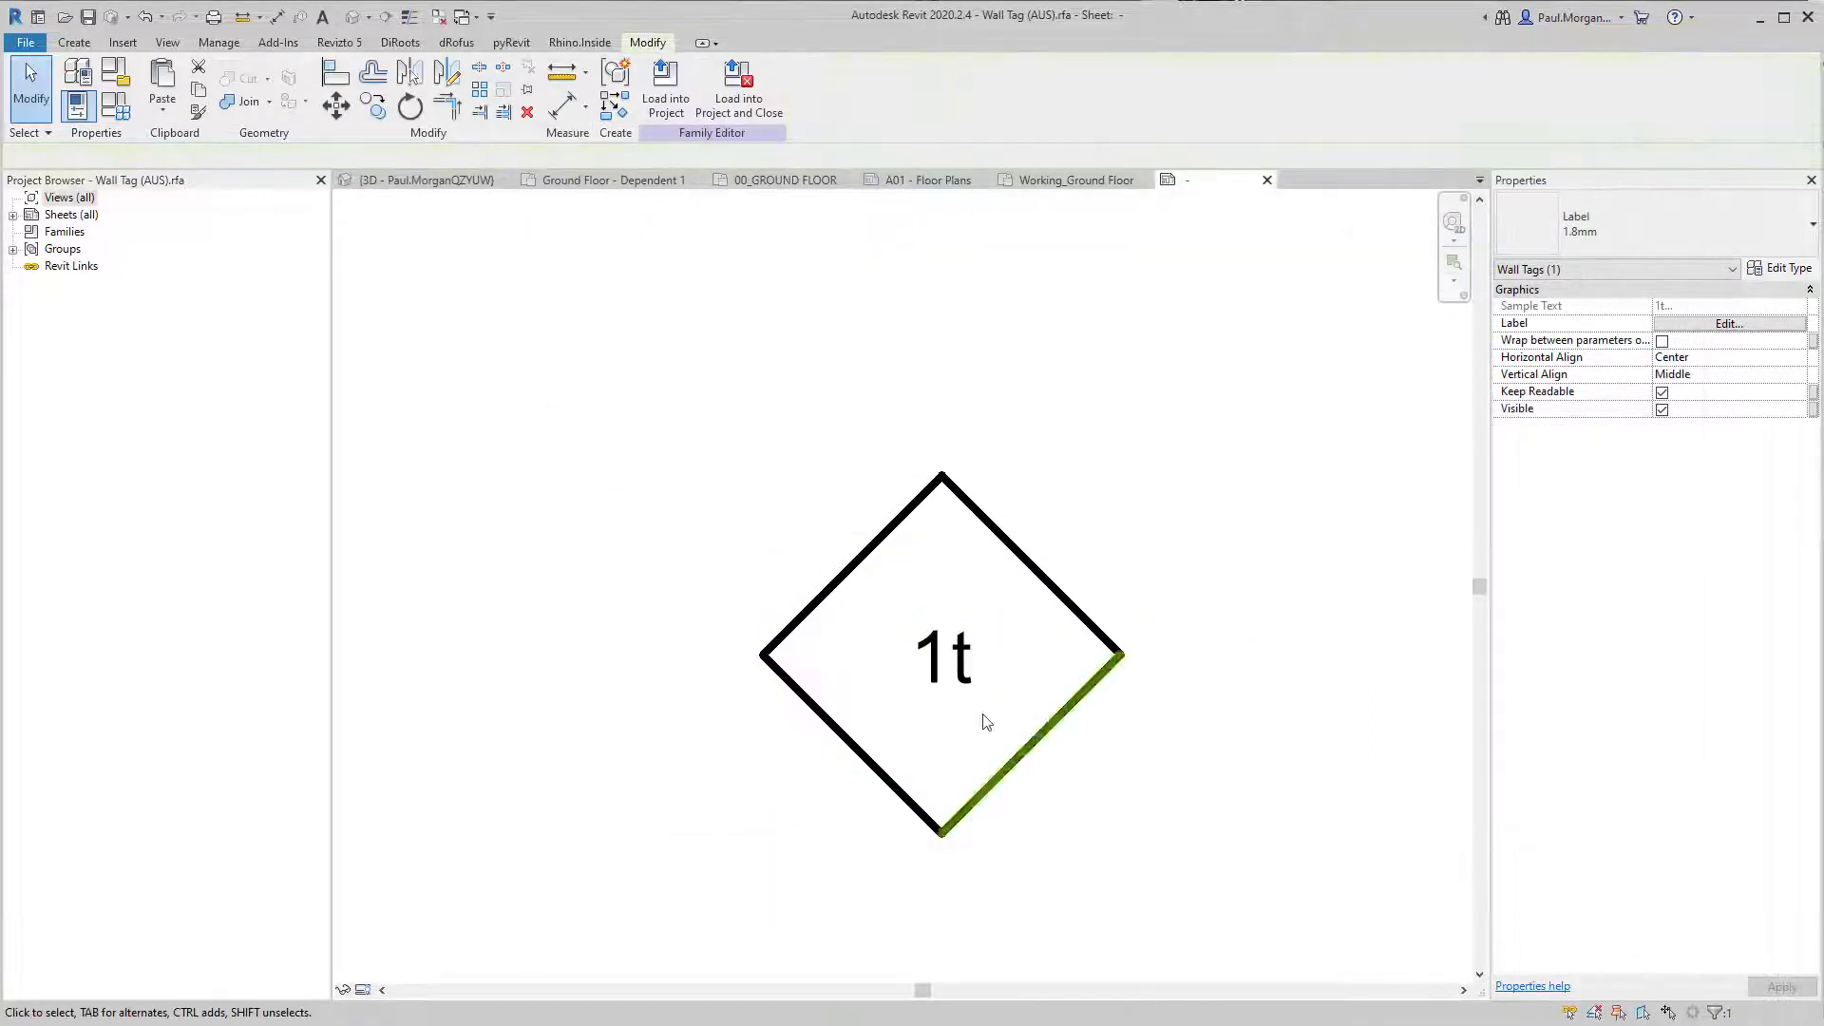
Step: Open the parameter settings of the label inside the diamond and review which wall parameters it can report, including Type Mark
left_click(958, 659)
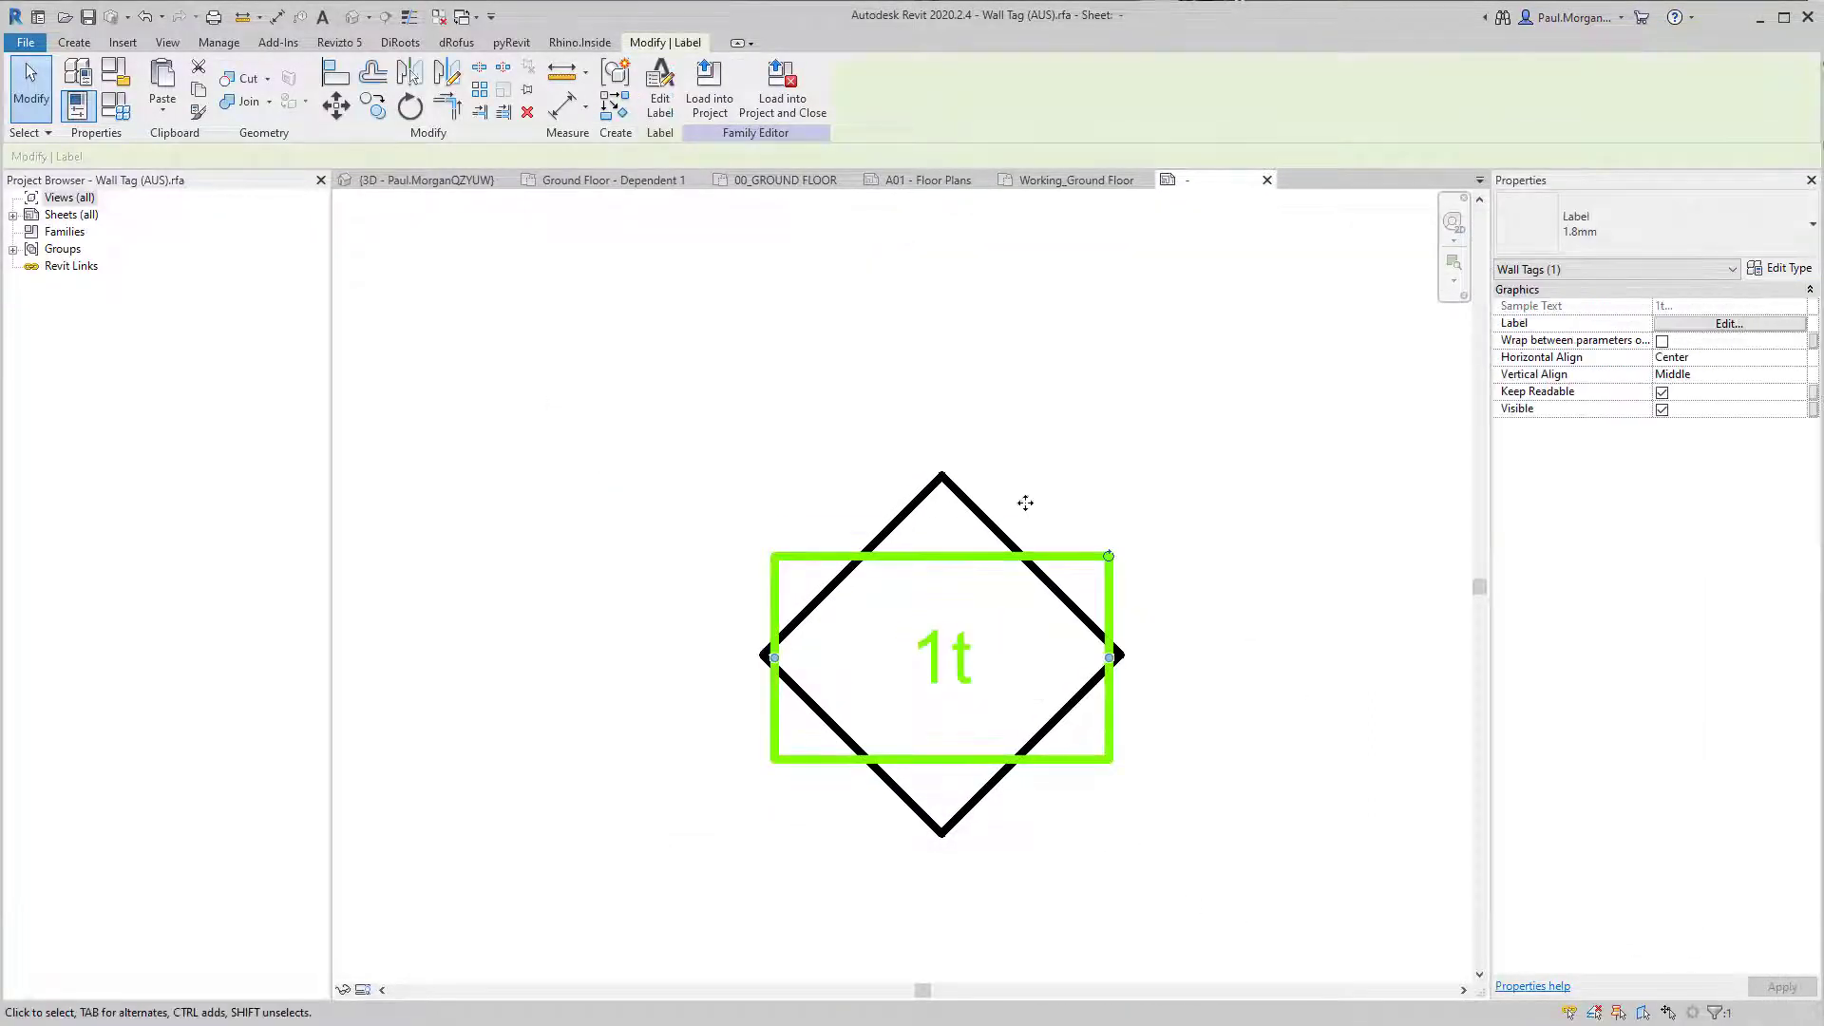
left_click(660, 90)
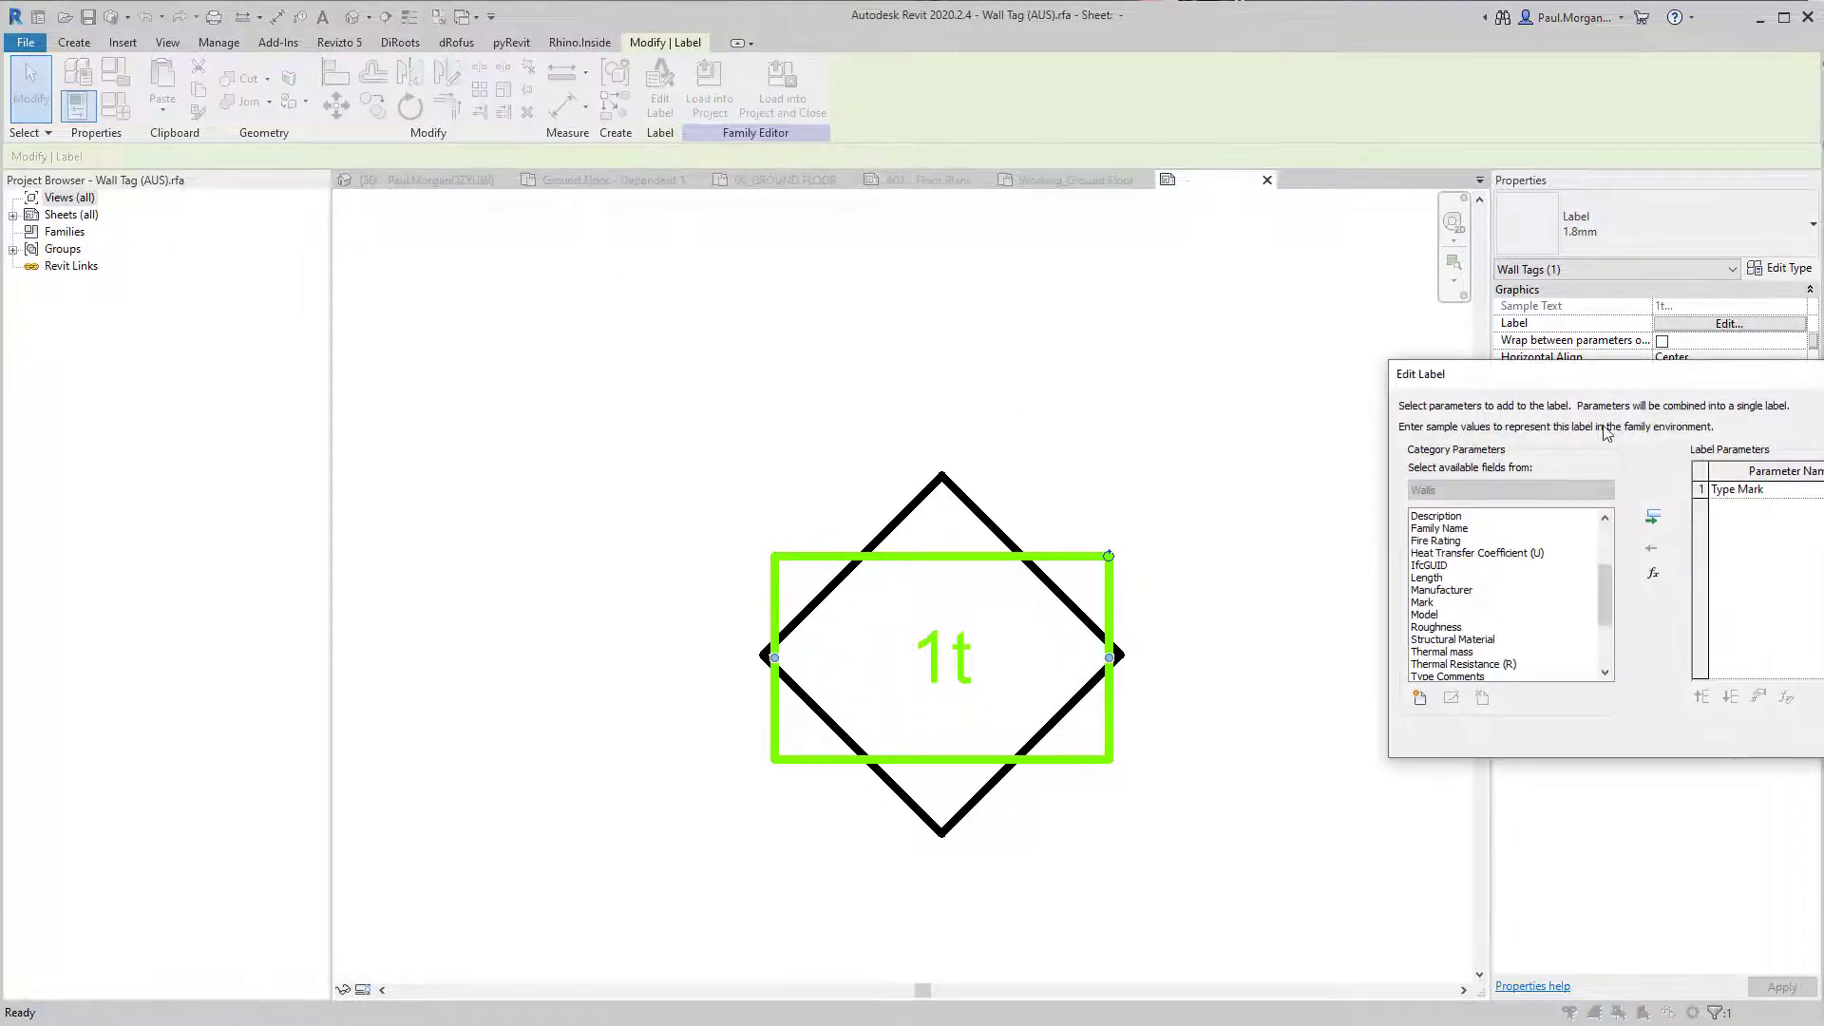
left_click_drag(1620, 388, 737, 241)
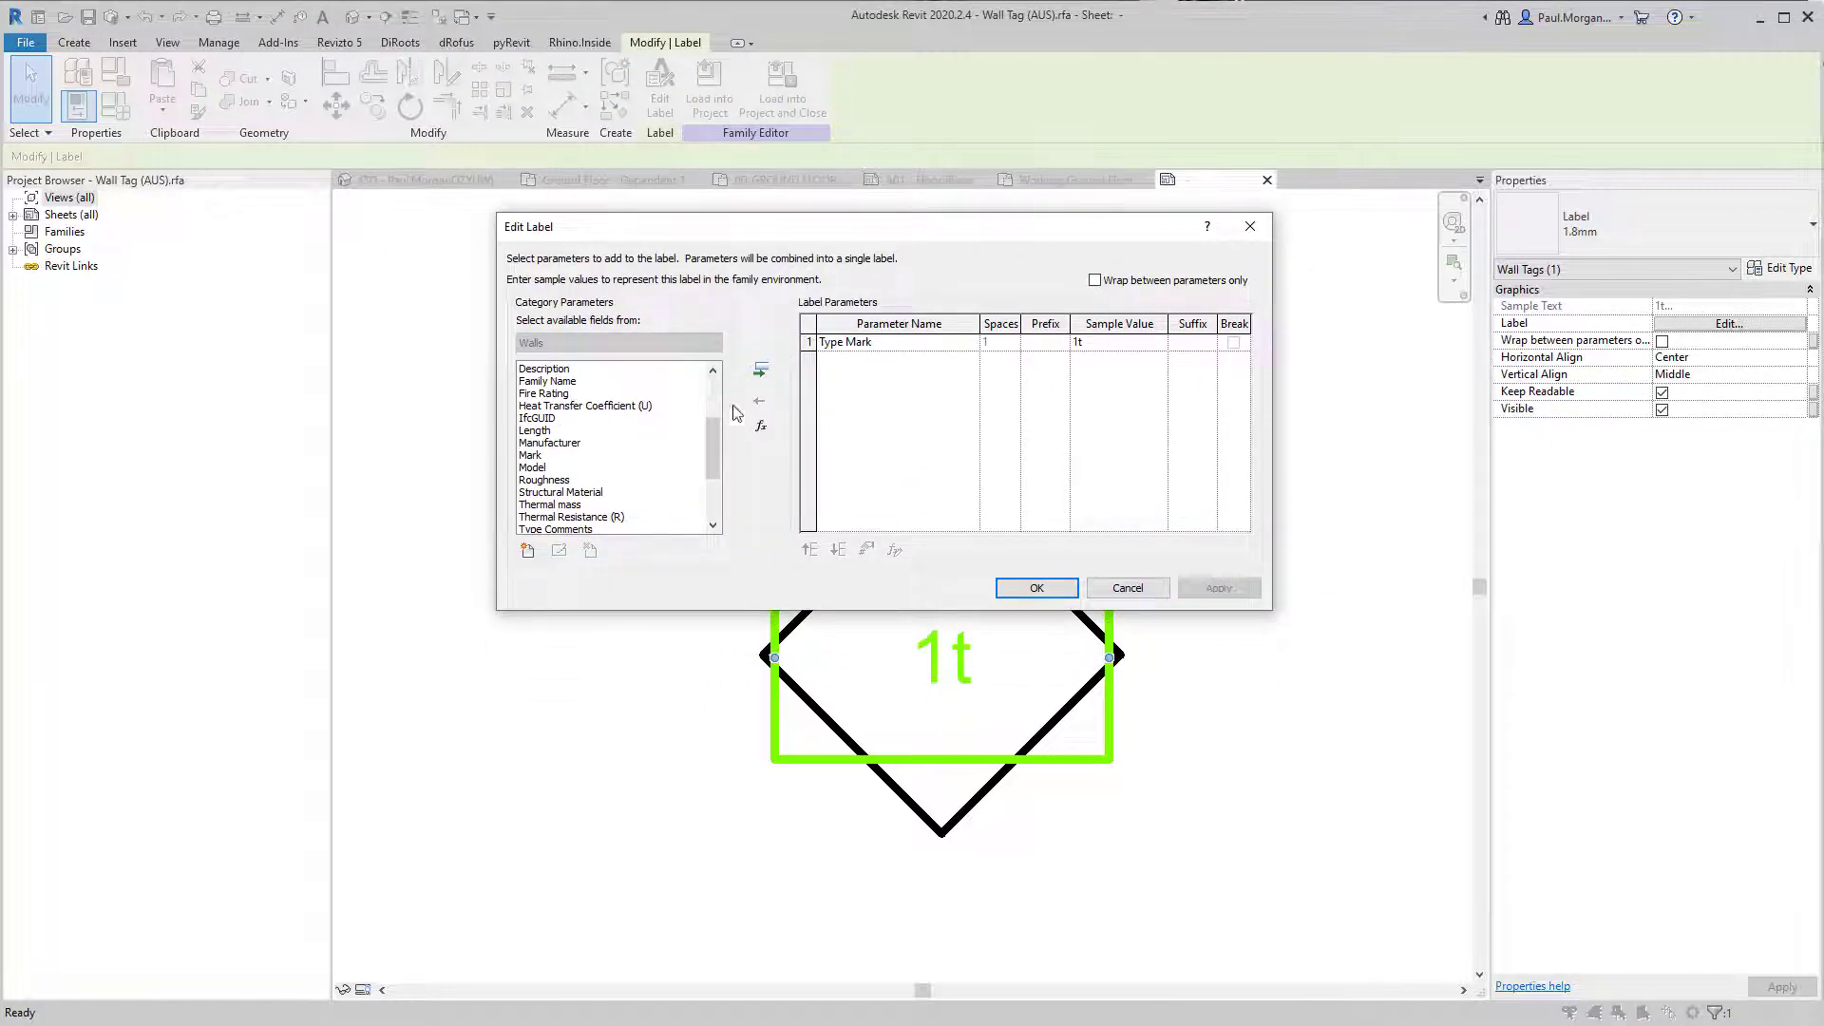
left_click_drag(720, 458, 712, 405)
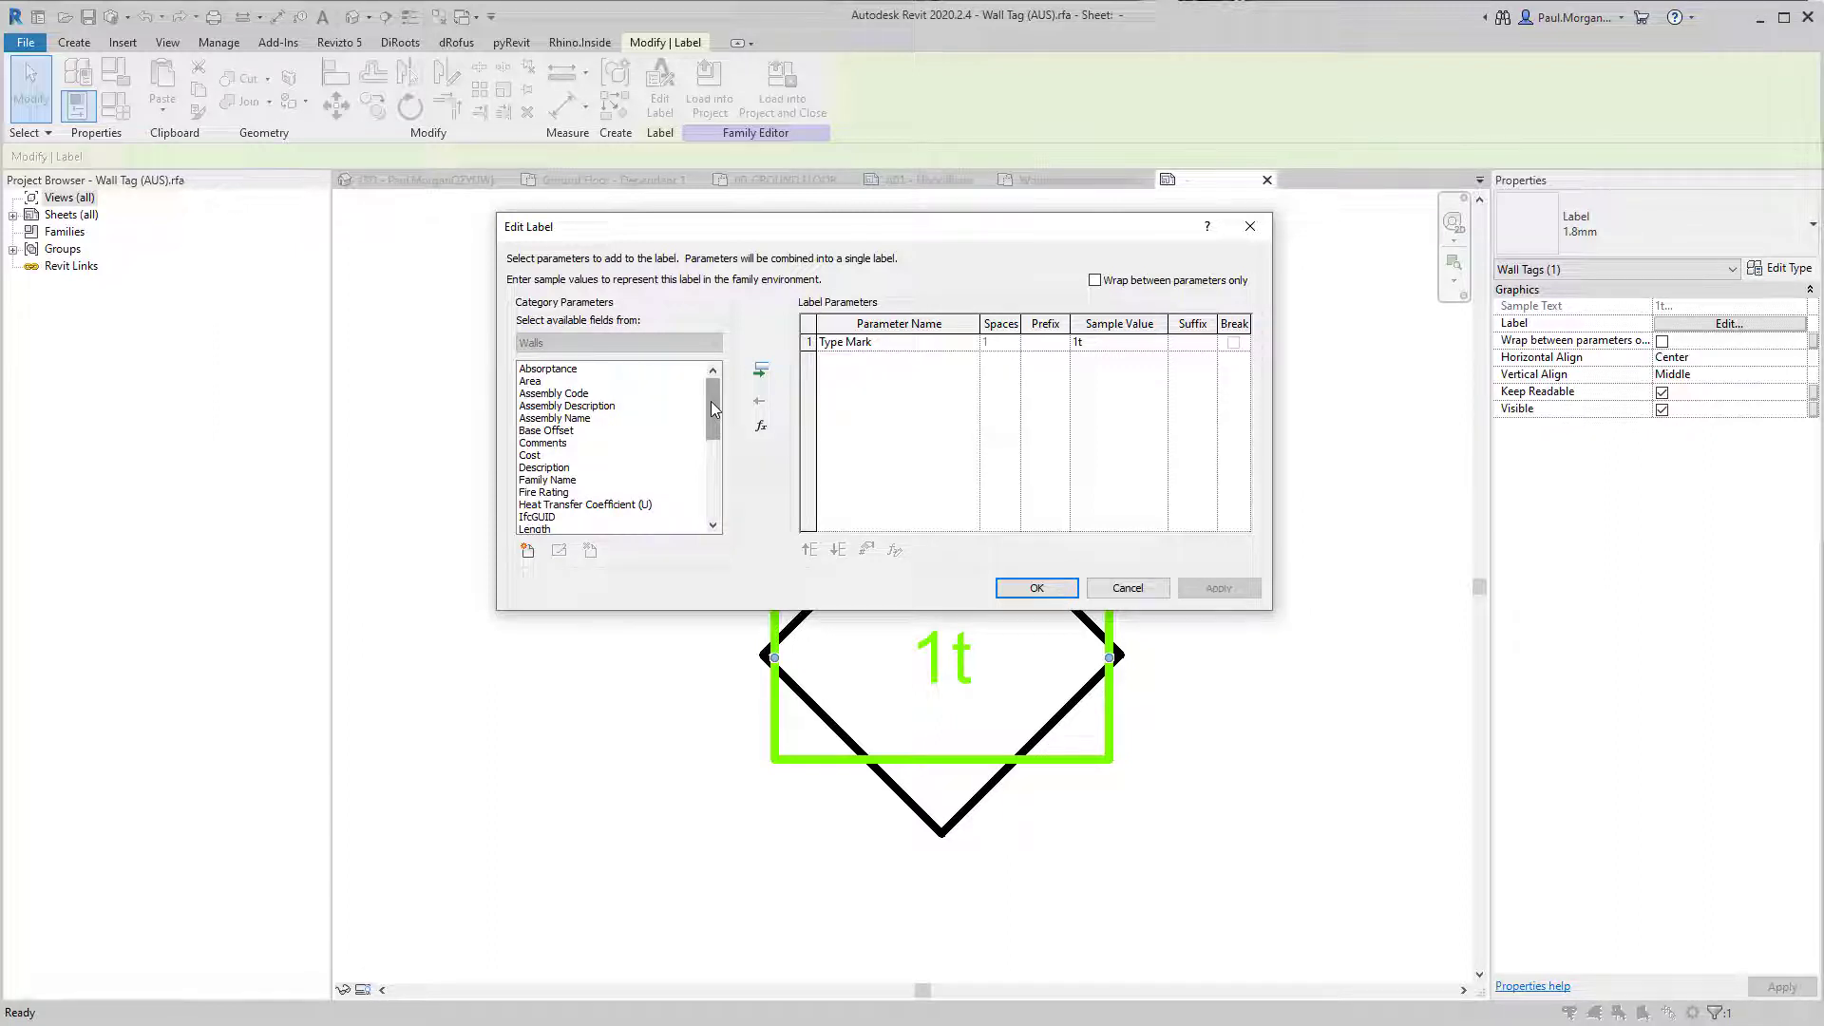
left_click_drag(712, 402, 734, 485)
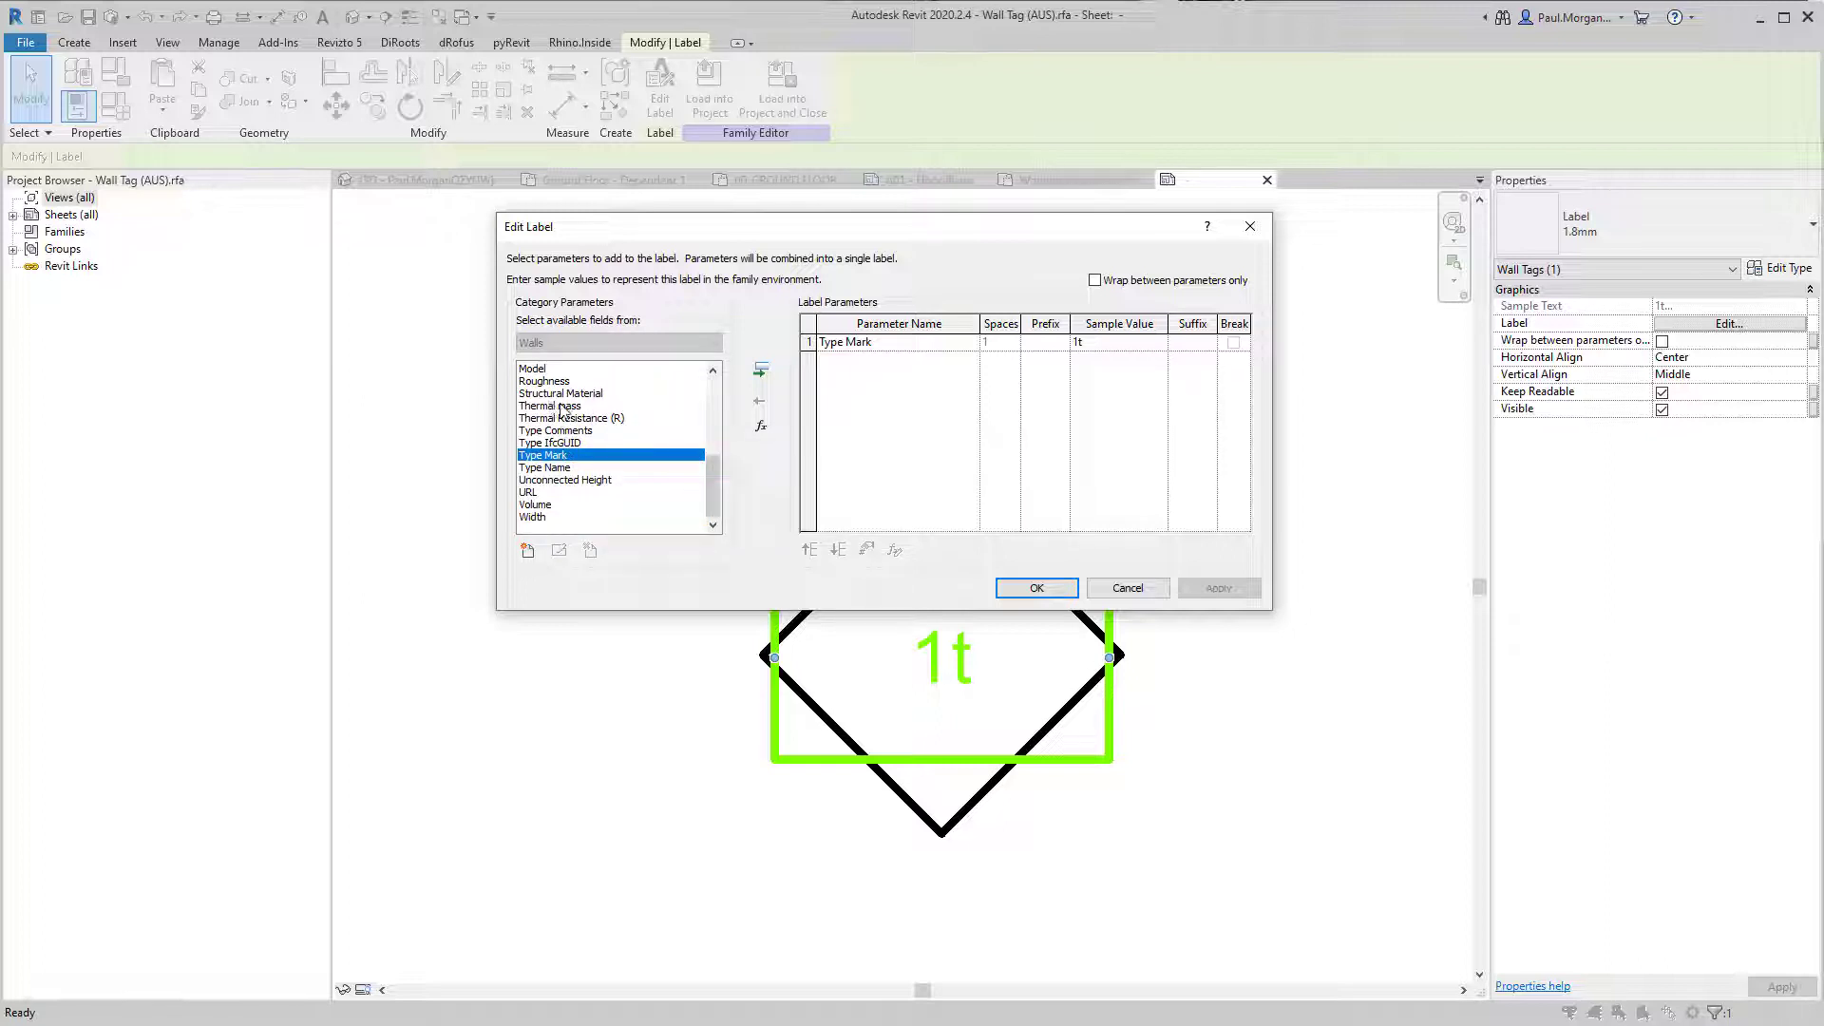
scroll(561, 410, "up", 2)
scroll(577, 456, "down", 2)
left_click(546, 481)
left_click(556, 456)
left_click(866, 344)
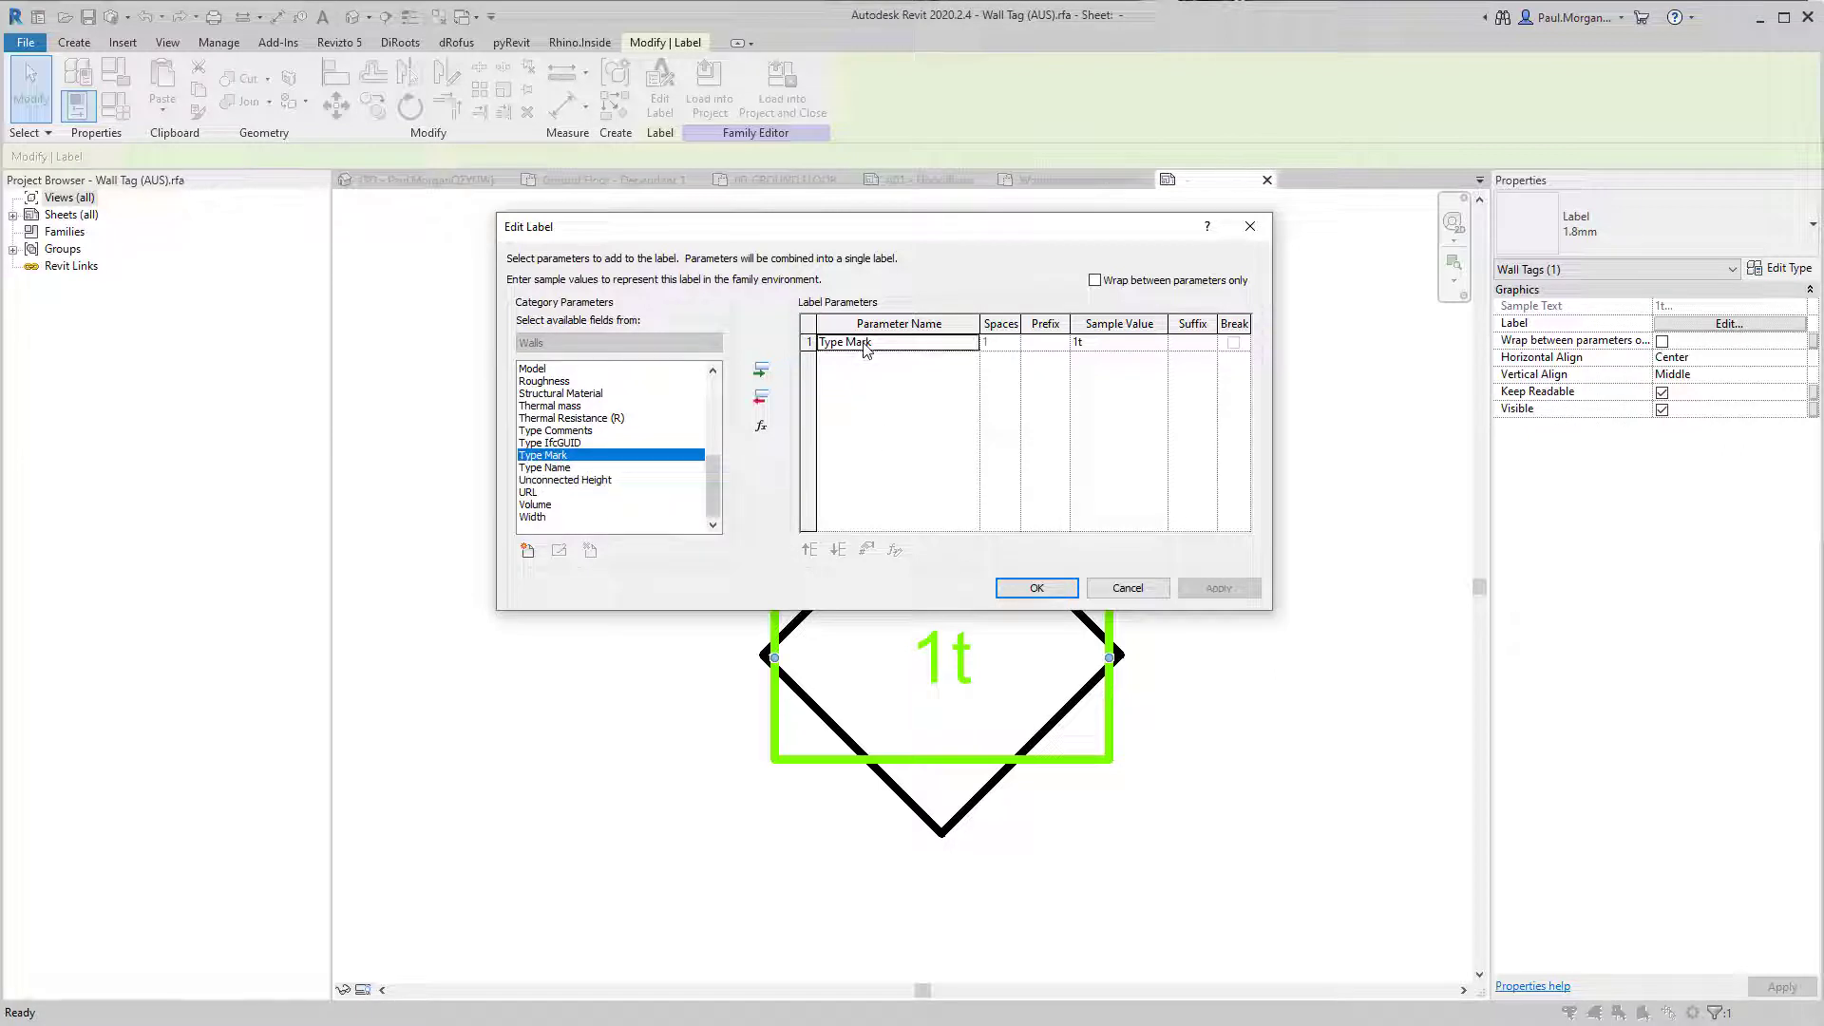
Step: Set the sample value of the label's Type Mark parameter to WTXX
left_click(815, 341)
left_click(1126, 344)
left_click(1055, 588)
left_click(1079, 663)
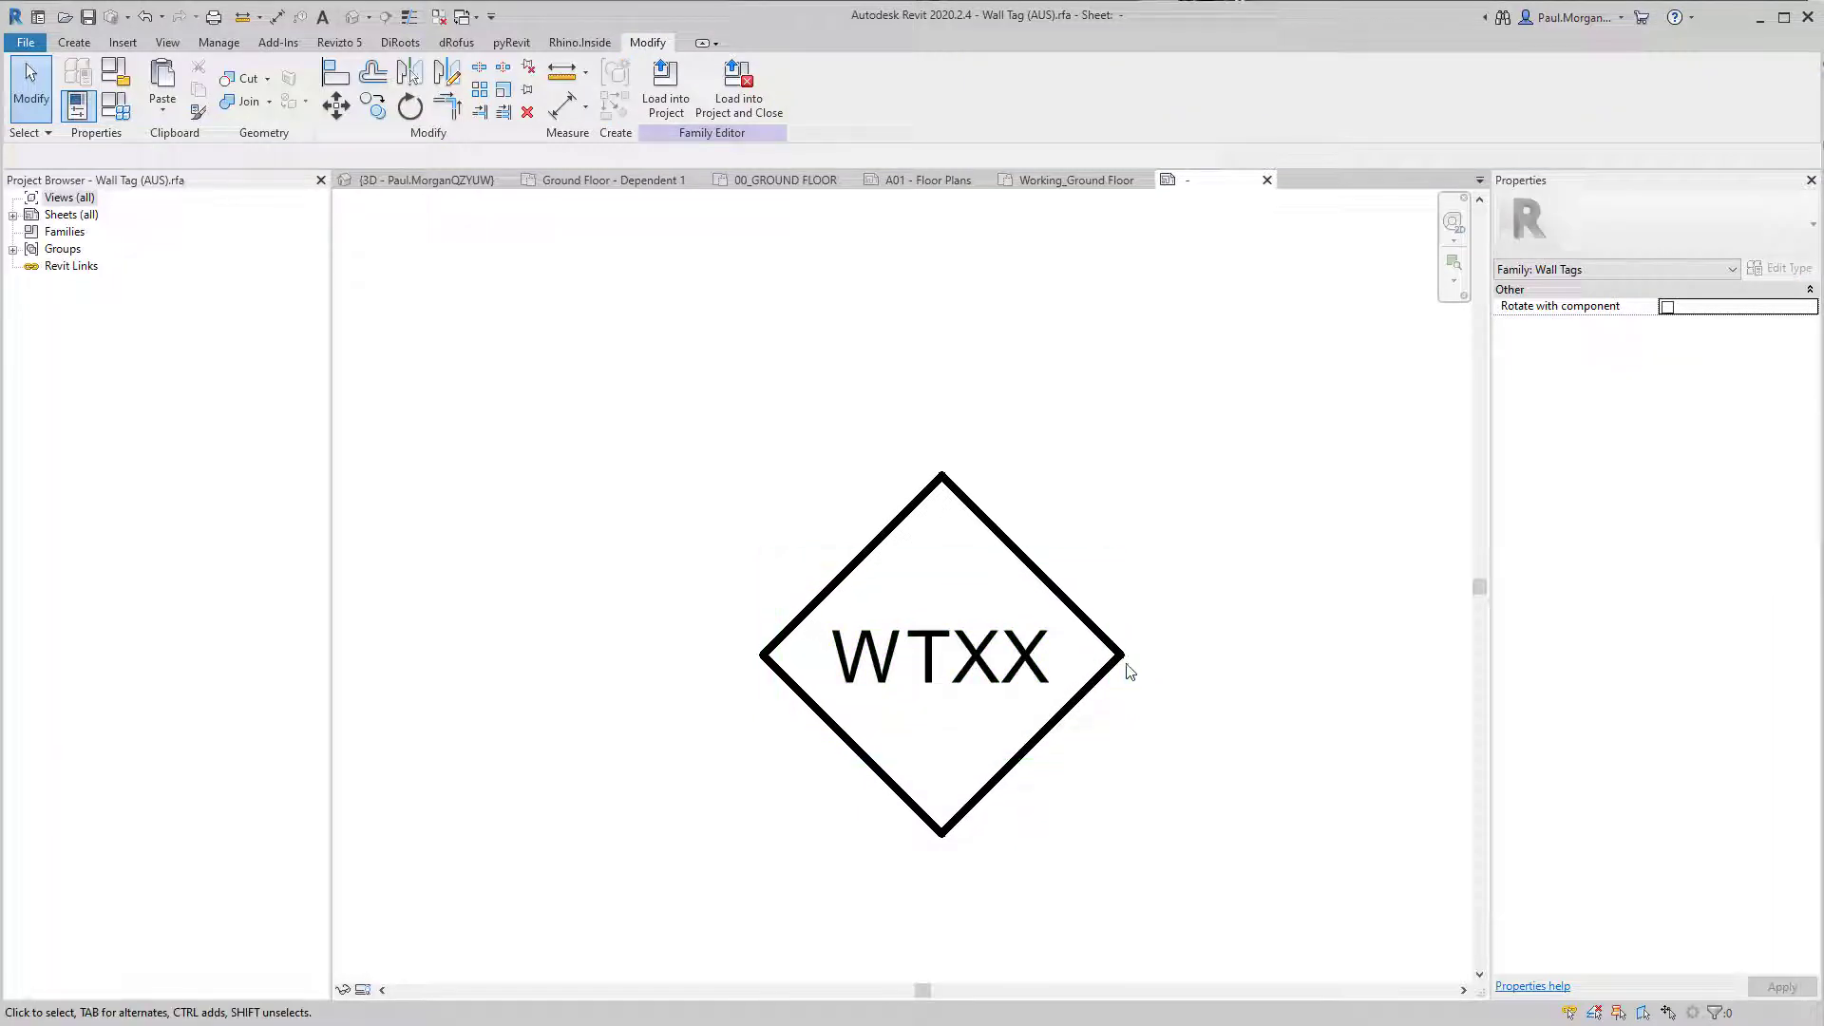
left_click(1095, 638)
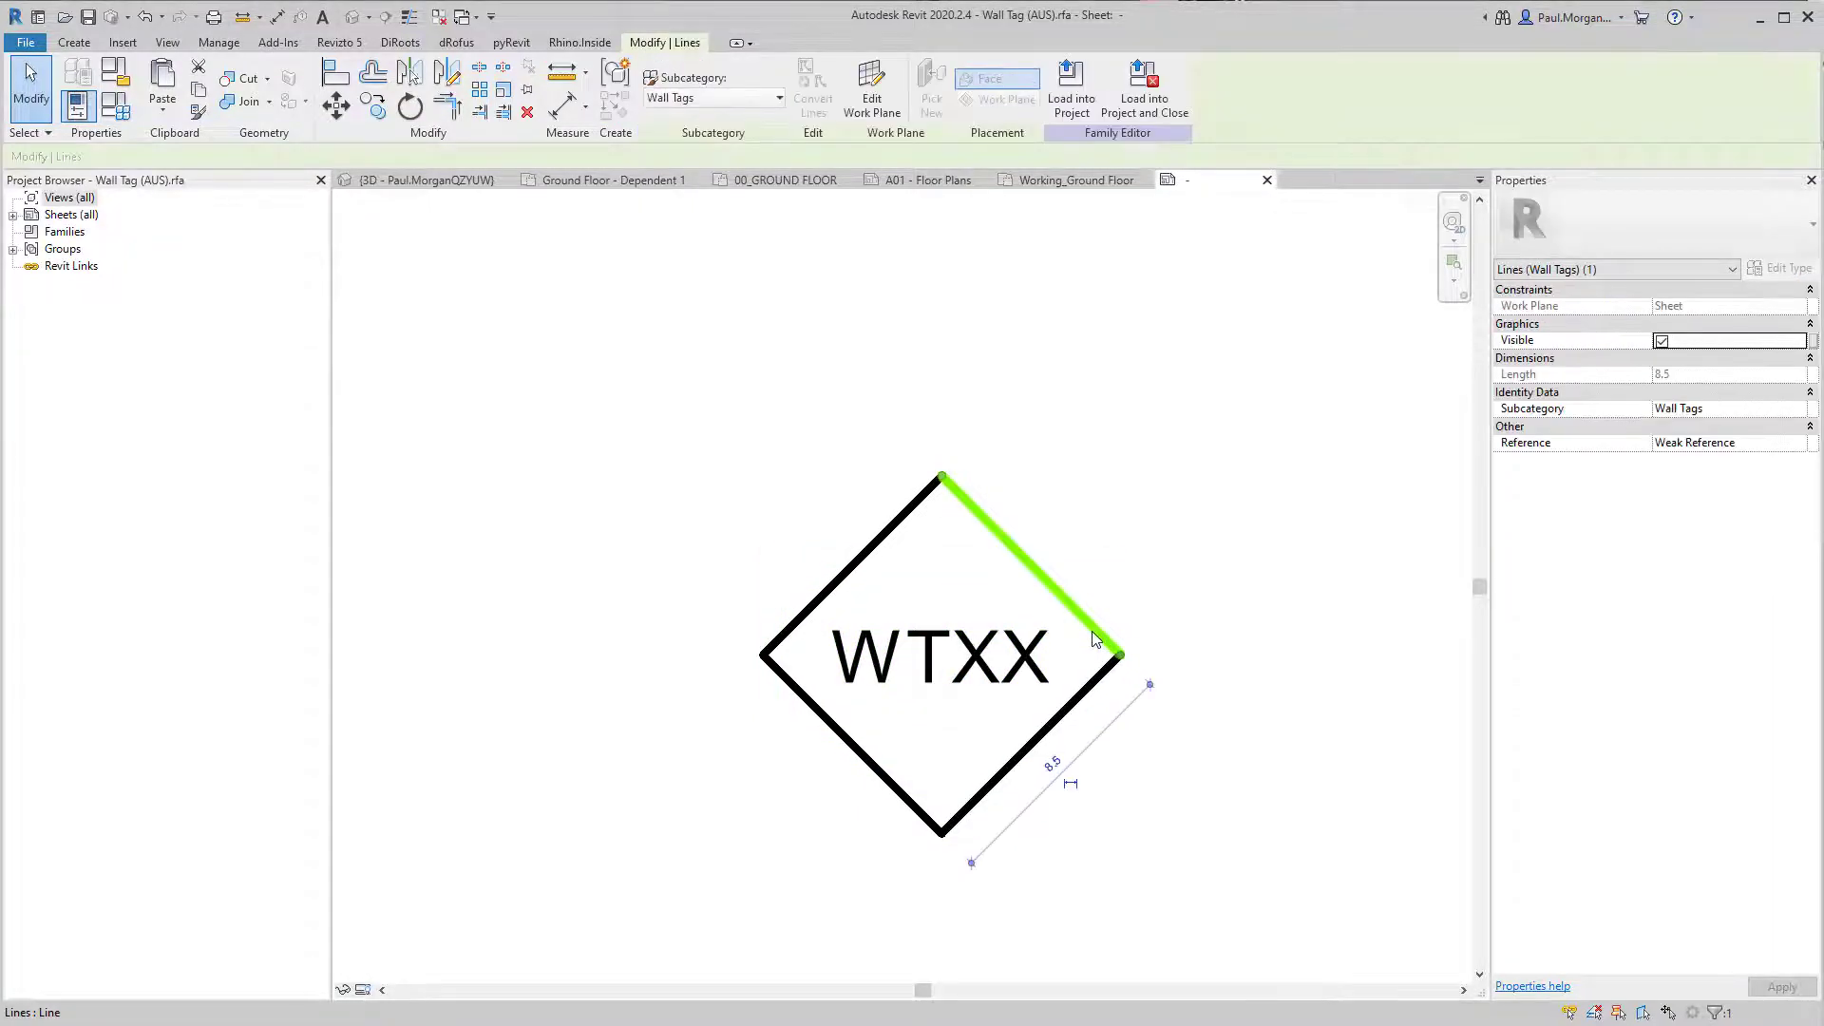
left_click(1159, 572)
middle_click_drag(1168, 575, 1176, 572)
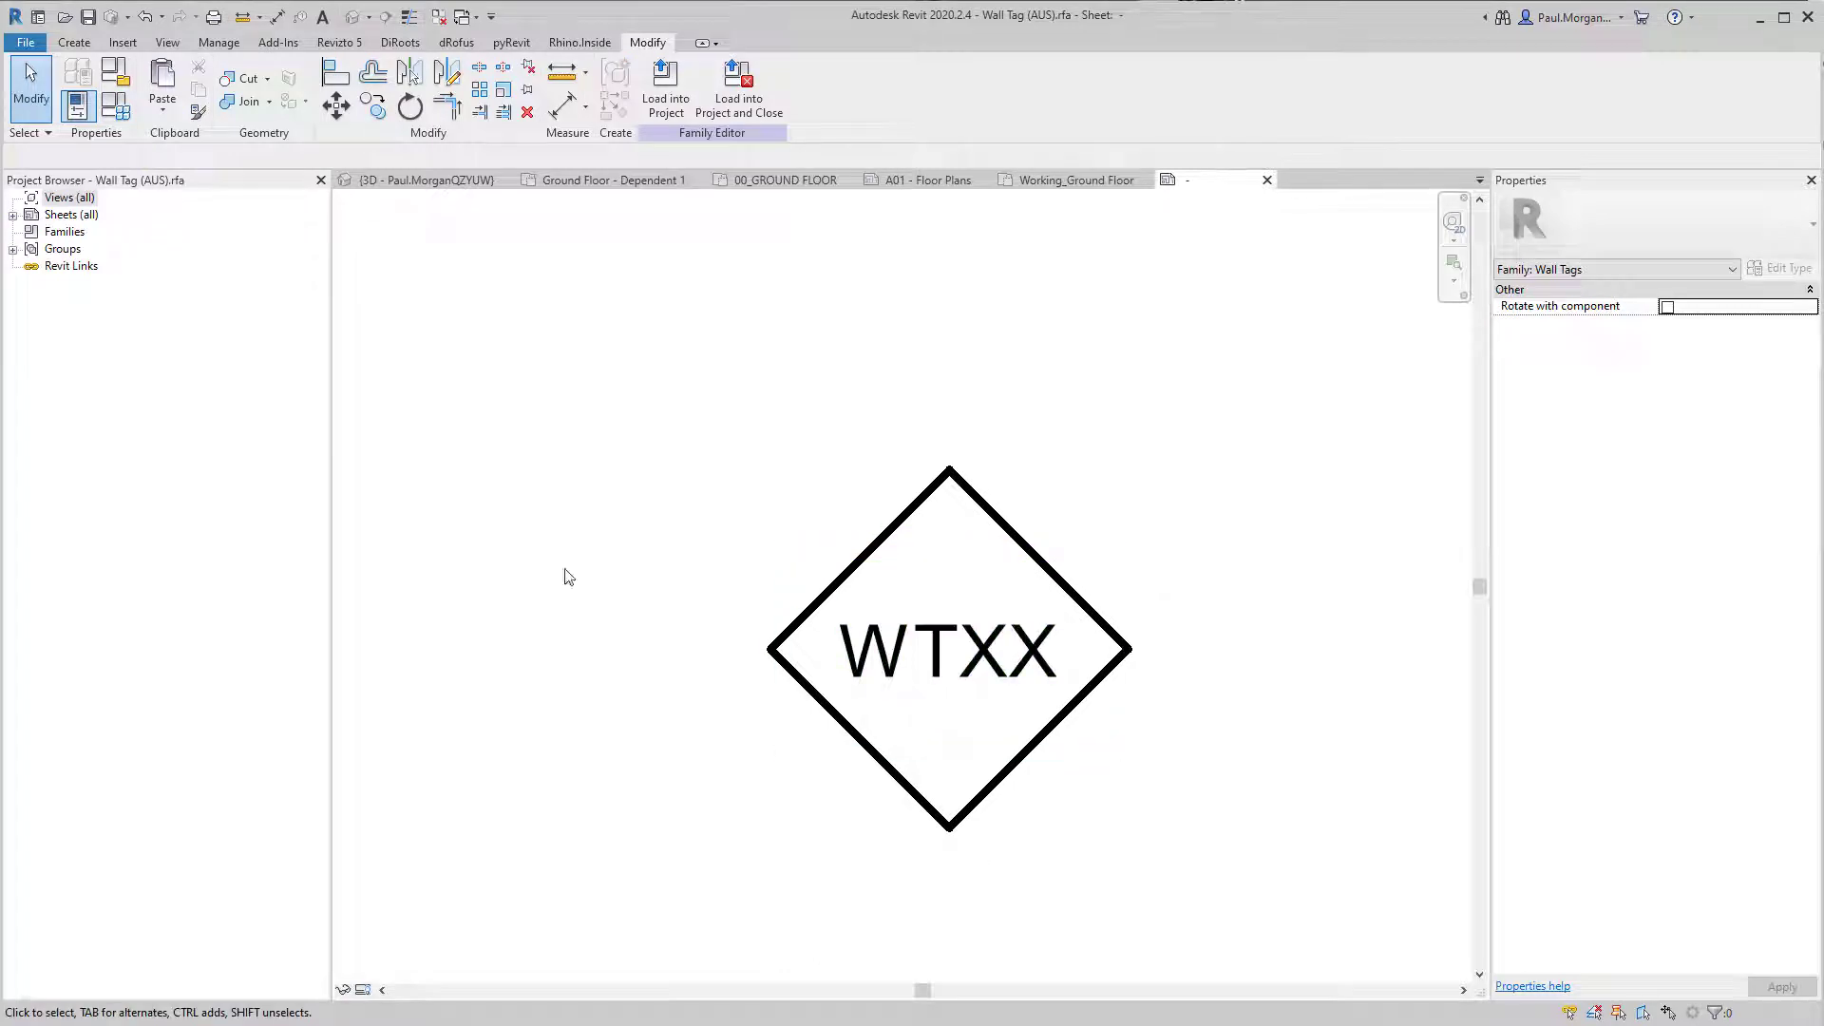
middle_click_drag(1087, 500, 1061, 478)
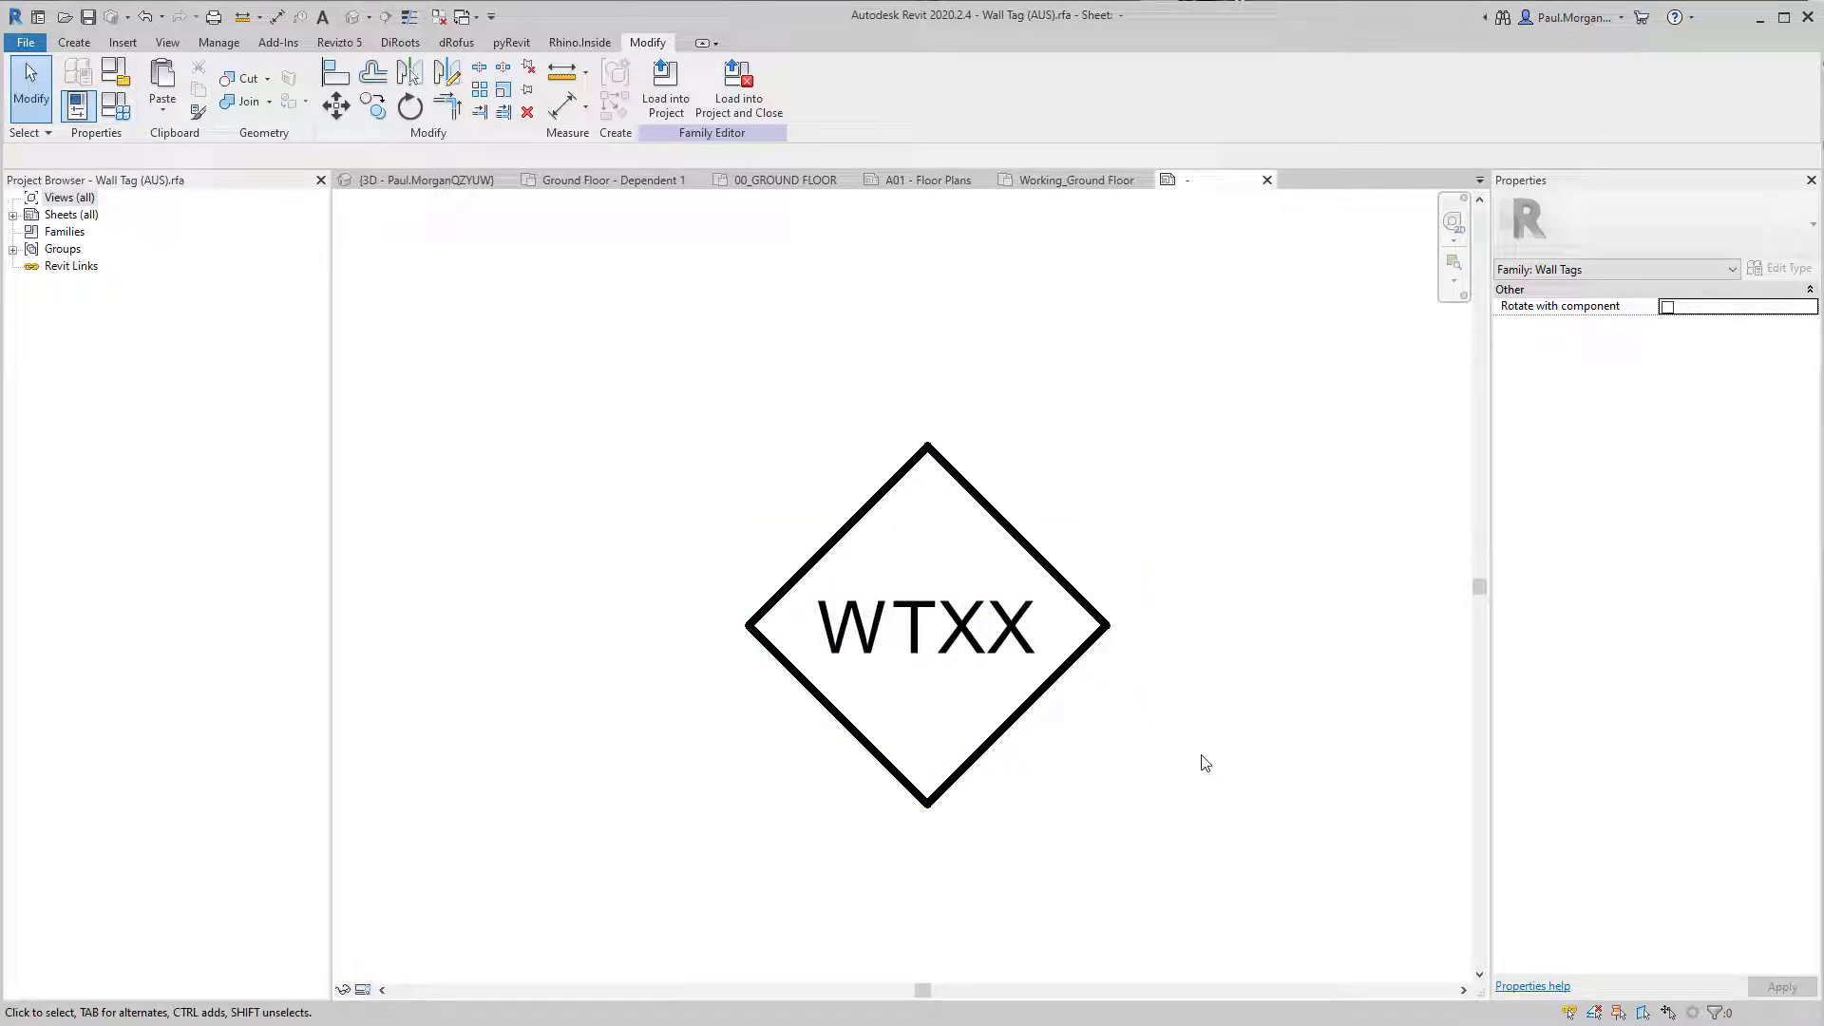
middle_click_drag(654, 510, 686, 467)
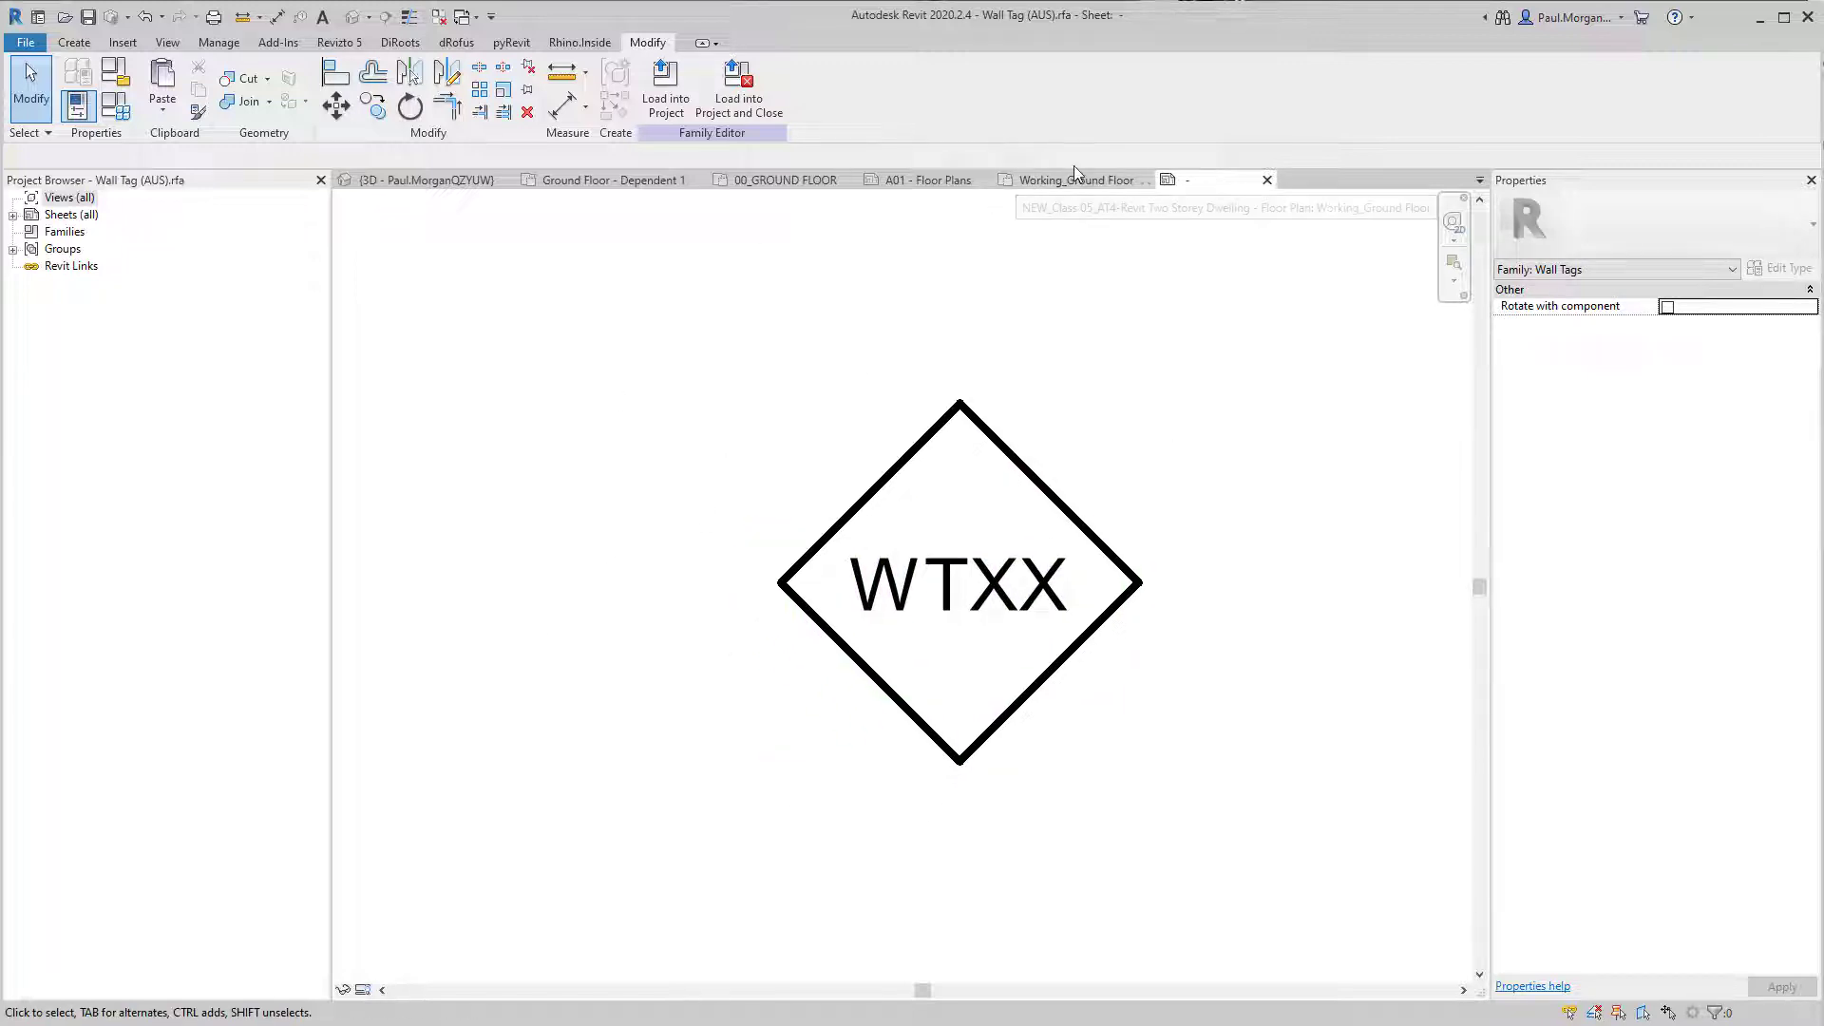
Step: Switch to the 00_GROUND FLOOR plan, dismiss the save reminder and reset the temporary hide/isolate
left_click(836, 181)
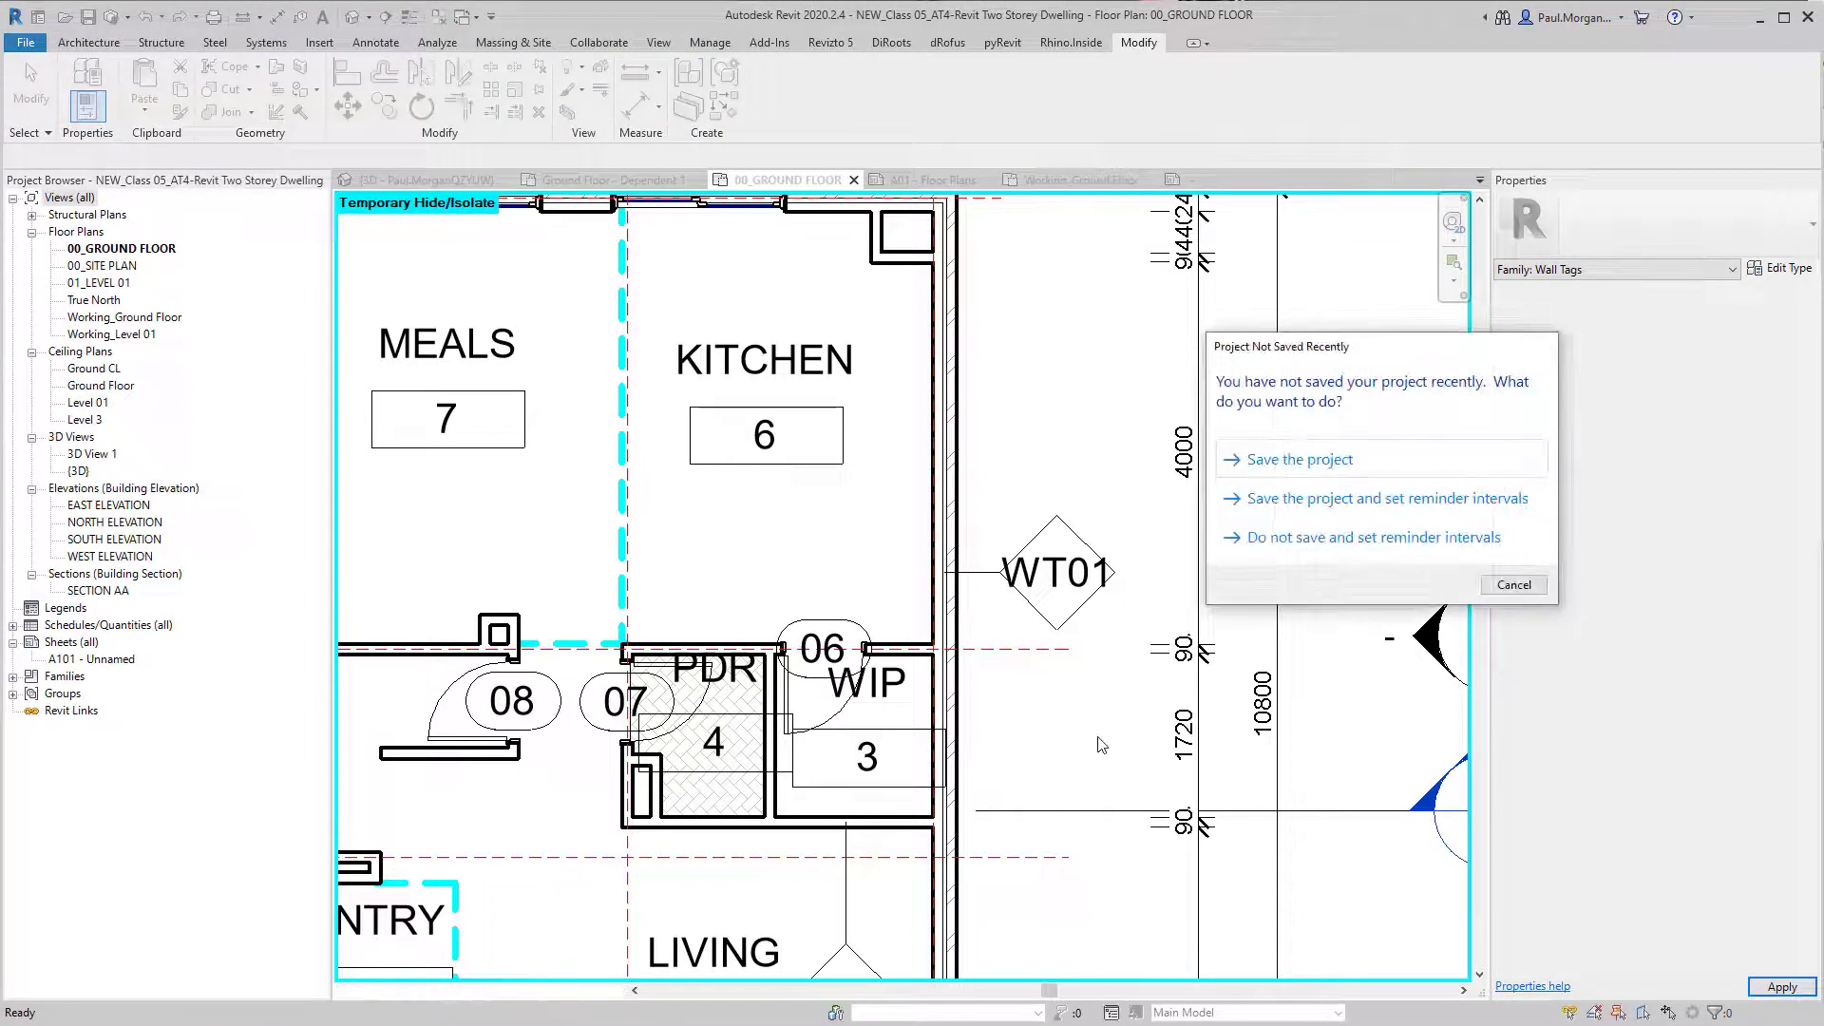
key("Escape")
middle_click_drag(1058, 745, 1282, 640)
key("h")
key("r")
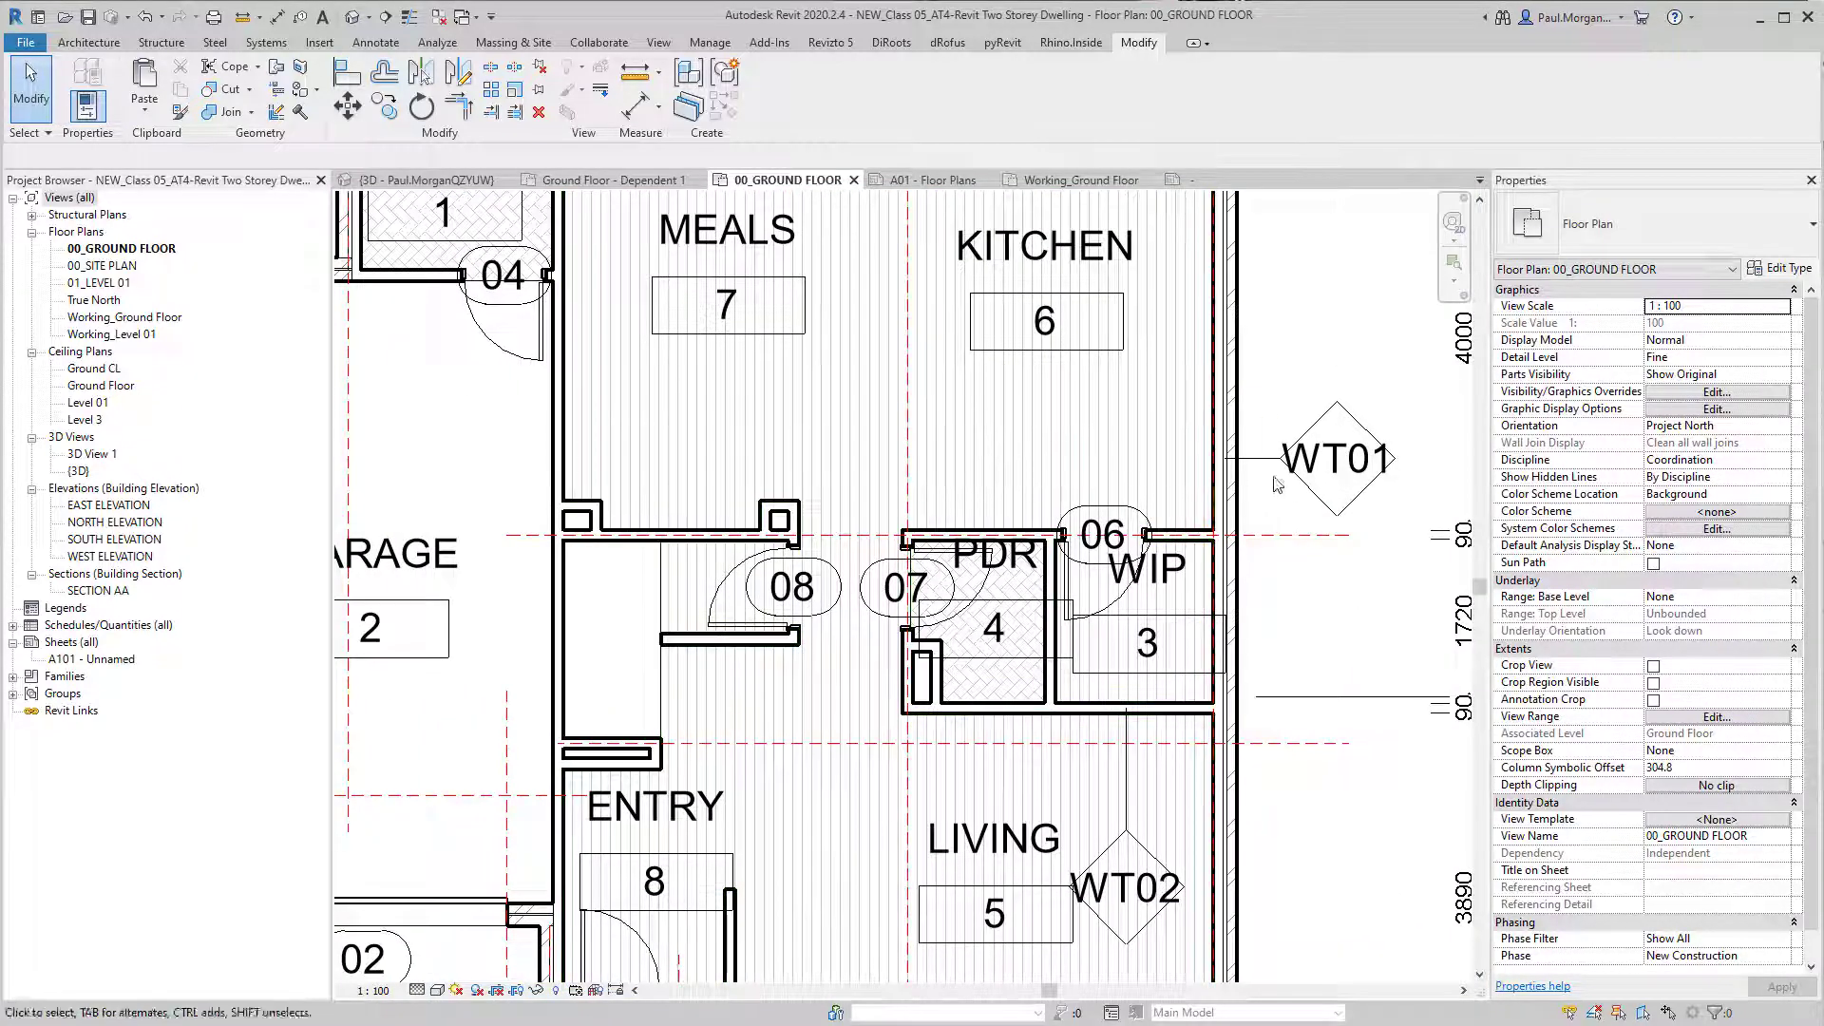
Step: Move the WT01 wall tag beside the kitchen inside the room, over the floor hatch, and check how it reads there
left_click(1335, 461)
left_click_drag(1336, 517, 1126, 468)
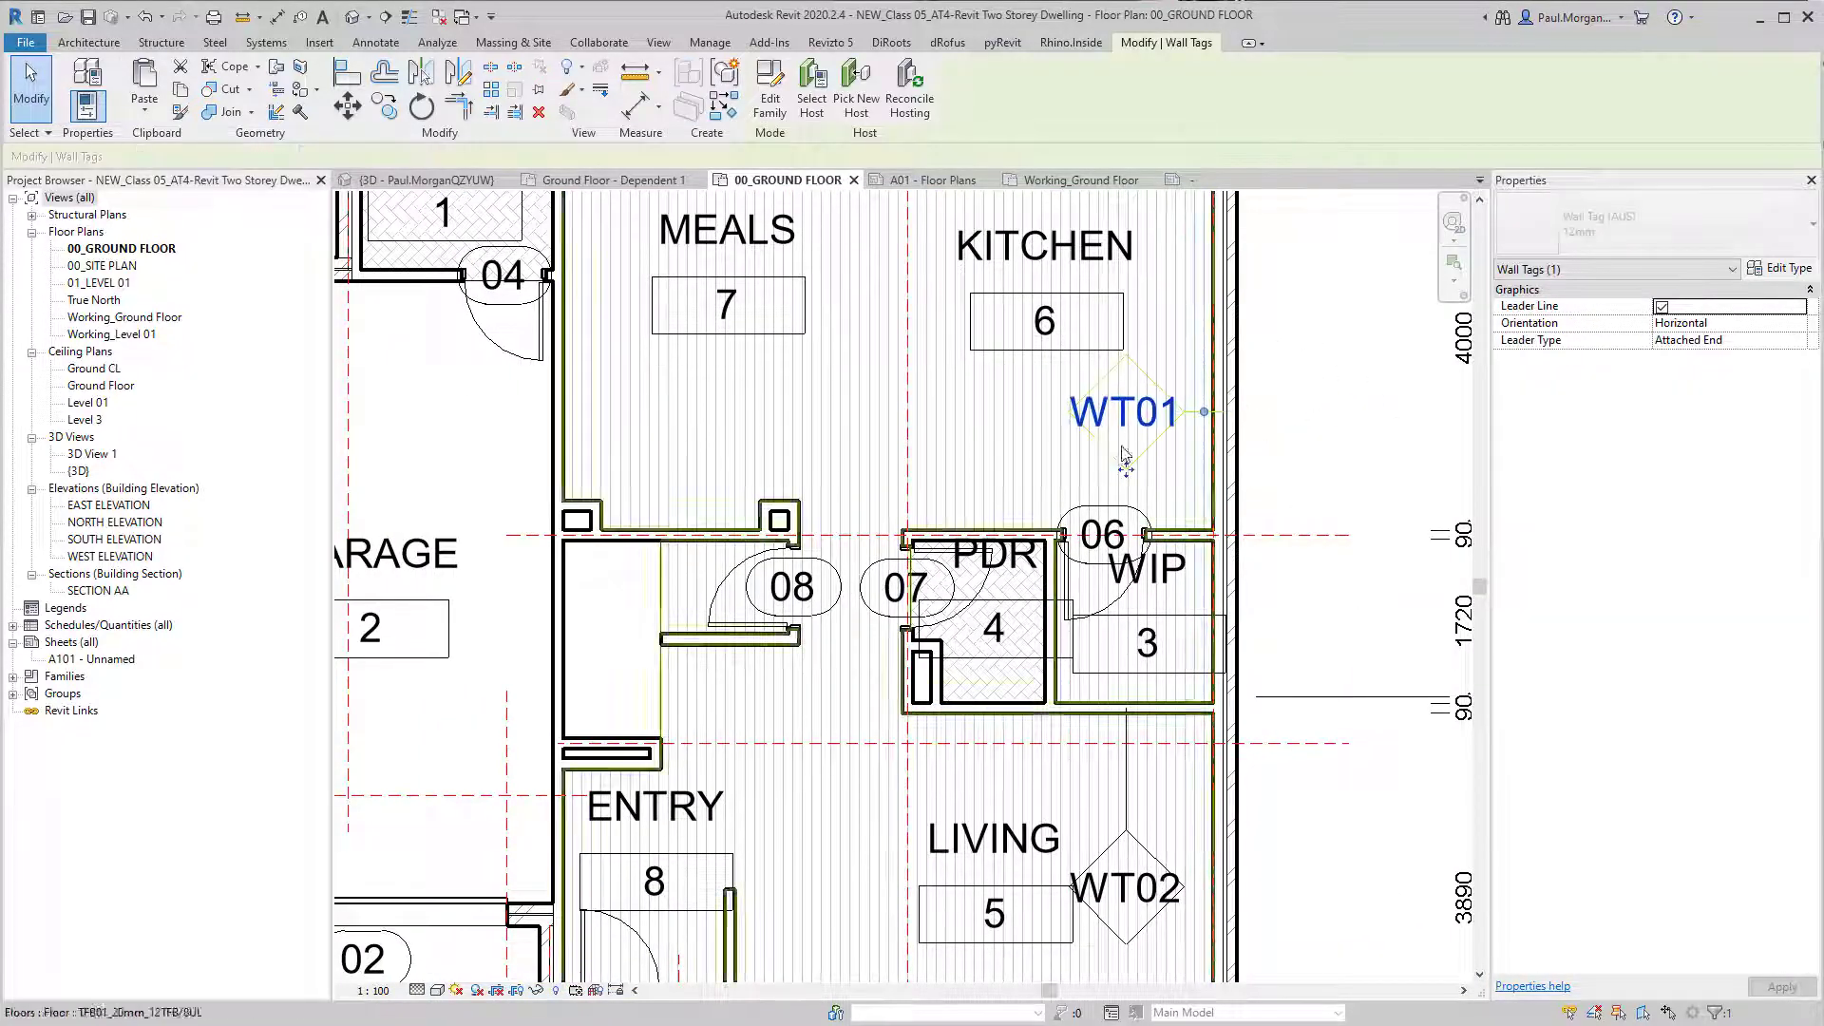
scroll(1126, 418, "up", 3)
middle_click_drag(1189, 527, 1103, 613)
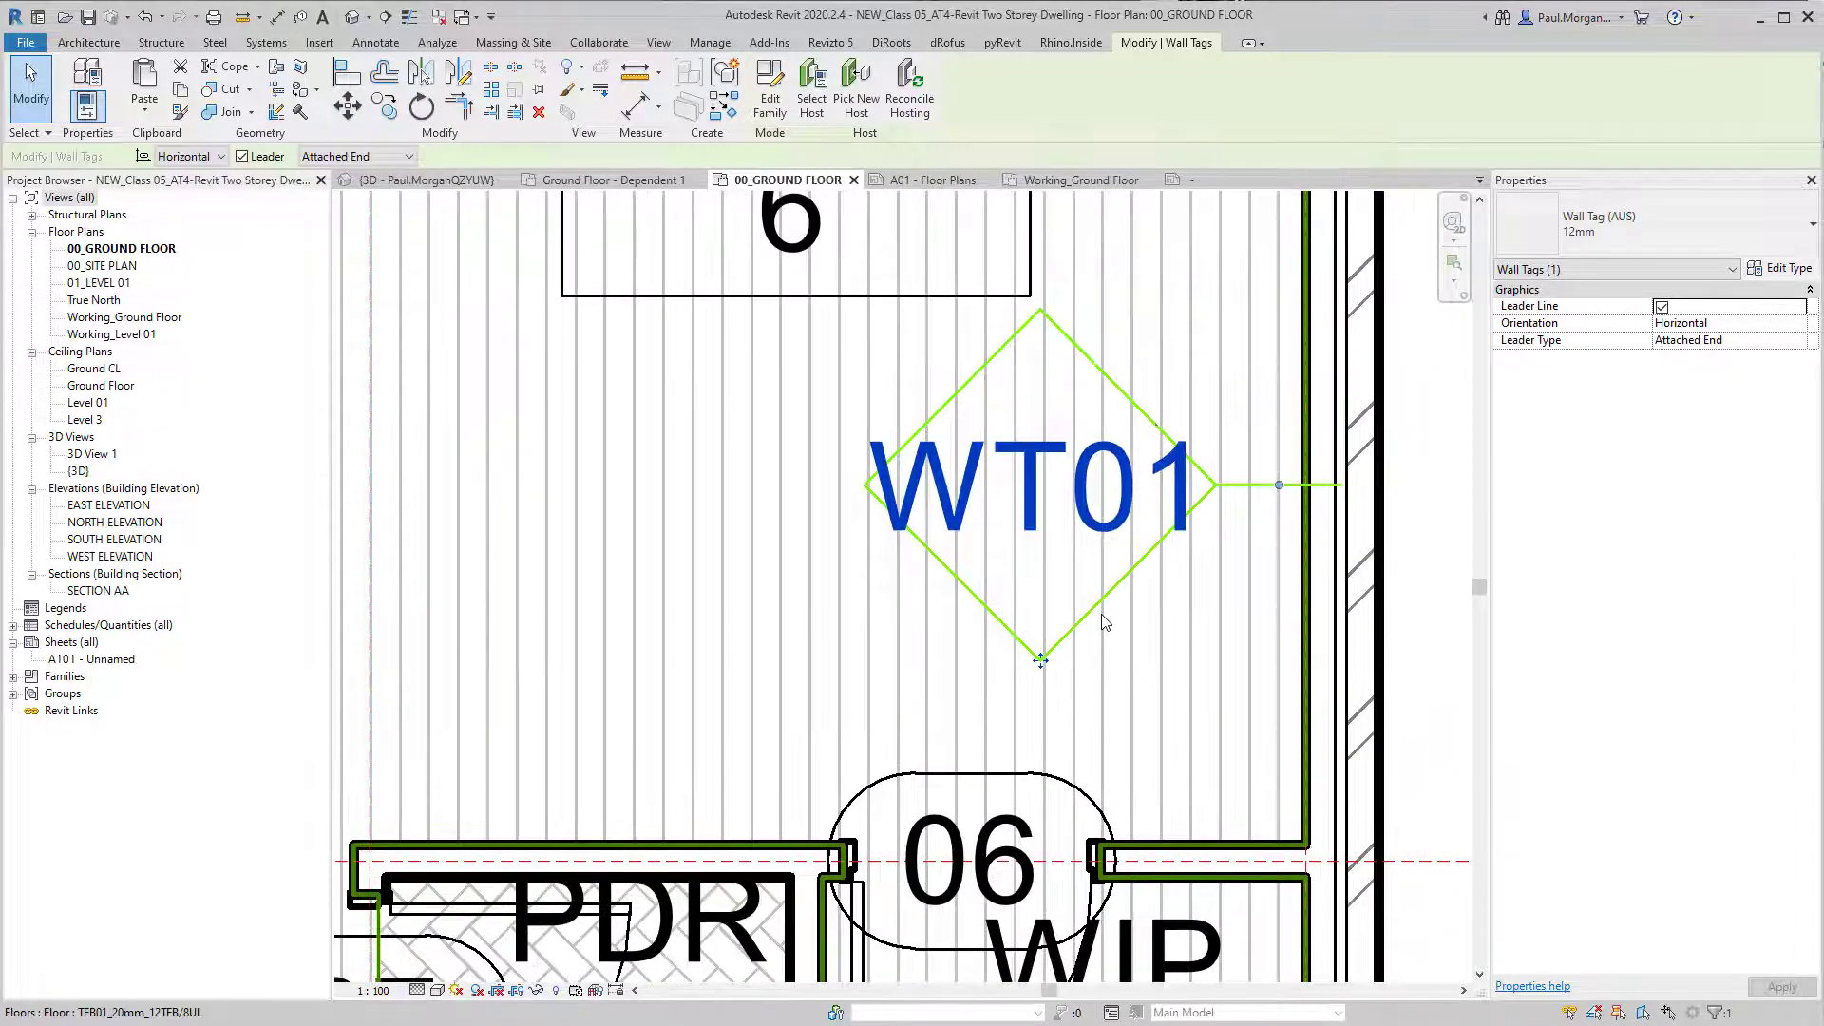
key("Escape")
scroll(1104, 603, "down", 2)
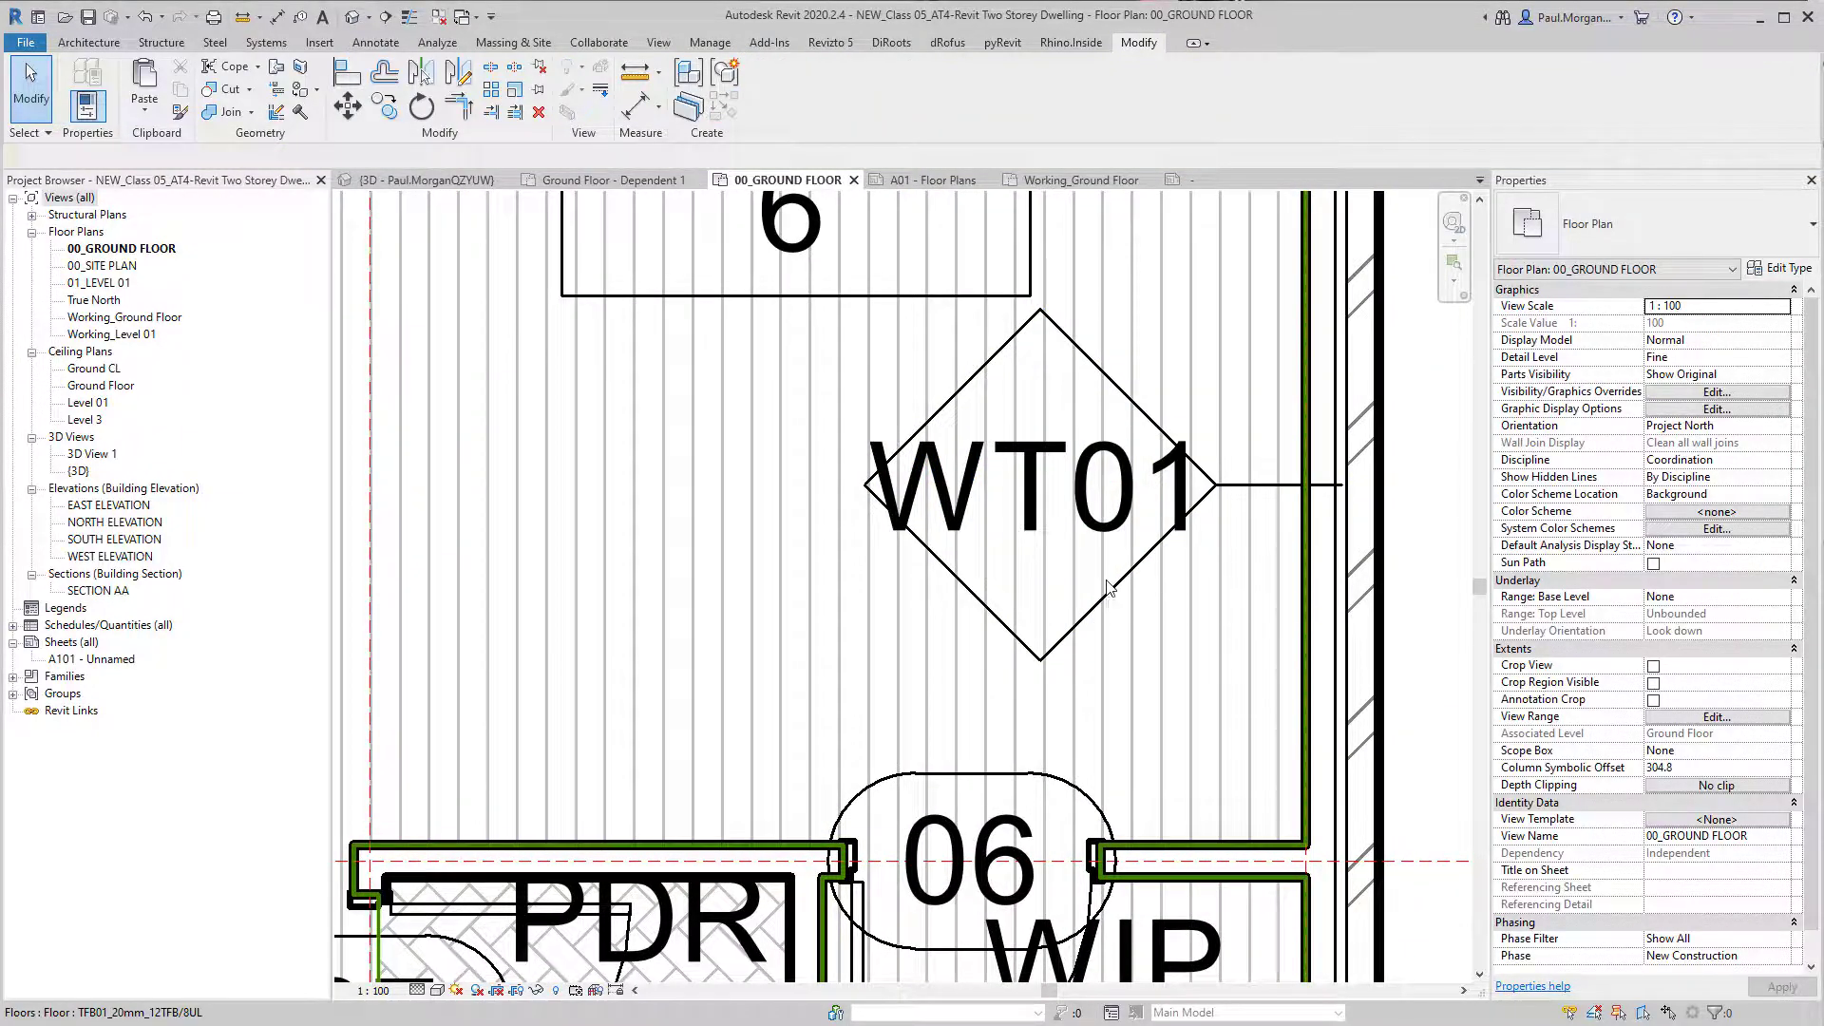
scroll(1119, 601, "down", 2)
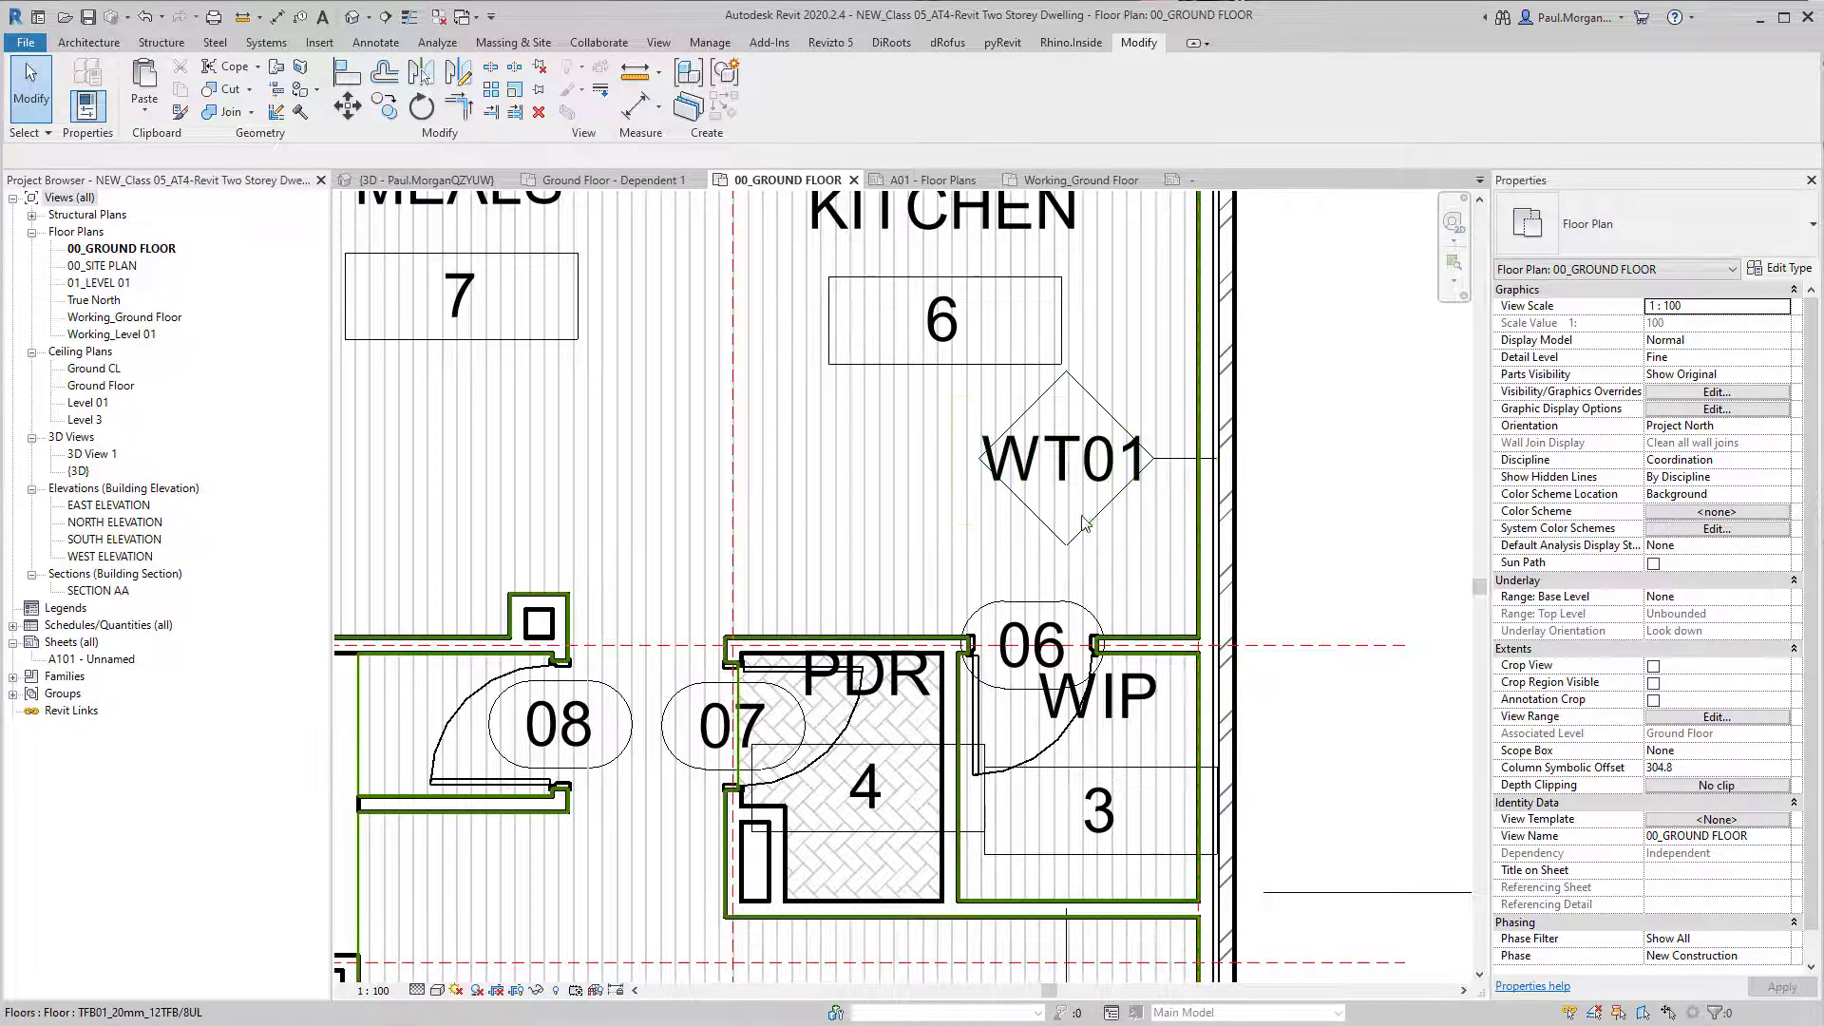
scroll(1313, 626, "down", 2)
middle_click_drag(1285, 589, 1207, 651)
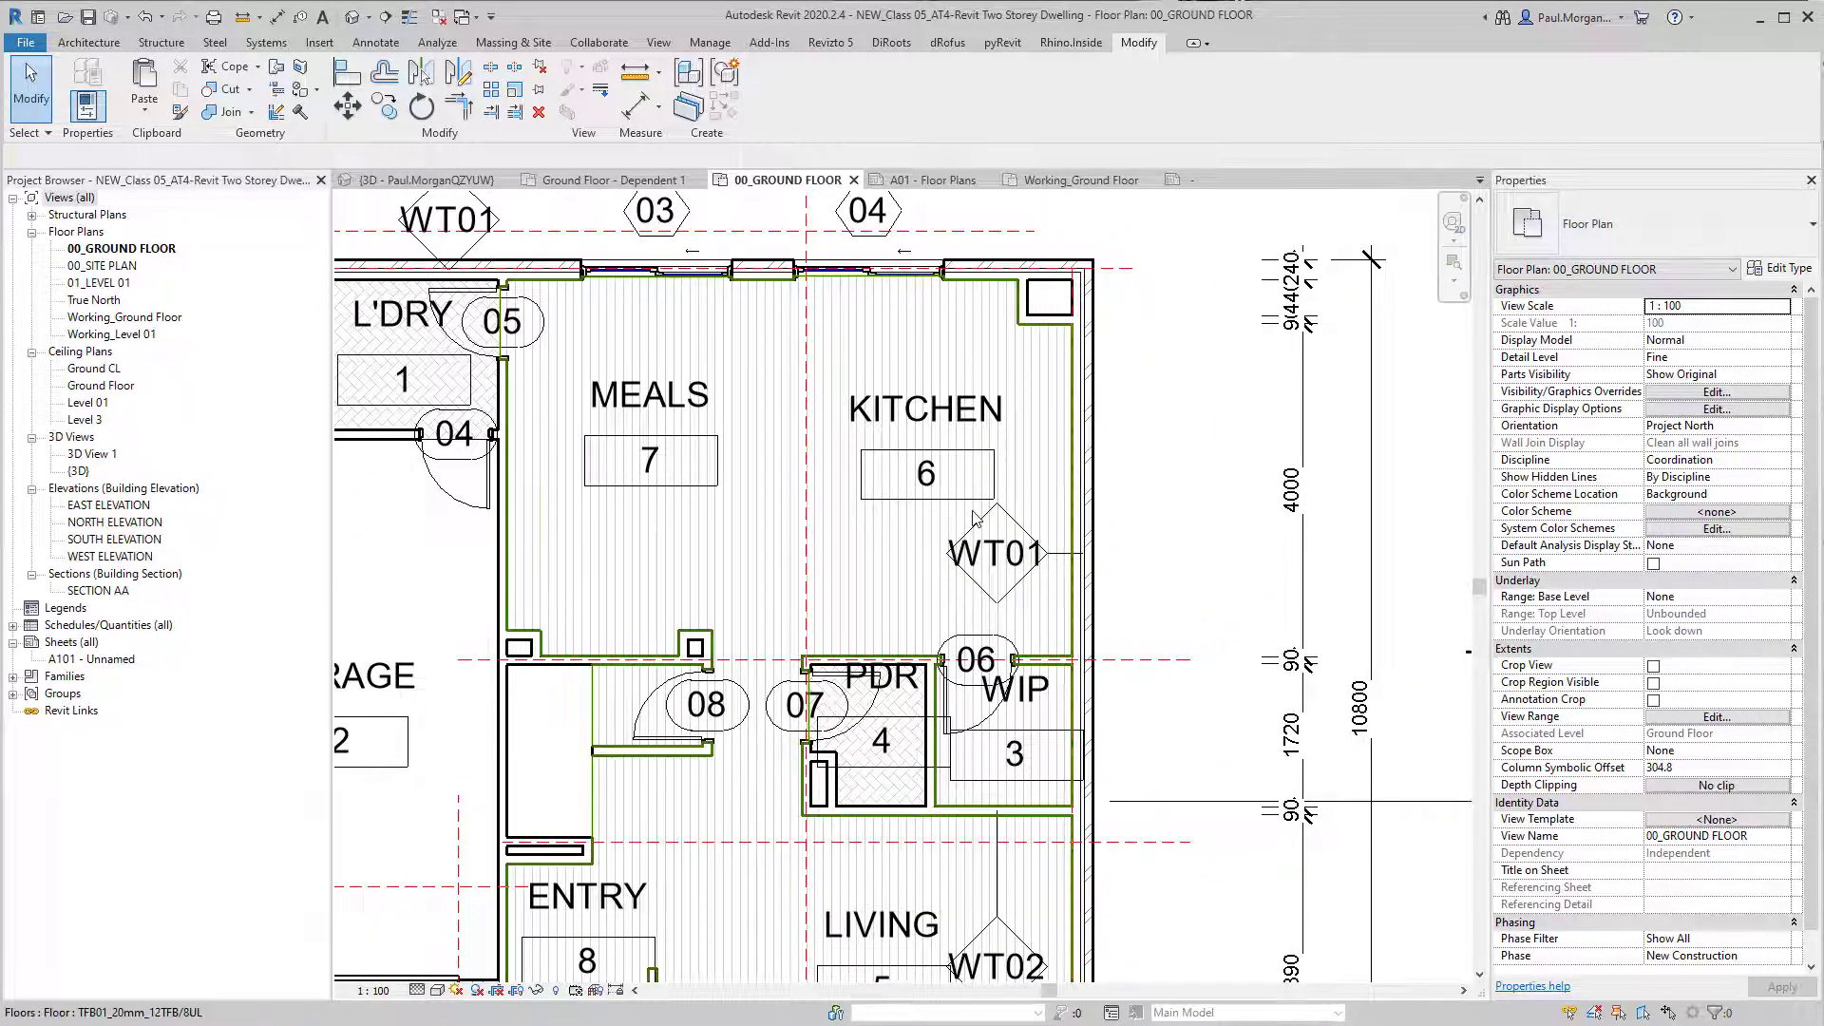
Step: Return to the wall tag family and create a masking region from the chain of the diamond's four lines
left_click(1183, 180)
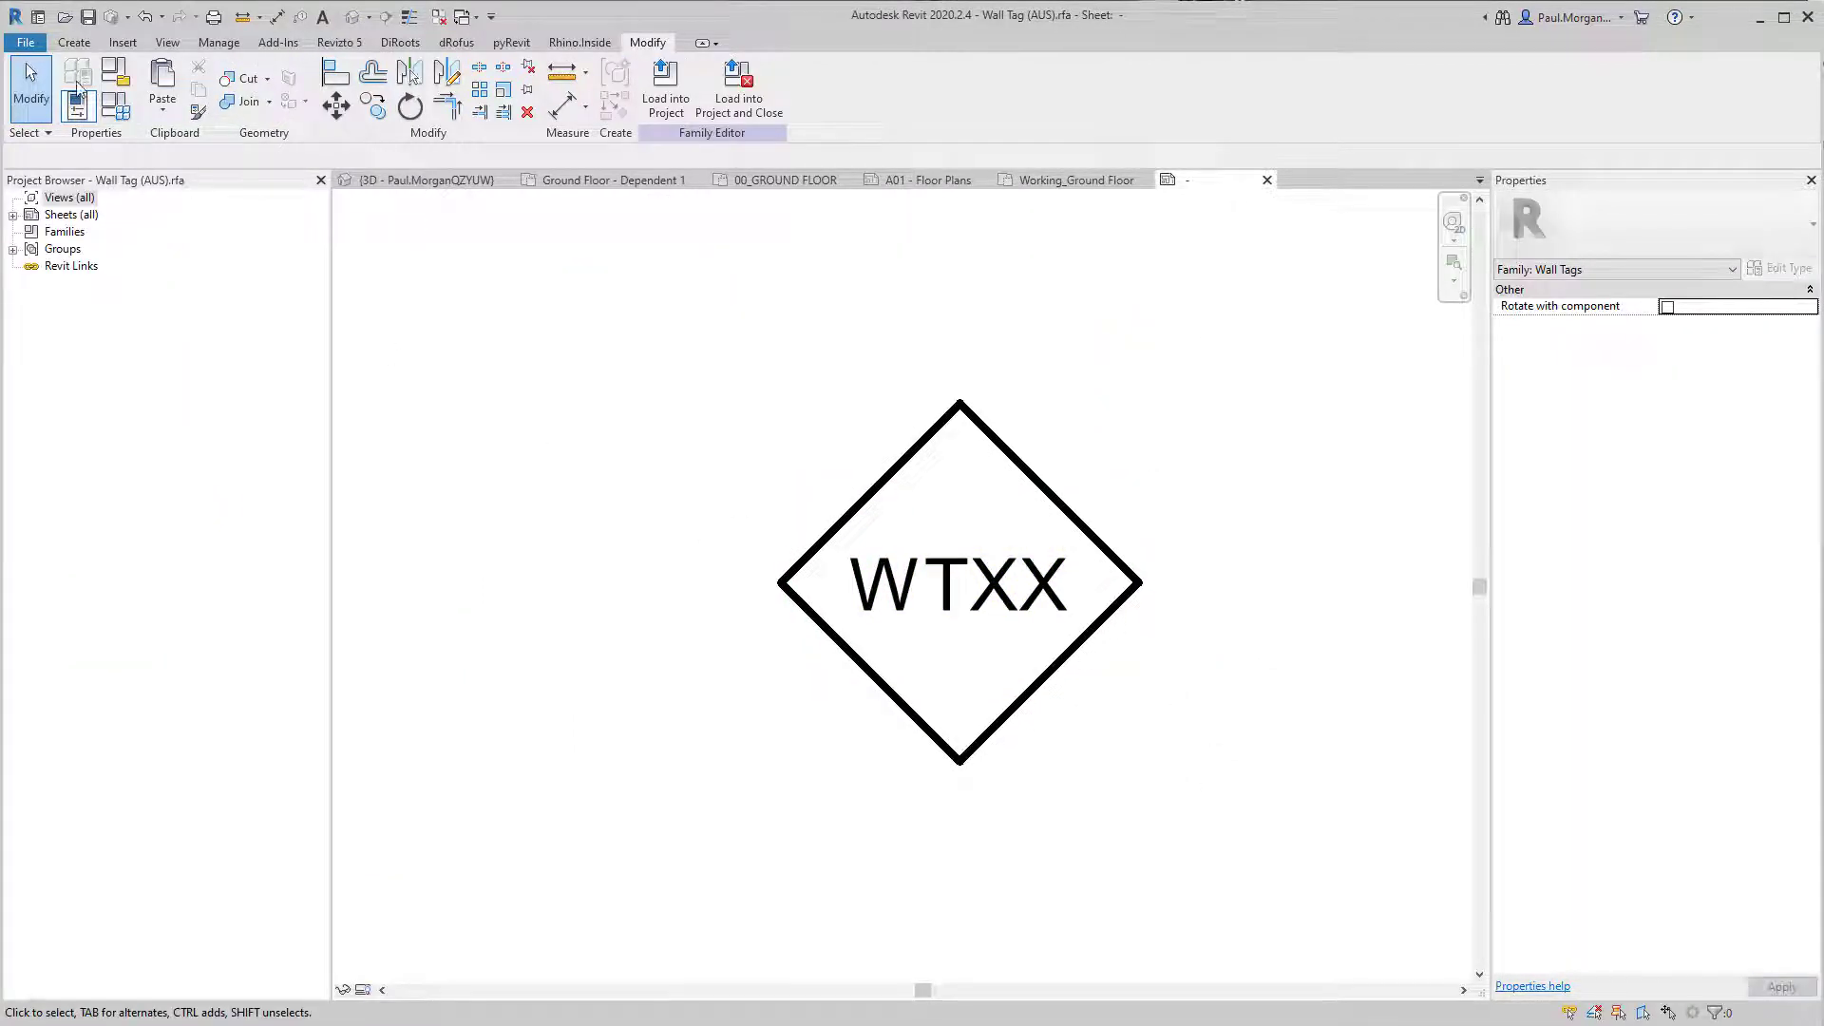
left_click(76, 44)
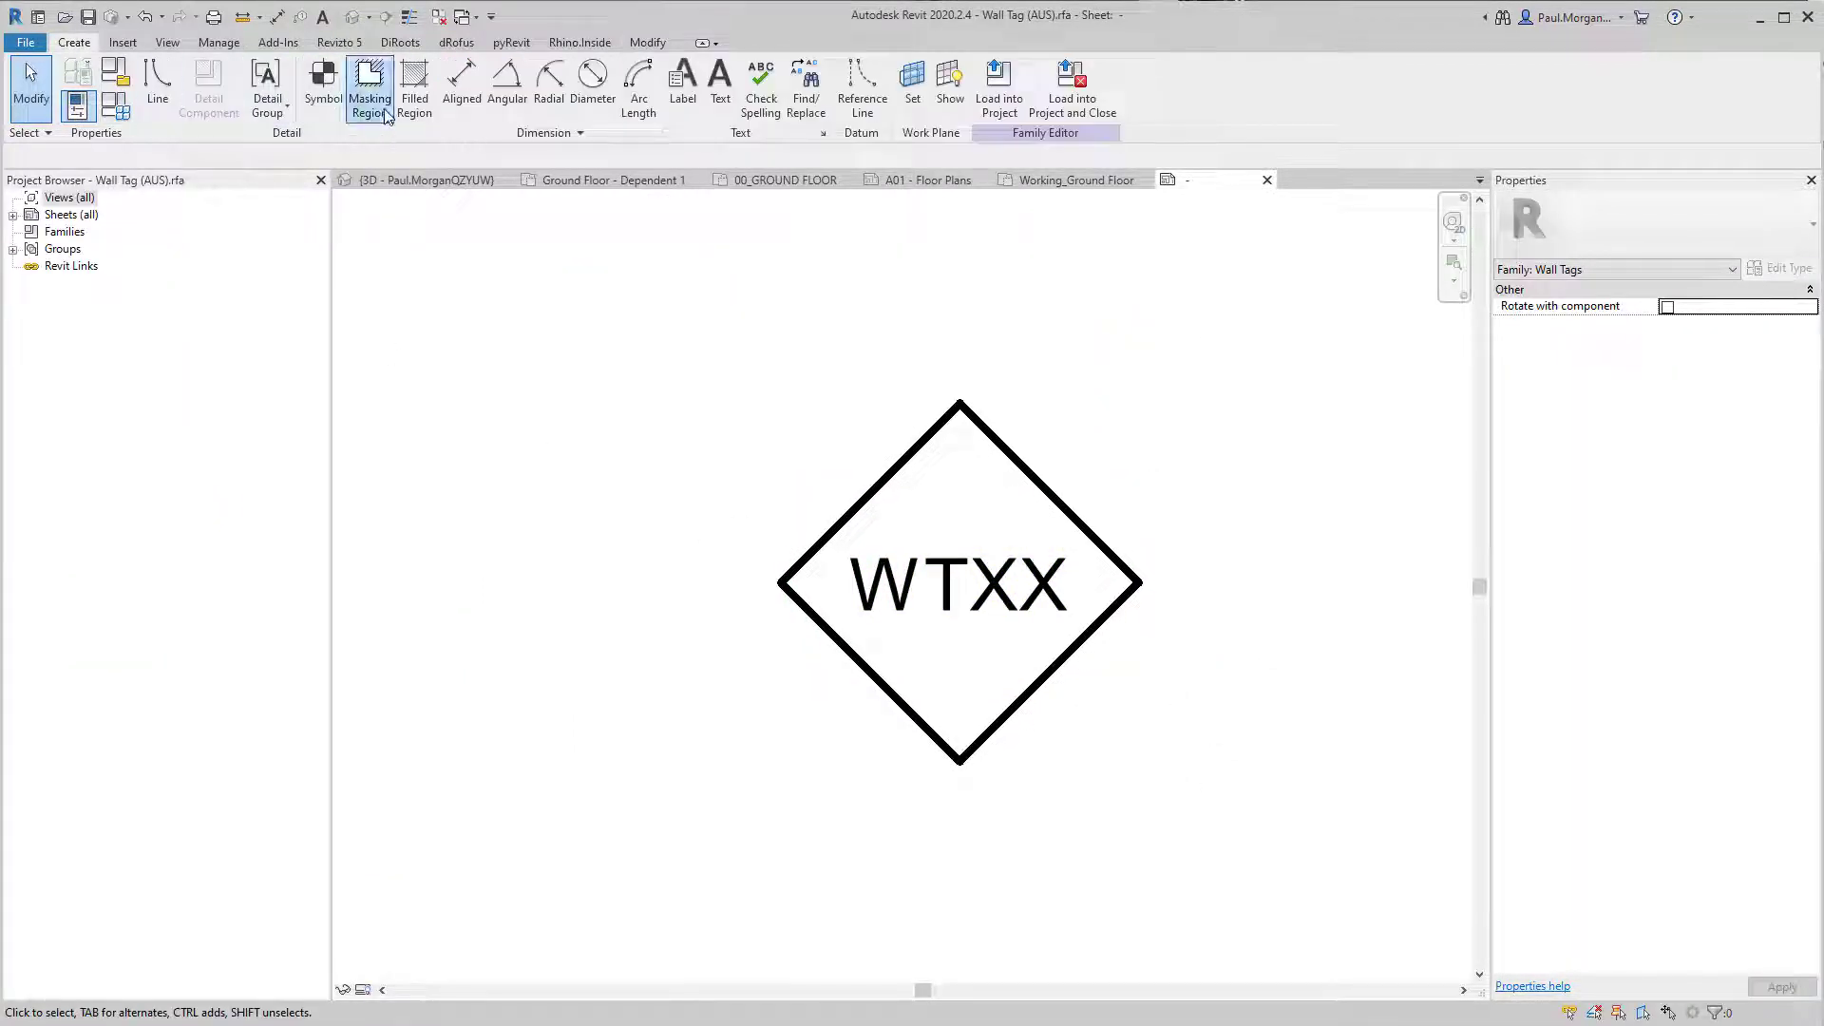
left_click(370, 80)
left_click(737, 111)
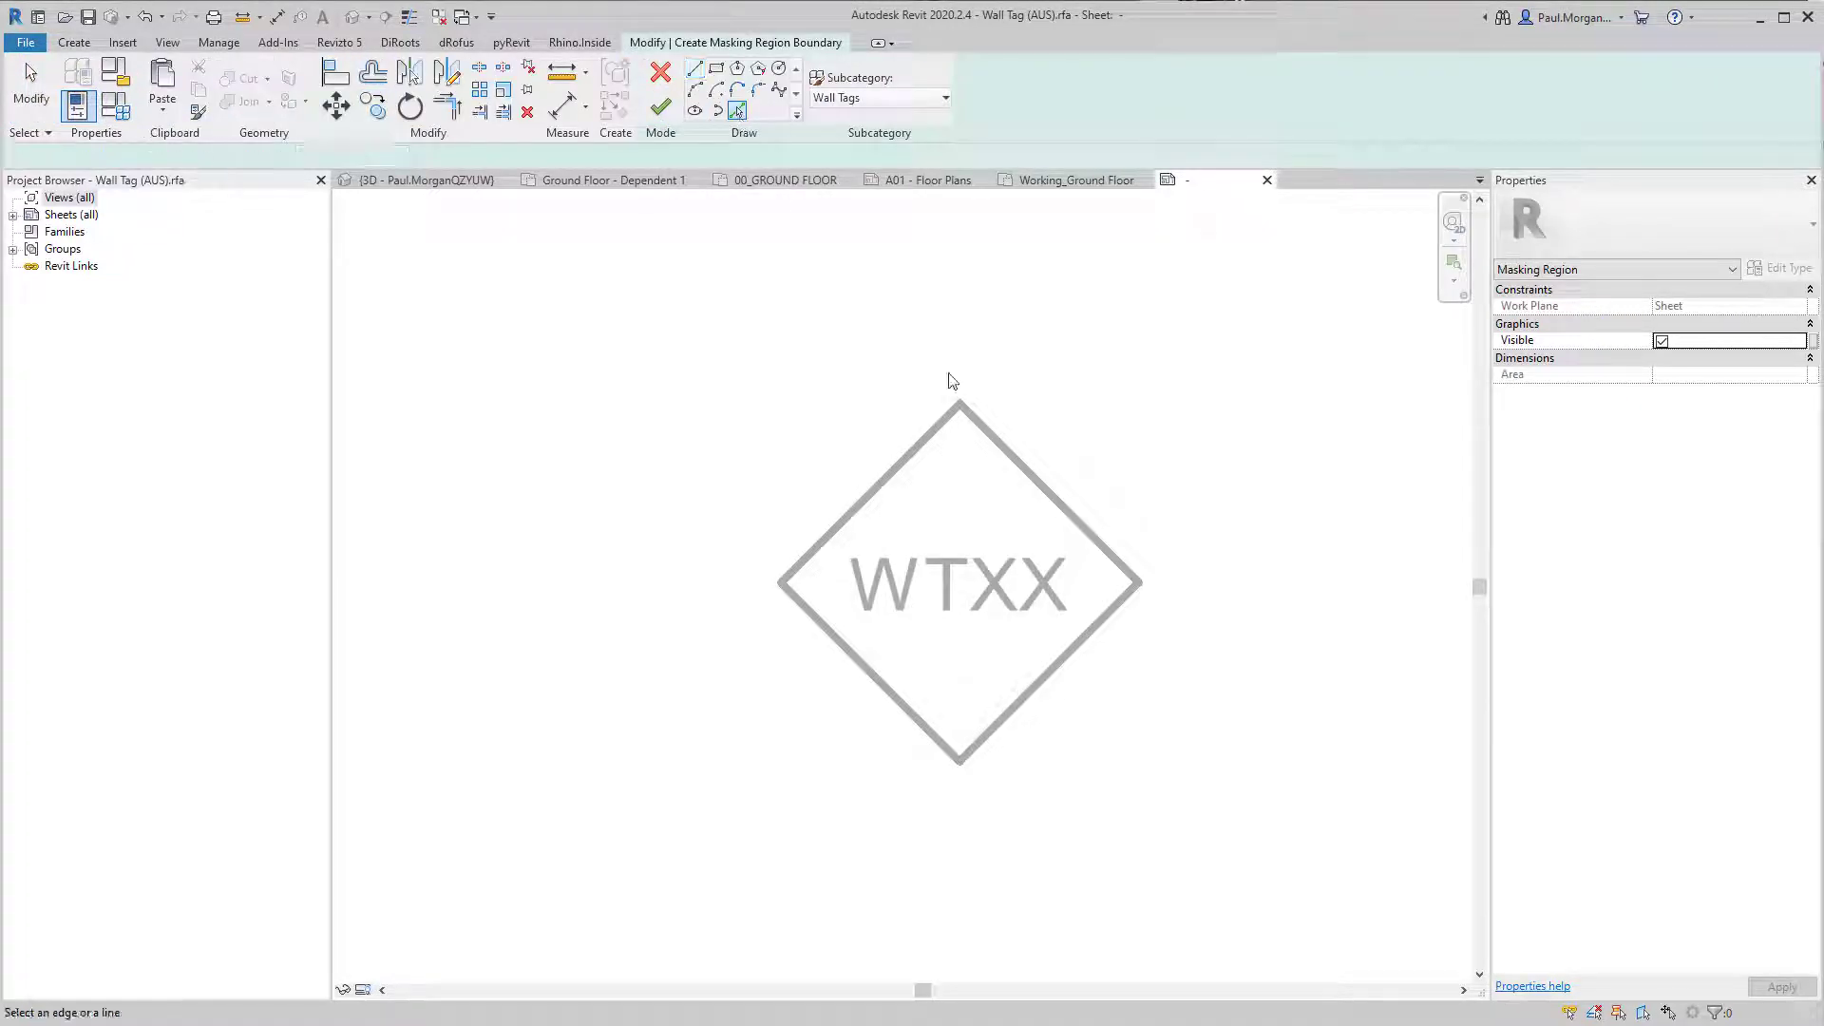
key("Tab")
left_click(924, 457)
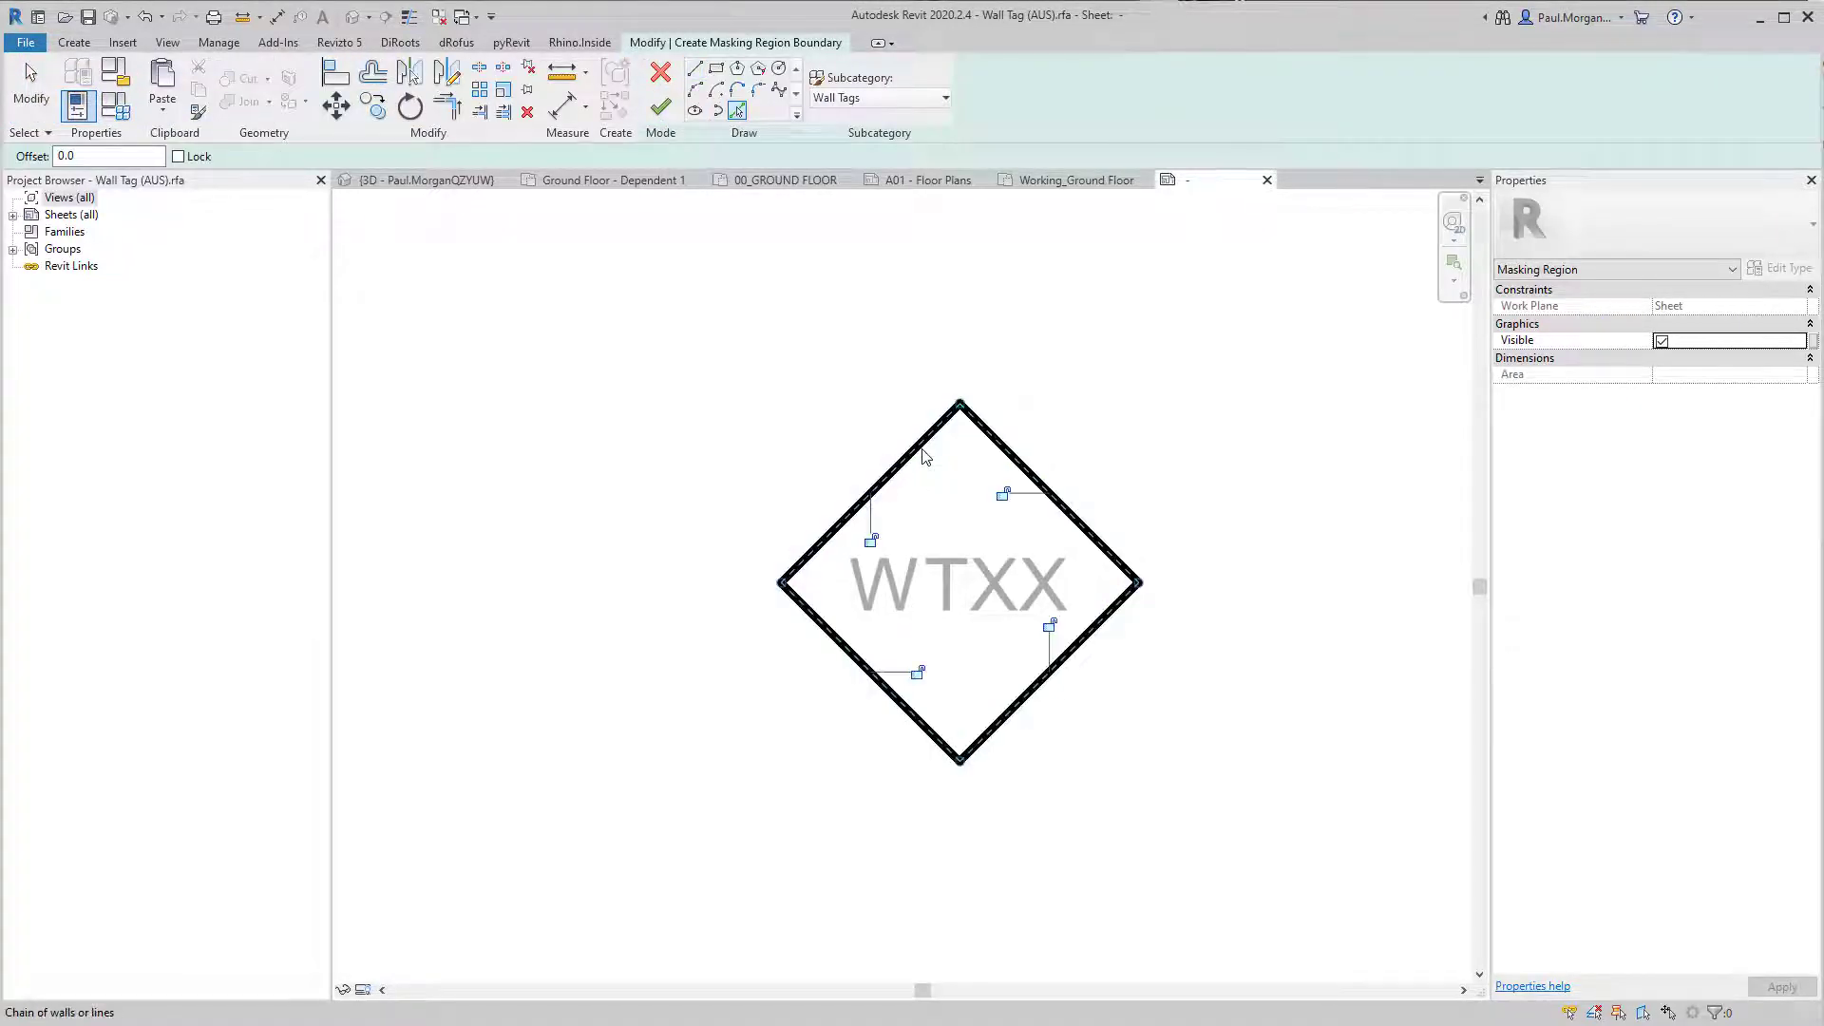
key("Escape")
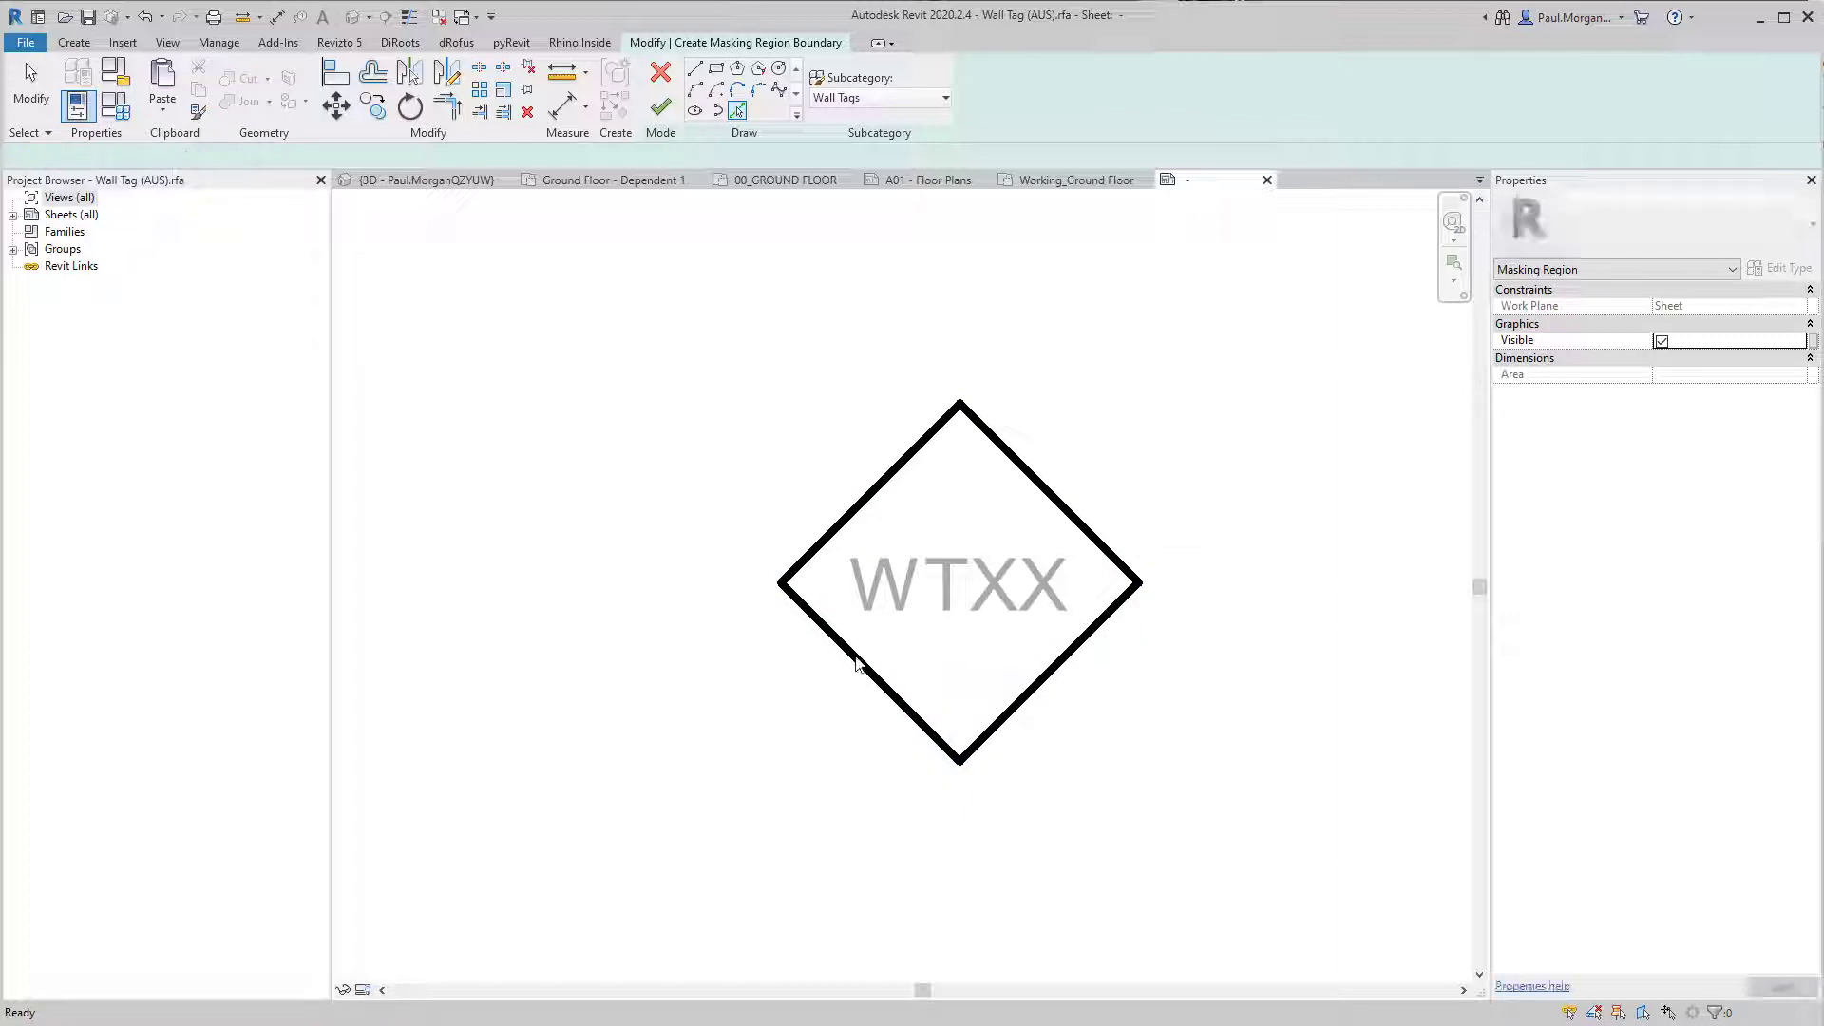
left_click(660, 106)
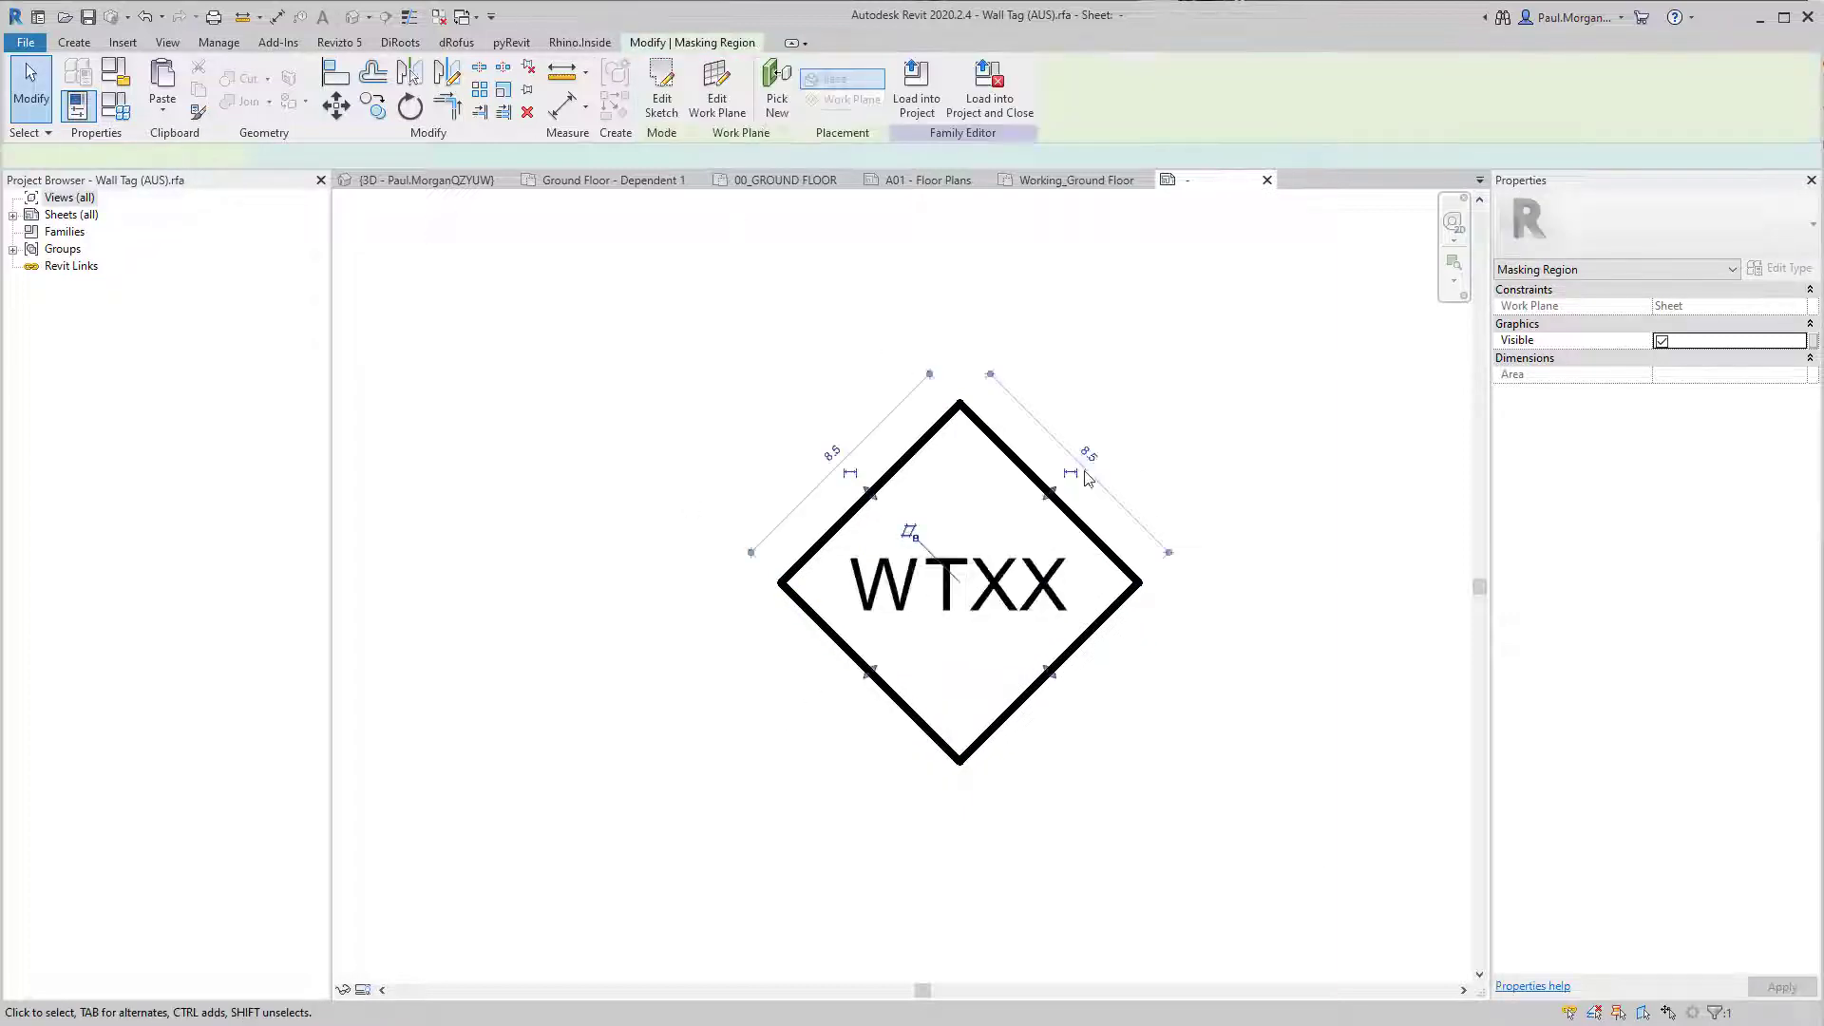
key("Escape")
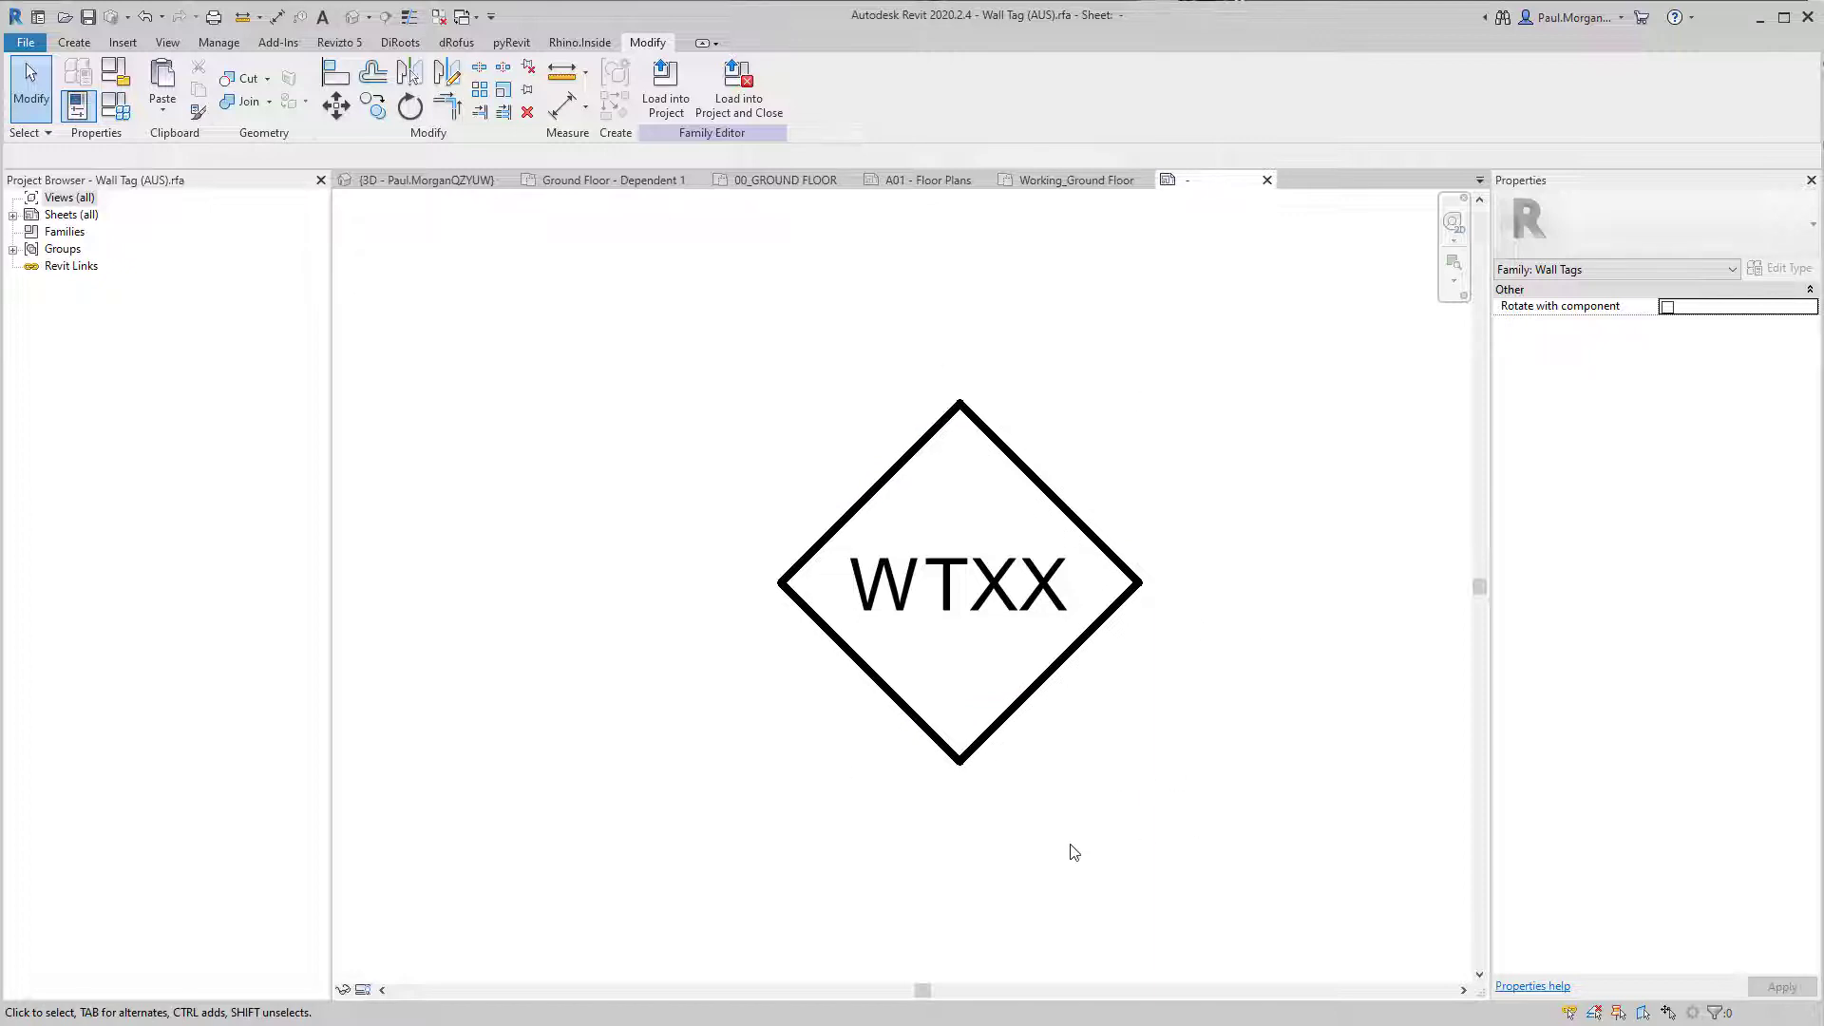
Step: Load the wall tag into NEW_Class 05_AT4-Revit Two Storey Dwelling.rvt and close it without saving, overwrite the existing version, and check the kitchen's WT01 tag
middle_click_drag(1145, 411, 1067, 419)
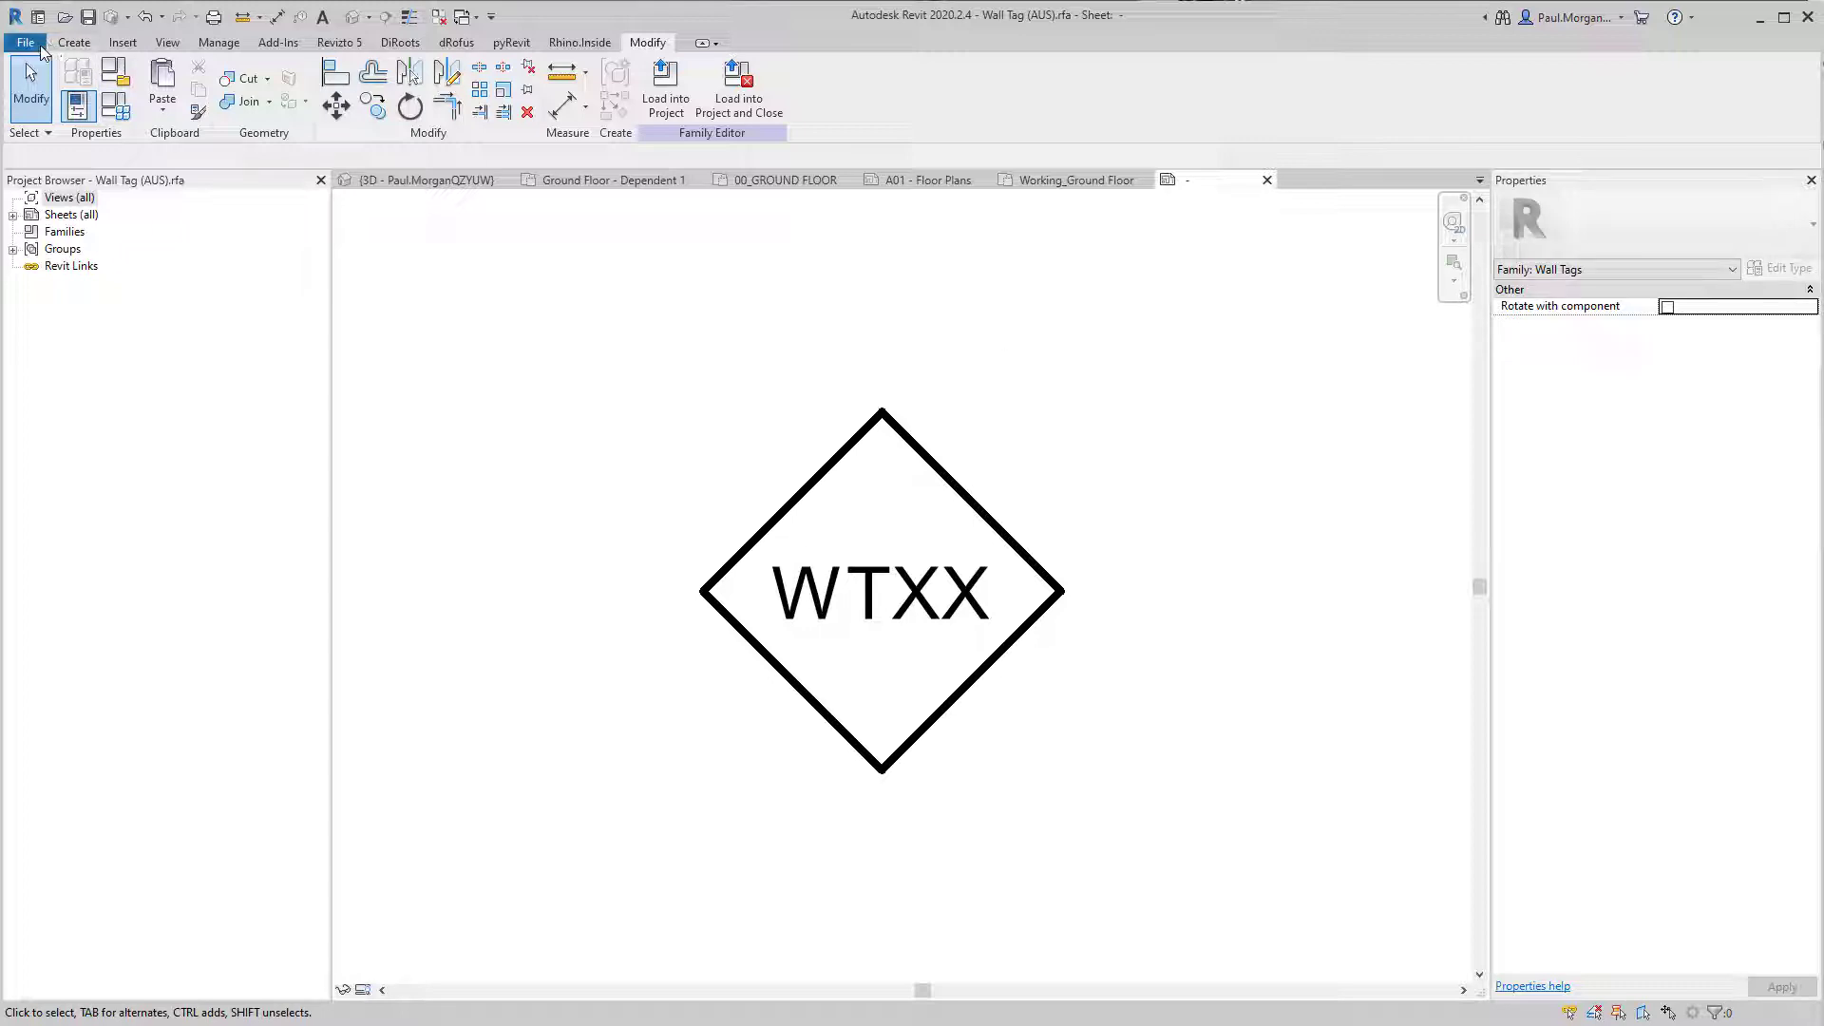
left_click(1042, 346)
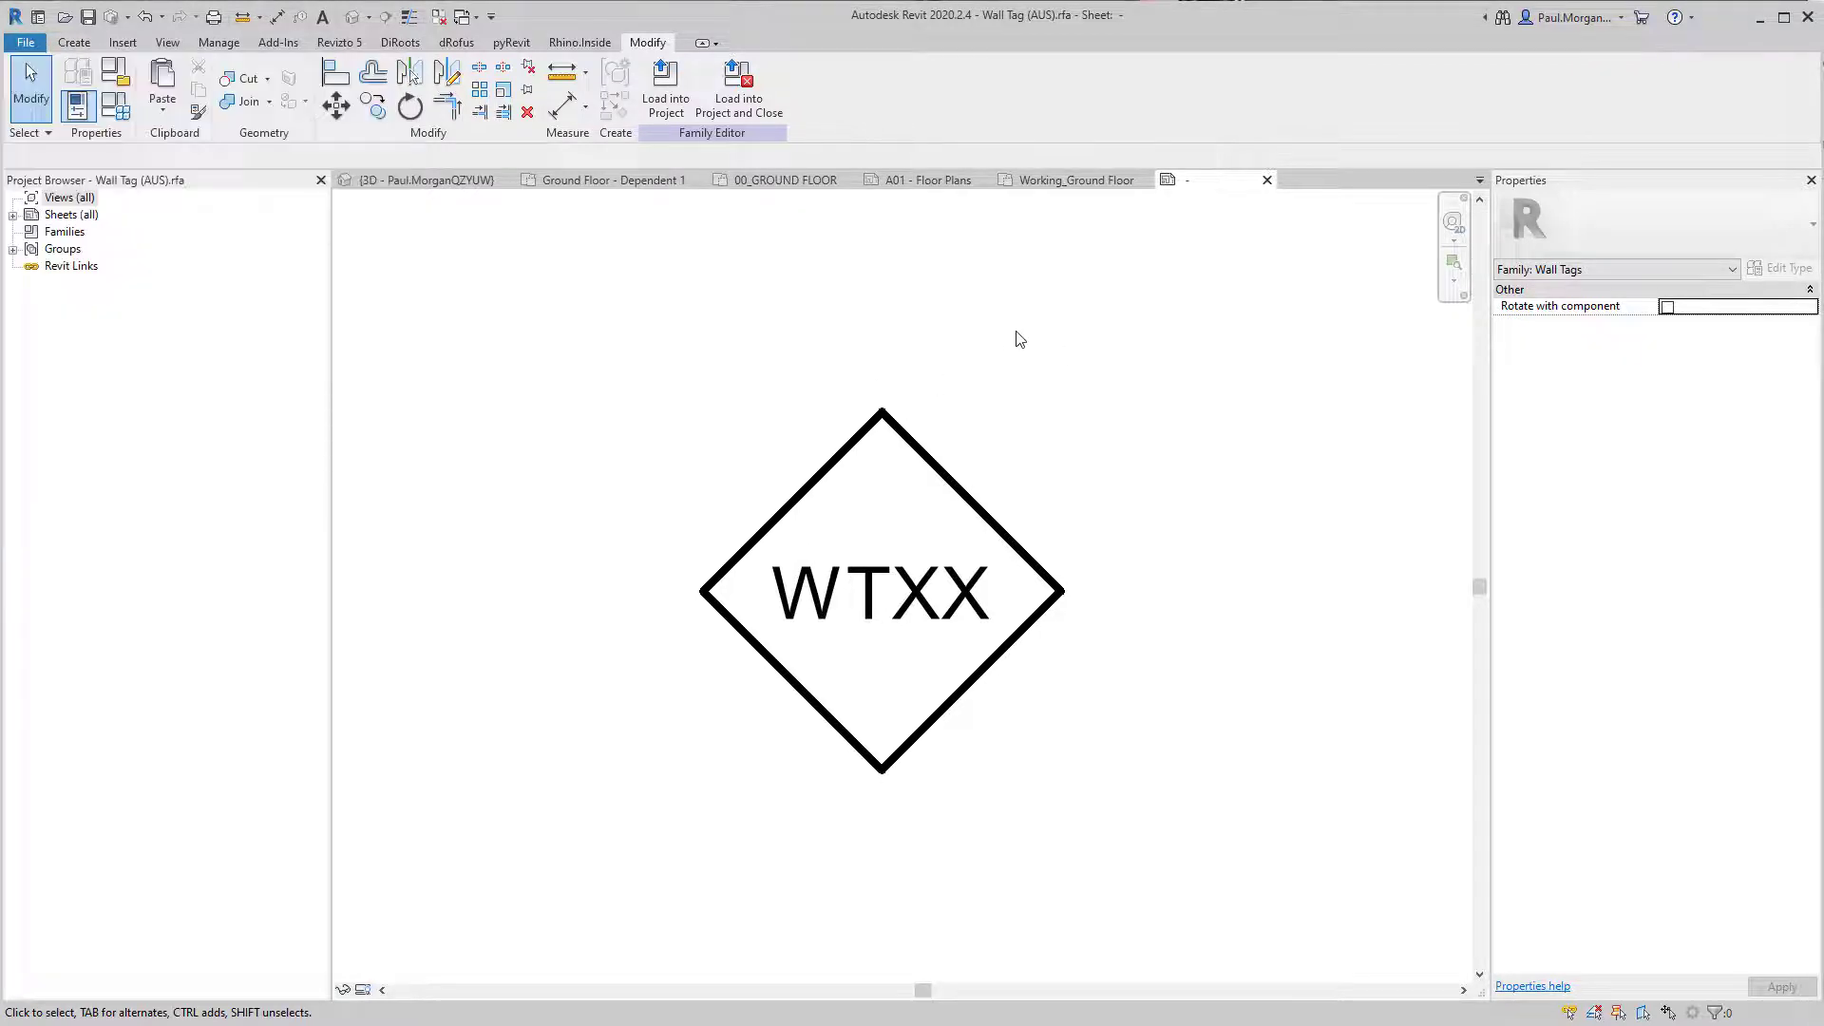
left_click(758, 106)
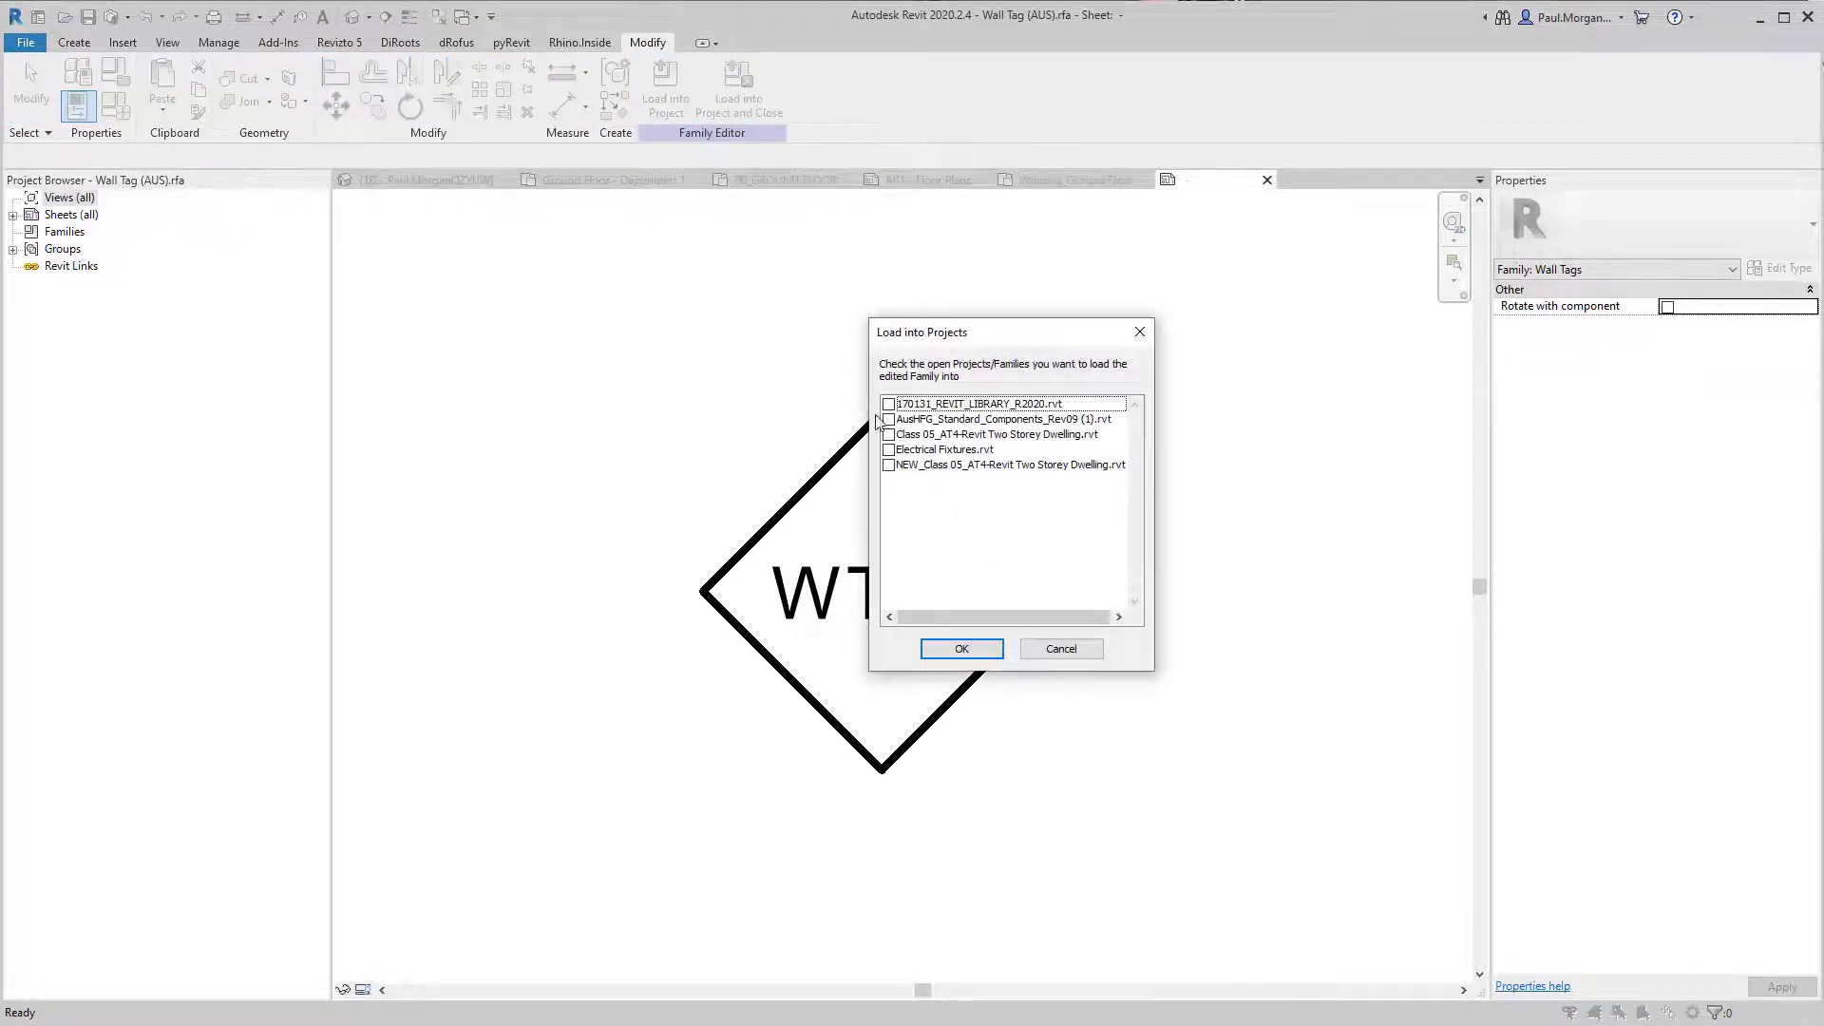
left_click(888, 466)
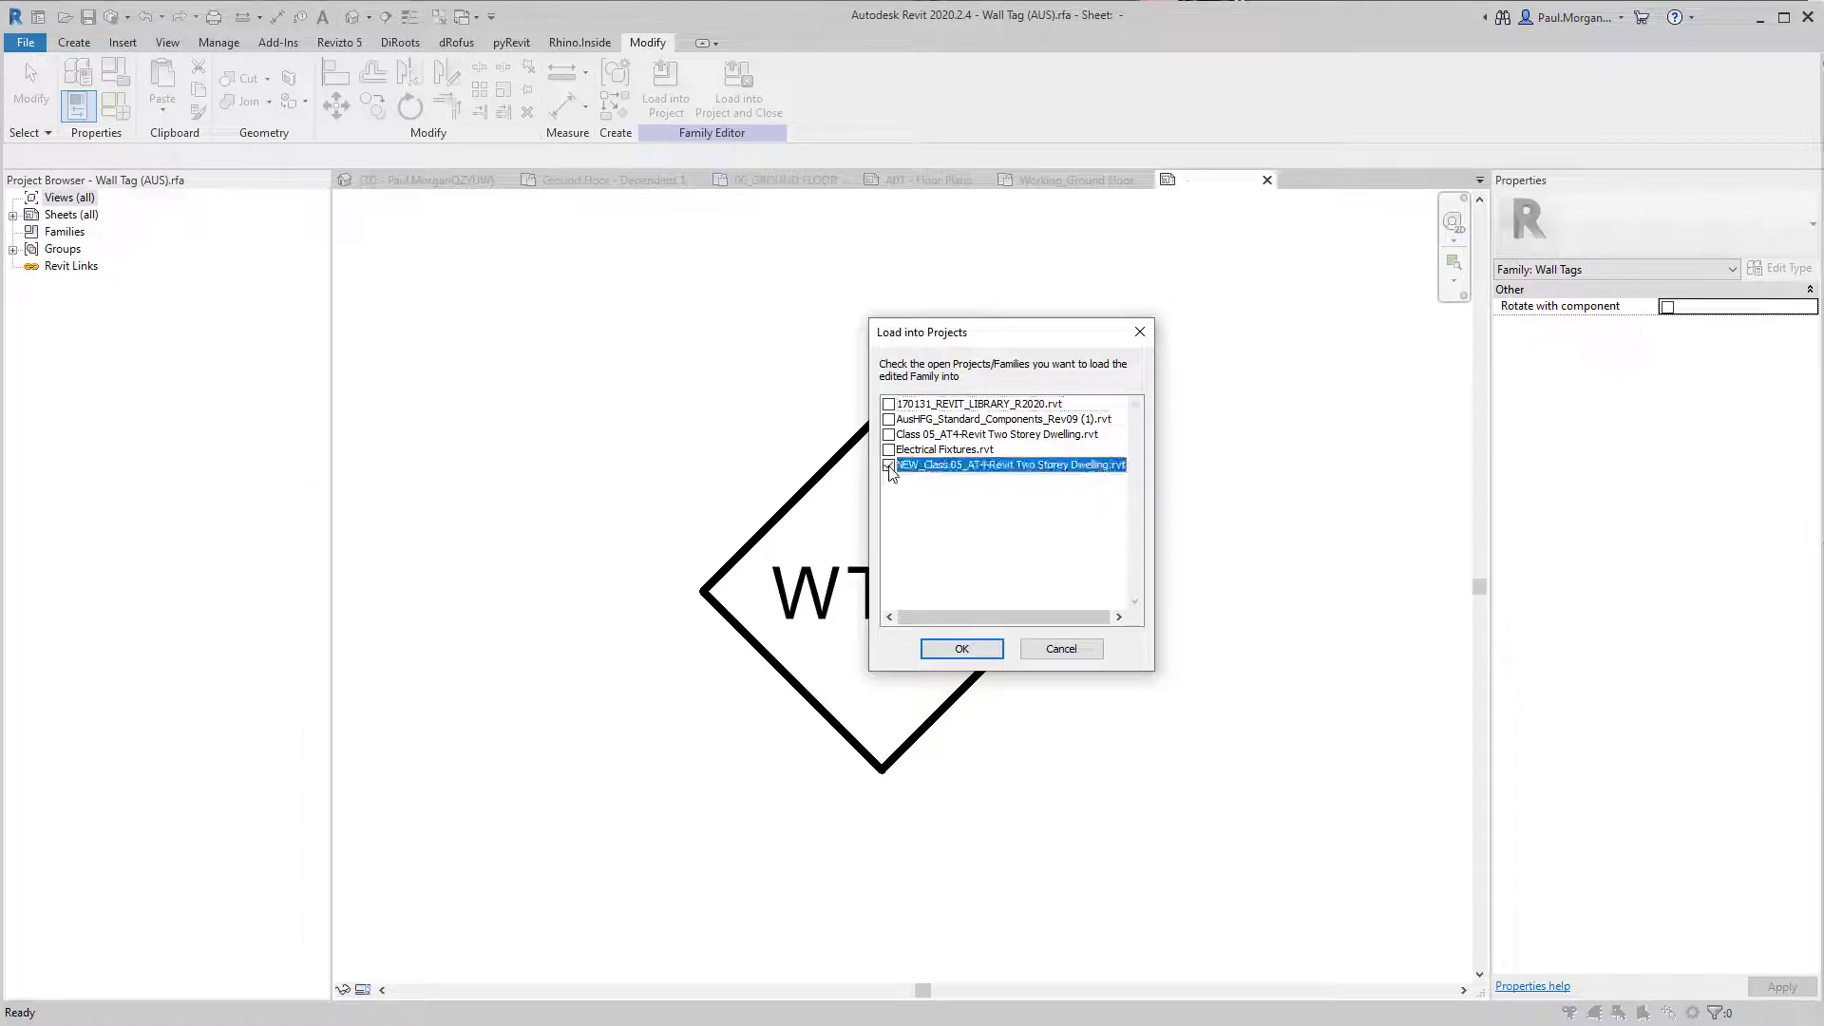
left_click(963, 650)
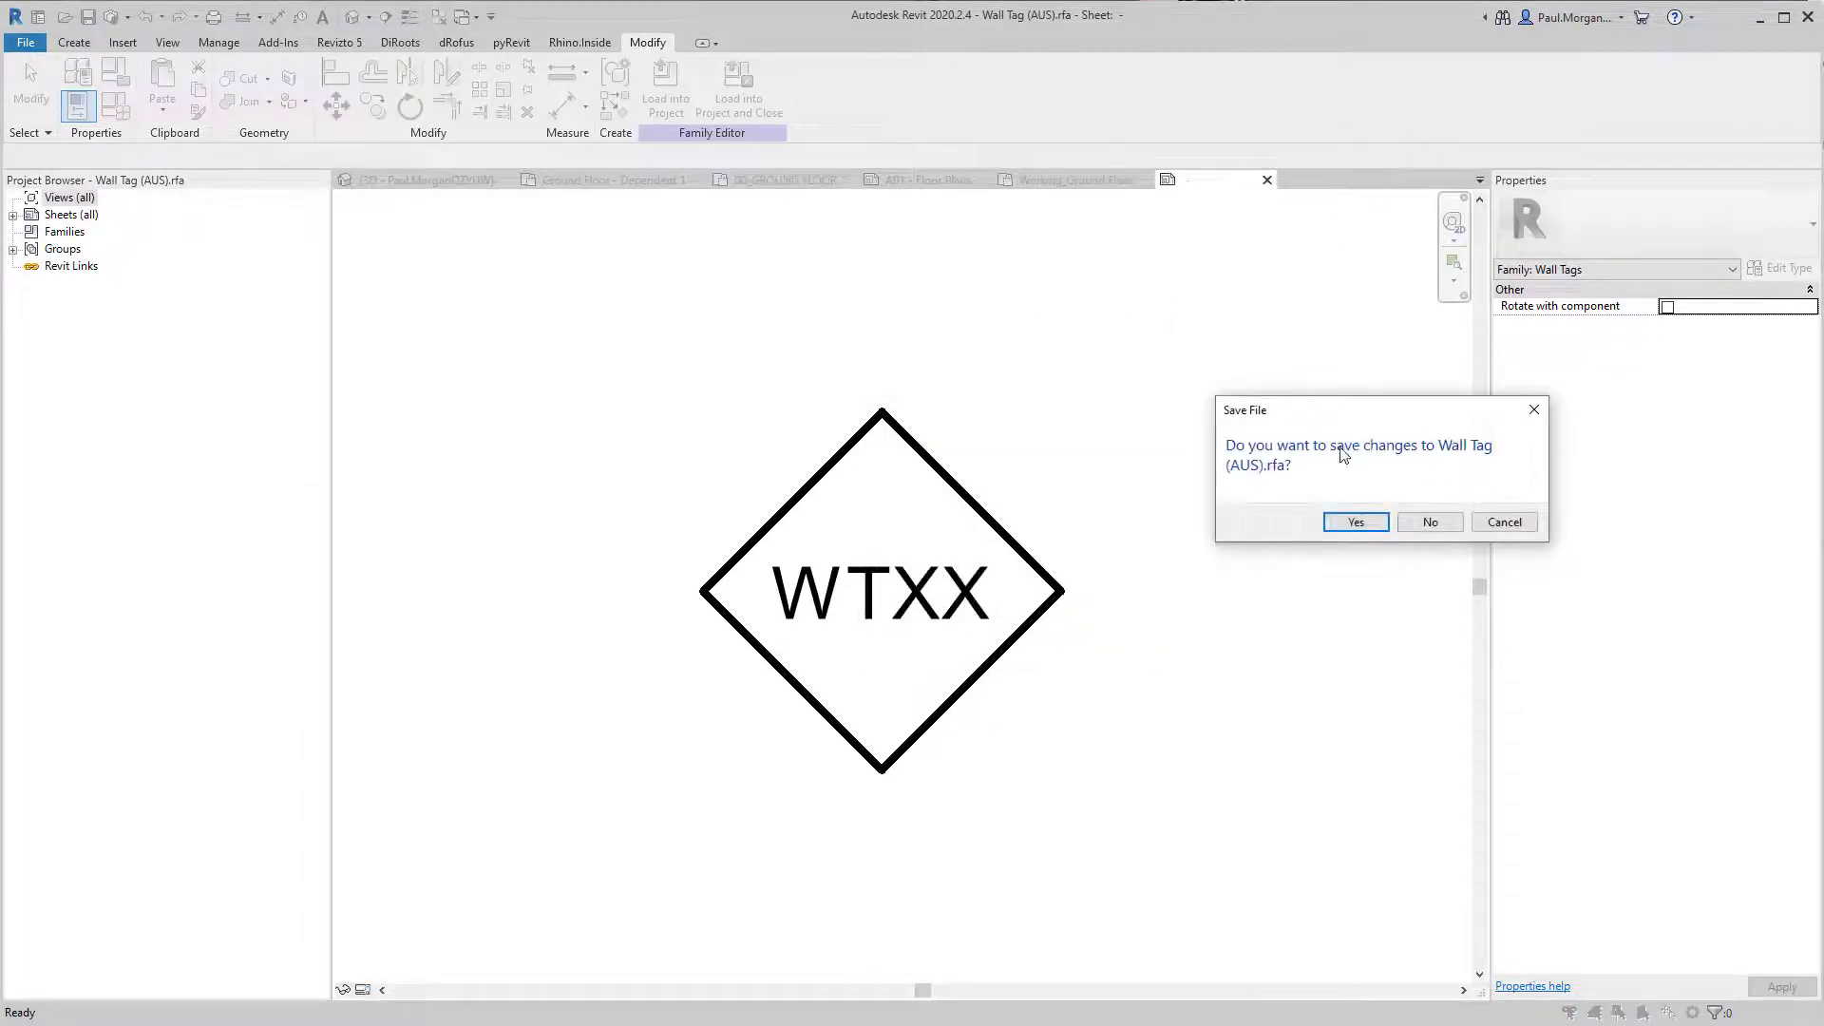
left_click(1430, 521)
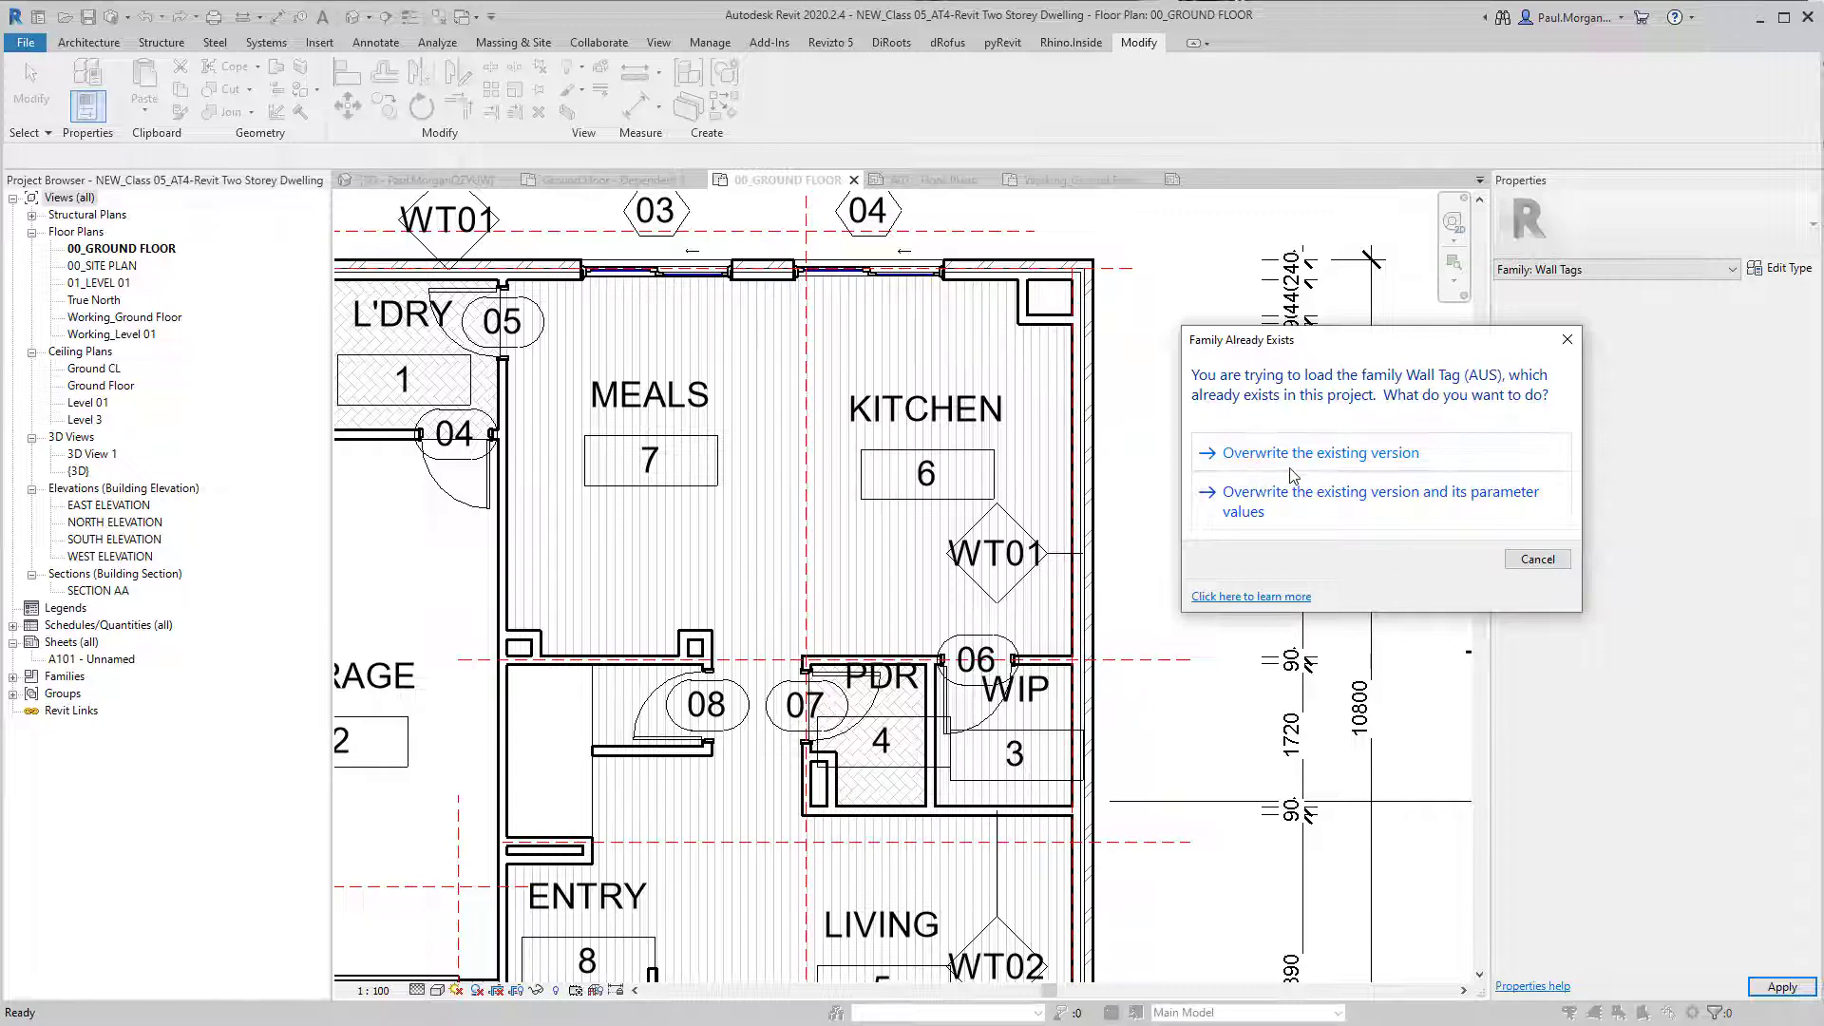
left_click(1317, 453)
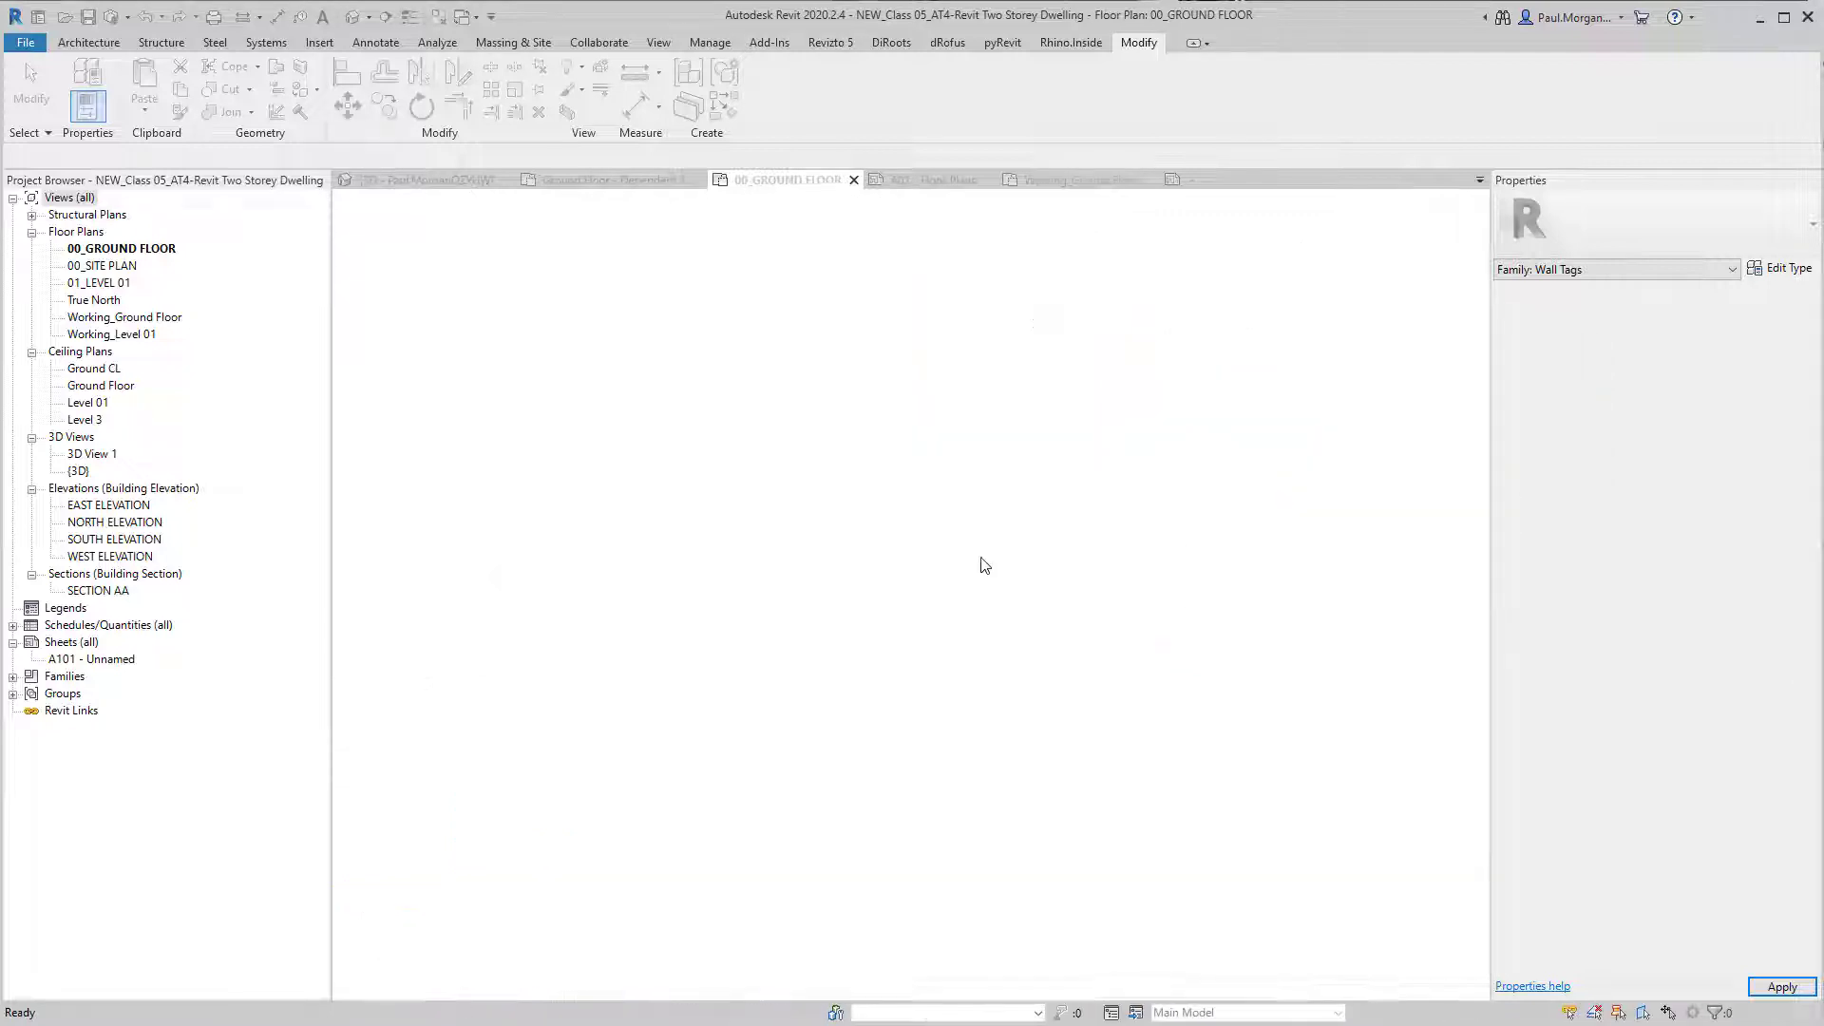
scroll(960, 553, "up", 3)
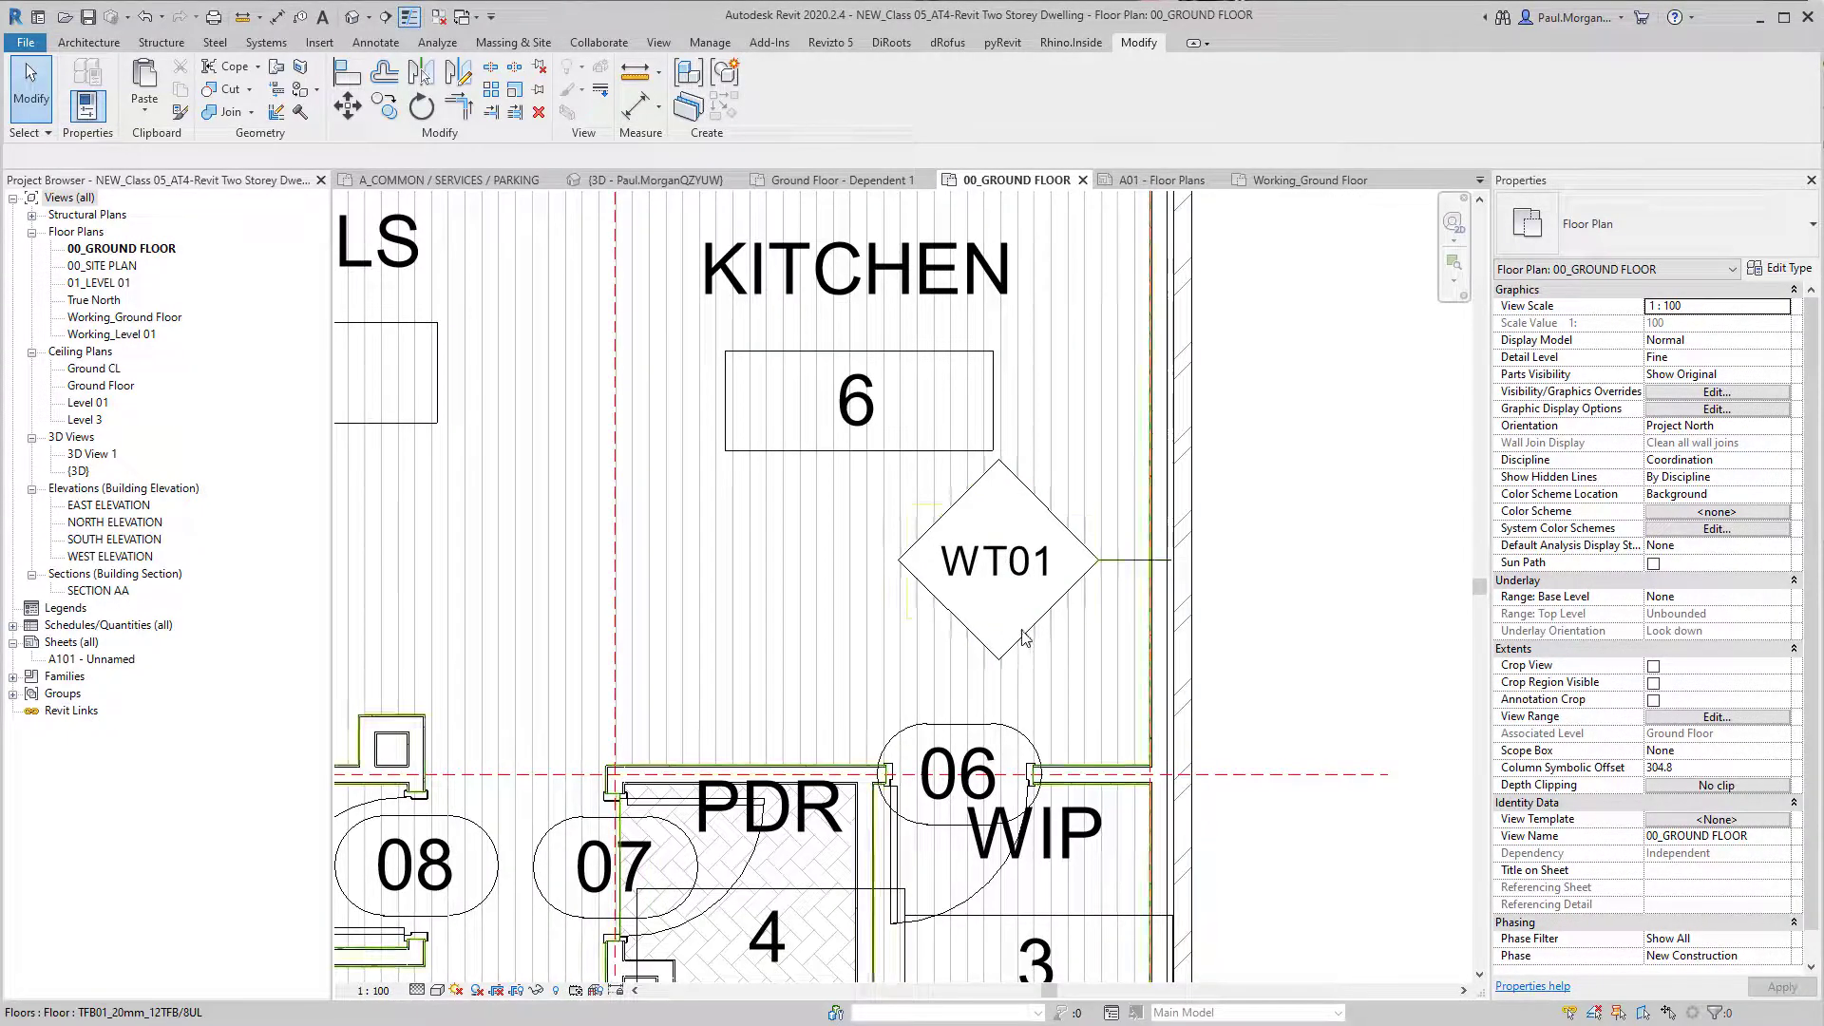
scroll(1027, 634, "up", 3)
scroll(1041, 658, "down", 3)
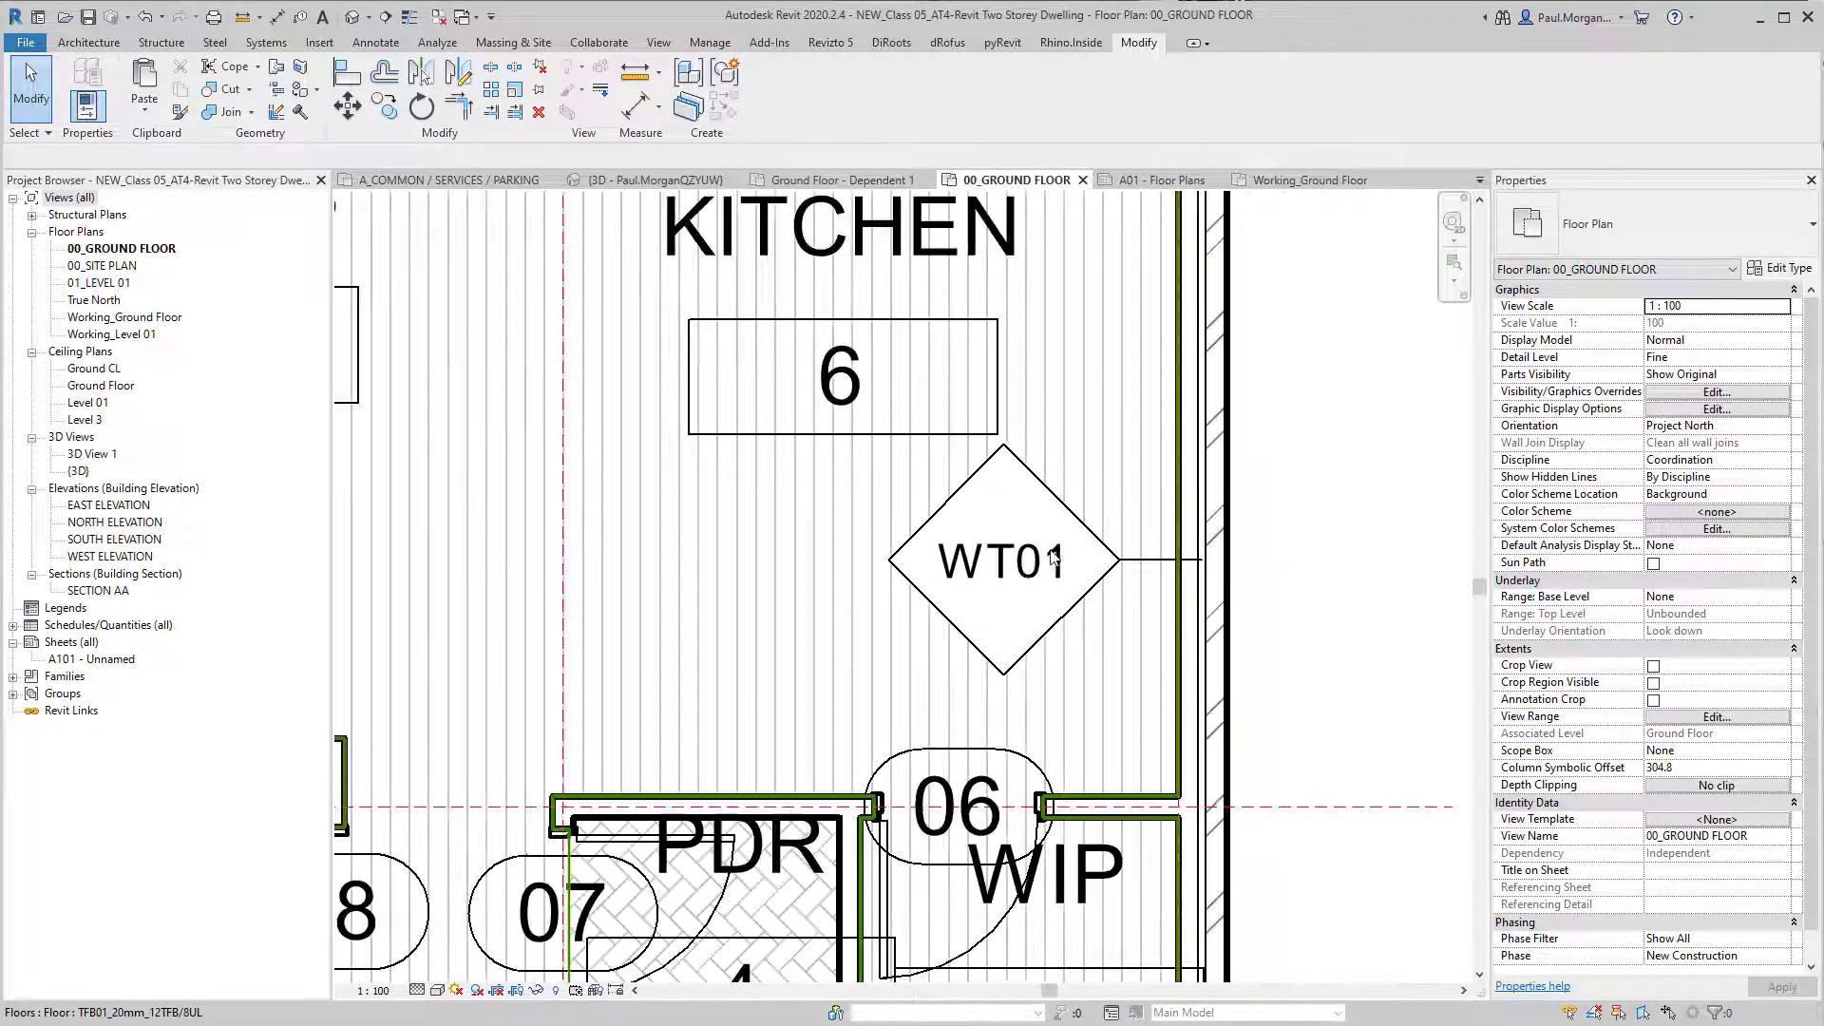
left_click(1083, 577)
key("Escape")
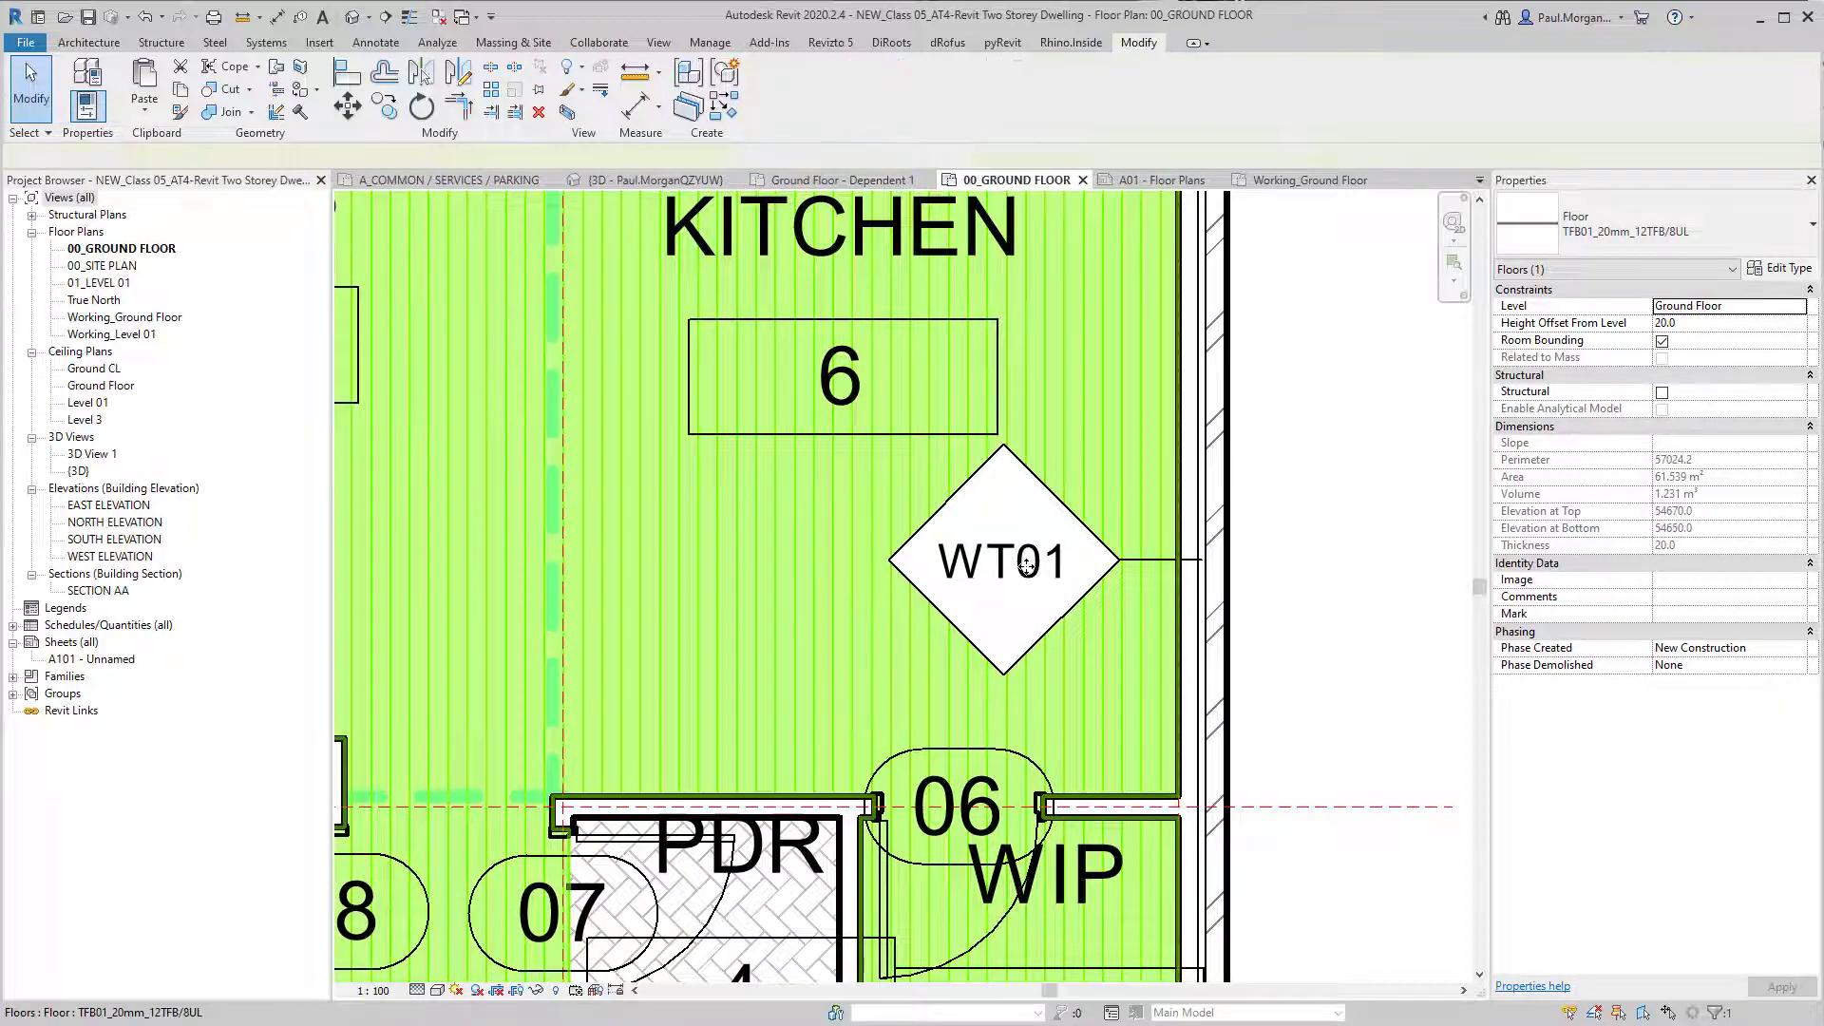
Step: Move the kitchen's WT01 wall tag out of the room to the outer side of the exterior wall
left_click(1000, 615)
left_click(1000, 597)
scroll(1001, 604, "down", 3)
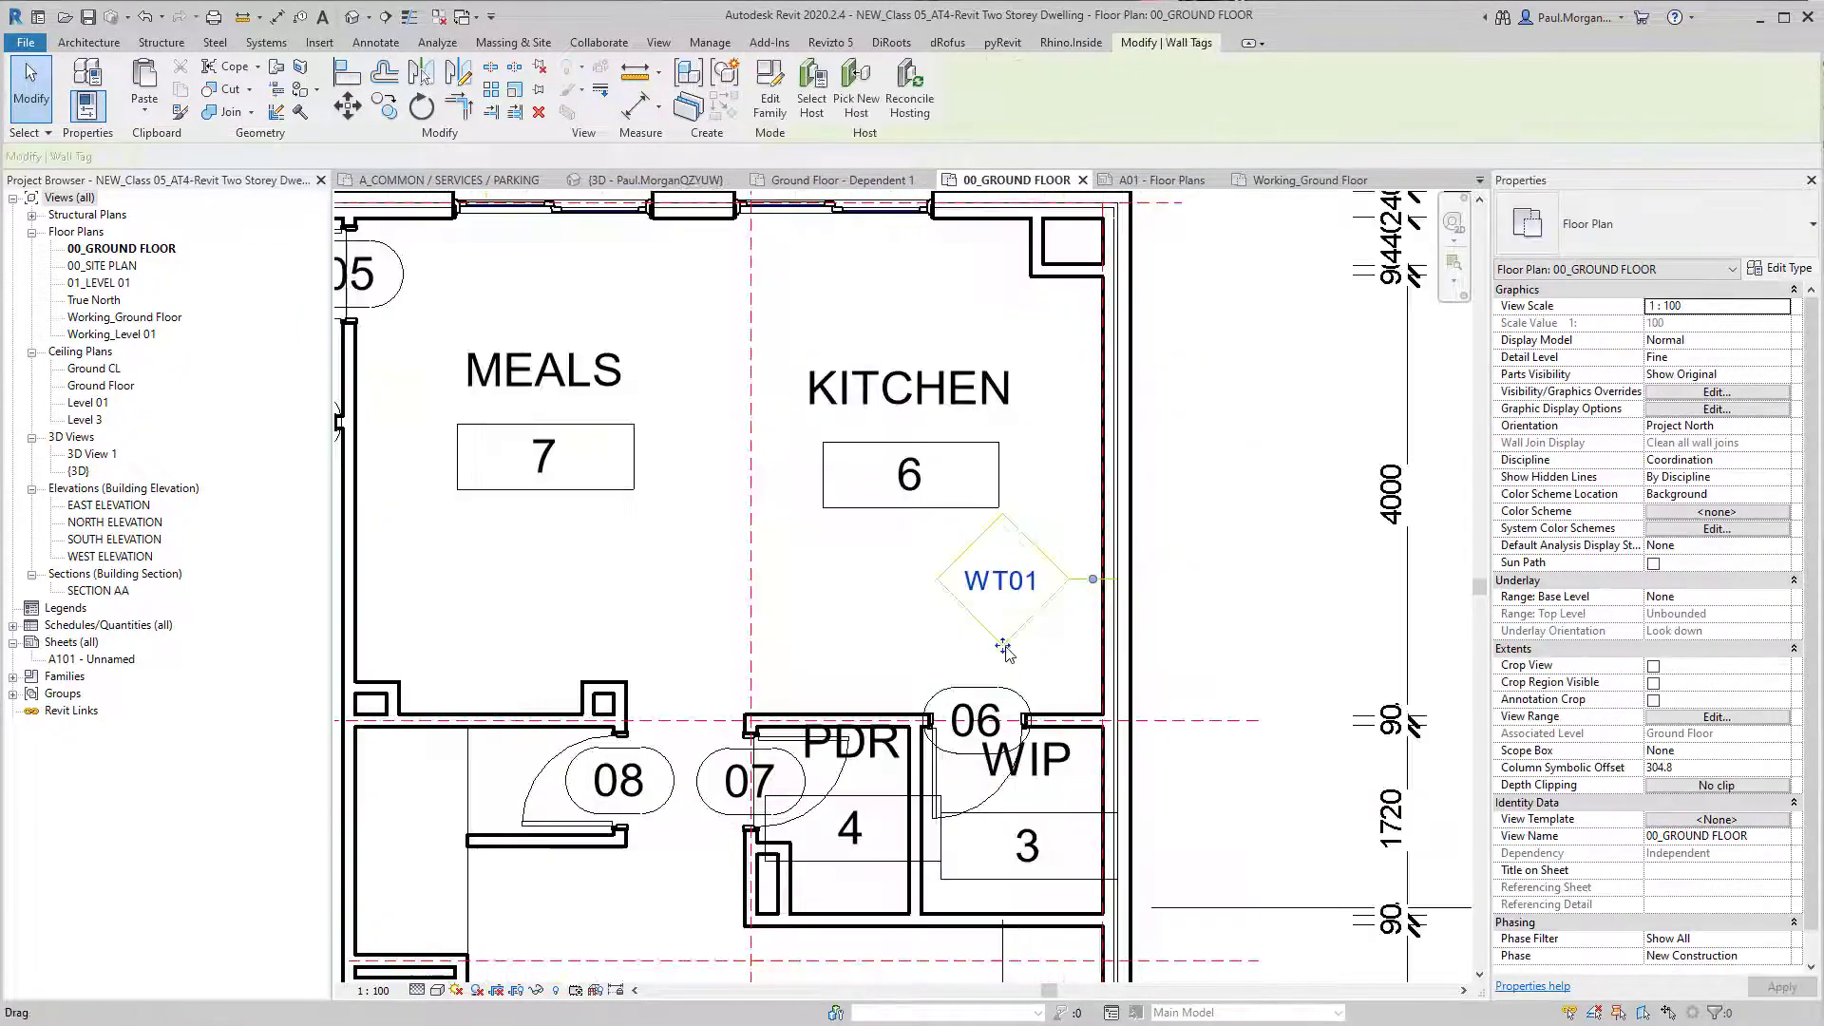
left_click_drag(1002, 646, 1213, 630)
key("Escape")
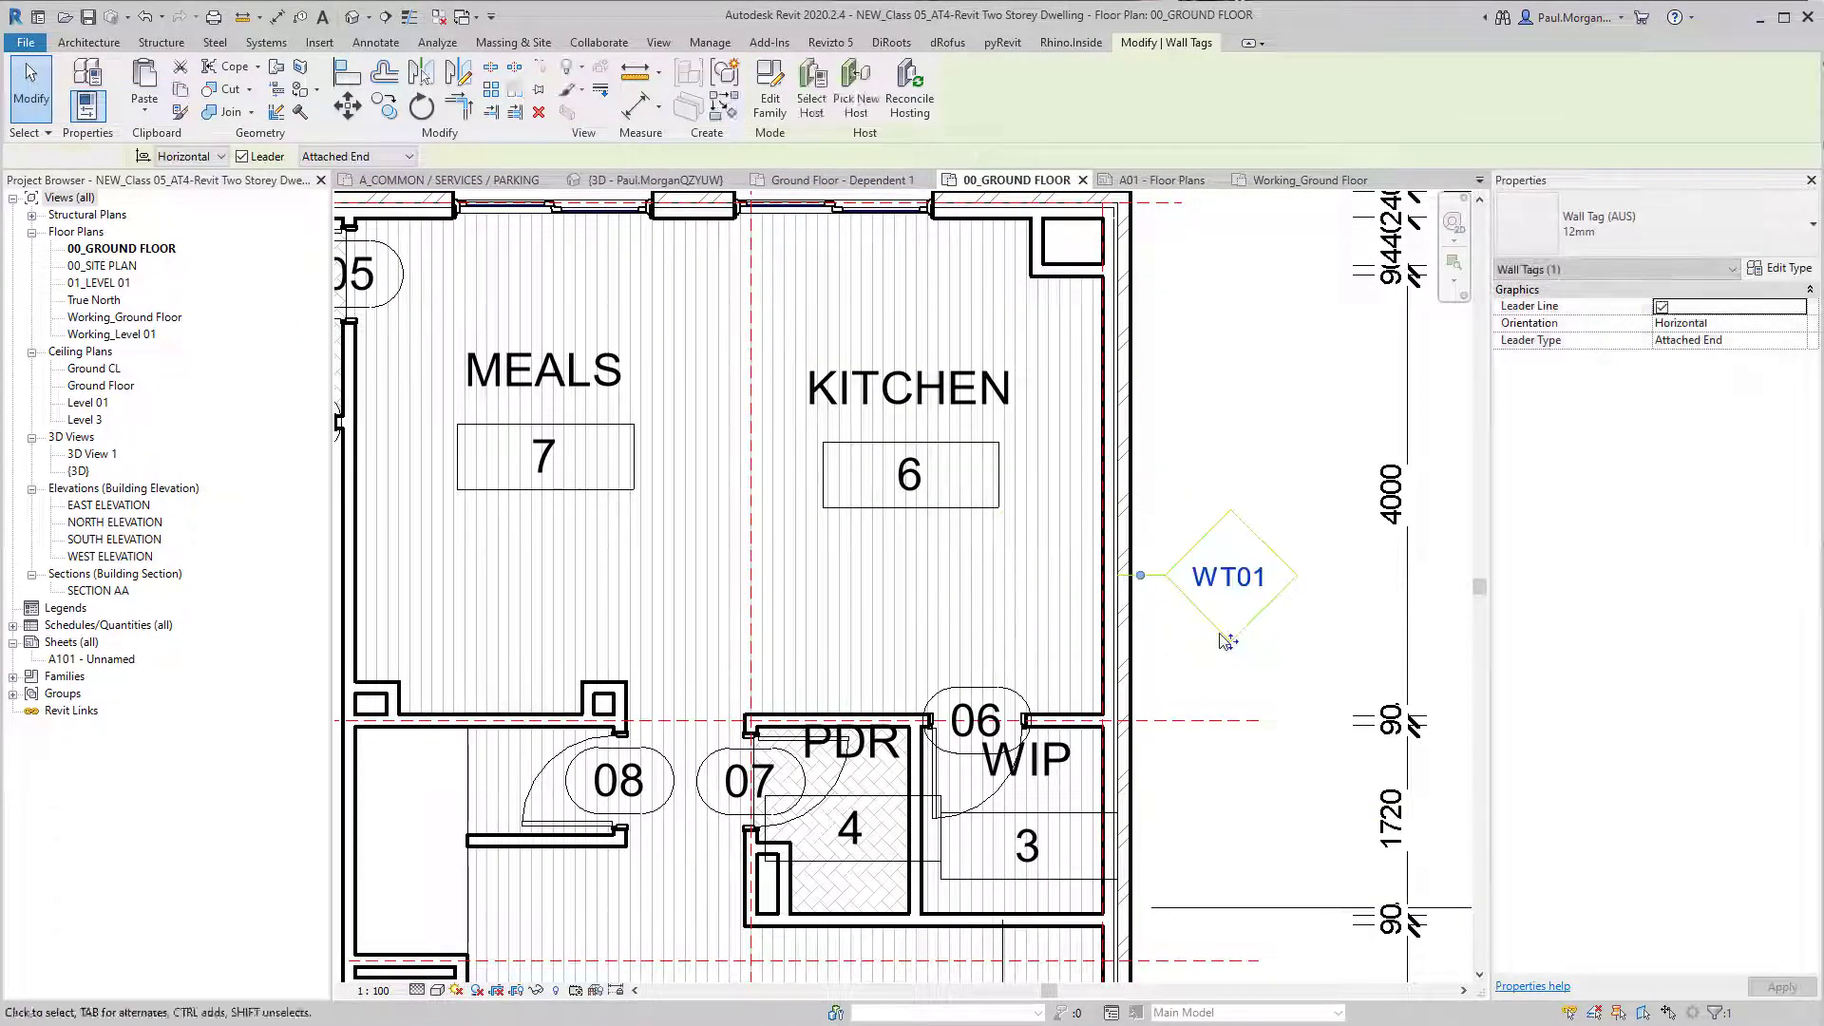
Step: Set the leader arrowhead of the 12mm wall tag type to Arrow 30 Degree Filled
scroll(1208, 636, "up", 3)
left_click(1203, 644)
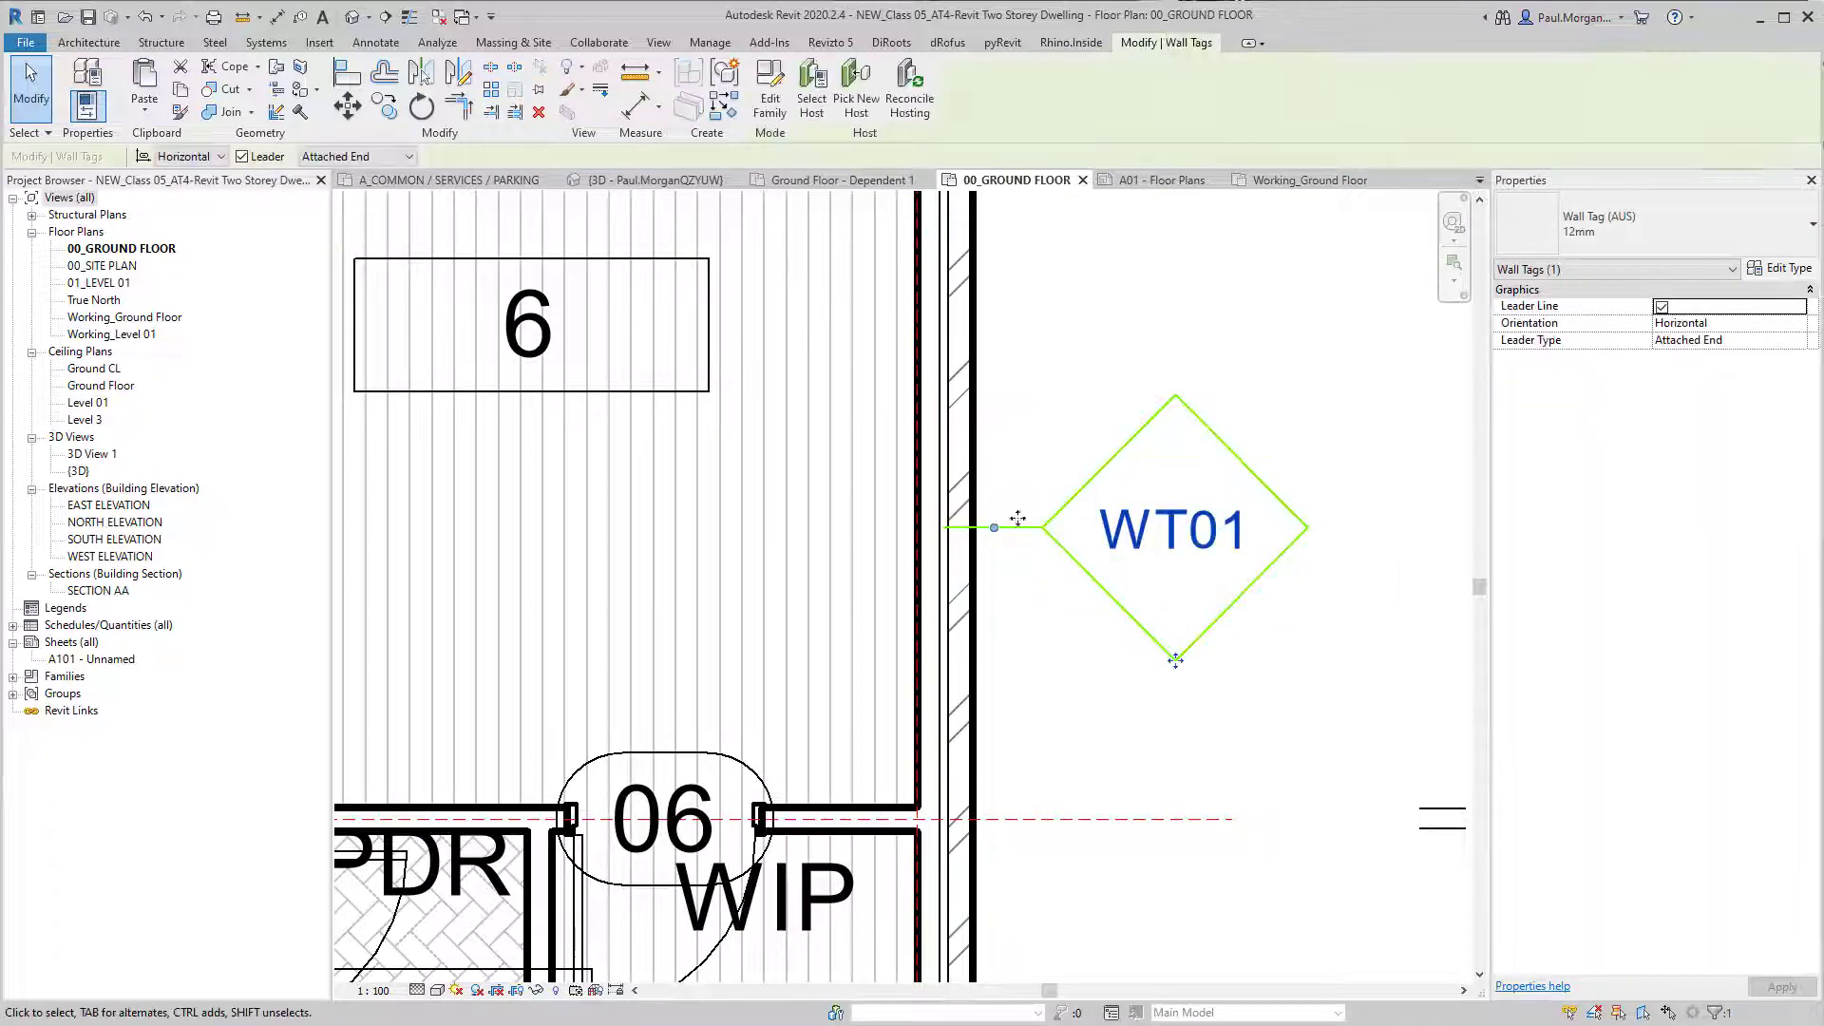
middle_click_drag(1012, 520, 1114, 528)
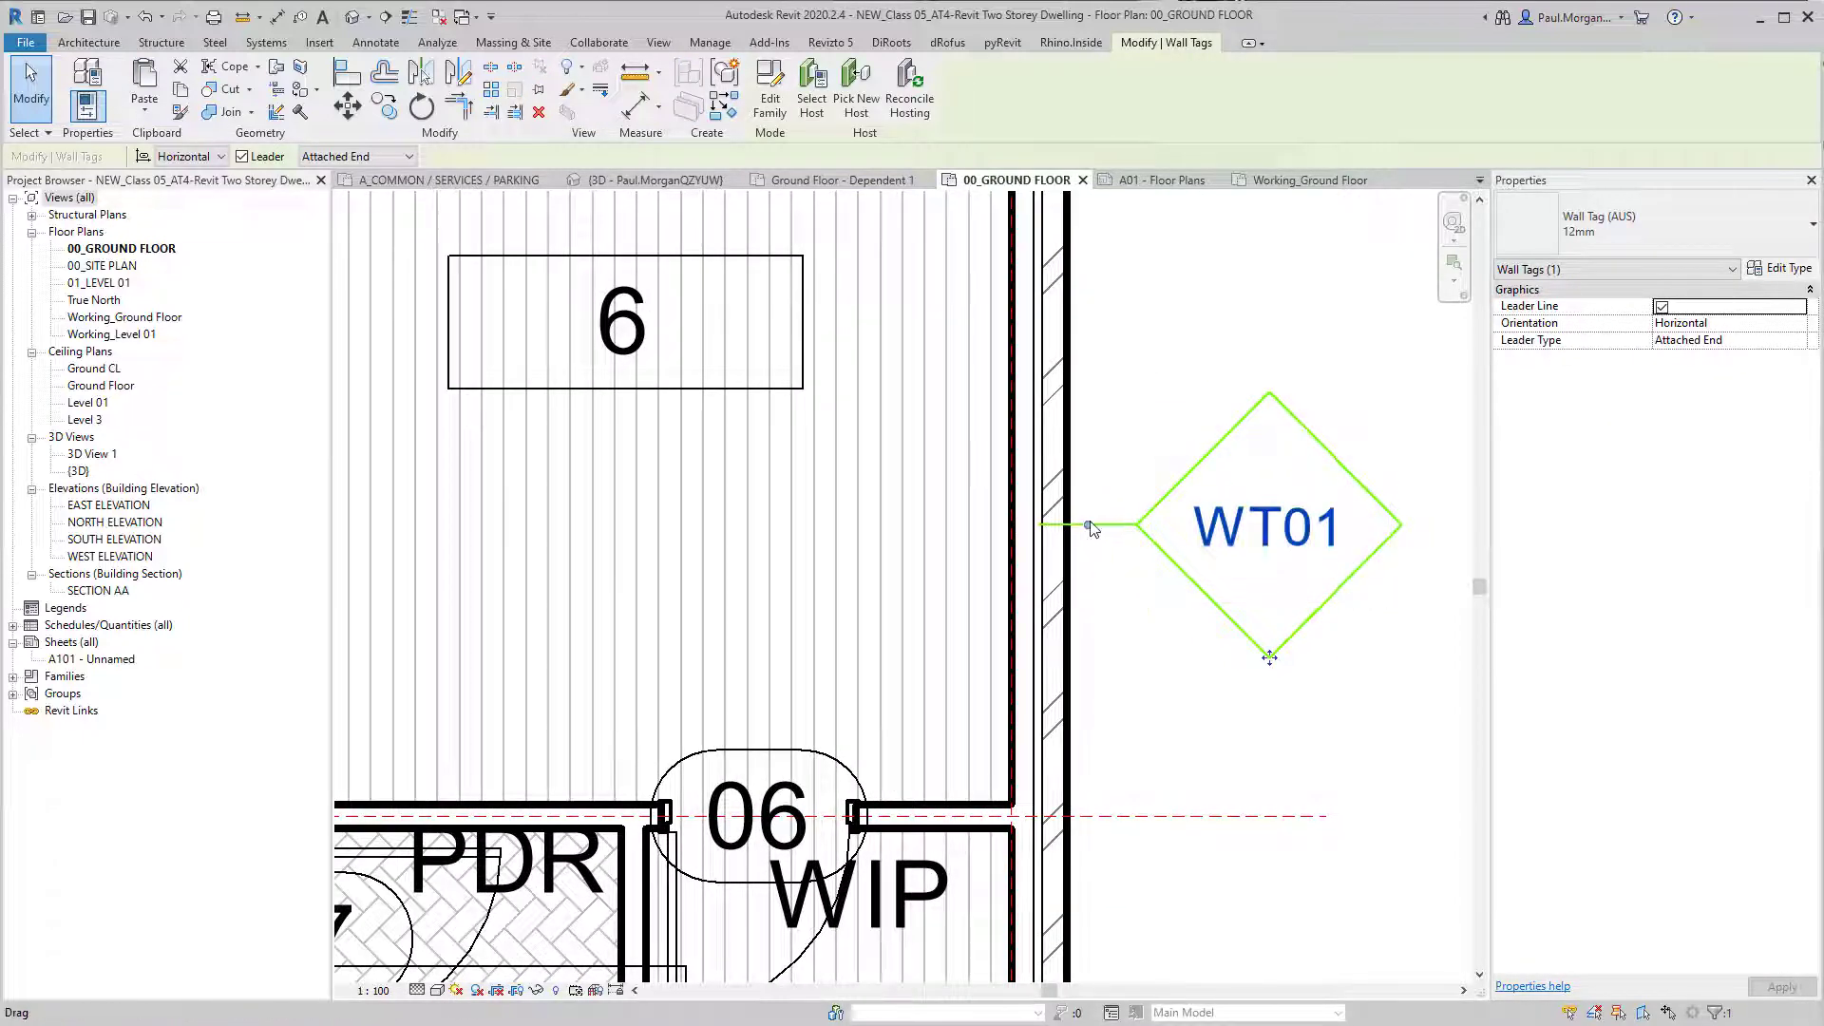
left_click(353, 157)
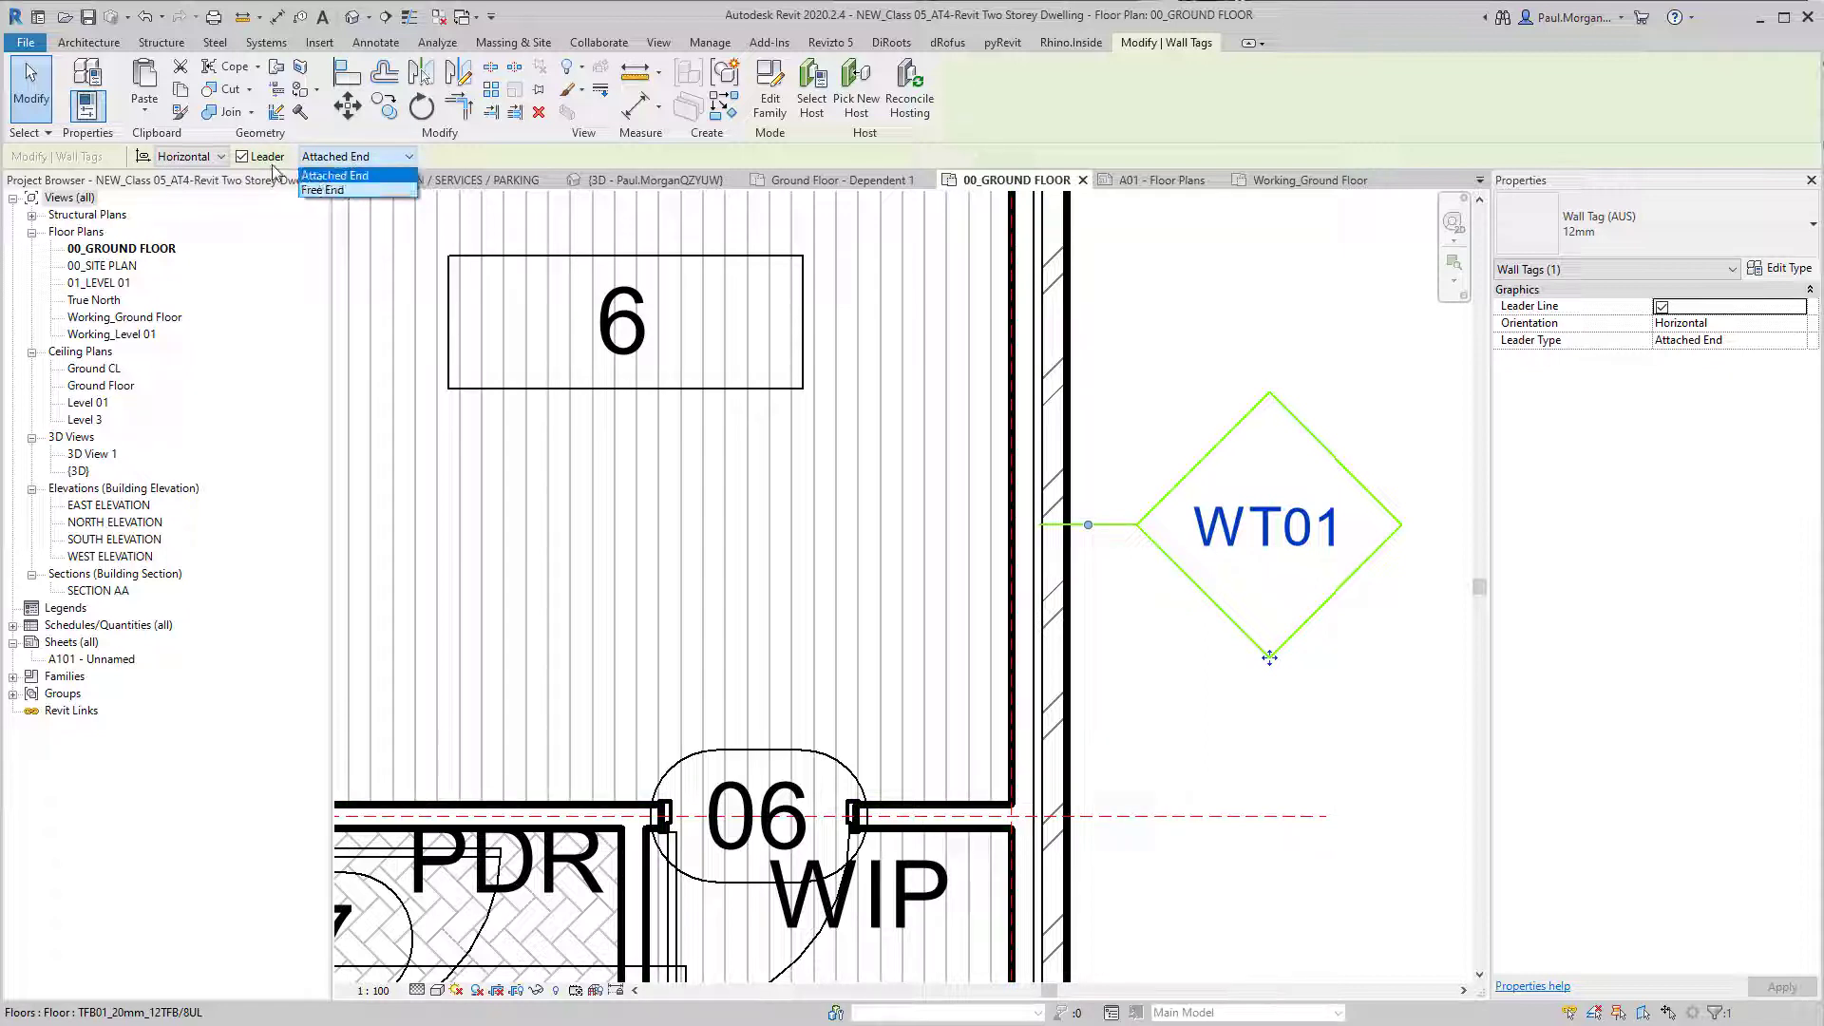
left_click(1372, 360)
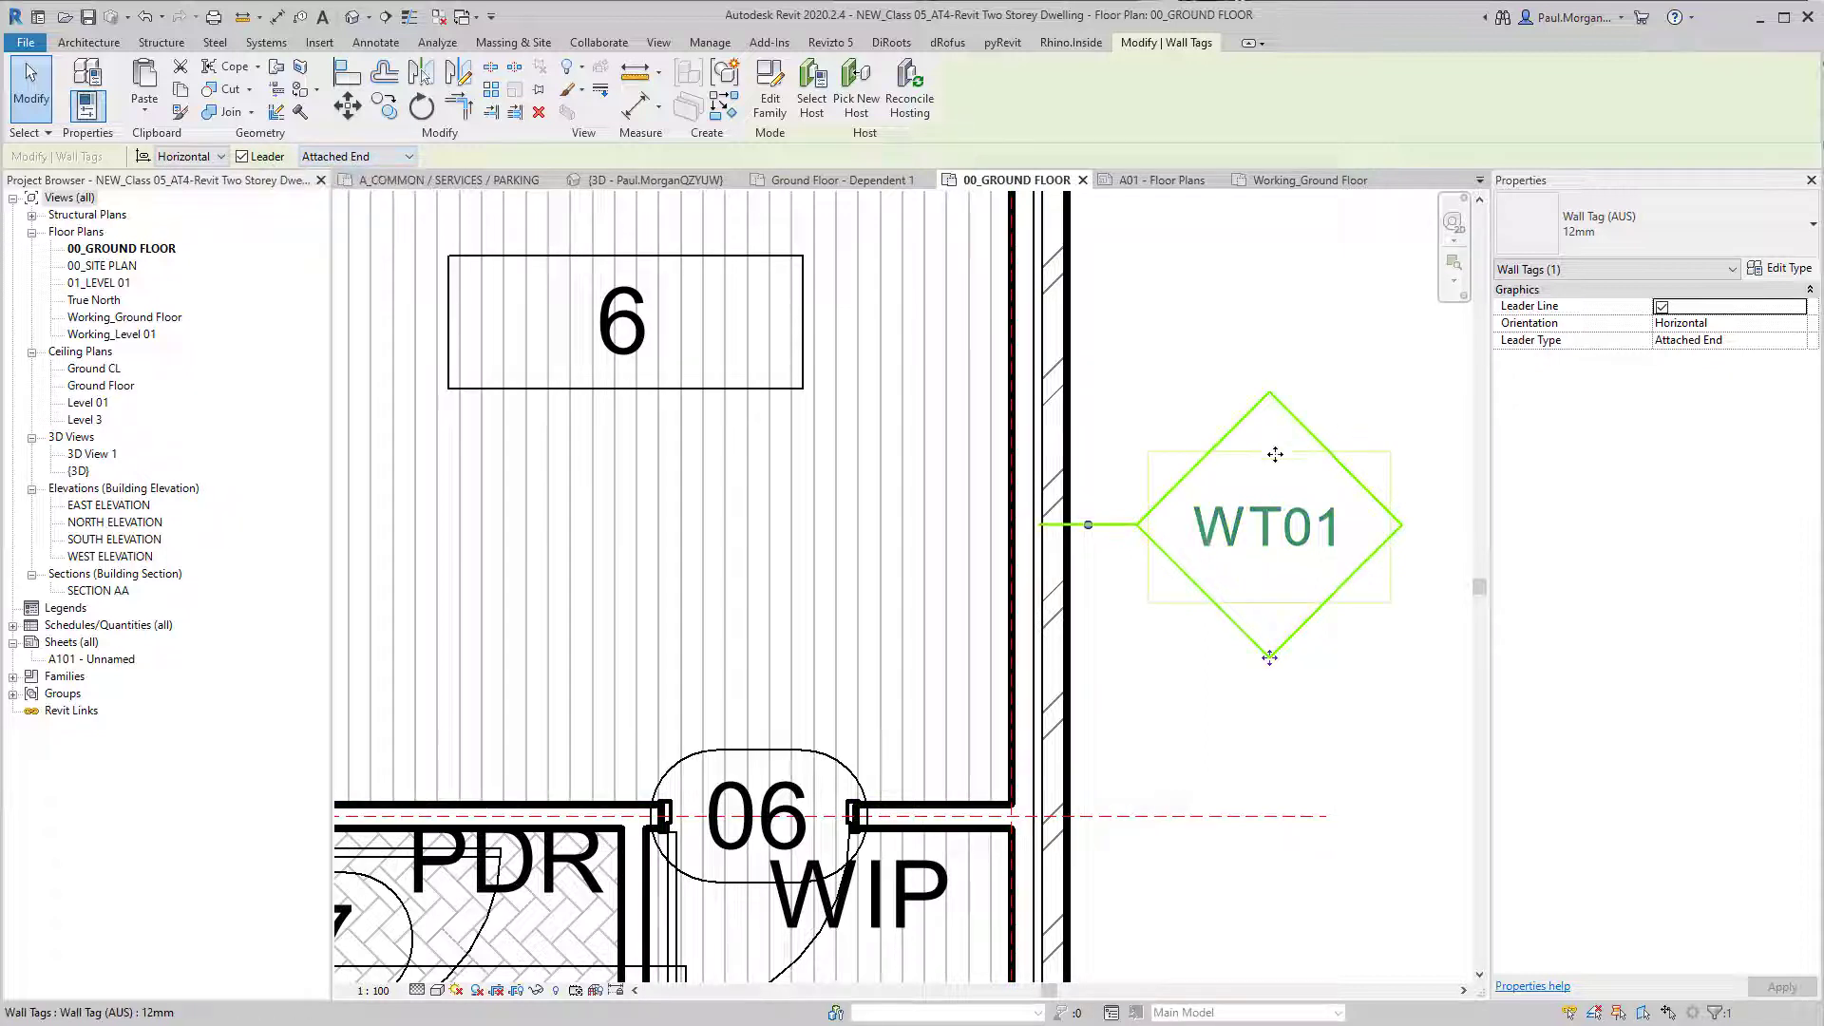
left_click(1781, 269)
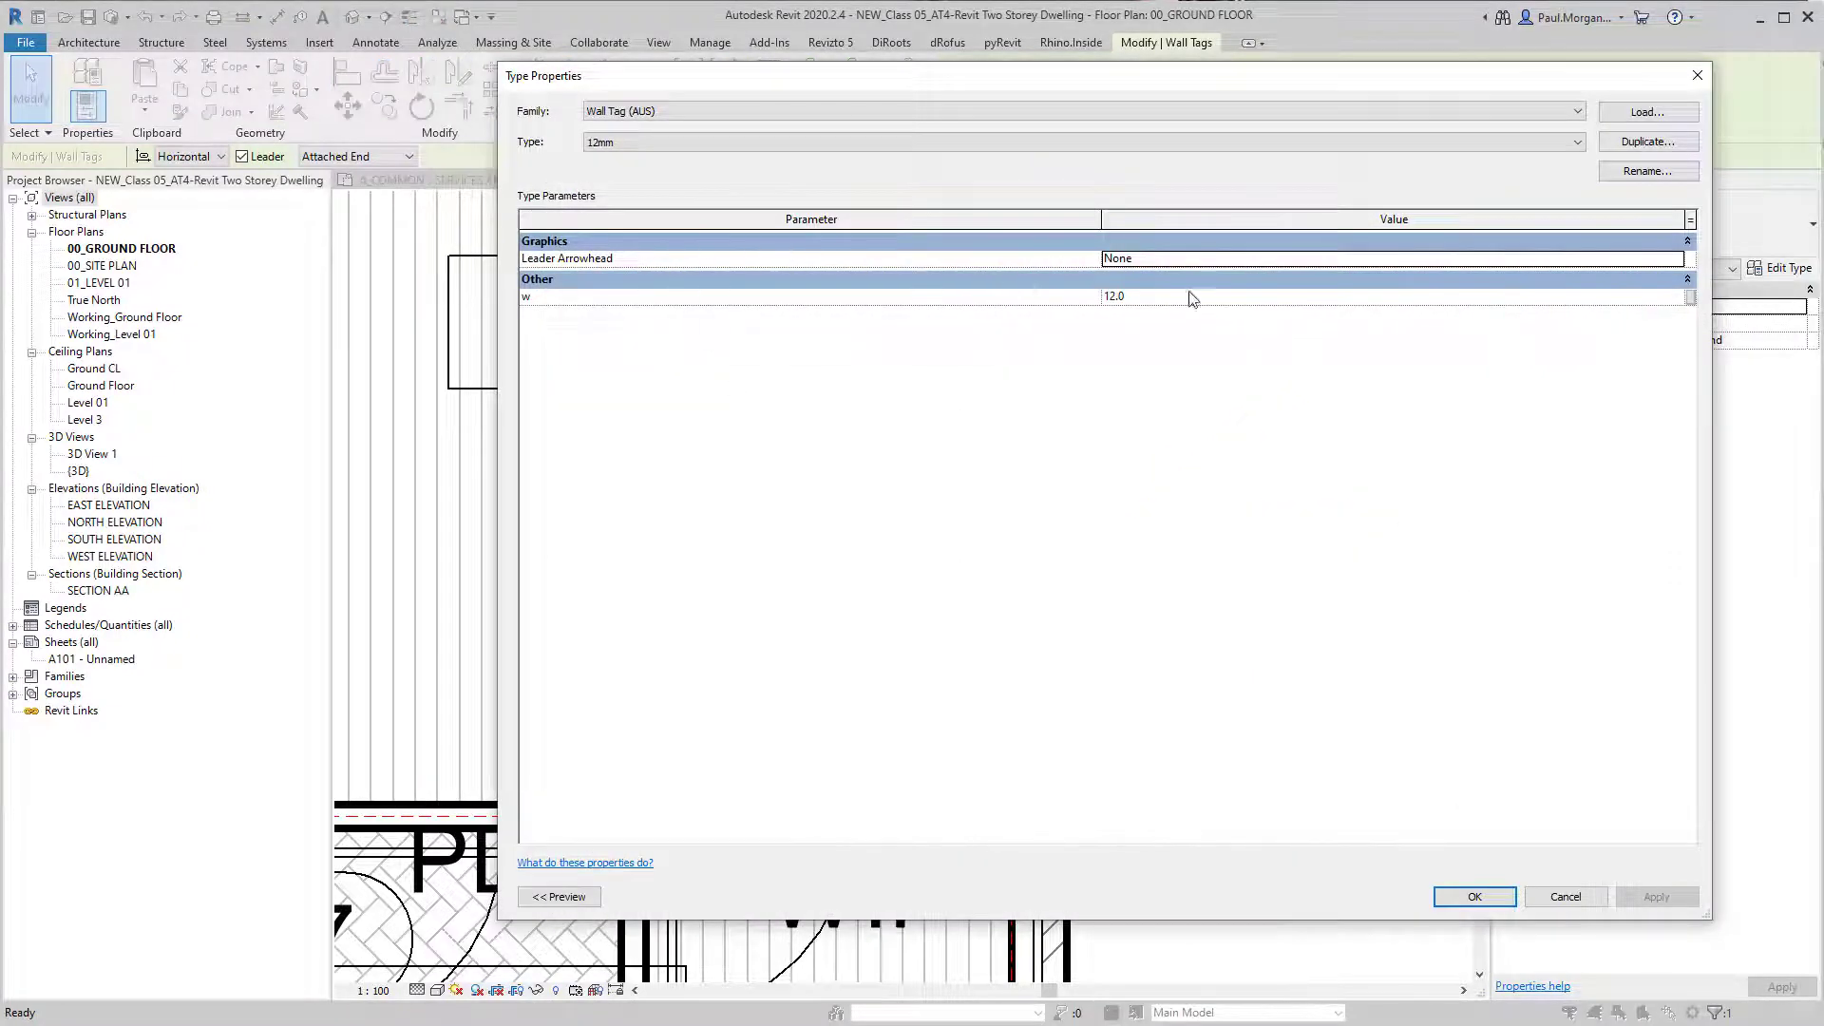
left_click(1676, 259)
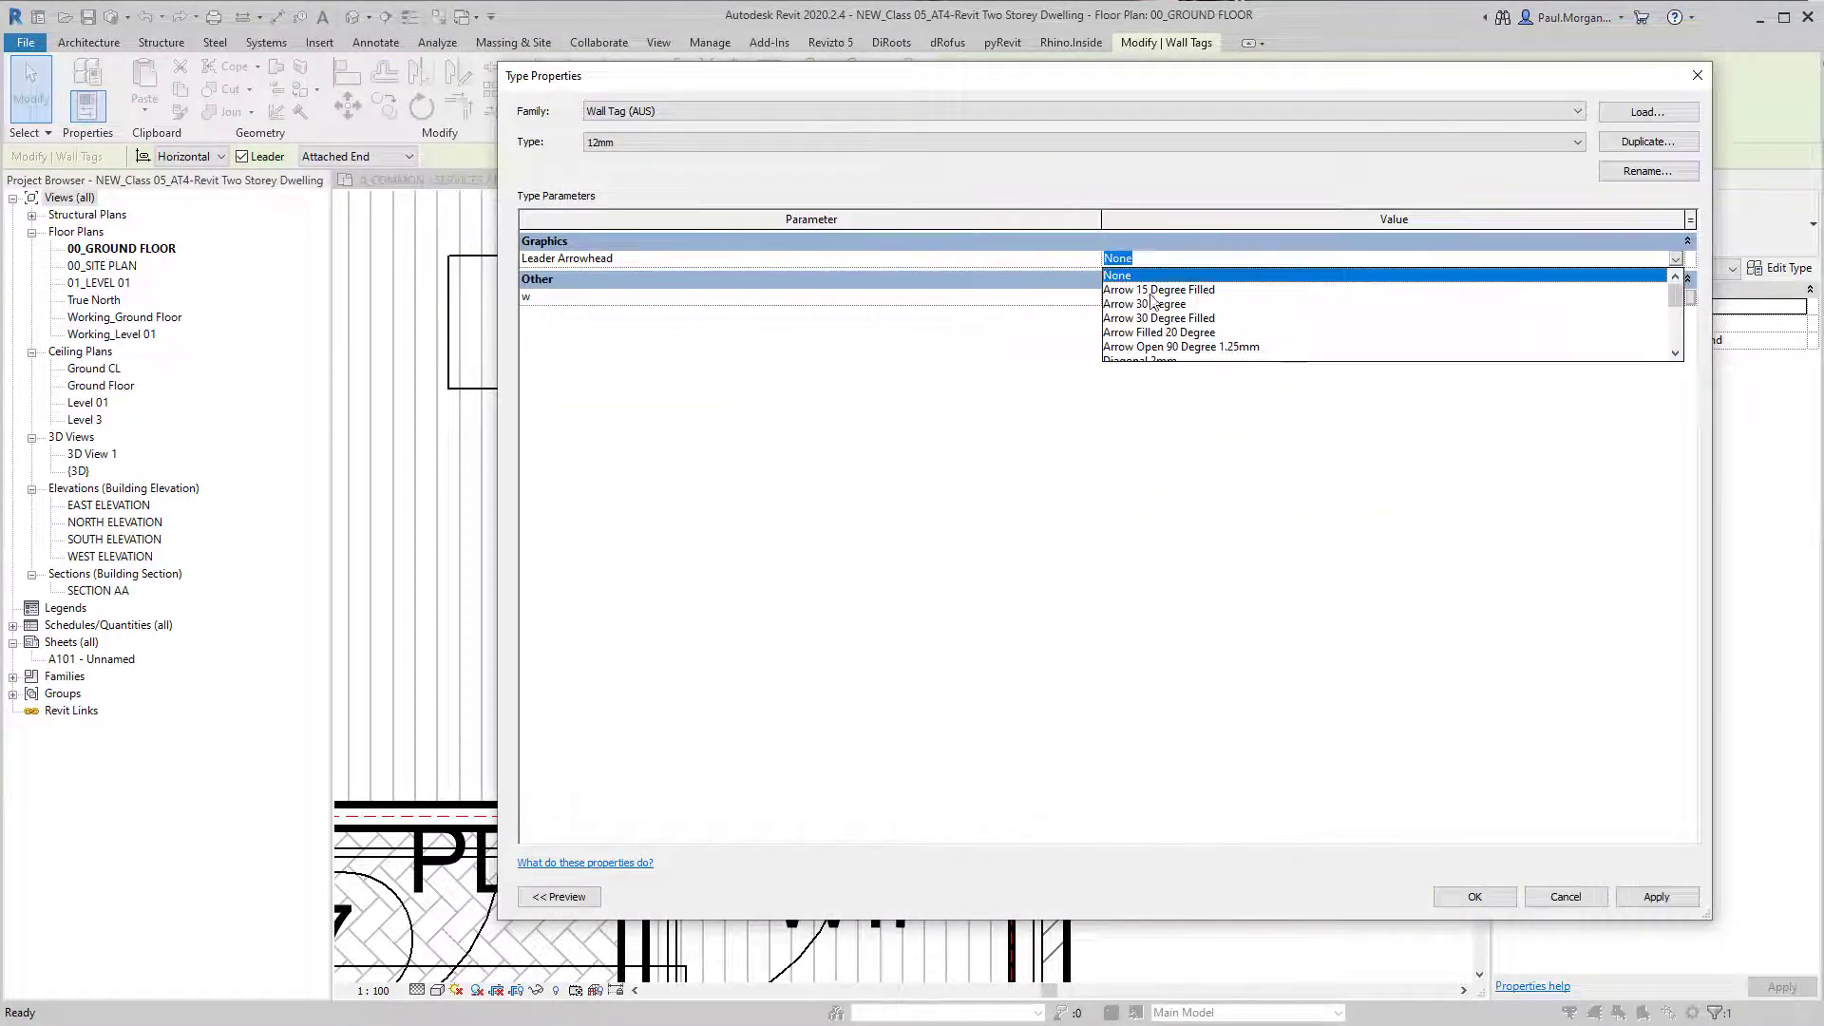
left_click(1167, 318)
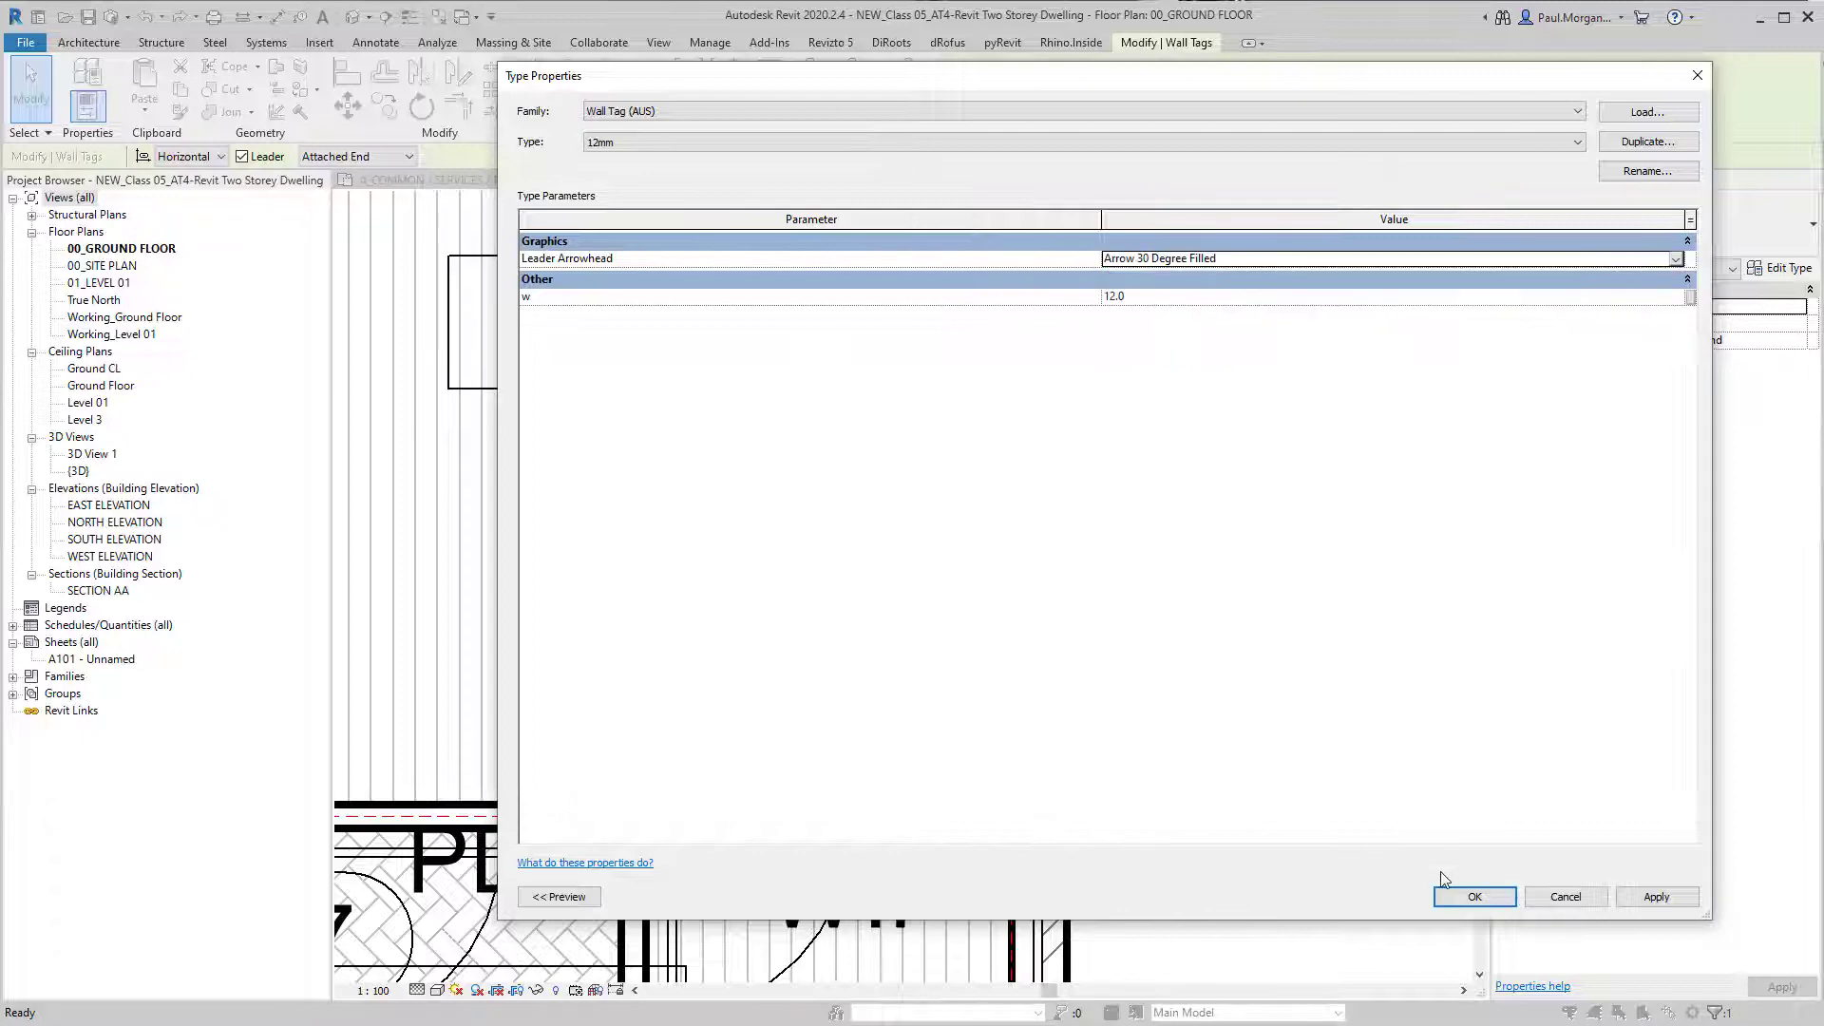
left_click(1468, 896)
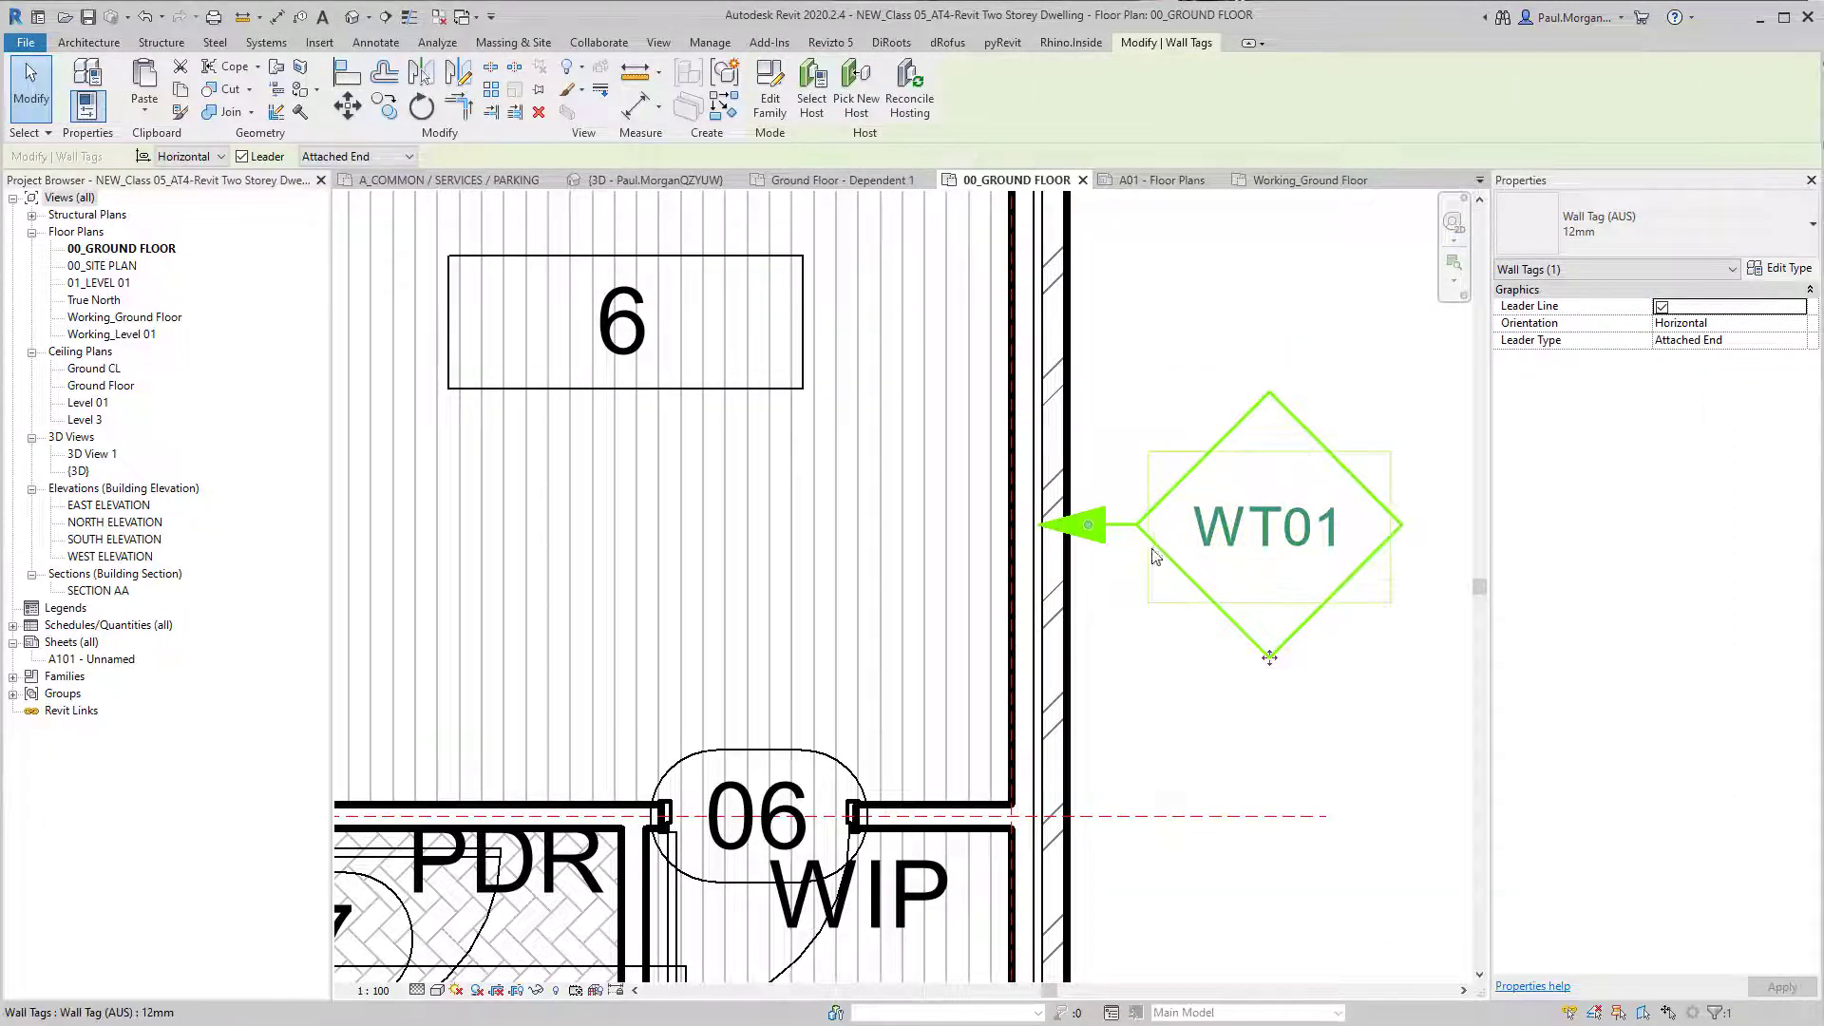
scroll(1155, 556, "down", 5)
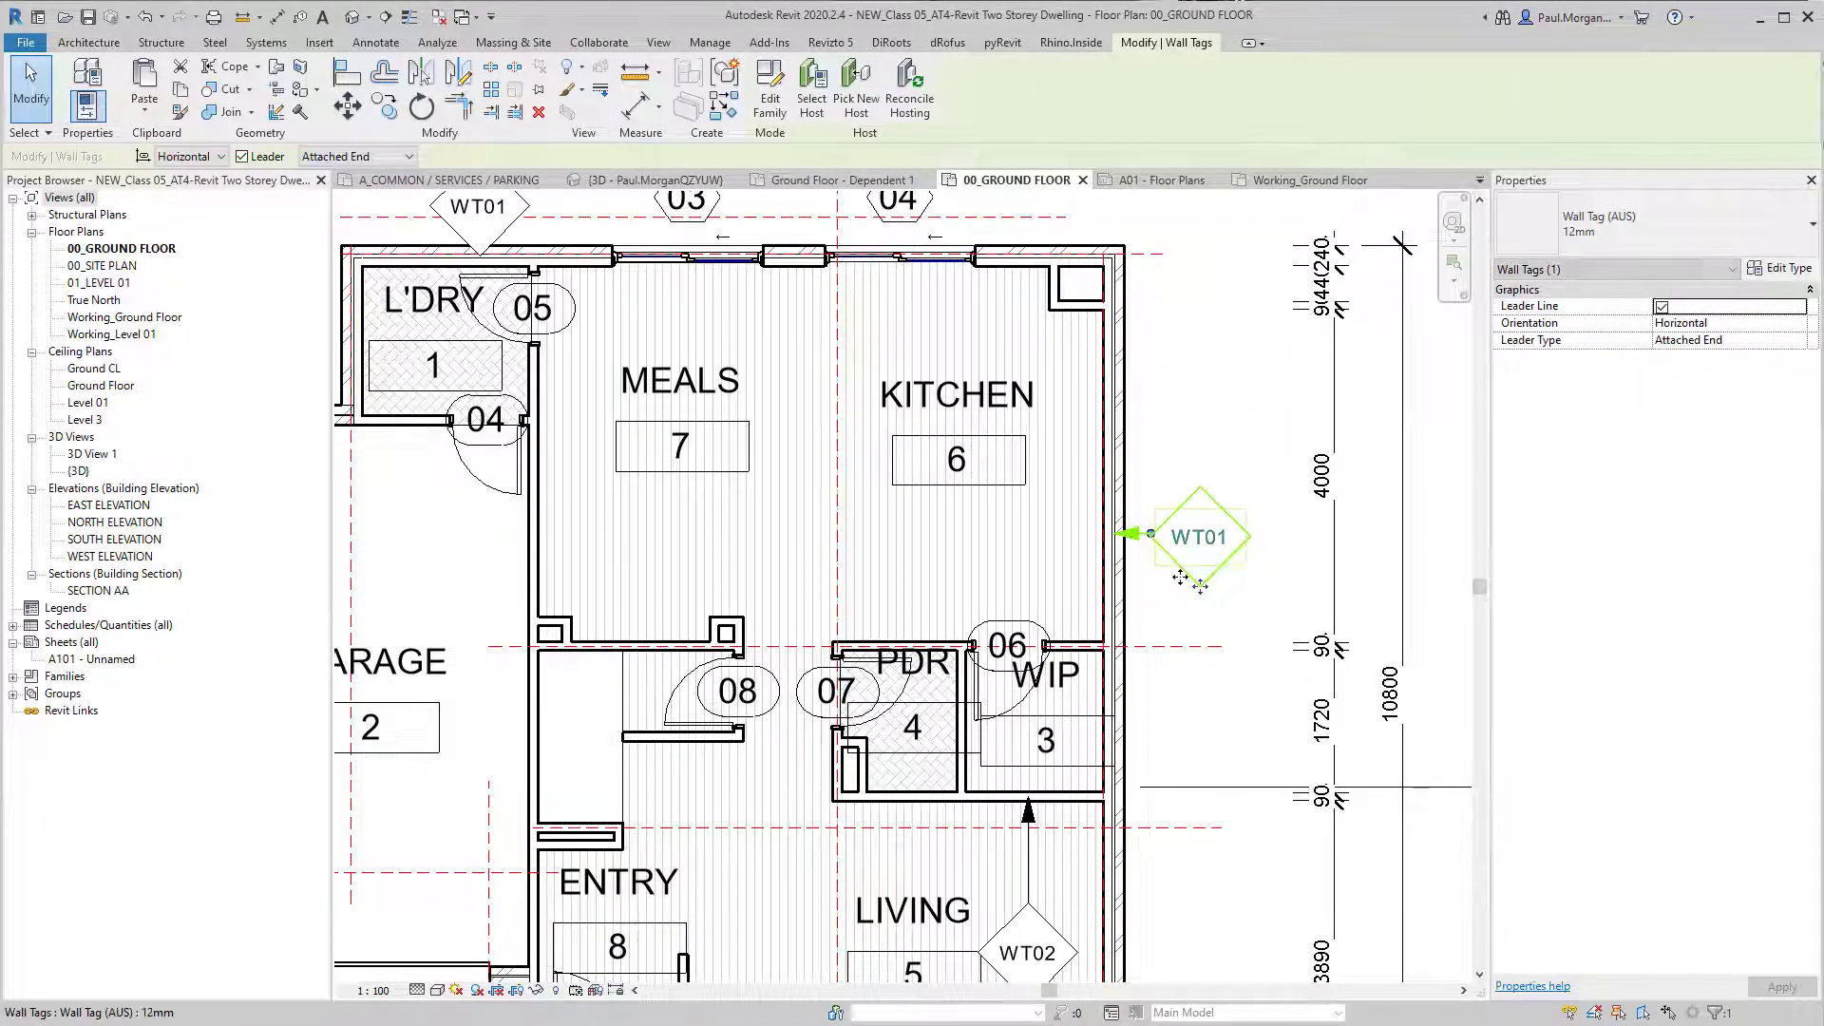
Step: Change the 12mm wall tag type's leader arrowhead to Arrow Filled 20 Degree
left_click(1216, 596)
scroll(1235, 601, "up", 2)
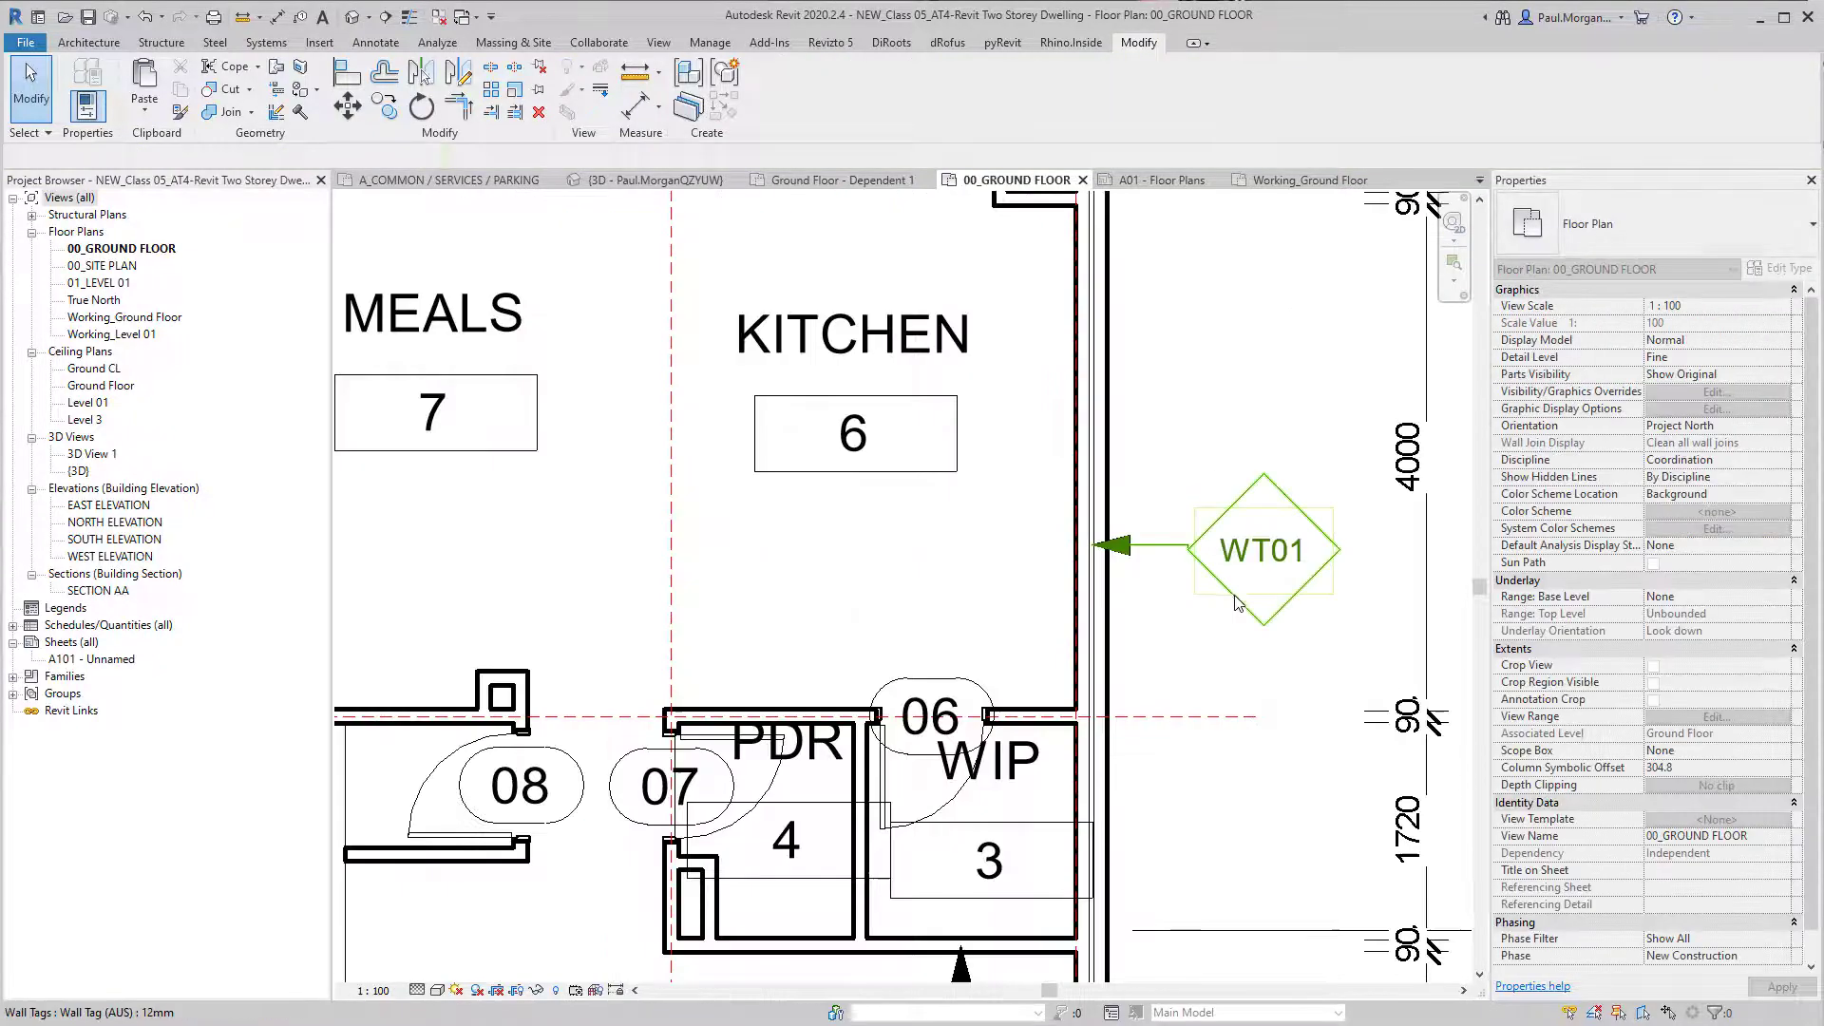
middle_click_drag(1238, 603, 1141, 609)
left_click(1164, 611)
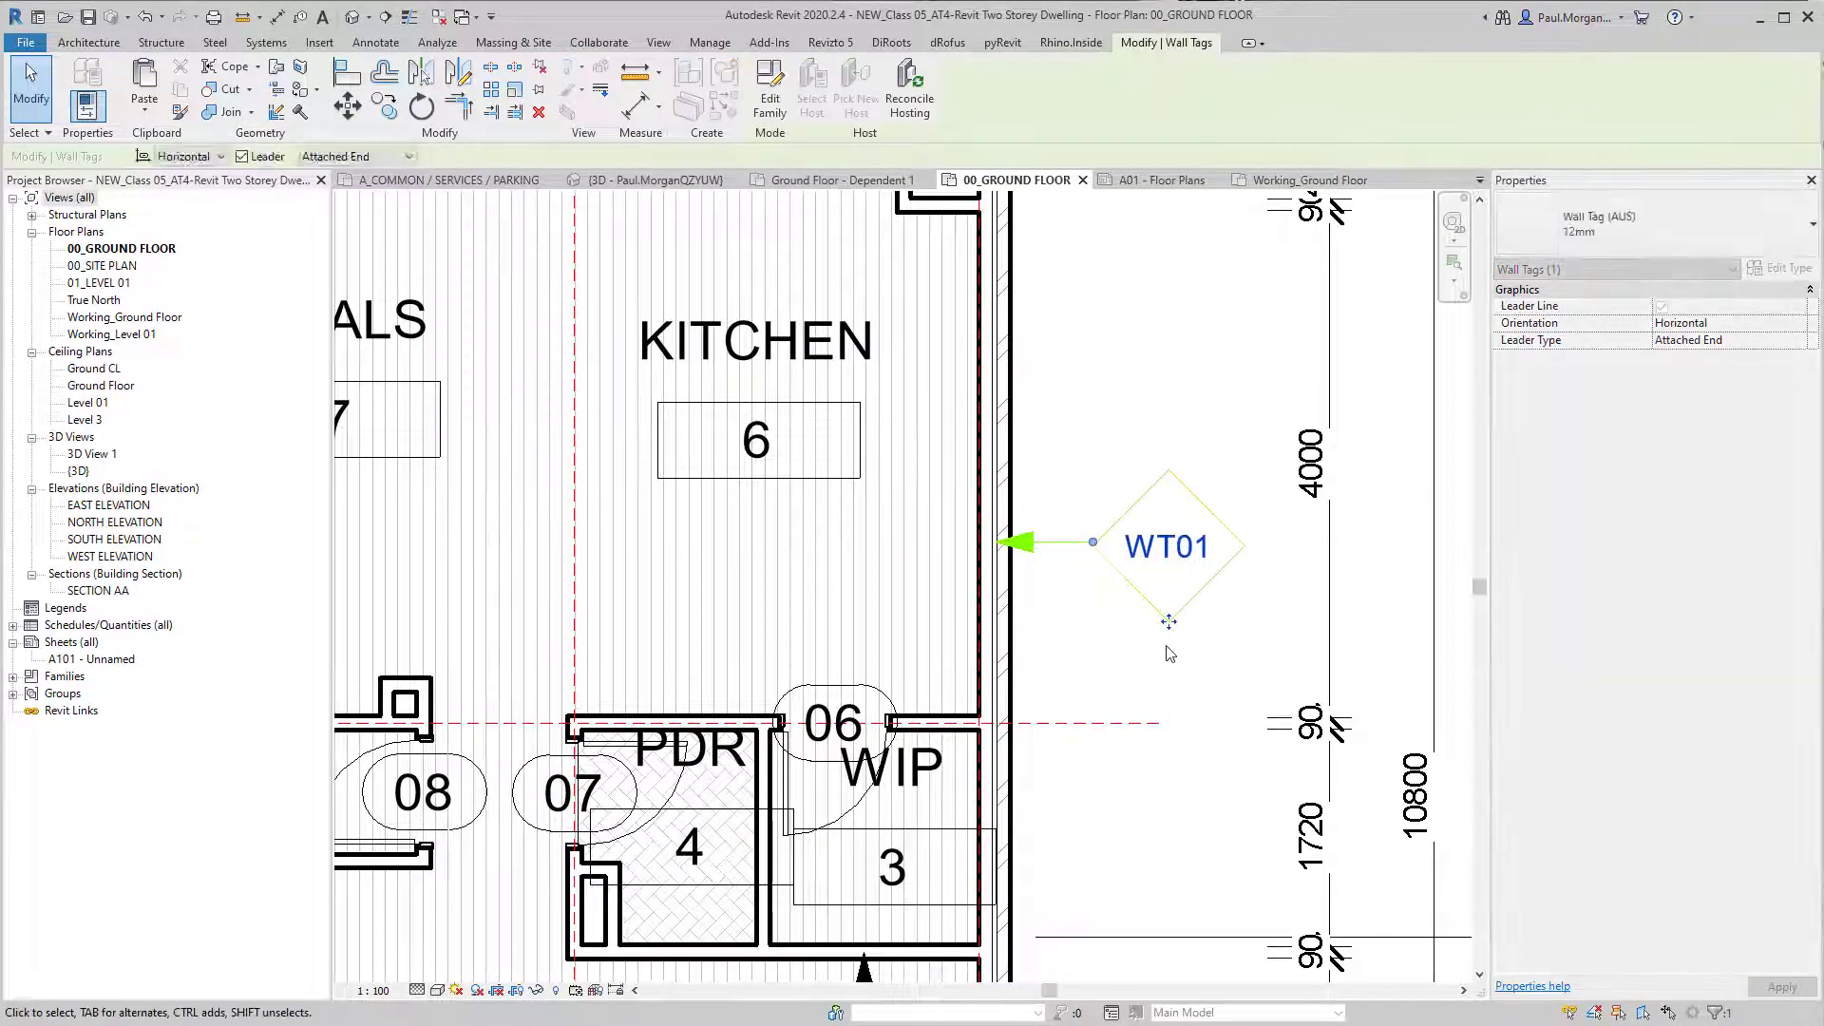
left_click(1166, 647)
left_click(1140, 589)
left_click(1763, 272)
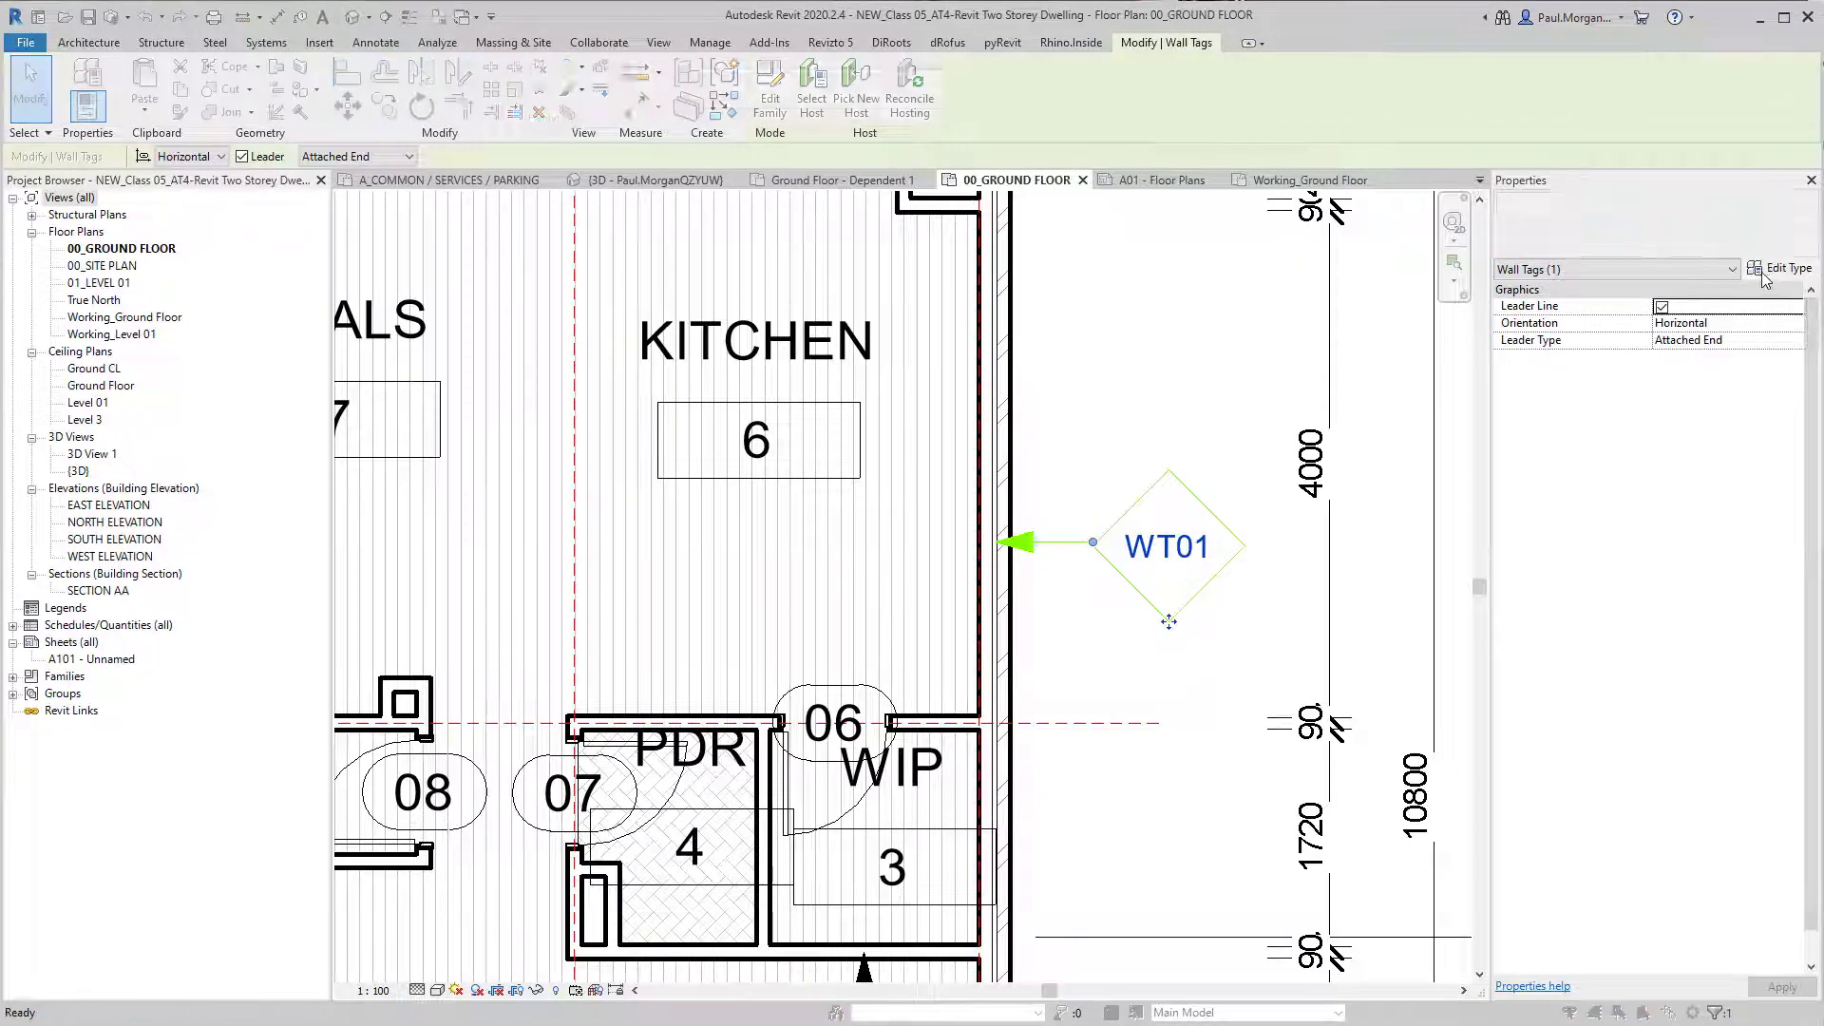
left_click(1683, 263)
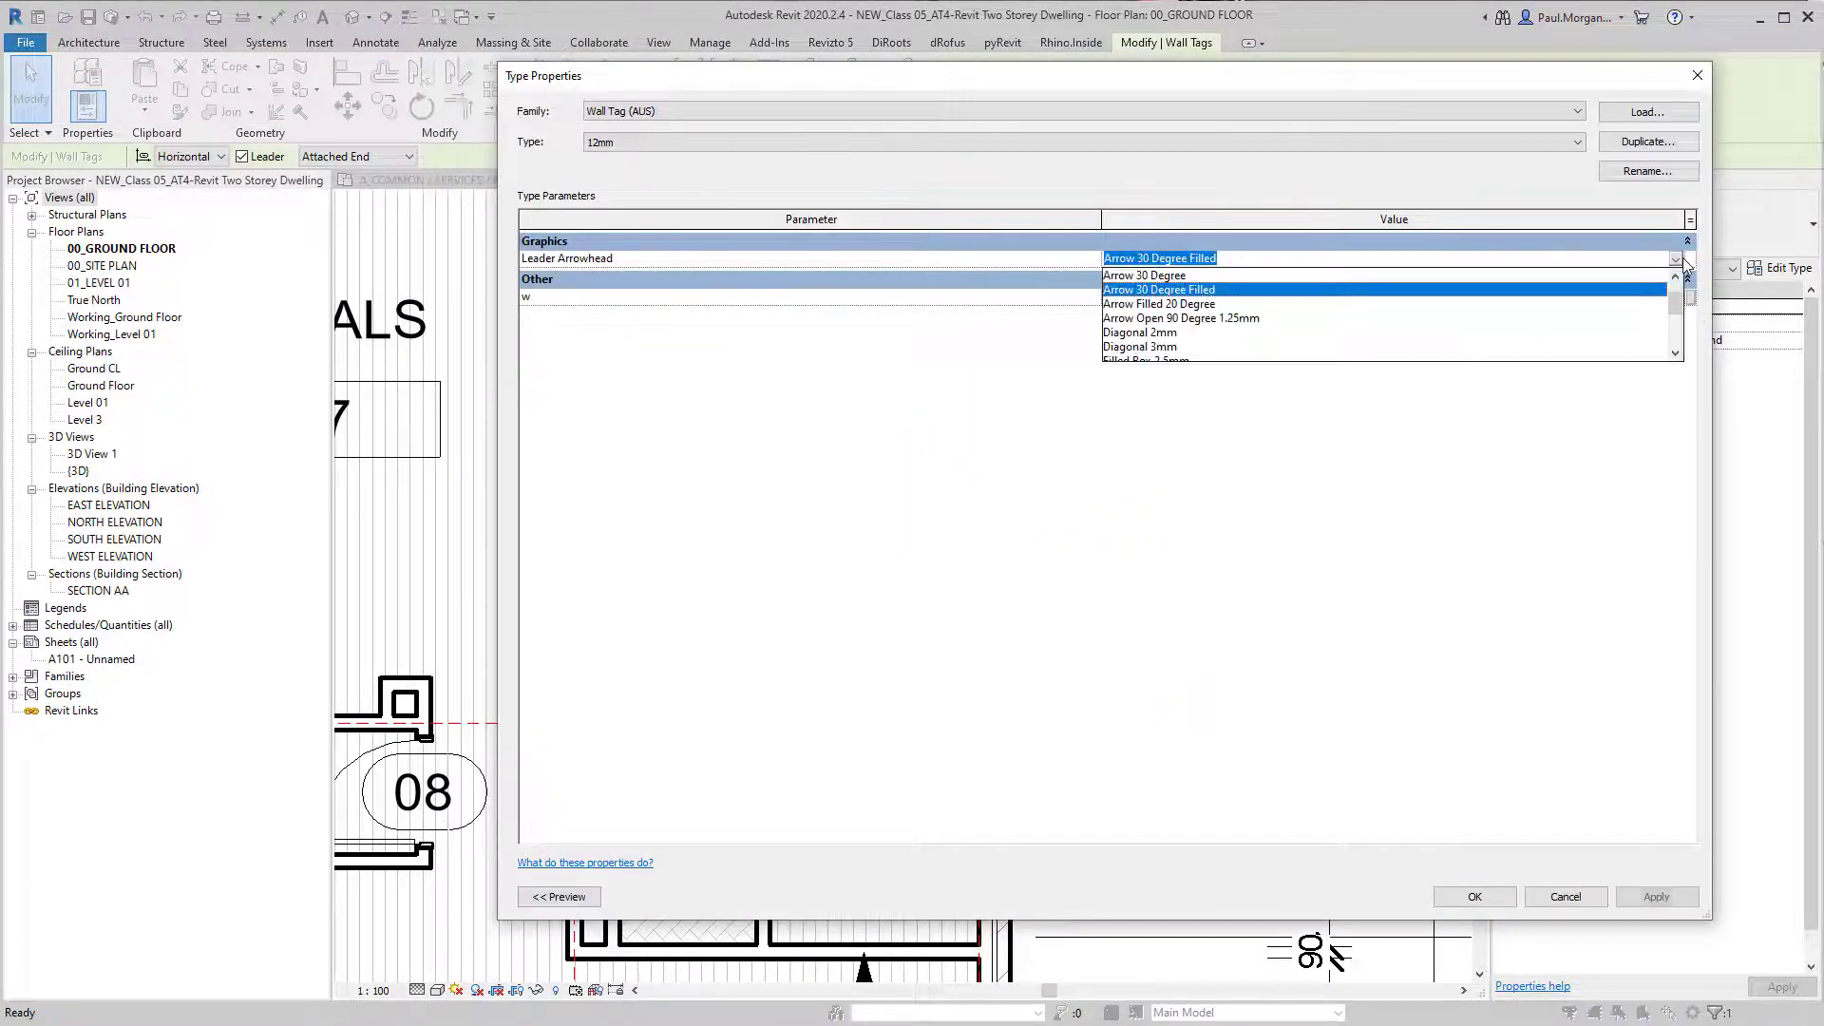
scroll(1203, 321, "up", 1)
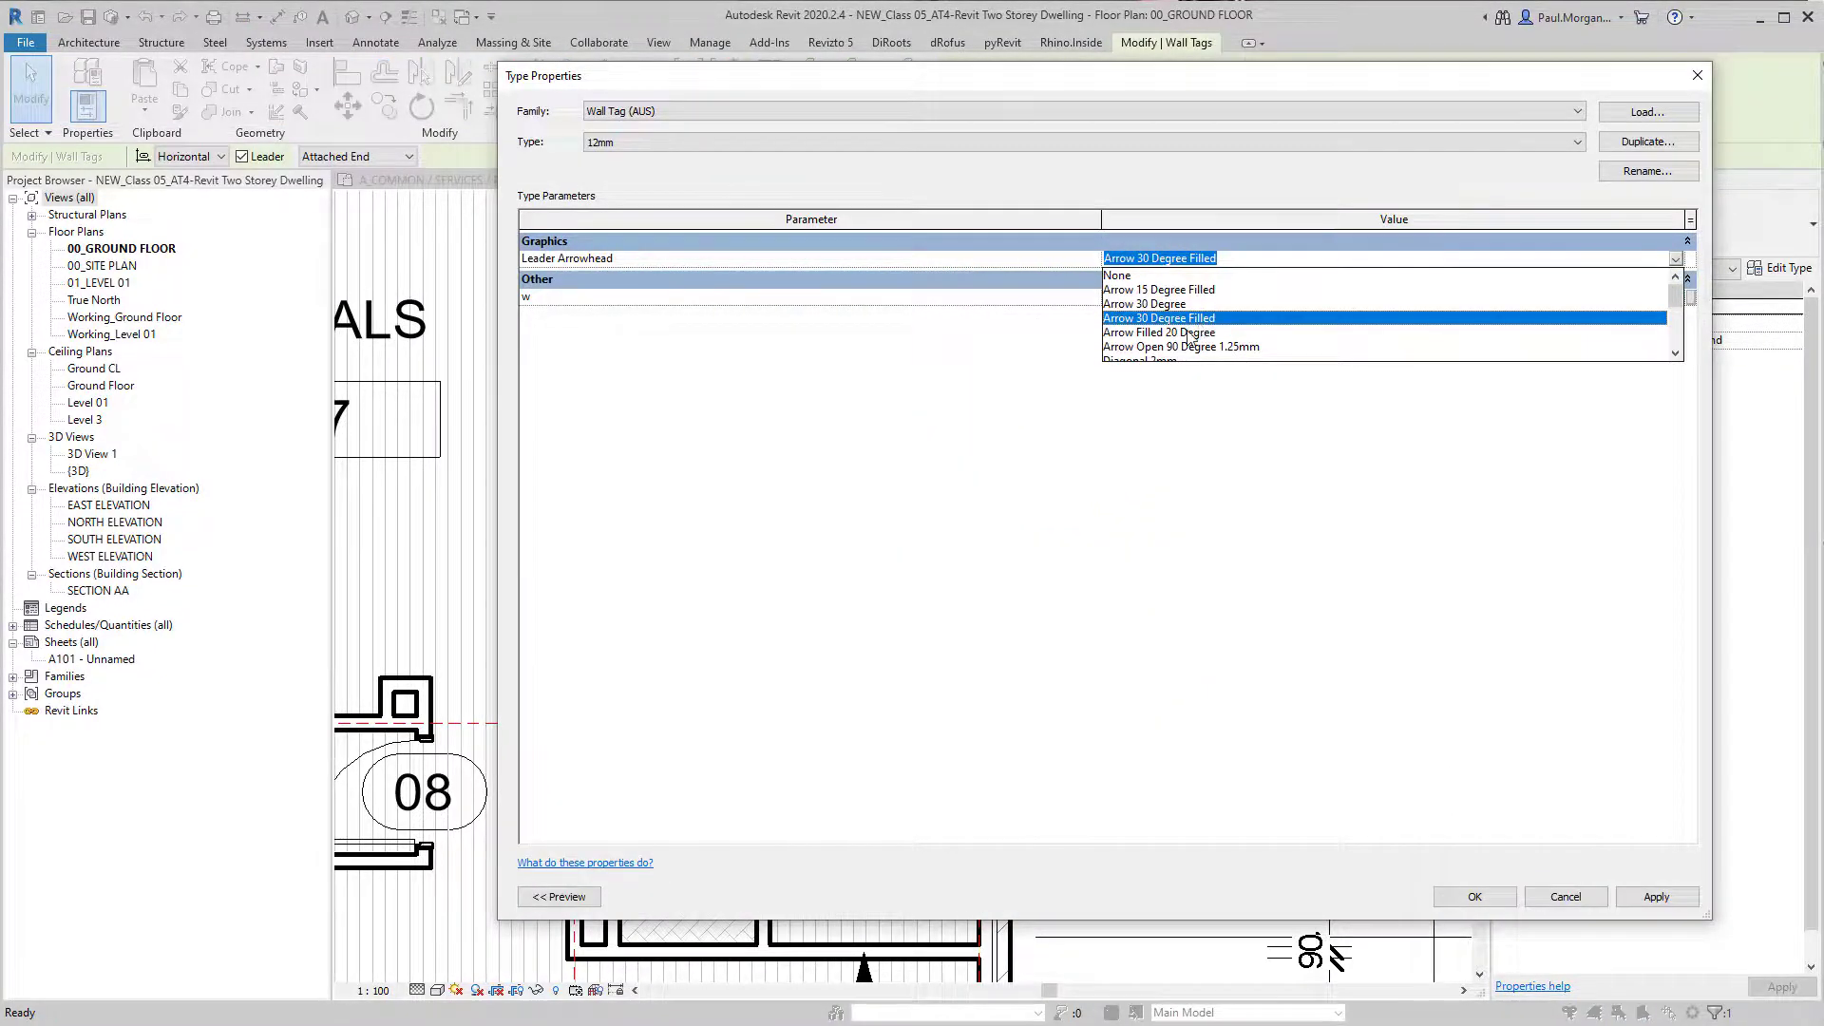
left_click(1194, 332)
left_click(1474, 897)
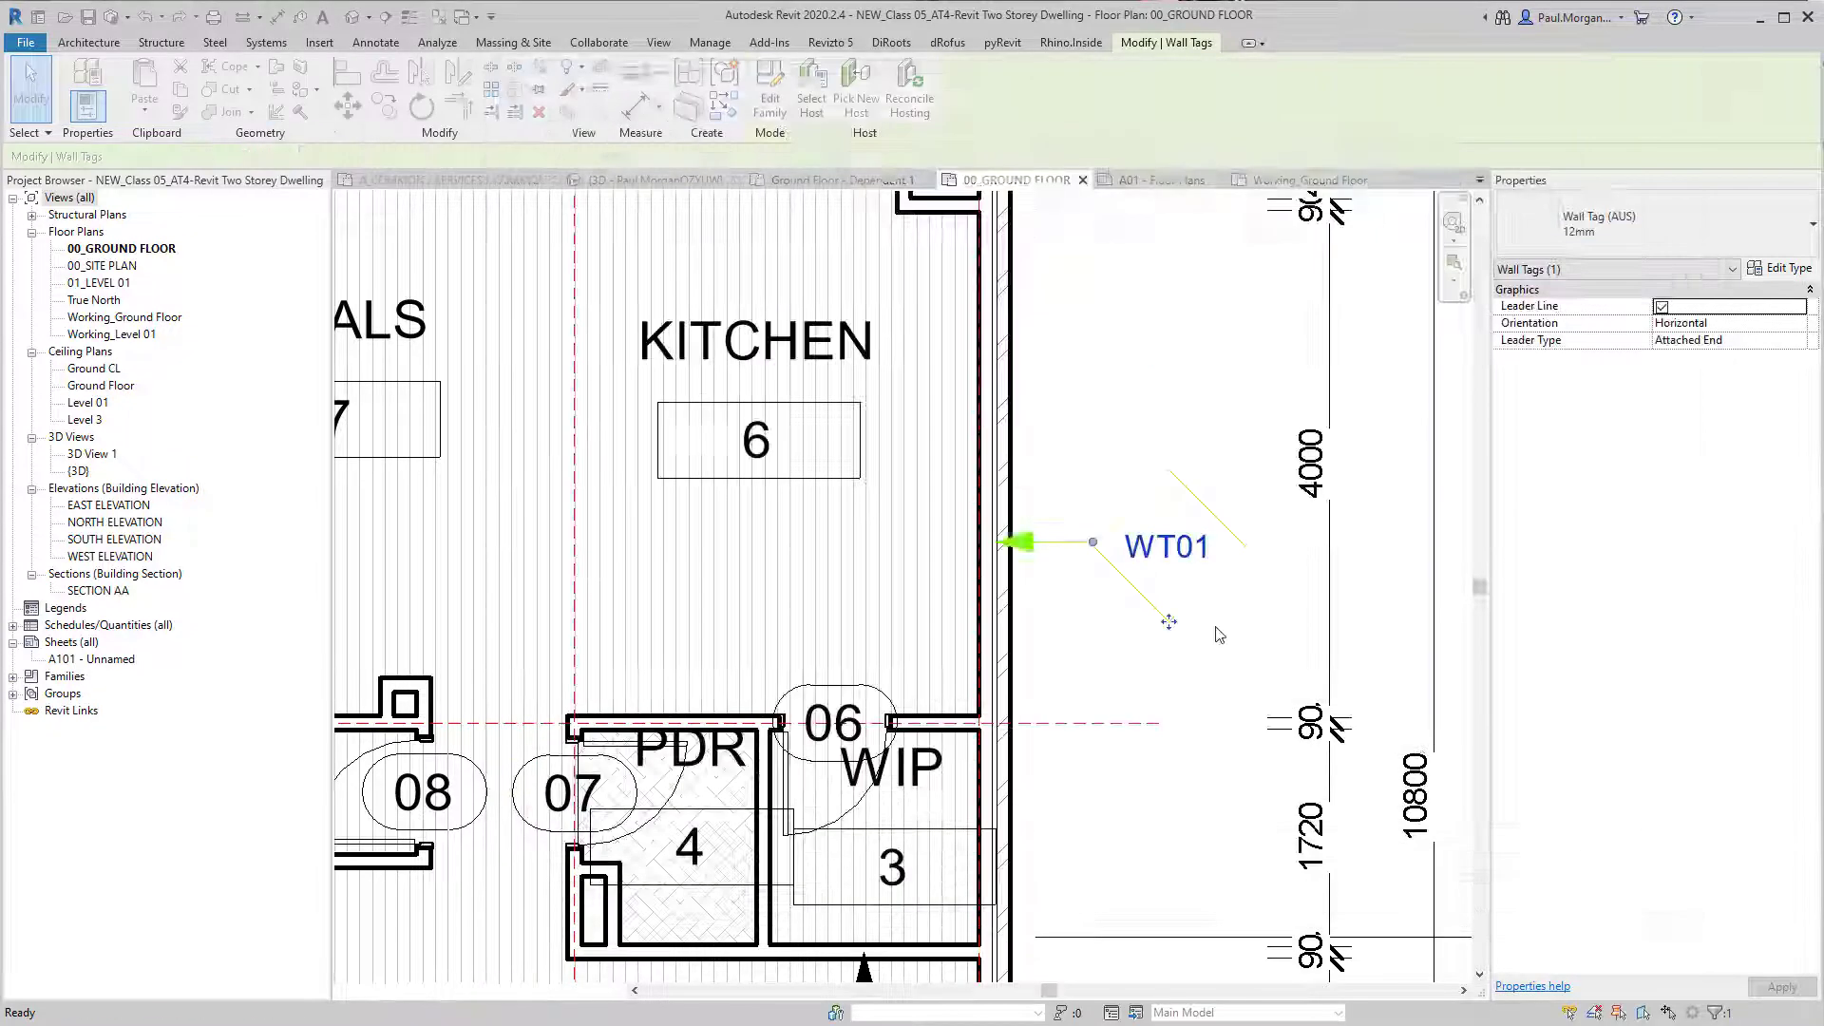
left_click(1099, 658)
Step: Tag the wall between the kitchen and PDR as WT02 with a Free End leader, placing the tag inside the kitchen
scroll(1099, 658, "down", 3)
scroll(1140, 627, "up", 2)
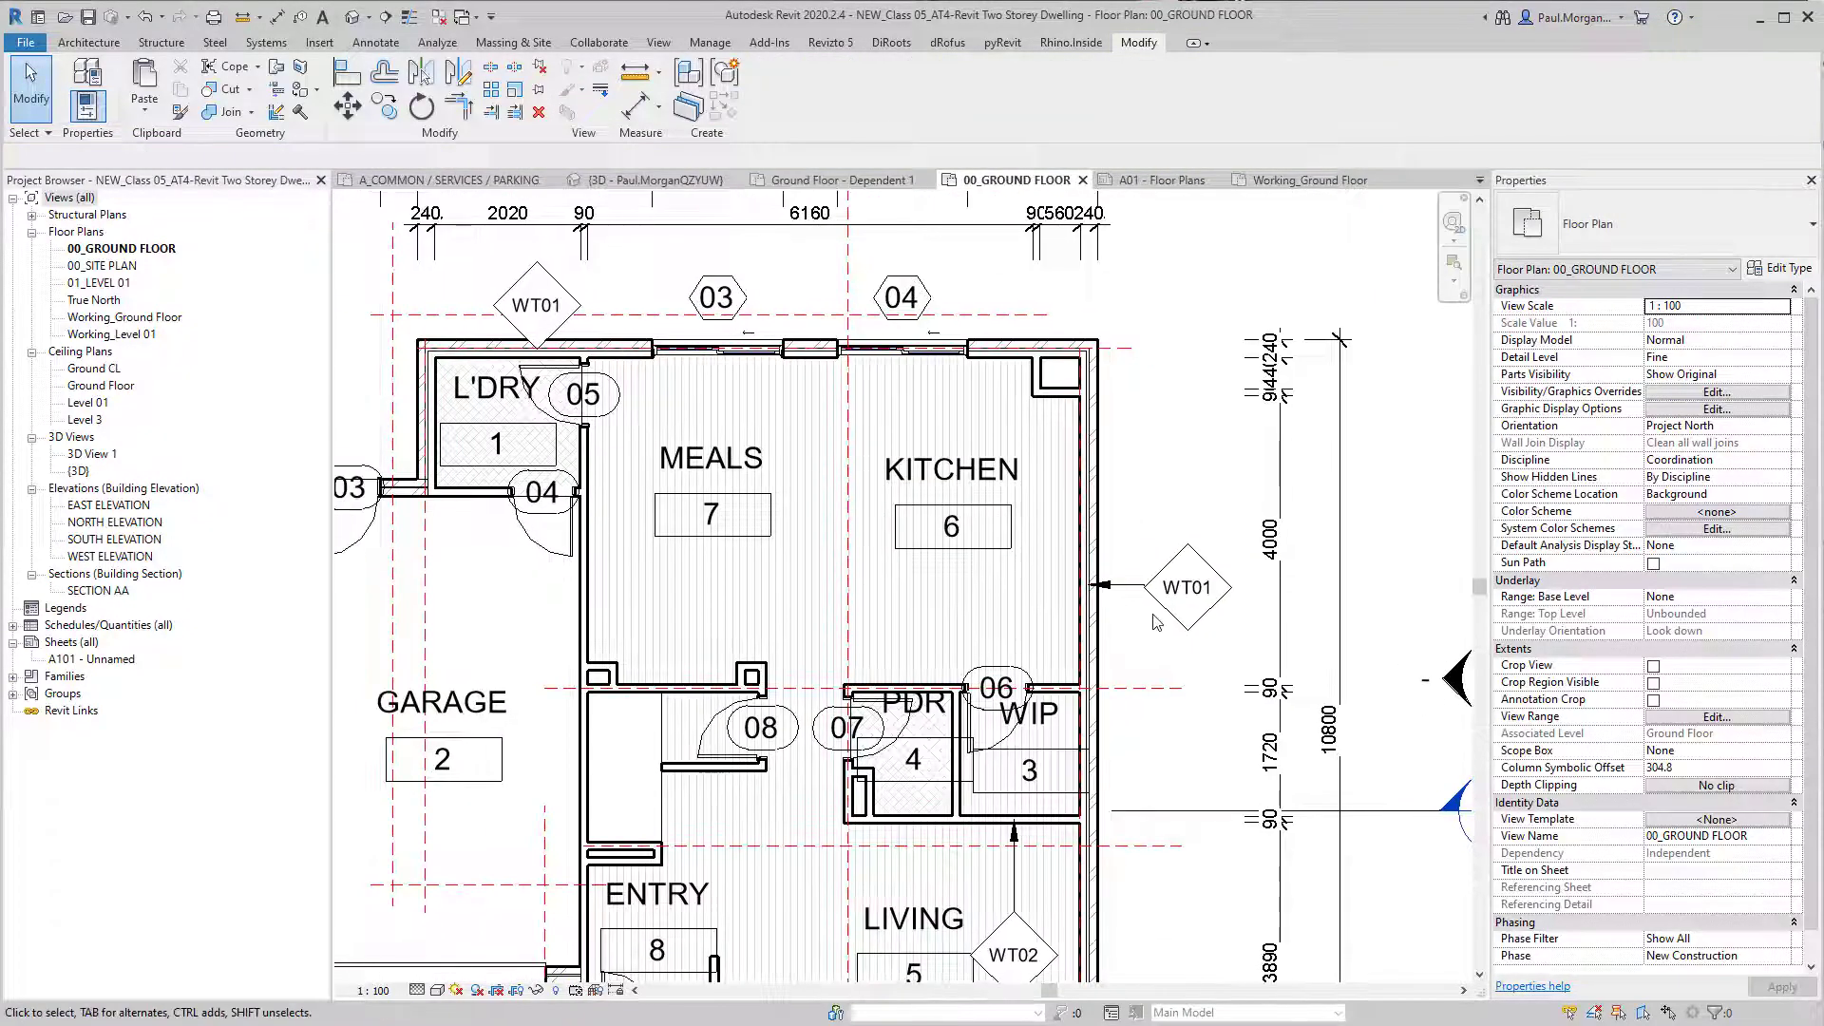
key("g")
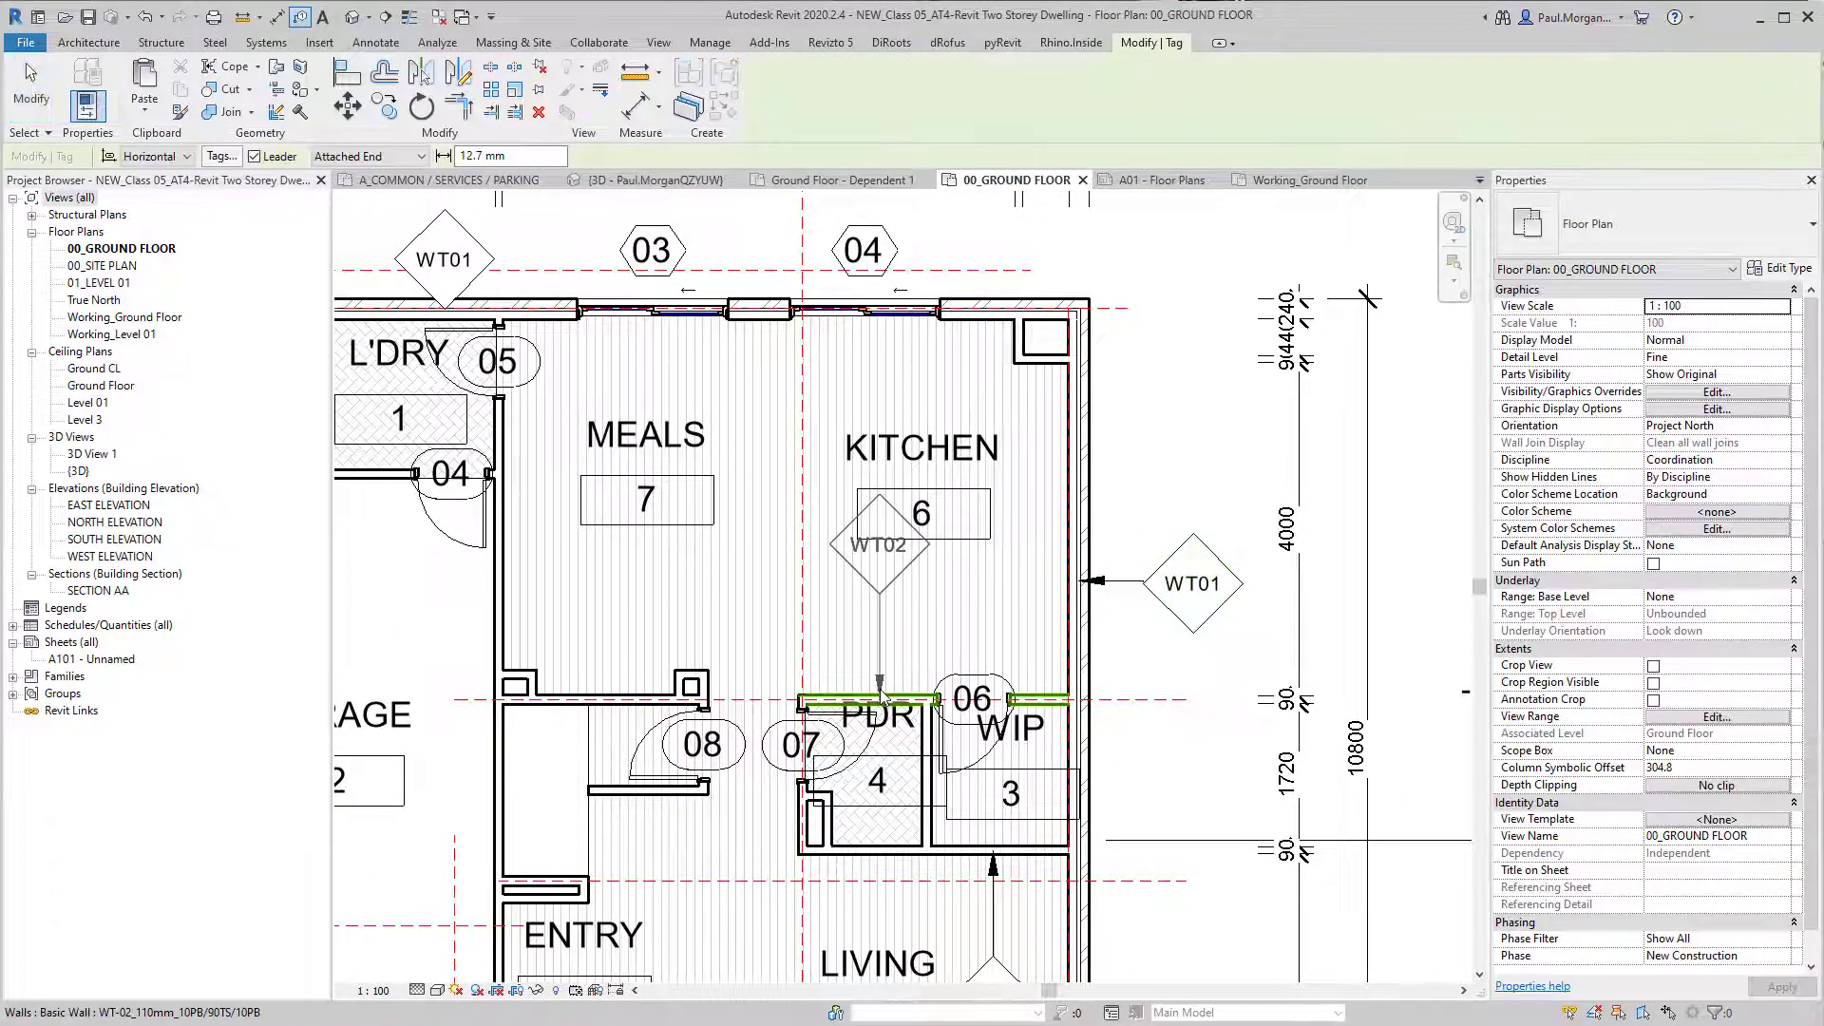
middle_click_drag(876, 693, 930, 576)
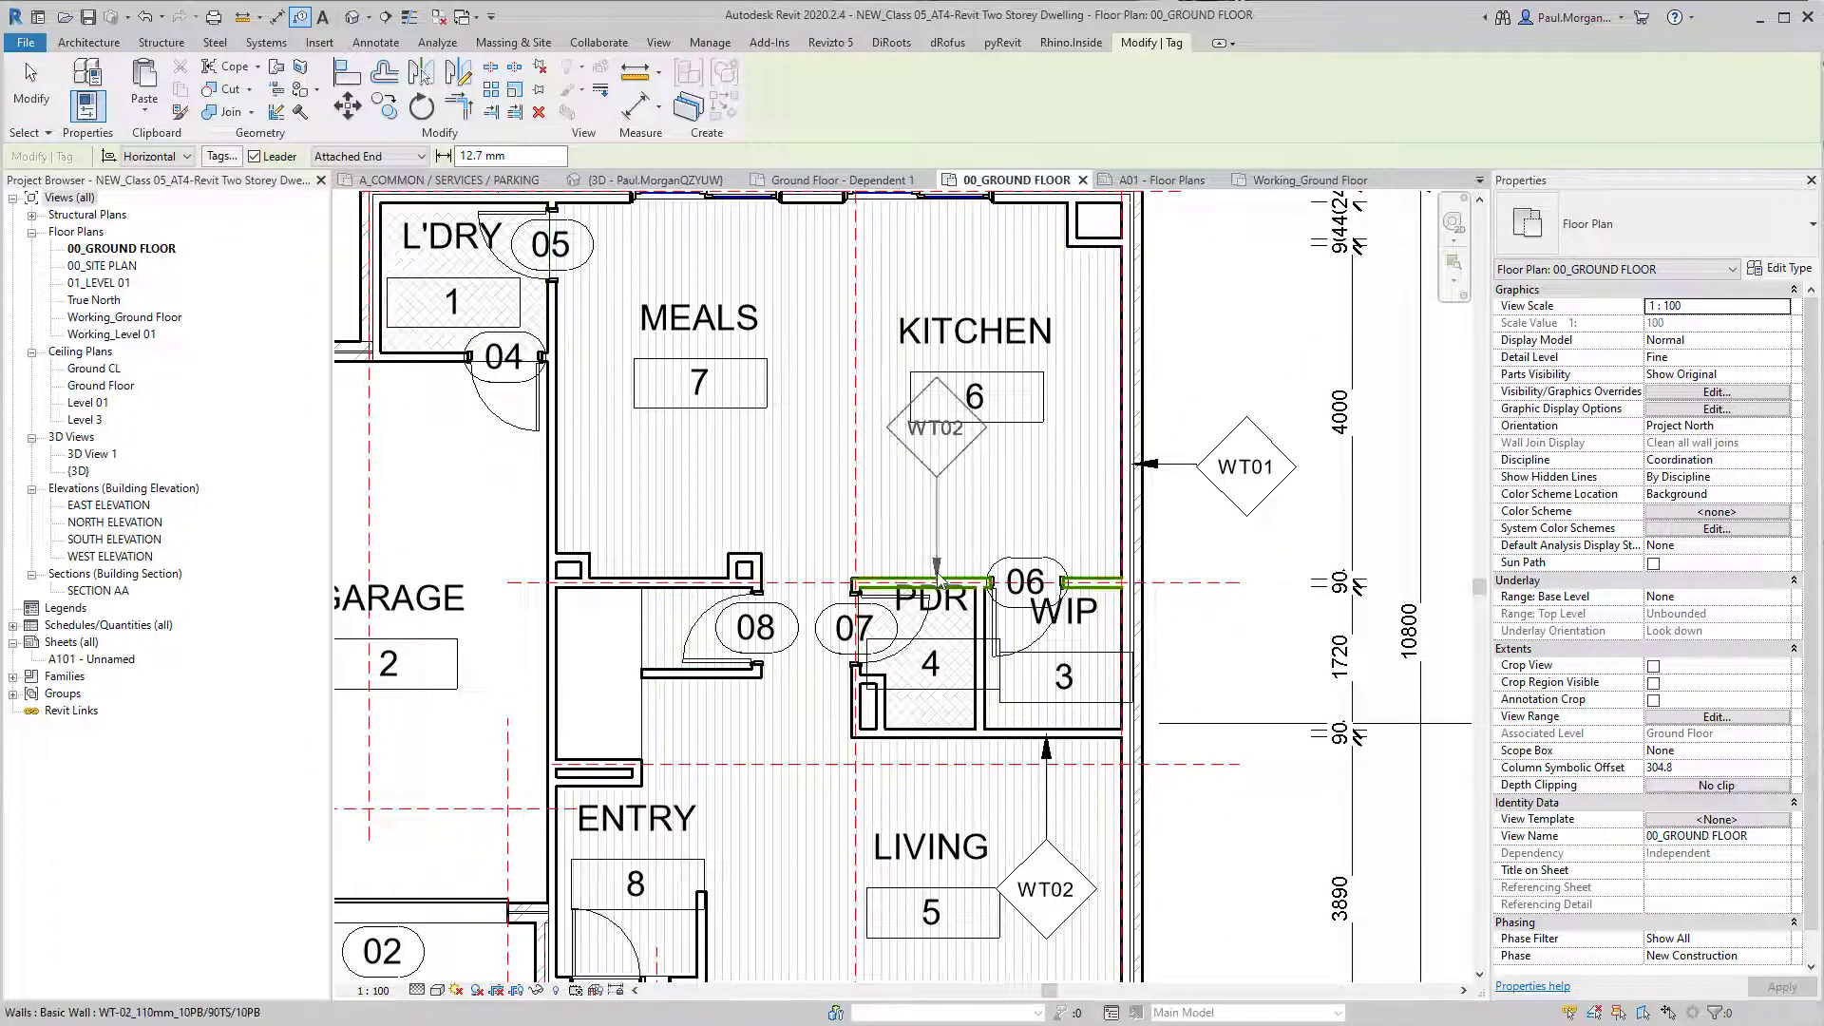
left_click(334, 158)
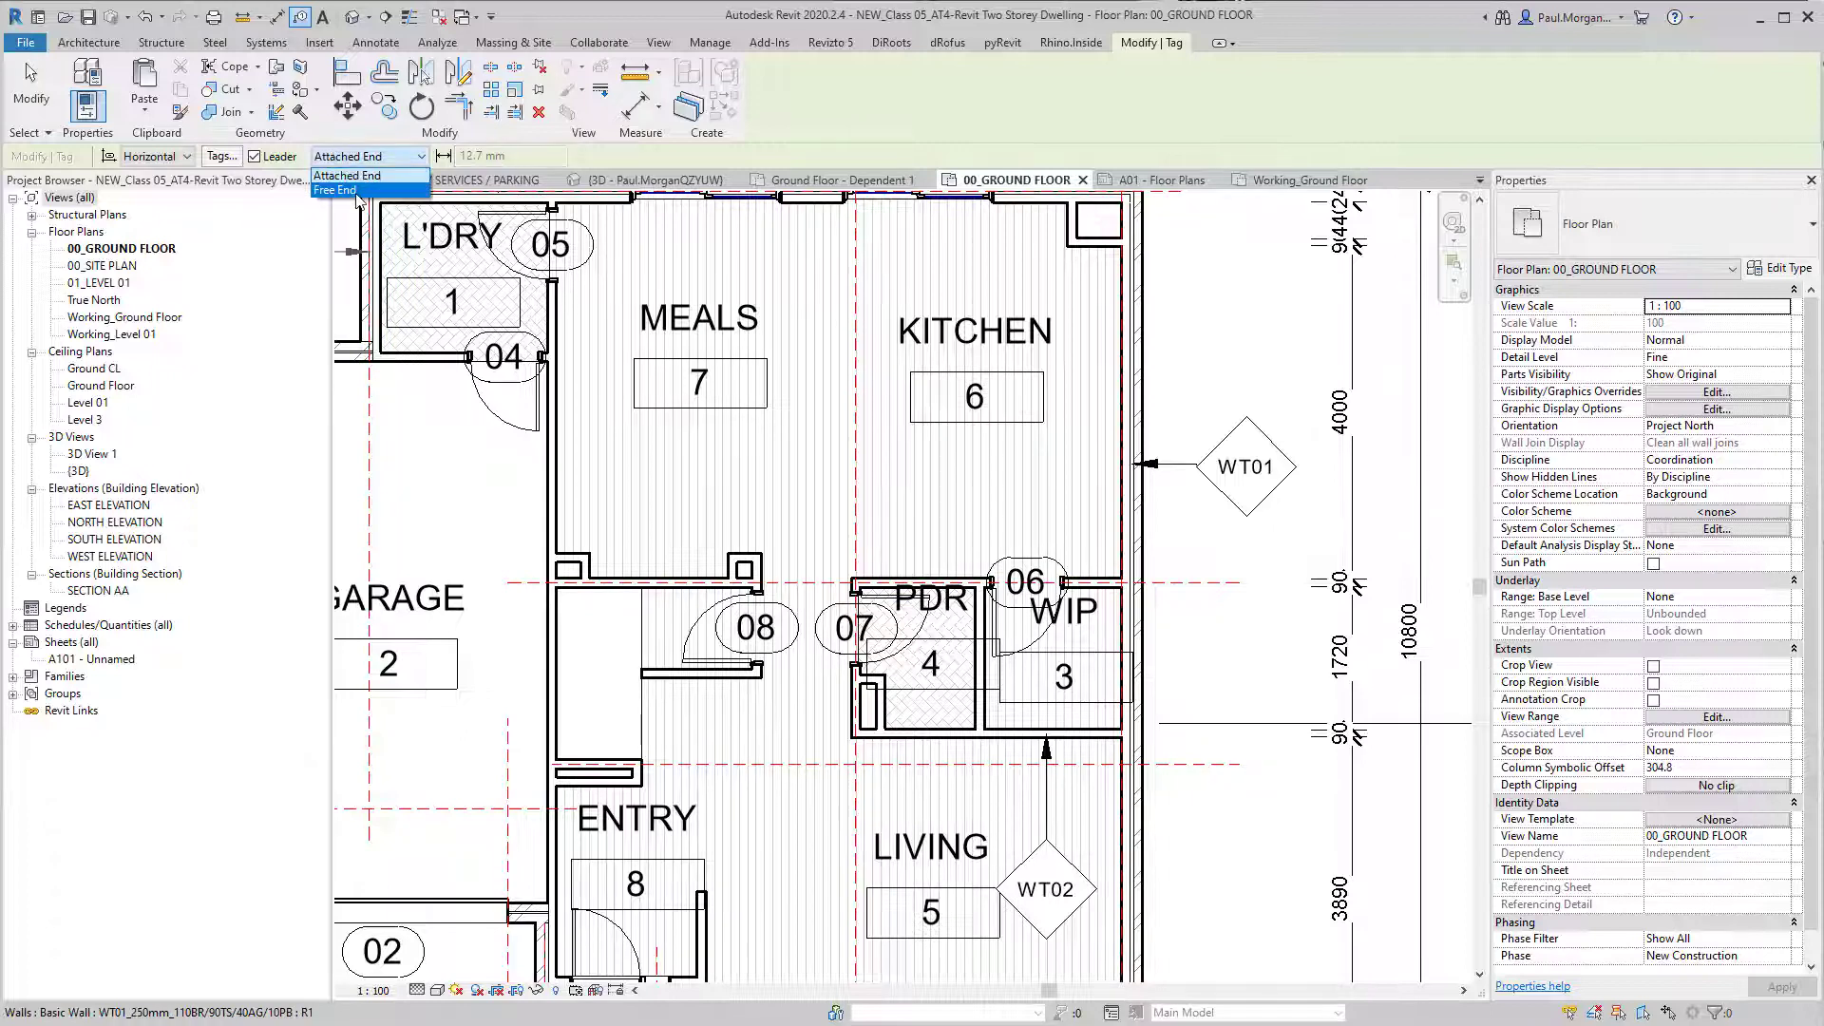
left_click(347, 189)
scroll(910, 518, "up", 3)
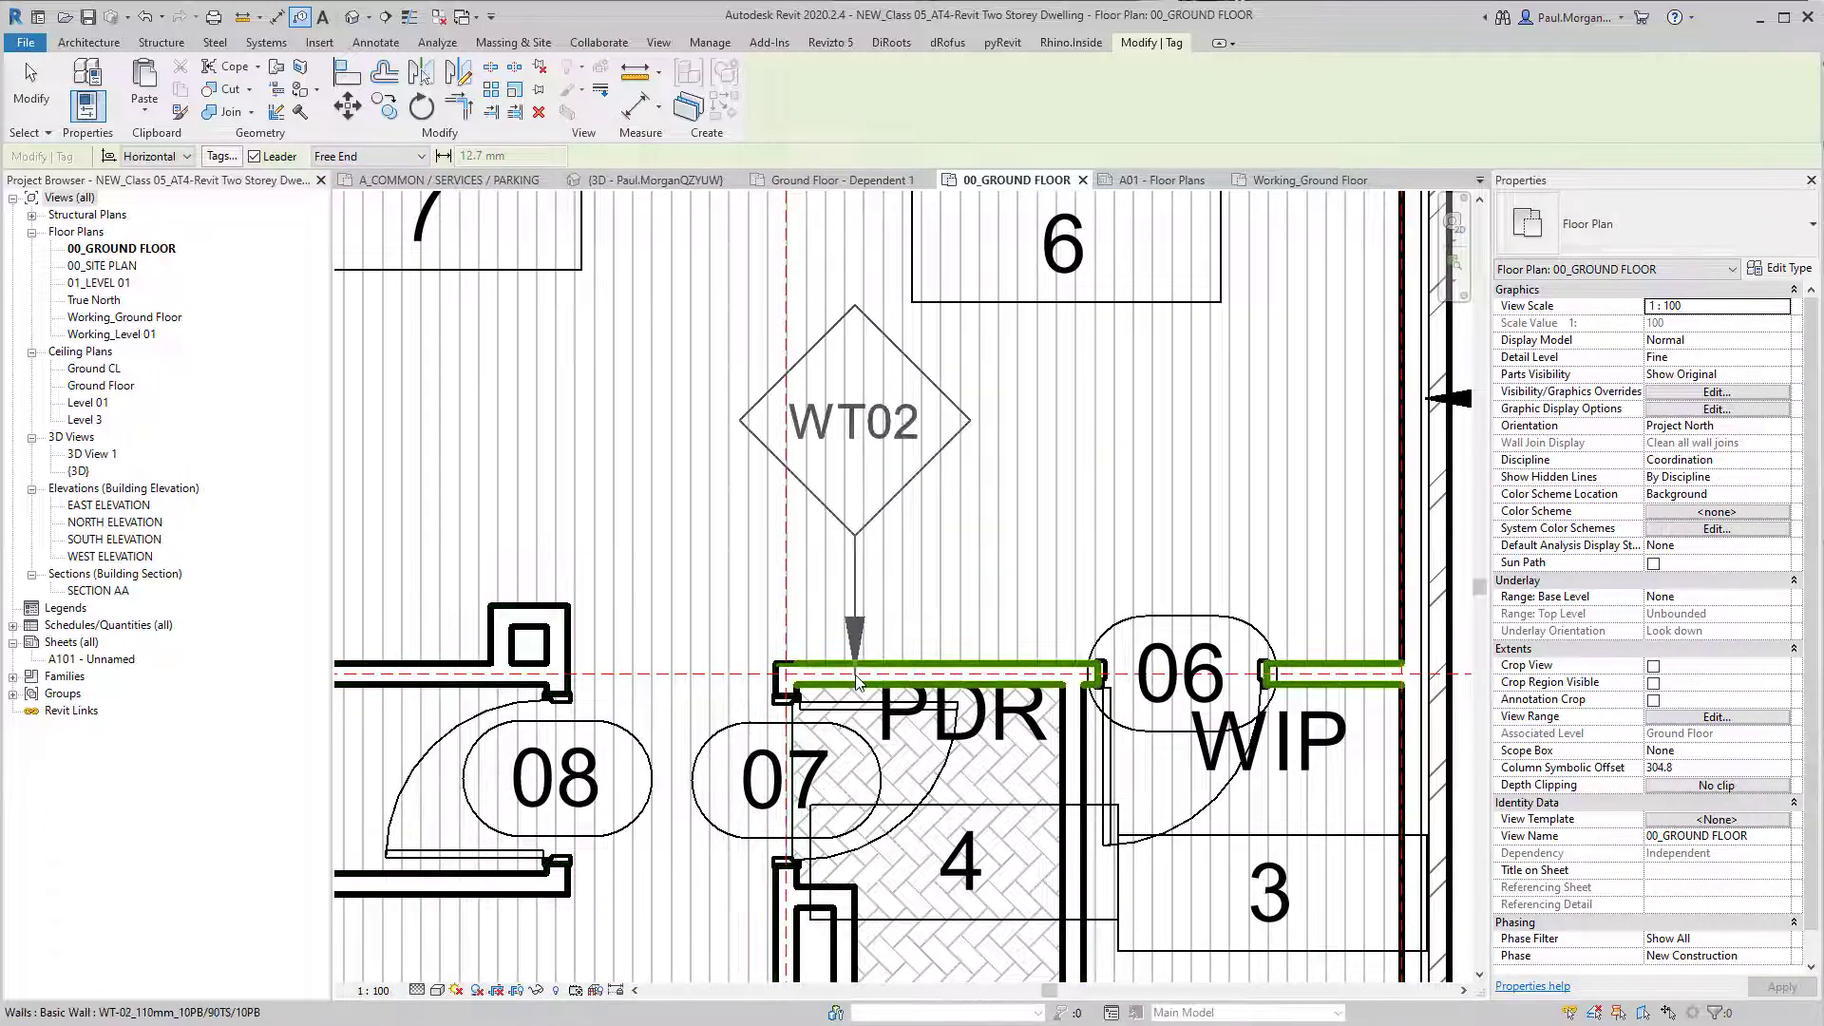
left_click(857, 682)
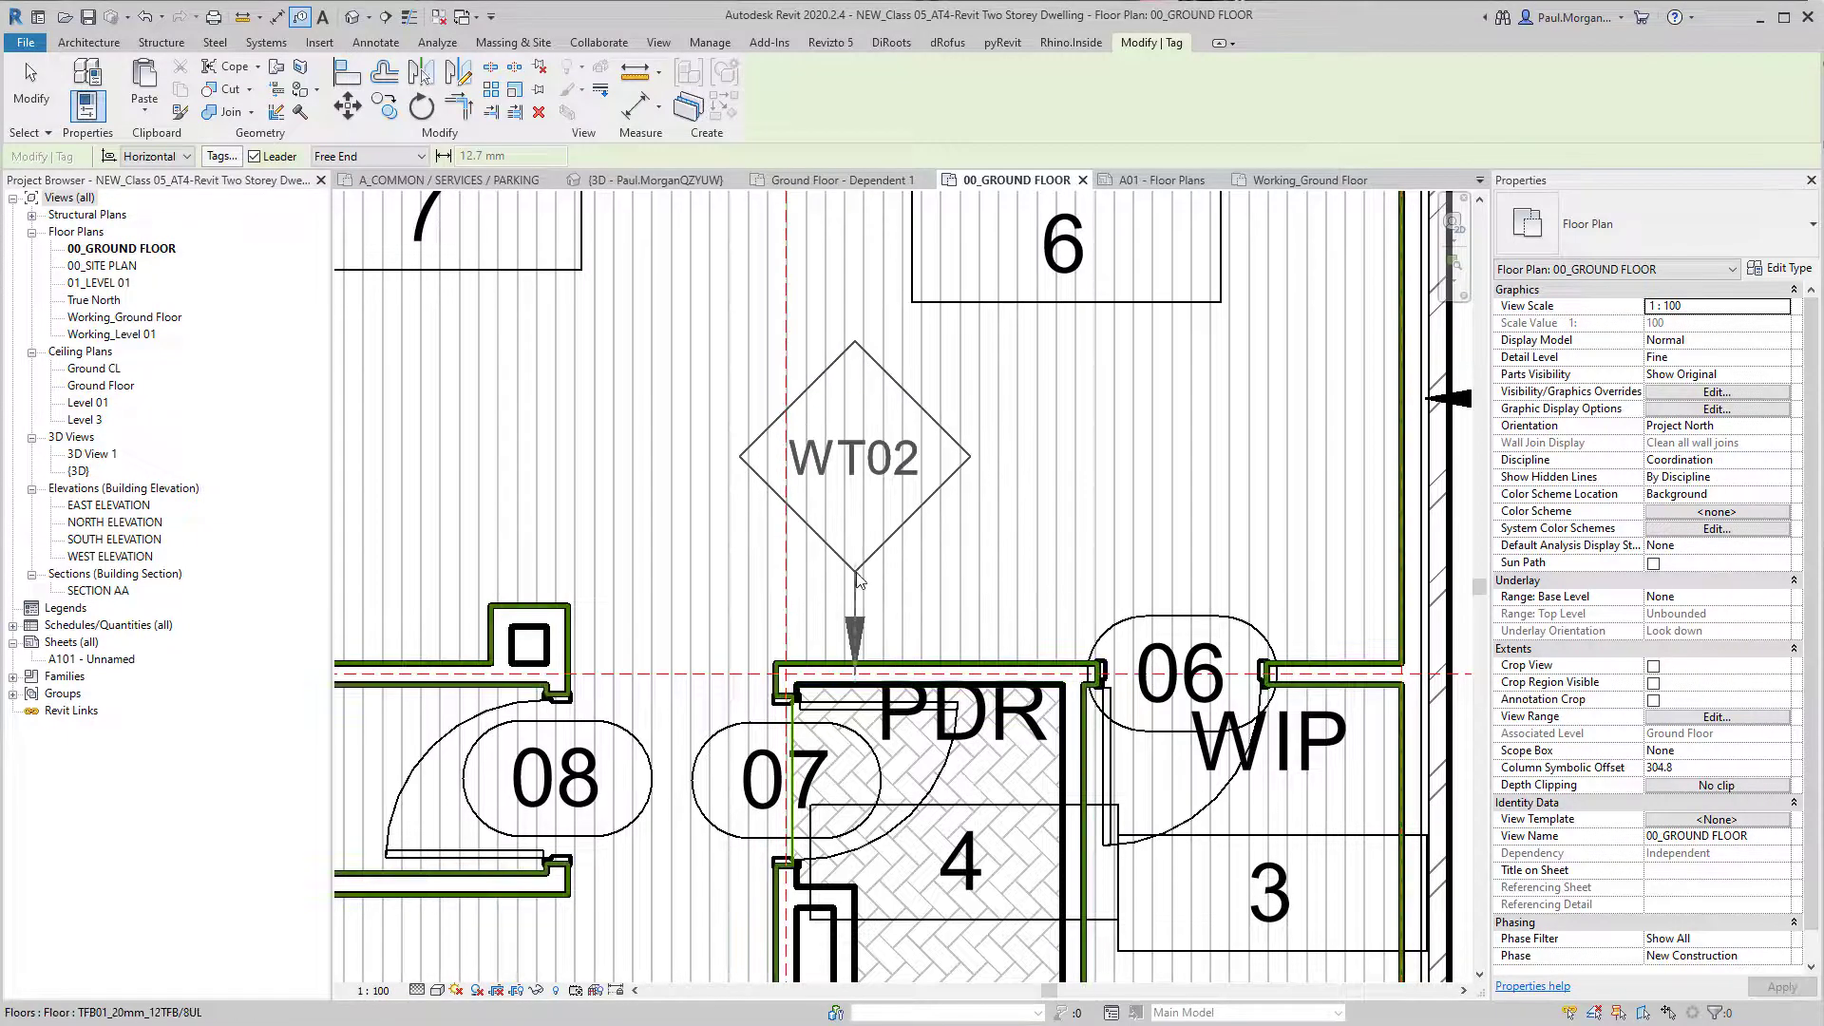
left_click(857, 576)
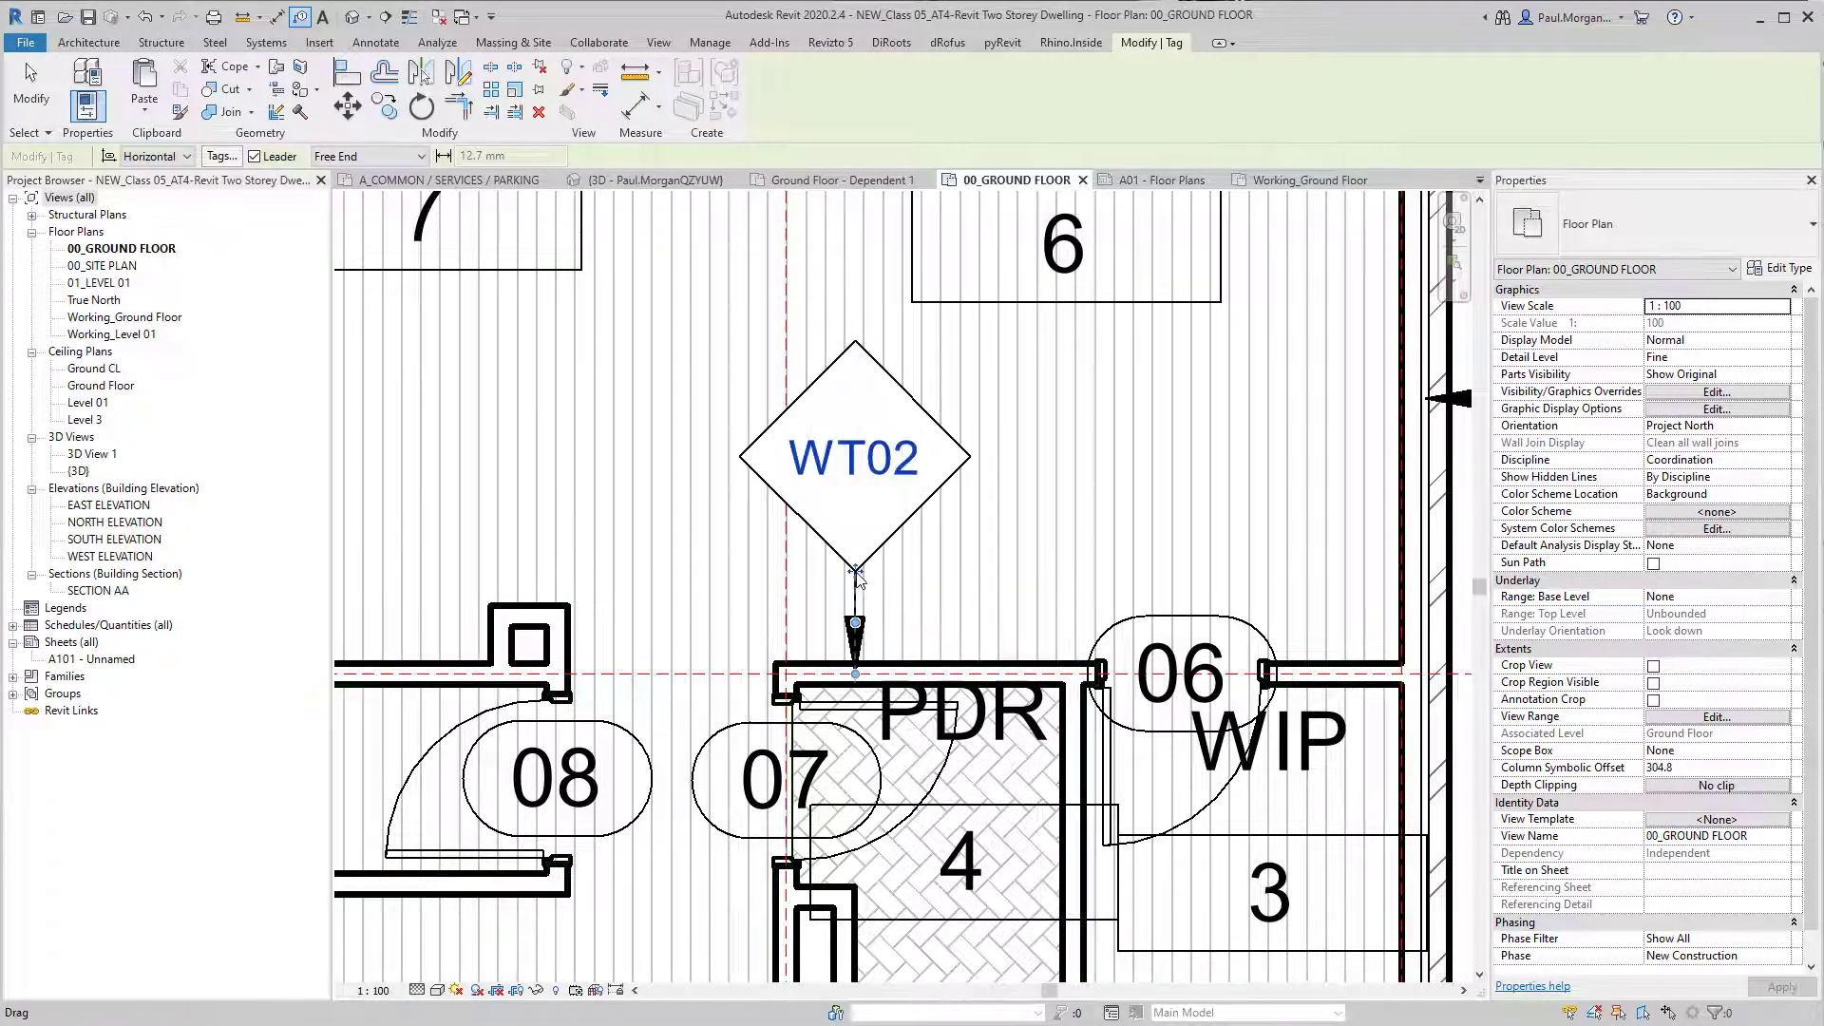
scroll(1009, 641, "down", 3)
middle_click_drag(1002, 722, 995, 666)
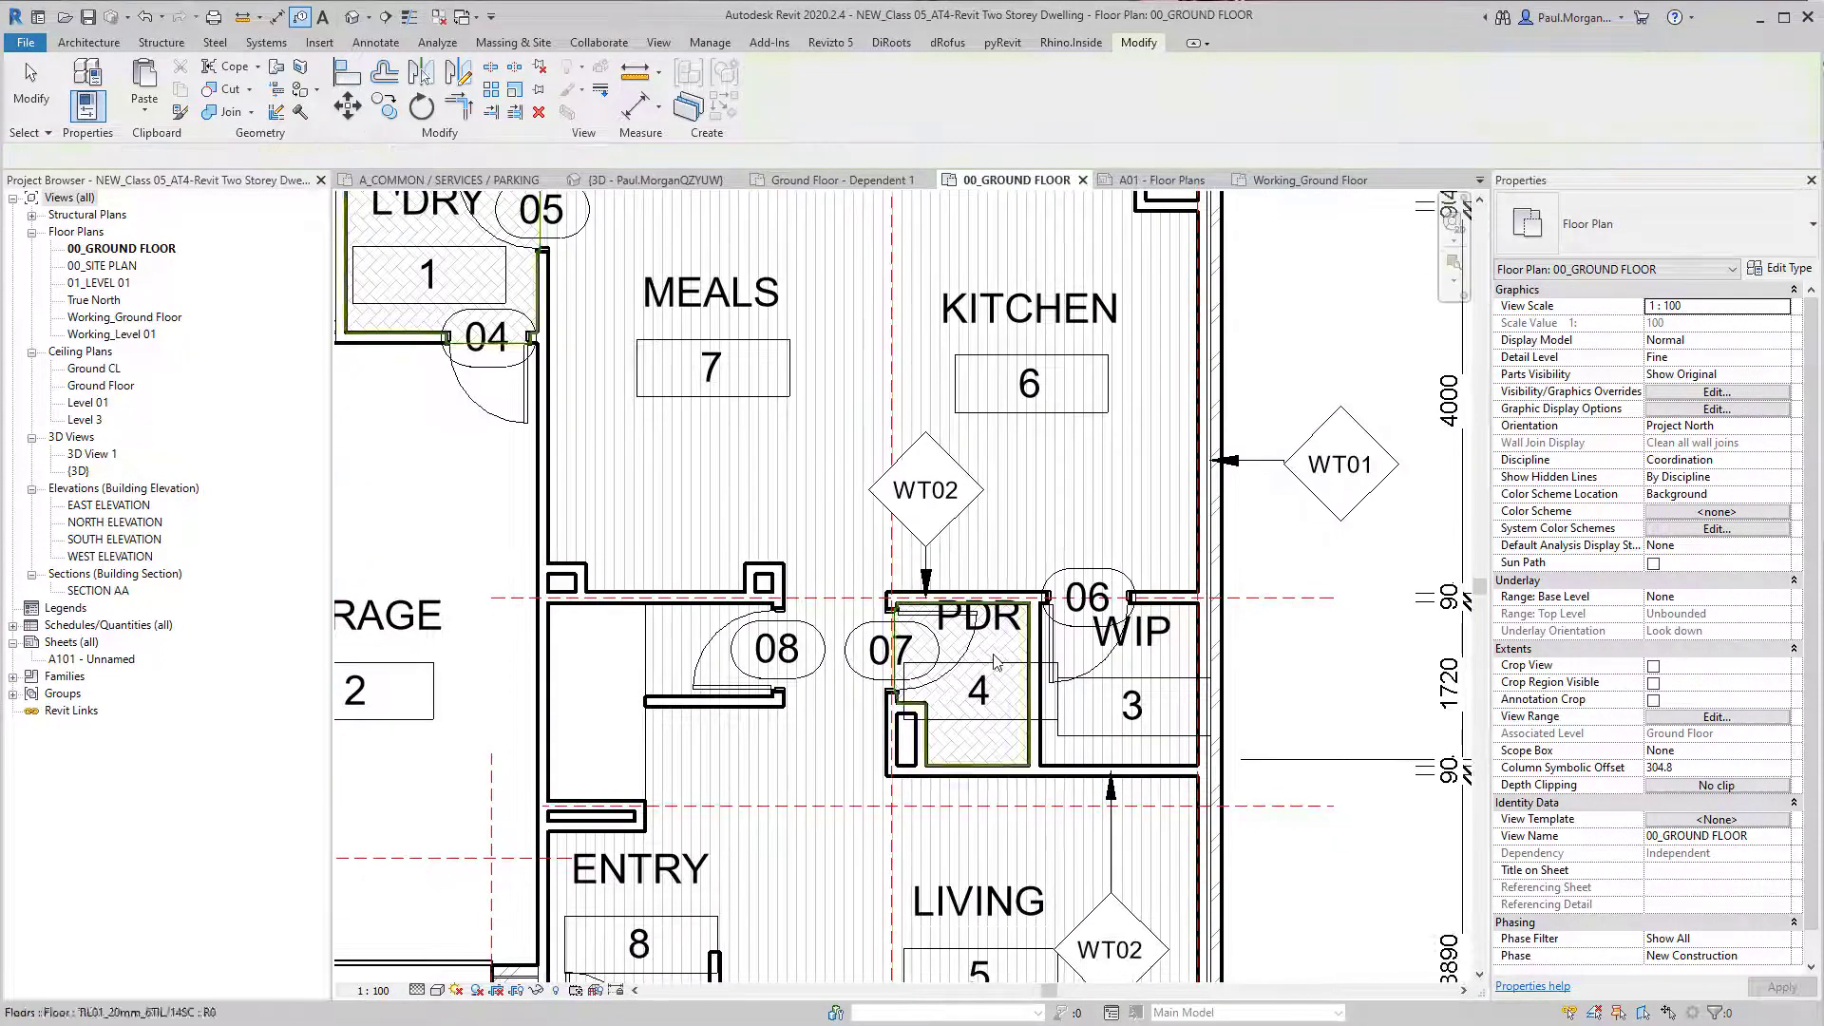
key("Escape")
key("Escape")
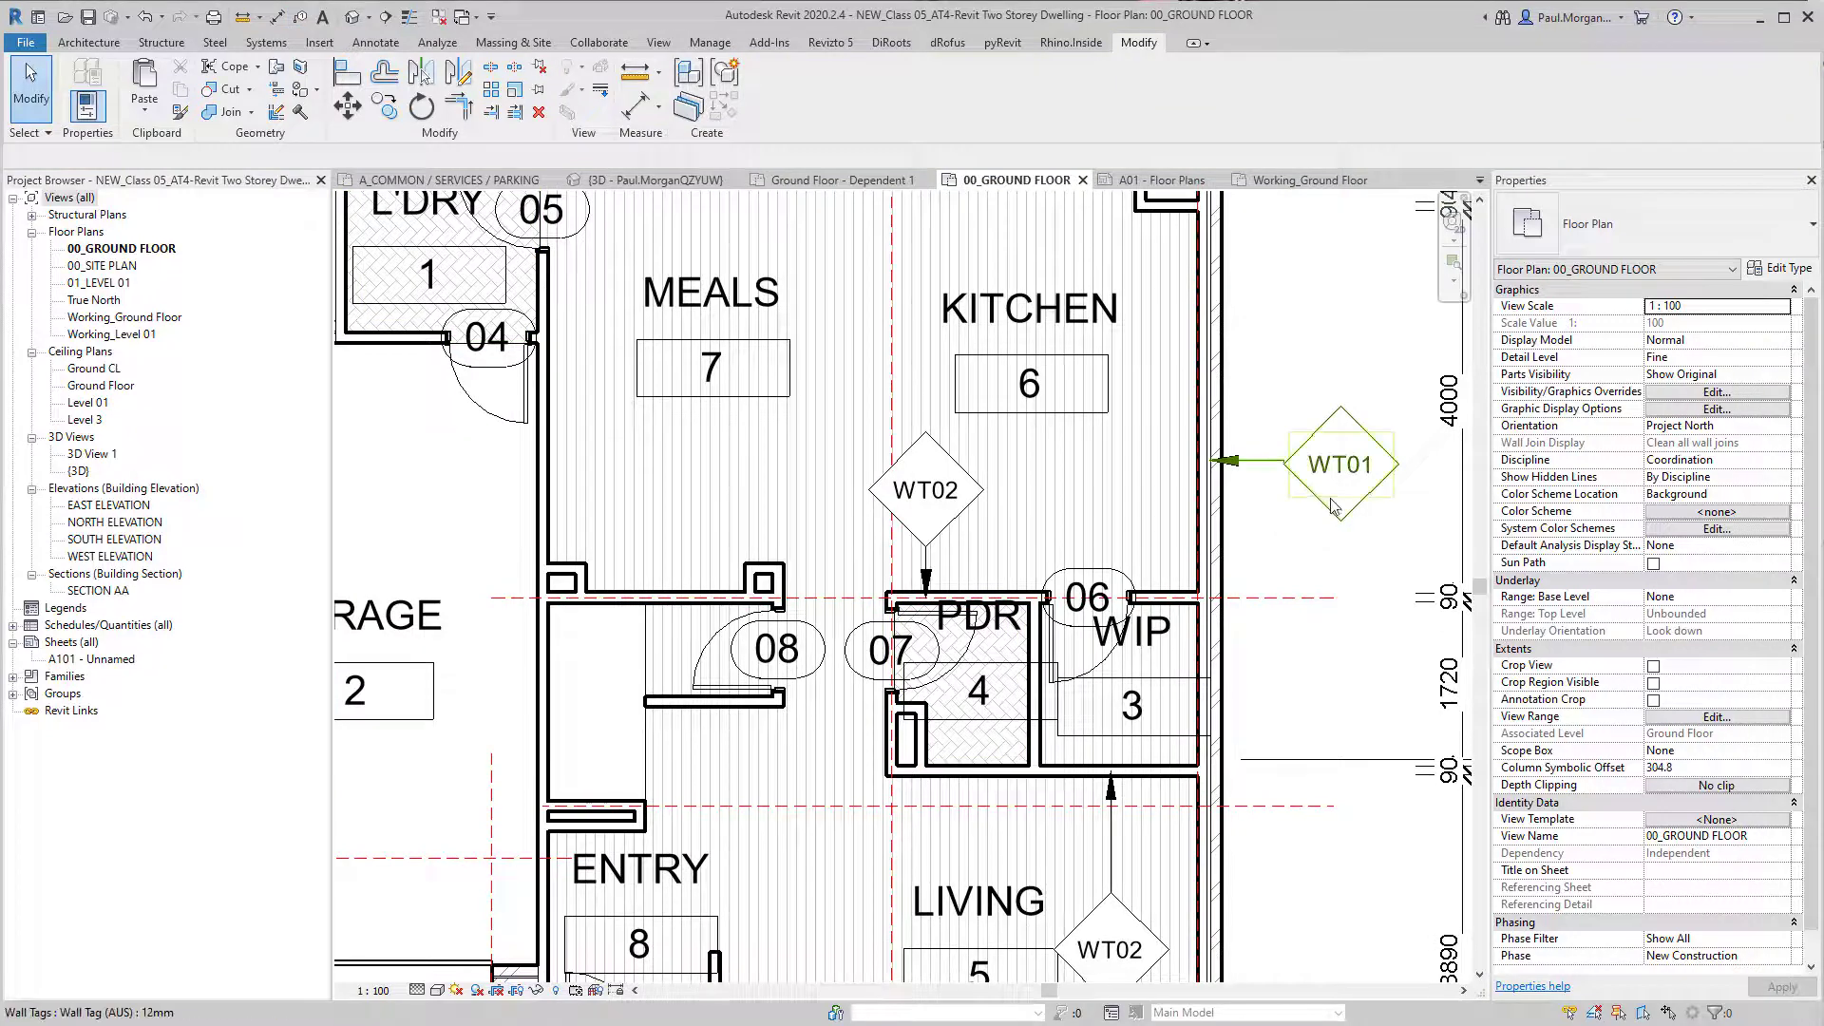
Step: Open the family of the kitchen's WT02 tag for editing and enter the boundary sketch of its masking region
left_click(961, 520)
scroll(961, 520, "up", 4)
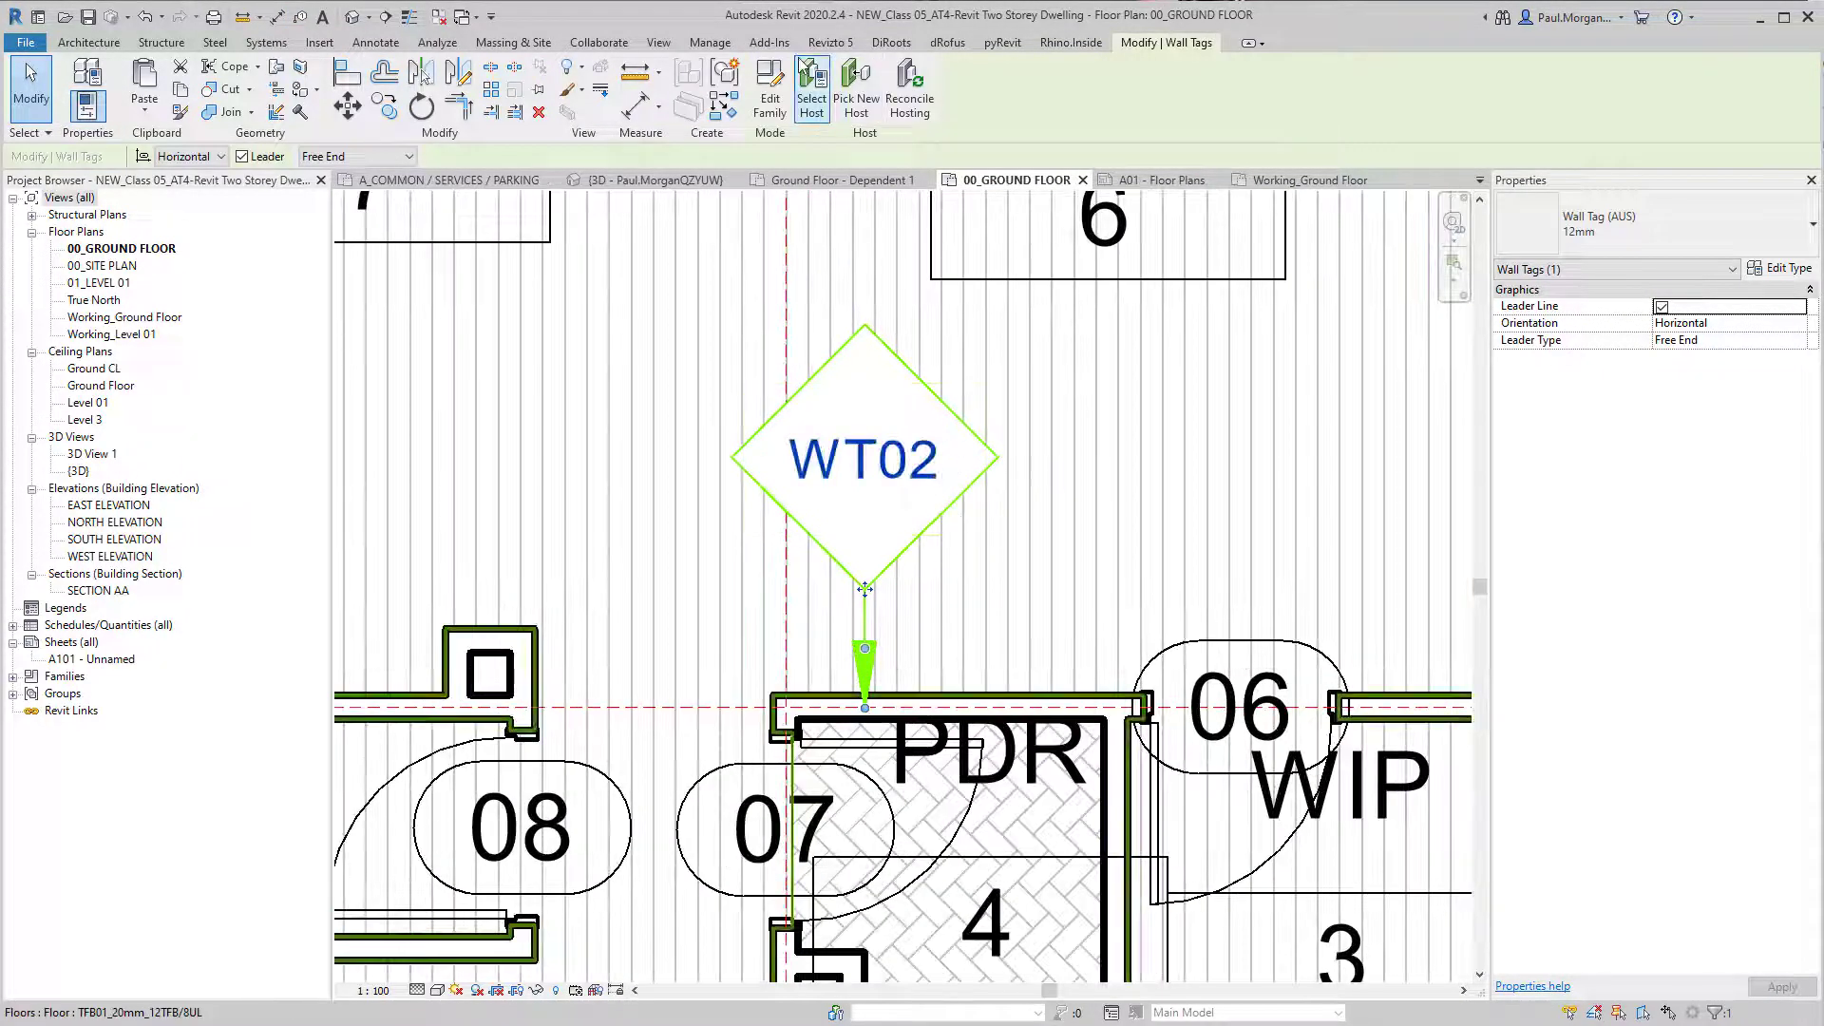
left_click(770, 95)
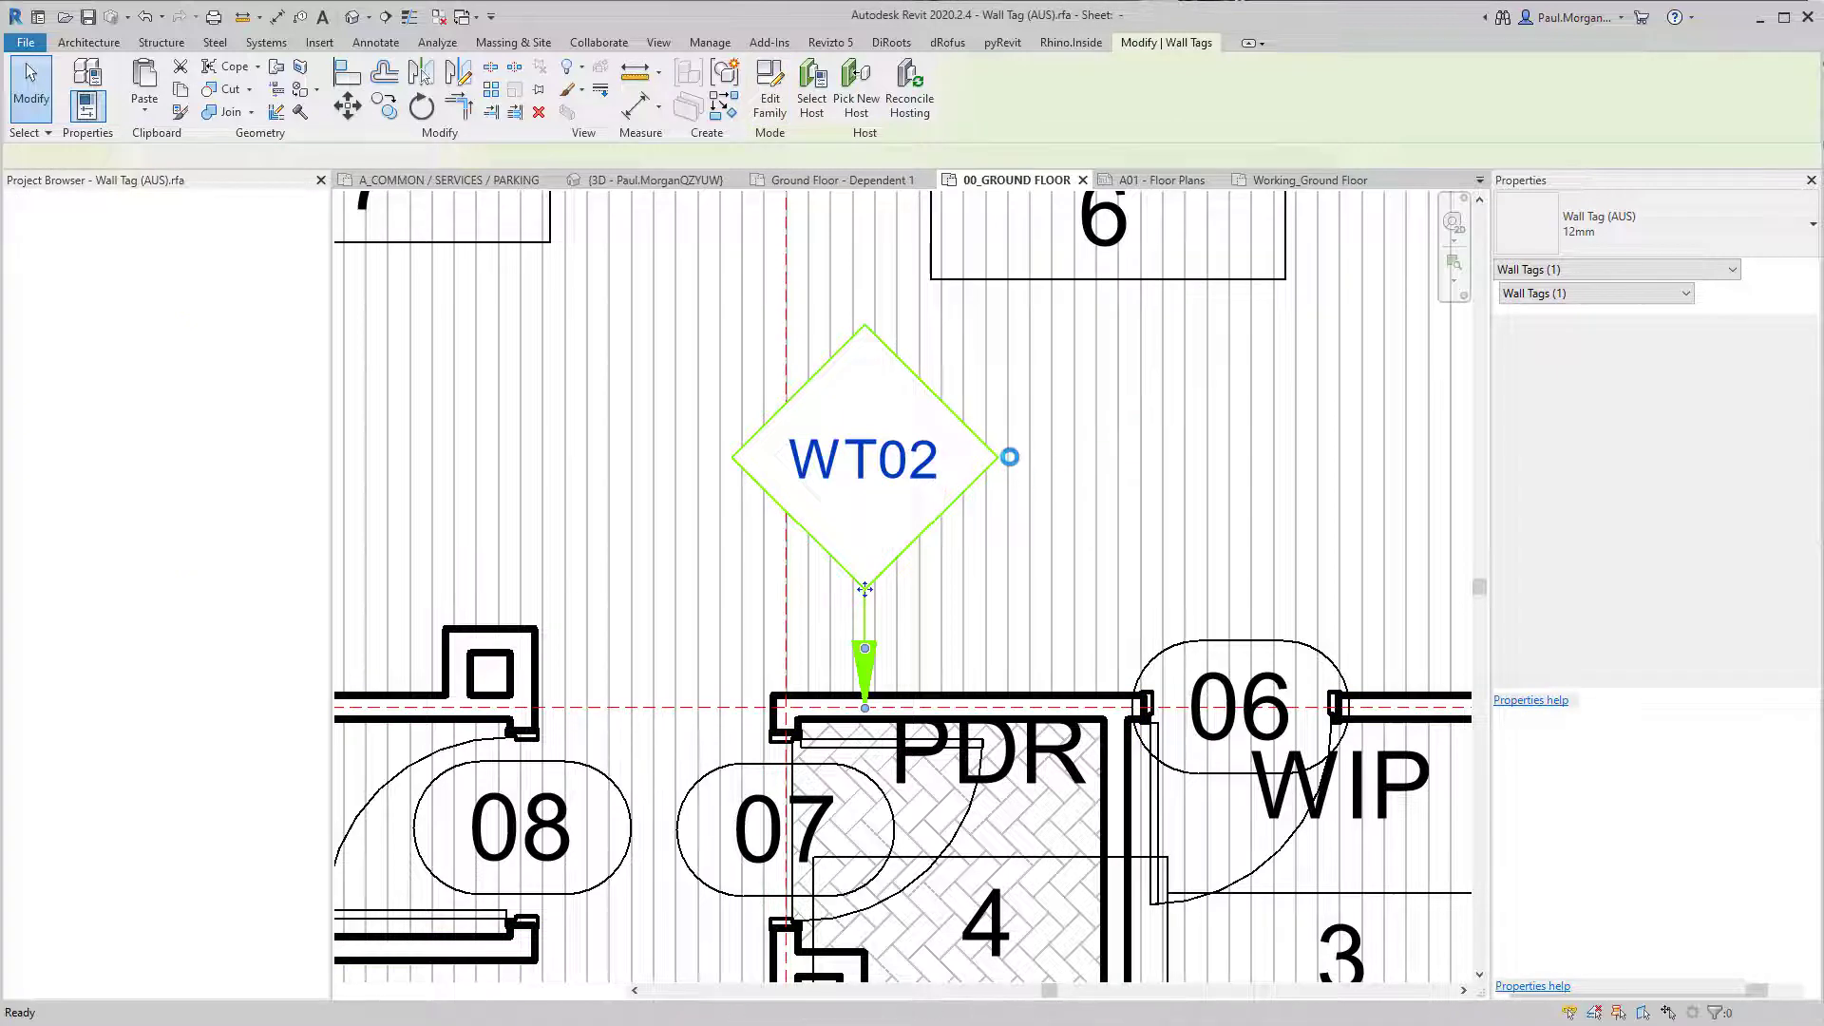
double_click(1007, 457)
left_click(1042, 377)
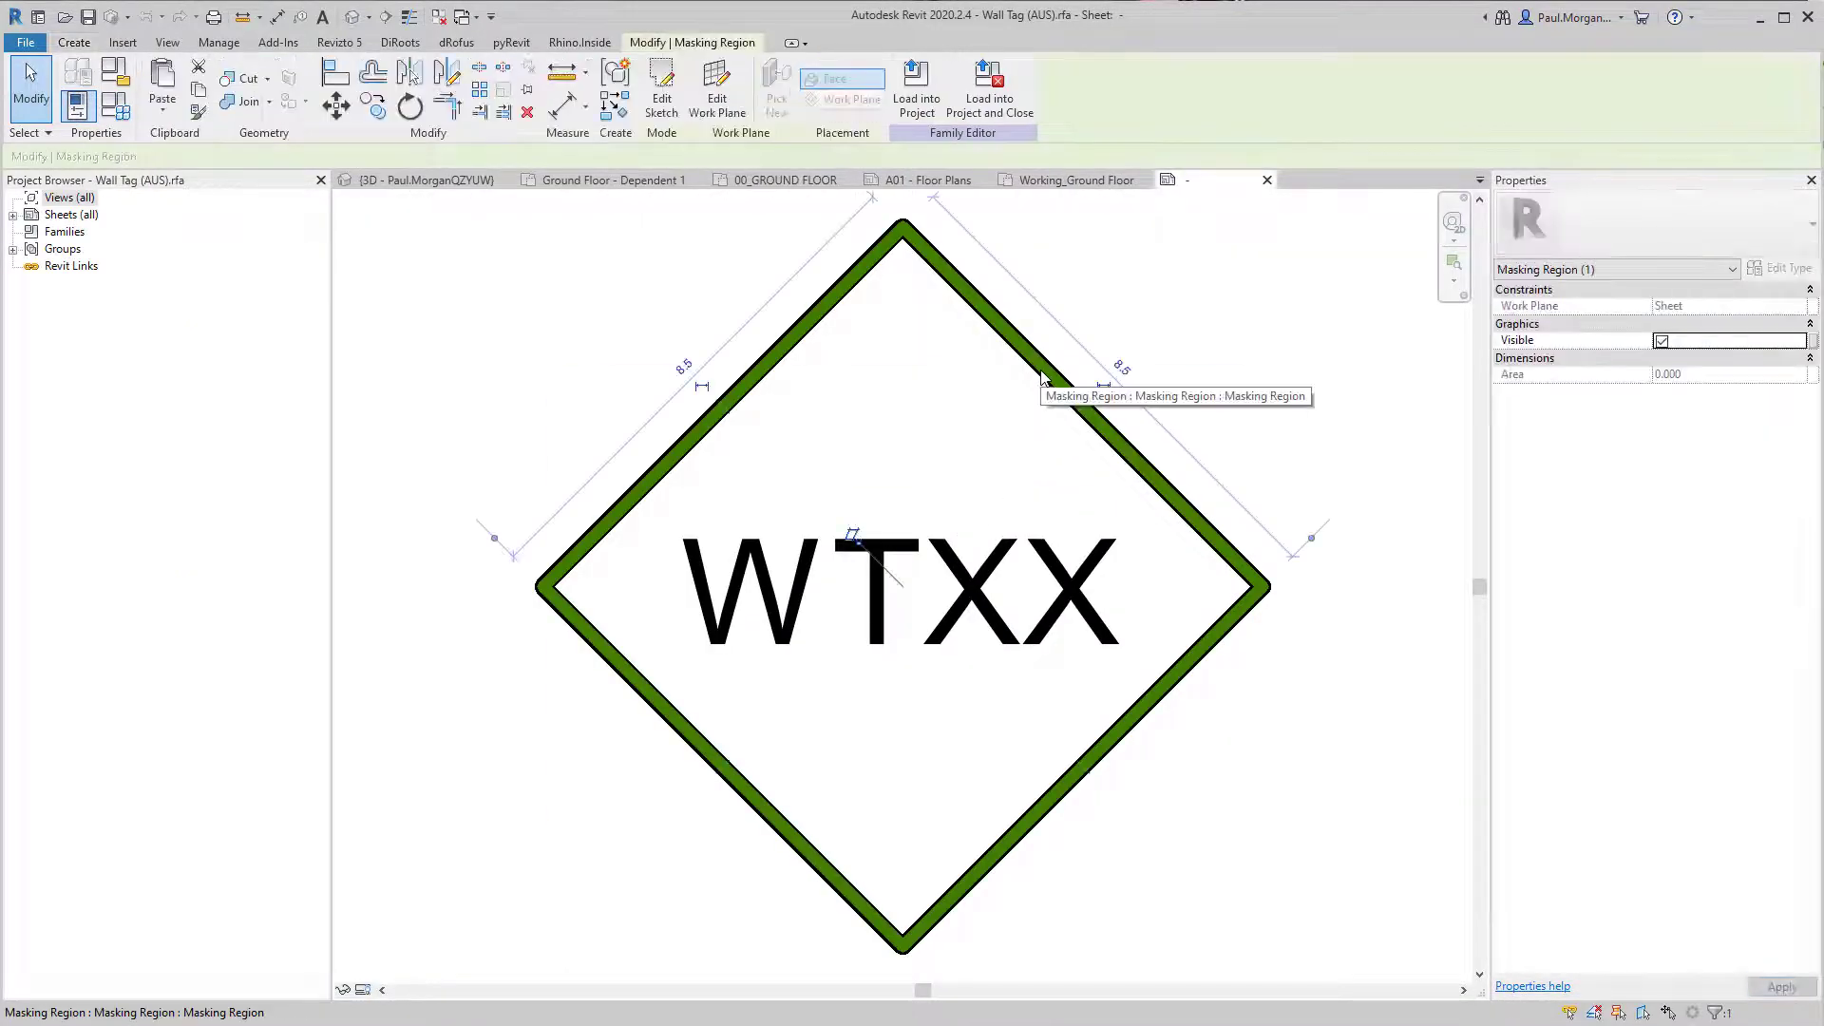
double_click(1038, 384)
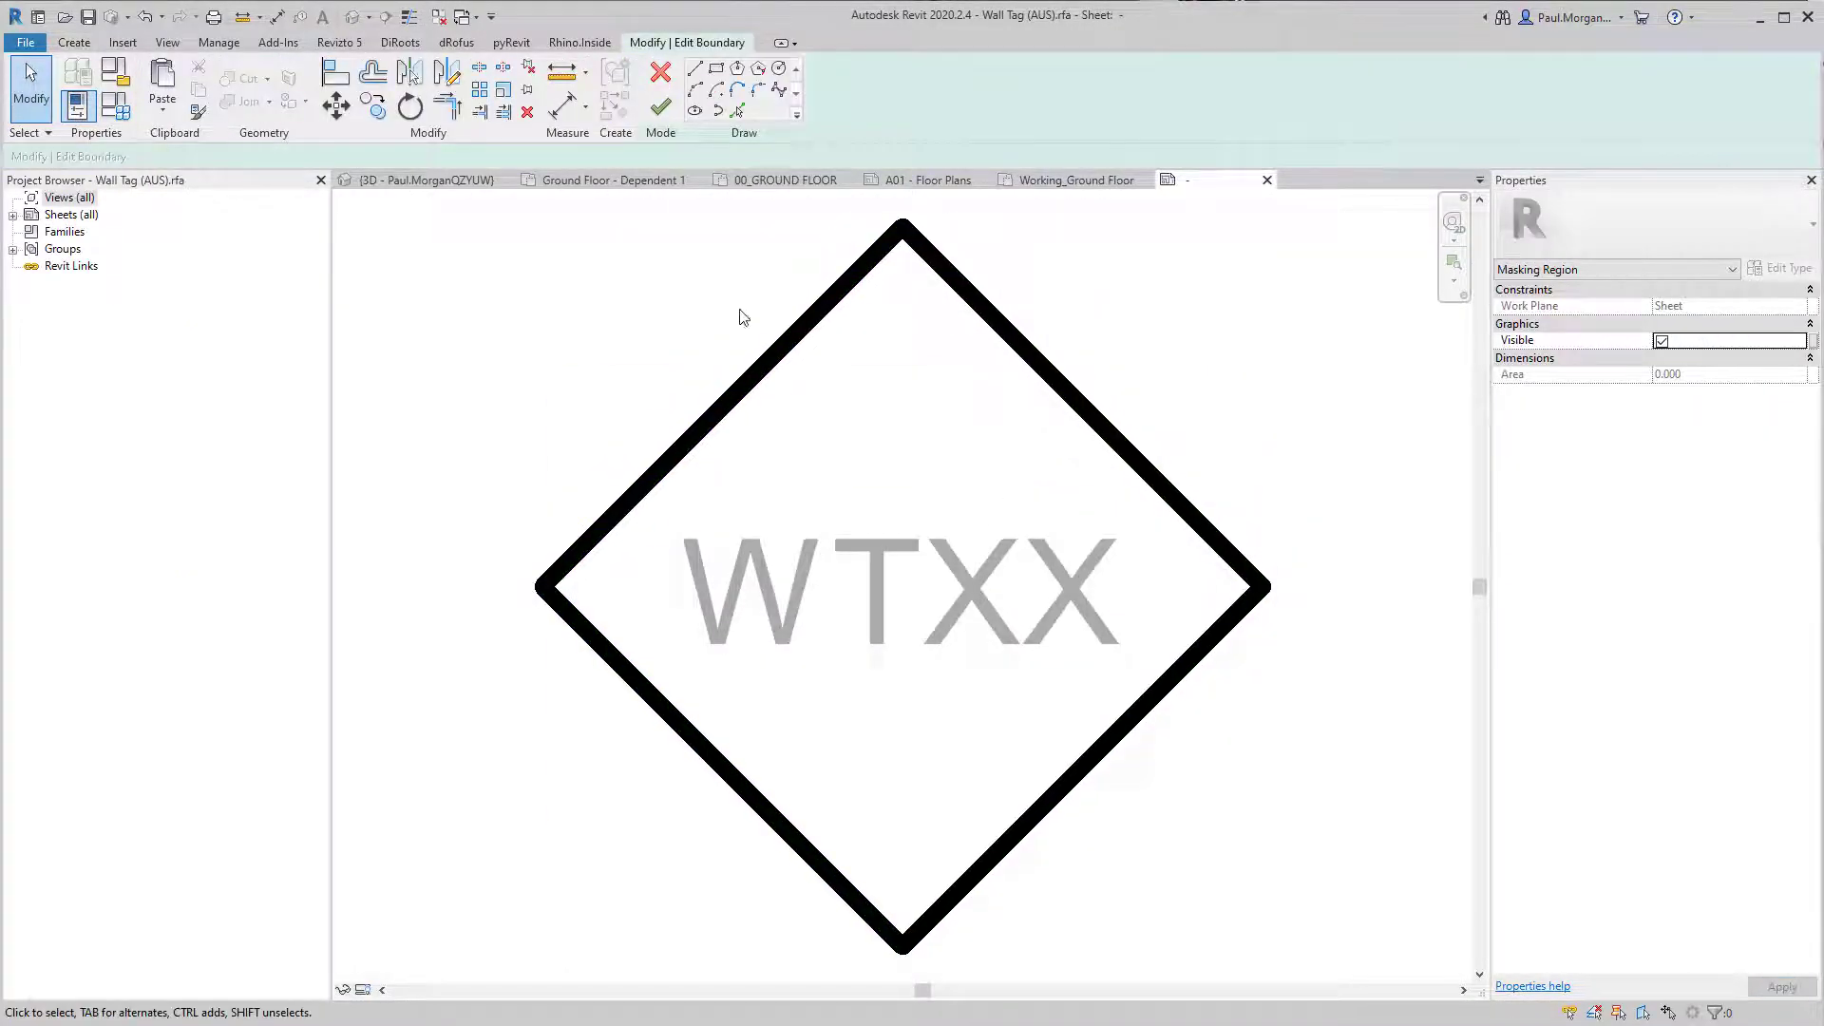
Step: Scale the masking region's four boundary lines numerically by 0.8 about the diamond's lowest corner
scroll(743, 318, "down", 3)
left_click_drag(688, 310, 1072, 825)
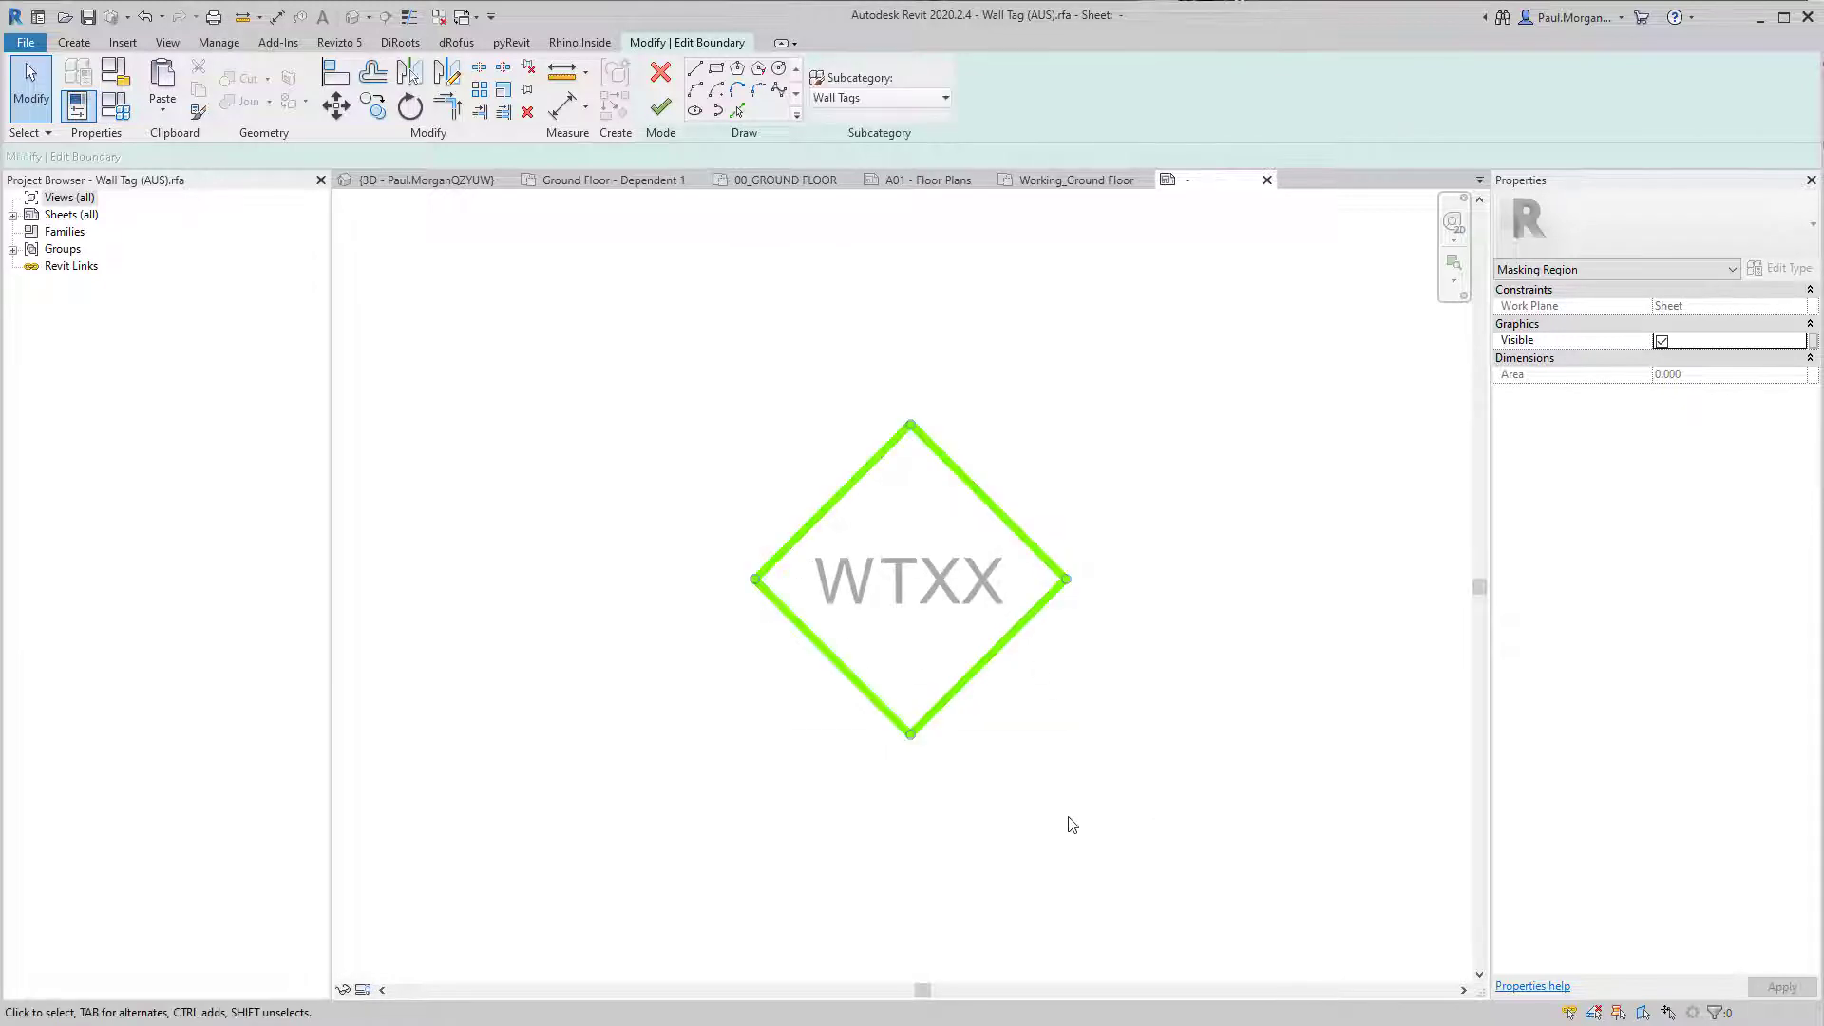
key("e")
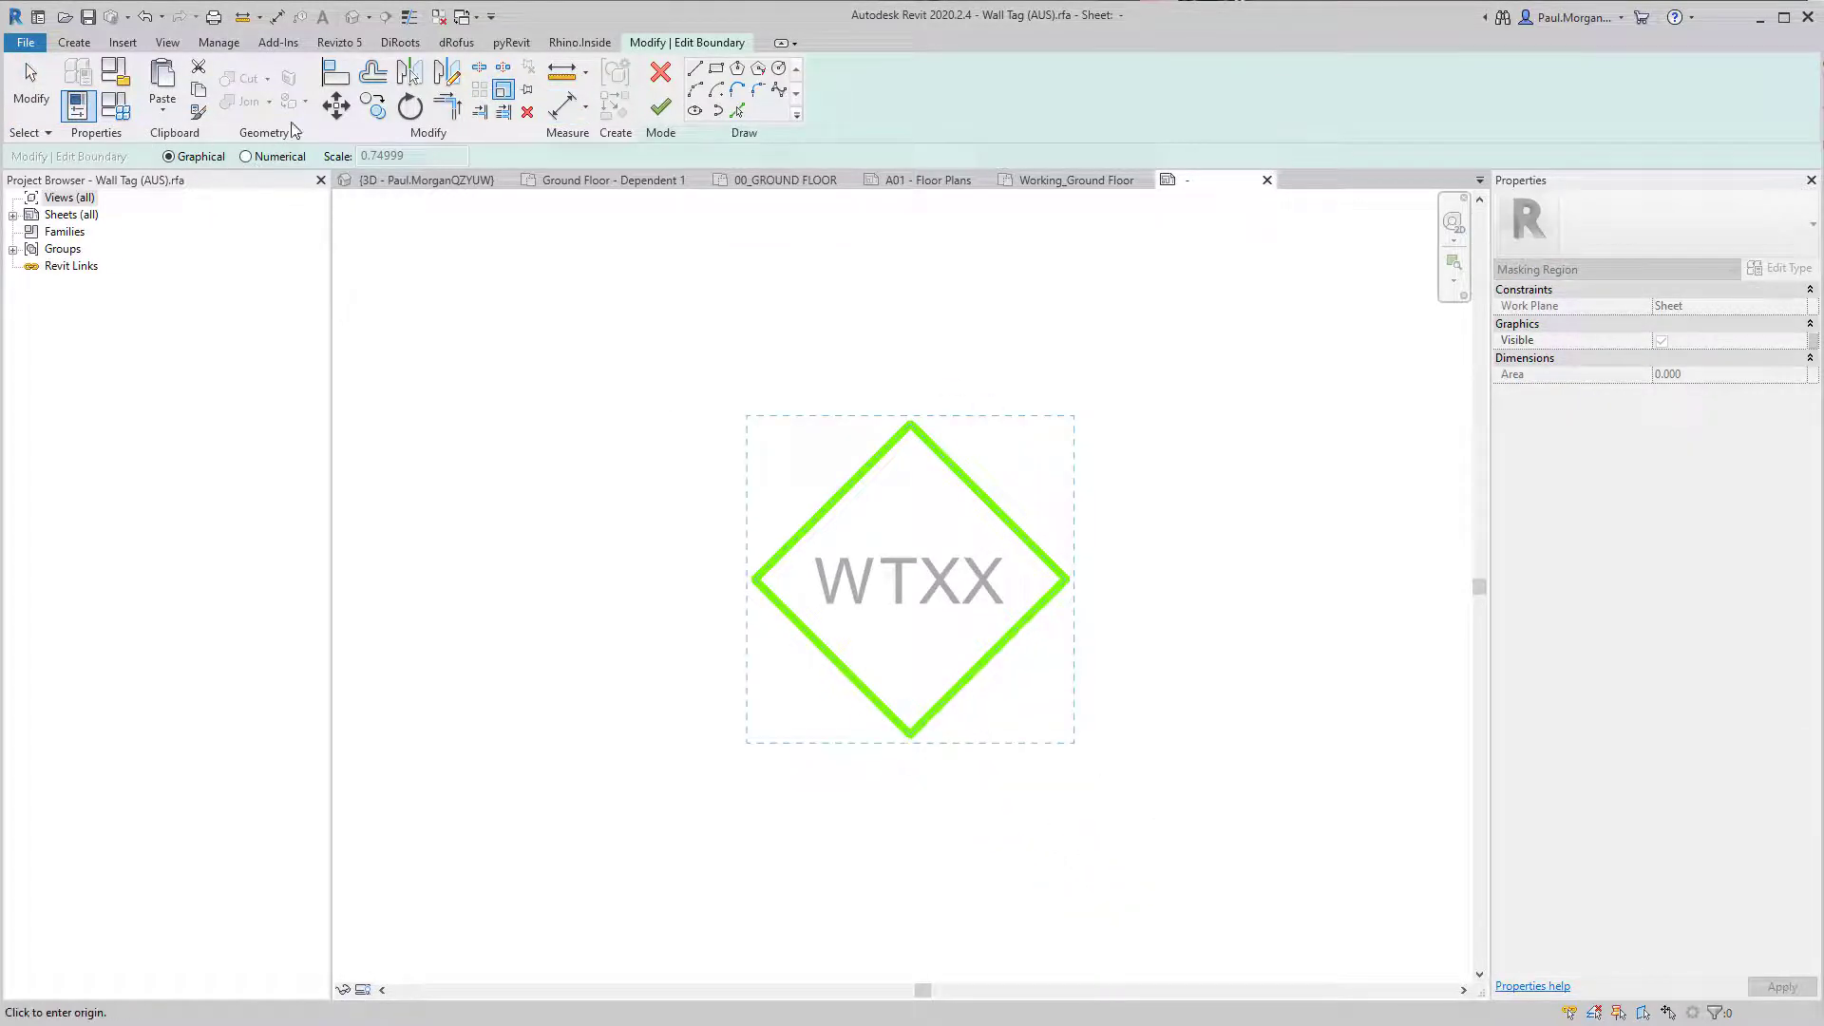
left_click(247, 157)
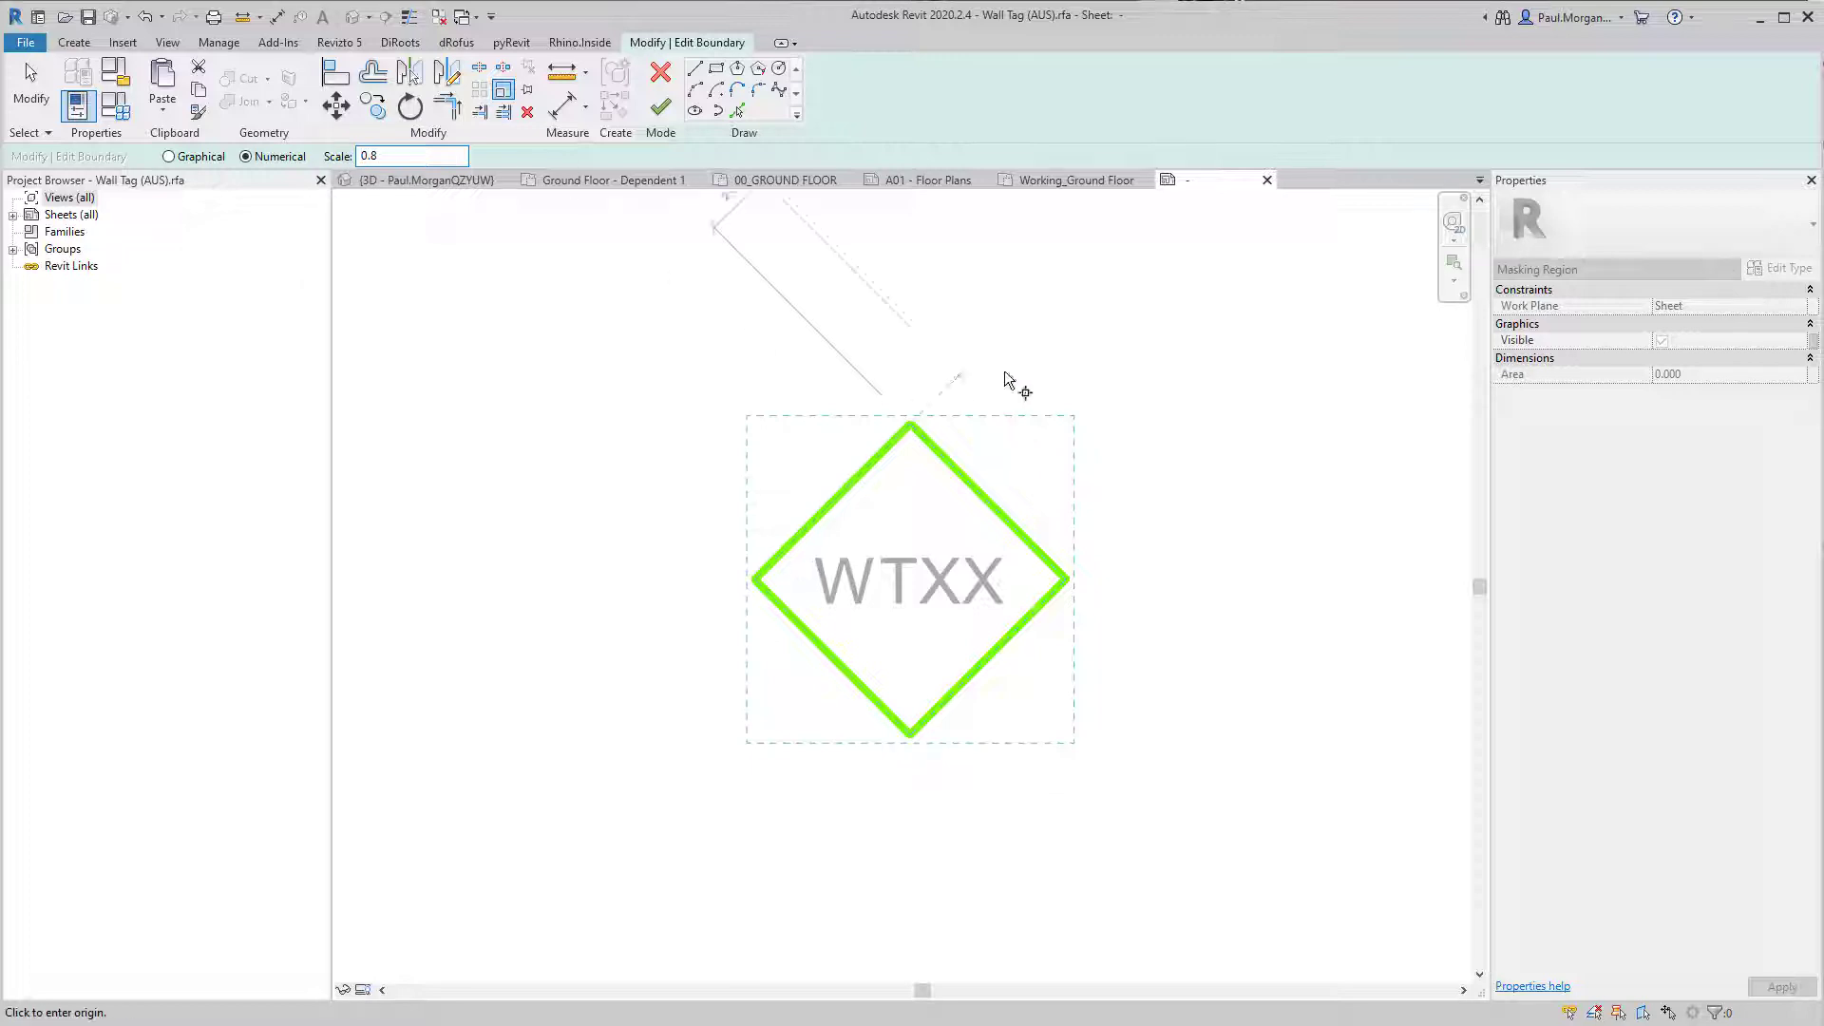
left_click(913, 735)
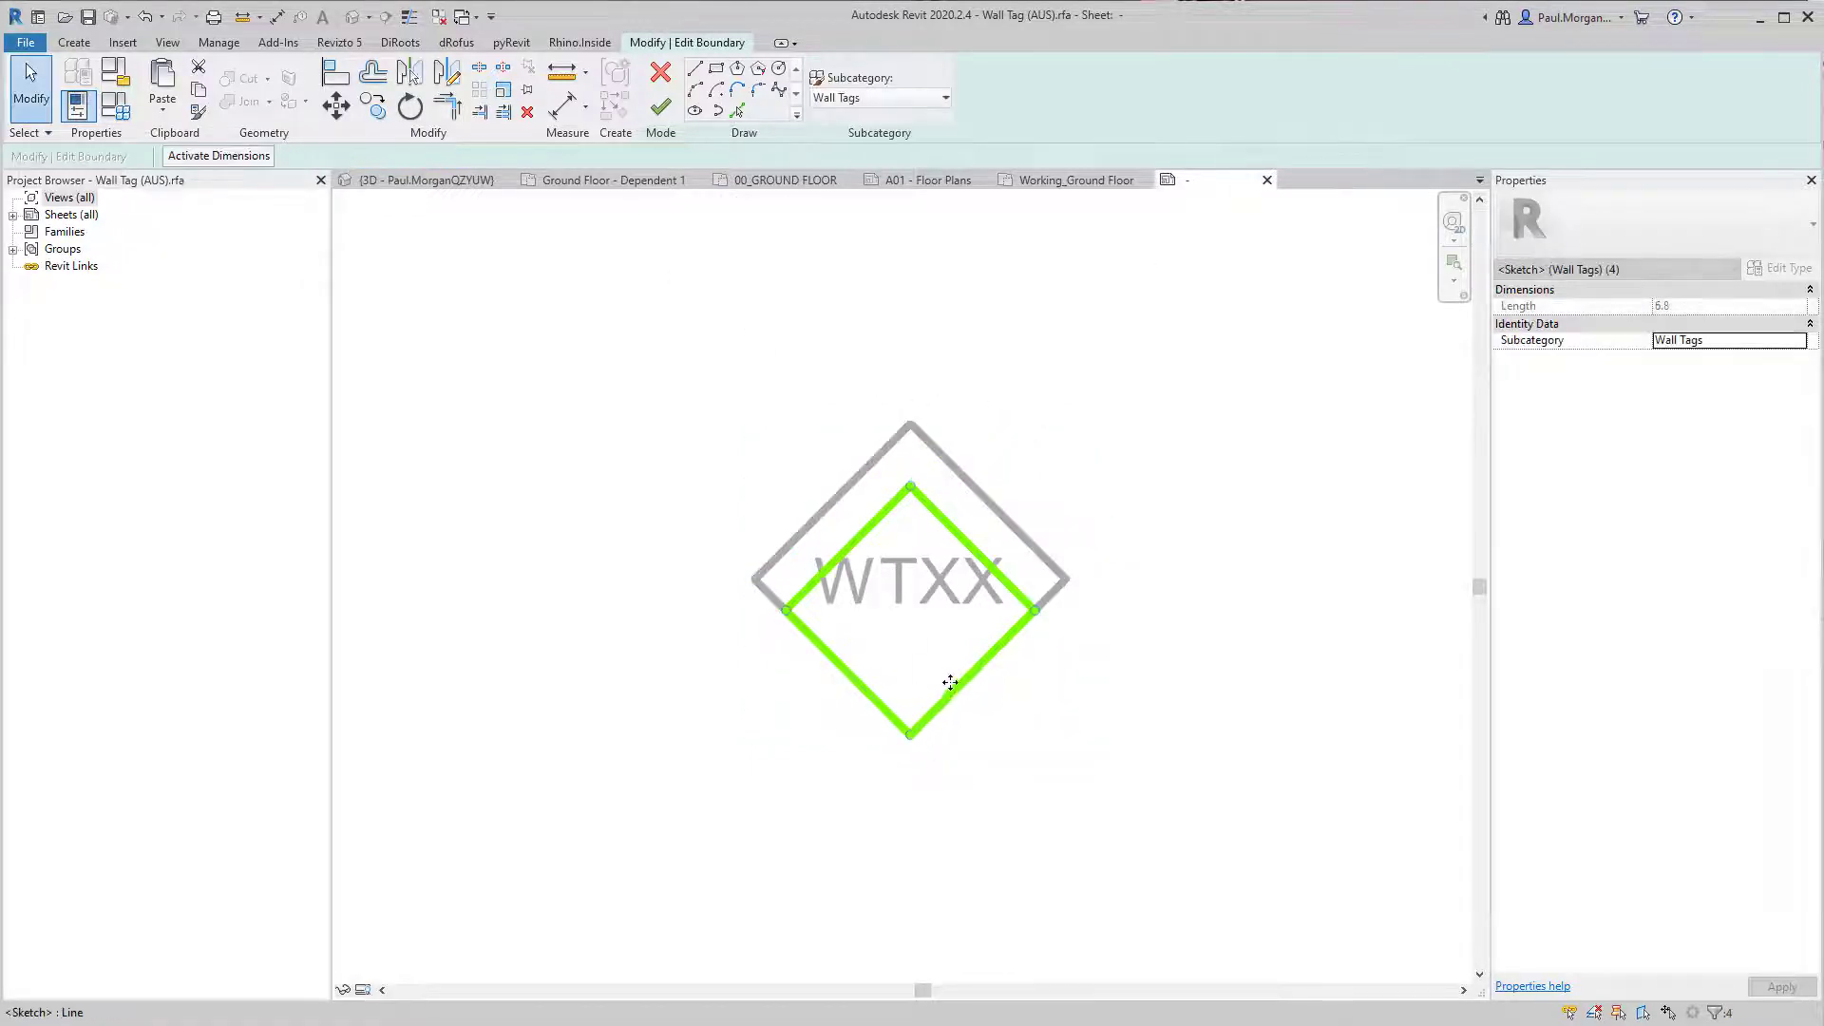
Step: Move the scaled boundary lines up so they sit centred within the tag's diamond outline
scroll(979, 613, "up", 2)
mouse_move(647, 294)
left_mouse_down()
mouse_move(1128, 839)
mouse_move(1148, 888)
left_mouse_up()
mouse_move(988, 673)
left_mouse_down()
mouse_move(992, 606)
mouse_move(990, 635)
left_mouse_up()
left_click(1173, 732)
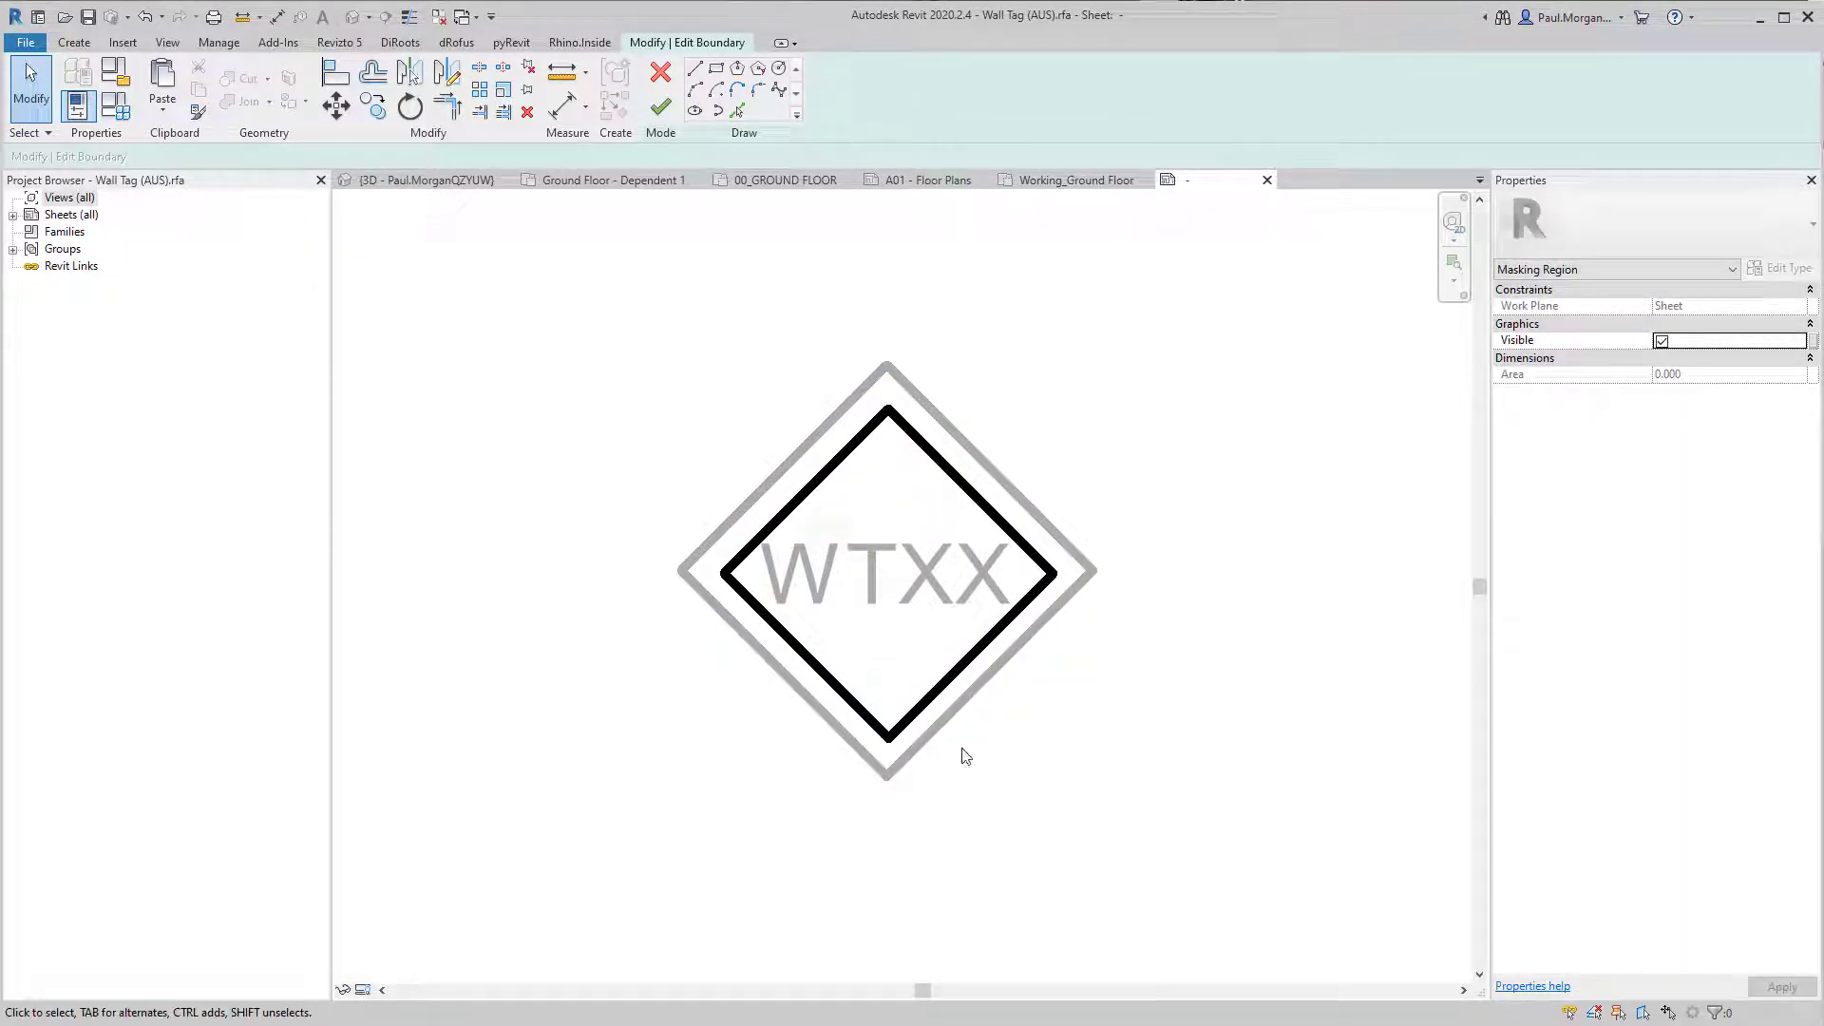
Step: Finish the masking region's boundary sketch and delete the four lines of the wall tag's outer diamond
left_click_drag(653, 289, 1130, 851)
left_click(1144, 853)
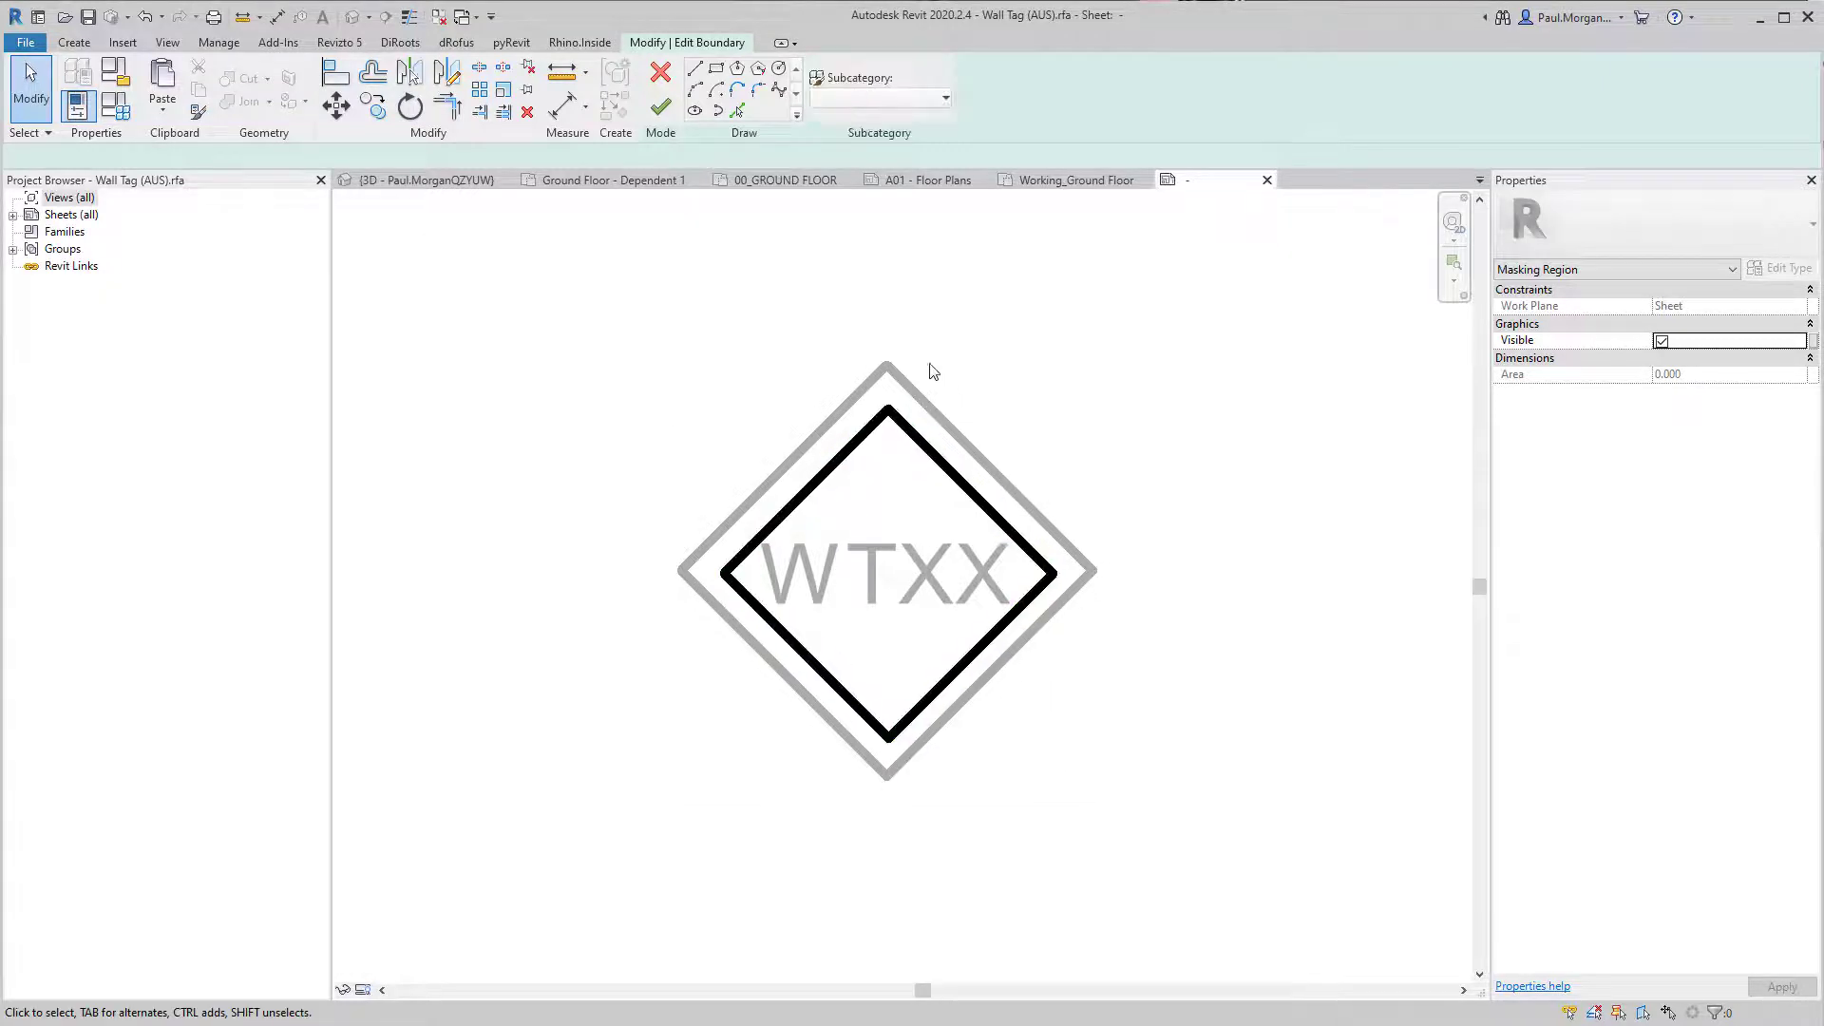
left_click(663, 107)
left_click(942, 418)
key("Tab")
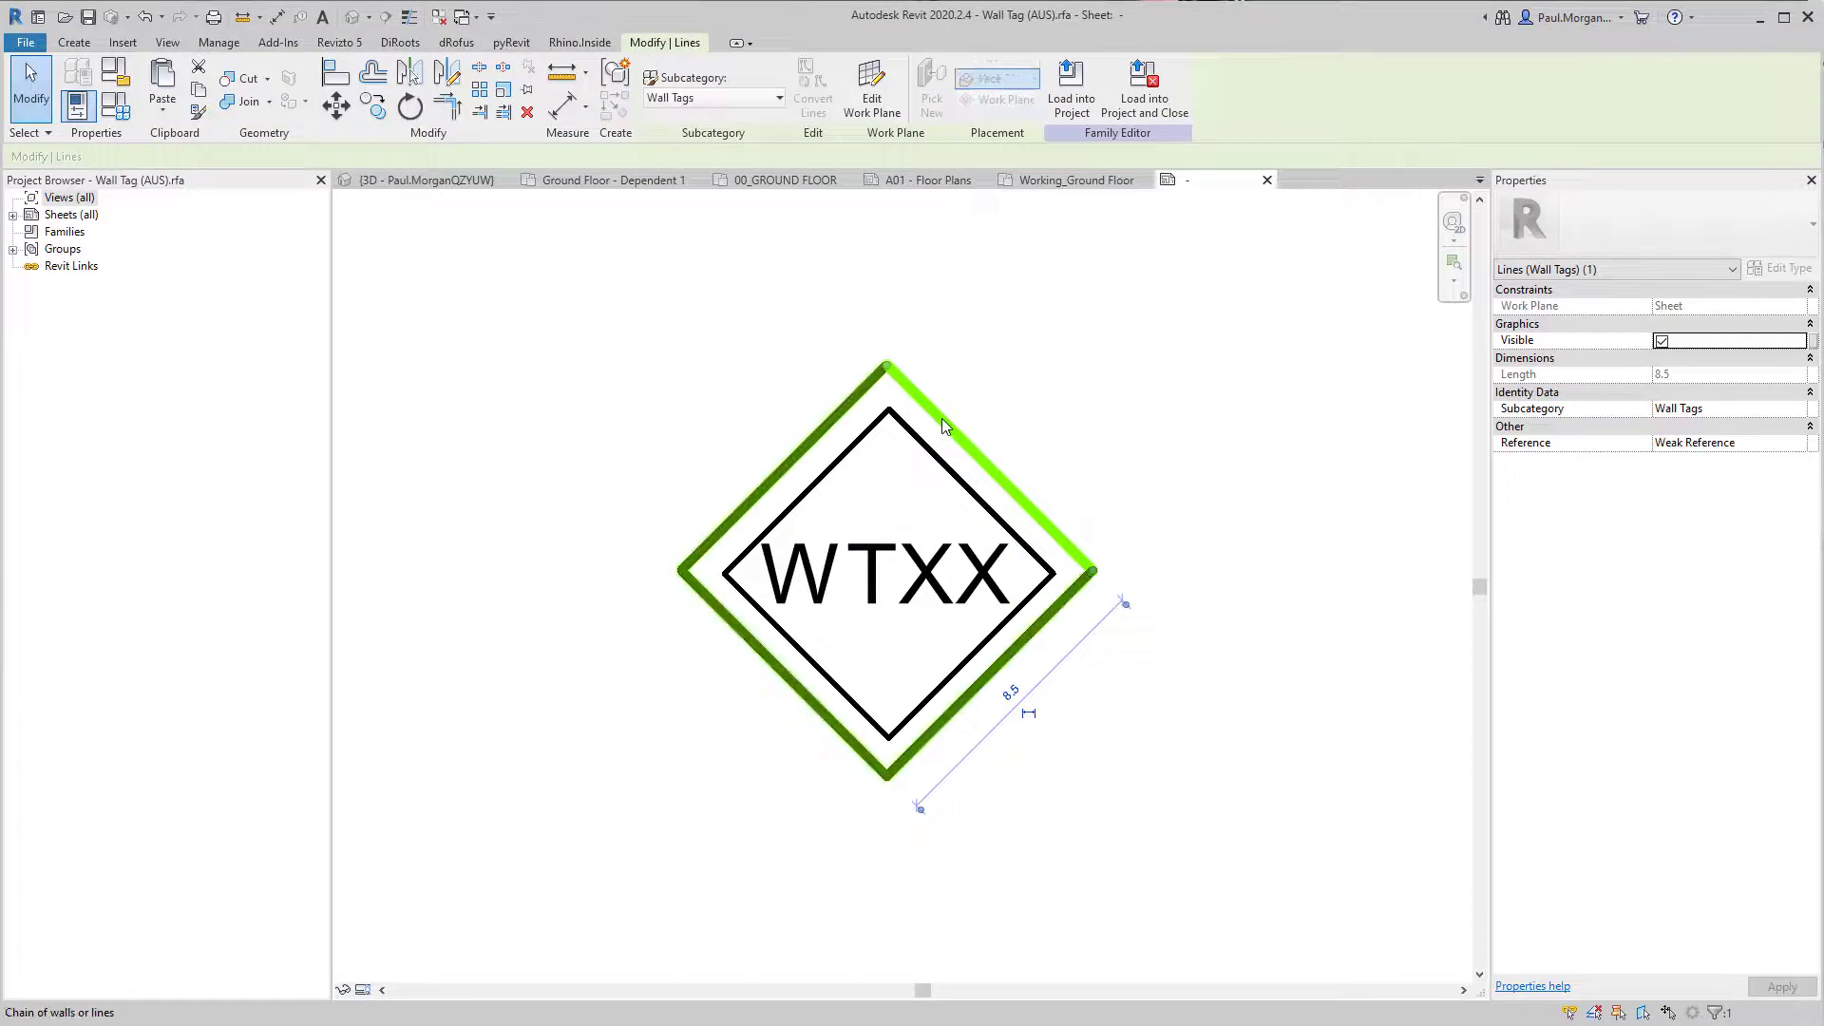
left_click(943, 418)
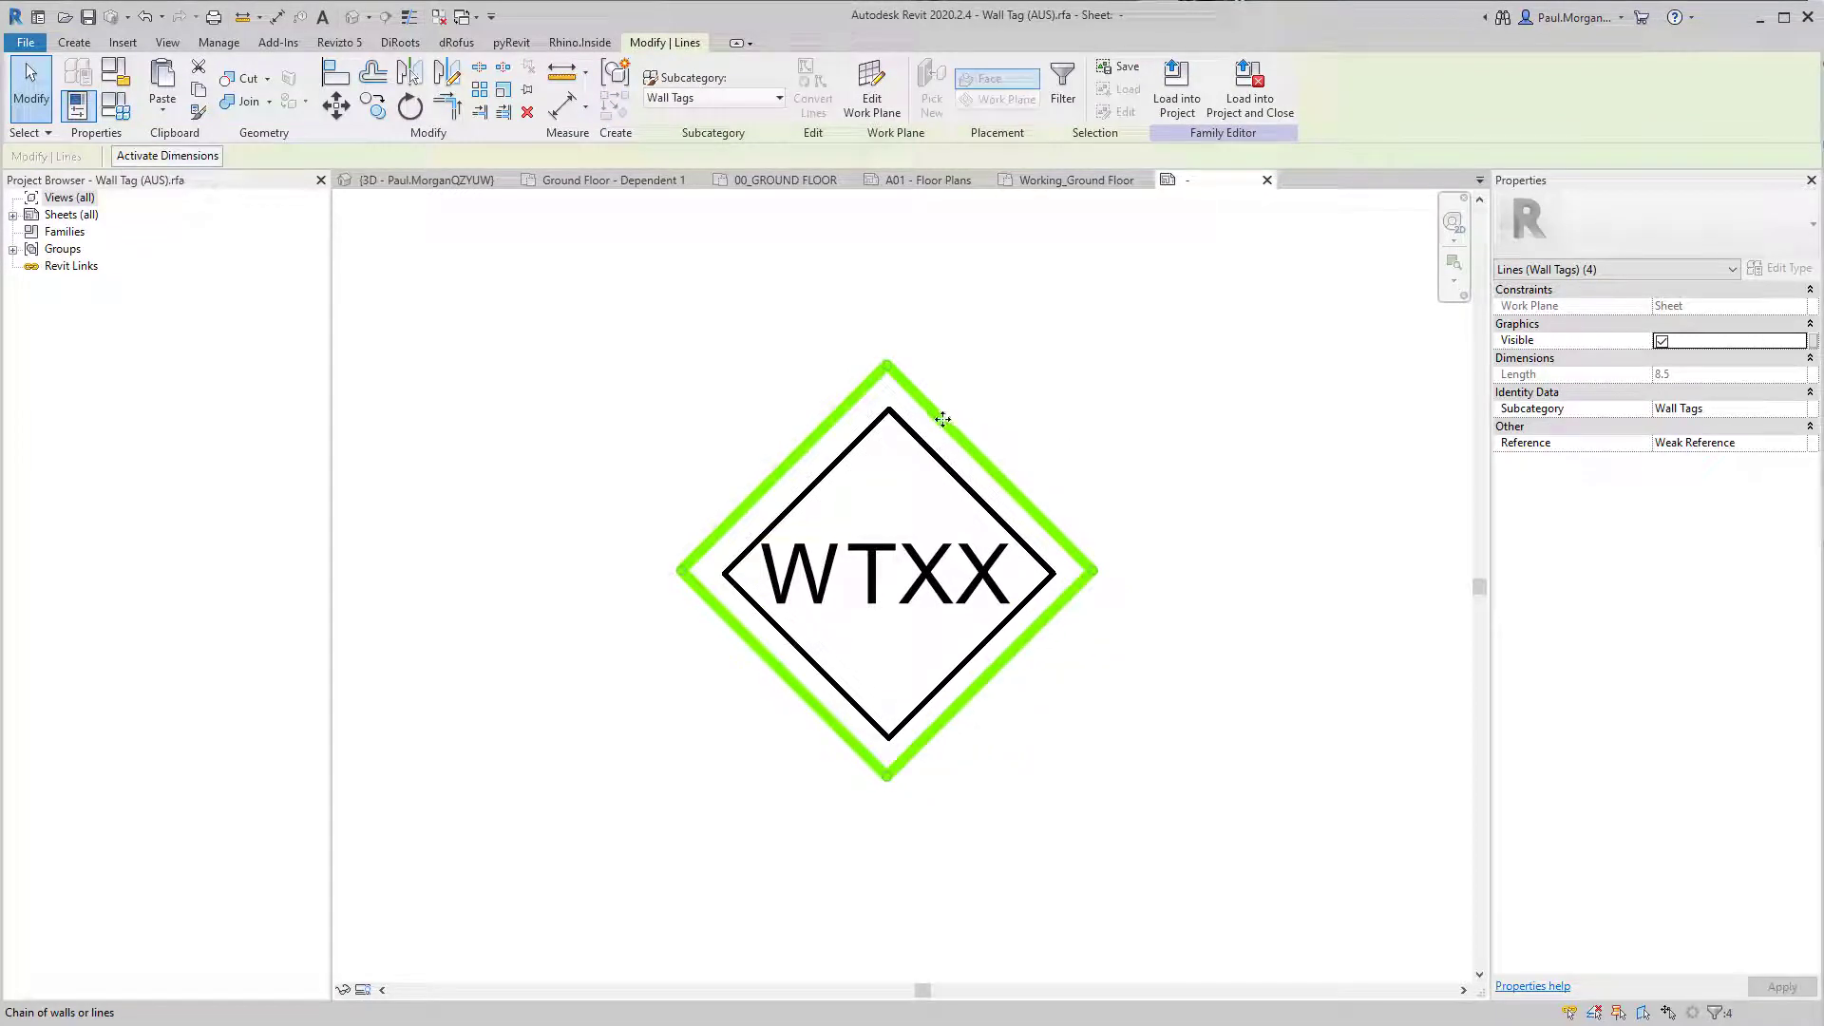
key("Delete")
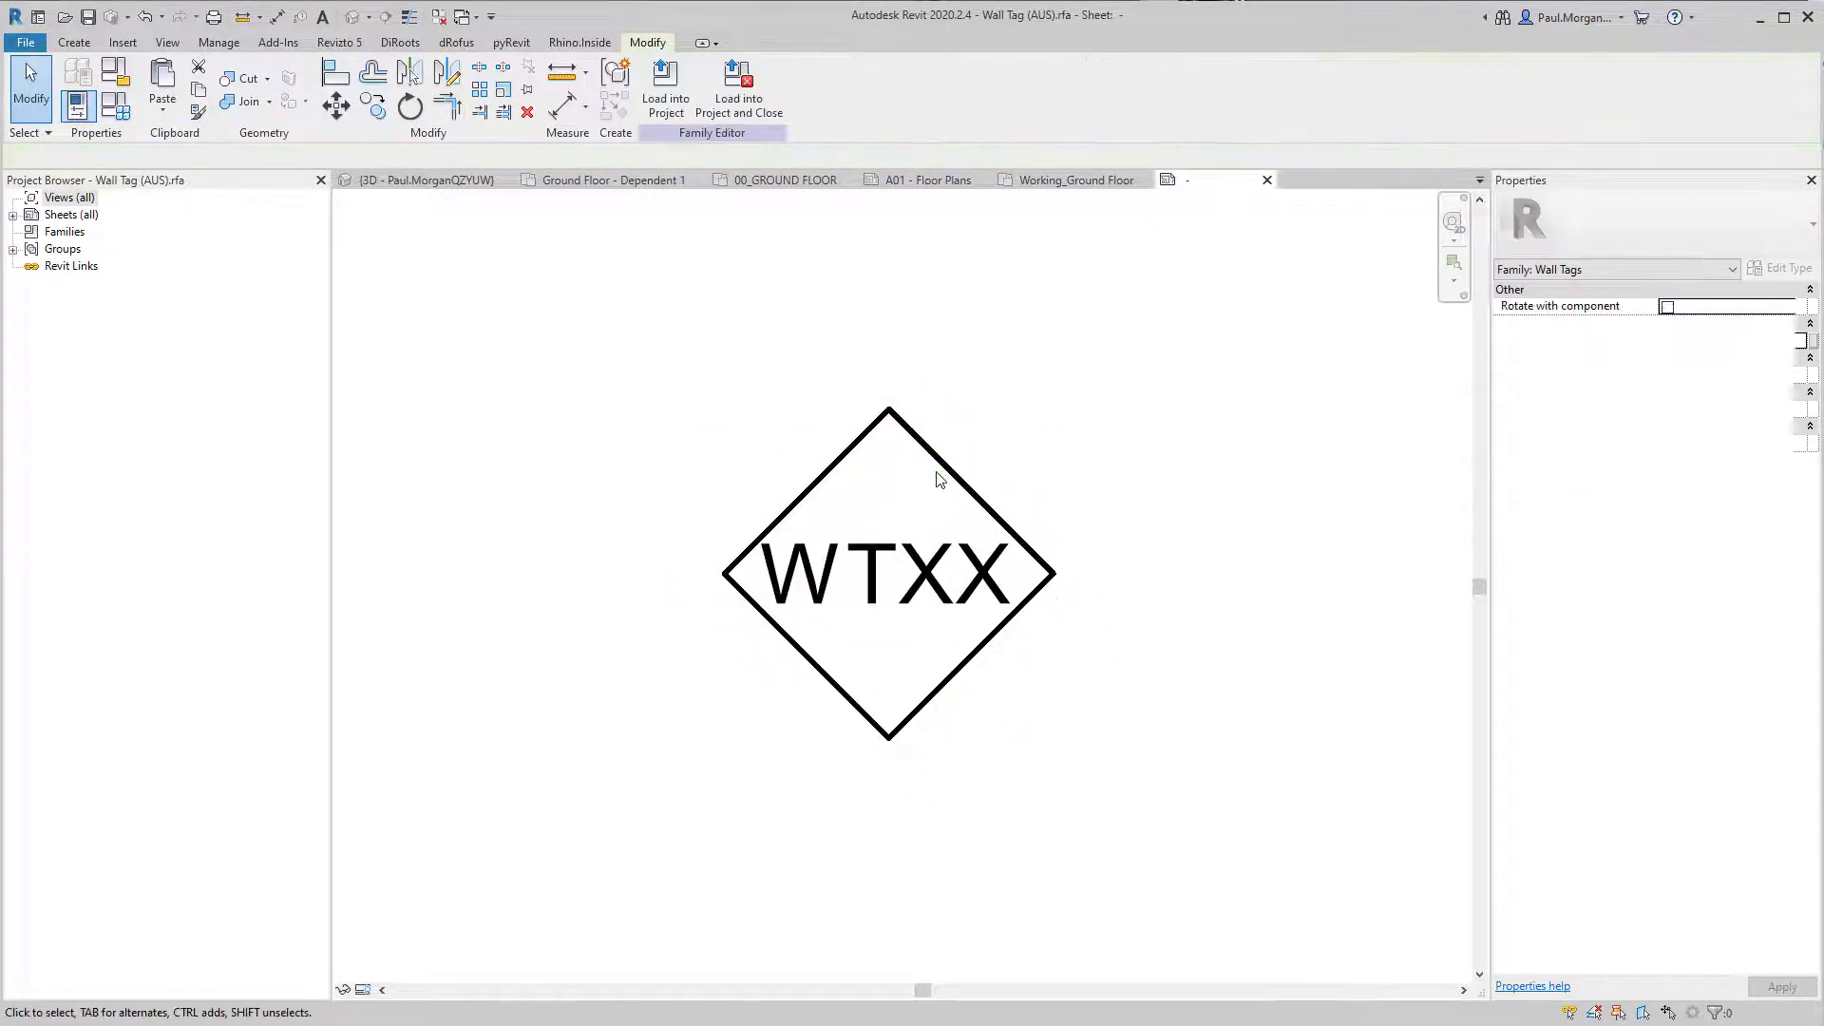
Step: Assign the masking region's four boundary lines to the Wall Tags subcategory and finish the boundary sketch
double_click(948, 470)
left_click_drag(1138, 314, 652, 808)
left_click(865, 99)
left_click(864, 117)
left_click(680, 306)
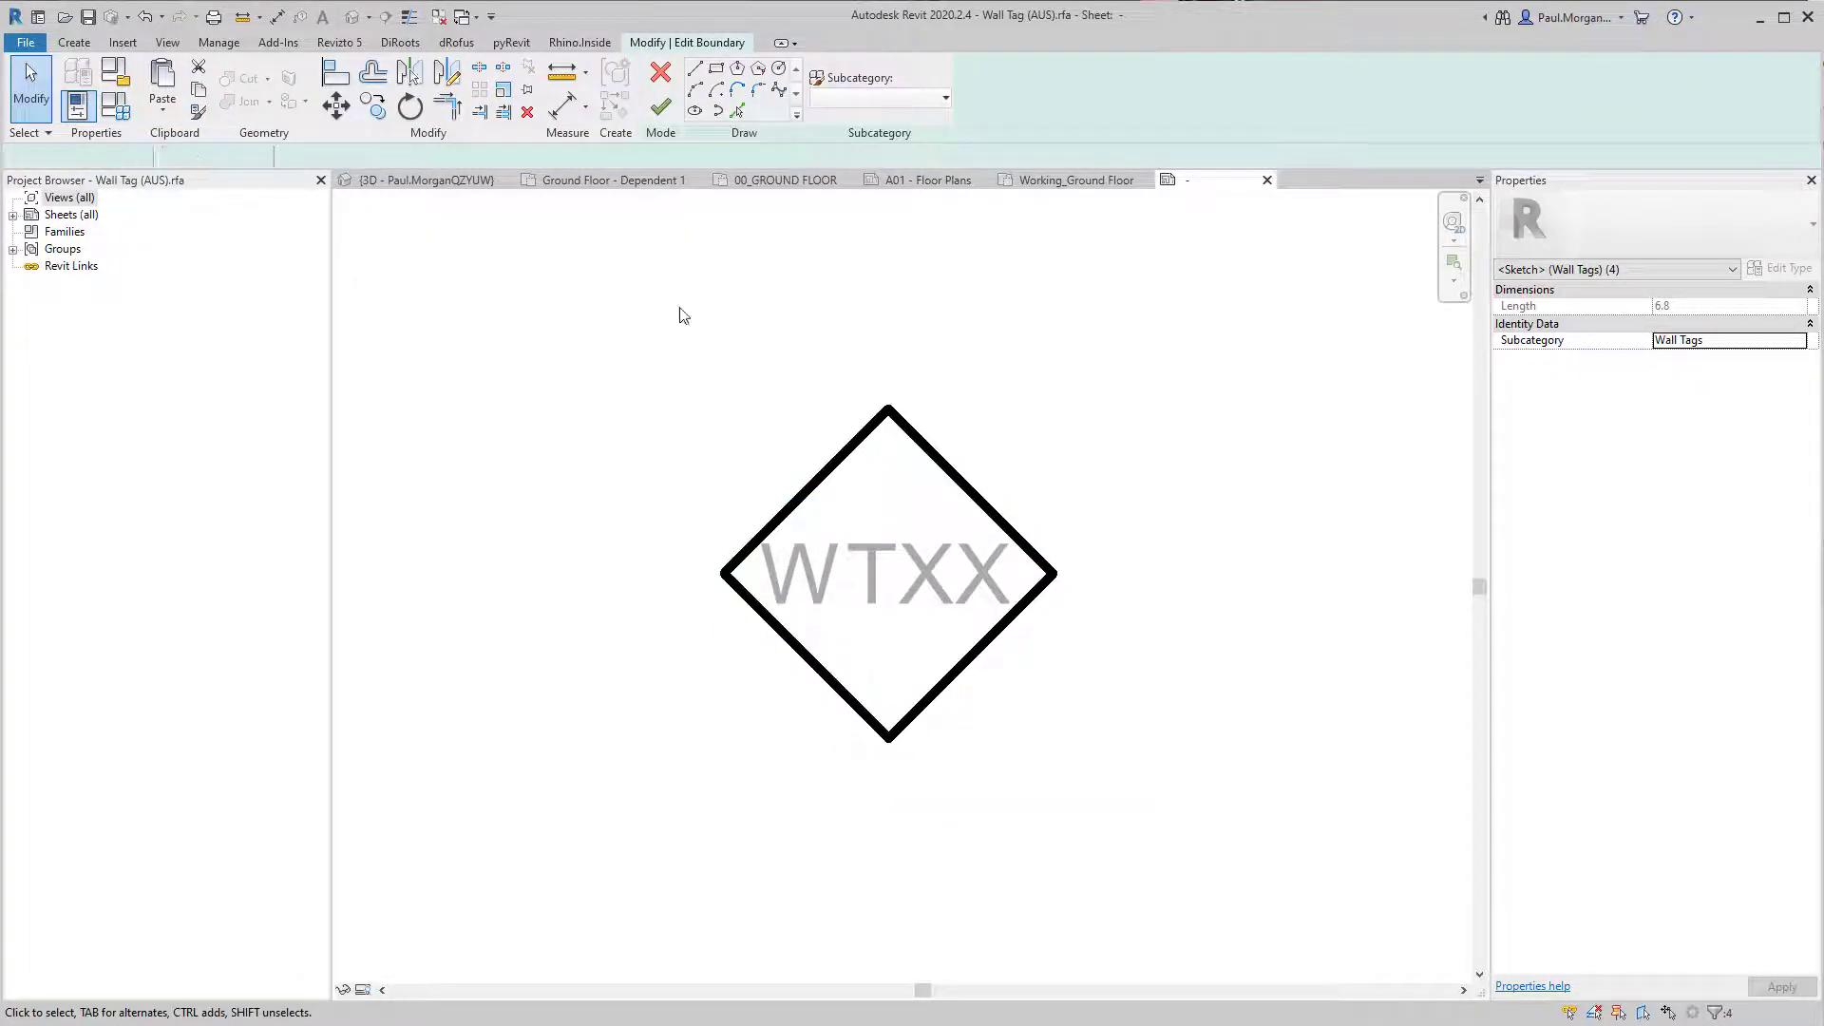
left_click(659, 109)
left_click(1095, 399)
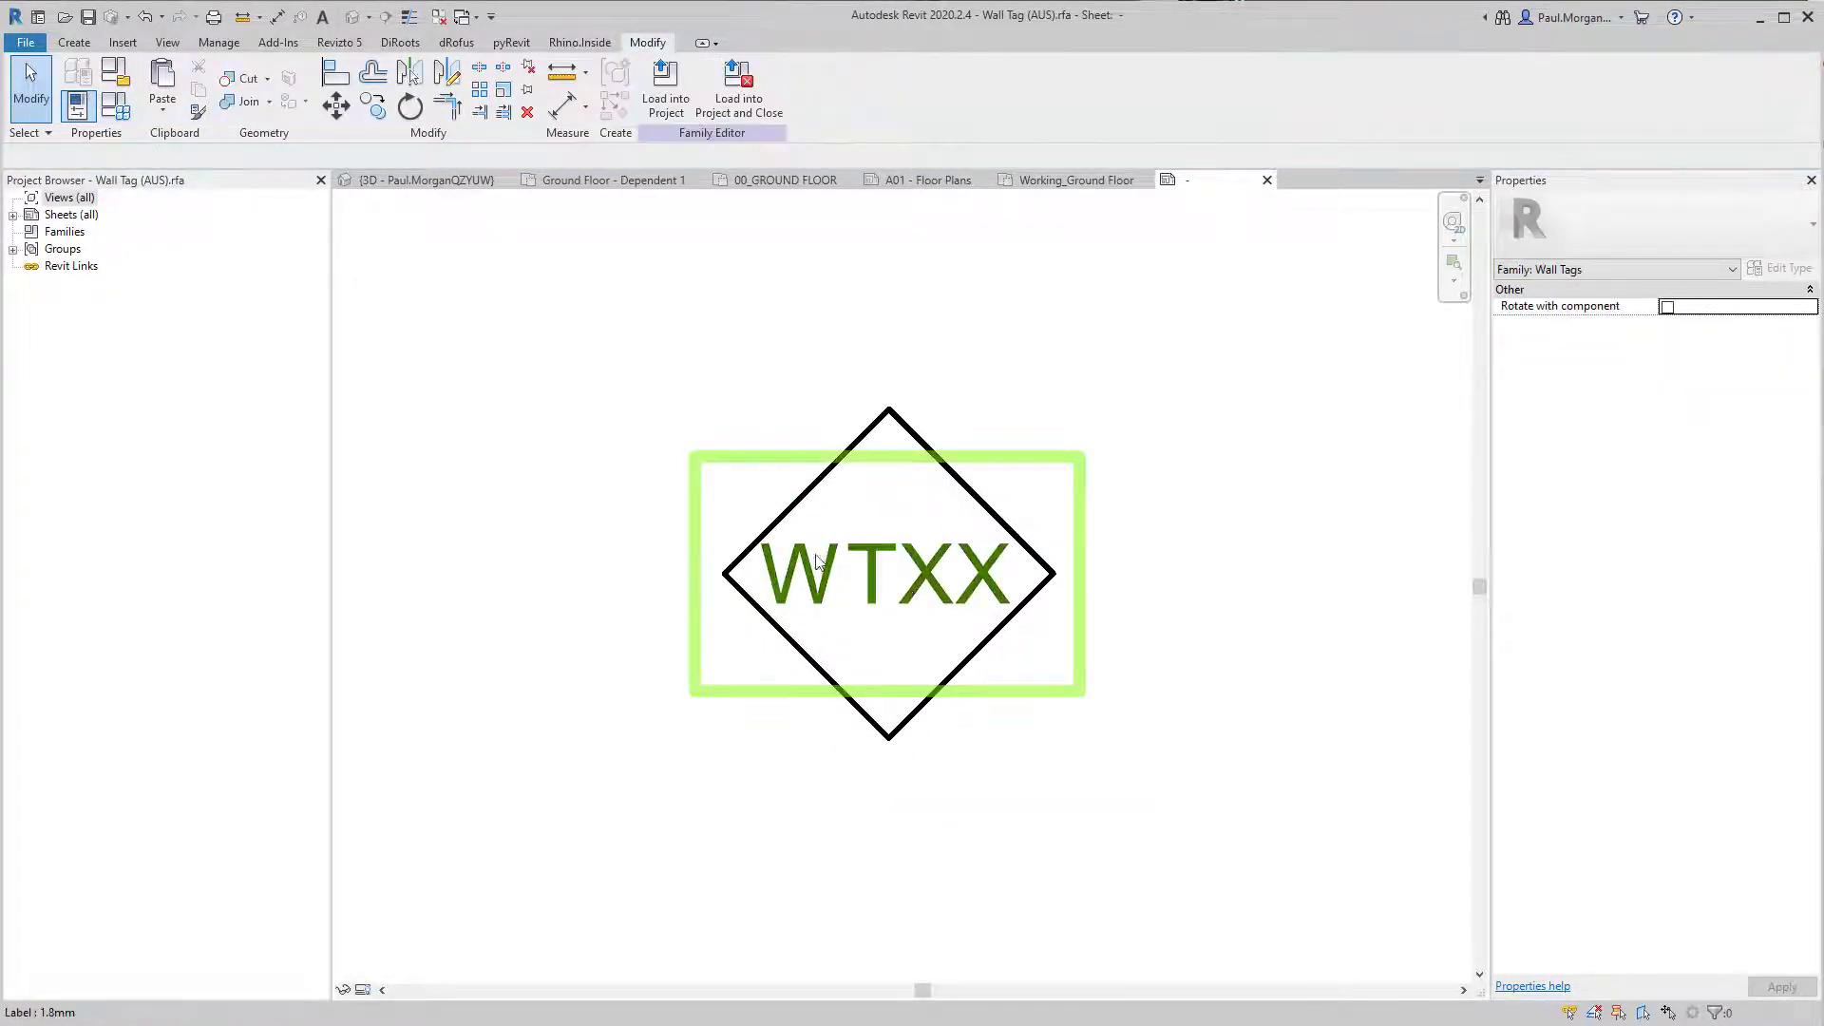
Step: Load the wall tag family into NEW_Class 05_AT4-Revit Two Storey Dwelling.rvt, overwriting the existing version
left_click(846, 605)
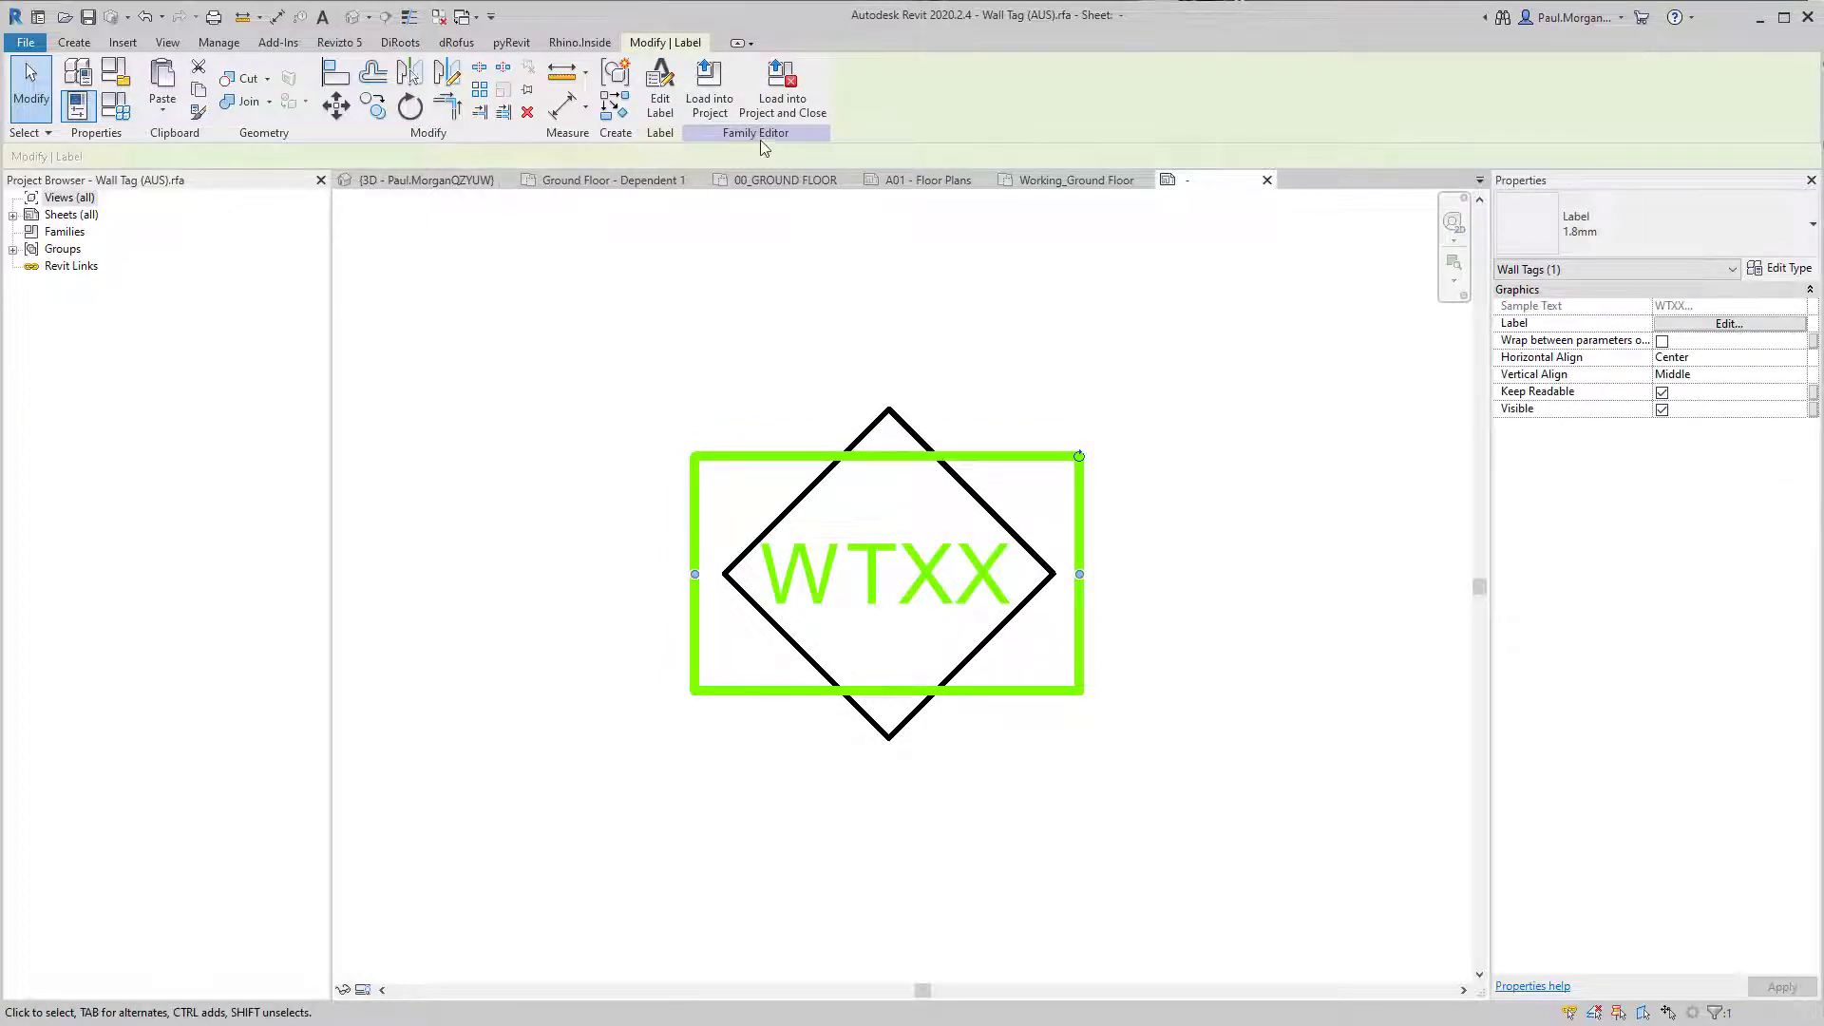
left_click(710, 90)
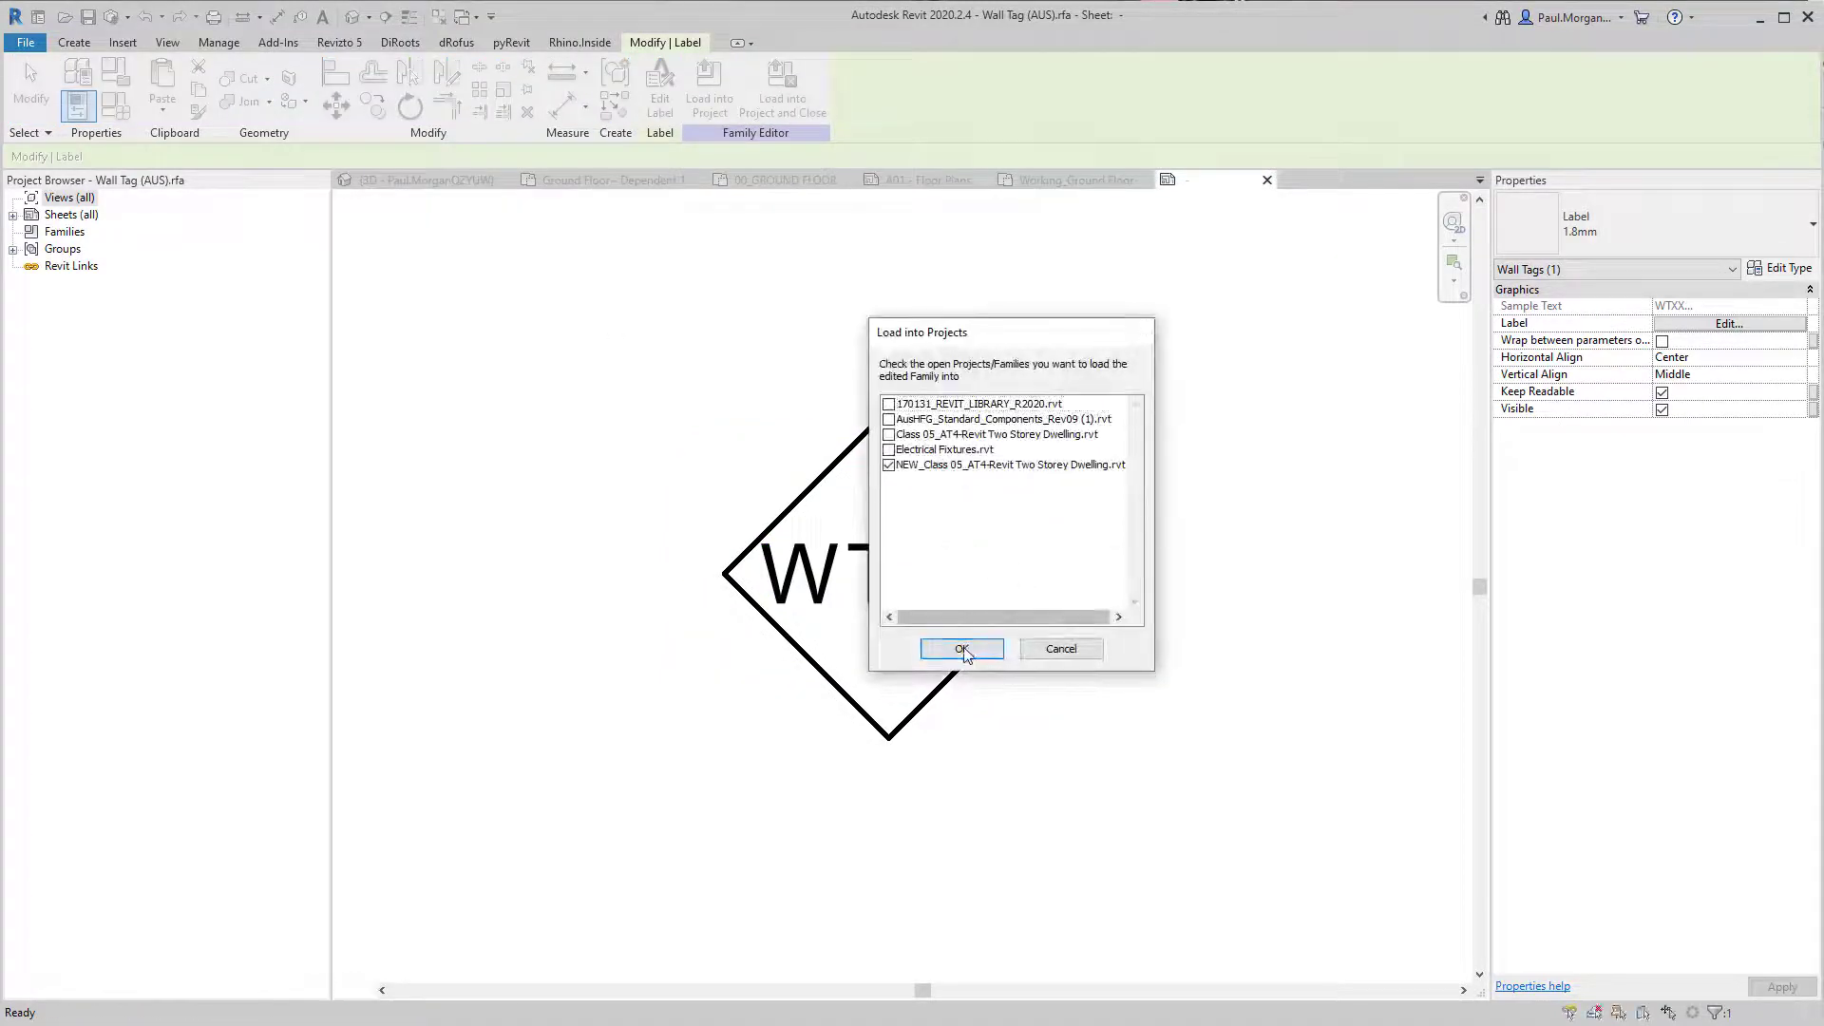
left_click(962, 650)
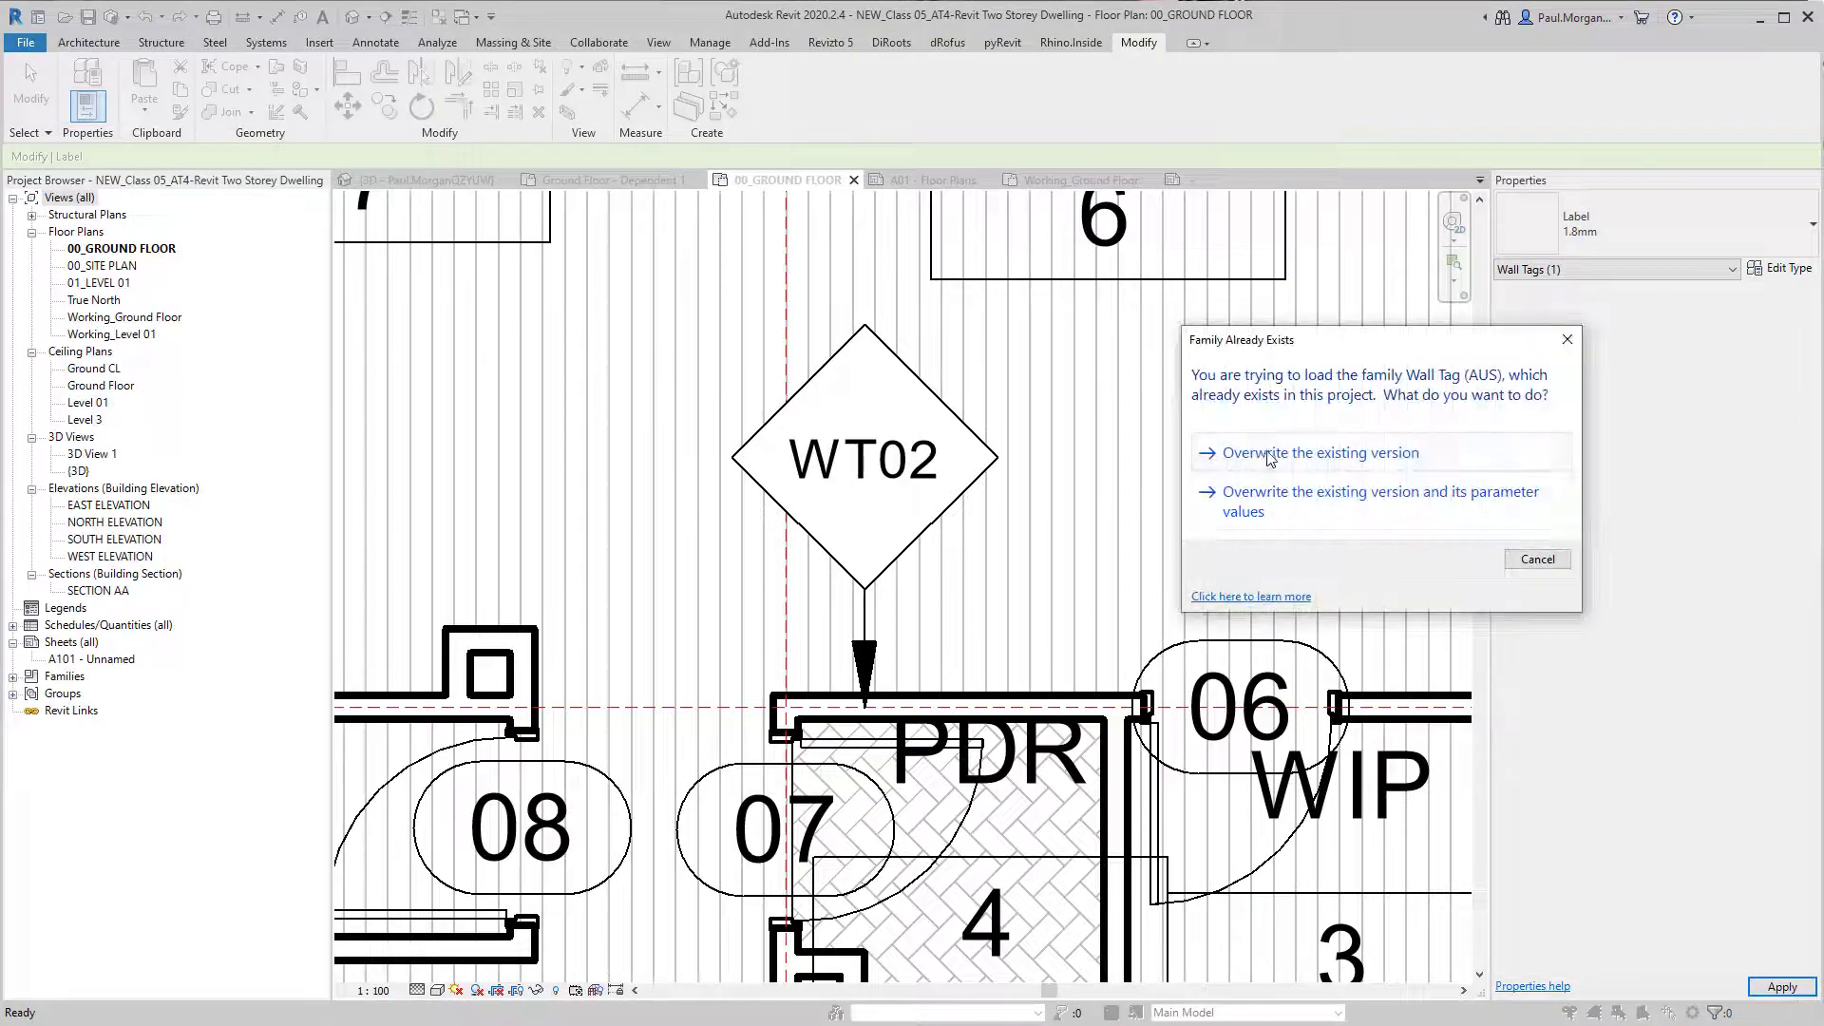
left_click(1270, 454)
Step: Open the family of window tag 01 below the living room for editing
scroll(974, 632, "down", 3)
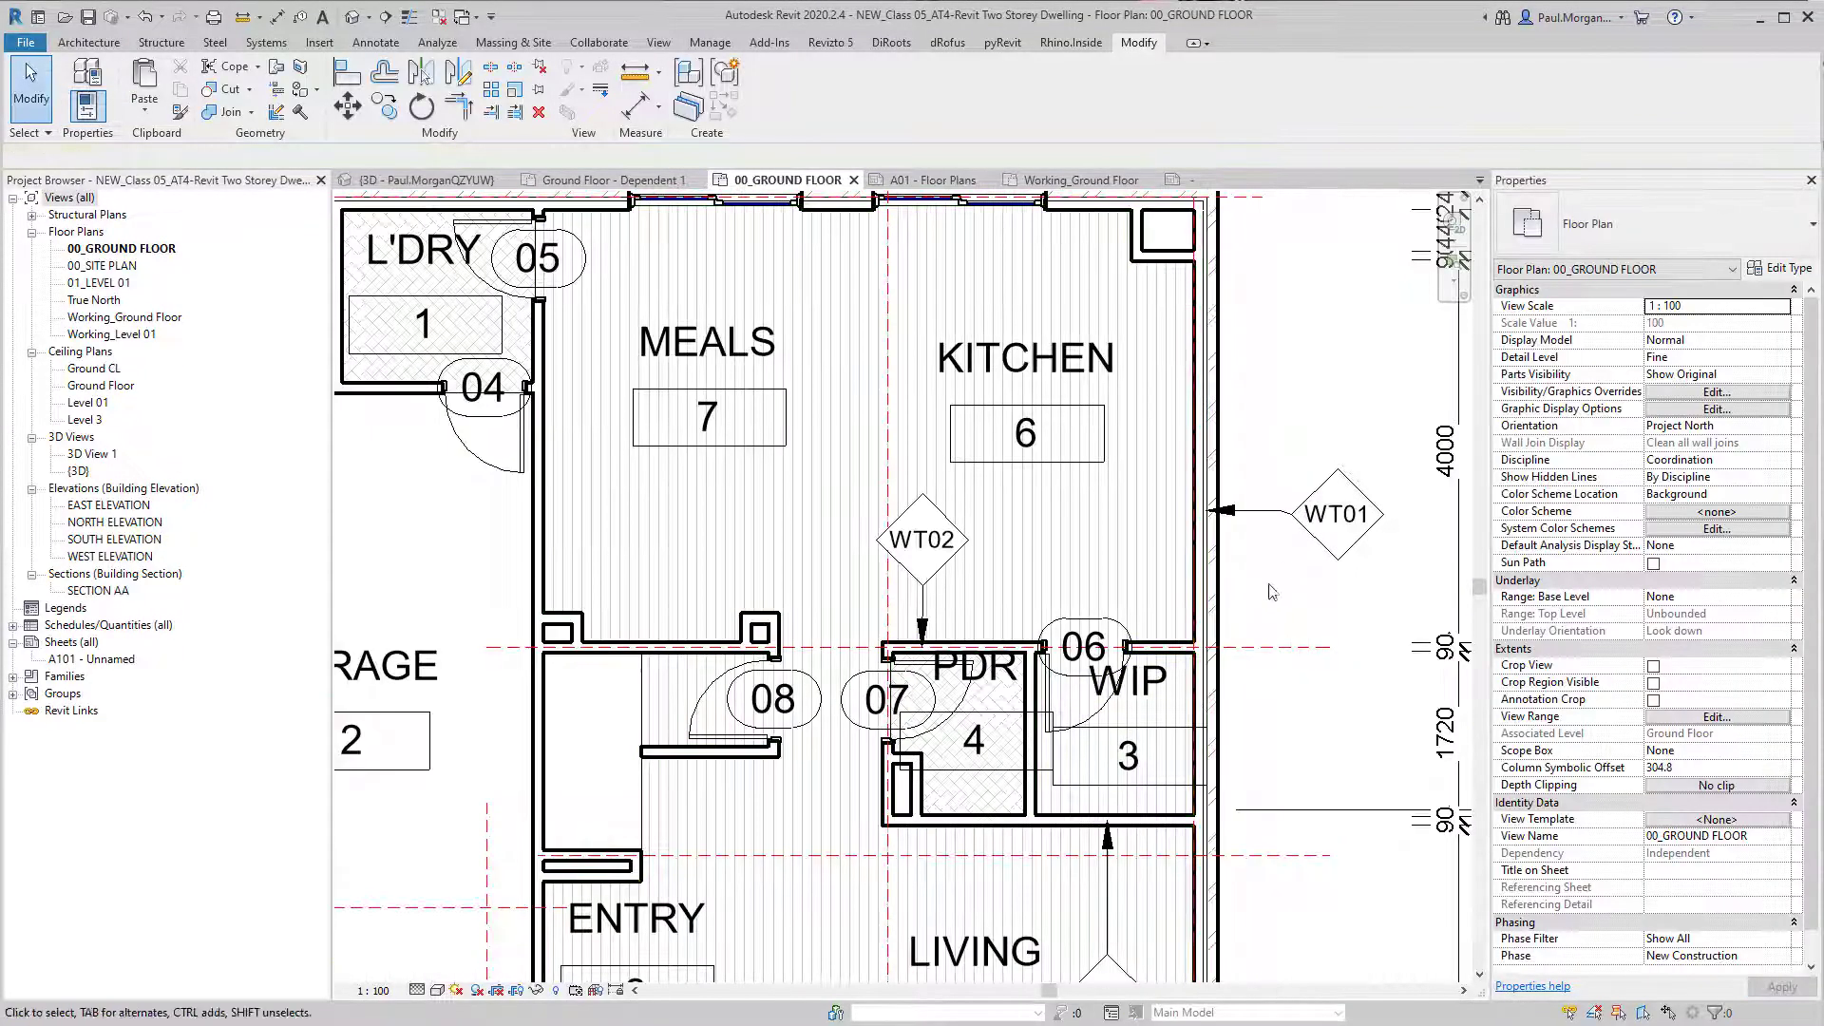
scroll(912, 599, "up", 1)
scroll(912, 601, "up", 4)
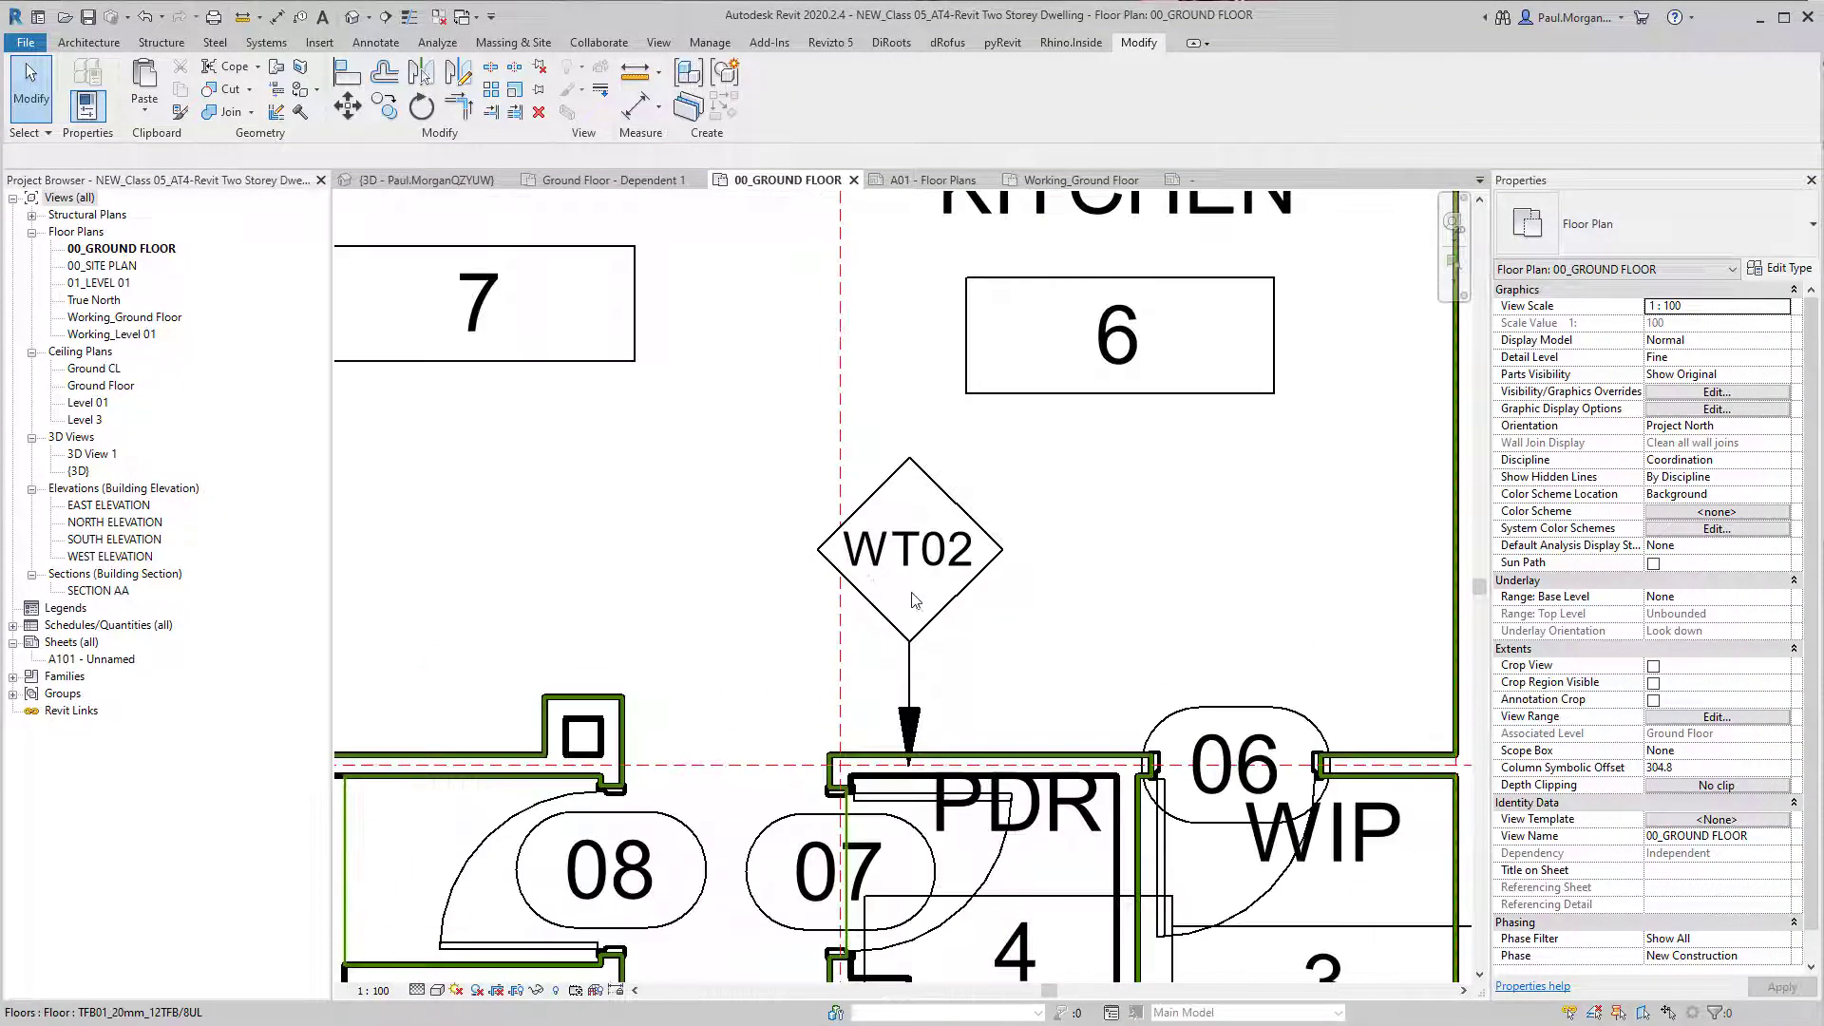
scroll(912, 599, "down", 3)
scroll(912, 599, "up", 3)
scroll(1100, 649, "down", 3)
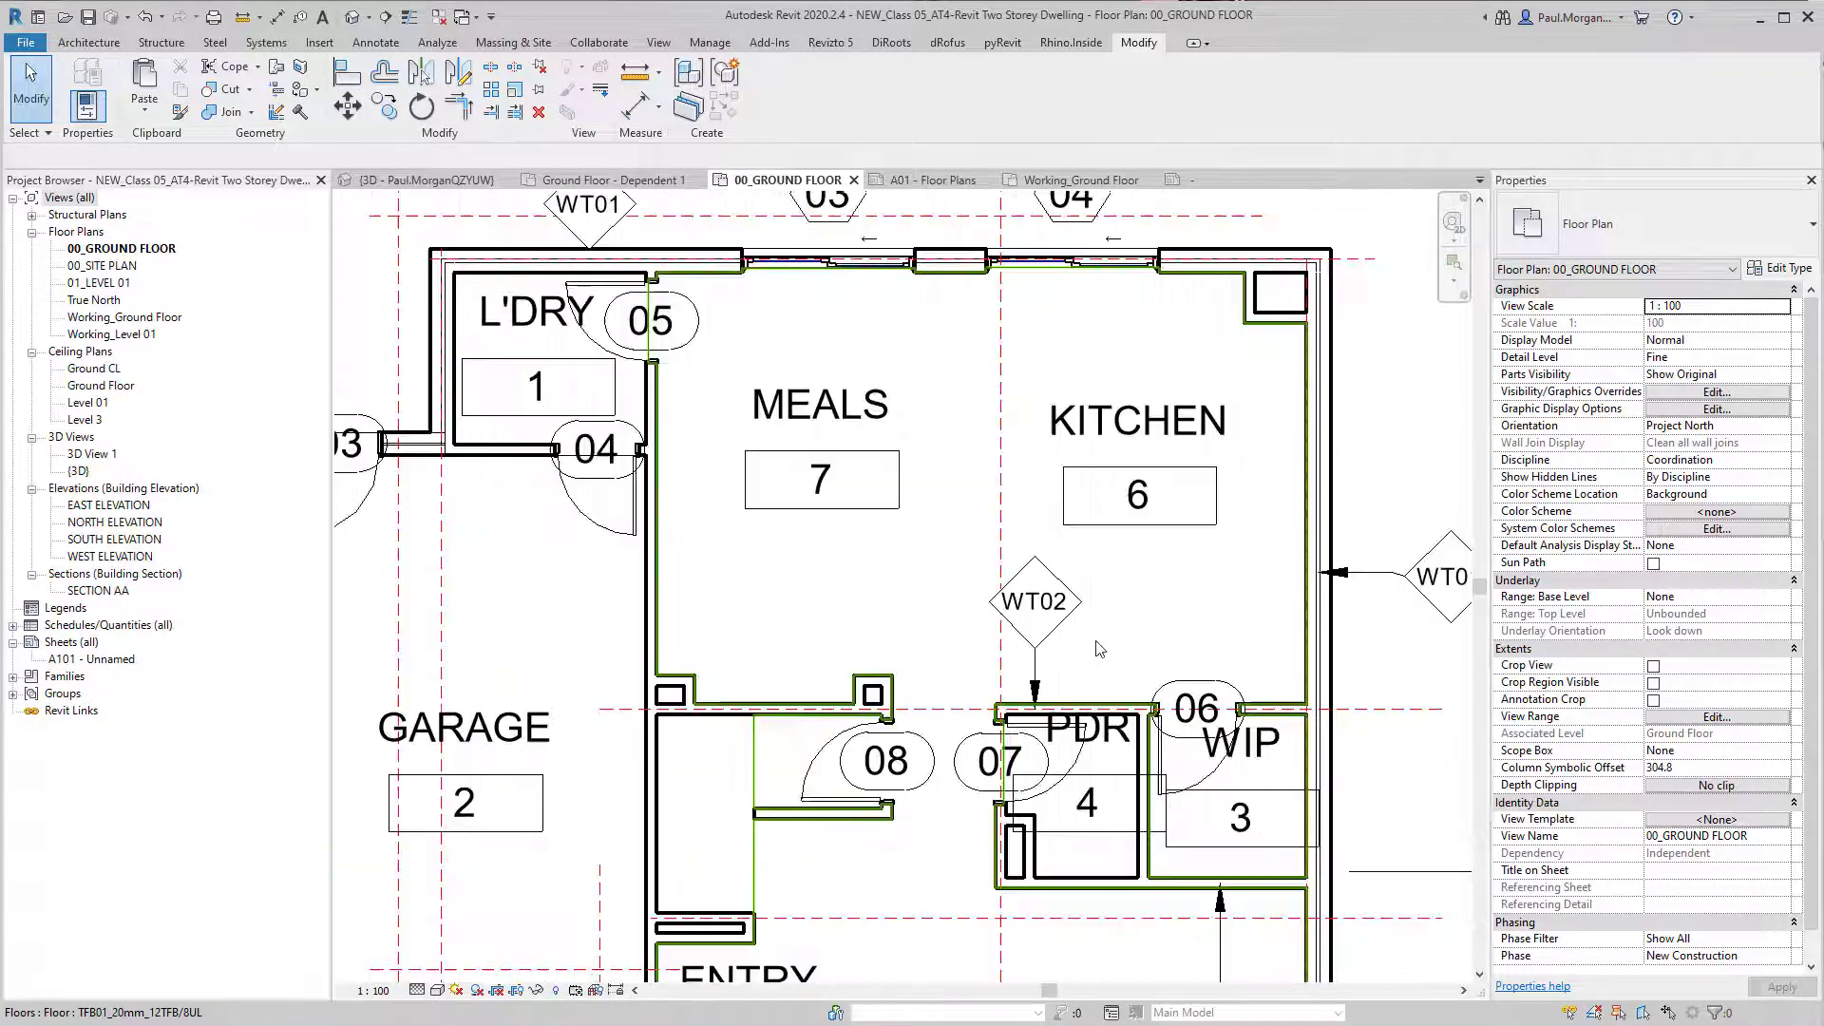
middle_click_drag(1099, 649, 931, 511)
middle_click_drag(1036, 599, 1047, 183)
left_click(840, 803)
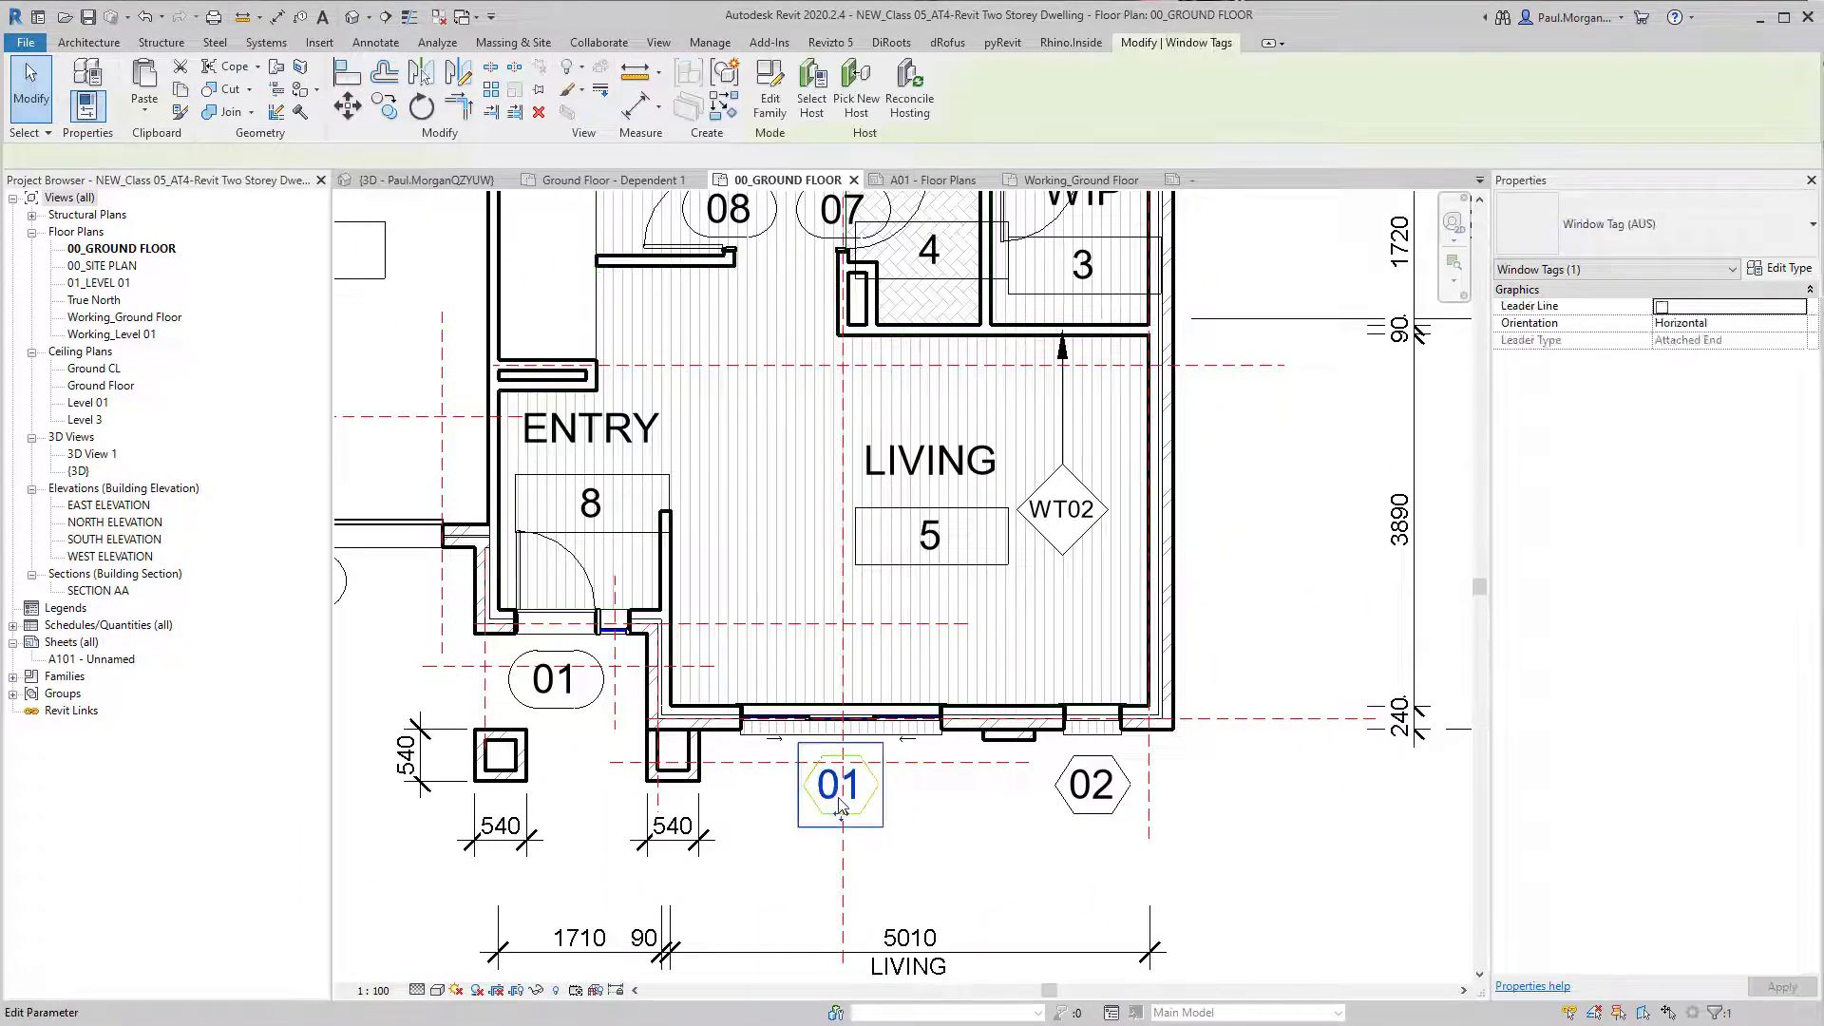
scroll(838, 798, "up", 2)
left_click(762, 100)
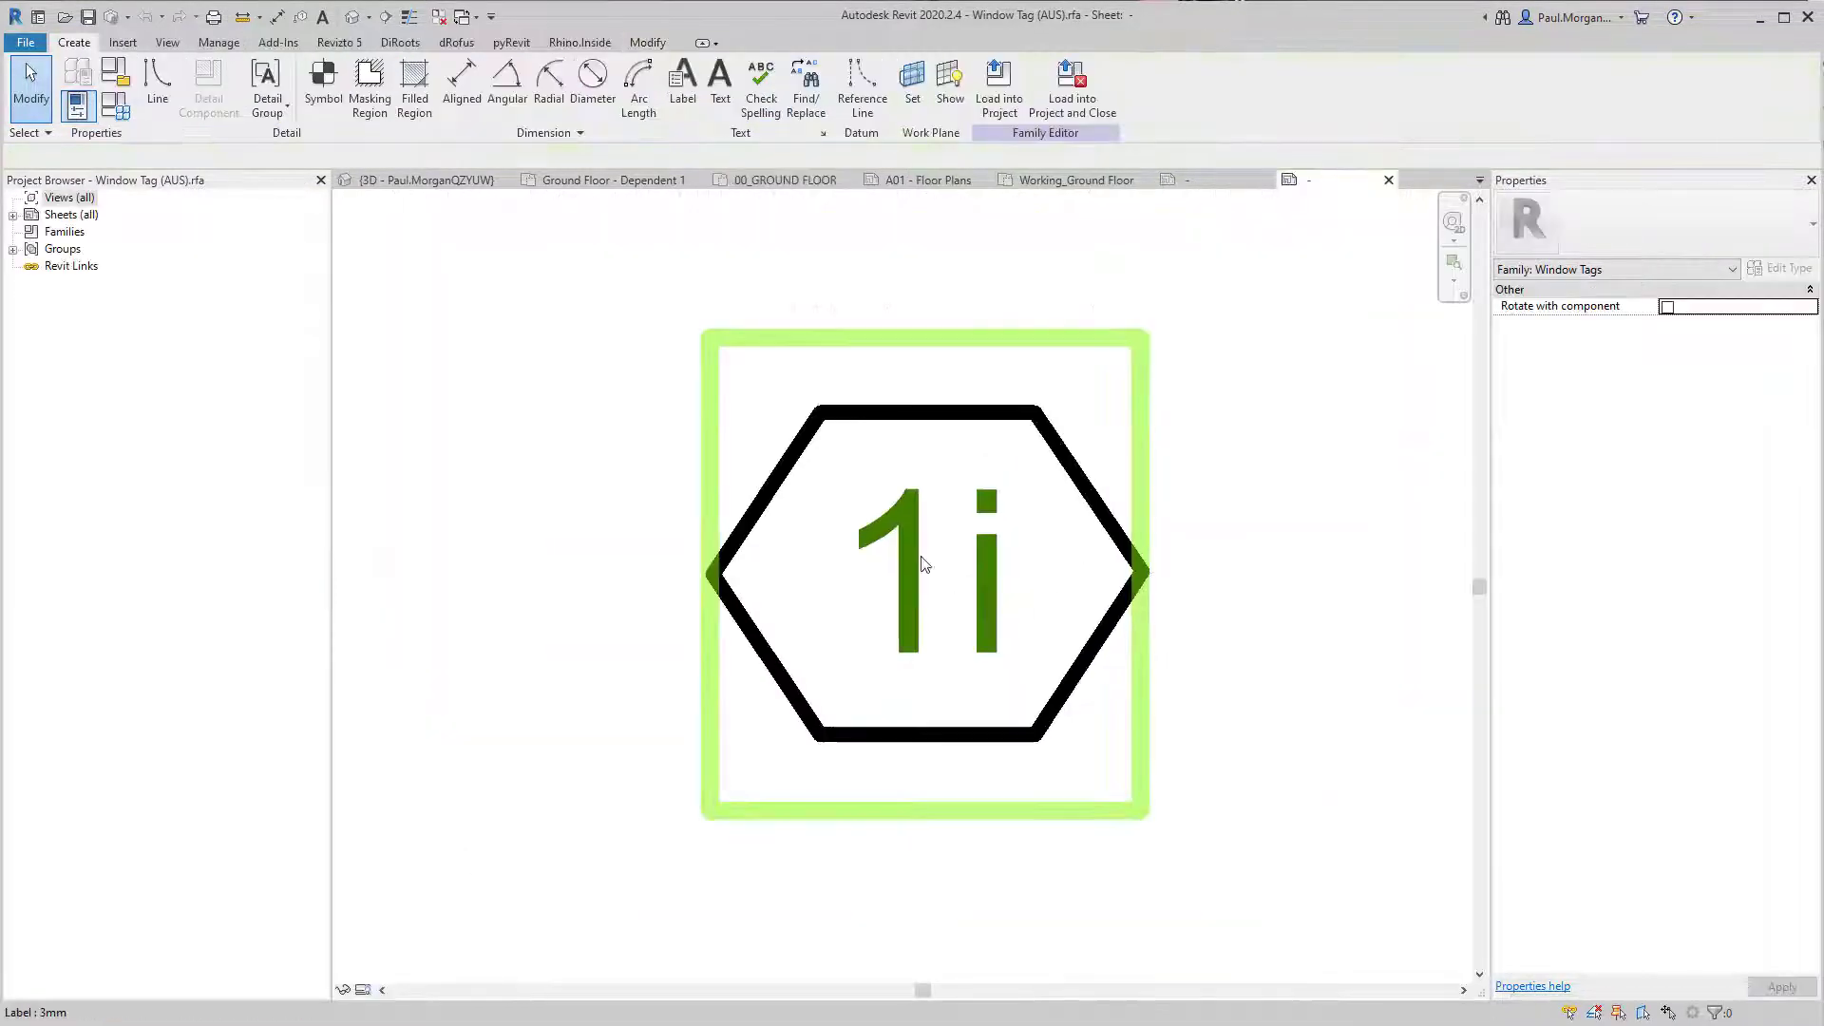
Step: Rename the window tag's 3mm label type to 1.8mm and set its text size to 1.8 mm
left_click(973, 611)
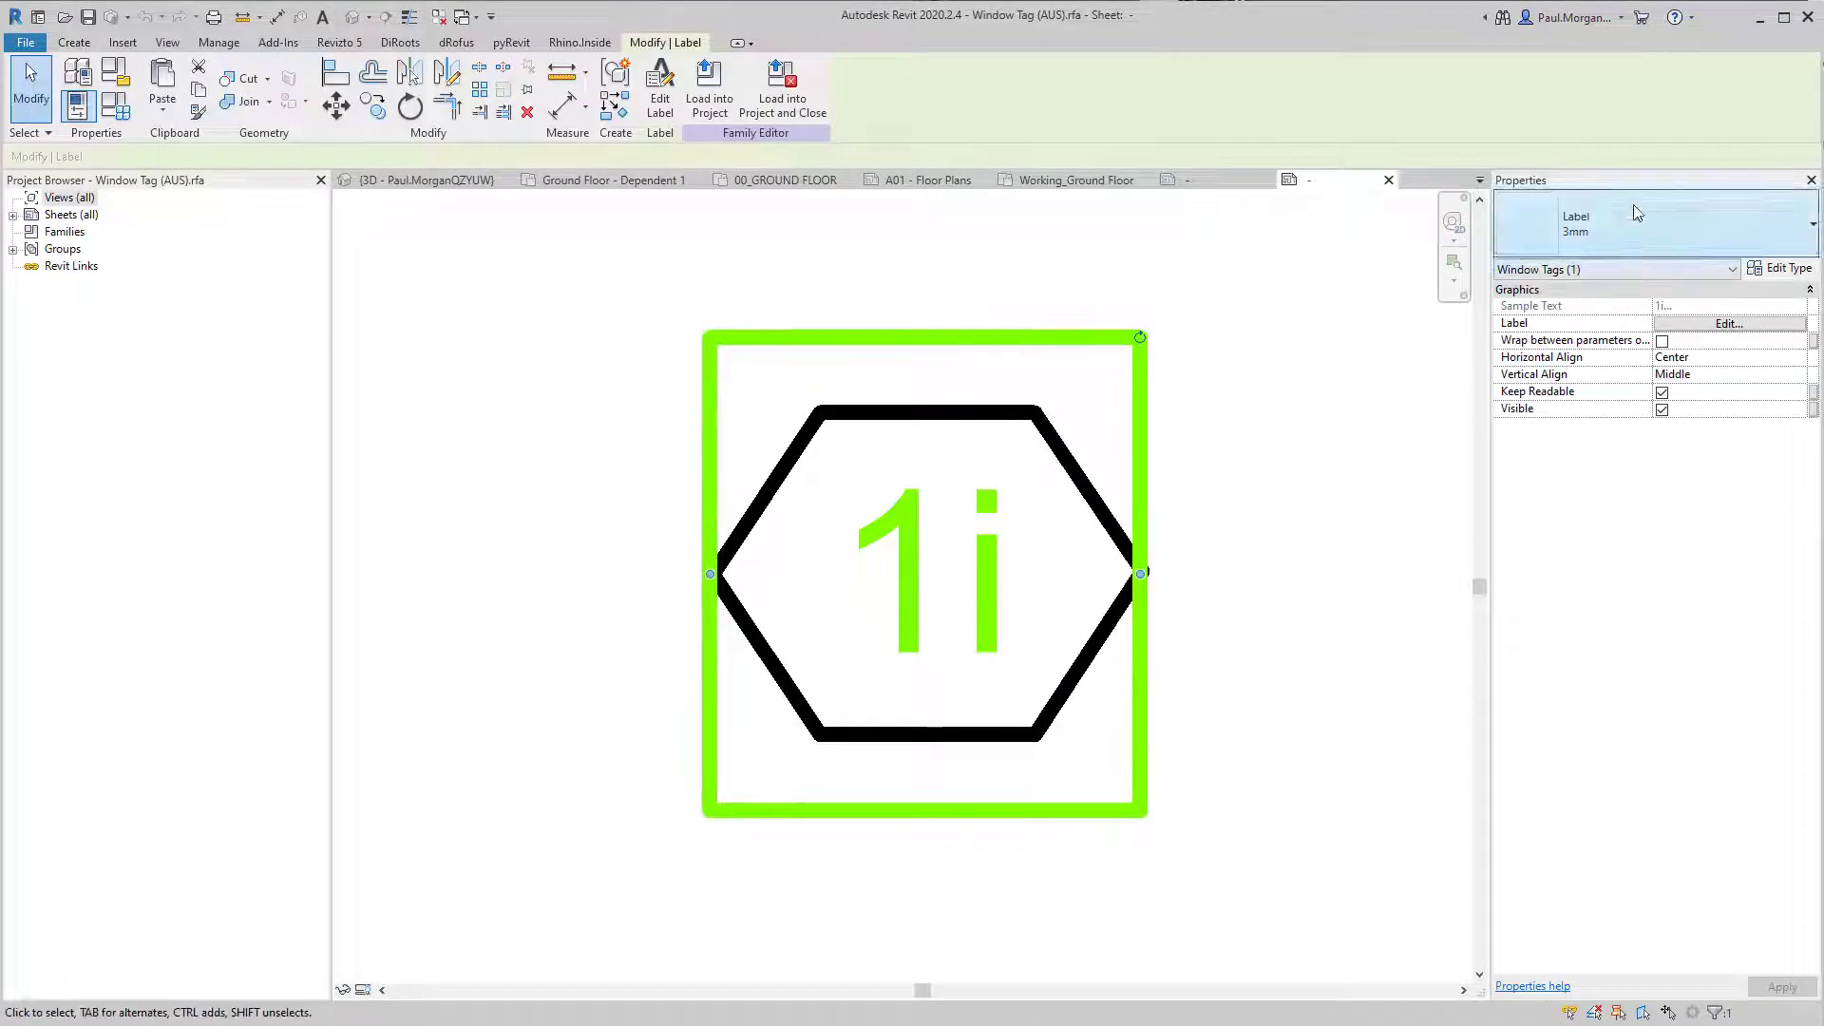
left_click(1803, 272)
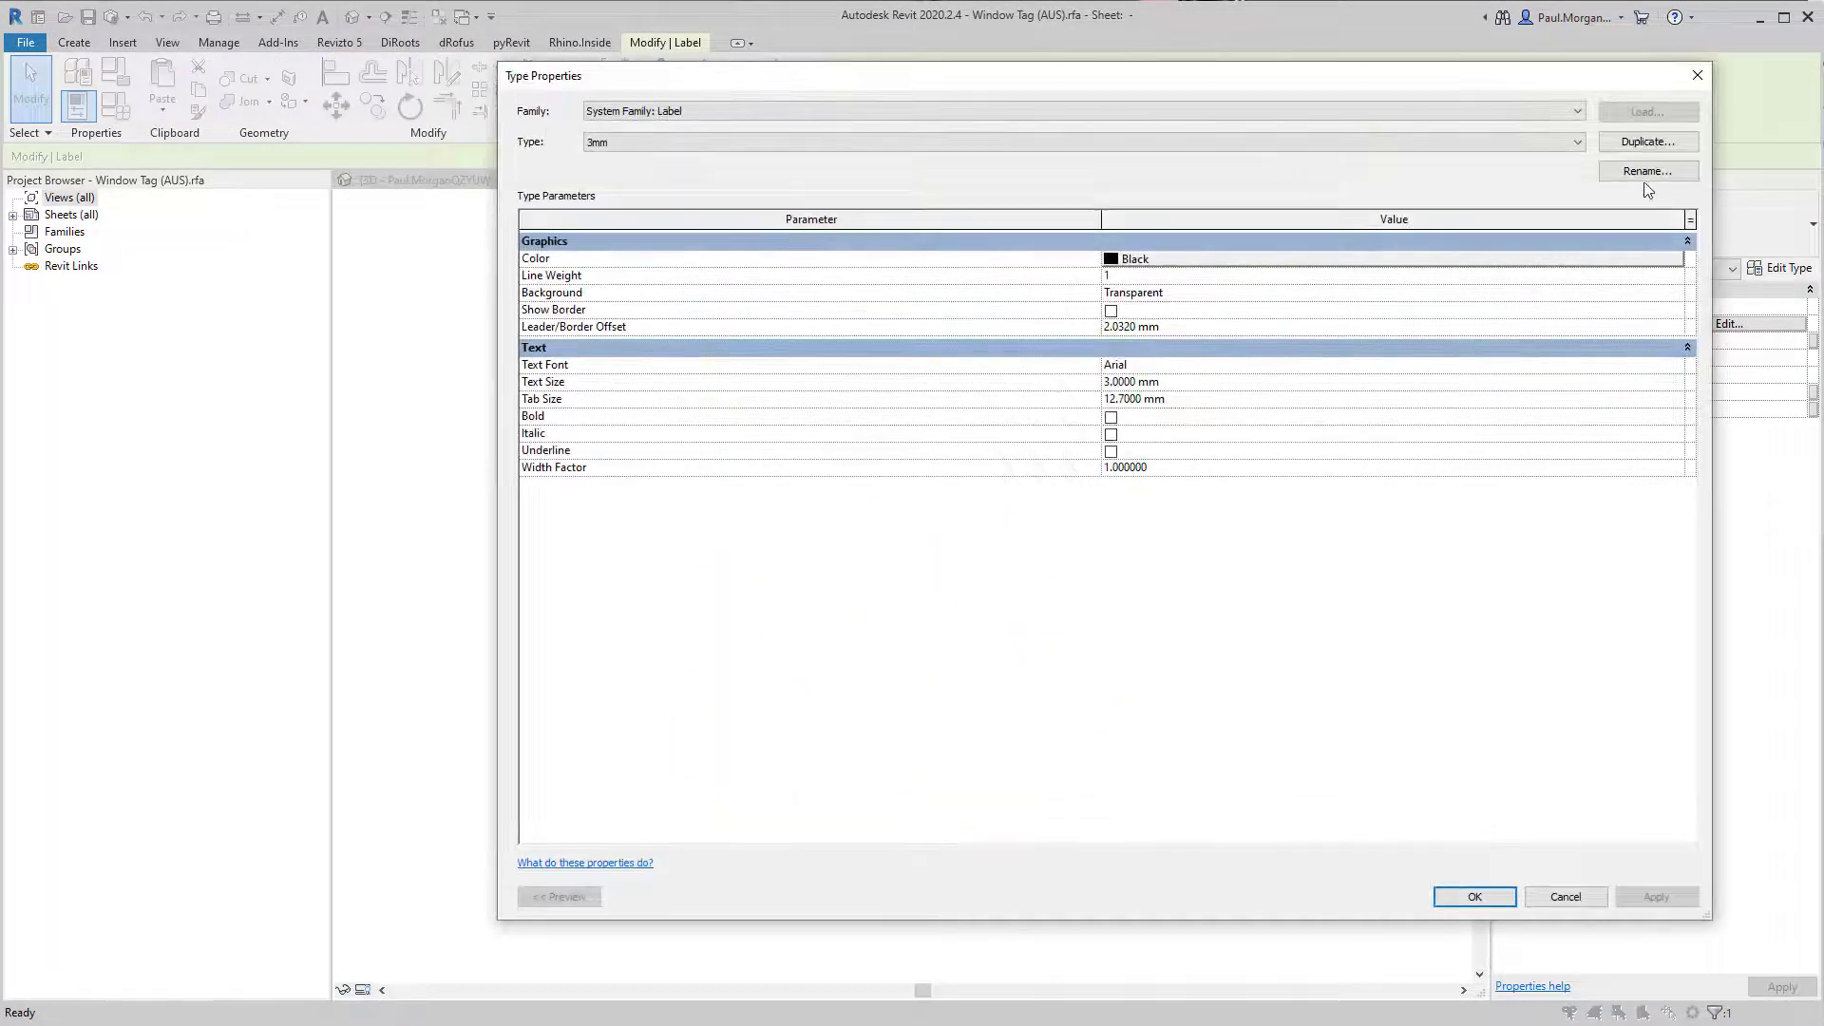
left_click(1647, 175)
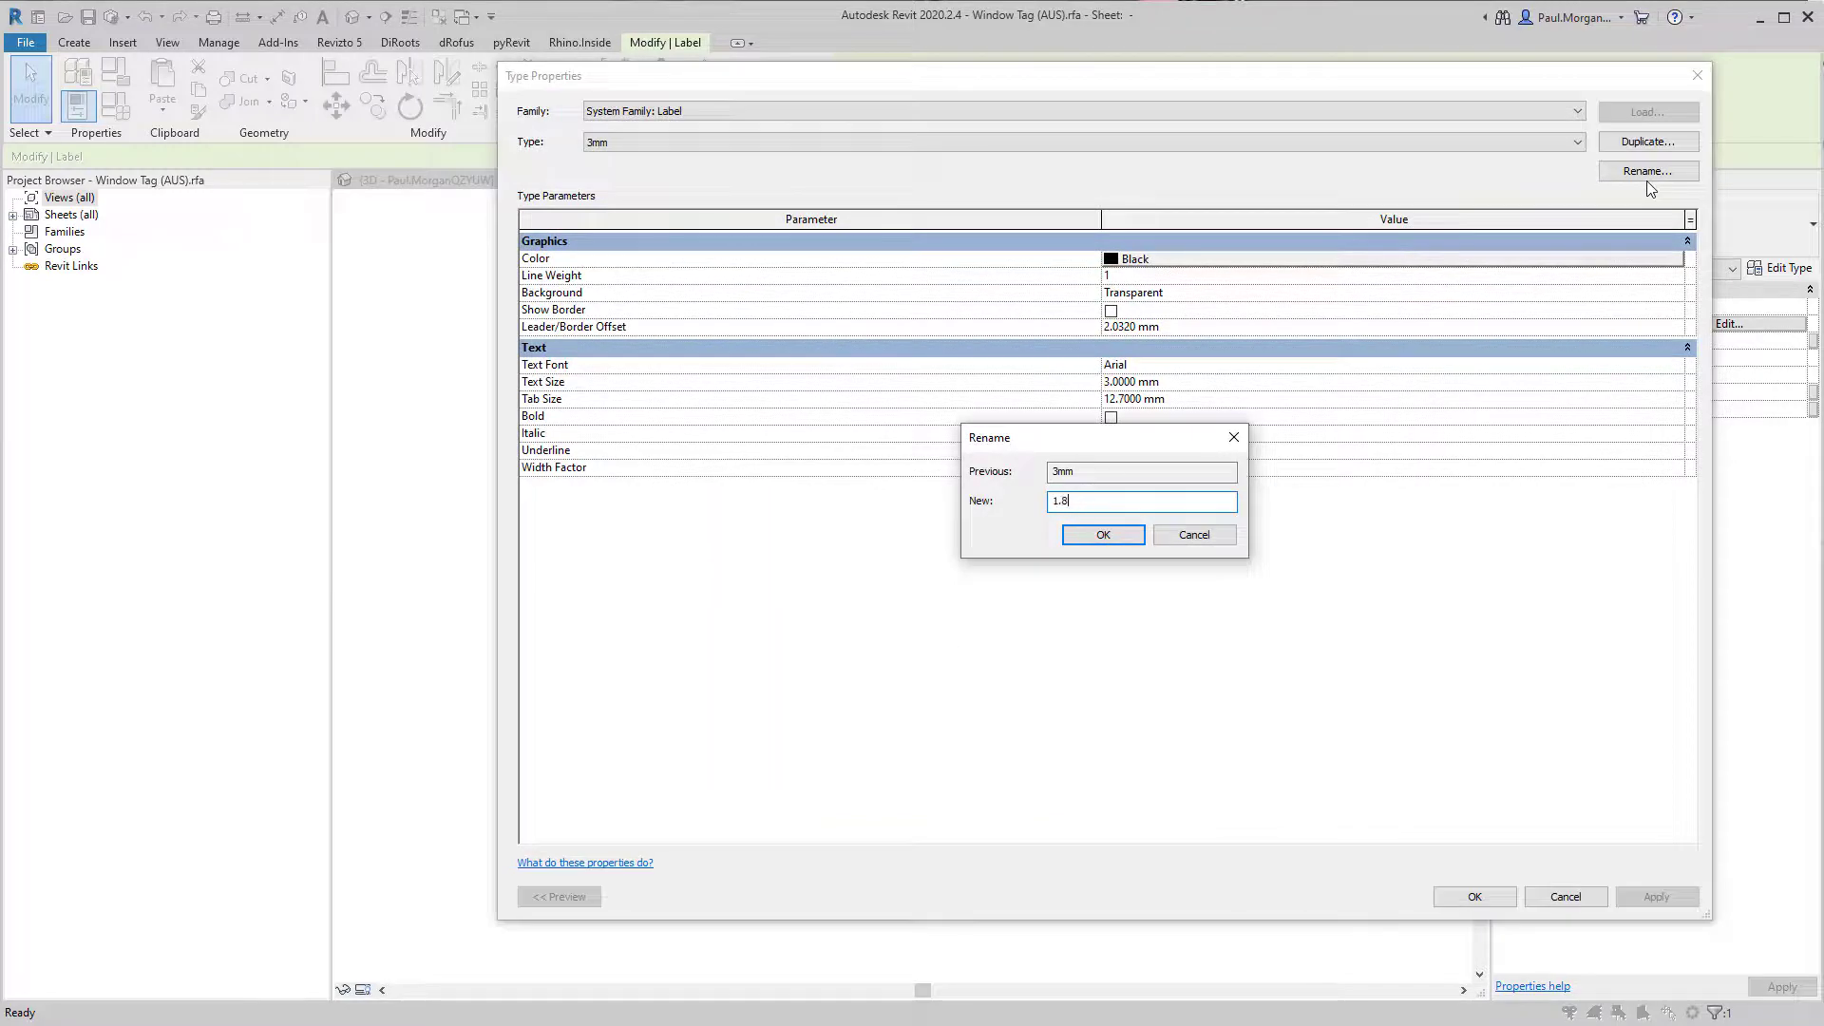
key("Return")
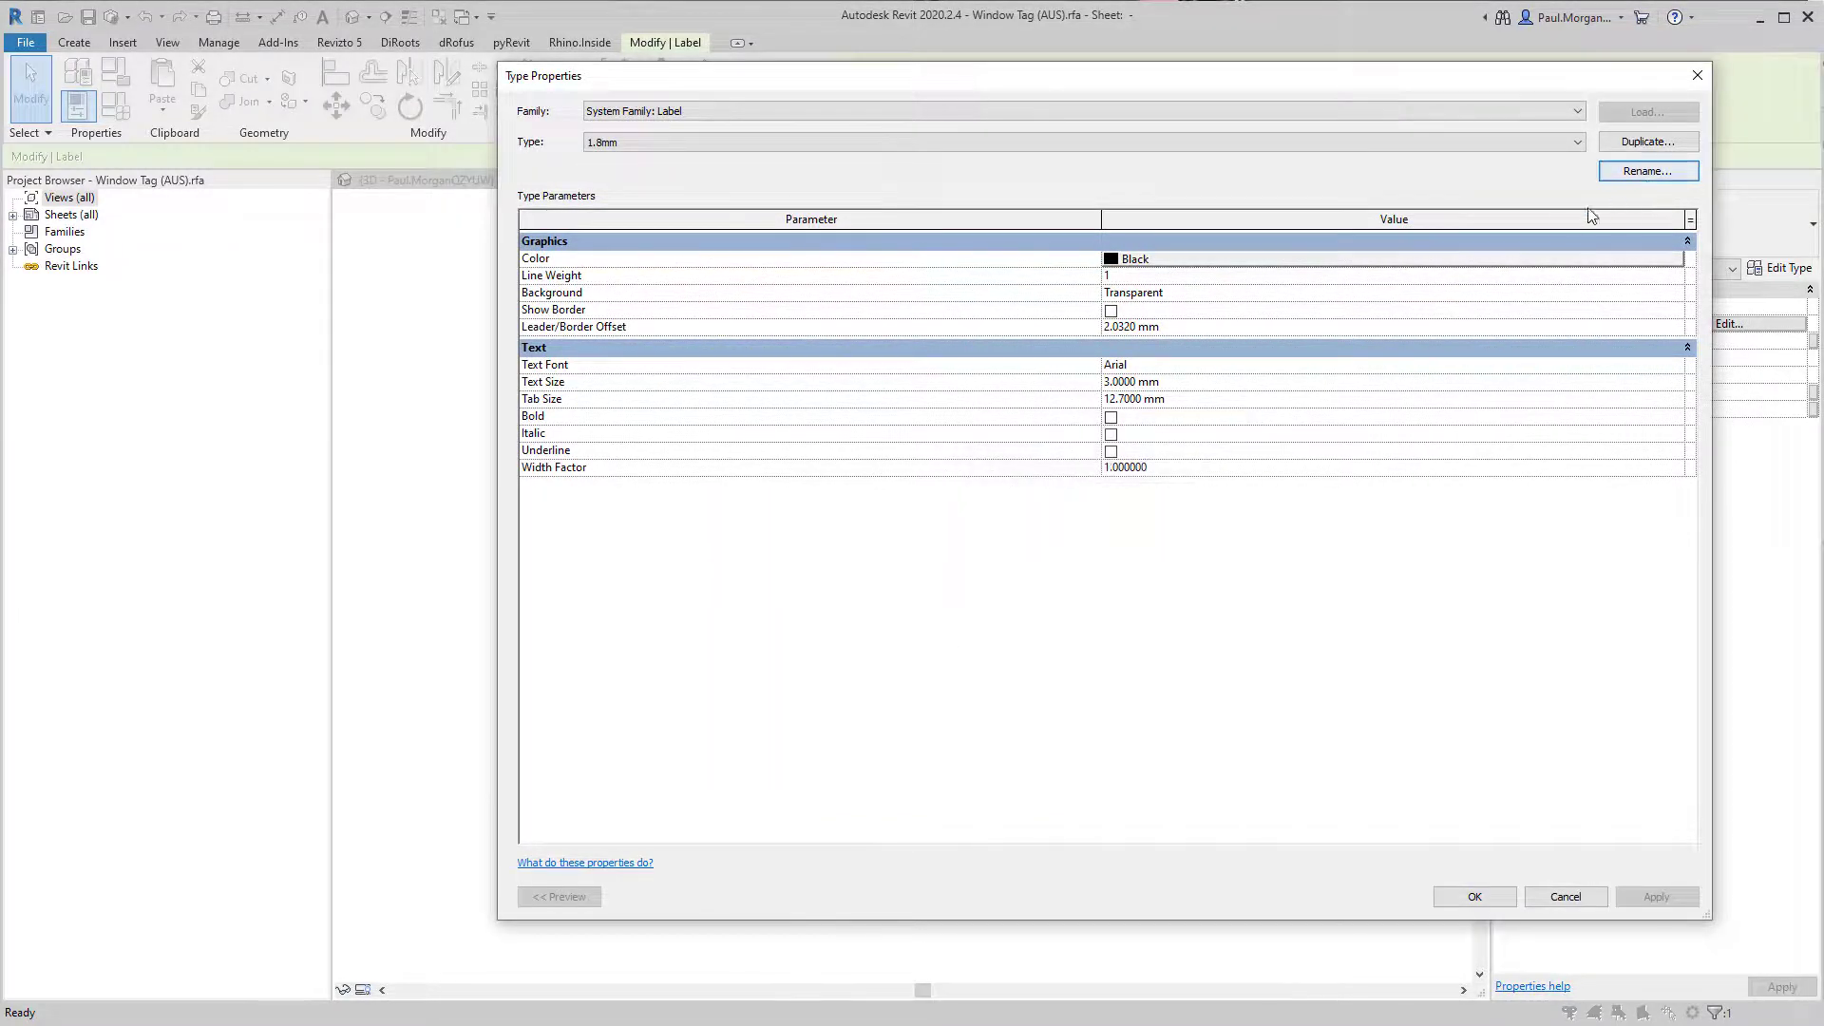
left_click(1182, 384)
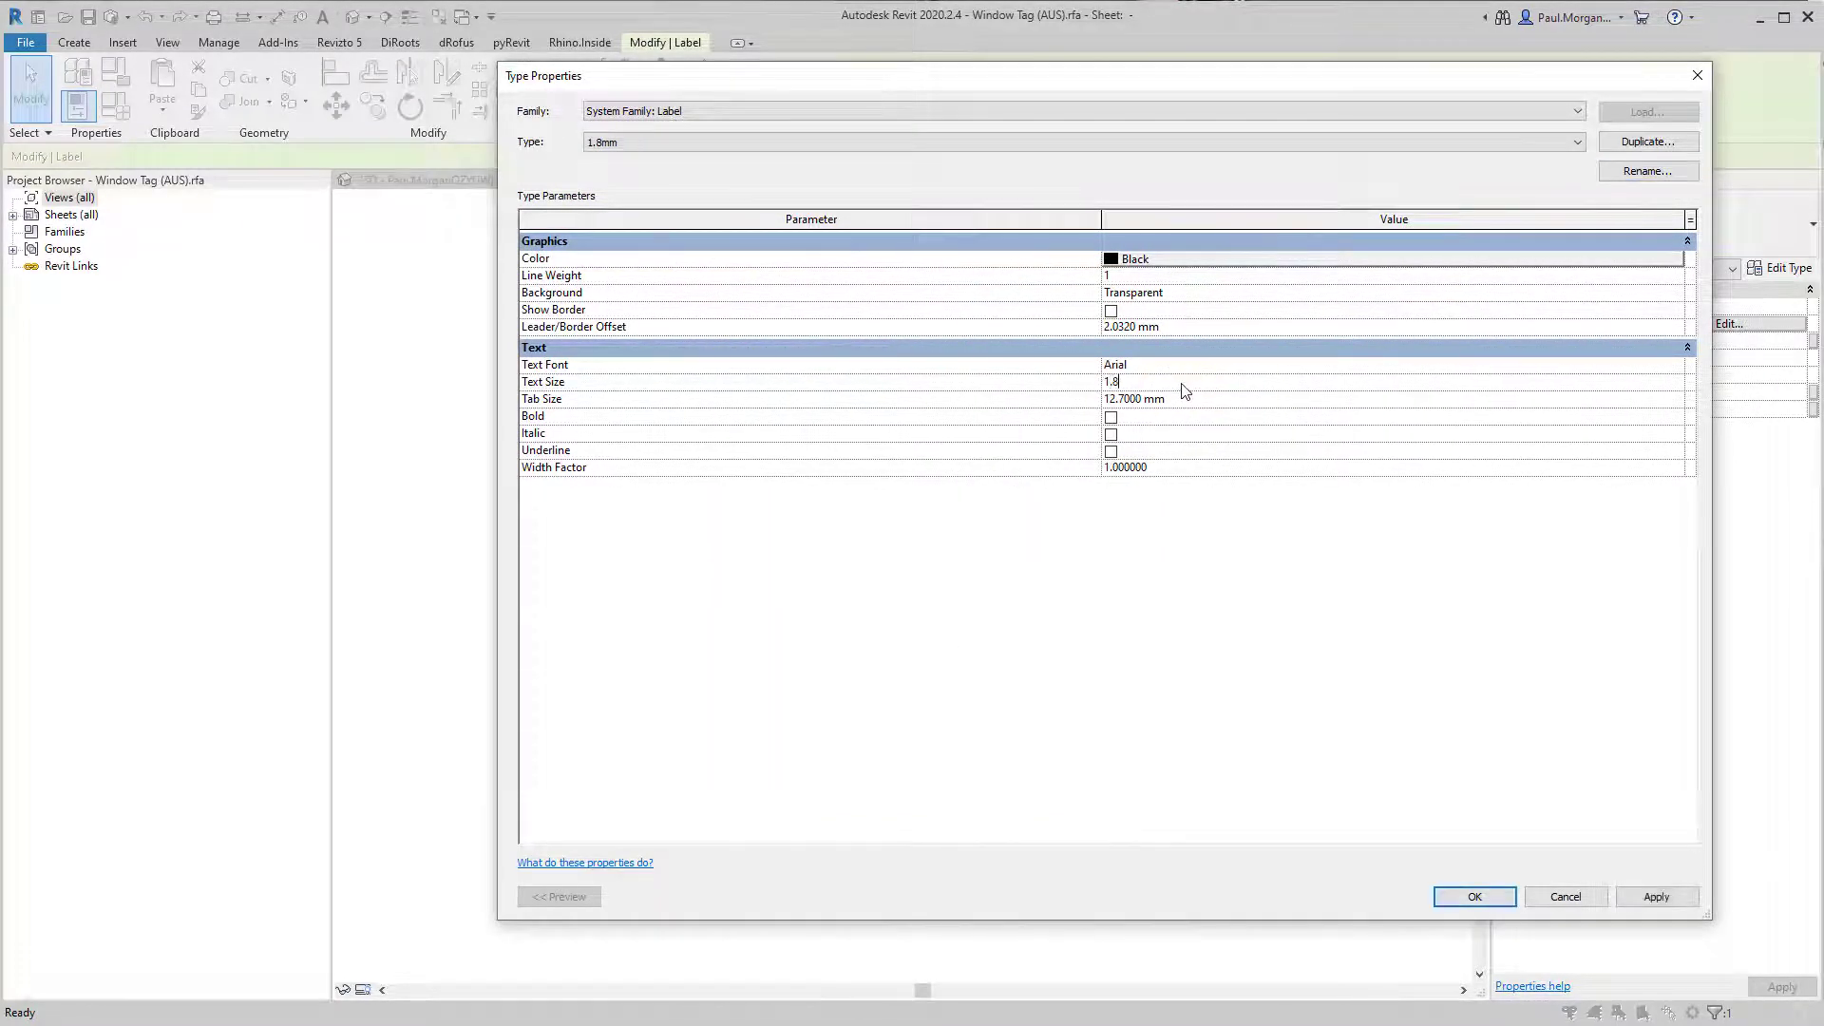
key("Return")
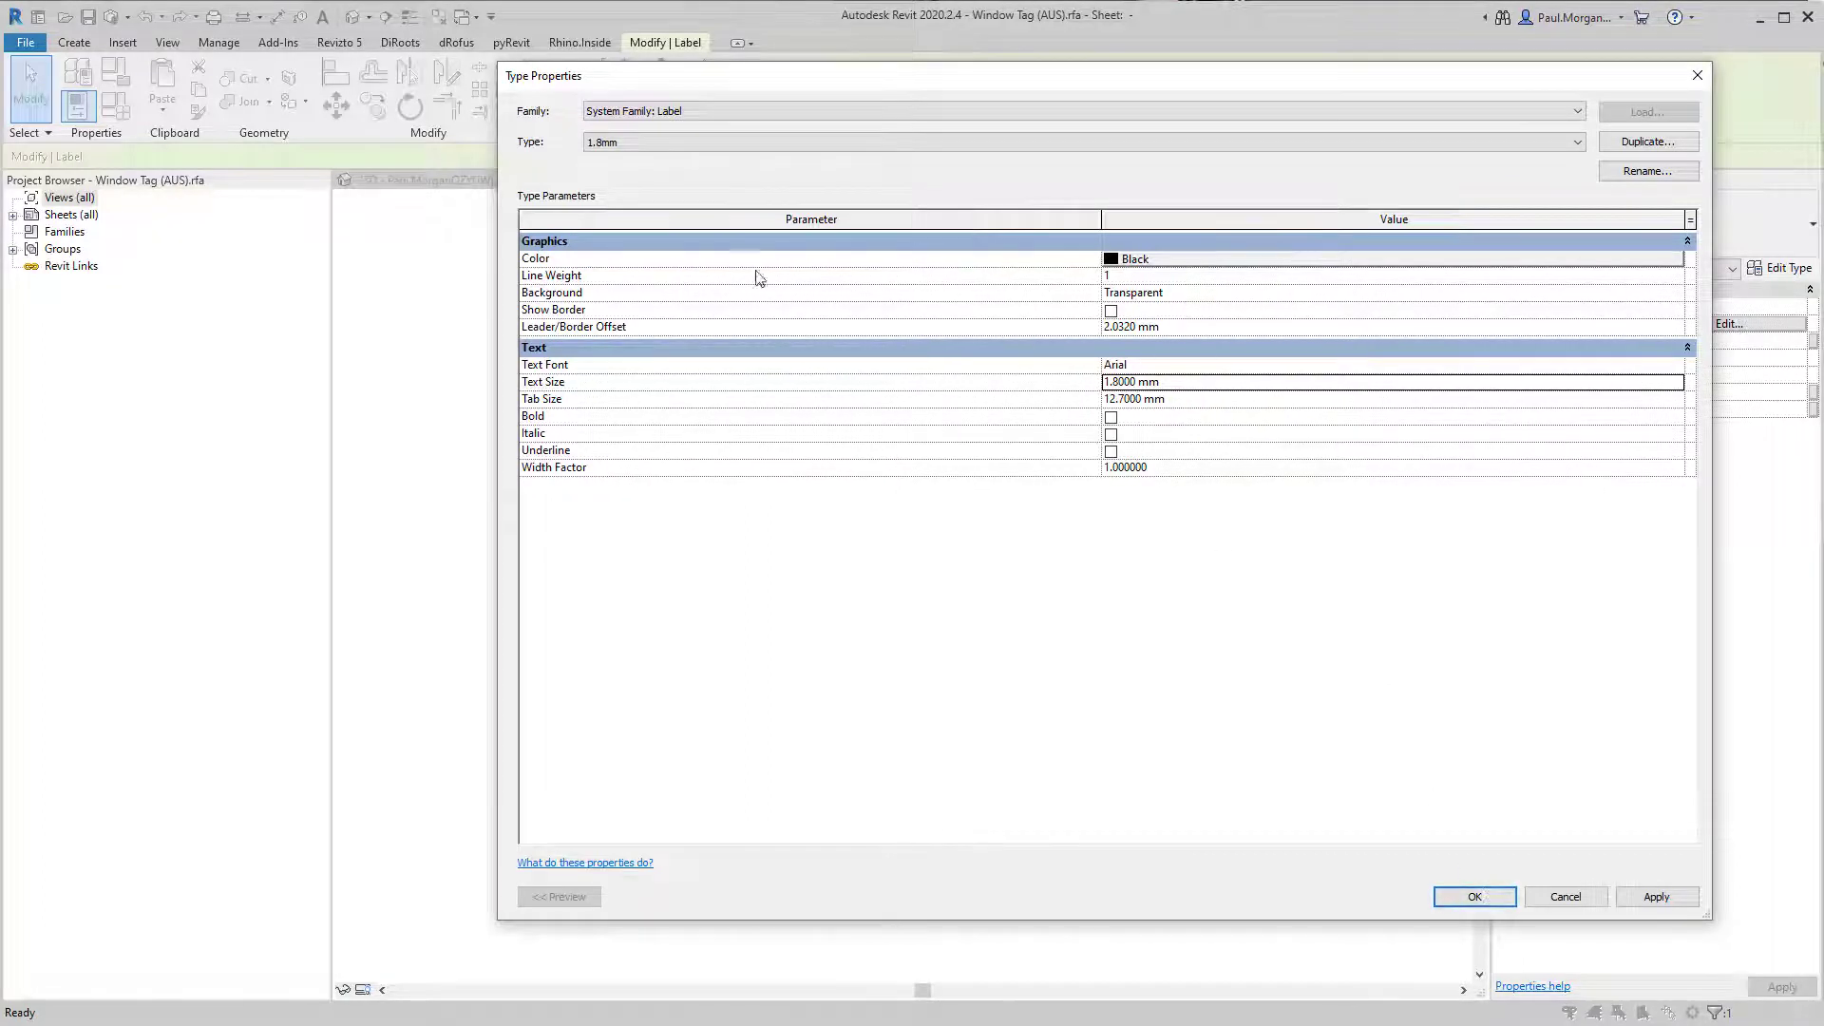
Step: Set the 1.8mm label type's tab size to 0.1 mm and accept the type properties
left_click(1235, 399)
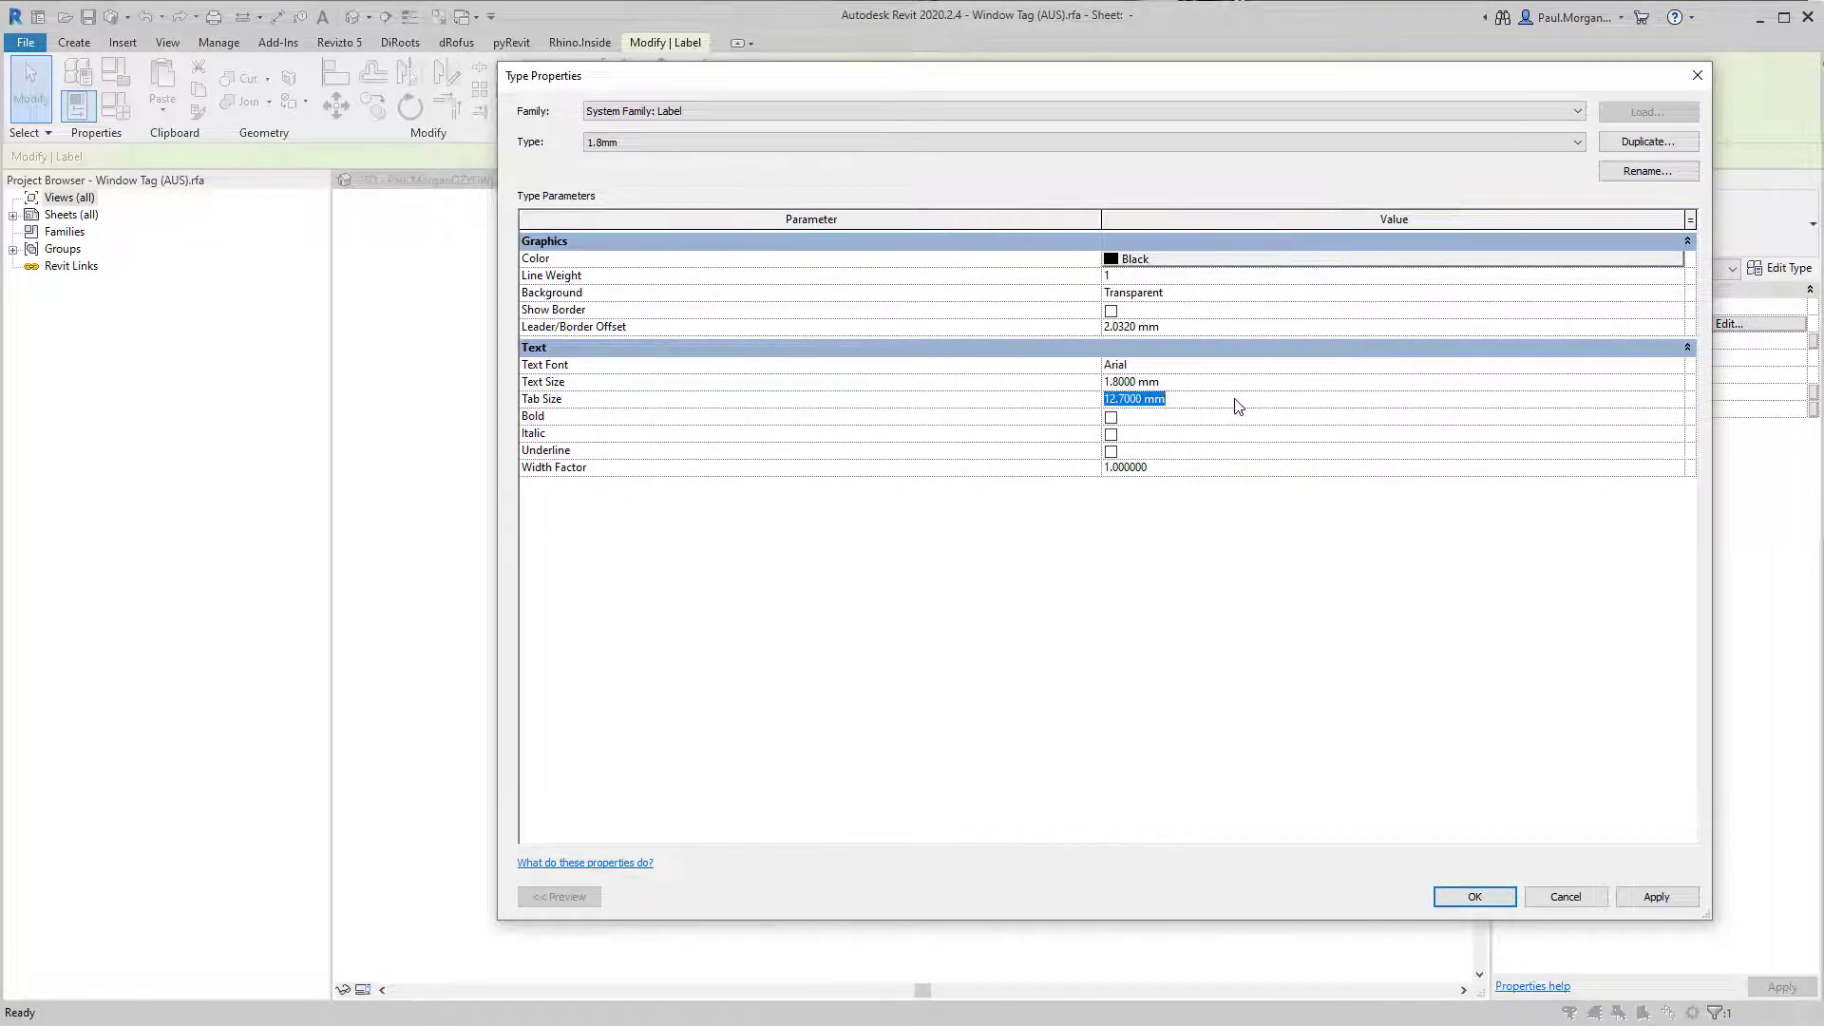
type("0")
key("Return")
left_click(1504, 522)
type(".1")
key("Return")
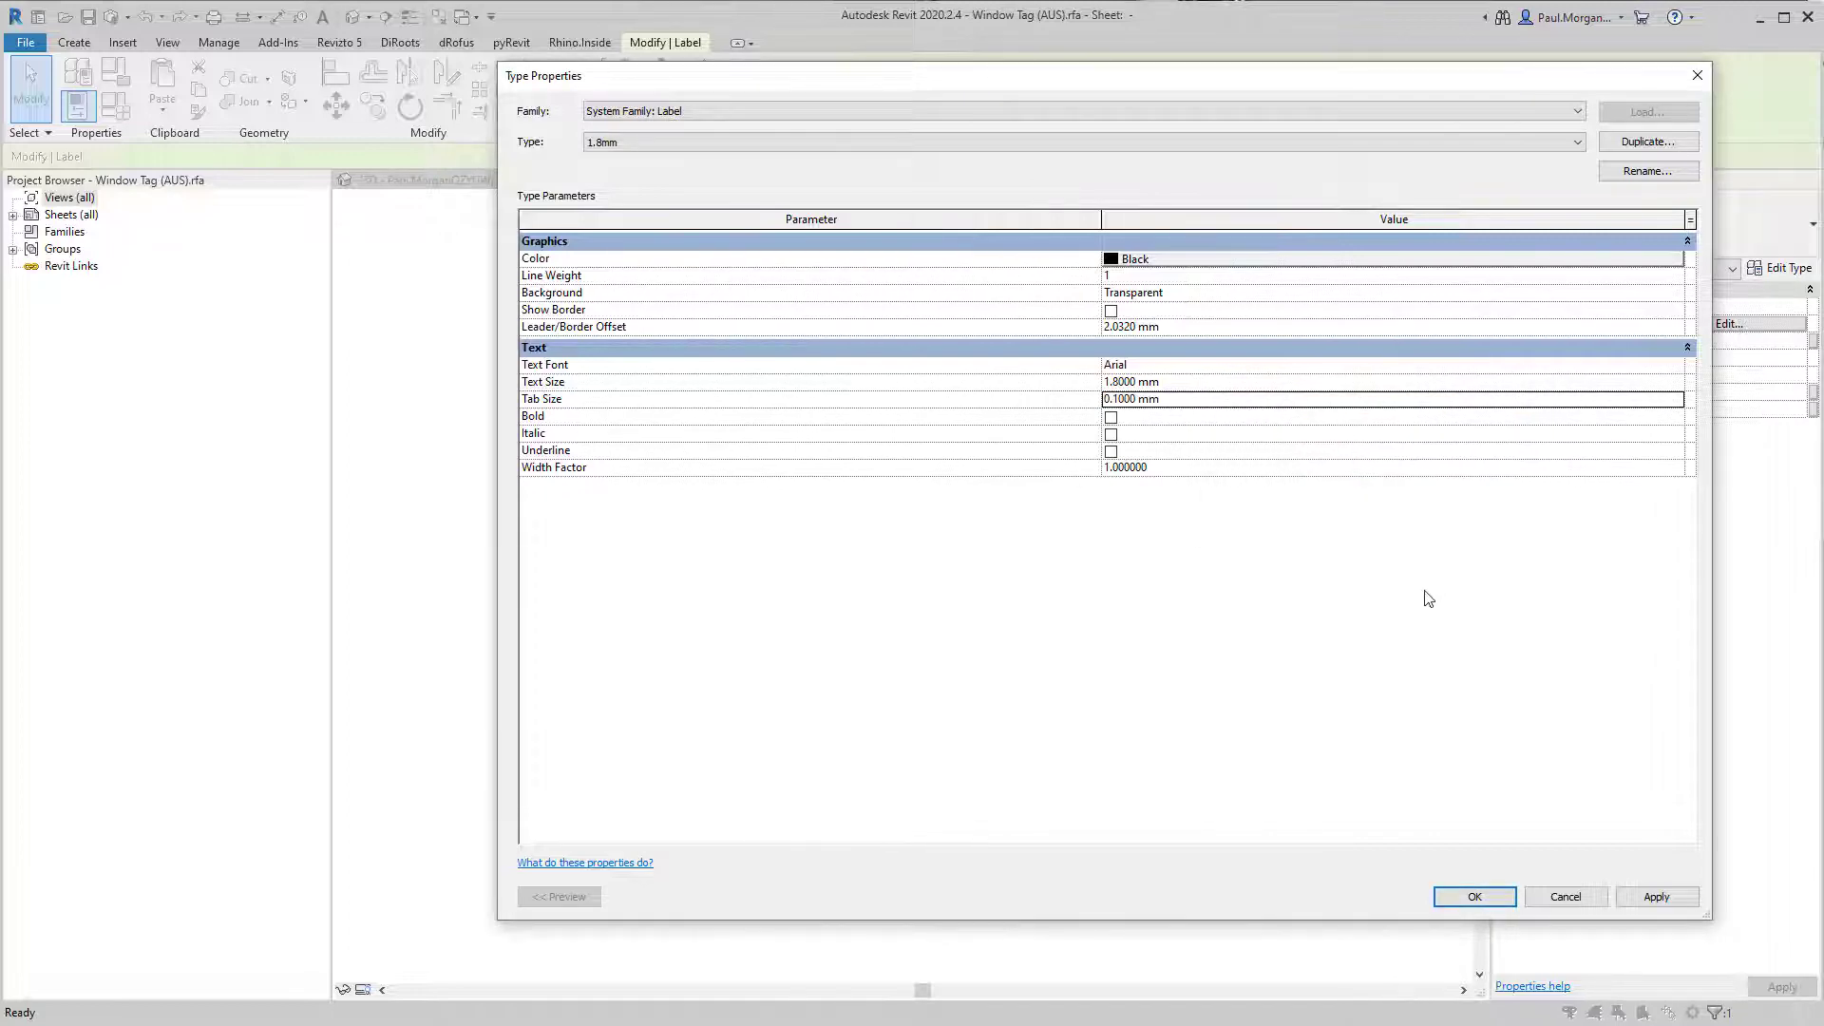
left_click(1473, 896)
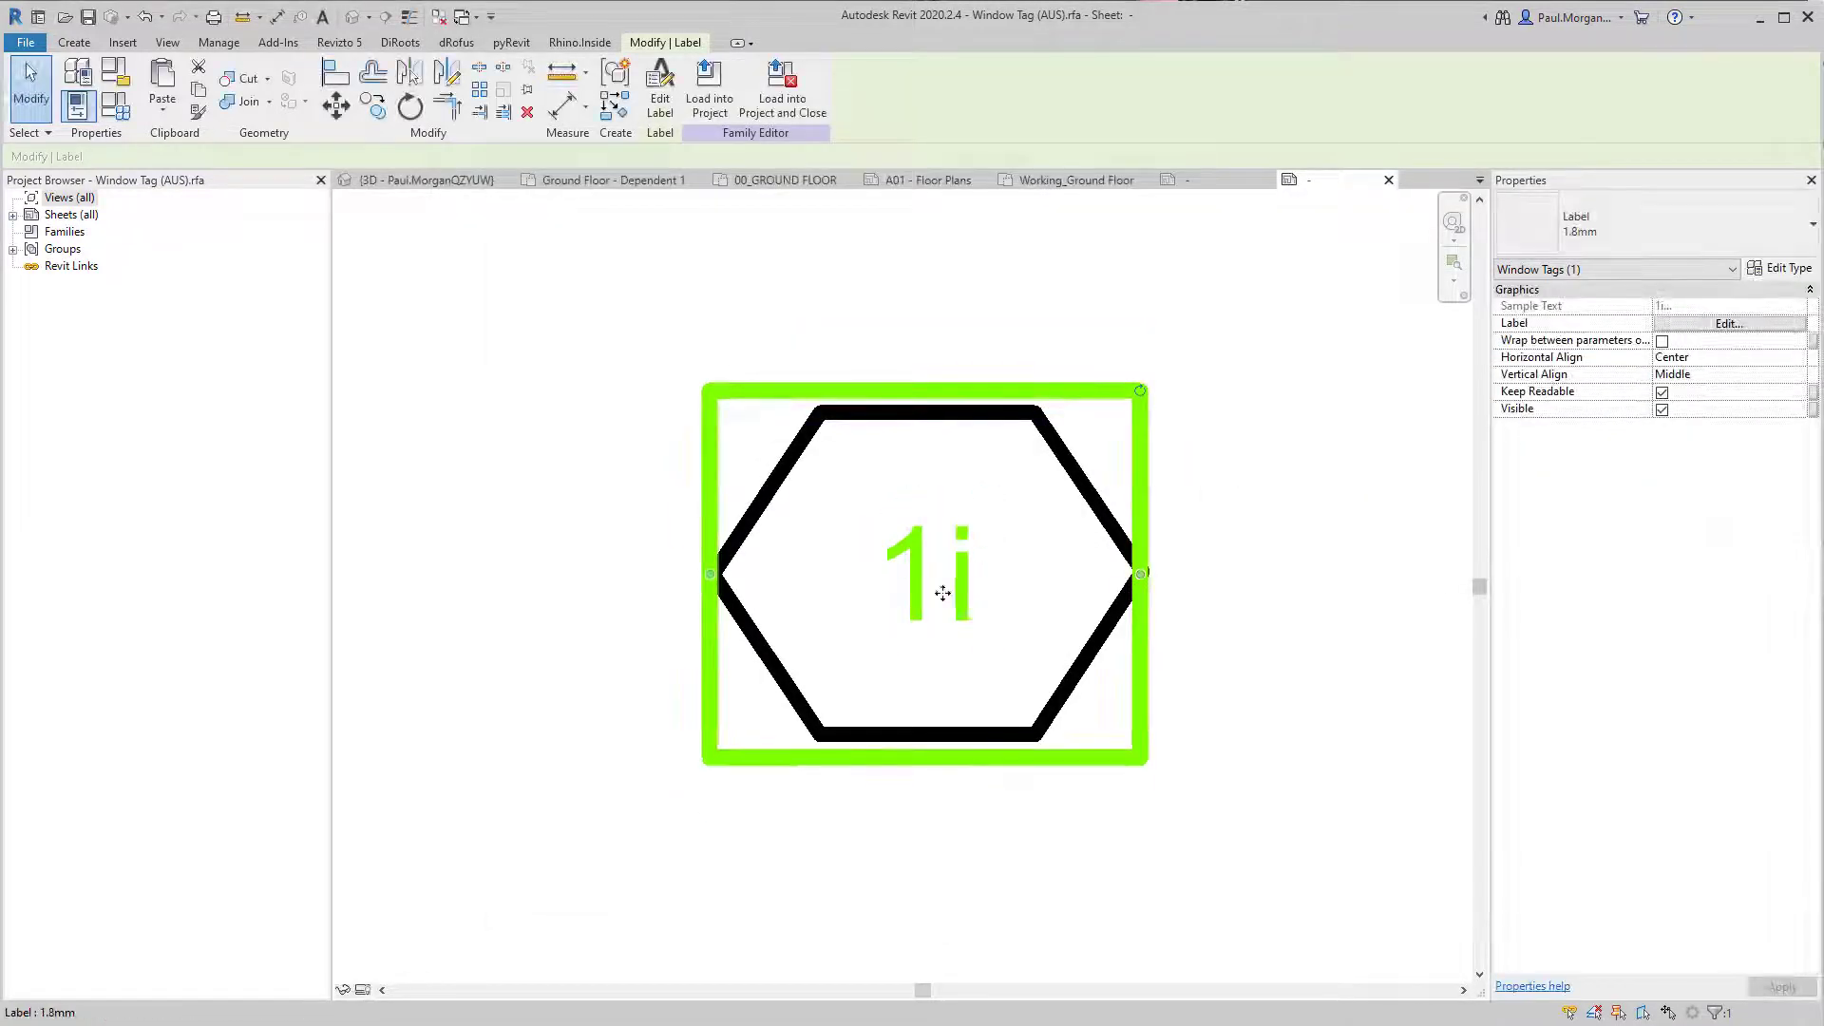
Step: Set the 1.8mm label type's width factor to 0.1 and its leader/border offset to 0.1 mm
left_click(1786, 268)
left_click(1210, 474)
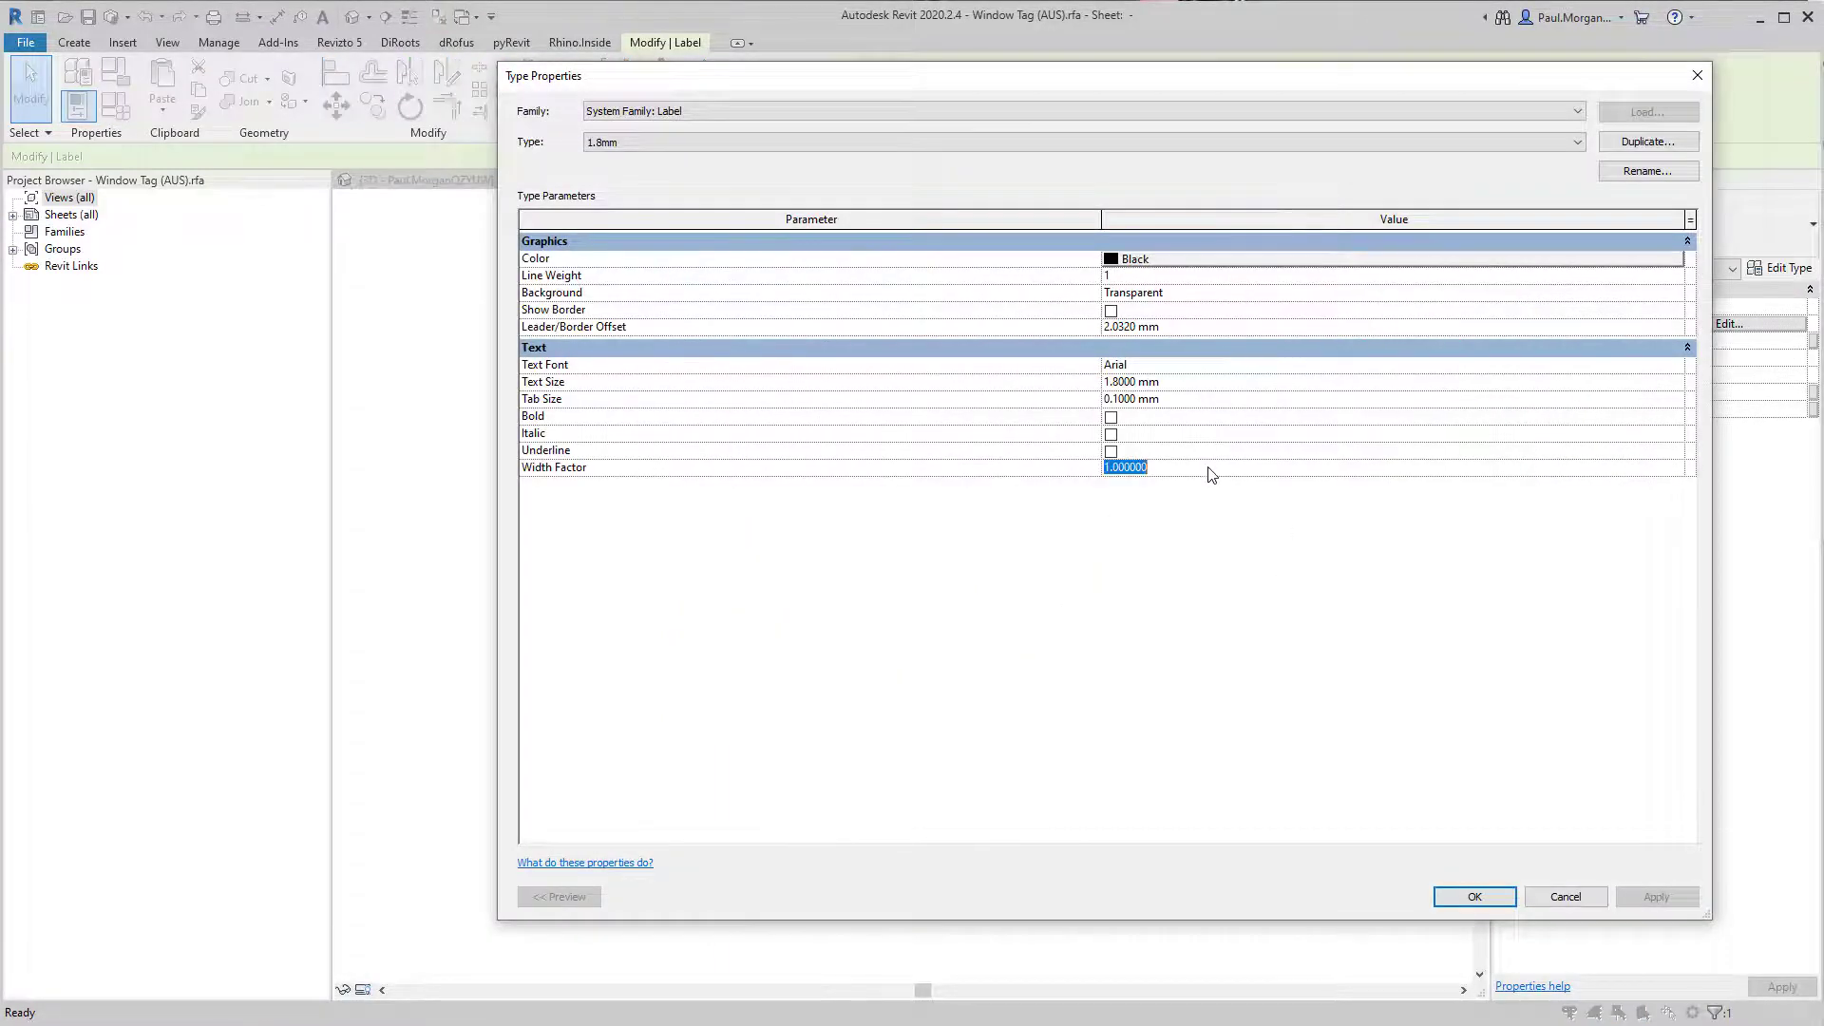
left_click(1211, 471)
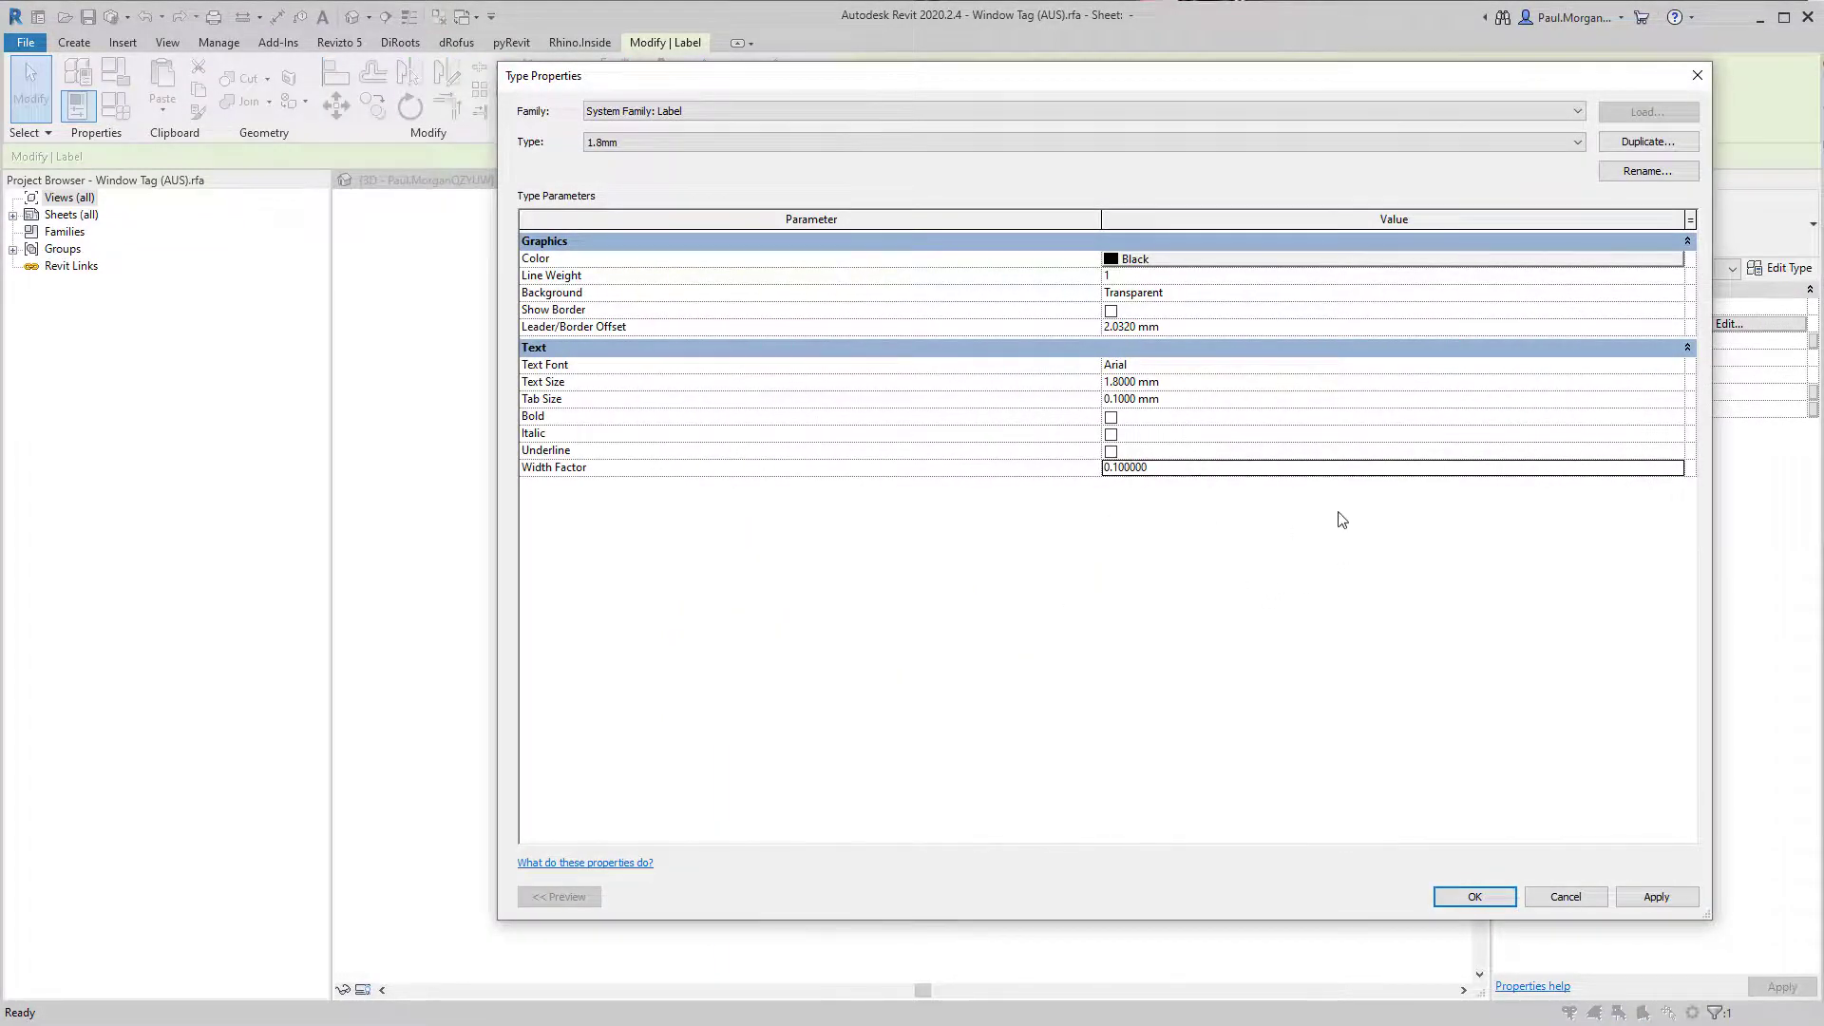
left_click(1226, 316)
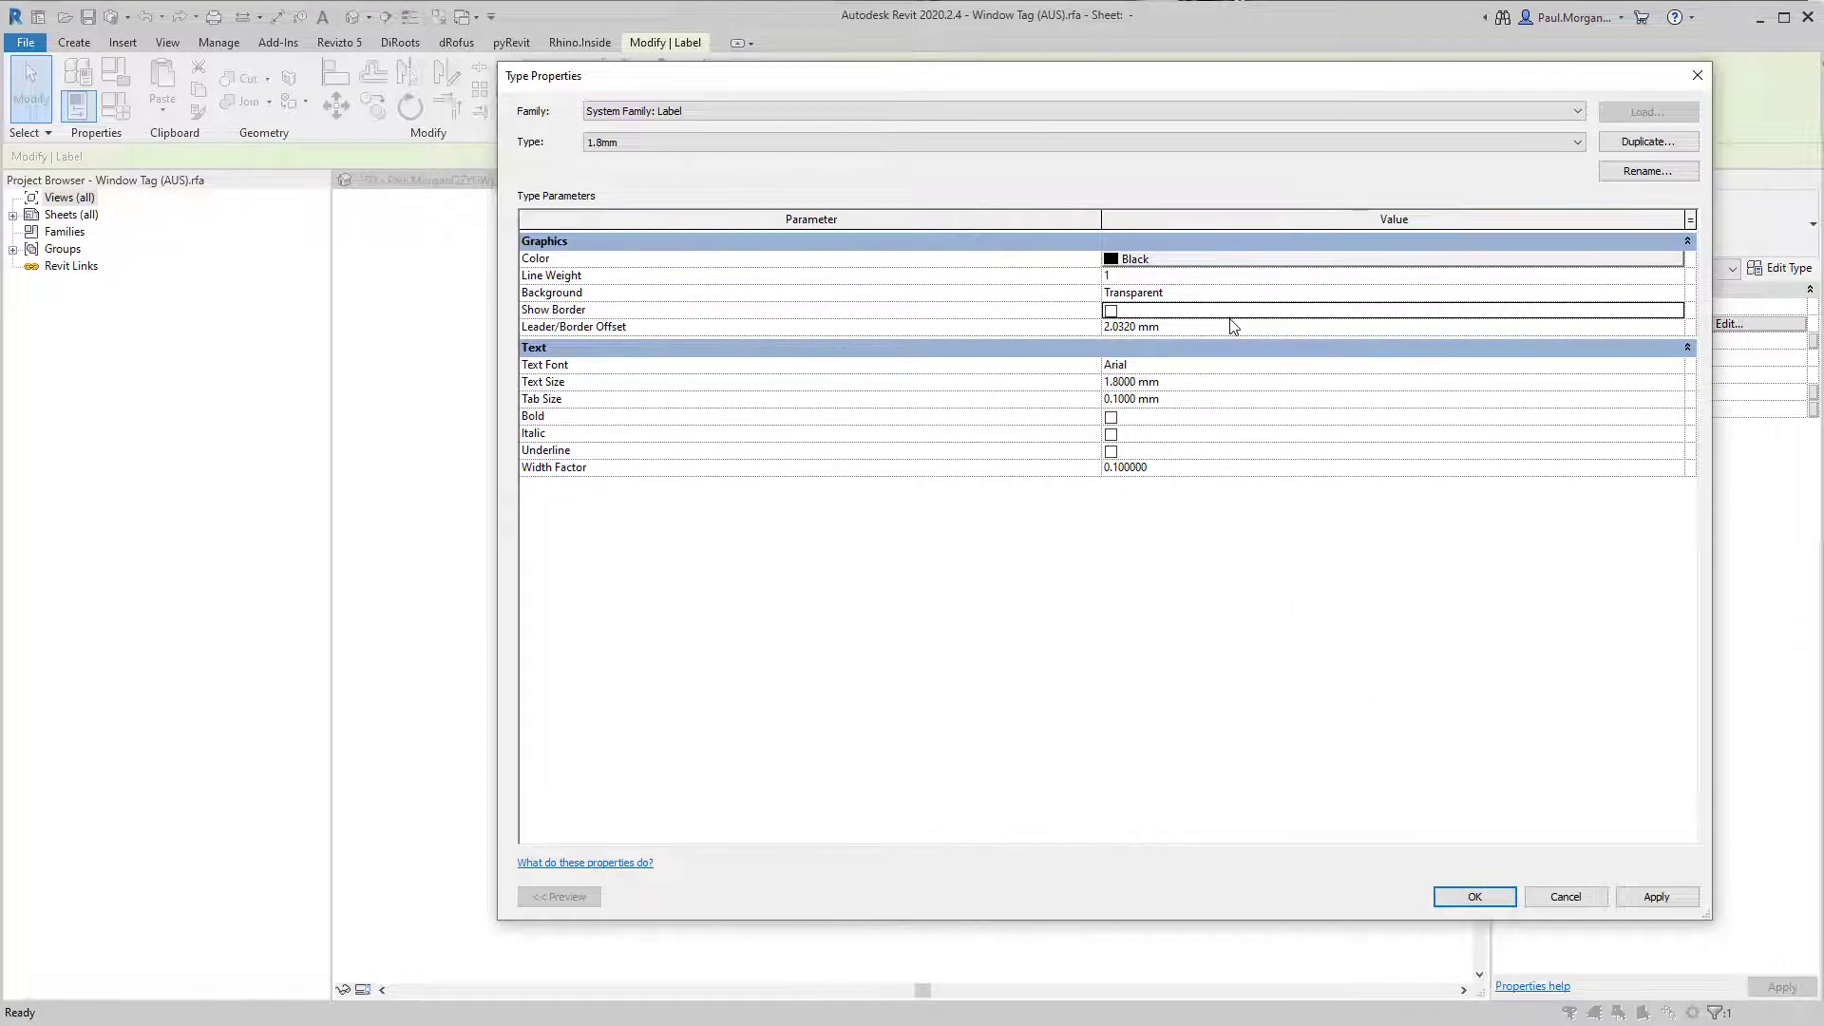
left_click(1182, 329)
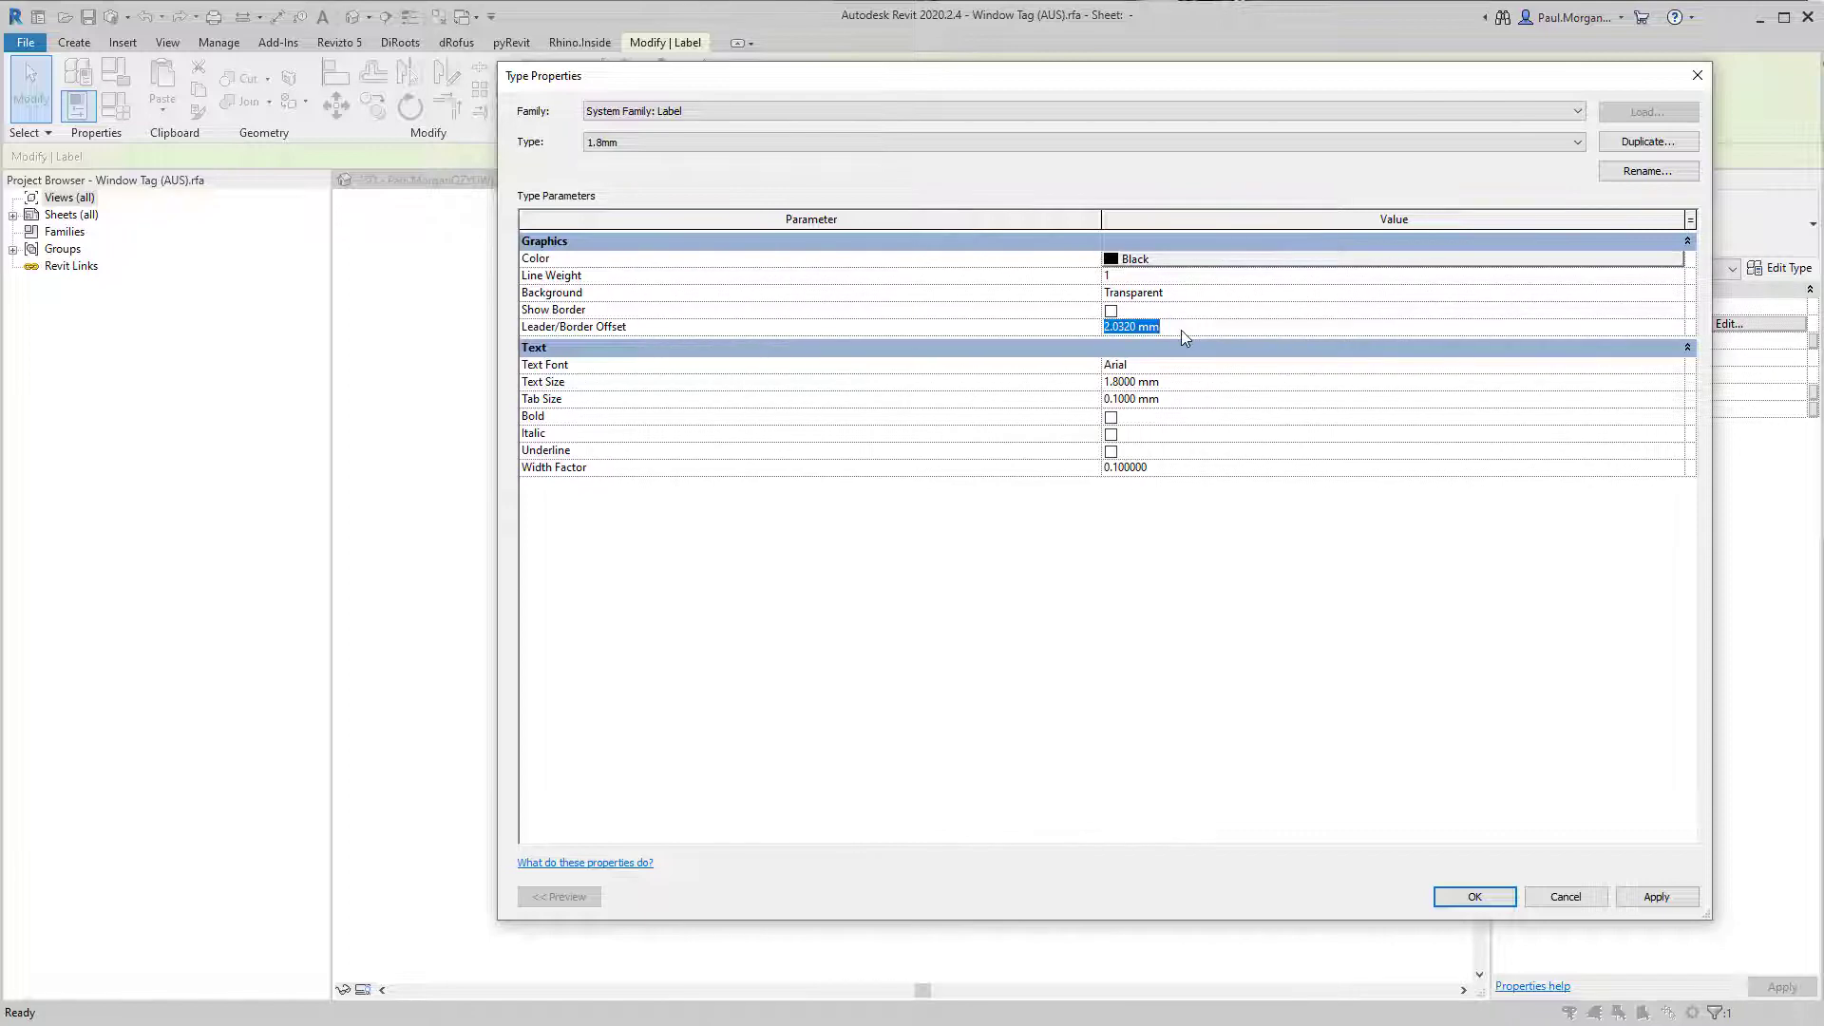
type("0.1")
key("Return")
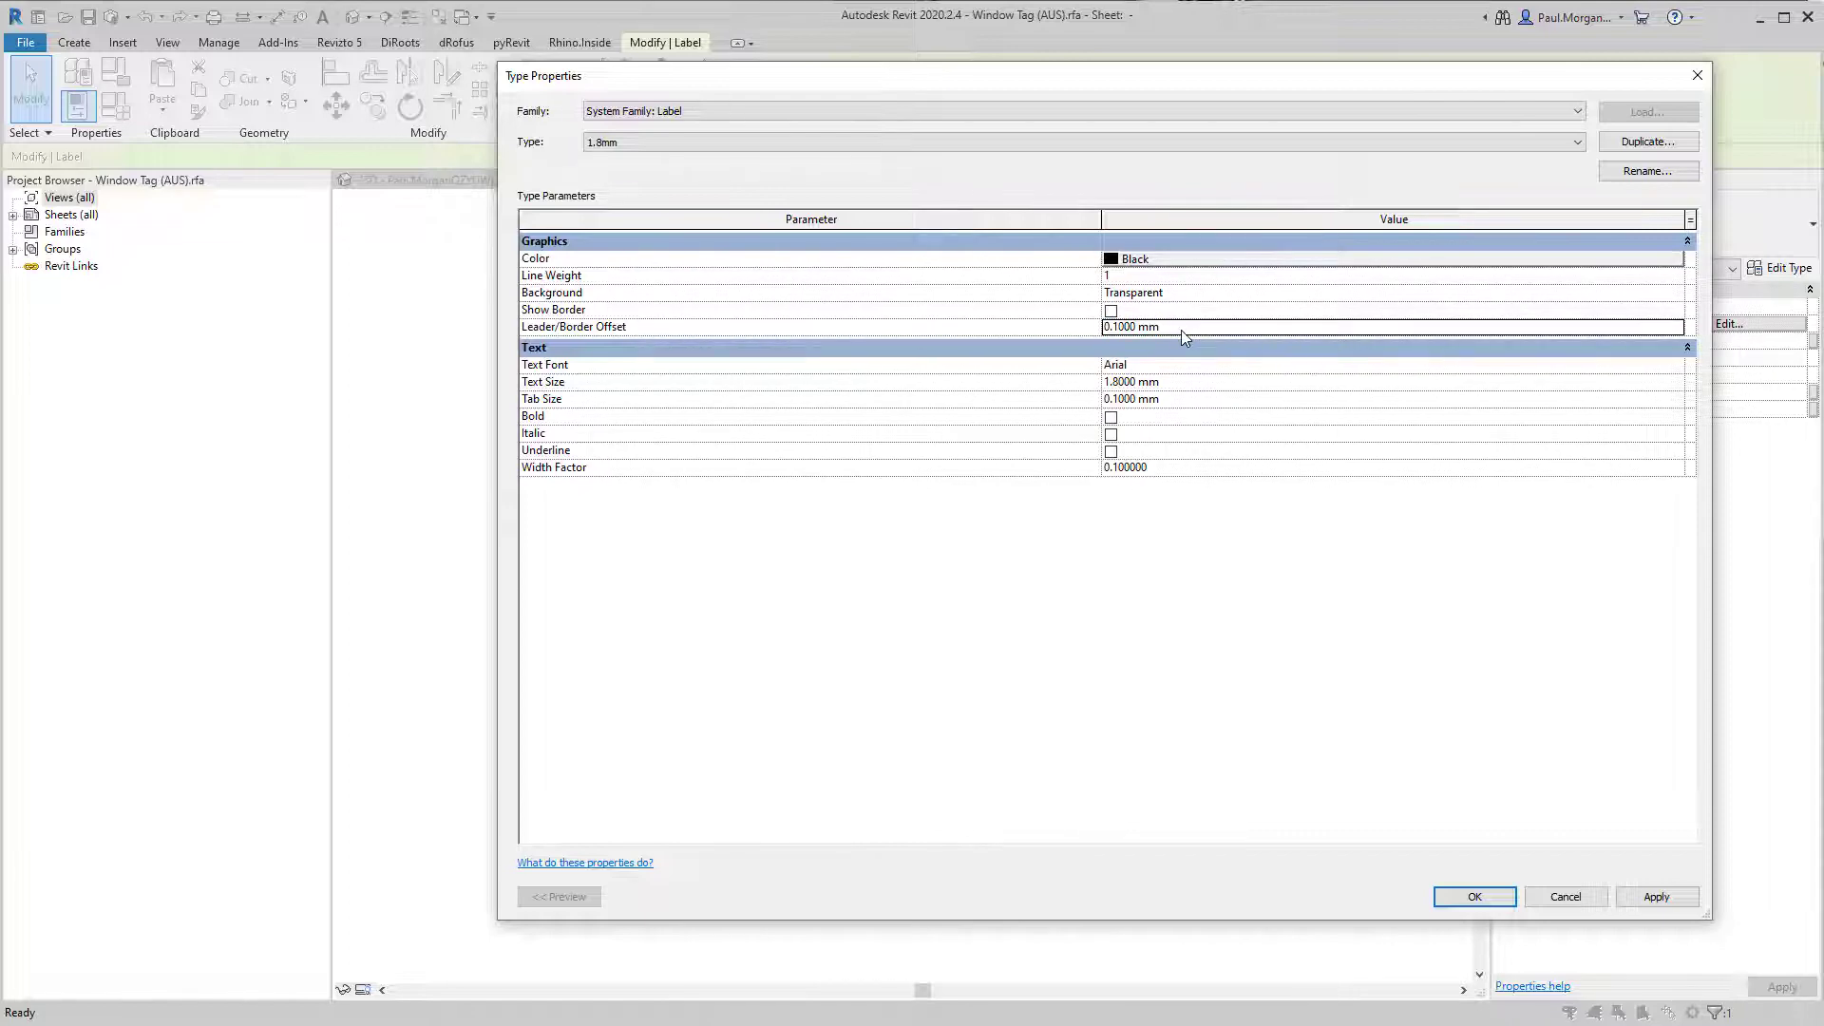
Step: Accept the label type's 0.1 mm leader/border offset and widen the label's text box inside the hexagon
left_click(1510, 902)
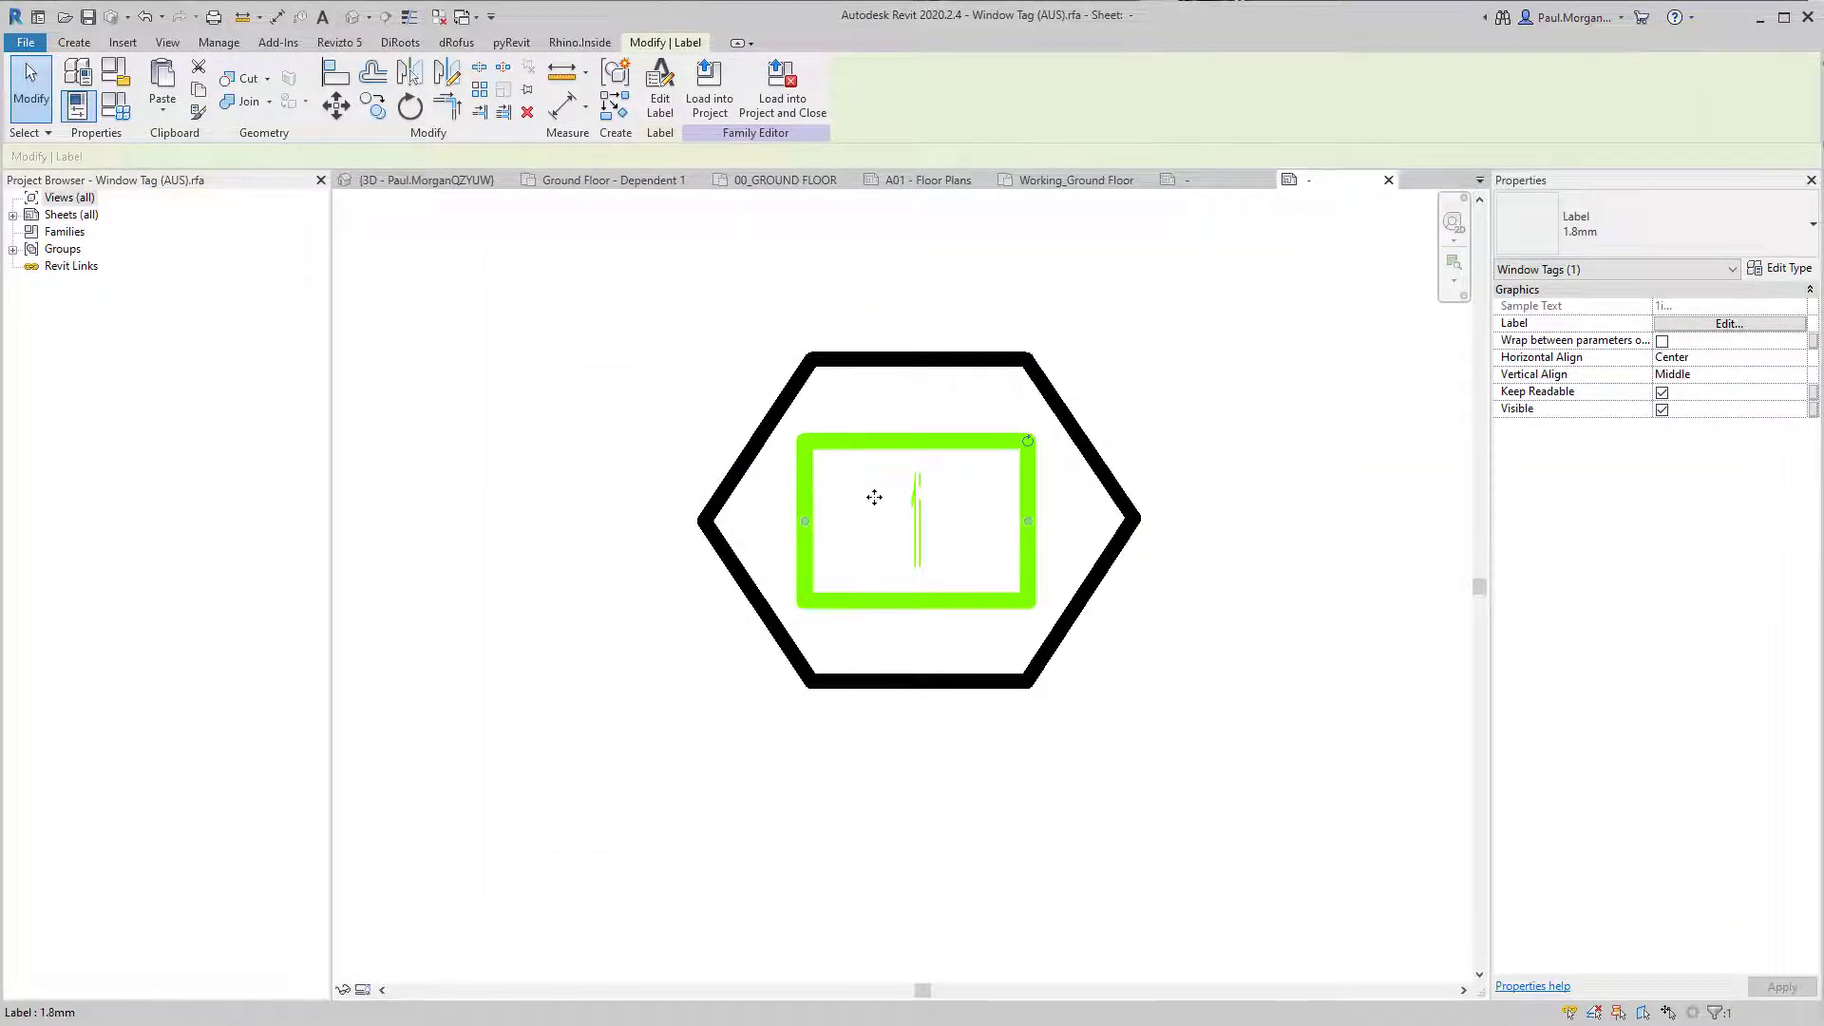
scroll(874, 497, "up", 3)
left_click_drag(1183, 540, 1256, 533)
scroll(1254, 536, "down", 1)
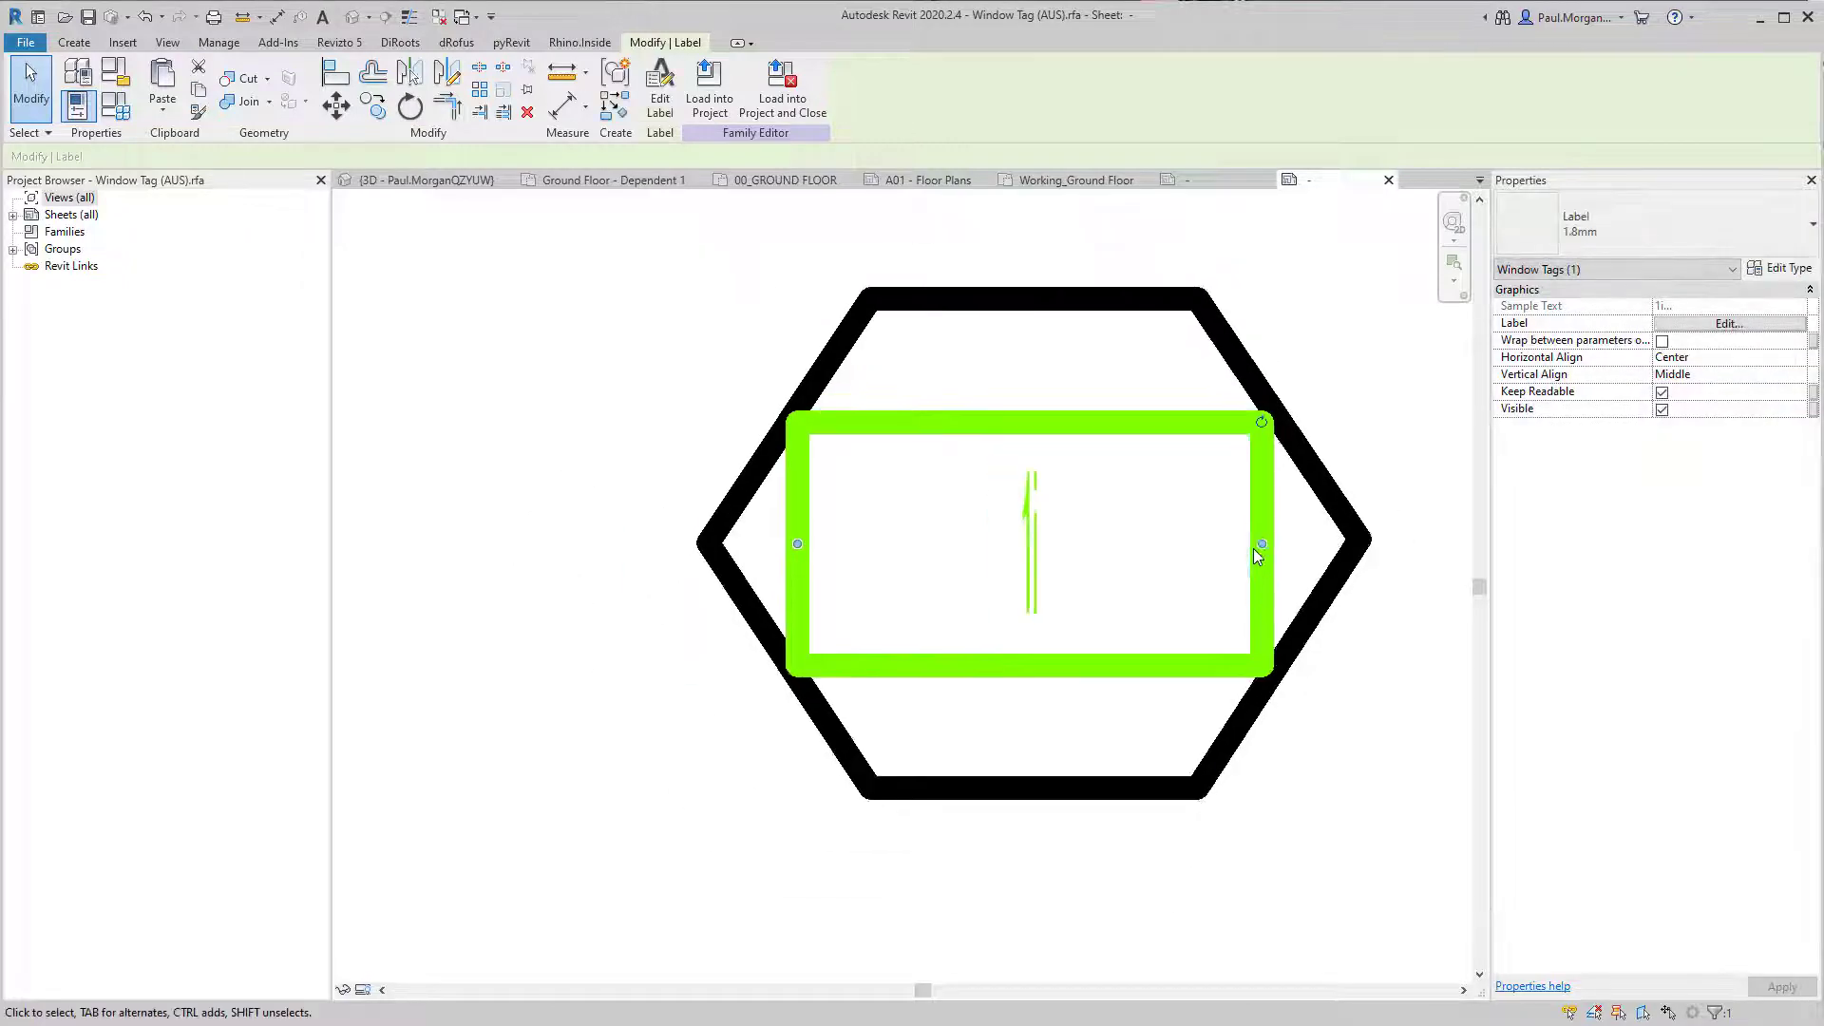
scroll(1160, 533, "down", 2)
left_click(1250, 664)
scroll(1160, 532, "up", 2)
Step: Set the width factor of the 1.8mm label type to 1.0
left_click(1152, 549)
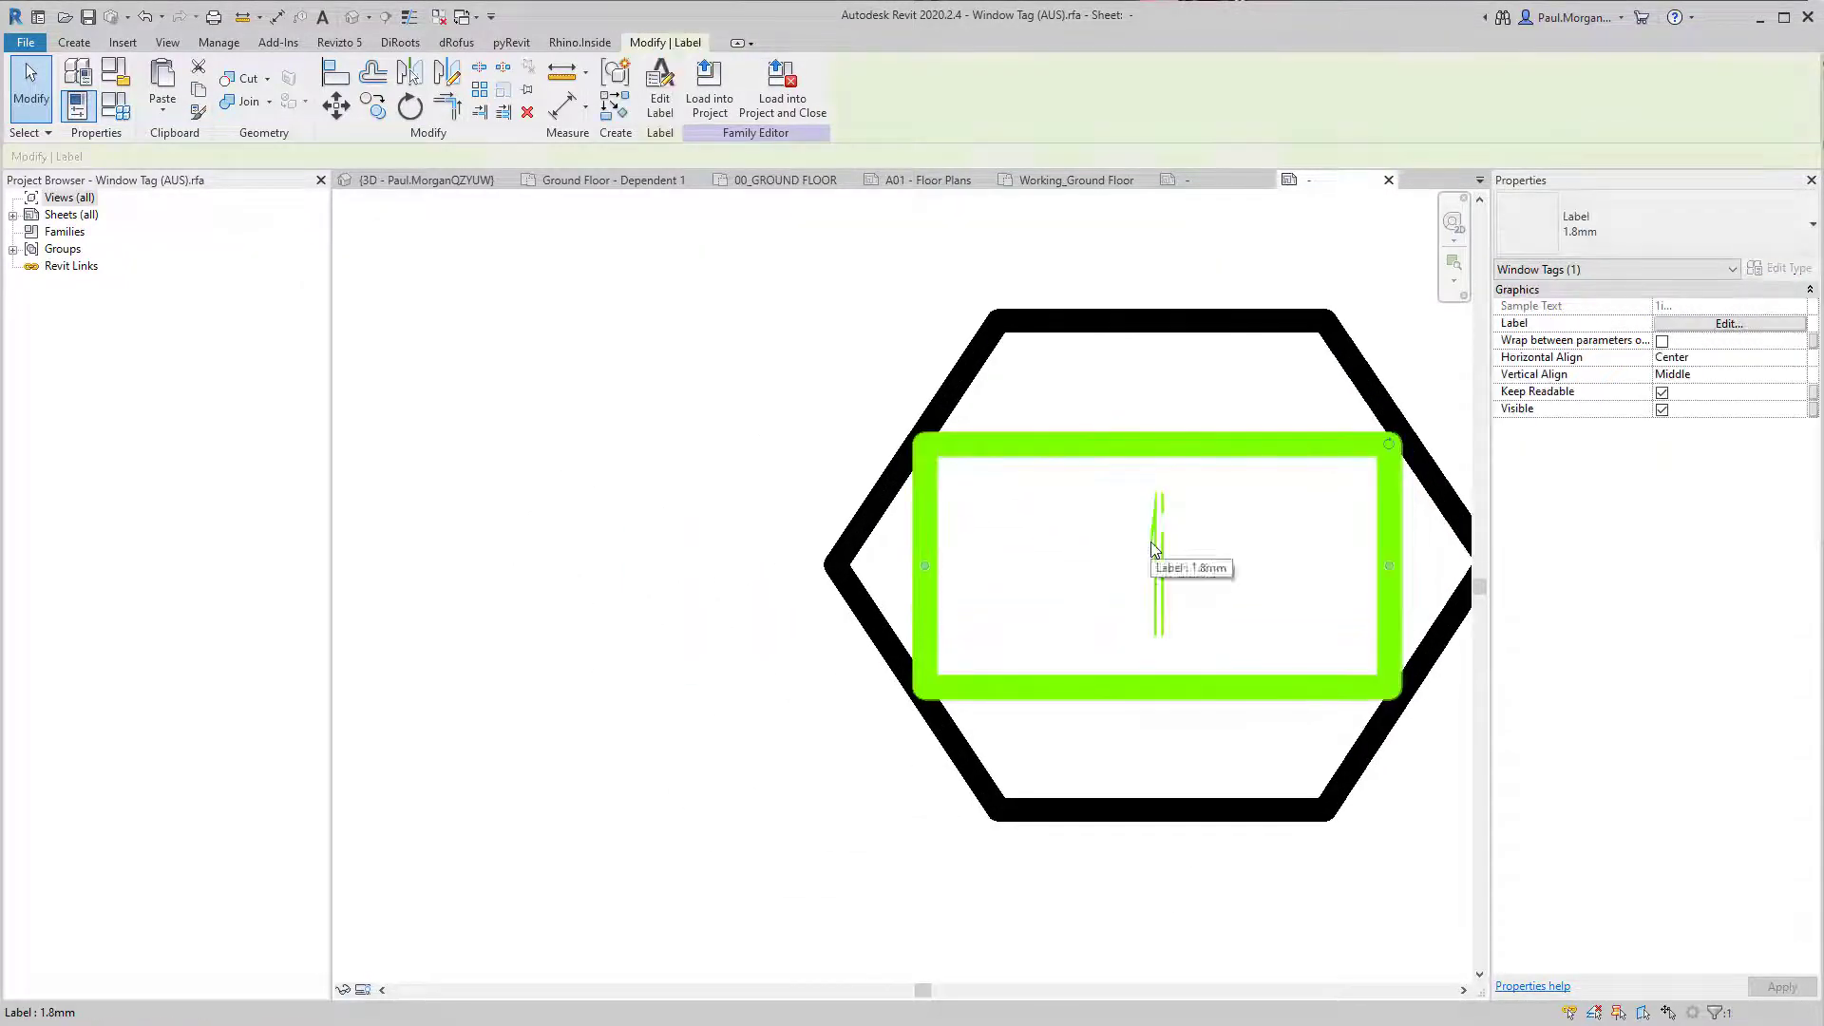
left_click(1808, 273)
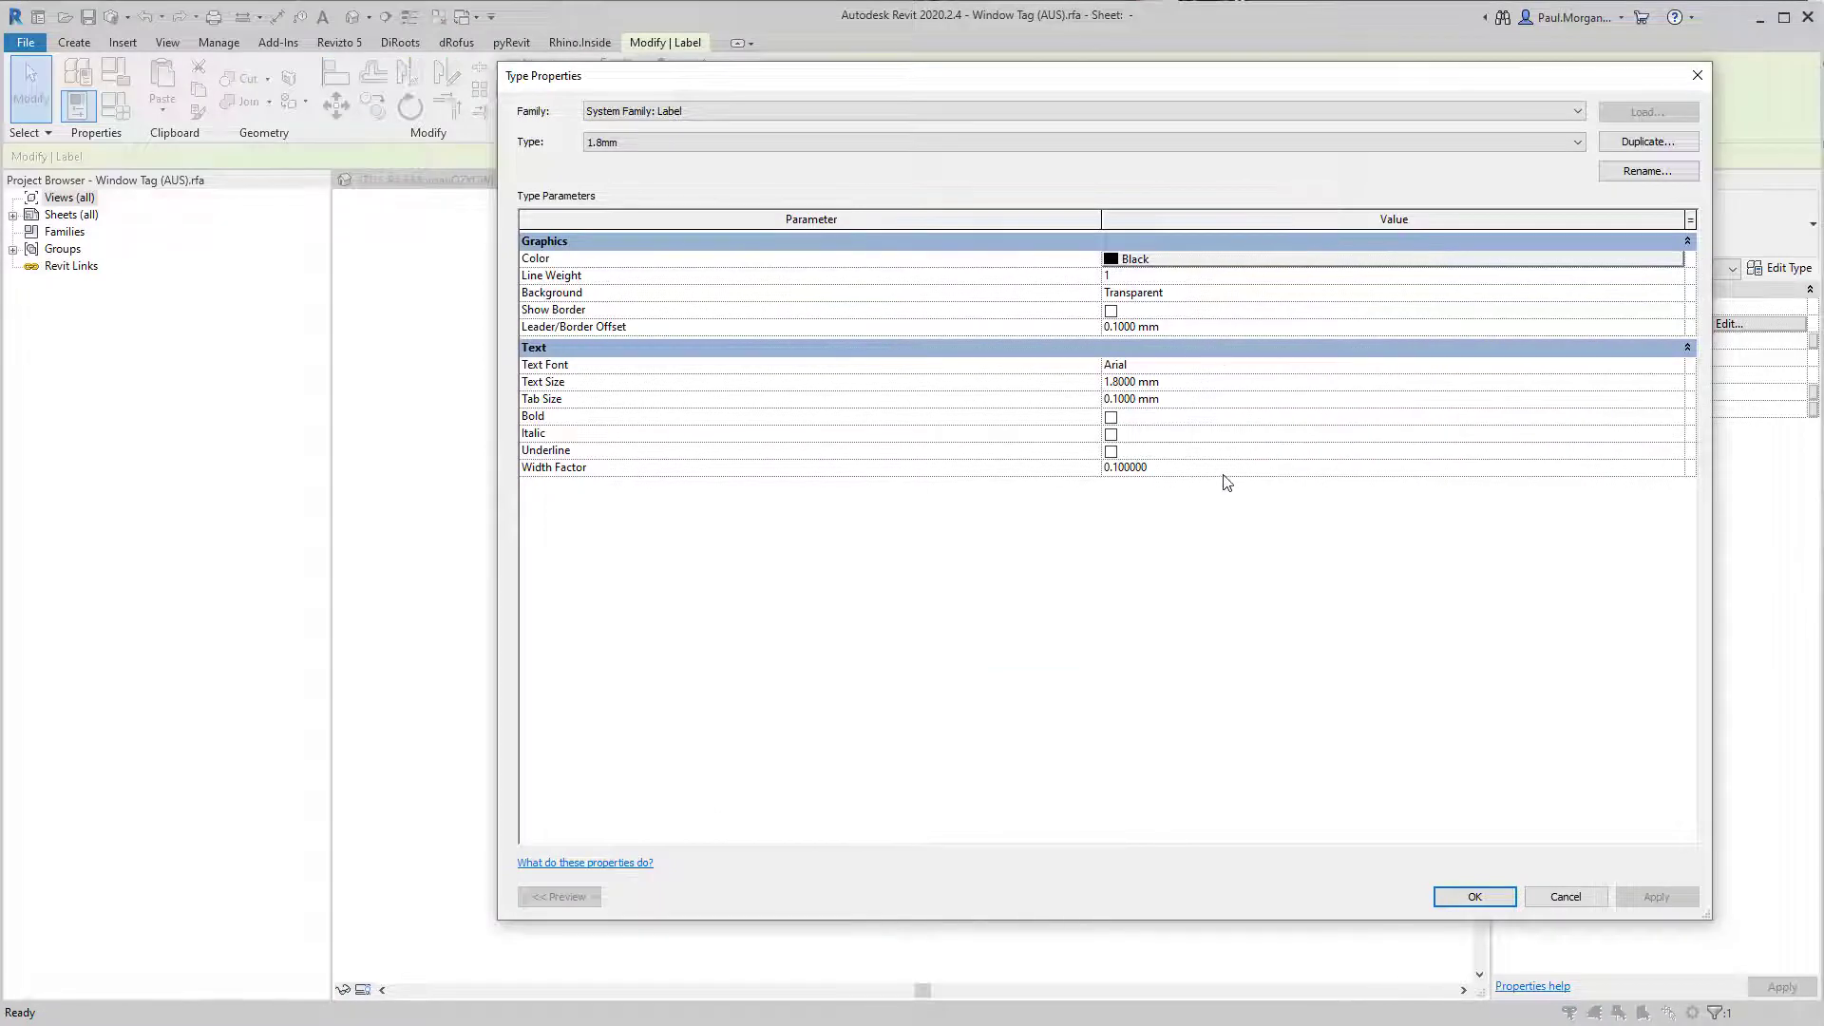
key("Return")
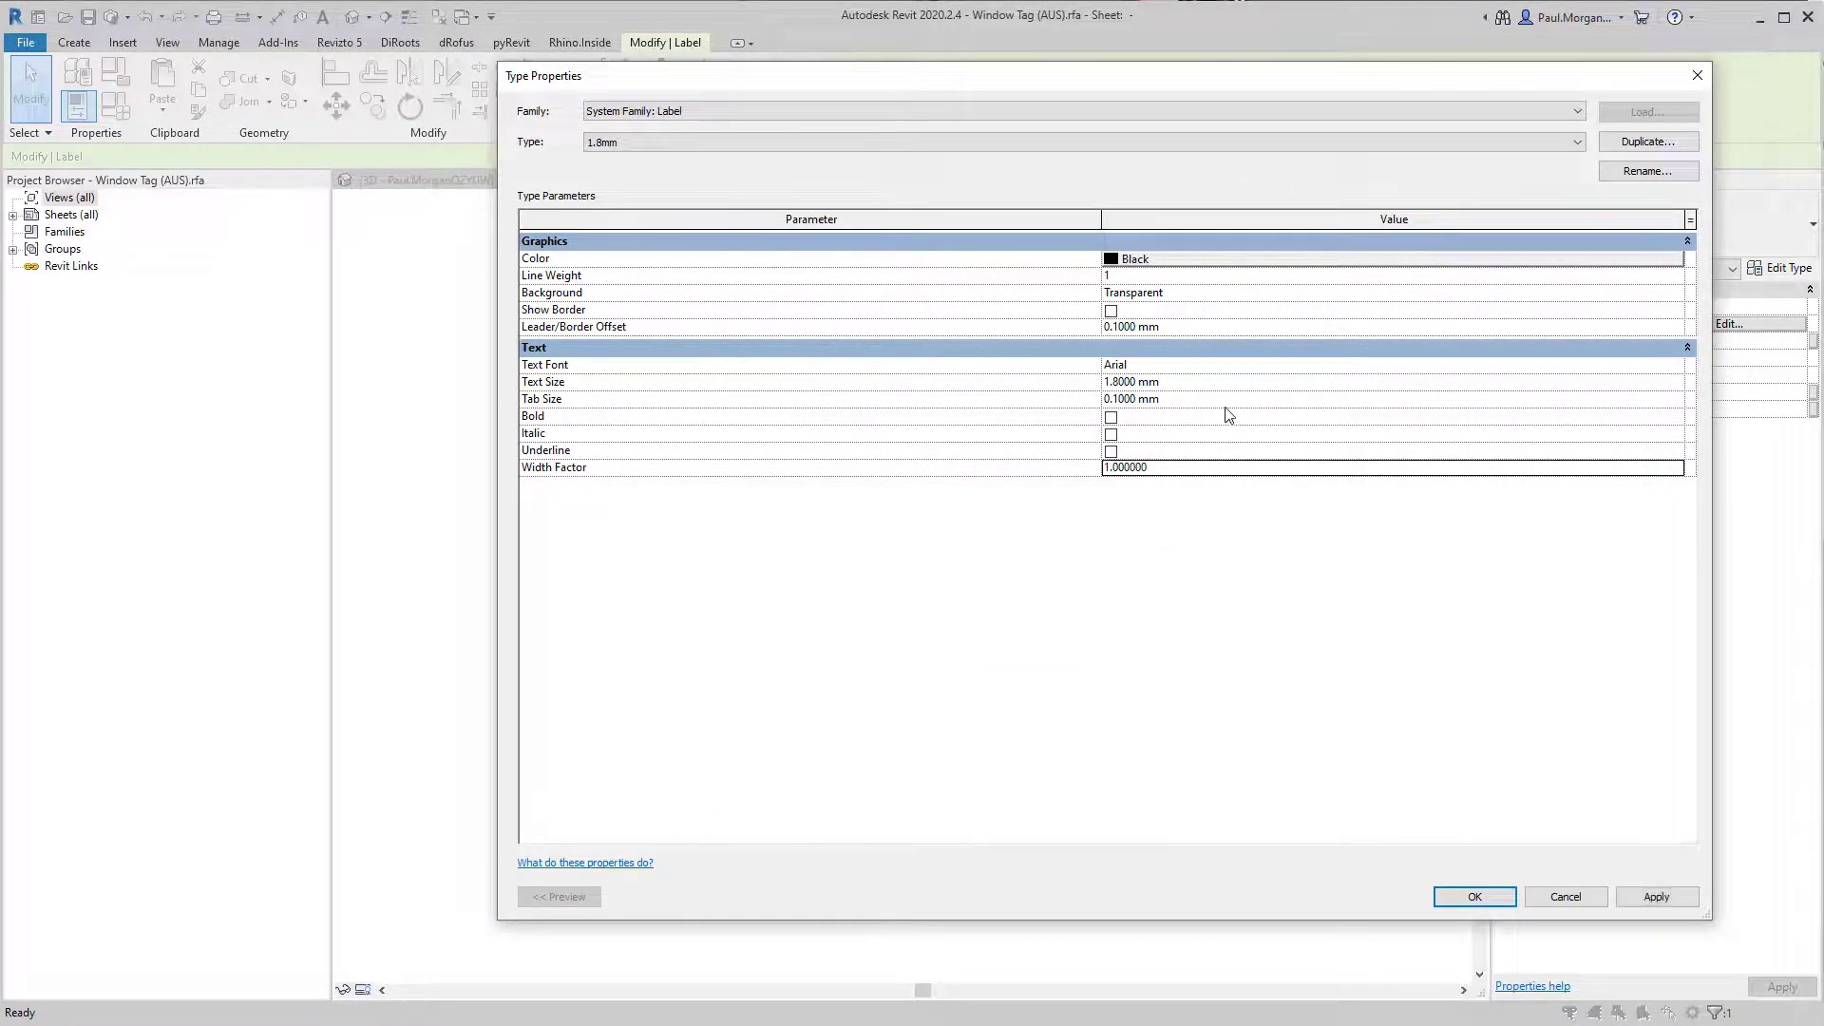
scroll(1217, 691, "down", 3)
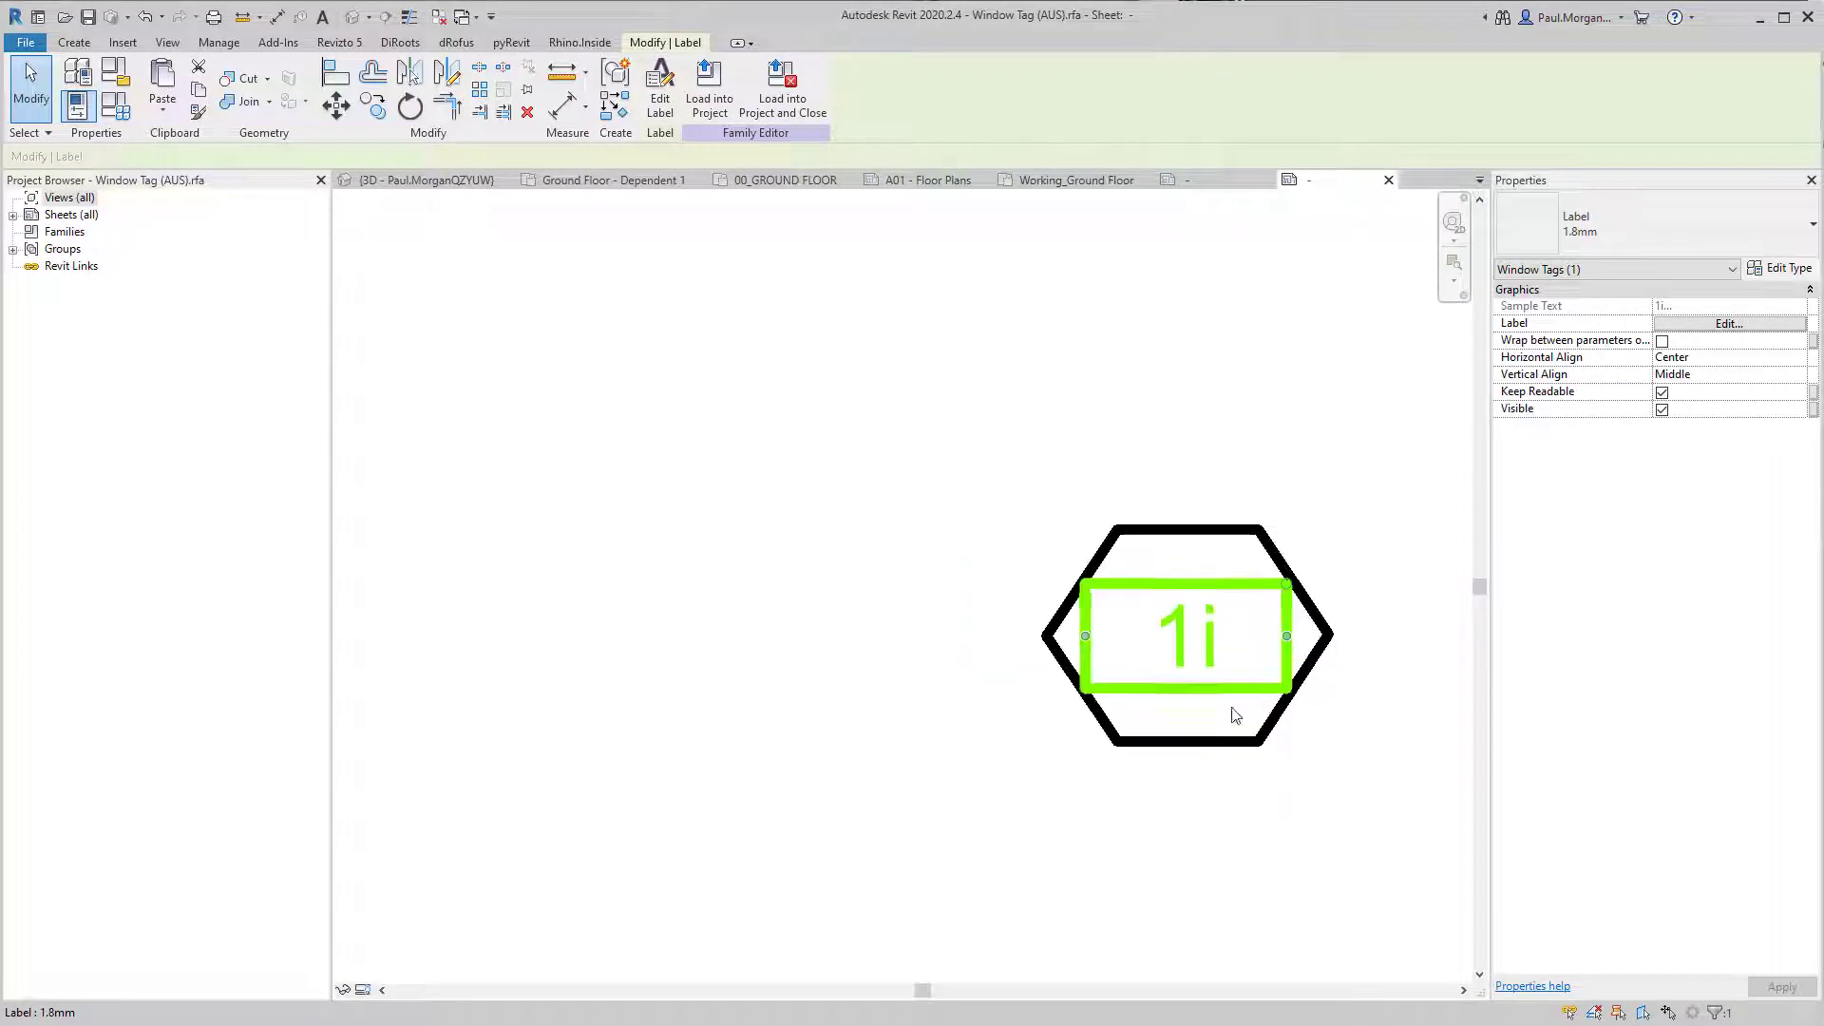
middle_click_drag(1235, 713, 1086, 629)
left_click(1108, 802)
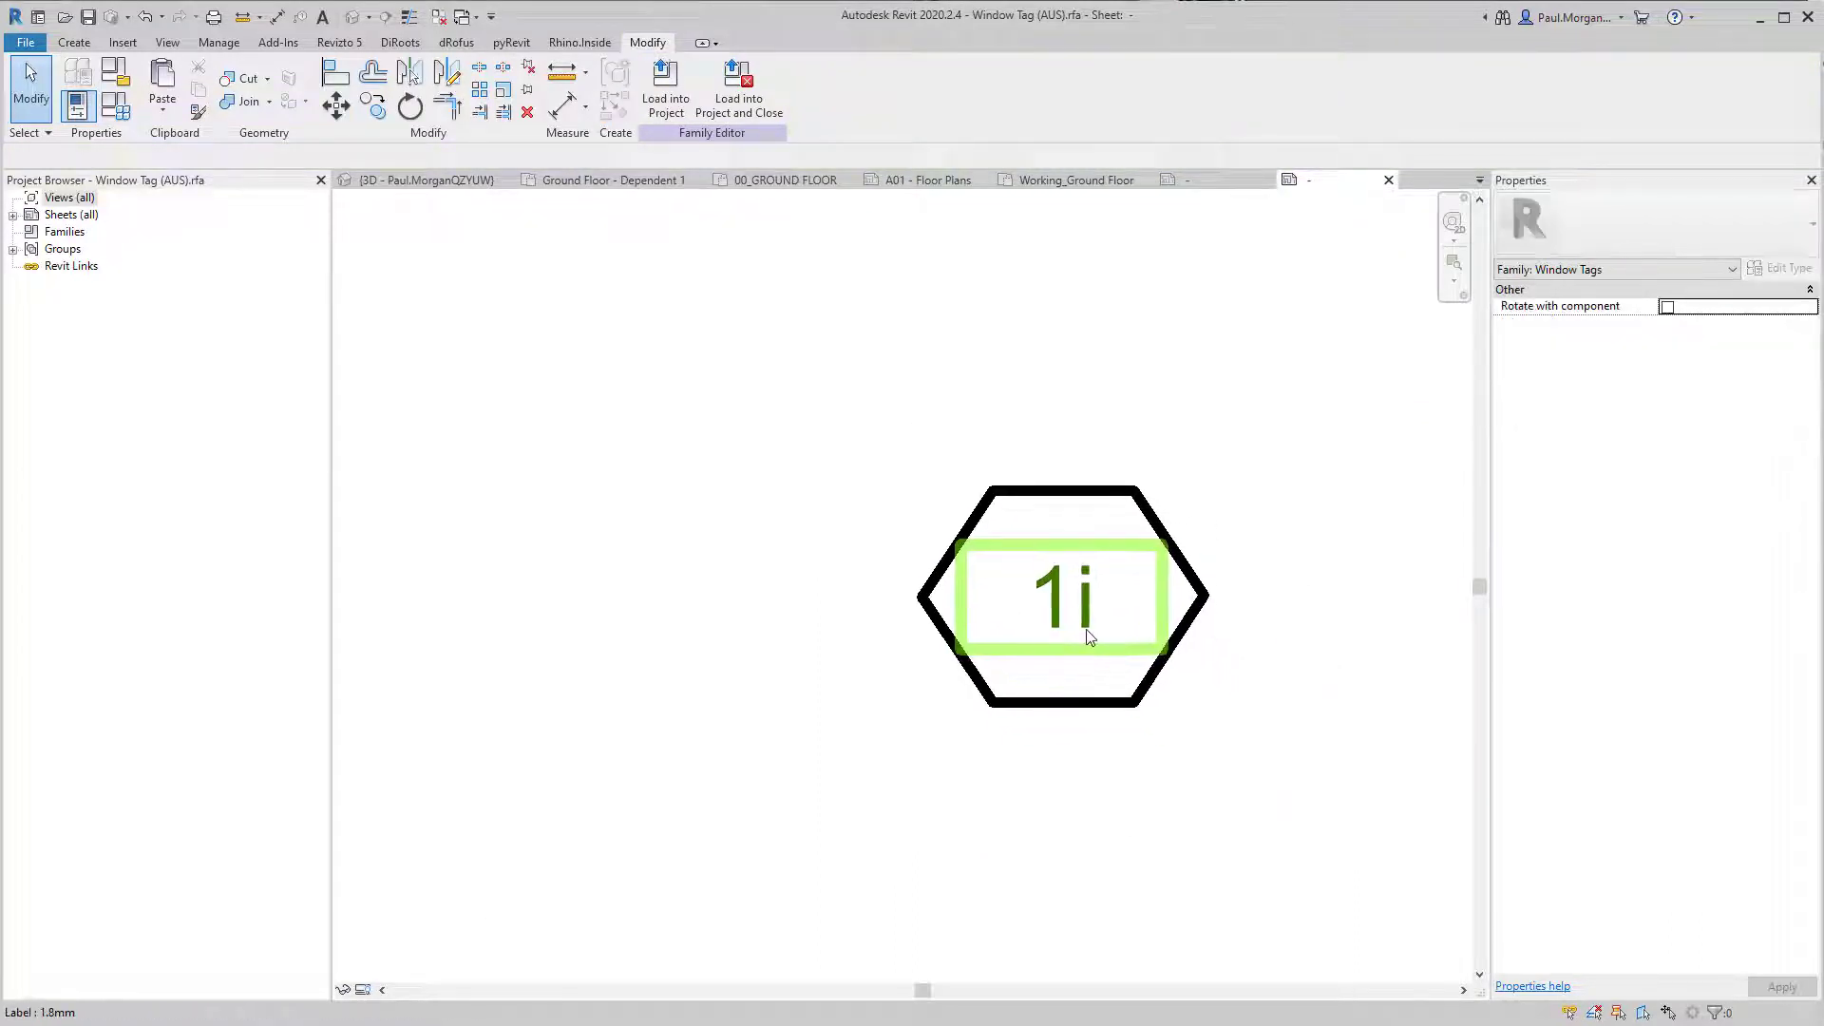
Step: Change the sample value of the label's Mark parameter to XX
left_click(1086, 629)
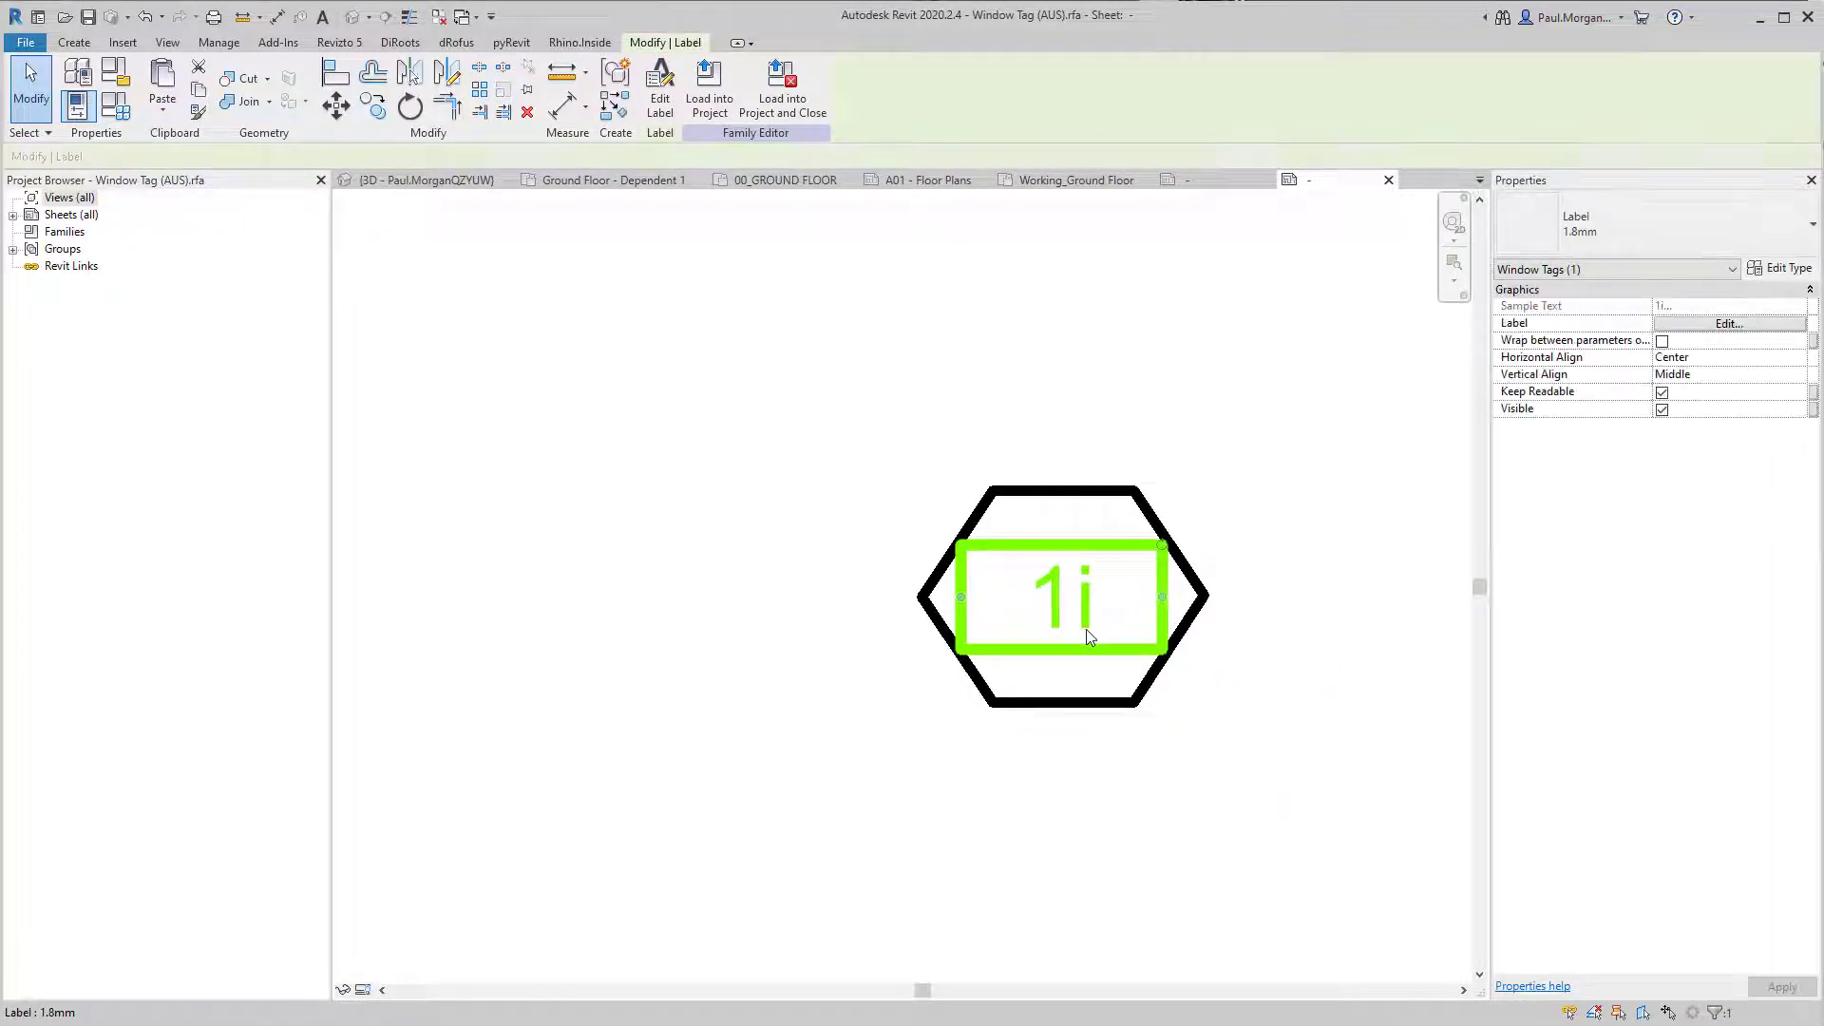
left_click(662, 103)
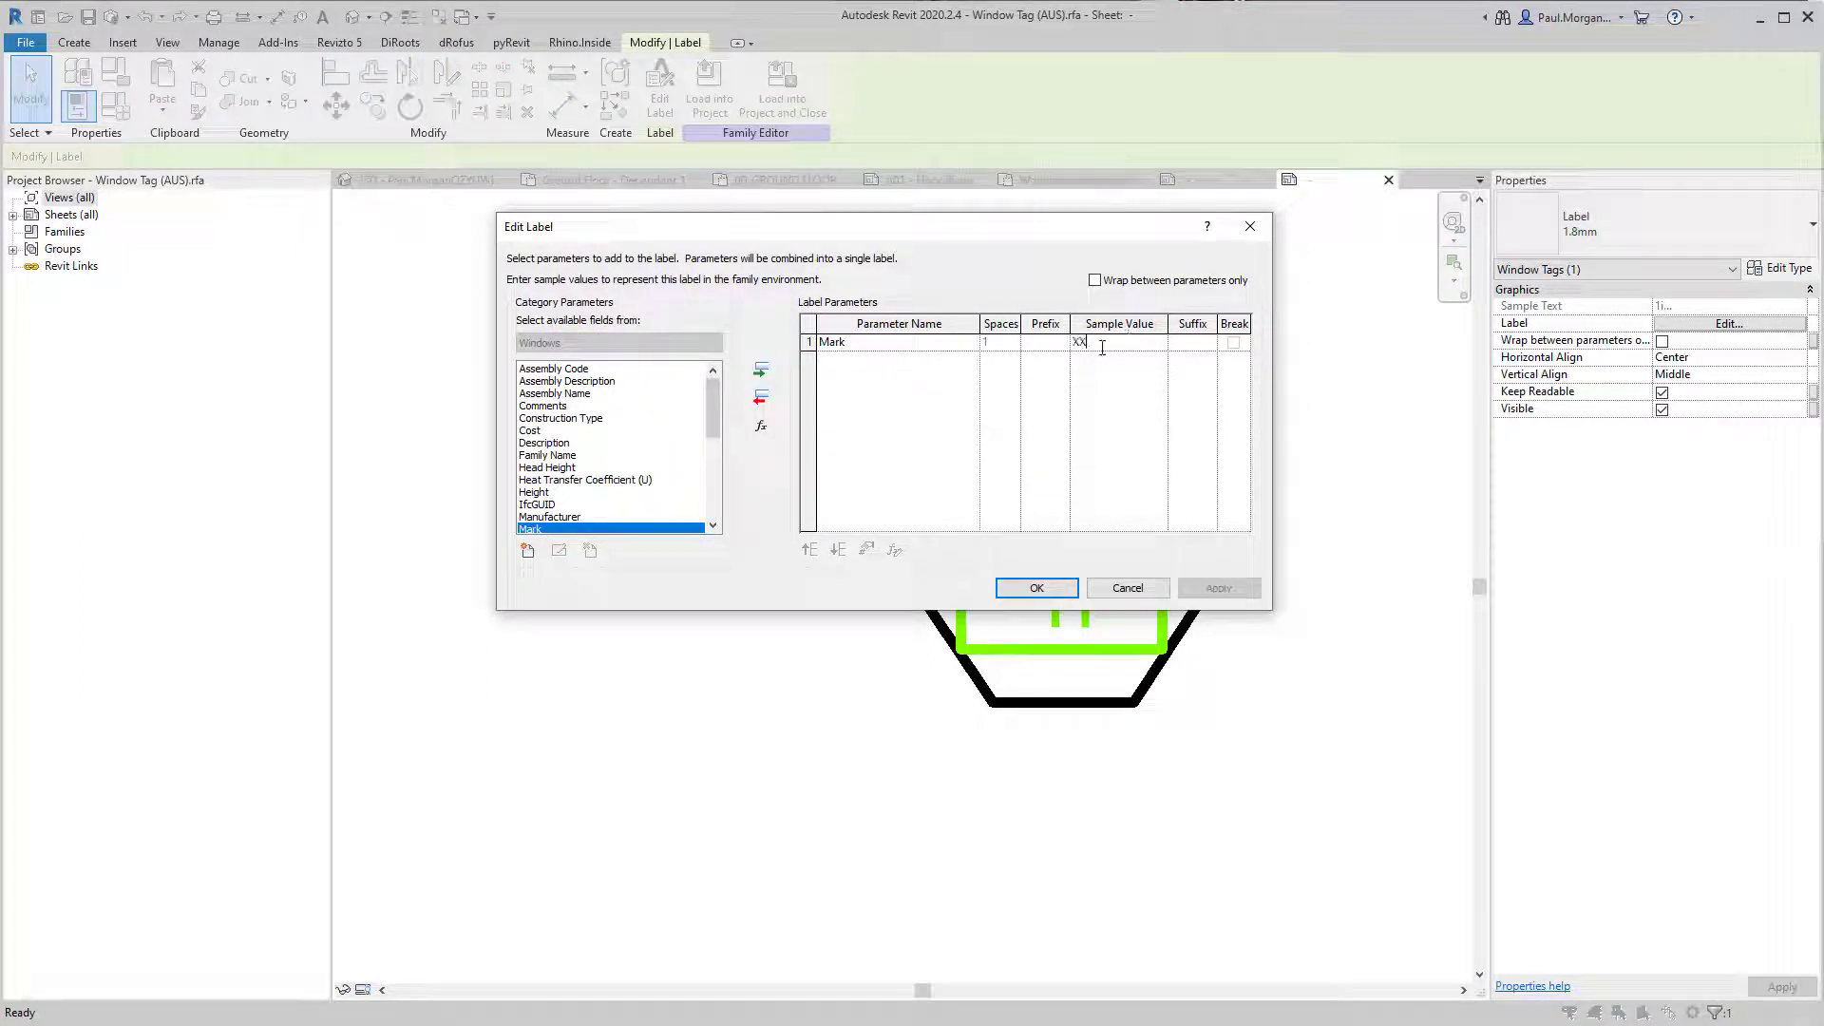
left_click(1035, 588)
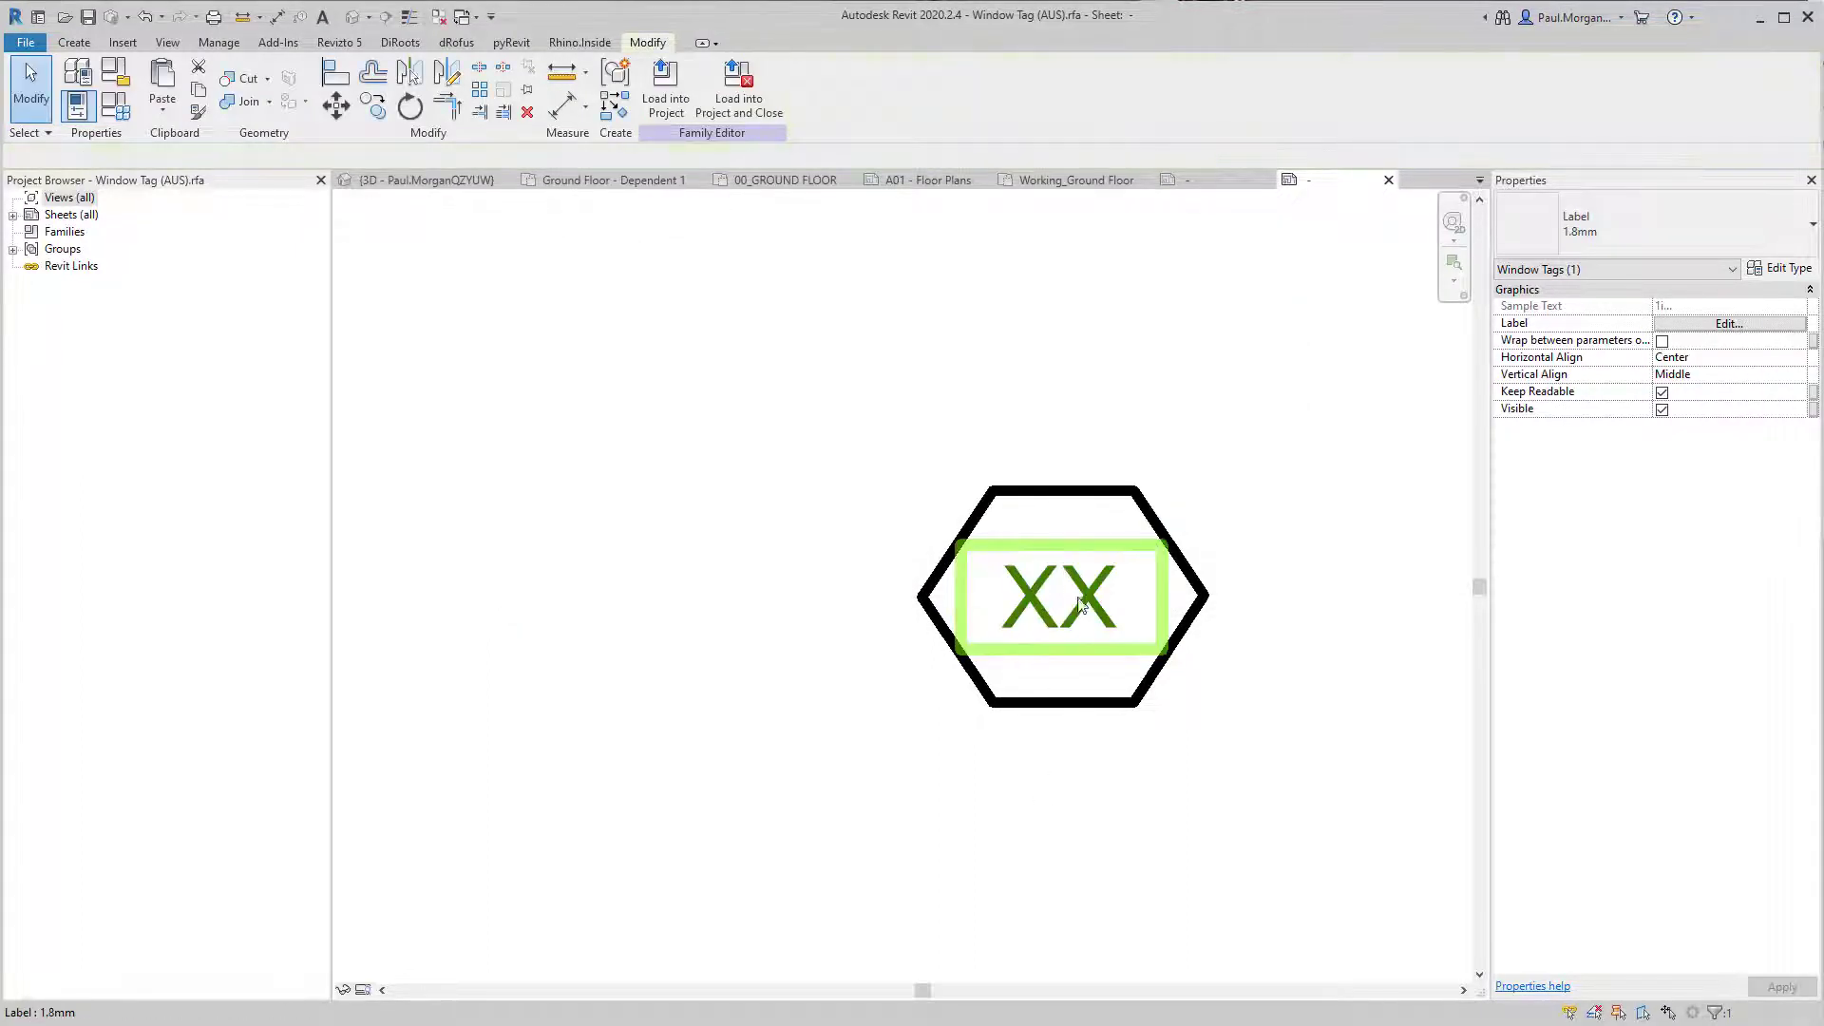
left_click(1137, 761)
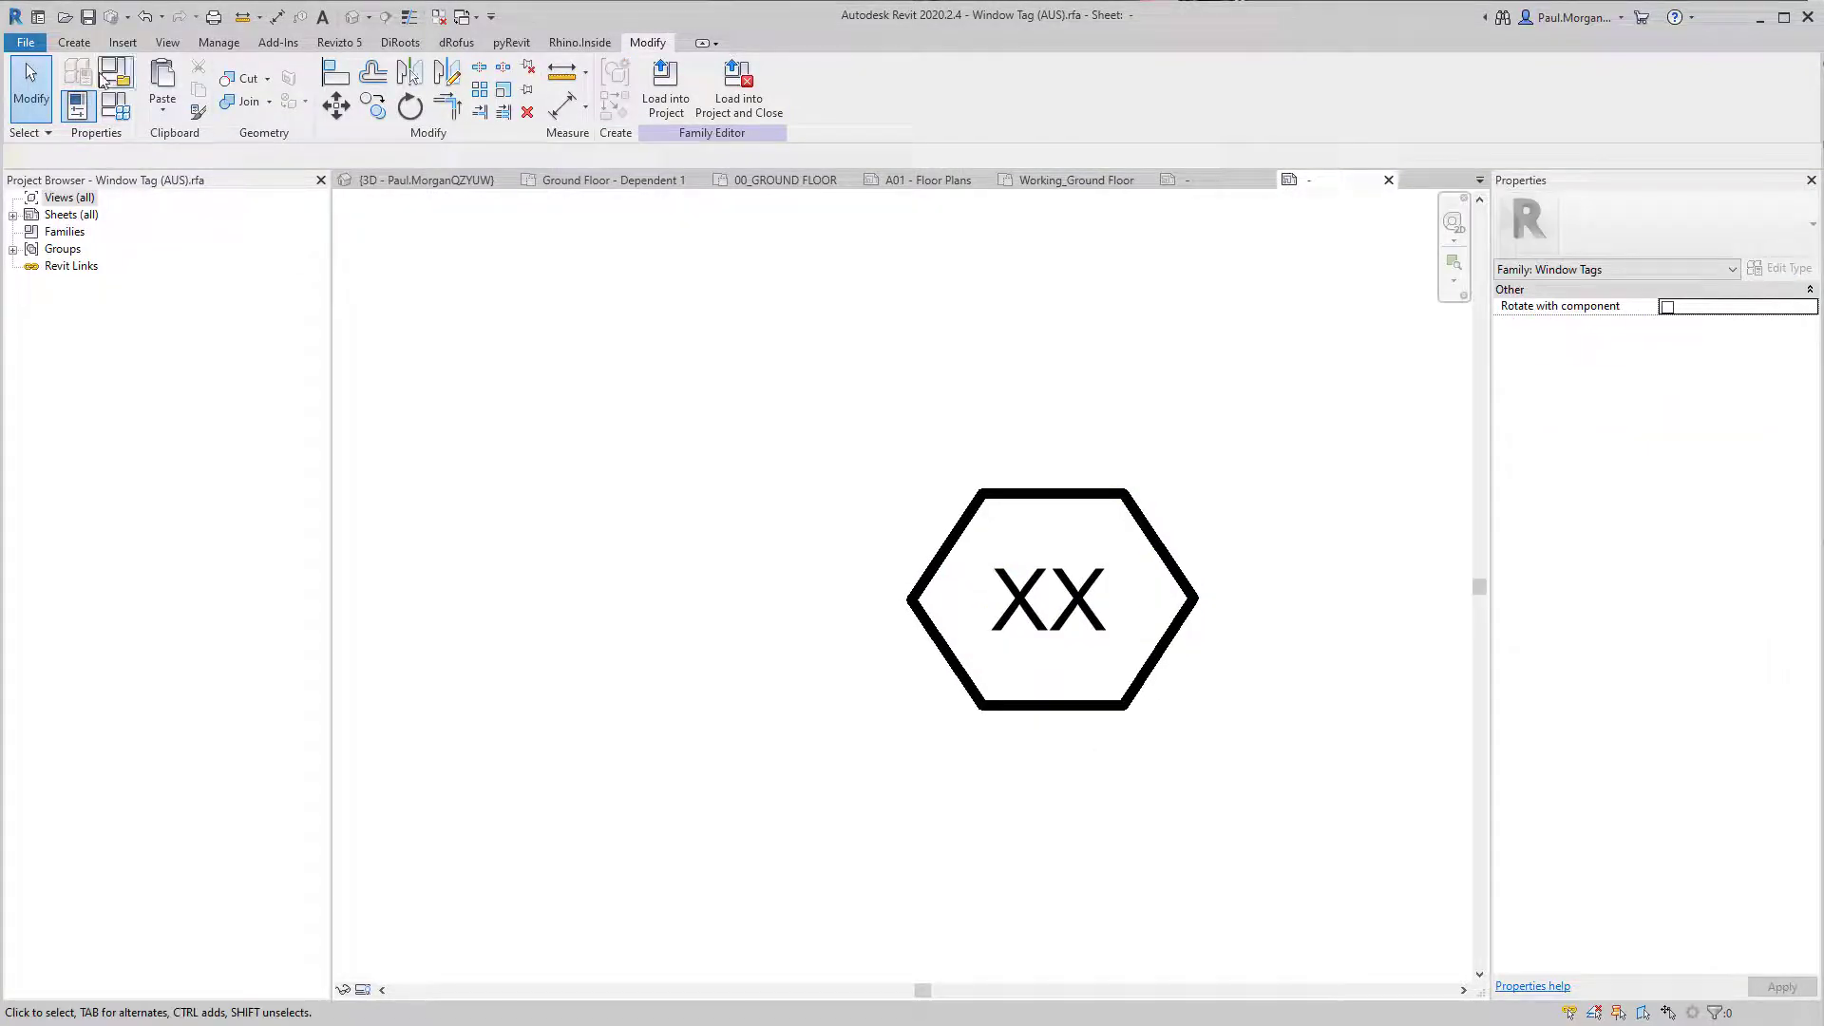
Step: Create a rectangular masking region about 4 by 6 mm spanning from the hexagon's upper-left corner to its lower-right corner
left_click(74, 43)
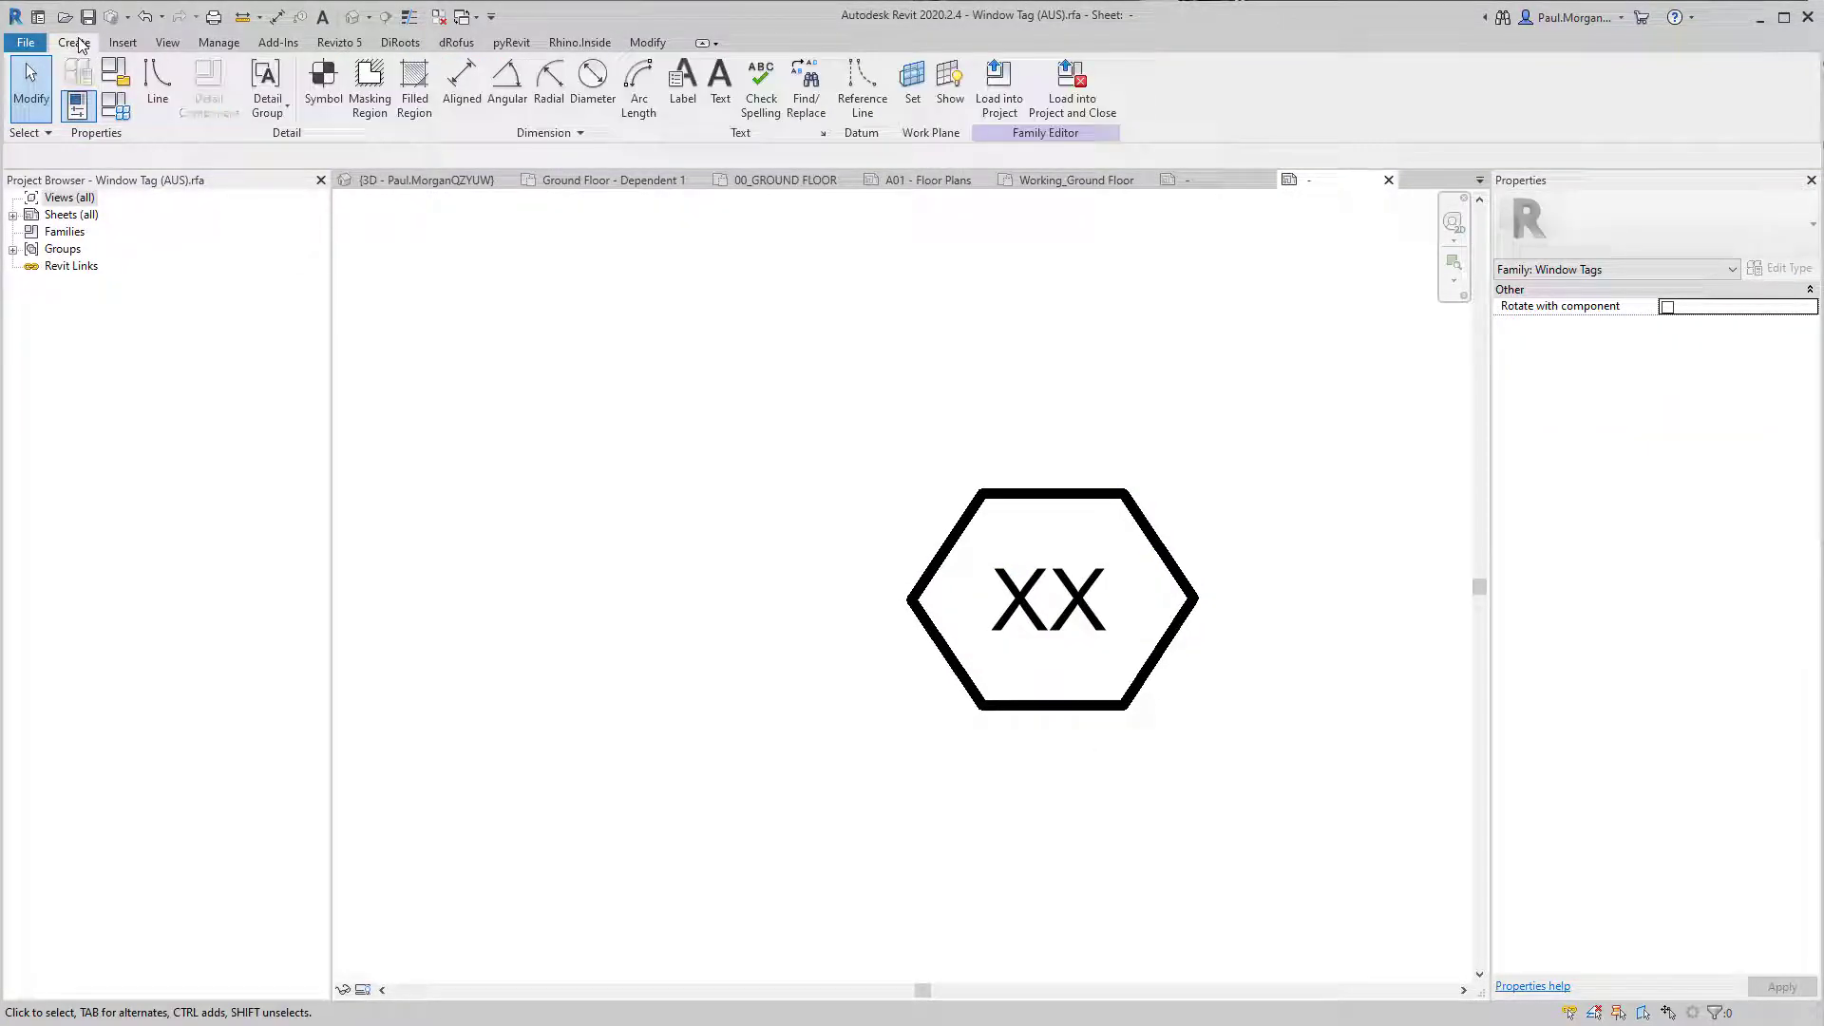
left_click(371, 112)
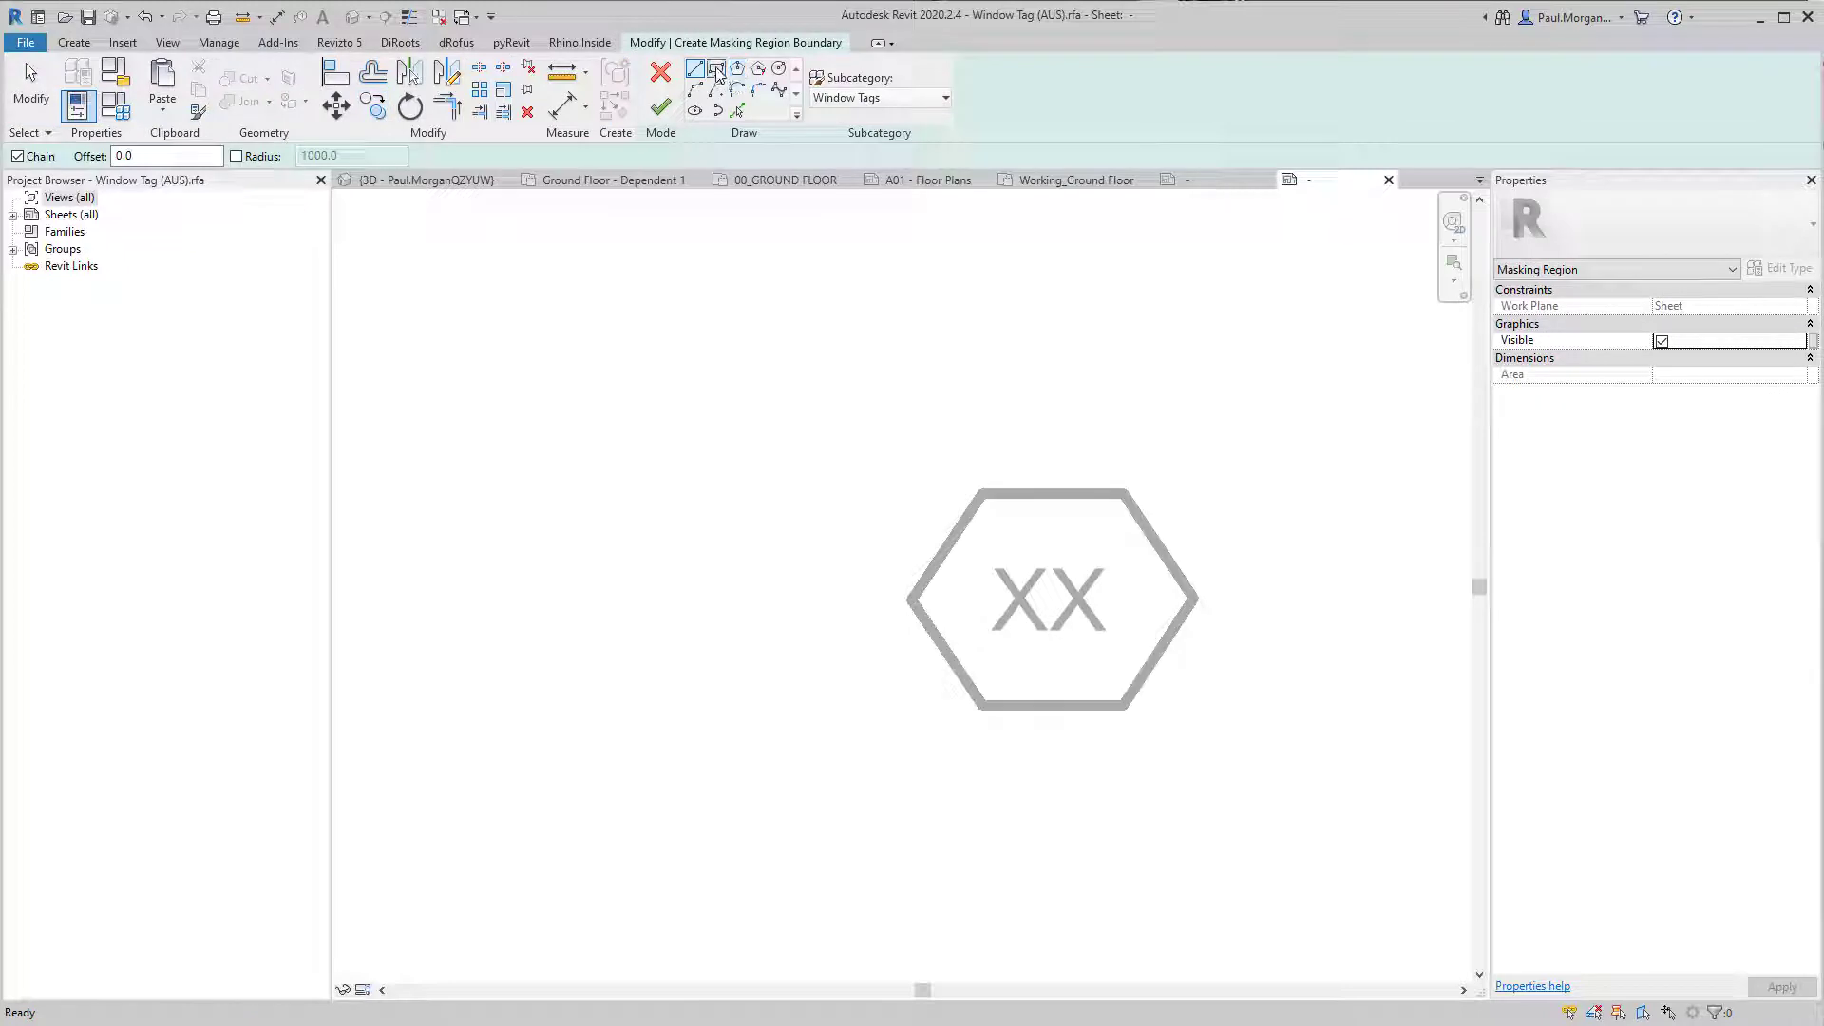
left_click(717, 71)
left_click(981, 492)
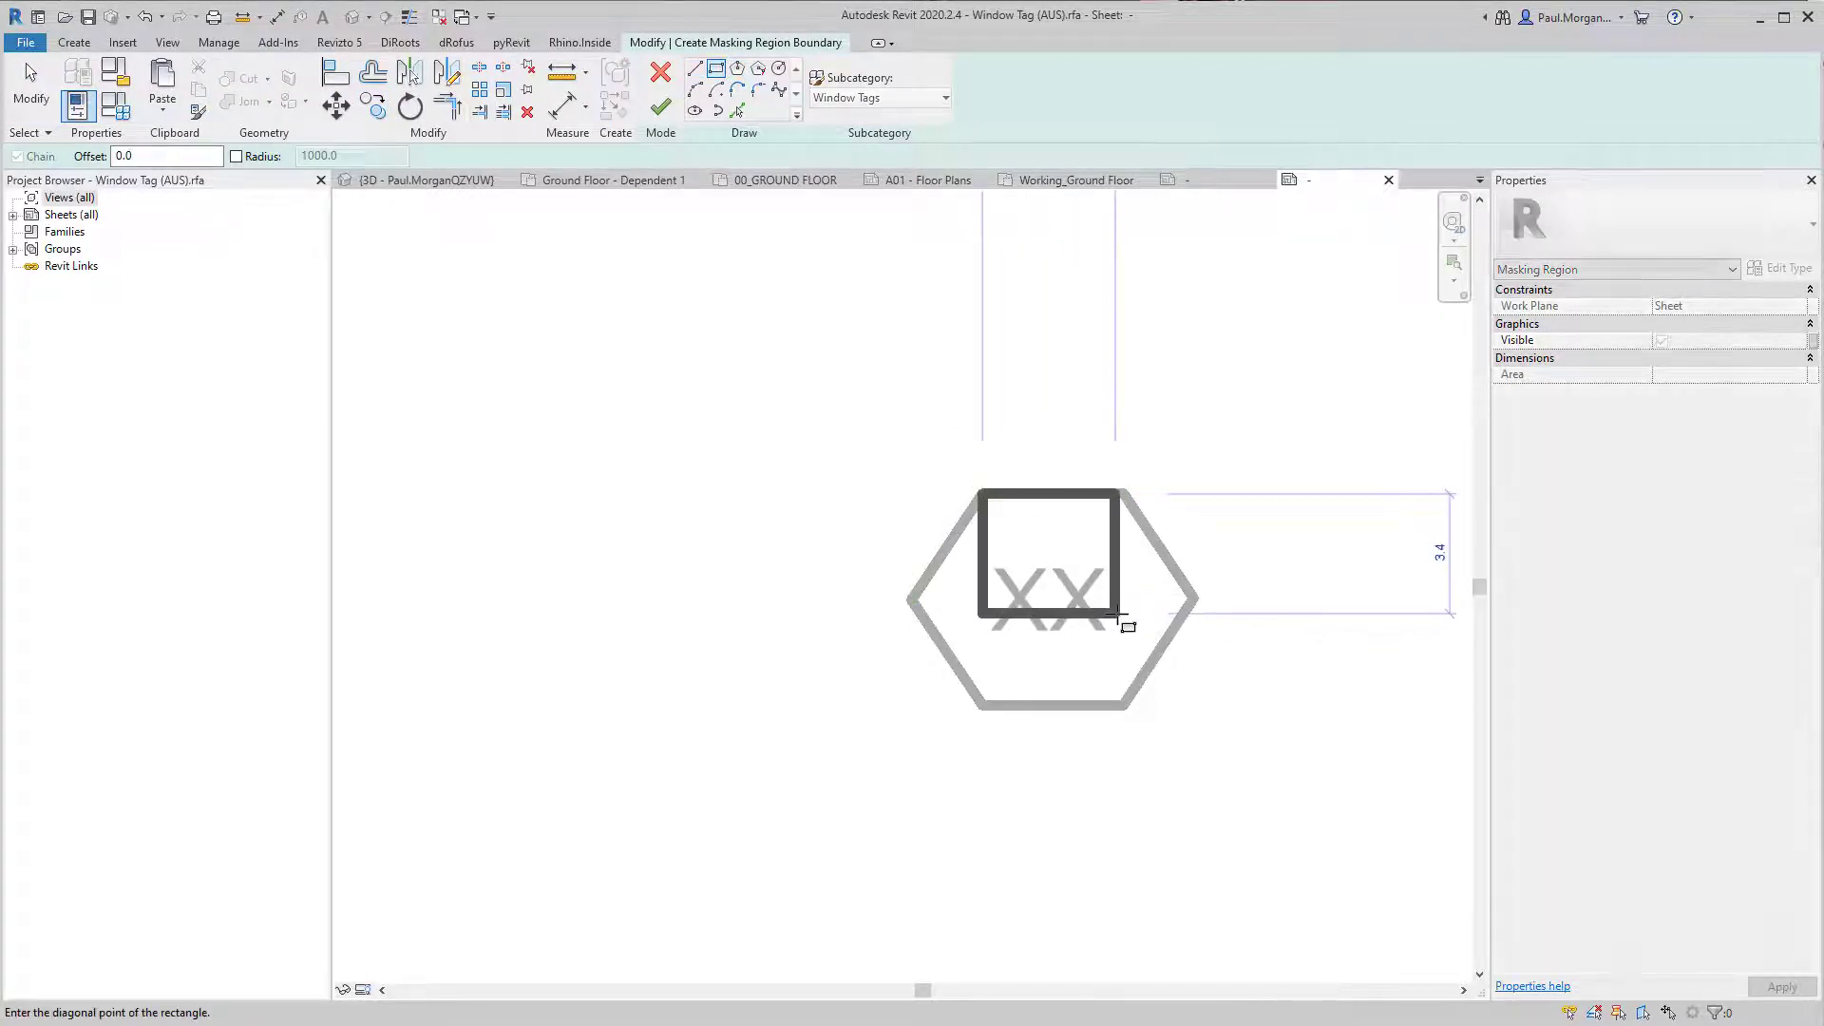
left_click(1123, 705)
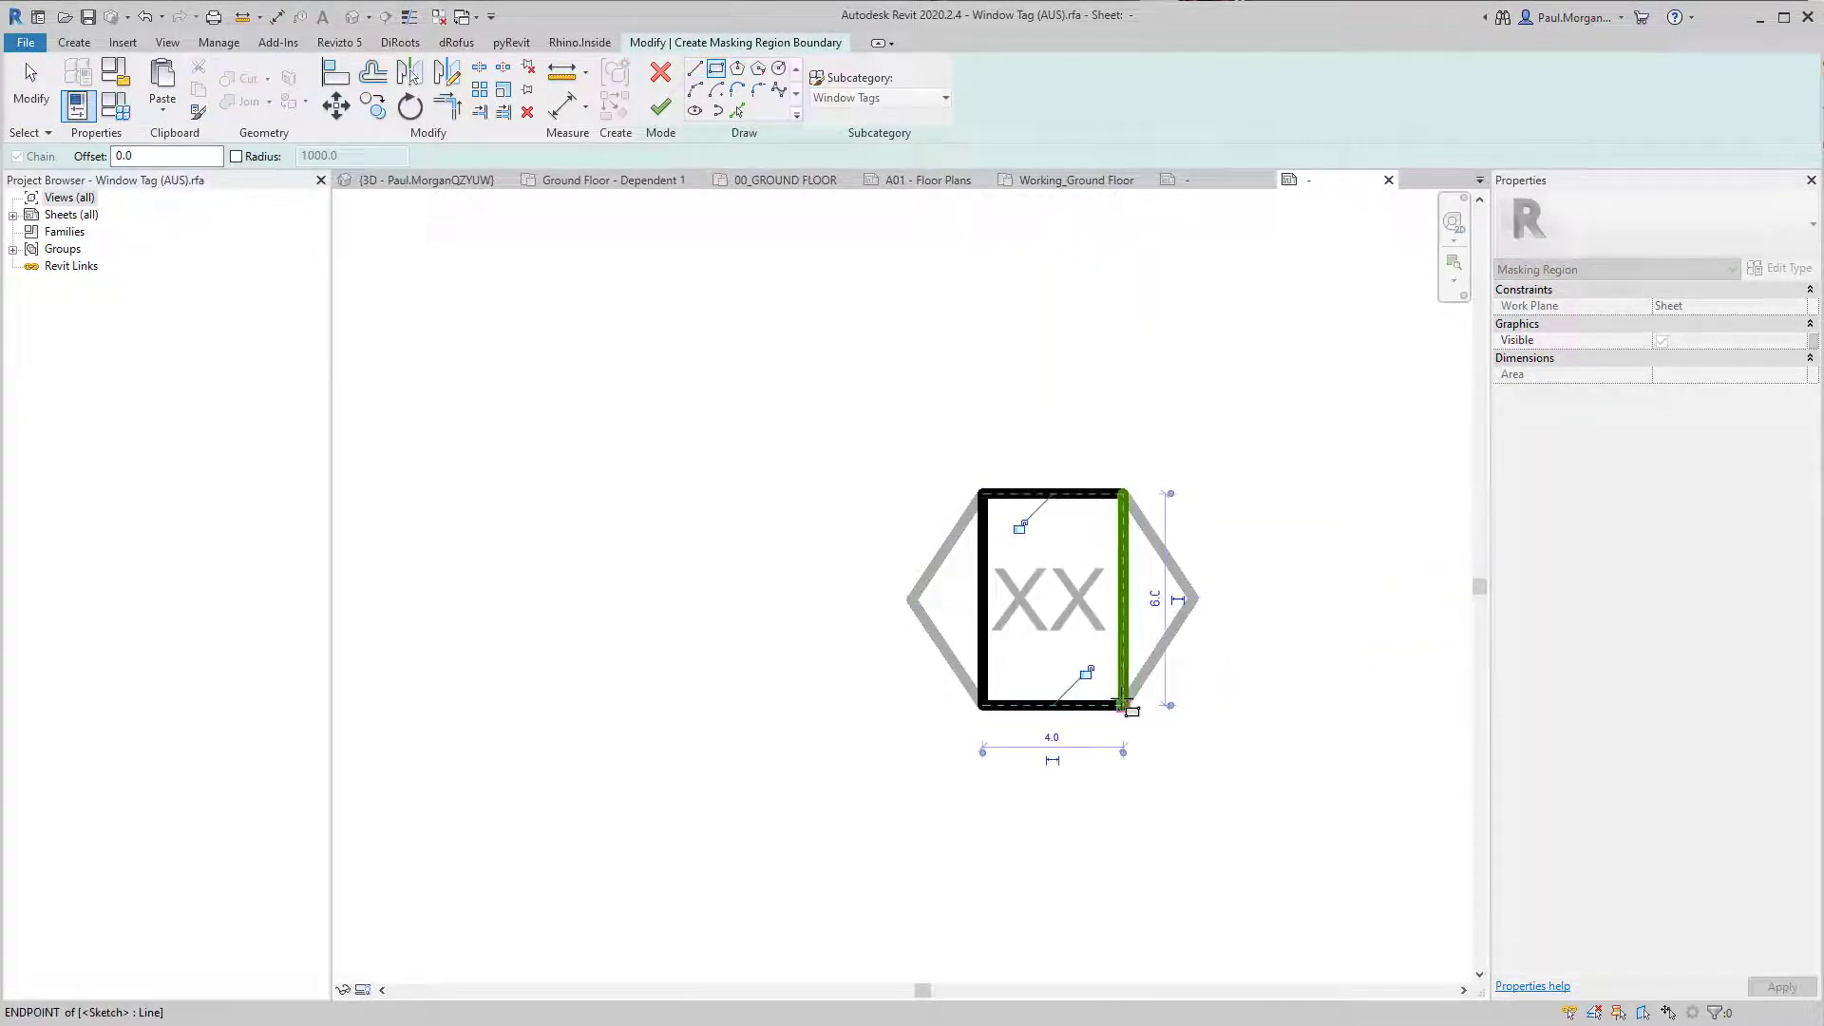
key("Escape")
key("Escape")
scroll(1108, 589, "up", 2)
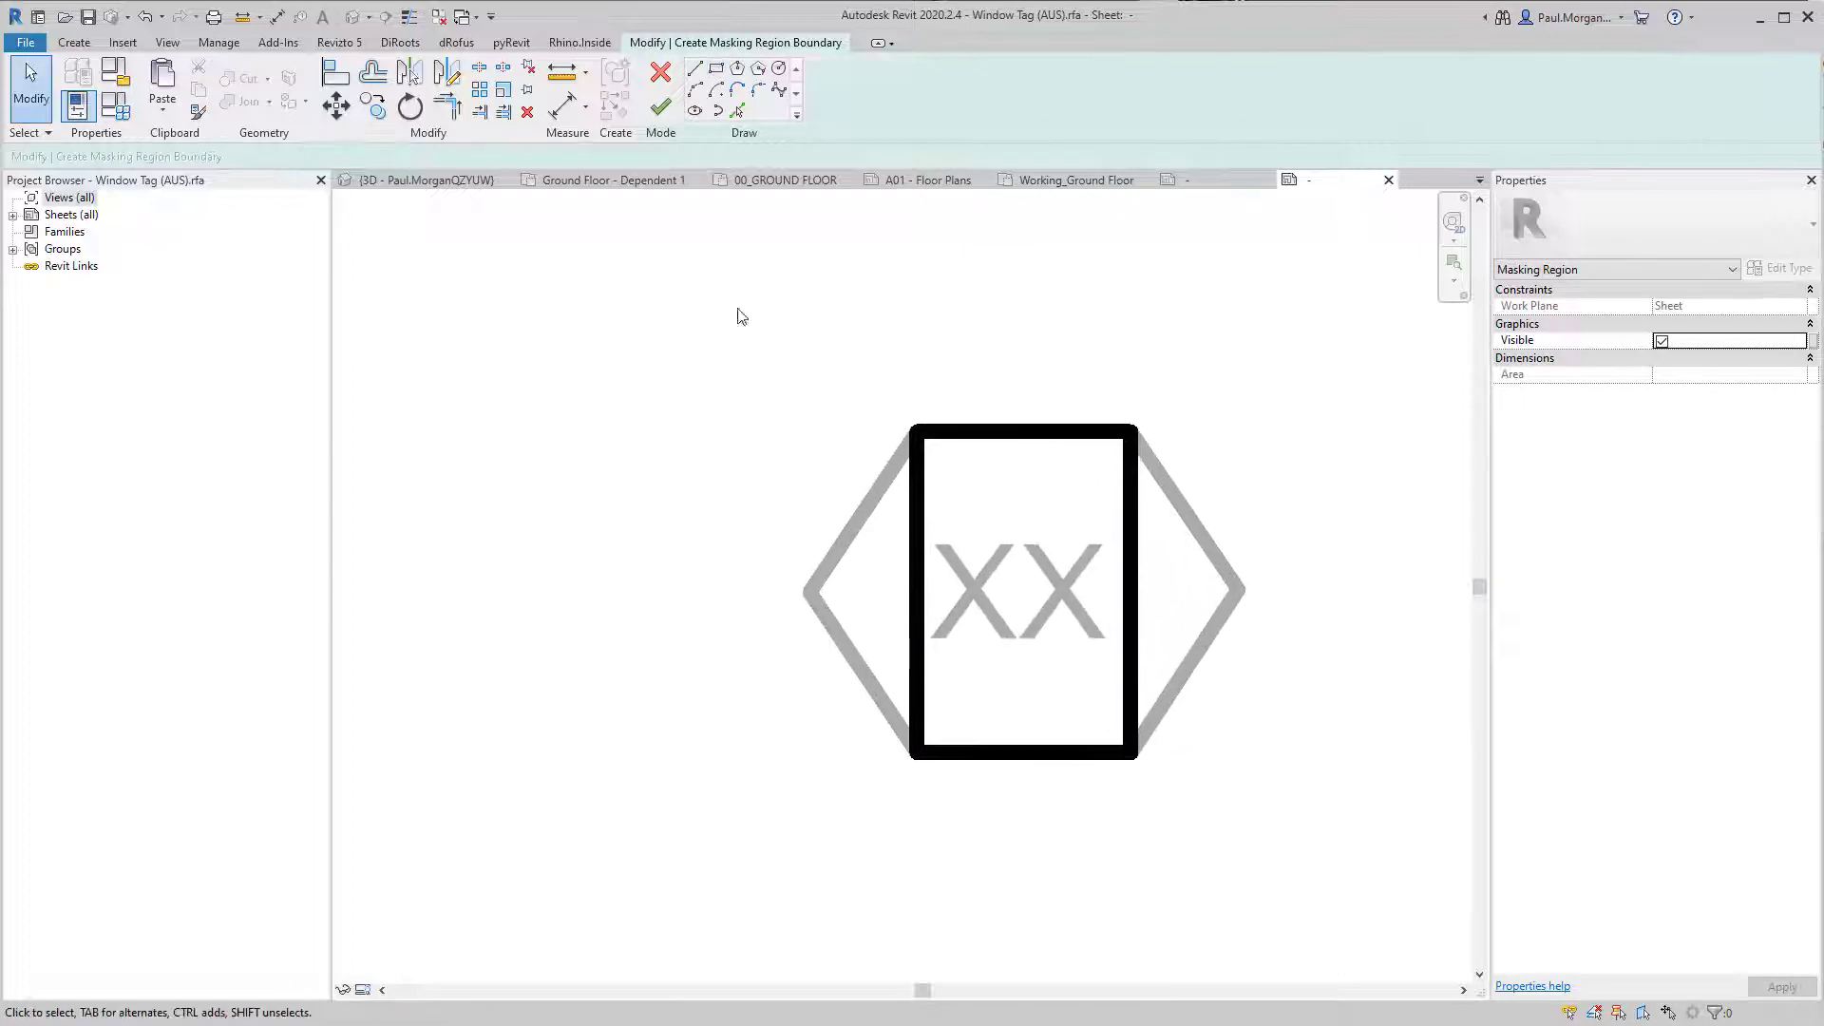
left_click(665, 110)
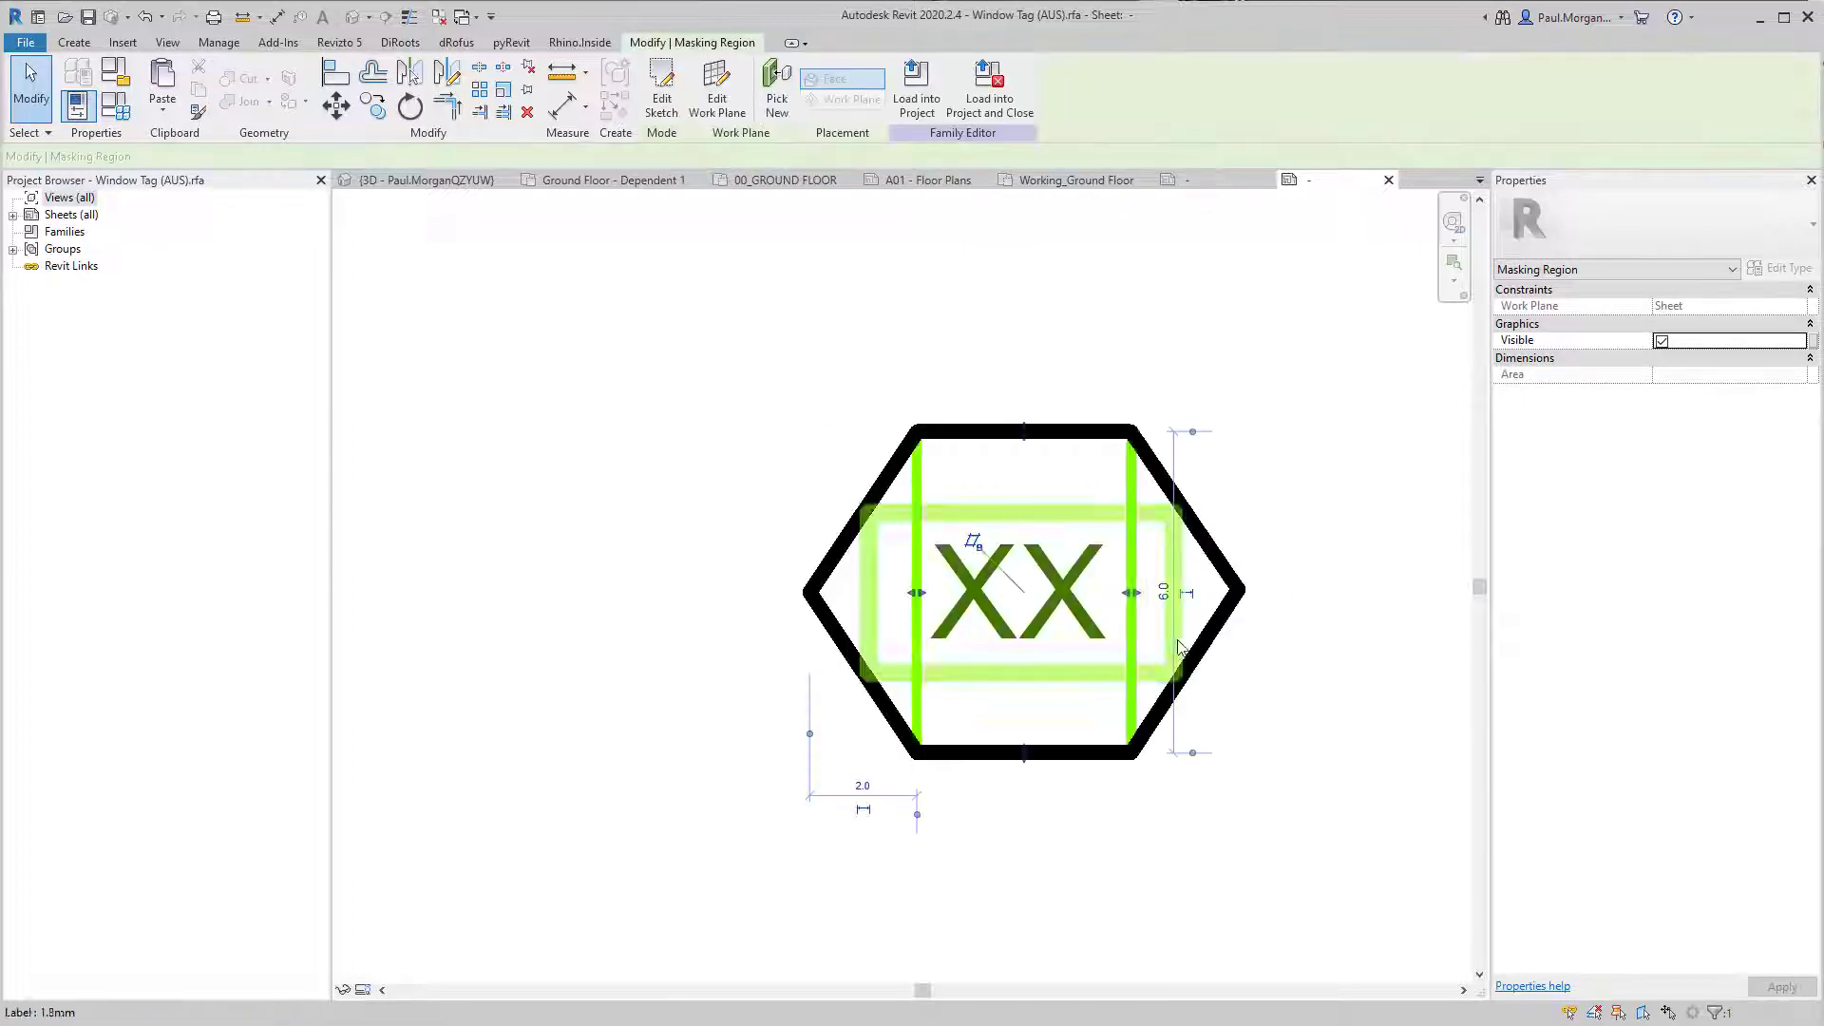
left_click(1143, 690)
left_click(1132, 694)
left_click(1202, 680)
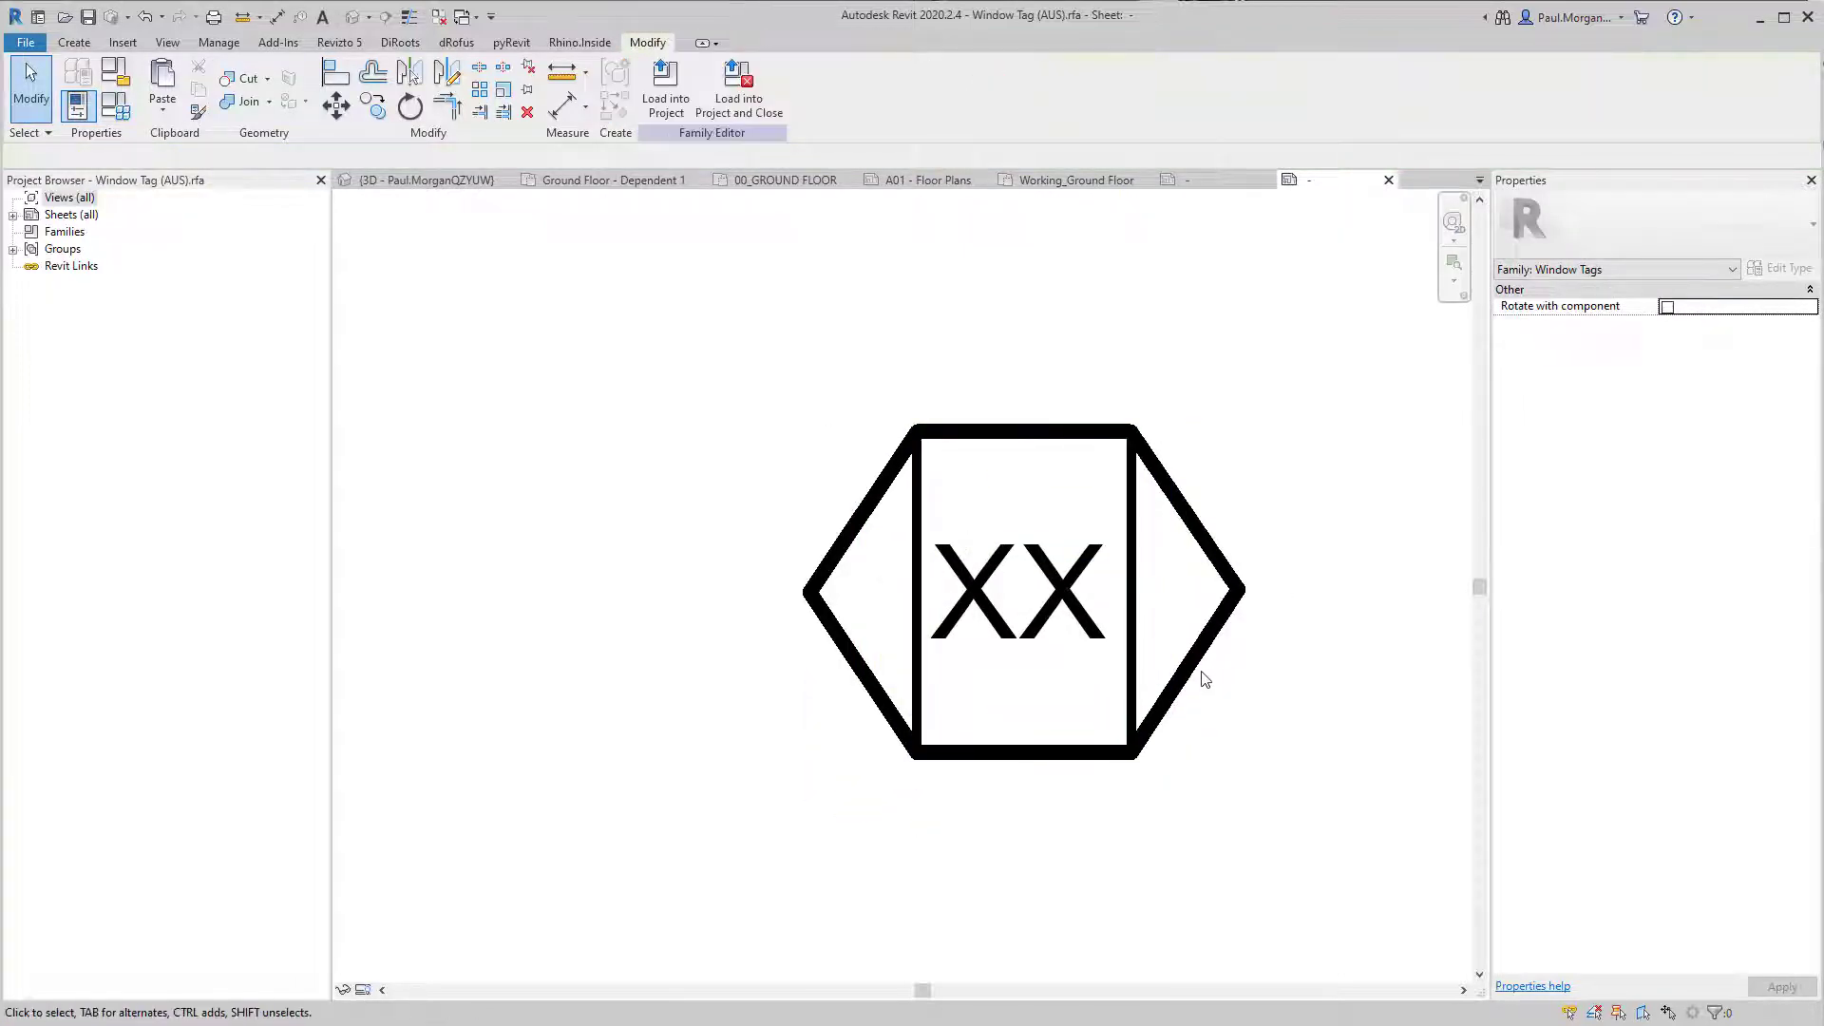
Step: Draw a horizontal guide line across the middle of the hexagon from its right vertex to its left vertex
key("l")
key("i")
left_click(1240, 589)
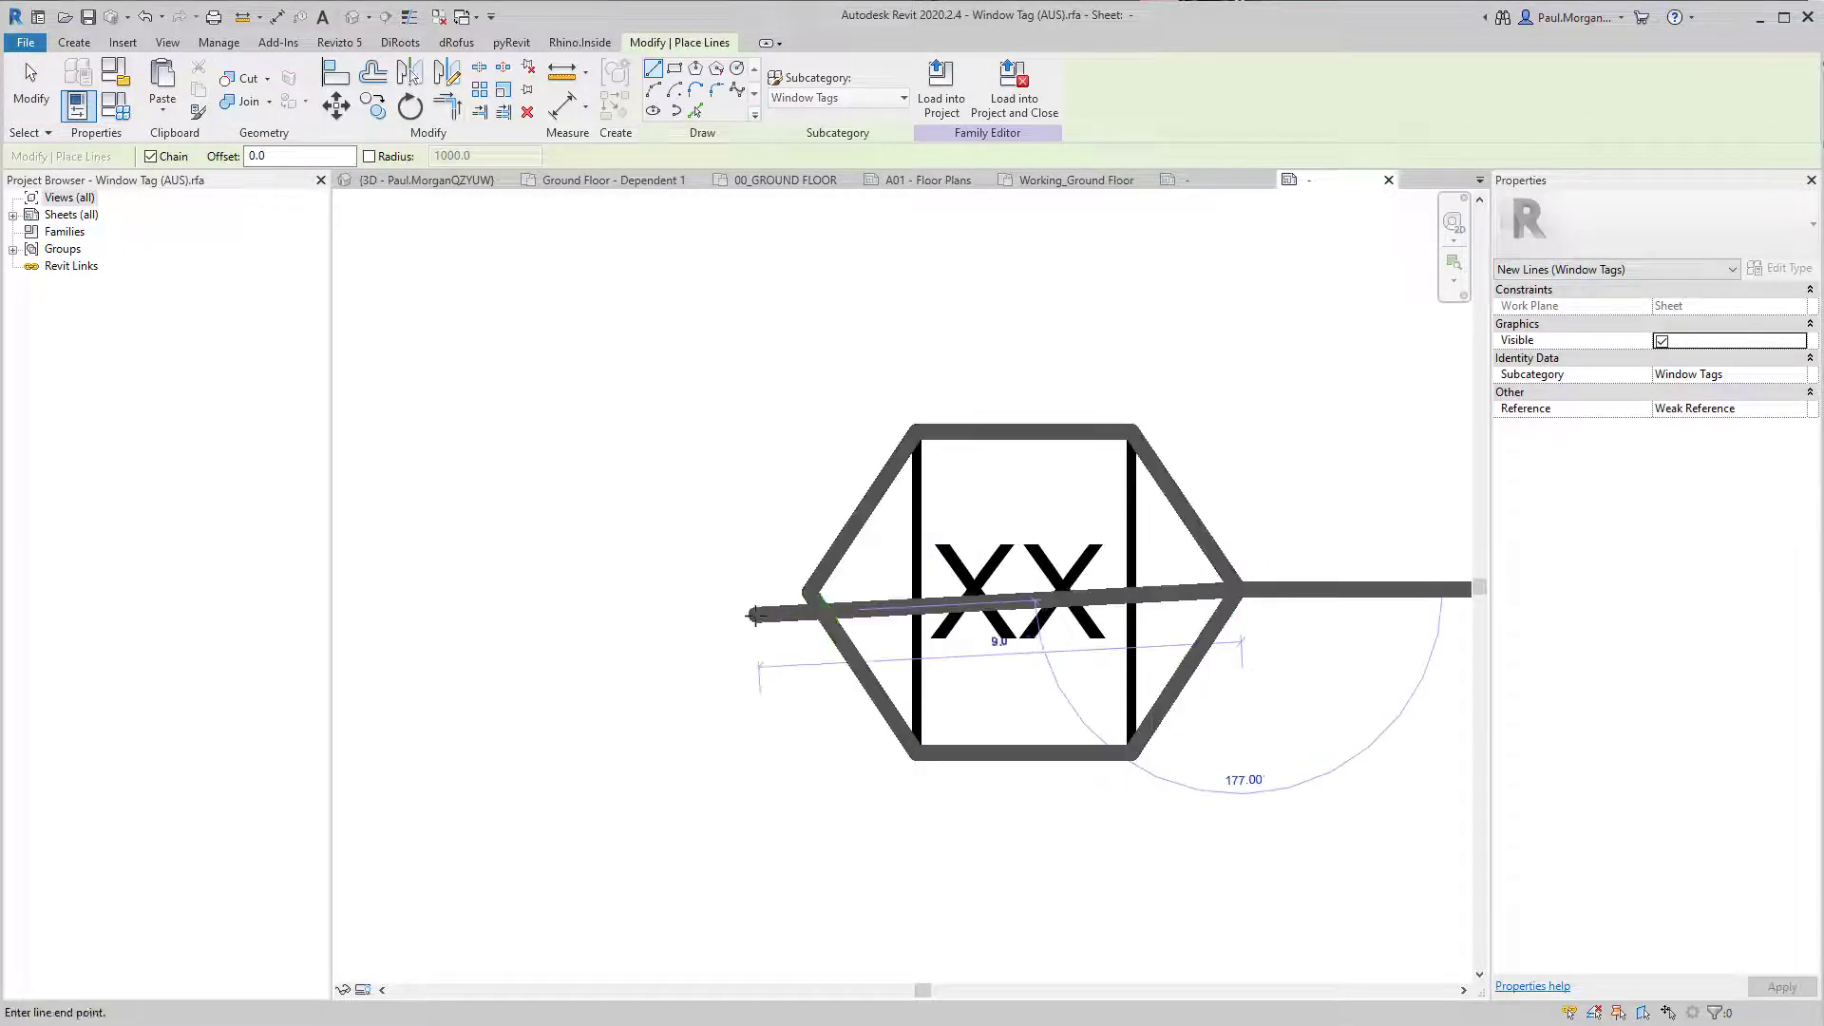
left_click(822, 589)
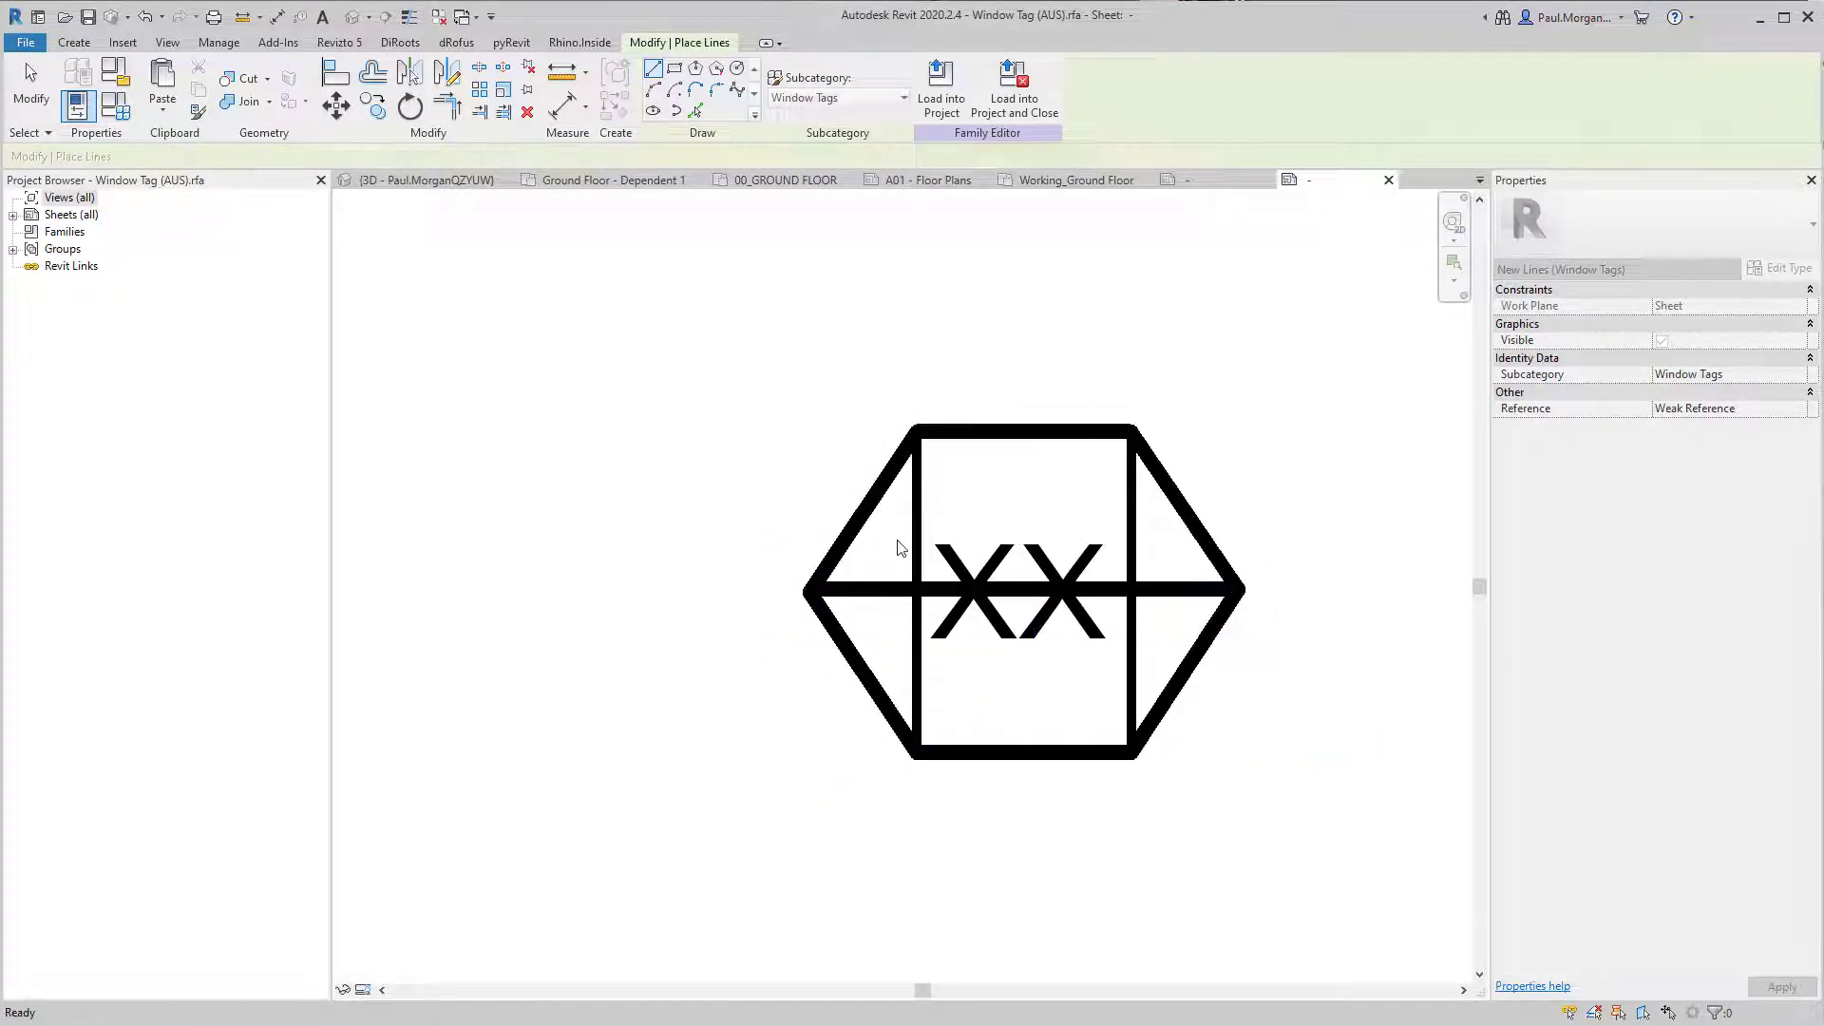
key("Escape")
key("Escape")
Step: Raise the masking region's bottom edge to the horizontal guide line and delete that line
left_click(1029, 754)
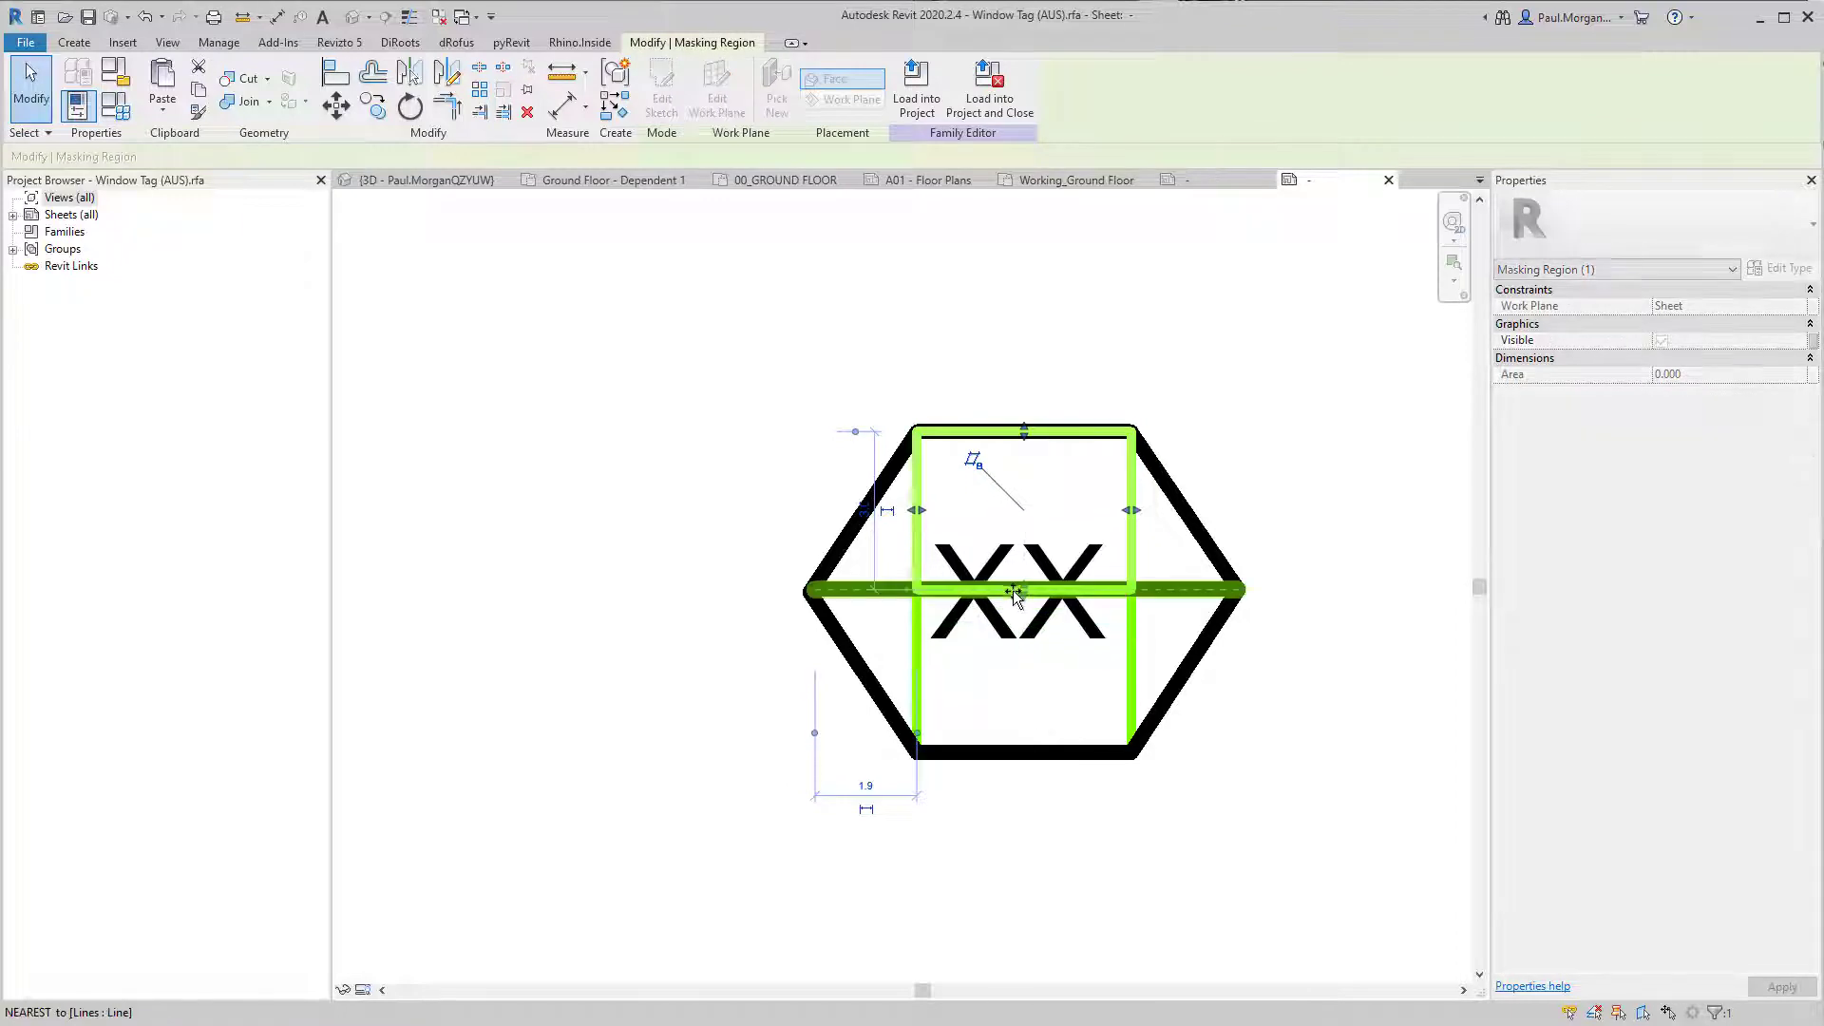
key("Escape")
left_click(1169, 598)
key("Delete")
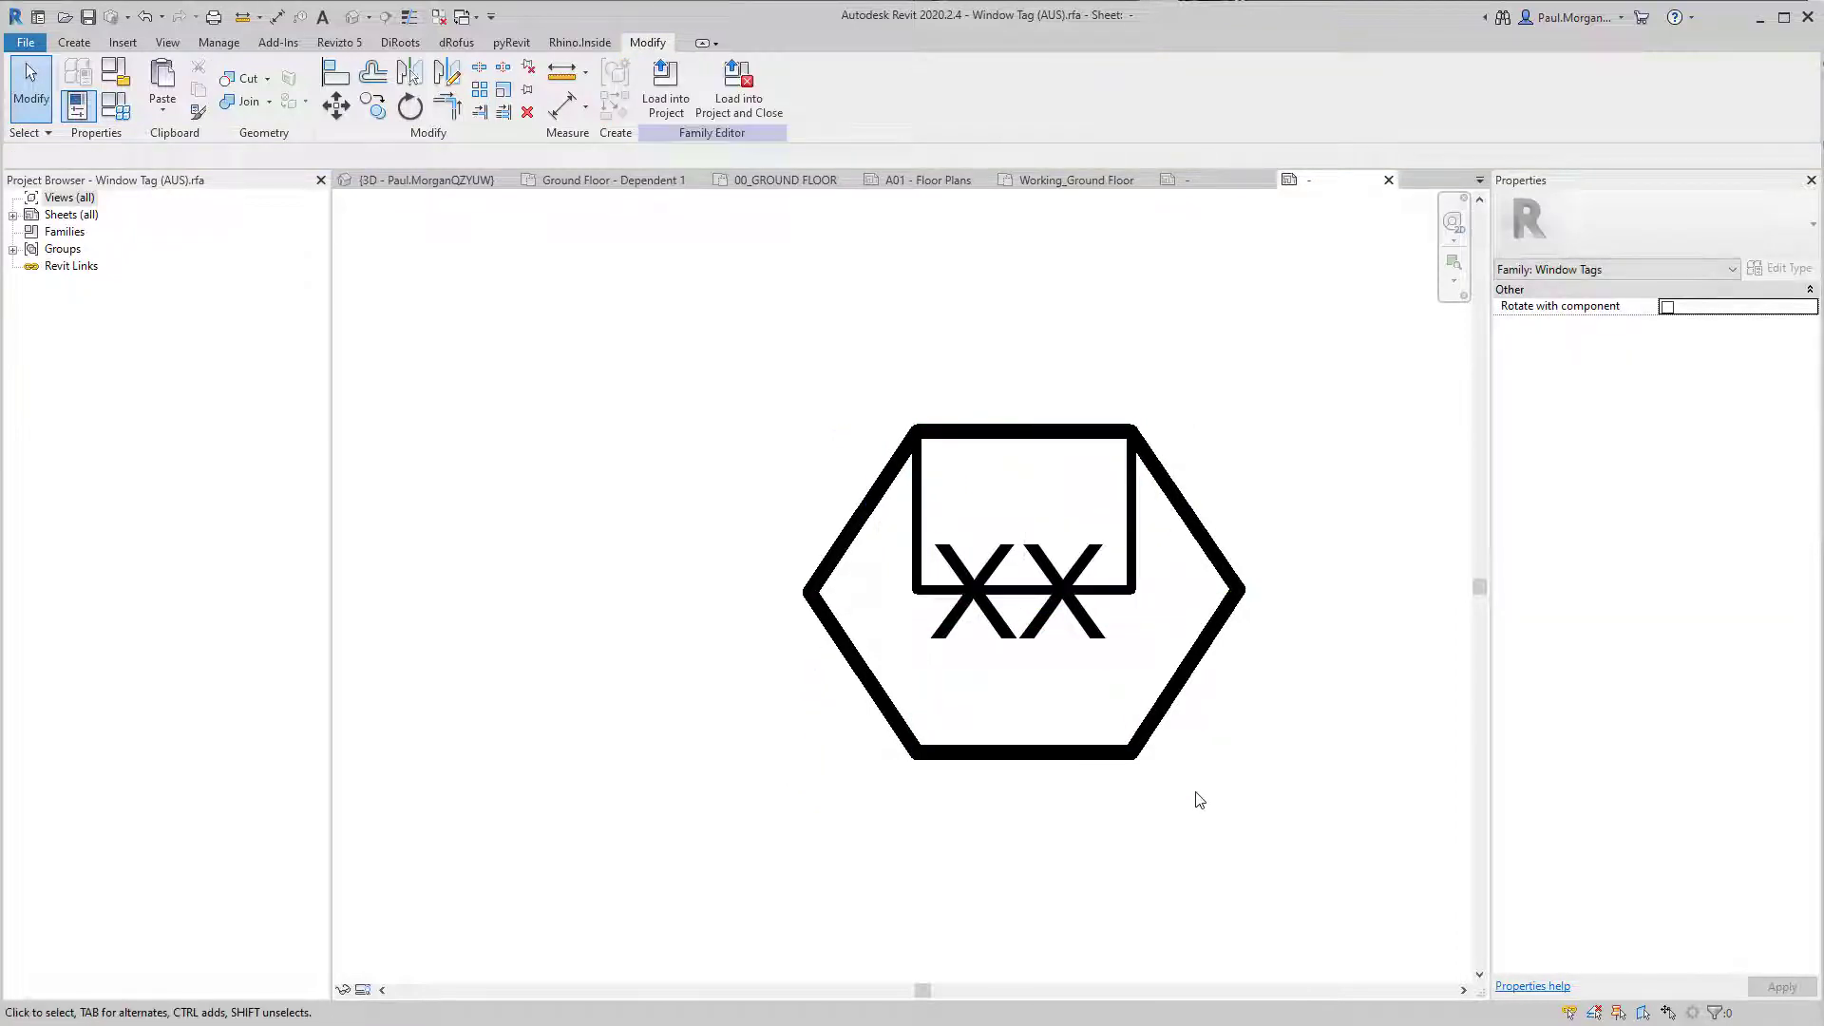
Step: Select the chain of lines forming the hexagon outline and delete it
left_click(1135, 568)
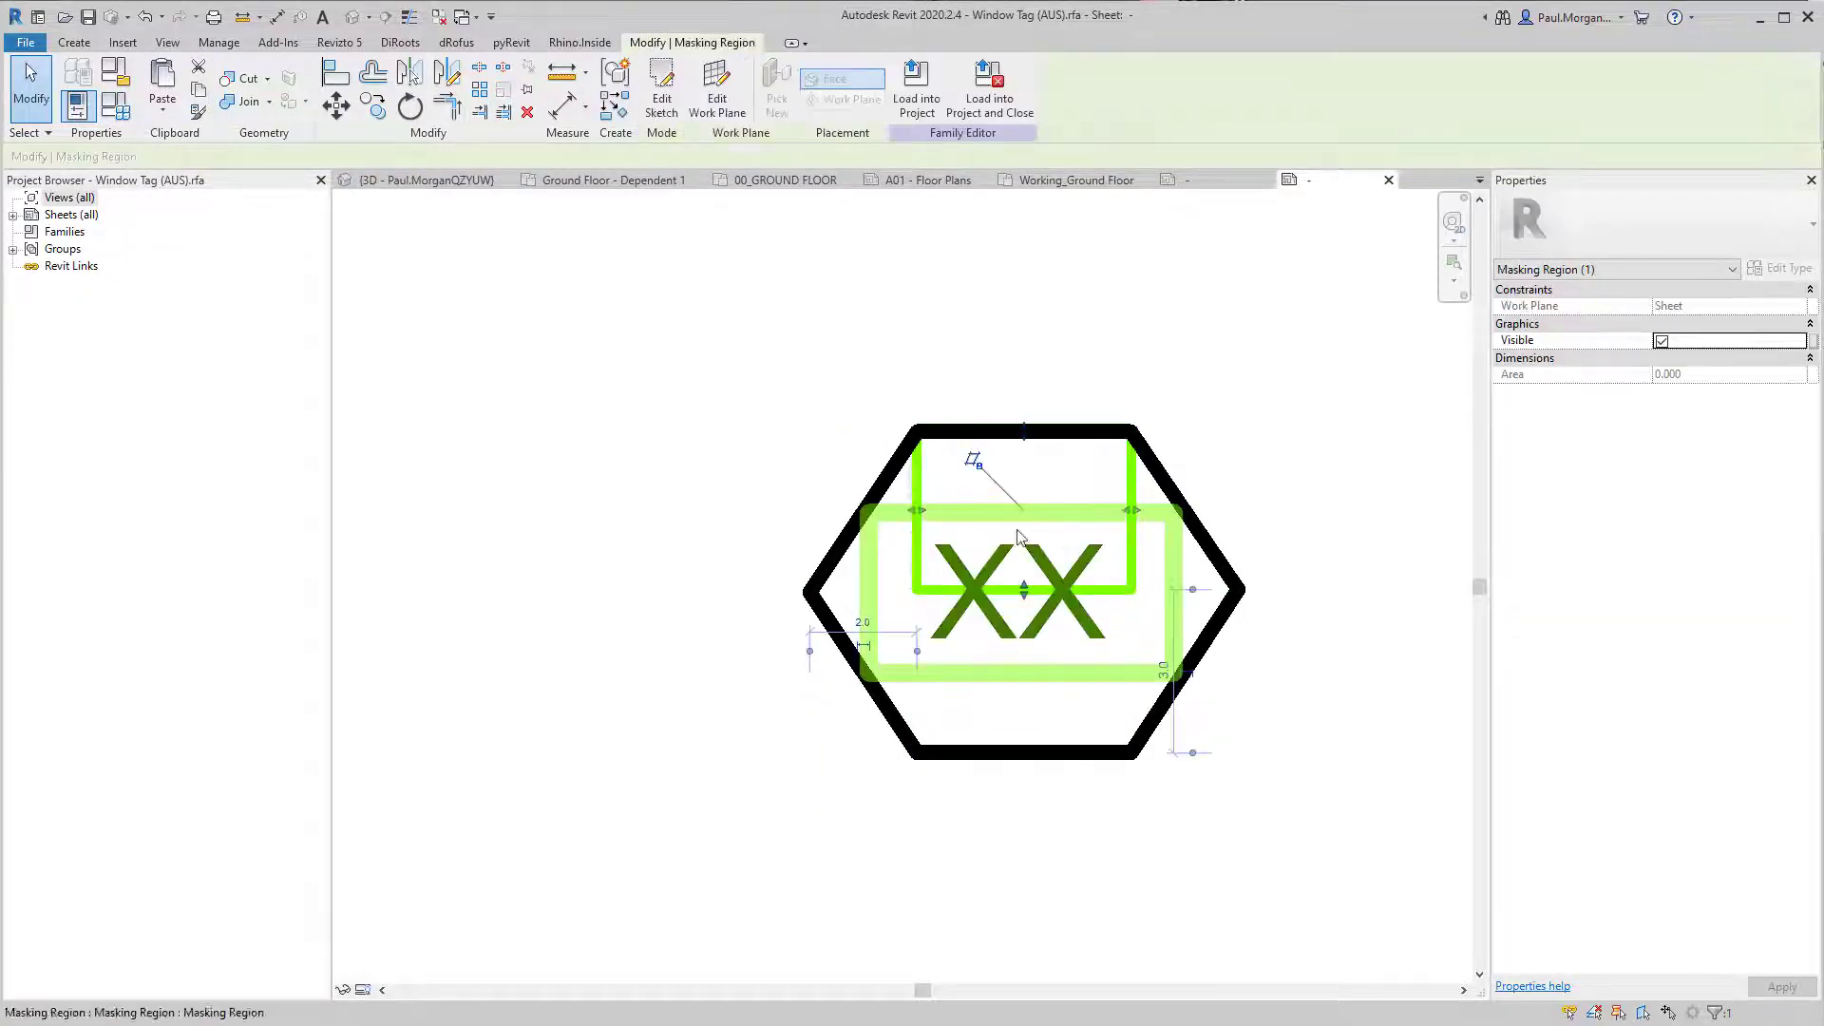
key("Escape")
key("Tab")
left_click(1188, 502)
key("Delete")
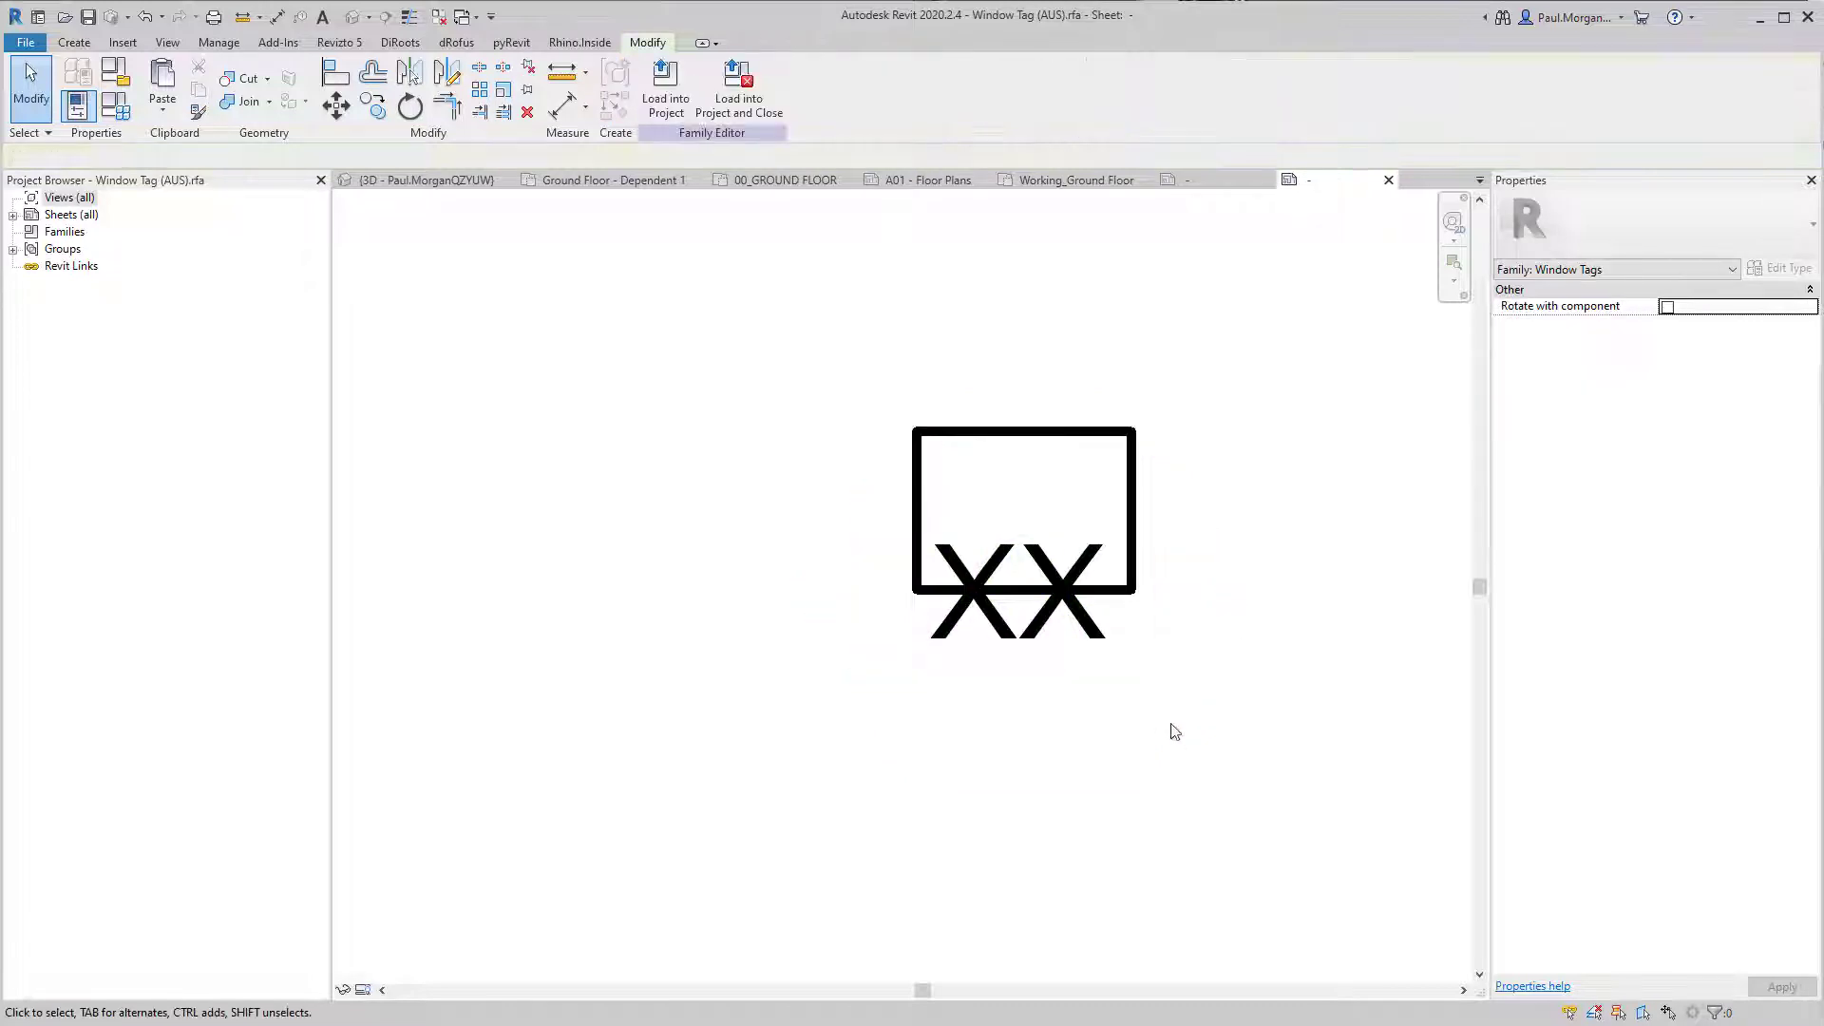
Step: Copy the masking region straight down by its own height so the copy sits directly beneath the original
left_click(1132, 523)
key("o")
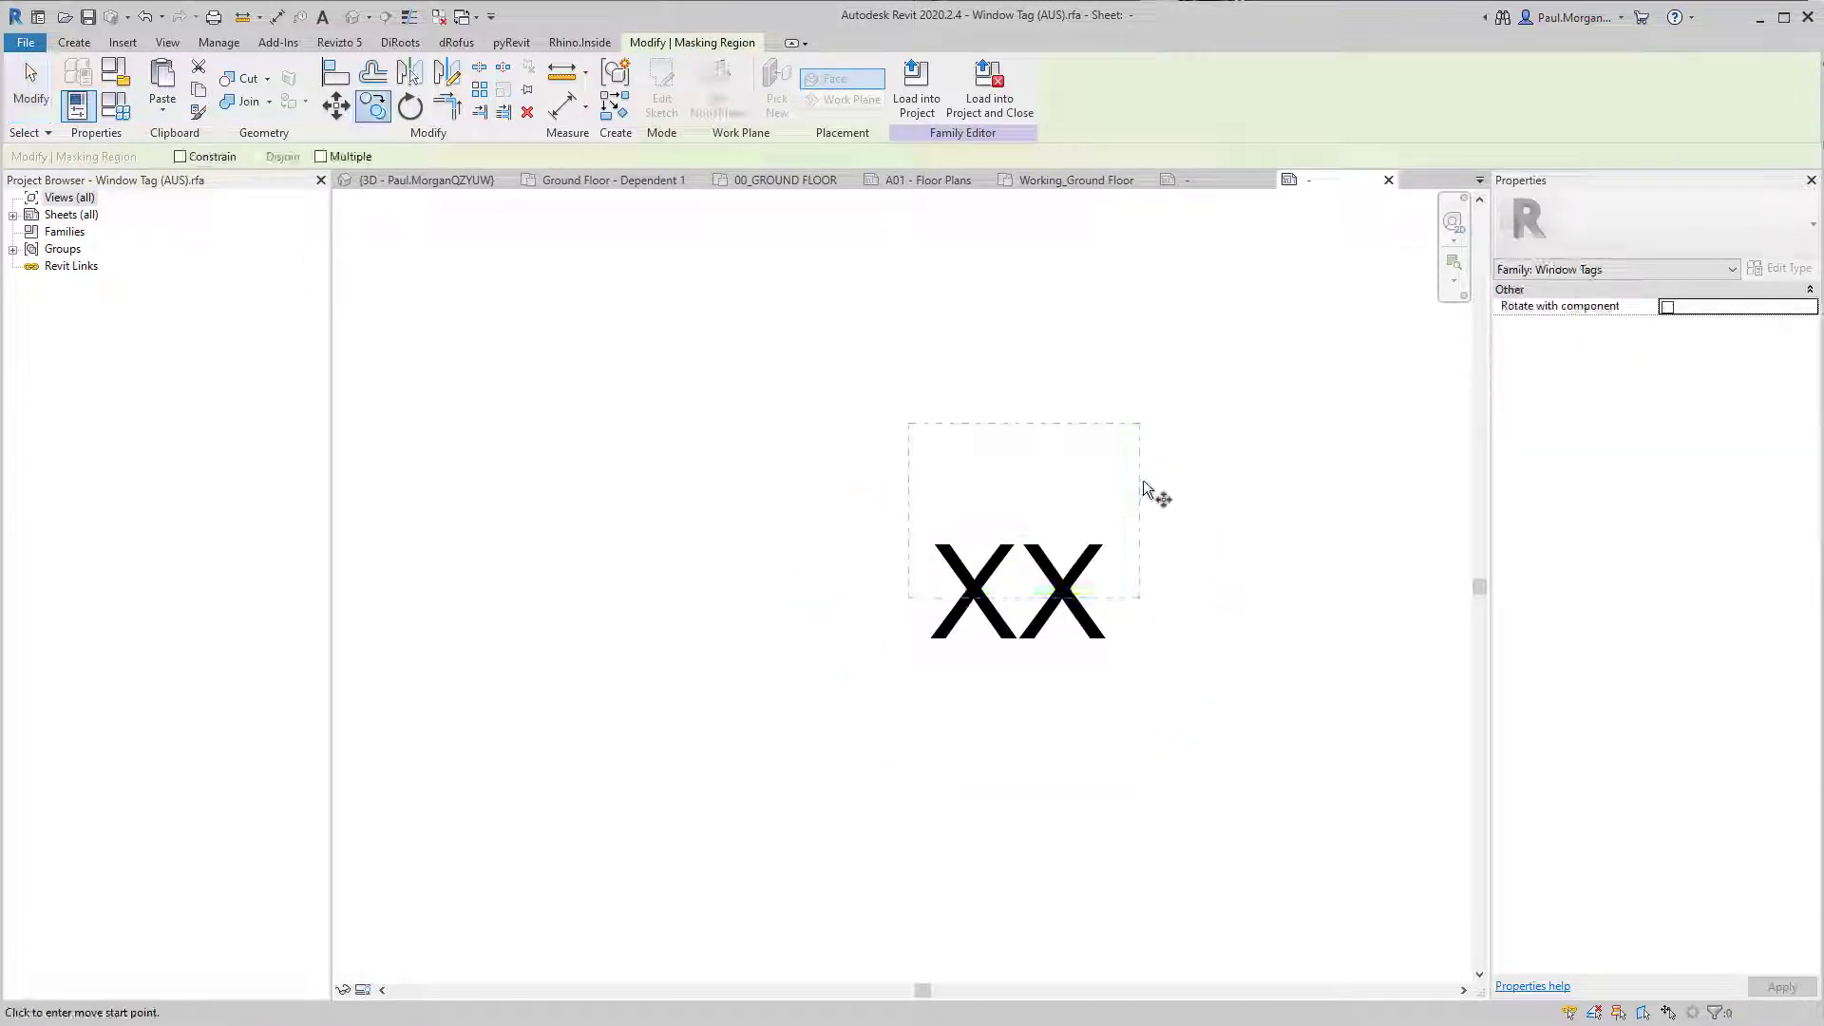
left_click(1130, 432)
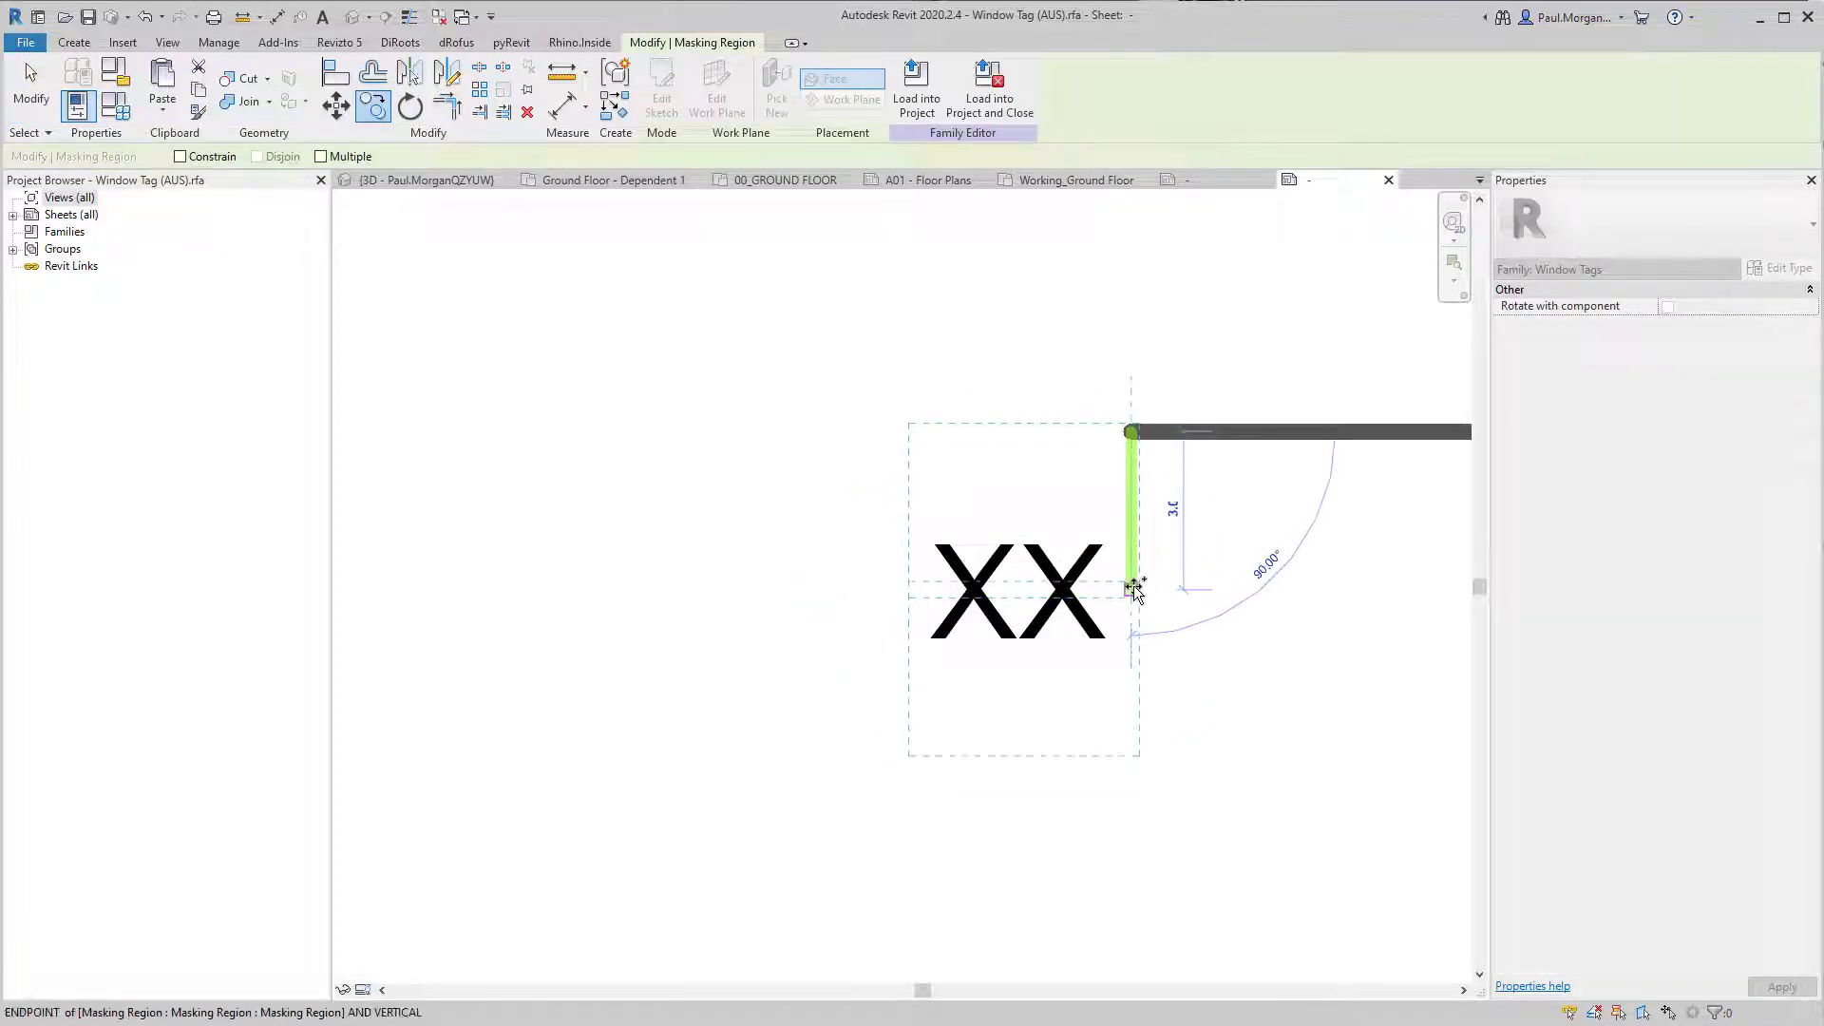
left_click(1133, 589)
key("Escape")
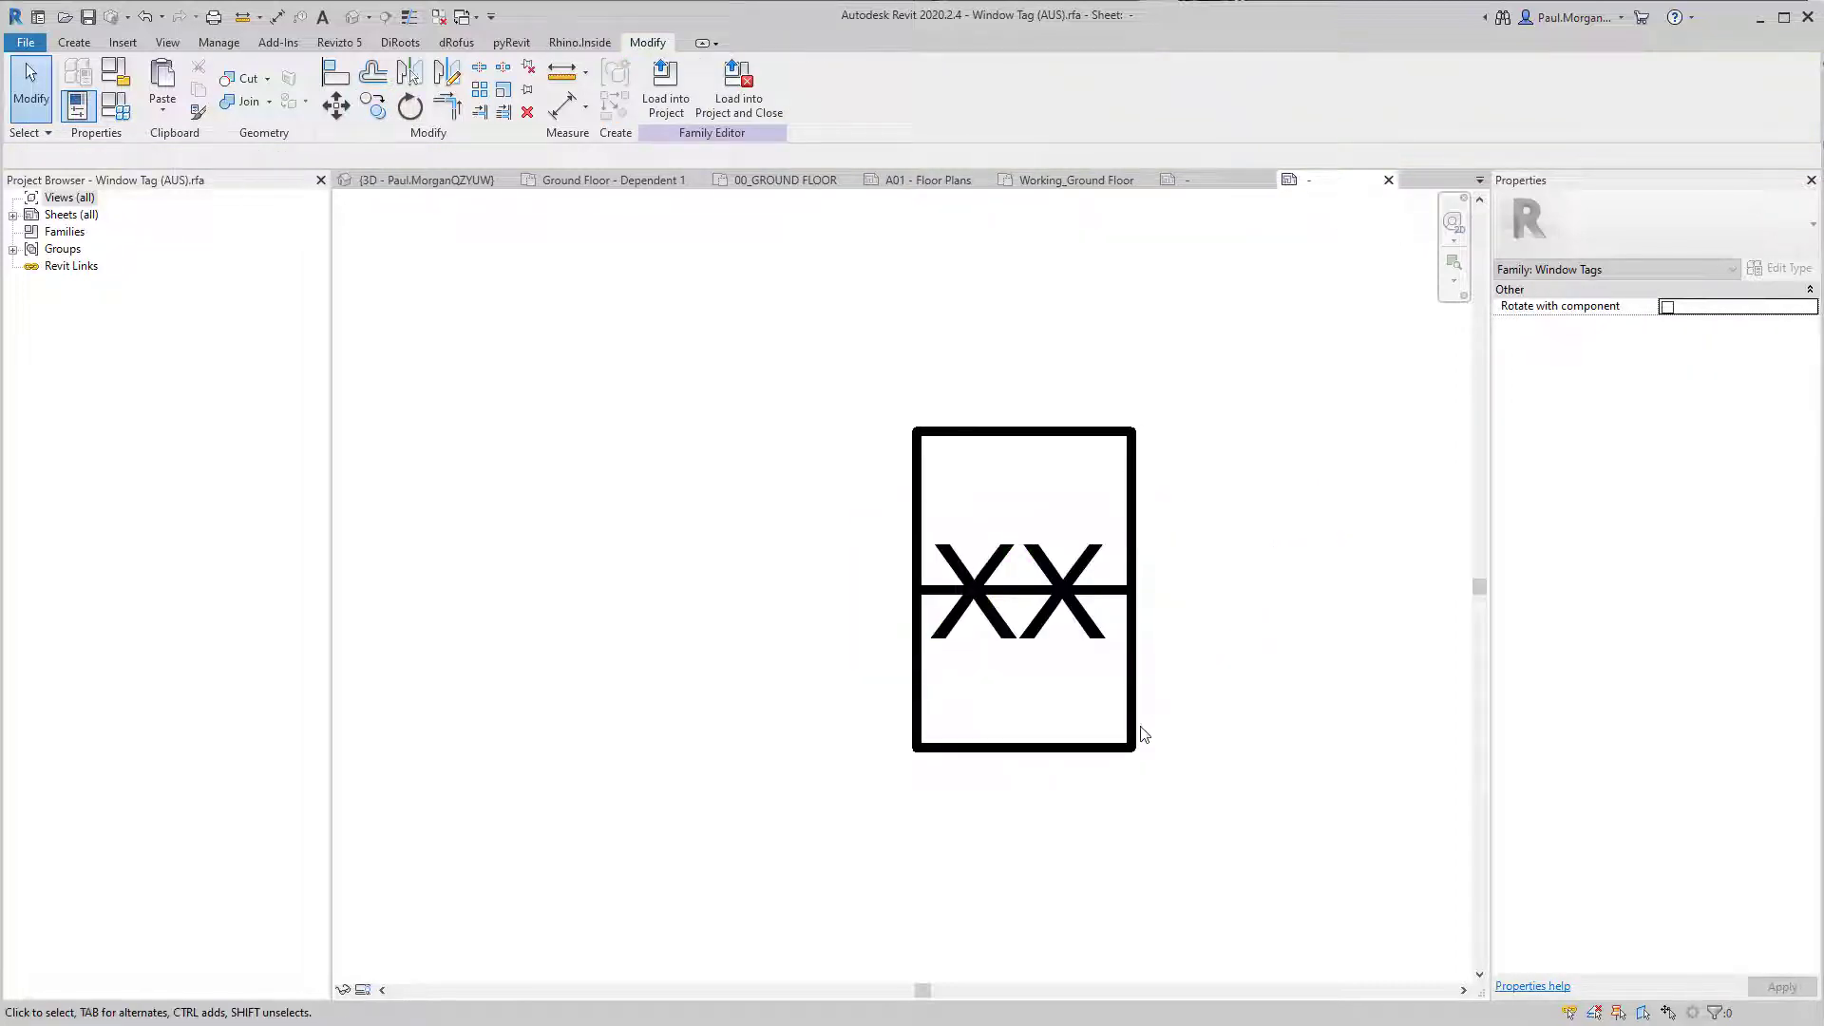
Step: Move the XX label straight down into the middle of the lower masking region
left_click(1013, 659)
scroll(1031, 597, "up", 2)
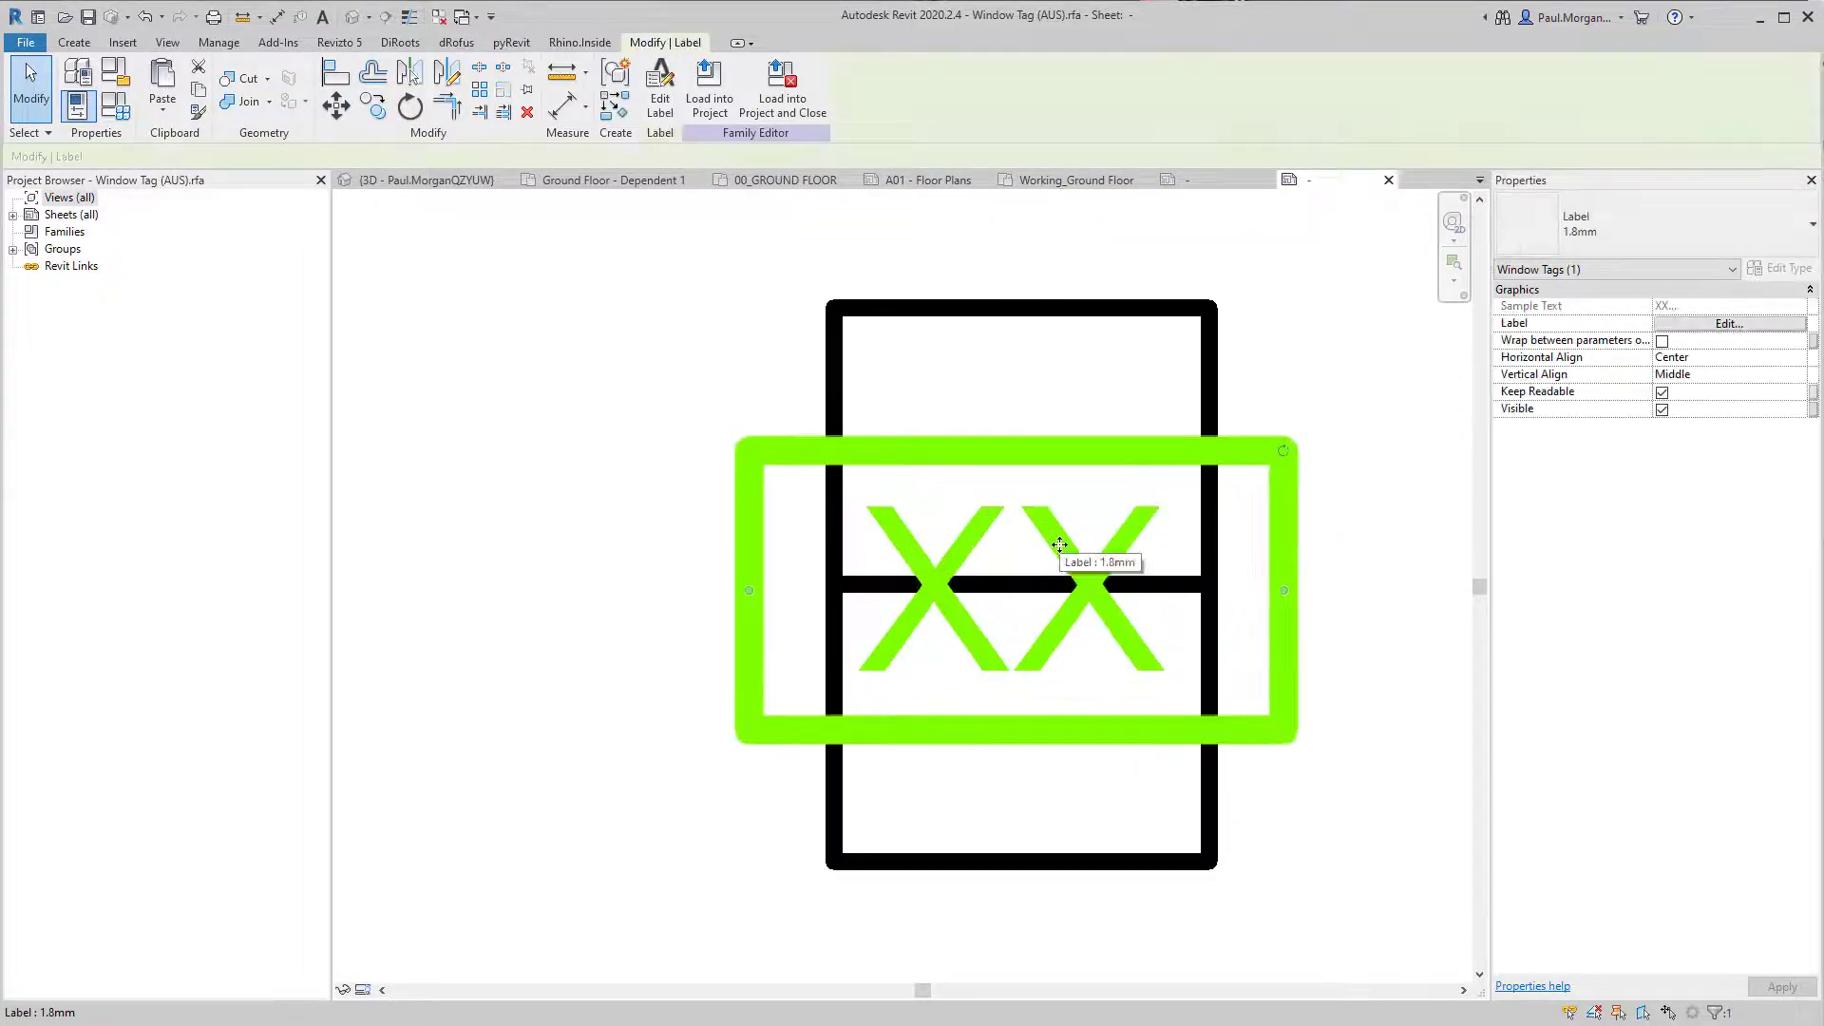
left_click_drag(1055, 591, 1038, 700)
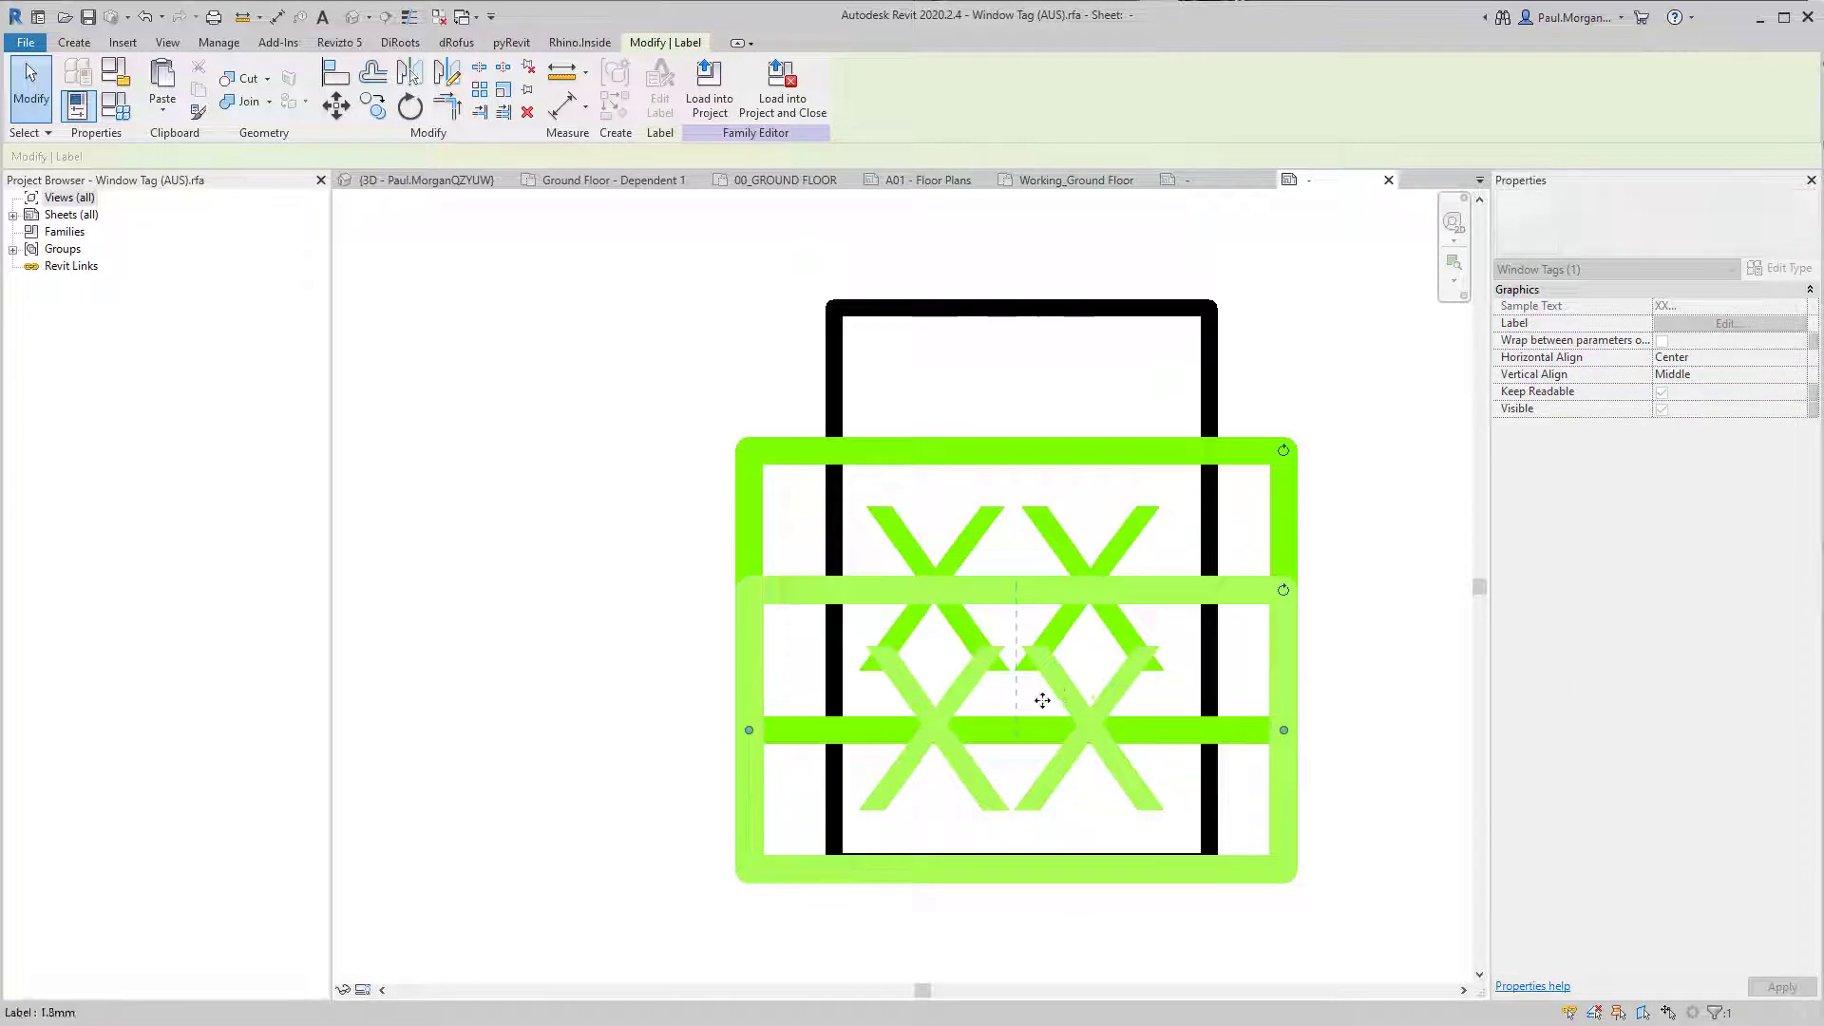
left_click(558, 766)
scroll(570, 751, "down", 2)
scroll(760, 798, "up", 2)
middle_click_drag(773, 808, 888, 803)
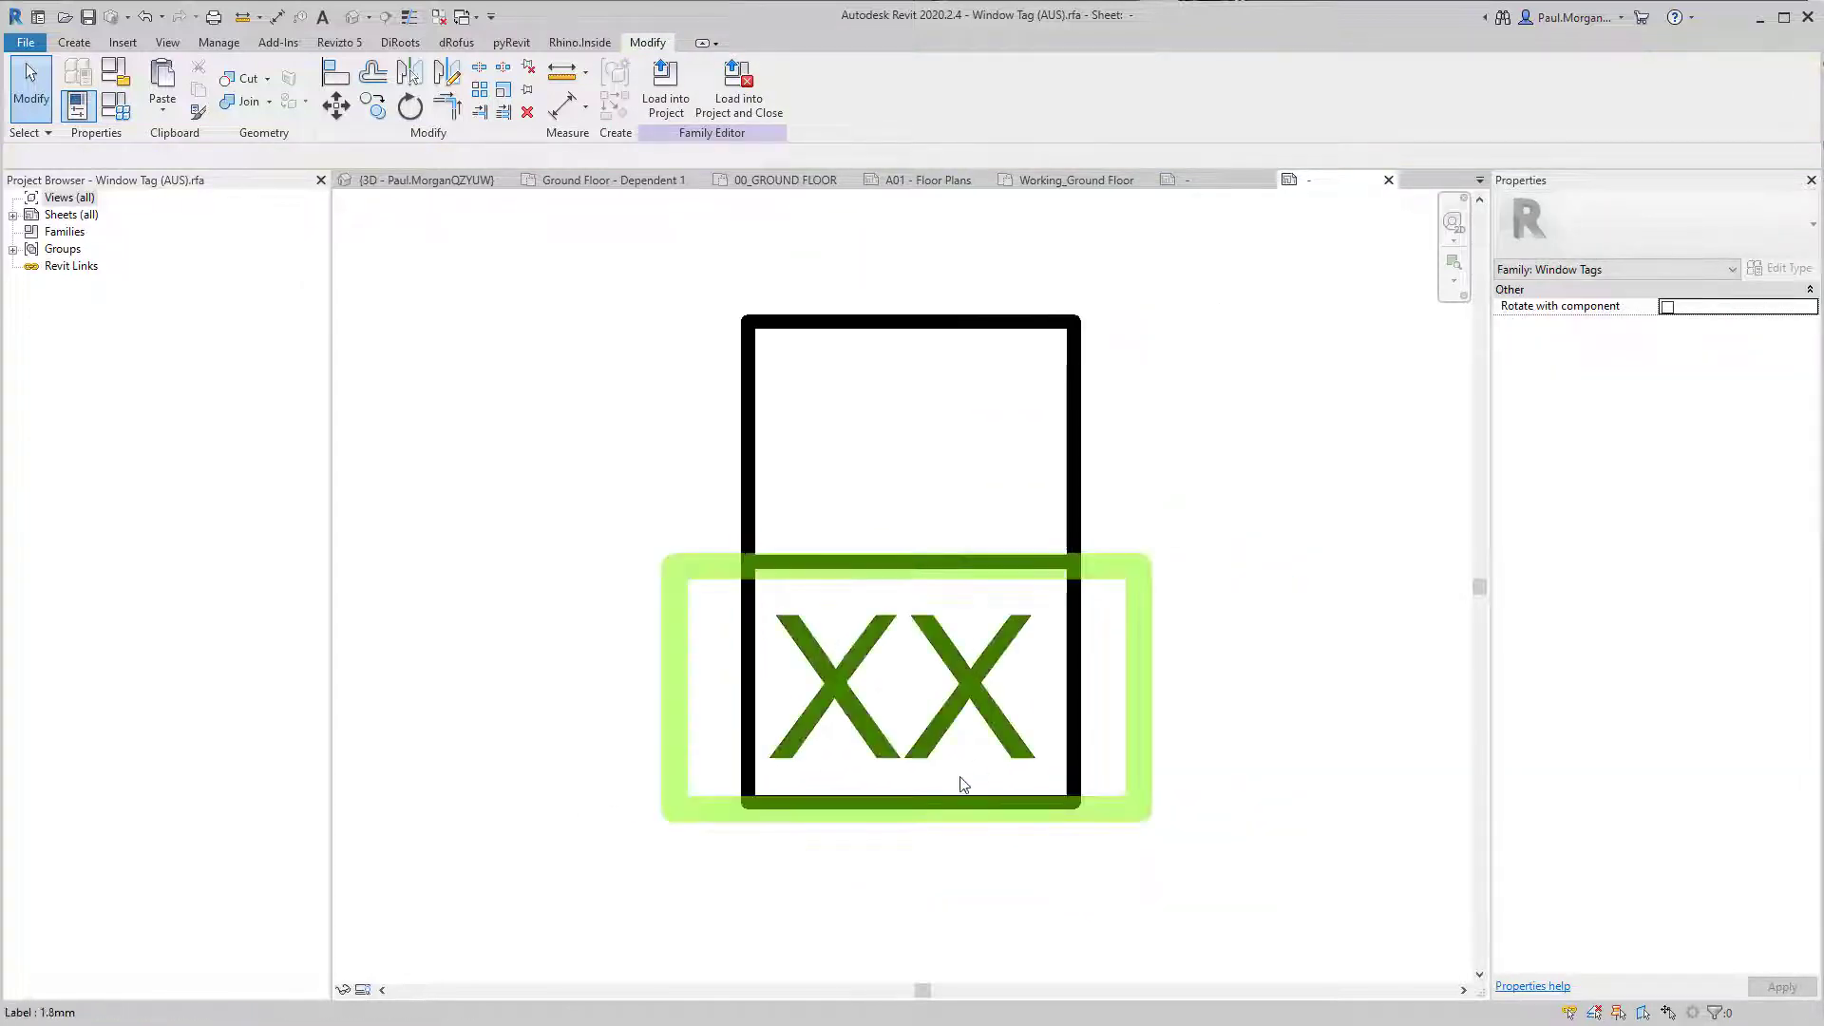
left_click(979, 768)
middle_click_drag(970, 664, 1068, 670)
left_click(1175, 637)
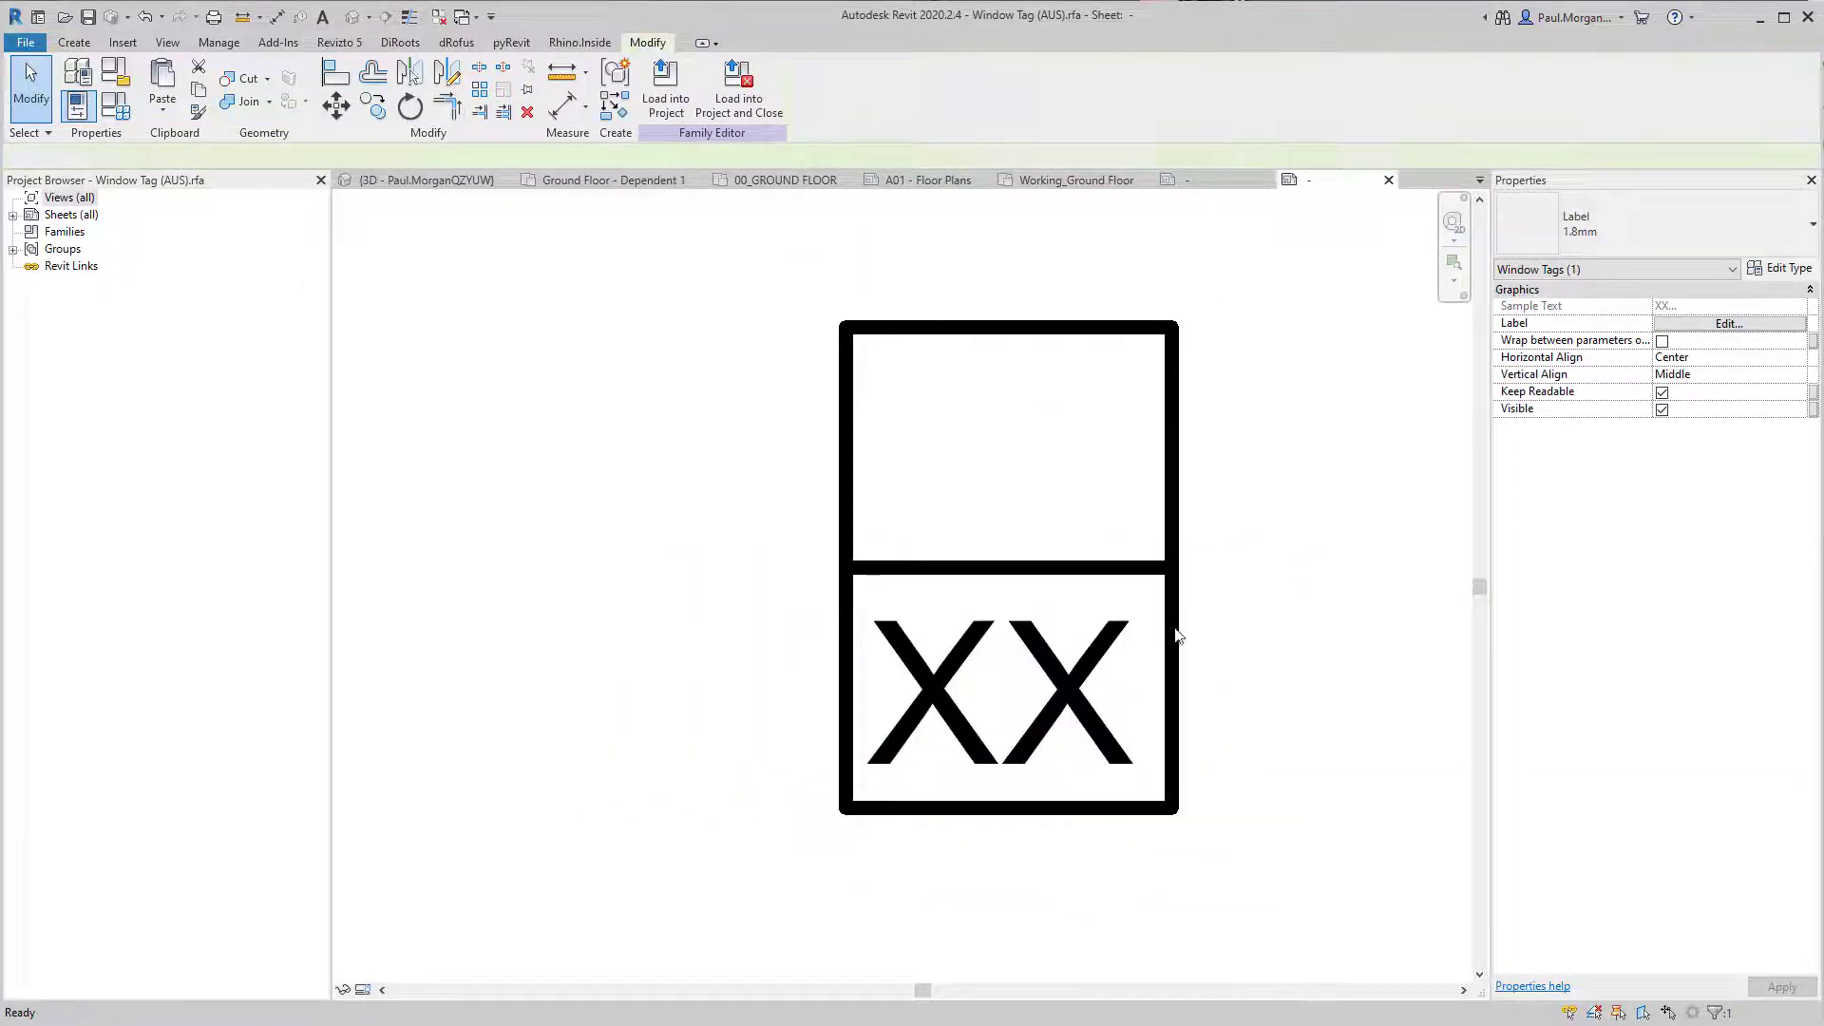
left_click(1171, 493, "ctrl")
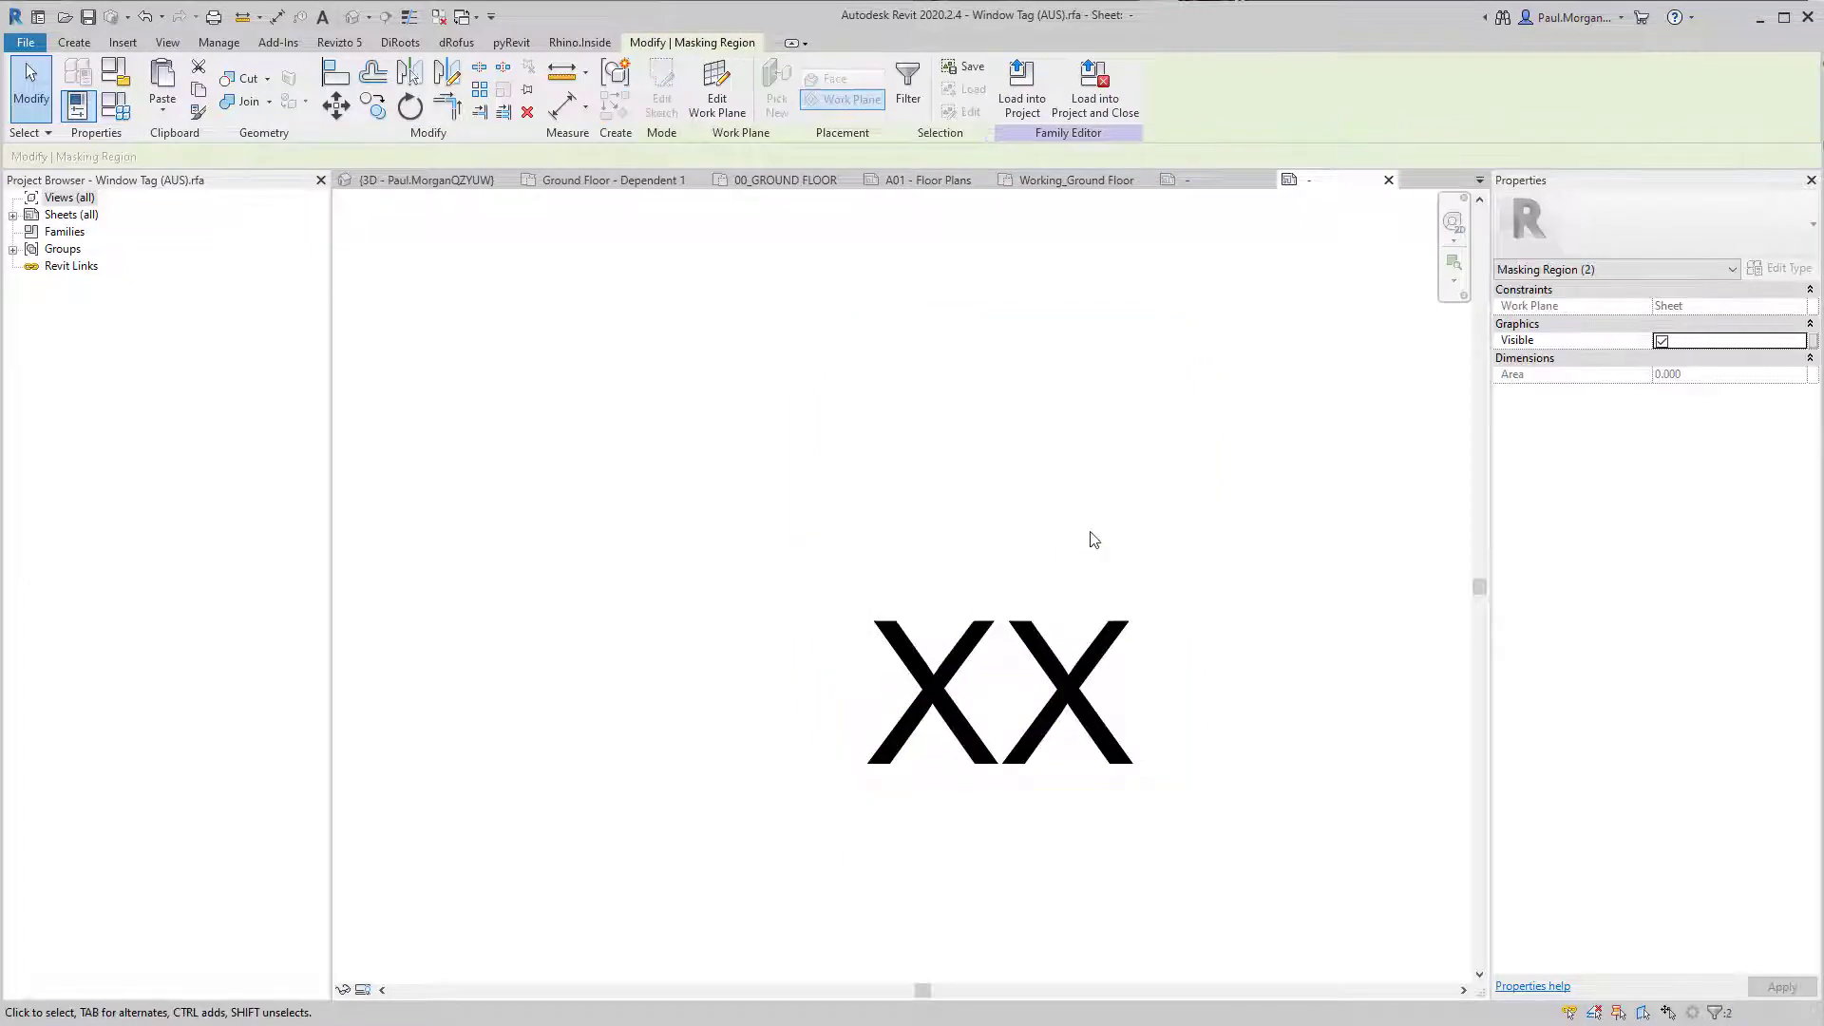
scroll(1108, 448, "down", 2)
Step: Edit the upper masking region's boundary, moving its left edge to a 4.1 width and its right edge to a 4.2 width, and finish the sketch
left_click(1136, 494)
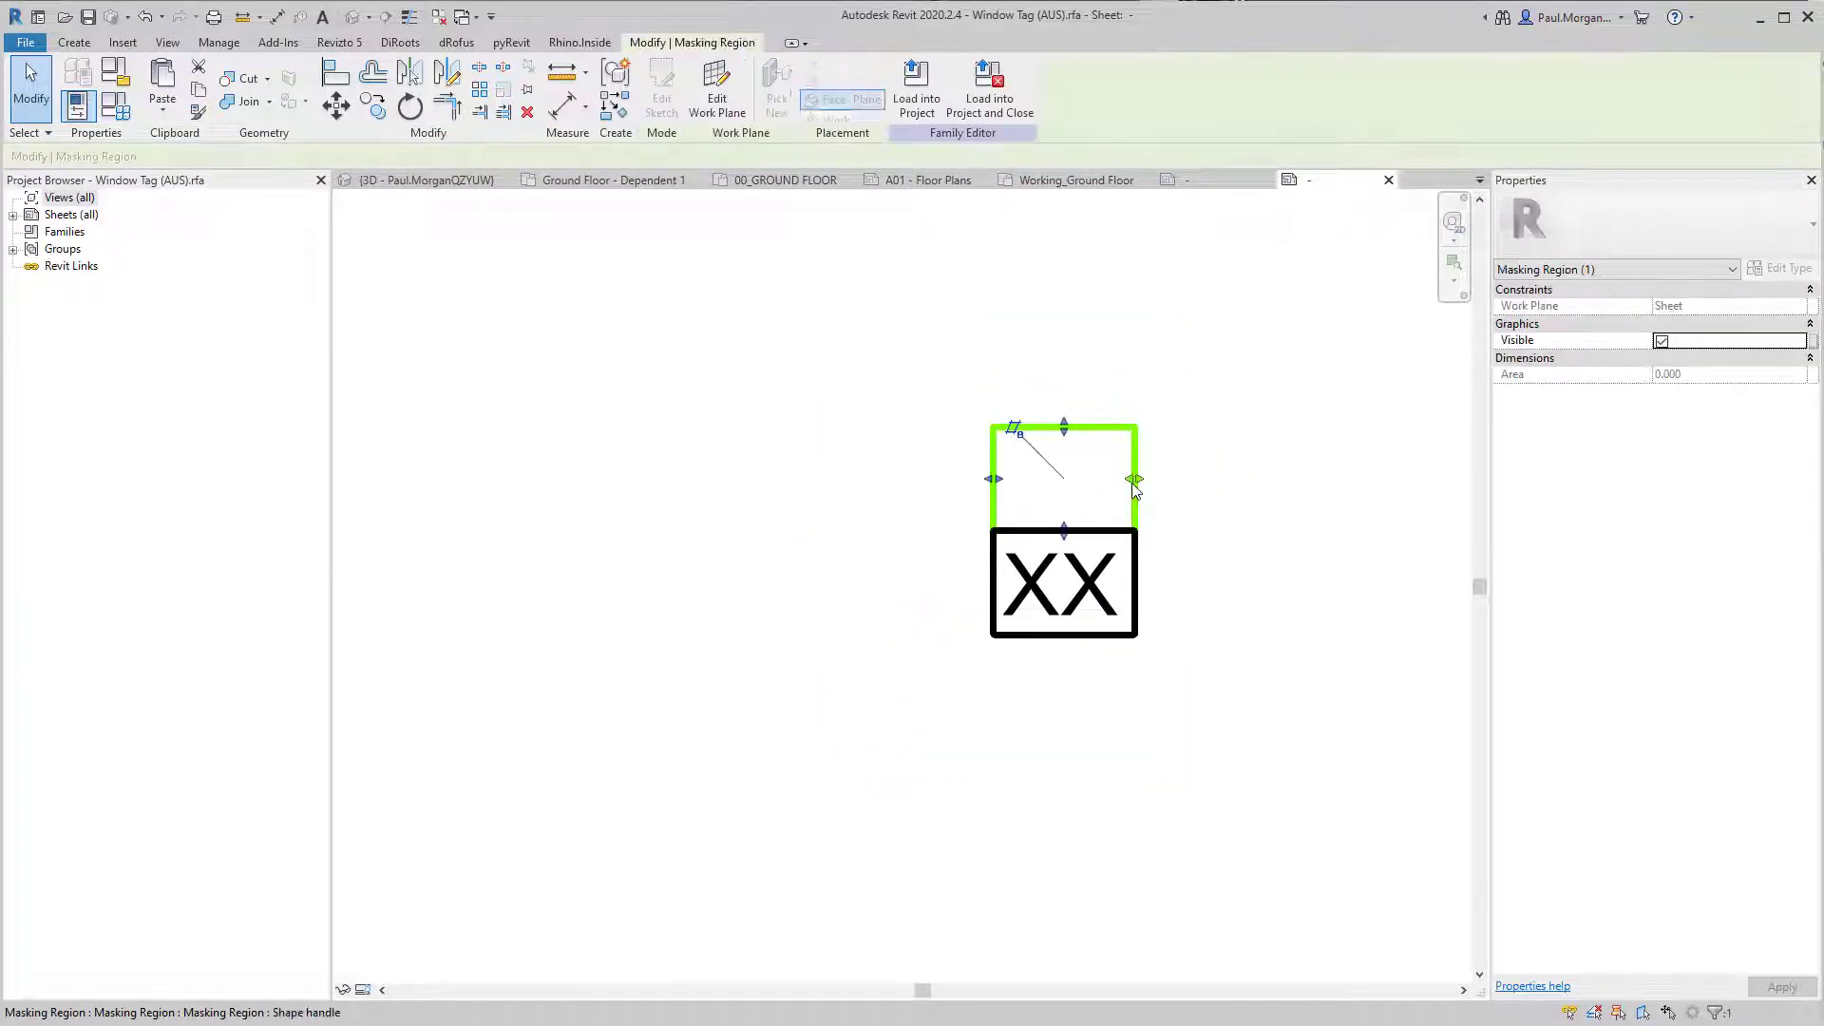
double_click(996, 497)
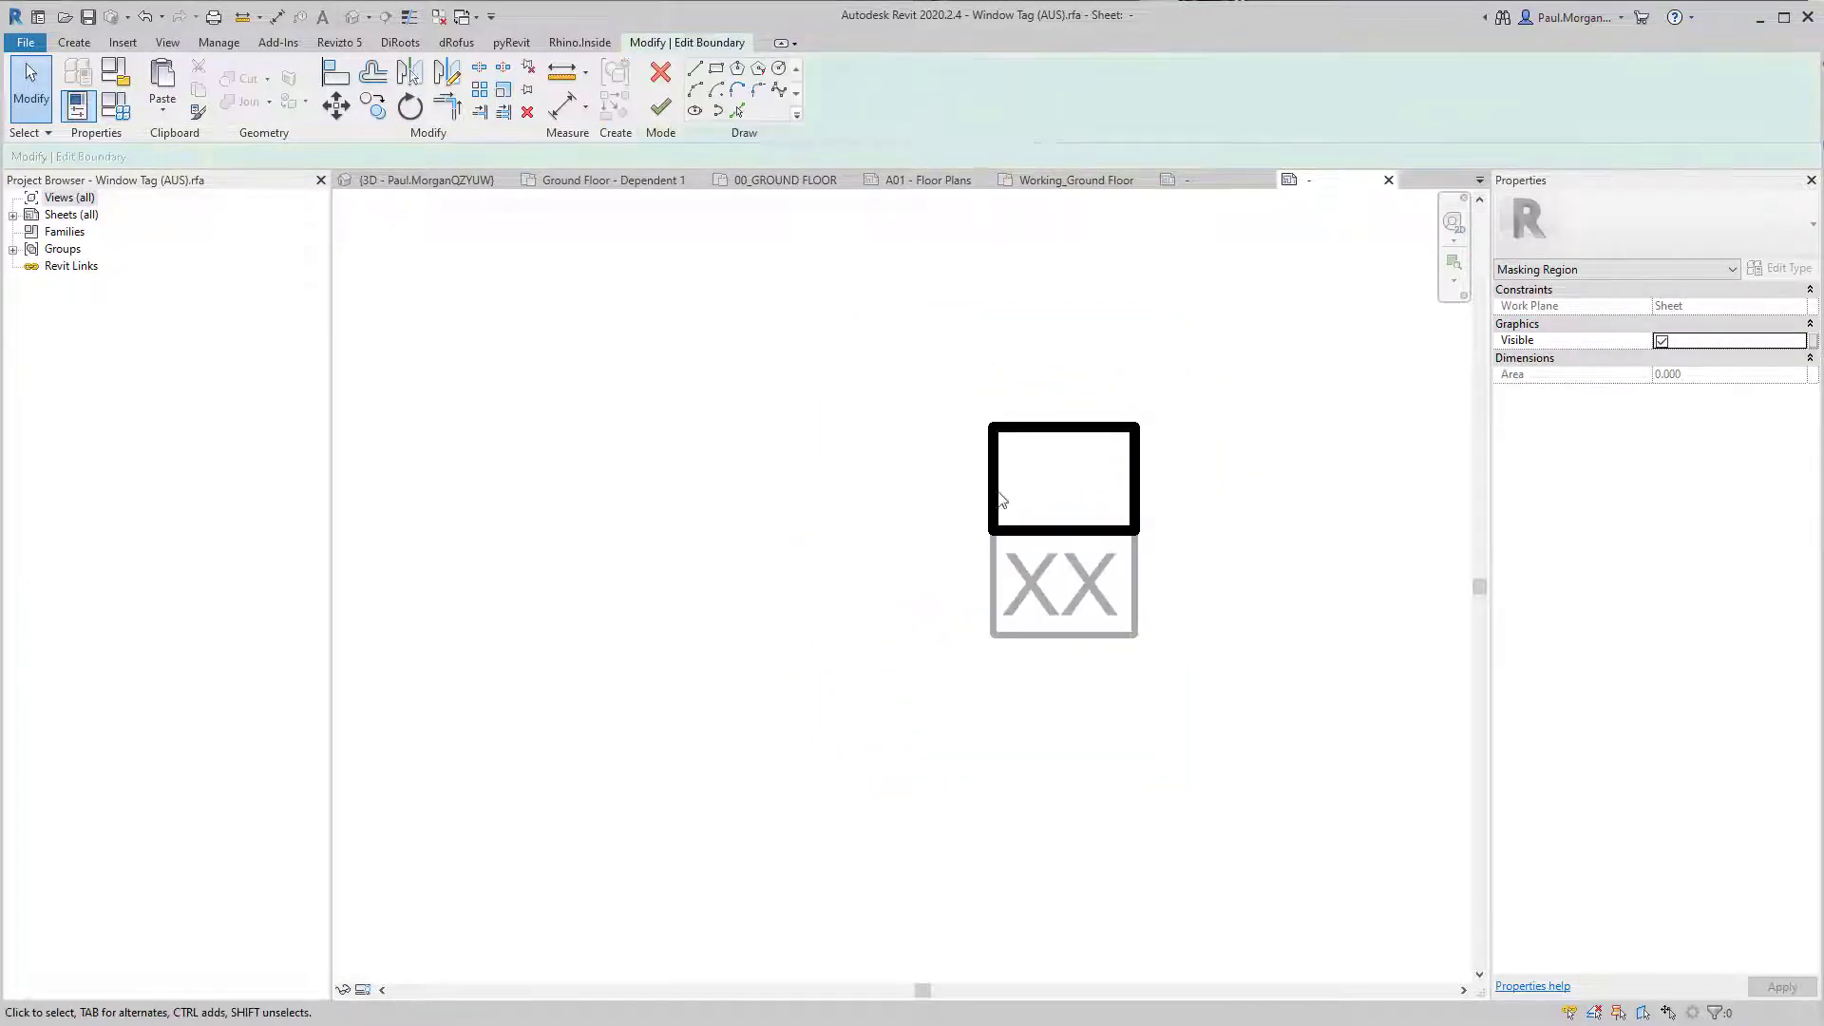
left_click(993, 499)
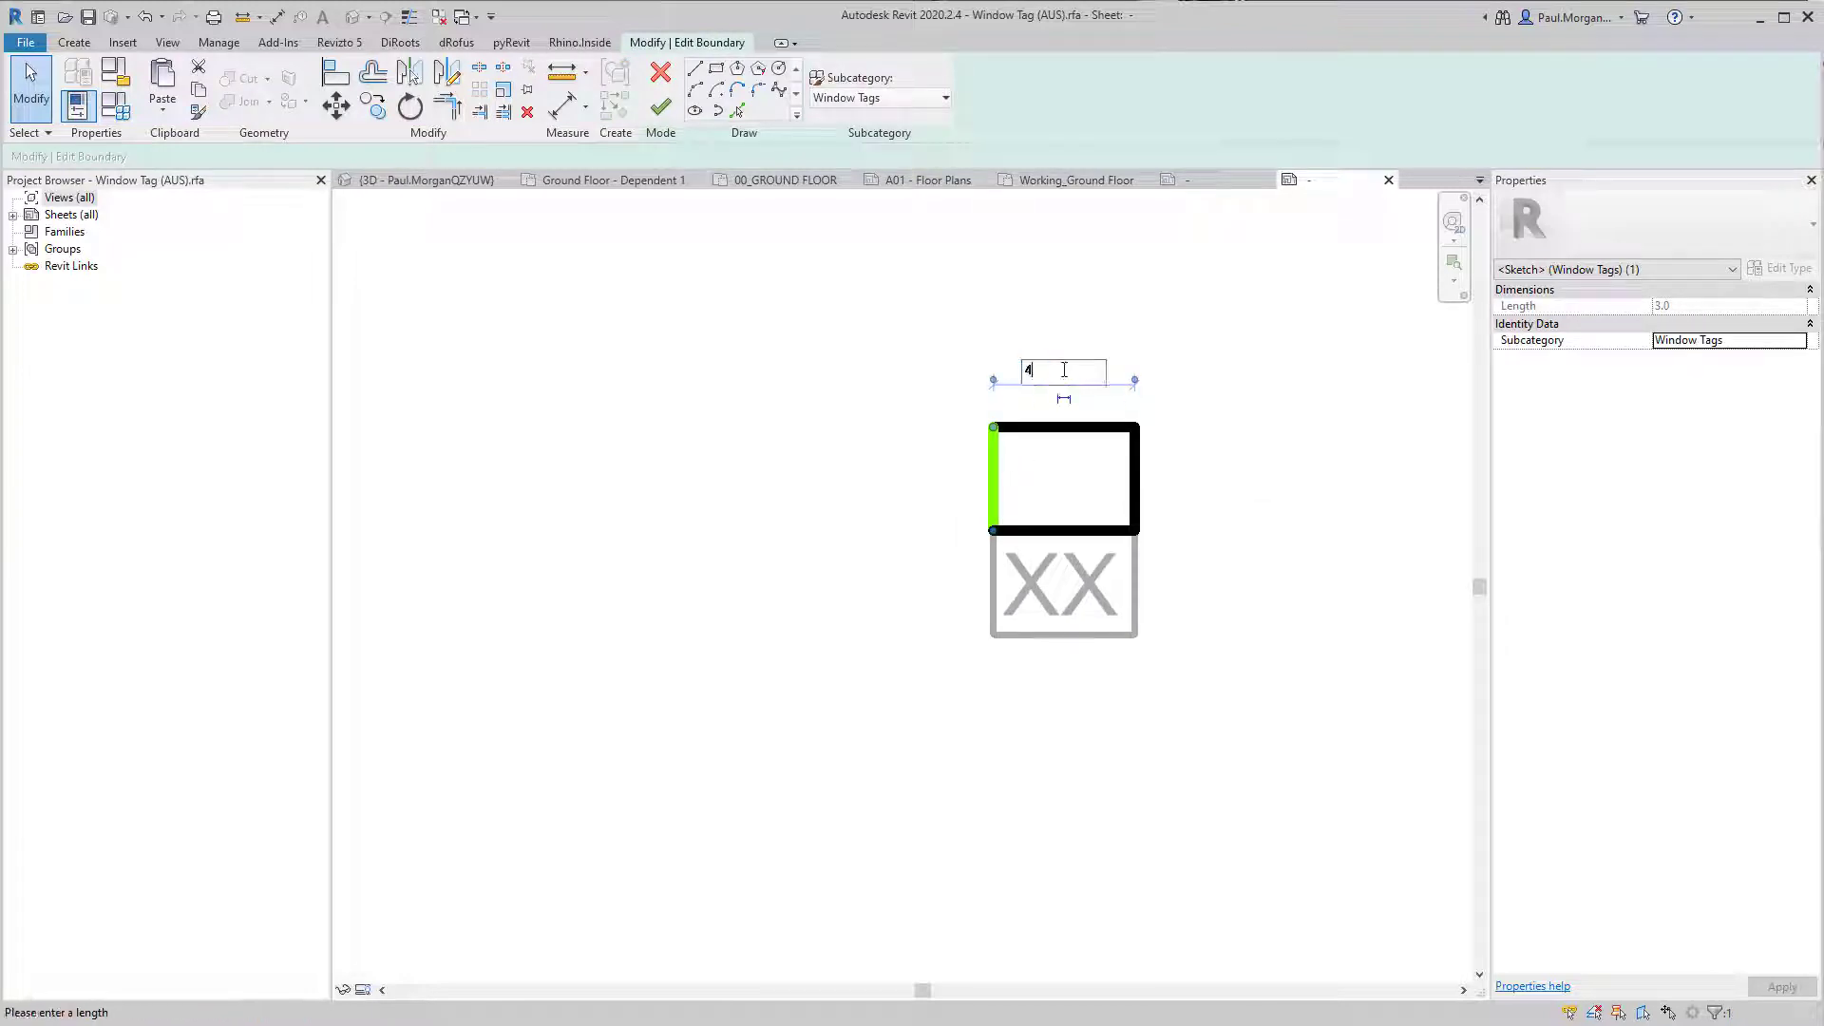
key("Return")
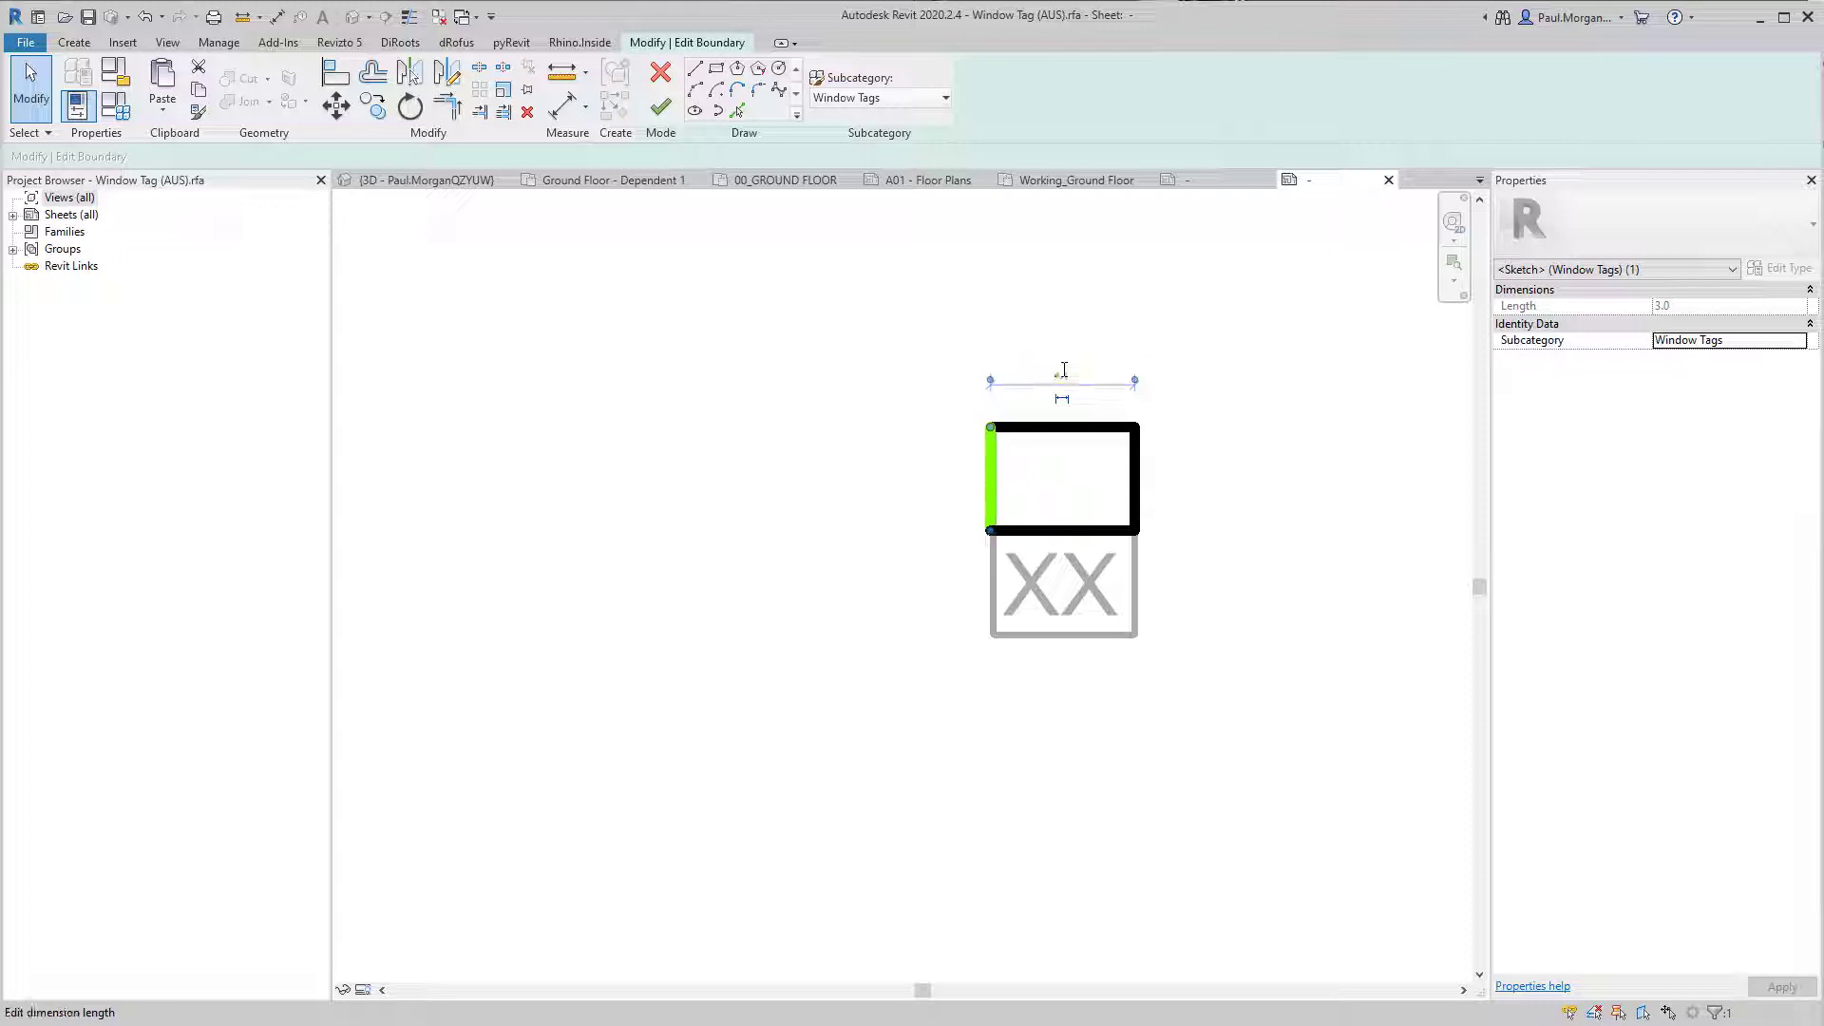
left_click(1133, 487)
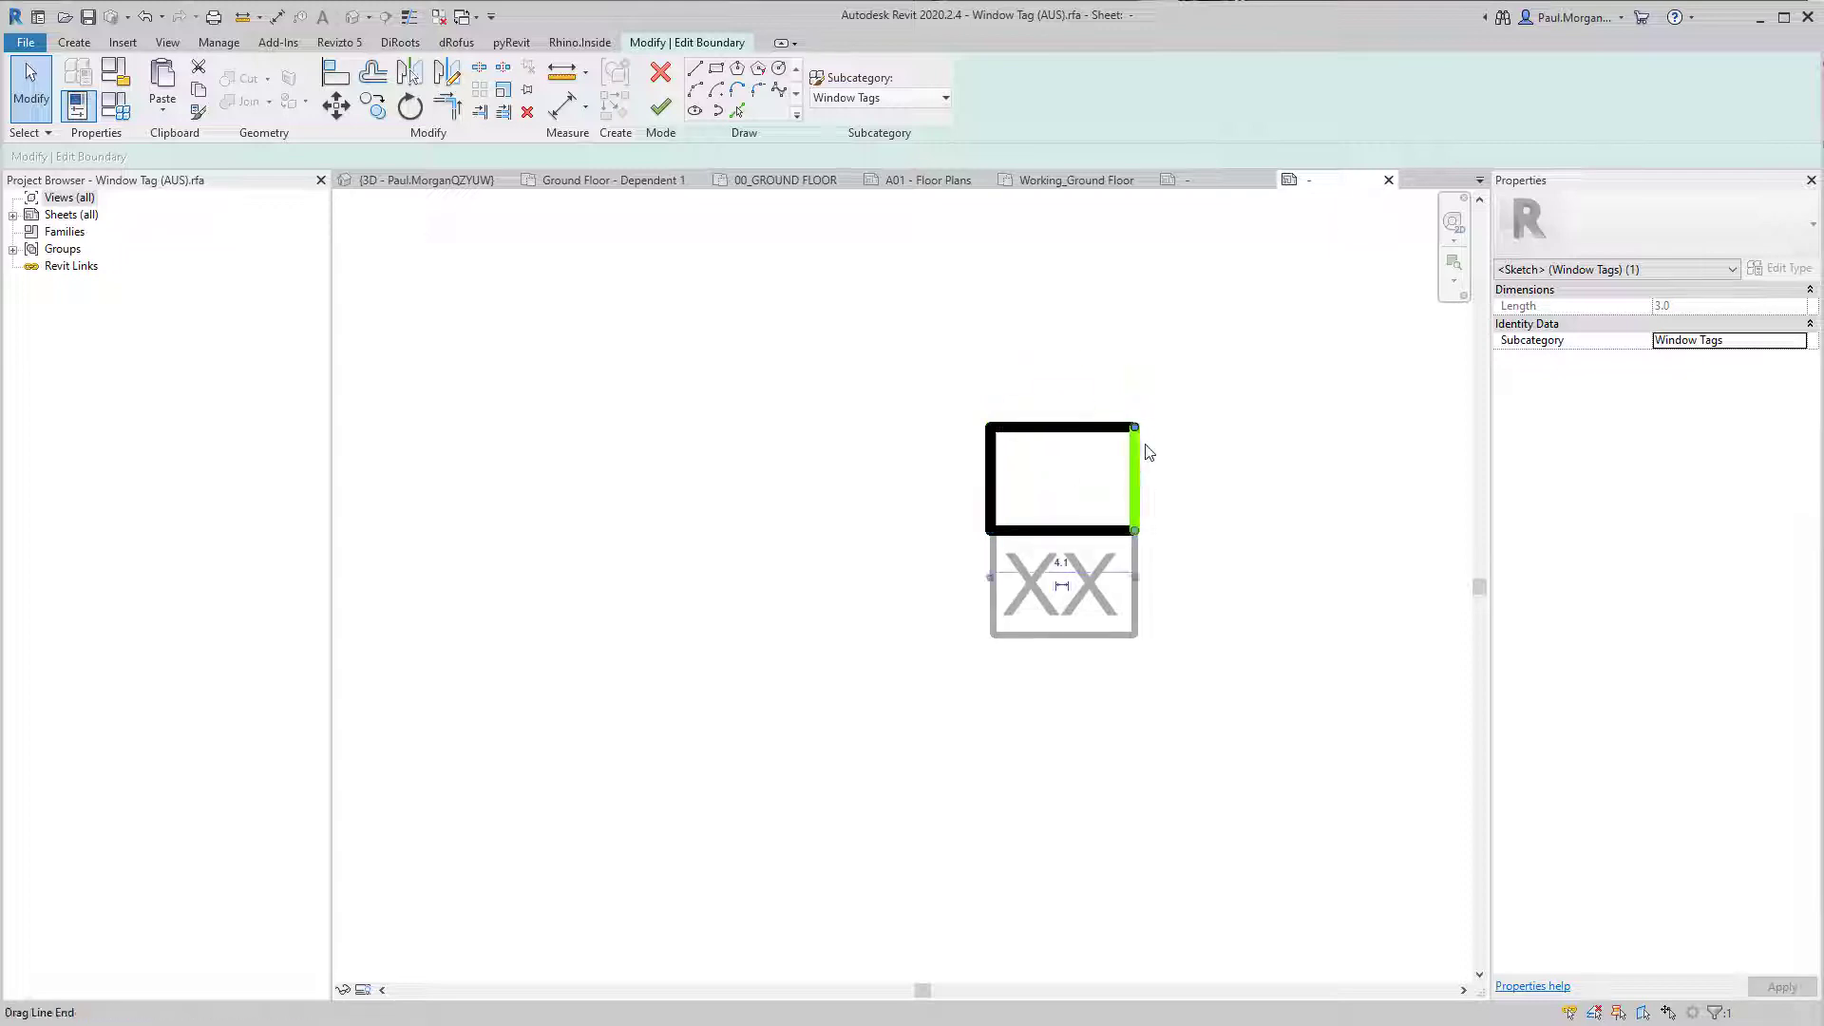
left_click(1062, 564)
type("4.2")
key("Return")
left_click(912, 342)
left_click(661, 104)
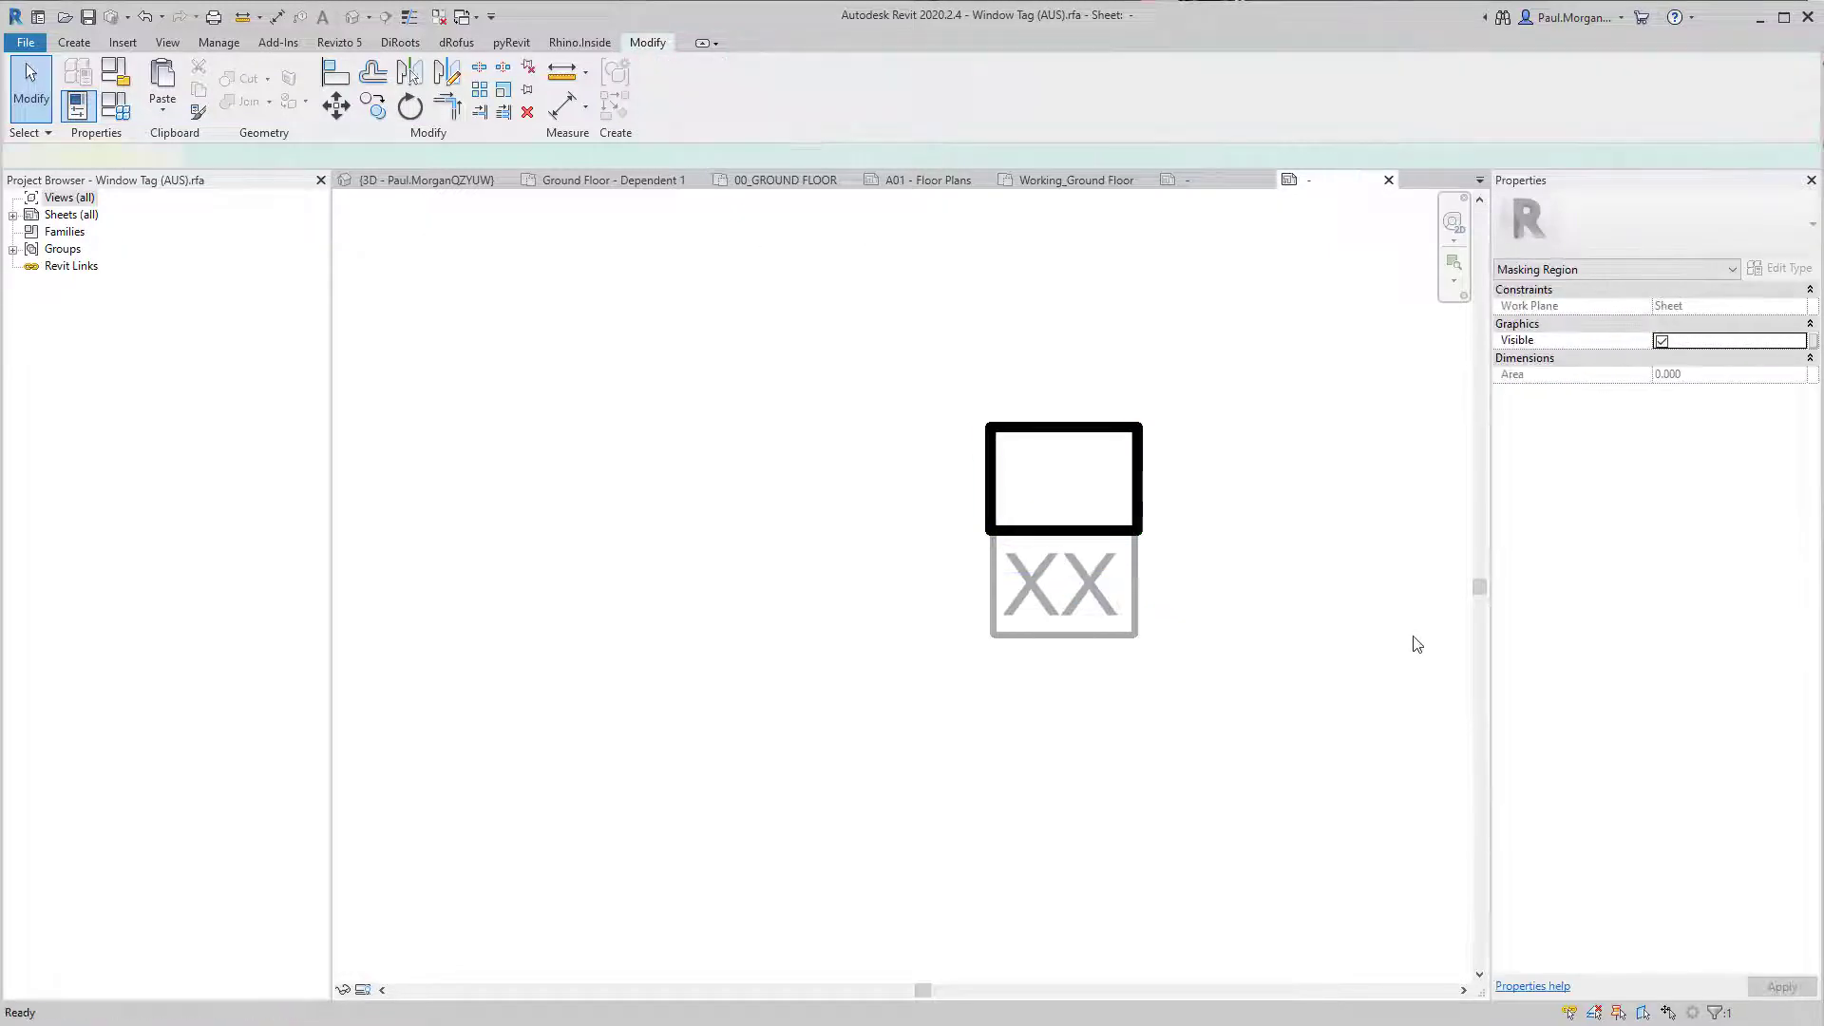
Step: Align the left and right edges of the lower masking region with those of the upper masking region
key("a")
key("l")
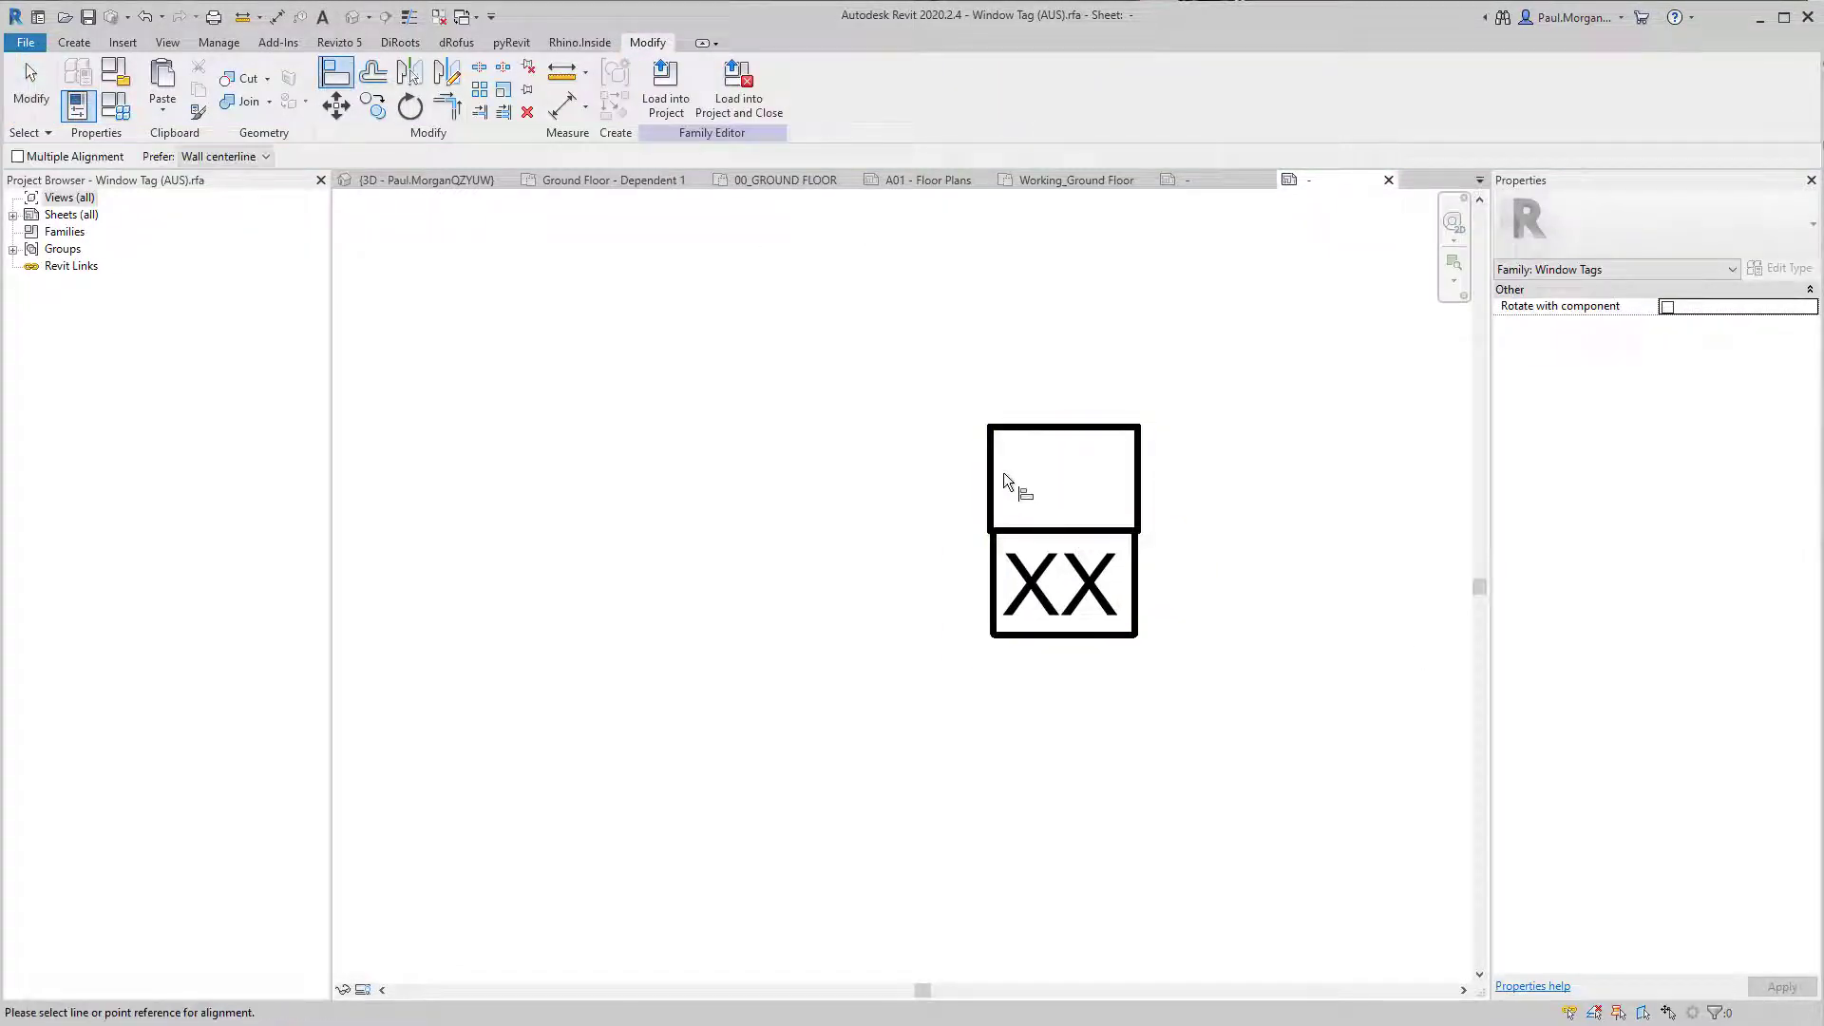
left_click(992, 486)
left_click(993, 574)
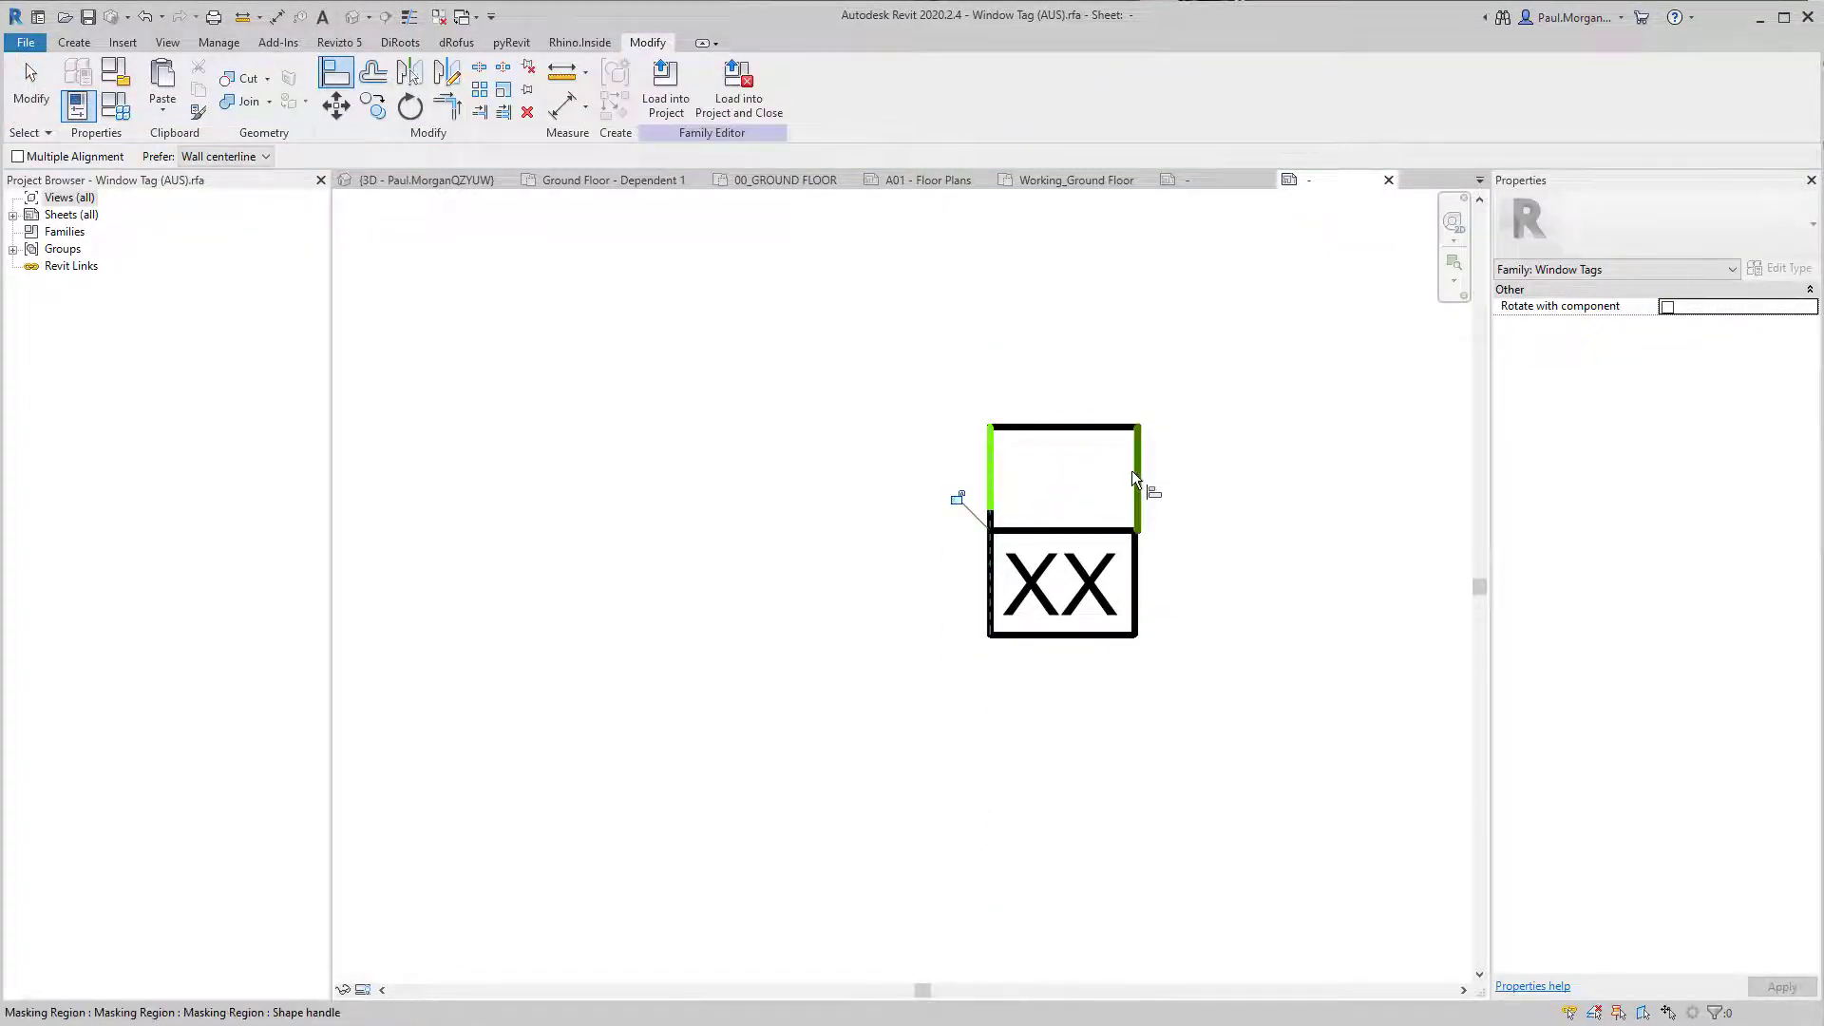
left_click(1137, 473)
left_click(1136, 581)
key("Escape")
Step: Shift the XX label slightly left so it sits centred between the sides of the lower cell
scroll(1135, 589, "up", 2)
left_click(1067, 603)
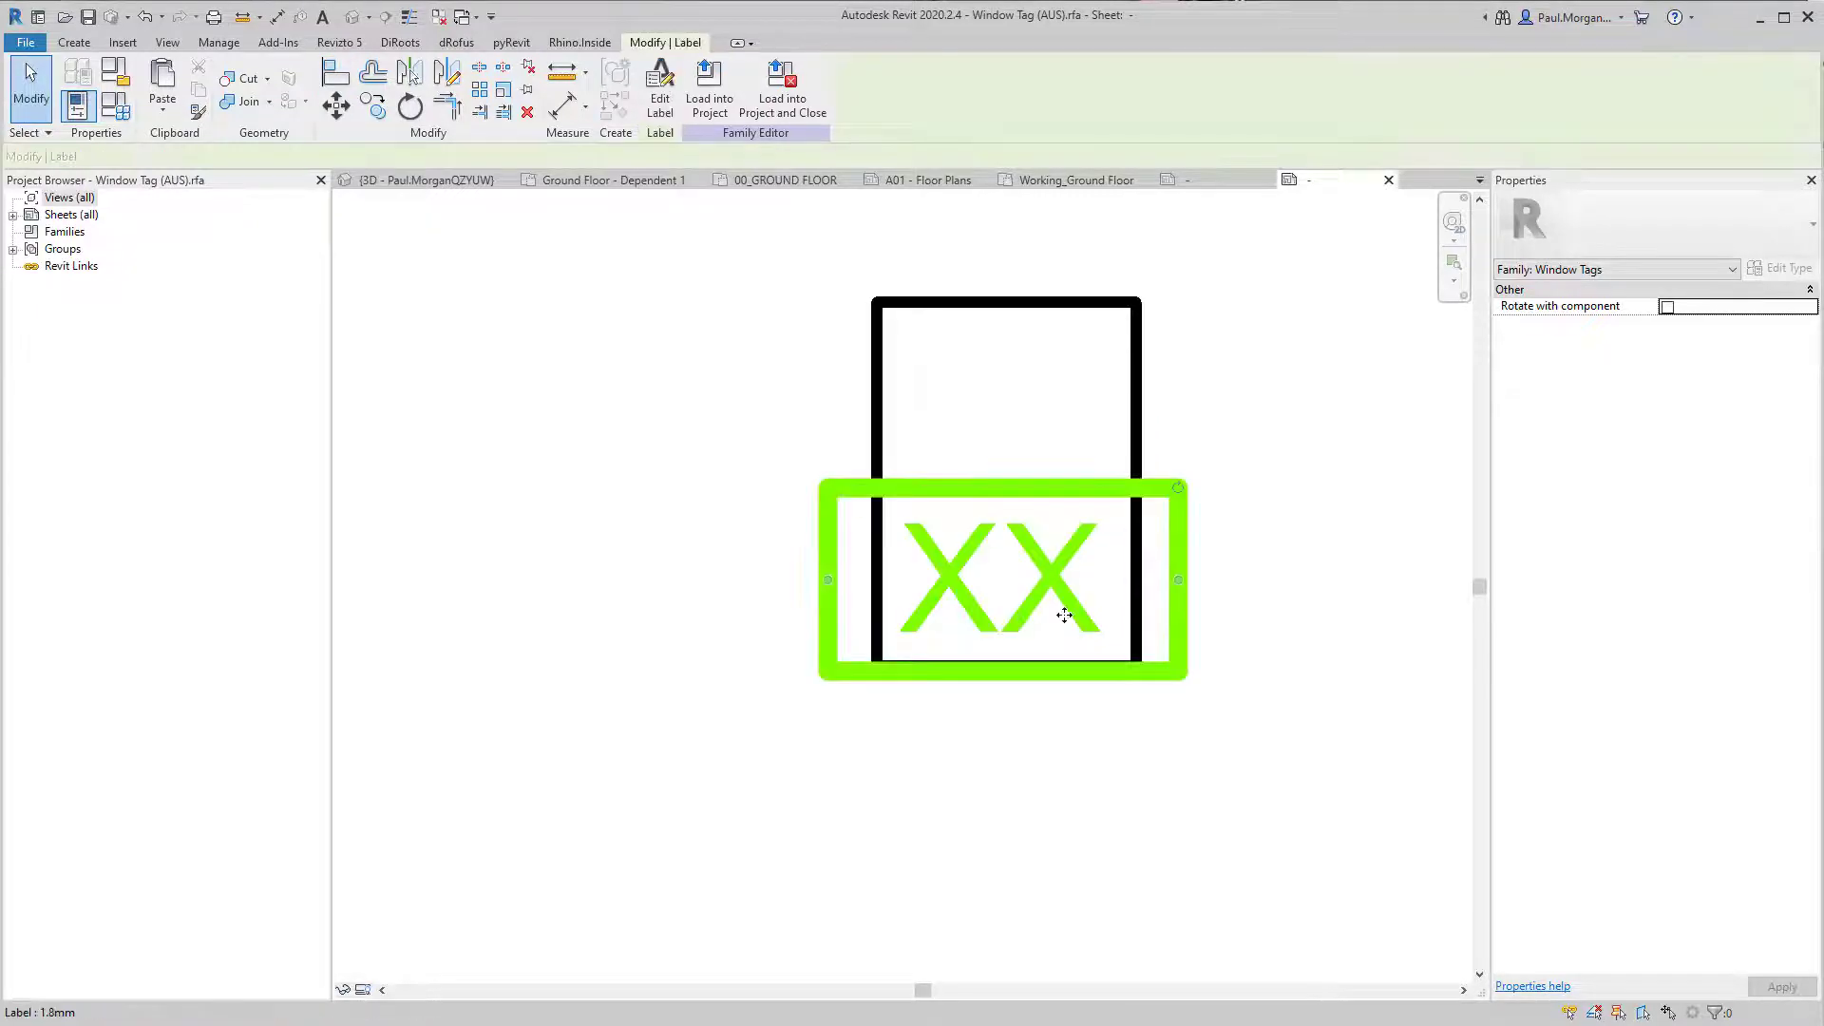
middle_click_drag(1067, 603, 1137, 619)
mouse_move(1136, 620)
left_mouse_down()
mouse_move(1172, 619)
mouse_move(1125, 620)
left_mouse_up()
left_click(1079, 880)
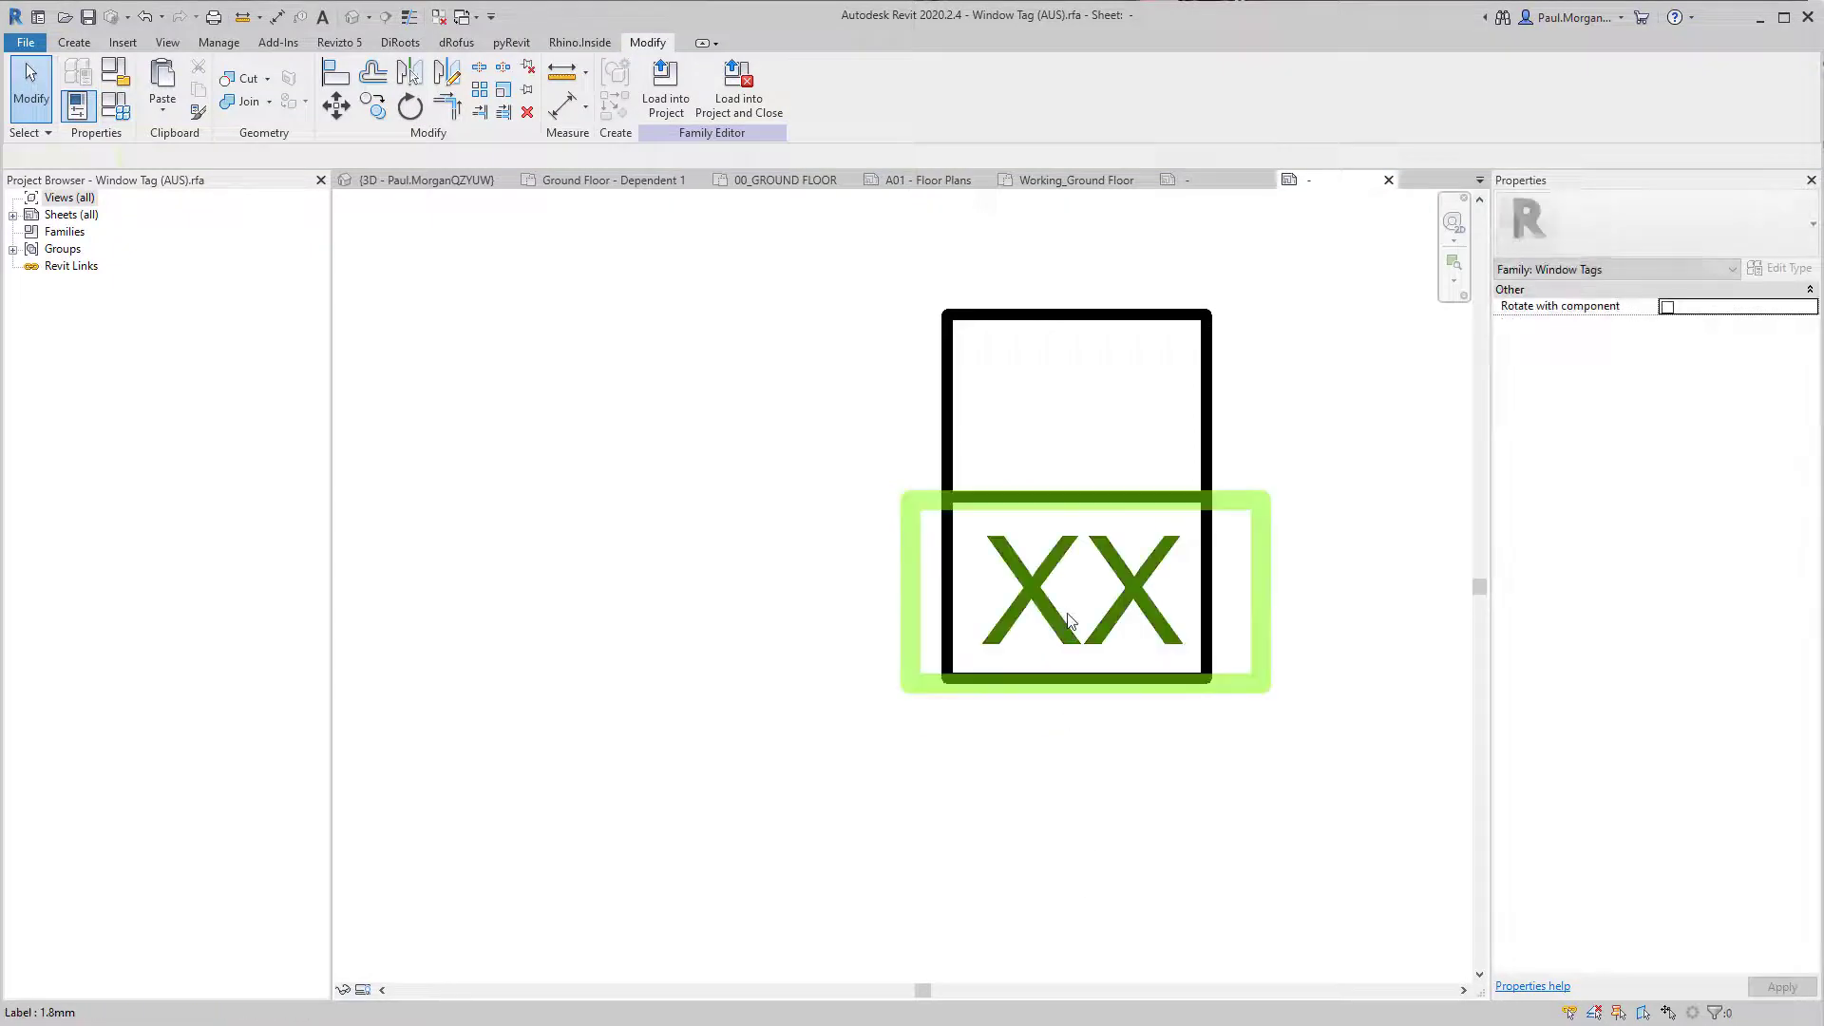
left_click(1067, 611)
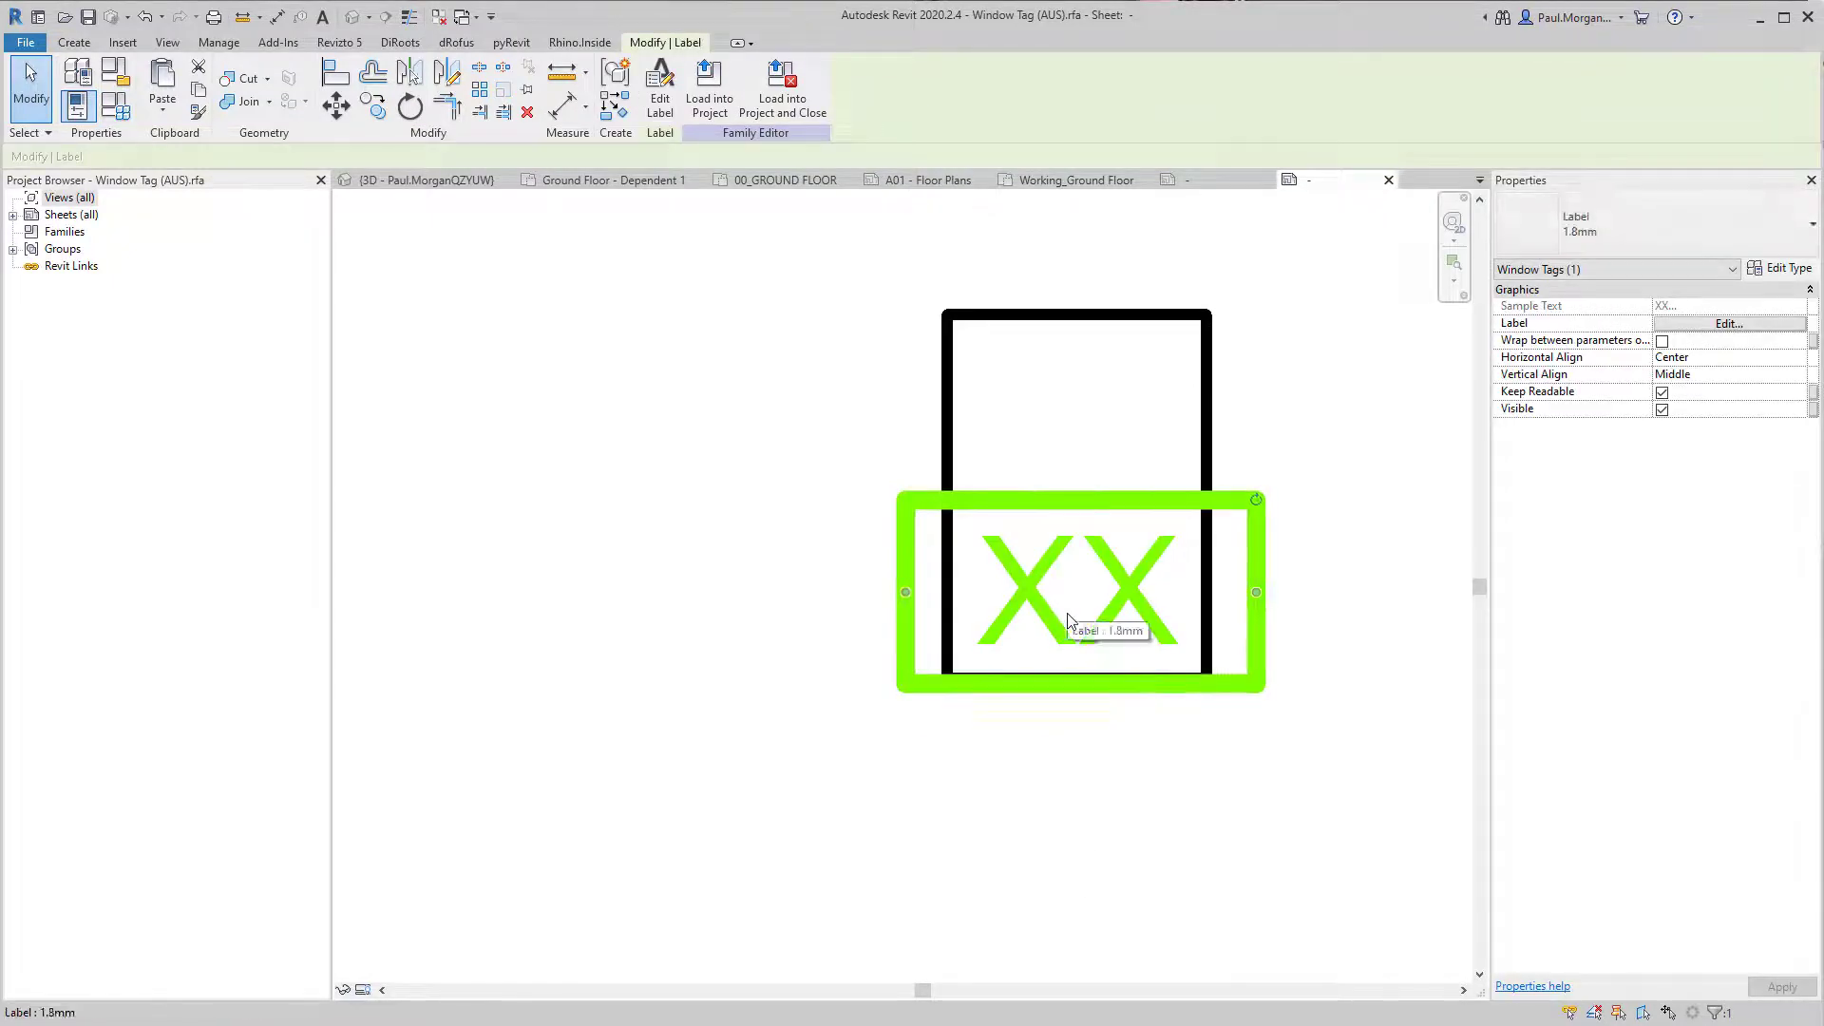
key("Left")
left_click(1132, 778)
middle_click_drag(1182, 735, 1145, 807)
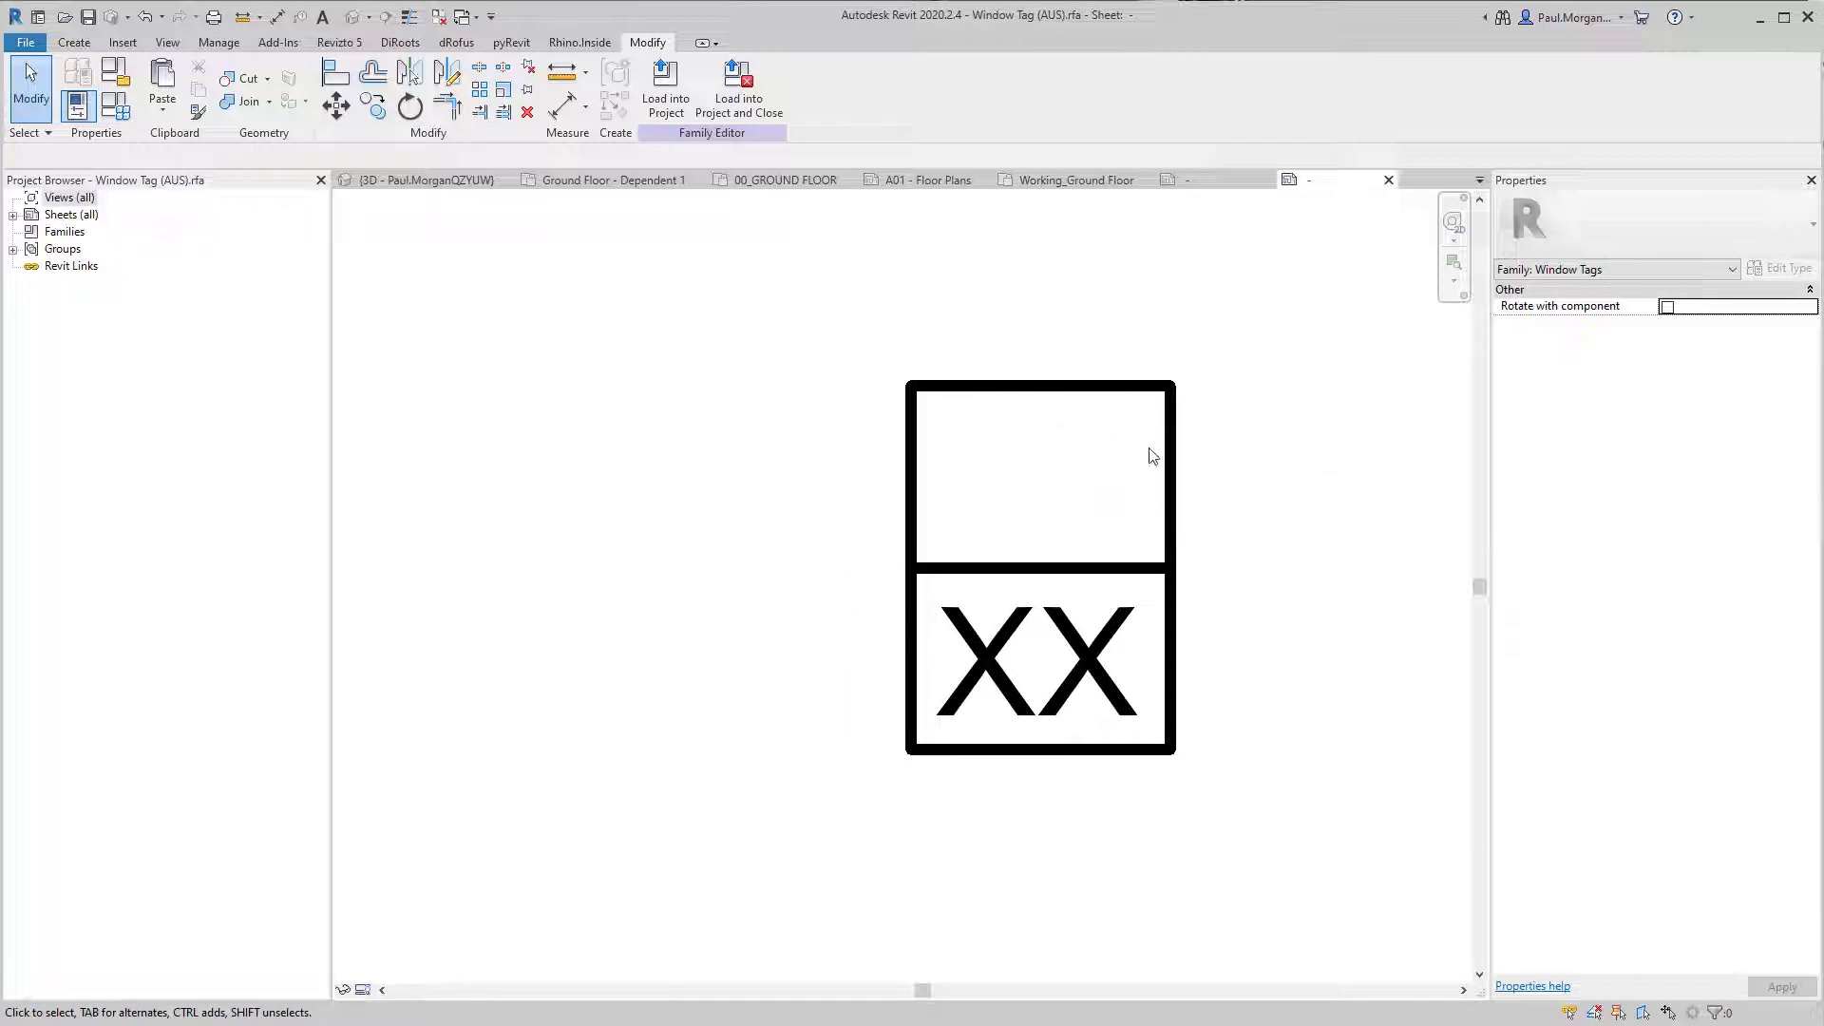
Step: Add a text note reading W at the upper cell and move it clear to the right of the tag
left_click(74, 42)
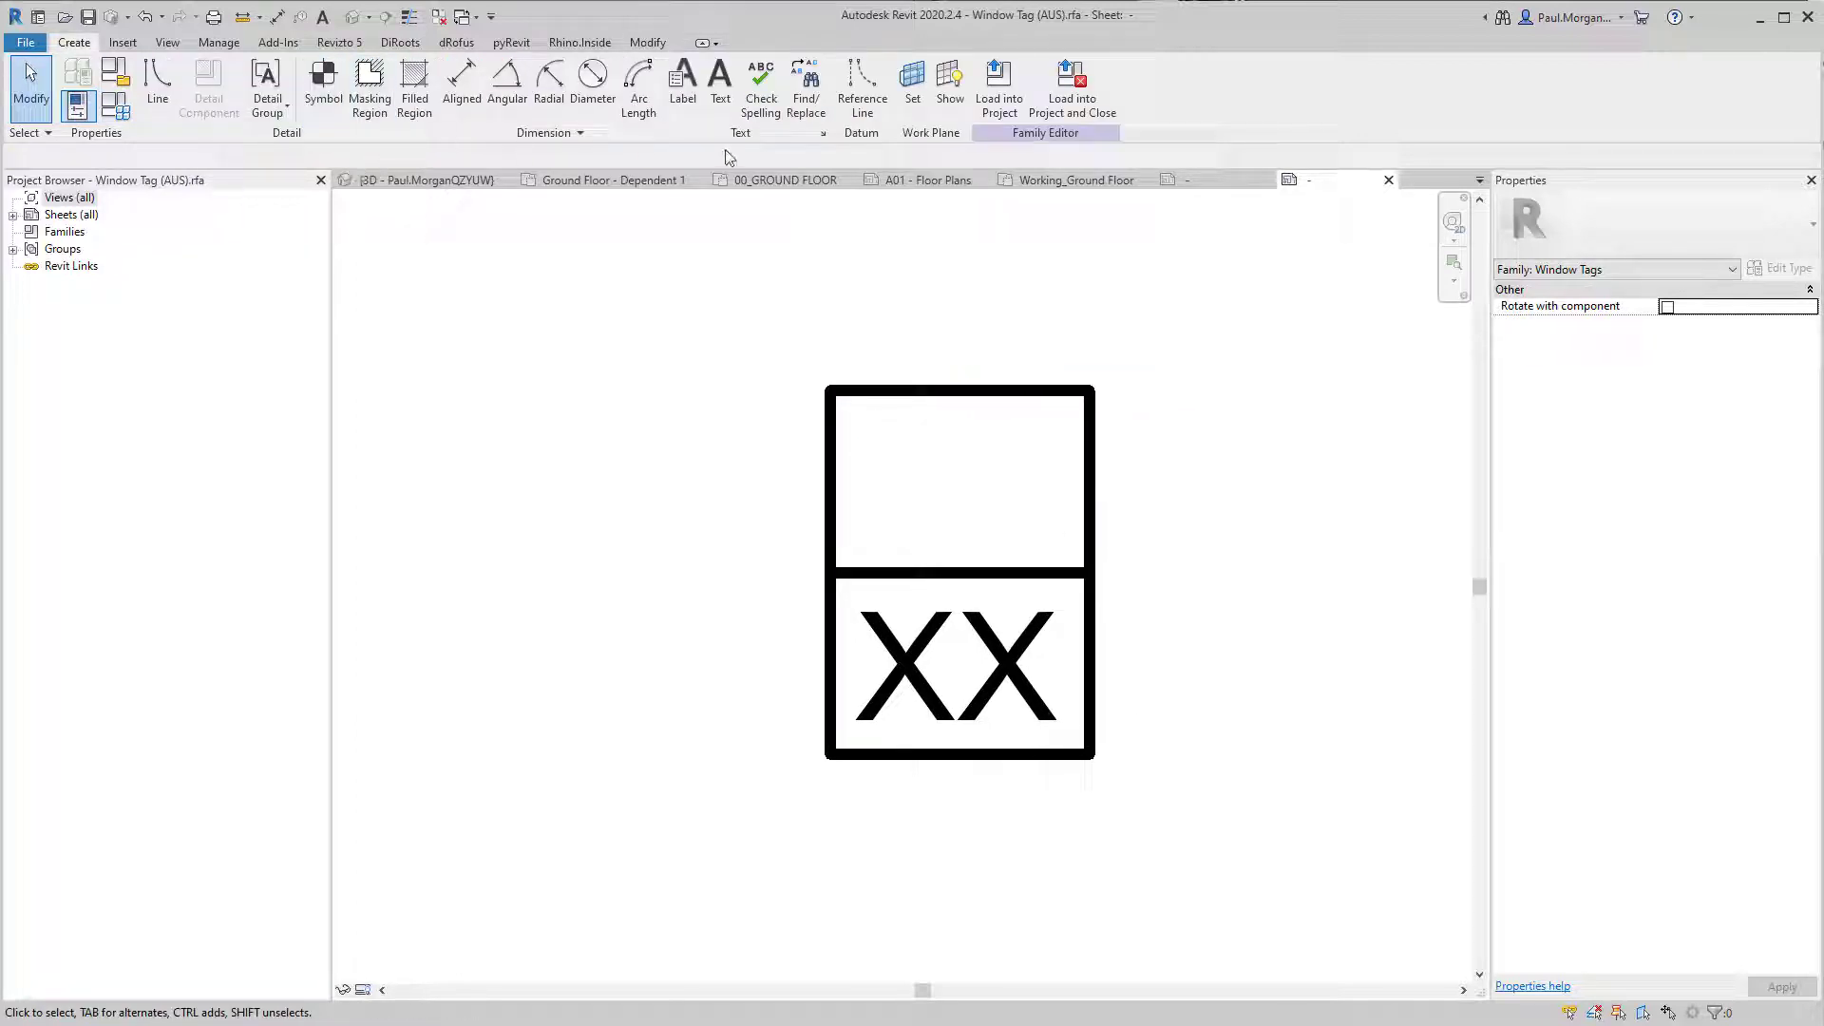
left_click(714, 103)
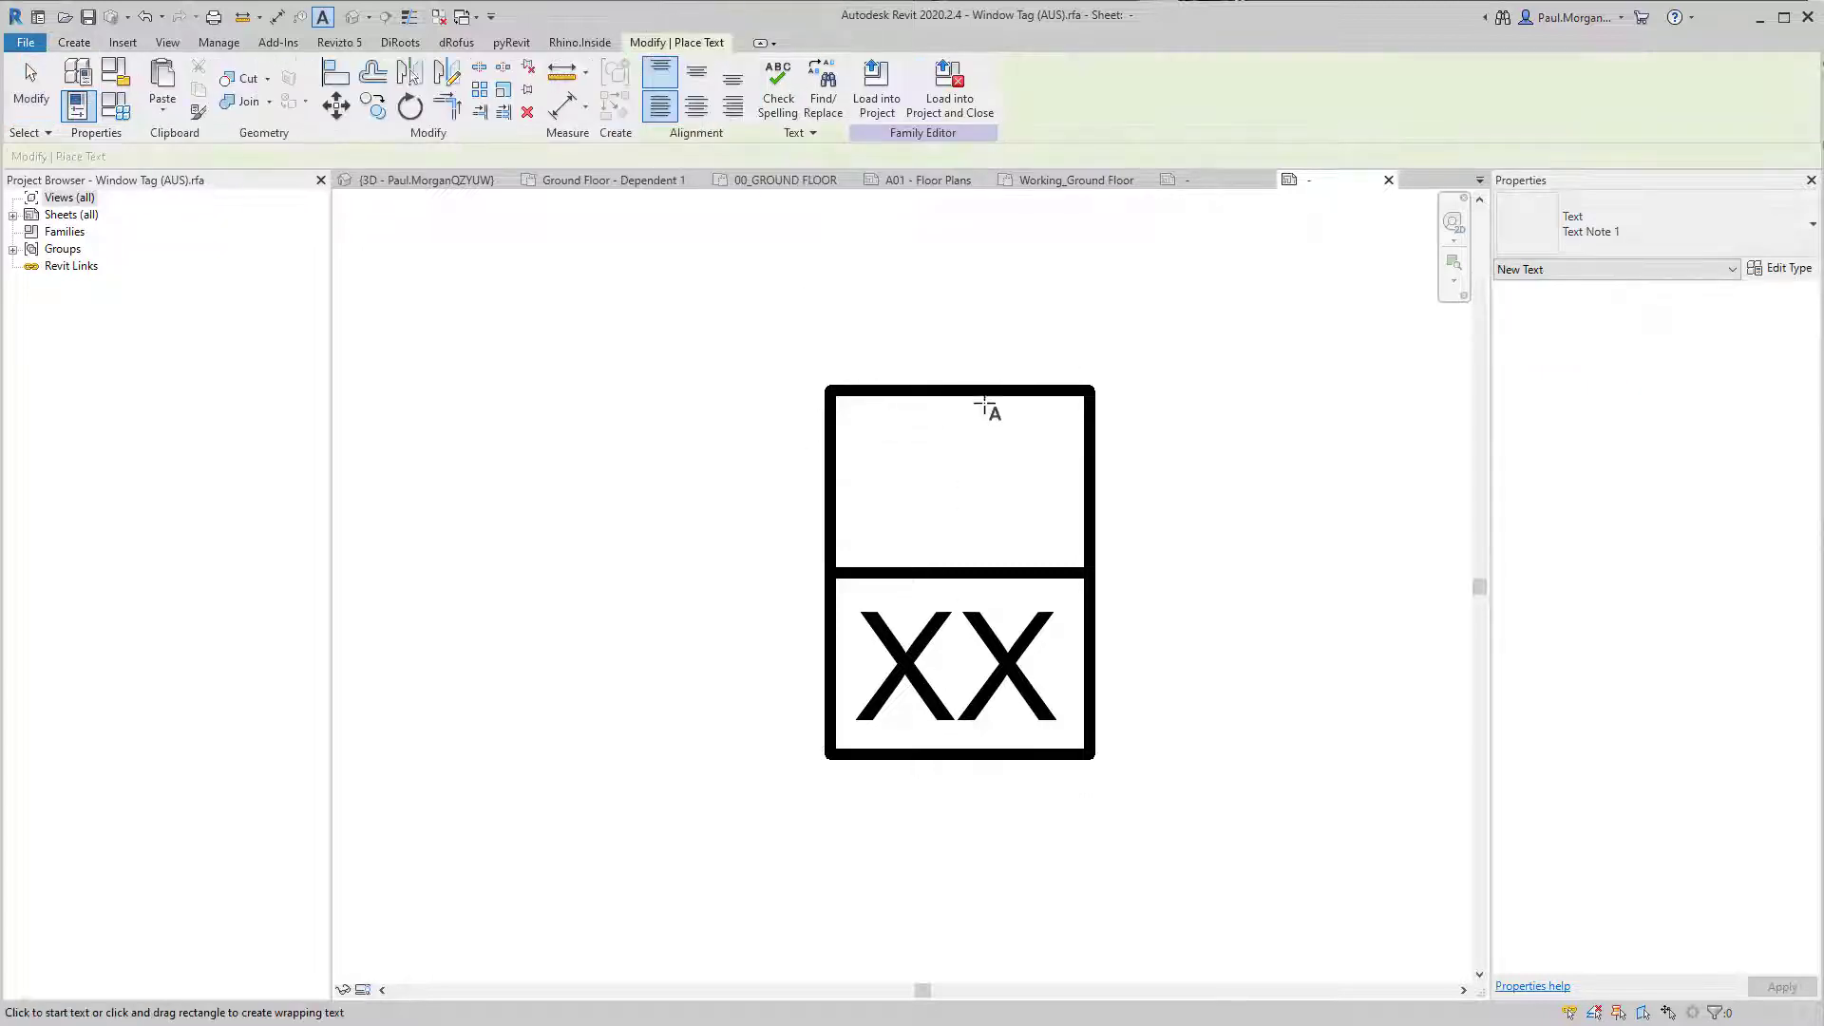
left_click(873, 402)
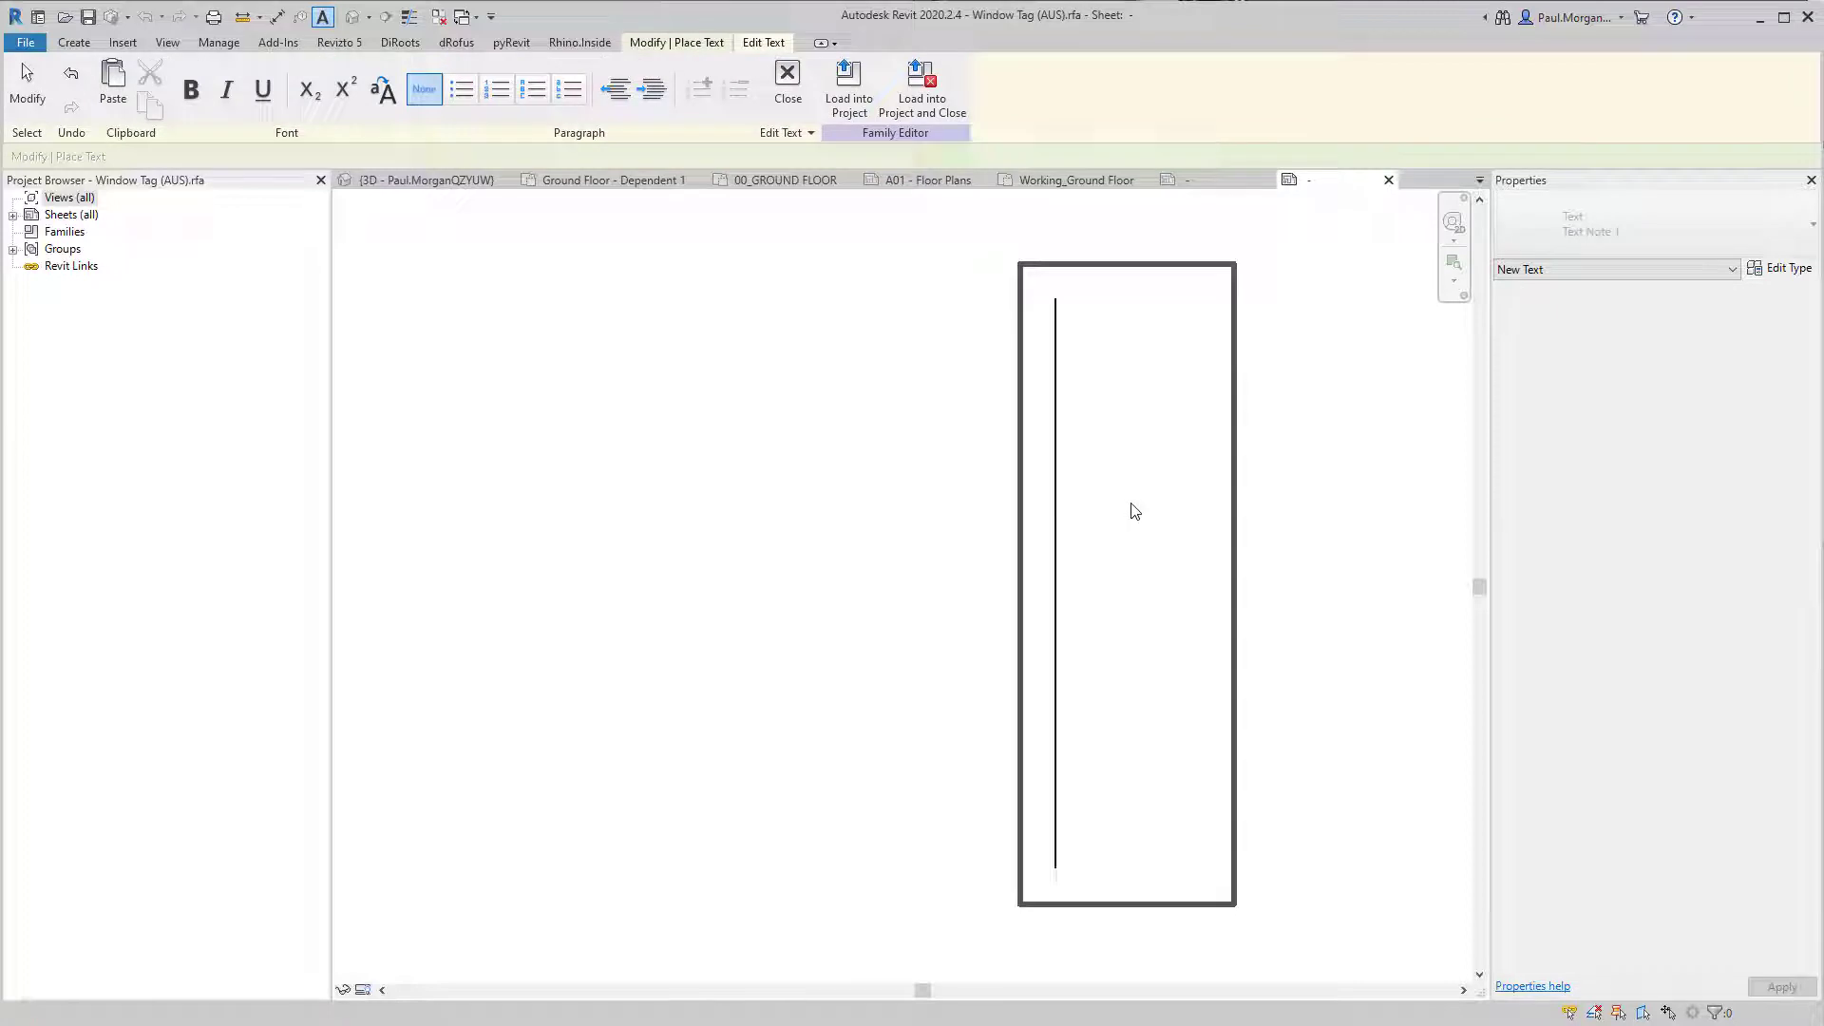
type("W")
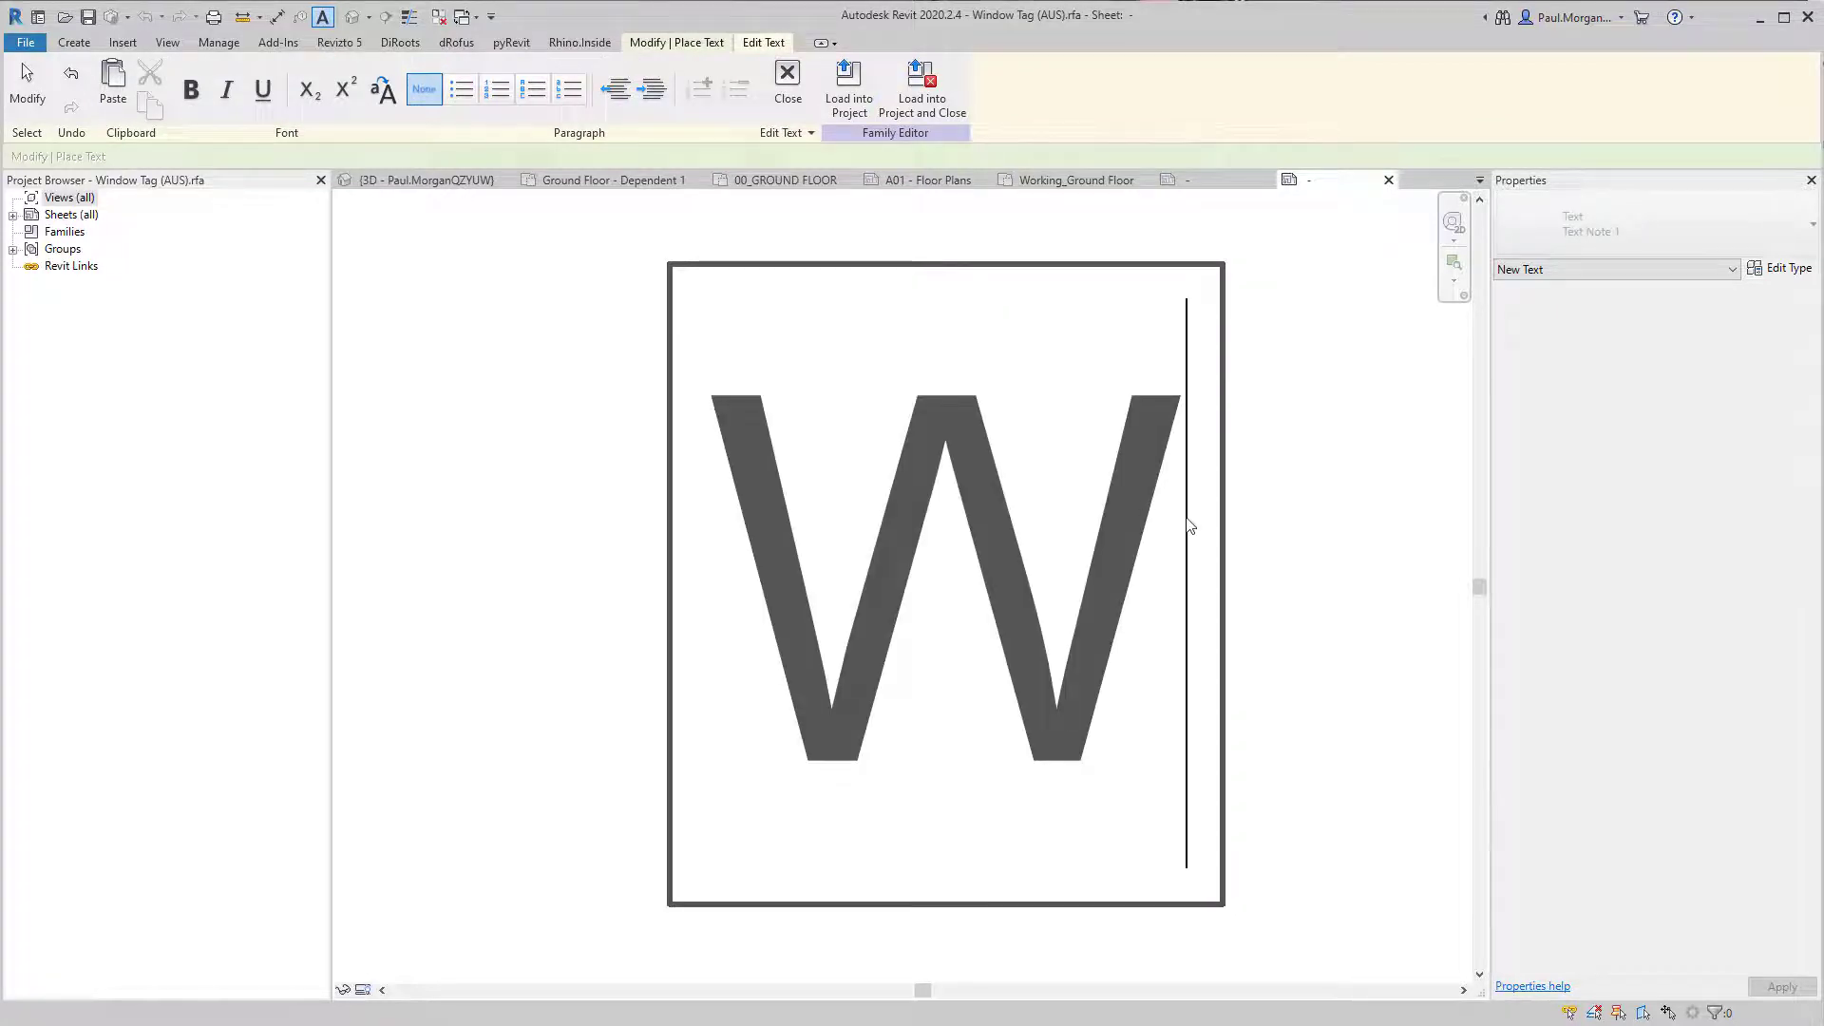
left_click(1305, 508)
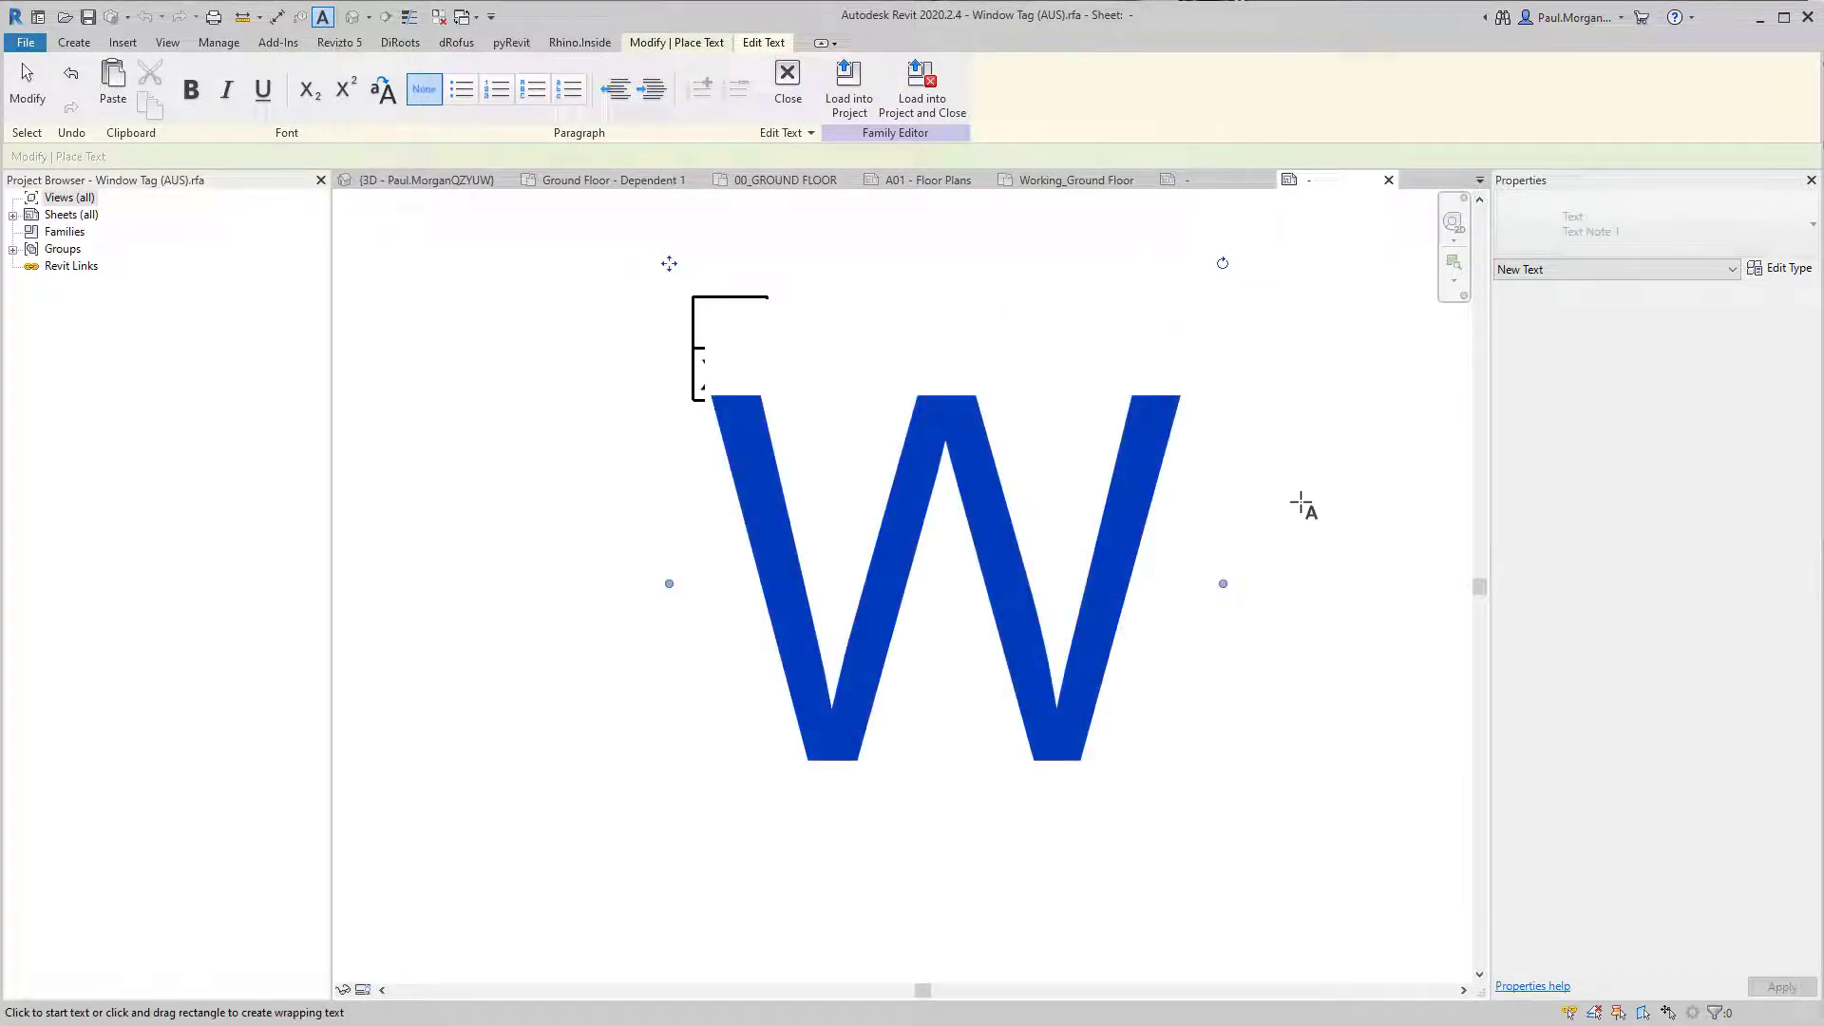
key("Escape")
left_click(821, 556)
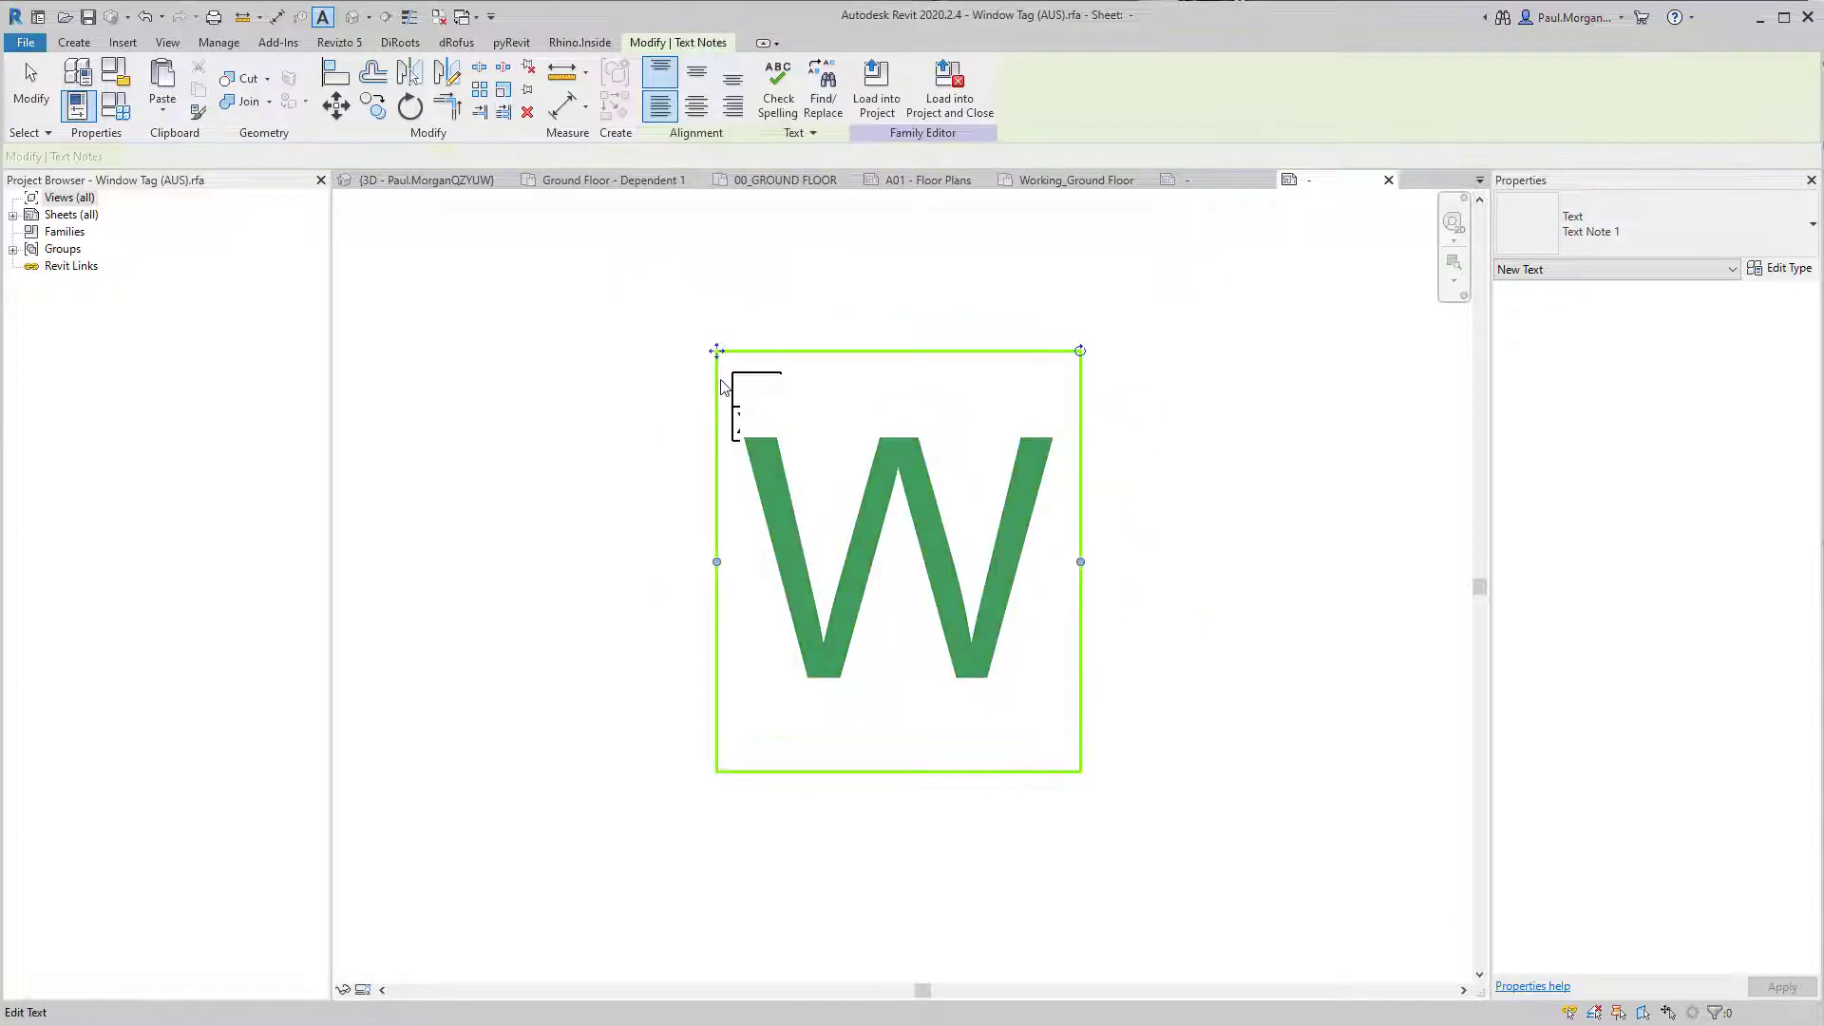
left_click_drag(716, 351, 867, 298)
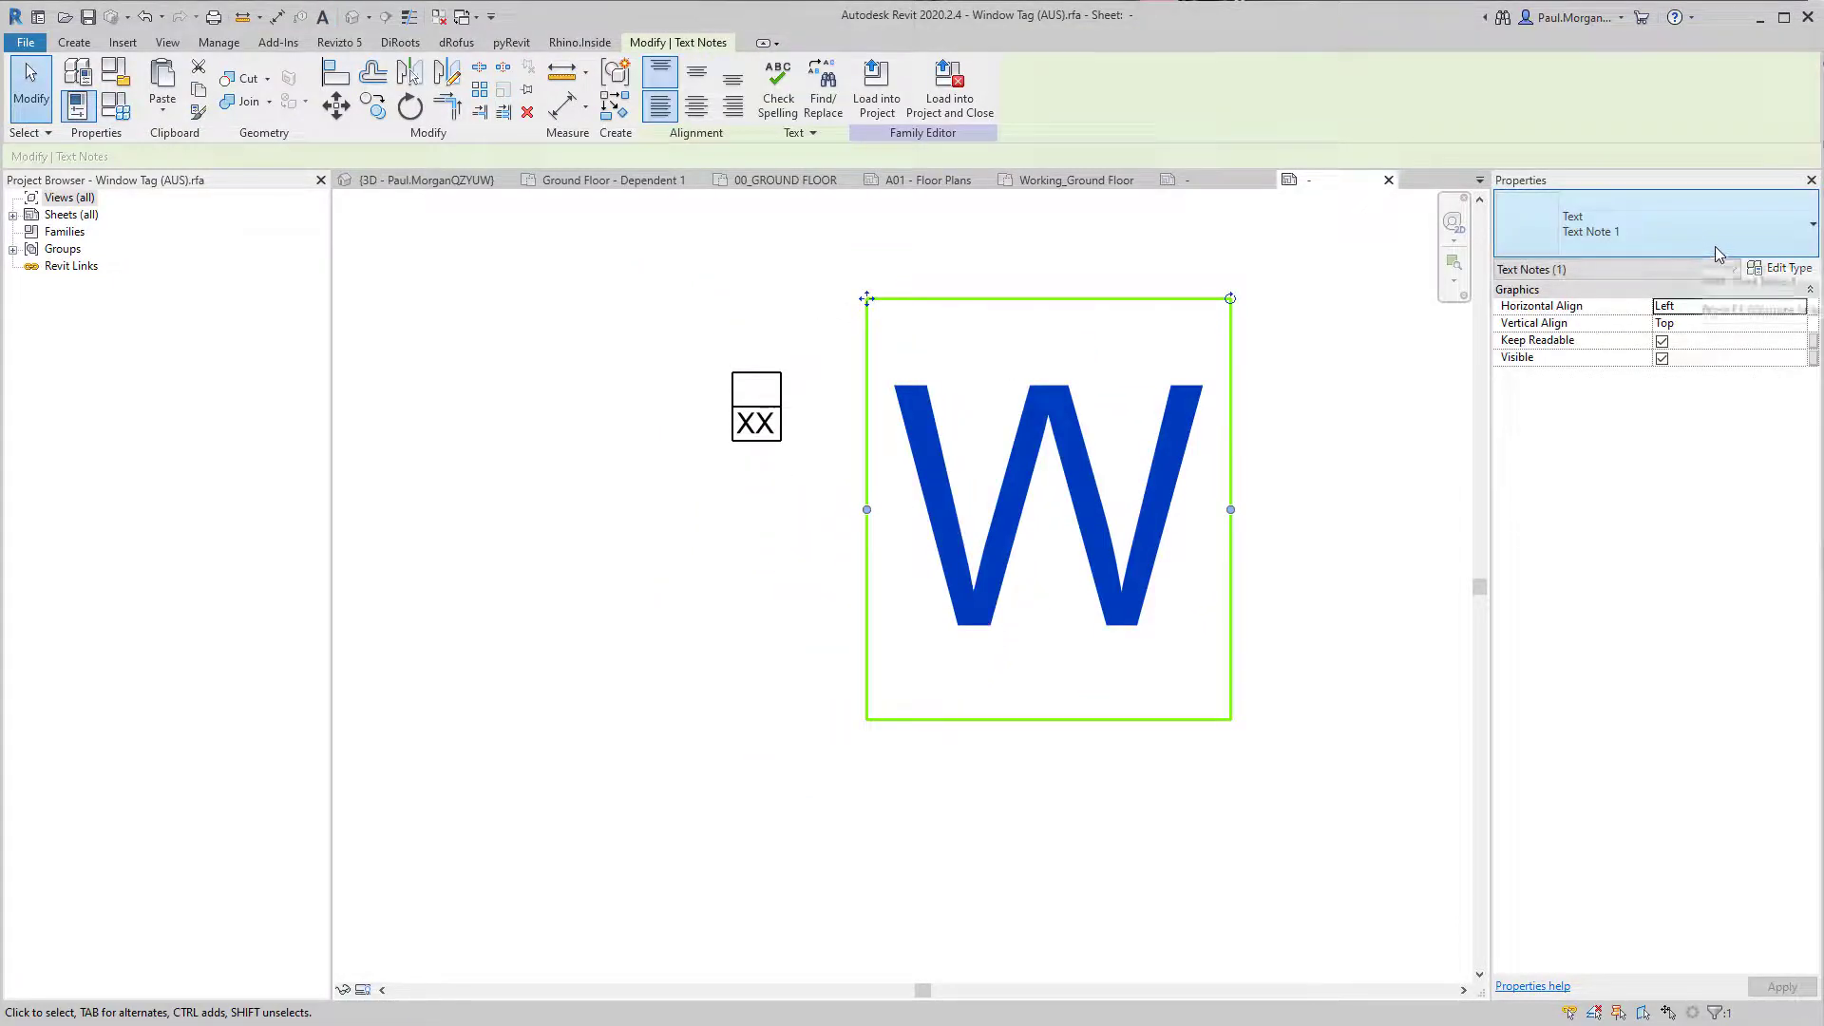
Step: Open the type properties of the W text note and rename its type to 1.8mm
left_click(1779, 268)
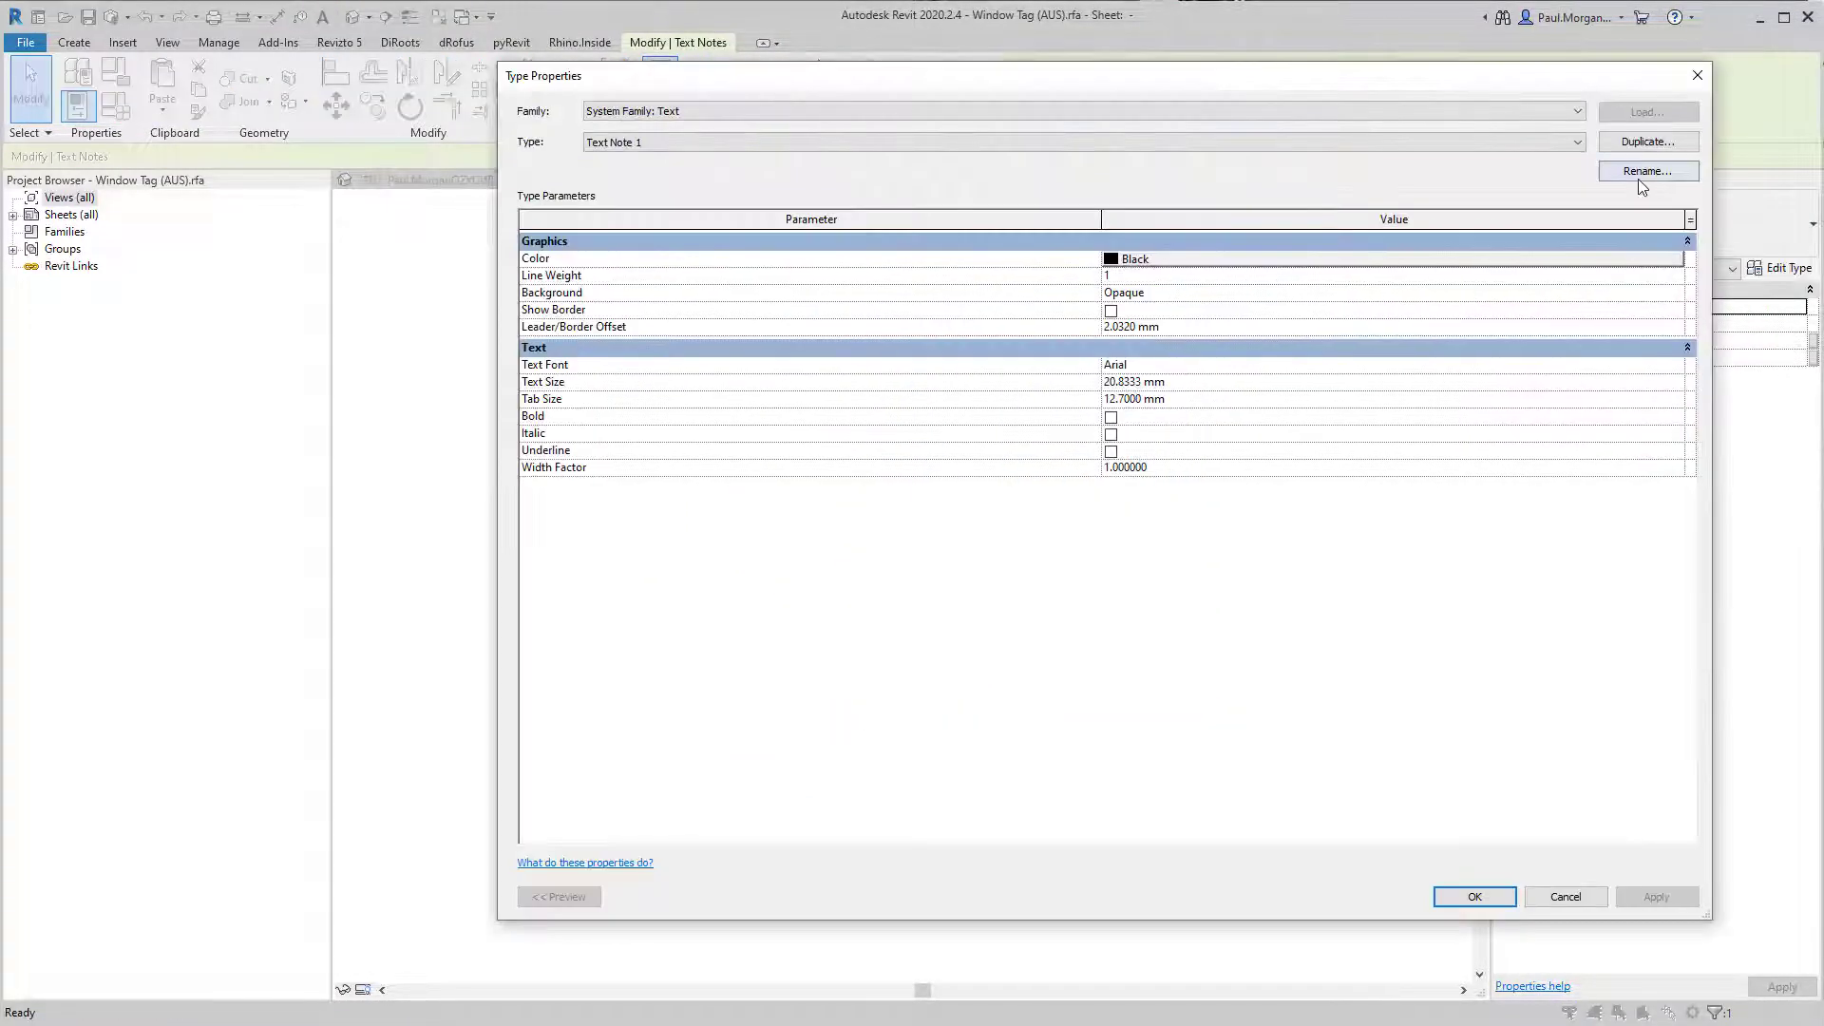
left_click(1638, 179)
type("1.8m")
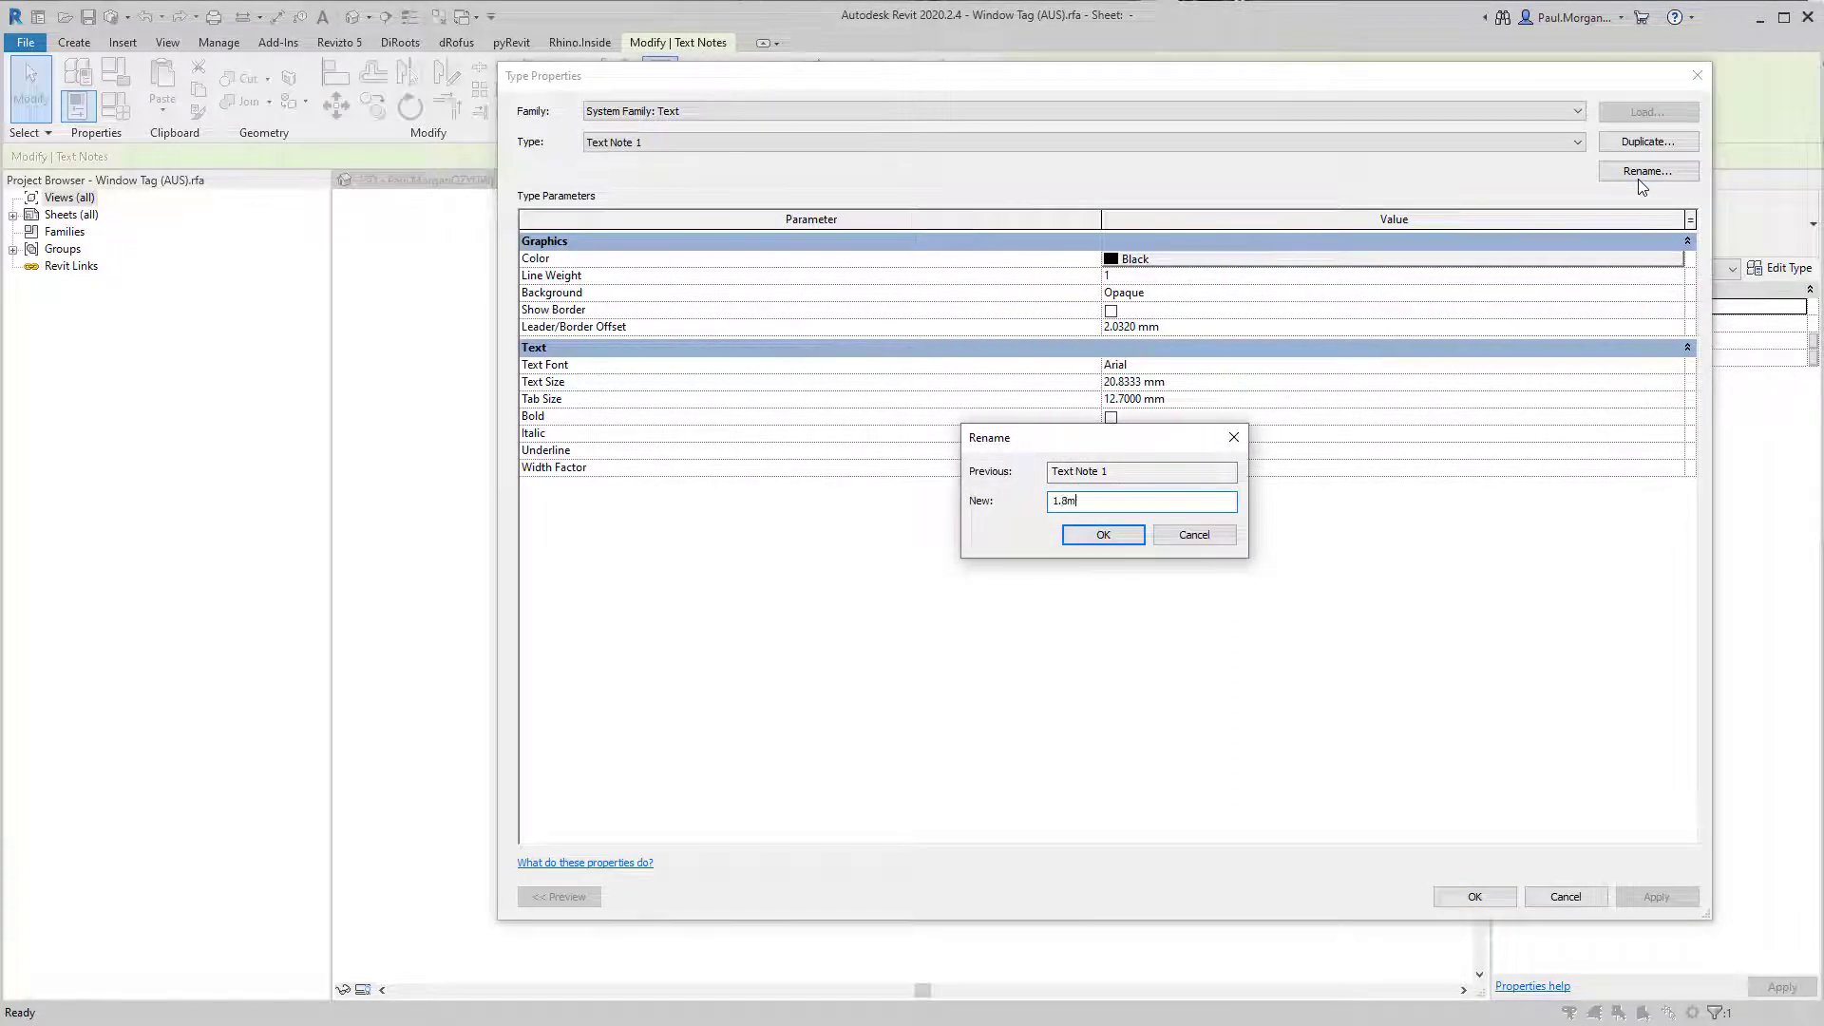
type("m")
key("Return")
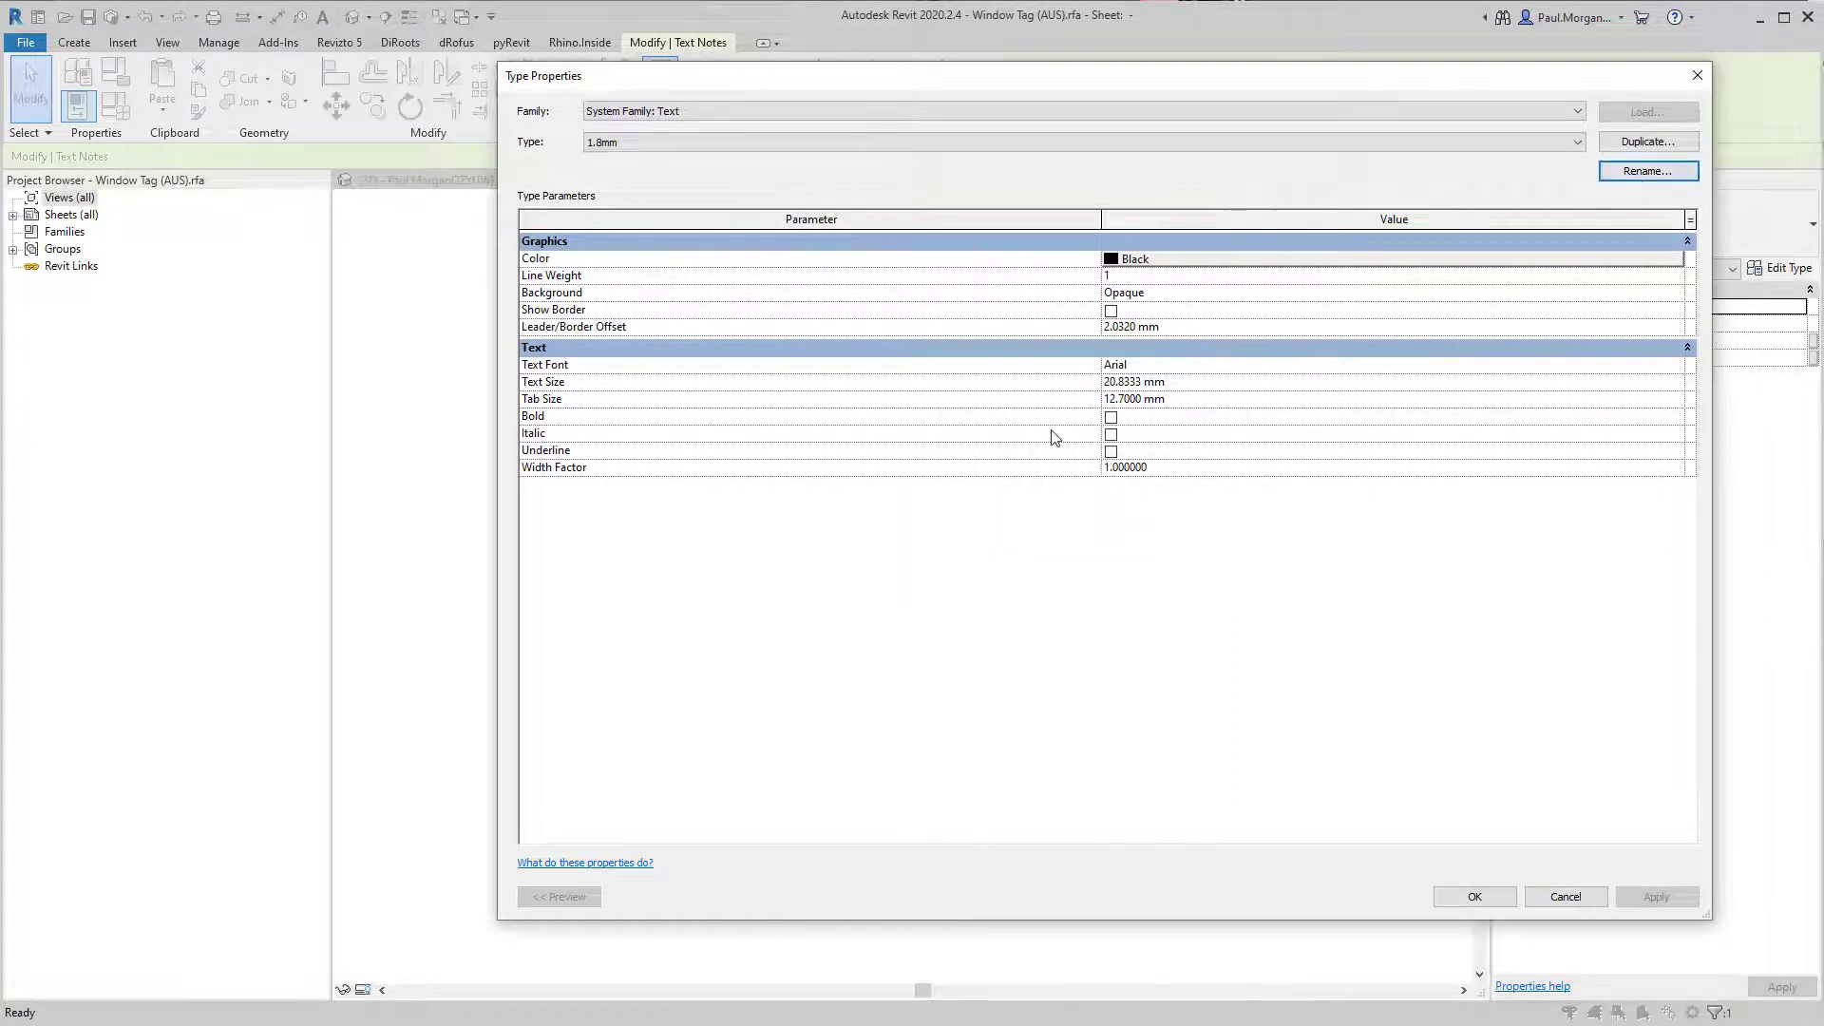
Step: Set the text type's leader/border offset to 0.1 mm, text size to 1.8 mm and tab size to 0.1 mm, and apply the changes
left_click(1231, 326)
type("0.1")
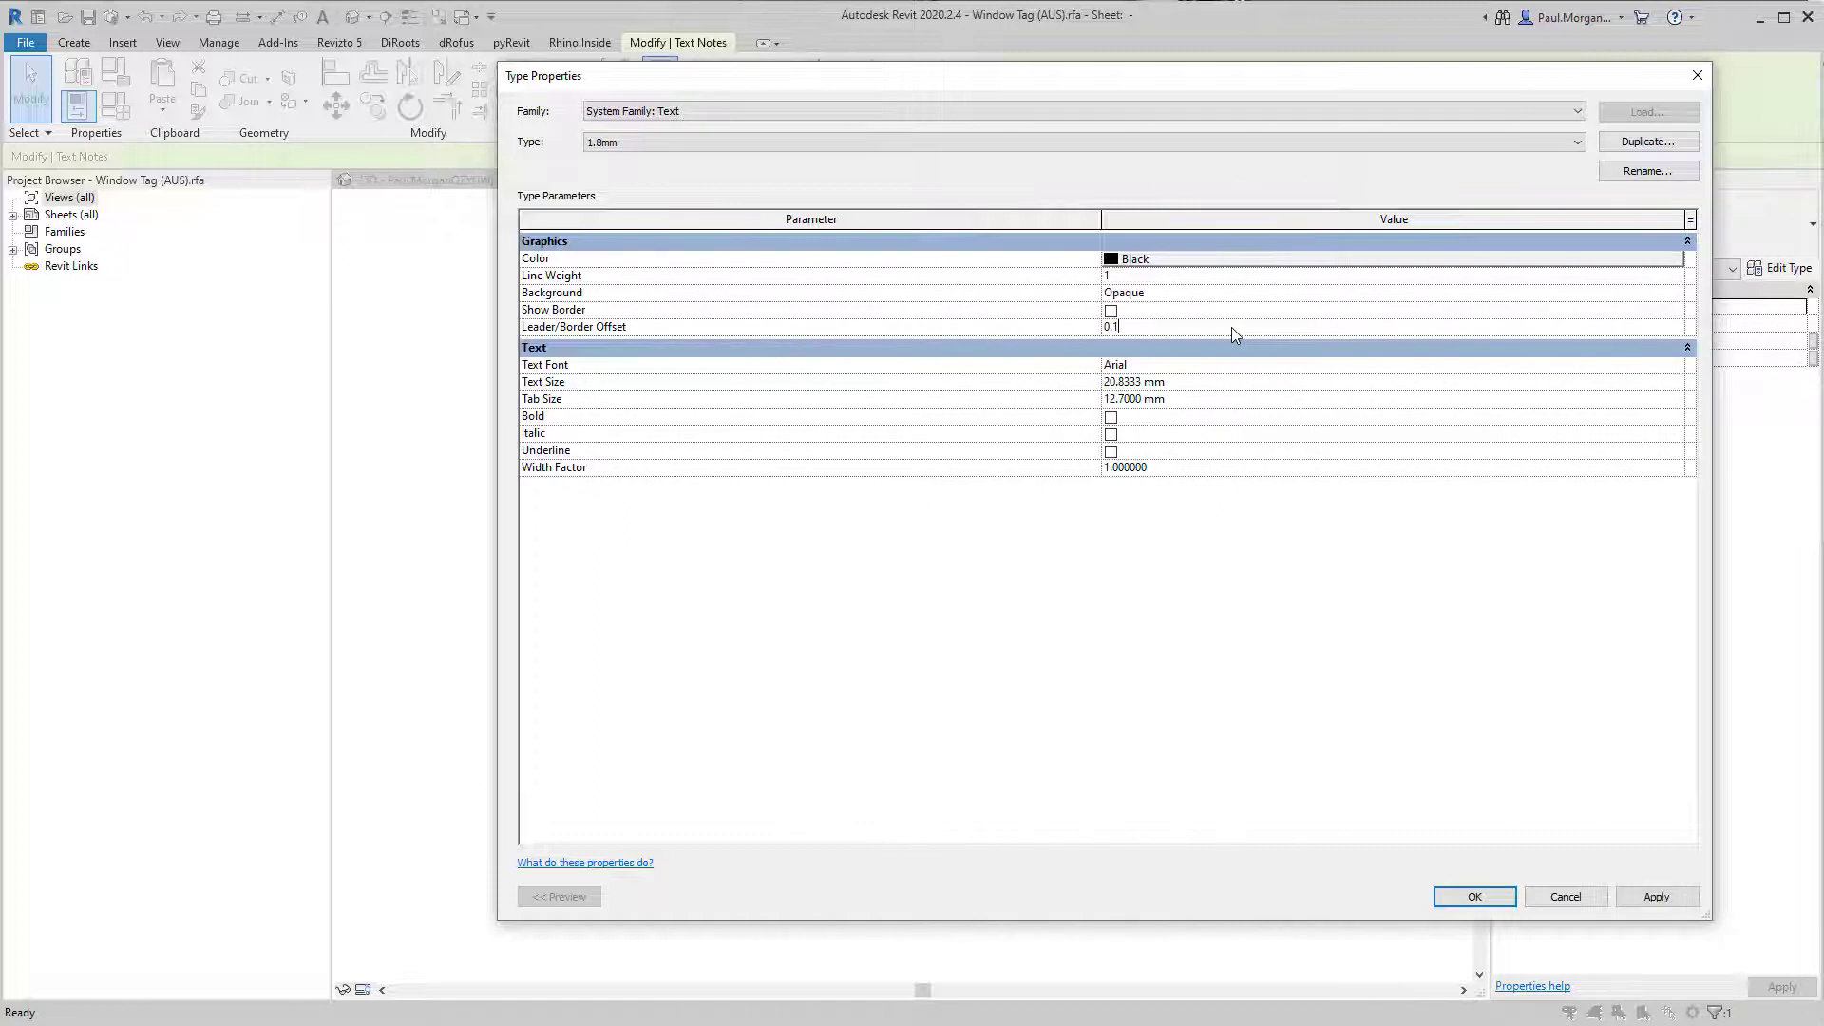
left_click(1250, 379)
key("Tab")
key("Return")
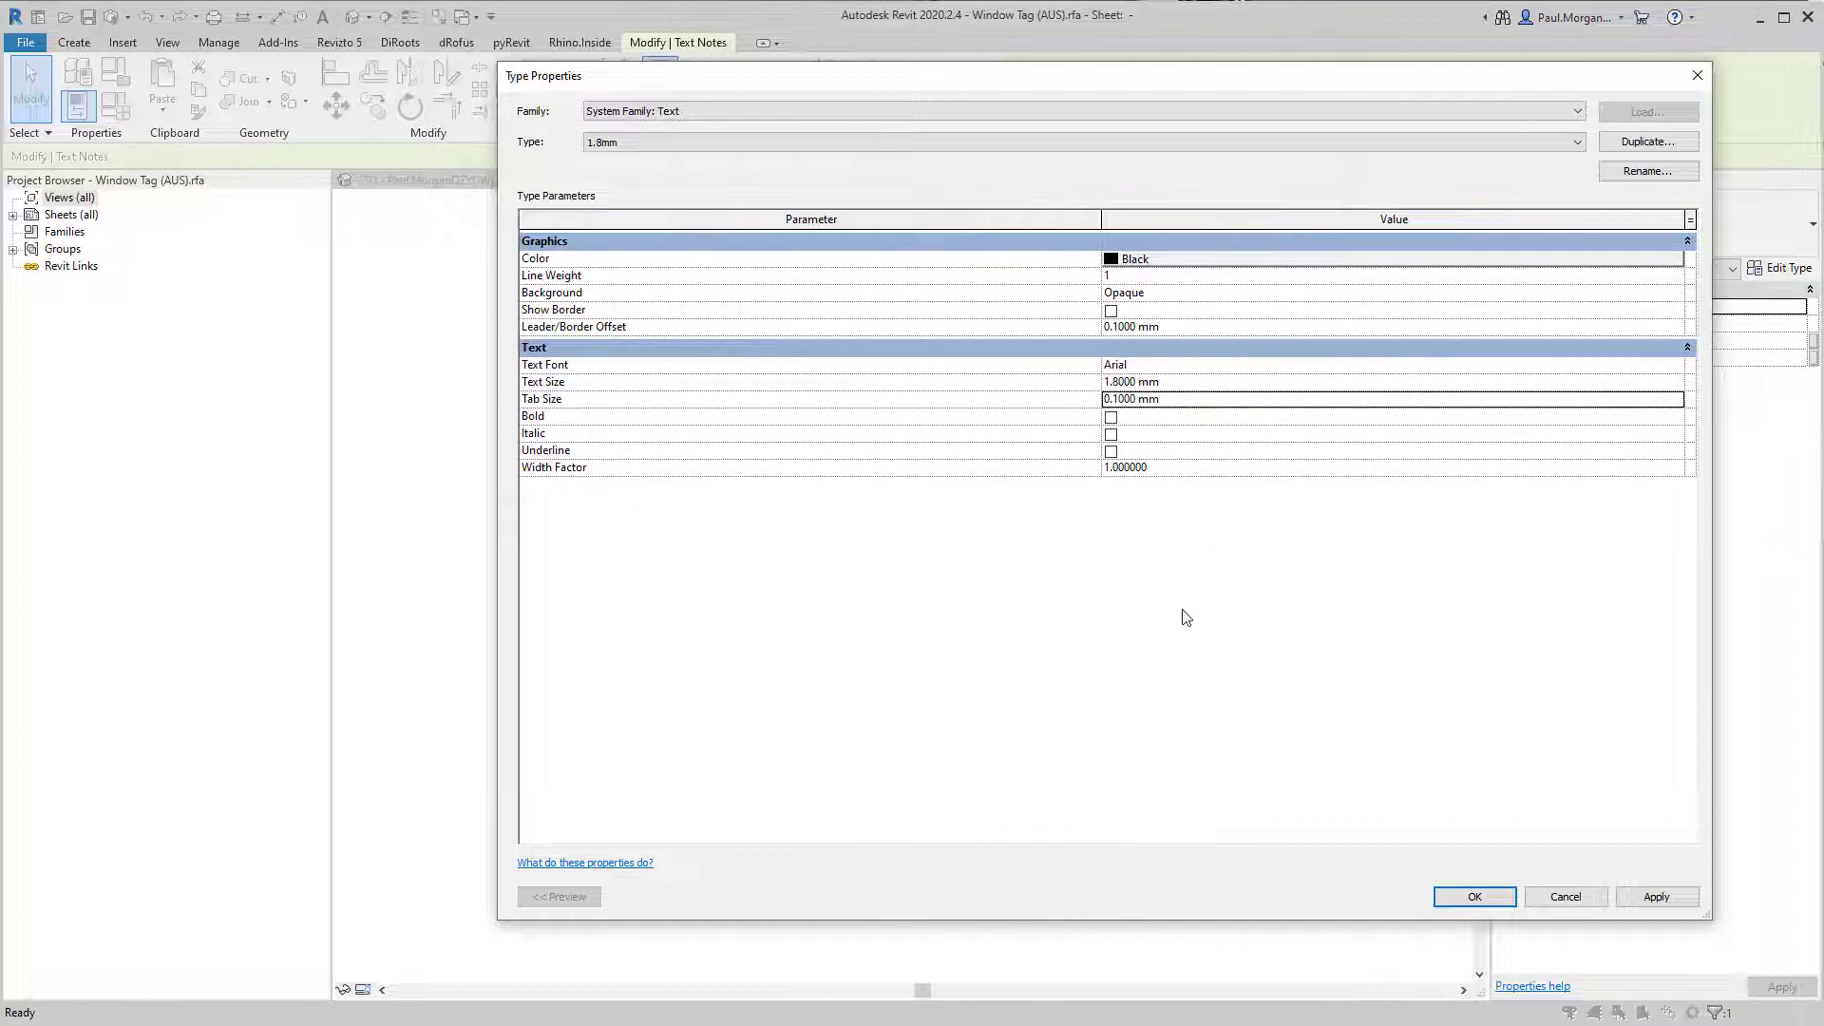
left_click(1472, 897)
Step: Set the W text note's horizontal alignment to Center
scroll(874, 424, "up", 3)
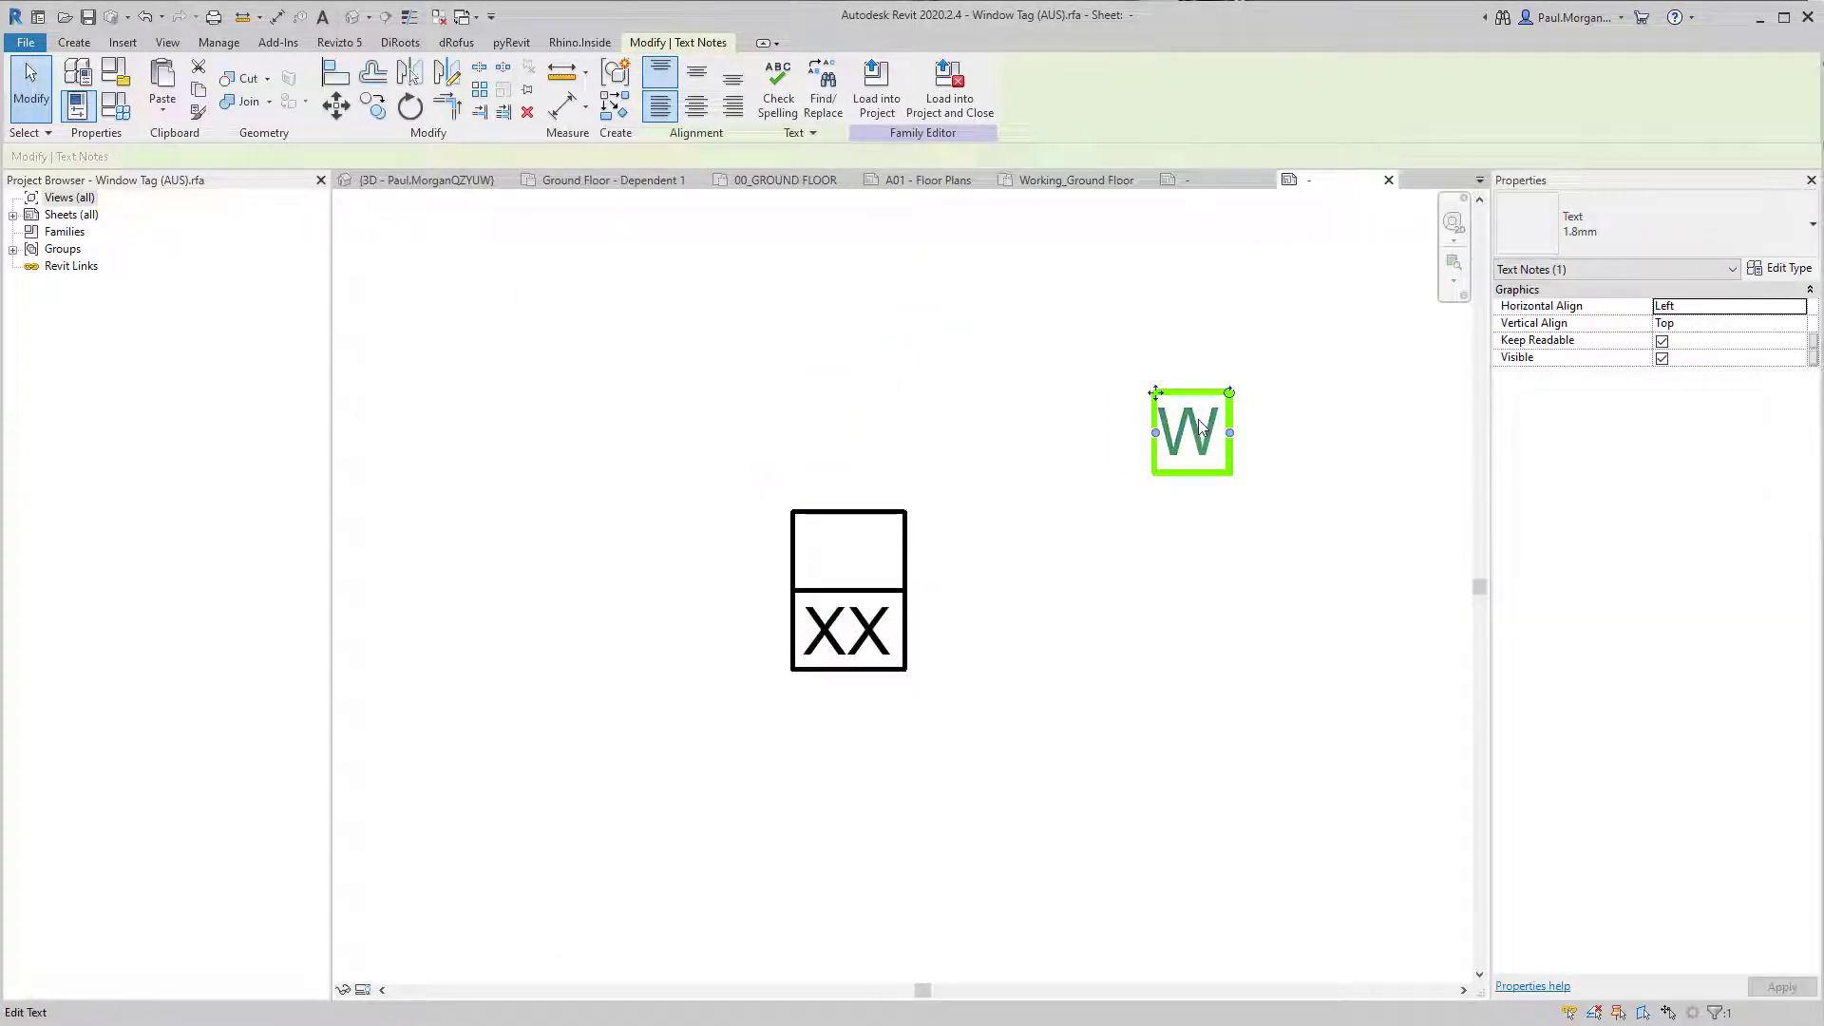
left_click(1804, 306)
left_click(1682, 334)
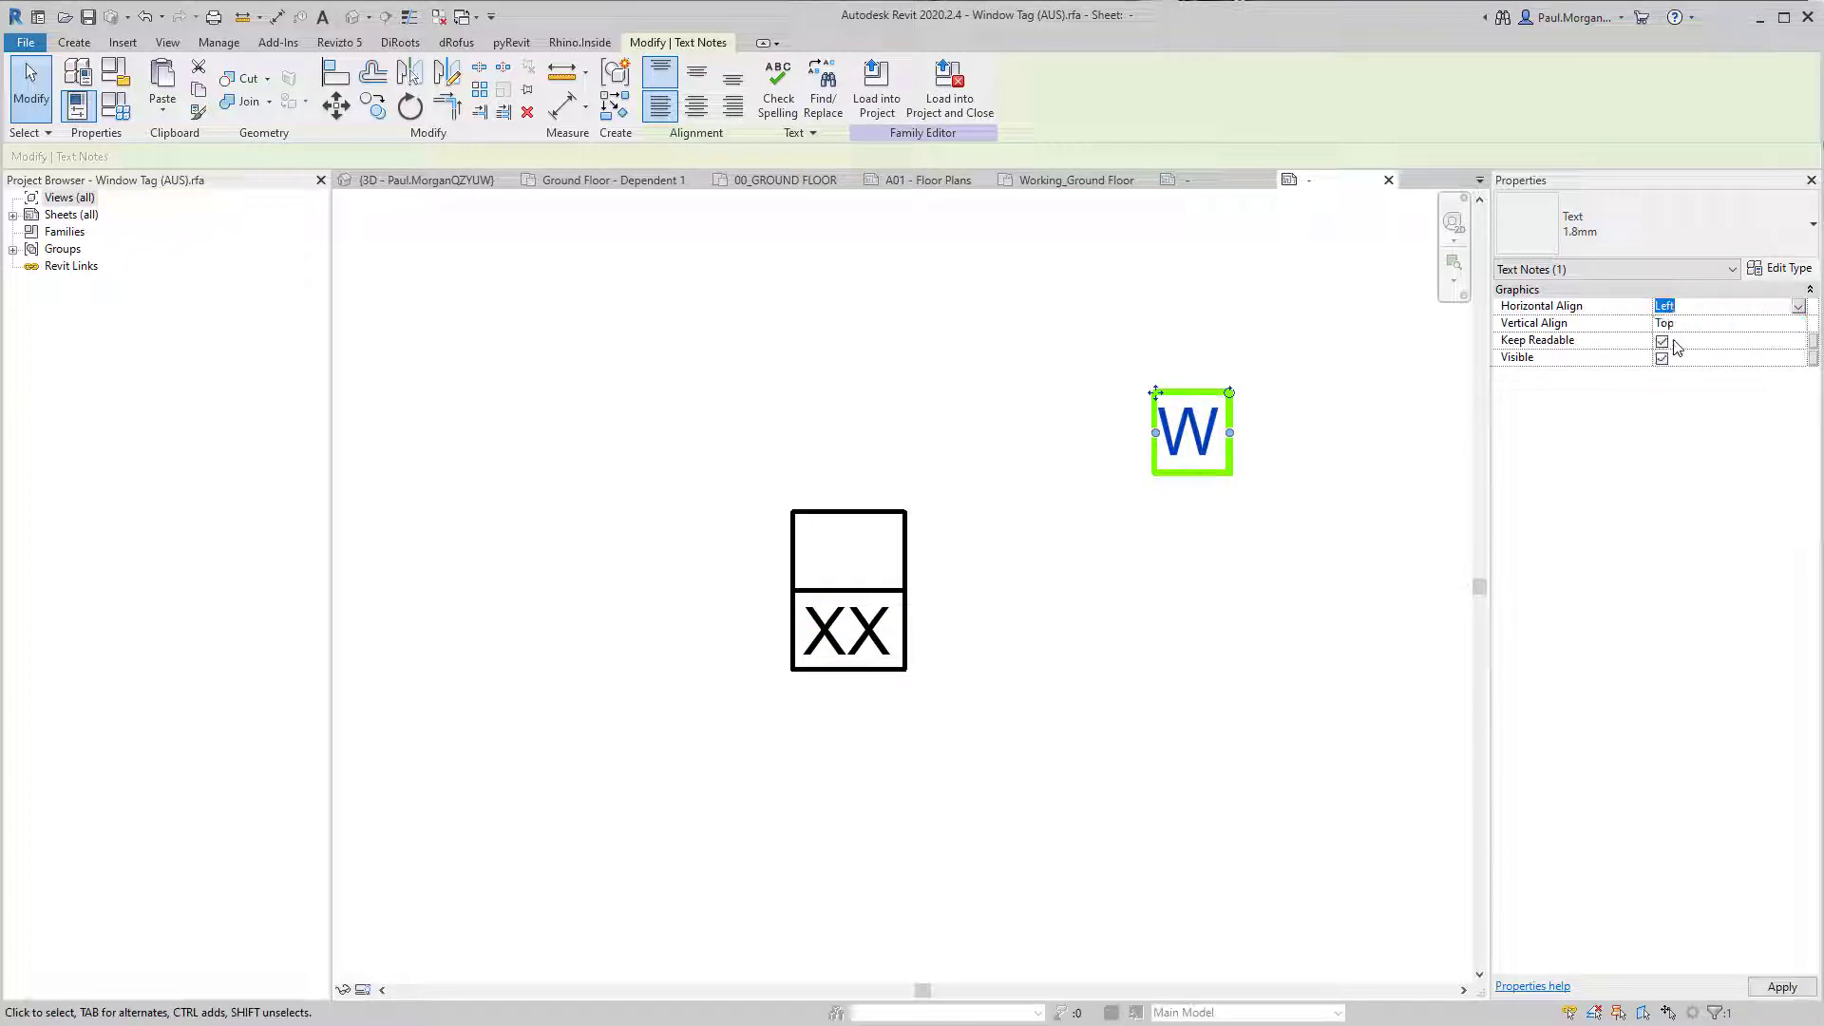
double_click(1186, 435)
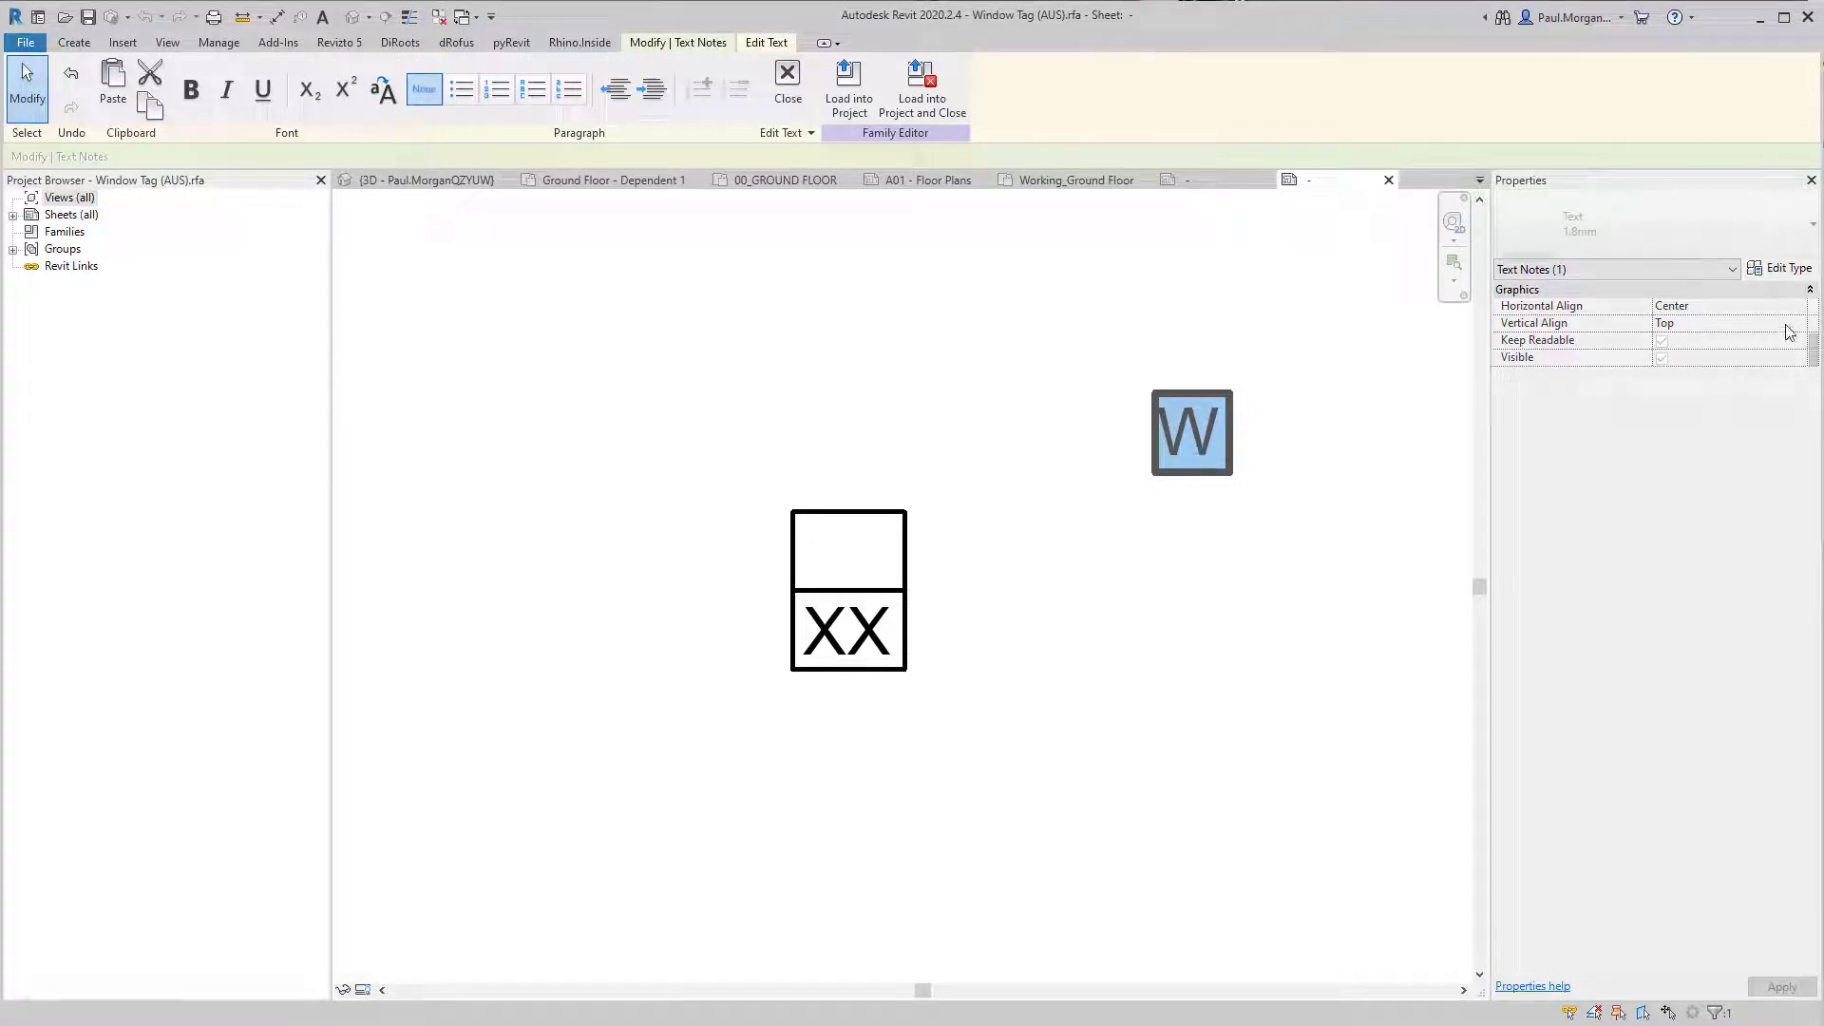
left_click(1155, 549)
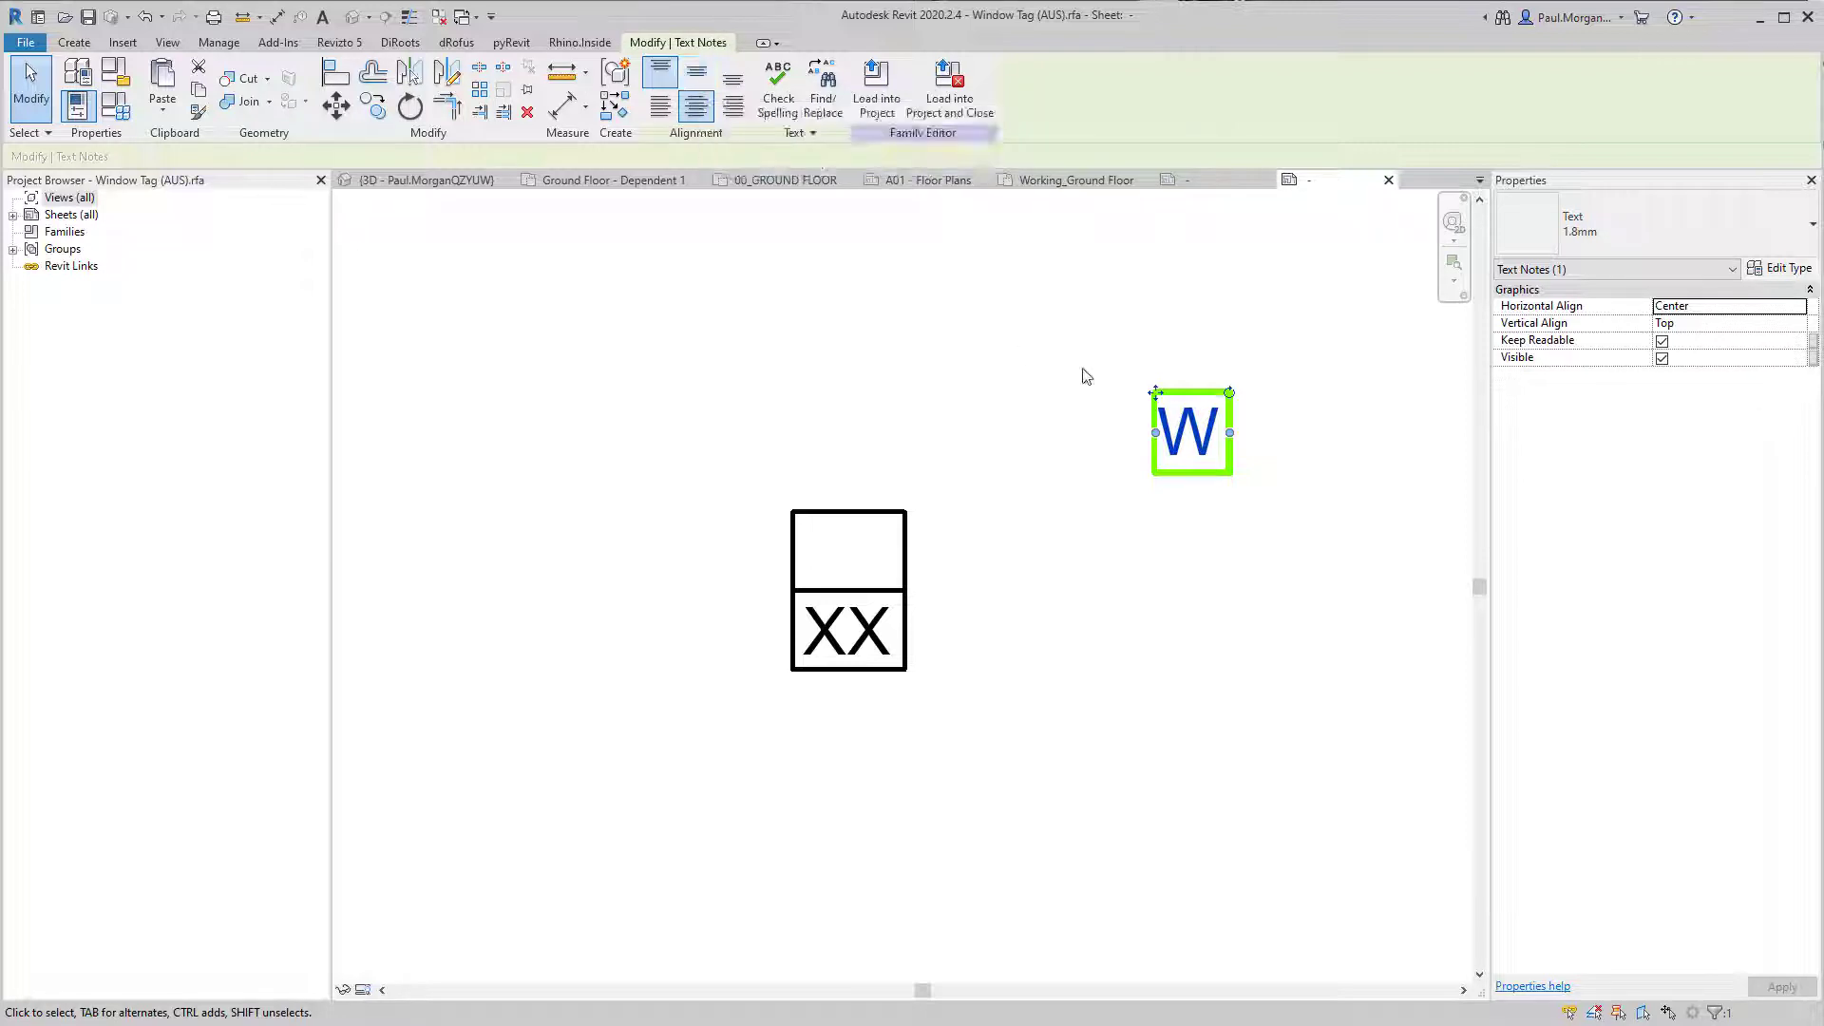
Step: Move the W text note into the middle of the tag's upper cell
left_click_drag(1156, 392, 812, 513, "ctrl")
key("Escape")
scroll(849, 563, "up", 3)
middle_click_drag(972, 596, 1242, 594)
Step: Change the W text type's background to Transparent so the text box does not mask the cell's border
left_click(1113, 507)
middle_click_drag(1113, 508, 1039, 531)
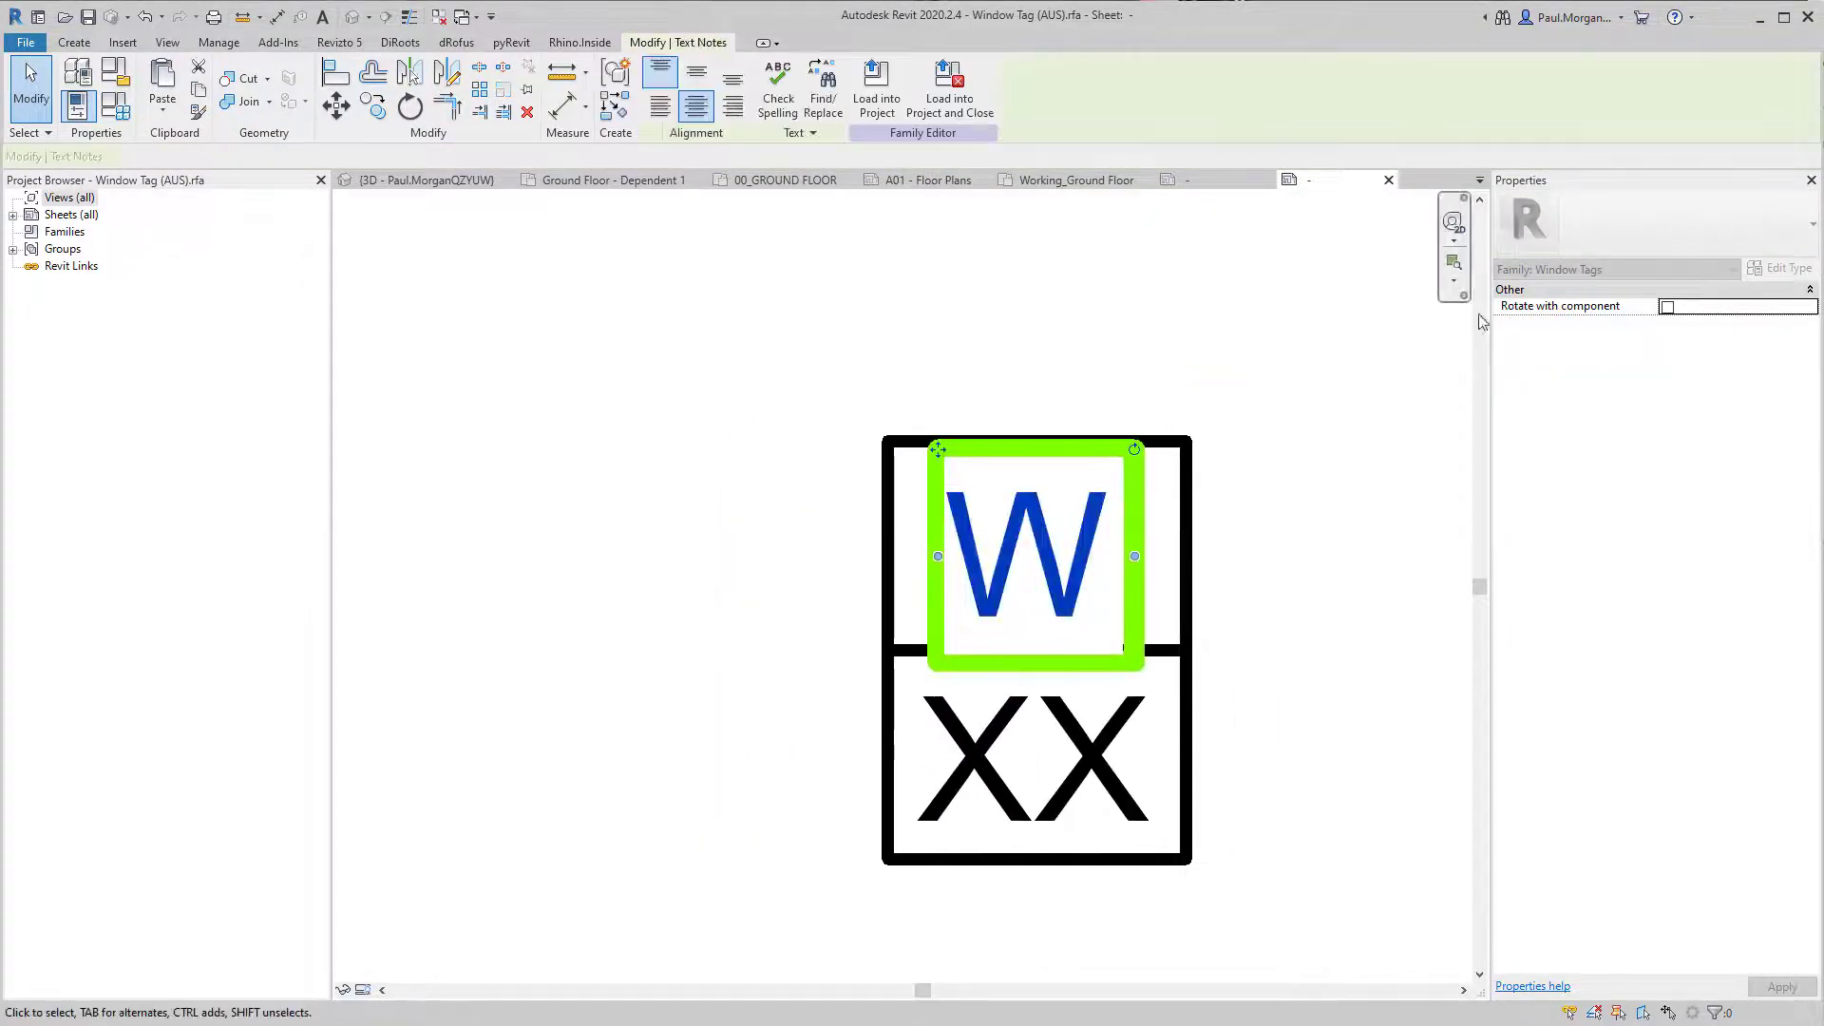
left_click(1779, 268)
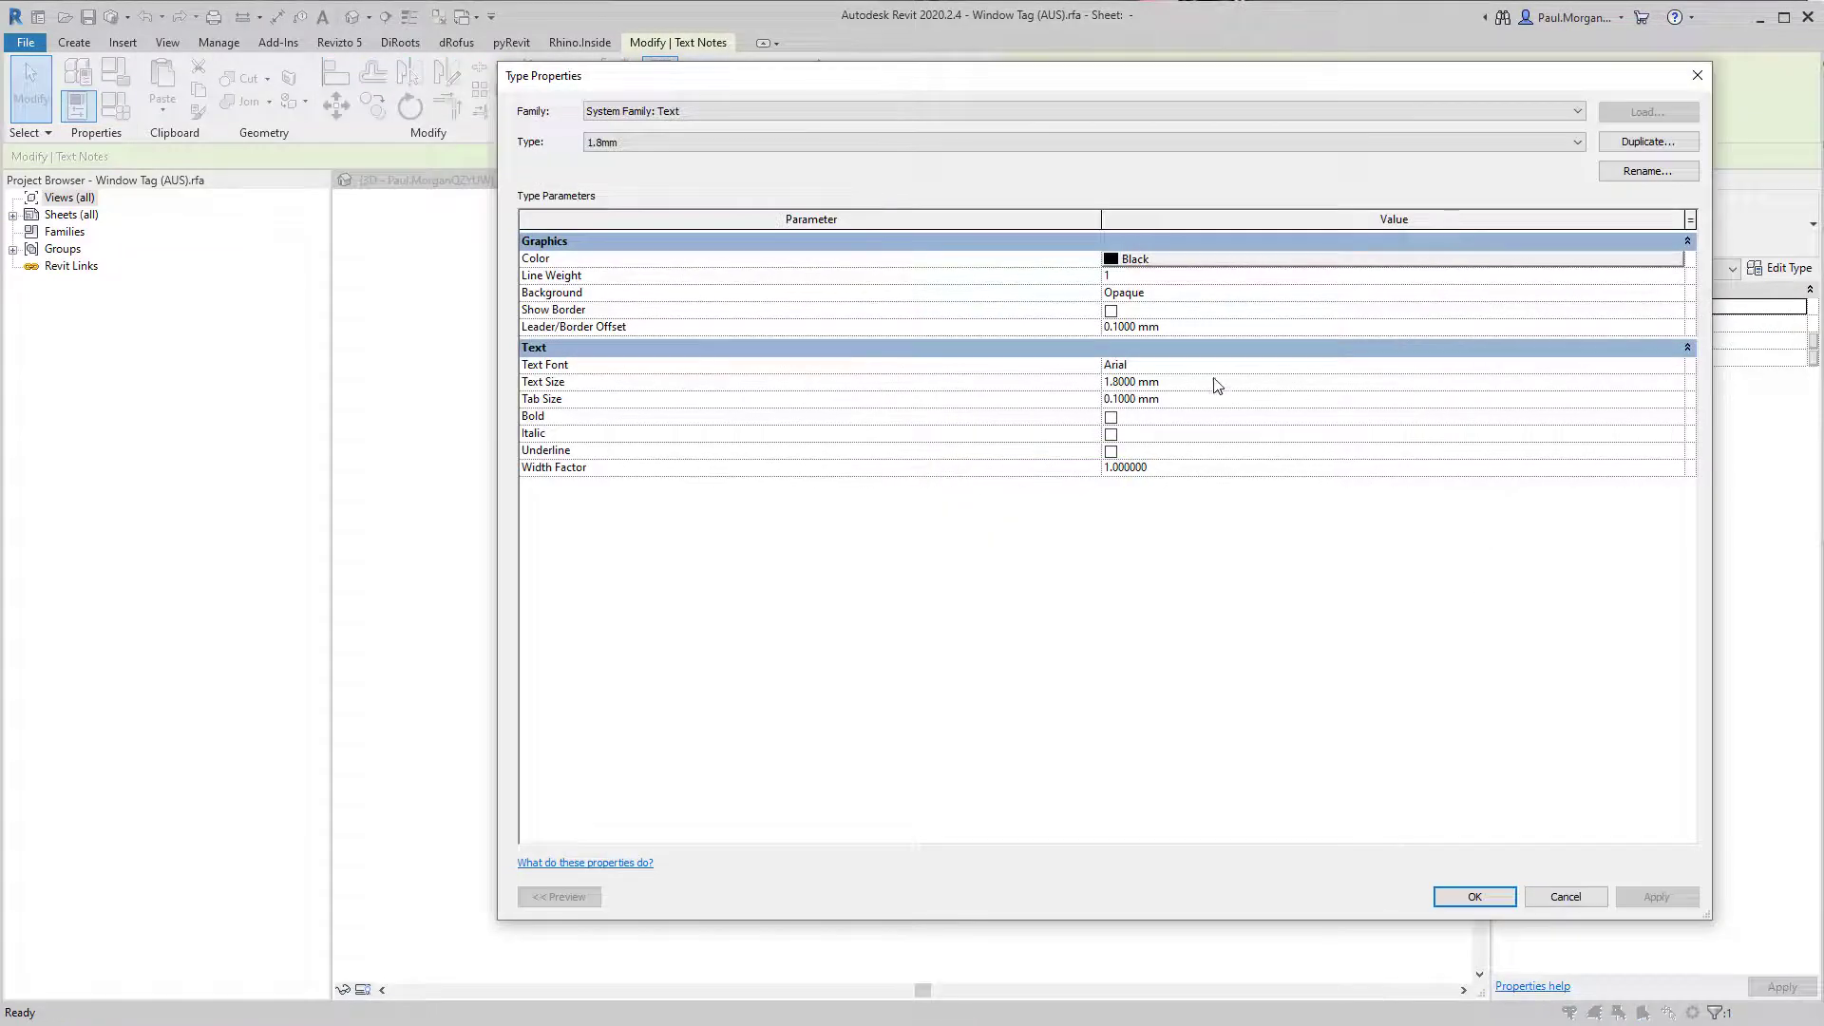
left_click(1177, 295)
left_click(1677, 293)
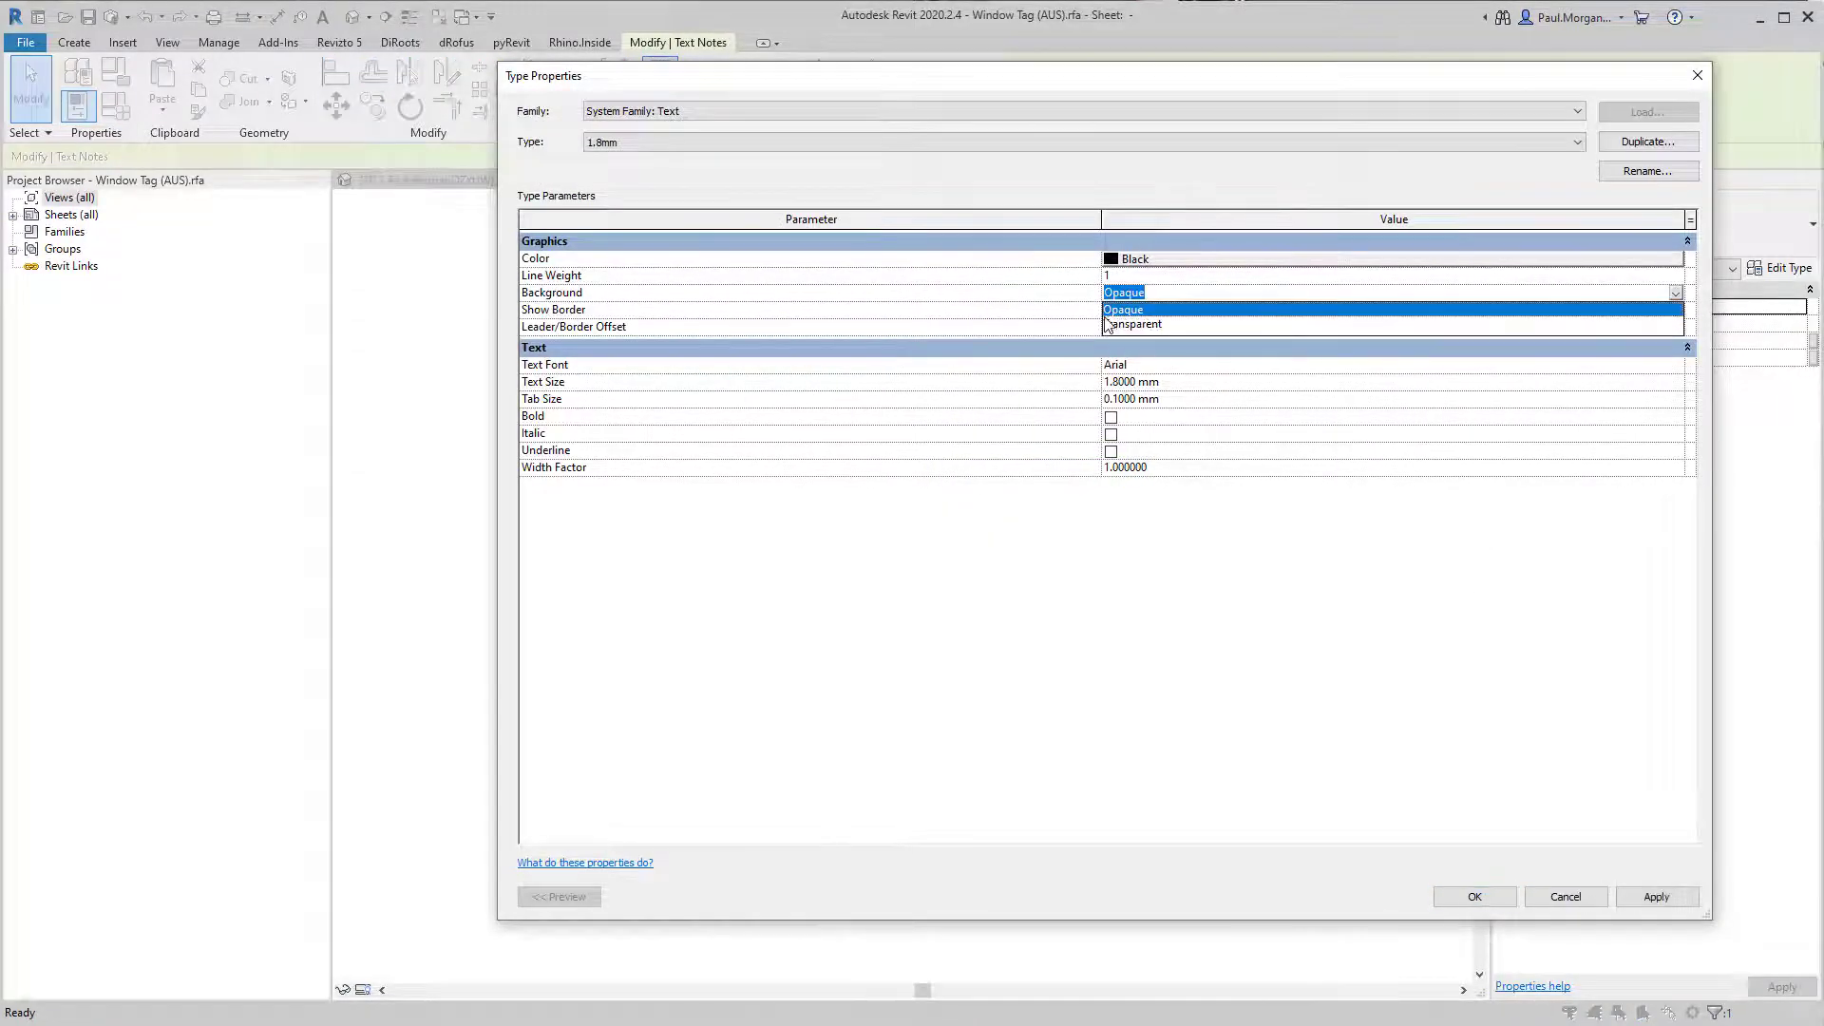
left_click(1121, 325)
left_click(1468, 903)
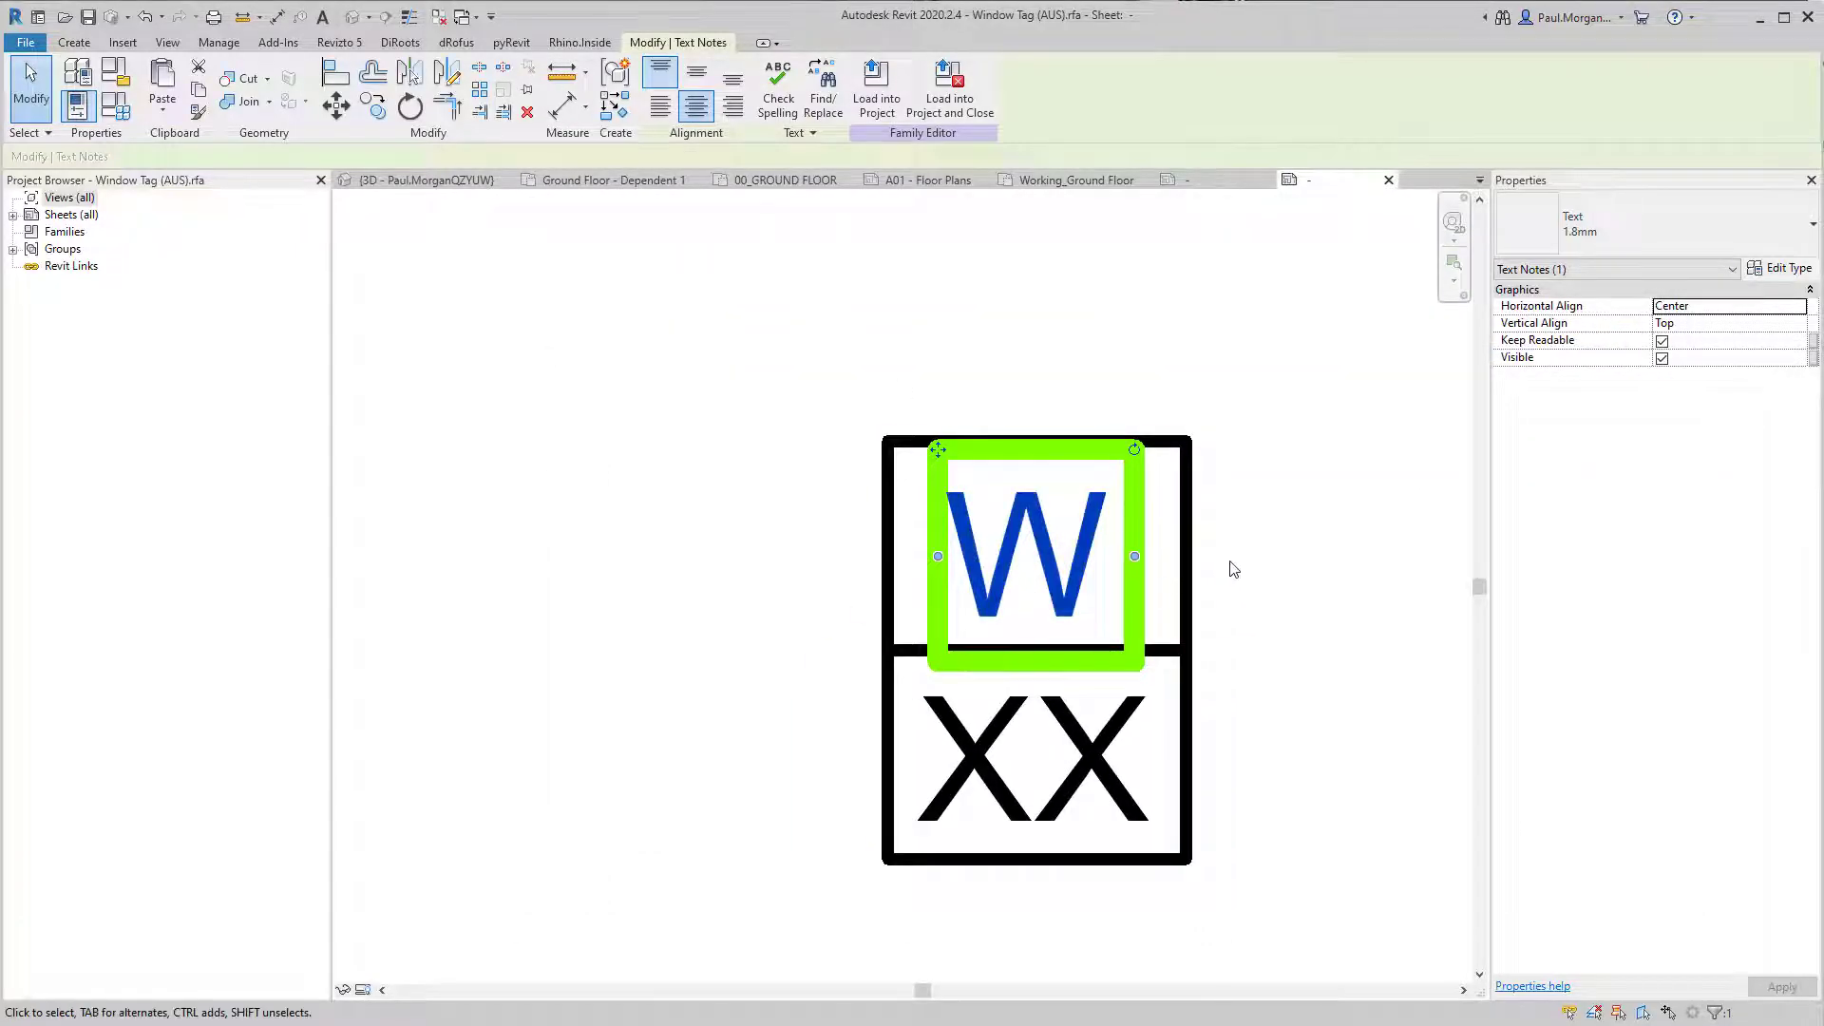
left_click(1353, 587)
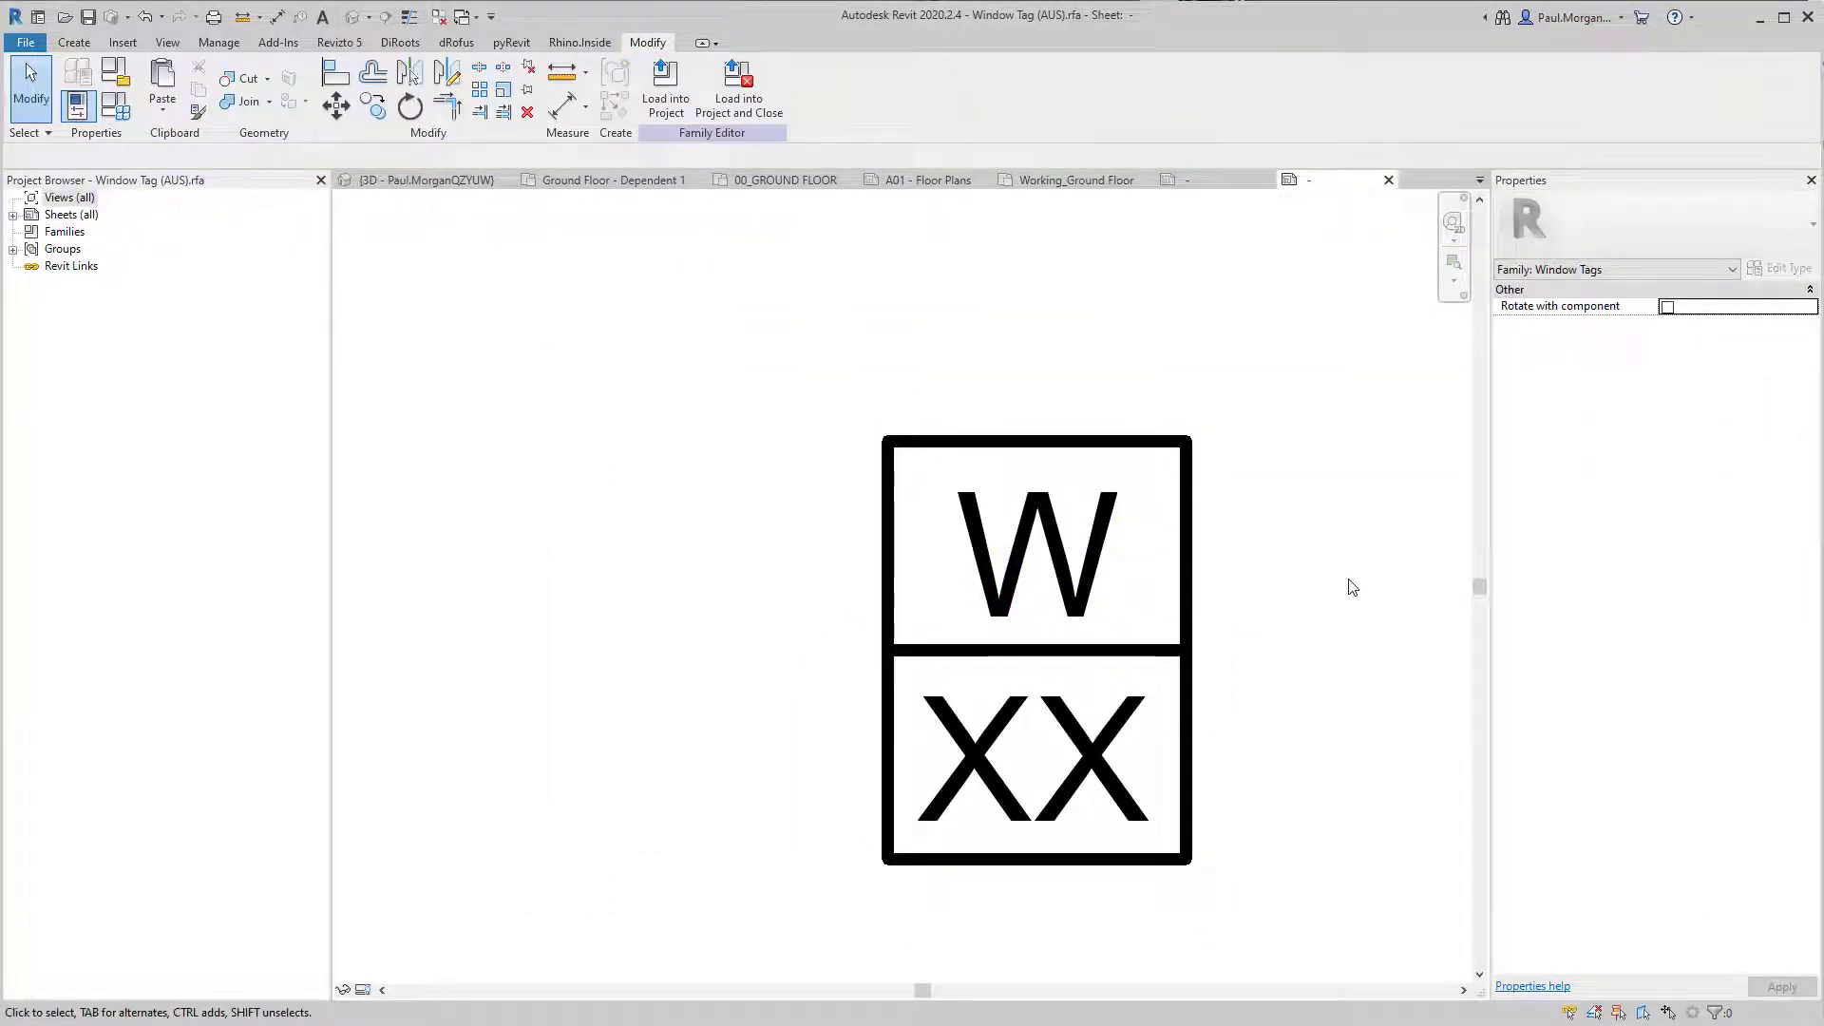
scroll(1344, 587, "down", 3)
middle_click_drag(1340, 590, 970, 664)
middle_click_drag(1048, 599, 1084, 532)
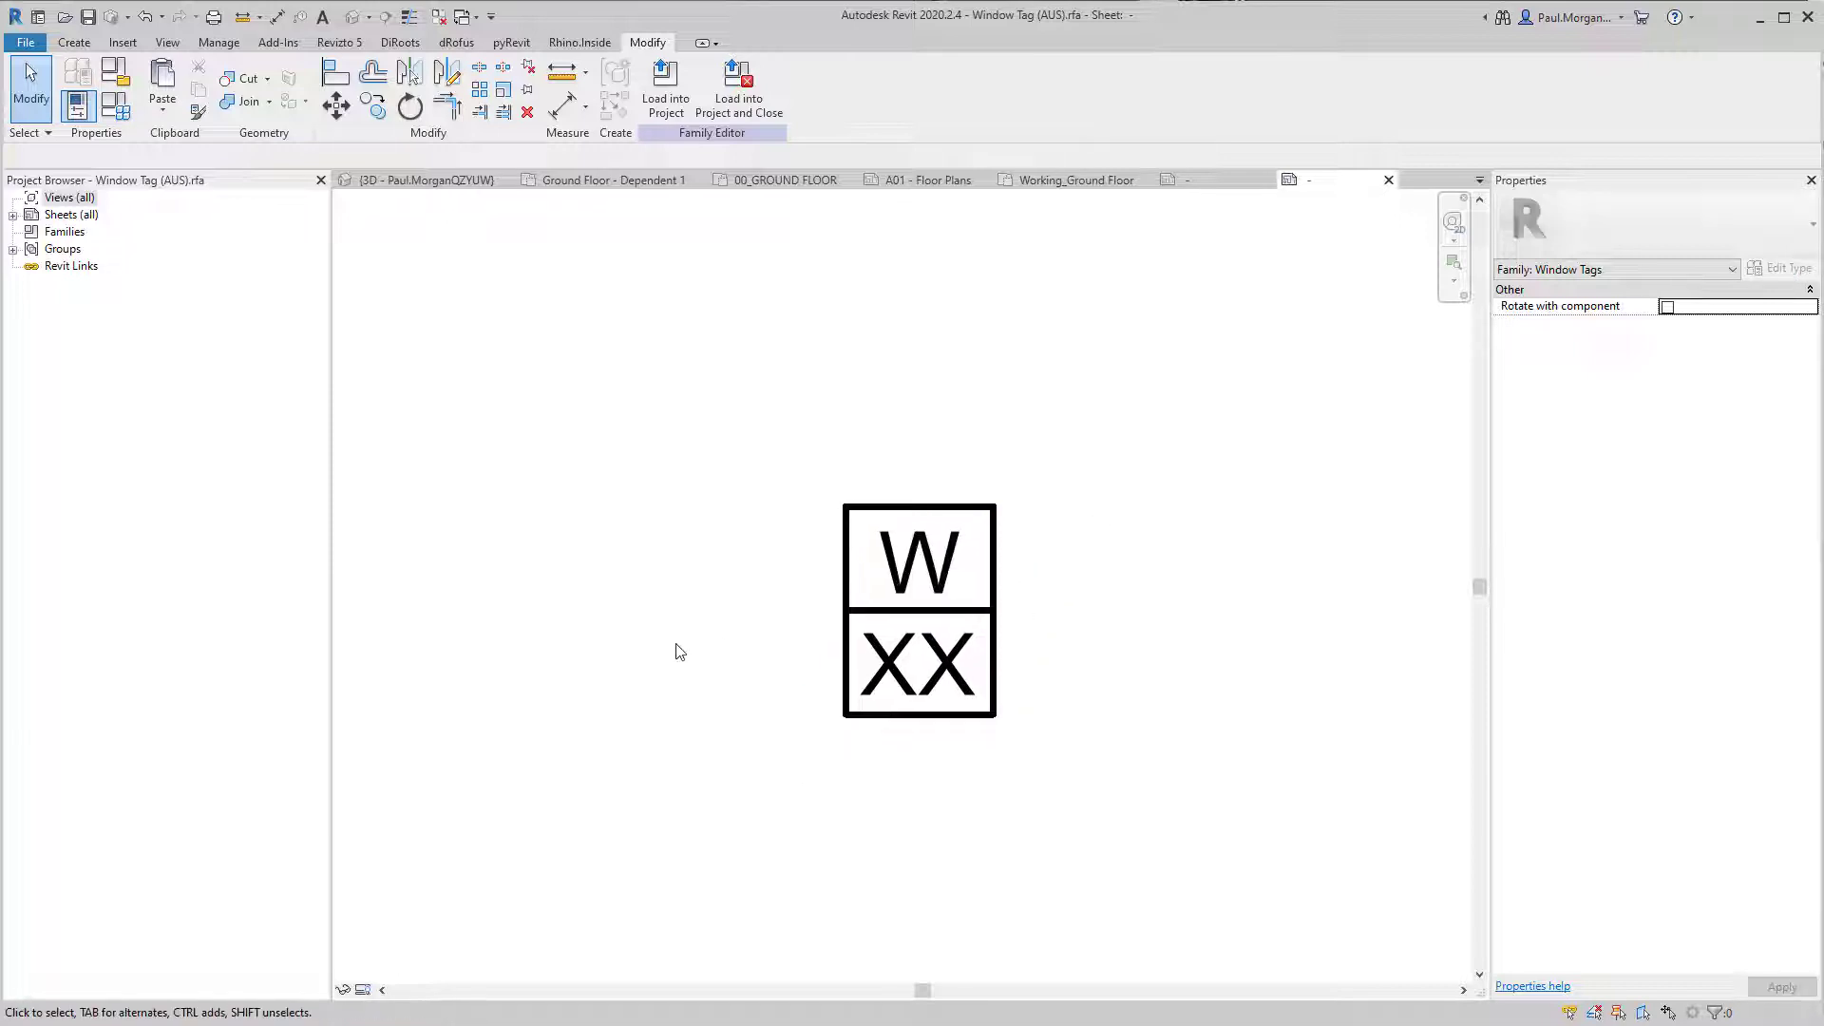
middle_click_drag(1140, 604, 1149, 527)
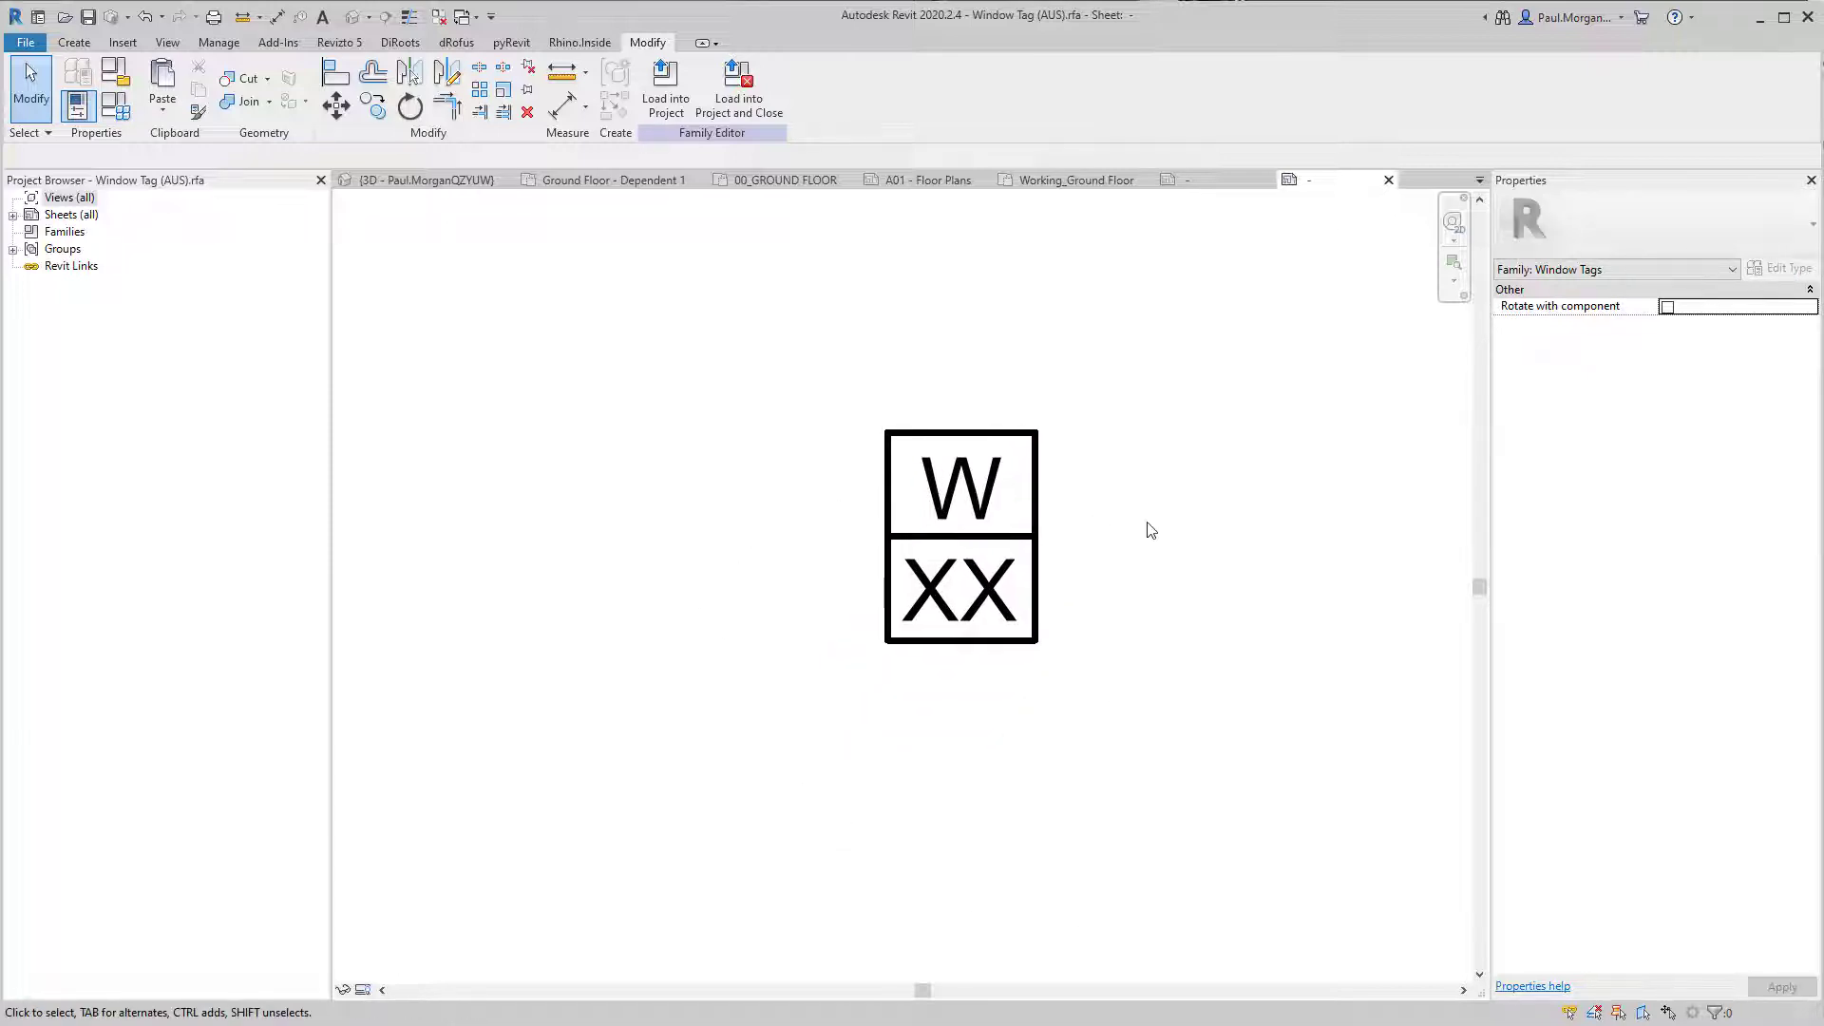
Step: Load the window tag family into the NEW_Class 05_AT4-Revit Two Storey Dwelling project and close it without saving the family file
left_click(739, 106)
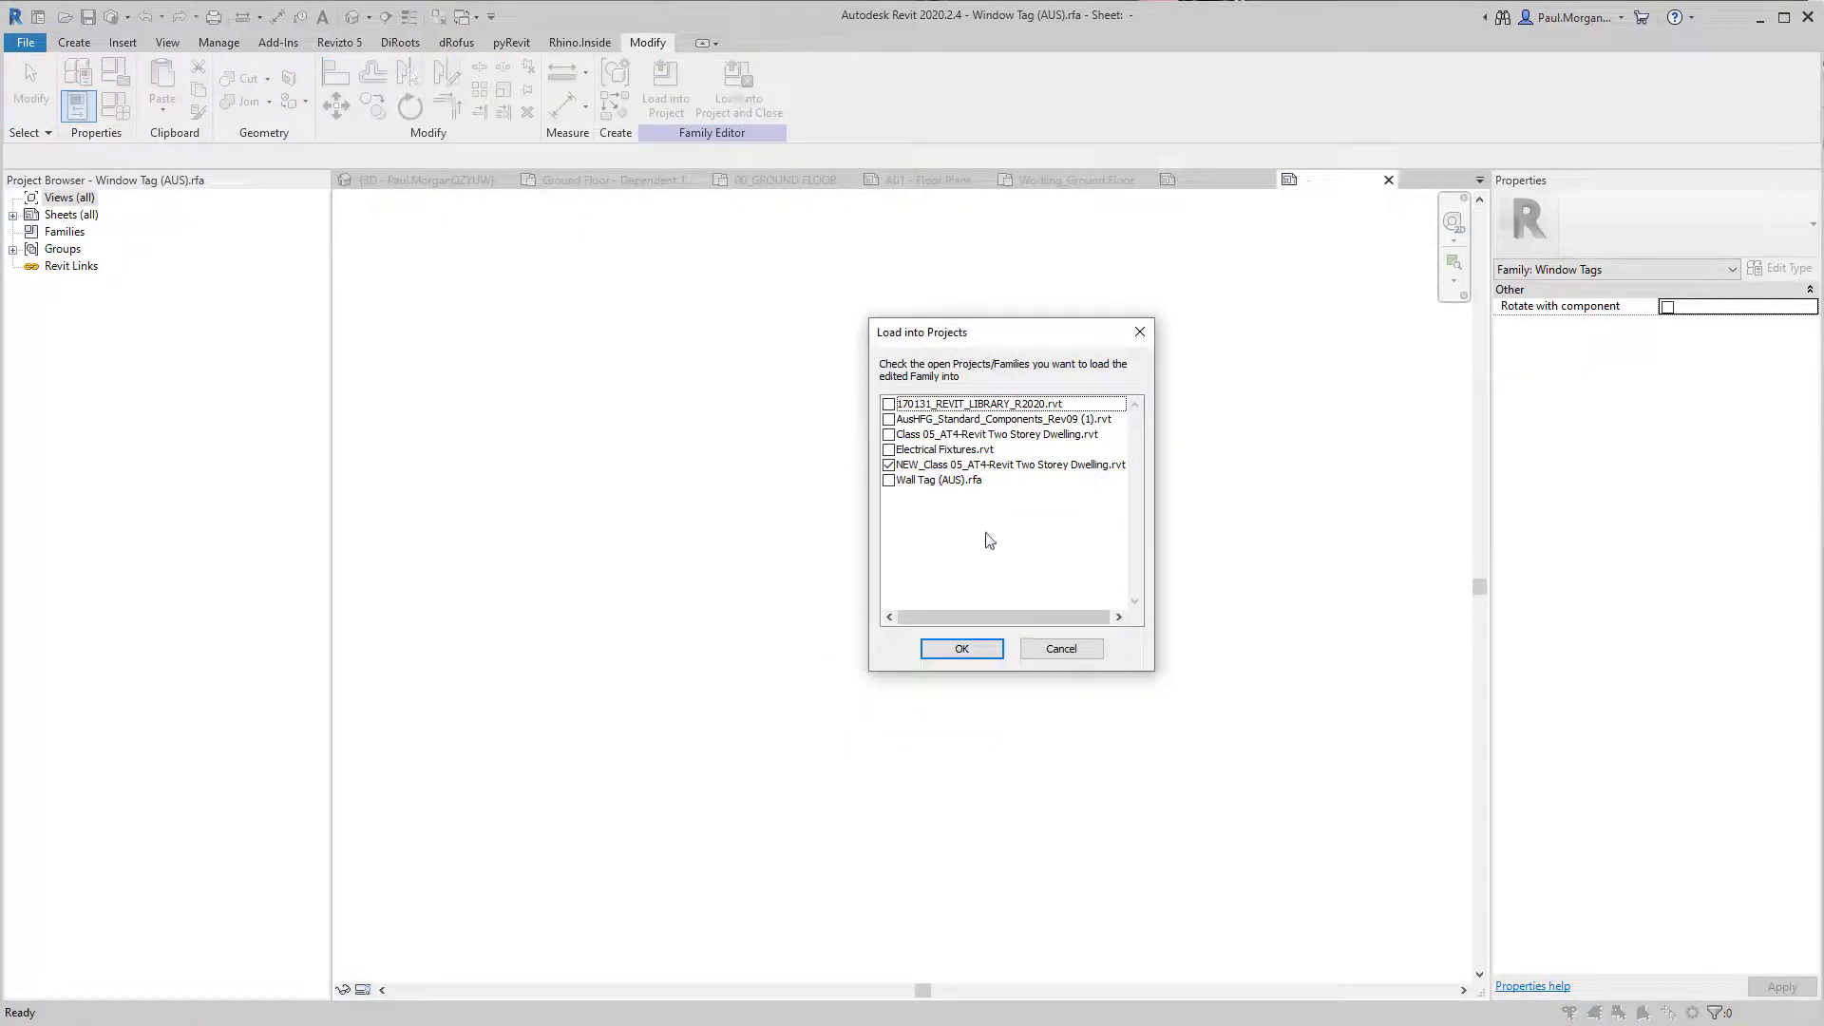
left_click(964, 650)
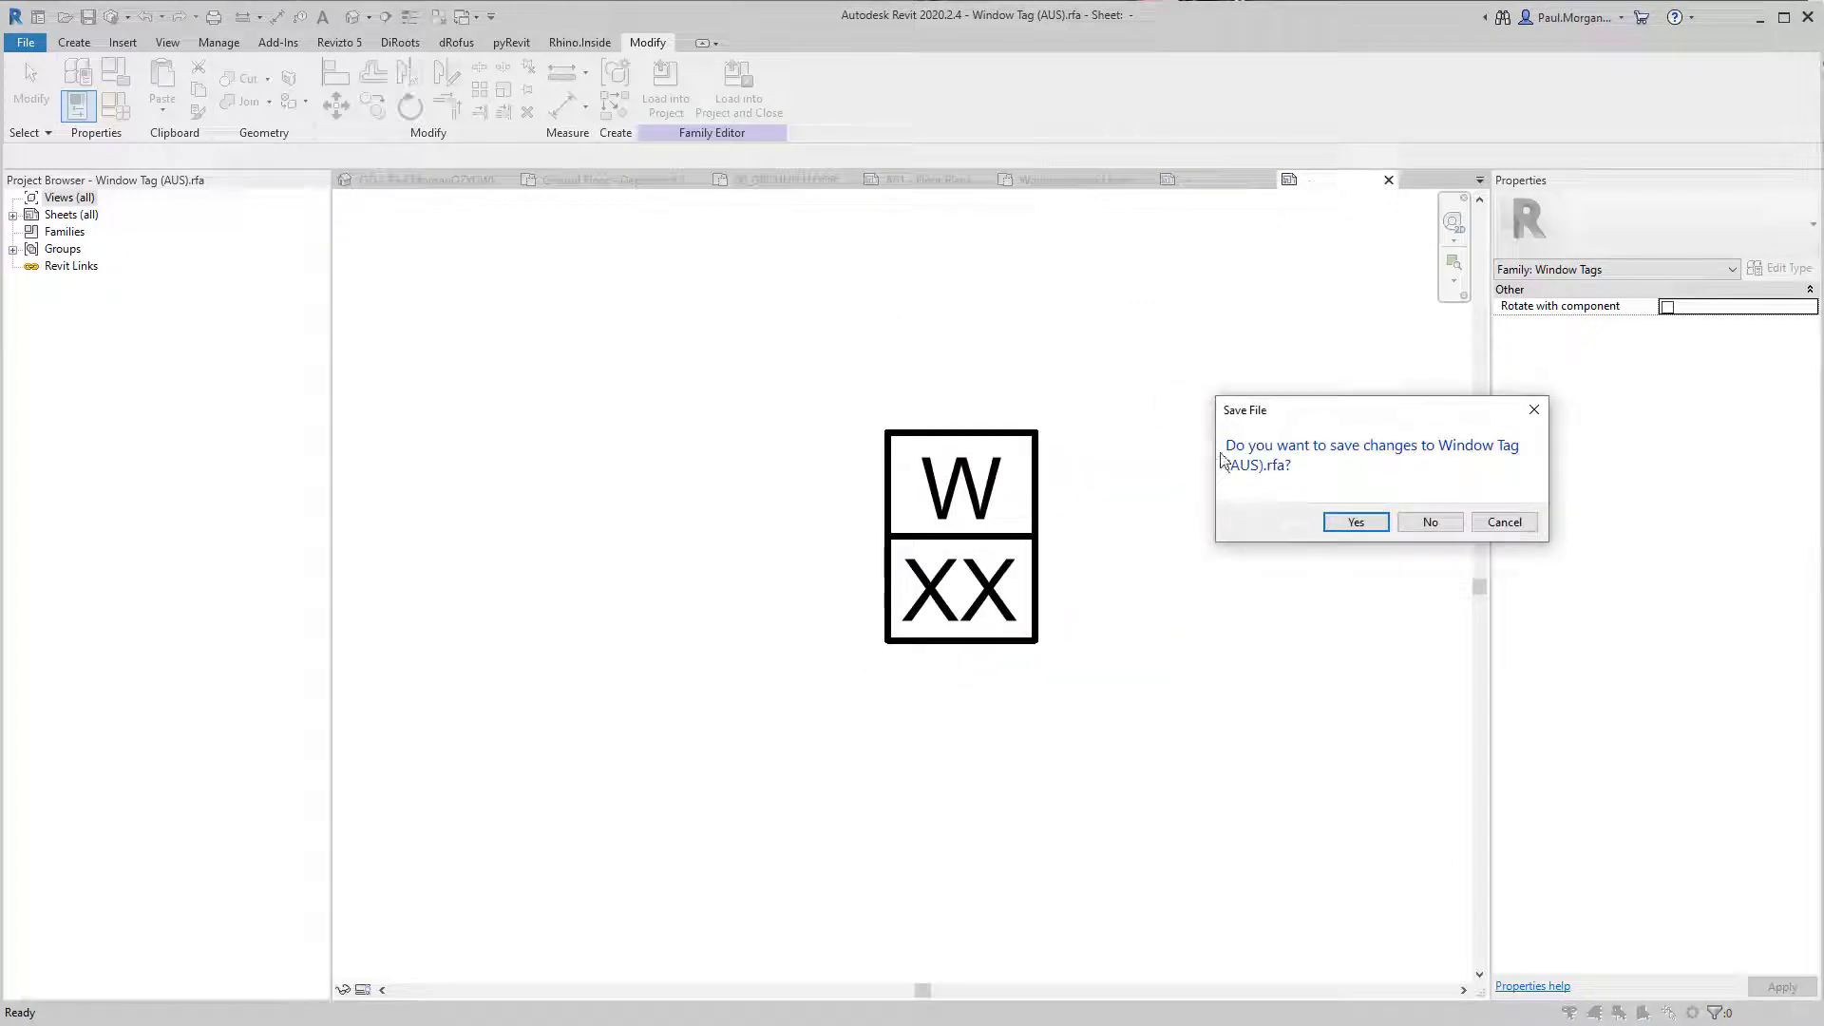
left_click(1428, 524)
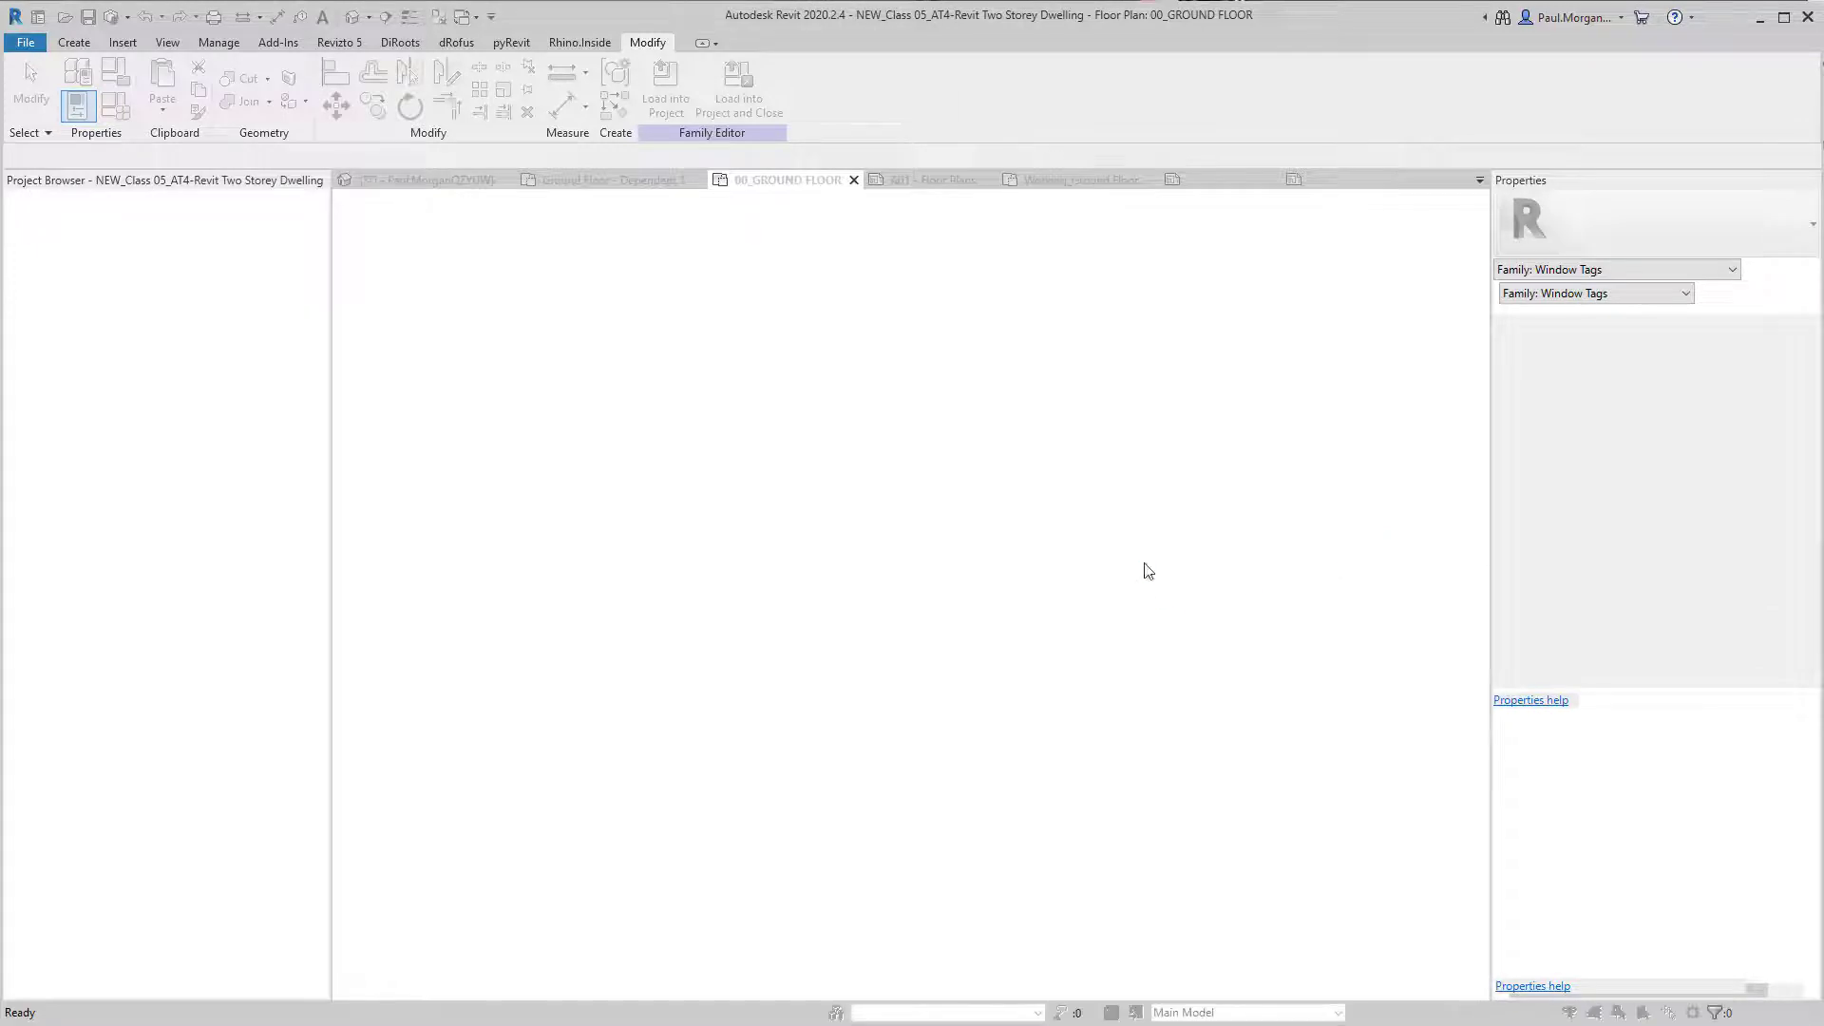
left_click(1276, 463)
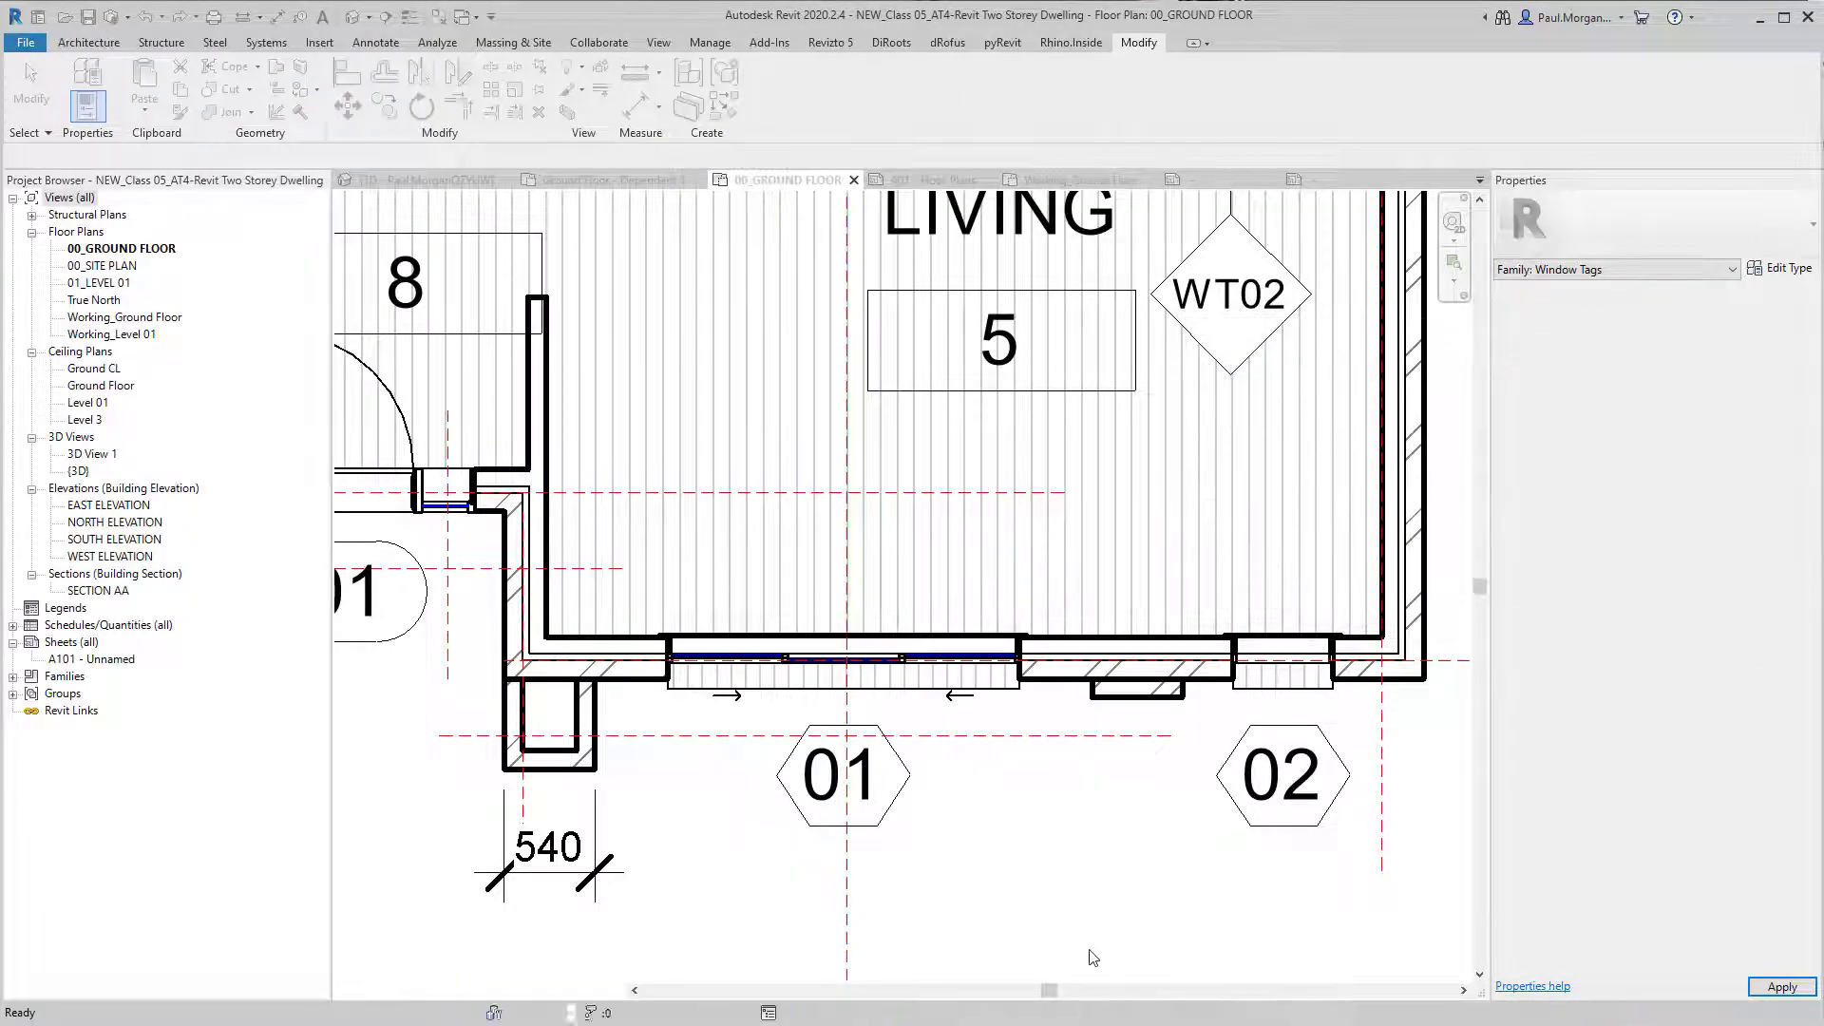
Step: Move the W 01 window tag closer to the wide living room window on the ground floor plan
scroll(960, 848, "down", 4)
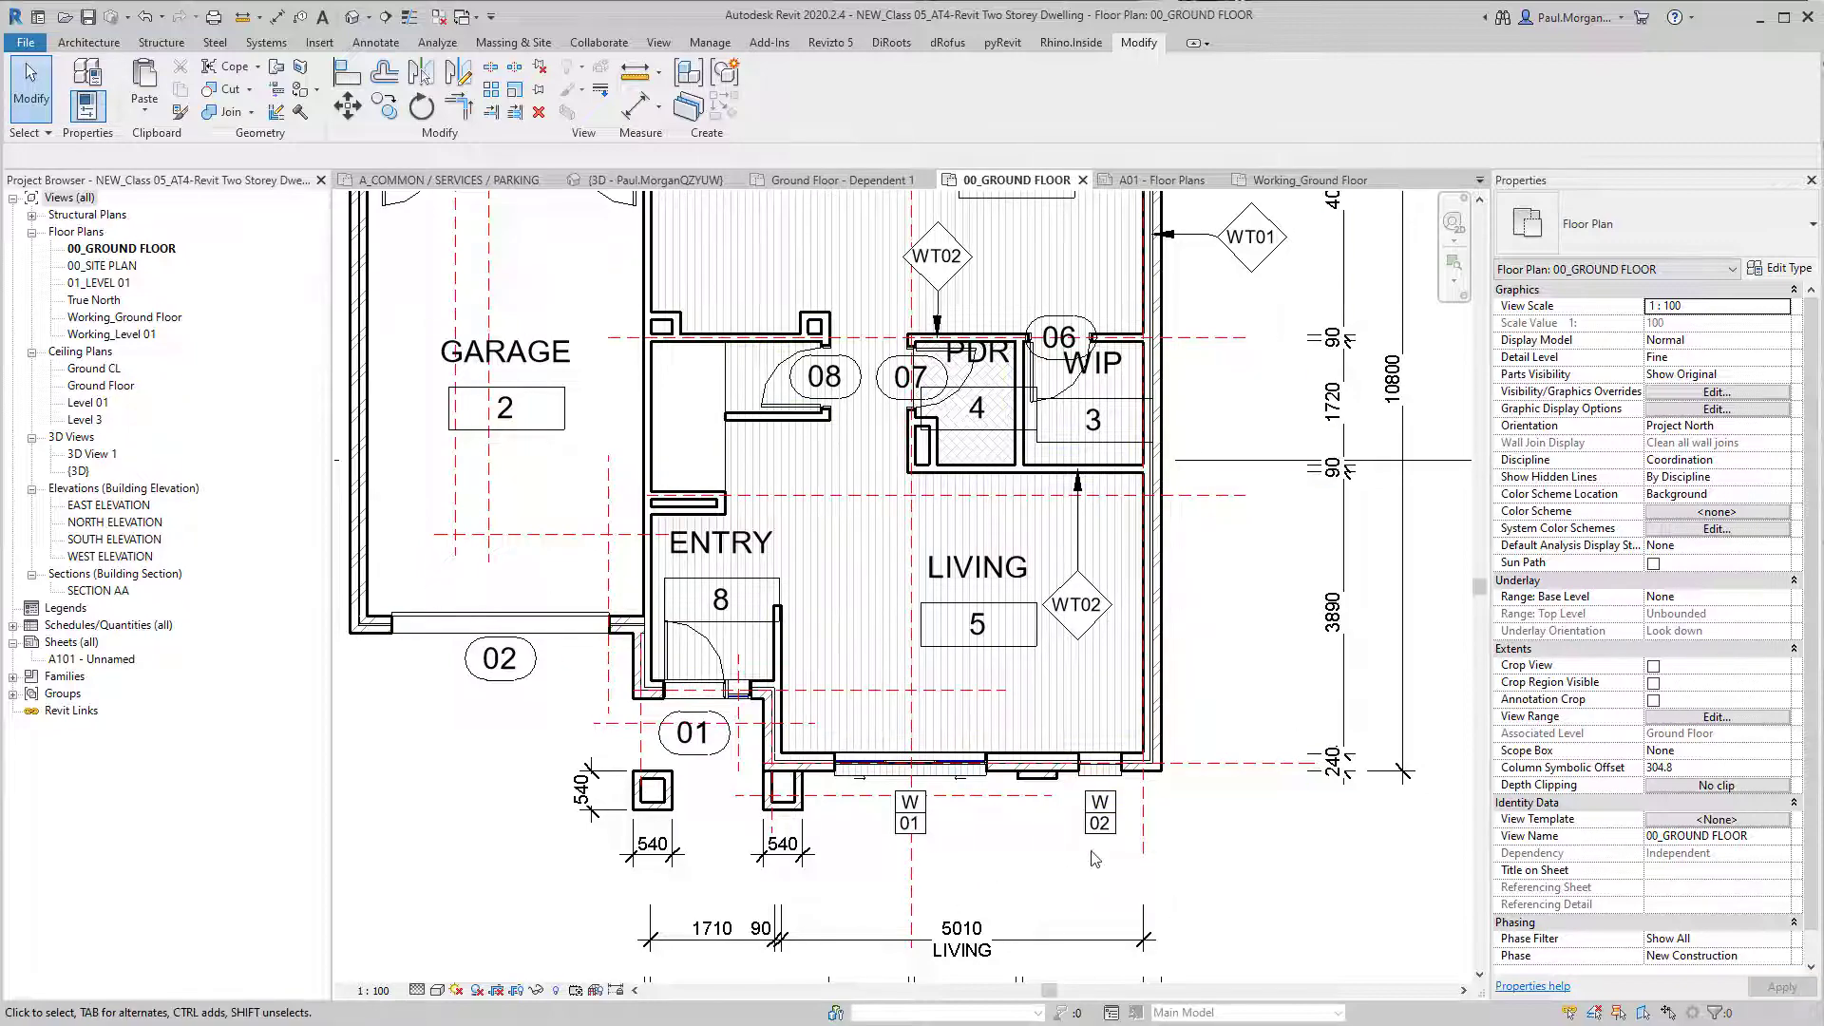
middle_click_drag(1234, 587, 1303, 621)
scroll(1064, 888, "up", 4)
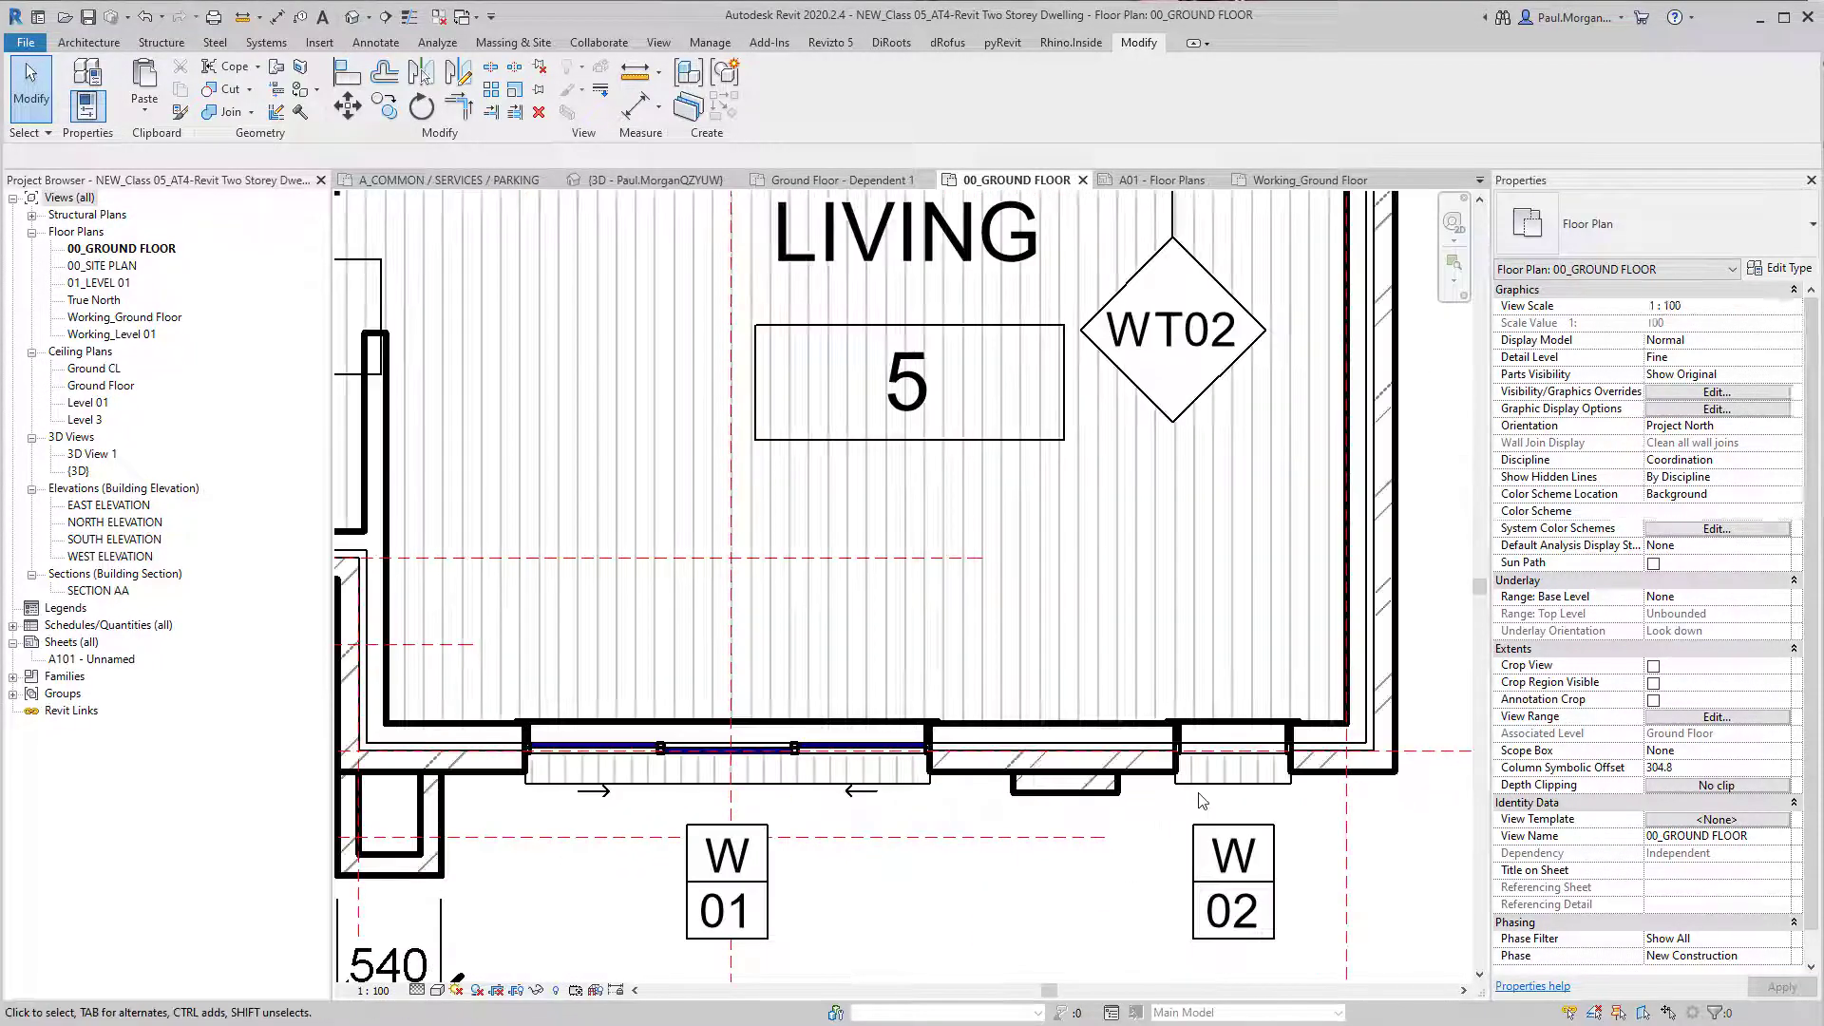
left_click(855, 825)
scroll(851, 828, "up", 2)
left_click_drag(848, 840, 848, 817)
left_click(952, 848)
Step: Move the W 02 window tag closer to the small living room window
scroll(952, 848, "down", 2)
middle_click_drag(1028, 861, 848, 853)
left_click(1193, 819)
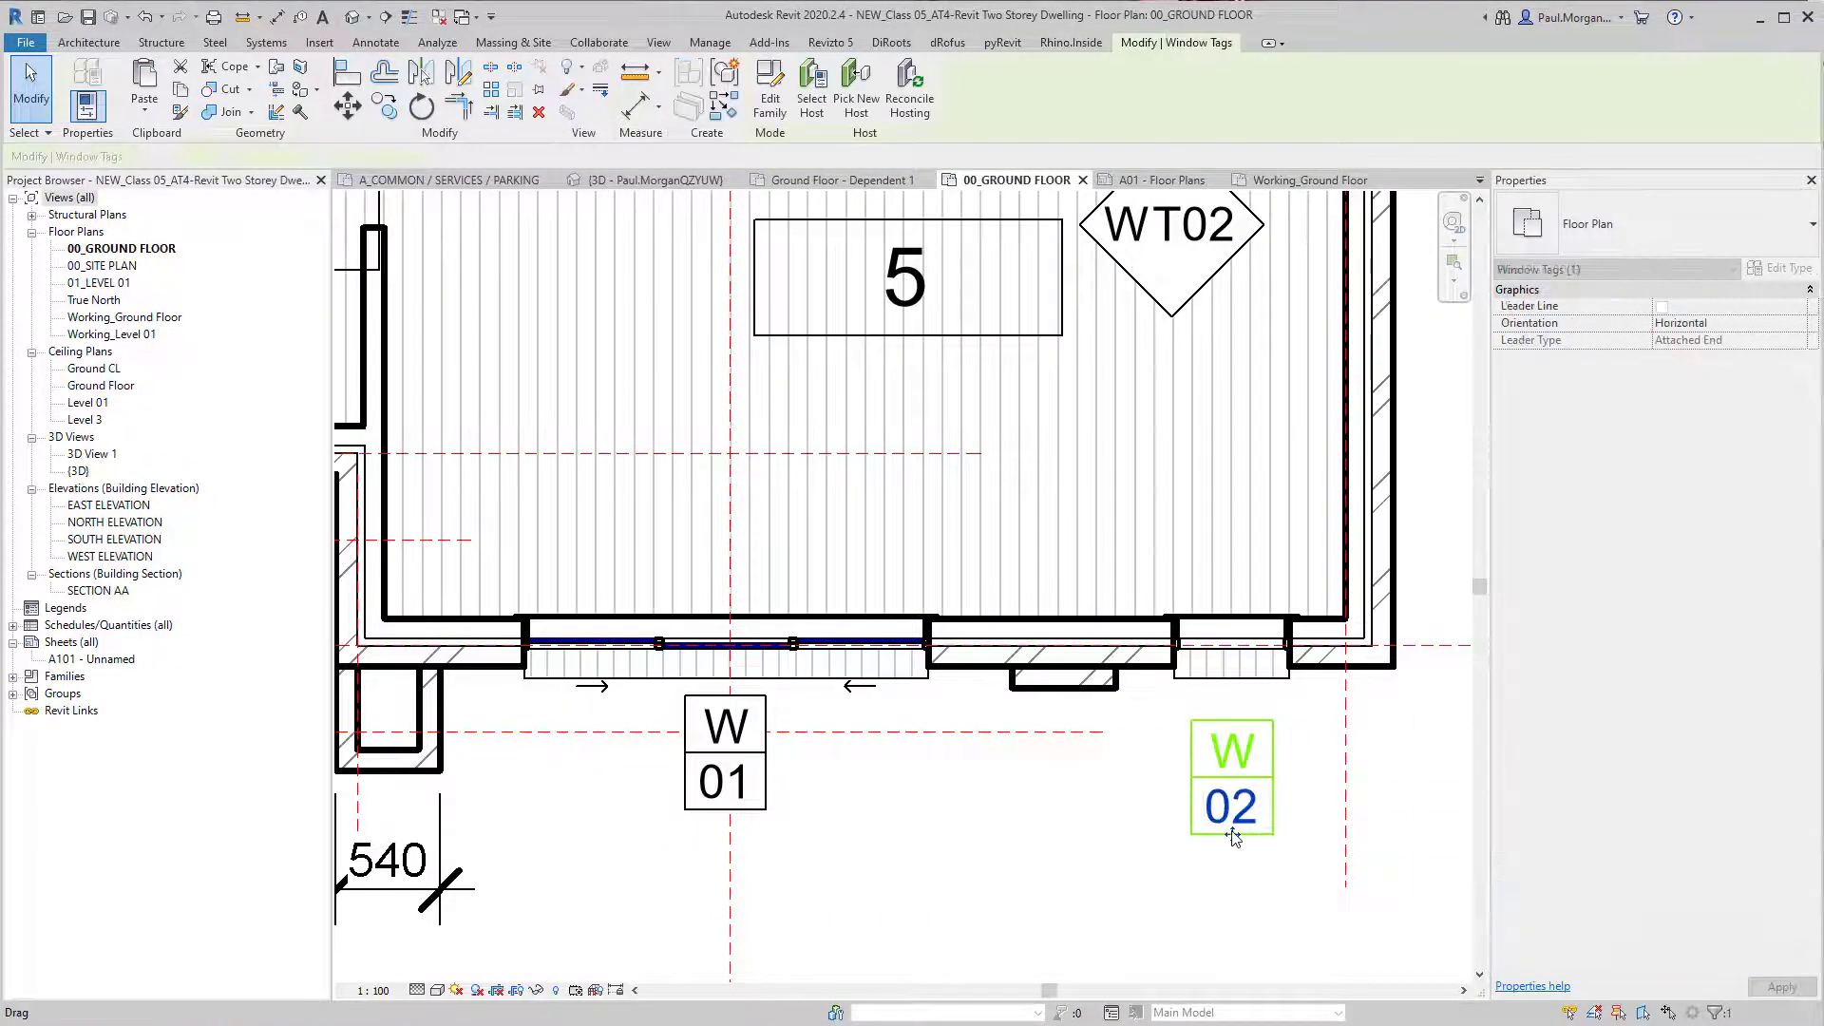
left_click_drag(1234, 836, 1233, 811)
left_click(1137, 887)
Step: Examine the entry door tag and the other door, window and room tags across the ground floor plan
scroll(1136, 887, "down", 4)
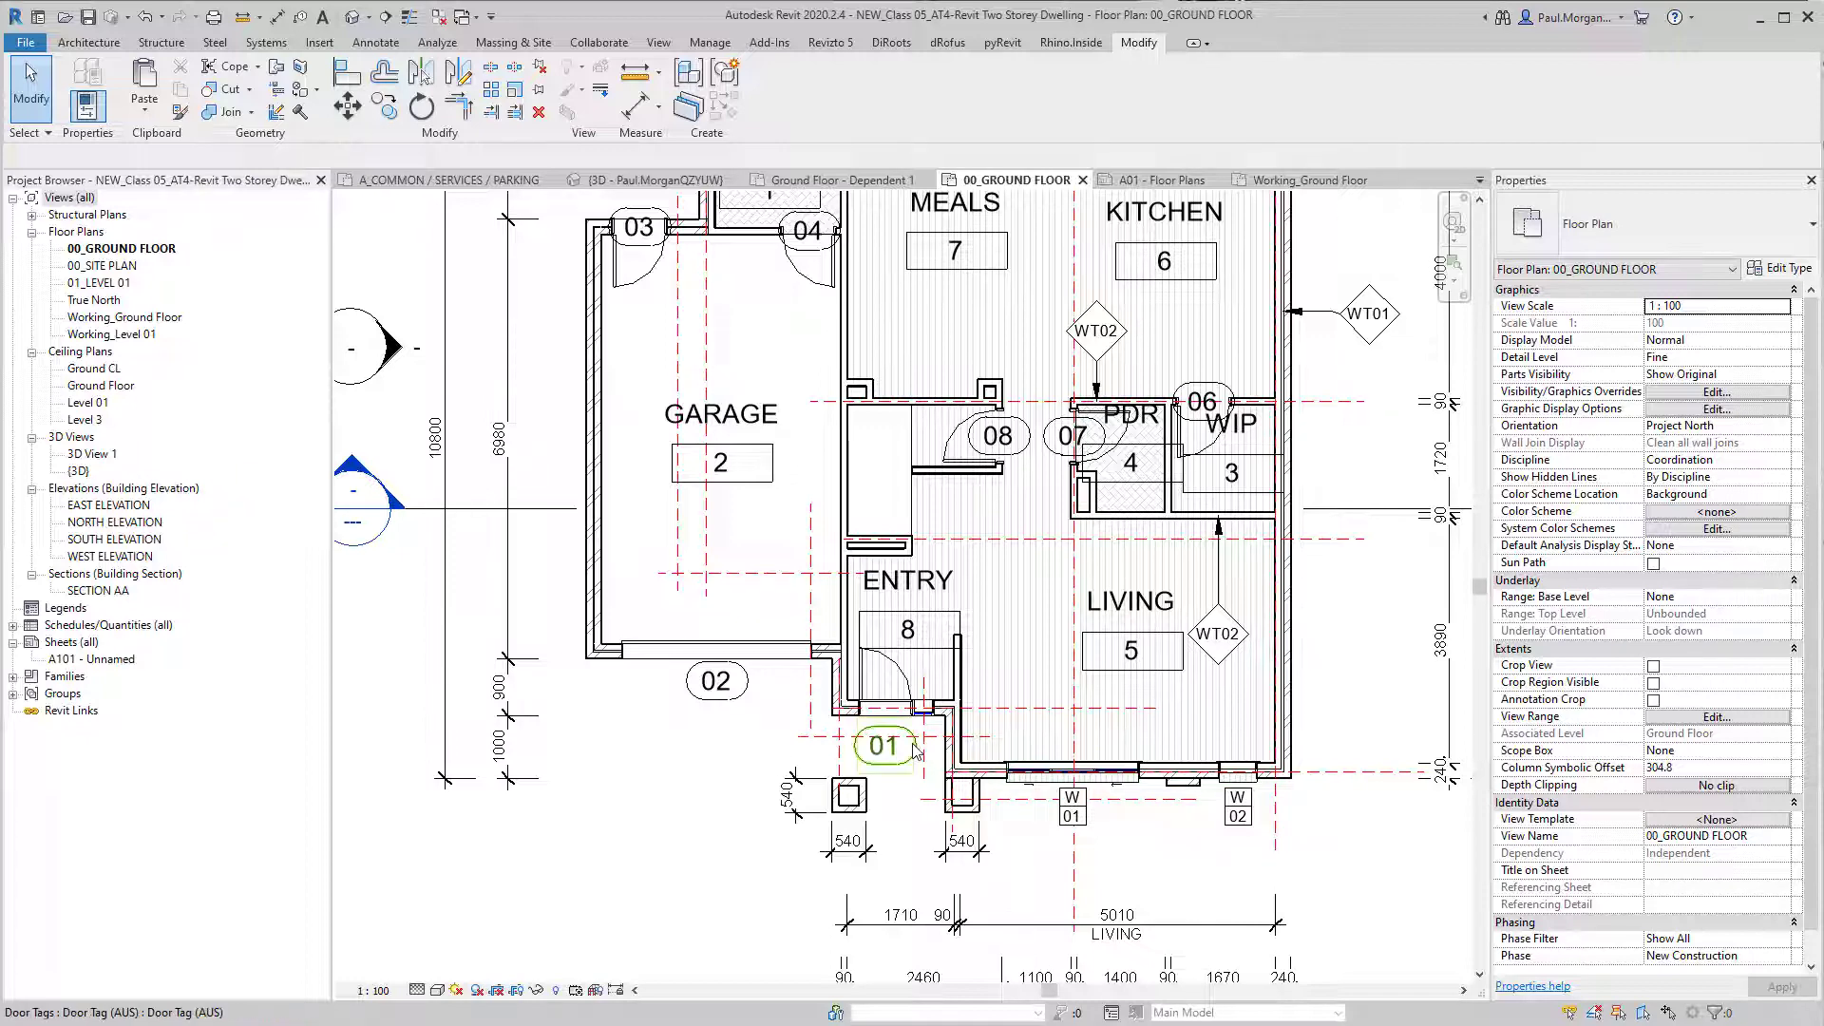
scroll(879, 744, "up", 3)
left_click(884, 778)
scroll(883, 776, "up", 1)
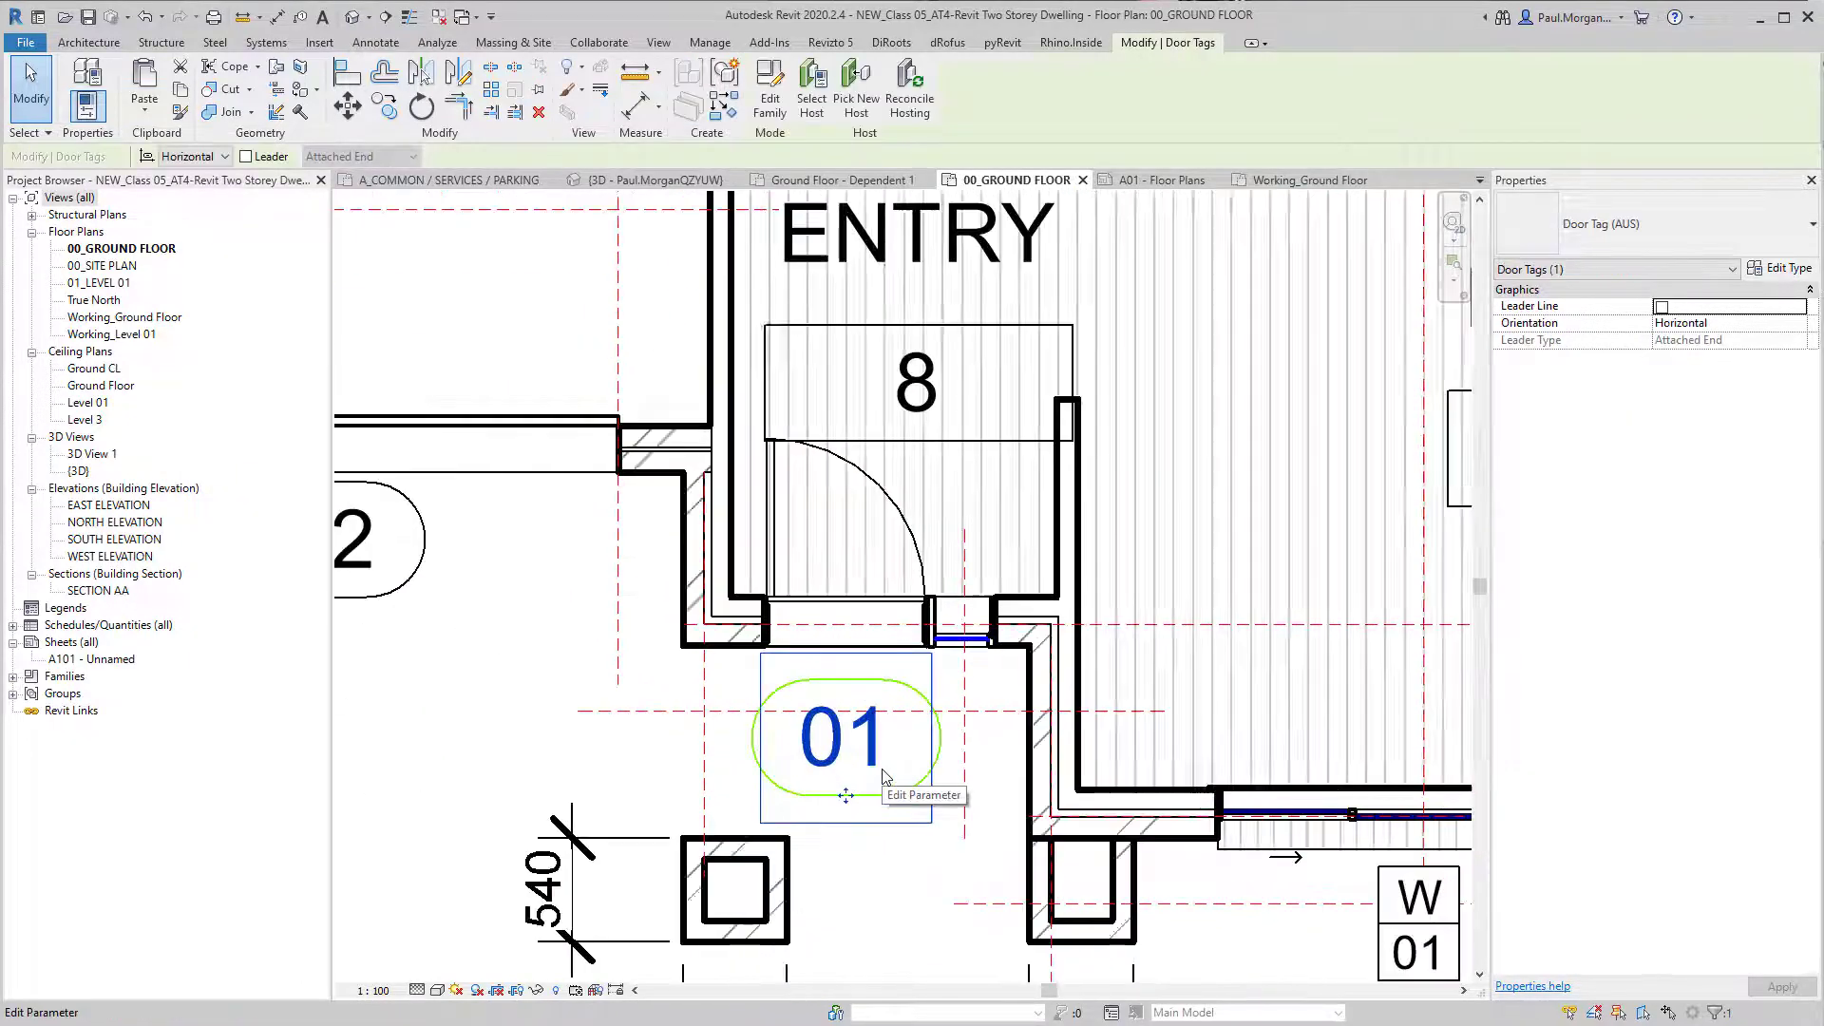
scroll(884, 775, "down", 1)
middle_click_drag(921, 778, 880, 714)
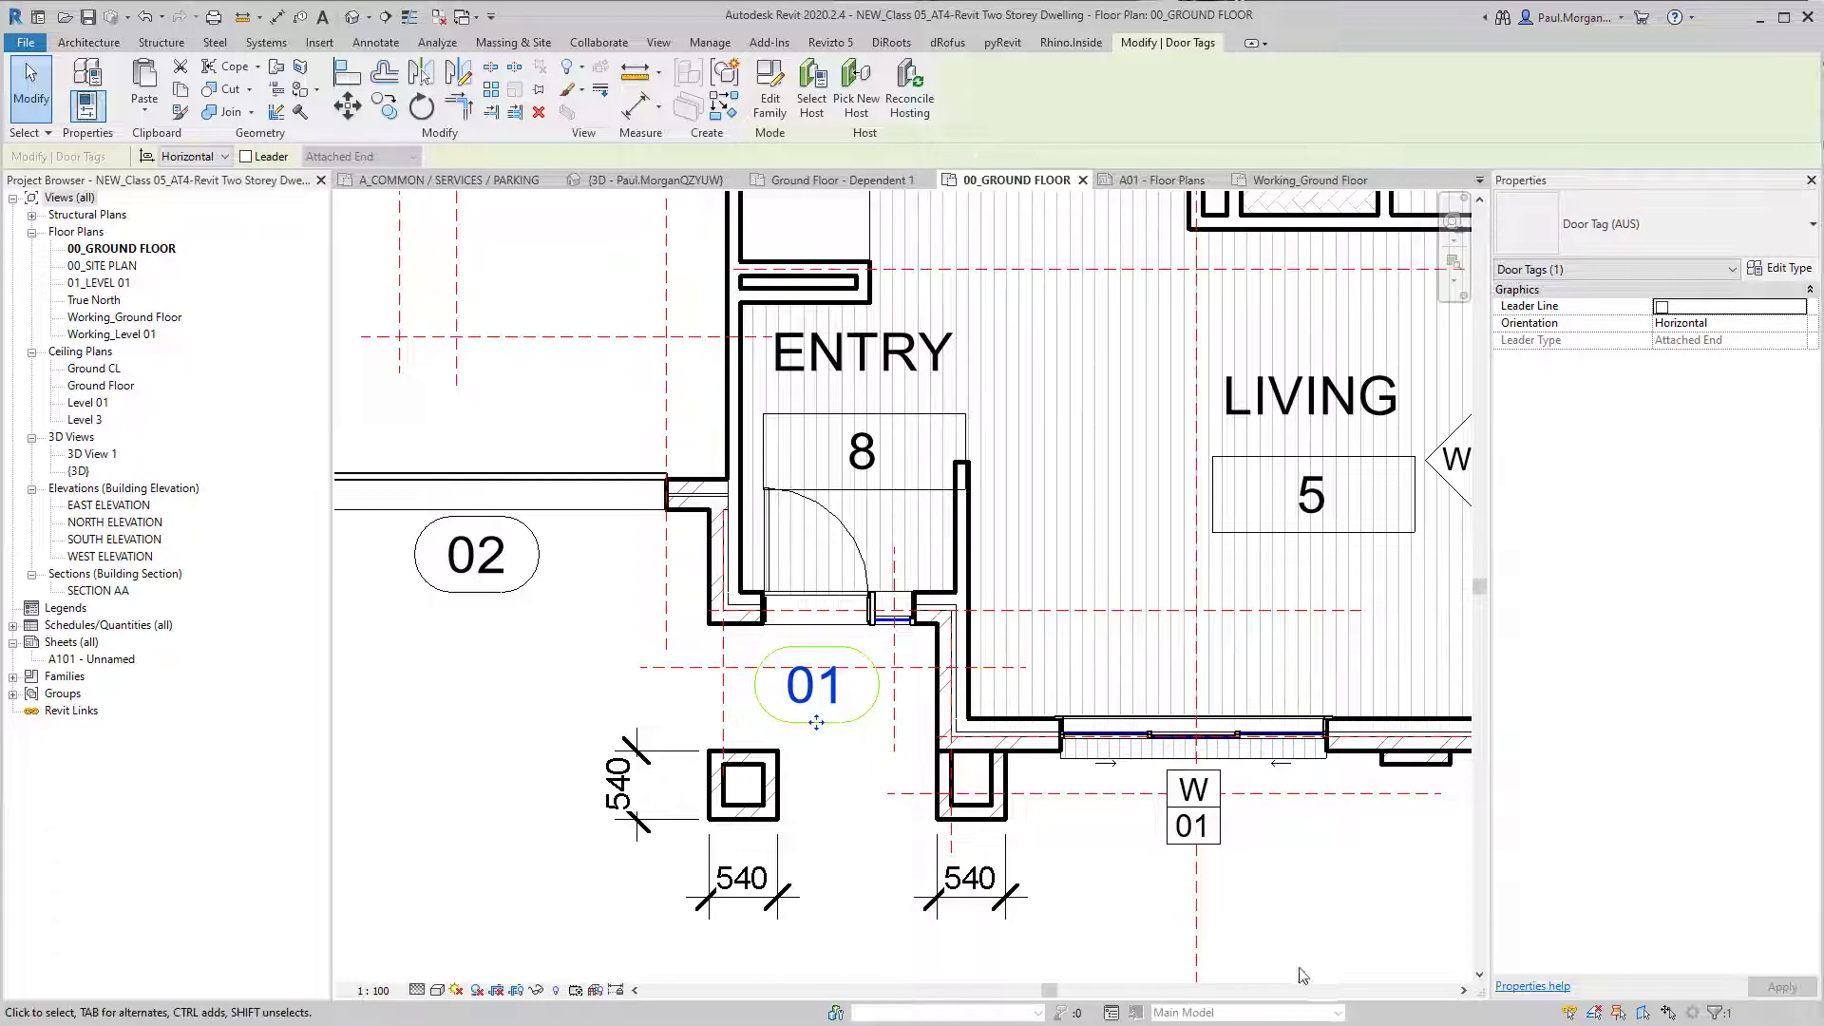
middle_click_drag(1252, 860, 1198, 837)
scroll(687, 873, "down", 2)
key("Escape")
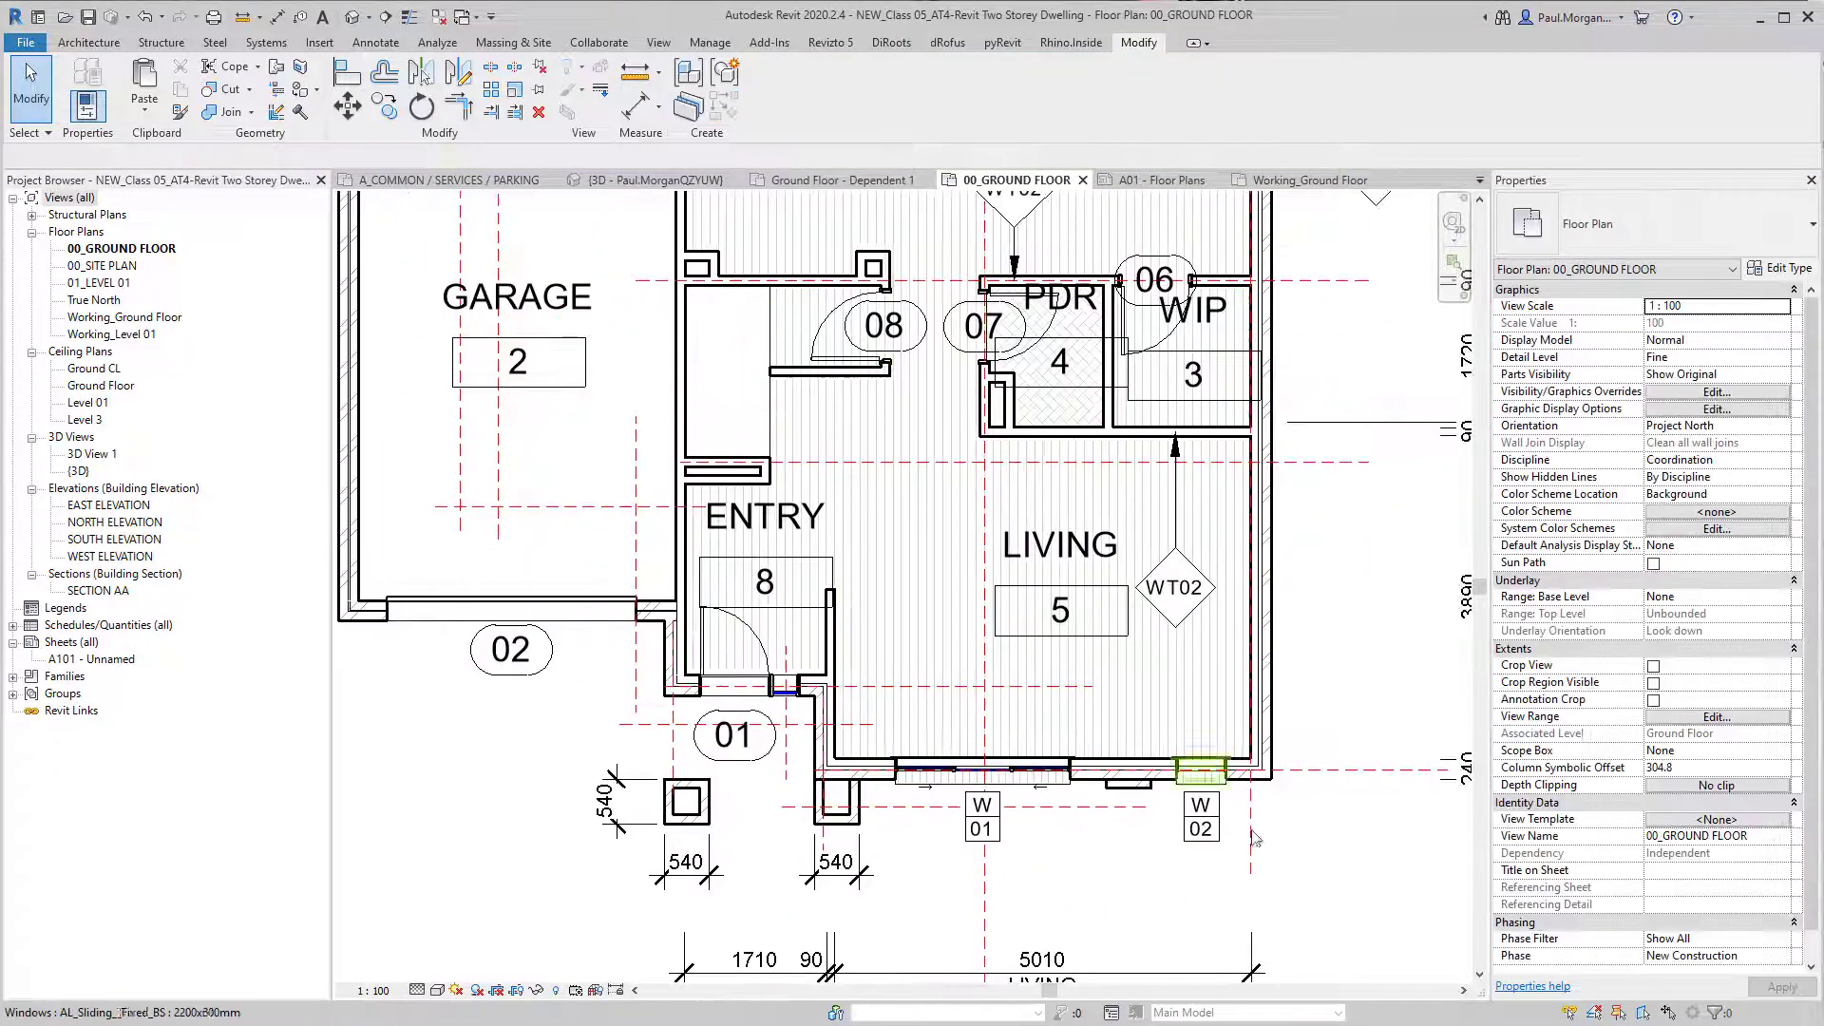
scroll(1143, 930, "down", 1)
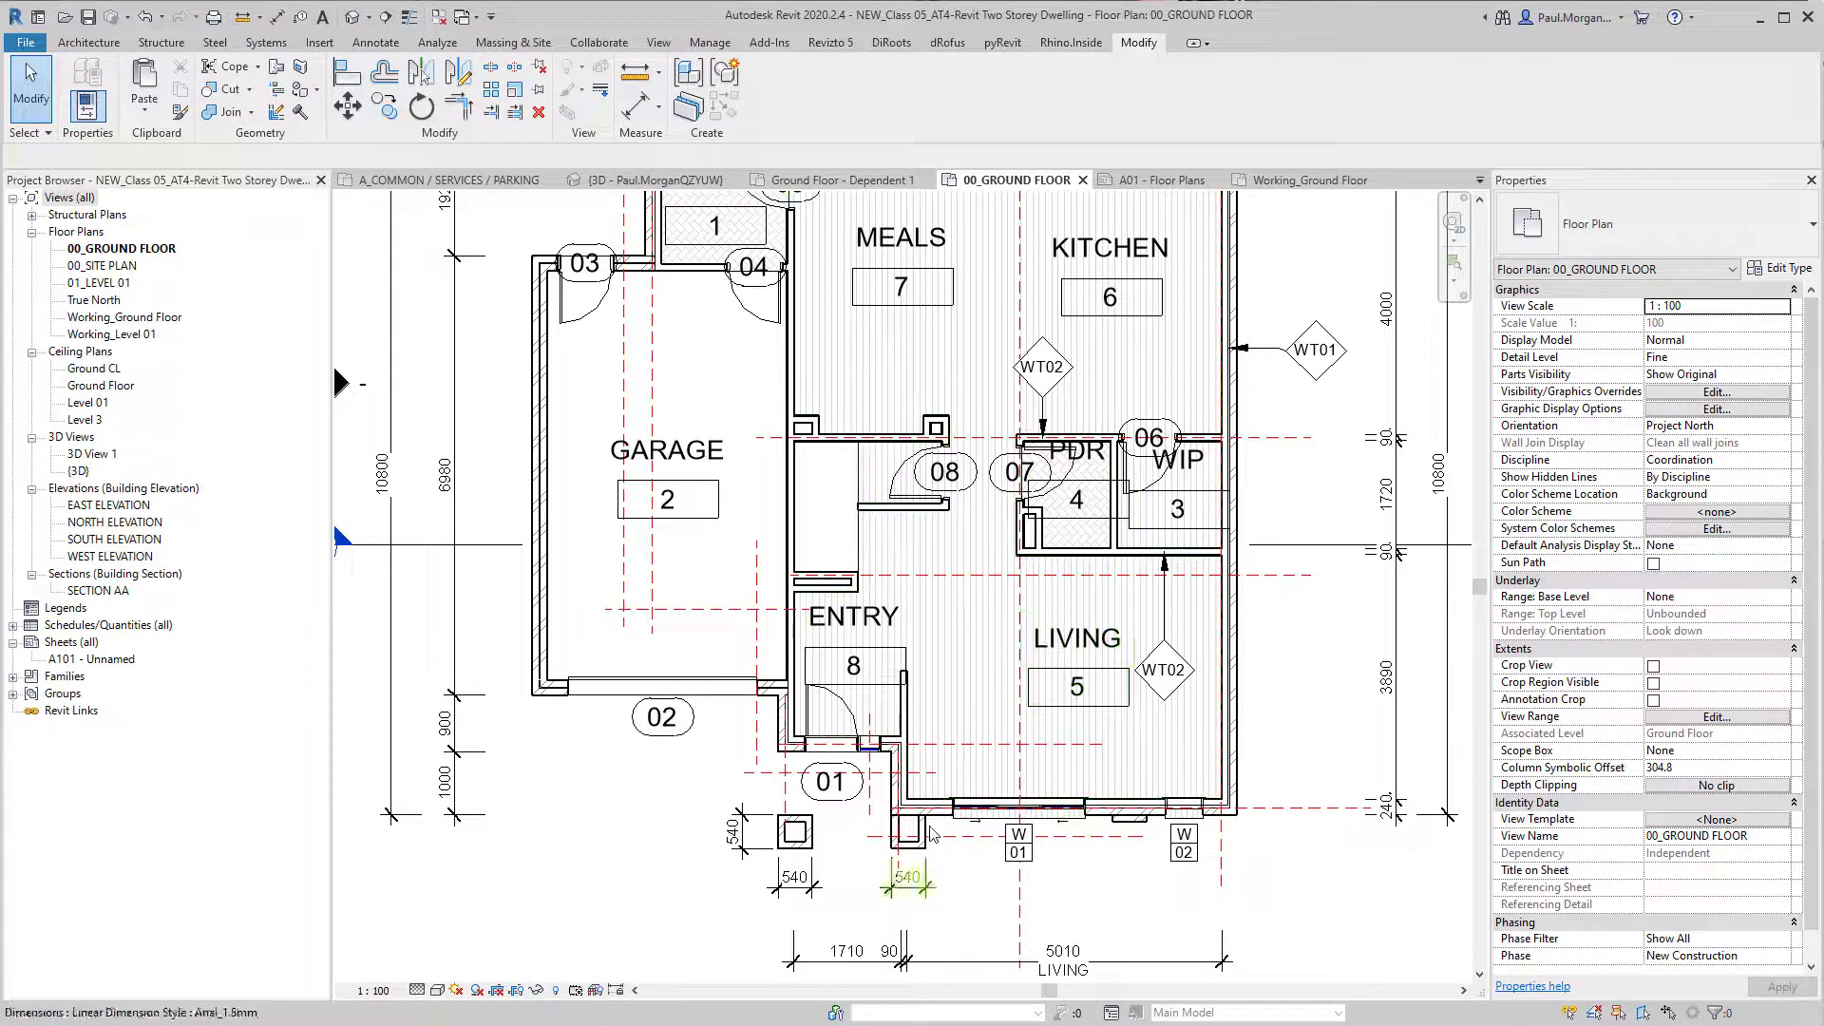
middle_click_drag(985, 812, 1007, 737)
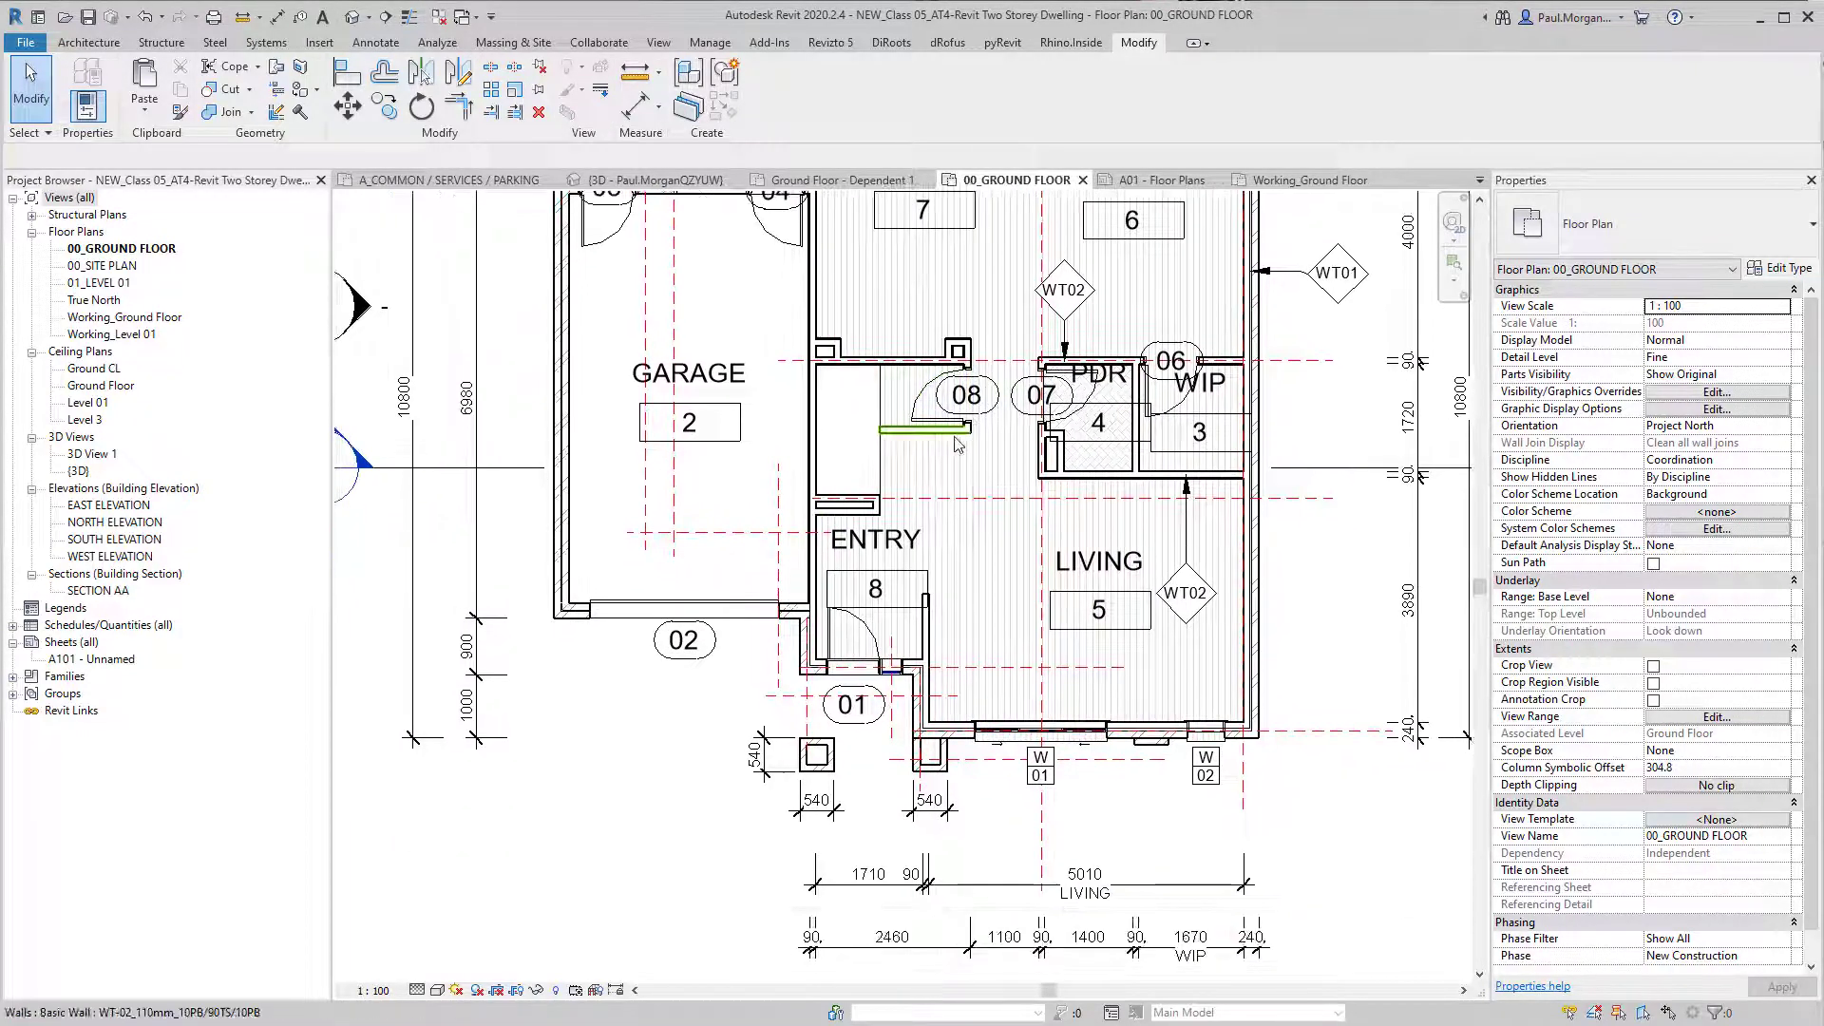
left_click(854, 710)
scroll(857, 712, "up", 2)
scroll(860, 715, "down", 2)
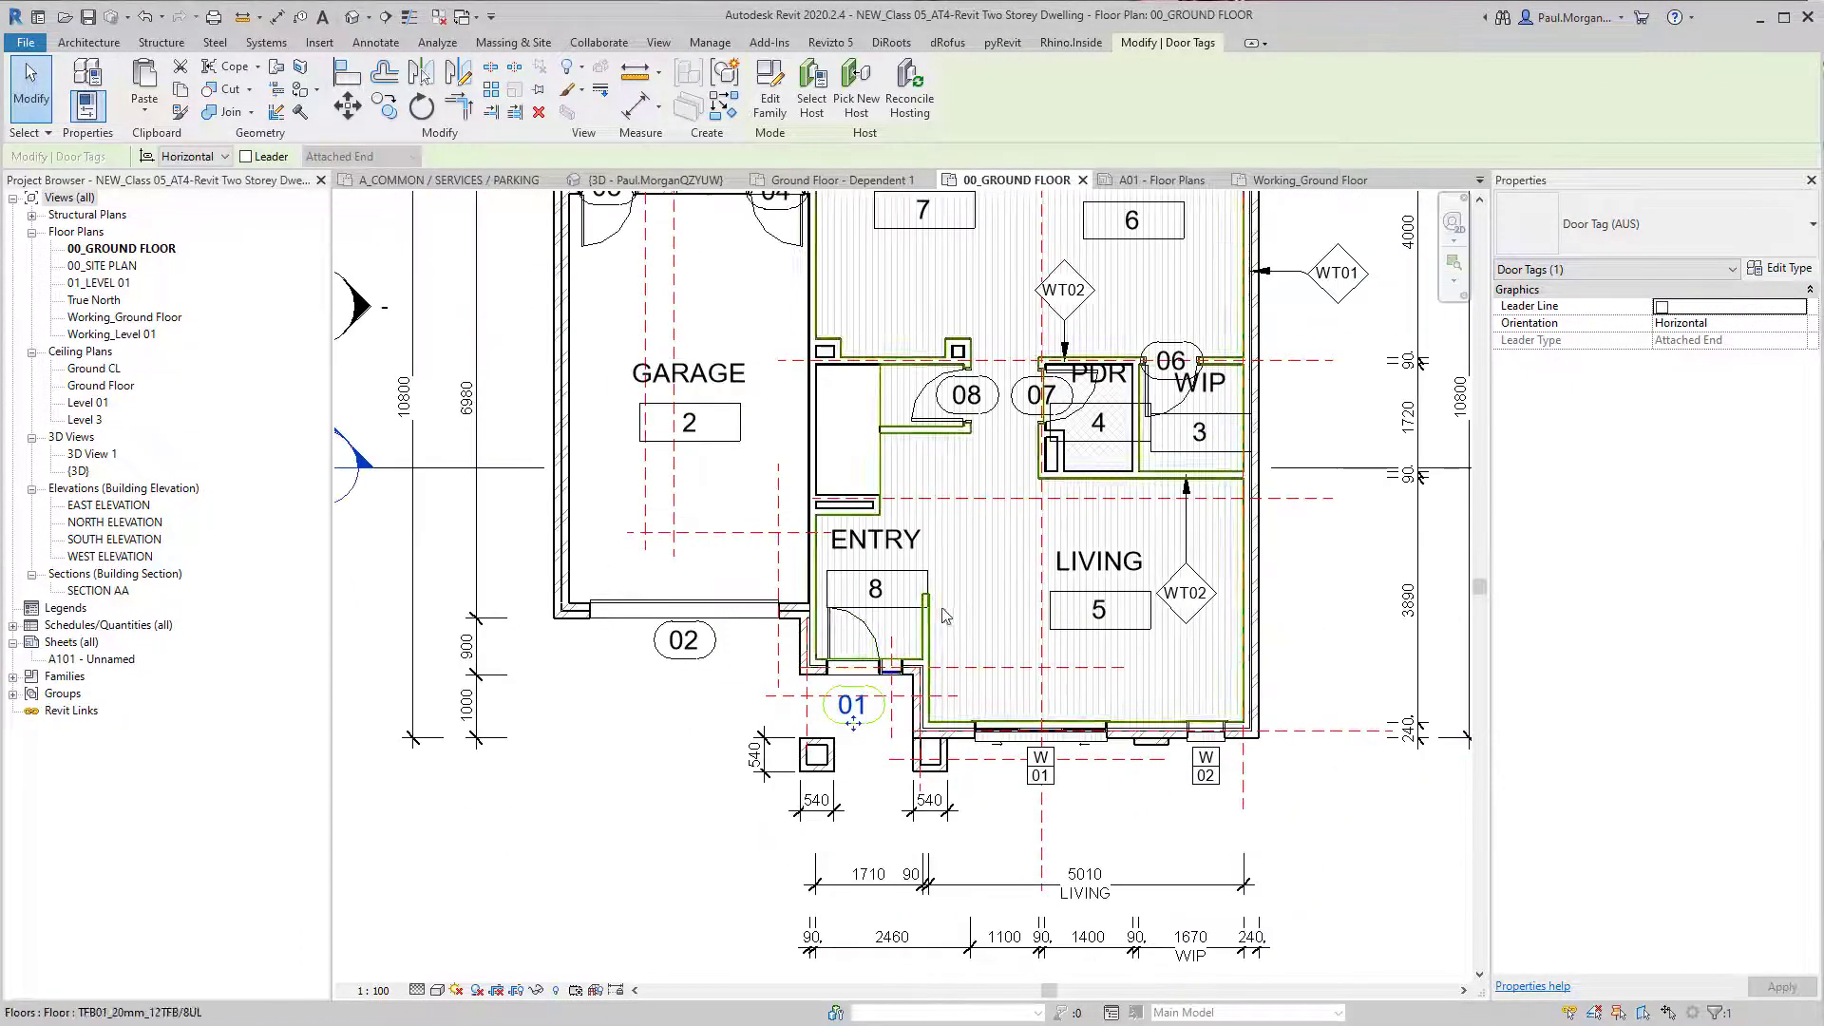
middle_click_drag(1016, 514, 976, 731)
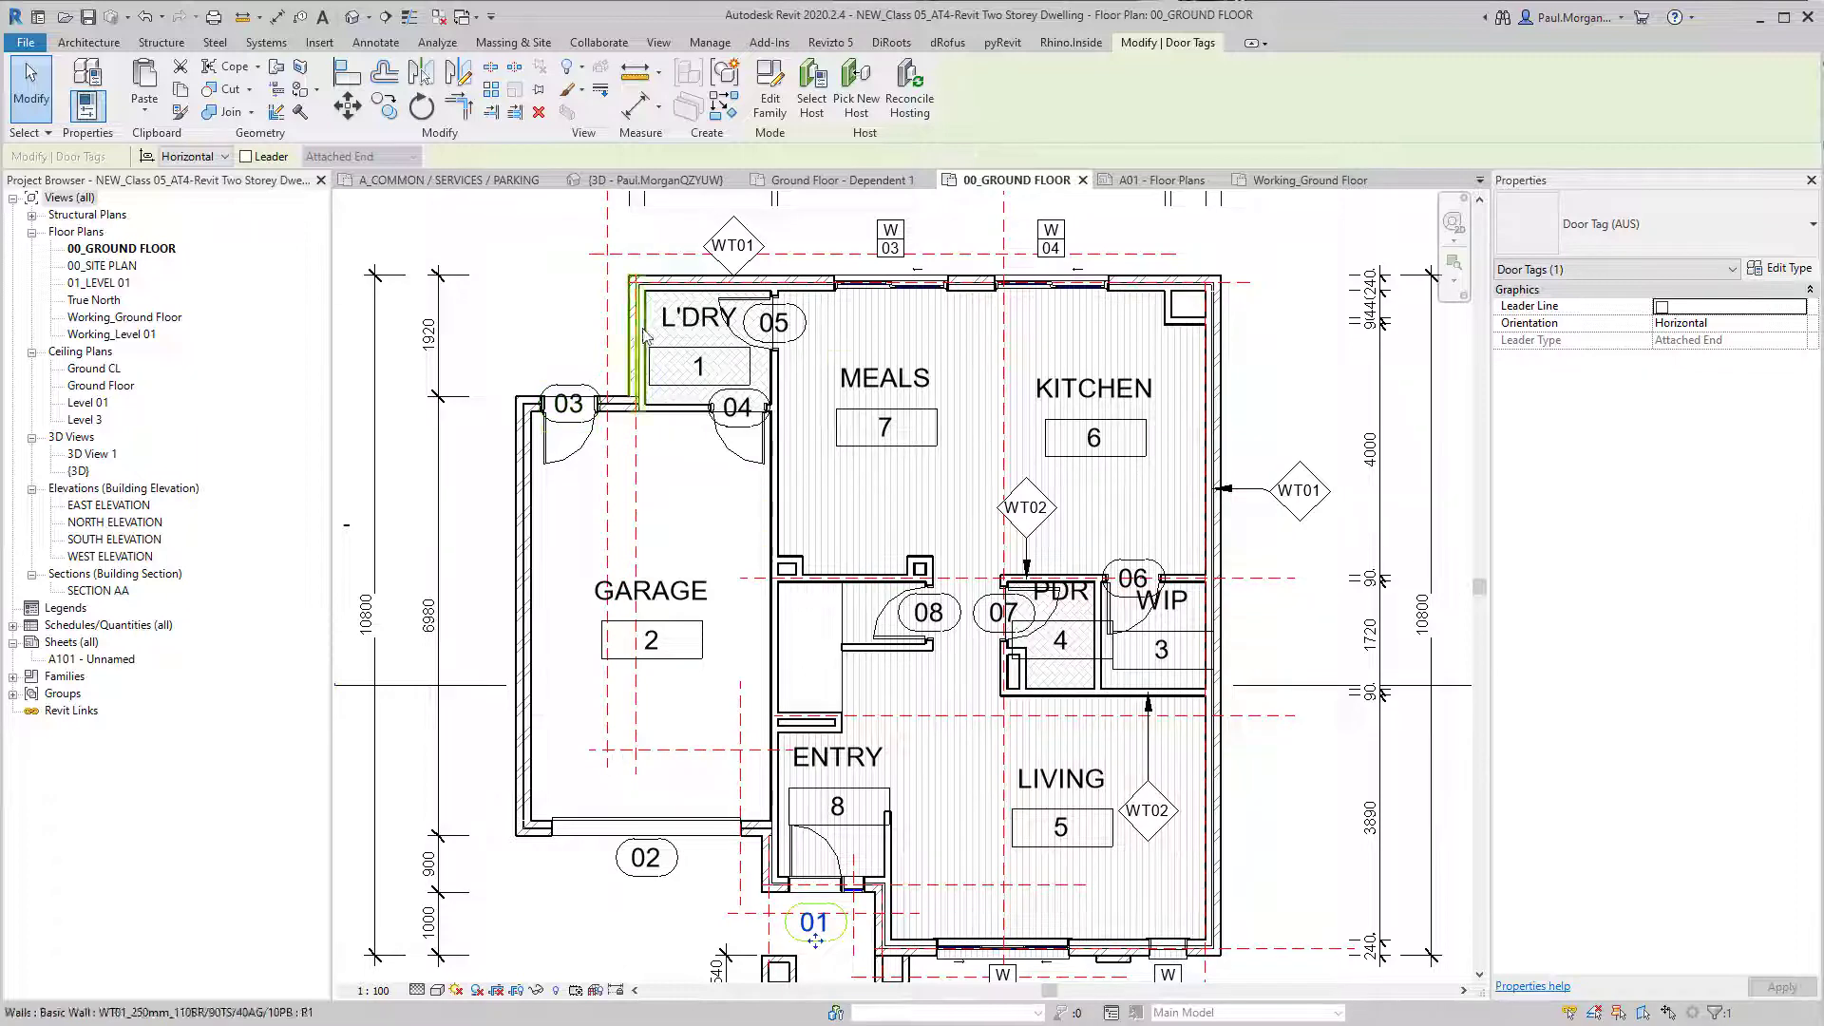
Step: Change the KITCHEN room tag on the 00_GROUND FLOOR plan to the Room Tag With Area type
left_click(911, 396)
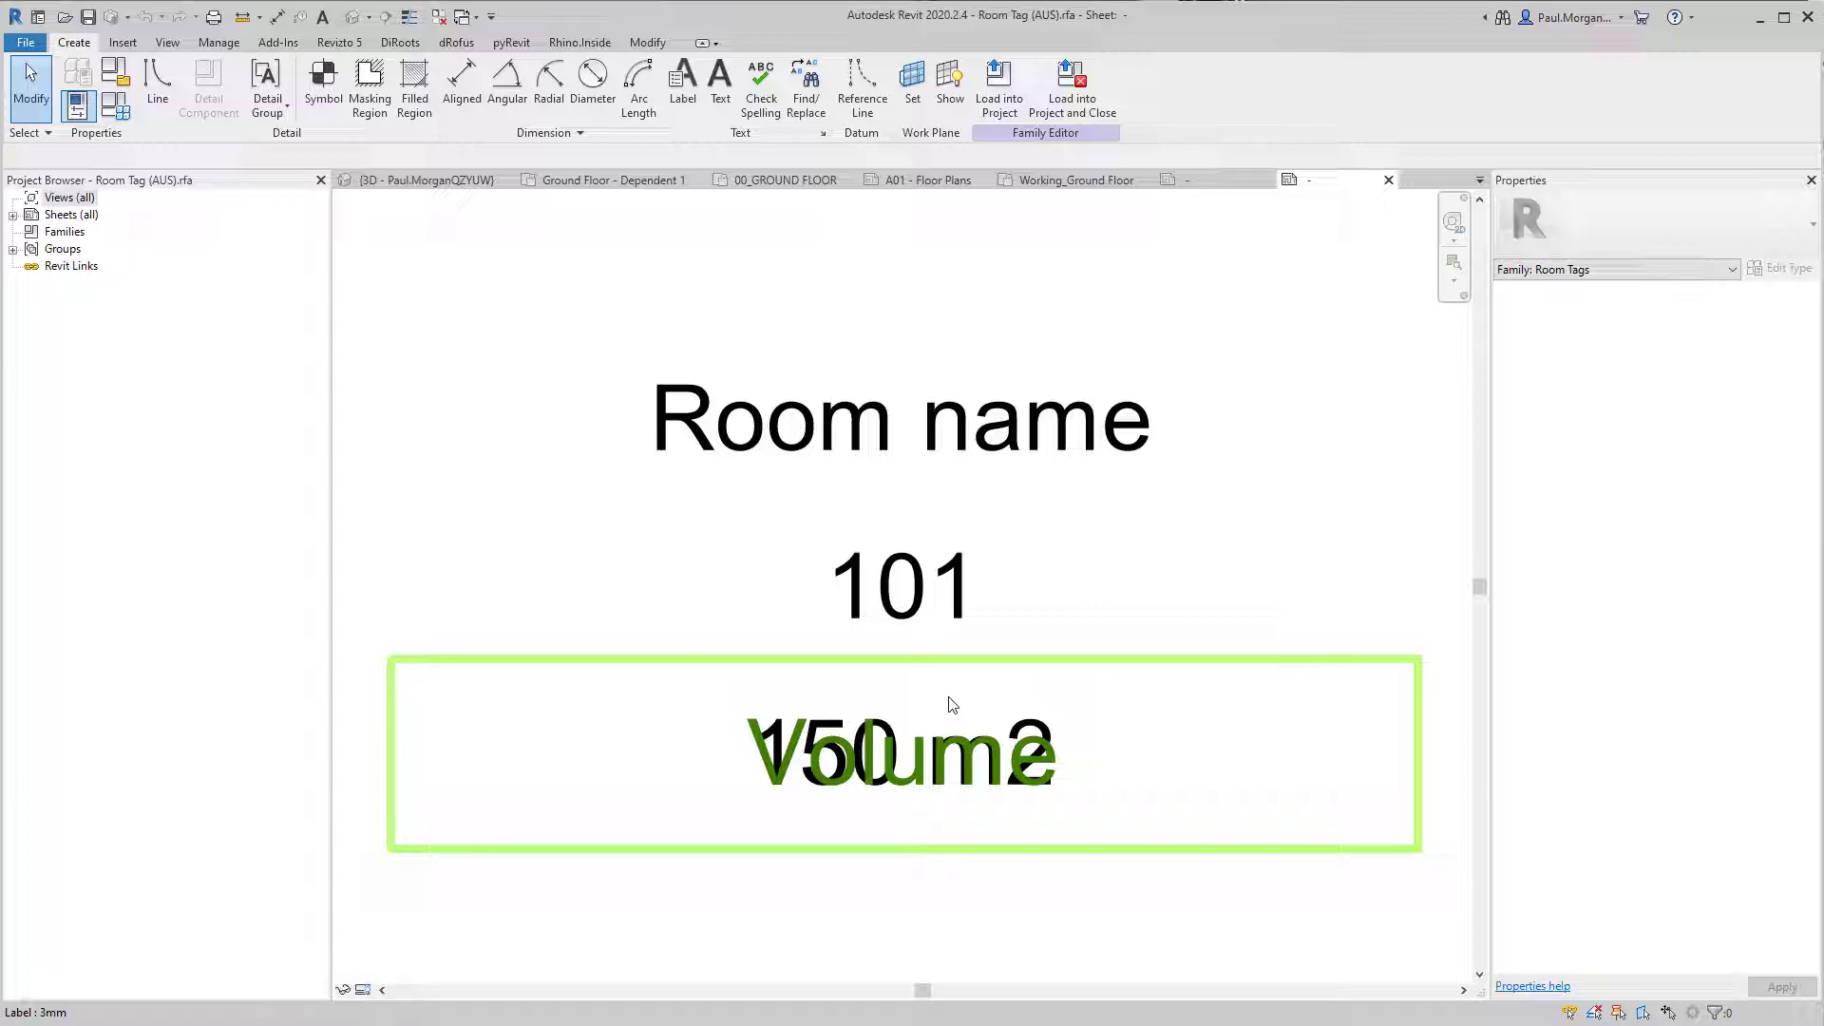
left_click(760, 181)
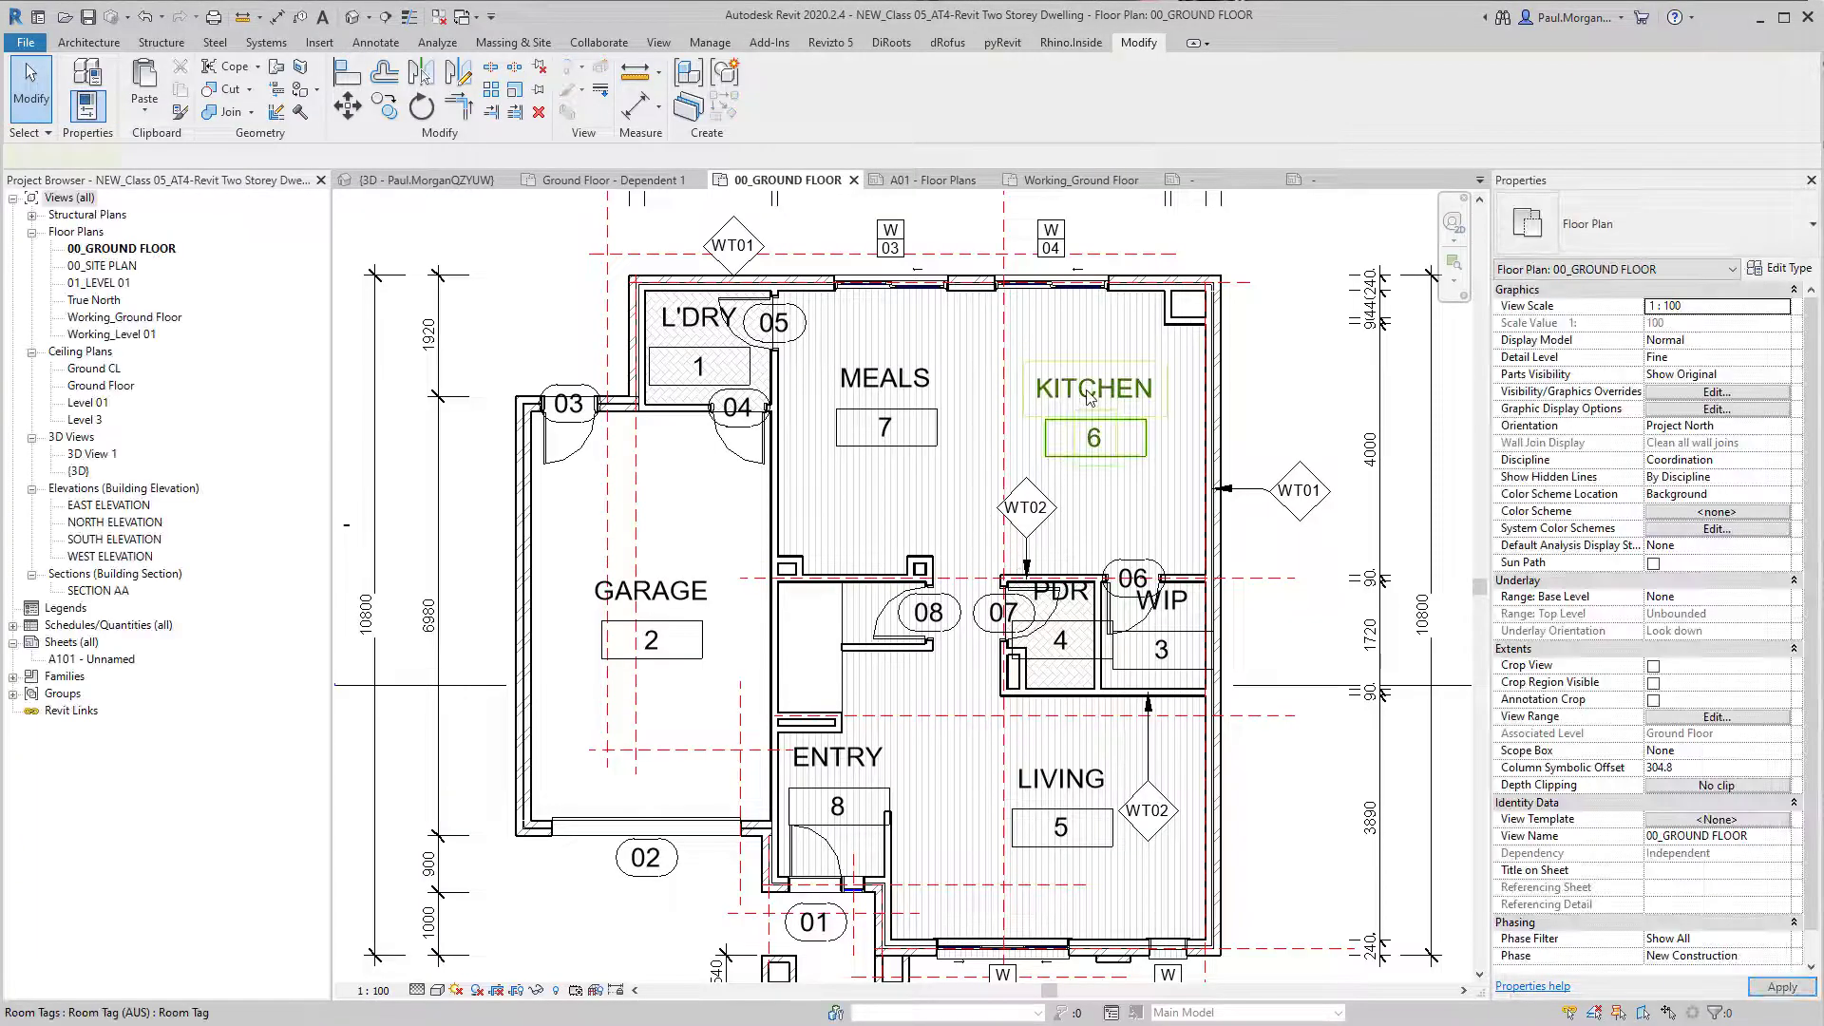
left_click(1090, 401)
left_click(1587, 231)
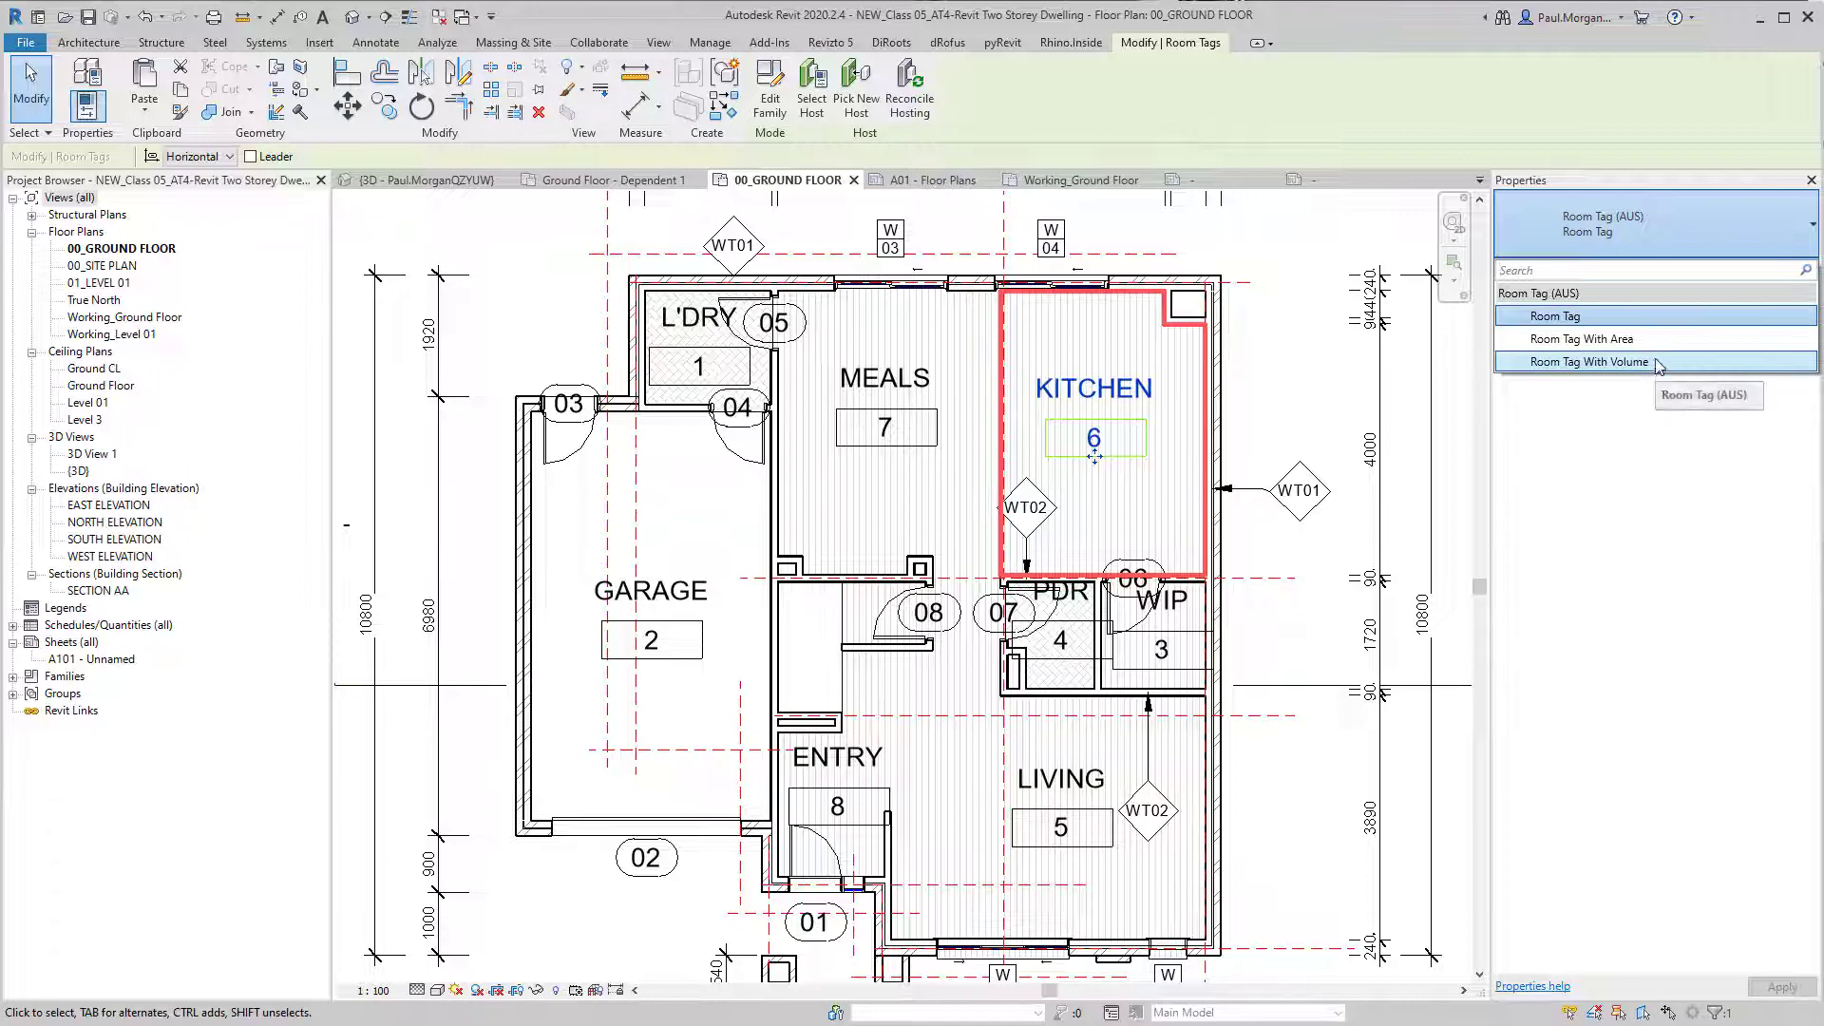
left_click(1616, 362)
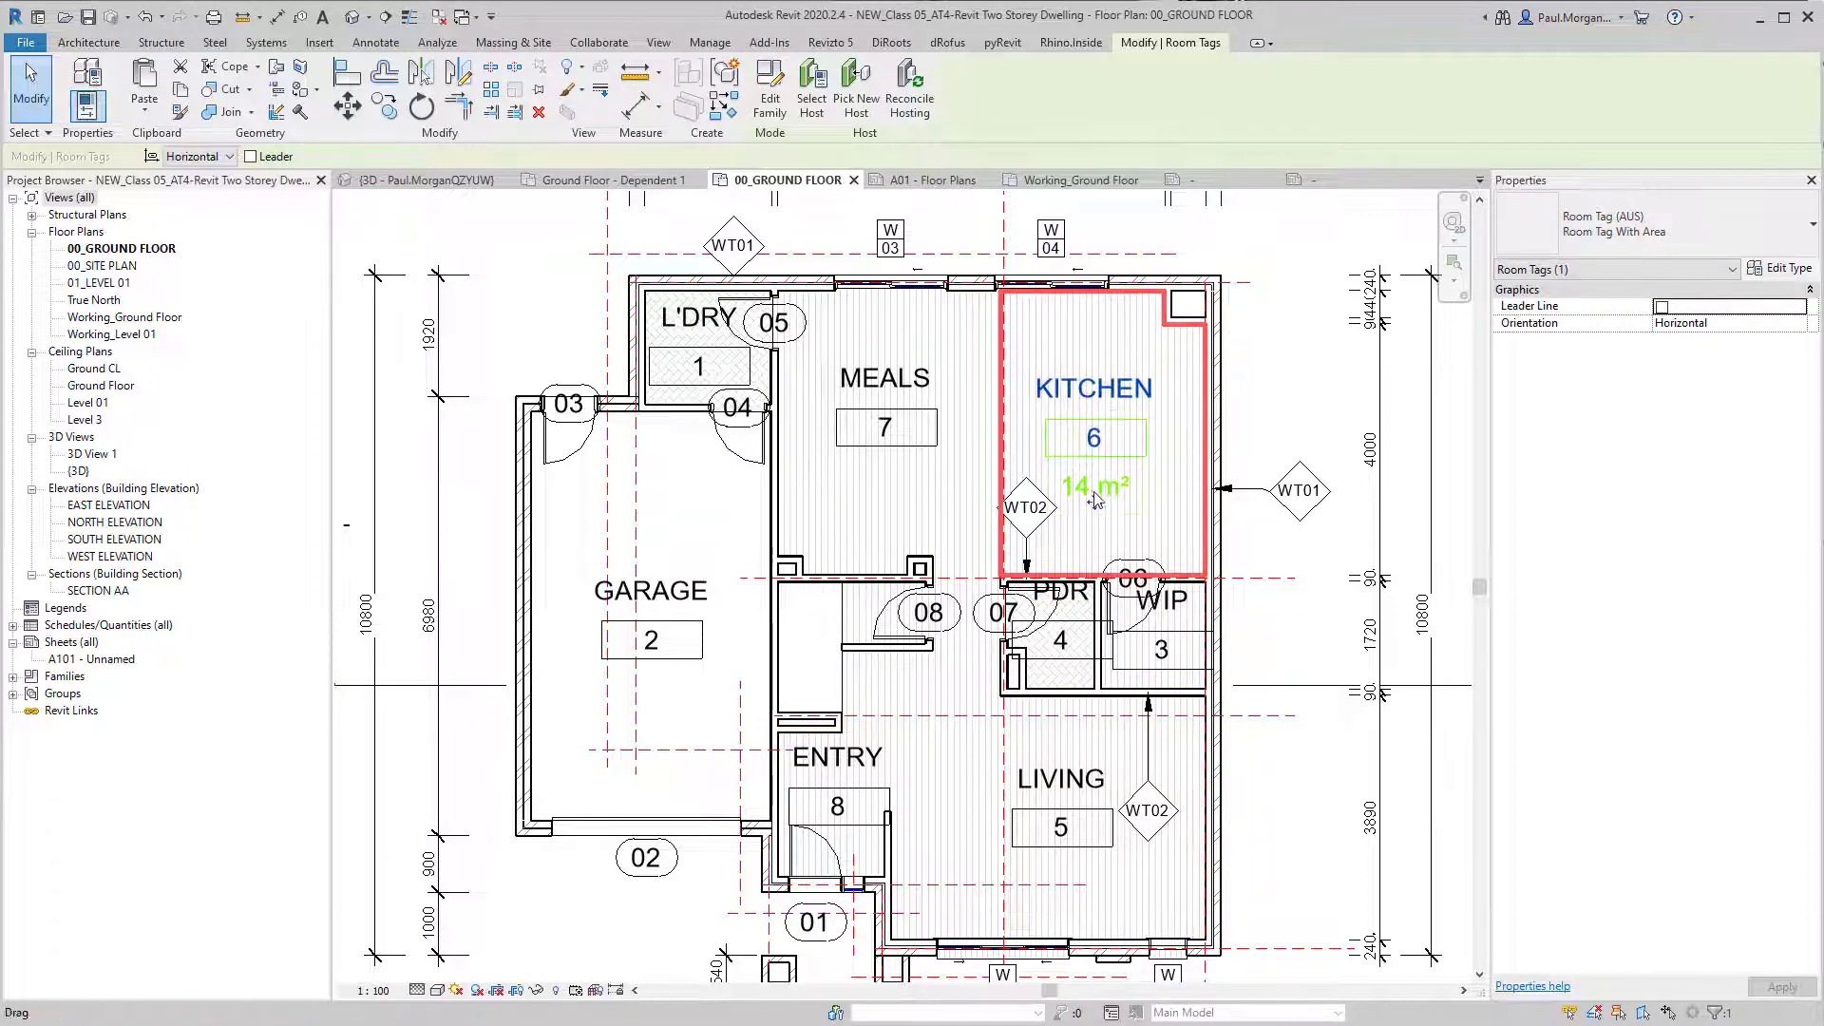
left_click(1302, 411)
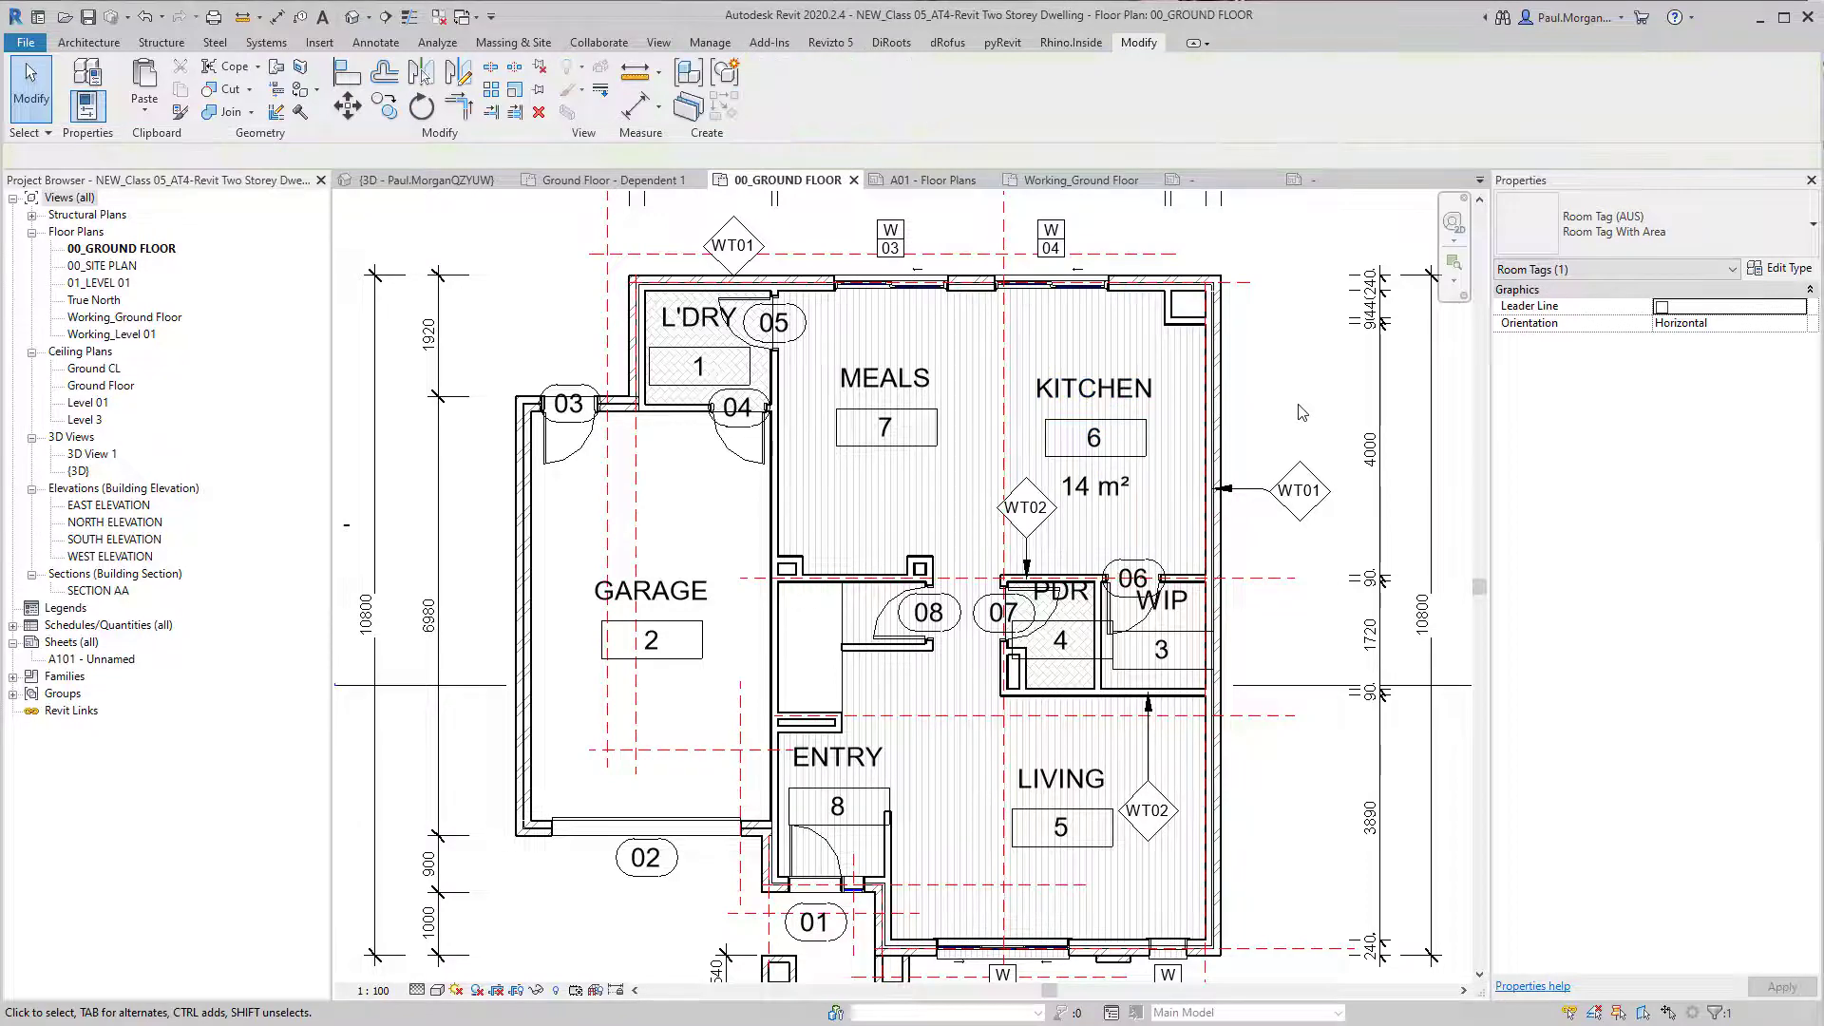
Step: Open the room tag family for editing and inspect which family parameter controls the room number label's visibility
double_click(1121, 404)
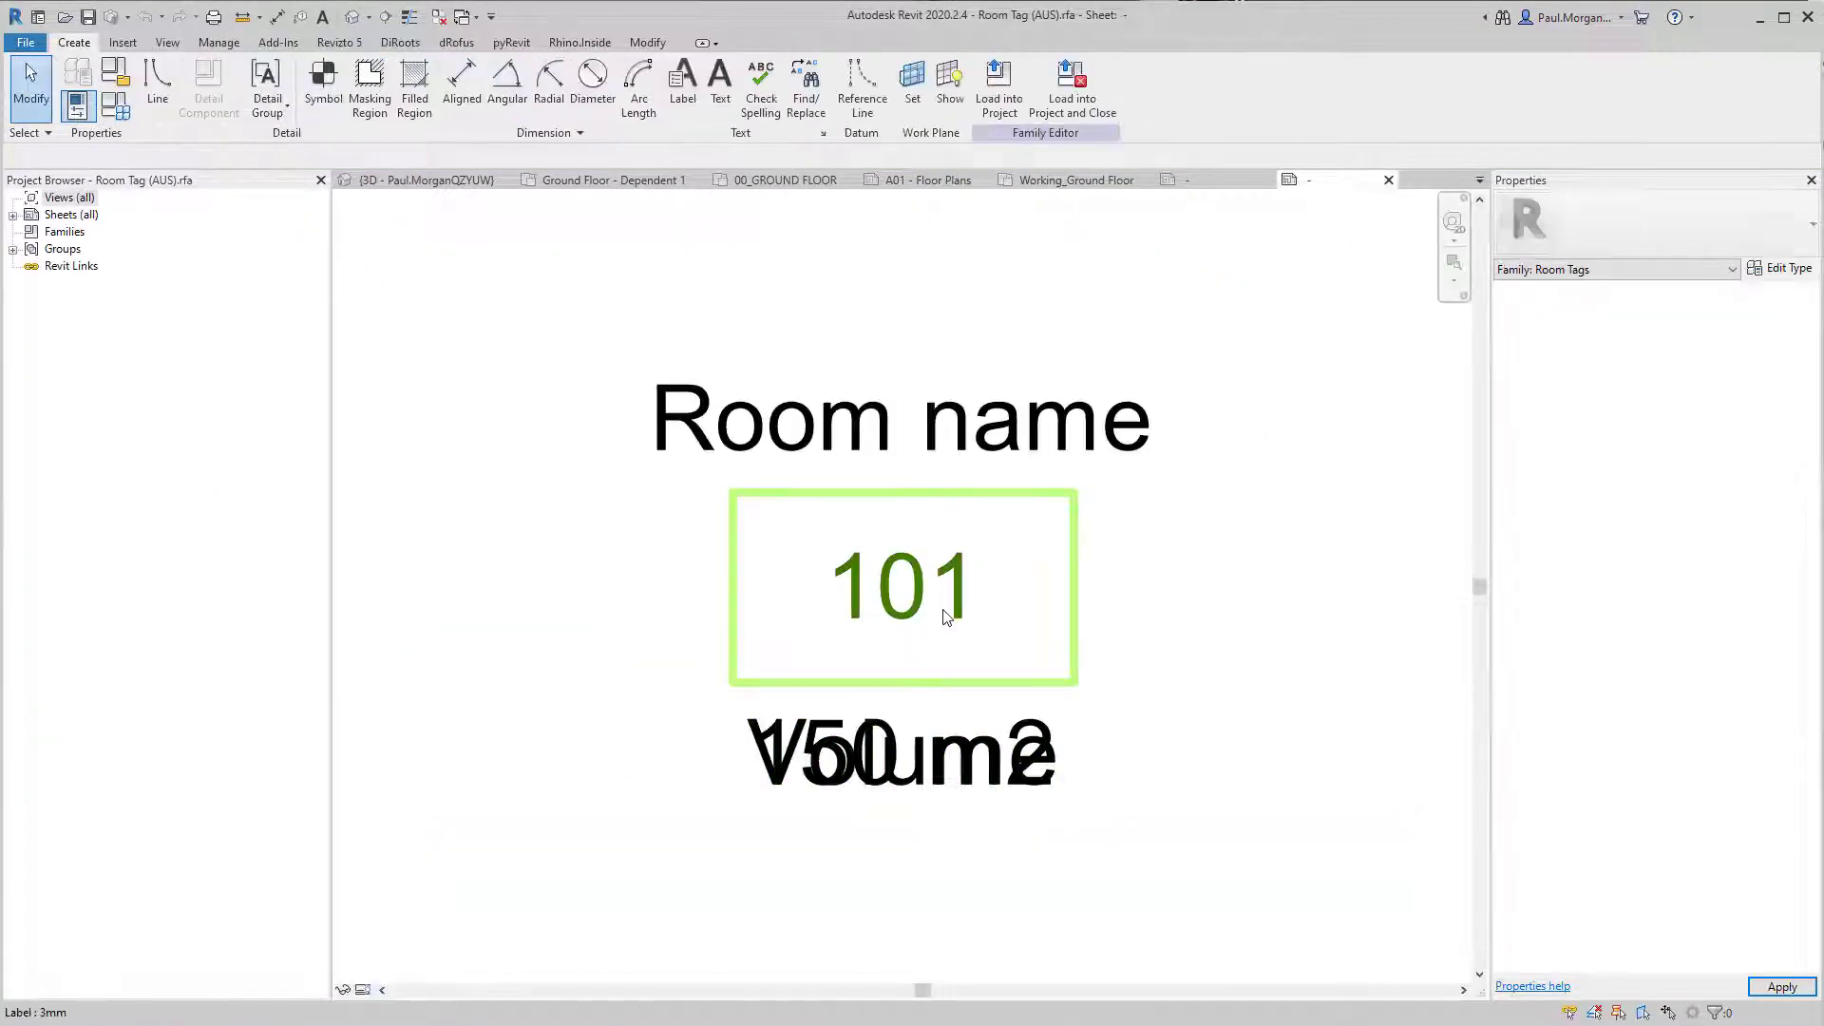
left_click(946, 618)
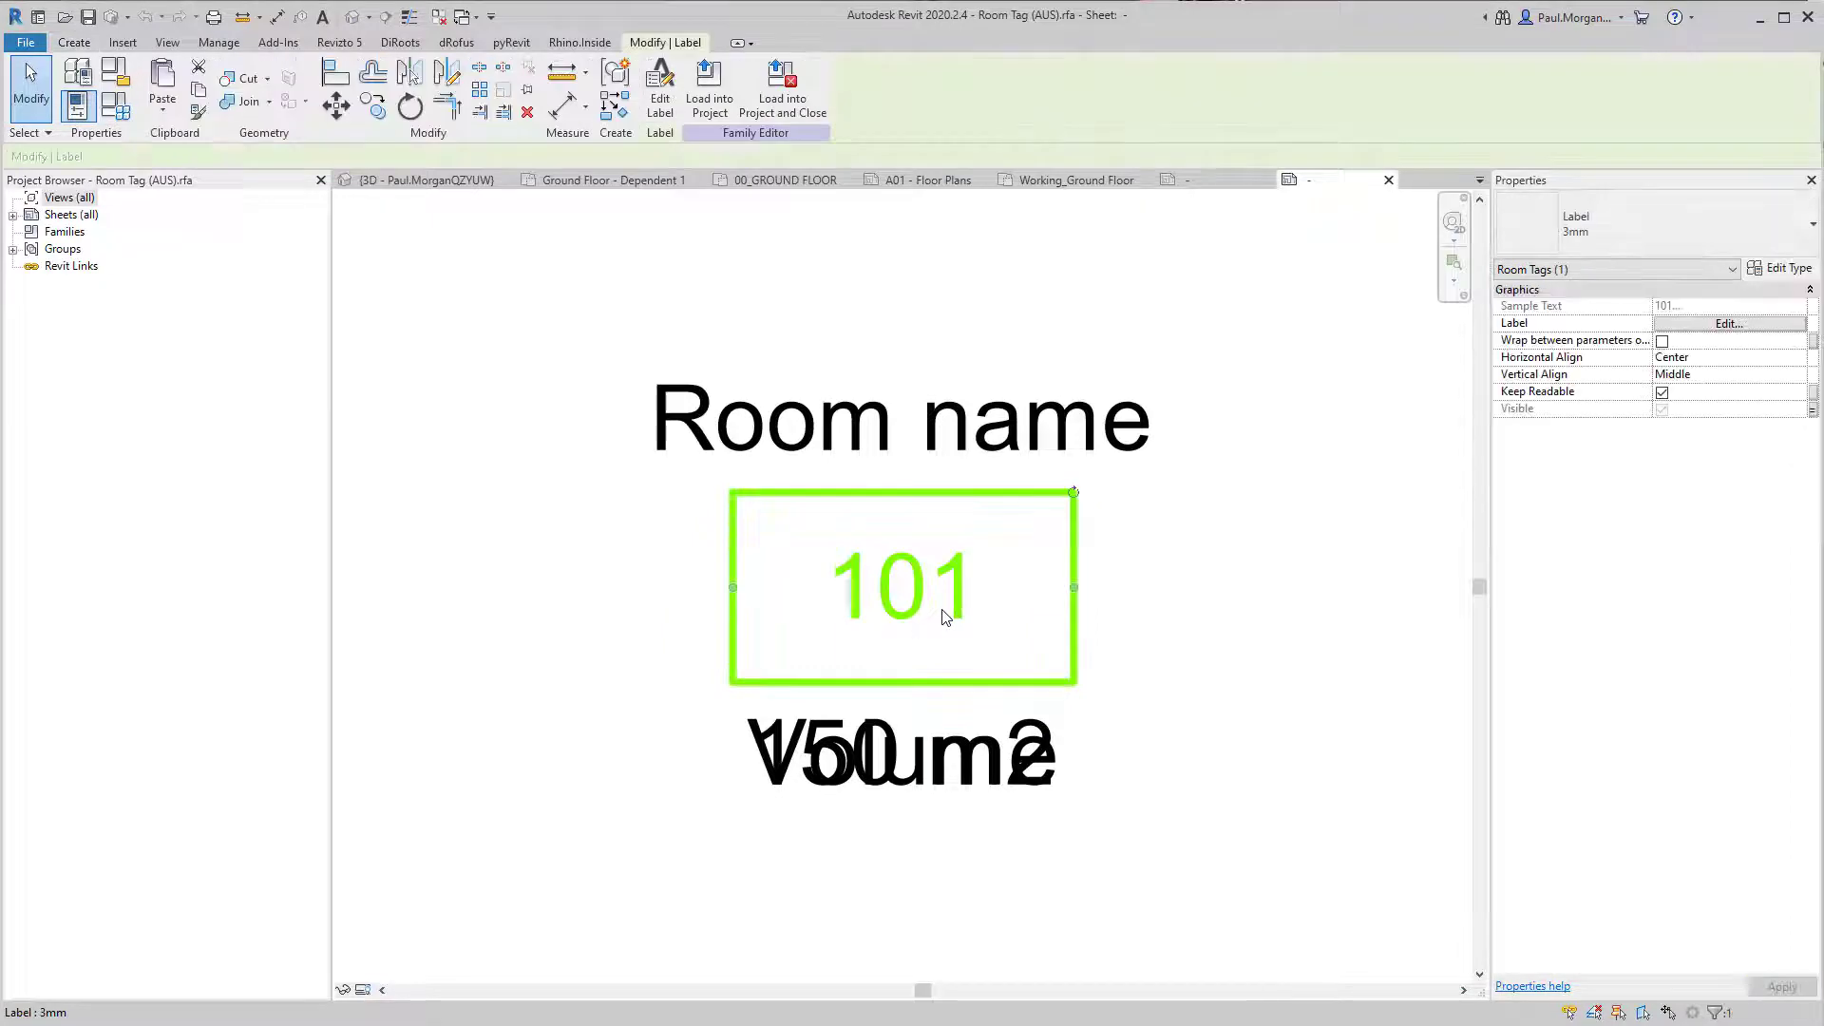
left_click(1813, 410)
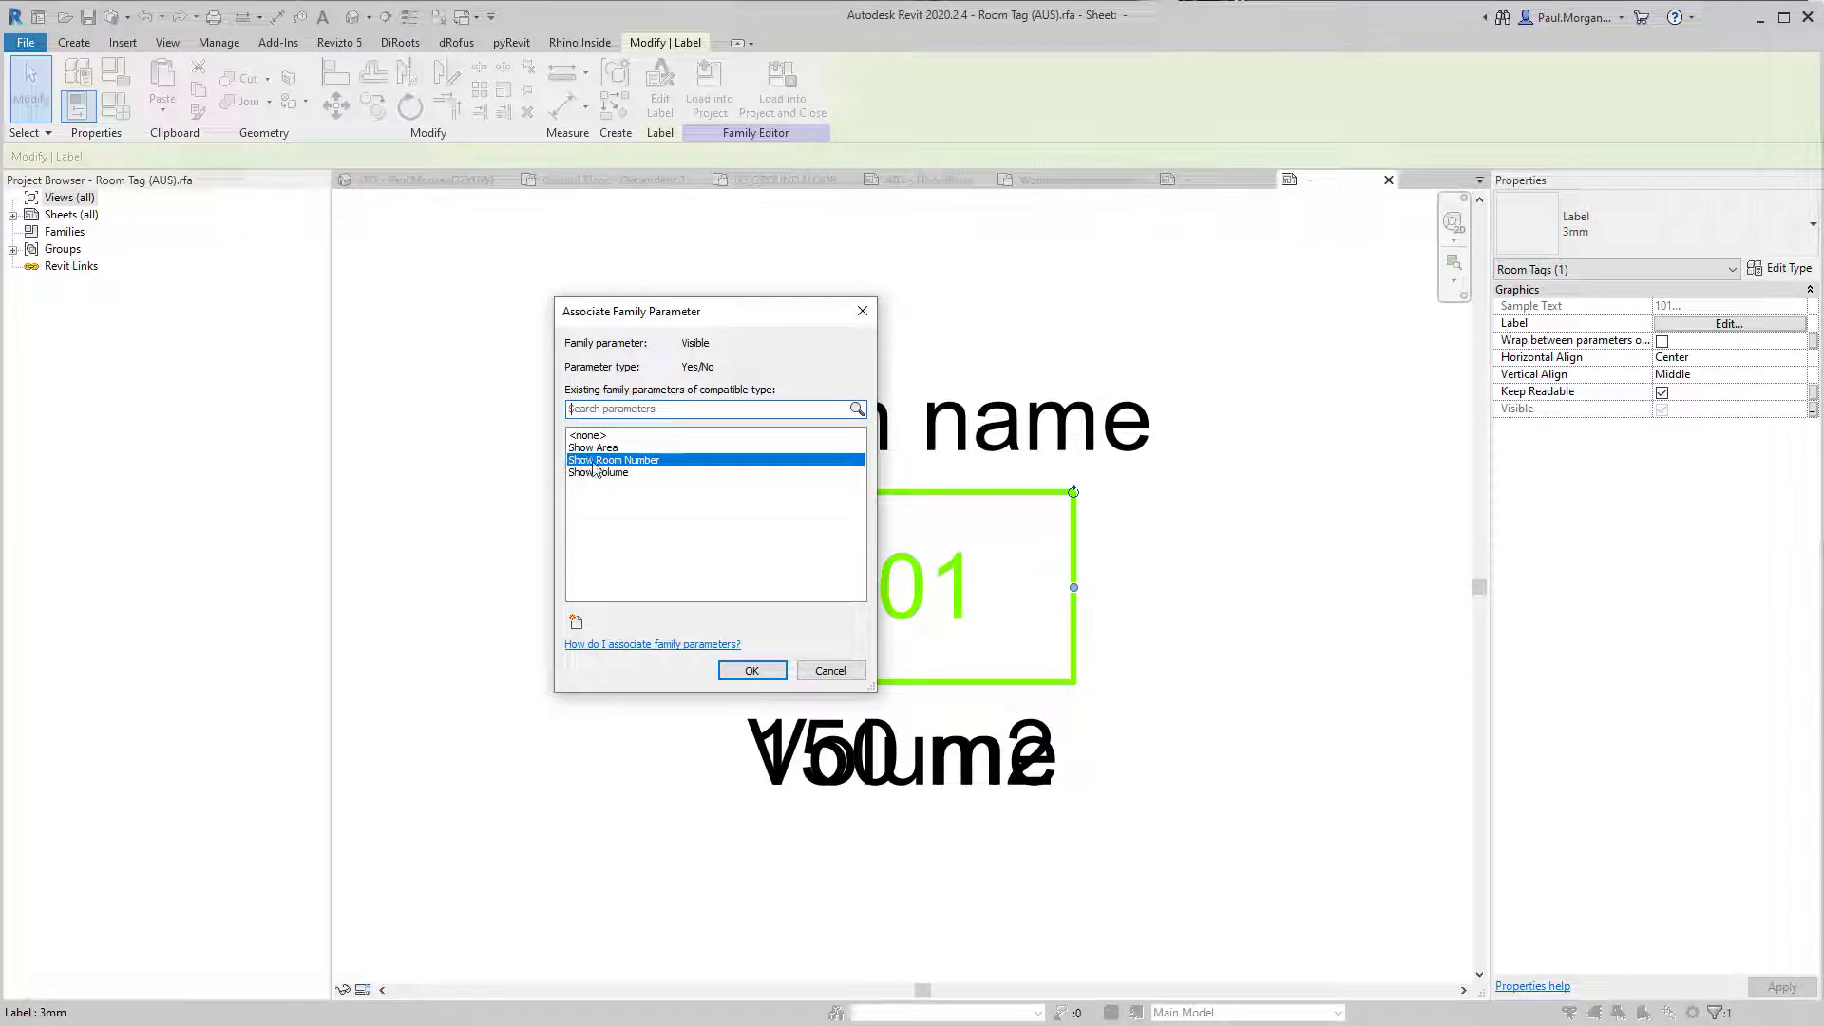
left_click(841, 675)
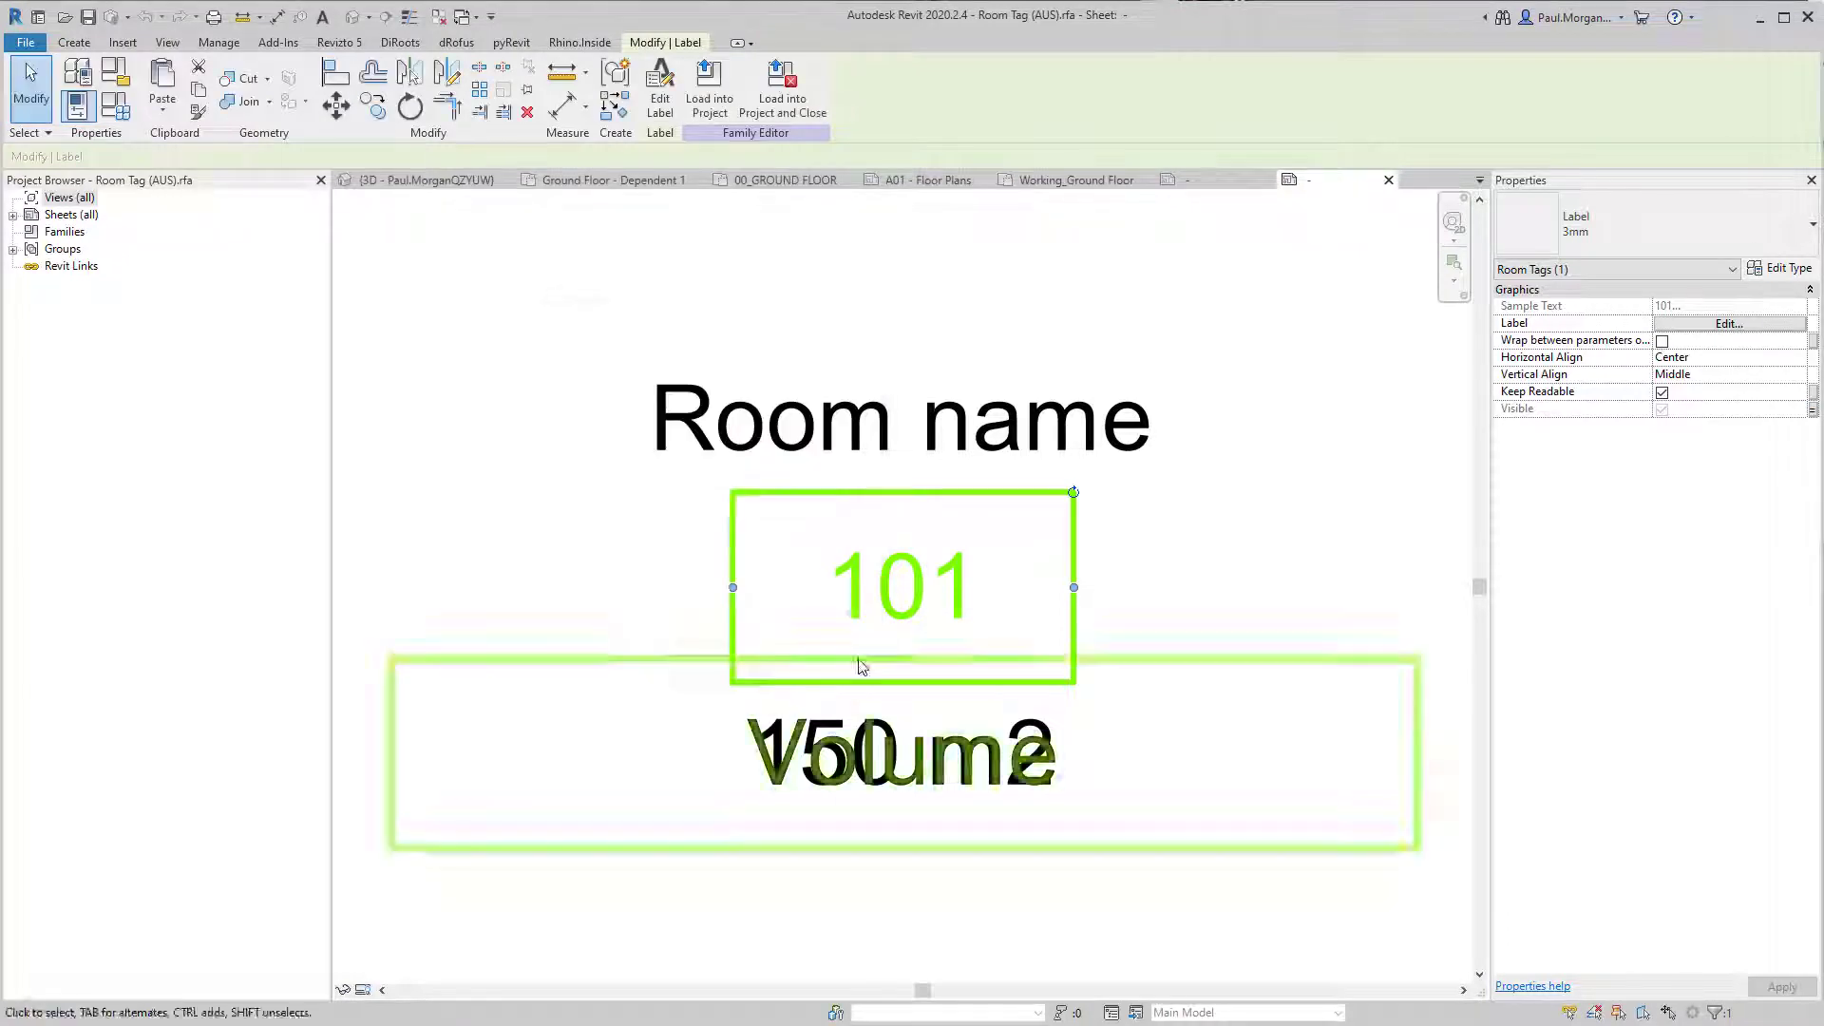
Step: Review the Show Volume, Show Room Number and Show Area settings for each room tag family type, leaving them unmodified
left_click(125, 109)
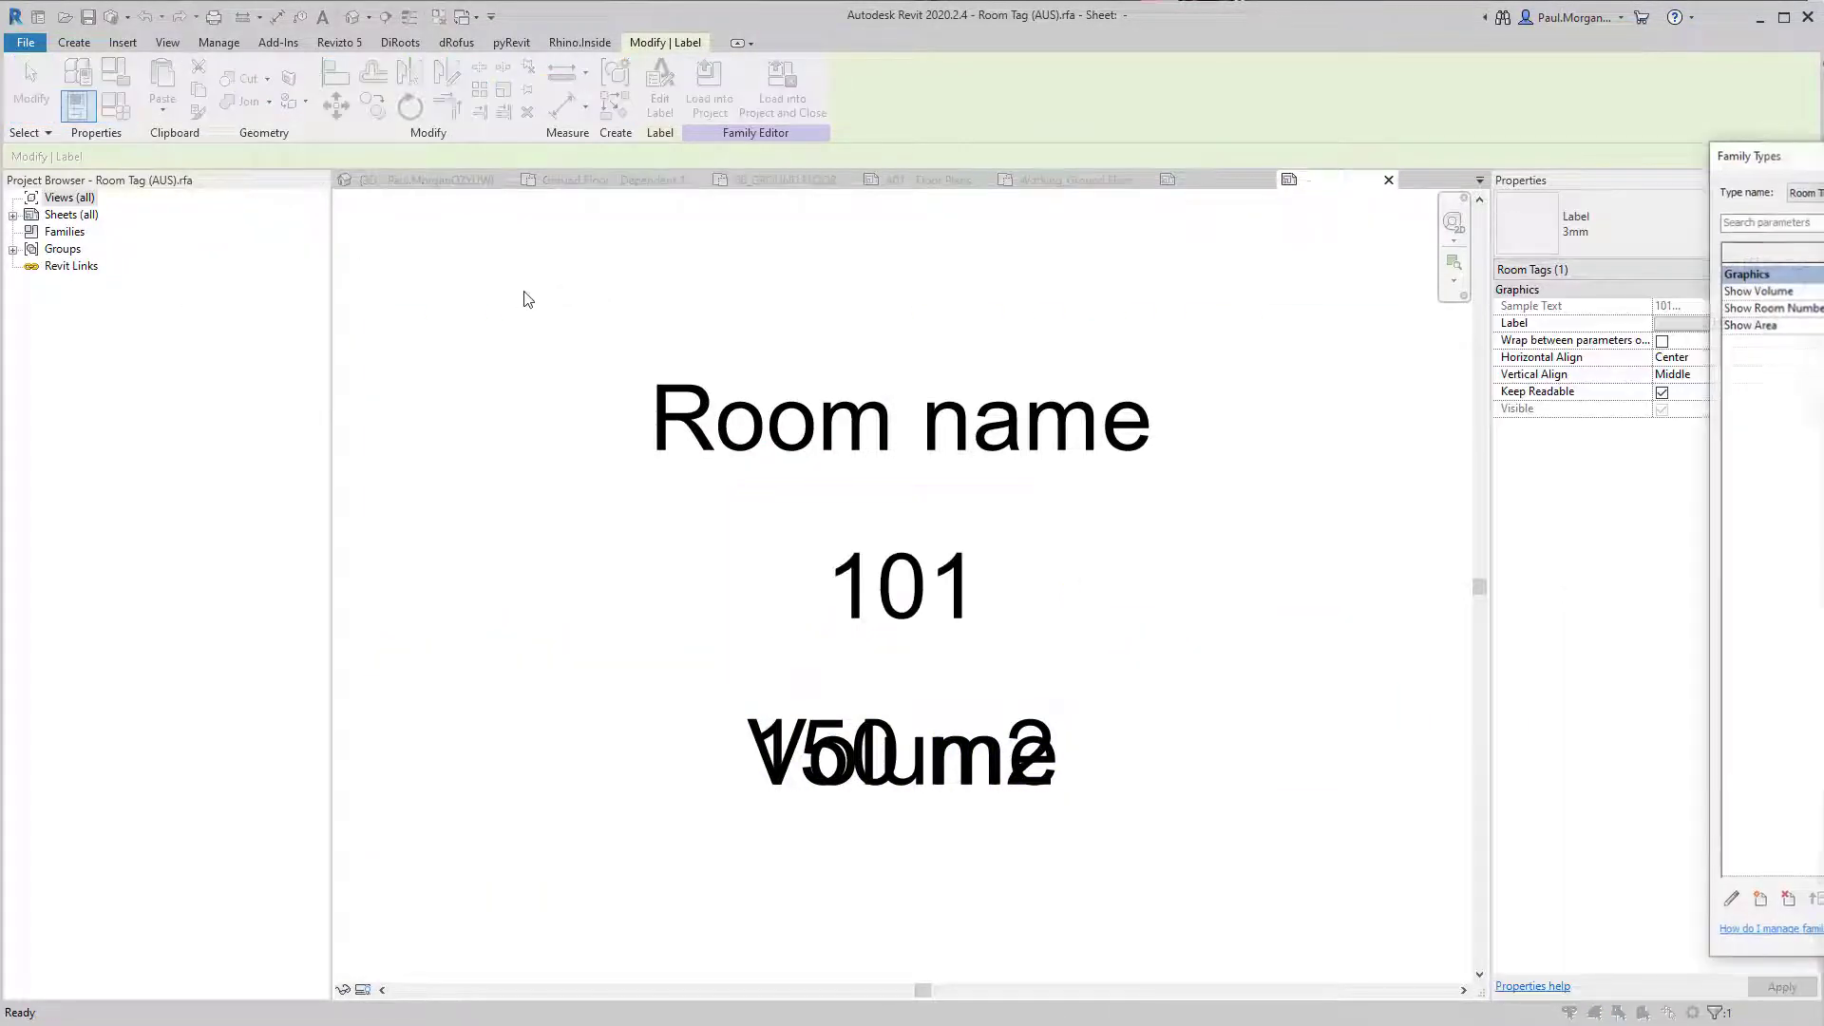
left_click_drag(1823, 165, 1056, 154)
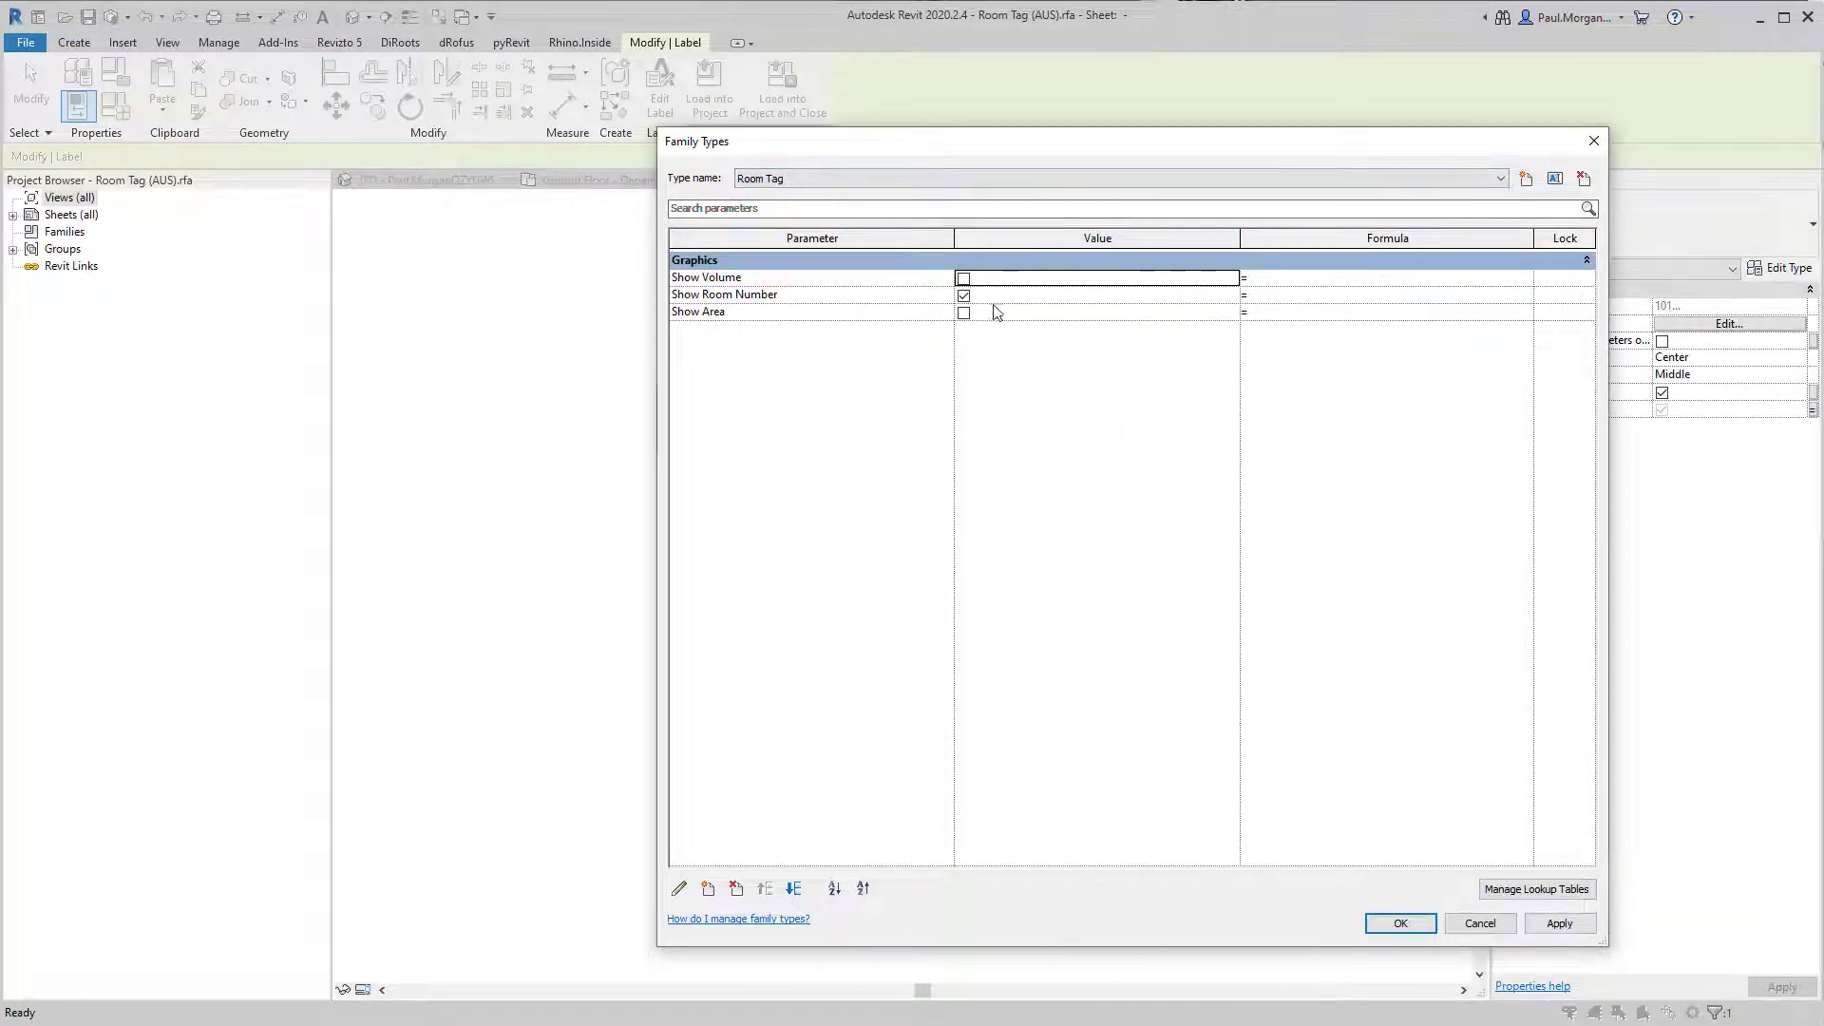
left_click(821, 180)
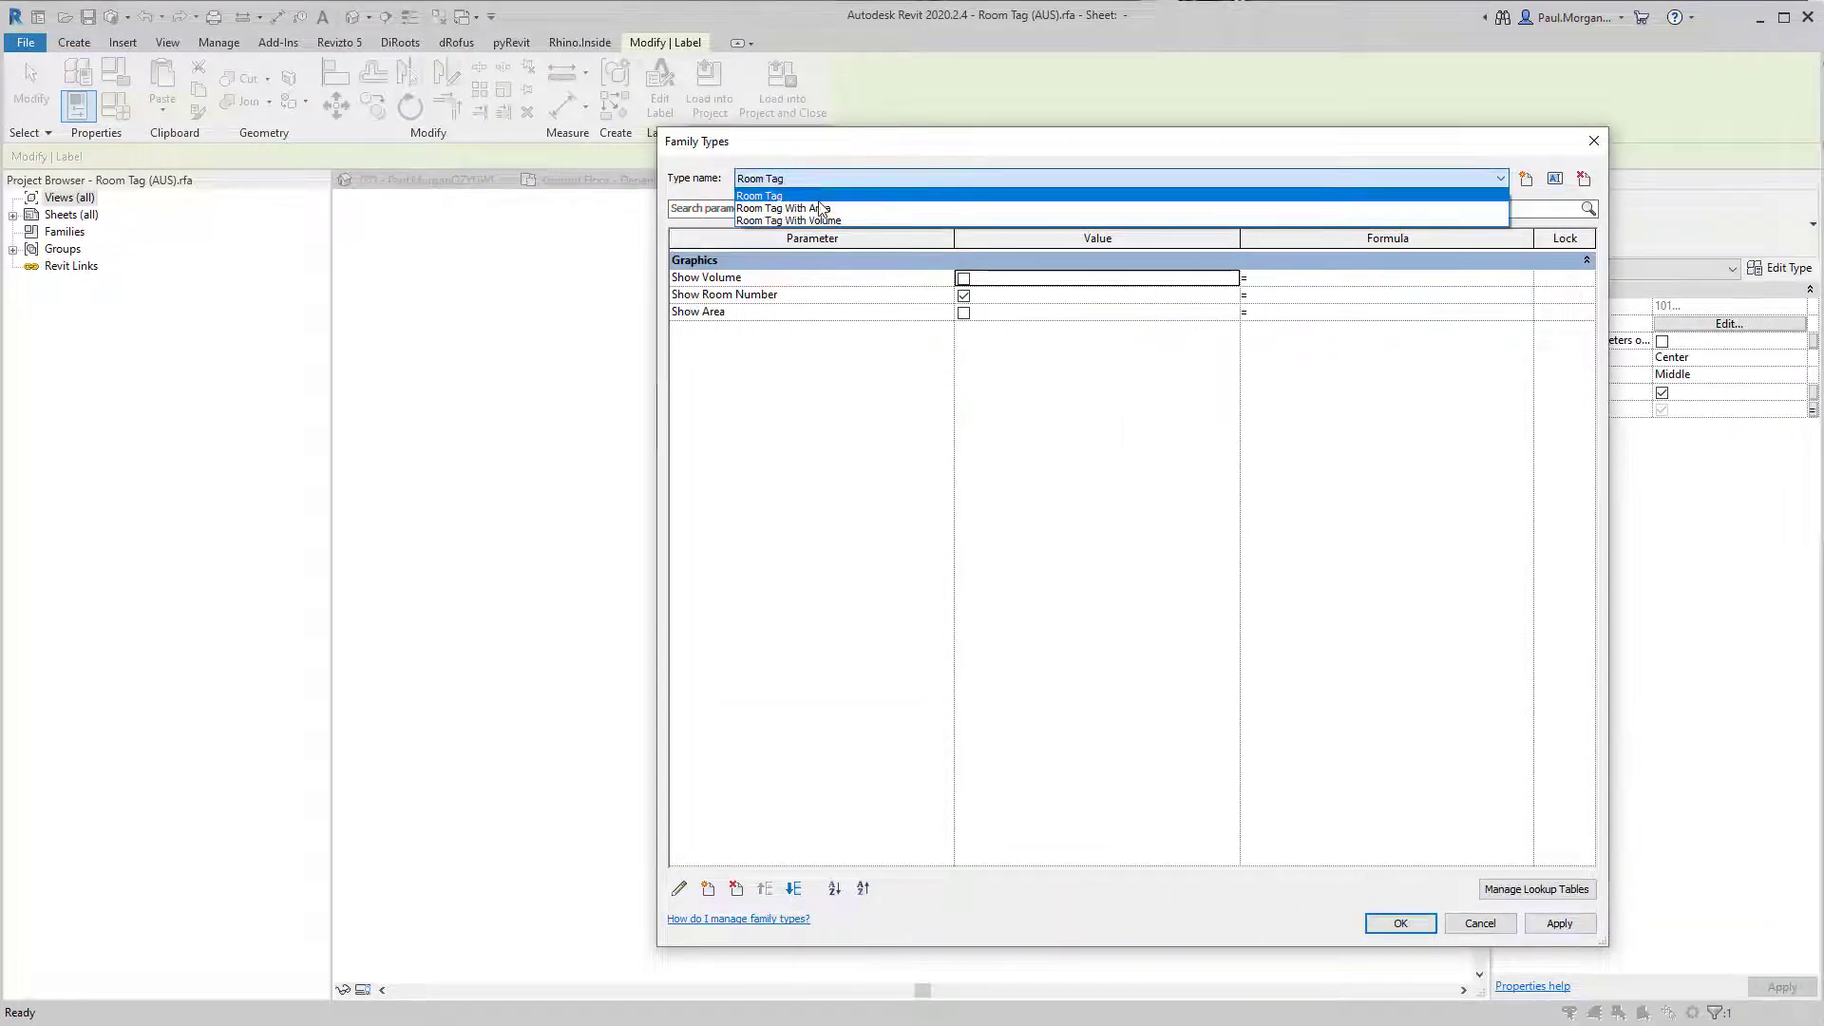
left_click(824, 211)
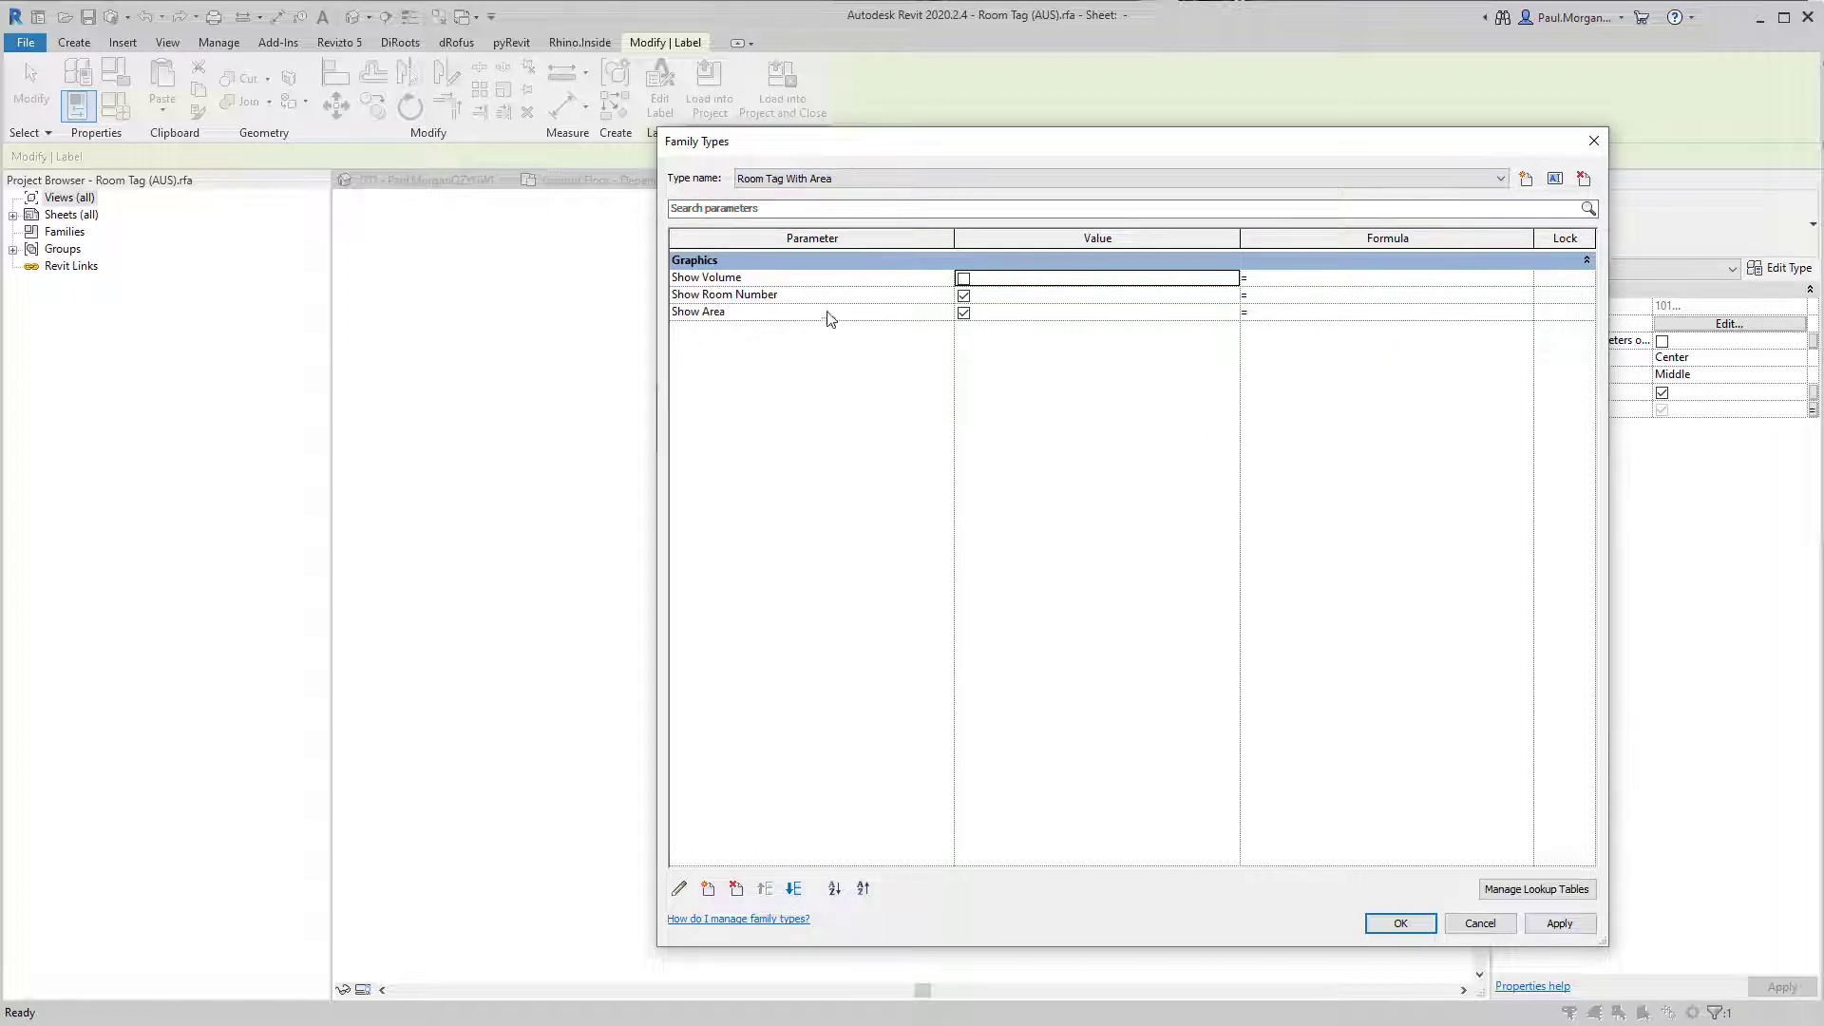
left_click(860, 180)
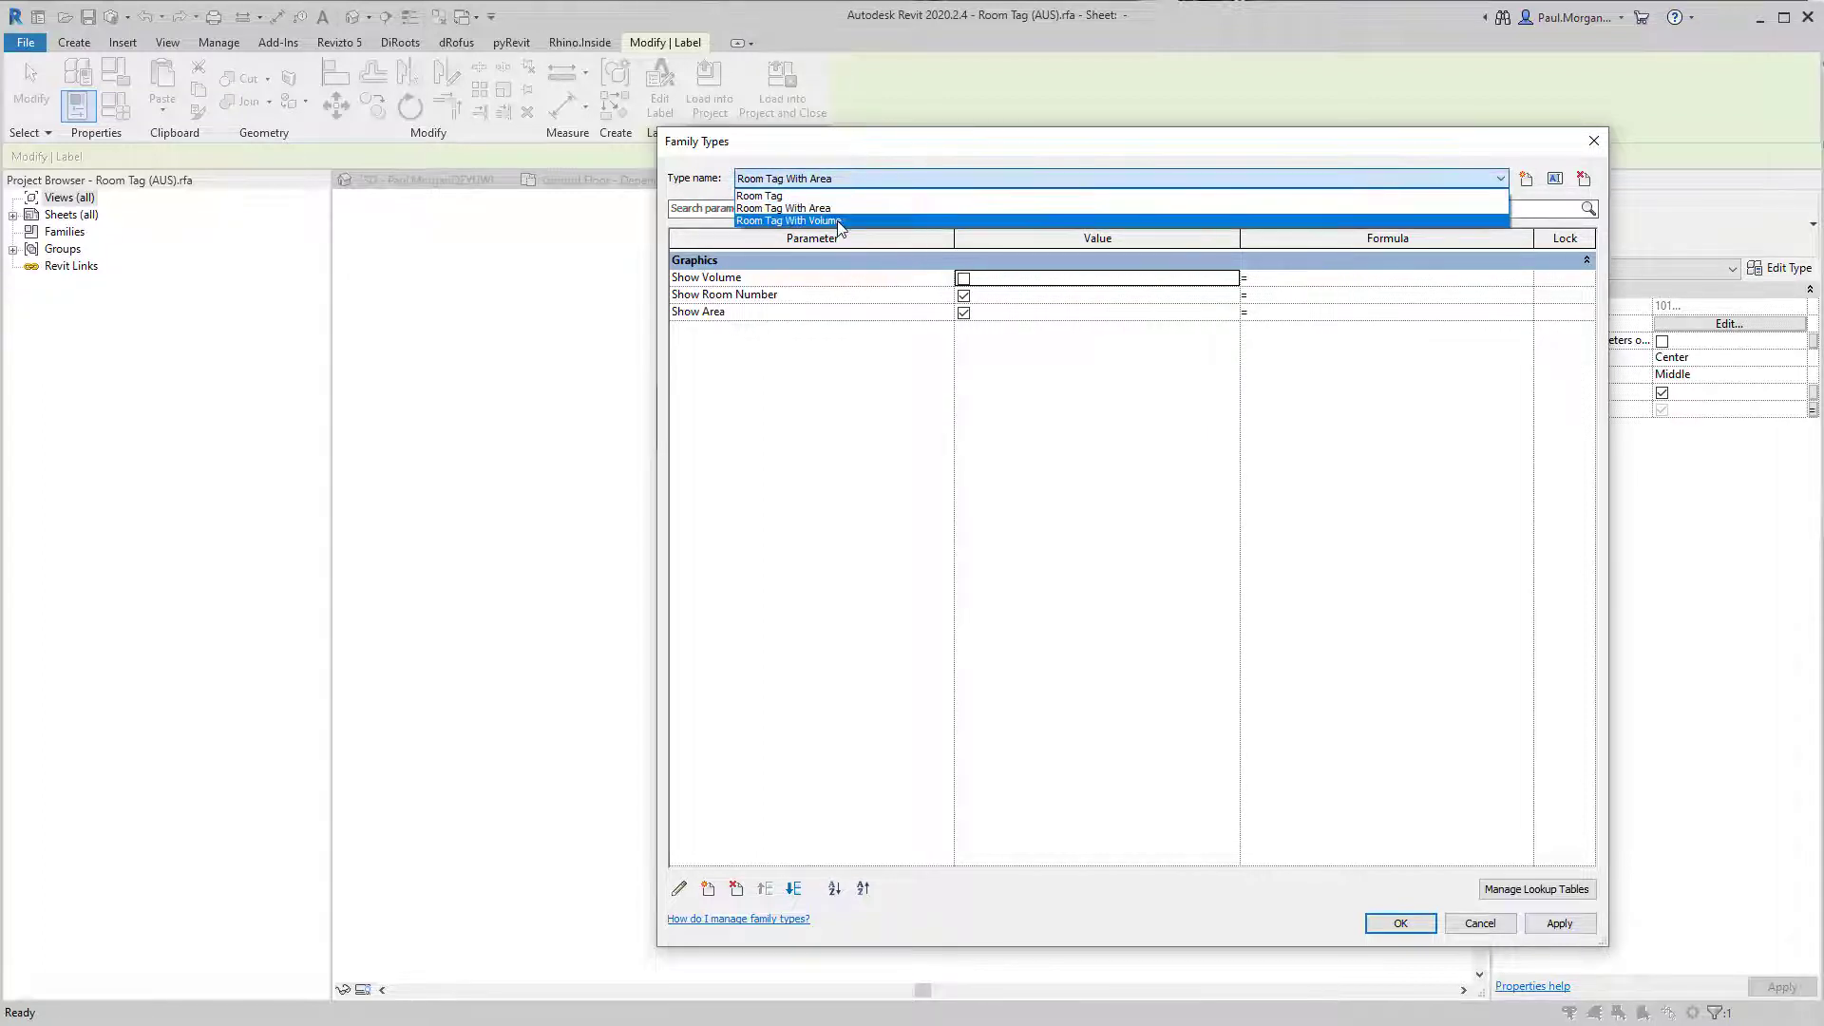
left_click(842, 218)
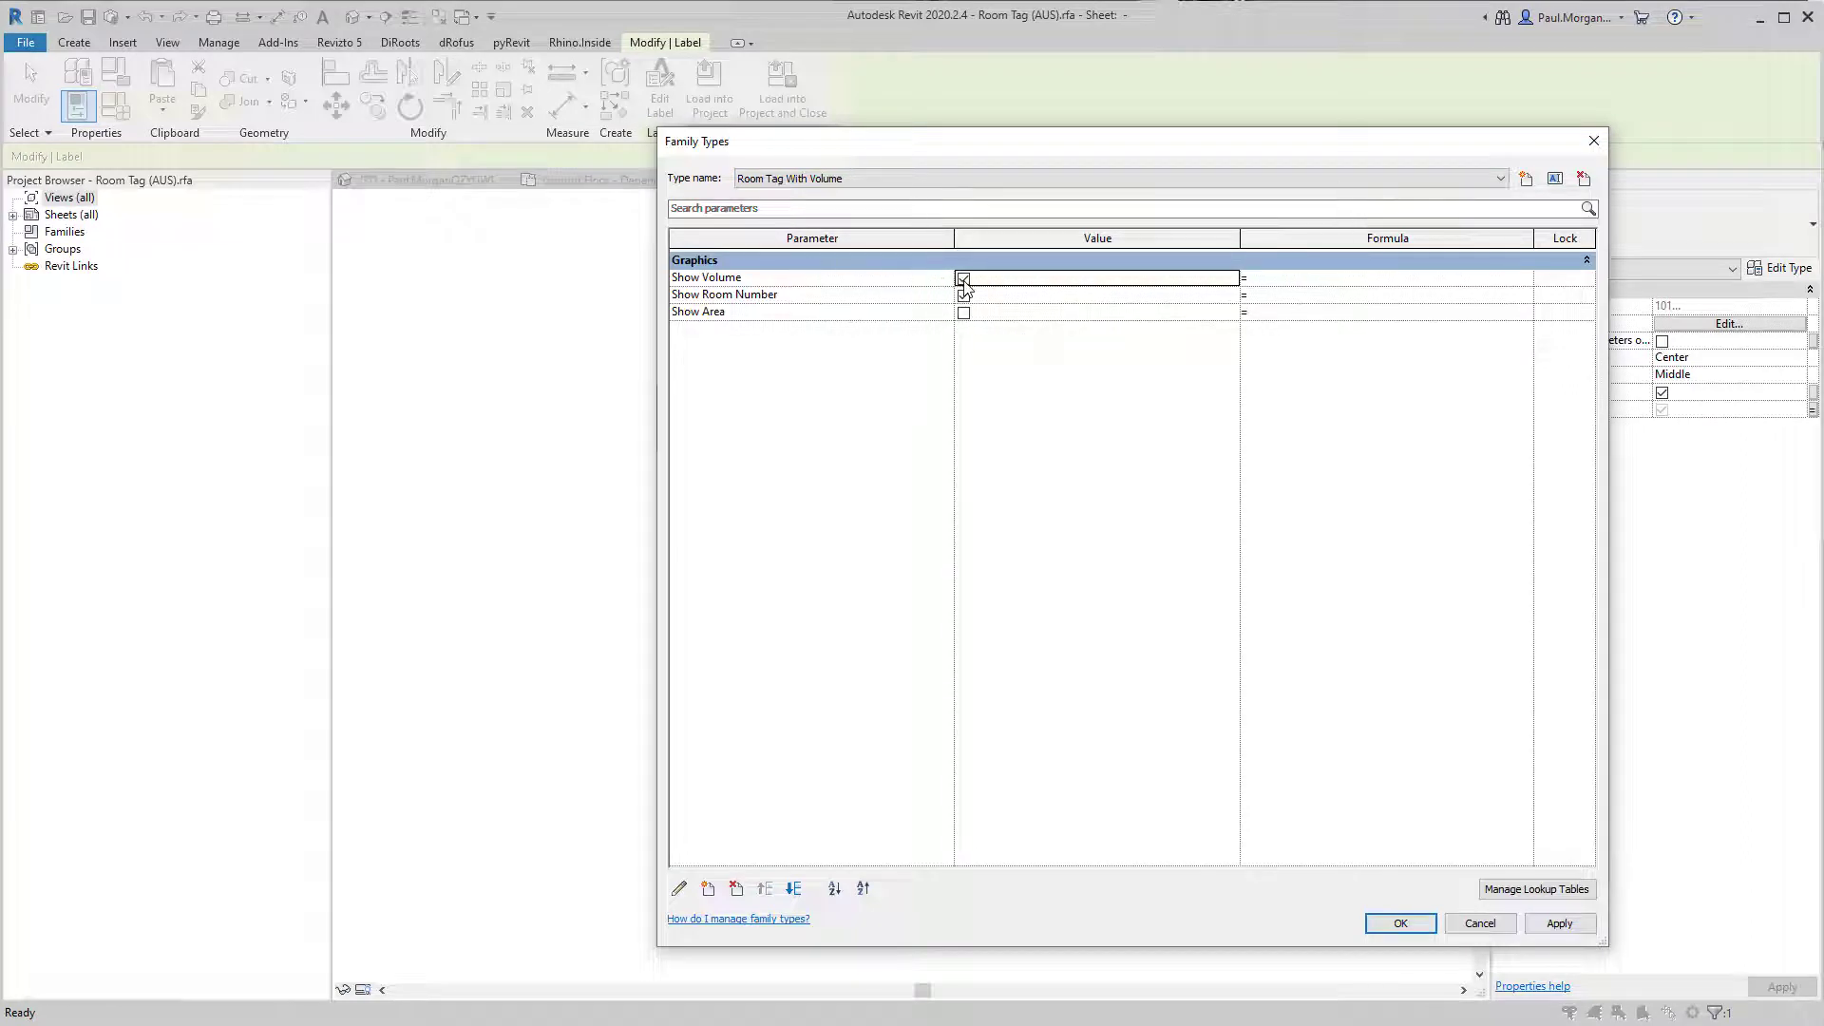
left_click(1482, 924)
Step: Inspect the Volume label's properties and the preview visibility options in the room tag family
middle_click_drag(952, 606, 919, 621)
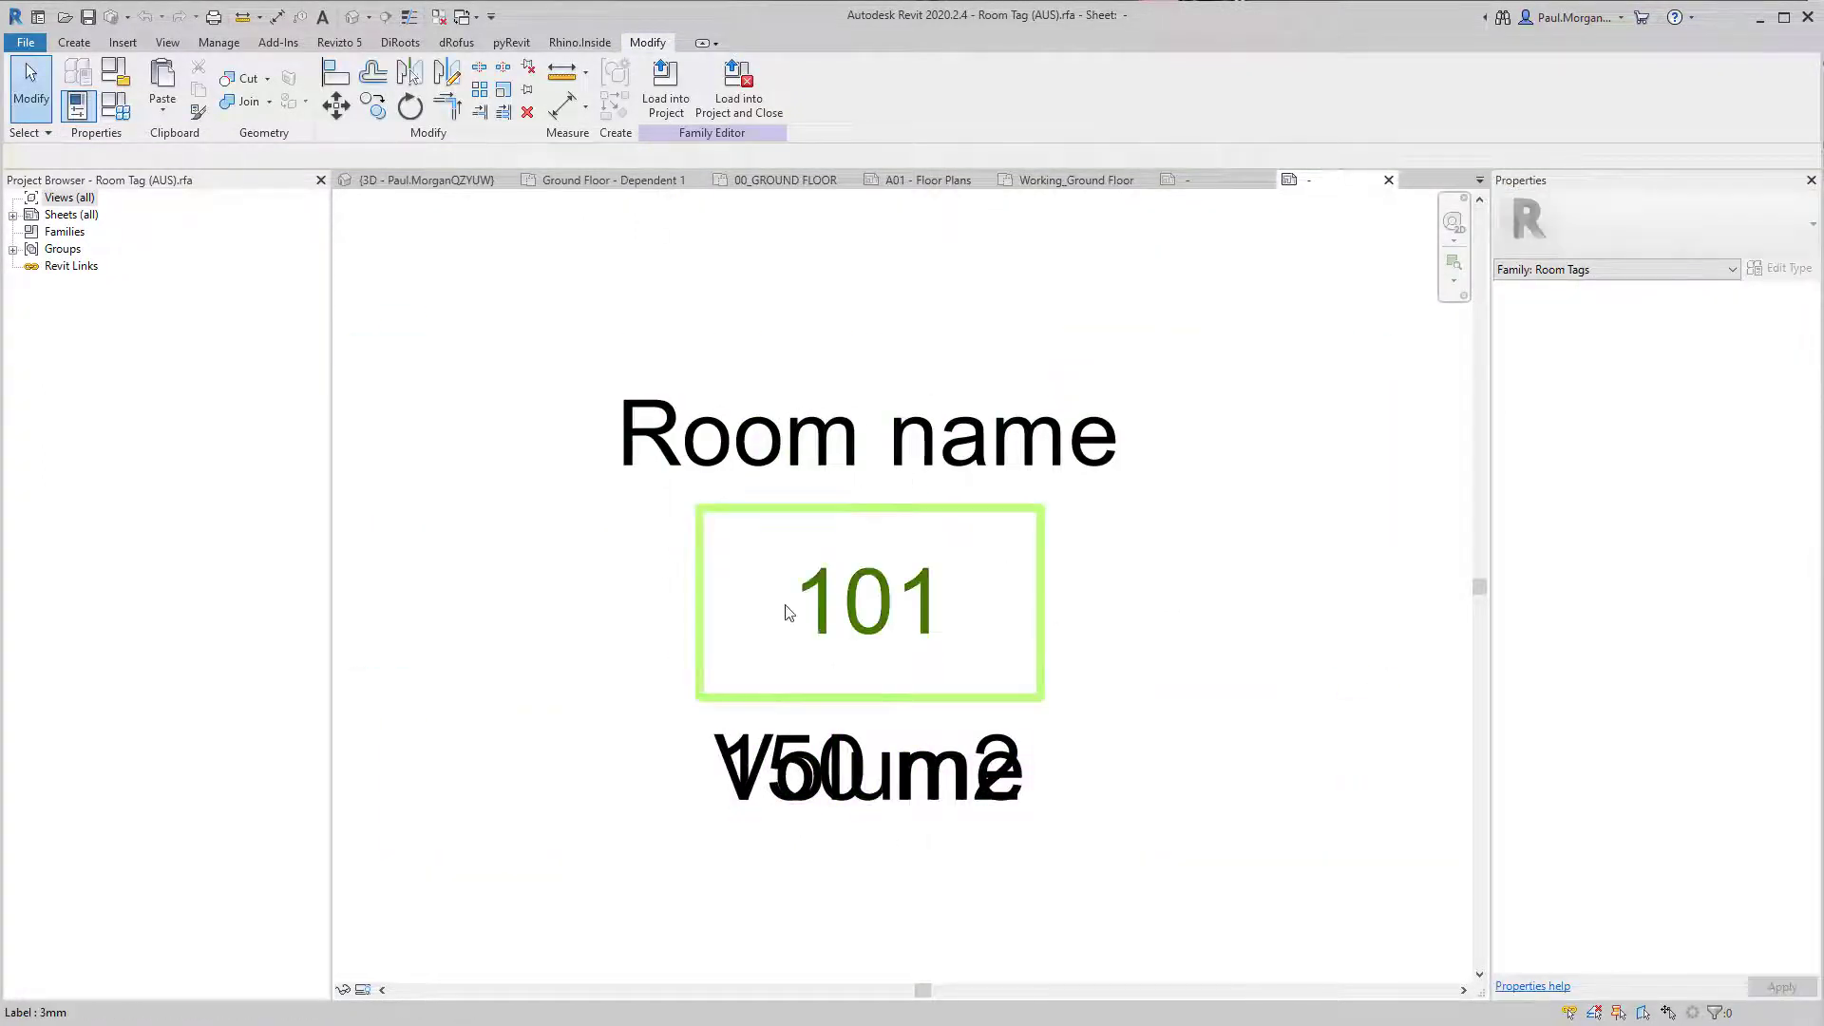
mouse_move(1246, 816)
middle_mouse_down()
mouse_move(1226, 799)
mouse_move(1214, 859)
mouse_move(1244, 826)
middle_mouse_up()
left_click(1239, 827)
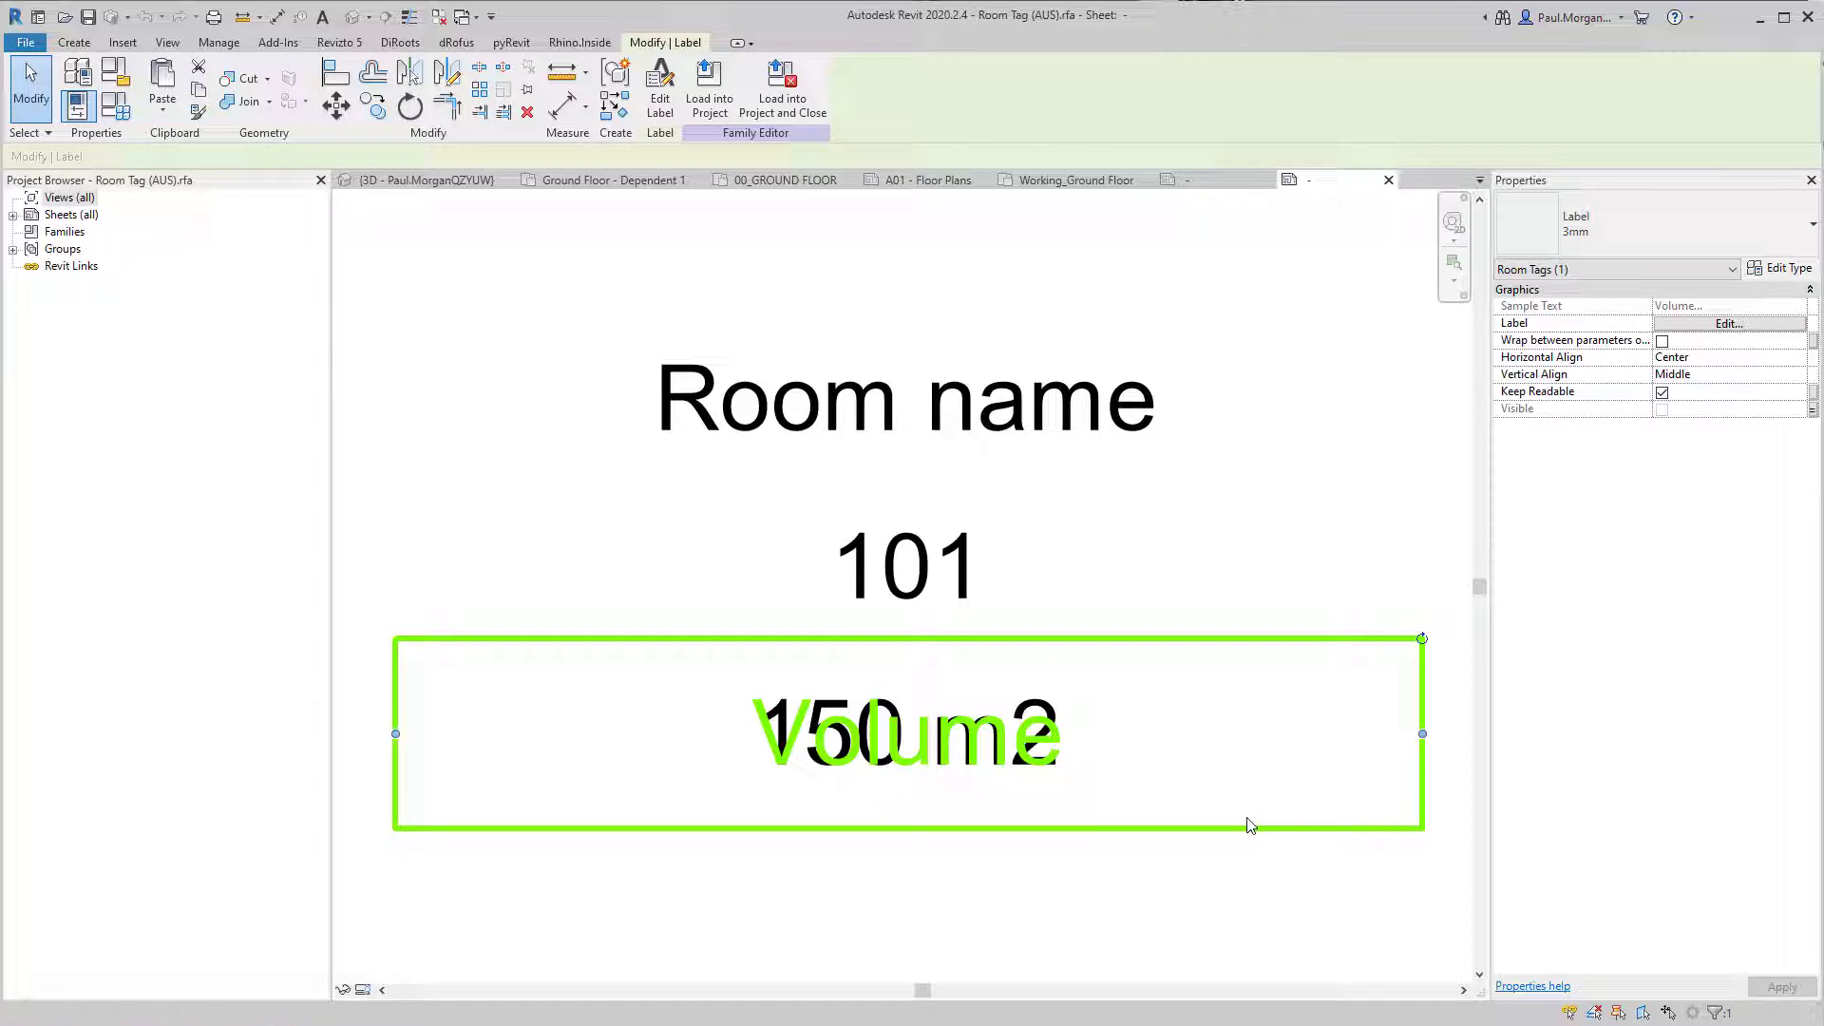
left_click(1184, 908)
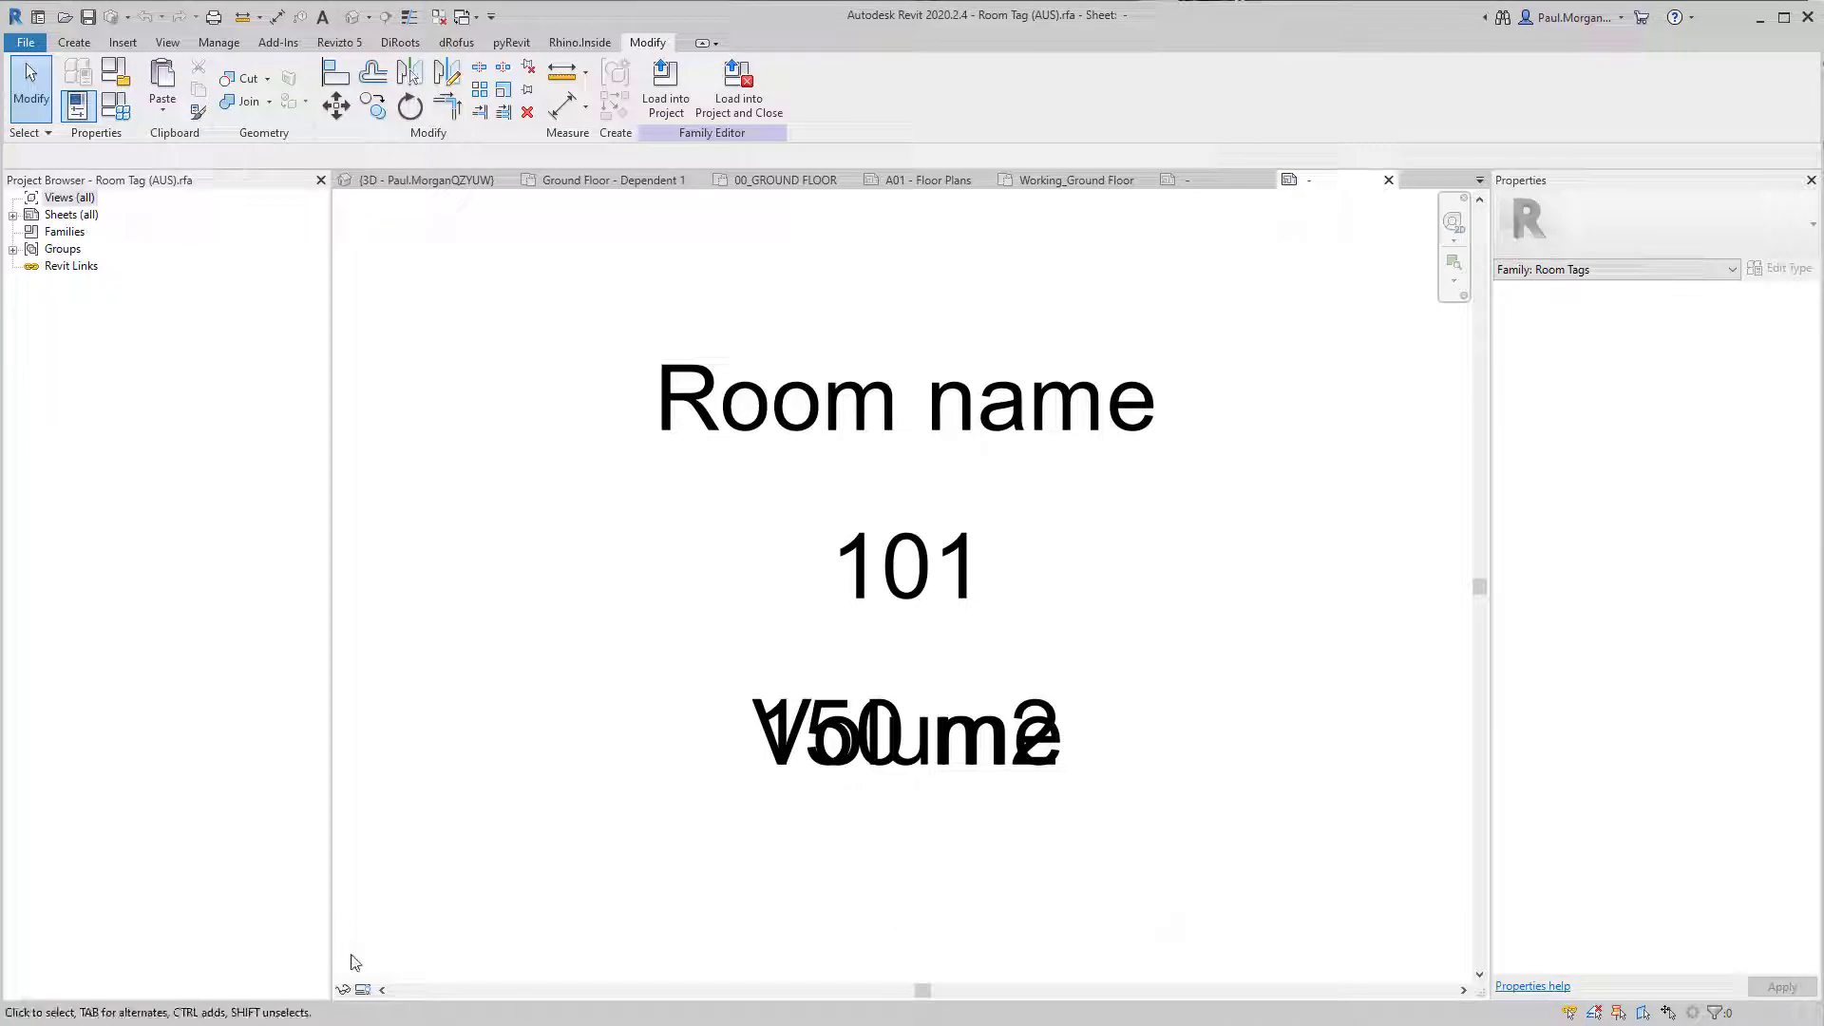
left_click(342, 990)
left_click(363, 990)
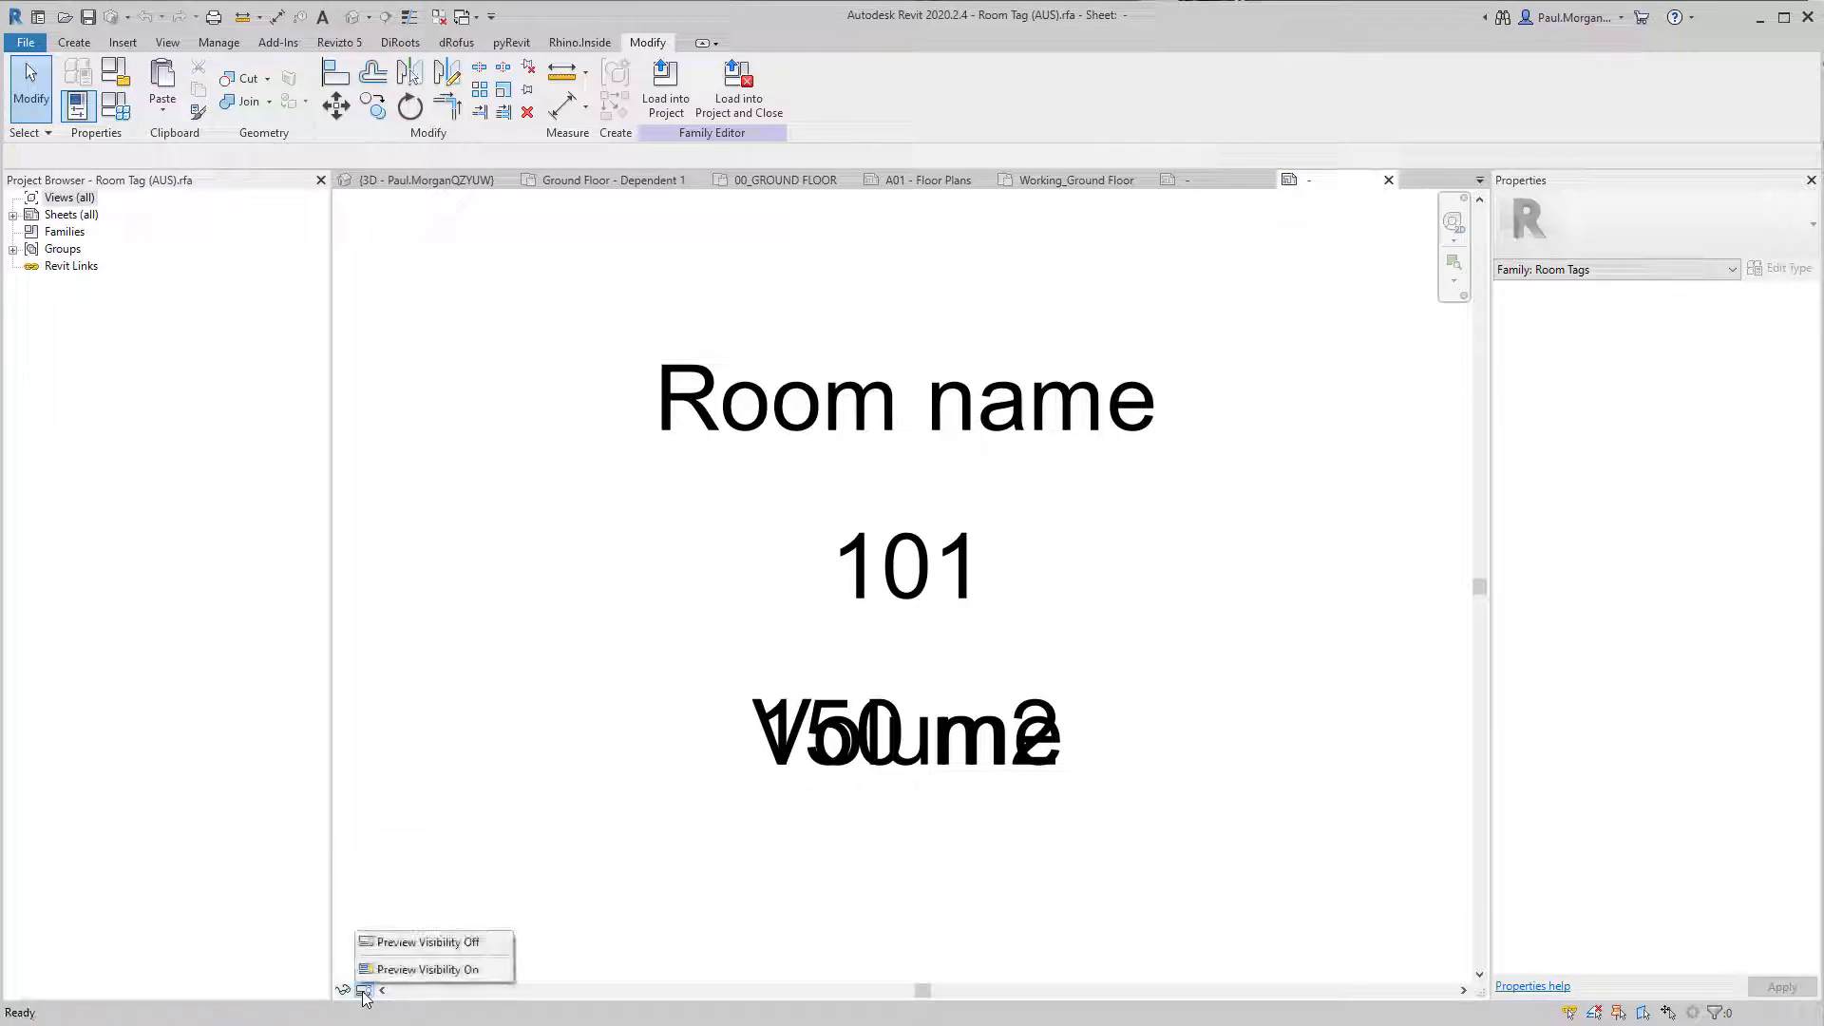
left_click(474, 760)
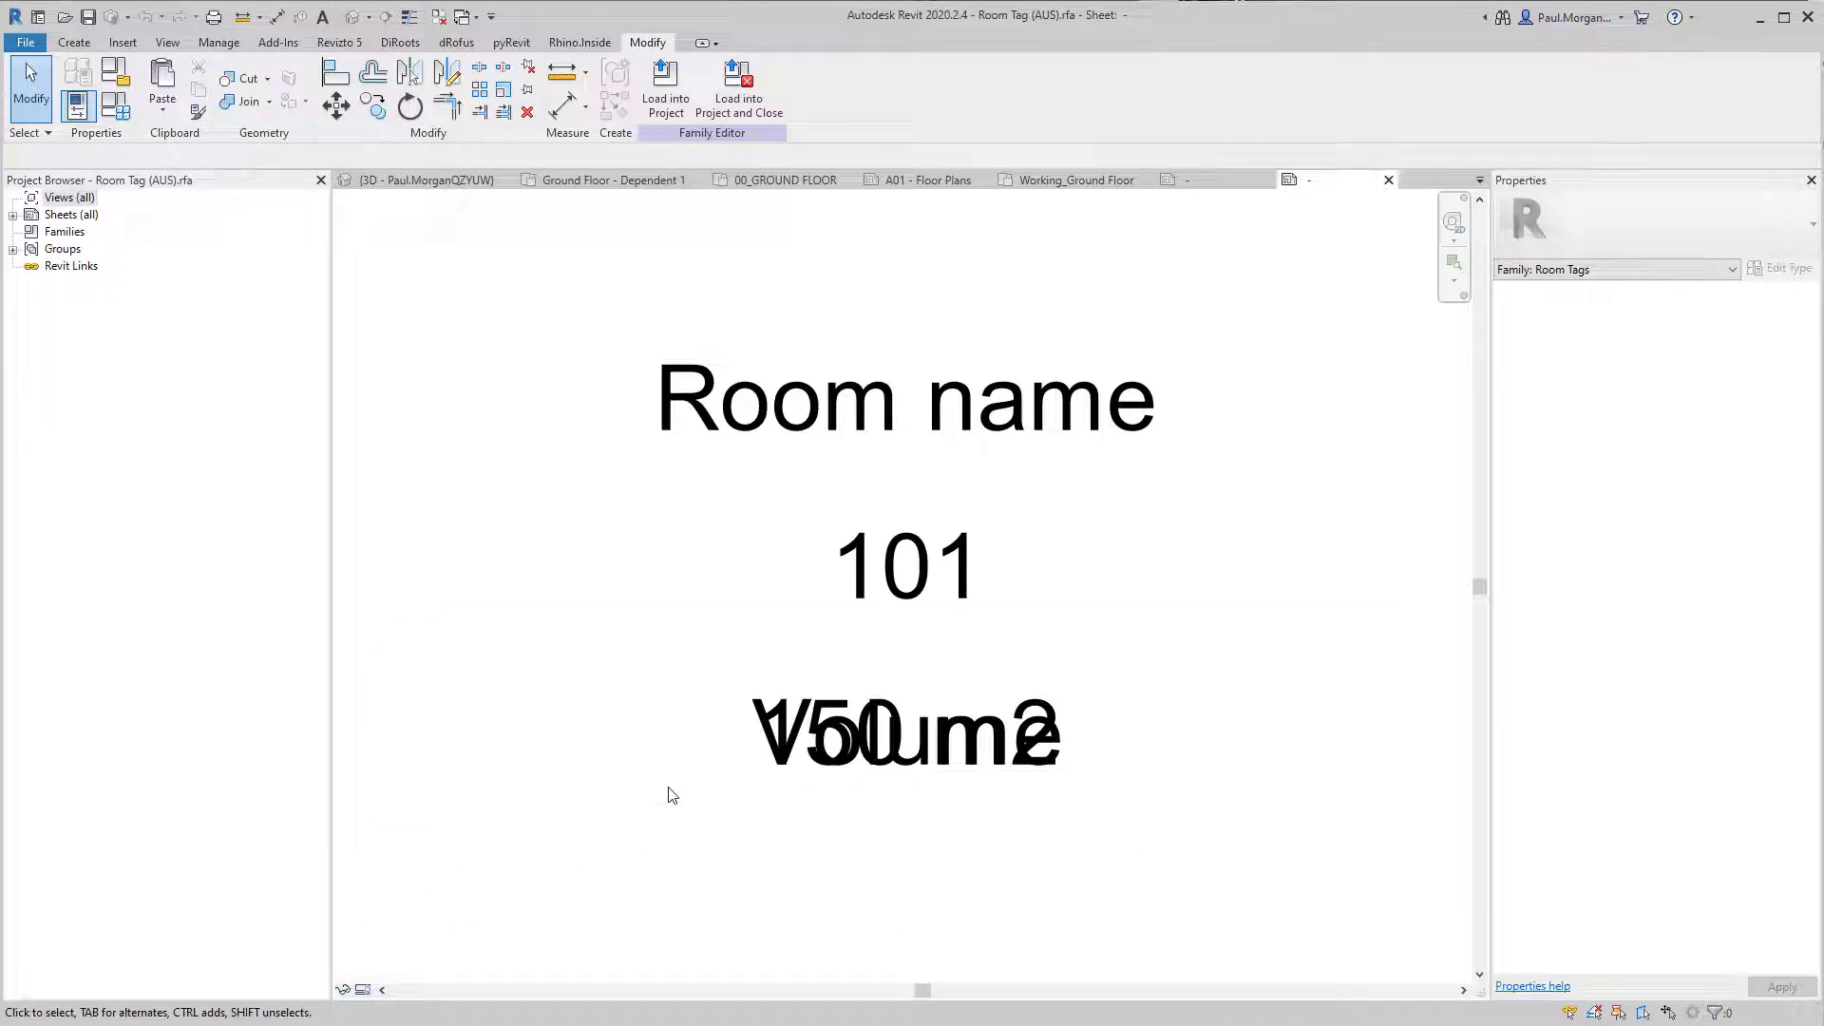
Step: Show annotation categories in the room tag family view, including Automatic Sketch Dimensions
middle_click_drag(673, 794, 713, 802)
key("v")
key("g")
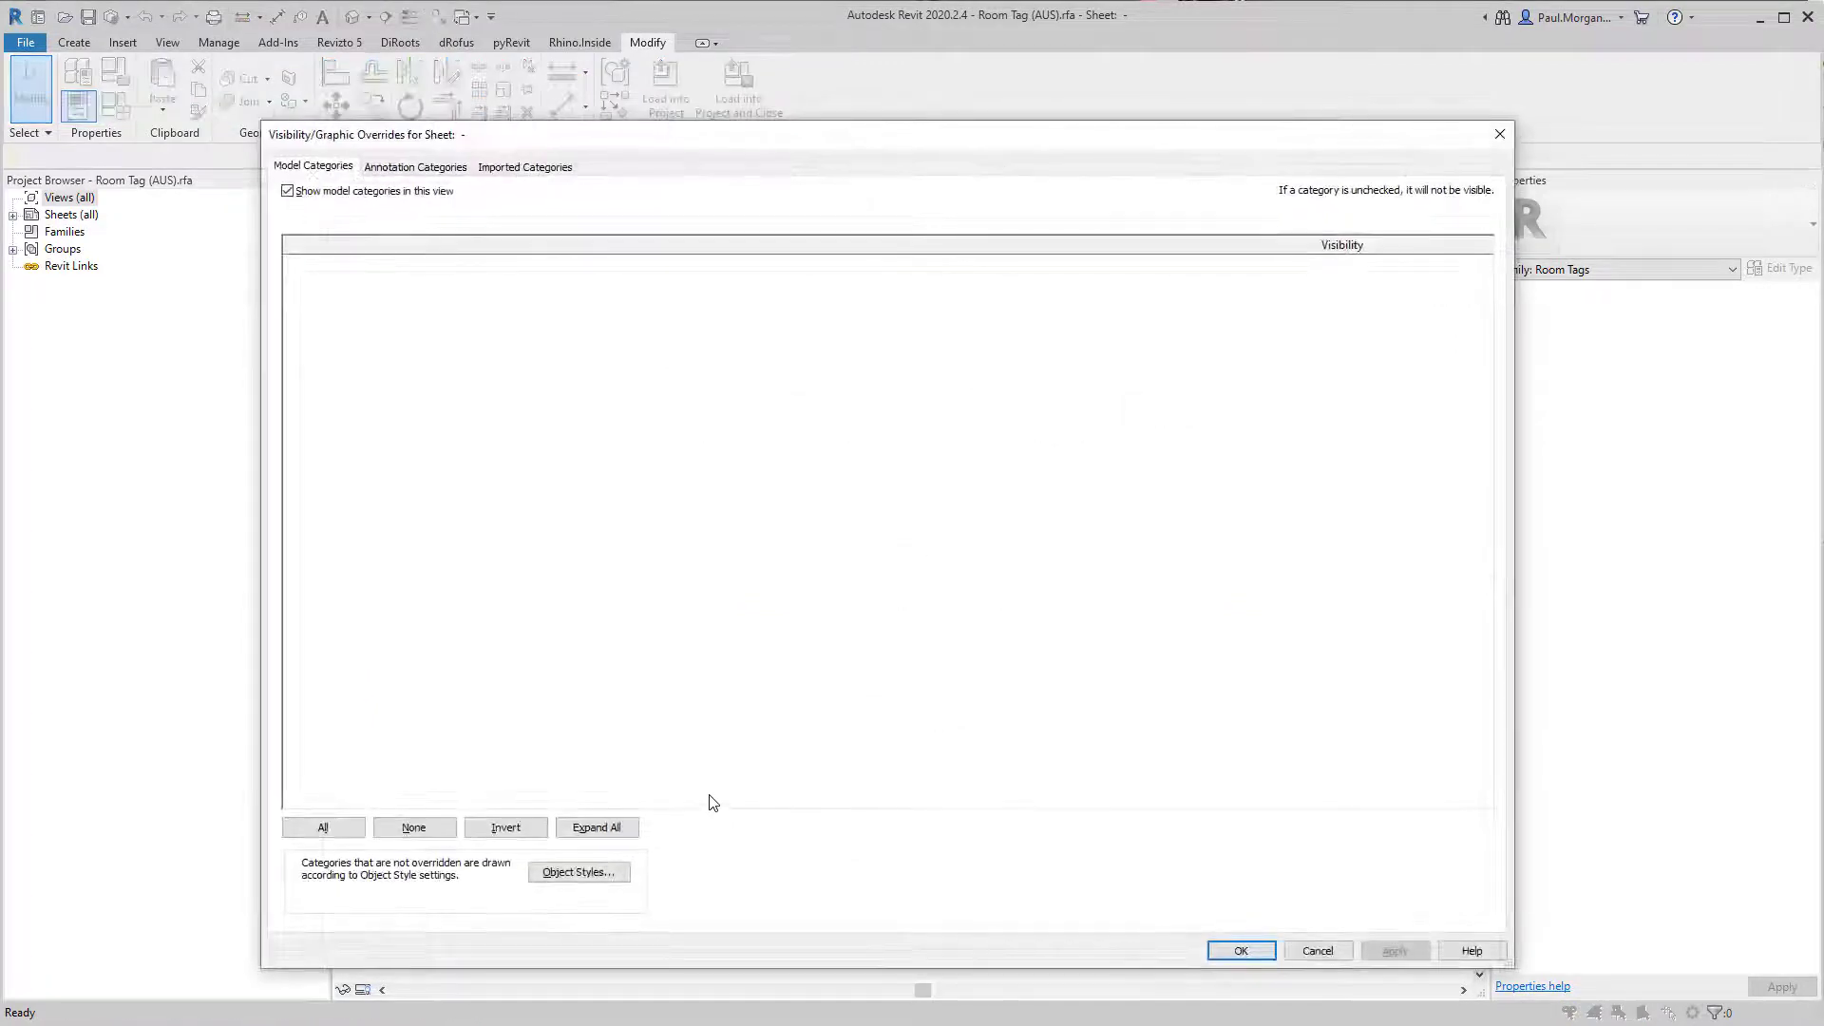
left_click(399, 168)
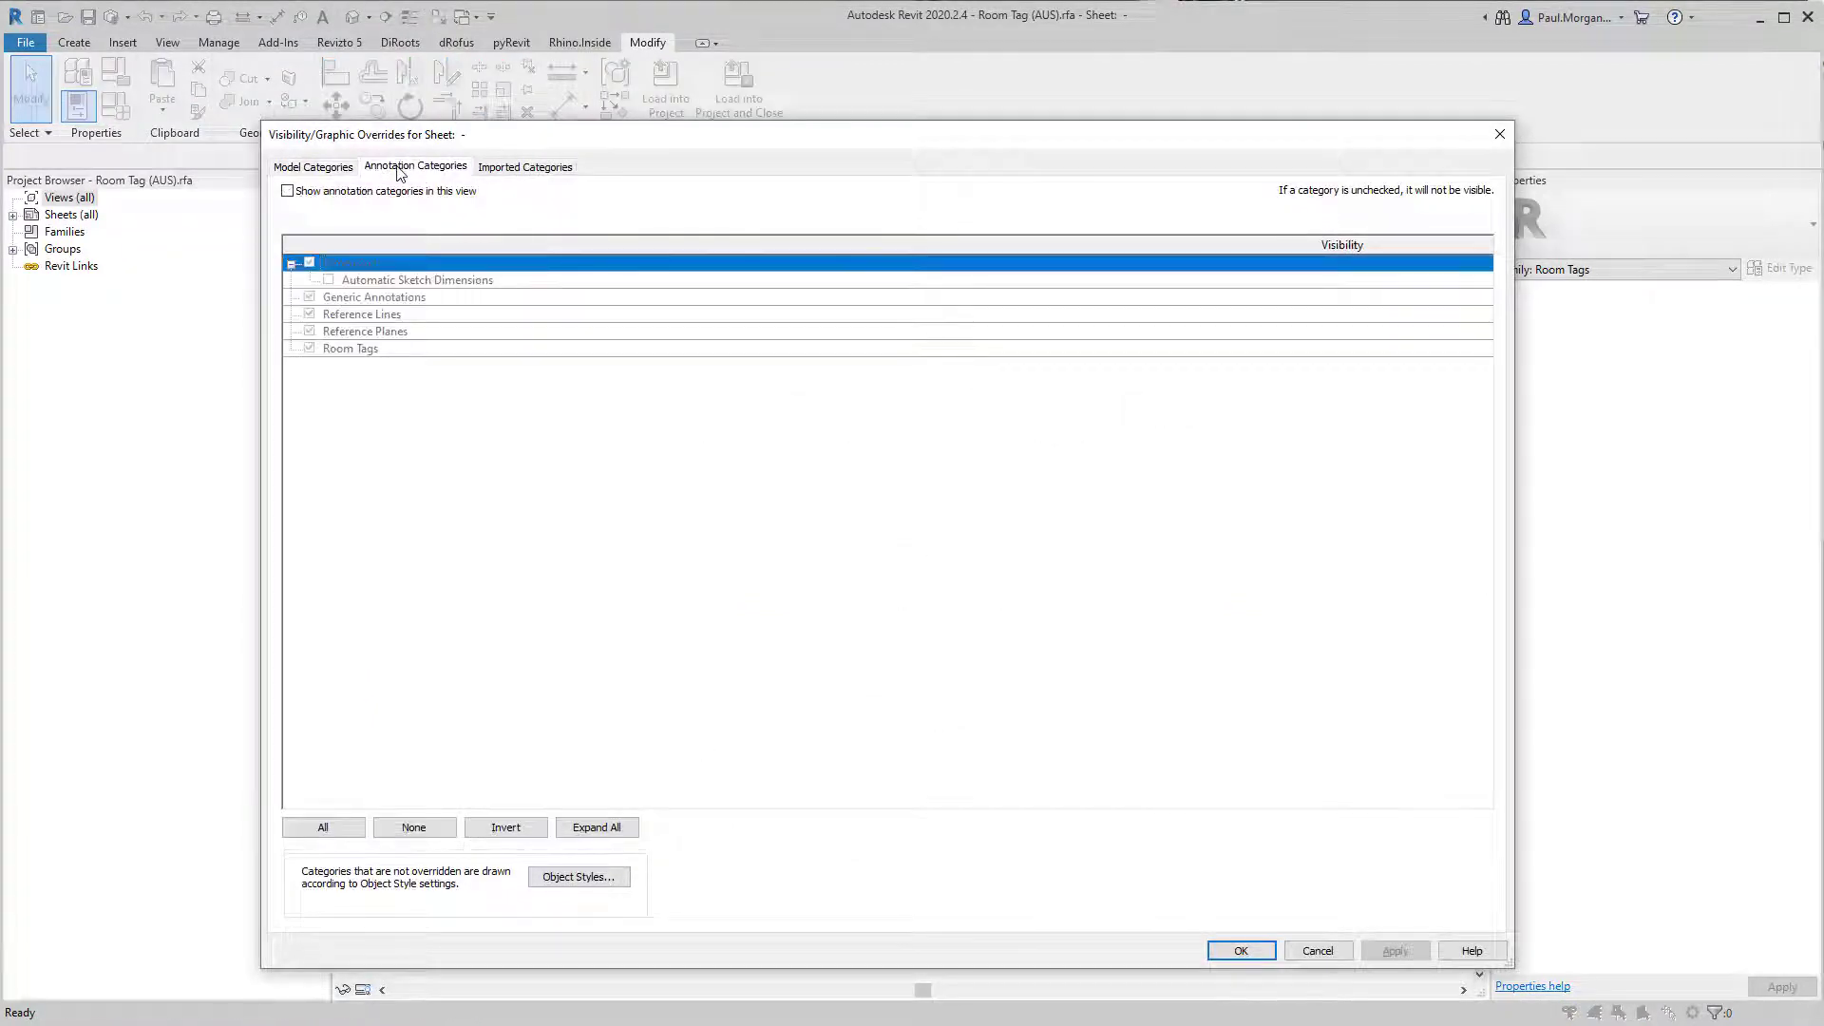
left_click(287, 191)
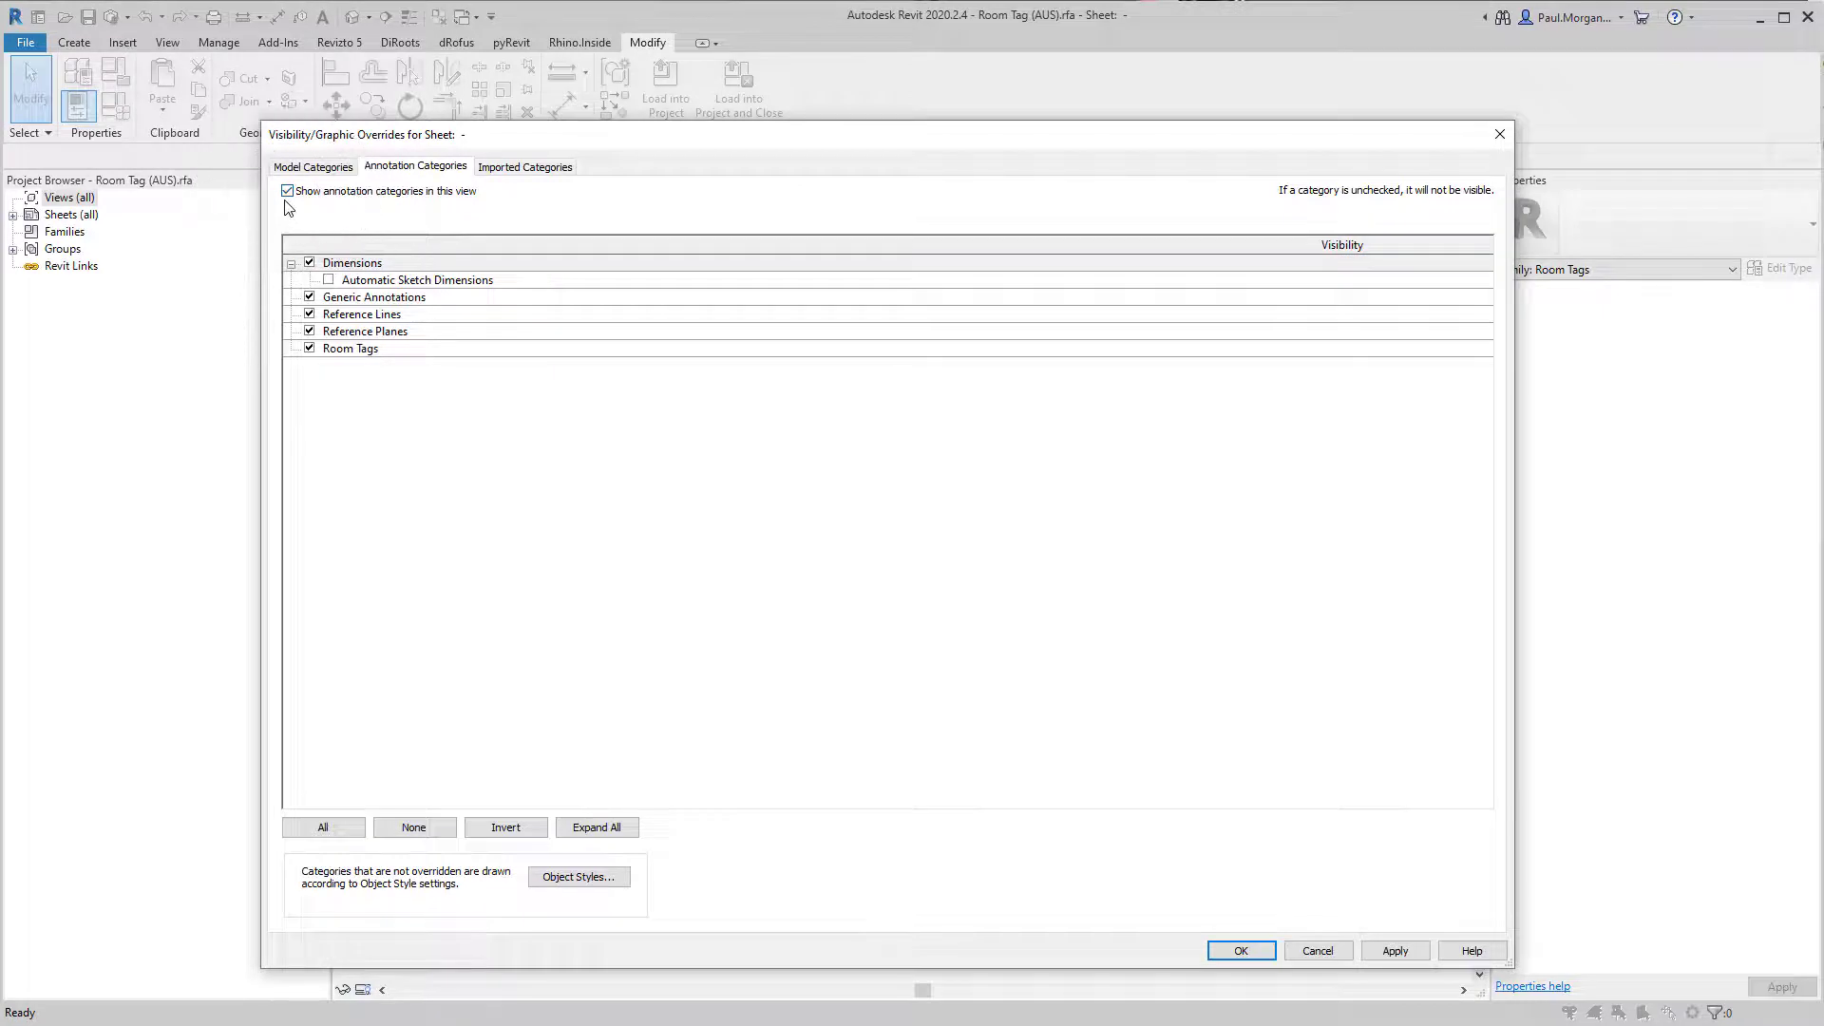
left_click(328, 280)
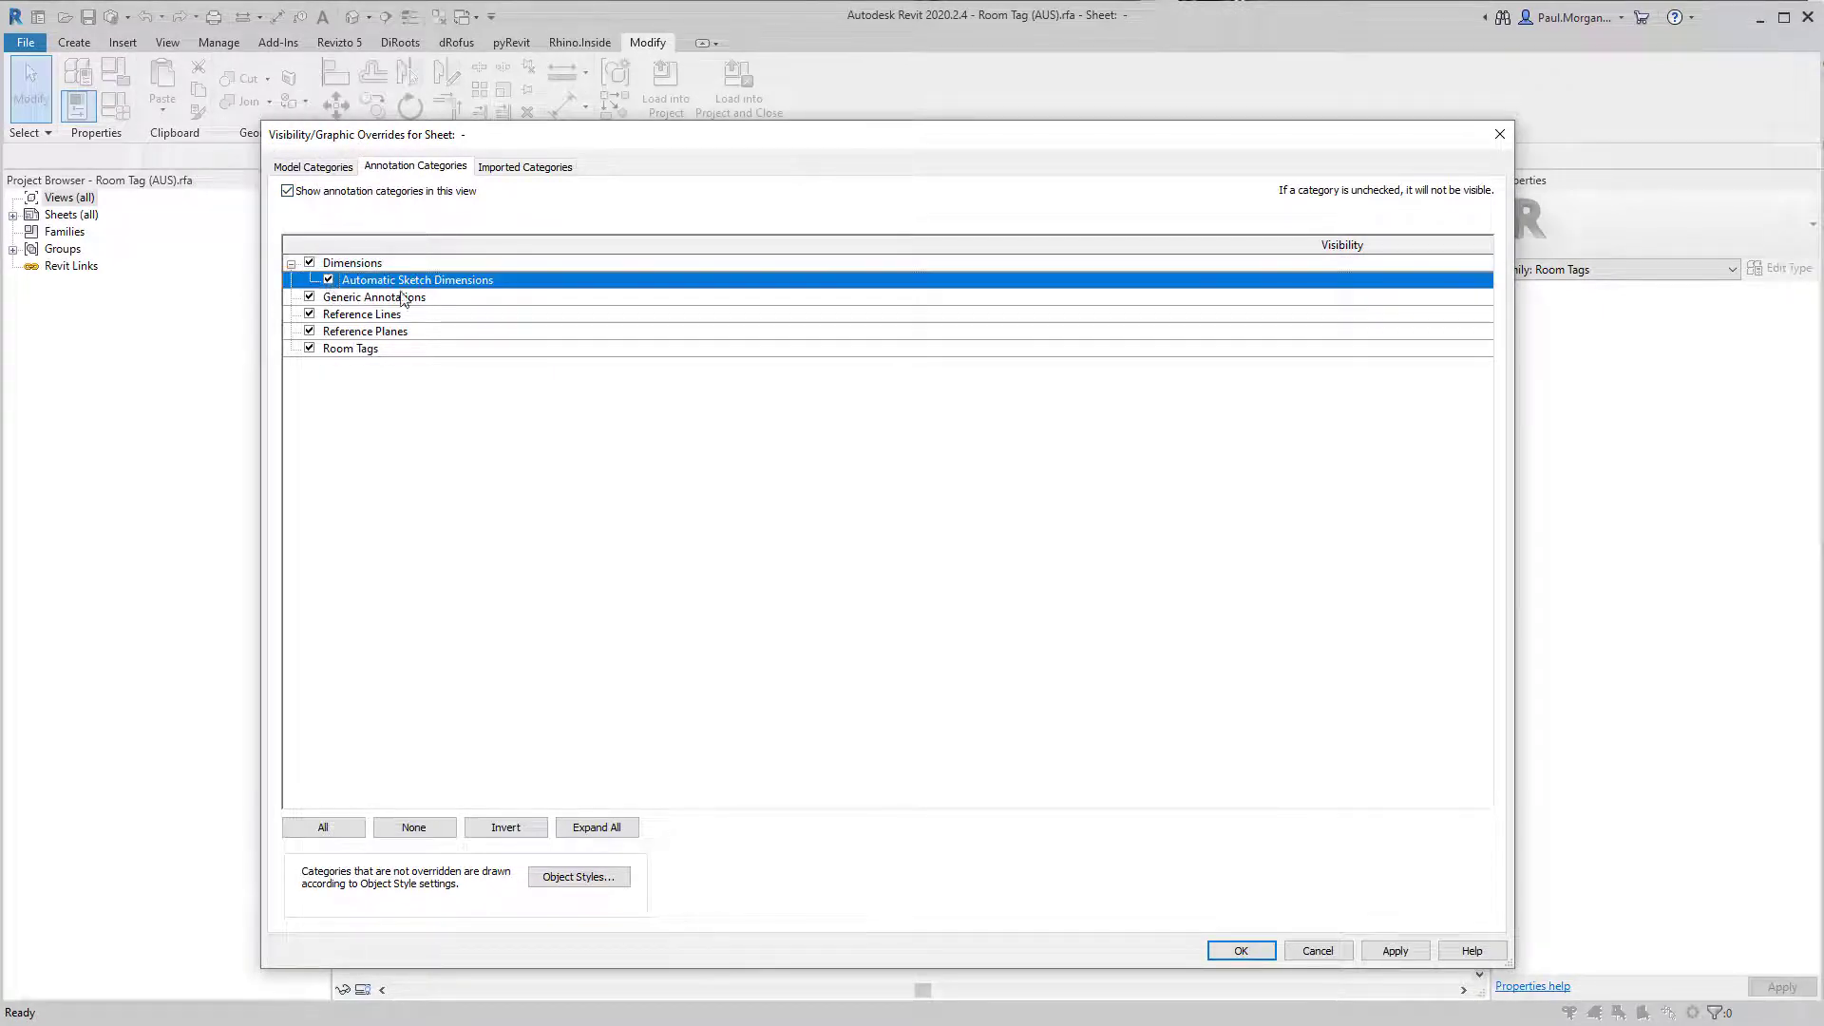
left_click(1241, 951)
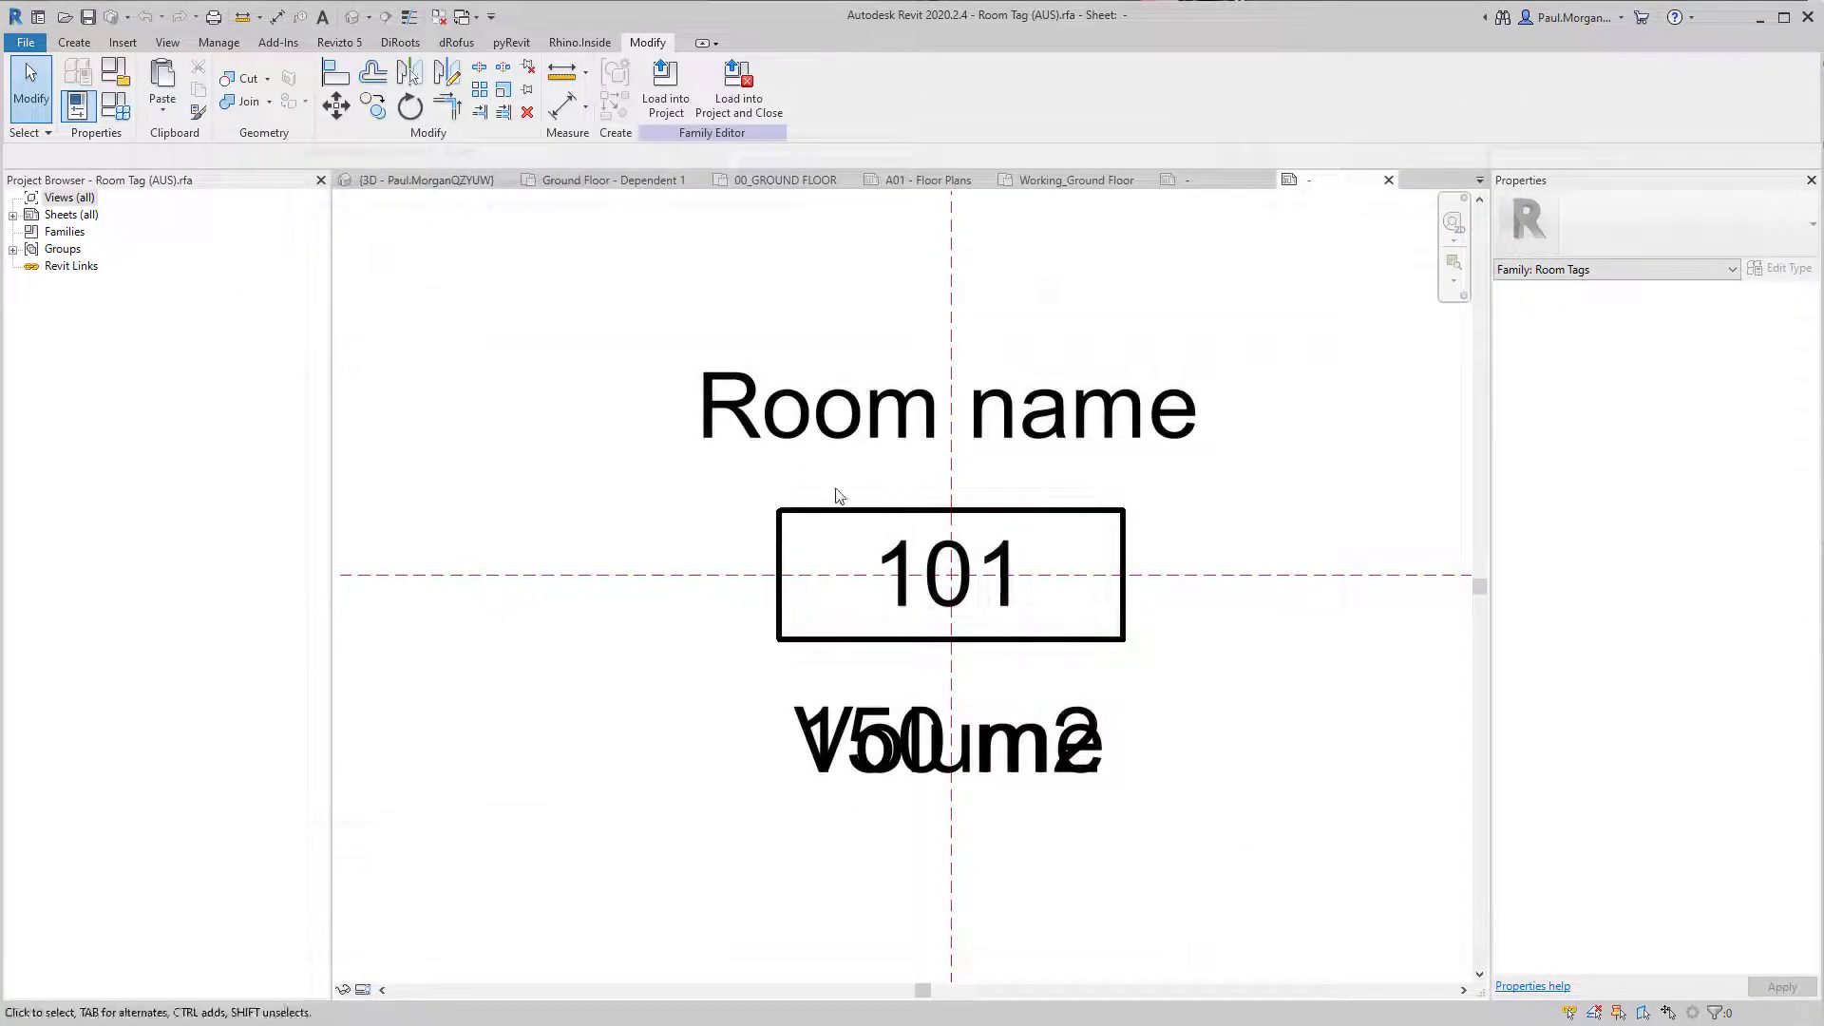
scroll(932, 611, "up", 5)
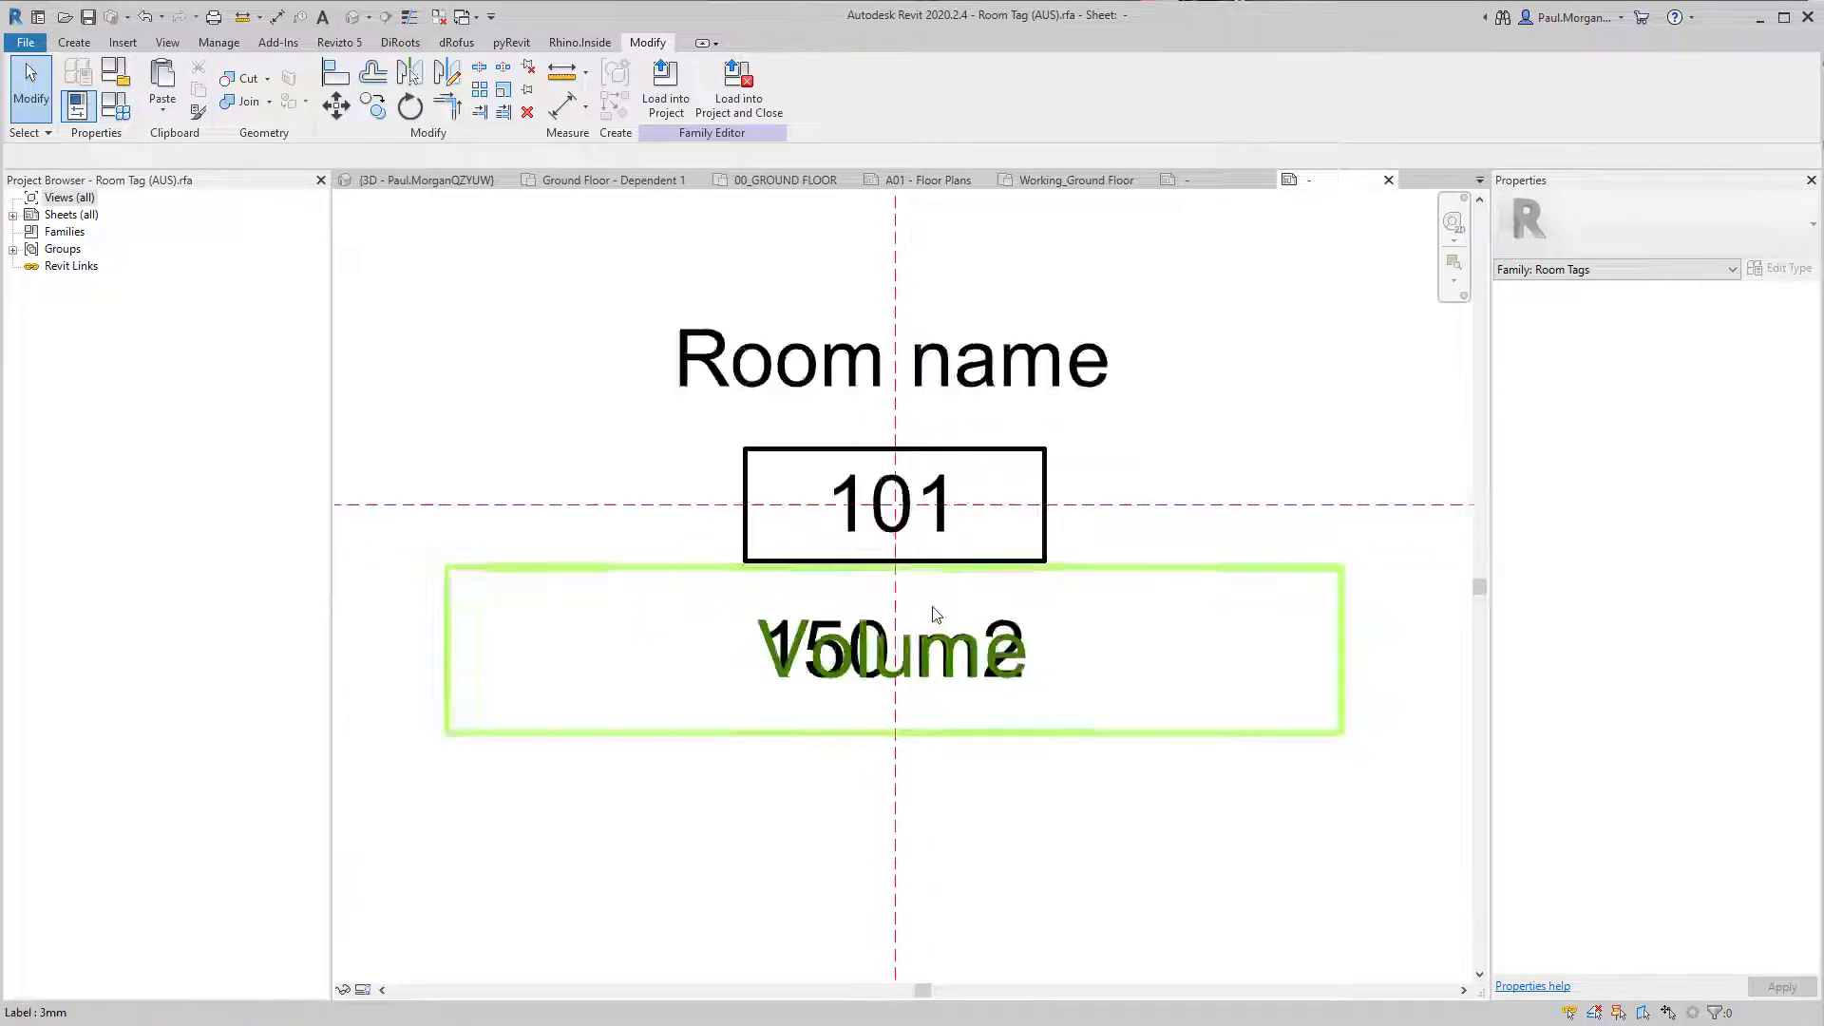
middle_click_drag(1020, 559, 1061, 694)
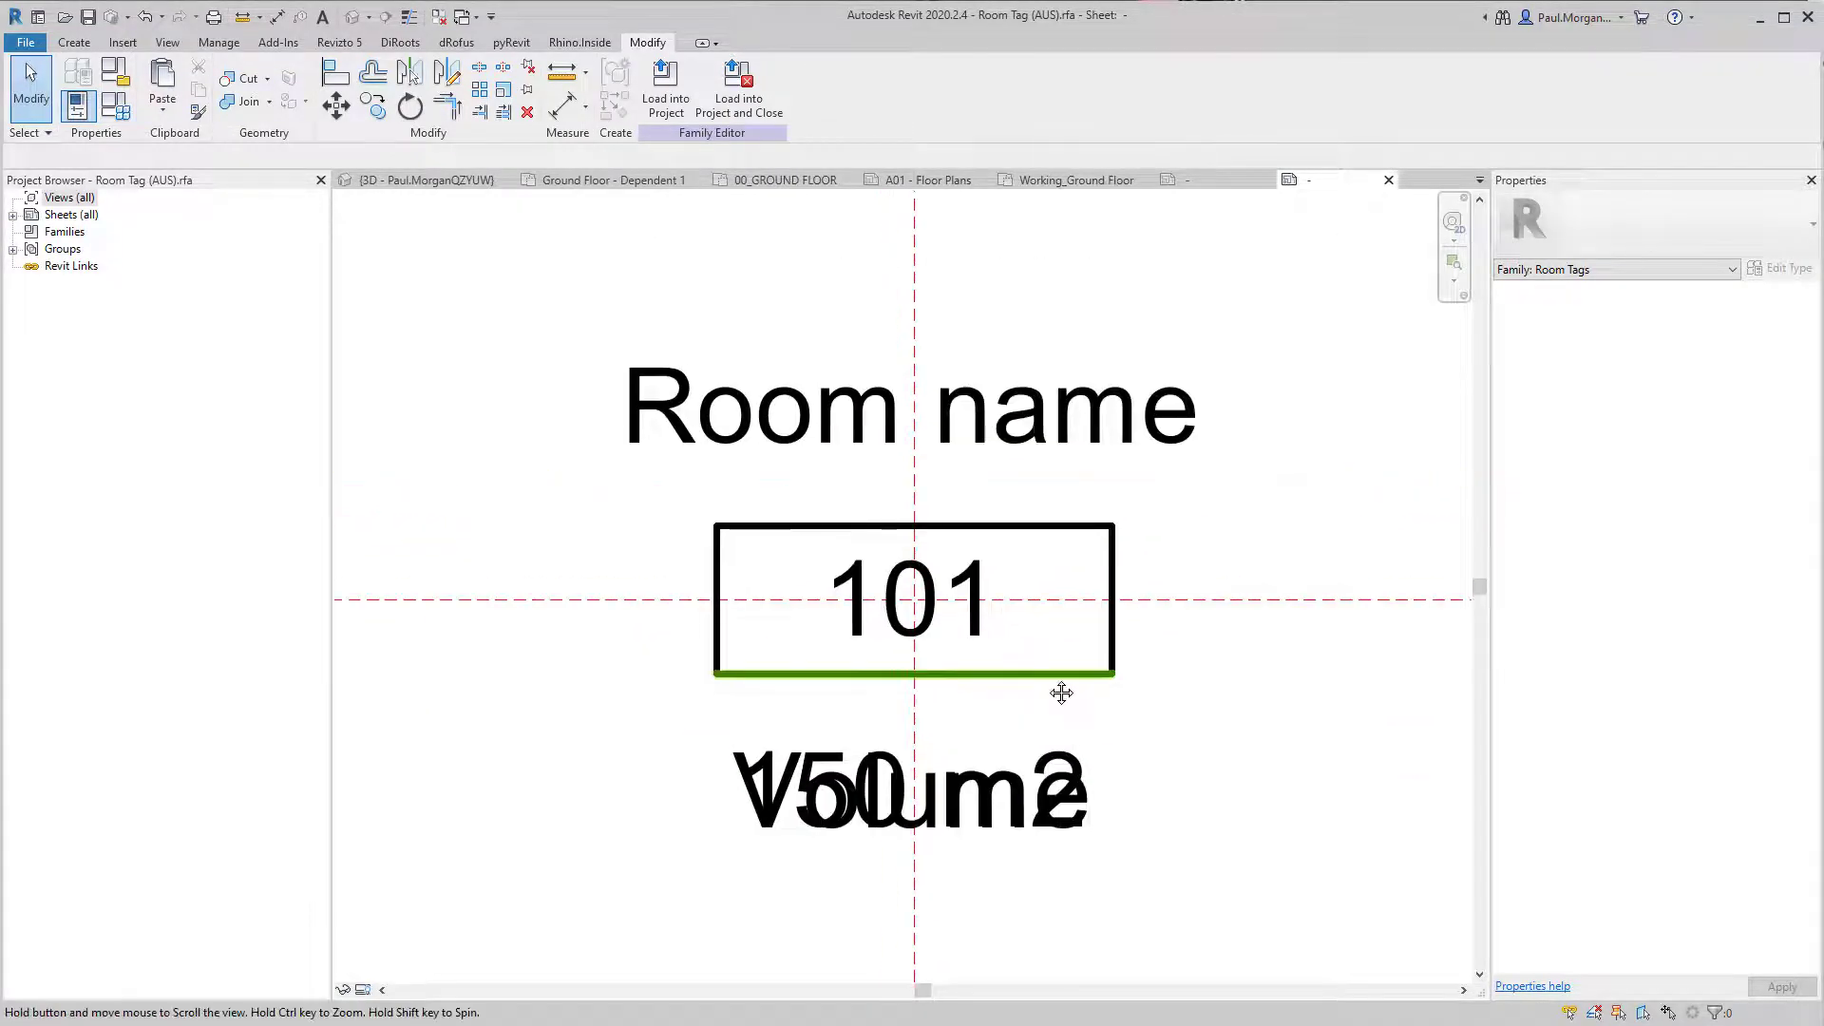
Step: Inspect the Room name label's properties and label type in the room tag family, leaving them unmodified
left_click(1082, 446)
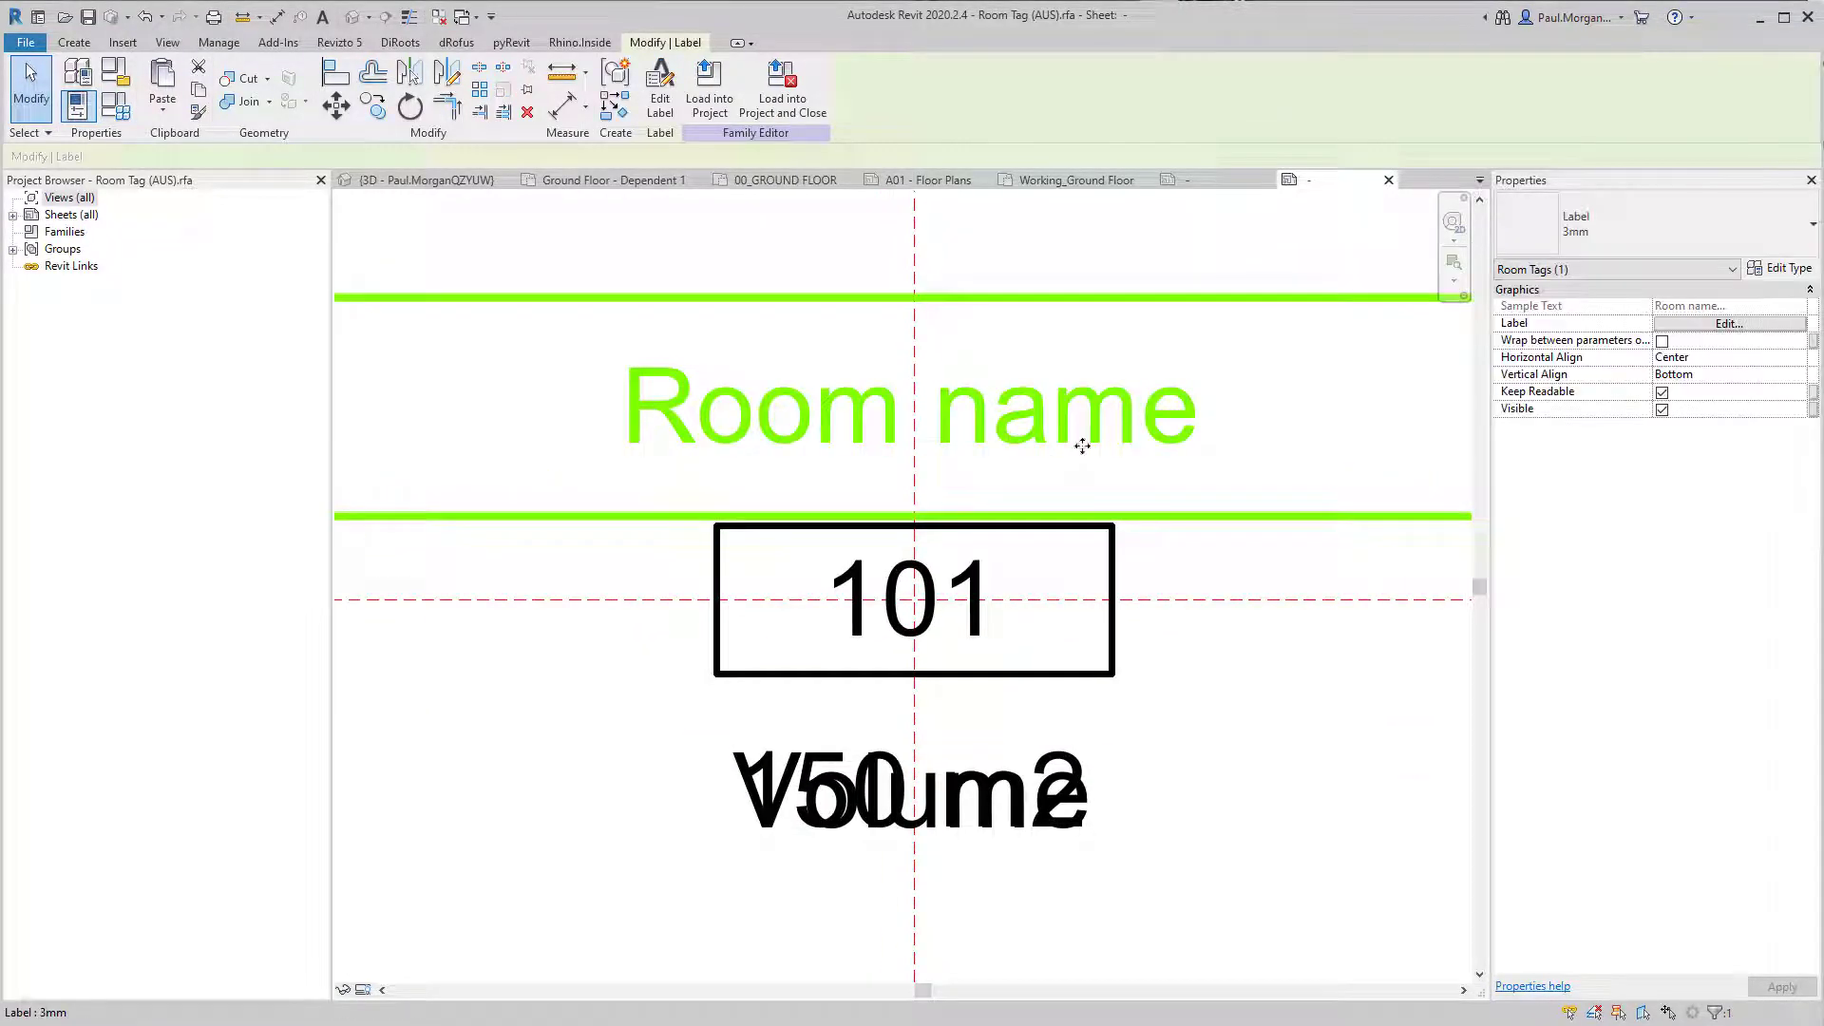
left_click(1592, 221)
left_click(1592, 221)
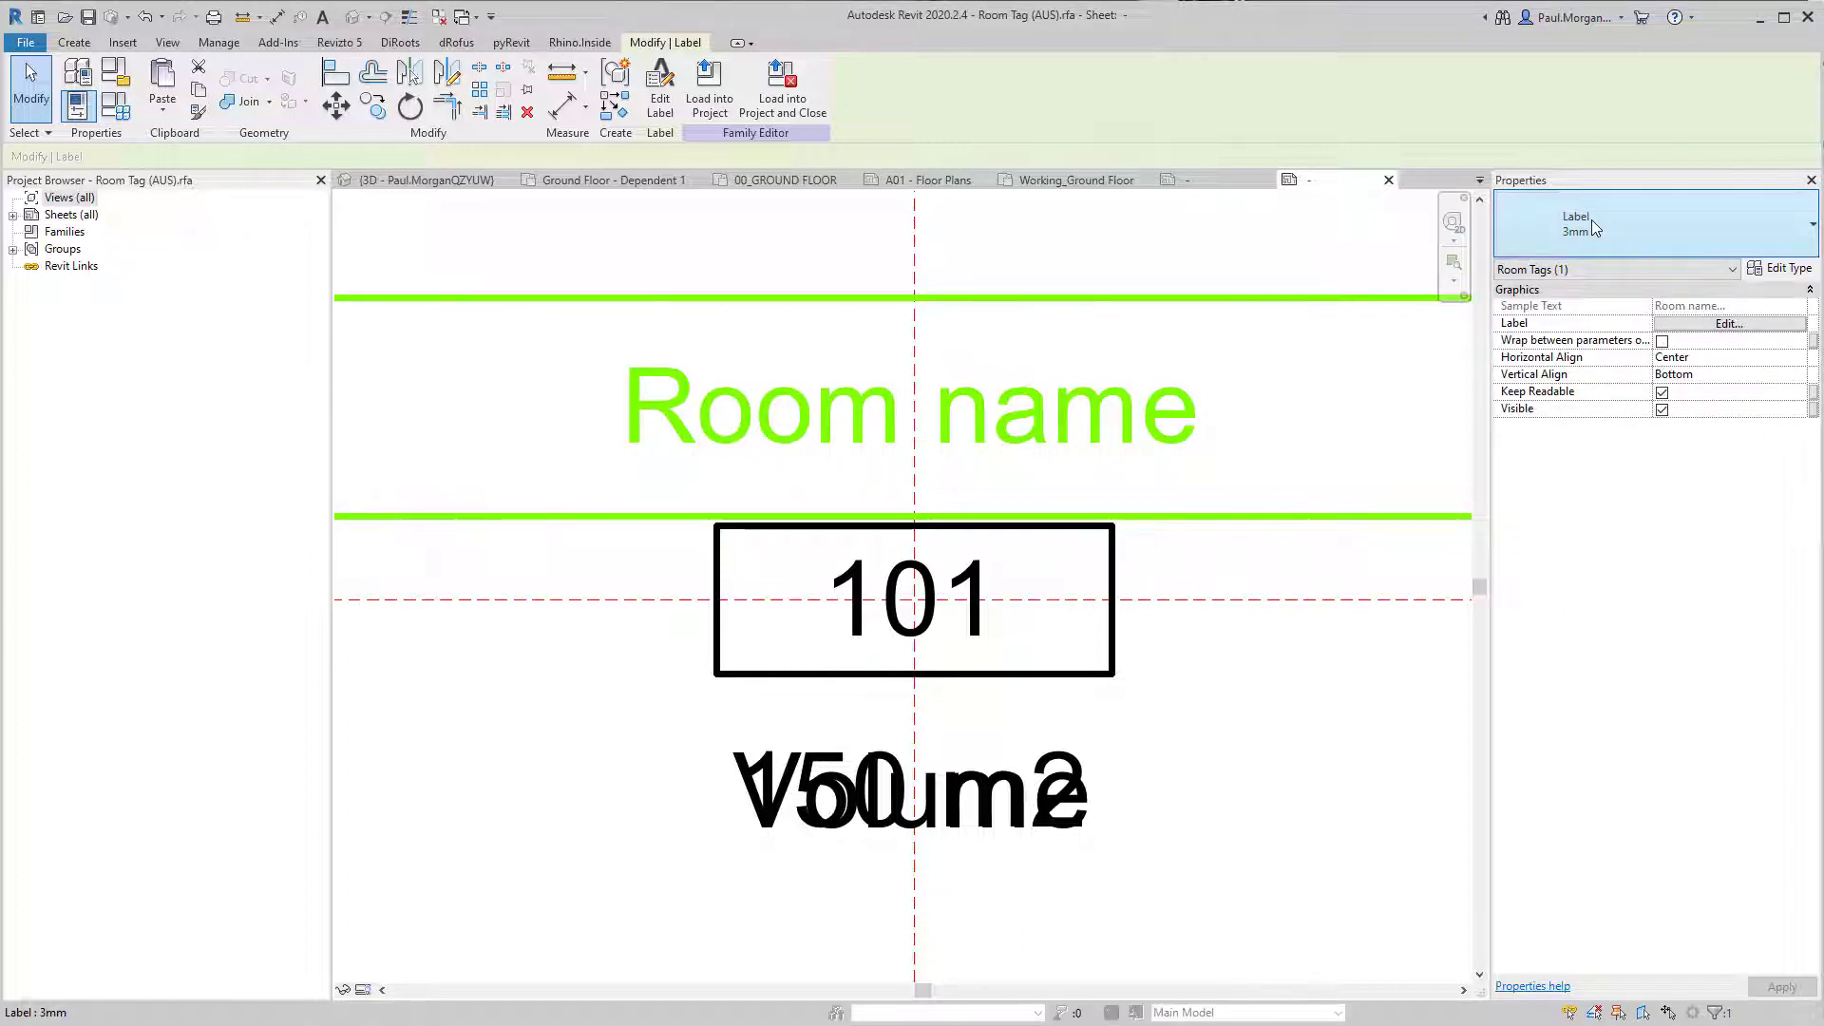
left_click(1592, 221)
left_click(1592, 222)
key("Escape")
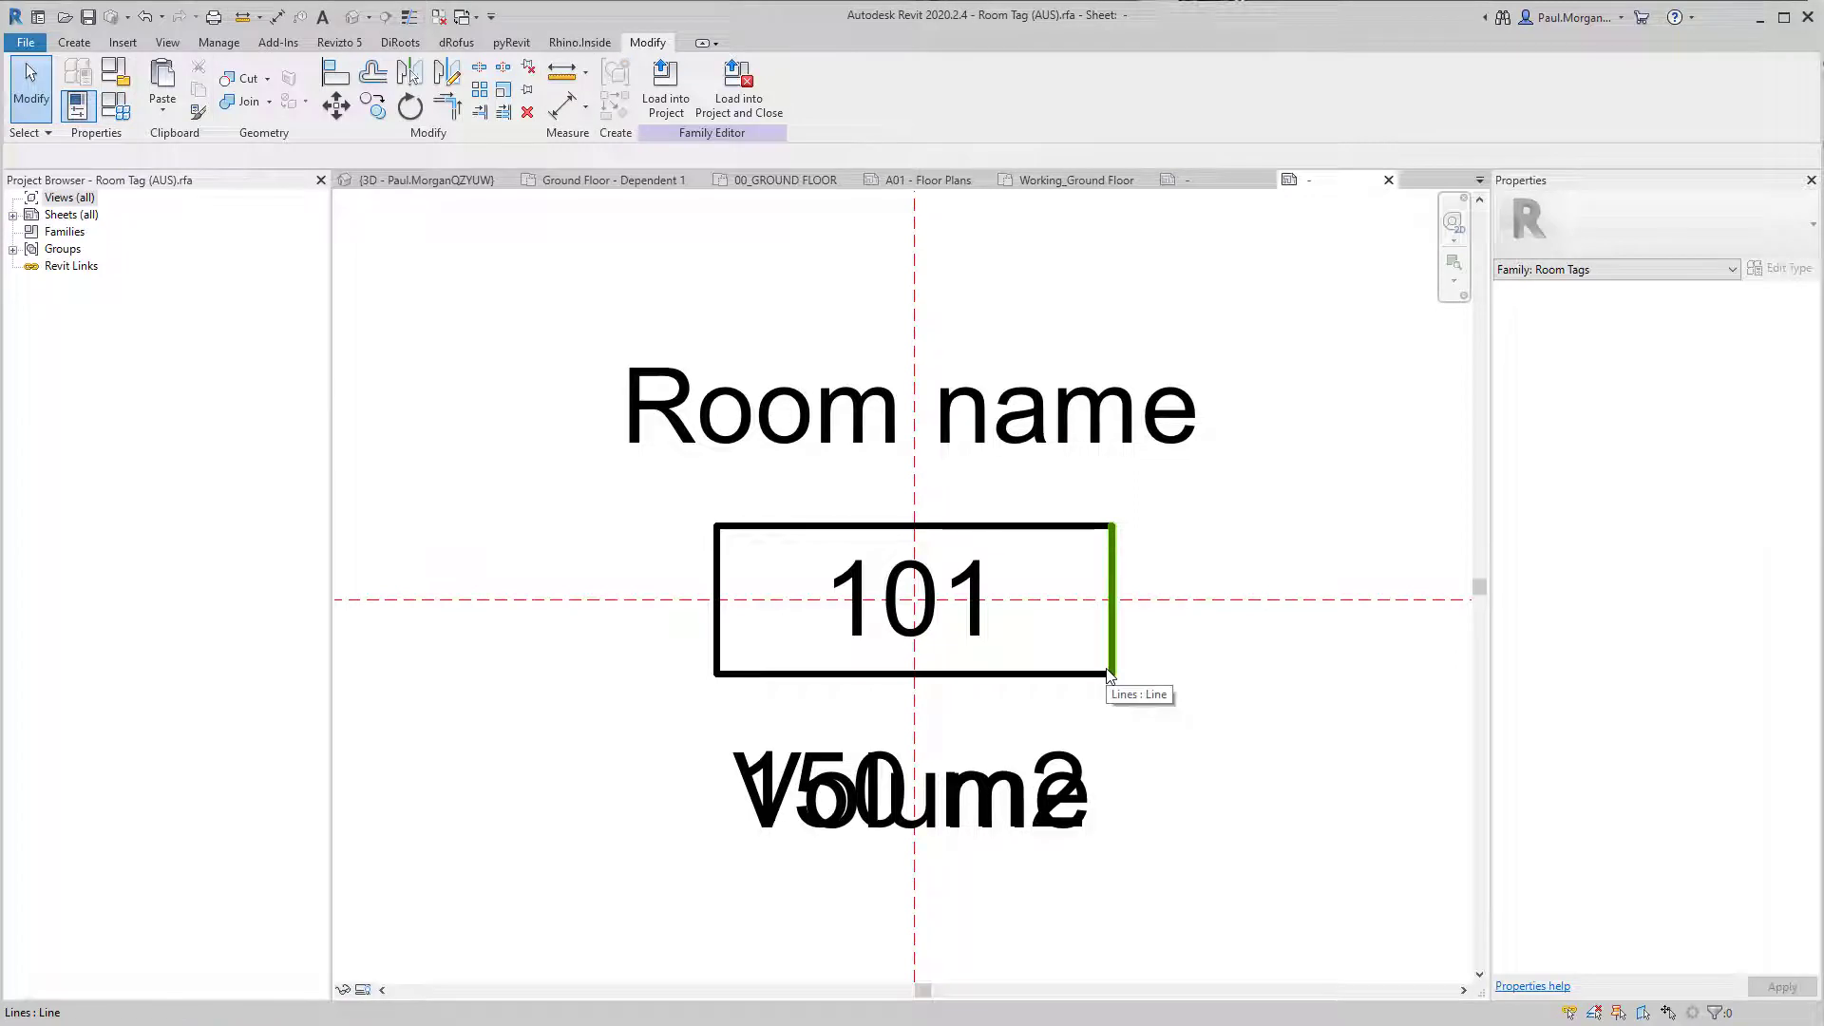
scroll(1108, 675, "down", 2)
middle_click_drag(1108, 676, 1102, 687)
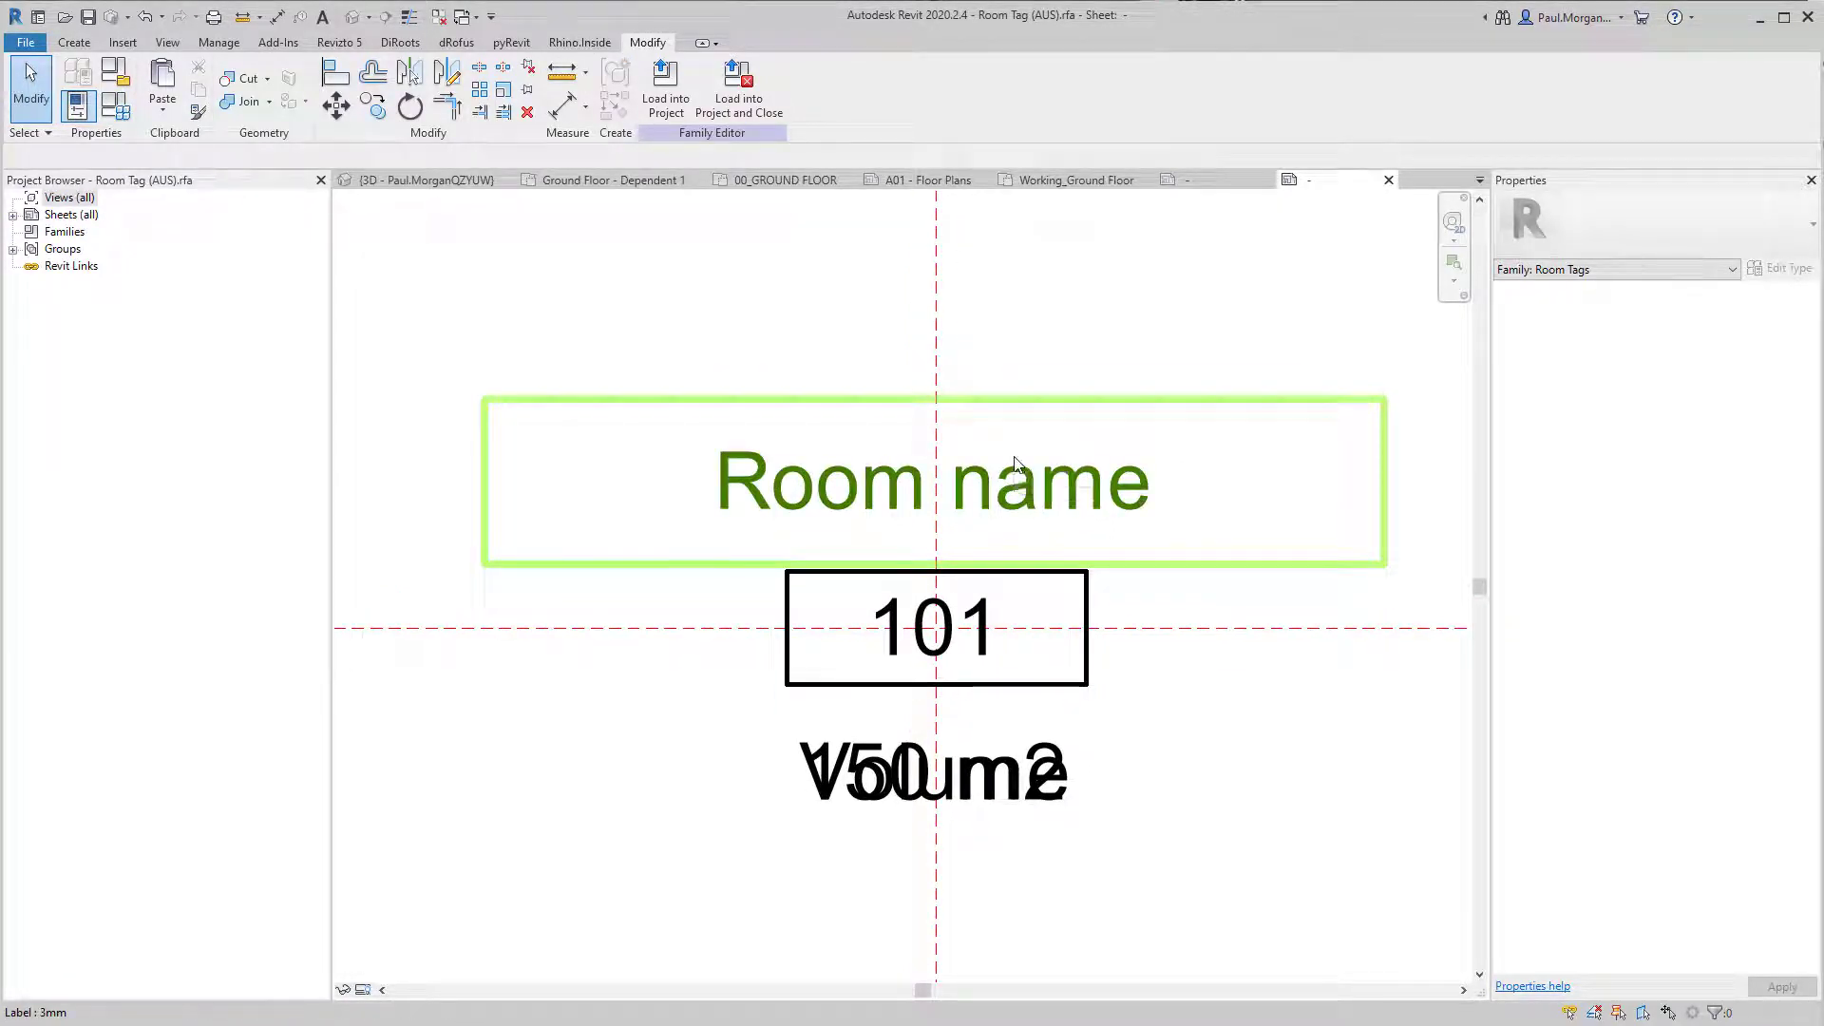
Step: Create a family type named Room Name Only with Show Room Number turned off
left_click(109, 107)
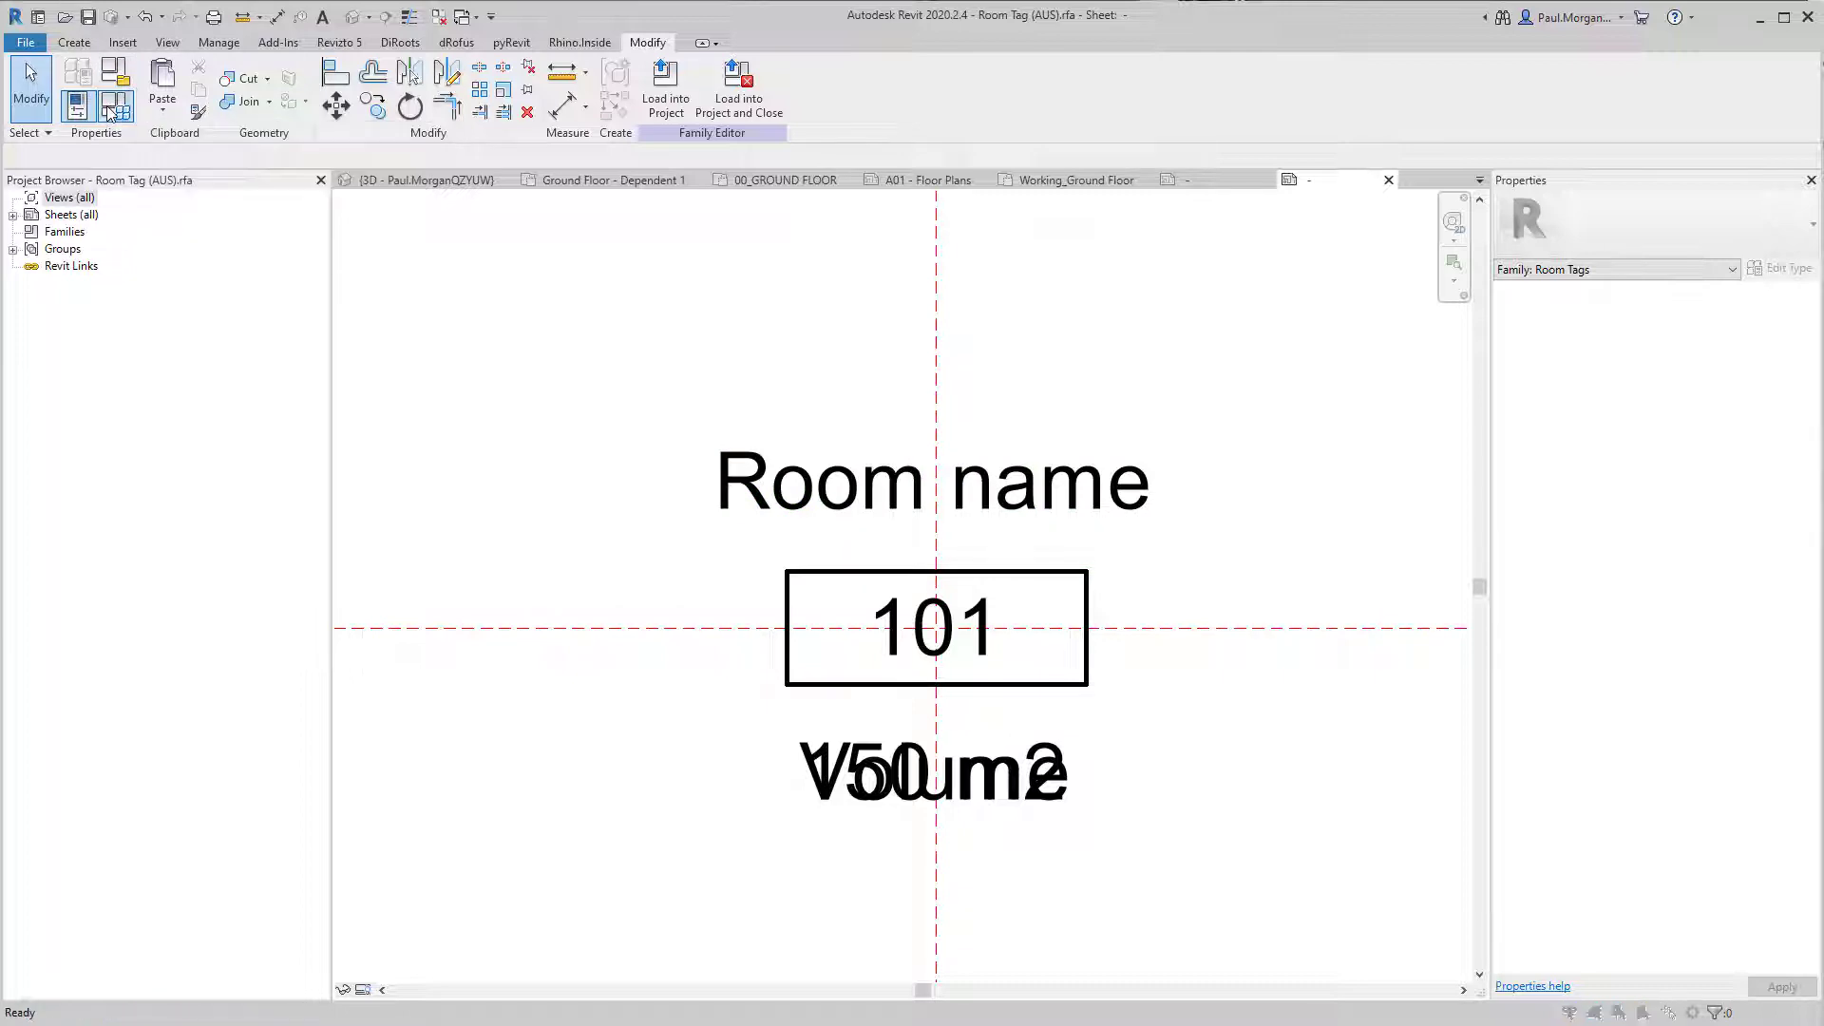
left_click(796, 178)
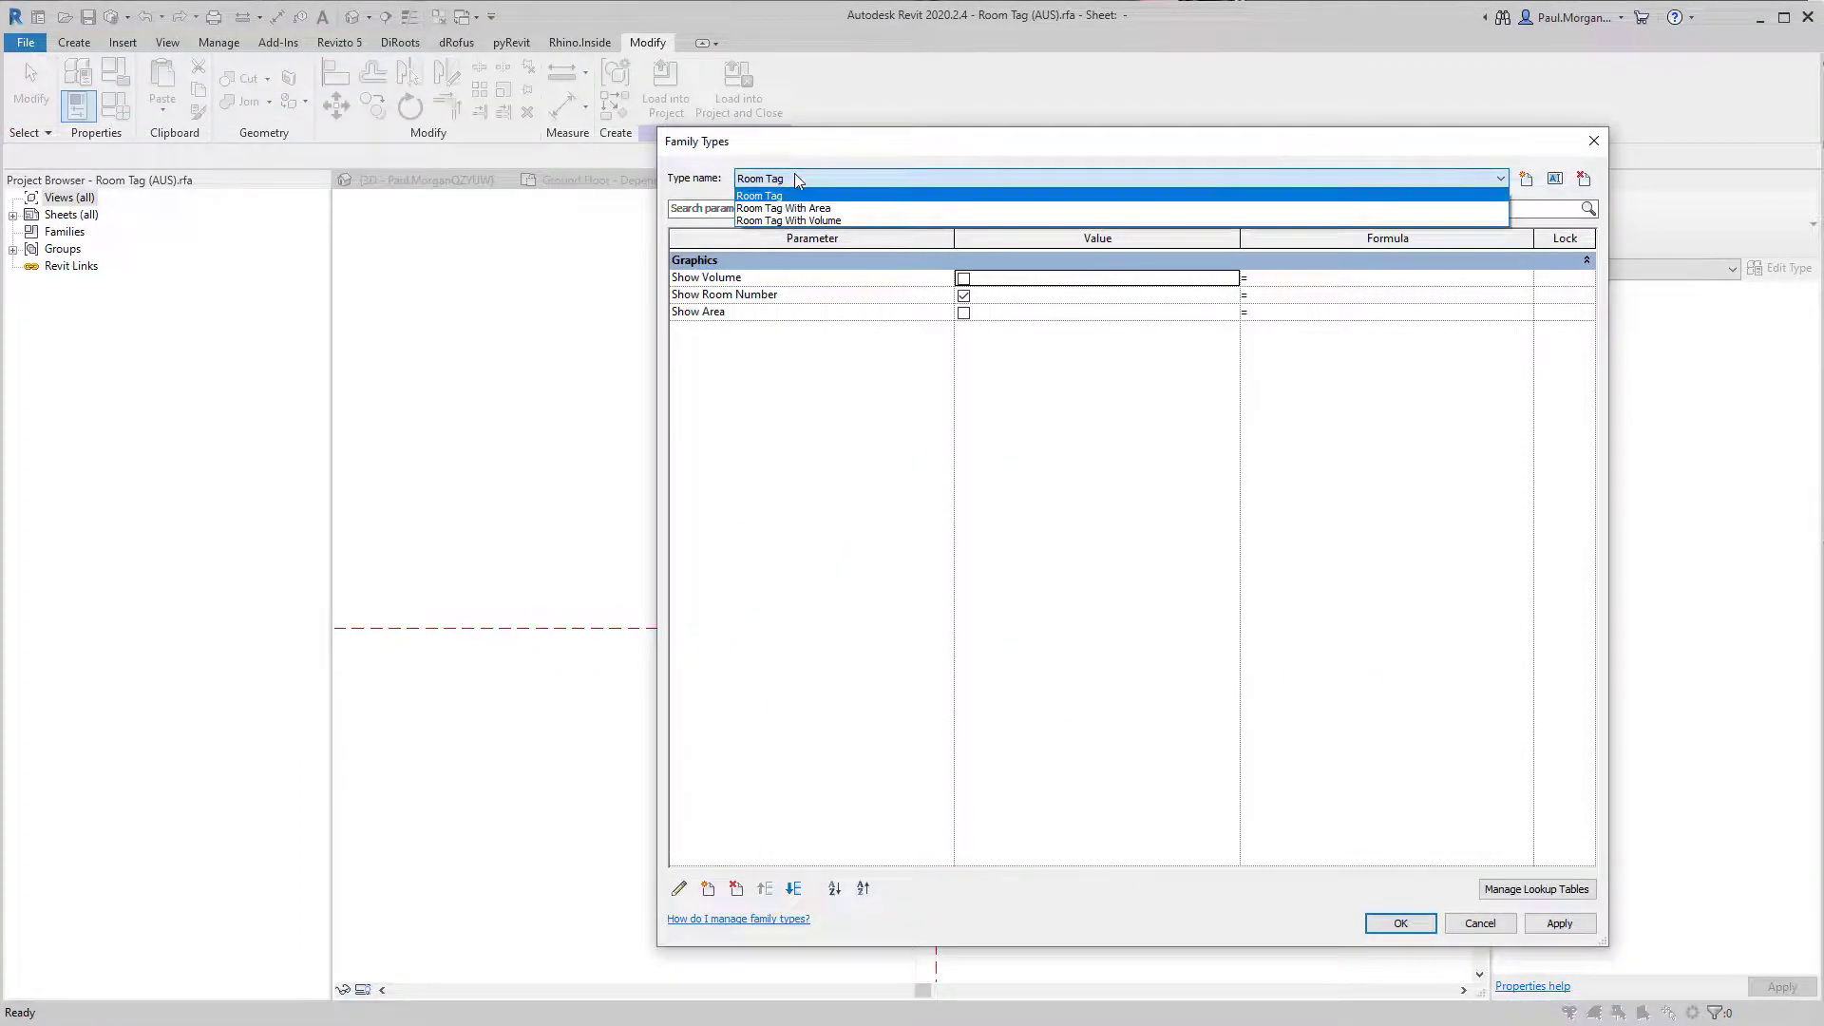
left_click(796, 178)
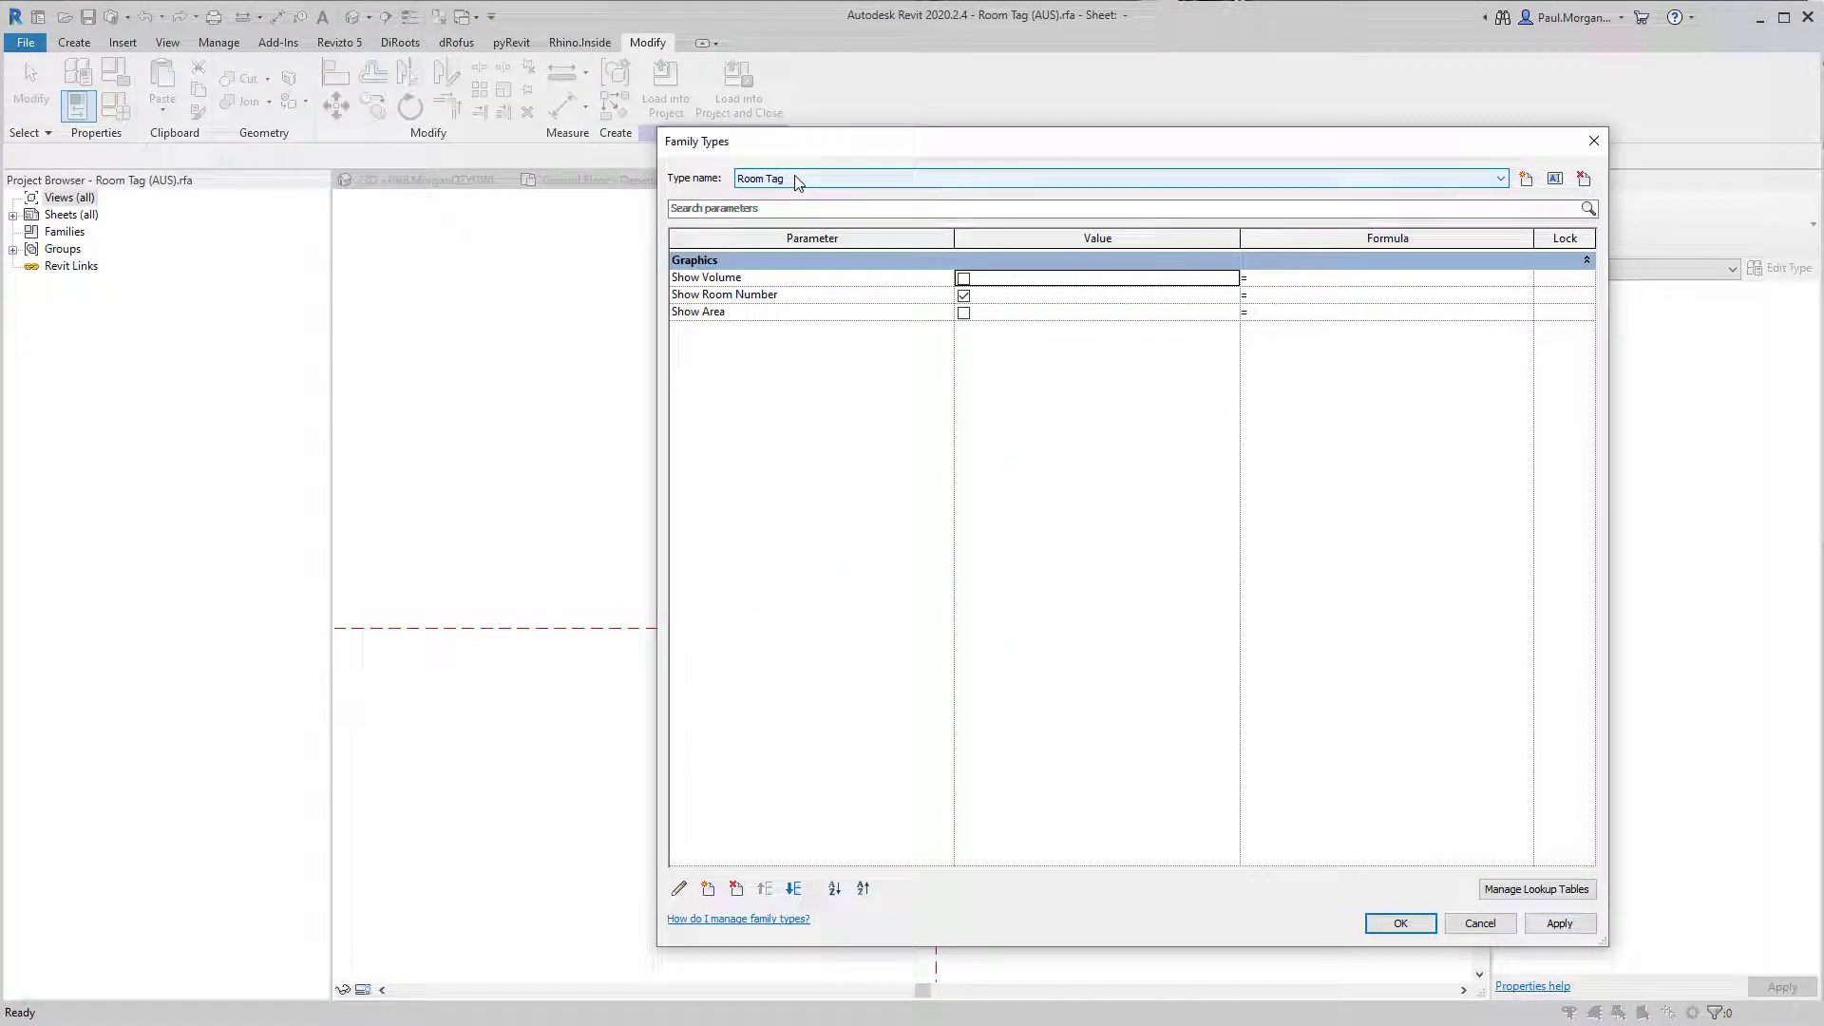
left_click(1528, 181)
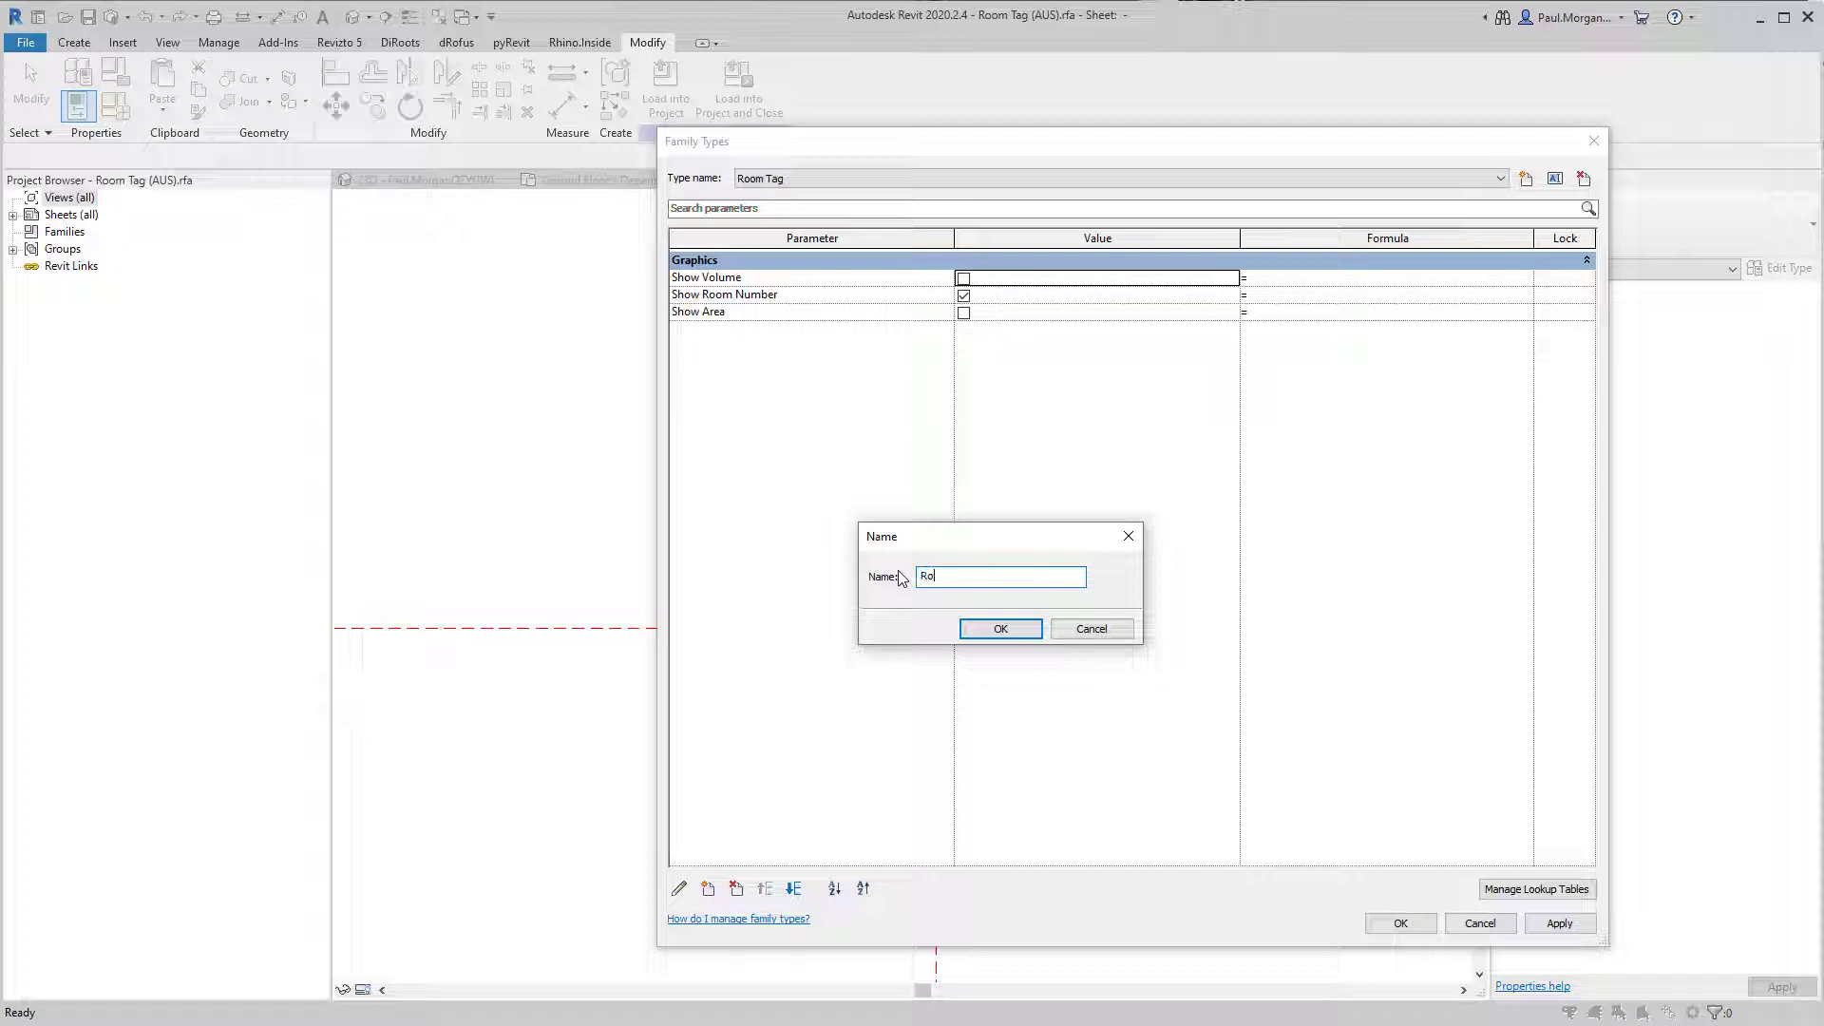
type("Room Name Only")
key("Return")
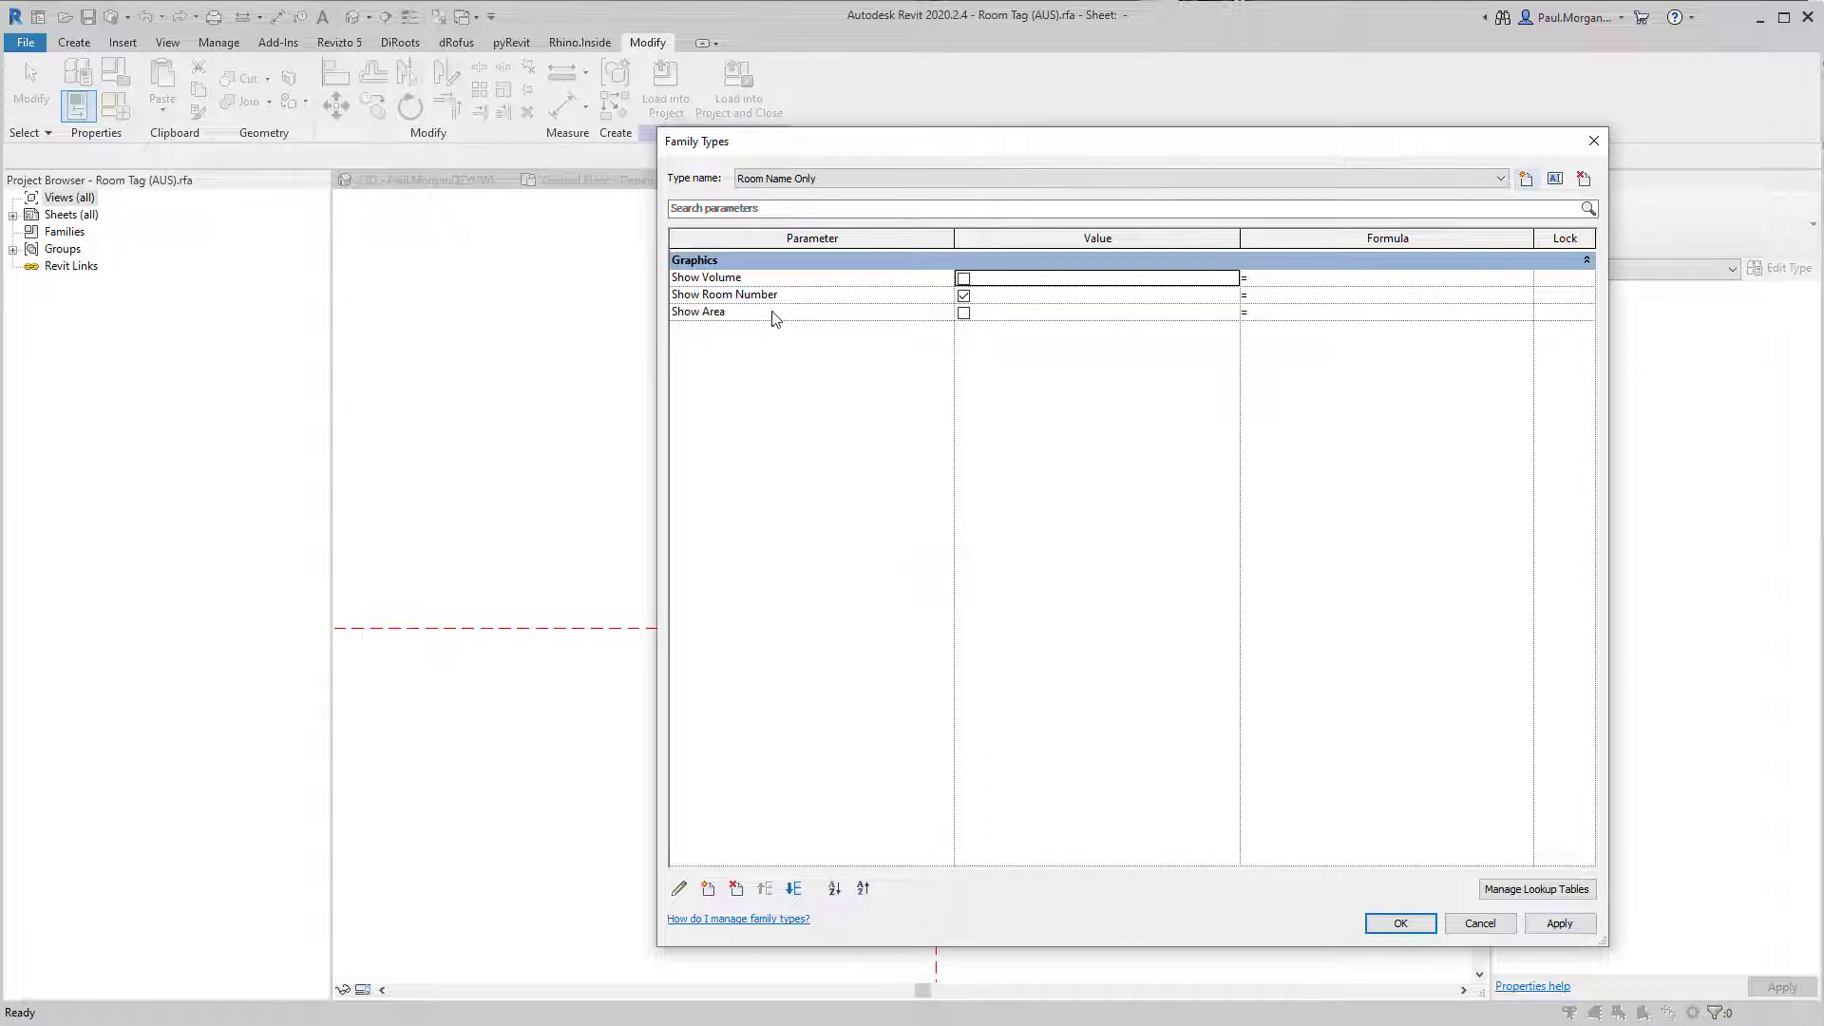
left_click(963, 295)
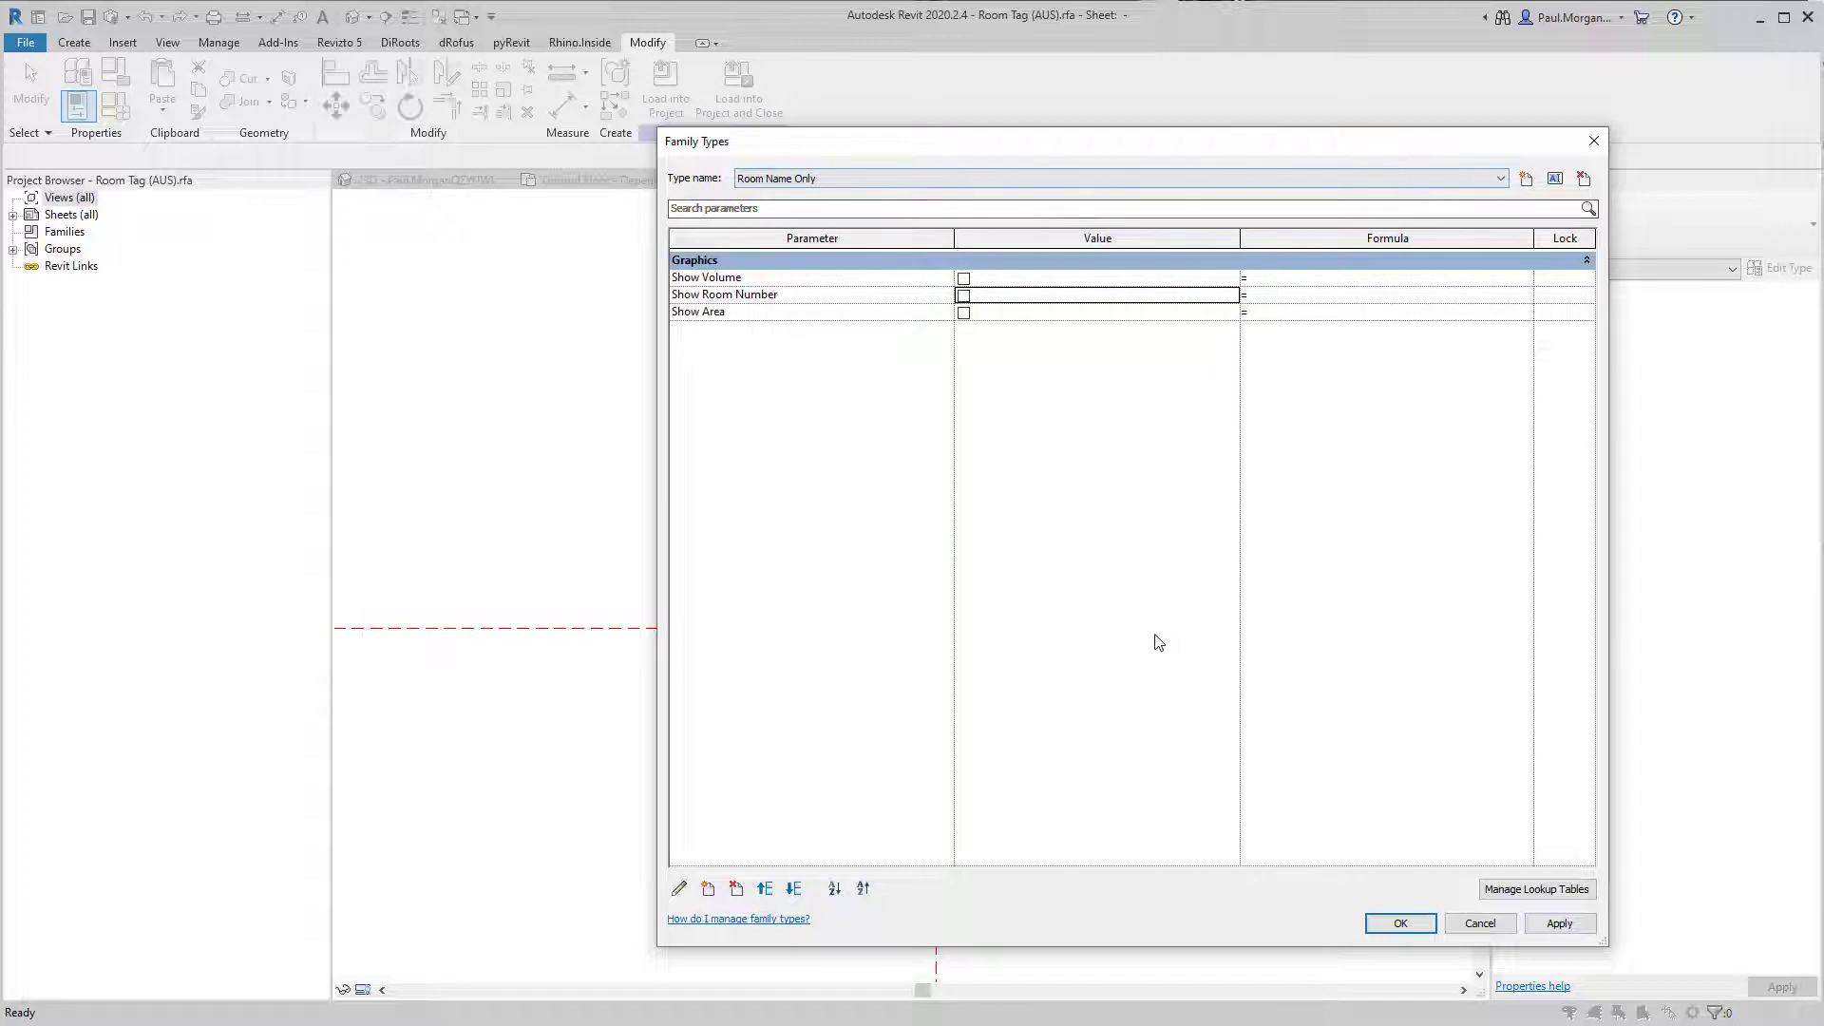
left_click(1401, 935)
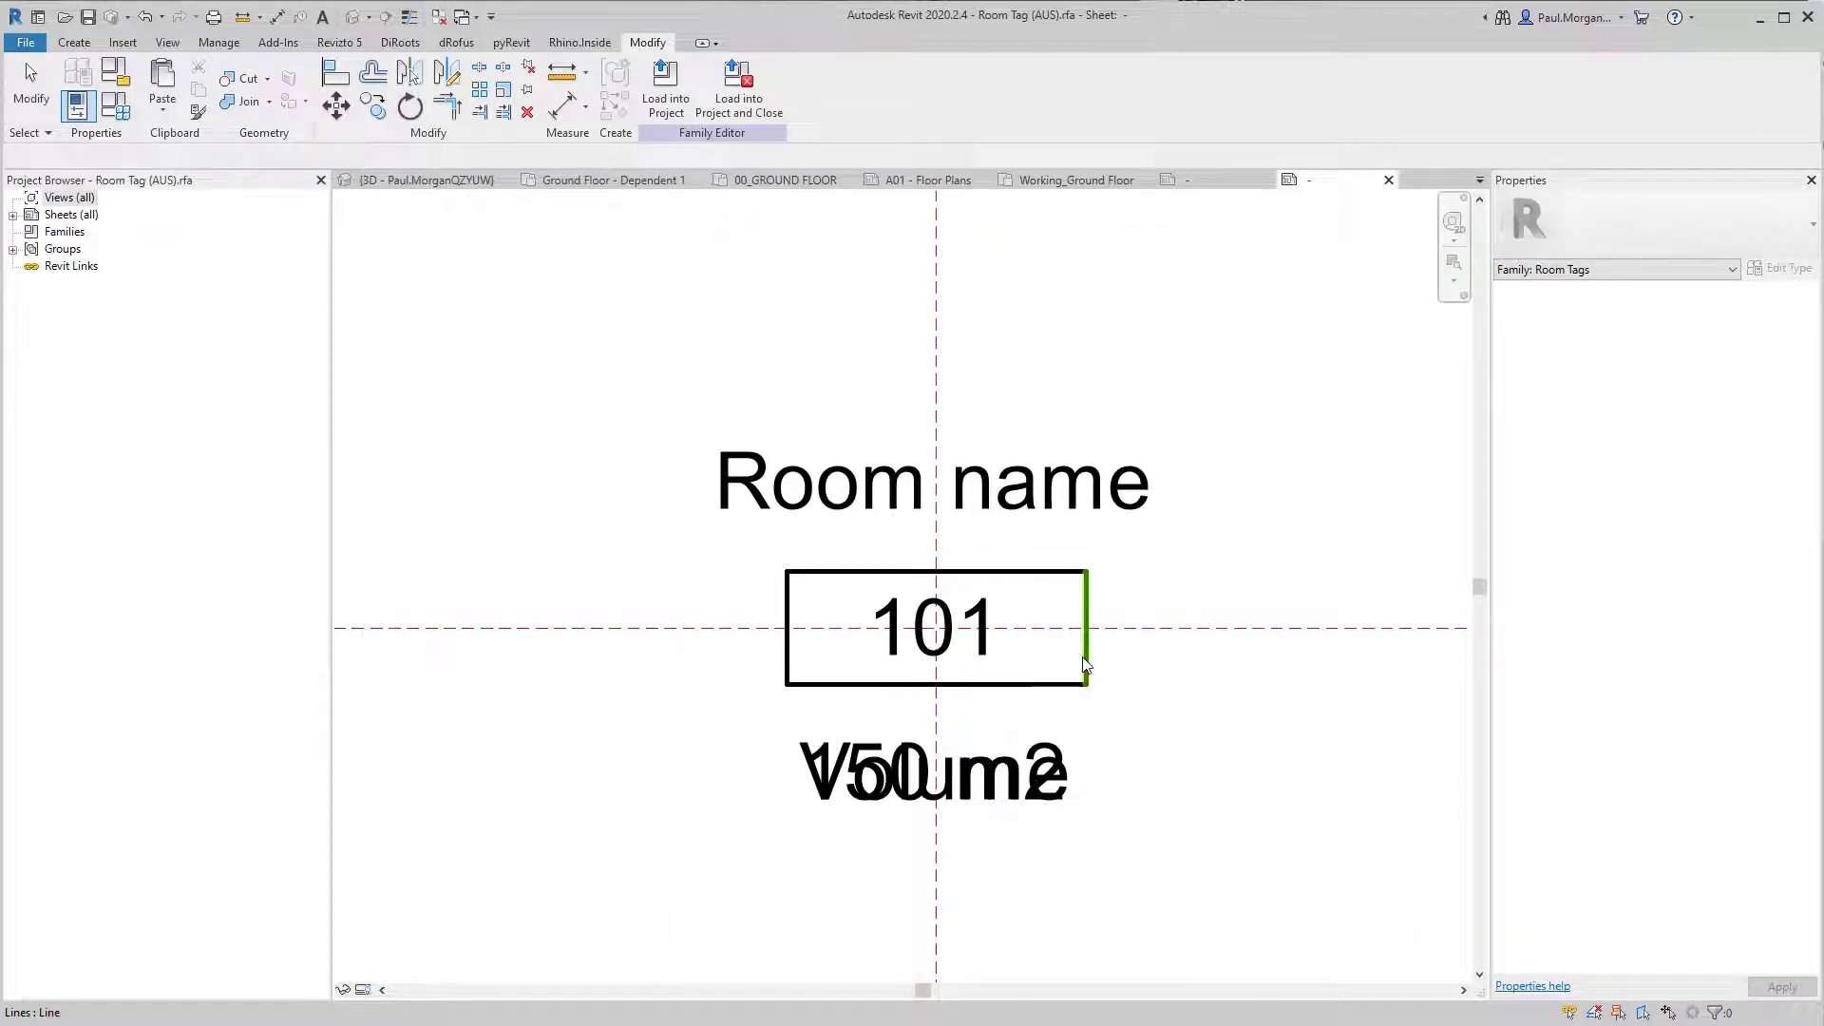
Step: Check which family parameter controls the visibility of the line bounding the room number box
left_click(1086, 665)
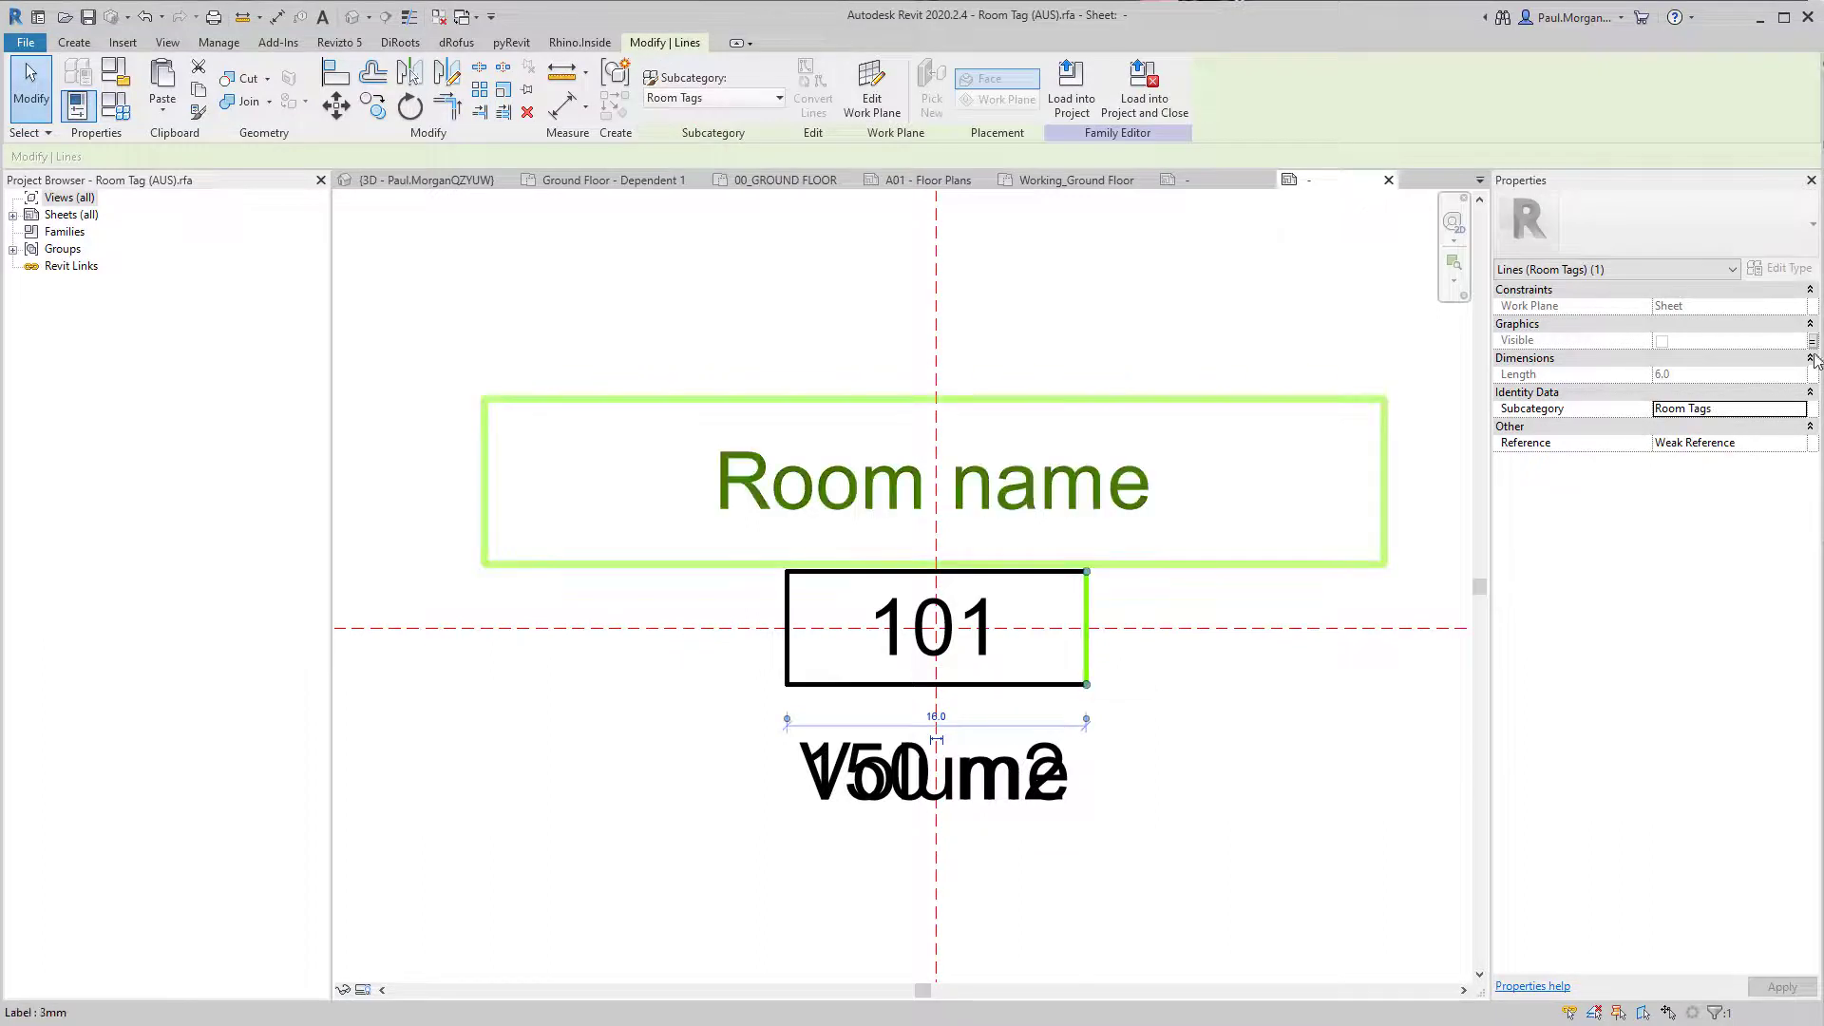
left_click(1812, 340)
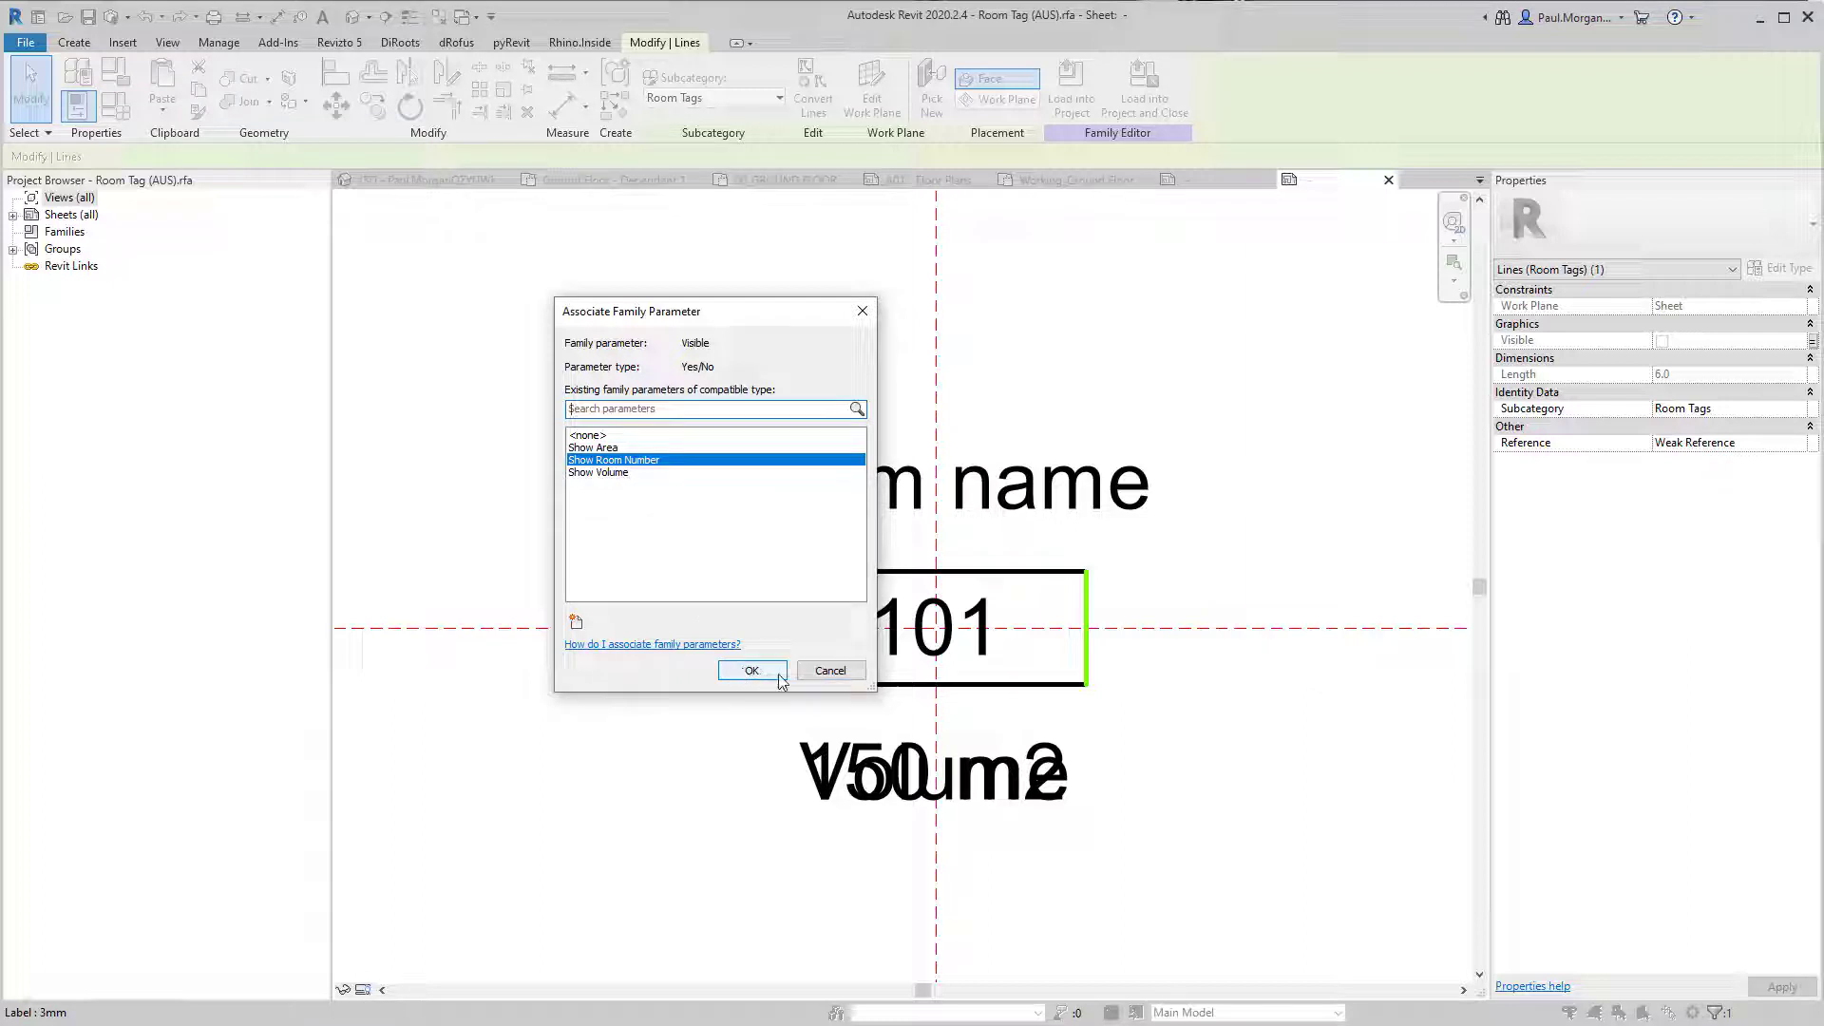
left_click(830, 671)
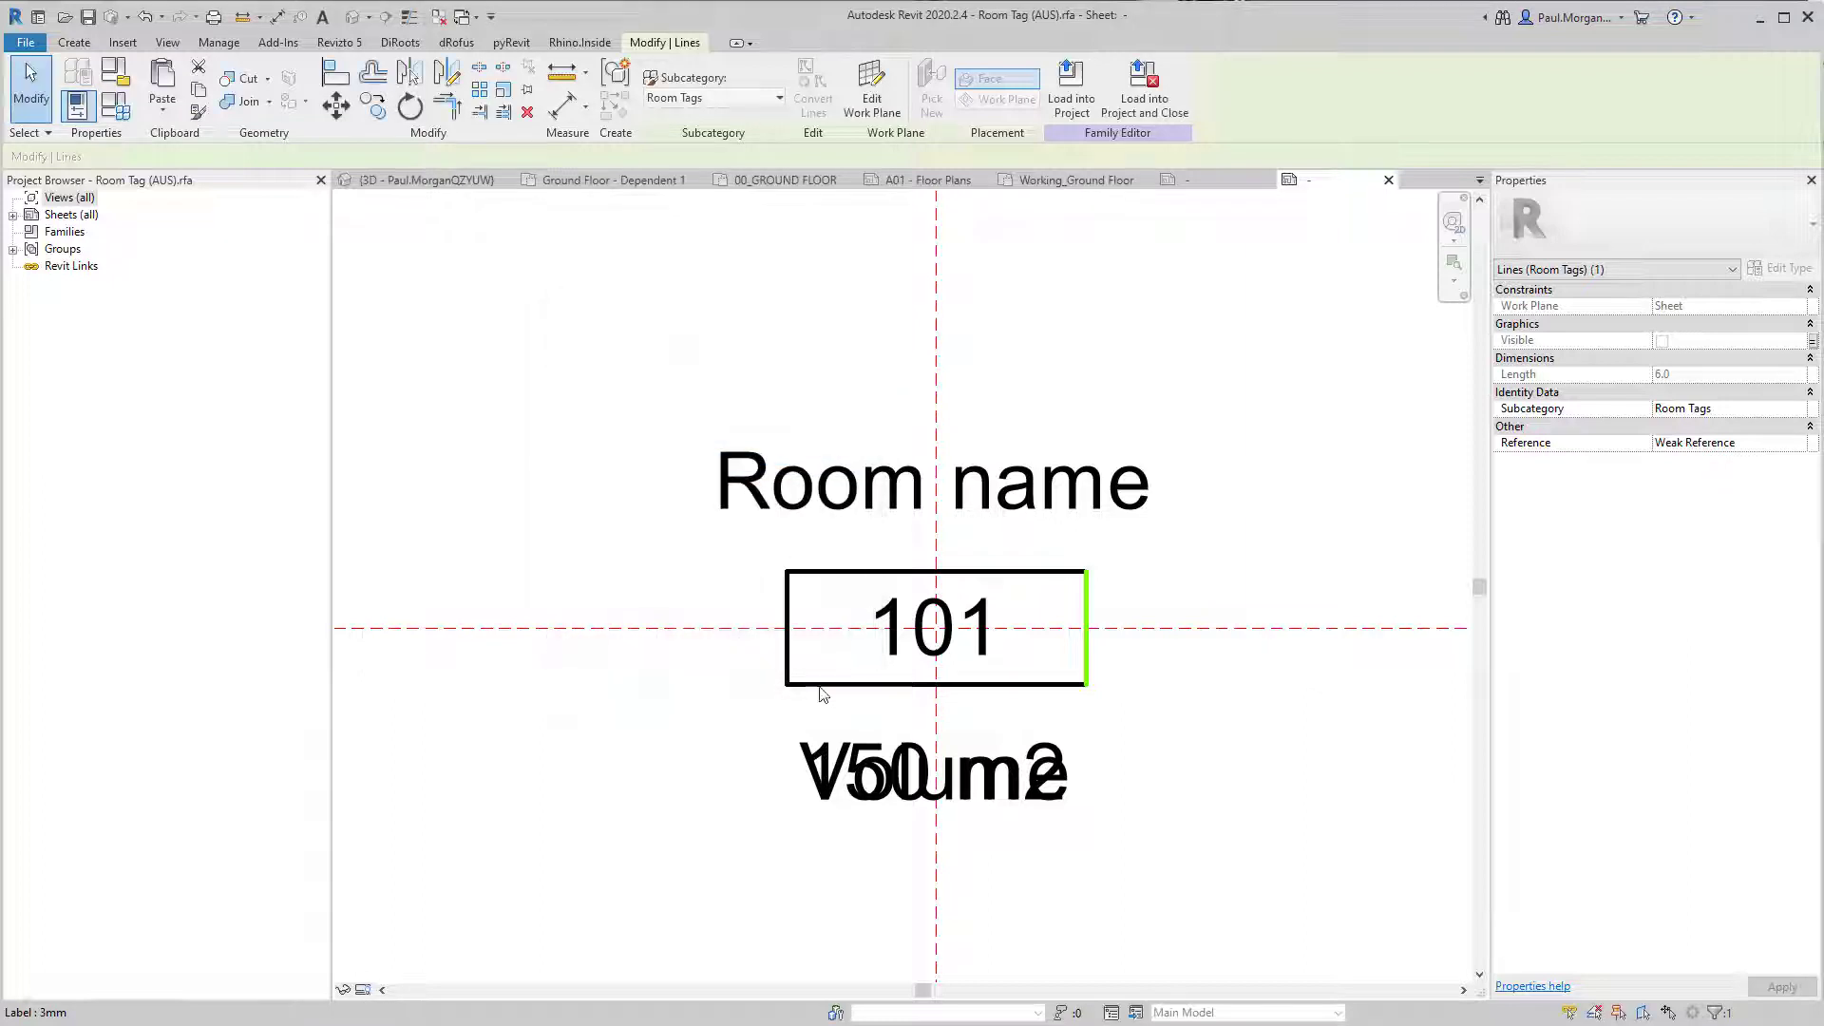
left_click(1315, 761)
middle_click_drag(1315, 761, 1273, 752)
middle_click_drag(1267, 412, 1250, 374)
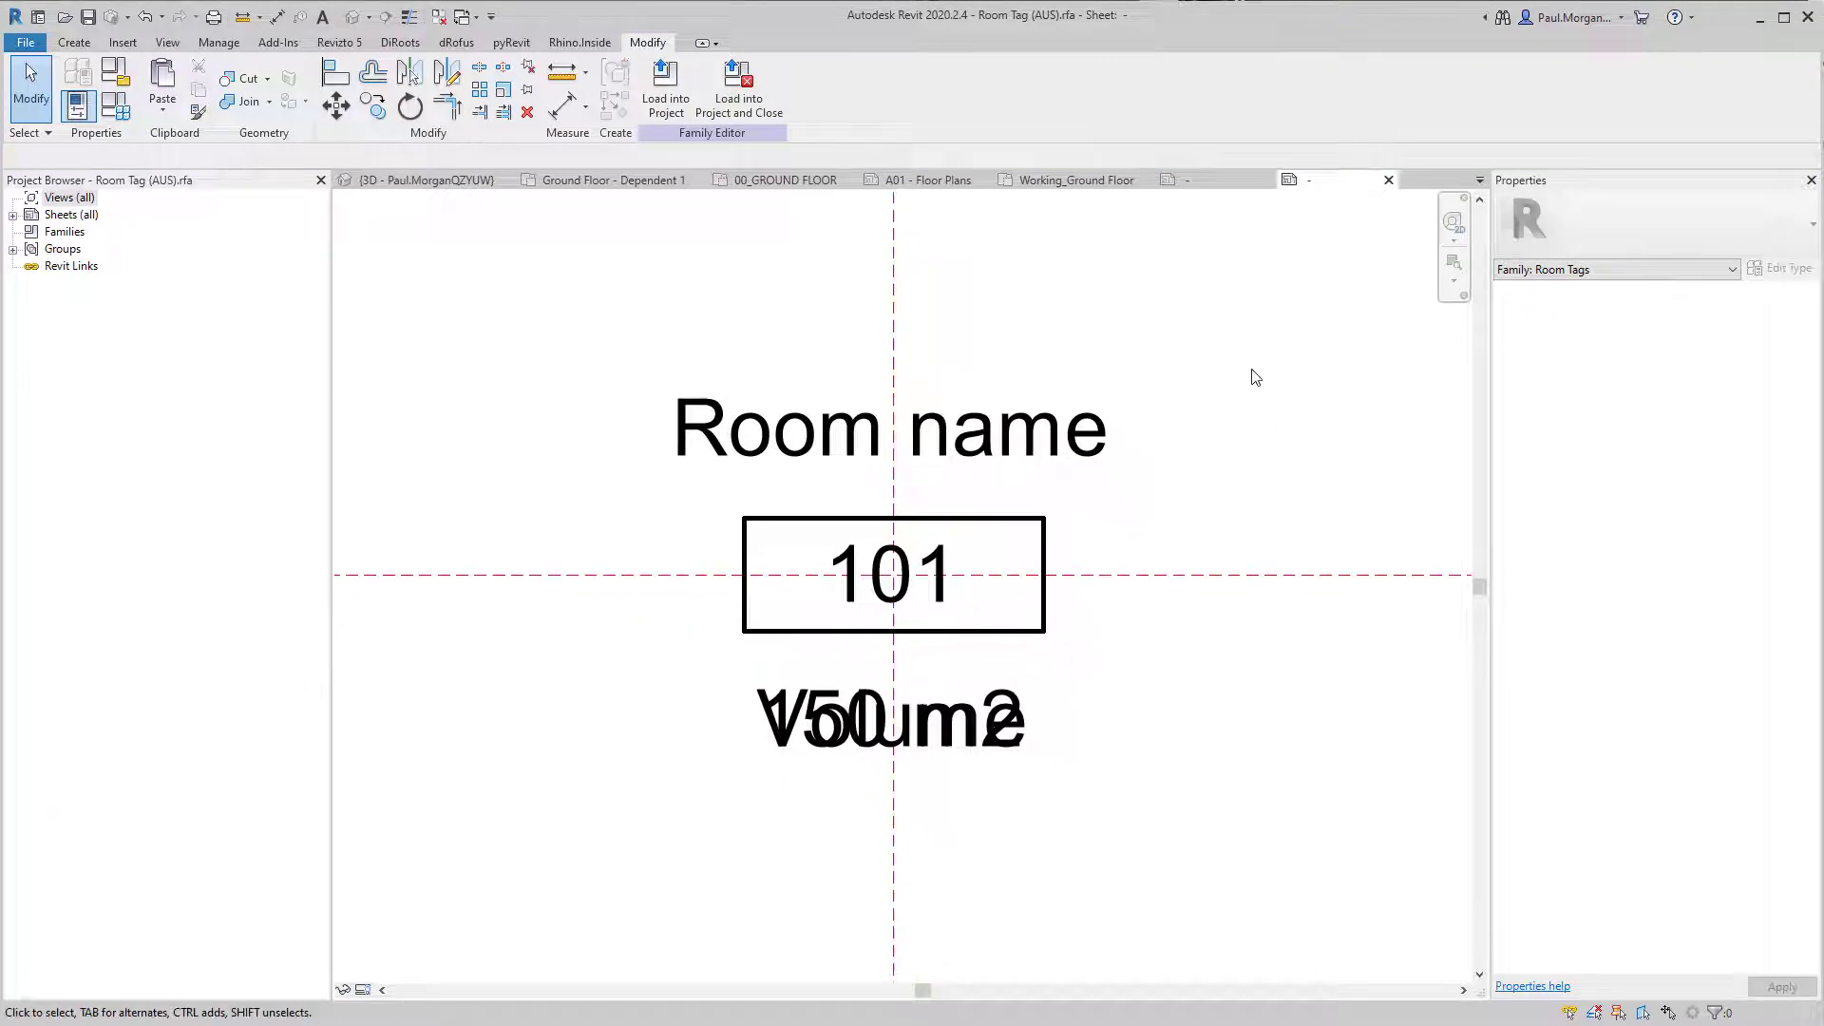
Step: Load the room tag family into the NEW_Class 05 two storey dwelling project and close it unsaved, overwriting the existing version
left_click(722, 111)
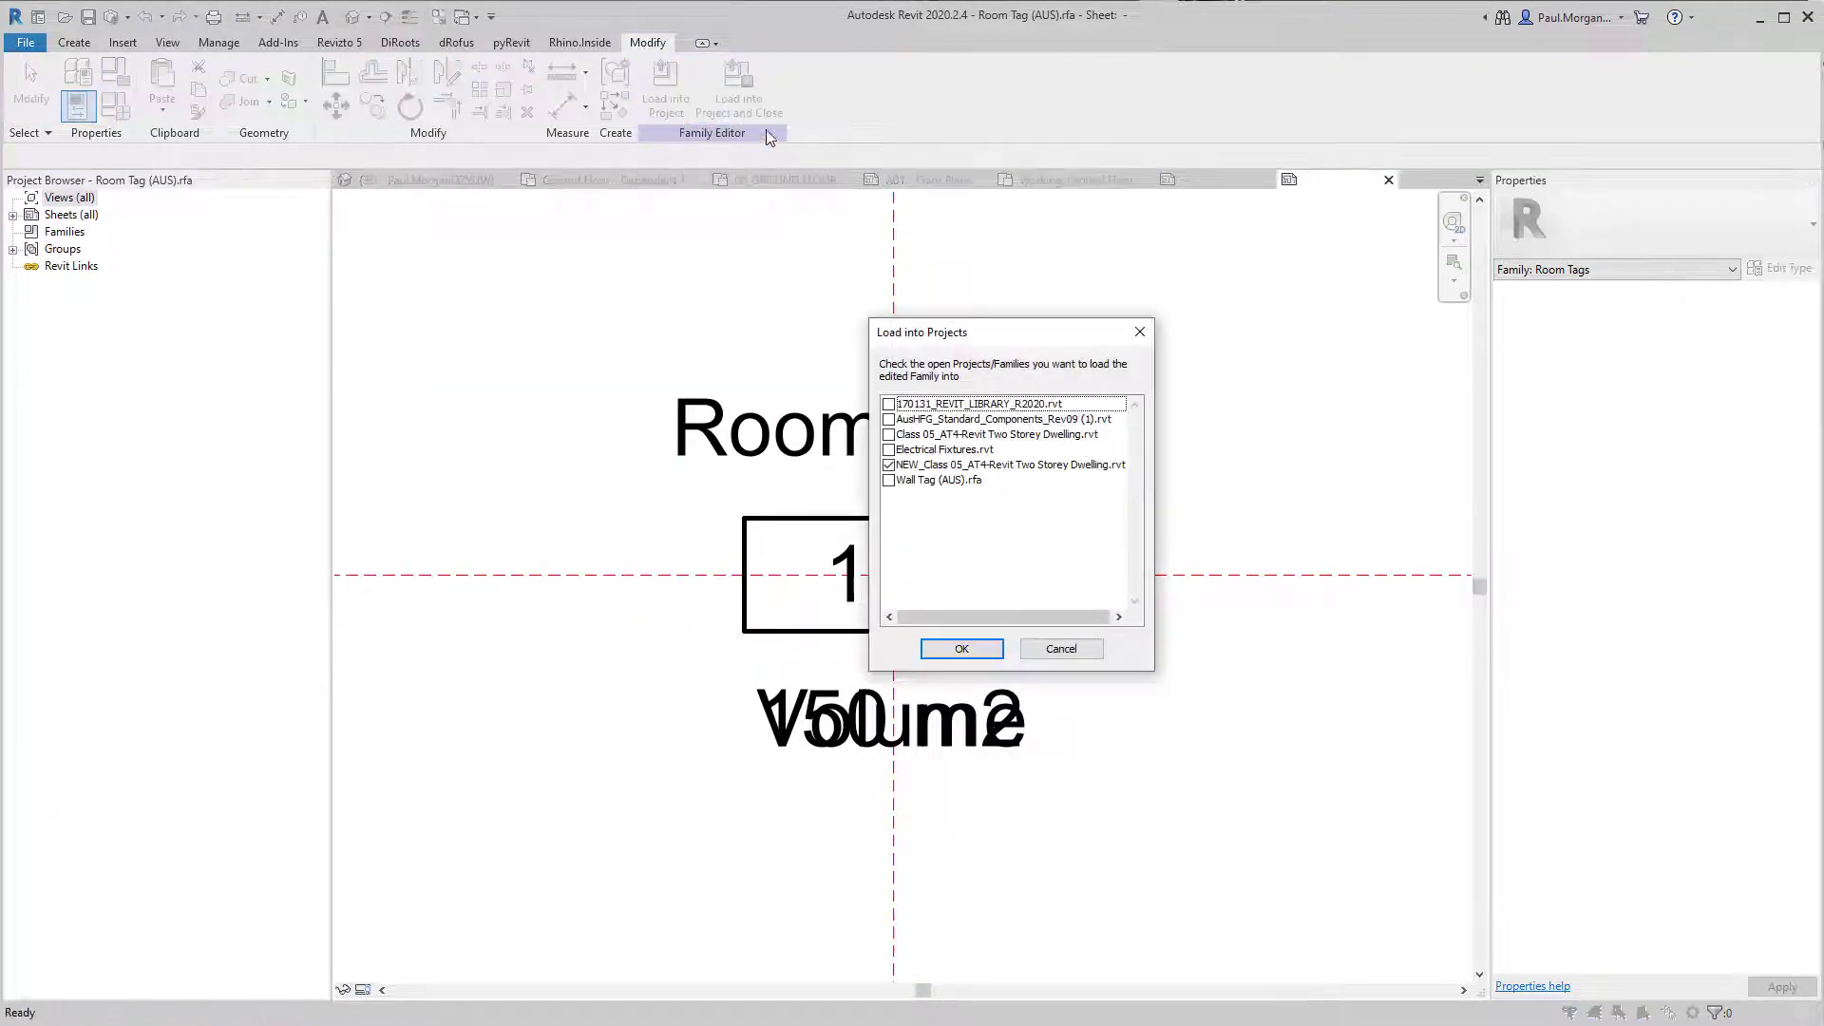
left_click(961, 636)
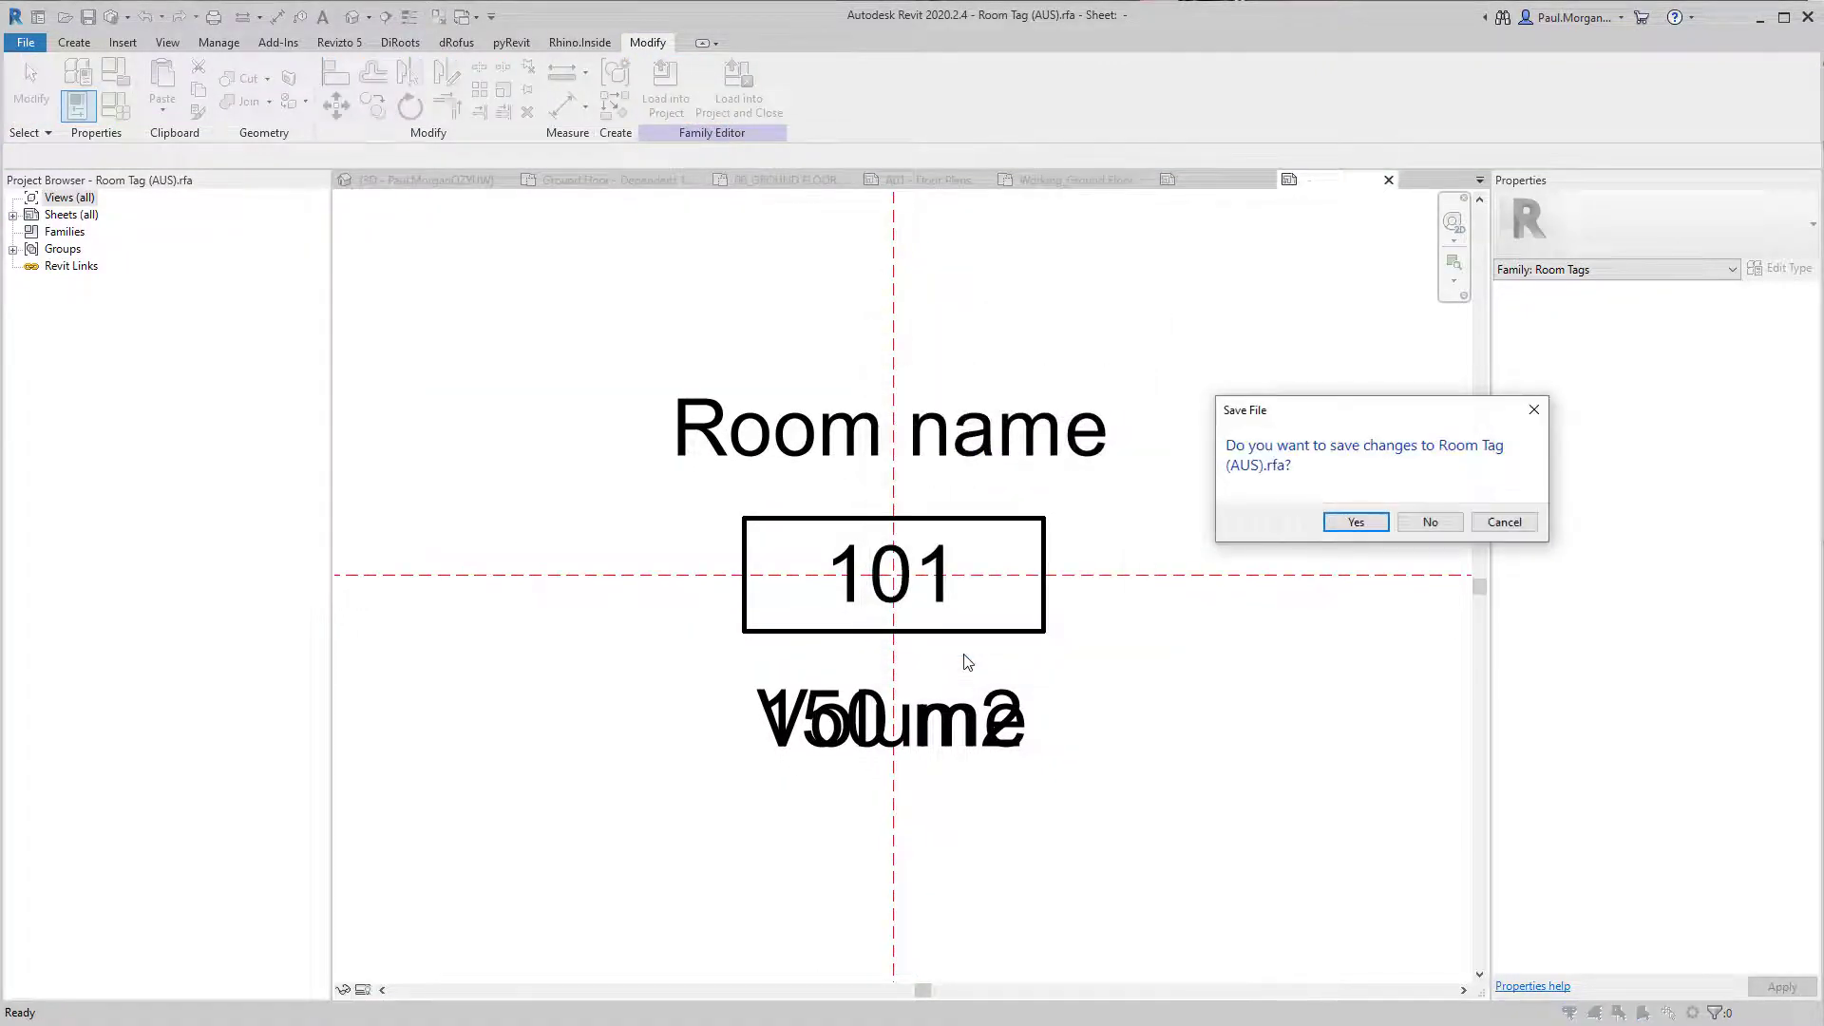
left_click(1427, 523)
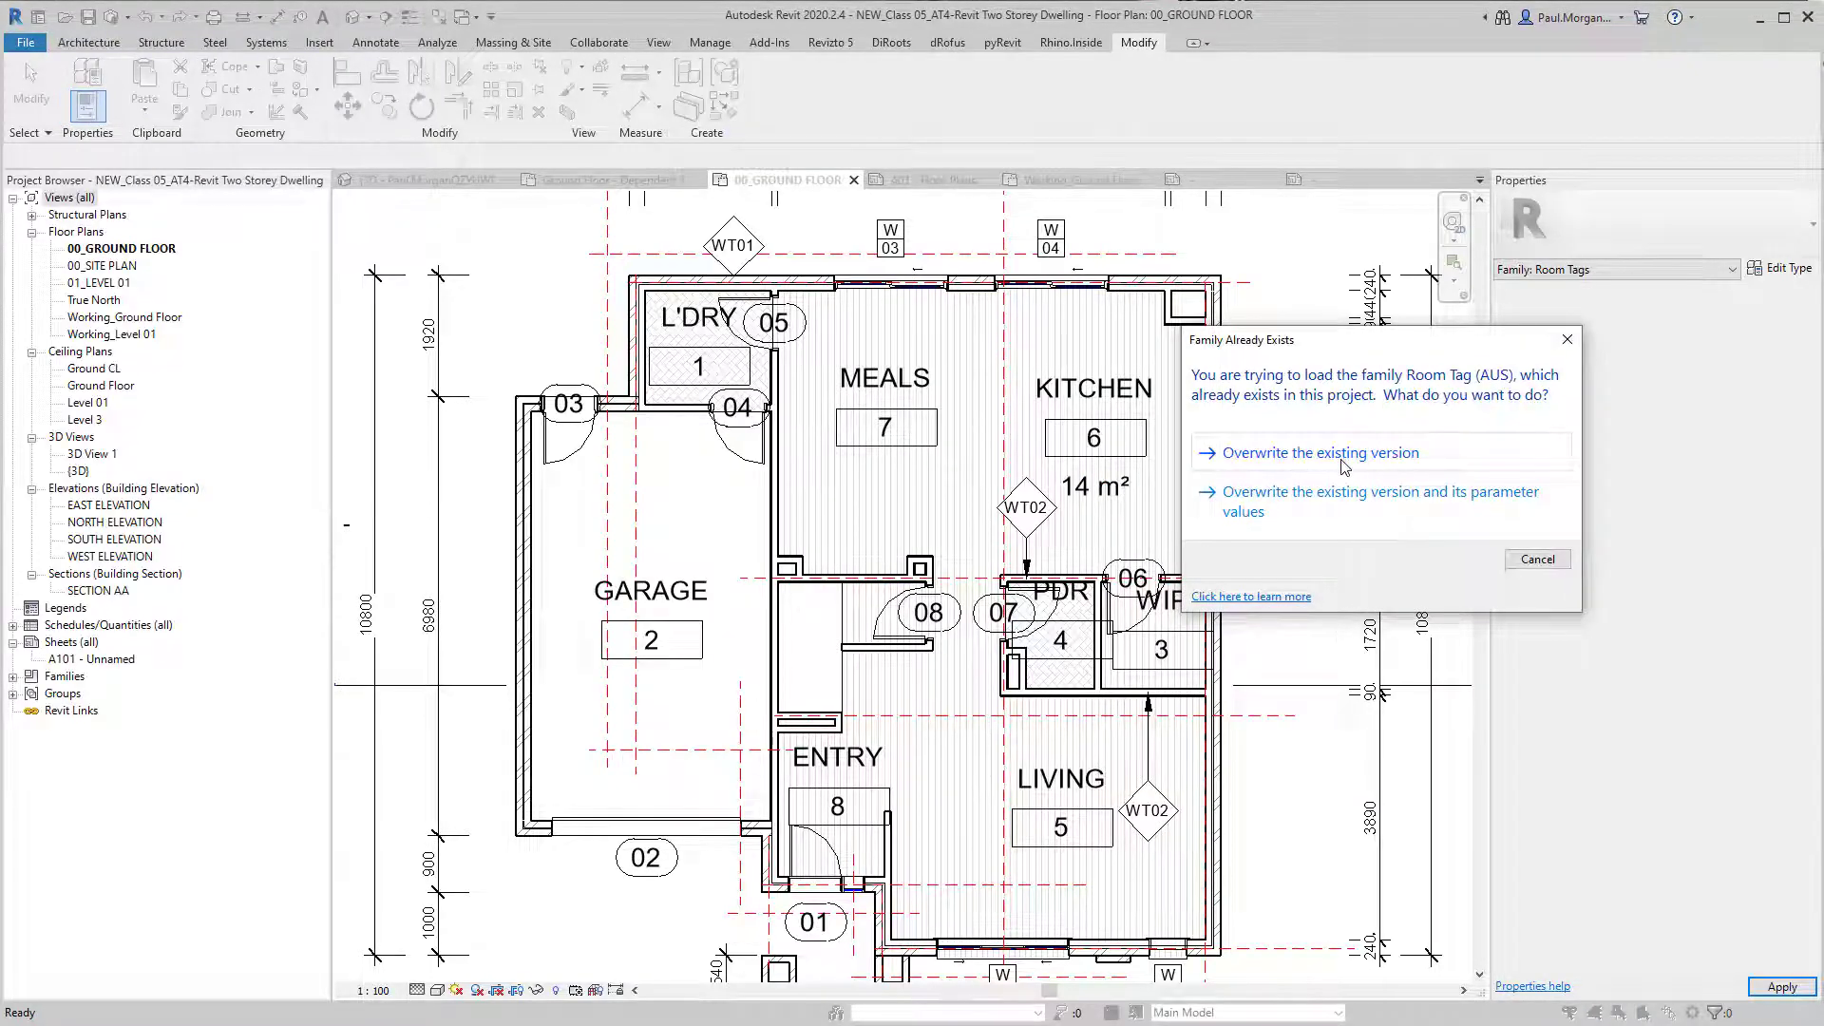
left_click(1323, 454)
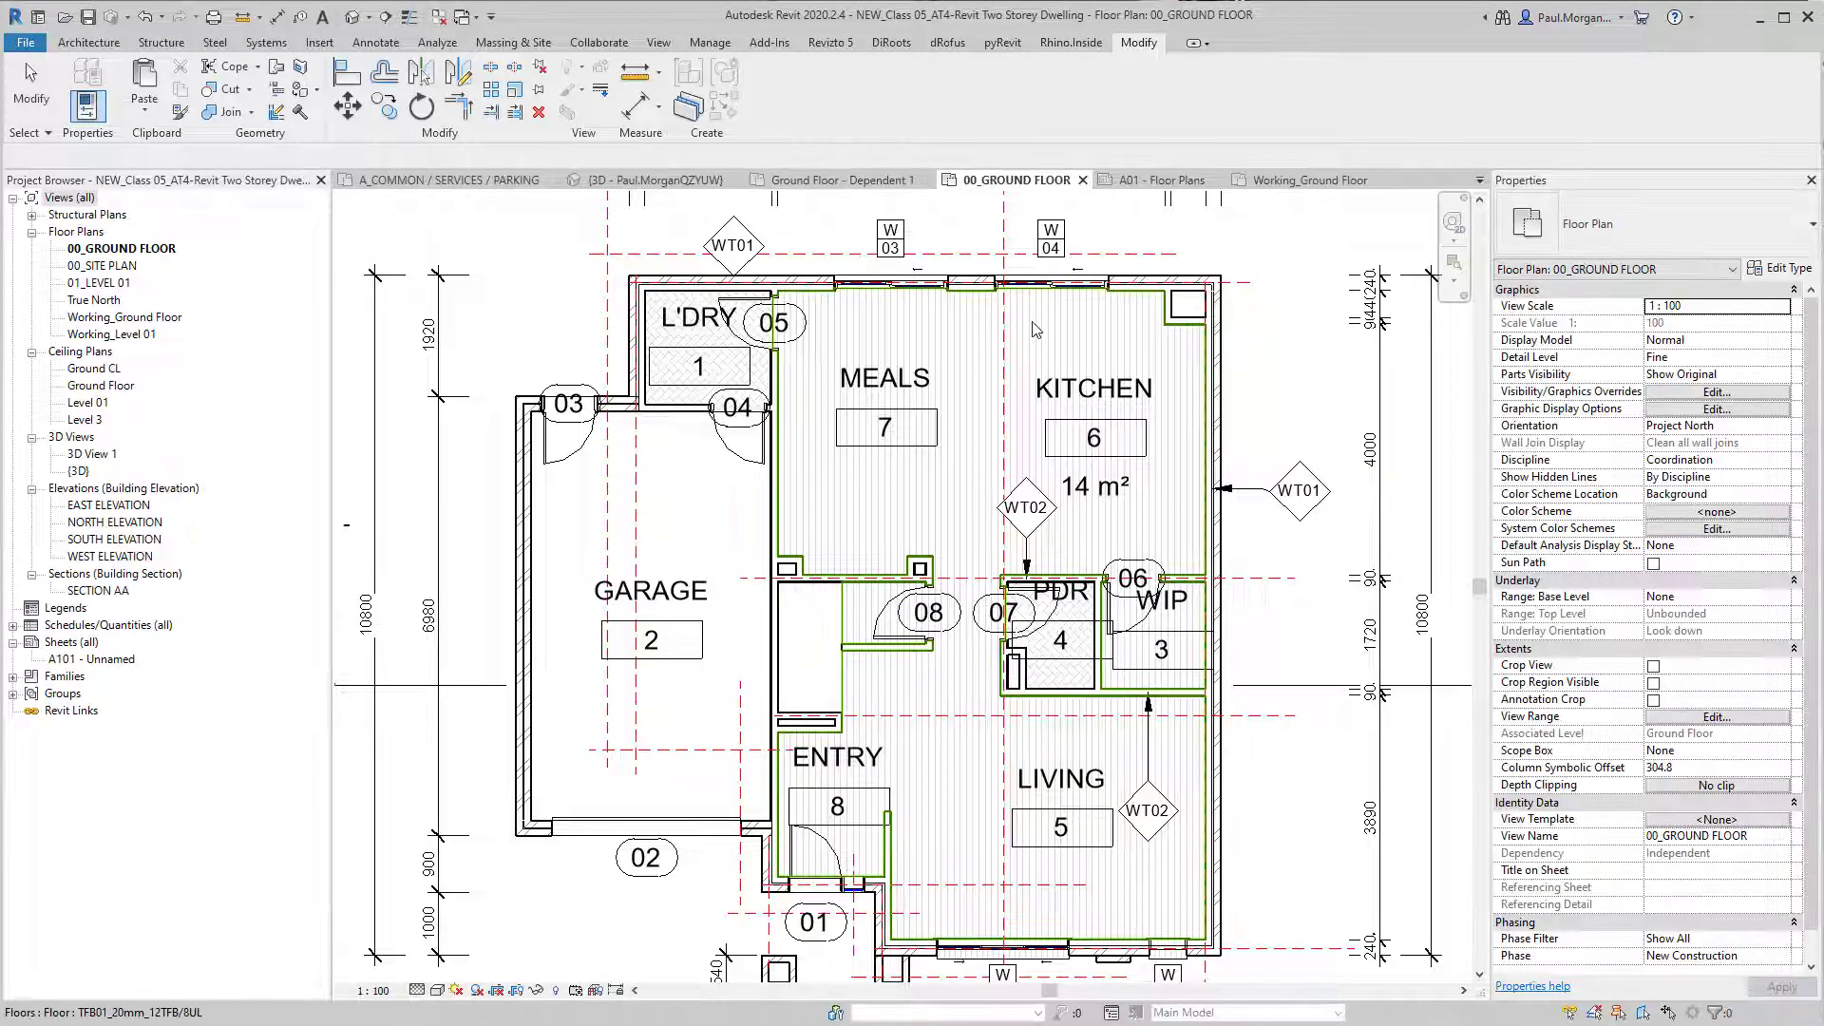
Step: Change the KITCHEN room tag on the 00_GROUND FLOOR plan to the Room Name Only type
left_click(1066, 397)
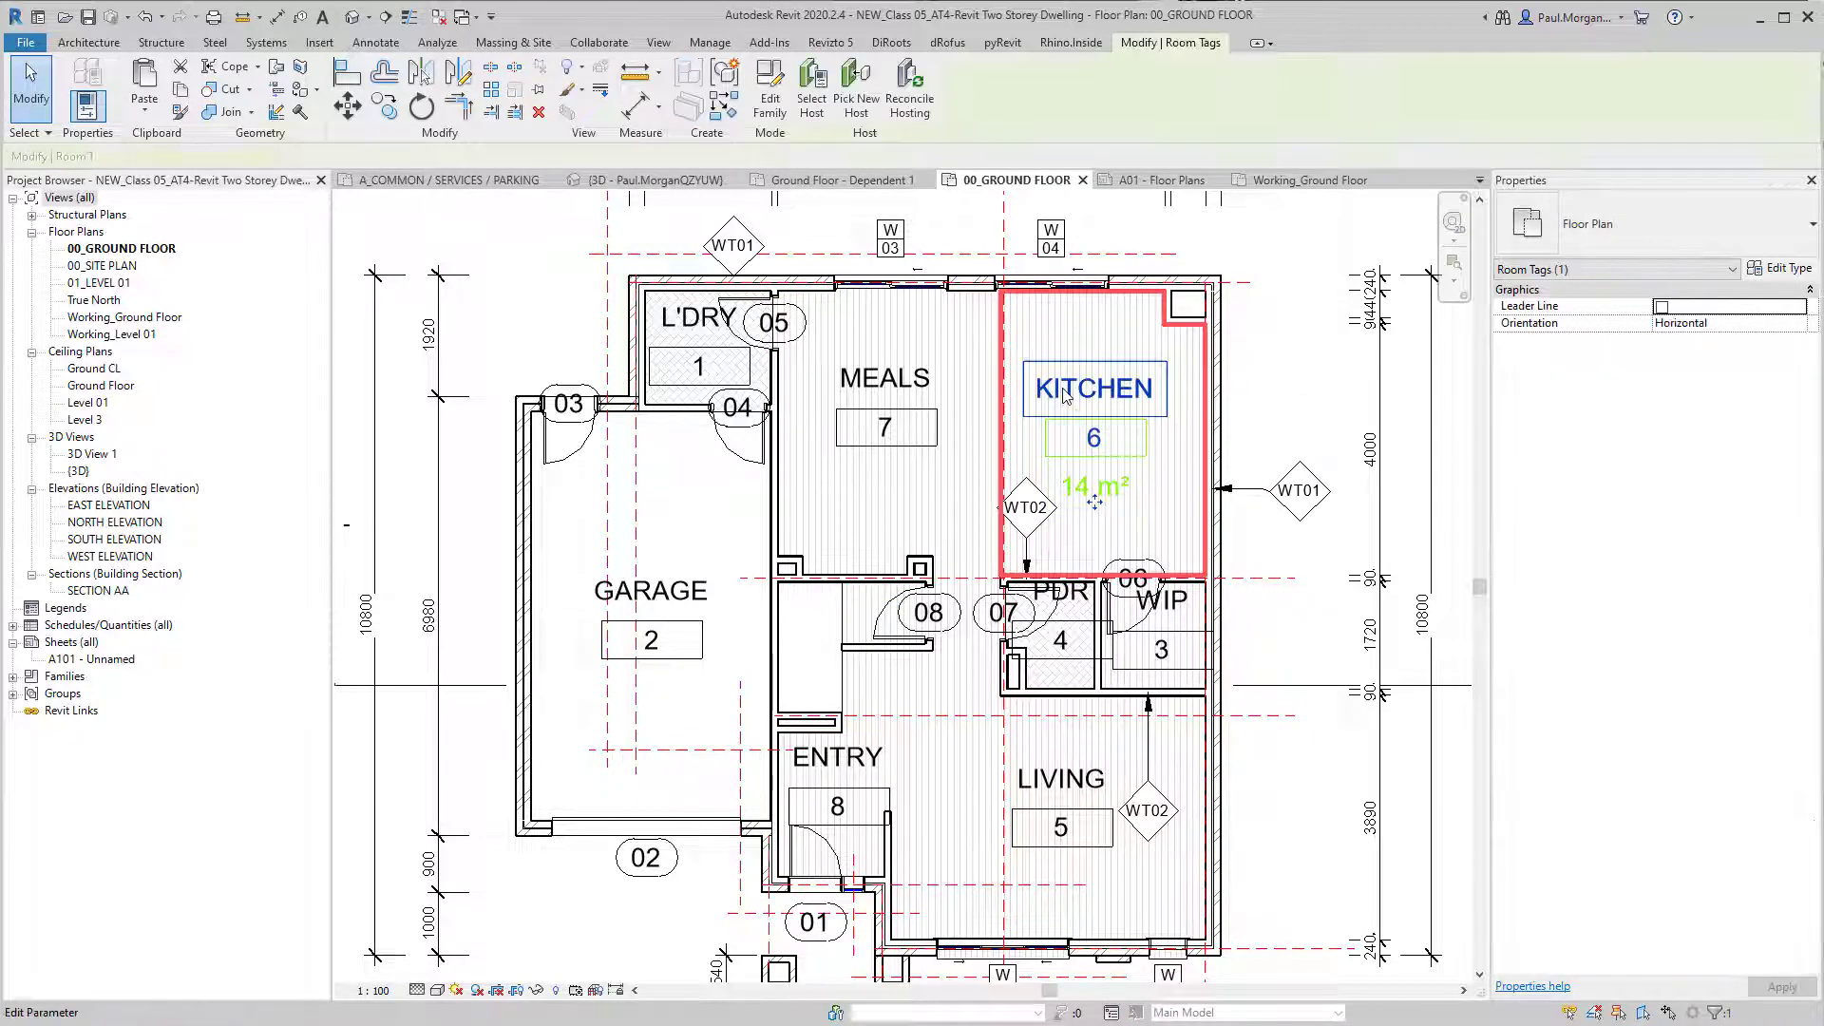
left_click(1555, 222)
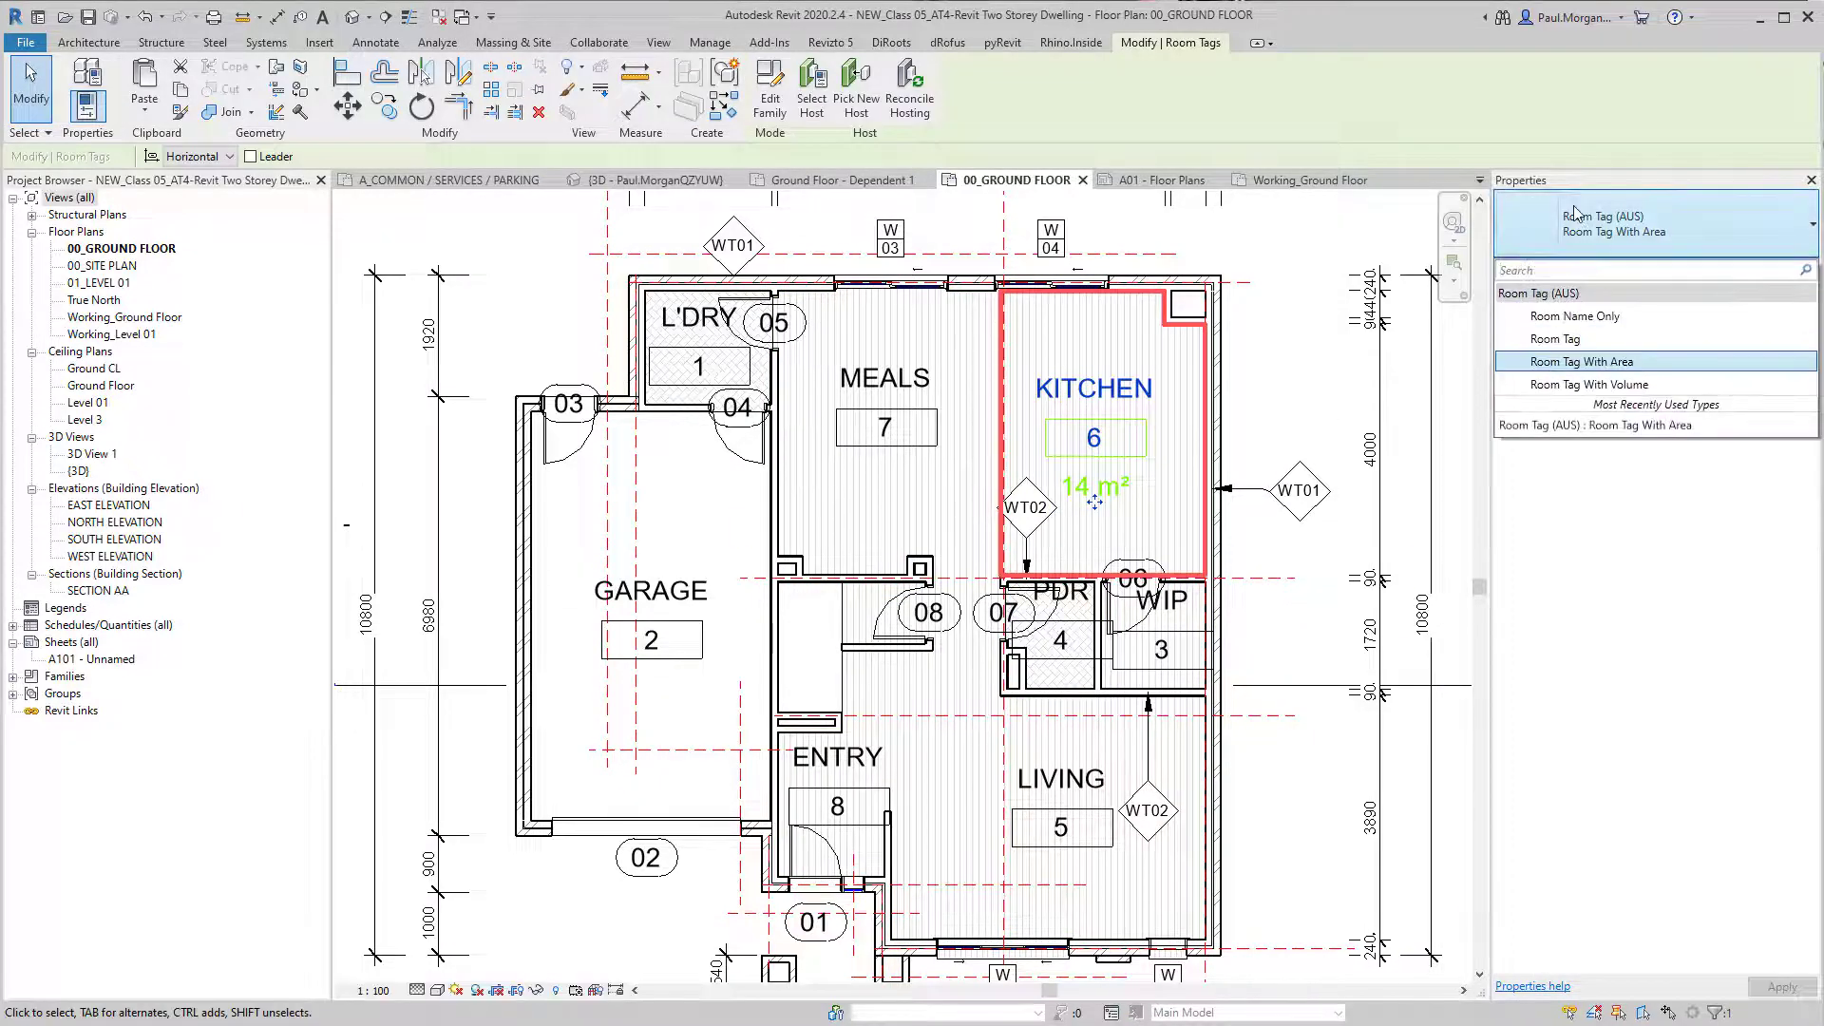
left_click(1584, 319)
left_click(1238, 411)
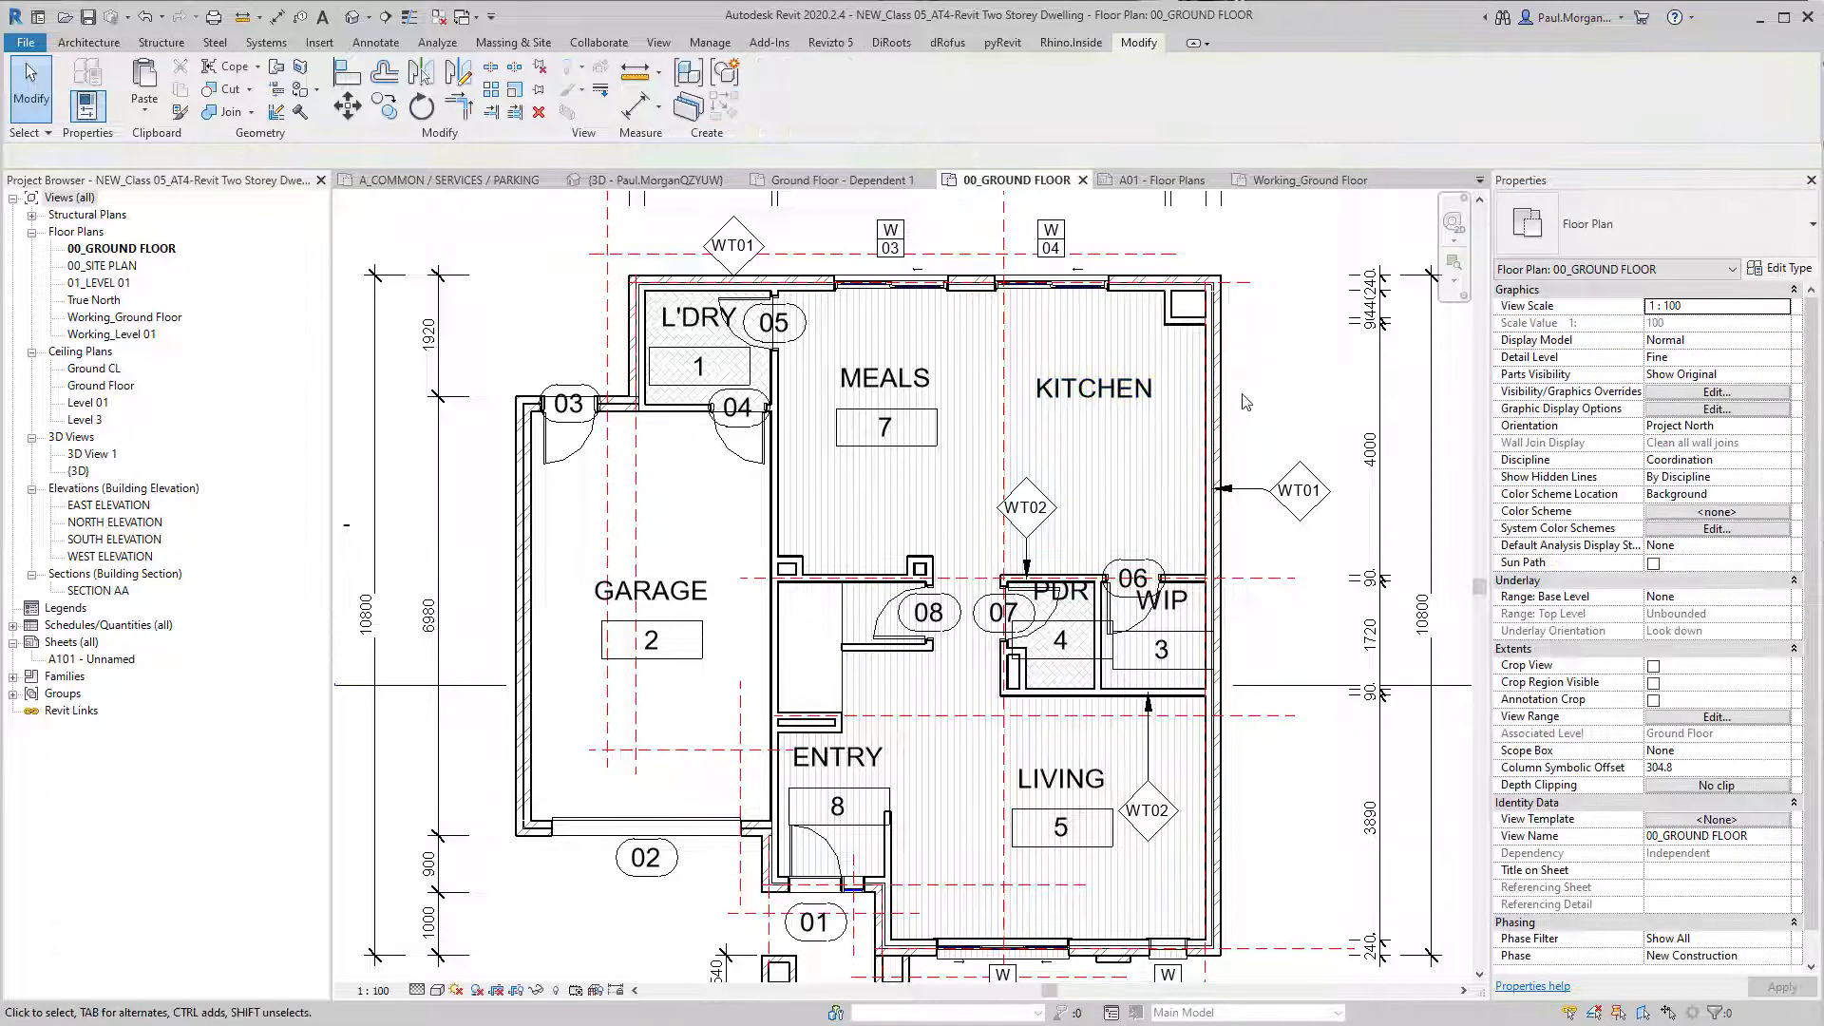
Step: Move the KITCHEN room tag slightly down and right, closer to the middle of the room
scroll(1237, 410, "up", 2)
left_click(961, 397)
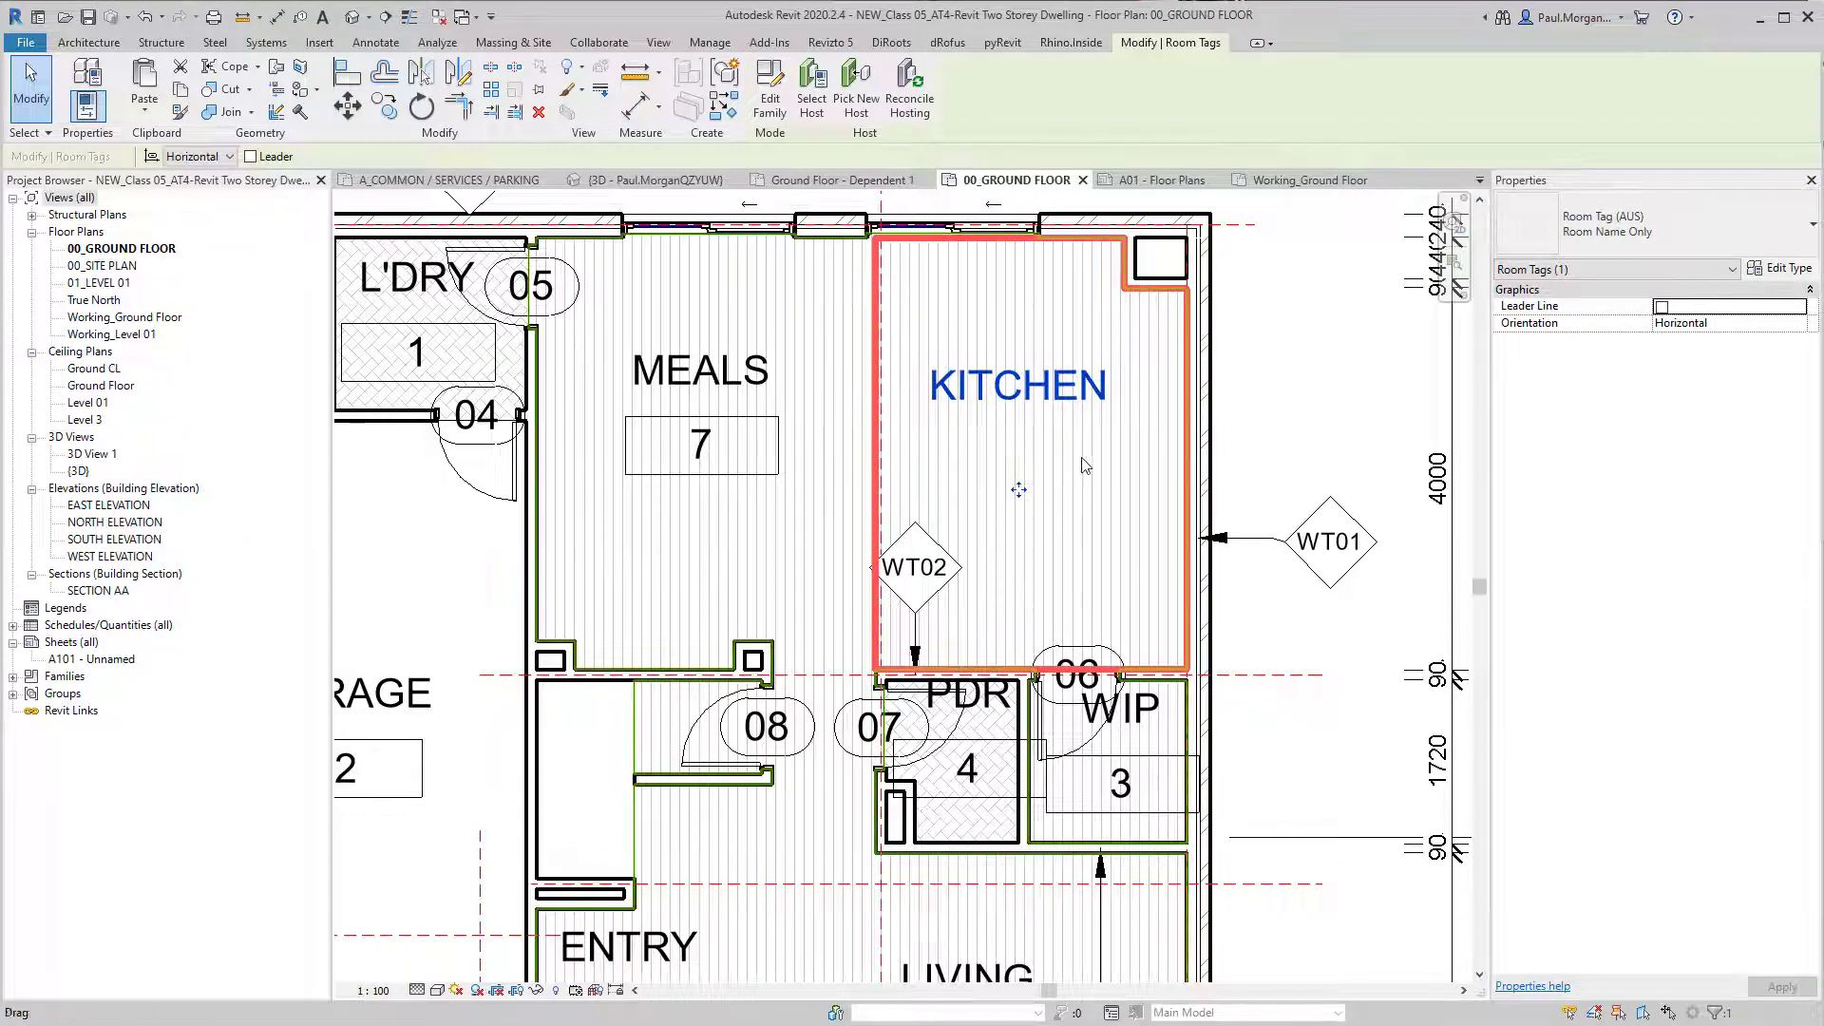
key("Escape")
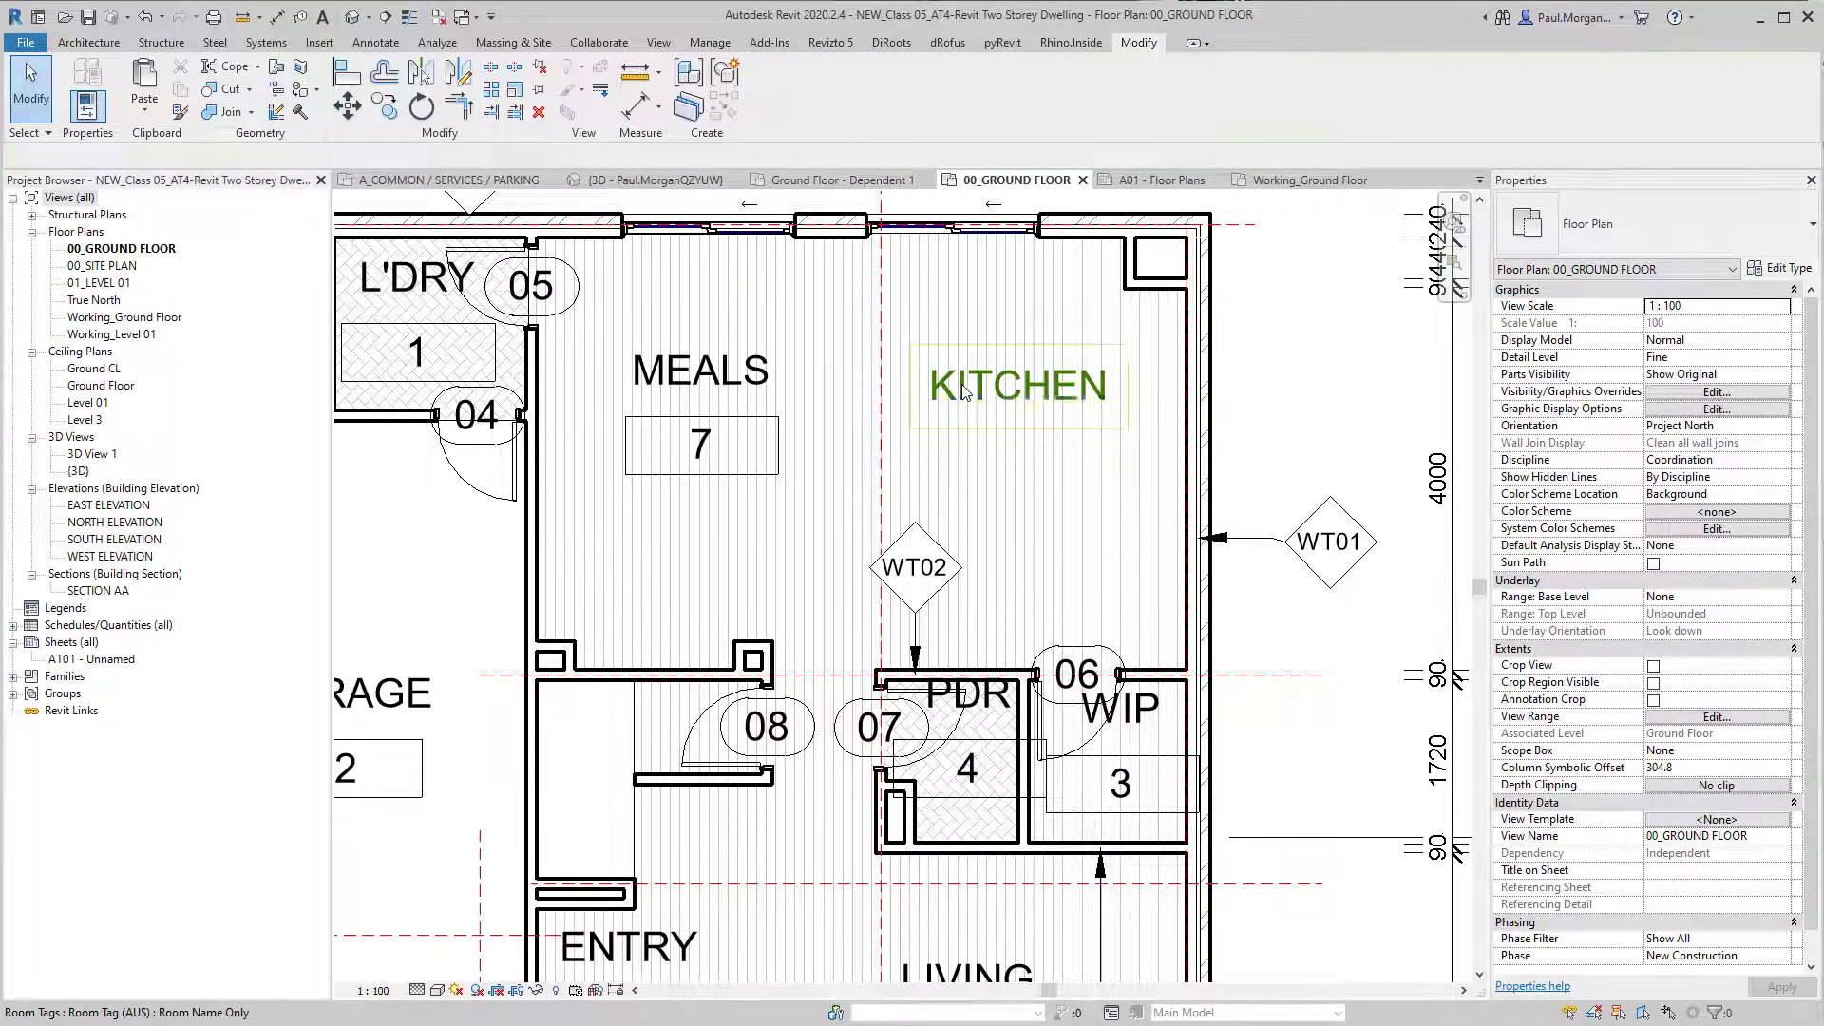
left_click(963, 392)
left_click_drag(1020, 491, 1048, 547, "ctrl")
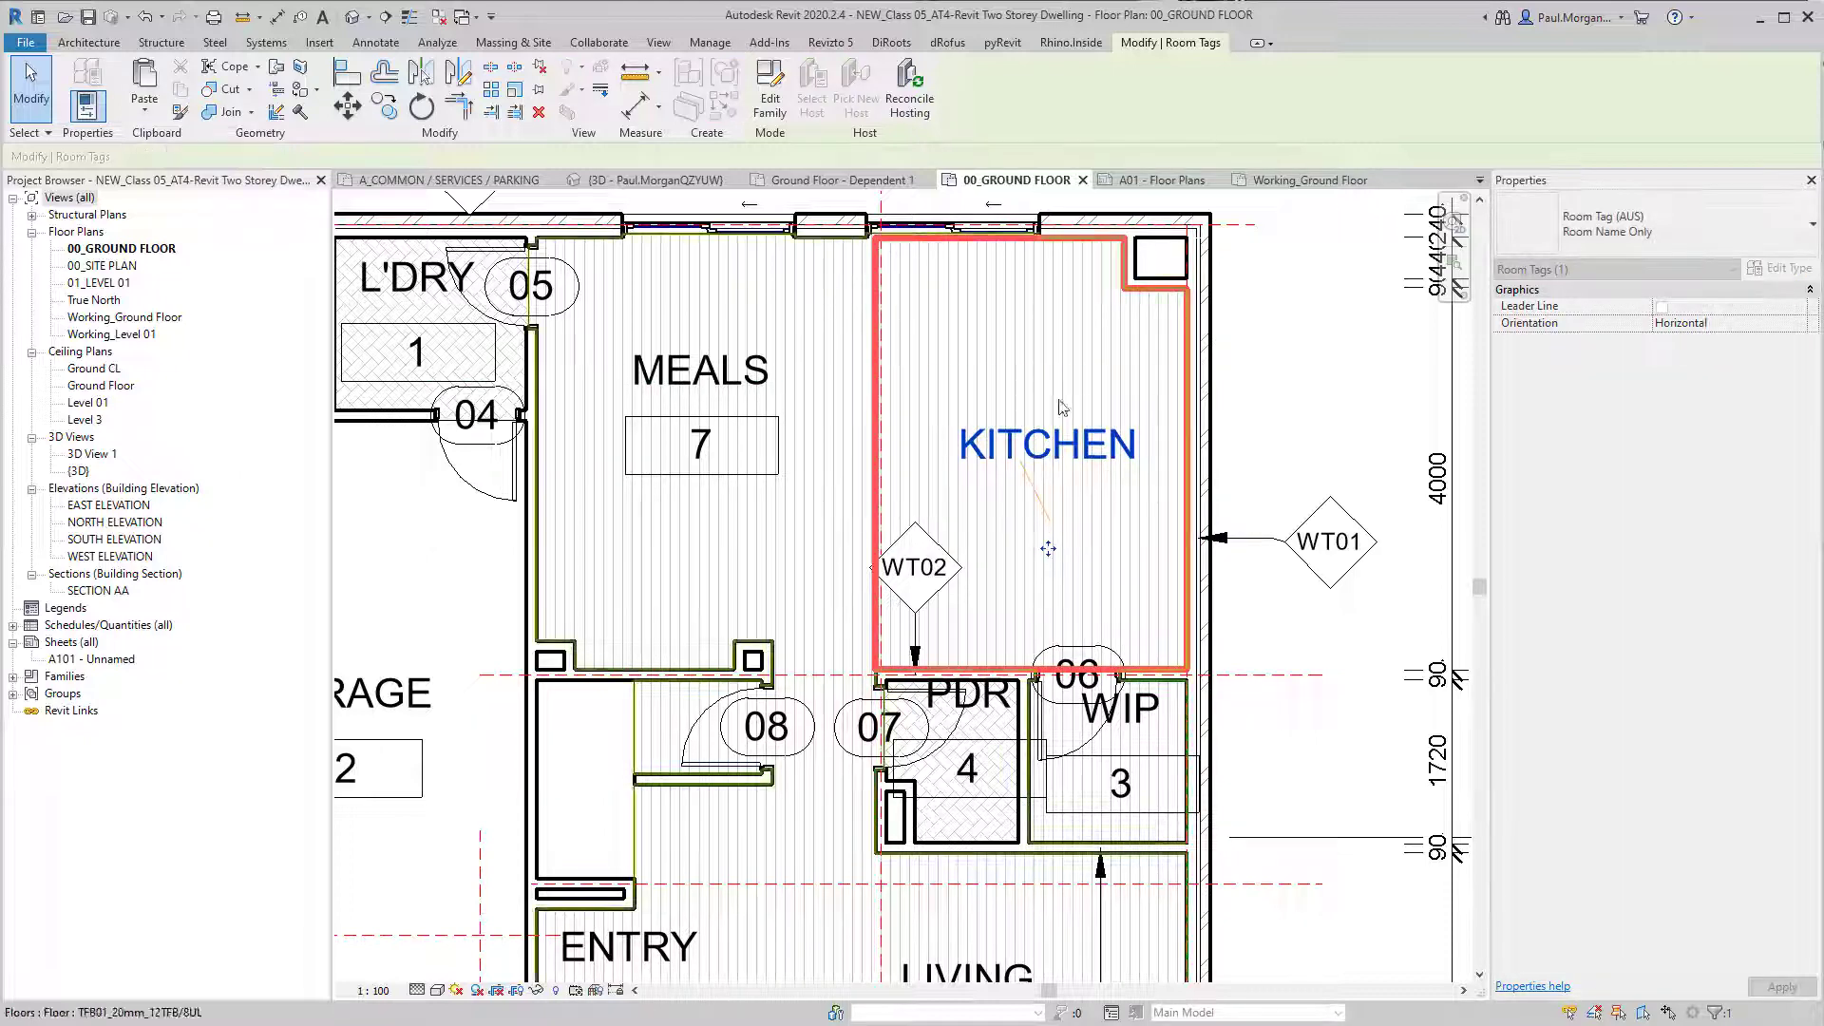
left_click(1328, 346)
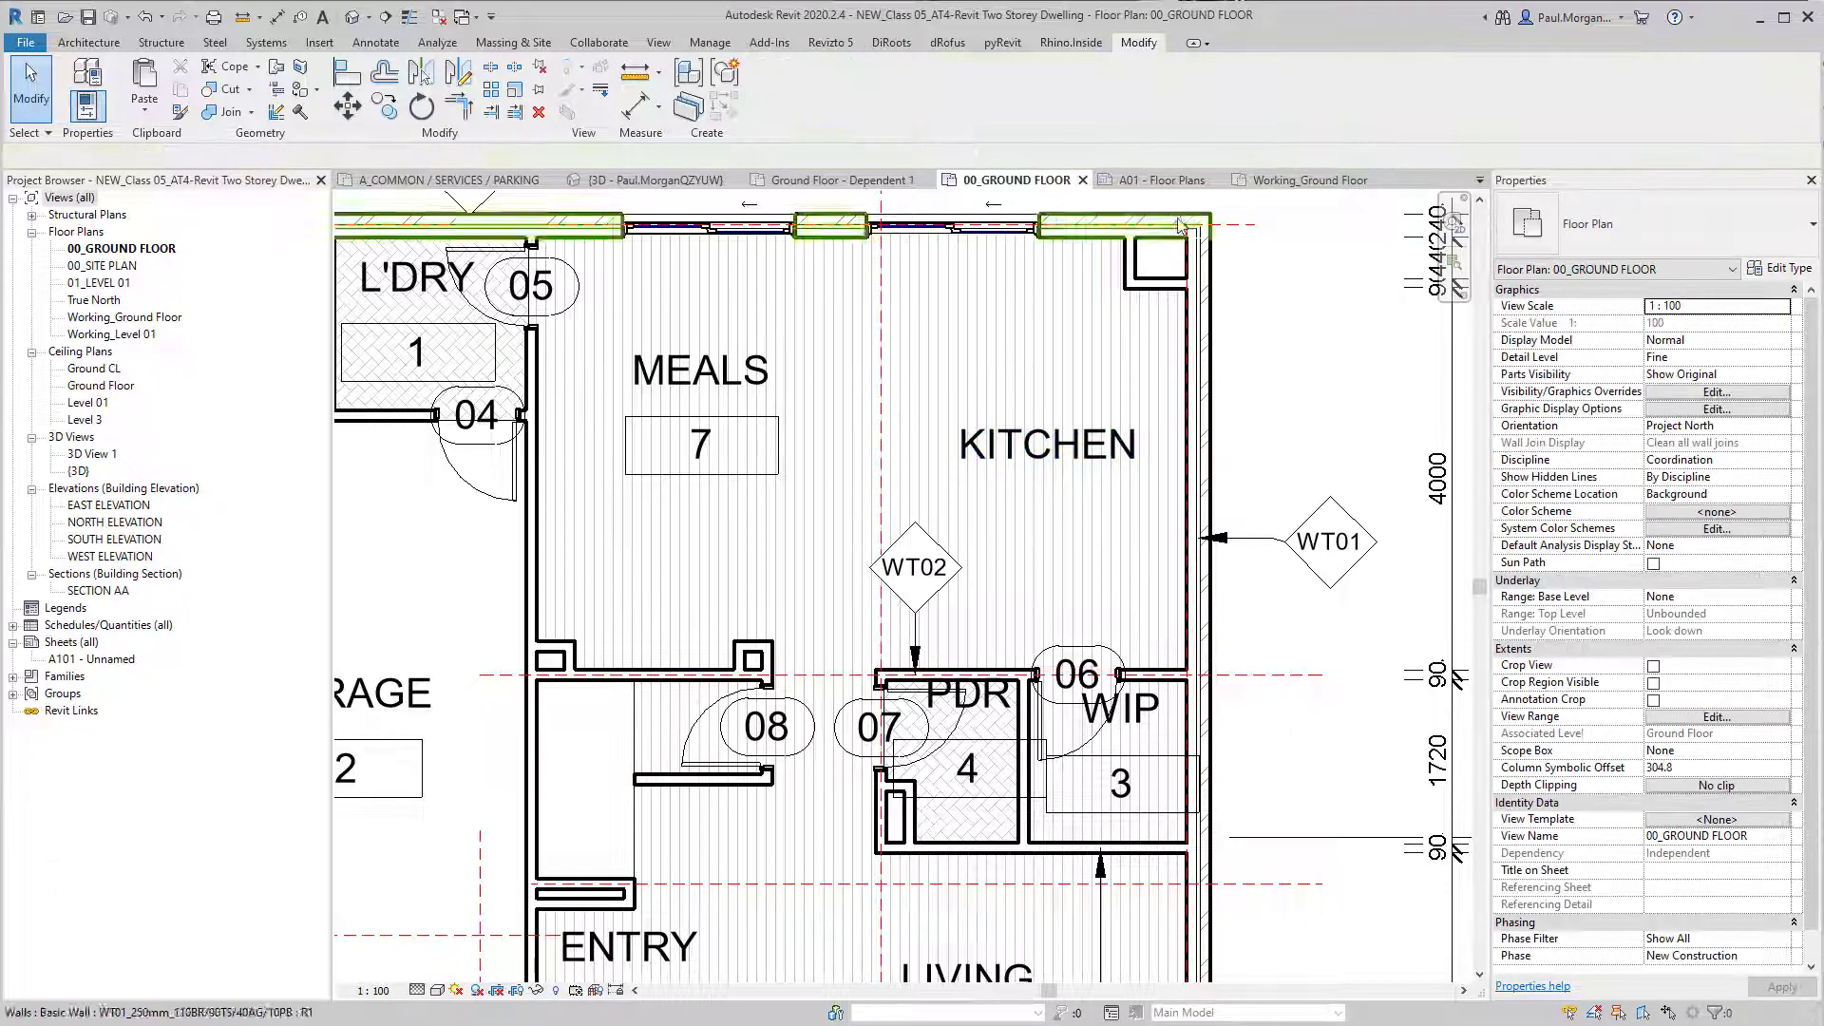
Step: Open the KITCHEN room tag's family to inspect its room number label, and return to the 00_GROUND FLOOR plan
left_click(1045, 444)
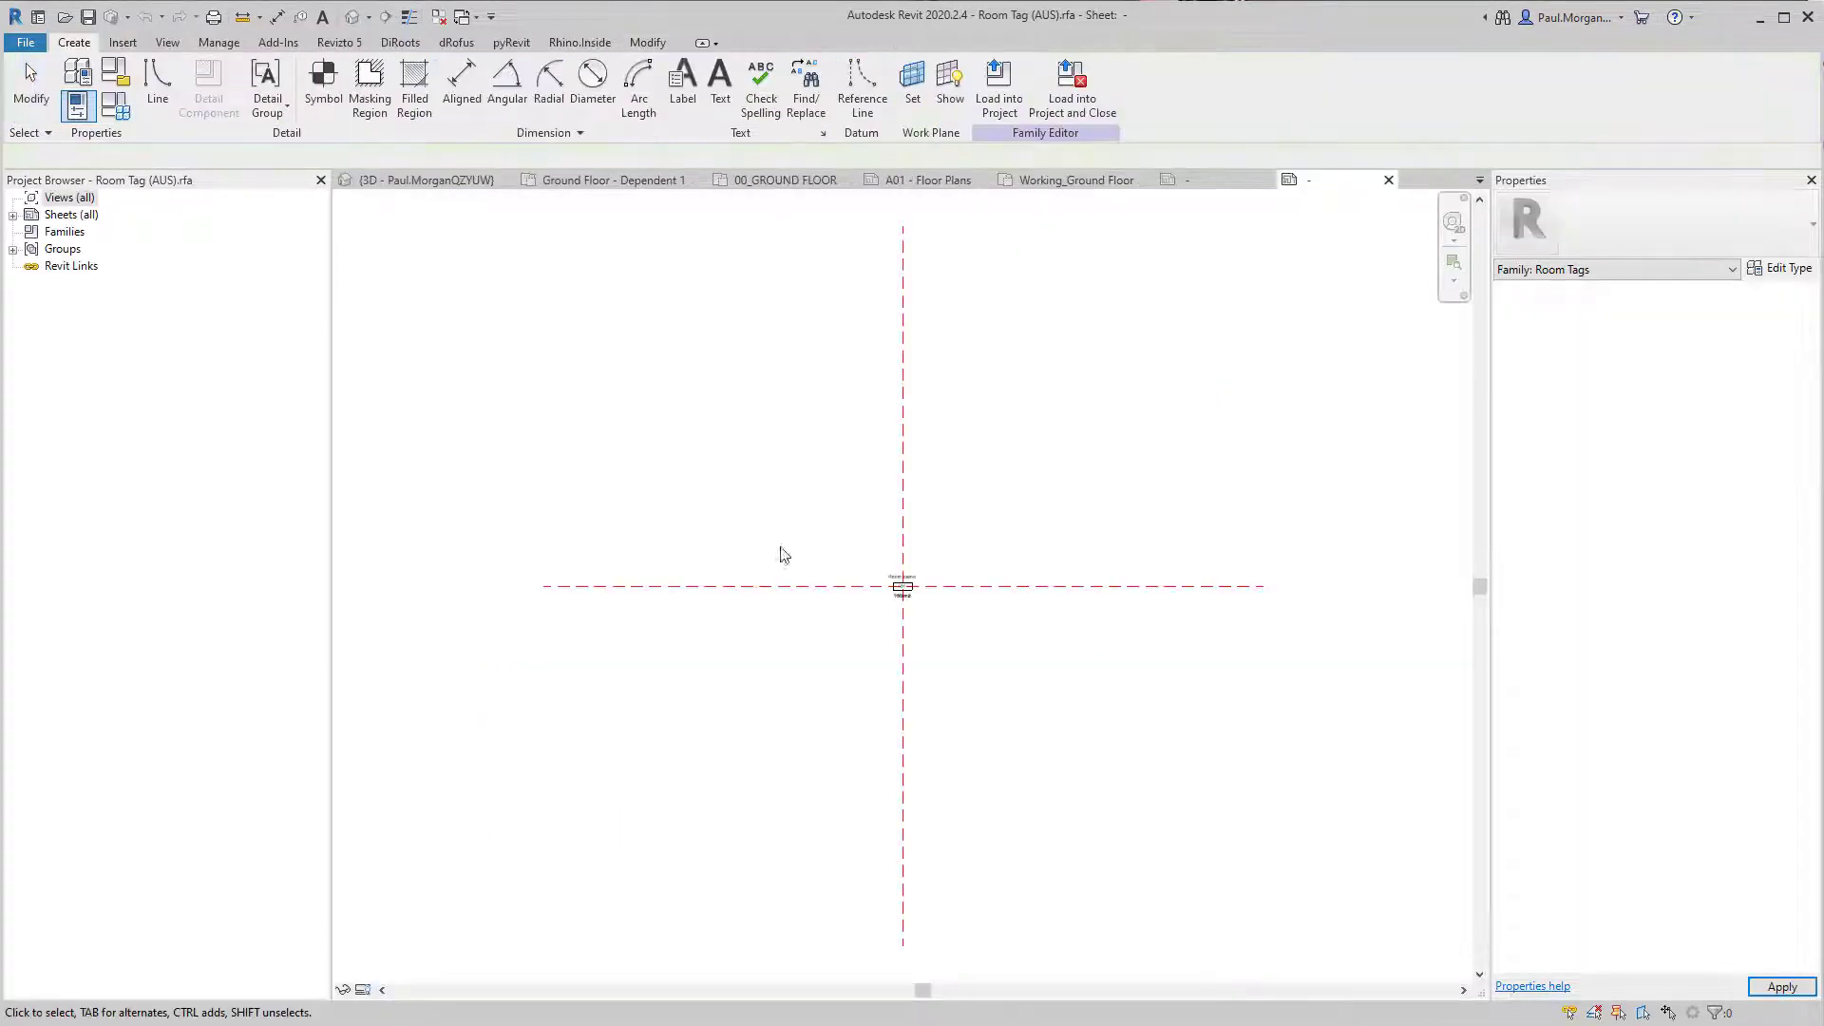
scroll(780, 555, "up", 5)
scroll(1209, 643, "up", 3)
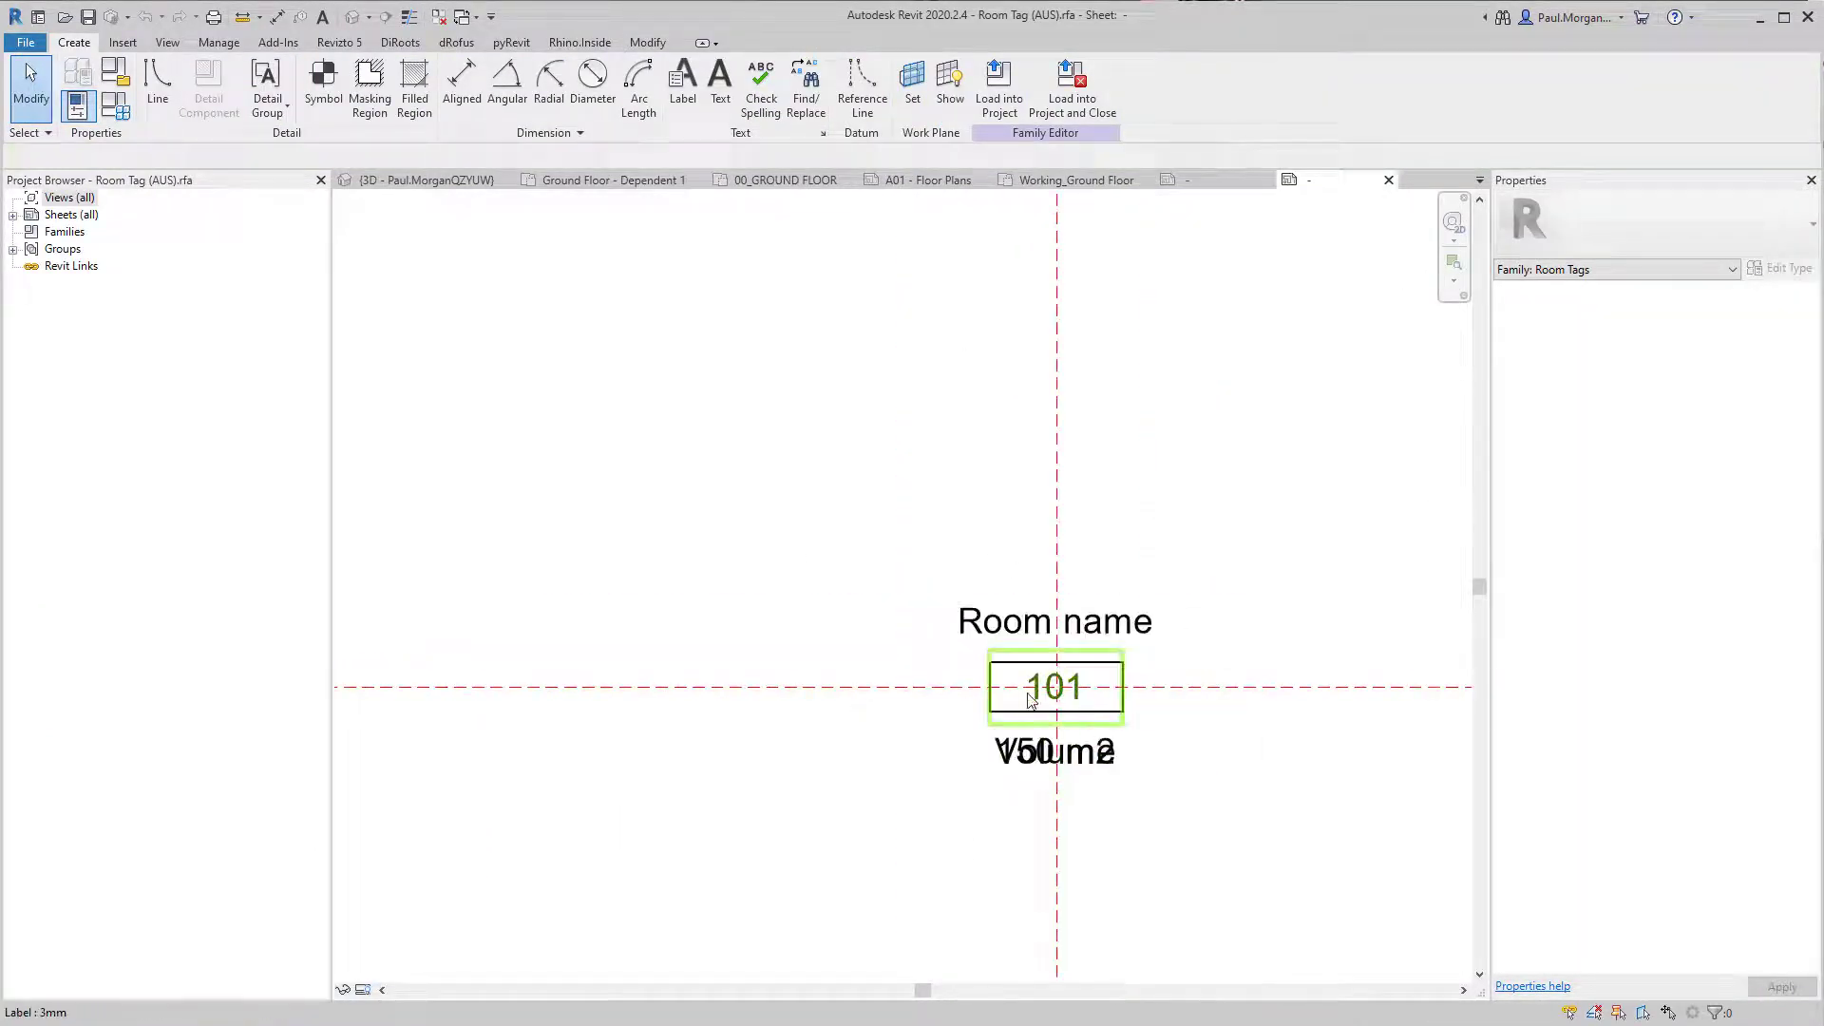
left_click(1056, 692)
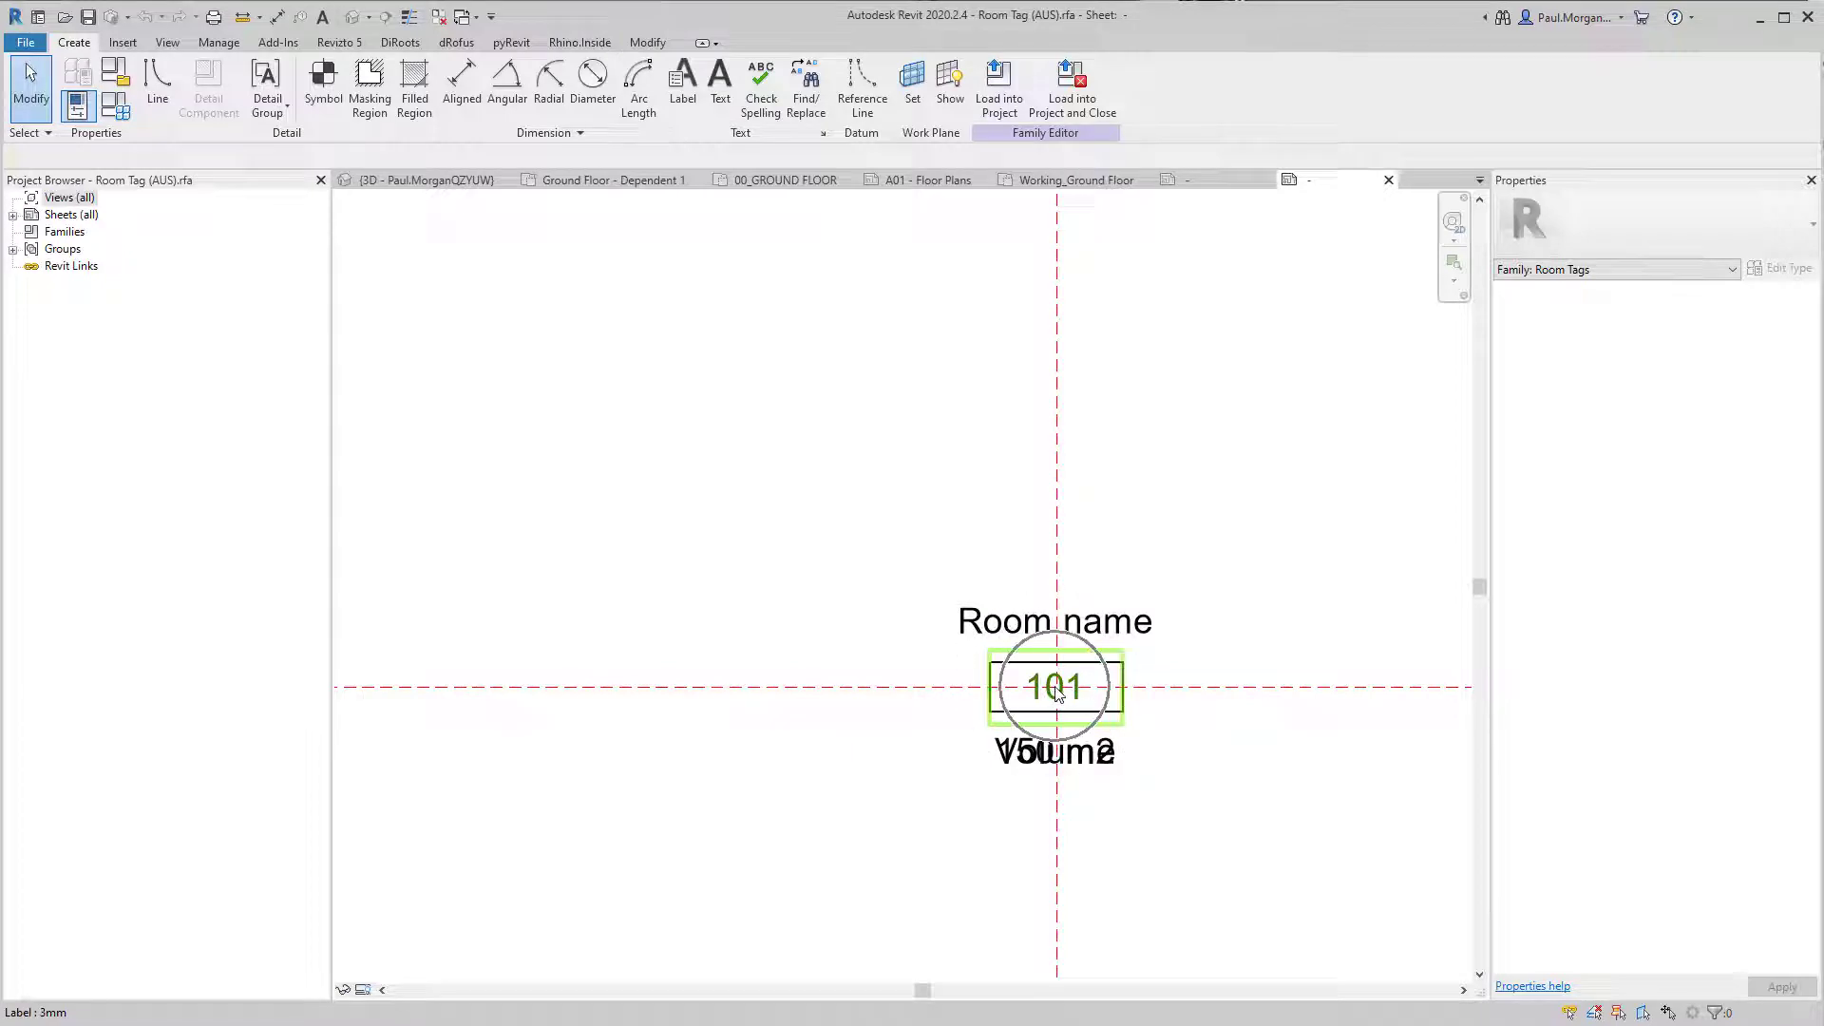
left_click(1058, 691)
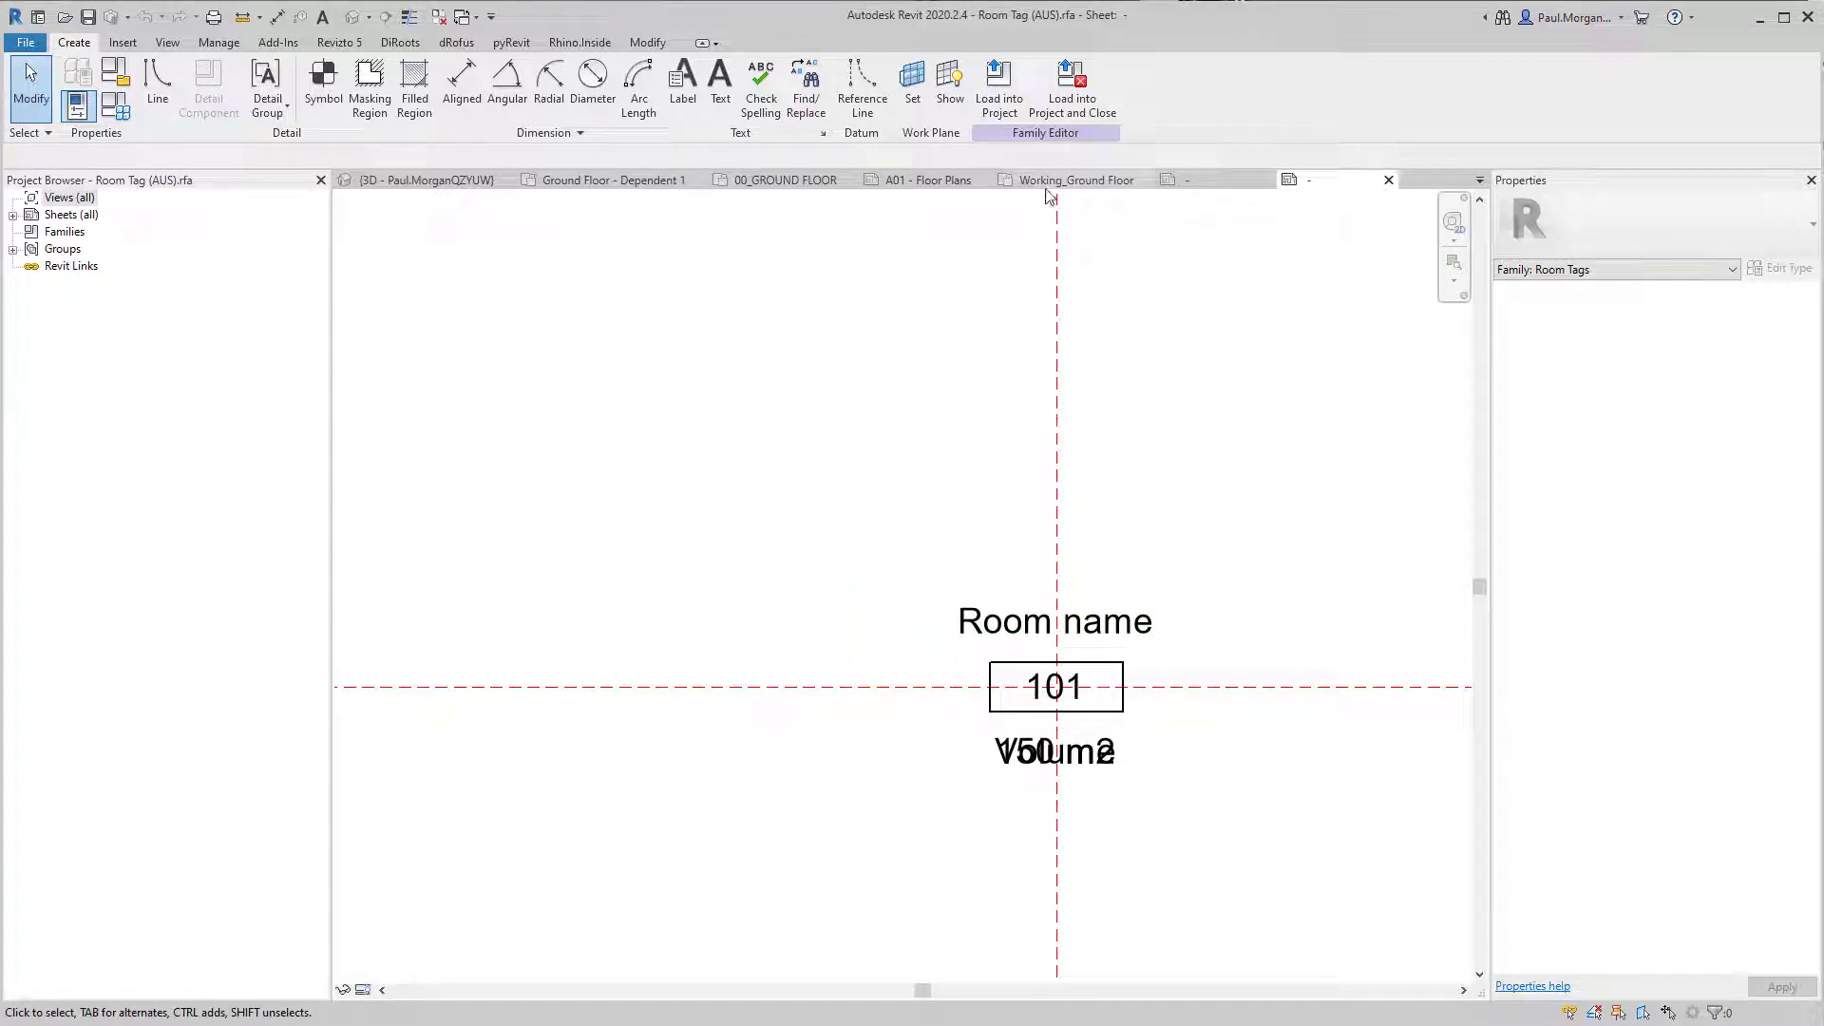
left_click(817, 179)
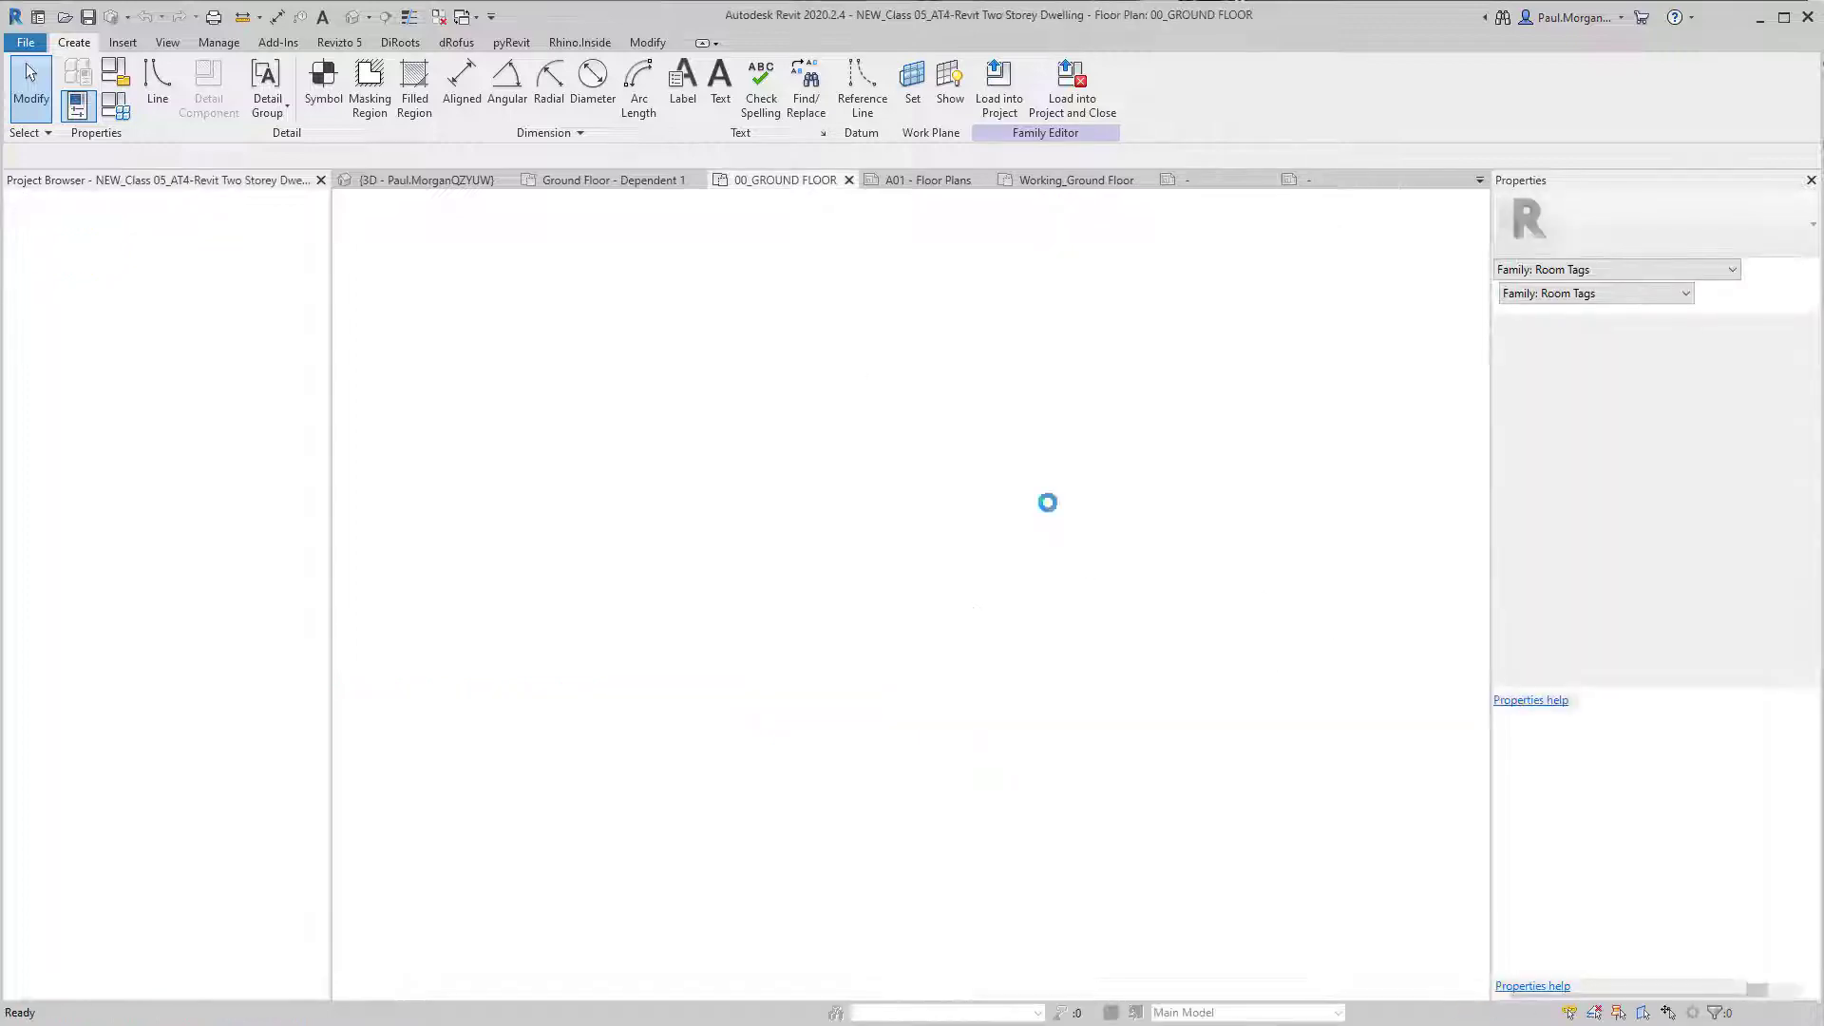
Step: Change all room tags matching the MEALS tag on the ground floor plan to the Room Name Only type
right_click(731, 377)
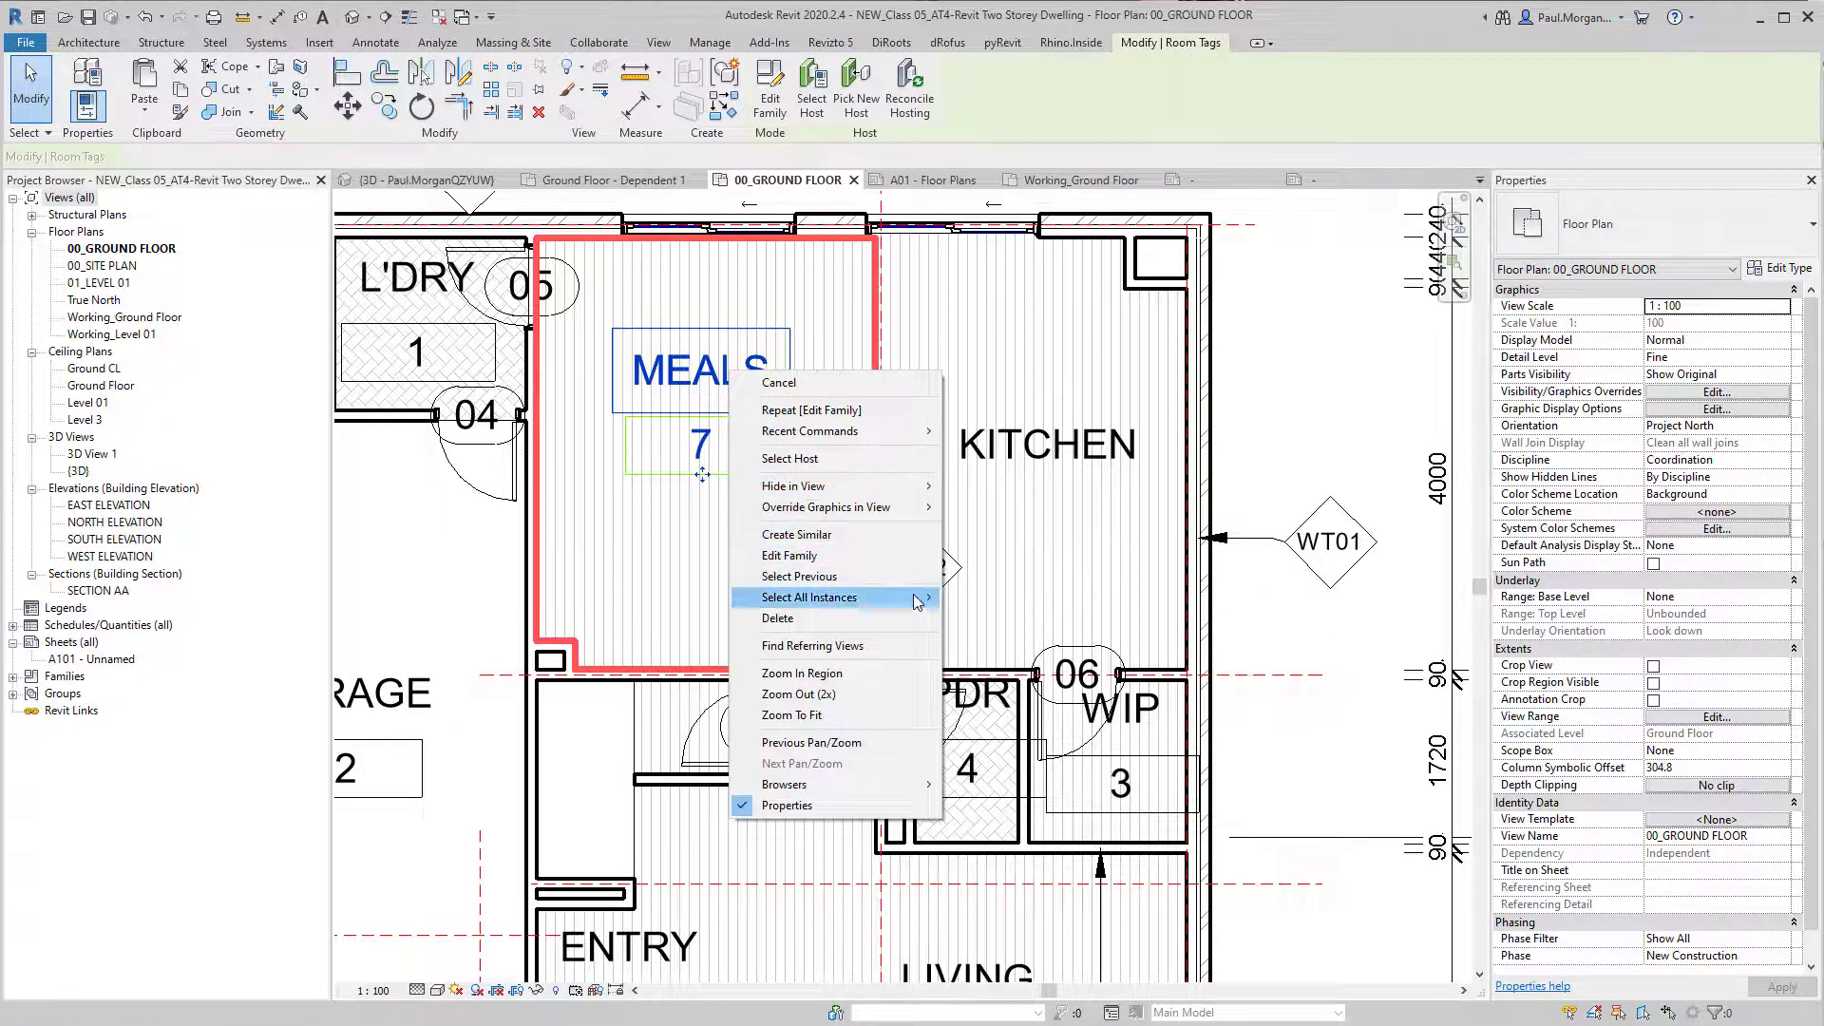
mouse_move(902, 596)
left_click(988, 597)
scroll(713, 432, "down", 3)
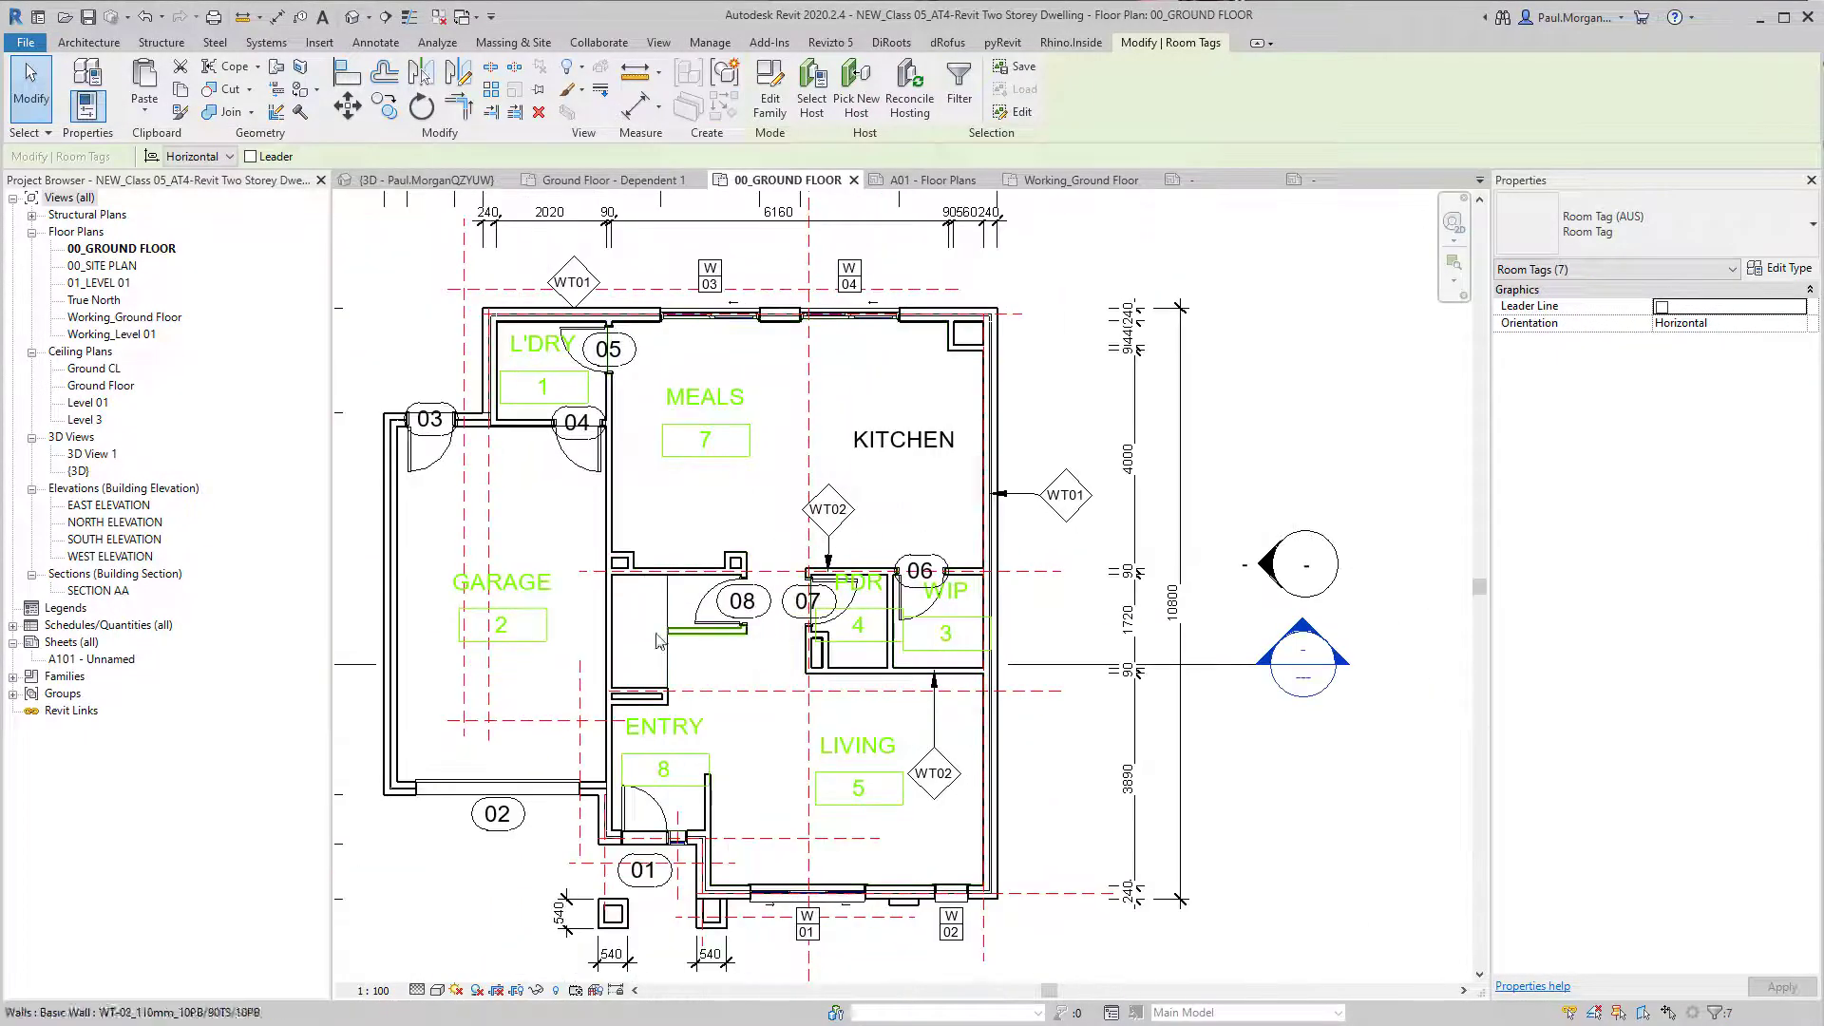
left_click(1615, 228)
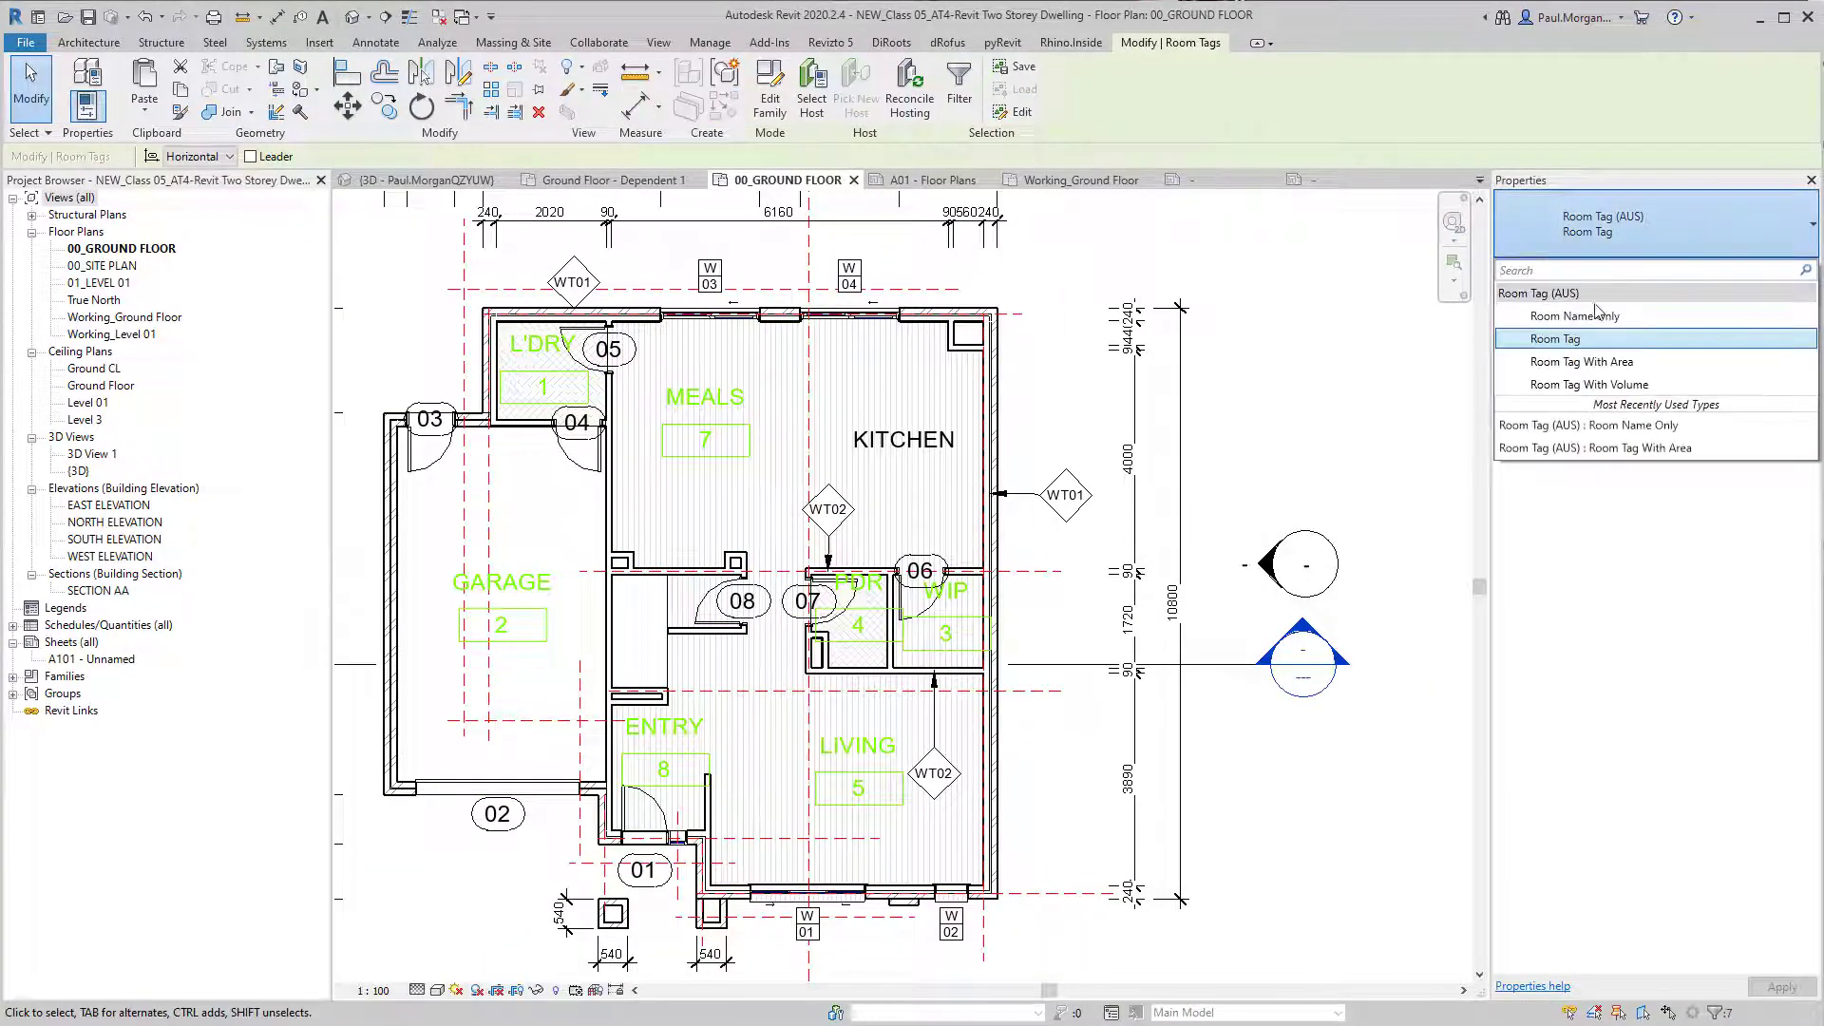
left_click(1595, 316)
key("Escape")
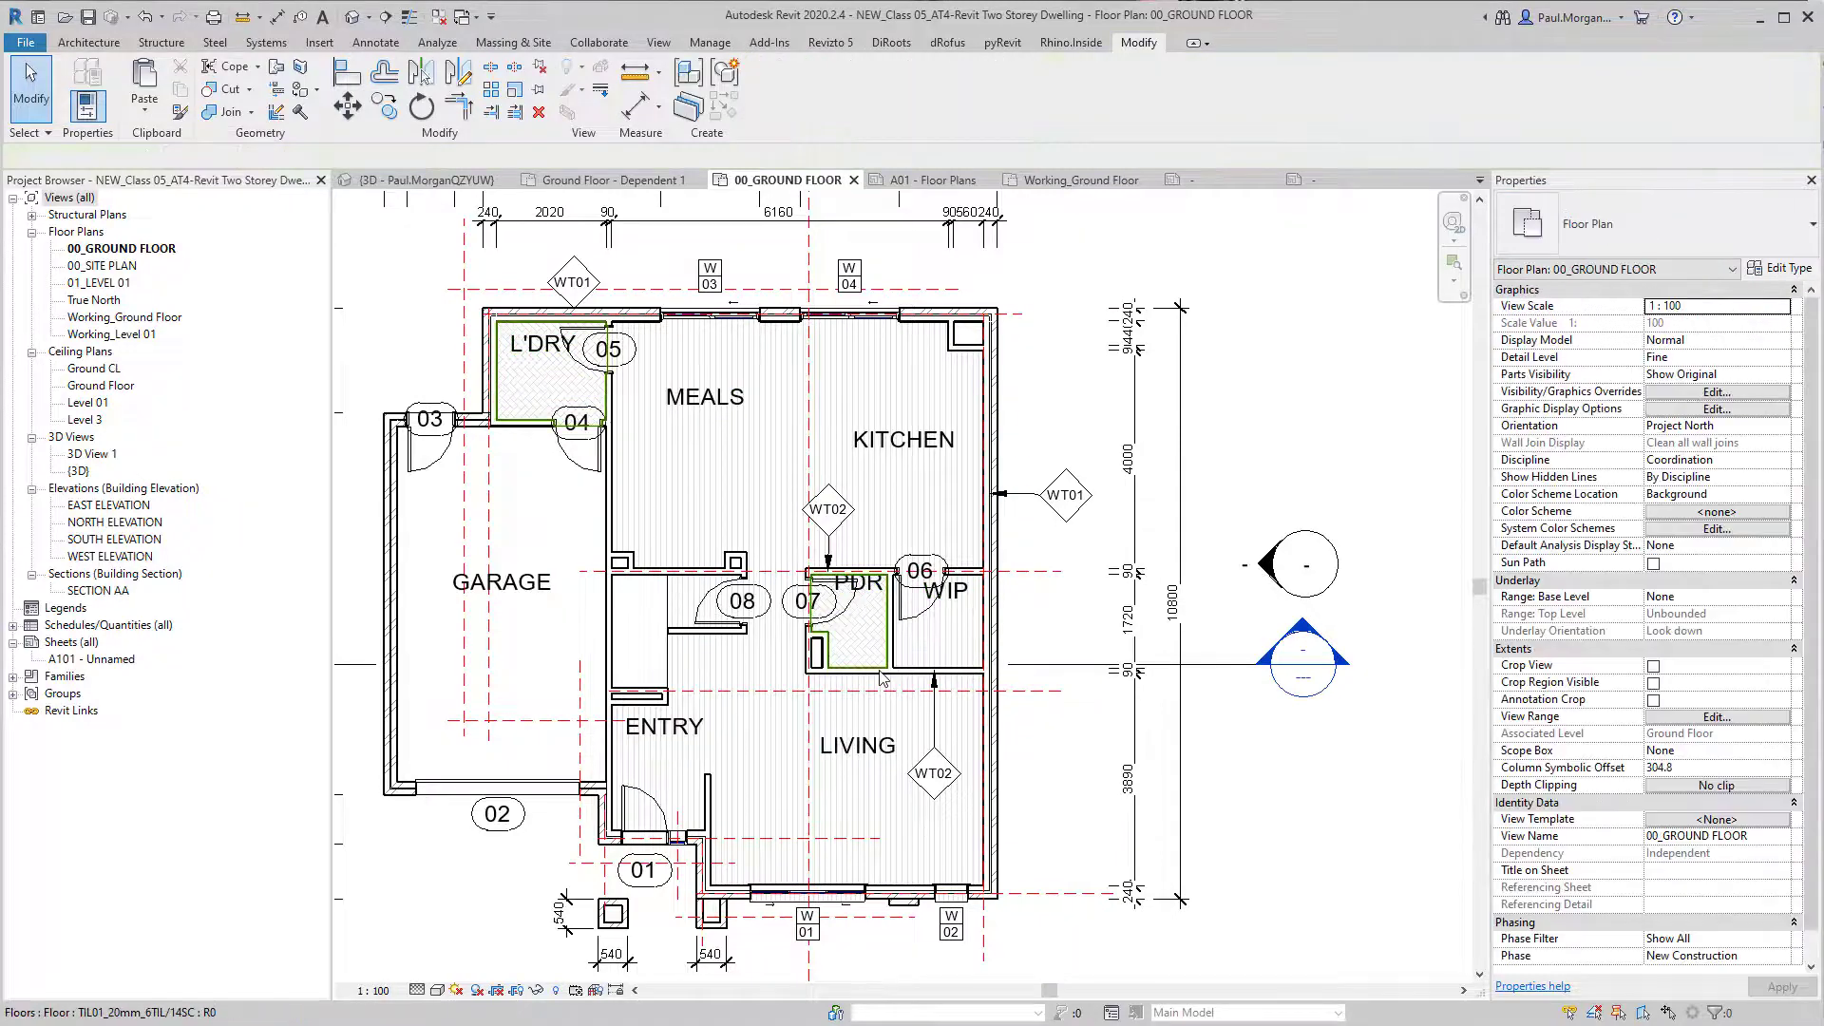
Step: Move the WIP and PDR room tags down towards the middle of their rooms
scroll(877, 669, "up", 2)
left_click_drag(978, 603, 973, 680)
left_click(860, 546)
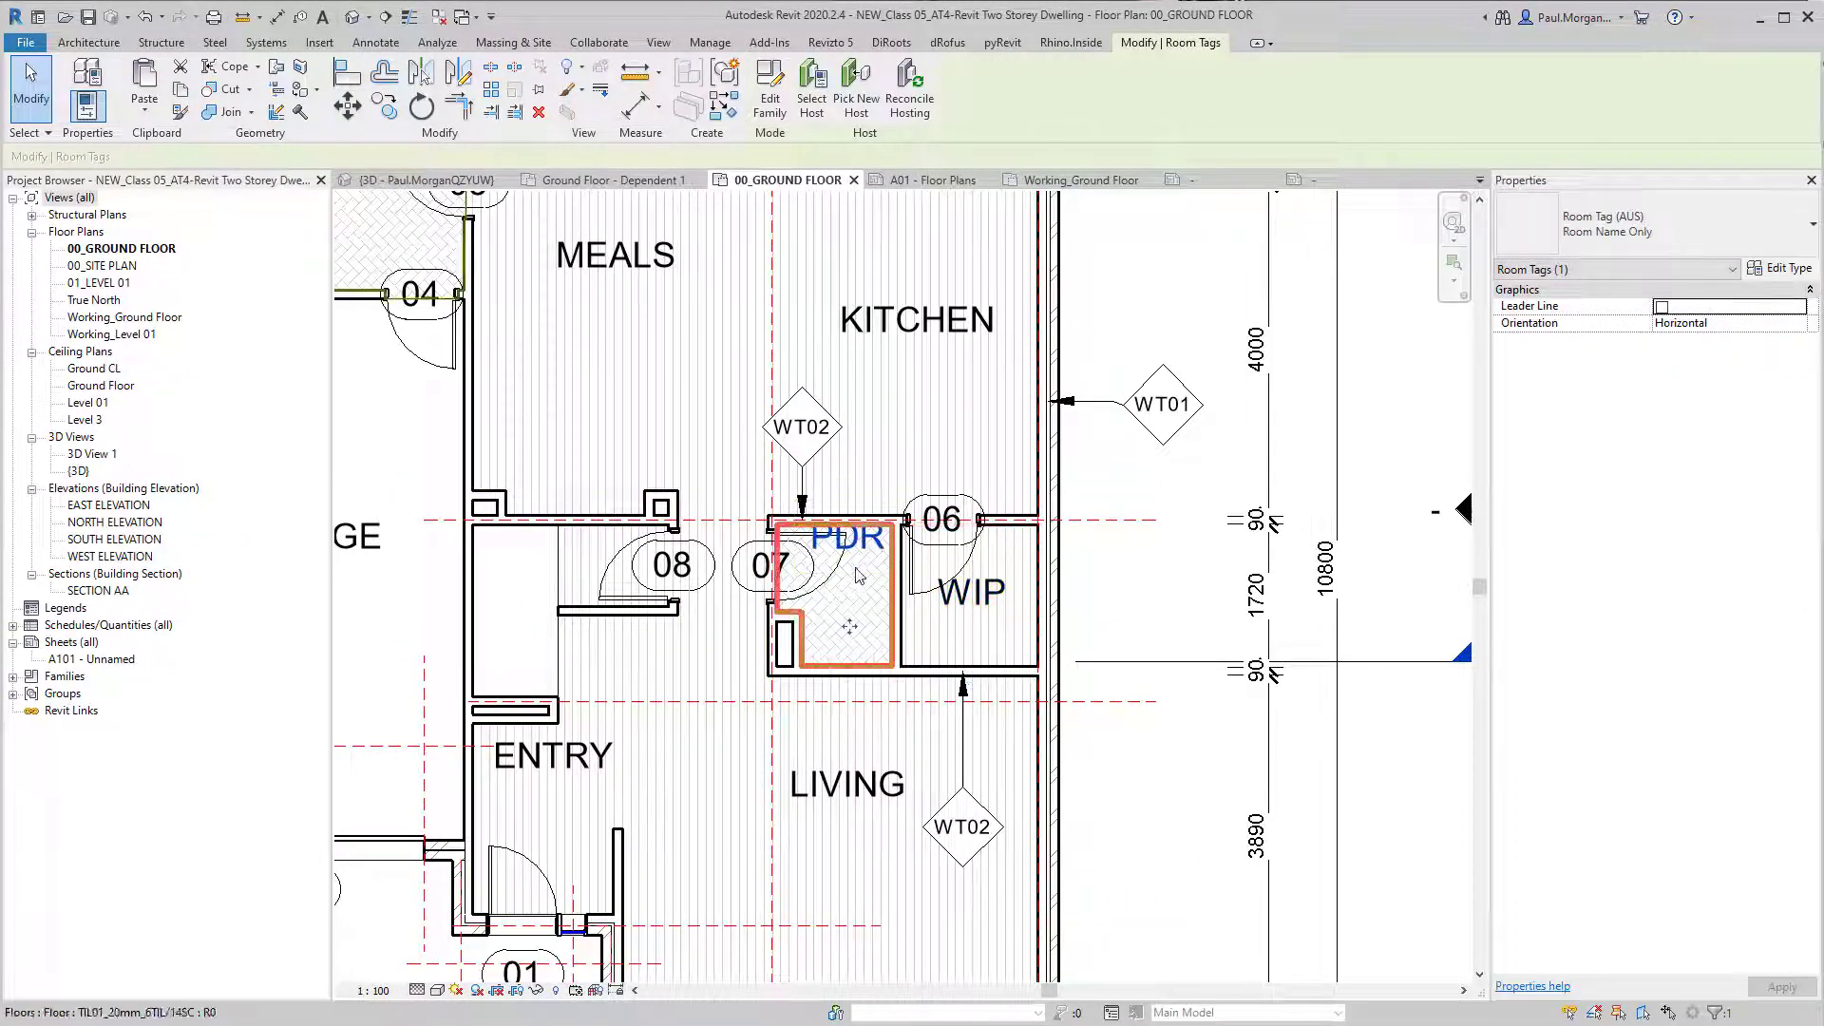
left_click_drag(852, 632, 846, 680)
key("Escape")
Step: Examine the room tags, door and window tags, and dimension strings across the whole ground floor plan
scroll(1154, 789, "down", 4)
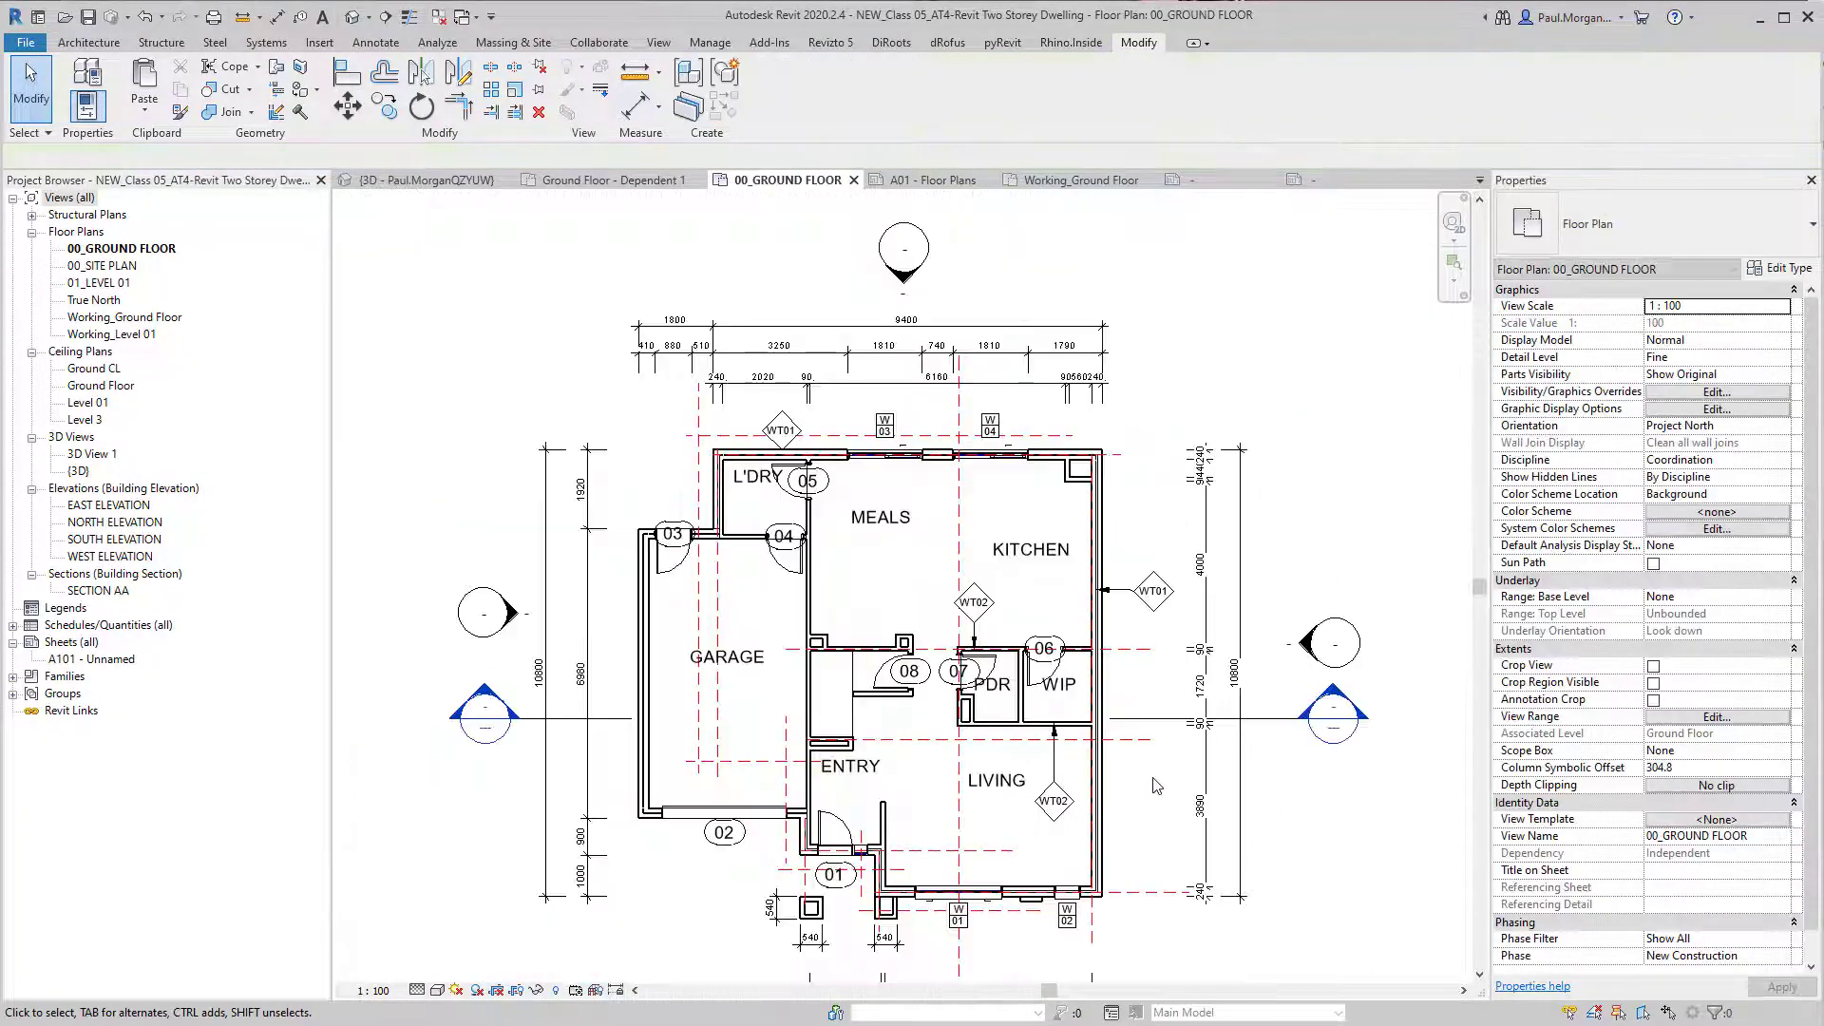
middle_click_drag(1154, 784, 1130, 712)
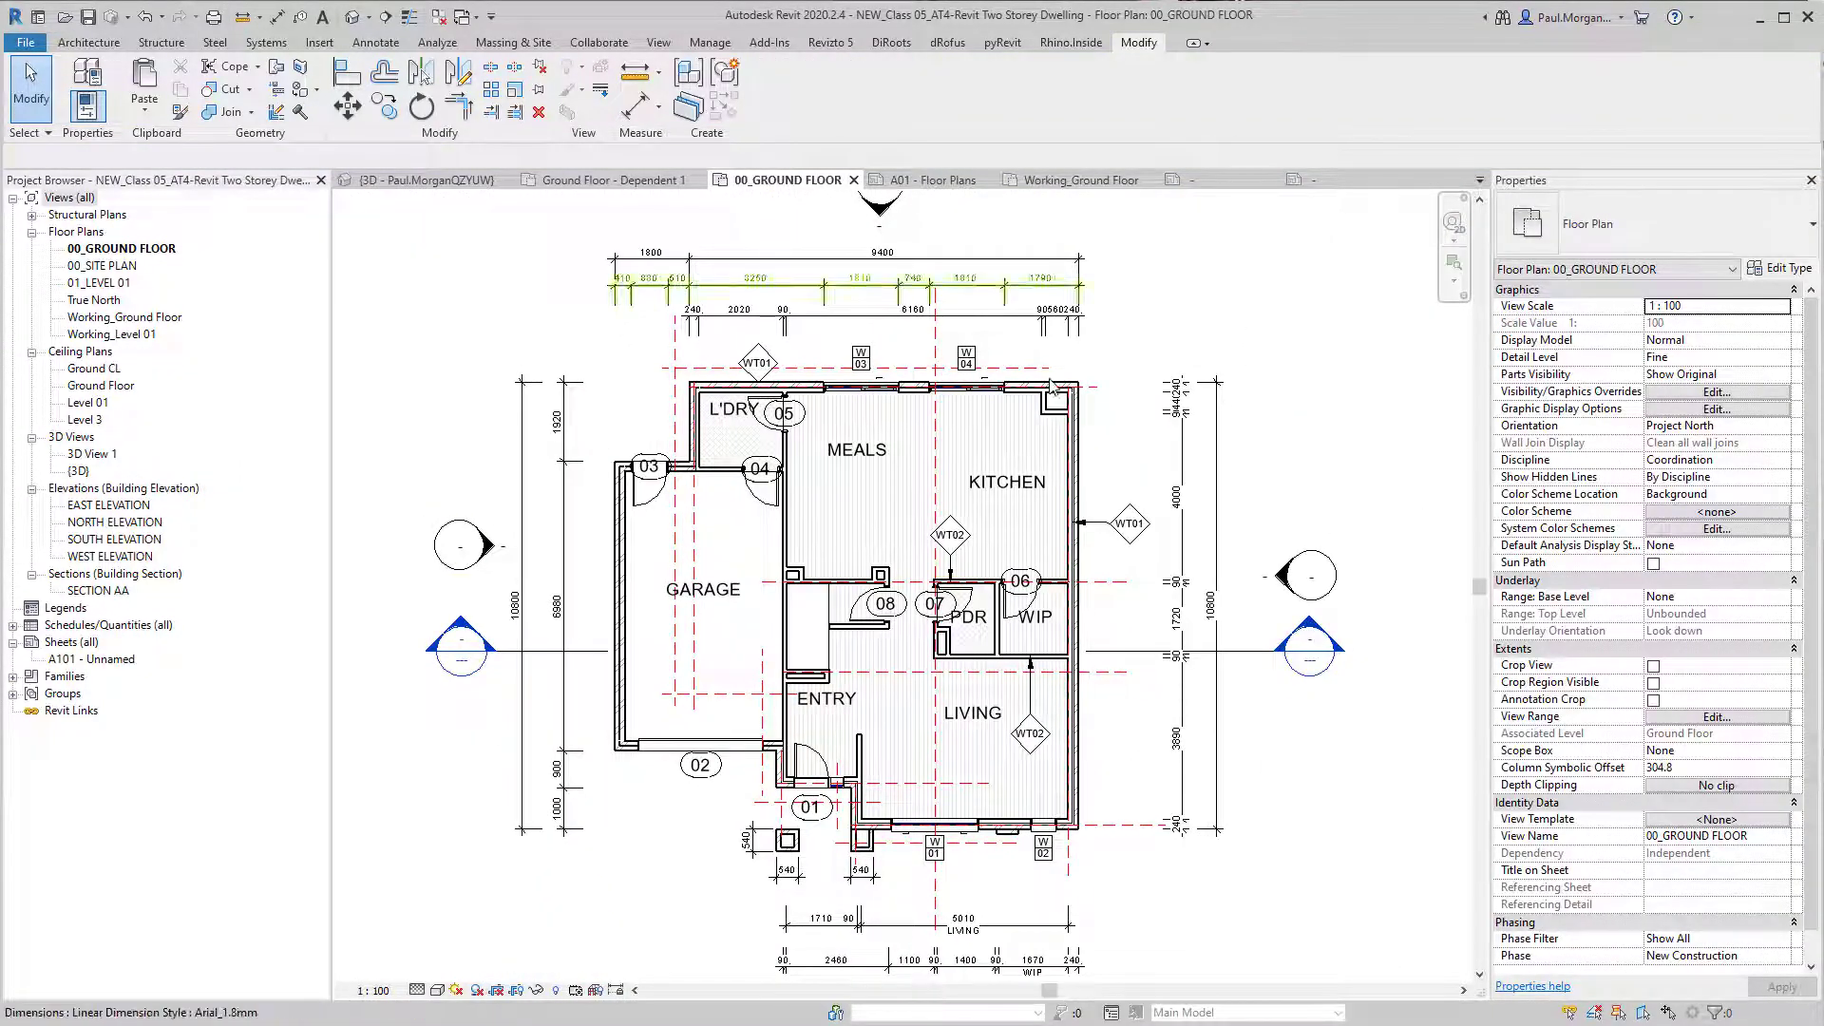
middle_click_drag(1198, 631, 1094, 594)
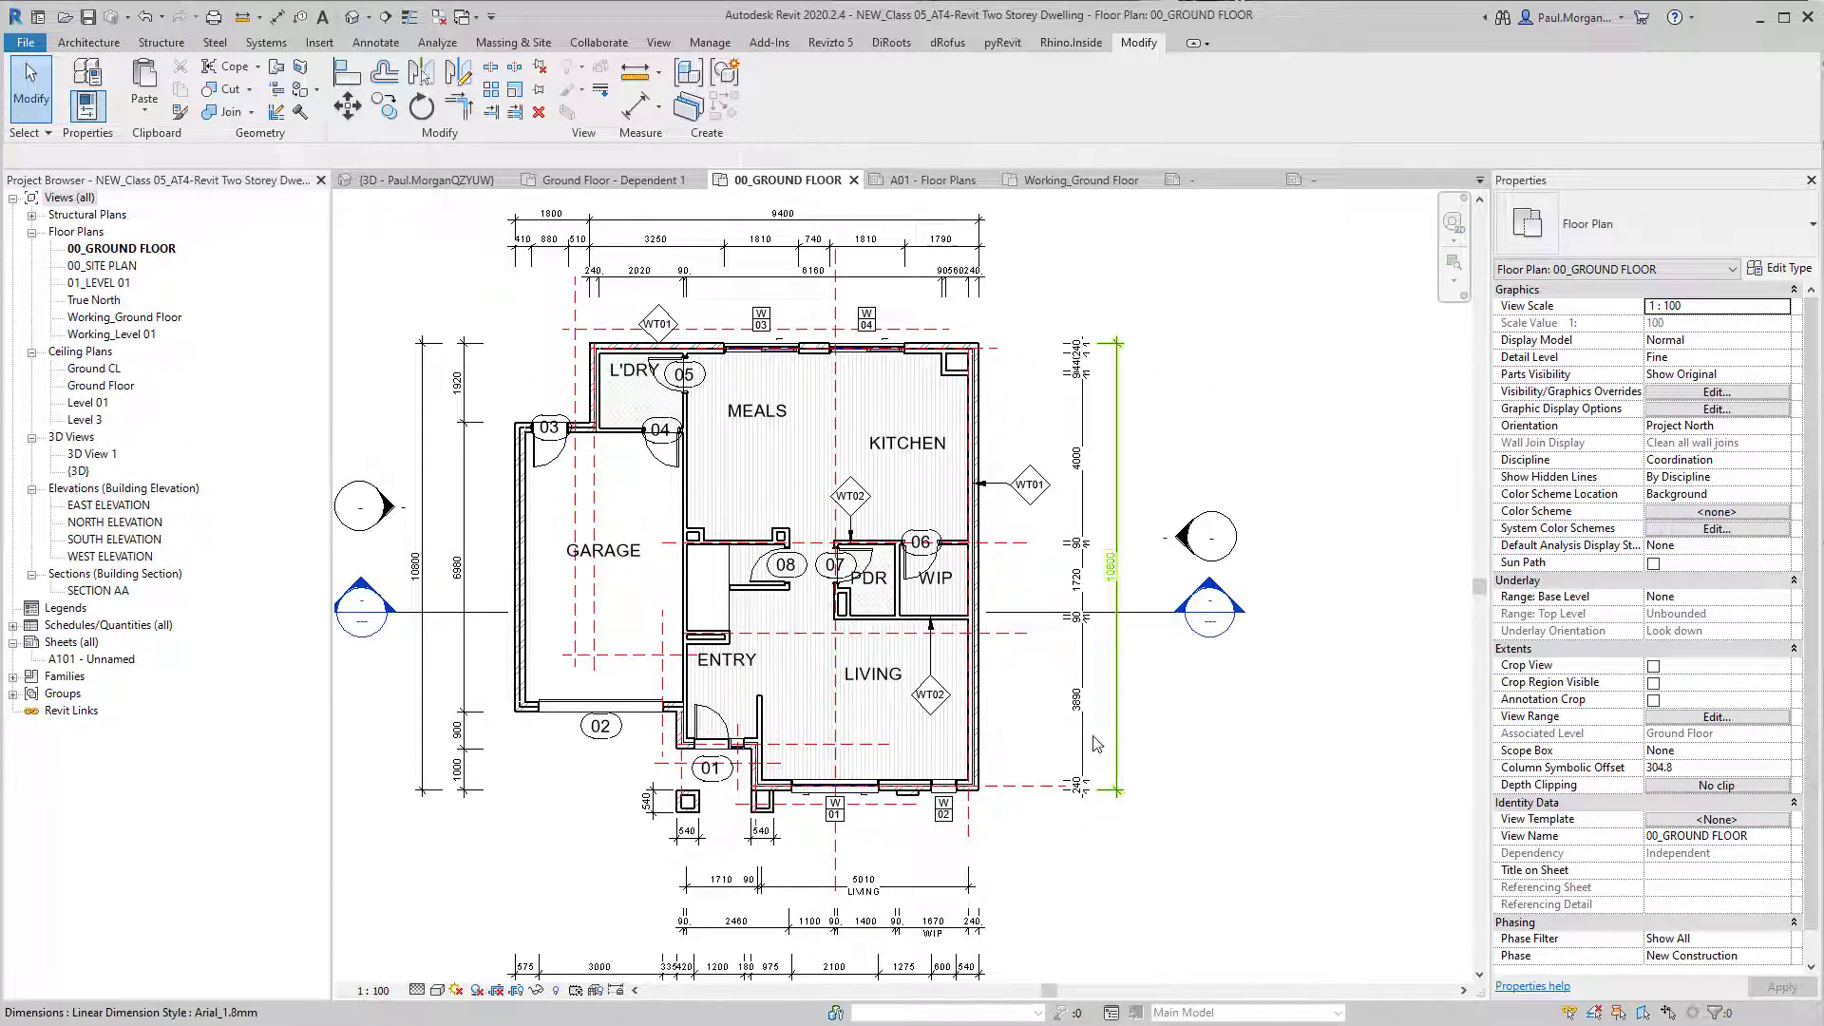
middle_click_drag(1080, 895, 1085, 825)
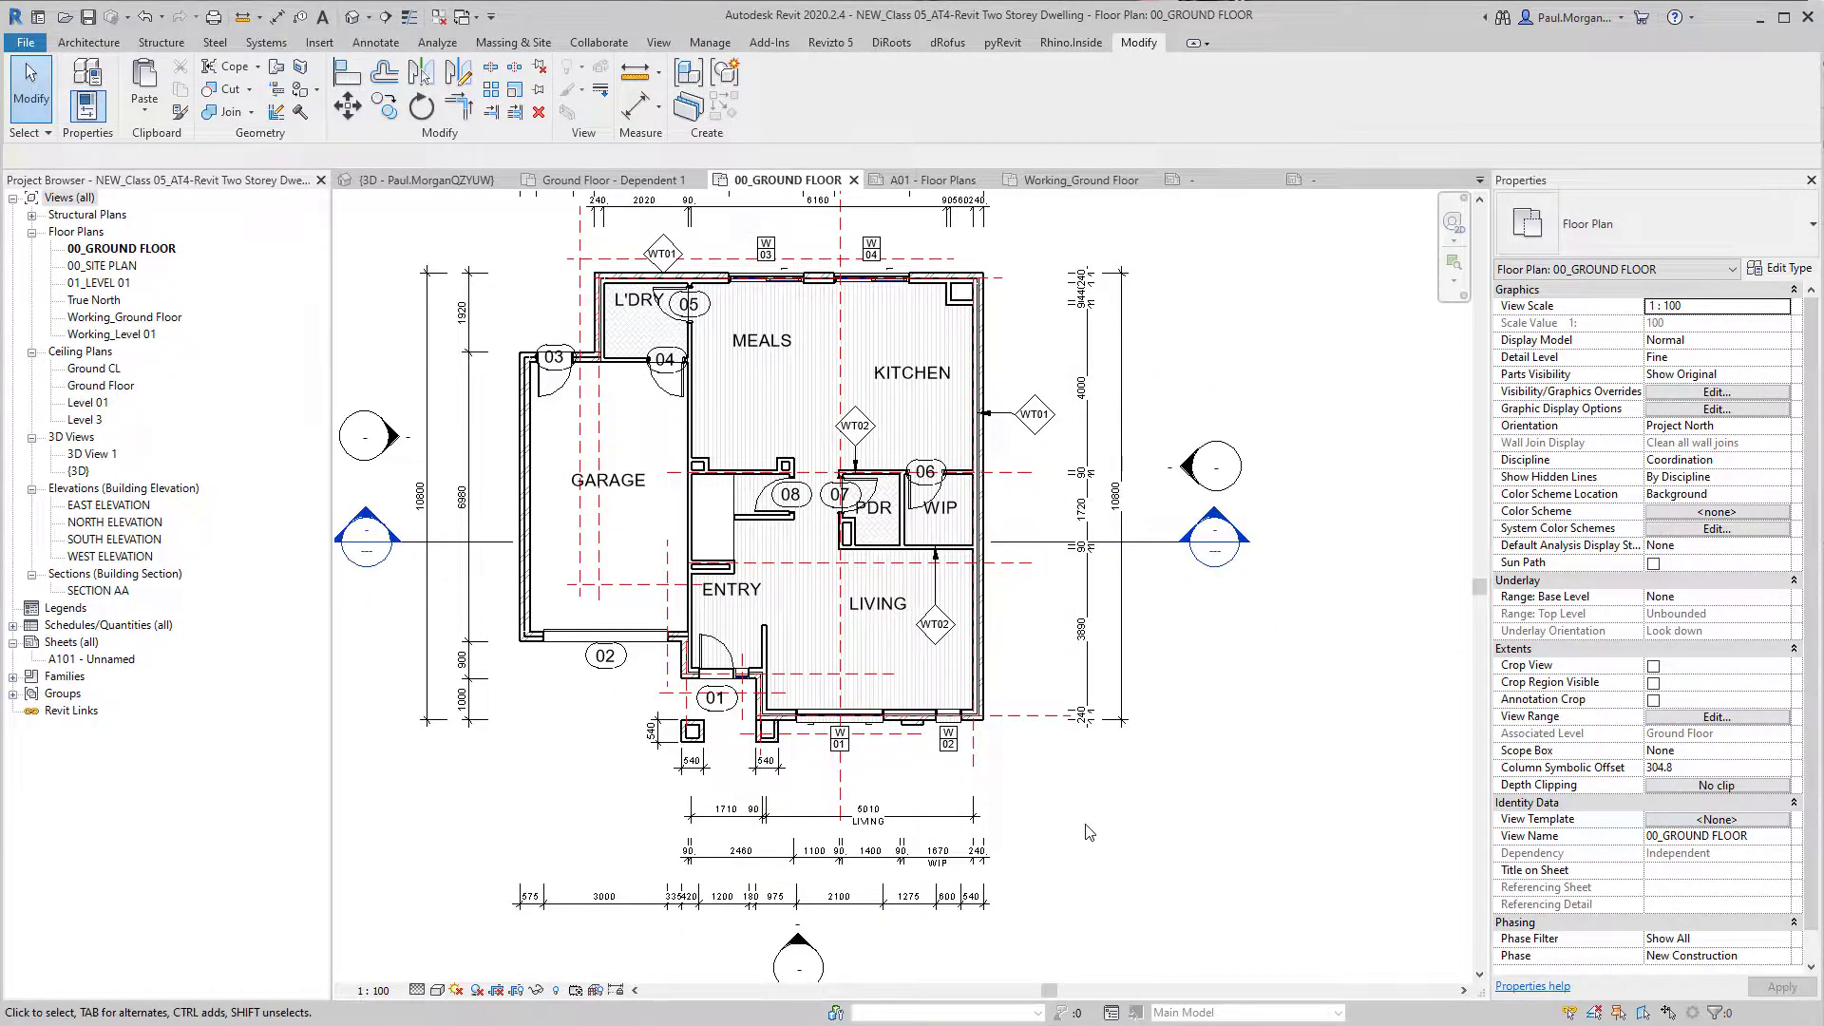
scroll(1031, 887, "up", 2)
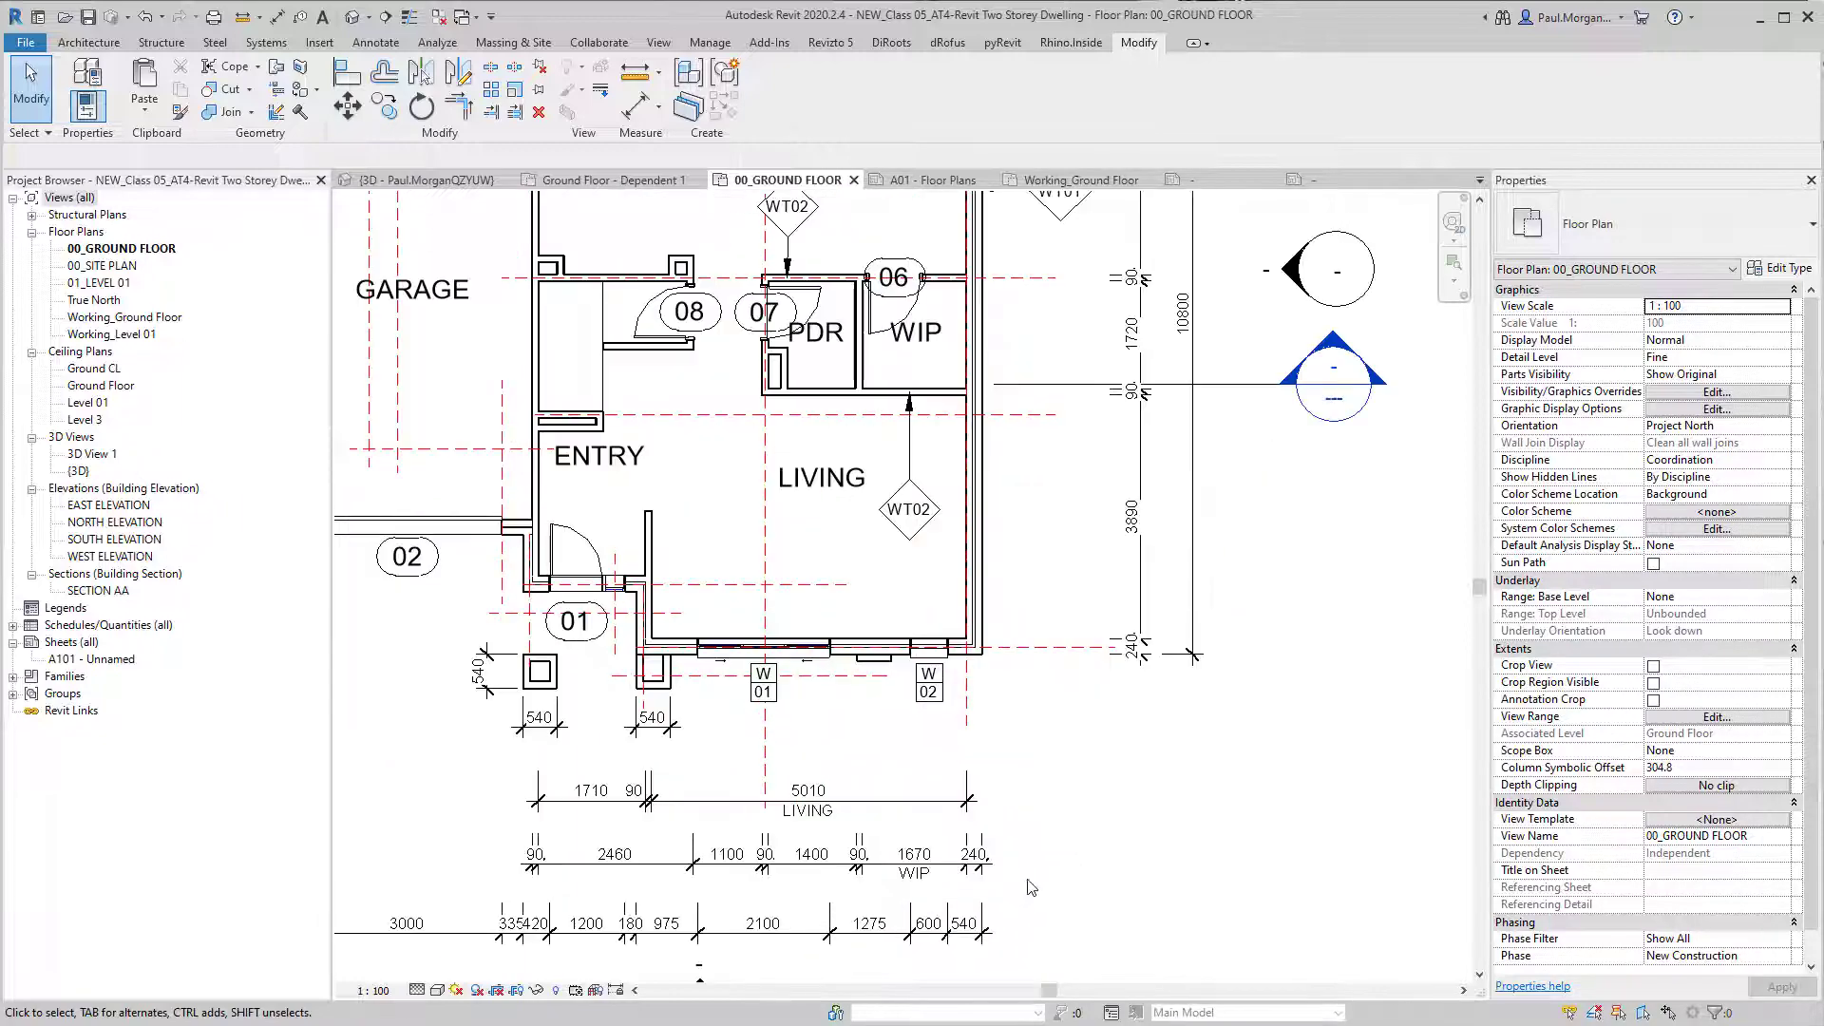
mouse_move(1055, 840)
middle_mouse_down()
mouse_move(1115, 739)
mouse_move(1069, 739)
mouse_move(1080, 772)
middle_mouse_up()
middle_click_drag(1144, 627, 1084, 712)
scroll(1149, 708, "down", 3)
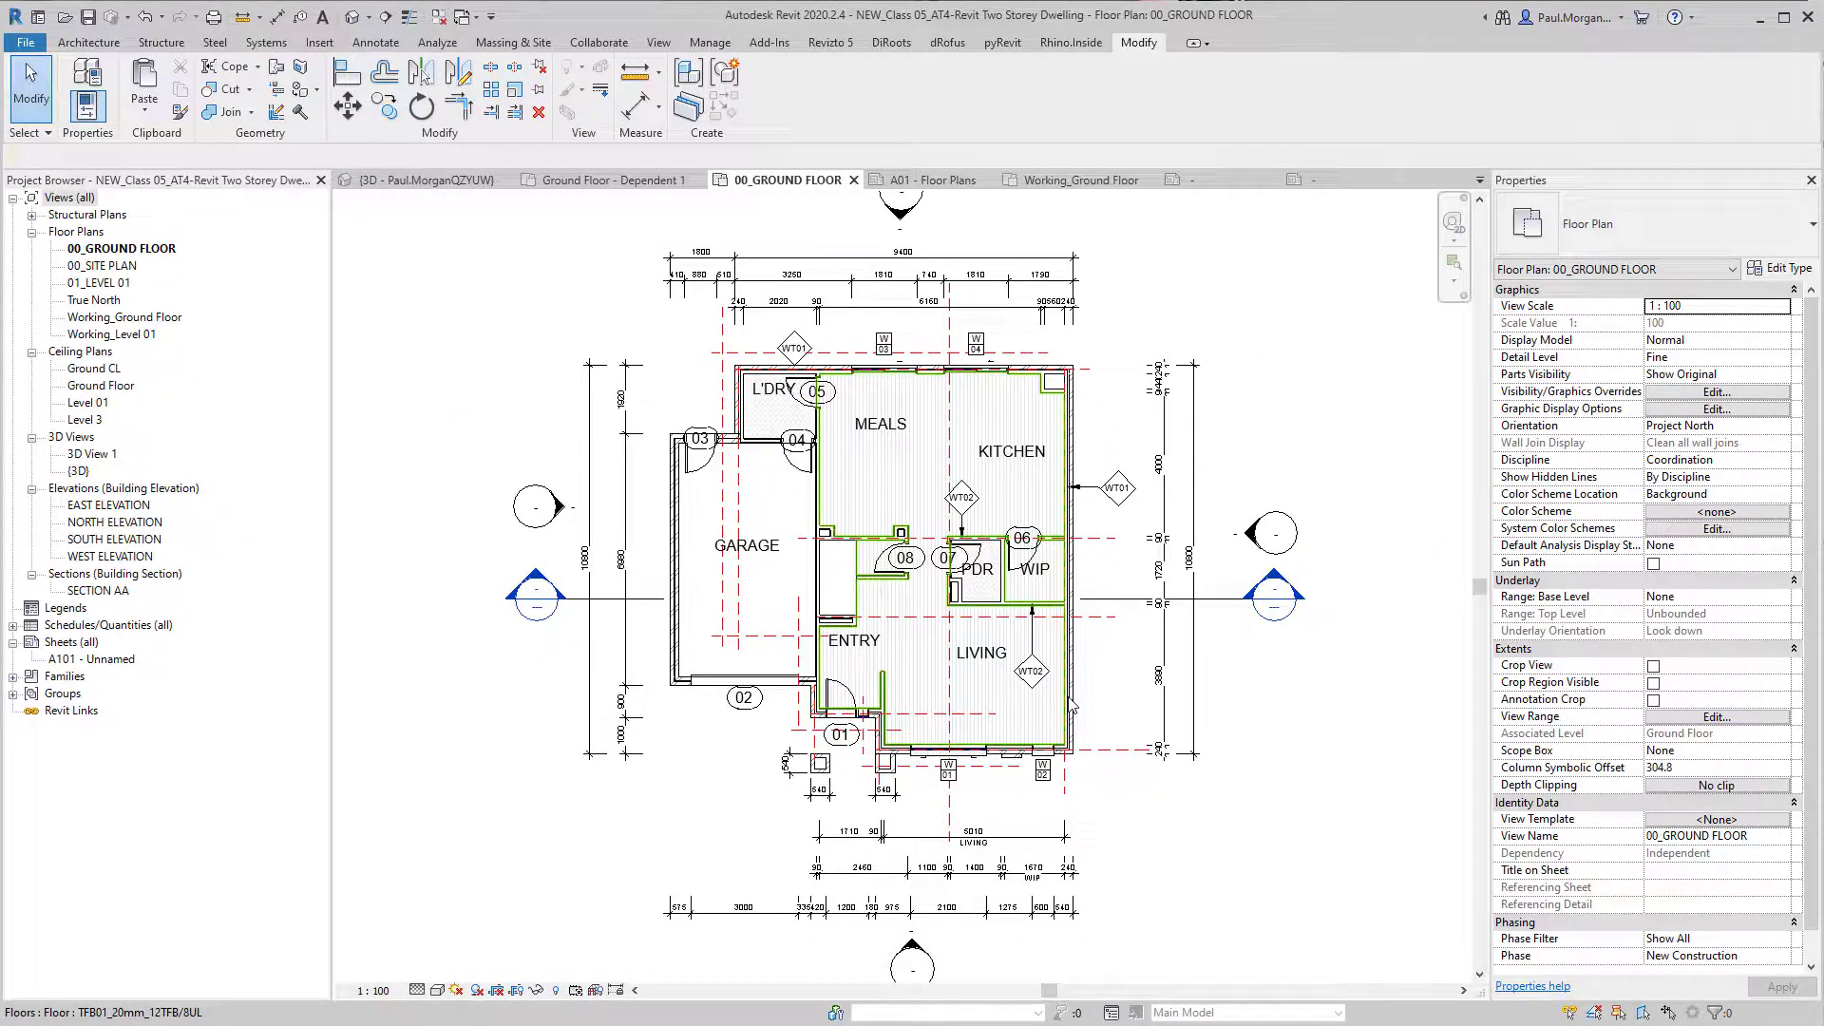
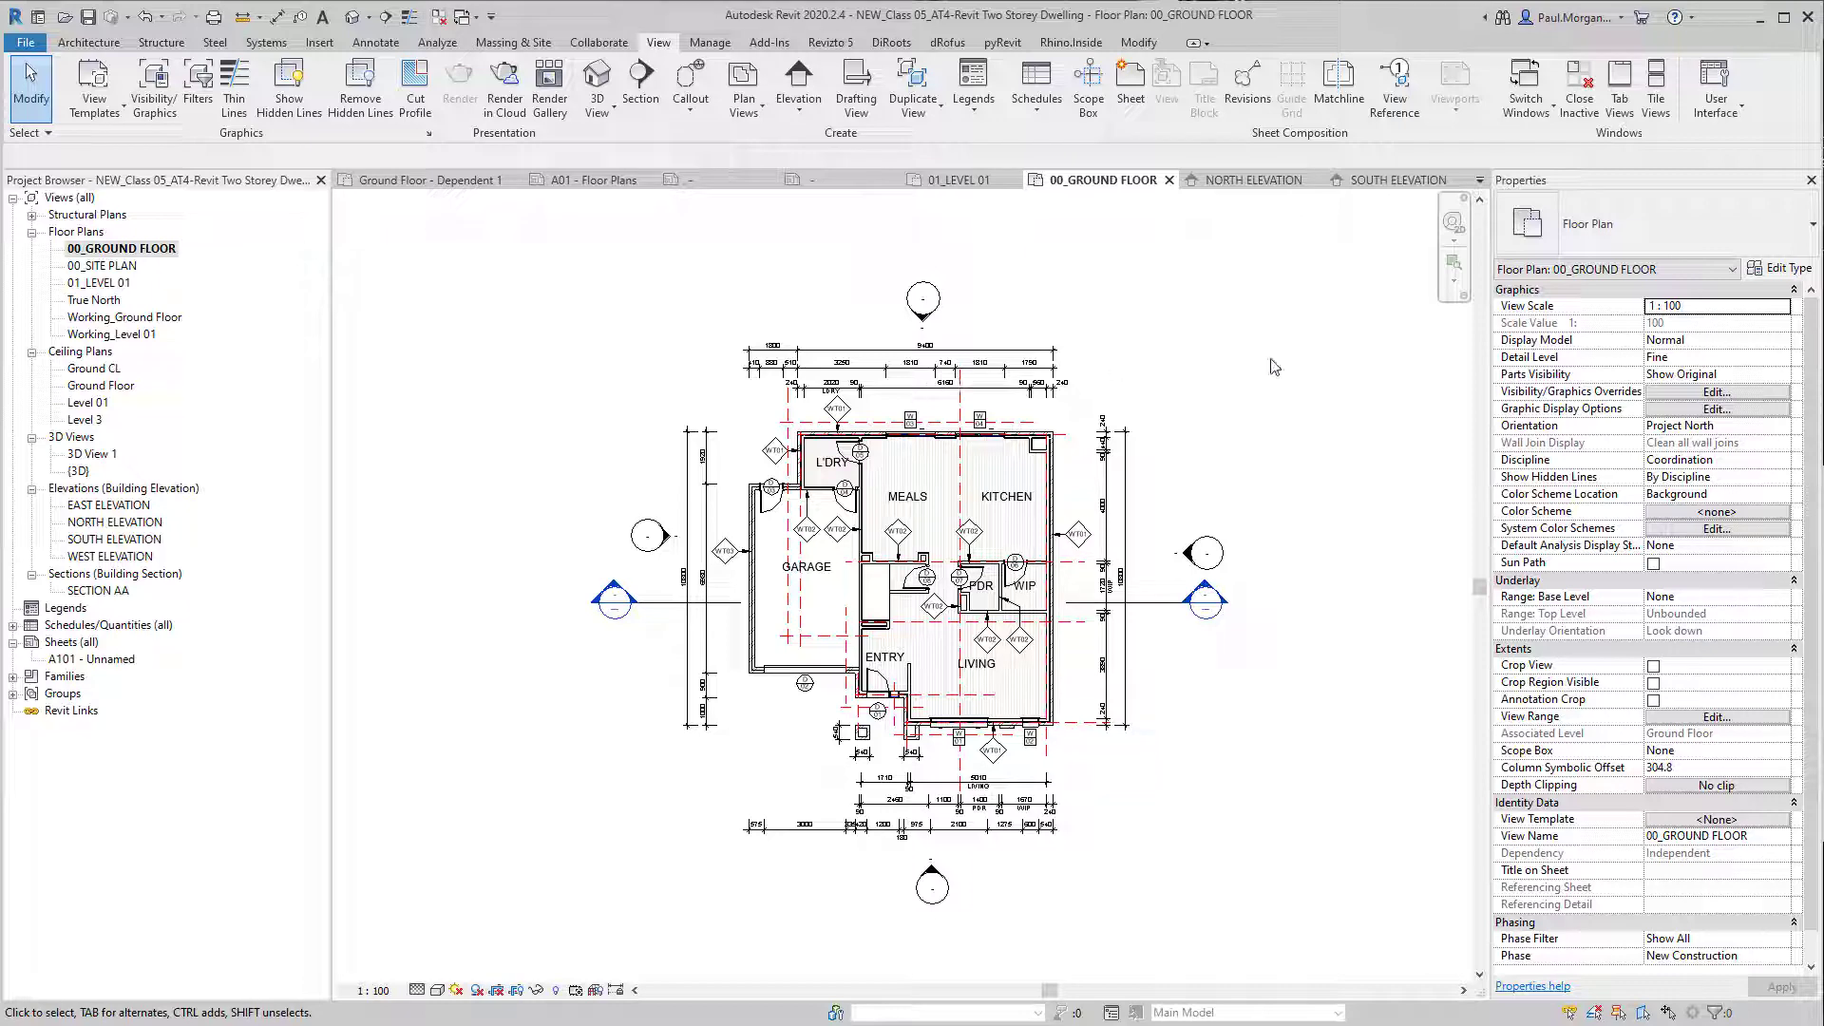
Step: Assign the Architectural Plan view template to the 00_GROUND FLOOR plan, keeping the template's Detail Level at Coarse
scroll(1052, 733, "down", 2)
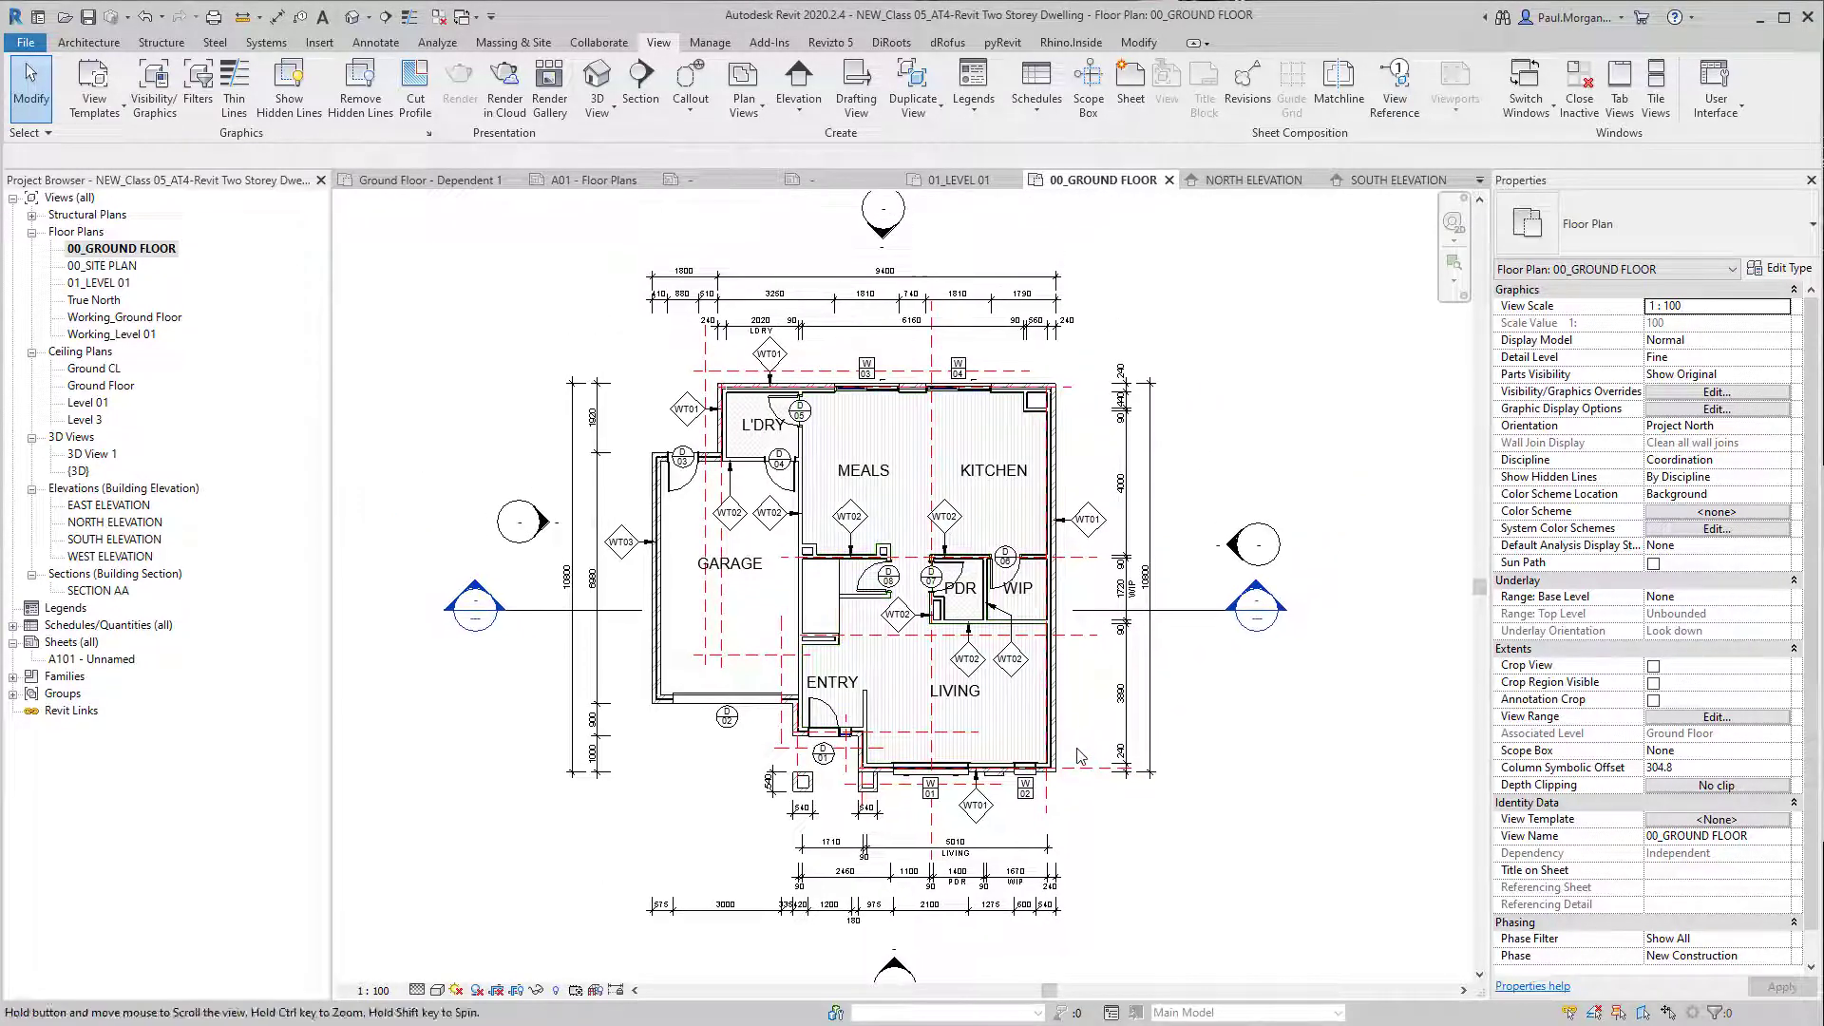
scroll(1055, 727, "down", 2)
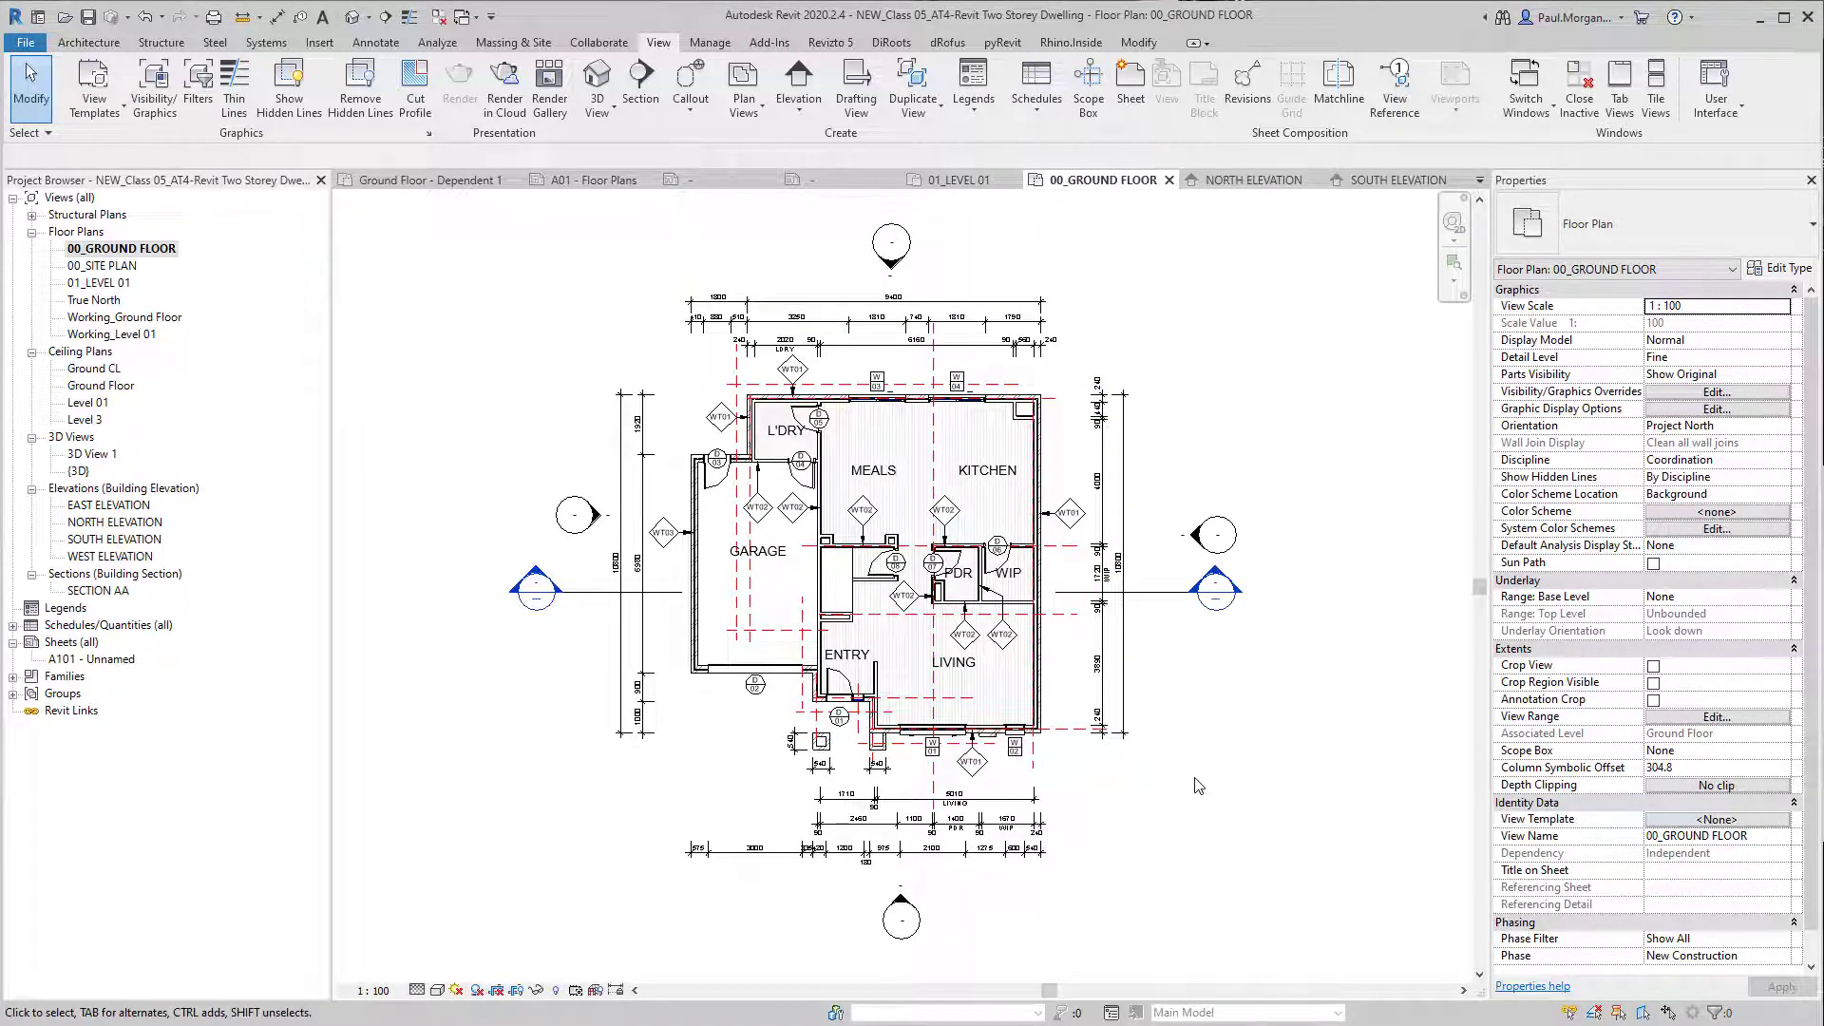
middle_click_drag(1194, 778, 1182, 783)
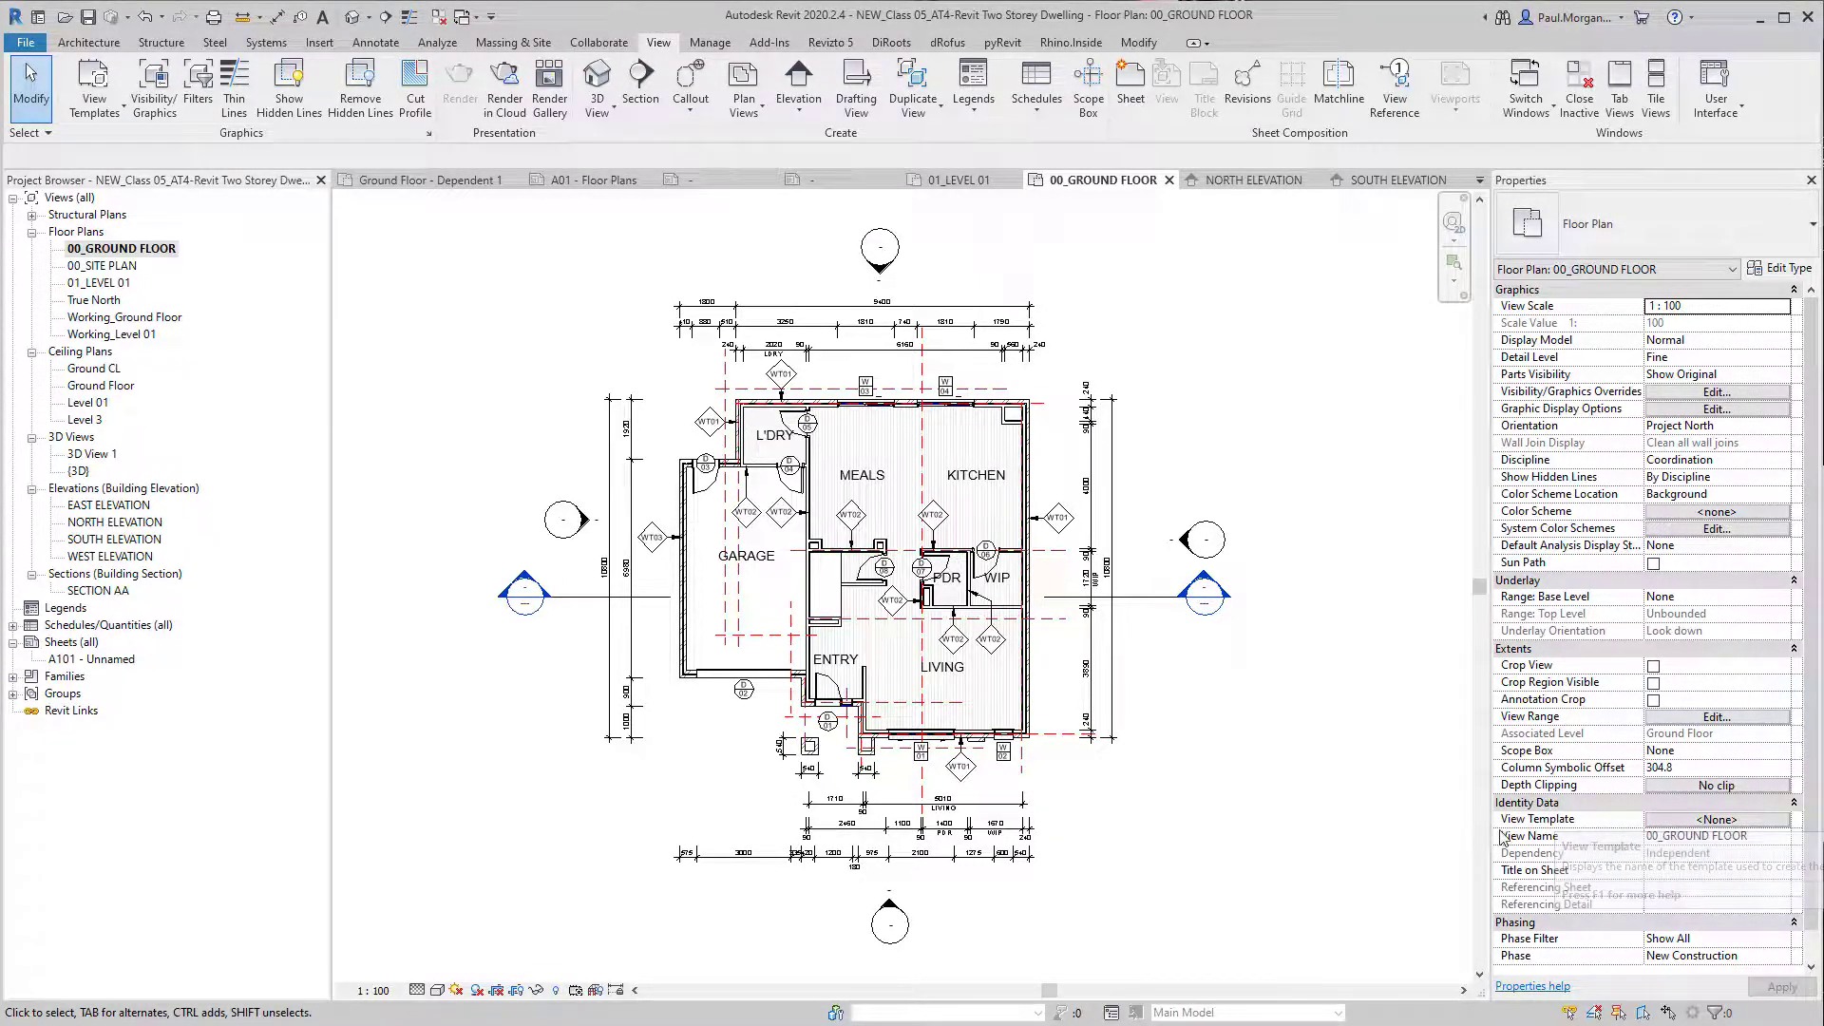
left_click(1718, 819)
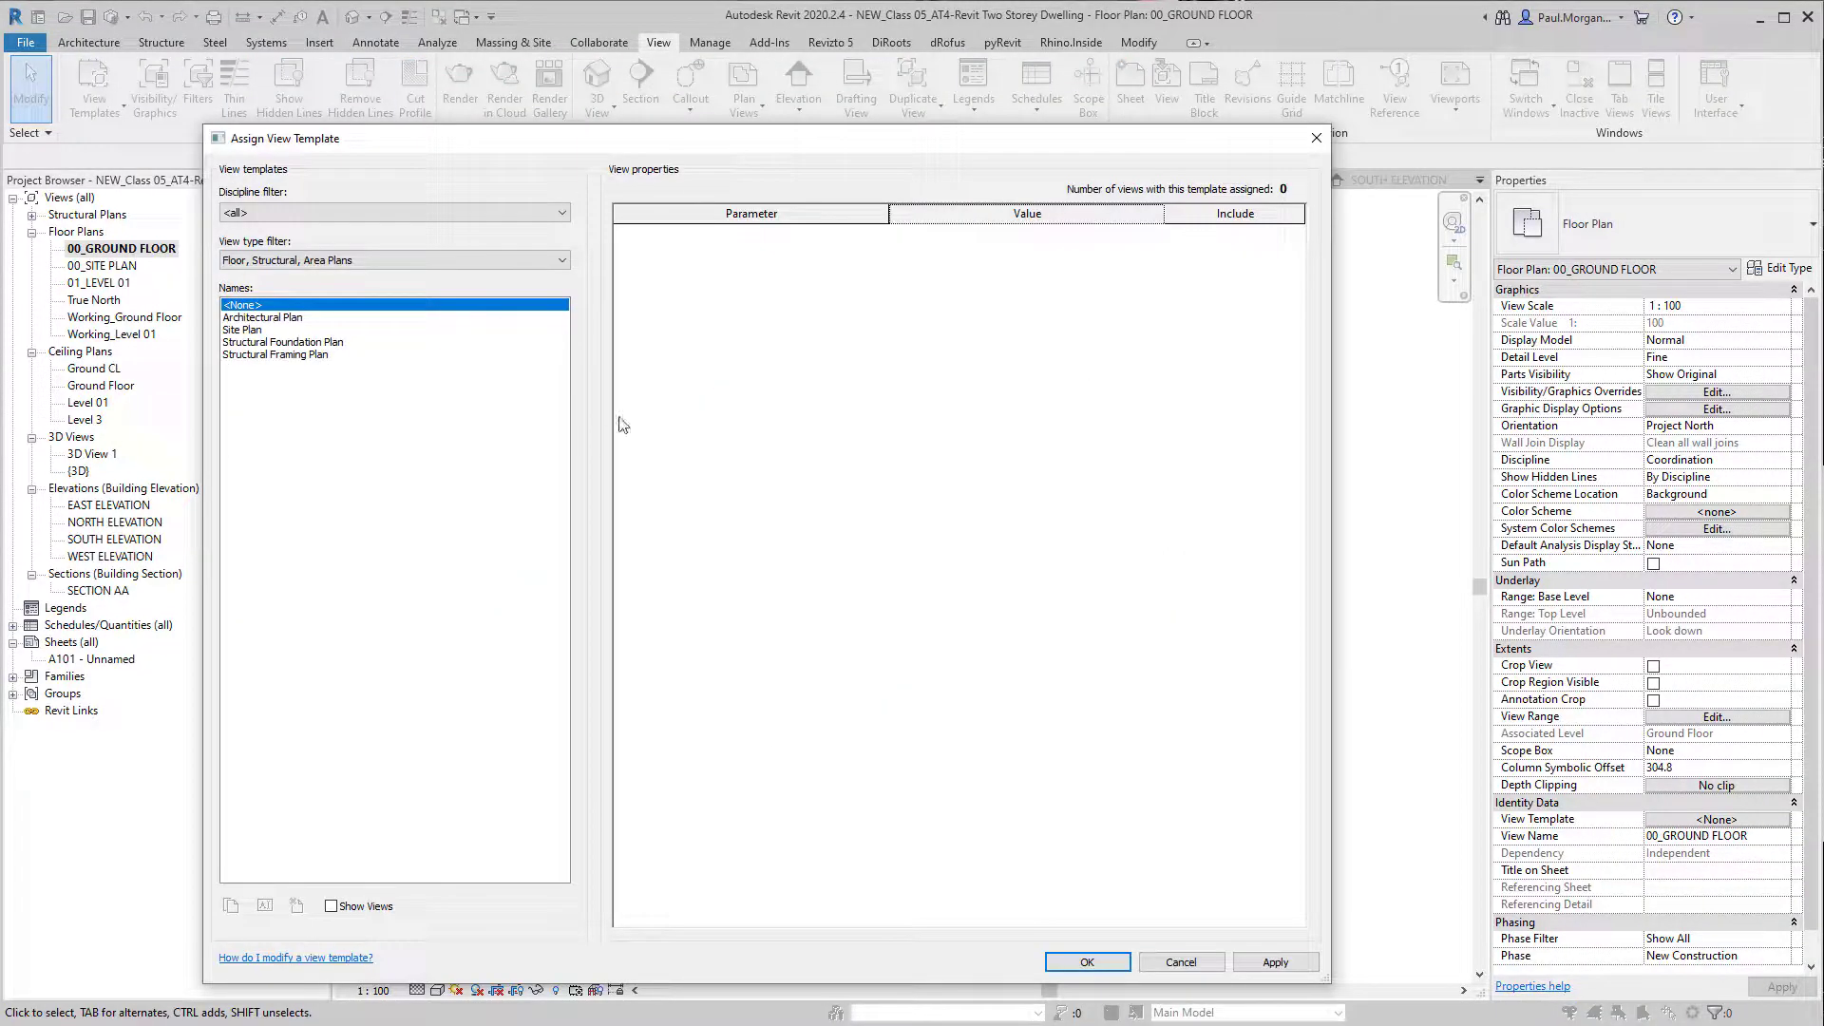
left_click_drag(691, 152, 944, 130)
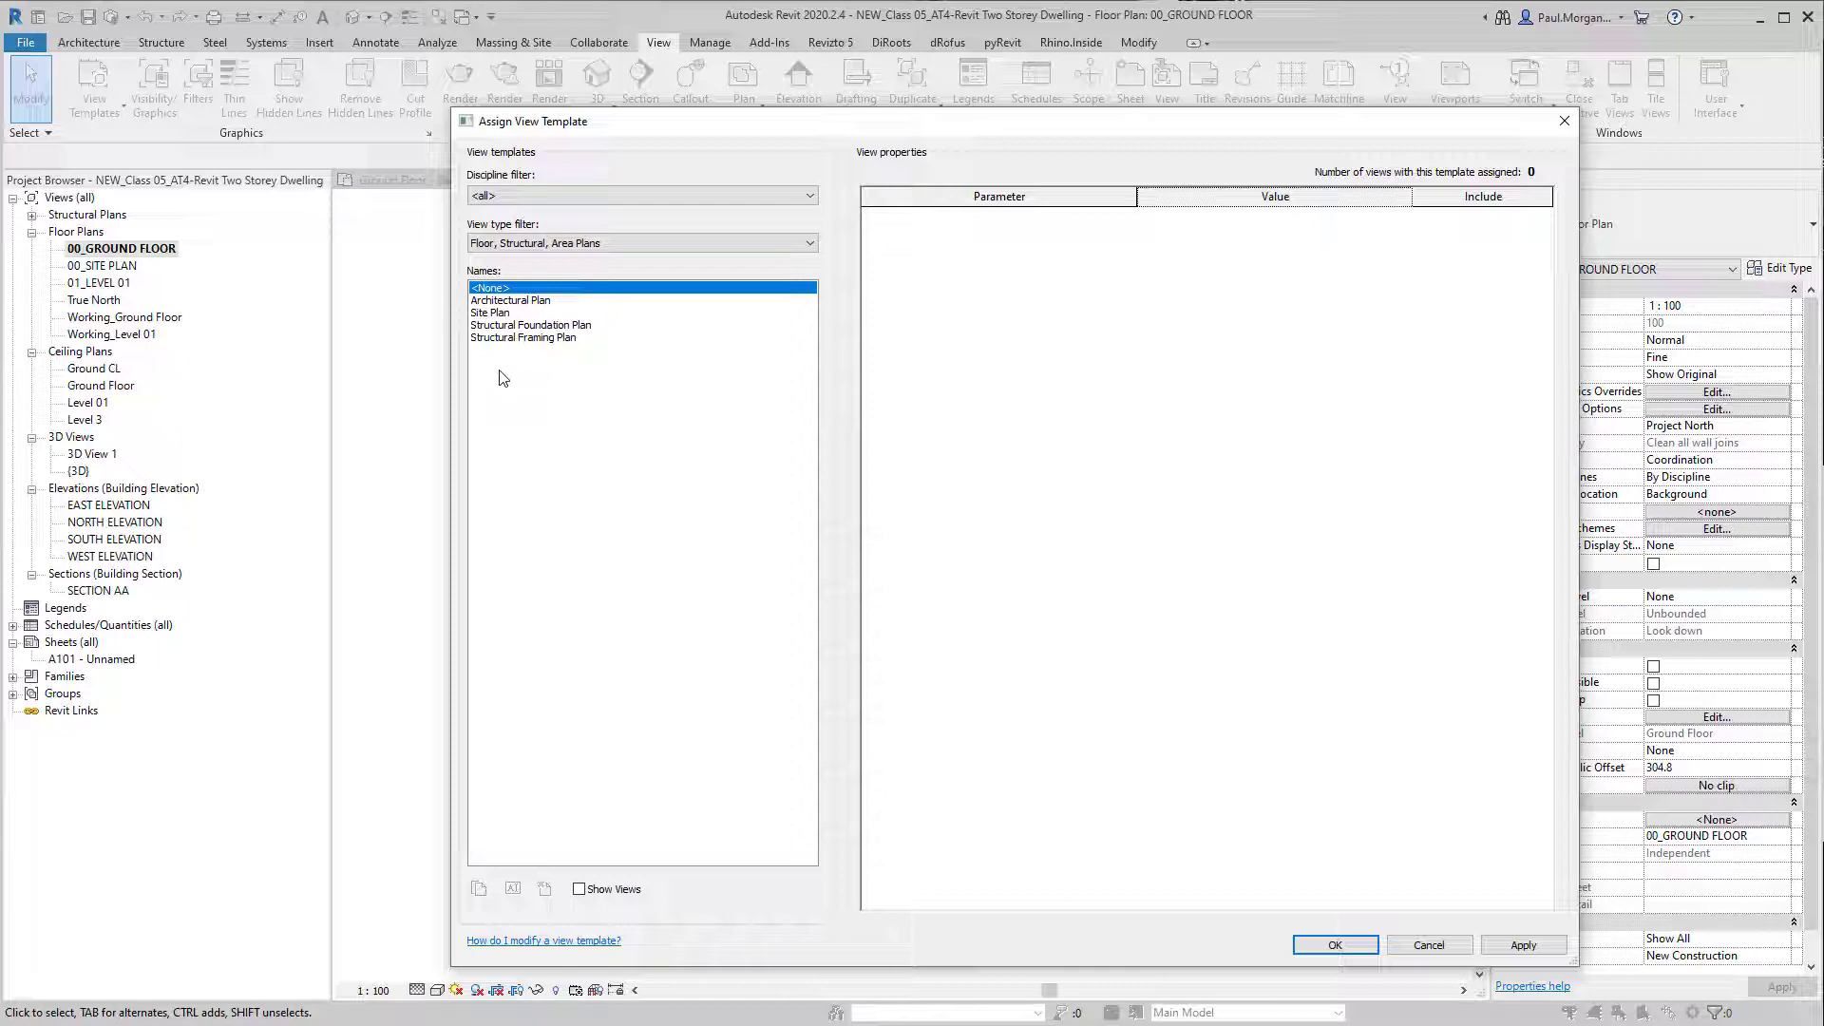
left_click(537, 302)
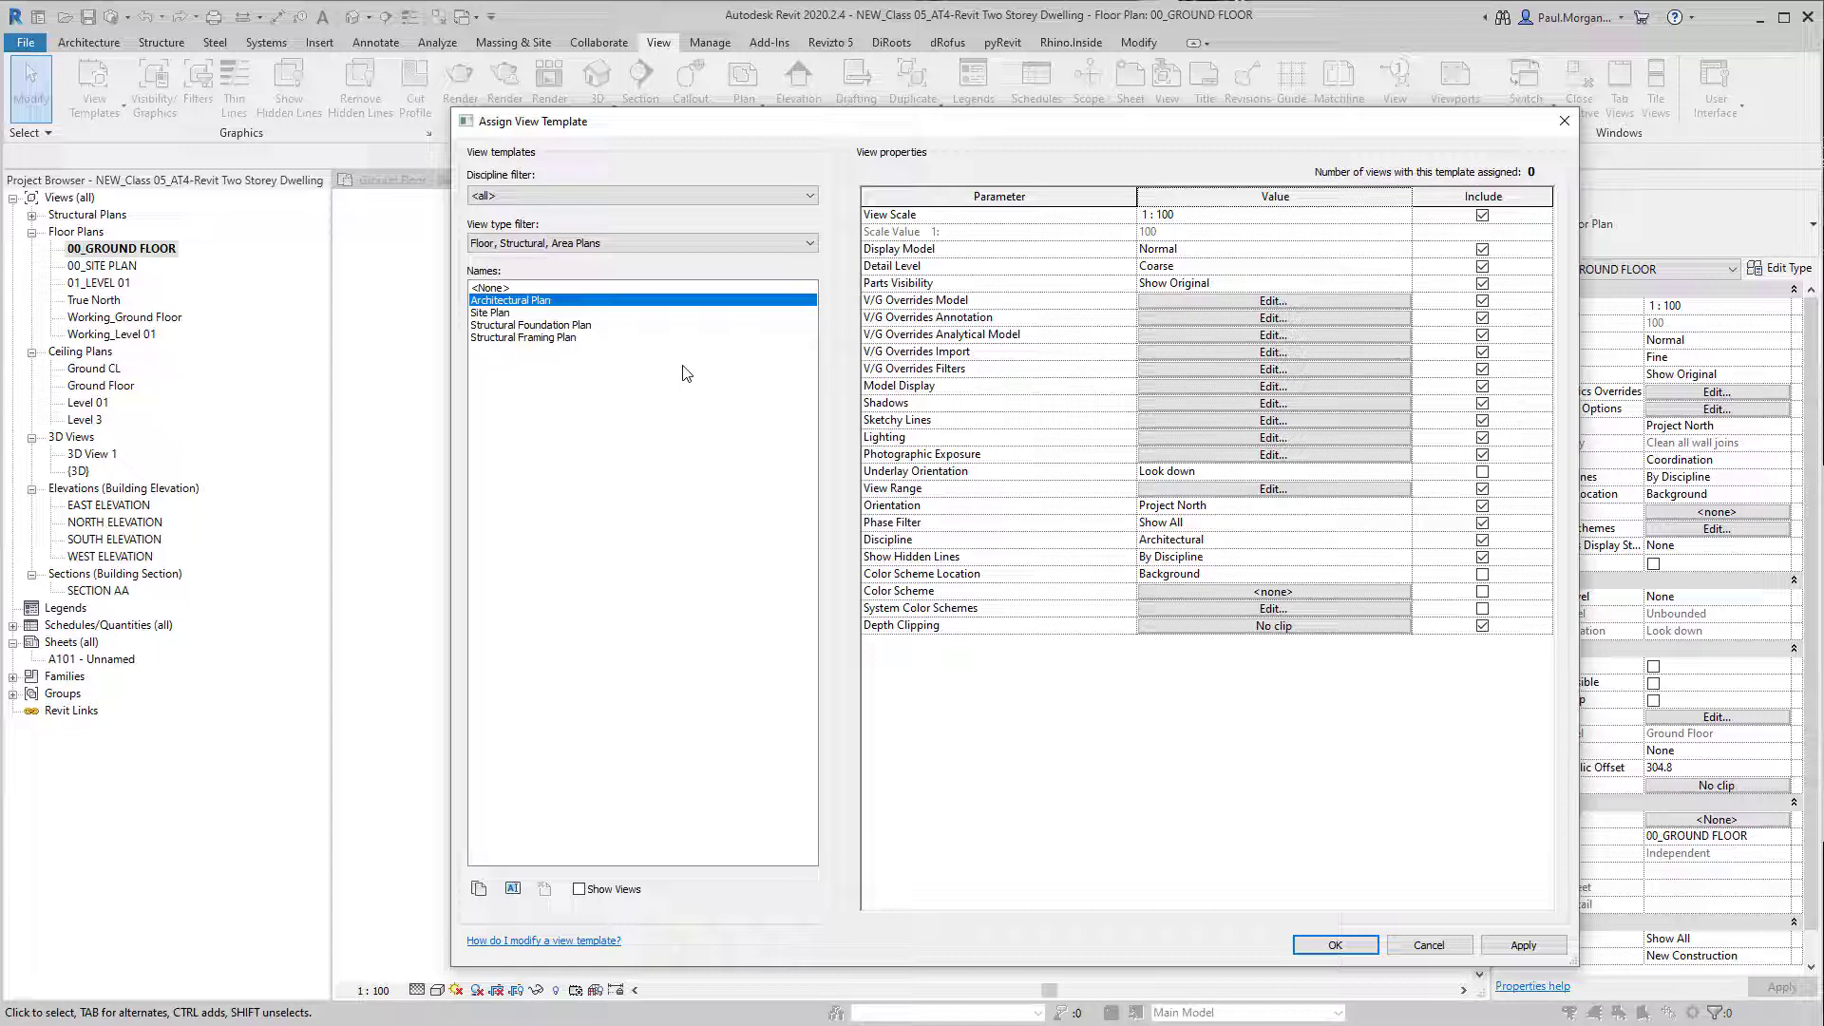
left_click(1209, 253)
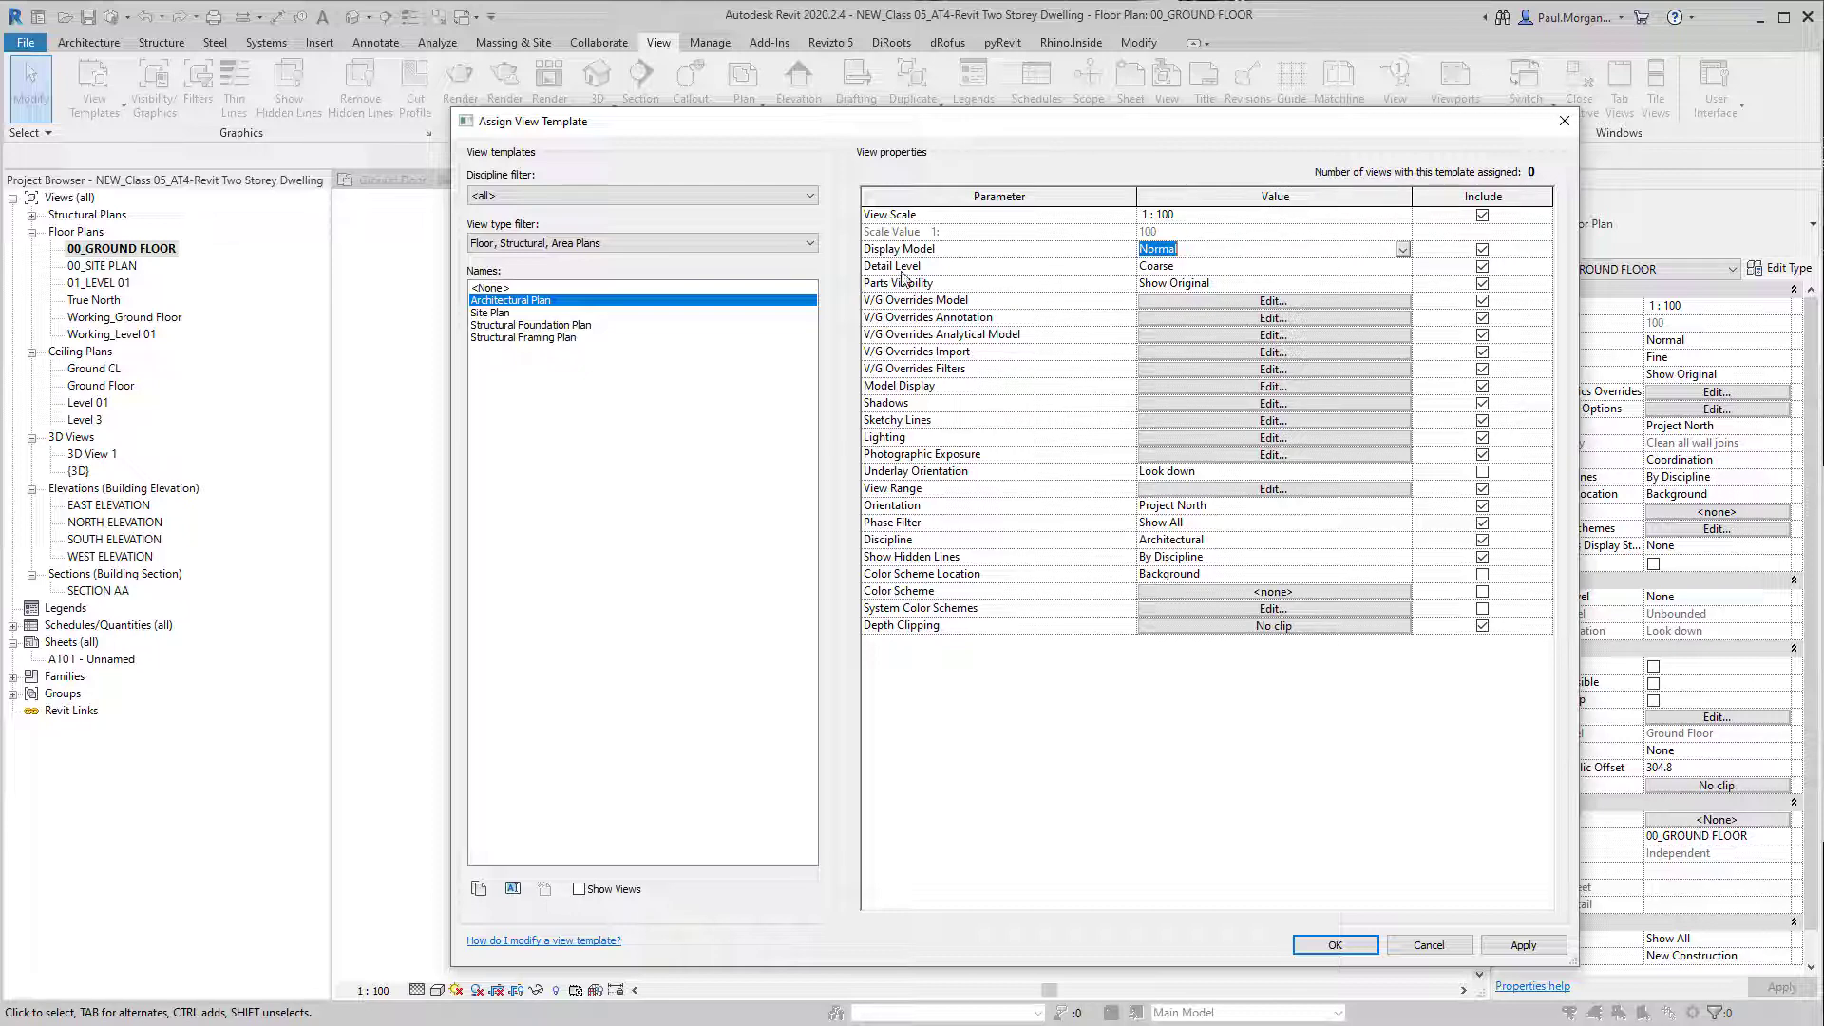
left_click(1200, 270)
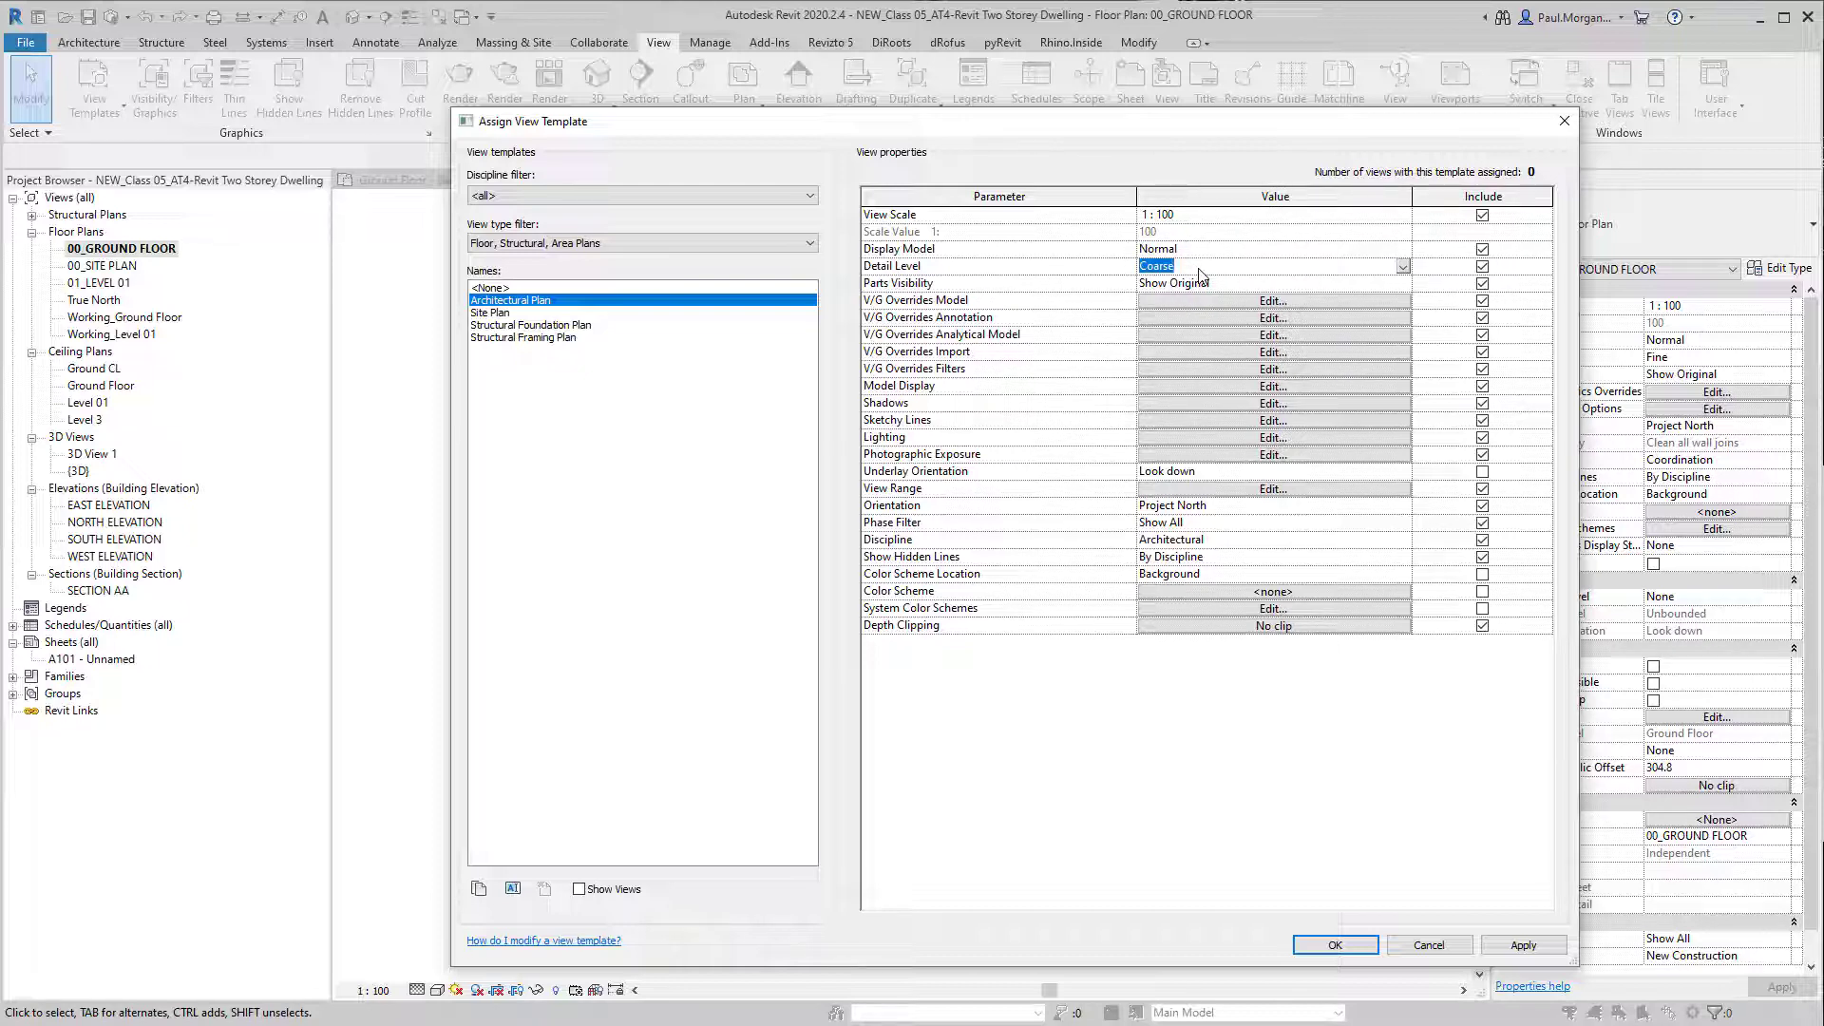
left_click(1402, 268)
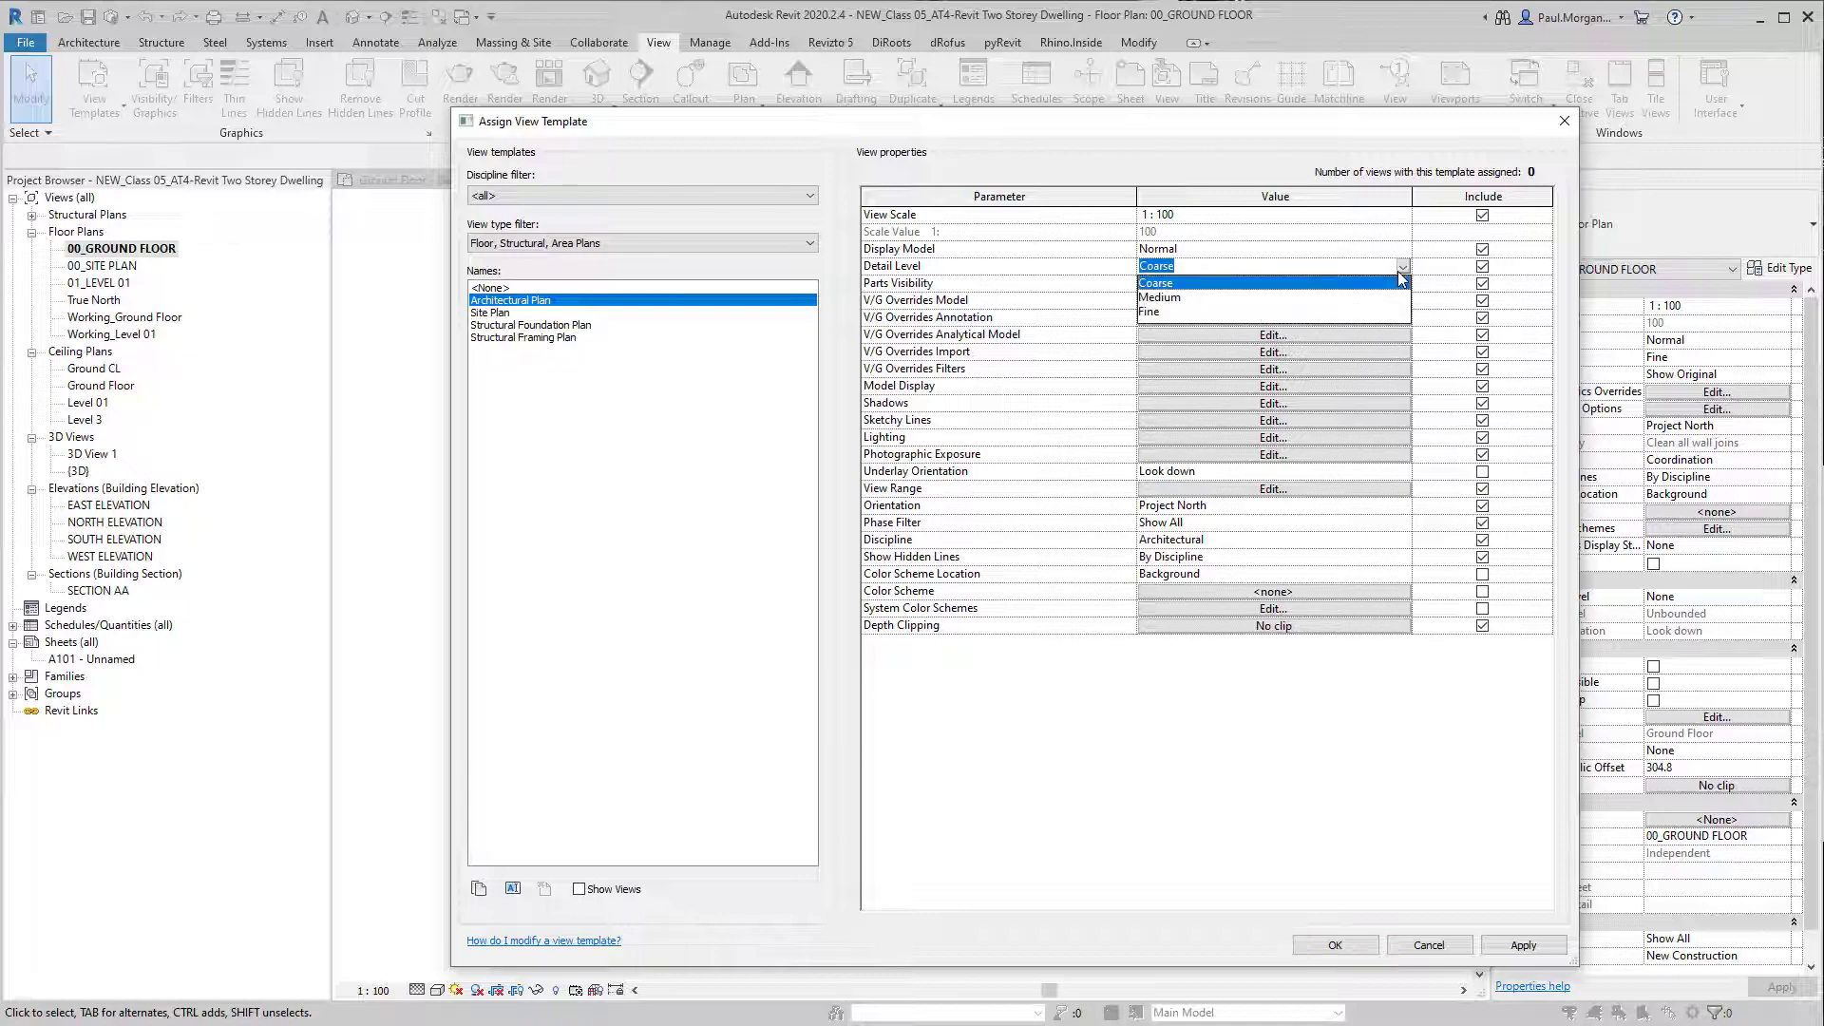
left_click(1399, 271)
left_click_drag(1142, 127, 1347, 80)
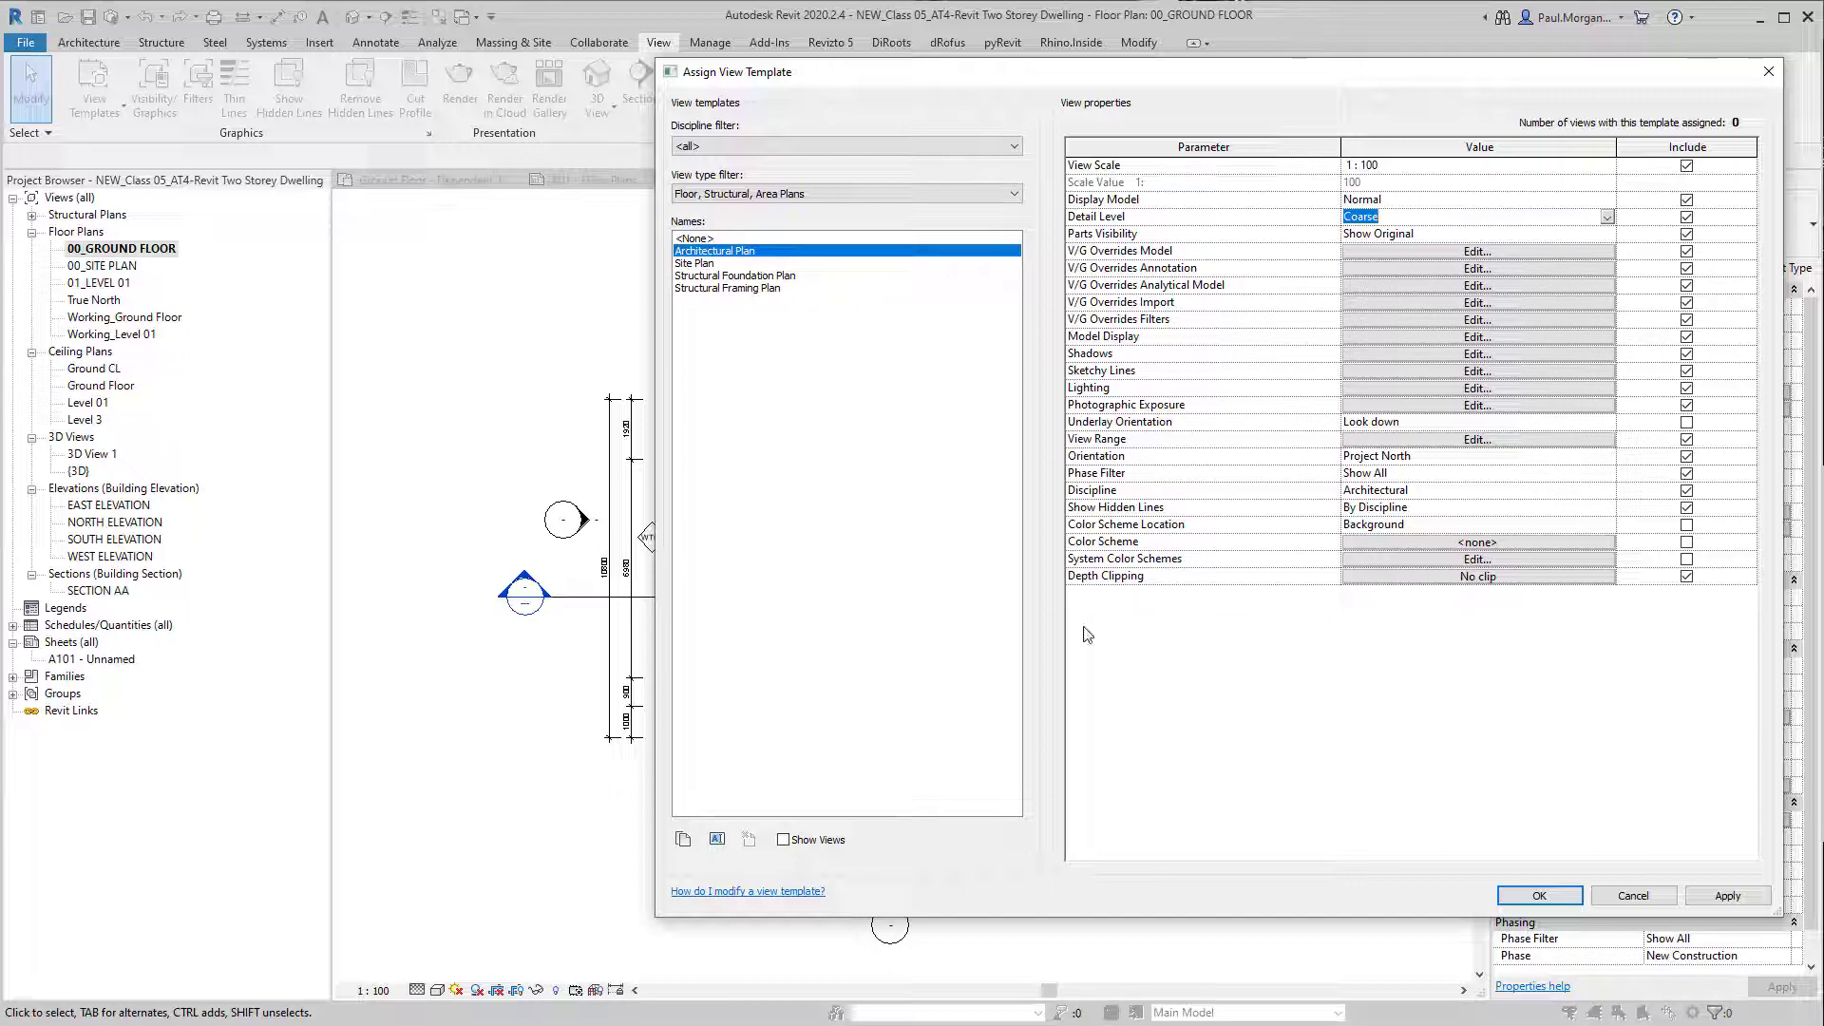
left_click(1532, 898)
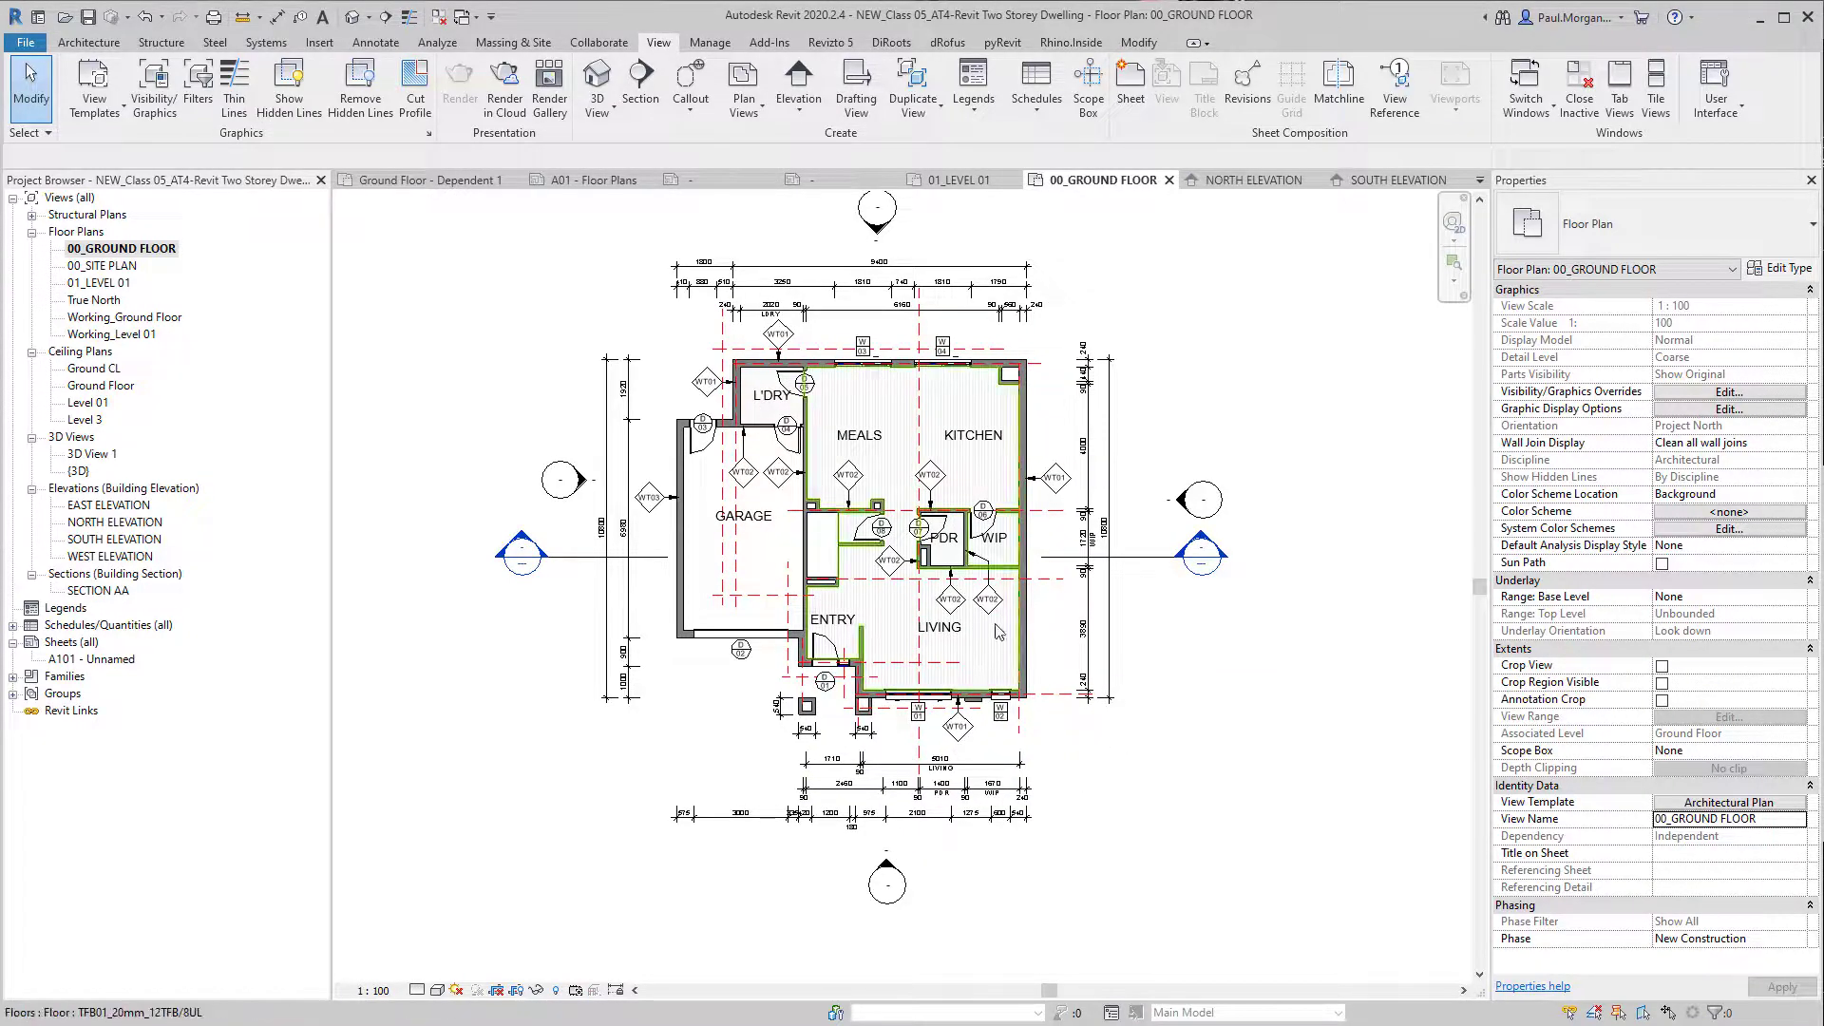
Step: Check whether the plan's view scale, visual style and detail level can still be changed under the Architectural Plan template
scroll(1054, 665, "up", 1)
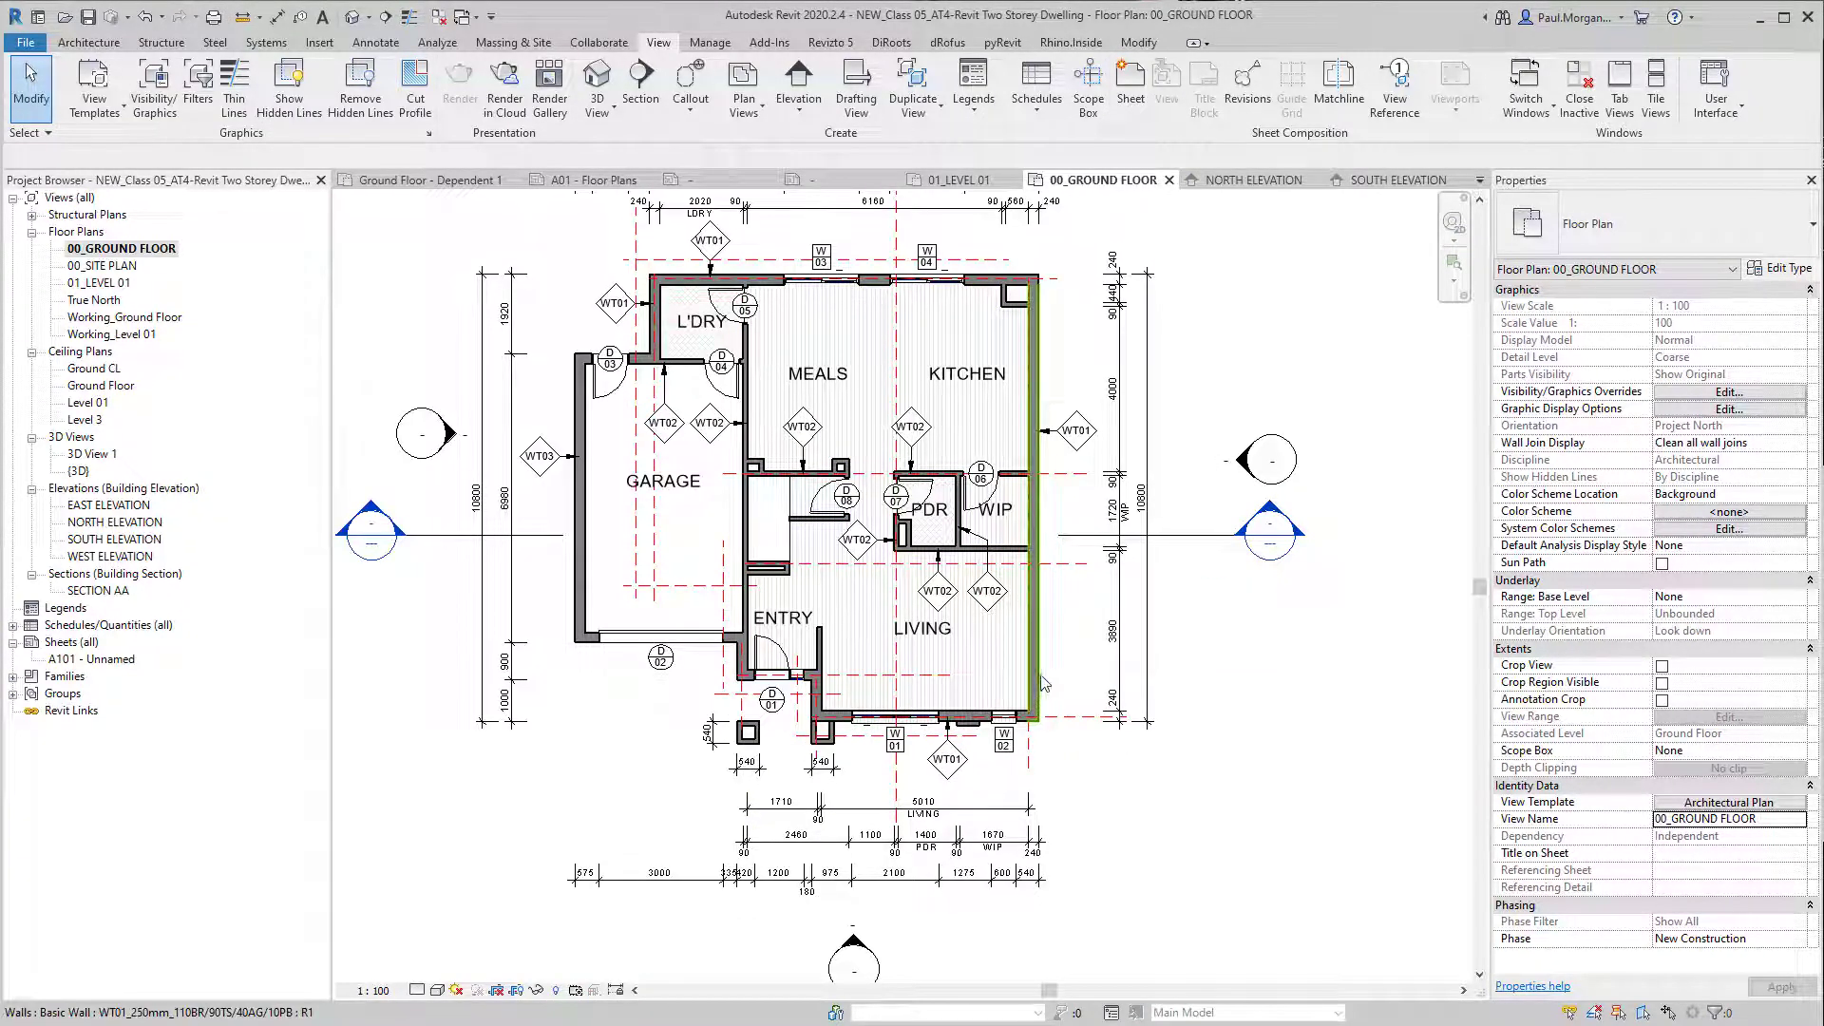
scroll(1045, 679, "down", 1)
middle_click_drag(1192, 838, 1225, 841)
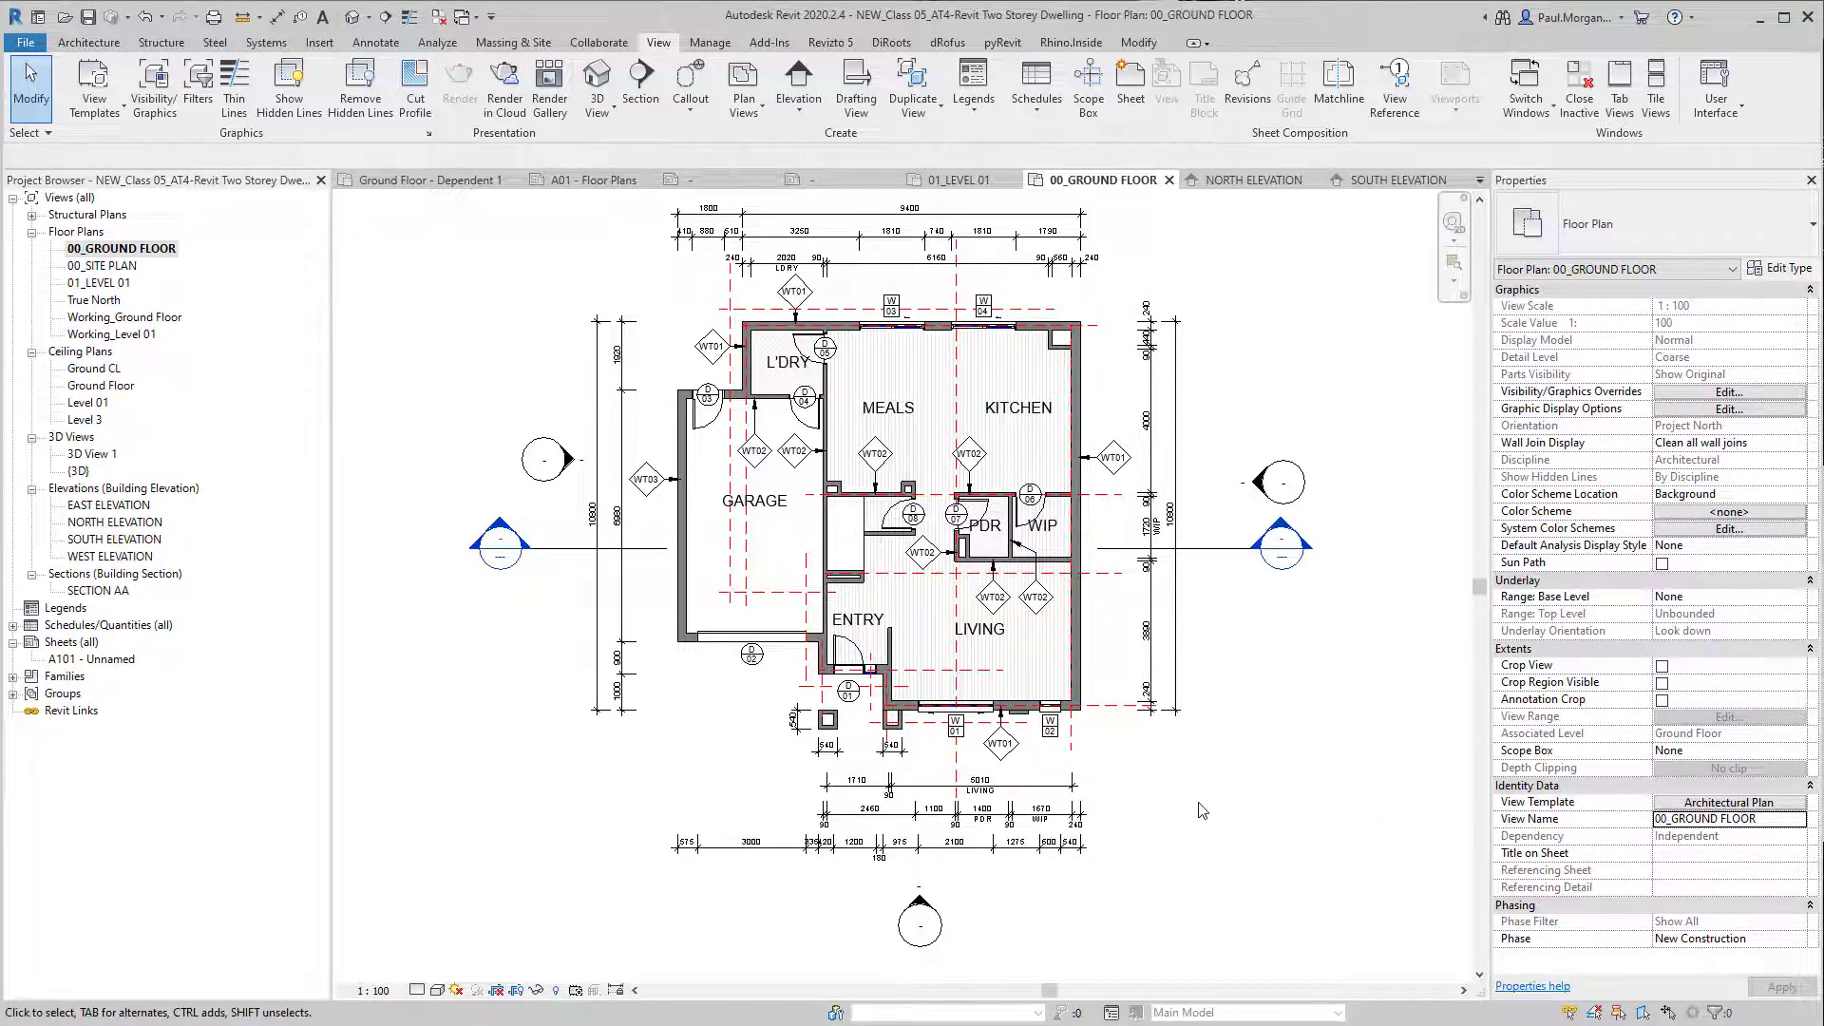
left_click(388, 993)
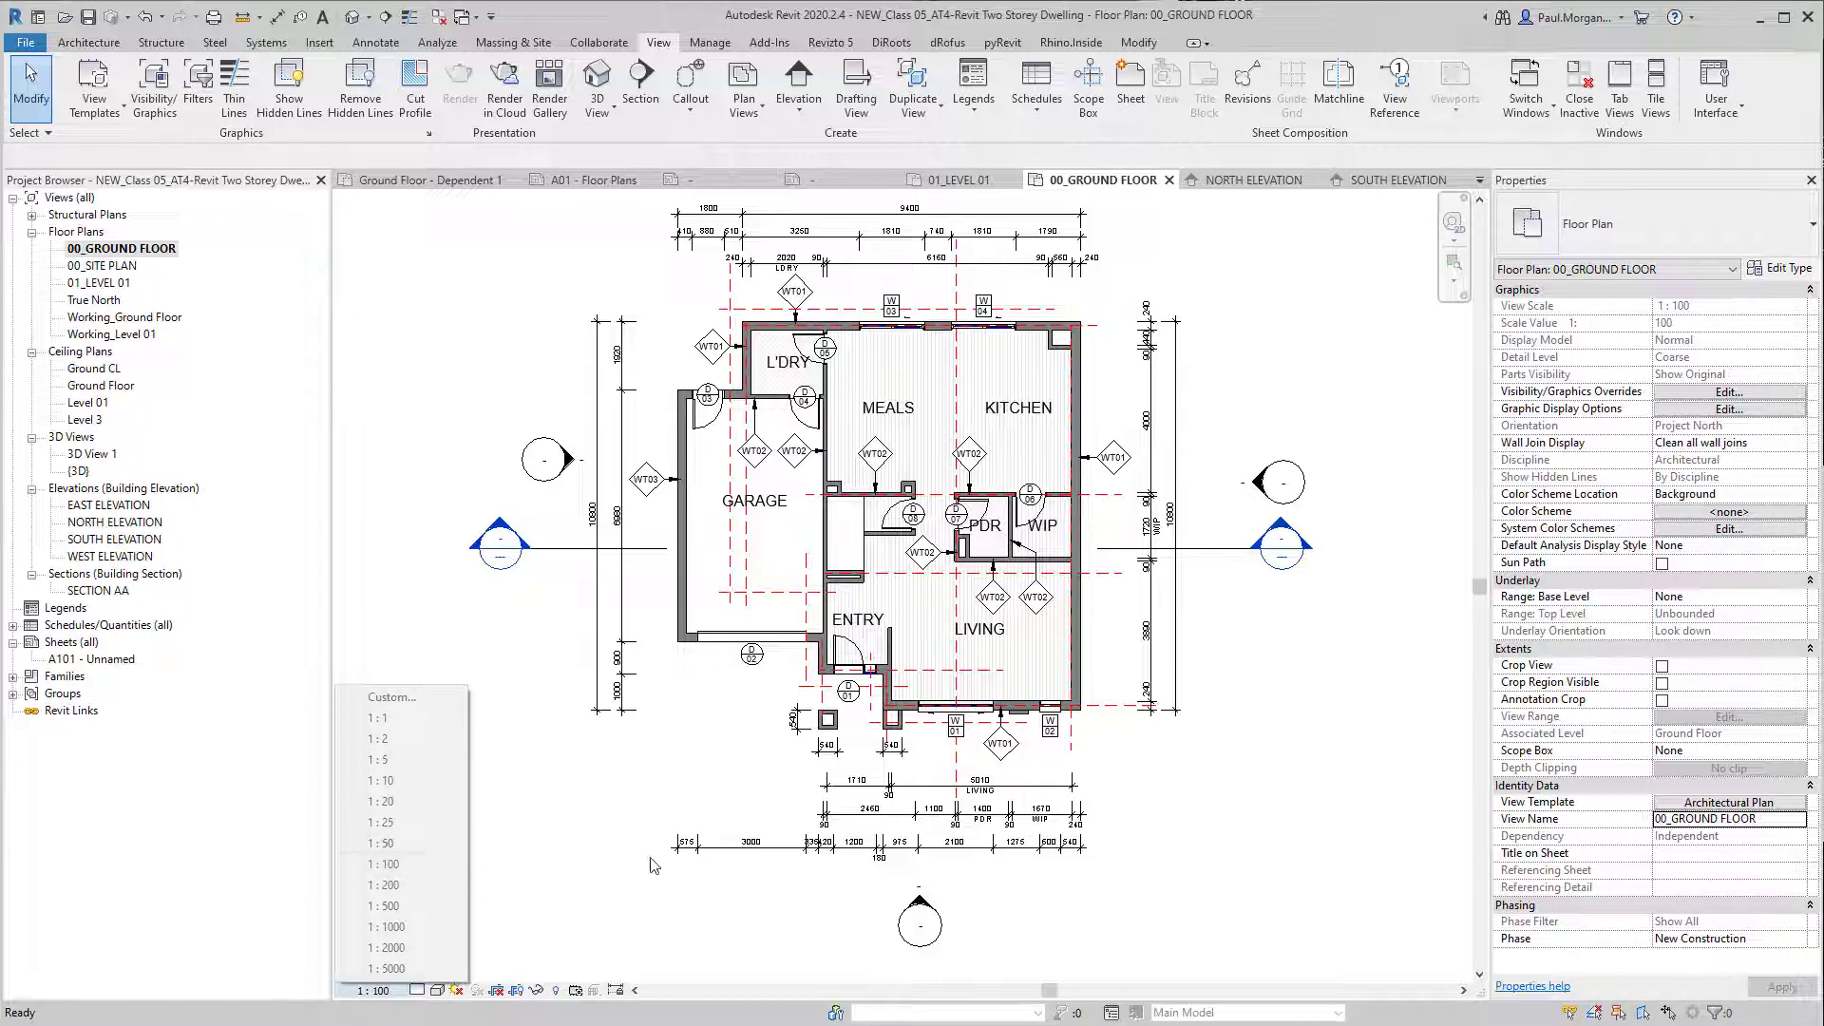
left_click(437, 991)
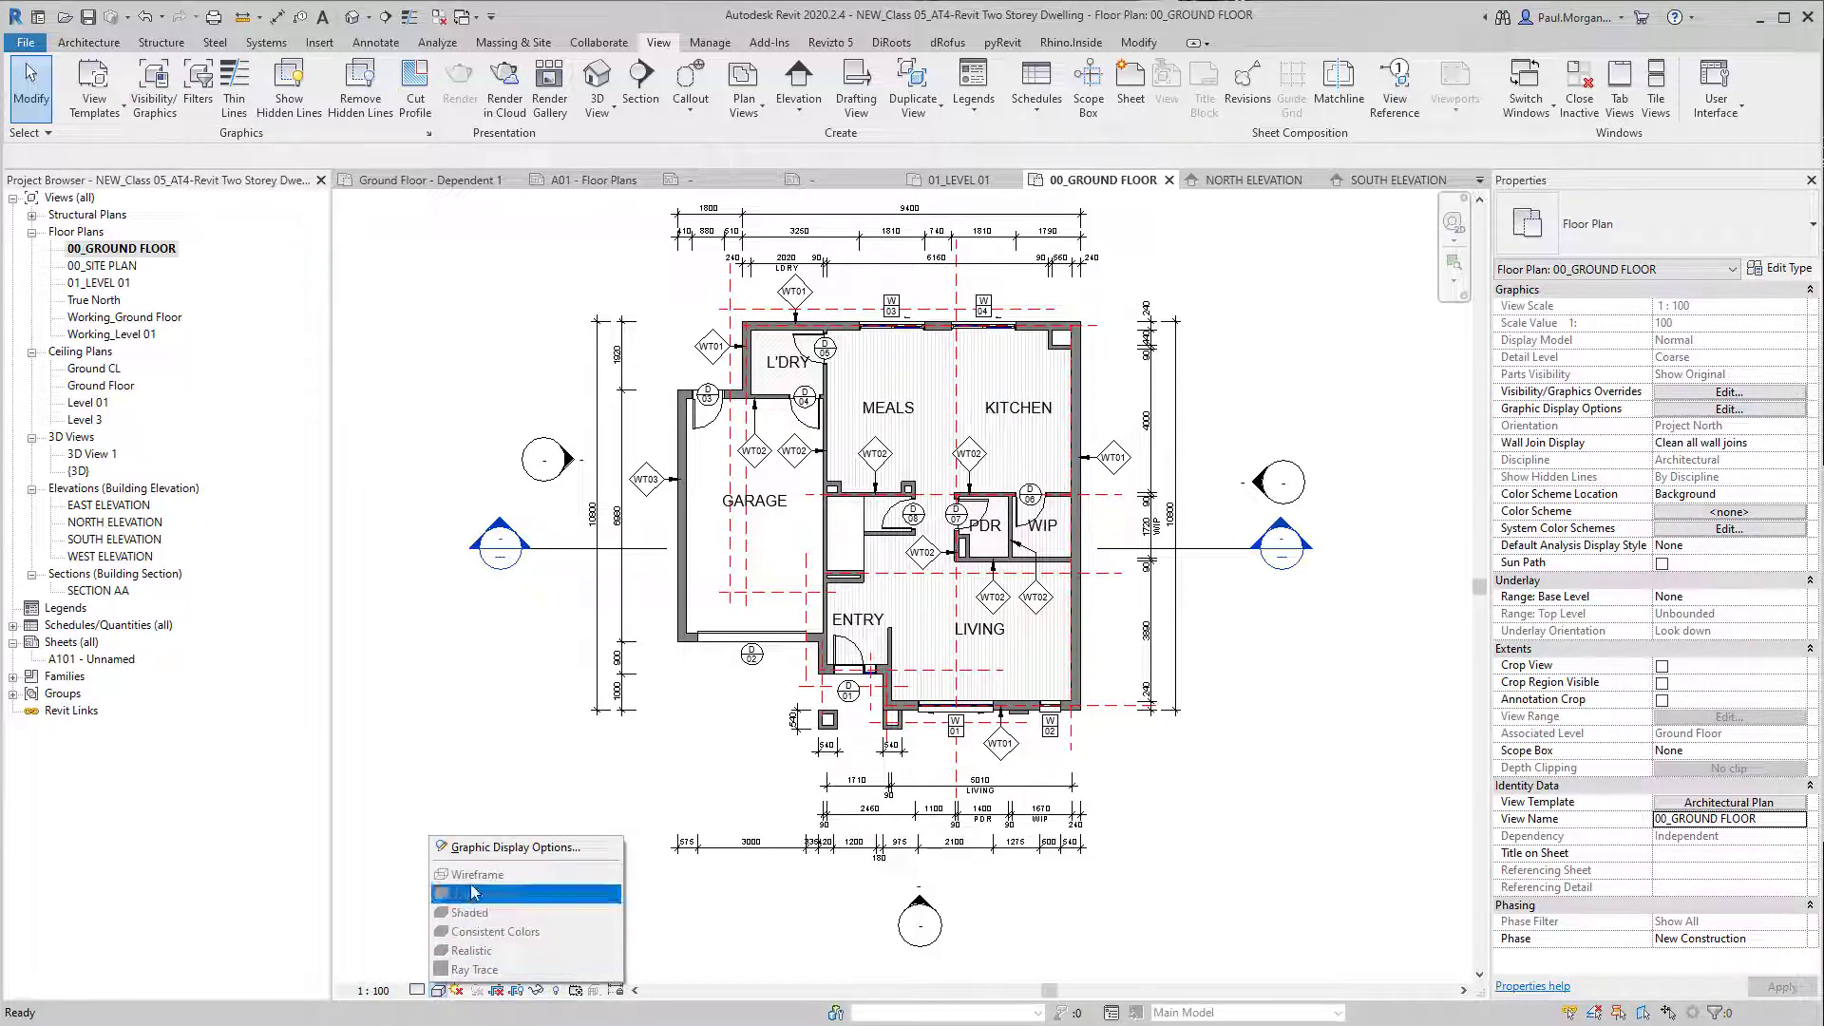
left_click(417, 991)
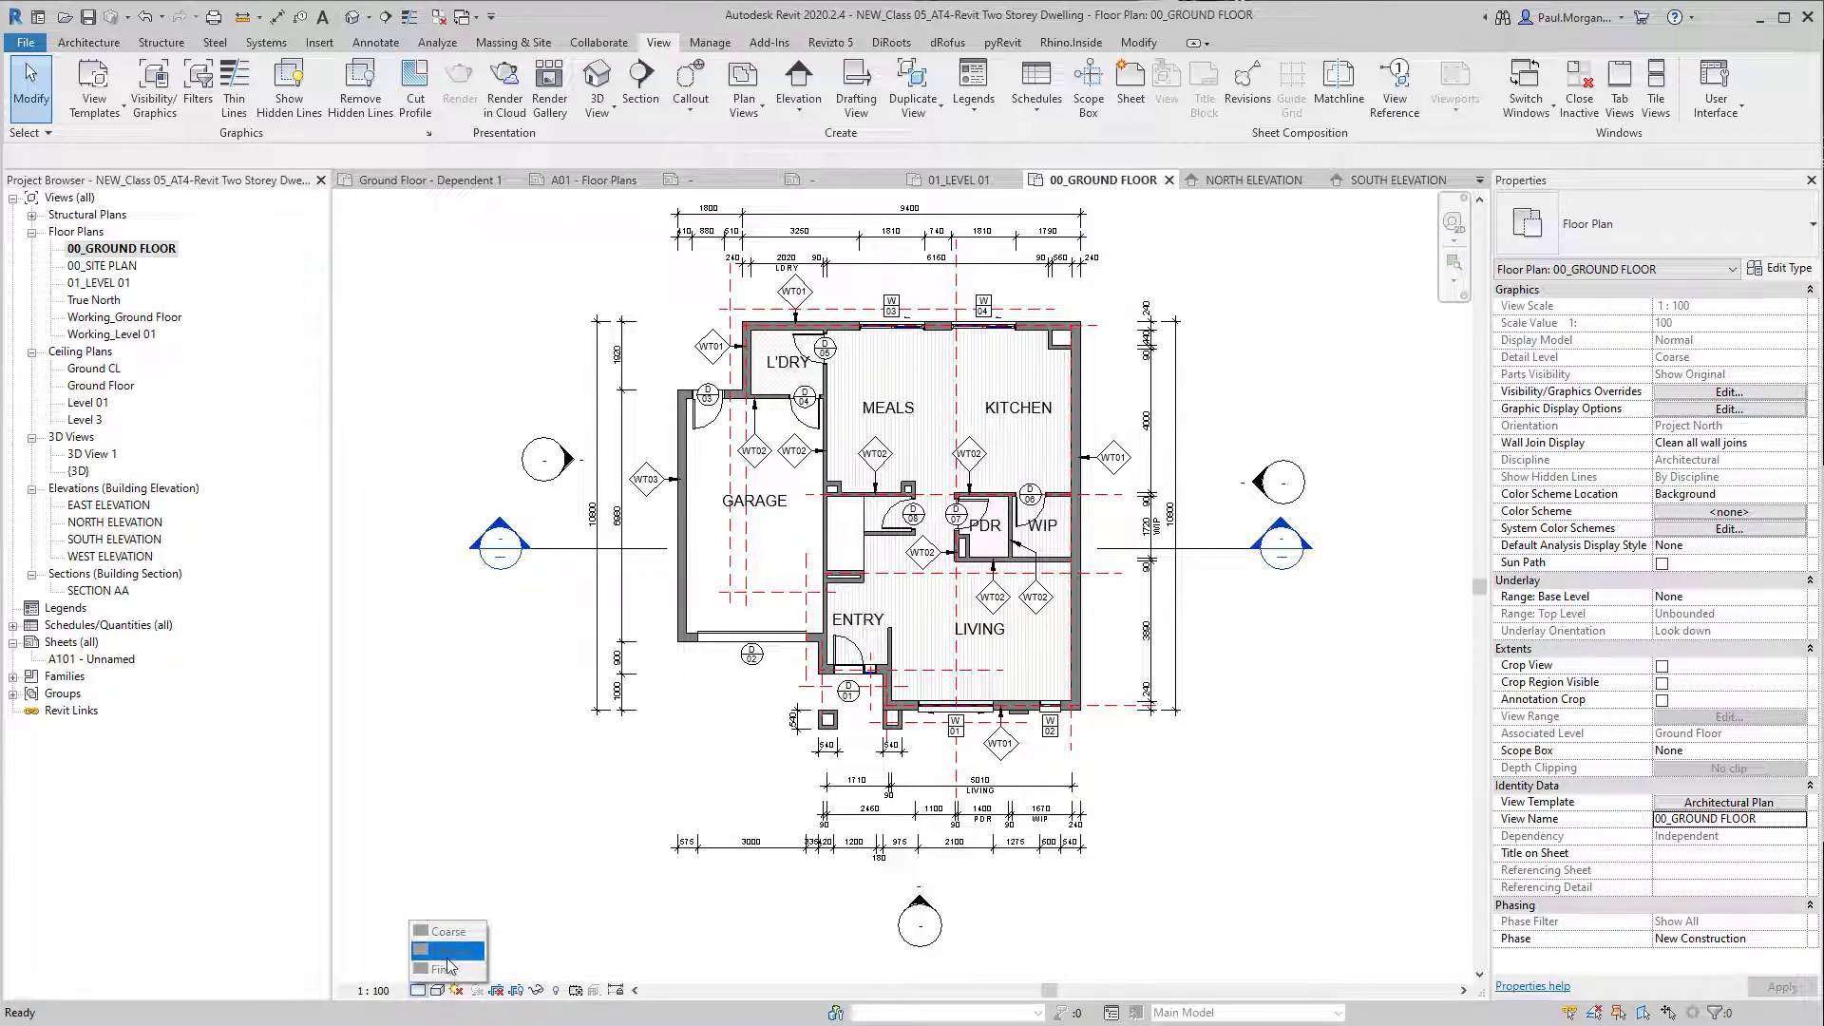
left_click(451, 958)
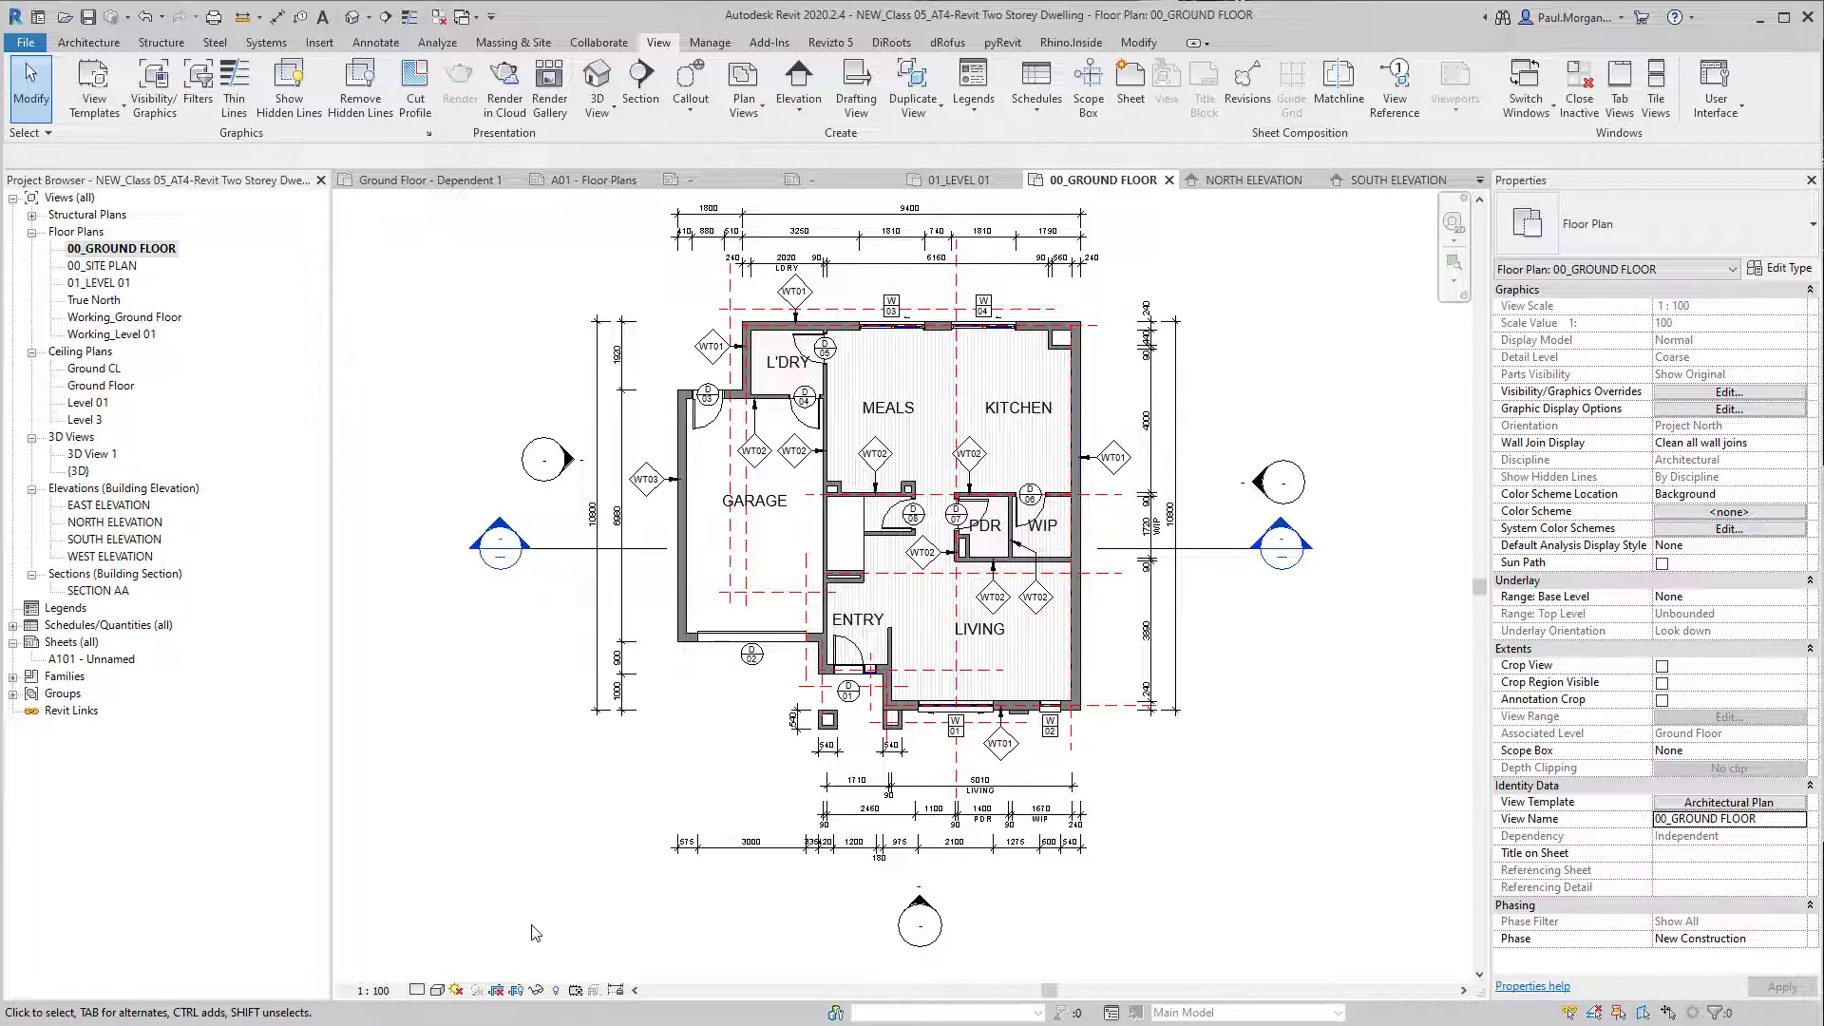
Step: Check whether model categories can be edited in the ground floor plan's own Visibility/Graphic Overrides while the template is assigned
key("v")
key("g")
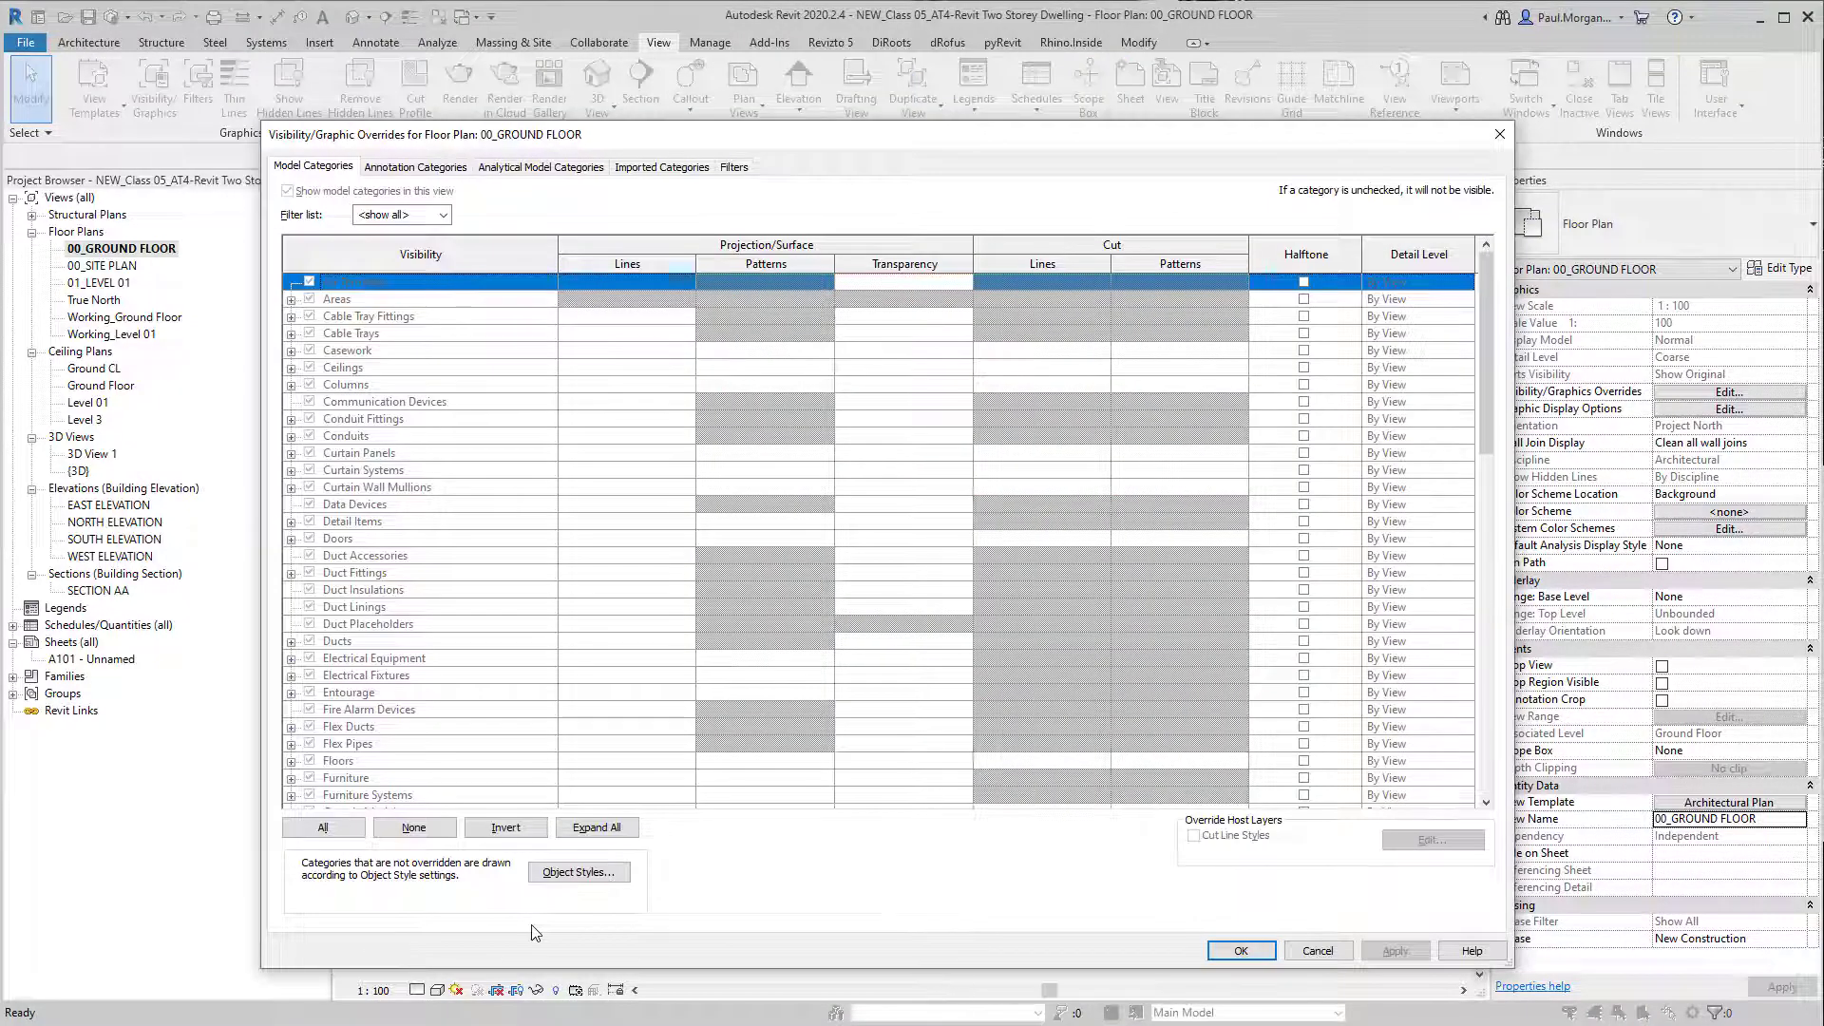
left_click(351, 420)
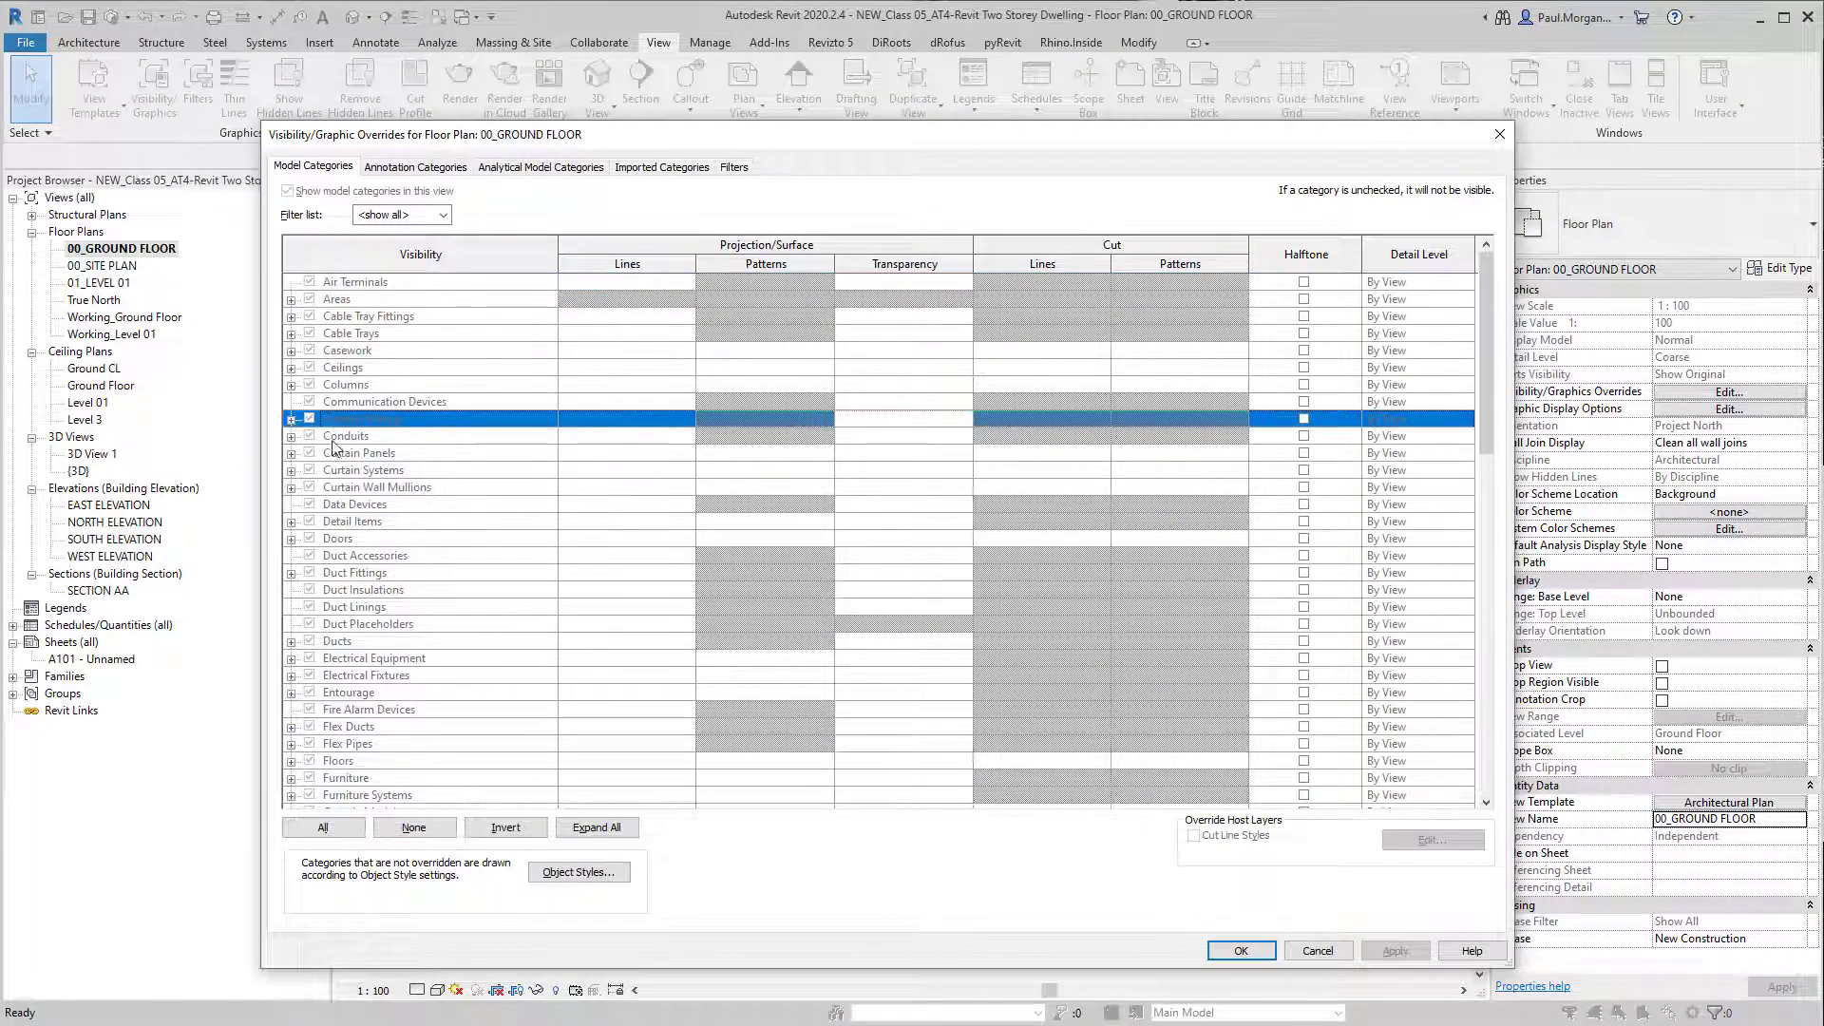
left_click(327, 539)
left_click(388, 574)
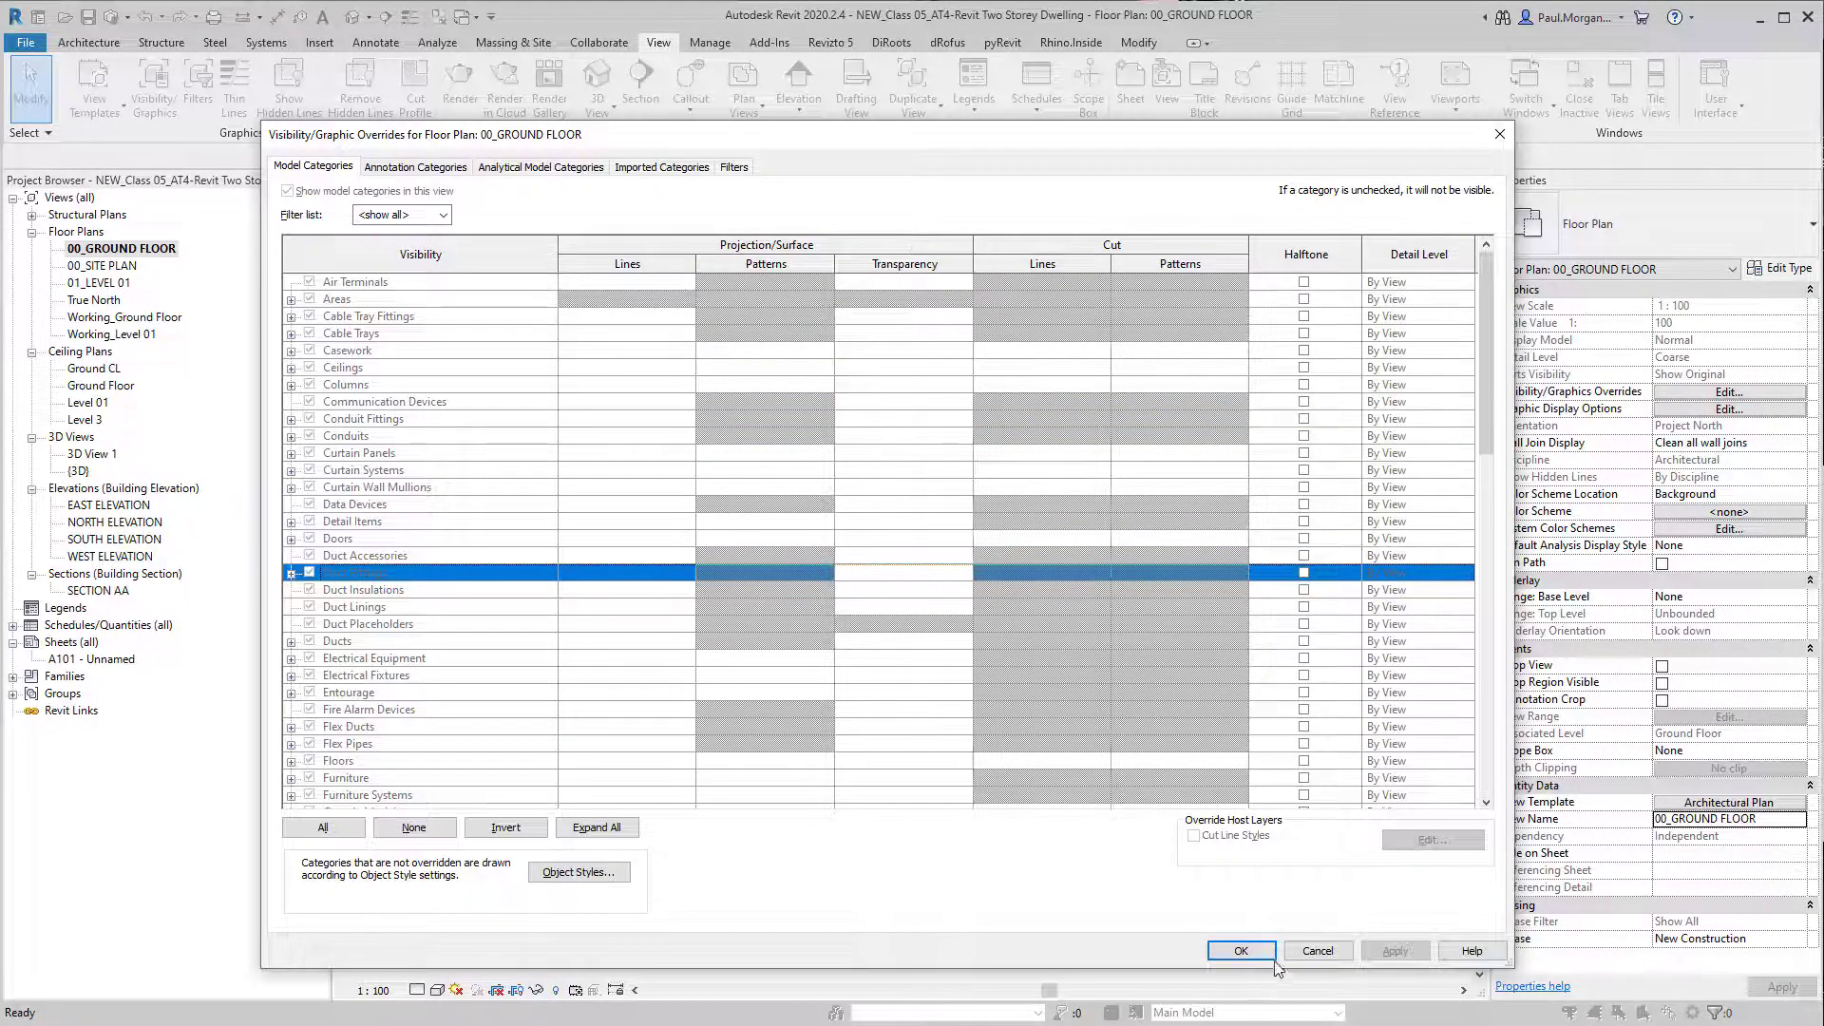
left_click(1308, 953)
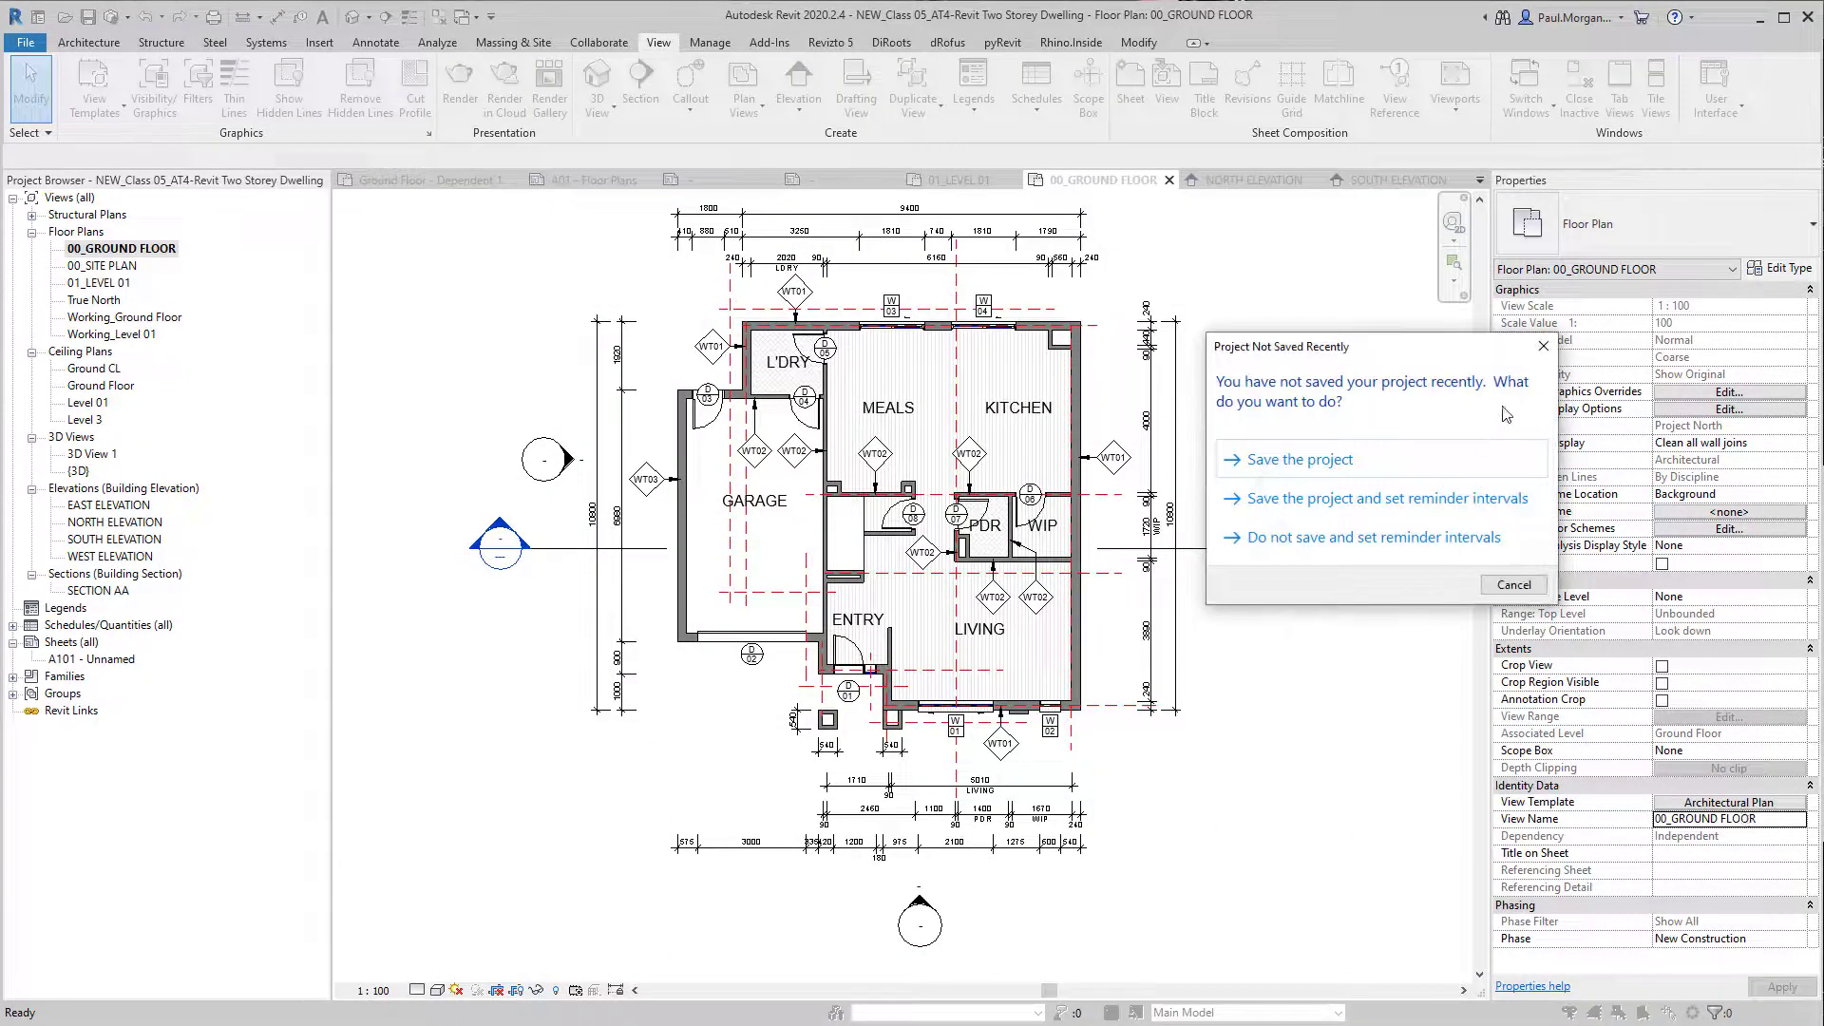
left_click(1543, 346)
Step: Set the Detail Level of the Architectural Plan view template to Fine
left_click(1722, 804)
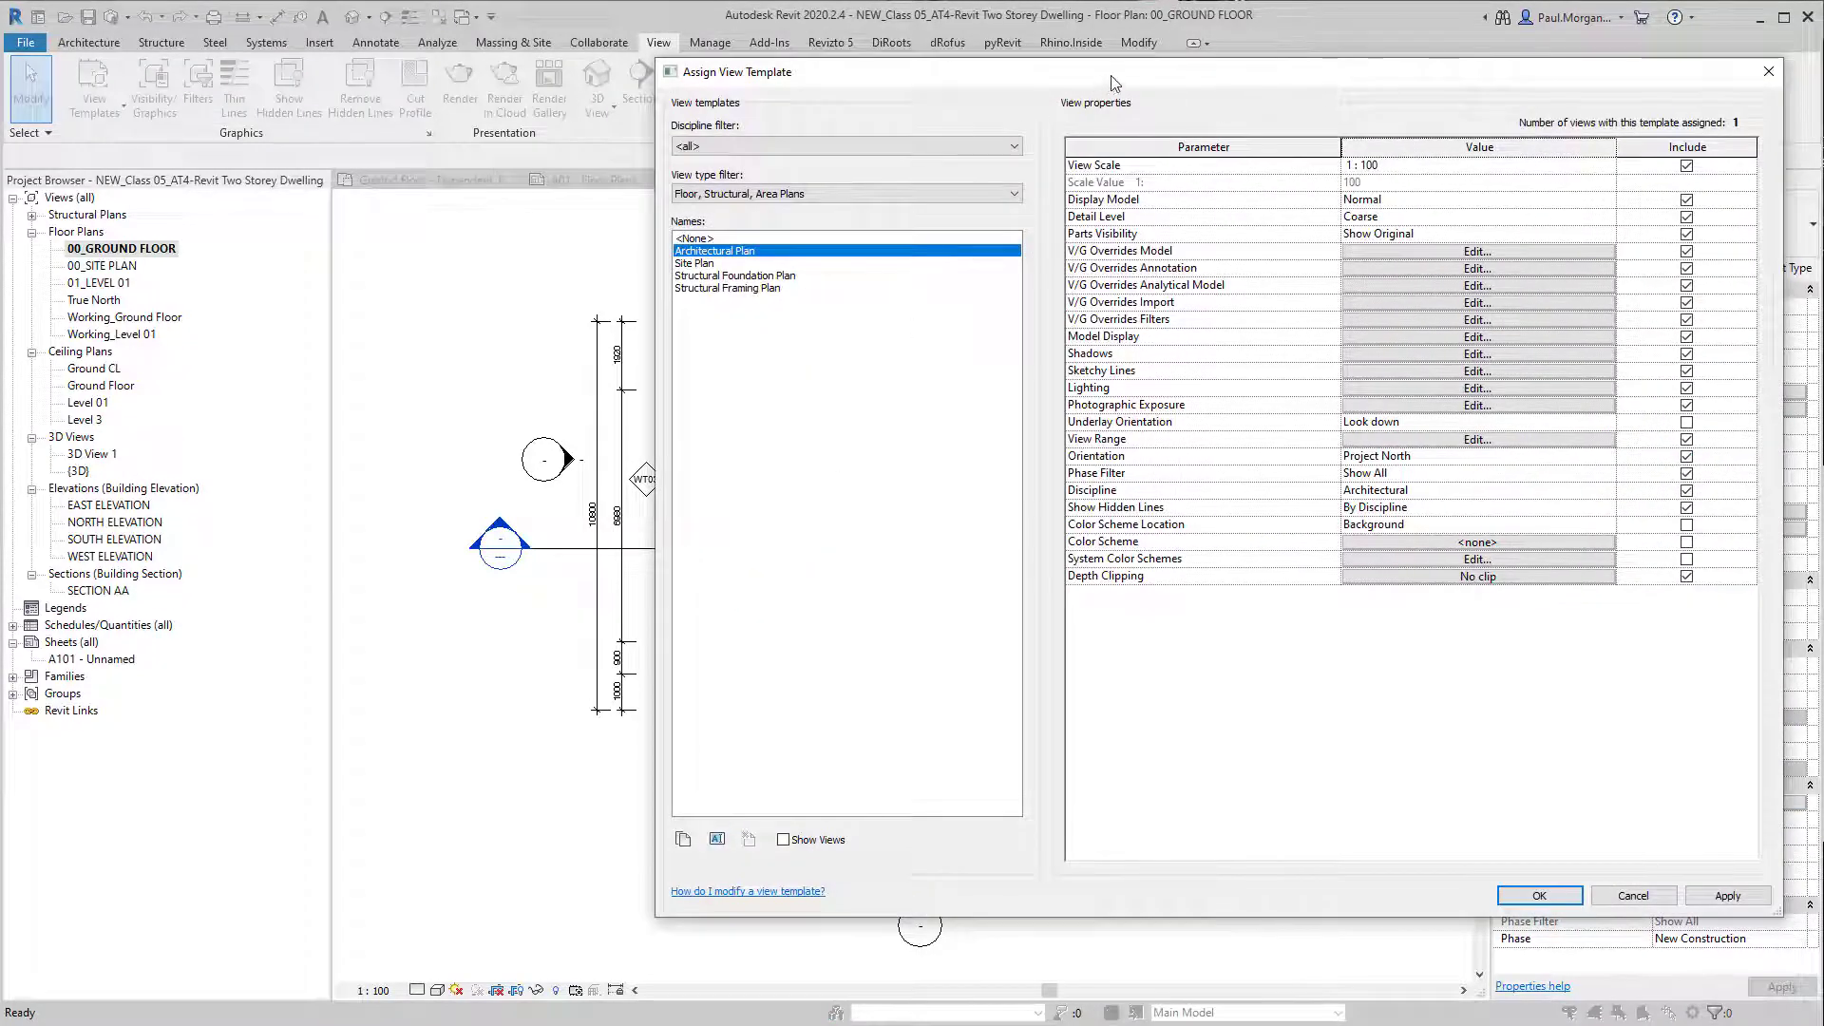
left_click_drag(1111, 81, 875, 97)
left_click(1321, 238)
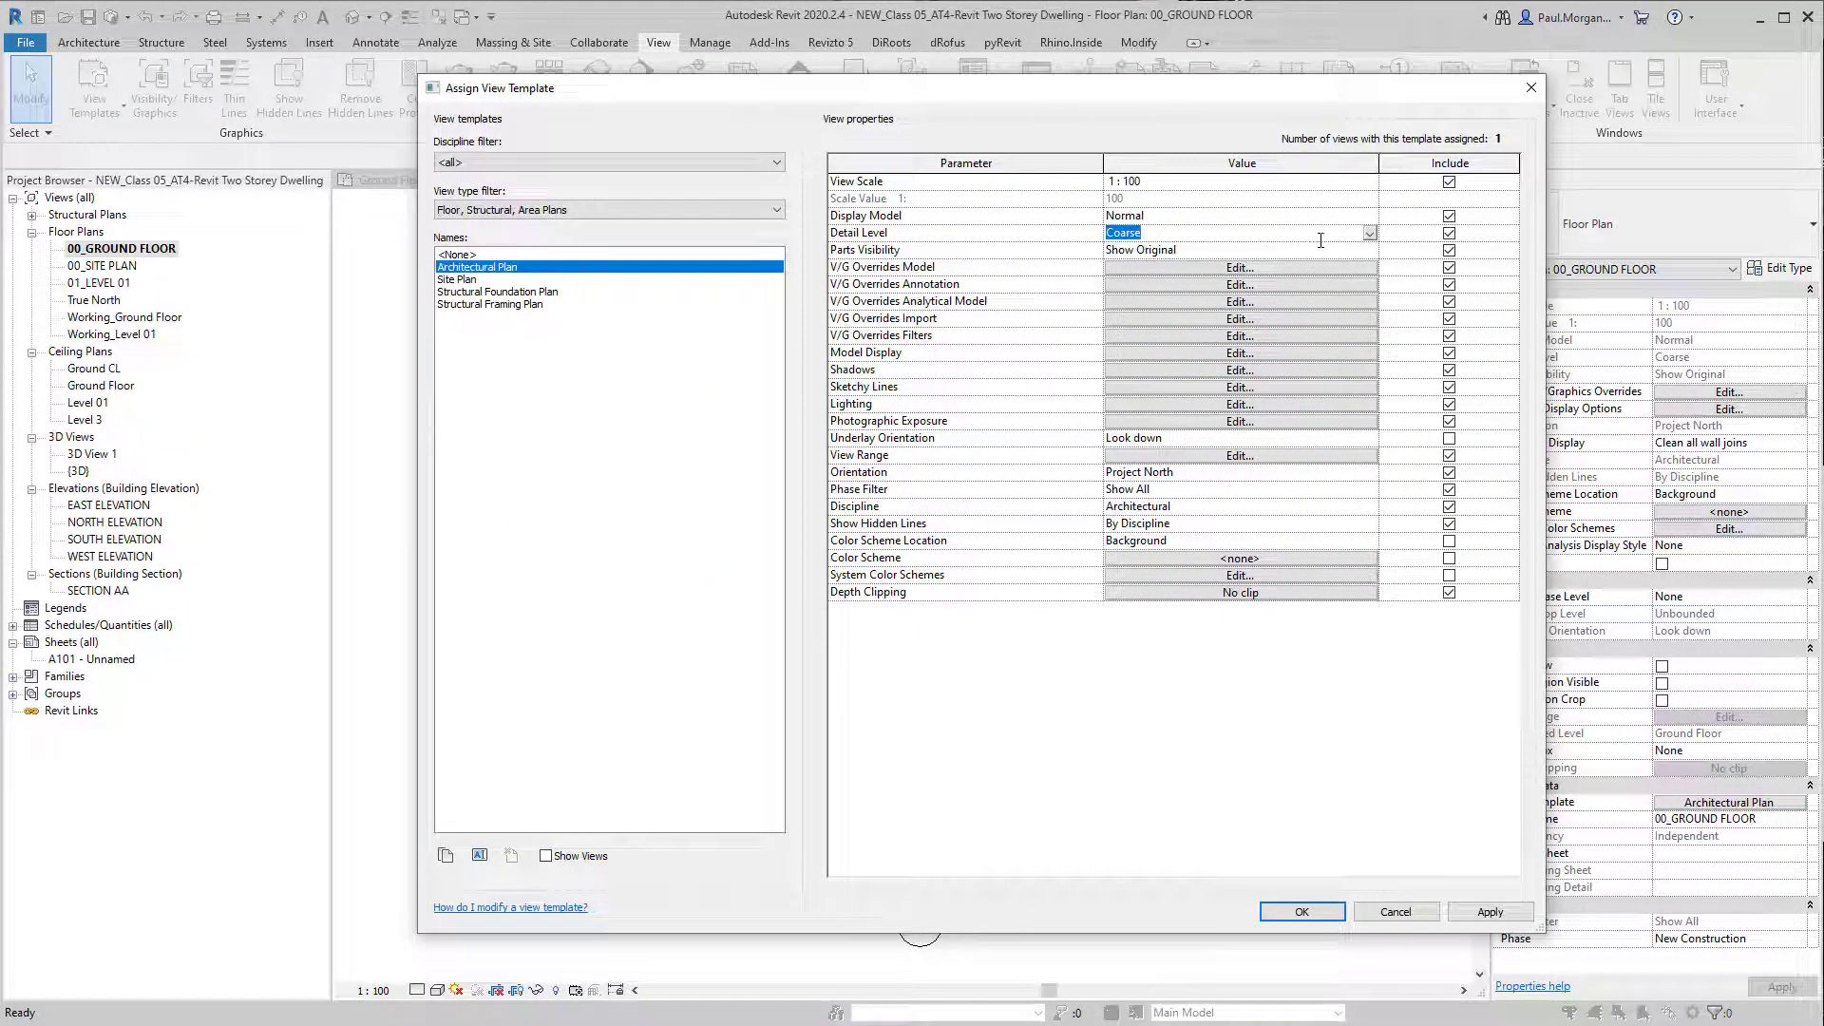
left_click(1369, 233)
left_click(1163, 284)
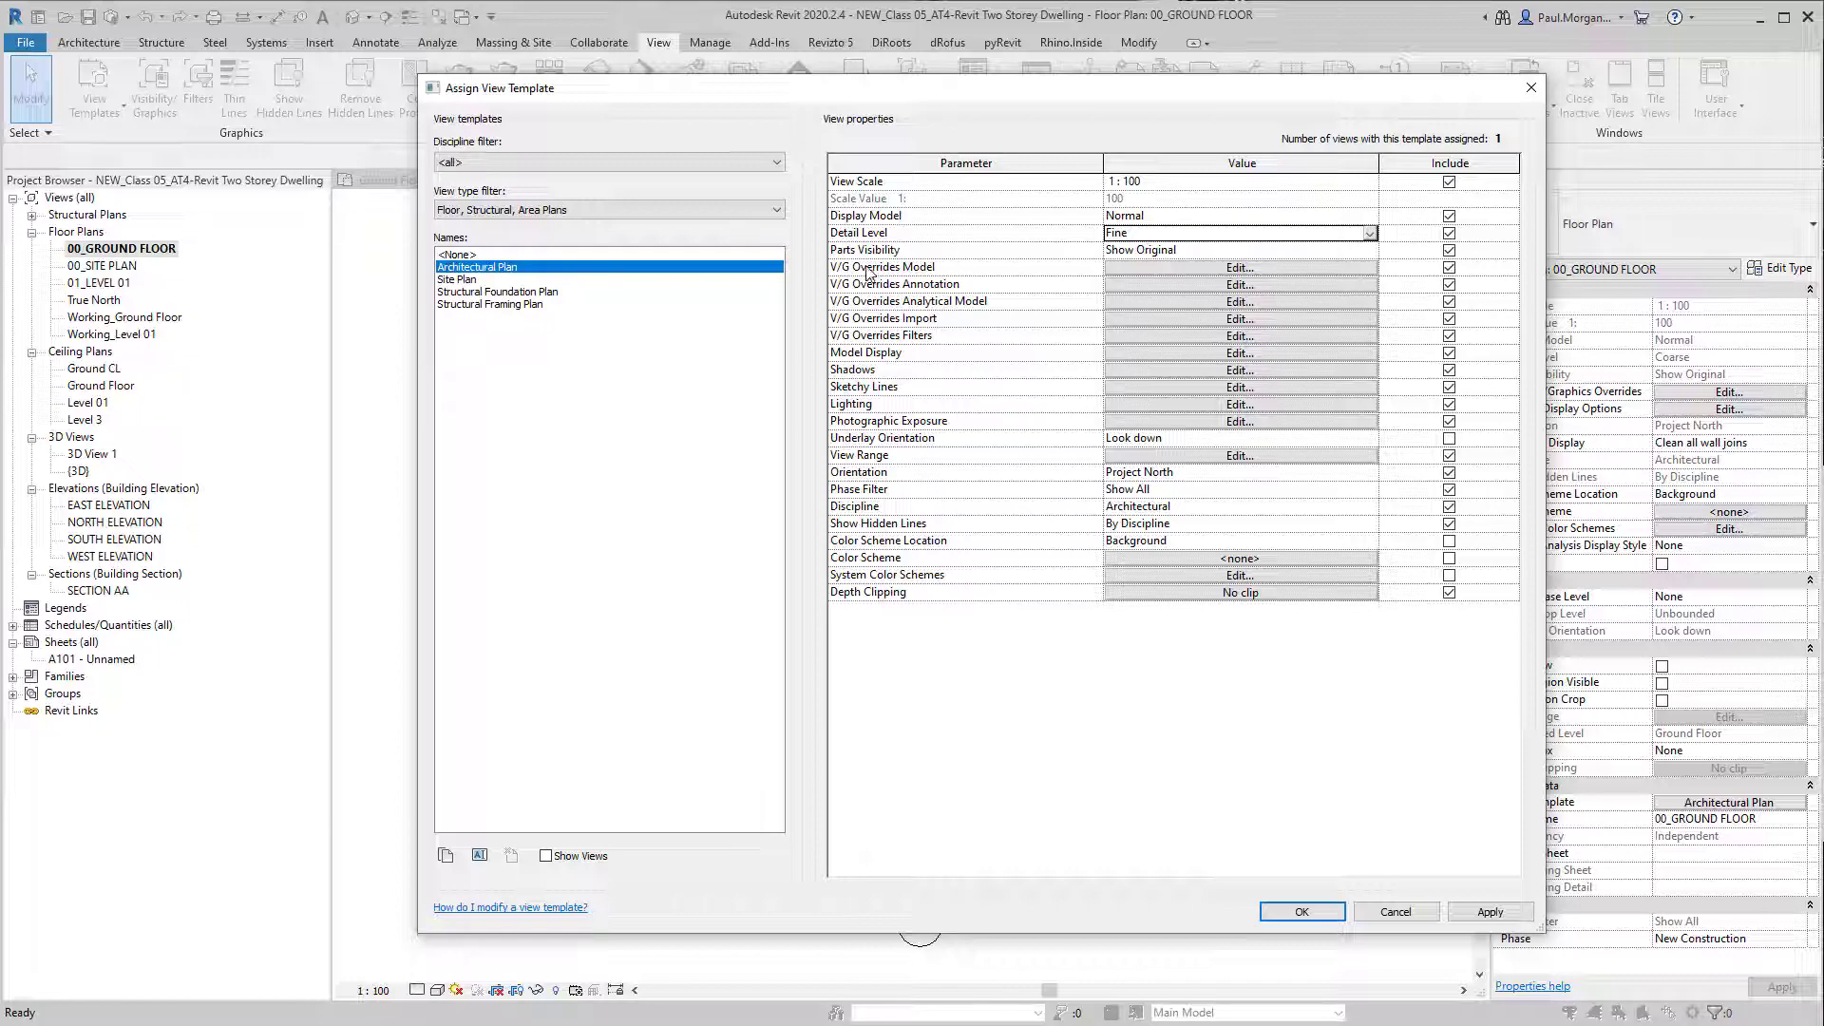
Step: Turn off the Doors category in the Architectural Plan template's model overrides and apply the template to the ground floor plan
left_click(1258, 270)
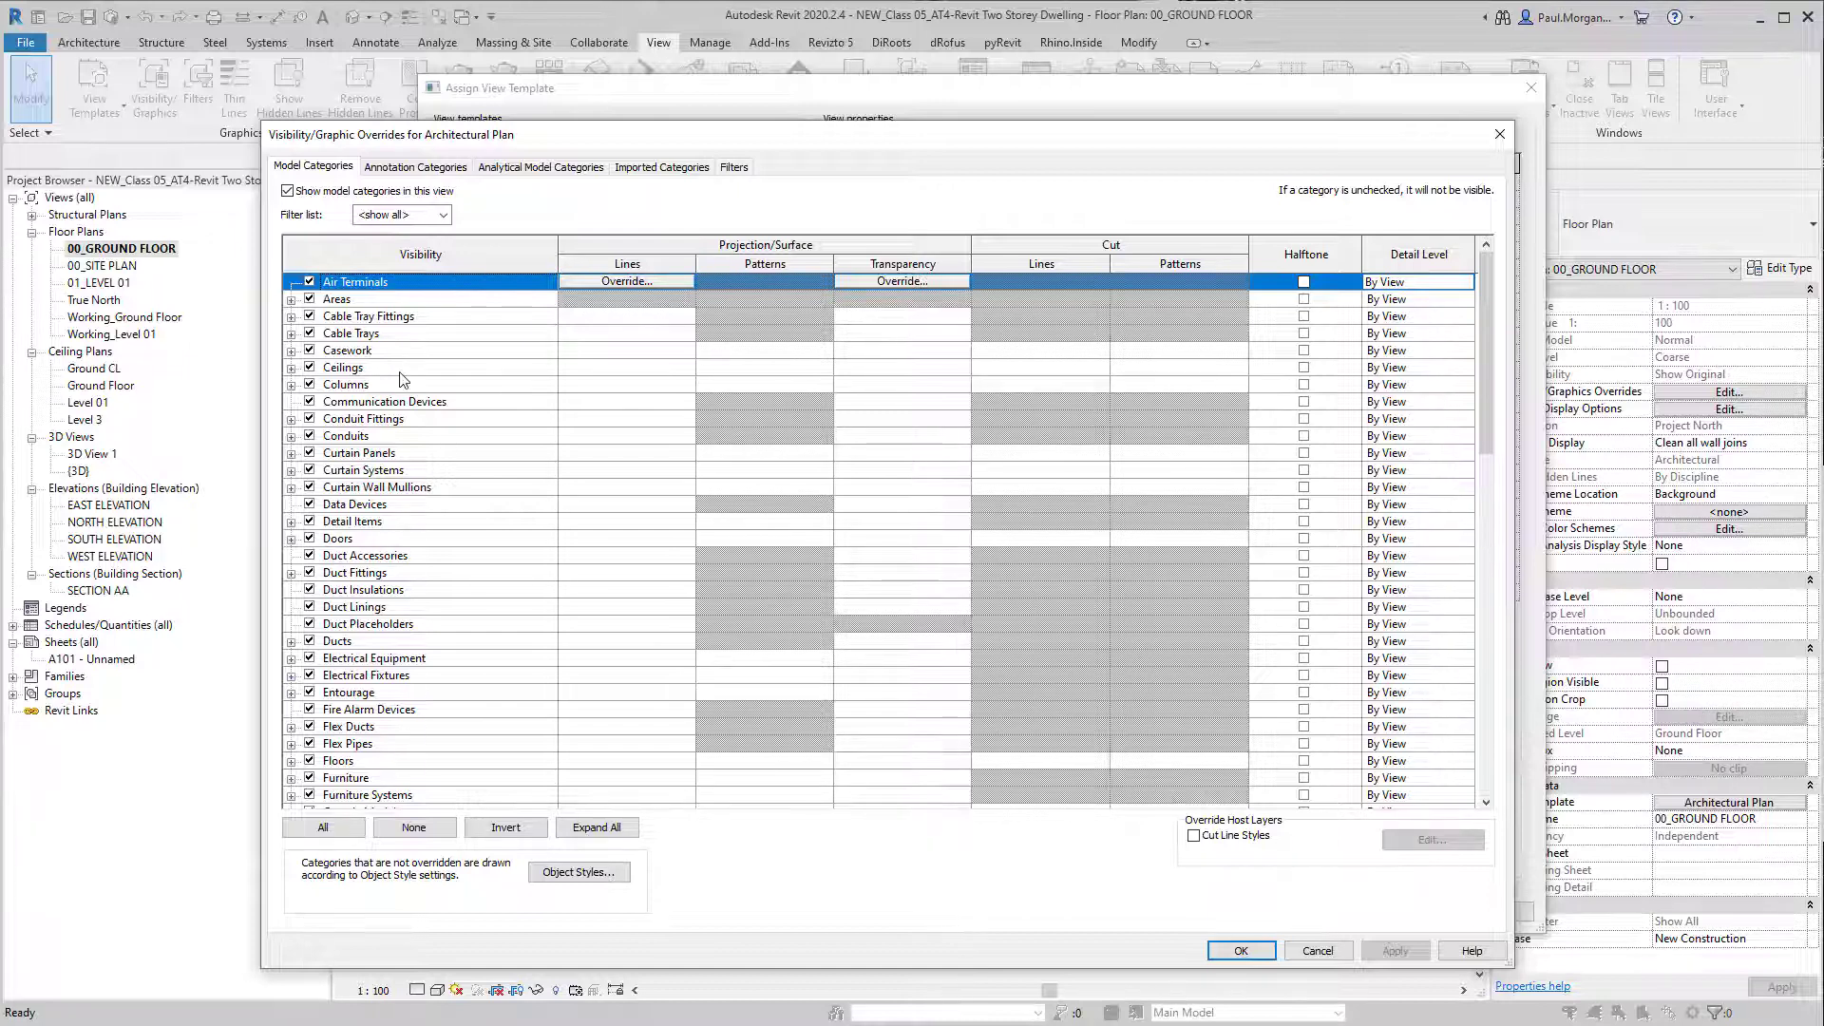
scroll(347, 506, "down", 1)
left_click(344, 505)
left_click(335, 487)
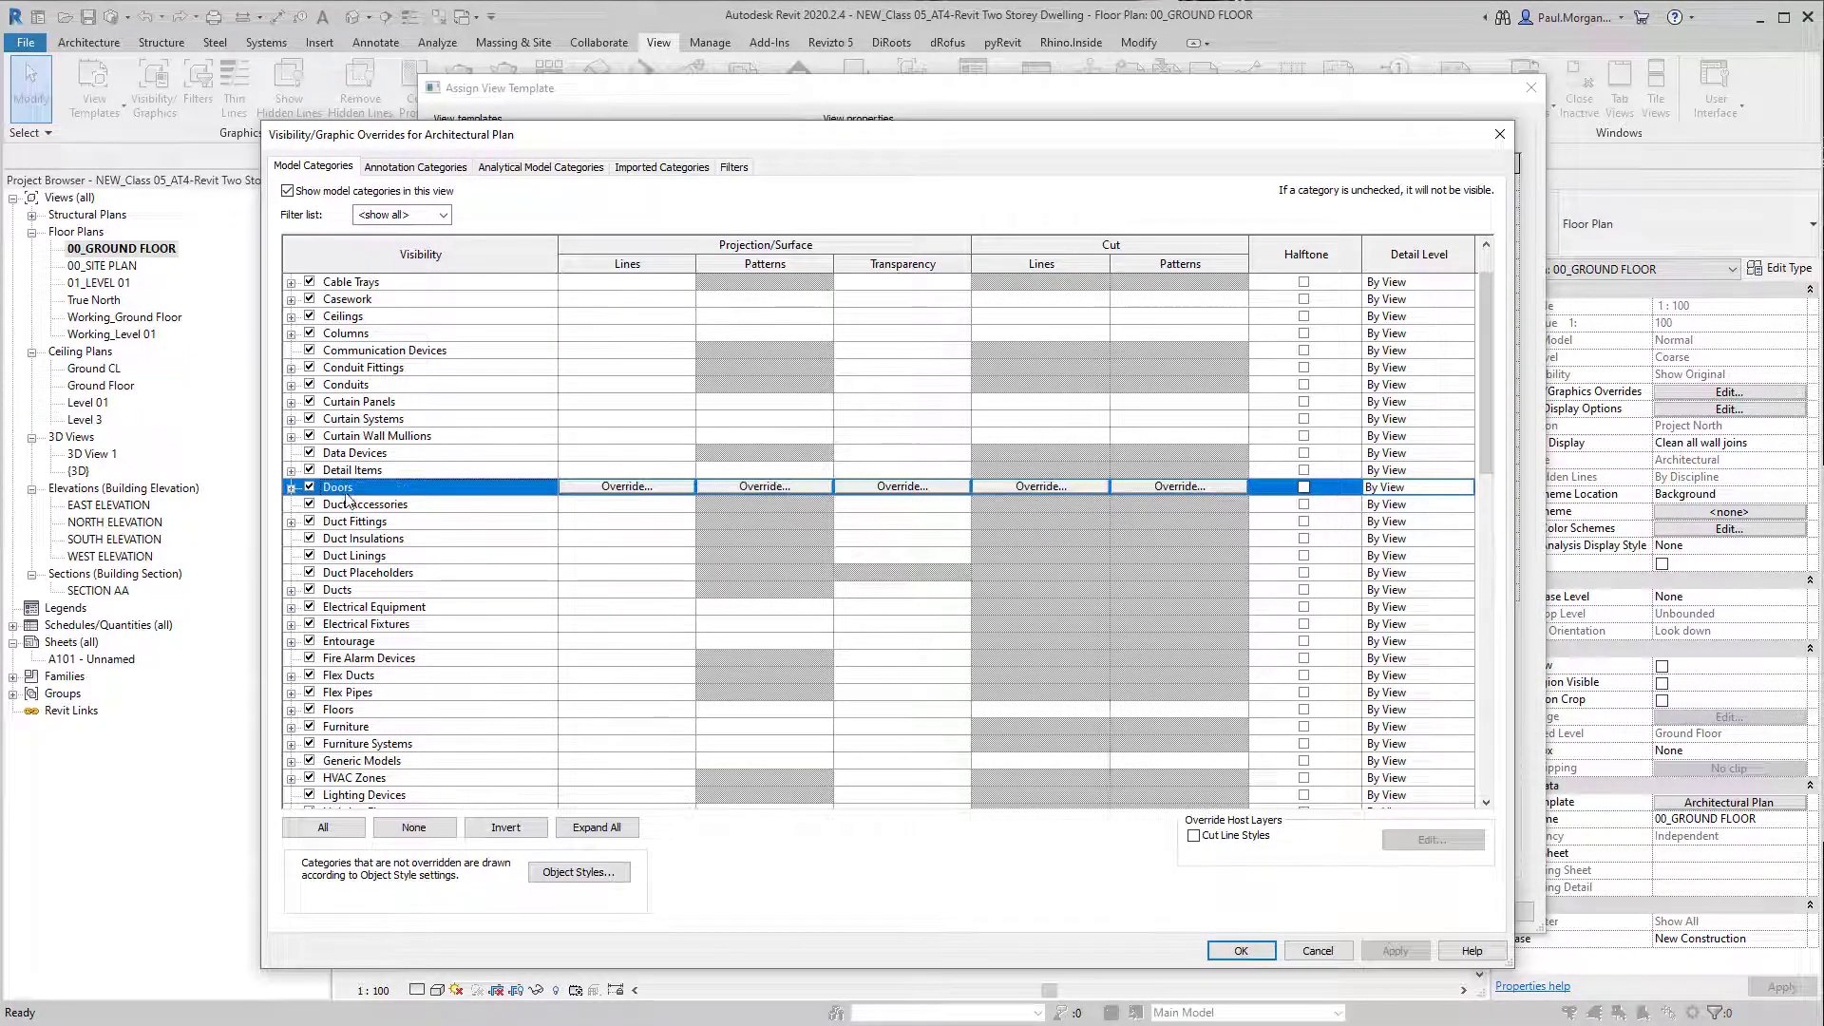
left_click(308, 486)
left_click(1240, 951)
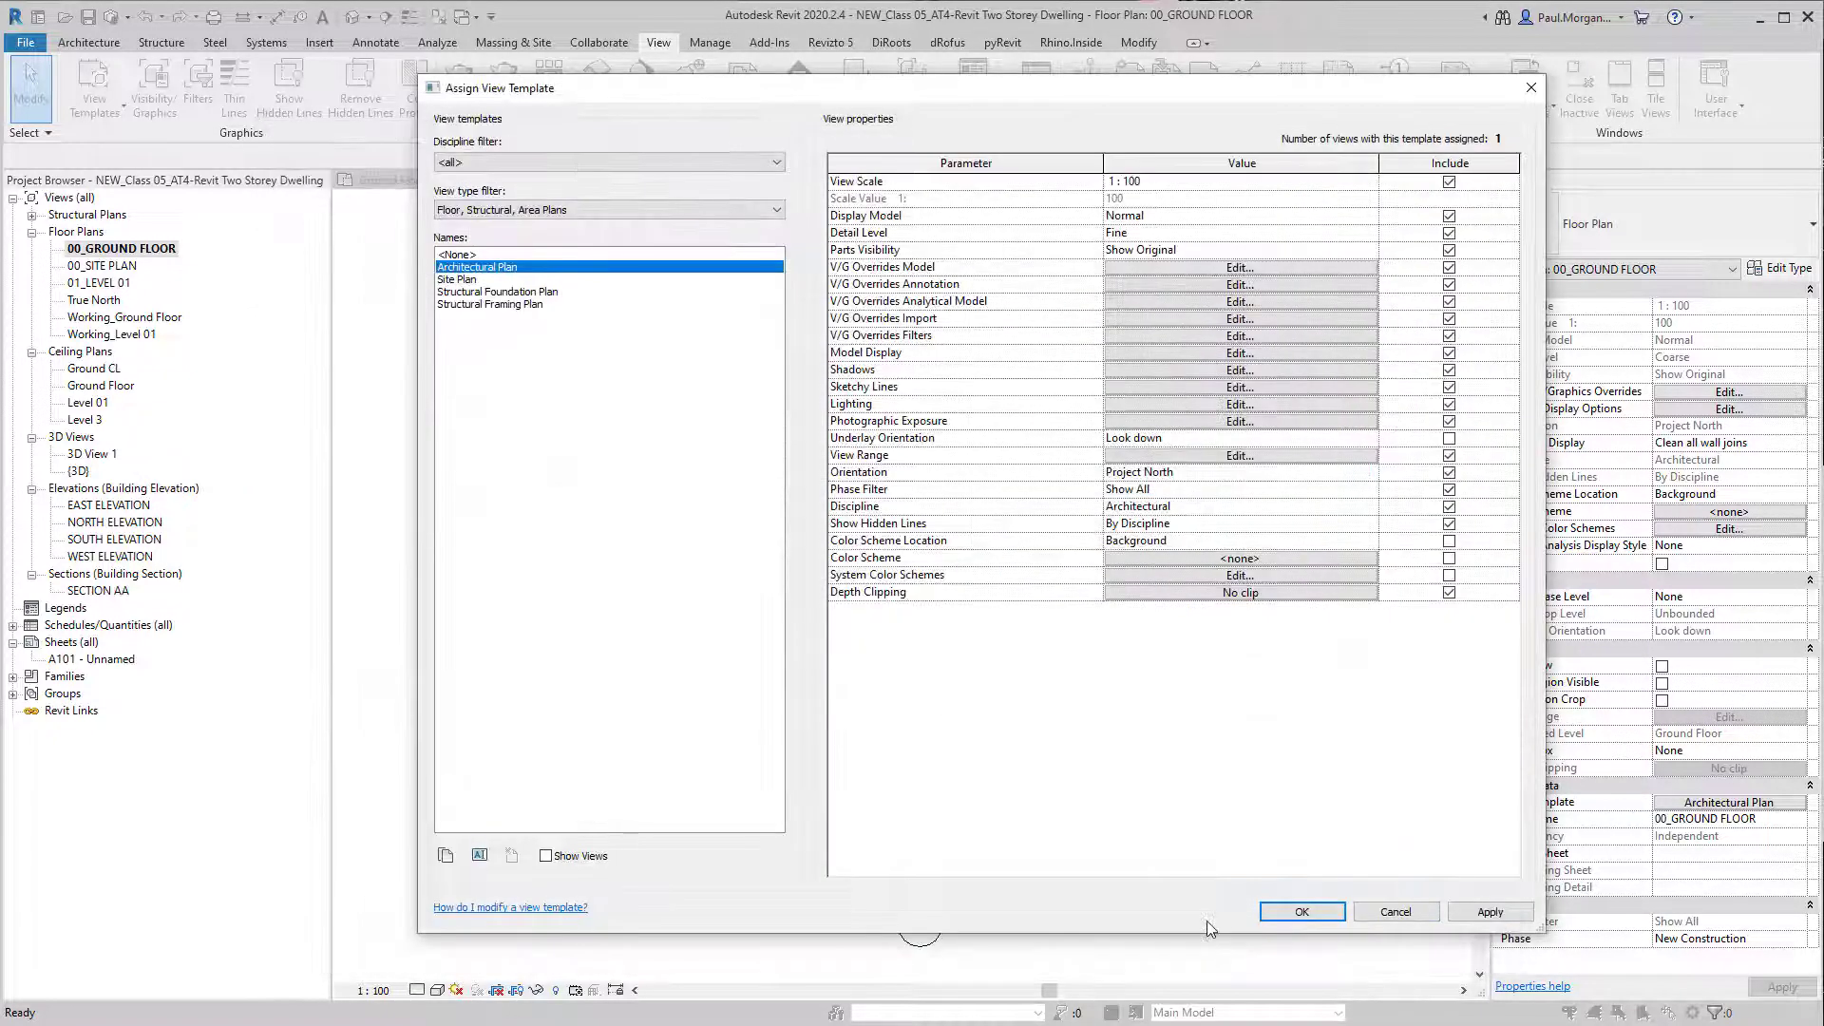
left_click(1274, 912)
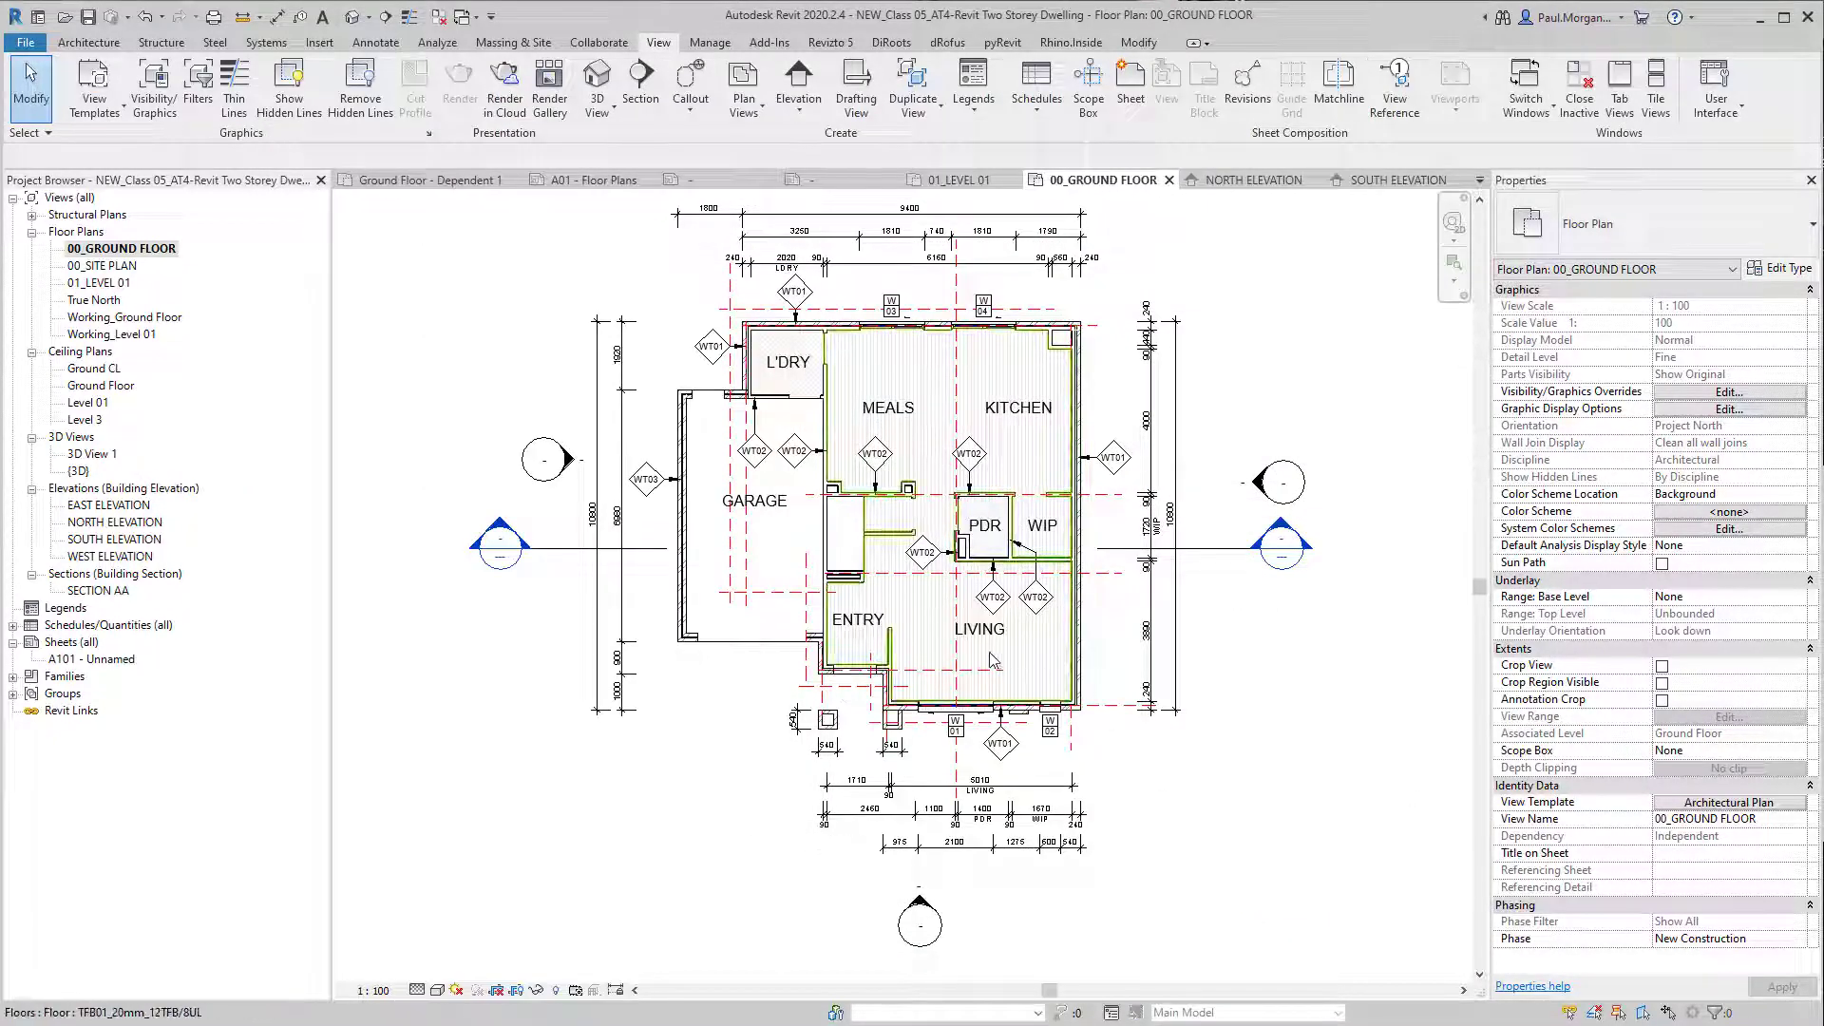
scroll(1161, 760, "up", 4)
middle_click_drag(1161, 760, 1189, 867)
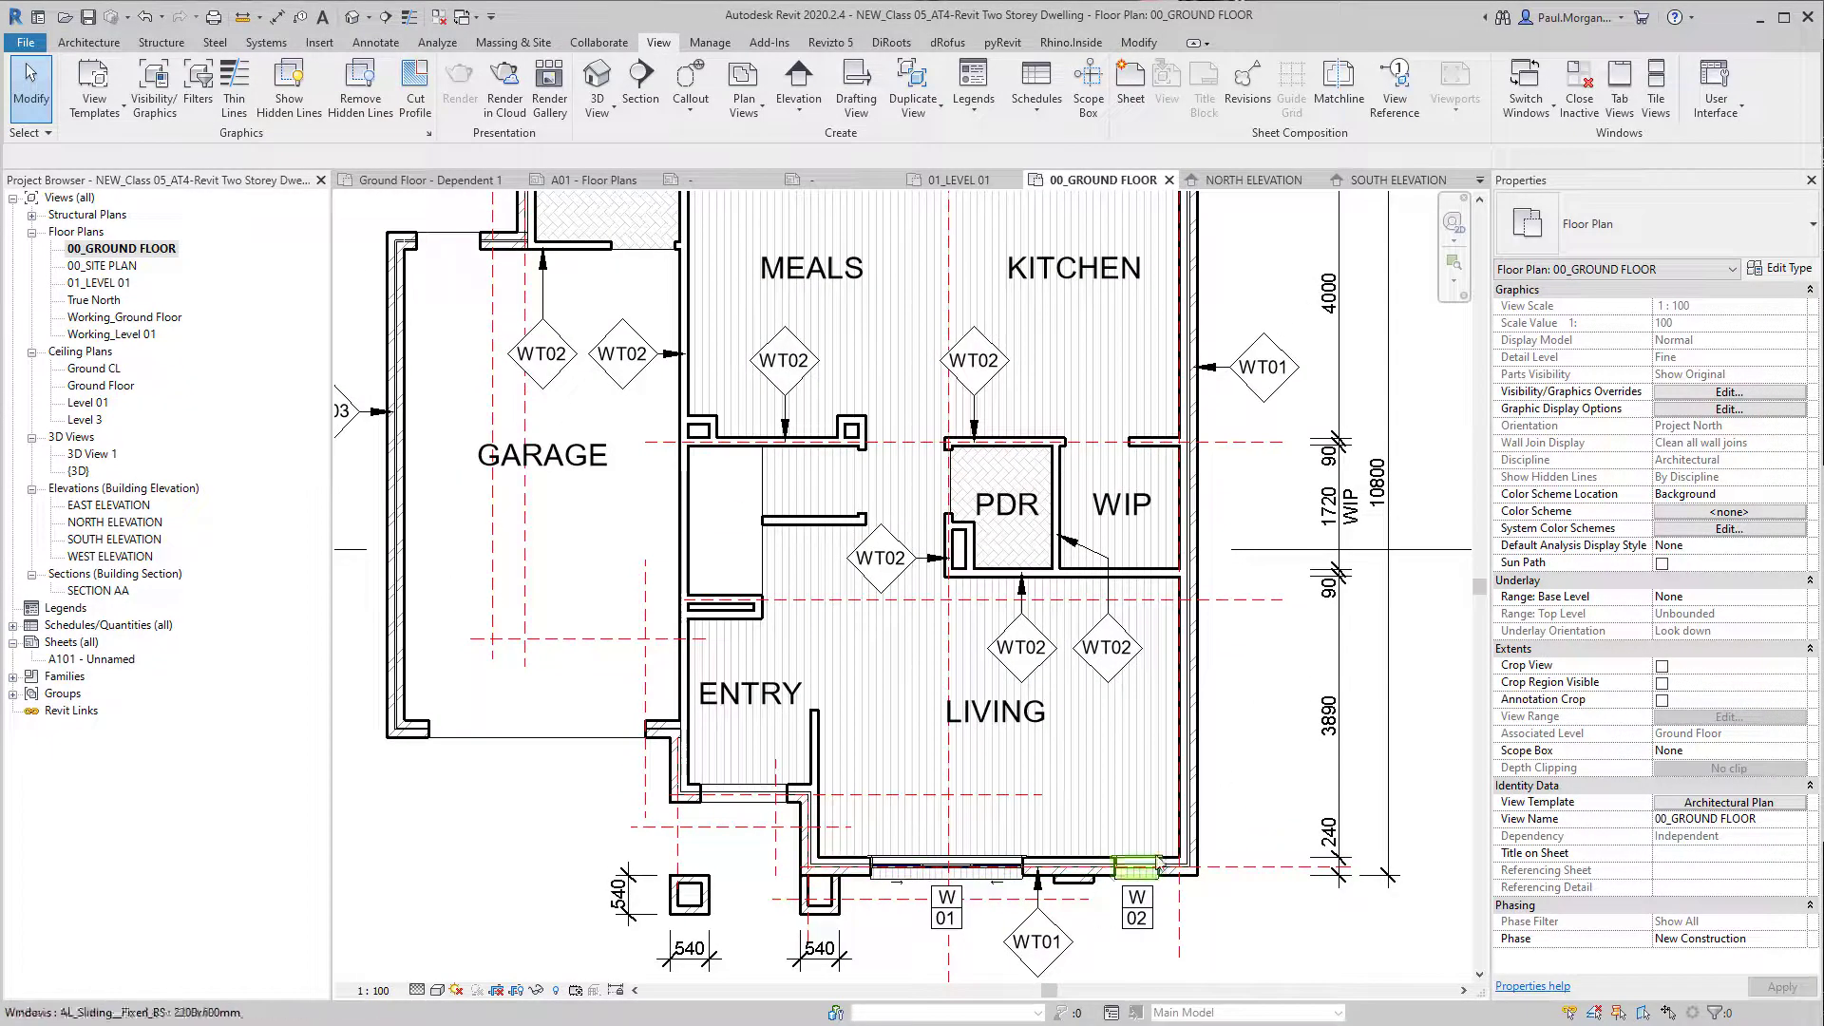
middle_click_drag(1247, 613, 1261, 739)
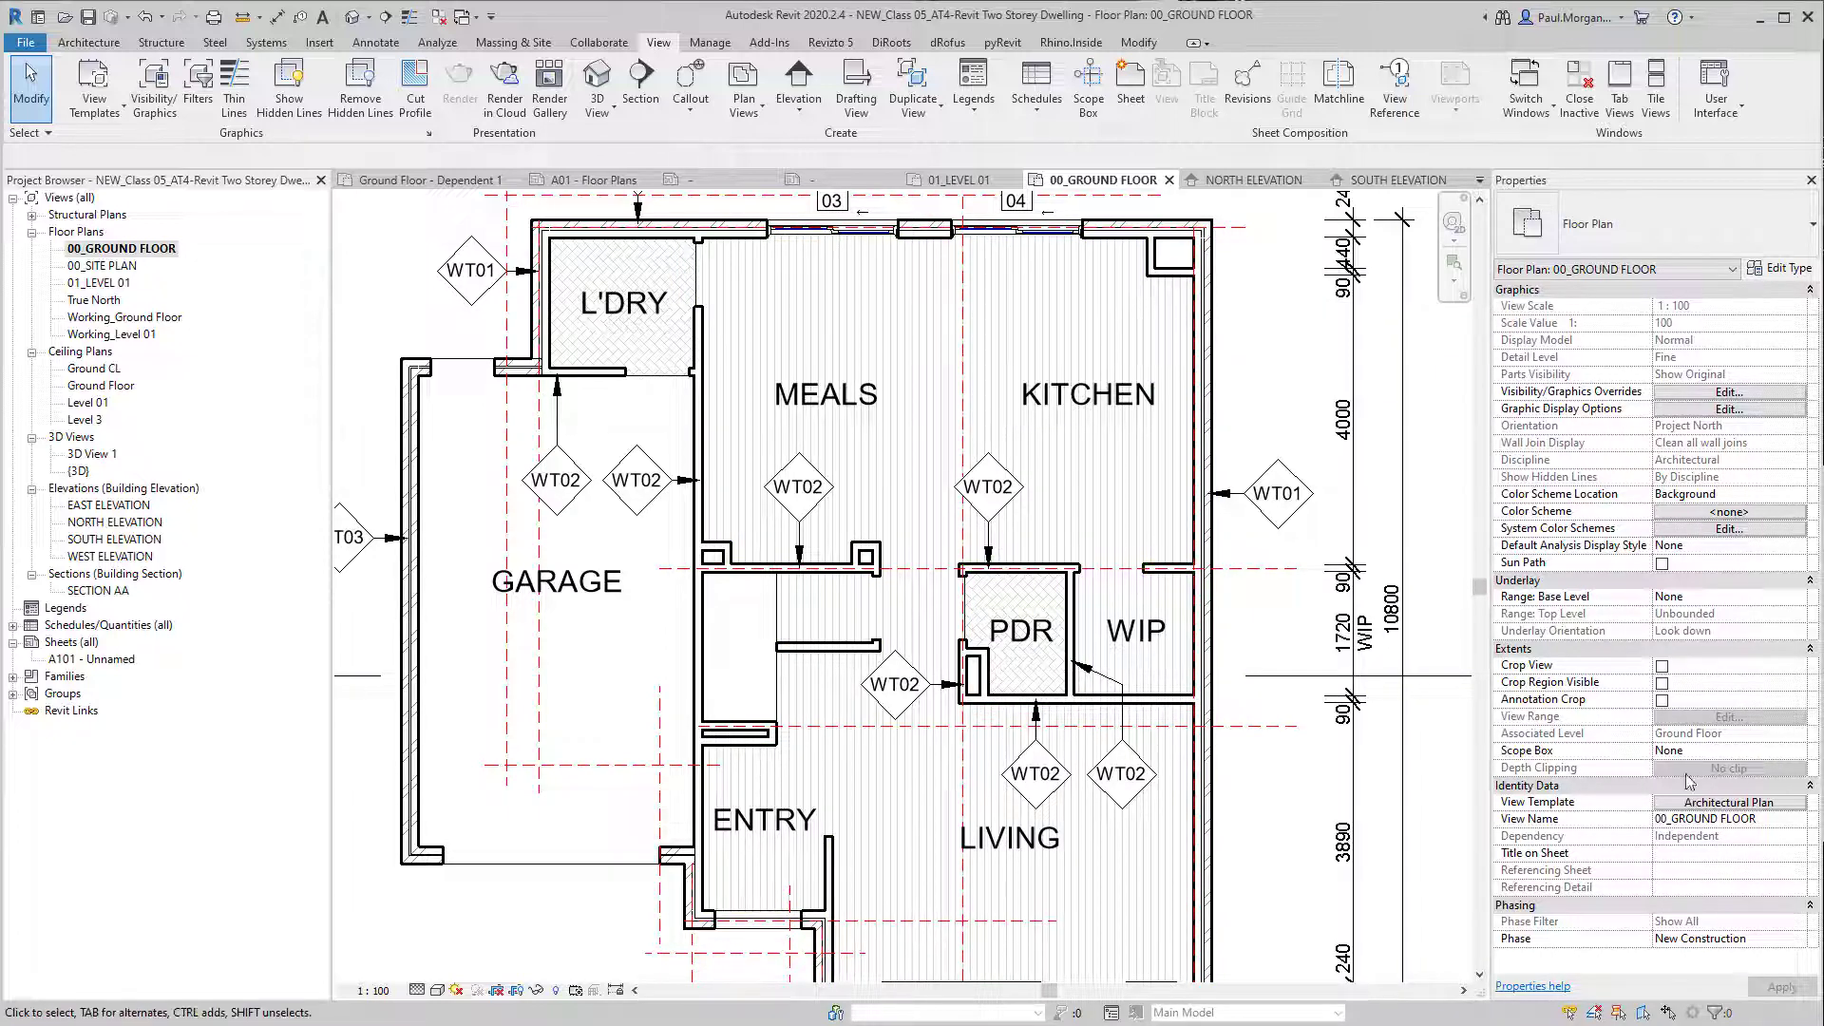
Step: Turn the Doors category back on in the Architectural Plan template's model overrides
left_click(1731, 803)
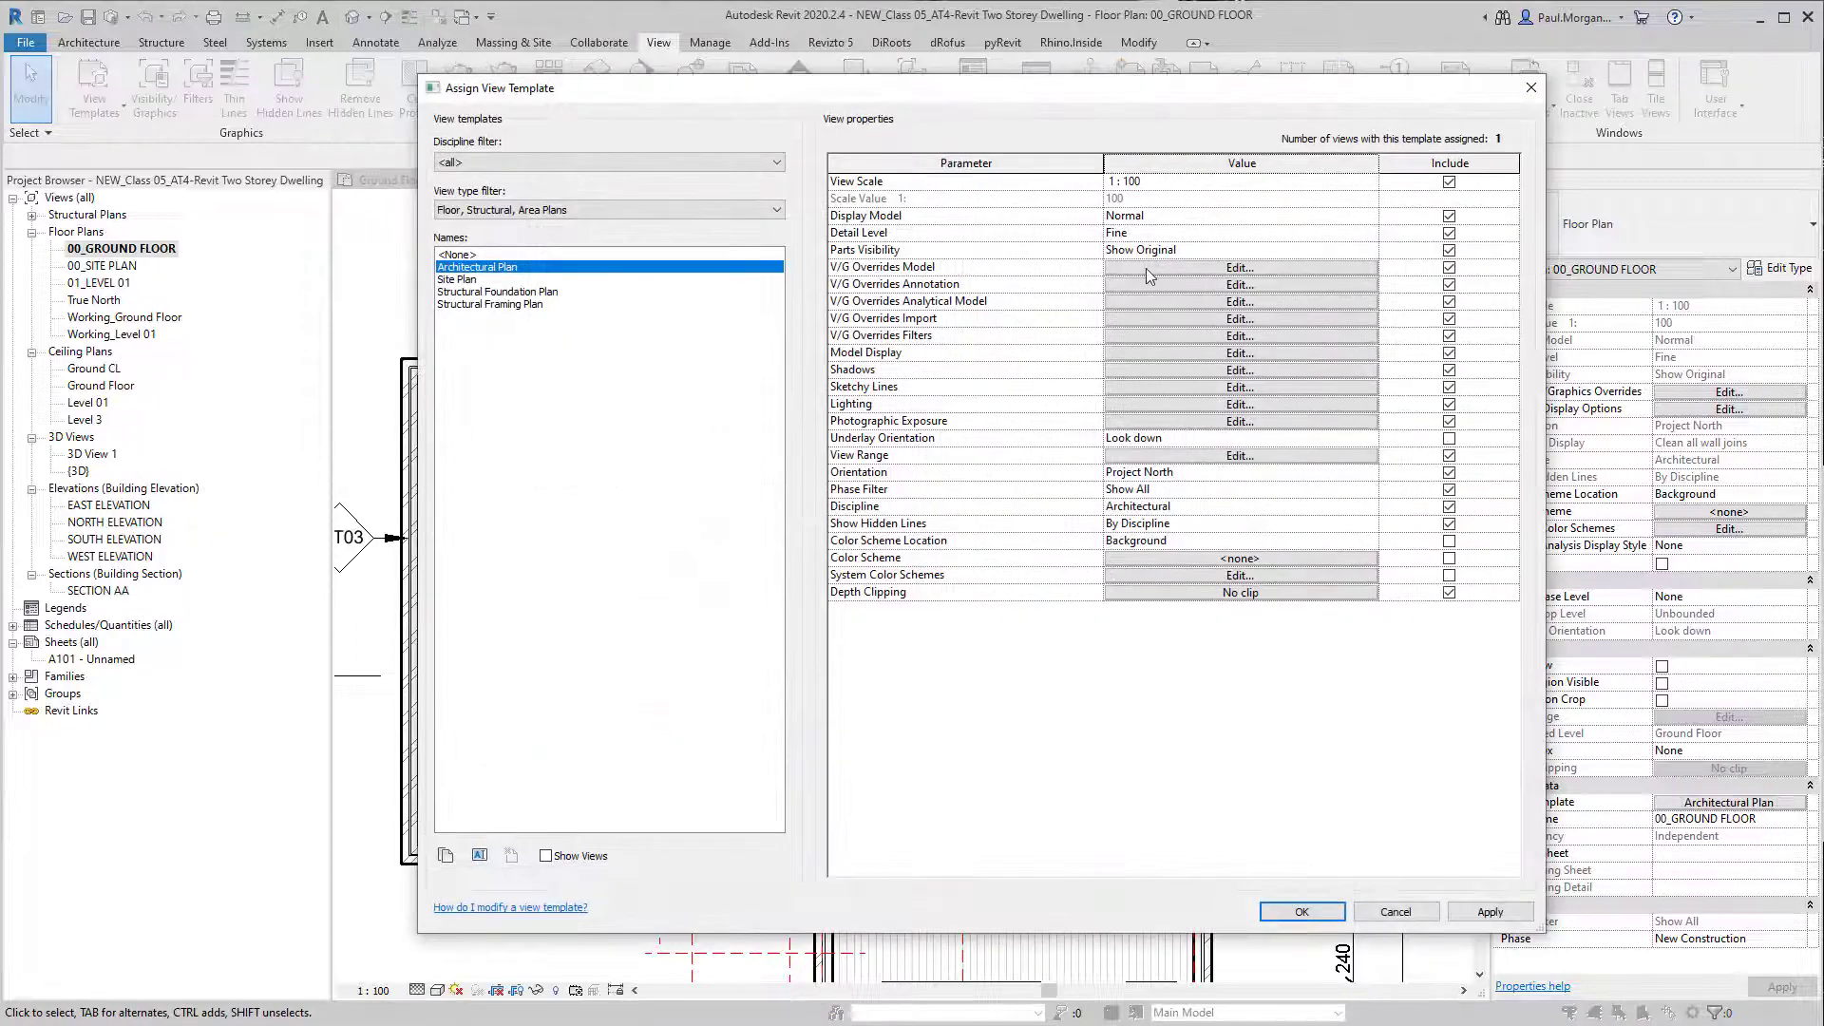
left_click(1150, 276)
left_click(310, 538)
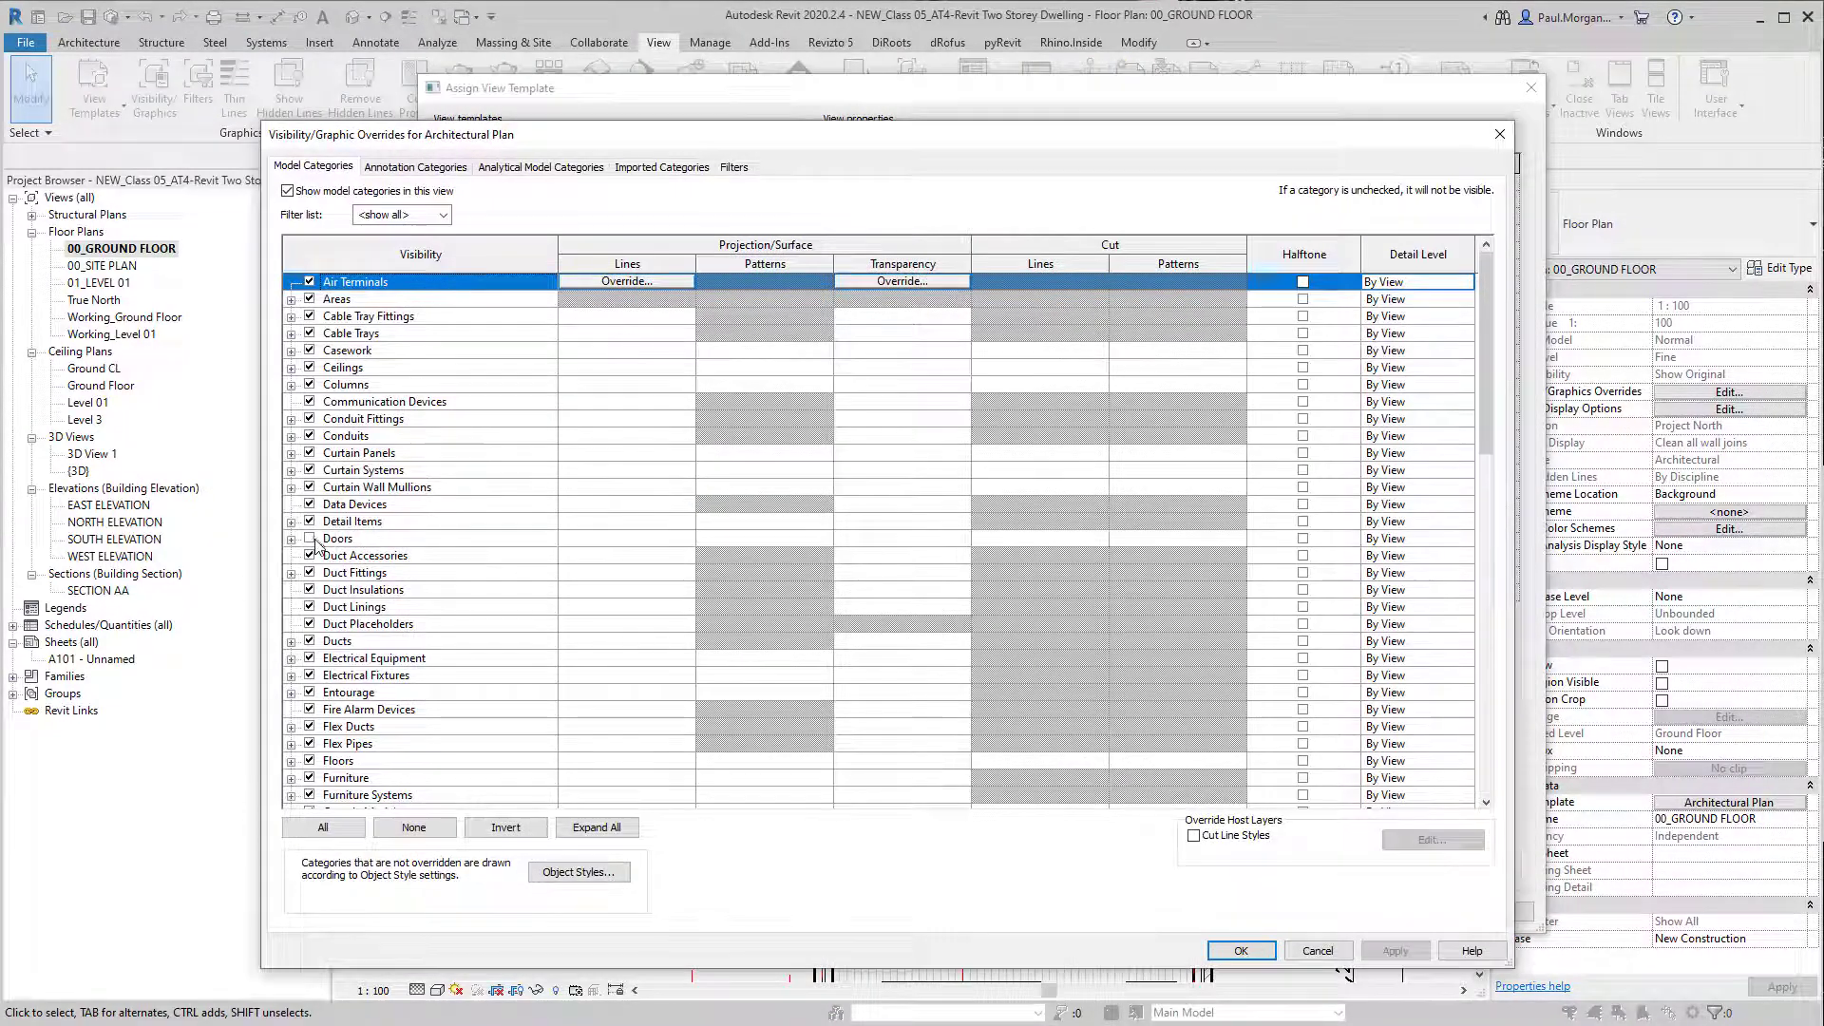
left_click(309, 538)
Step: Override the projection line colour of Doors and all its subcategories, down to Threshold, with Red
left_click(290, 538)
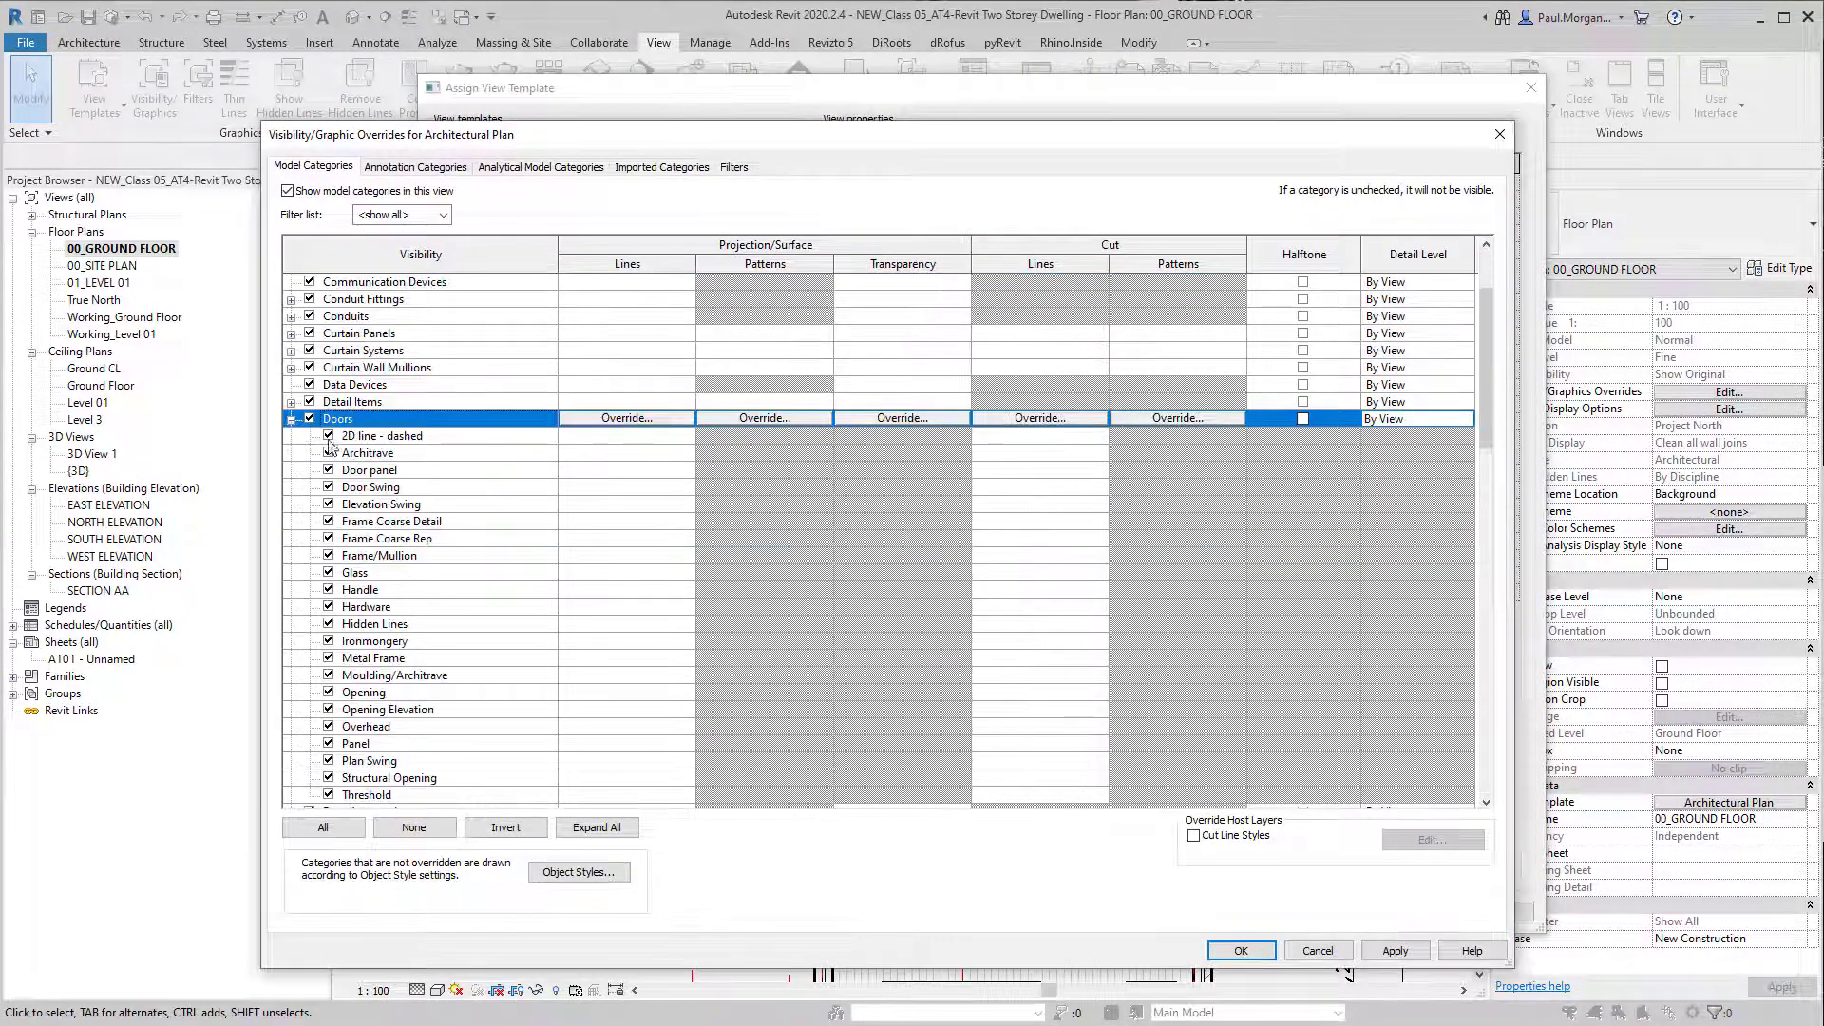
left_click(290, 419)
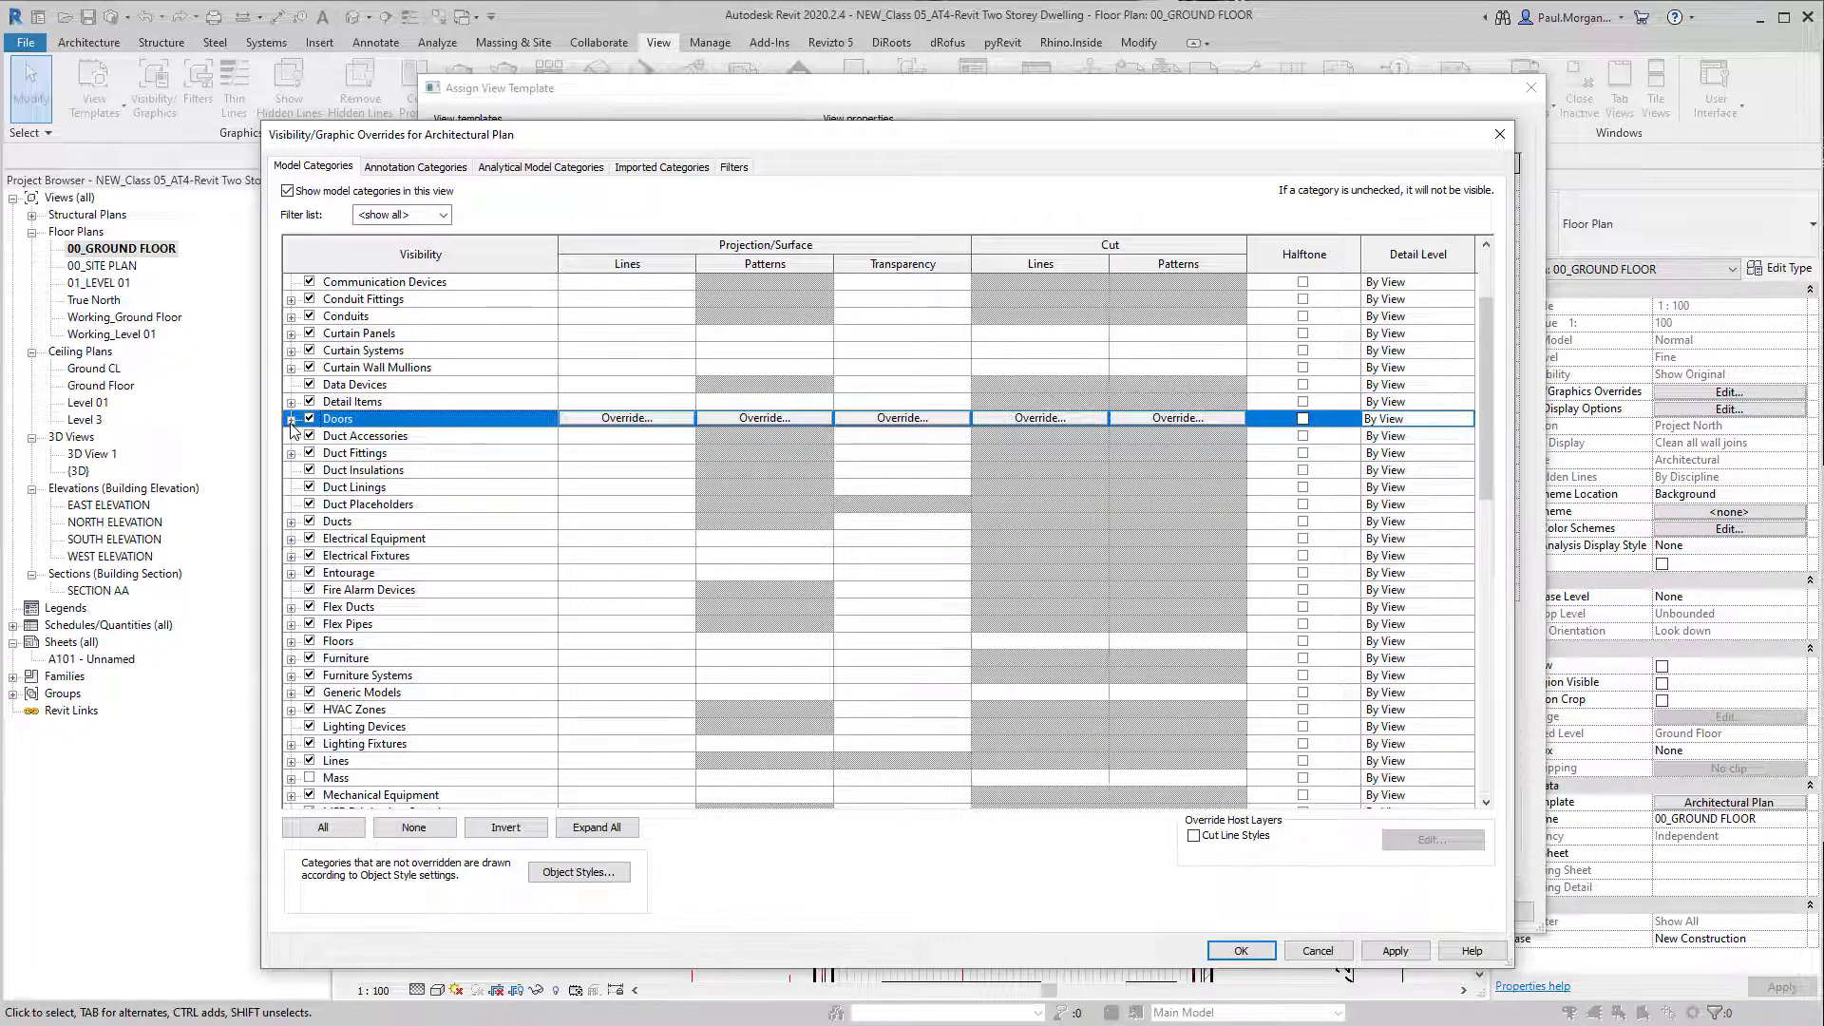
left_click(290, 419)
scroll(399, 423, "down", 1)
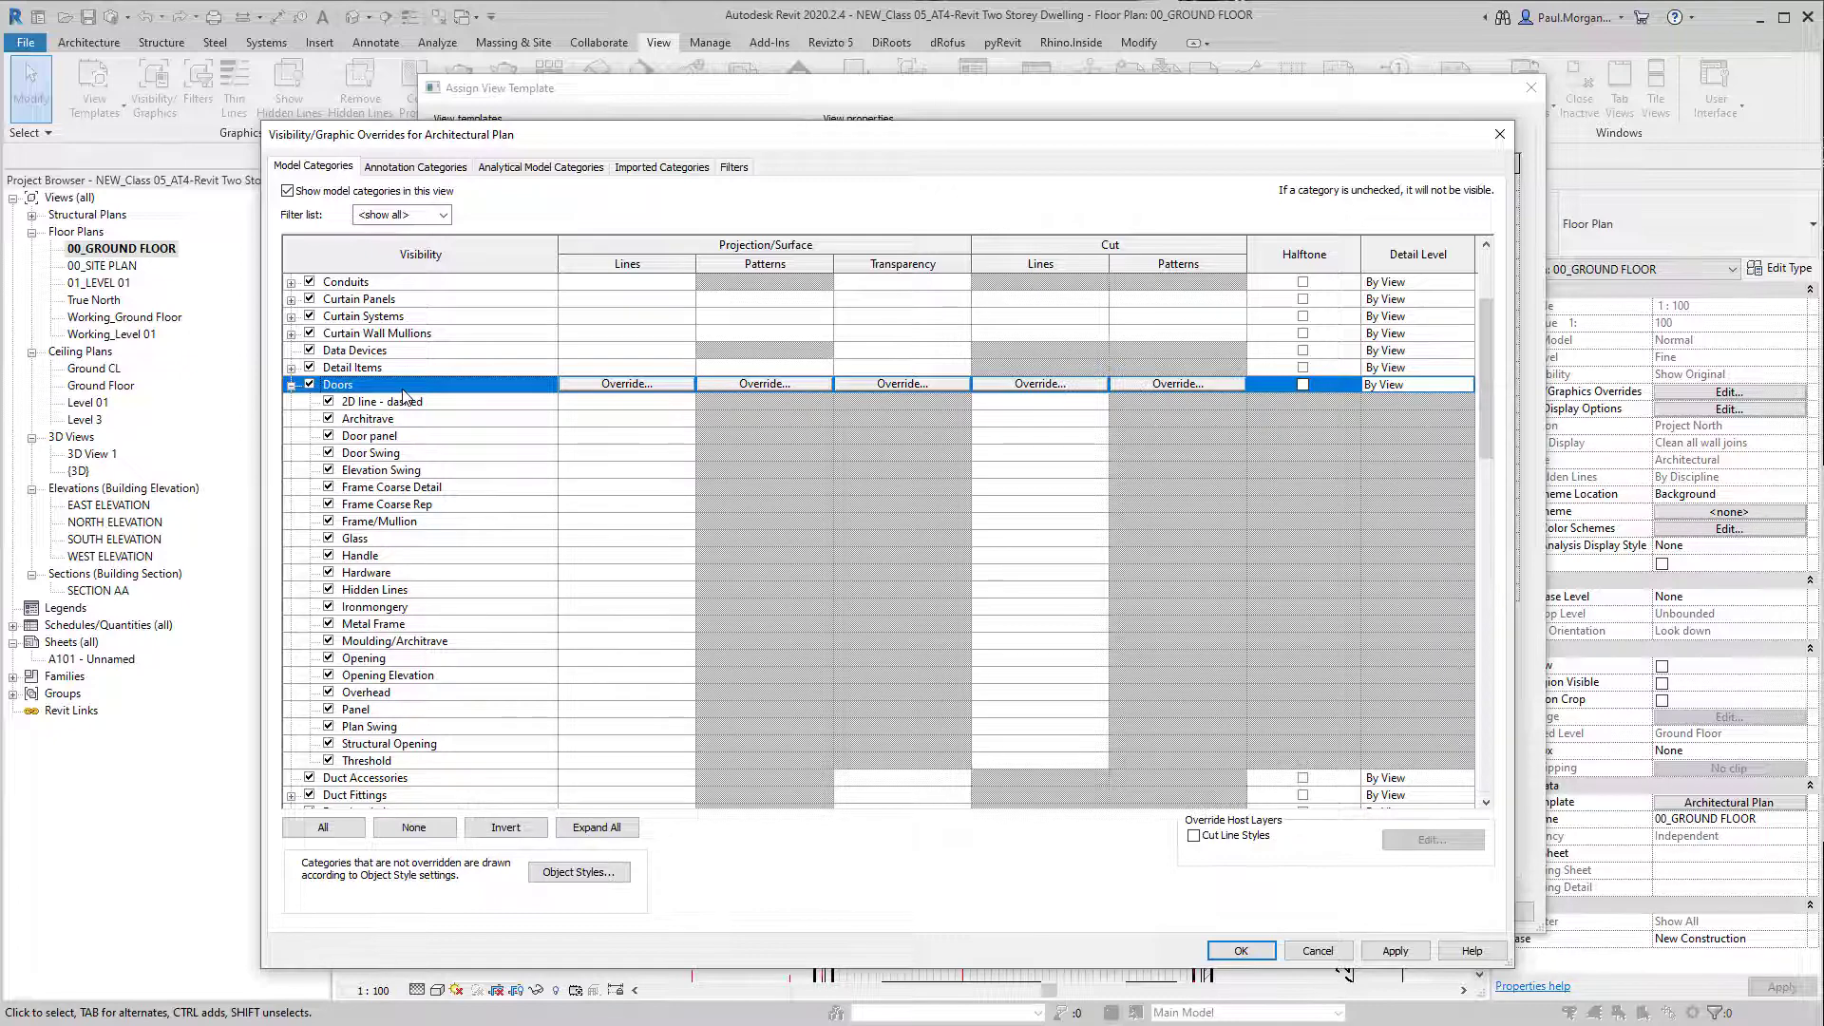
left_click(468, 762, "shift")
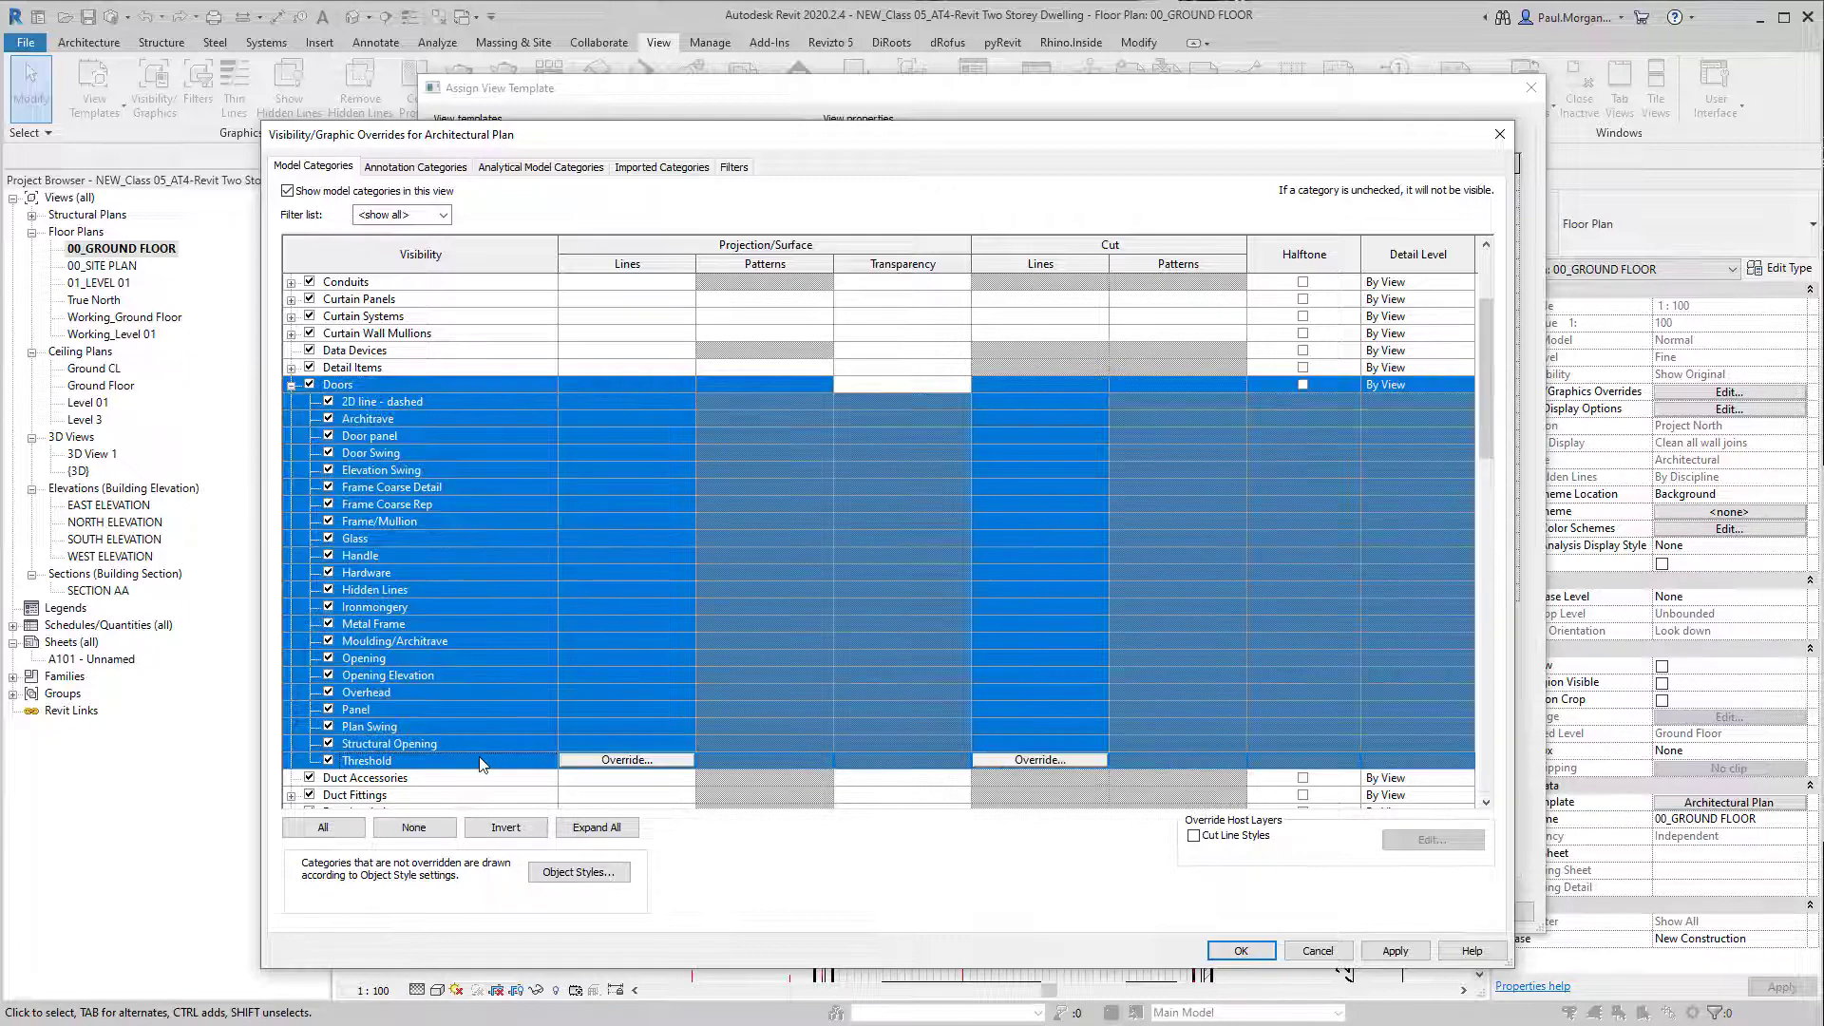
left_click(608, 760)
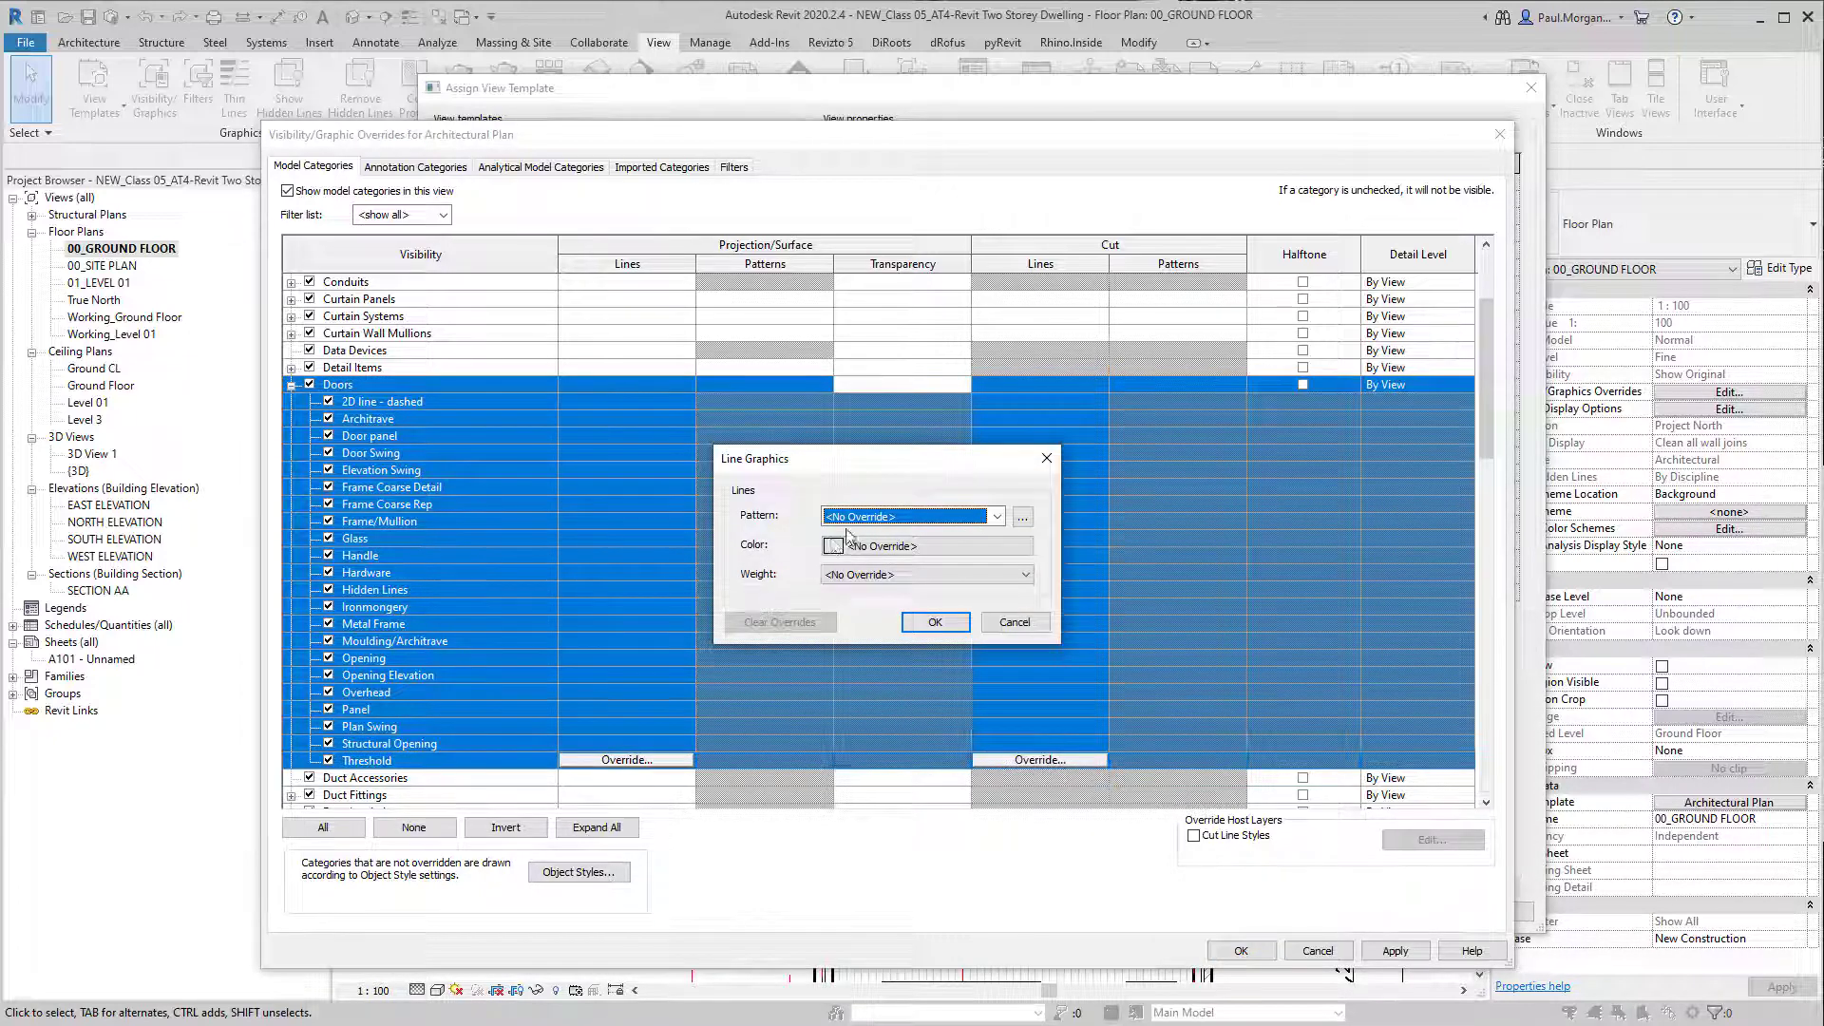
left_click(893, 518)
left_click(893, 520)
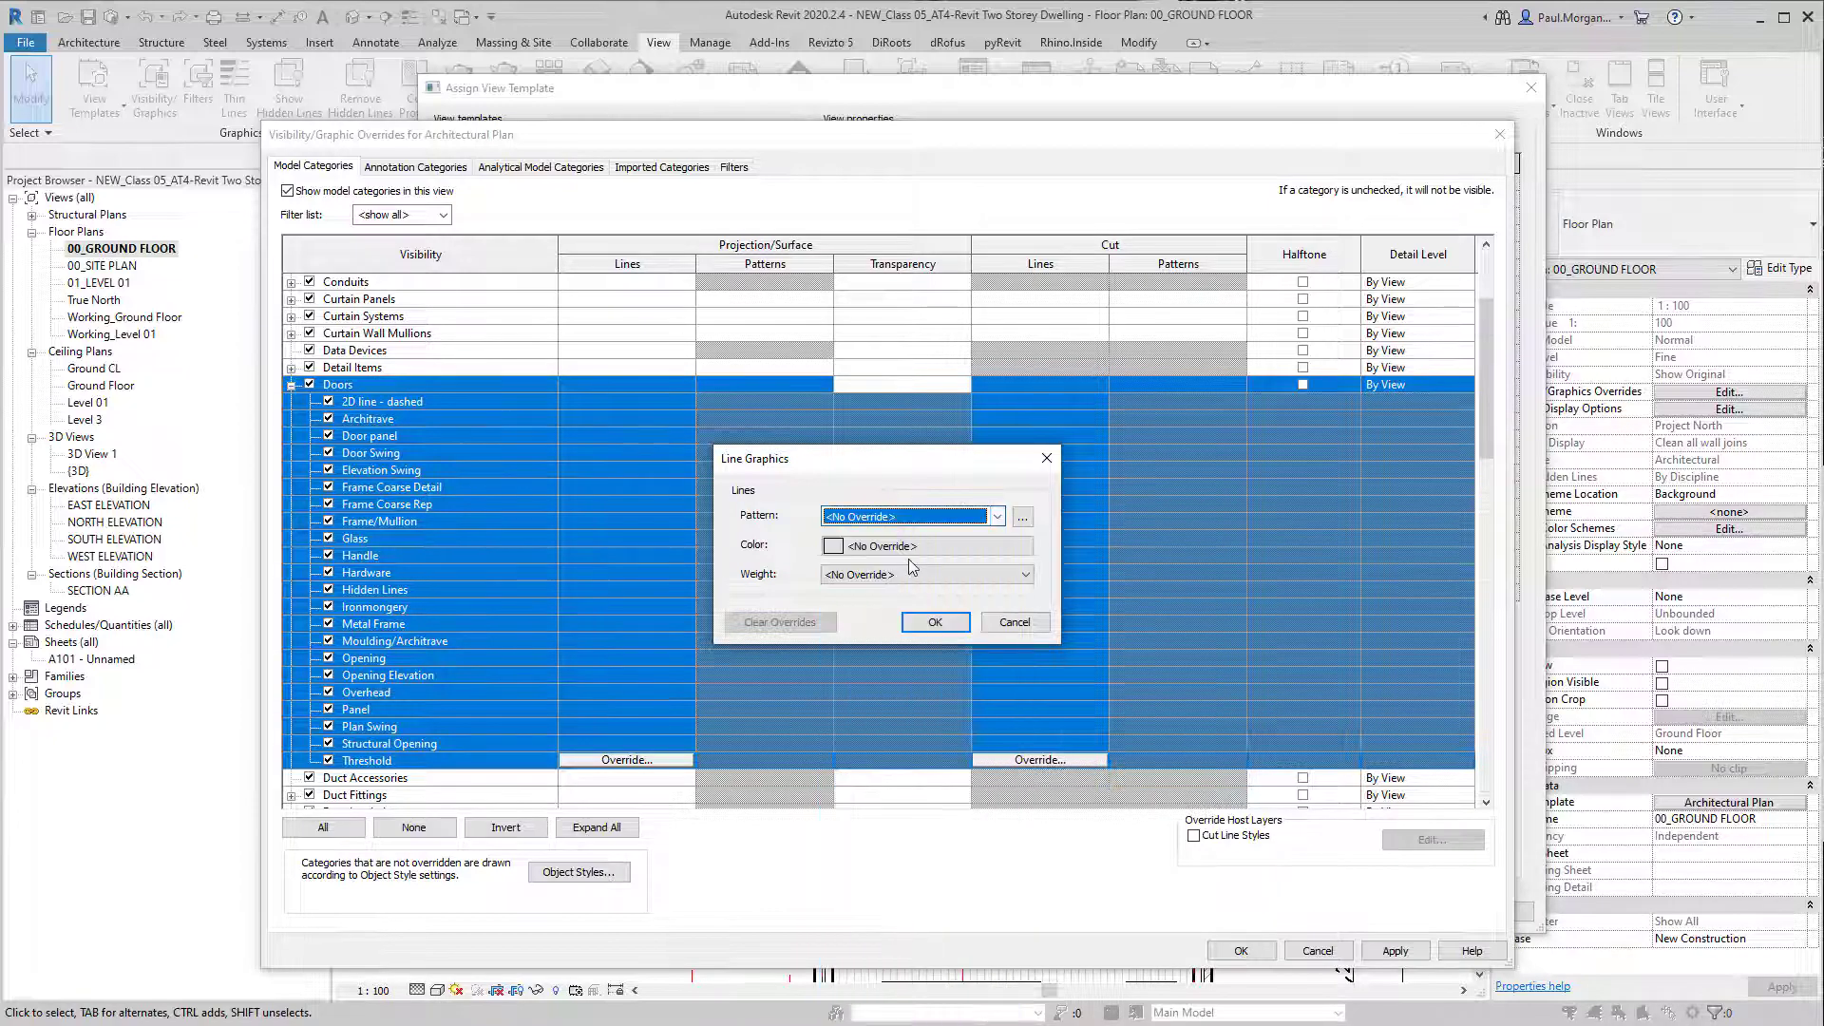
left_click(910, 548)
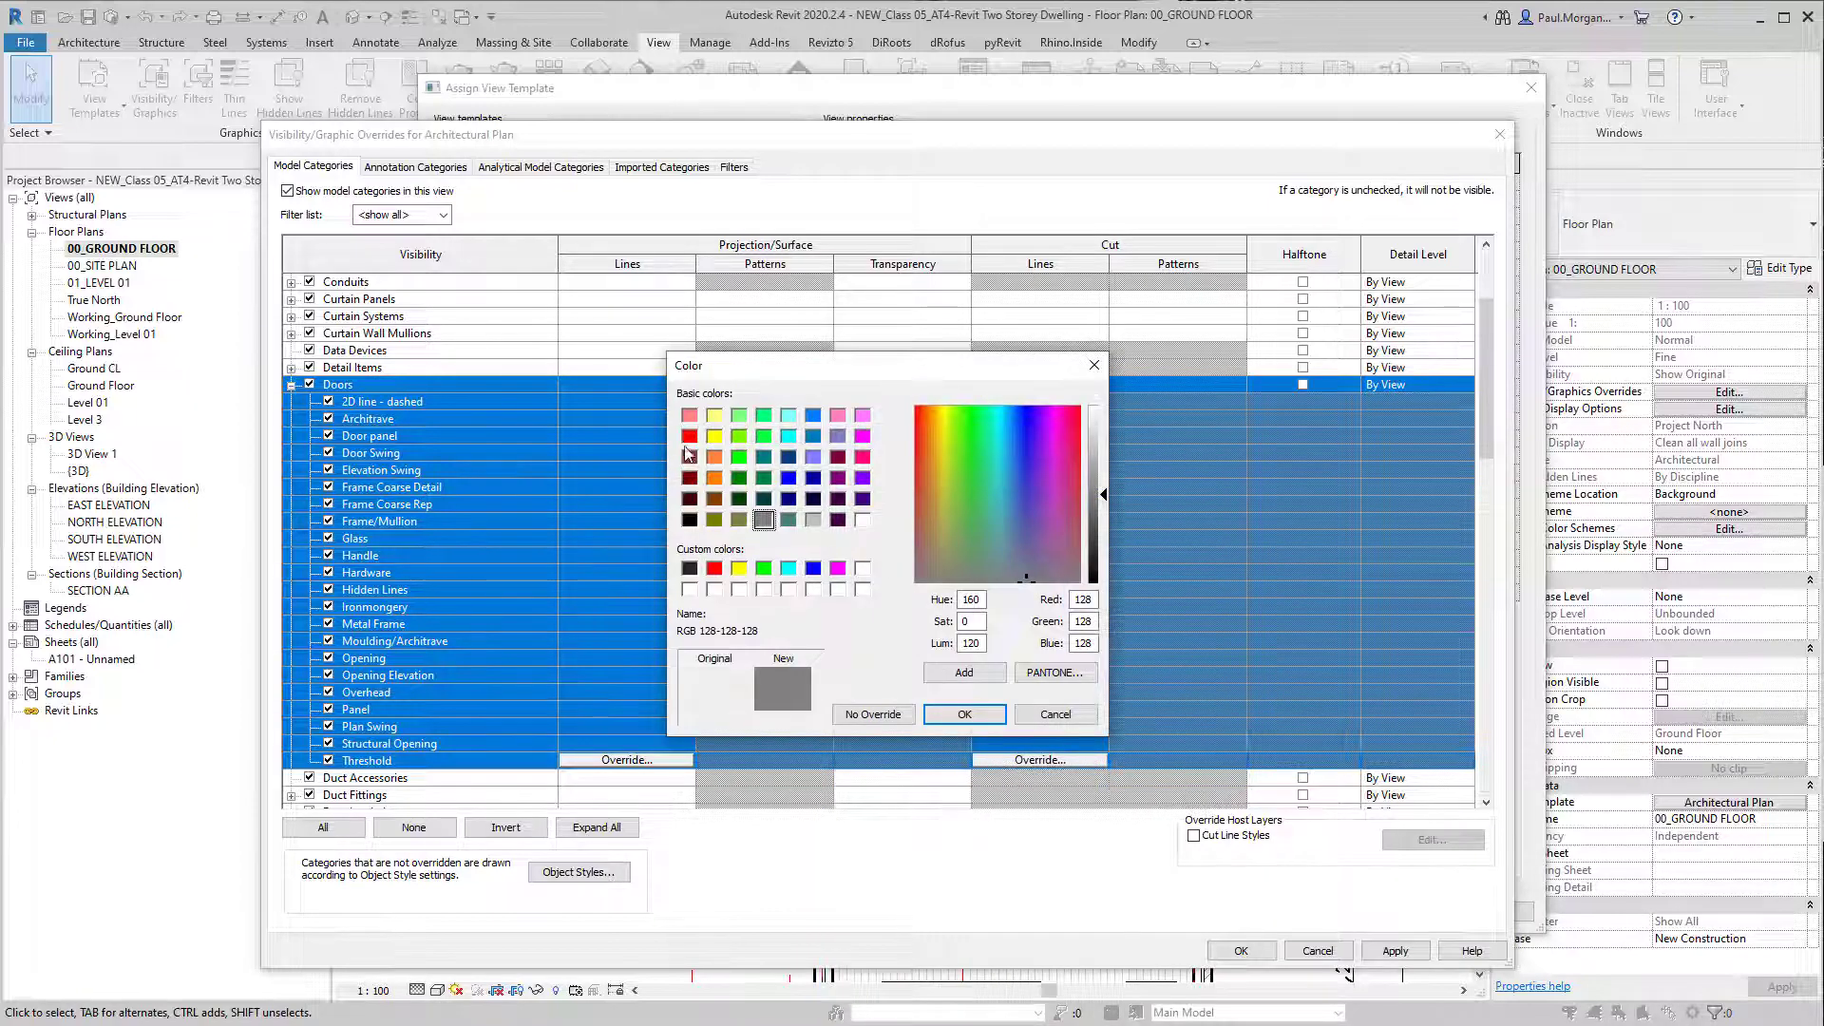
left_click(690, 436)
left_click(965, 714)
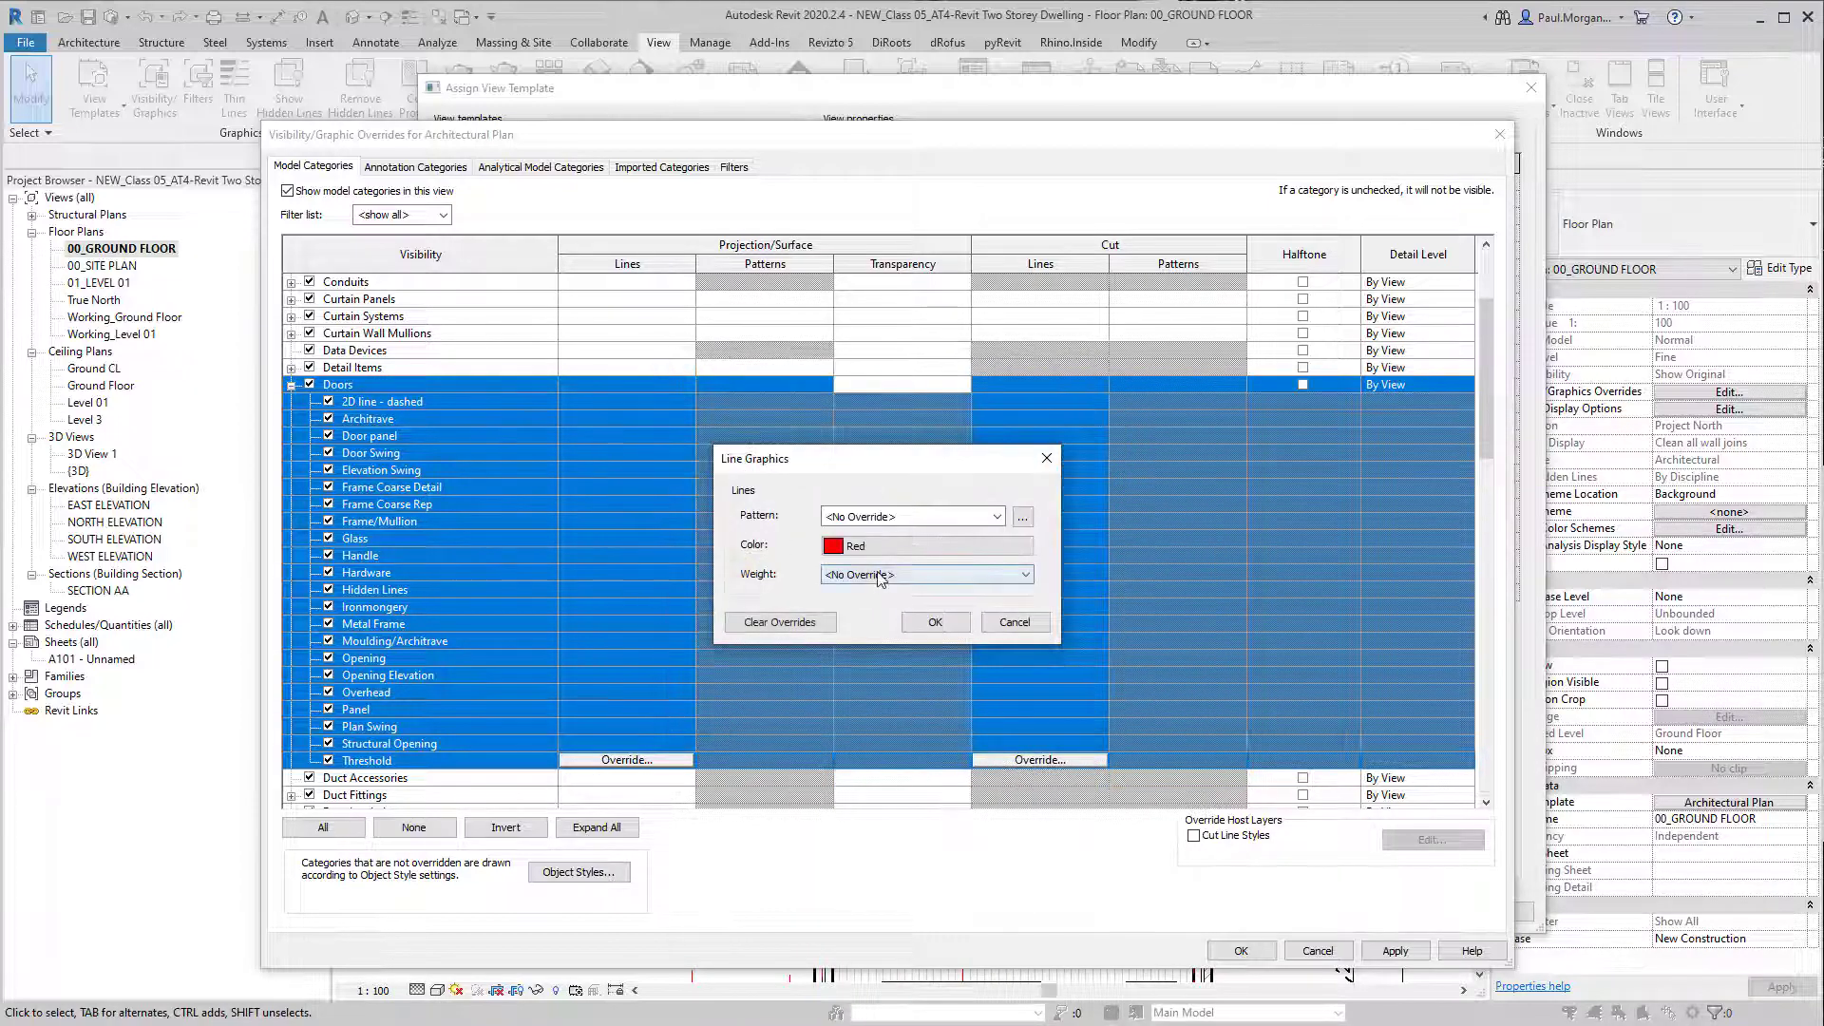
Step: Give the doors' projection lines a dashed pattern, apply the template, and inspect the door linework on the ground floor plan
left_click(901, 519)
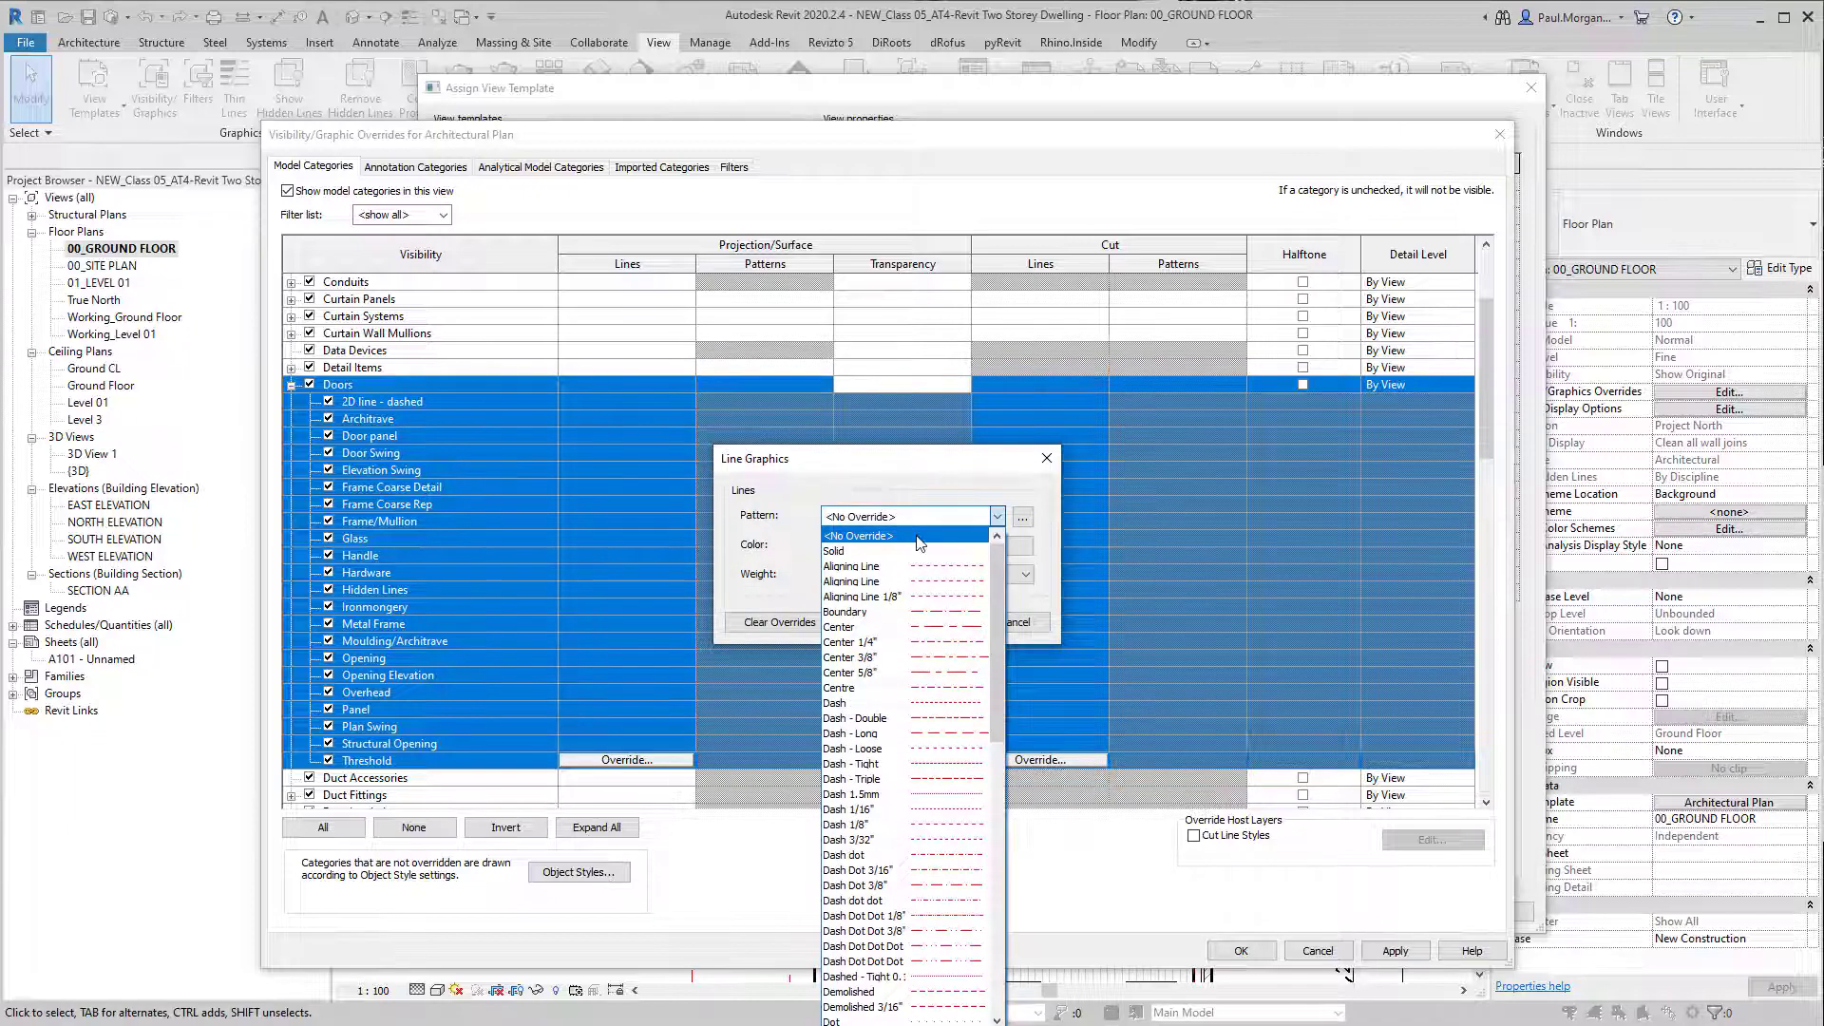
left_click(965, 764)
left_click(926, 627)
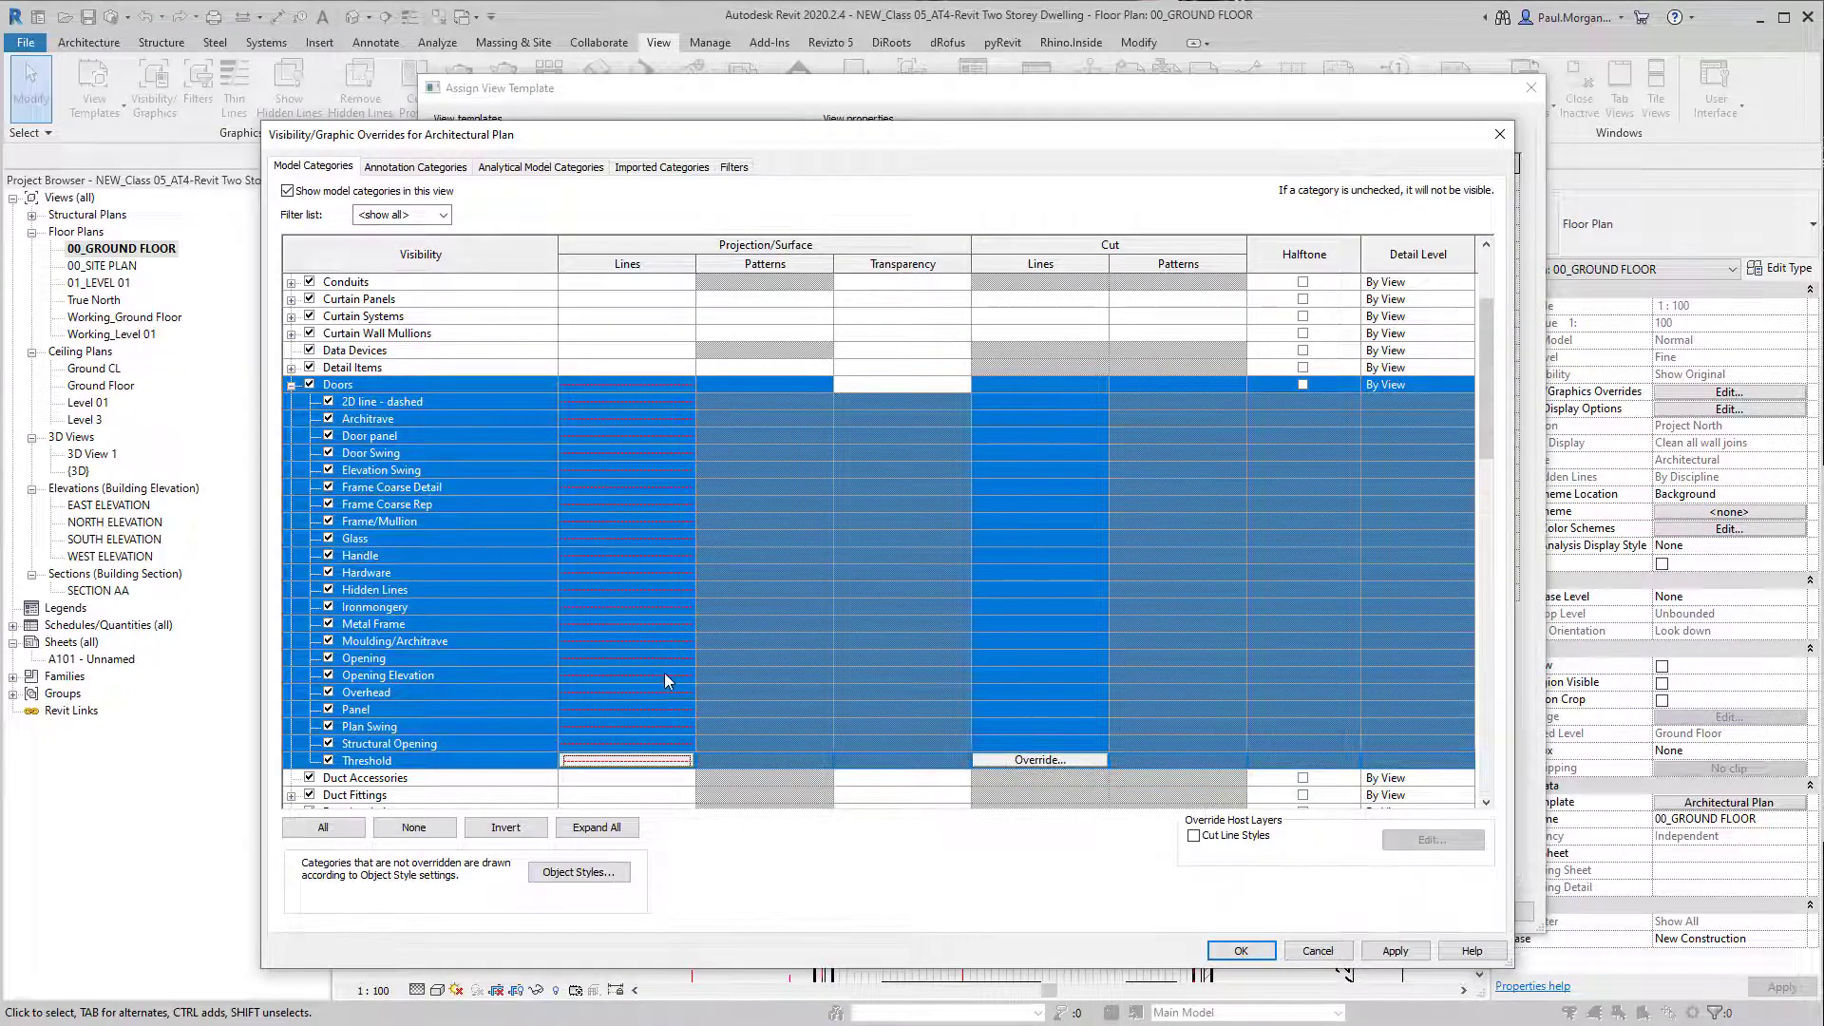
left_click(1241, 950)
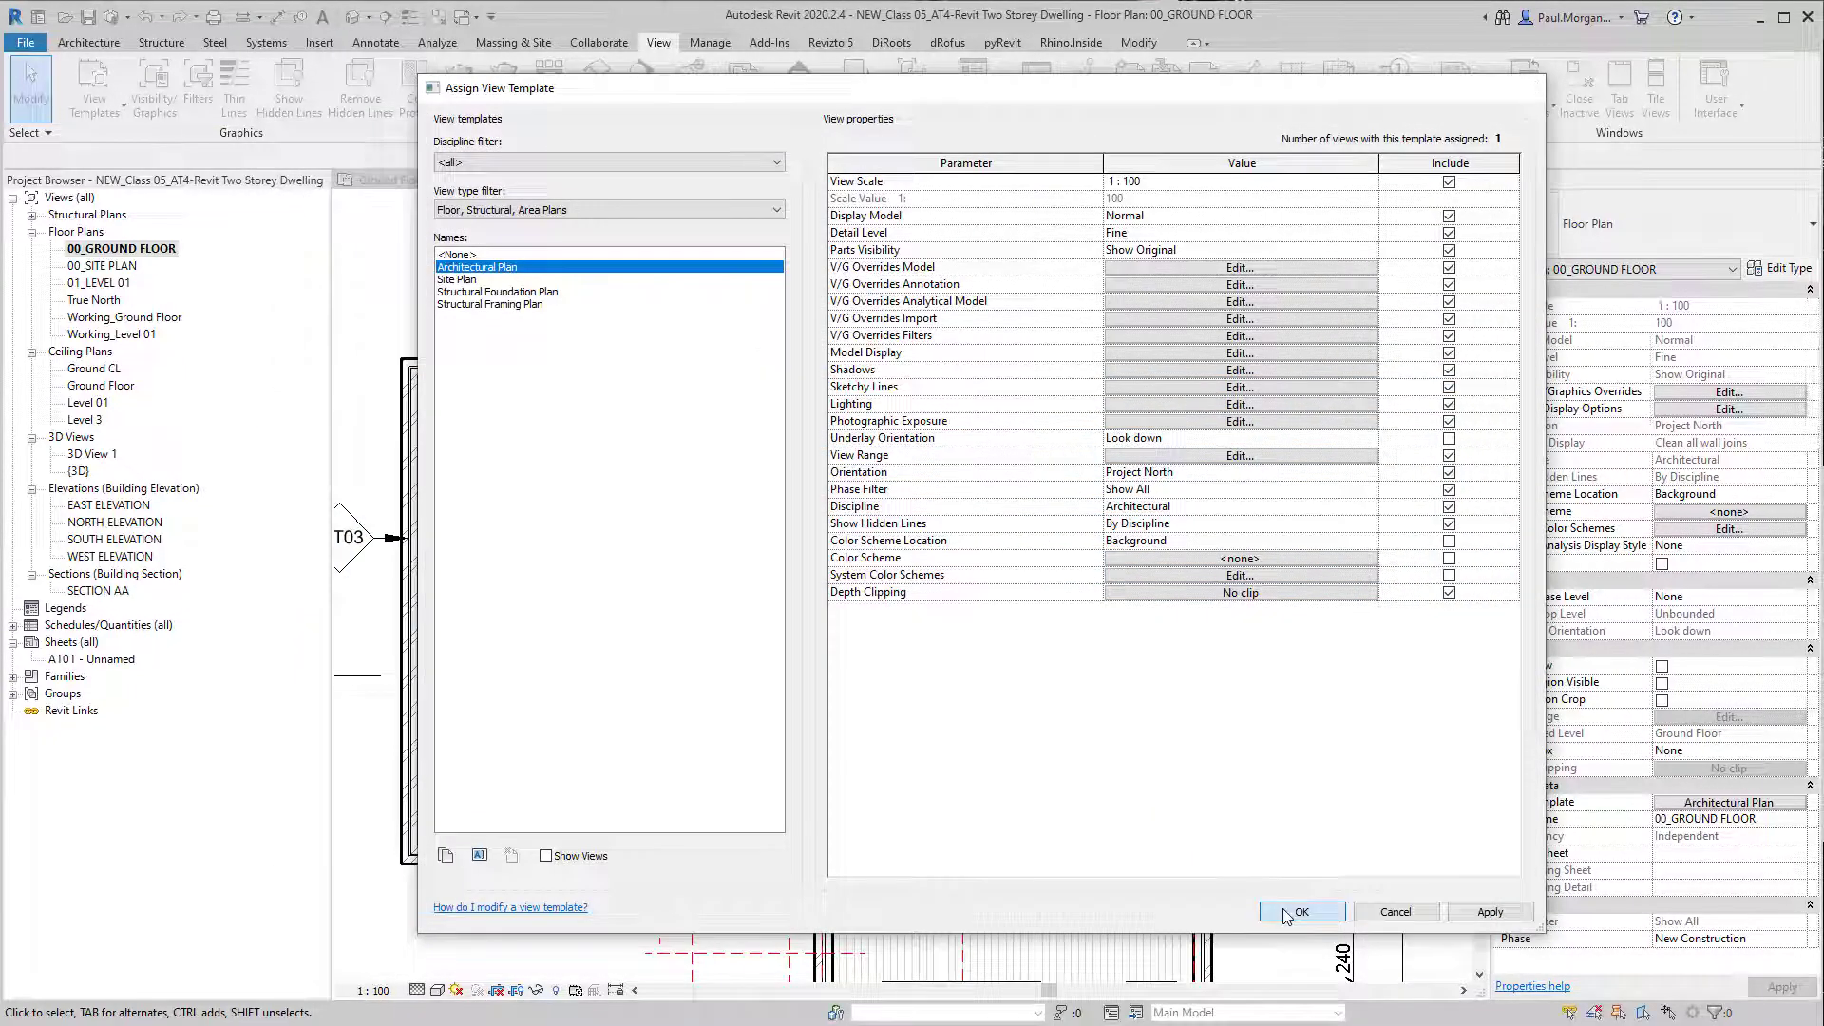
left_click(1304, 910)
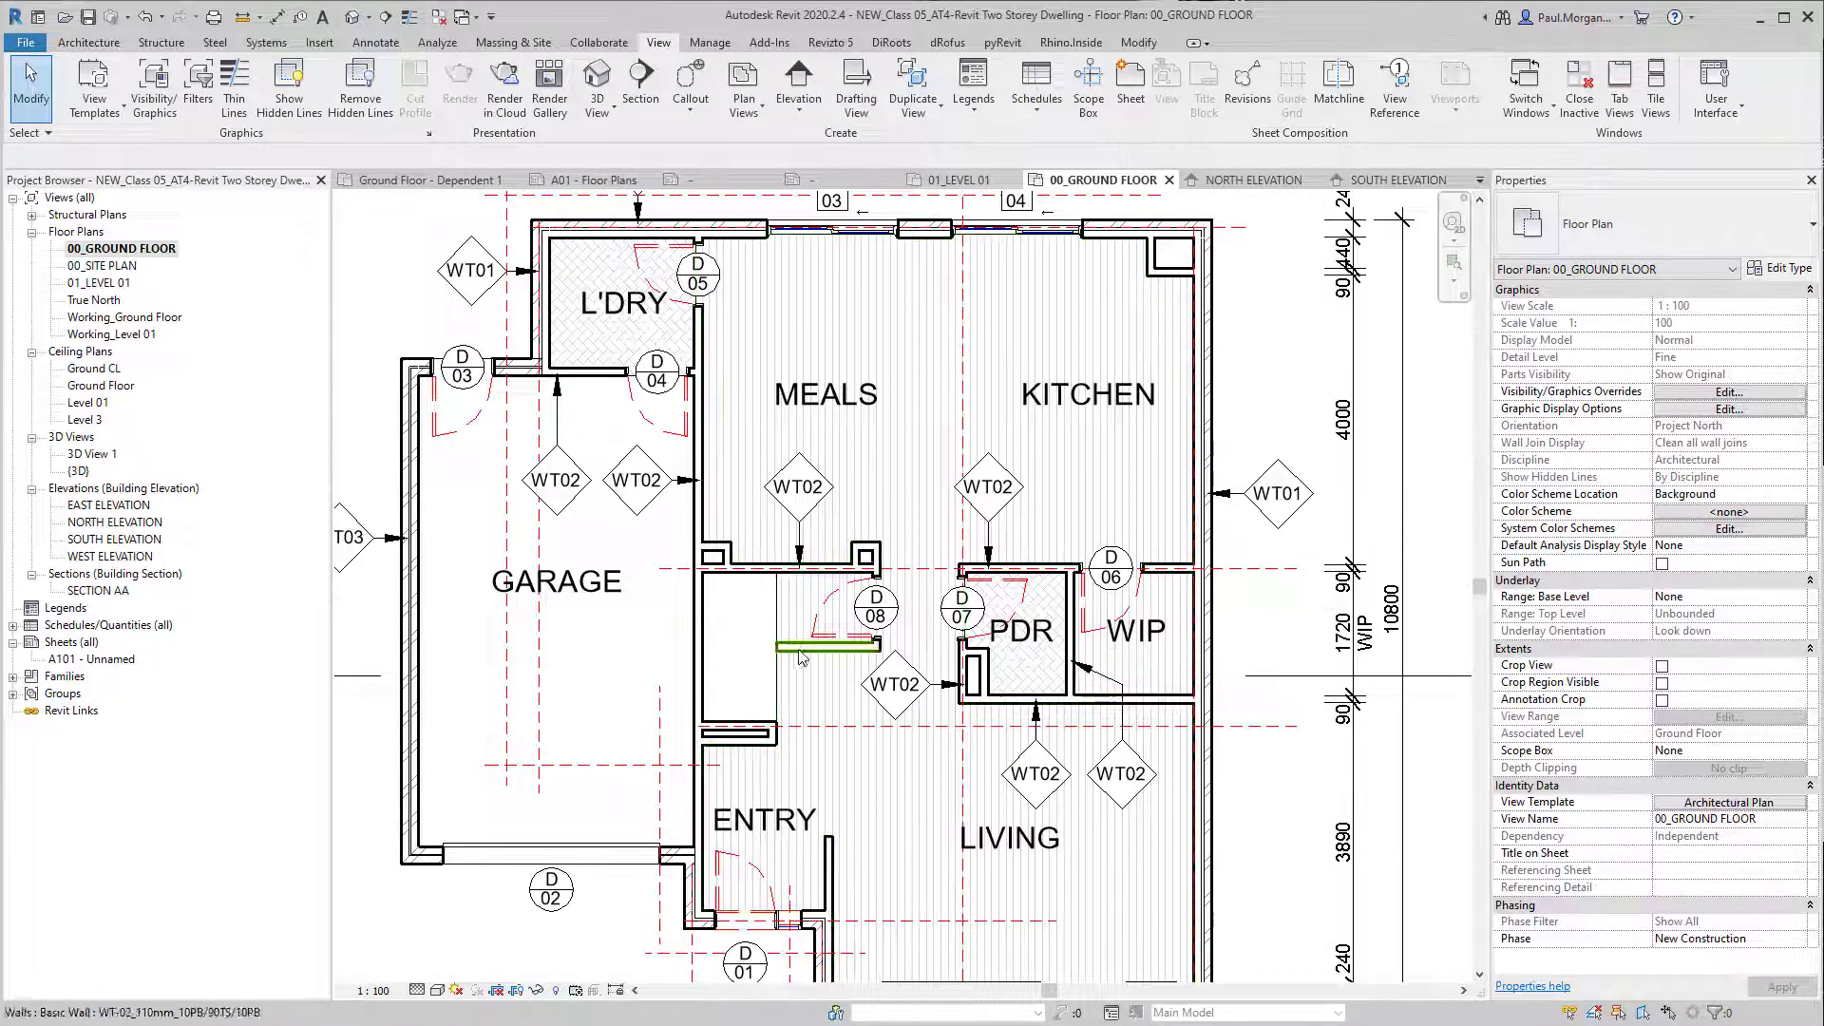
scroll(801, 641, "up", 3)
scroll(971, 819, "down", 2)
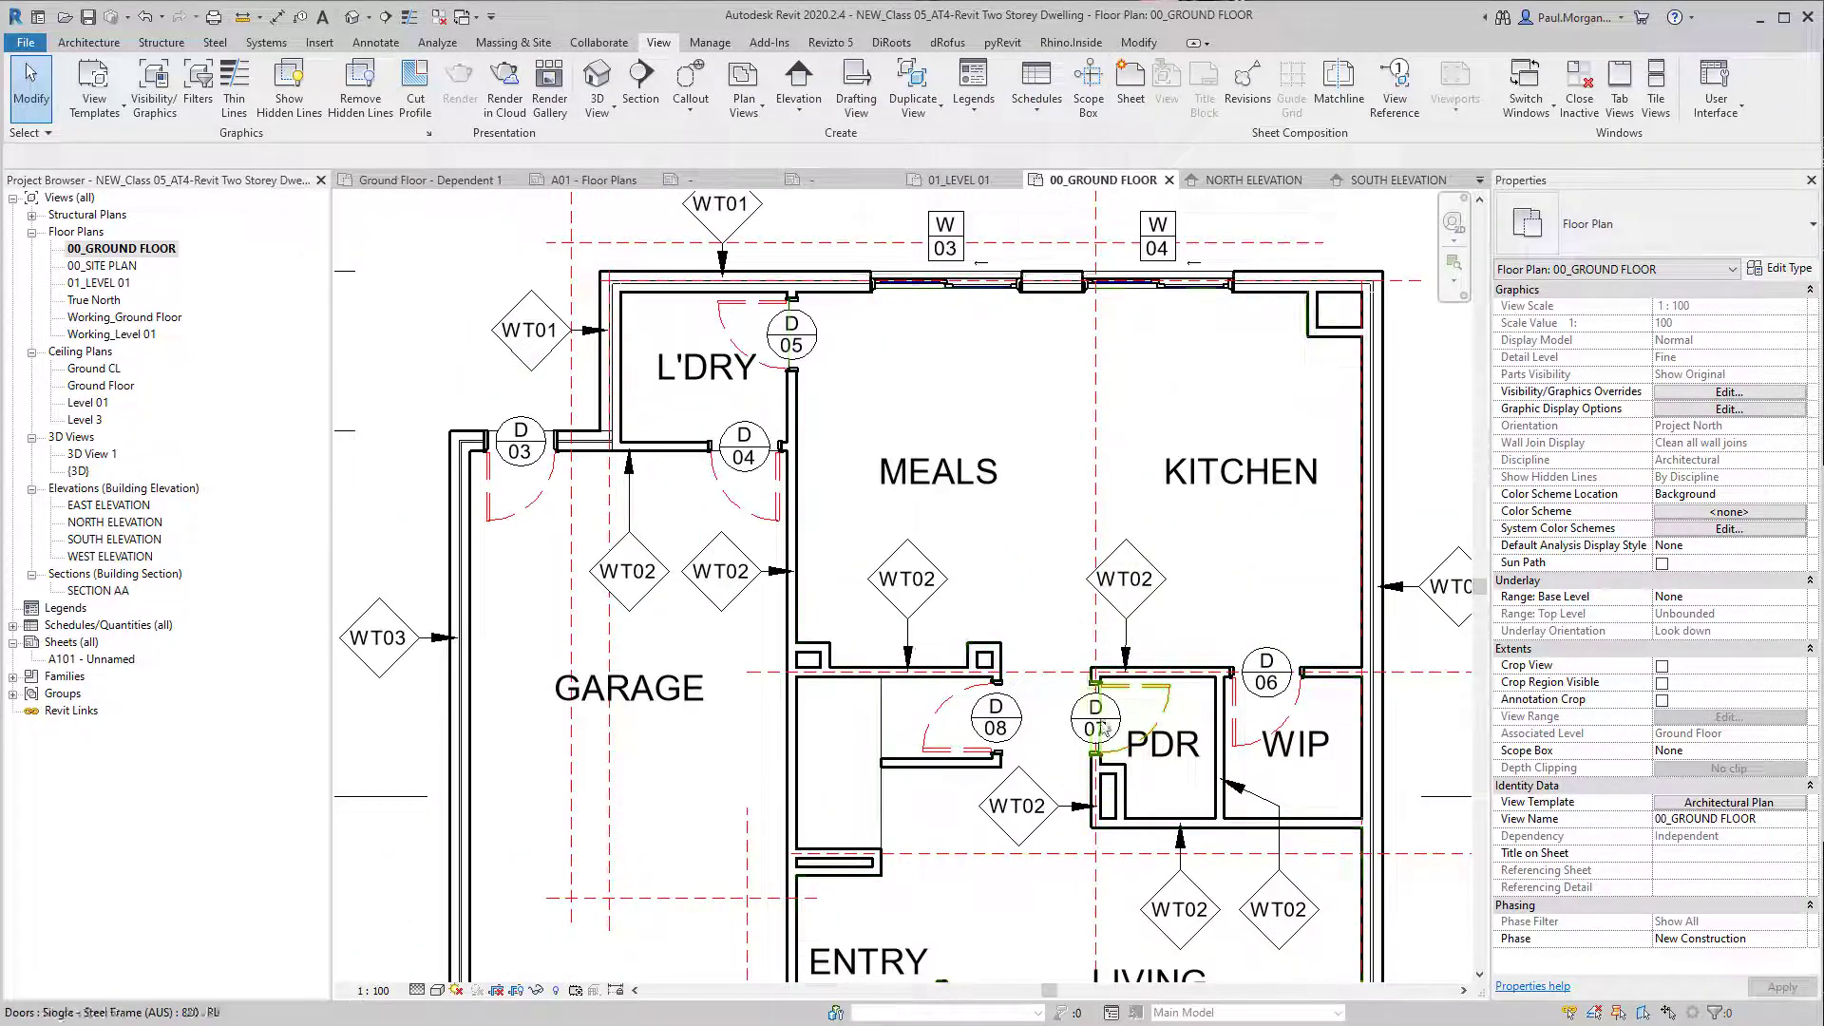
middle_click_drag(1248, 775, 1138, 649)
scroll(1168, 623, "up", 1)
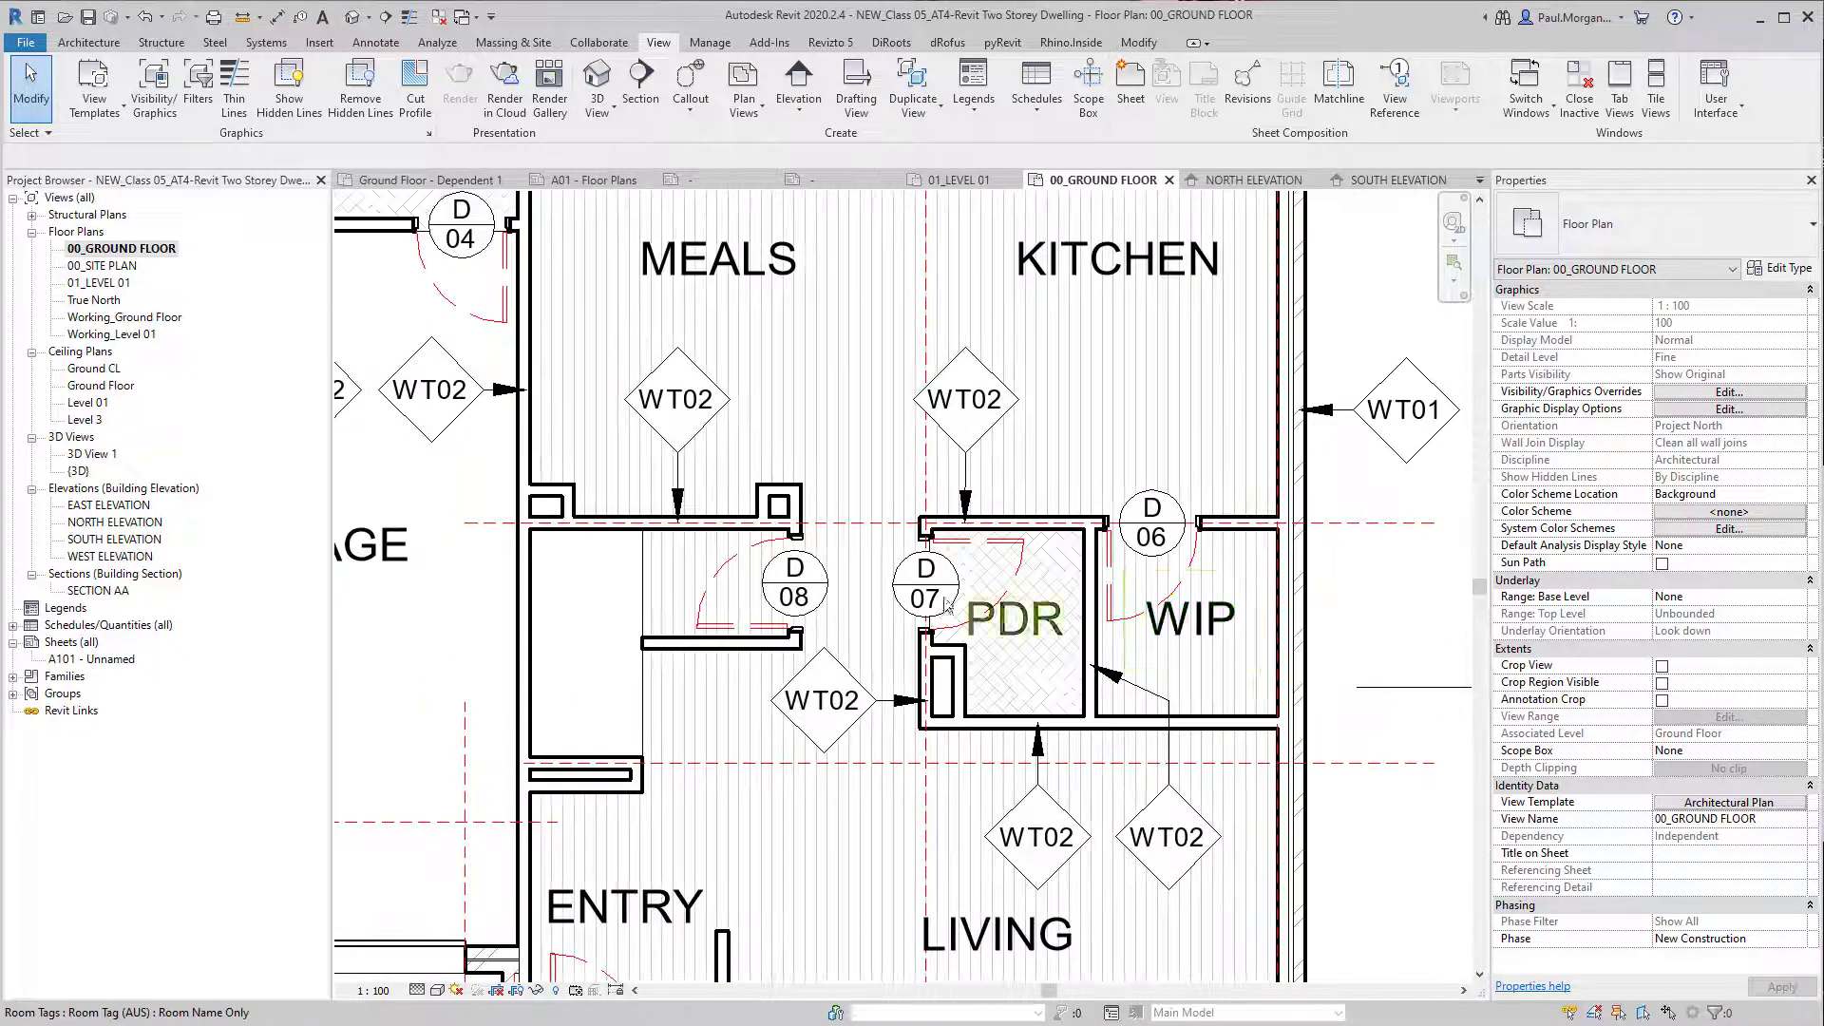
scroll(1055, 549, "up", 5)
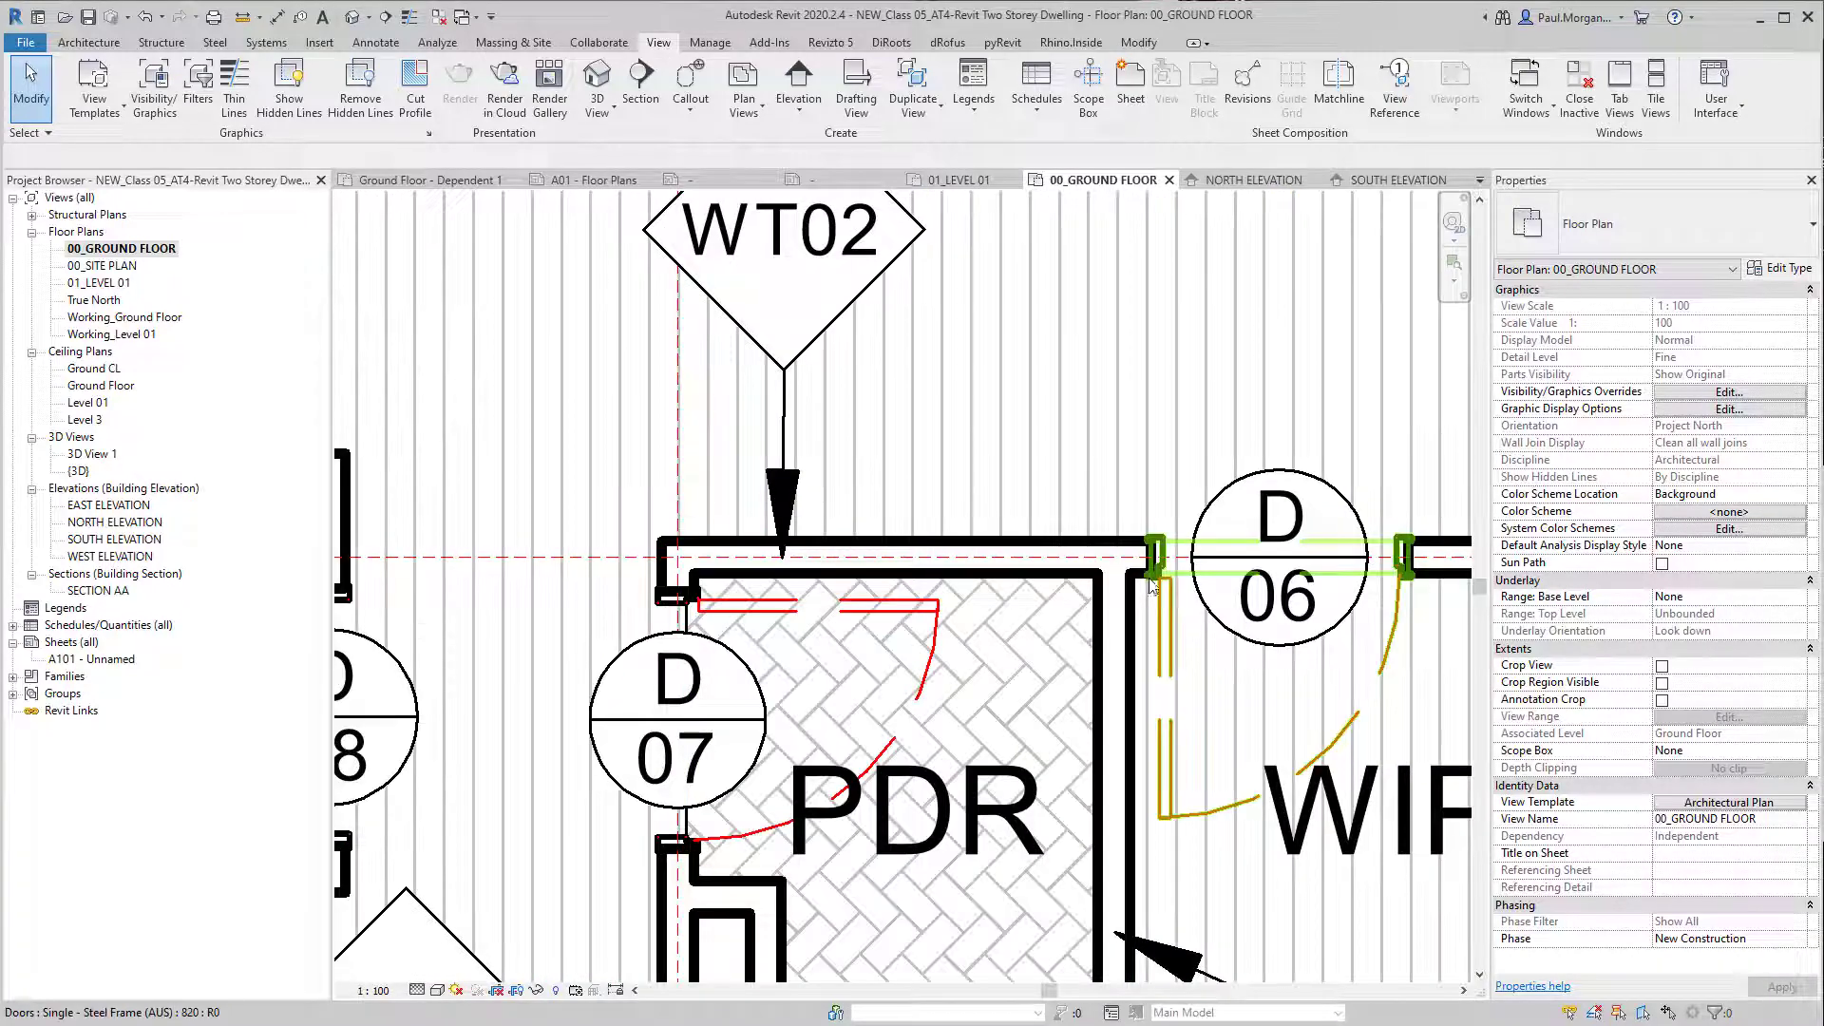
scroll(1130, 649, "down", 4)
Step: Try to clear the projection line overrides of Doors and all its subcategories in the Architectural Plan template's model overrides
left_click(1724, 803)
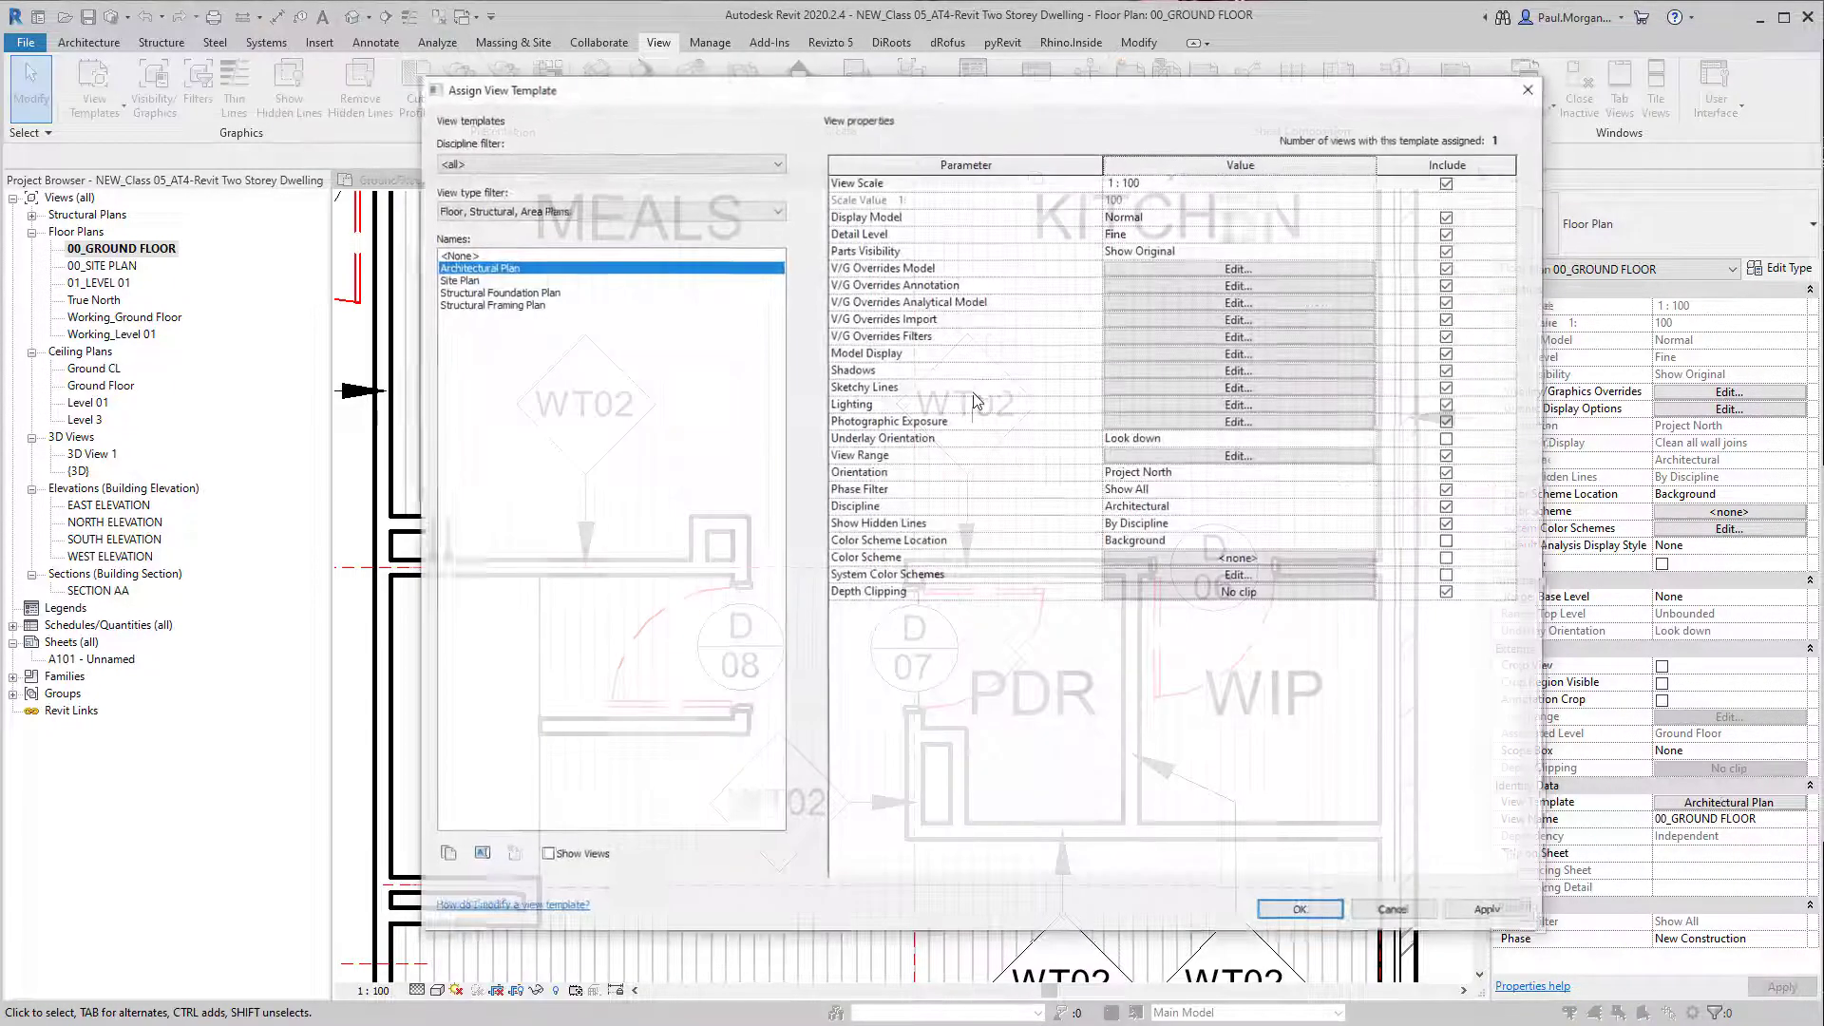
left_click(1182, 270)
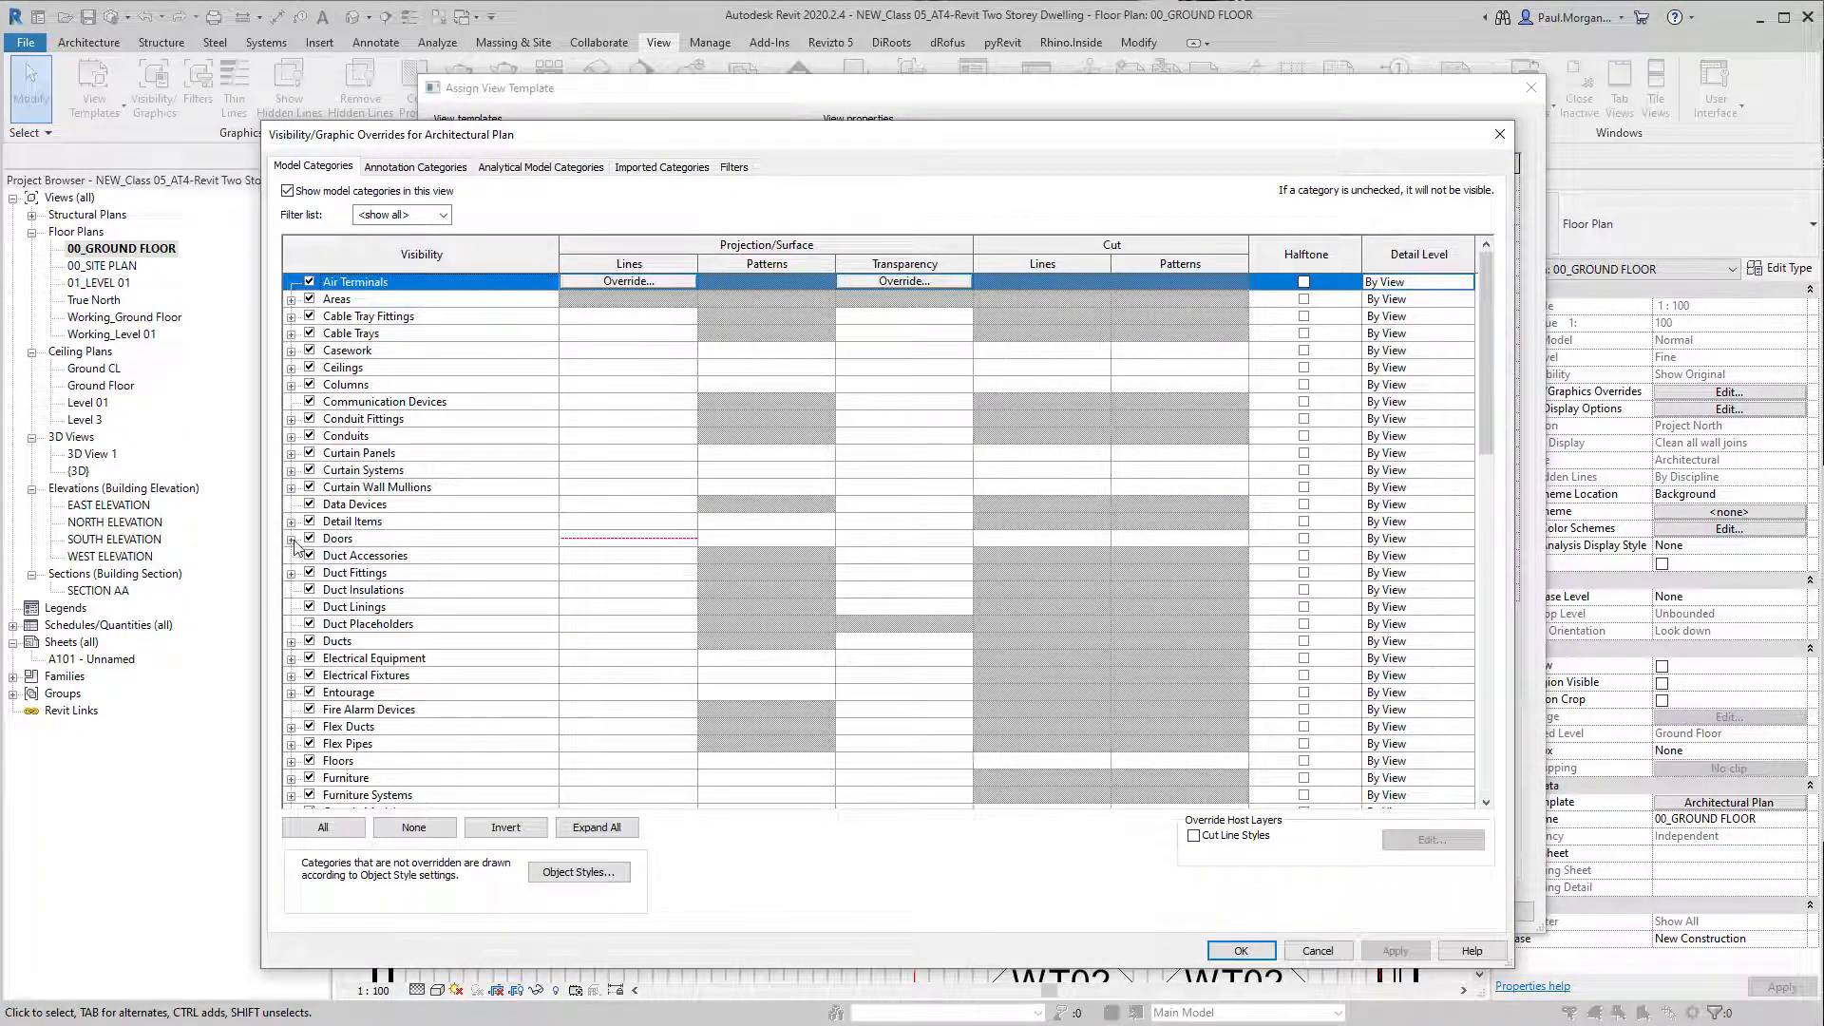
left_click(291, 539)
left_click(610, 420)
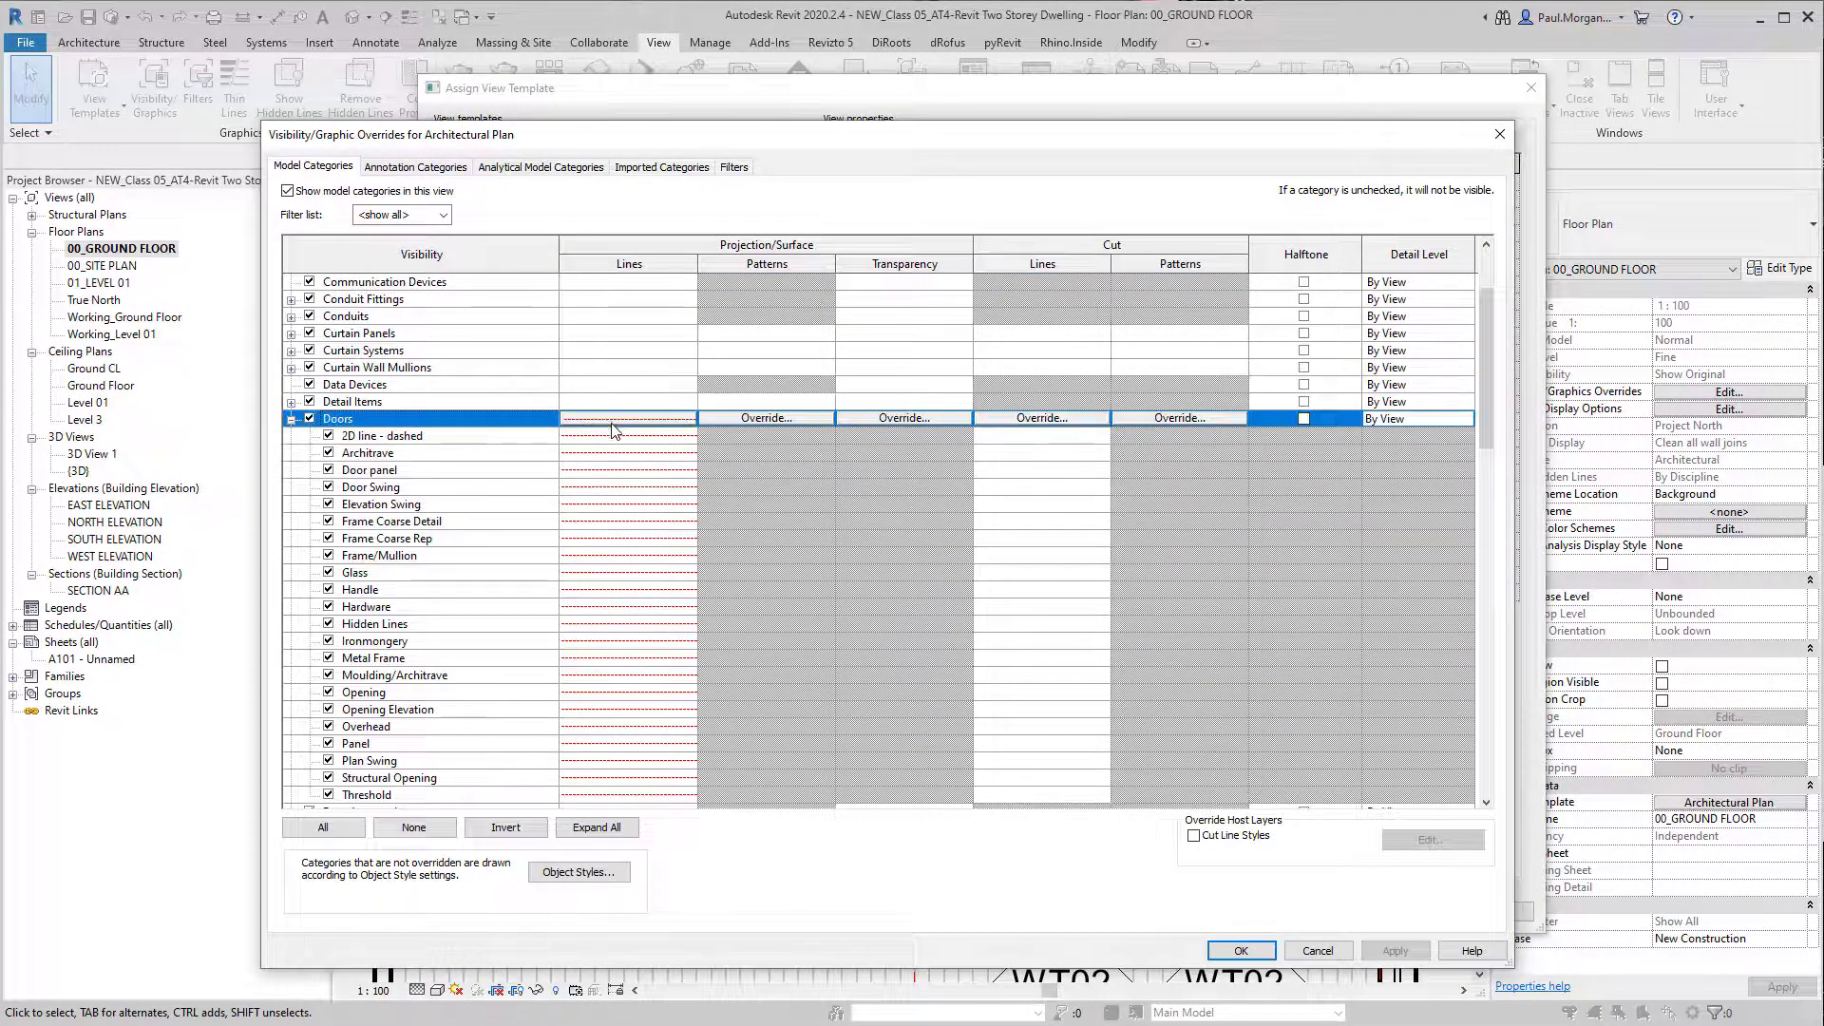
scroll(625, 760, "down", 1)
left_click(625, 746, "shift")
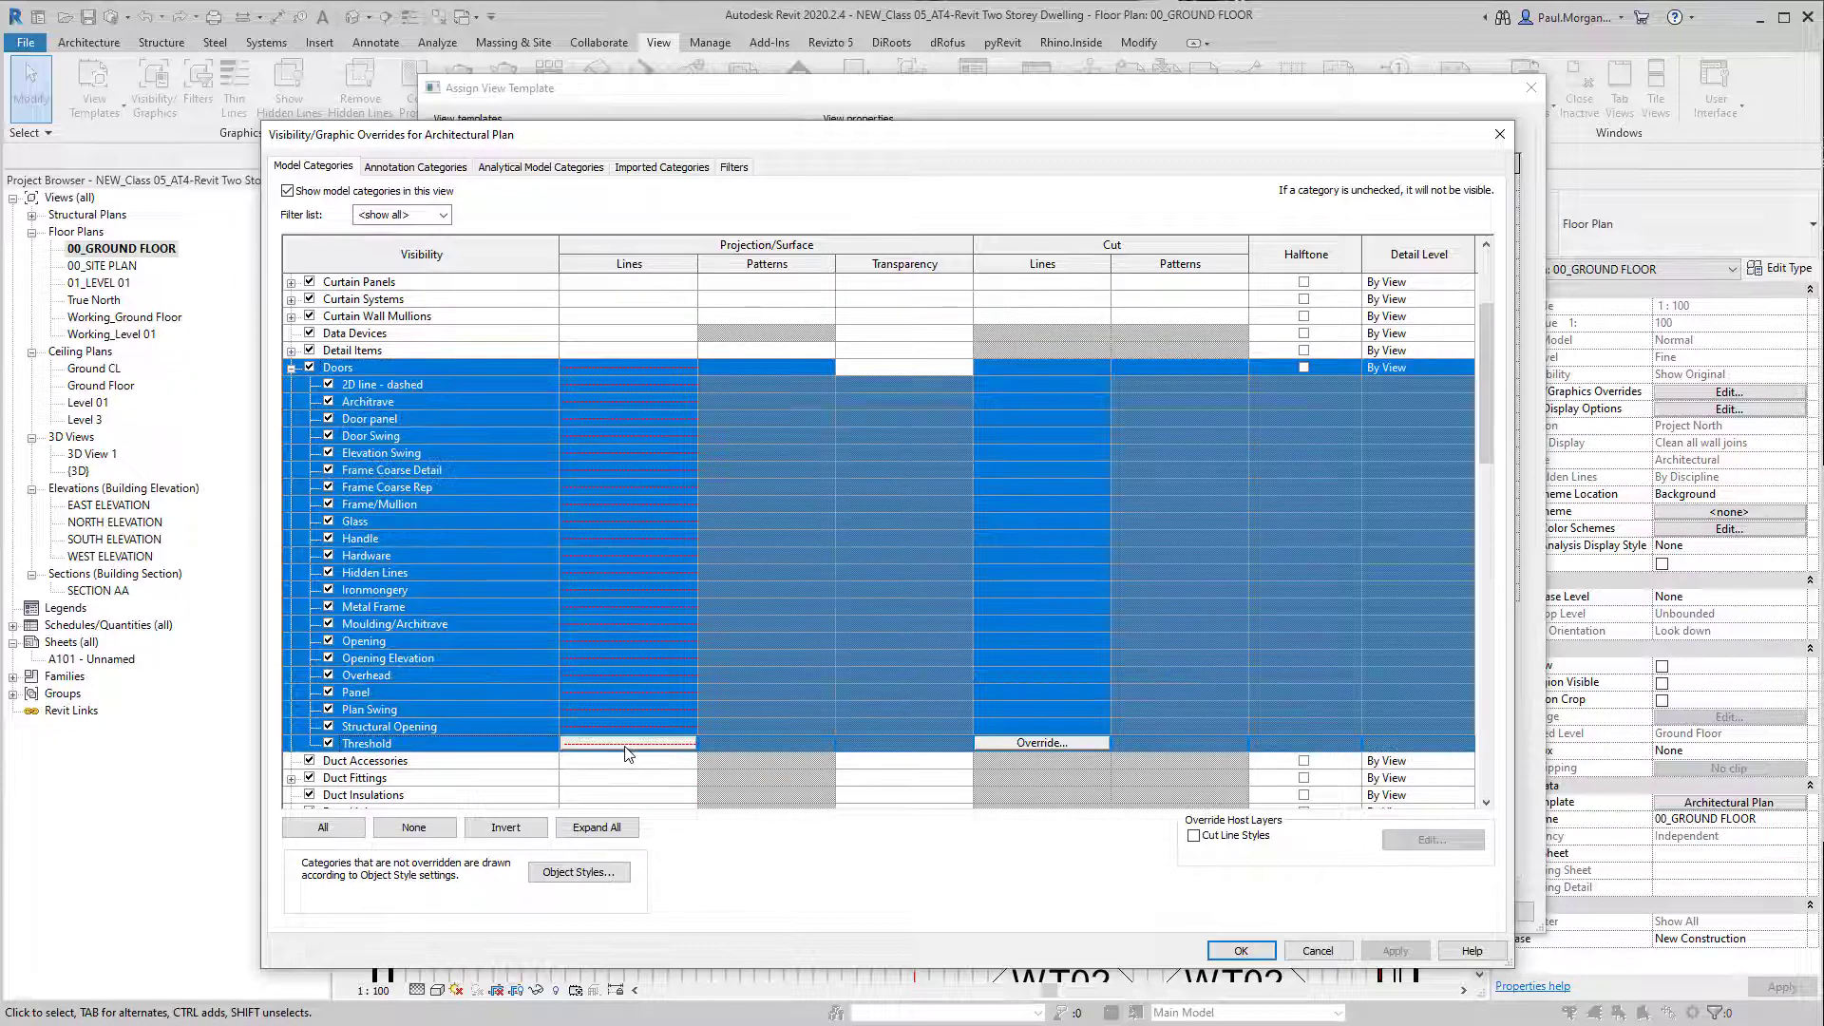
left_click(772, 243)
left_click(1118, 258)
left_click(1123, 256)
double_click(656, 748)
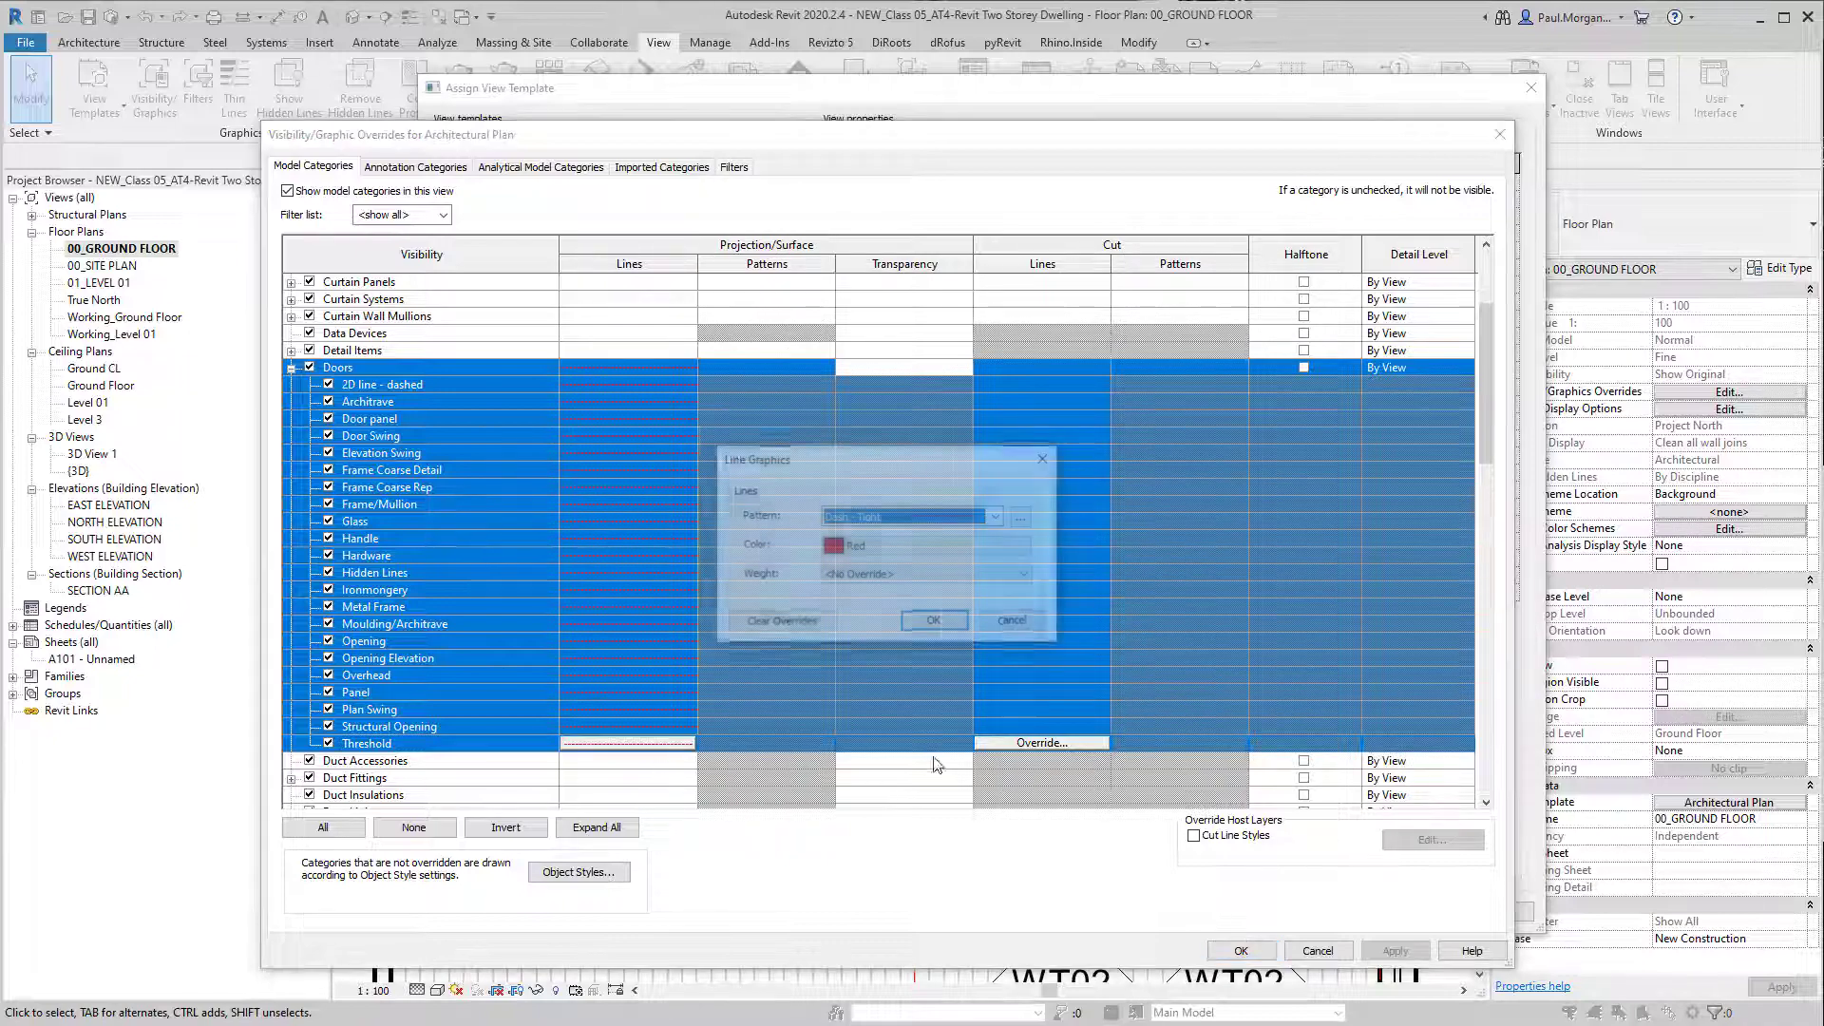
left_click(932, 623)
left_click(292, 369)
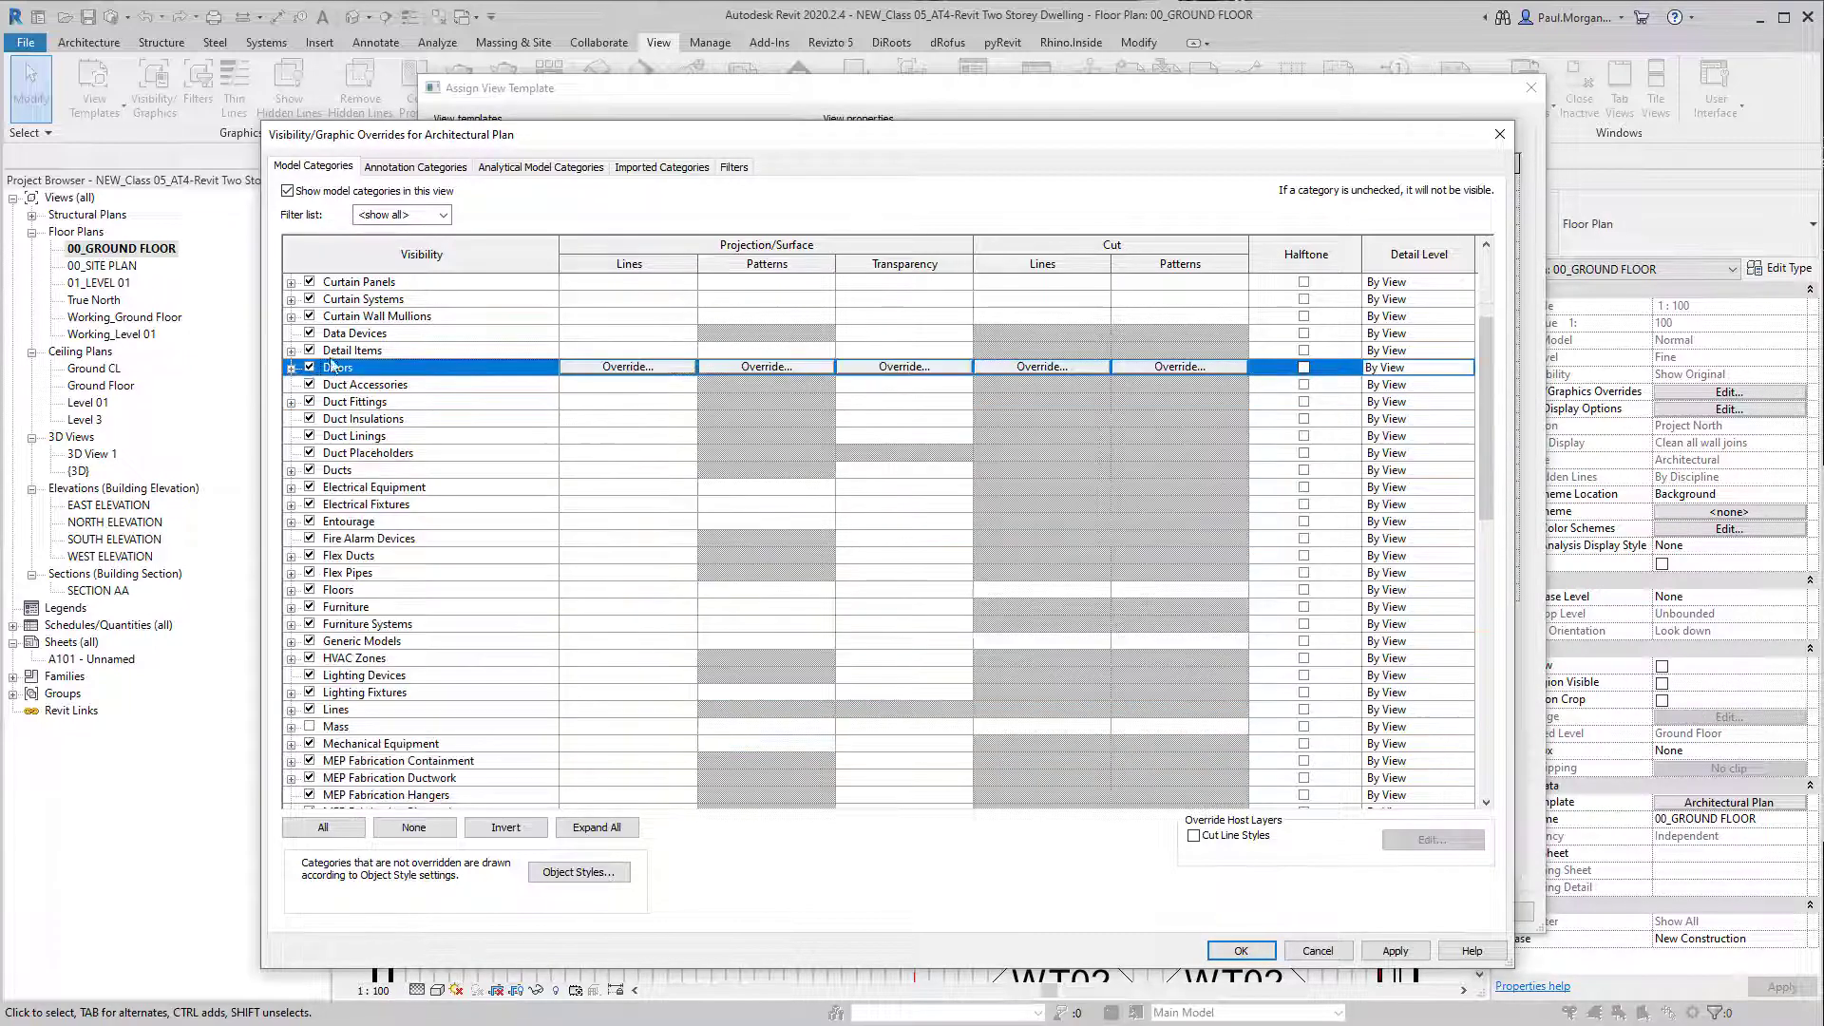
Step: Look through the model, annotation and analytical model categories in the Architectural Plan template's overrides, then close them
left_click(598, 473)
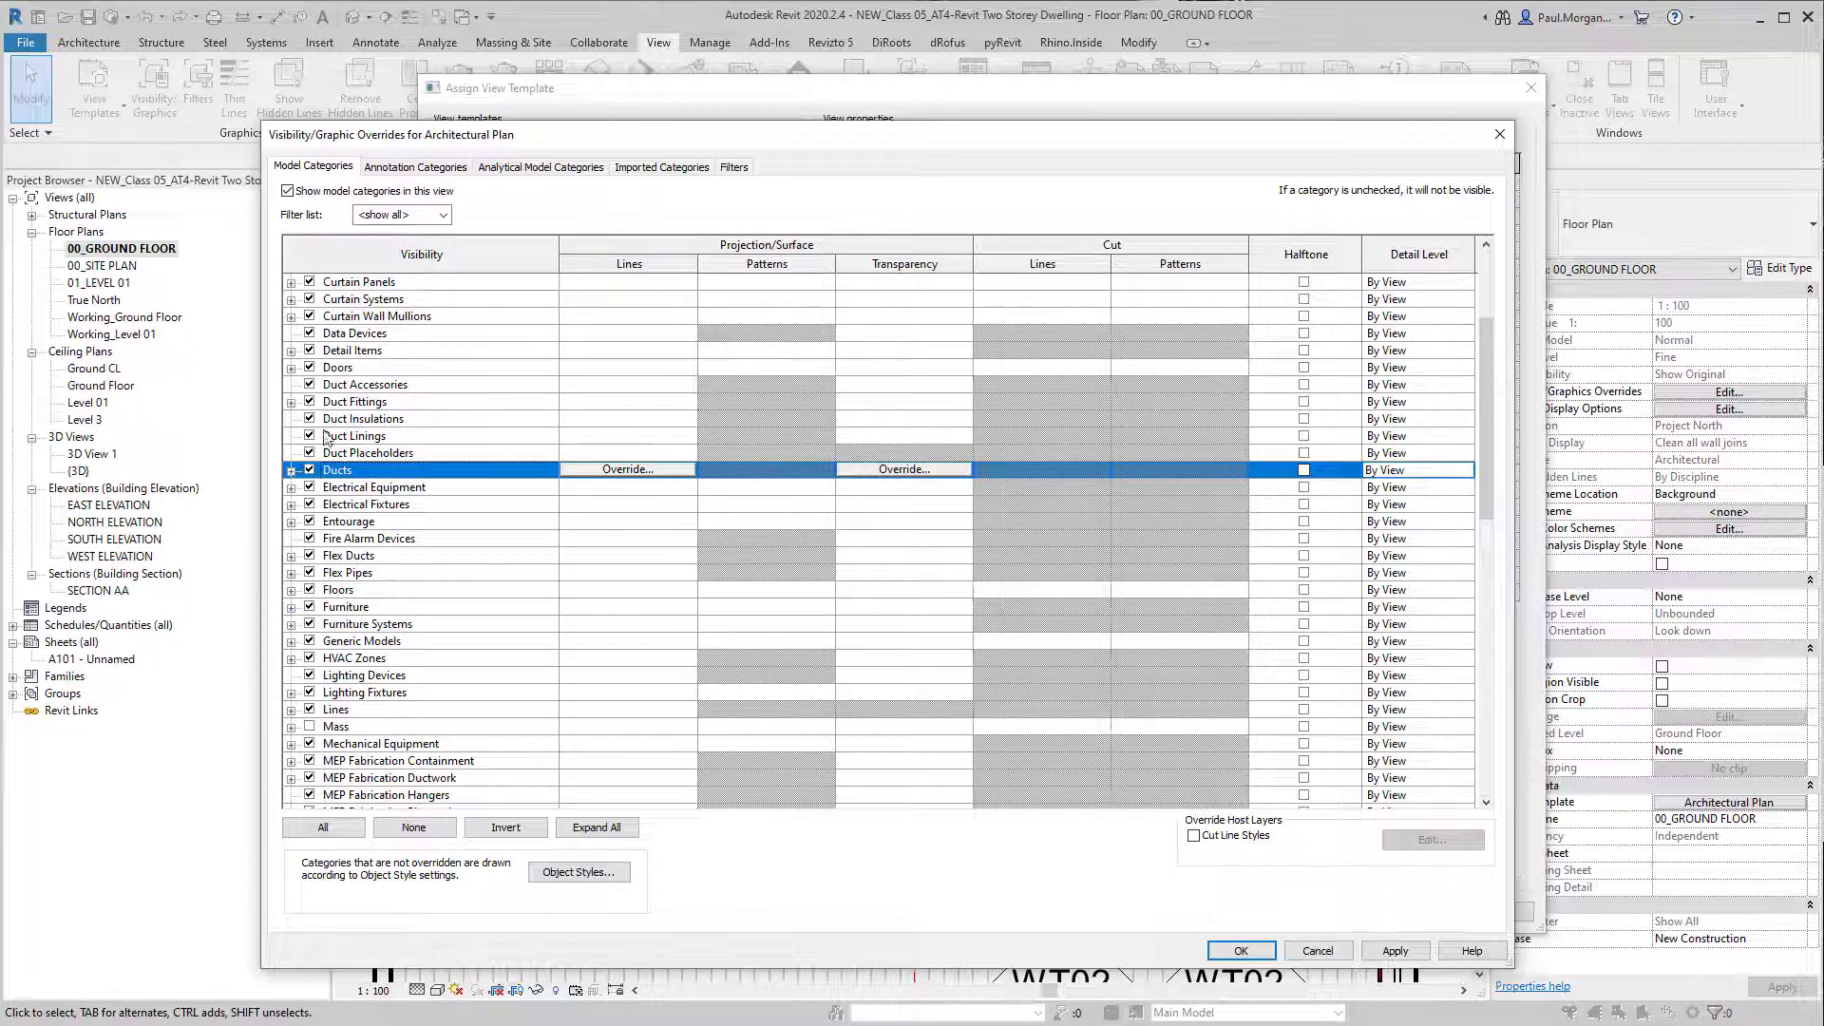
left_click(418, 169)
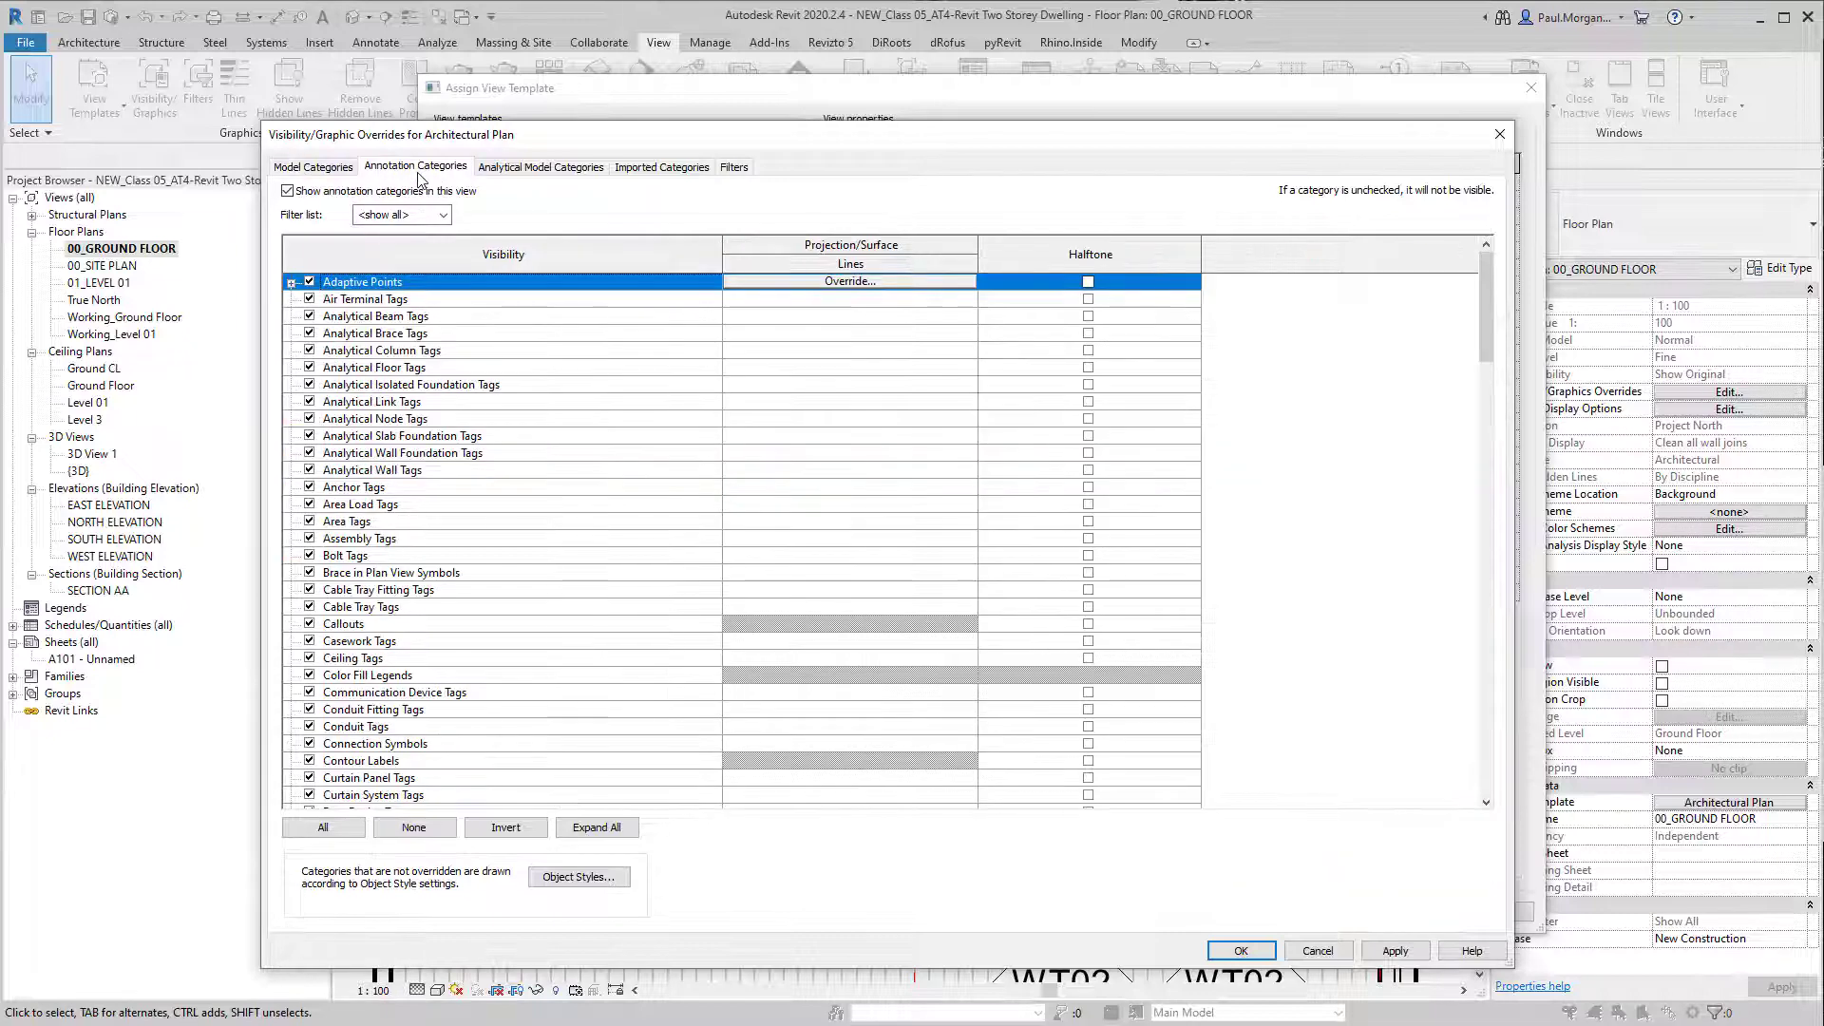
left_click(331, 169)
left_click(417, 167)
left_click(541, 166)
left_click(417, 166)
left_click(1267, 950)
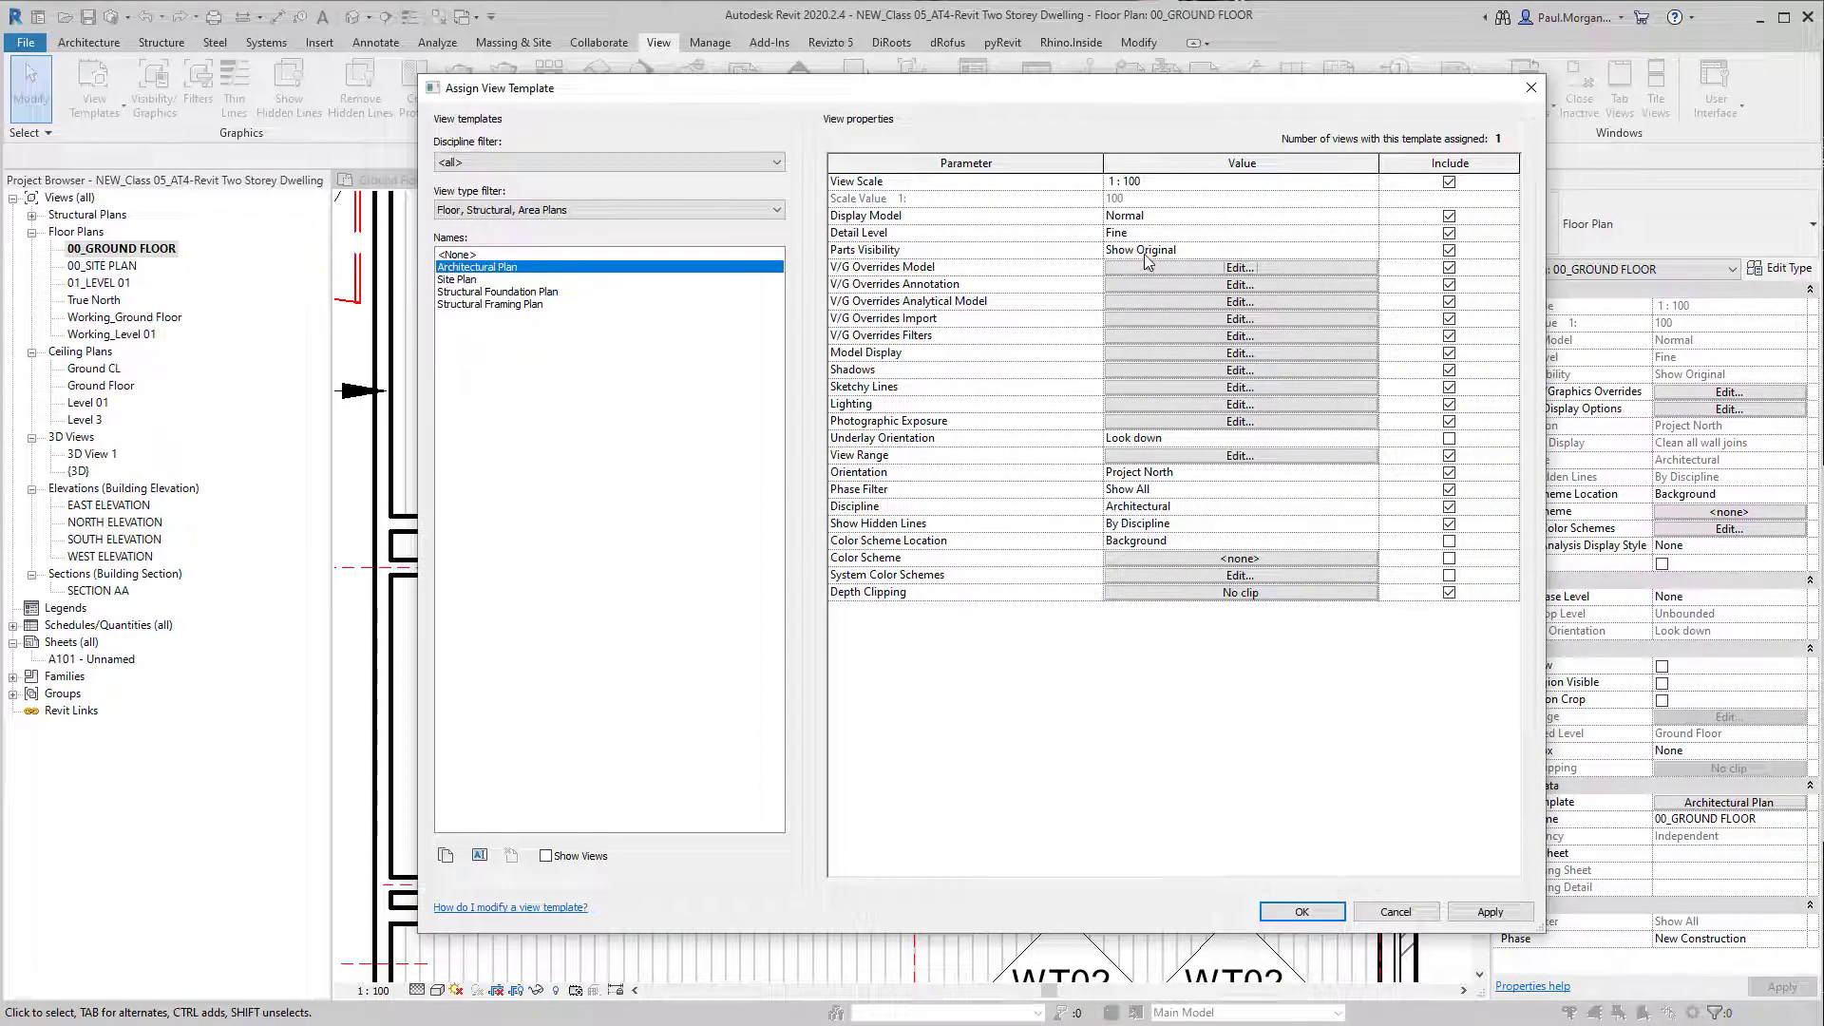
Step: Clear the projection line overrides from Doors and all its subcategories, down to Threshold, in the template's model overrides
left_click(1179, 270)
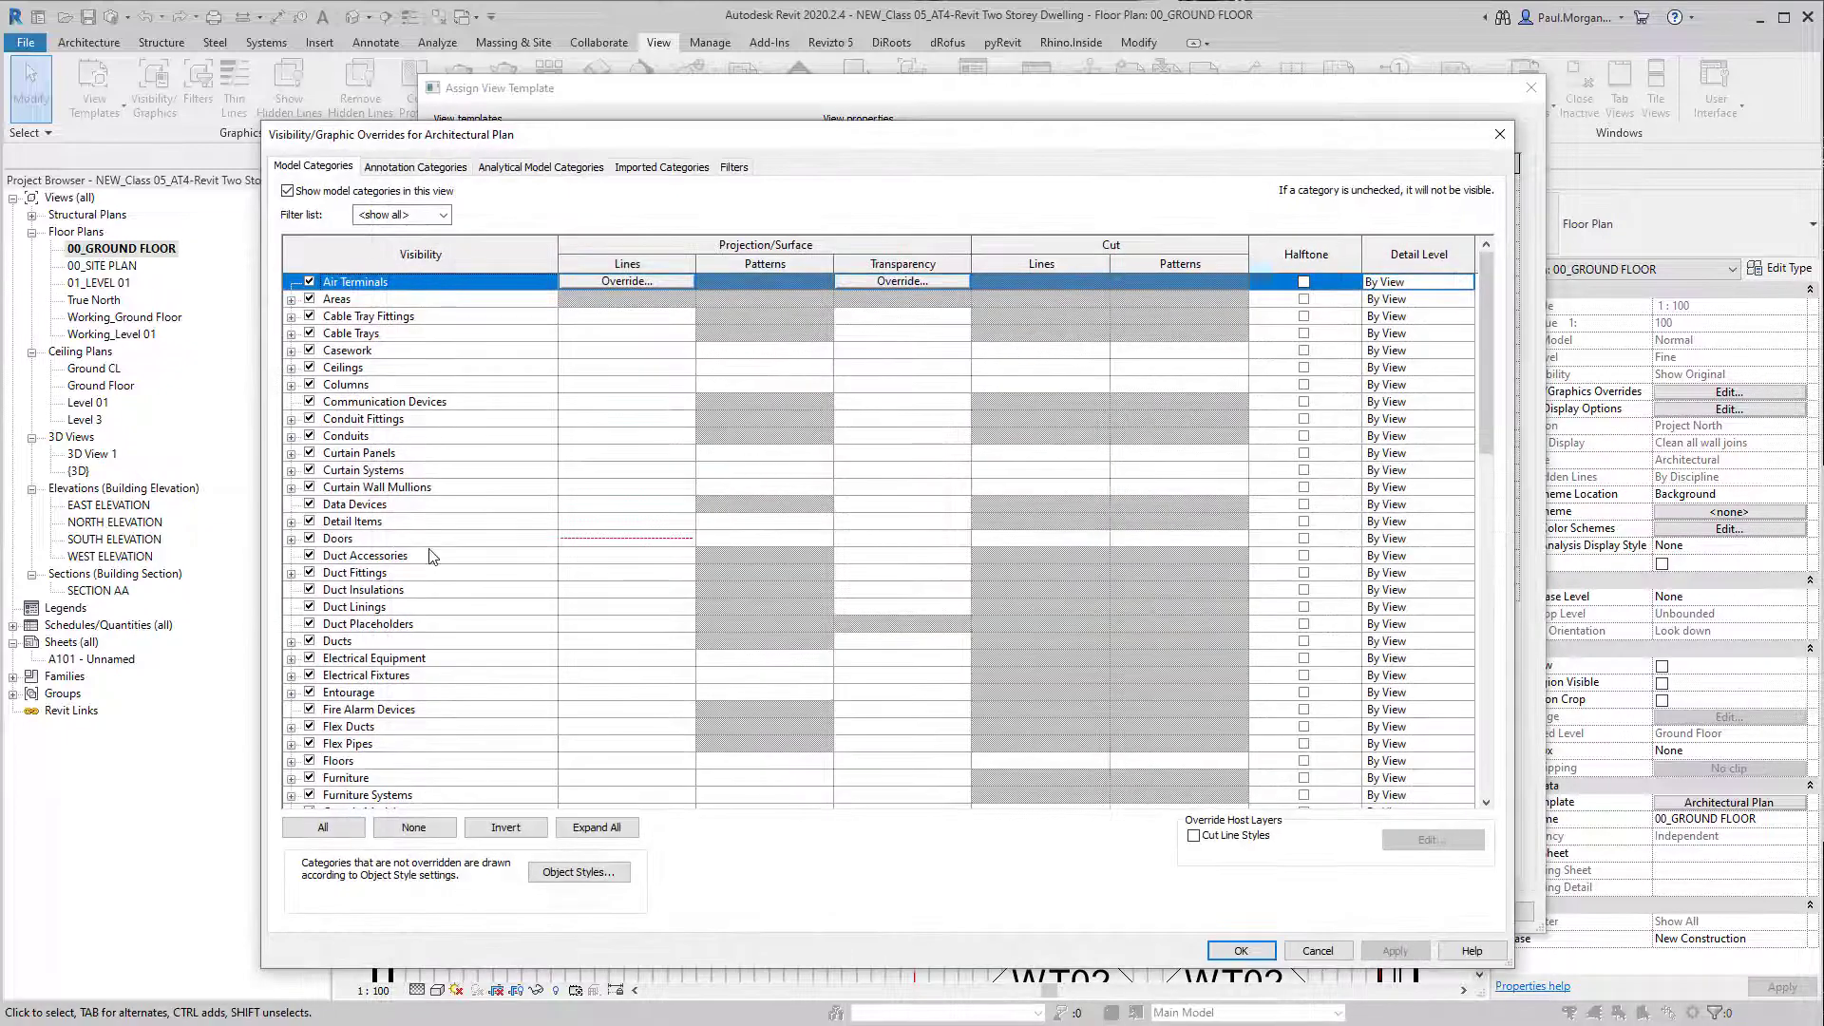
left_click(370, 556)
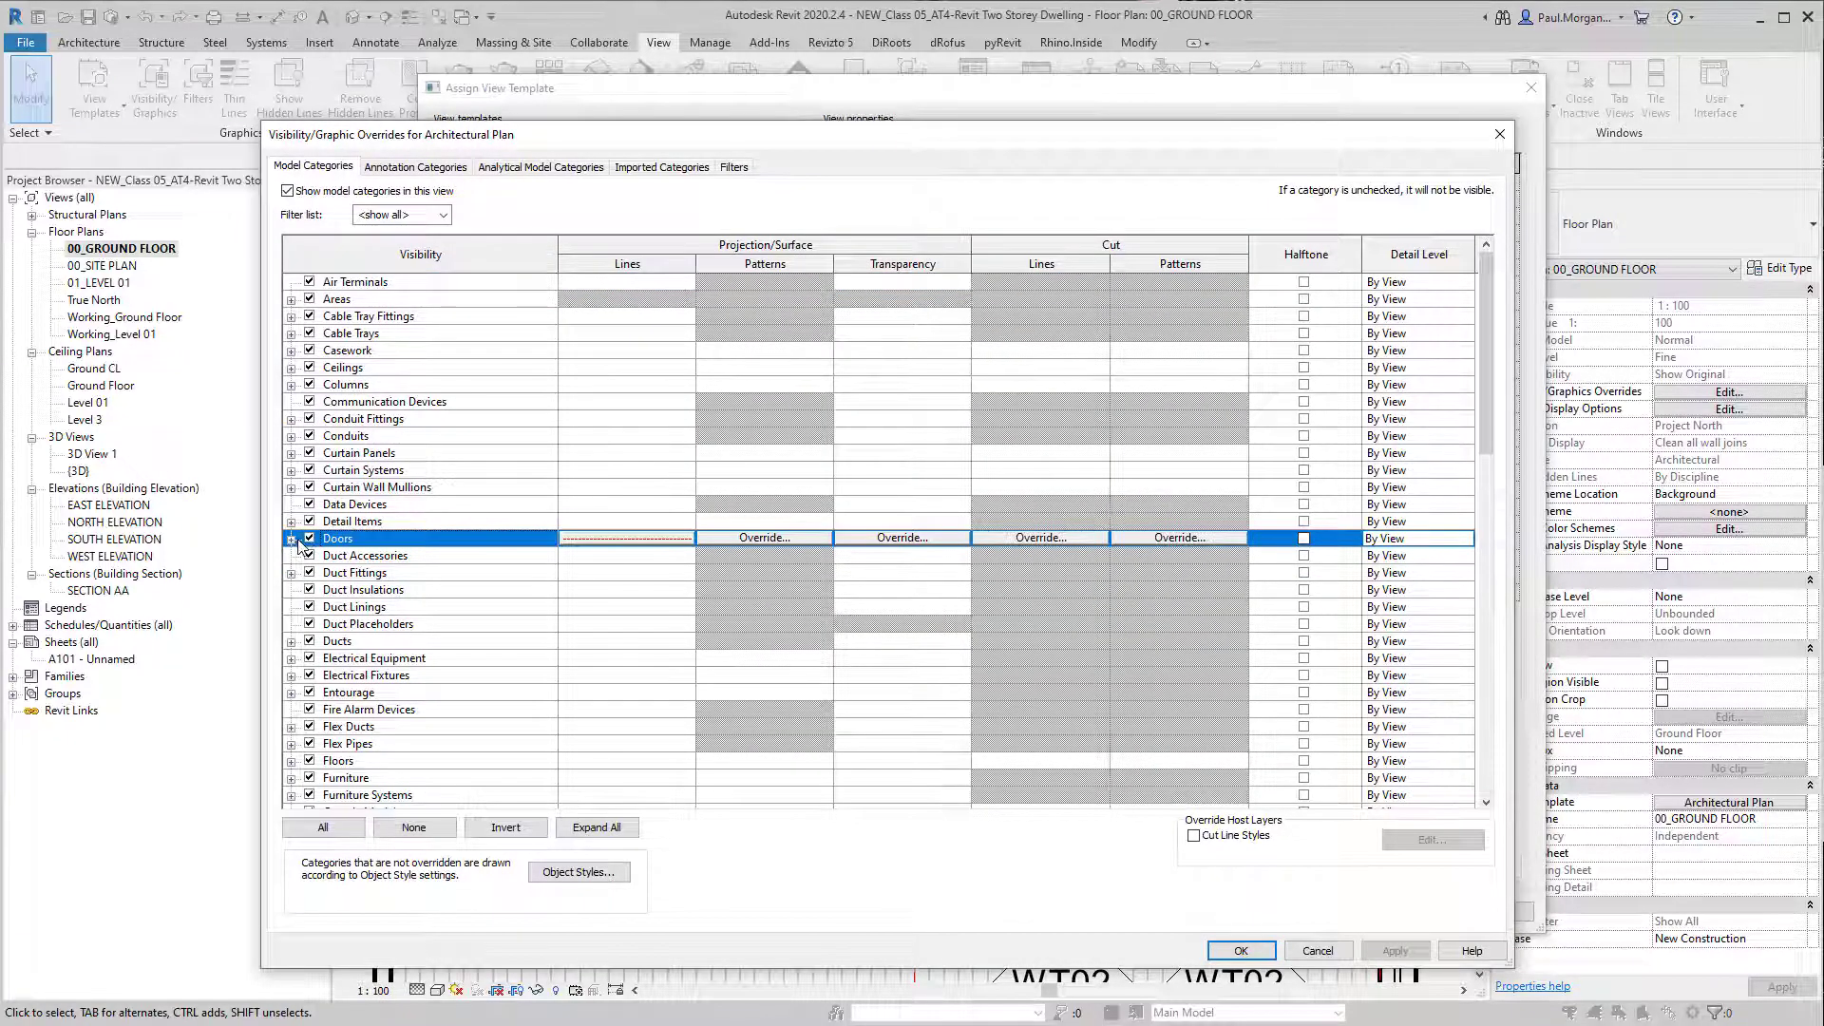
left_click(292, 538)
scroll(554, 798, "down", 1)
left_click(513, 744, "shift")
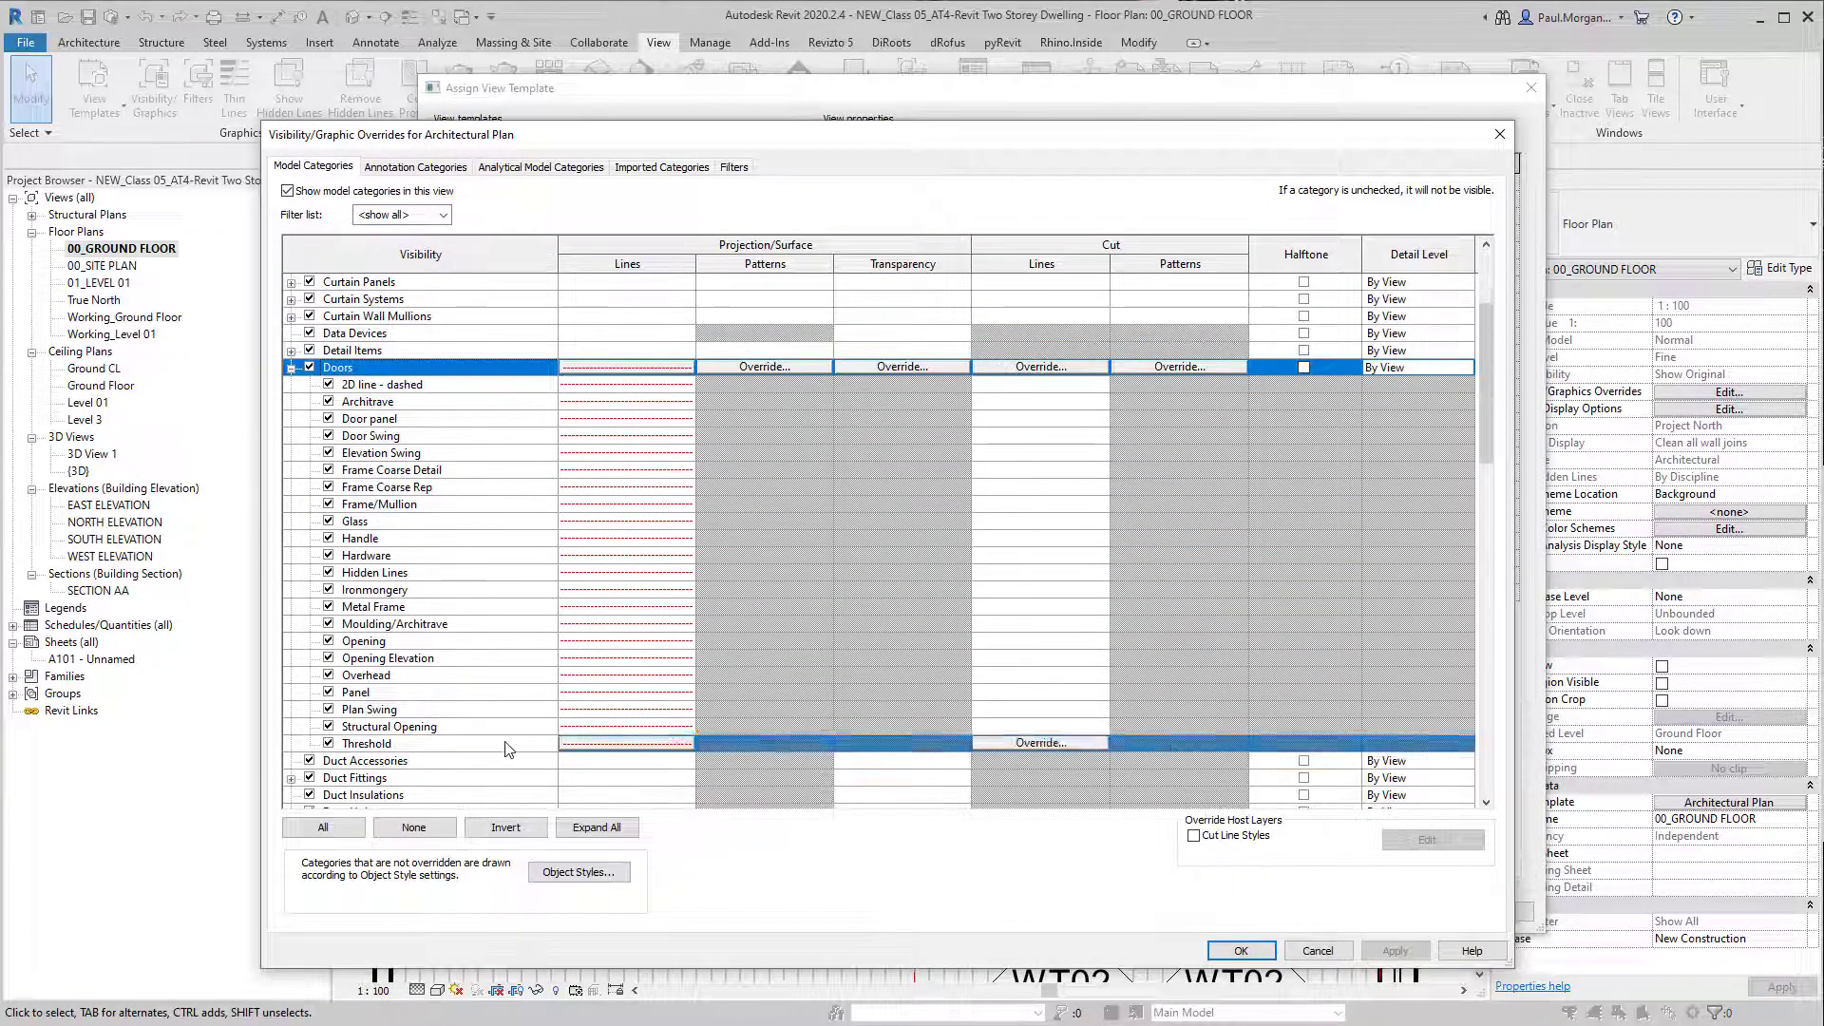
left_click(625, 742)
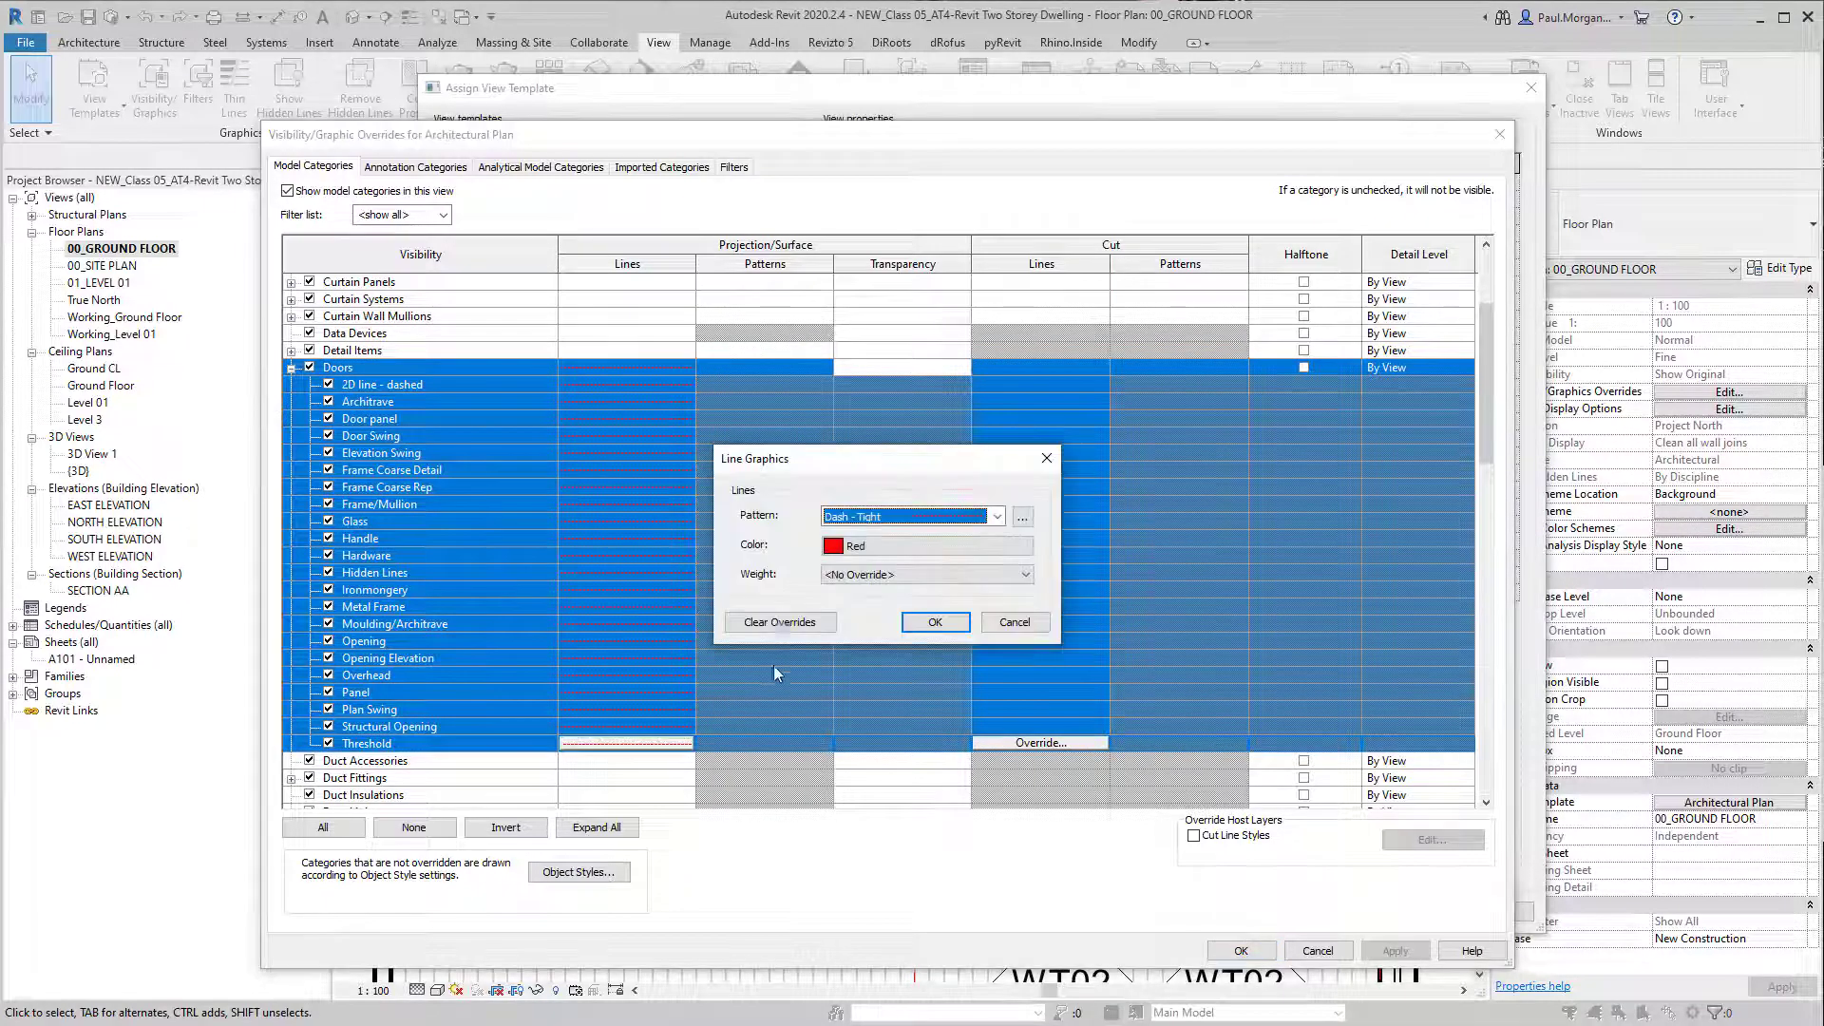
left_click(779, 622)
left_click(927, 631)
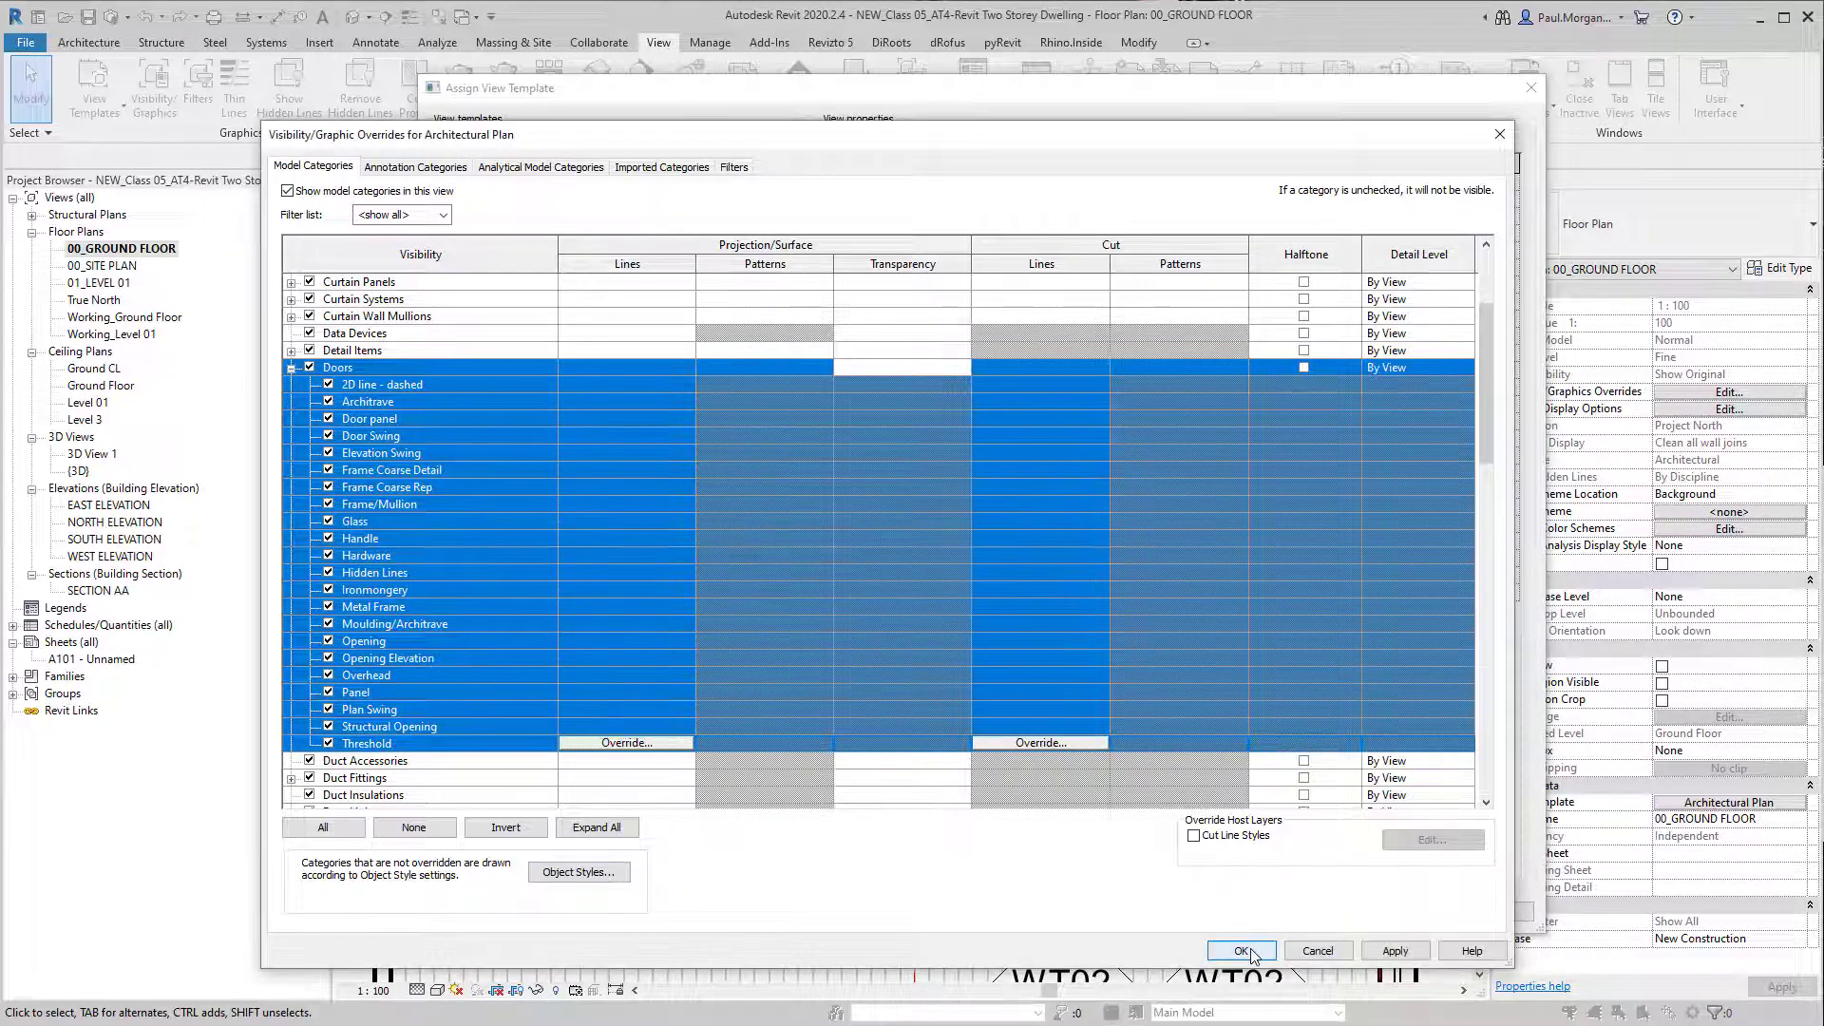
left_click(1241, 950)
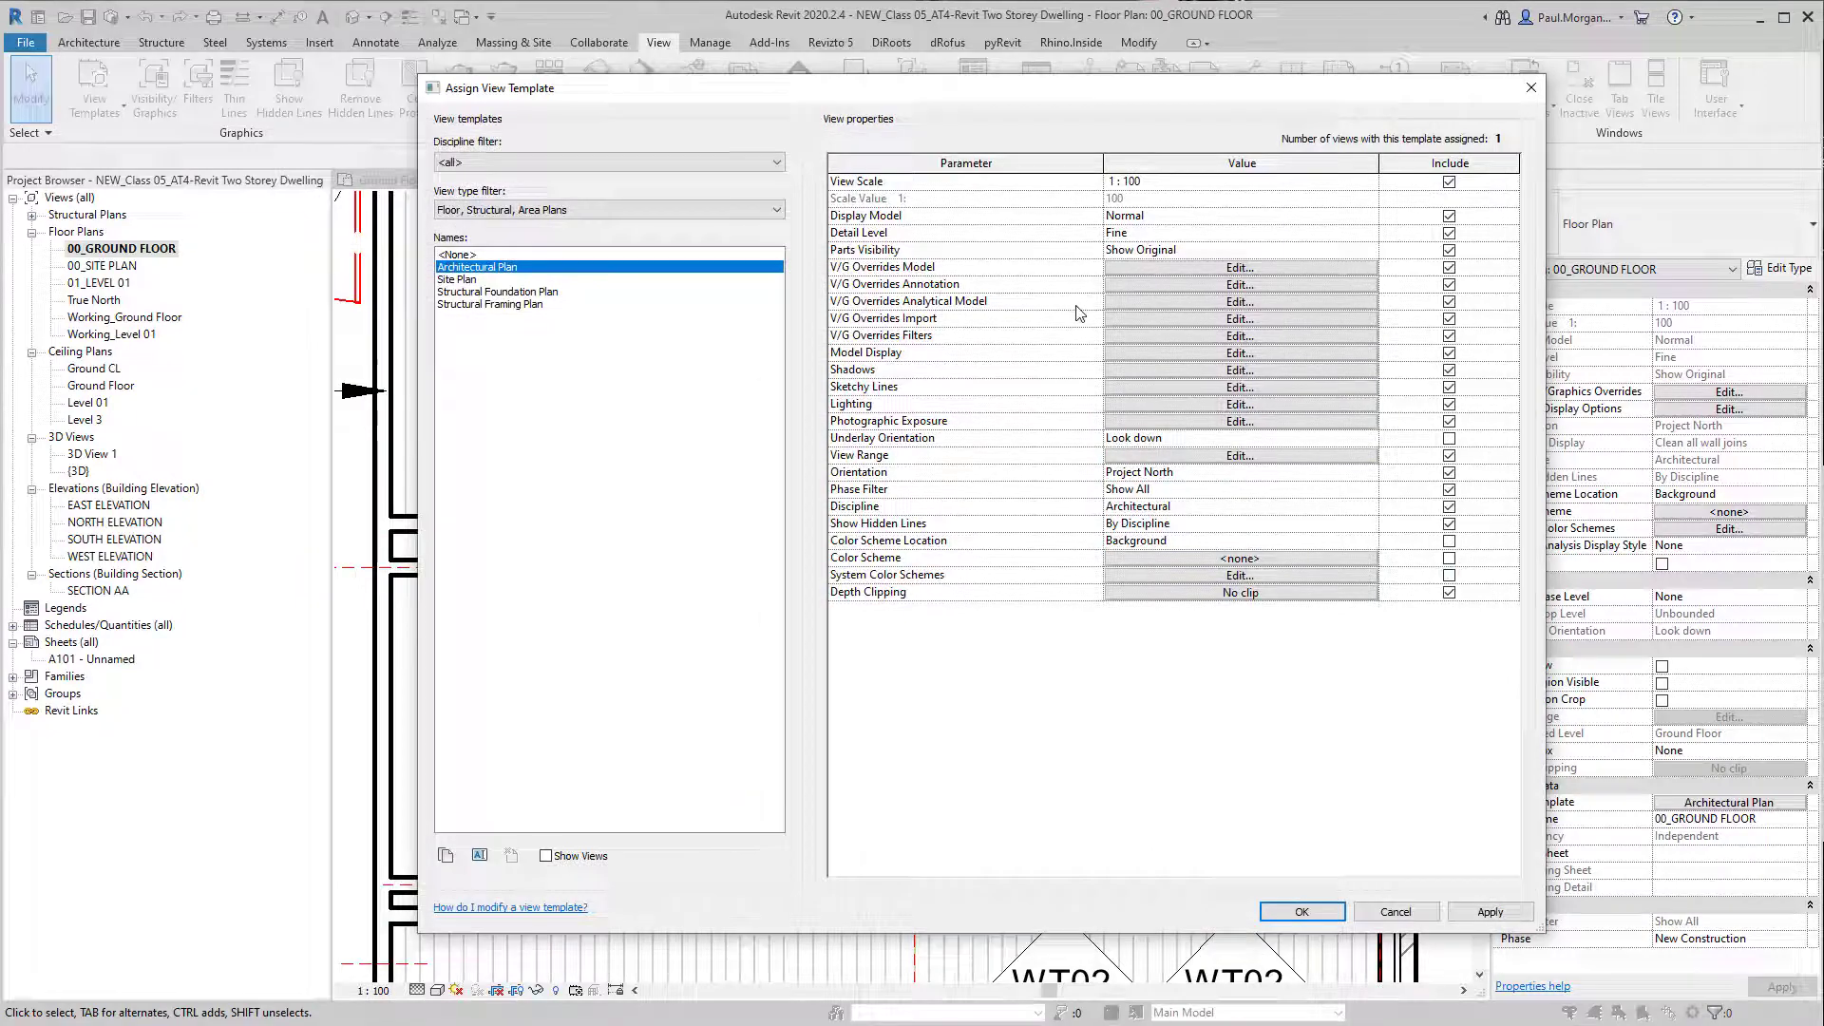
Step: Turn off Reference Lines, Reference Planes and Reference Points in the template's annotation overrides and apply the template to the ground floor plan
left_click(1139, 286)
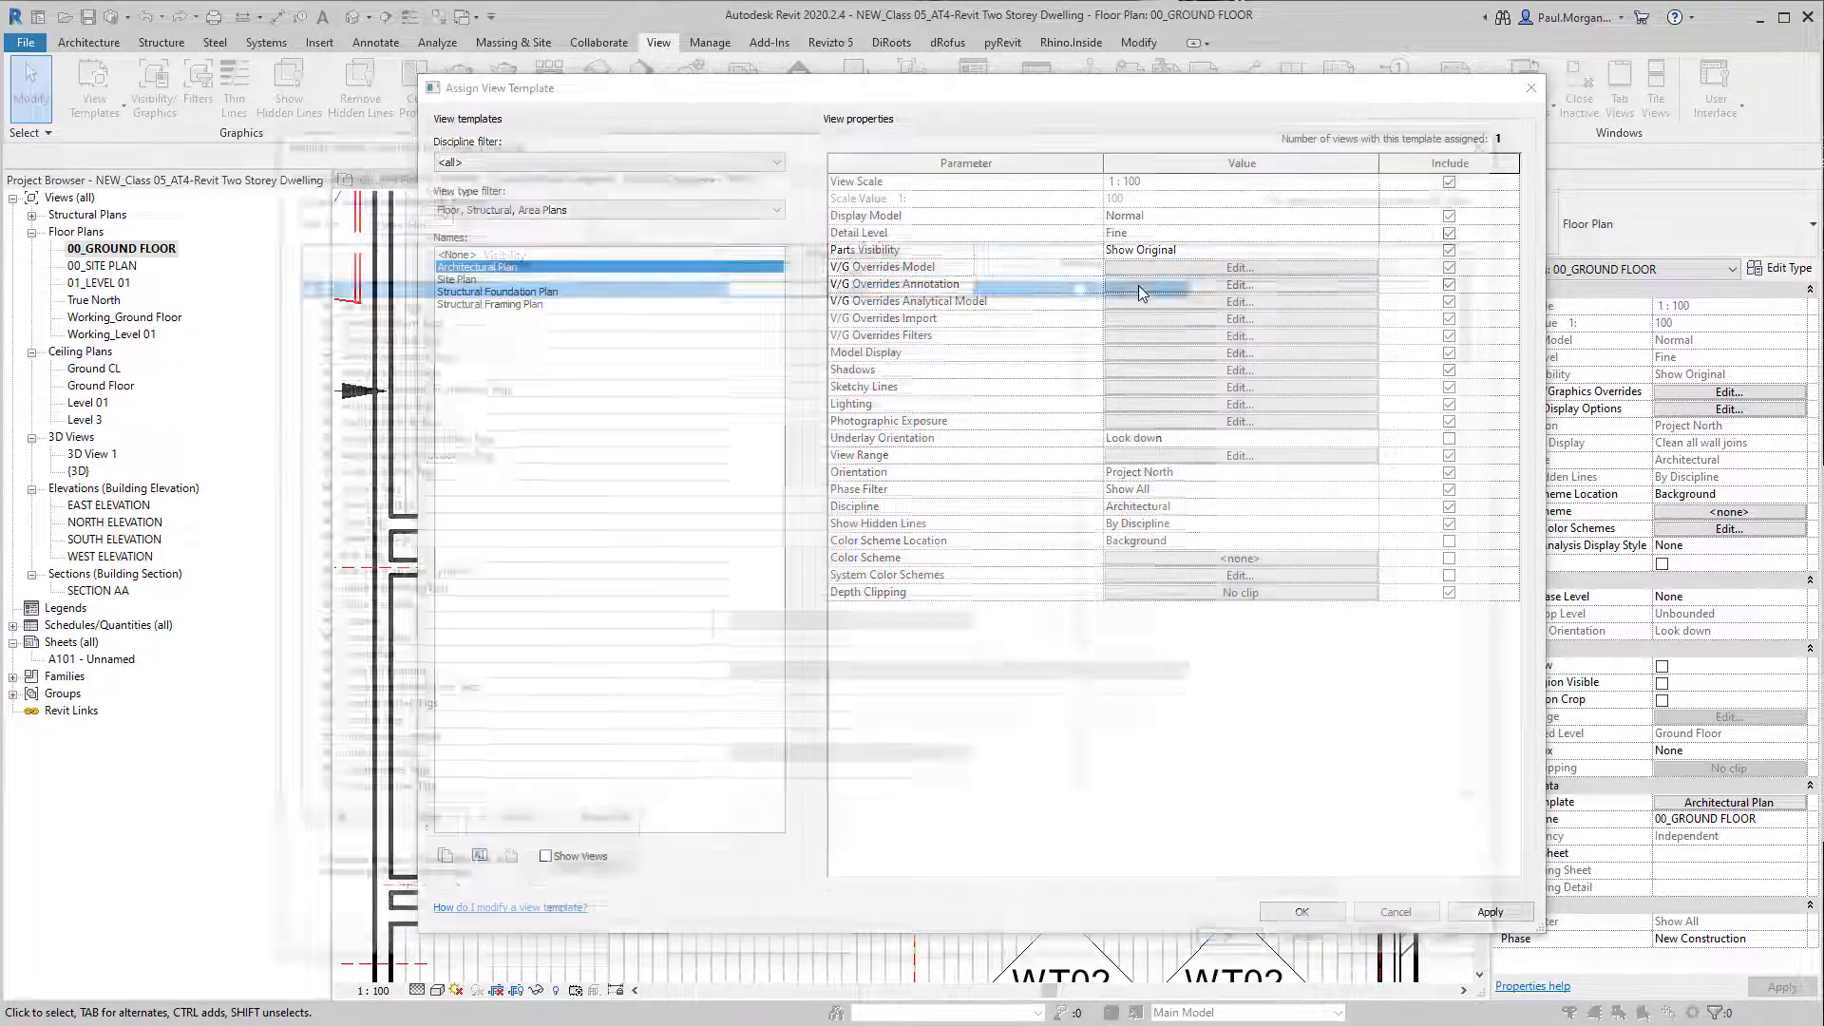
left_click(541, 167)
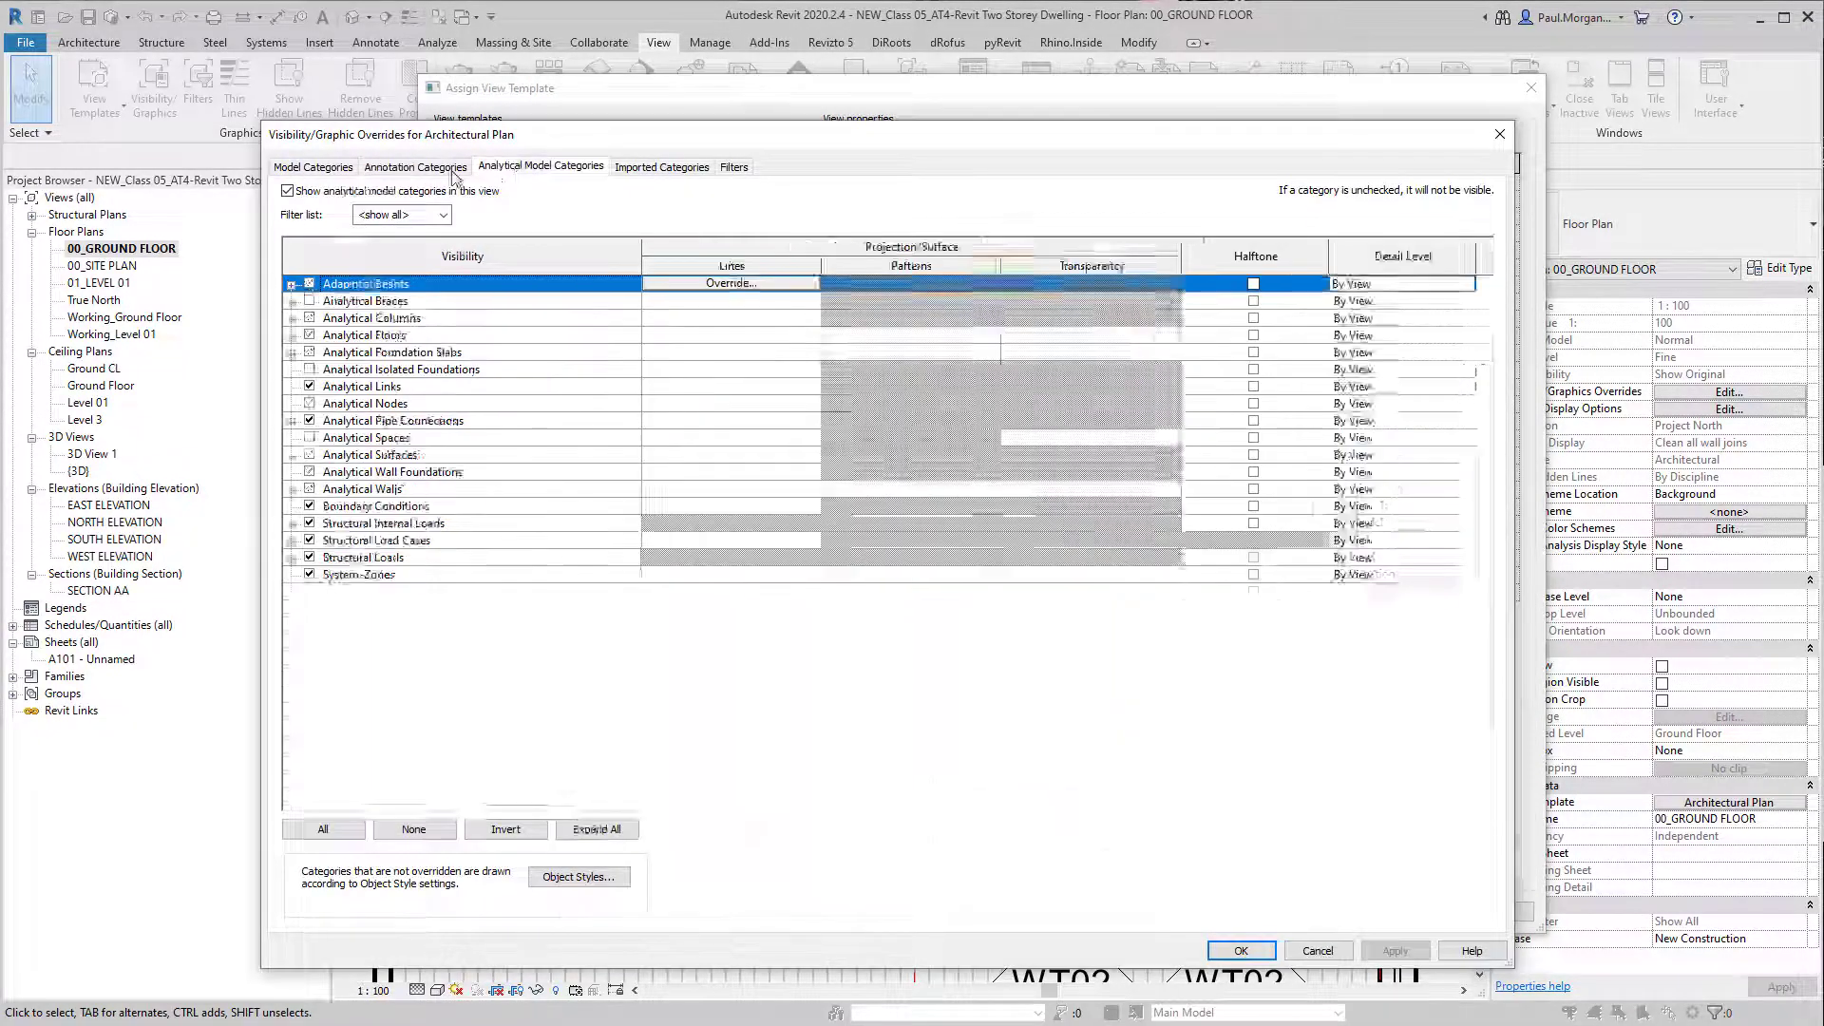
left_click(416, 166)
left_click(312, 167)
left_click(410, 167)
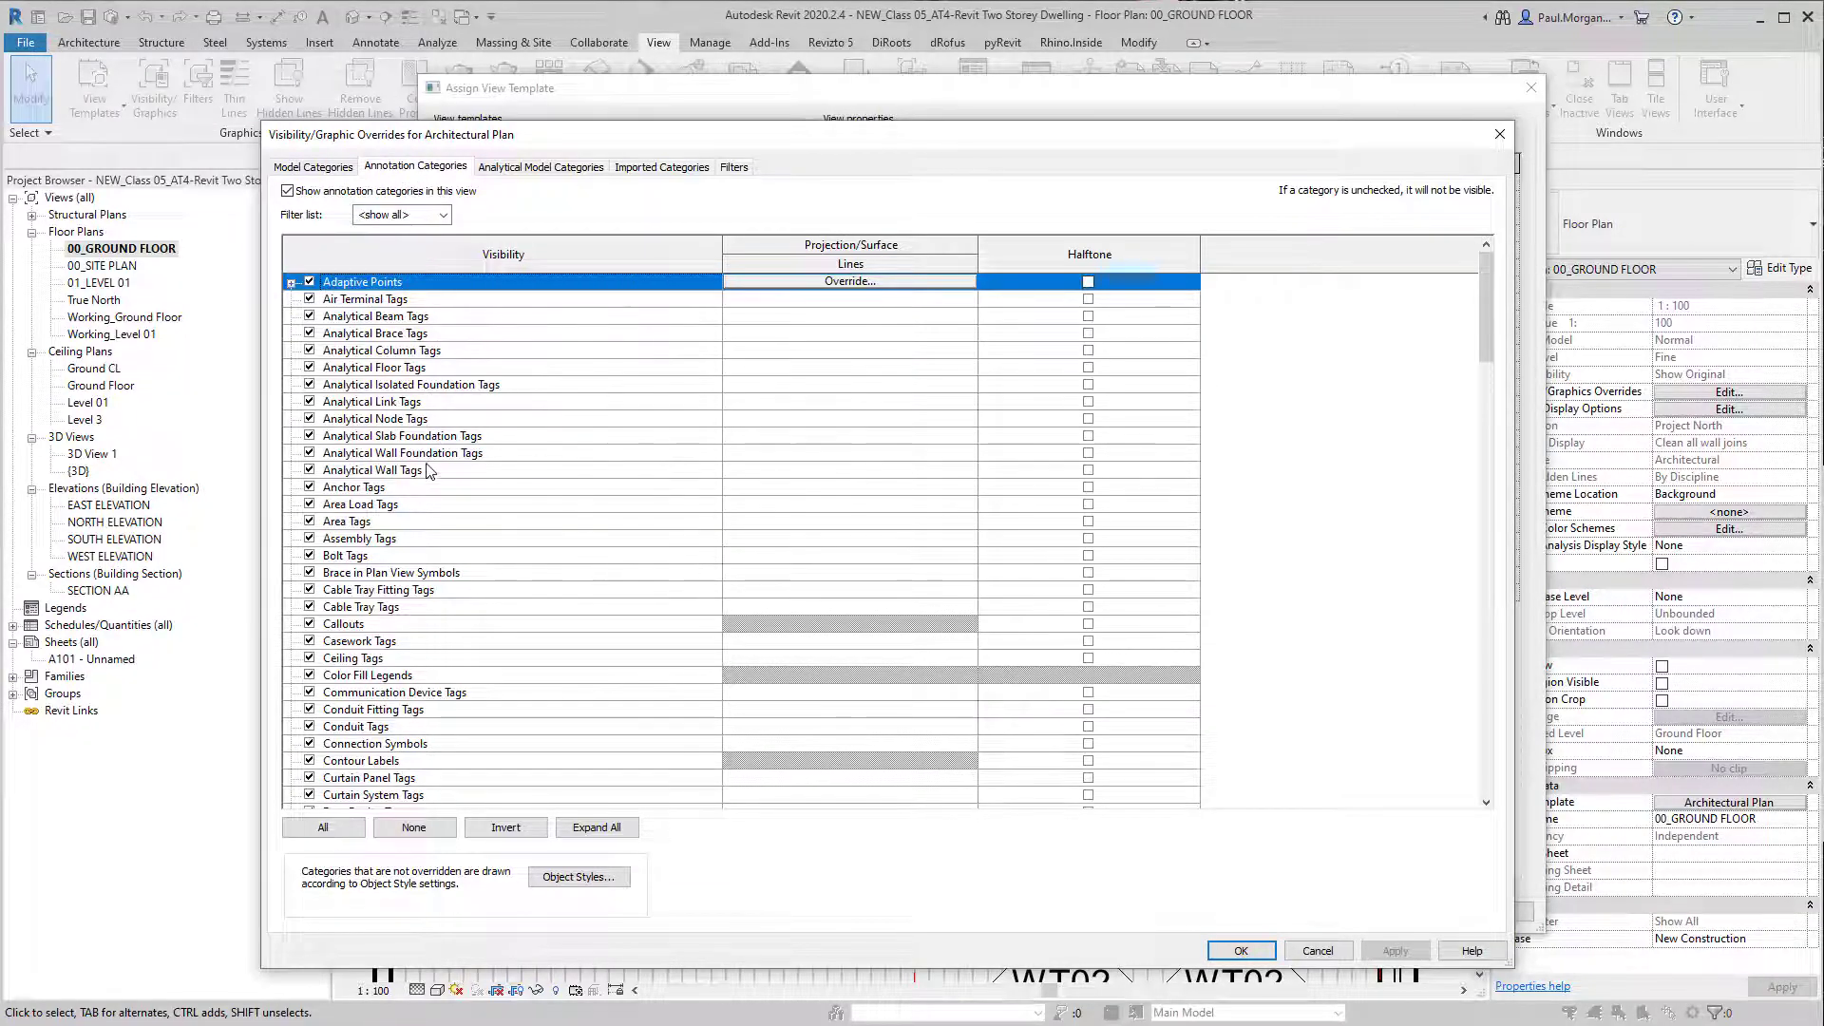
left_click(444, 661)
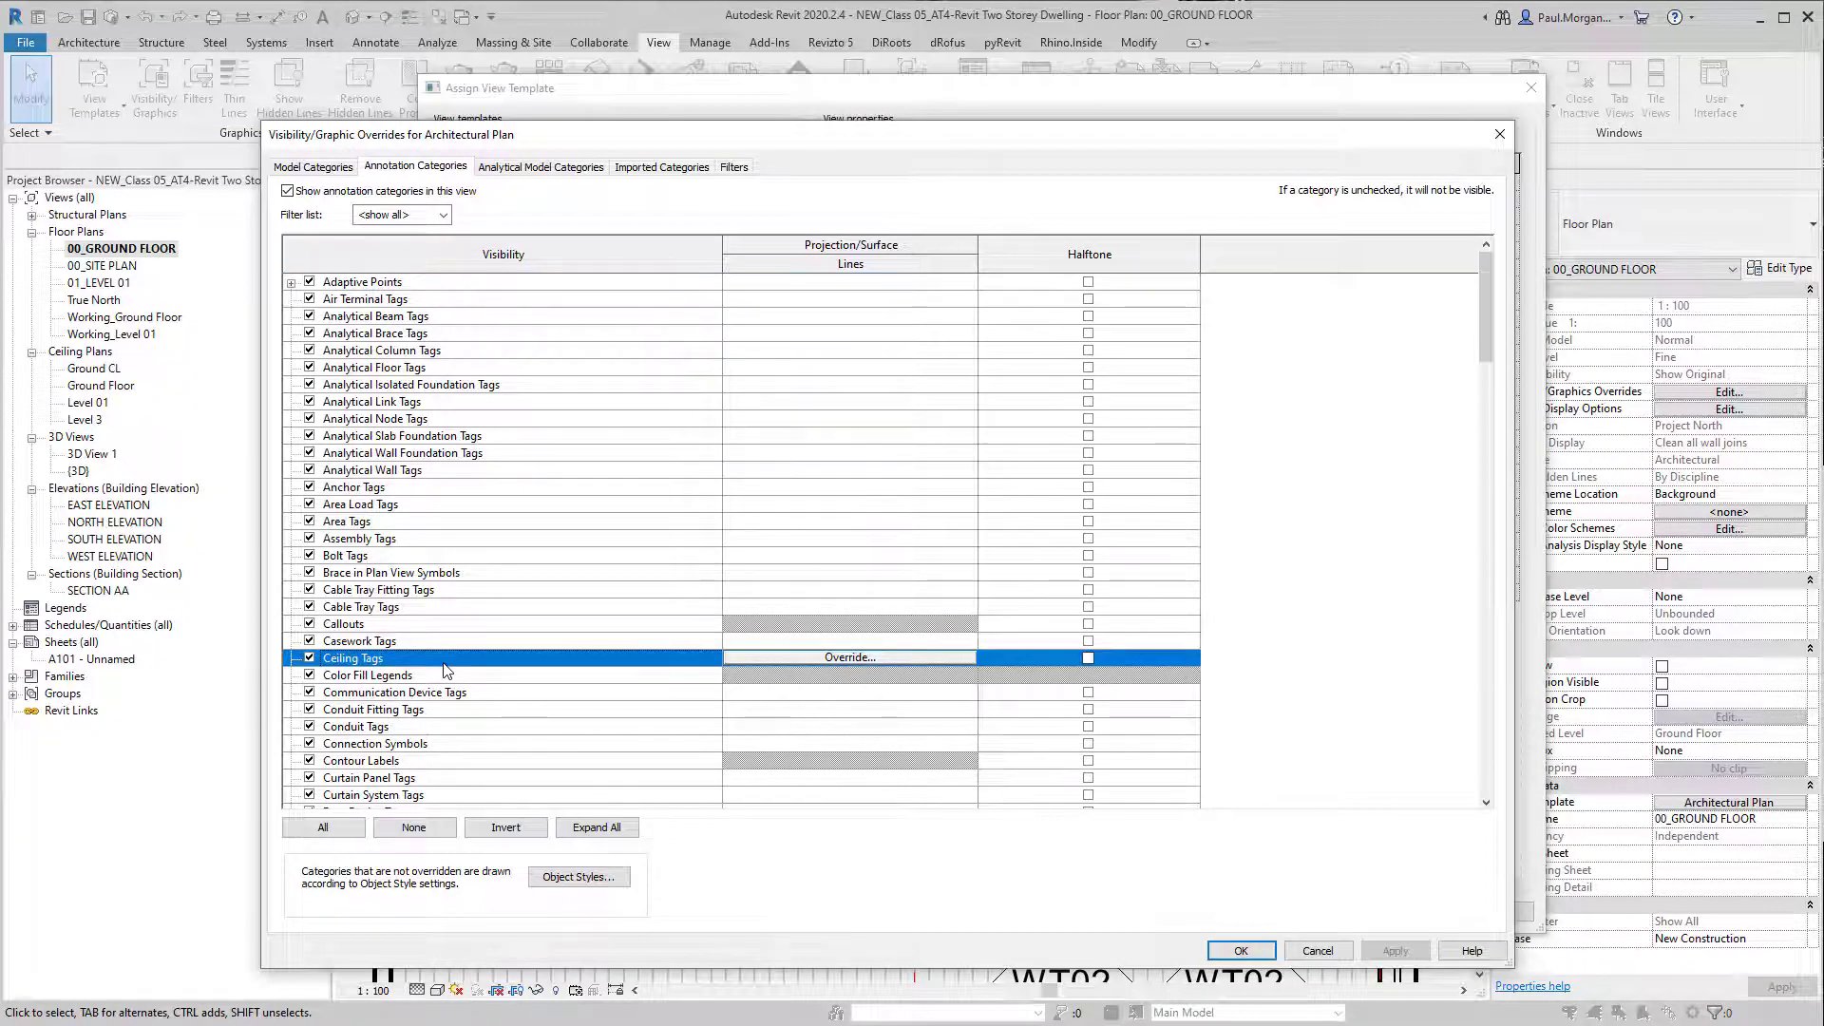
key("Page_Down")
key("Page_Down")
key("Page_Down")
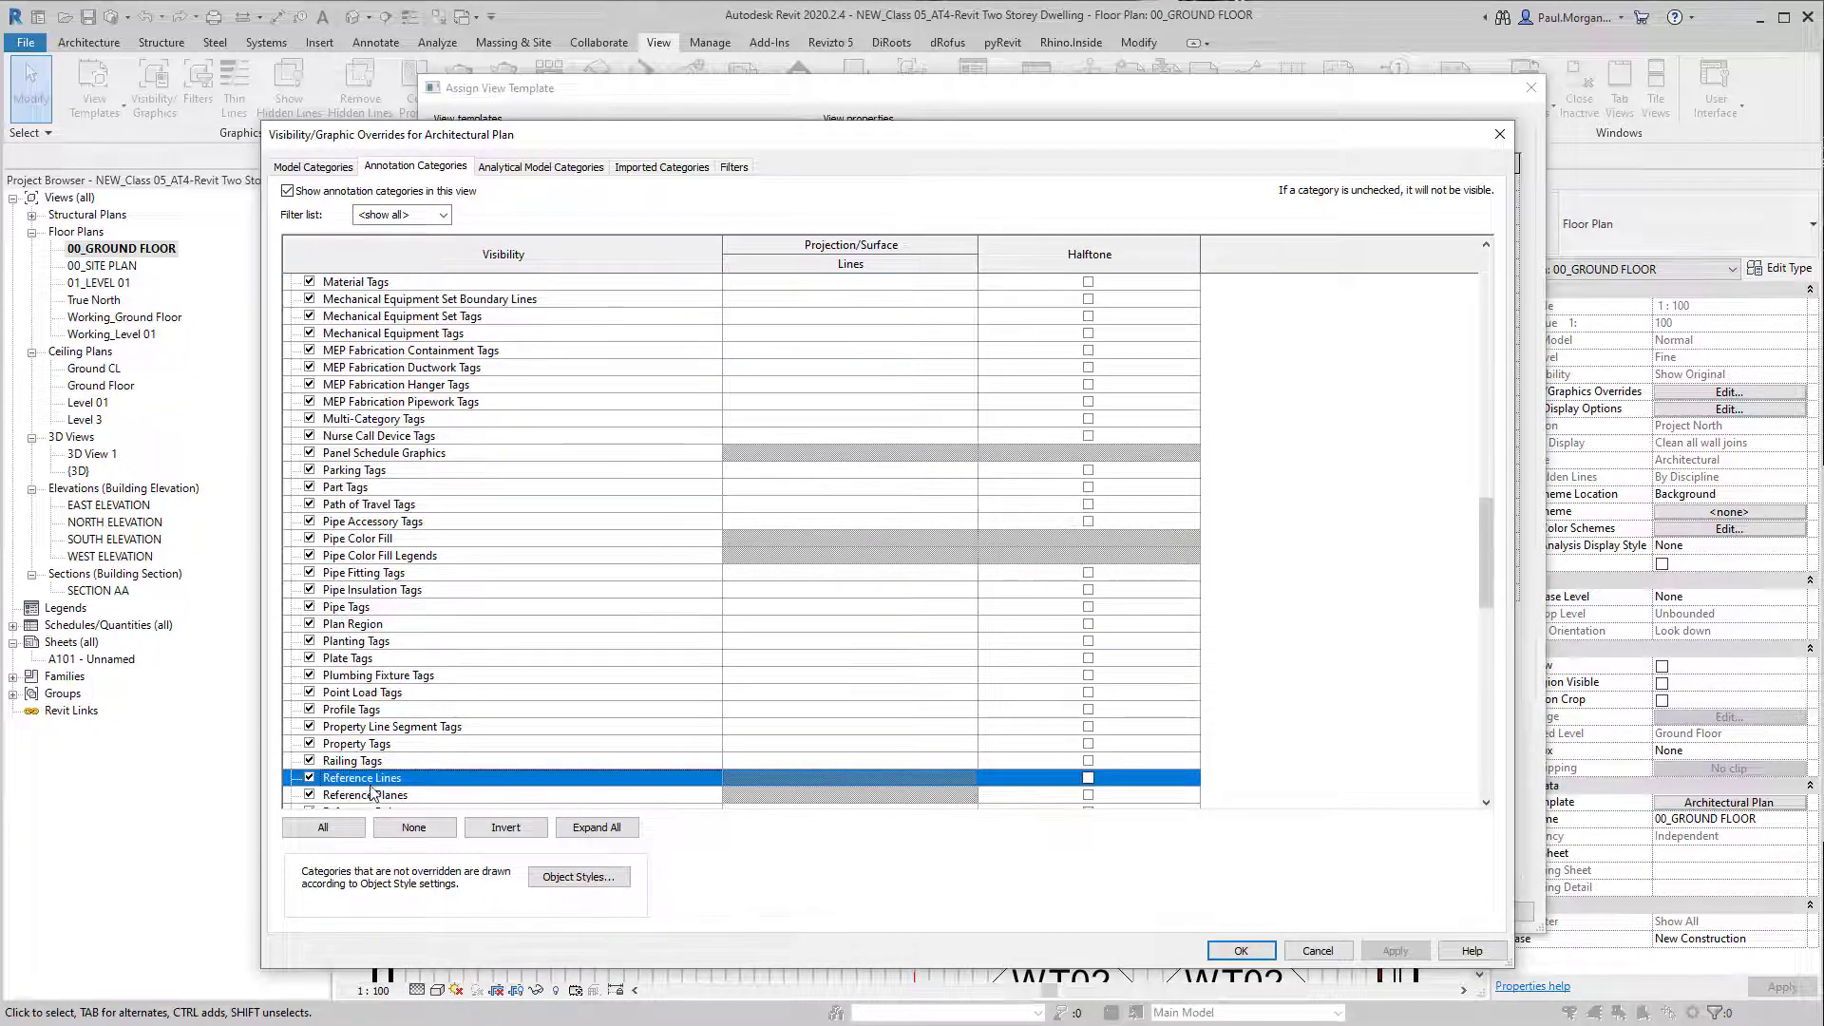
scroll(364, 794, "down", 1)
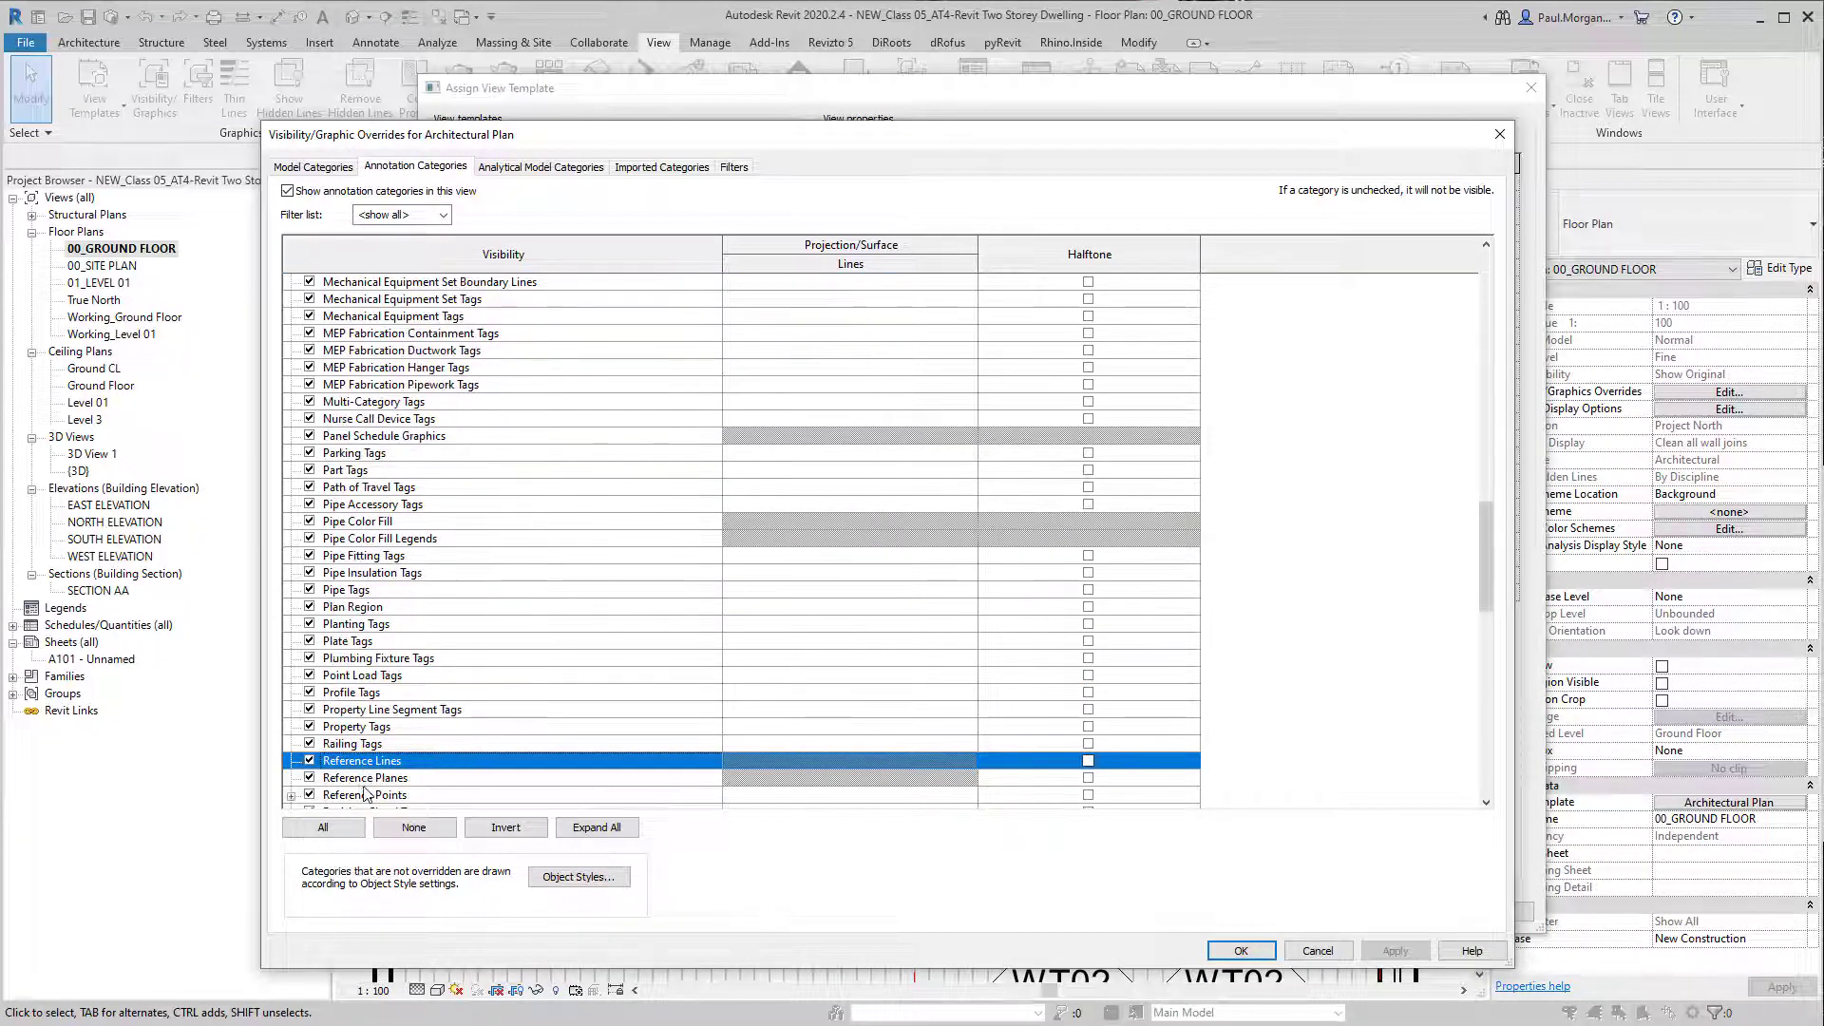
left_click(309, 761)
left_click(314, 779)
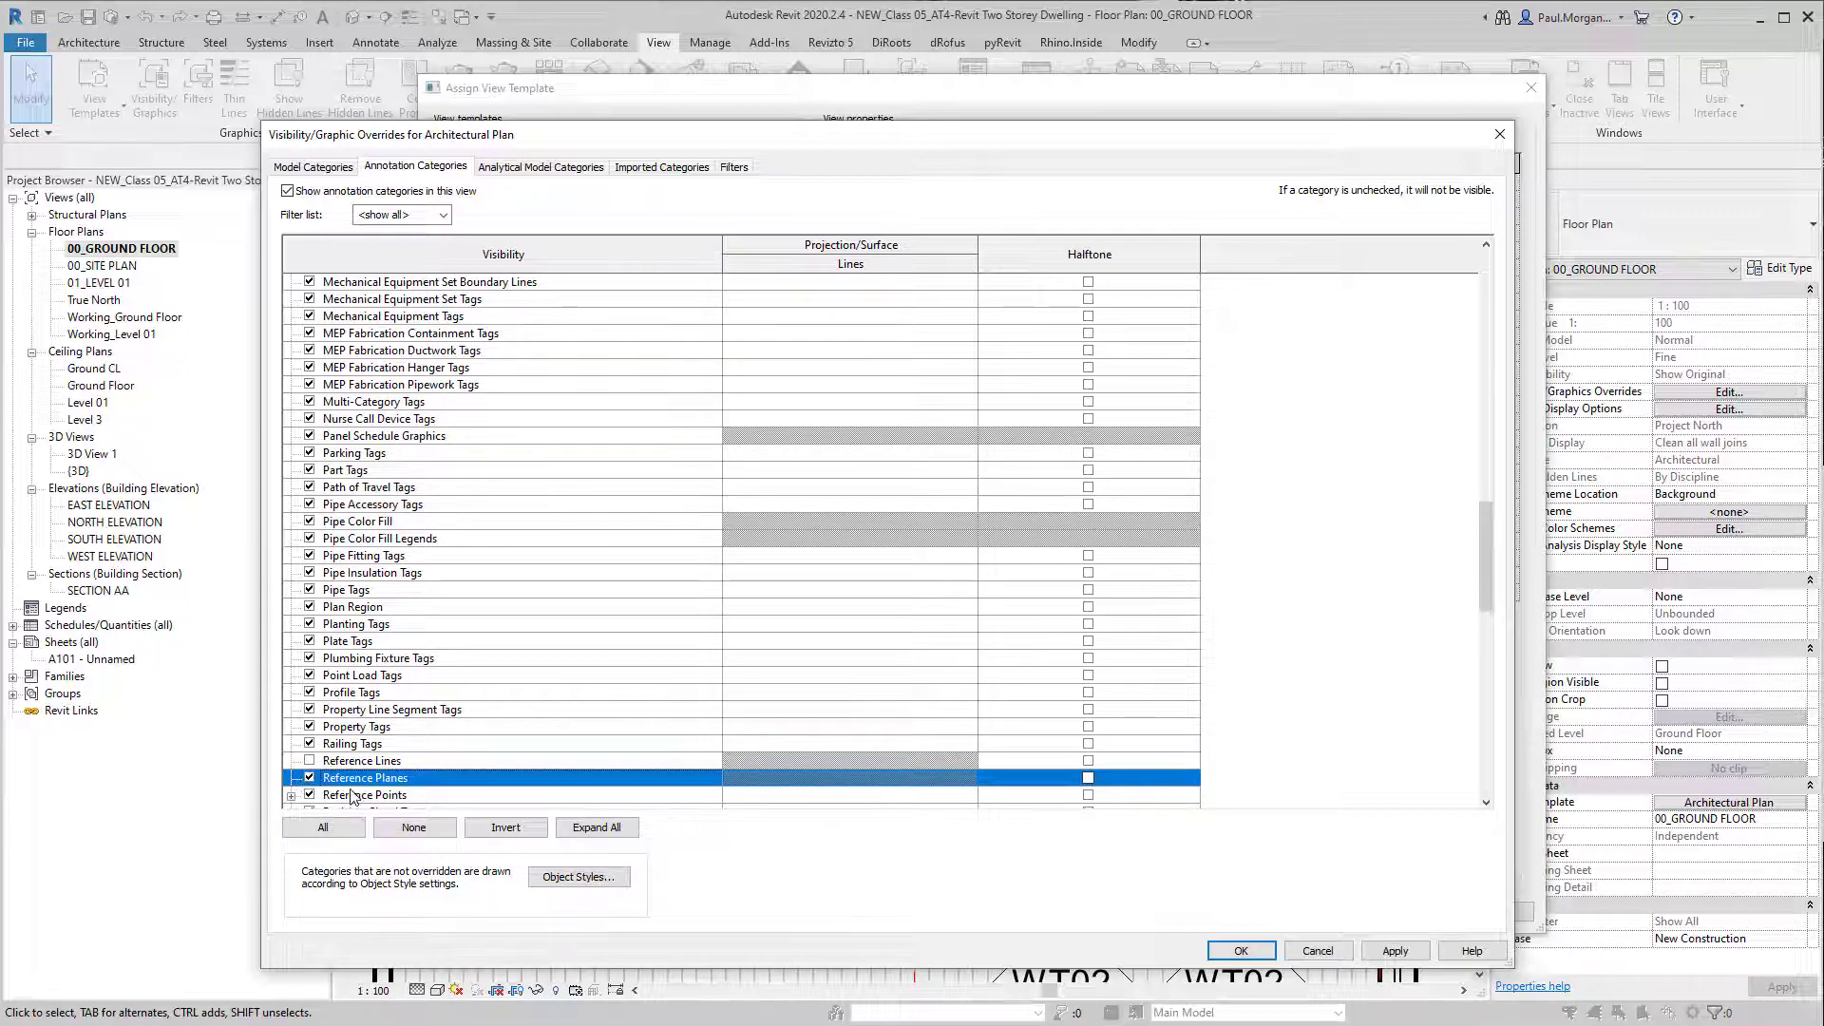
left_click(309, 778)
left_click(309, 795)
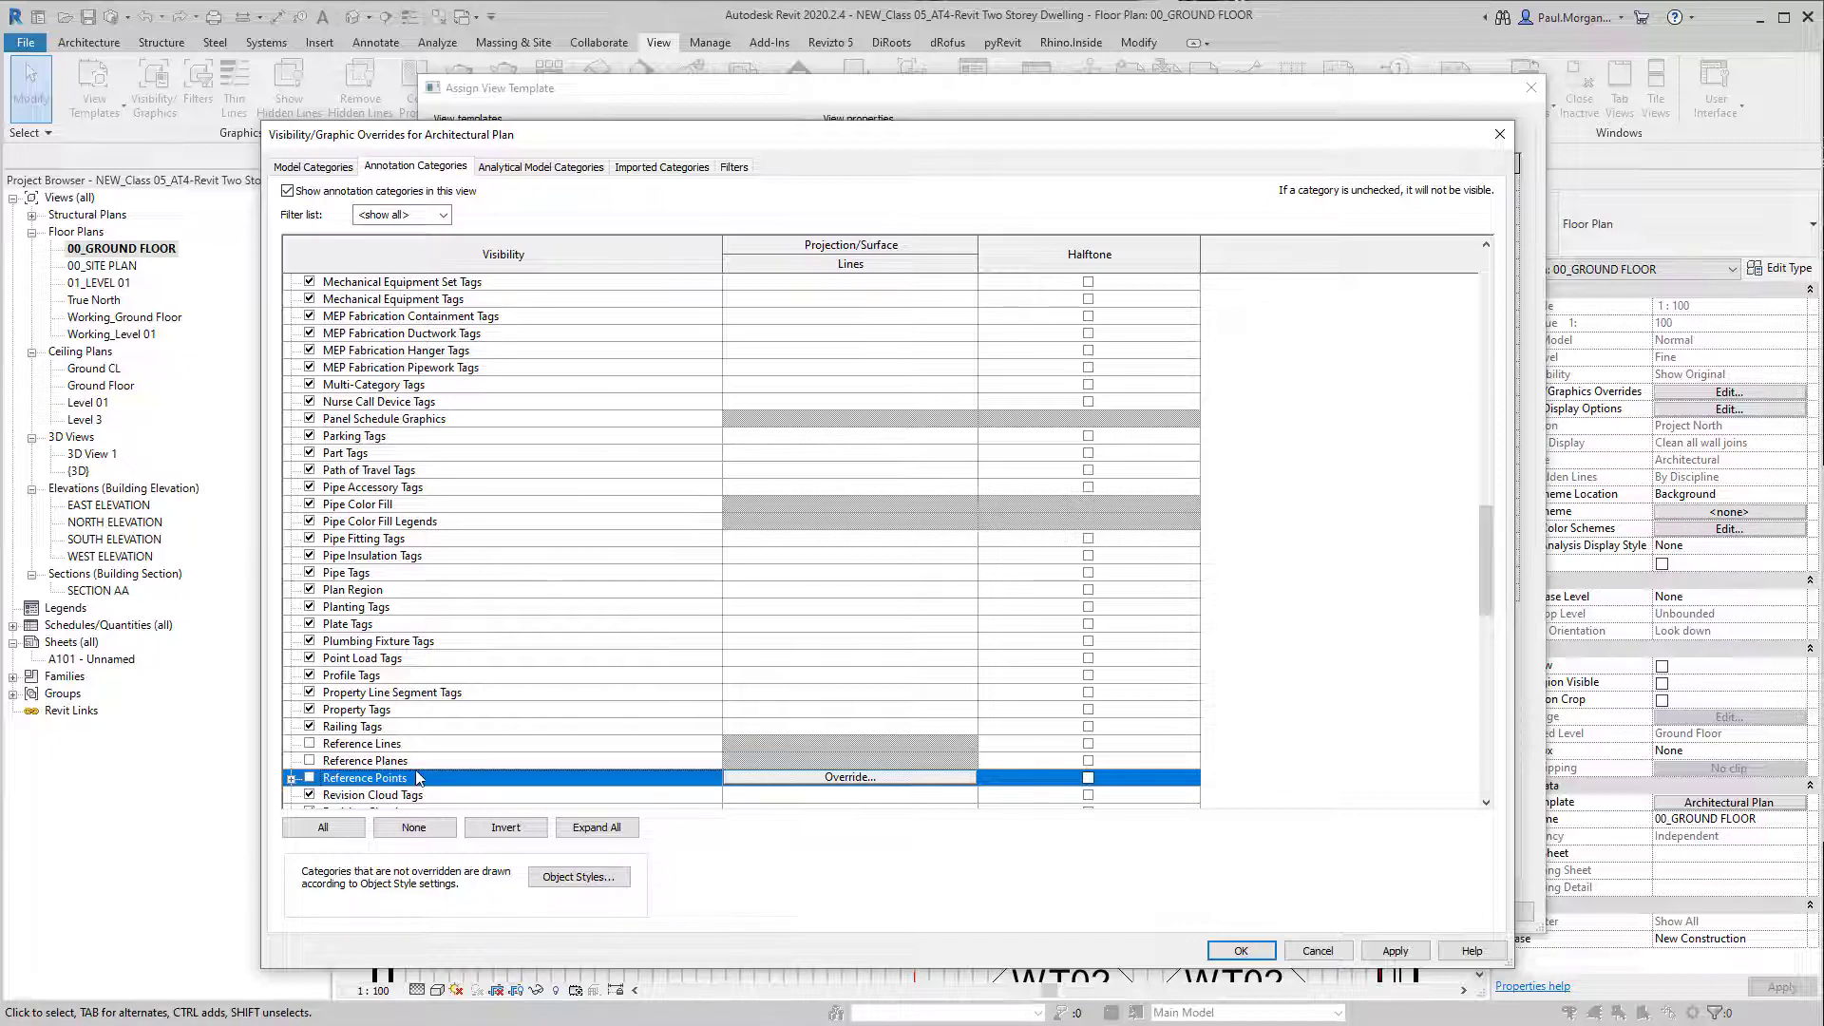
left_click(1241, 950)
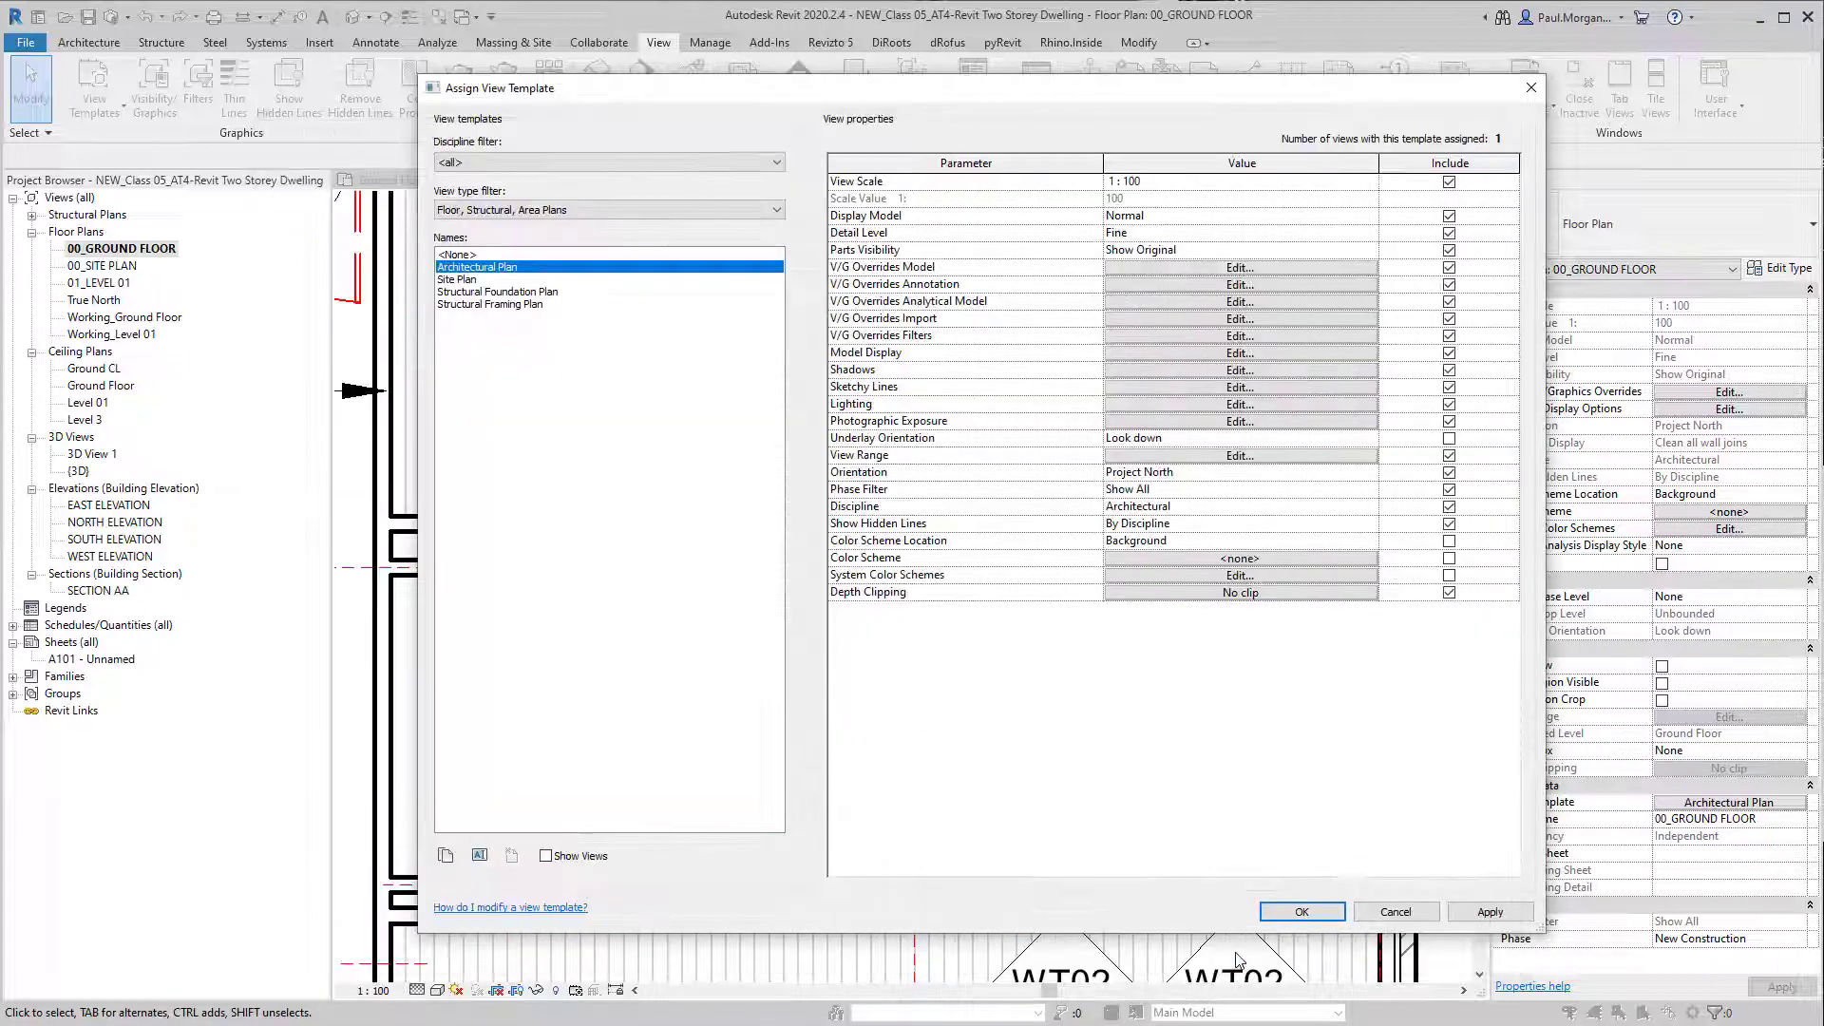
left_click(1278, 910)
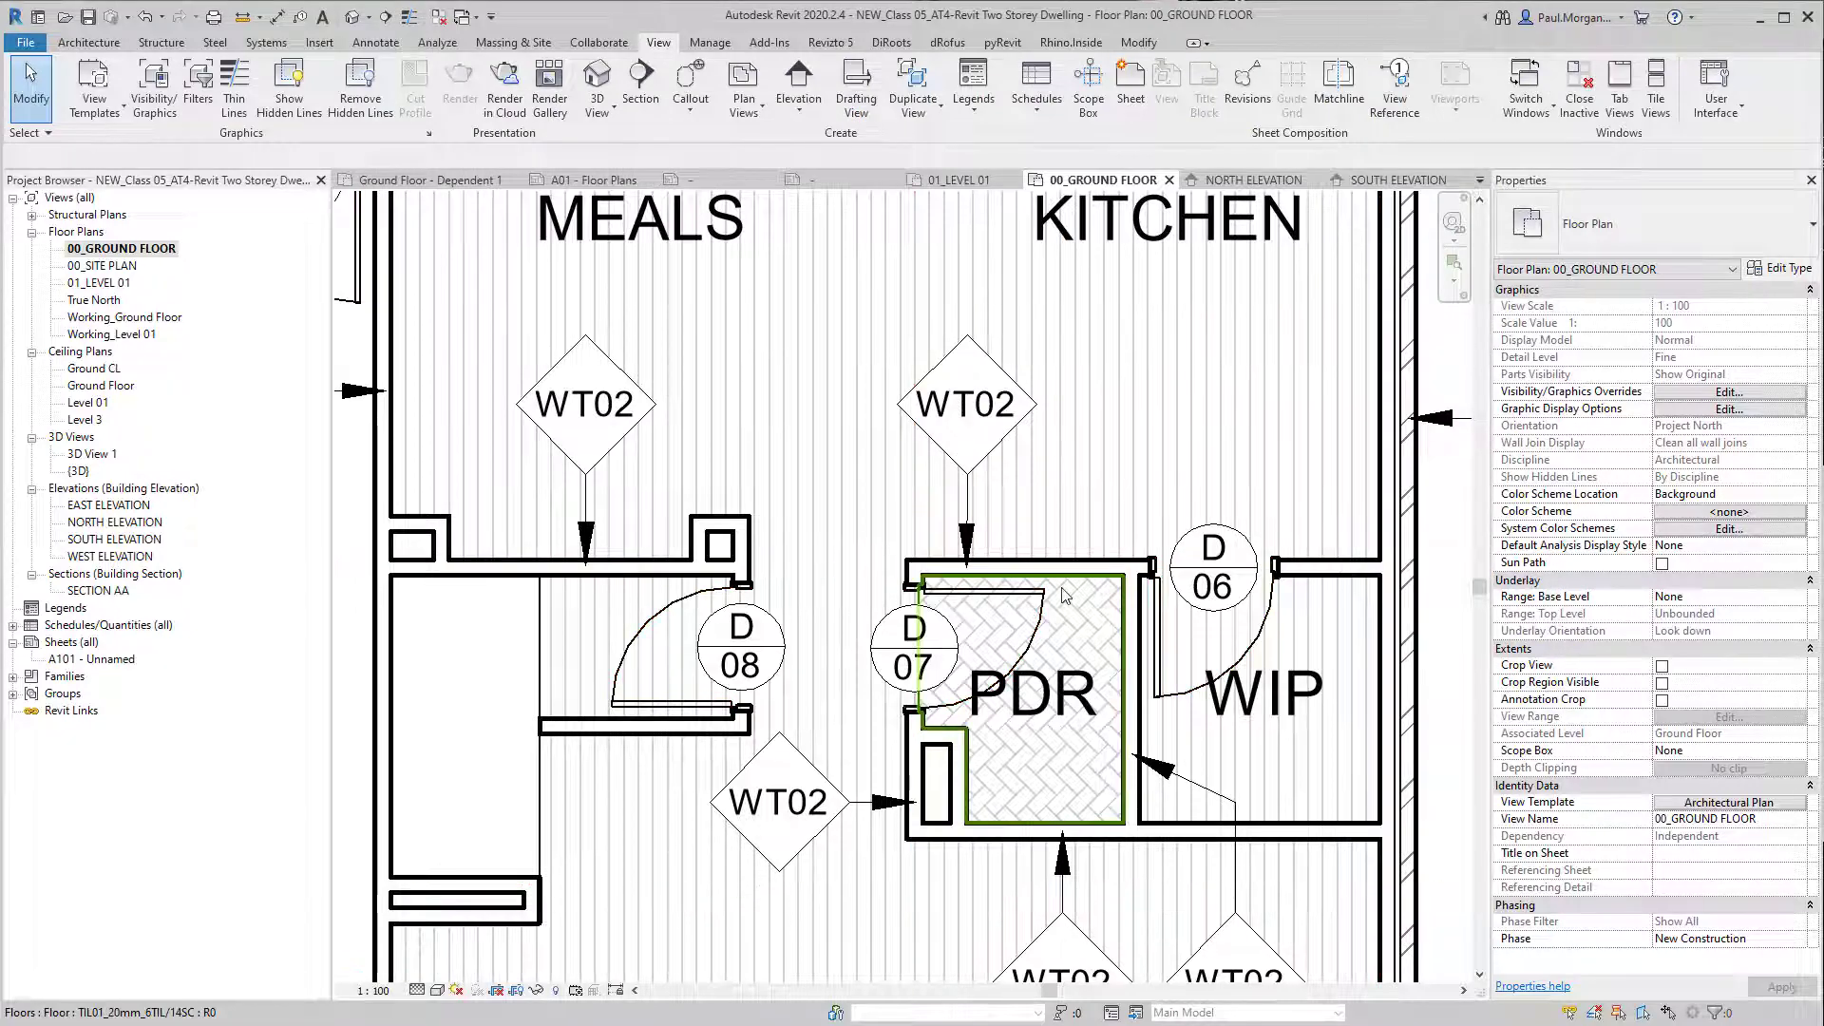
Step: Temporarily hide the floor finish covering the meals, kitchen, living and entry areas on the ground floor plan
scroll(1000, 635, "down", 4)
scroll(969, 679, "down", 3)
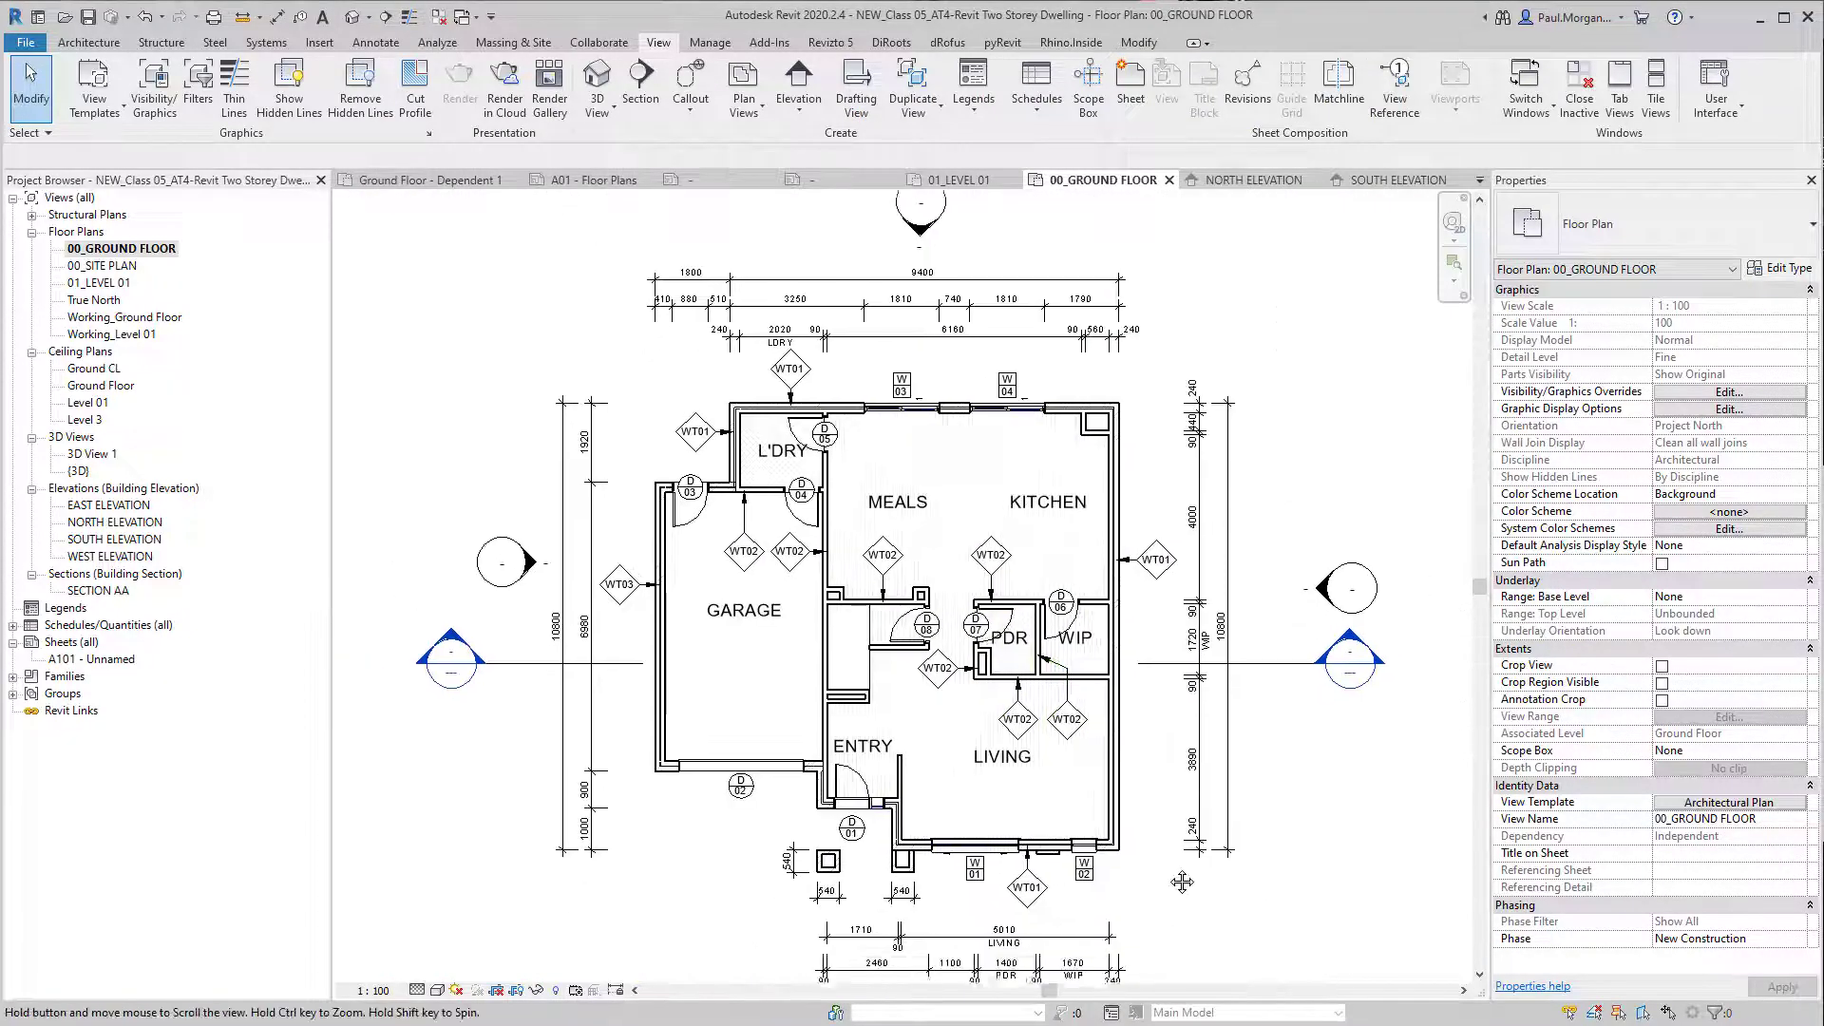
left_click(1001, 750)
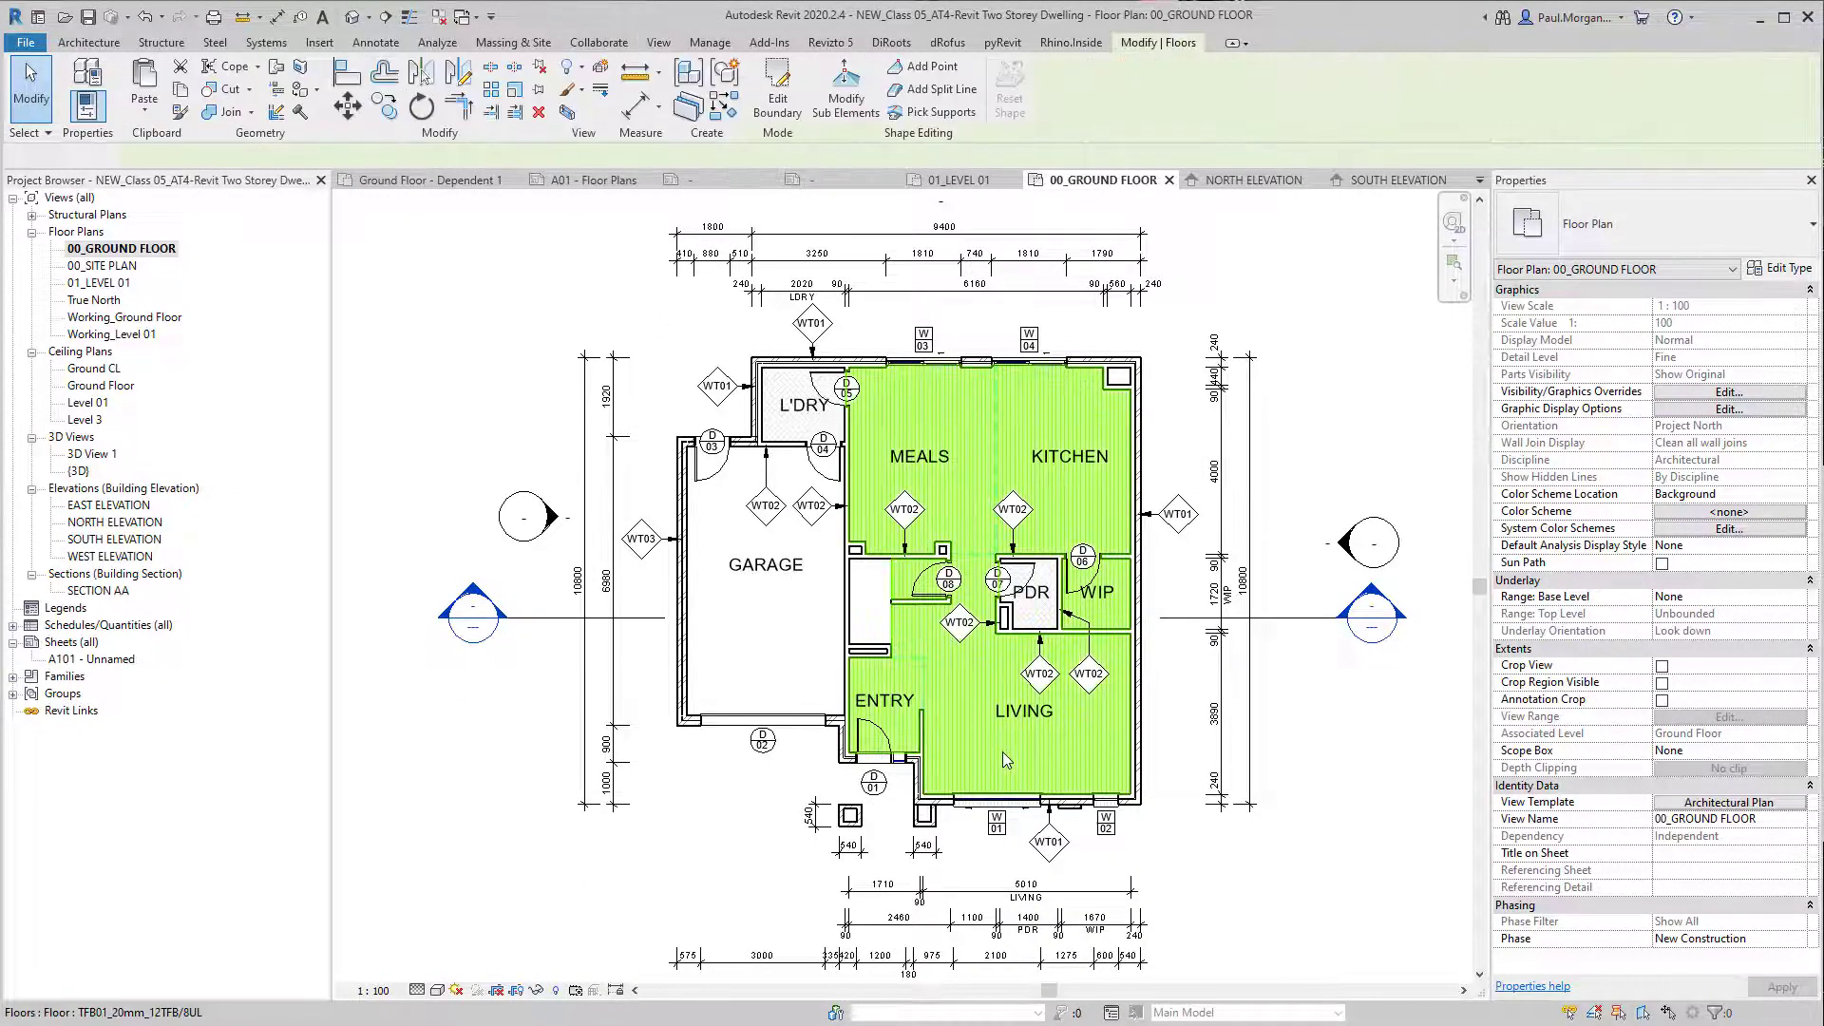
scroll(1001, 751, "up", 3)
middle_click_drag(897, 683, 885, 734)
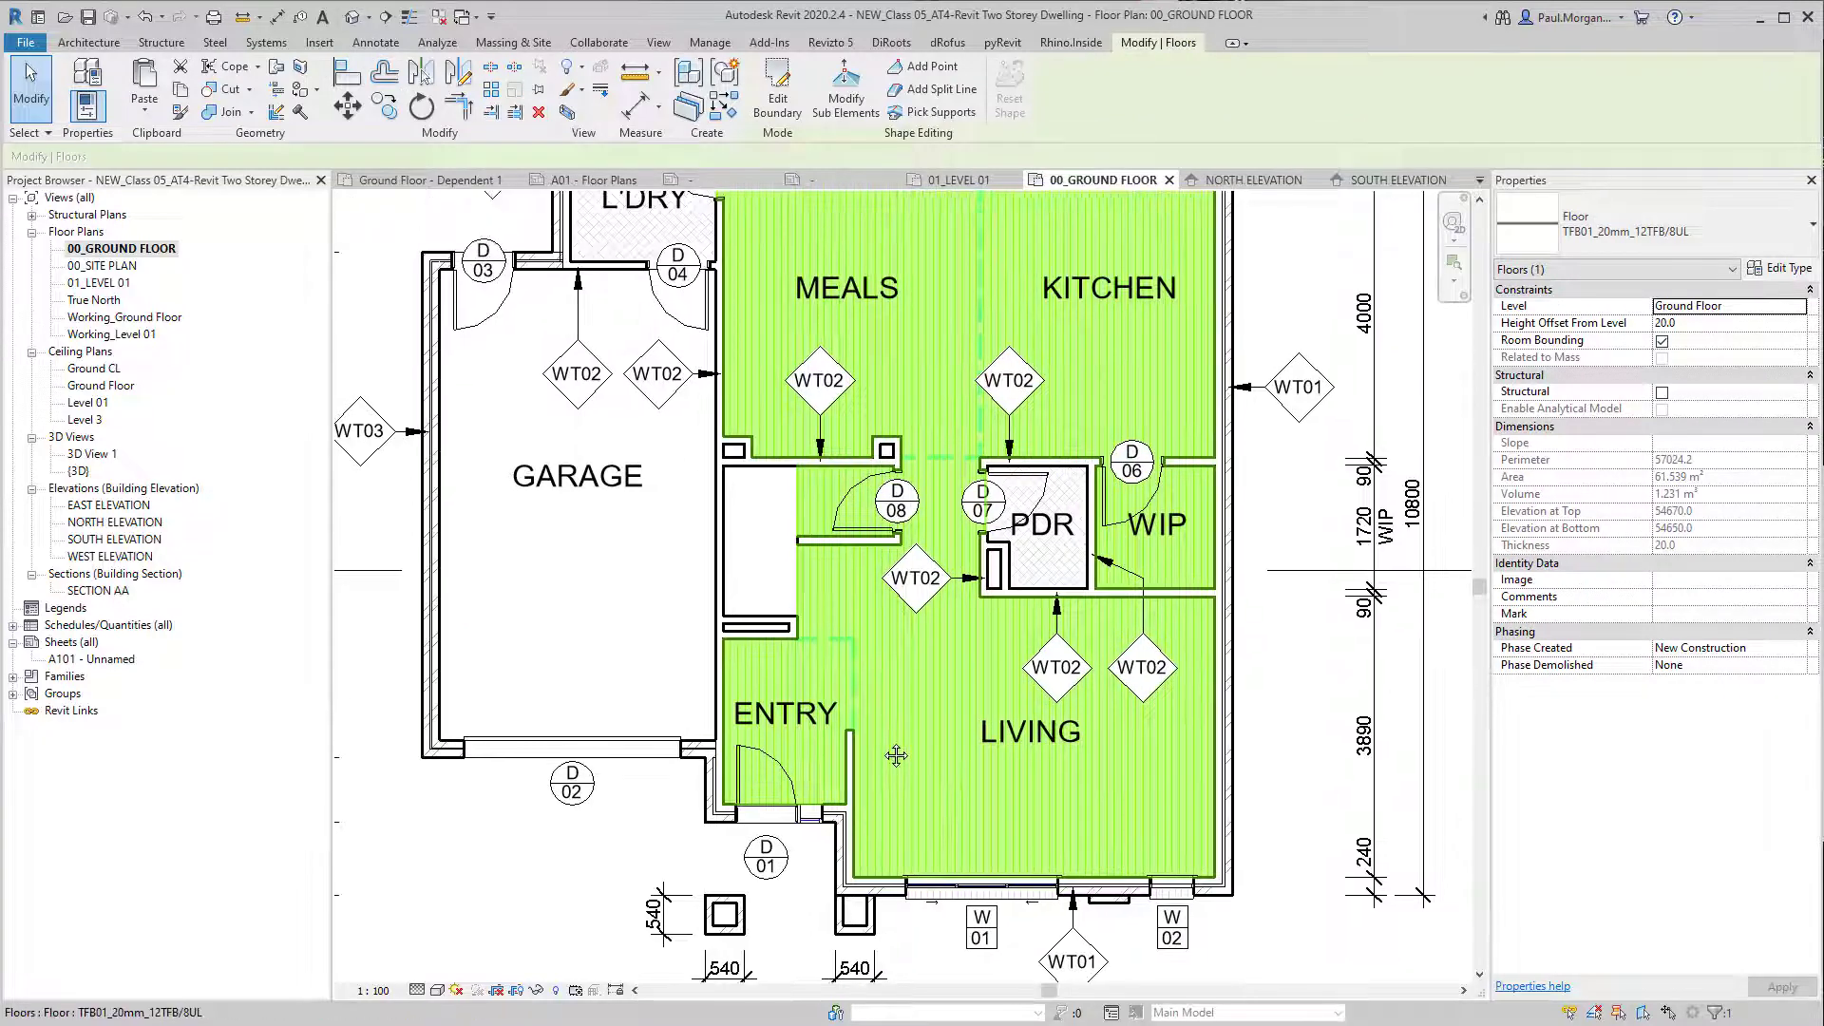
key("h")
key("h")
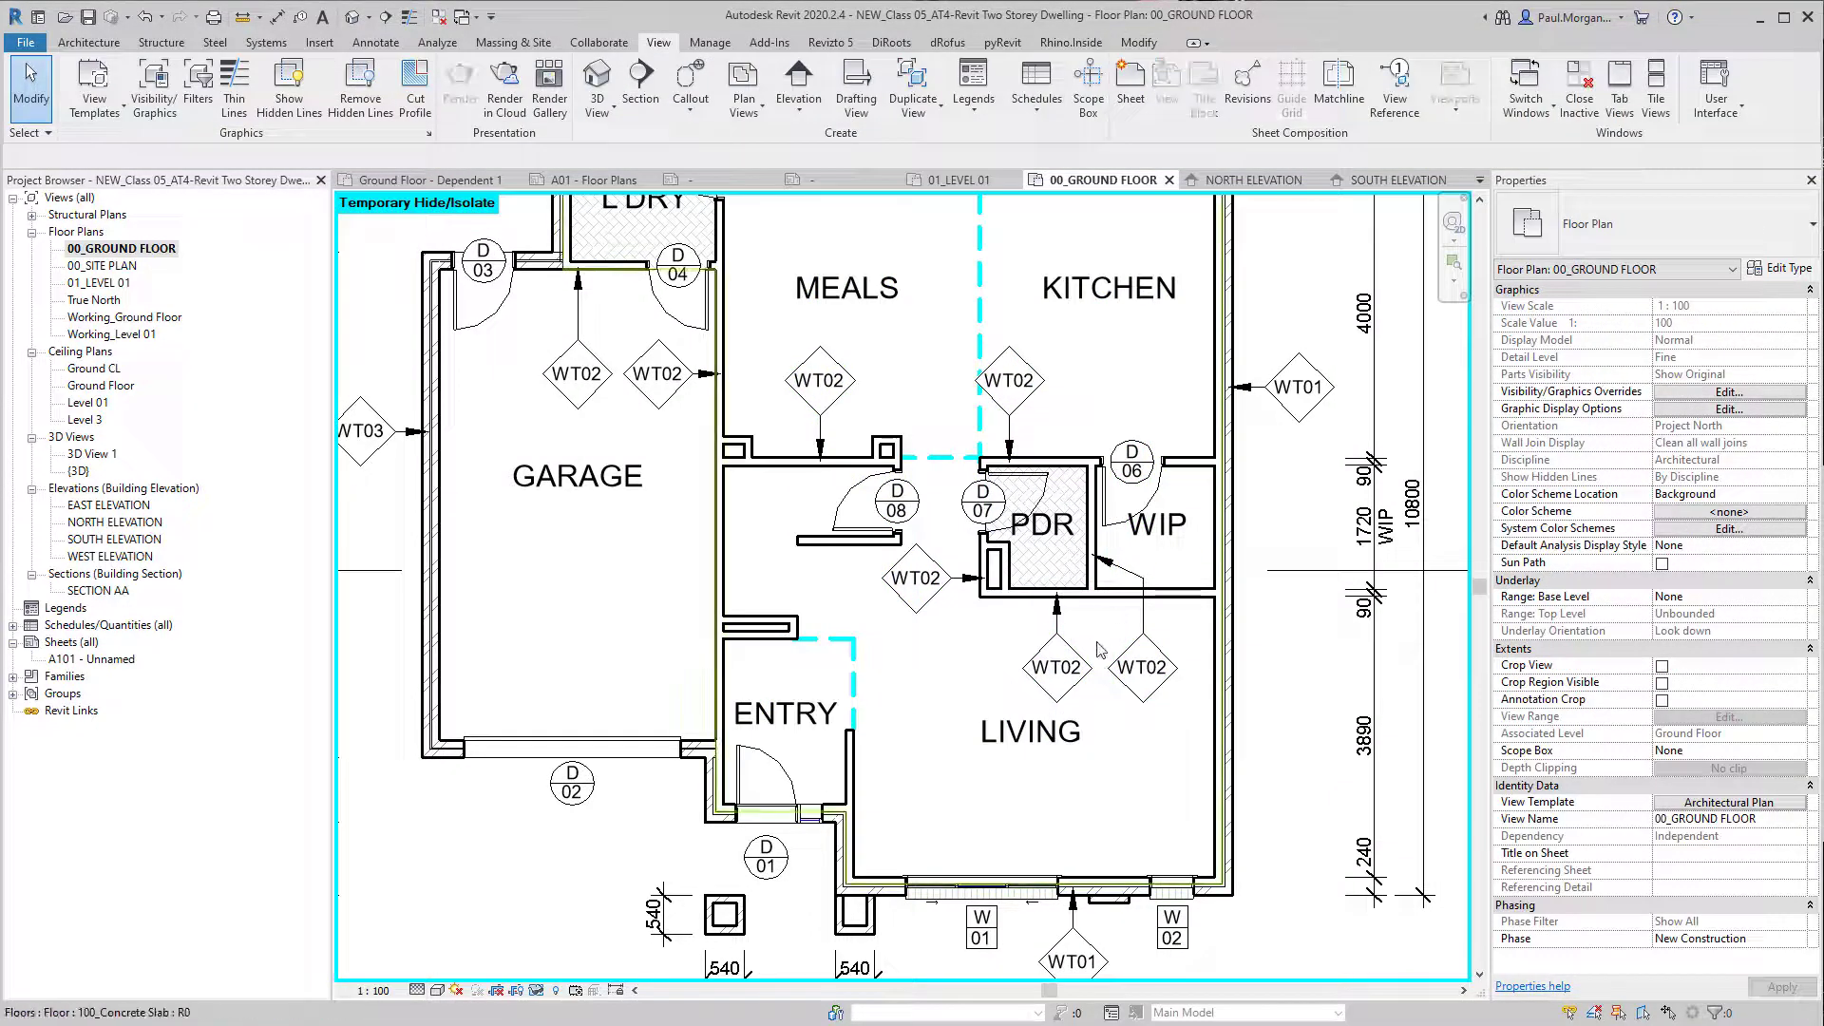
Step: Select the dashed line between MEALS and KITCHEN to identify its element category, then deselect it
middle_click_drag(887, 686, 949, 794)
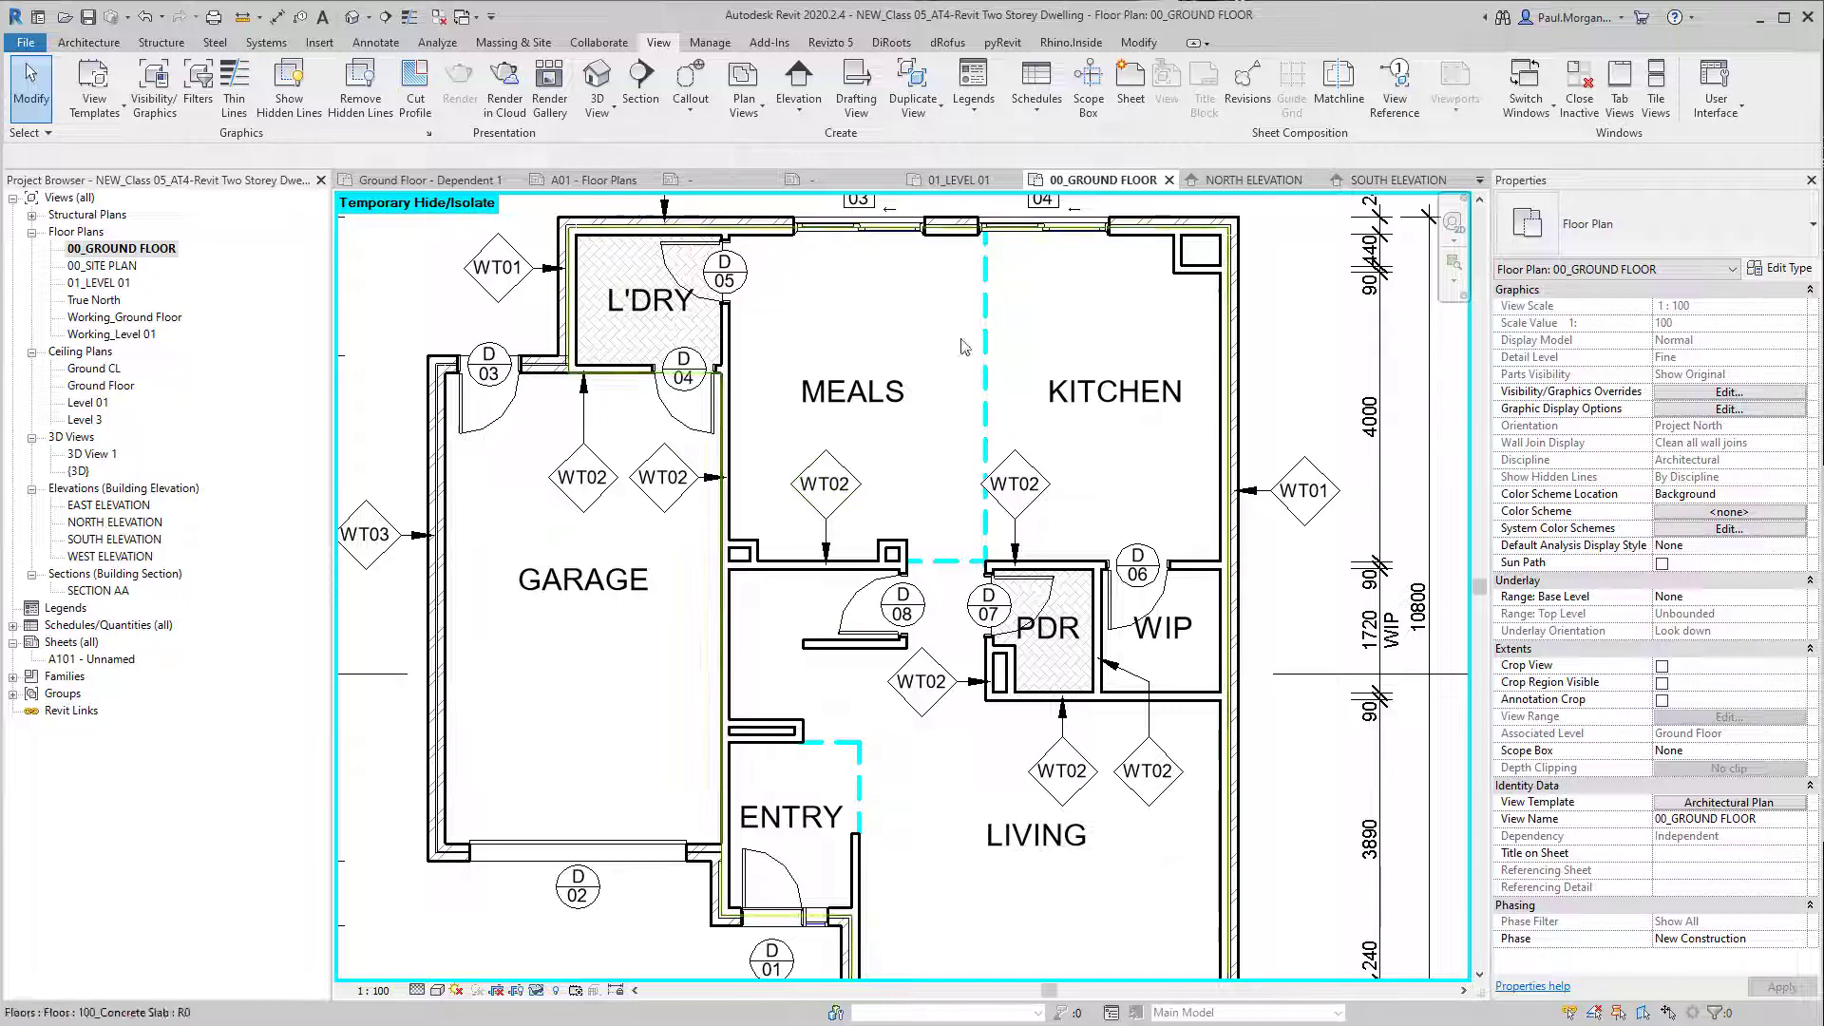
left_click(990, 331)
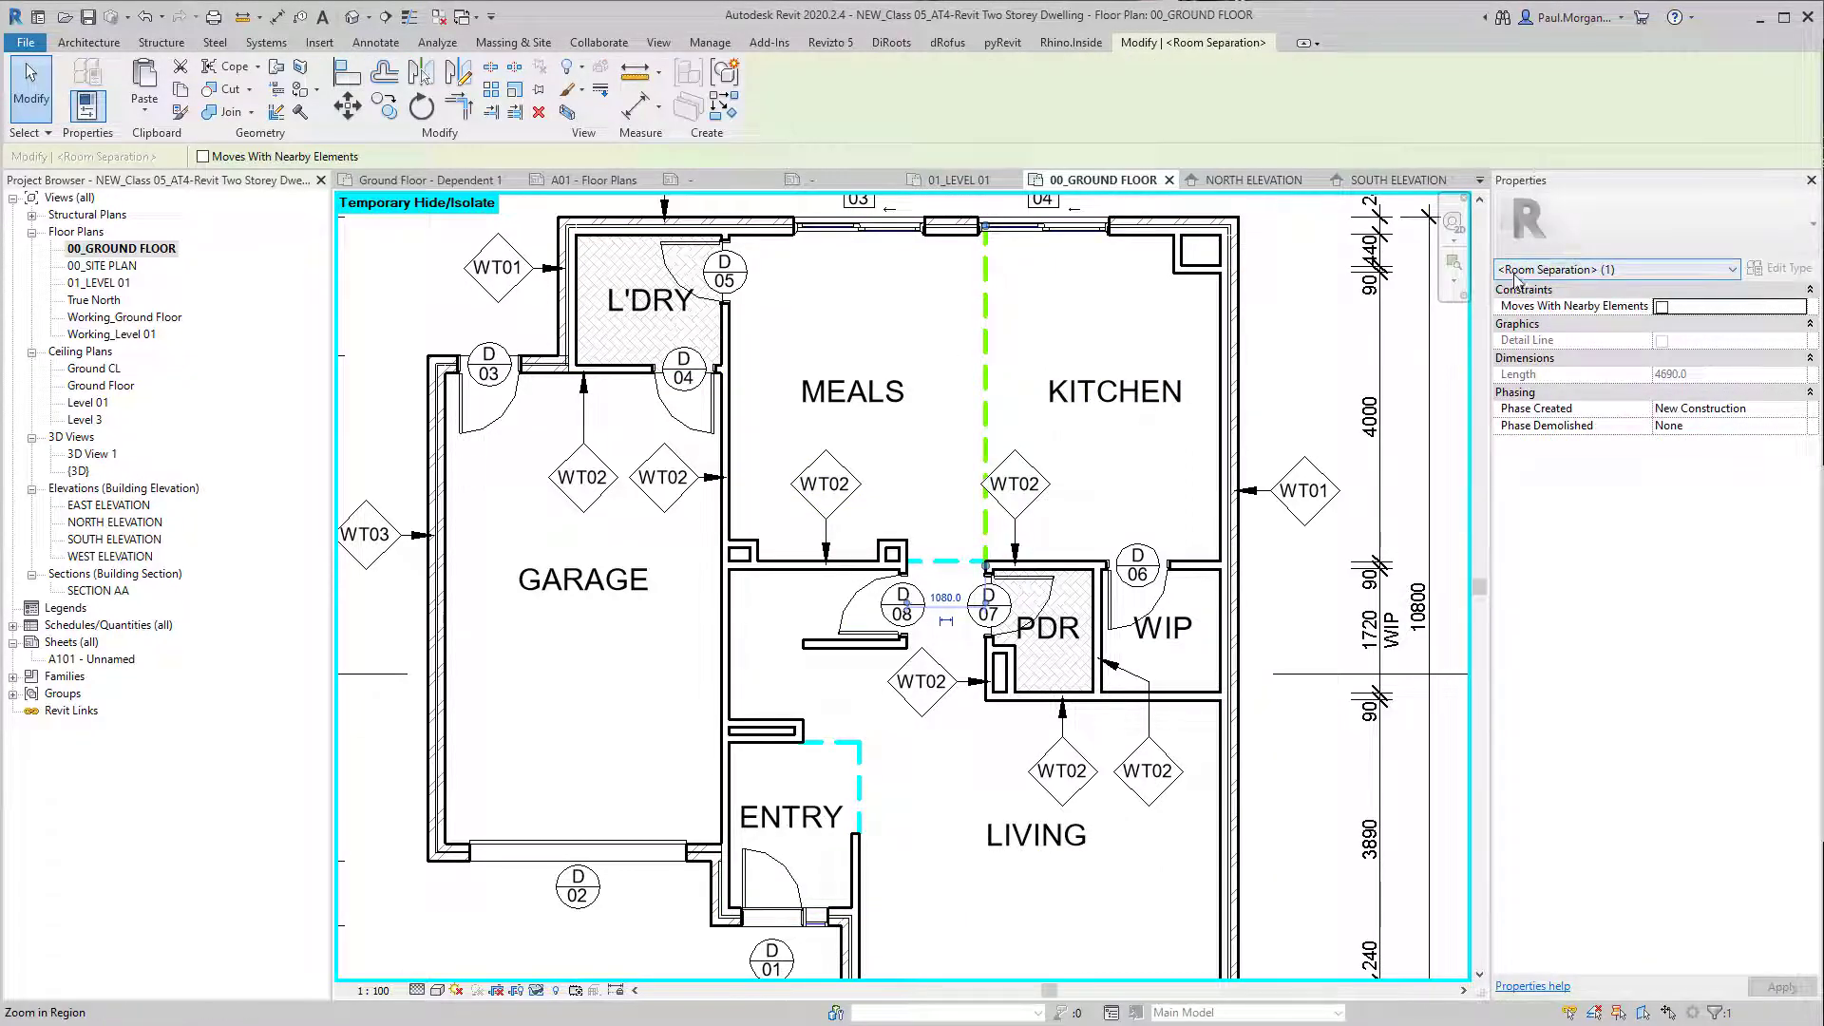
left_click(1305, 416)
Step: Look through the annotation categories in the Architectural Plan template's visibility overrides for the room separation category, then close the template
left_click(1721, 803)
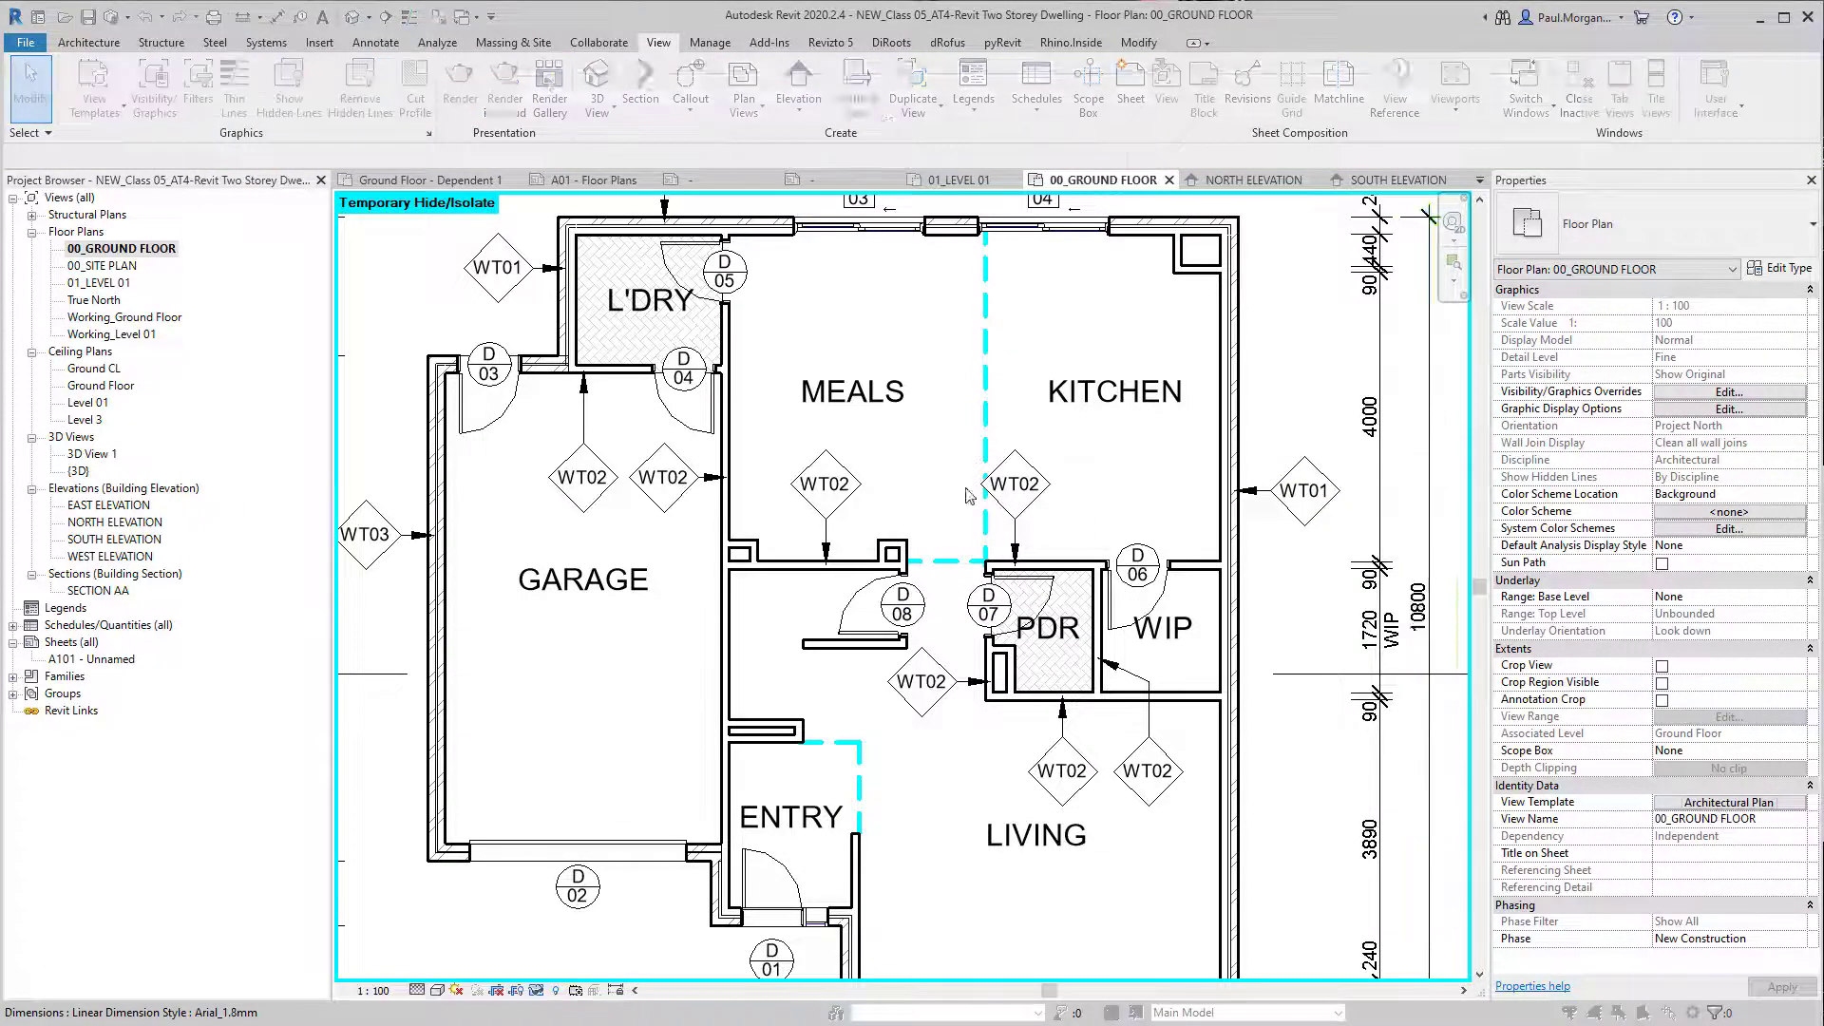
left_click(1240, 269)
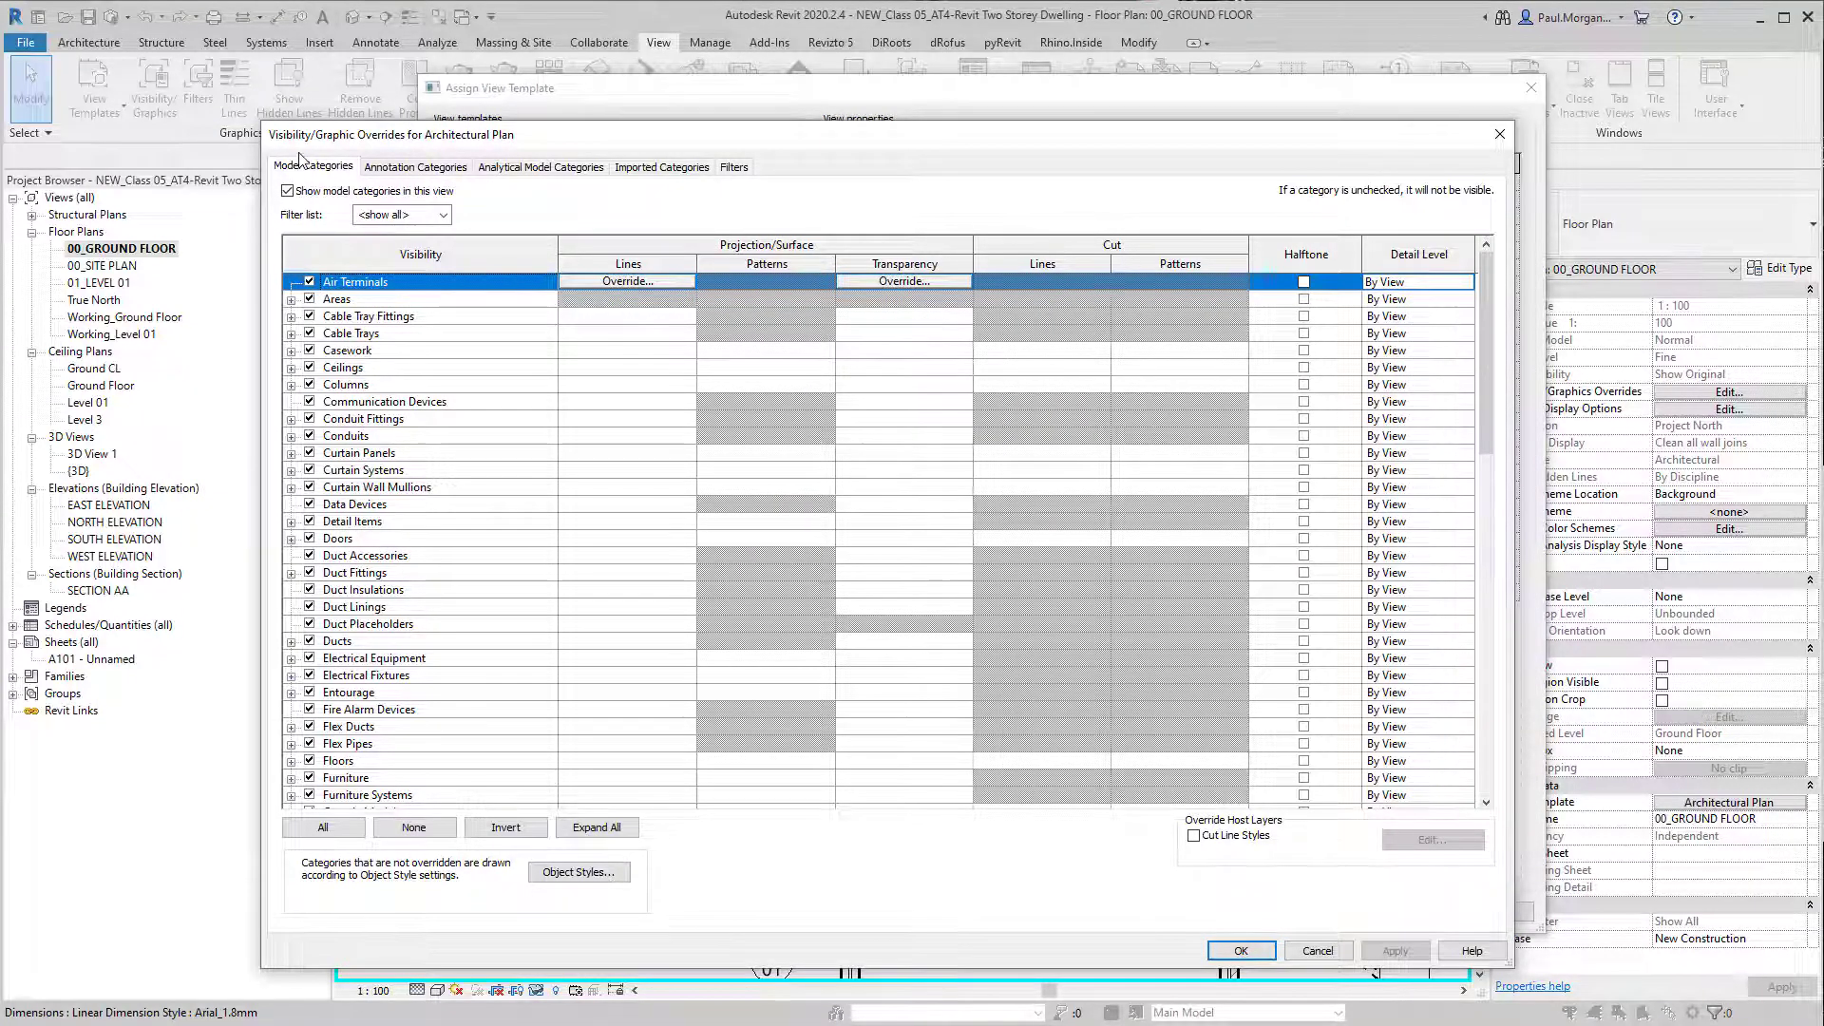
left_click(439, 169)
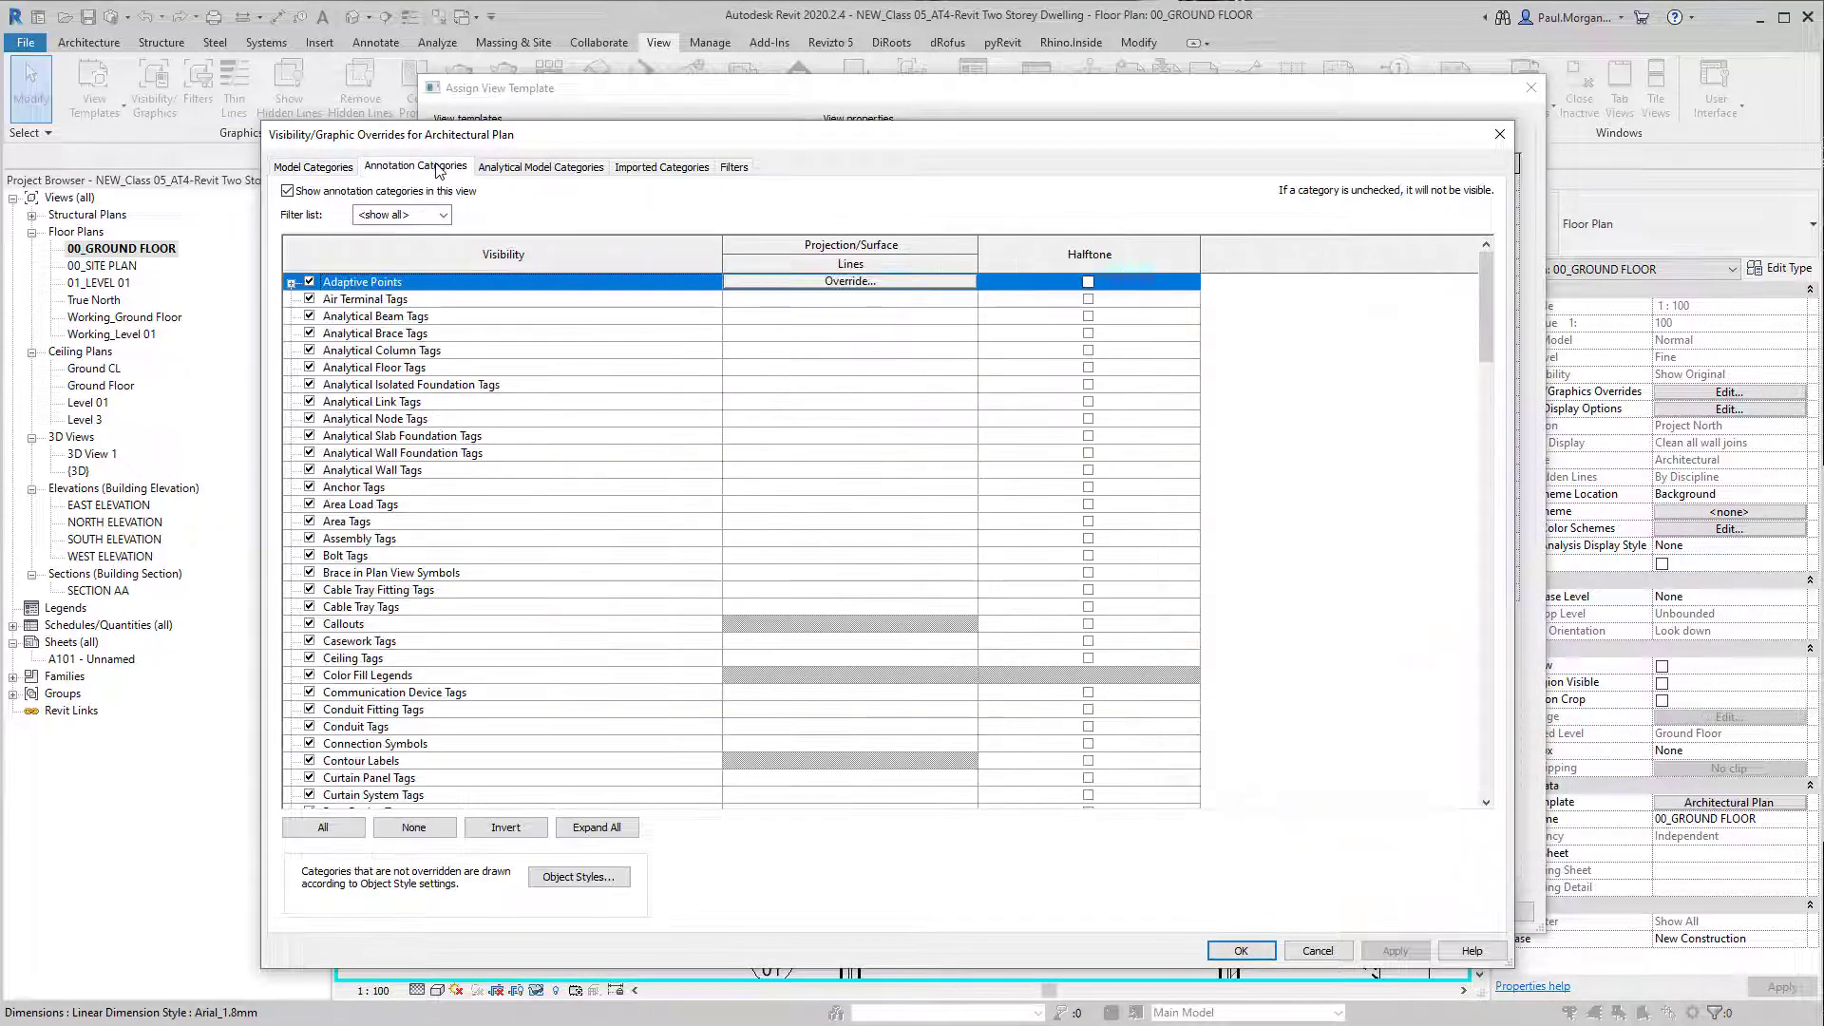
left_click(430, 676)
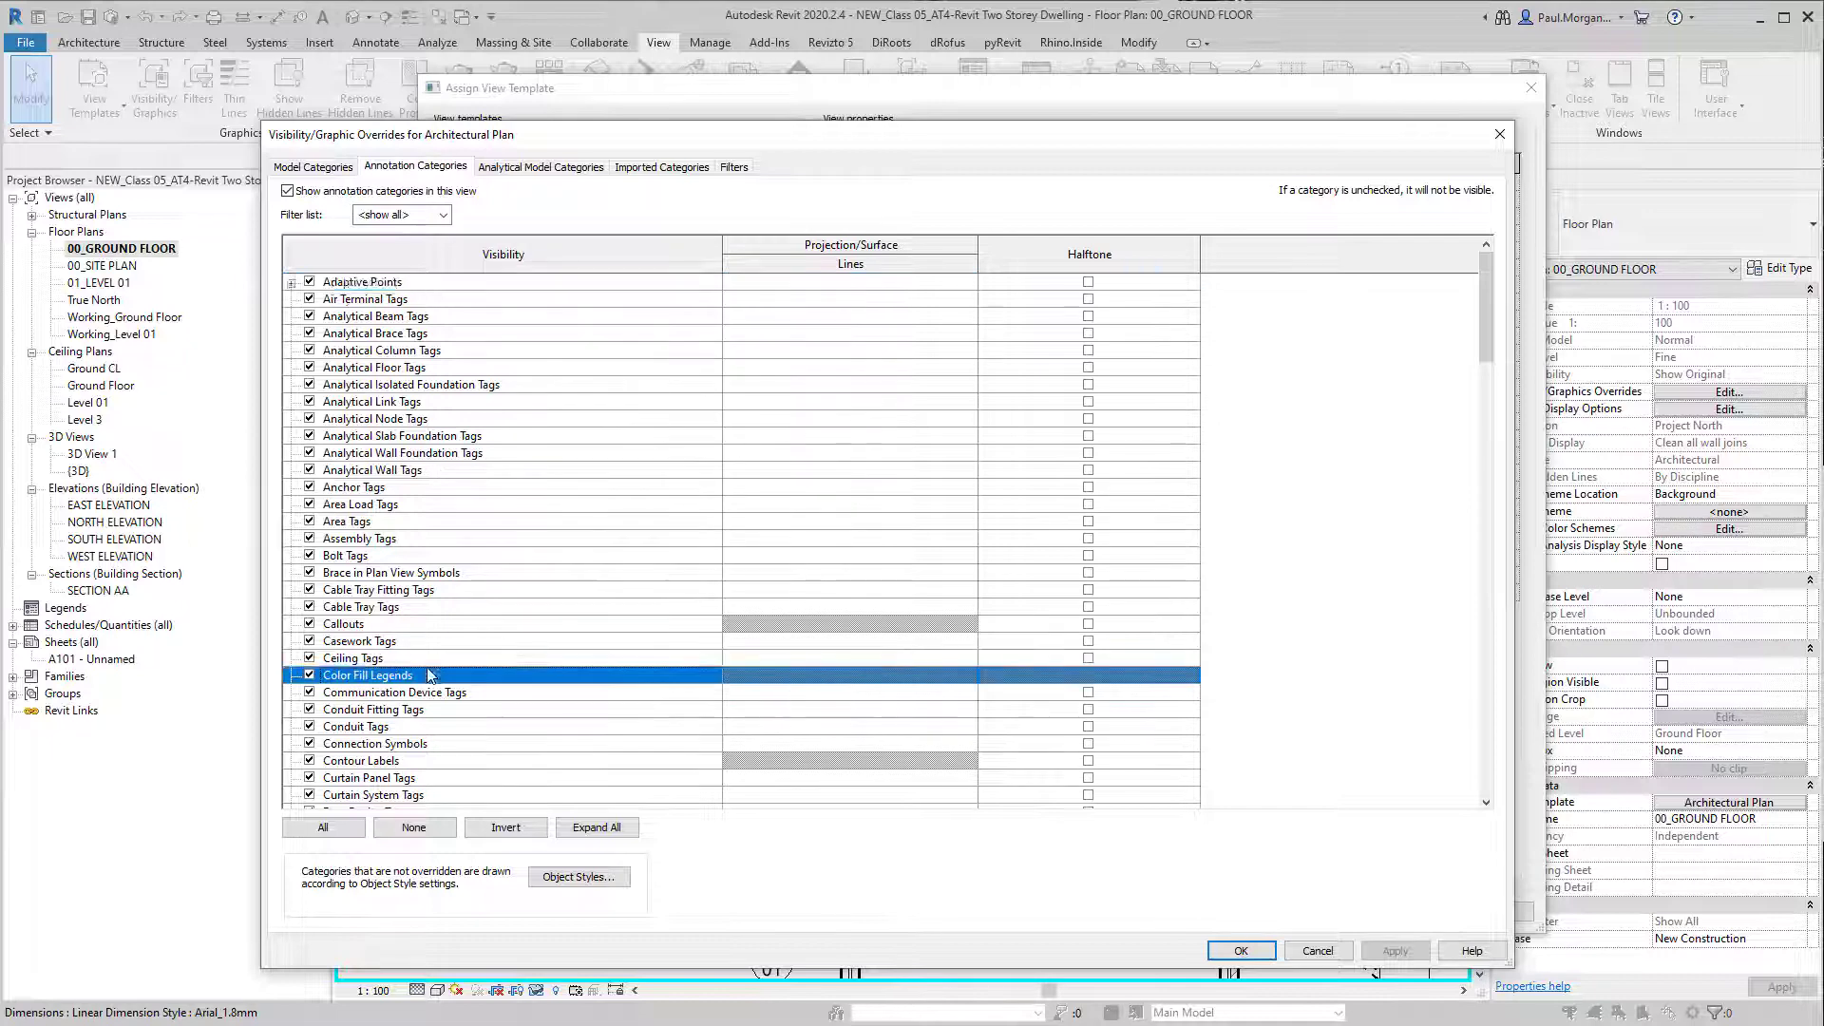
scroll(428, 682, "down", 3)
scroll(328, 751, "down", 2)
scroll(363, 741, "up", 3)
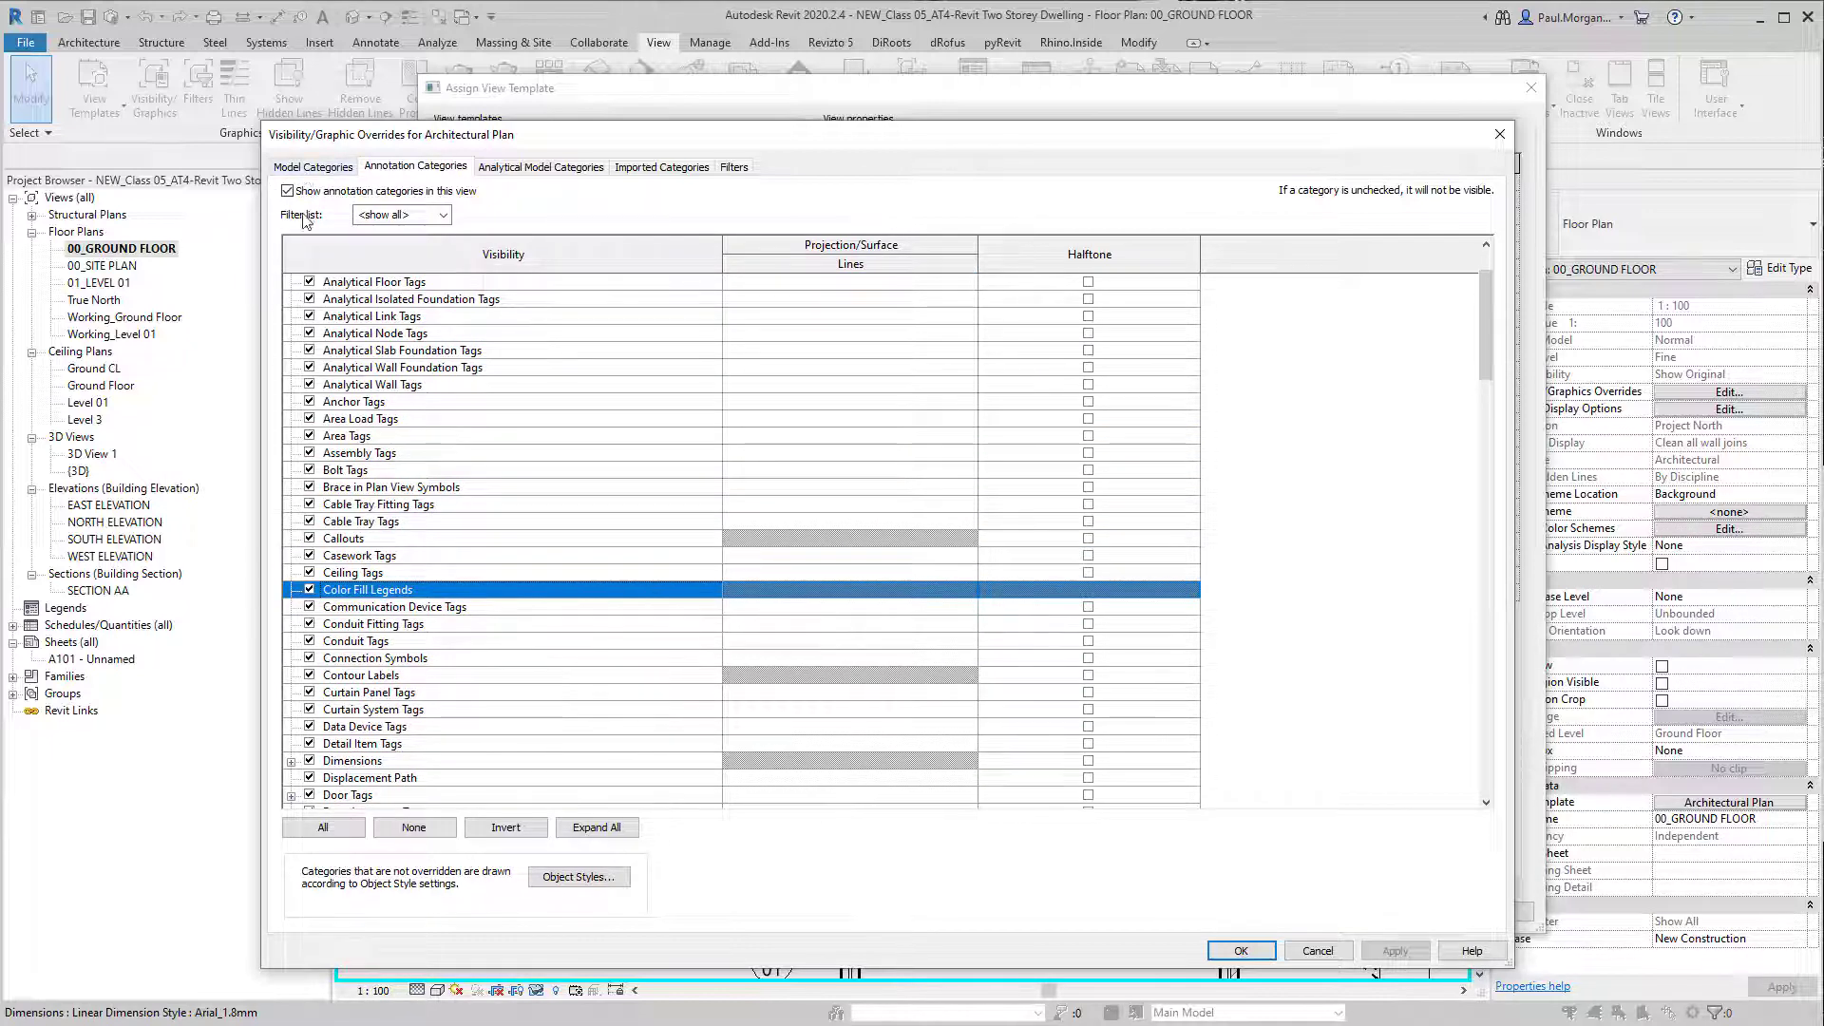
left_click(1241, 950)
left_click(1269, 946)
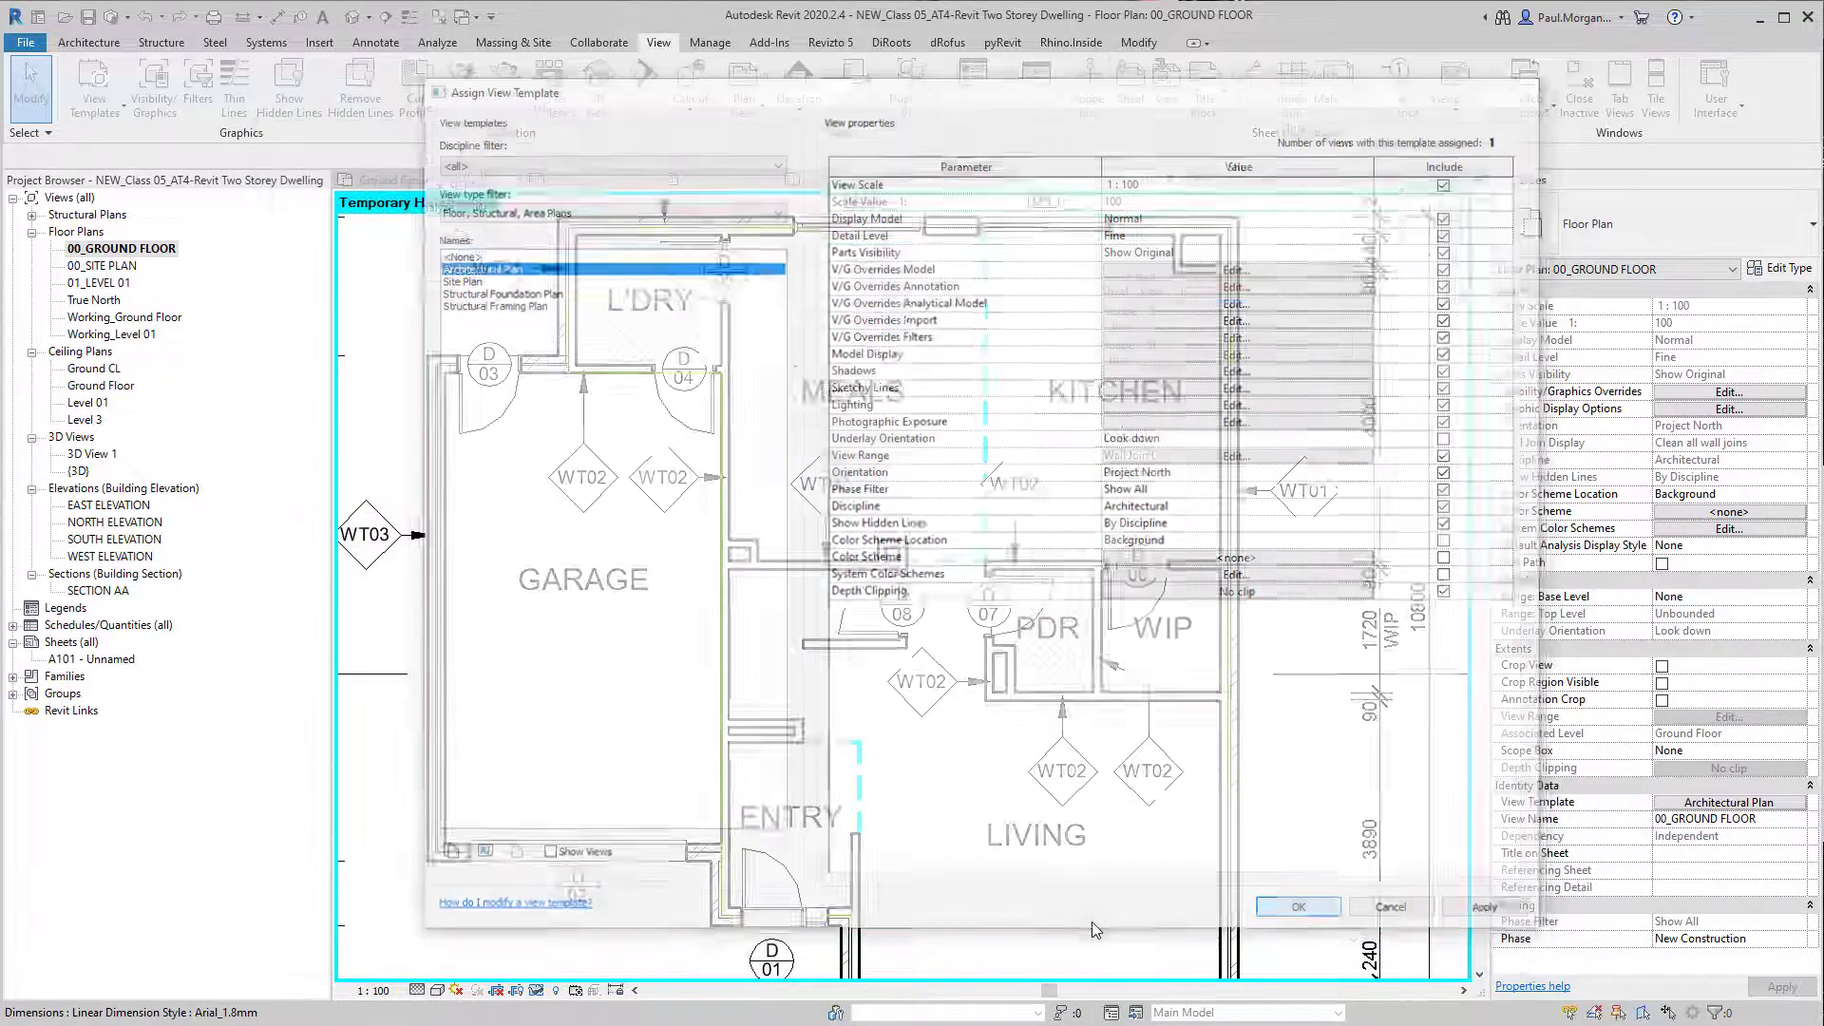
Step: Select the concrete slab on the ground floor plan, isolate it in a 3D selection box and inspect the cut-away floor
left_click(1051, 917)
middle_click_drag(1028, 769, 1003, 735)
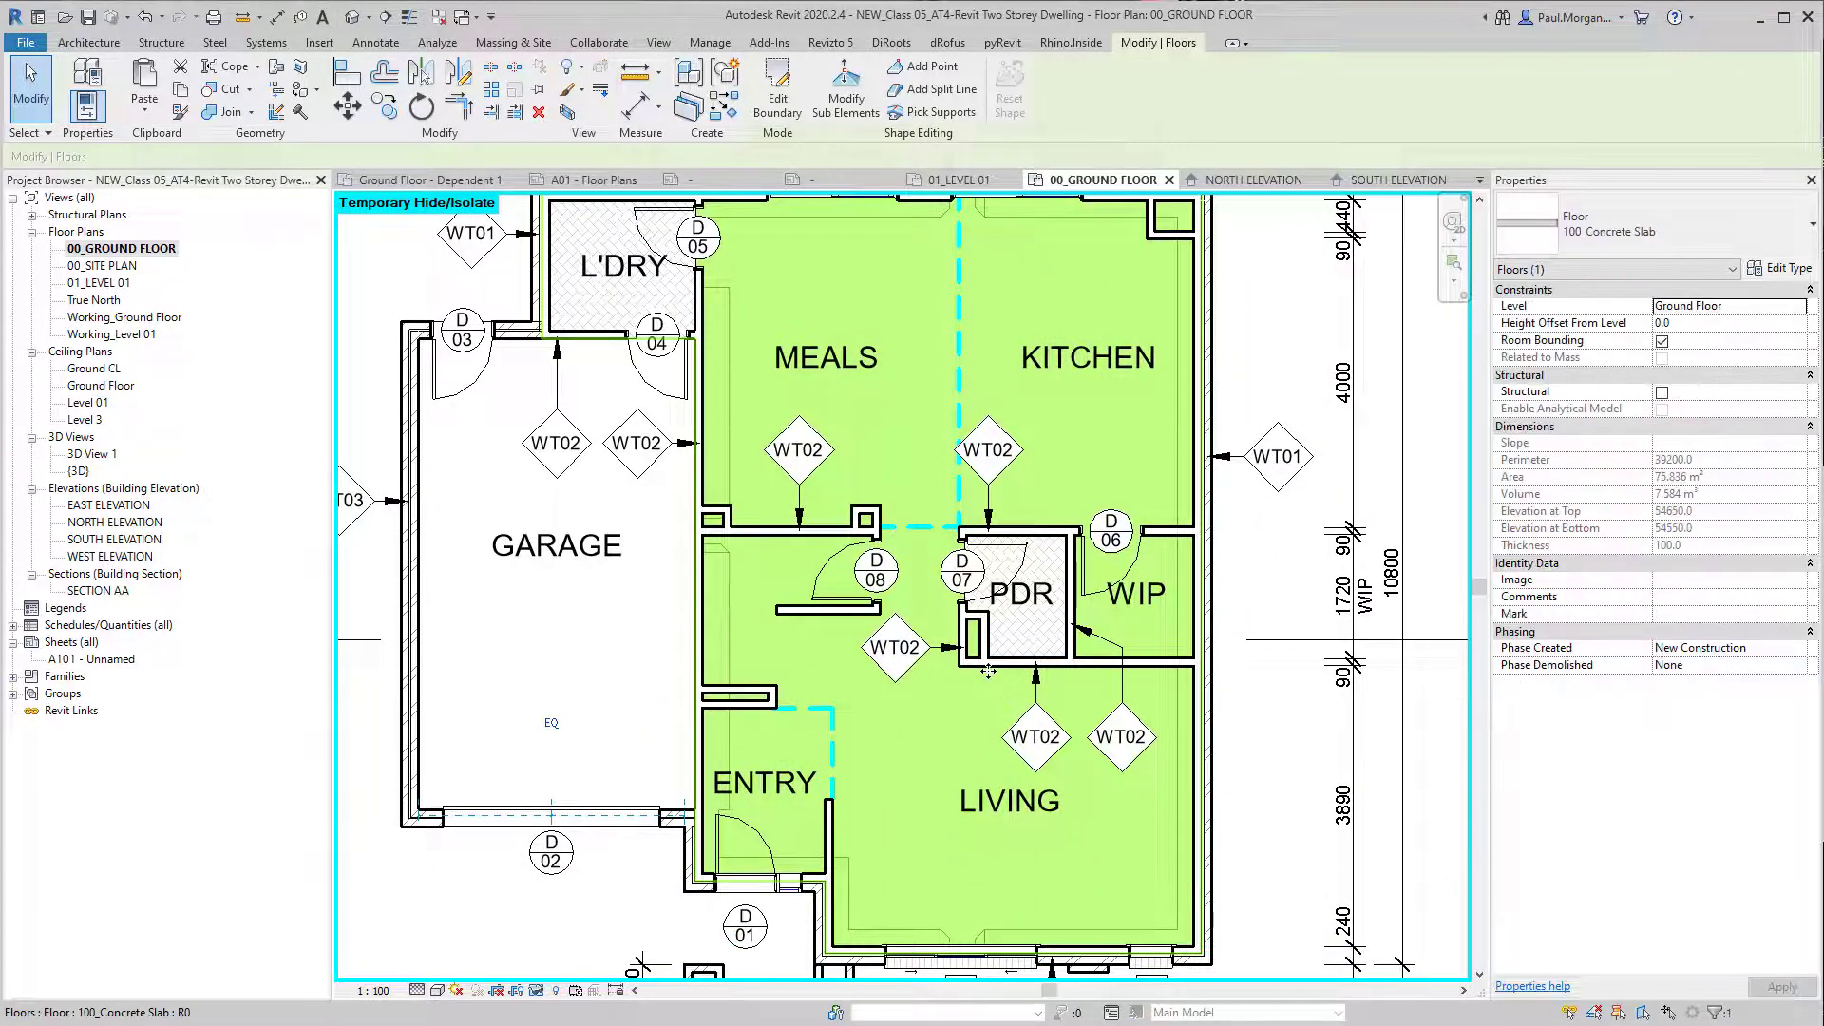
key("b")
key("x")
key("Escape")
scroll(933, 630, "up", 3)
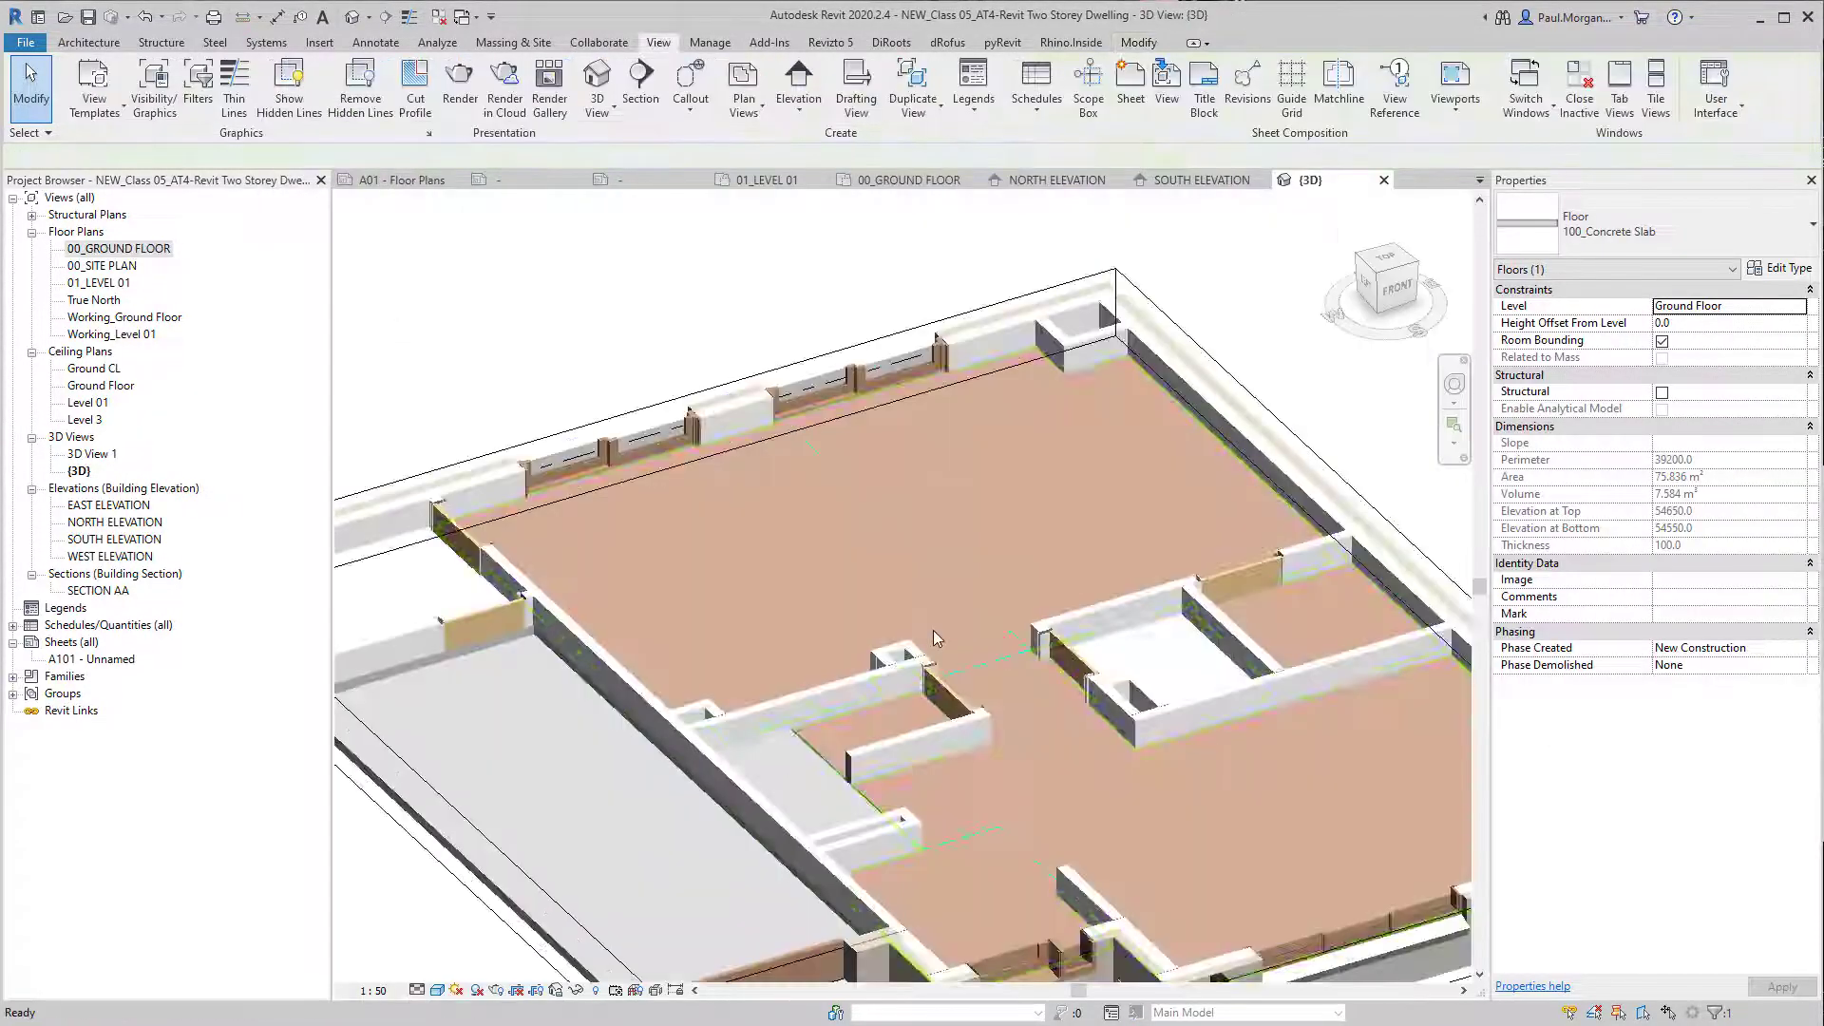
middle_click_drag(933, 630, 1034, 784, "shift")
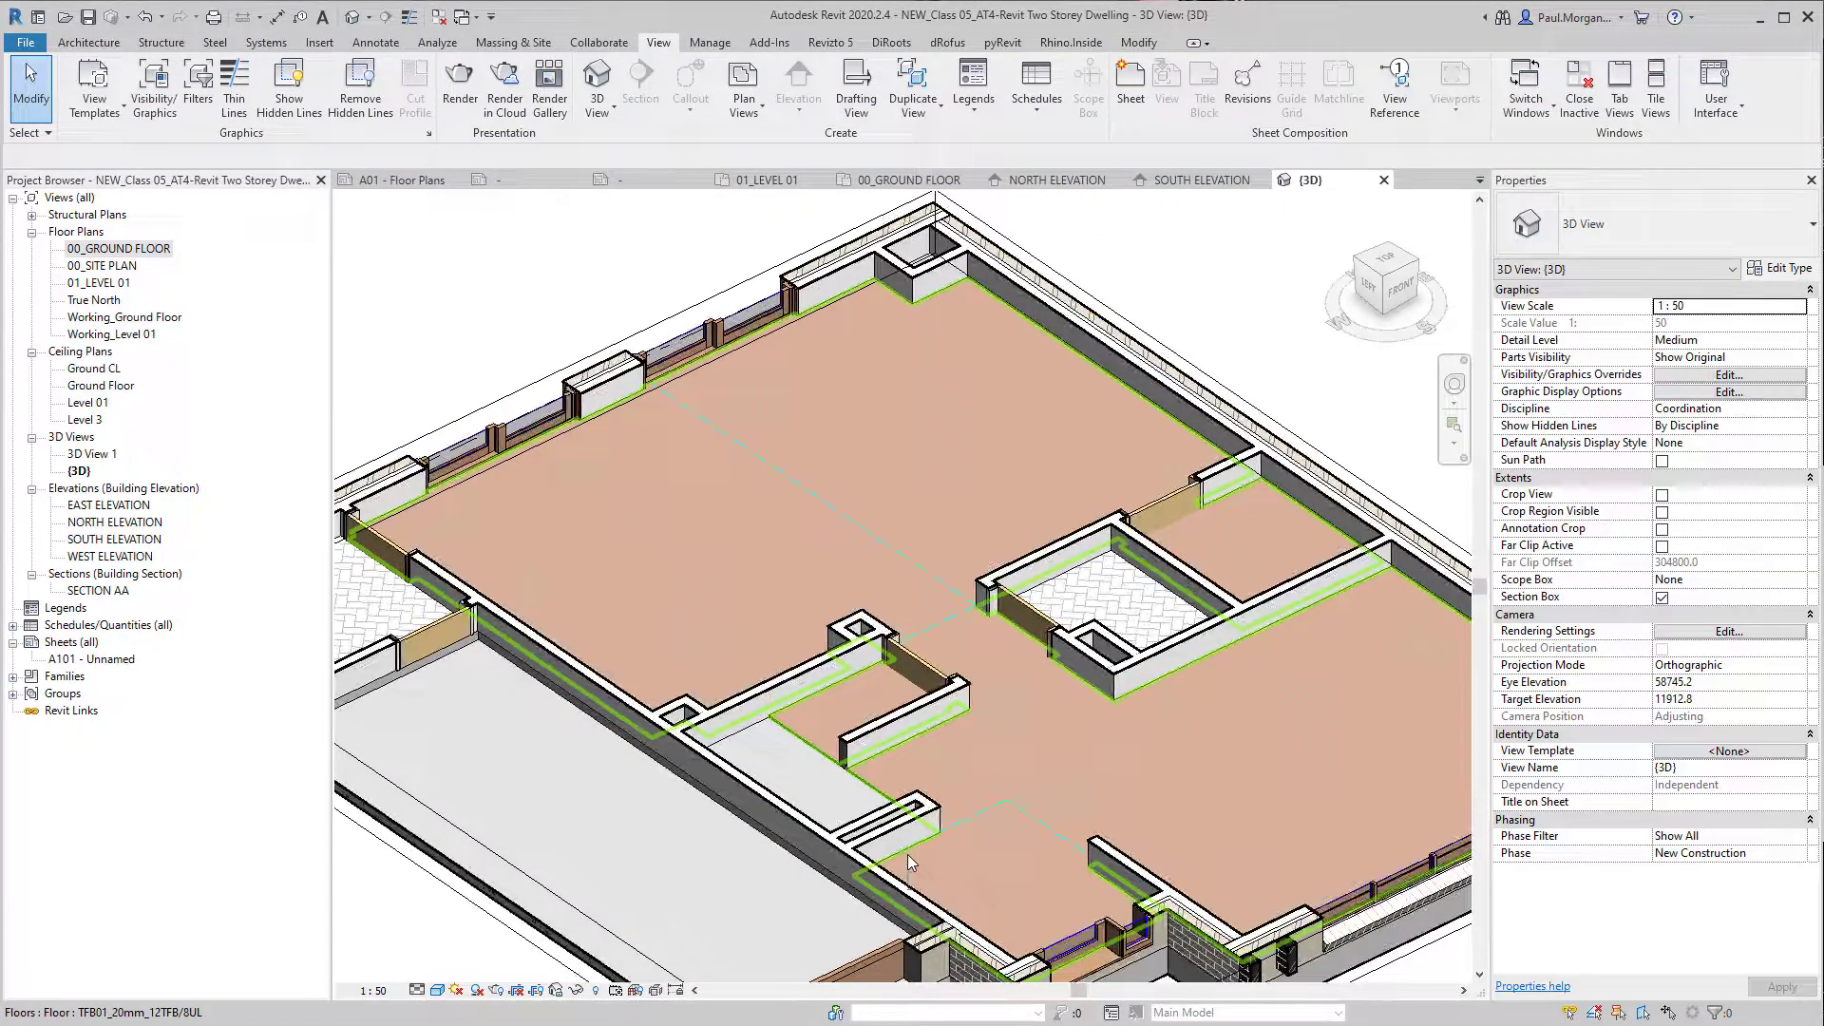
scroll(898, 656, "up", 5)
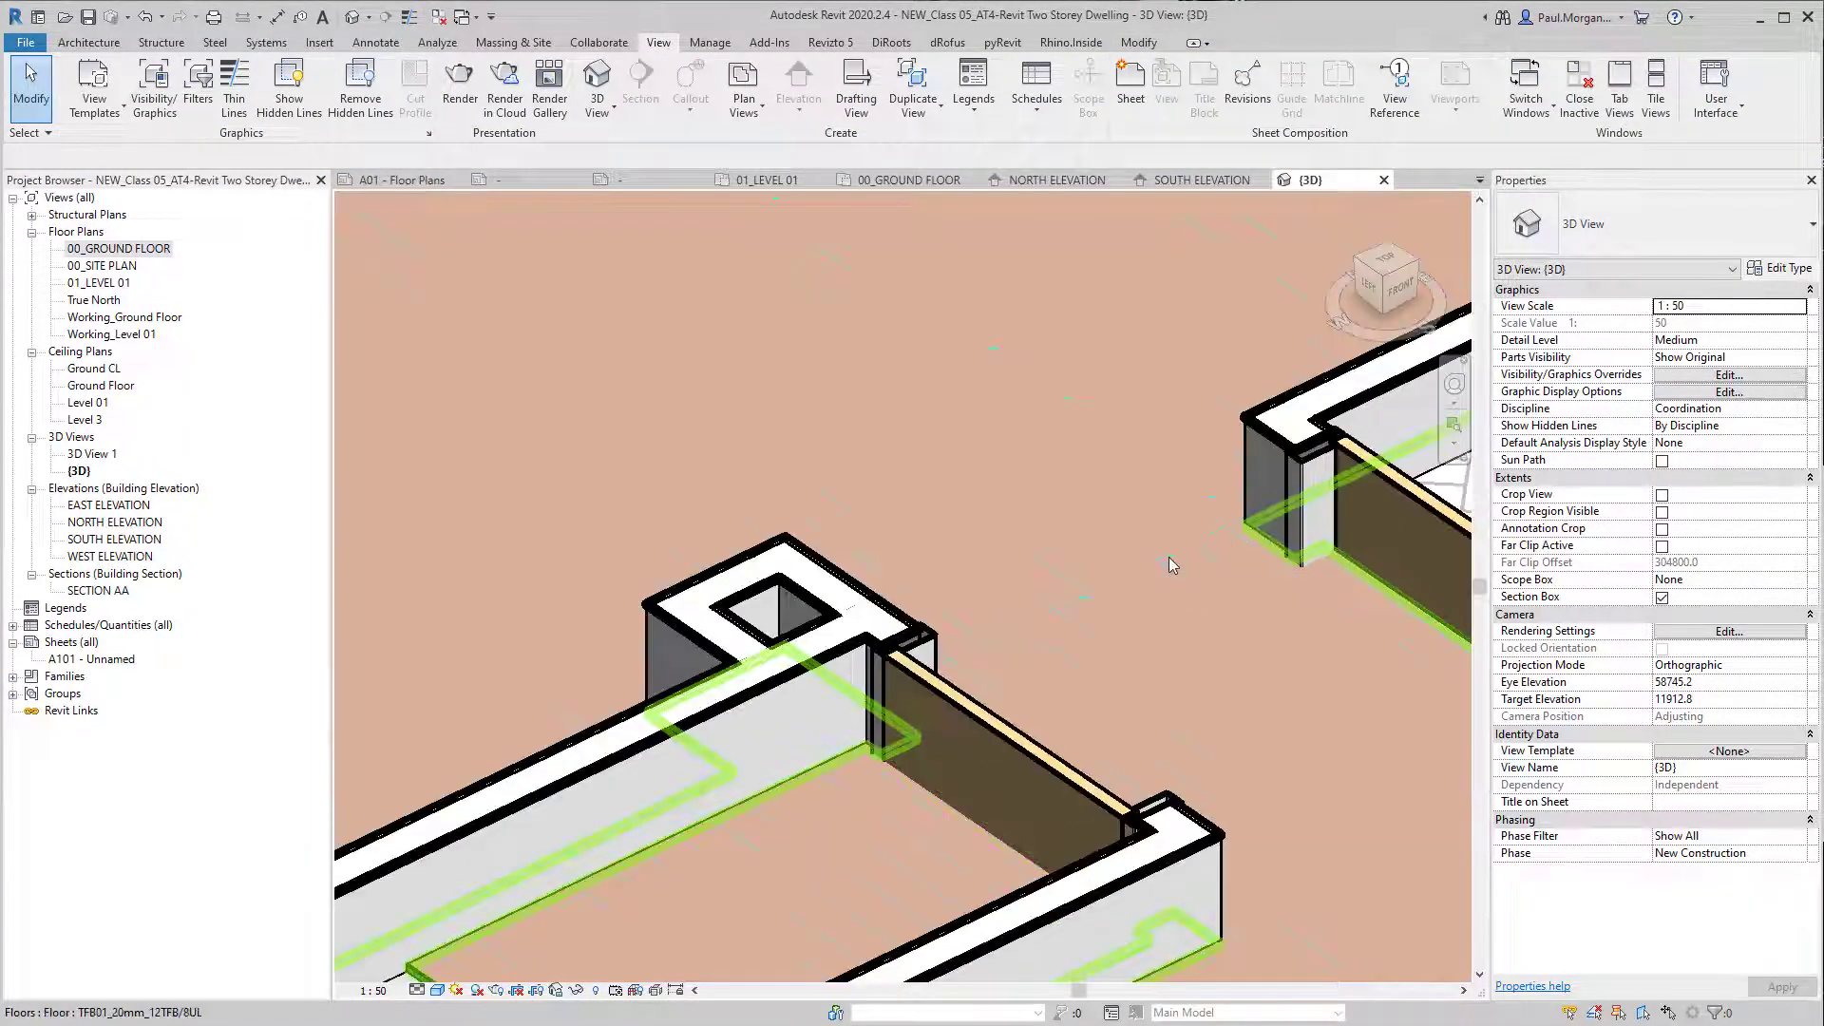
scroll(1168, 566, "down", 5)
middle_click_drag(1174, 580, 1173, 492, "shift")
Step: Temporarily hide the timber floor finish in the 3D view and select the long dashed line to identify its category
left_click(1172, 492)
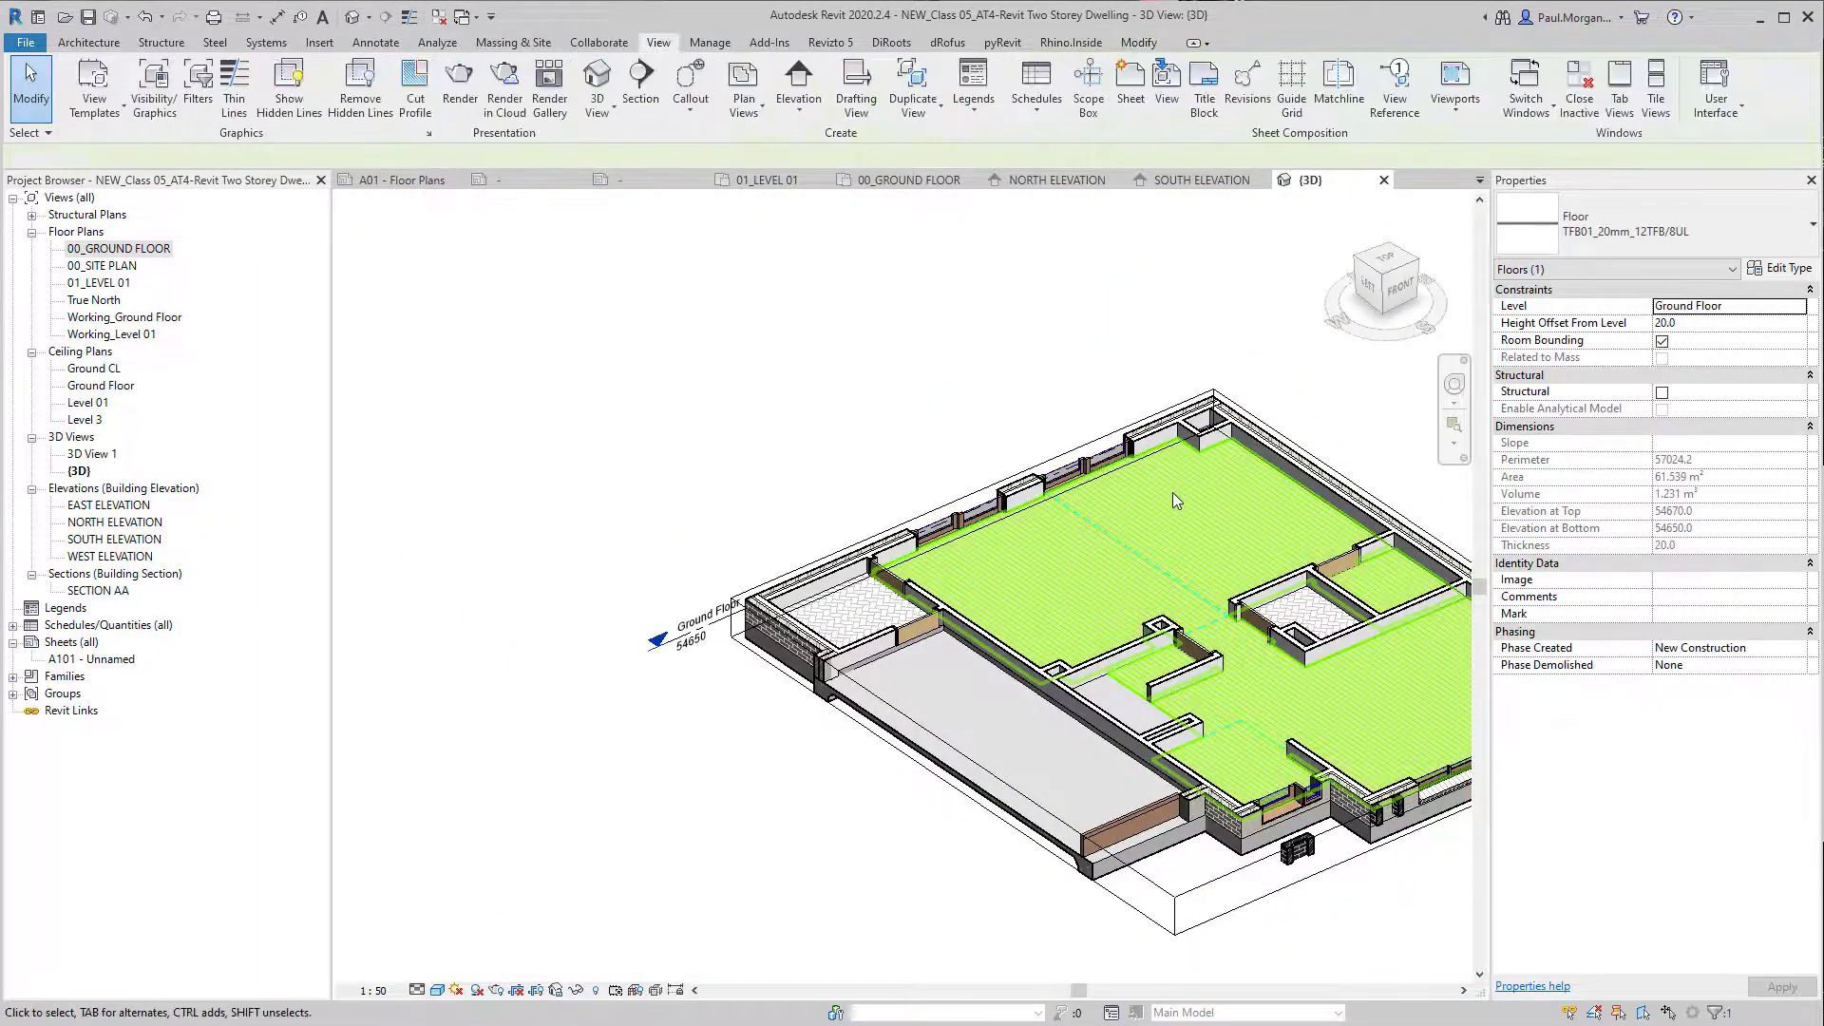
key("h")
key("h")
scroll(1173, 492, "up", 5)
left_click(1087, 646)
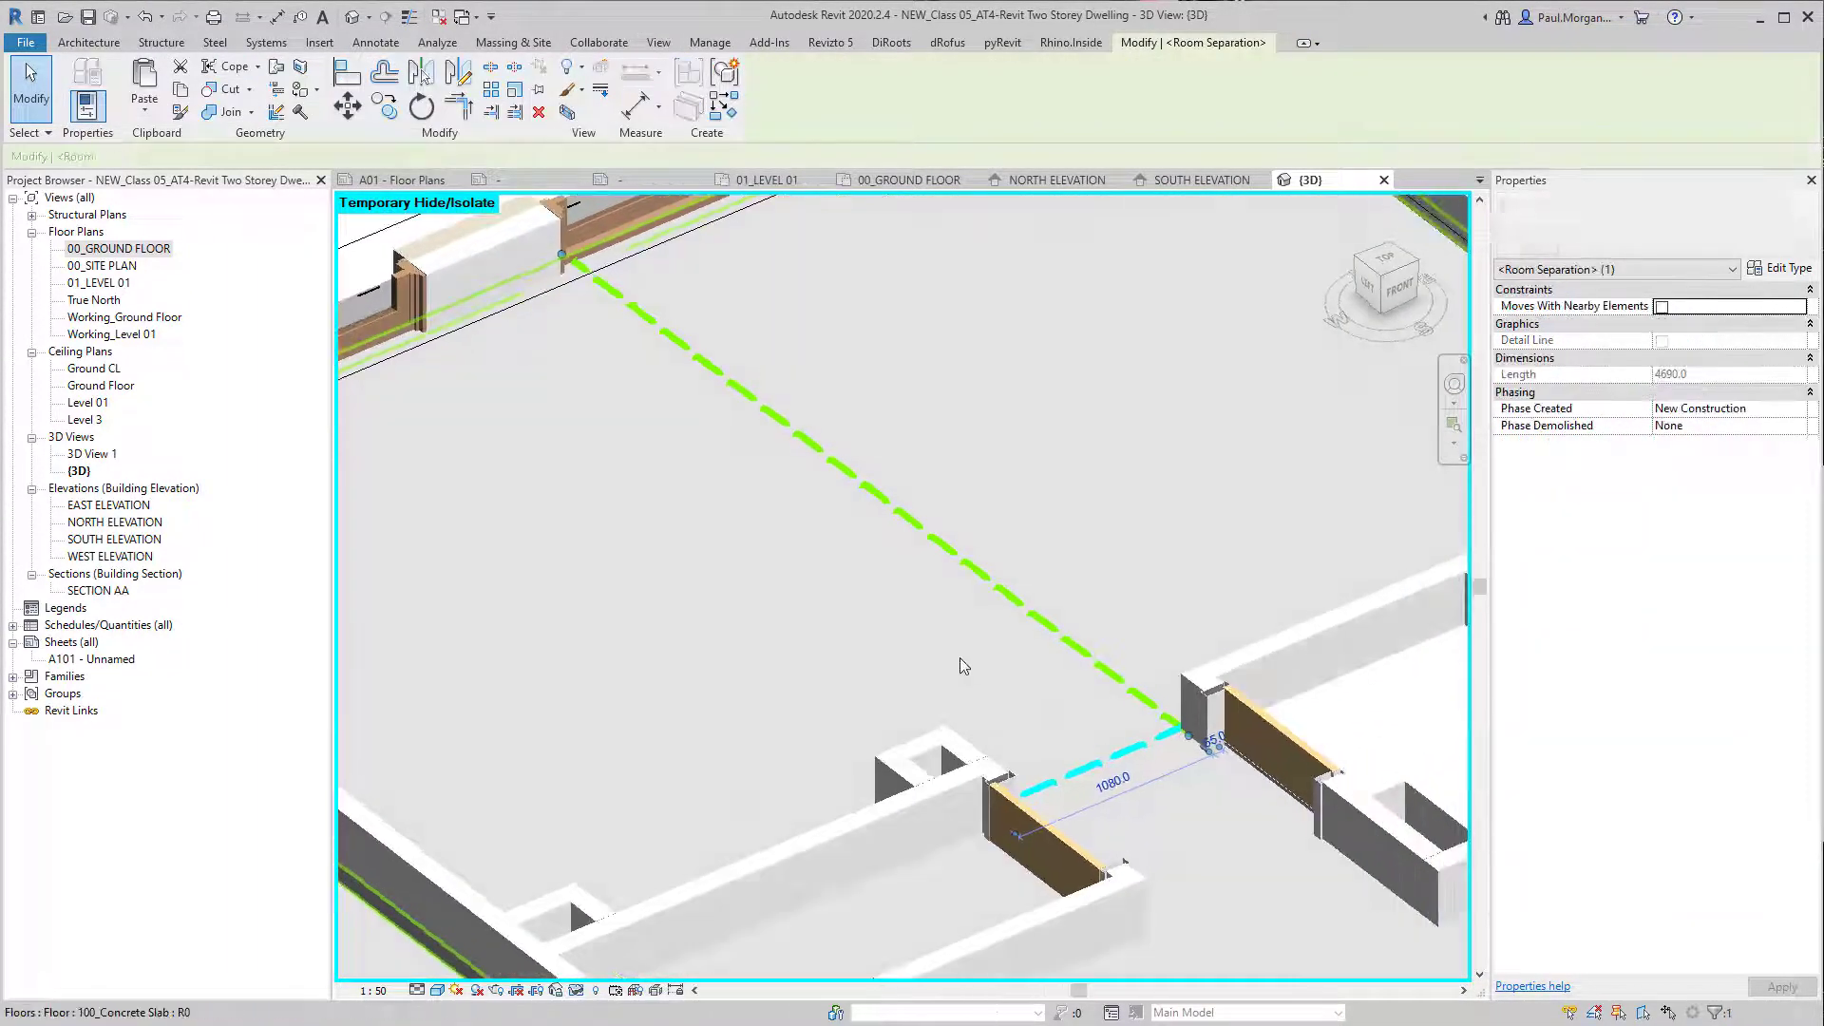
key("Escape")
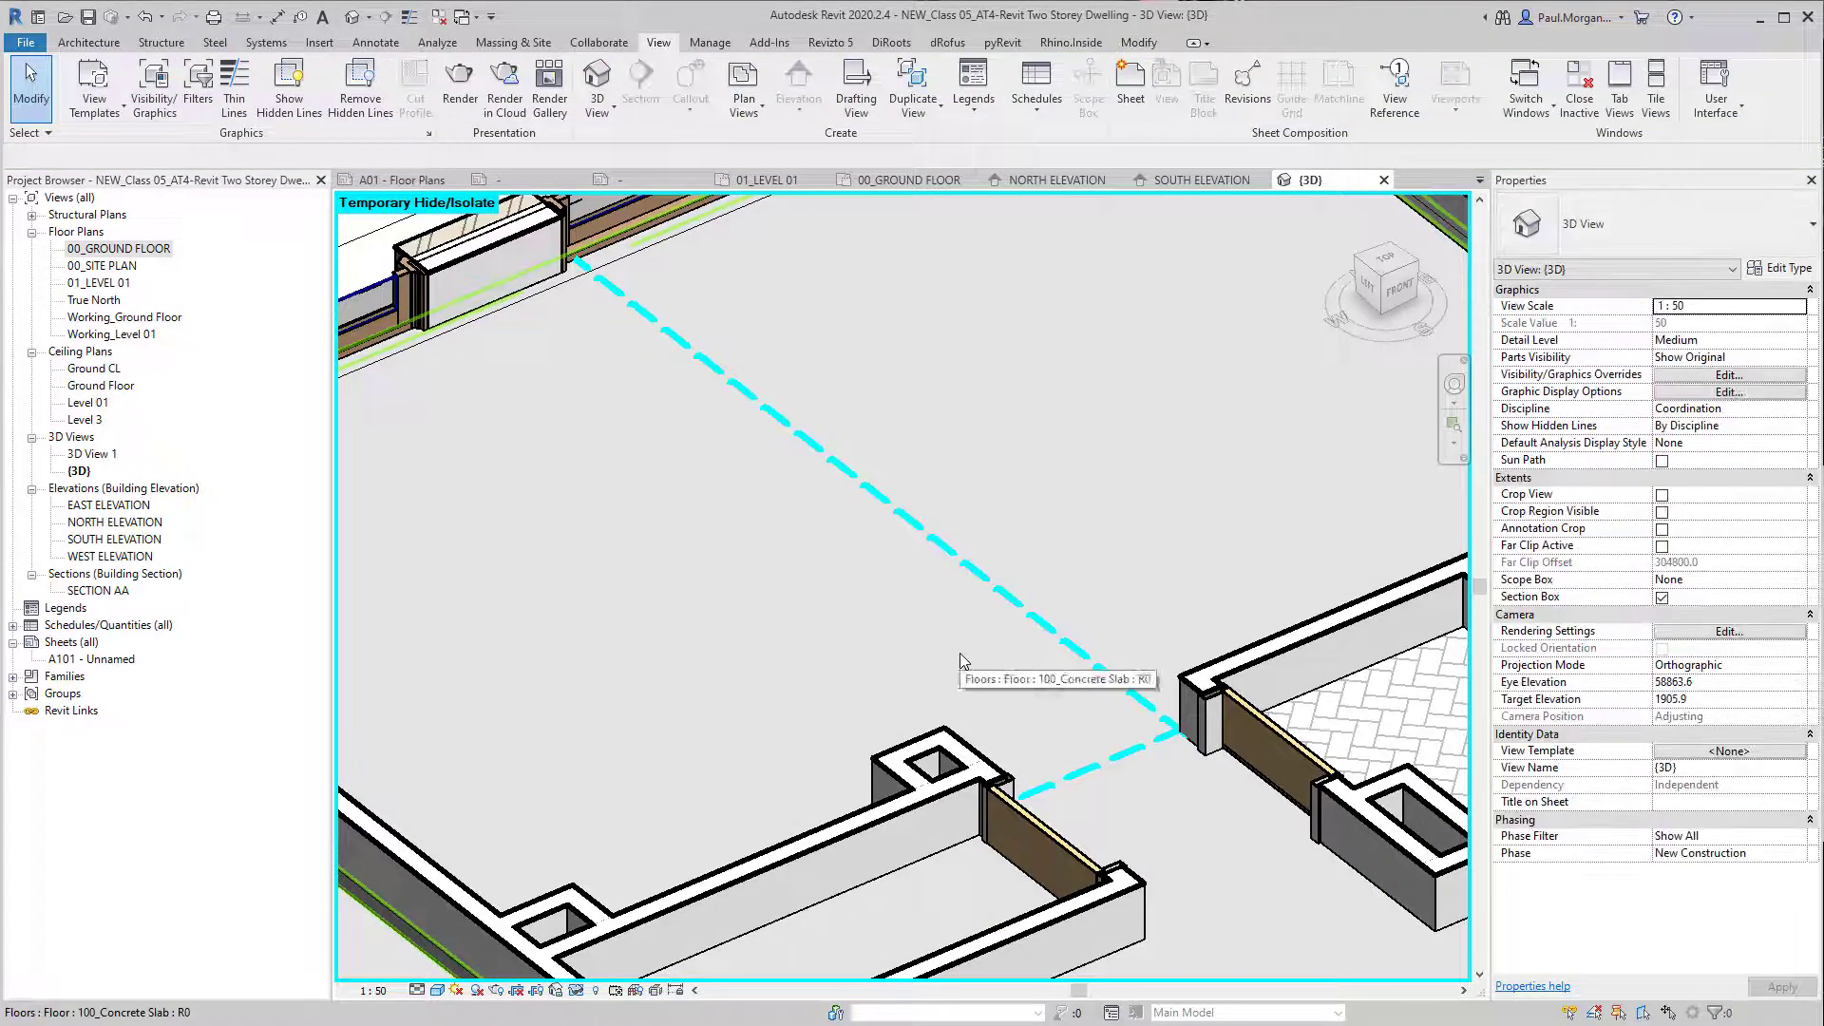
scroll(959, 652, "down", 3)
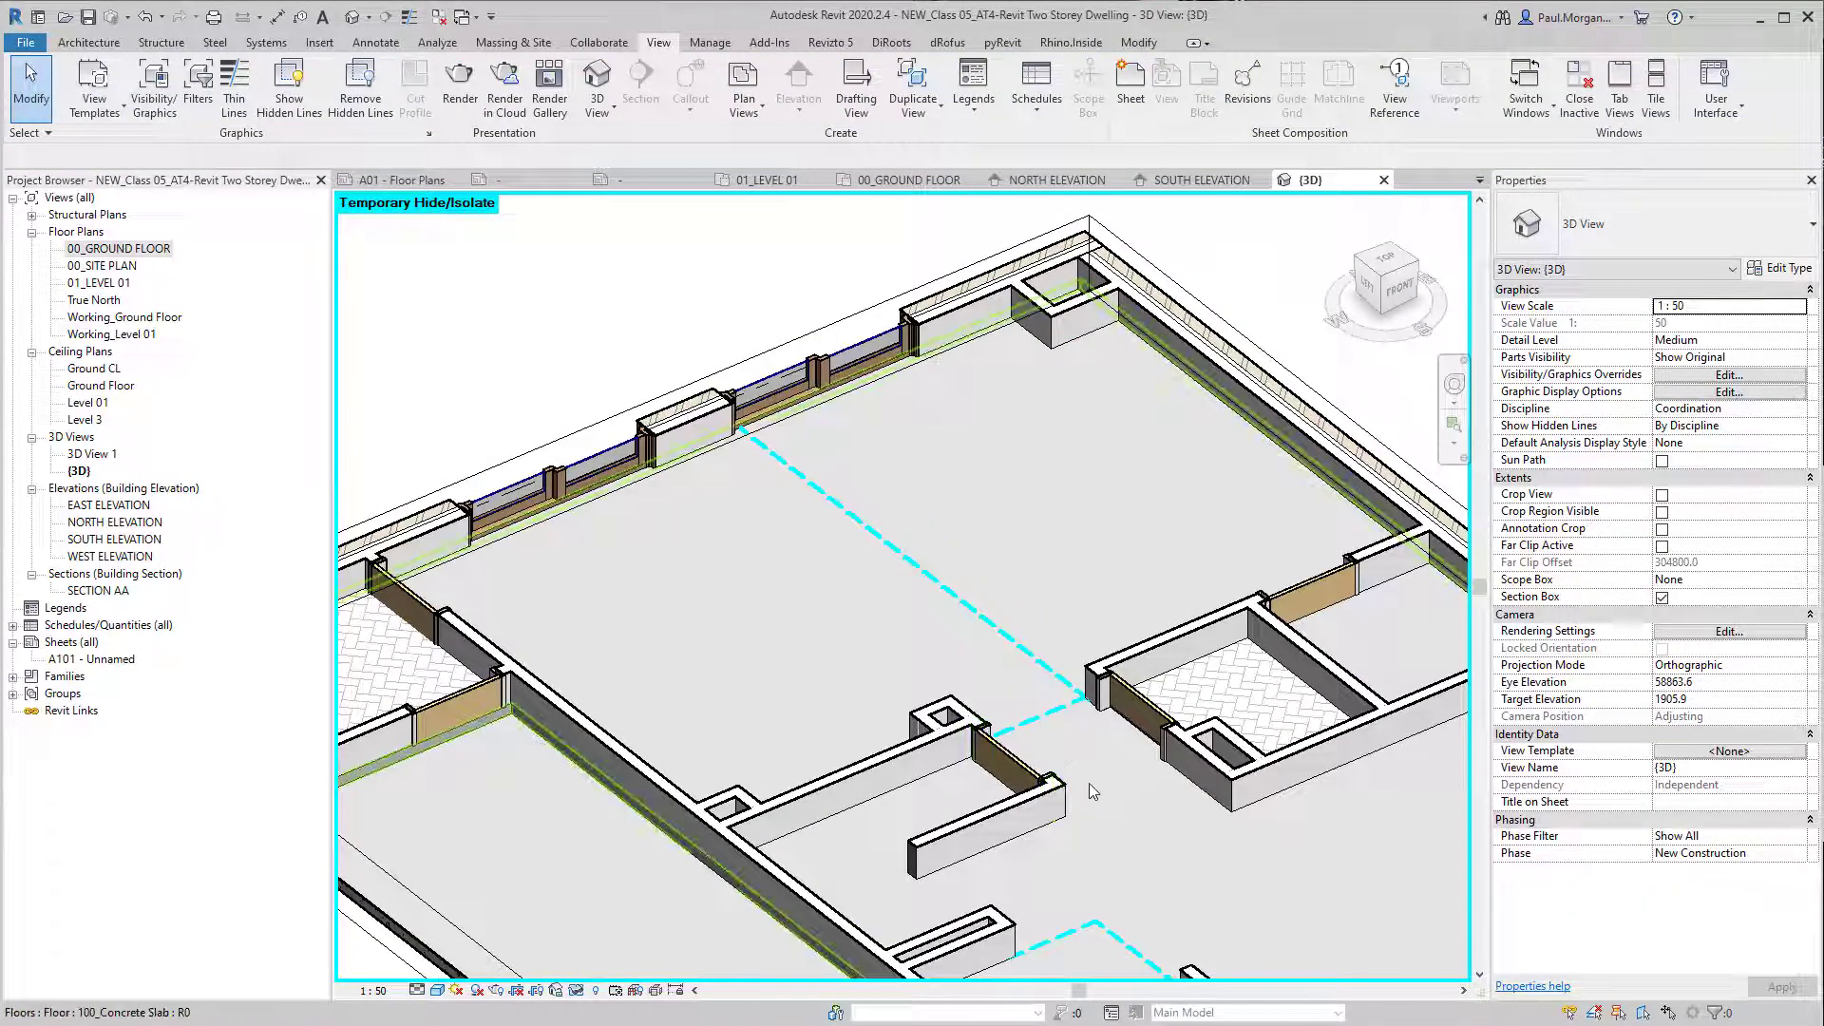
scroll(1093, 790, "down", 2)
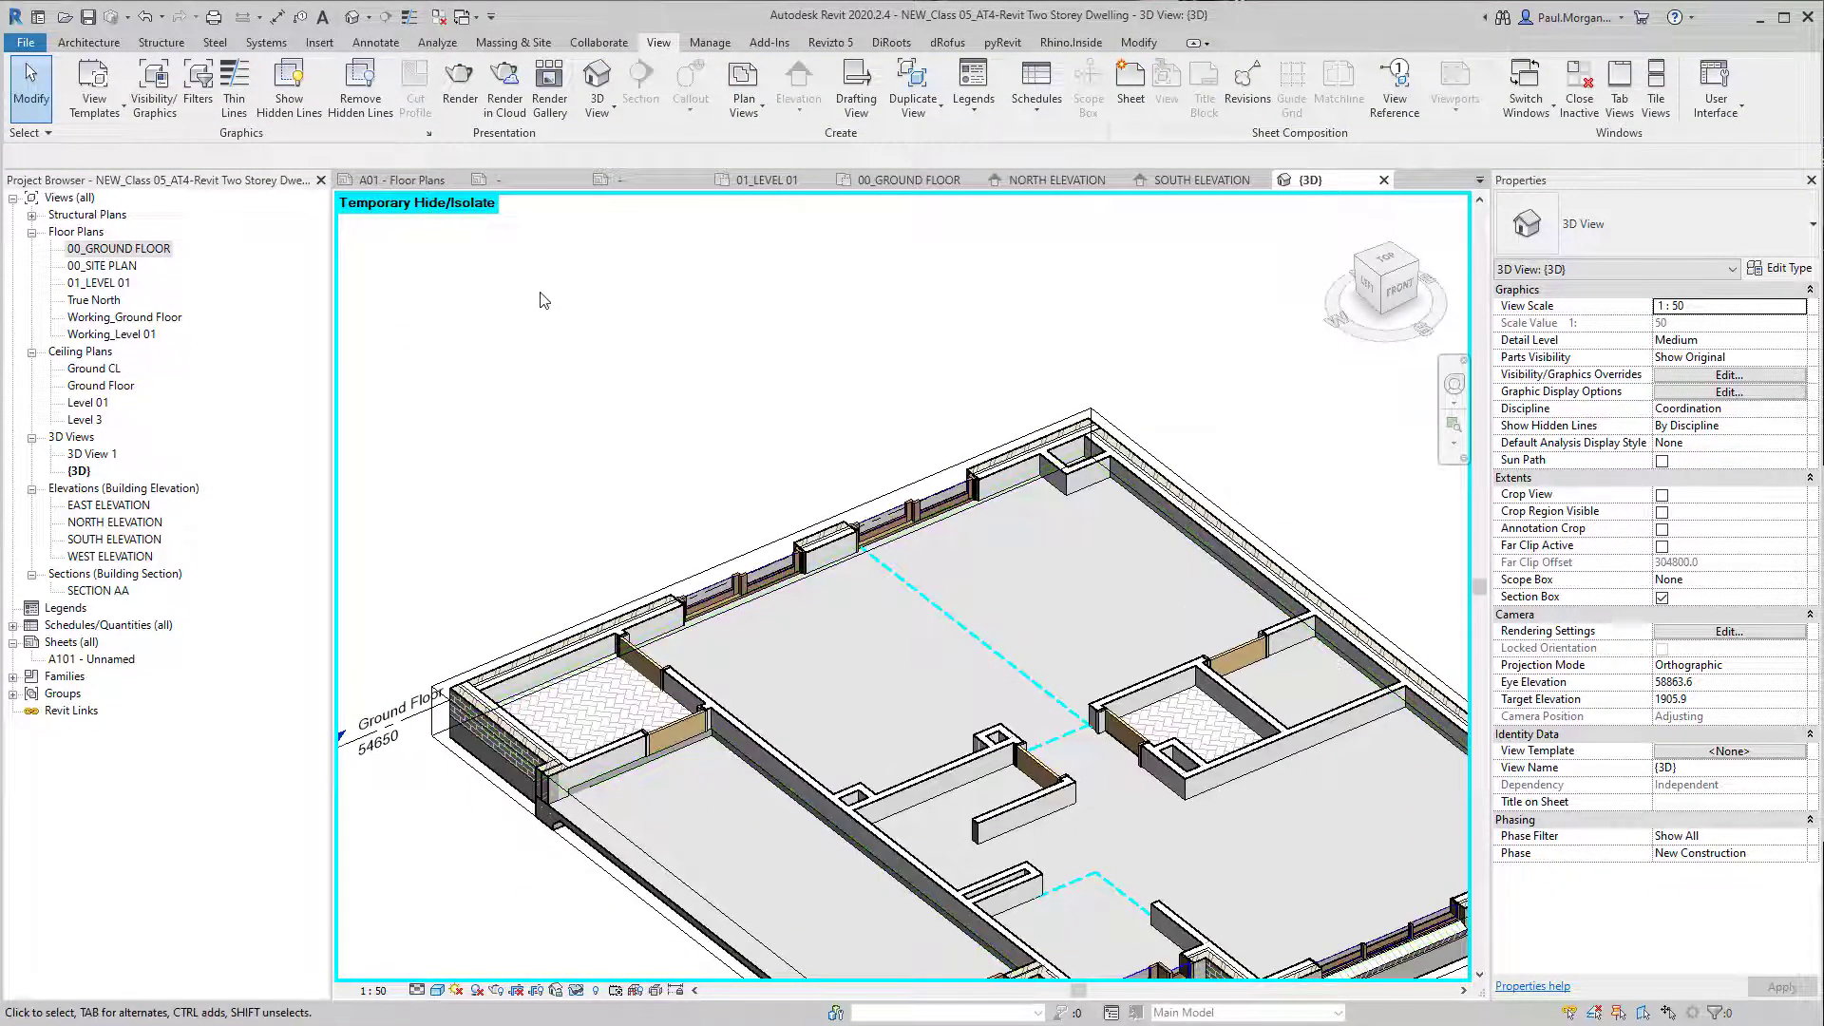
Step: Turn off the <Room Separation> subcategory of Lines in the Architectural Plan template's model overrides and apply it to the ground floor plan
left_click(893, 180)
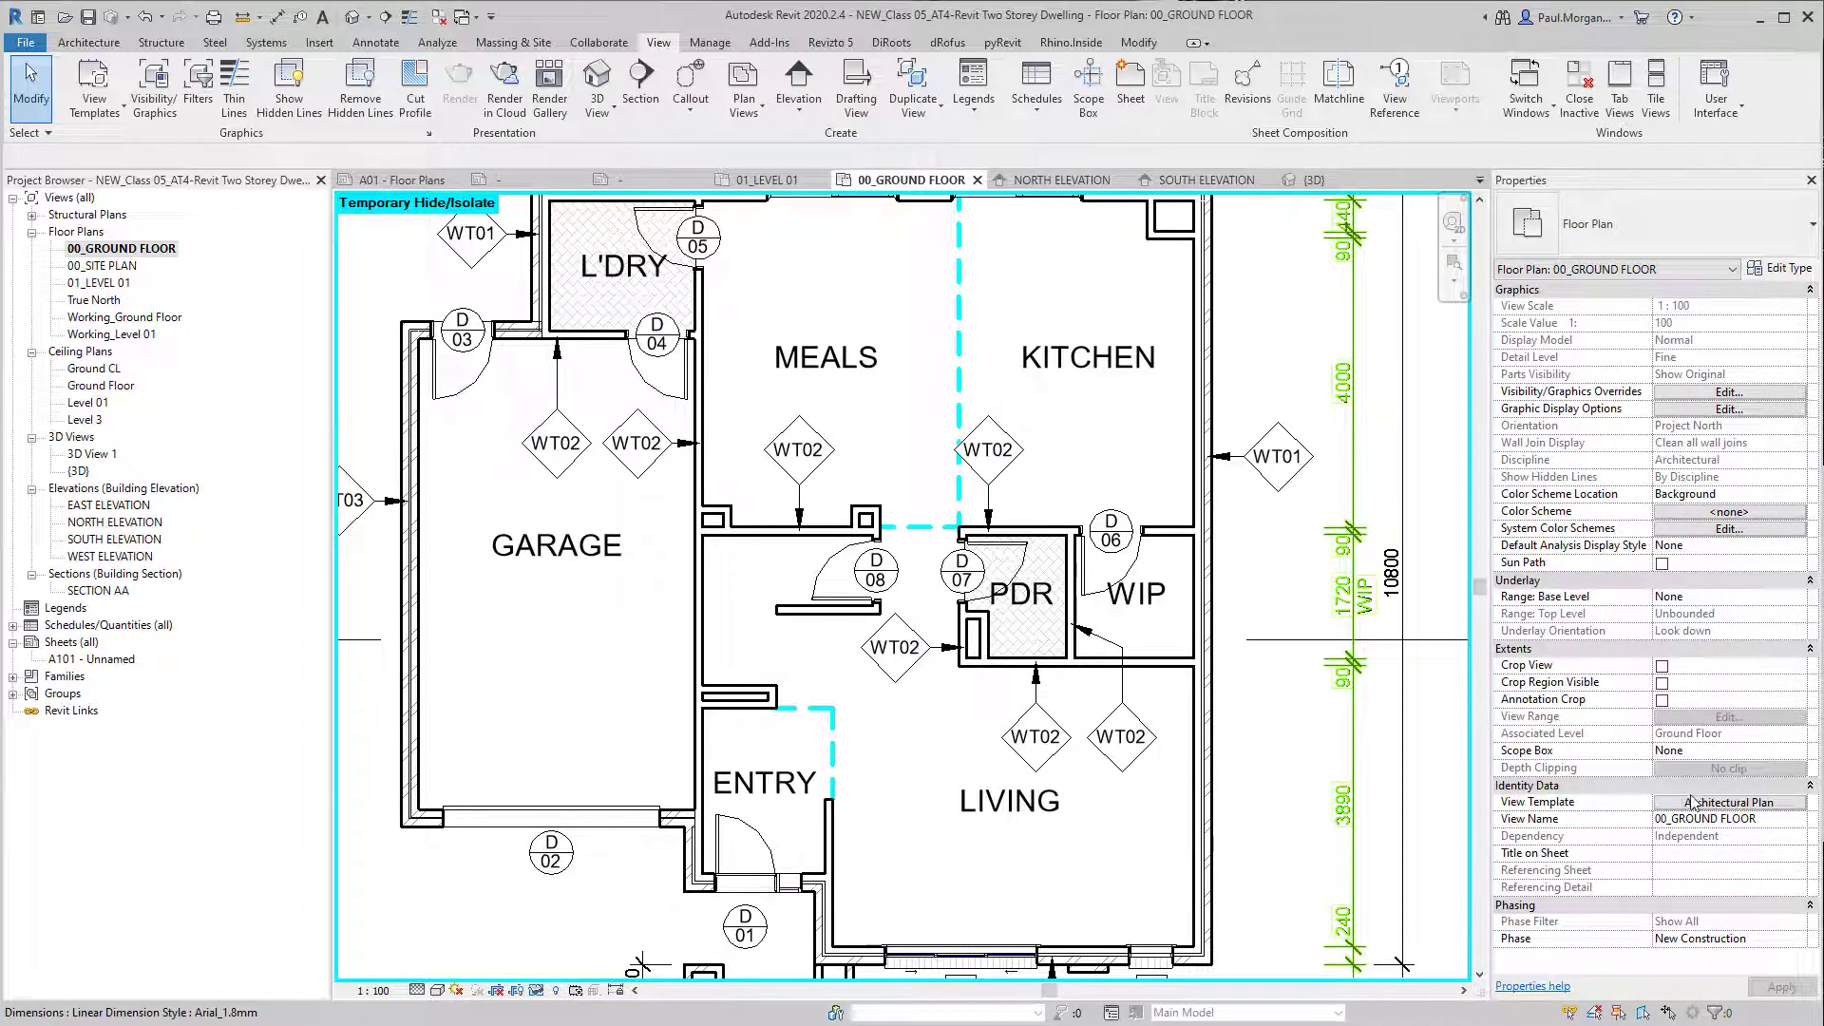
left_click(1730, 803)
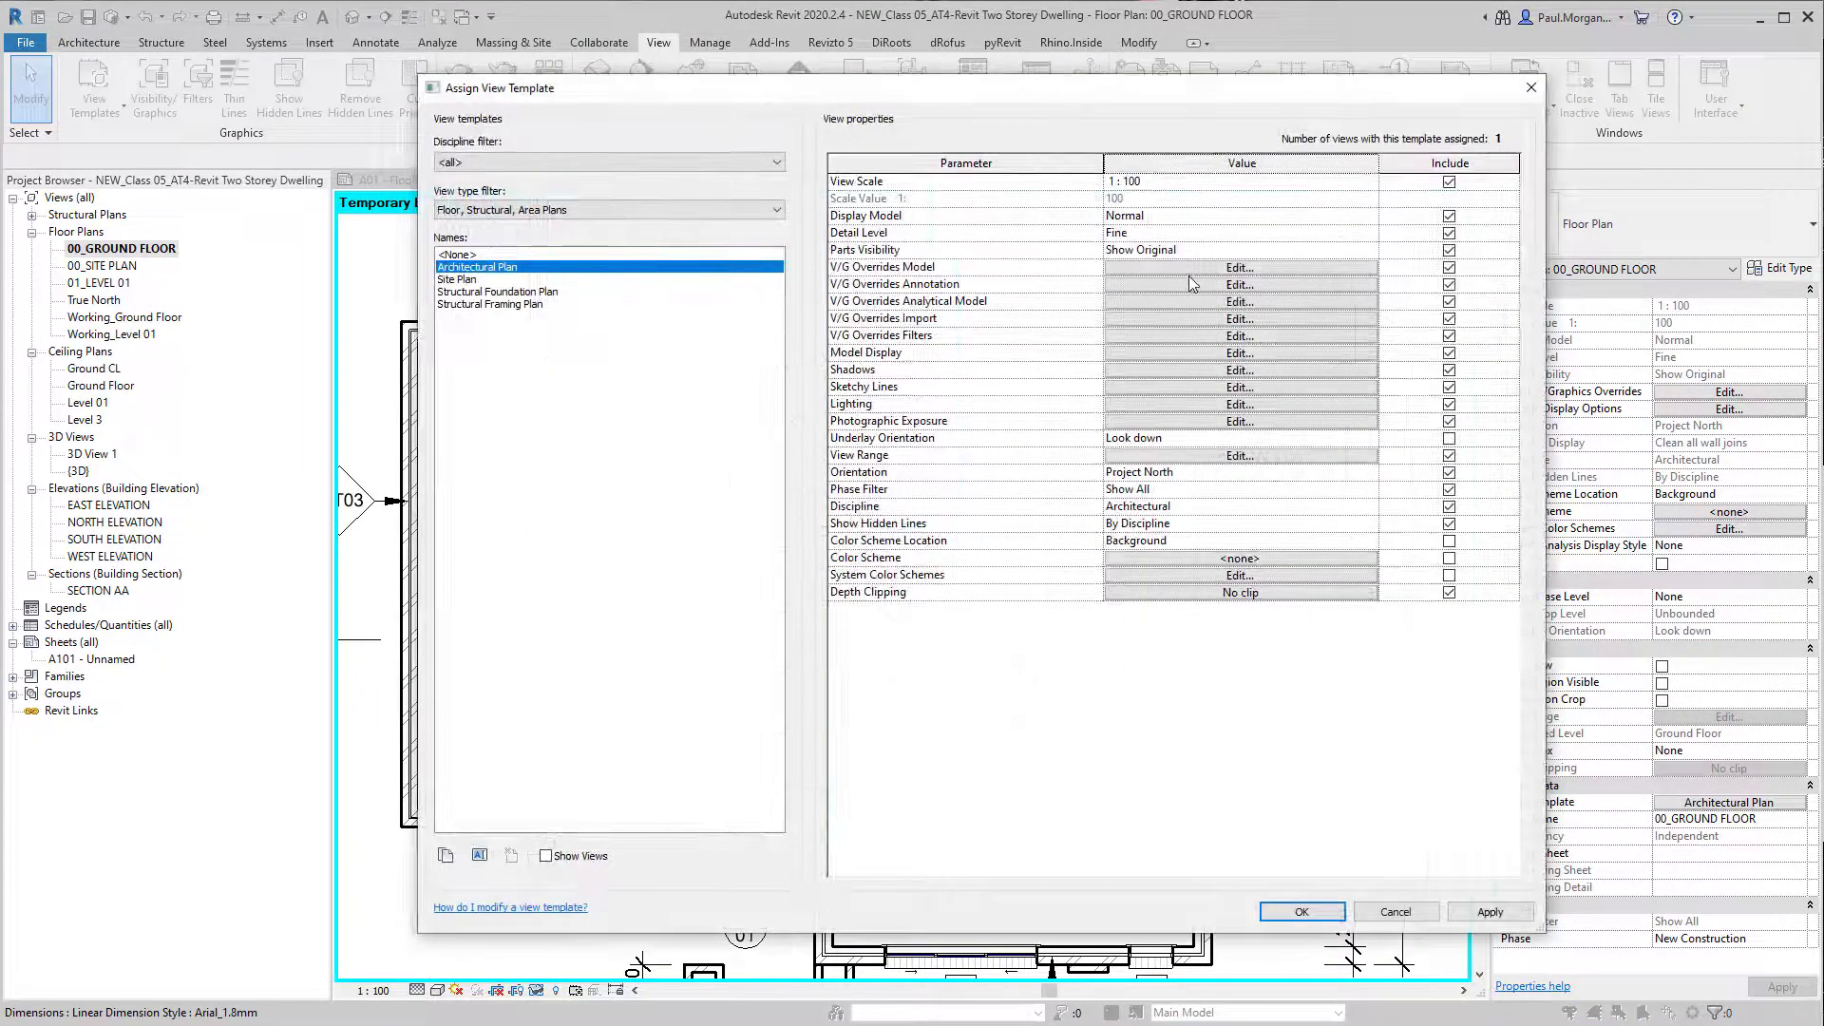
left_click(1224, 268)
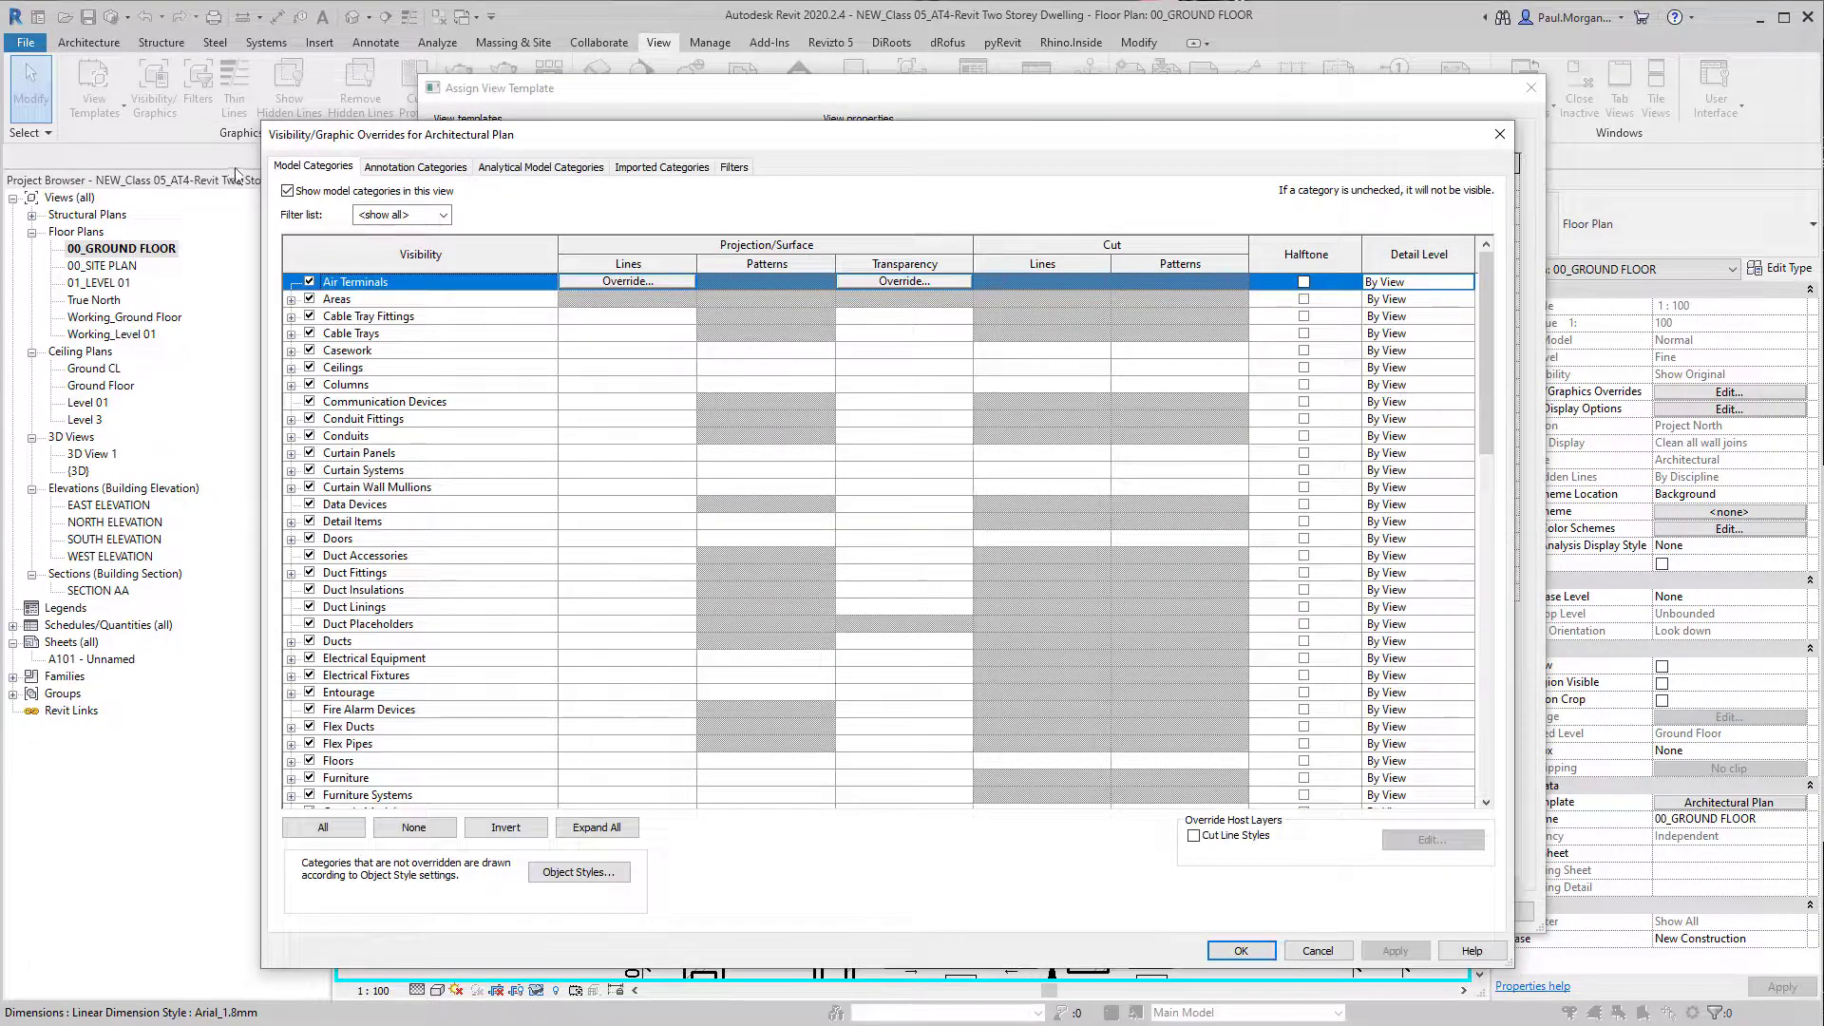
left_click(474, 556)
key("l")
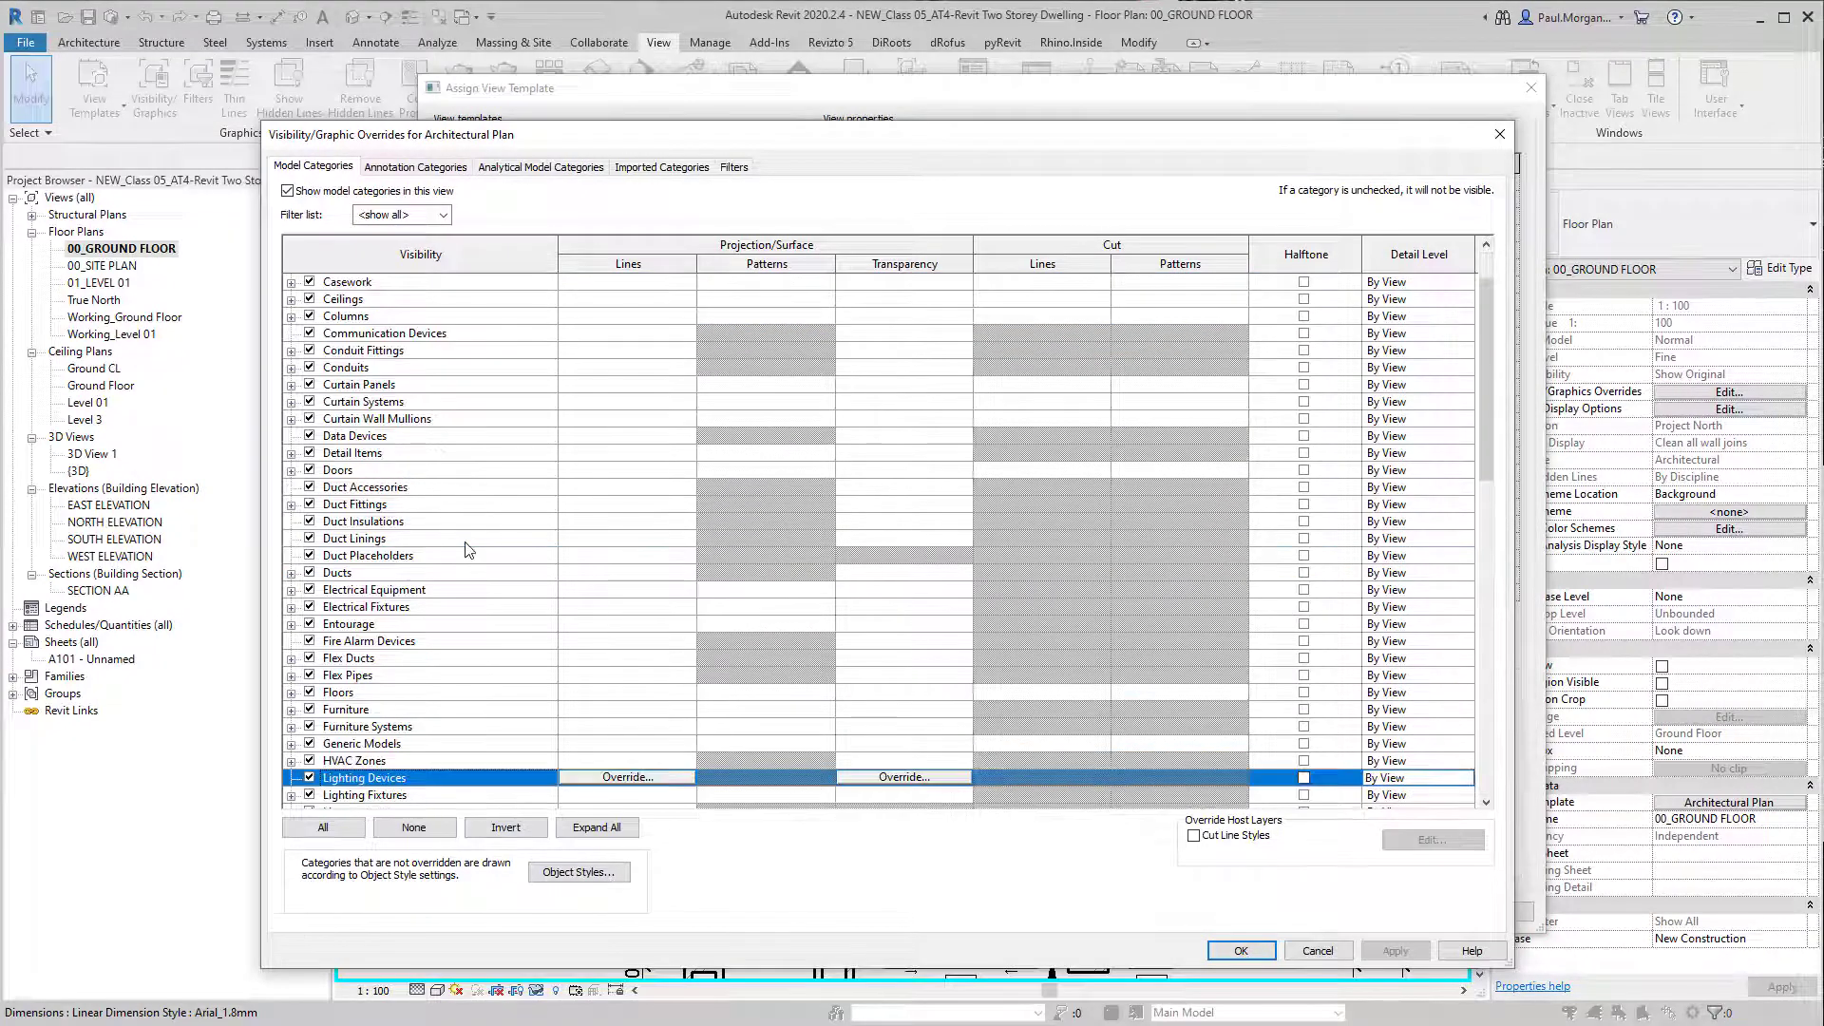
scroll(454, 598, "down", 2)
left_click(359, 727)
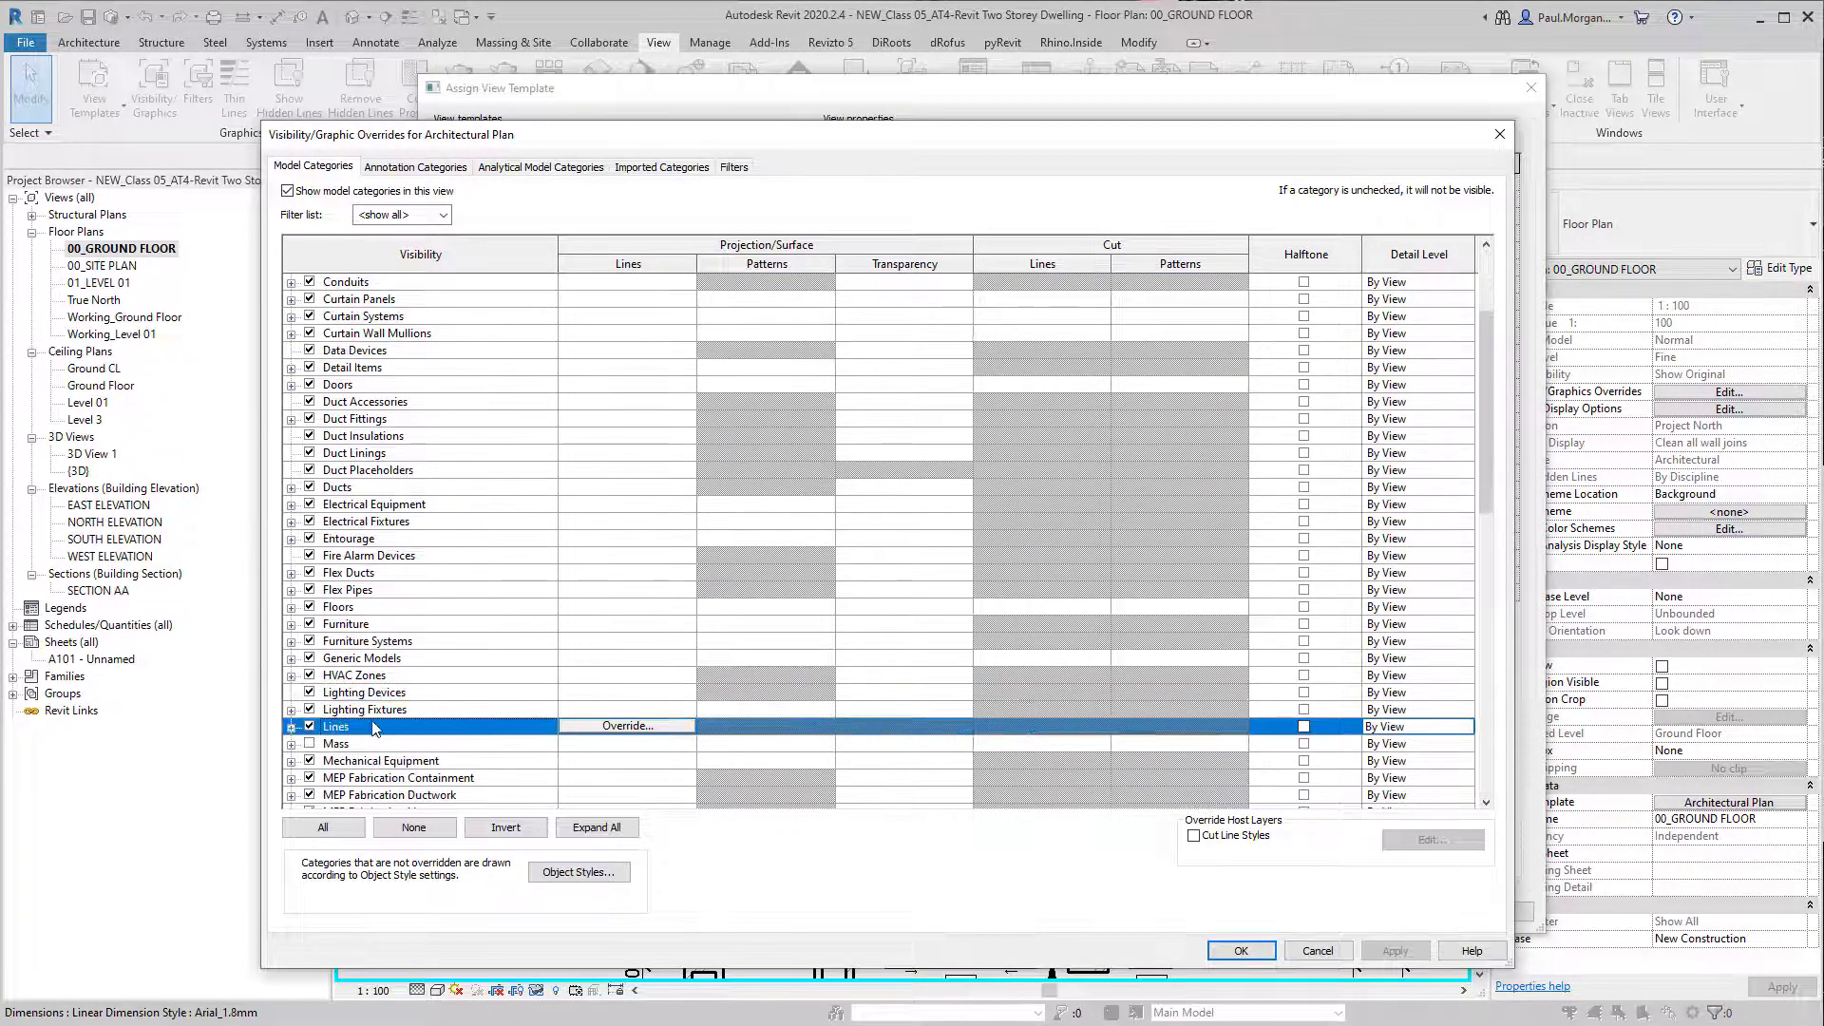
left_click(292, 727)
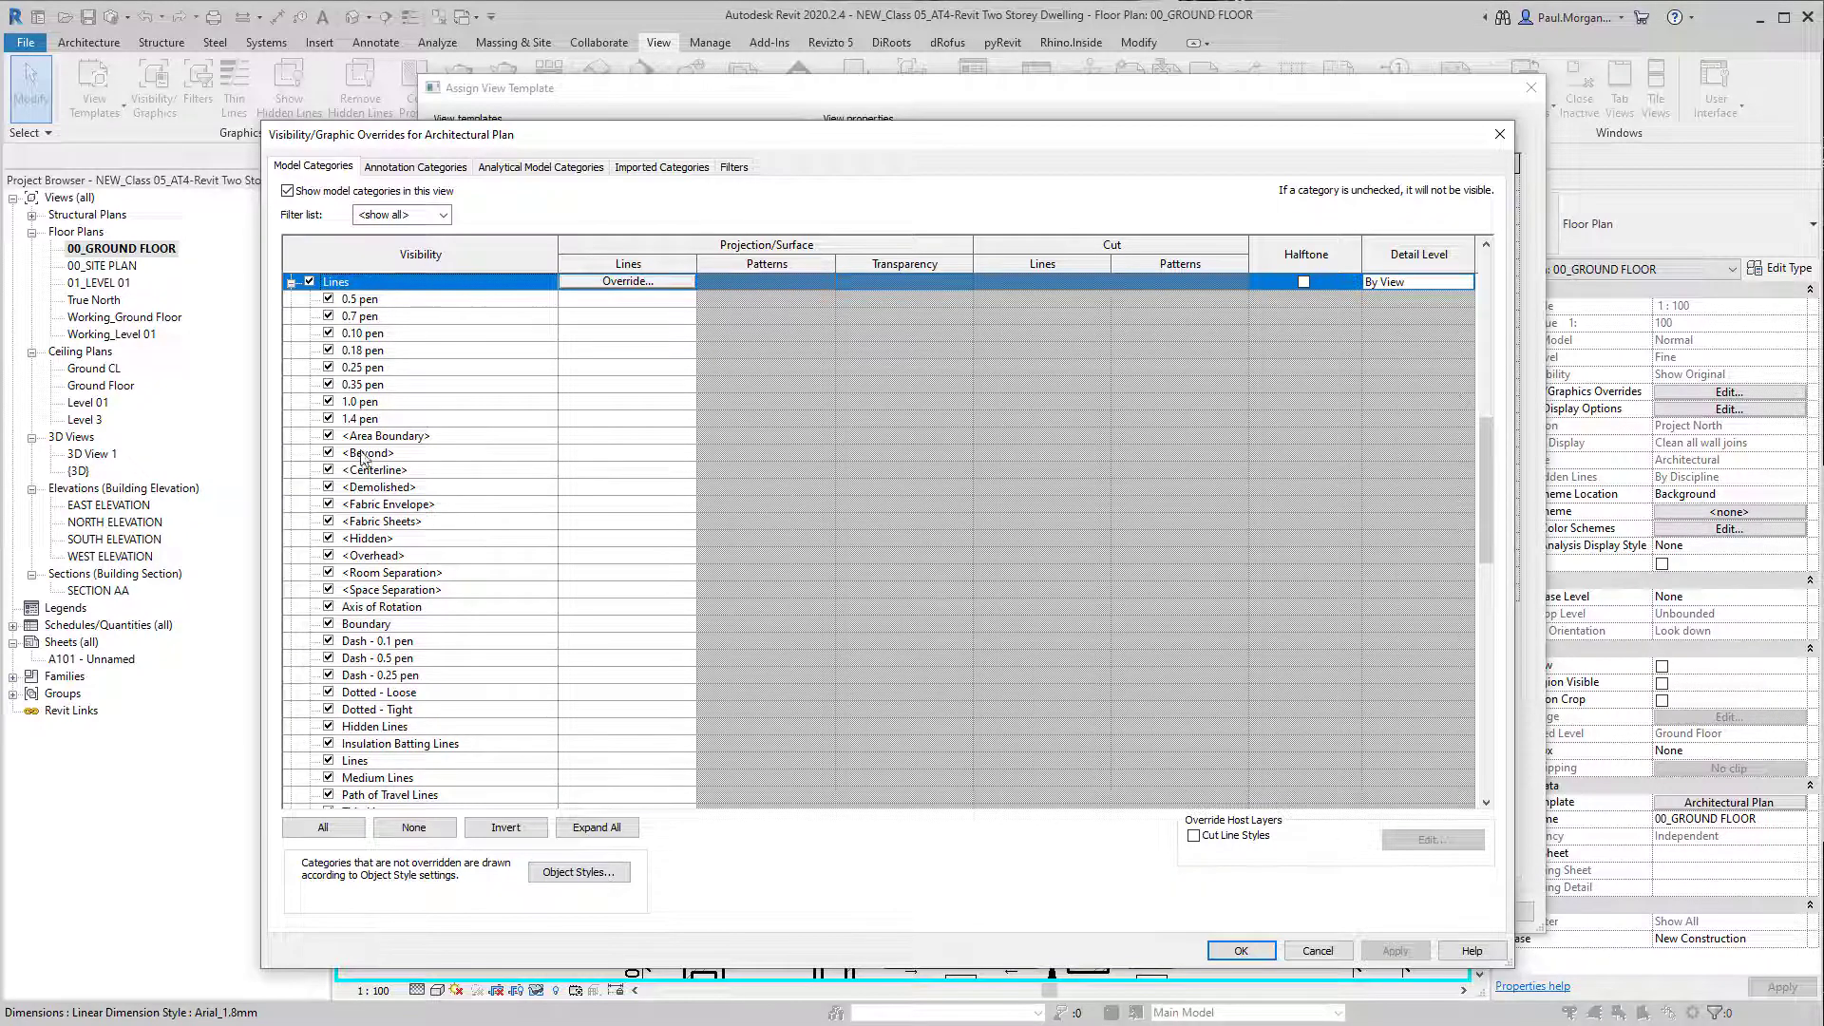
left_click(392, 574)
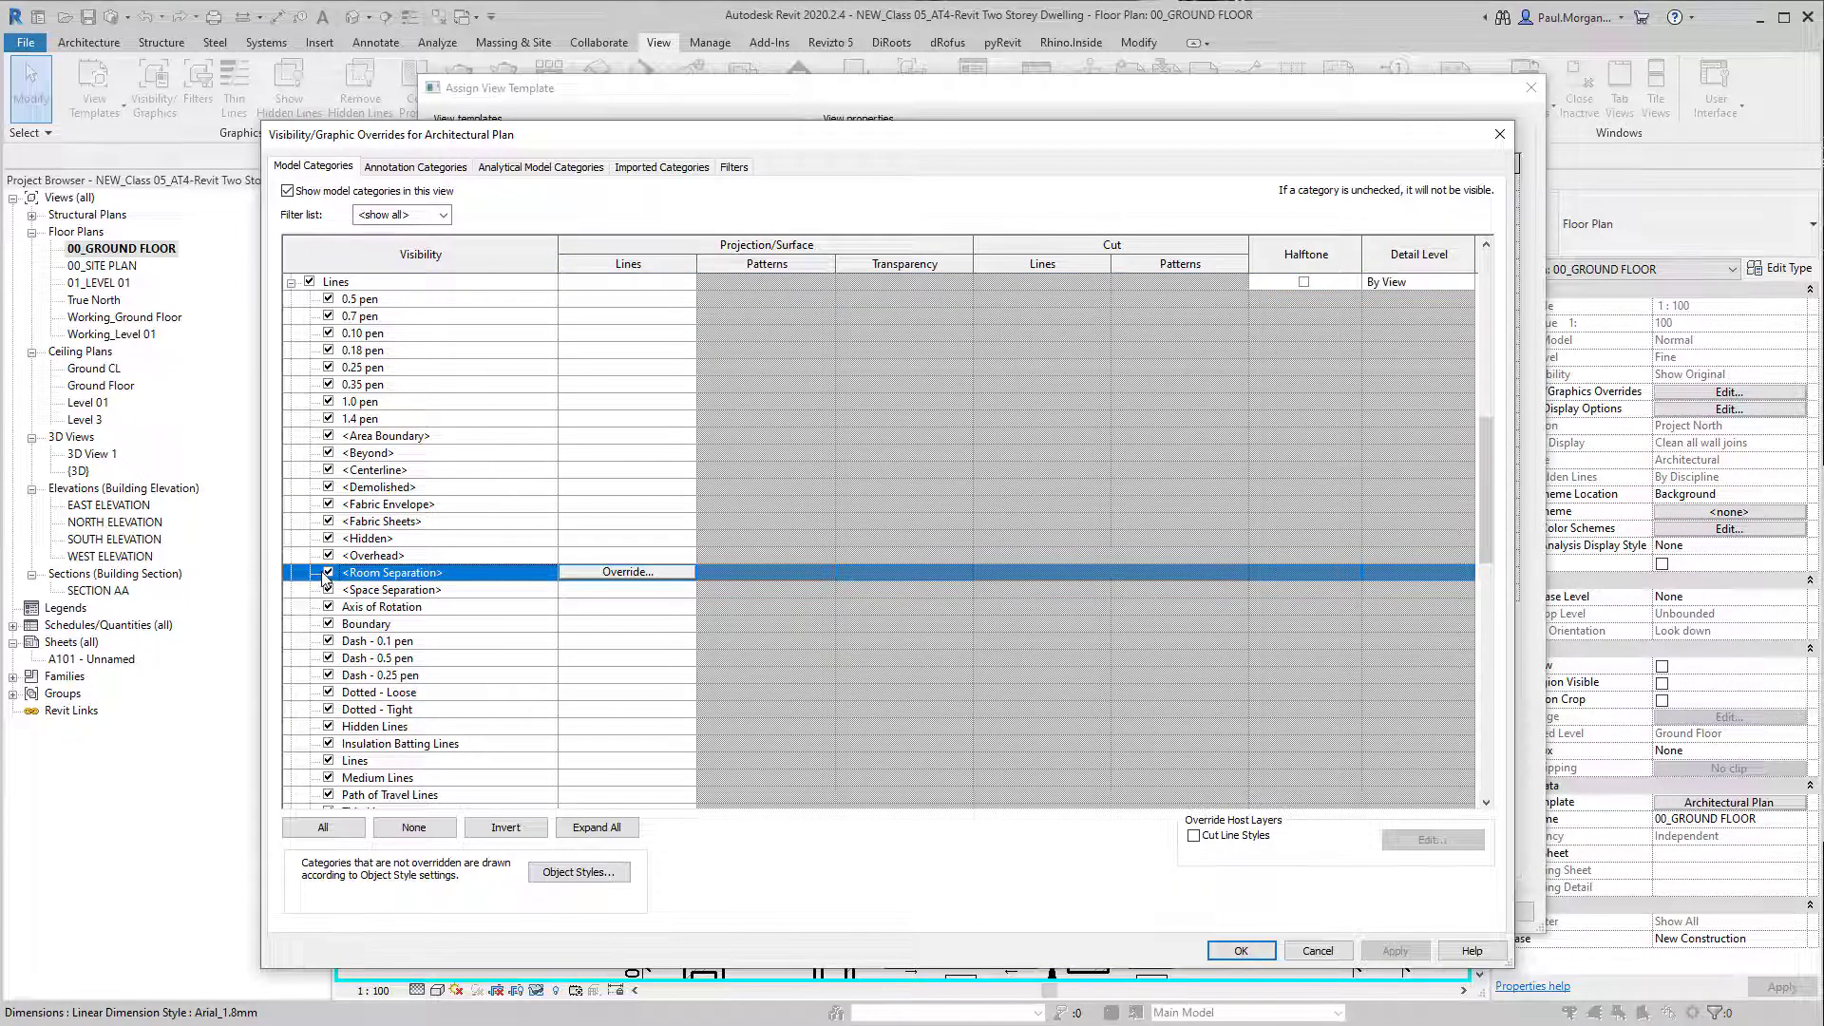
left_click(326, 573)
left_click(1240, 952)
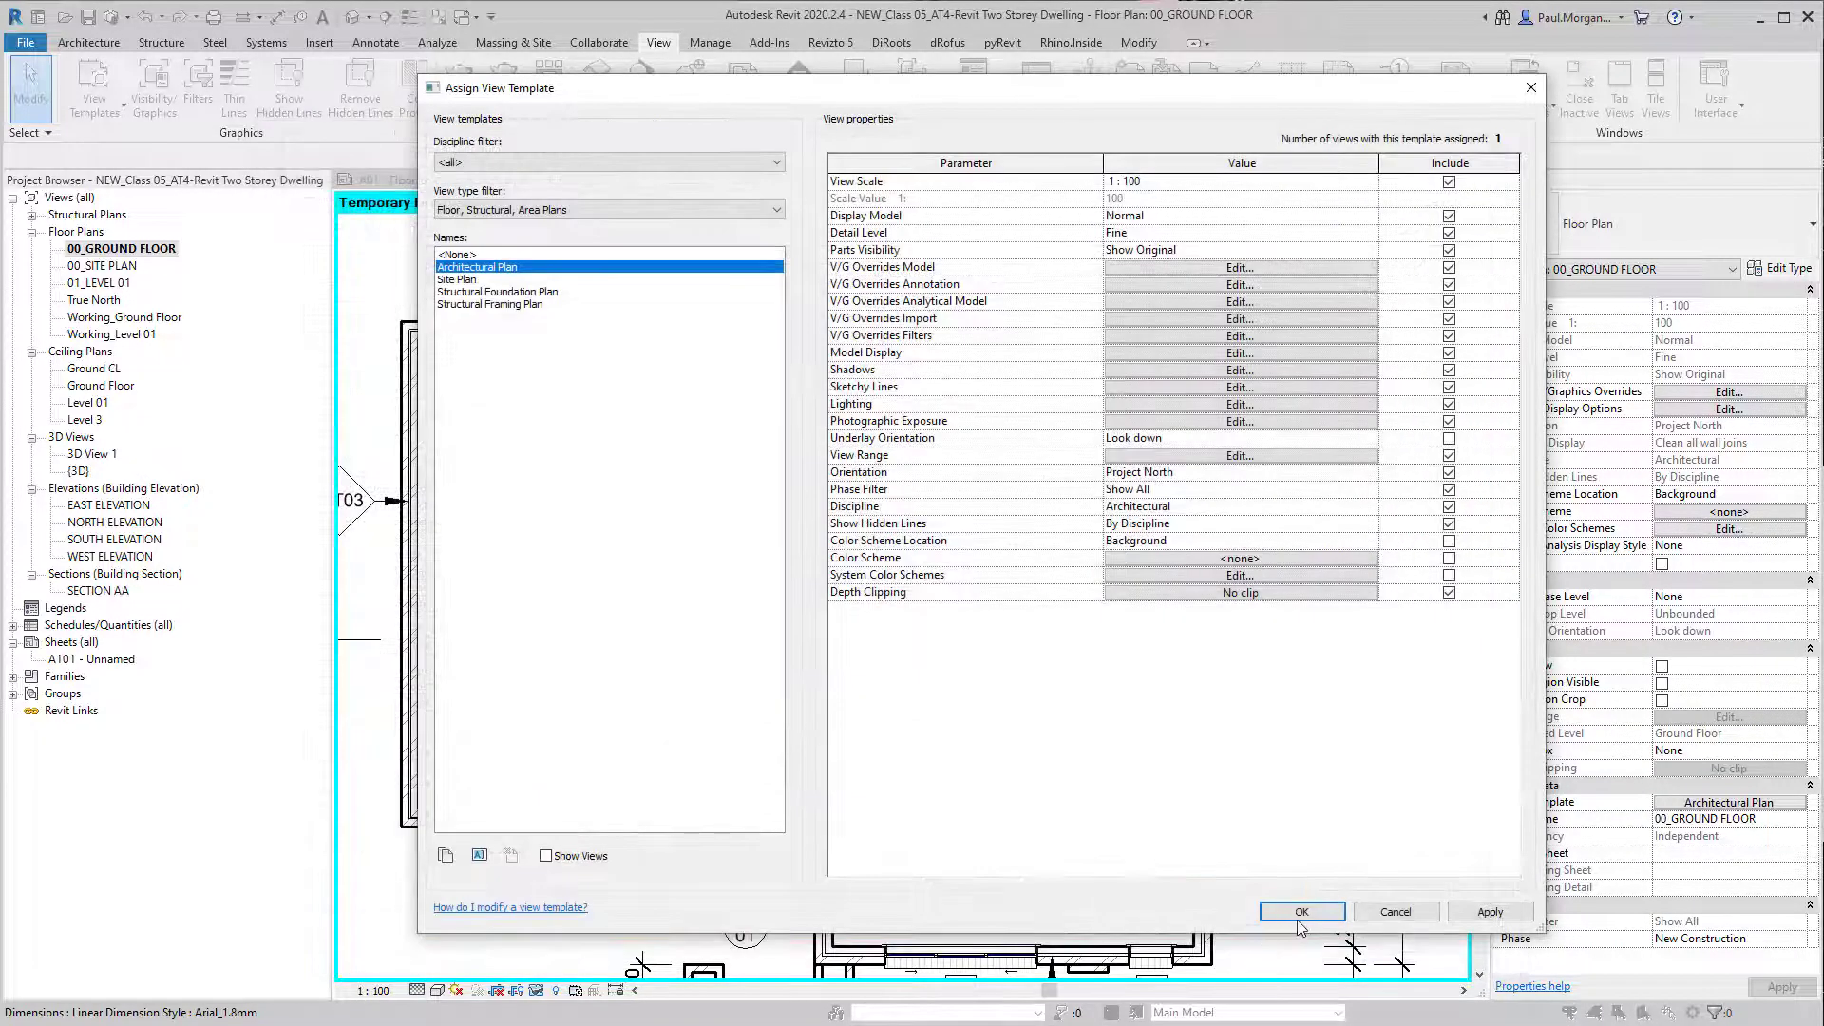
left_click(1300, 914)
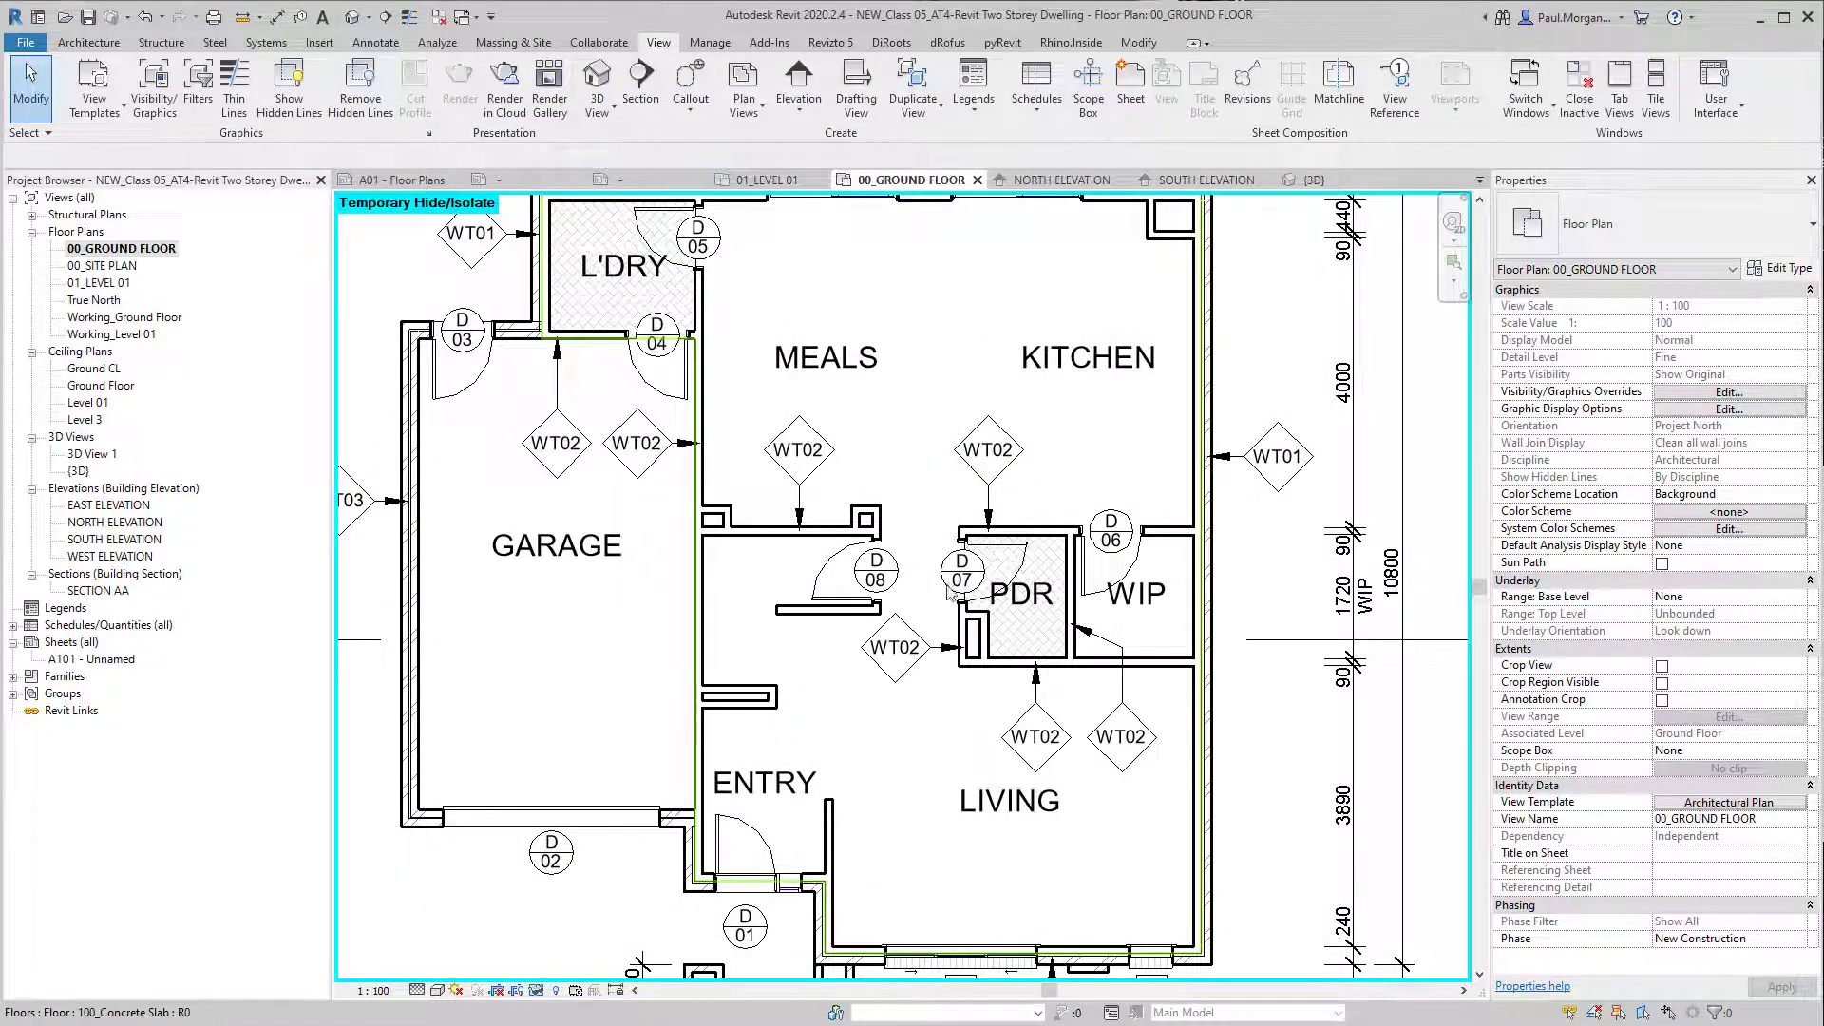
Step: Reset the temporary hide on the ground floor plan to bring back the floor finish
scroll(951, 591, "down", 4)
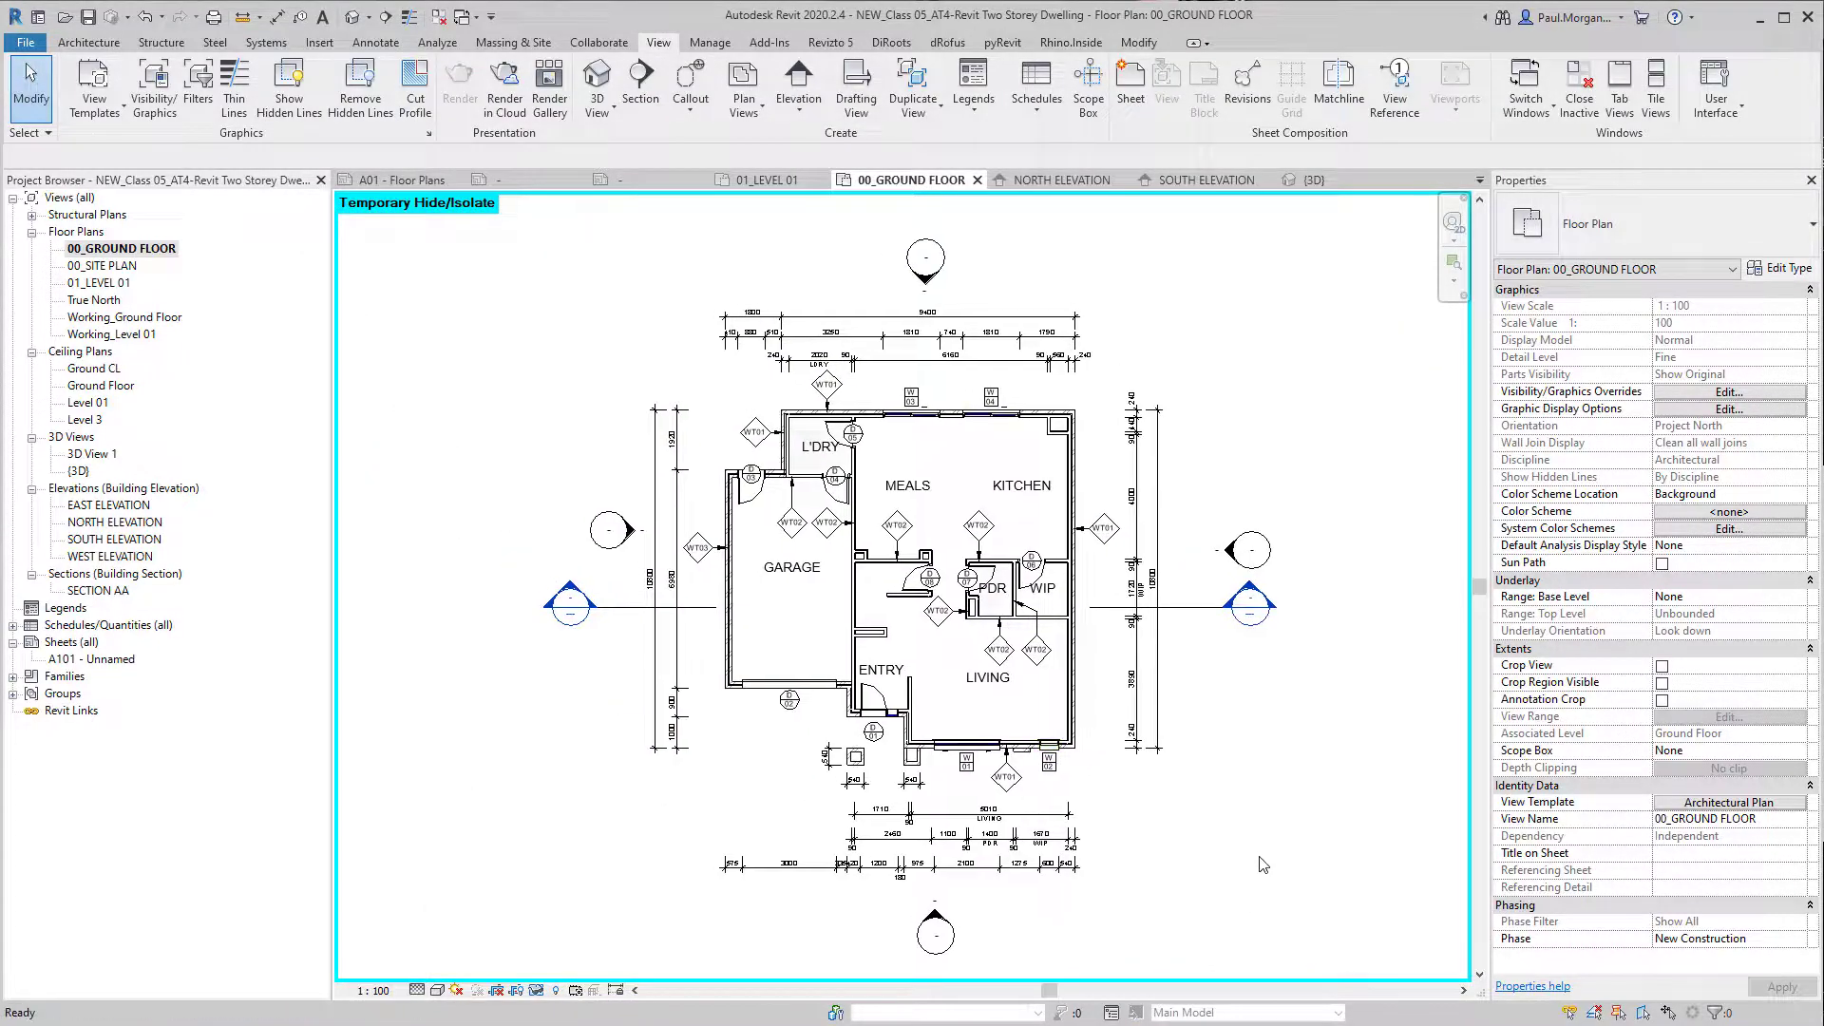
key("h")
key("r")
scroll(930, 568, "up", 3)
scroll(986, 665, "down", 3)
middle_click_drag(989, 636, 989, 636)
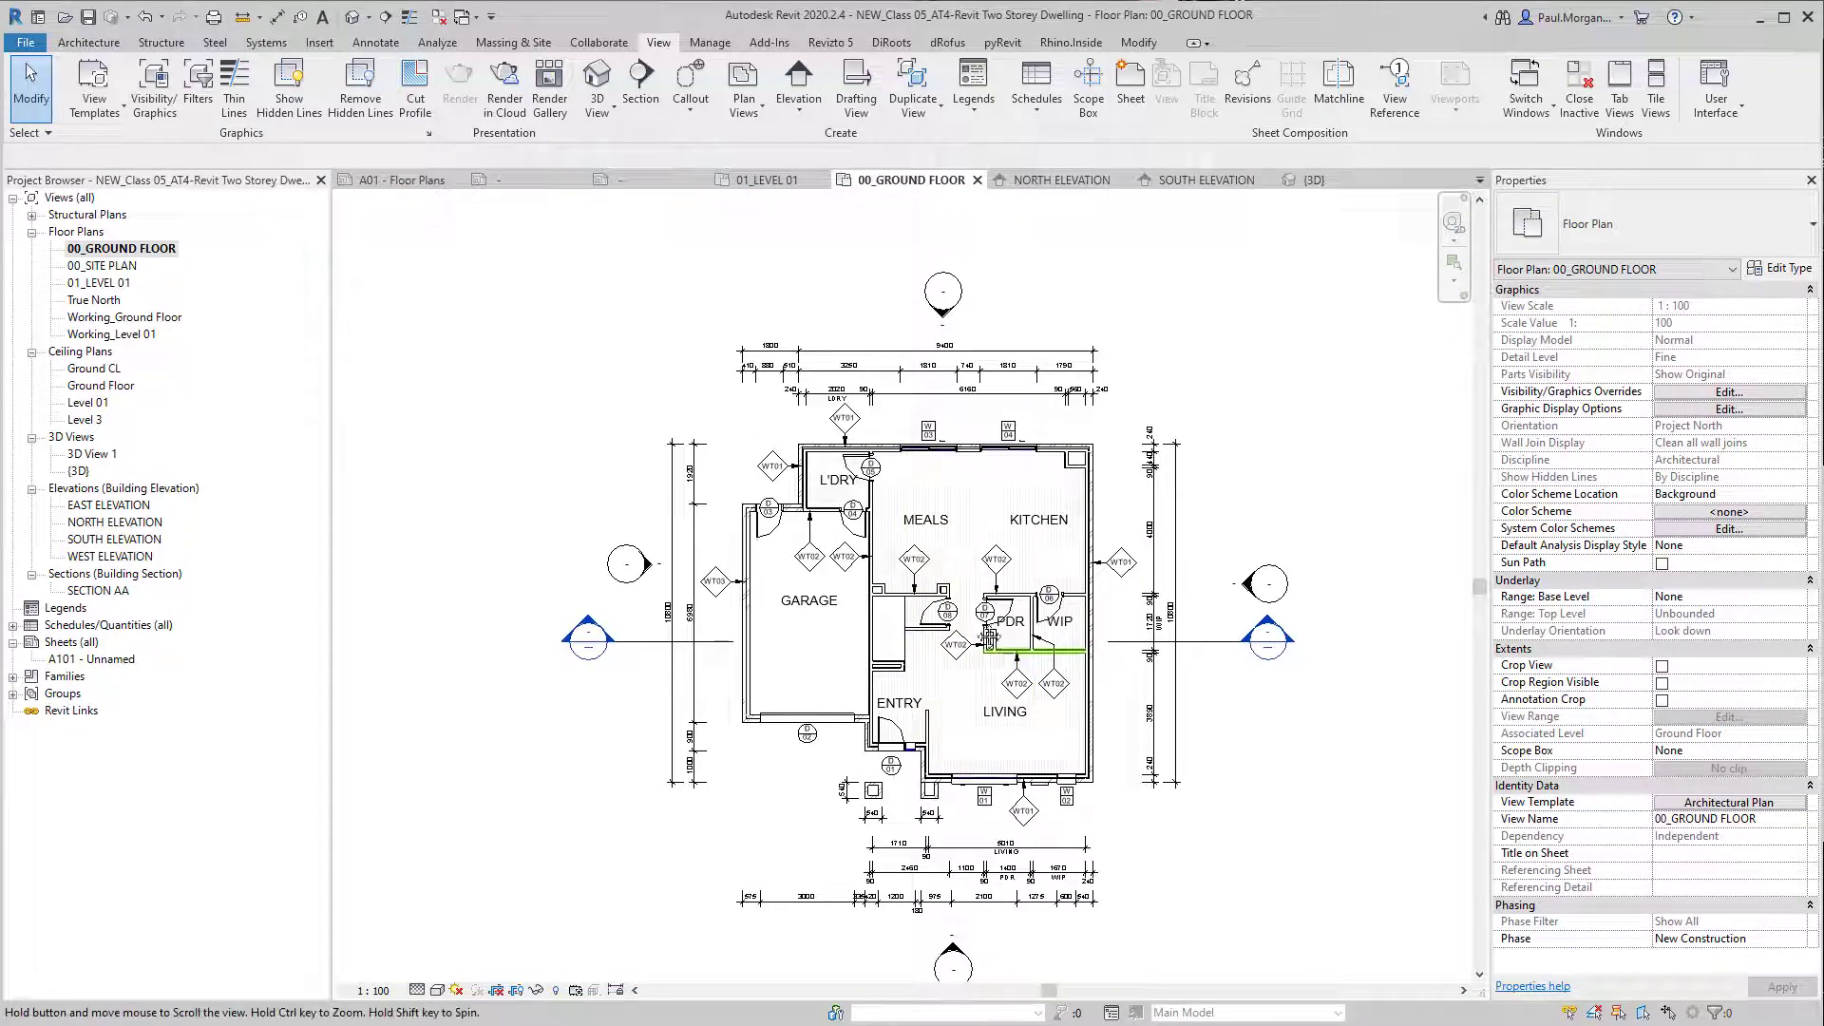
Step: Exclude View Scale from the Architectural Plan template and apply the change to the ground floor plan
left_click(1729, 803)
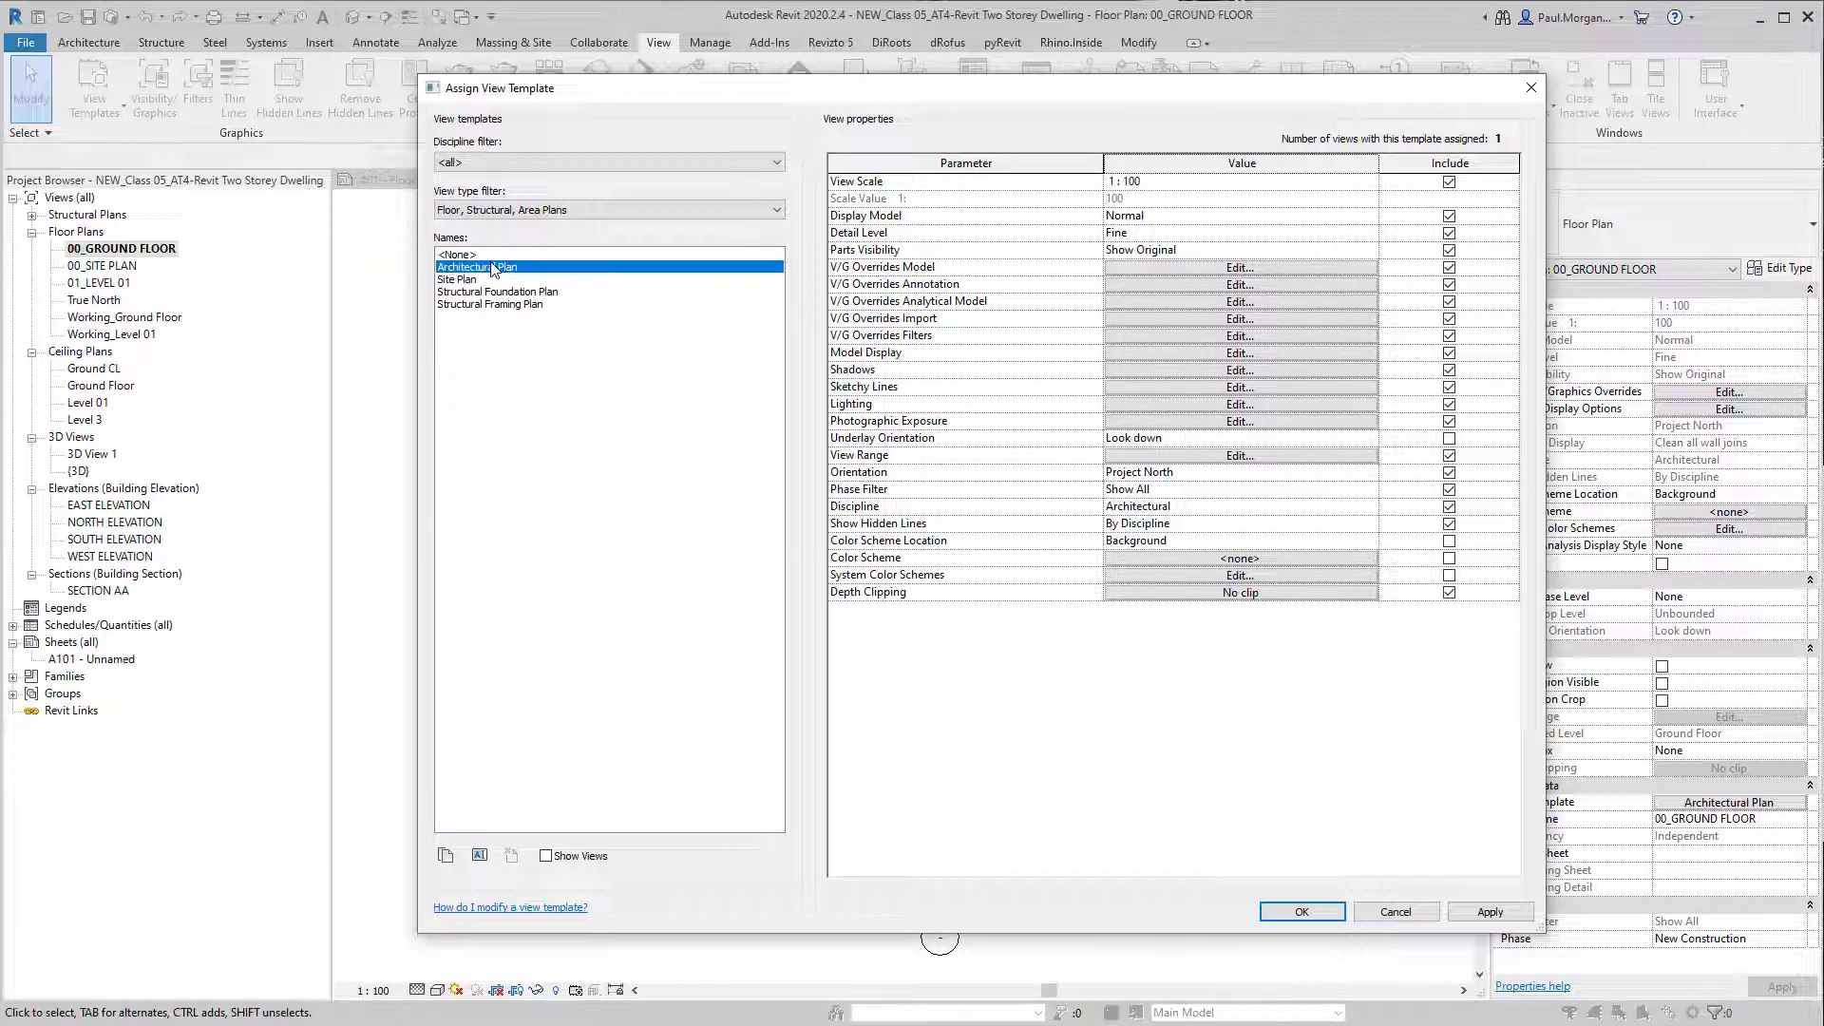
left_click(1244, 181)
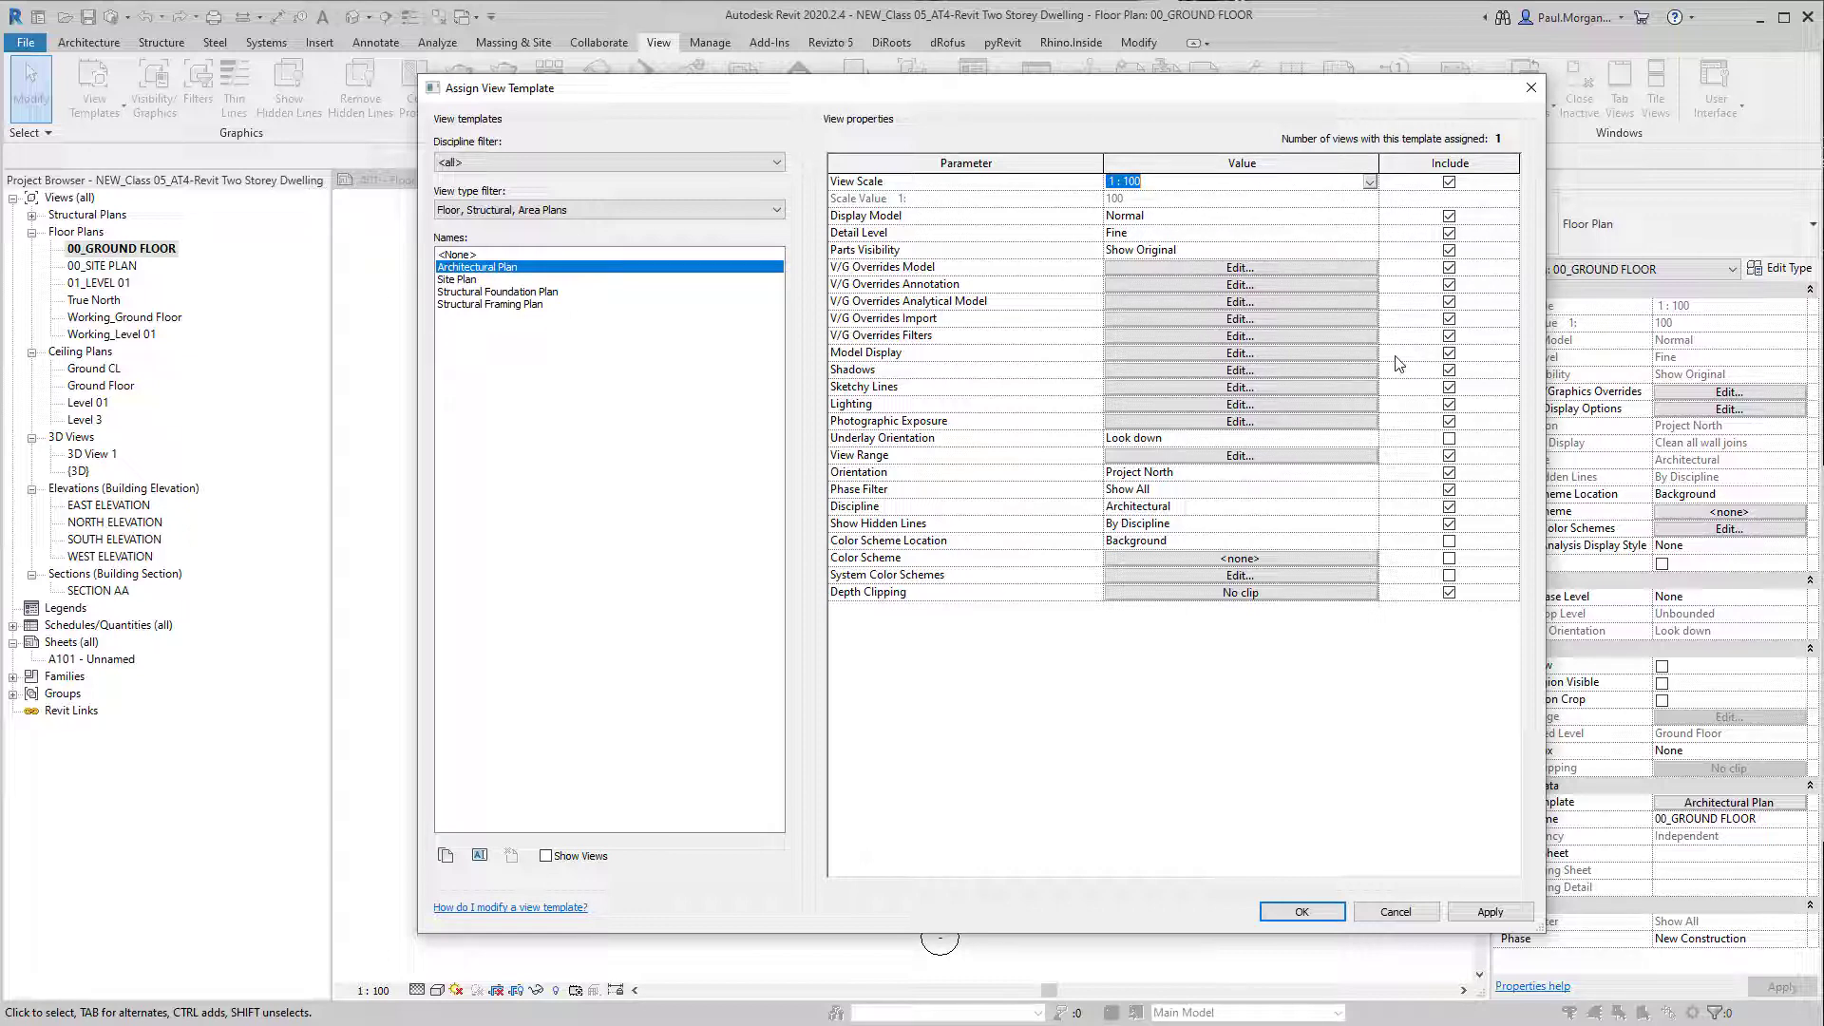
left_click(1449, 182)
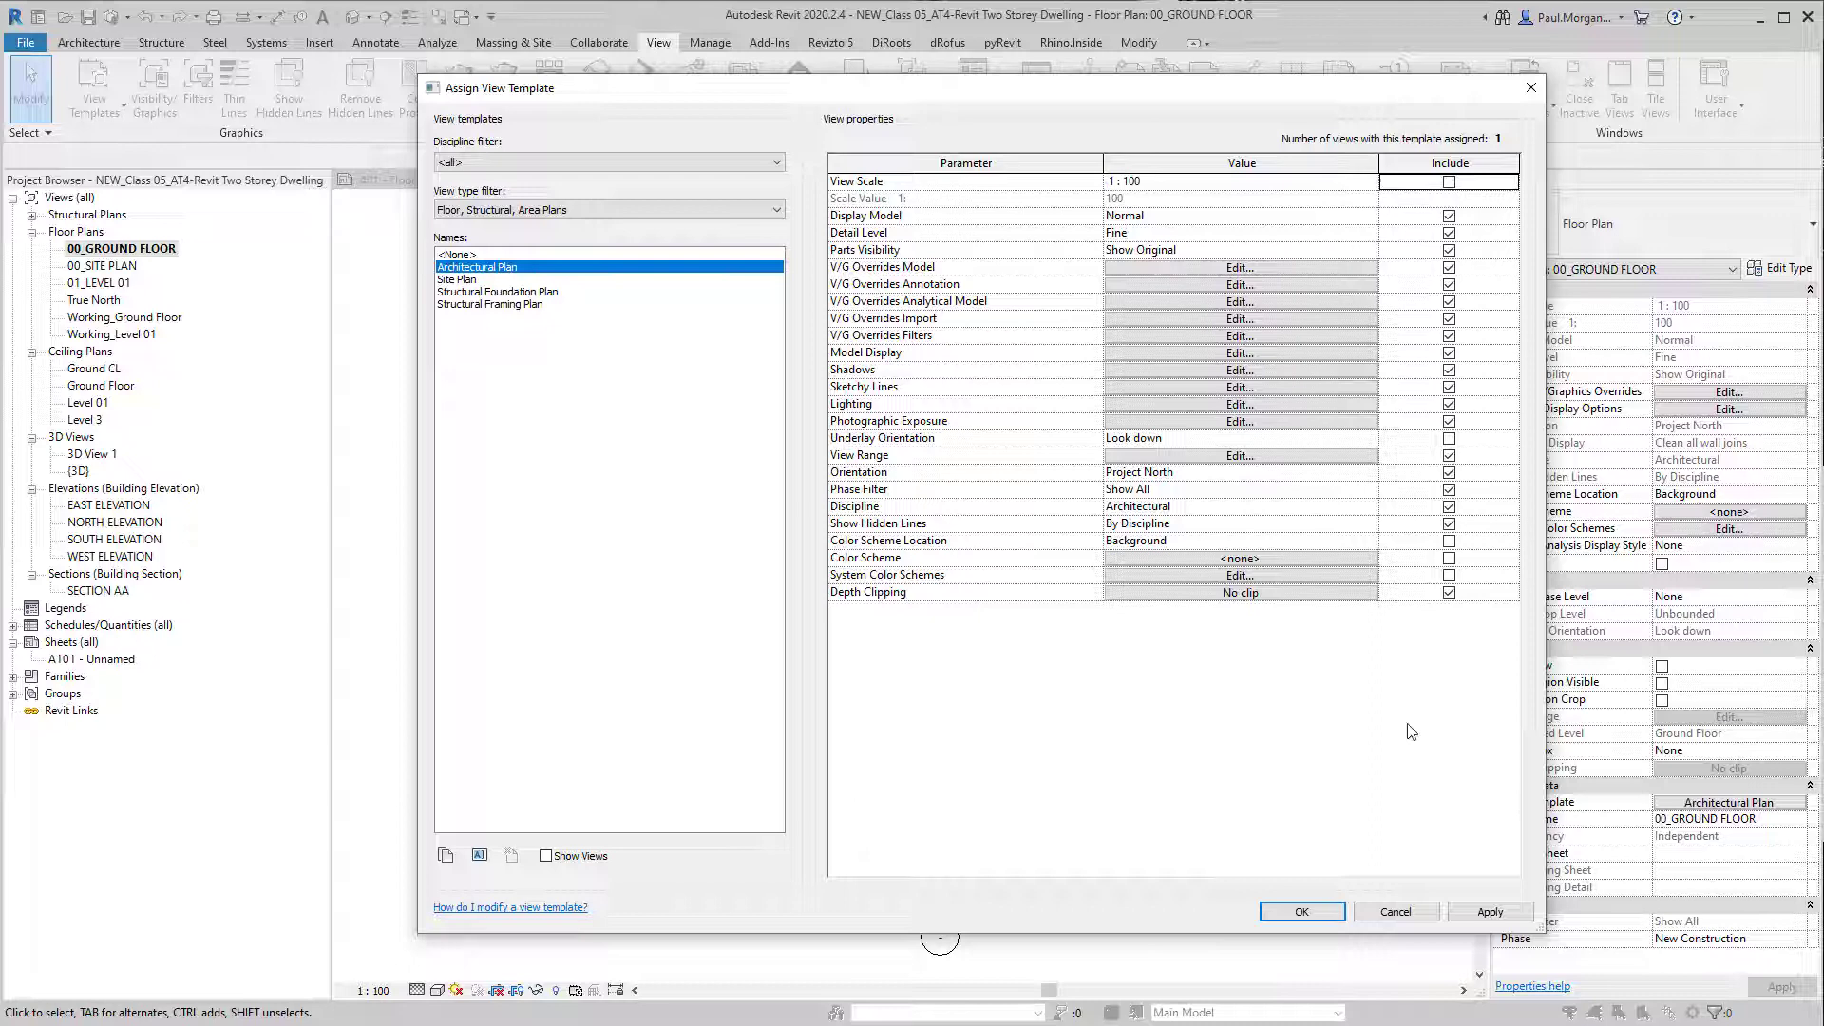
left_click(1310, 918)
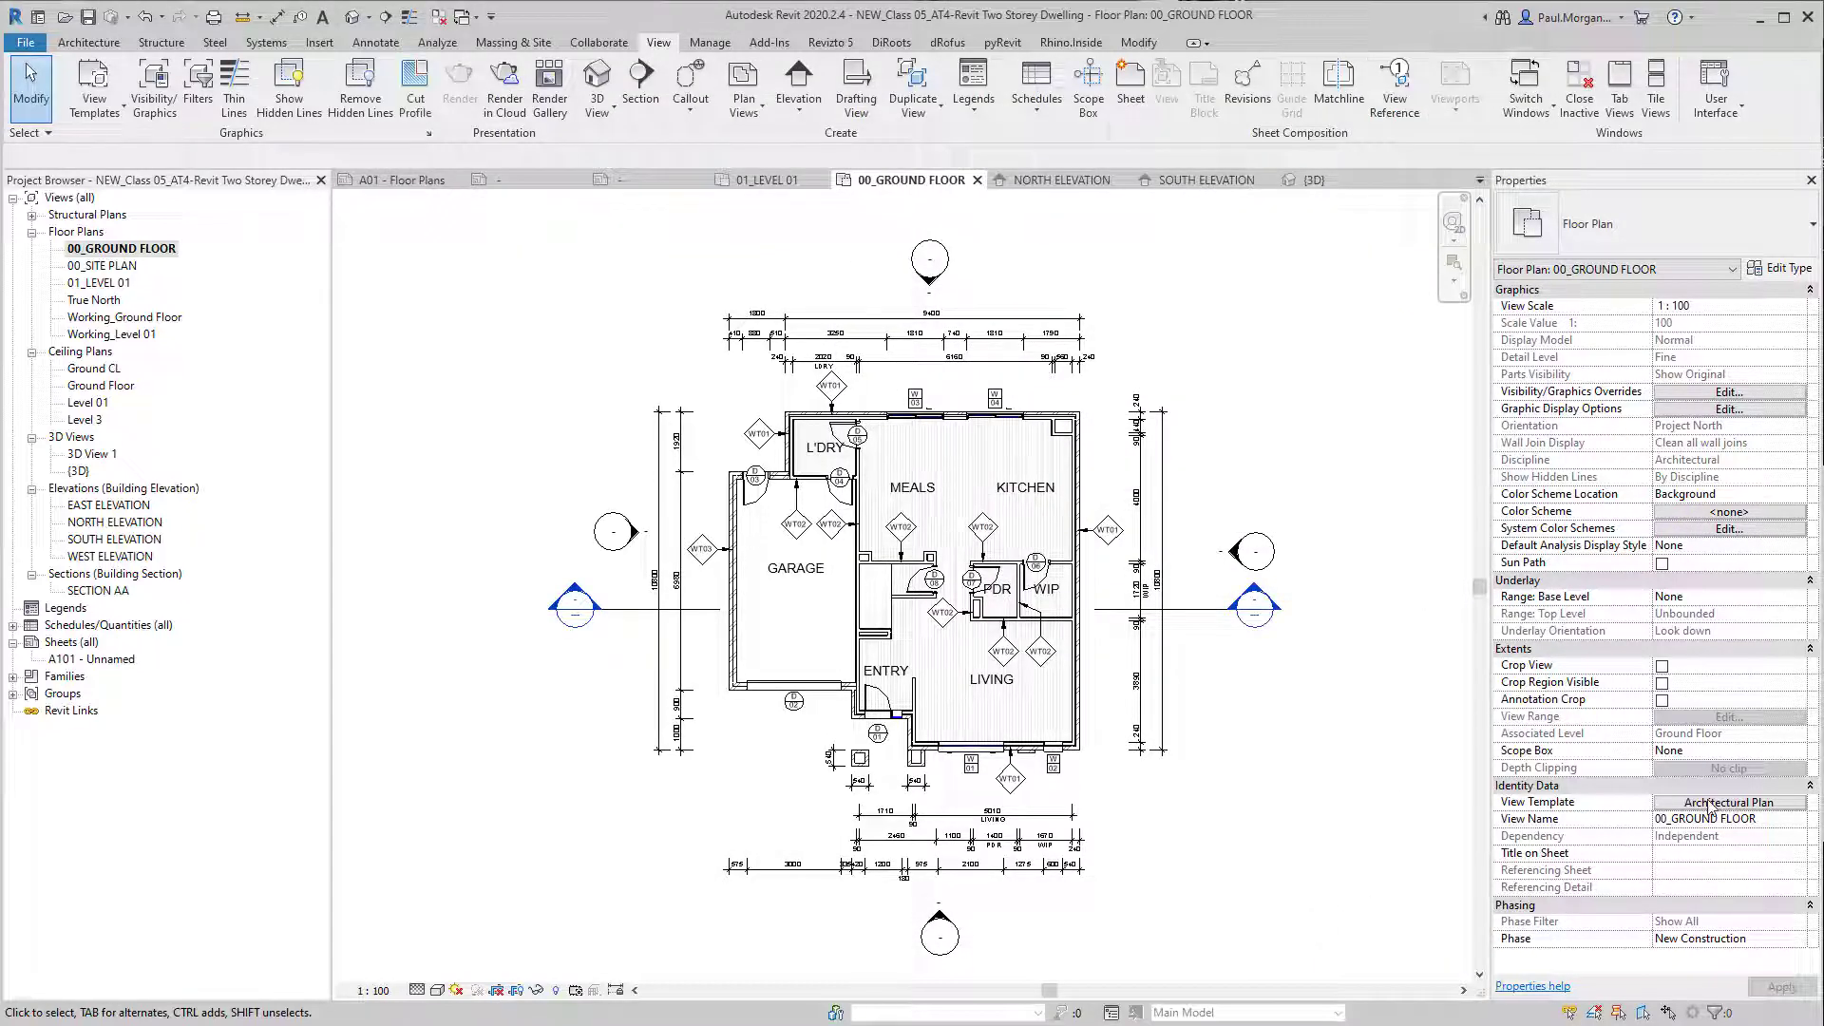
Step: Check the detail level and scale choices available for the ground floor plan without changing either
left_click(418, 990)
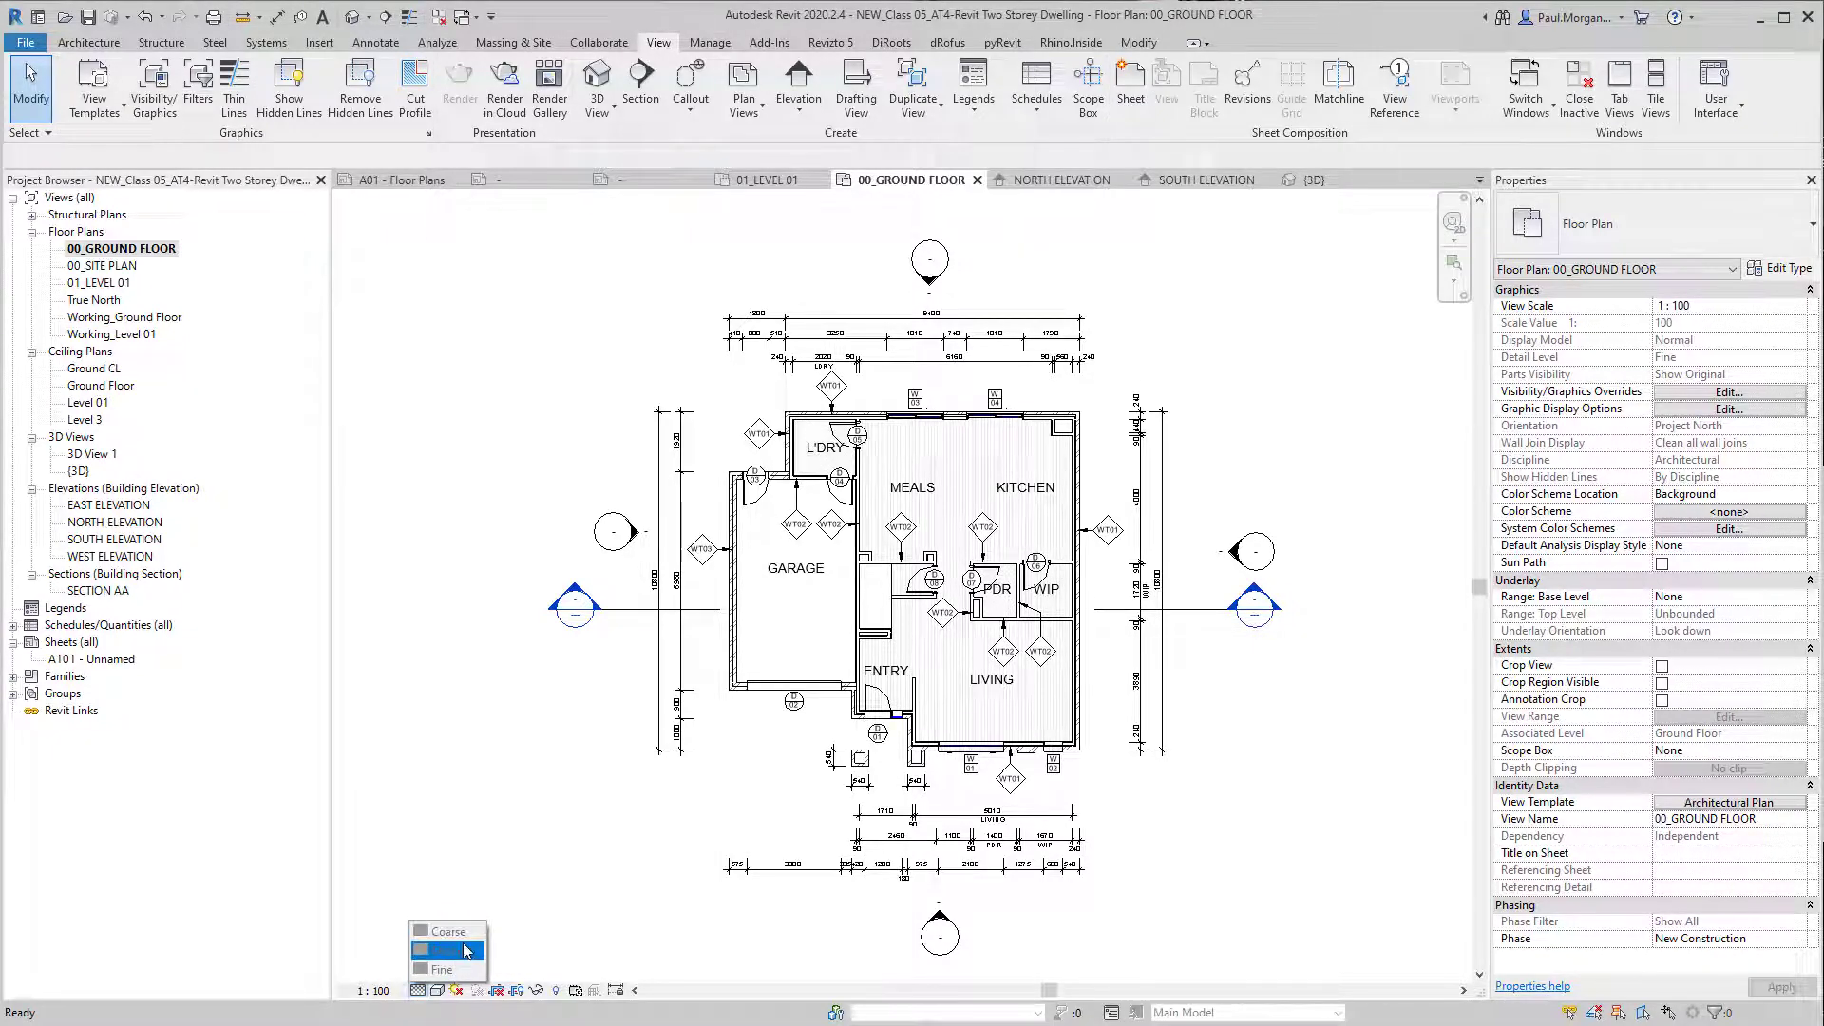
left_click(378, 991)
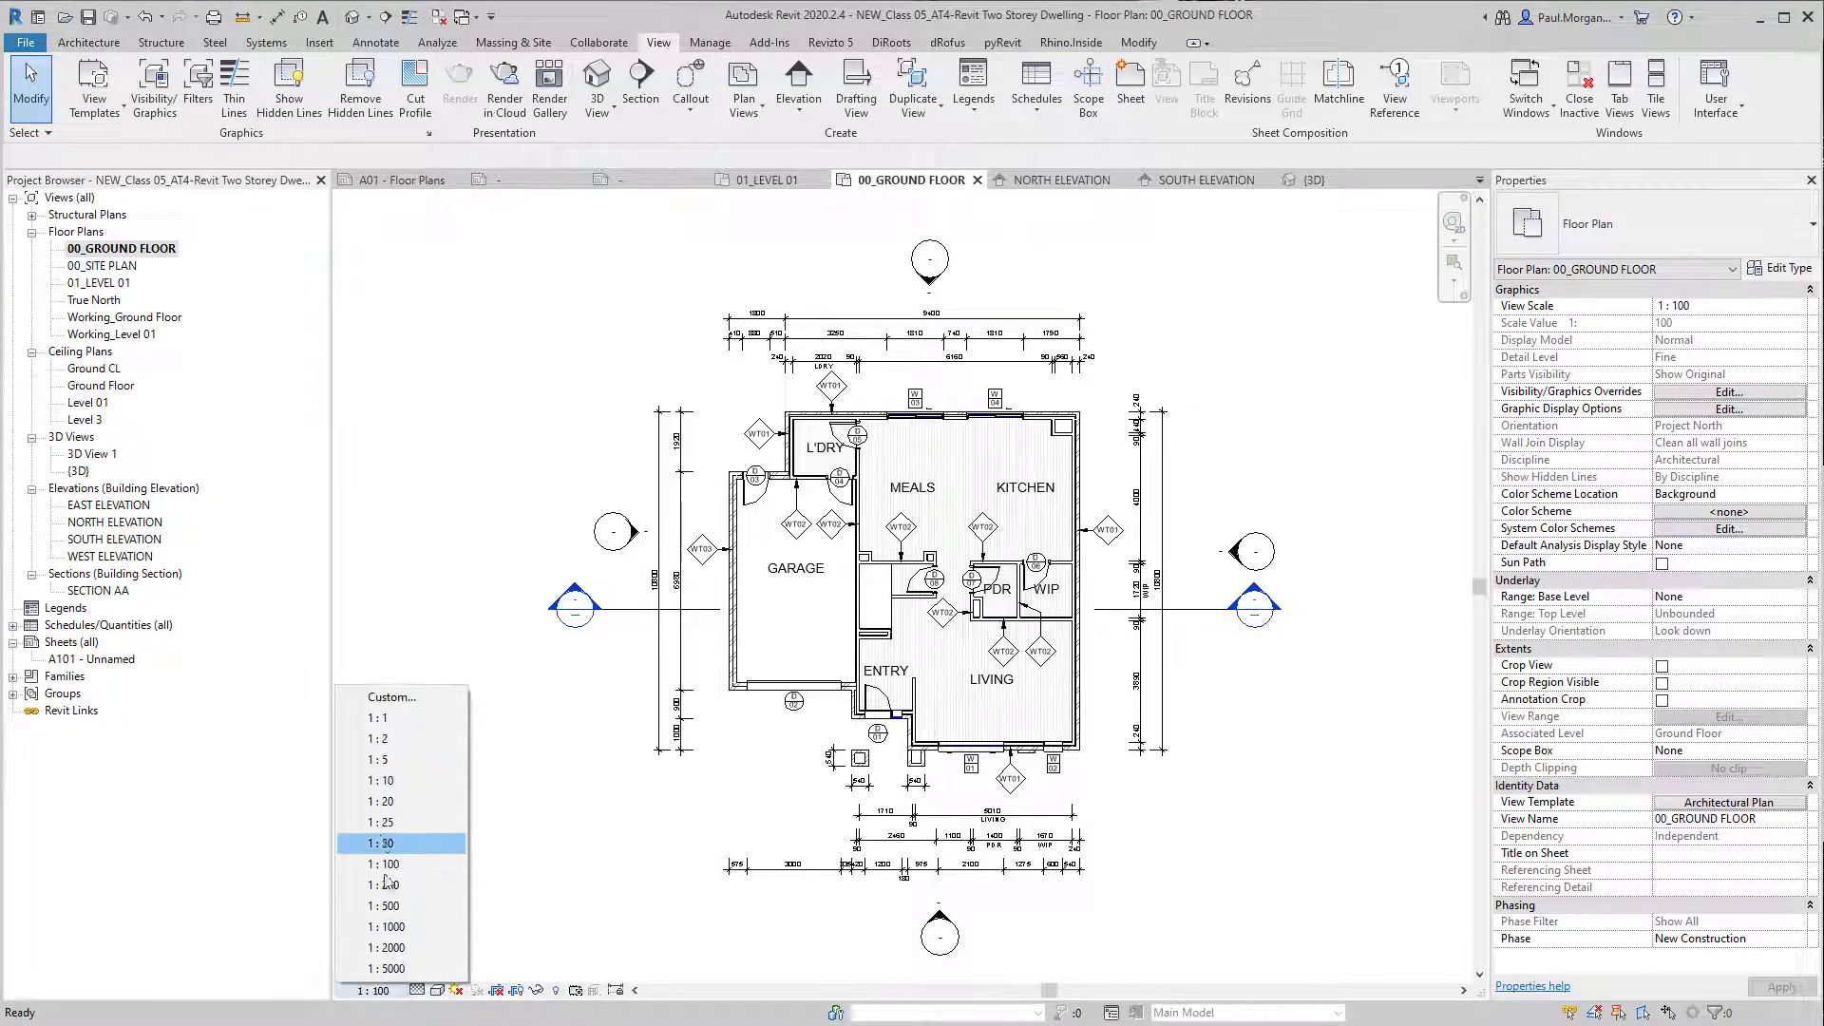
left_click(1237, 848)
scroll(935, 759, "up", 5)
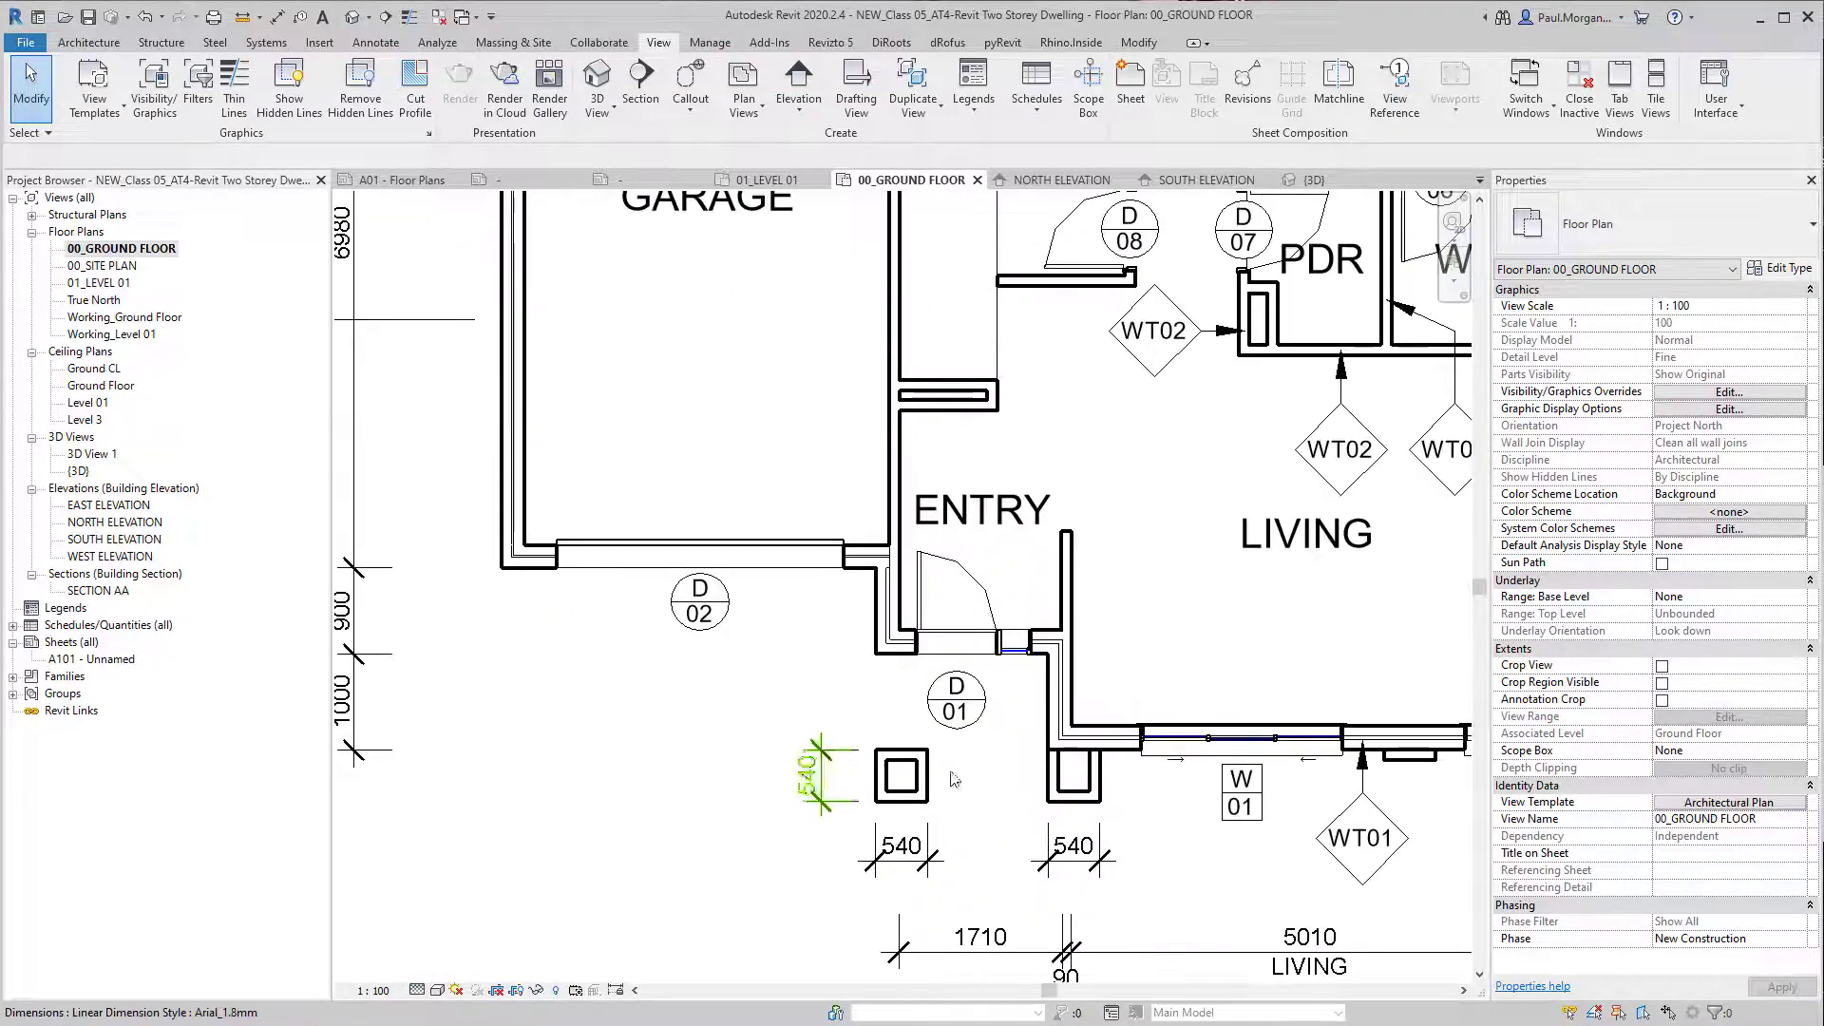
Step: Include View Scale in the Architectural Plan template again and apply it to the ground floor plan
left_click(1696, 803)
left_click(1449, 182)
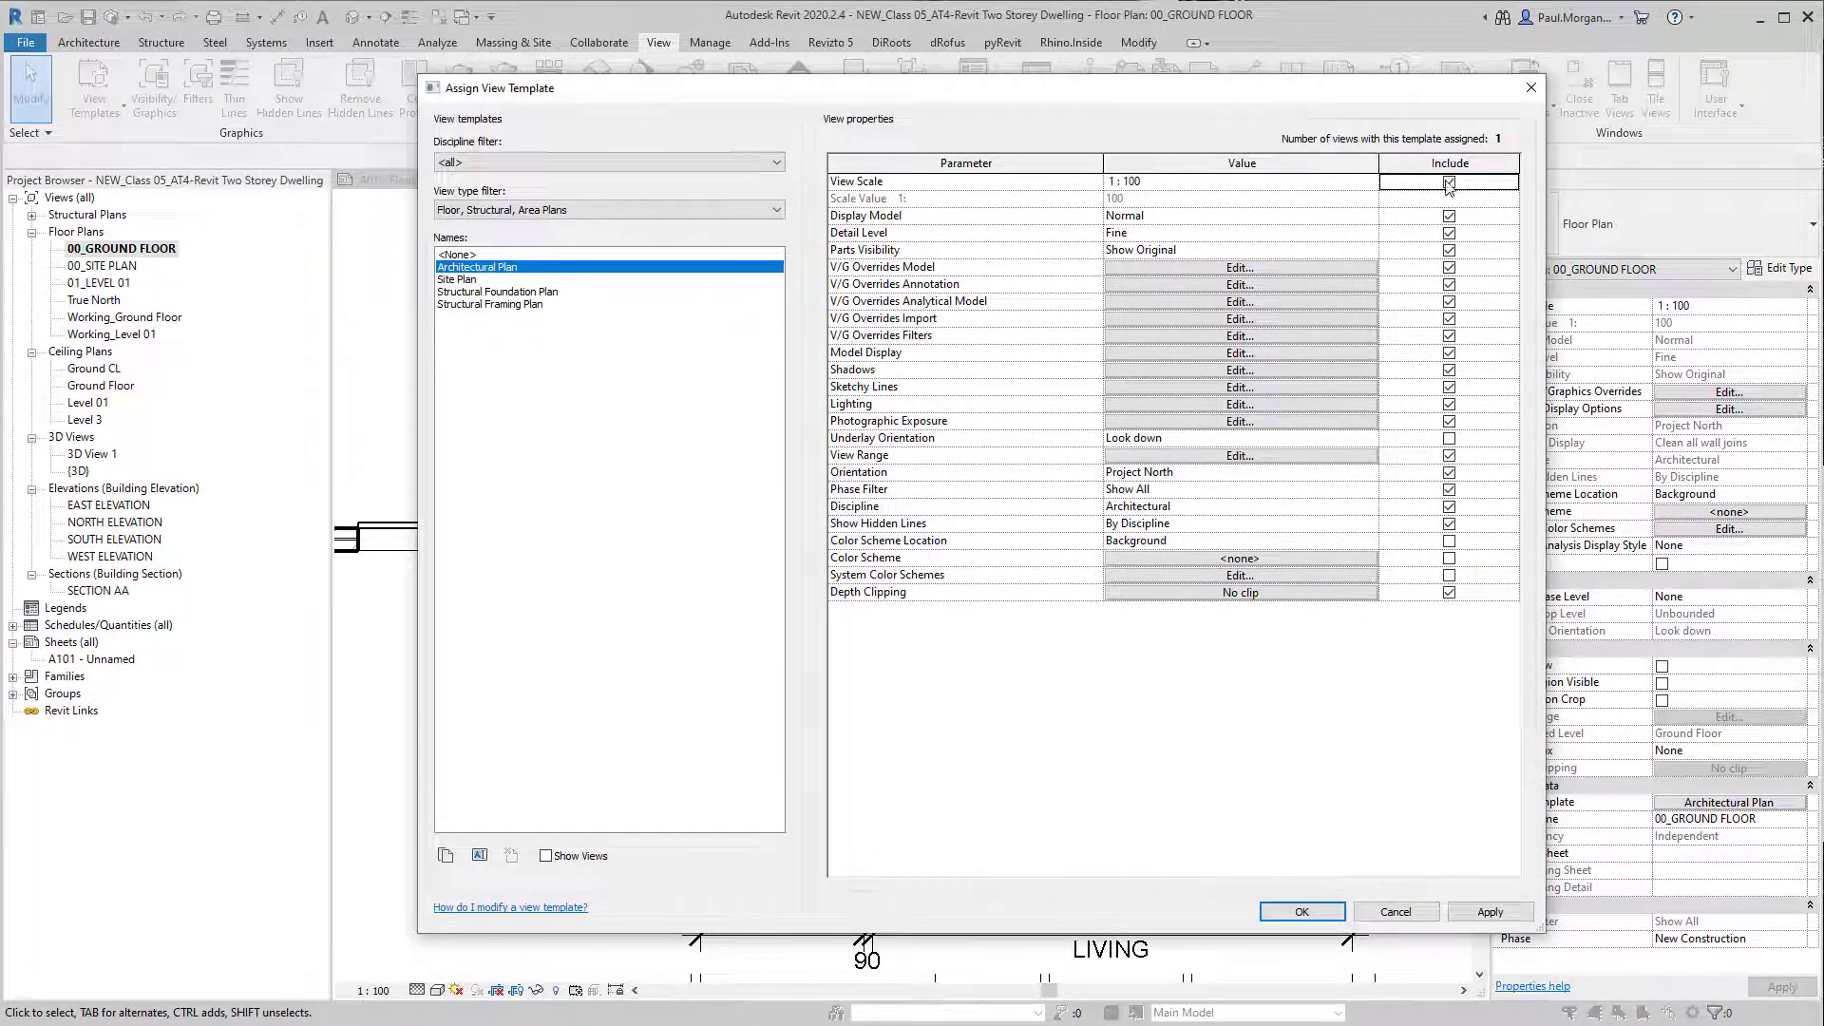
left_click(1301, 911)
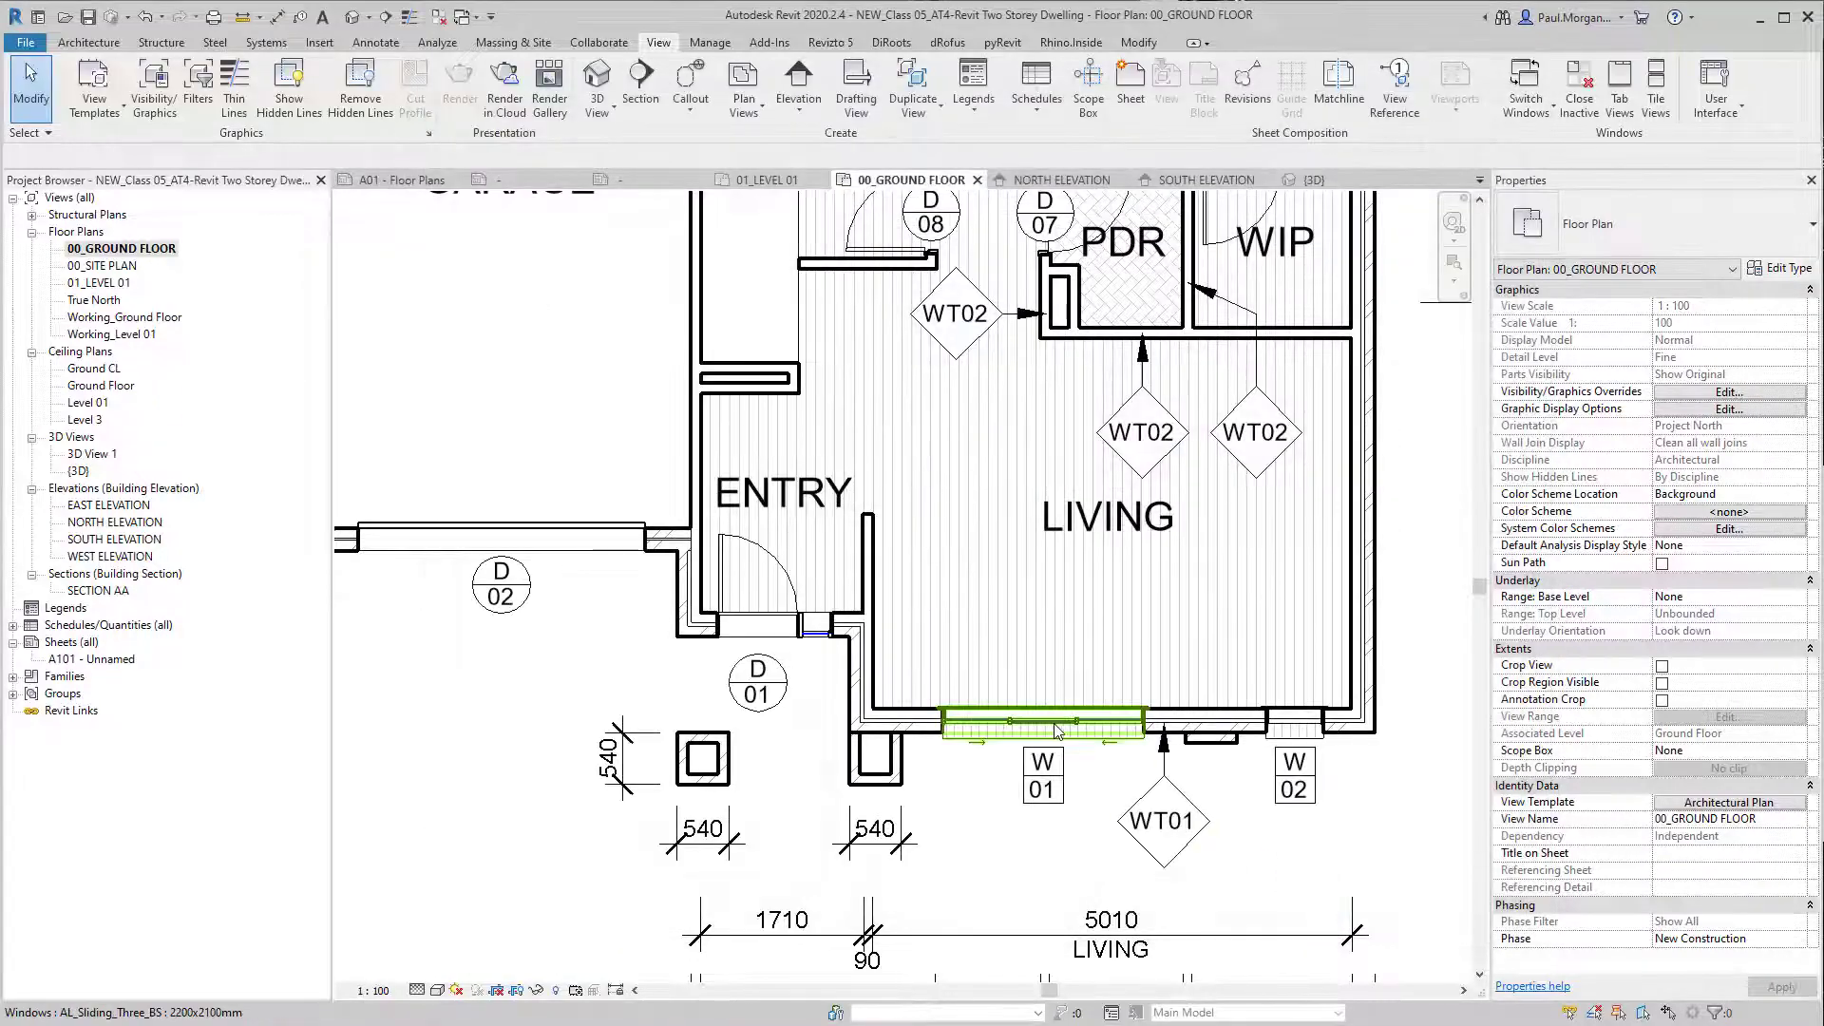
scroll(1143, 941, "up", 4)
scroll(1143, 941, "down", 6)
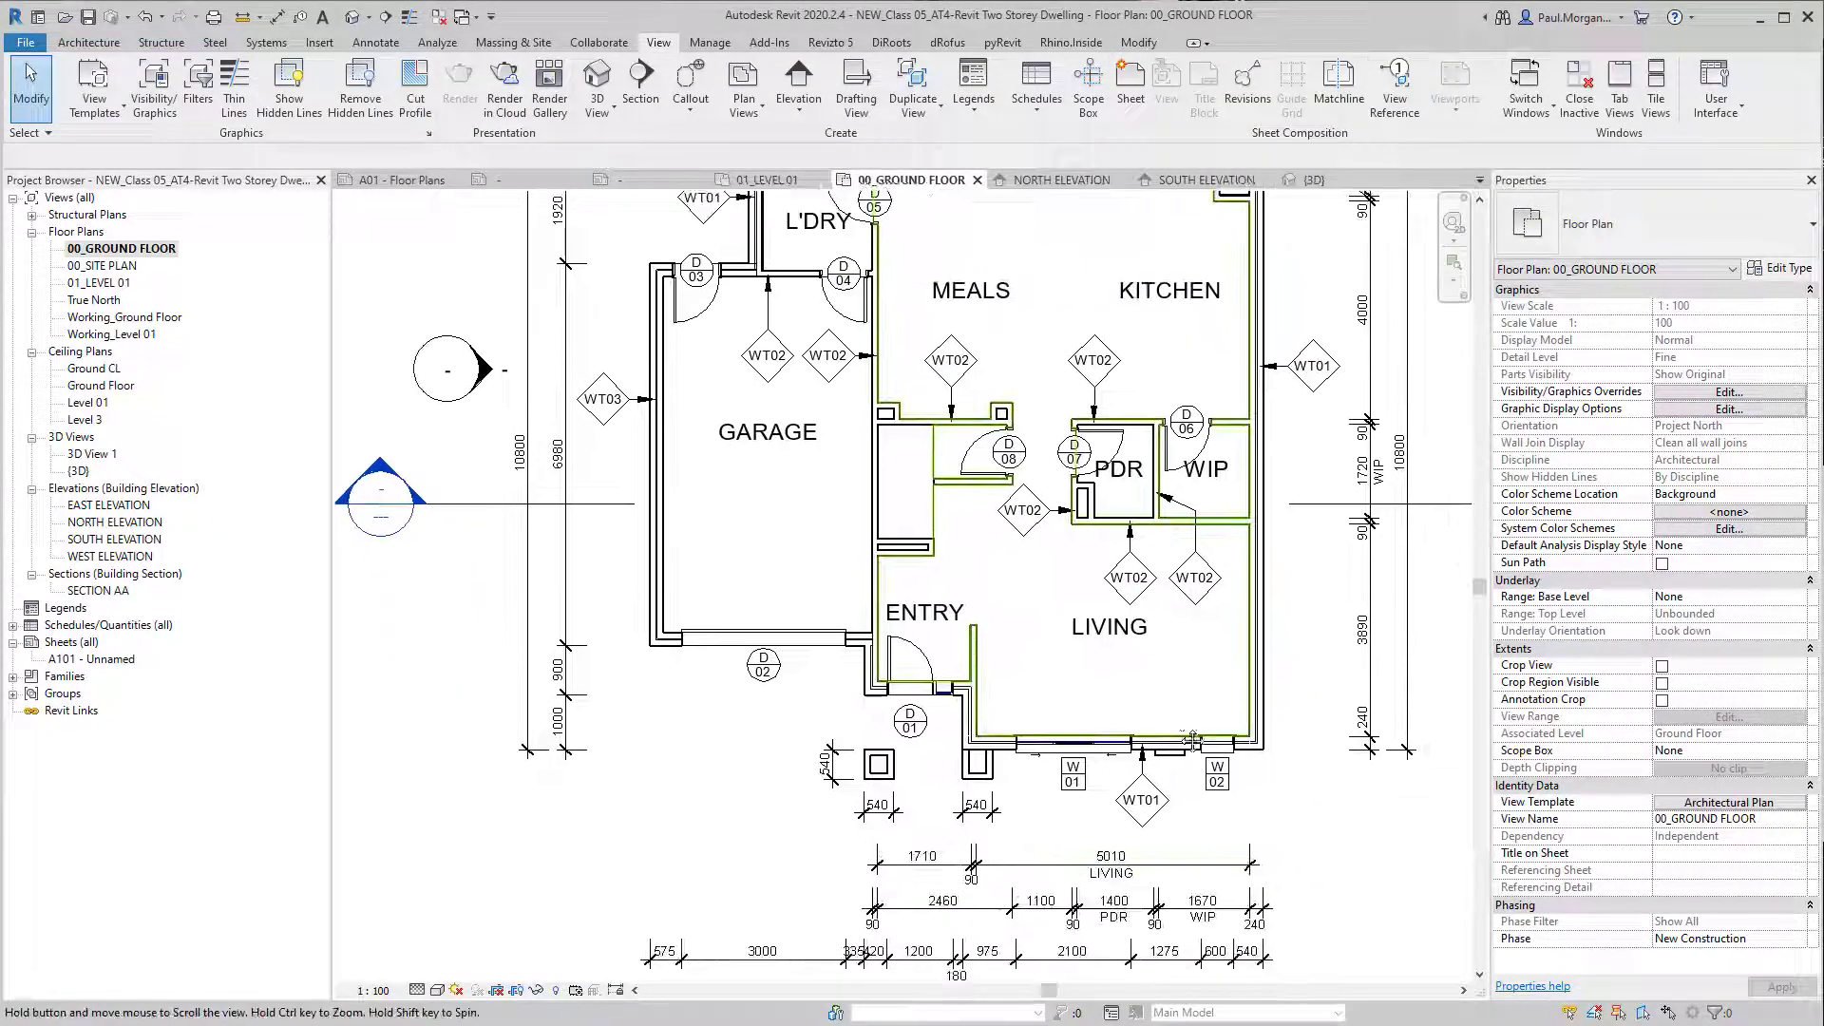
middle_click_drag(988, 635, 897, 634)
middle_click_drag(607, 803, 563, 773)
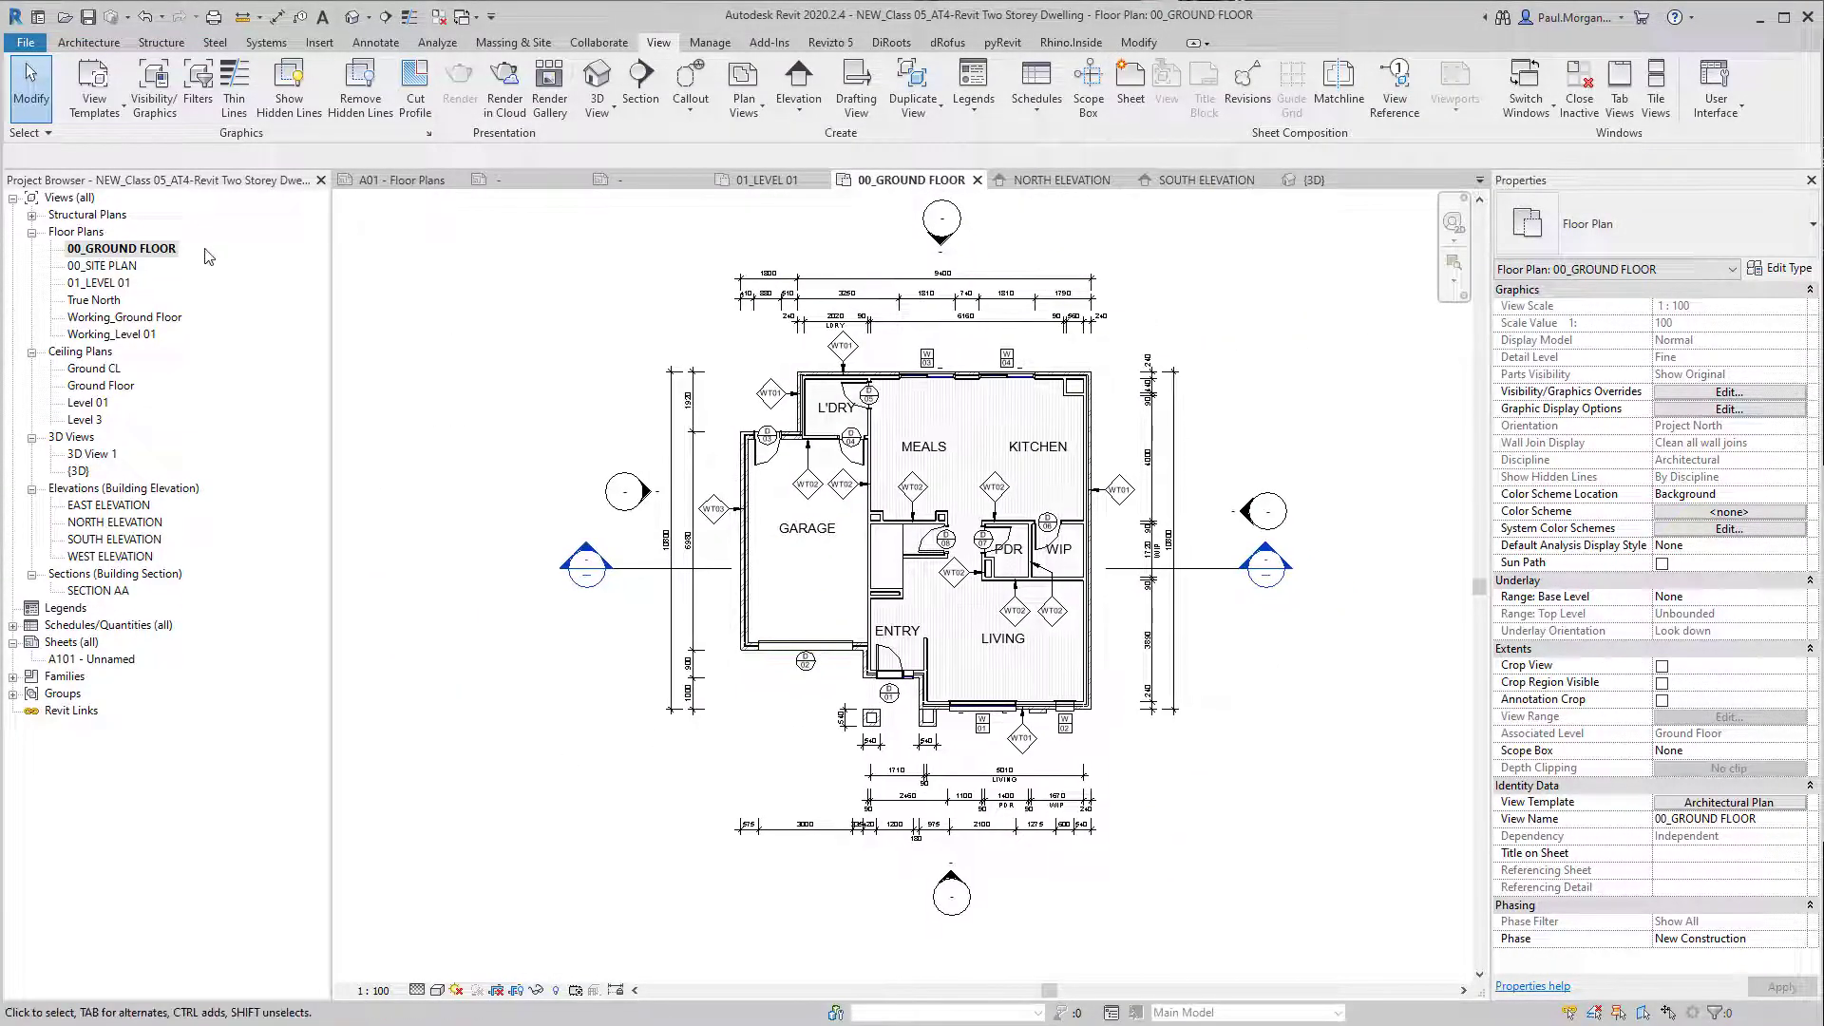
Step: Open the 01_LEVEL 01 floor plan and assign it the Architectural Plan view template
double_click(105, 283)
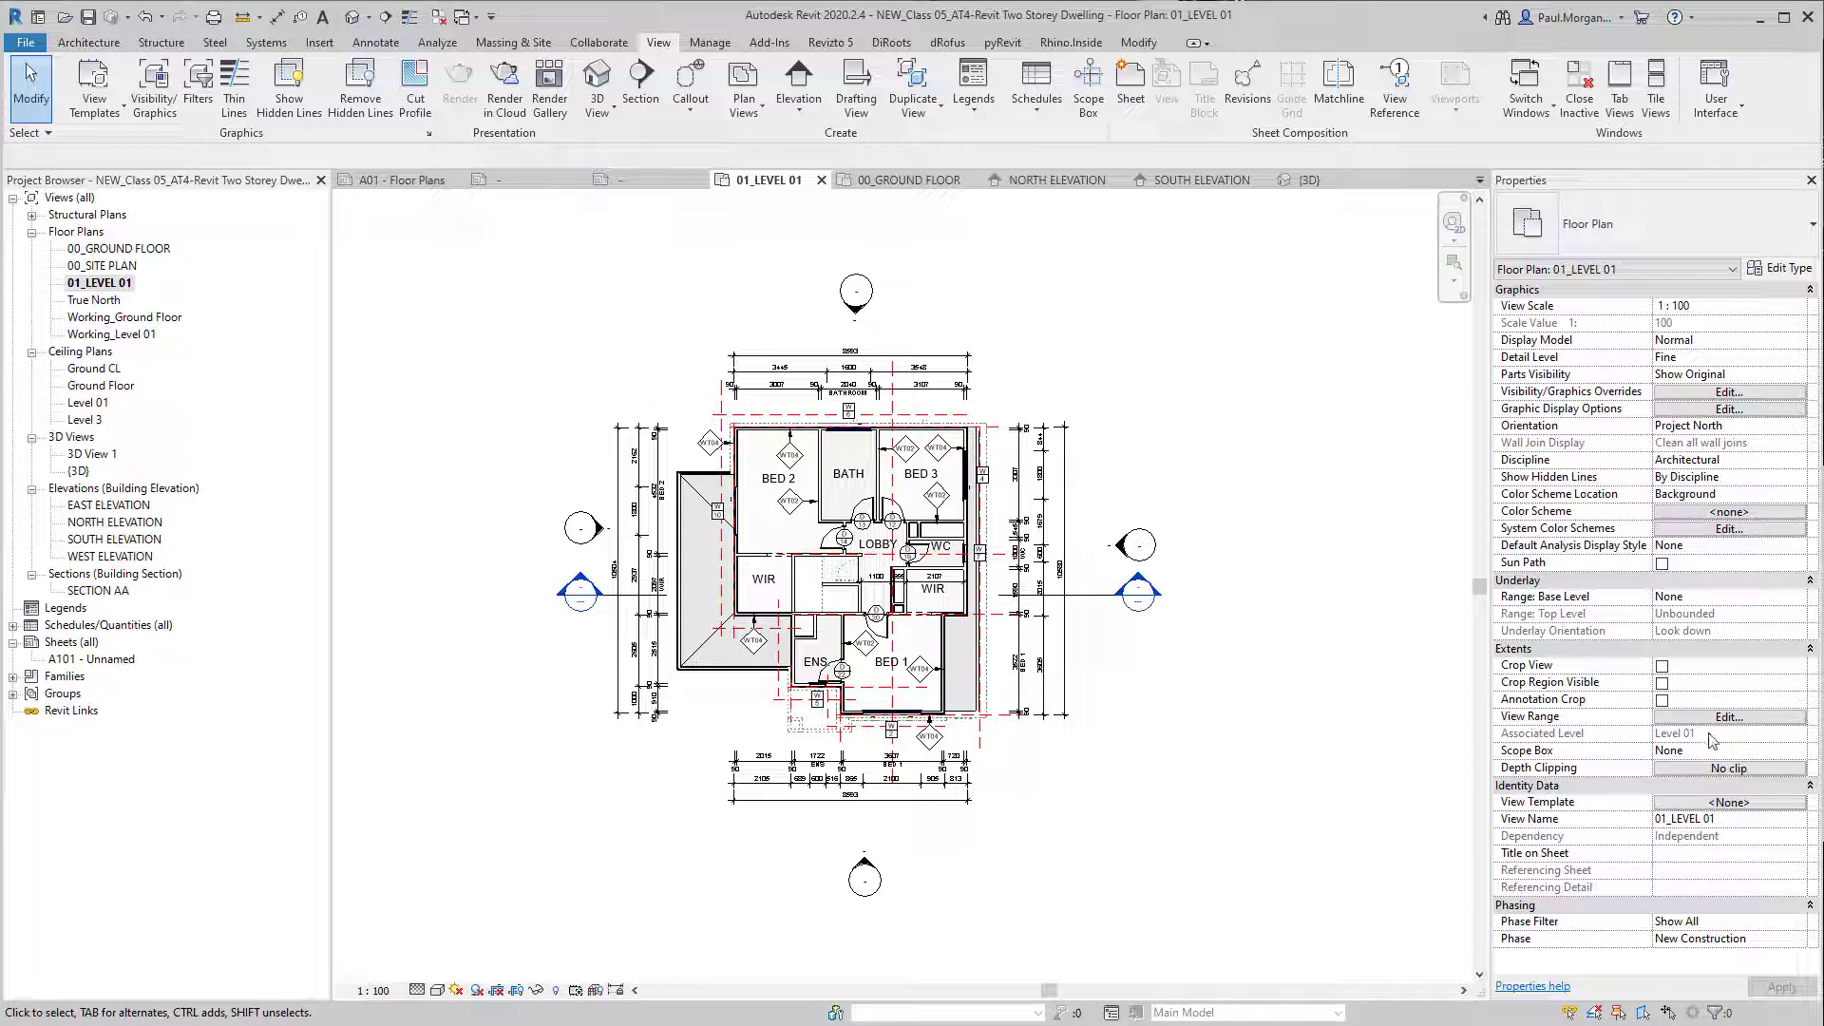
left_click(1733, 805)
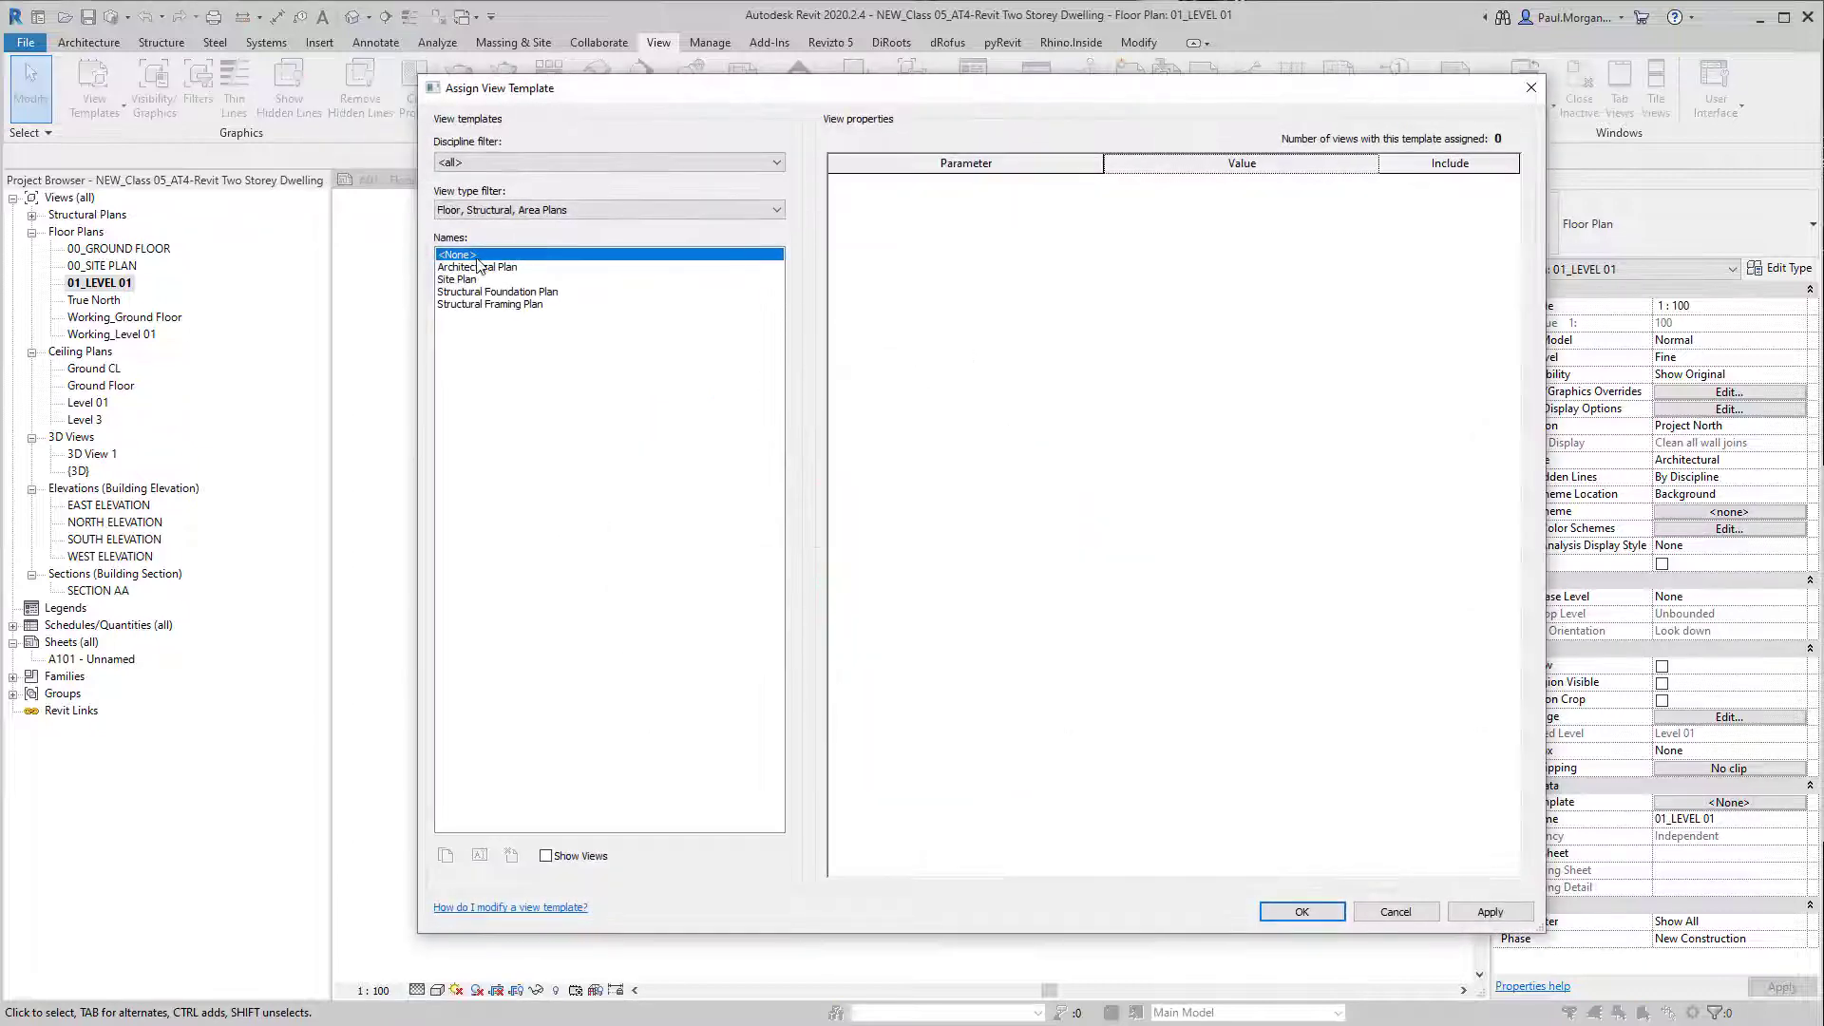
left_click(470, 268)
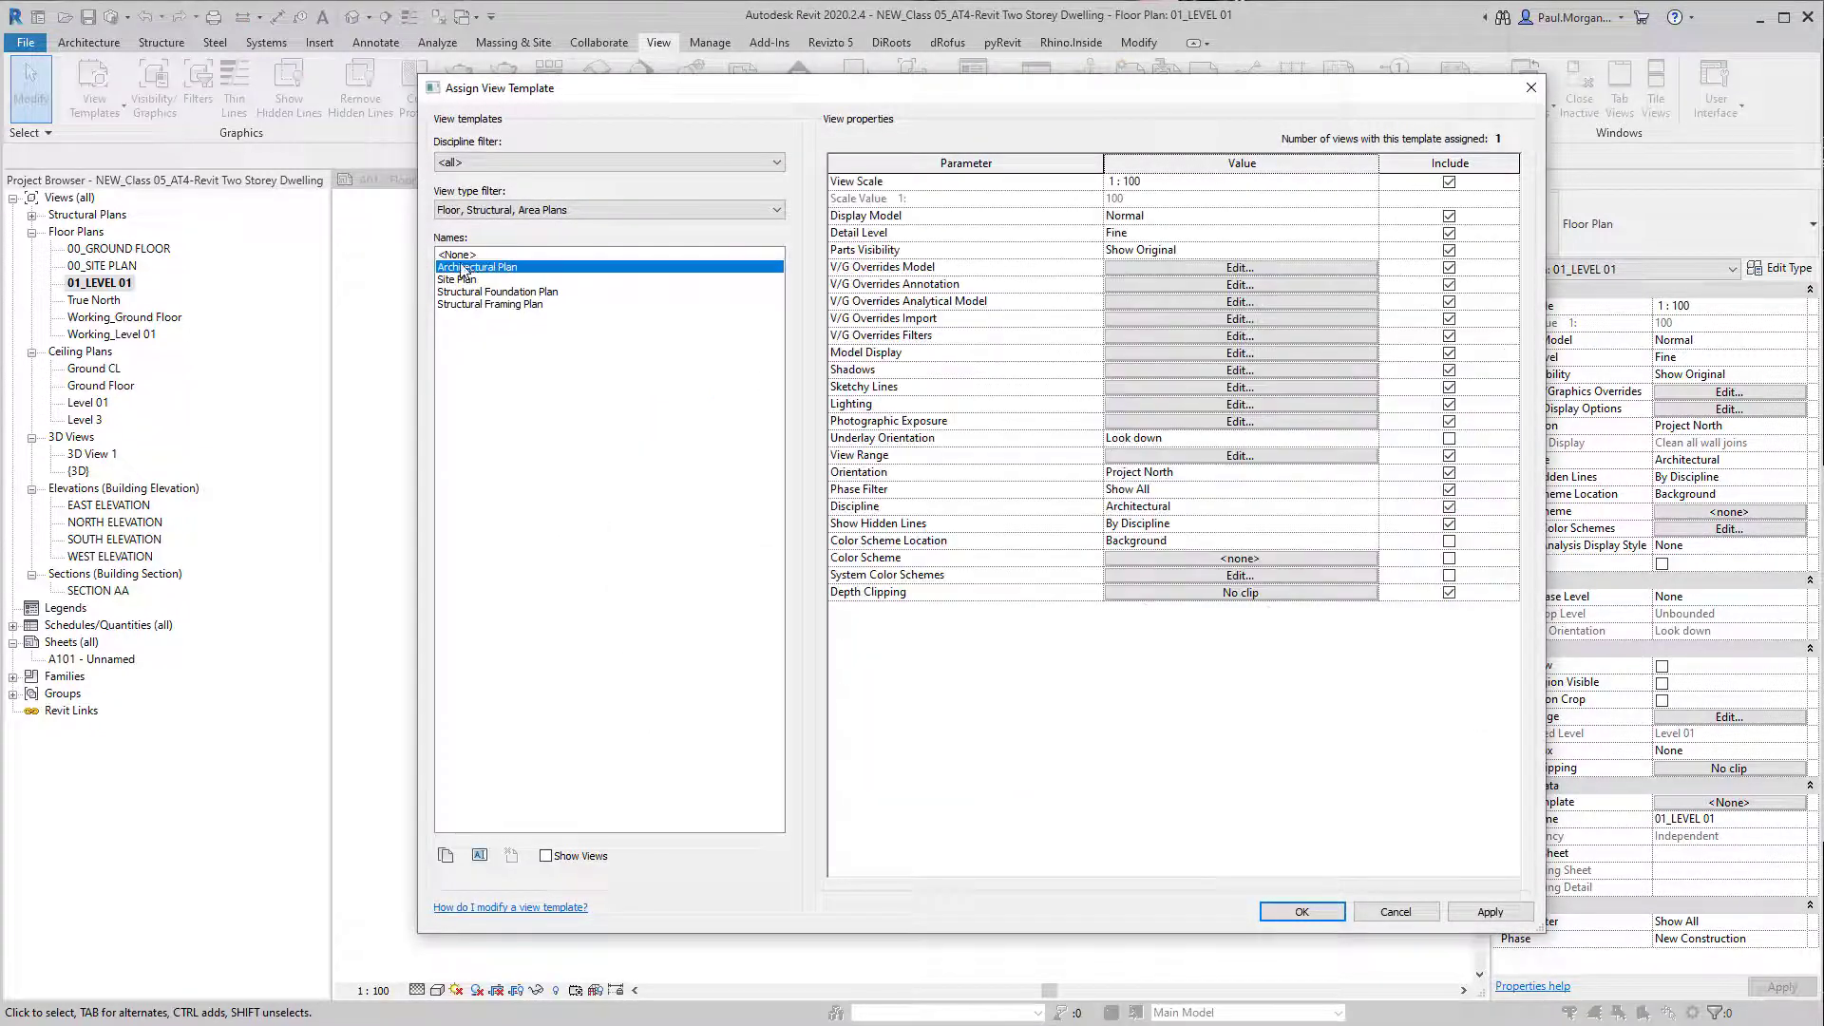
left_click(1302, 912)
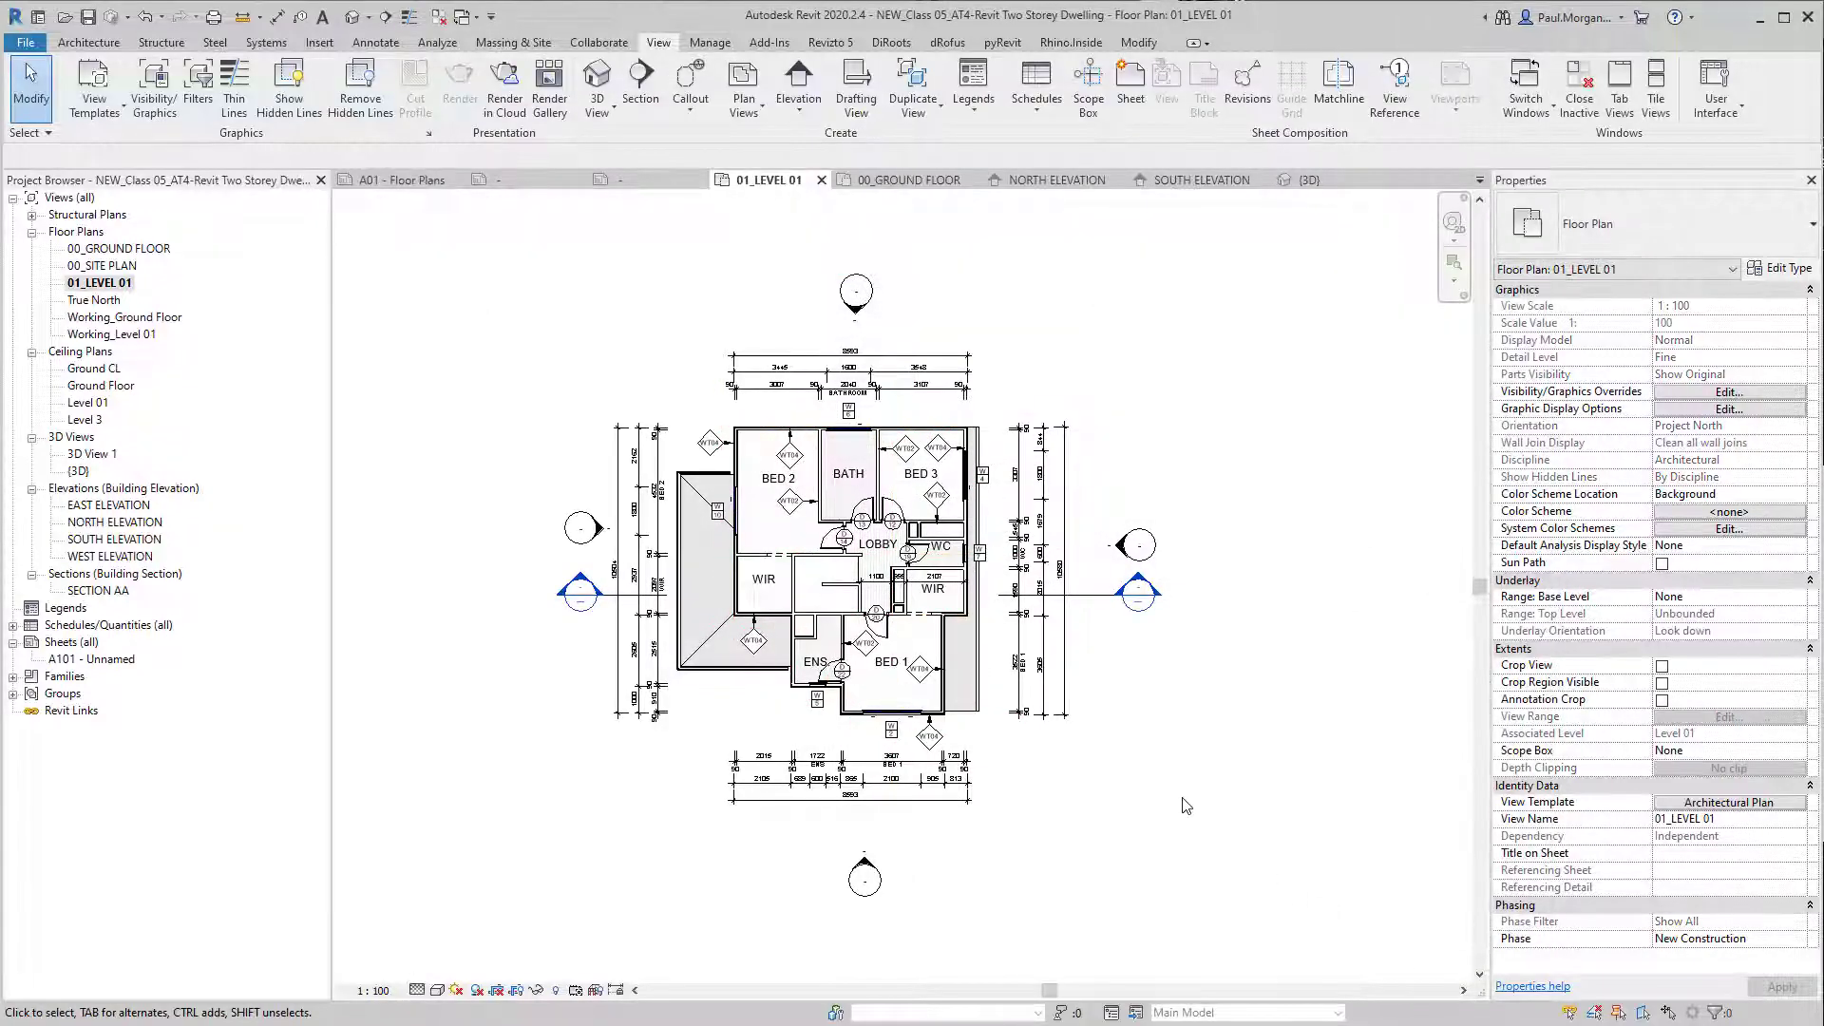
middle_click_drag(1134, 802, 1255, 871)
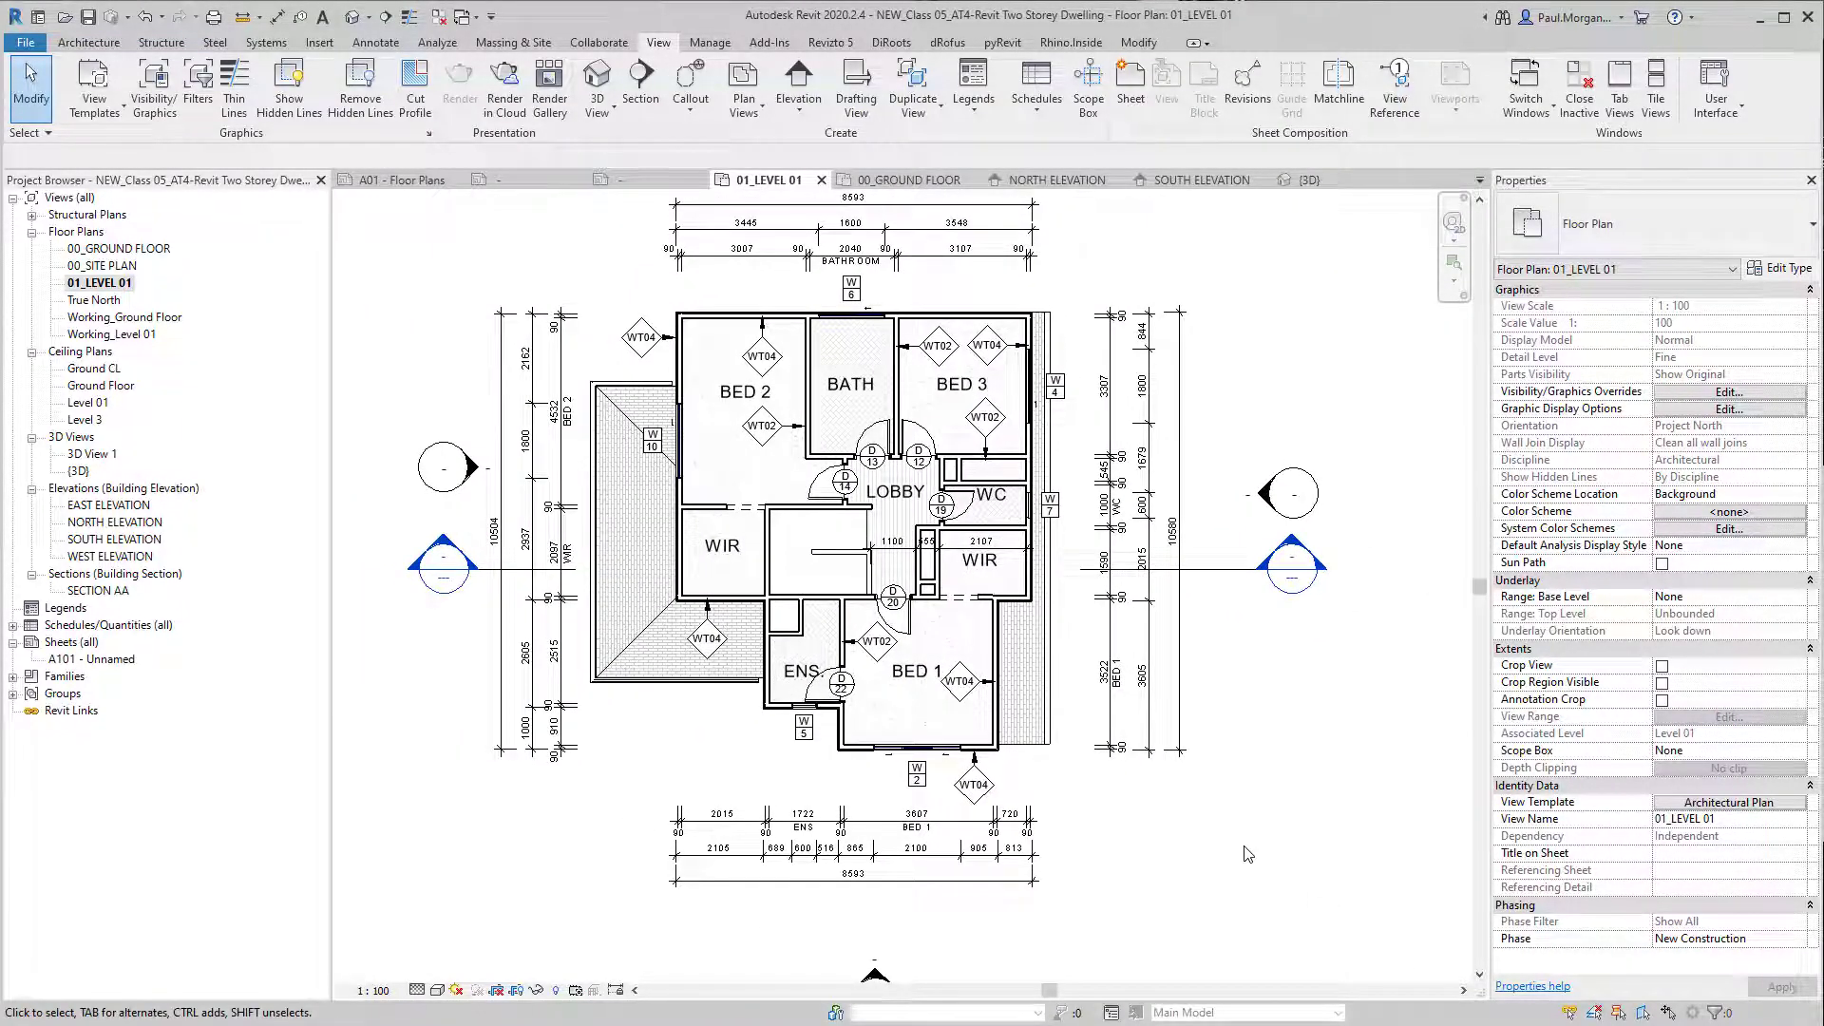
middle_click_drag(1244, 840, 1267, 850)
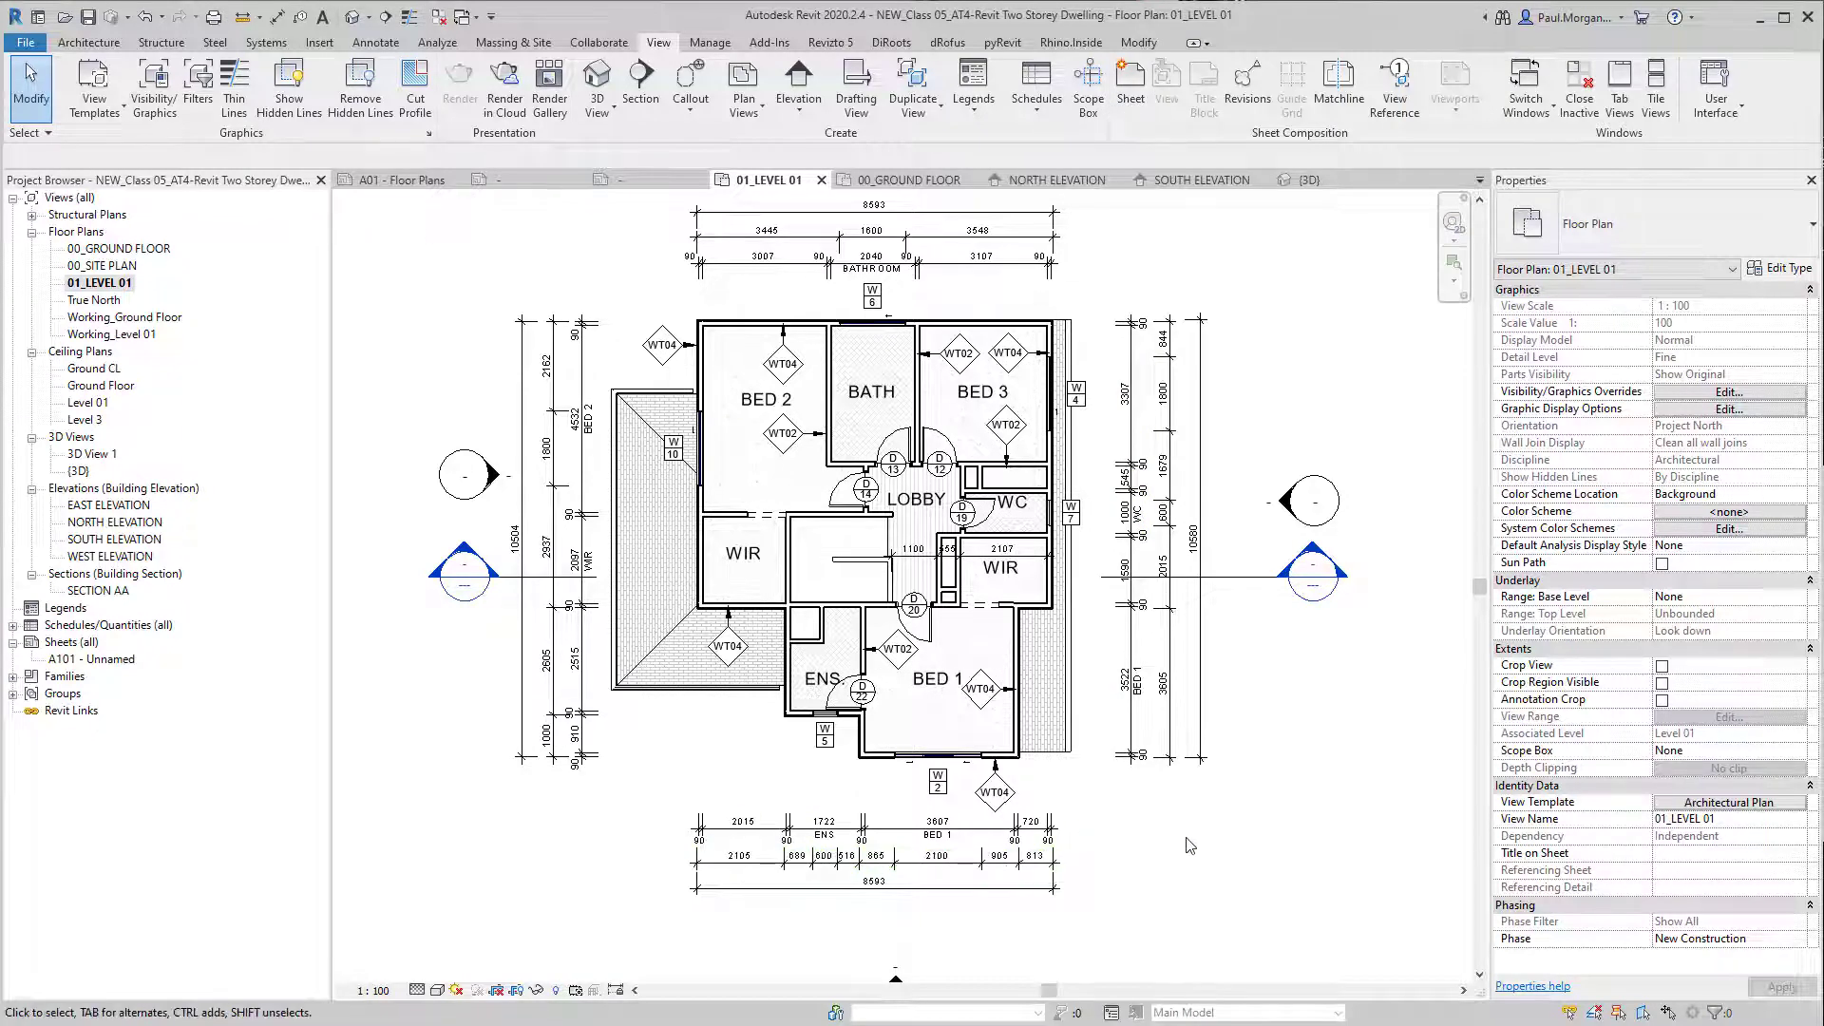
Step: Exclude View Range from the Architectural Plan template and apply the change to the Level 01 plan
left_click(1689, 803)
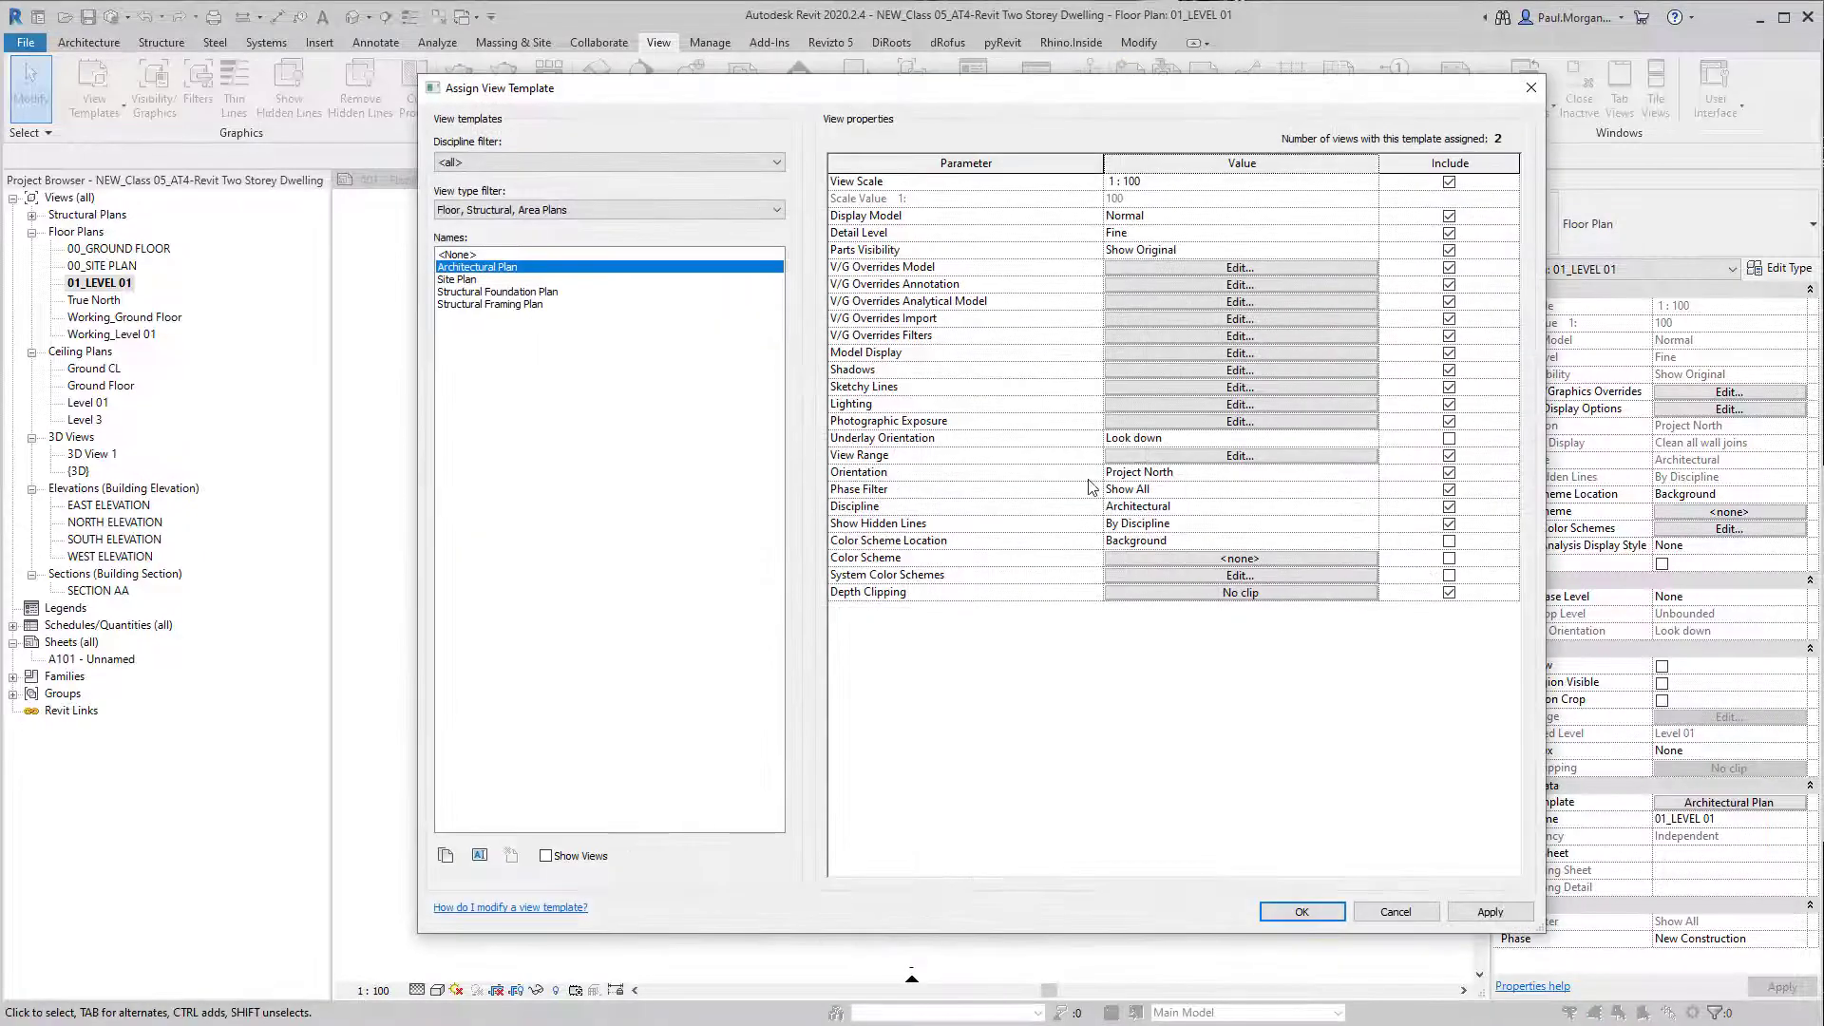
left_click(1375, 472)
left_click(1374, 472)
left_click(1452, 457)
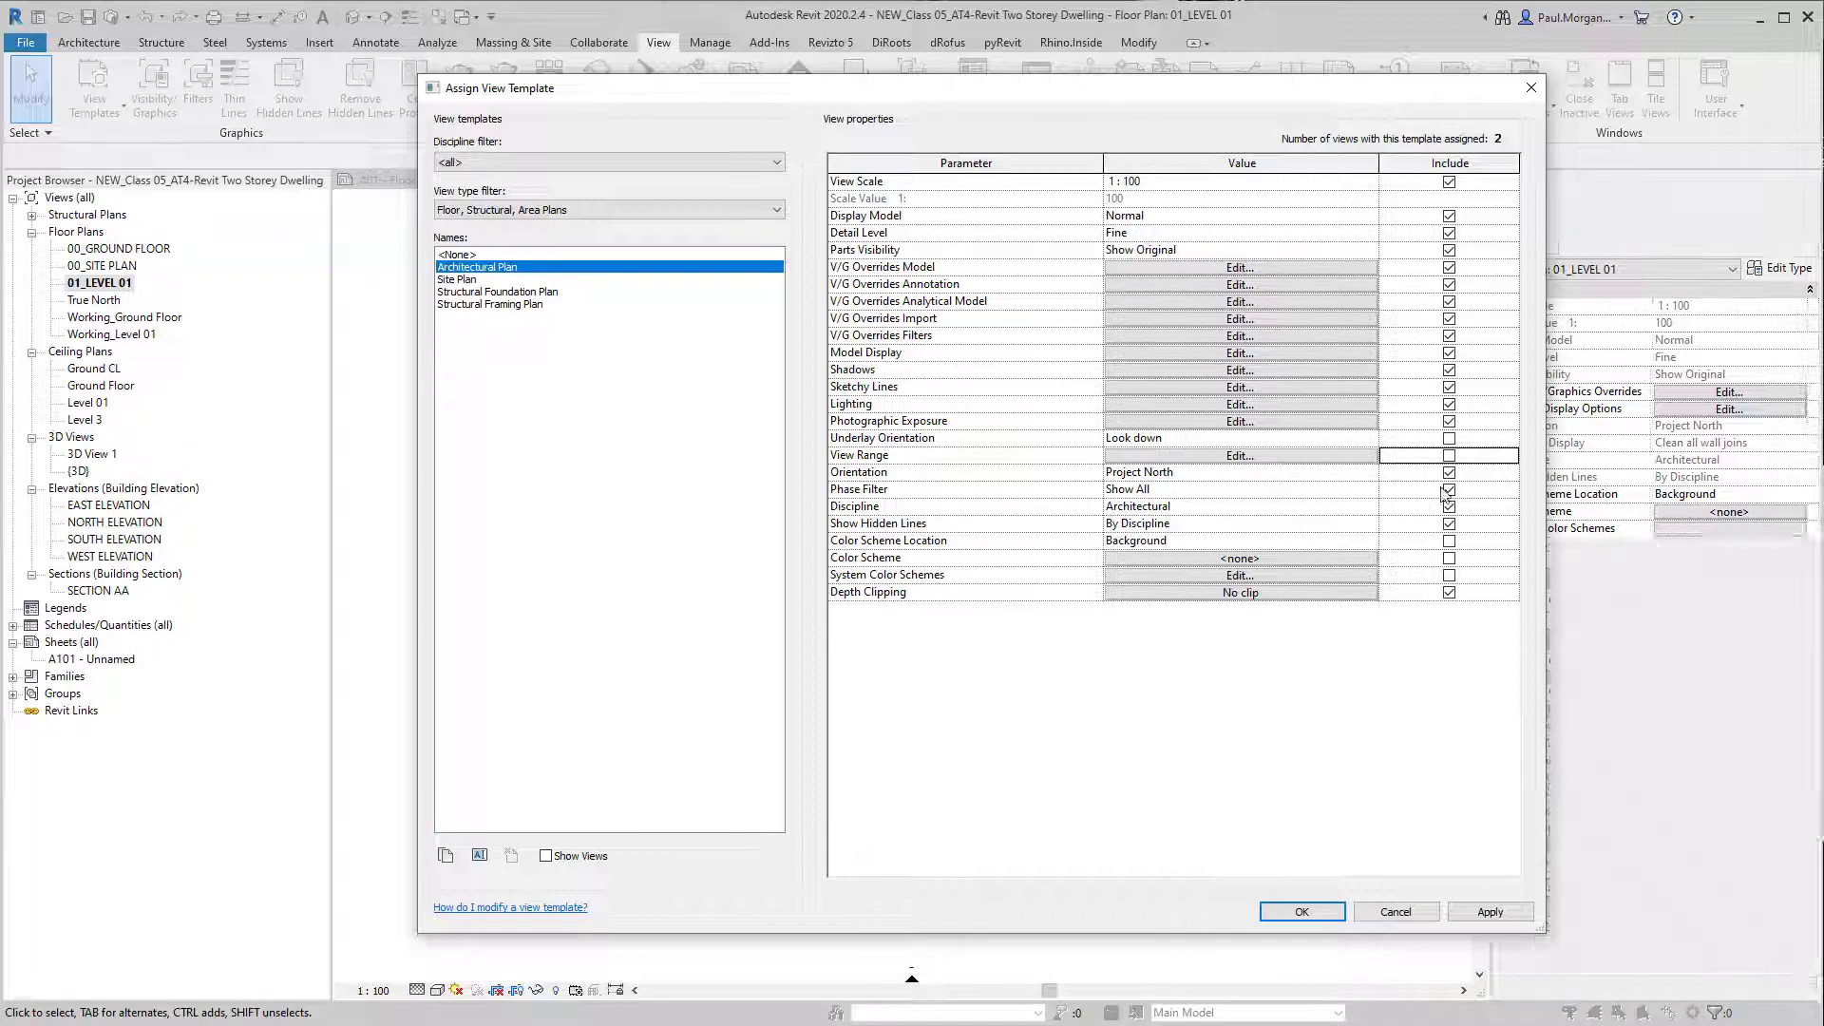
left_click(1302, 912)
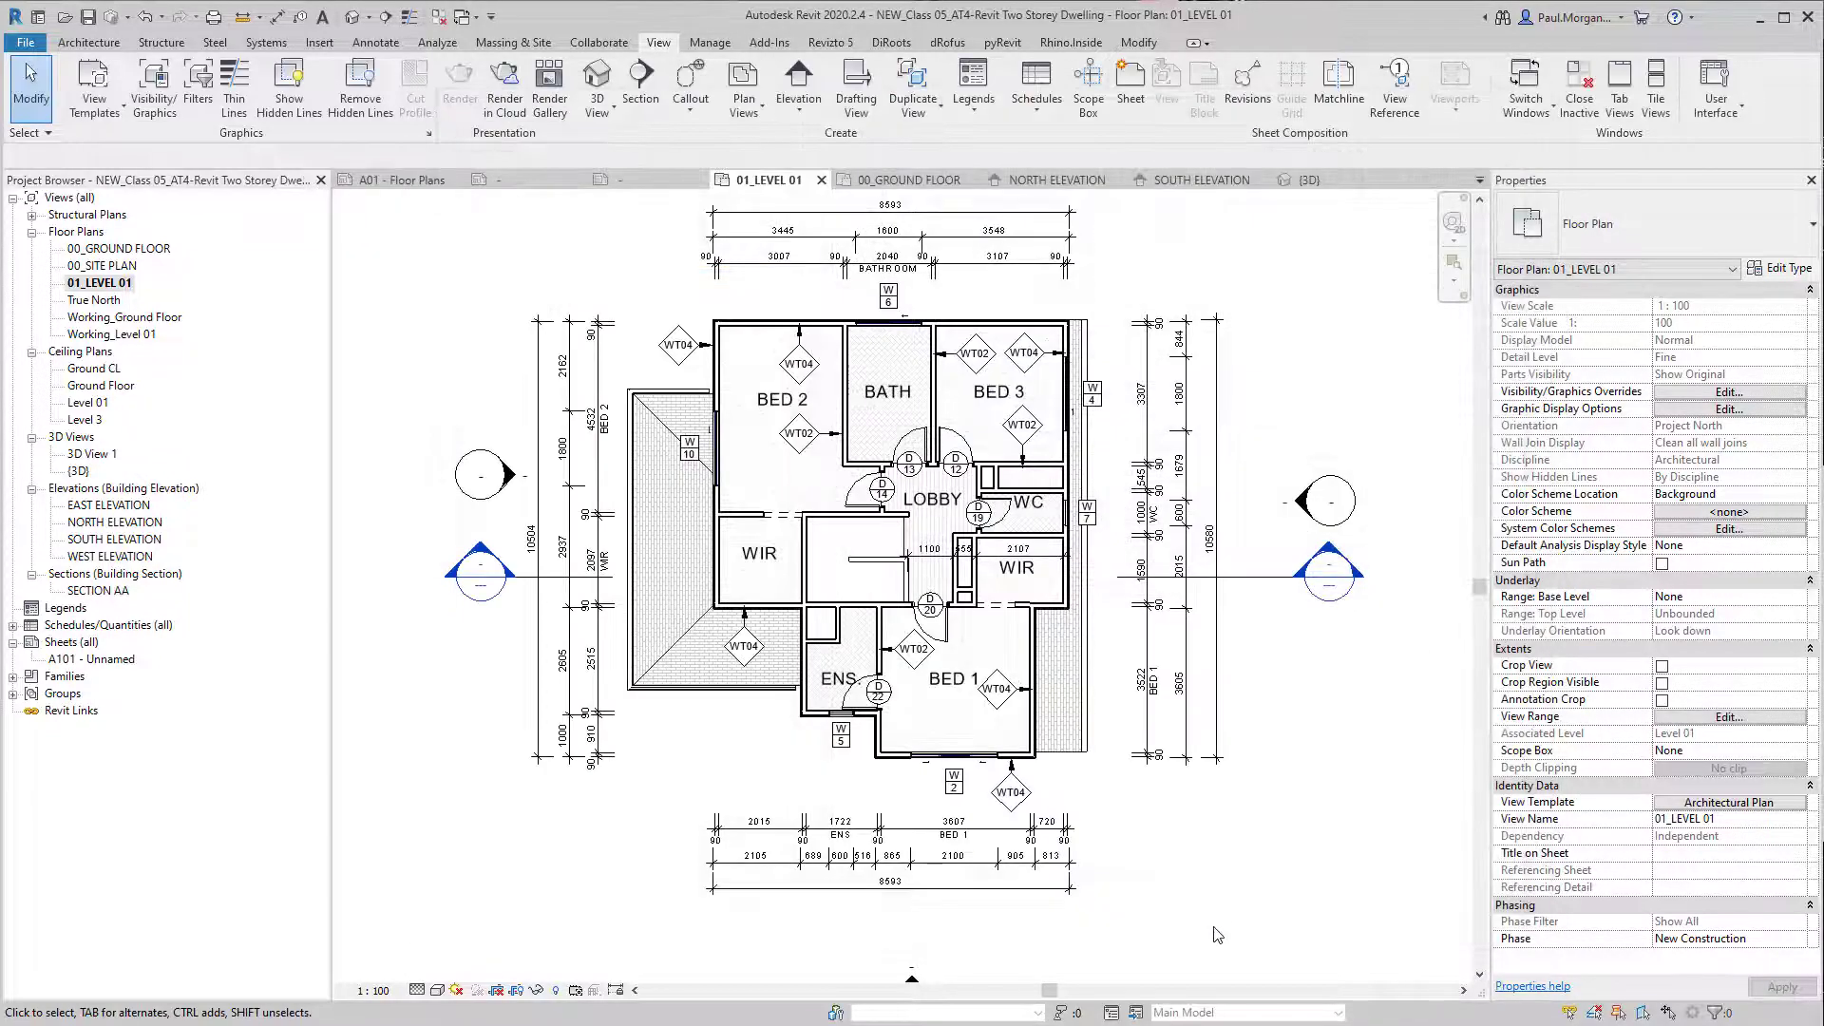
middle_click_drag(625, 641, 662, 672)
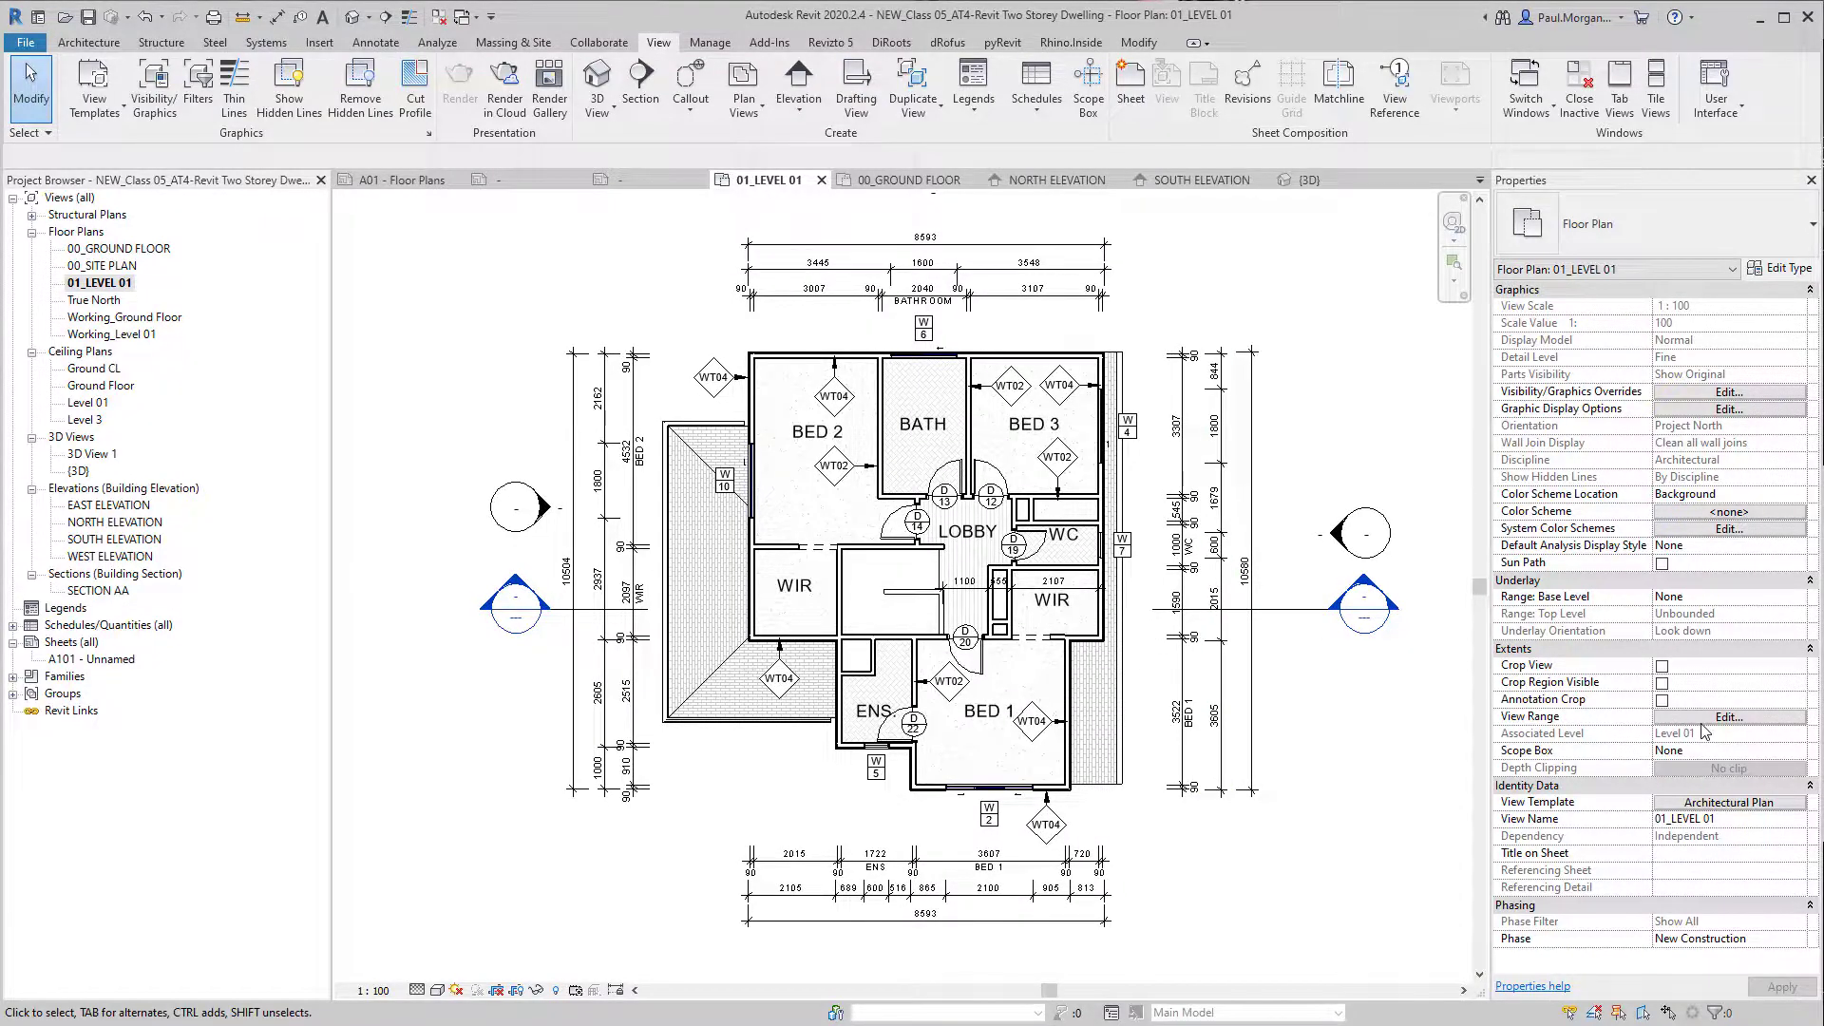
Step: Set the Level 01 plan's view range bottom and view depth level to Unlimited, and inspect the roof and entry area below
left_click(1710, 717)
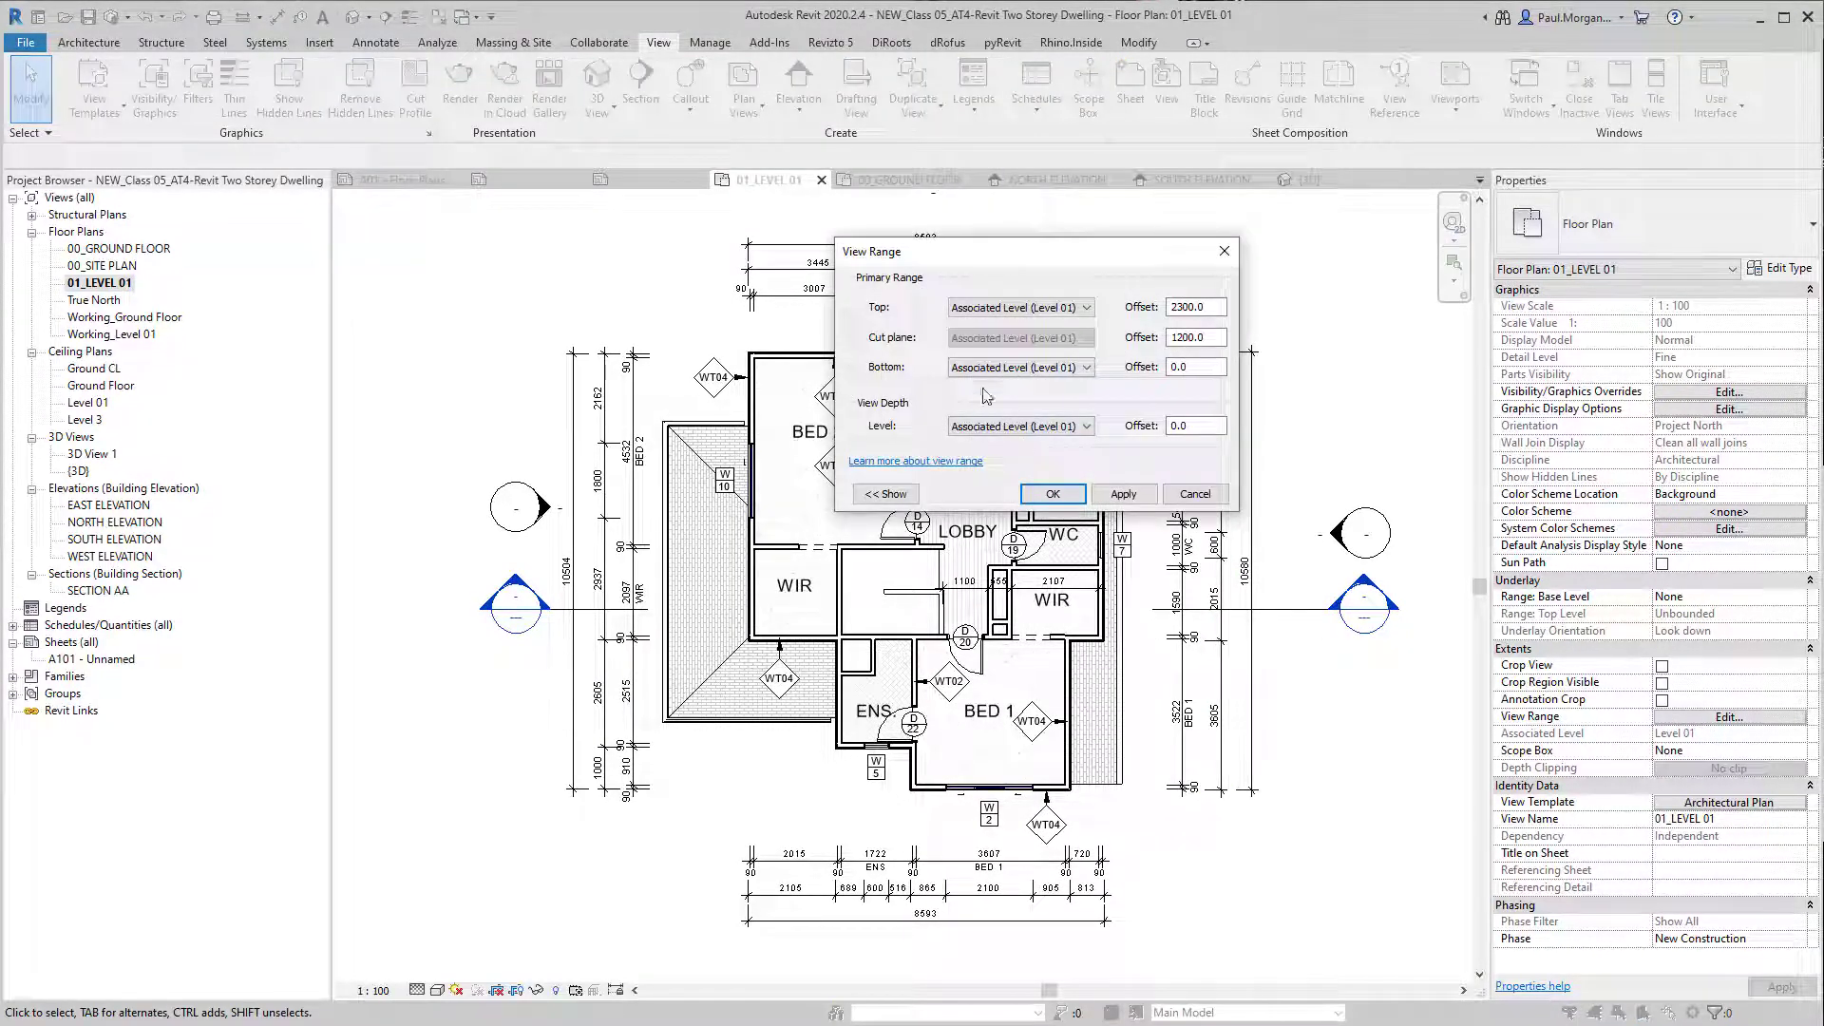
left_click(886, 494)
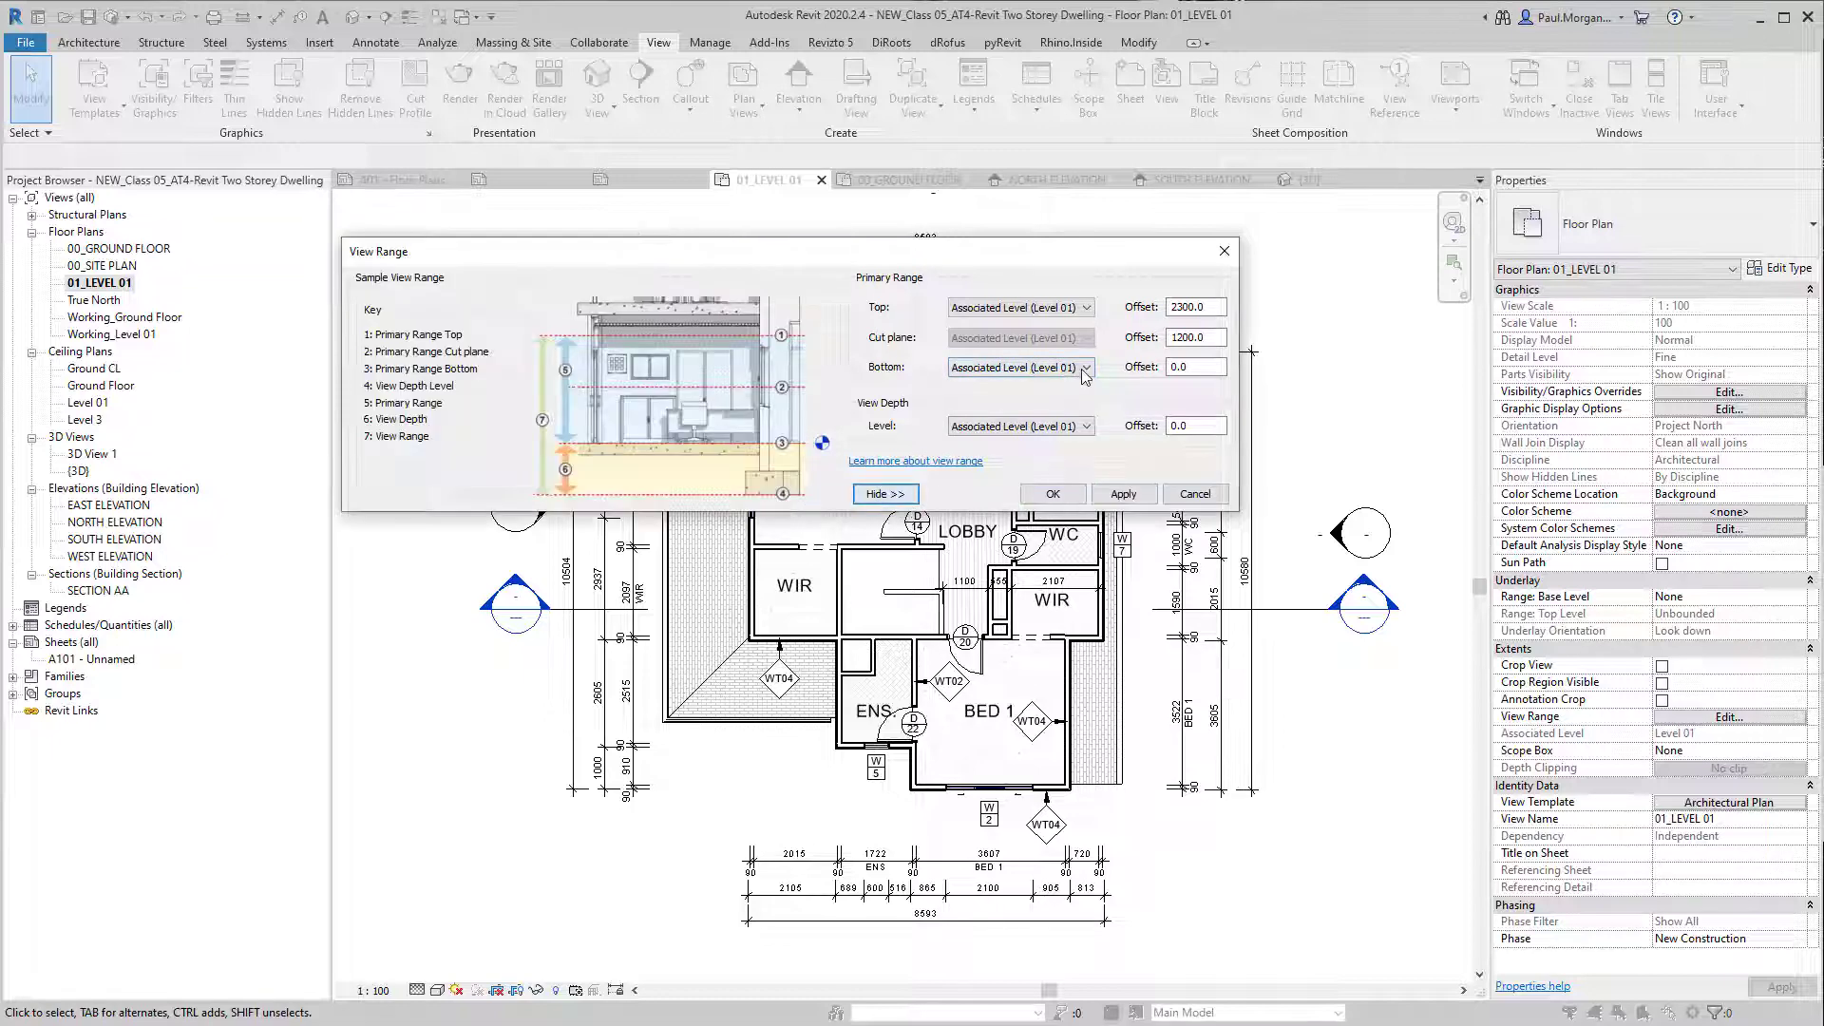
left_click(1022, 367)
left_click(989, 422)
left_click(1022, 426)
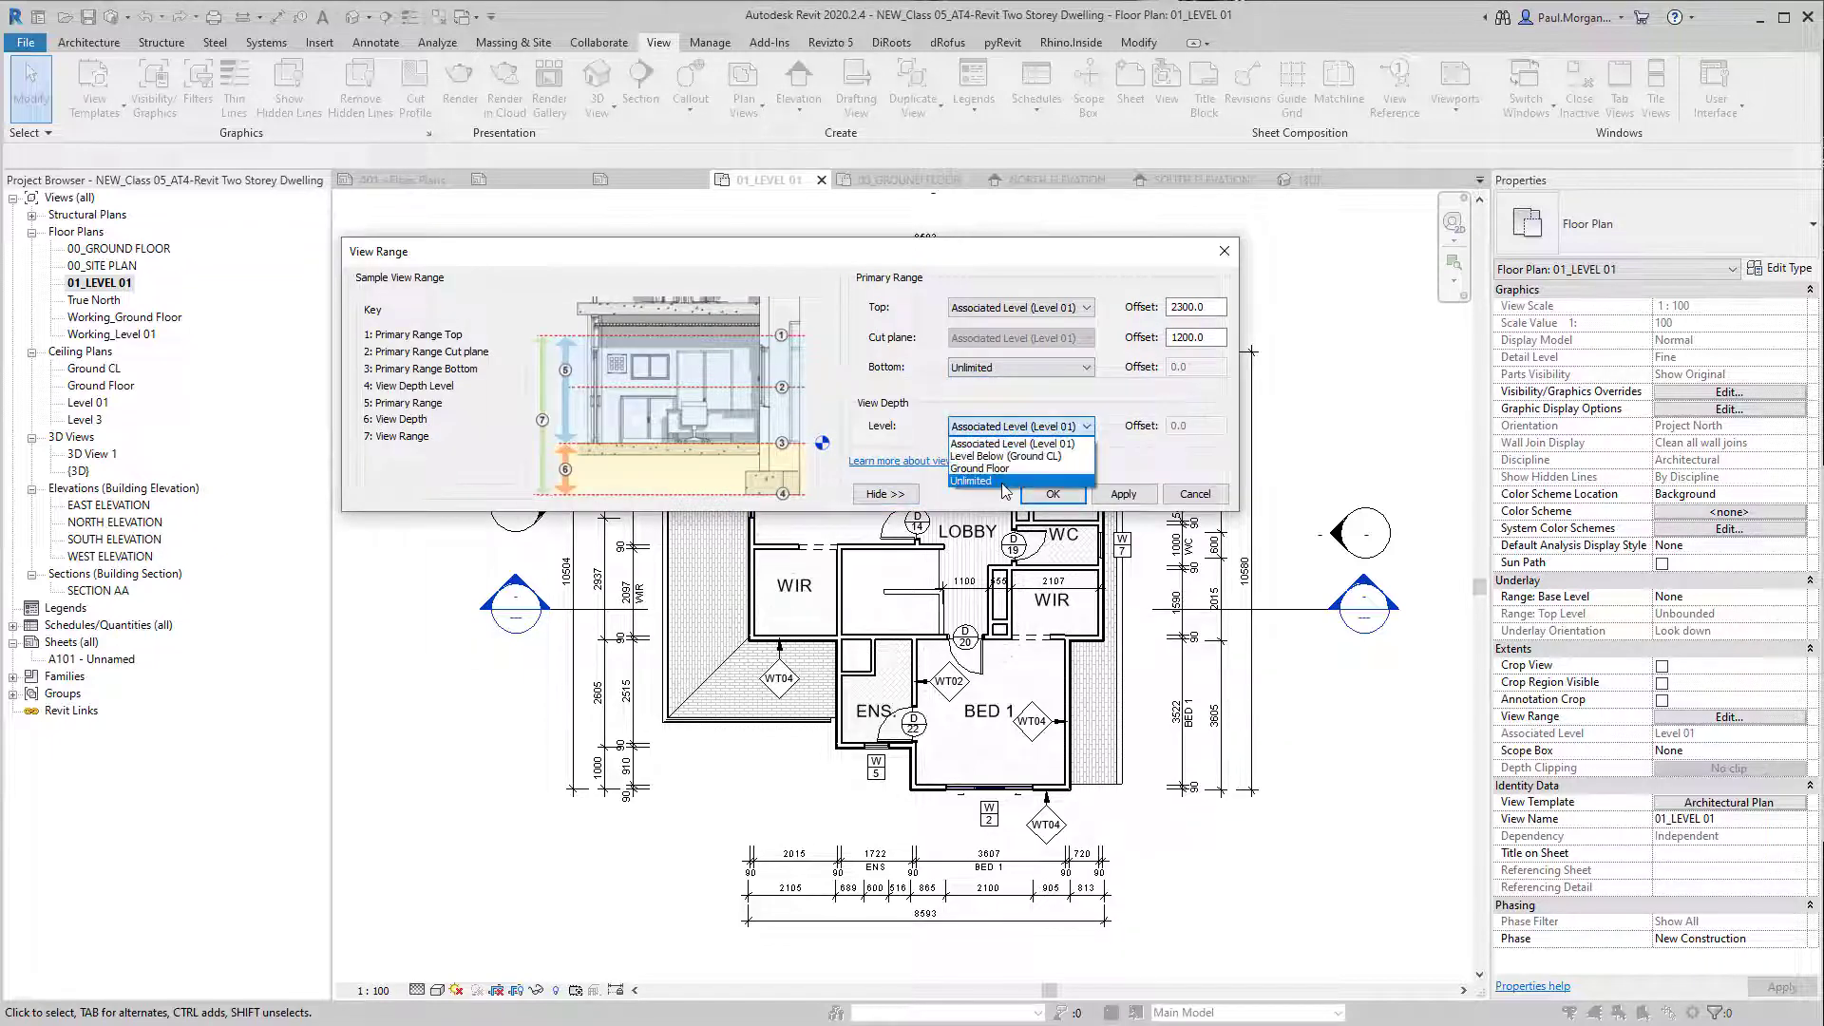
left_click(978, 472)
left_click(1053, 494)
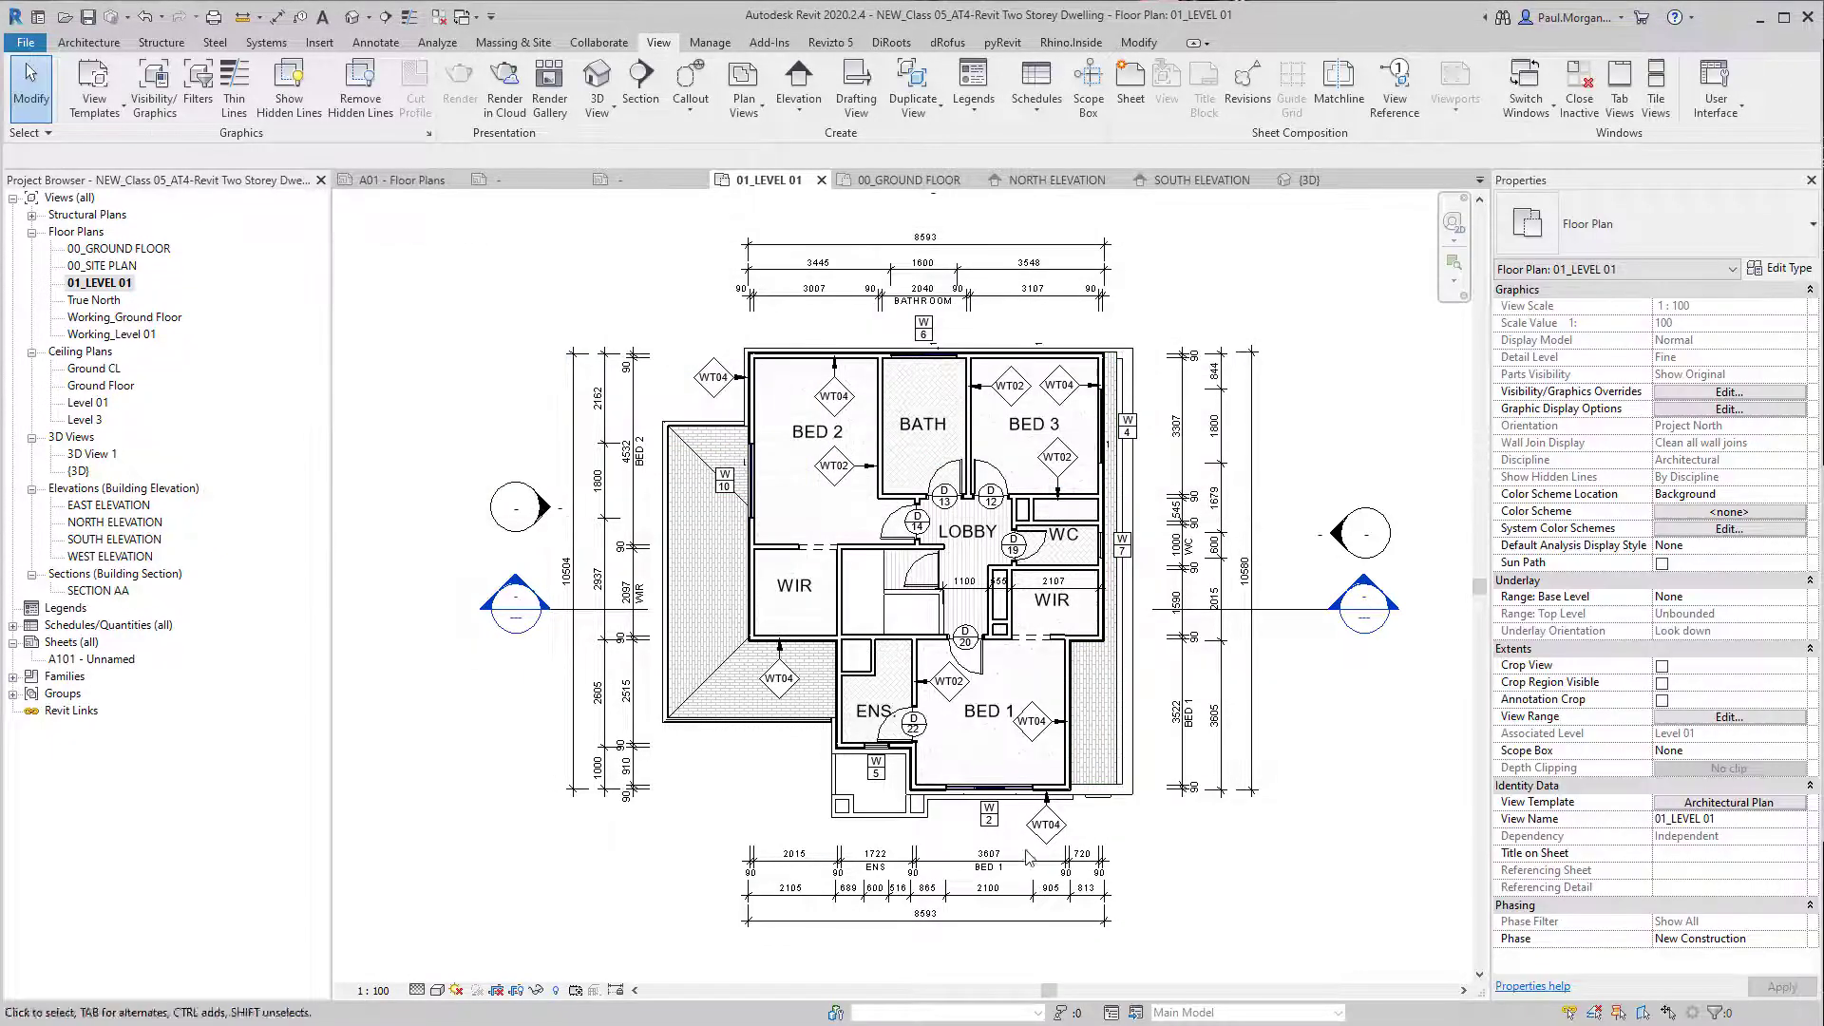
scroll(853, 798, "up", 2)
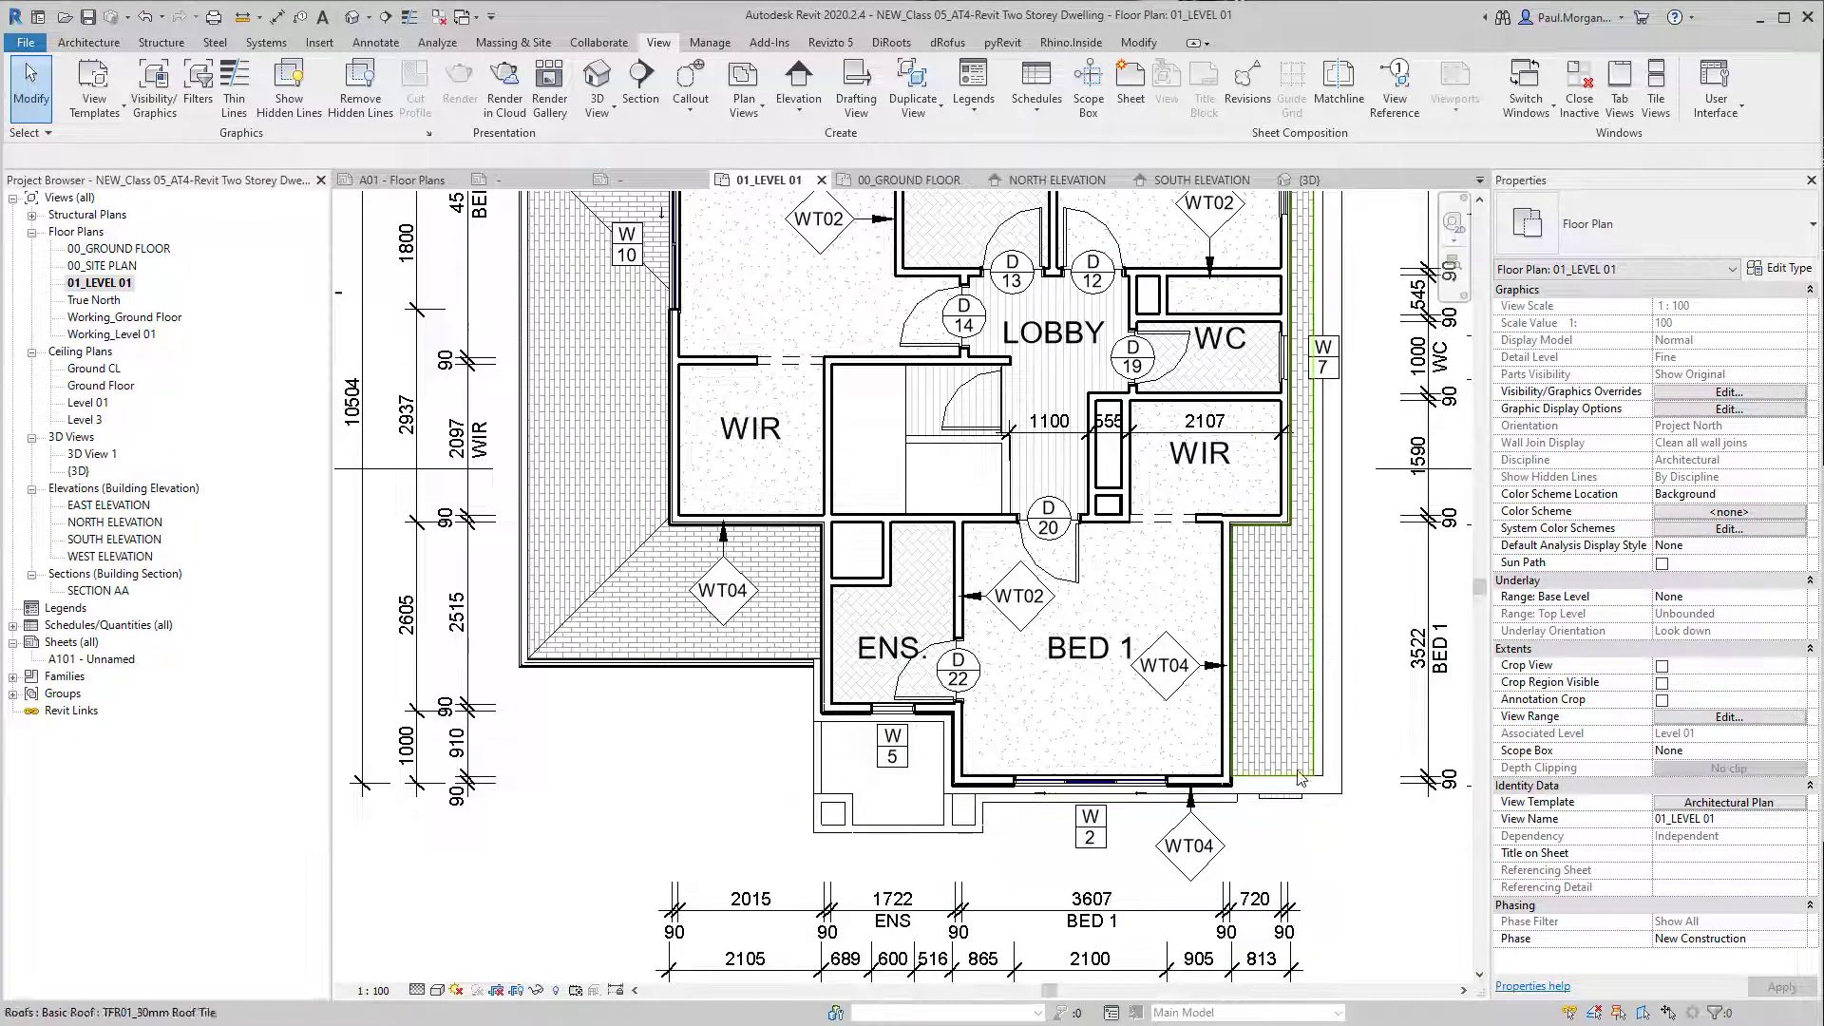
scroll(1105, 884, "down", 3)
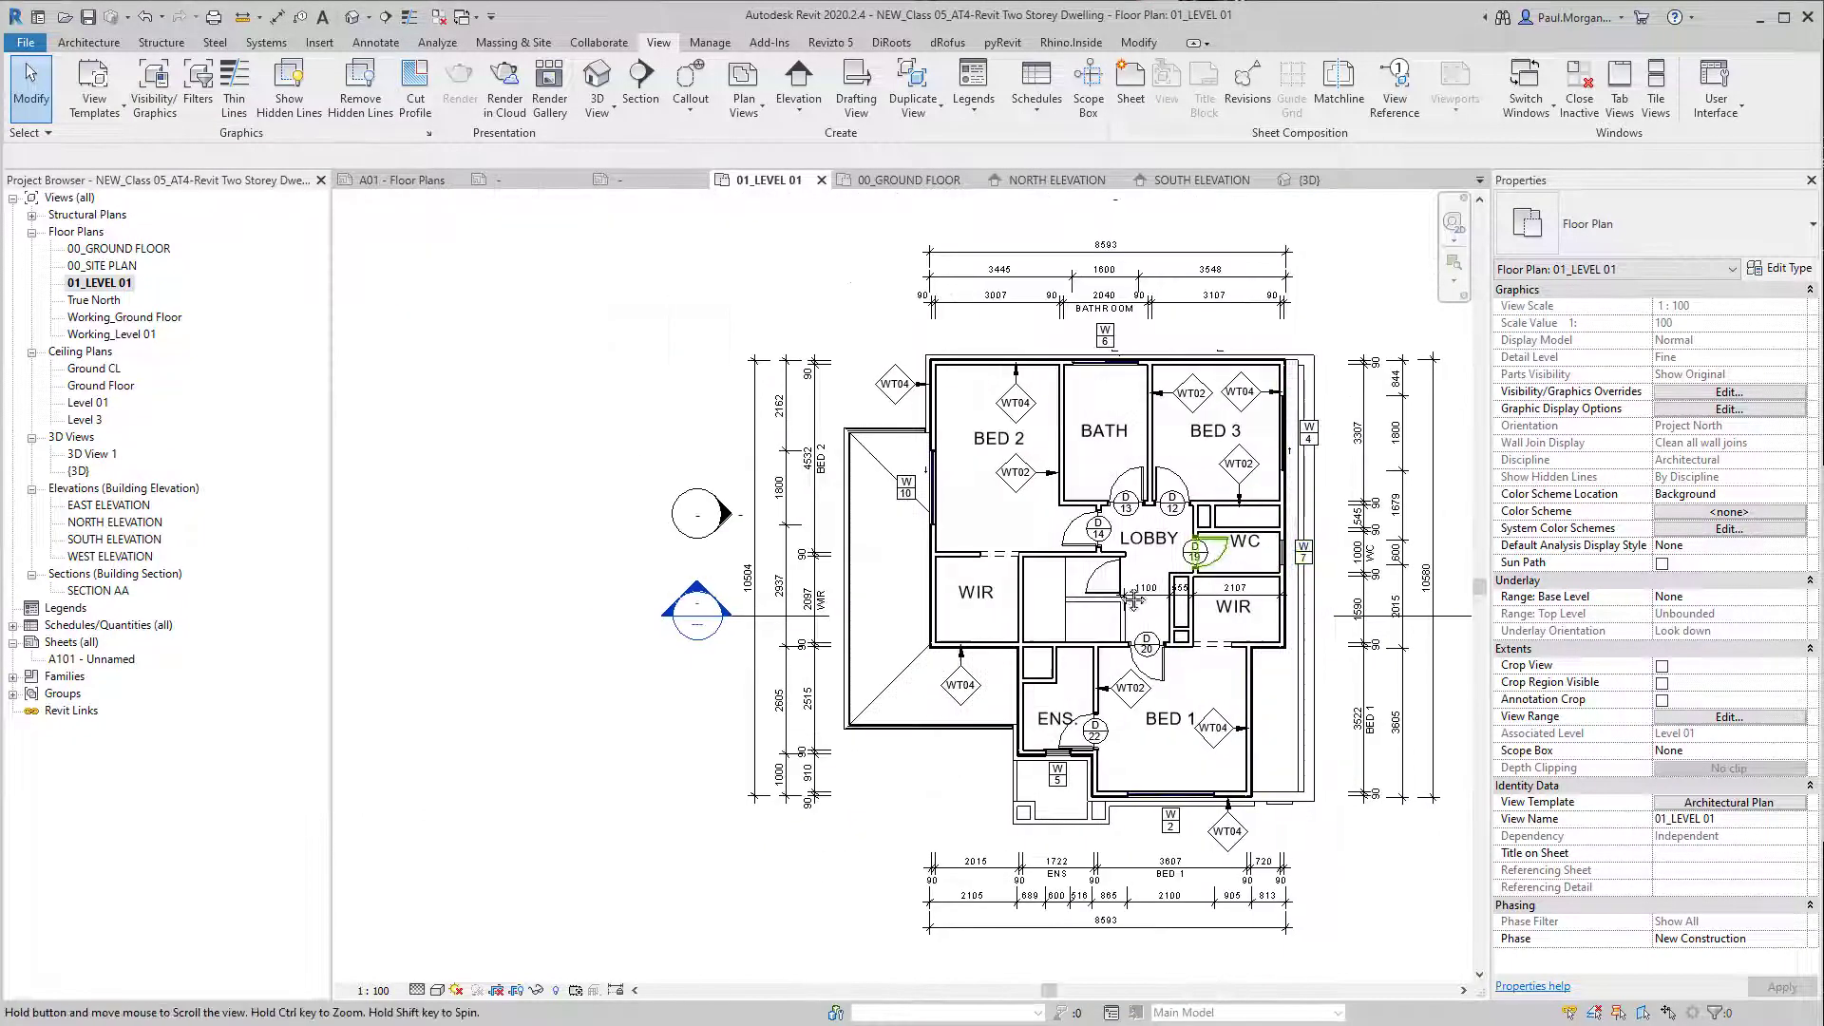
middle_click_drag(1142, 735, 1023, 685)
scroll(1026, 691, "down", 1)
middle_click_drag(1241, 838, 1224, 834)
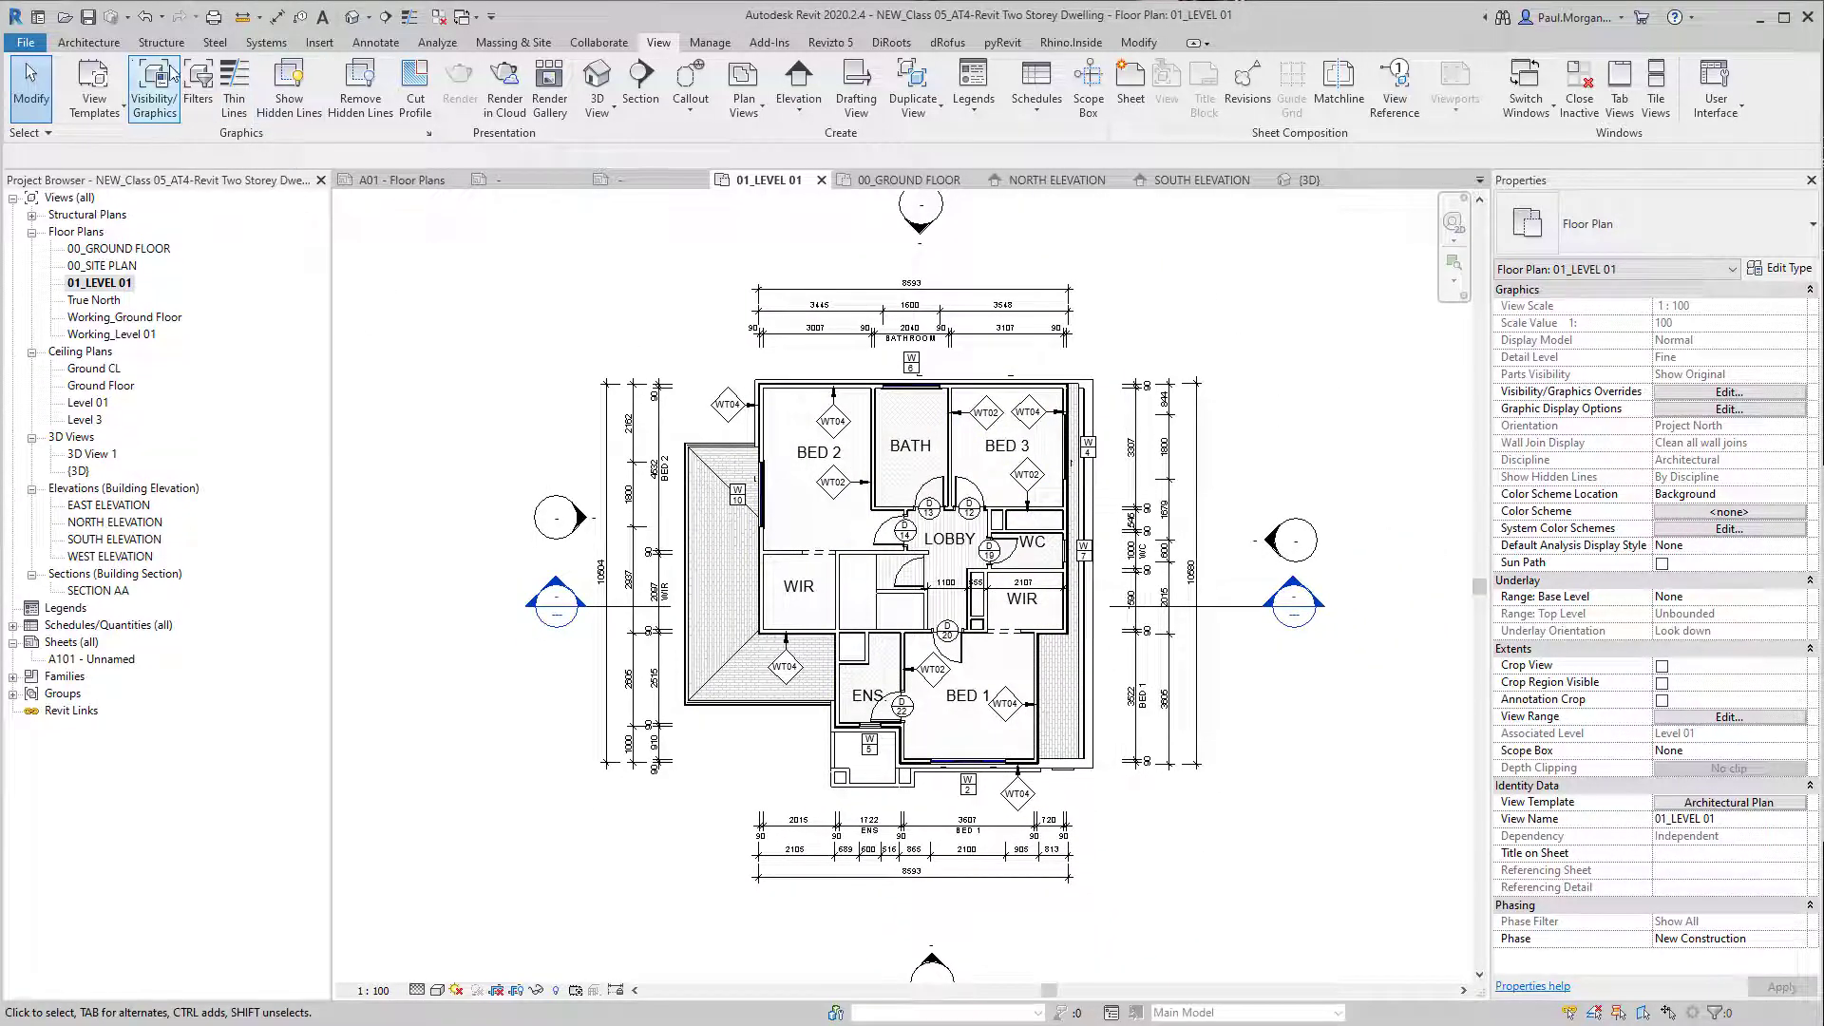
Step: Start a masking region with a rectangular boundary on the Level 01 plan, using the 0.25 pen line style
left_click(378, 42)
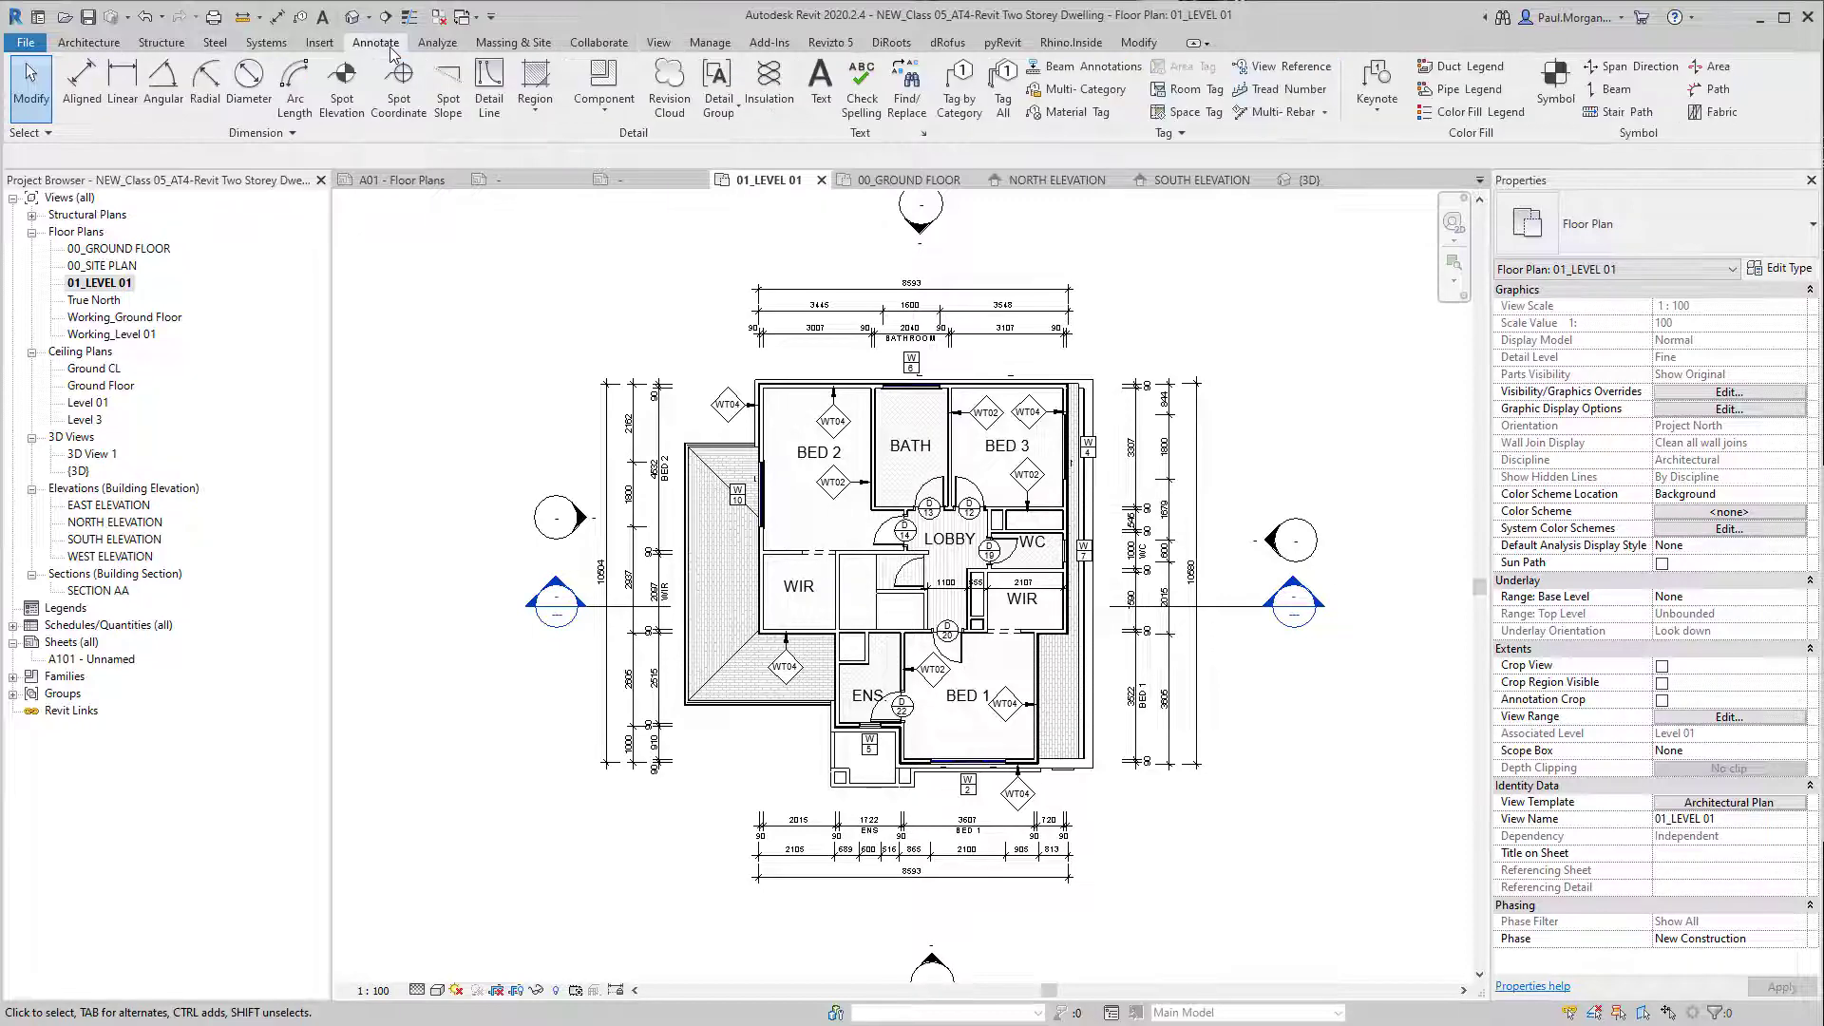
left_click(546, 114)
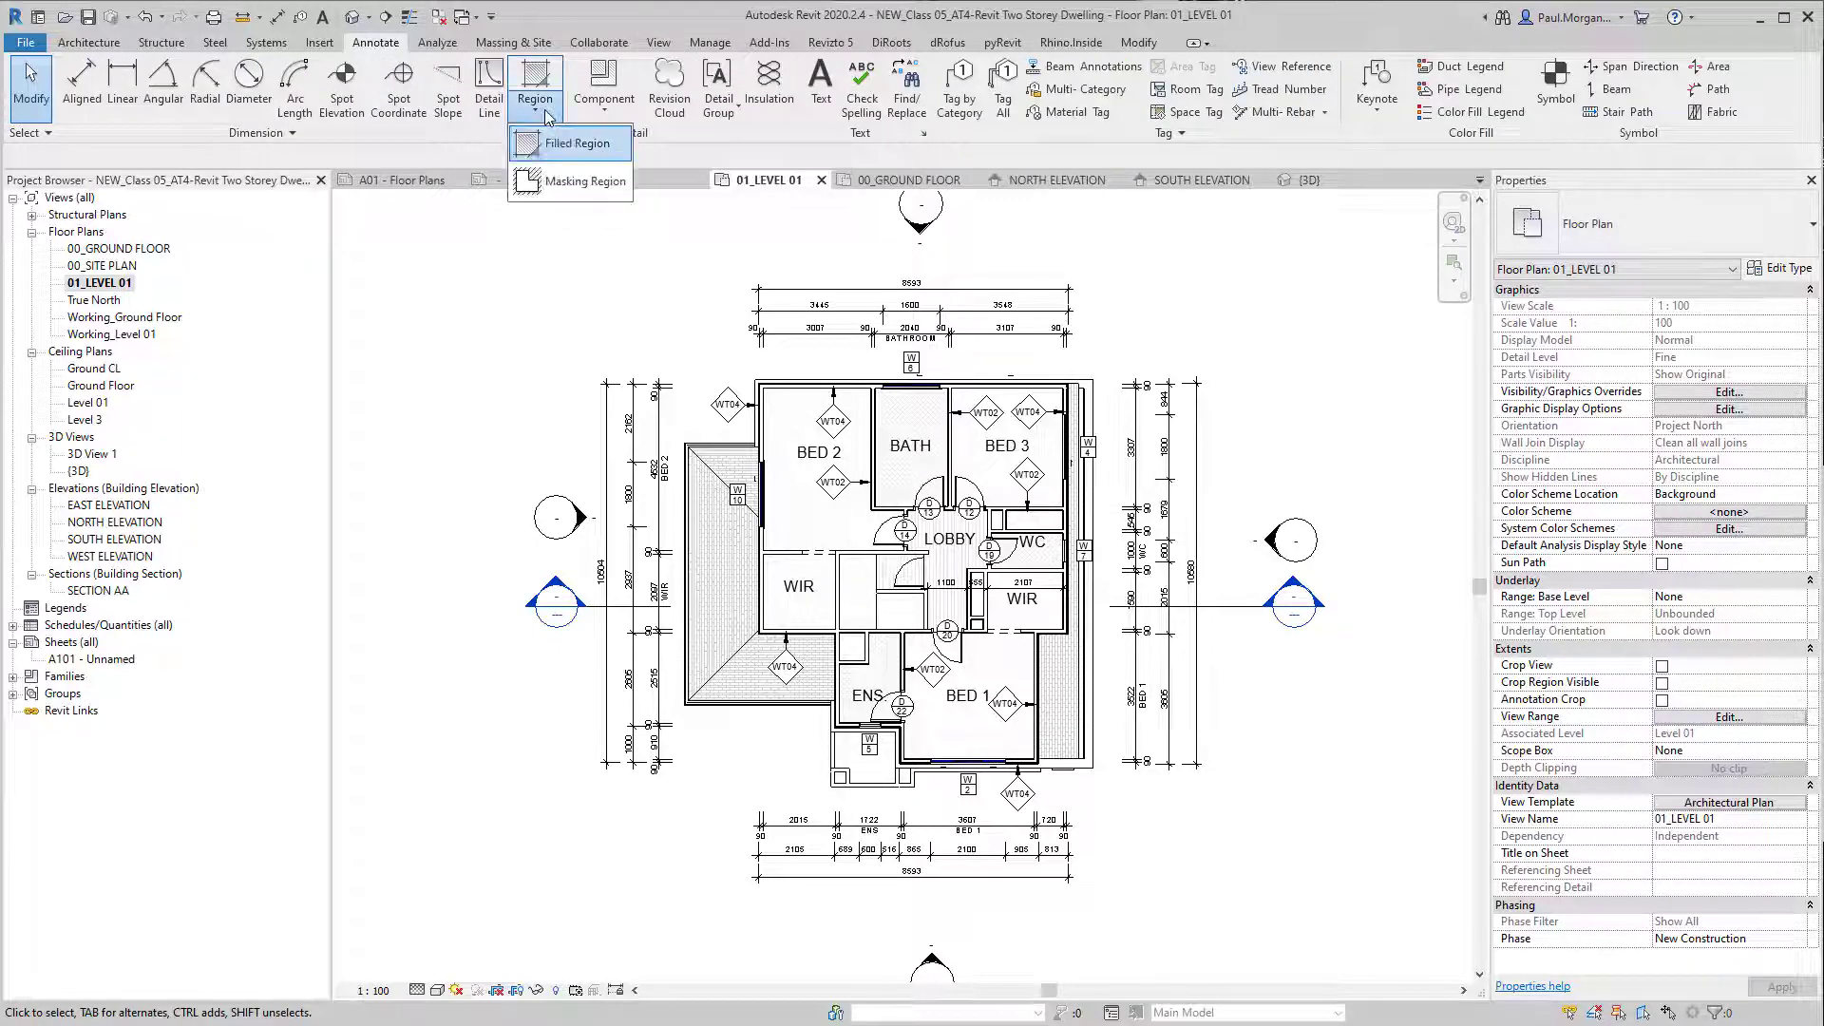
left_click(564, 181)
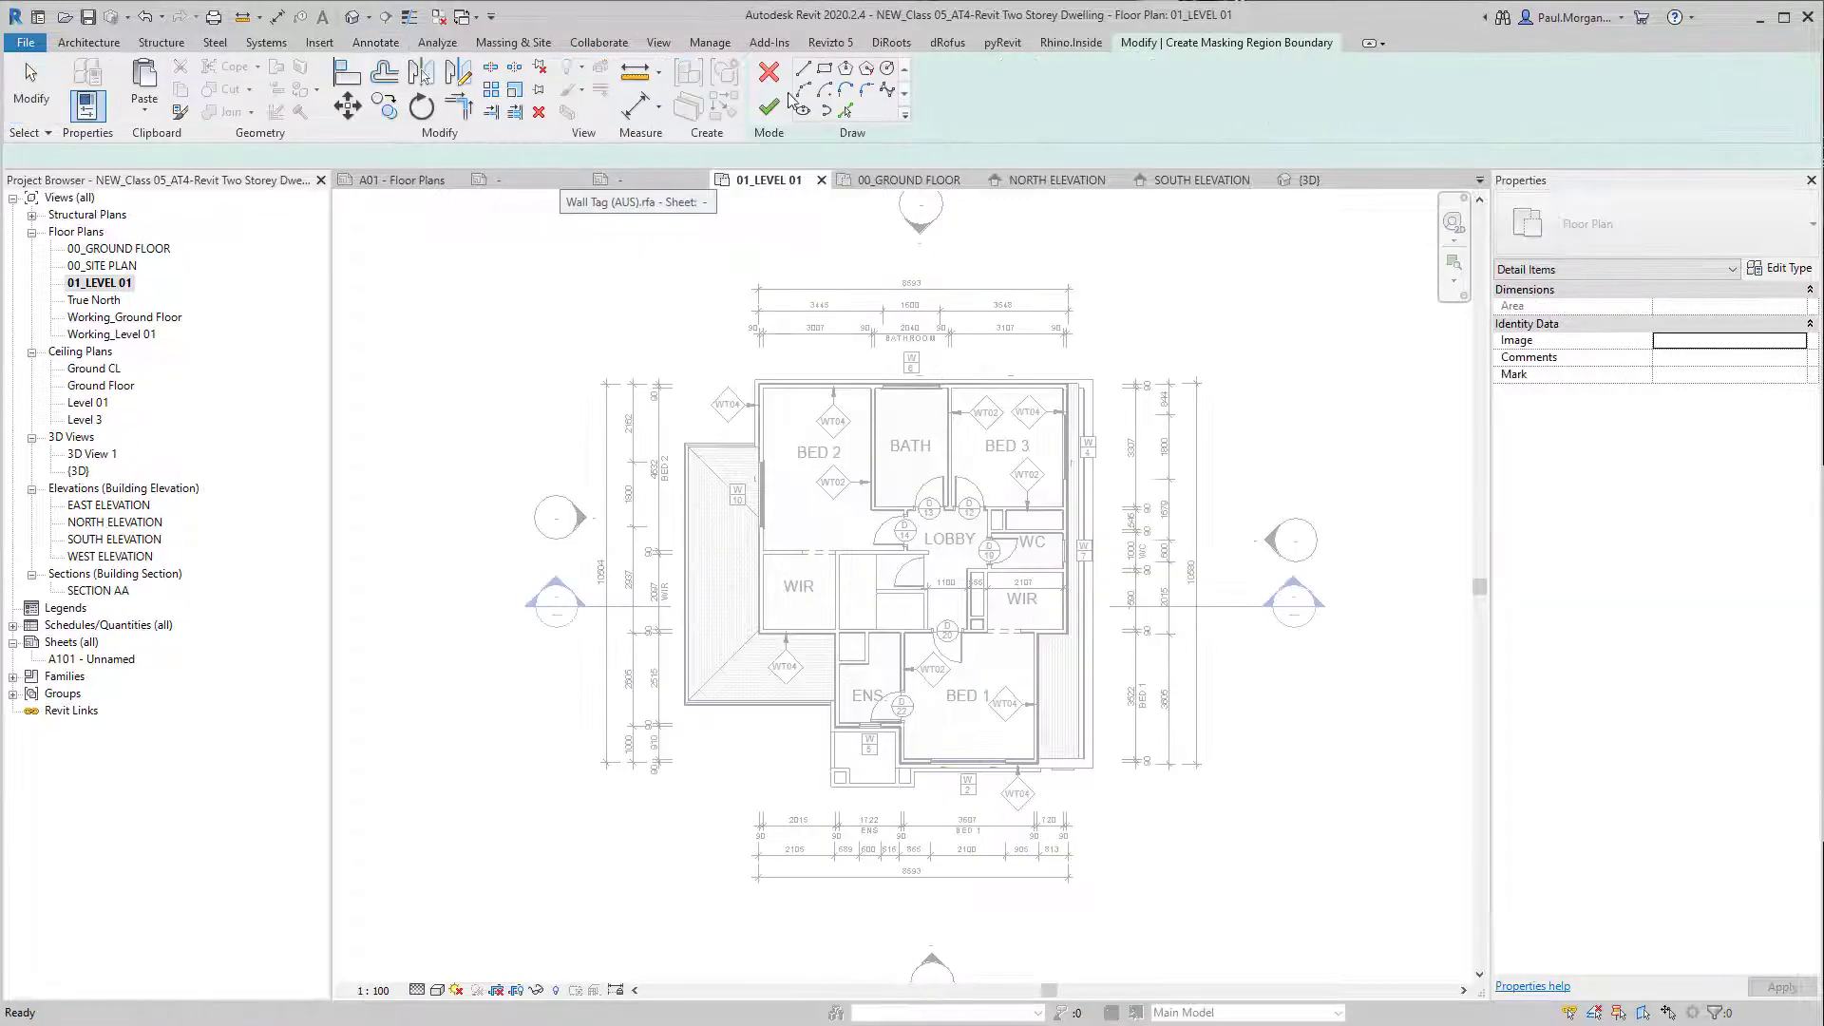
left_click(825, 70)
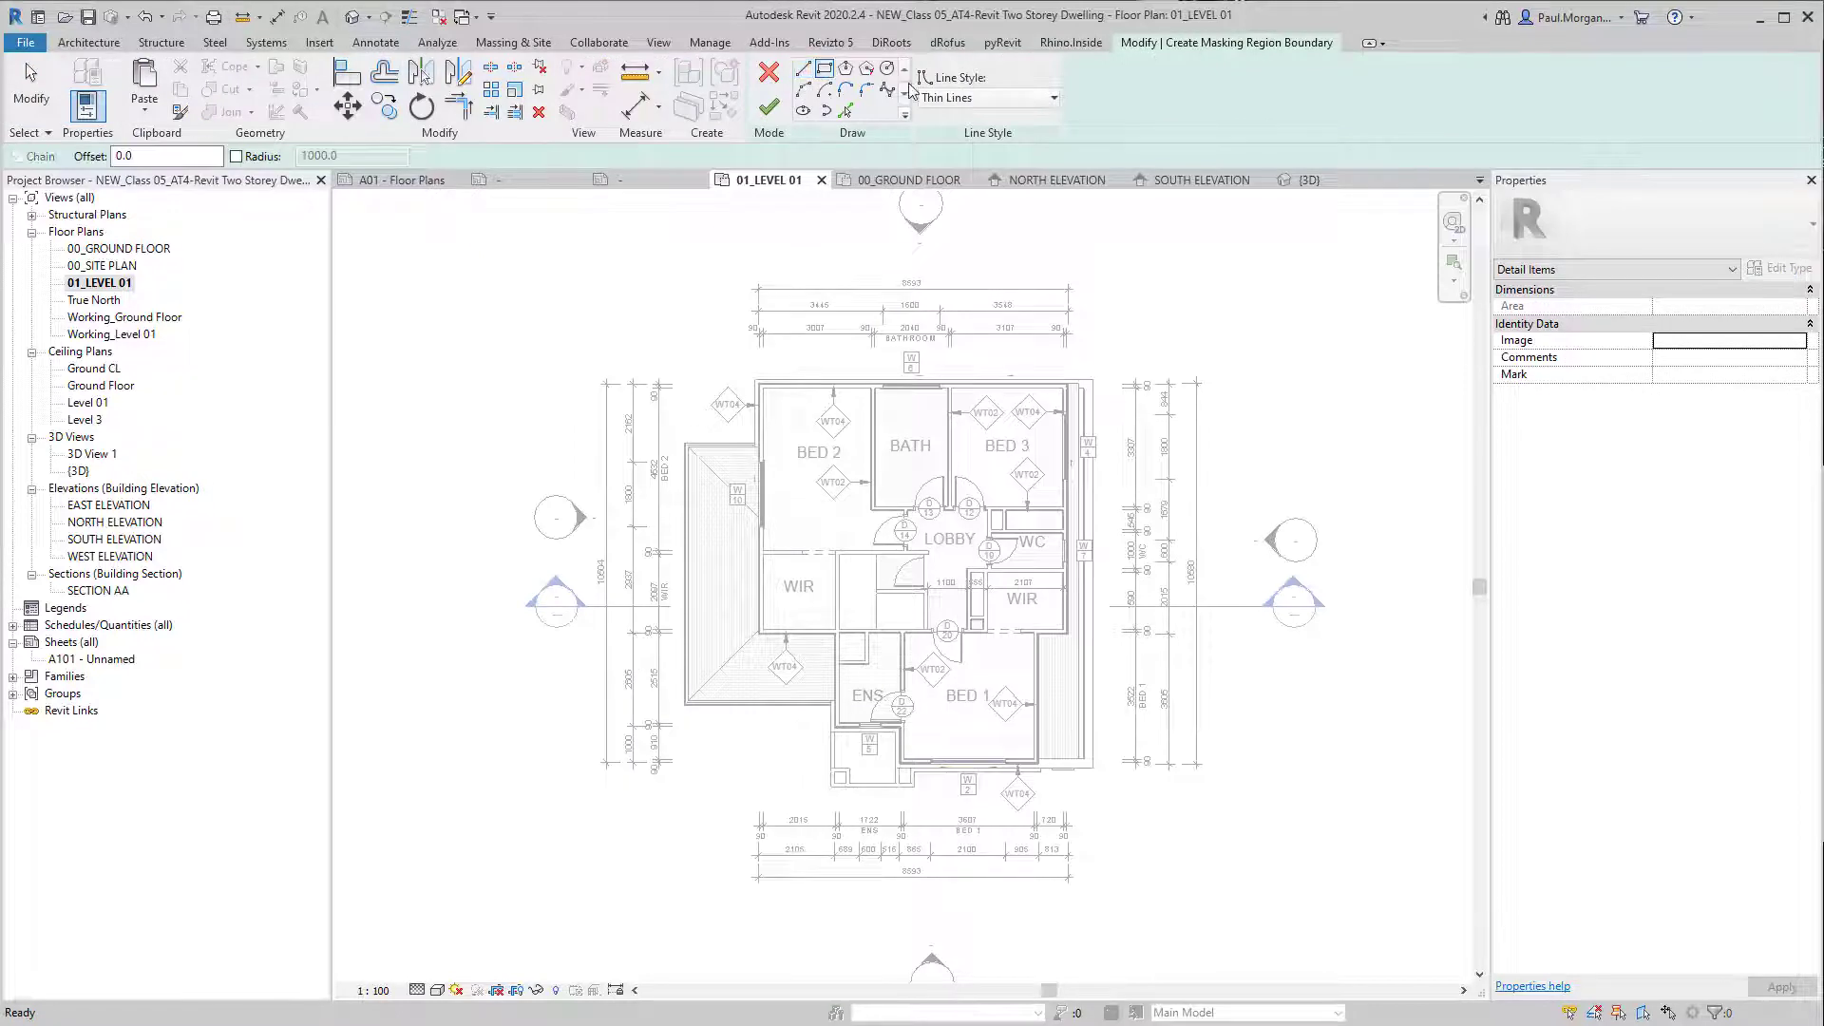
left_click(977, 98)
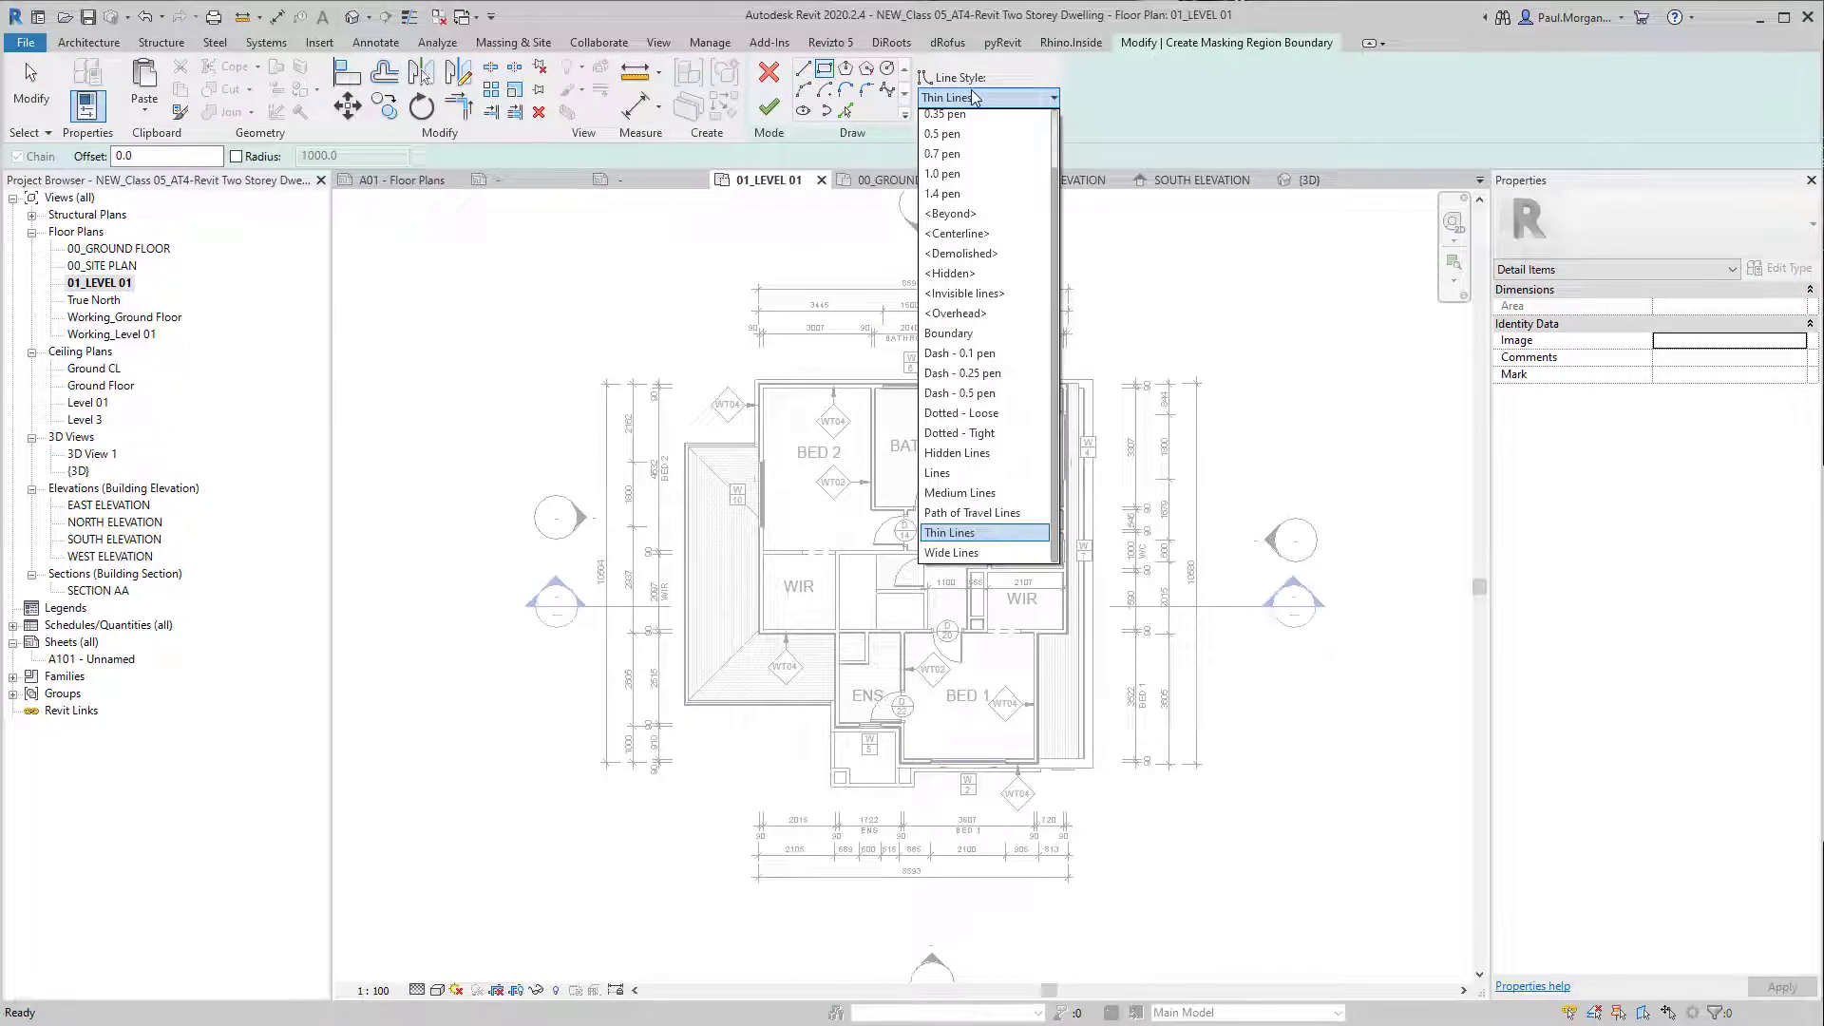
left_click(972, 96)
left_click(972, 96)
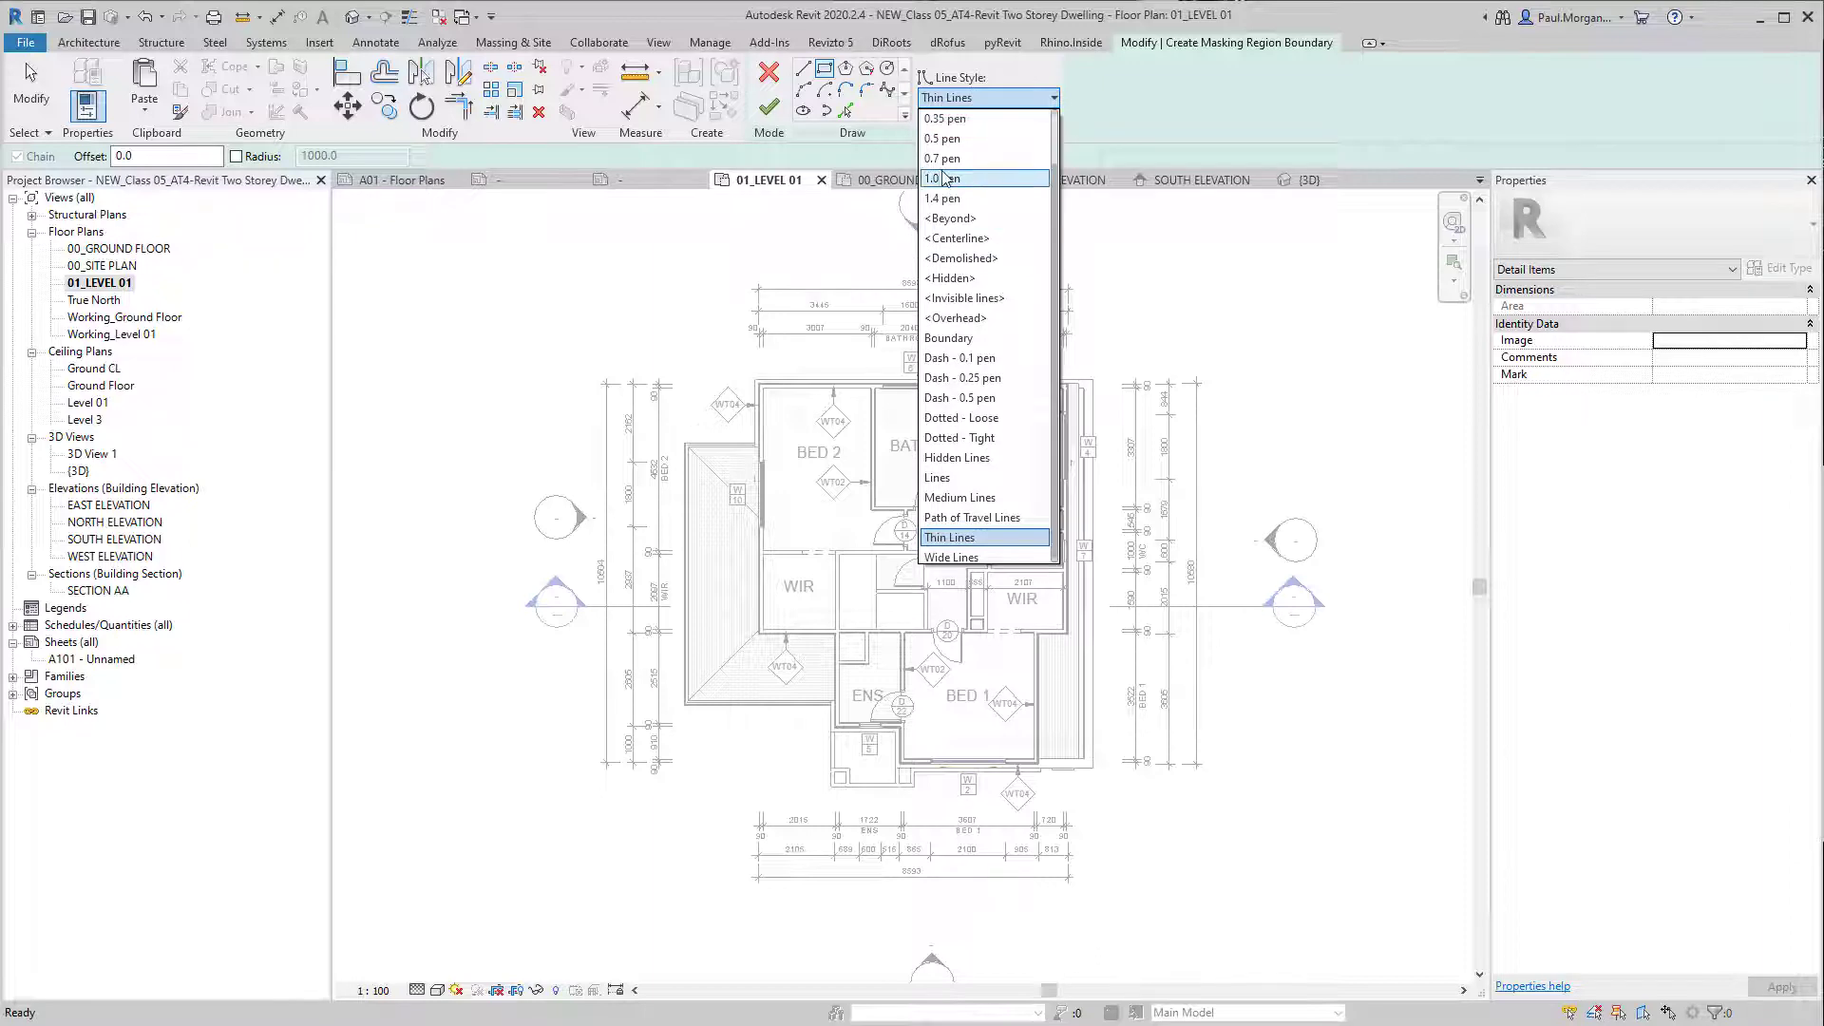
scroll(943, 174, "up", 1)
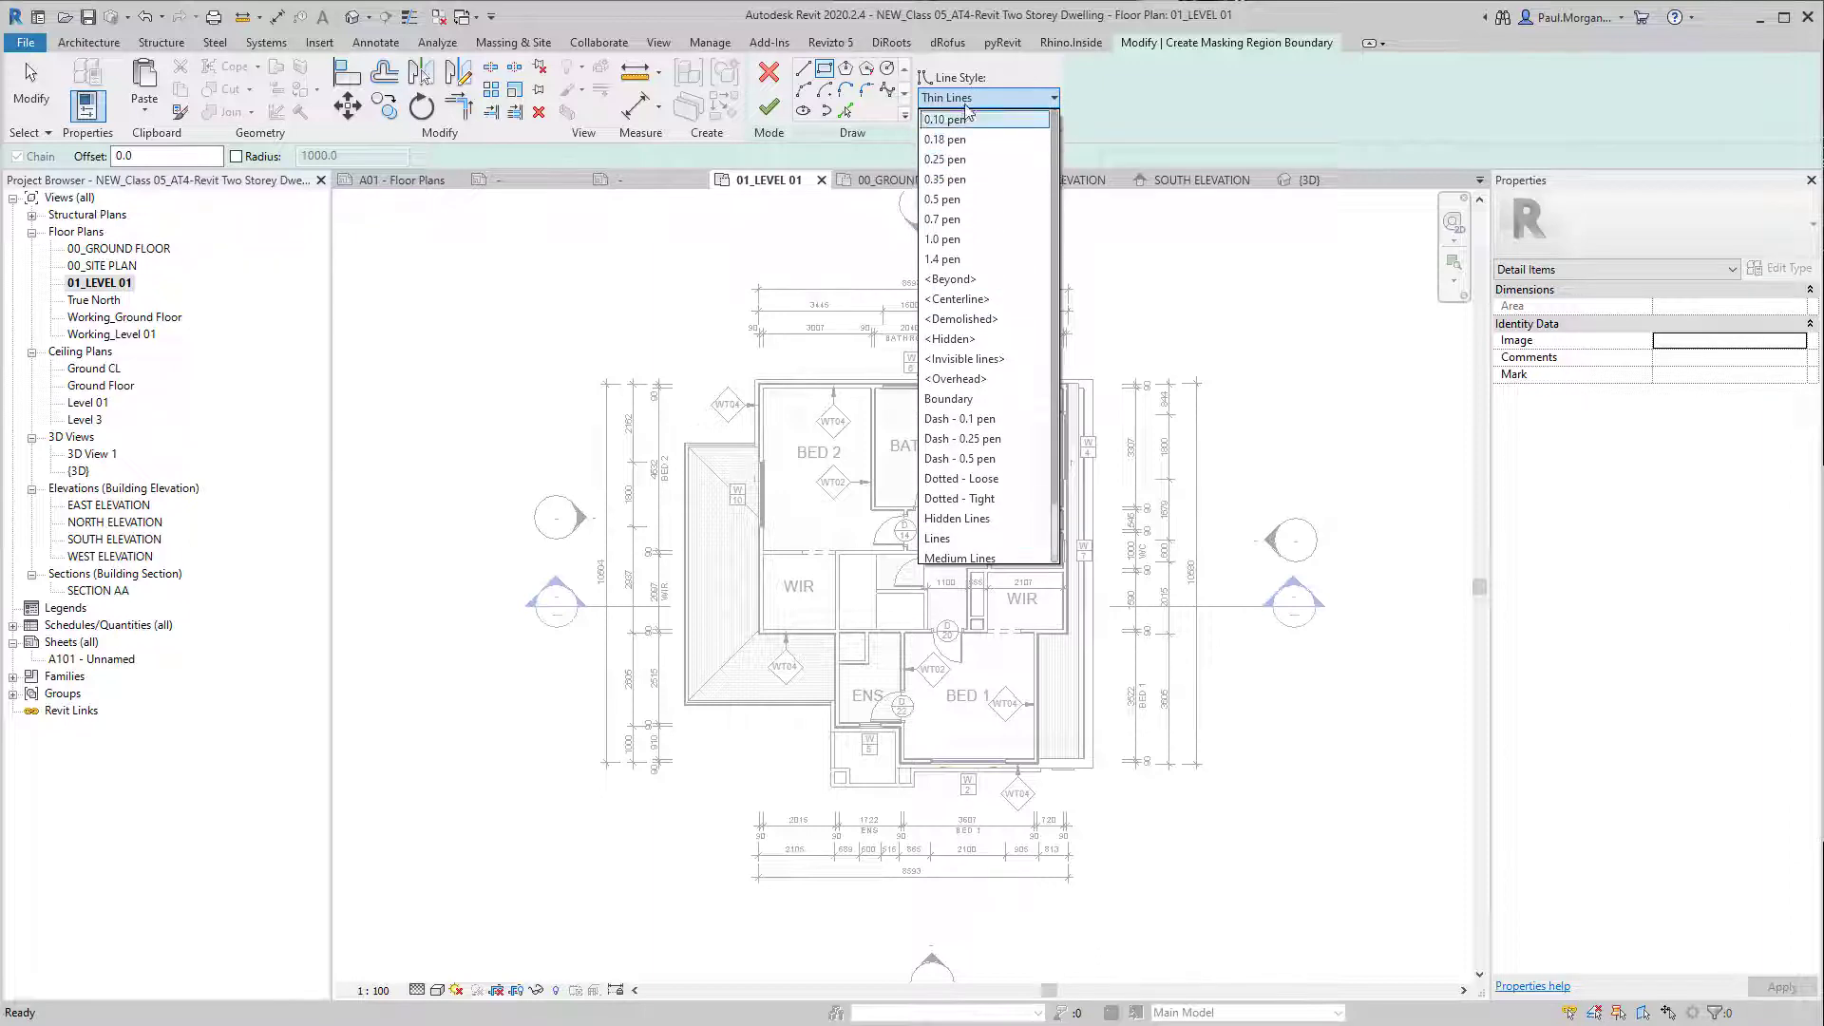
left_click(985, 160)
scroll(756, 477, "up", 5)
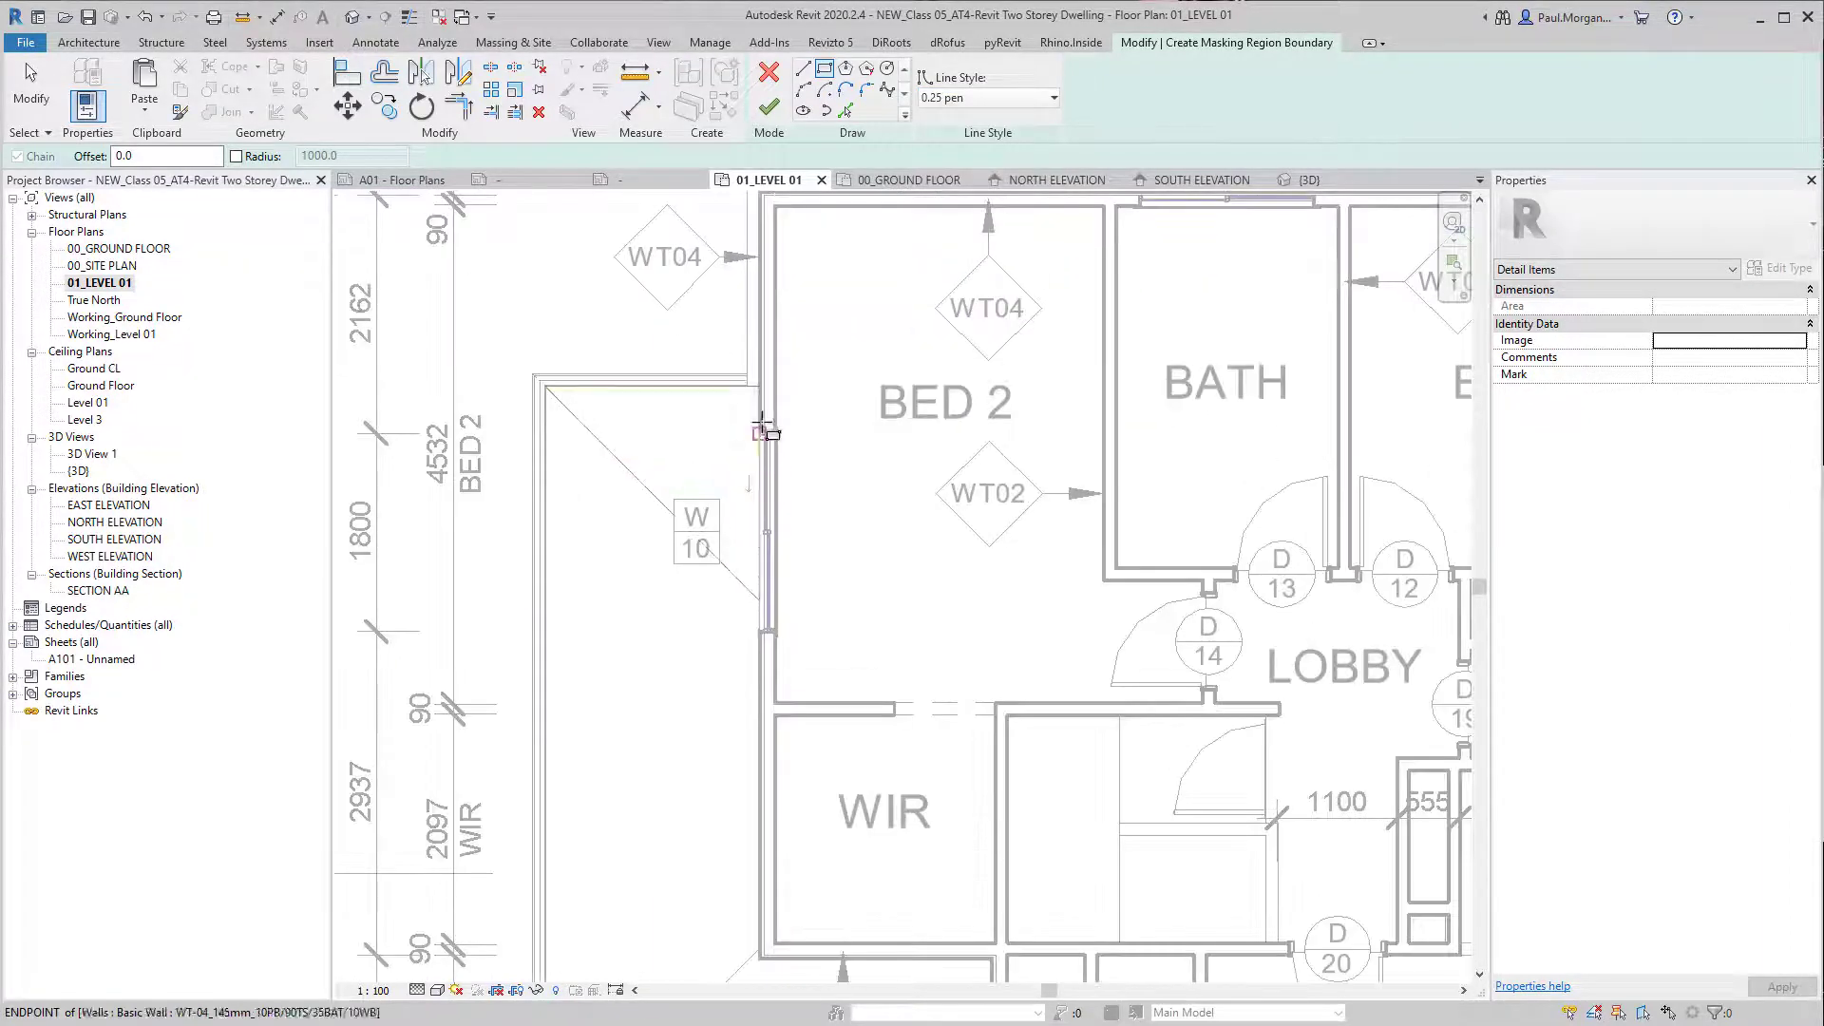
Step: Change the masking region's line style to 0.35 pen and try a rectangular boundary from the lower roof's edge at the Bed 2 wall
left_click(1026, 103)
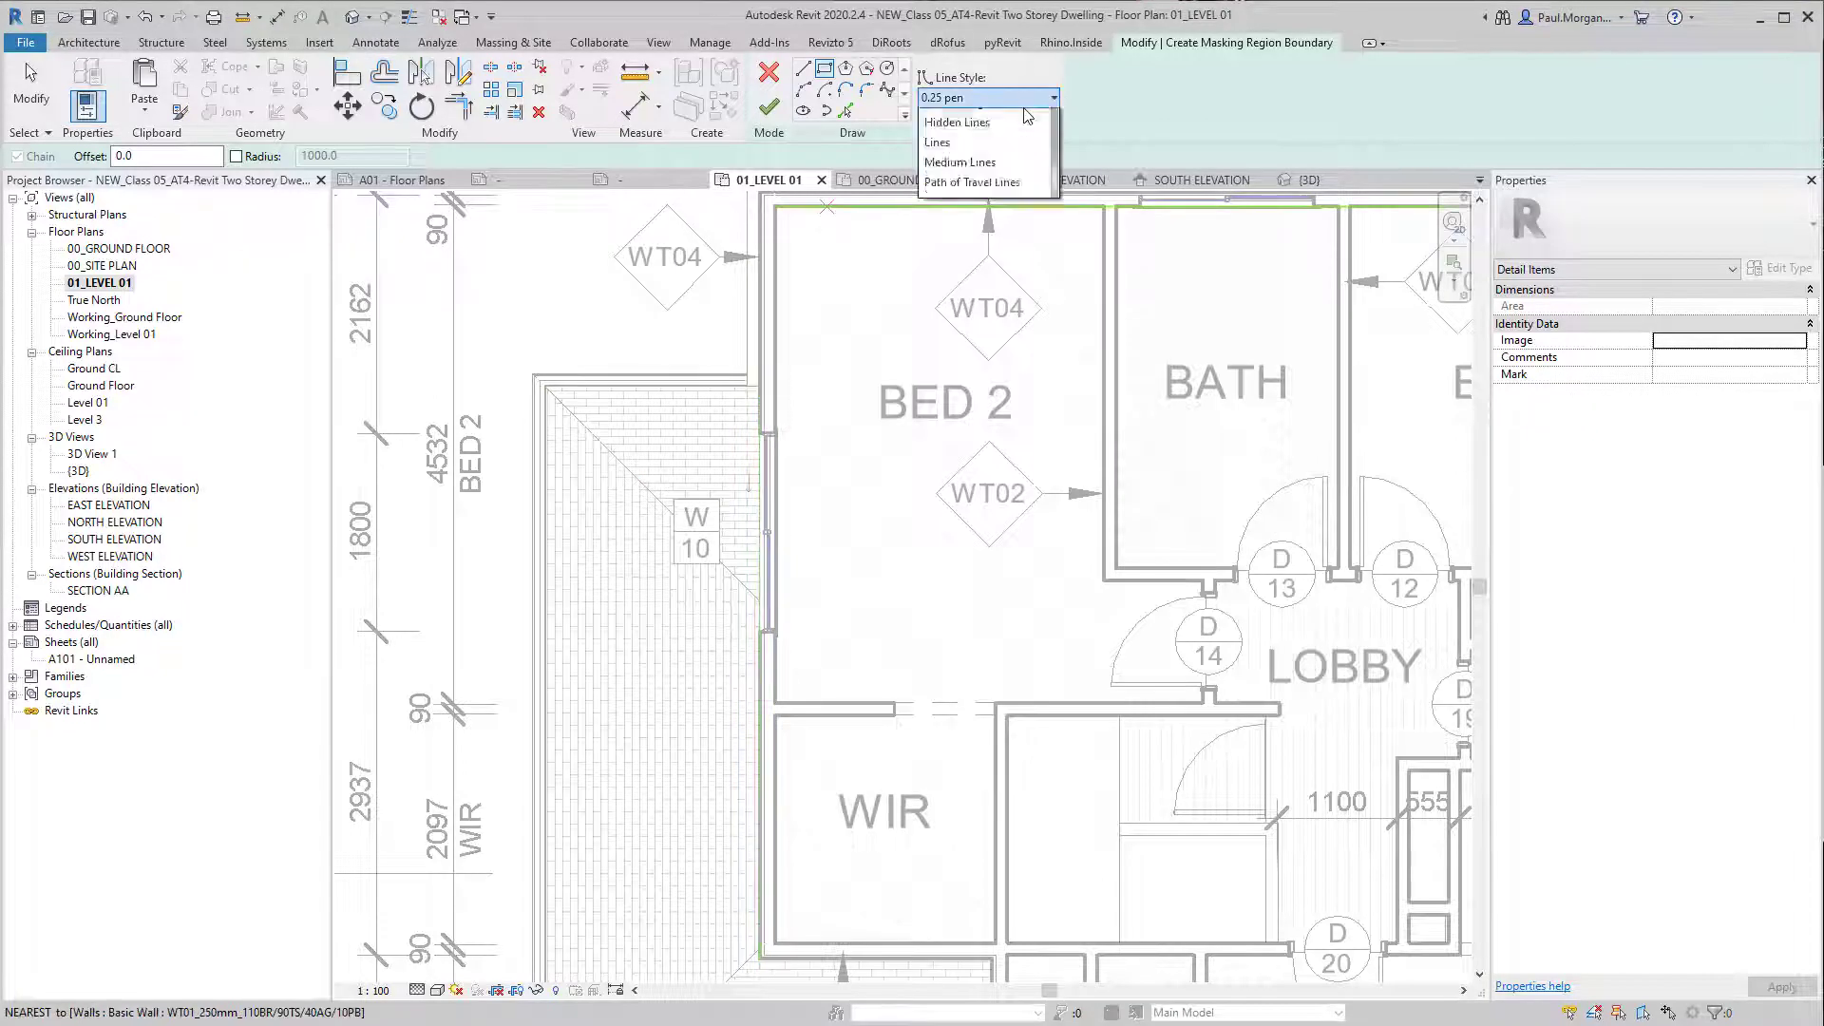
left_click(1022, 103)
left_click(1009, 105)
left_click(969, 149)
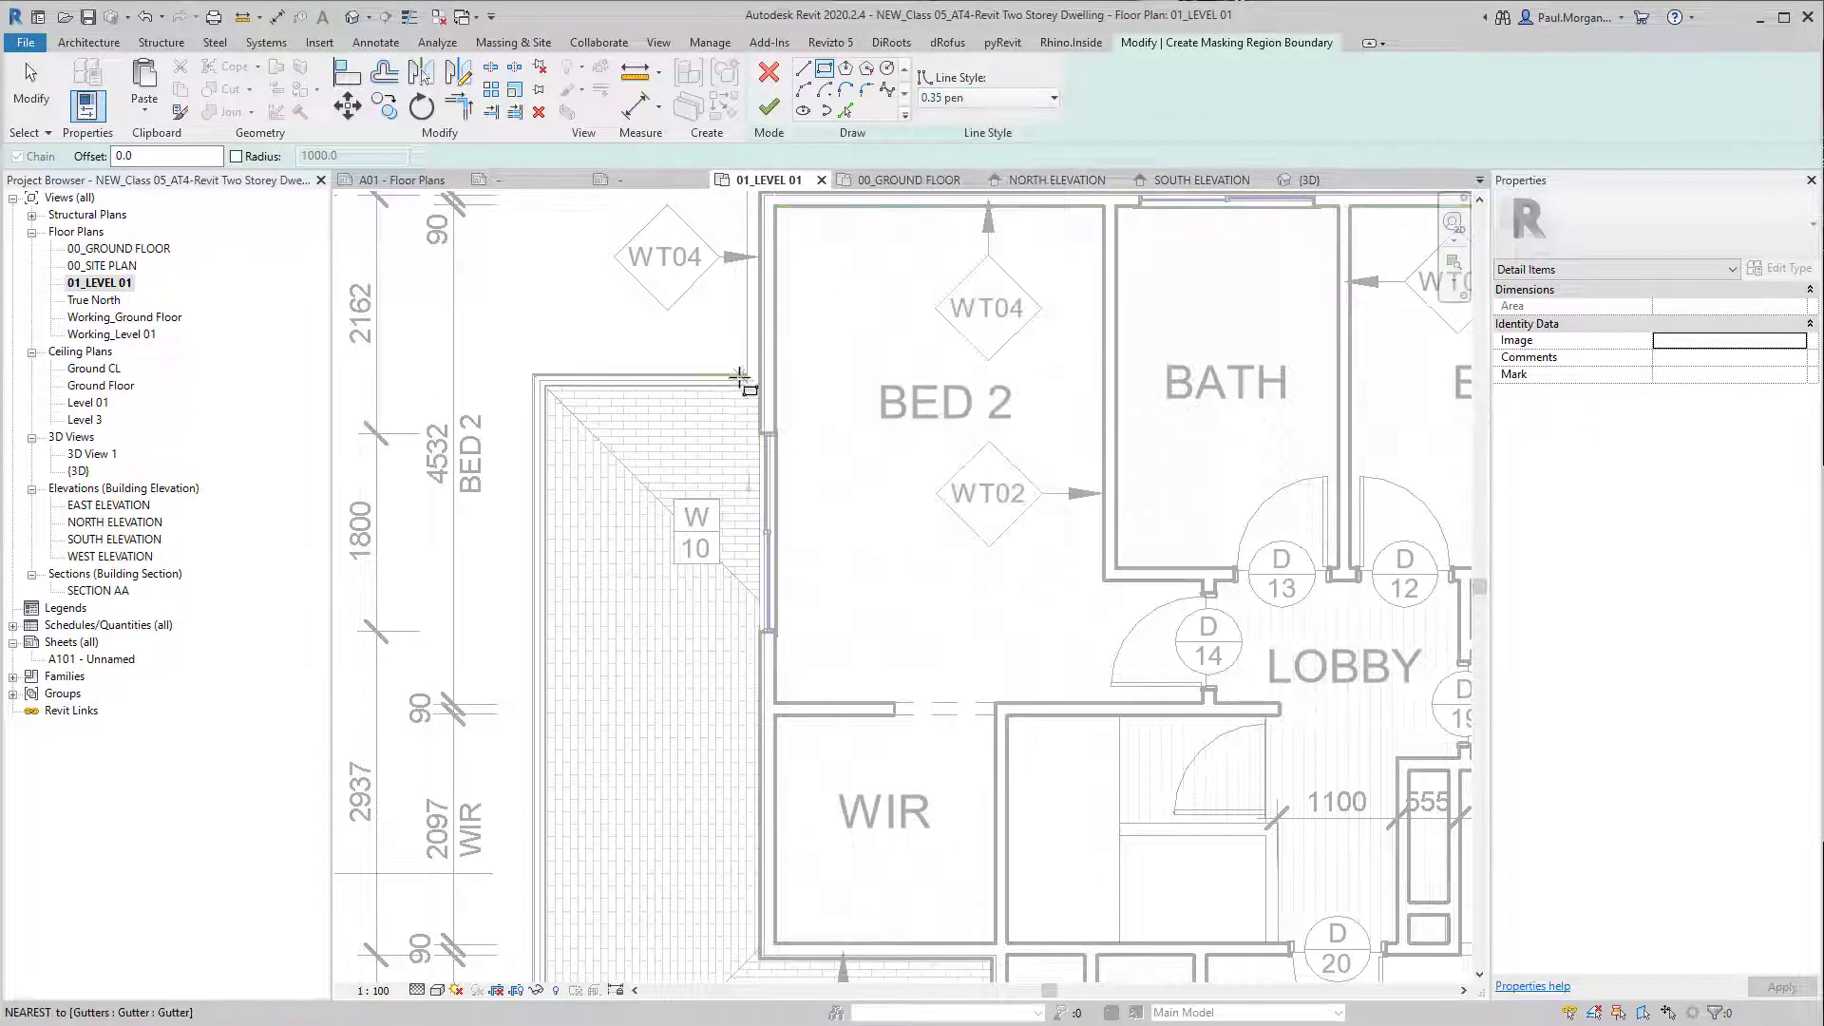
left_click(758, 390)
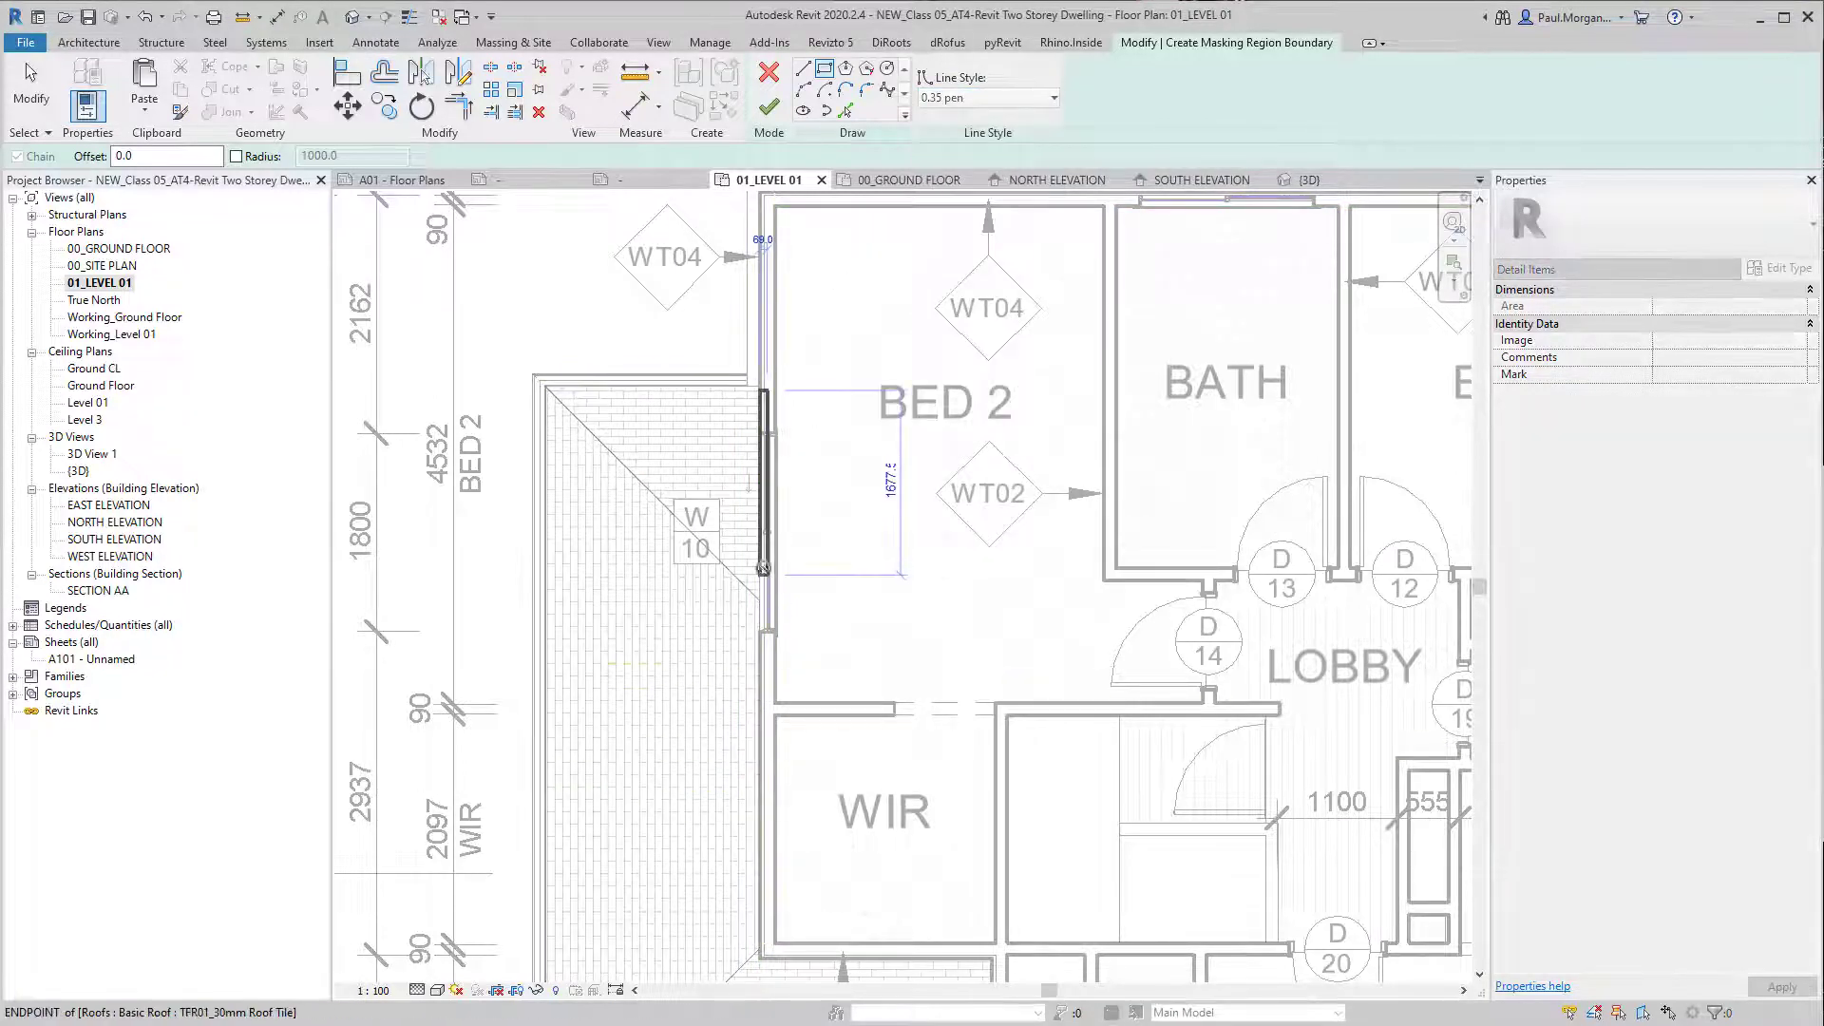
key("Escape")
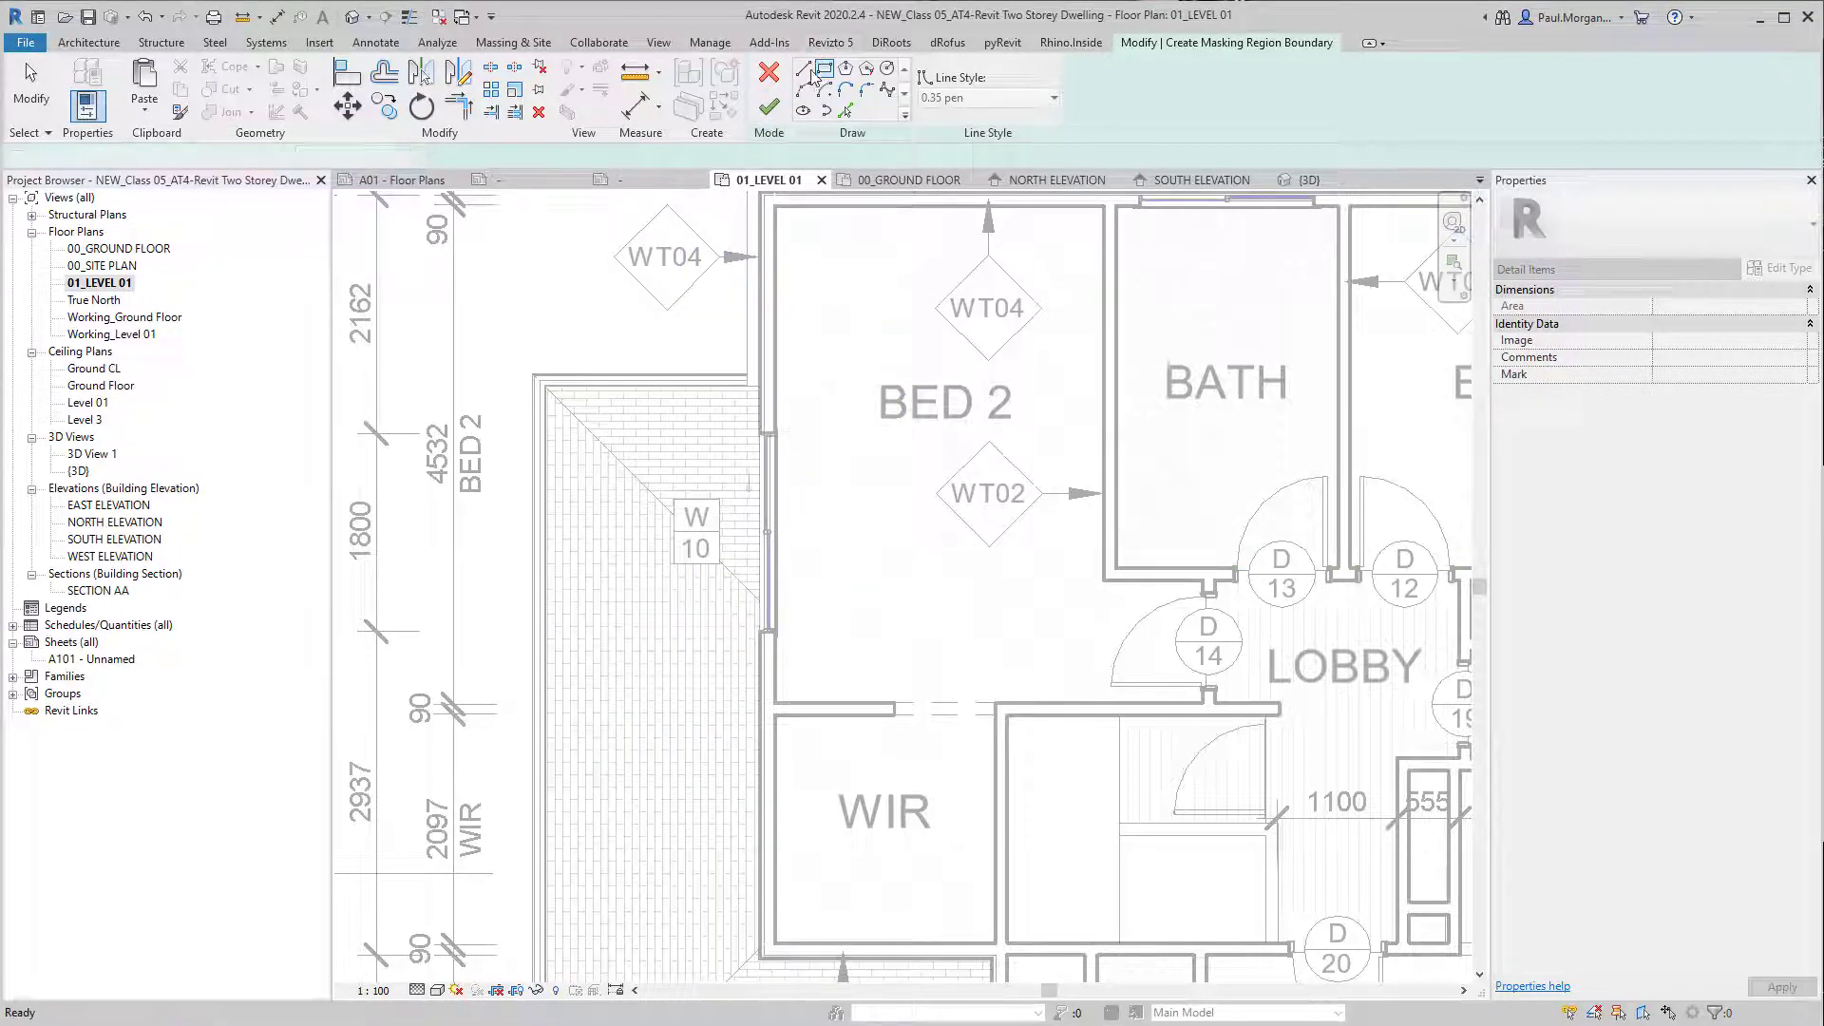
Step: Draw masking region boundary lines down the outer face of the Bed 2 and WIR walls, and across to the ensuite wall
left_click(802, 70)
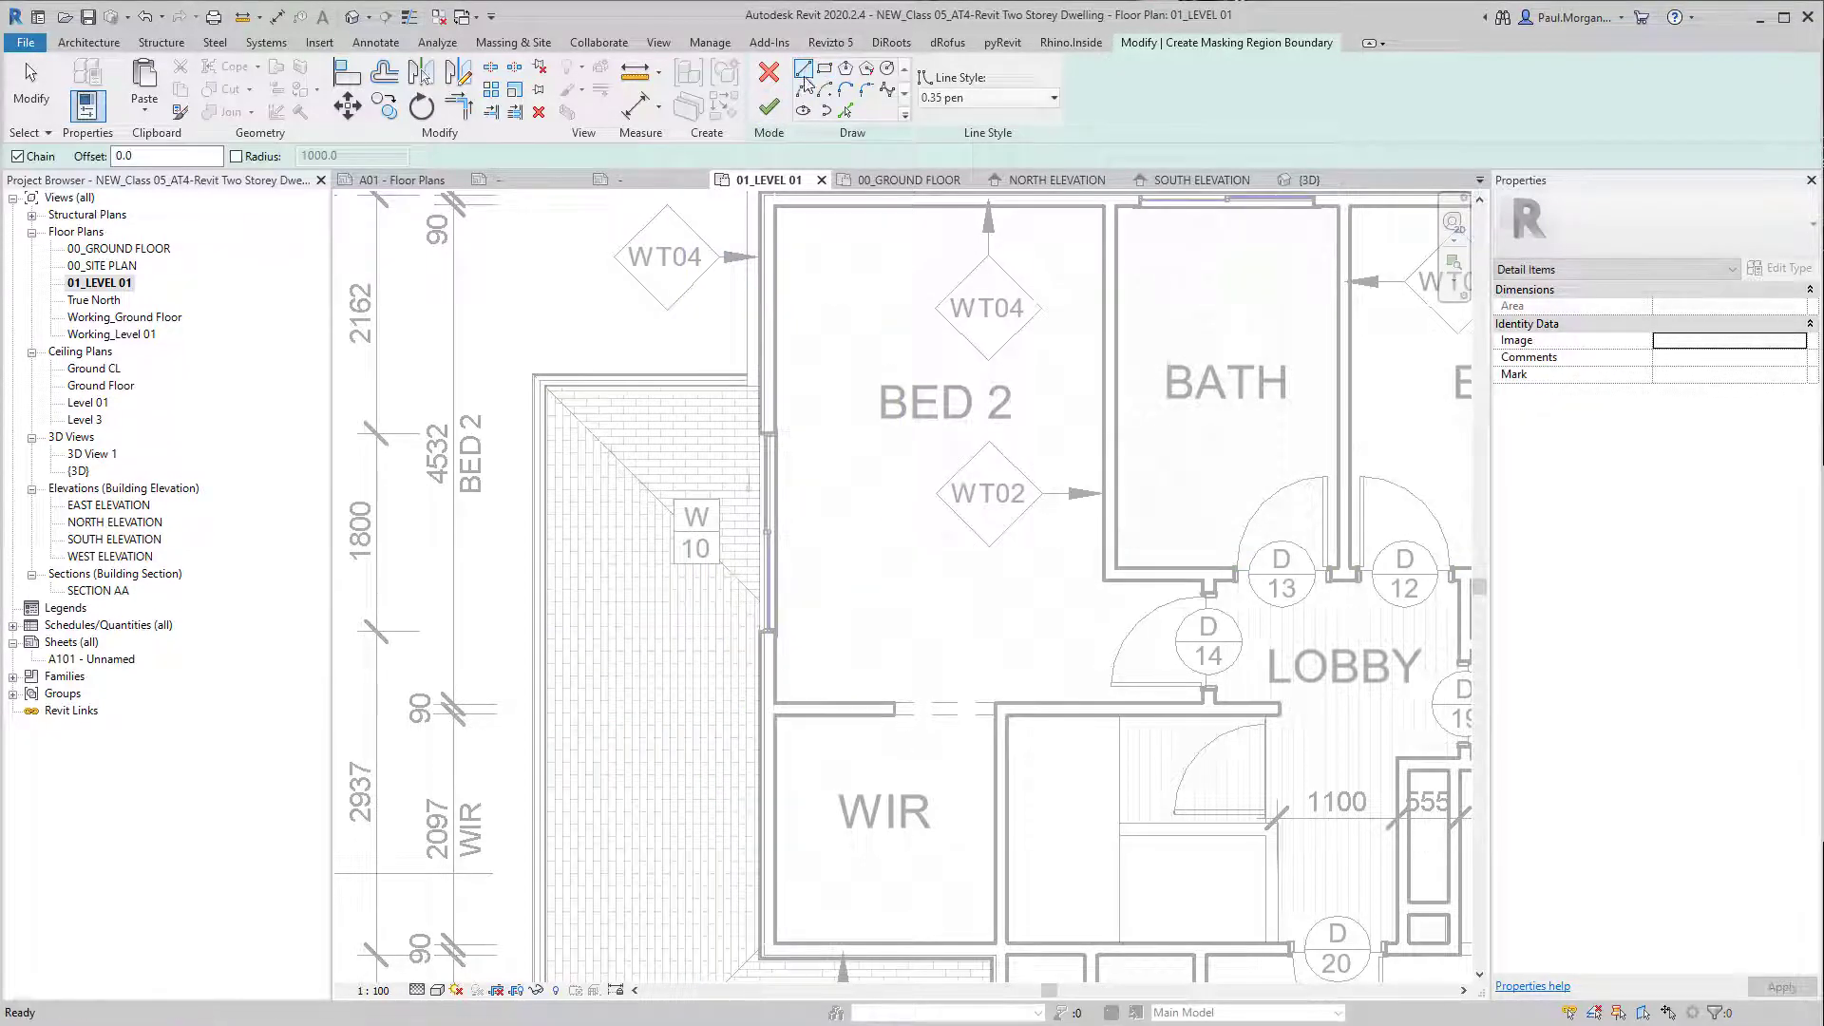
left_click(760, 390)
middle_click_drag(765, 974, 765, 730)
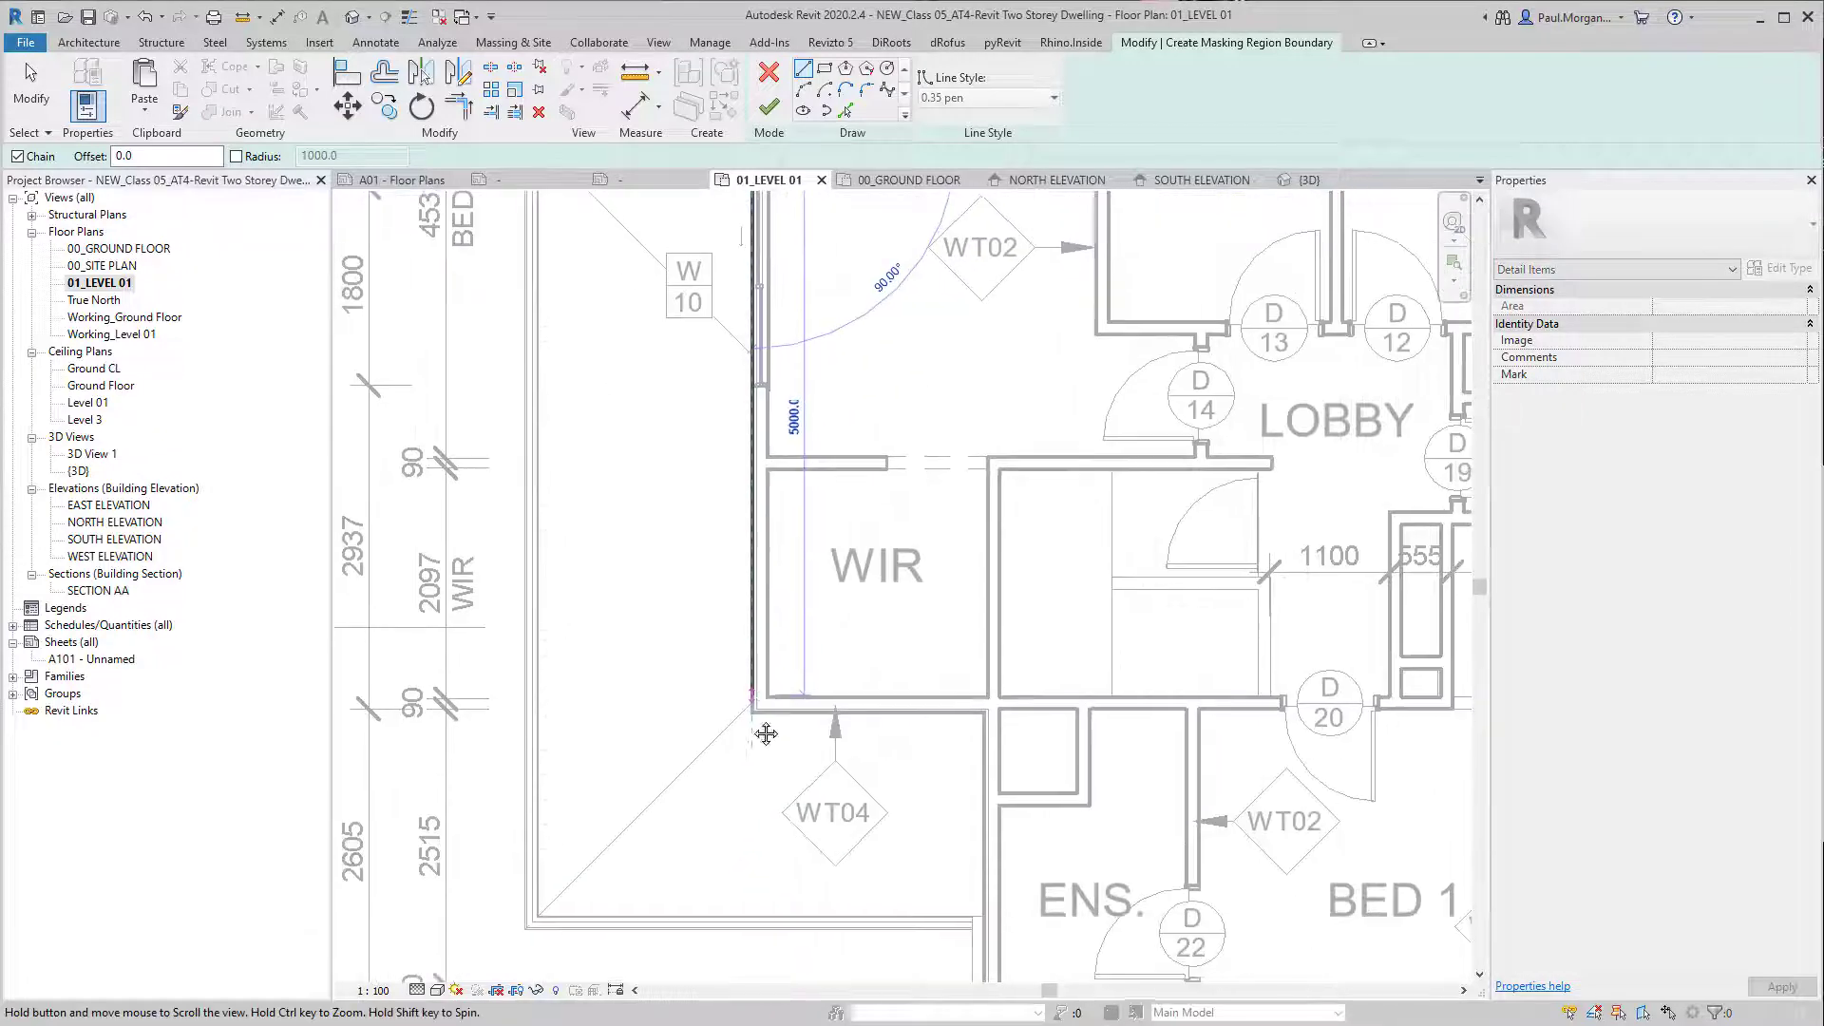
left_click(760, 710)
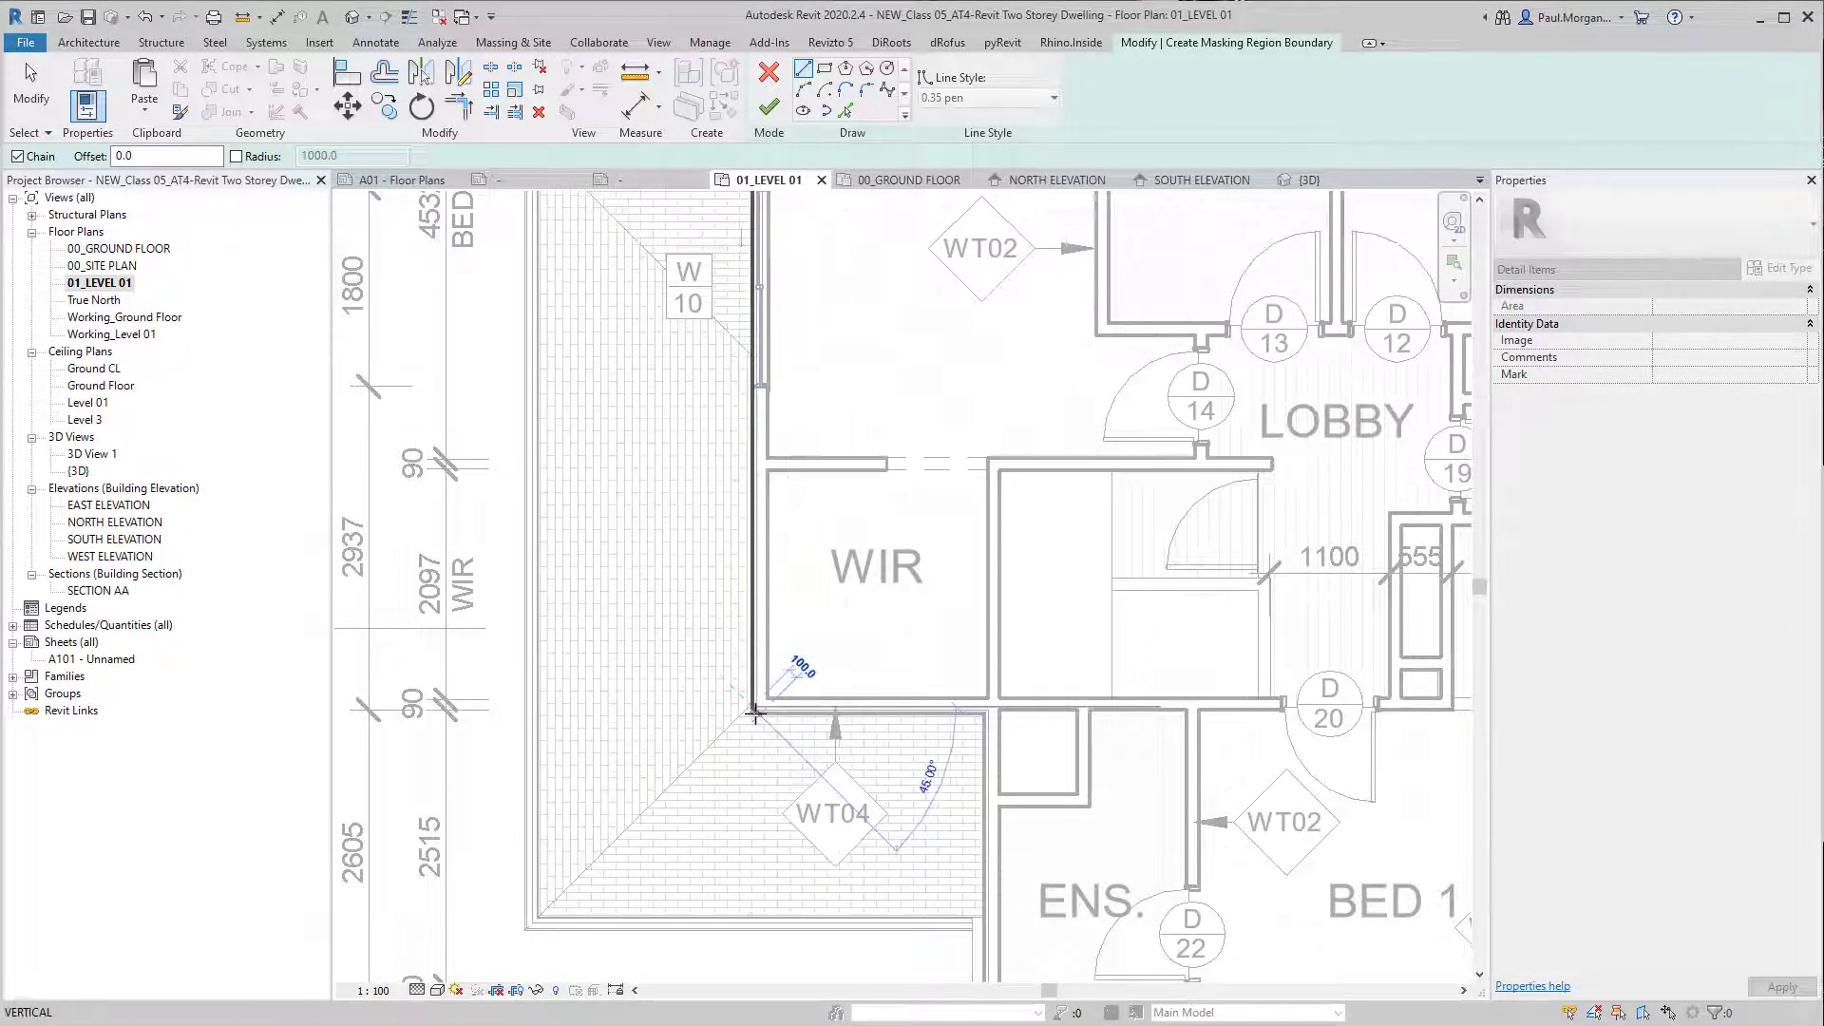
key("Escape")
scroll(750, 710, "up", 4)
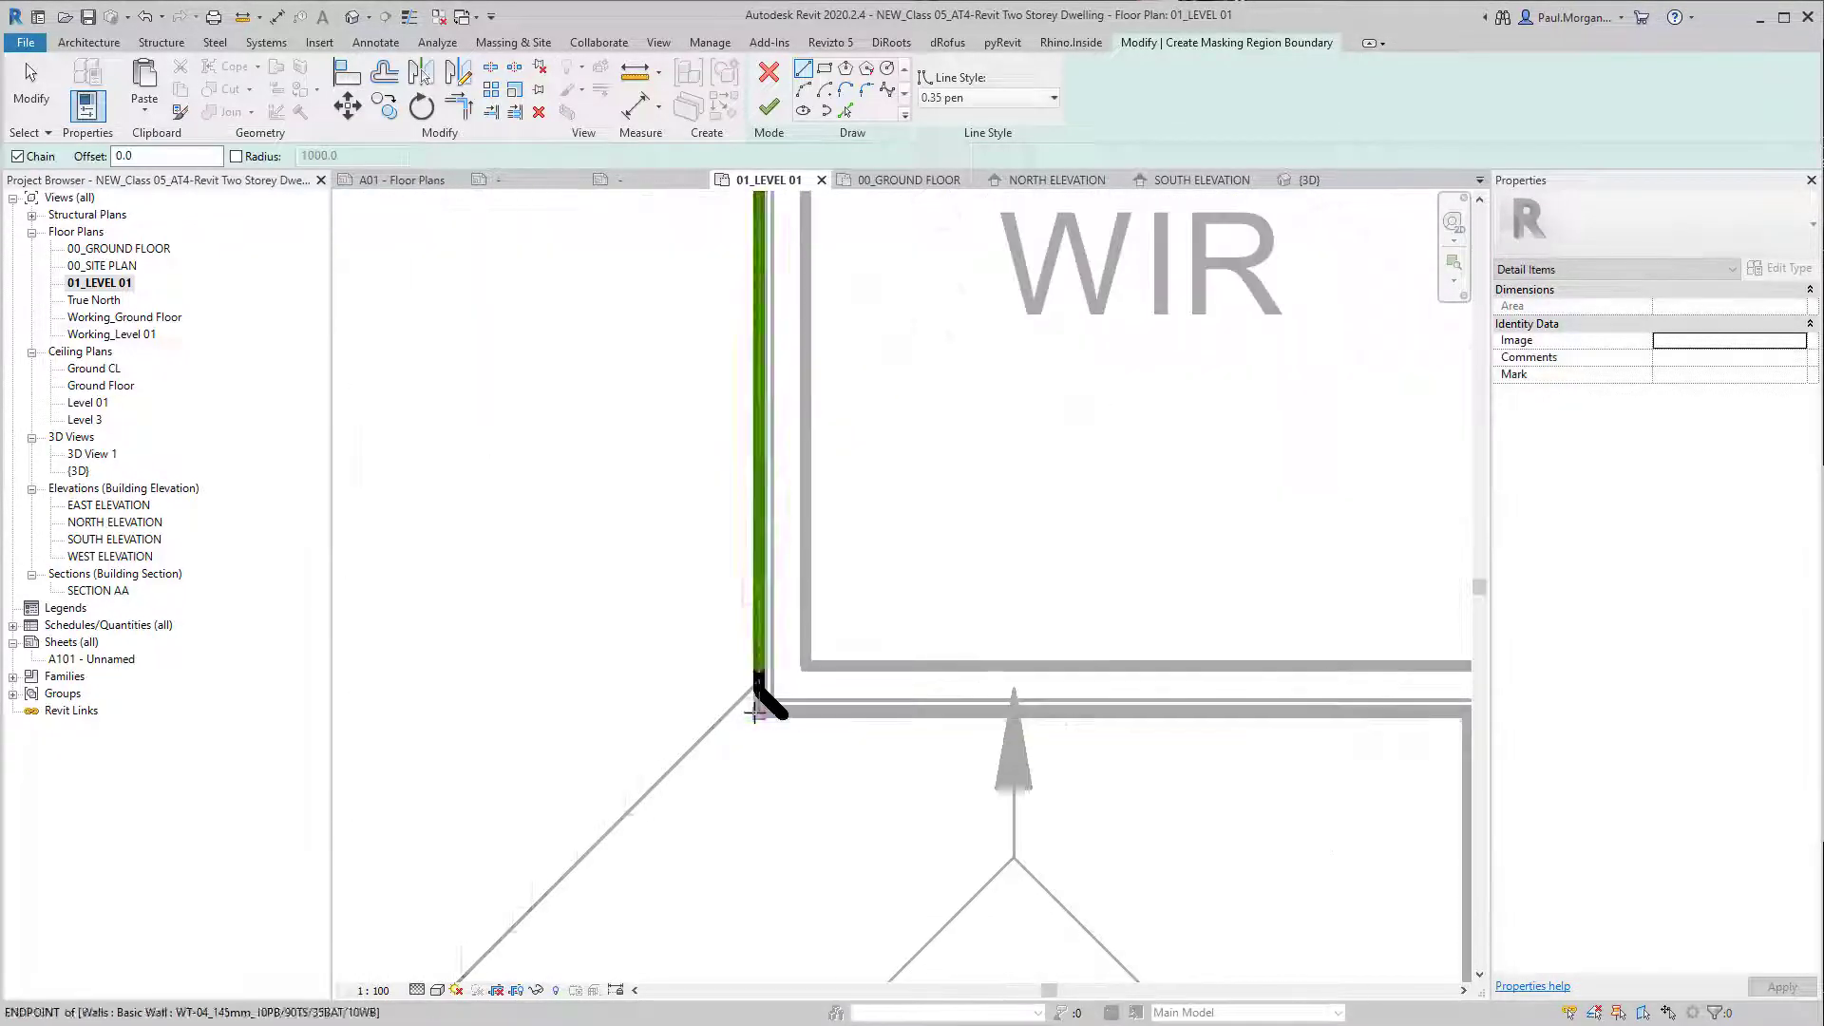
key("Escape")
scroll(739, 708, "down", 4)
key("l")
key("i")
left_click(751, 711)
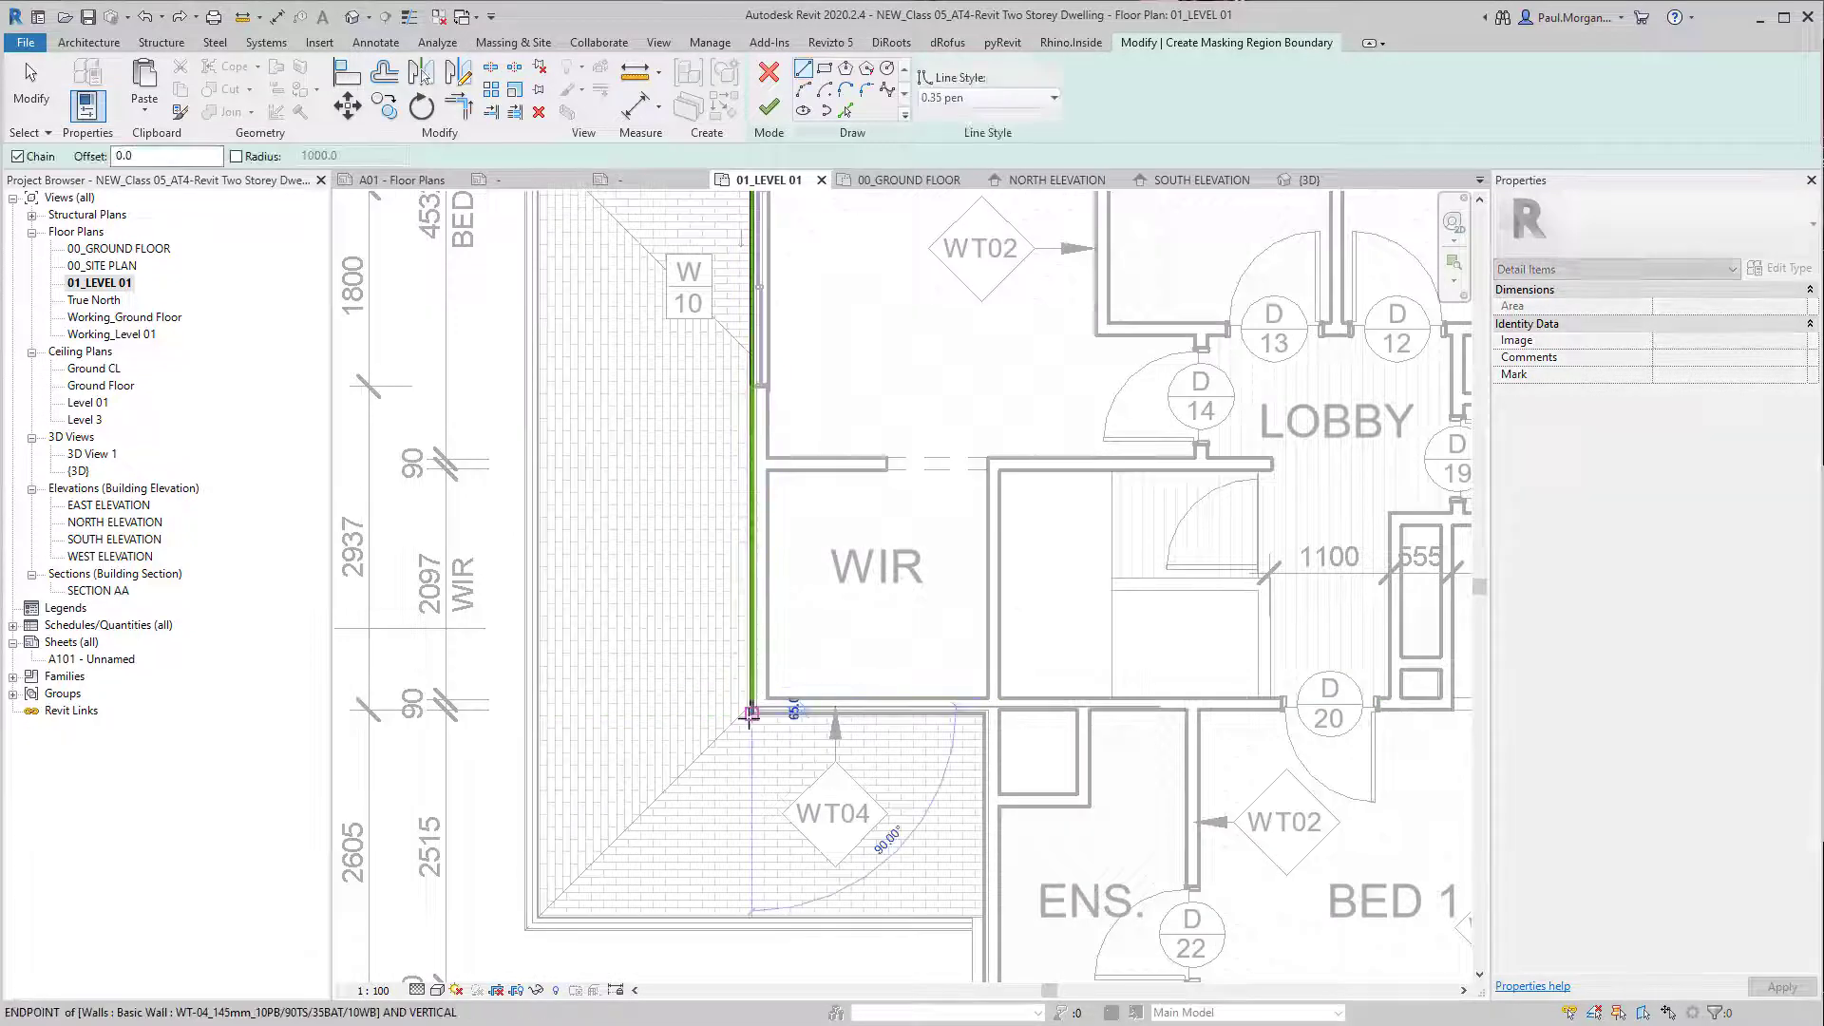
left_click(984, 712)
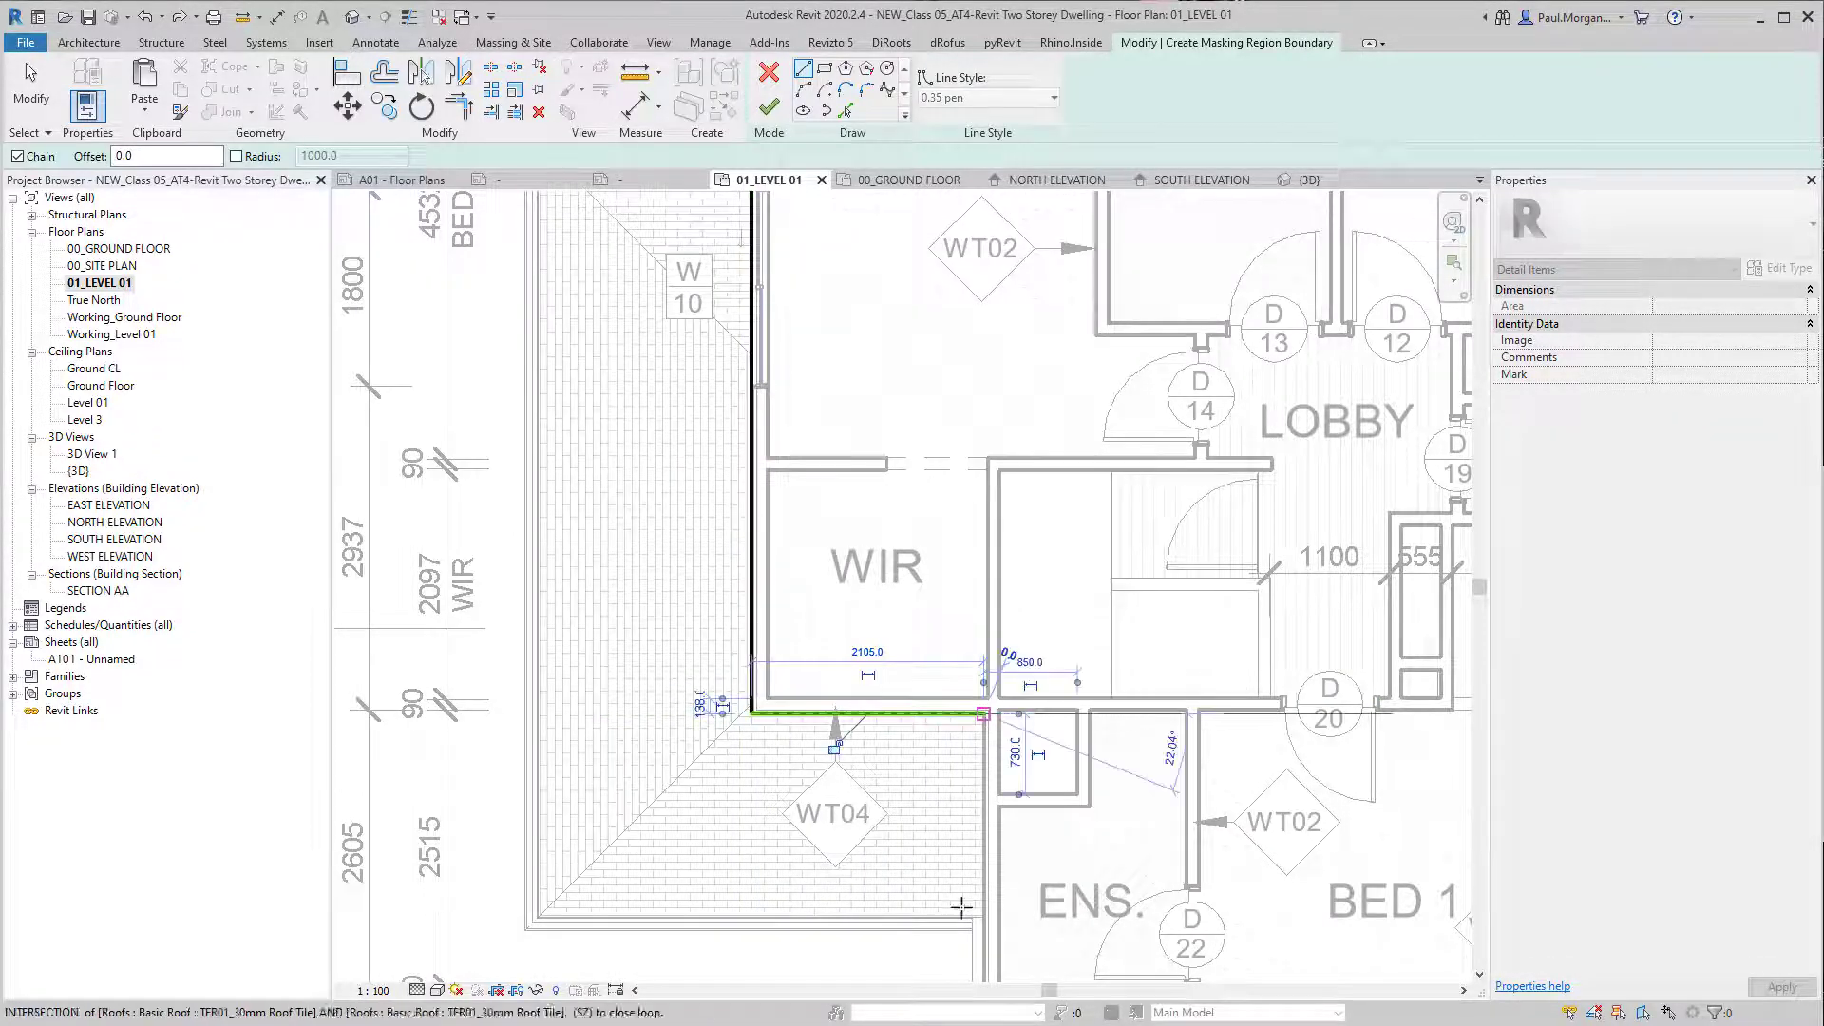
Step: Continue the boundary around the outer face of the ensuite and Bed 1 walls, up to the WIR wall beside Bed 1
scroll(999, 923, "up", 1)
middle_click_drag(1004, 932, 992, 546)
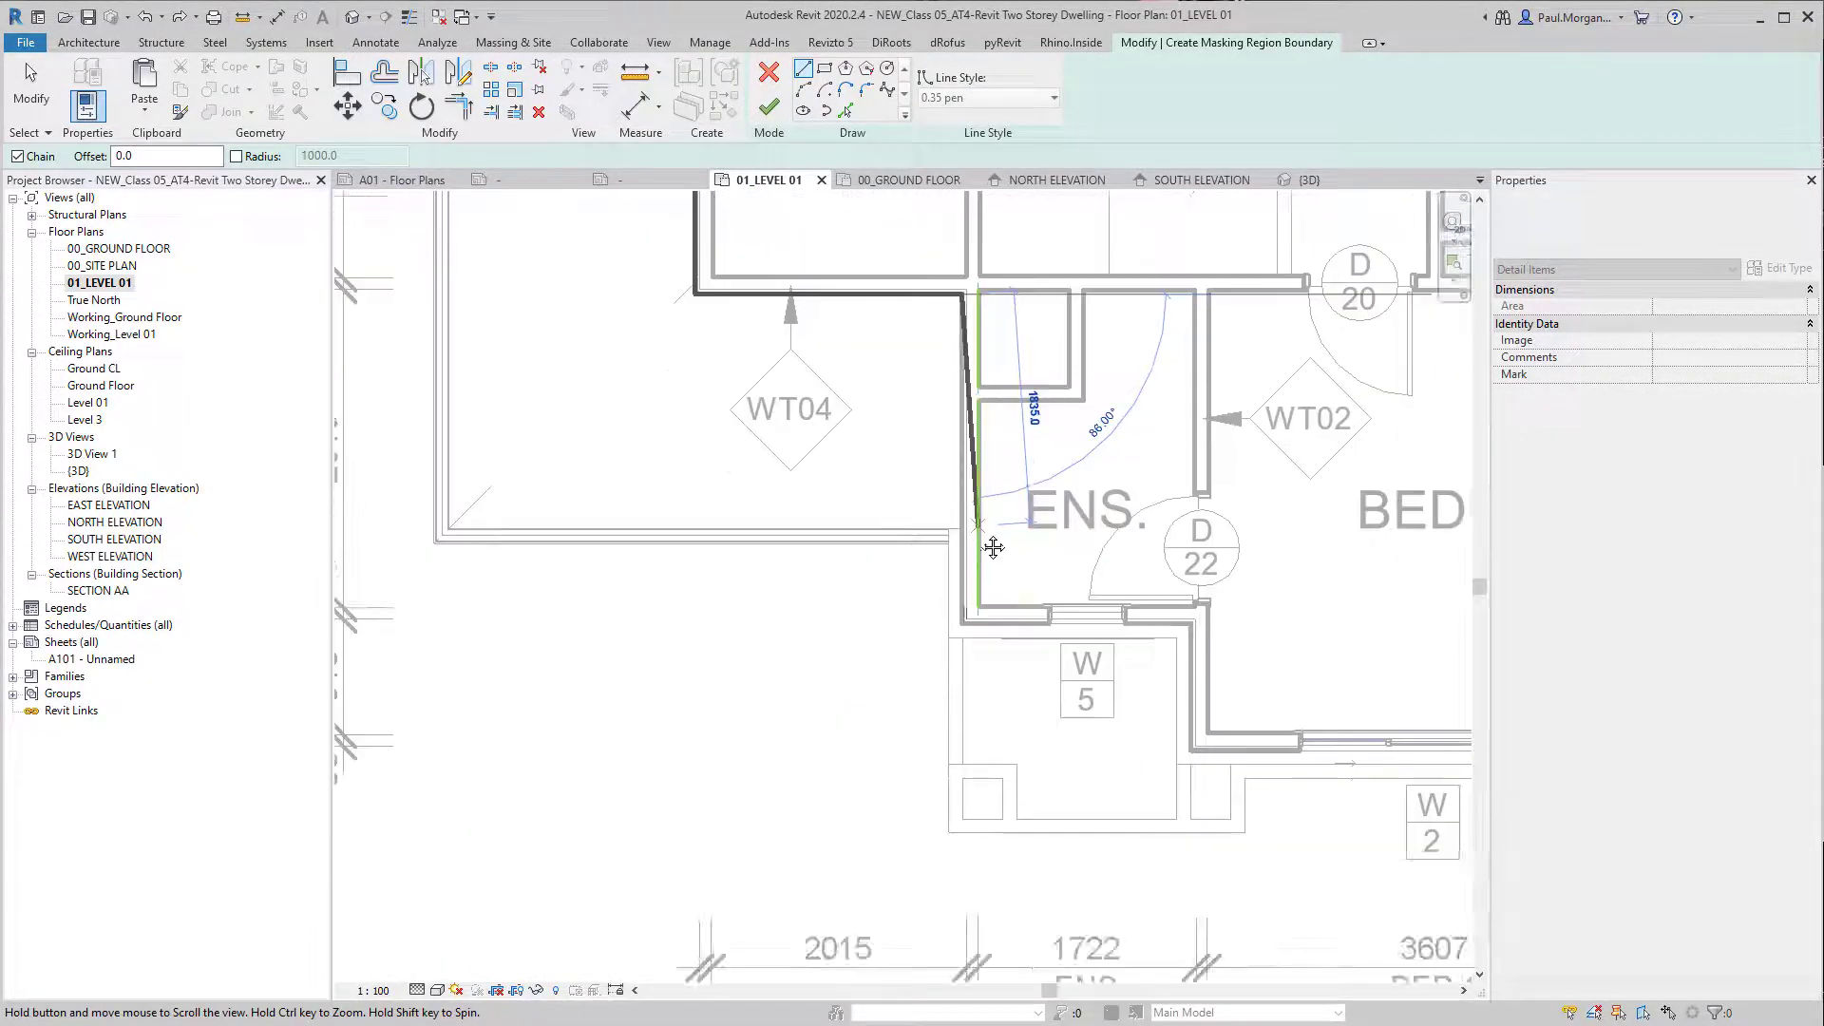
left_click(974, 621)
left_click(1190, 621)
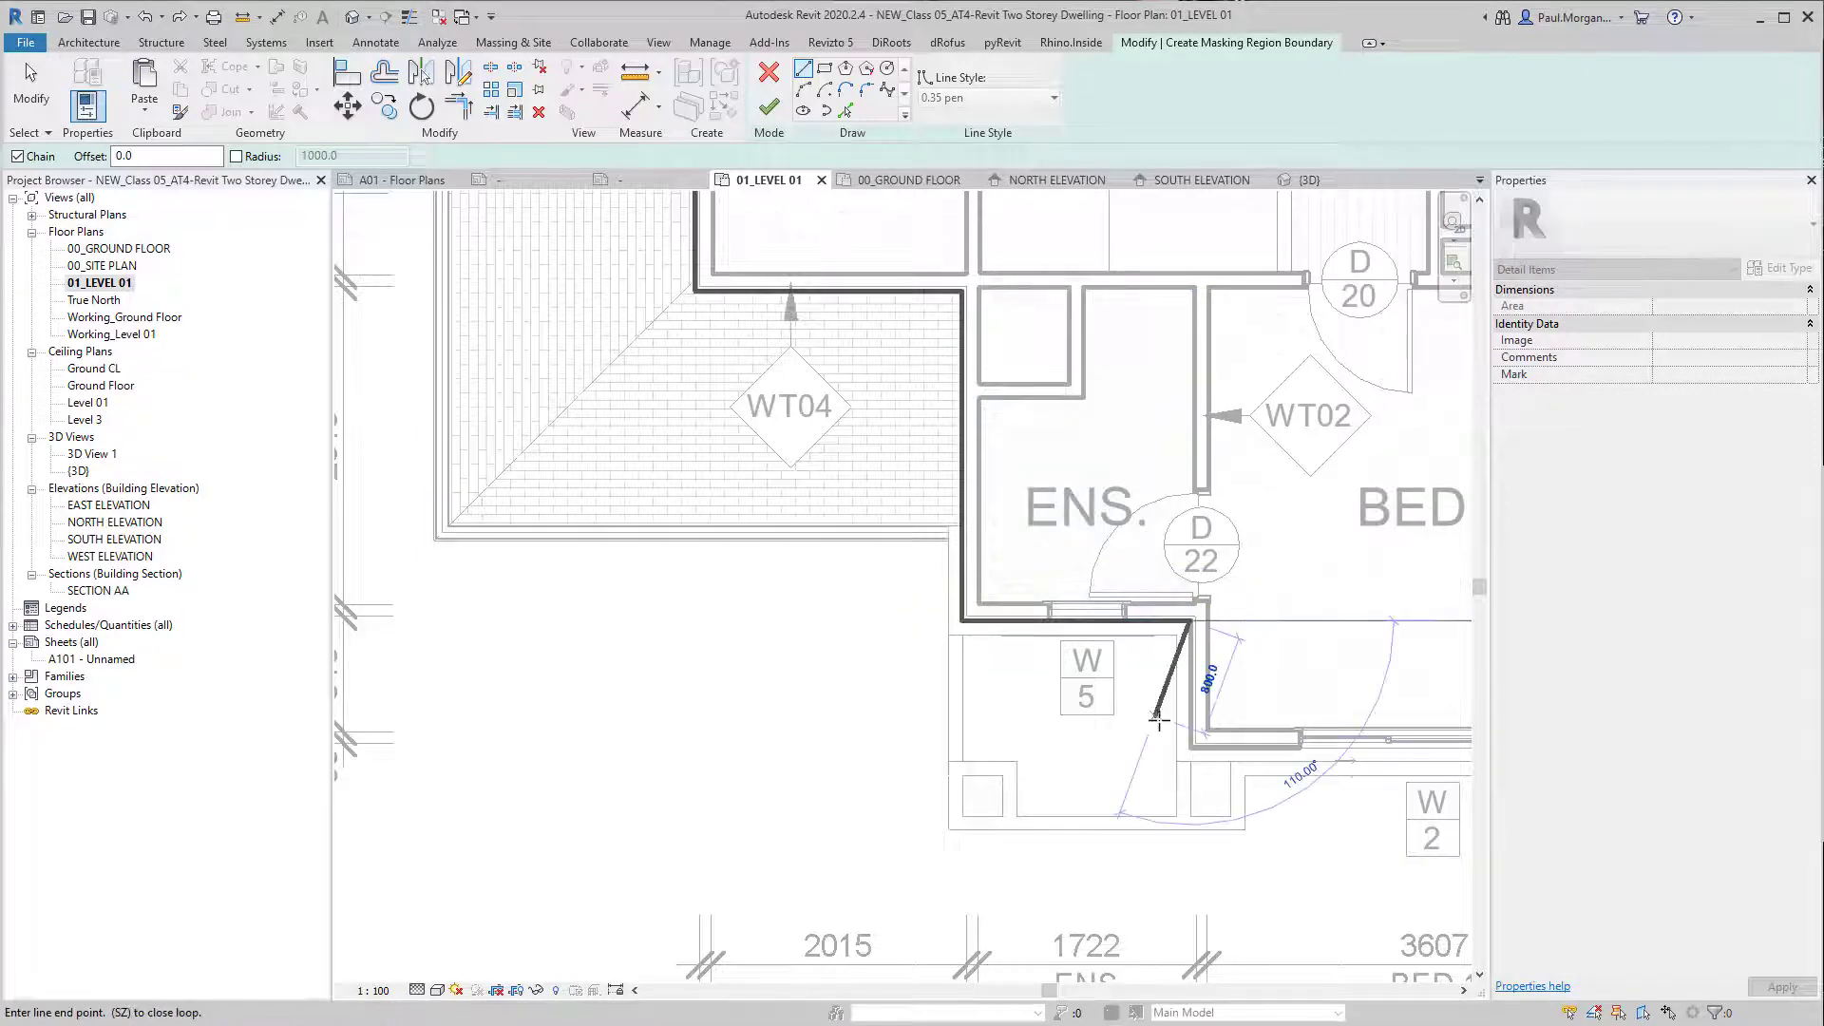
scroll(1188, 746, "down", 5)
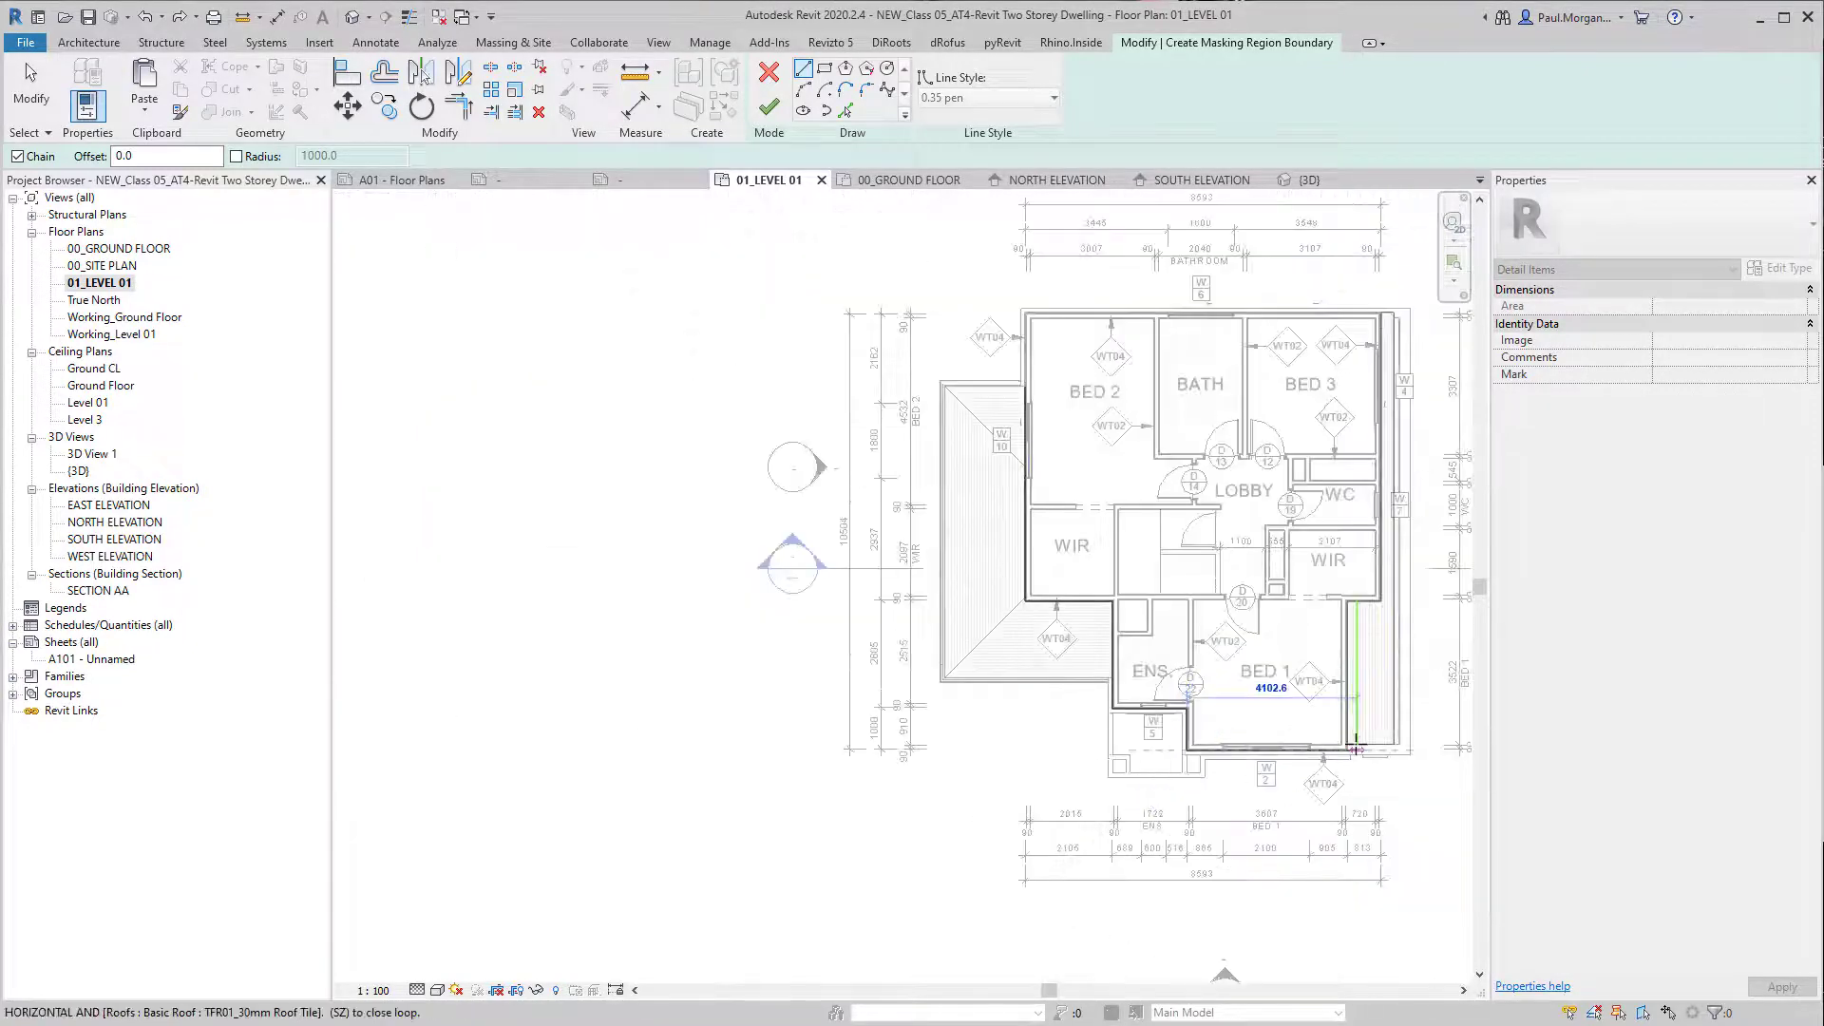
scroll(1355, 747, "up", 3)
left_click(1345, 750)
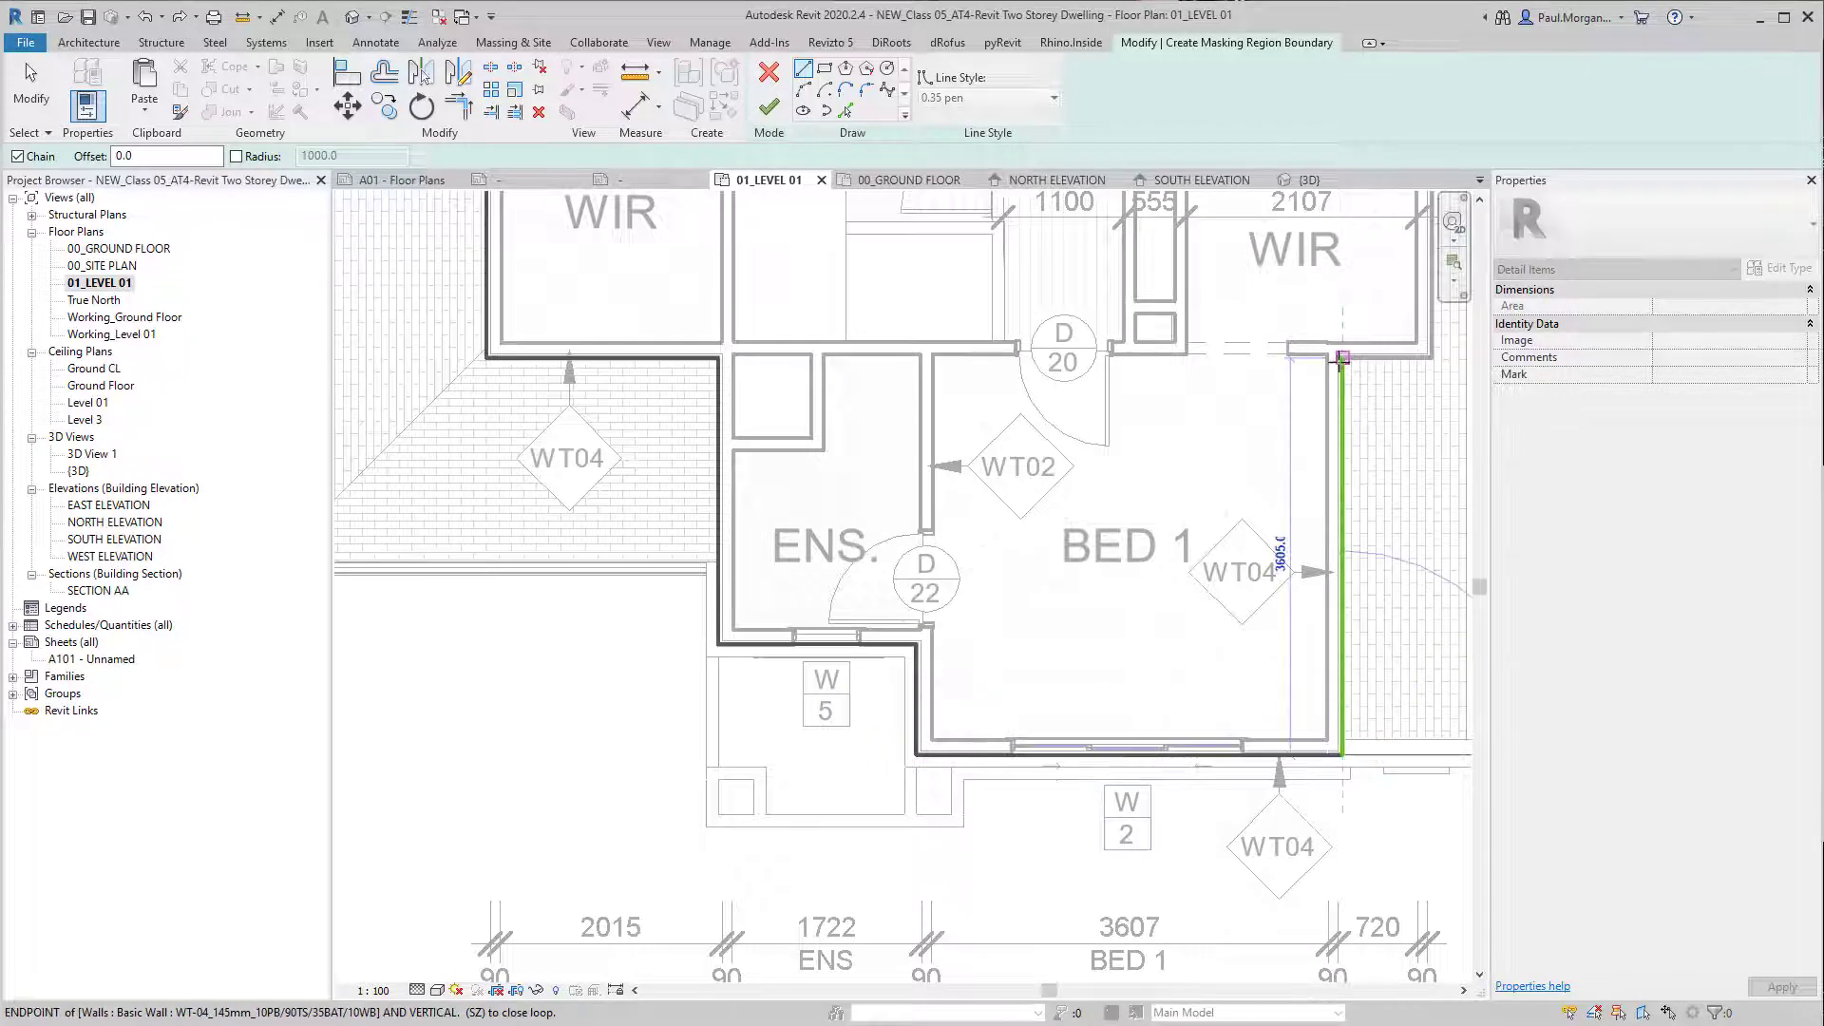
left_click(1342, 359)
Step: Close the masking boundary with straight lines outside the lower roofs and entry, meeting the Bed 2 wall line at a trimmed corner
scroll(1368, 399, "down", 4)
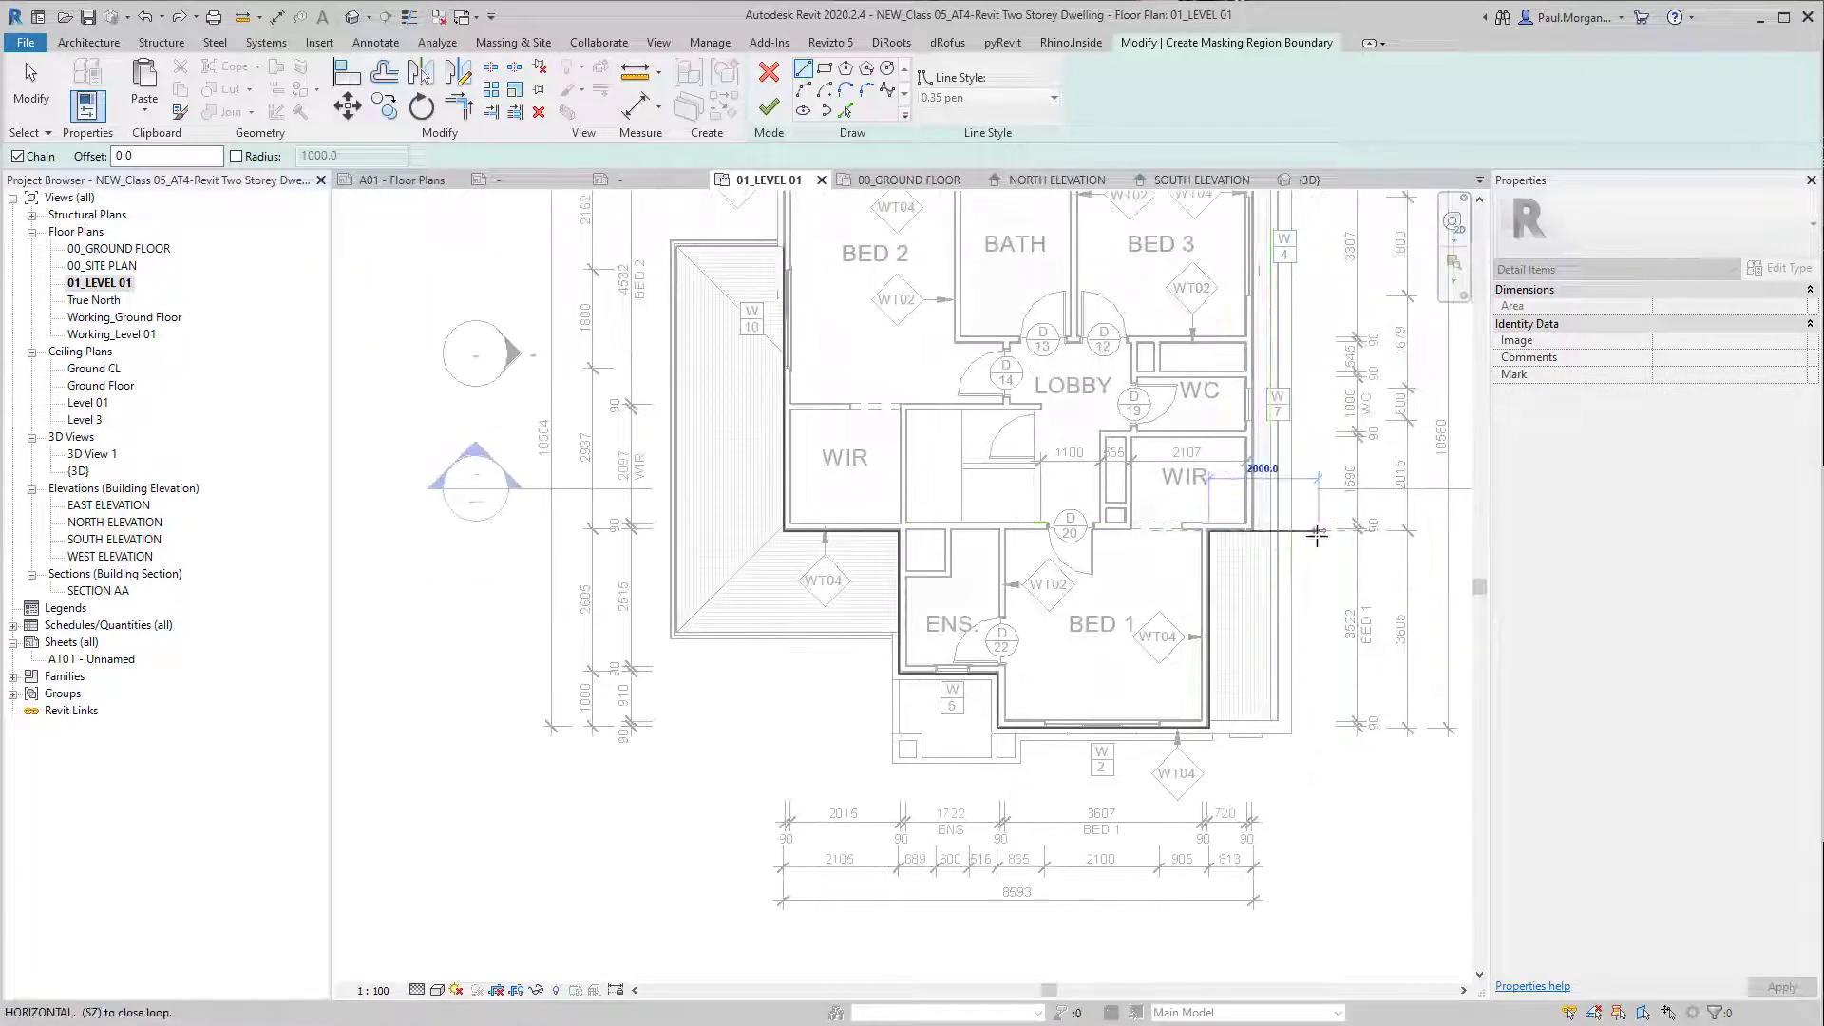
left_click(1319, 530)
left_click(1319, 805)
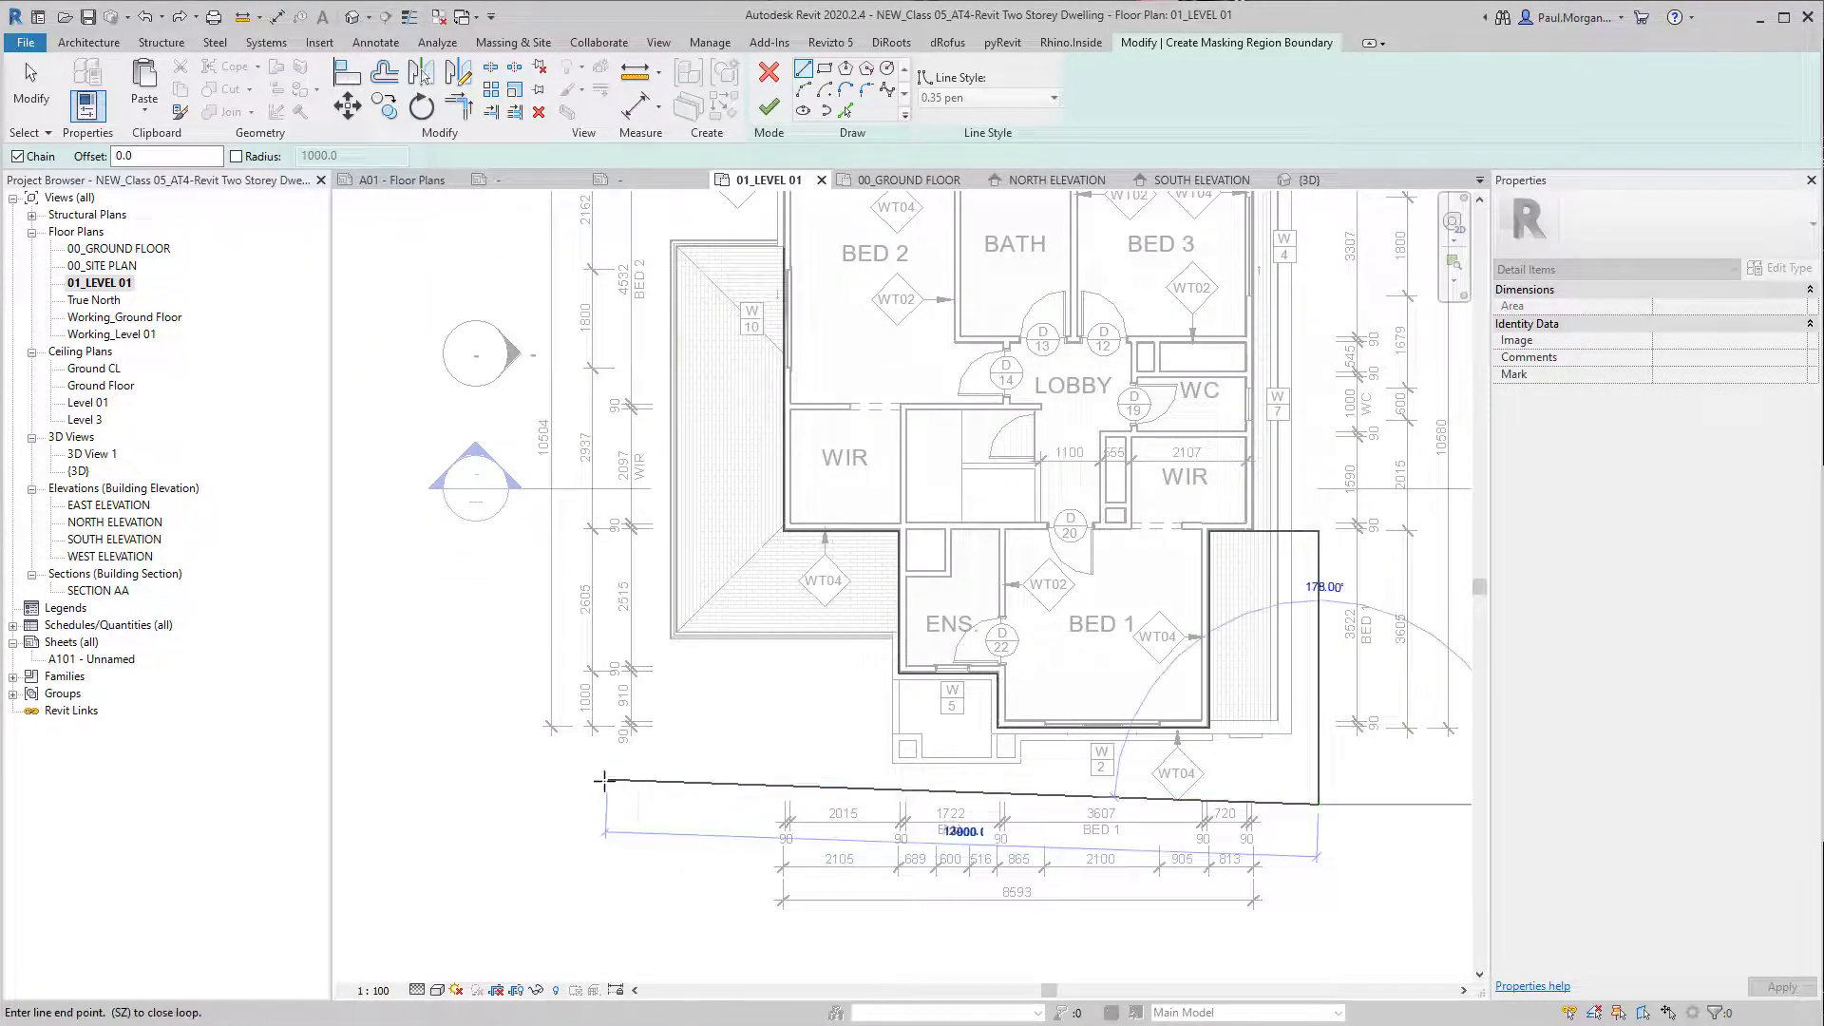
left_click(639, 804)
middle_click_drag(645, 209, 698, 425)
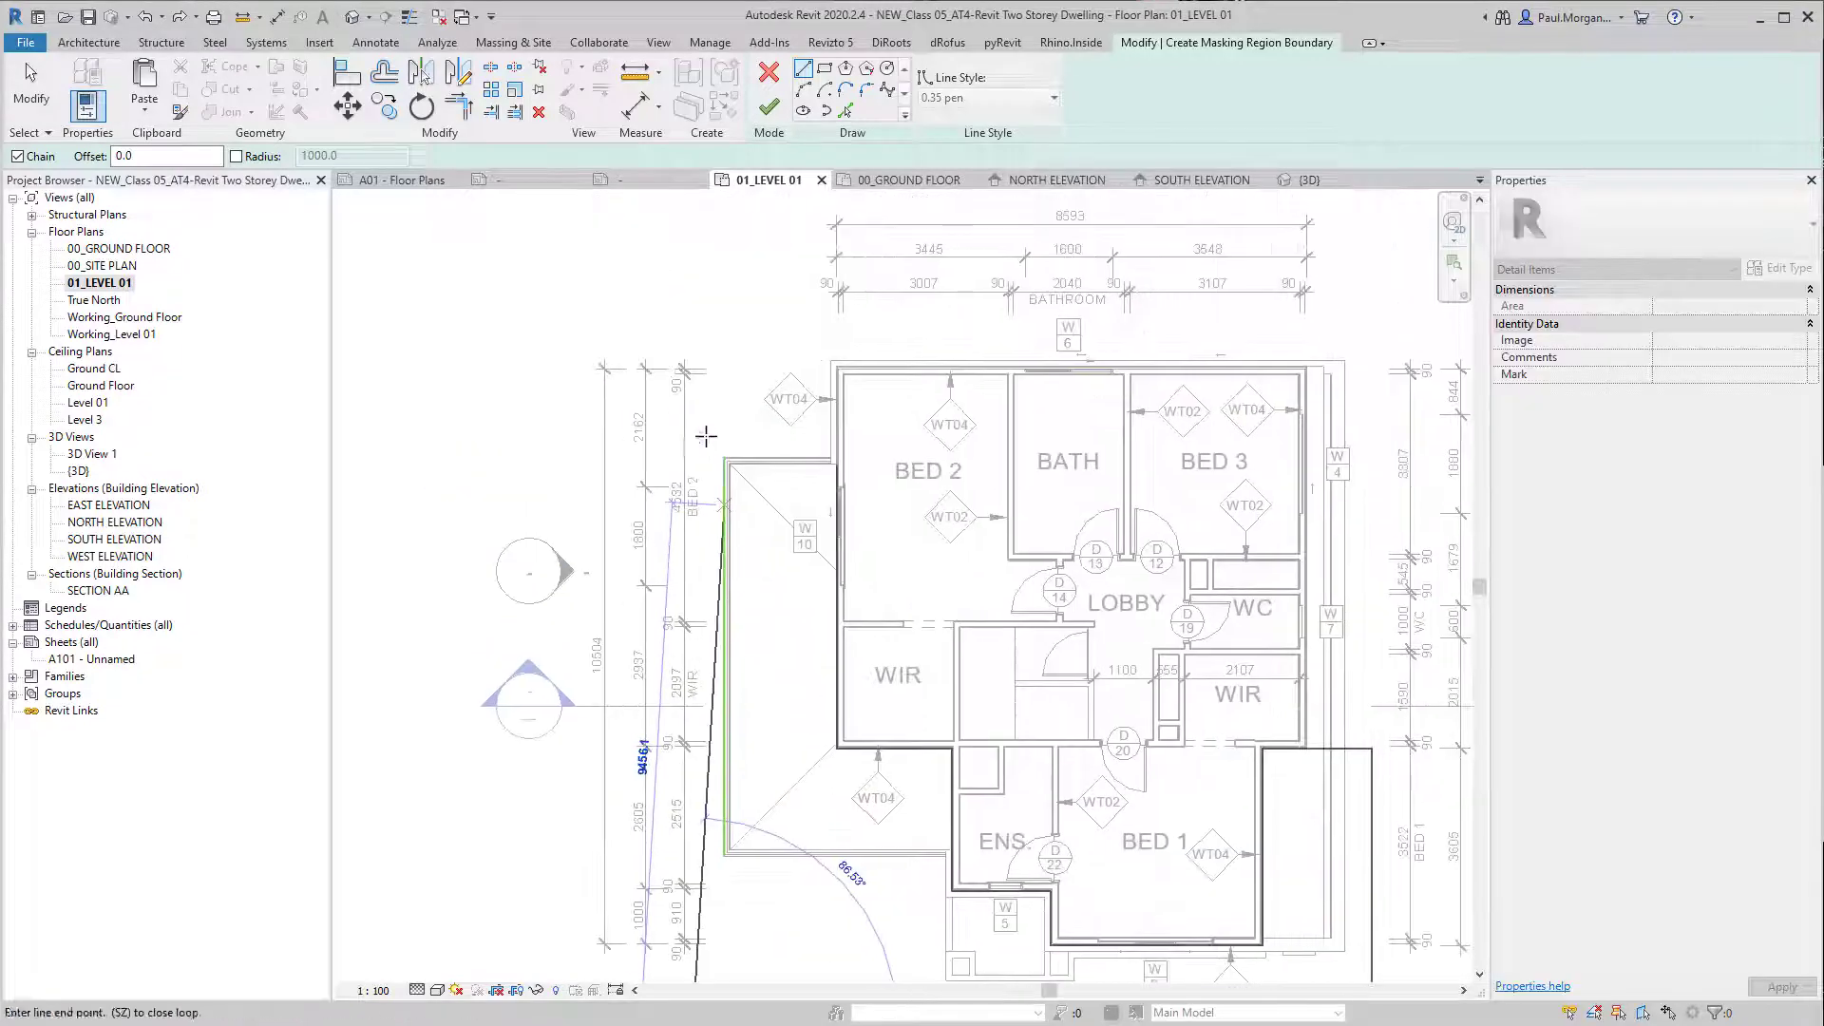
left_click(695, 426)
left_click(845, 426)
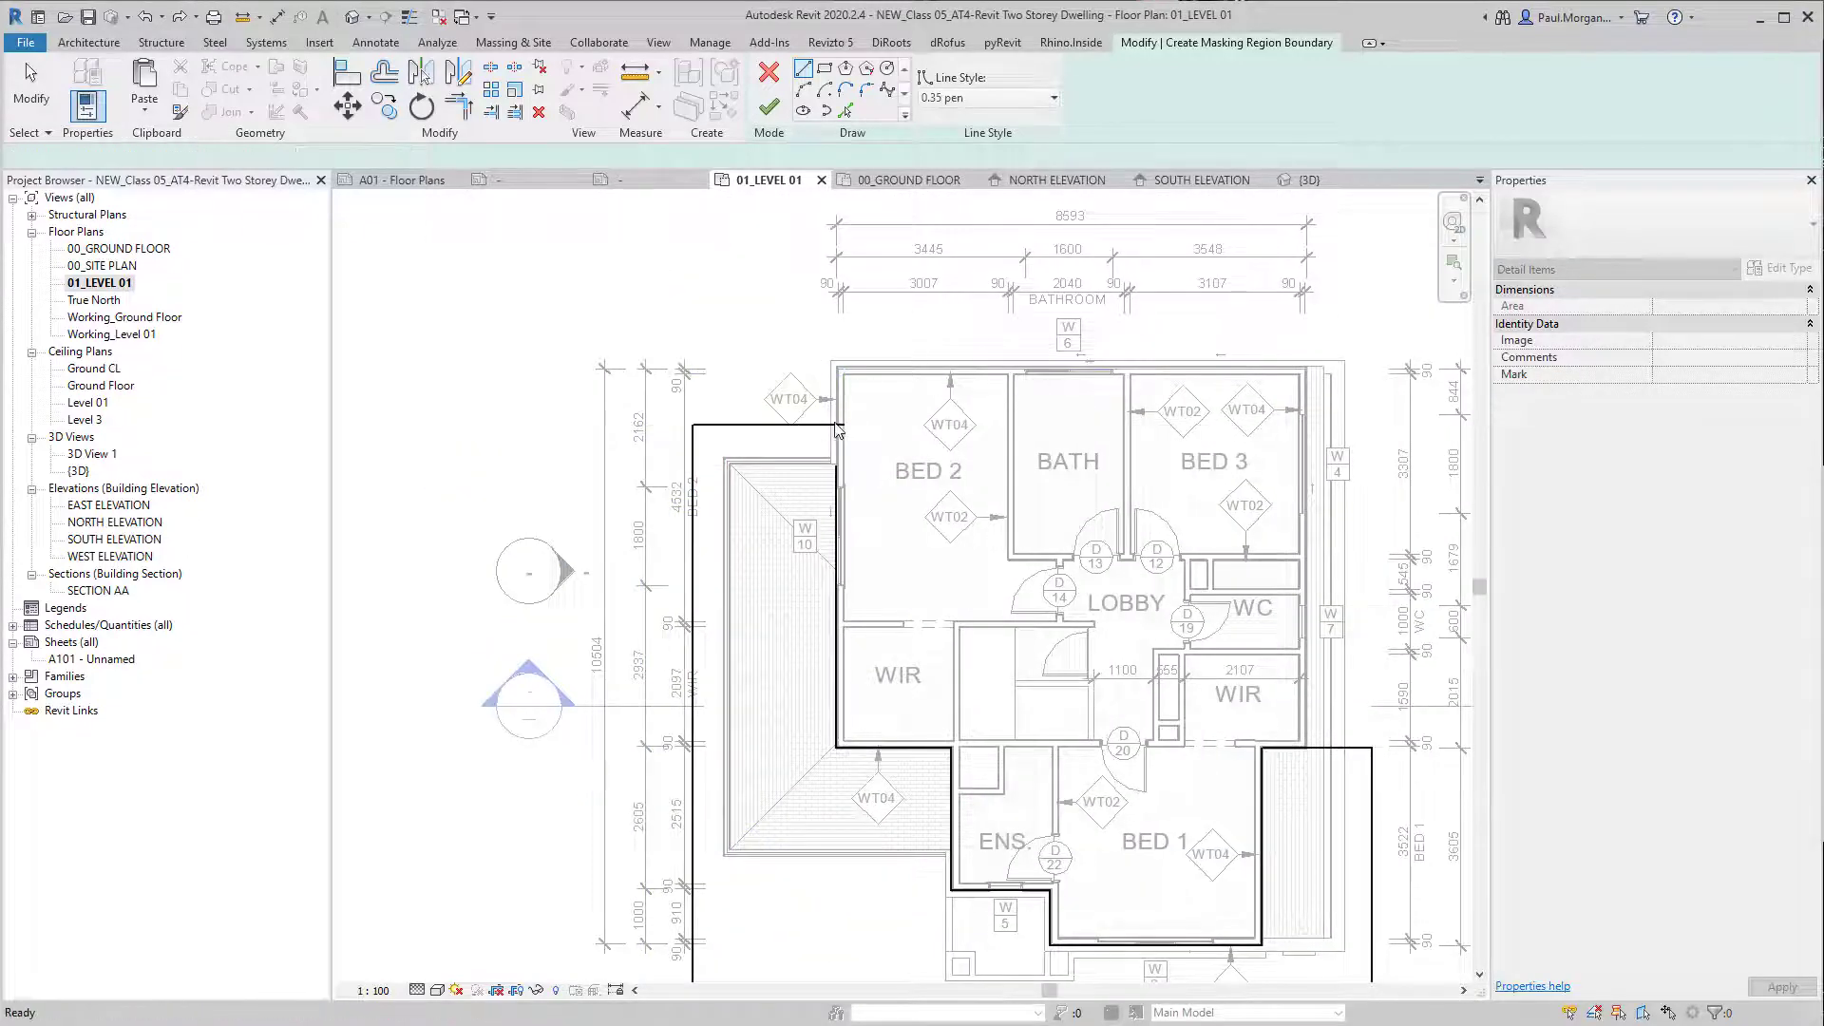
key("Escape")
scroll(838, 492, "down", 3)
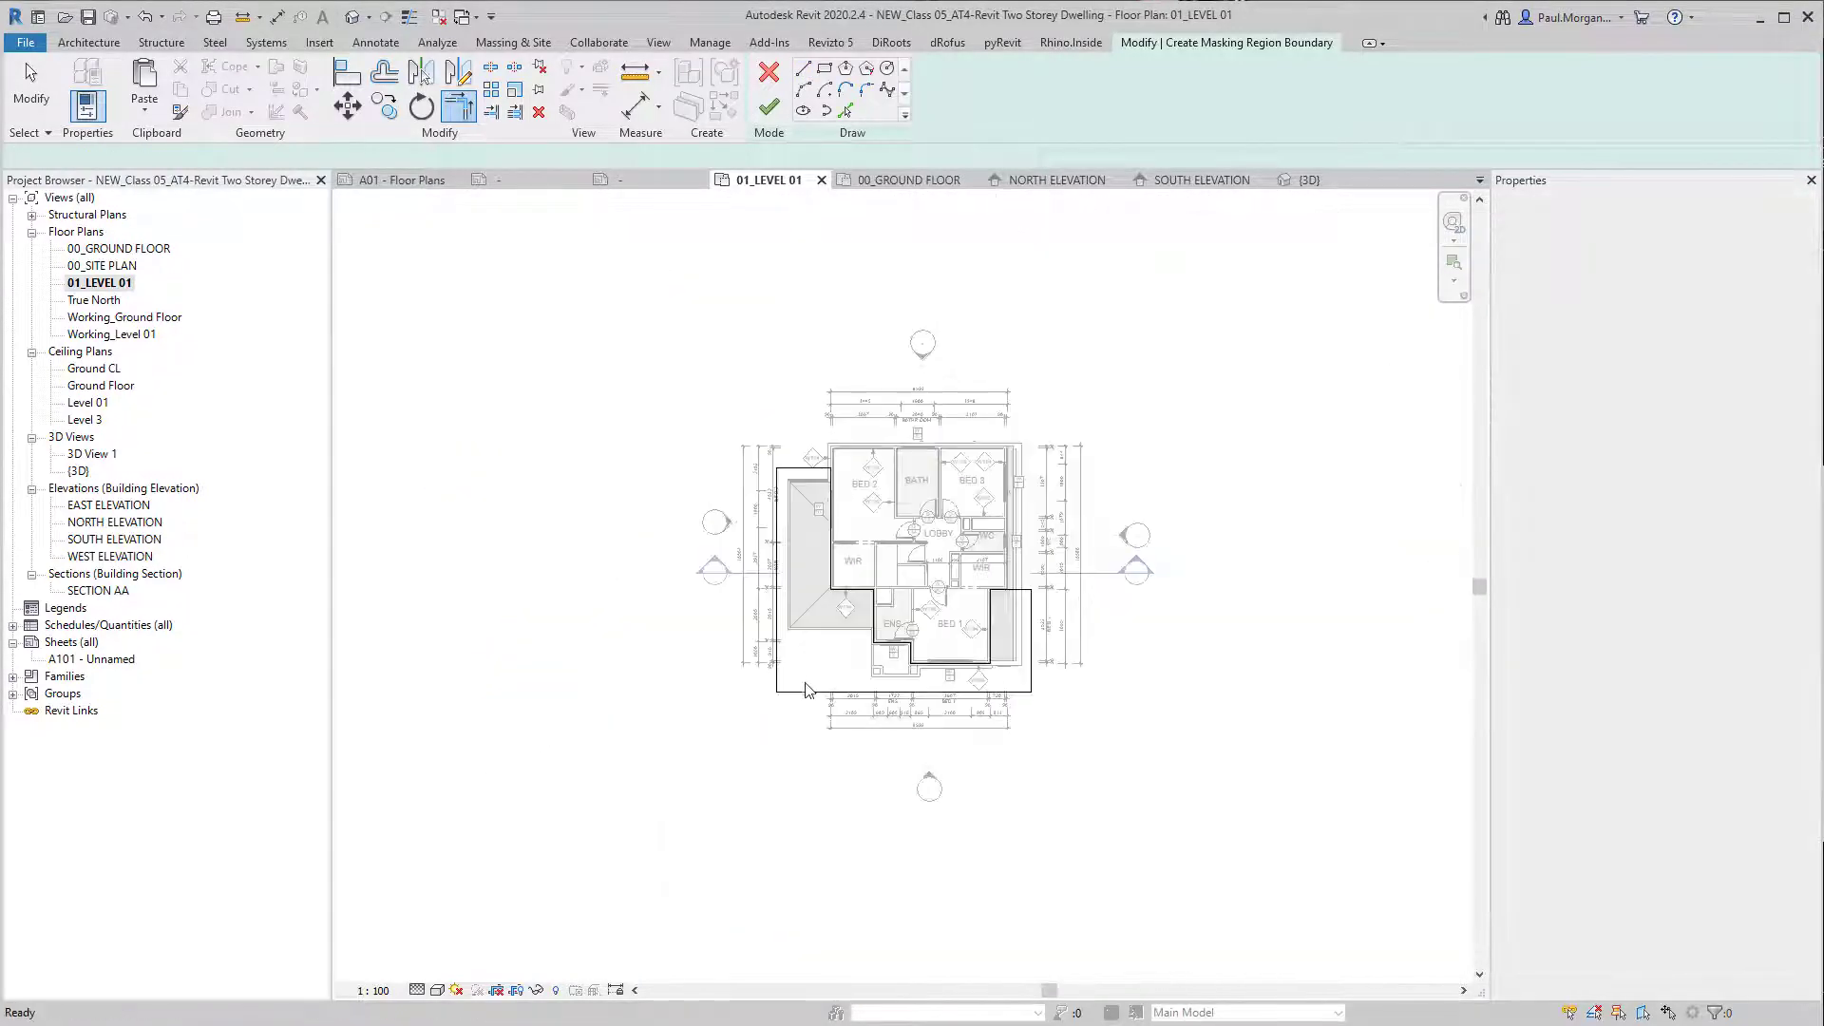
scroll(992, 741, "up", 1)
key("Escape")
Step: Set the masking boundary's five outer lines away from the walls to <Invisible lines> and finish the region
mouse_move(1096, 705)
left_mouse_down()
mouse_move(1041, 601)
mouse_move(1045, 515)
left_mouse_up()
left_click(673, 447, "ctrl")
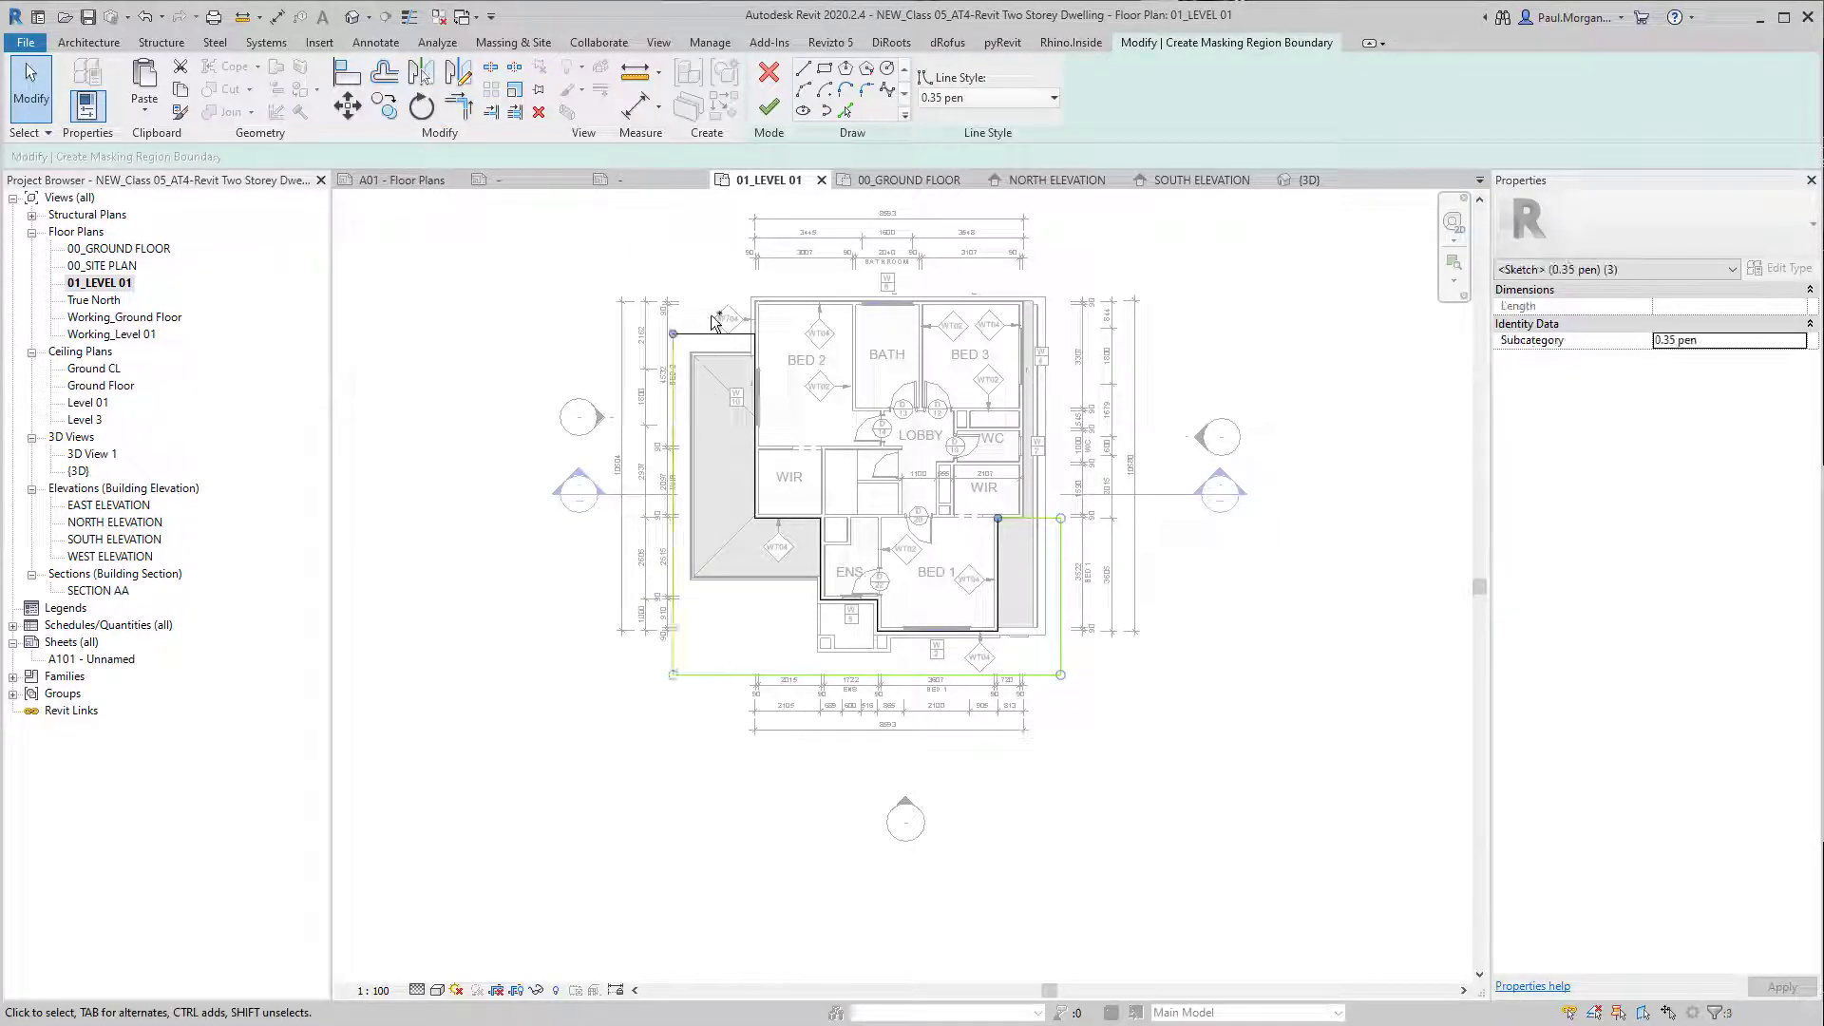
left_click(712, 333, "ctrl")
left_click(963, 96)
scroll(969, 285, "down", 1)
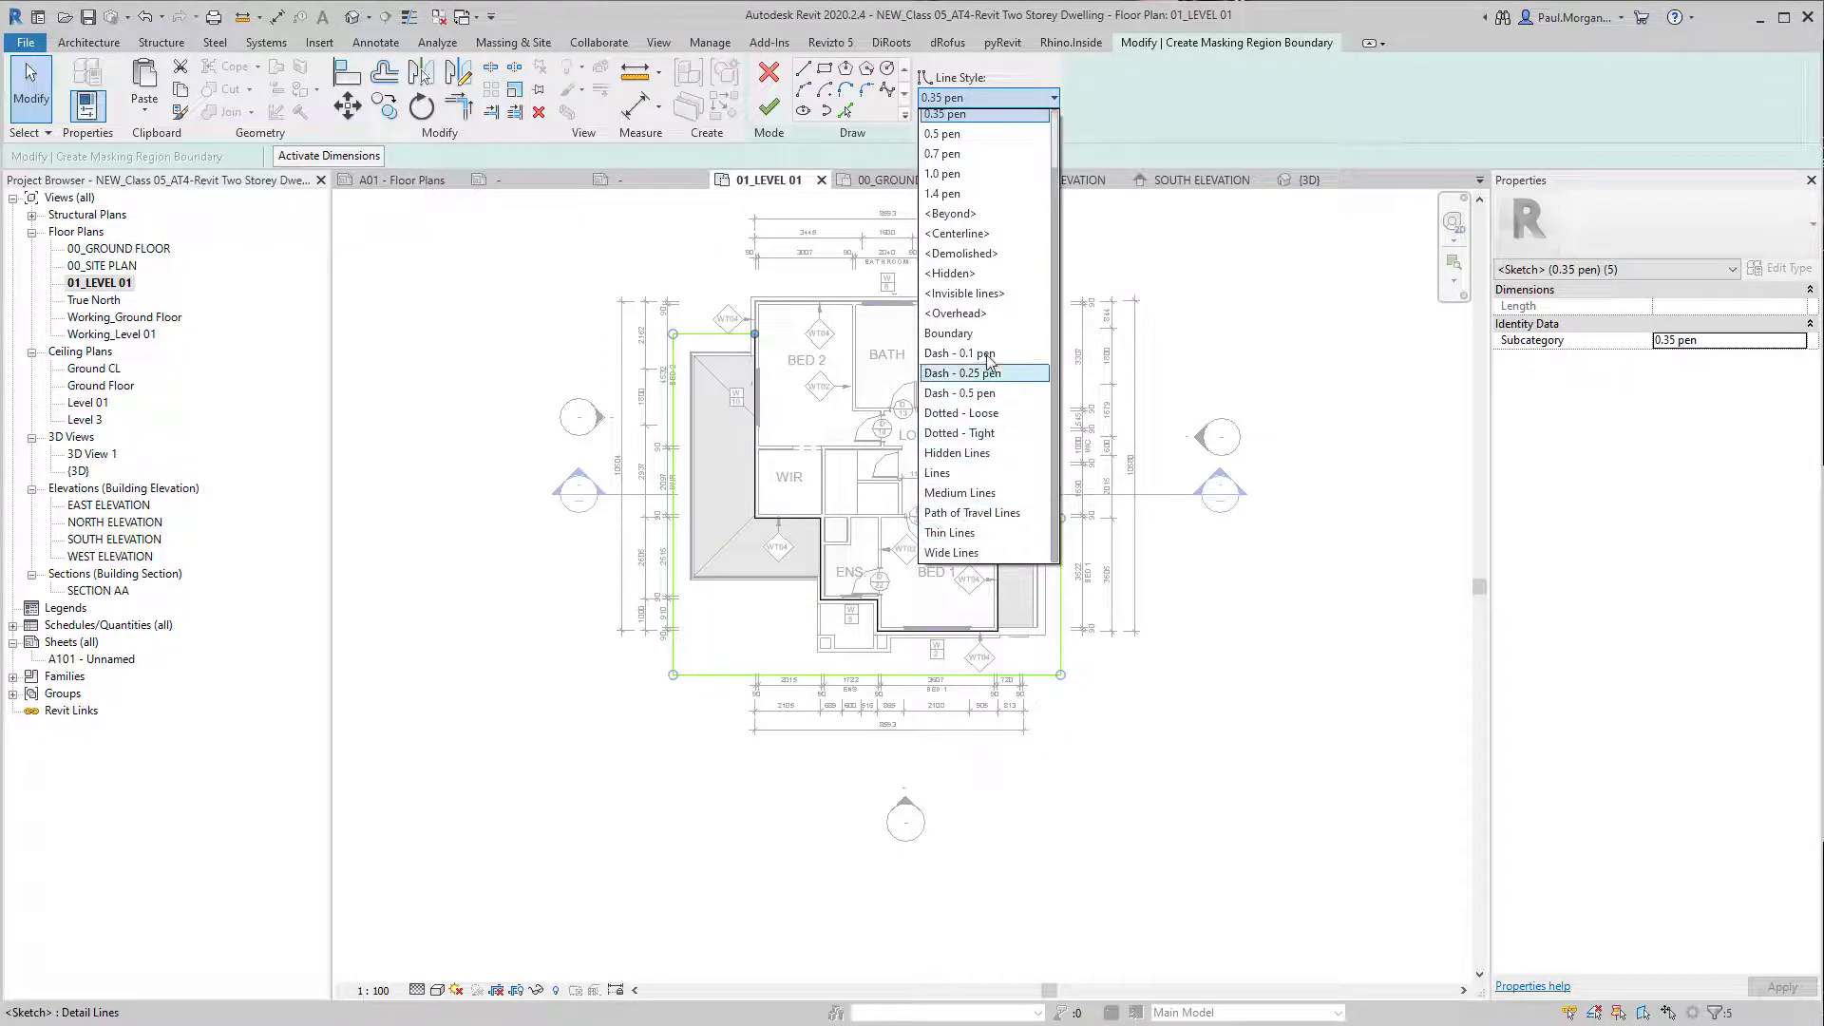
left_click(964, 292)
left_click(1200, 636)
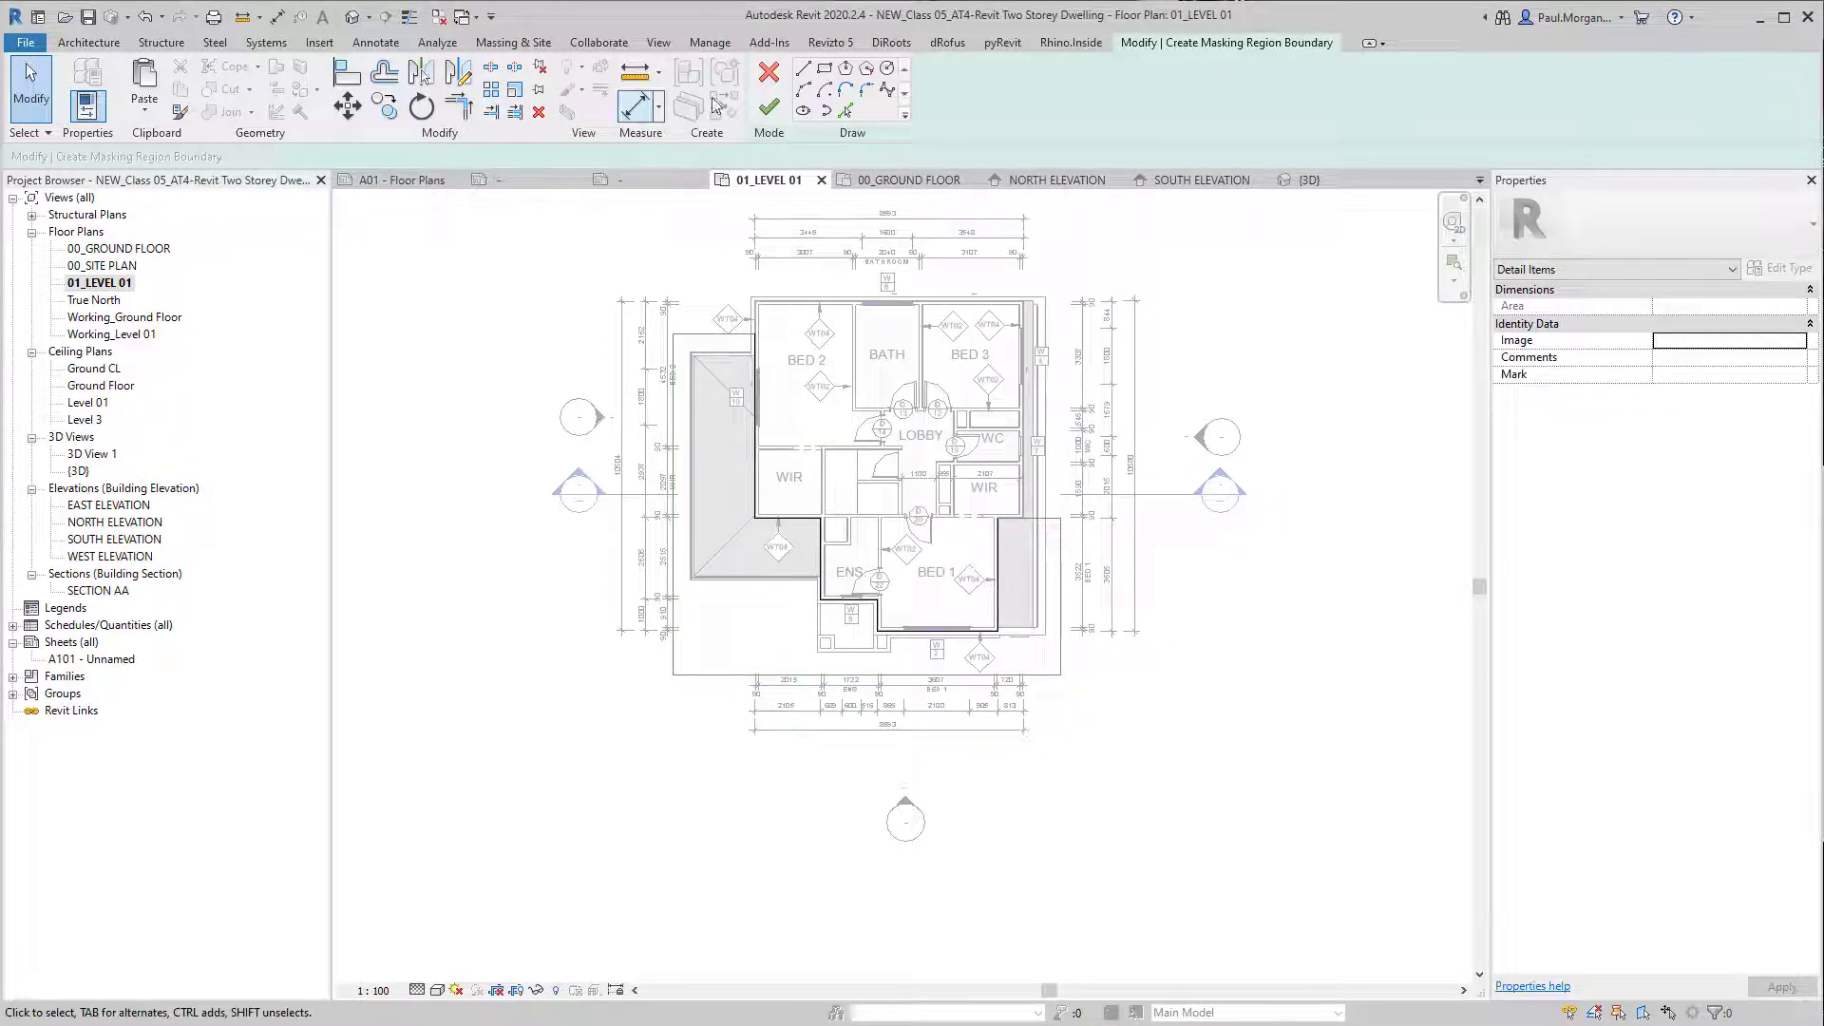
left_click(769, 106)
left_click(1181, 714)
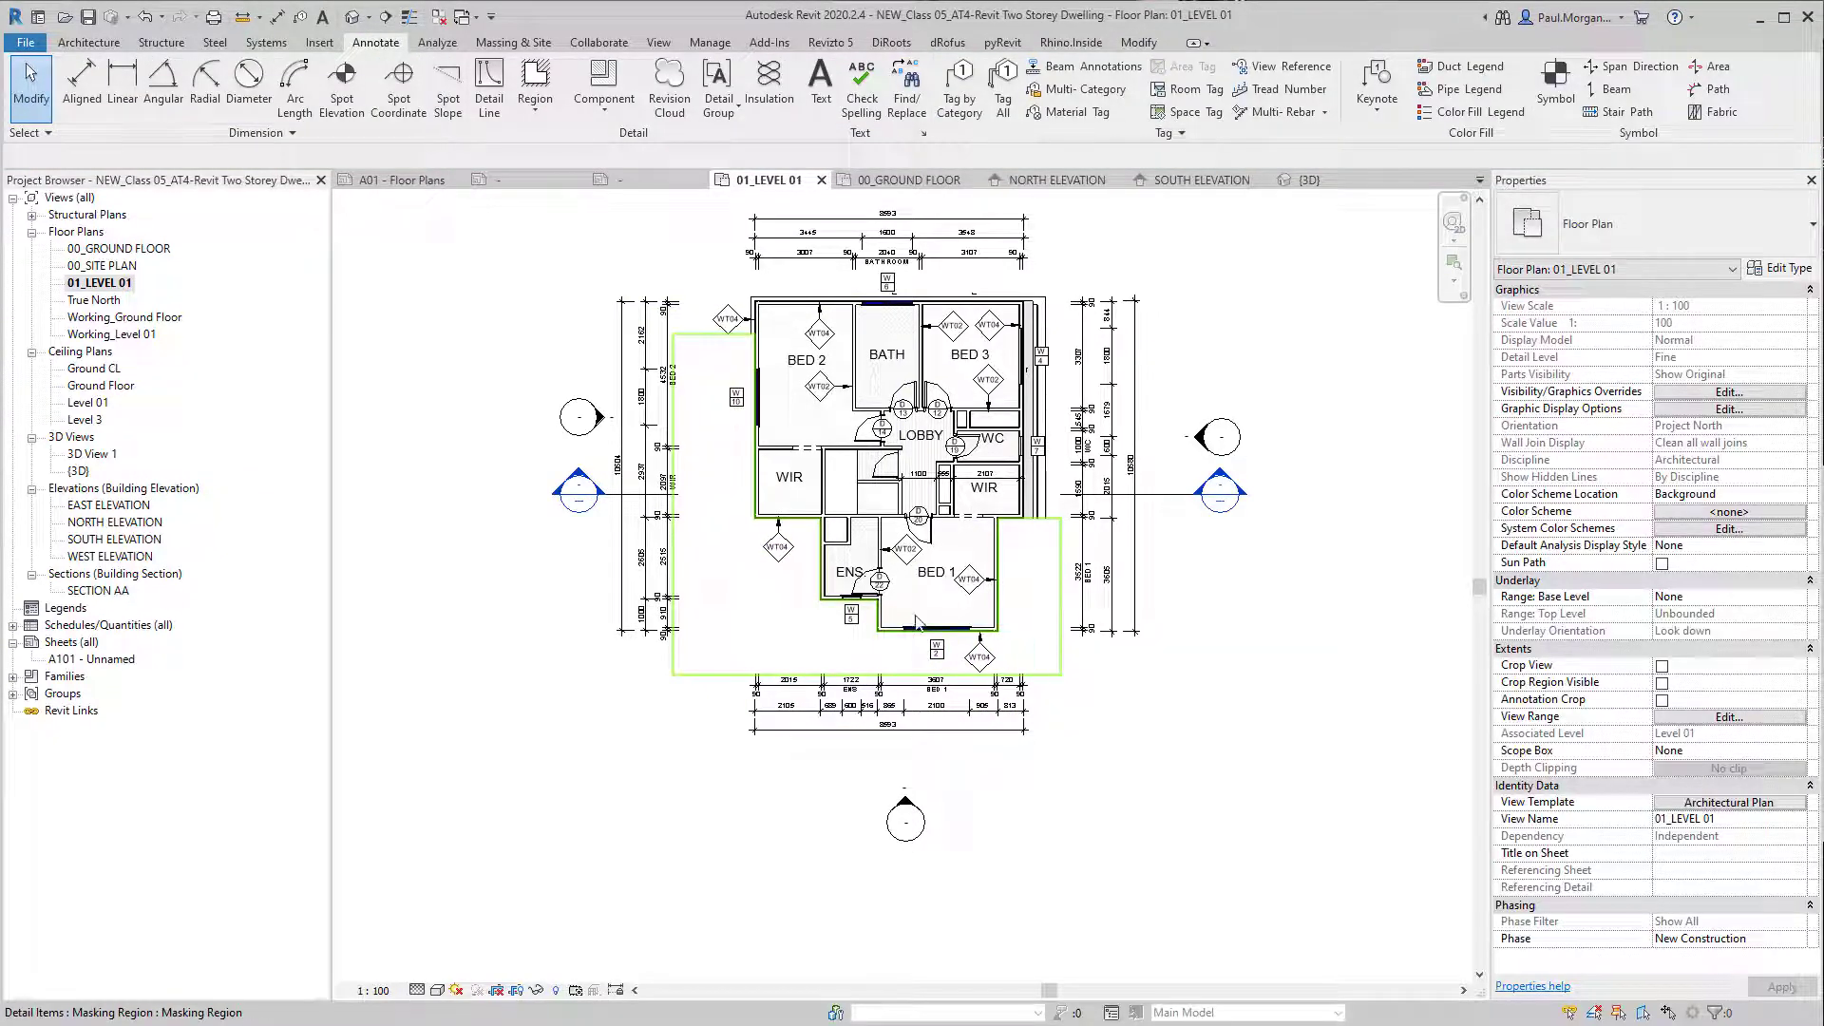
Step: Override the masking region's element graphics in this view with a surface transparency of 20
left_click(901, 670)
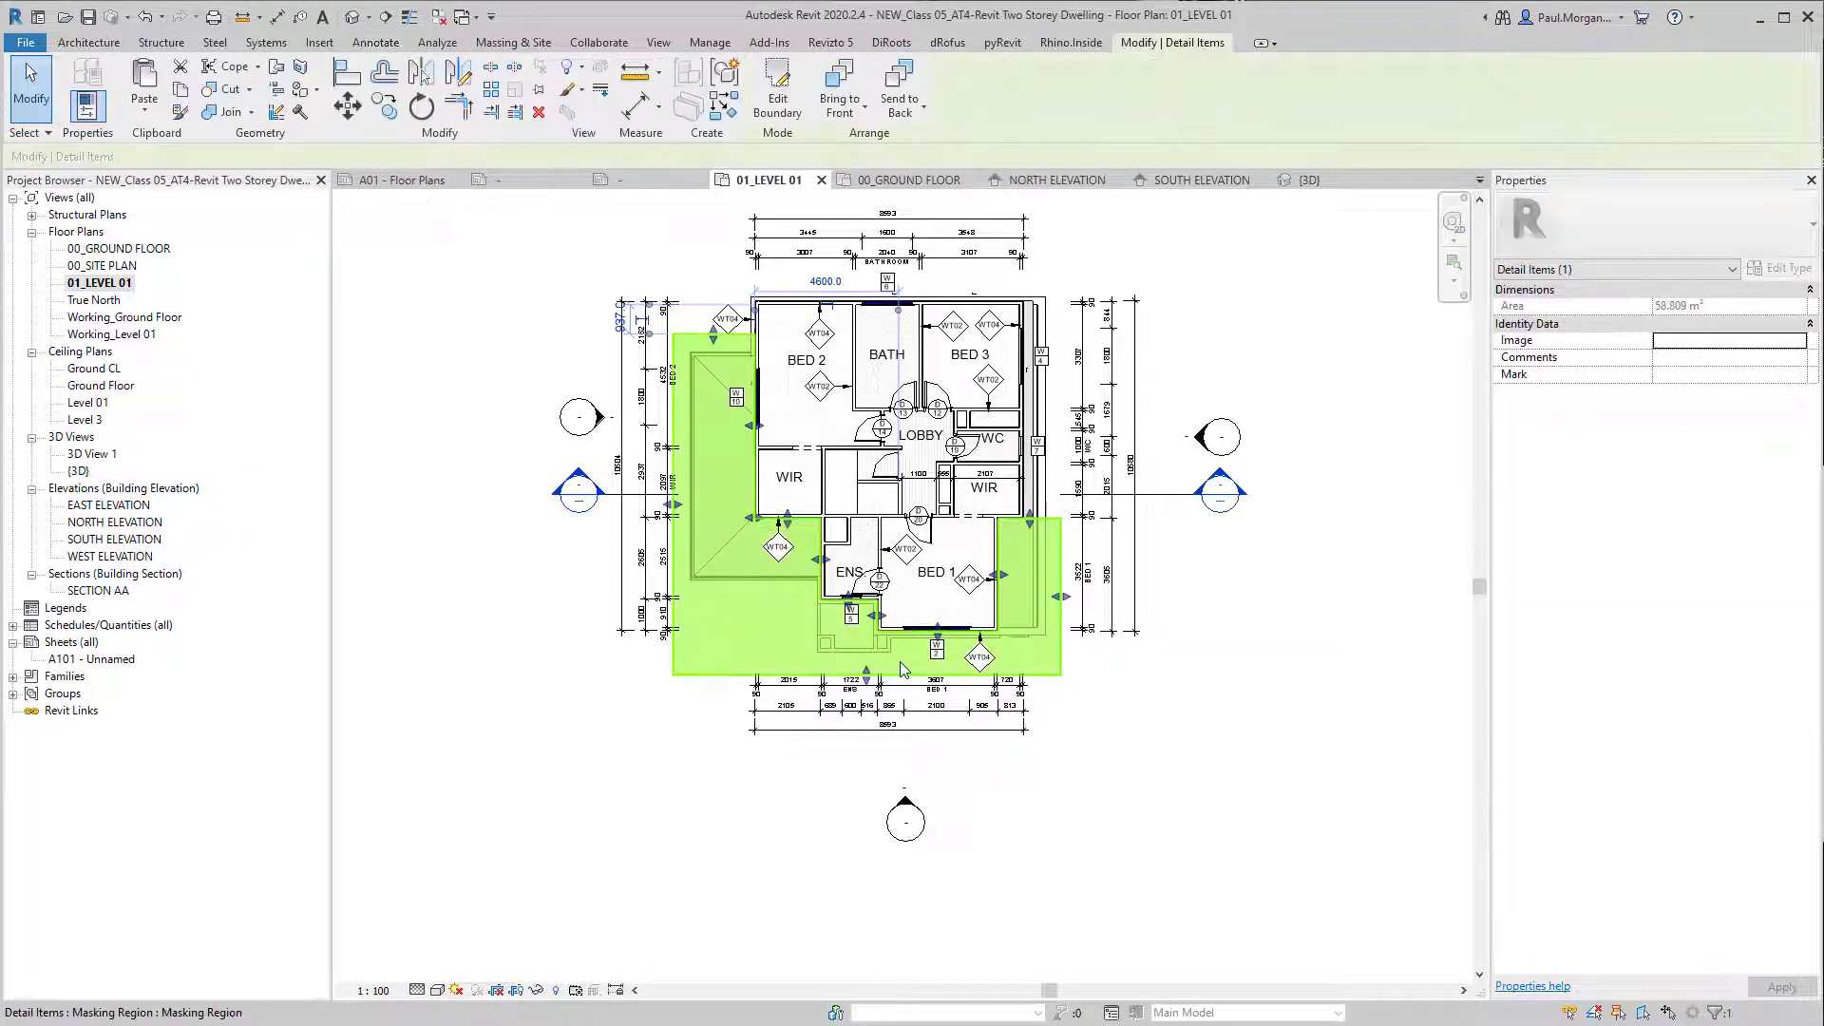
right_click(898, 663)
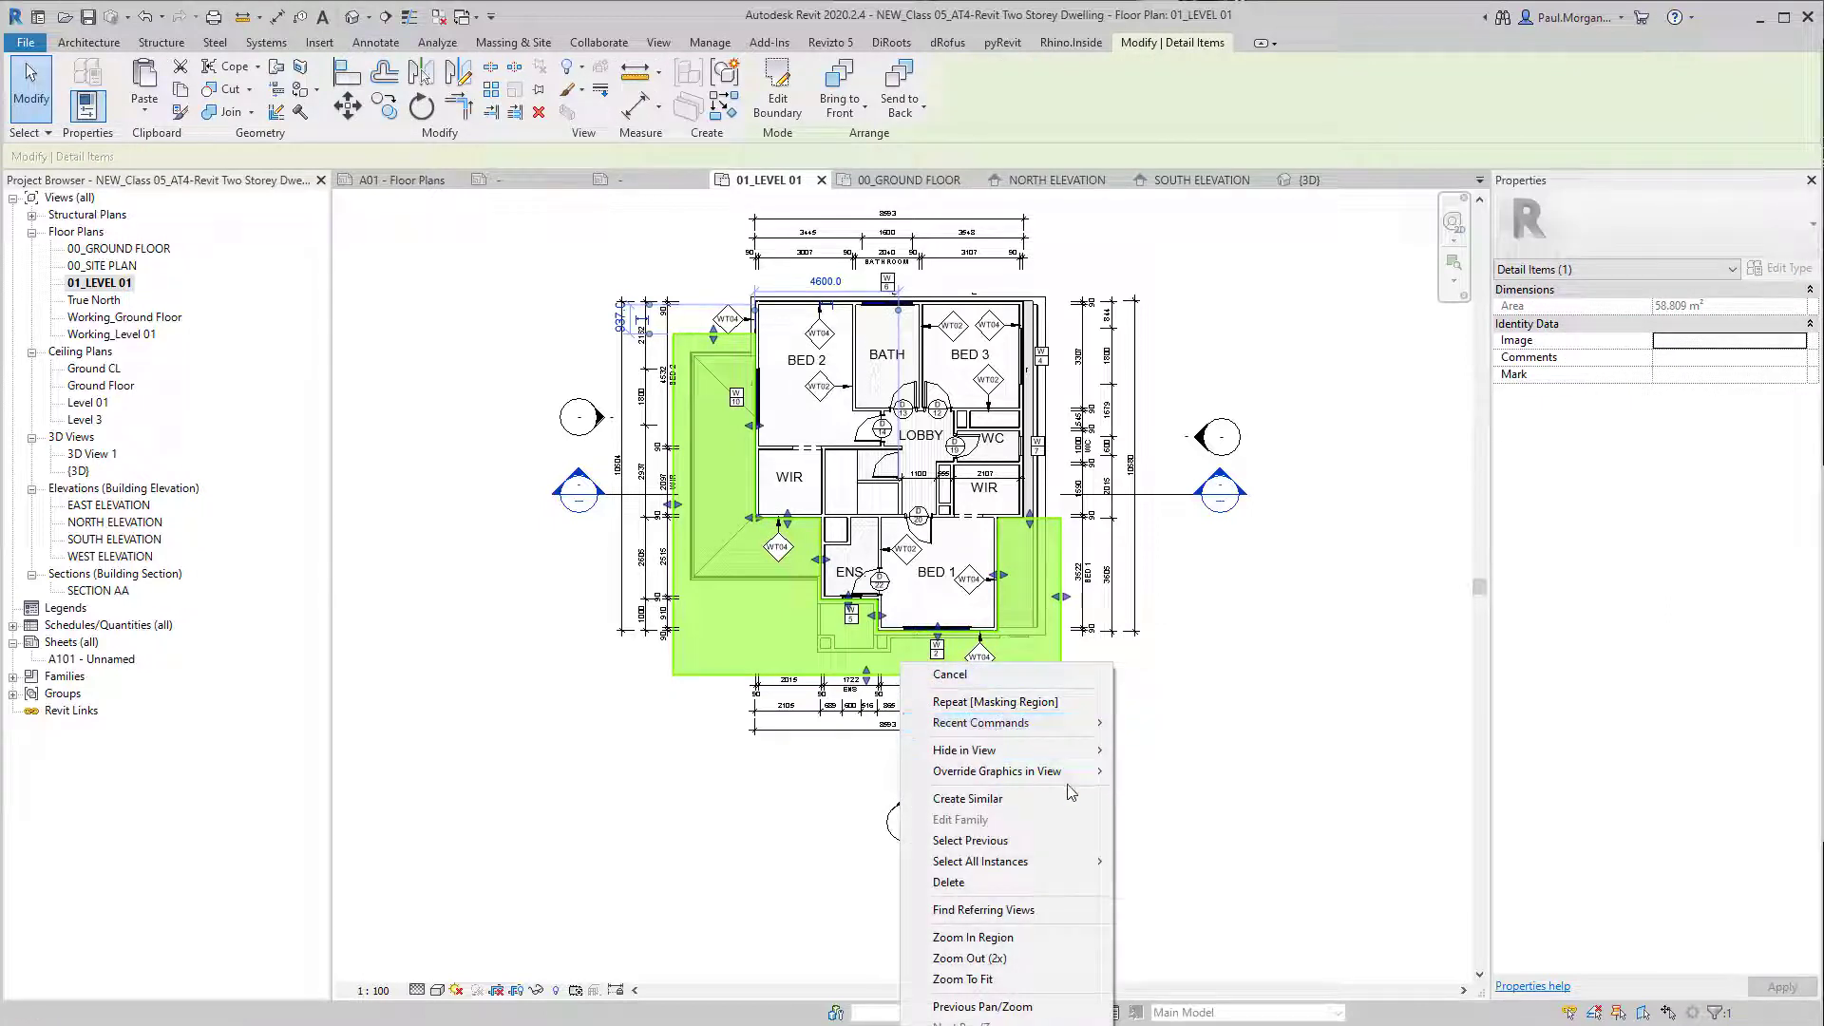
mouse_move(1080, 774)
left_click(1179, 772)
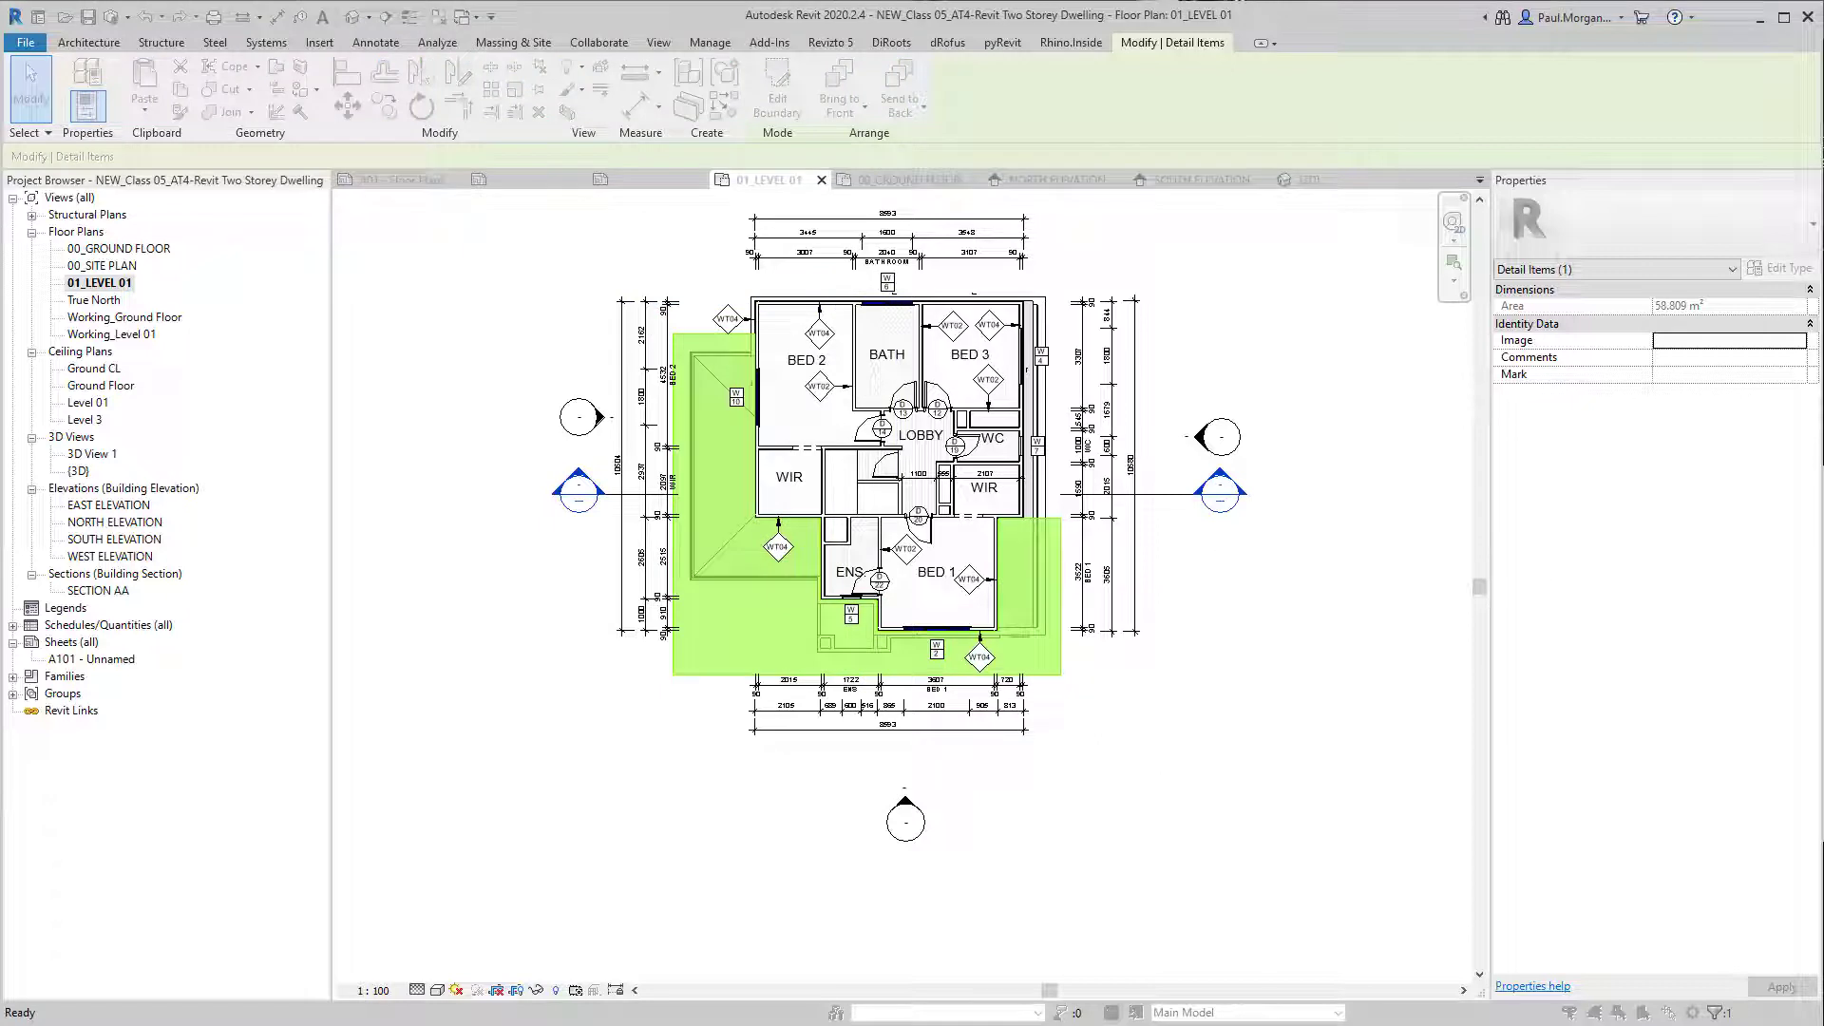
left_click_drag(1118, 397, 1027, 399)
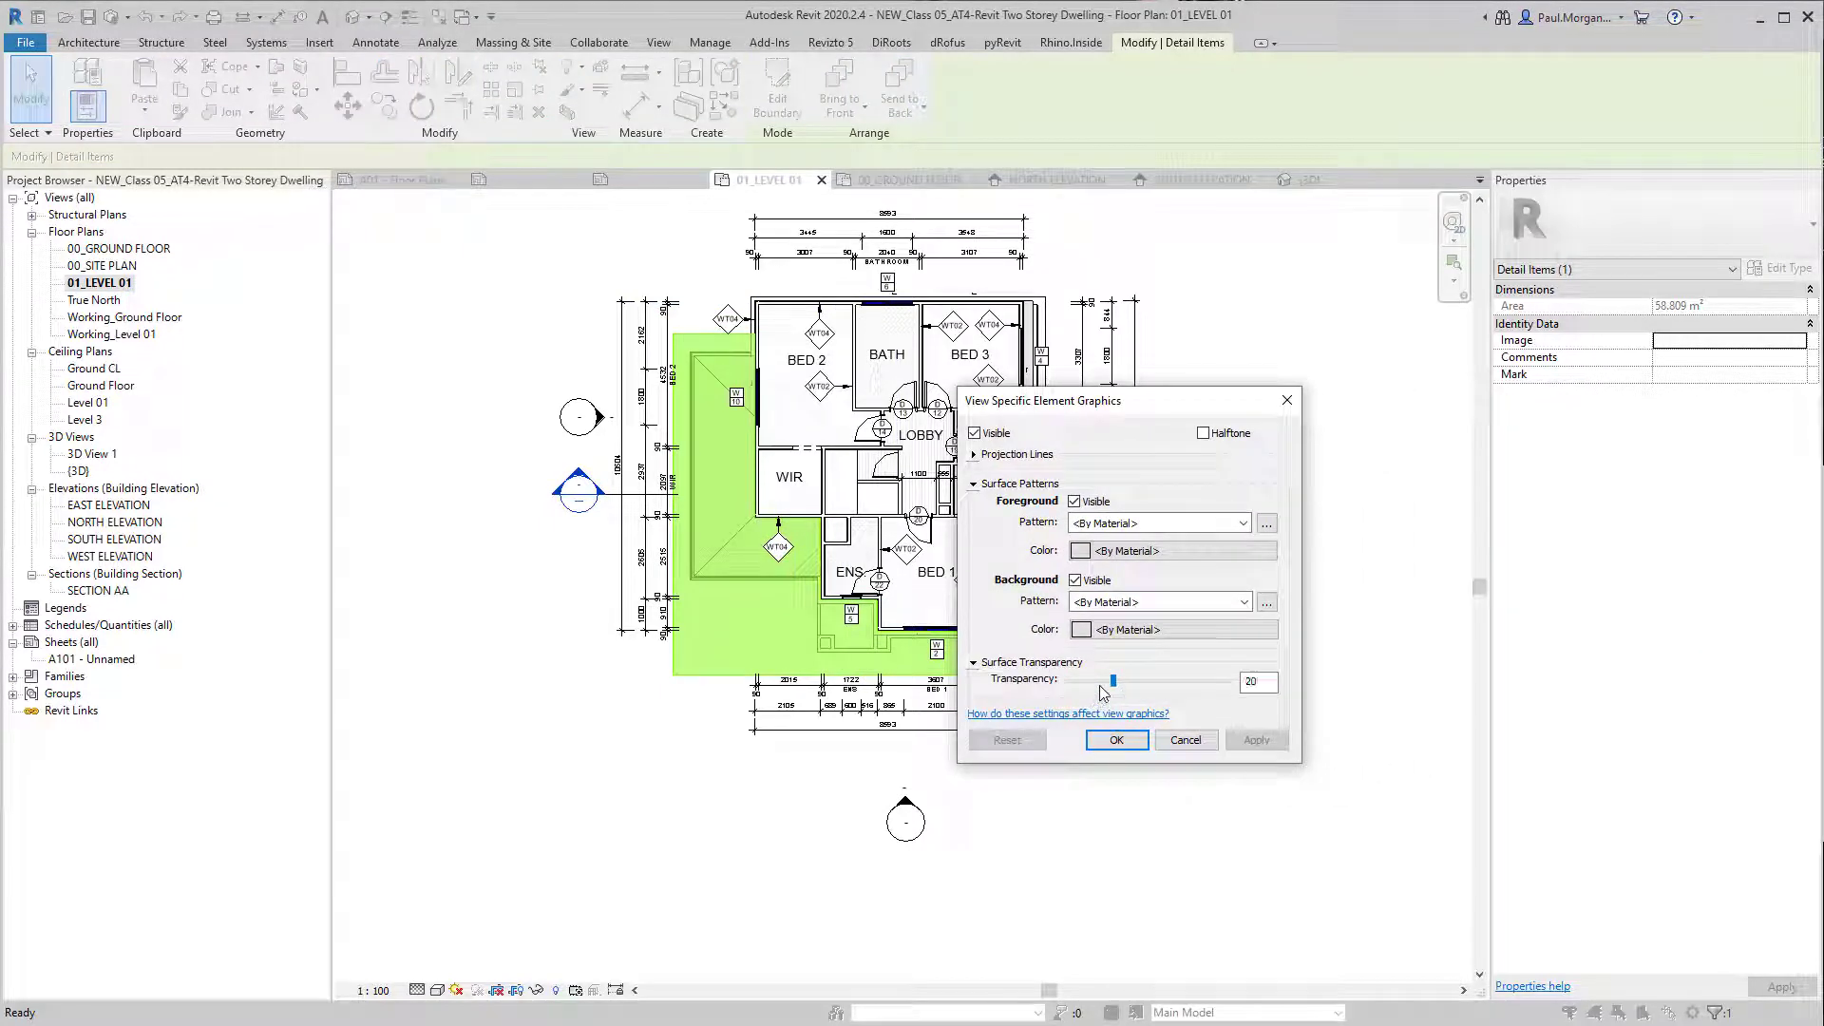
left_click(1258, 740)
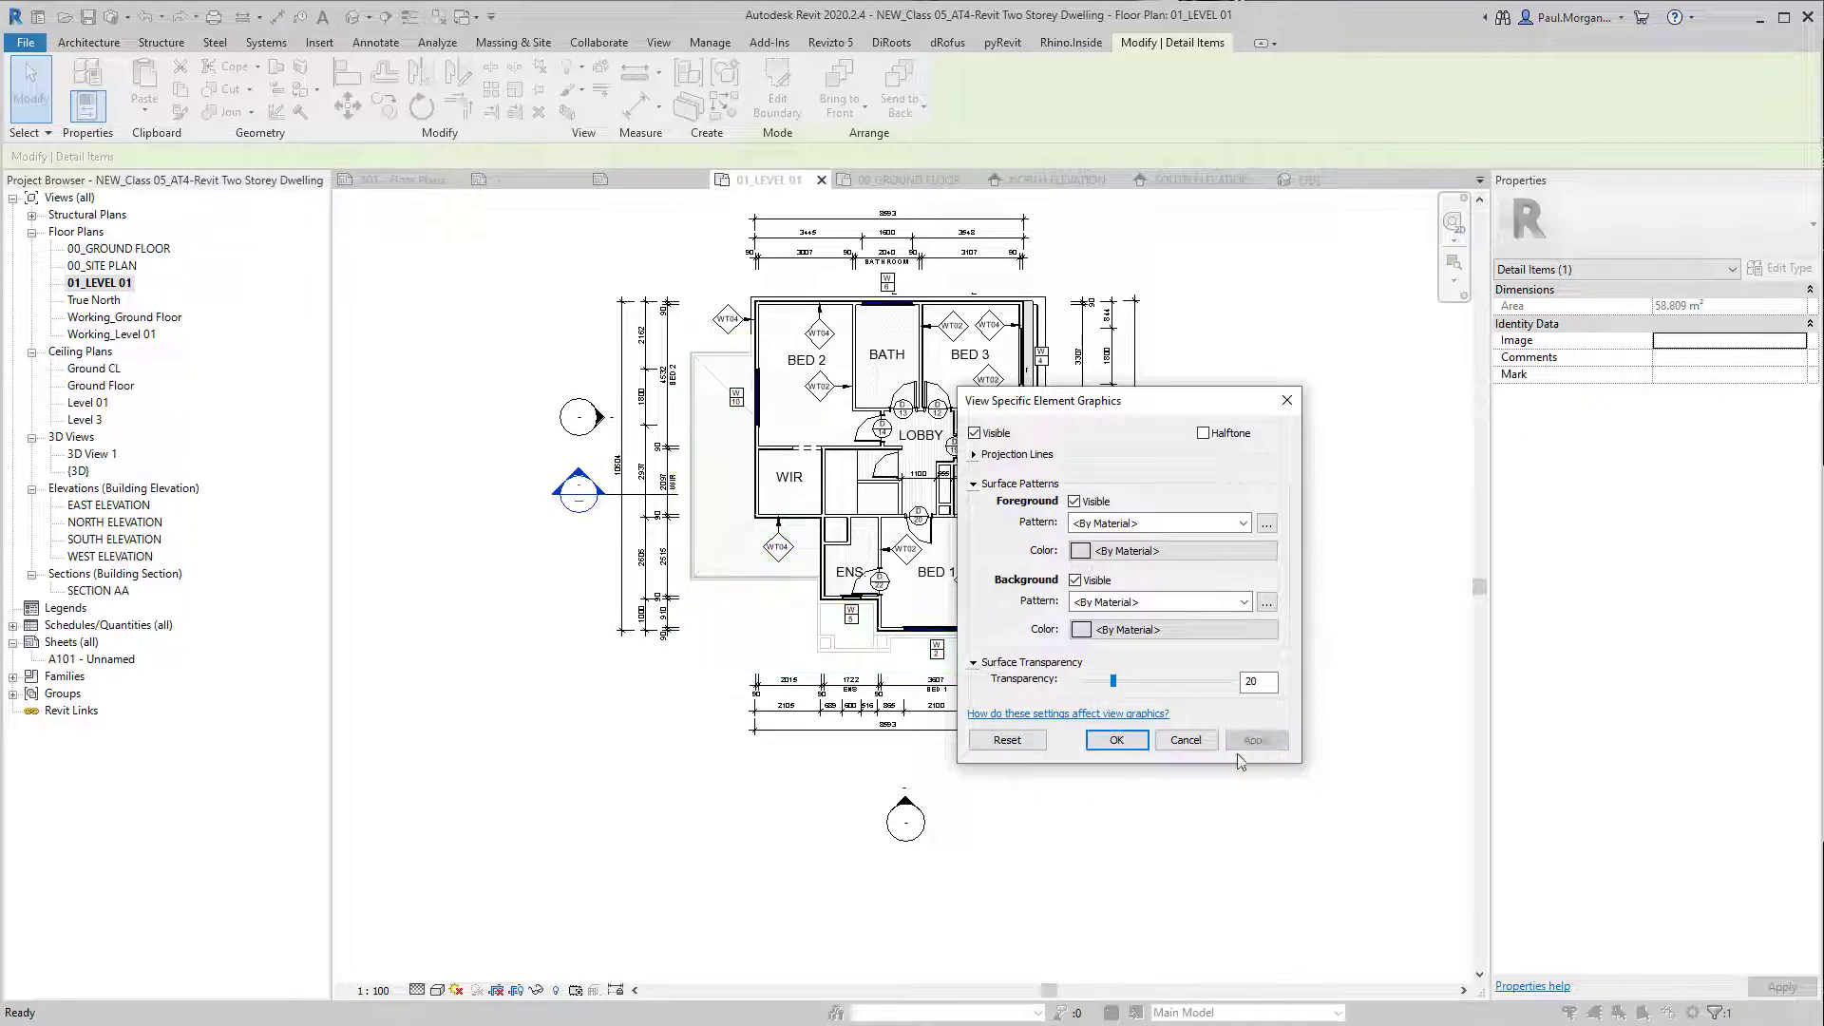
left_click(1105, 744)
left_click(1111, 838)
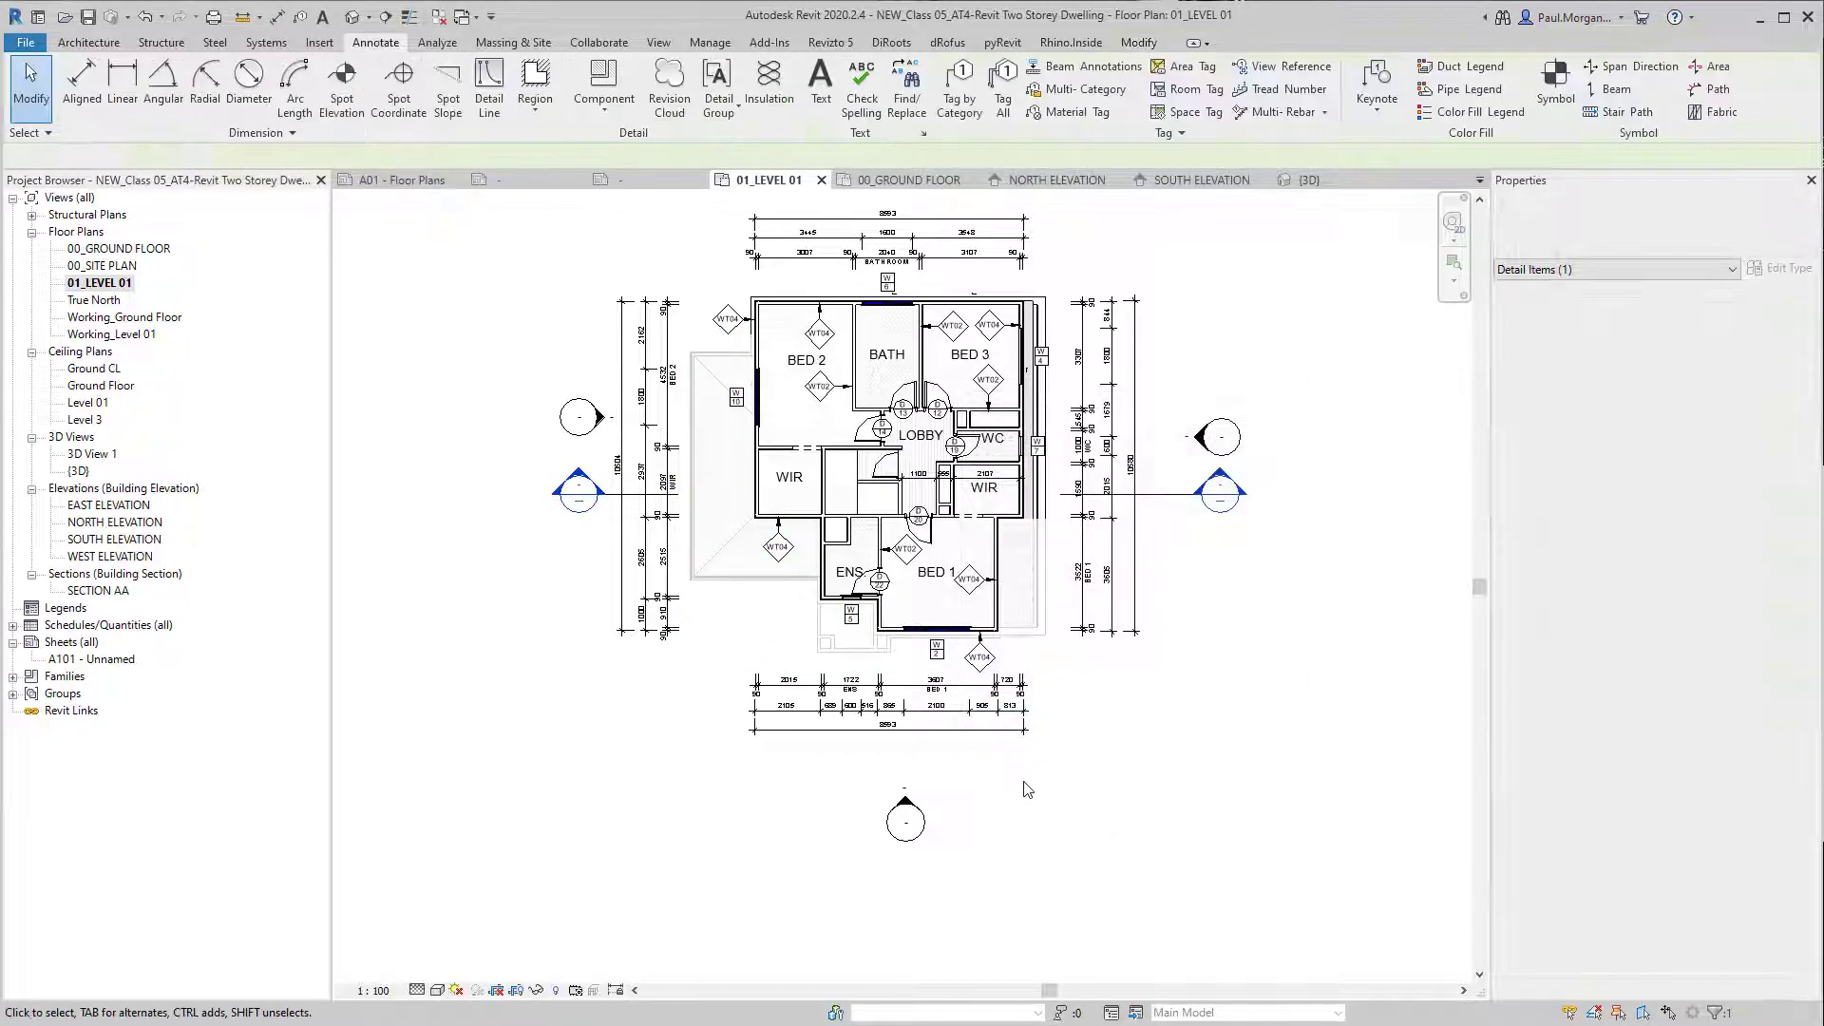
Step: Check the masked lower roof areas and open the masking region's boundary for editing near the unmasked strip beside the WIR
scroll(973, 767, "up", 2)
middle_click_drag(646, 605, 712, 832)
key("Escape")
scroll(517, 893, "down", 2)
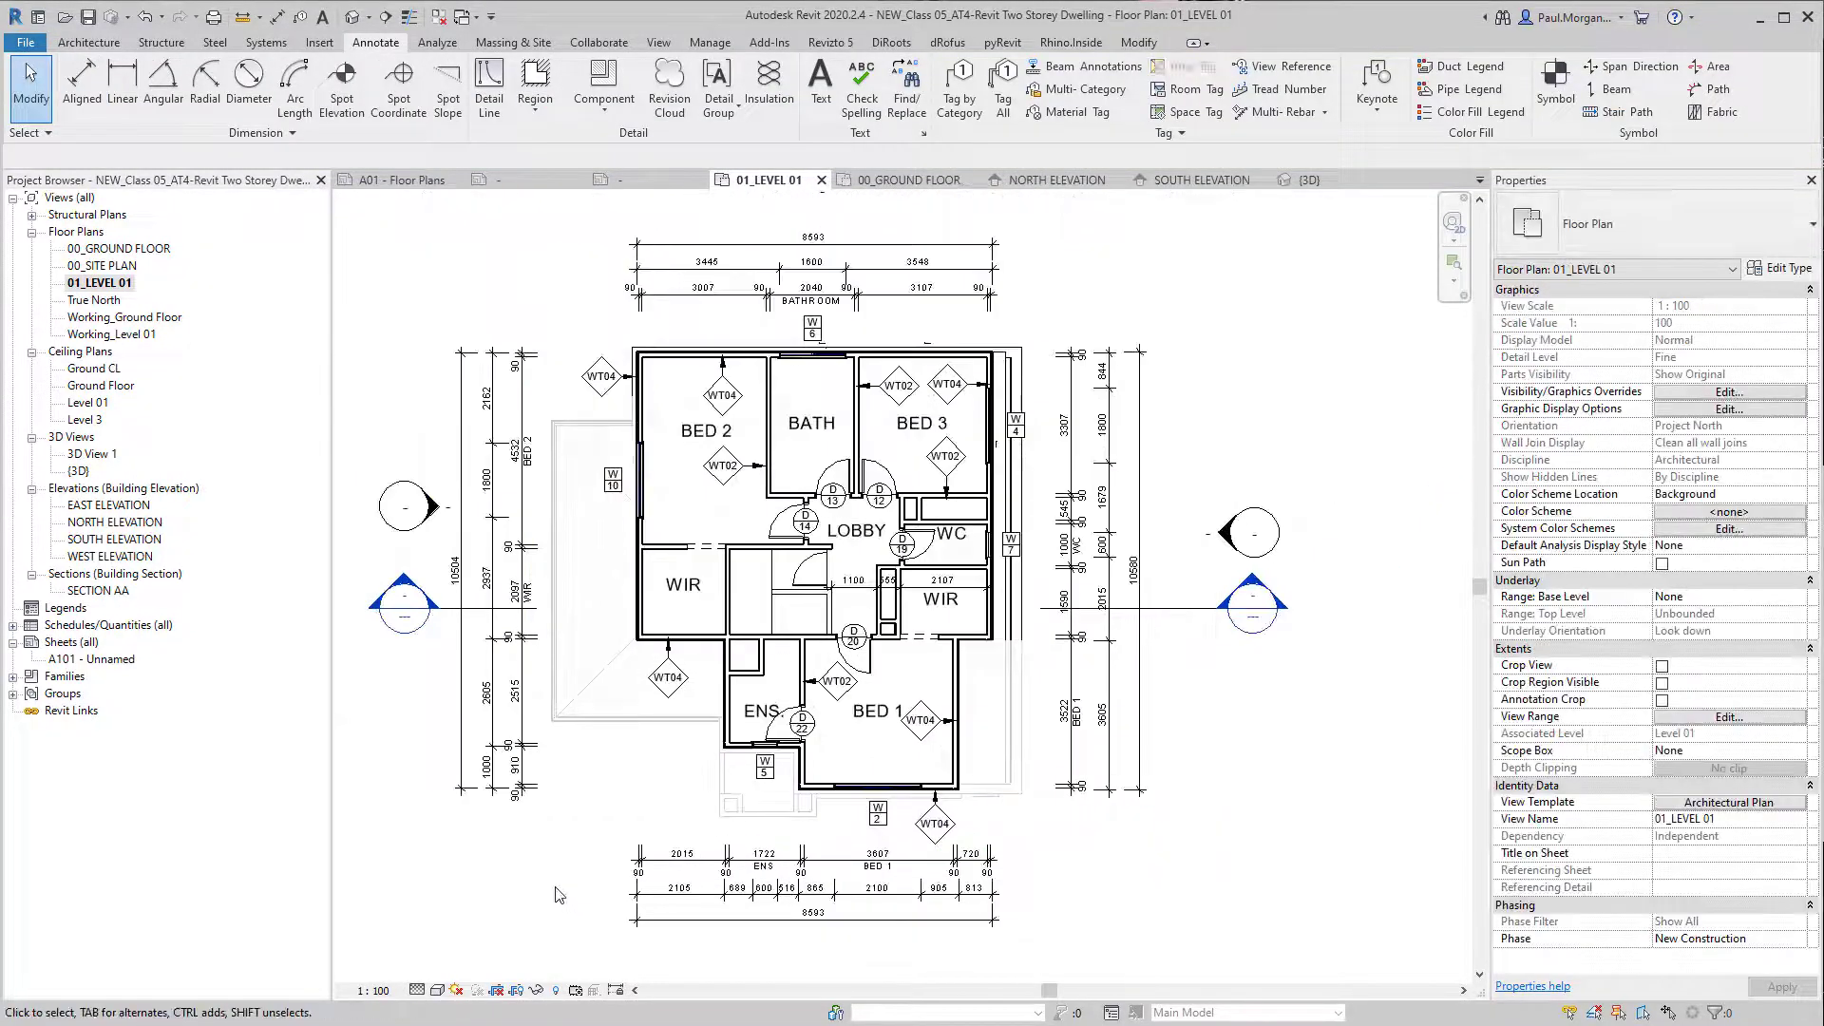
middle_click_drag(589, 889, 696, 891)
scroll(1103, 652, "up", 6)
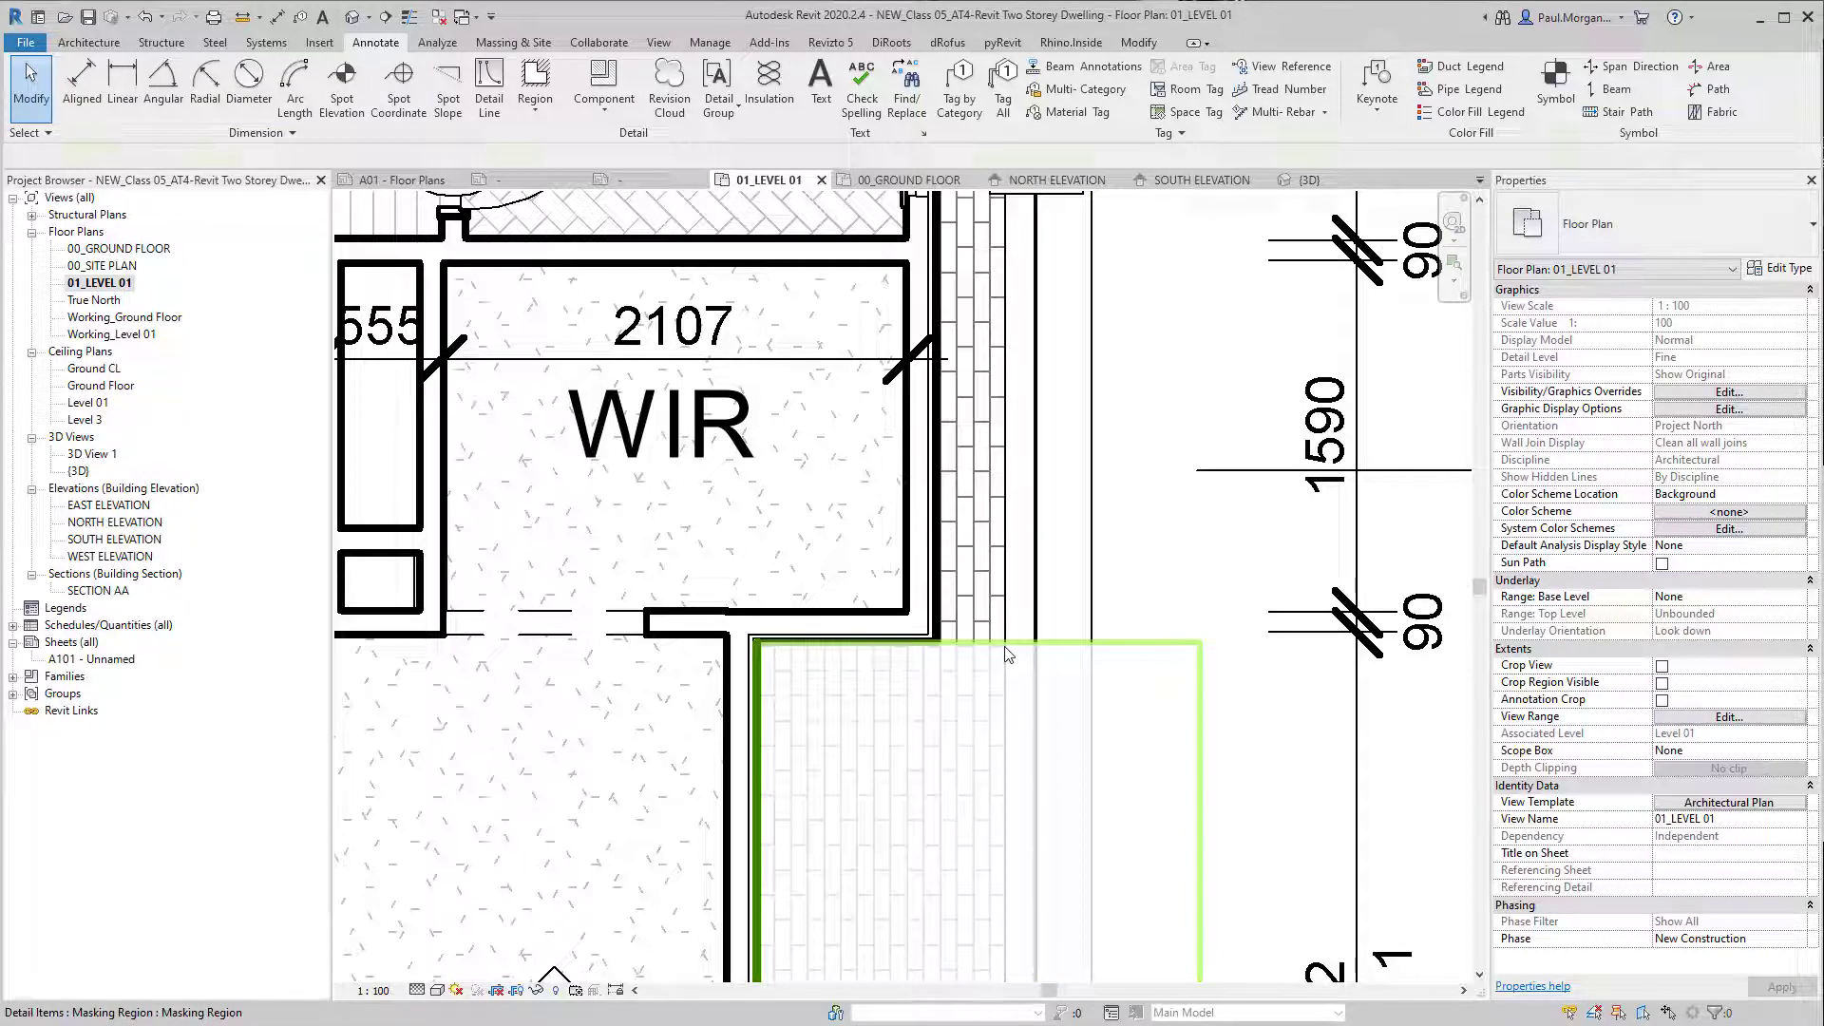
left_click(1008, 654)
scroll(1008, 655, "down", 5)
double_click(1017, 802)
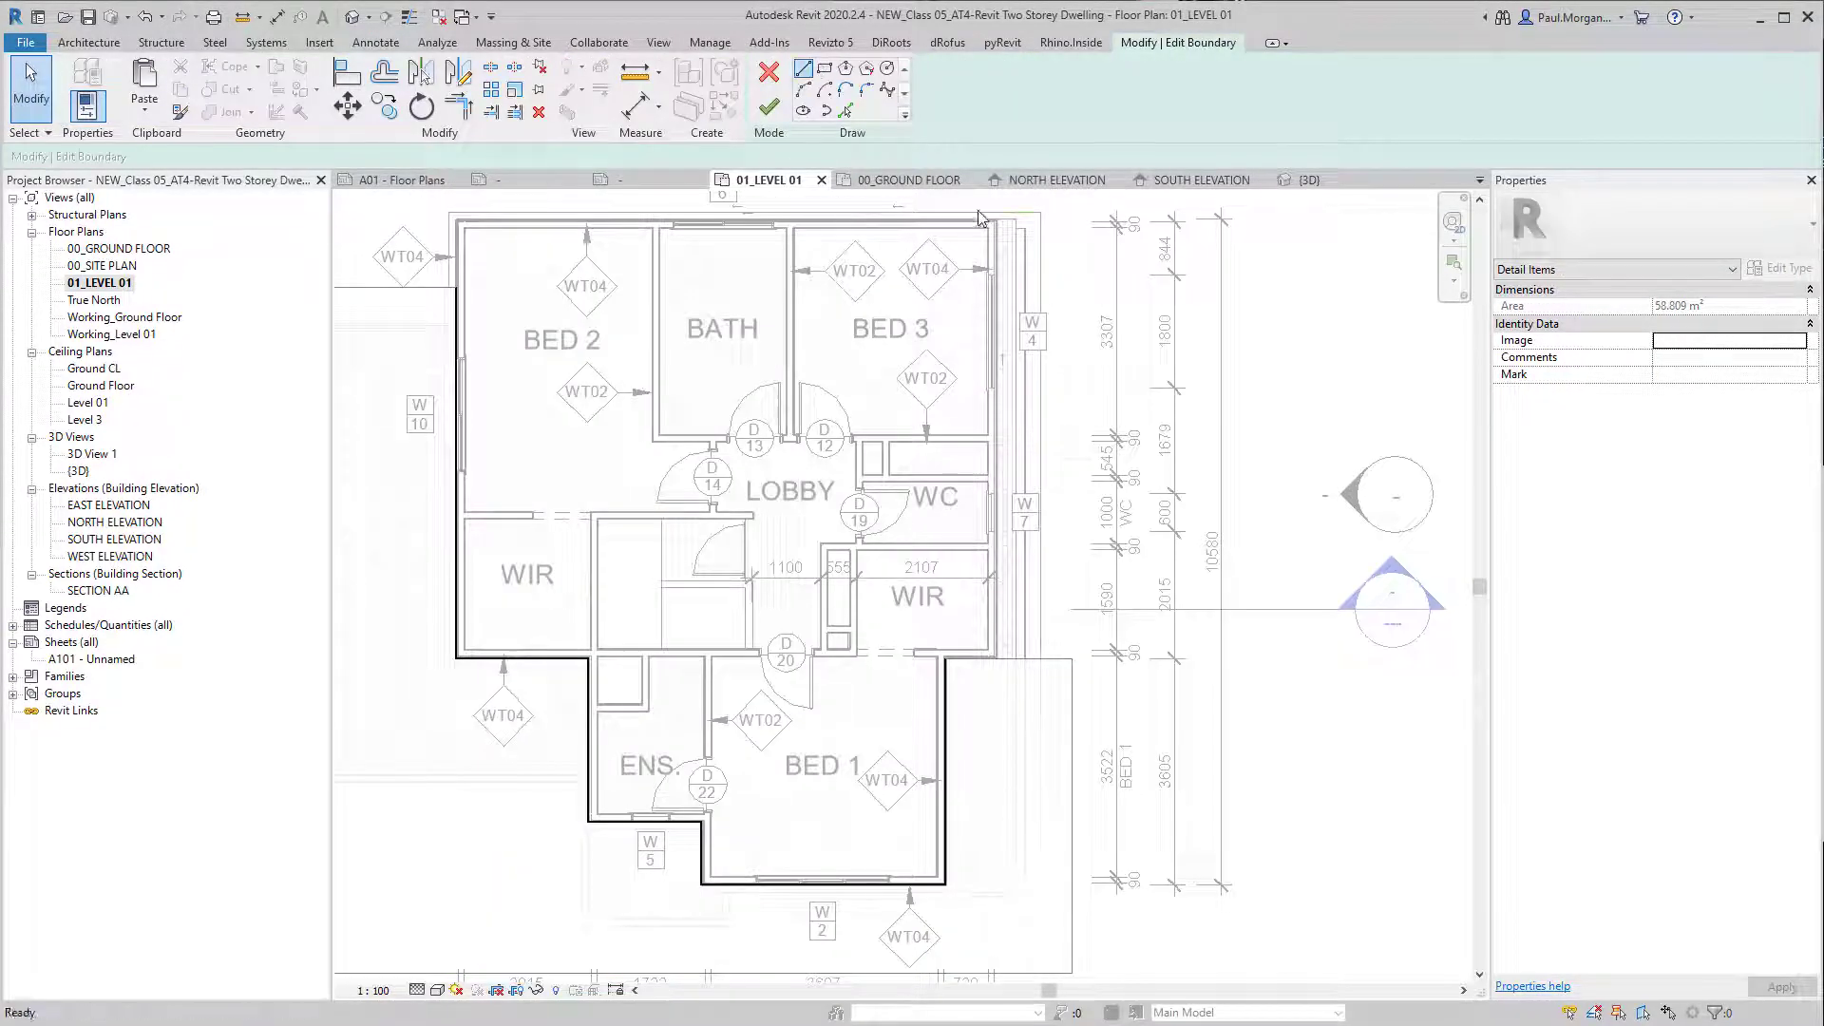
Step: Draw a 0.35 pen line up the exterior wall from the WIR corner past Bed 3, and join its outward return to the outer boundary
left_click(976, 100)
left_click(965, 116)
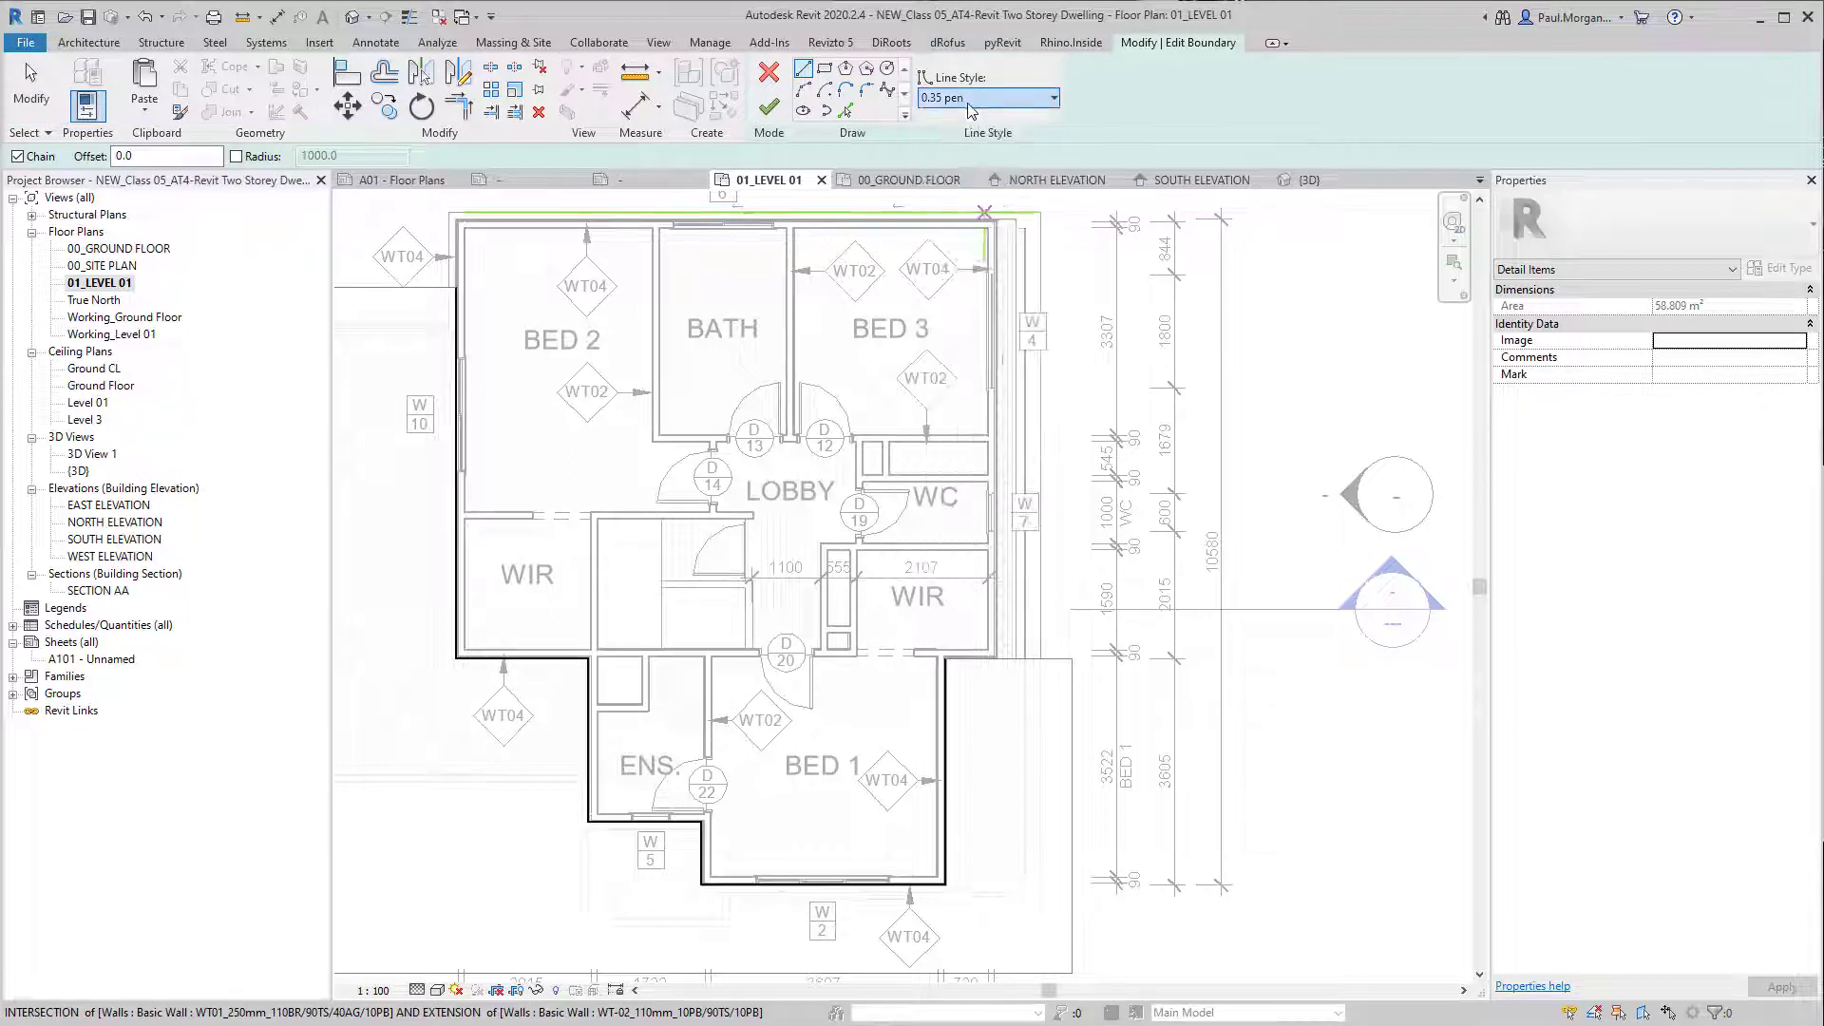
left_click(996, 657)
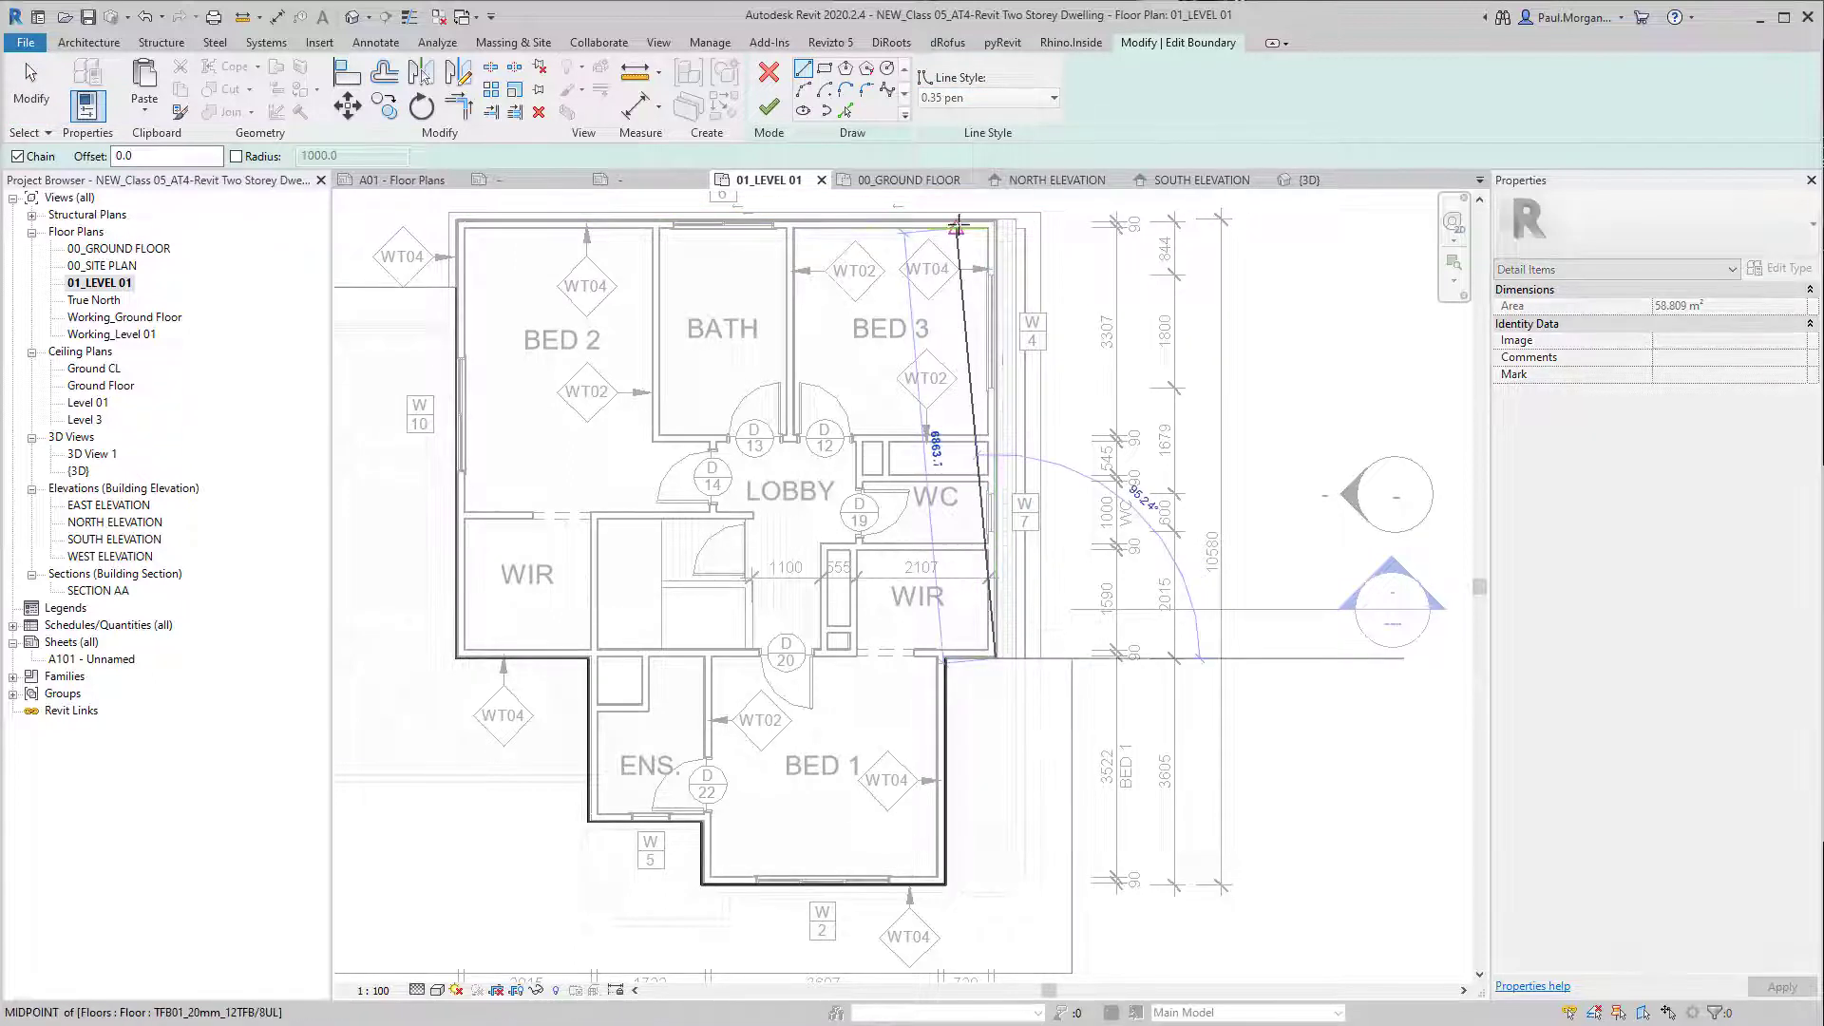
left_click(997, 204)
left_click(1083, 204)
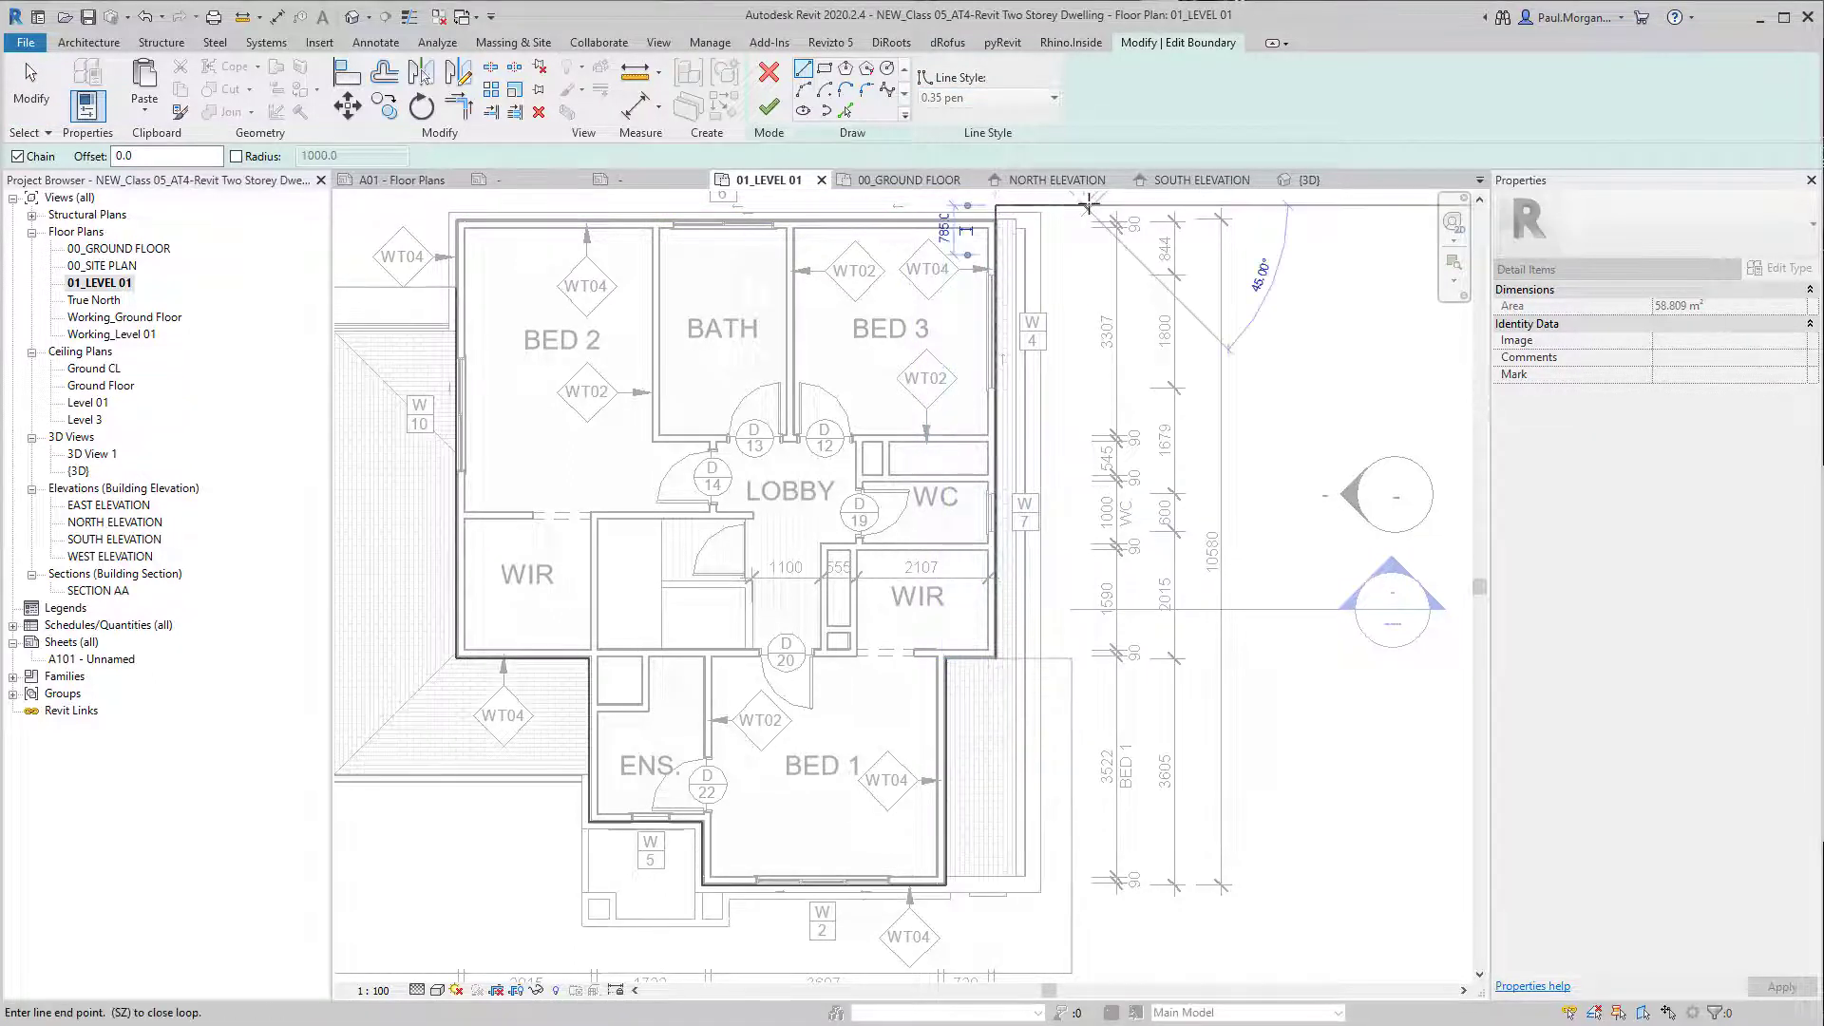
key("Escape")
key("Escape")
key("r")
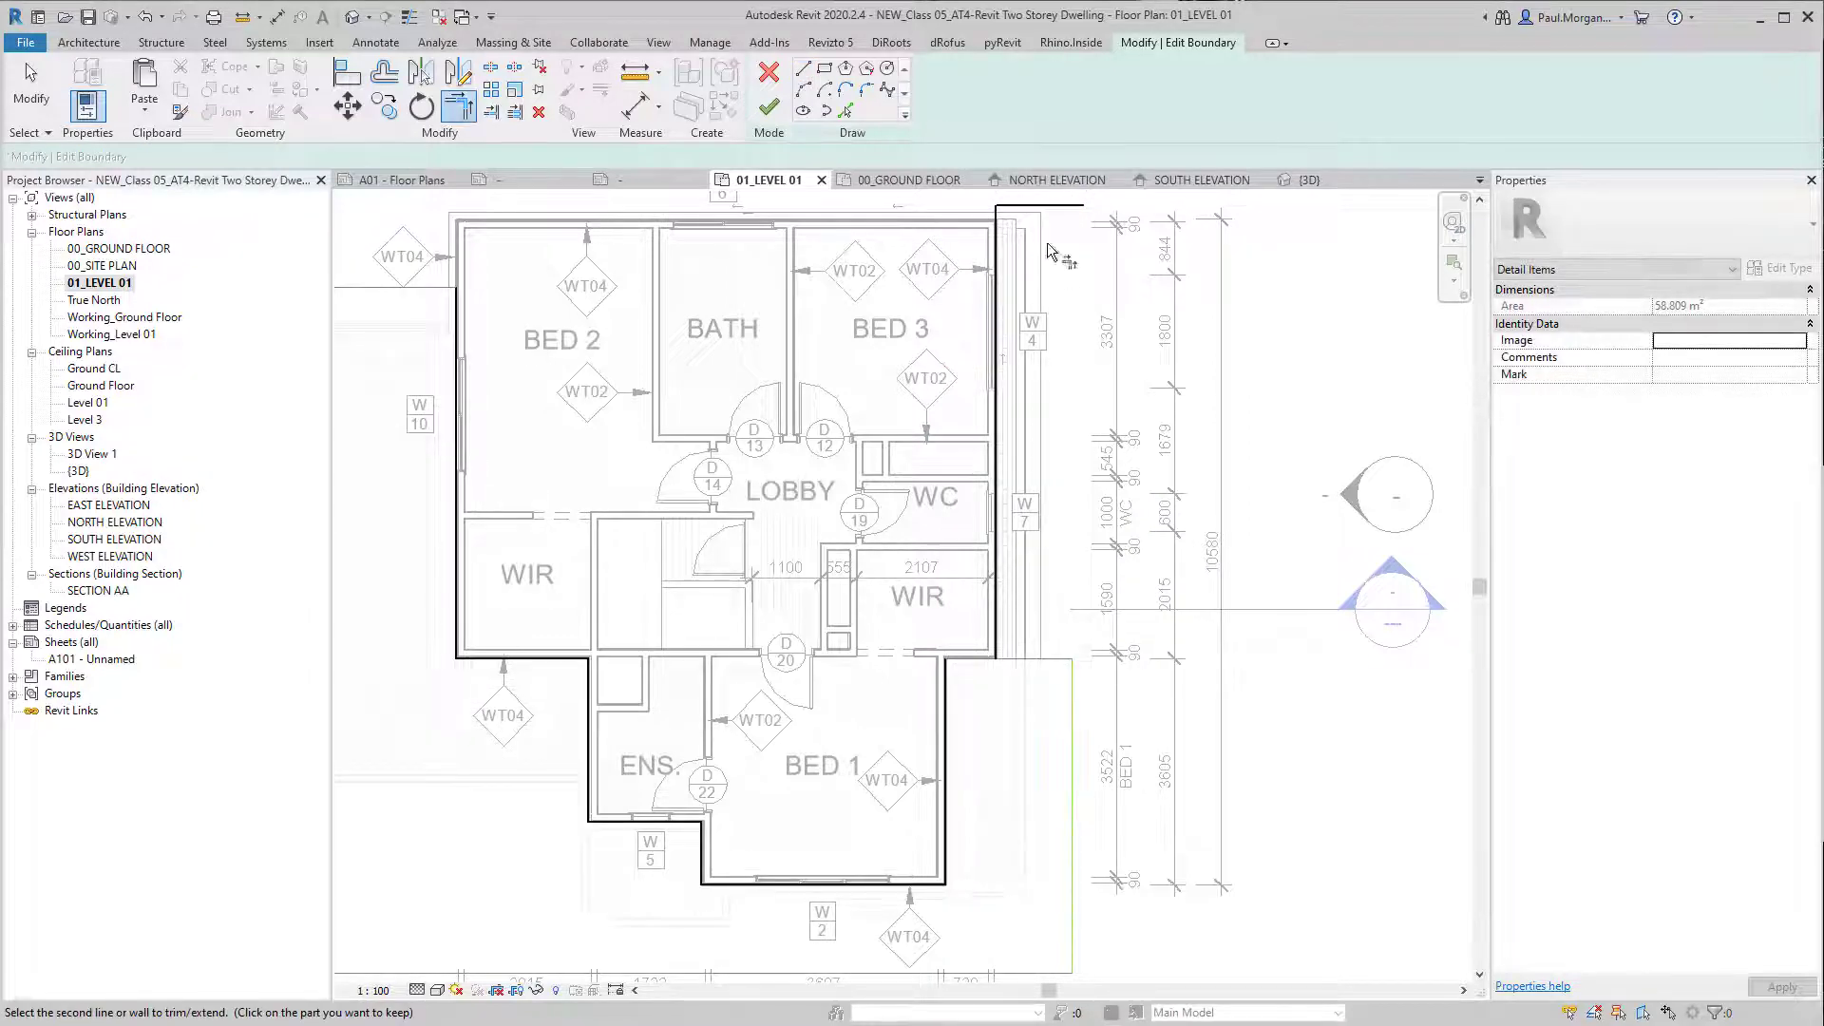
key("Escape")
Step: Shorten the boundary line below the WIR so it ends at the exterior wall corner, and set its line style to 0.35 pen
left_click(1051, 659)
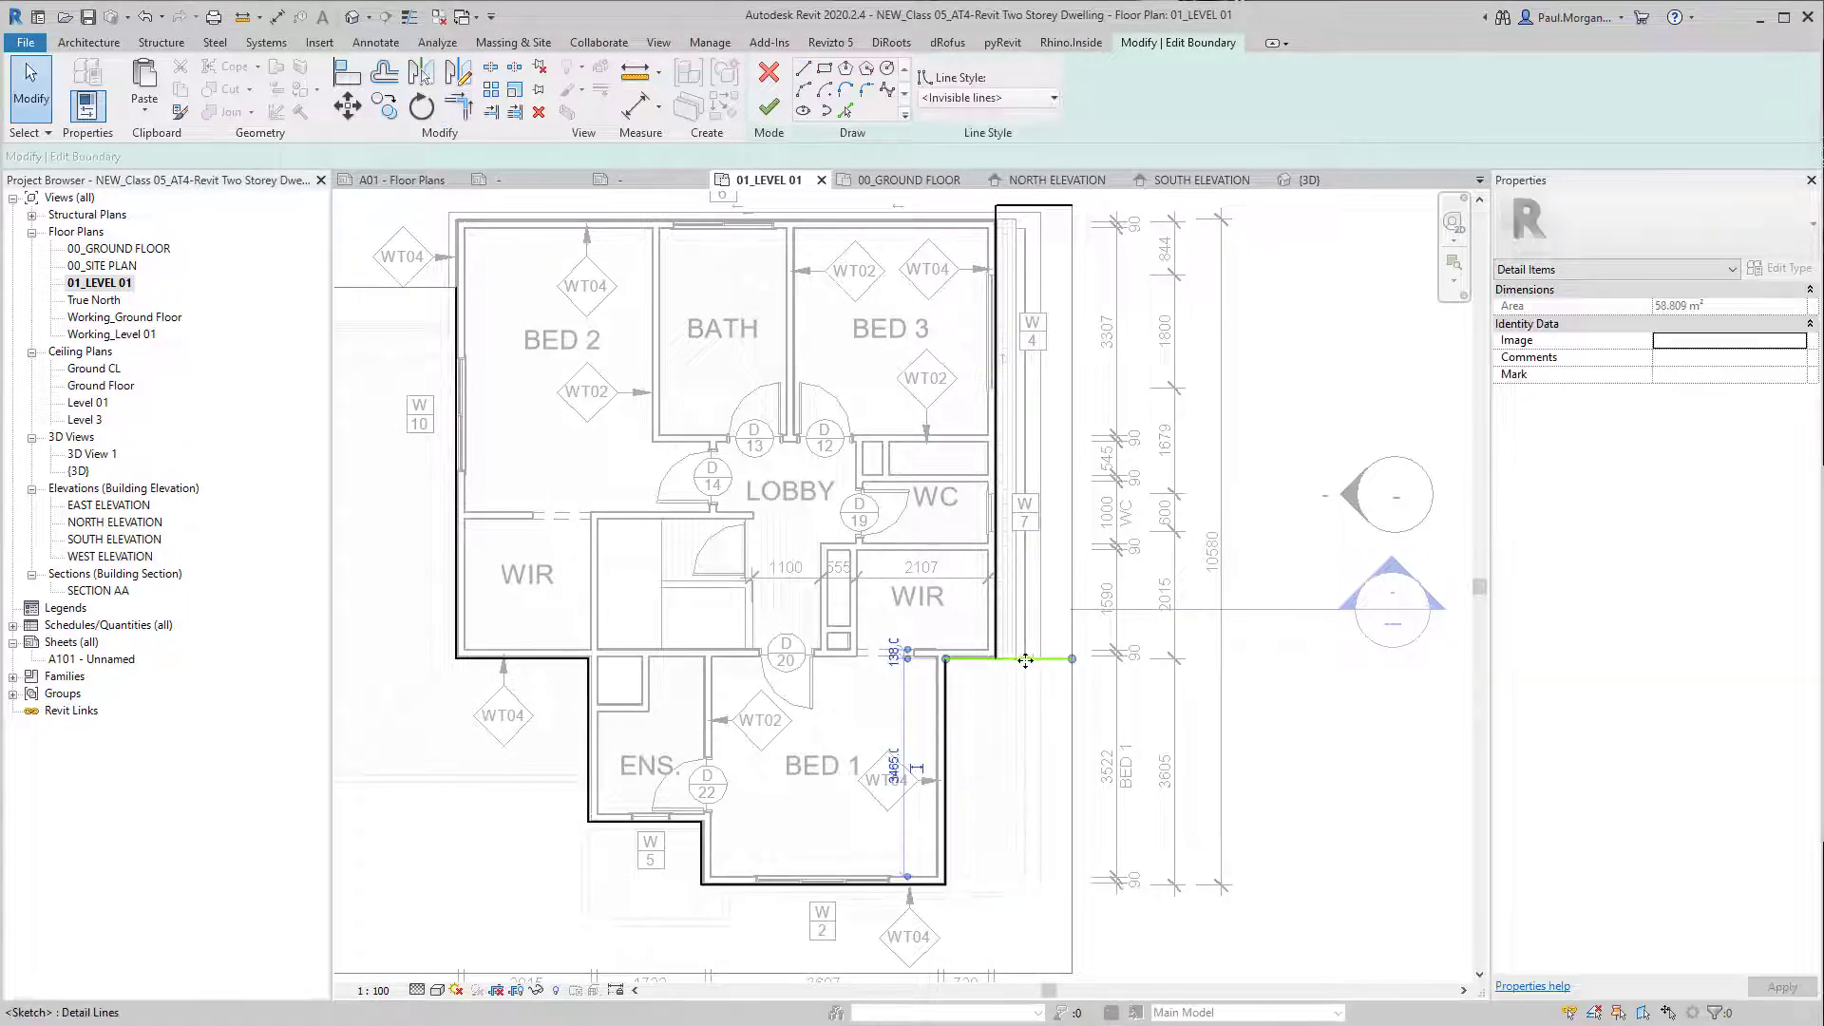
left_click_drag(1072, 658, 995, 660)
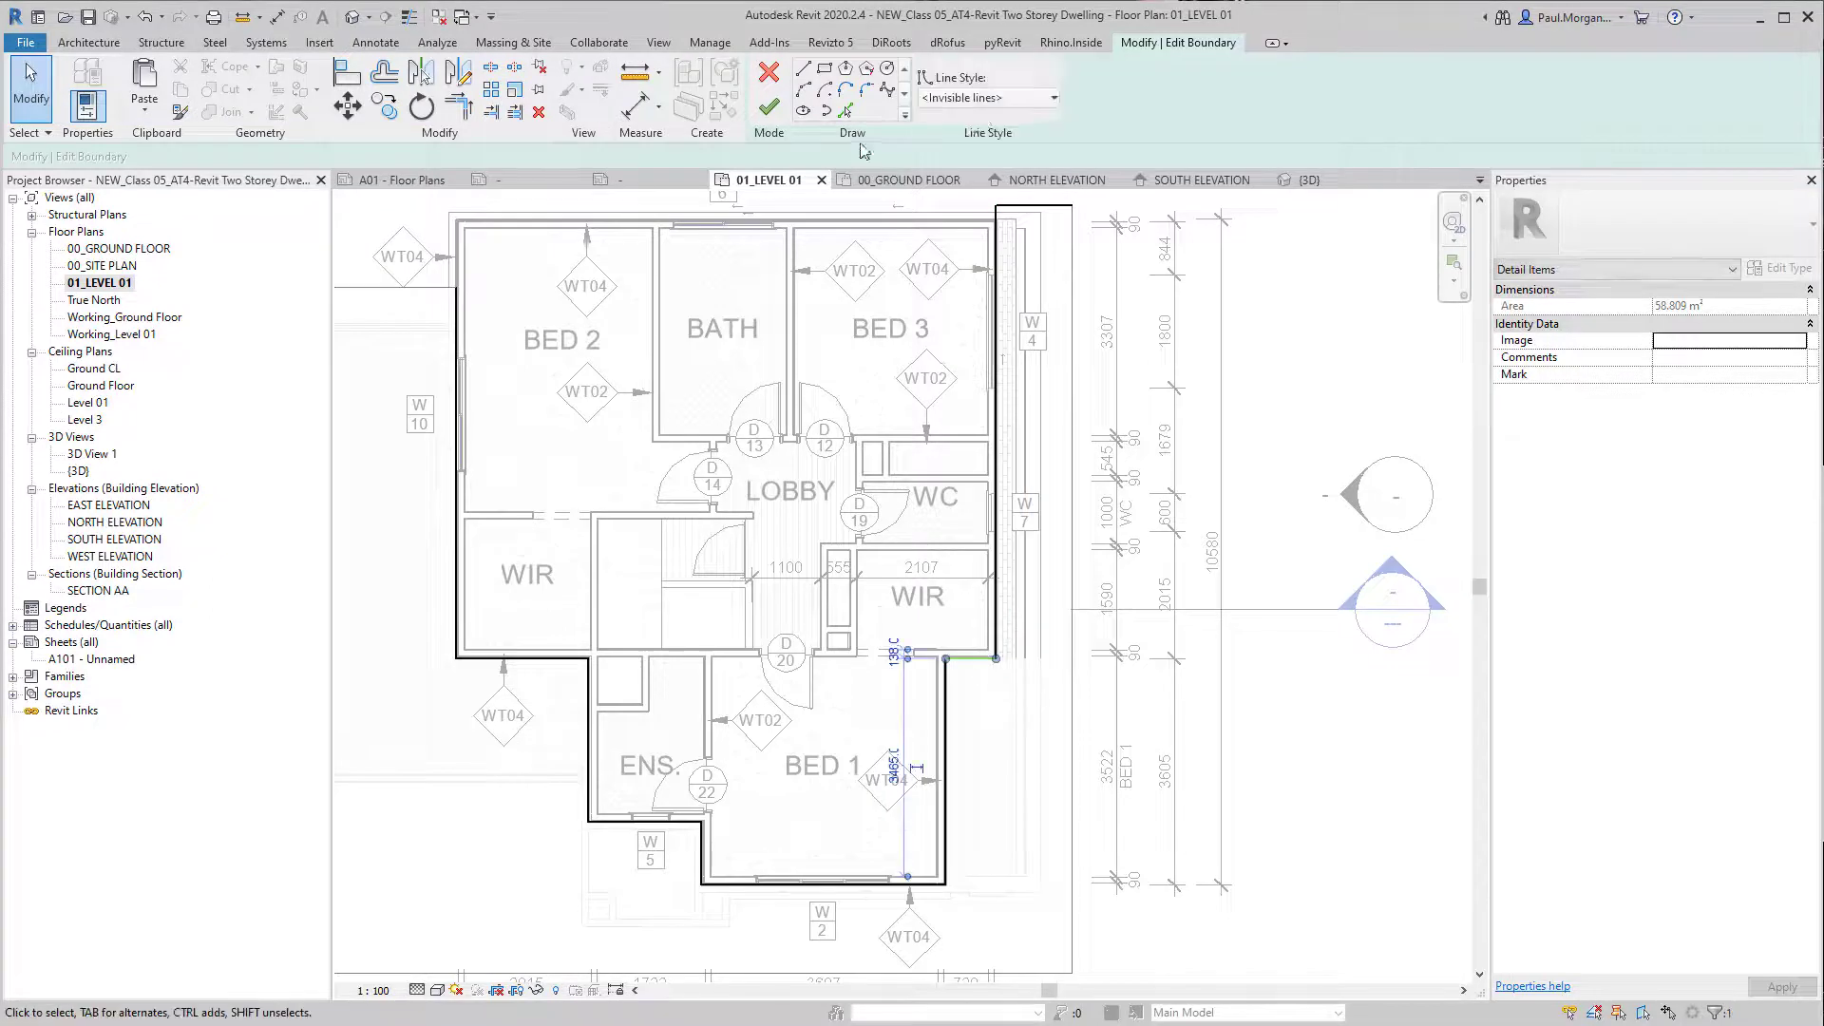
left_click(992, 98)
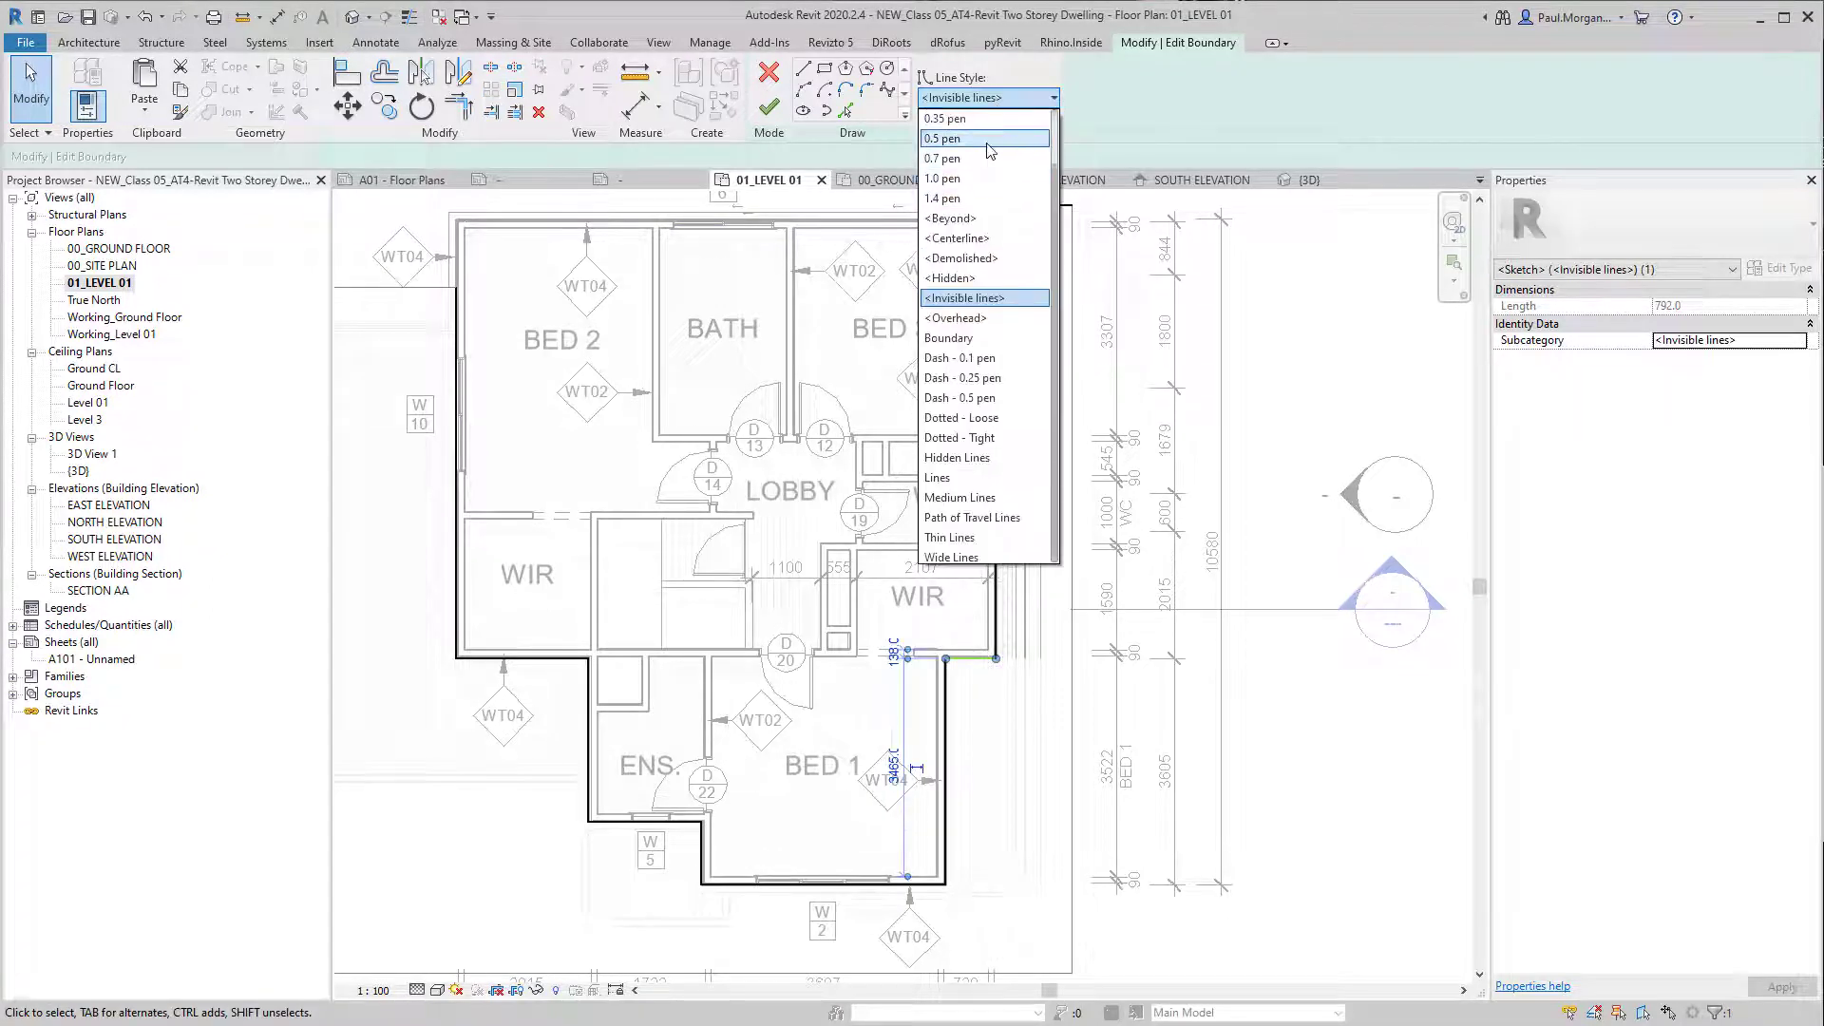
left_click(990, 117)
Step: Set the boundary's outward return line above Bed 3 to <Invisible lines> and finish the masking region
left_click(1033, 205)
left_click(993, 98)
left_click(989, 117)
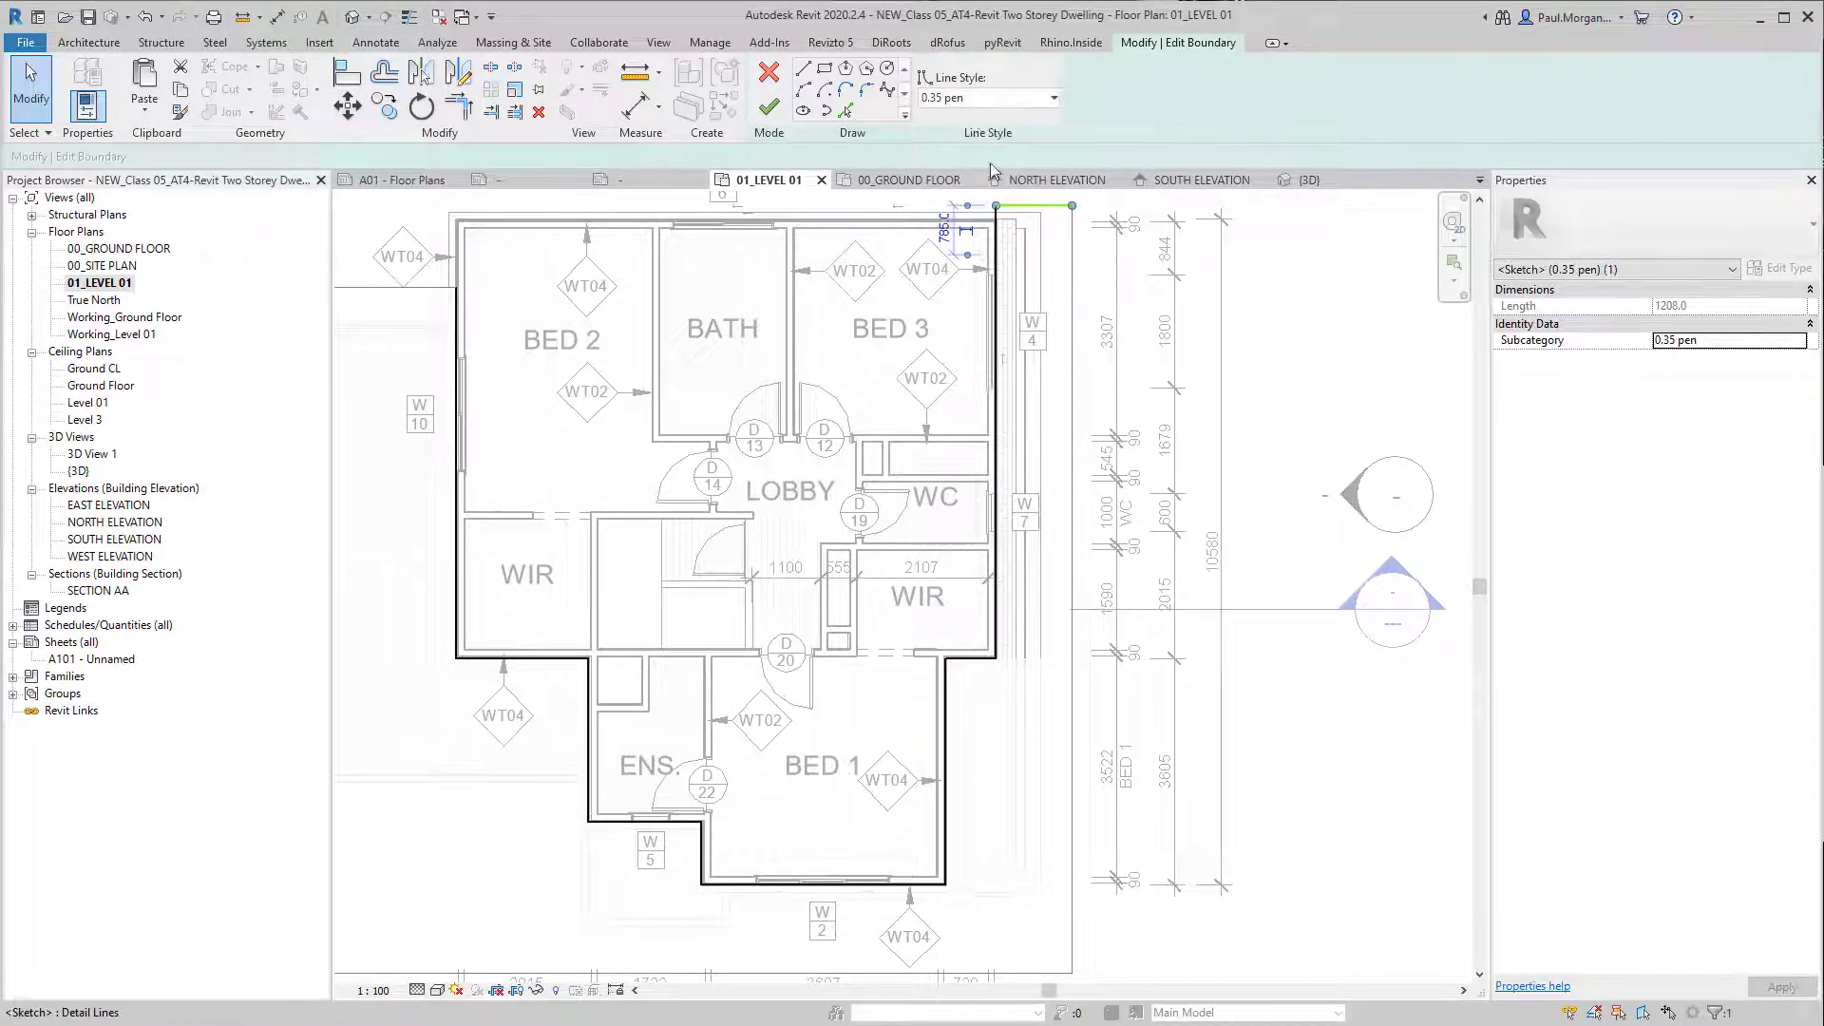
left_click(993, 98)
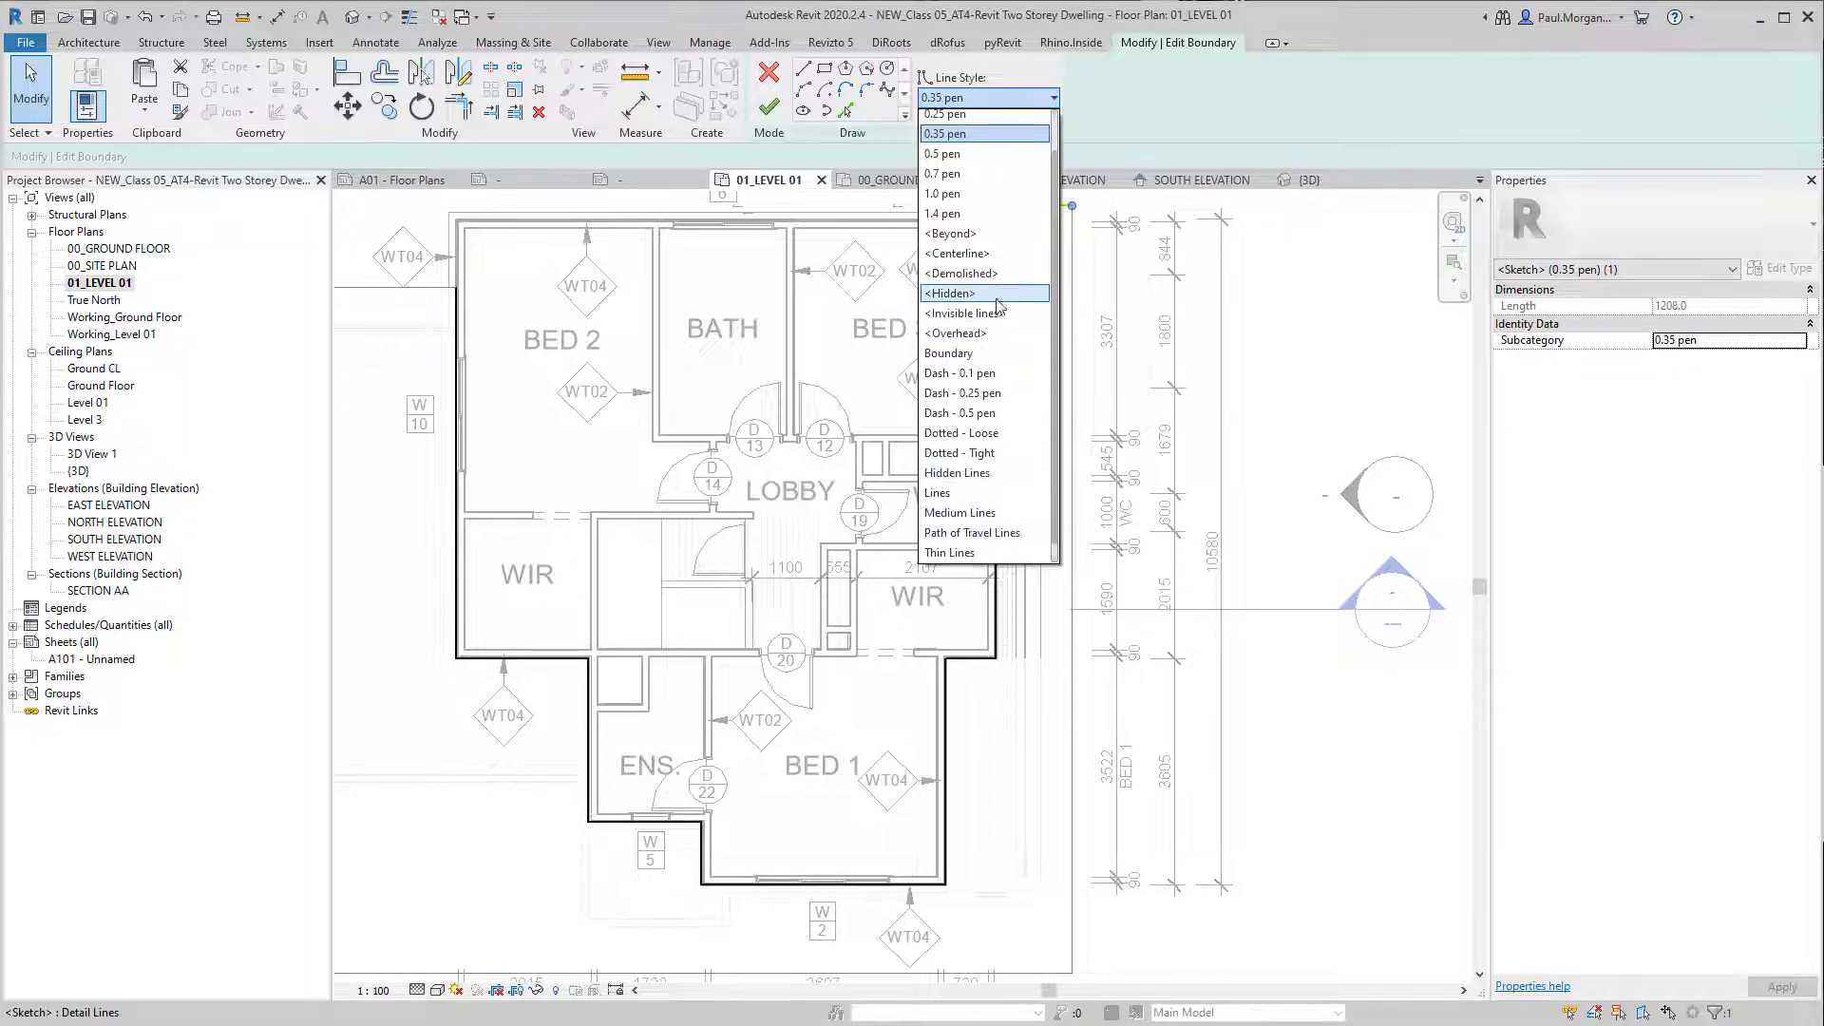
left_click(962, 314)
left_click(770, 106)
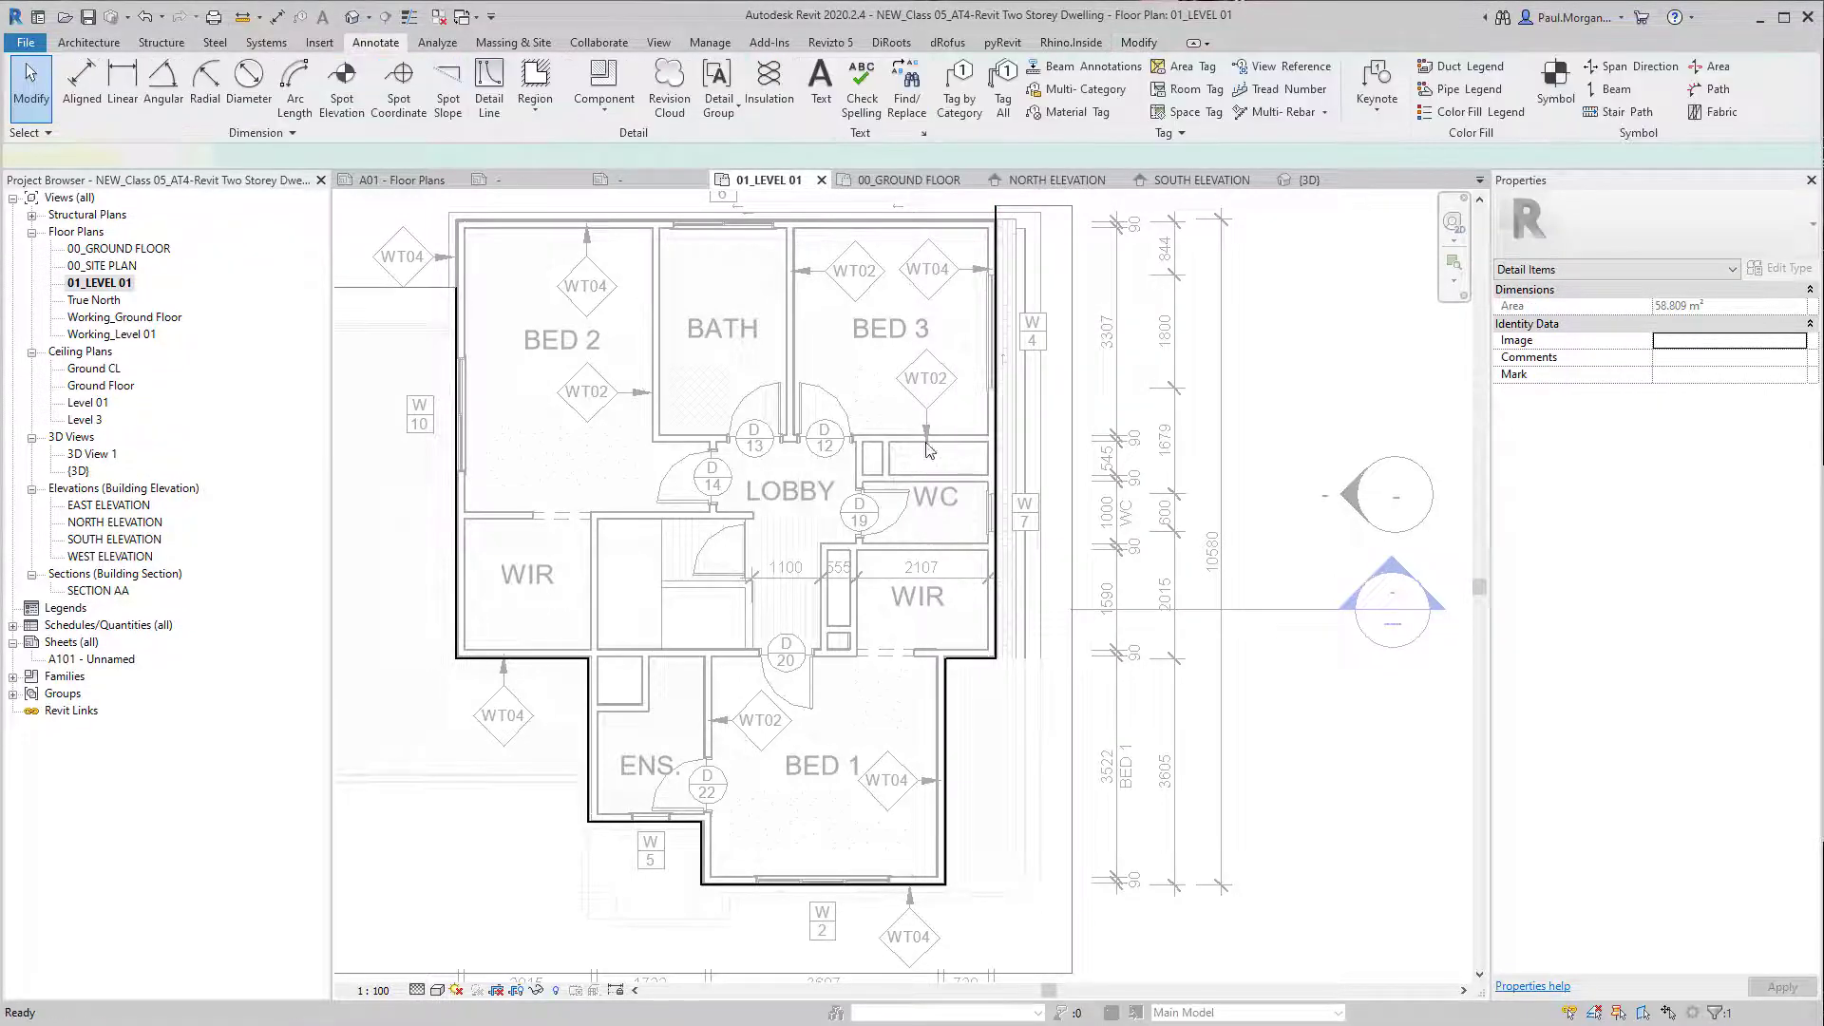
Step: Check the faded lower roofs around the Level 01 plan and review the parameters included in the Architectural Plan view template
scroll(931, 442, "down", 3)
left_click(1010, 757)
middle_click_drag(1024, 778, 1222, 868)
scroll(1083, 789, "up", 1)
middle_click_drag(1171, 800, 1180, 847)
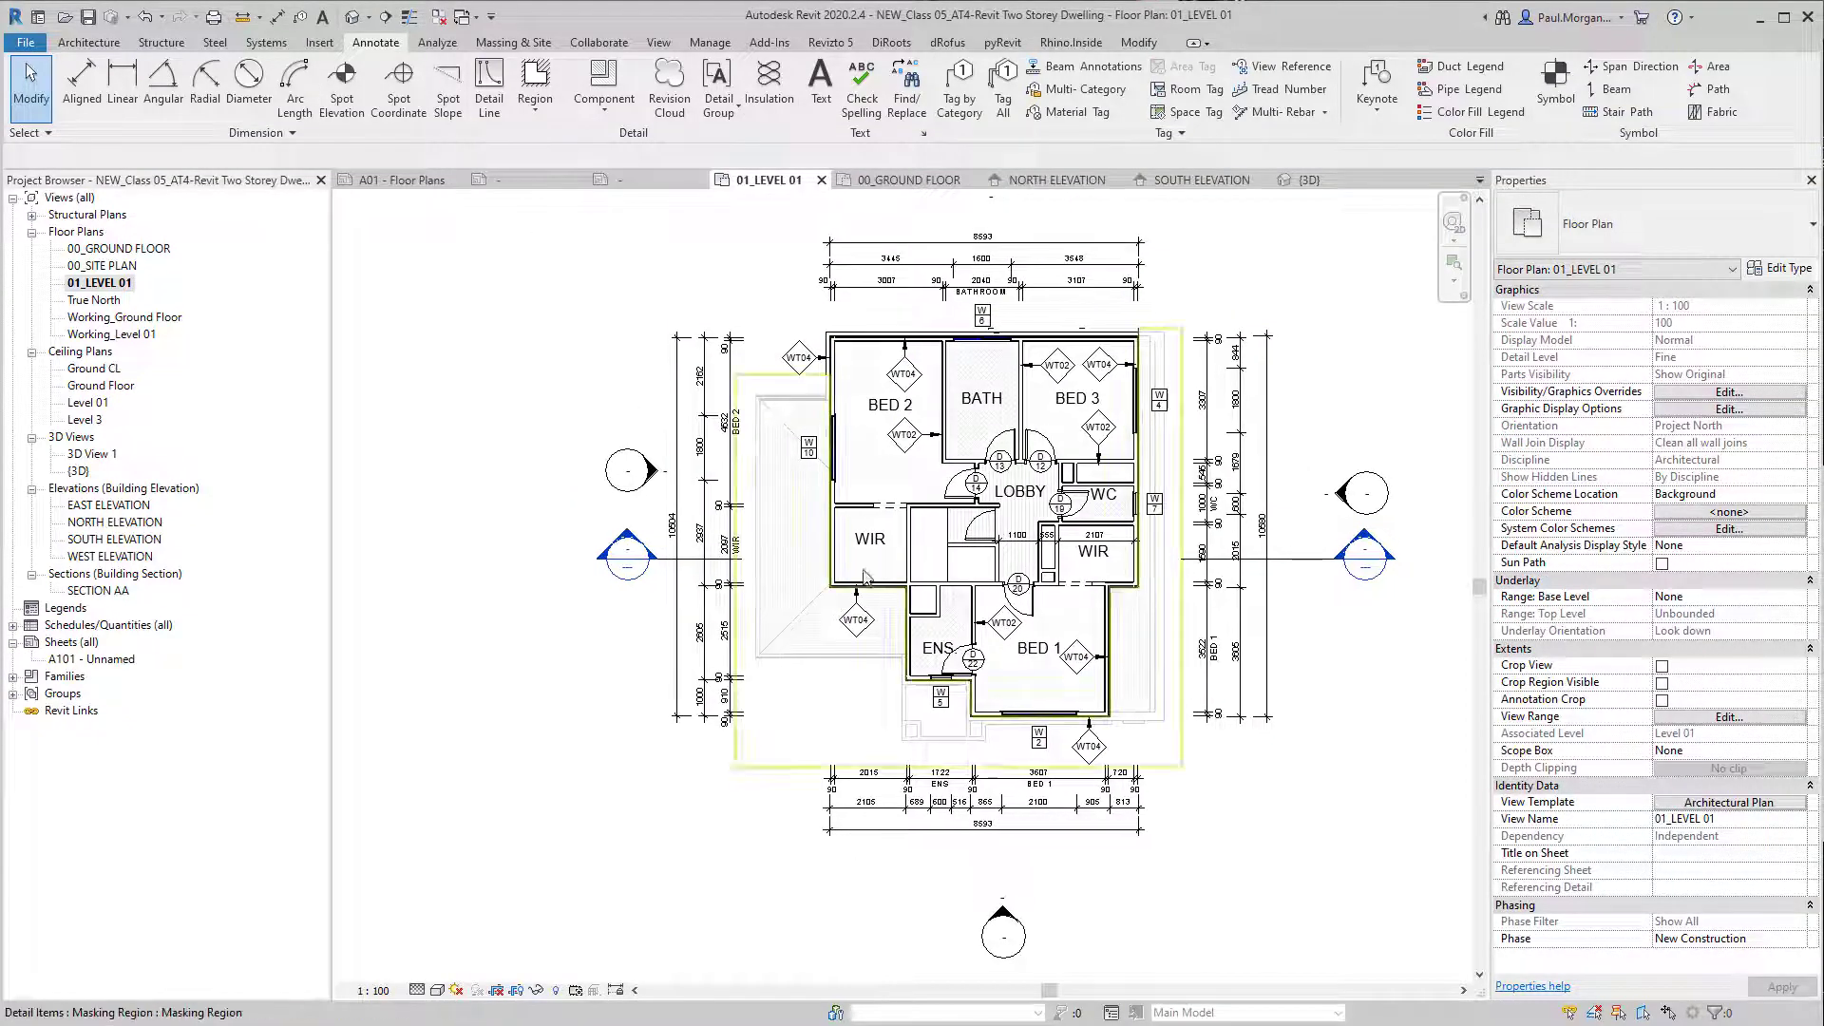
middle_click_drag(1274, 796, 1300, 804)
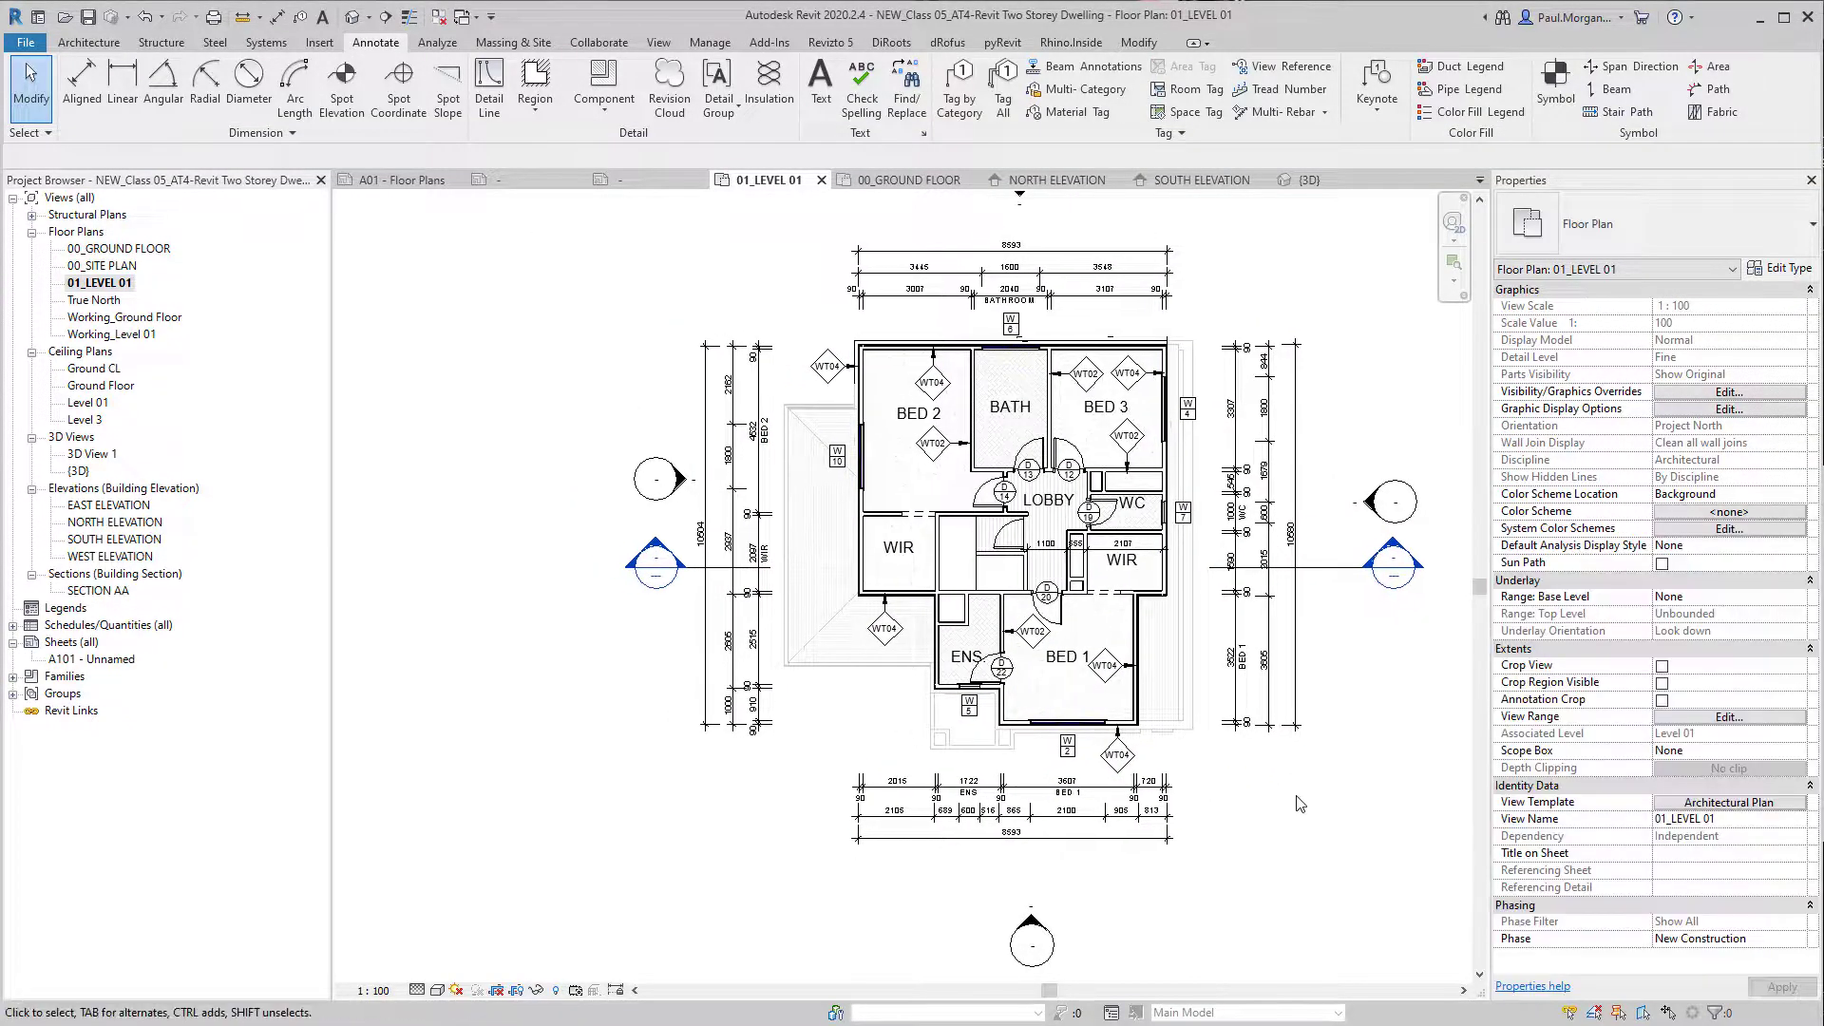
middle_click_drag(761, 877, 724, 855)
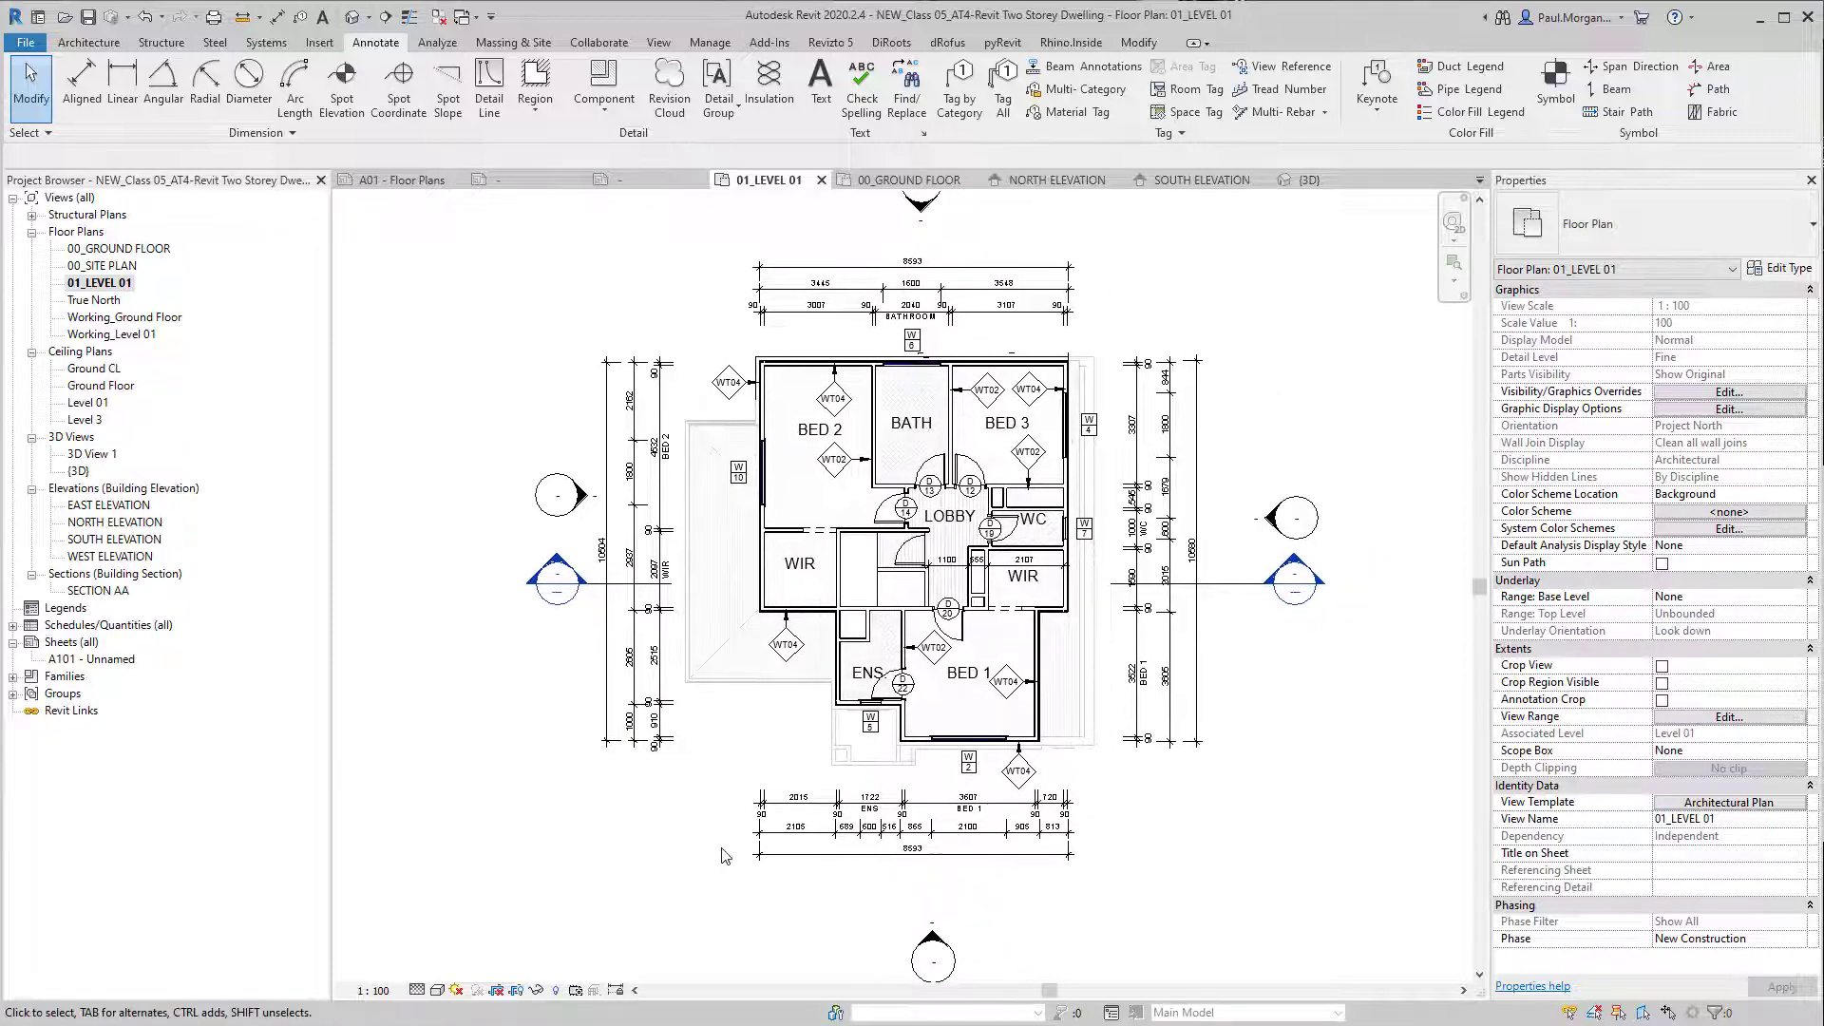
scroll(724, 855, "down", 1)
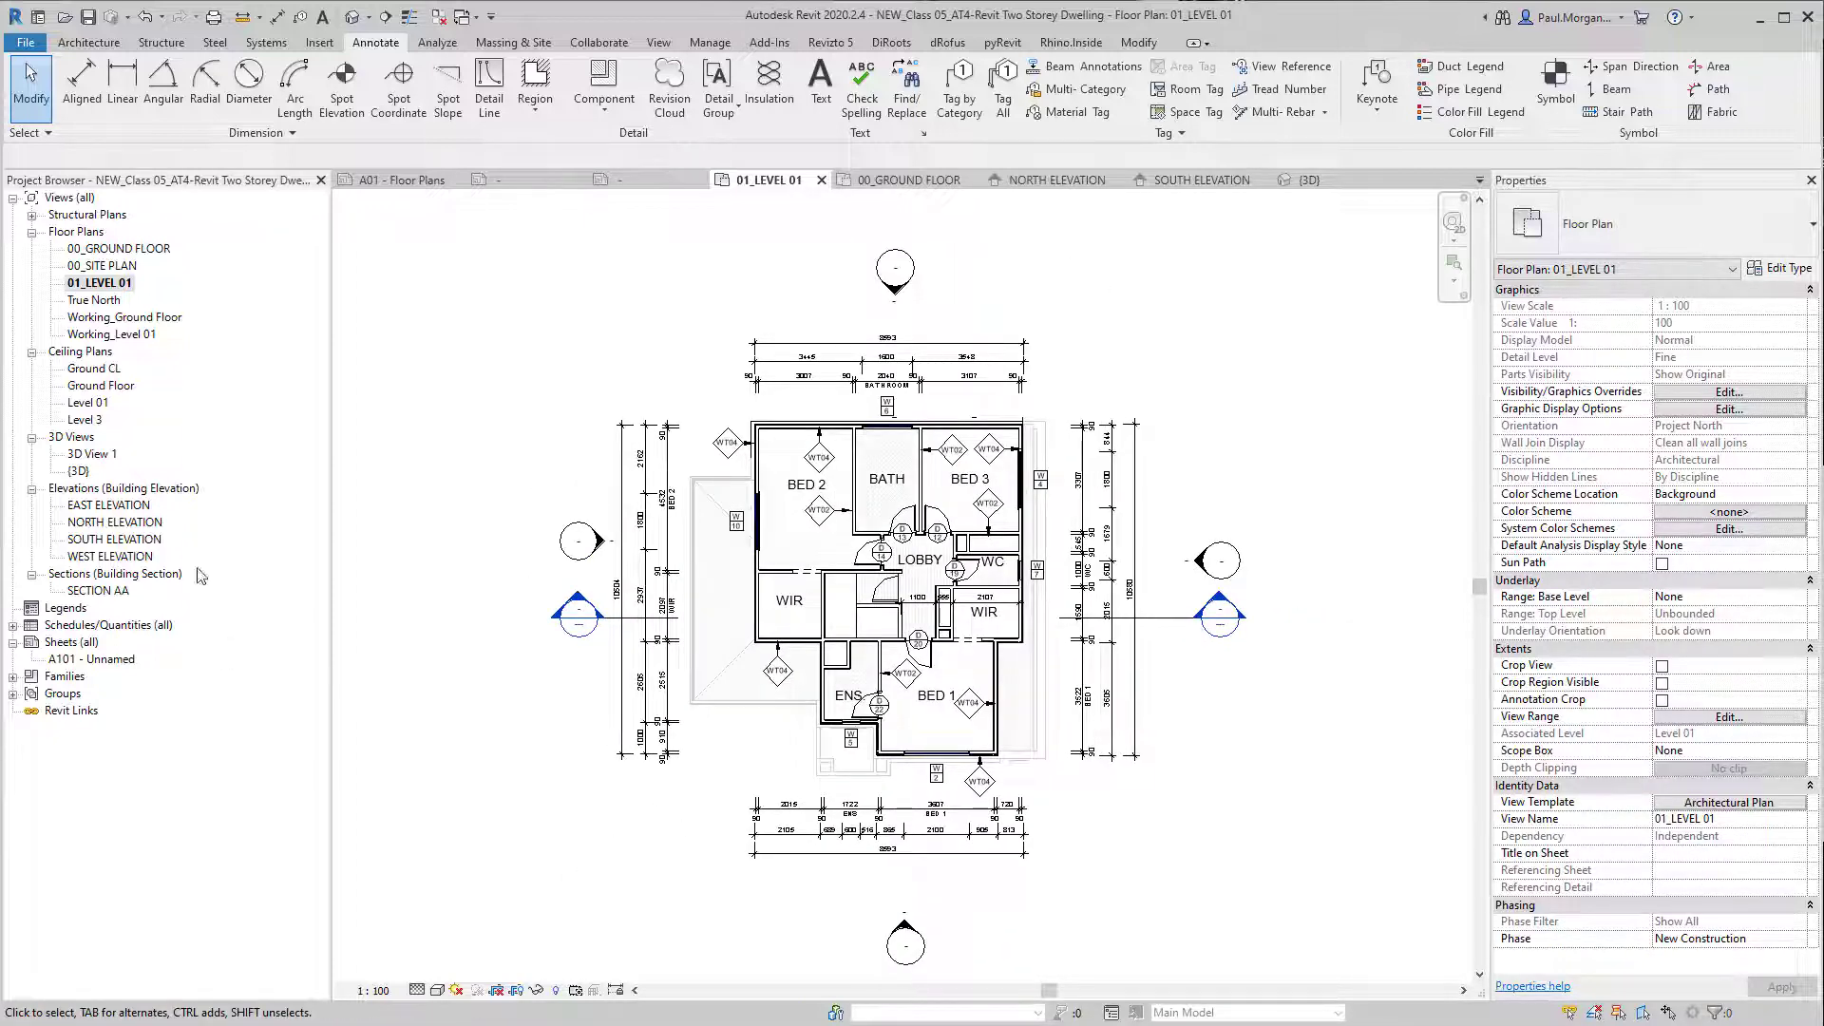
left_click(1701, 803)
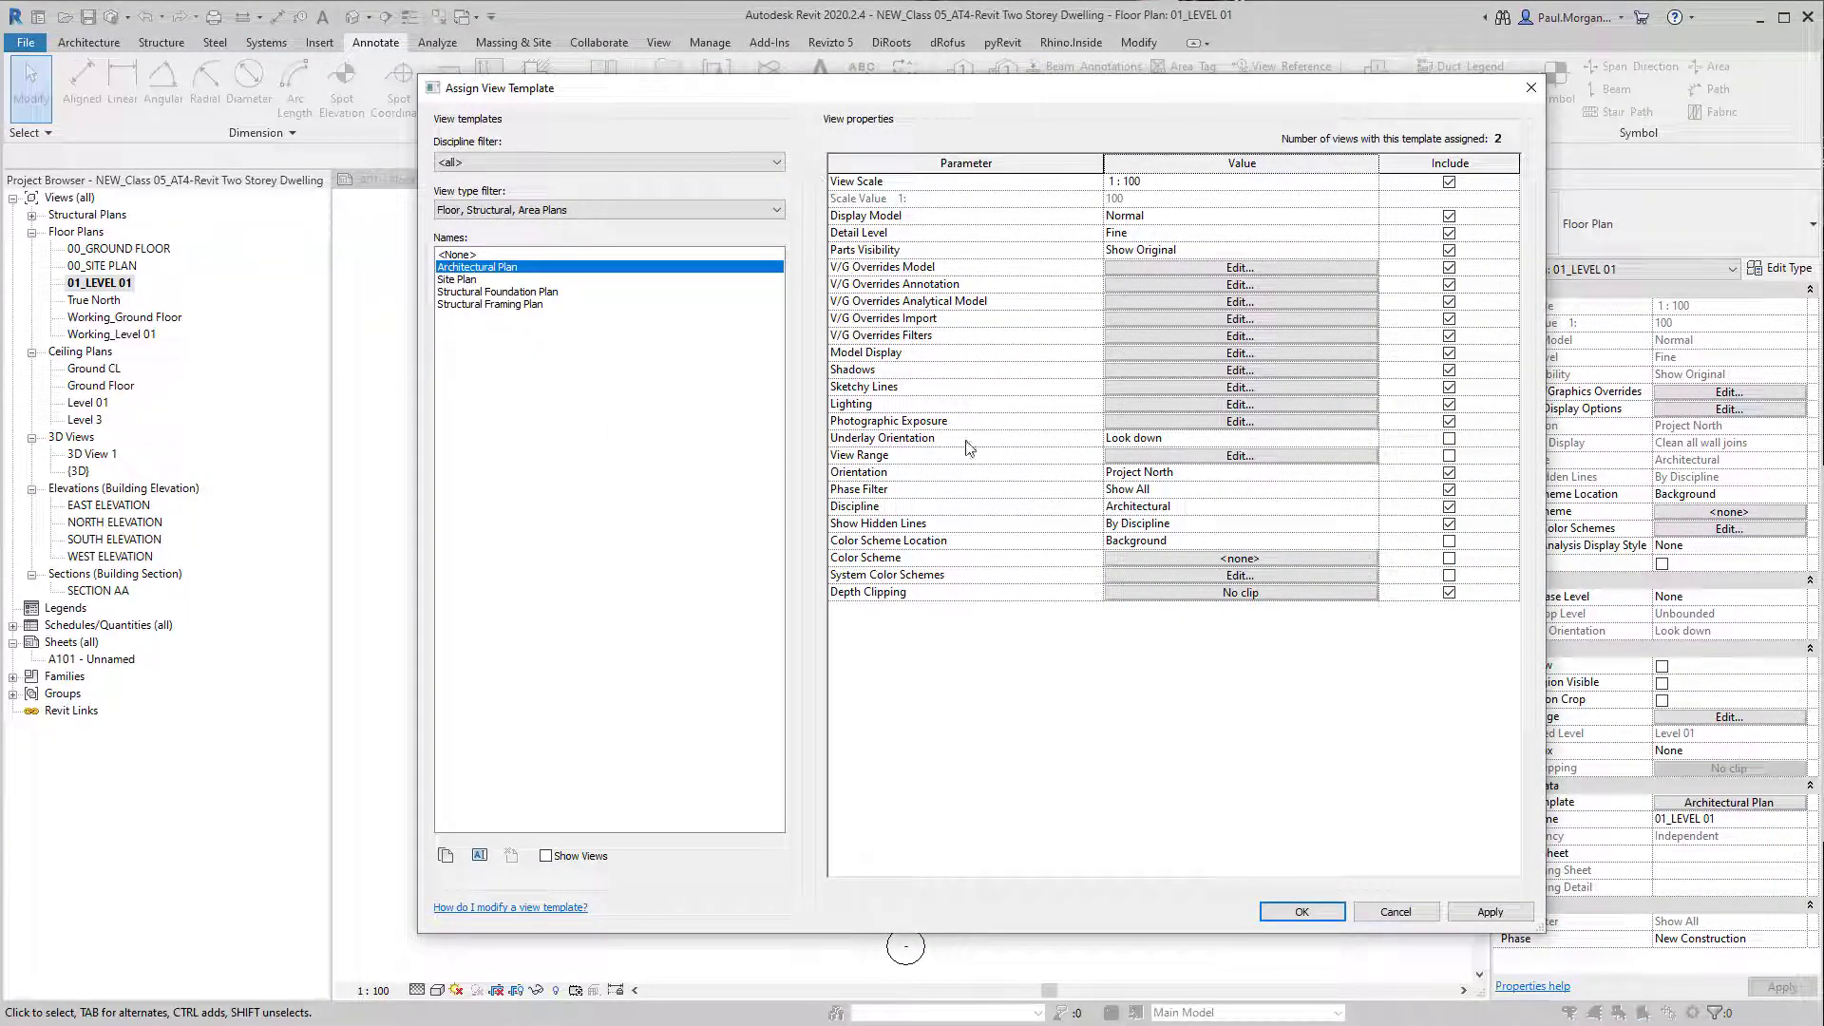
left_click(1313, 914)
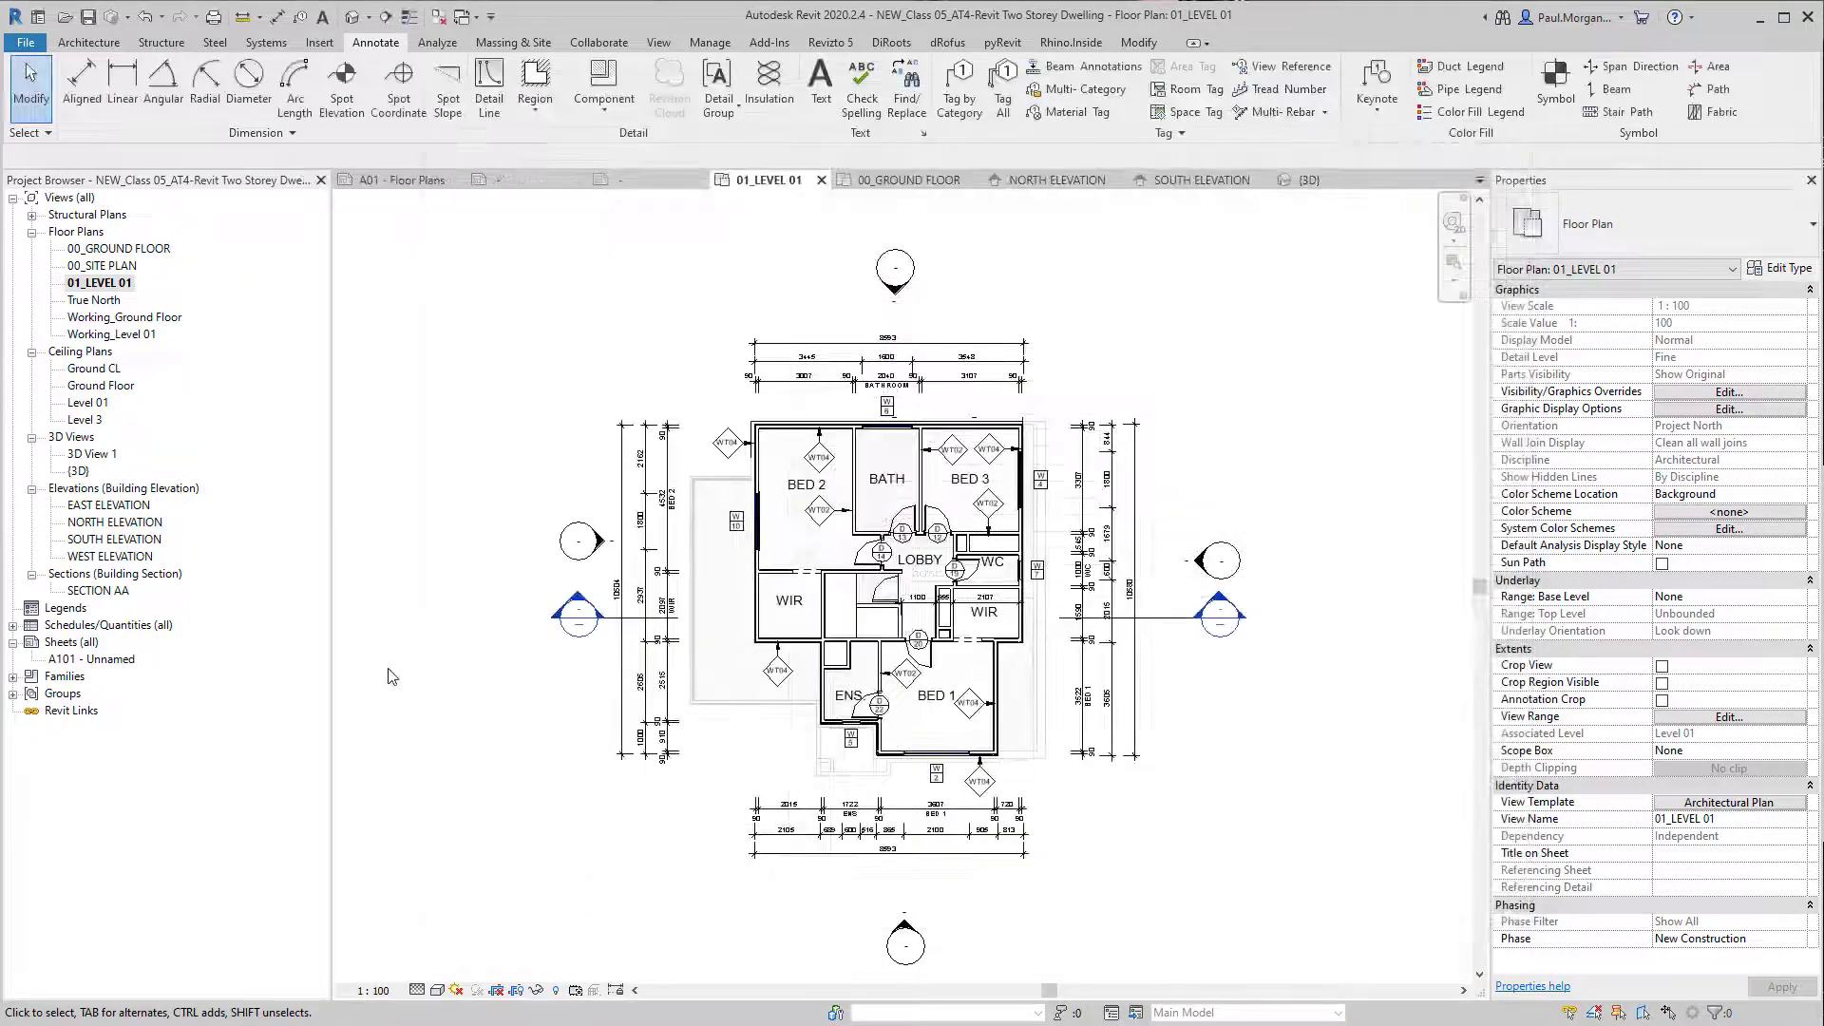
Step: Open the South Elevation and tag the entry door and the two ground-floor windows by category, without leaders
double_click(117, 540)
scroll(969, 750, "up", 4)
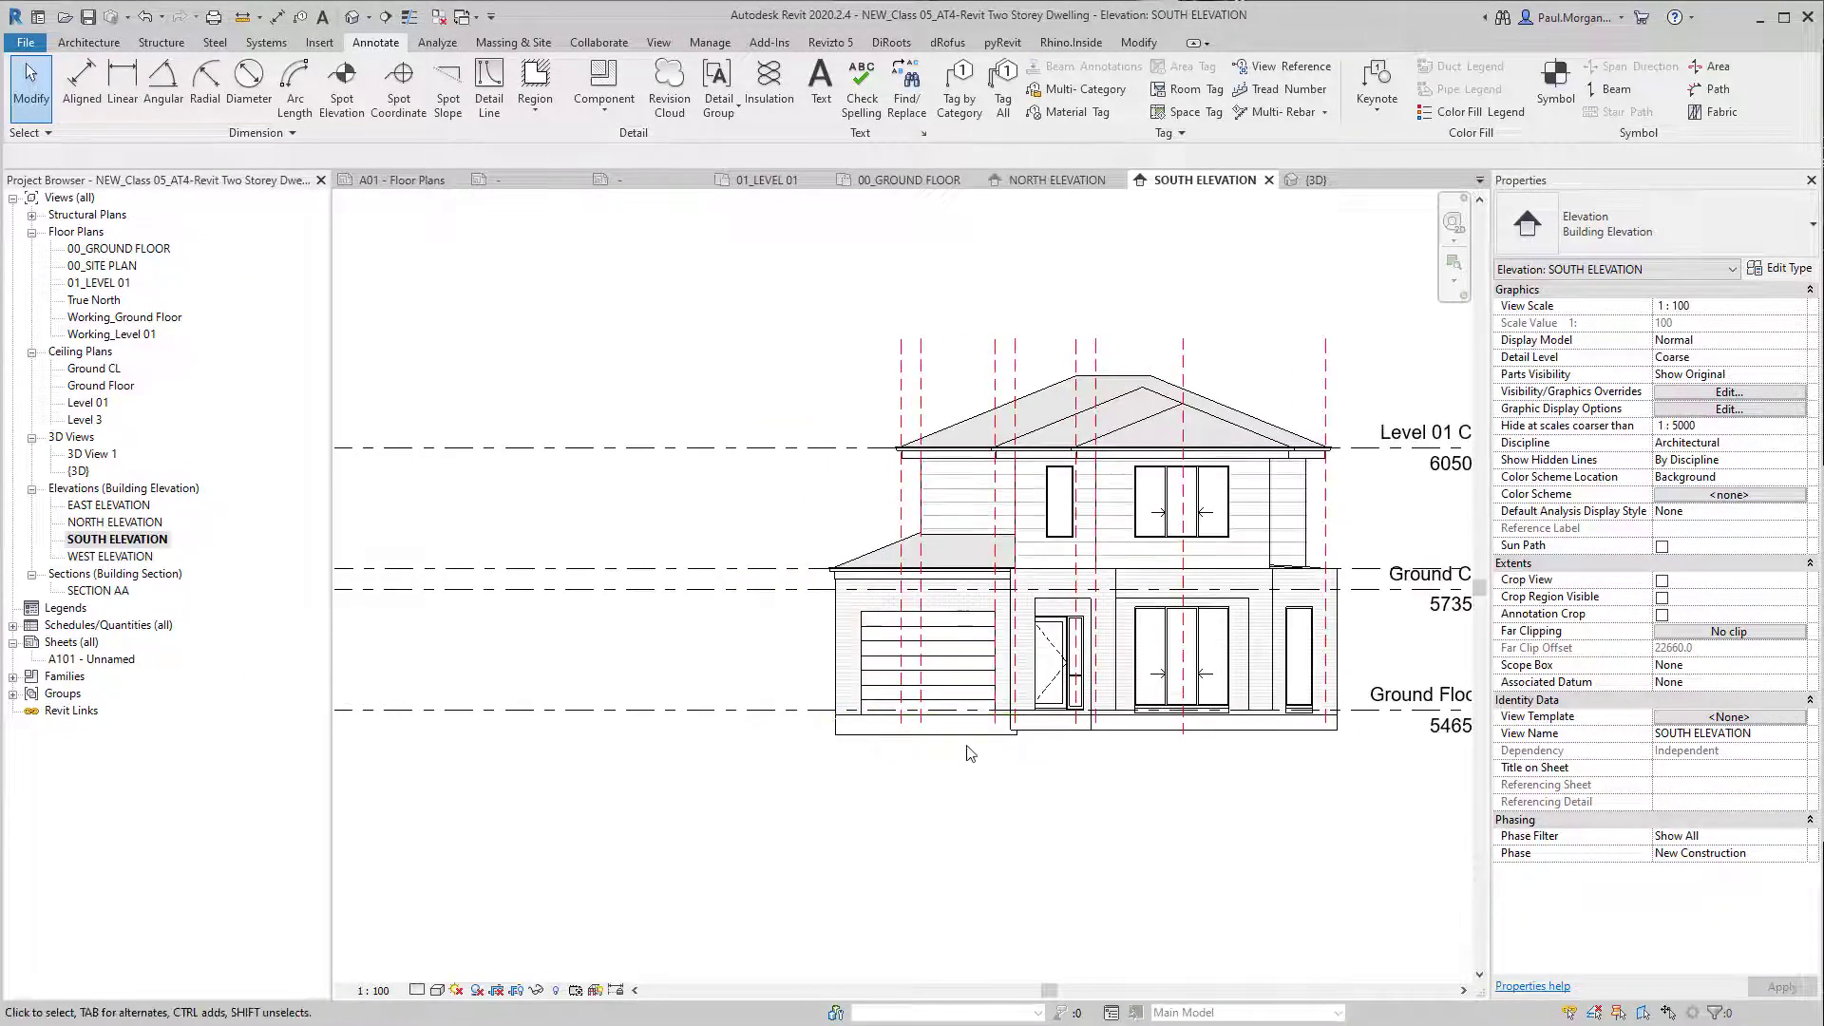
scroll(969, 750, "down", 2)
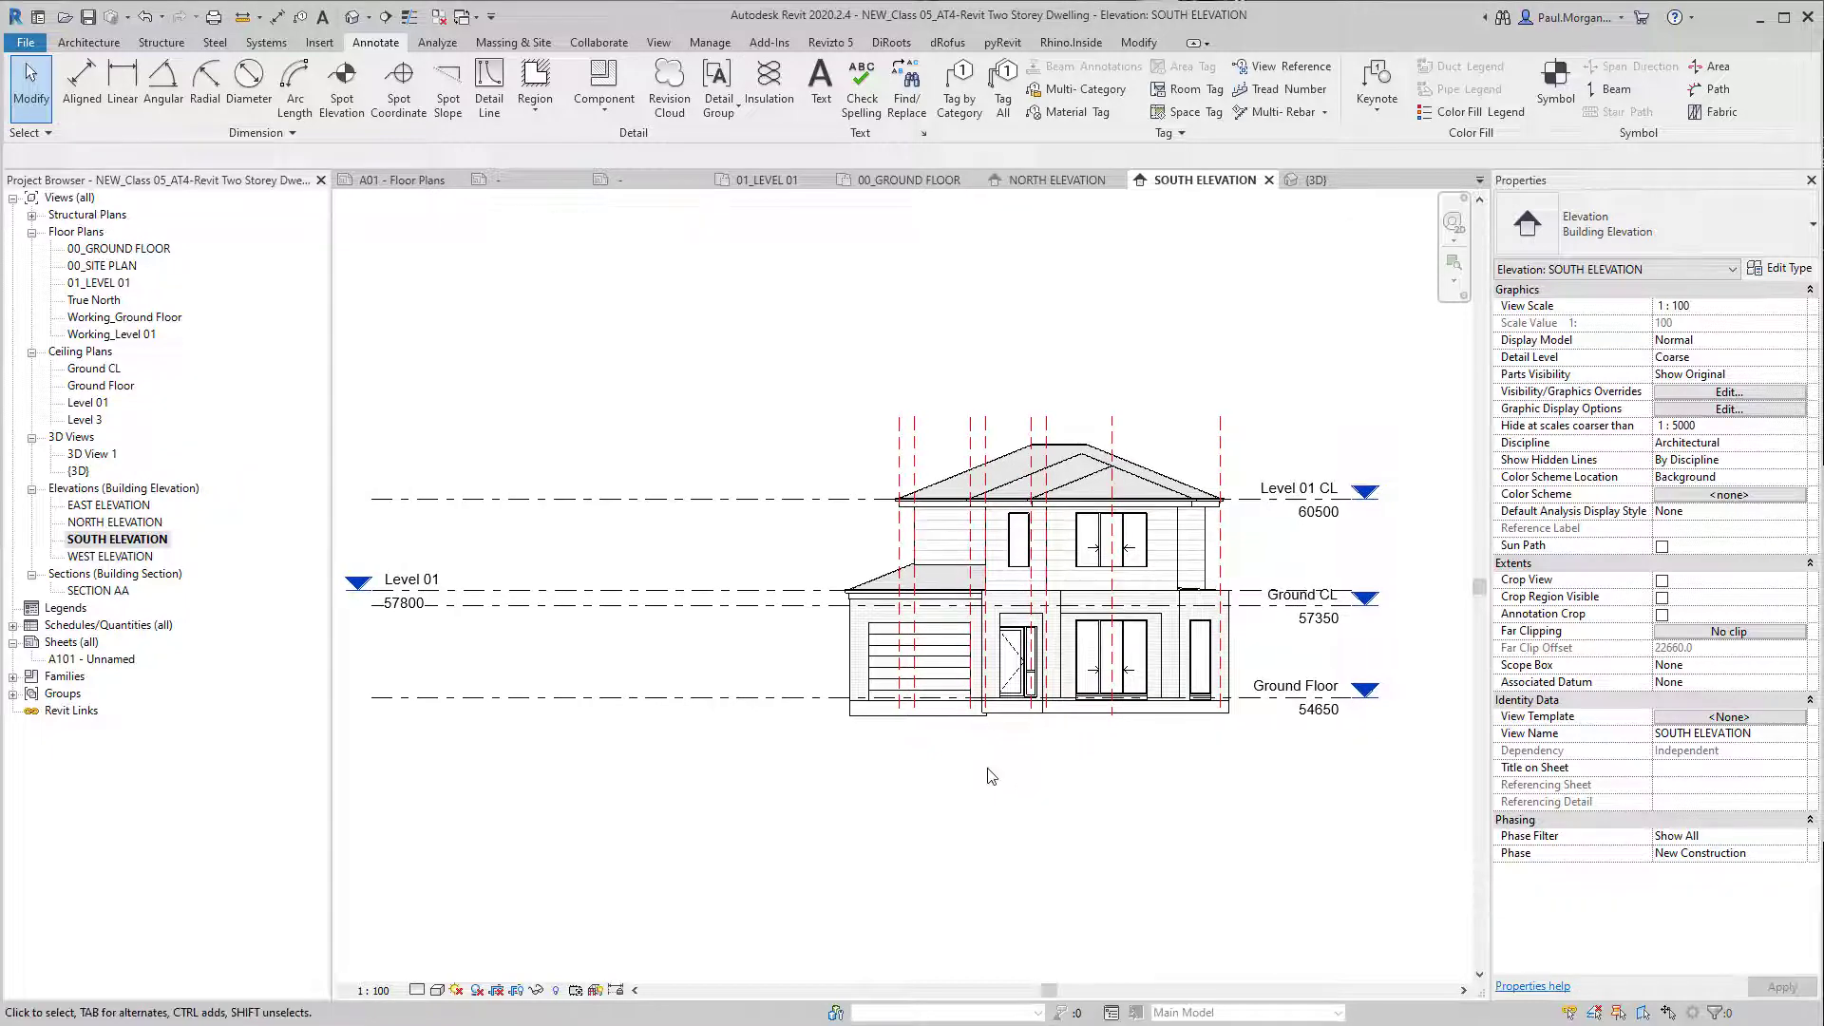
scroll(991, 776, "up", 3)
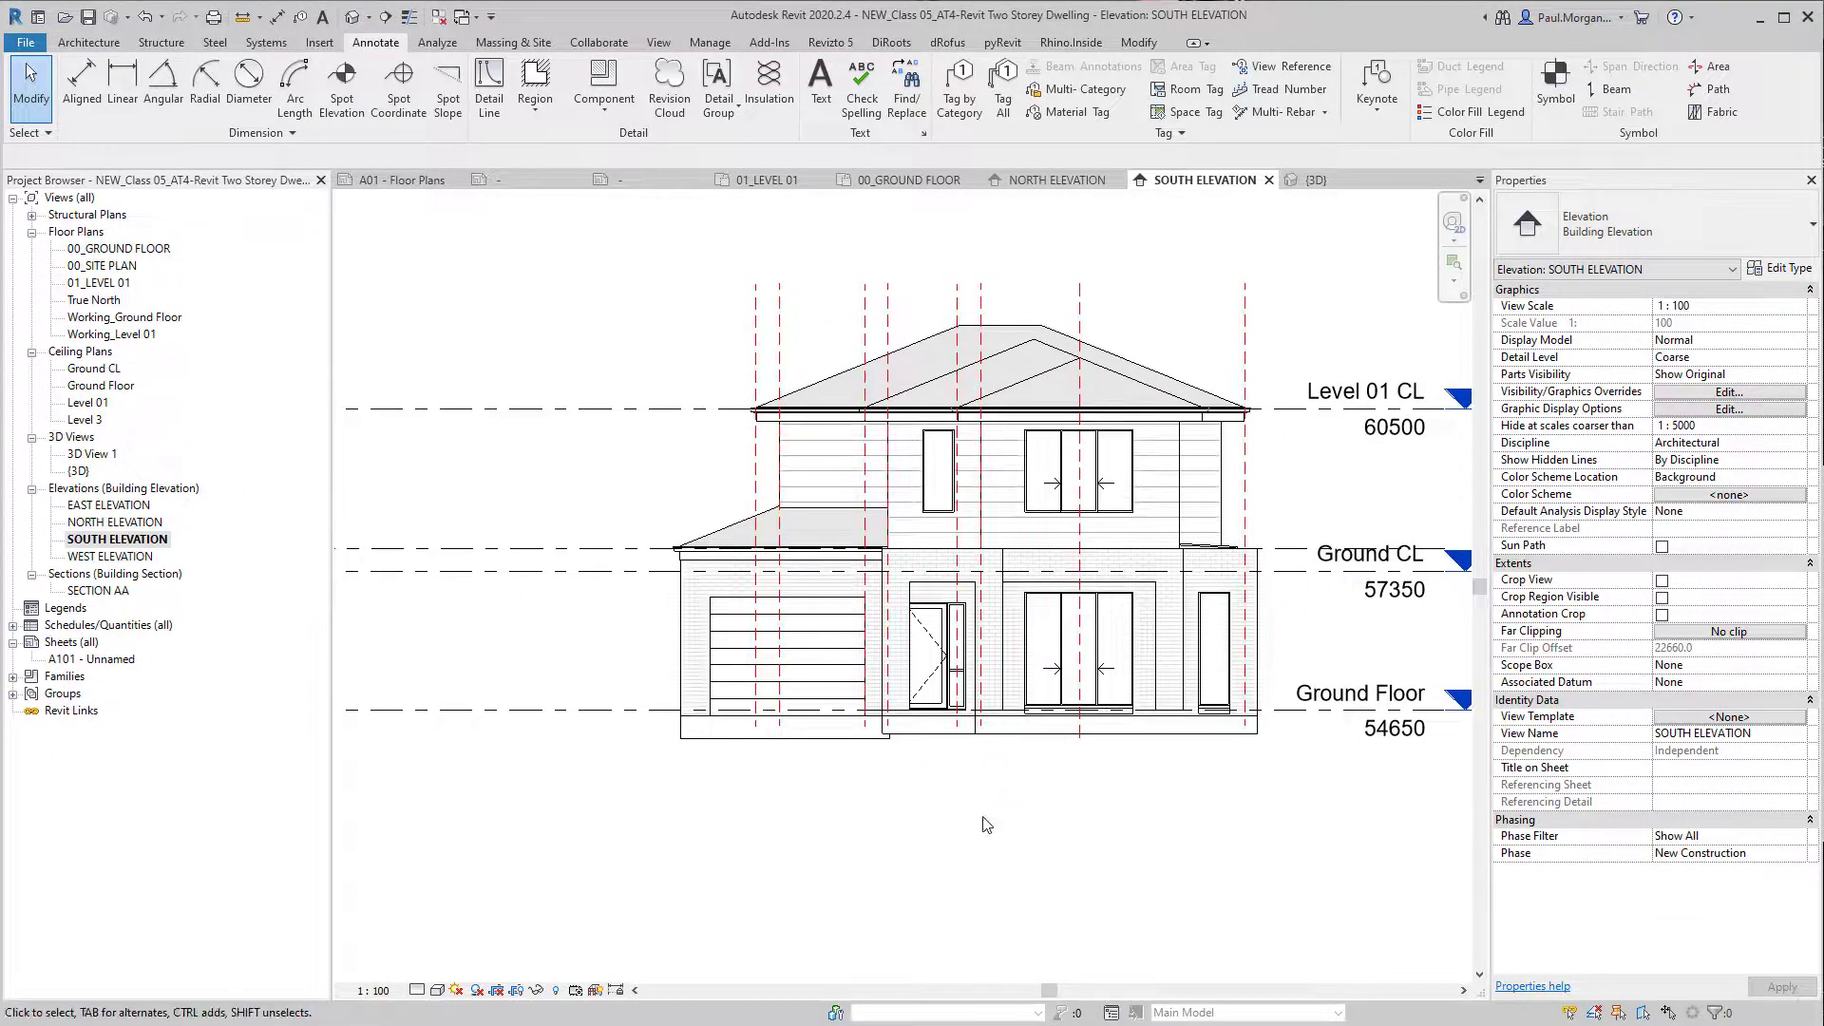
key("t")
key("g")
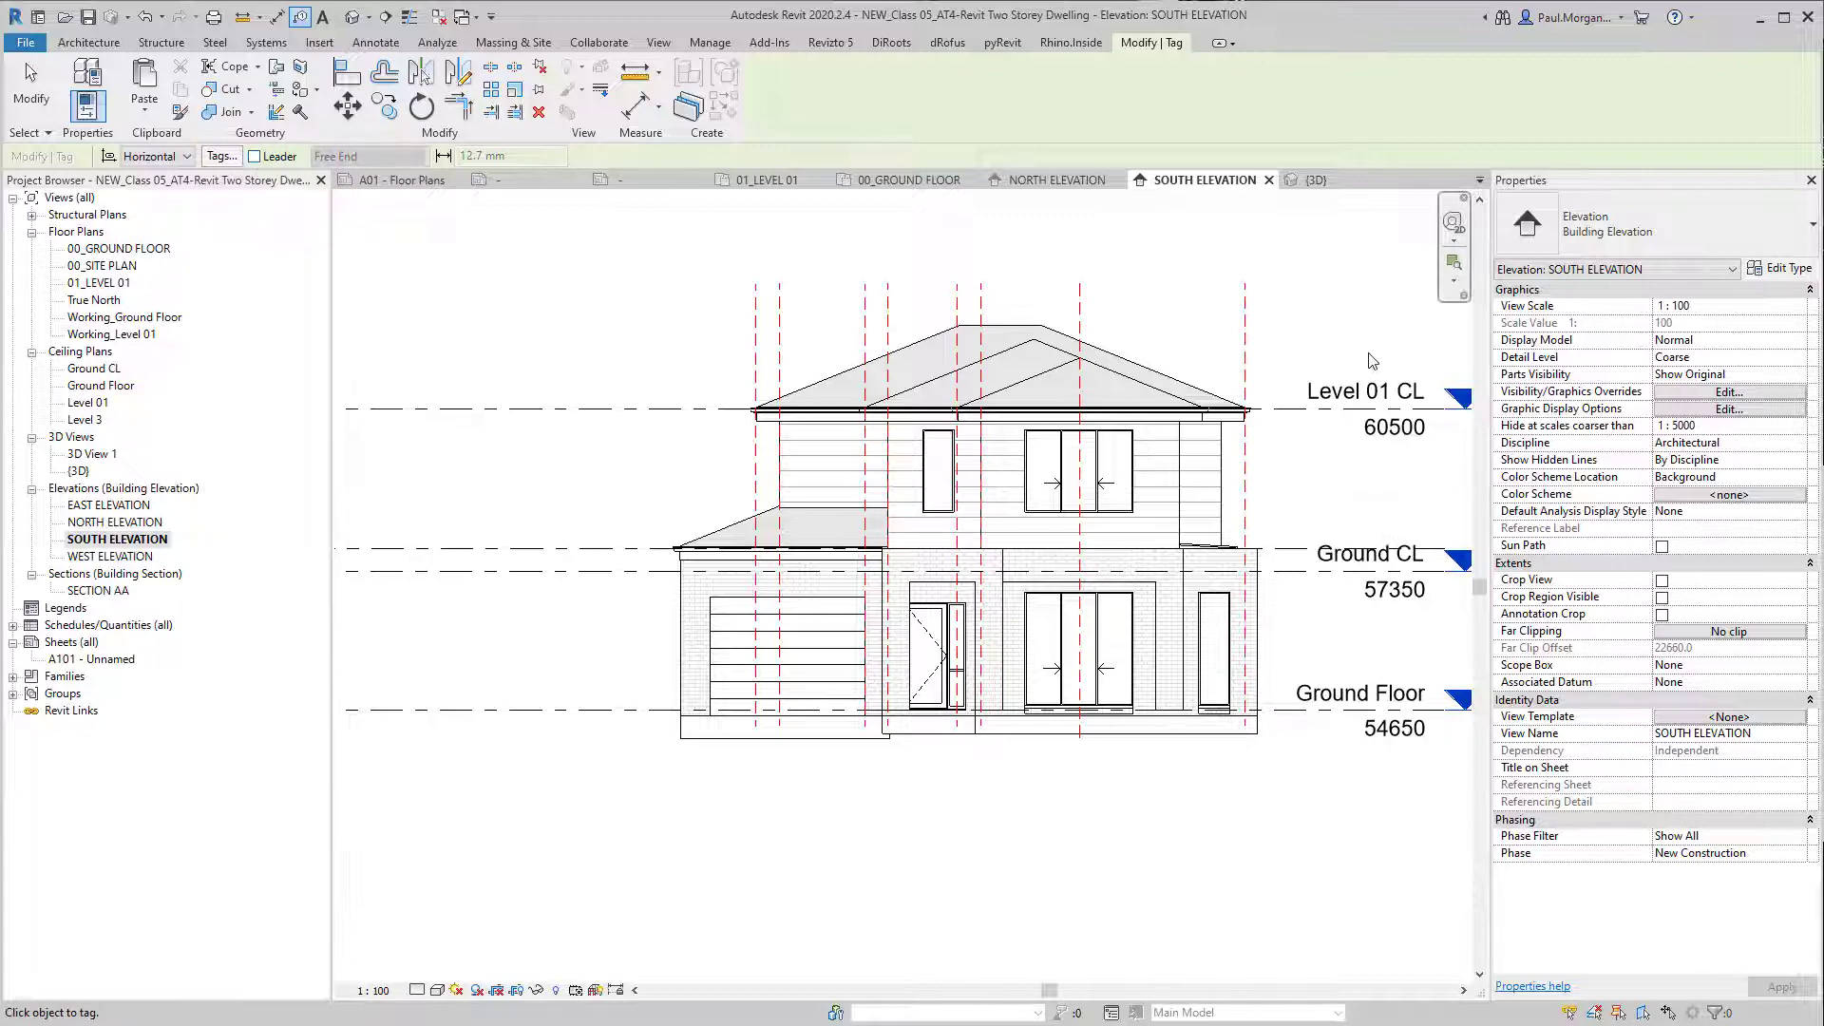
scroll(1072, 468, "up", 3)
scroll(1104, 447, "down", 4)
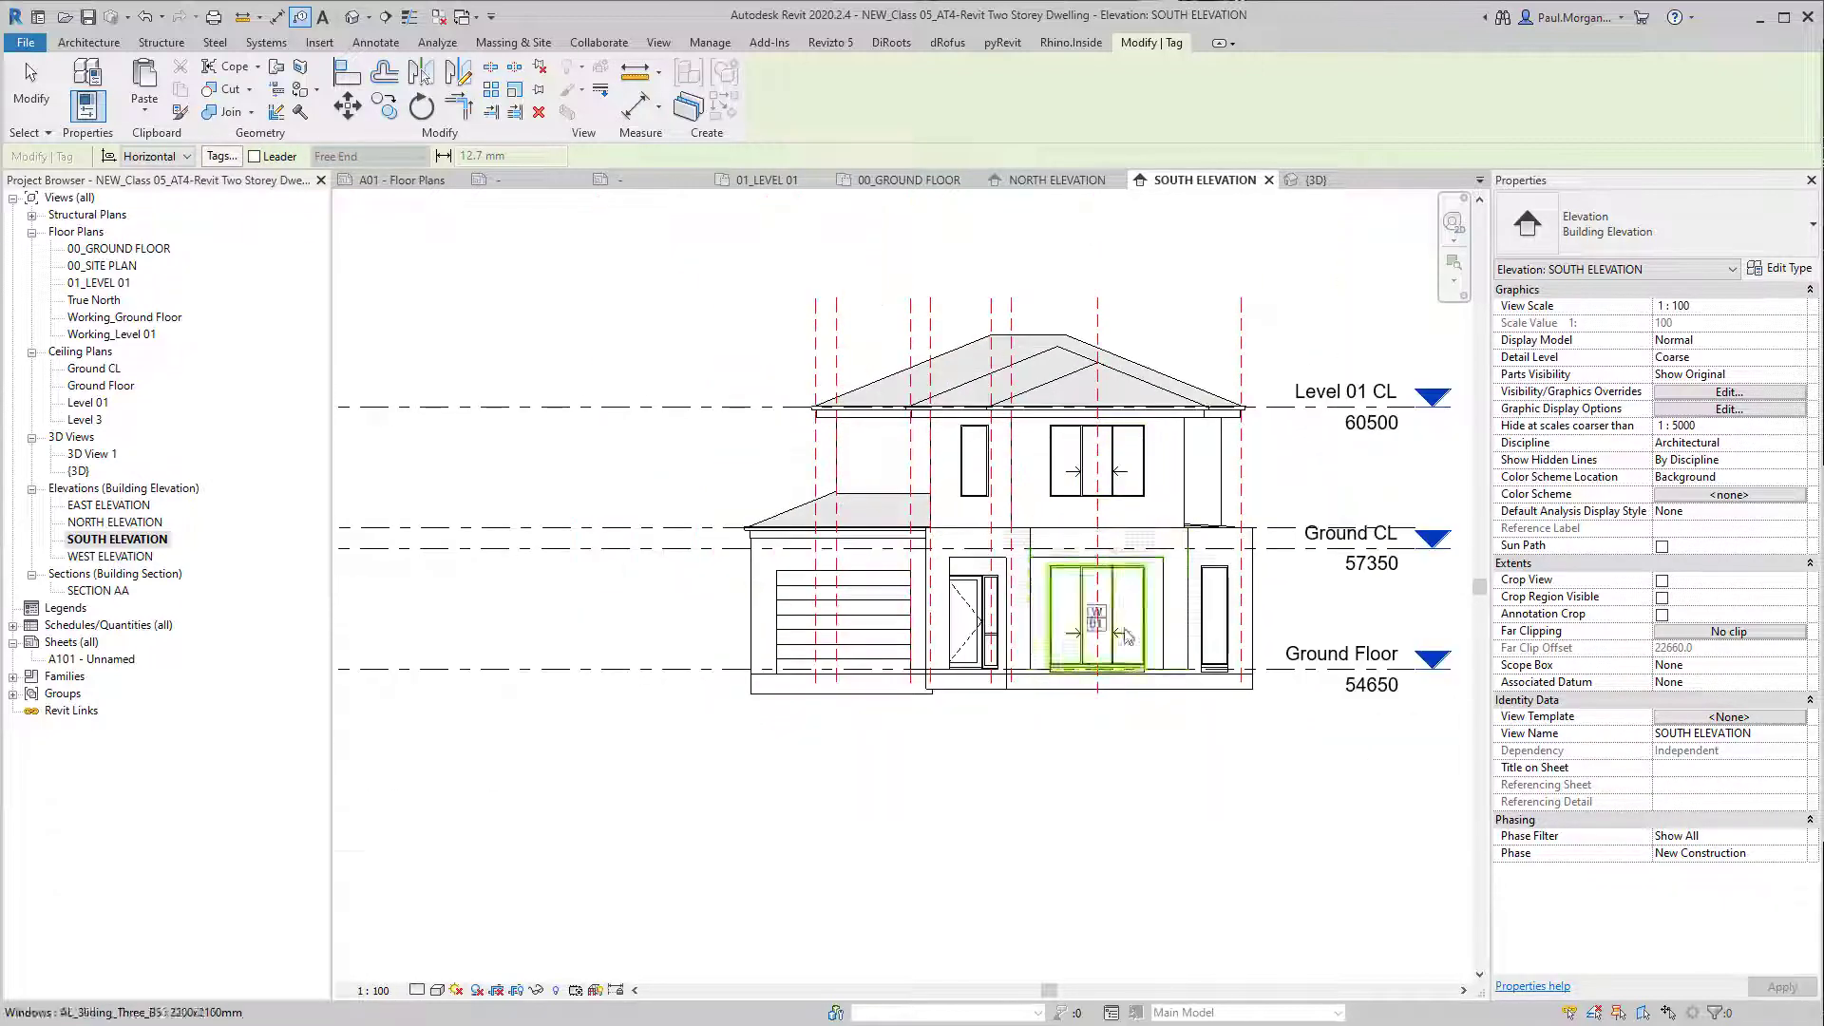
scroll(1074, 723, "up", 3)
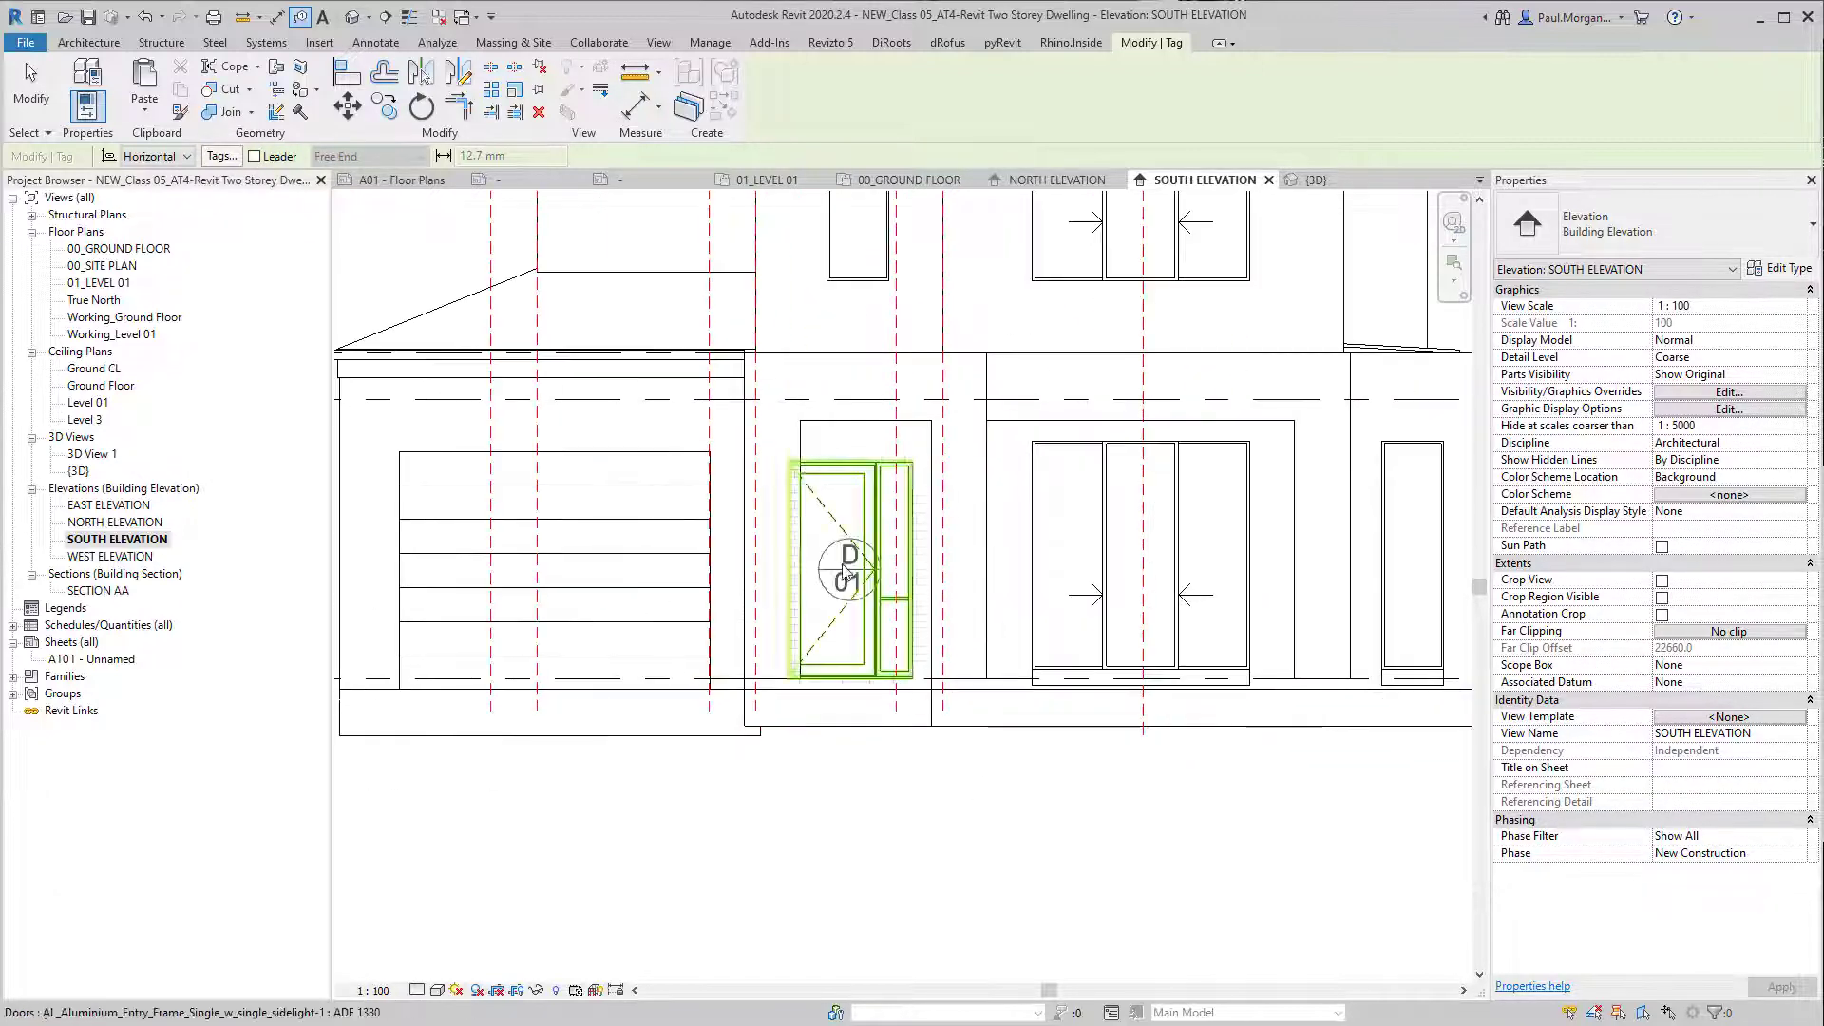
left_click(847, 570)
left_click(1141, 560)
left_click(1413, 570)
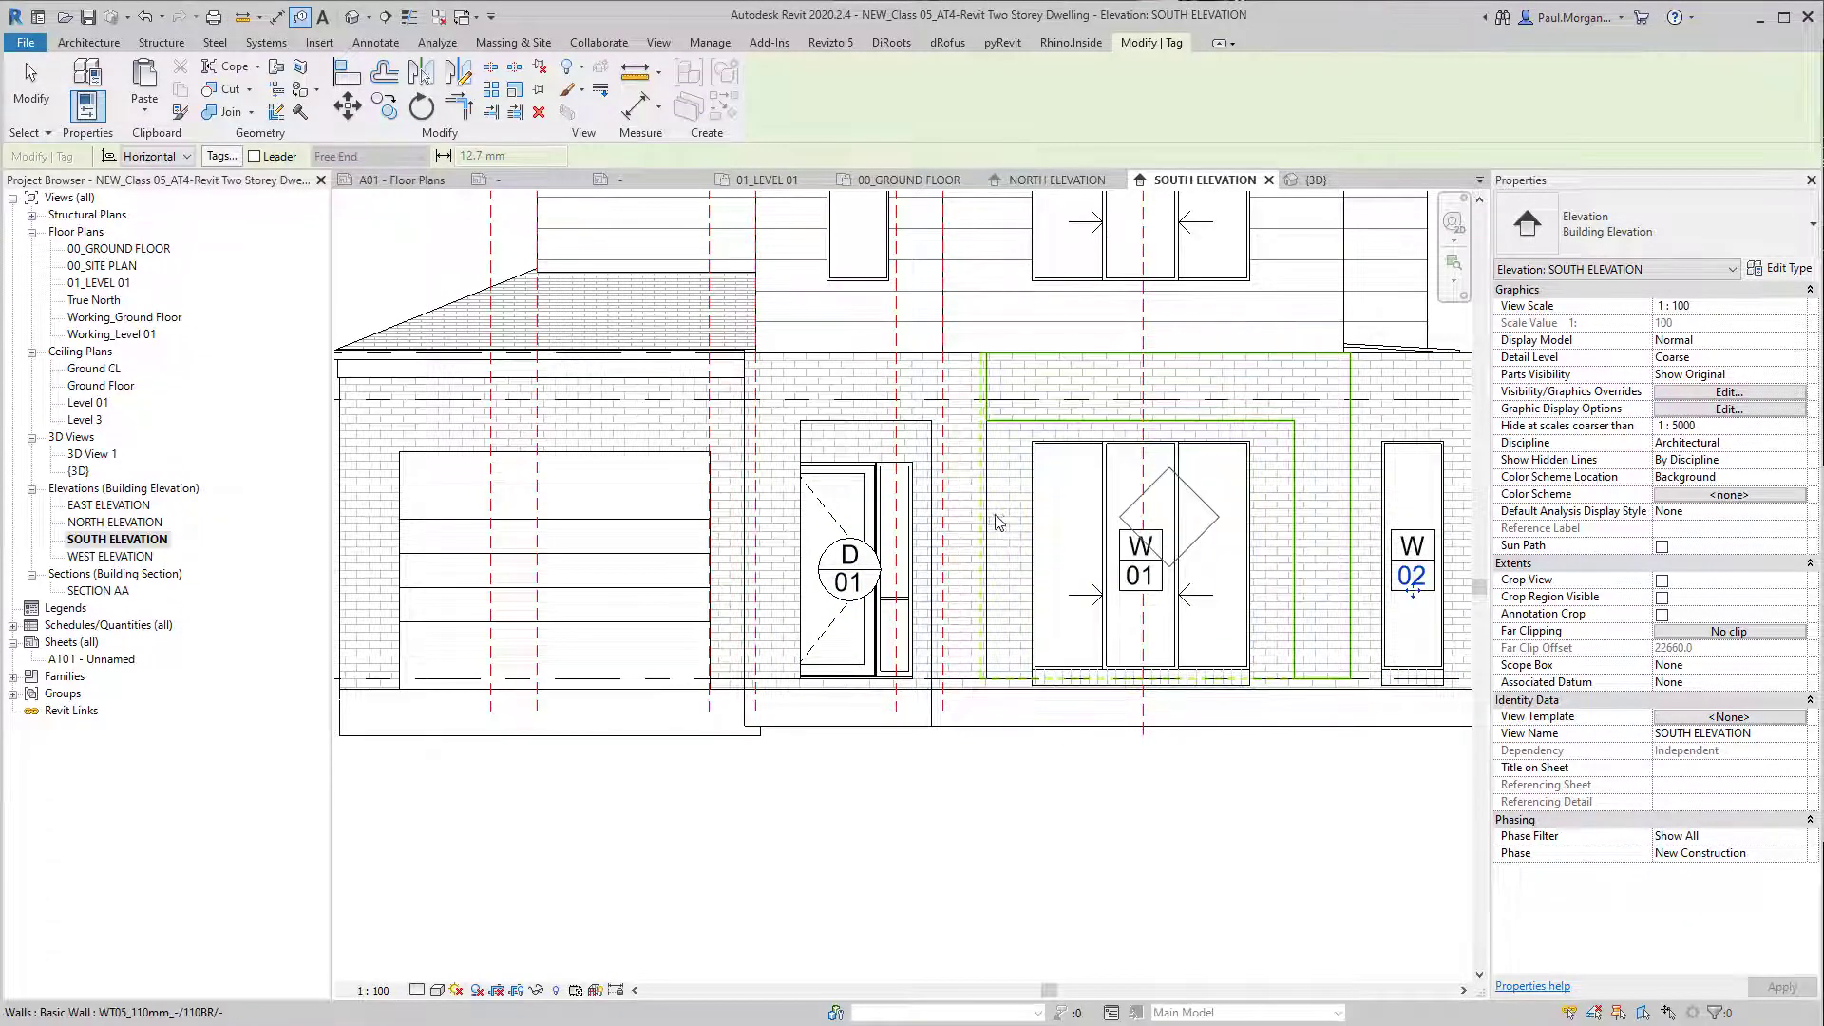
Step: Tag the garage door and the brick garage wall, placing the wall tag outside the building beside the garage
middle_click_drag(526, 560, 929, 679)
left_click(955, 677)
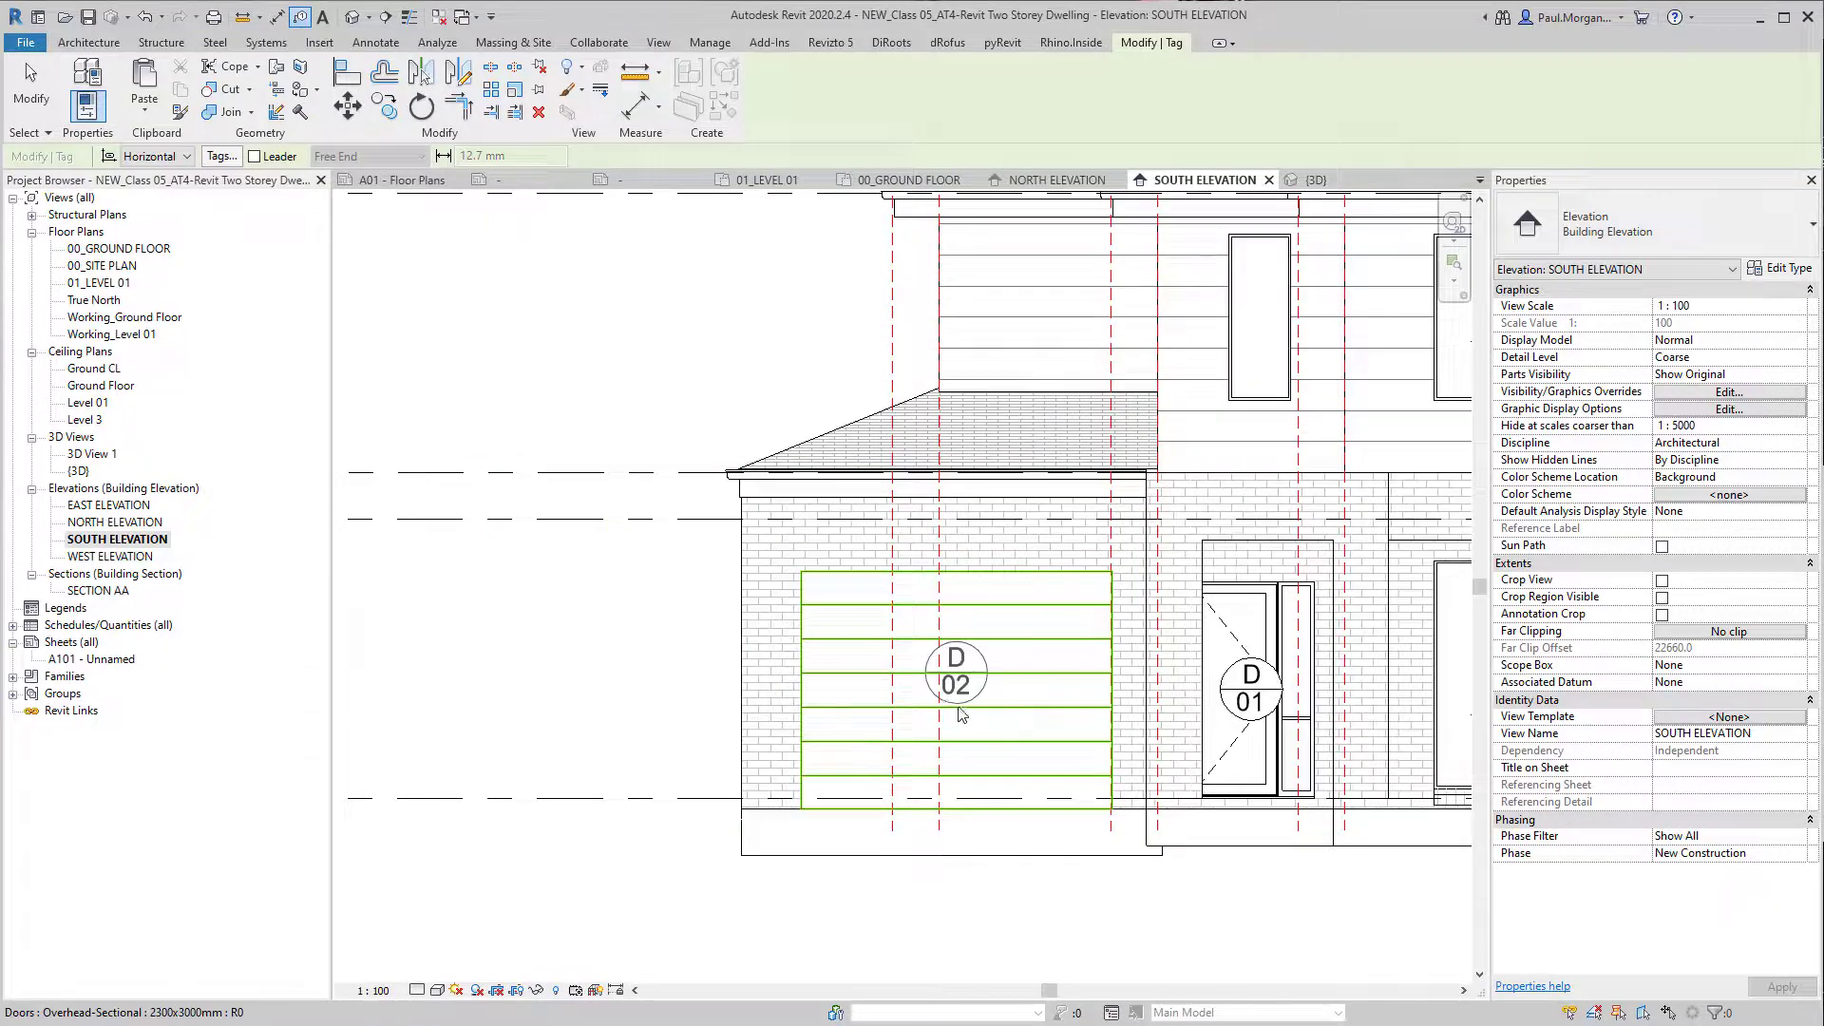
left_click(810, 589)
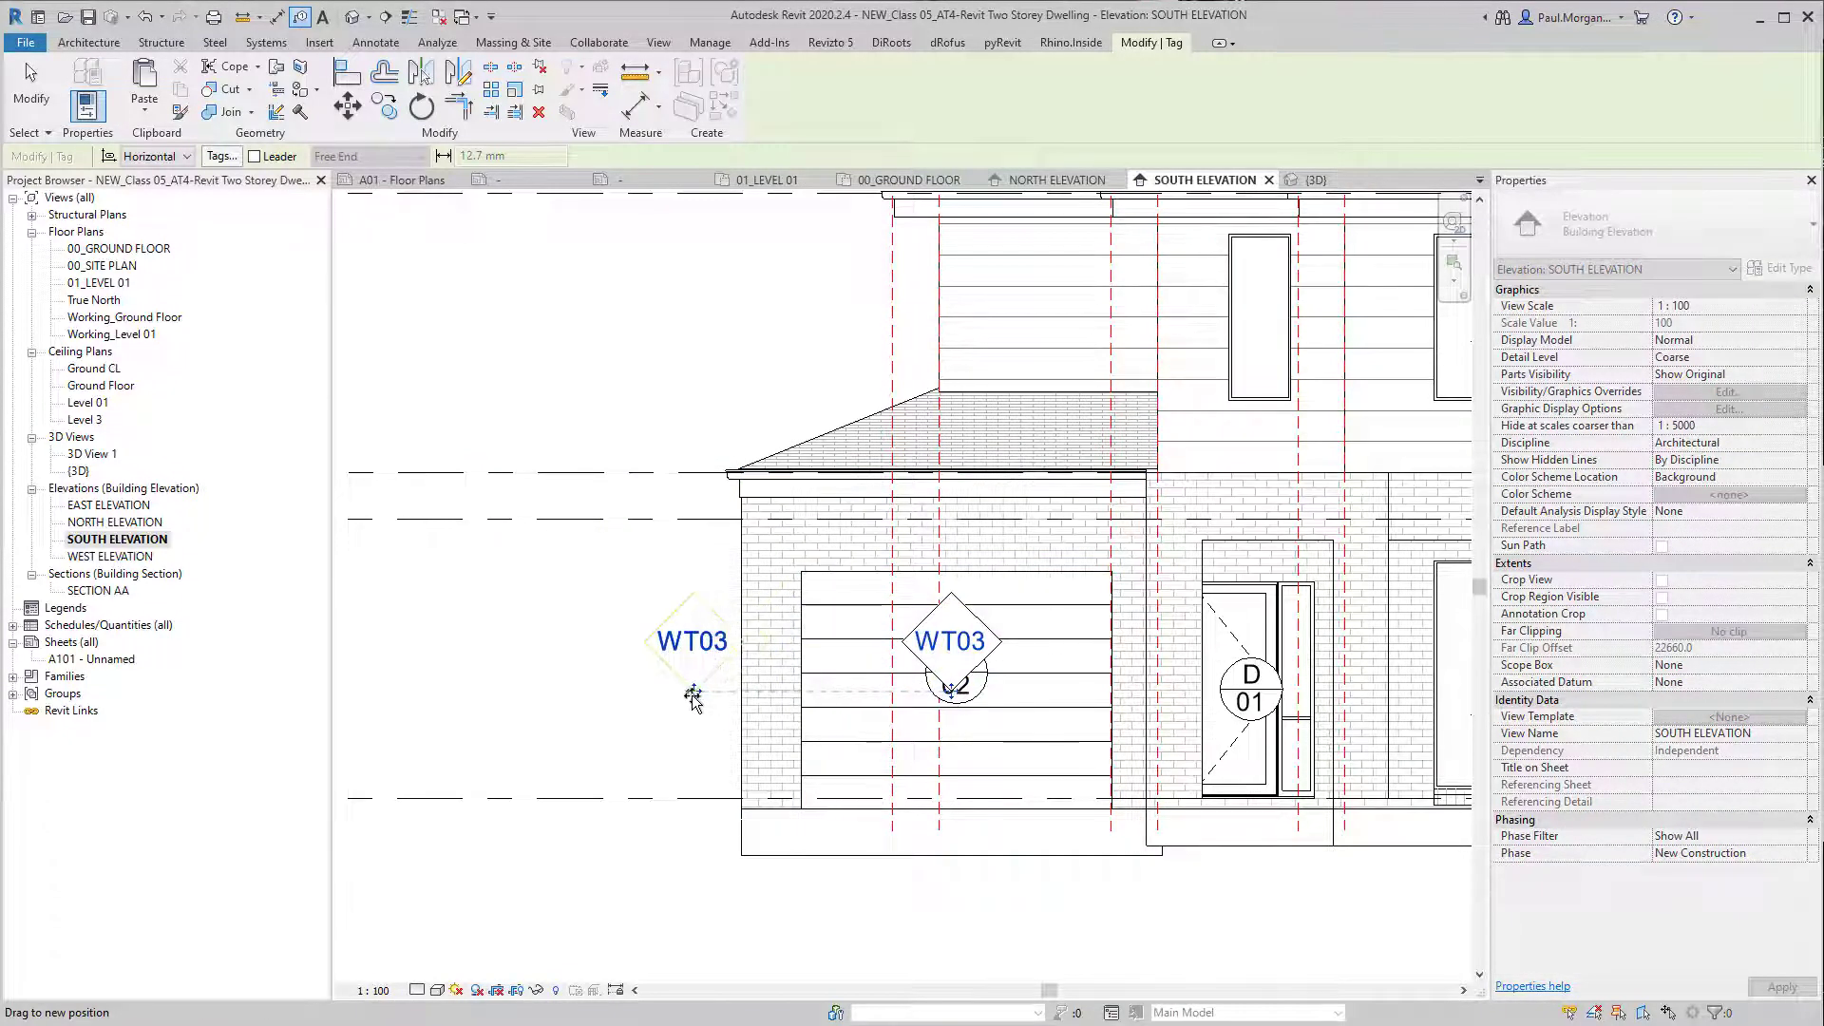
left_click_drag(693, 698, 688, 714)
Step: Tag the upper-storey clad wall above the garage roof, the narrow upper window and the three-panel upper window
middle_click_drag(1038, 305, 1046, 493)
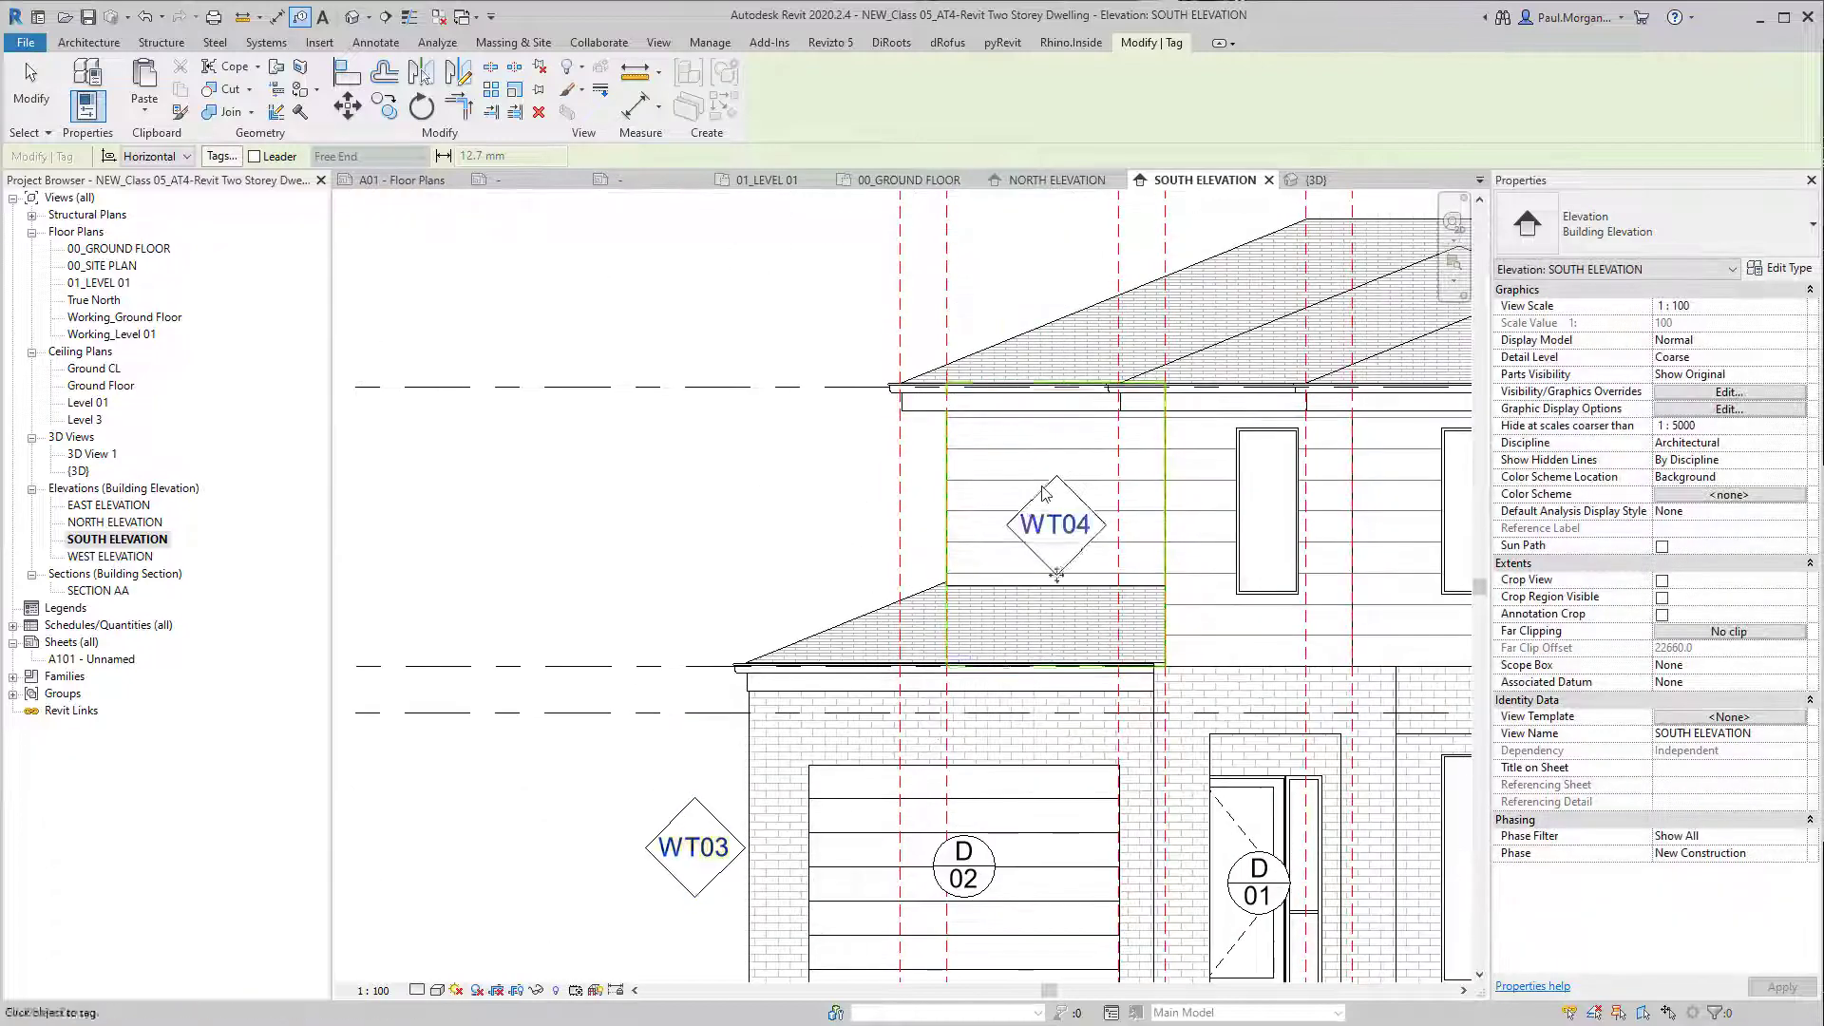
left_click(1045, 493)
scroll(1046, 493, "down", 2)
left_click(1187, 513)
left_click(1370, 518)
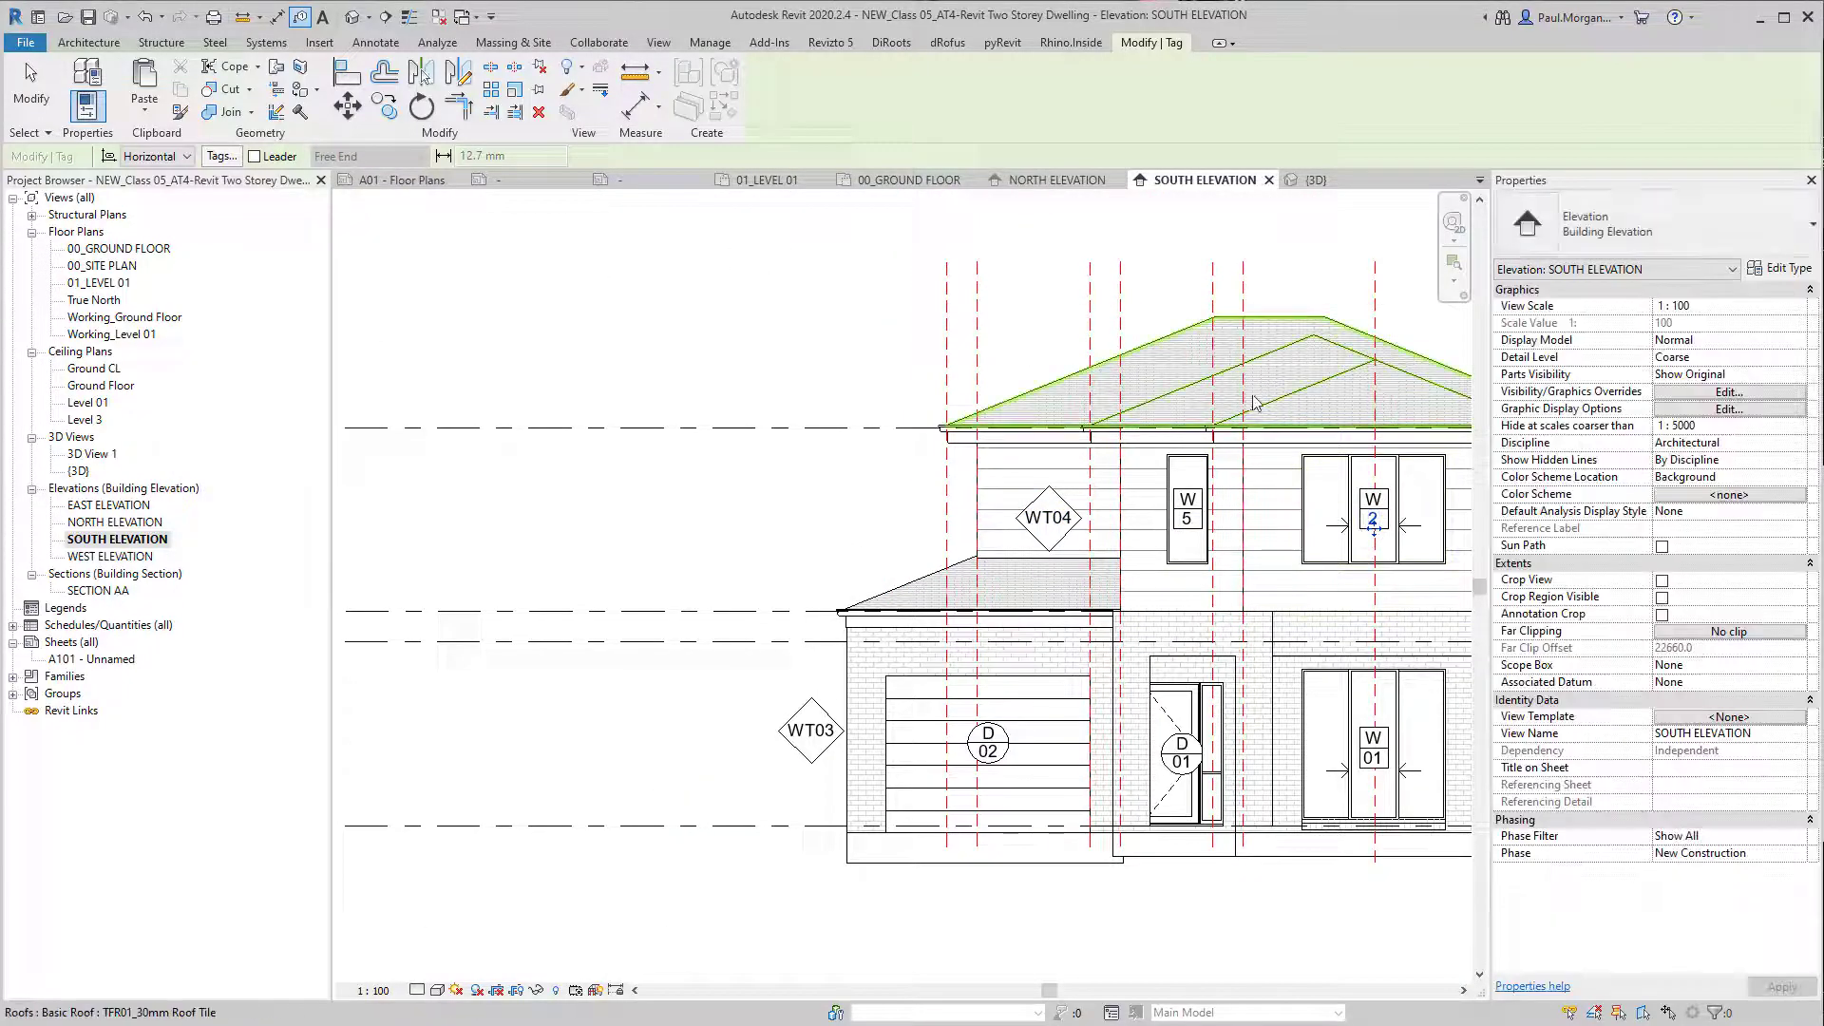
Step: Tag the upper clad wall beside the three-panel window, shift its tag clear of the wall corner line, and end tagging
middle_click_drag(1253, 403, 1068, 501)
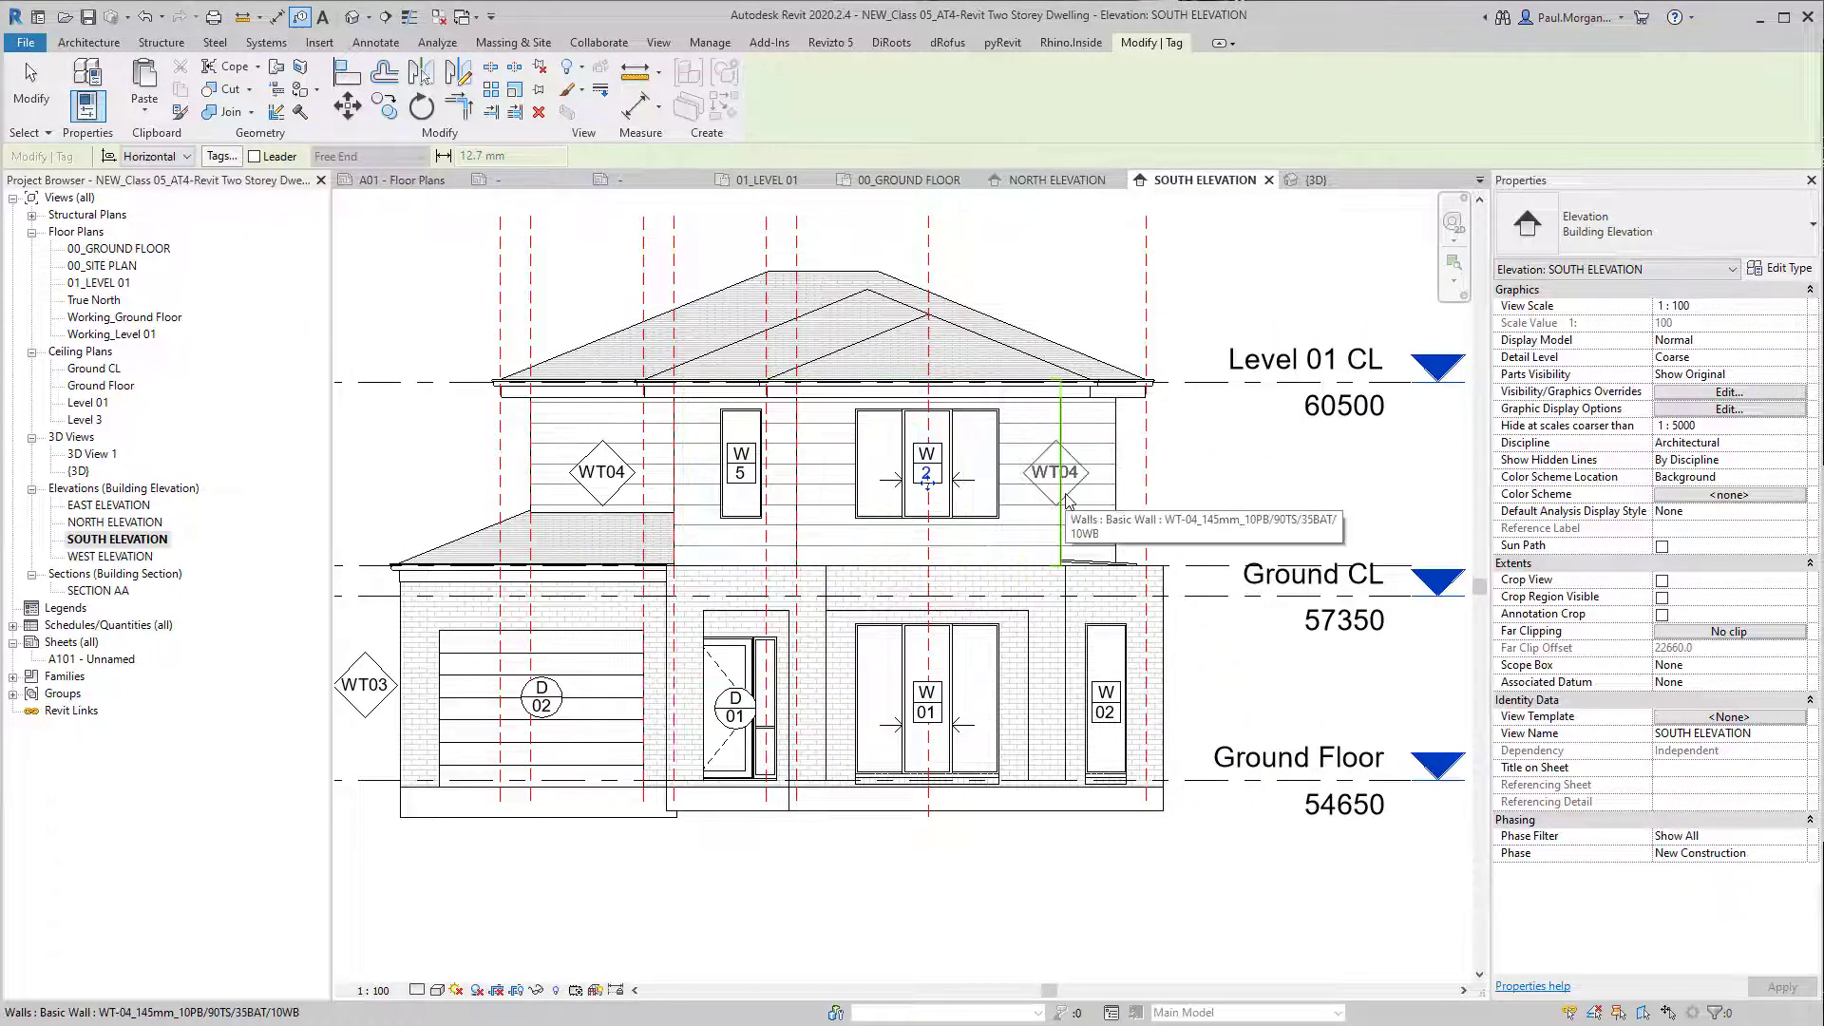
left_click(1060, 496)
scroll(1032, 501, "up", 2)
left_click_drag(1069, 508, 1038, 510)
scroll(1142, 668, "down", 3)
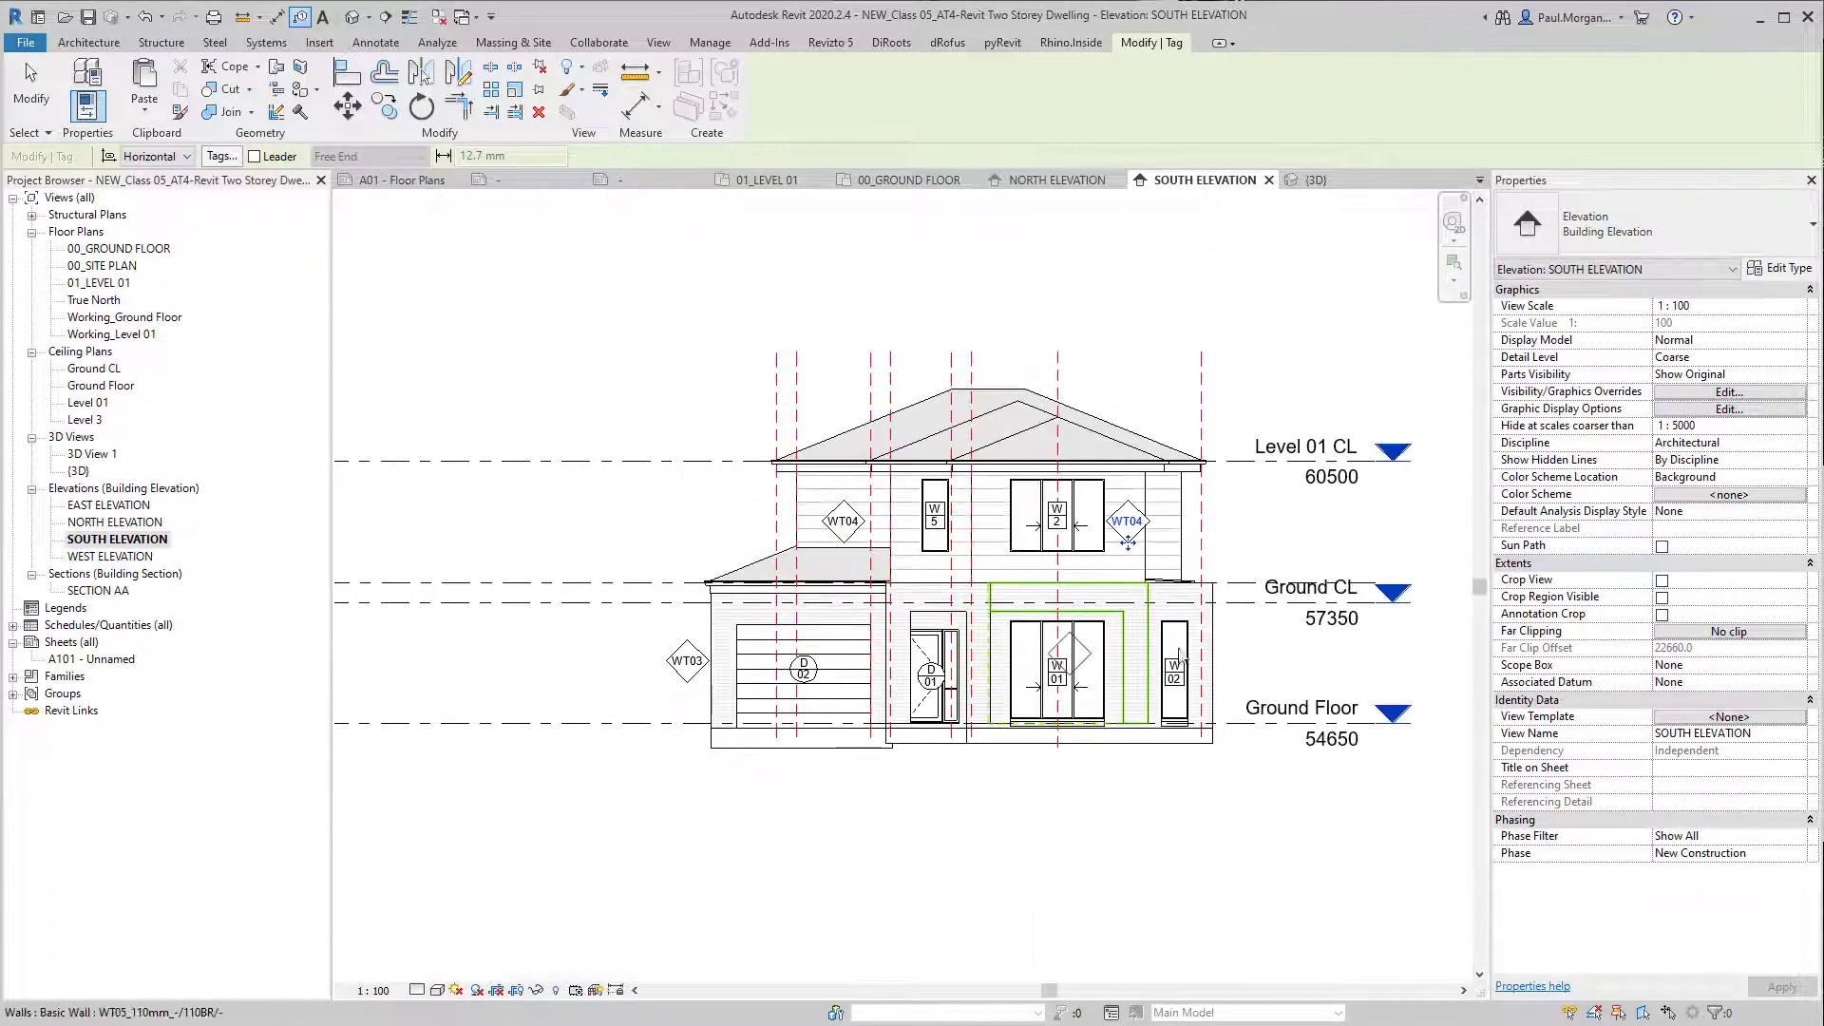
scroll(1116, 534, "up", 3)
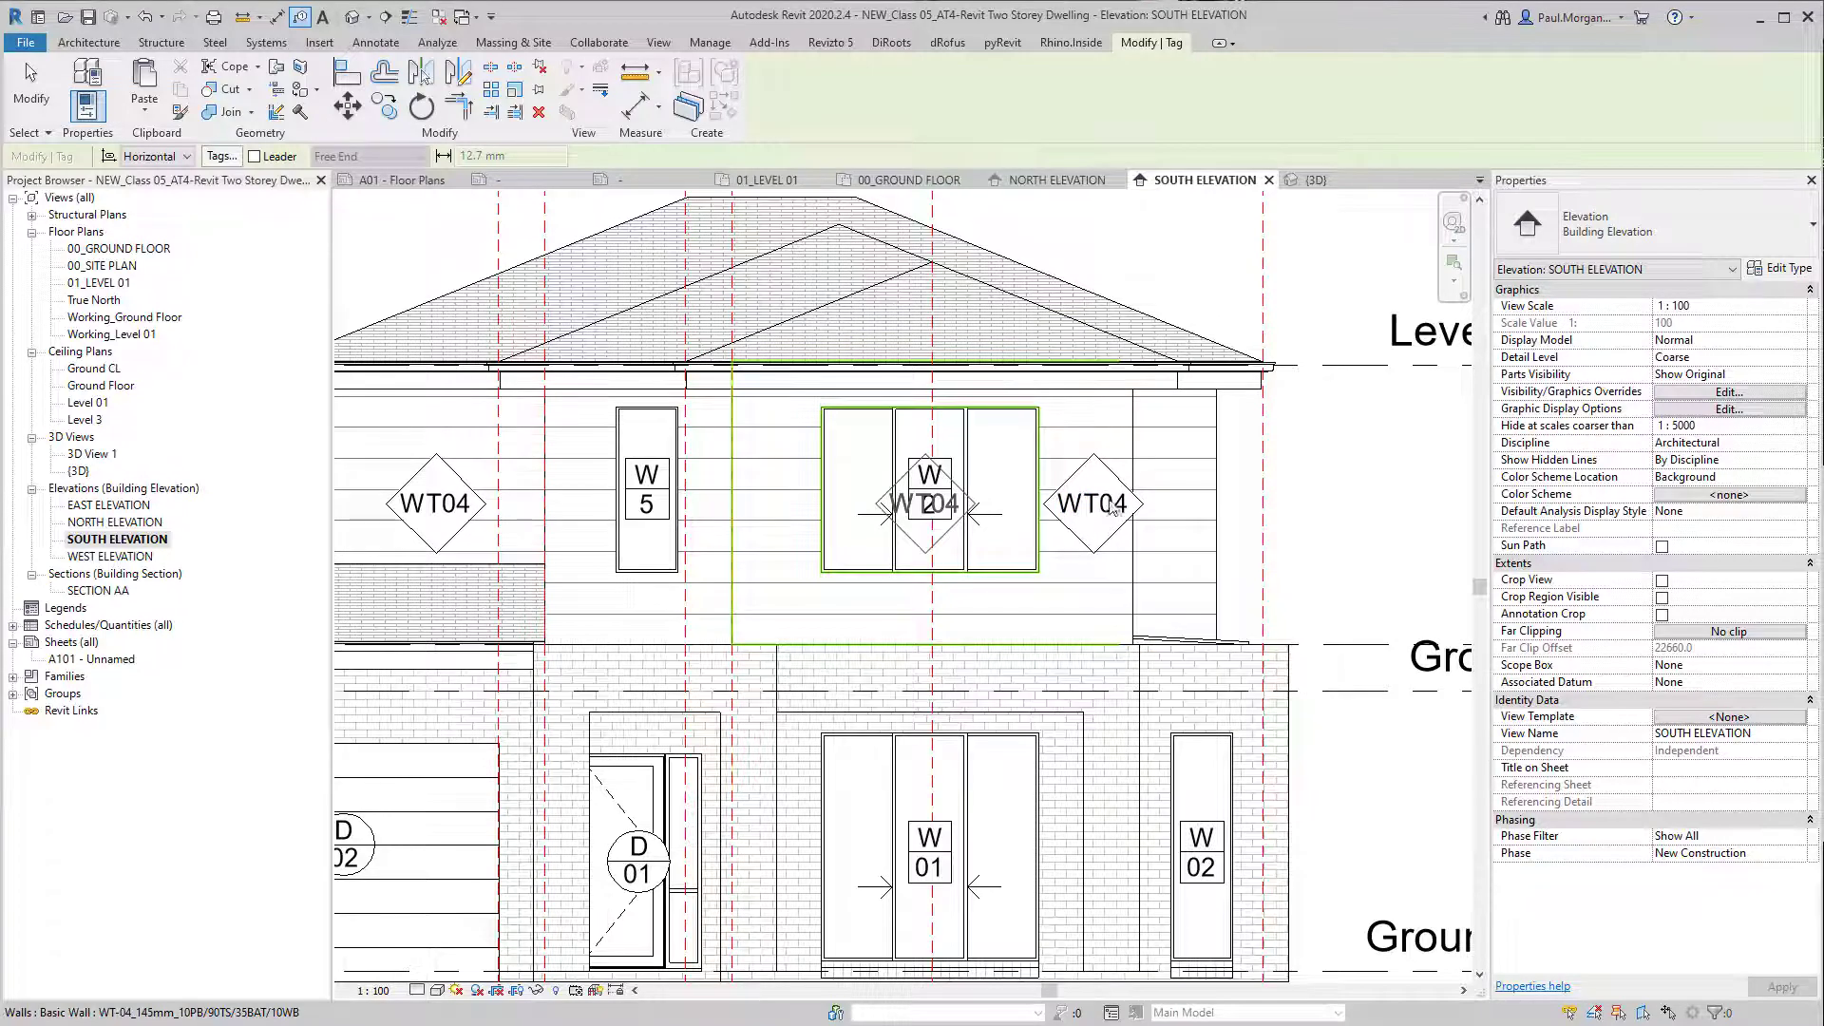
key("Escape")
Step: Select the Ground Floor level in the South Elevation
scroll(1114, 508, "down", 3)
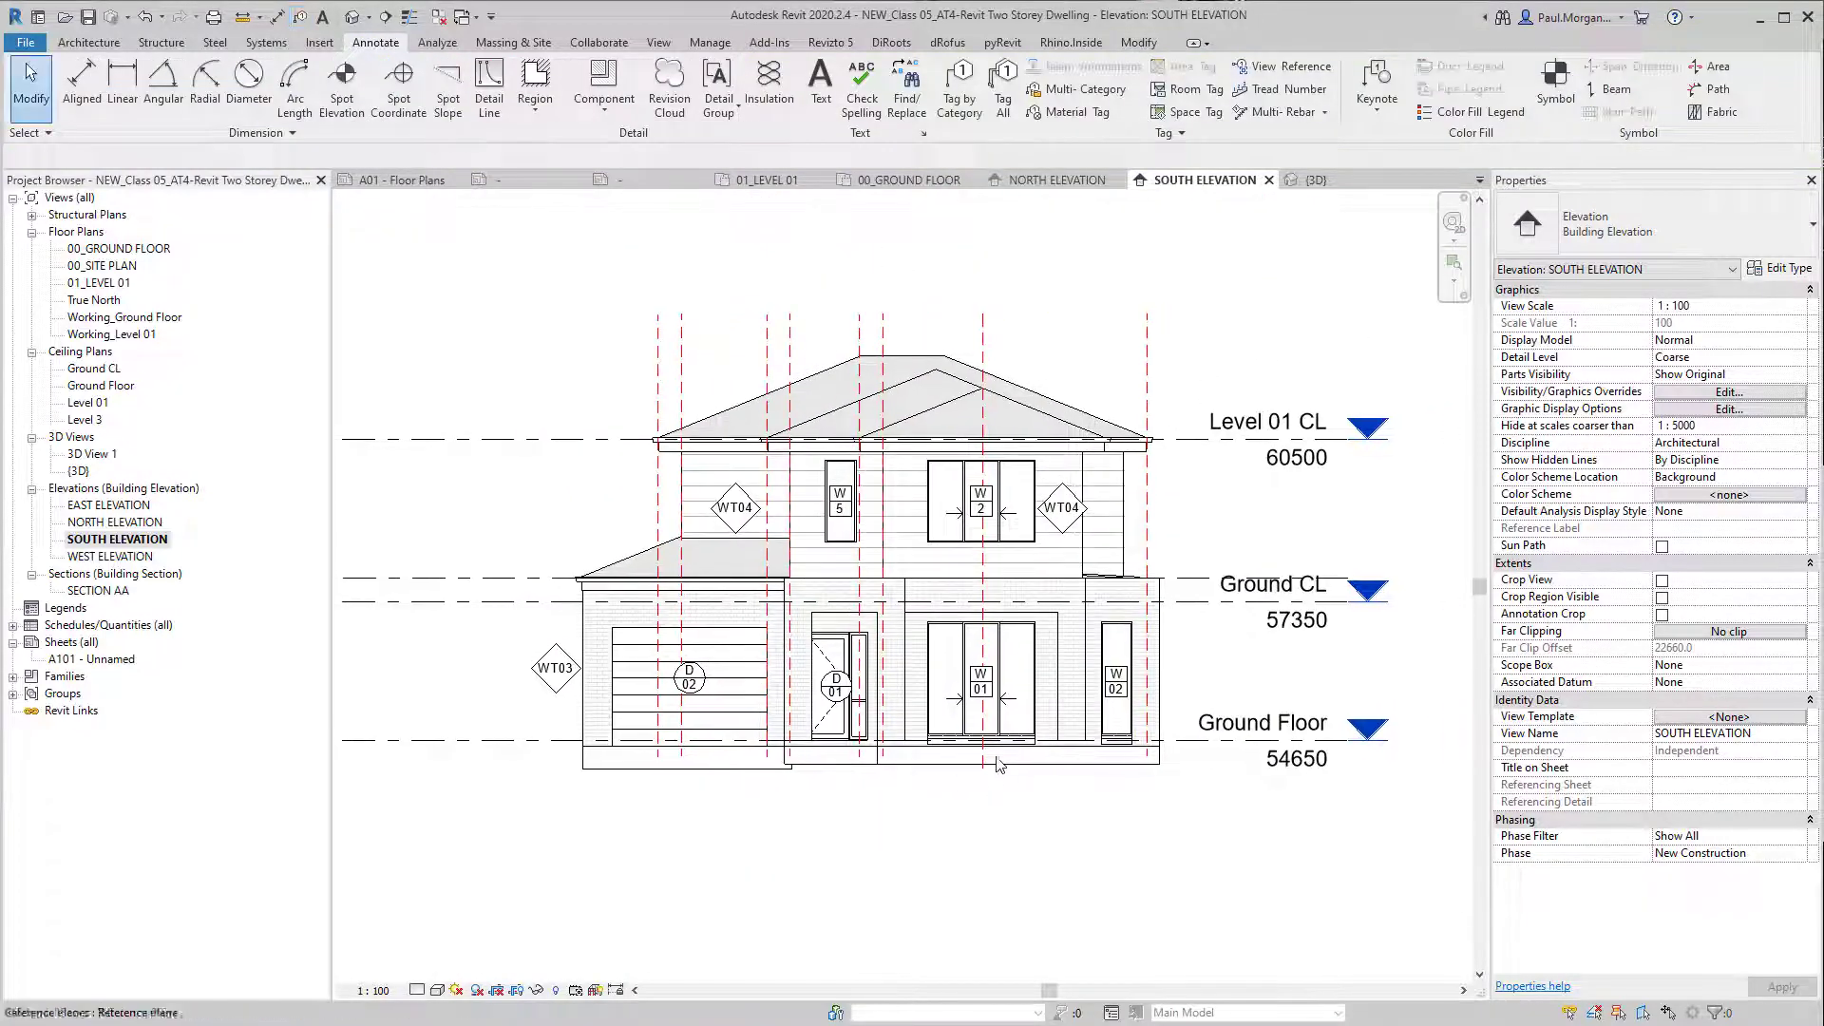
scroll(1049, 801, "down", 3)
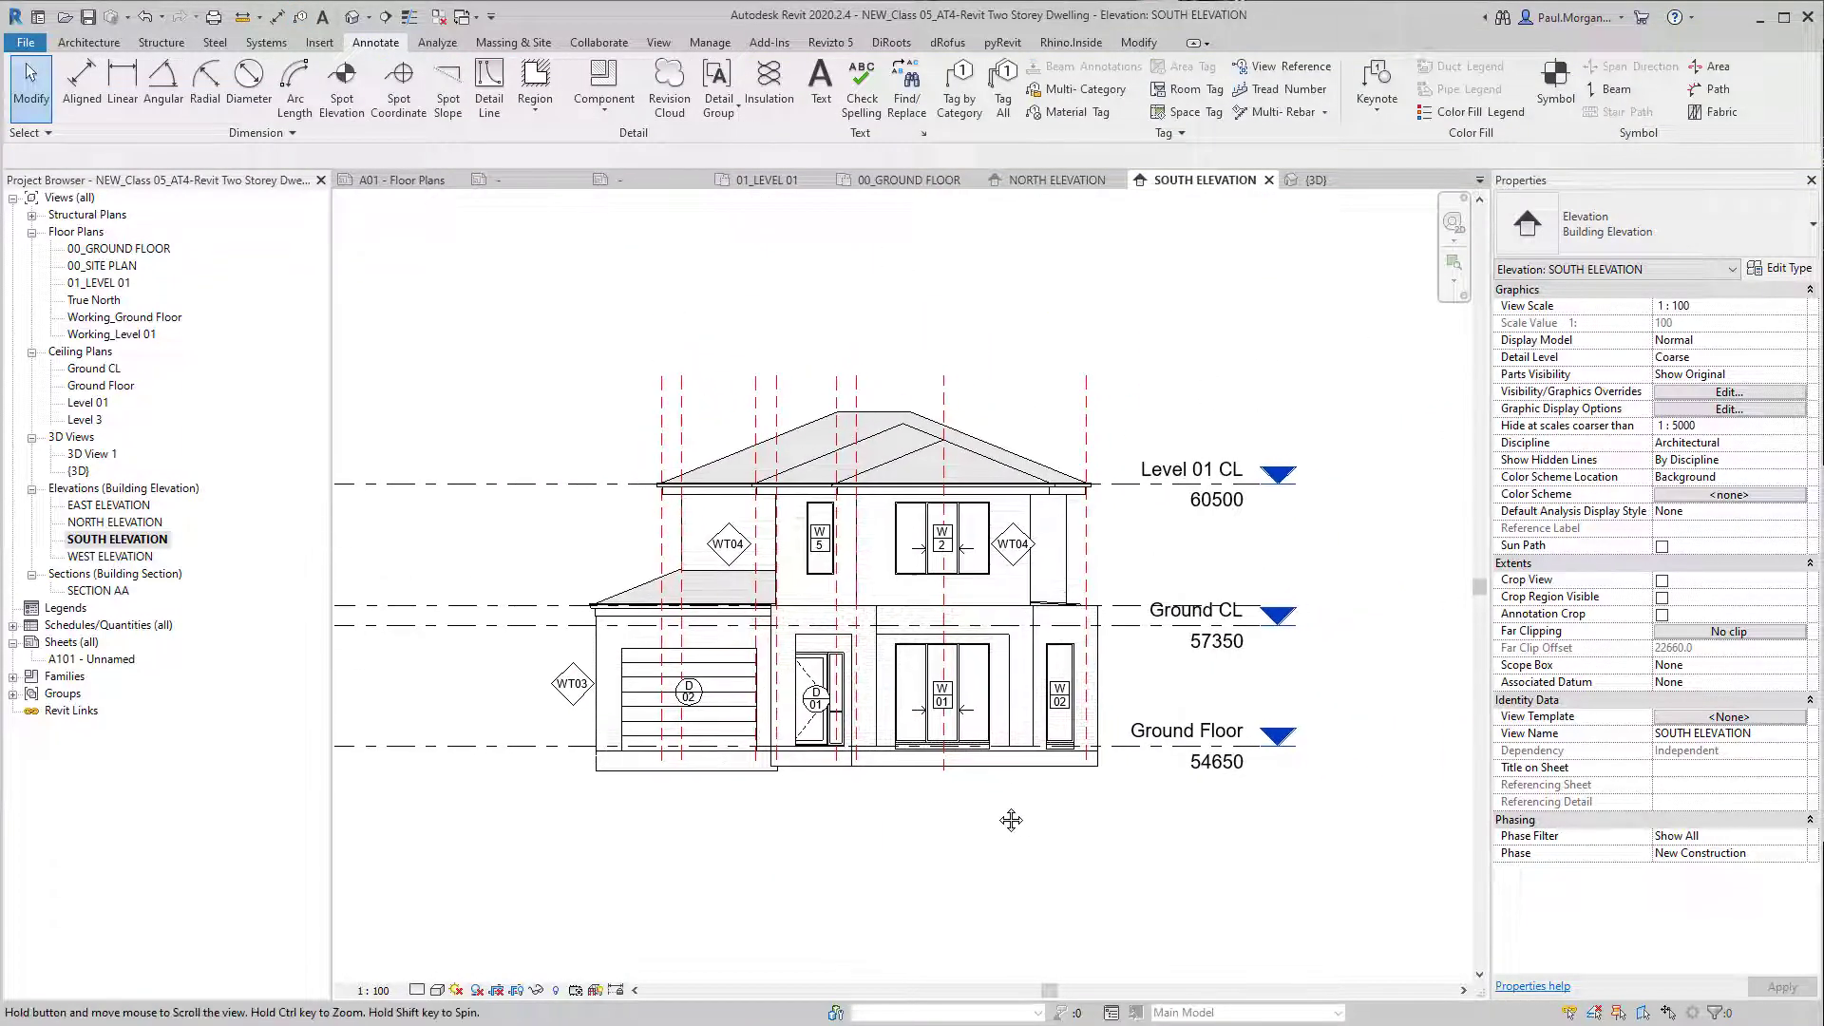
scroll(1017, 835, "down", 2)
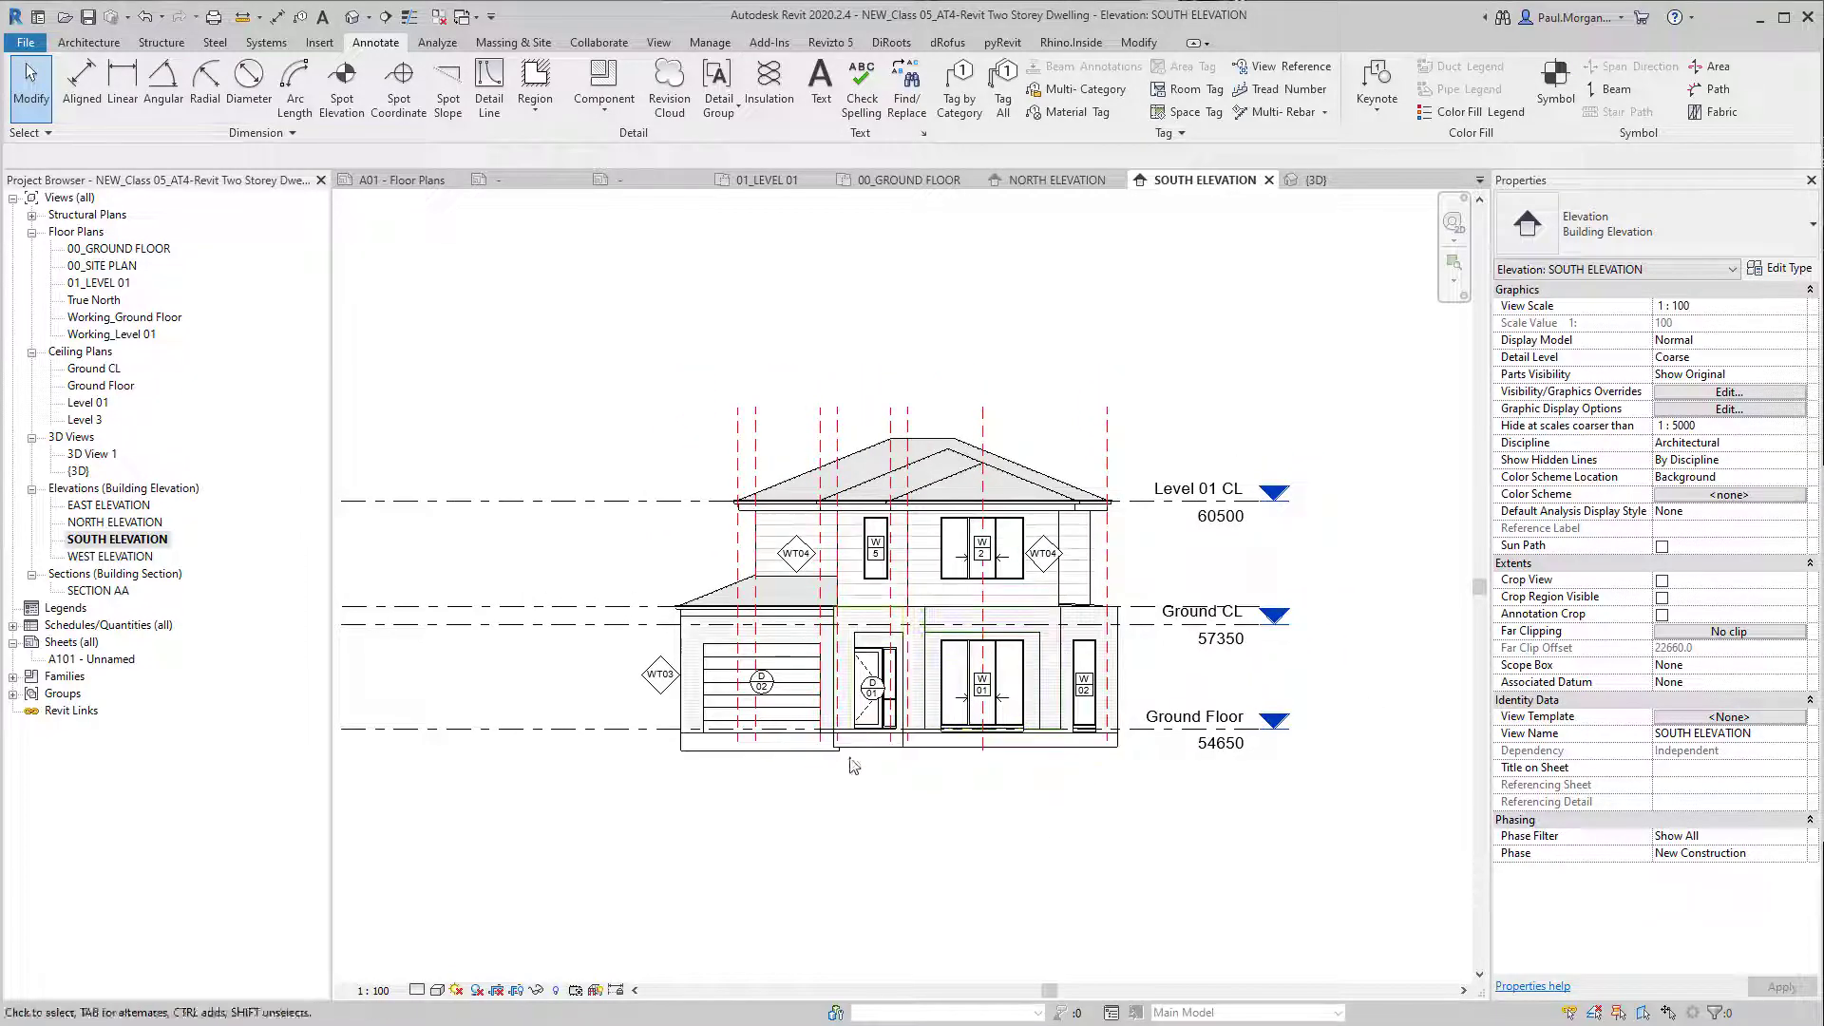
scroll(844, 760, "down", 2)
scroll(1140, 660, "up", 3)
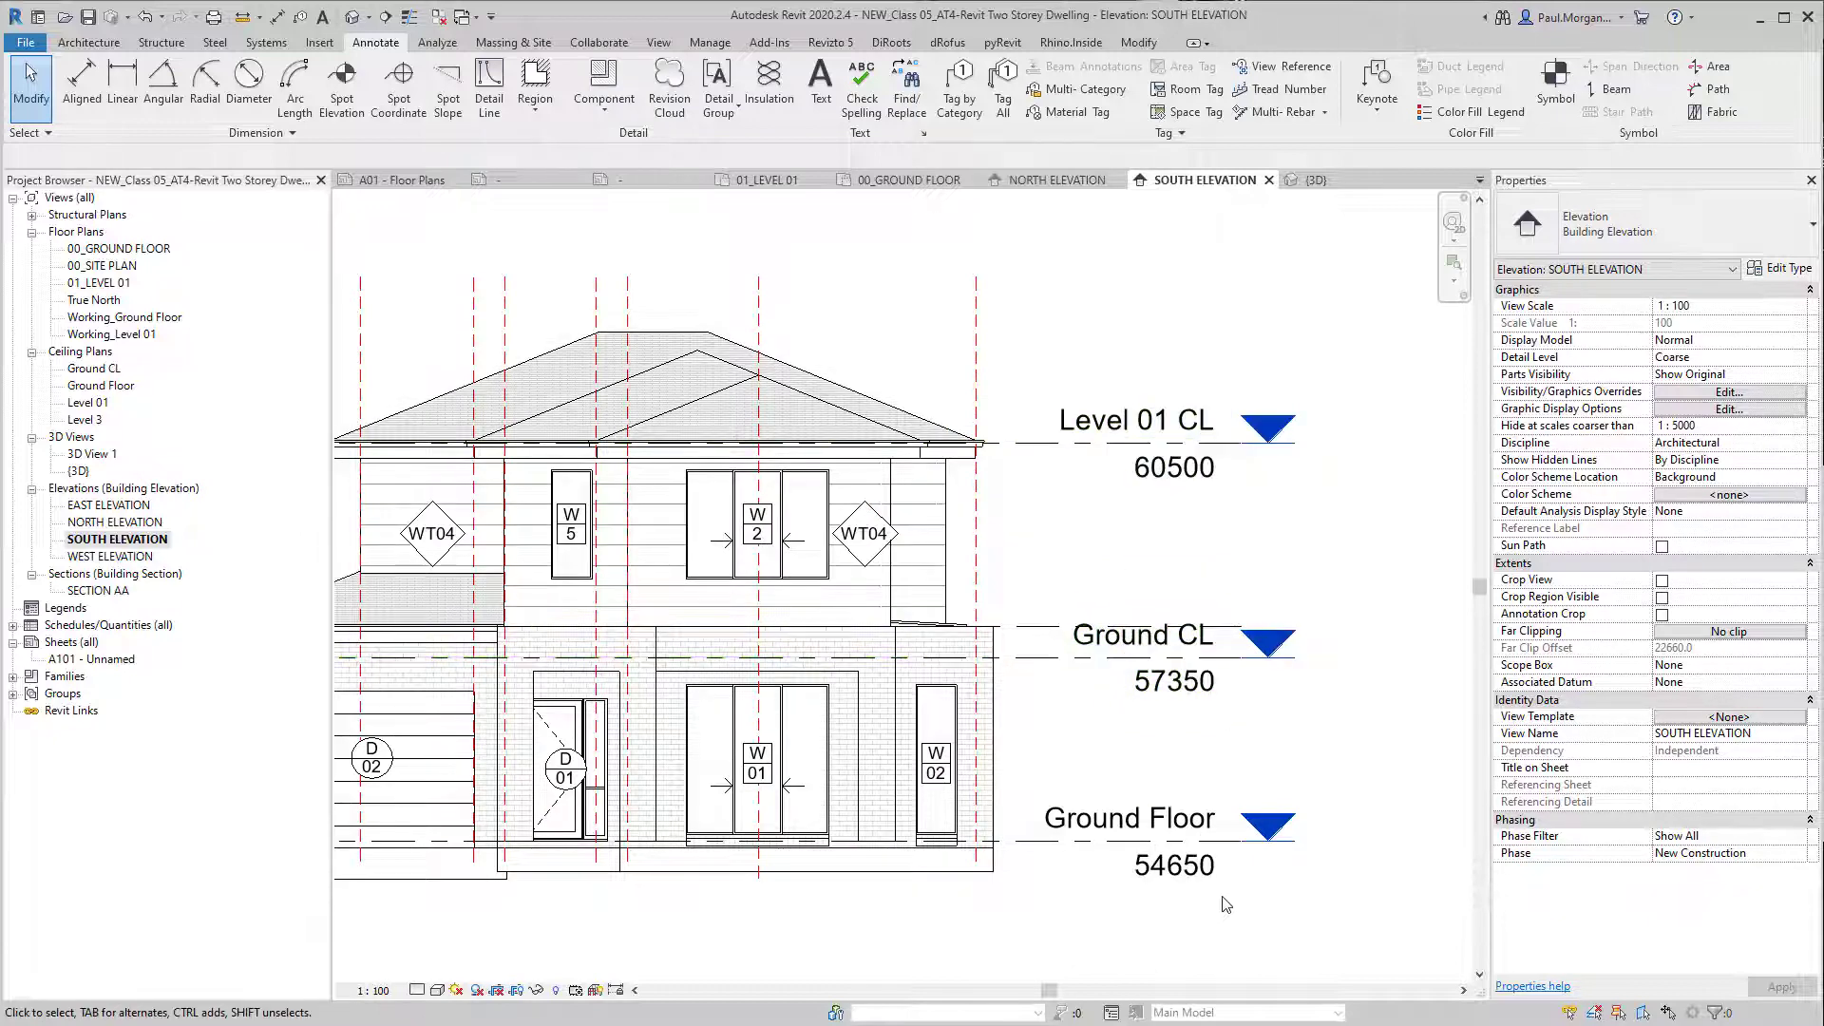
middle_click_drag(1226, 903, 1183, 940)
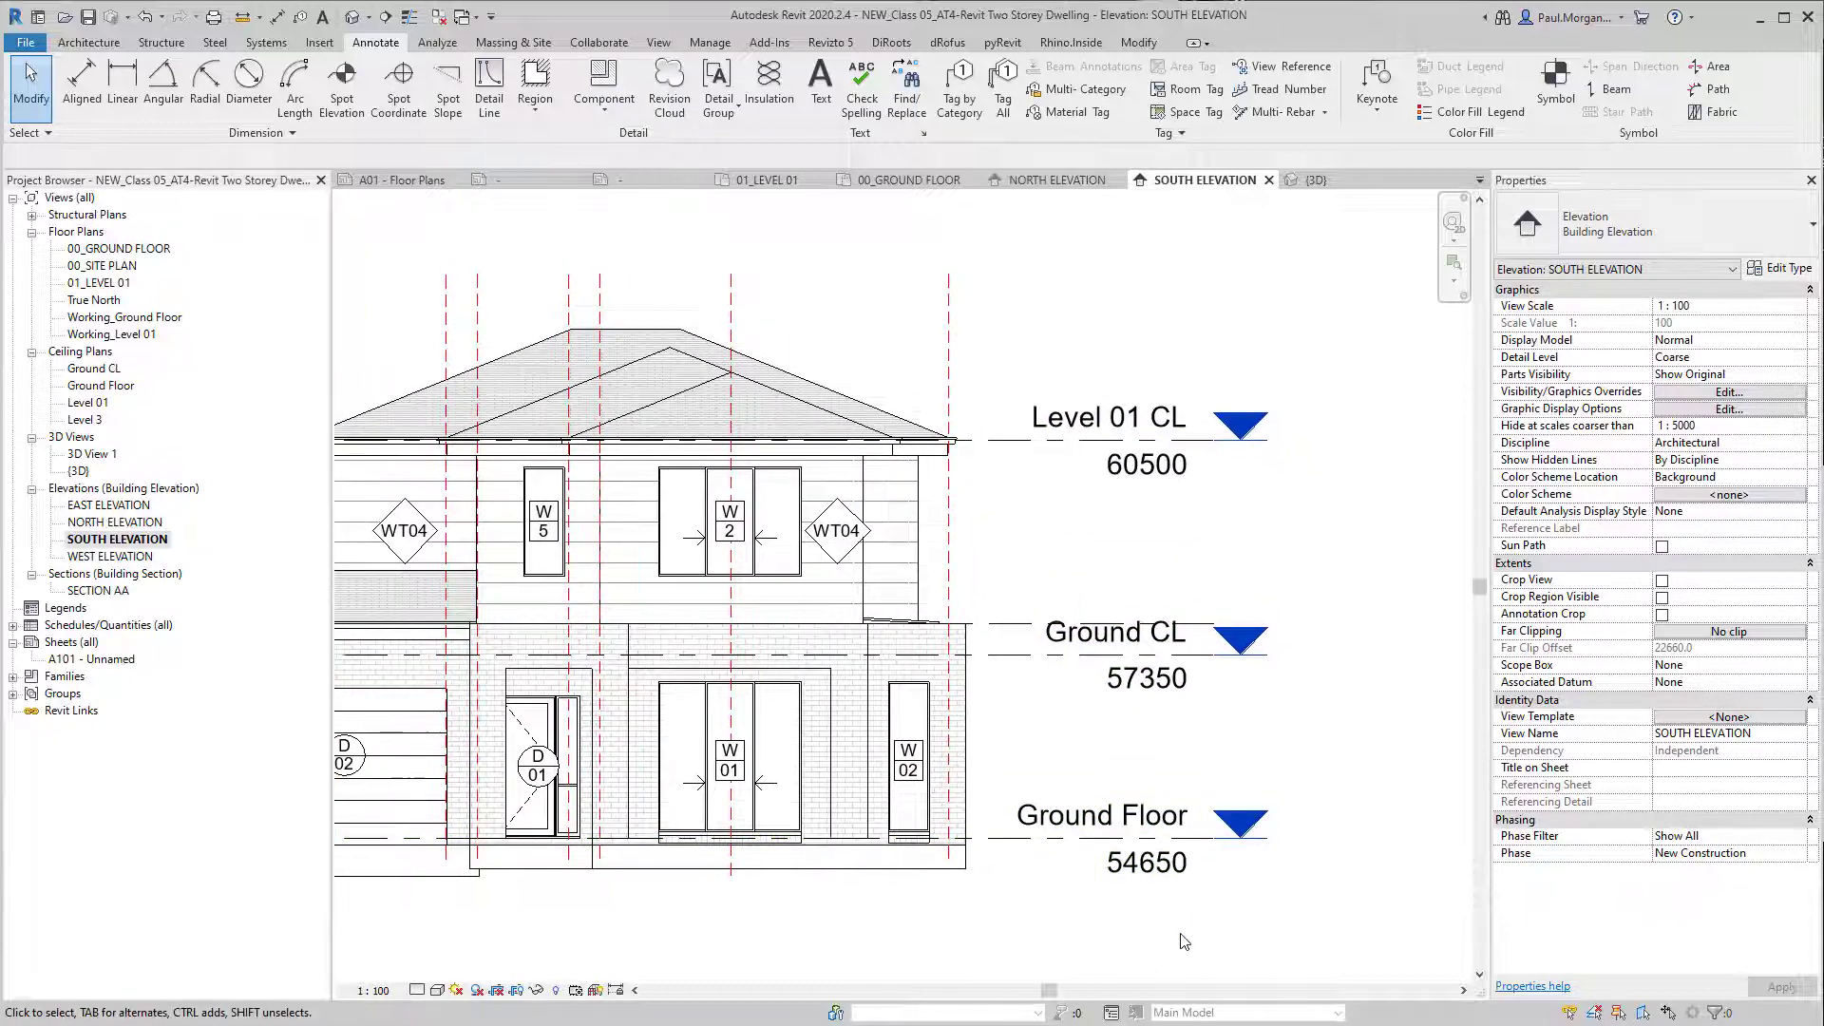
middle_click_drag(1209, 879, 1205, 819)
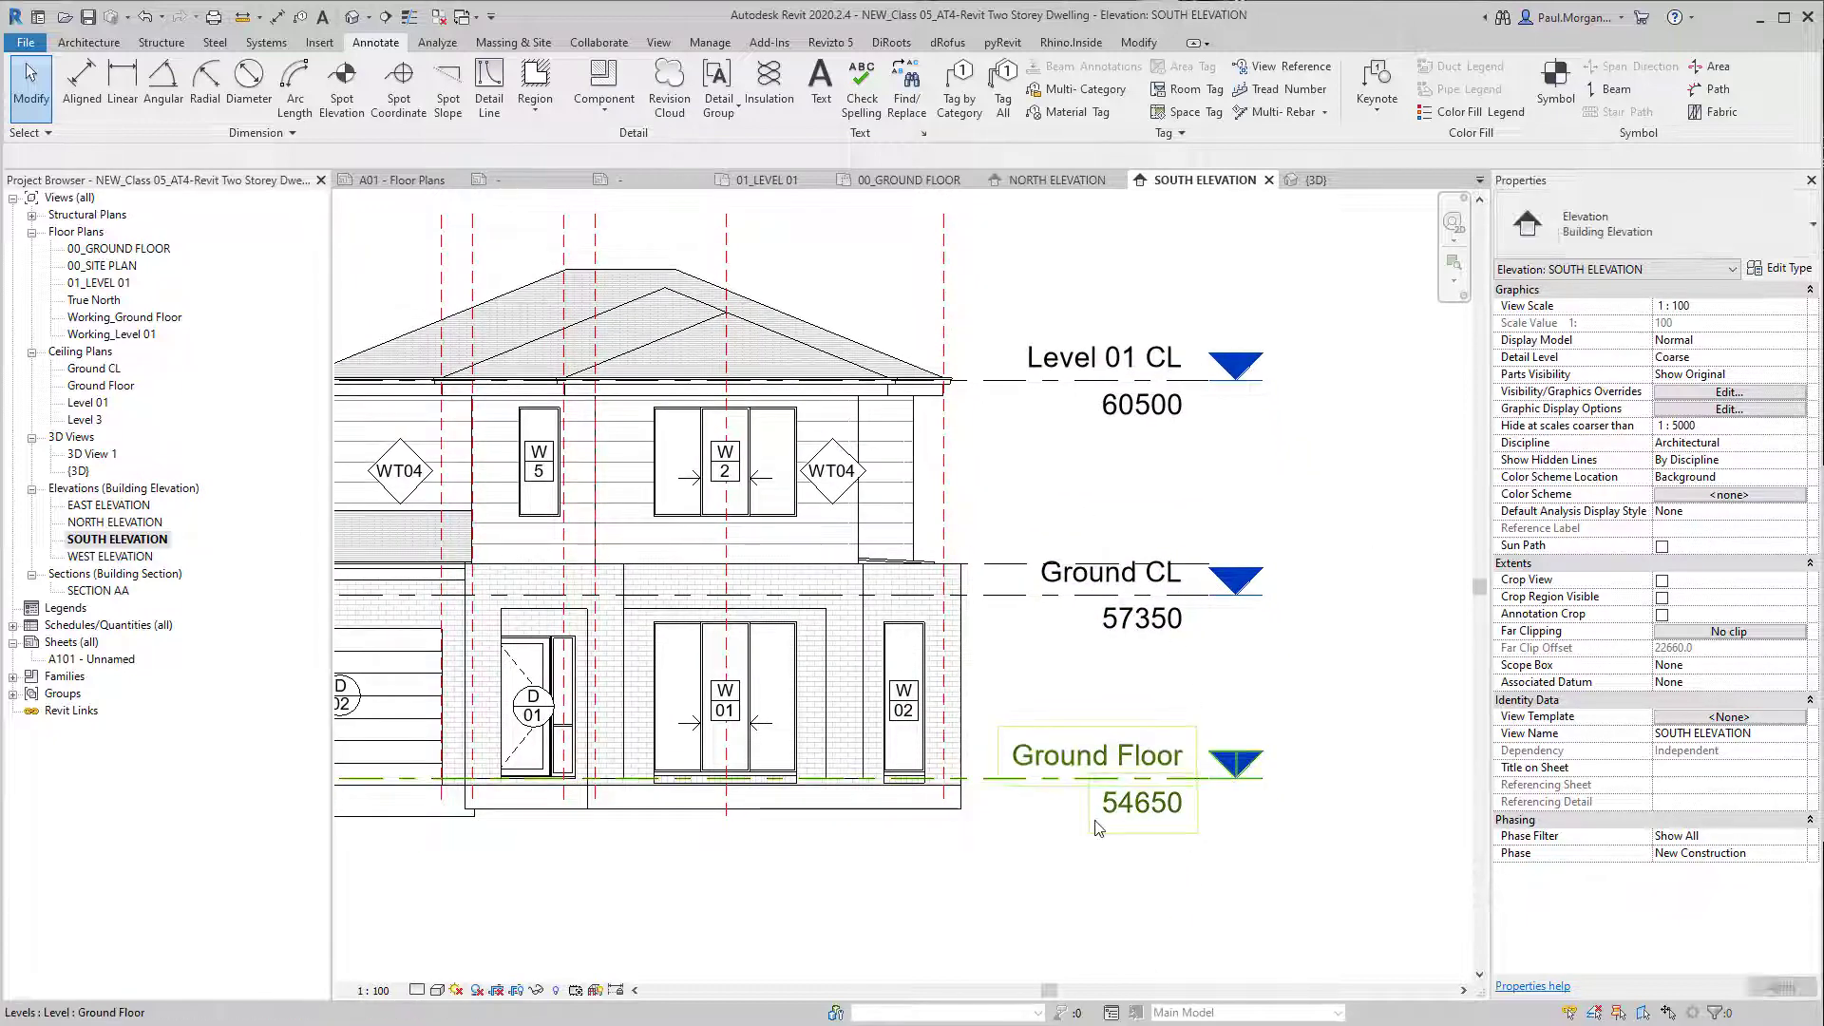
left_click(1091, 788)
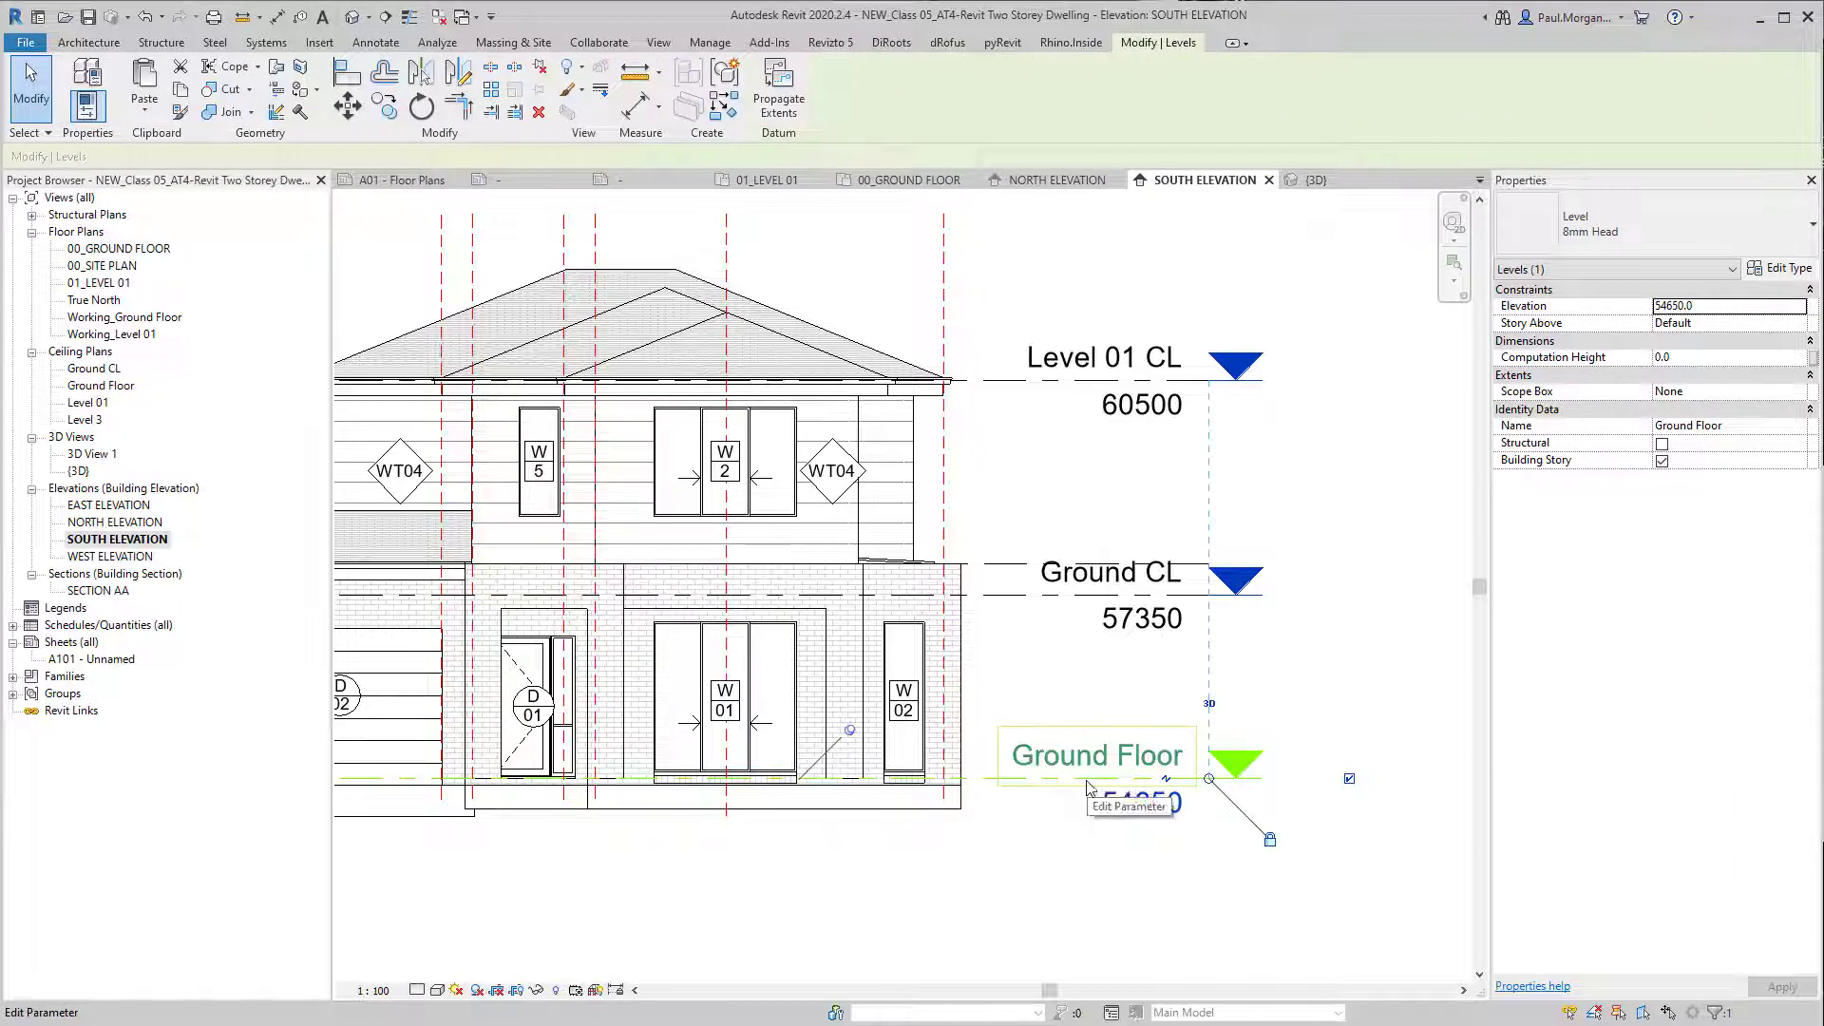
key("Escape")
left_click(1088, 787)
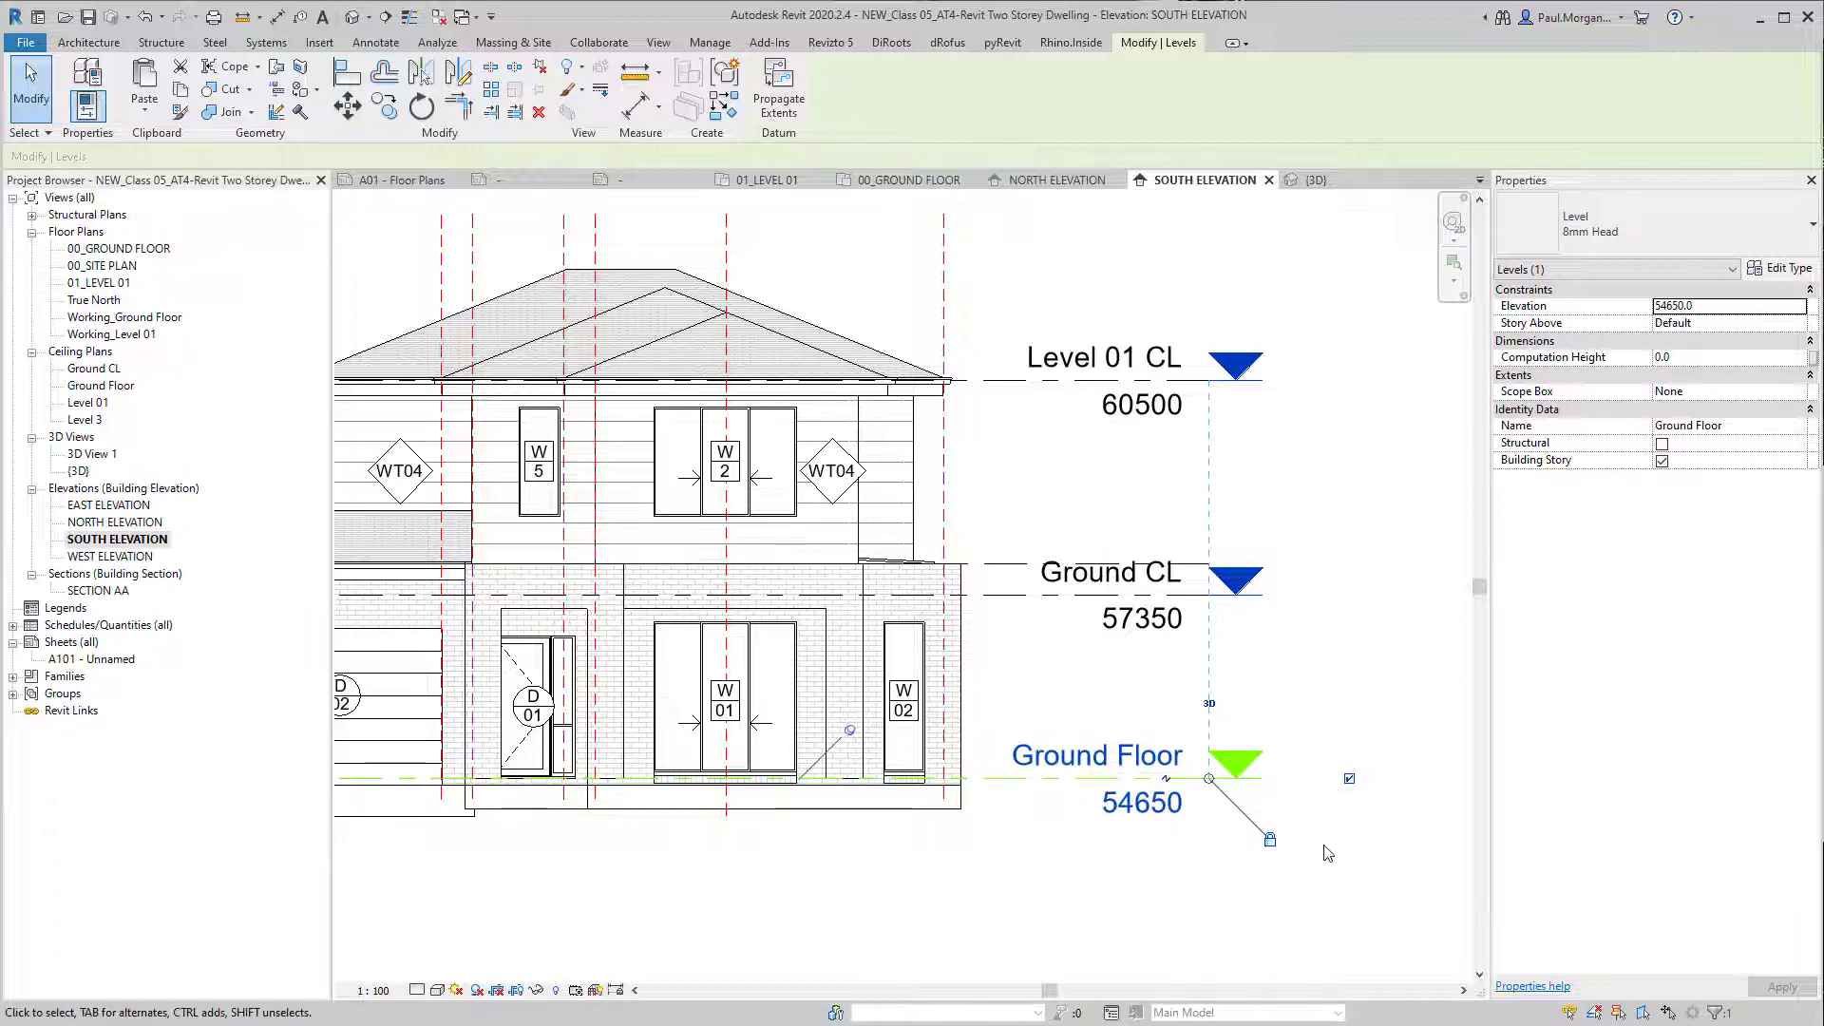
Step: Extend the head ends of all levels farther from the building in the South Elevation by stretching the Ground Floor level's end
left_click(1459, 715)
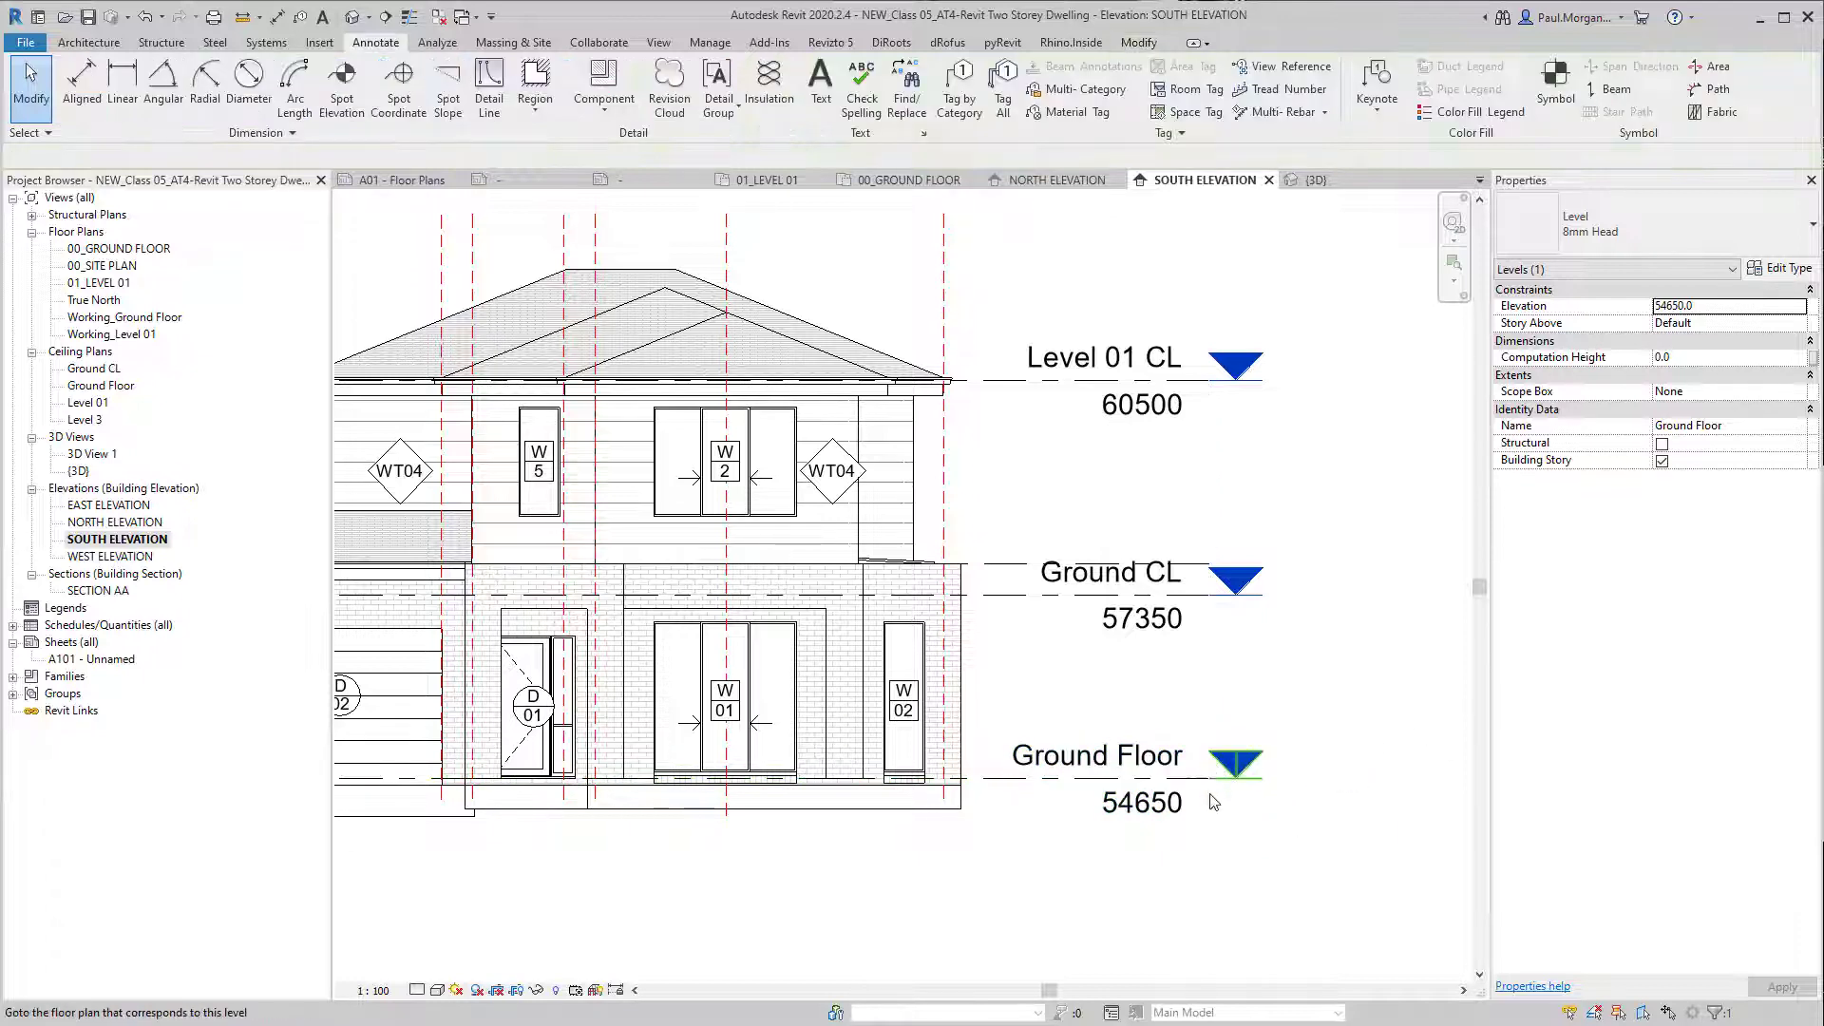
left_click(1174, 798)
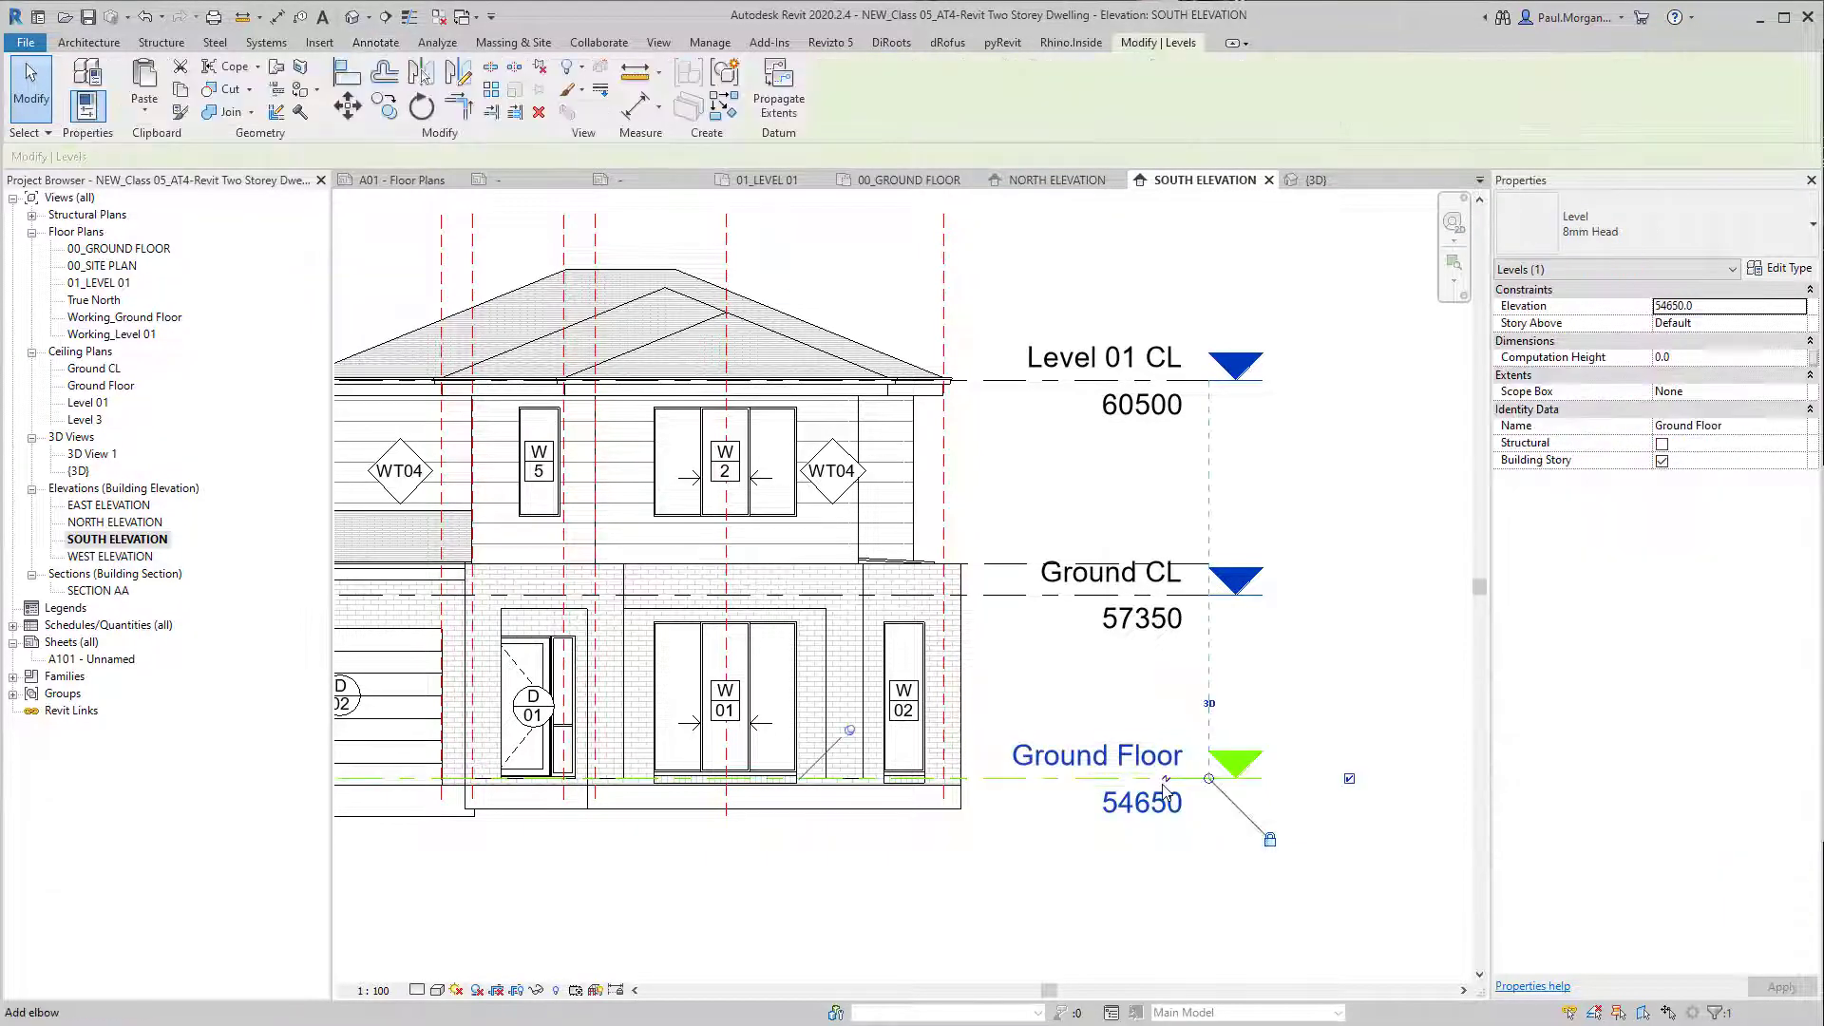
left_click_drag(1160, 299, 1104, 875)
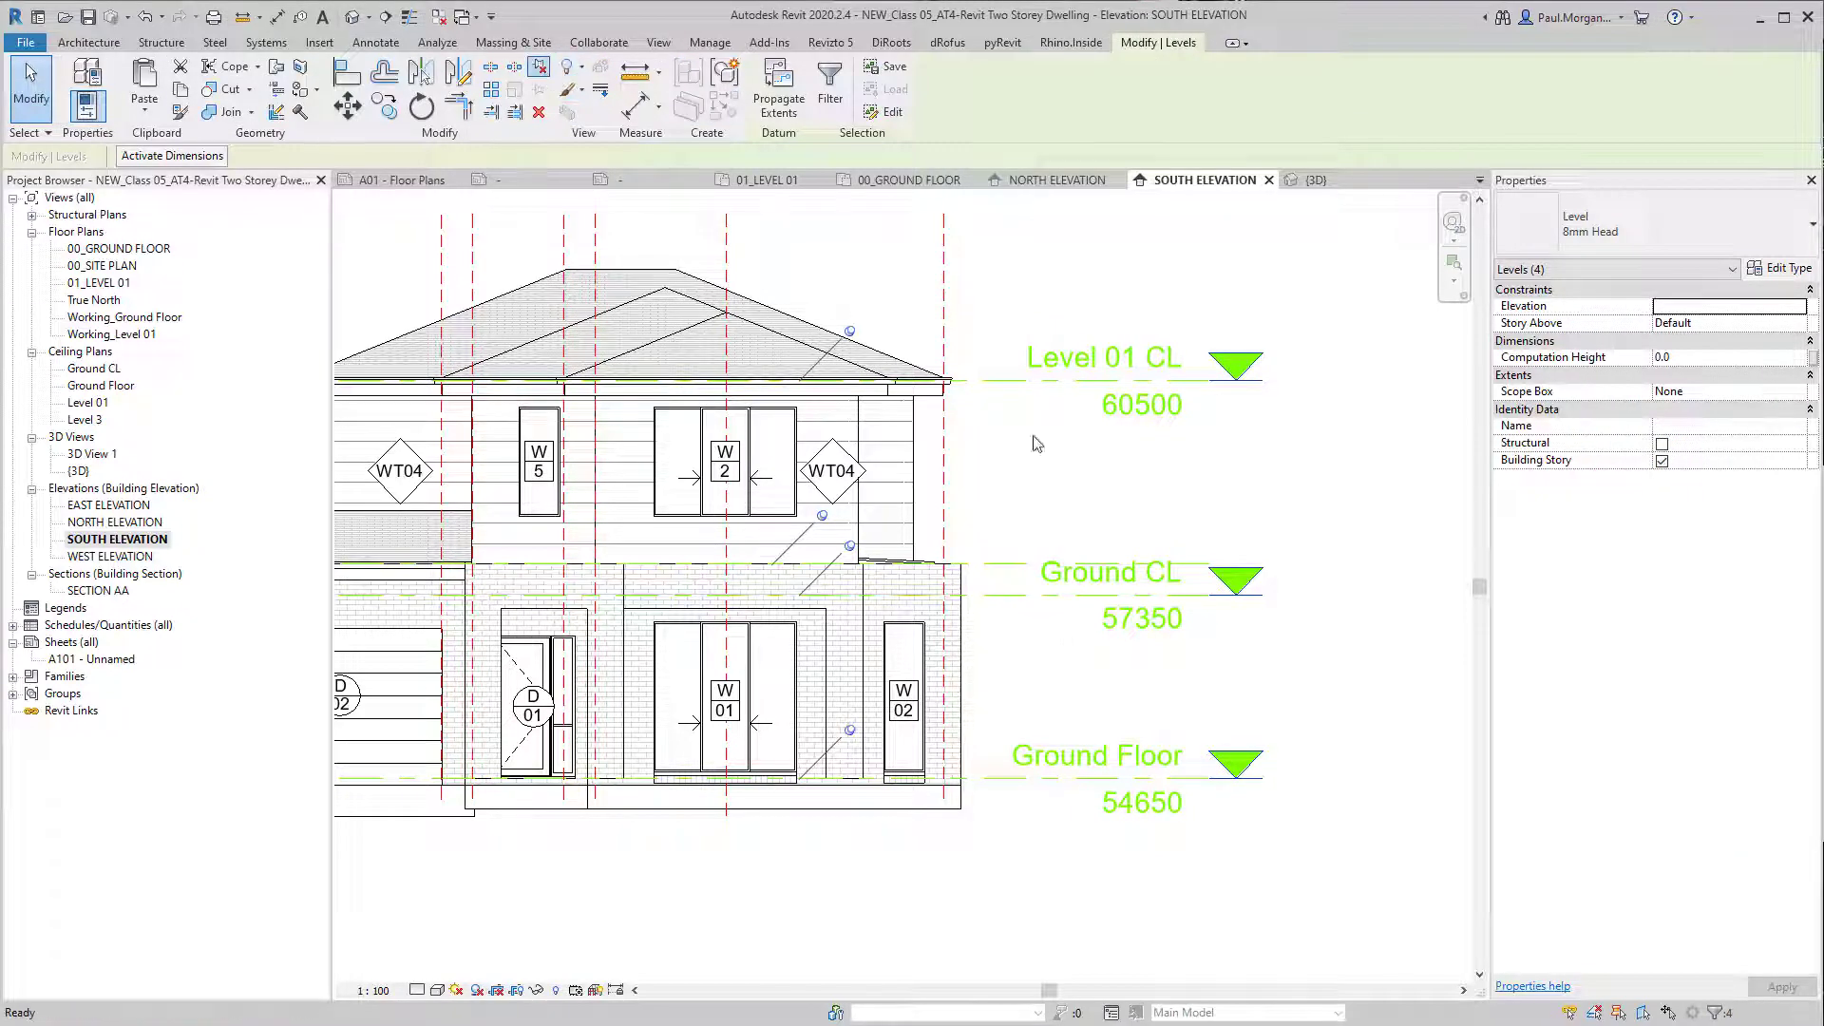
left_click(1211, 859)
left_click(1177, 796)
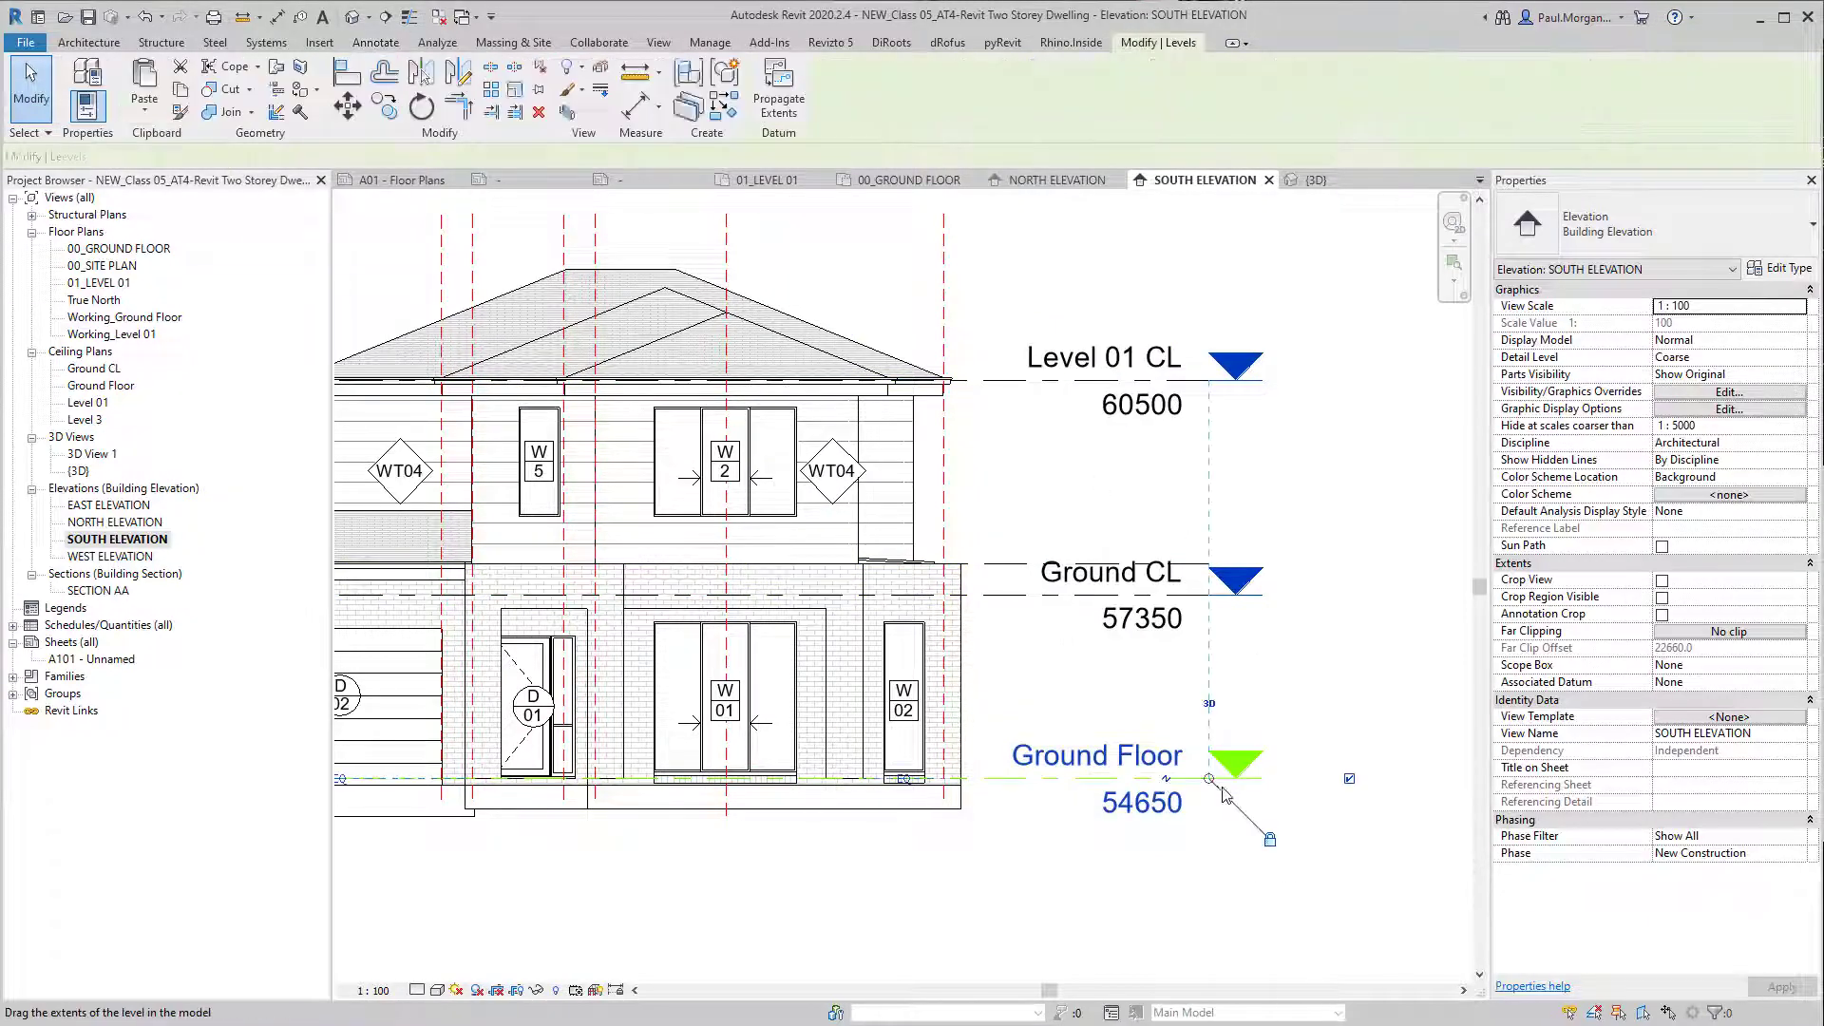
left_click_drag(1211, 781, 1301, 781)
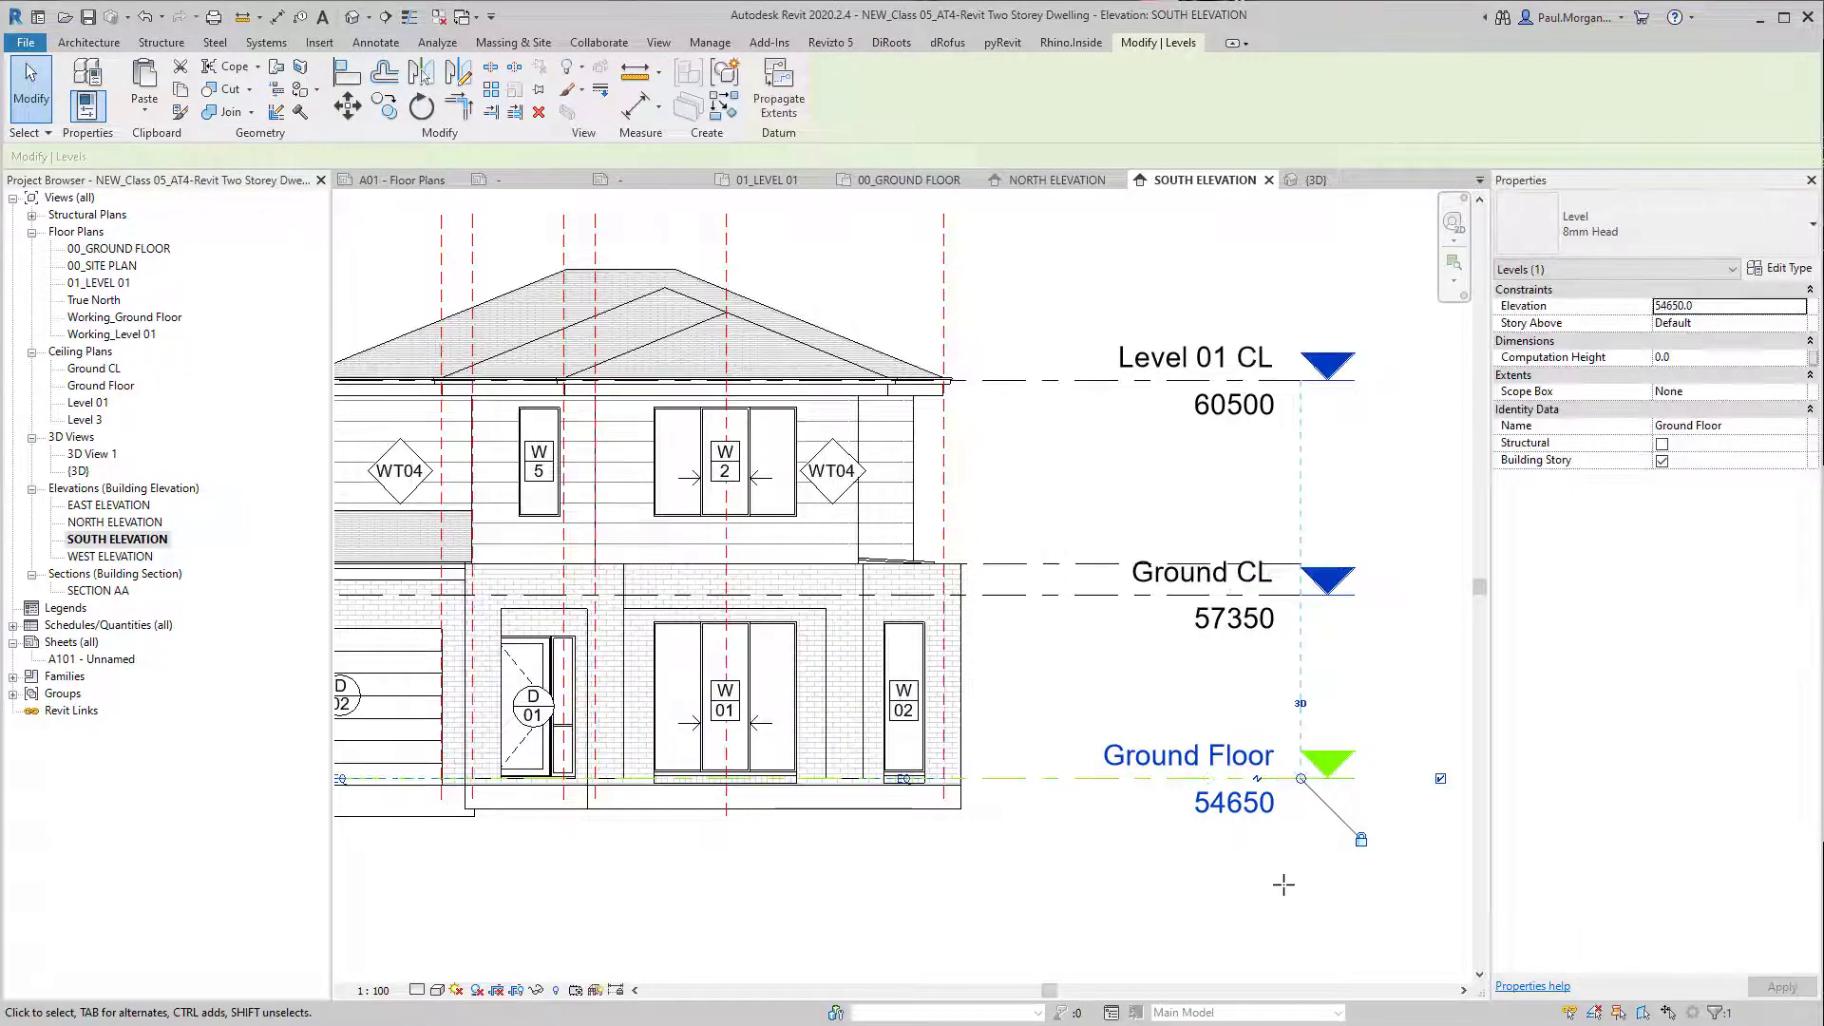
scroll(1210, 906, "down", 2)
scroll(1174, 681, "up", 3)
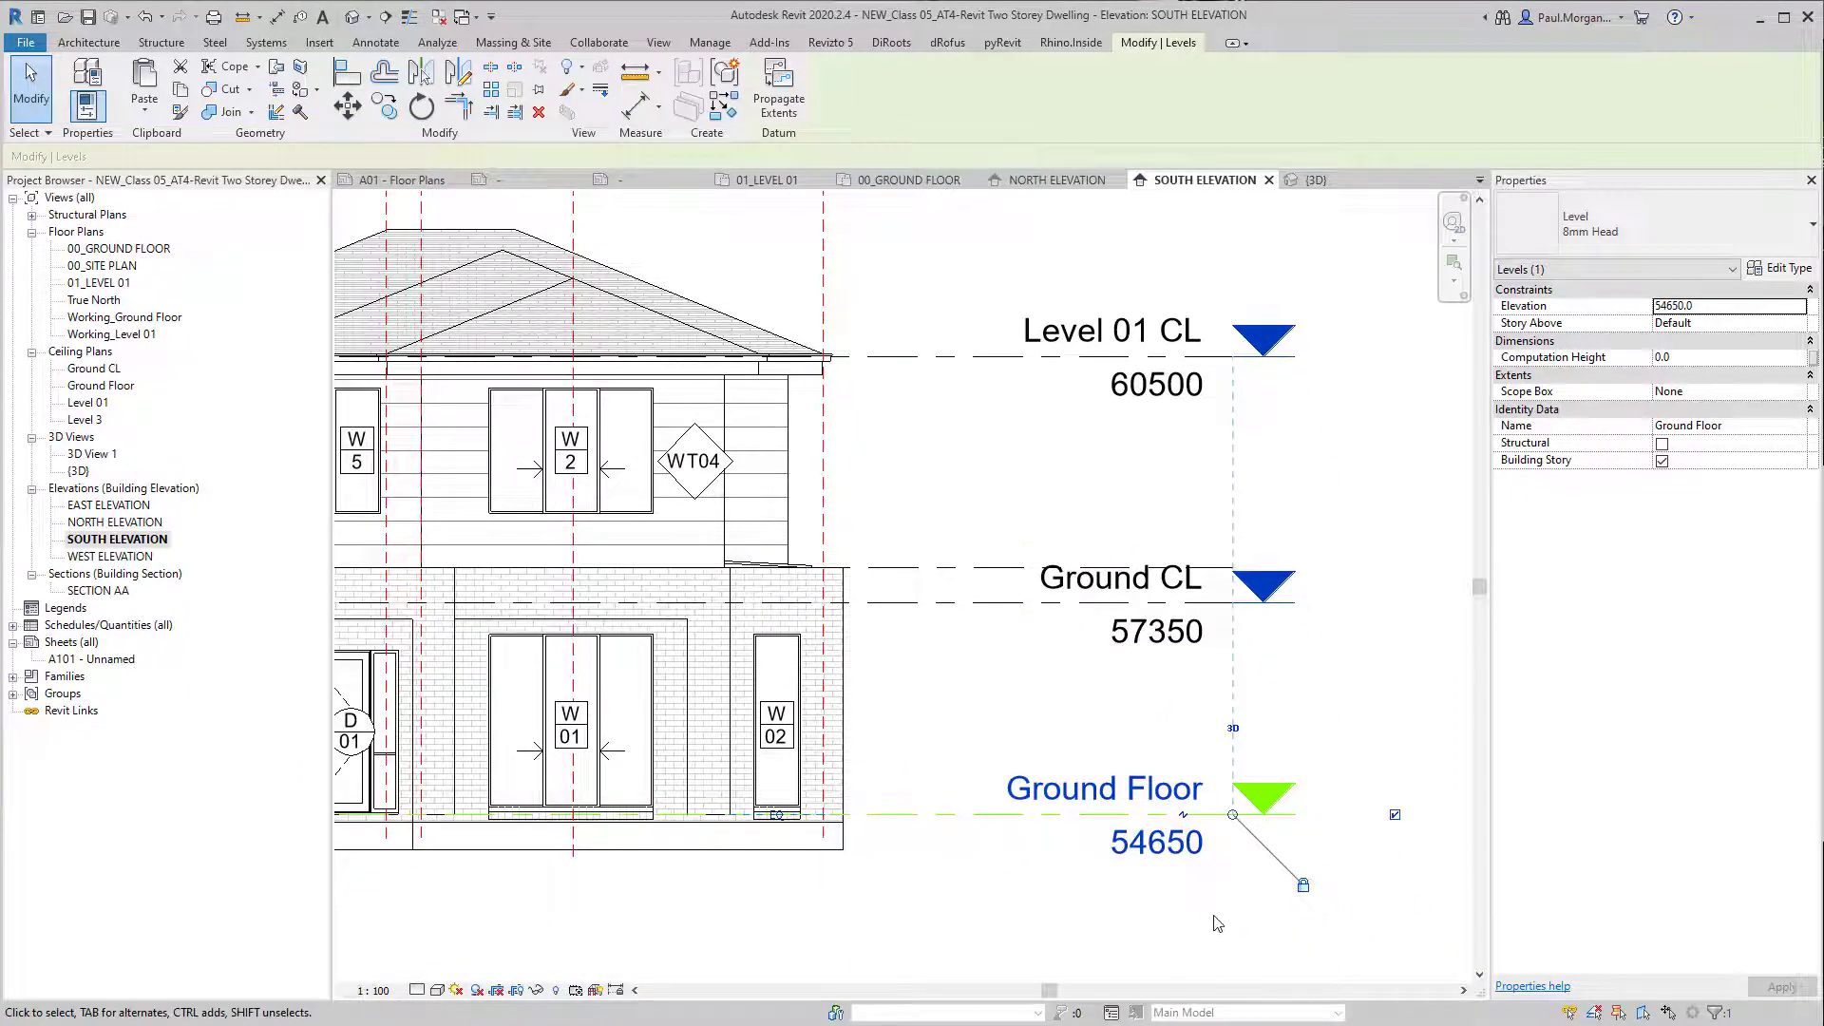
left_click(1218, 923)
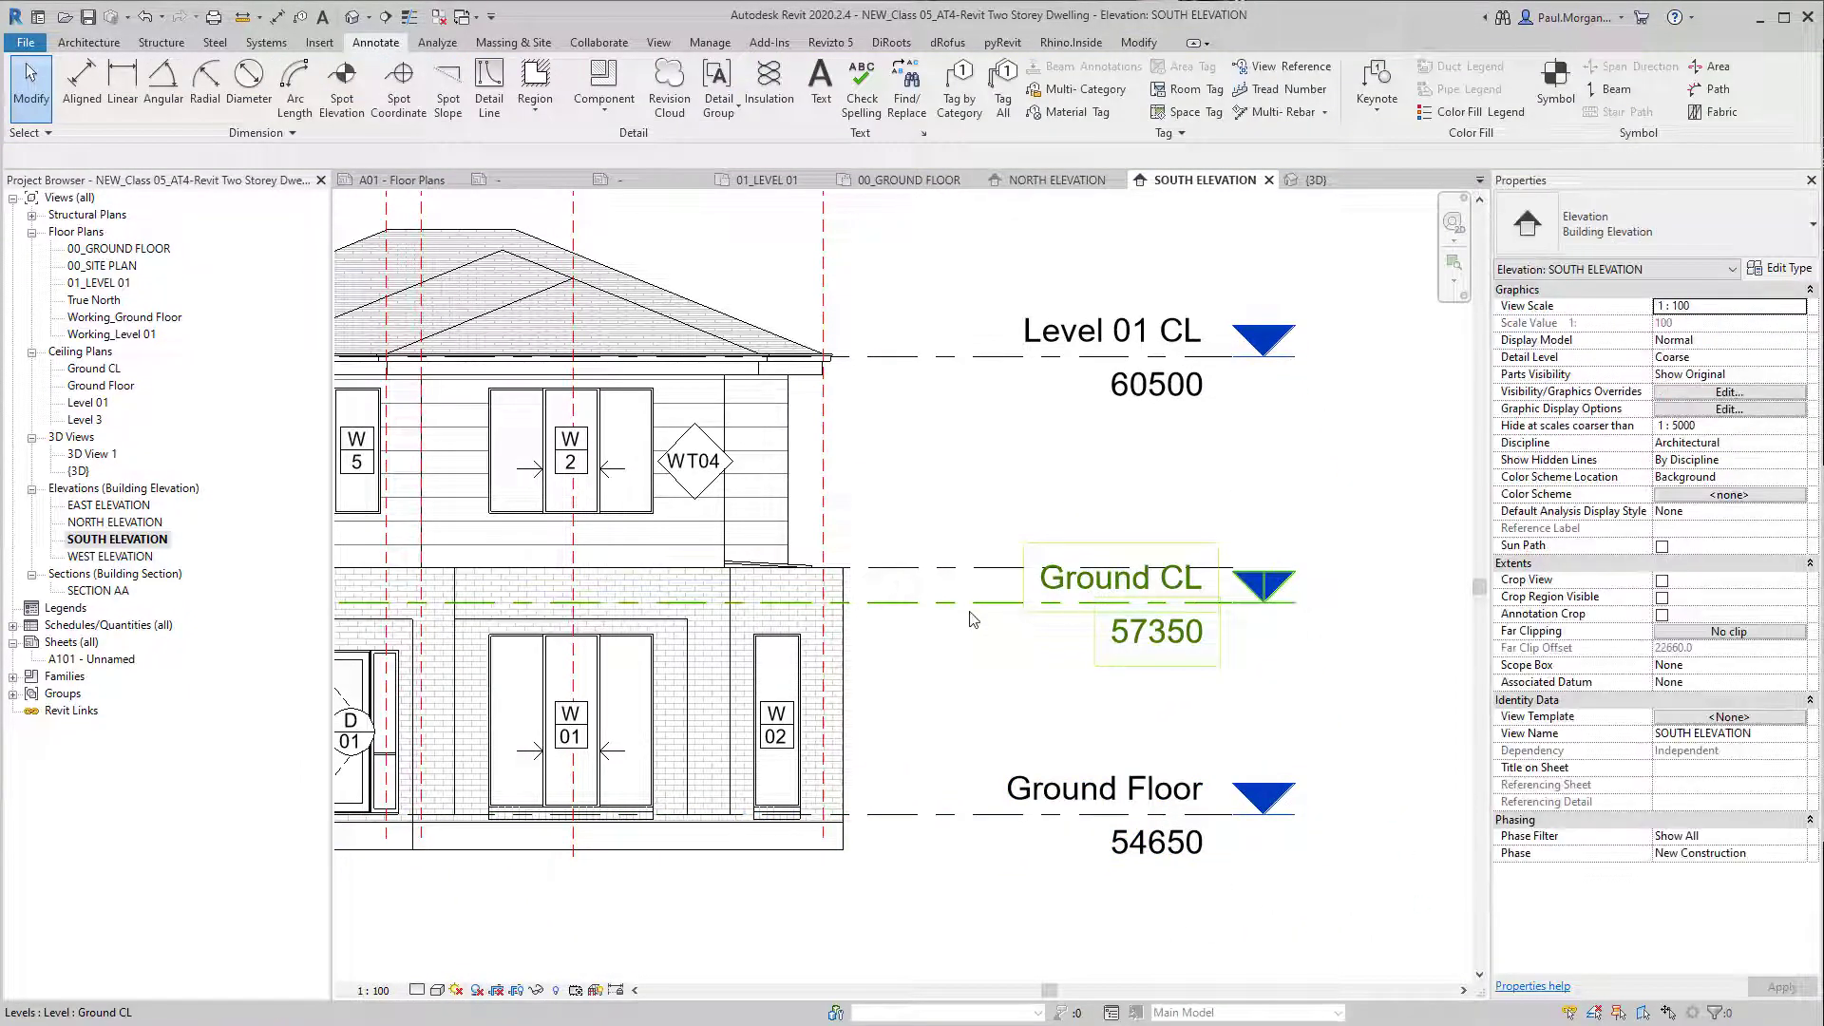
Step: Add an elbow to the Ground CL level head and shift both elbow points toward the building
left_click(972, 619)
left_click(1188, 606)
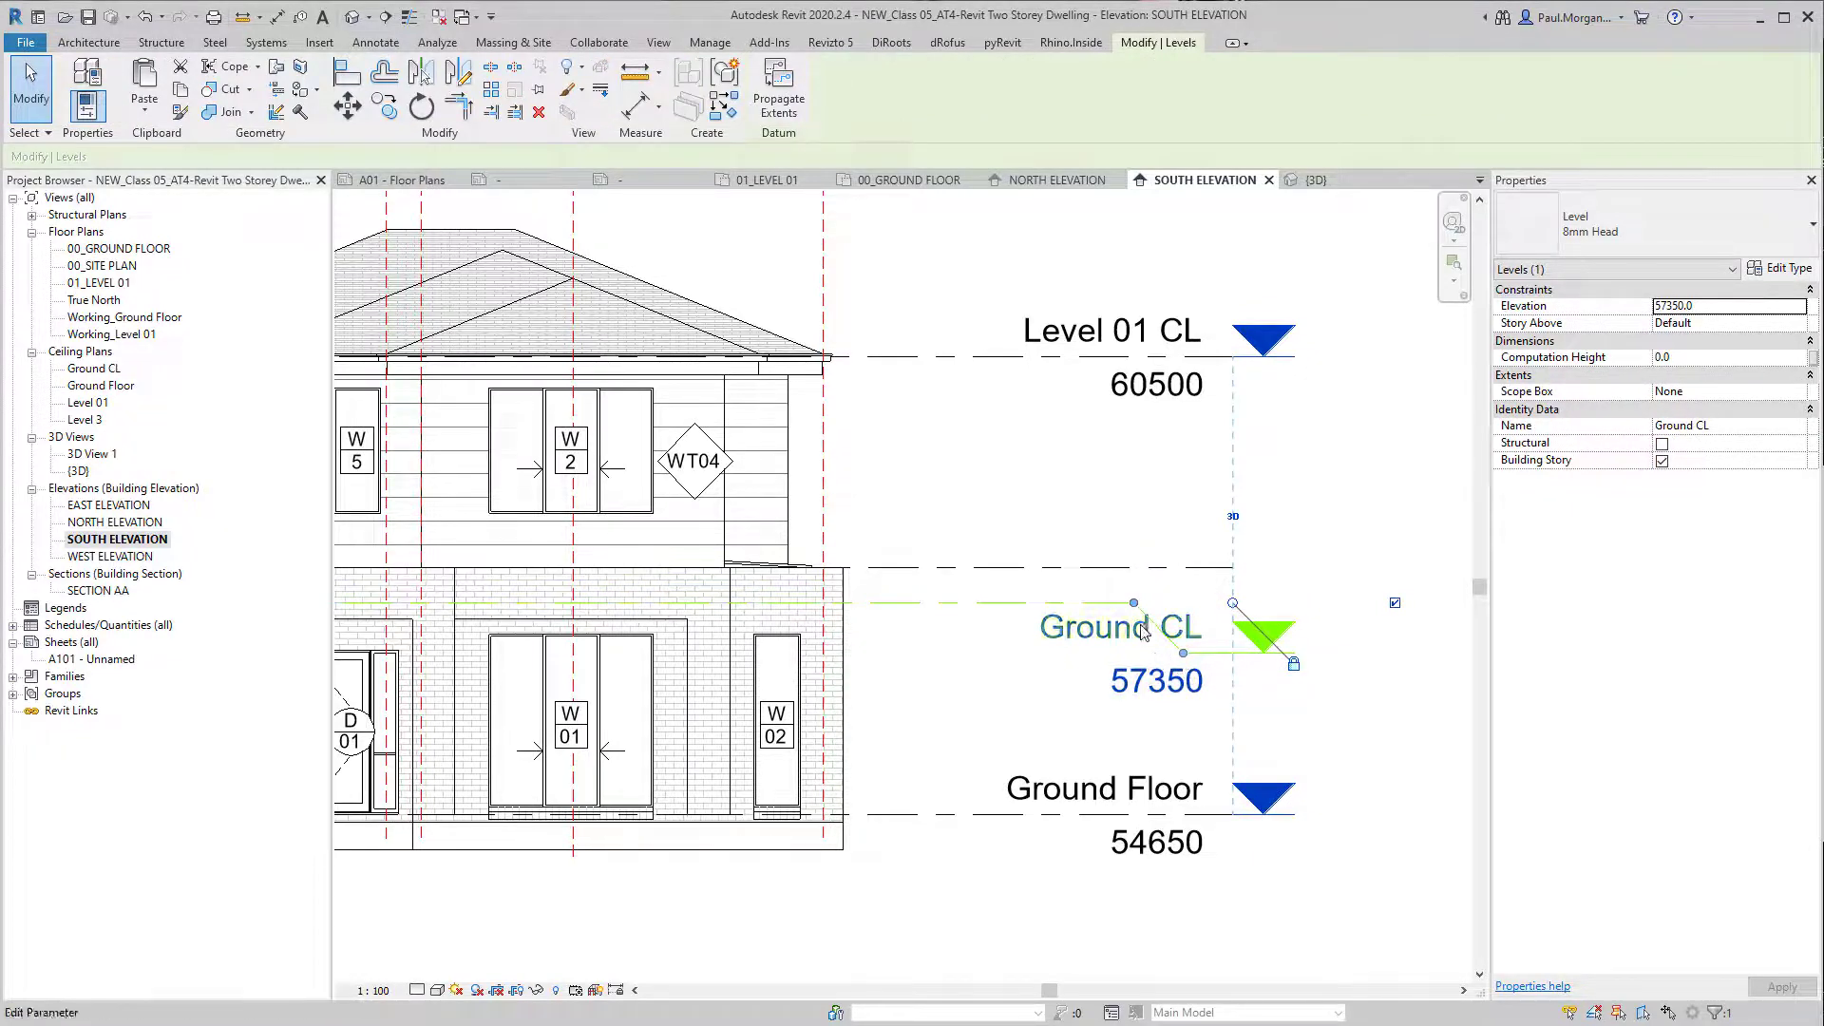
left_click_drag(1135, 606, 974, 608)
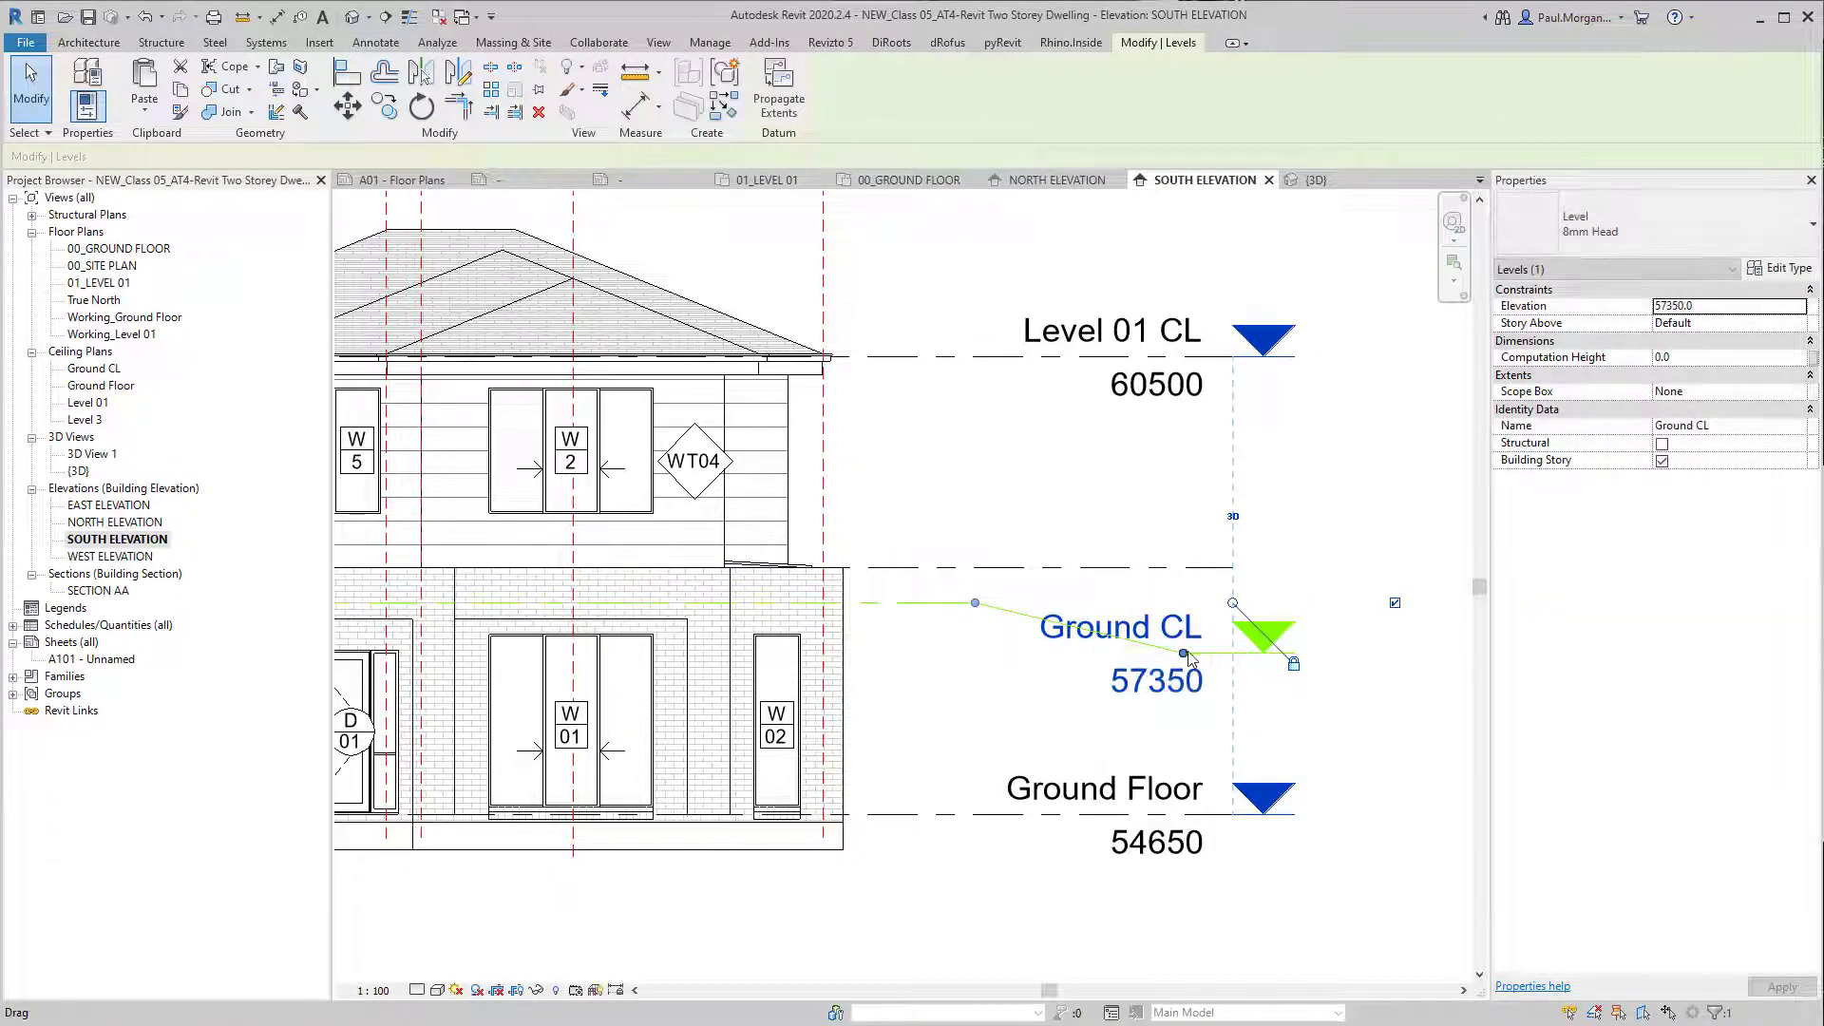
left_click_drag(1184, 654, 1026, 650)
left_click(993, 703)
scroll(1064, 641, "down", 2)
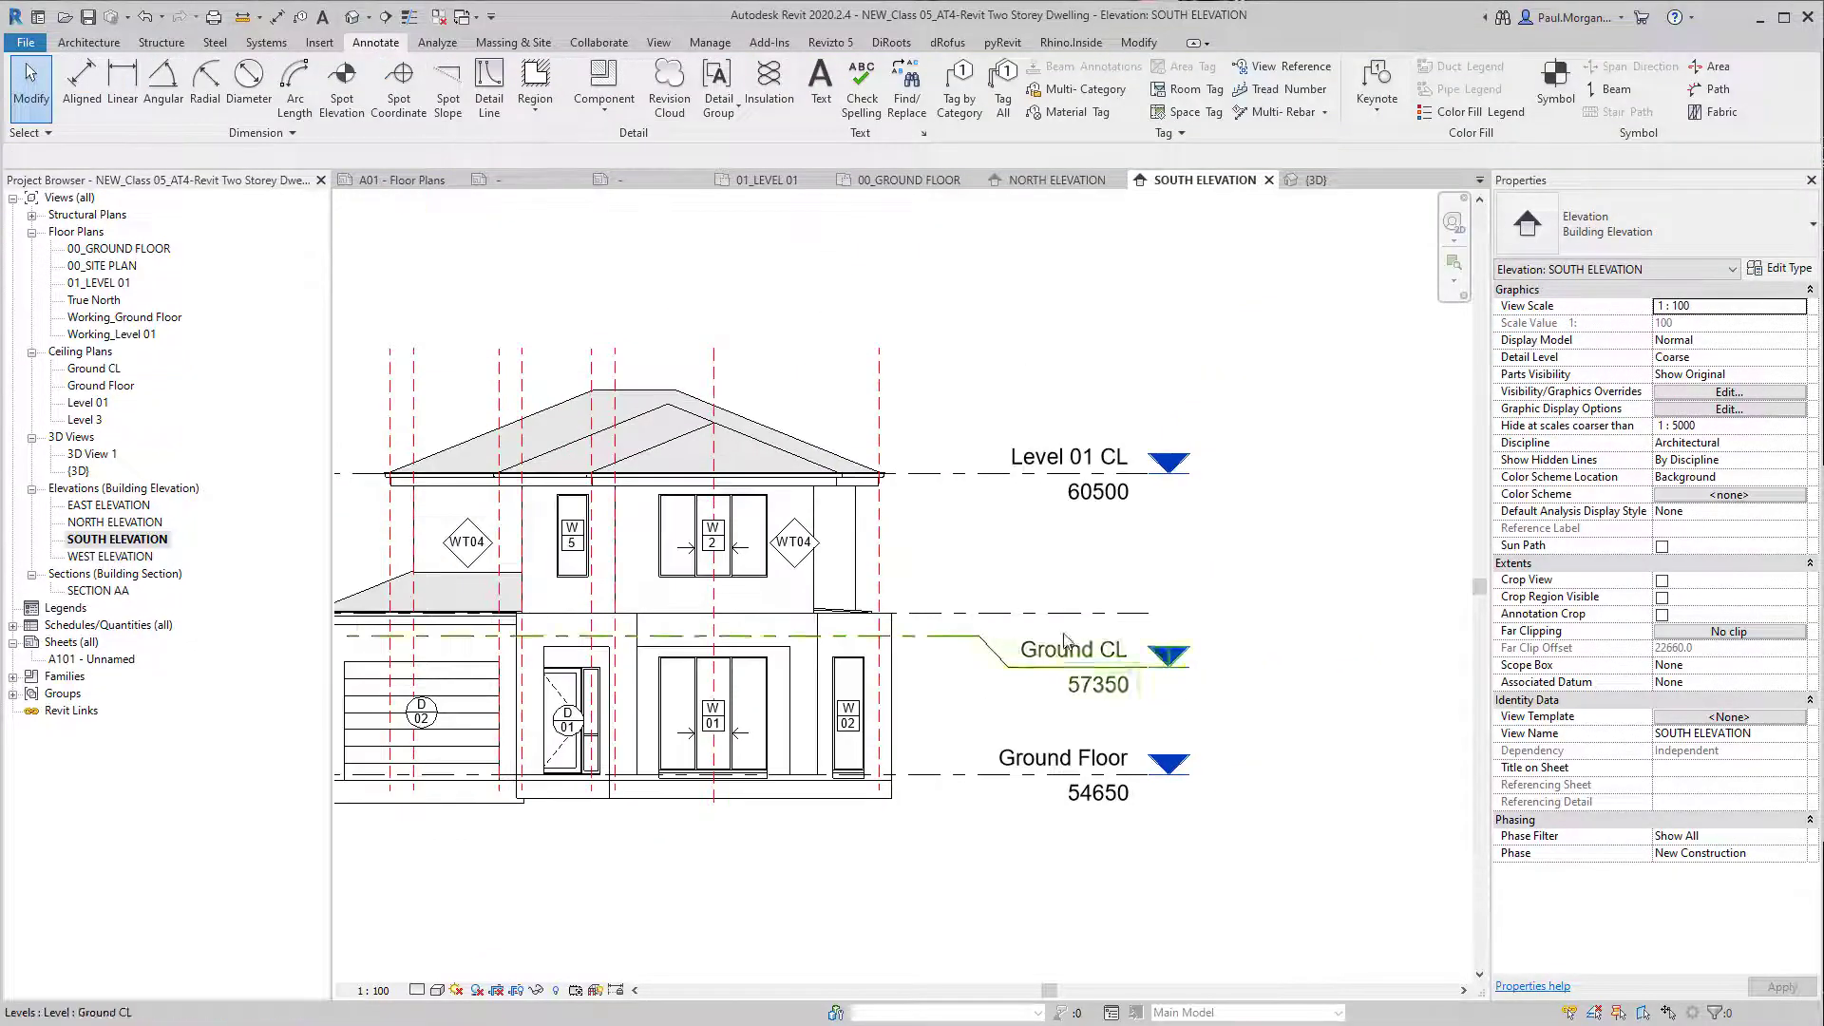
Step: Show the Level 01 head at the end where the other level heads are
left_click(1135, 614)
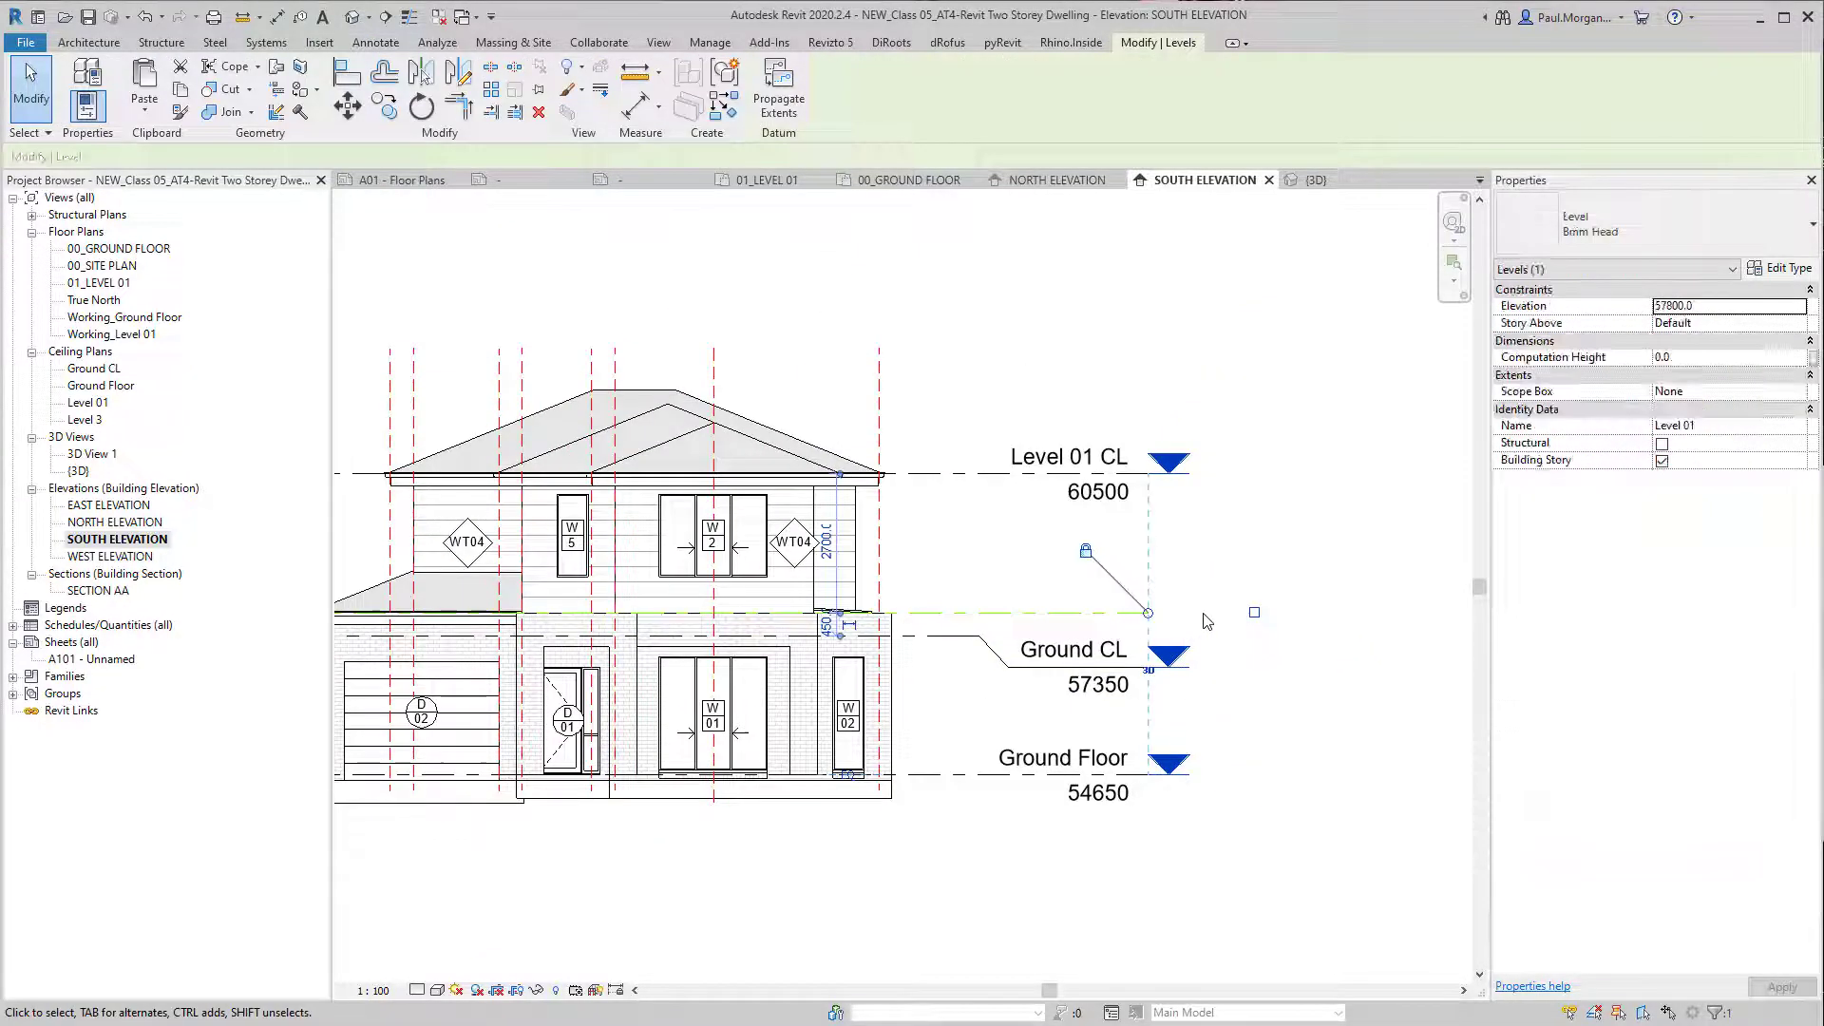
left_click(1280, 823)
scroll(1280, 823, "down", 2)
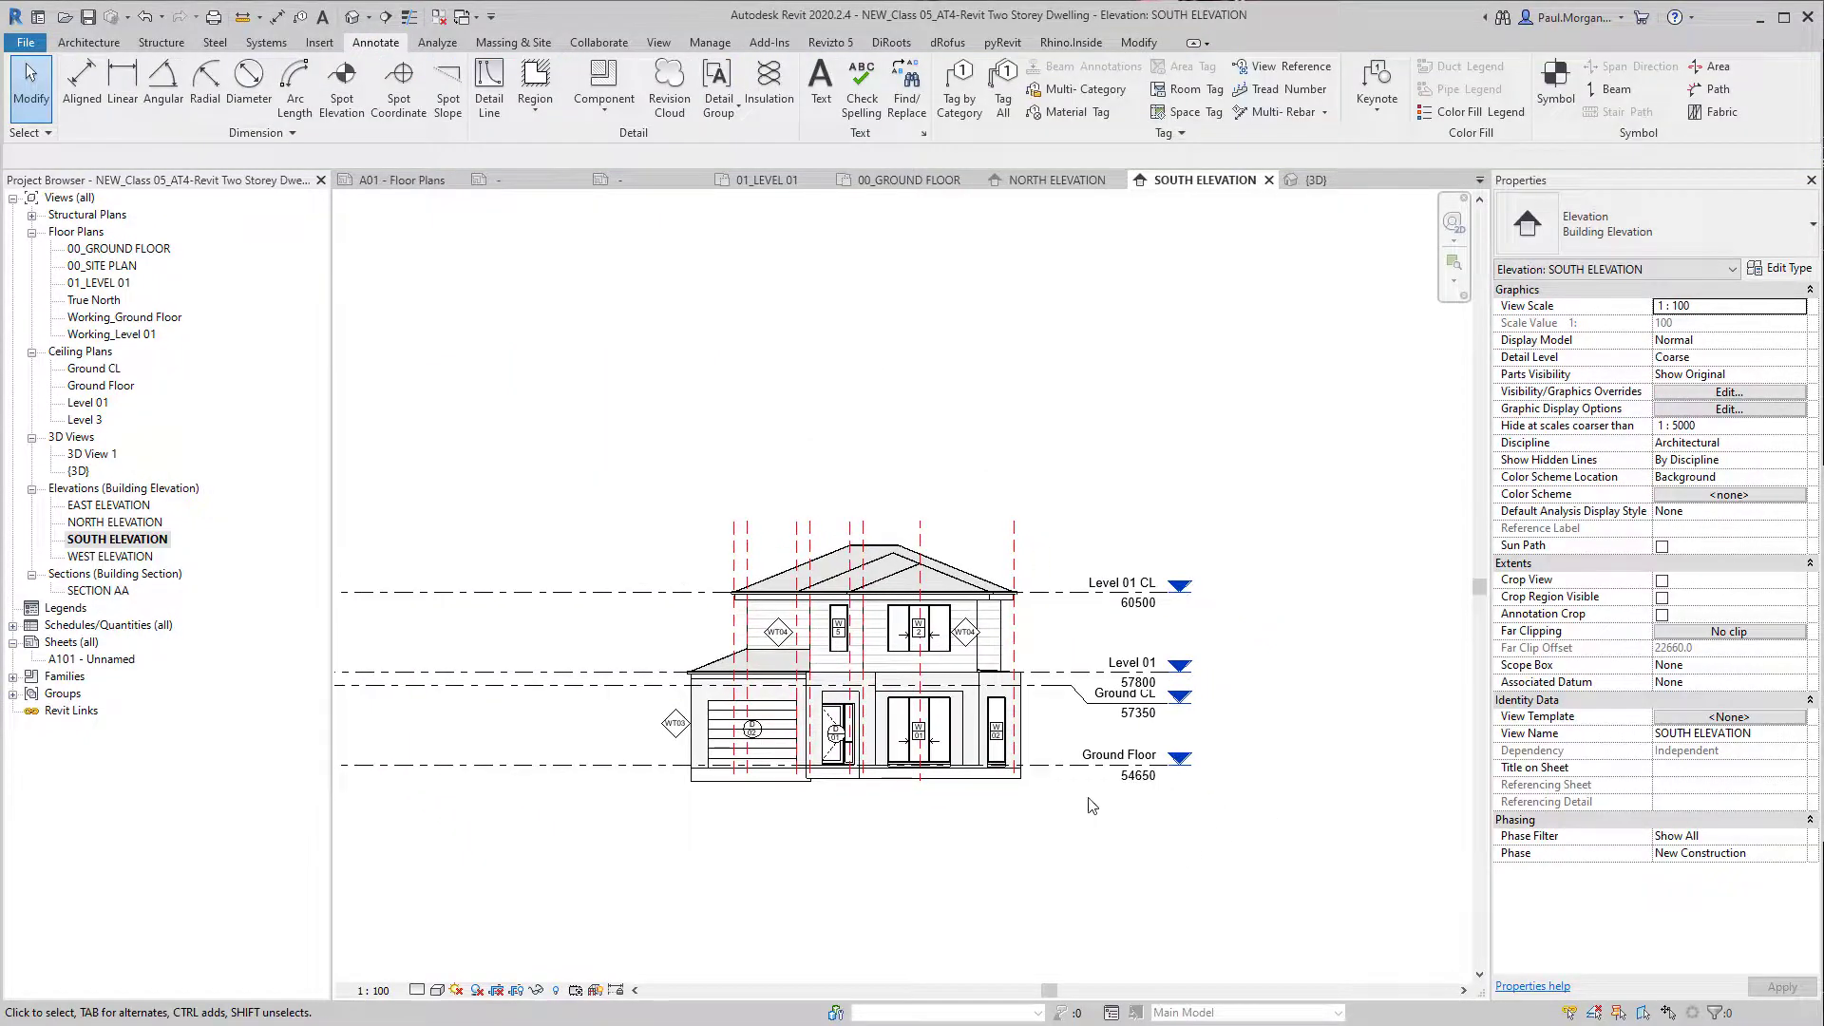
Step: Hide the level heads at the garage-side ends of Level 01 and Ground Floor in the South Elevation
middle_click_drag(399, 682, 722, 627)
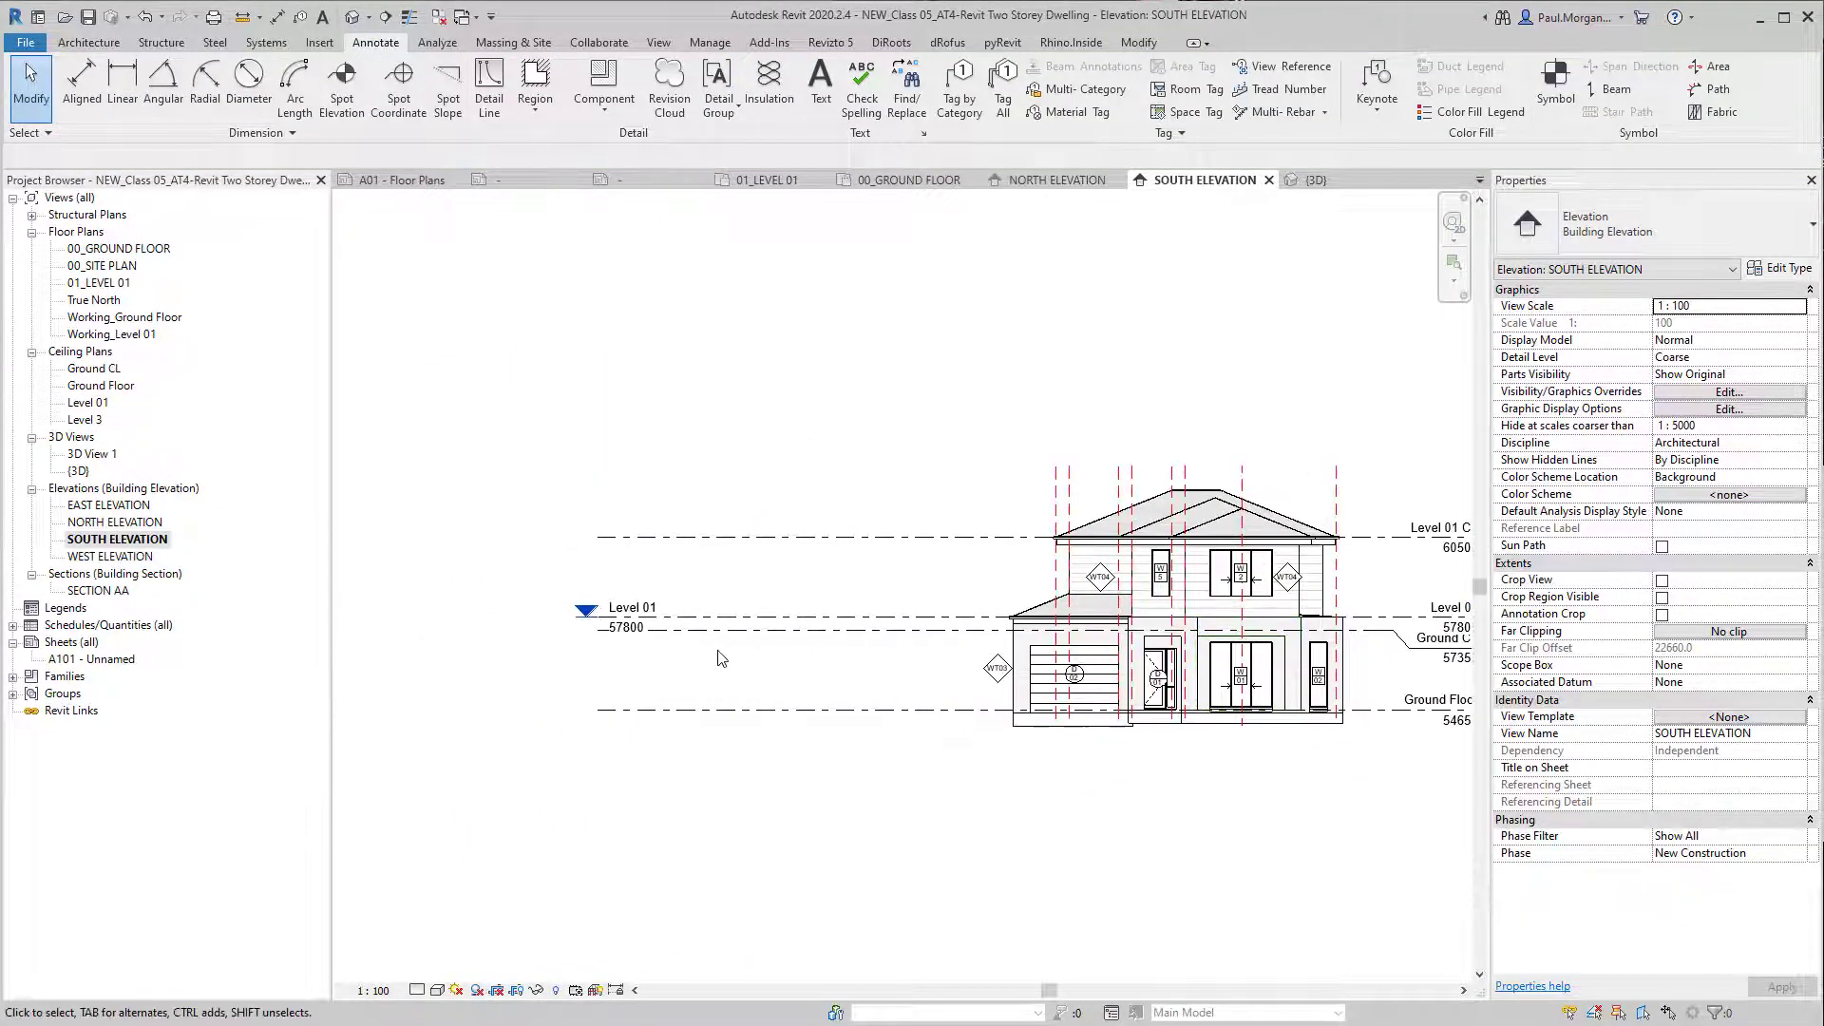
left_click(653, 633)
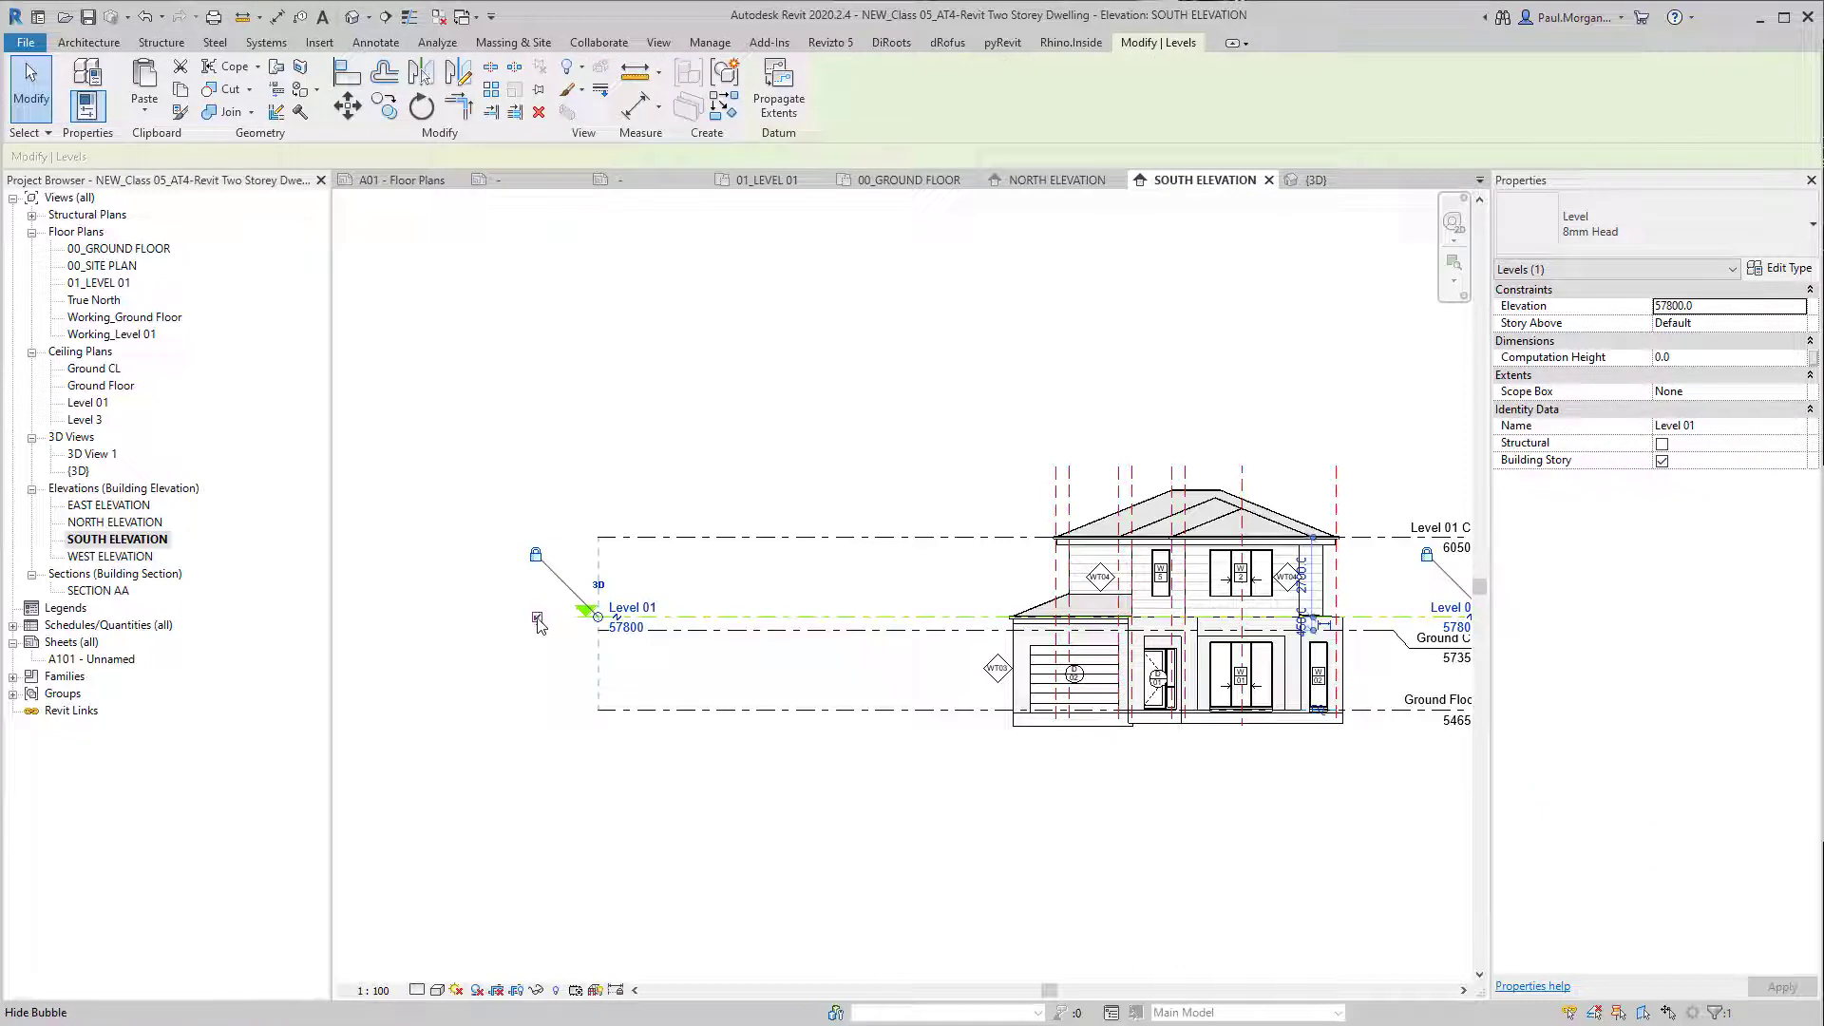
left_click(538, 619)
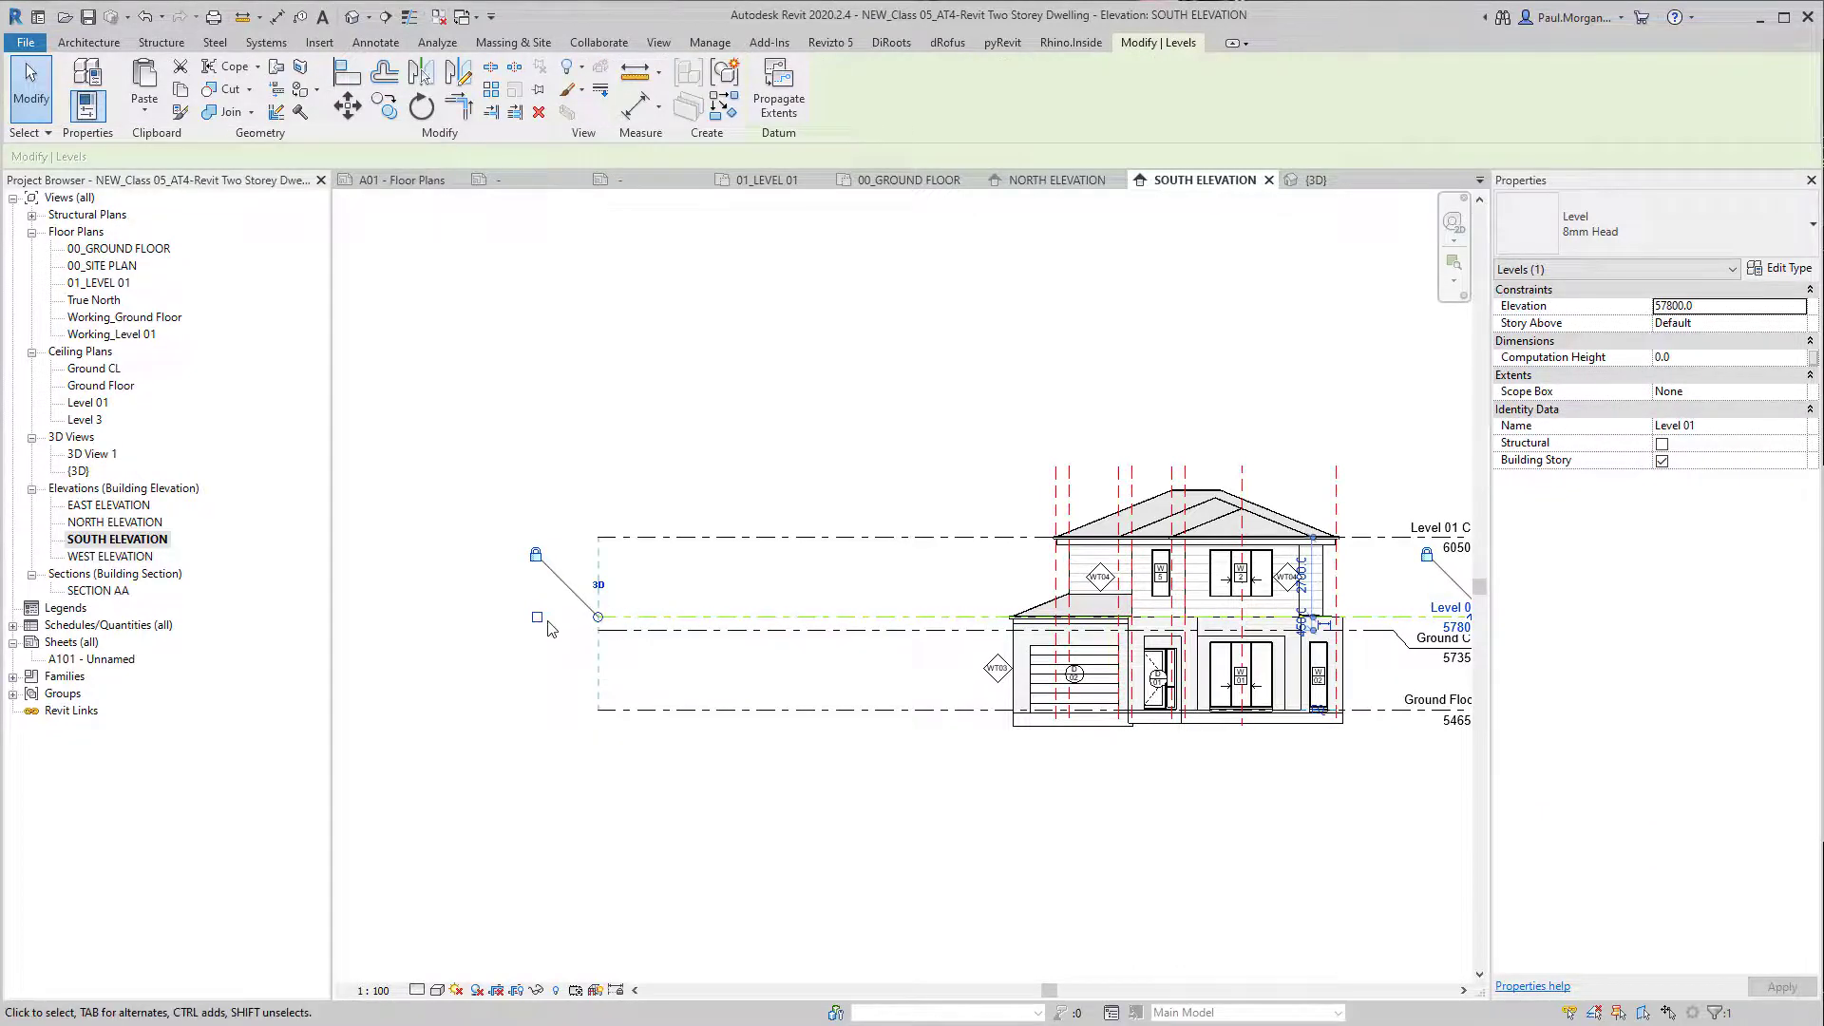
left_click(618, 710)
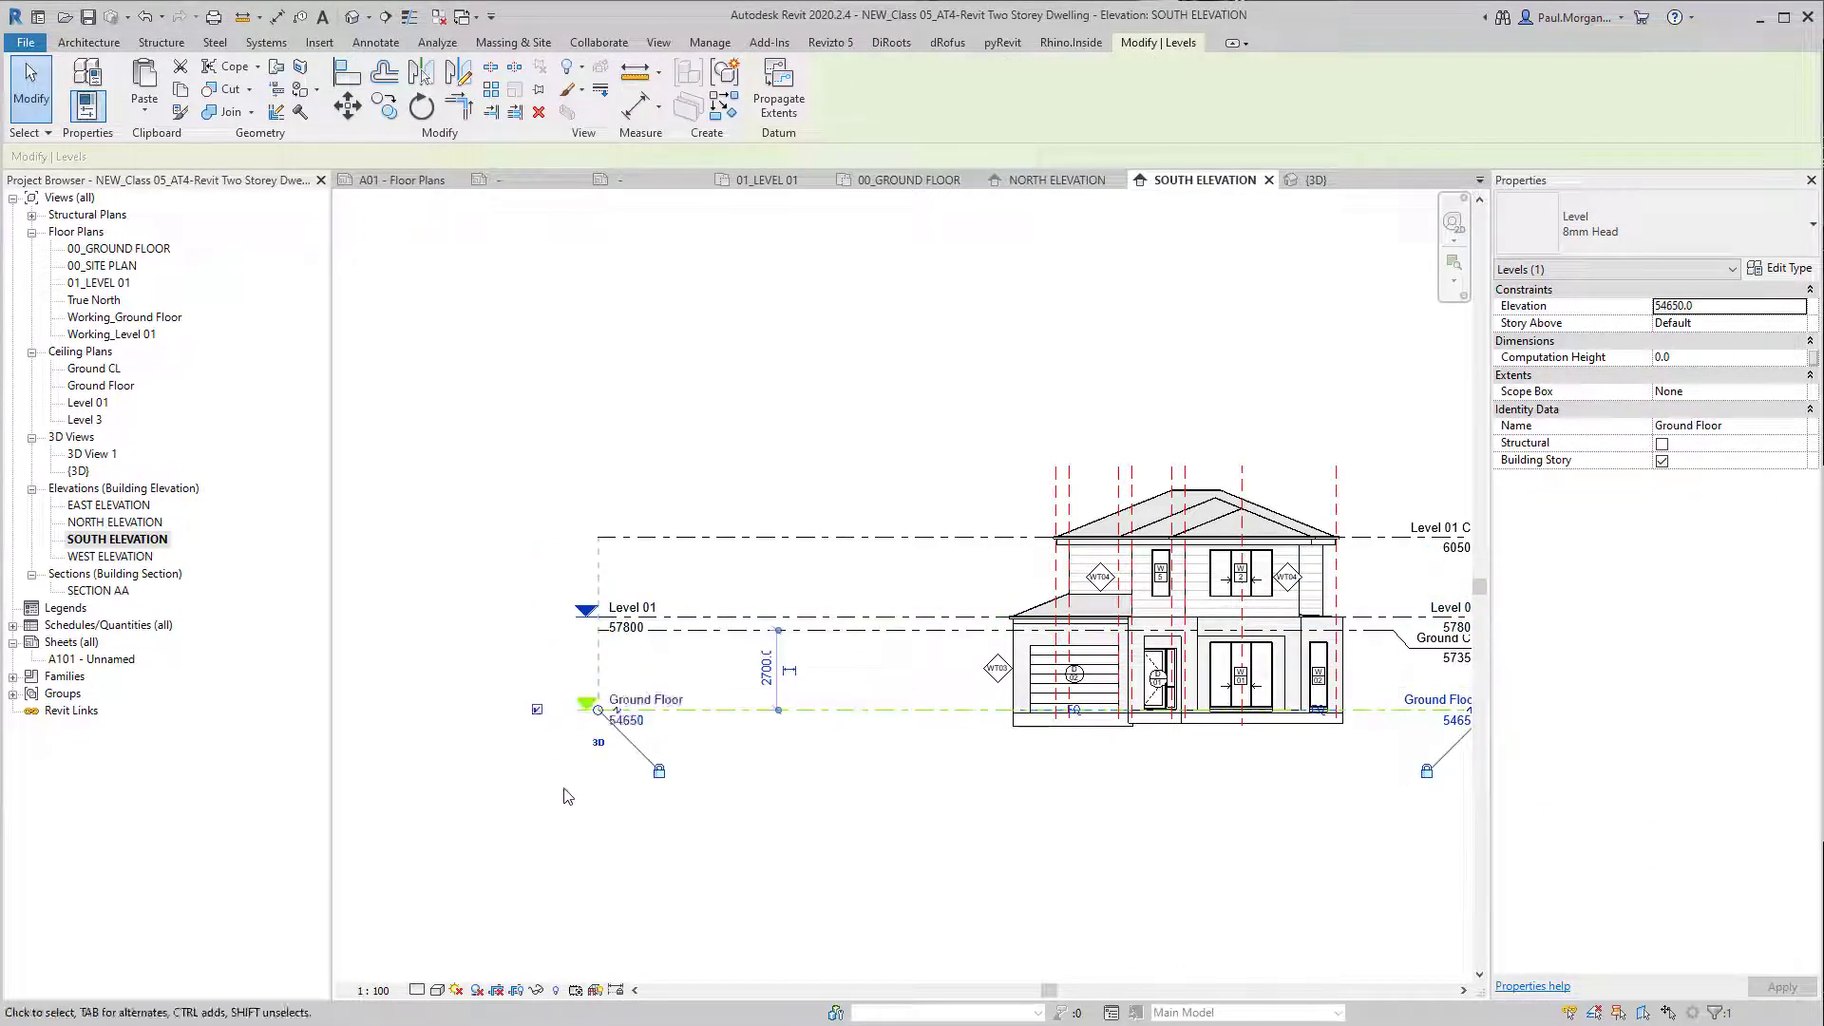
left_click(738, 744)
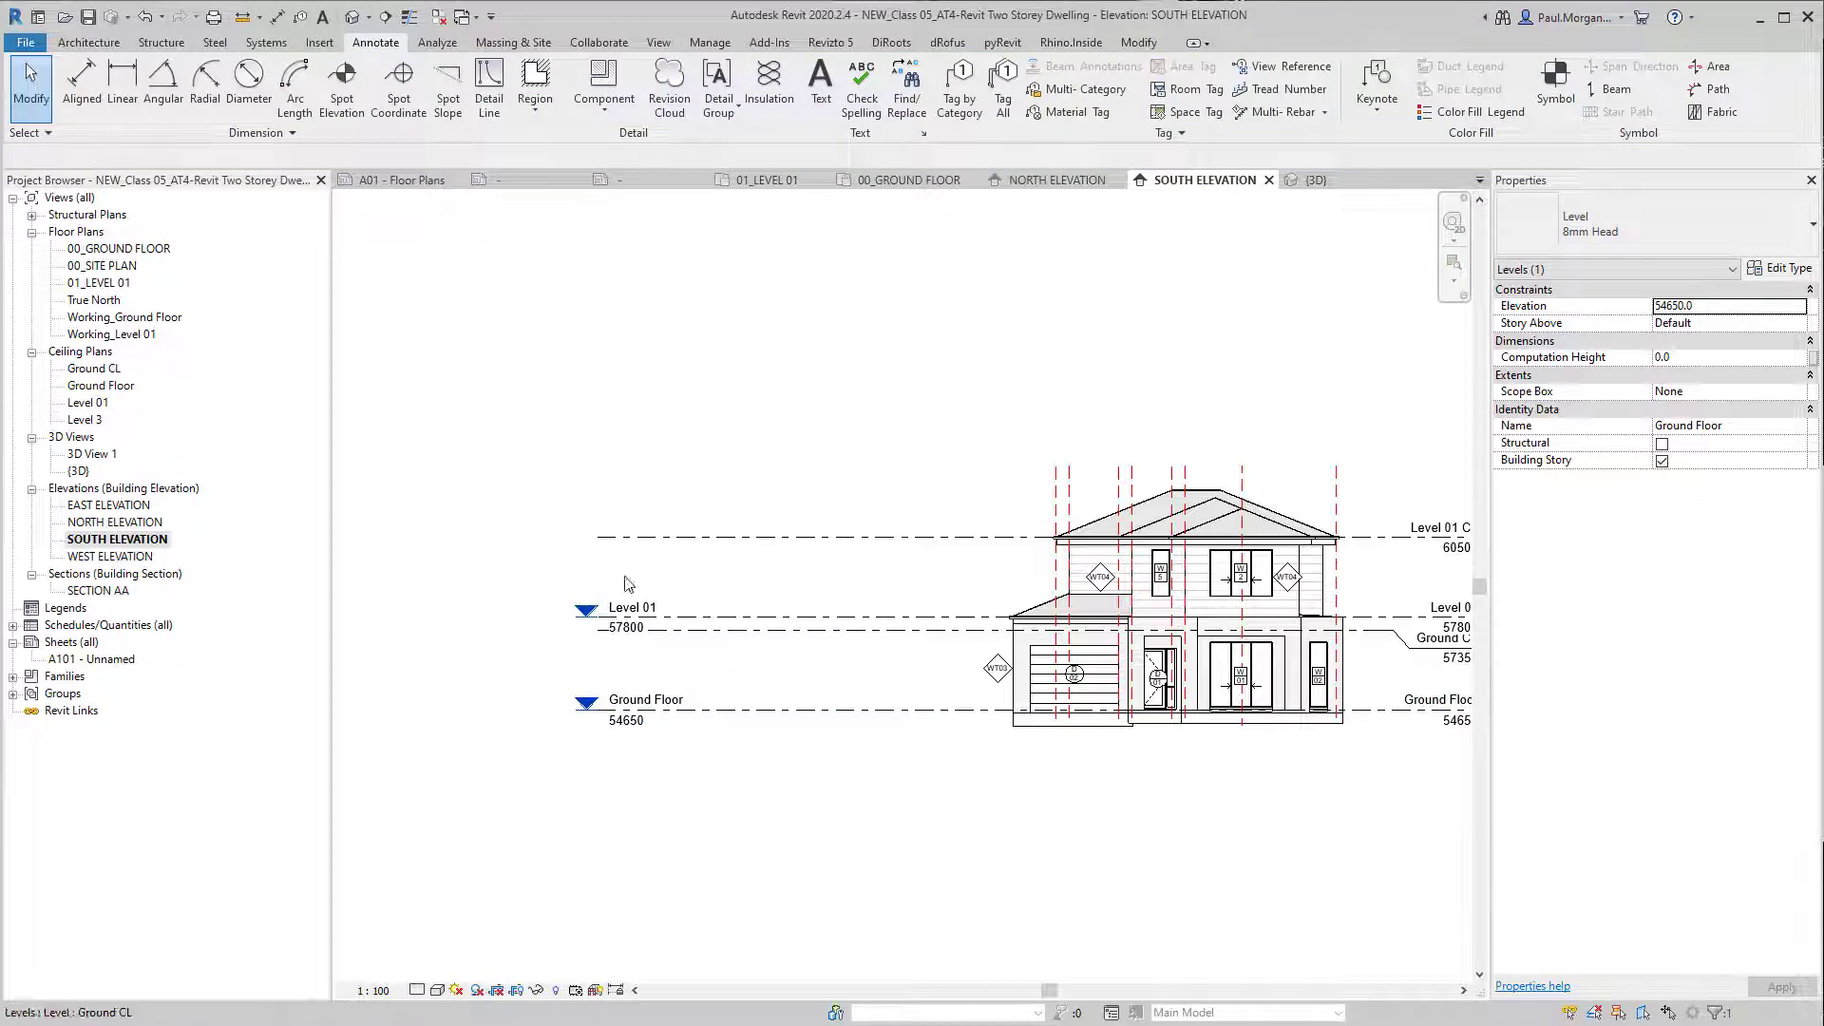
left_click(703, 722)
left_click(549, 624)
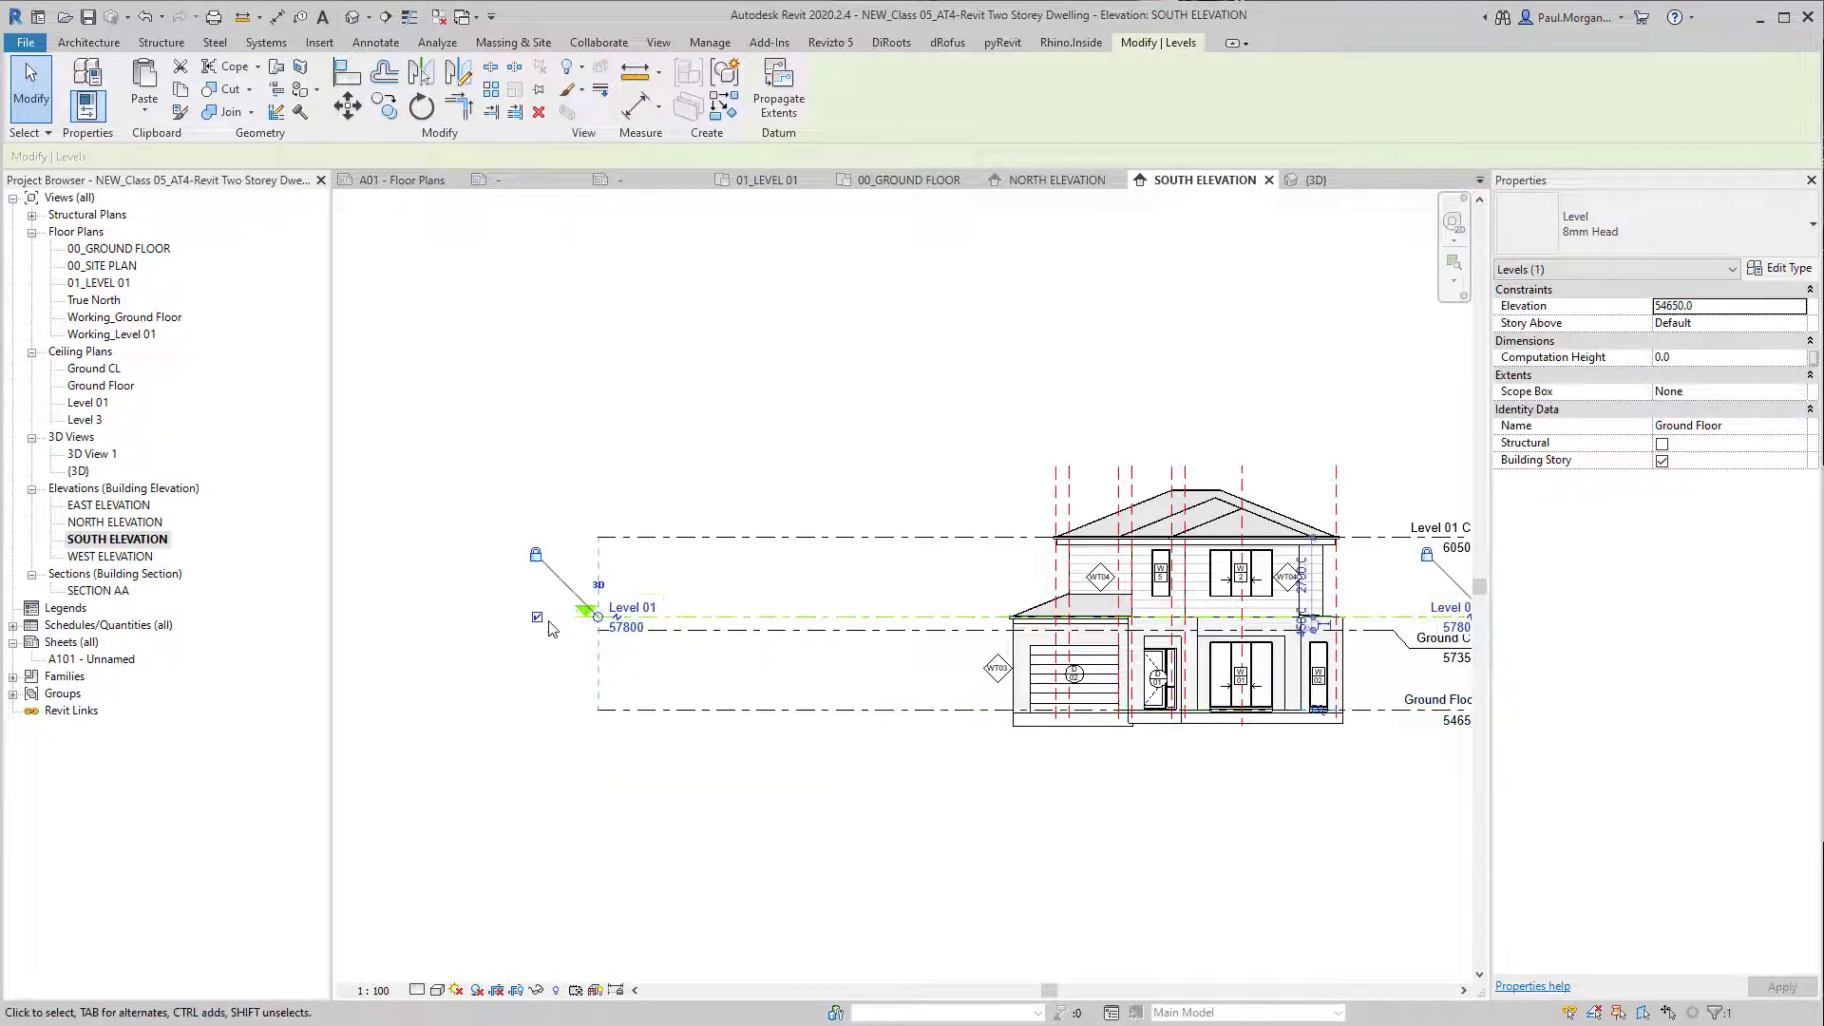
left_click(701, 744)
Step: Shorten the garage-side ends of all level lines toward the house by pulling in the Ground Floor level's end
left_click(612, 710)
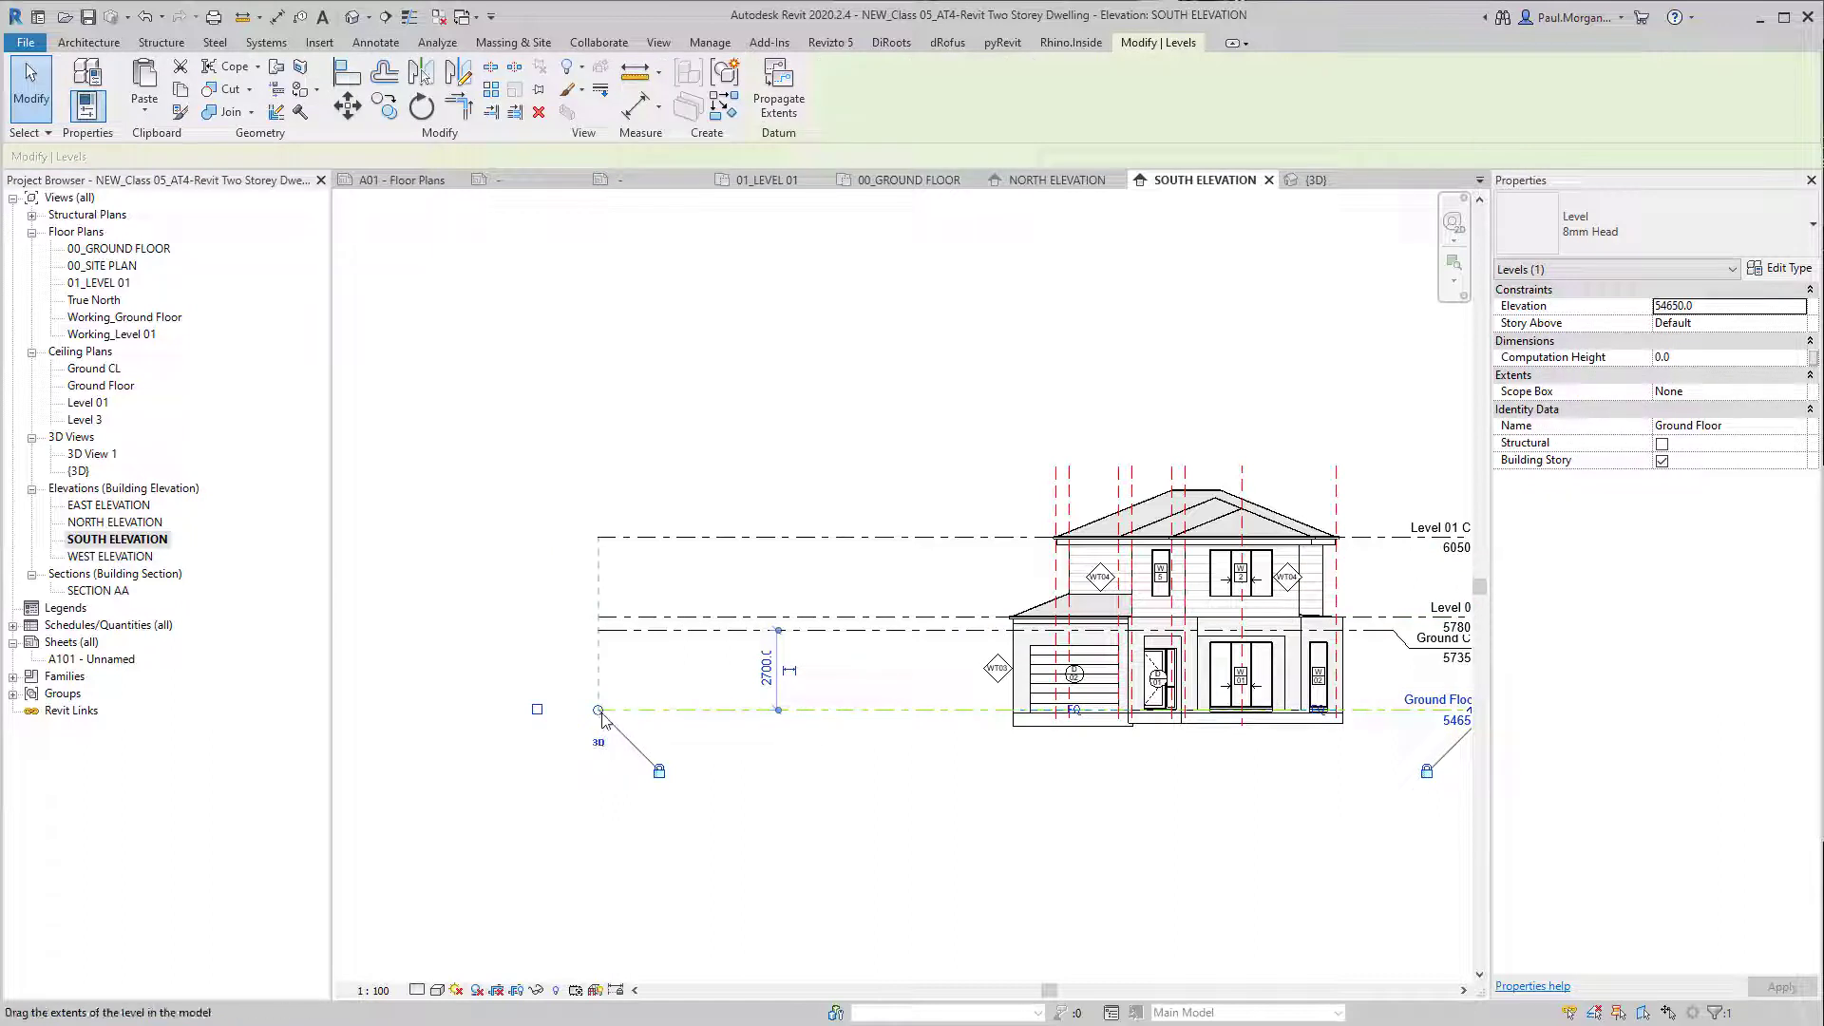
left_click_drag(598, 710, 936, 713)
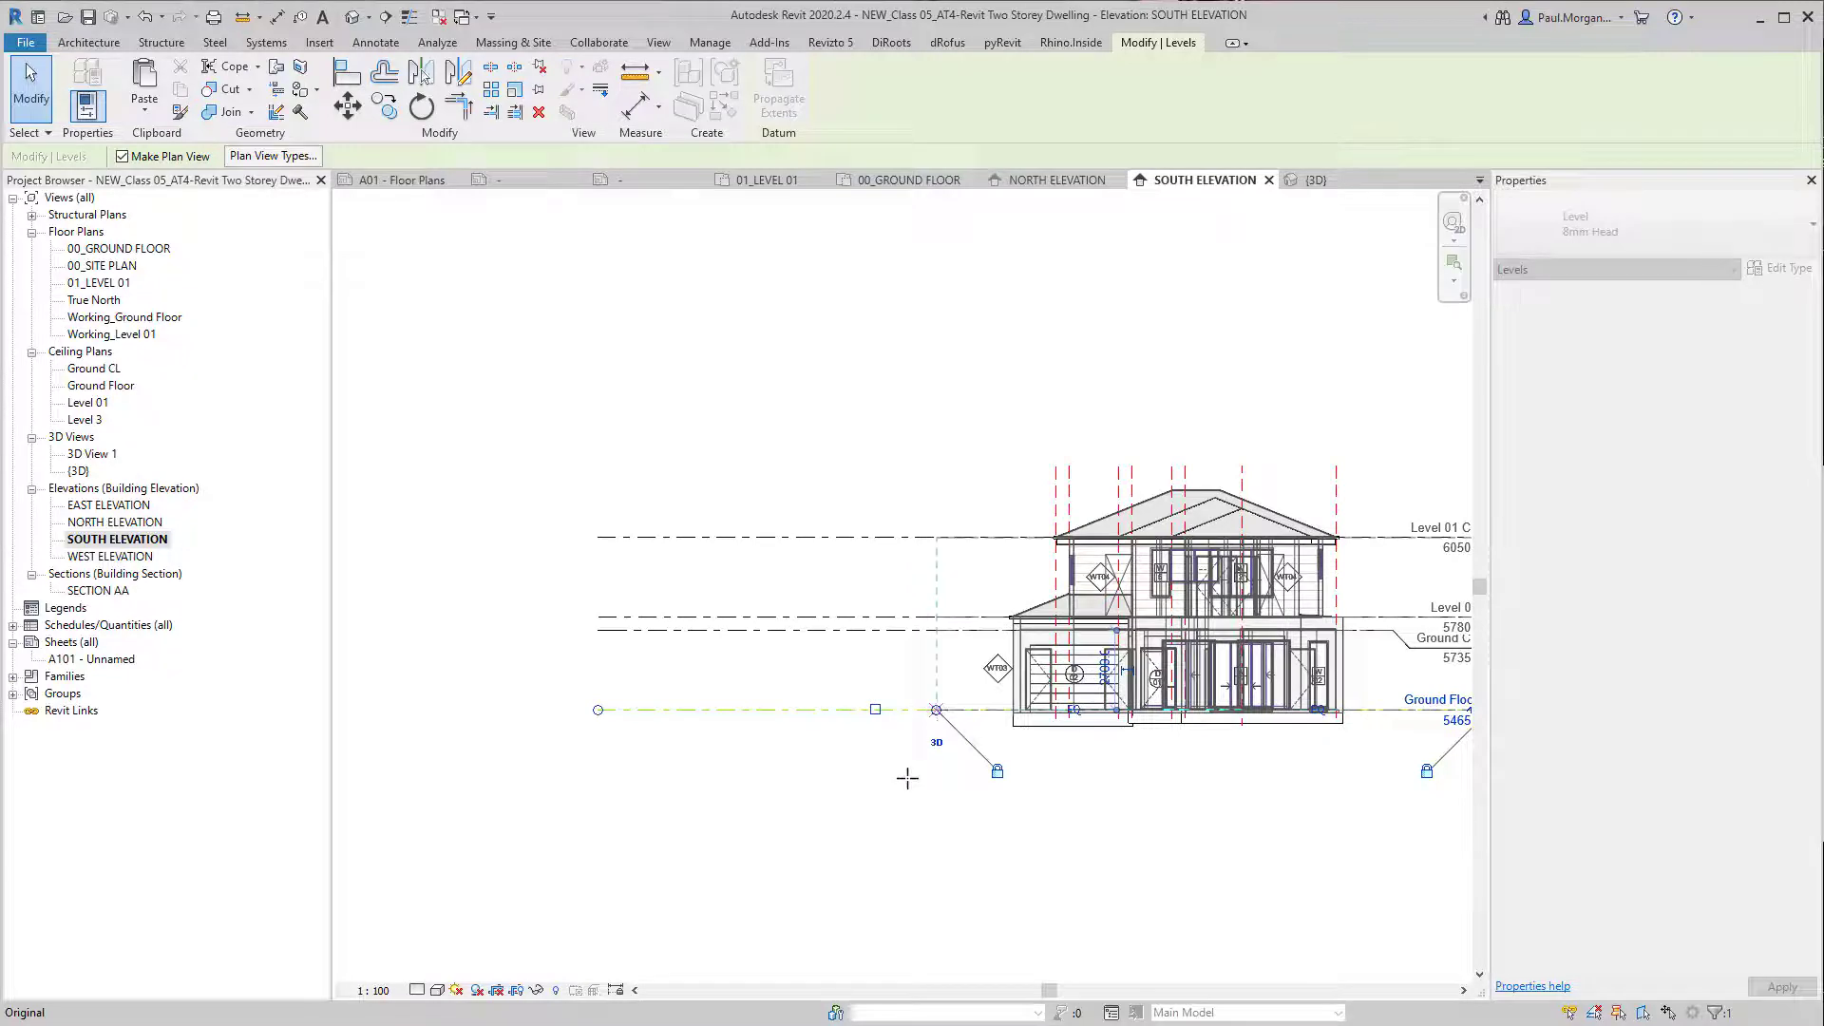
left_click(908, 778)
scroll(909, 779, "down", 3)
scroll(1083, 803, "up", 4)
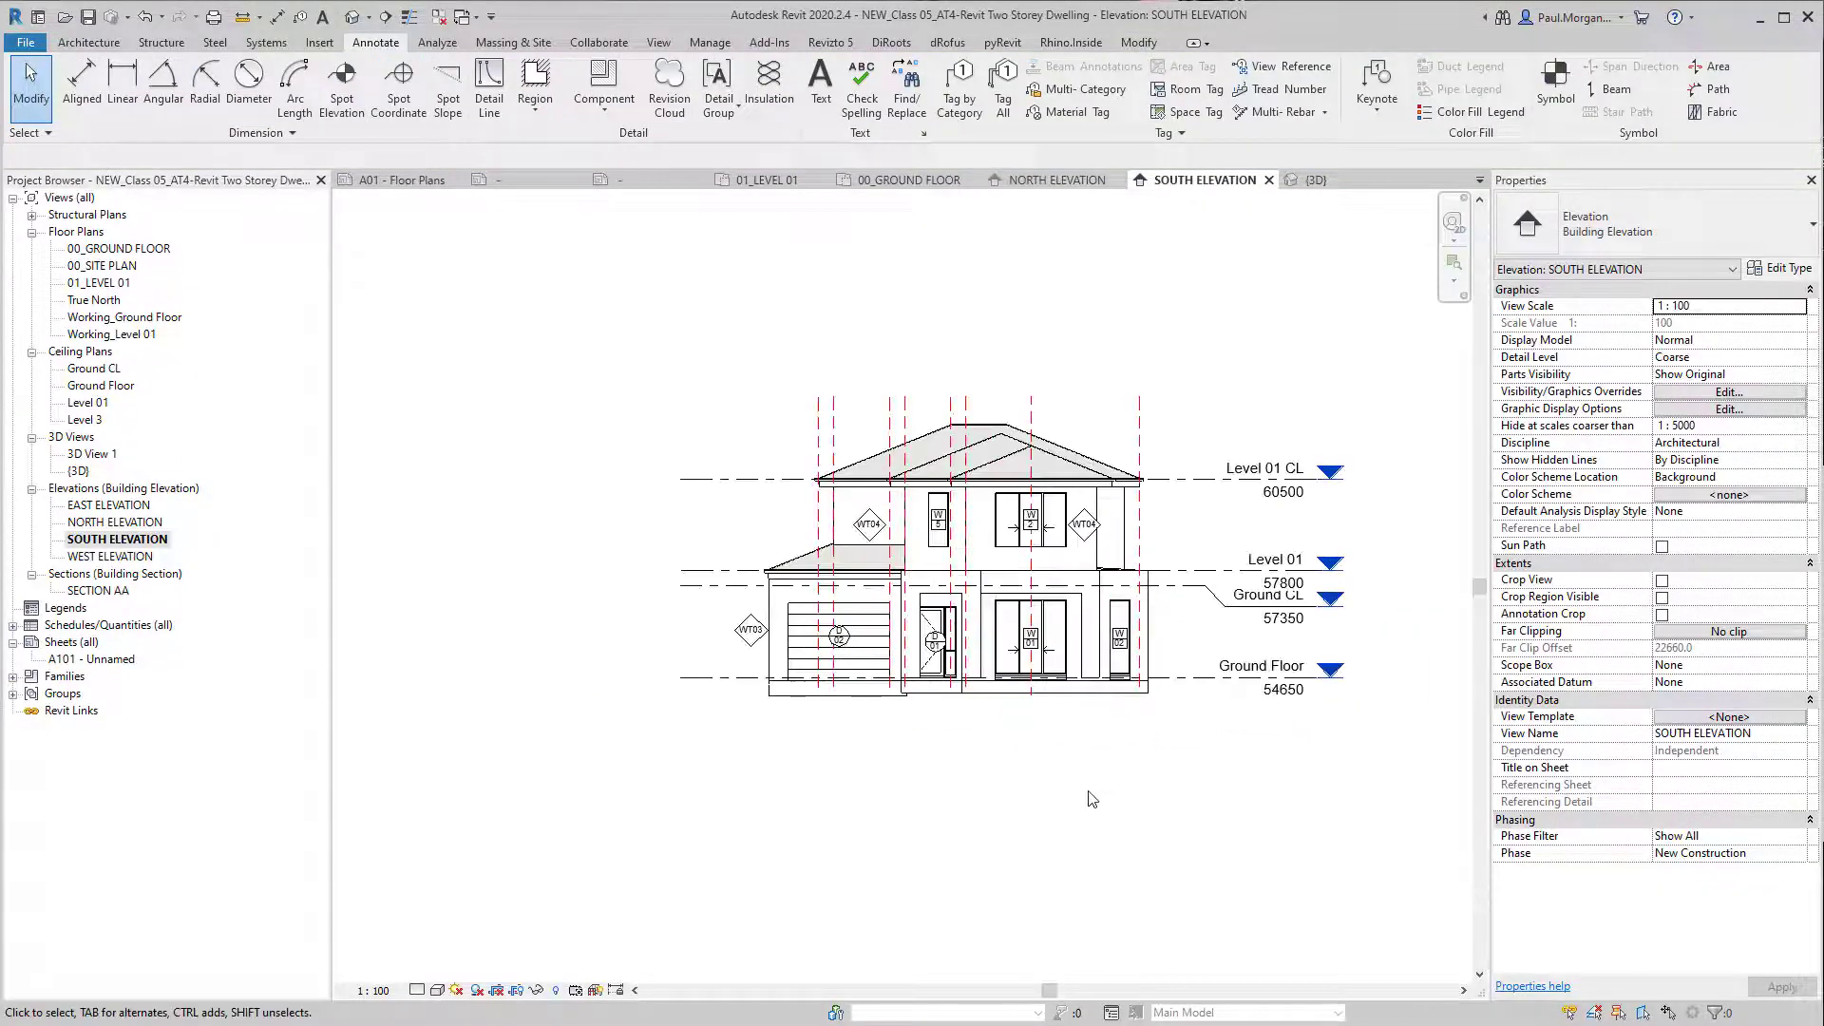
middle_click_drag(1000, 845, 981, 875)
left_click_drag(1328, 409, 1203, 760)
key("Escape")
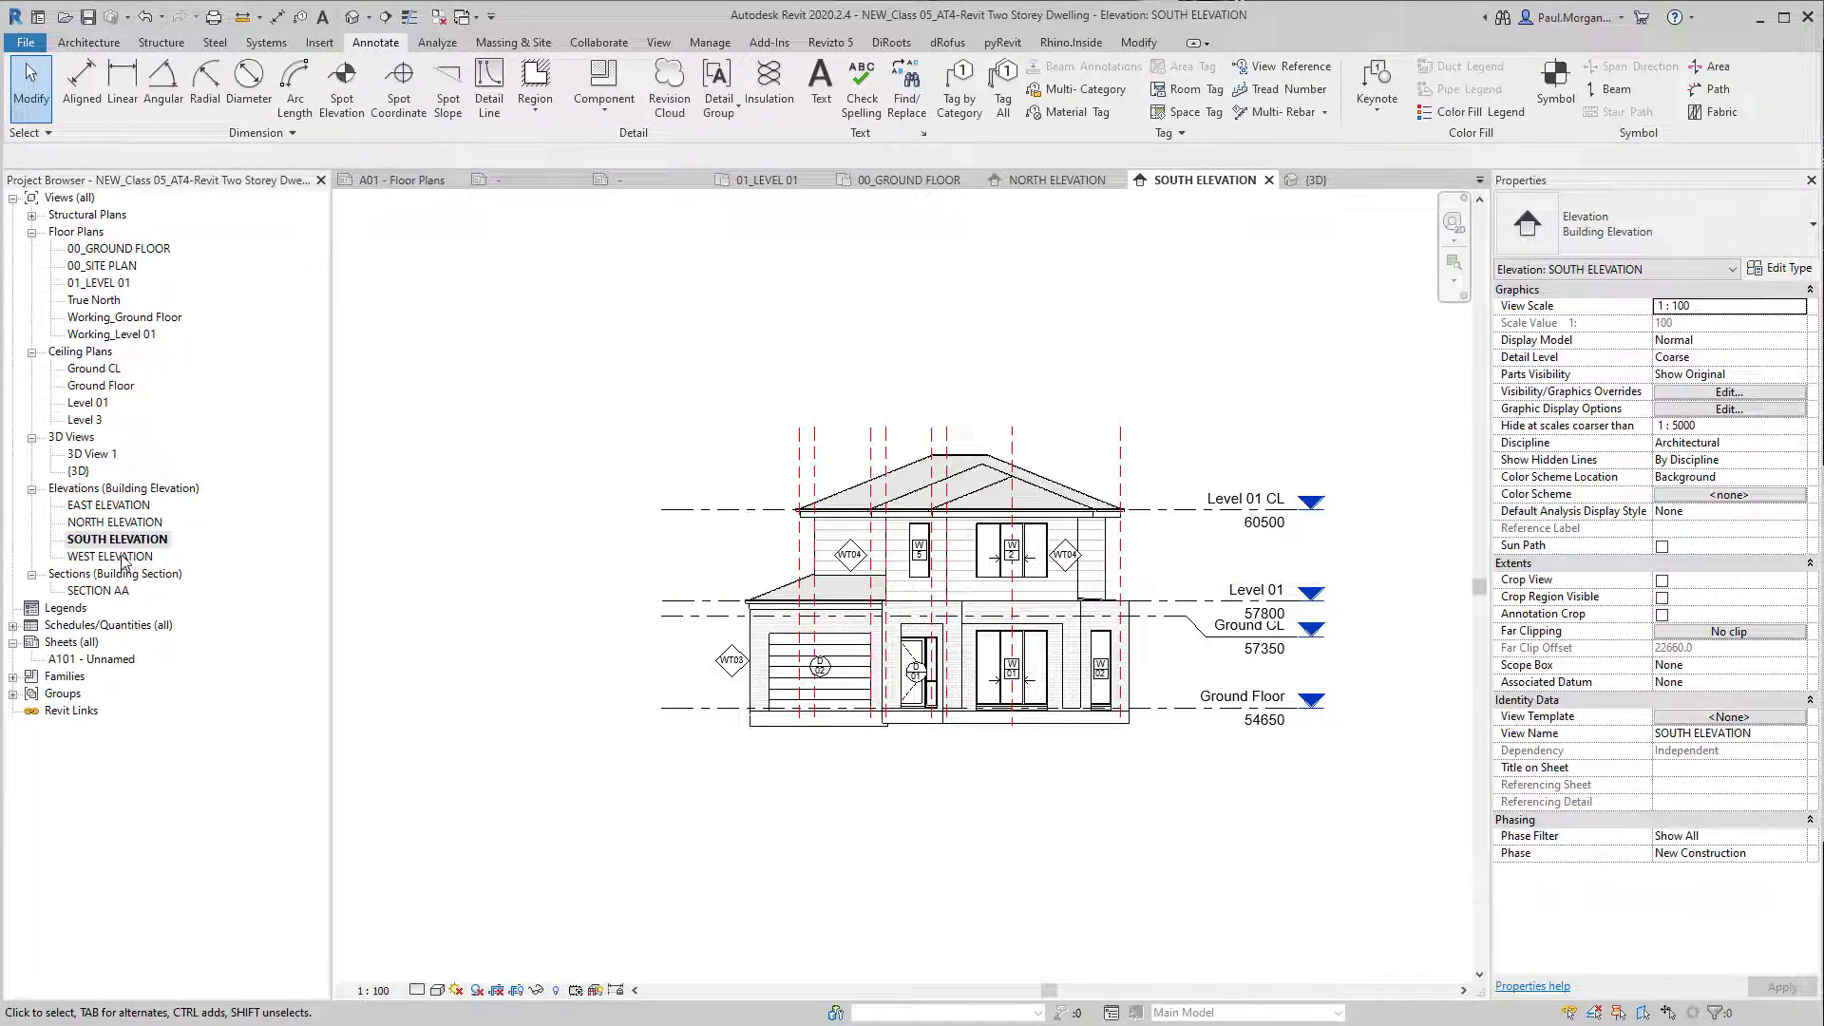
Step: Open the East Elevation view and extend the head ends of the levels away from the building using Level 01 CL
double_click(85, 490)
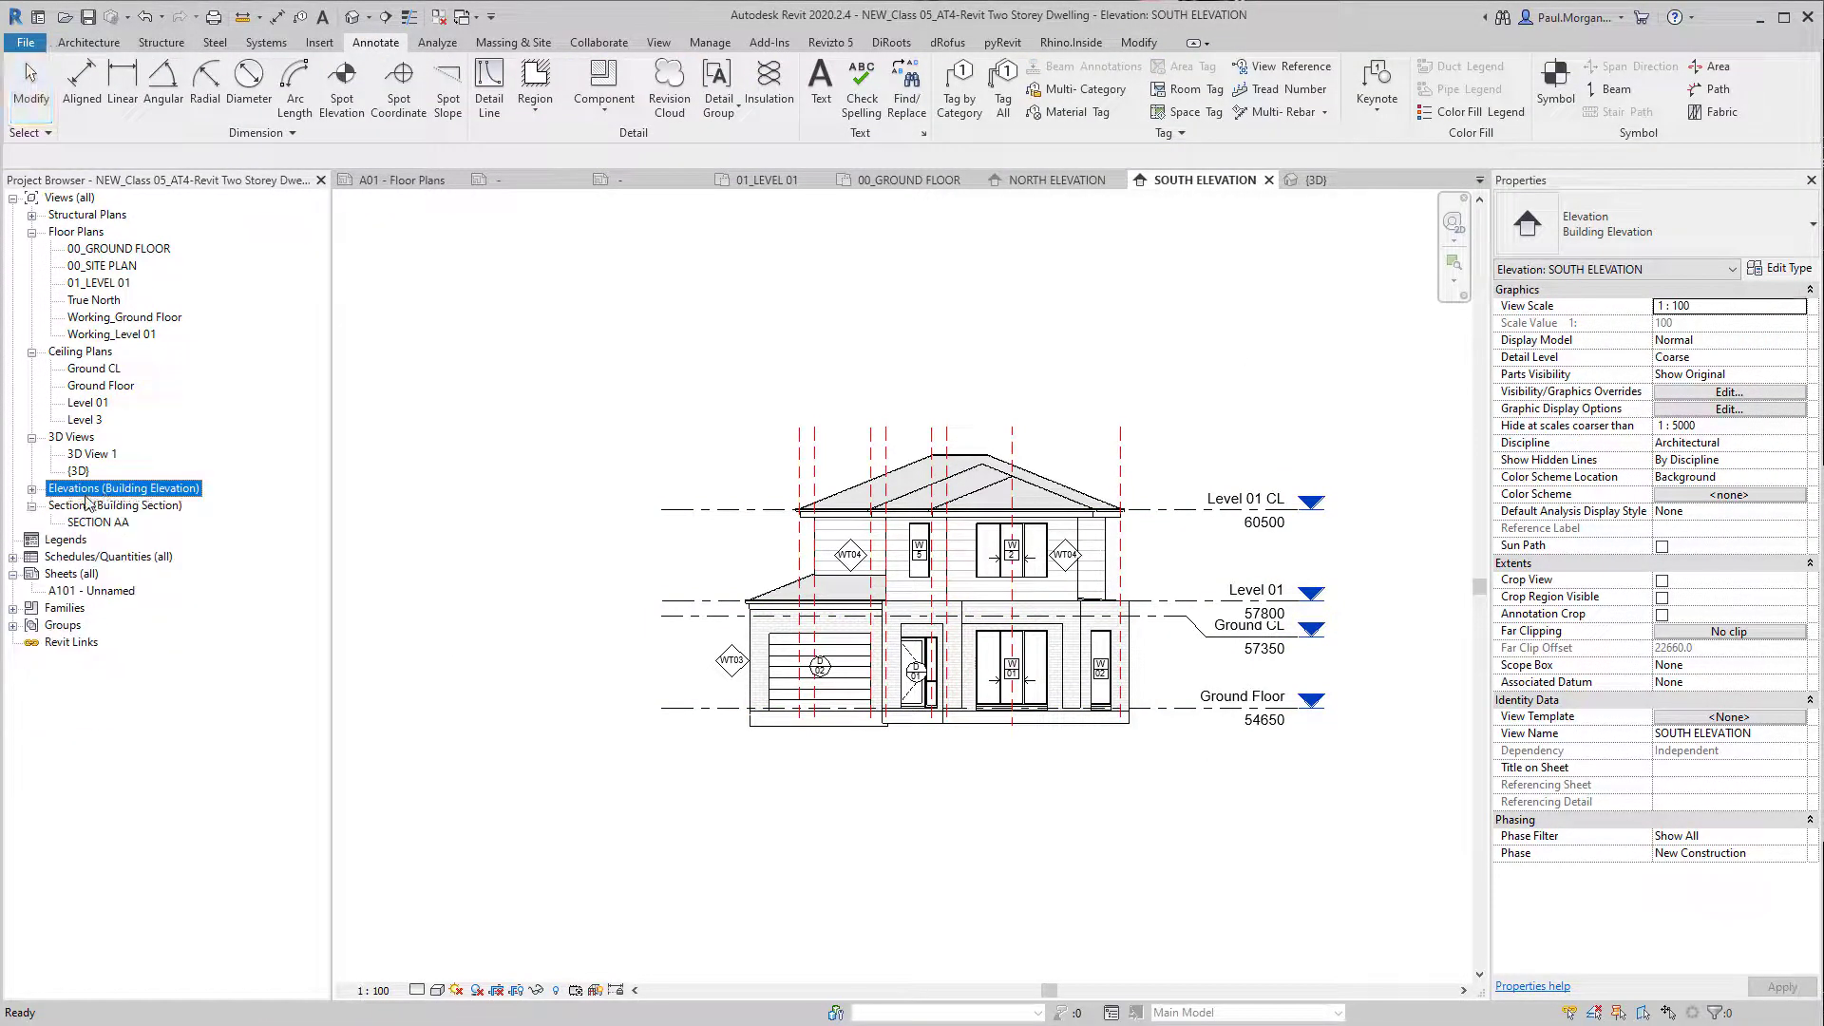
double_click(86, 492)
double_click(91, 505)
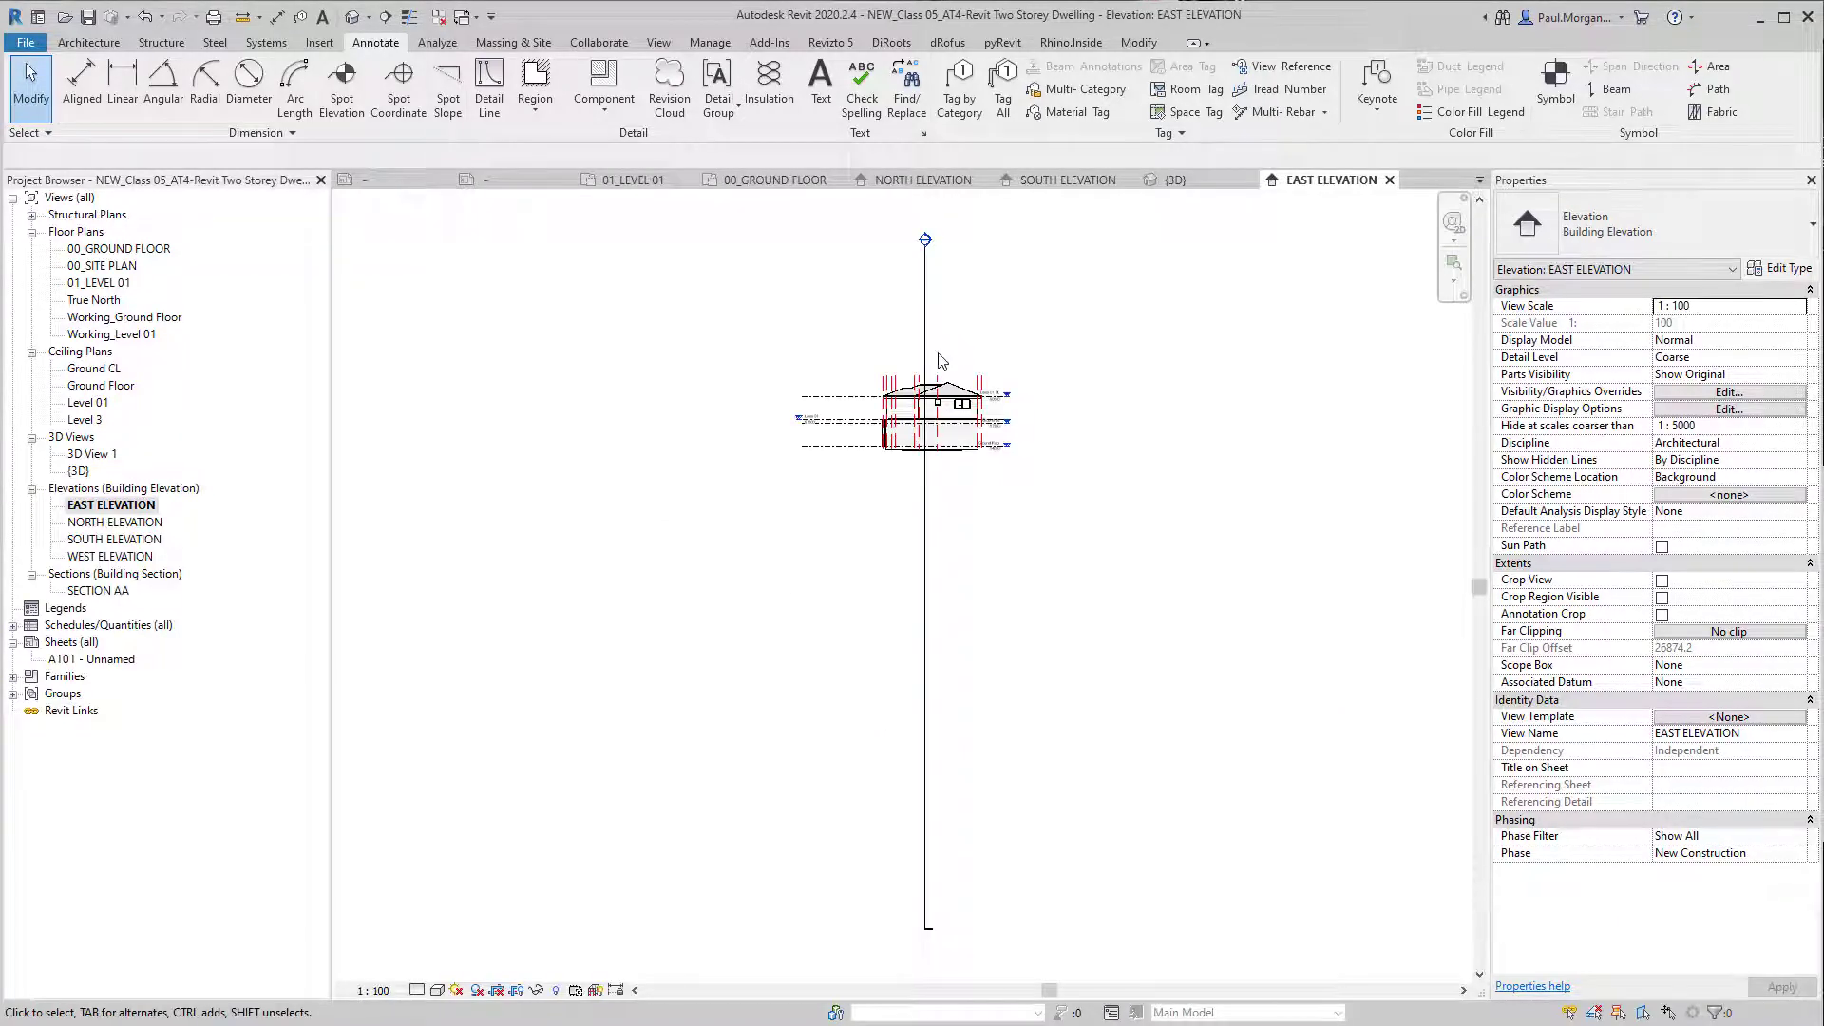
scroll(938, 353, "up", 4)
left_click(1156, 523)
scroll(1159, 524, "up", 1)
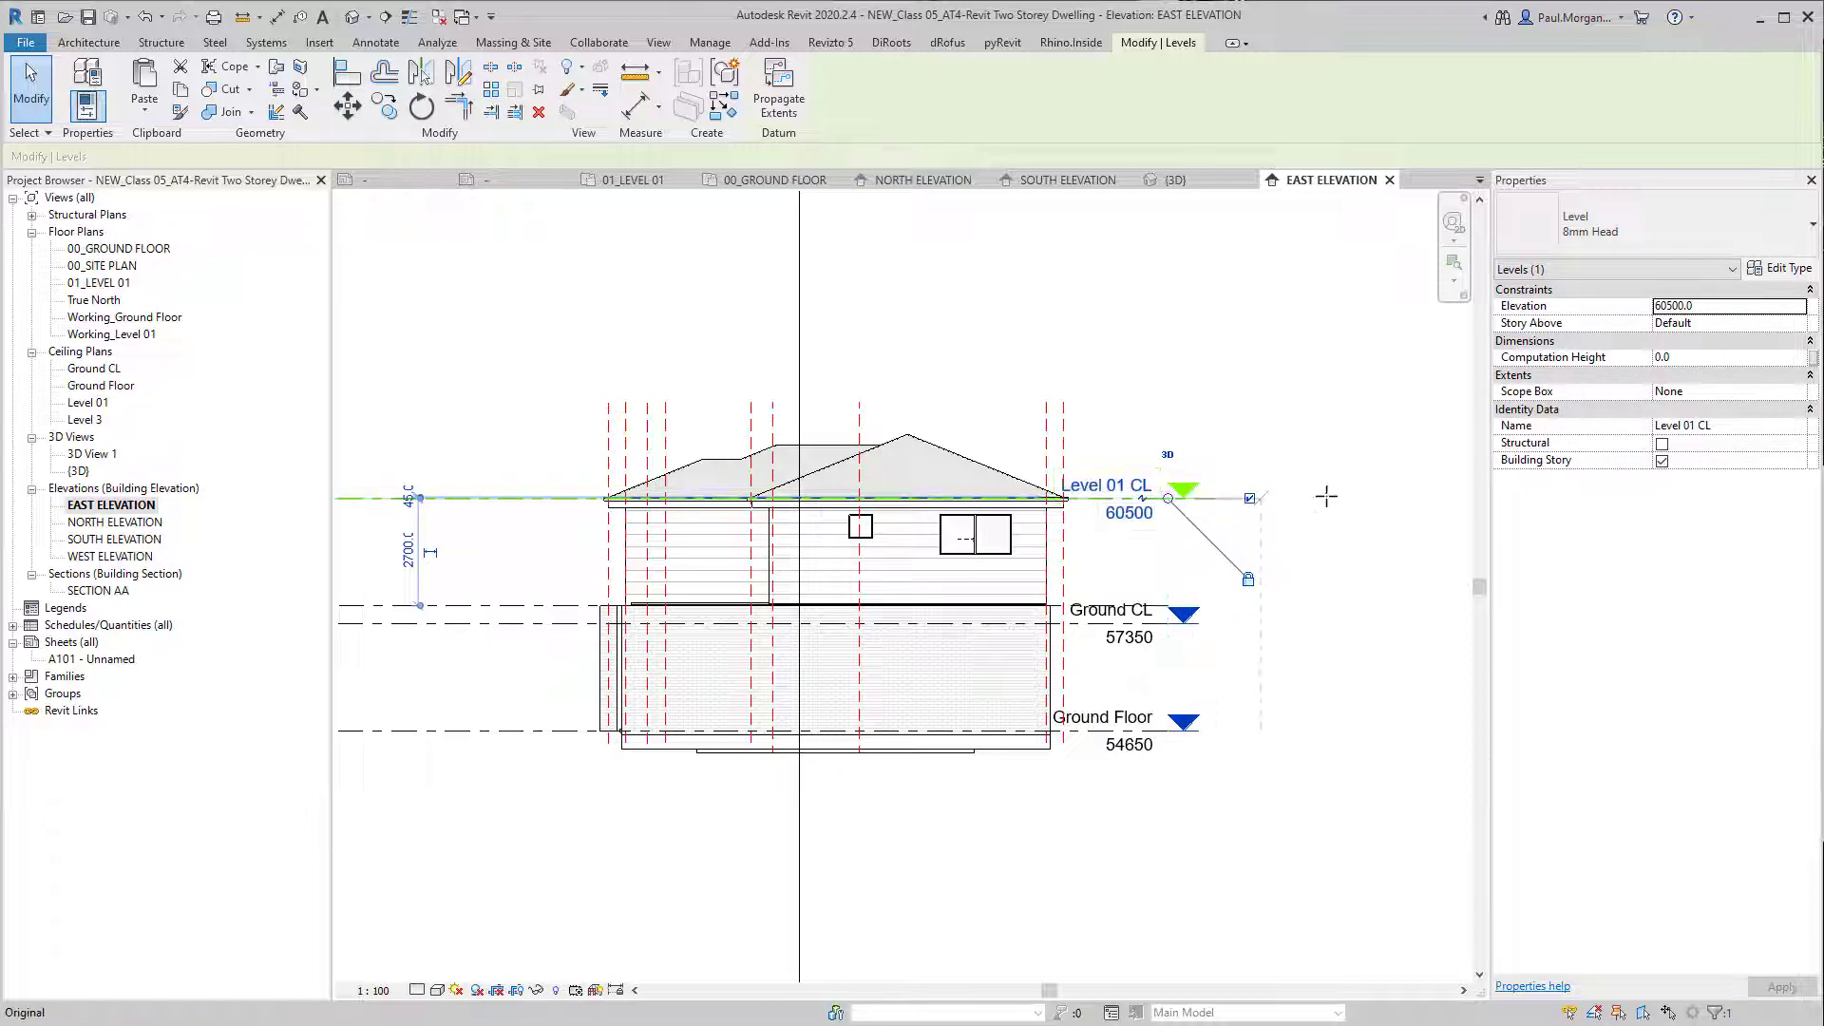
left_click_drag(1327, 496, 1327, 497)
left_click(1219, 818)
Step: Add an elbow to the Ground CL level head in the East Elevation and adjust its bend points toward the building
left_click(1195, 623)
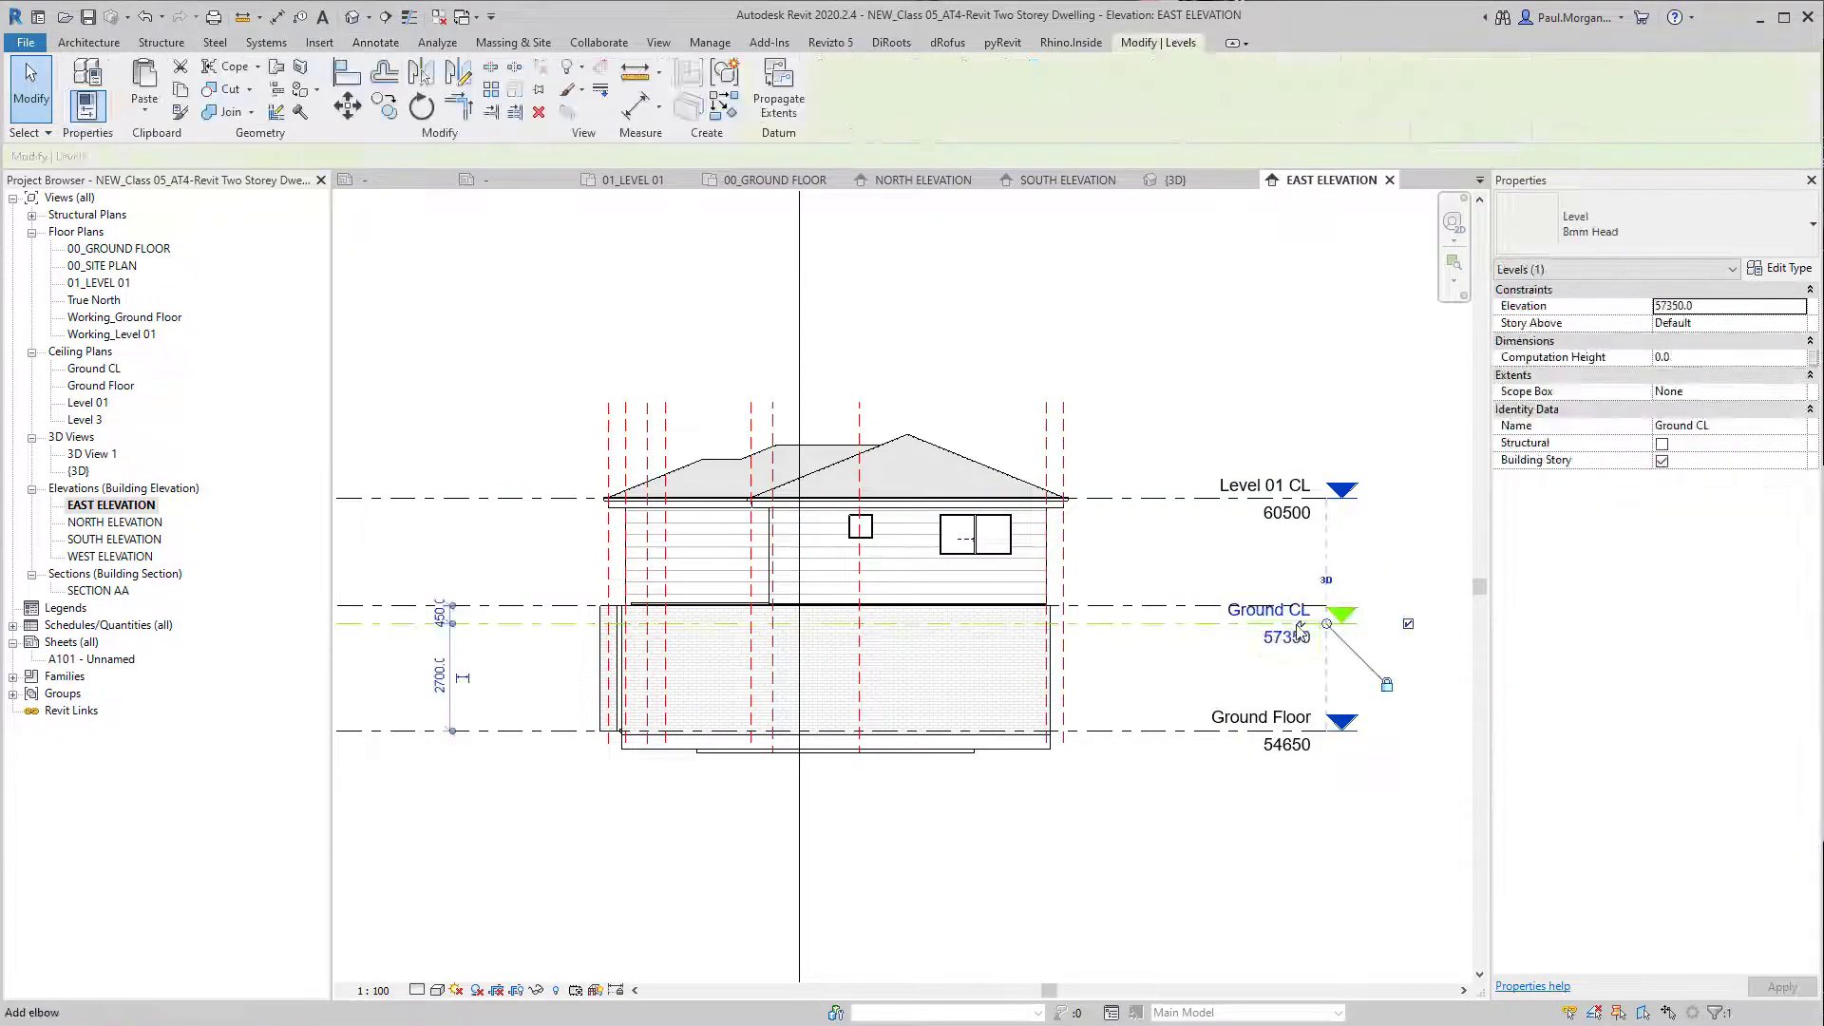
left_click(1299, 630)
scroll(1252, 632, "up", 2)
left_click_drag(1183, 629, 1202, 677)
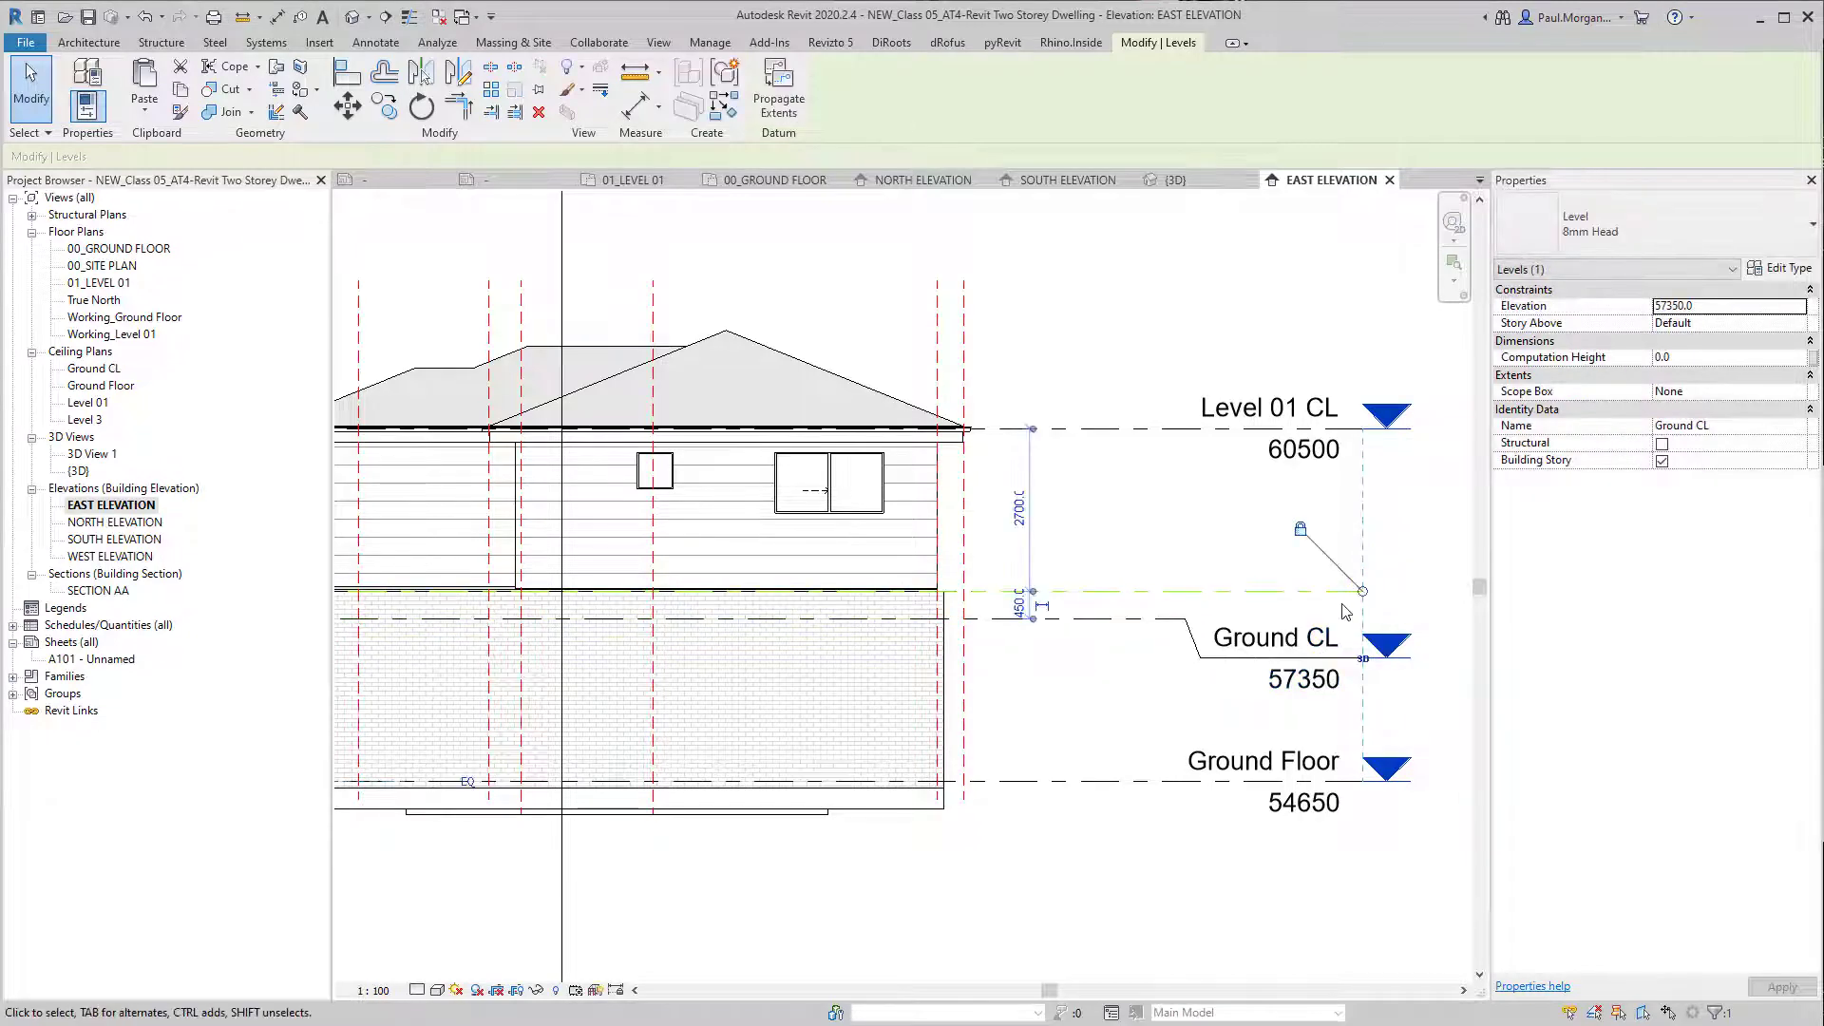
Step: Show the Level 01 head beside the other level heads in the East Elevation
middle_click_drag(992, 692, 952, 698)
left_click(1444, 599)
scroll(1374, 718, "down", 2)
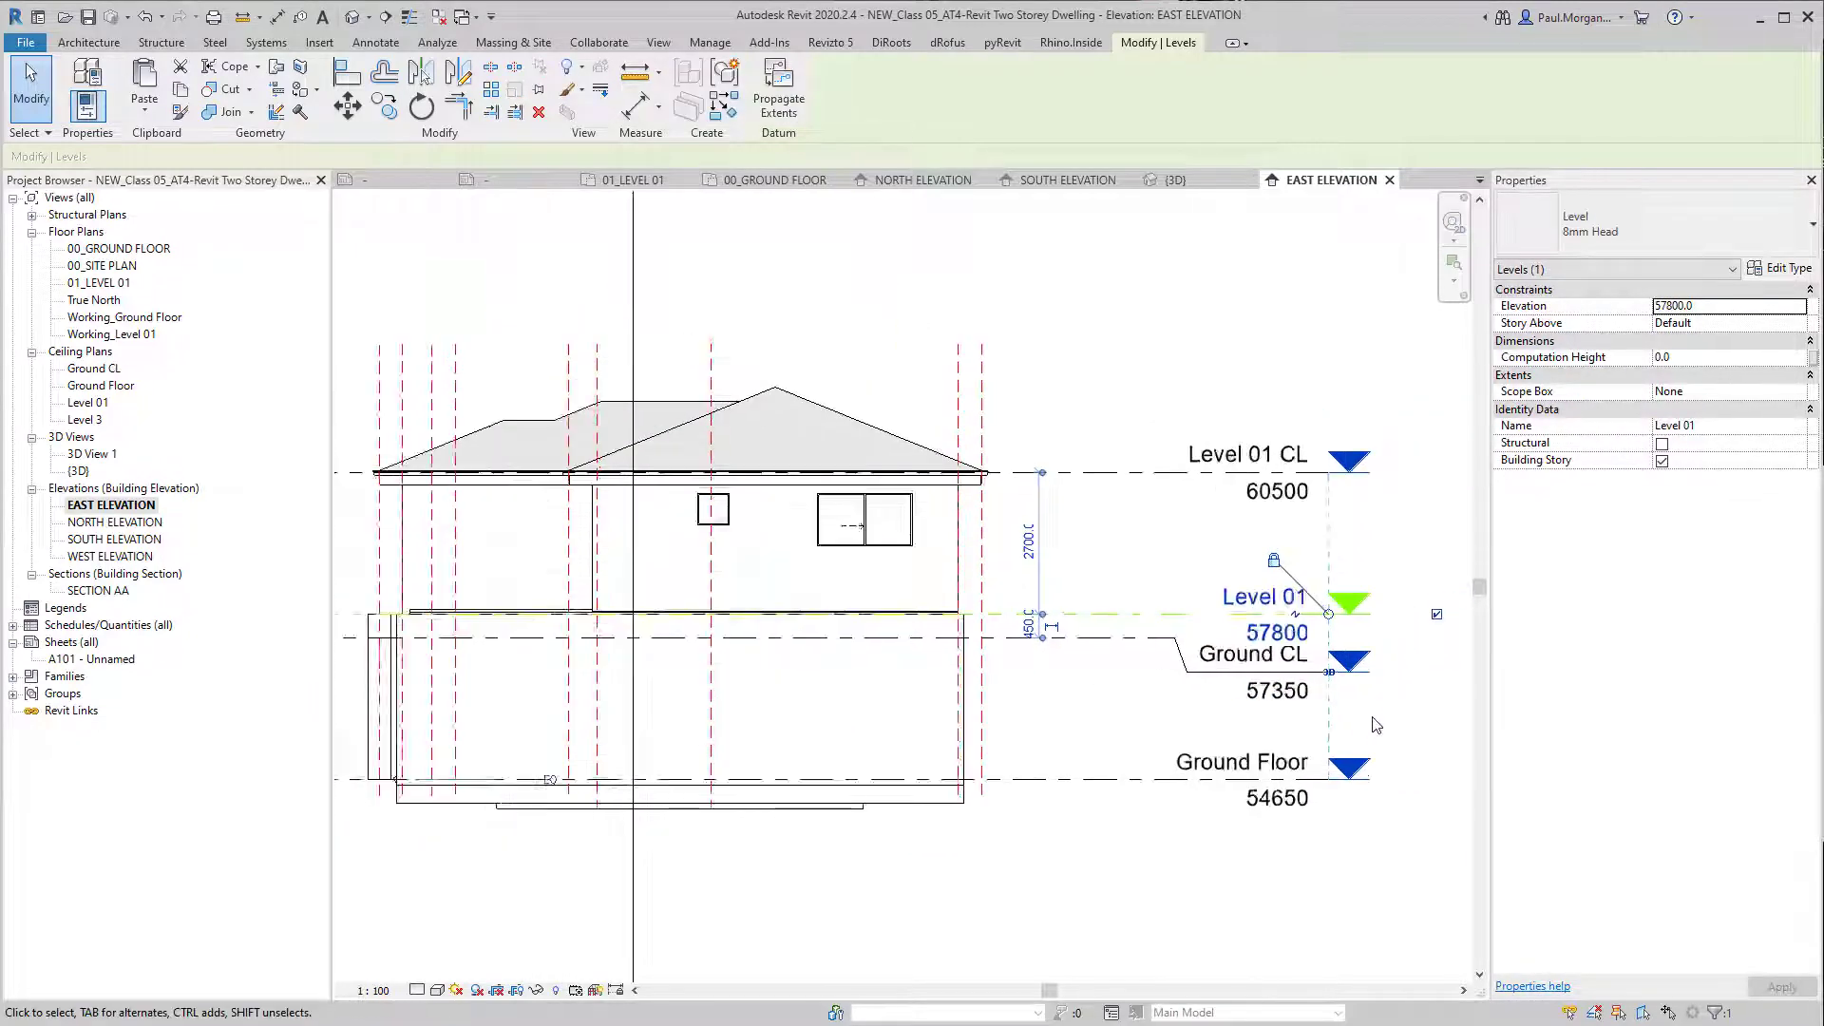
Step: Hide Level 01's head at the opposite end and shorten that end of all level lines toward the building
middle_click_drag(840, 747, 1289, 736)
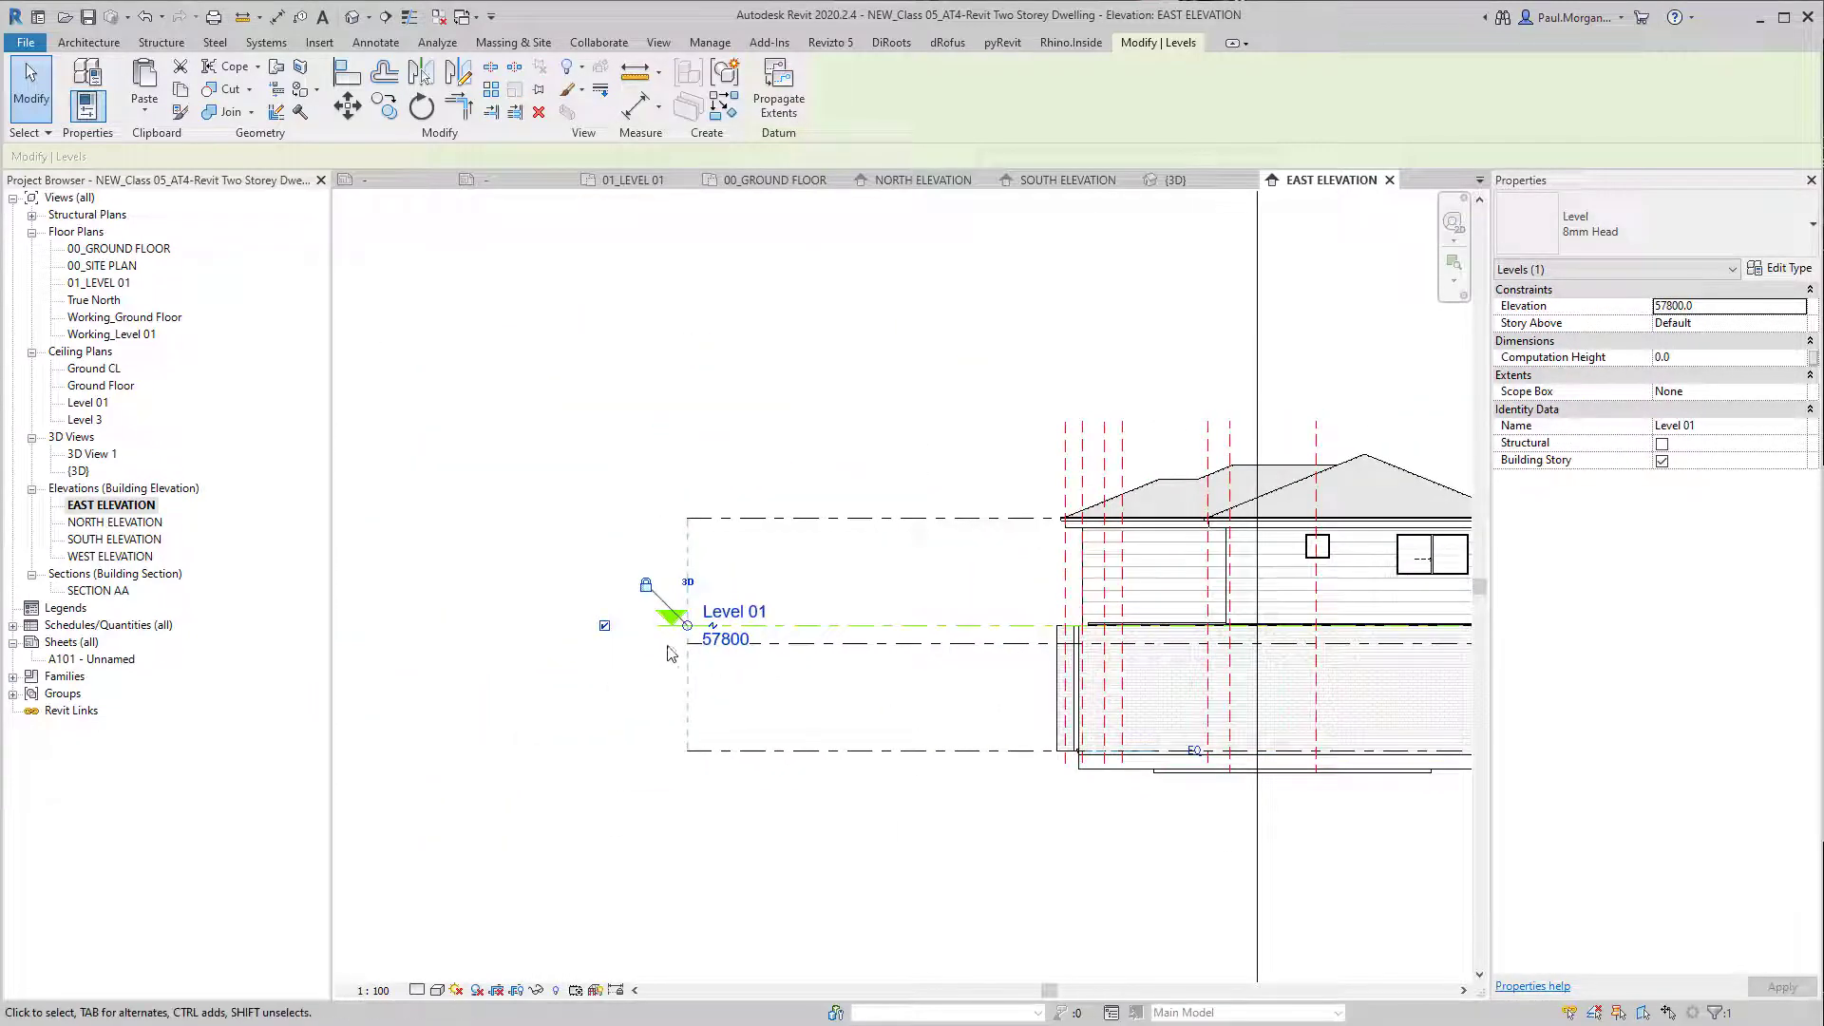
left_click(821, 653)
mouse_move(687, 643)
left_mouse_down()
mouse_move(928, 652)
mouse_move(896, 645)
left_mouse_up()
left_click(926, 814)
scroll(927, 815, "down", 2)
middle_click_drag(988, 846, 865, 779)
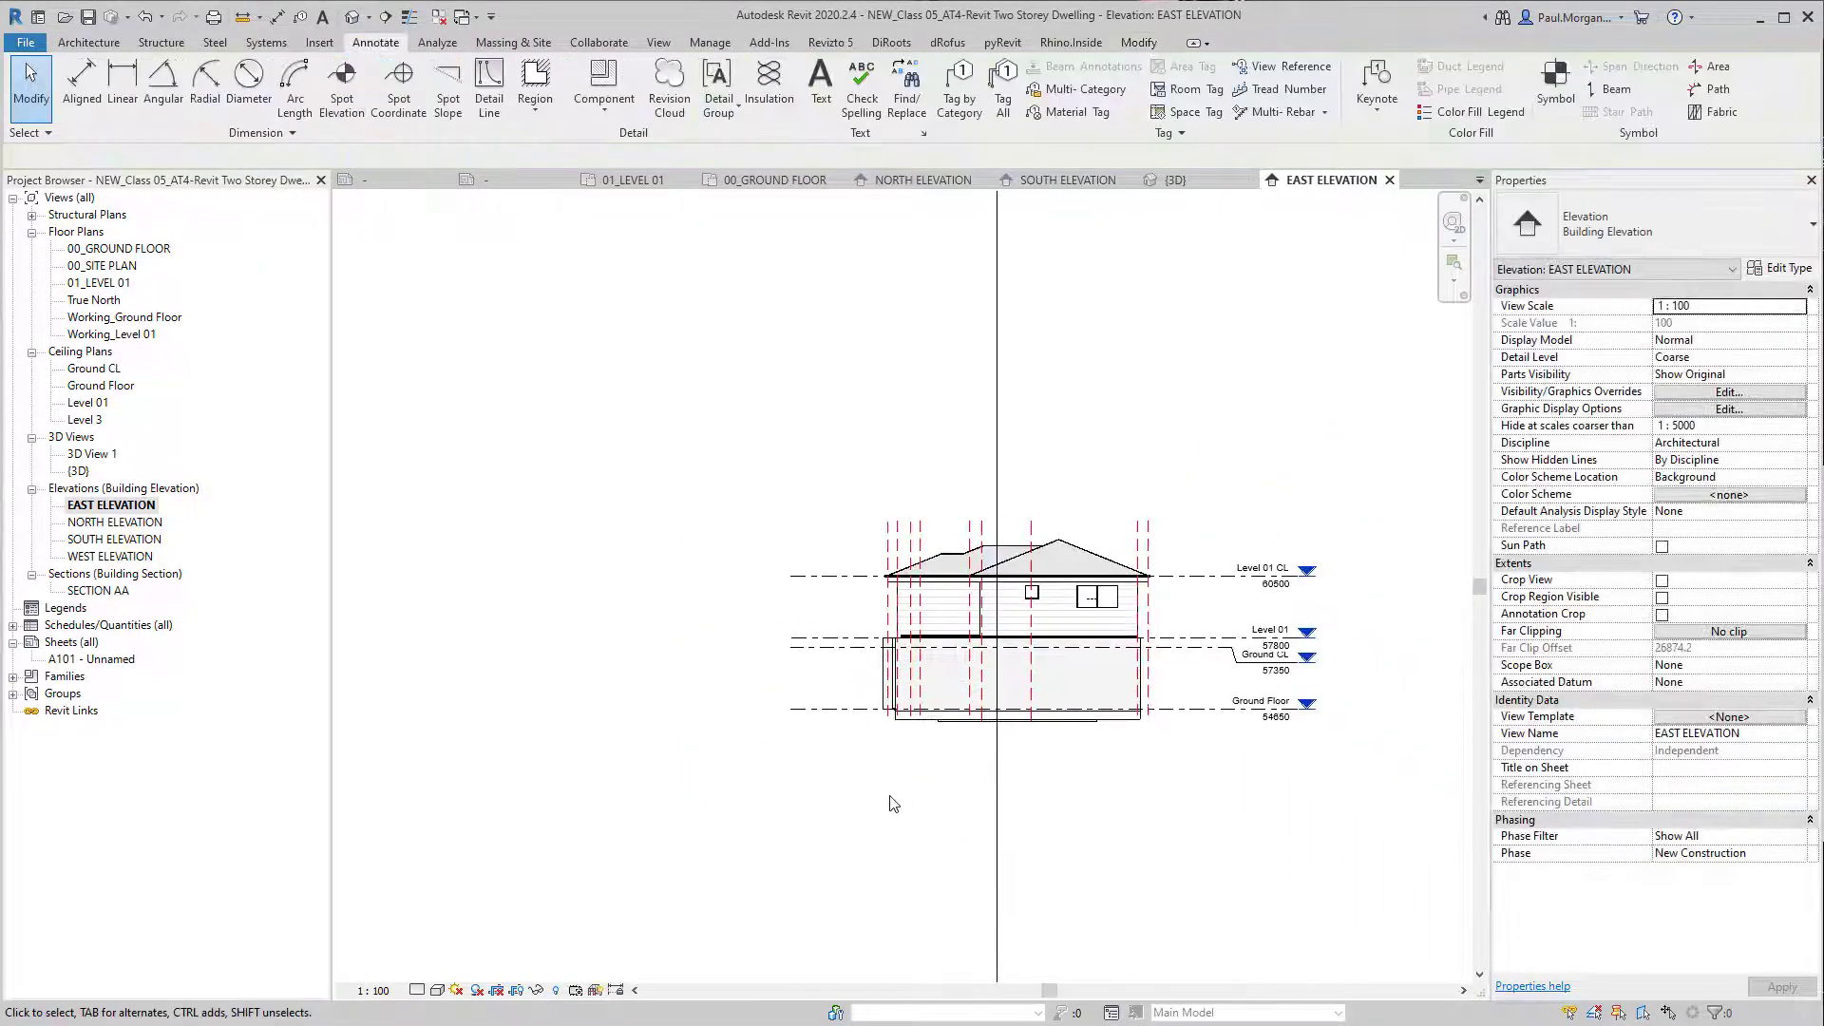
Step: Open the West Elevation view and extend the head ends of the level lines well beyond the building using Ground CL
double_click(106, 557)
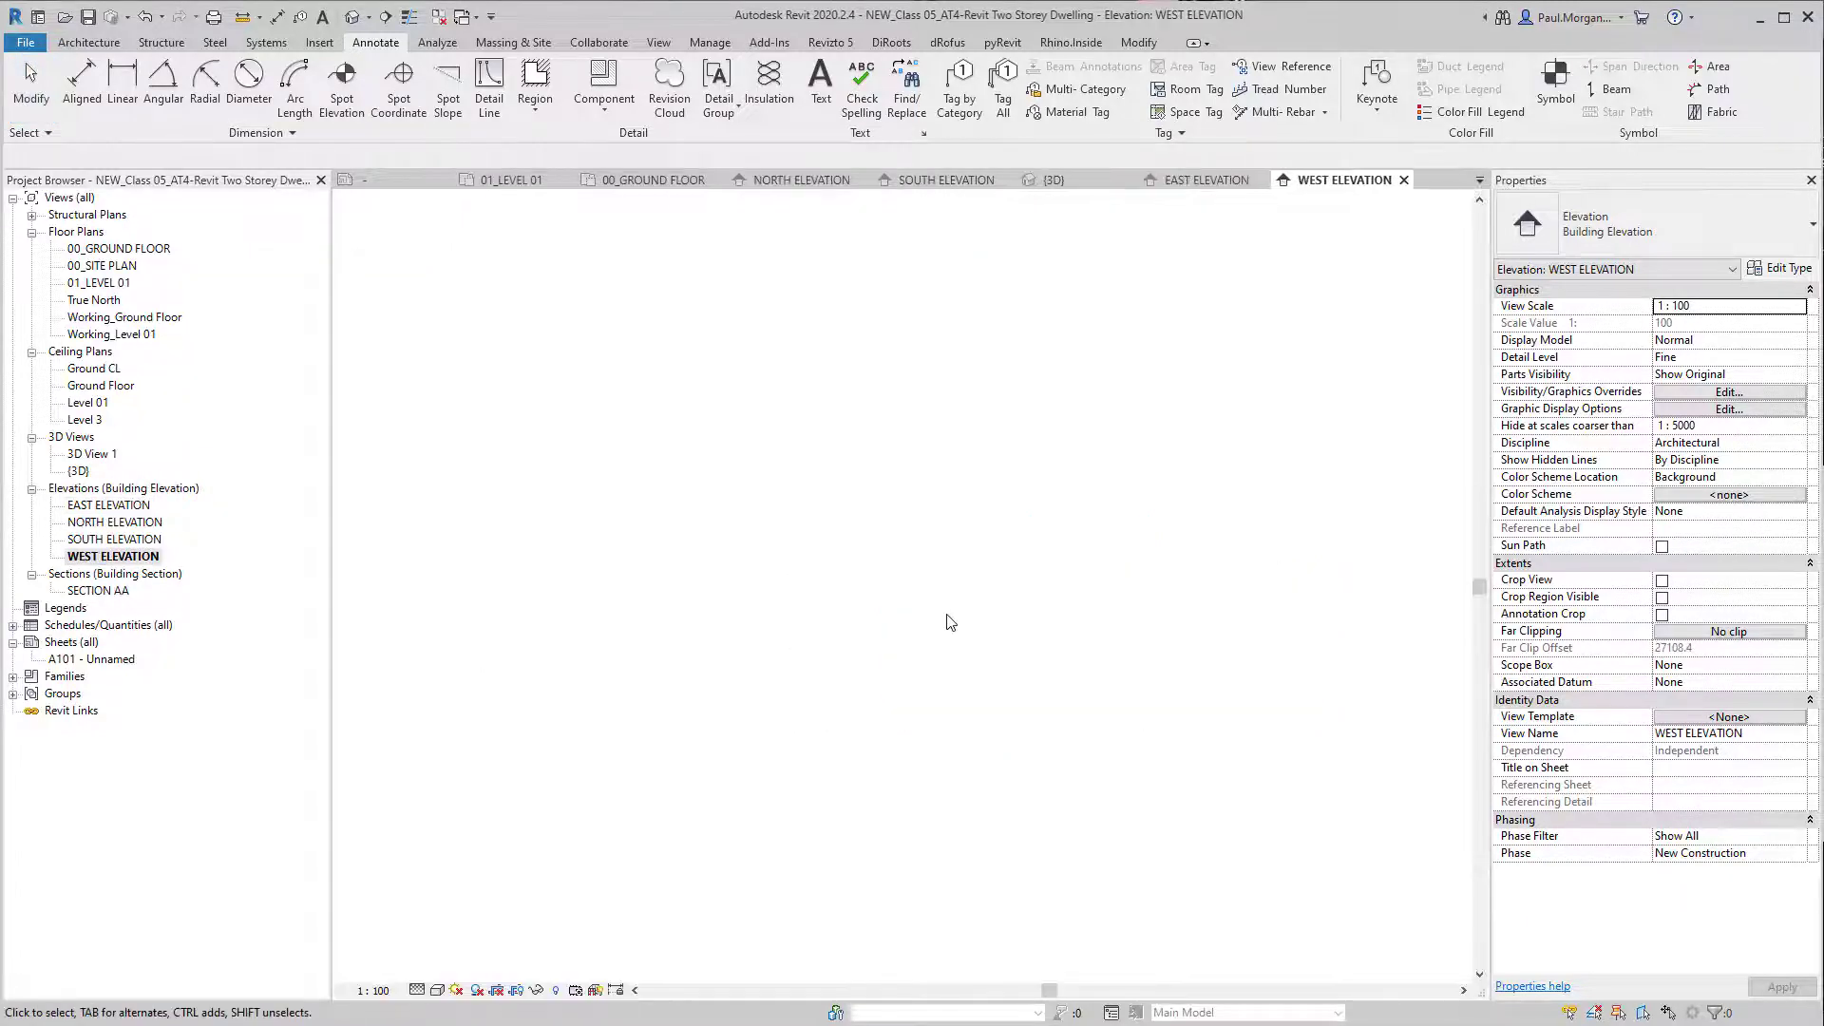
scroll(955, 373, "up", 3)
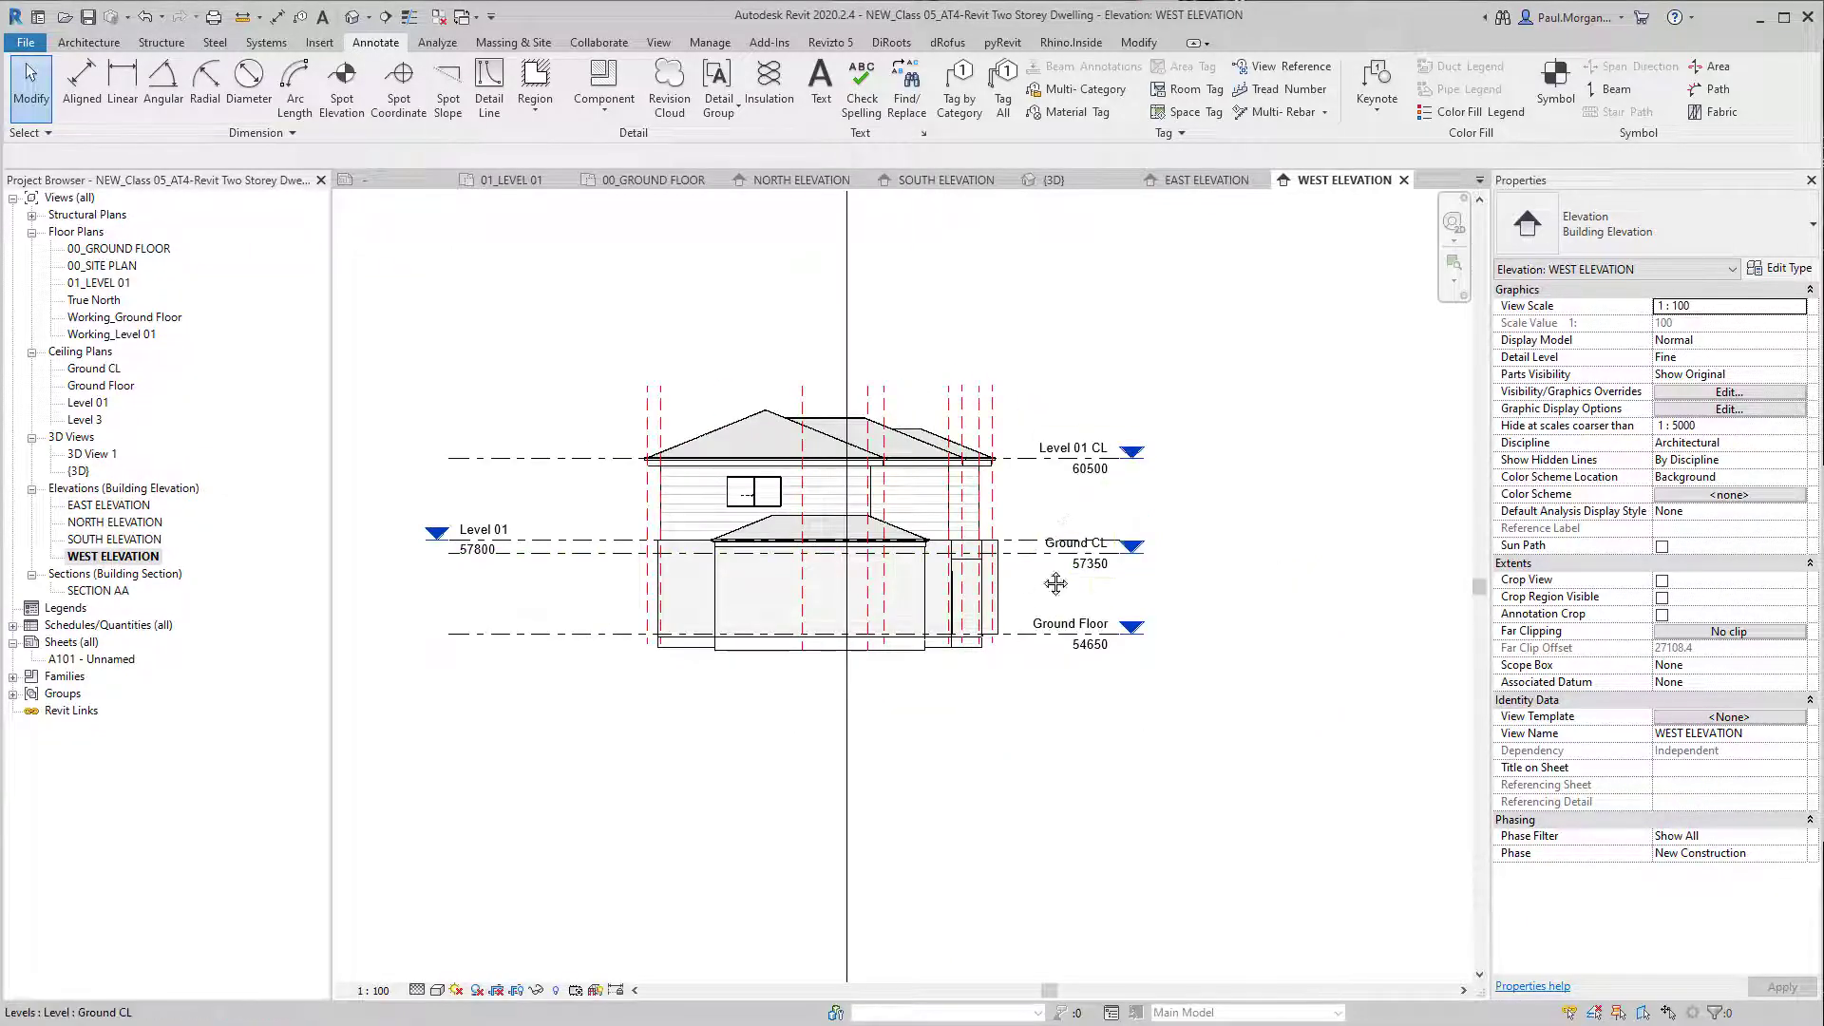
scroll(1055, 583, "up", 3)
left_click(1195, 615)
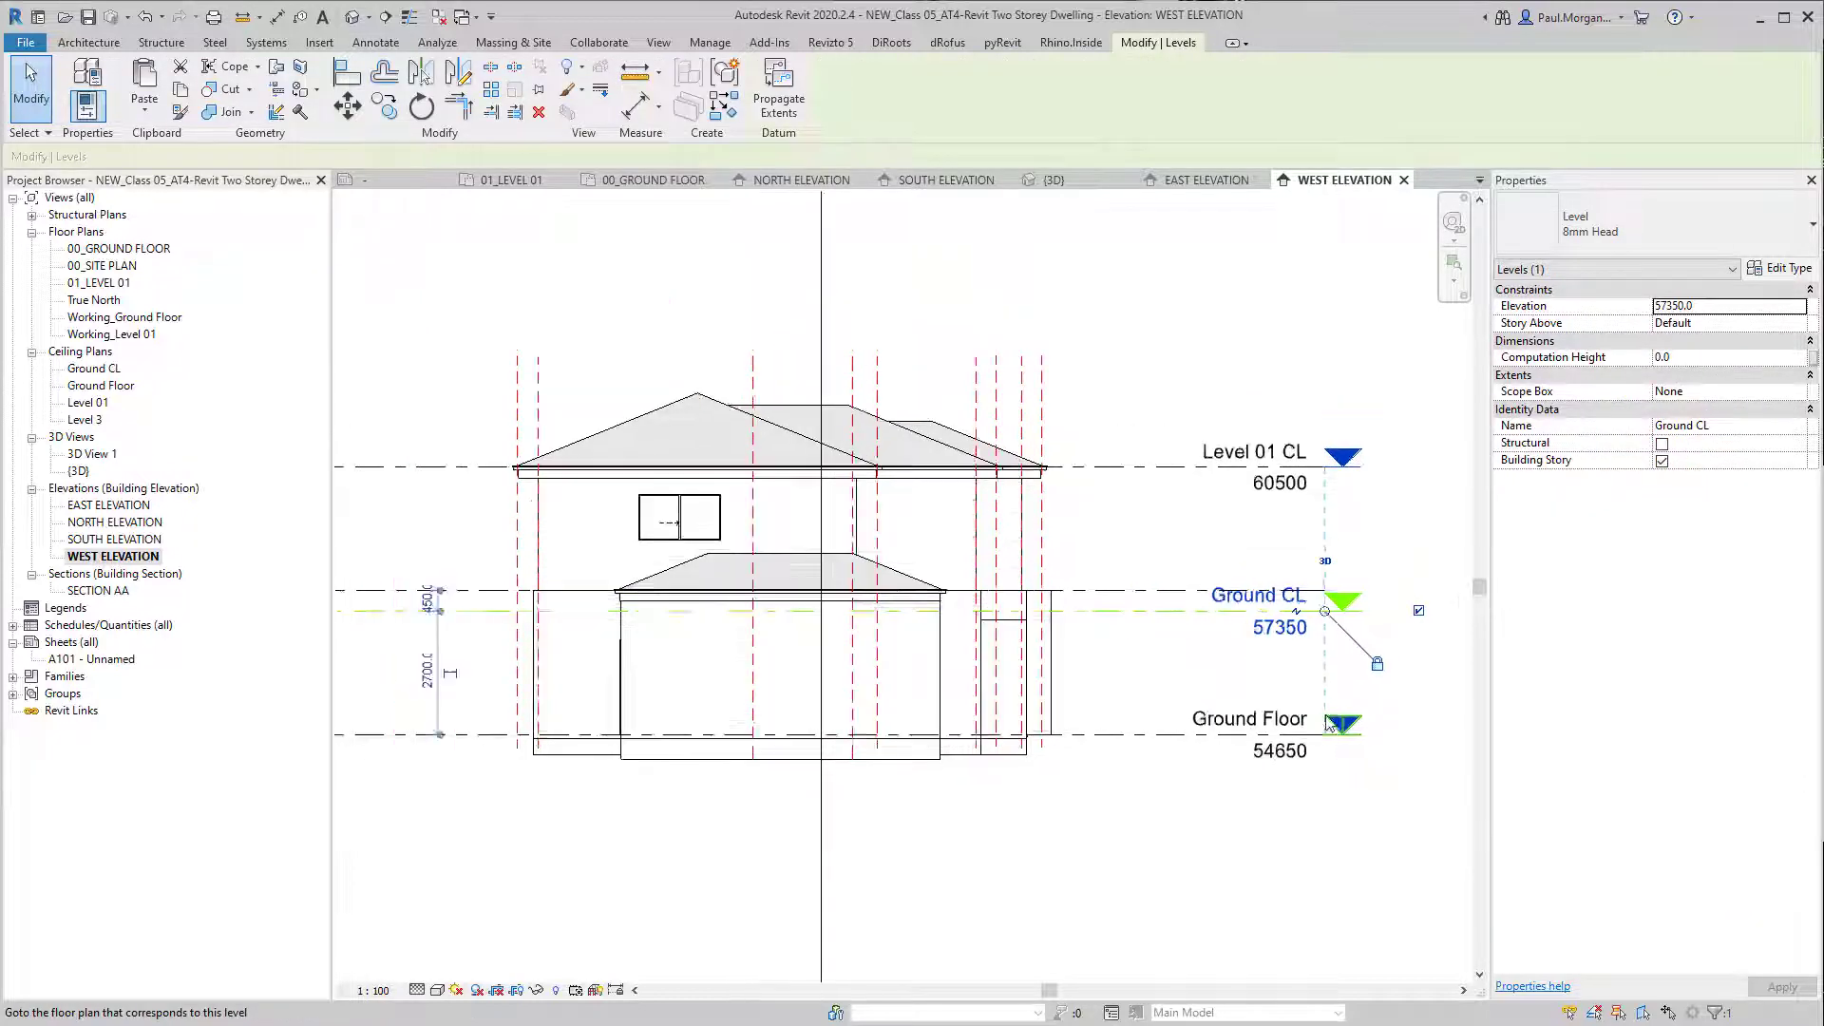
scroll(1159, 684, "down", 2)
left_click_drag(999, 637, 1390, 636)
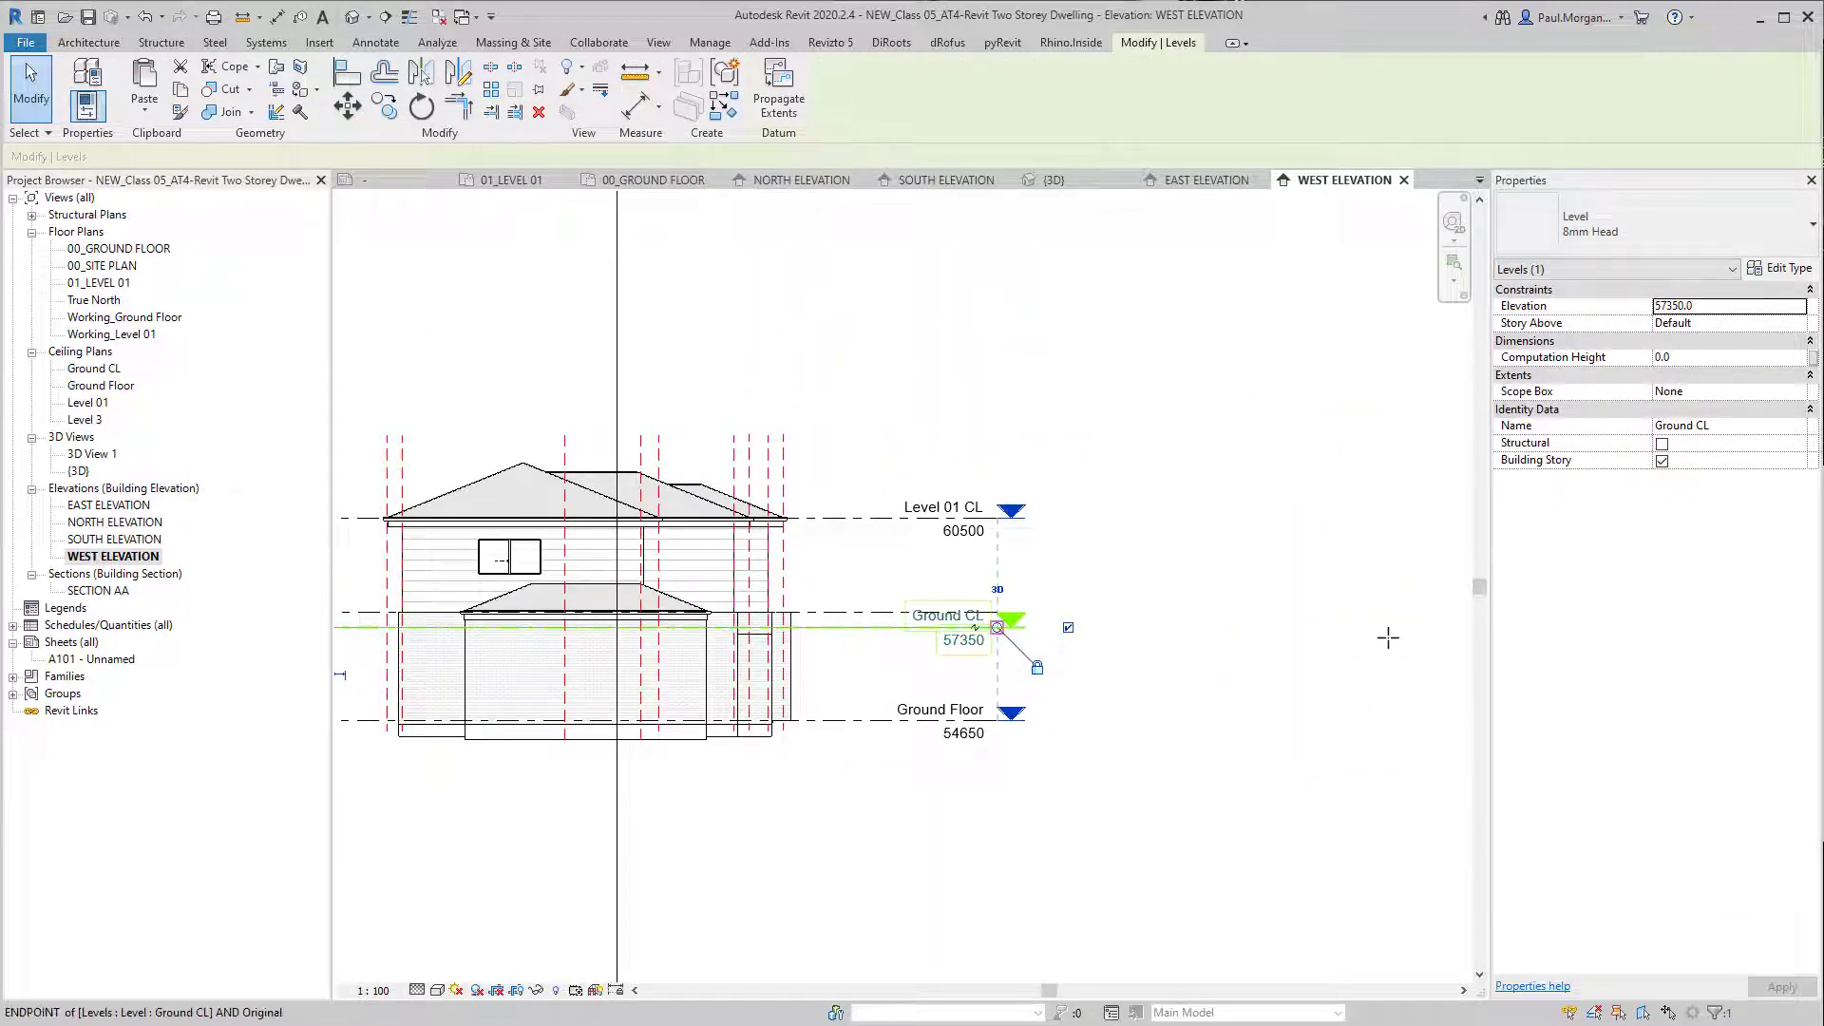
left_click(1161, 868)
Step: Open the East Elevation view and shorten the headless ends of all level lines toward the building using Level 01 CL
double_click(112, 505)
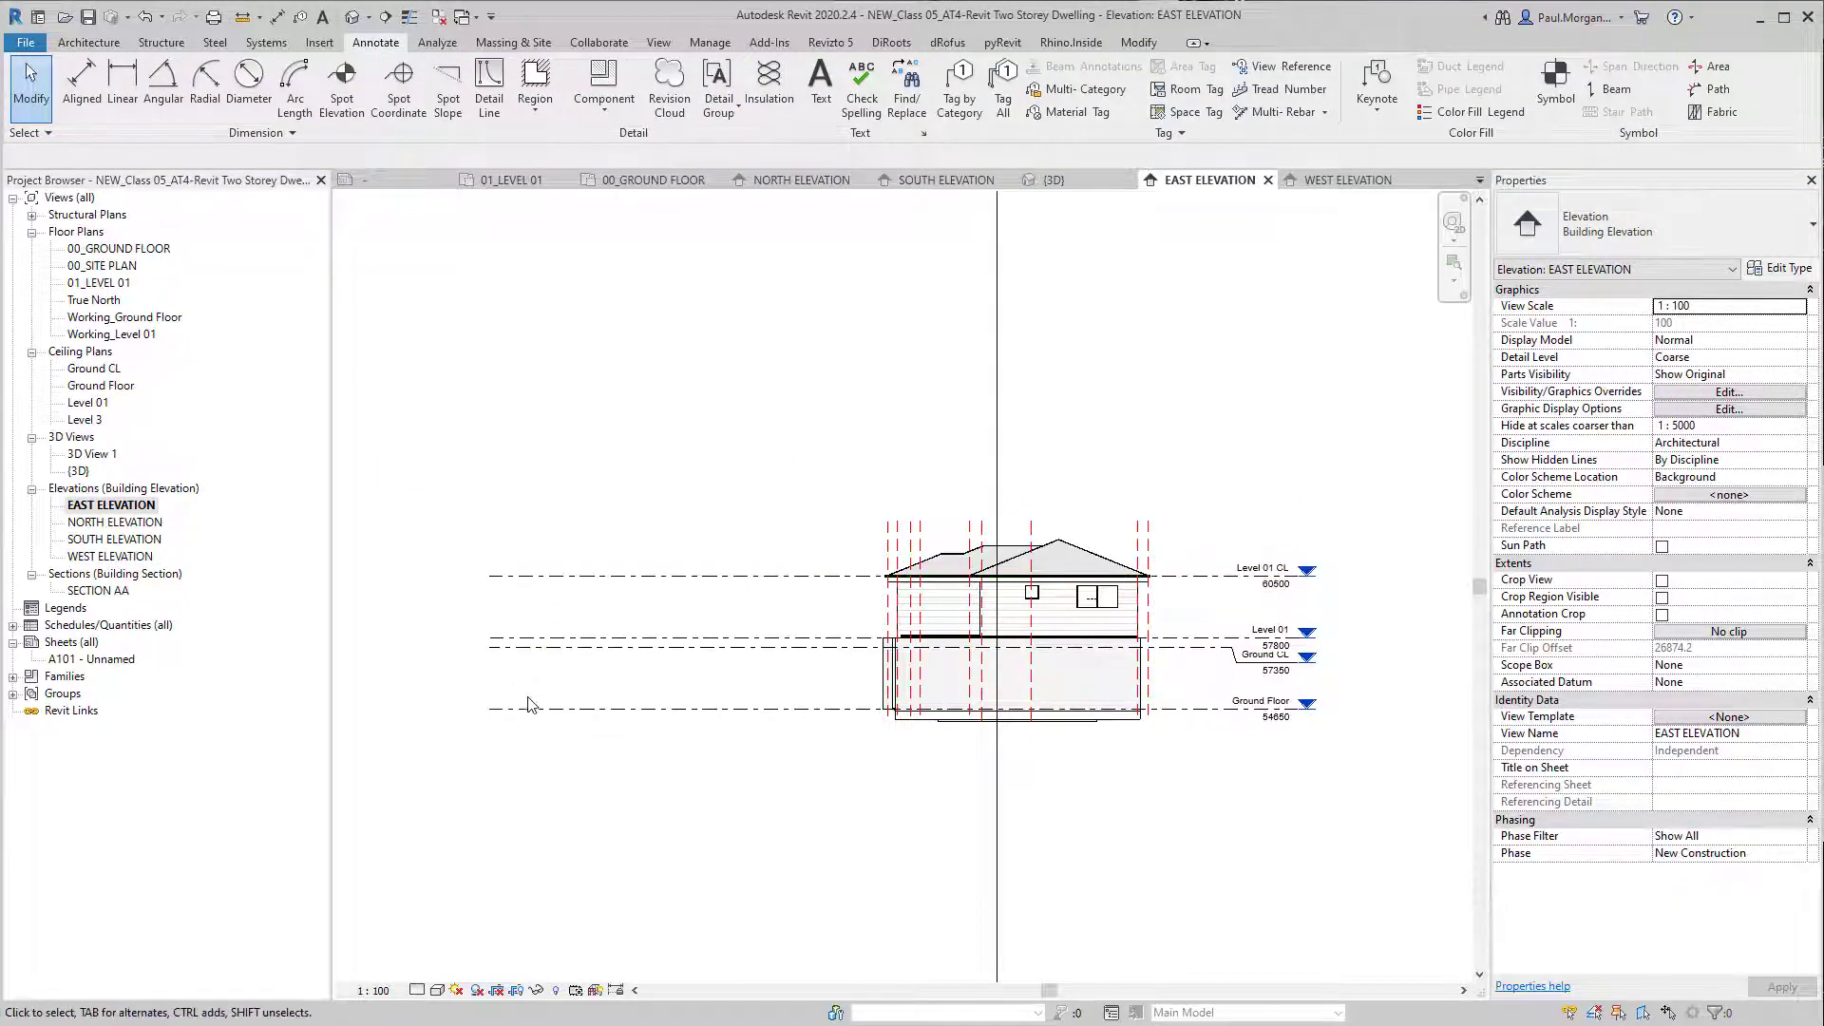
left_click(494, 576)
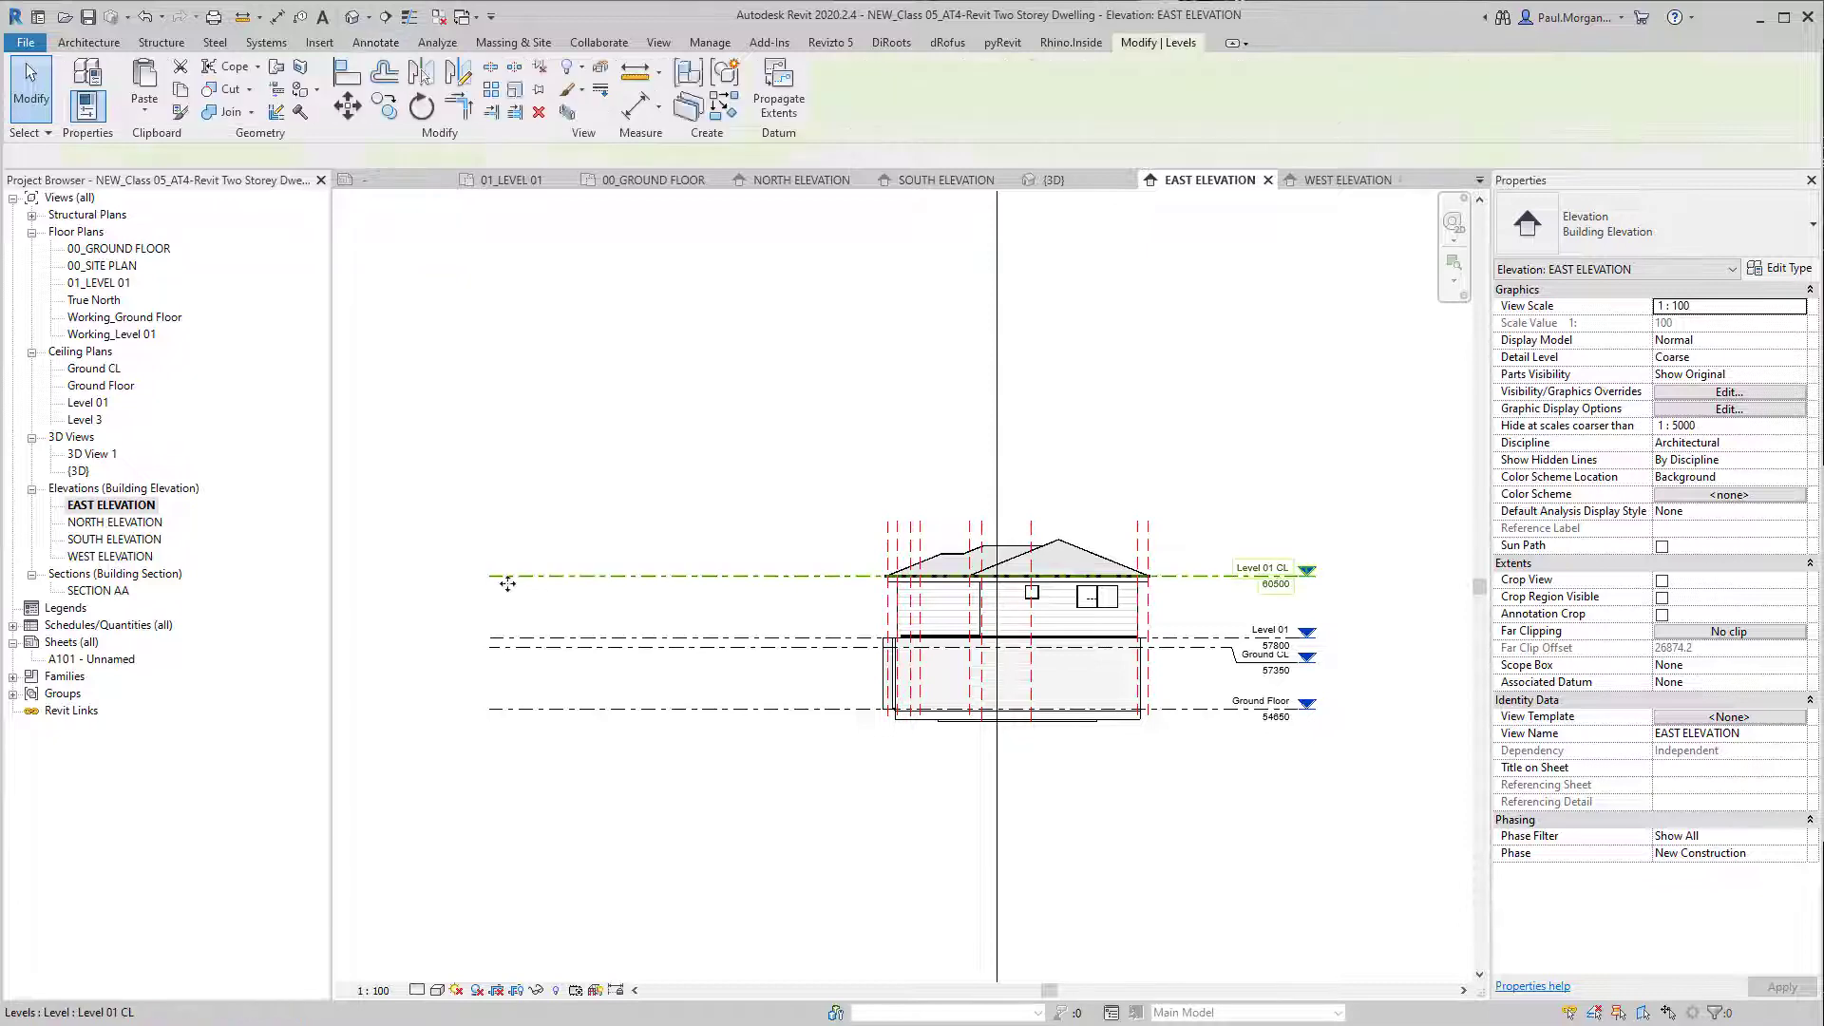
left_click_drag(624, 600, 798, 575)
left_click(642, 538)
Step: Return to the West Elevation view, switch Ground CL's head end to 2D extents and extend only that head away from the building
double_click(107, 557)
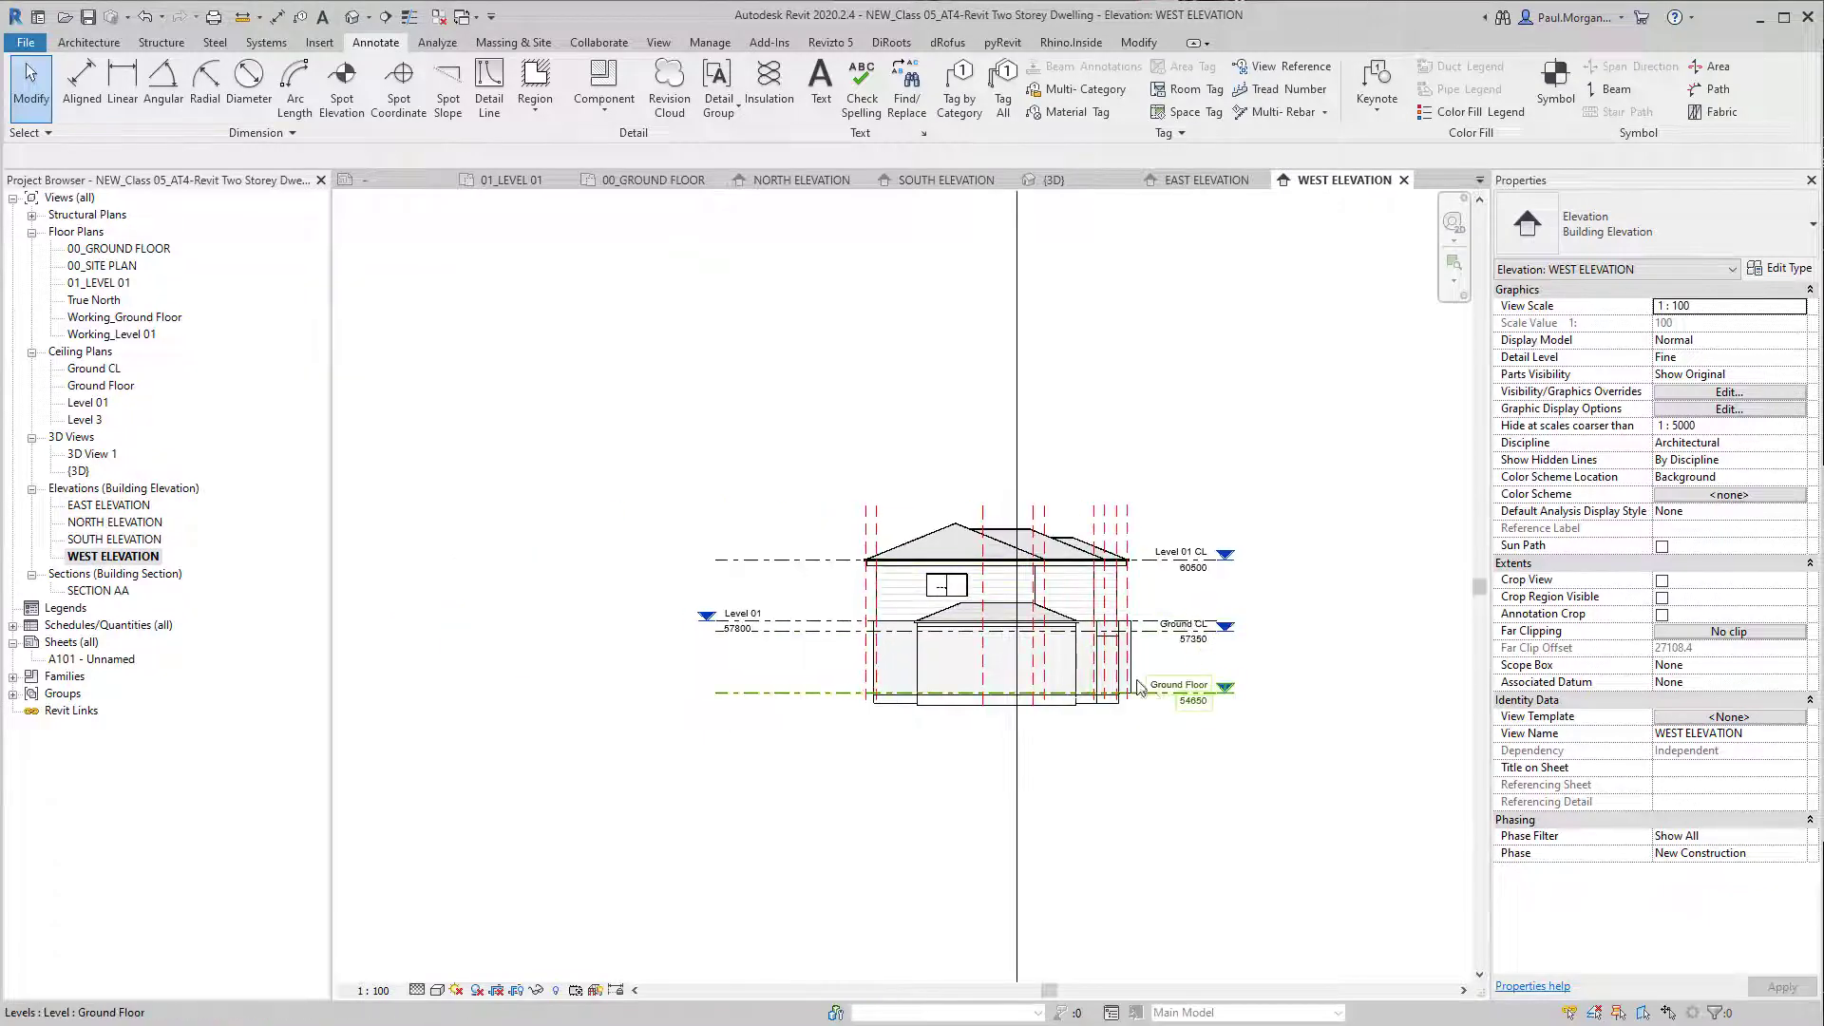
scroll(1226, 560, "up", 3)
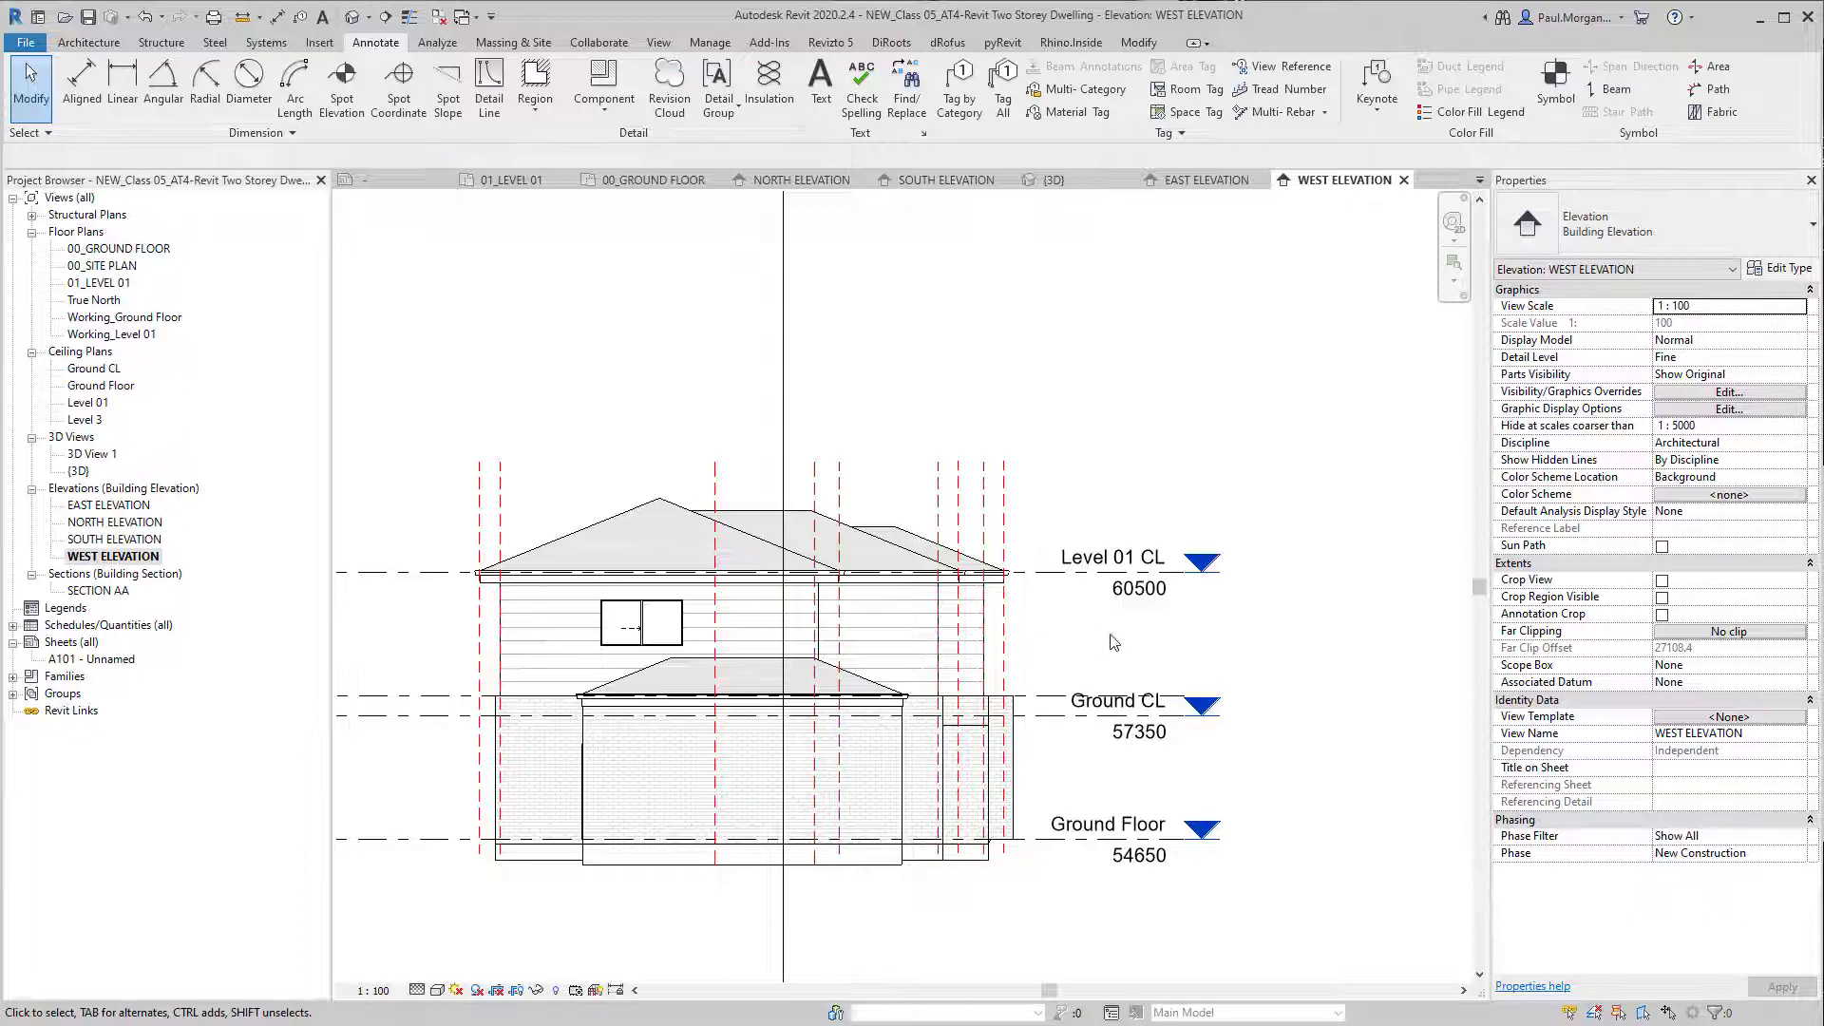
middle_click_drag(1113, 642, 1073, 522)
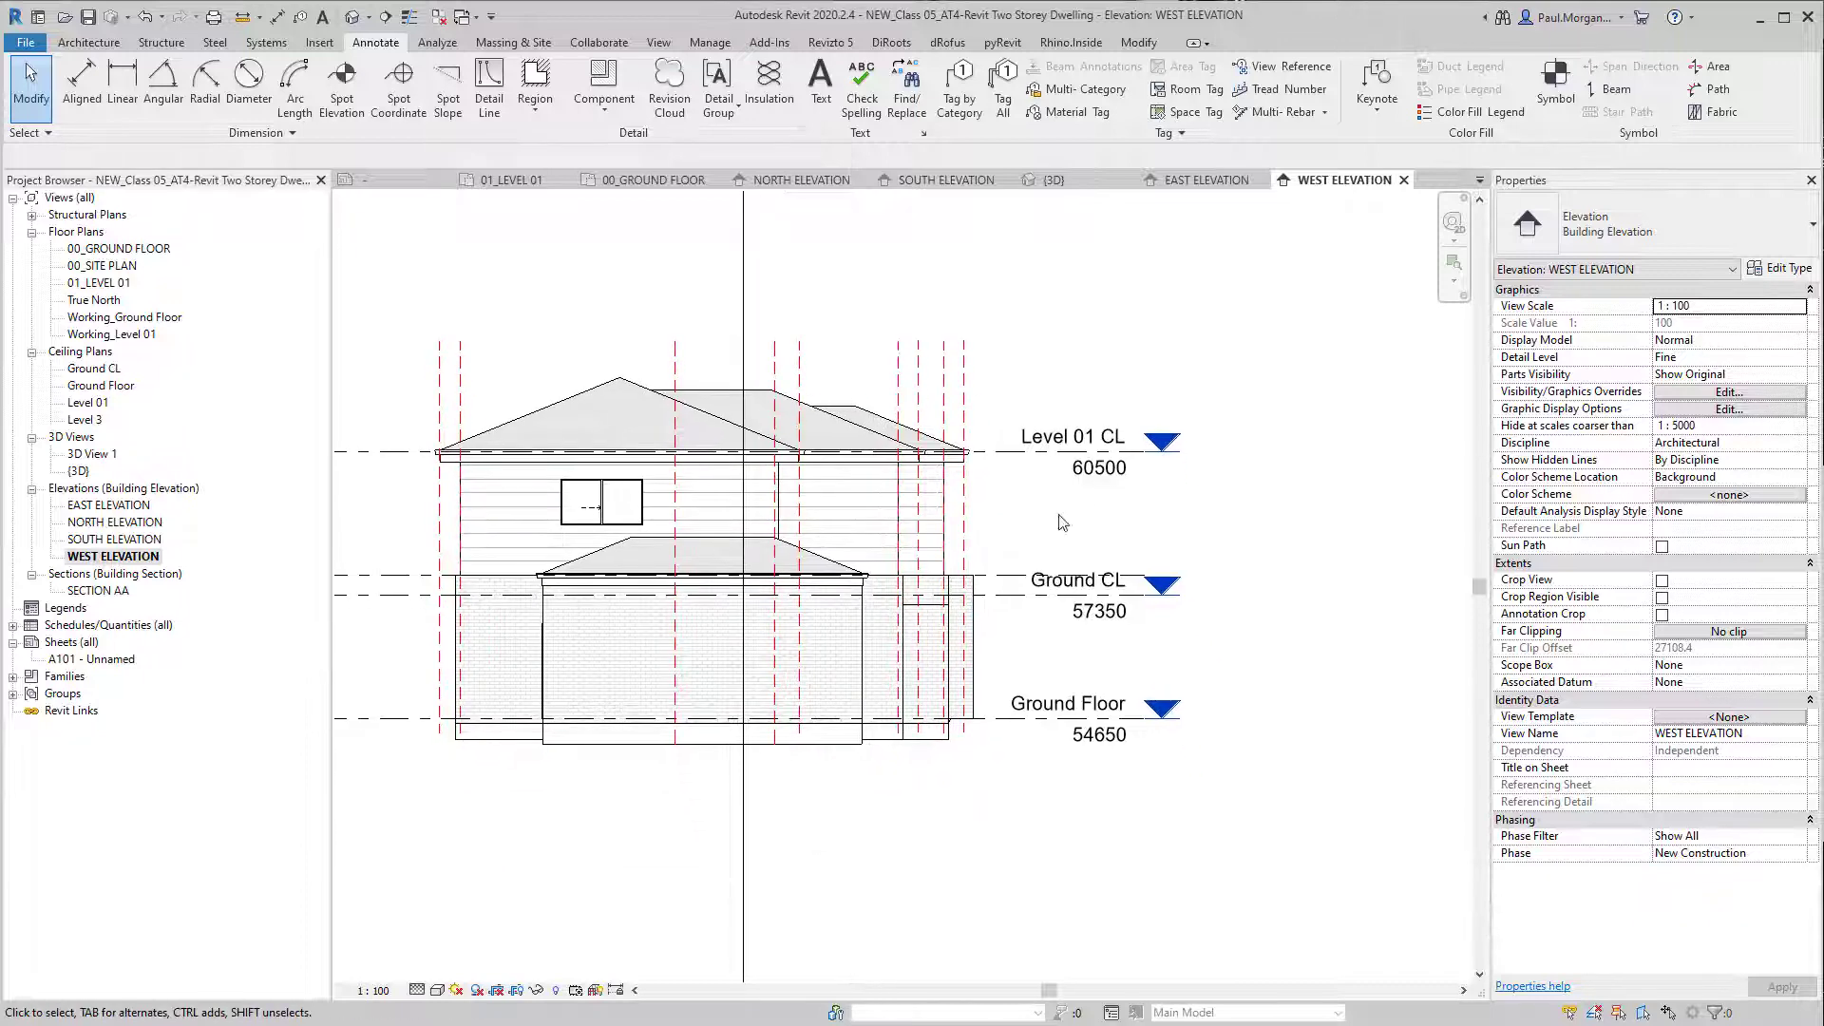
left_click(1076, 591)
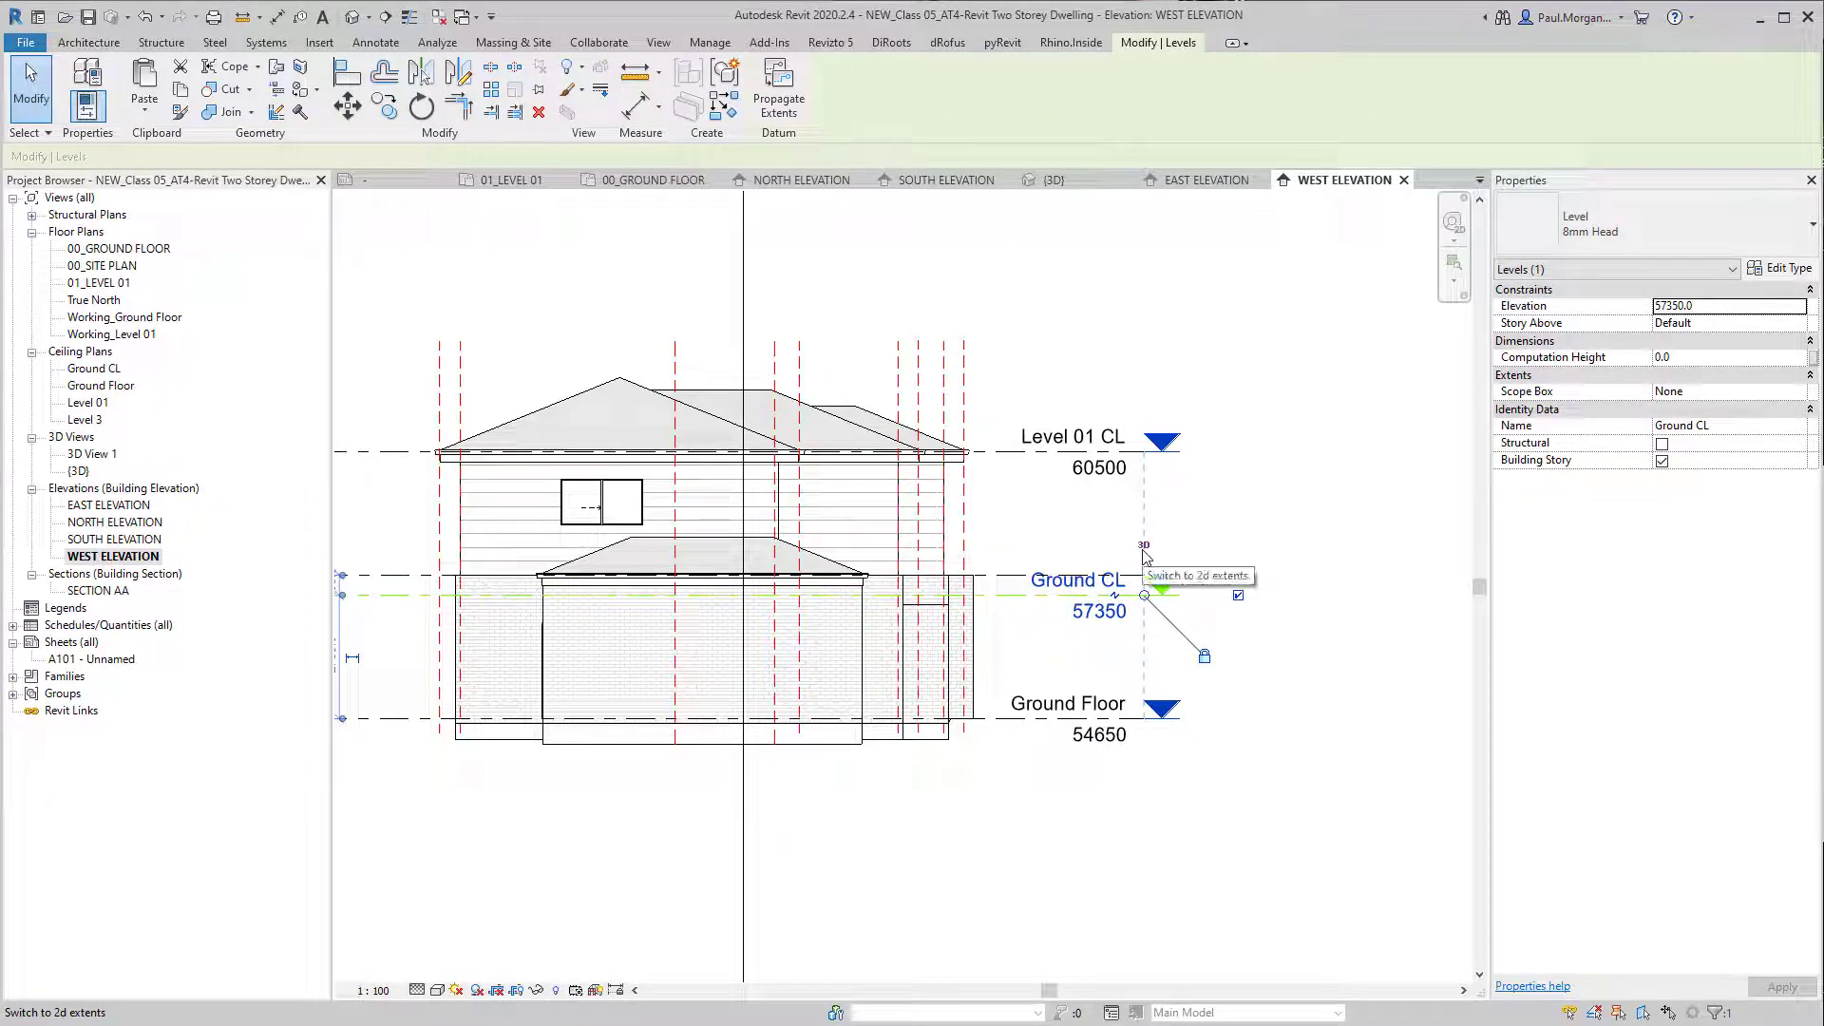
left_click(1144, 549)
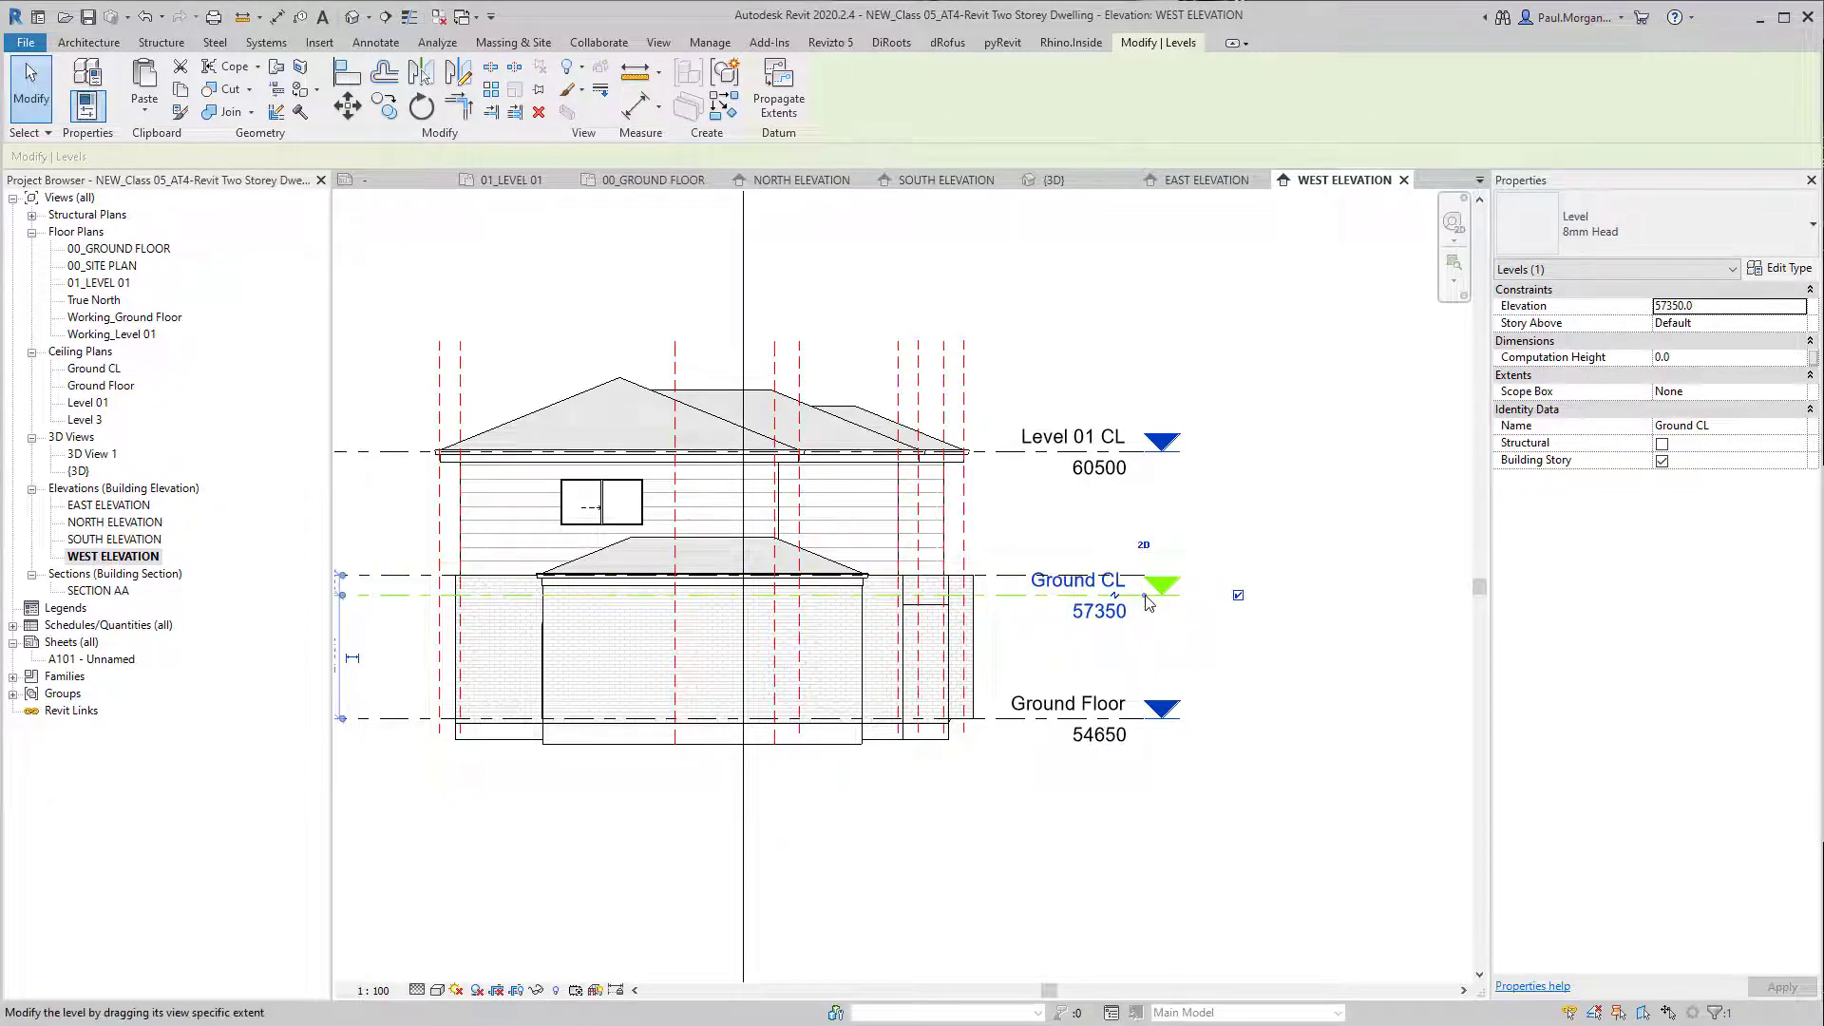
left_click_drag(1145, 596, 1313, 596)
left_click(1300, 713)
Step: Switch Level 01's headless end to 2D extents and extend the Ground Floor and Level 01 CL heads outward to near Ground CL's head
left_click(1065, 576)
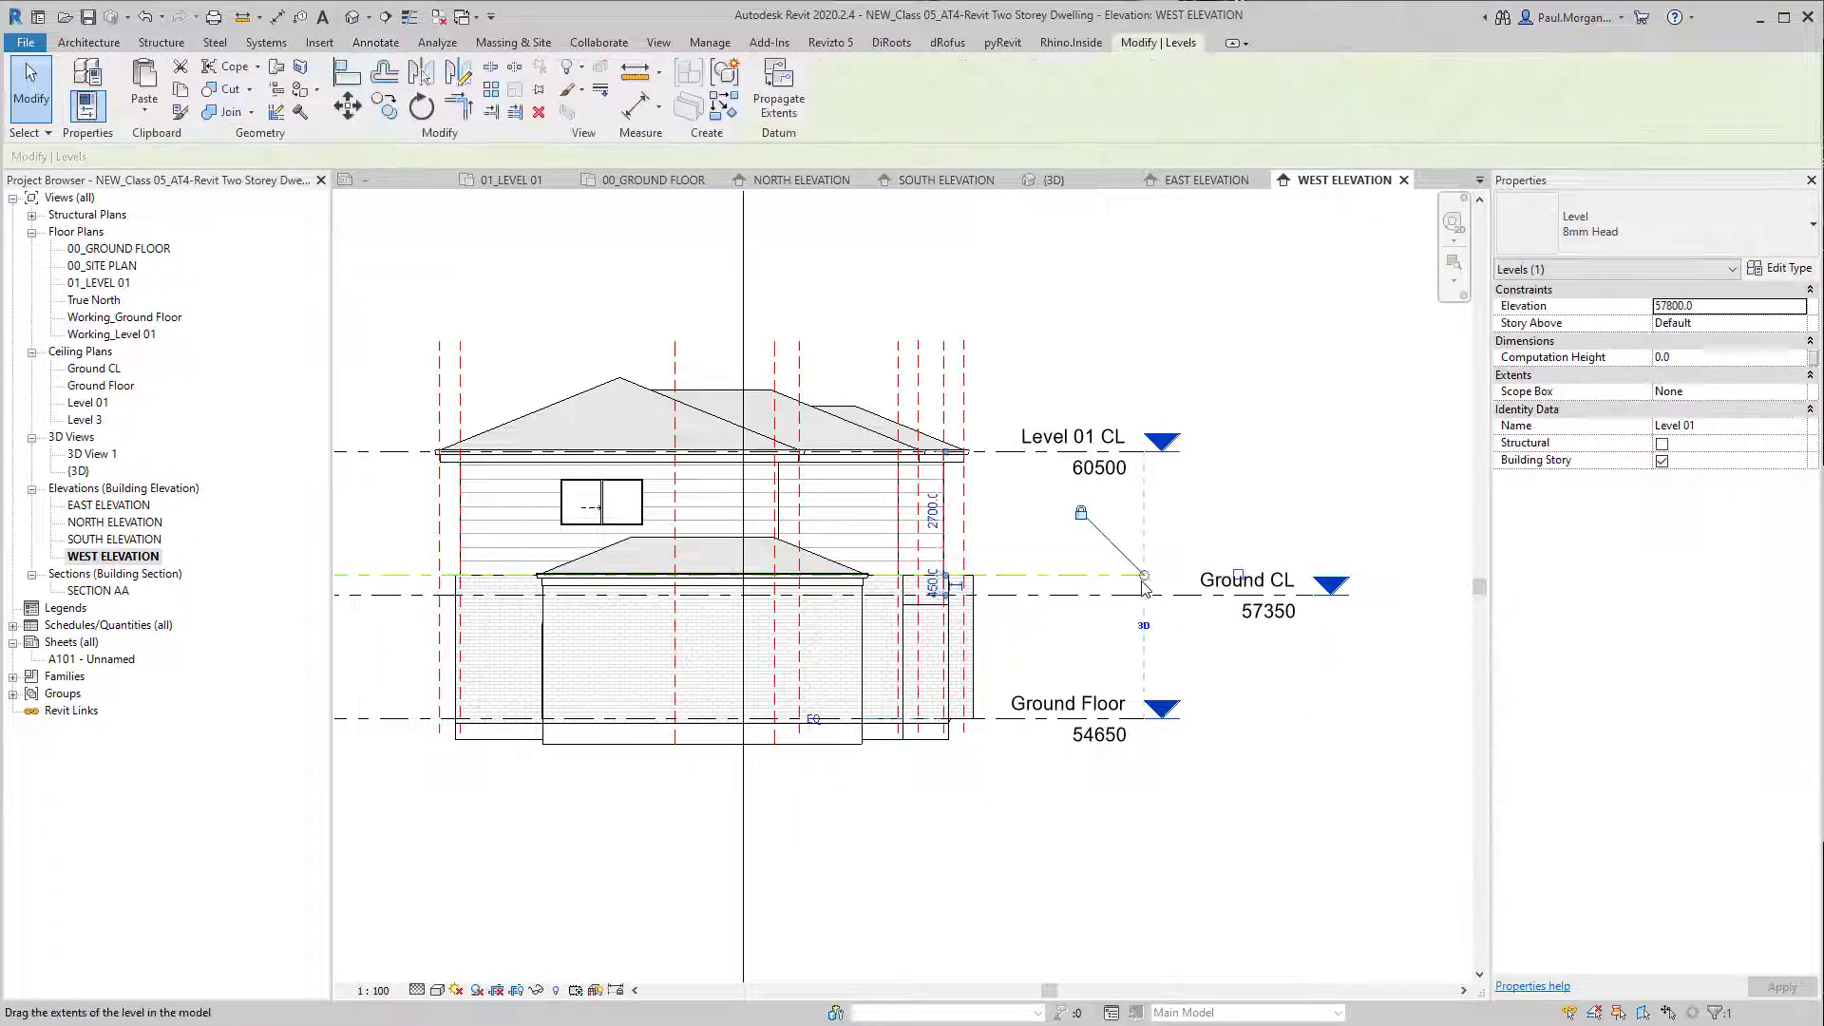
left_click(1144, 625)
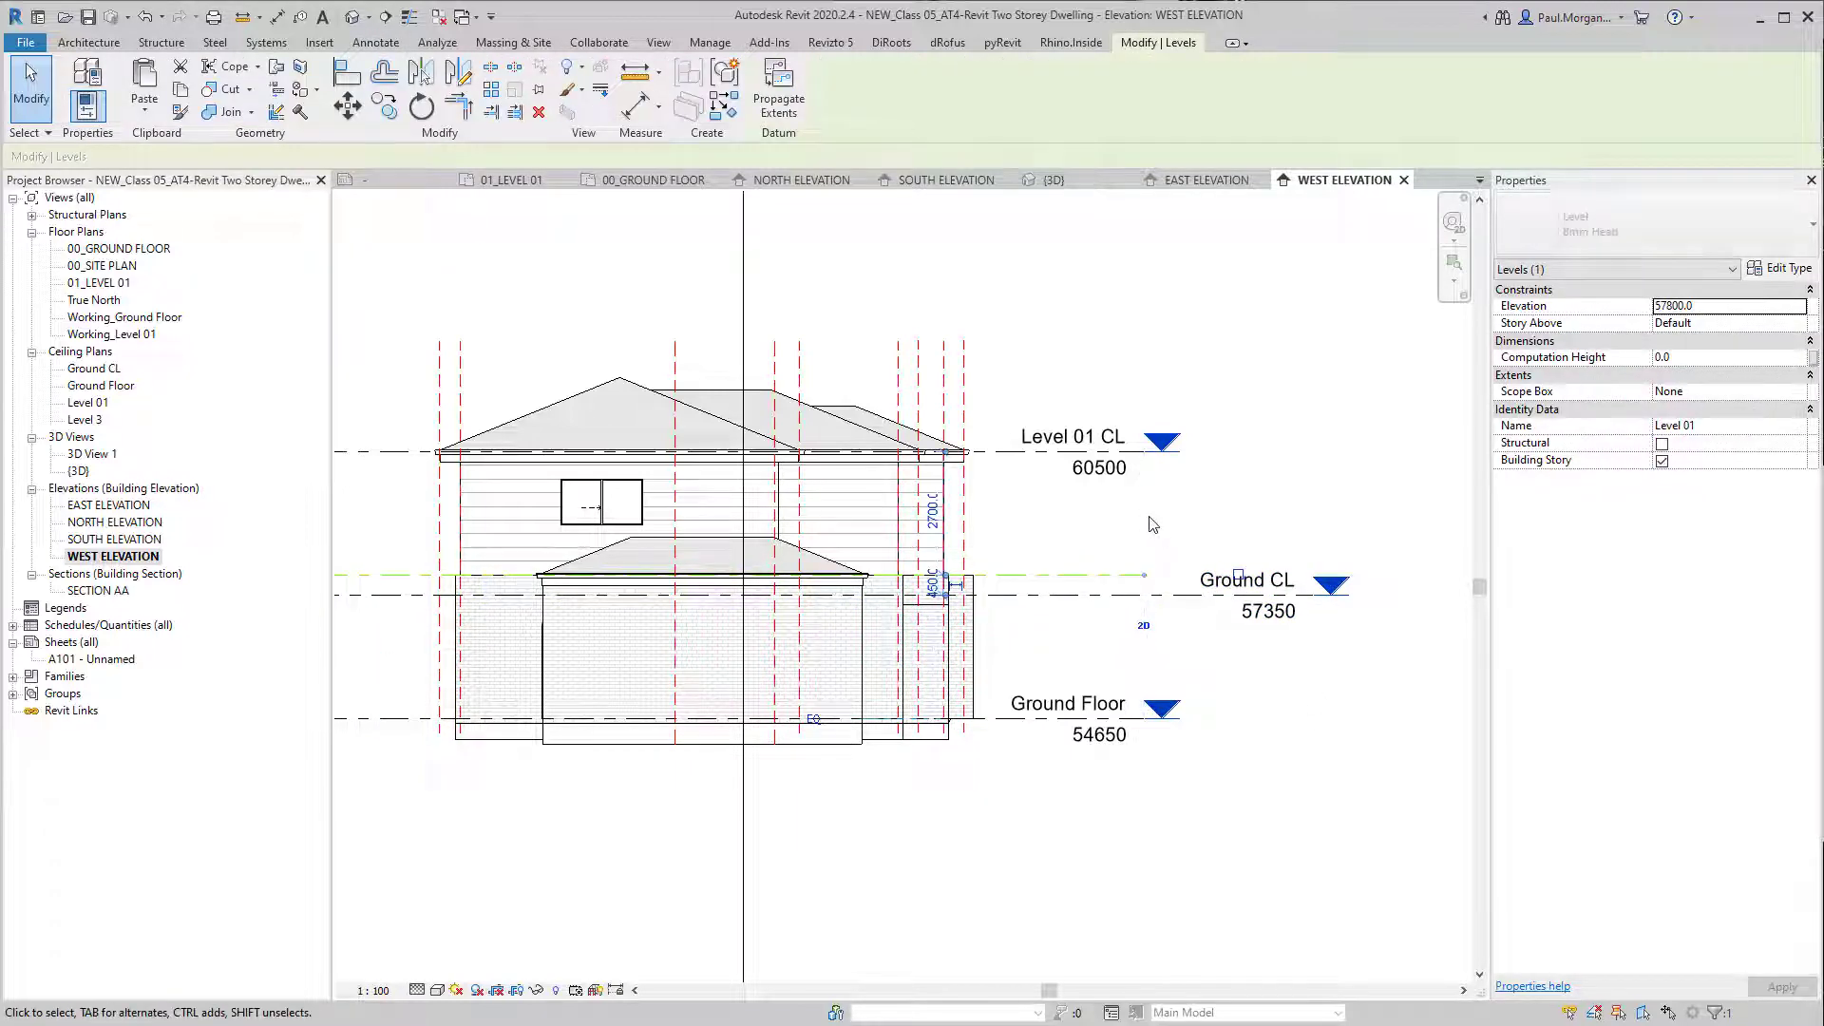
left_click(1127, 459)
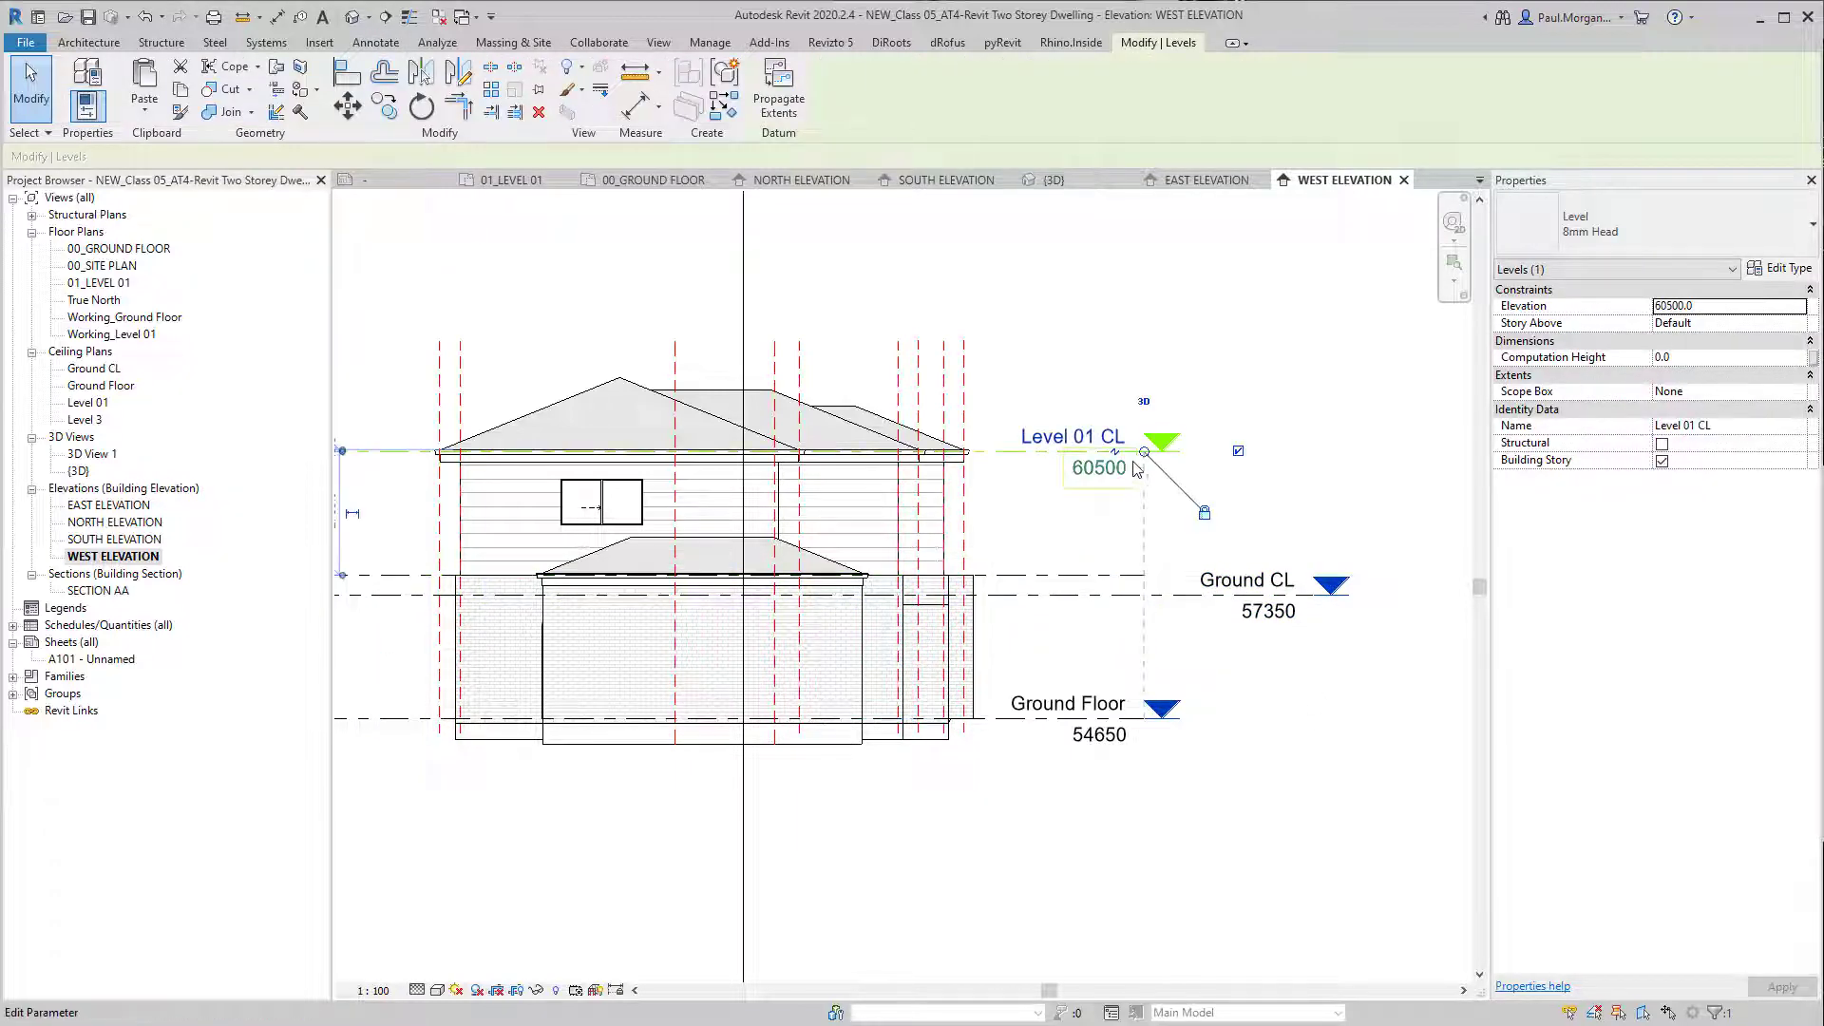
left_click(1105, 740)
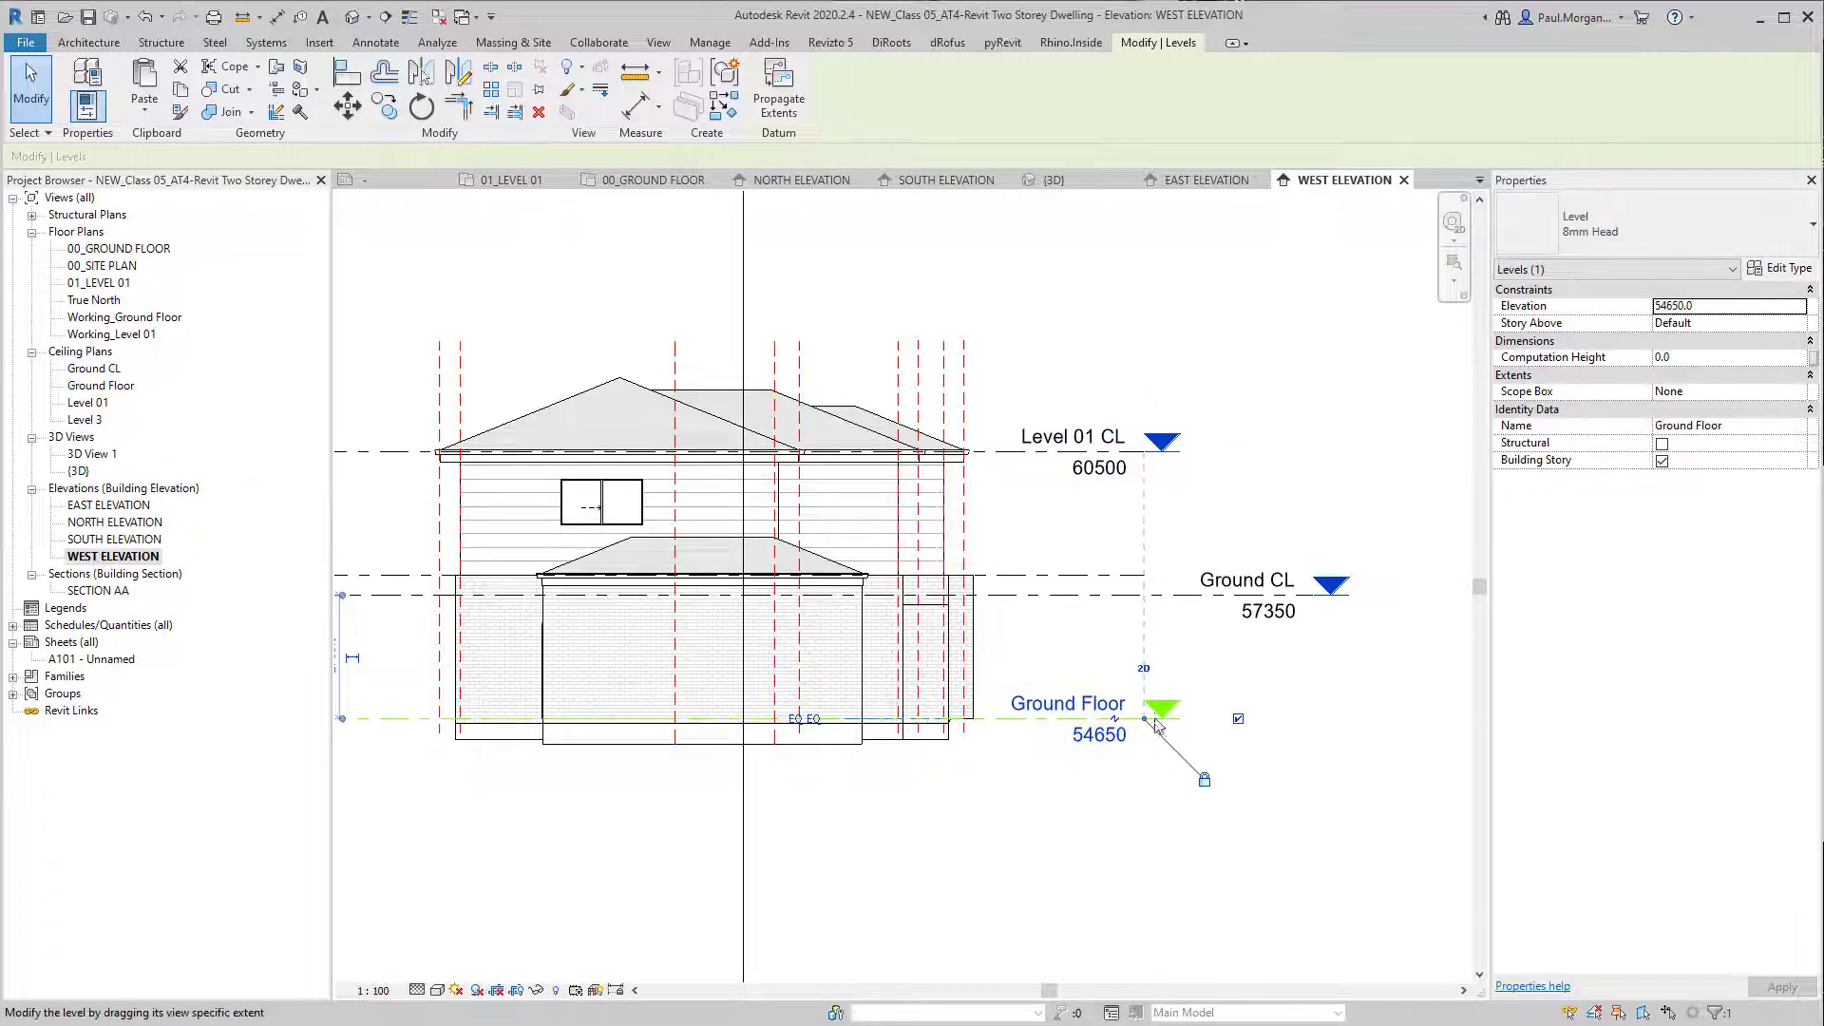
left_click_drag(1145, 720, 1327, 718)
left_click(1243, 804)
Step: Extend the Ground Floor and Level 01 CL head ends slightly beyond the Ground CL head in the West Elevation
left_click(1305, 597)
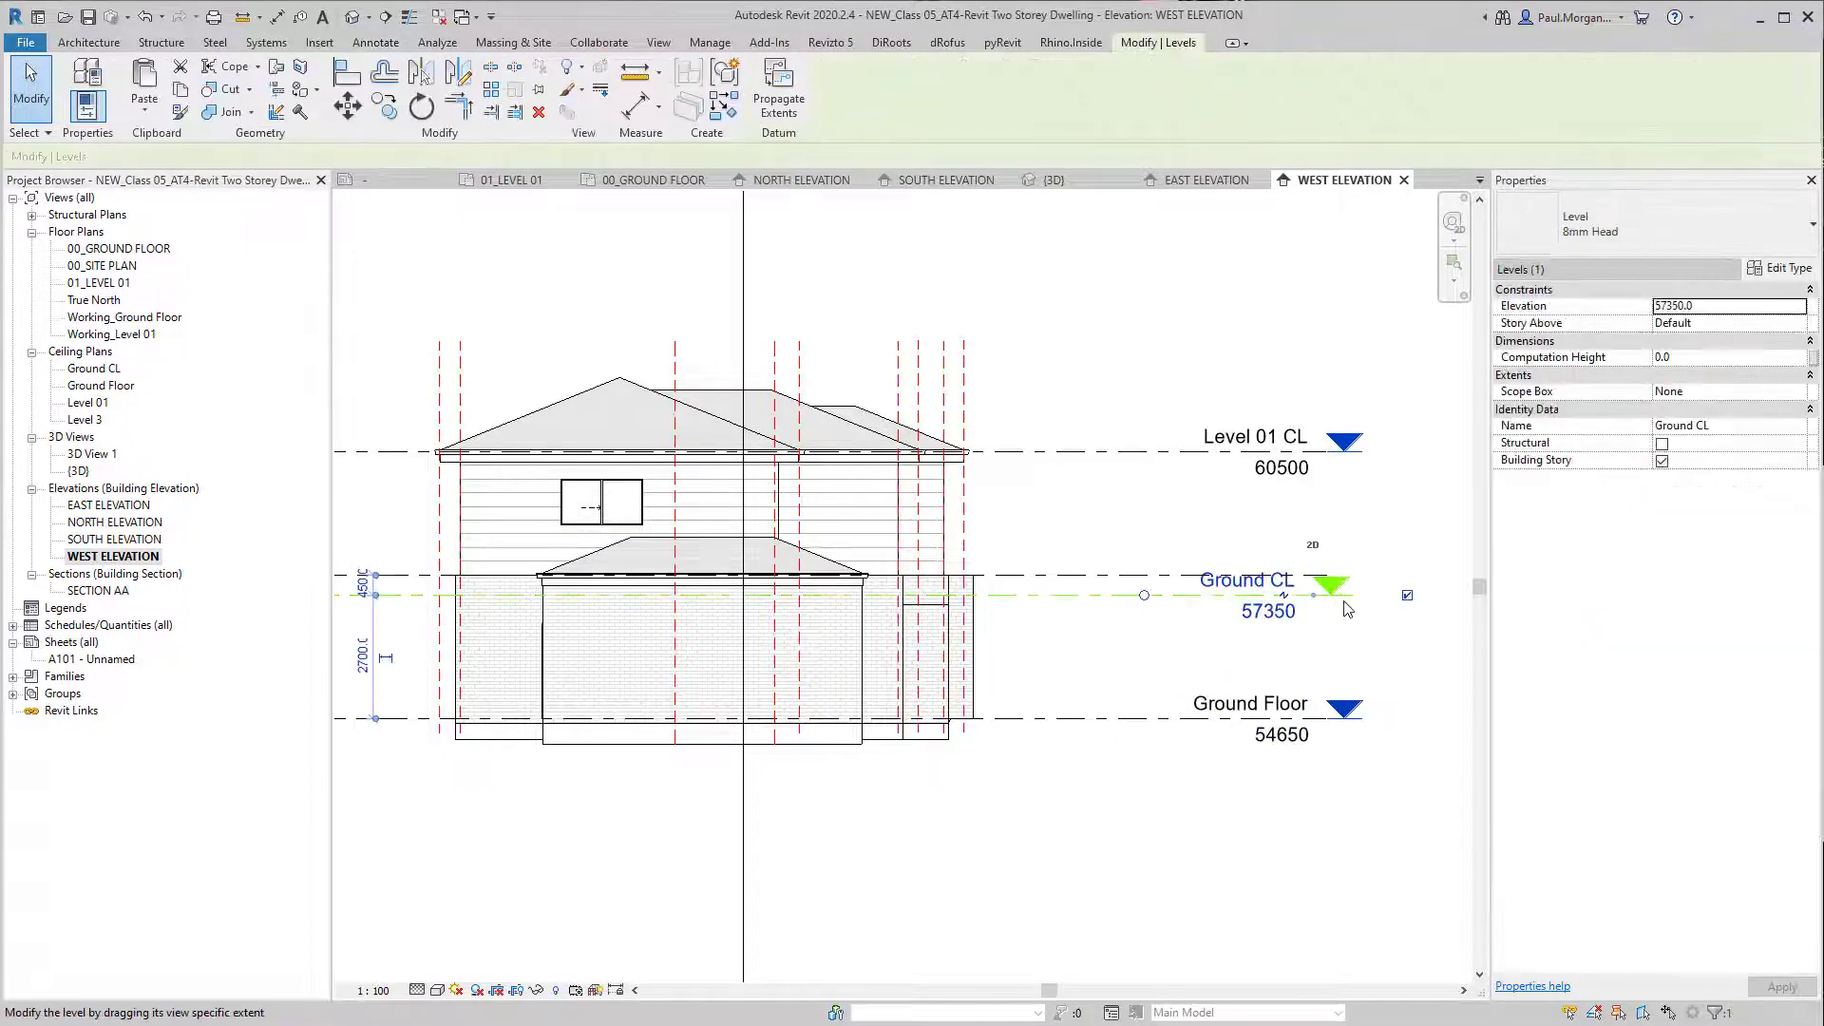
mouse_move(1314, 596)
left_mouse_down()
mouse_move(1344, 596)
mouse_move(1314, 596)
left_mouse_up()
left_click(1274, 790)
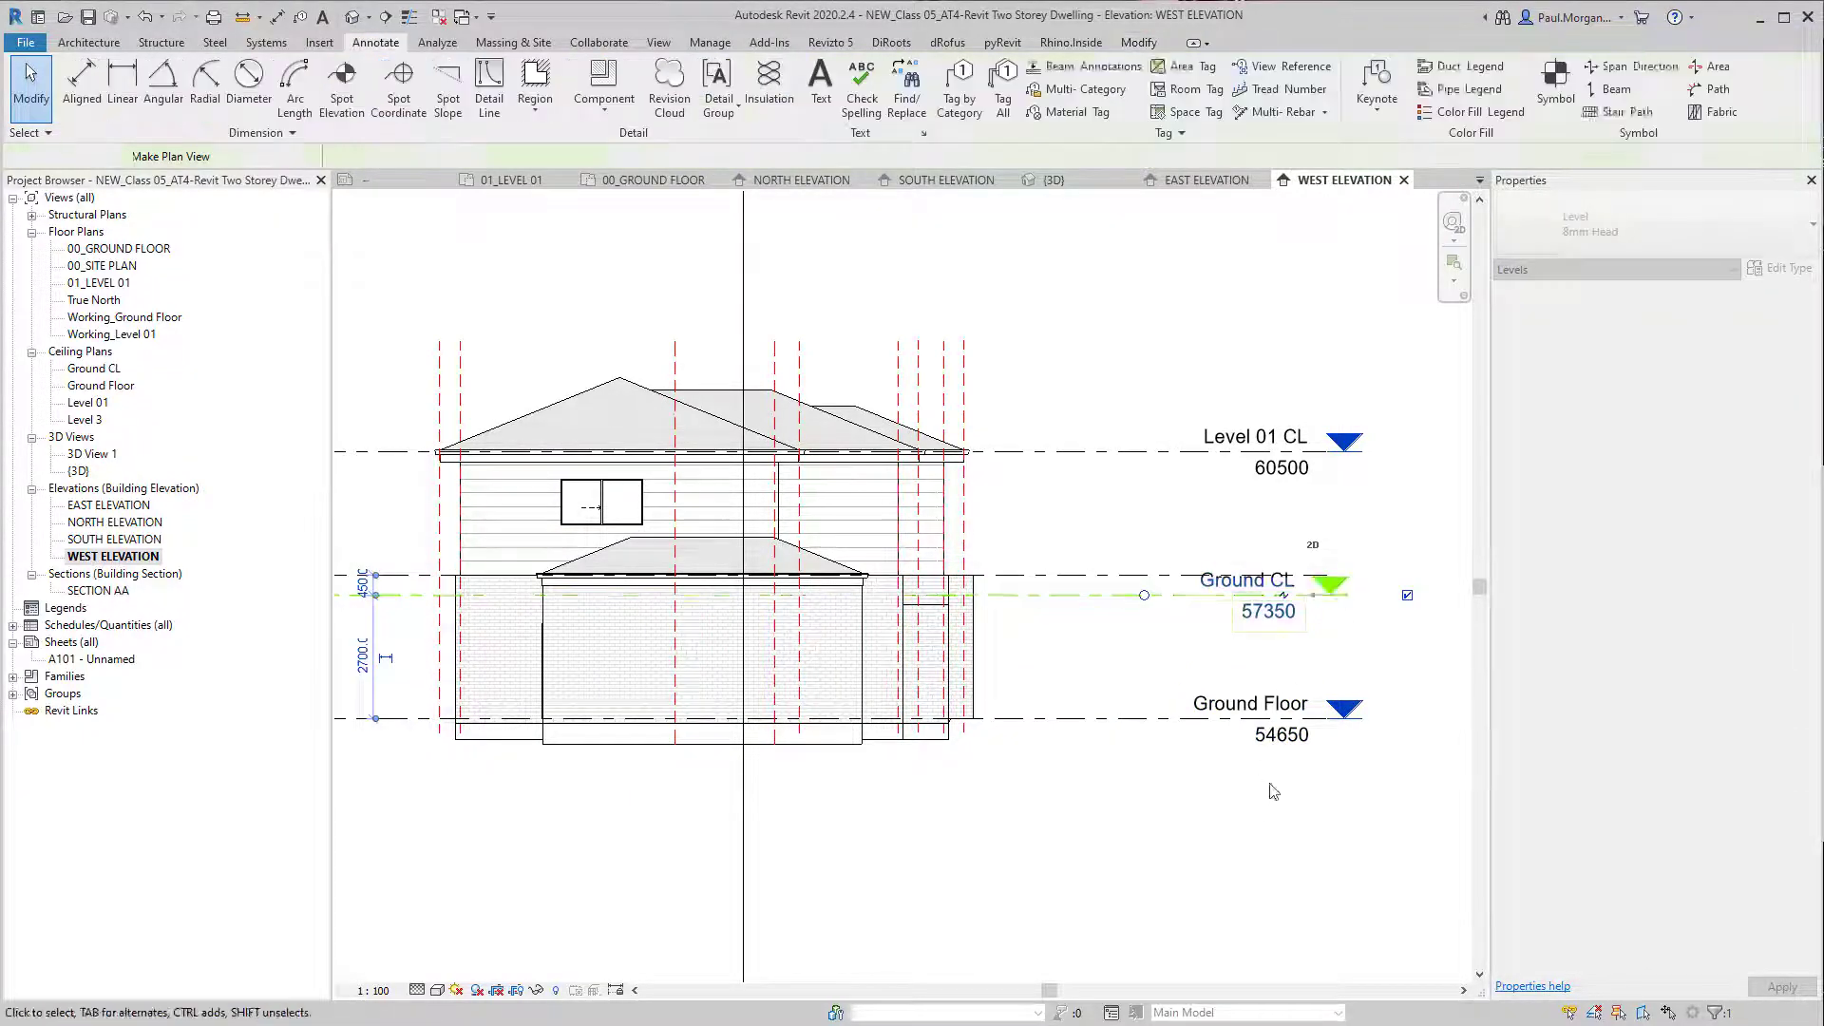
left_click(1368, 717)
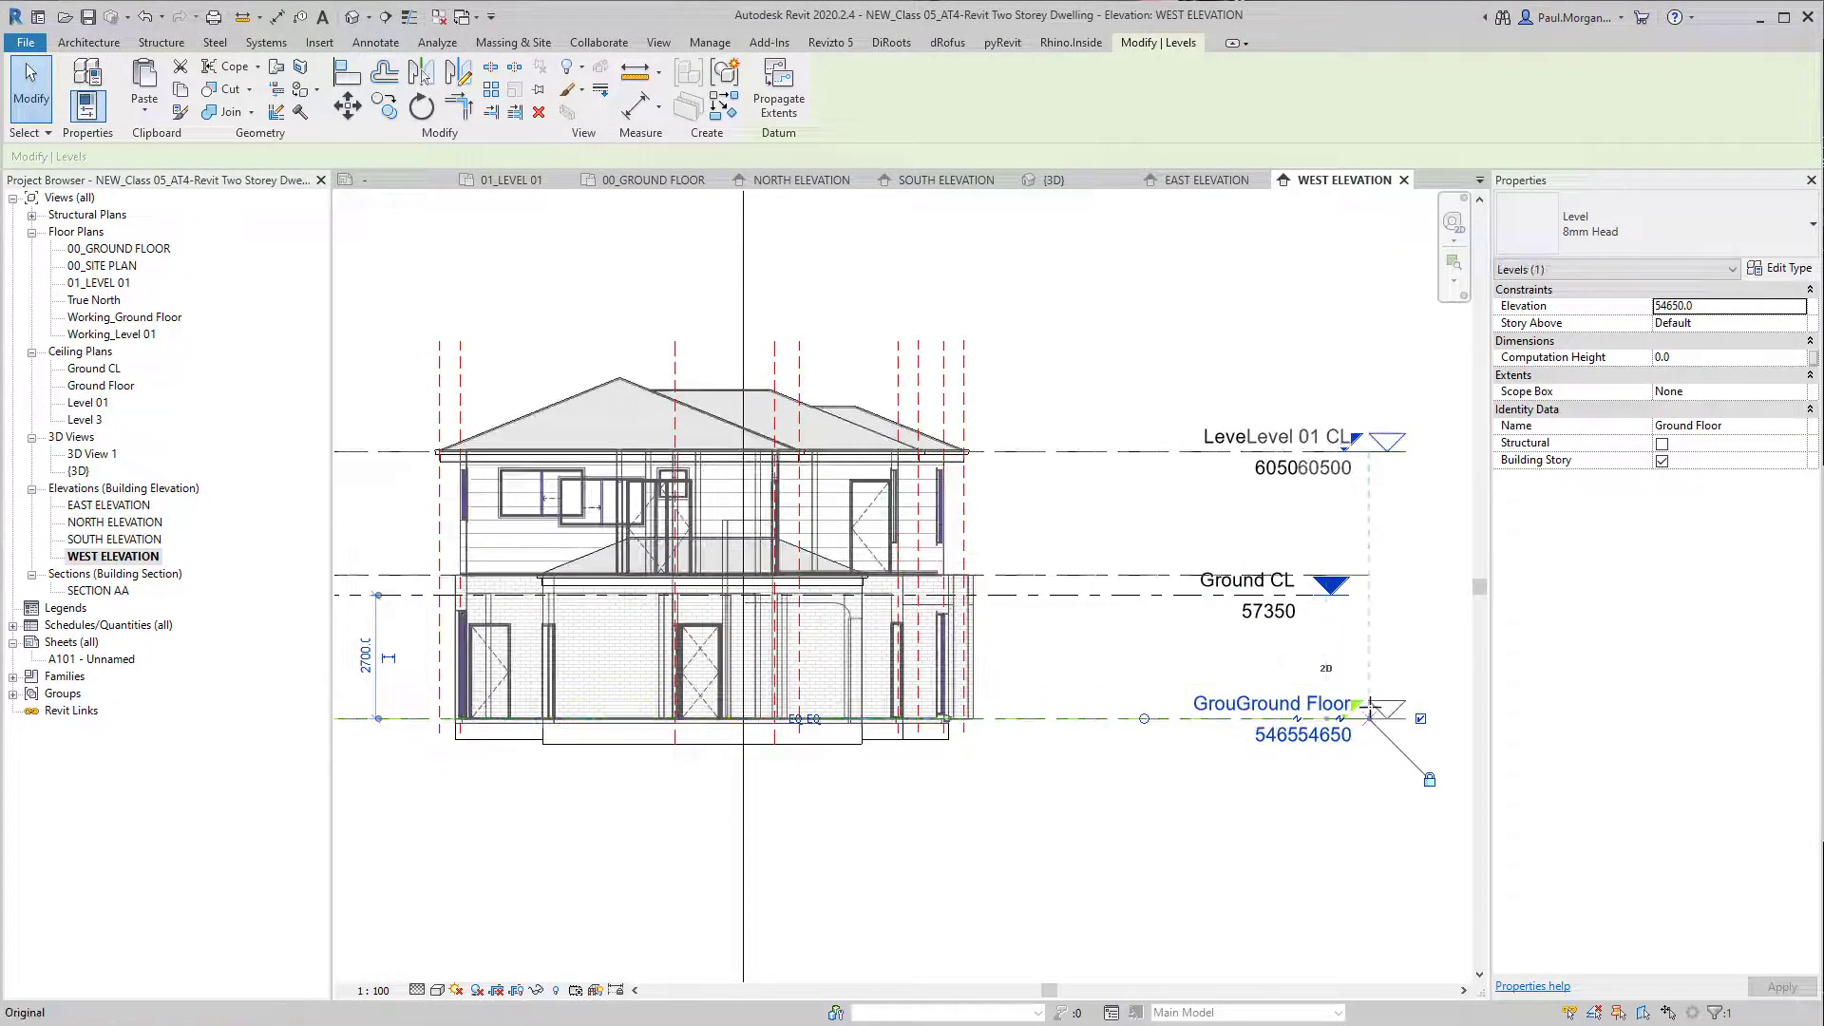
left_click(1254, 814)
scroll(1232, 689, "down", 2)
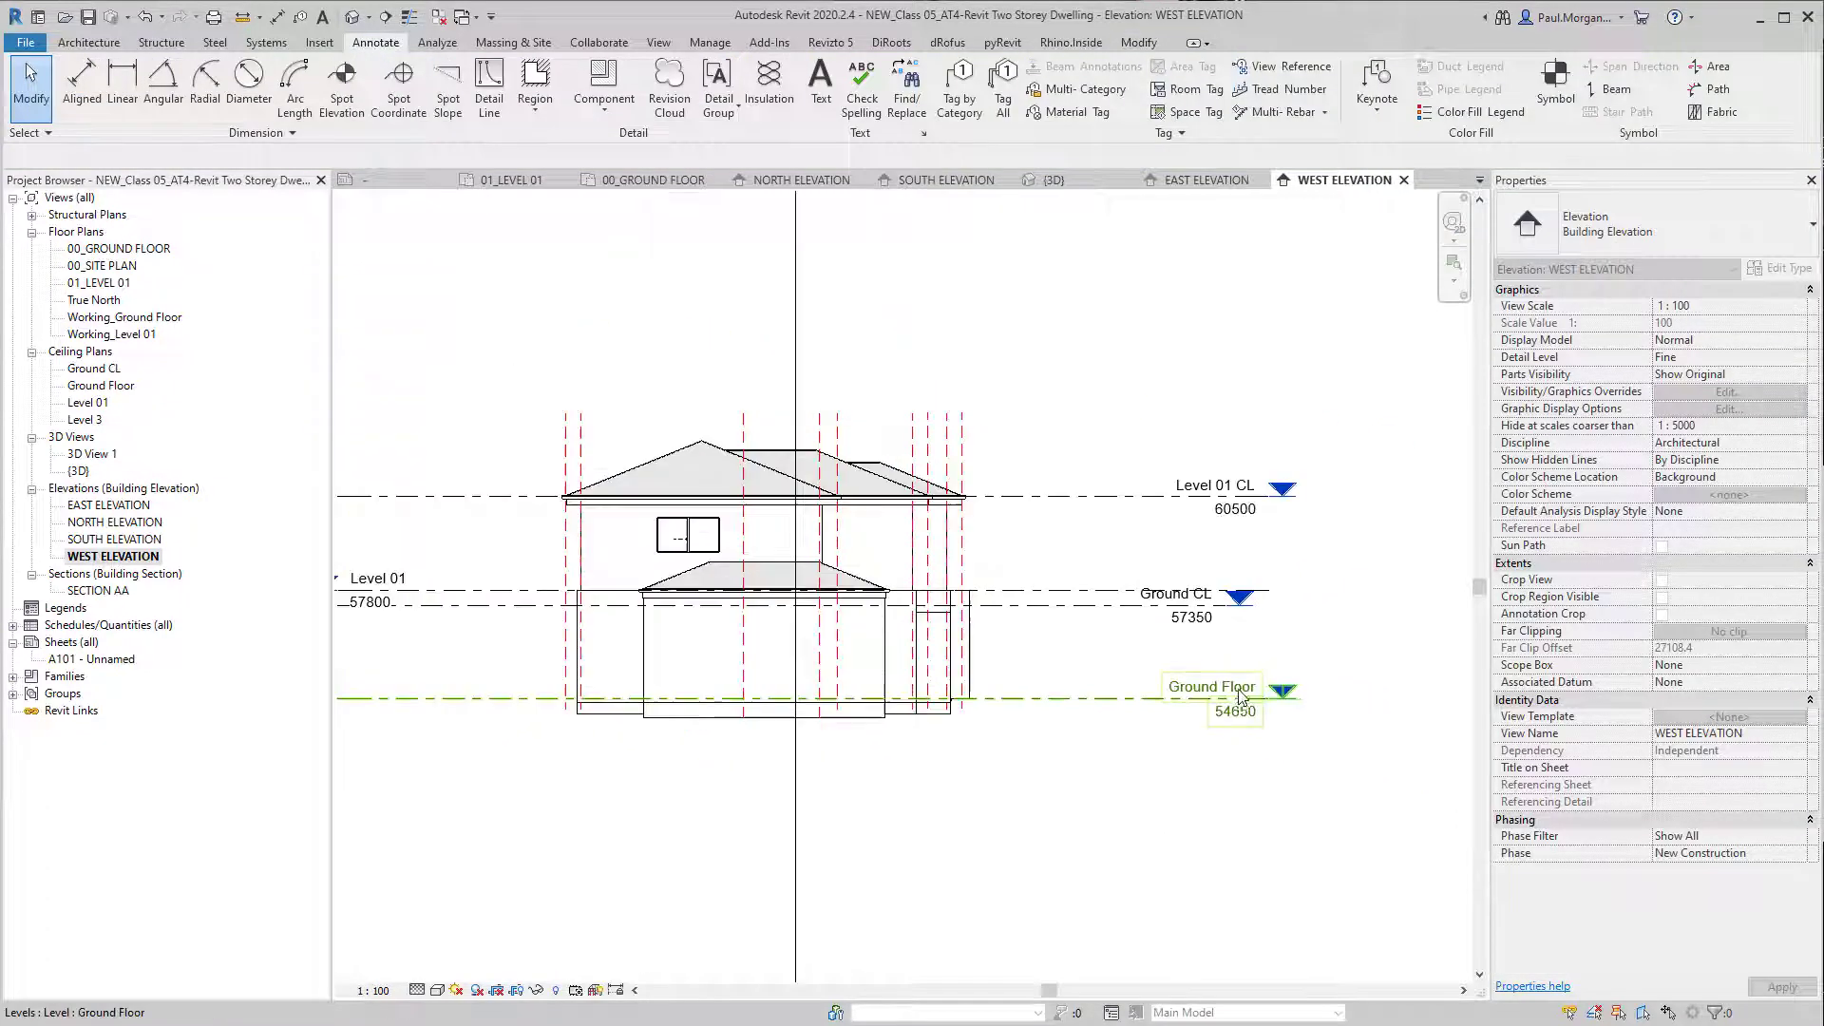
left_click(1389, 692)
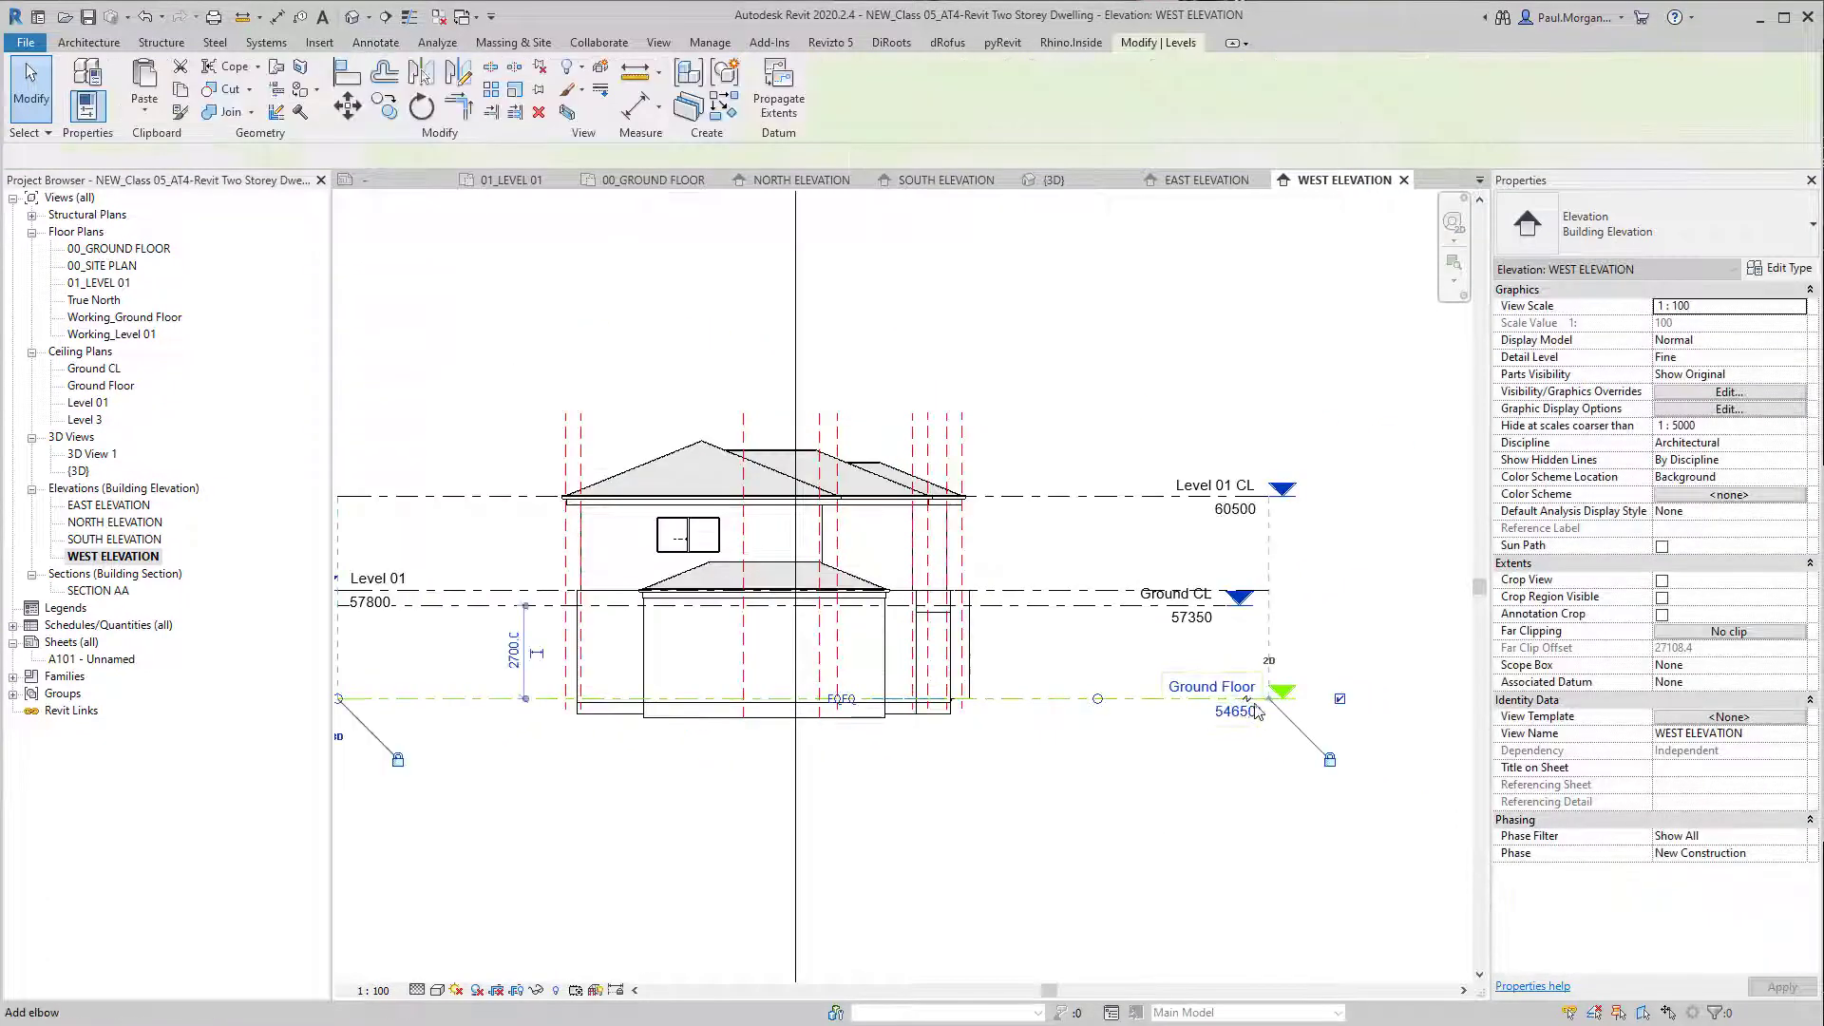
left_click(1131, 855)
Step: Open the East Elevation view and examine the extents of the Ground Floor and Ground CL levels
left_click(105, 507)
double_click(105, 506)
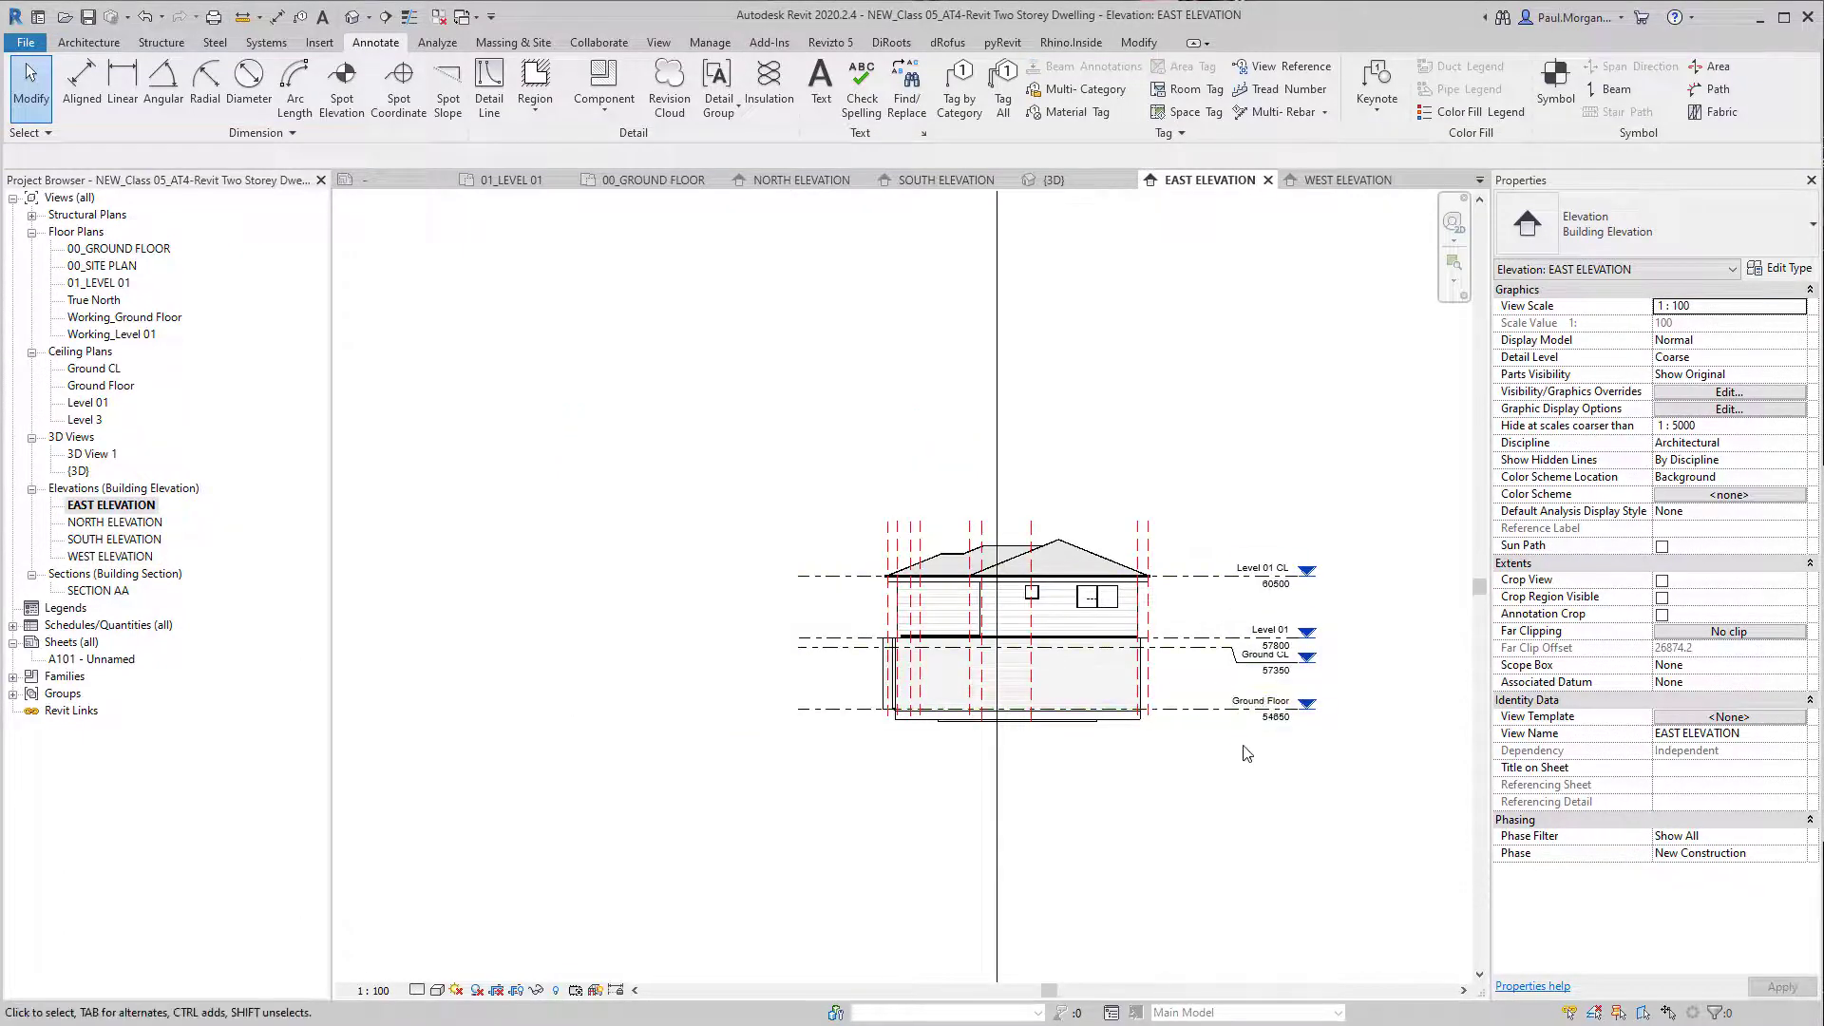
middle_click_drag(1254, 846, 1150, 874)
left_click(1176, 722)
scroll(1176, 719, "up", 3)
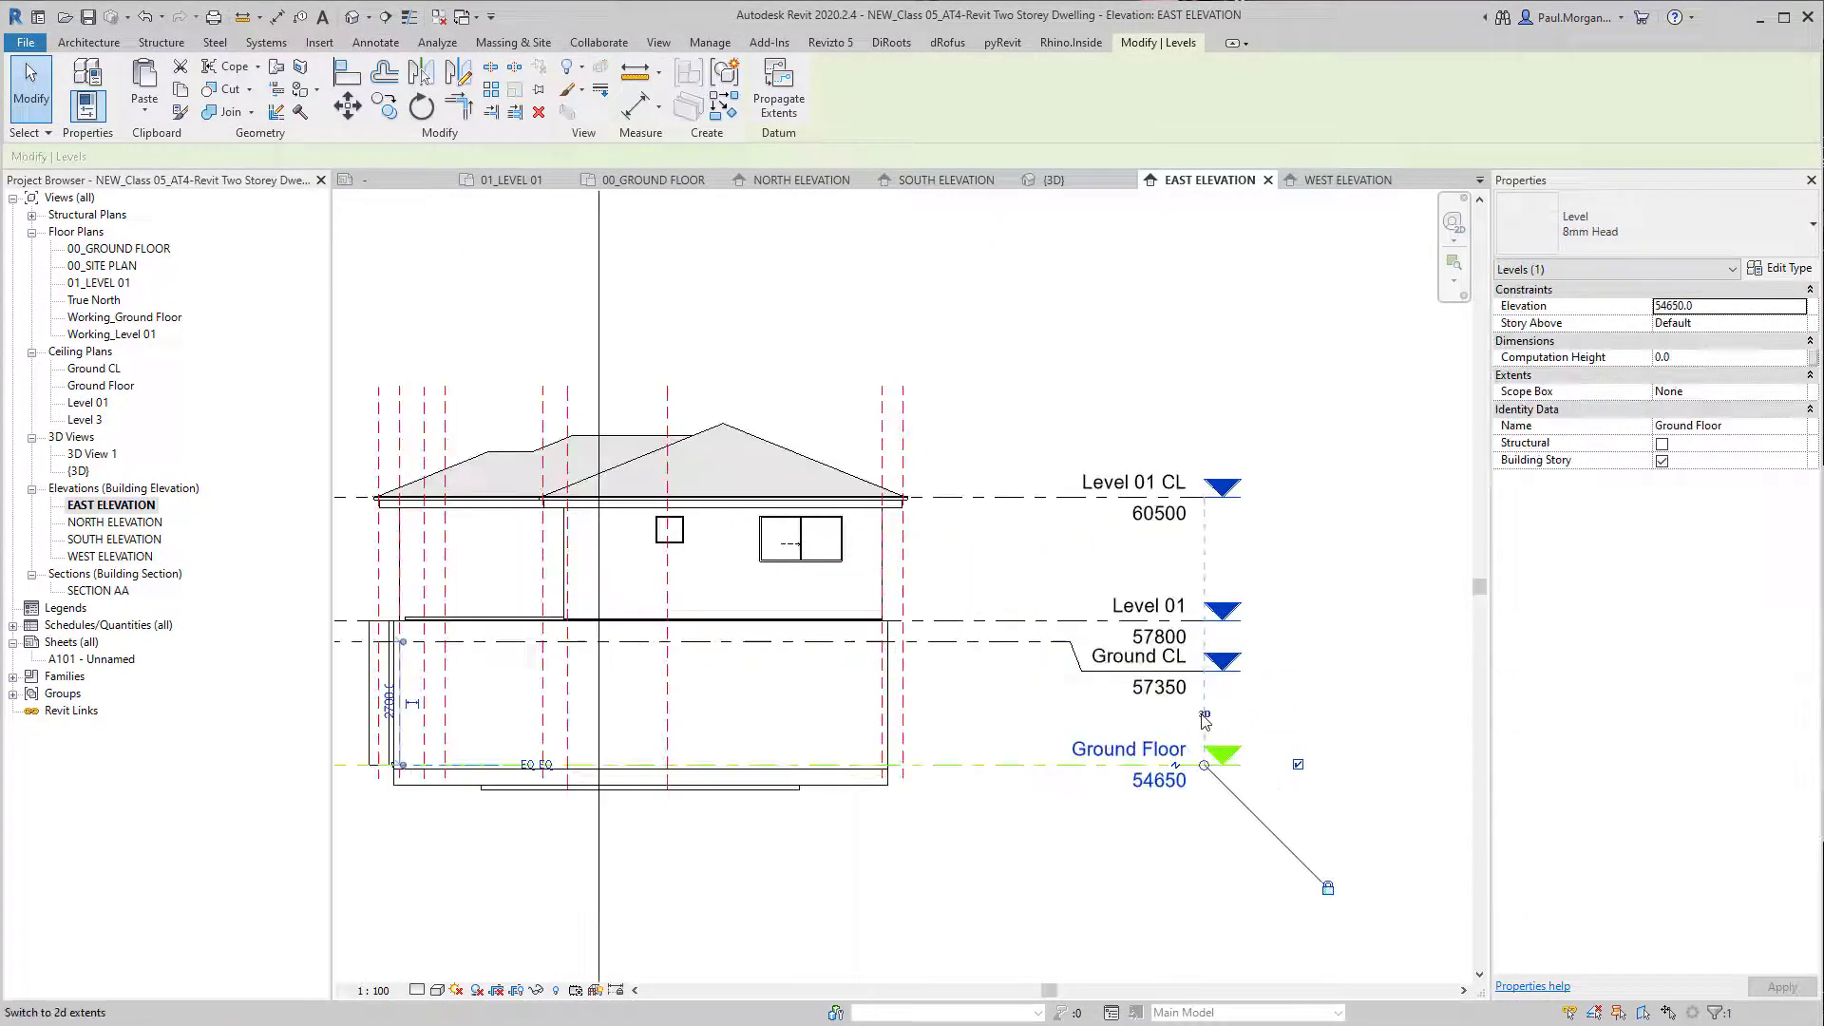
left_click(1205, 642)
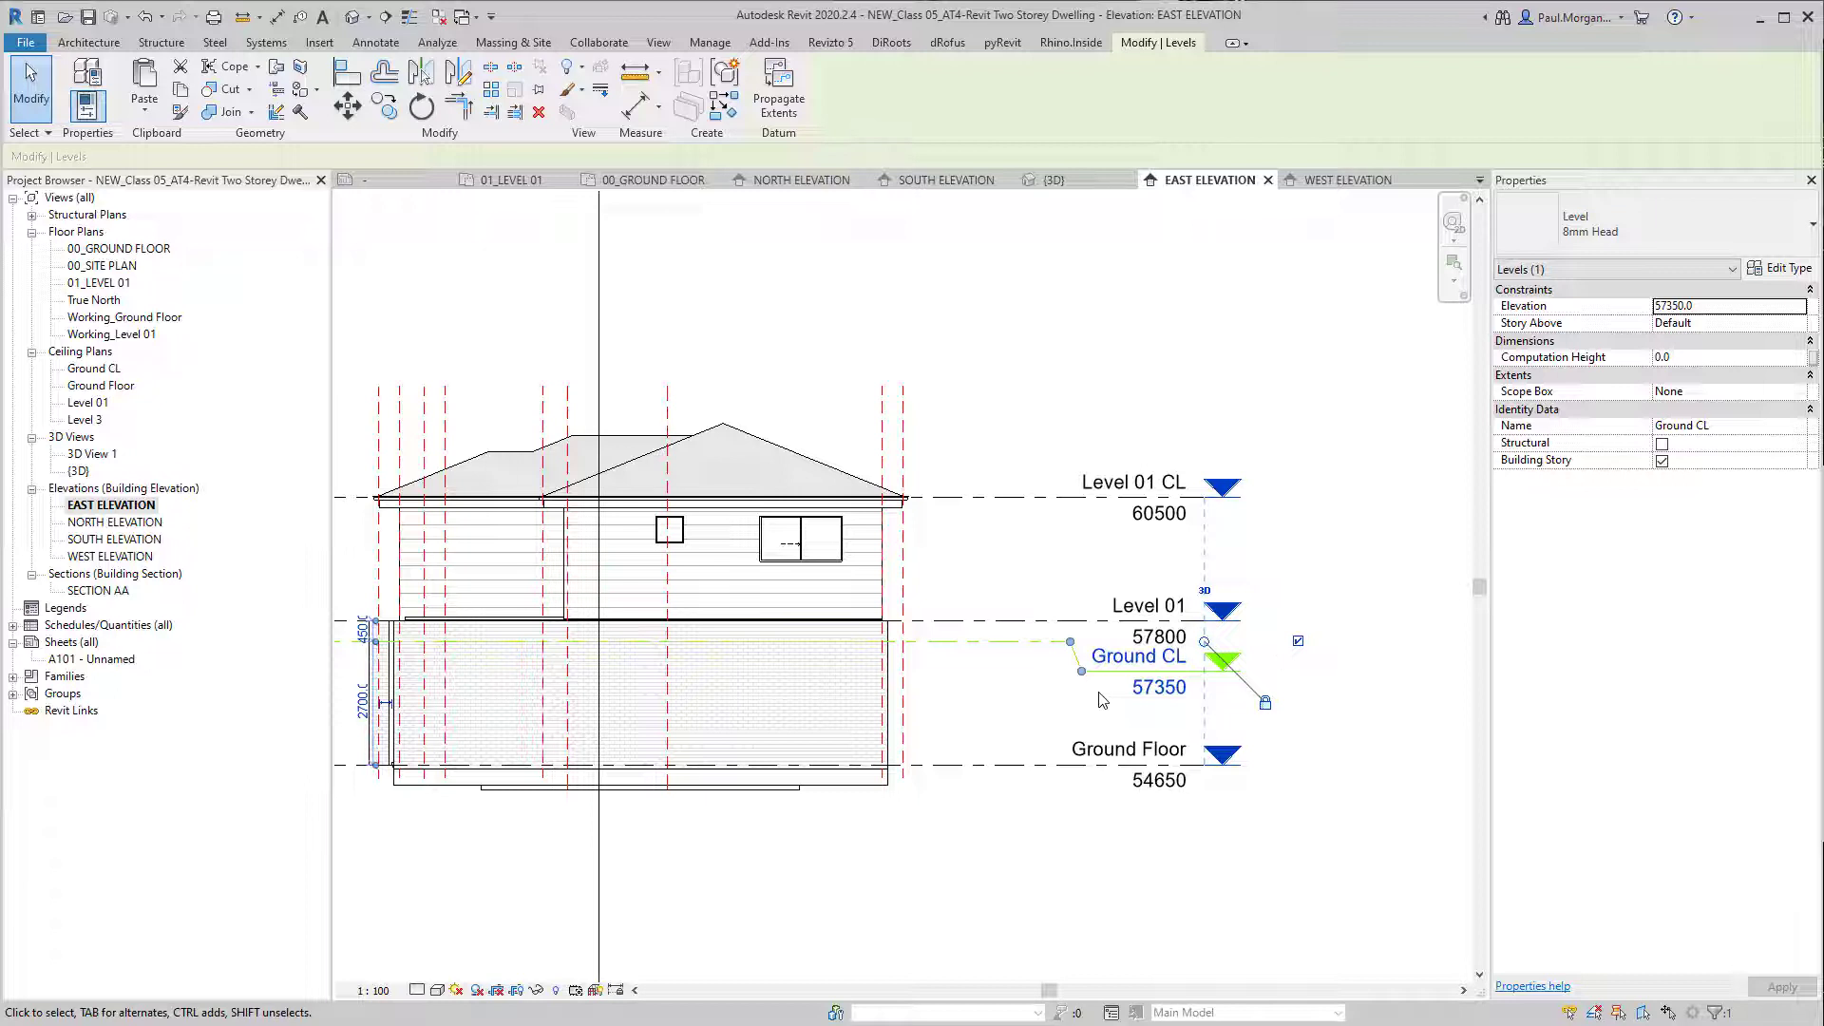
scroll(1257, 846, "down", 2)
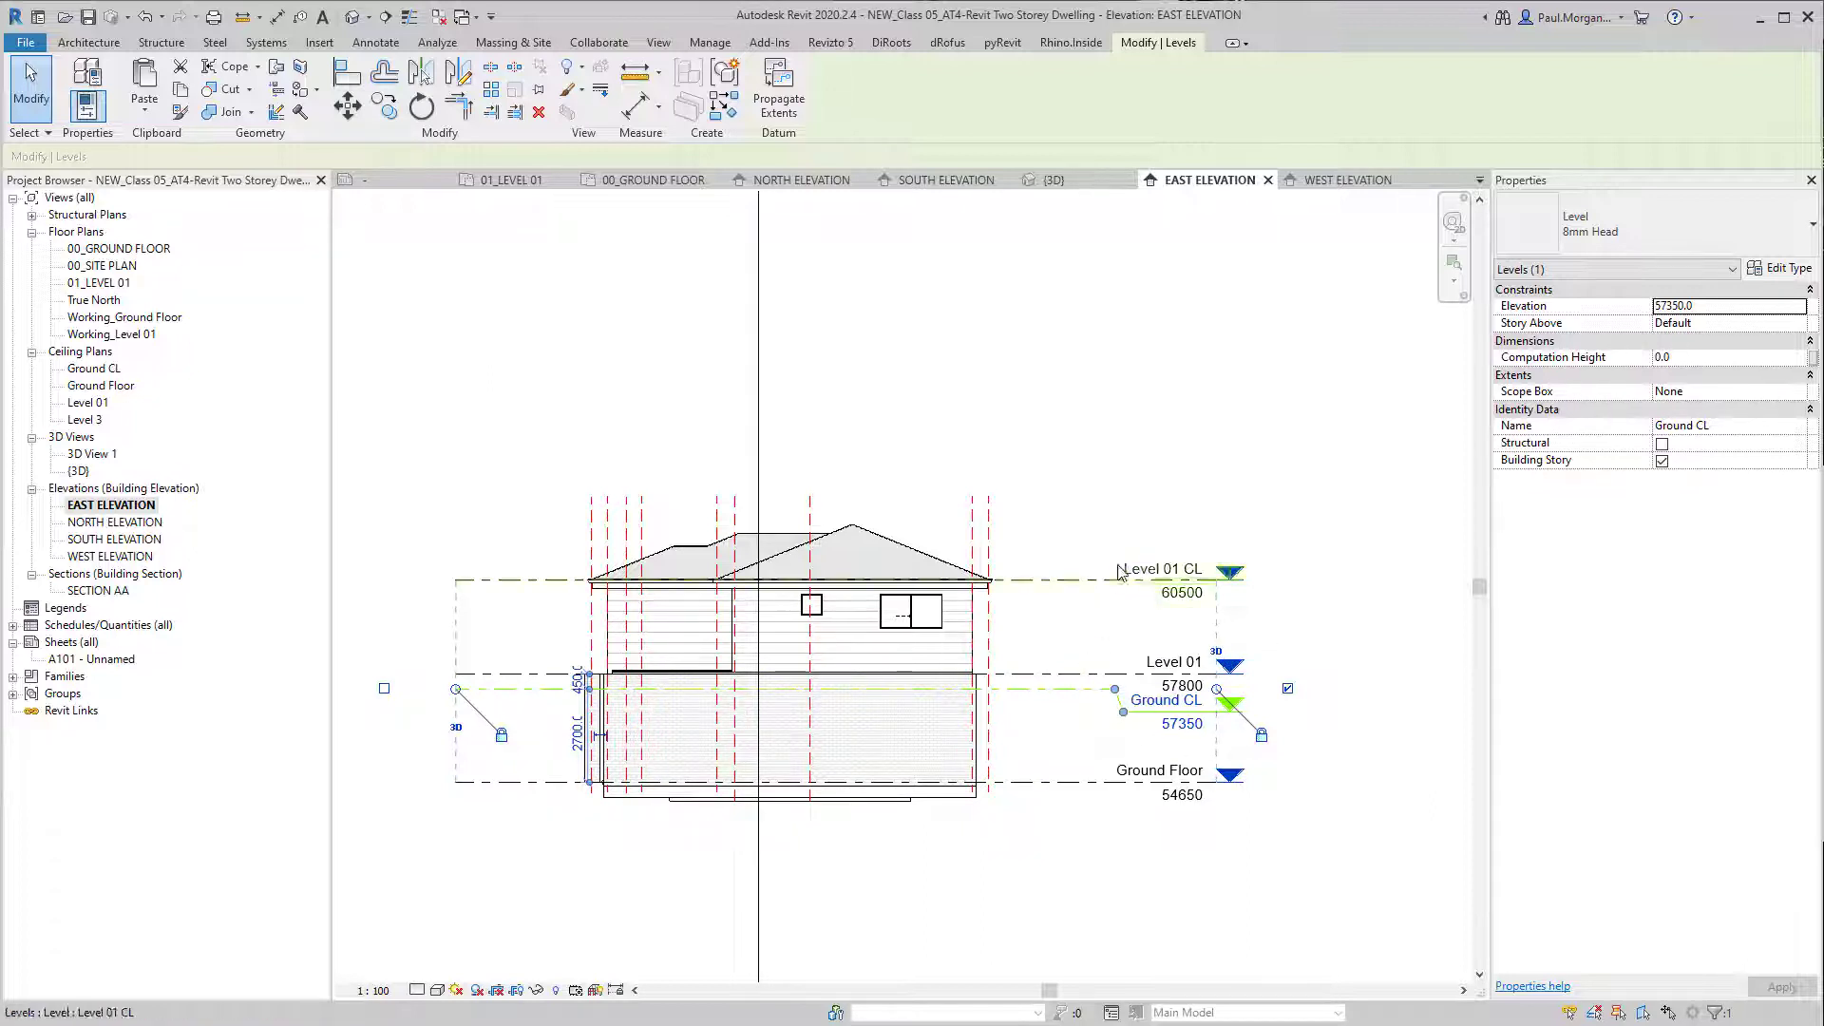
left_click(1127, 502)
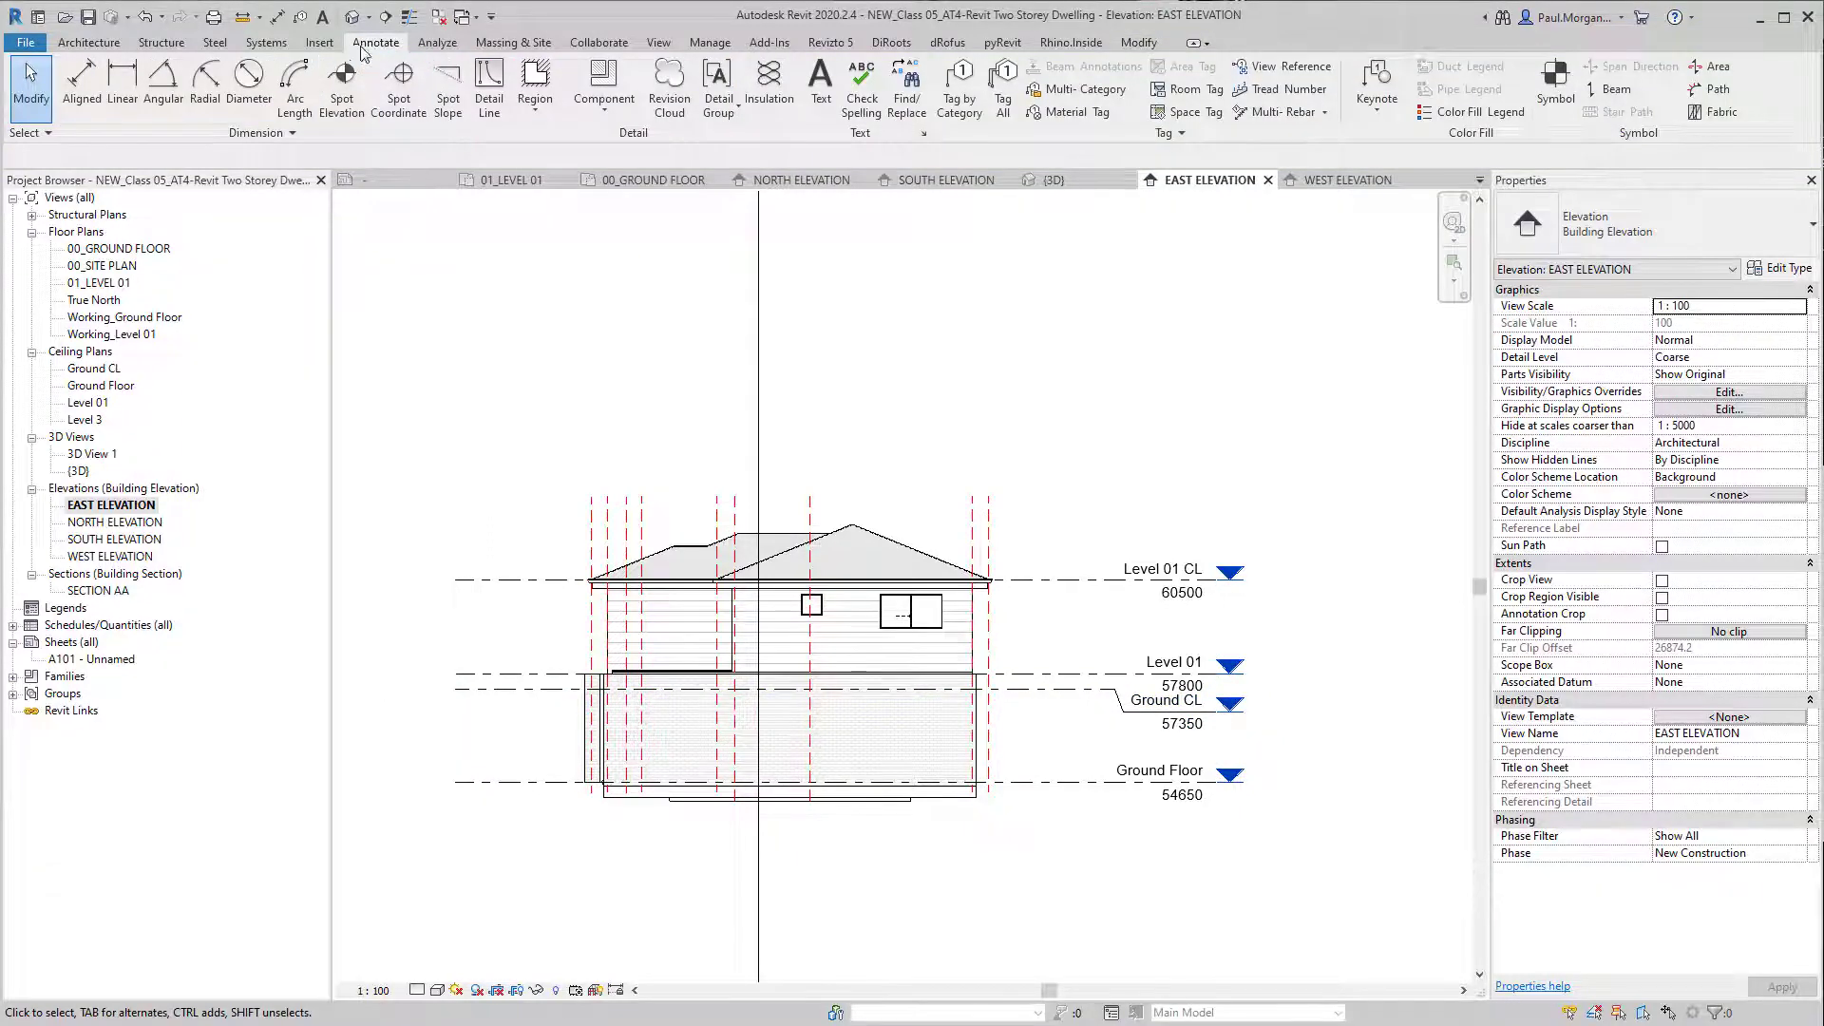
Step: Open the default 3D view, turn off its section box and inspect the Ground Floor level's extents around the house
left_click(352, 16)
scroll(799, 467, "down", 5)
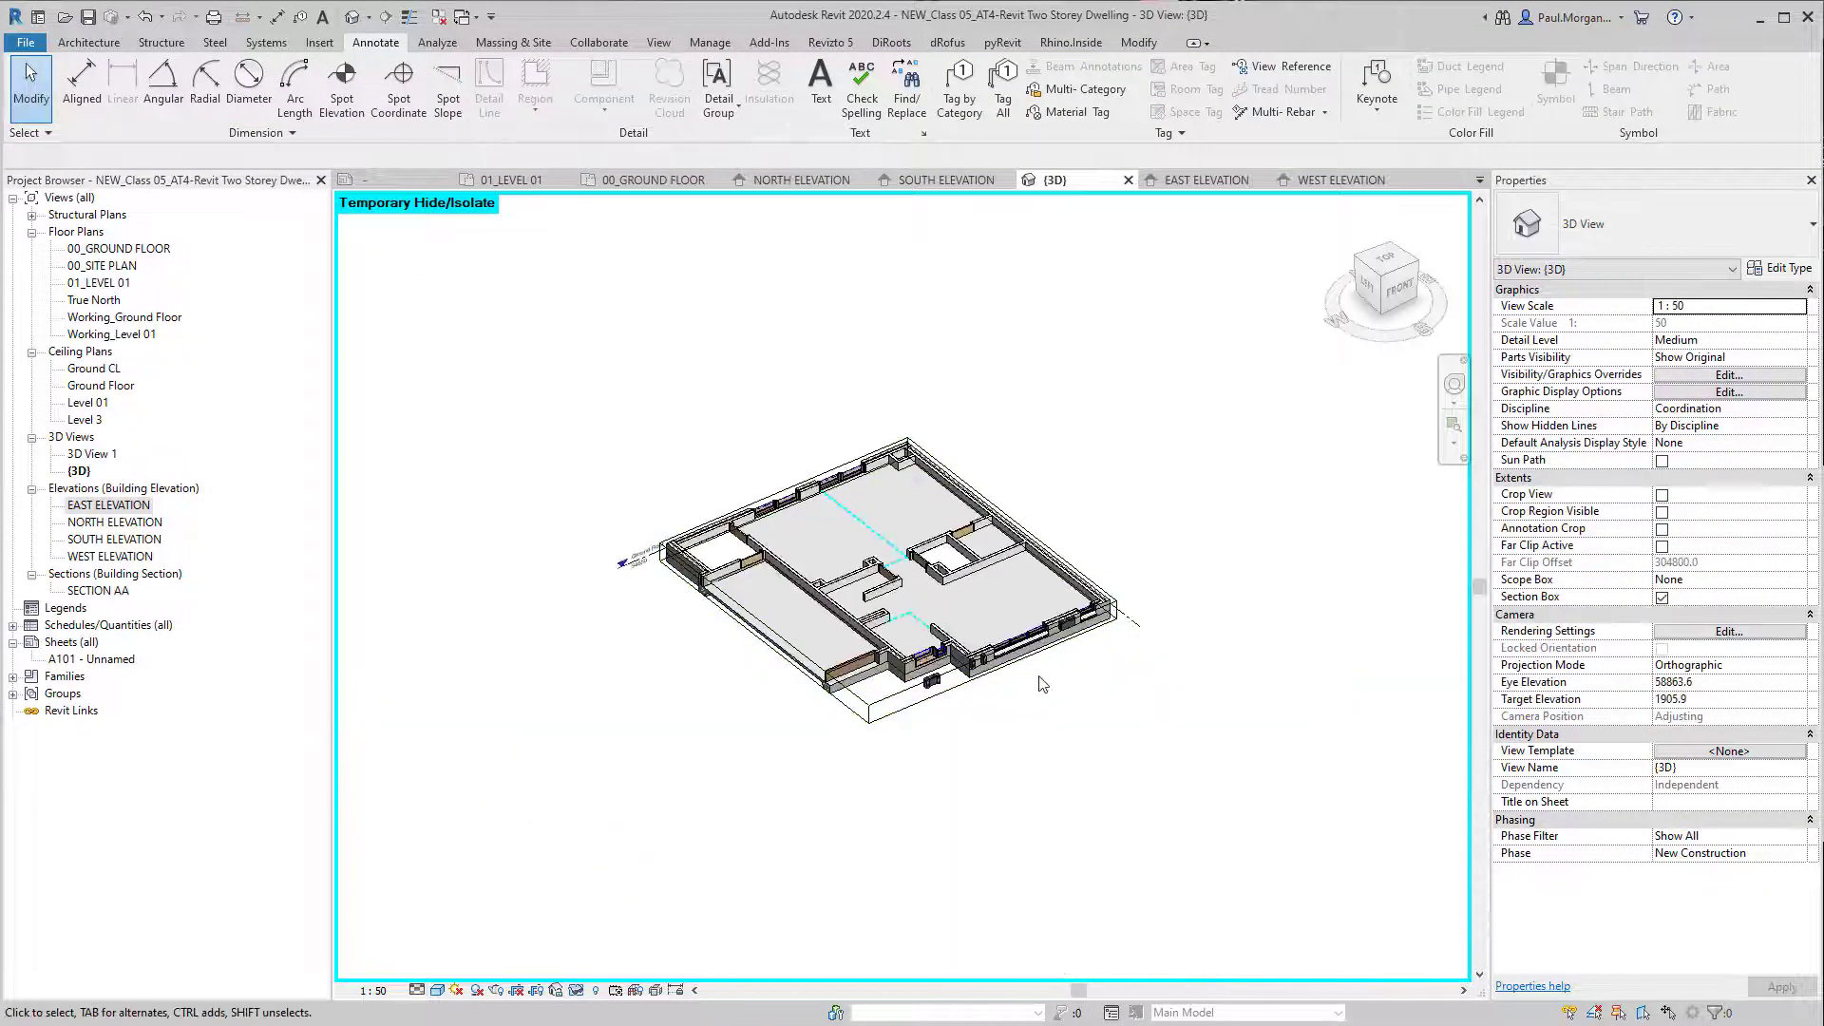
left_click(1660, 598)
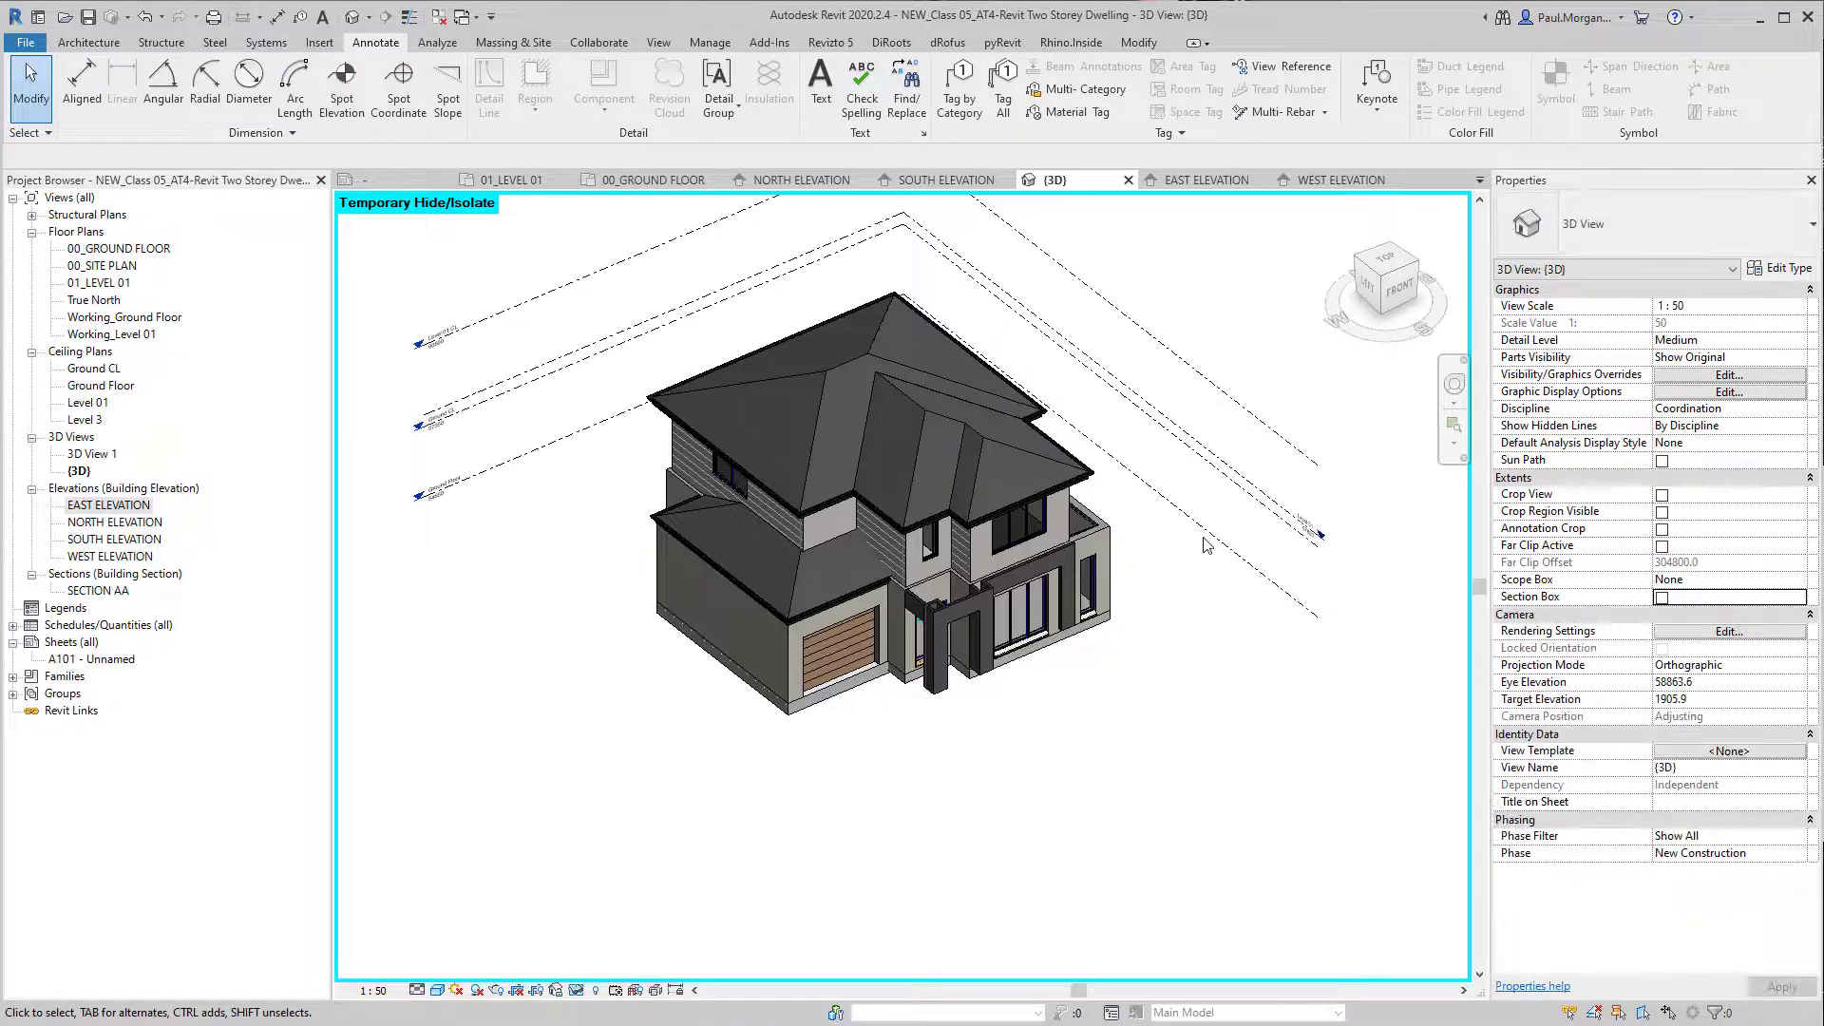
left_click(1216, 536)
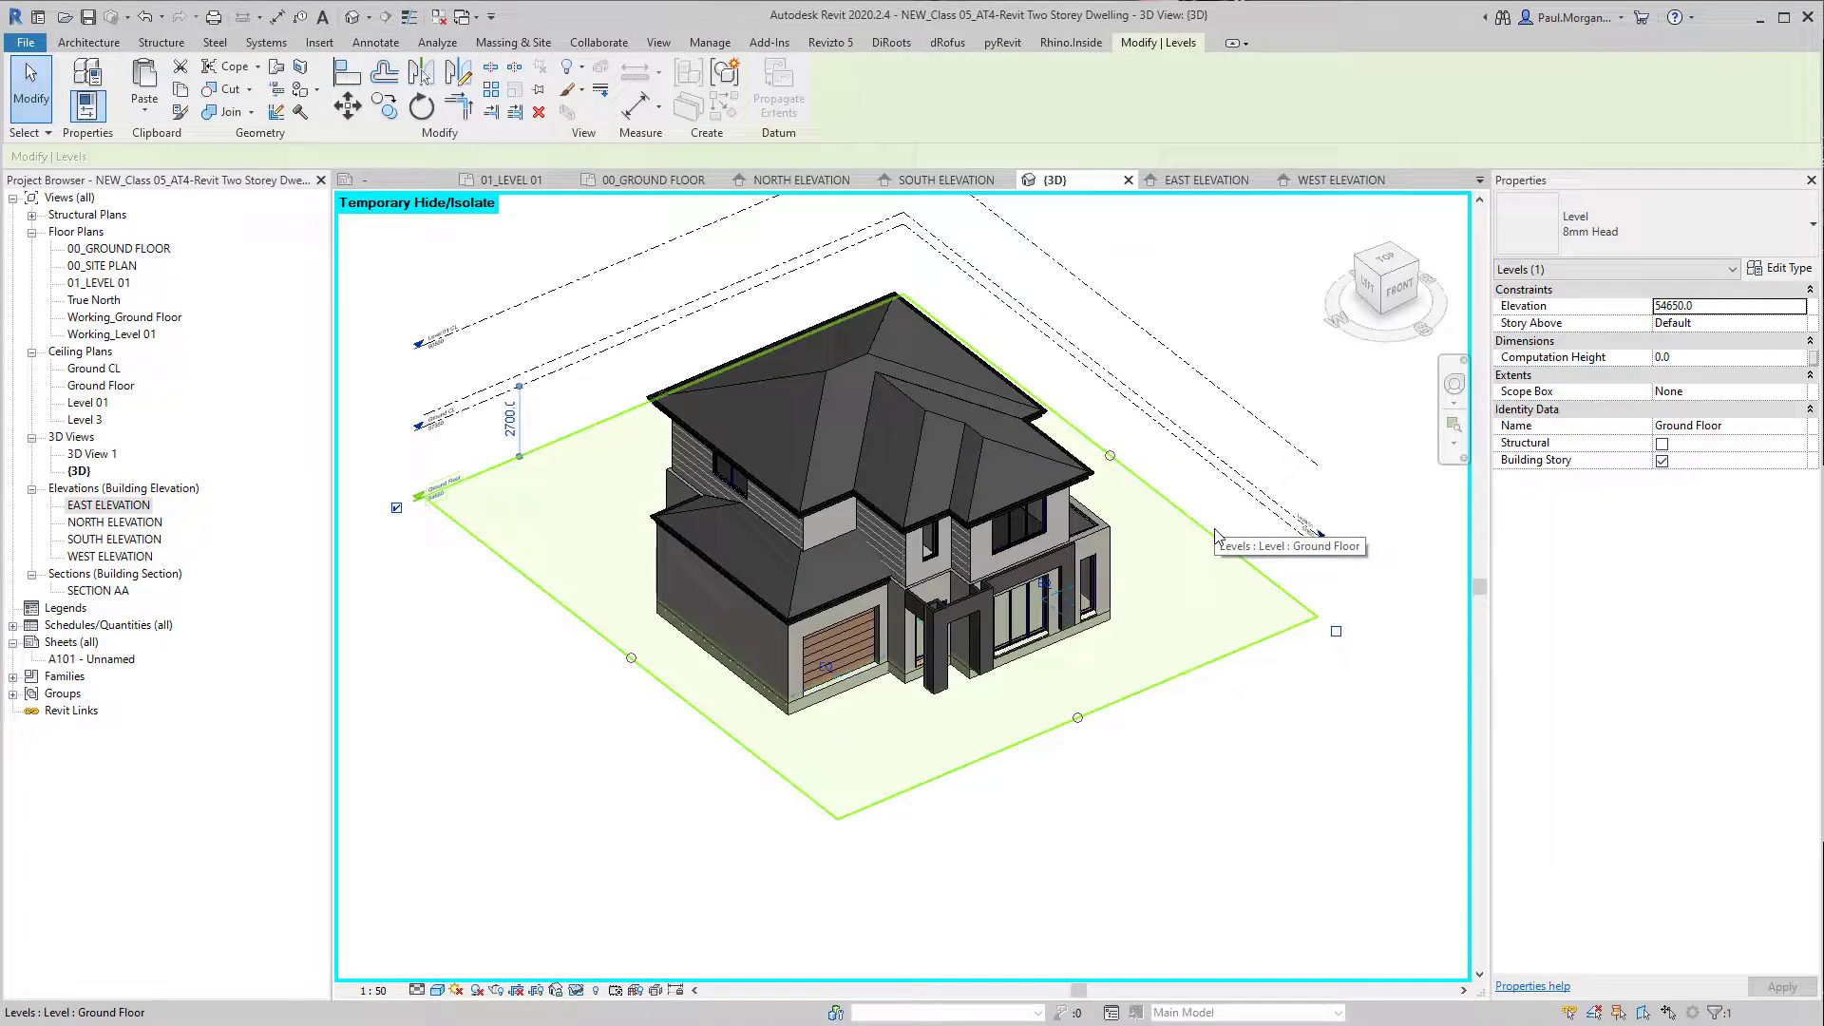
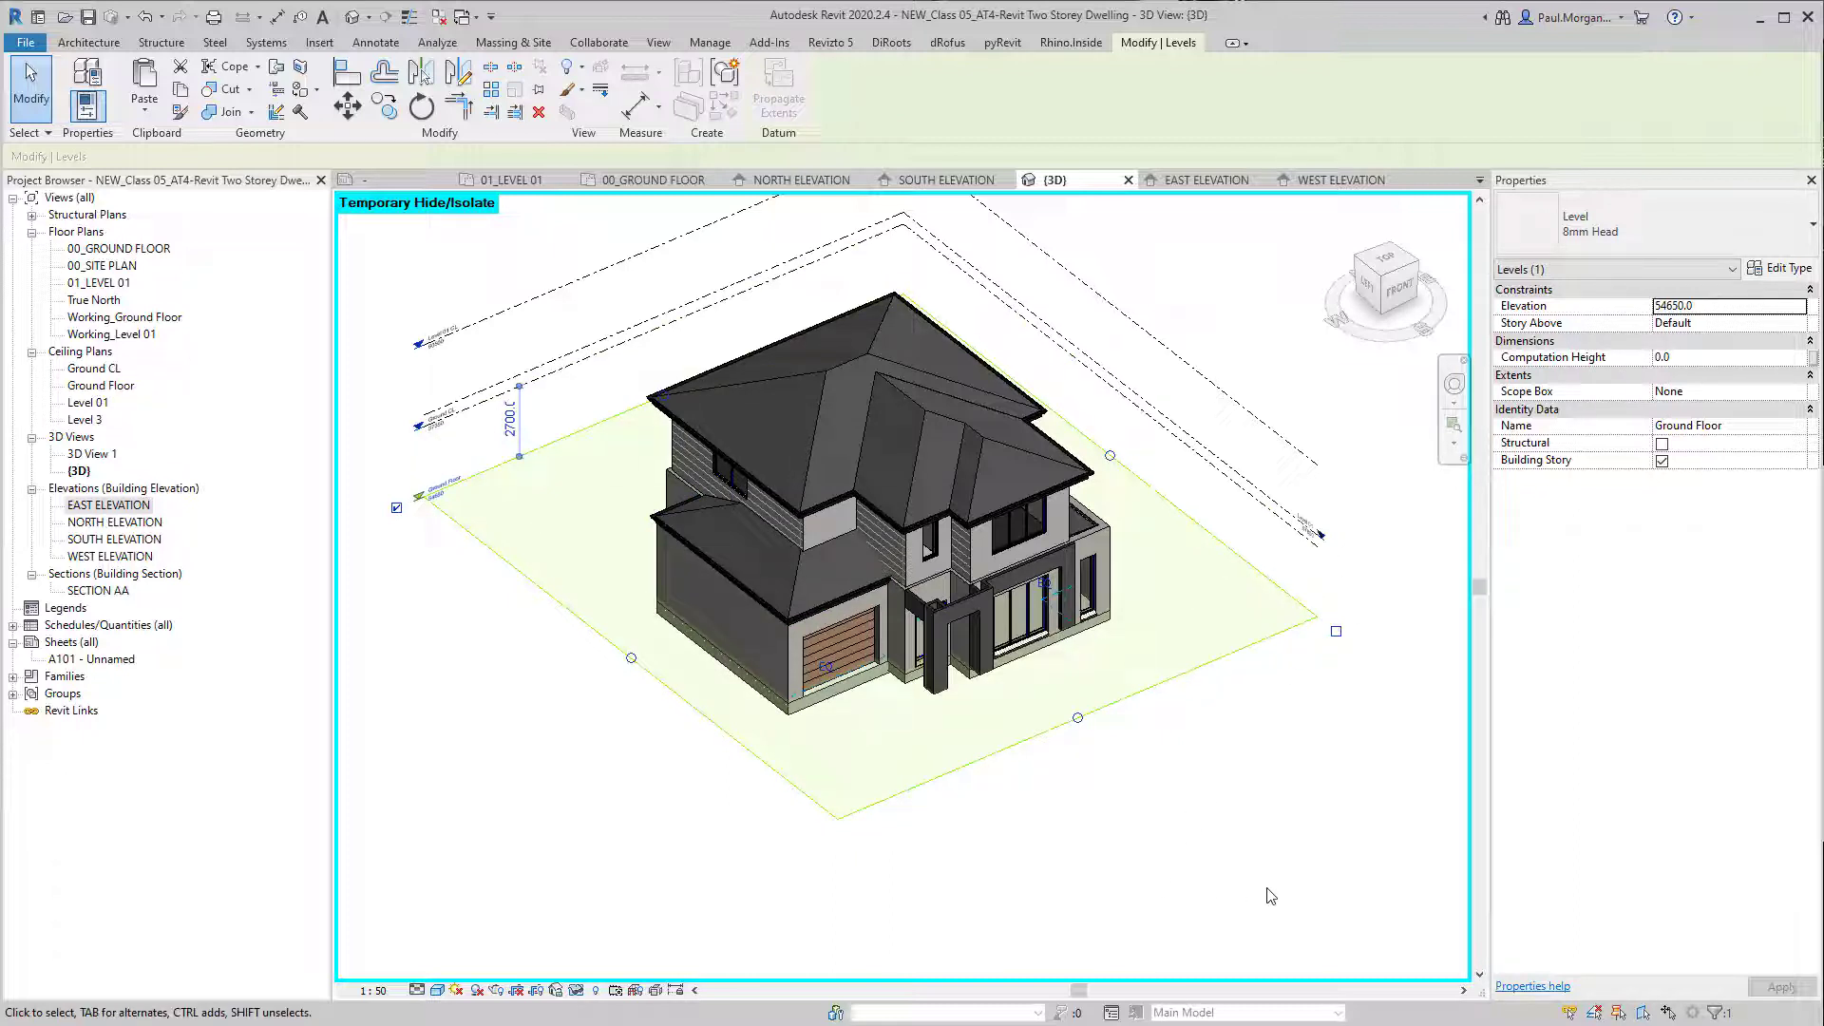
left_click(1299, 910)
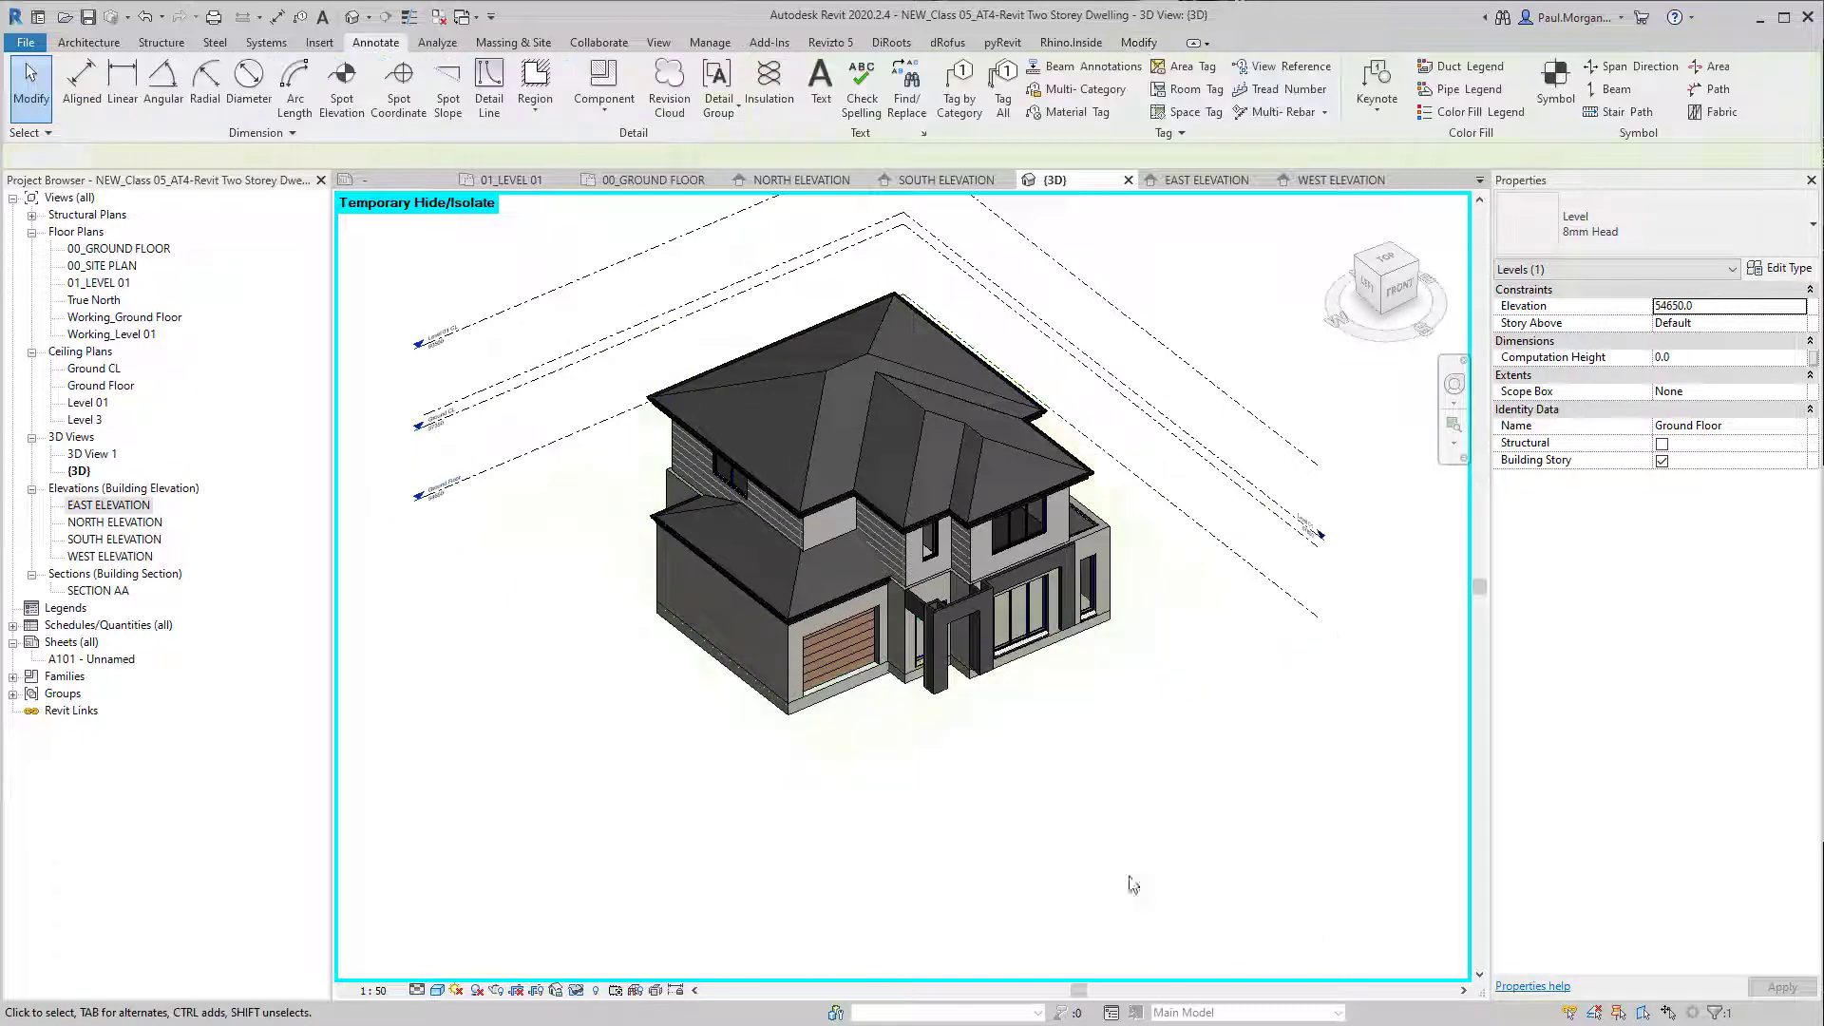
Step: Open the South Elevation view and frame the house with its level heads
left_click(122, 556)
double_click(111, 540)
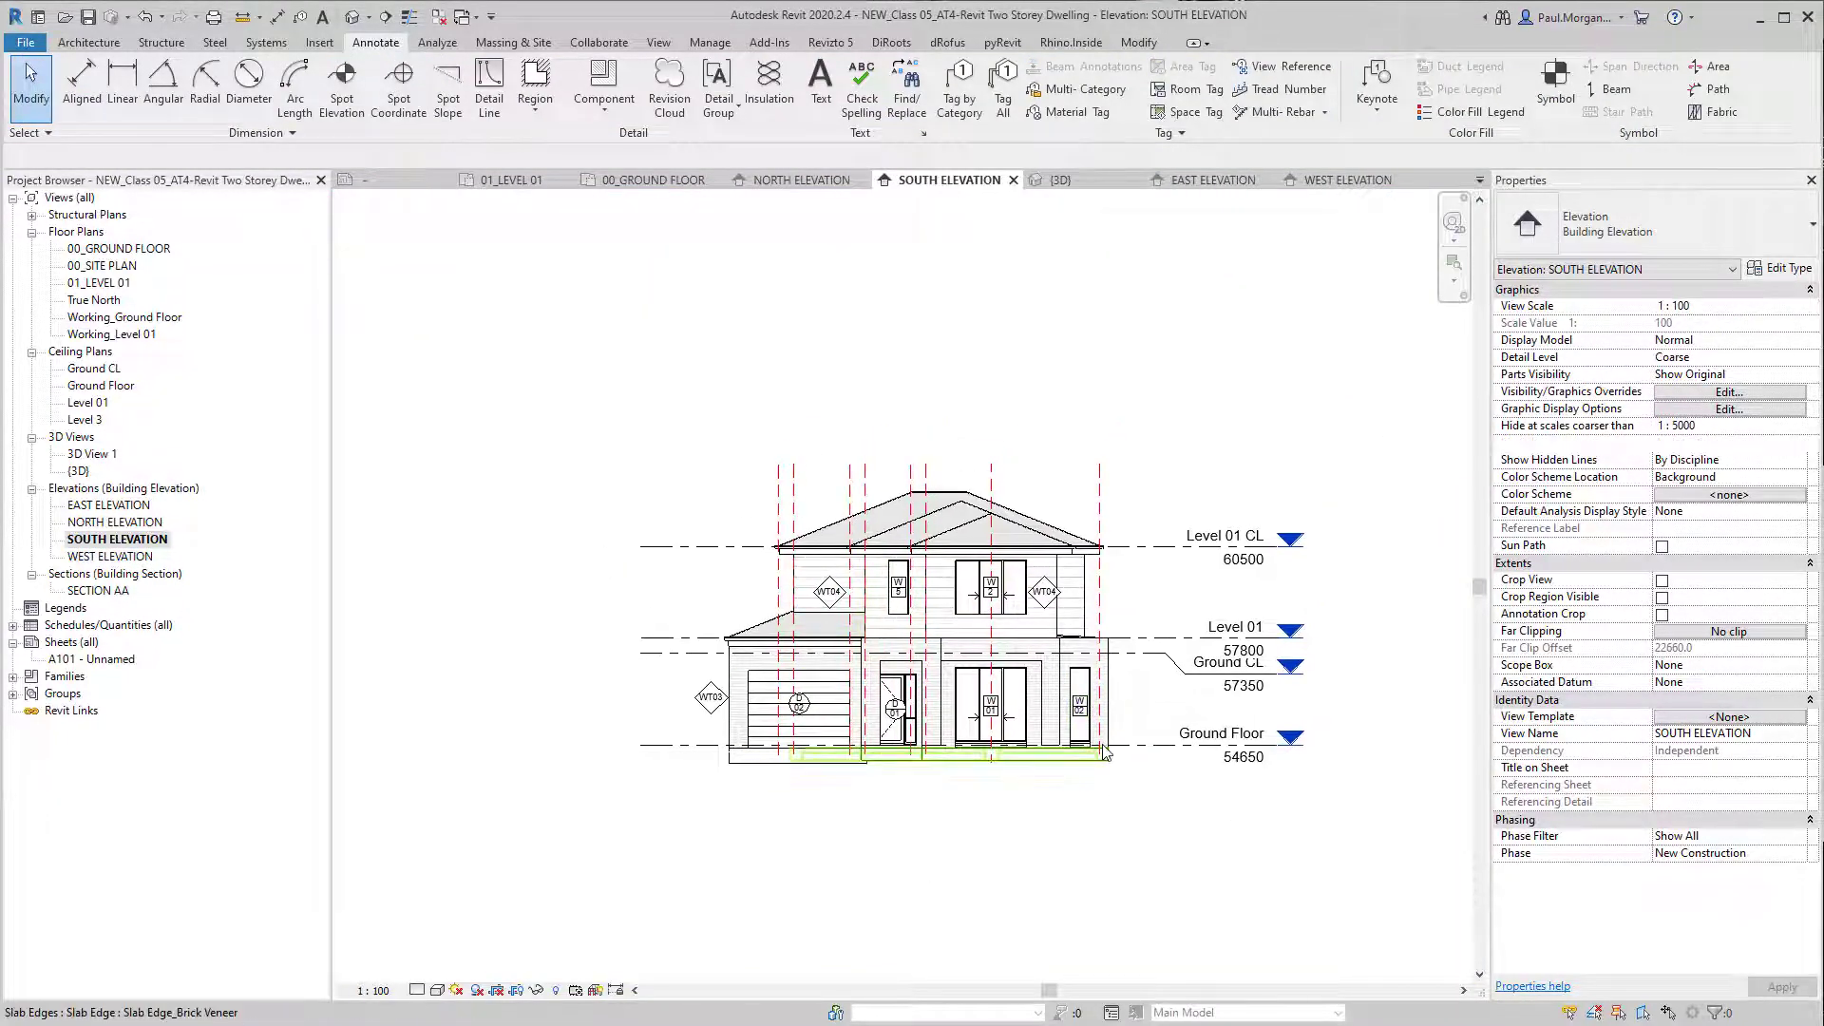
mouse_move(1180, 815)
middle_mouse_down()
mouse_move(1217, 847)
mouse_move(1164, 834)
middle_mouse_up()
scroll(1207, 848, "up", 3)
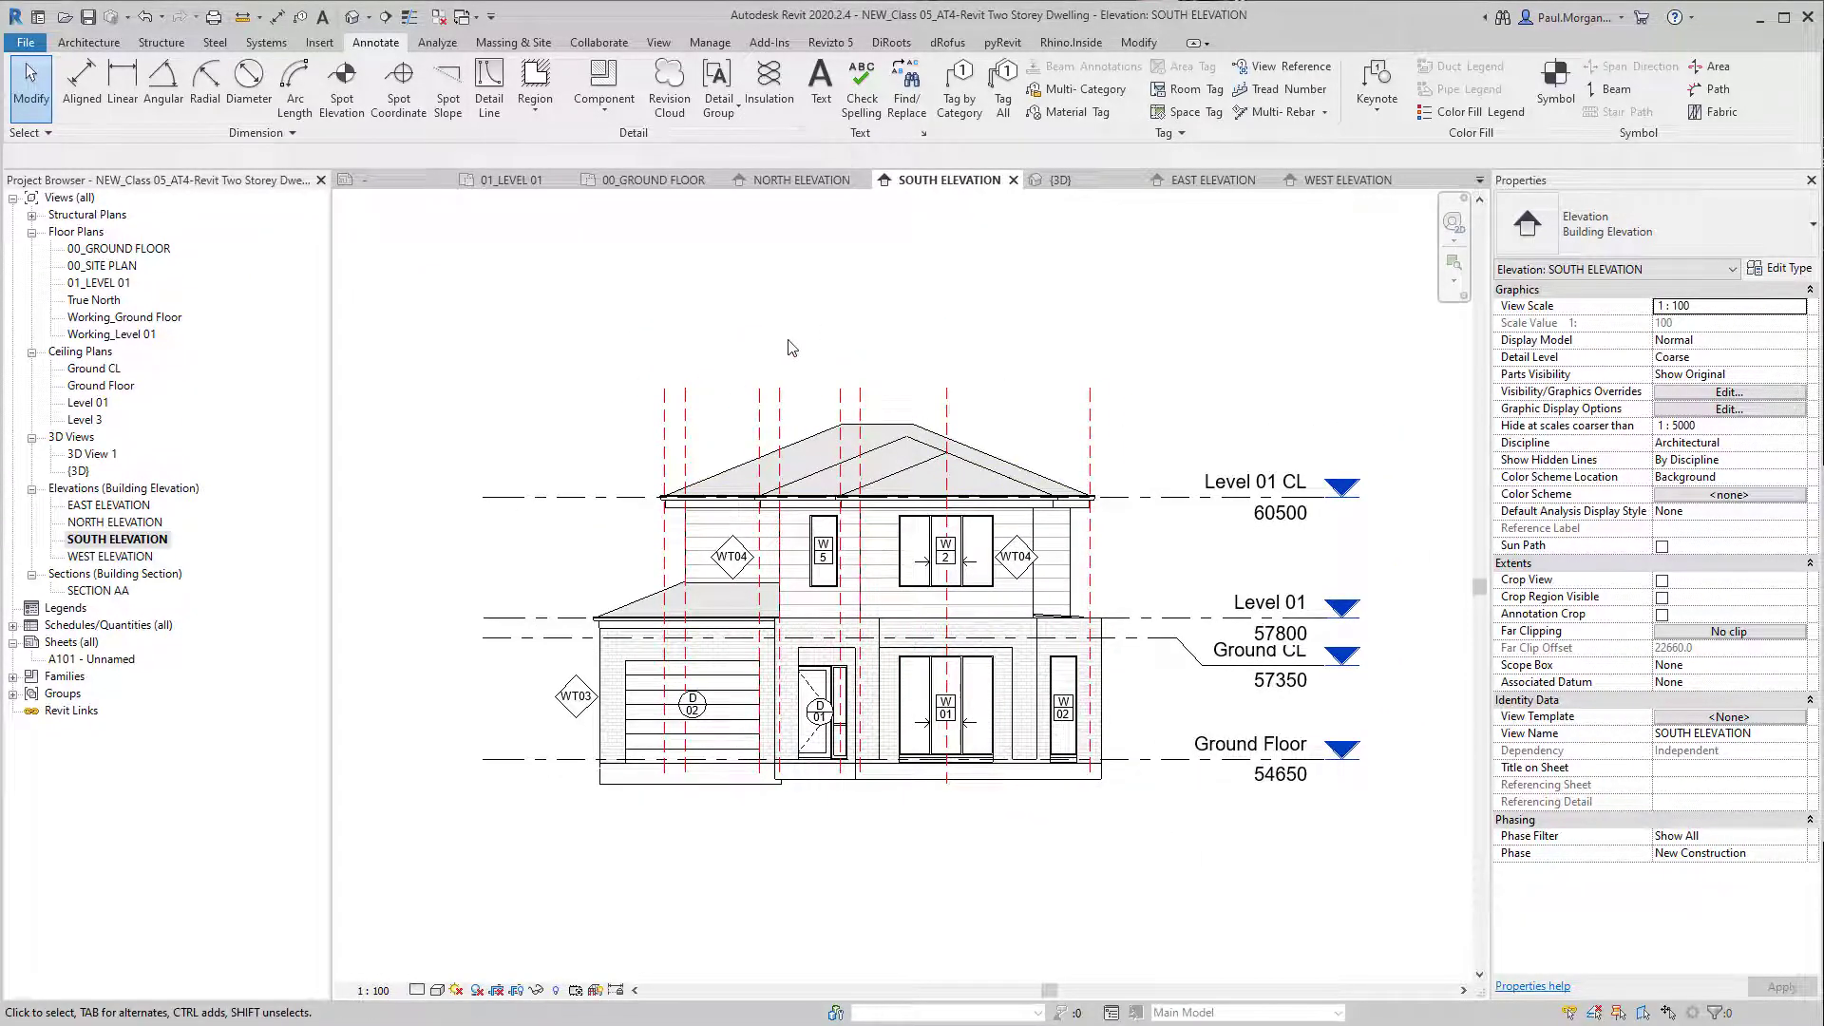
middle_click_drag(800, 363, 797, 370)
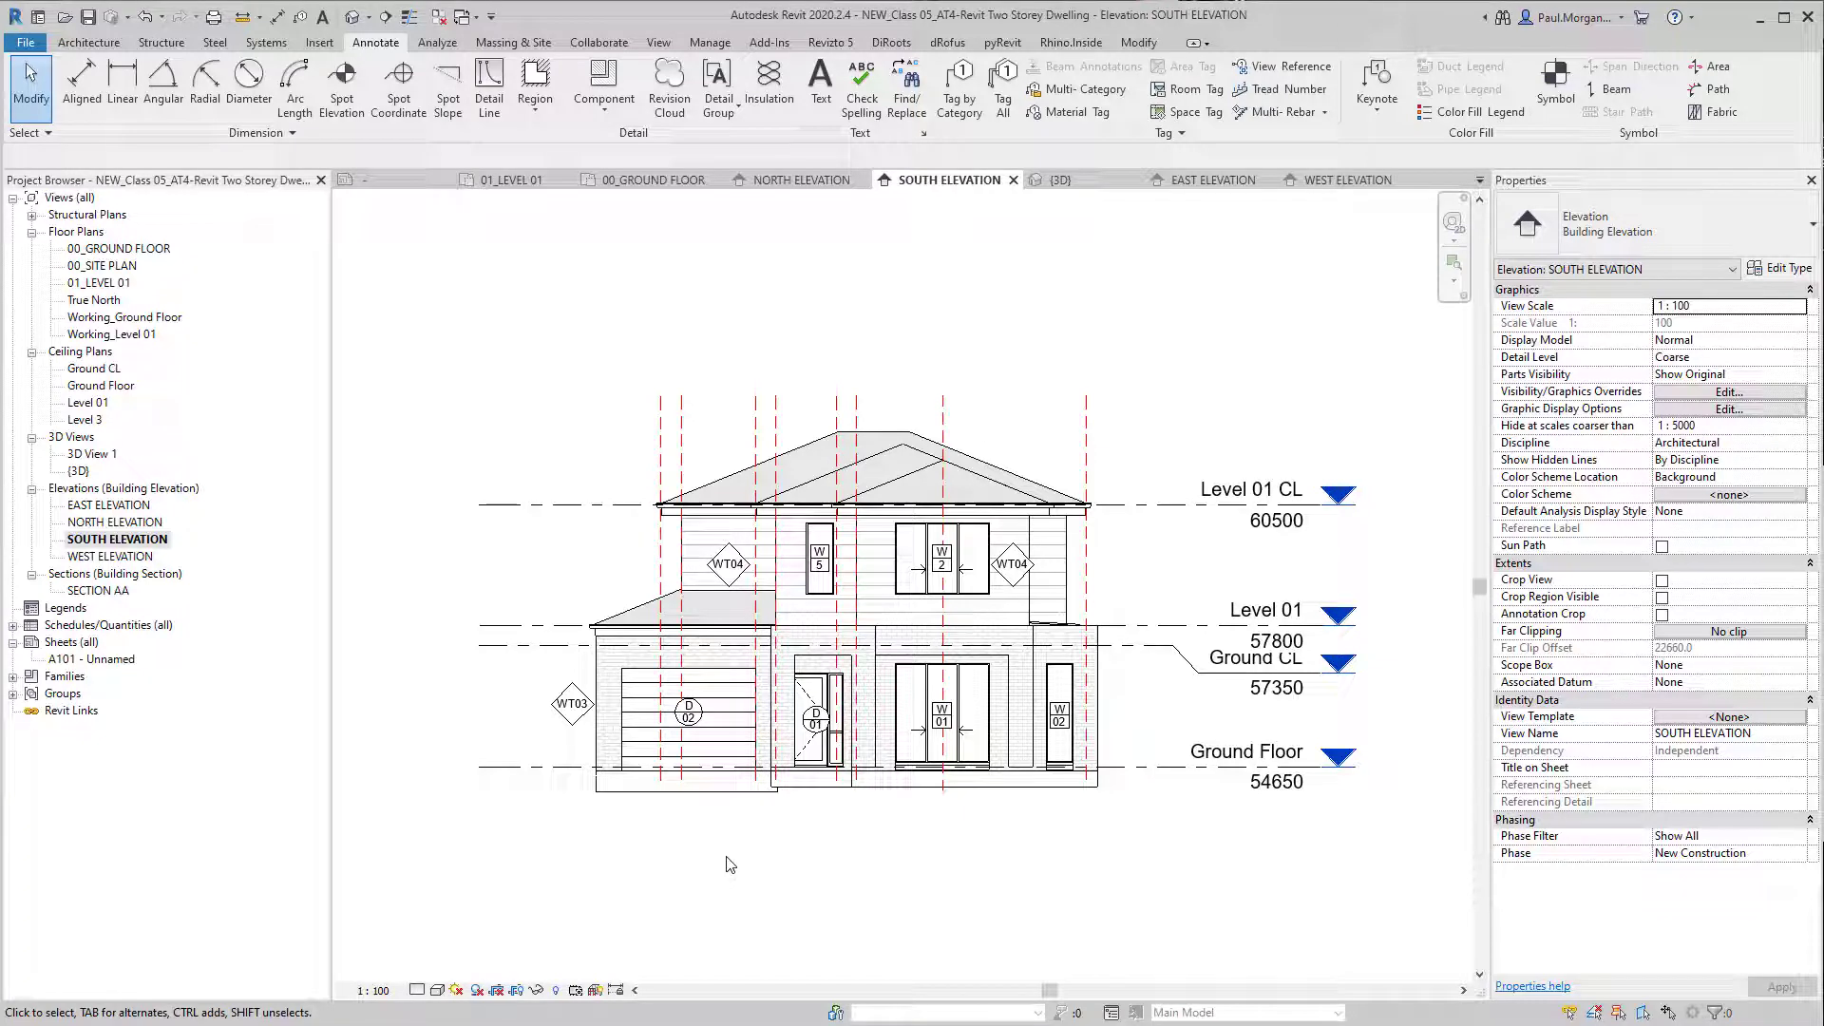
Step: Hide the Reference Lines, Reference Planes and Reference Points annotation categories in the South Elevation's visibility overrides
key("v")
key("v")
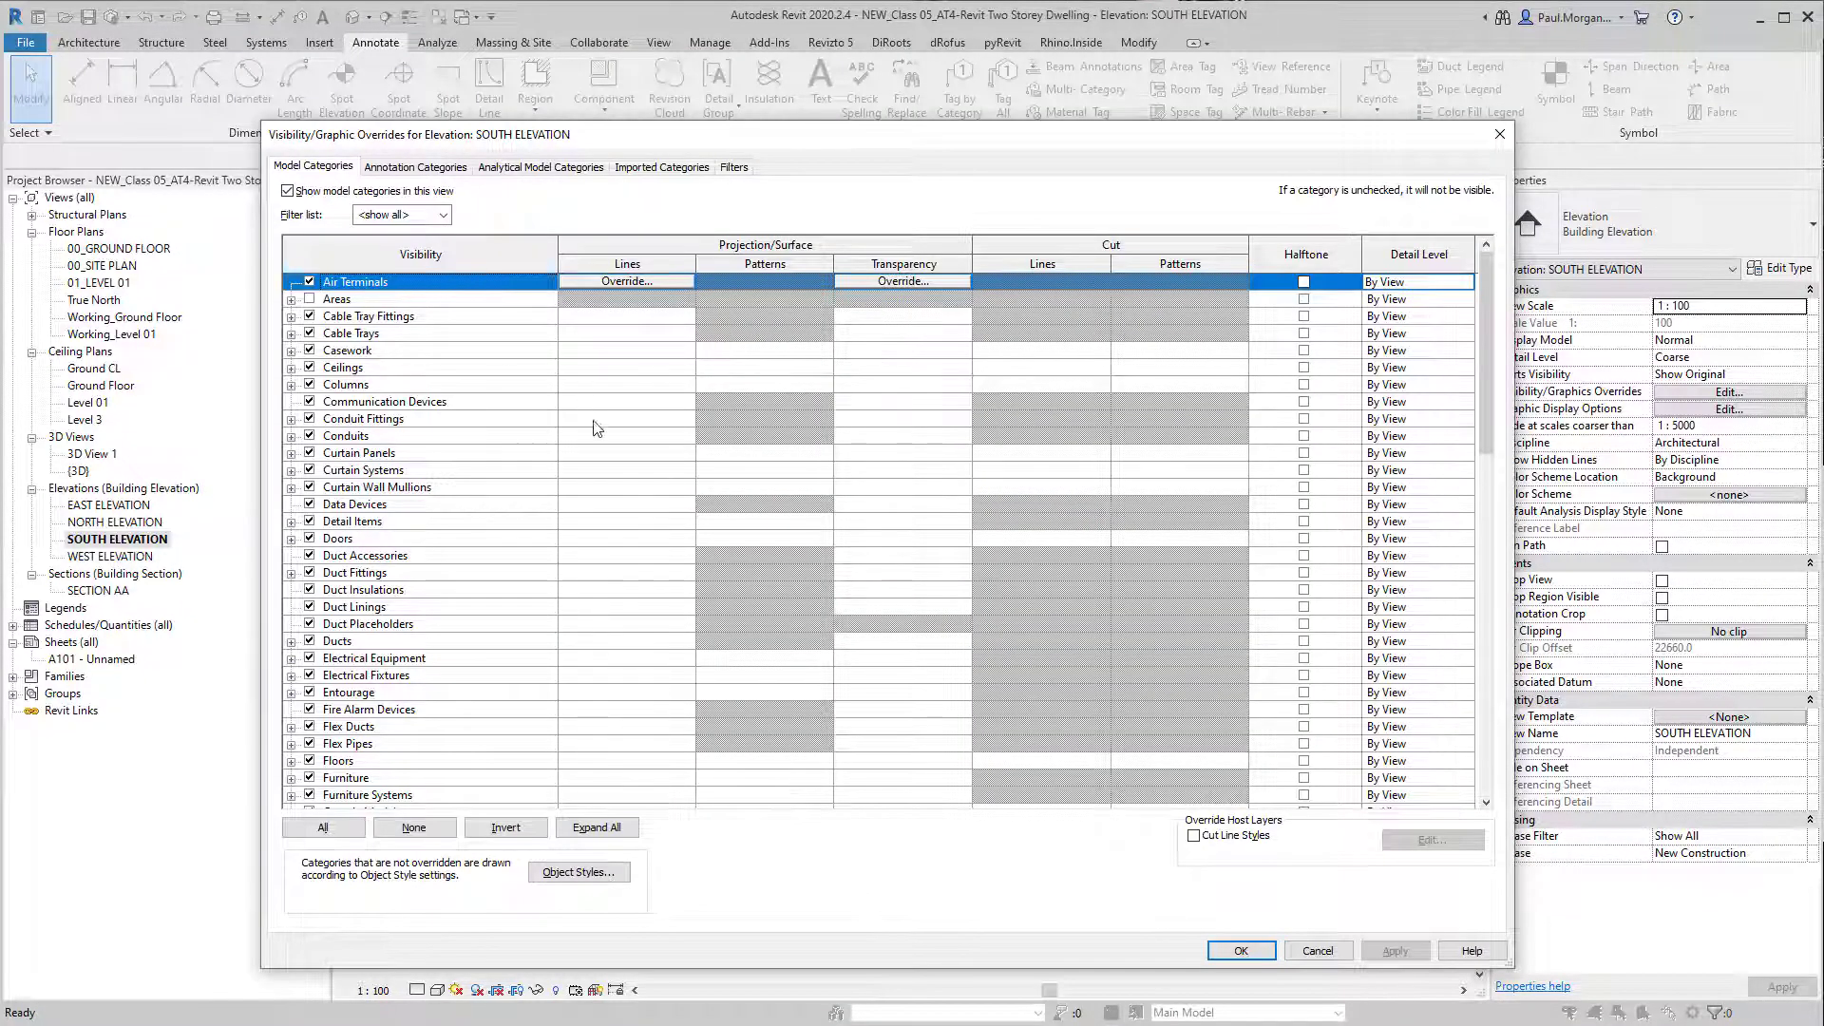
scroll(596, 427, "down", 5)
scroll(596, 427, "up", 5)
left_click(410, 168)
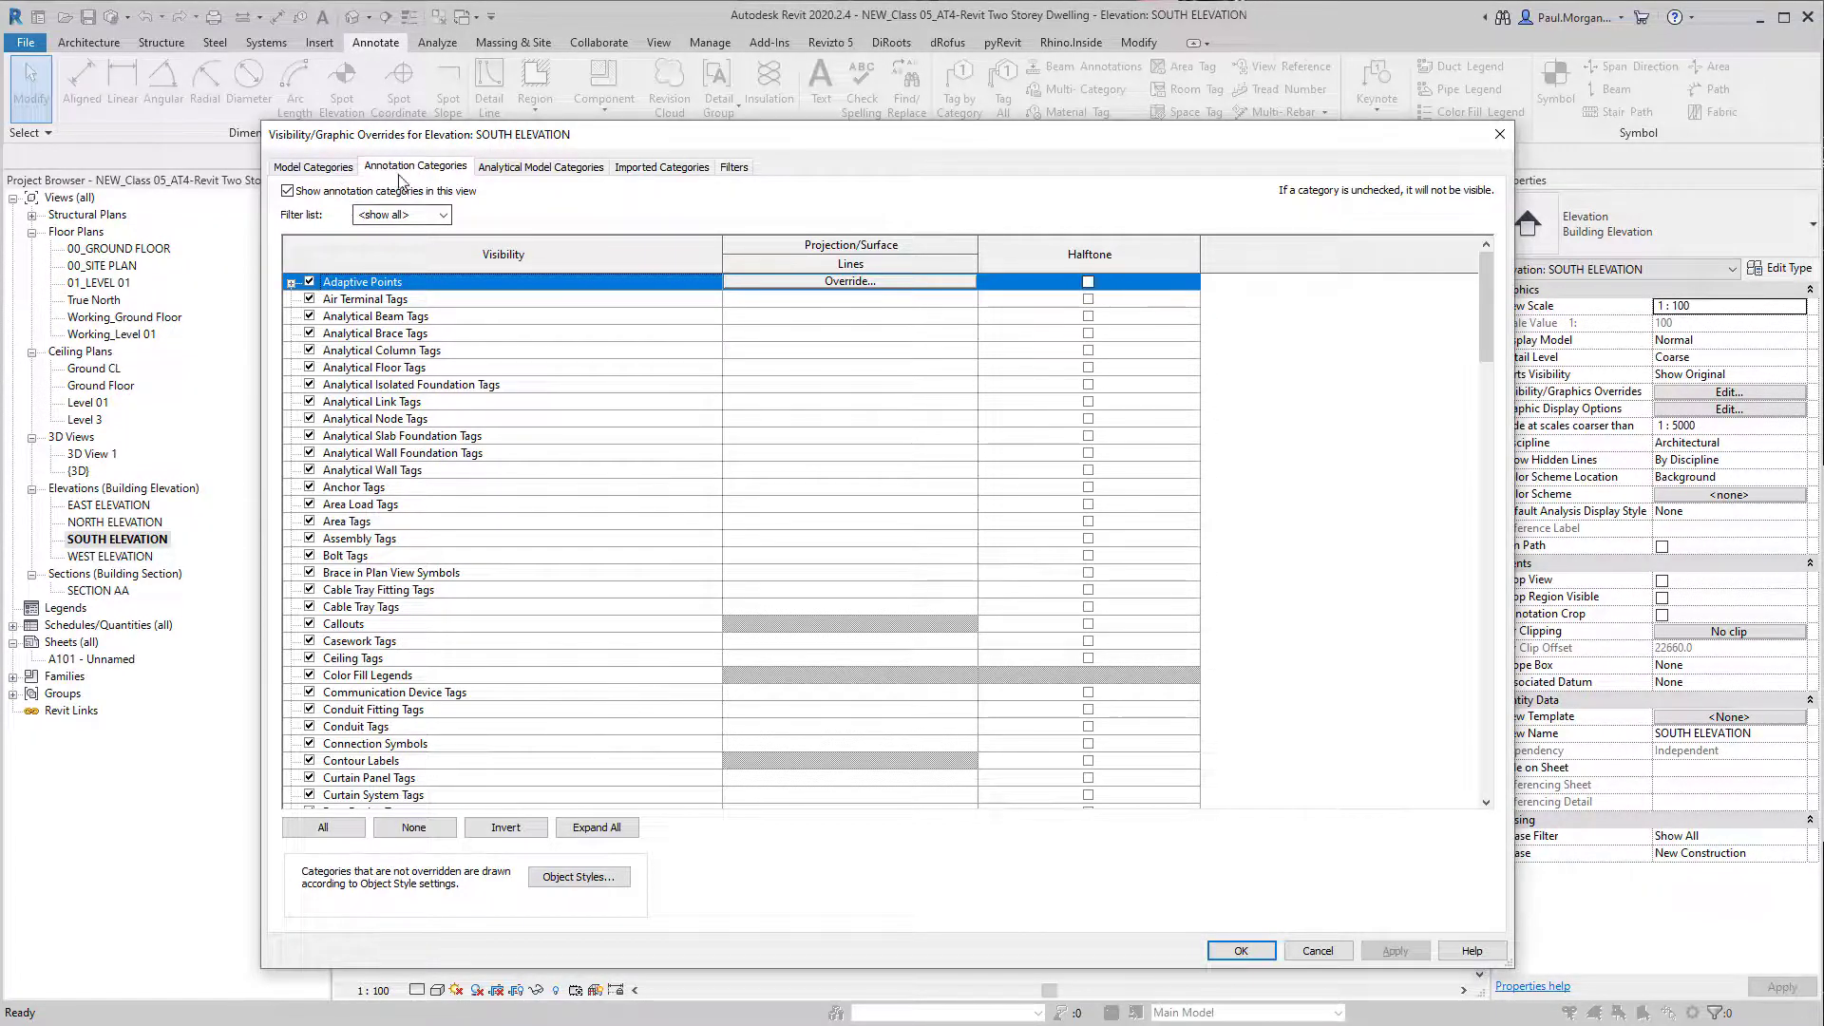
left_click(374, 508)
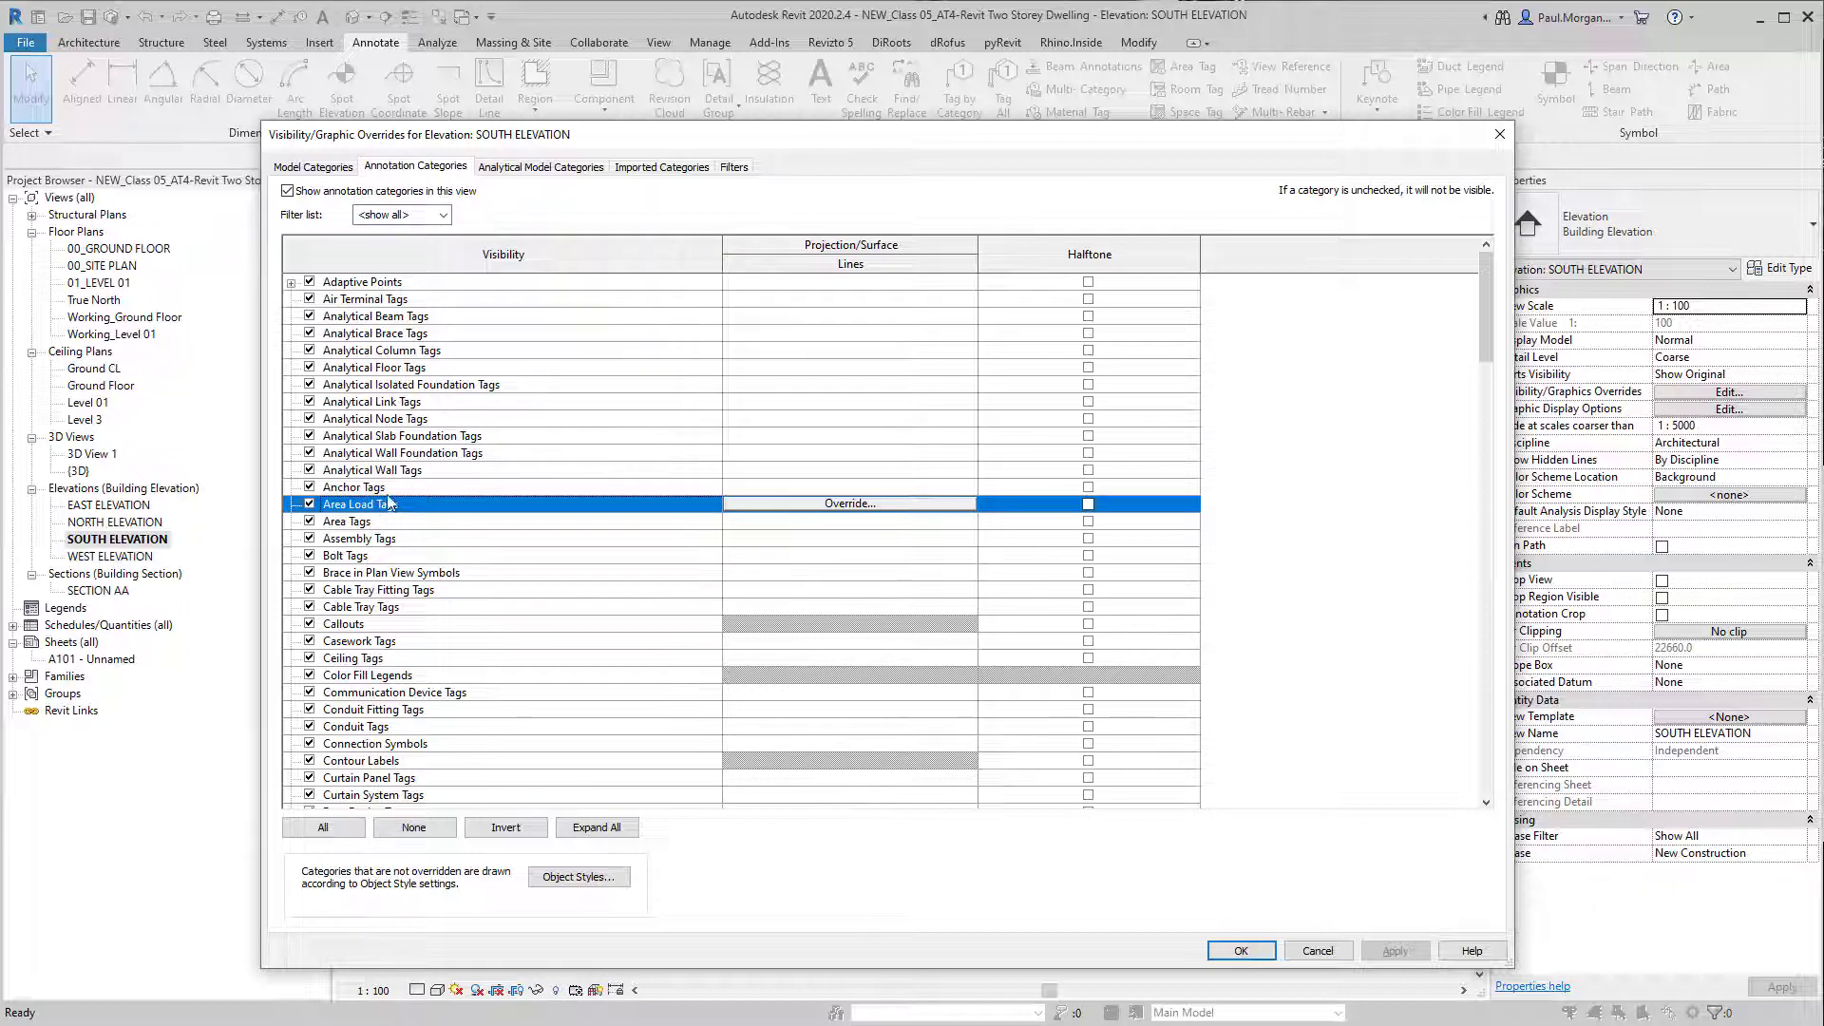
key("r")
scroll(397, 670, "down", 2)
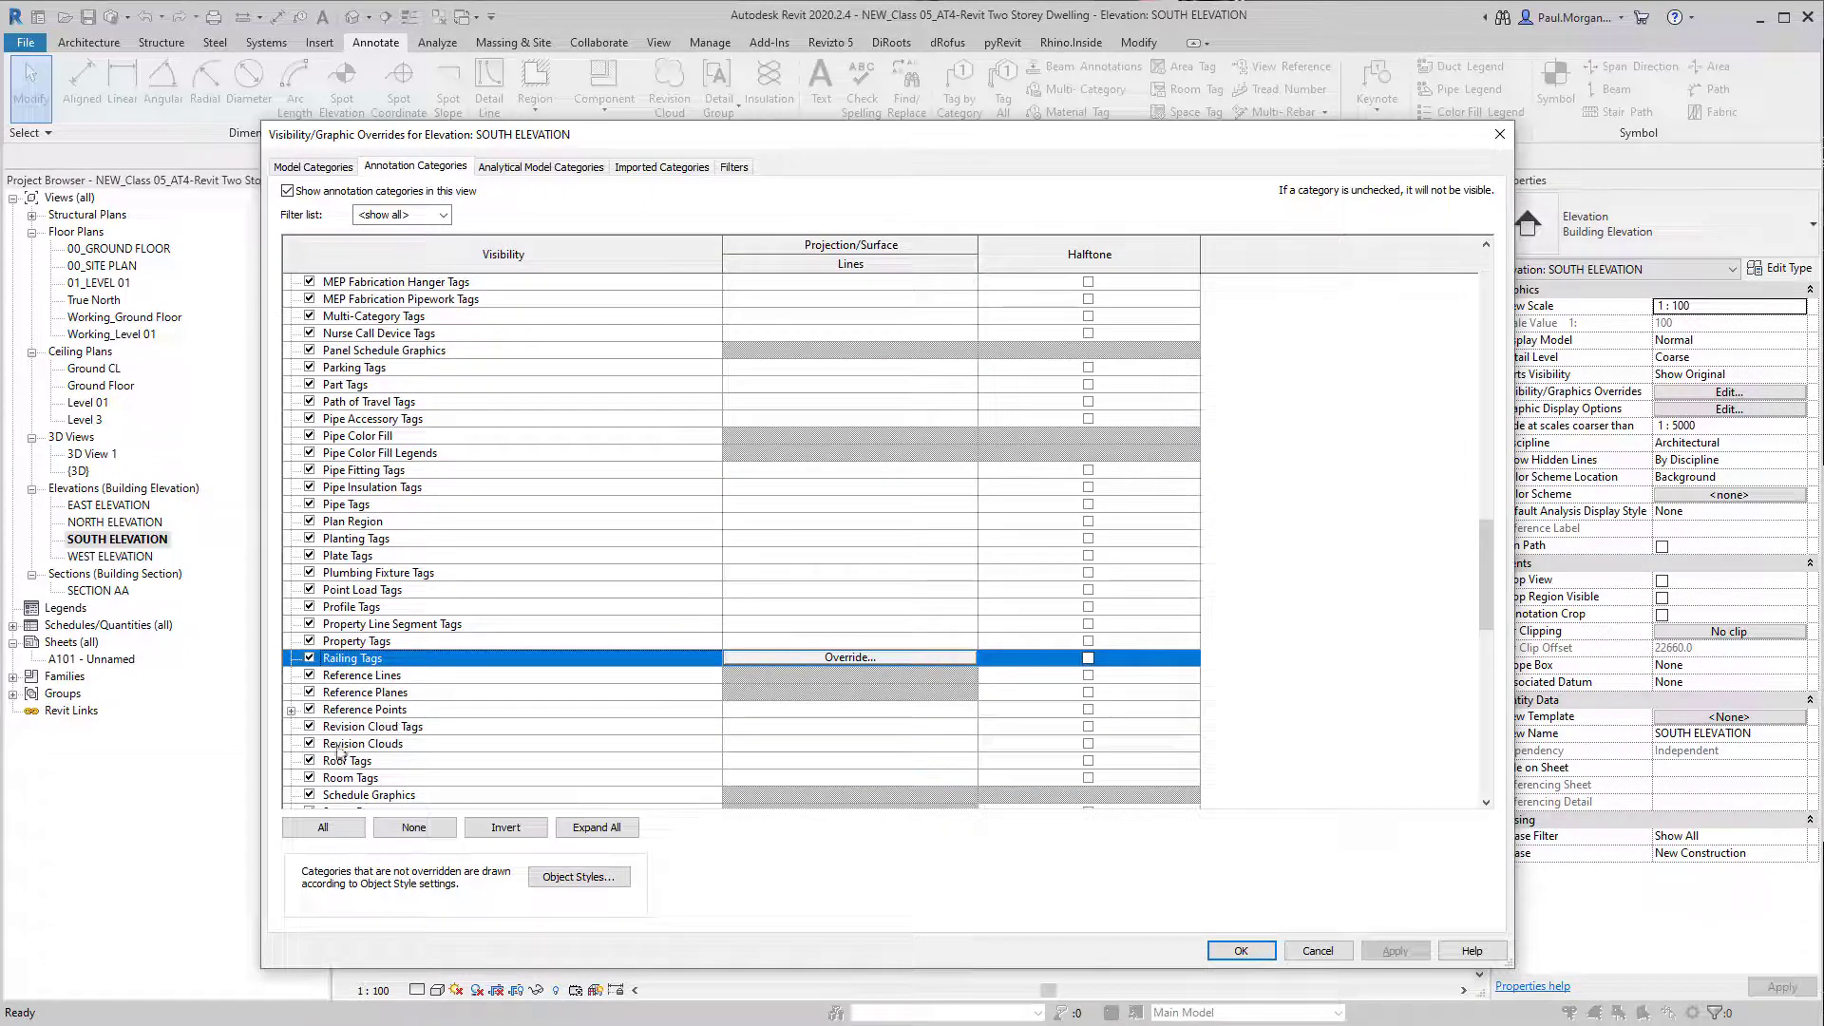
left_click(309, 675)
left_click(309, 692)
left_click(309, 709)
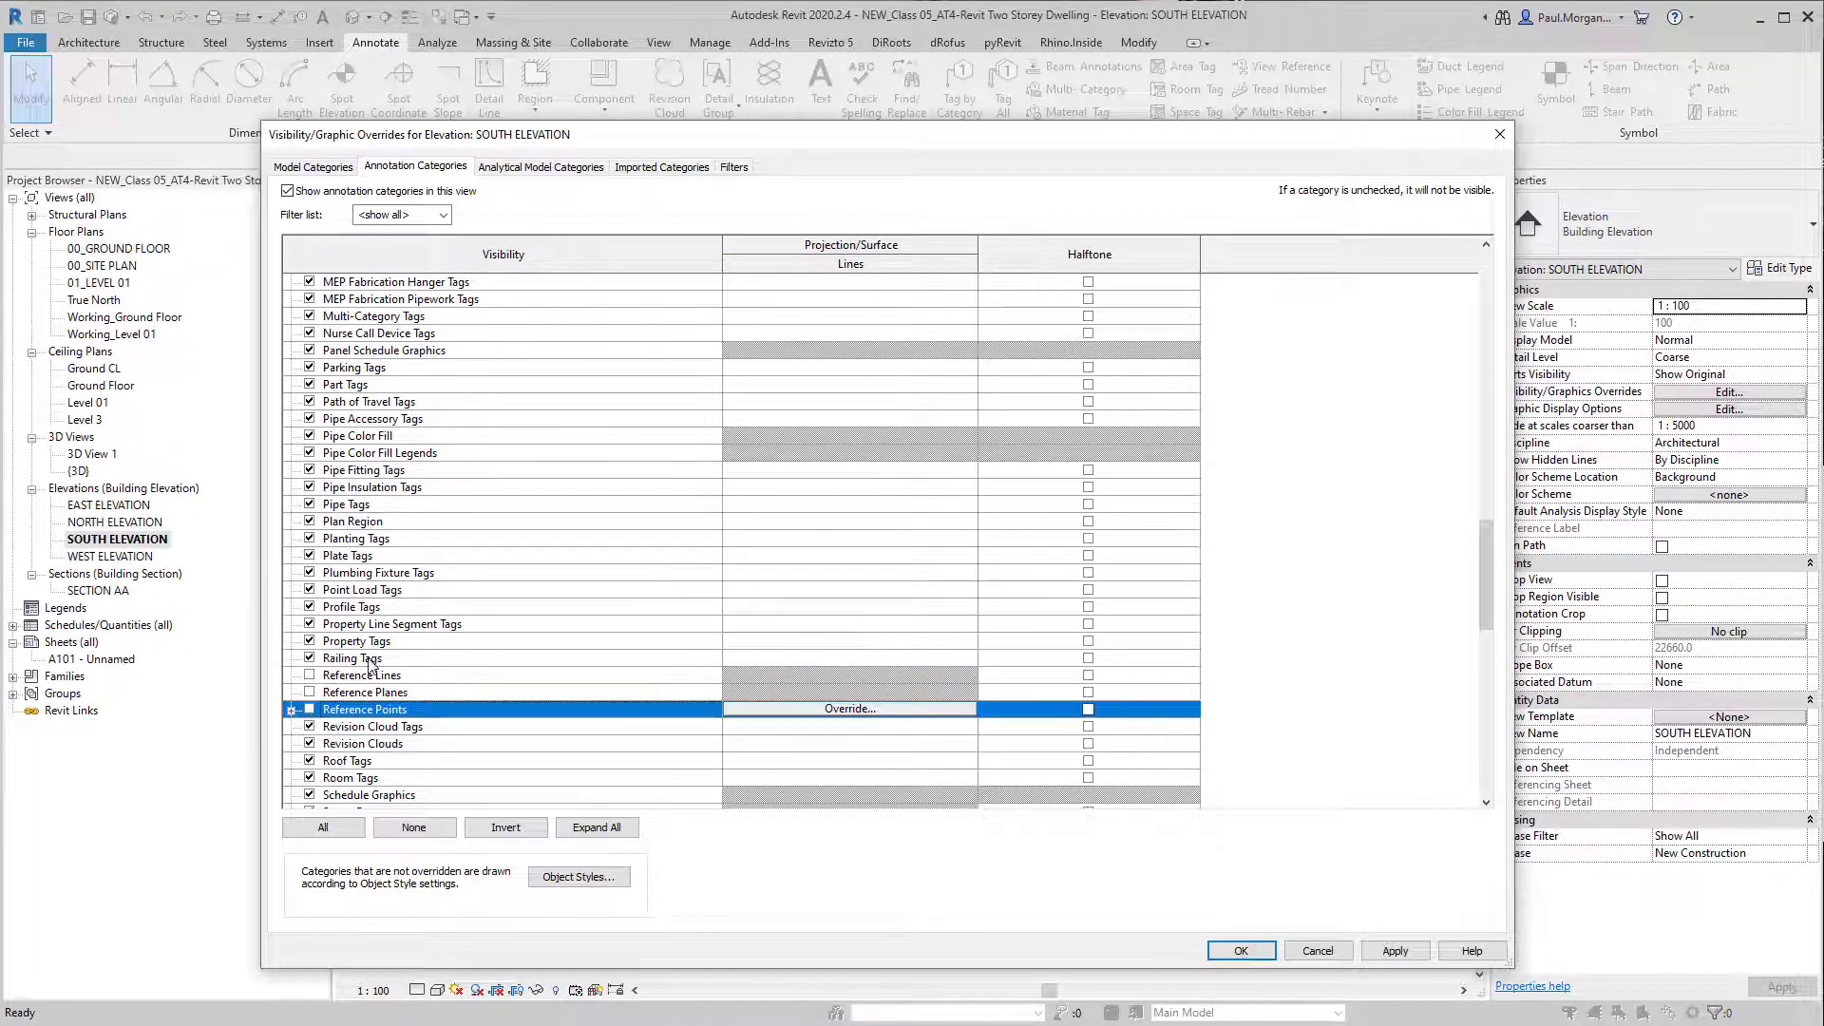
left_click(393, 696)
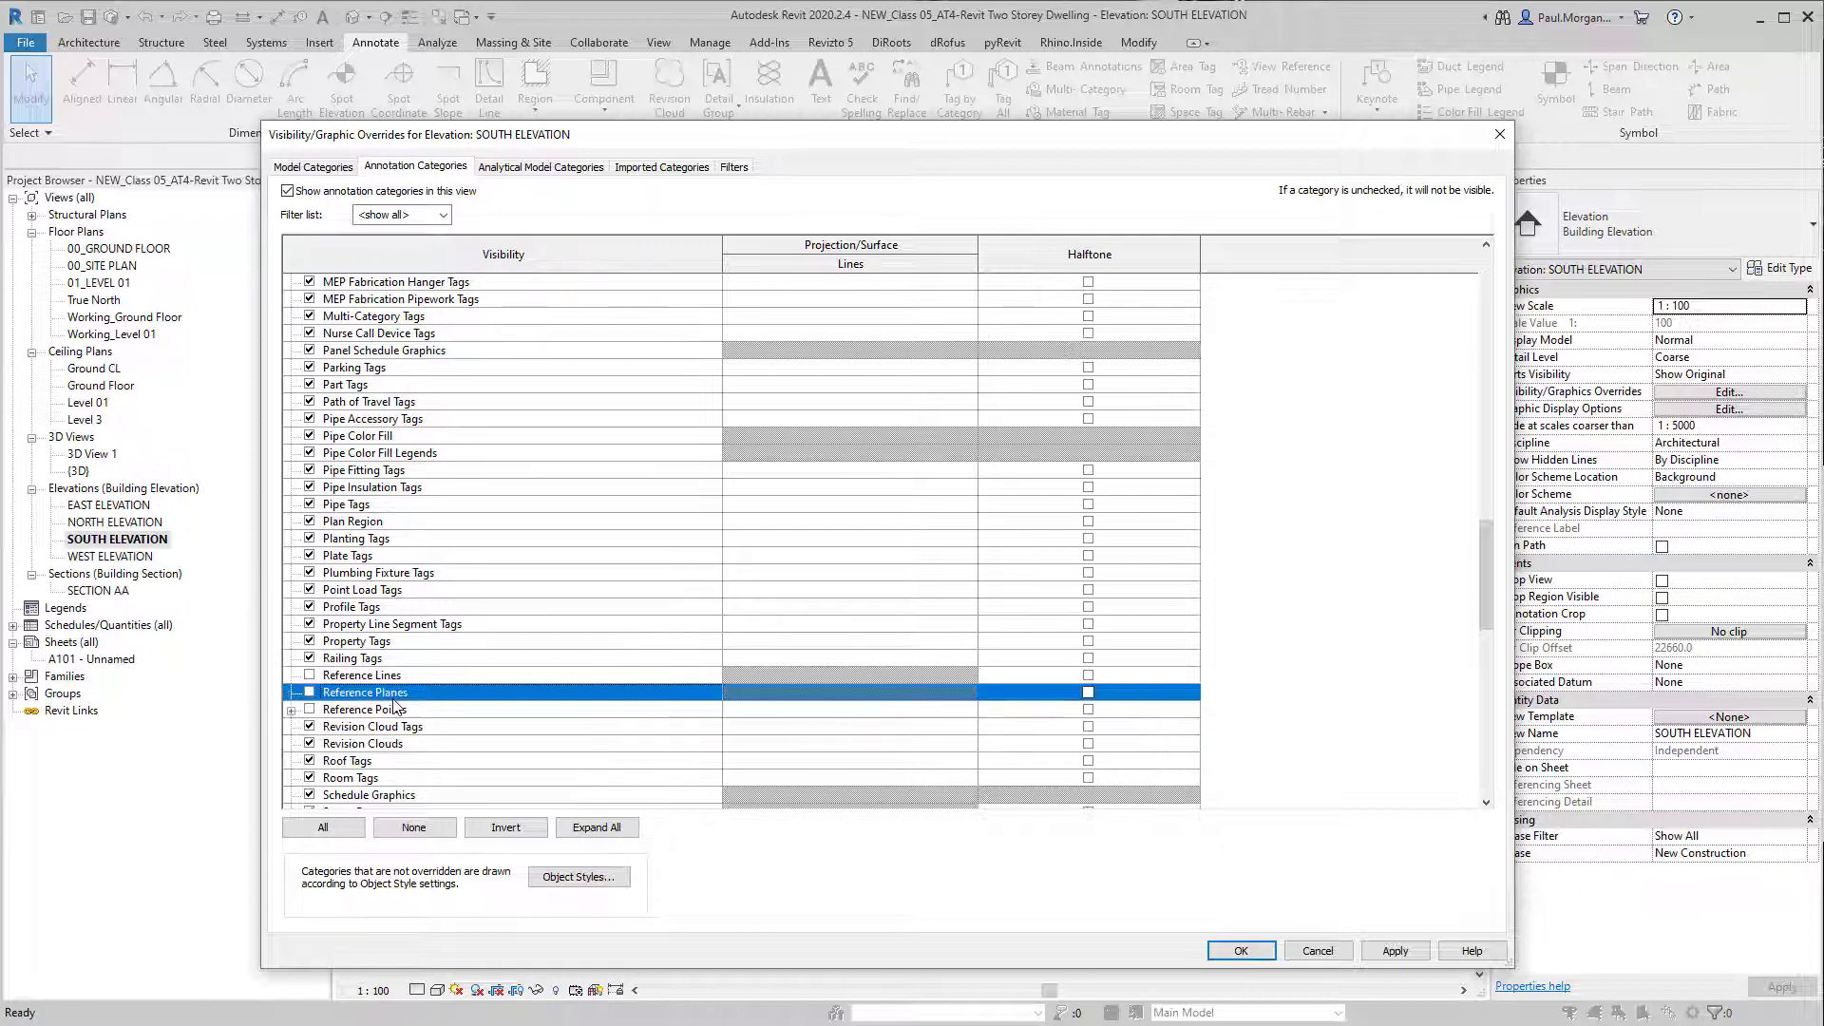
left_click(1268, 957)
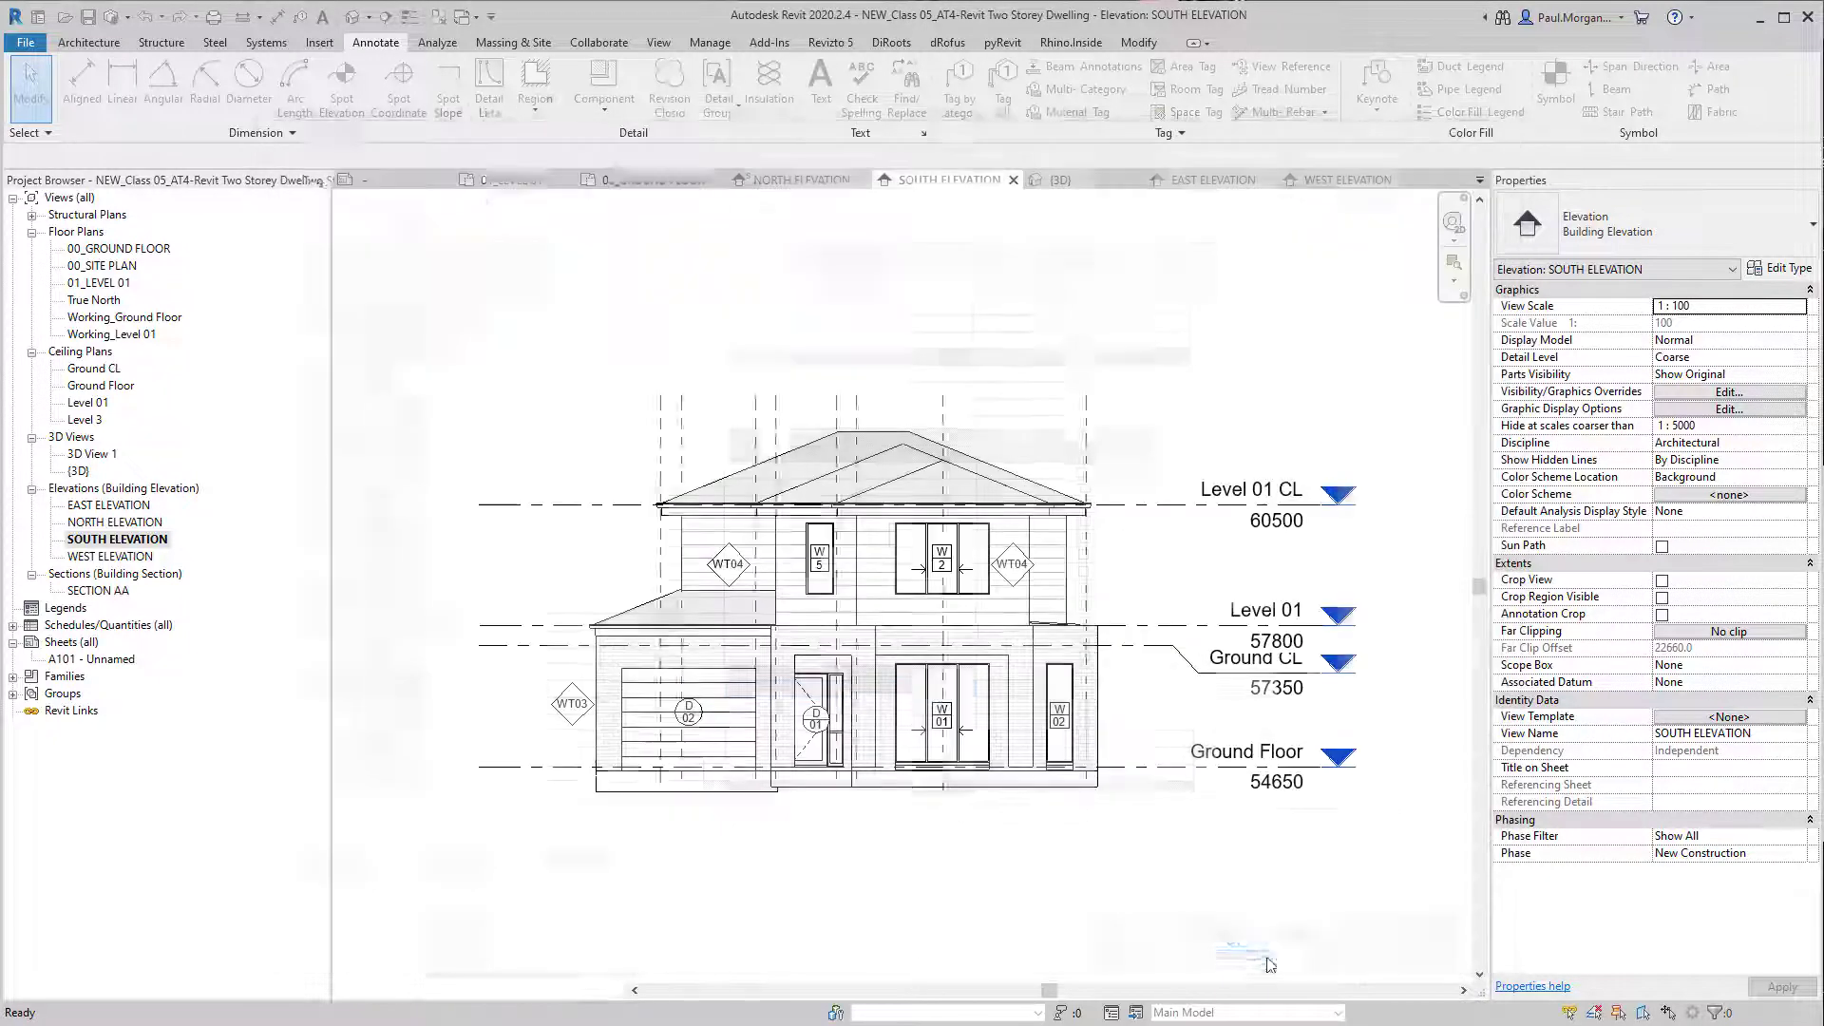
Step: Set the South Elevation's detail level to Fine
middle_click_drag(923, 883, 949, 830)
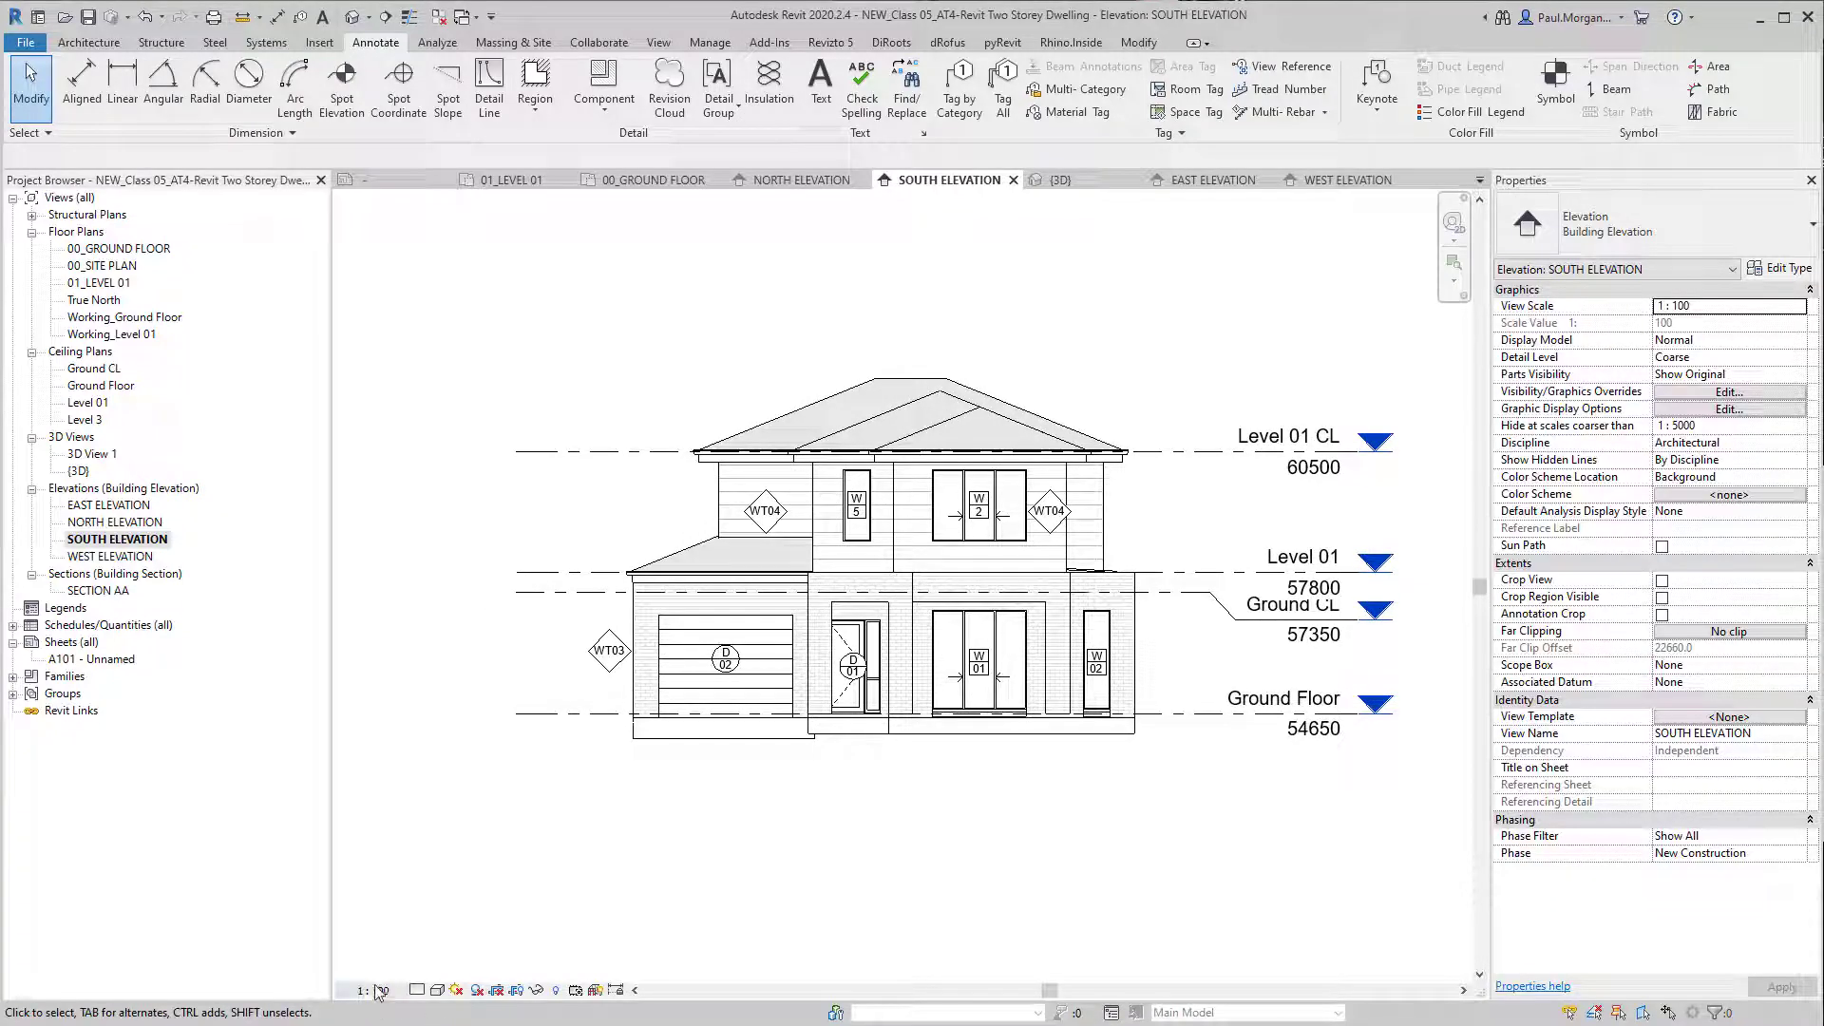
left_click(418, 990)
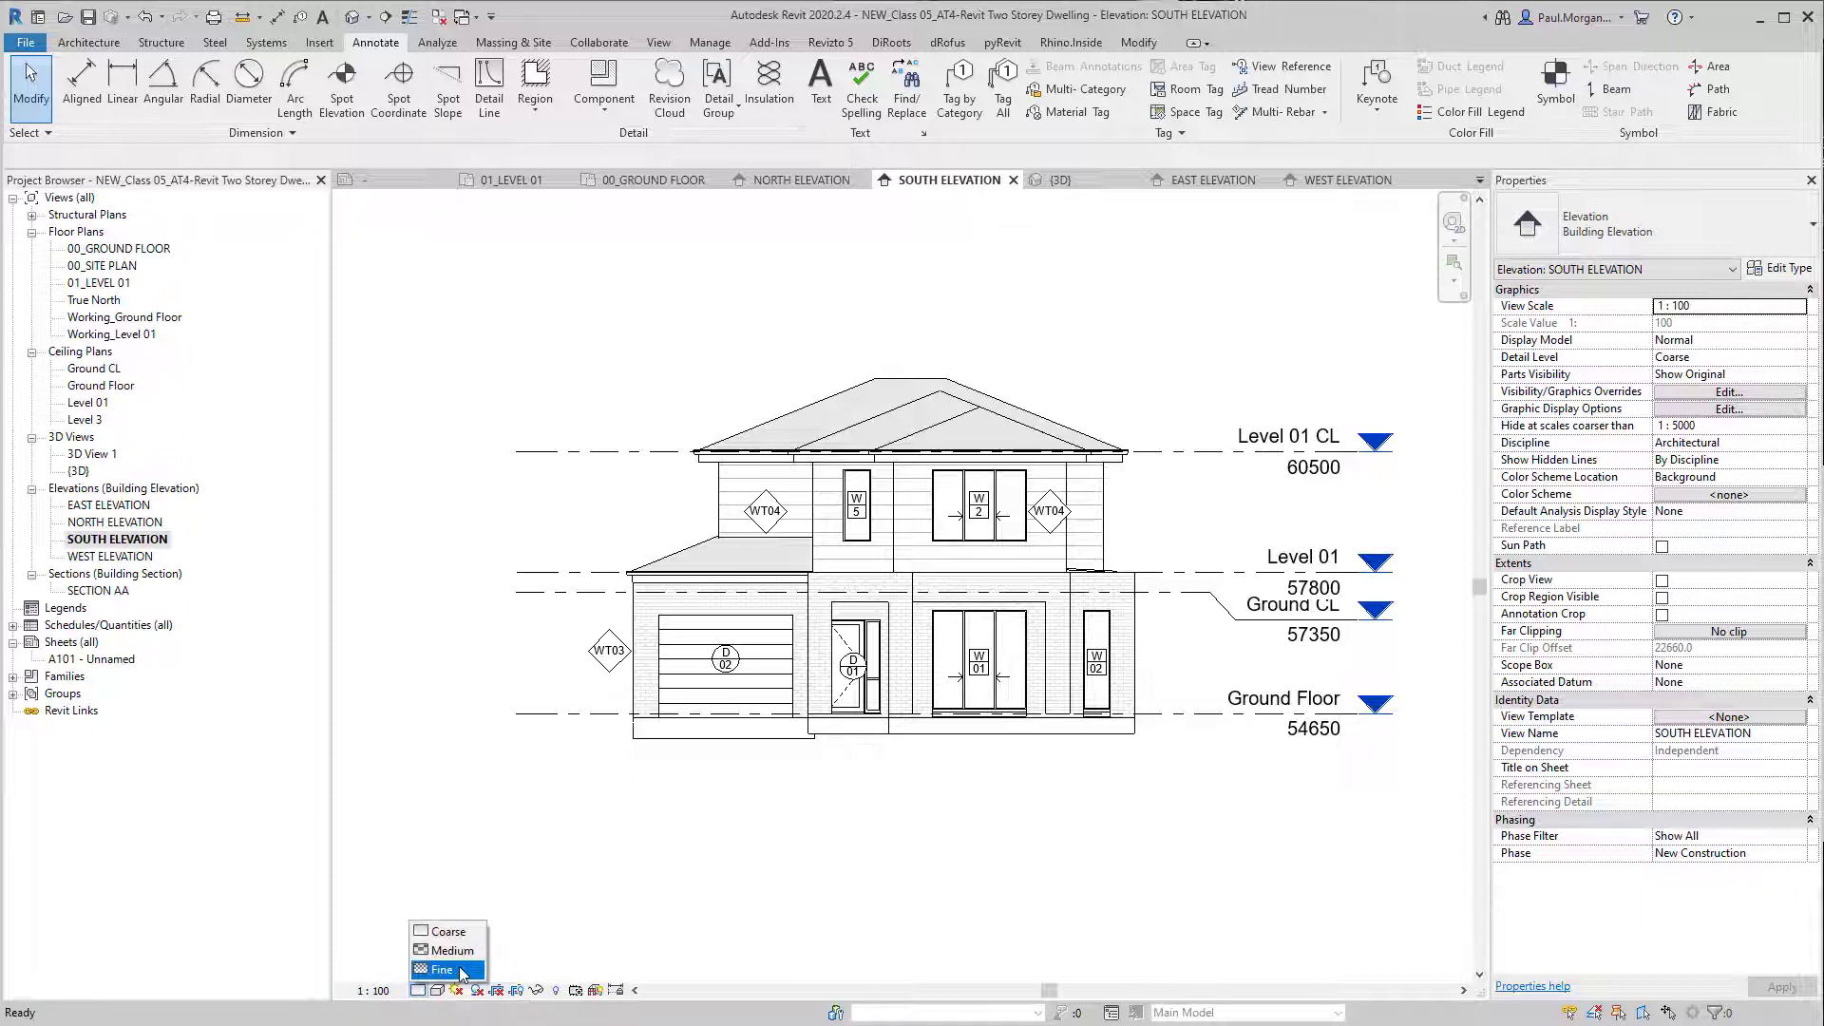
left_click(446, 971)
Step: Set the South Elevation's model display style to Shaded in the Graphic Display Options and apply it
left_click(438, 991)
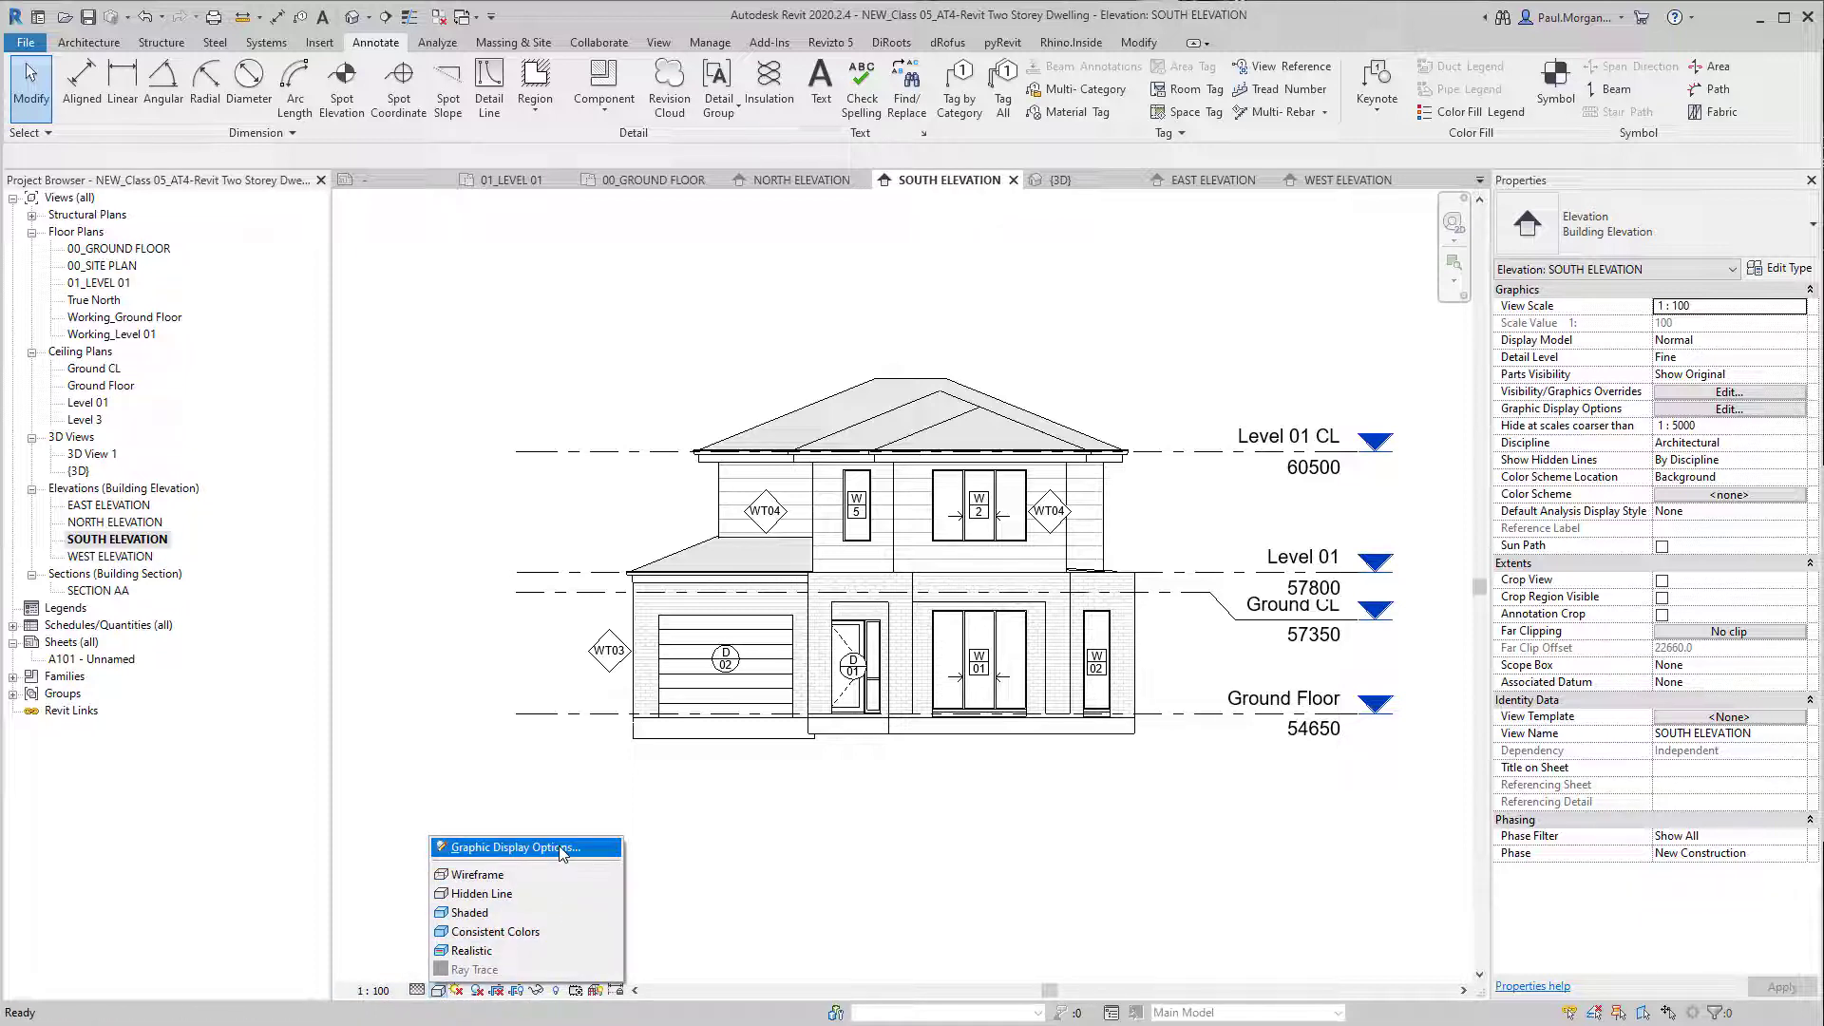
left_click(535, 849)
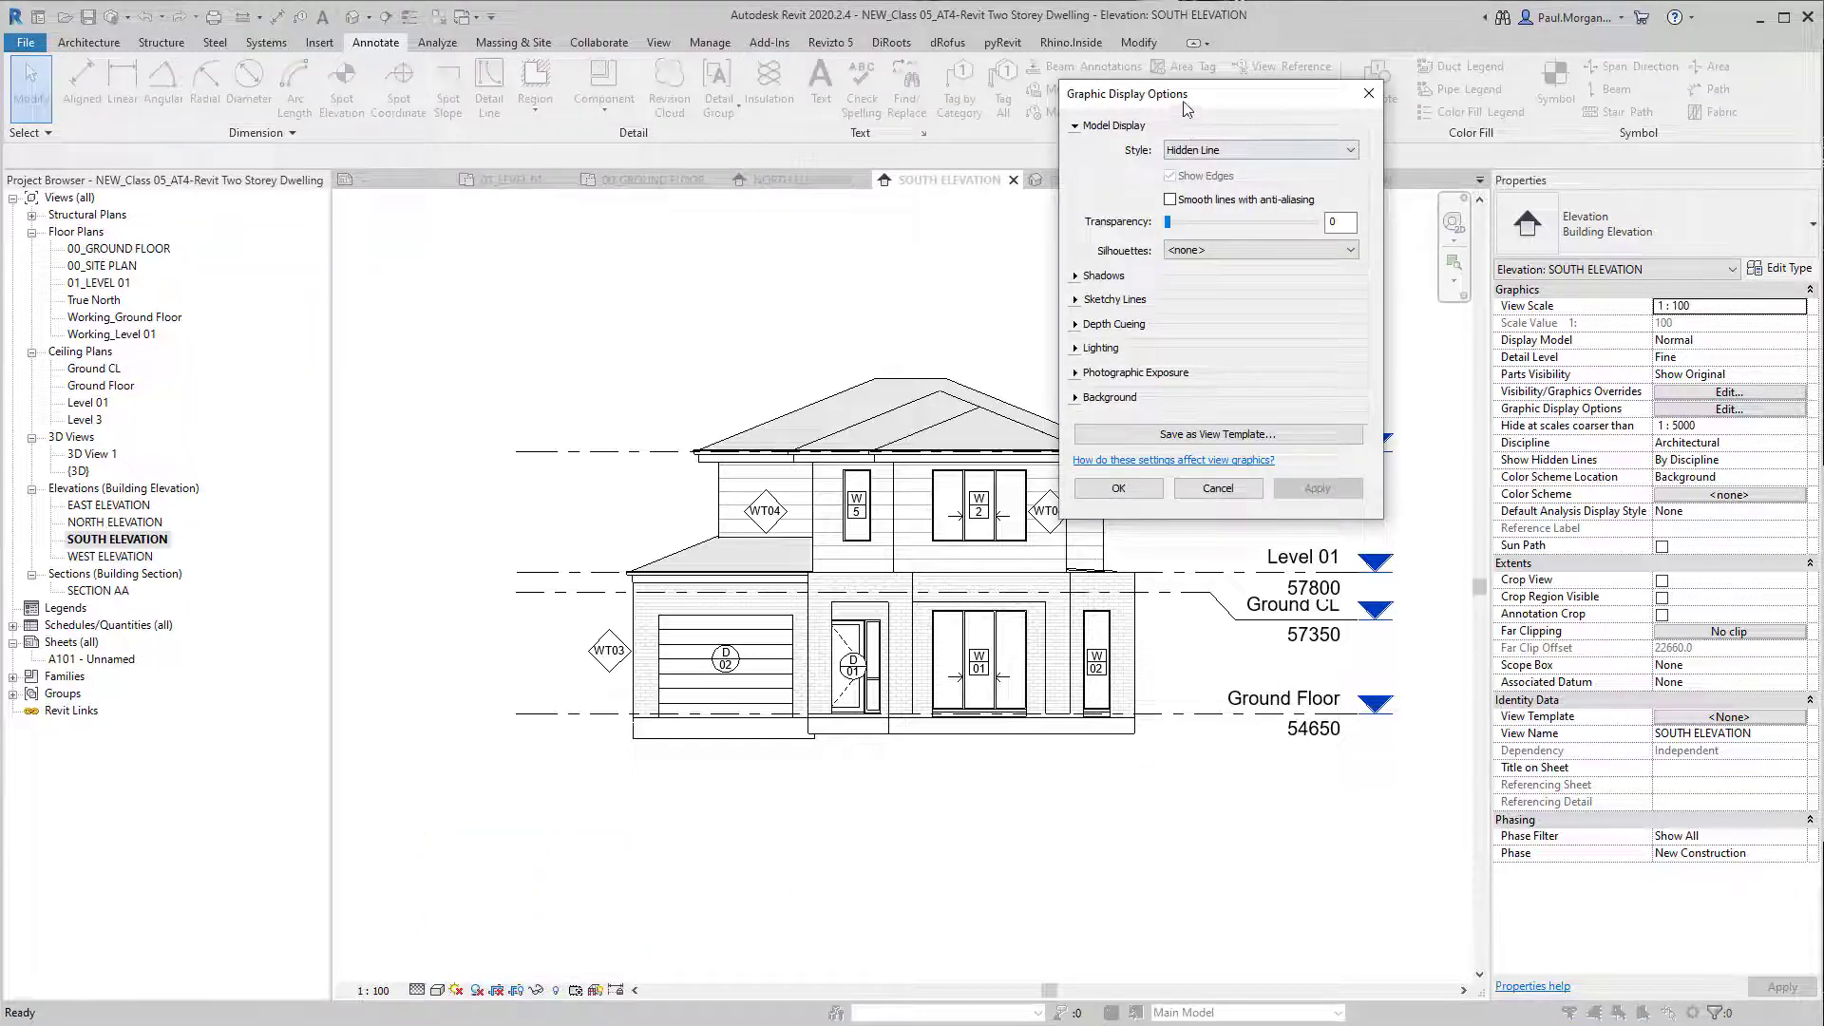
left_click_drag(1187, 102, 1032, 356)
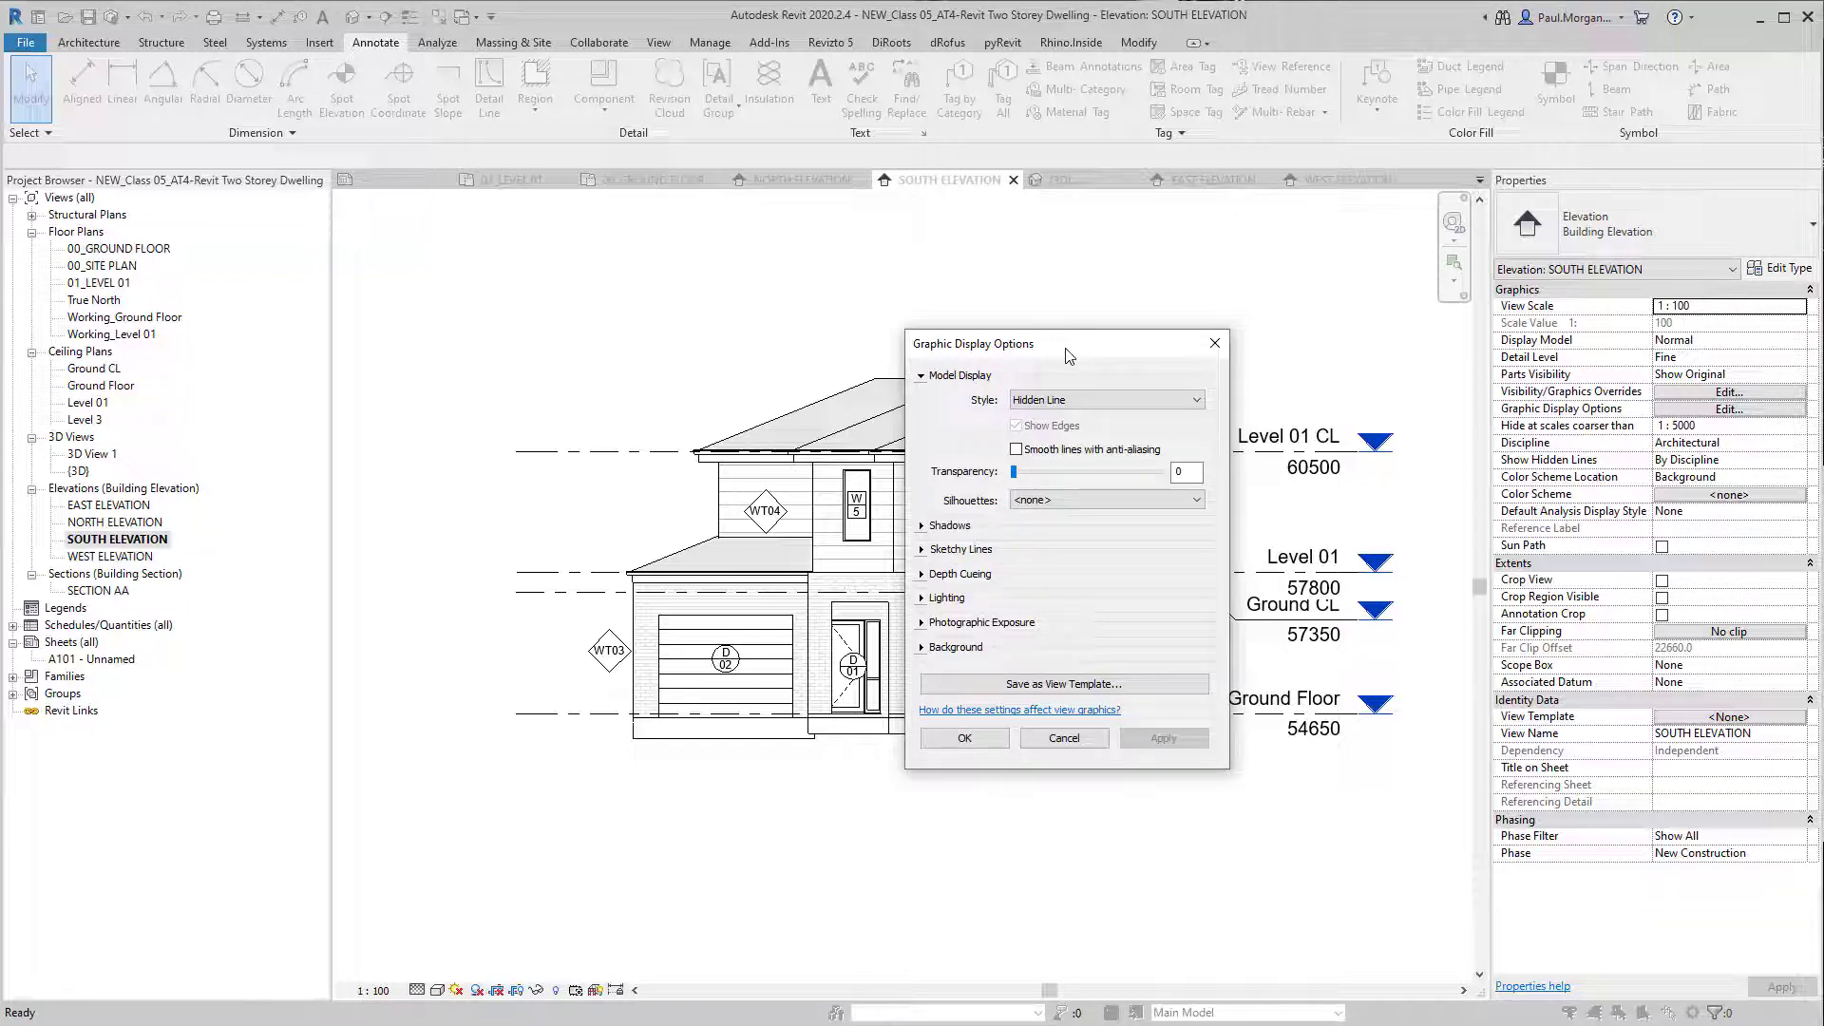
left_click_drag(1080, 343, 1444, 364)
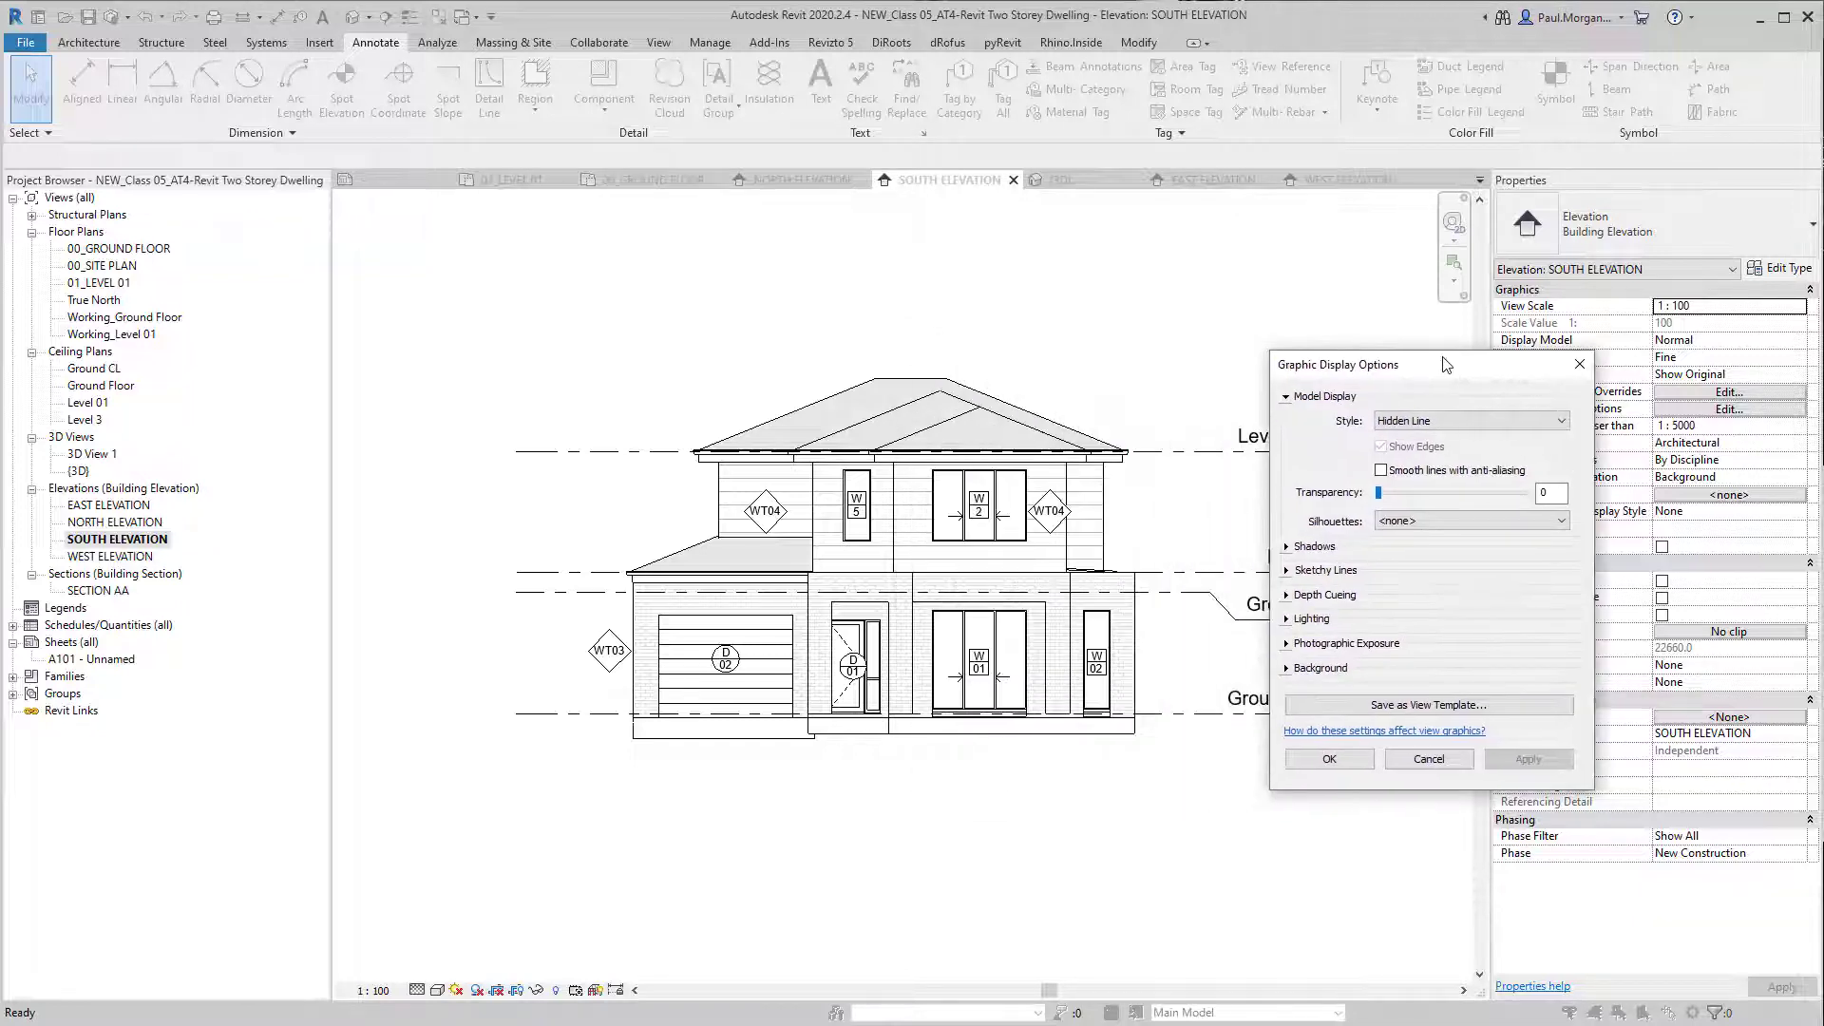
left_click(1429, 421)
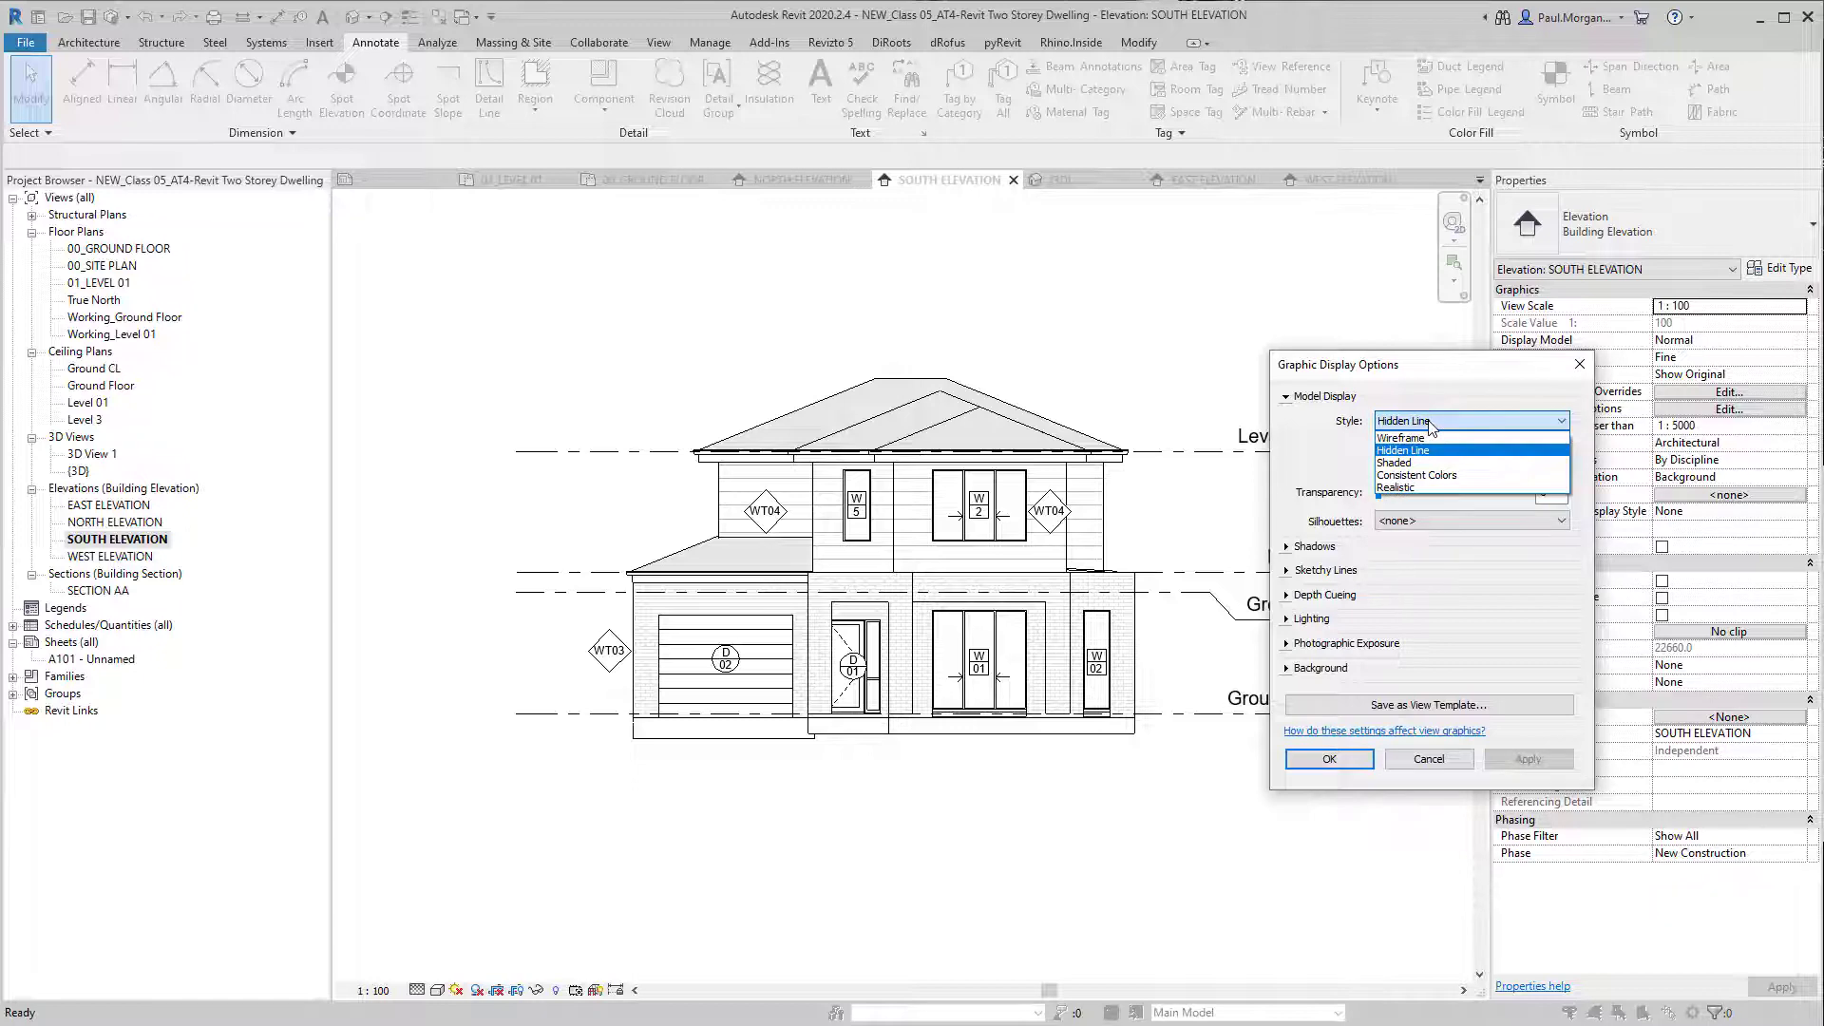
left_click(1404, 462)
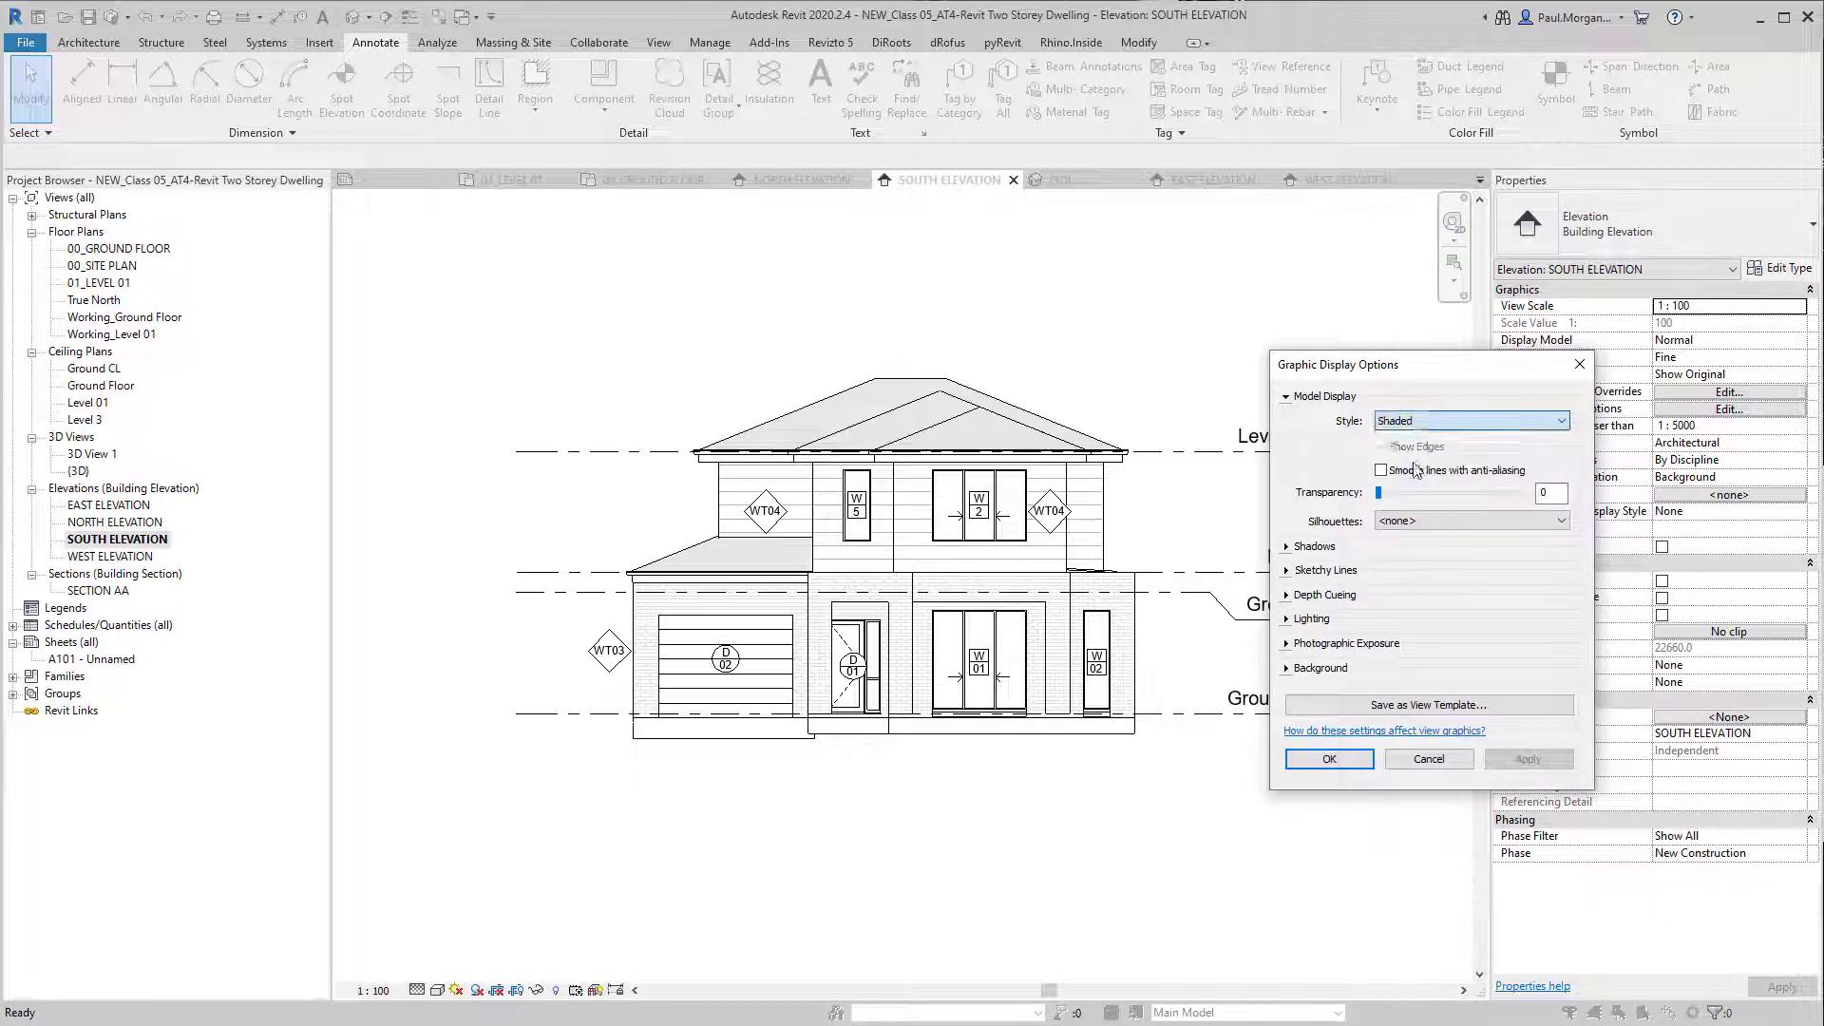
left_click(1527, 761)
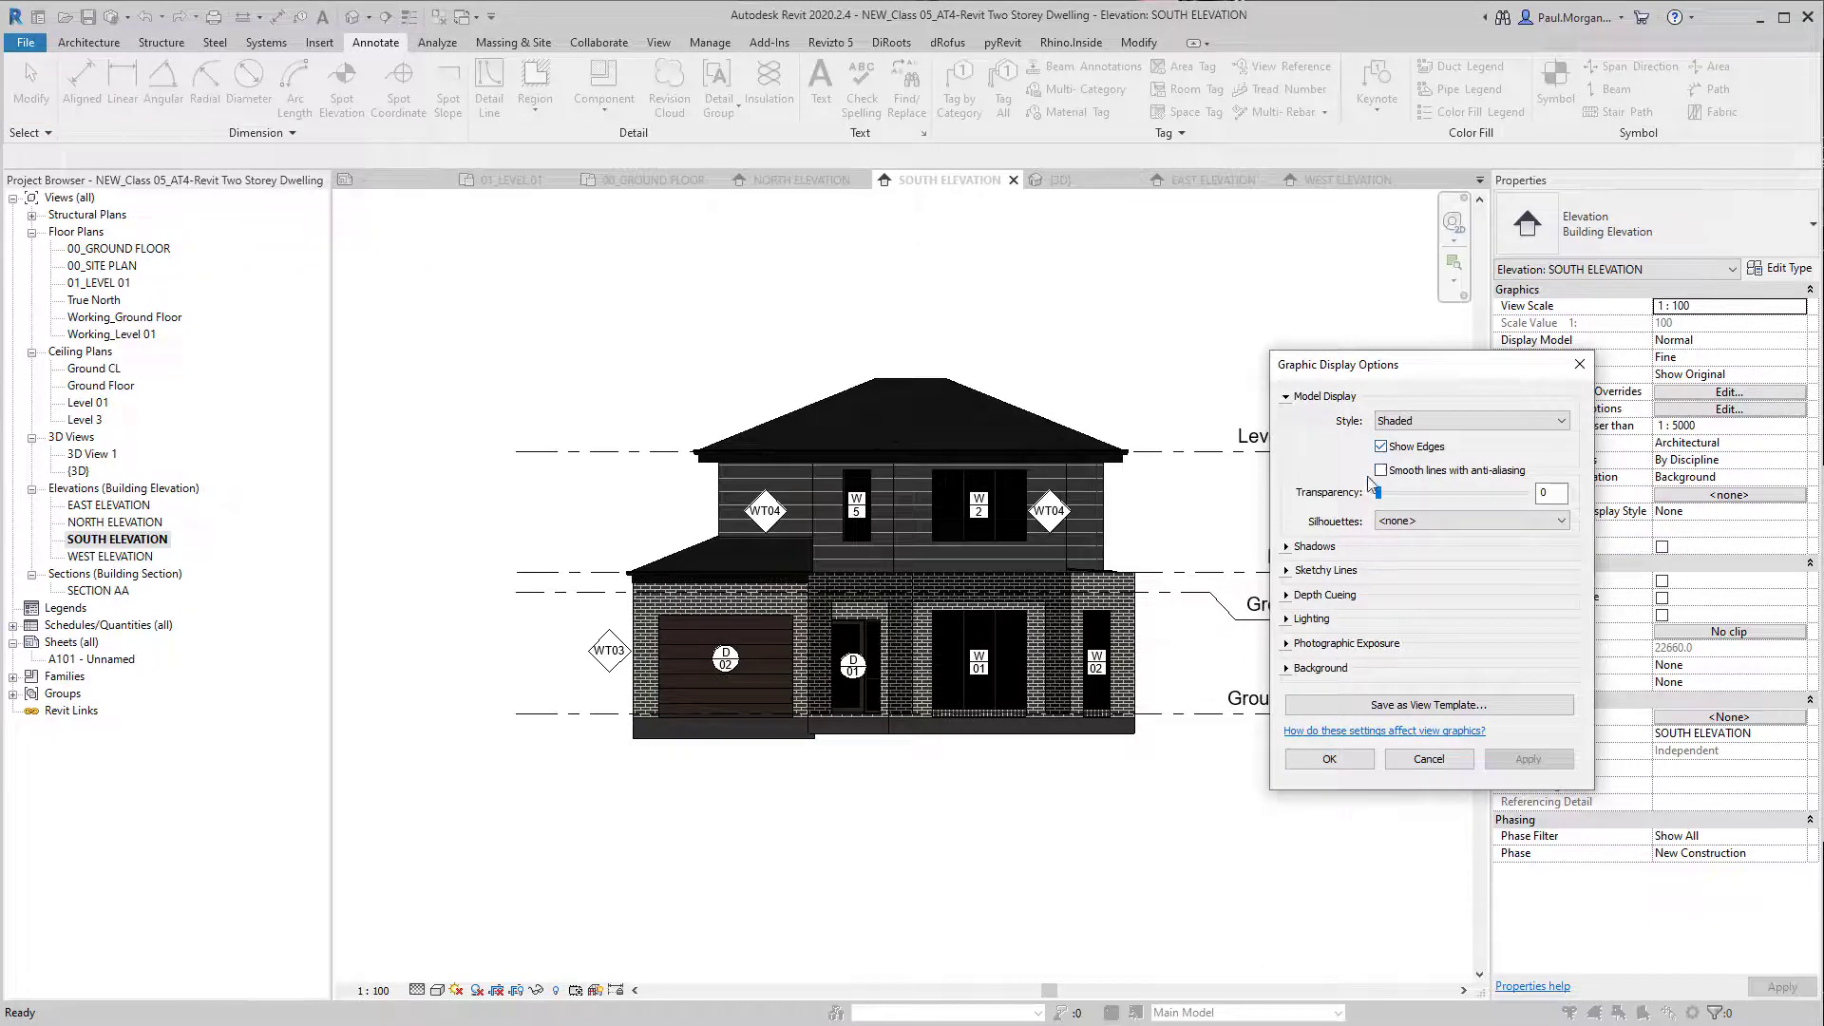
Step: Turn on cast shadows and ambient shadows for the elevation and apply them
left_click(1294, 548)
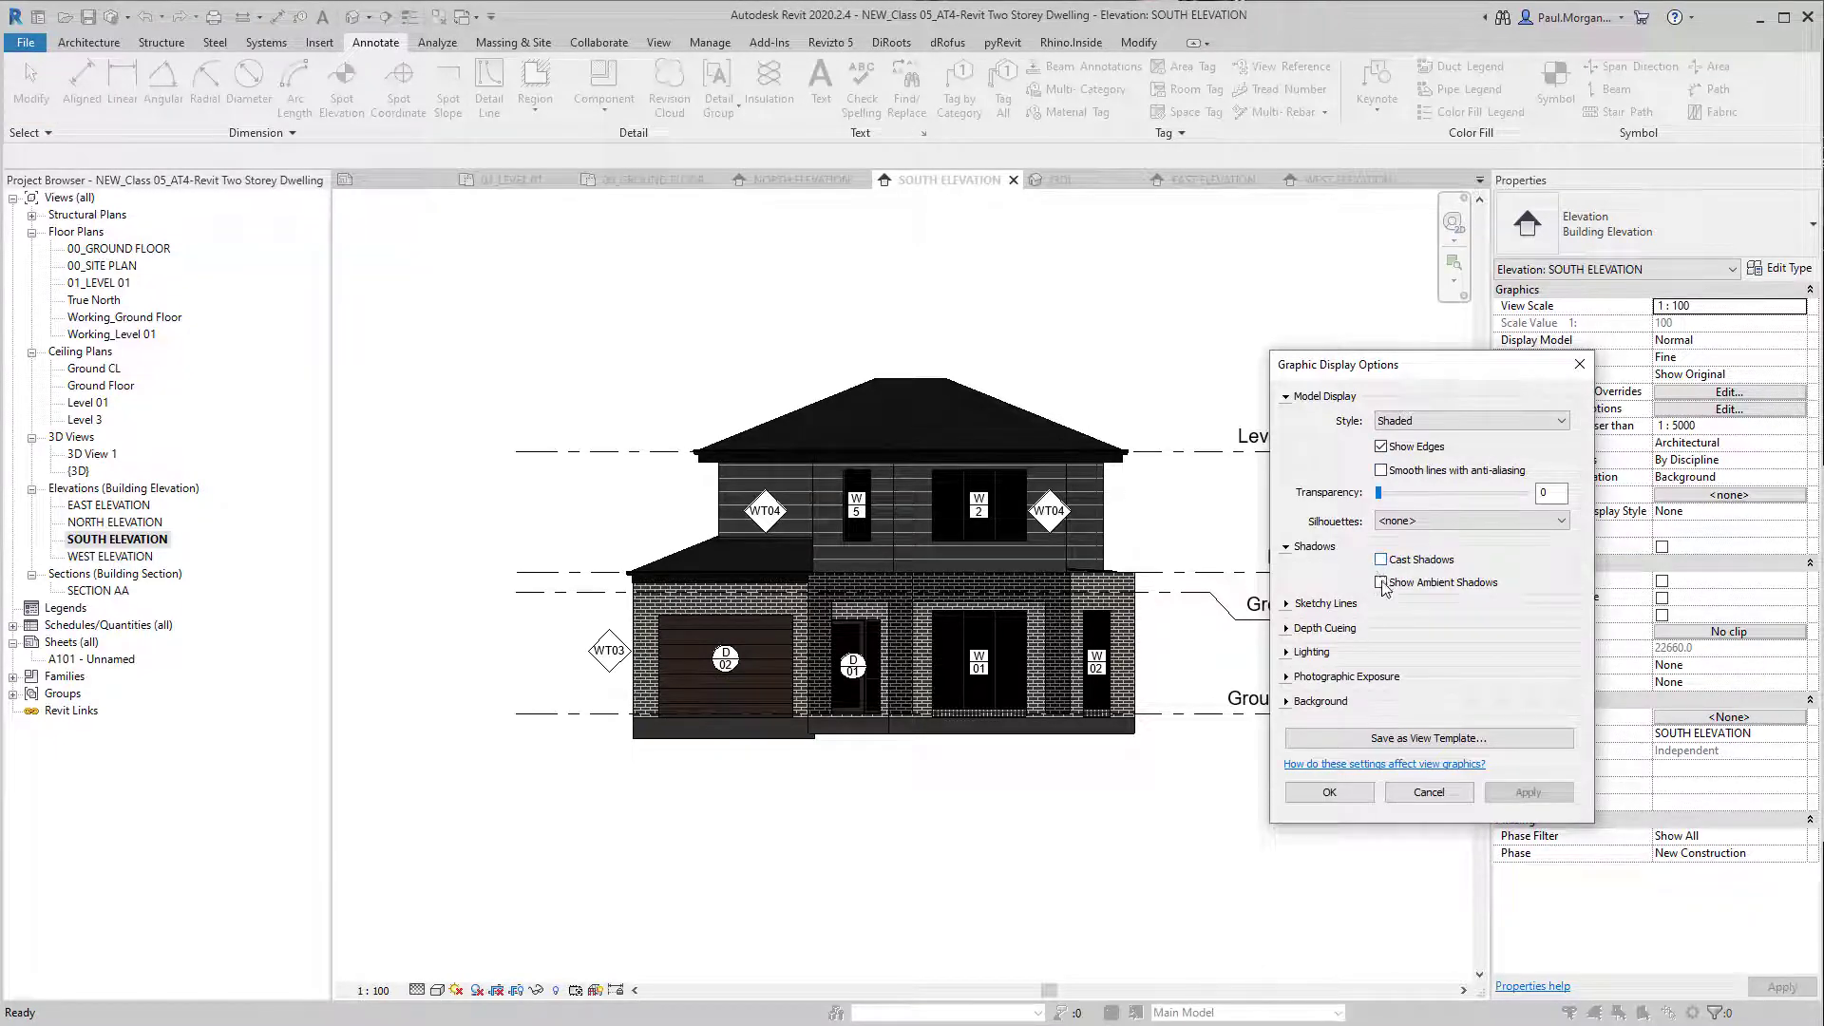
left_click(1380, 581)
left_click(1380, 560)
left_click(1529, 792)
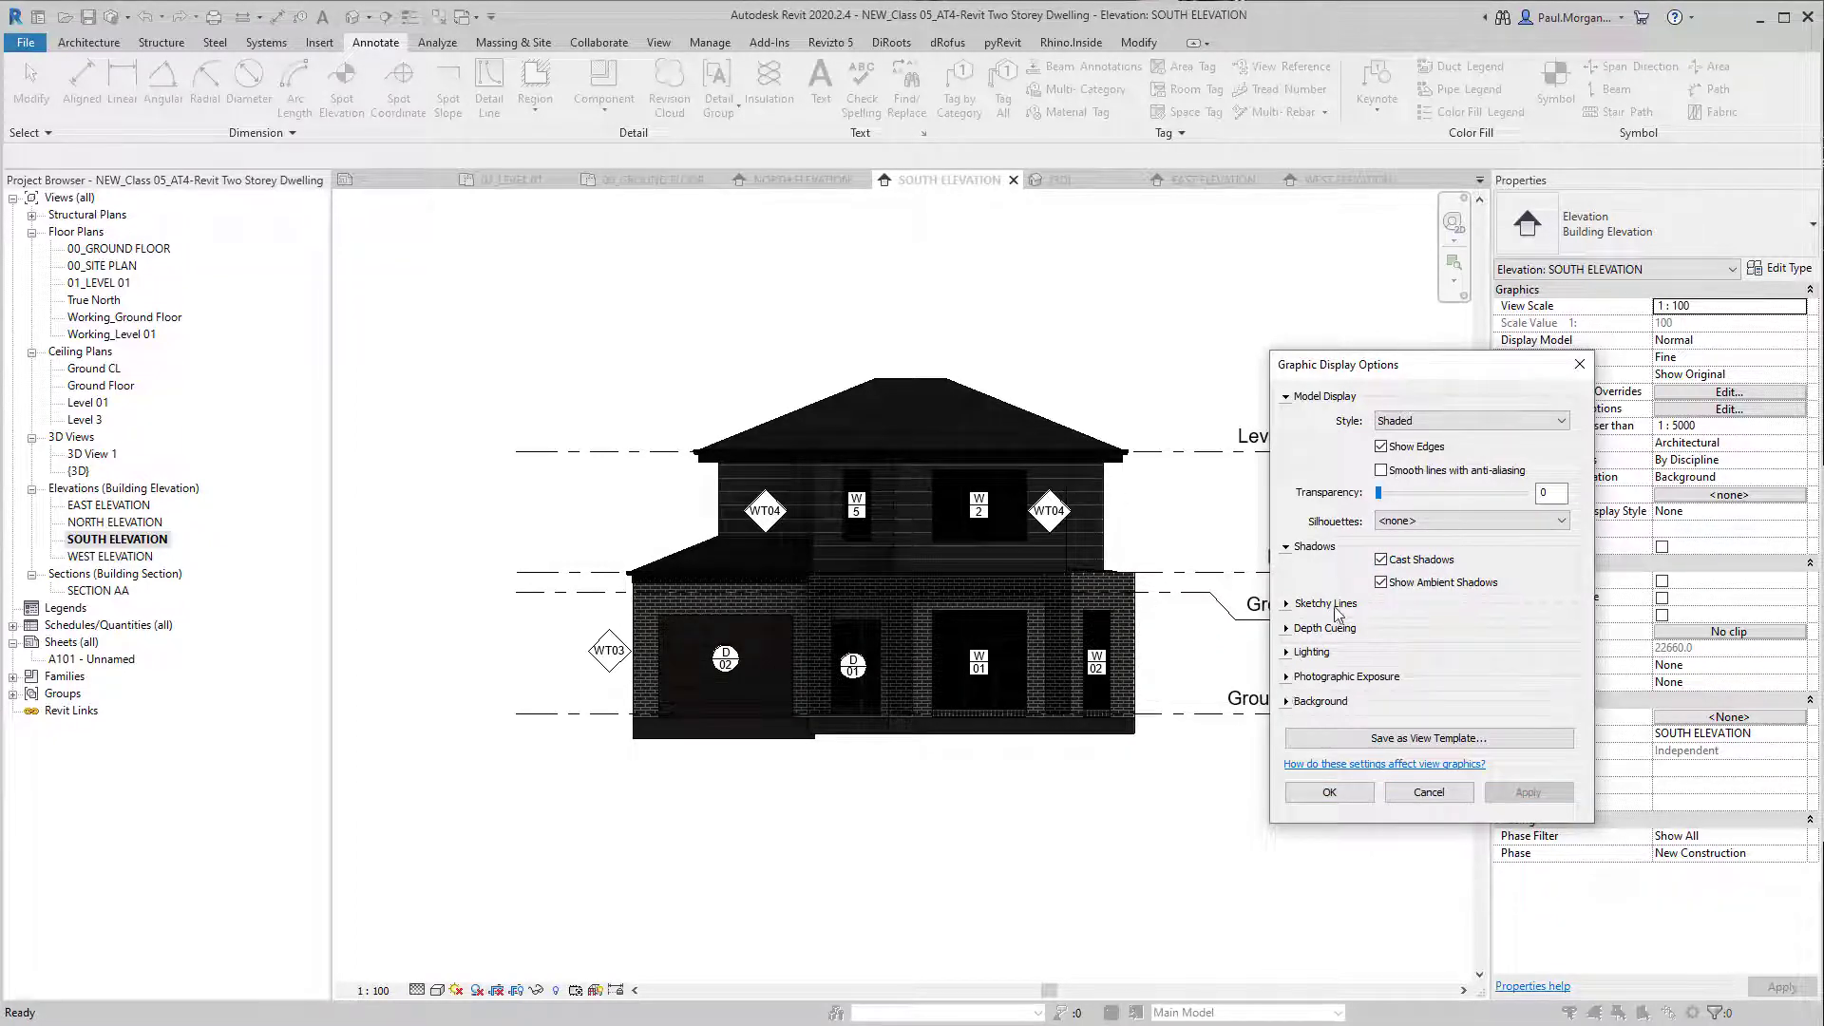
Step: Change the elevation's sun setting to a Still solar study under the lighting options
left_click(1394, 520)
left_click(1312, 627)
left_click(1287, 628)
left_click(1287, 628)
left_click(1284, 653)
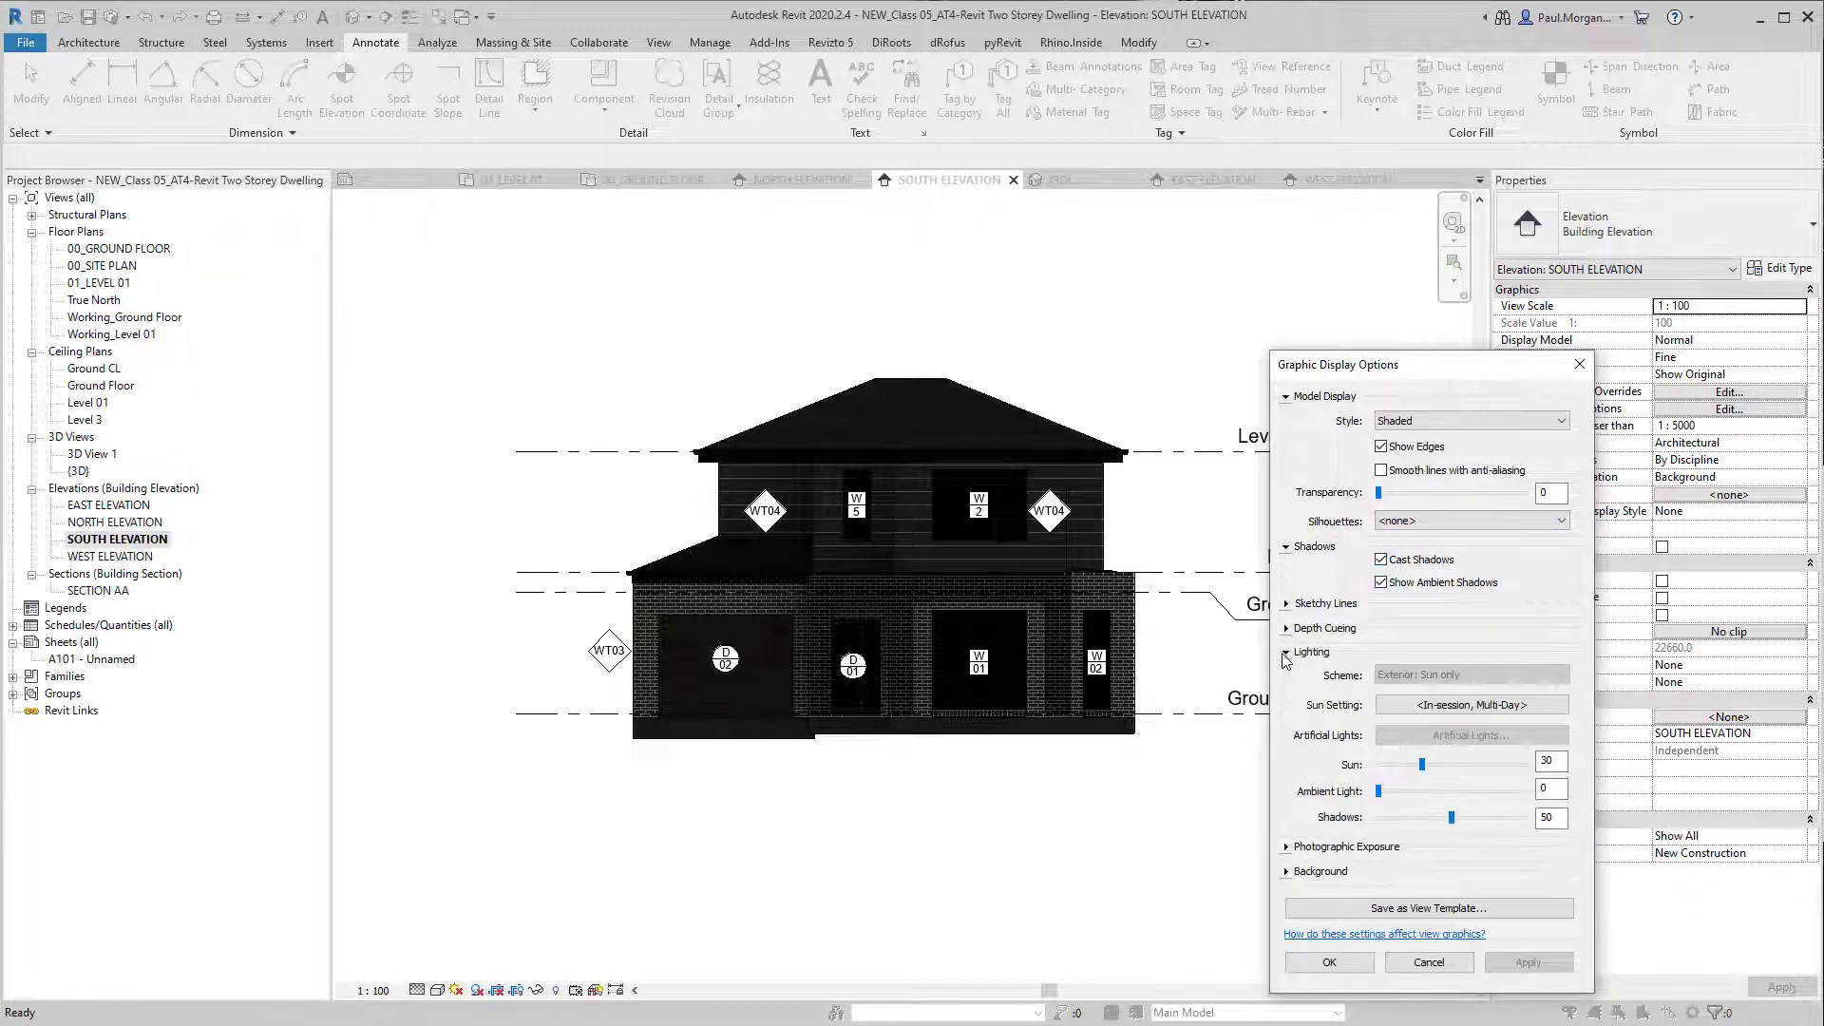
left_click(1422, 719)
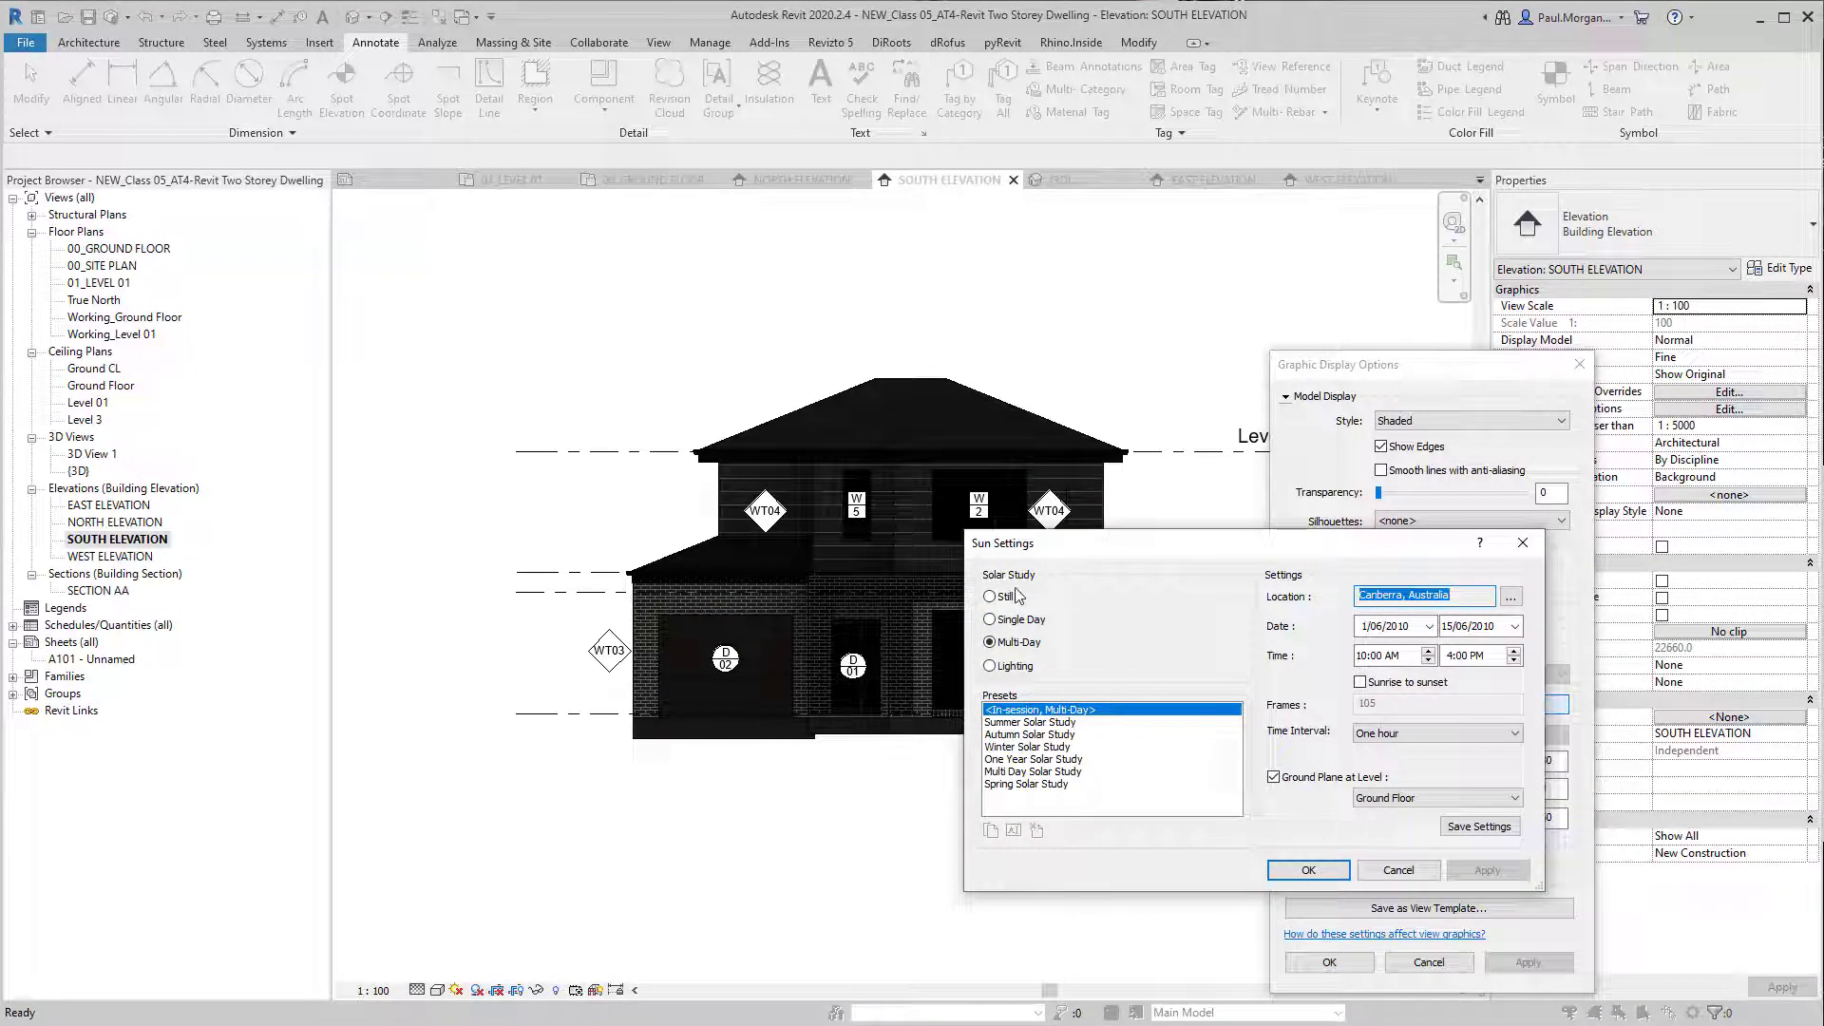
left_click(1014, 596)
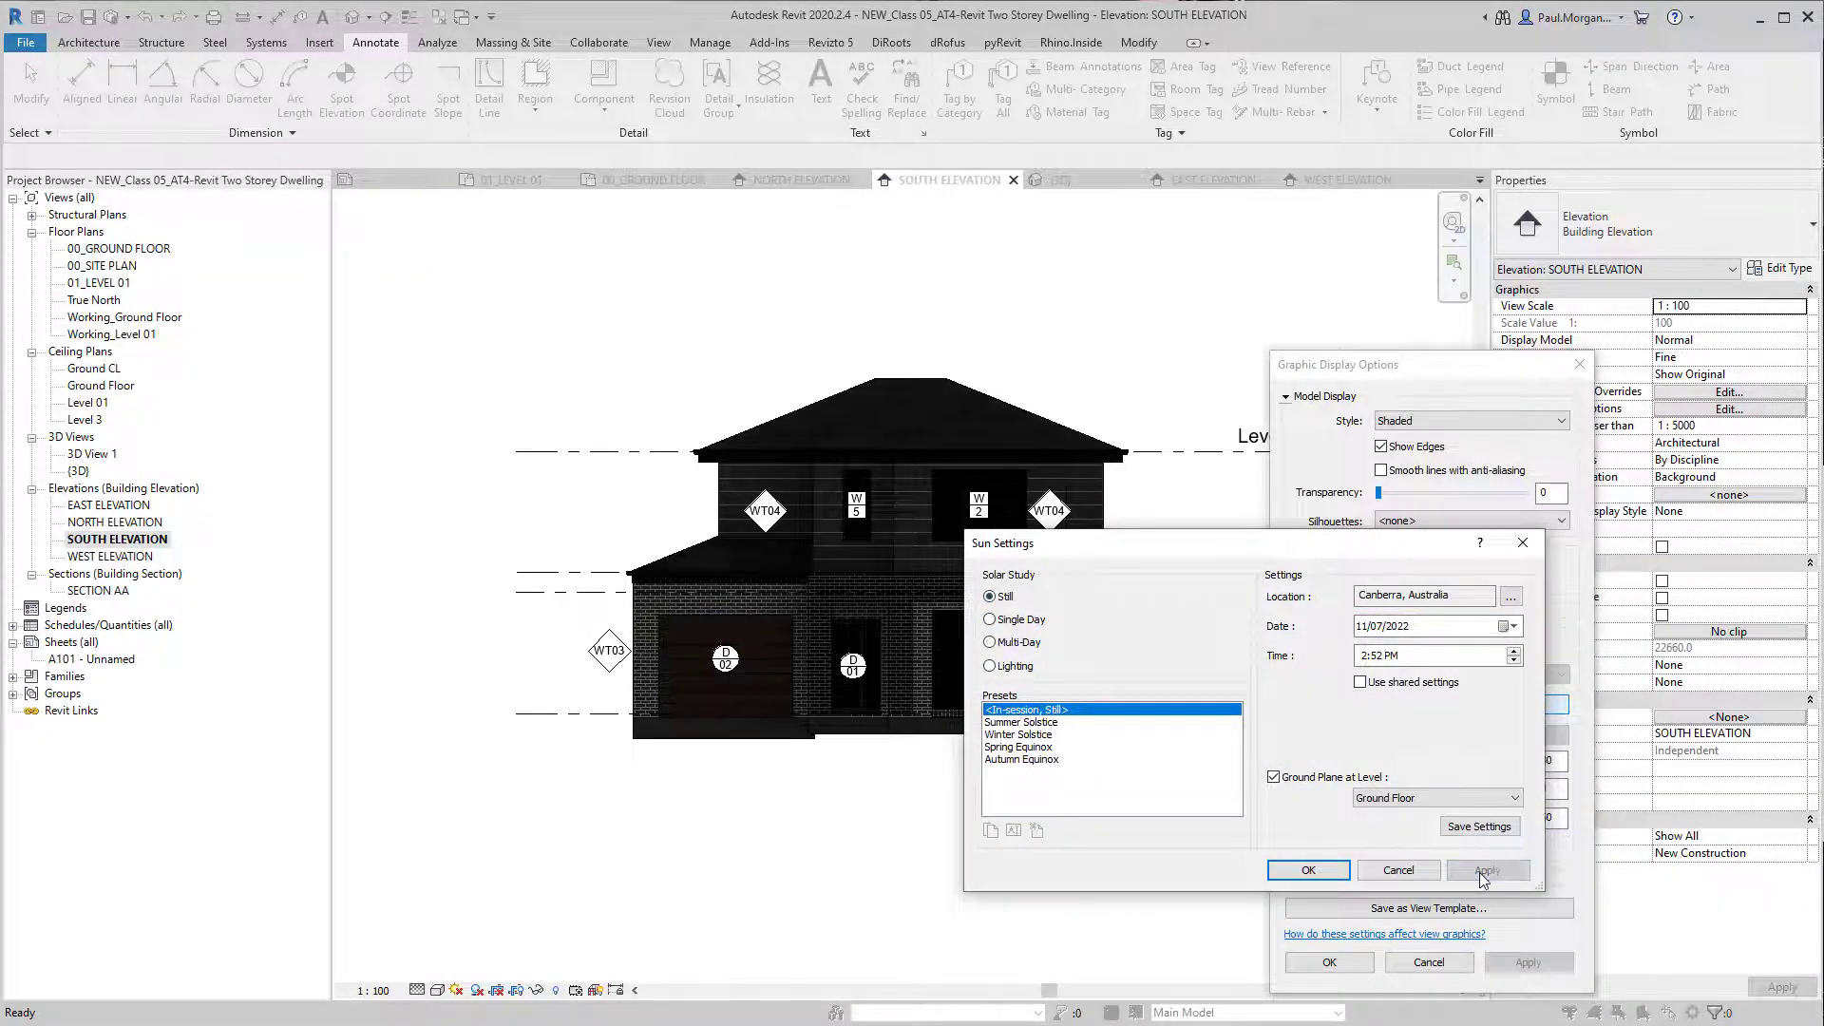
left_click(1308, 870)
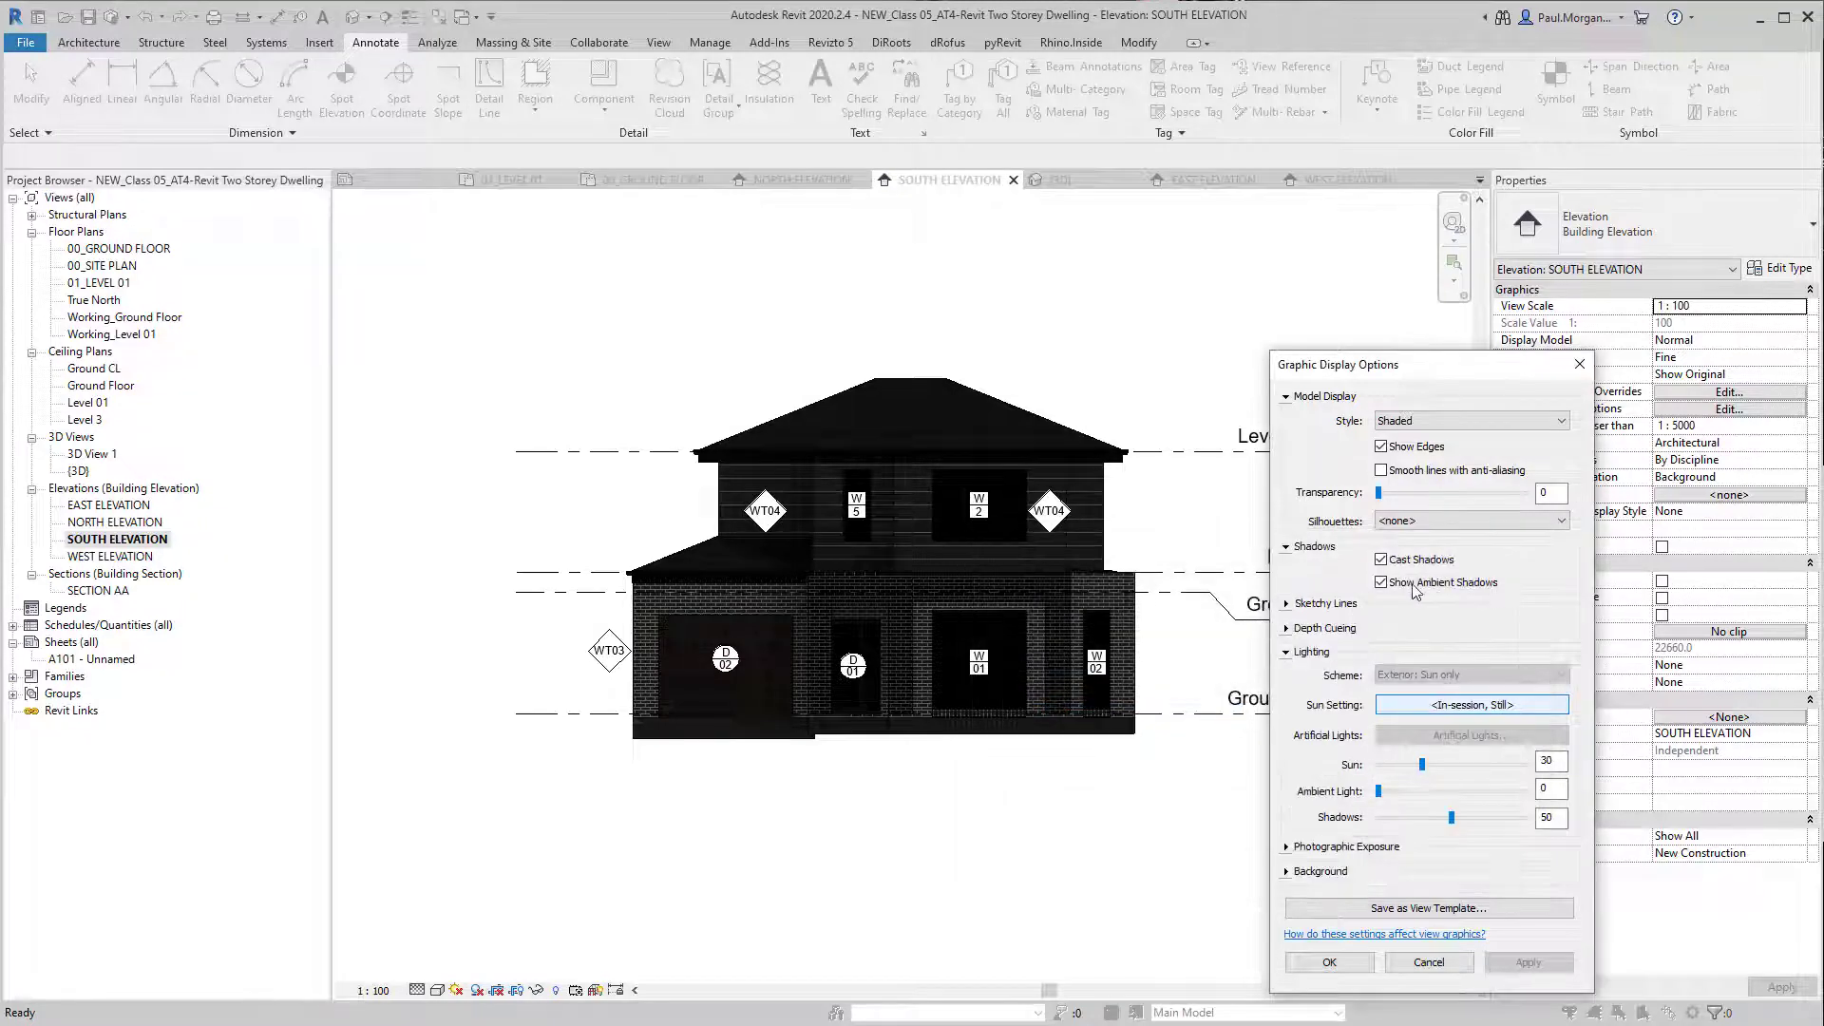
Step: Raise the ambient light intensity to 100 and apply it to the elevation
left_click(1435, 792)
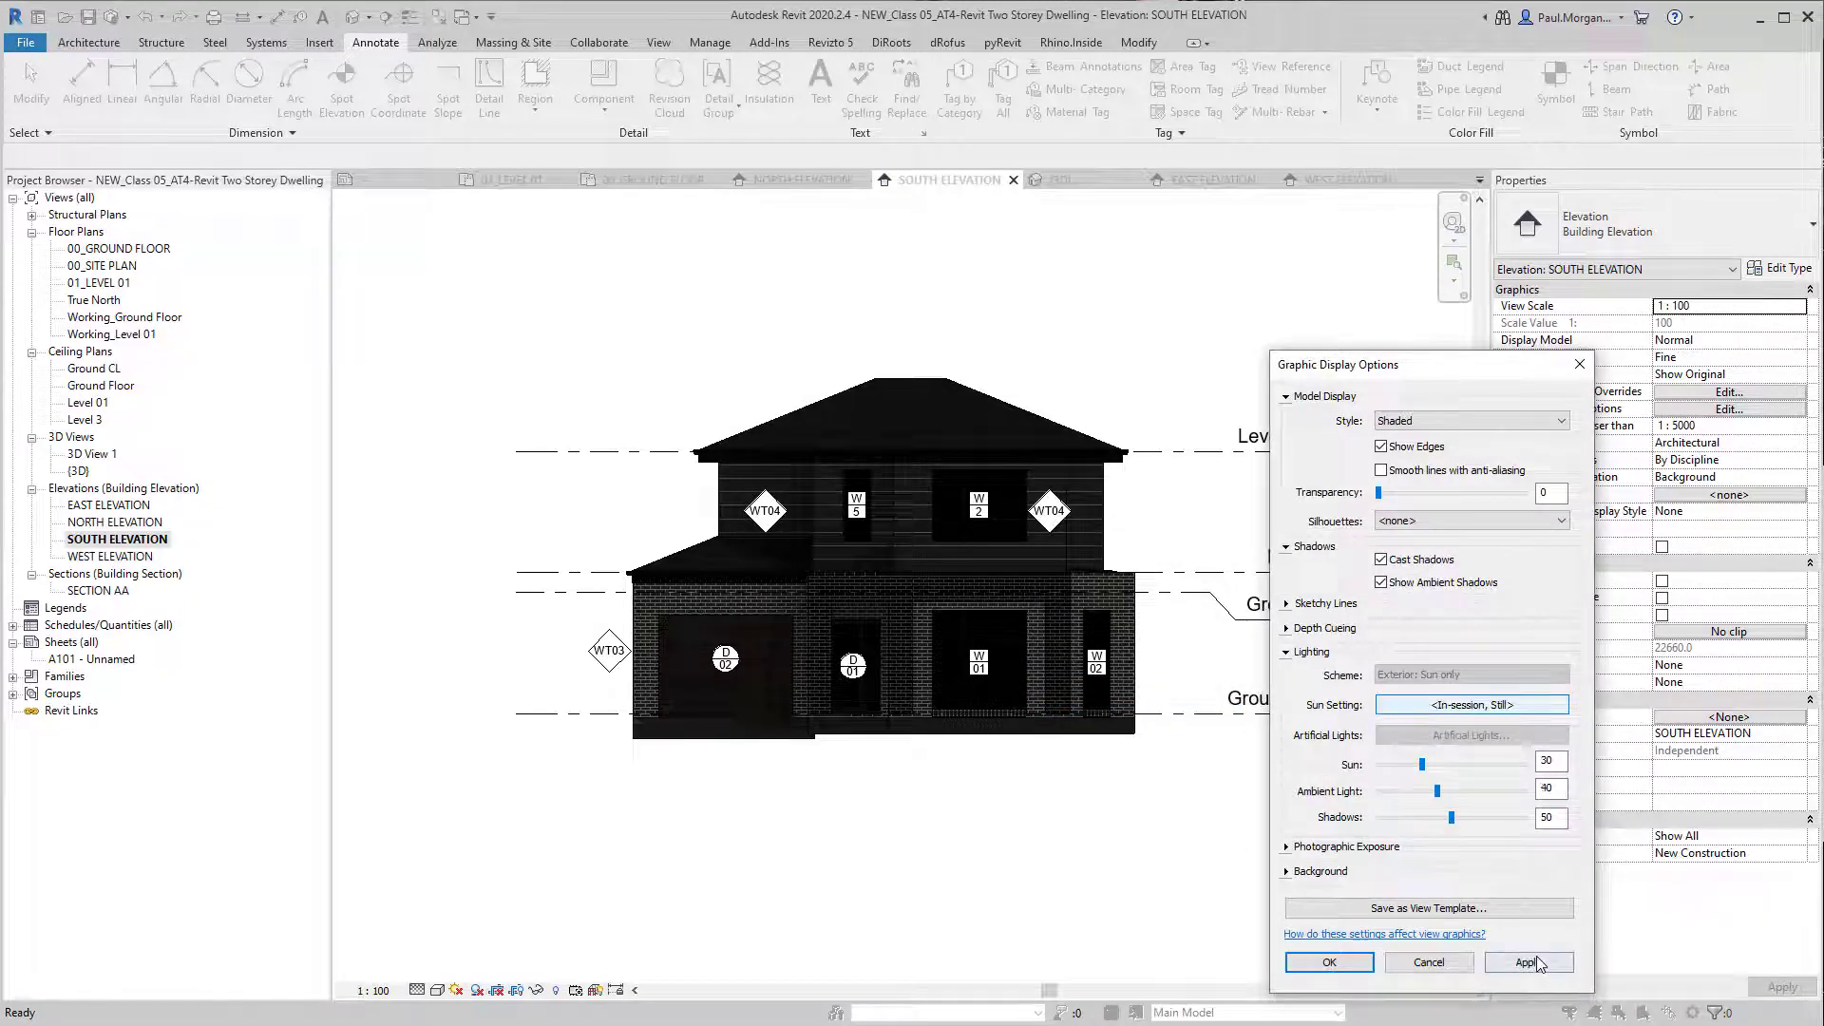
left_click(1531, 963)
left_click_drag(1447, 788, 1525, 791)
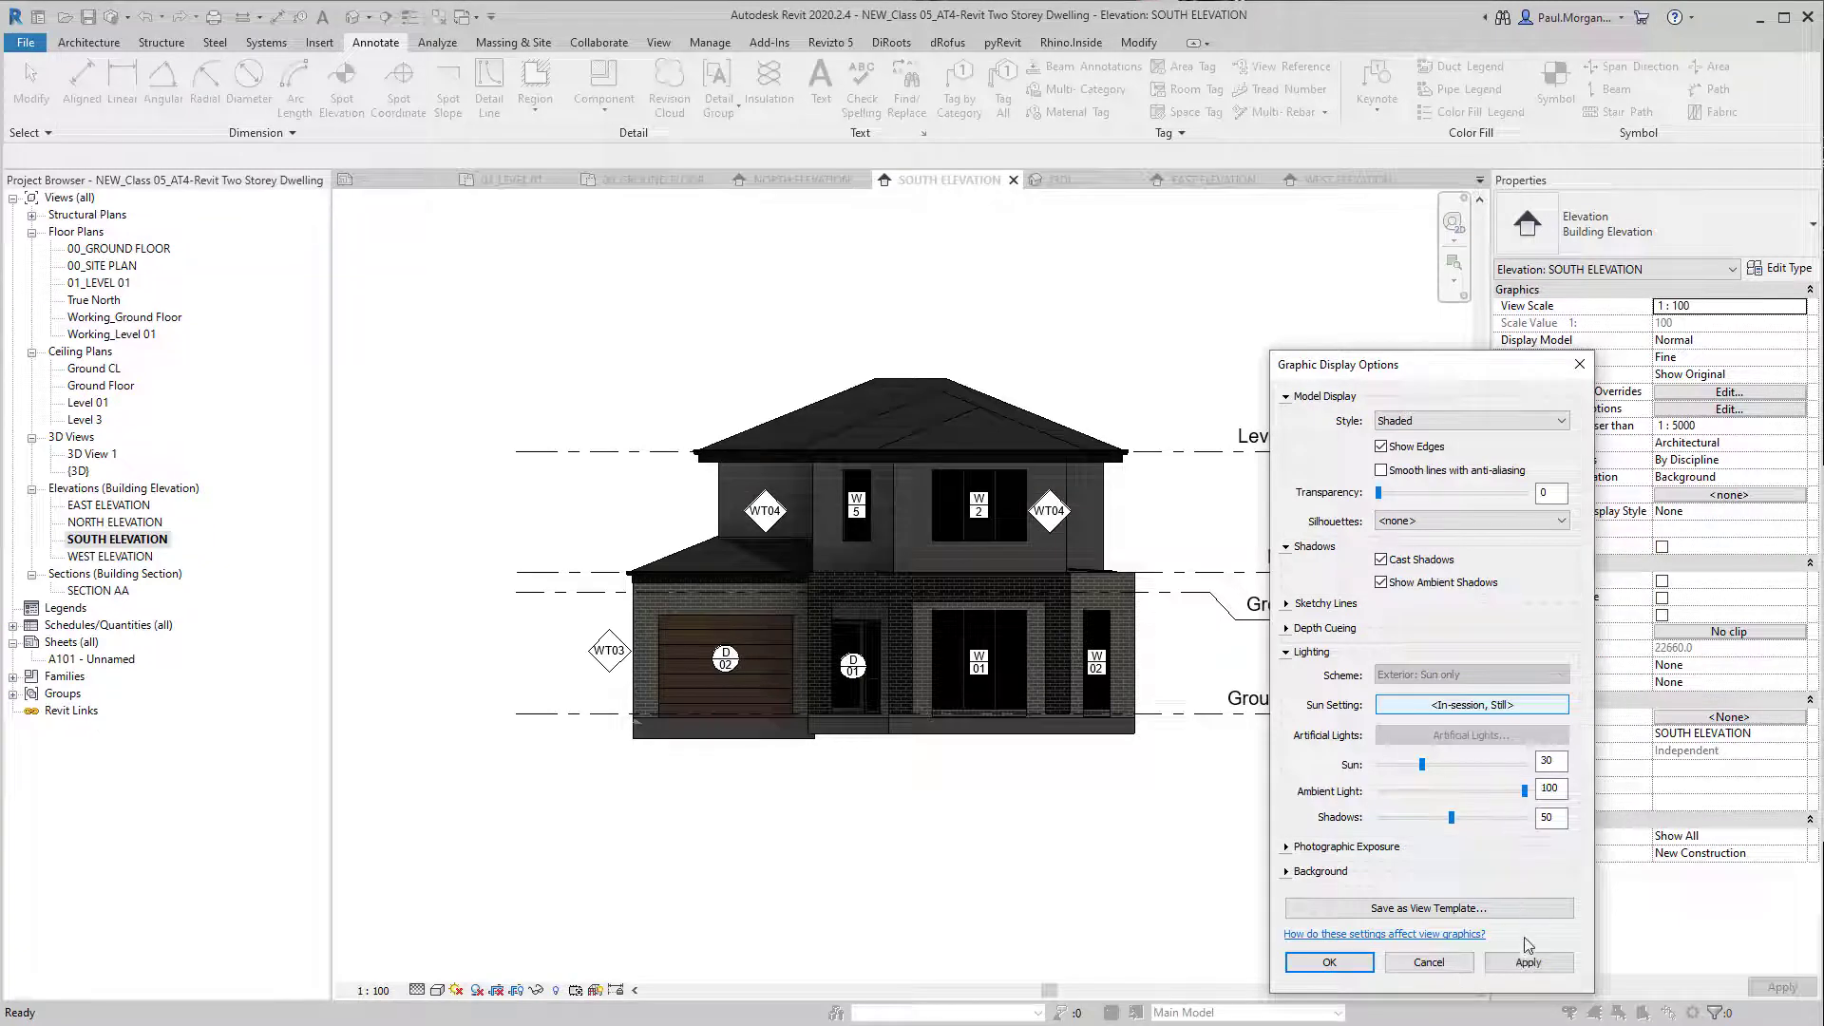
left_click(1528, 963)
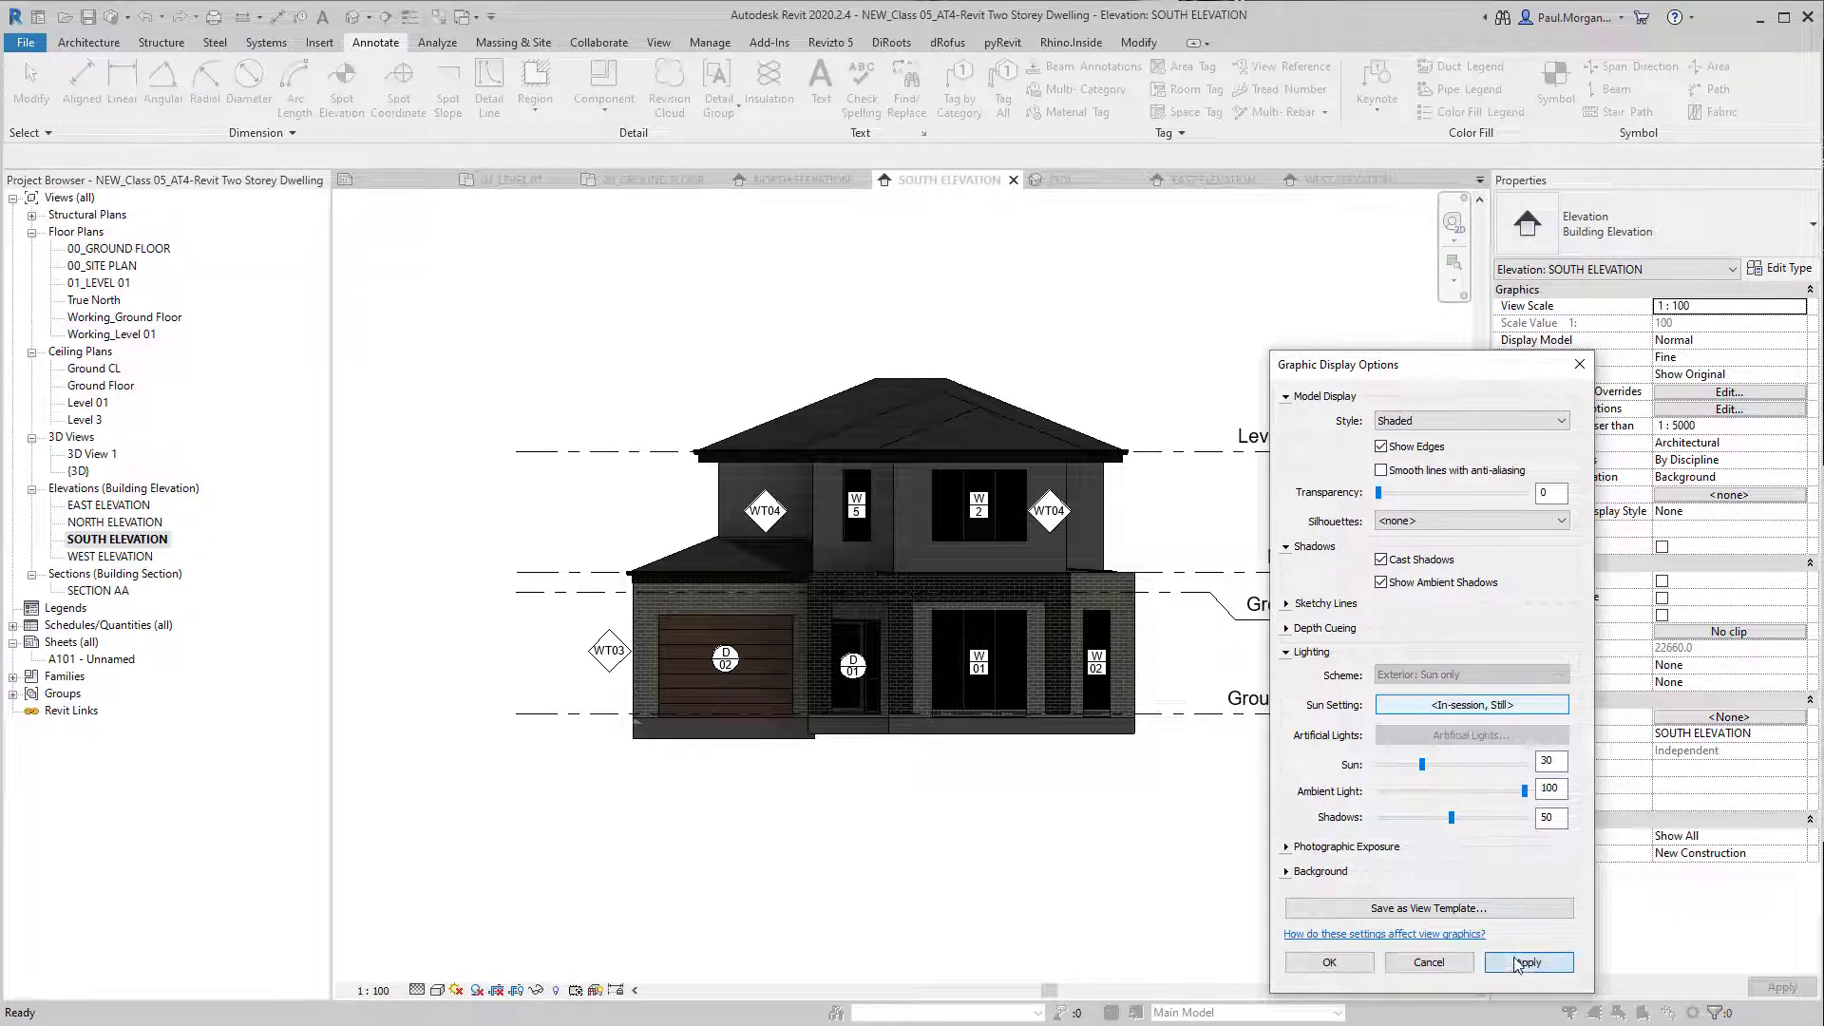
Step: Set the sun intensity to 100 and the shadow intensity to 30, and apply the lighting to the elevation
left_click(1479, 764)
left_click(1538, 963)
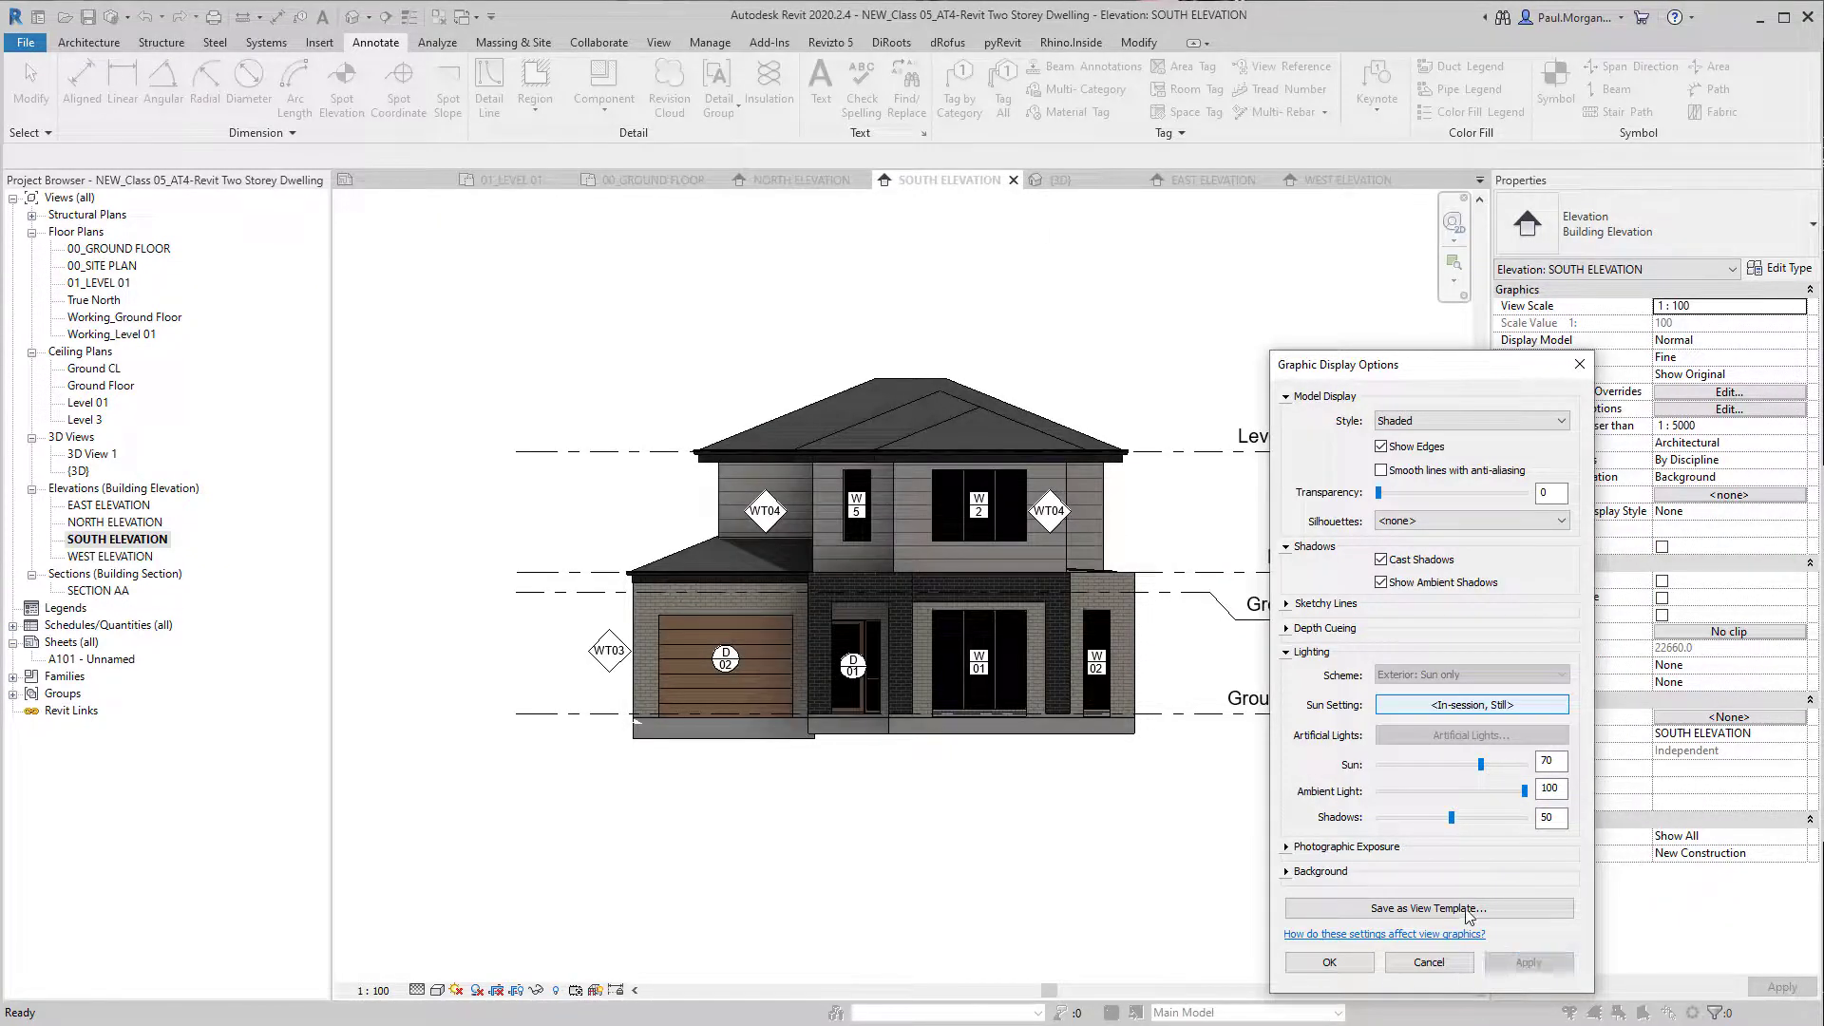
left_click(1511, 764)
left_click(1528, 963)
left_click_drag(1517, 772, 1532, 771)
left_click_drag(1451, 840, 1431, 838)
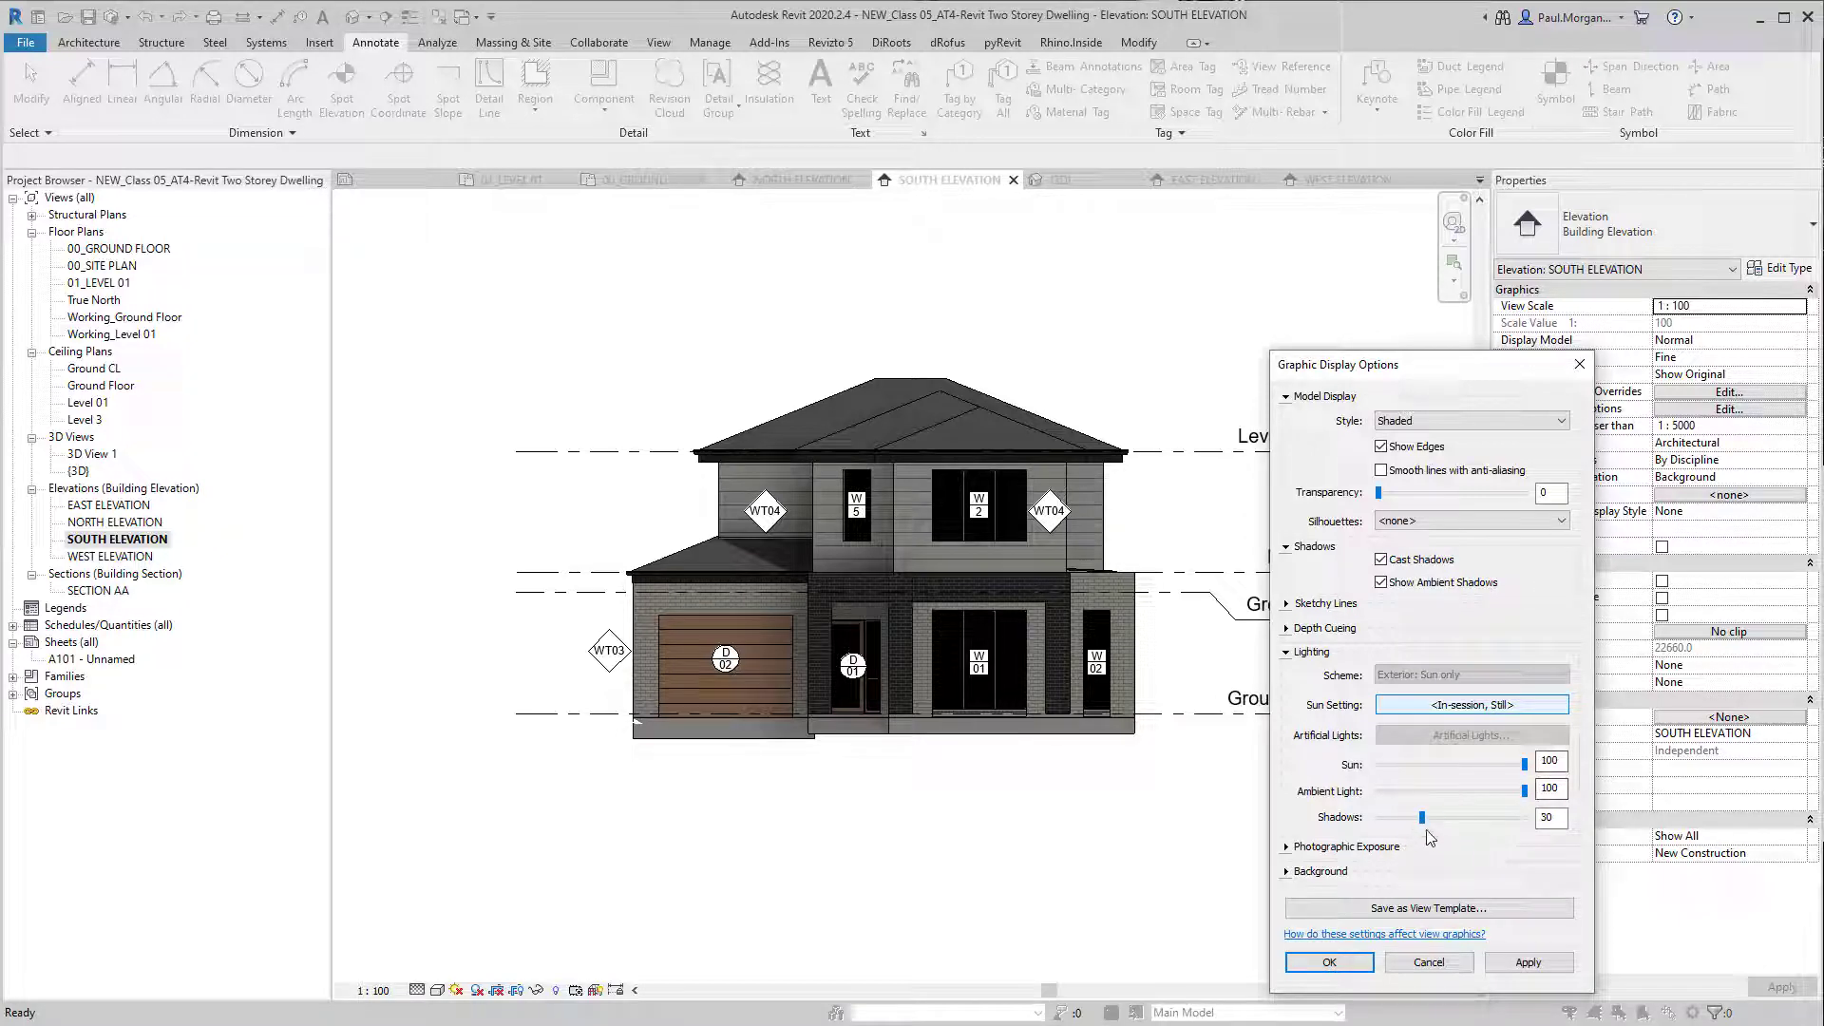
left_click(1522, 962)
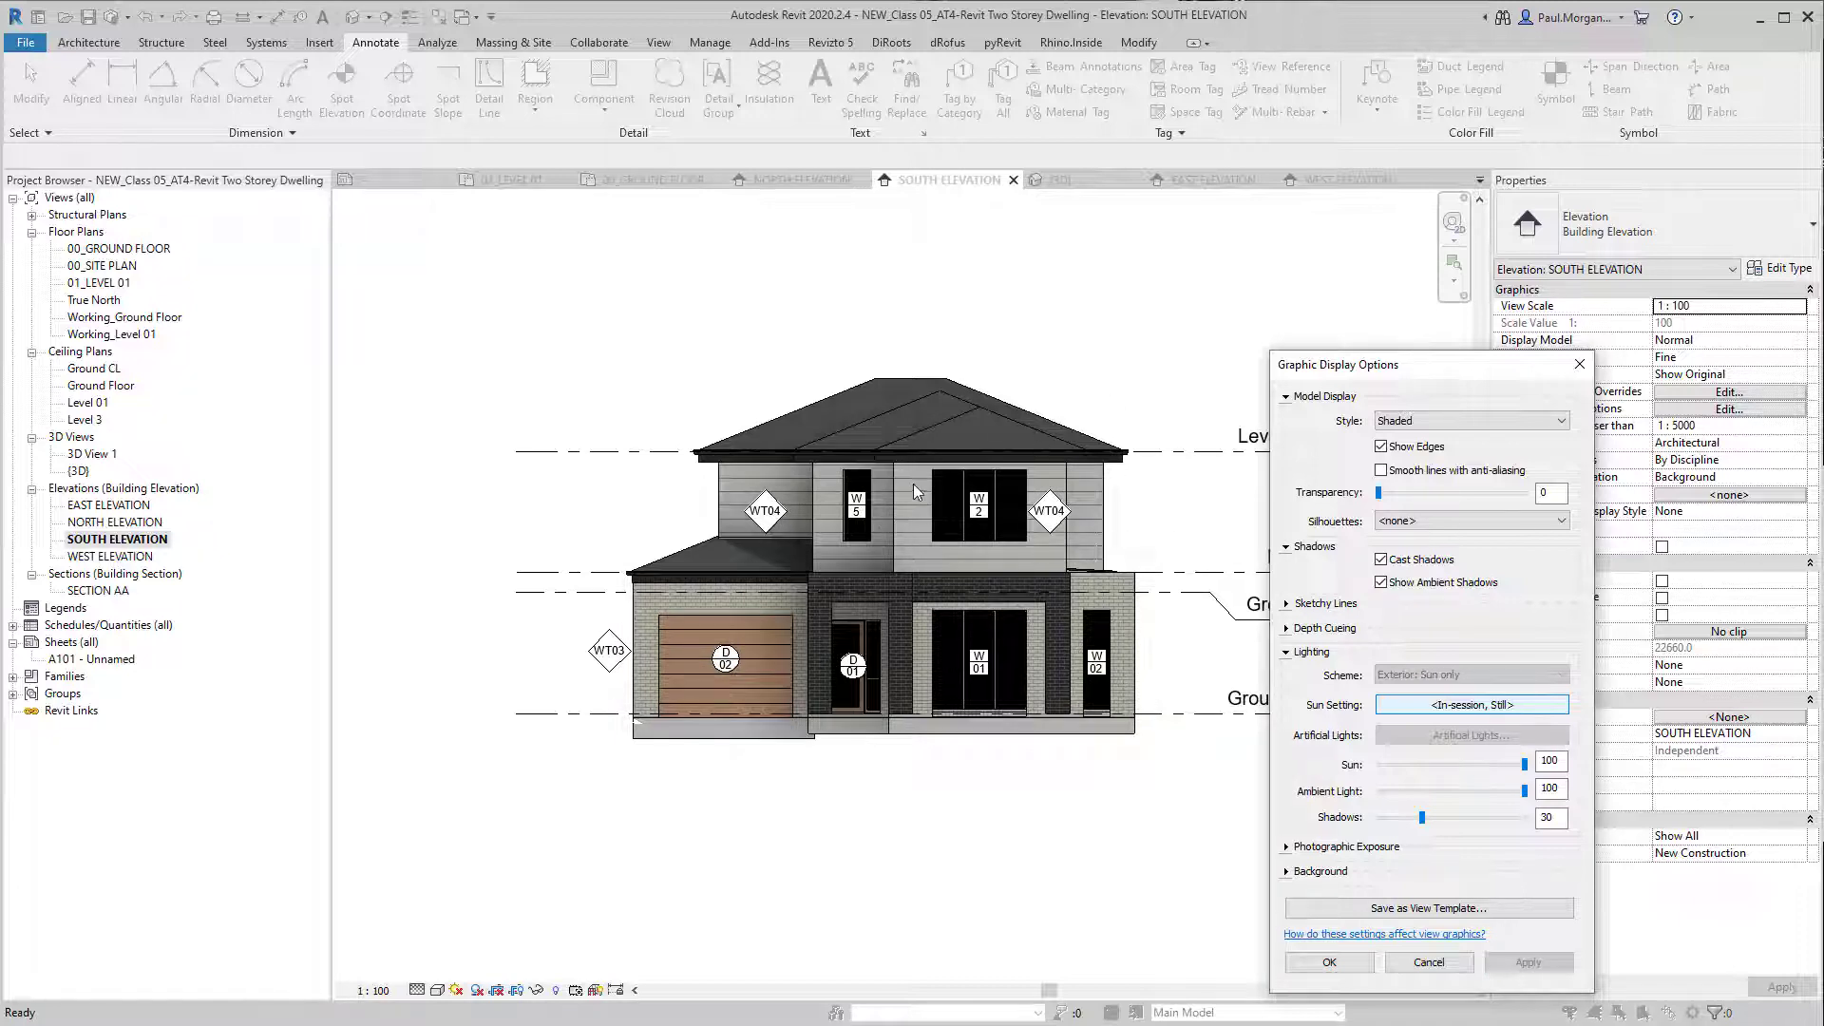
Step: Turn on Show Depth under depth cueing and apply a far fade end location of 25
left_click(1286, 871)
left_click(1287, 871)
left_click(1288, 628)
left_click_drag(1408, 367, 1323, 196)
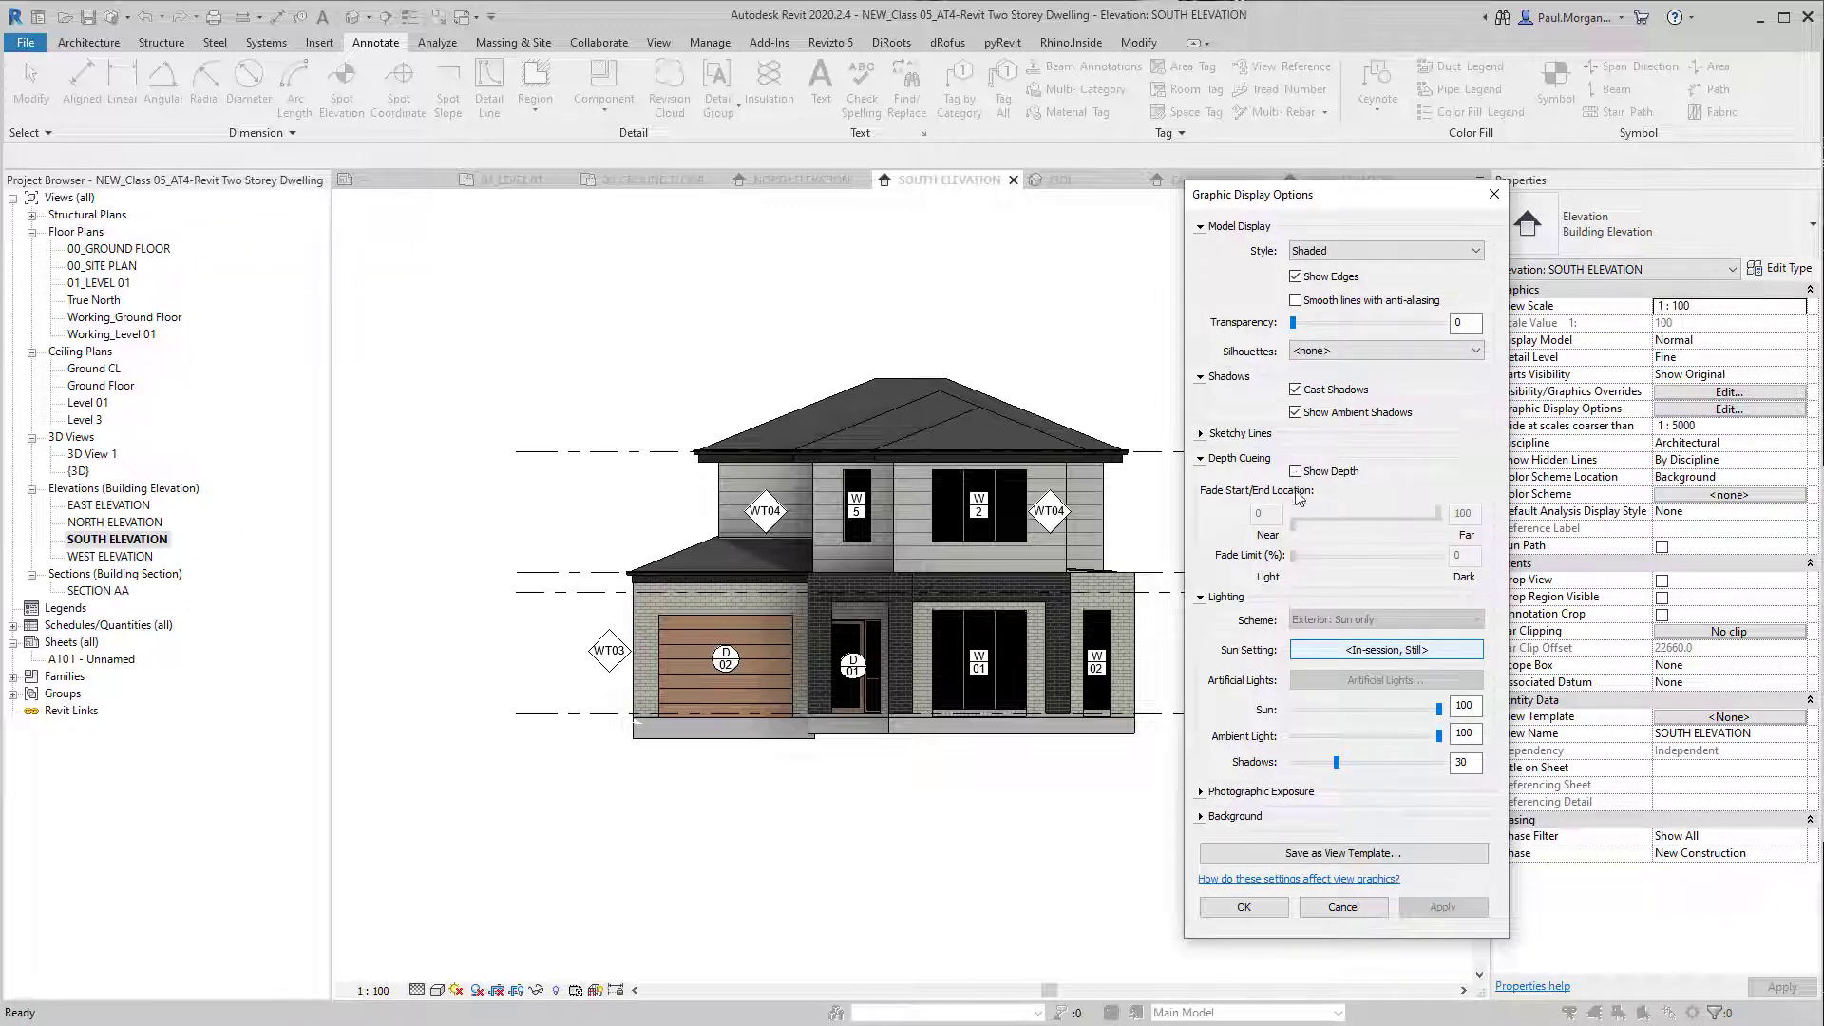
left_click(1296, 473)
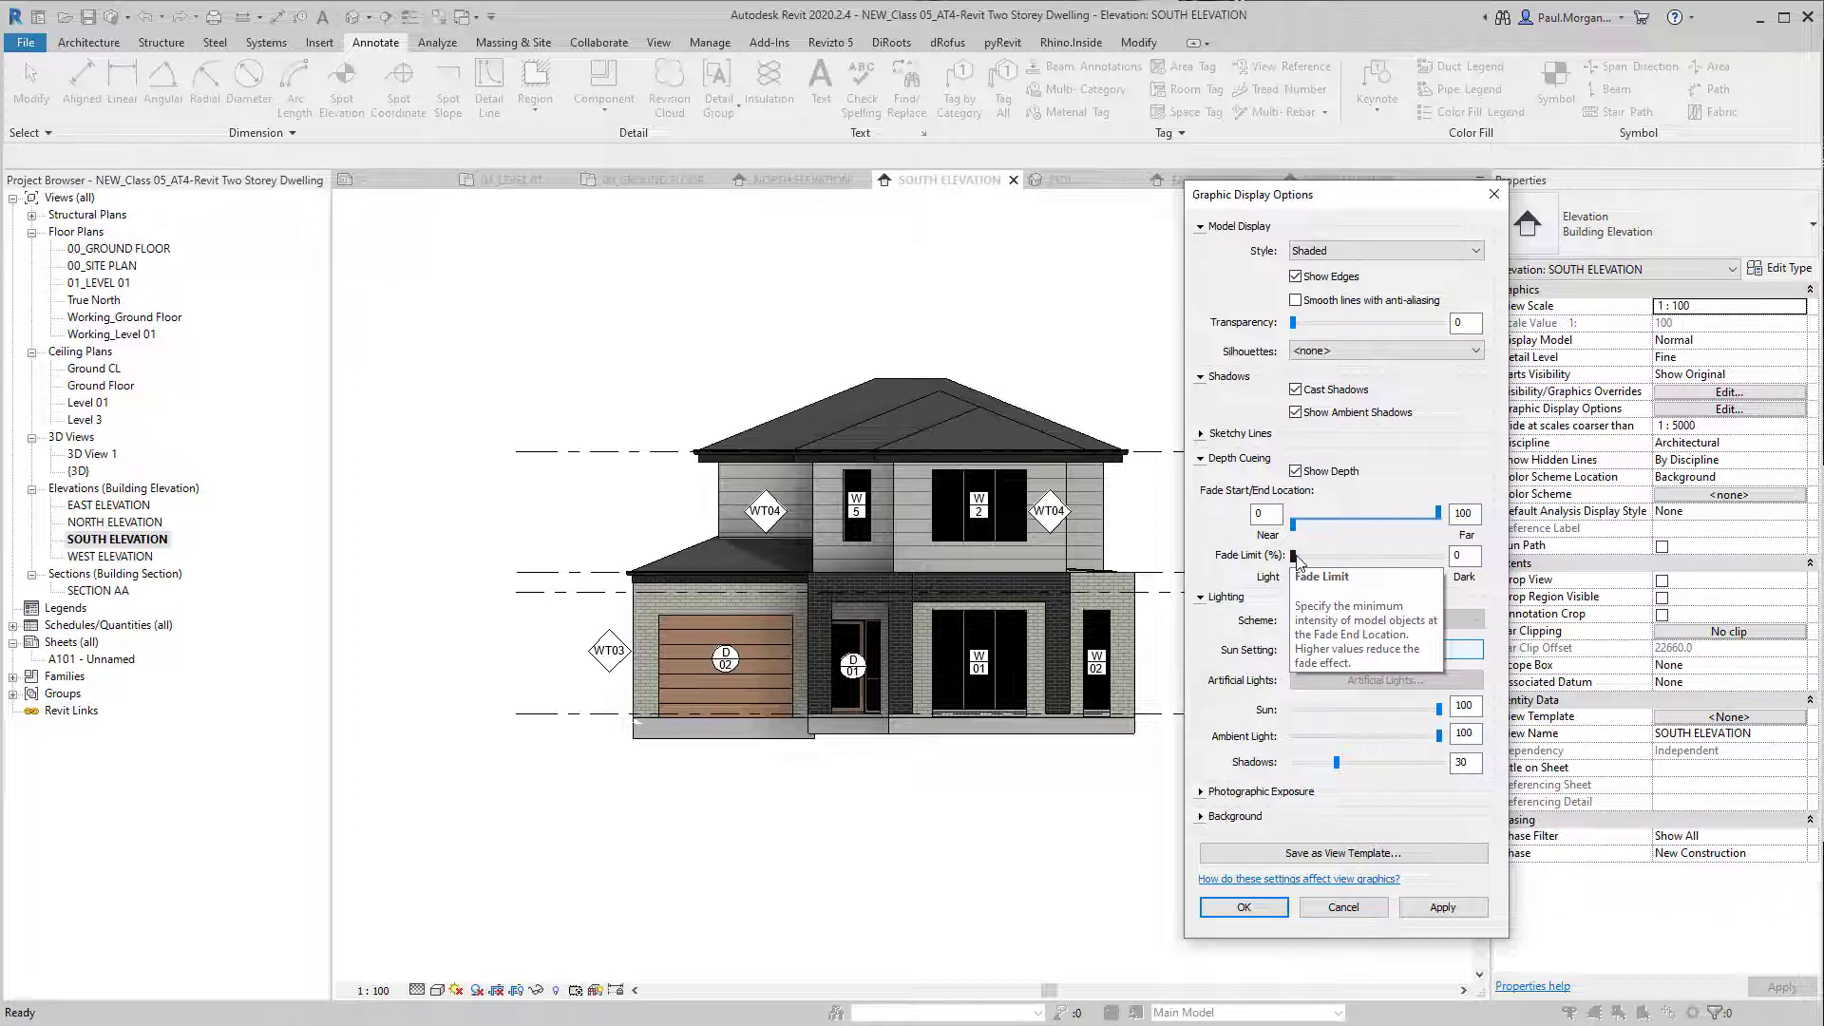
left_click(1468, 556)
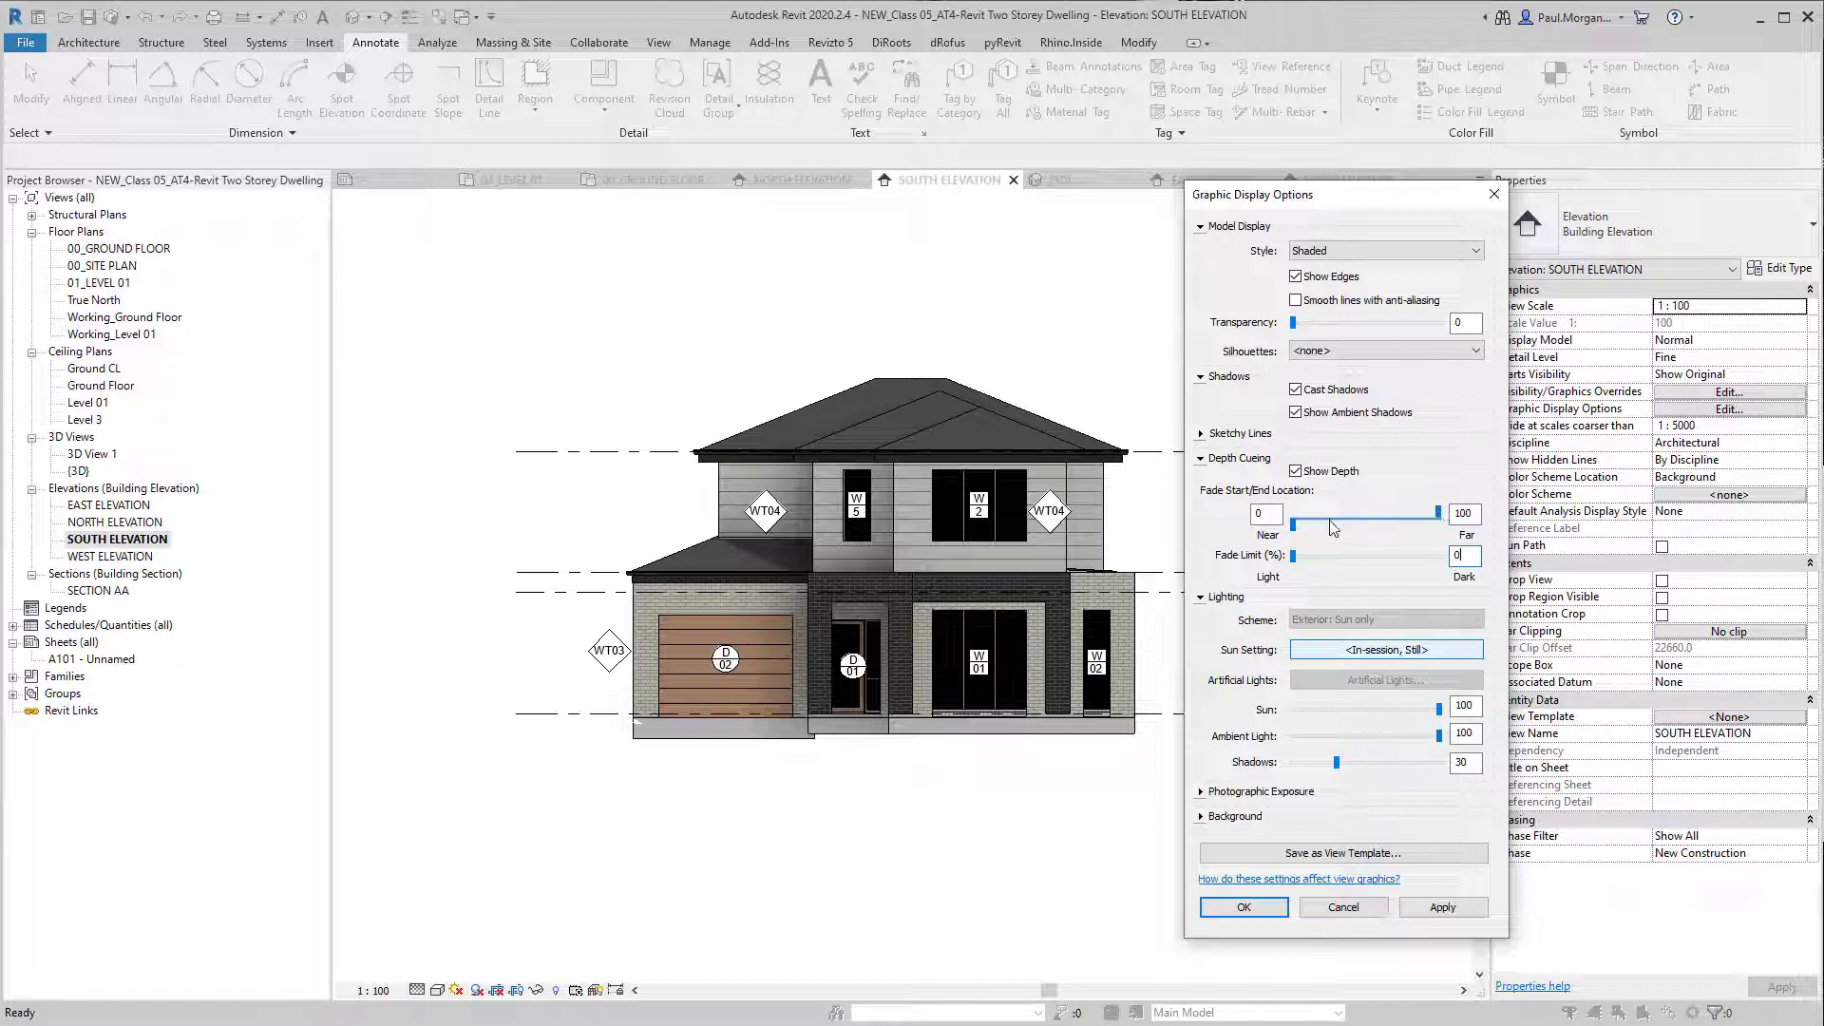
left_click_drag(1438, 513, 1329, 513)
left_click(1443, 907)
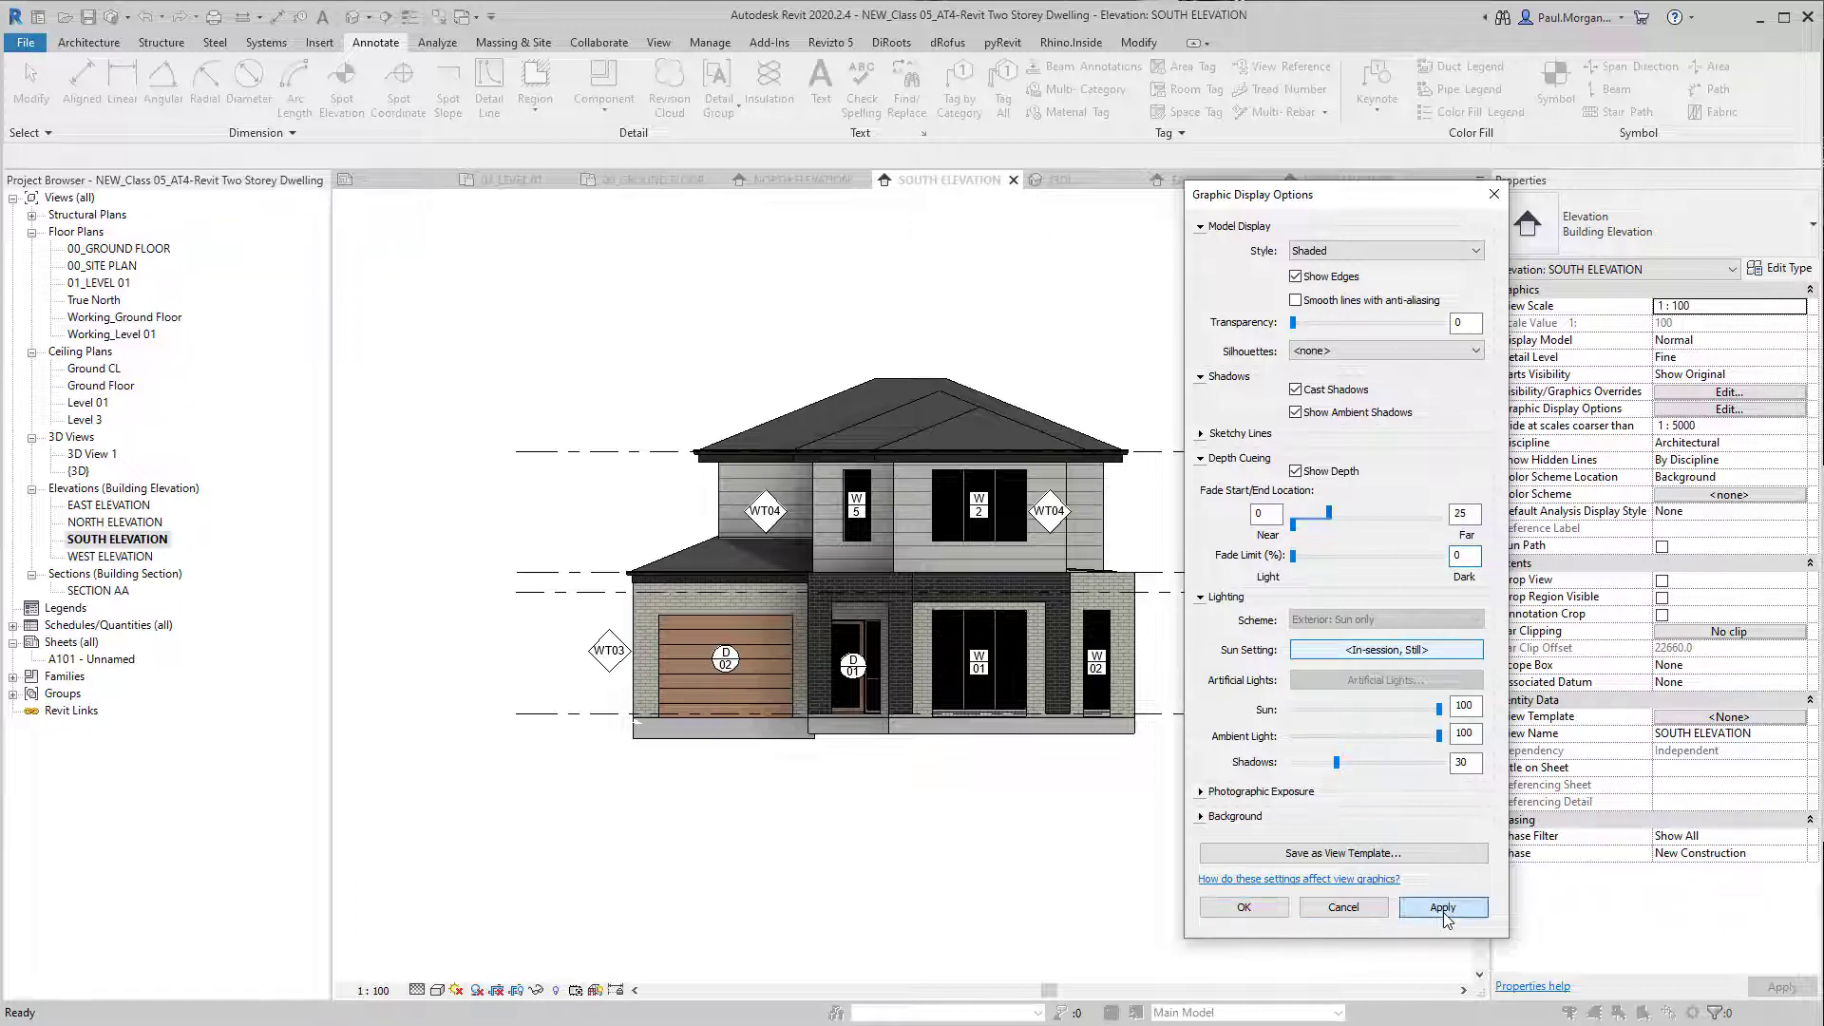
Step: Try far fade end locations of 48 and 64 for the elevation's depth cueing, applying each value
left_click_drag(1329, 513, 1369, 523)
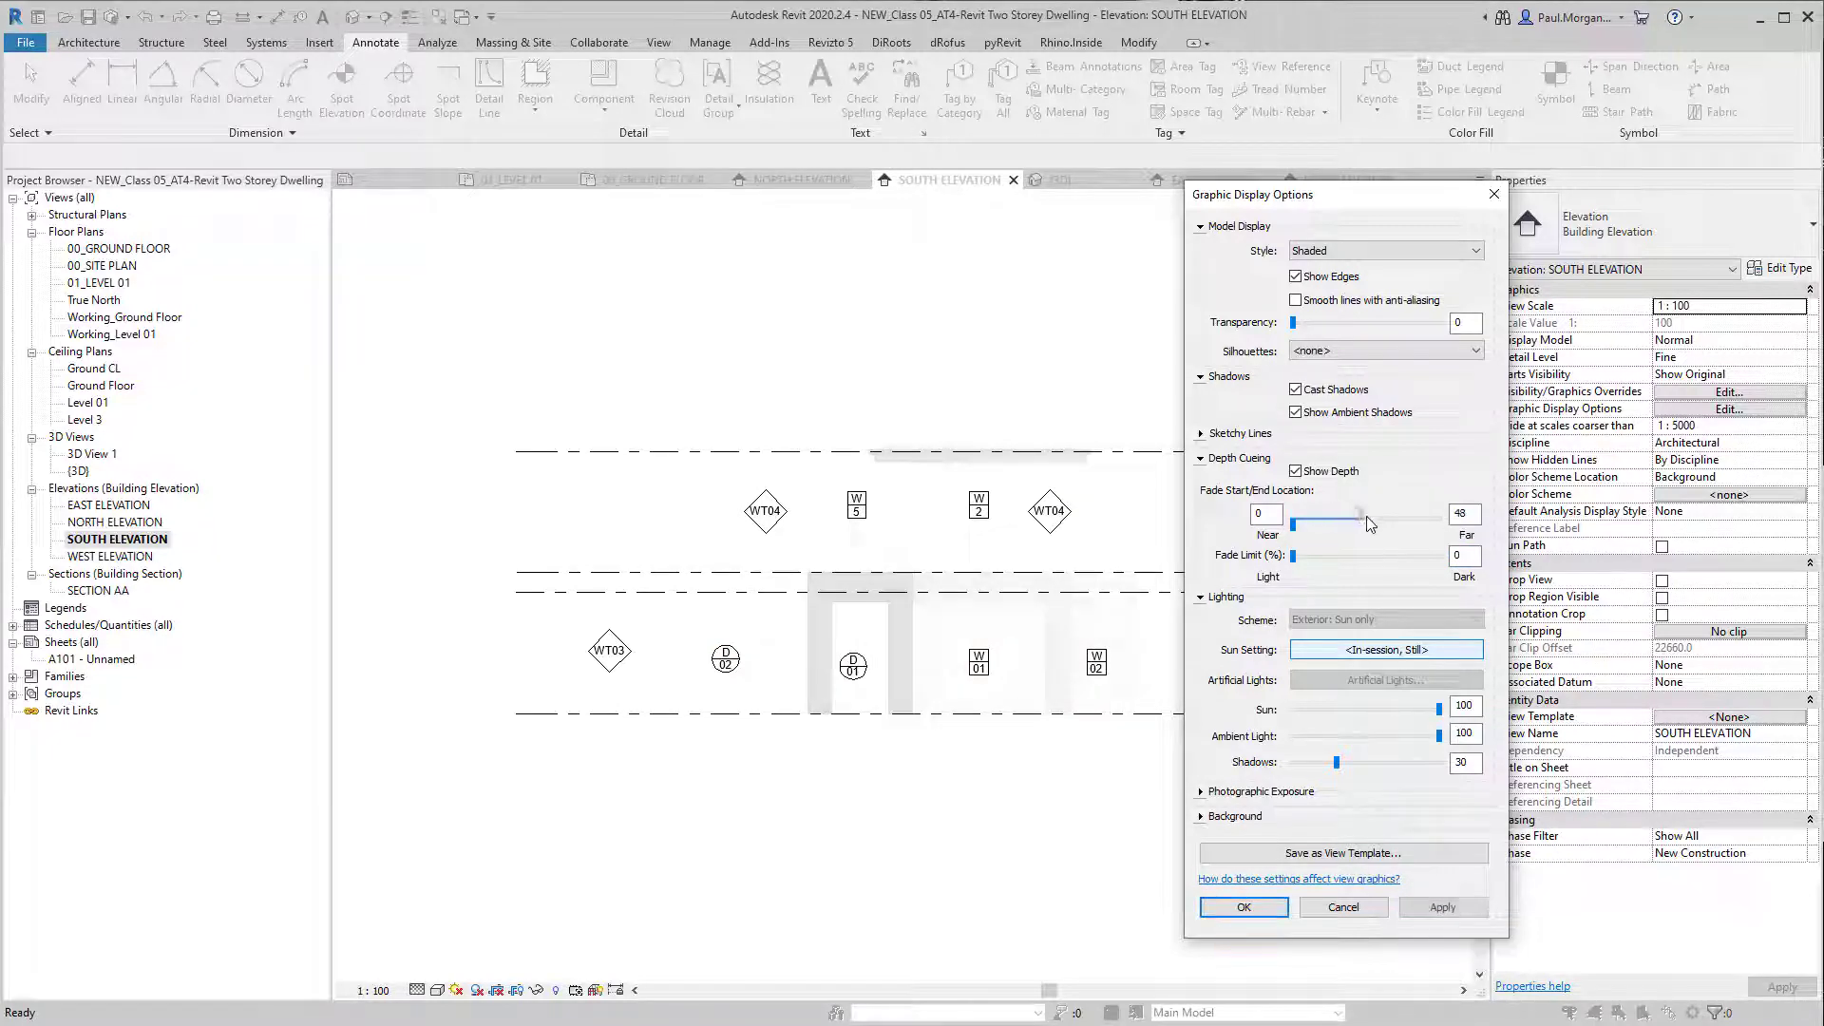
left_click(1444, 907)
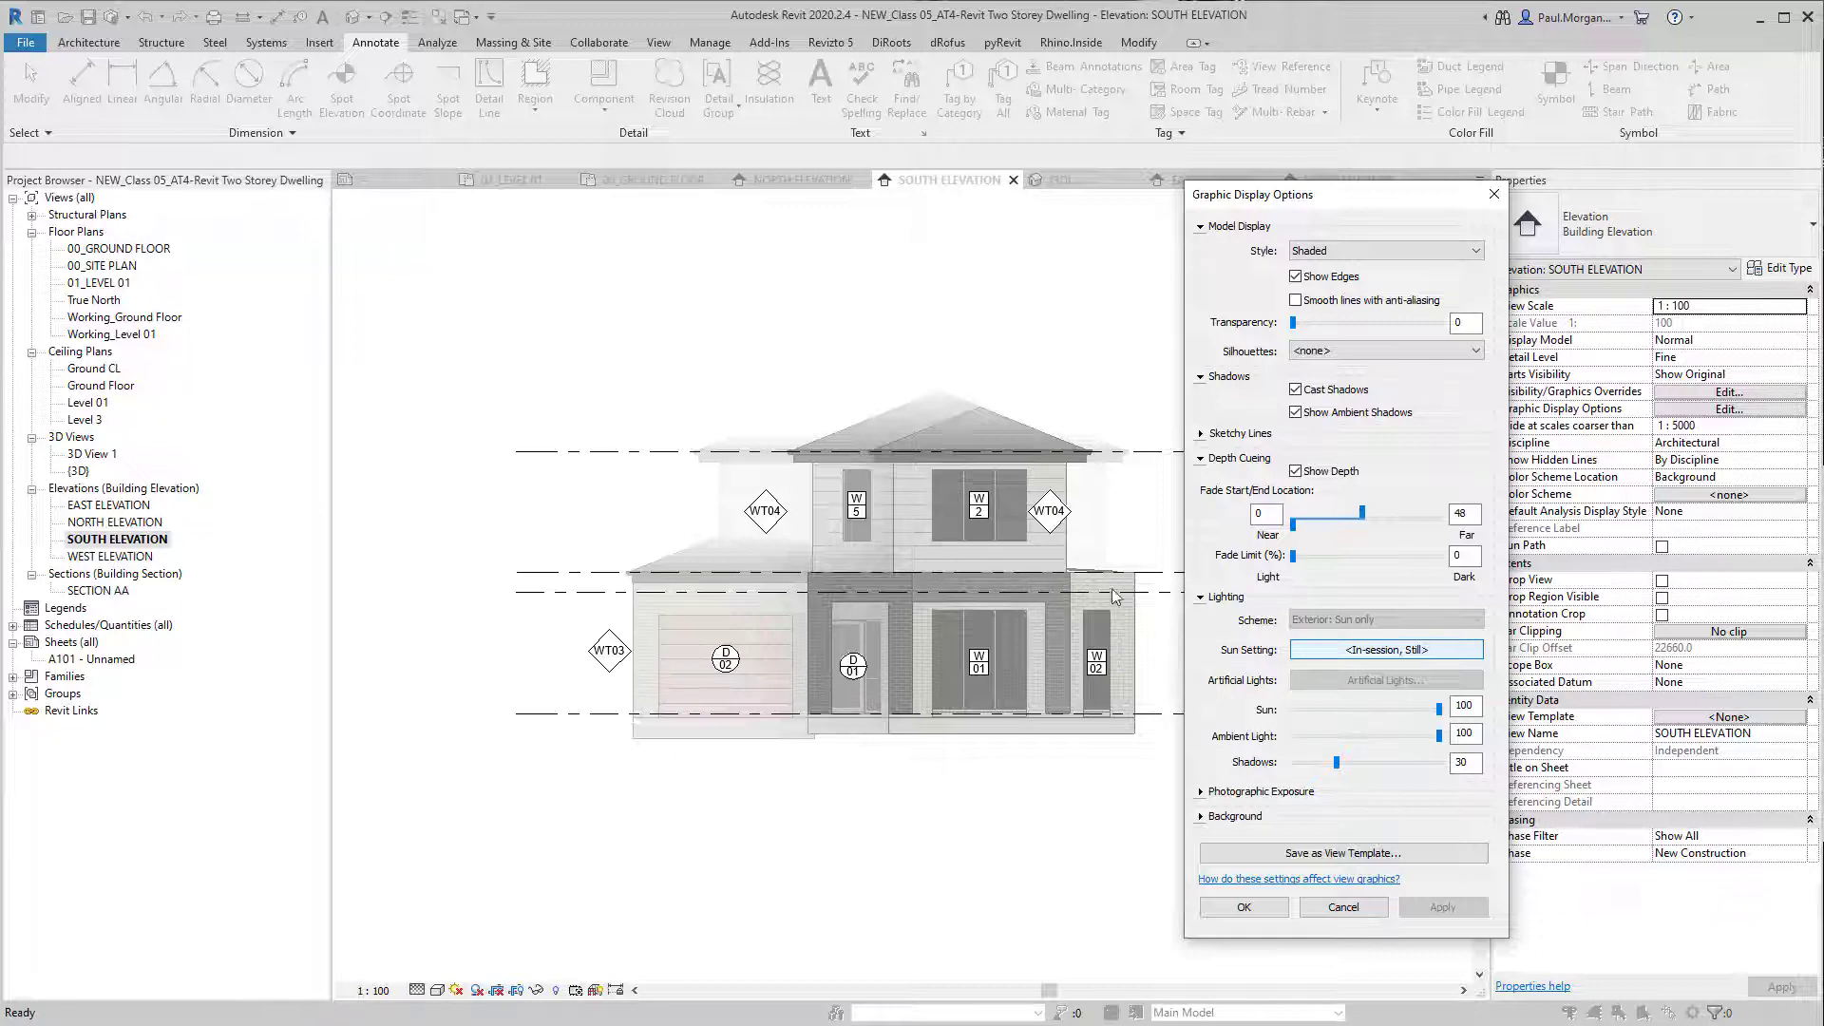
left_click_drag(1365, 526, 1389, 525)
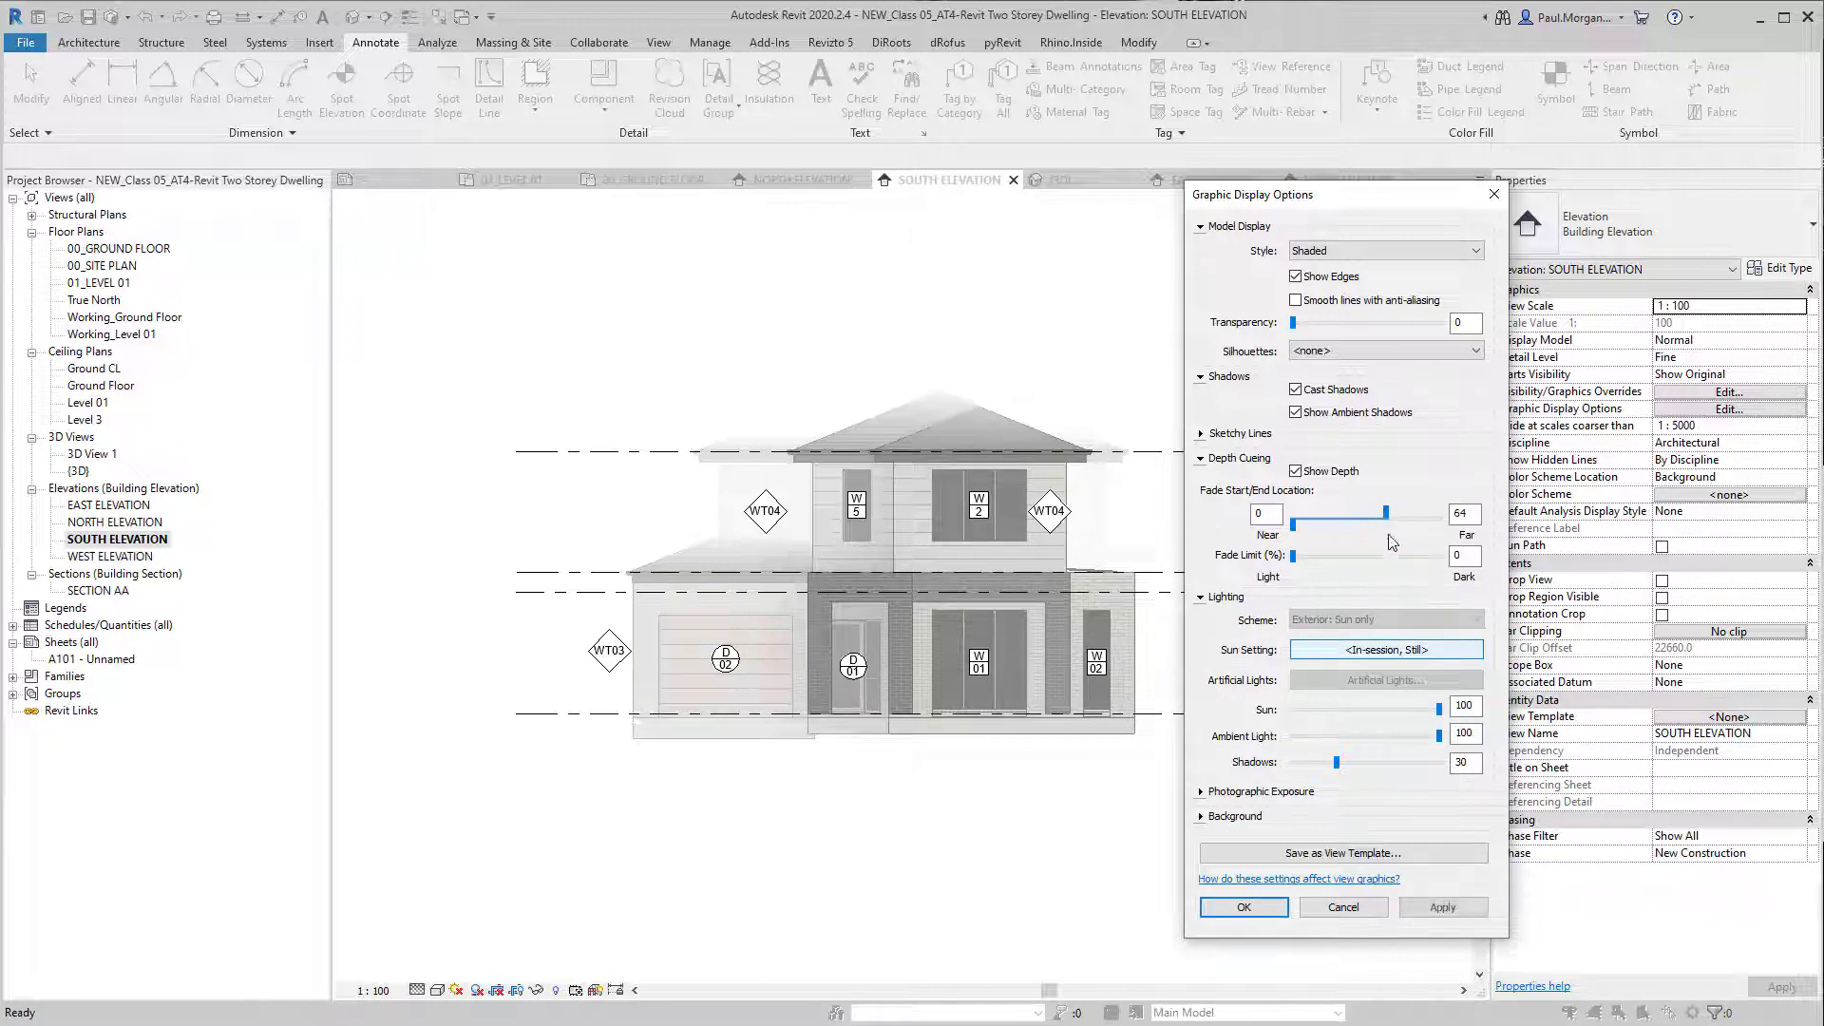
left_click(1444, 908)
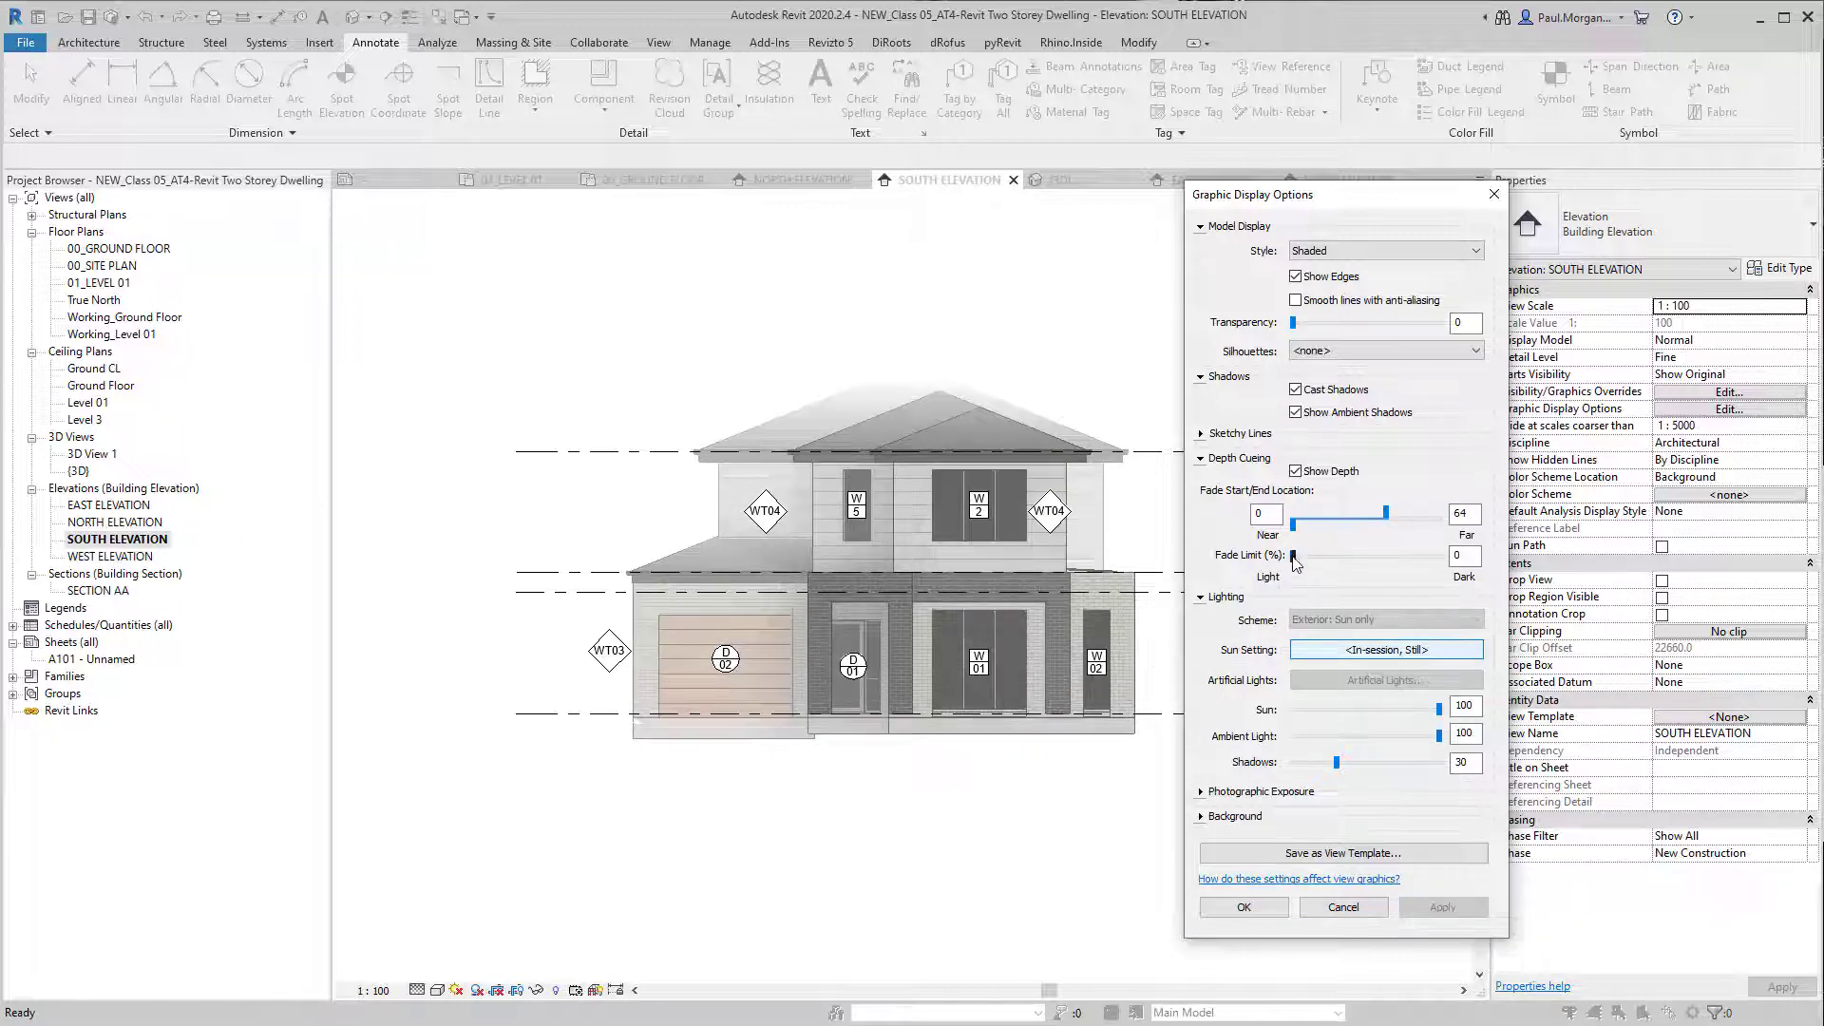
Step: Try depth cueing fade limits of 7 and 47 percent, applying each to the elevation
left_click_drag(1293, 555, 1333, 556)
left_click(1474, 903)
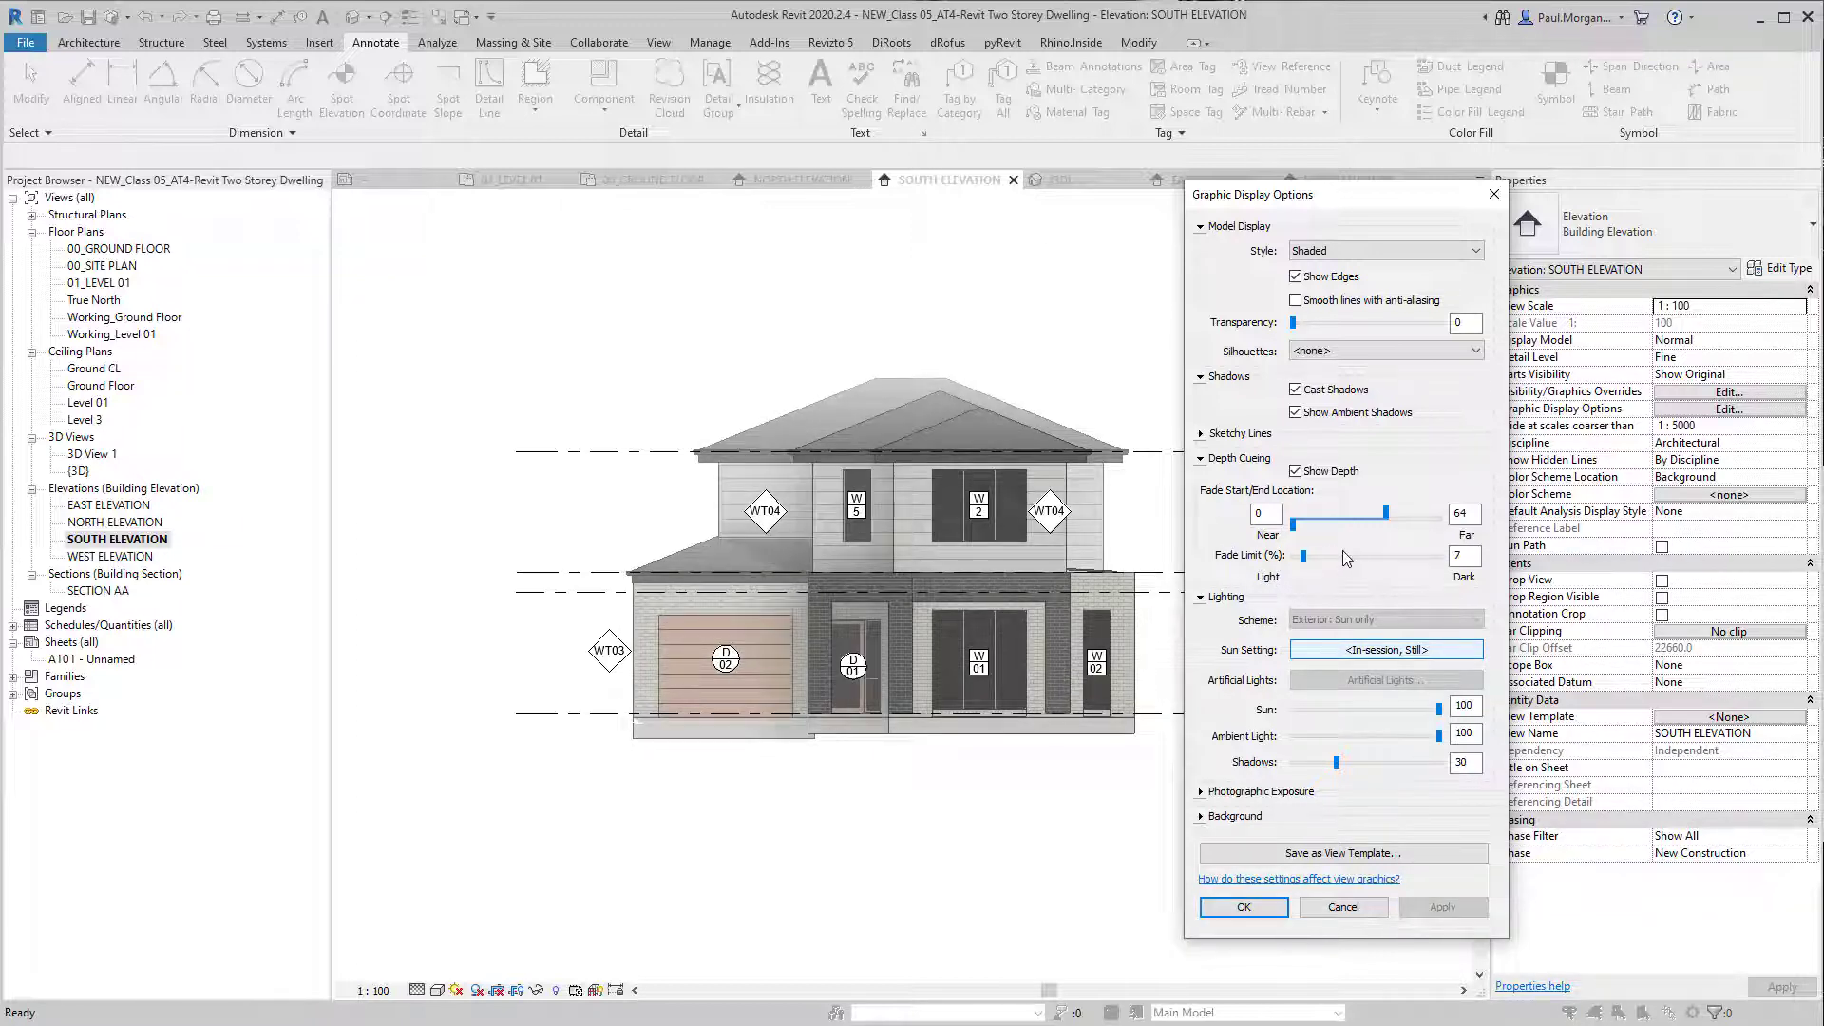
left_click_drag(1333, 556, 1361, 555)
left_click(1443, 908)
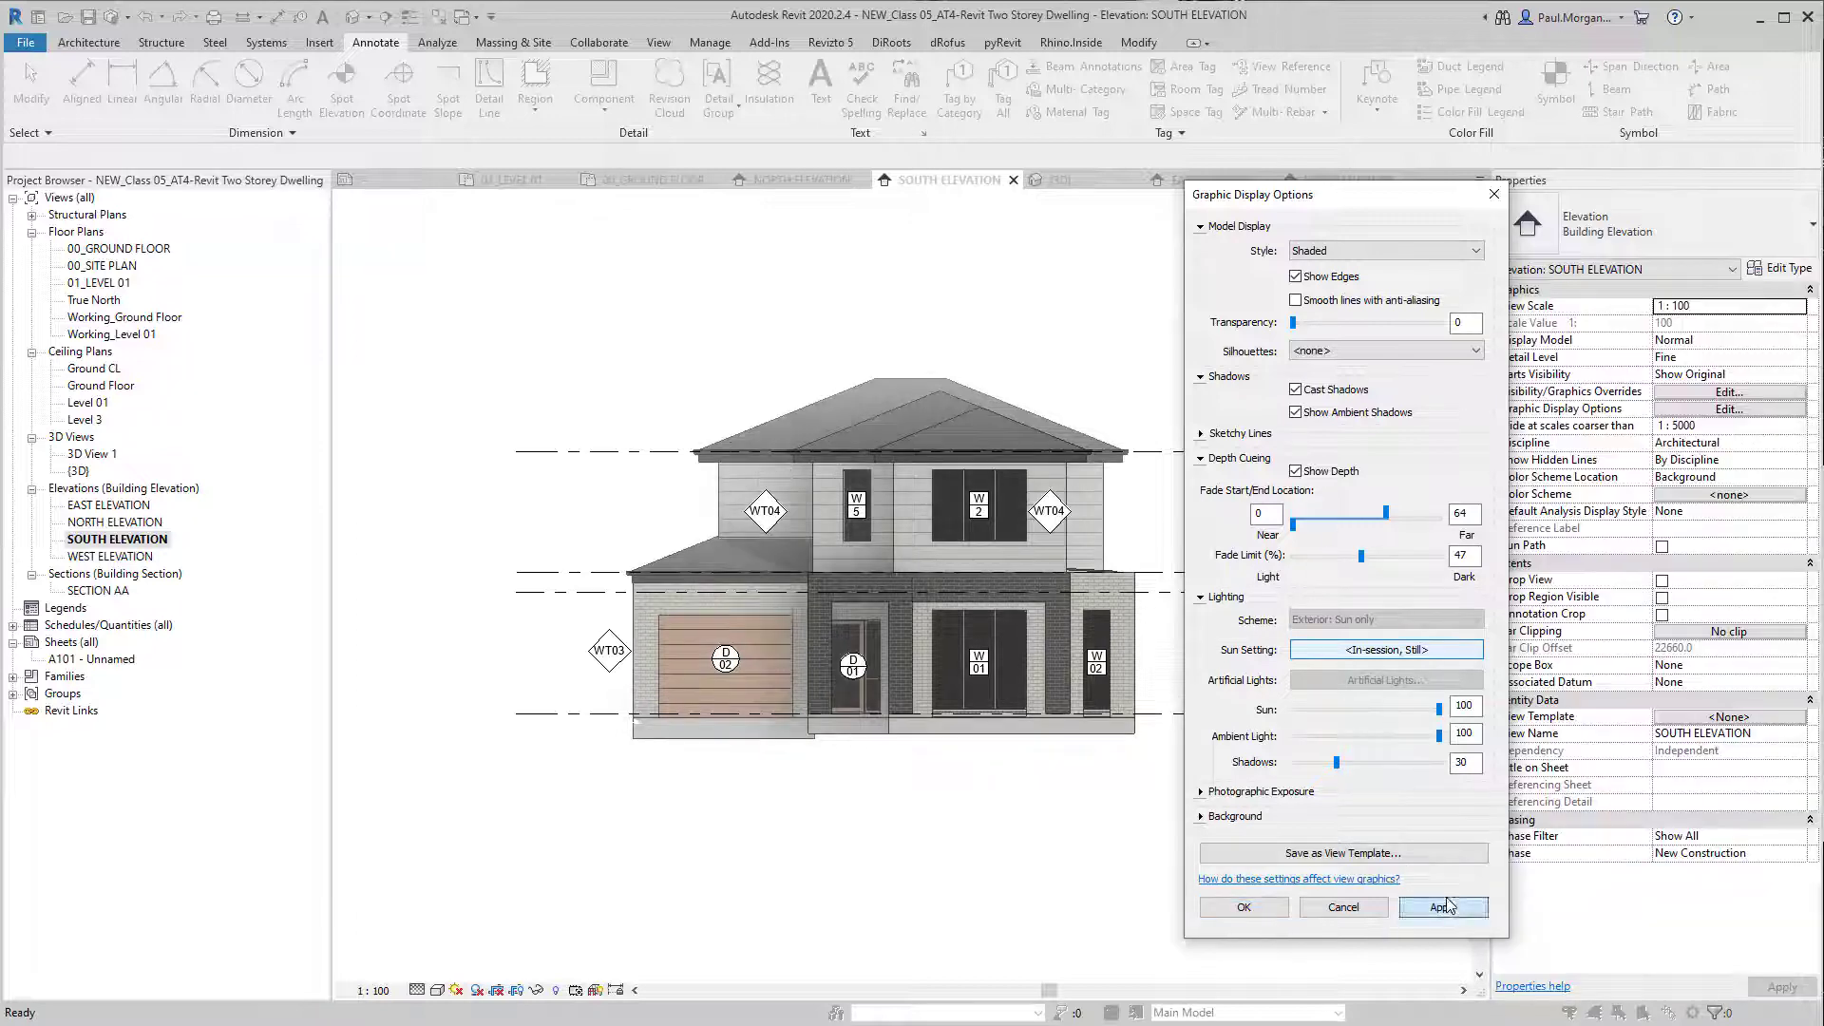
Step: Raise the depth cueing's far fade end location to 71 and on to 84, applying each value
left_click_drag(1387, 518, 1397, 518)
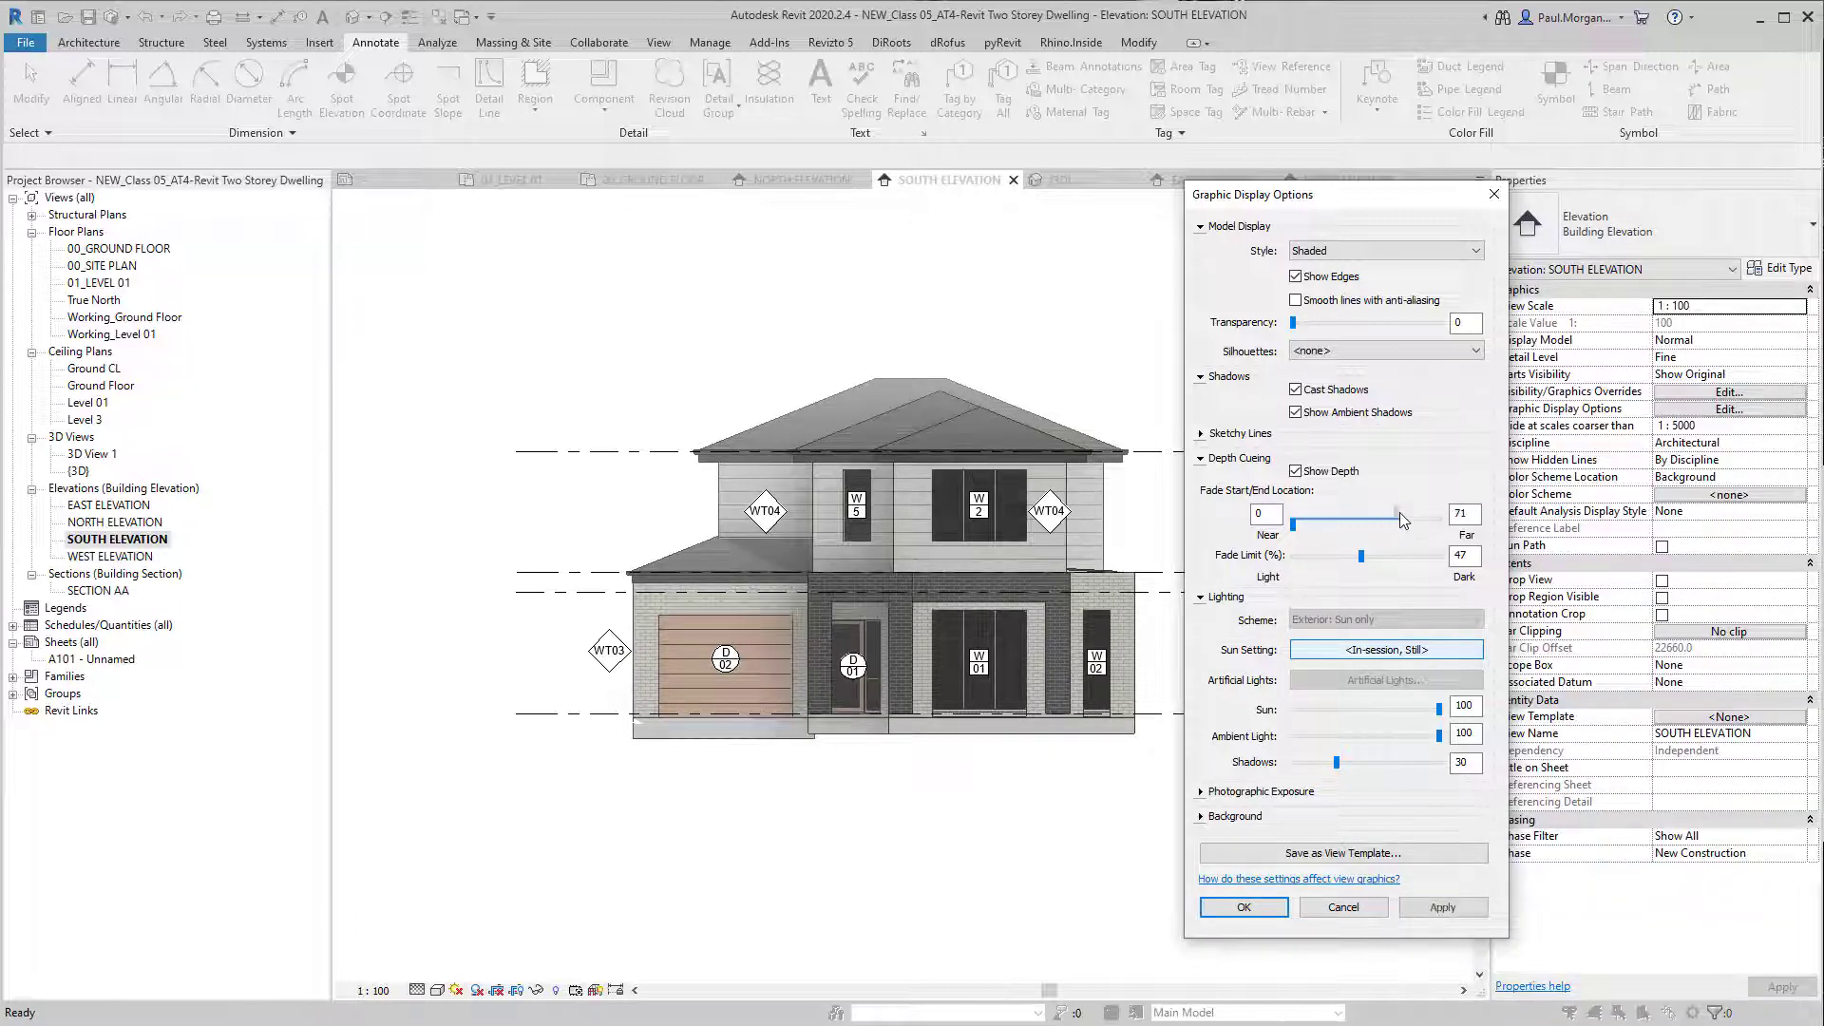
left_click(1443, 907)
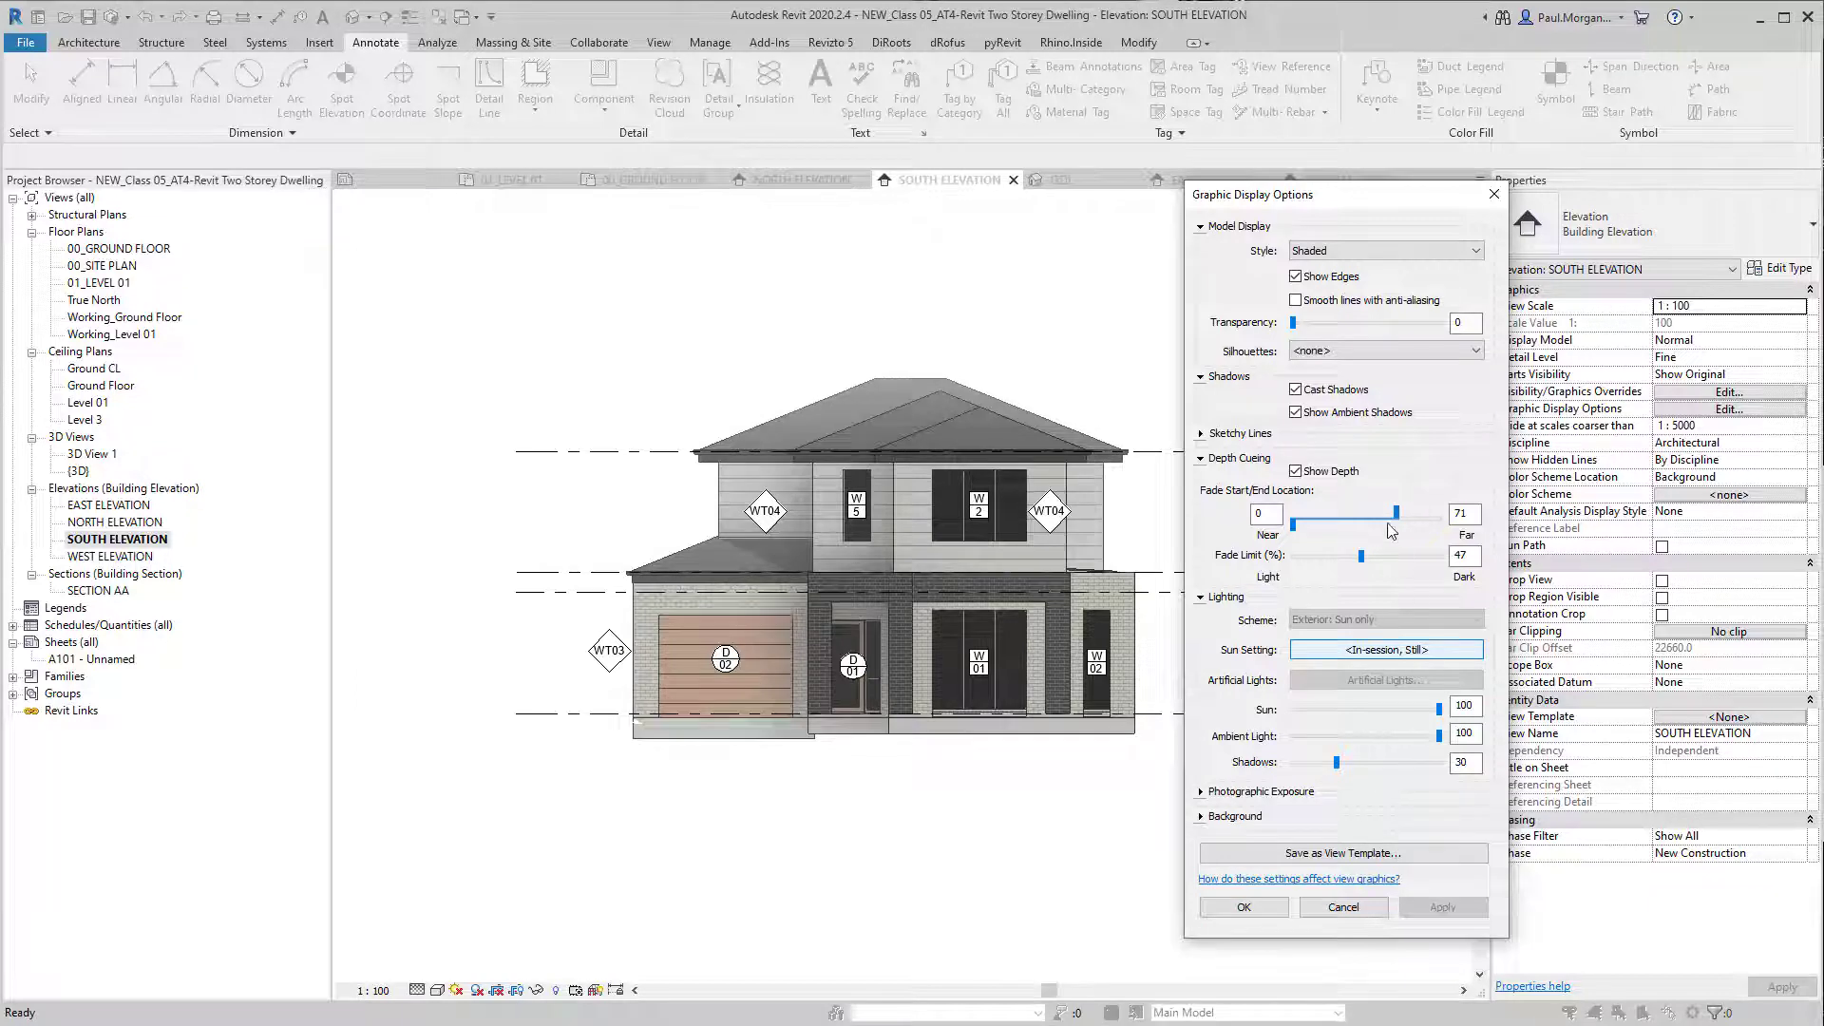
left_click_drag(1395, 512, 1415, 512)
left_click(1444, 908)
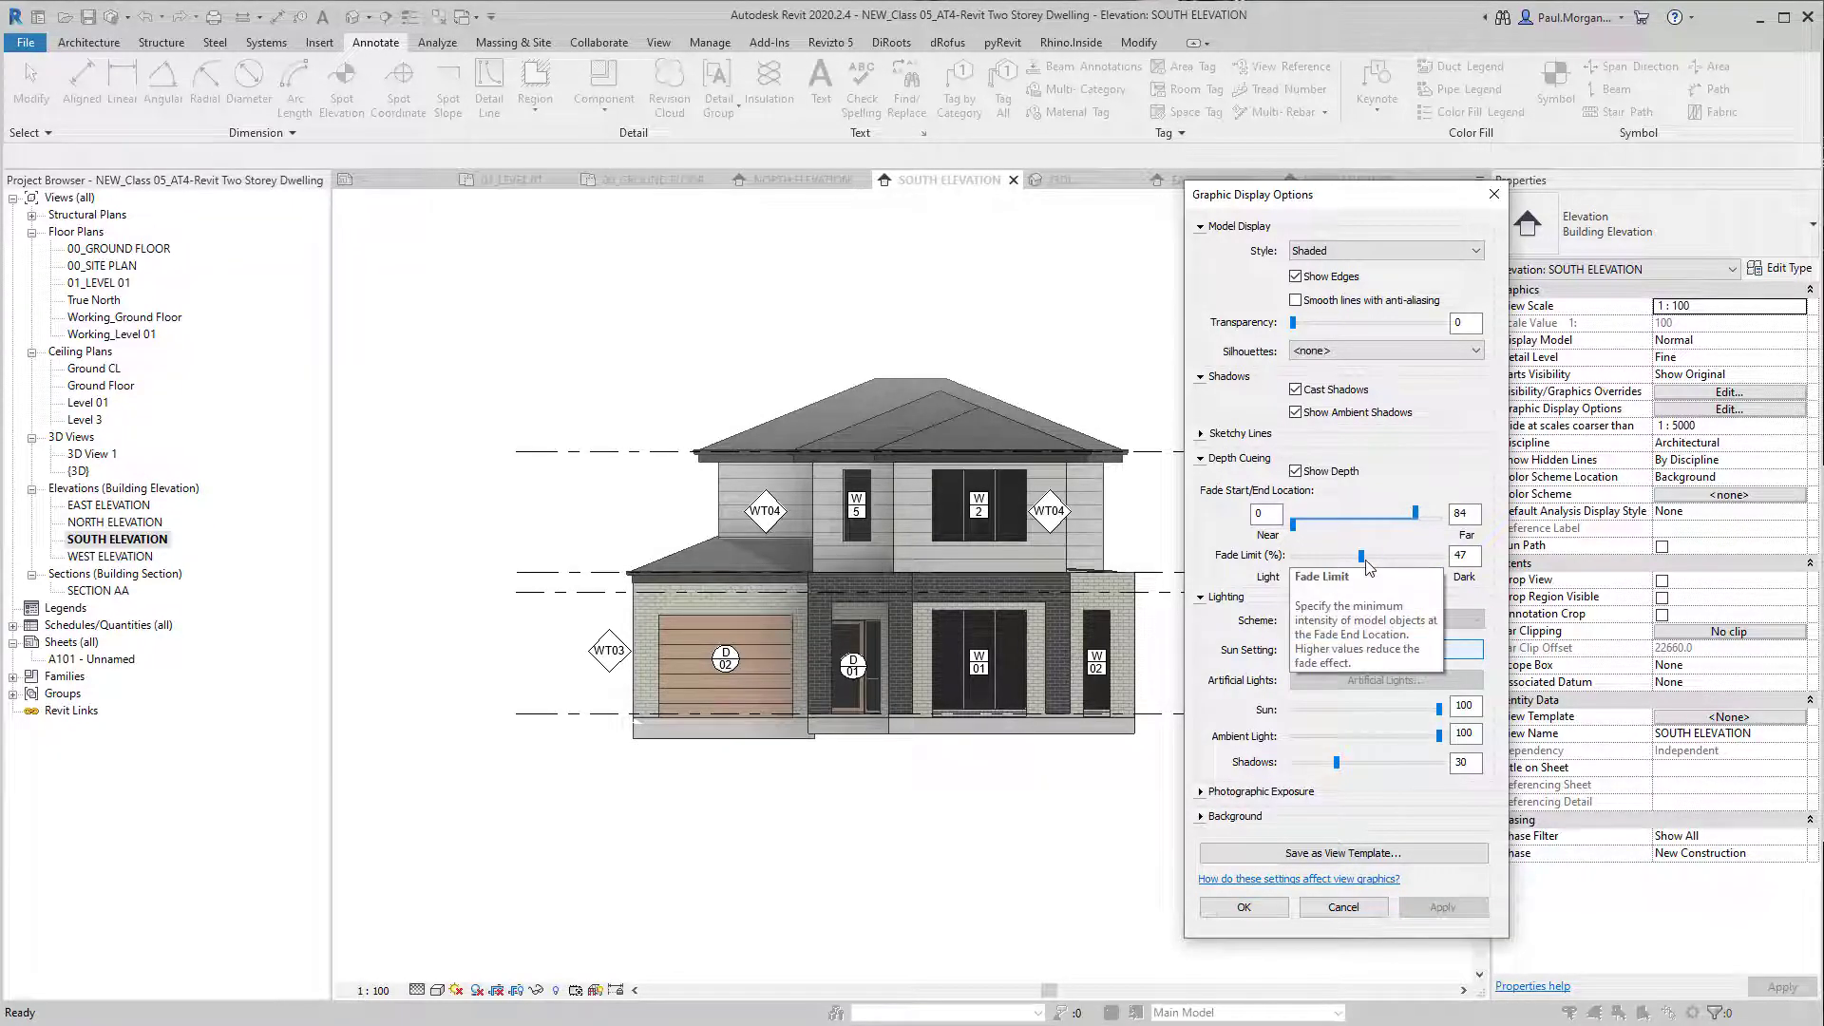
Step: Set the depth cueing fade limit to 67 percent, apply it and accept the graphic display options
left_click_drag(1366, 558, 1393, 558)
left_click(1434, 907)
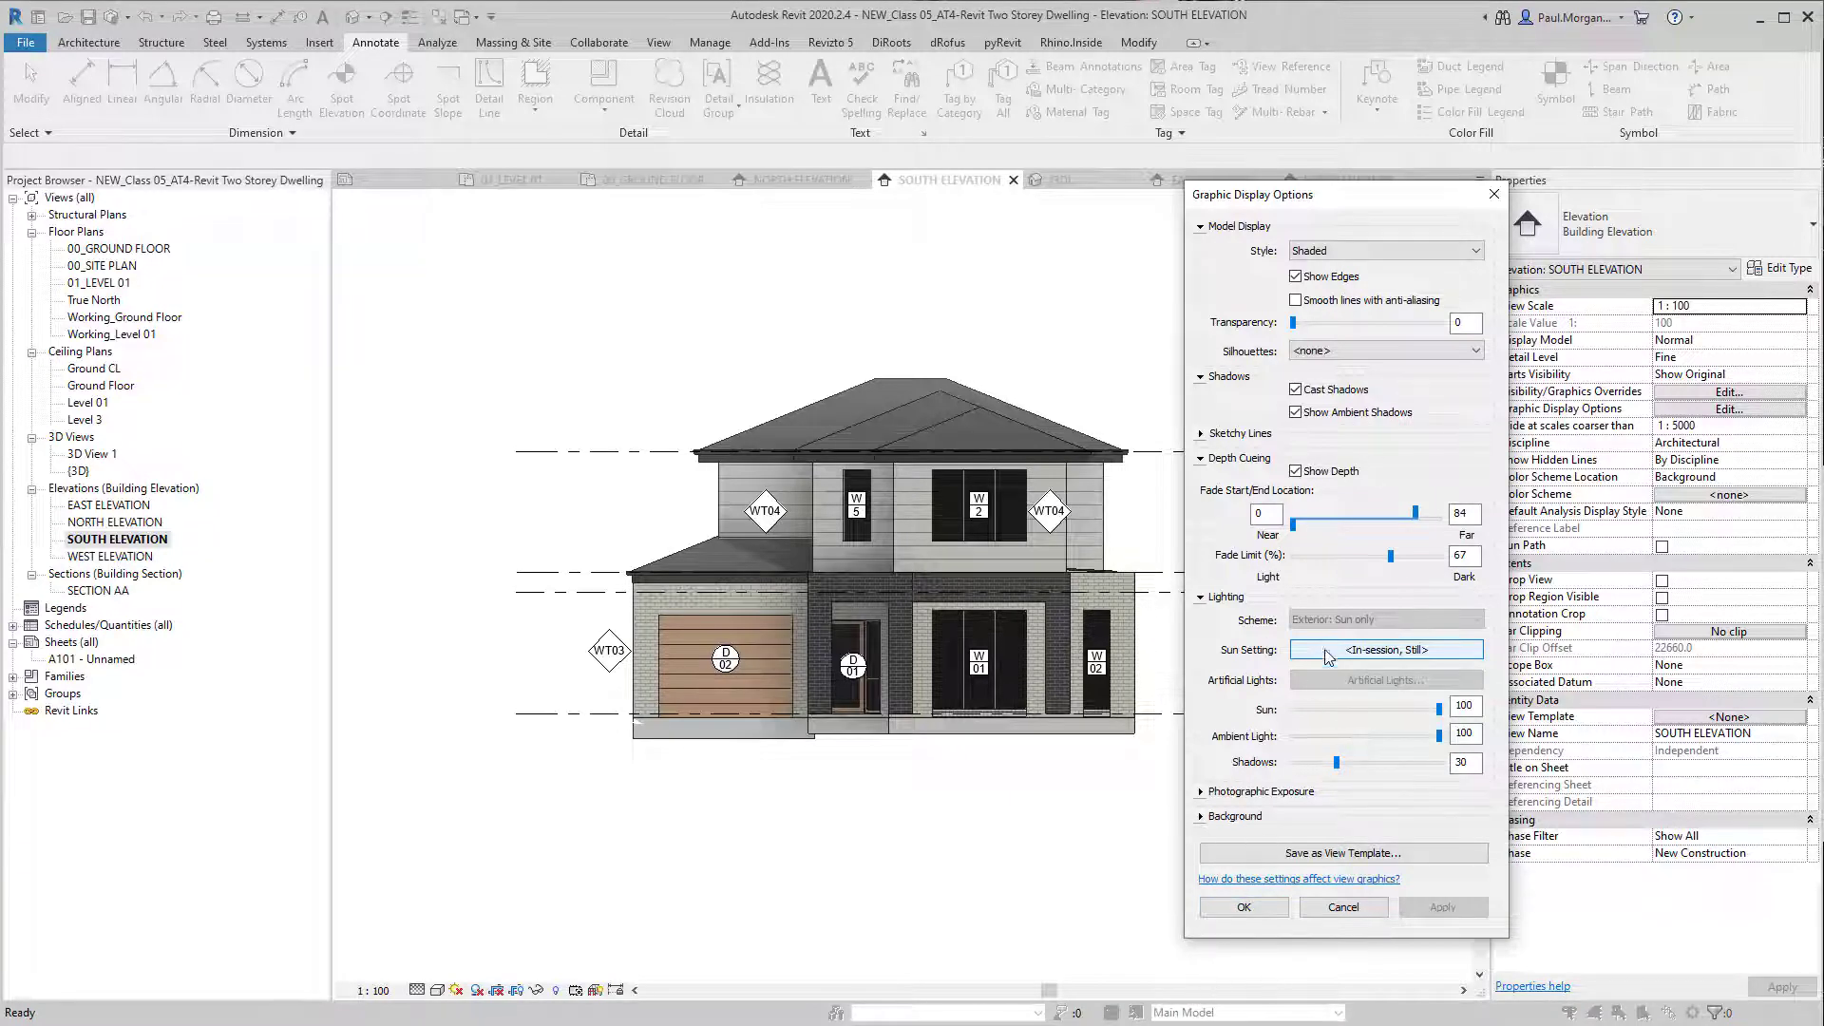
left_click(1244, 907)
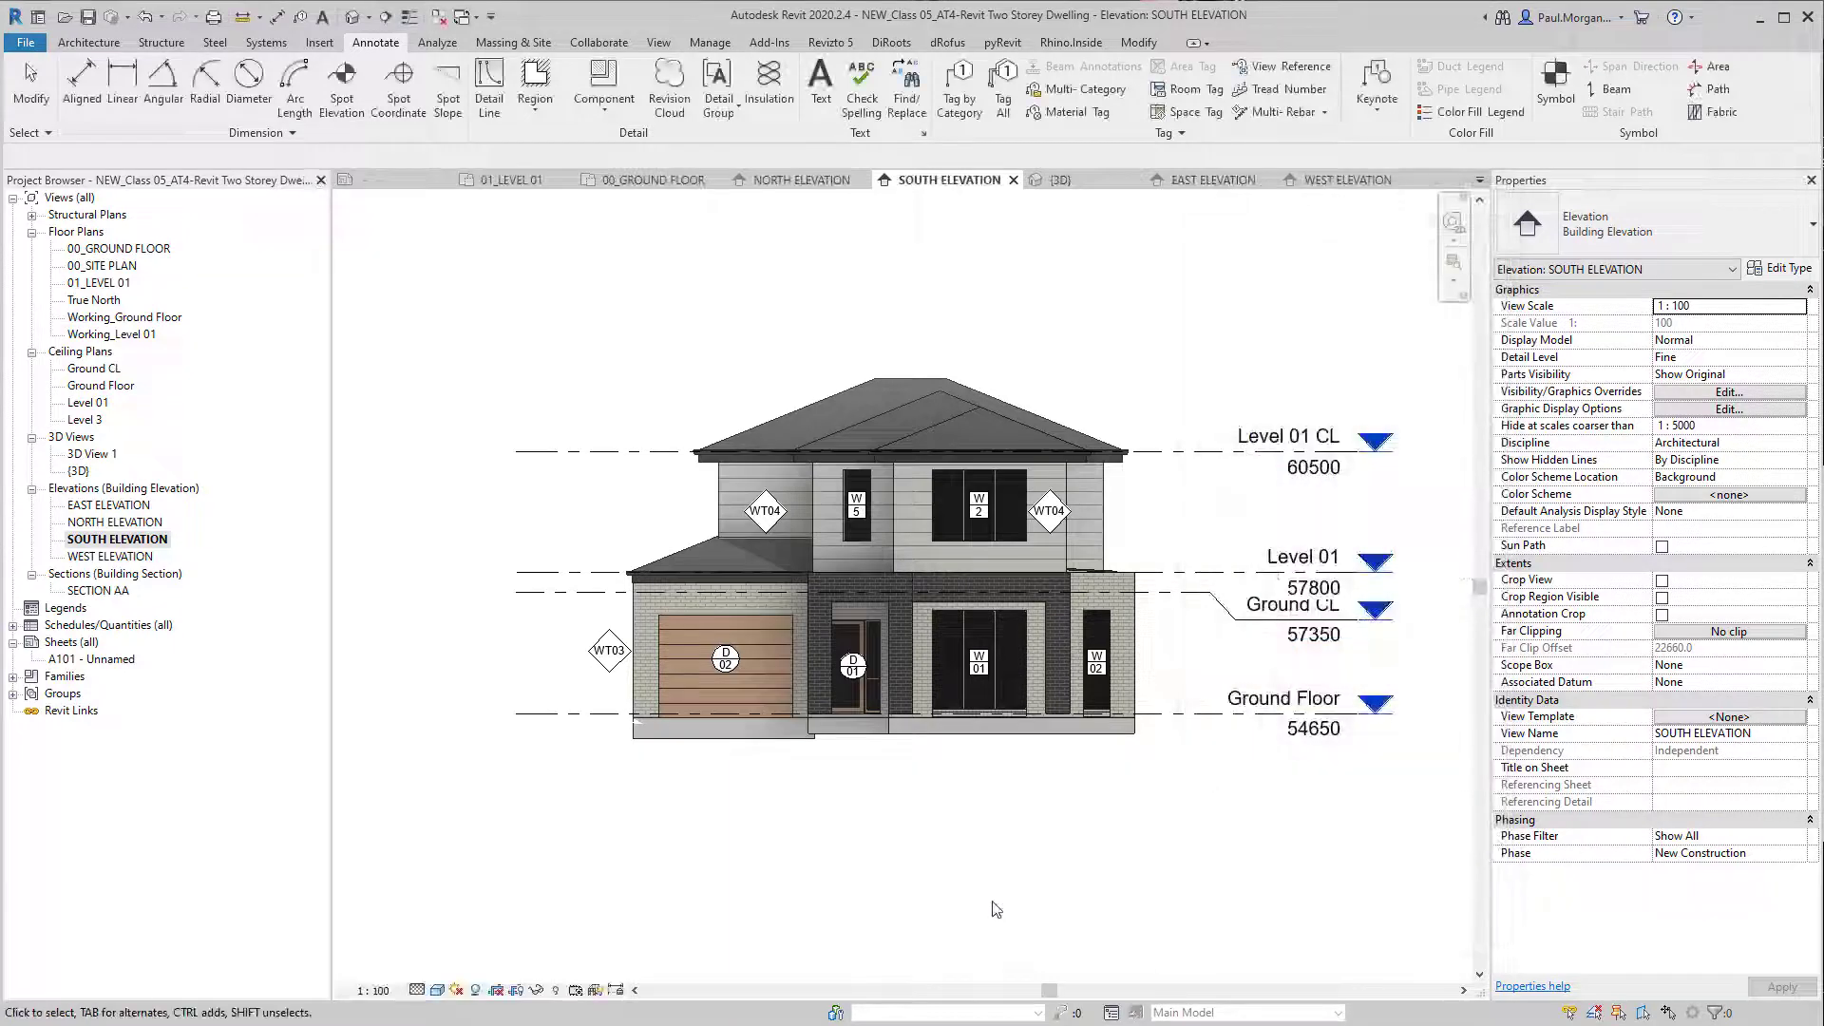
Step: Try overriding the surface transparency of upper-floor window W2 to 40 as a single element in this view
left_click(1015, 517)
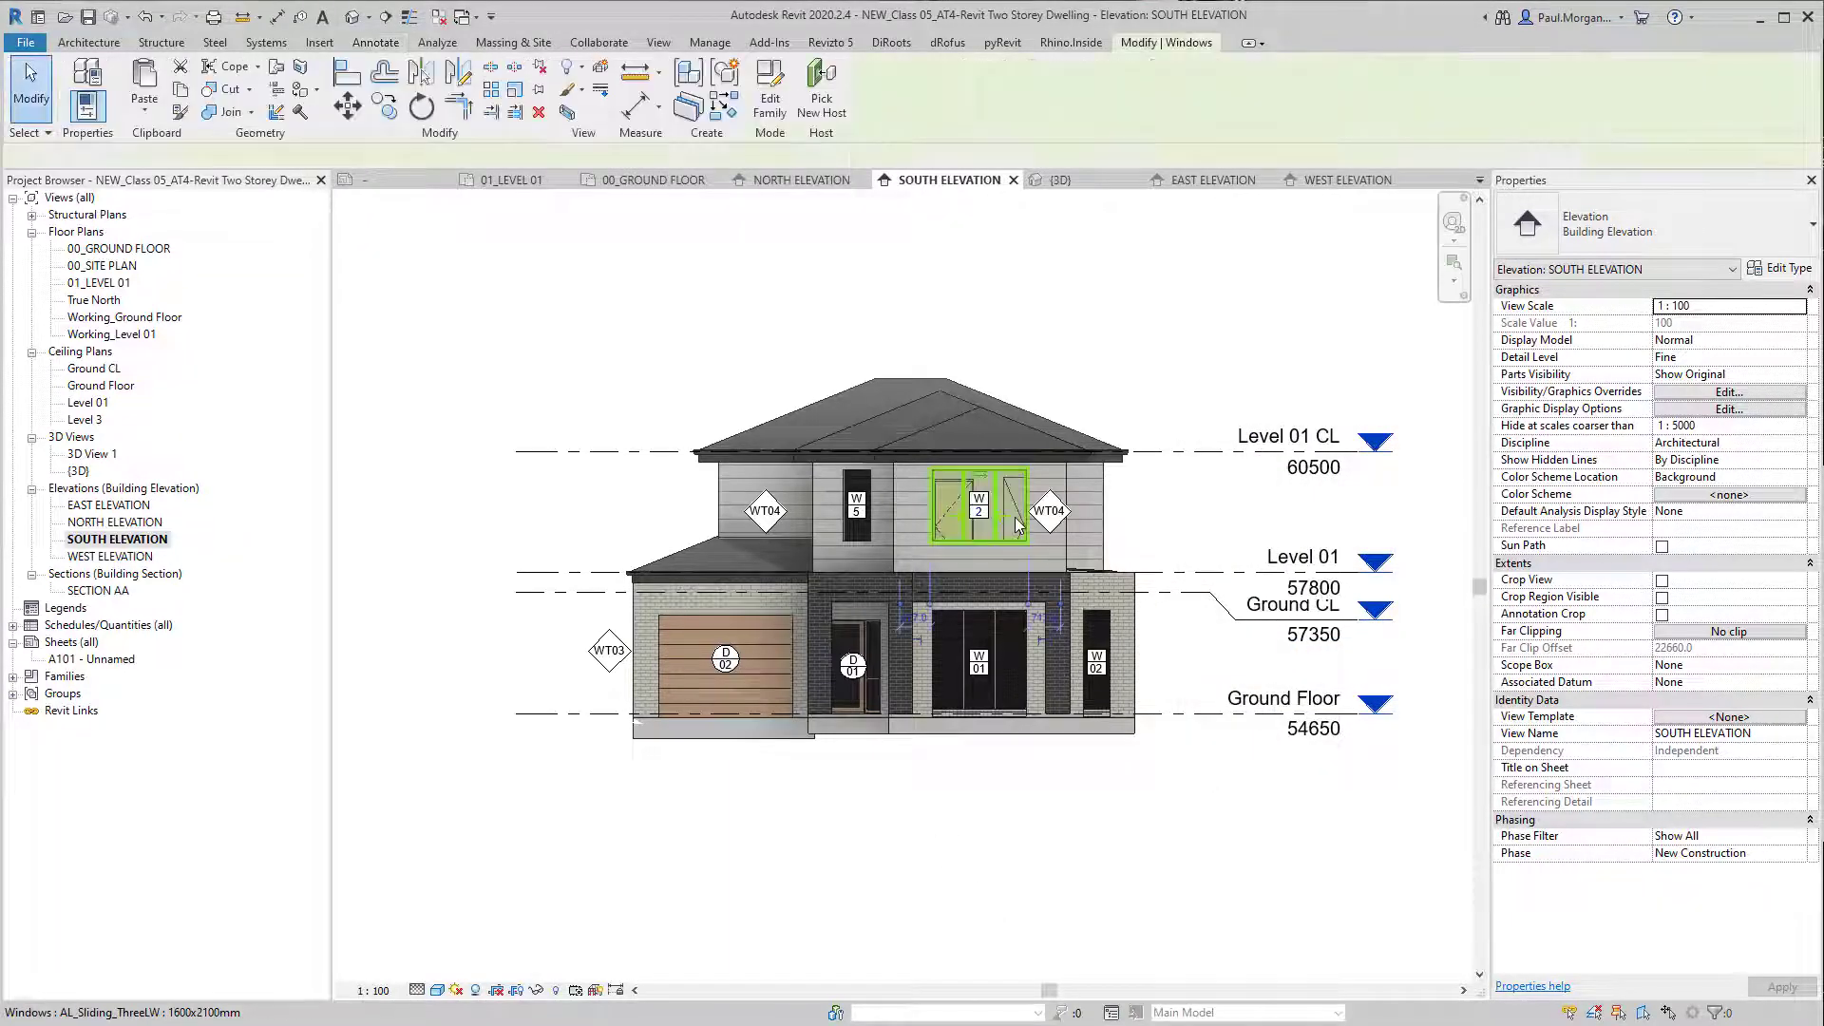
right_click(1015, 517)
mouse_move(1156, 722)
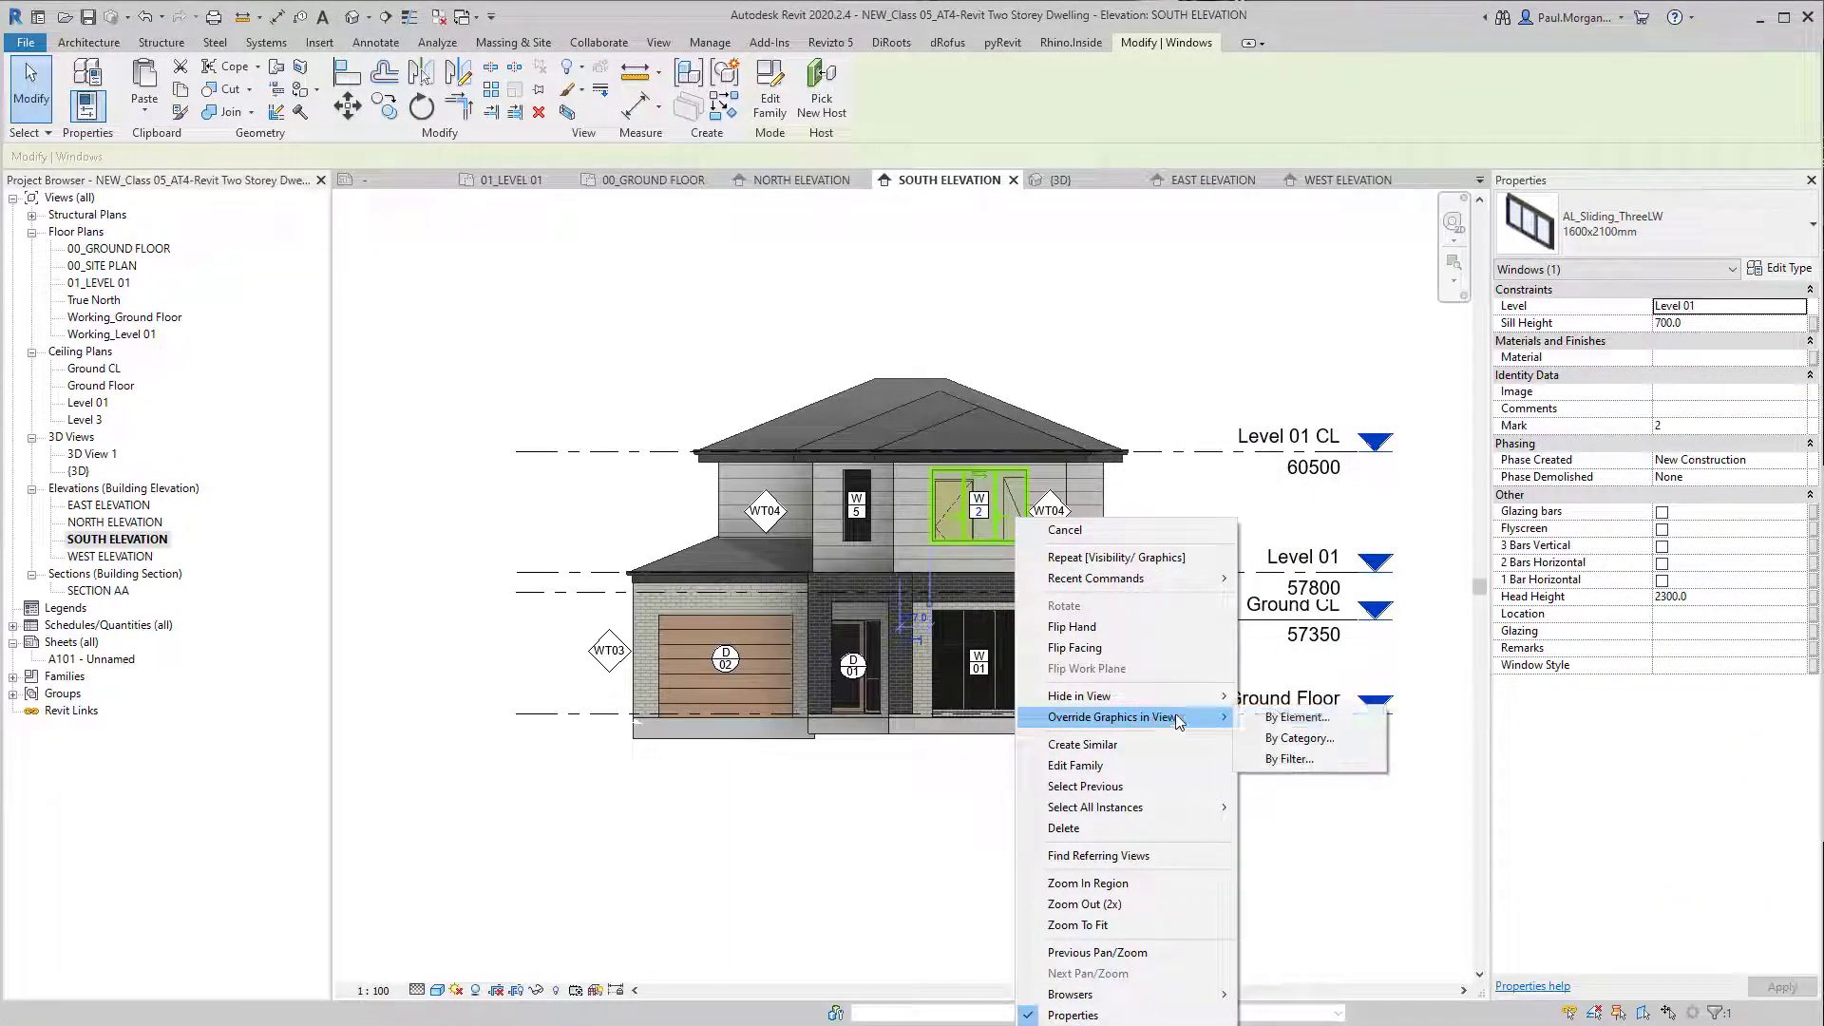
left_click(1273, 719)
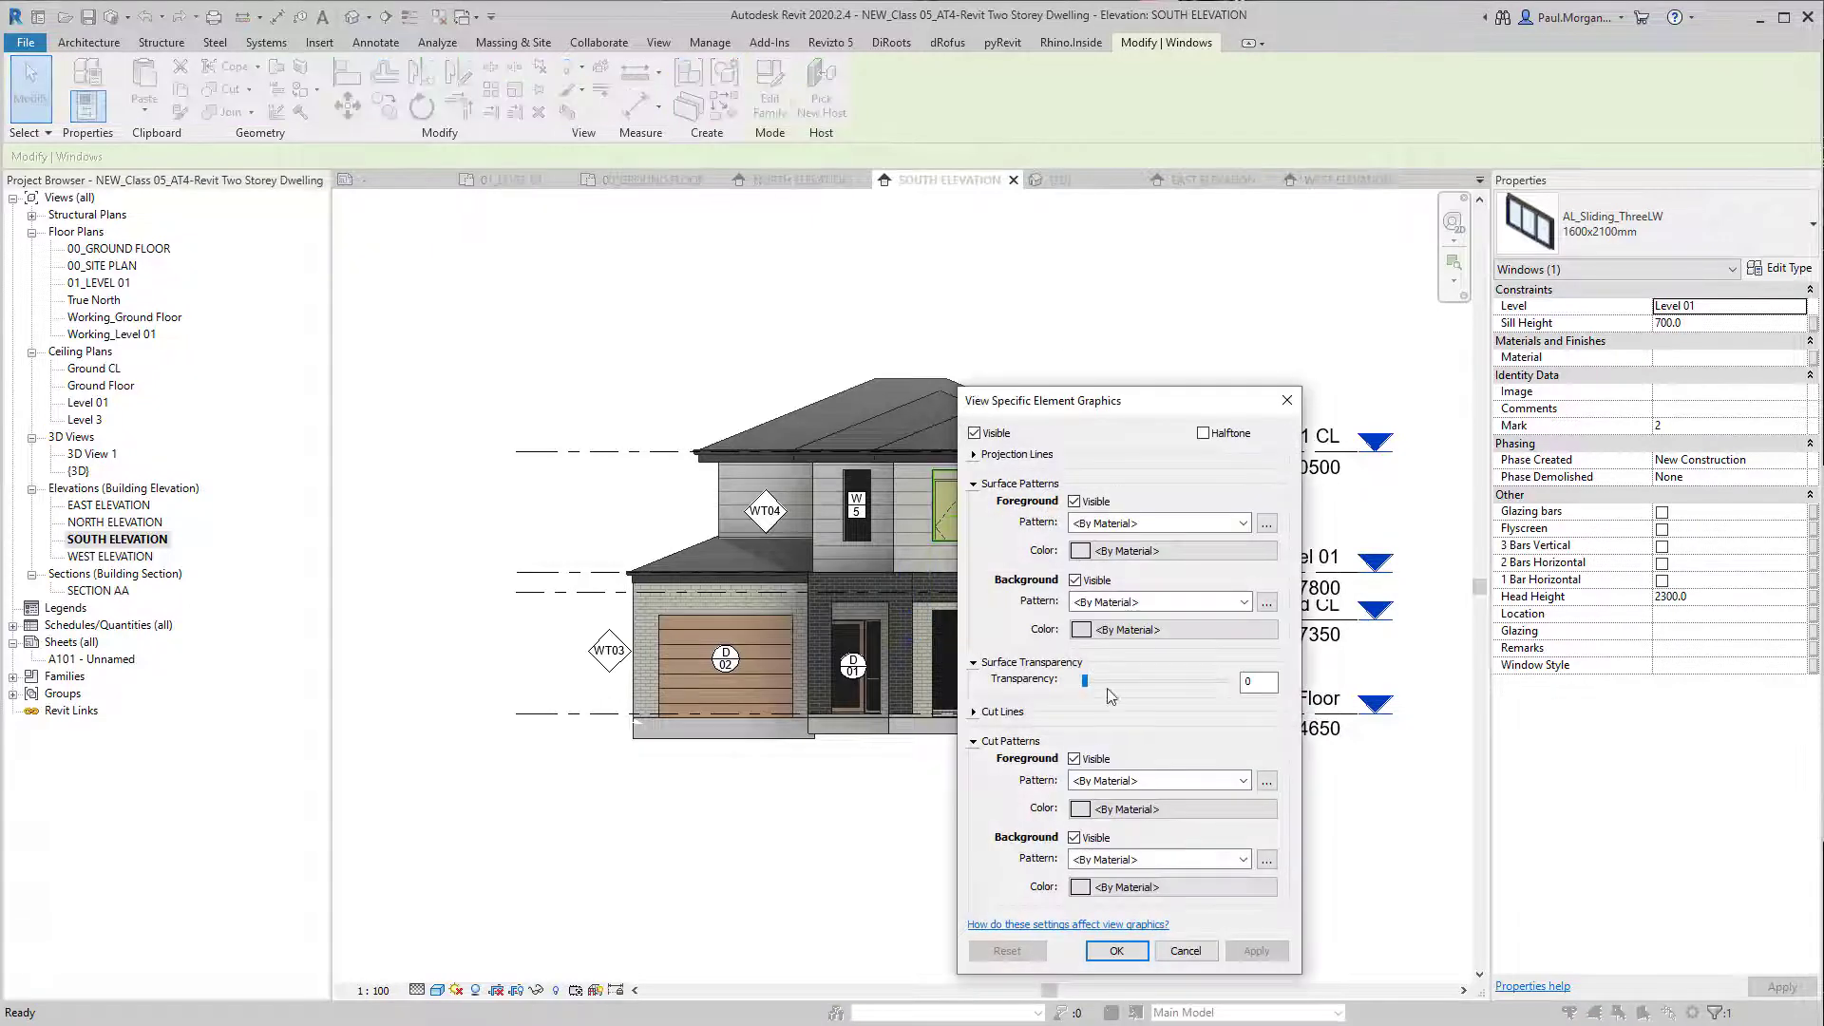
left_click_drag(1084, 680, 1140, 681)
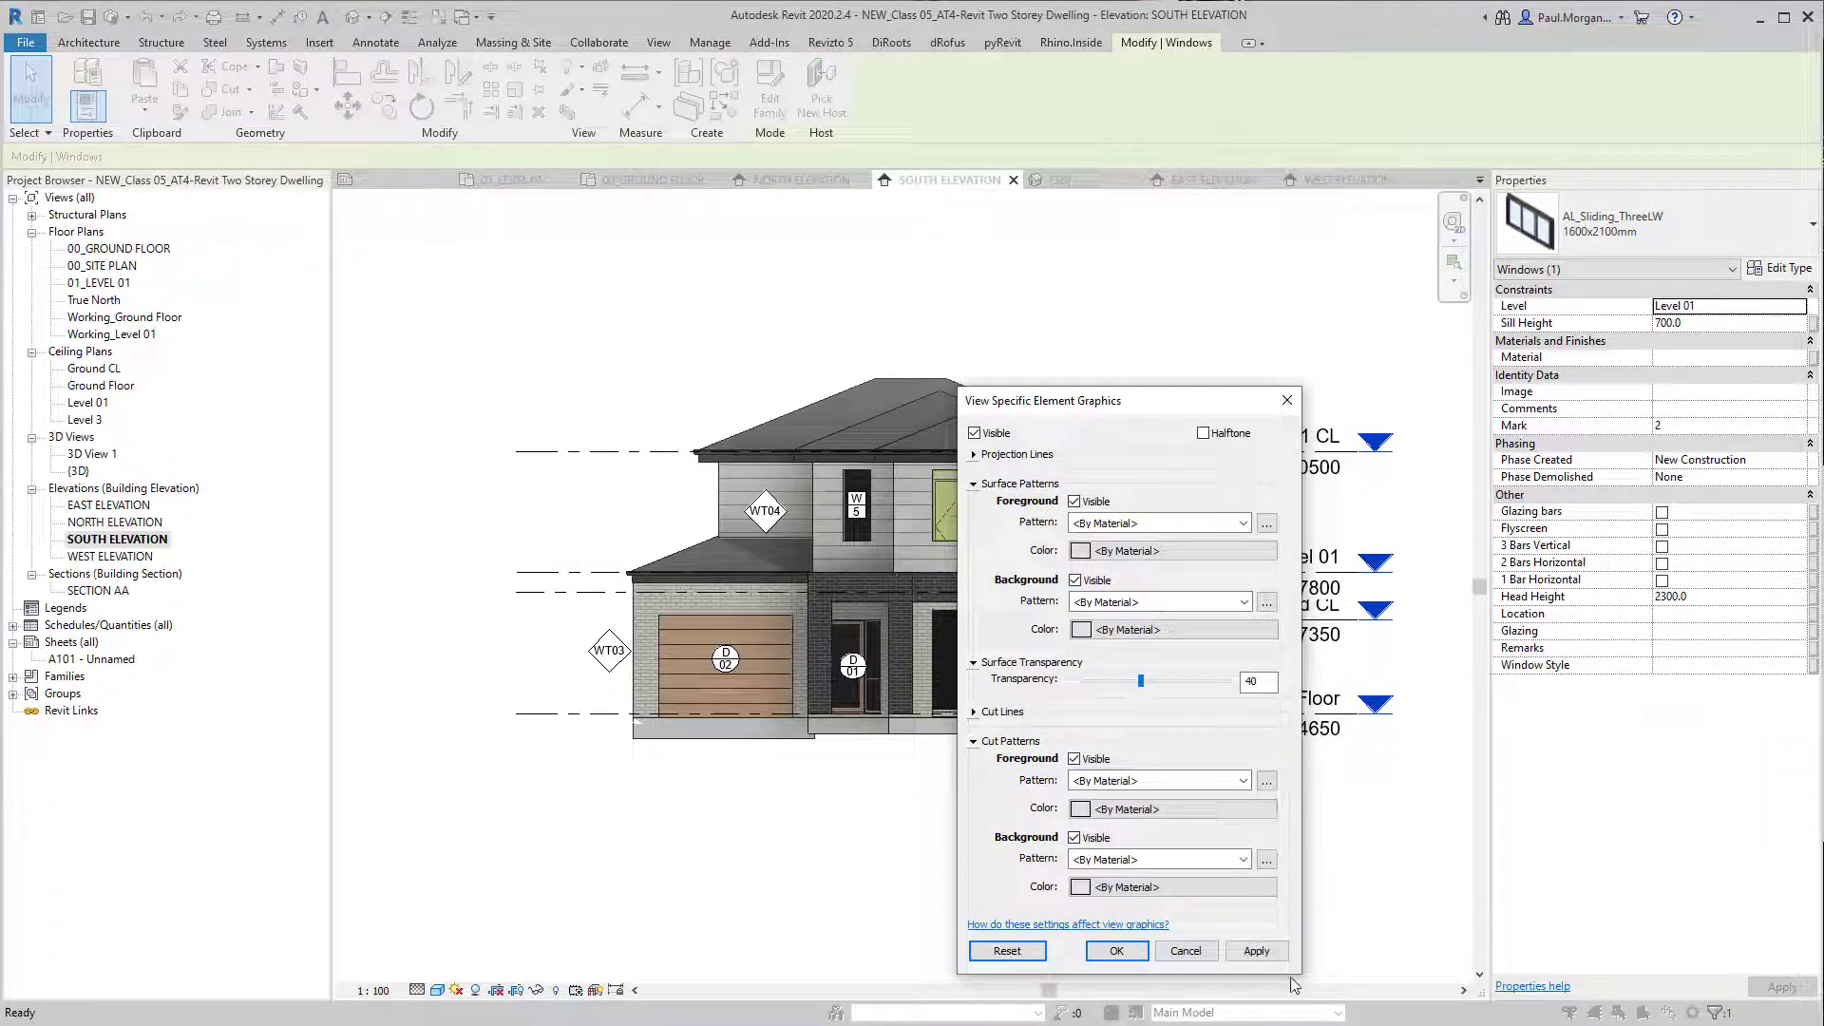
left_click(1256, 950)
left_click(1116, 950)
left_click(1217, 903)
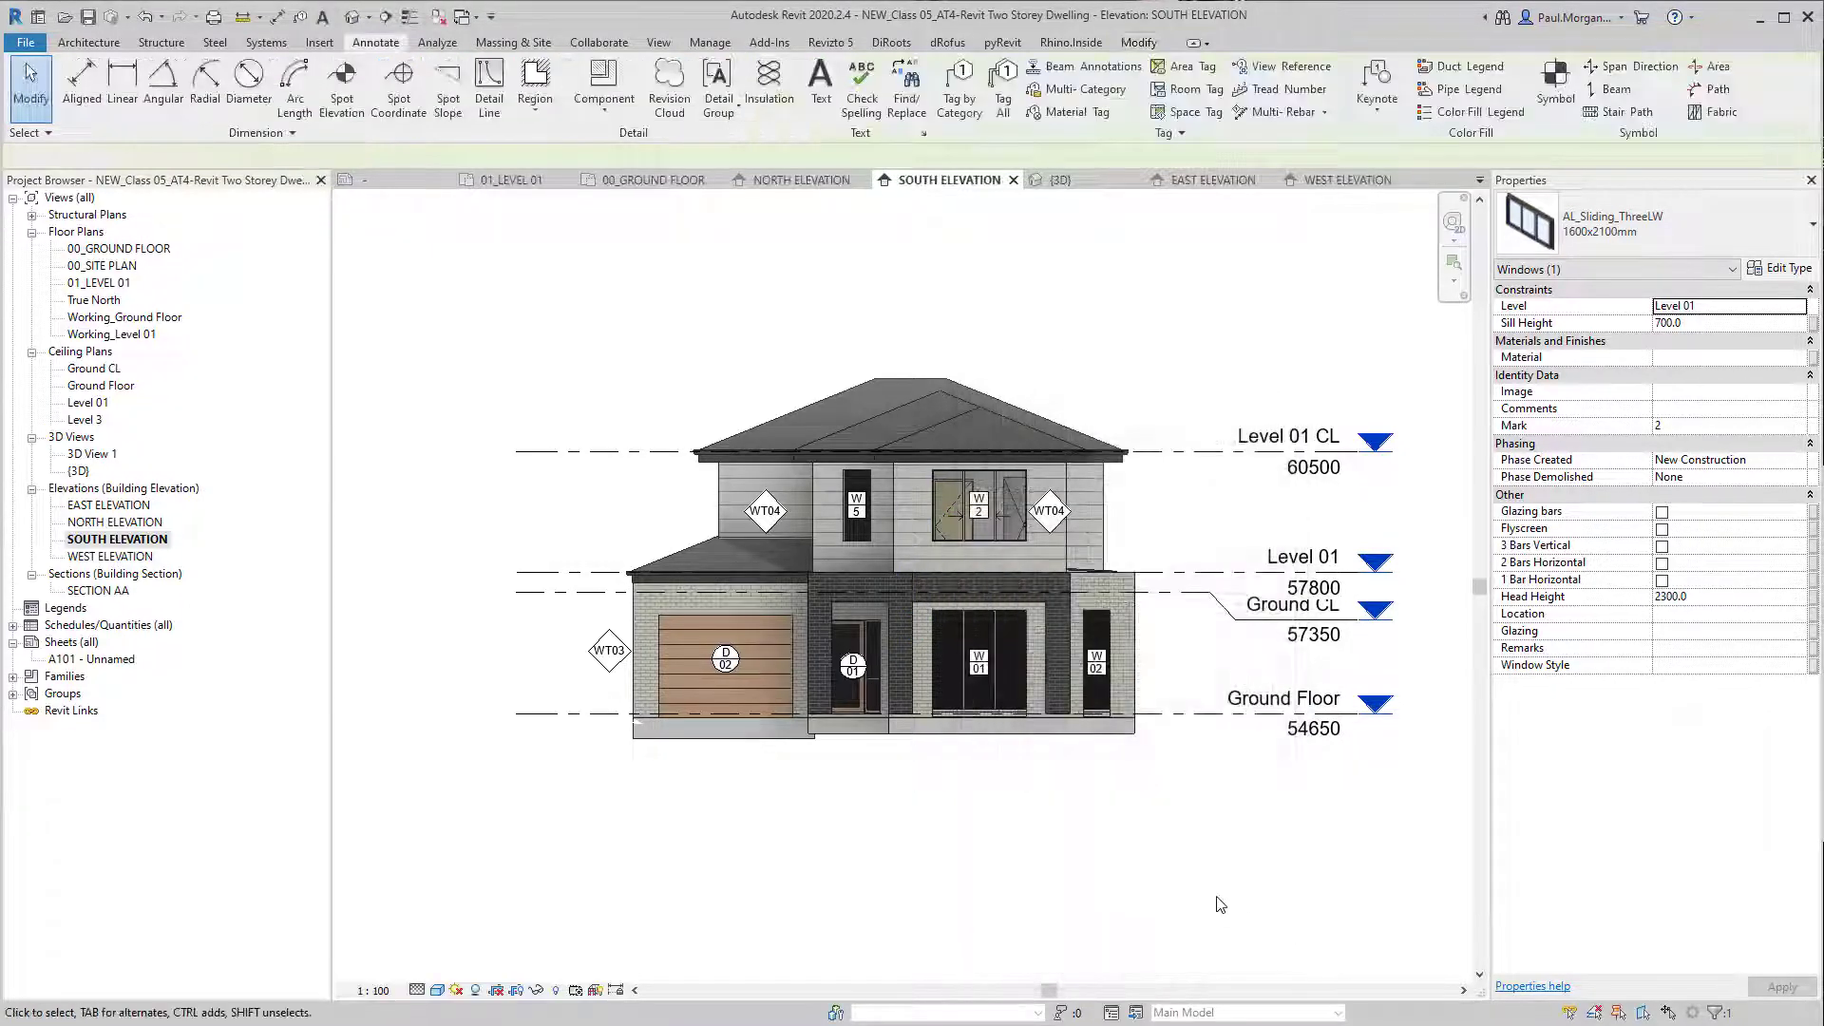
scroll(977, 445, "up", 2)
scroll(1054, 597, "down", 2)
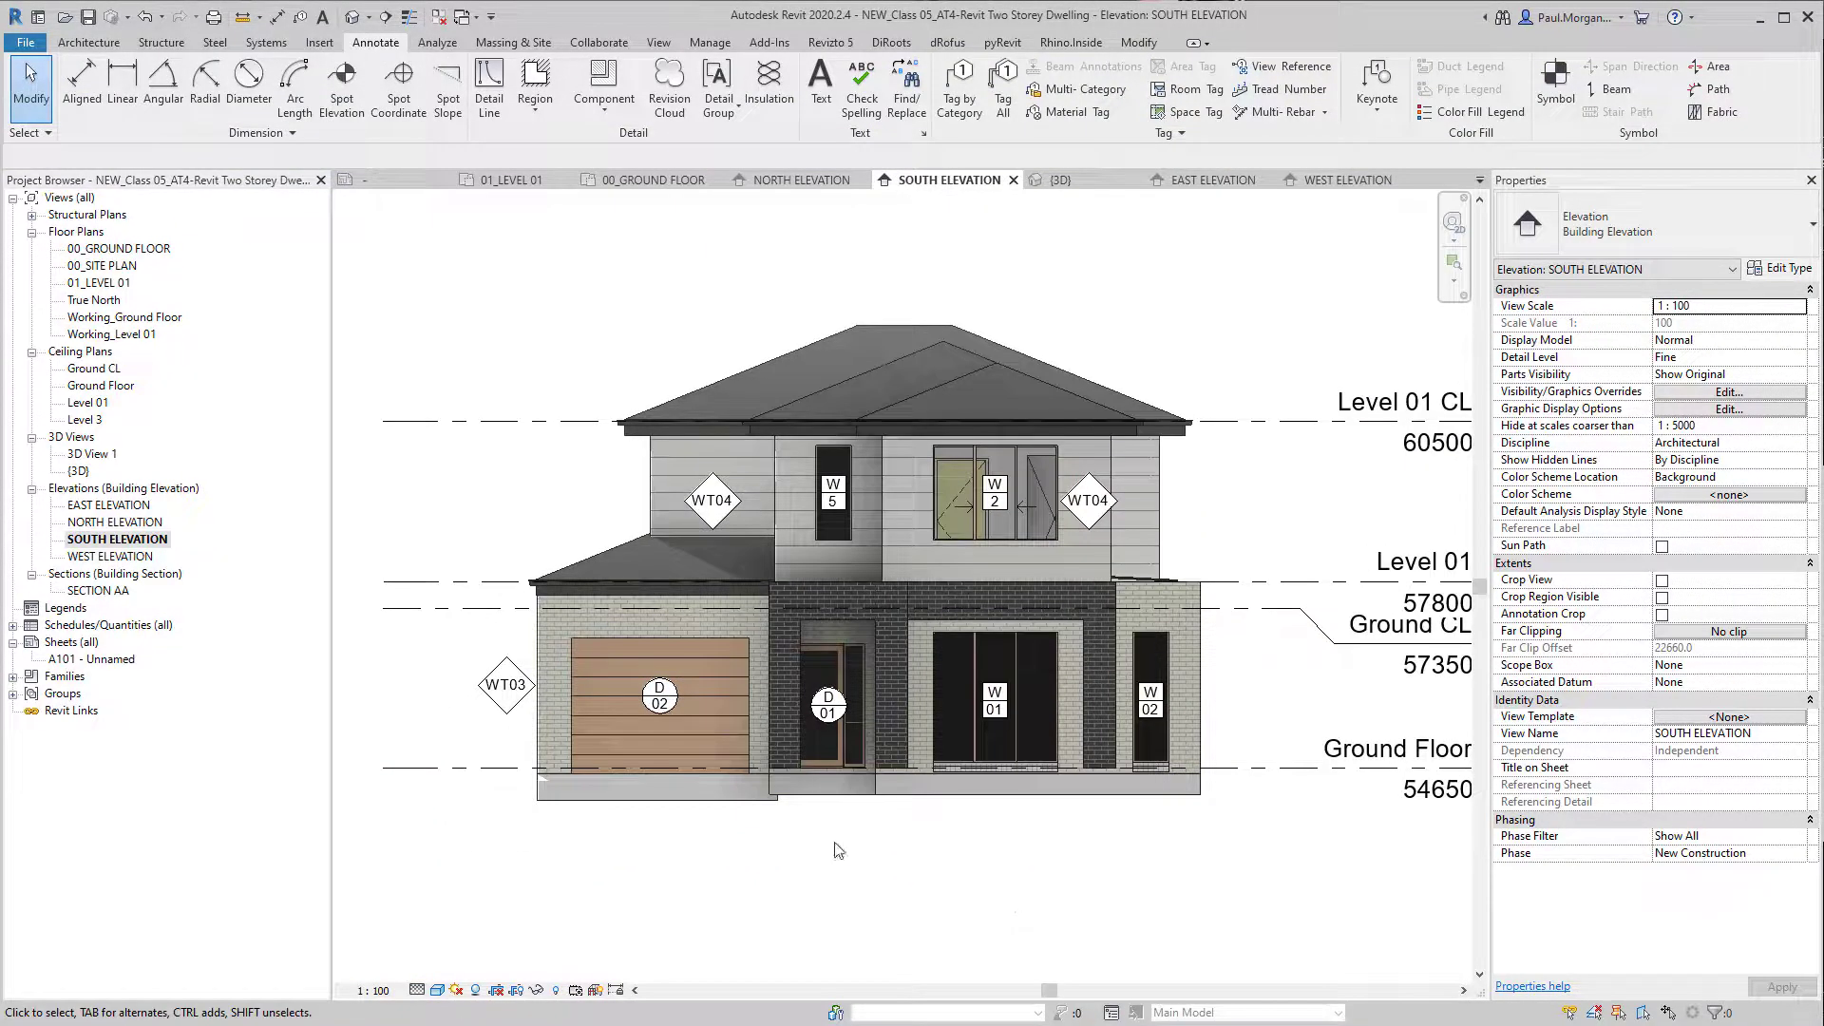
scroll(931, 551, "down", 1)
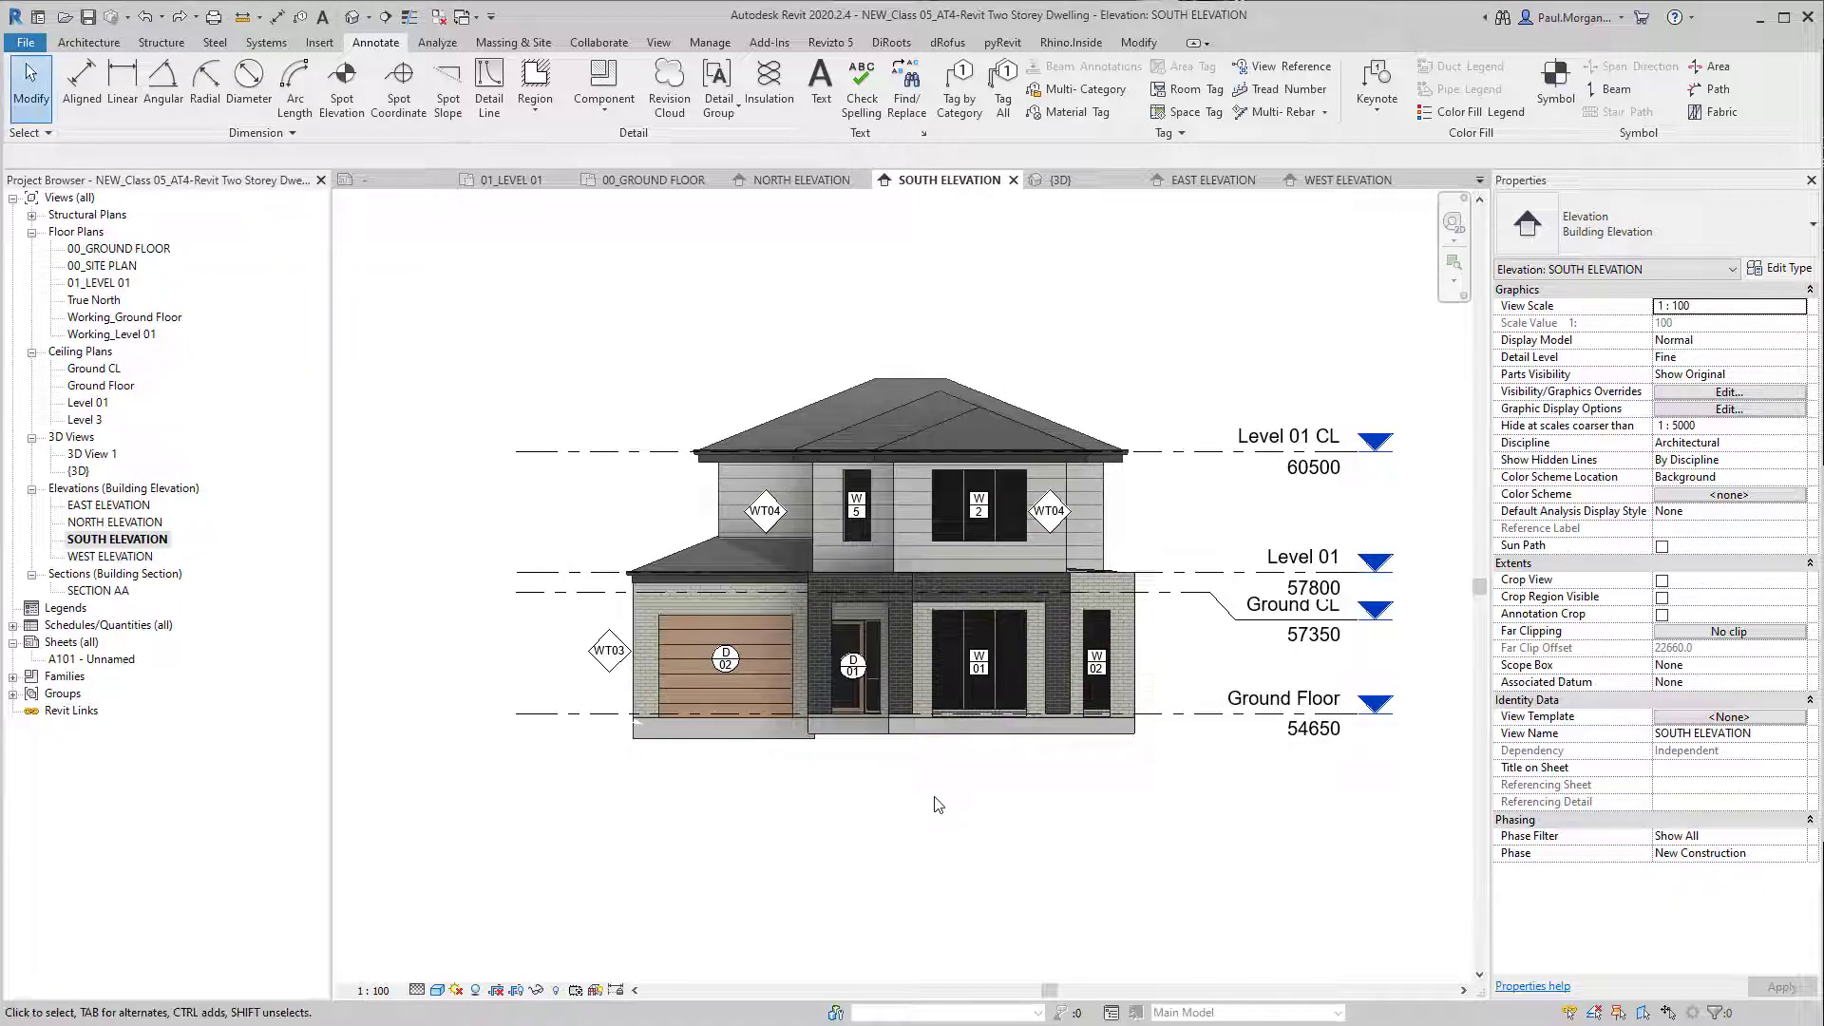
Step: Open the South Elevation's visibility/graphic overrides and select the Windows model category
key("v")
key("g")
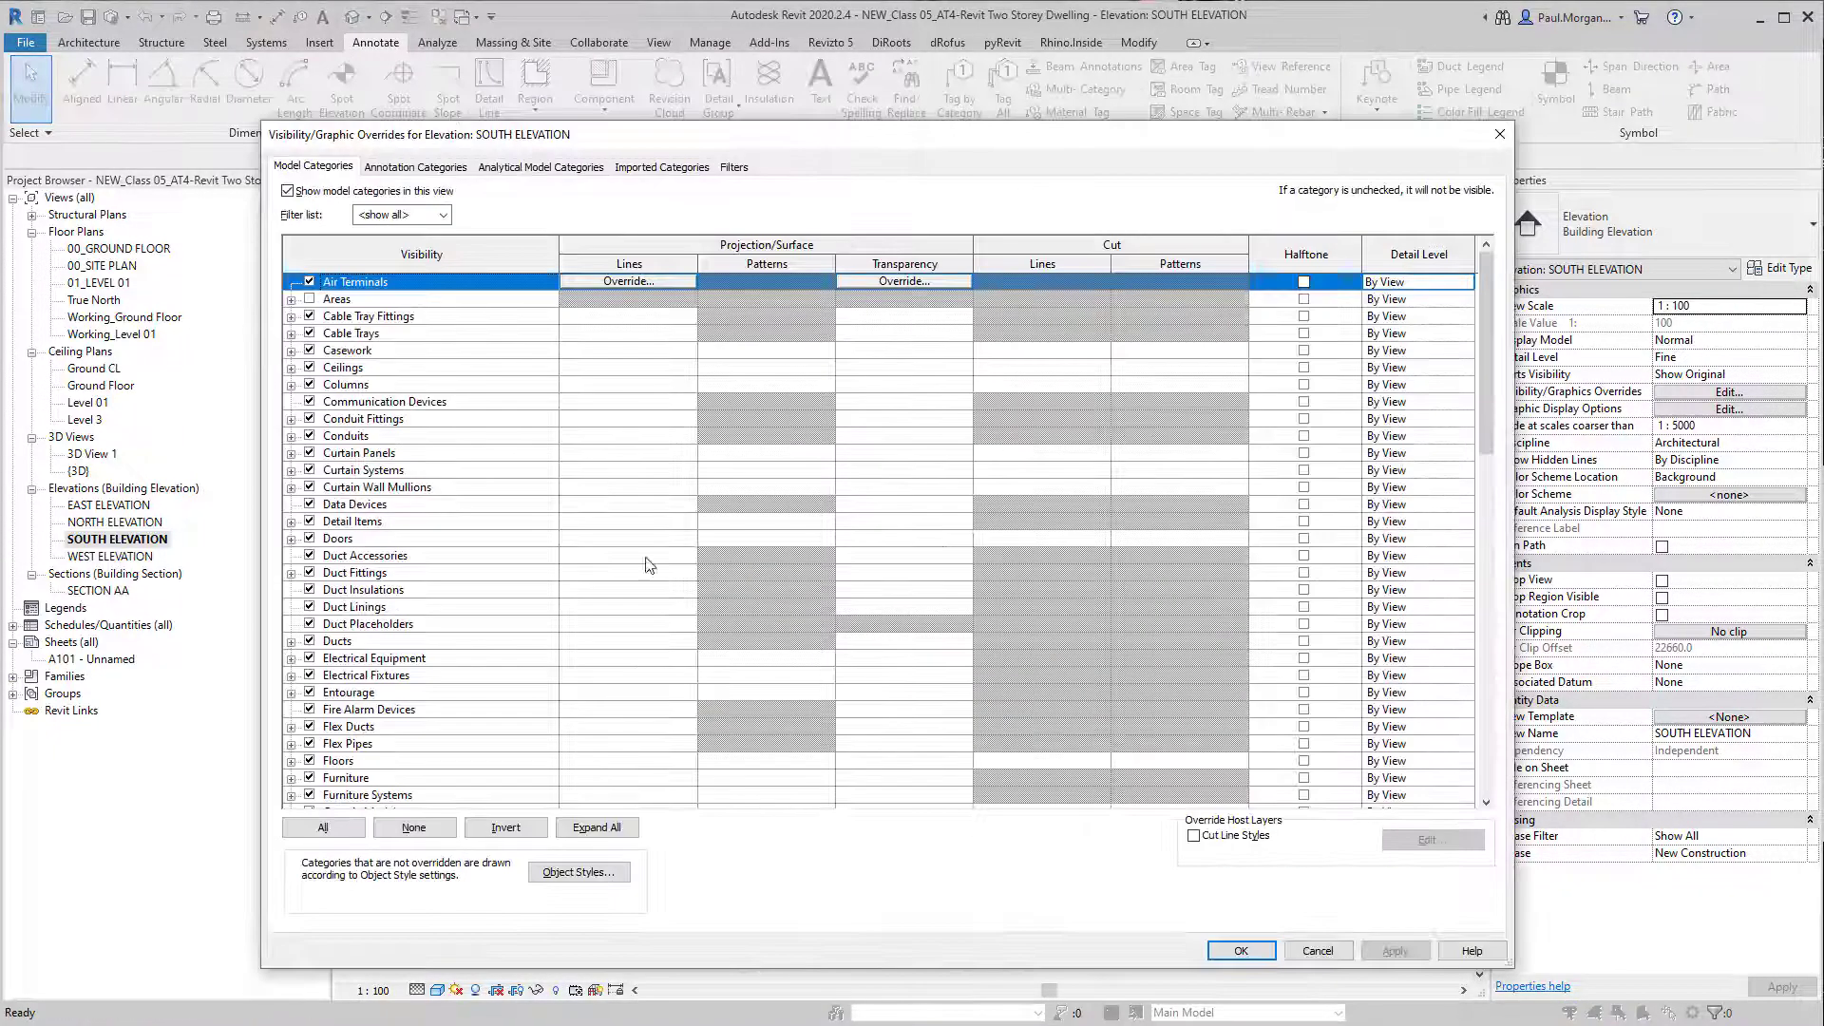
left_click(463, 453)
key("w")
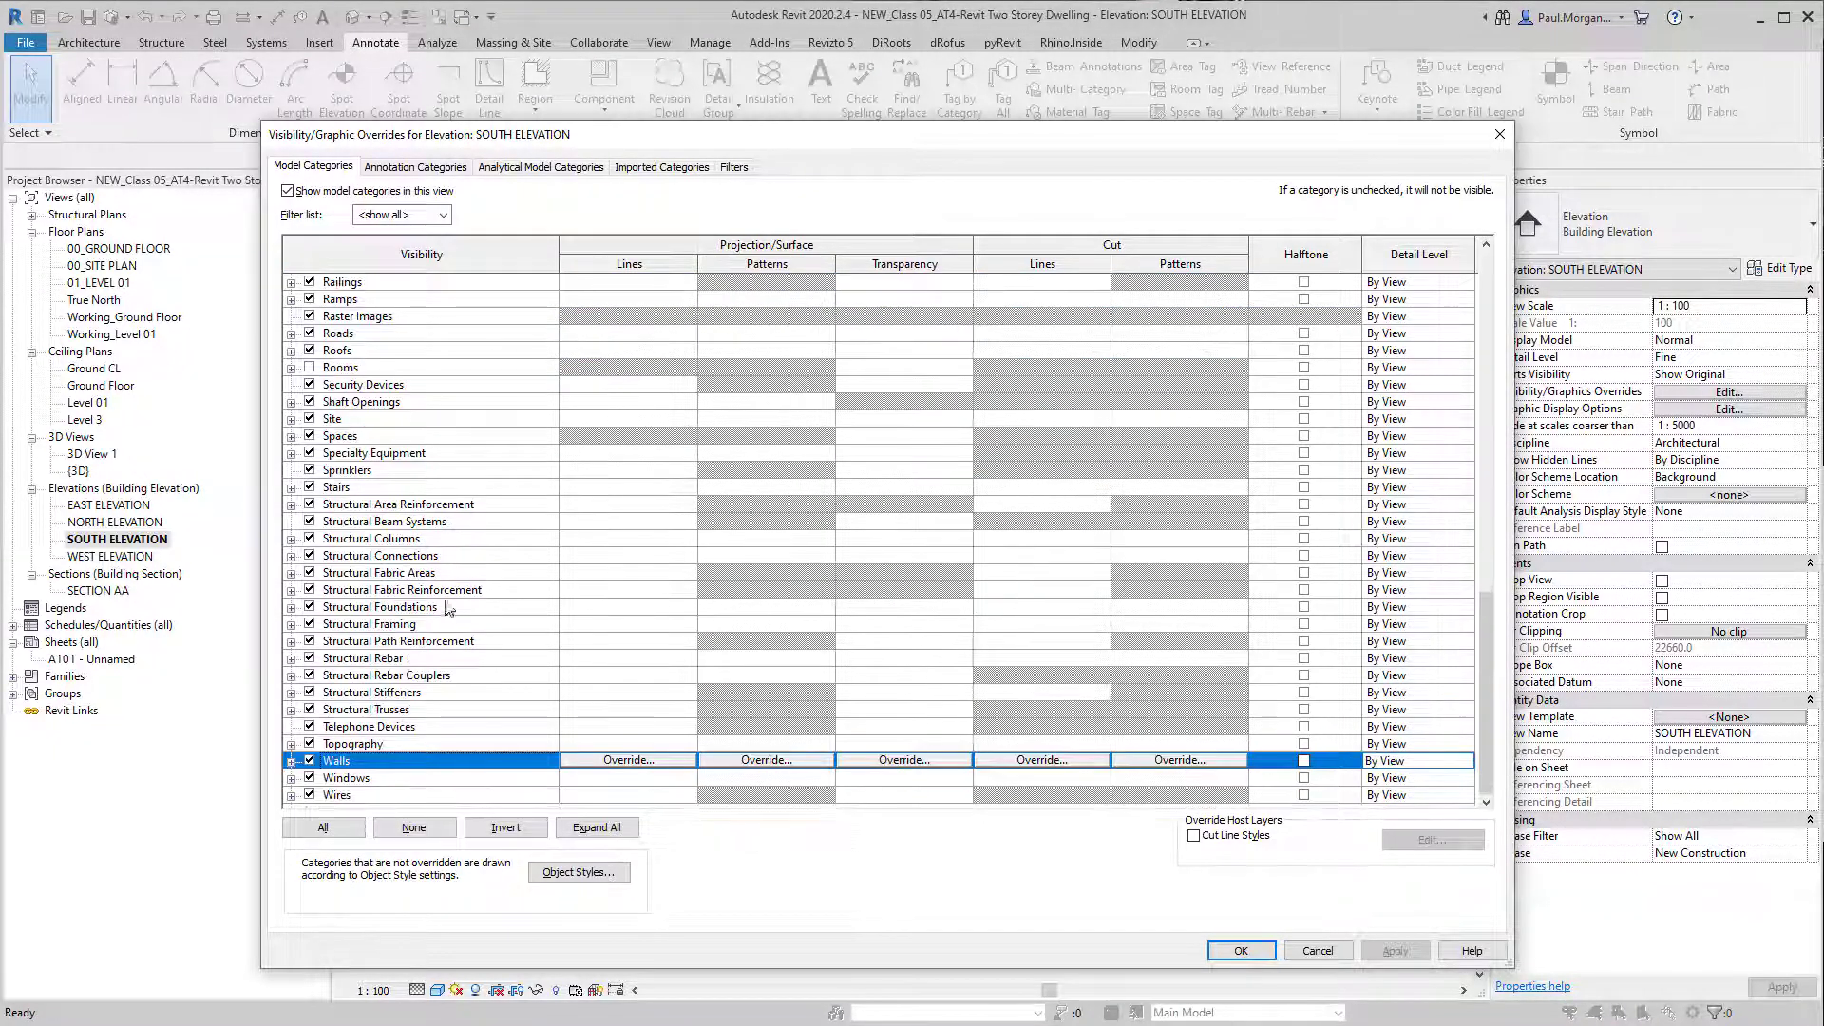
left_click(380, 790)
left_click(381, 781)
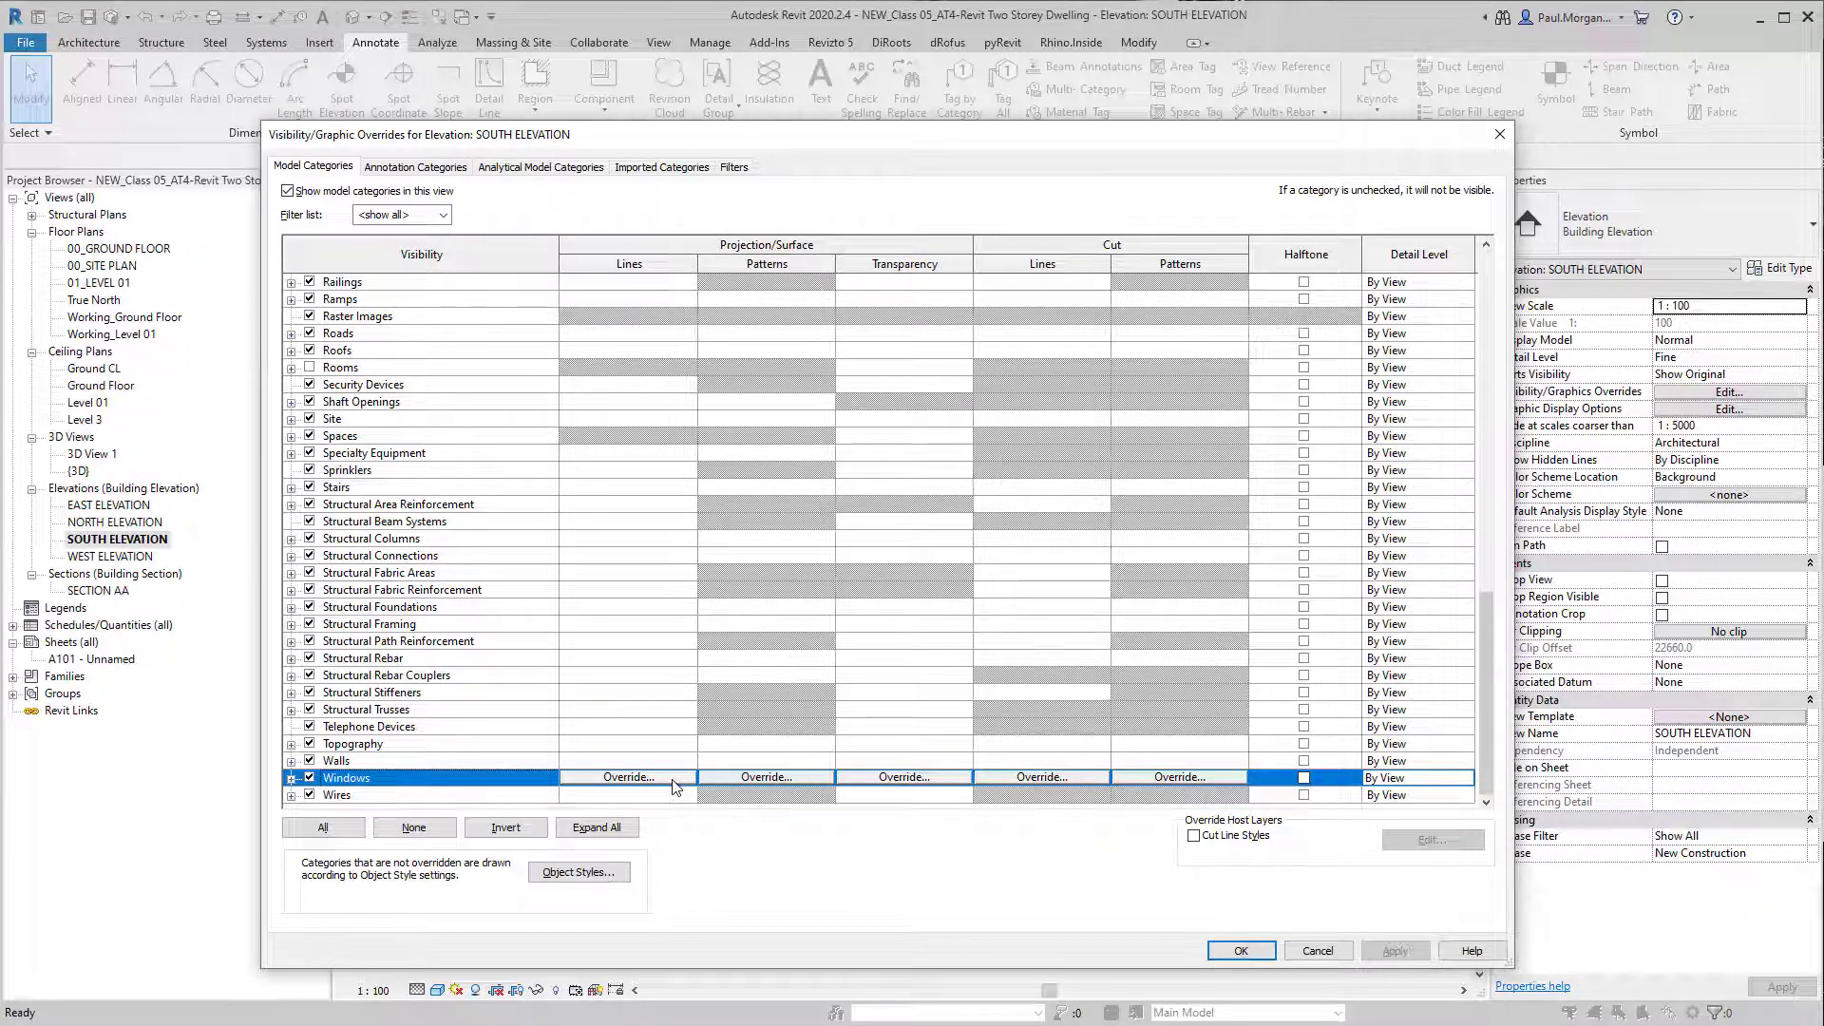
left_click(629, 777)
key("Escape")
left_click(762, 779)
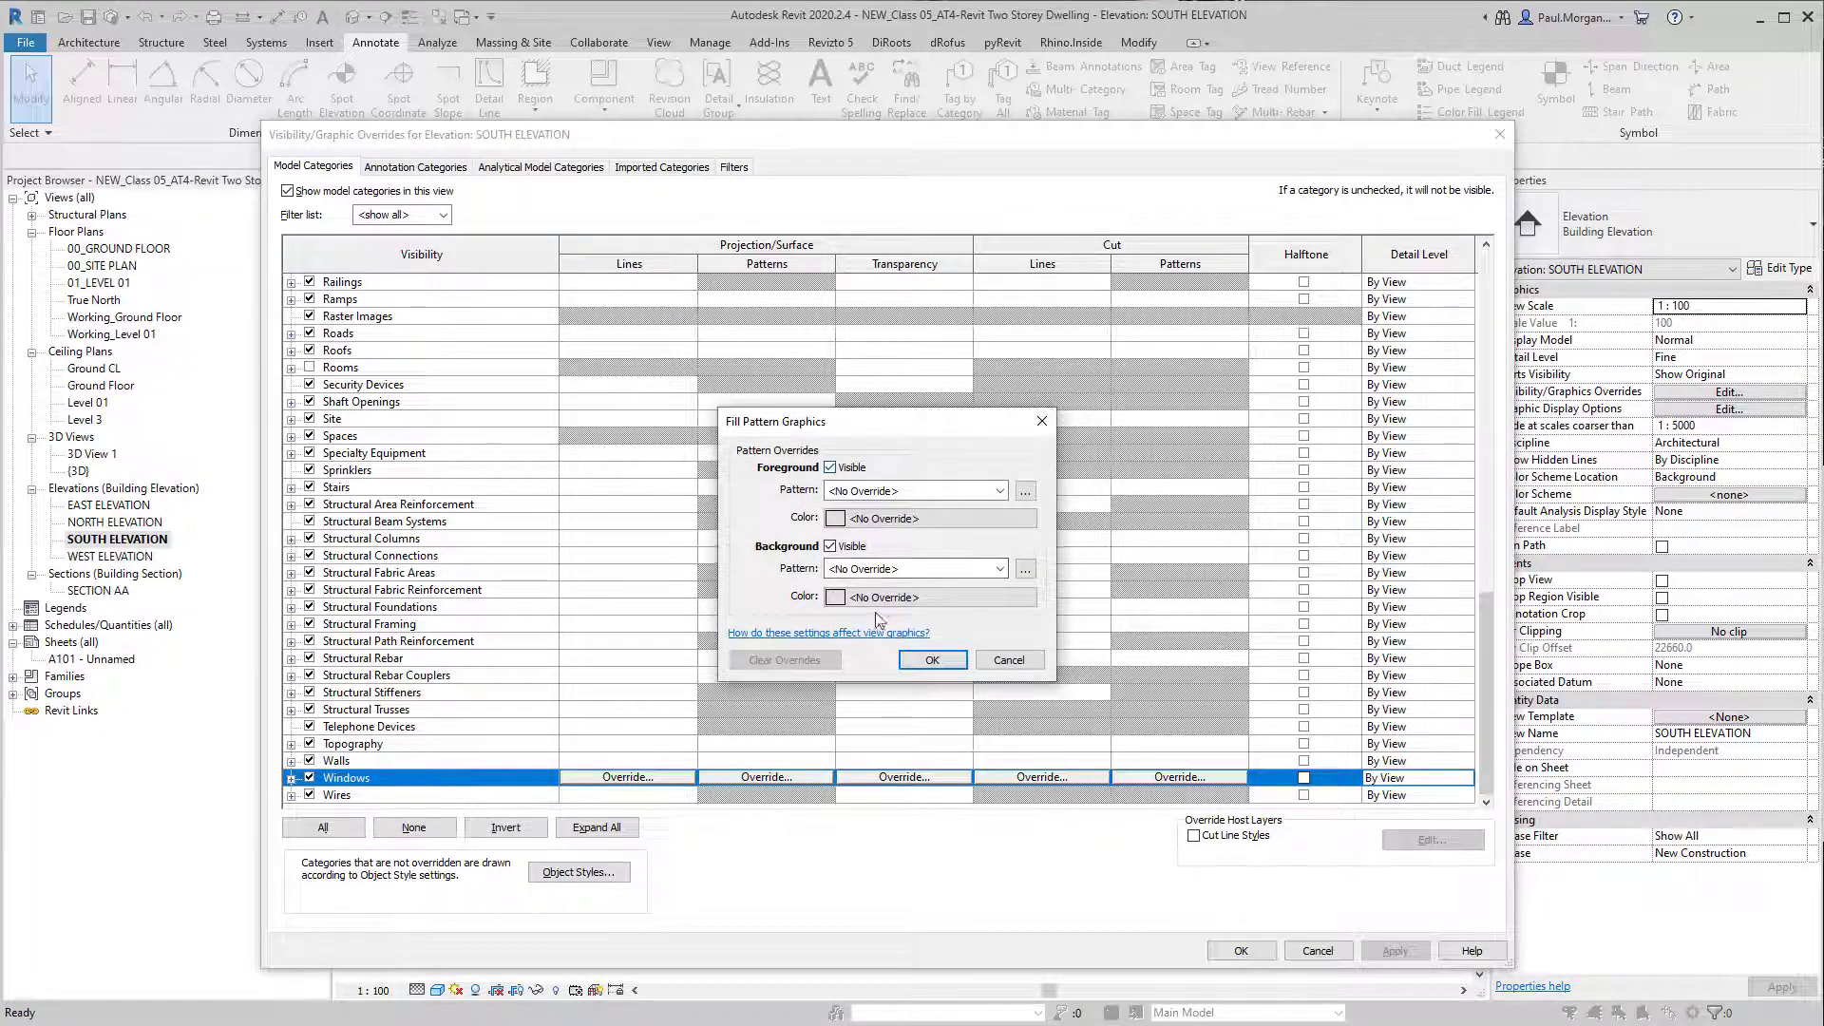
key("Escape")
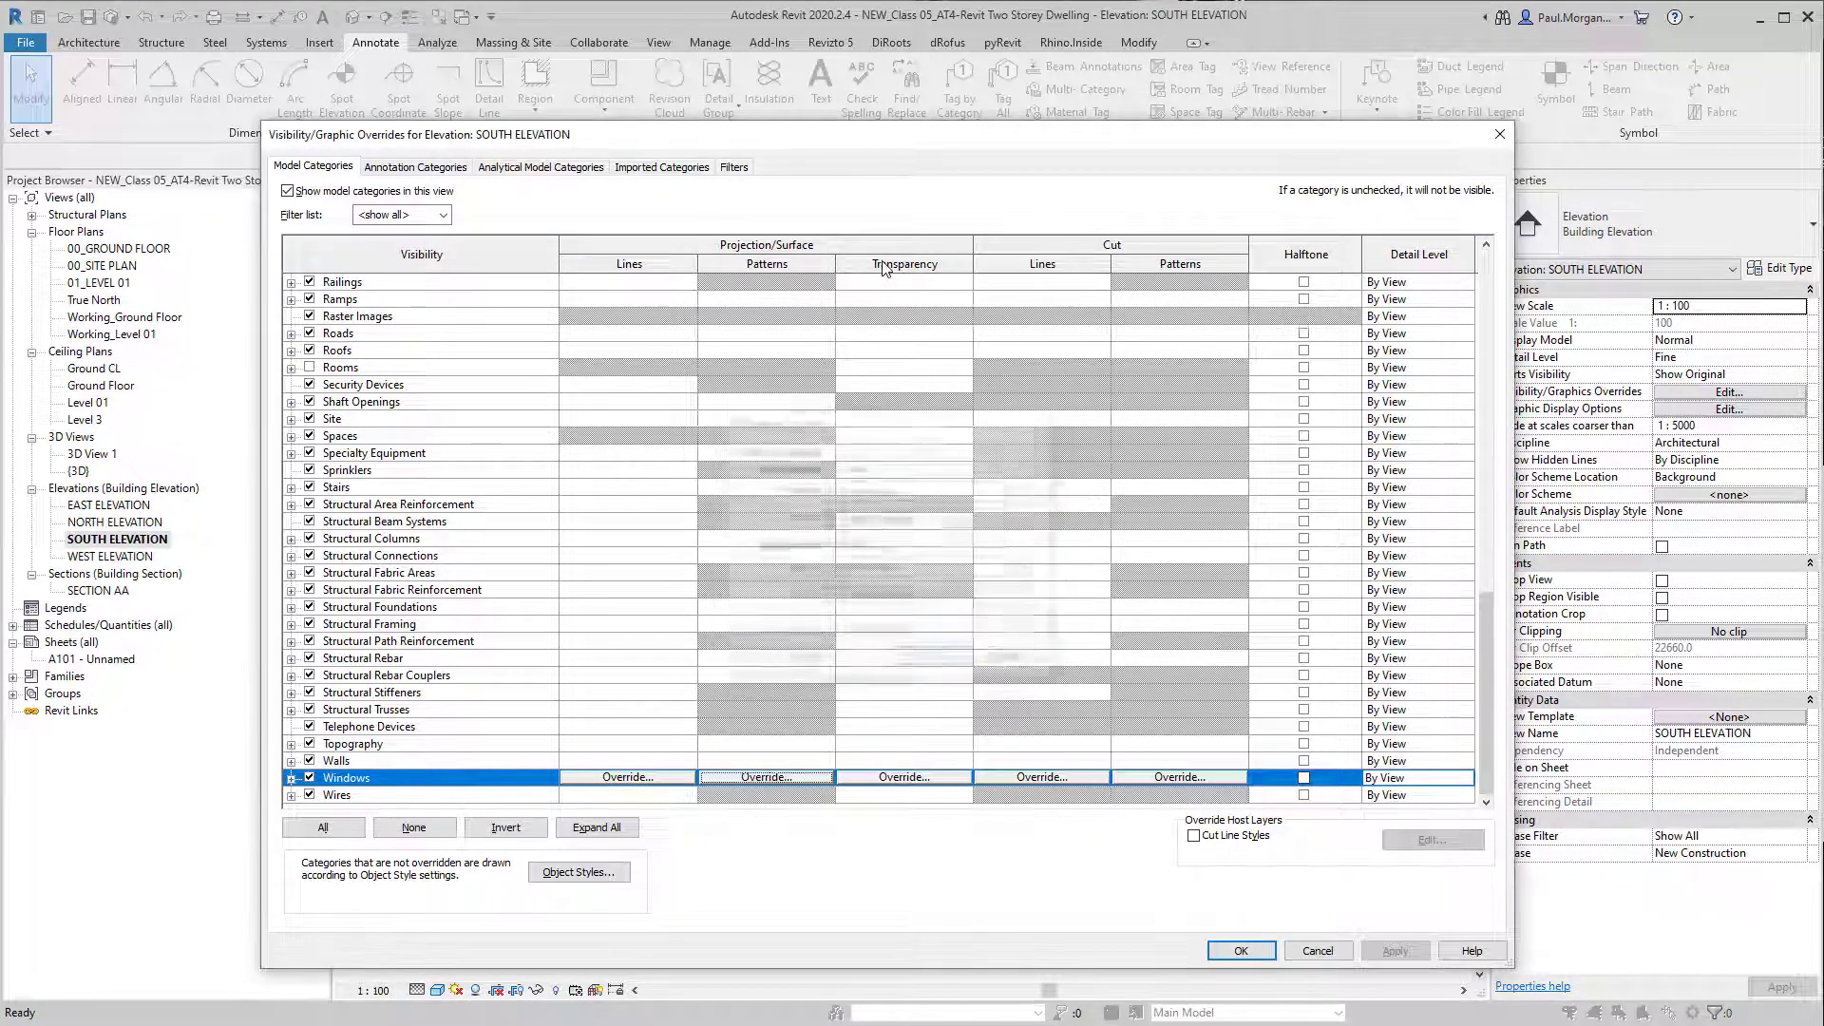
Step: Override the Windows category's surface transparency to 40% and accept the view overrides
left_click(905, 777)
left_click_drag(858, 551, 891, 551)
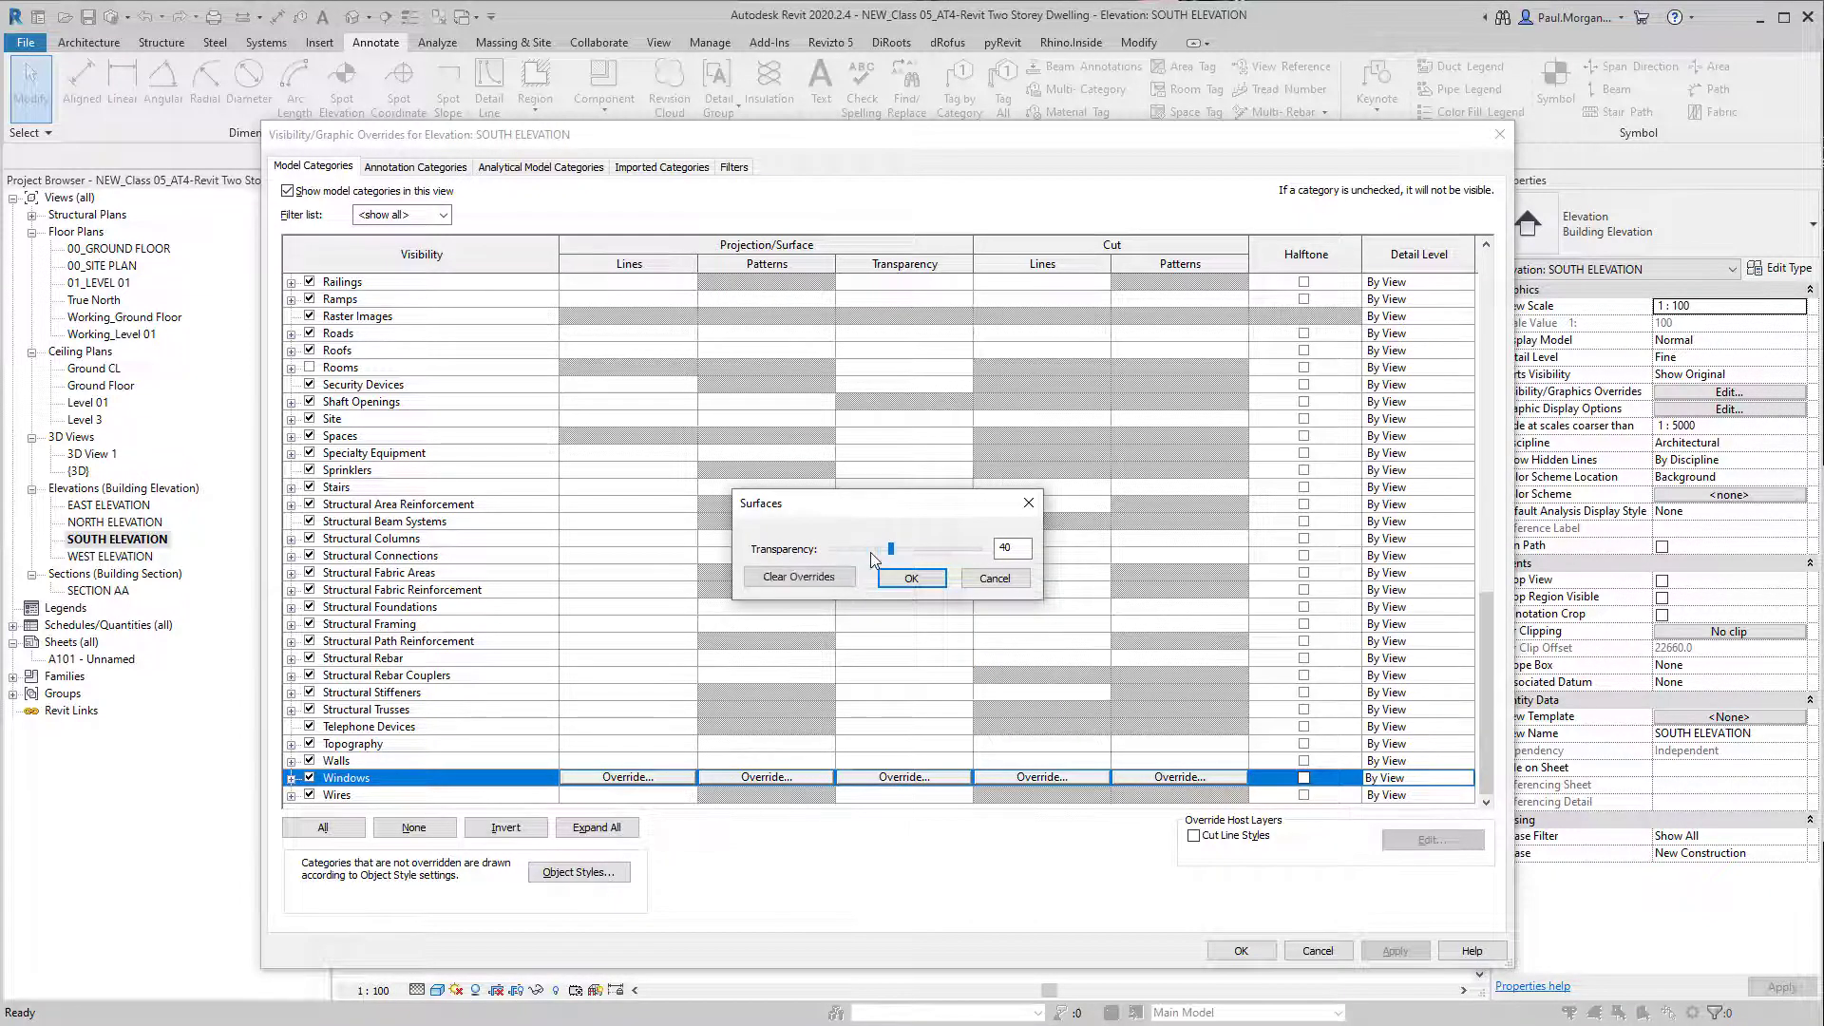
left_click(914, 578)
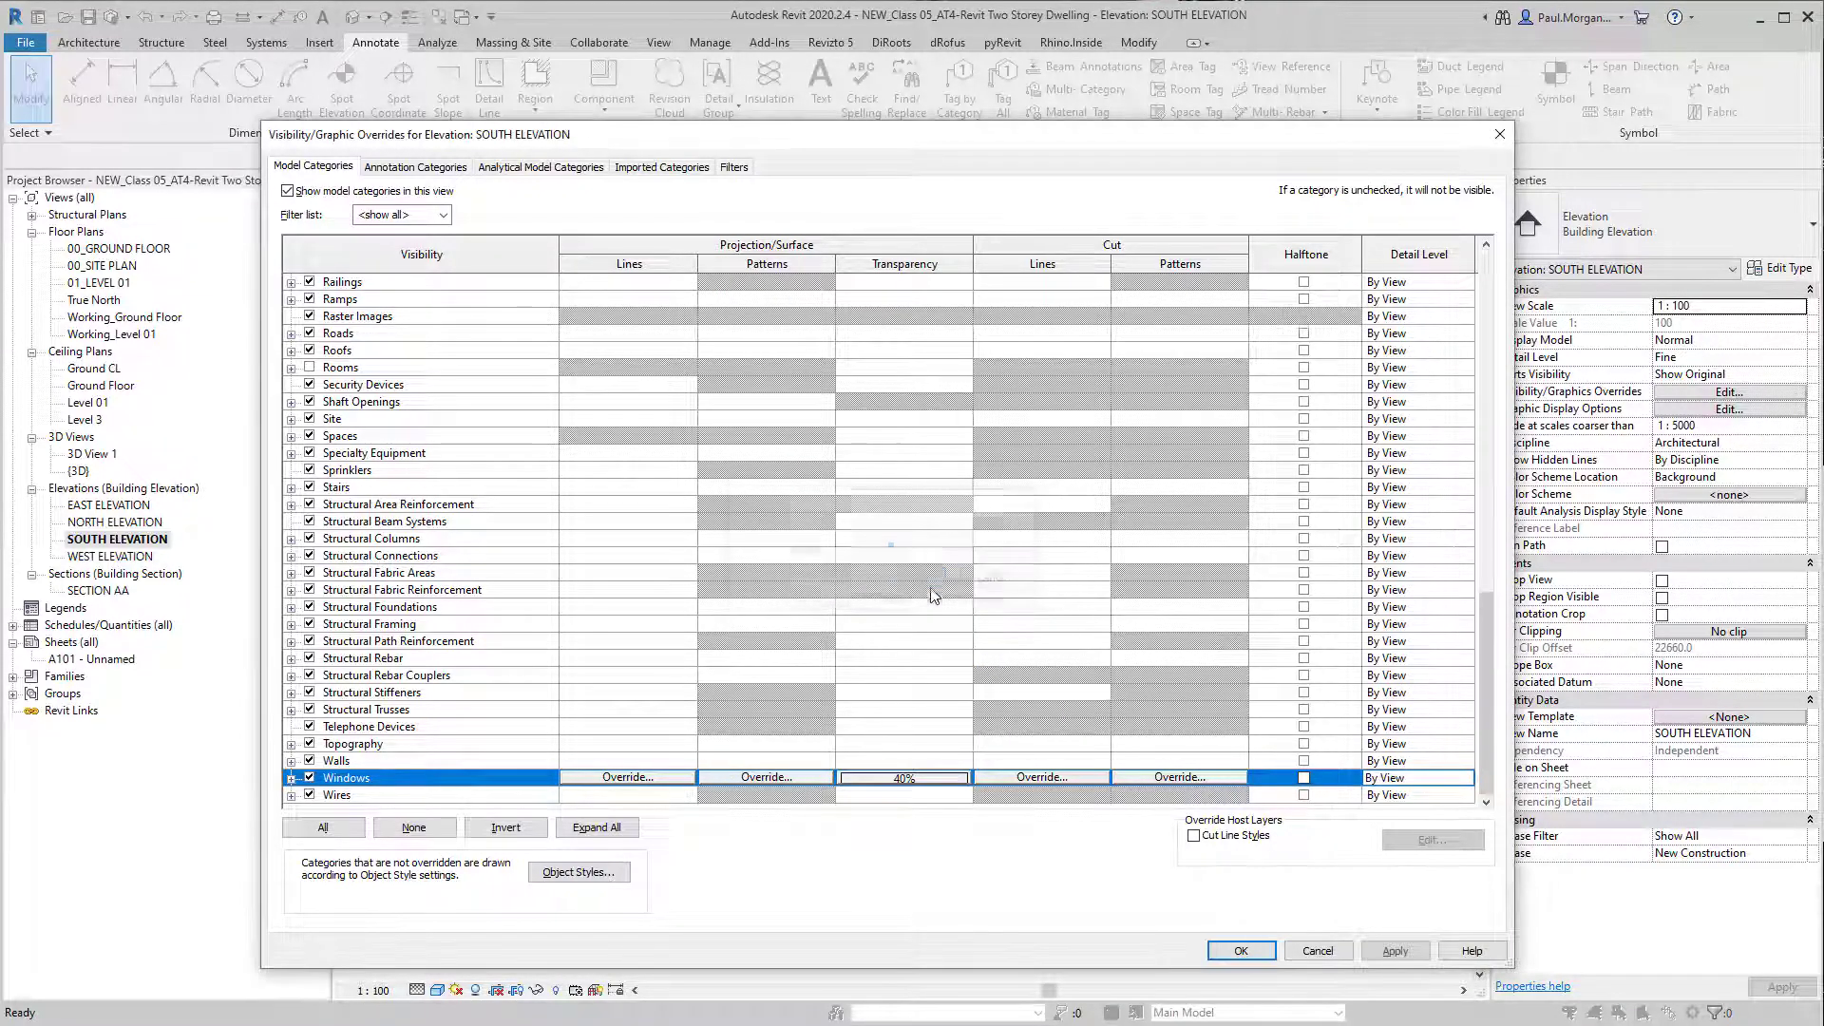
left_click(1240, 951)
scroll(924, 601, "up", 2)
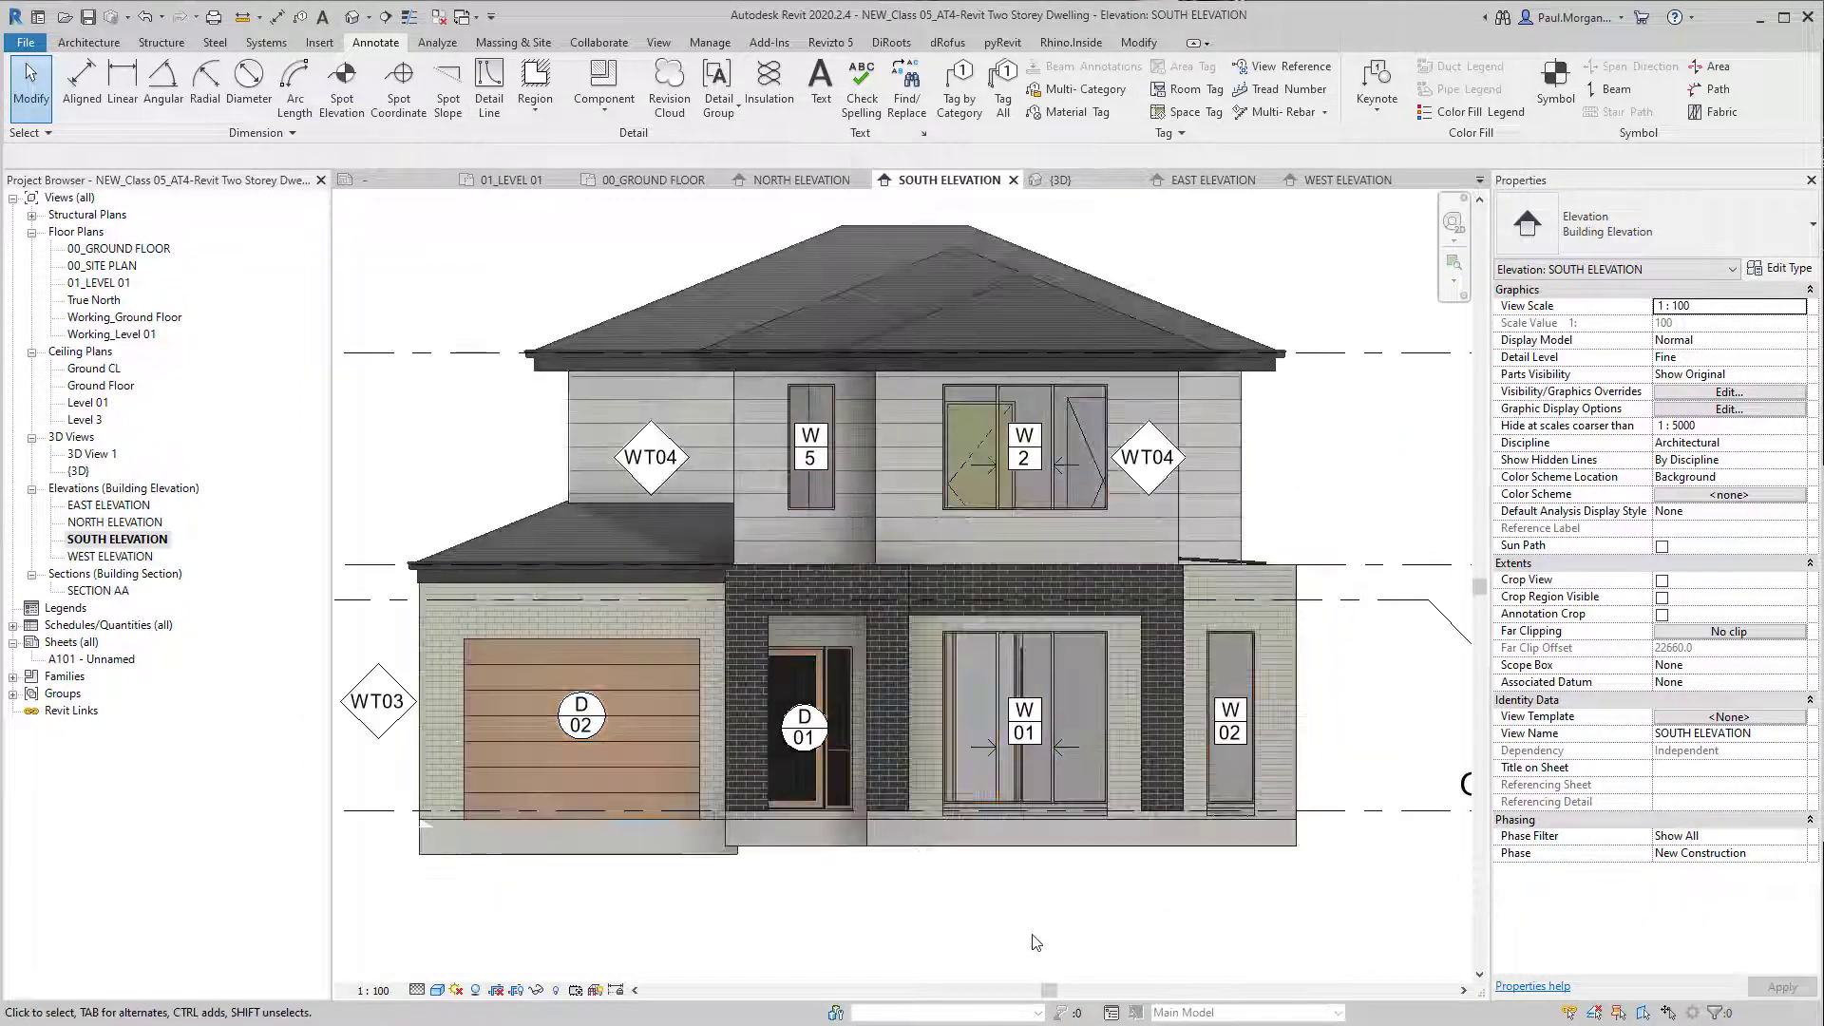
scroll(952, 829, "up", 1)
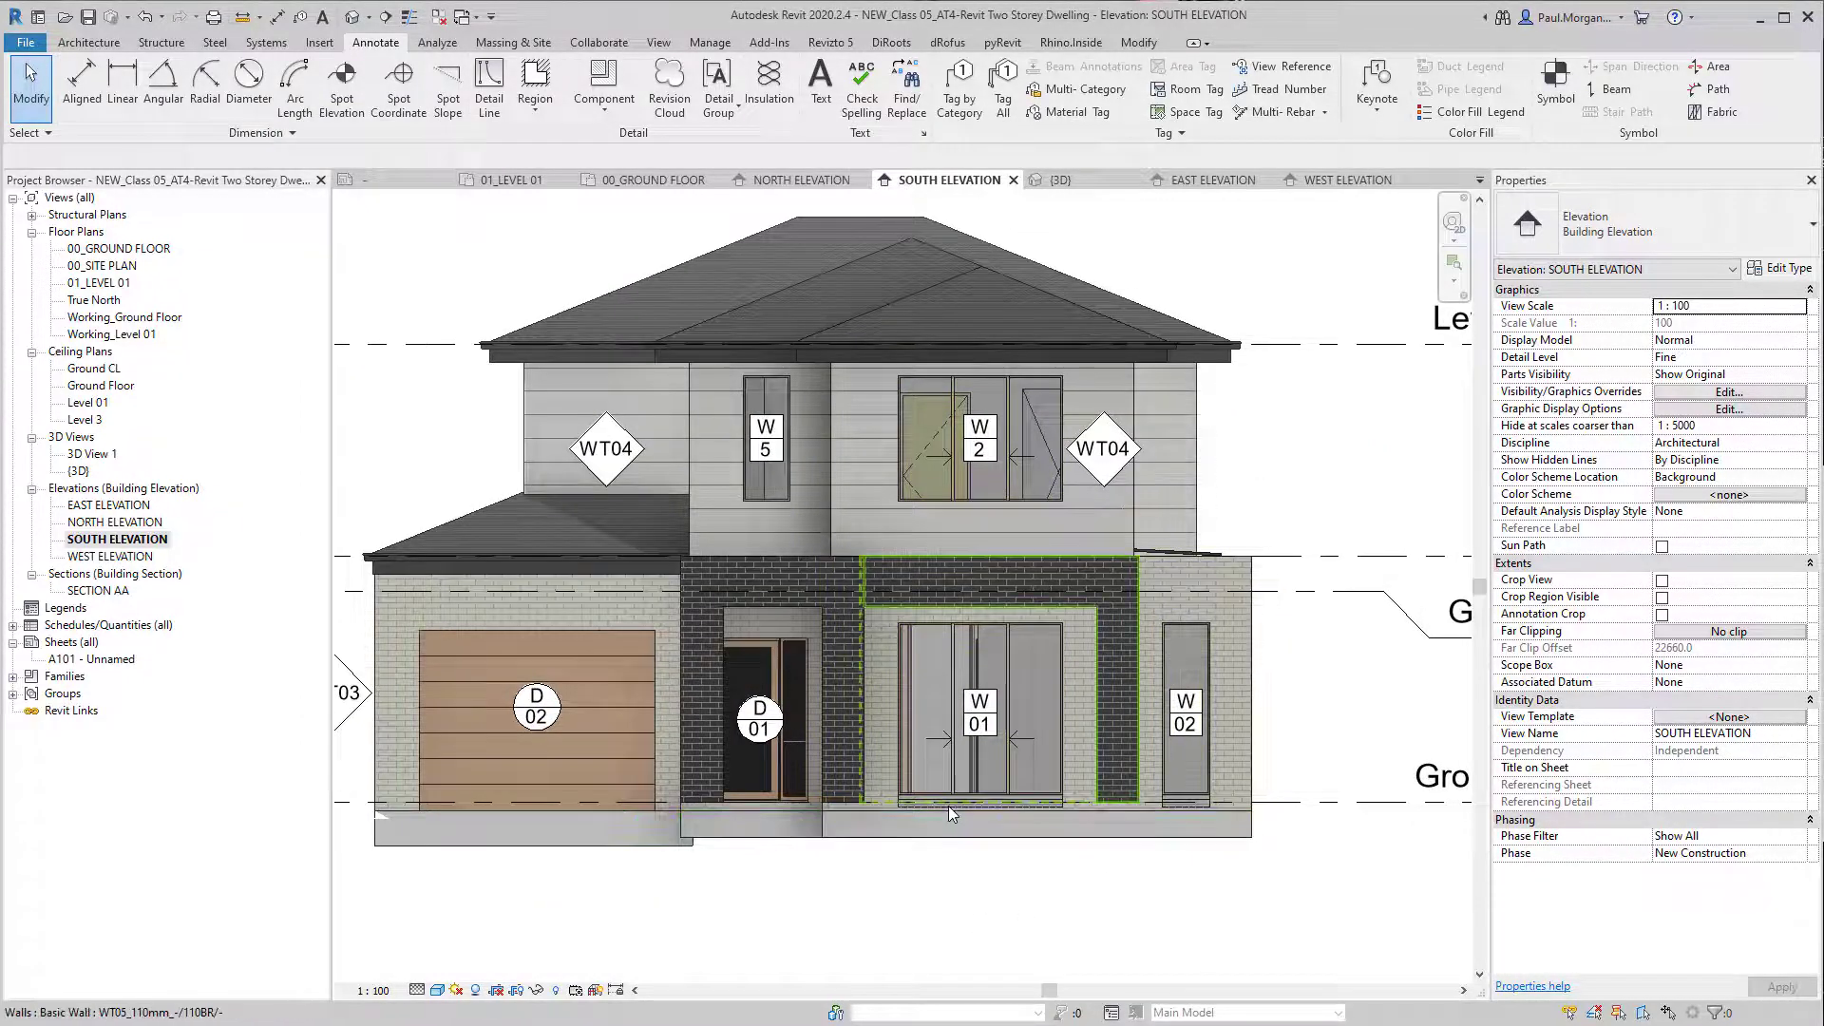
Step: Override the Doors category's surface transparency to 20% in the South Elevation's visibility/graphic overrides
middle_click_drag(831, 792, 903, 795)
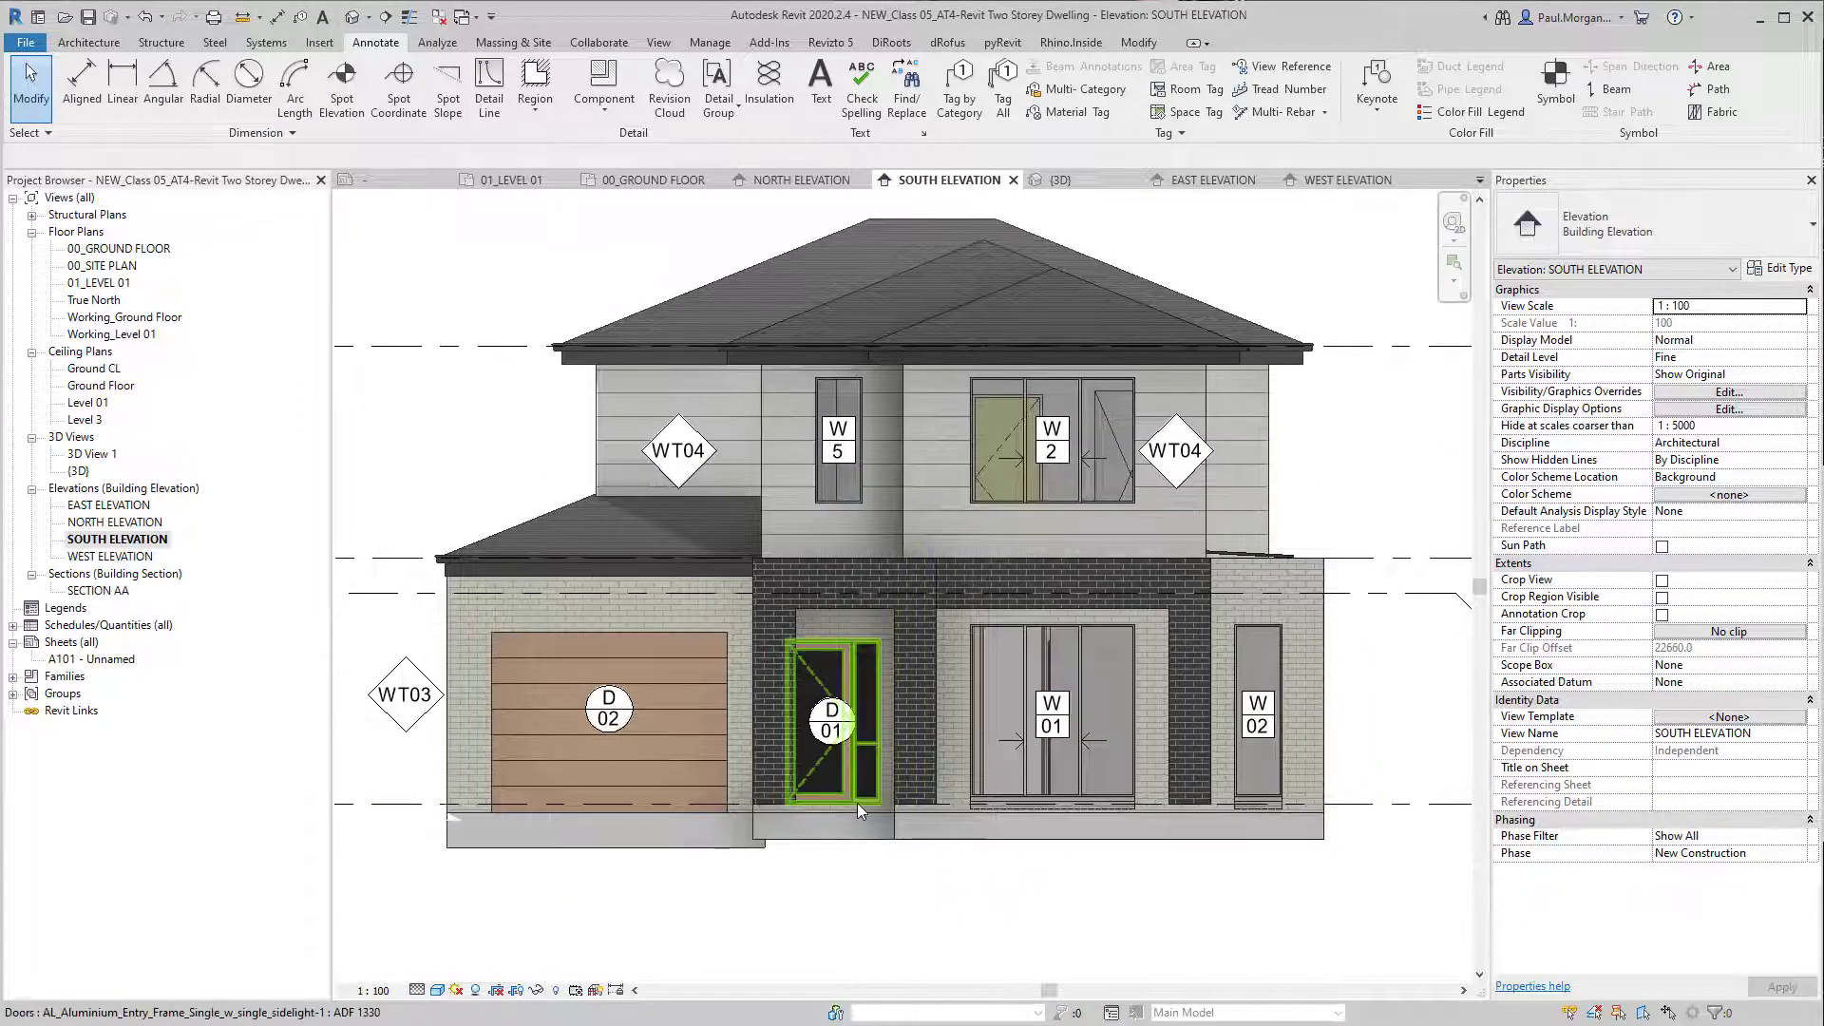
left_click(857, 802)
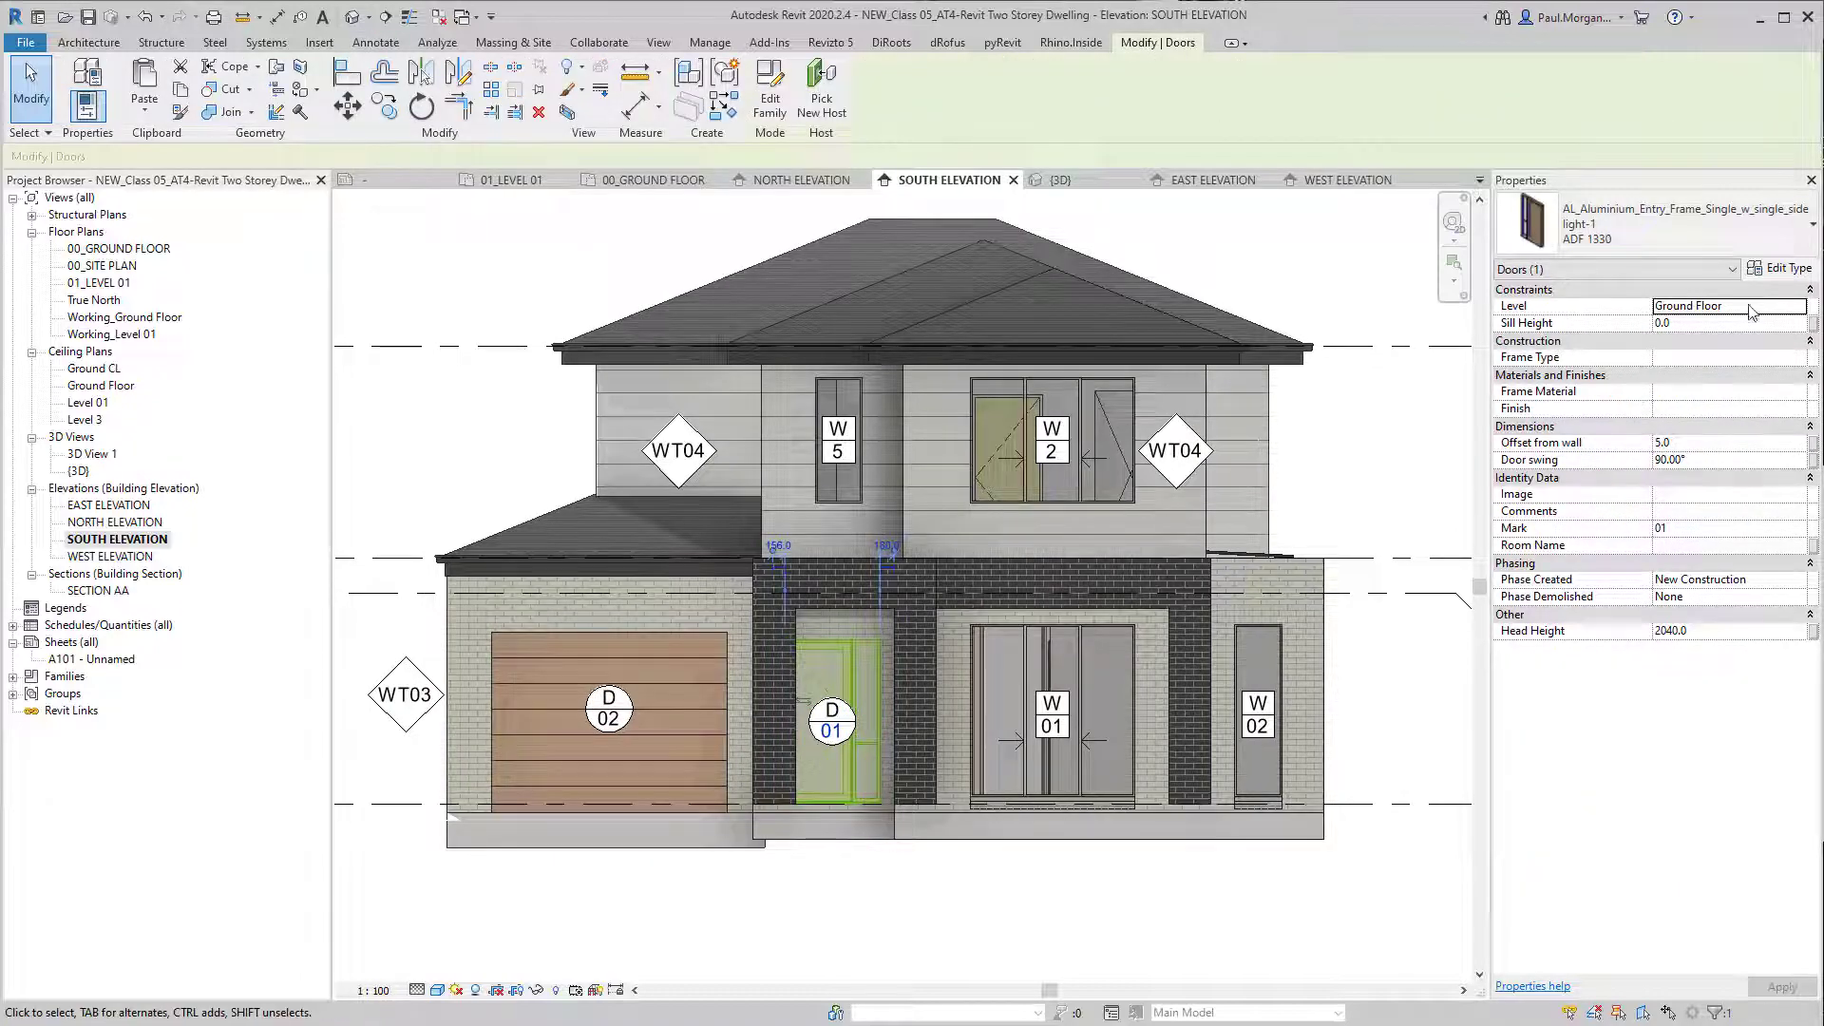
left_click(1049, 917)
key("v")
key("g")
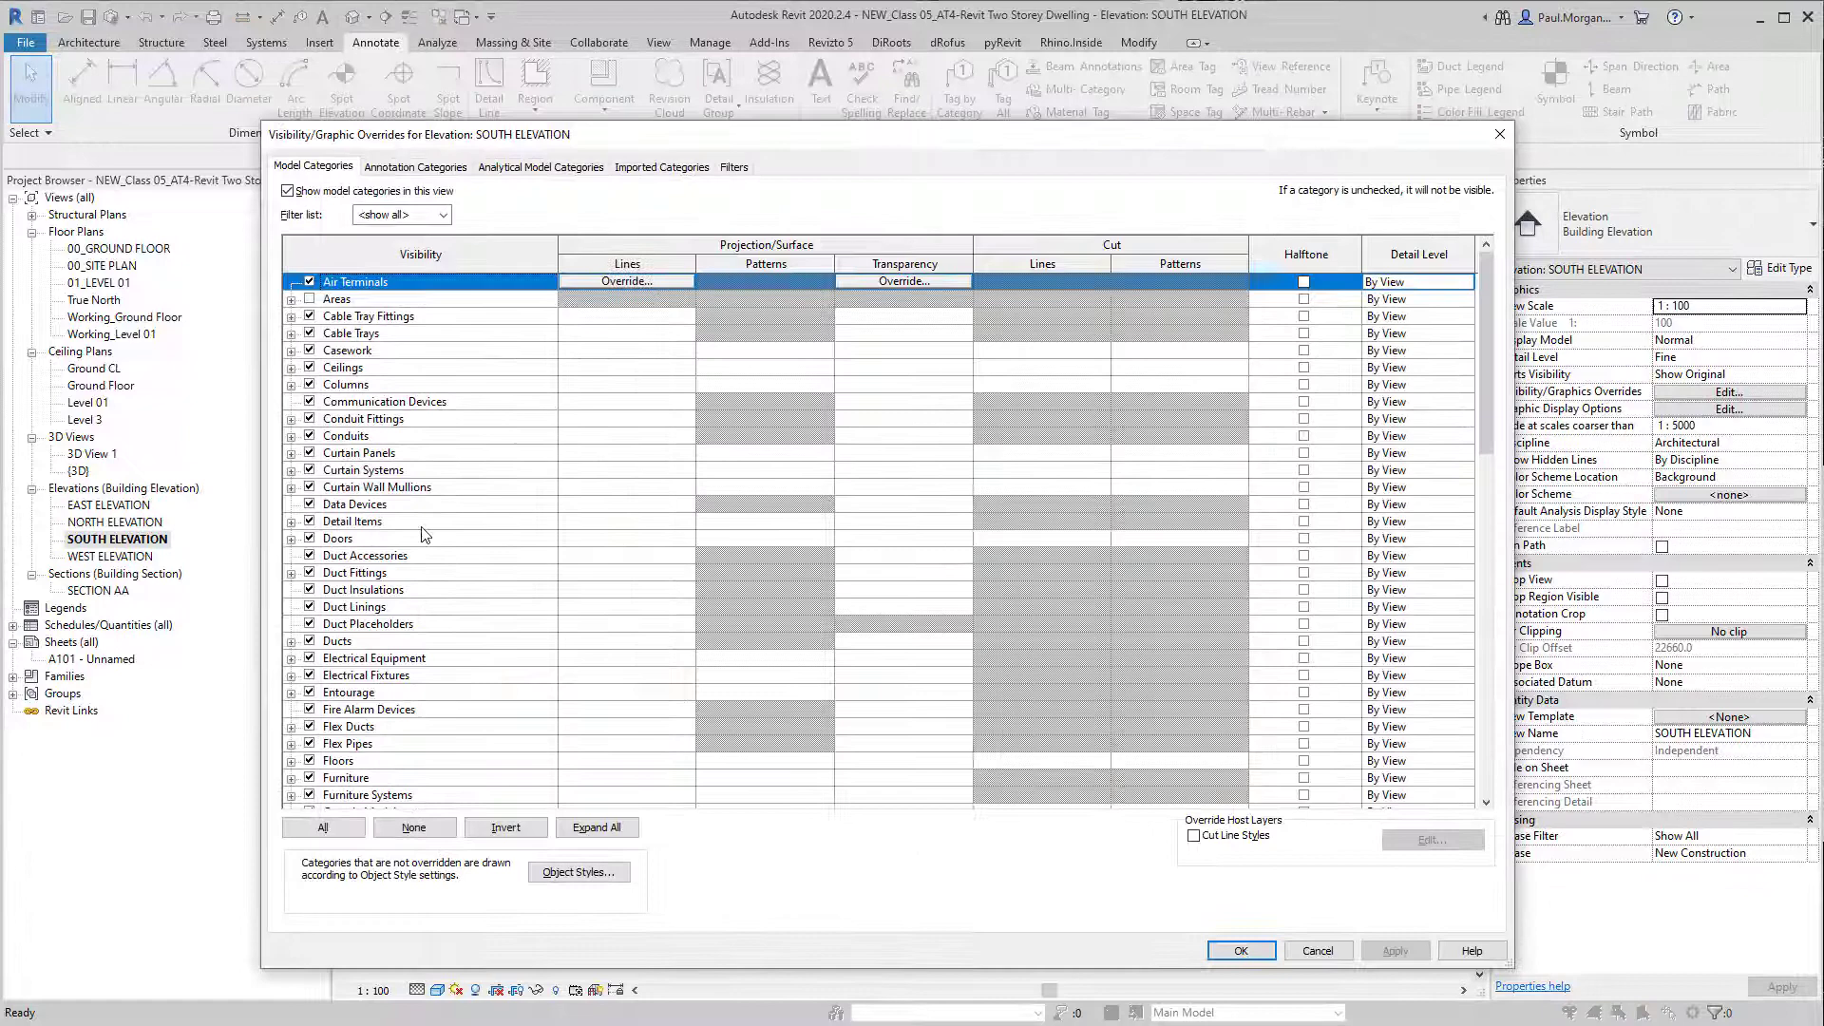
left_click(424, 537)
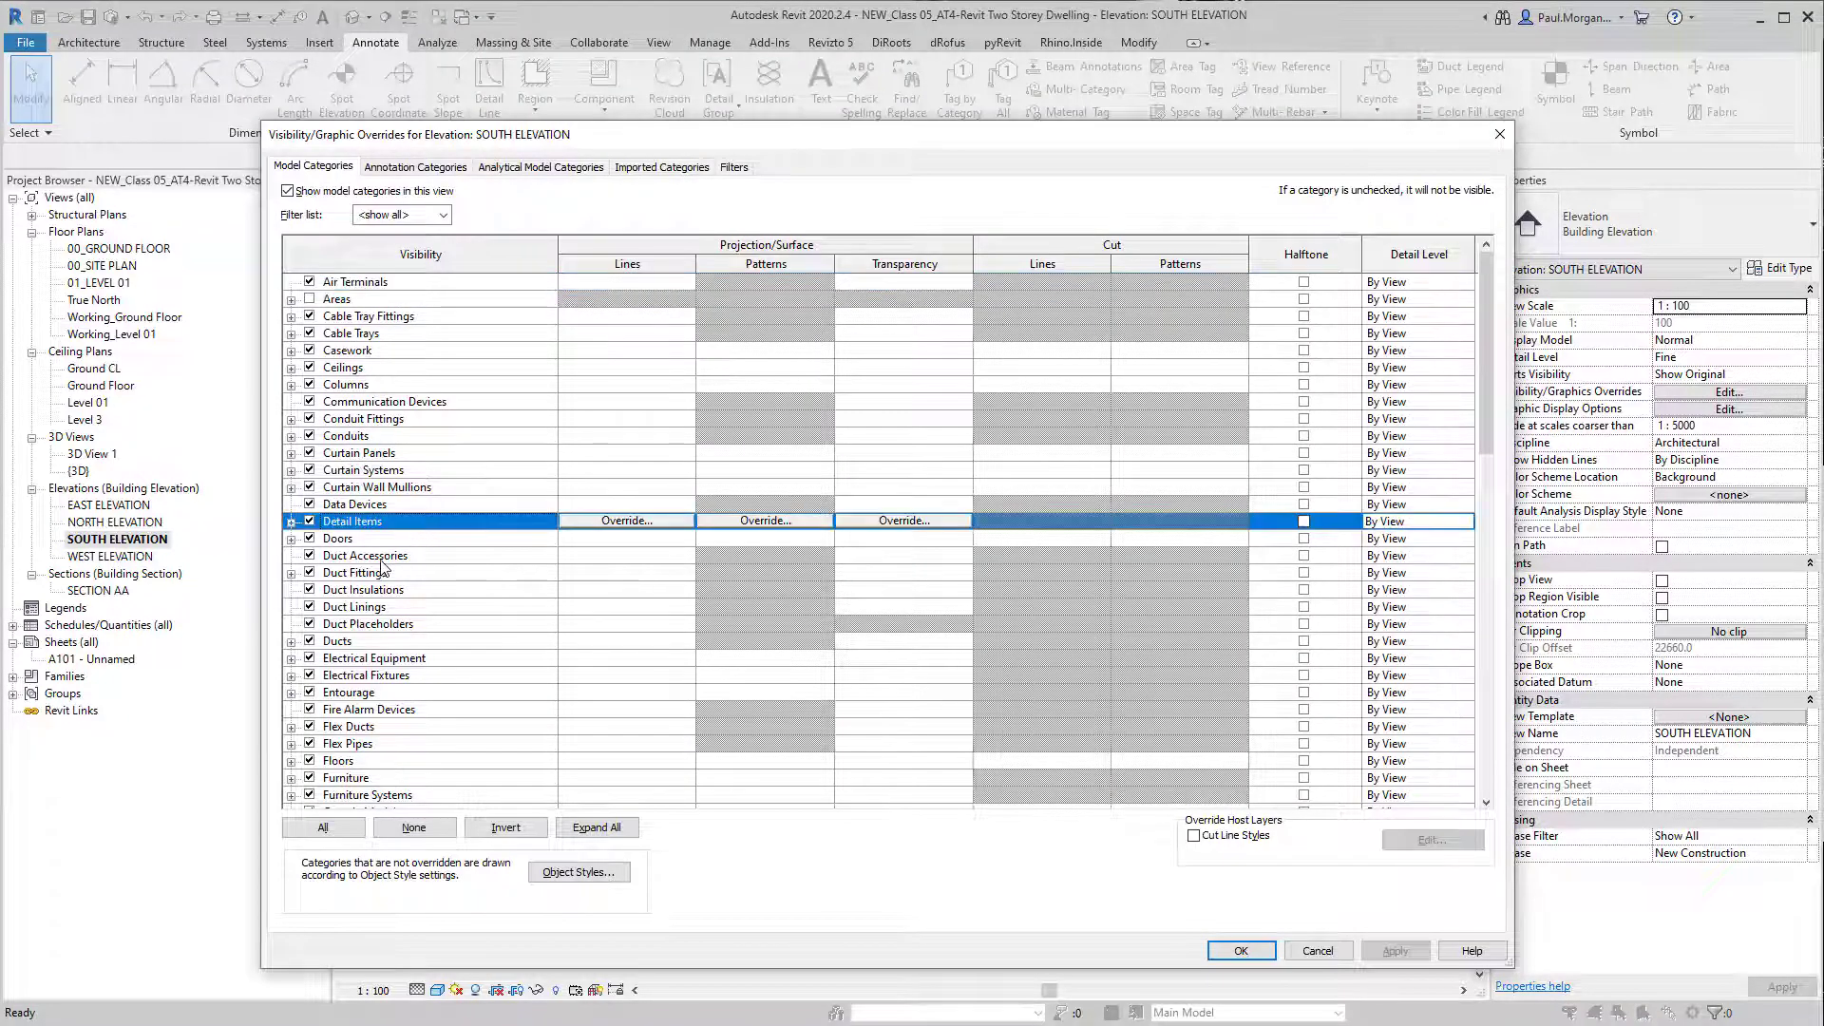
left_click(940, 541)
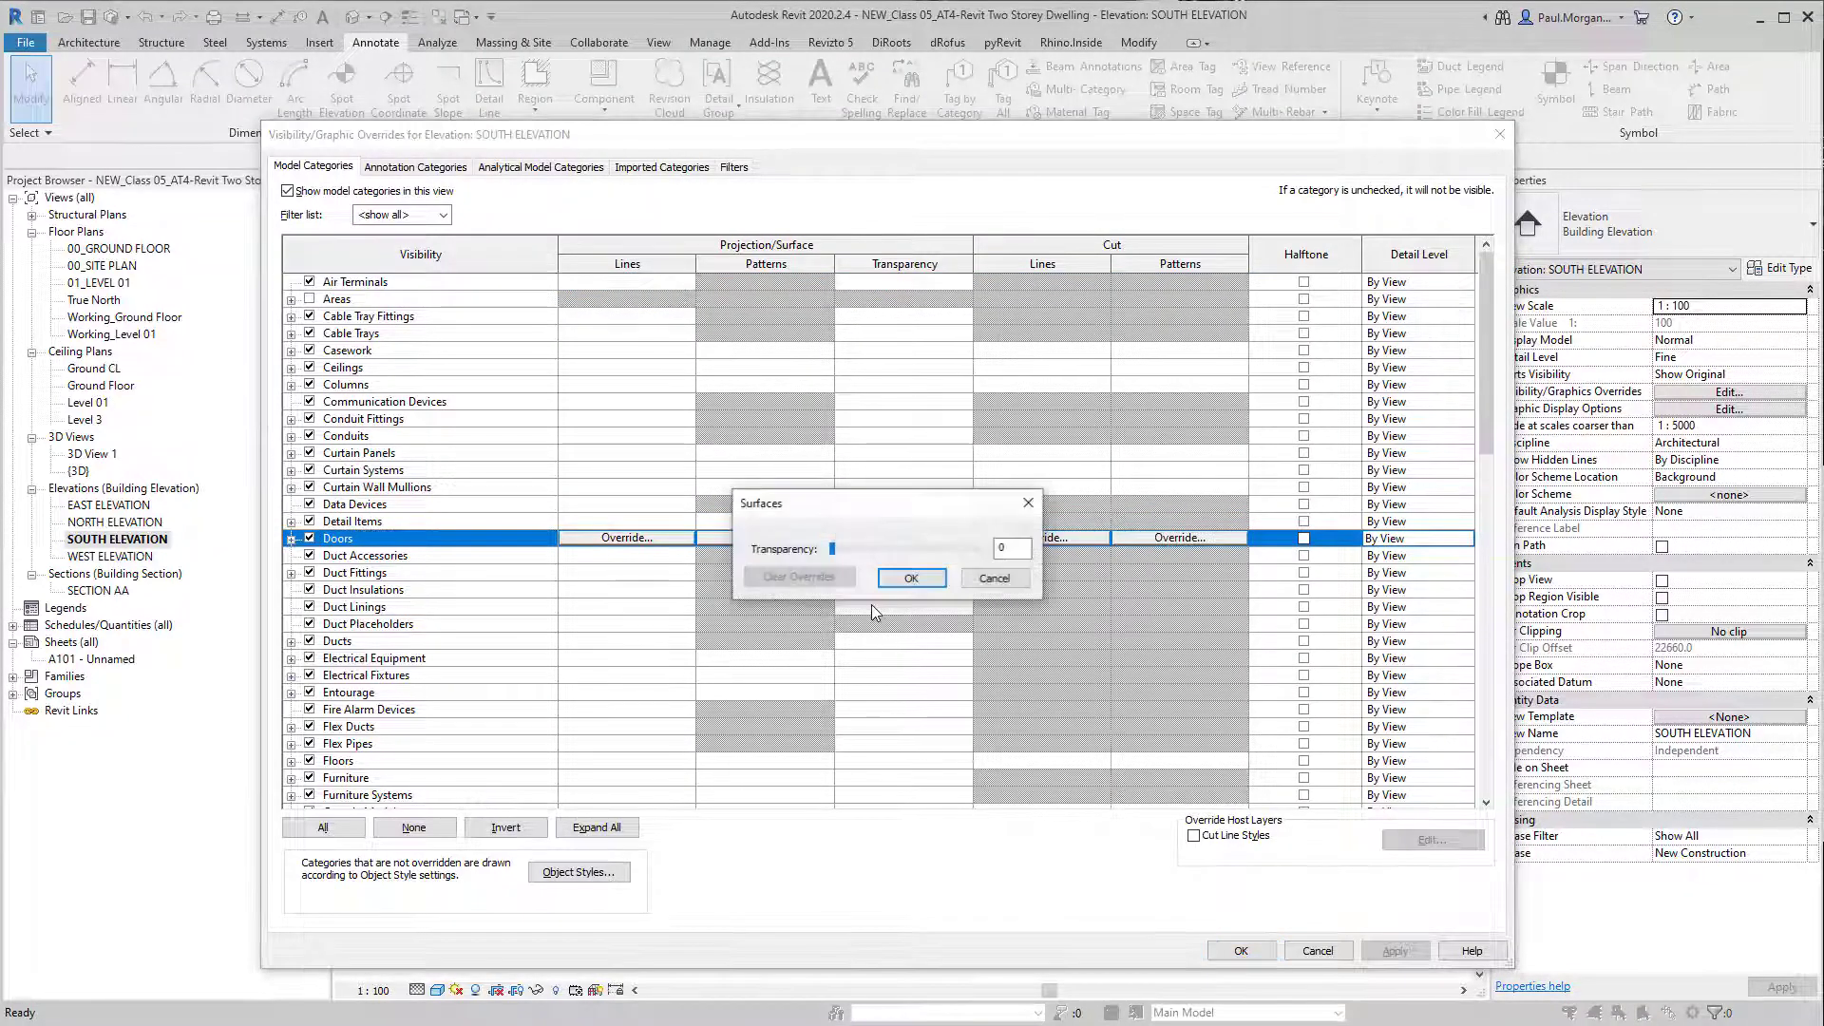
left_click(923, 583)
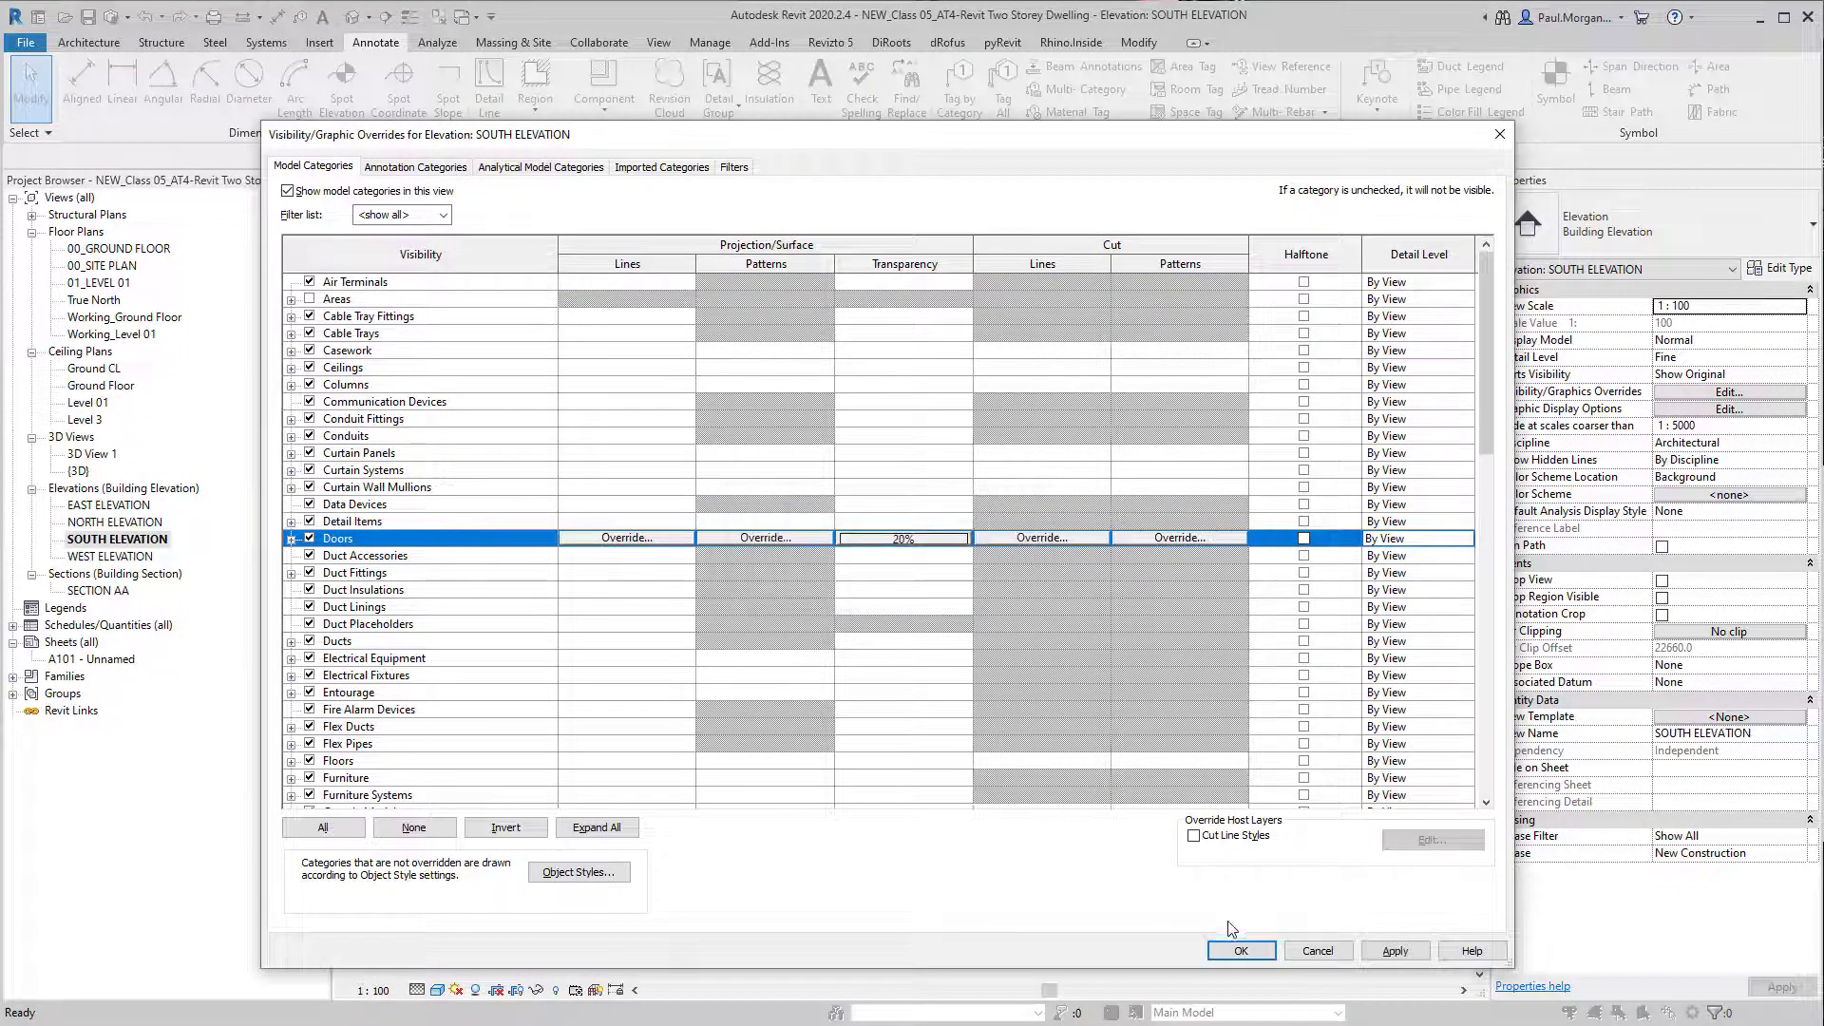
left_click(1241, 950)
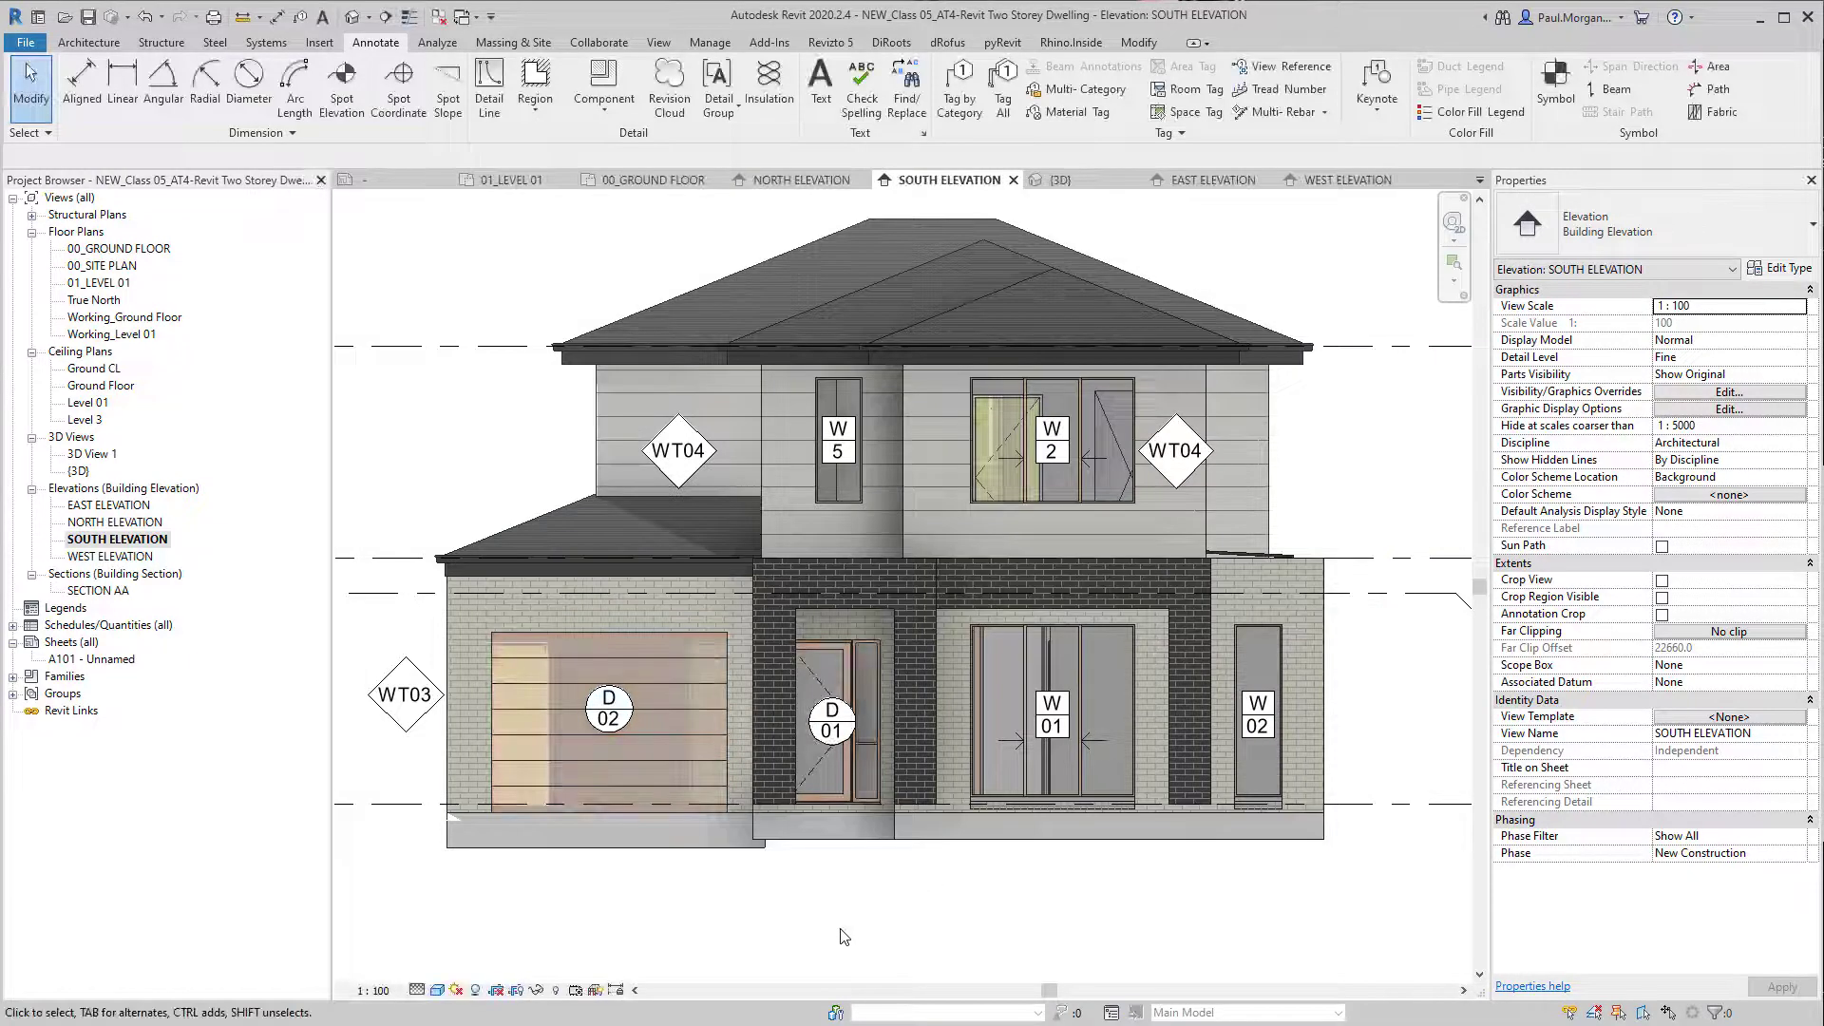
middle_click_drag(657, 694, 770, 696)
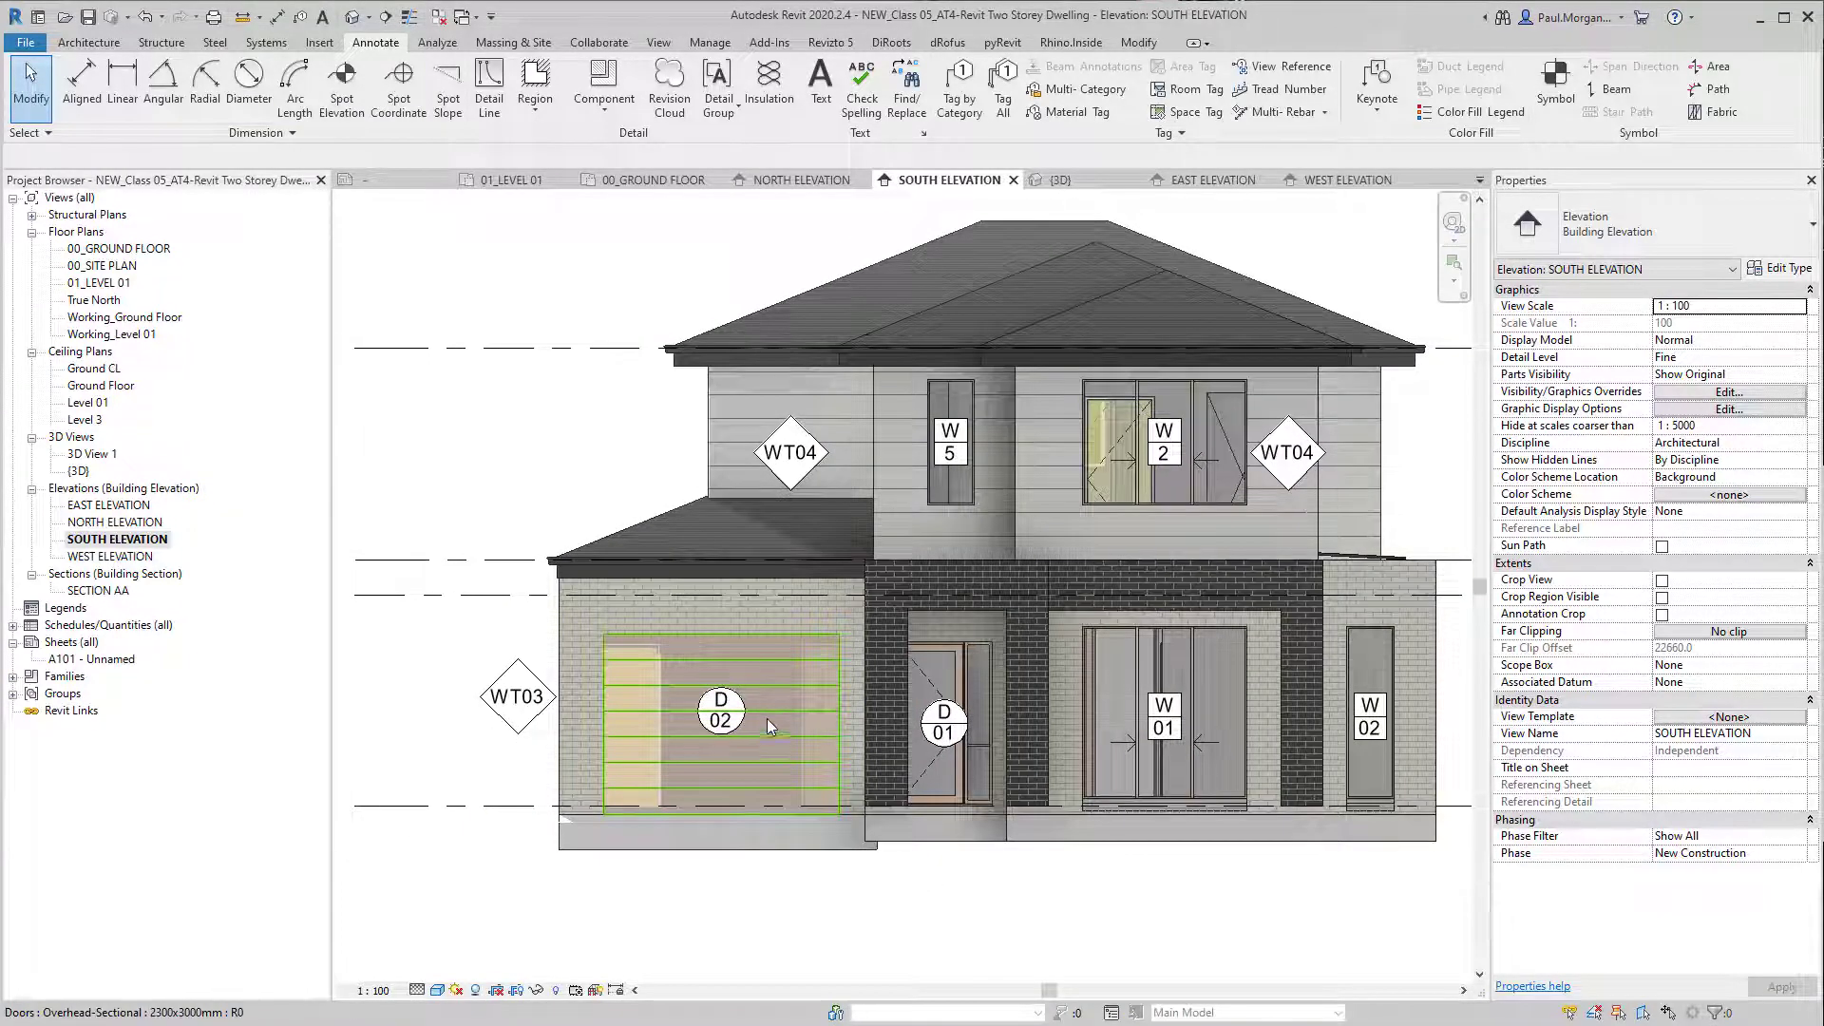
Step: Revert the Doors category's transparency override in the South Elevation and check the garage door and entry door D01
left_click(783, 743)
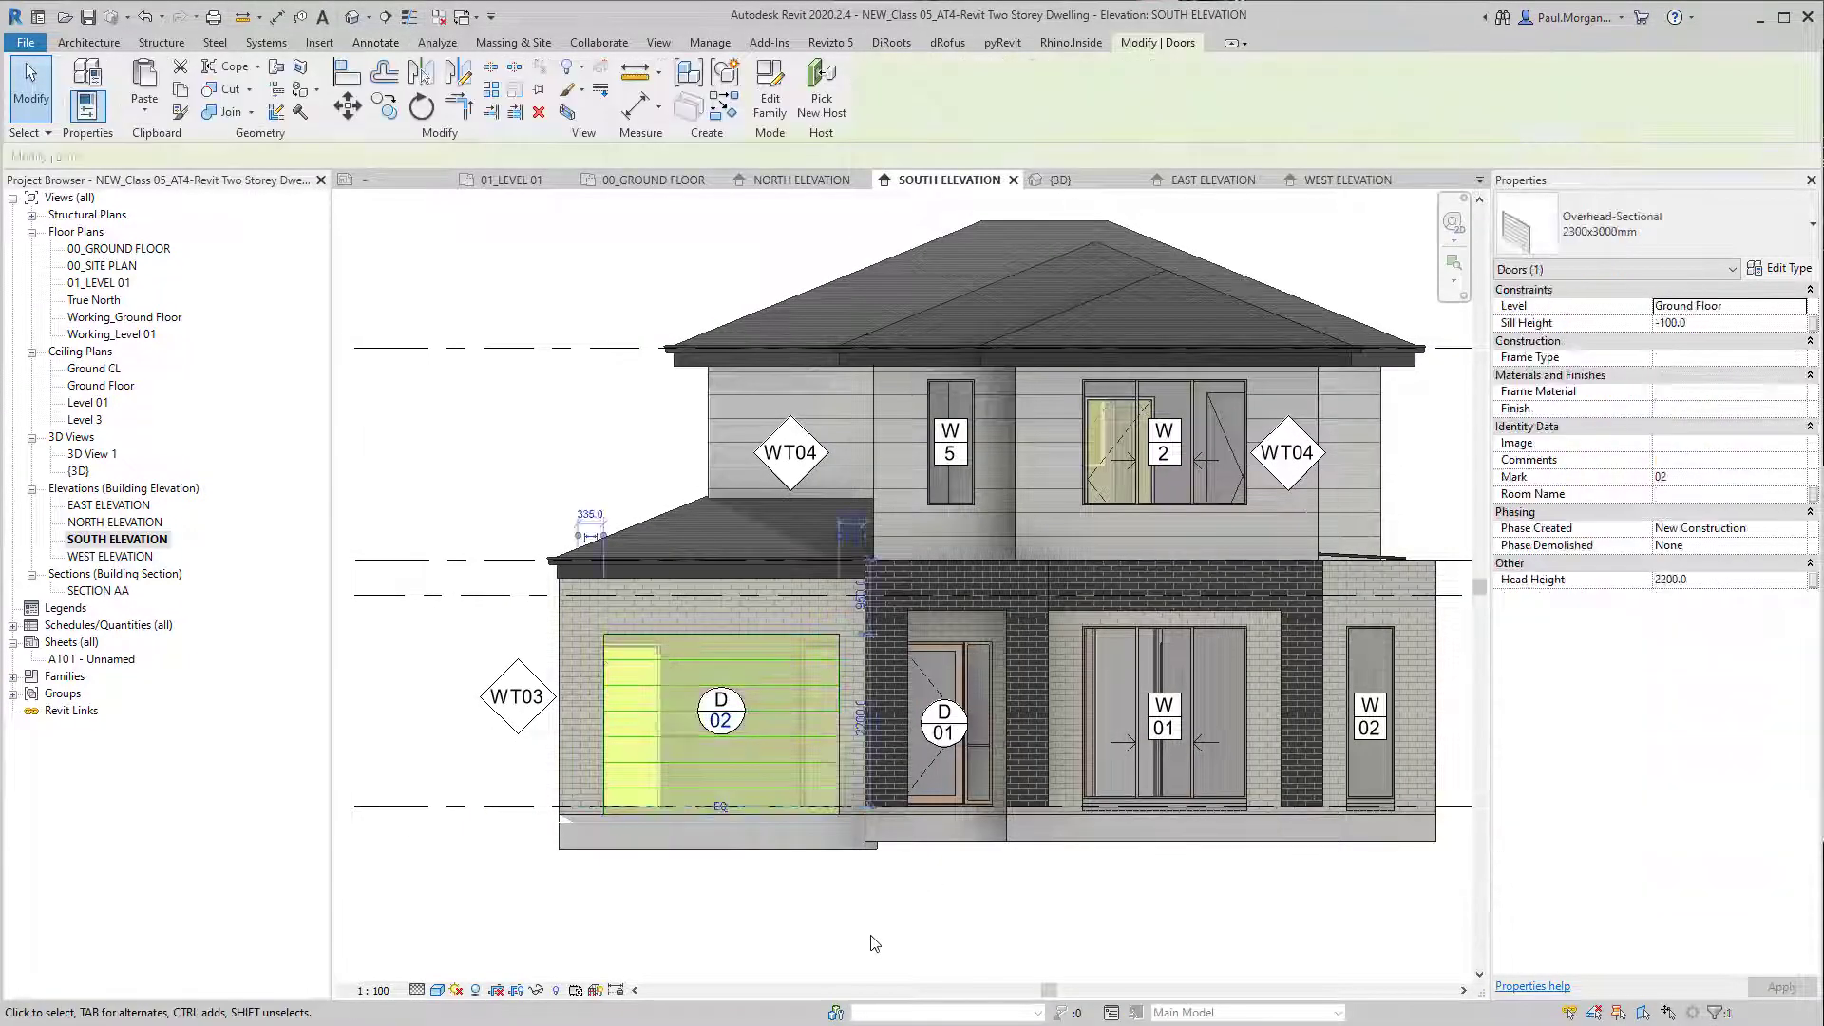
key("Escape")
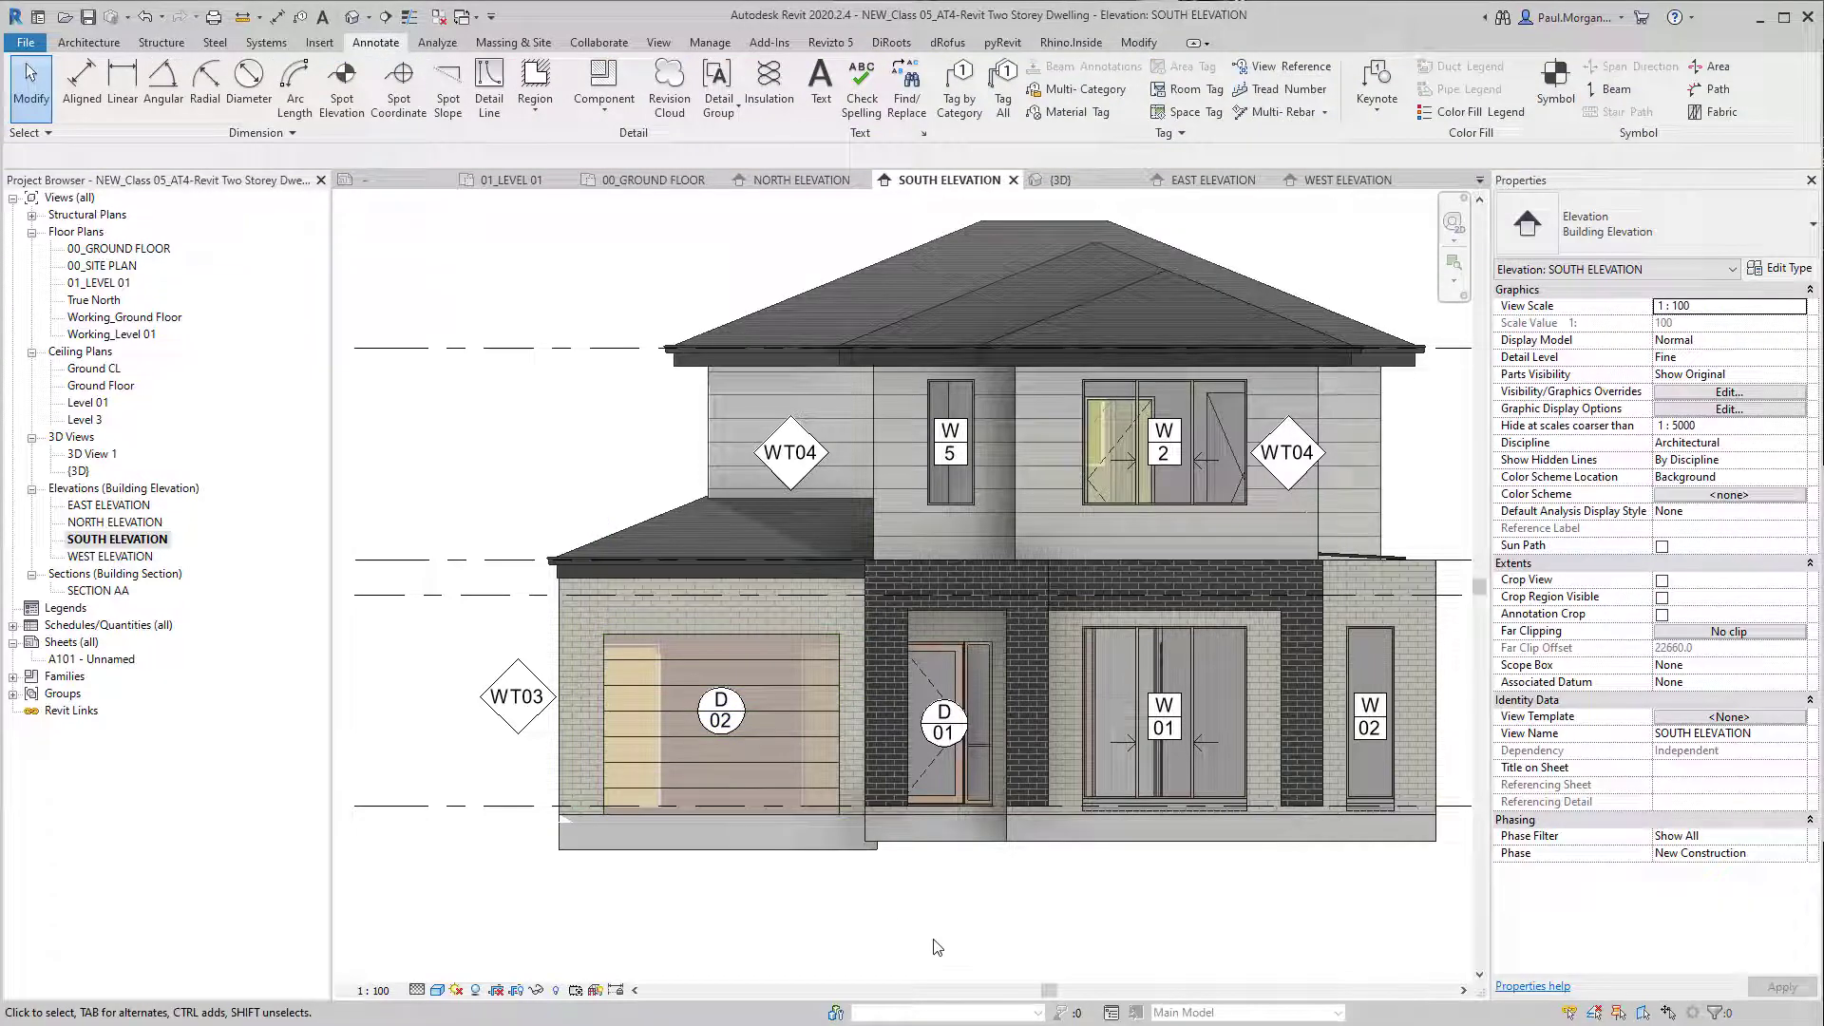
middle_click_drag(1043, 699, 932, 697)
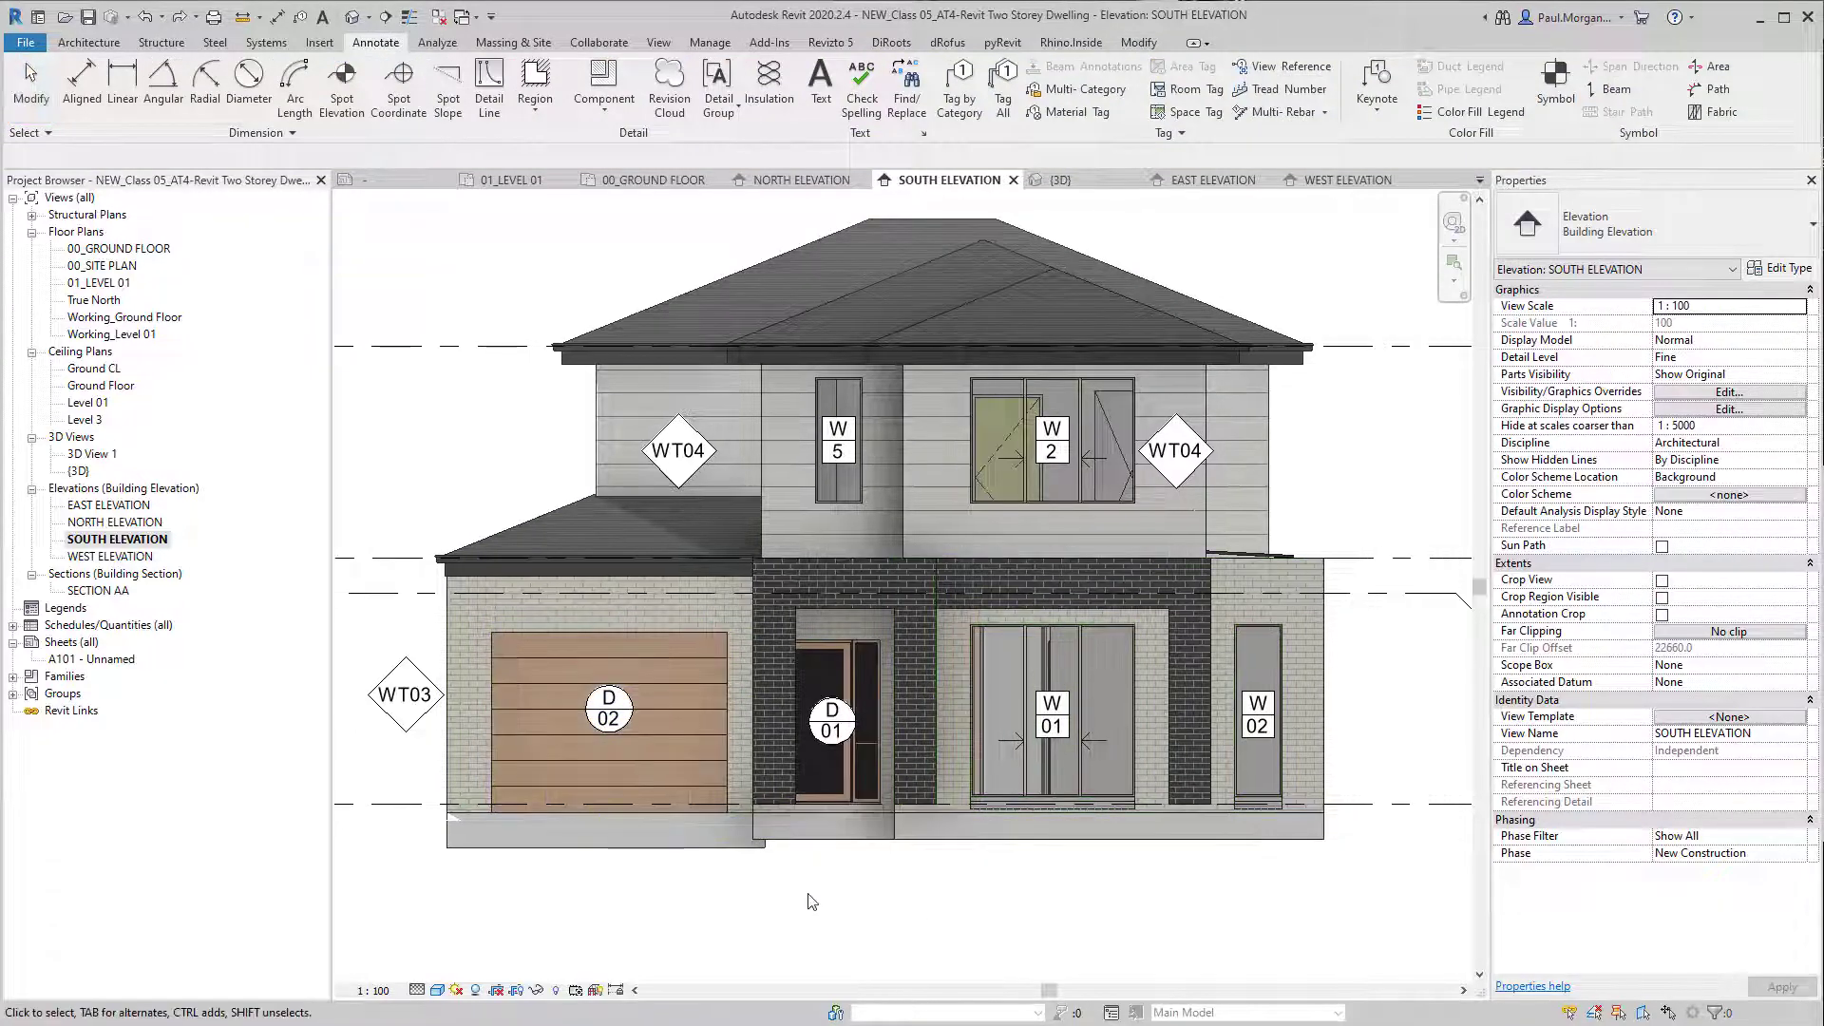
scroll(818, 783, "up", 3)
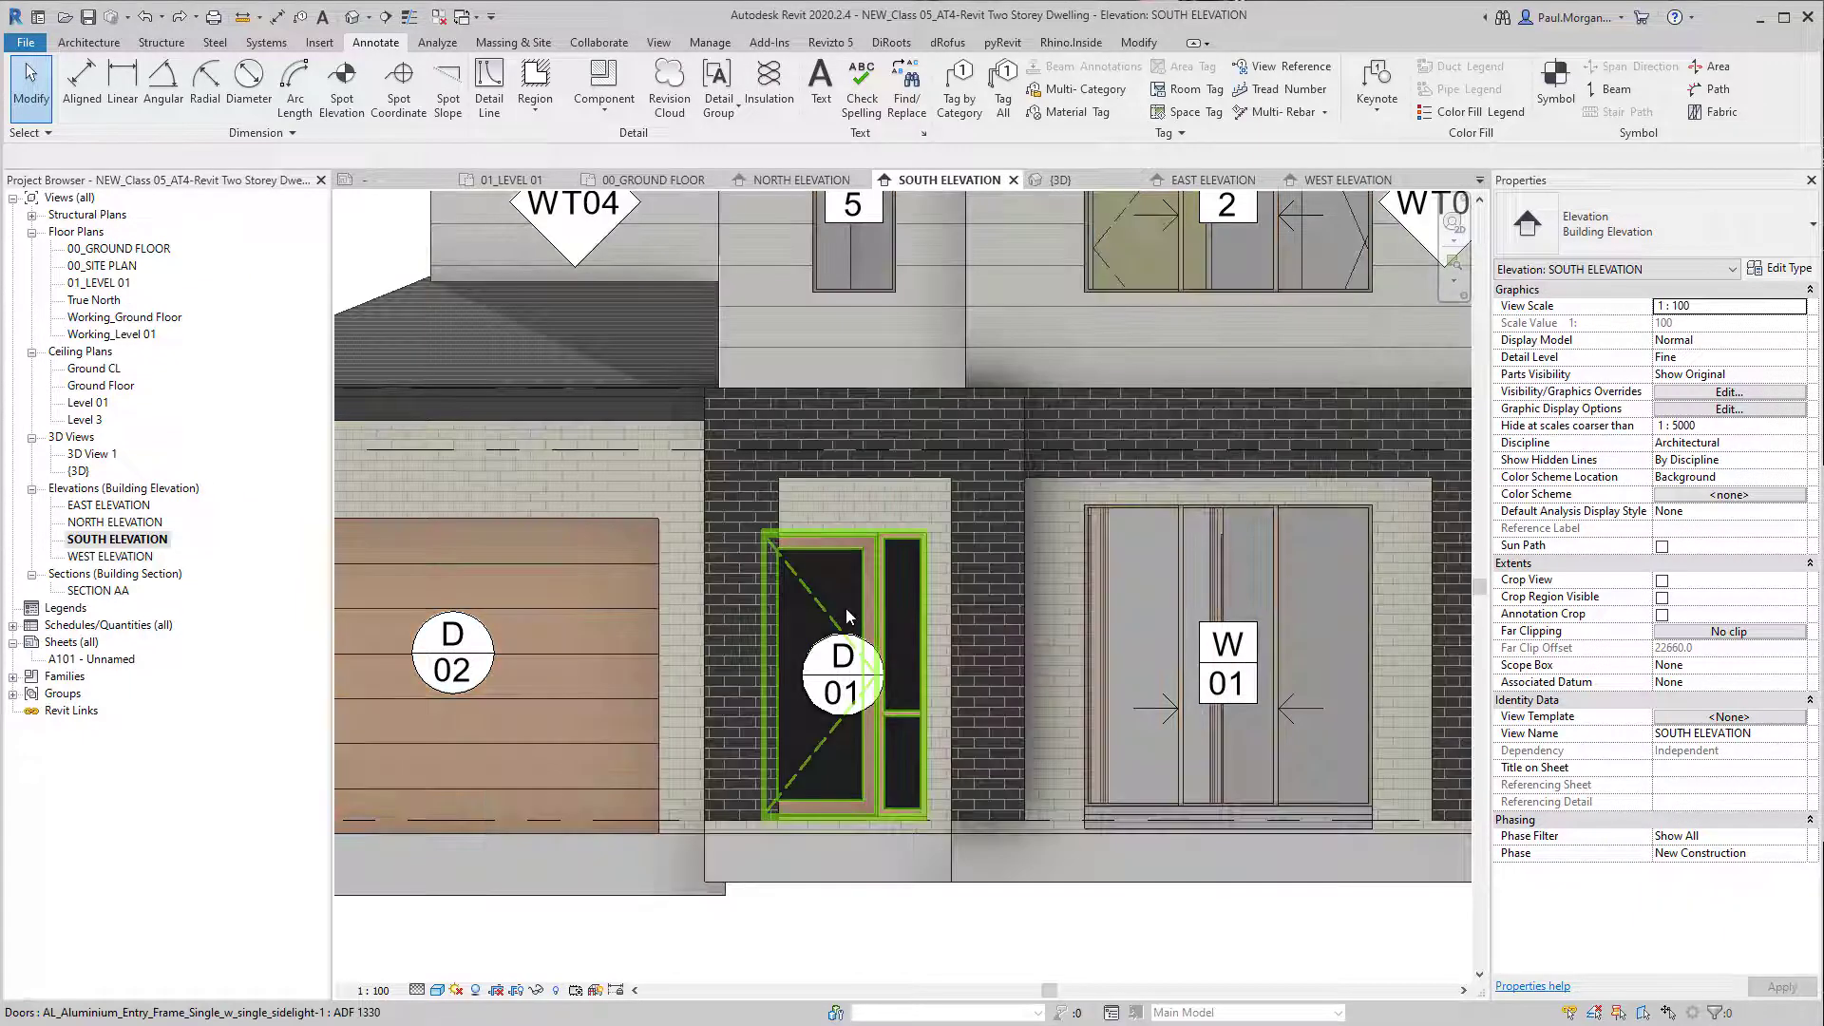
scroll(845, 608, "down", 3)
middle_click_drag(936, 897, 953, 916)
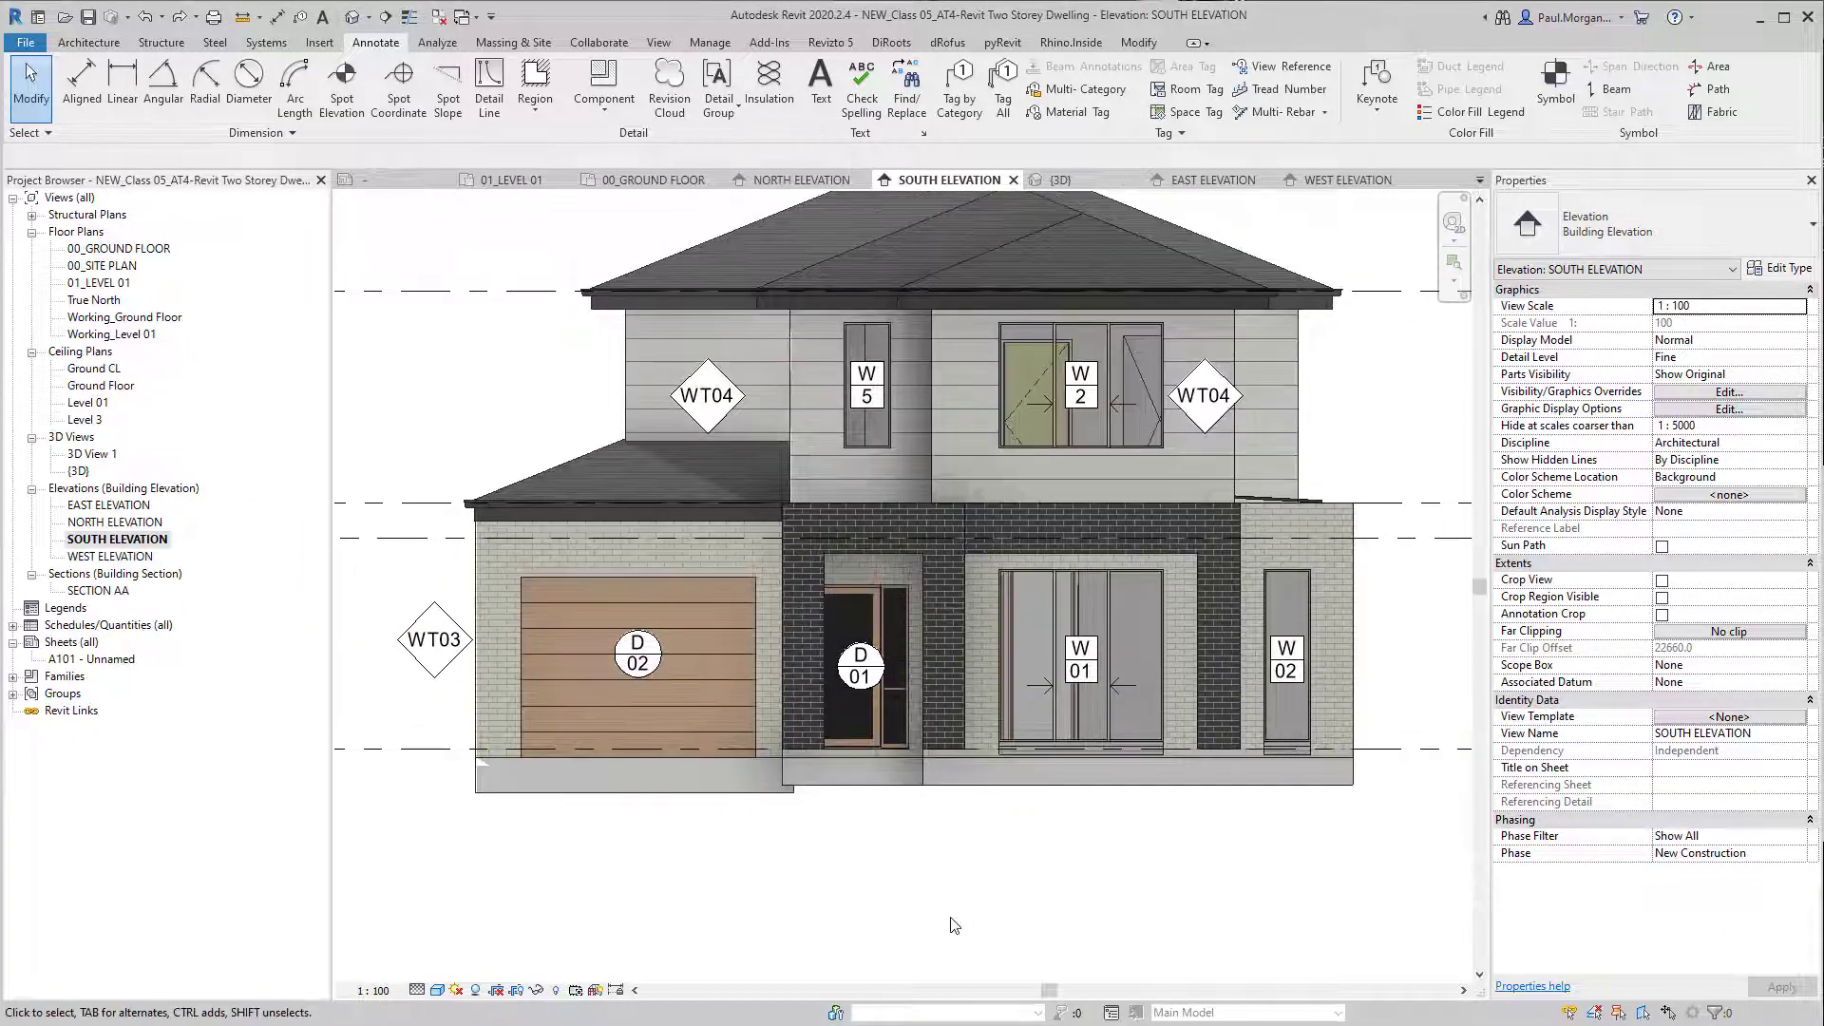
middle_click_drag(1039, 848, 1047, 868)
scroll(1015, 894, "down", 2)
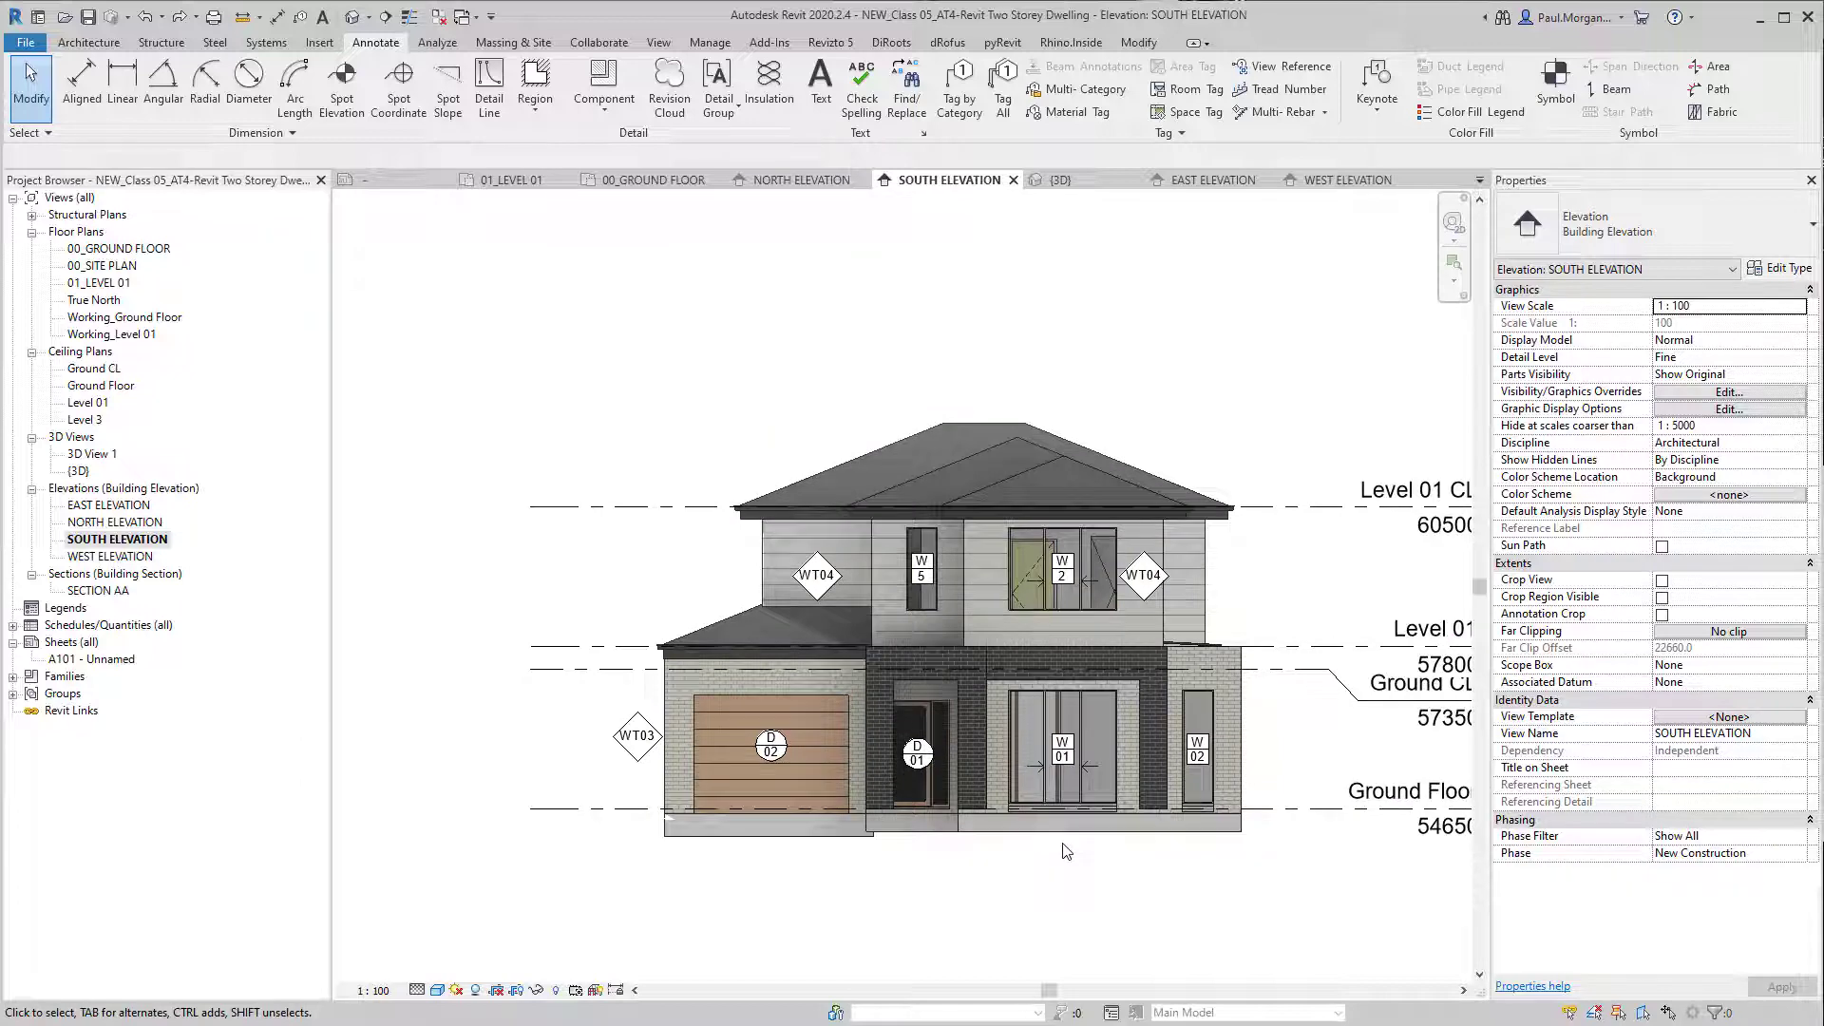
Step: Try the Hidden Line visual style in the South Elevation with shadows off and on, and restore the coloured style
left_click(436, 990)
left_click(485, 898)
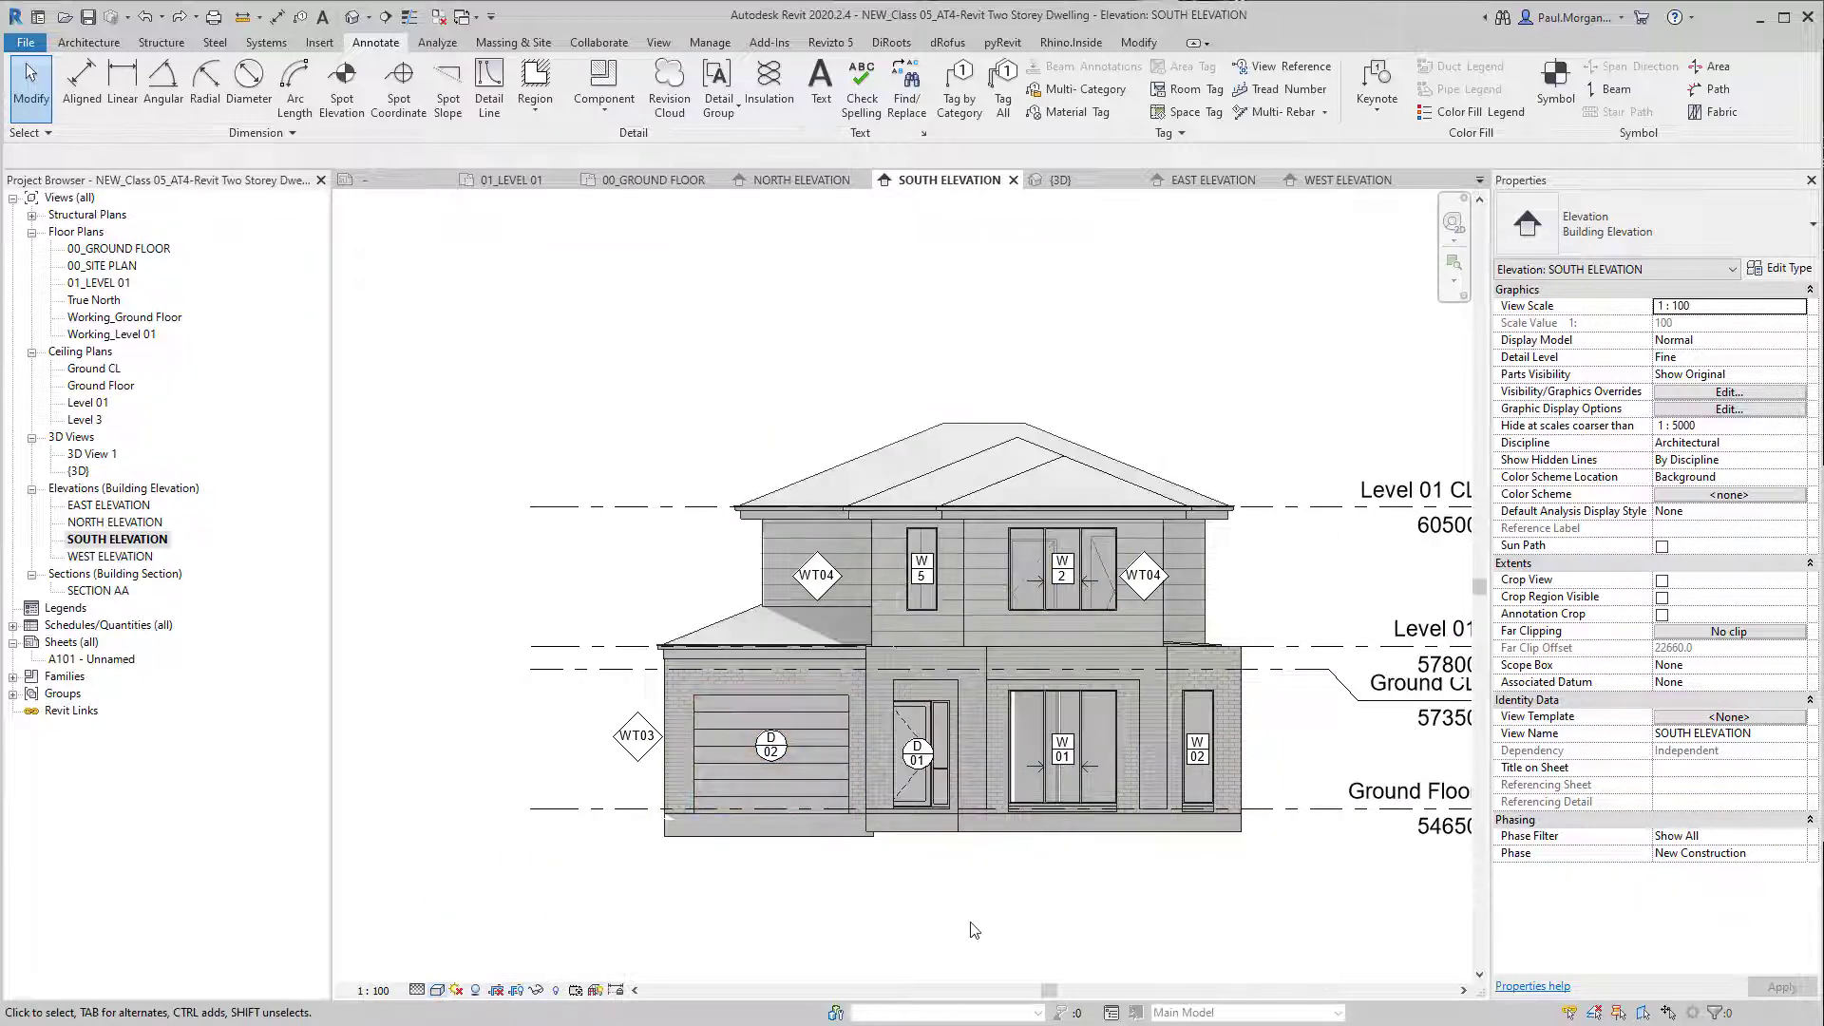
middle_click_drag(989, 910, 951, 906)
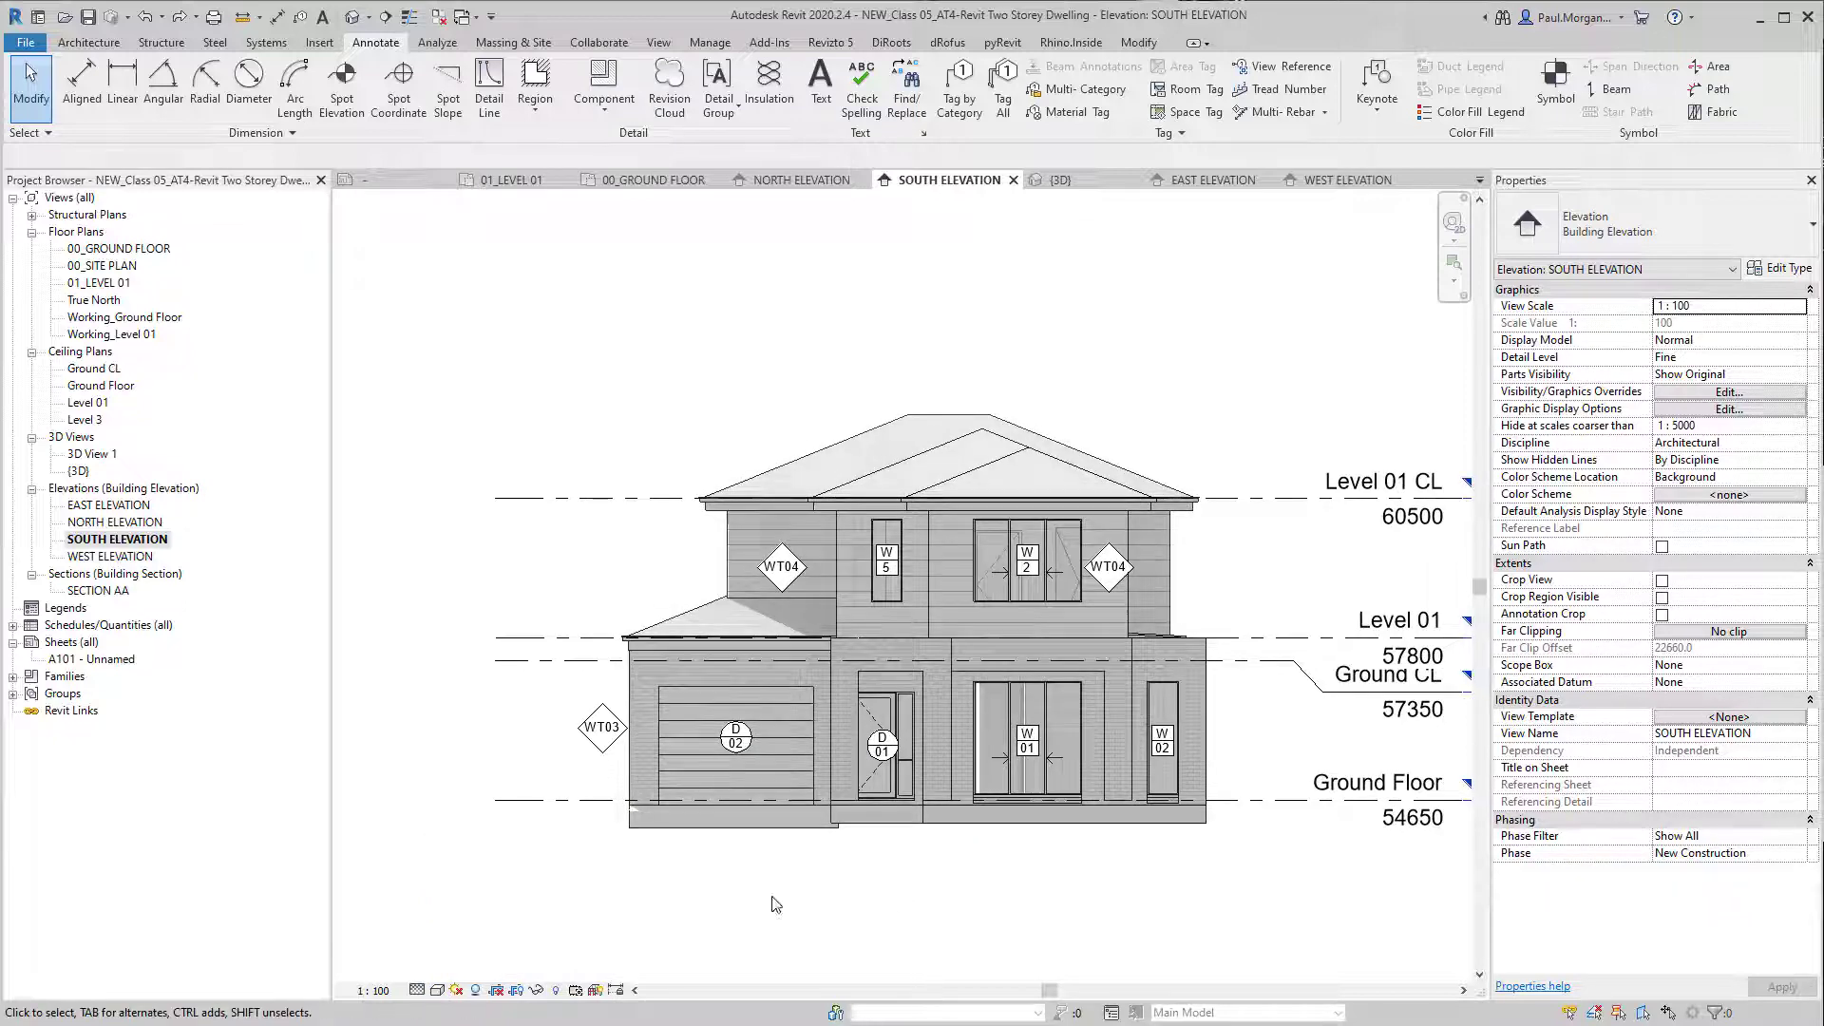
left_click(457, 992)
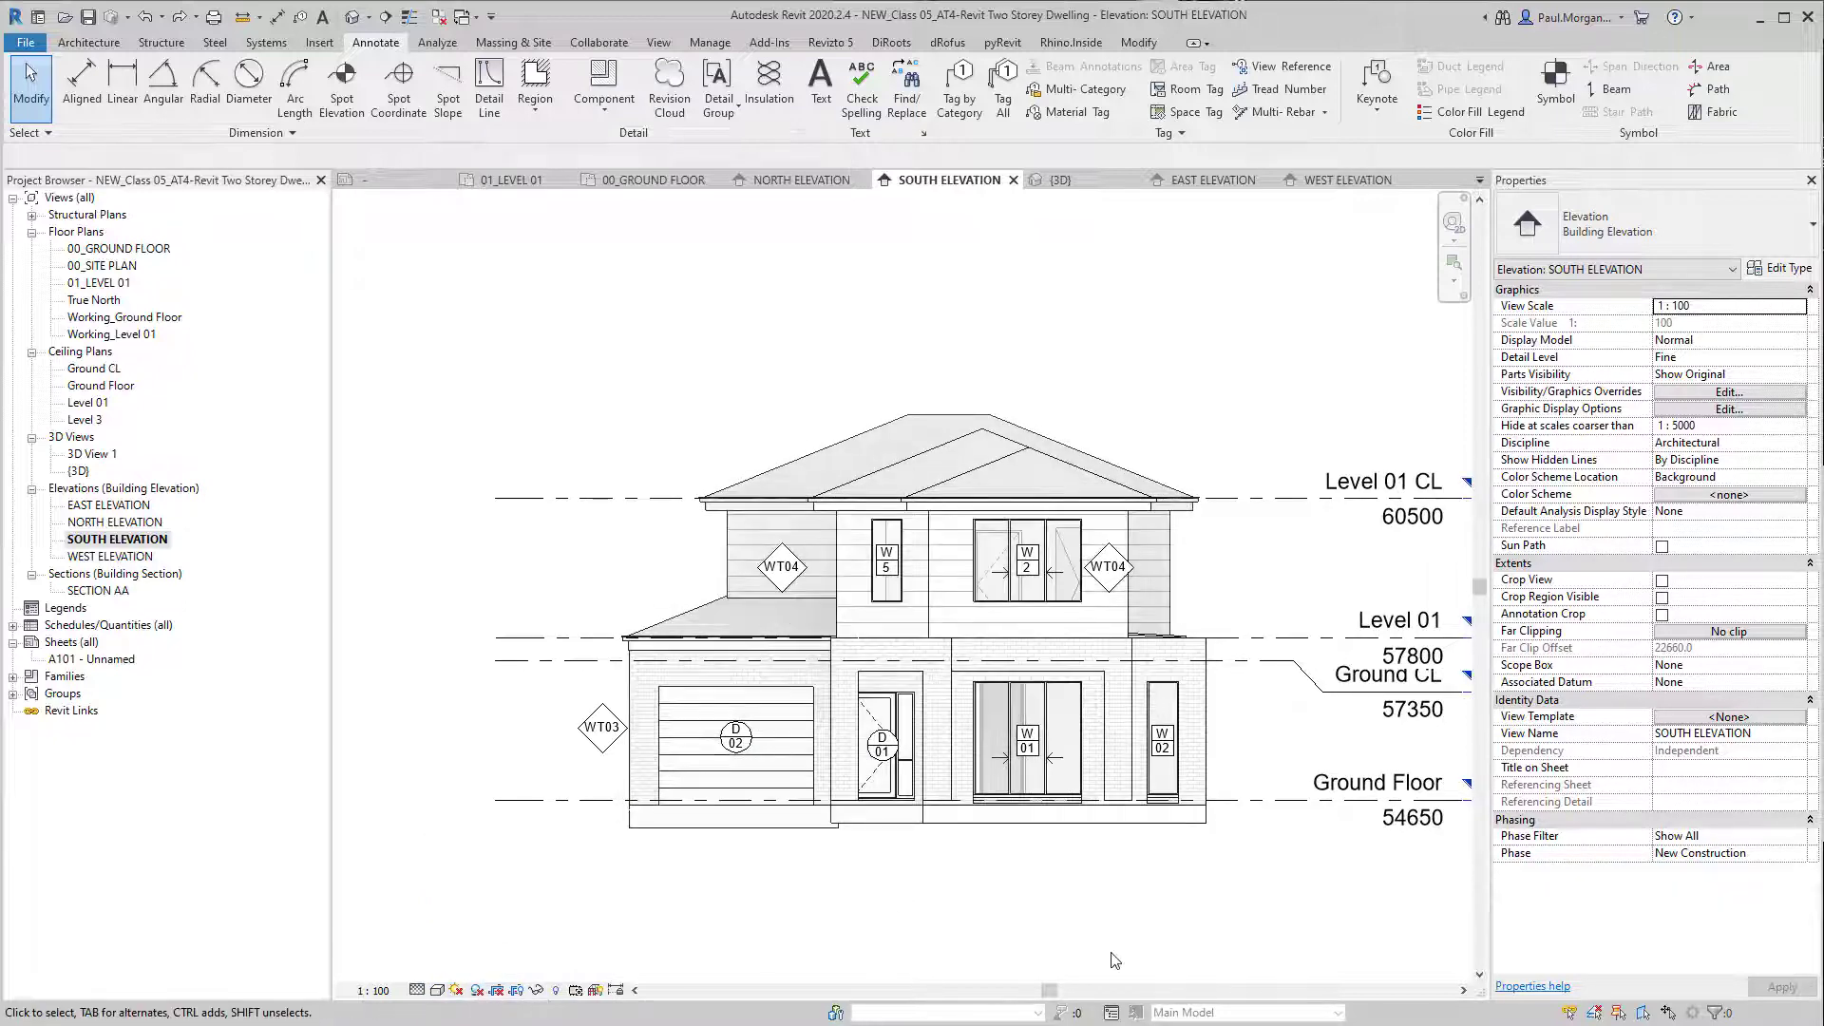
left_click(457, 994)
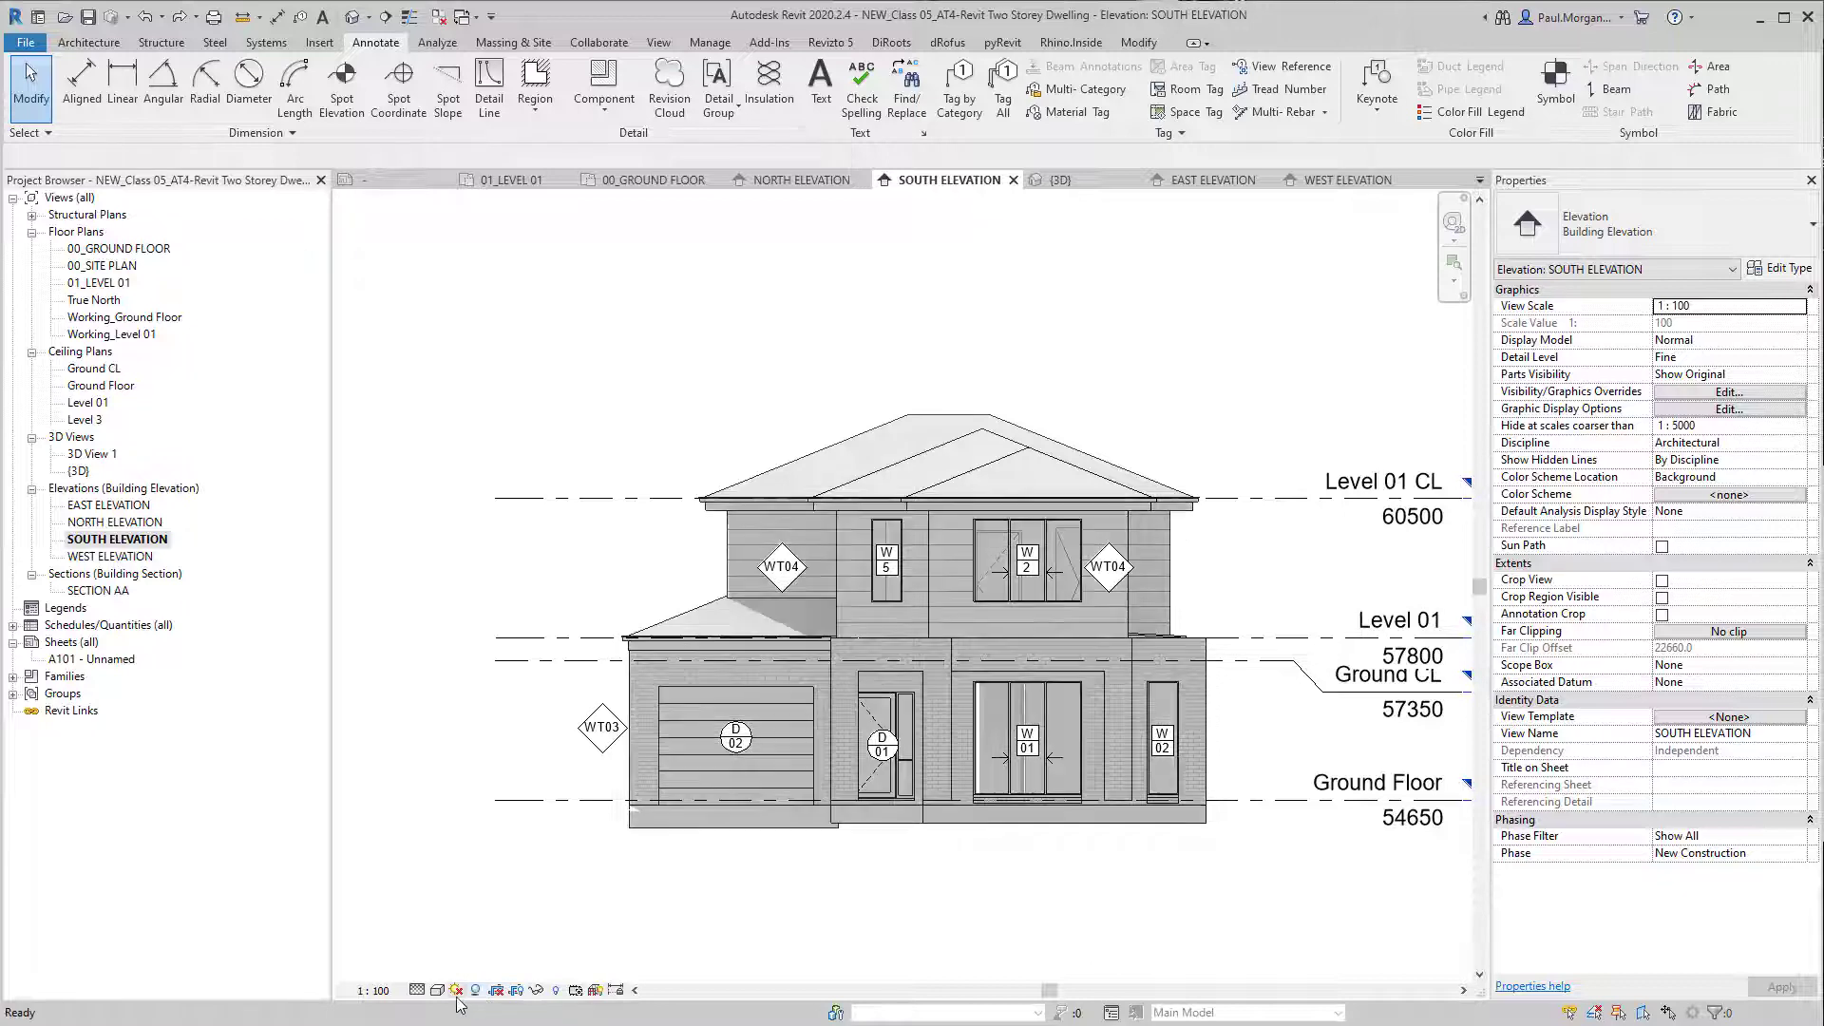
left_click(440, 992)
left_click(440, 992)
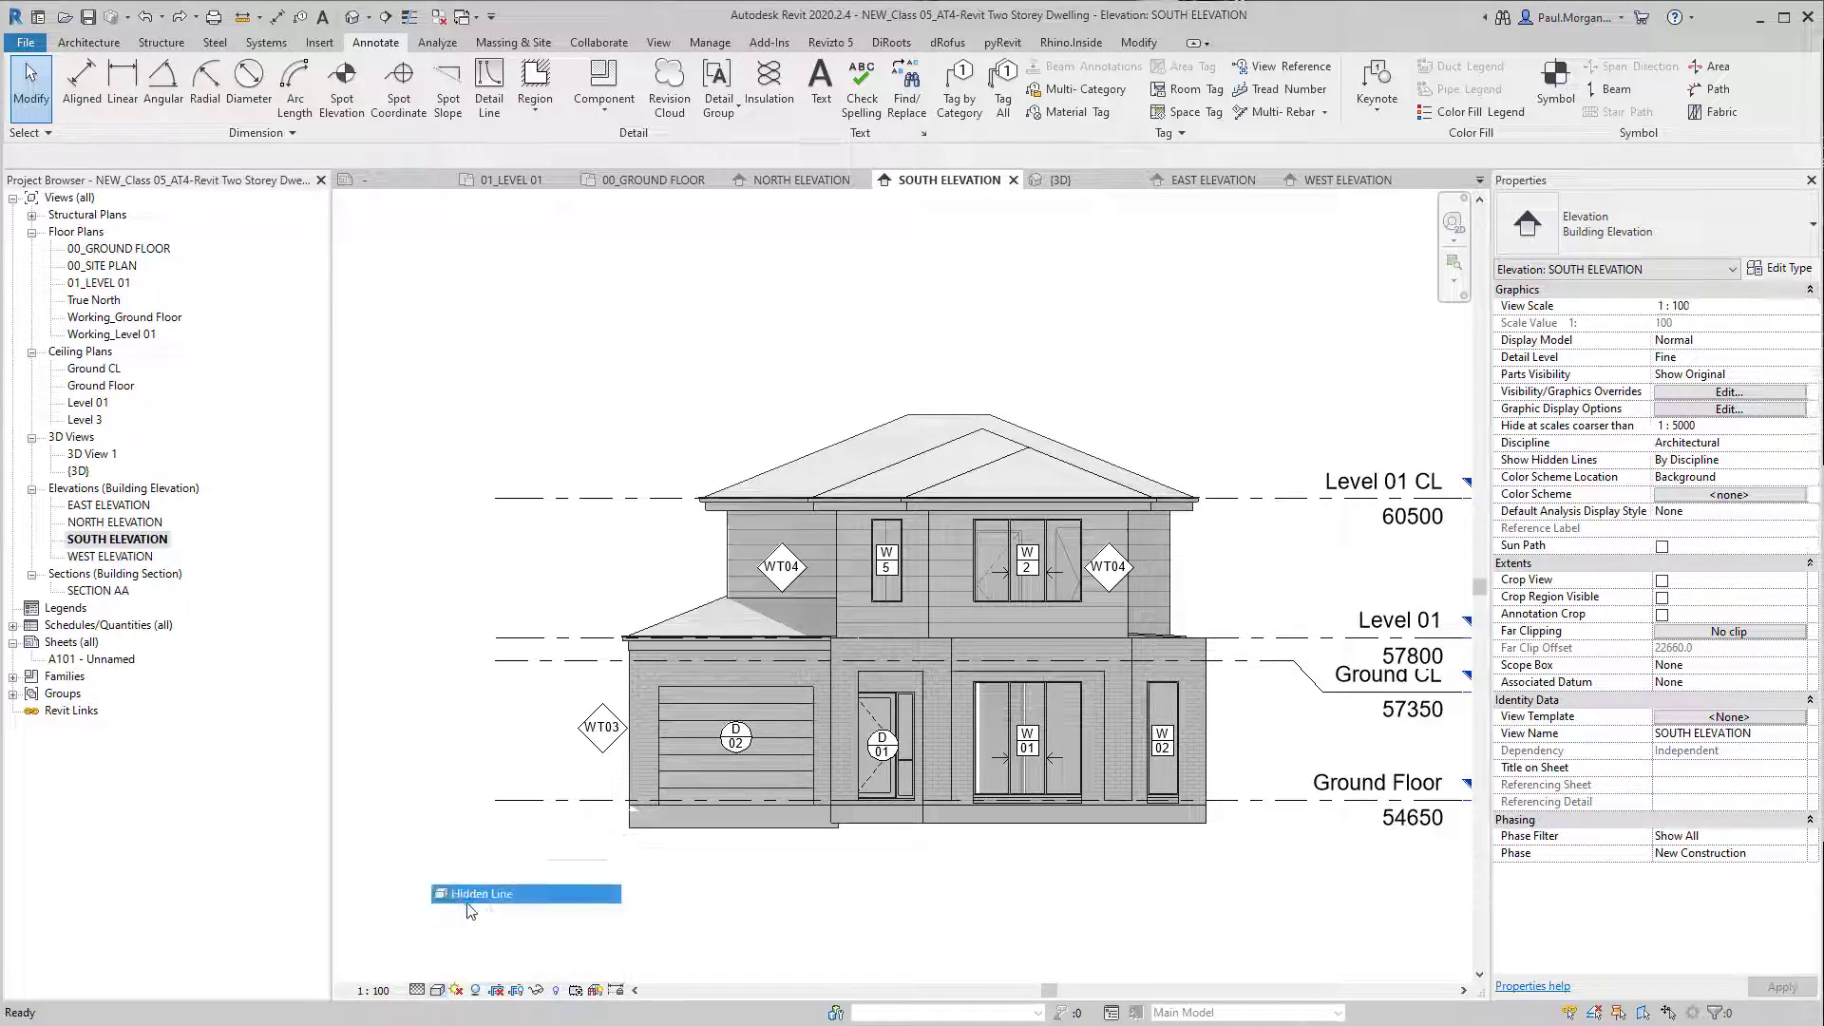
left_click(442, 992)
left_click(480, 950)
Step: Create a view template named "Building Elevations" from the current South Elevation and accept its included properties
scroll(1140, 655, "down", 1)
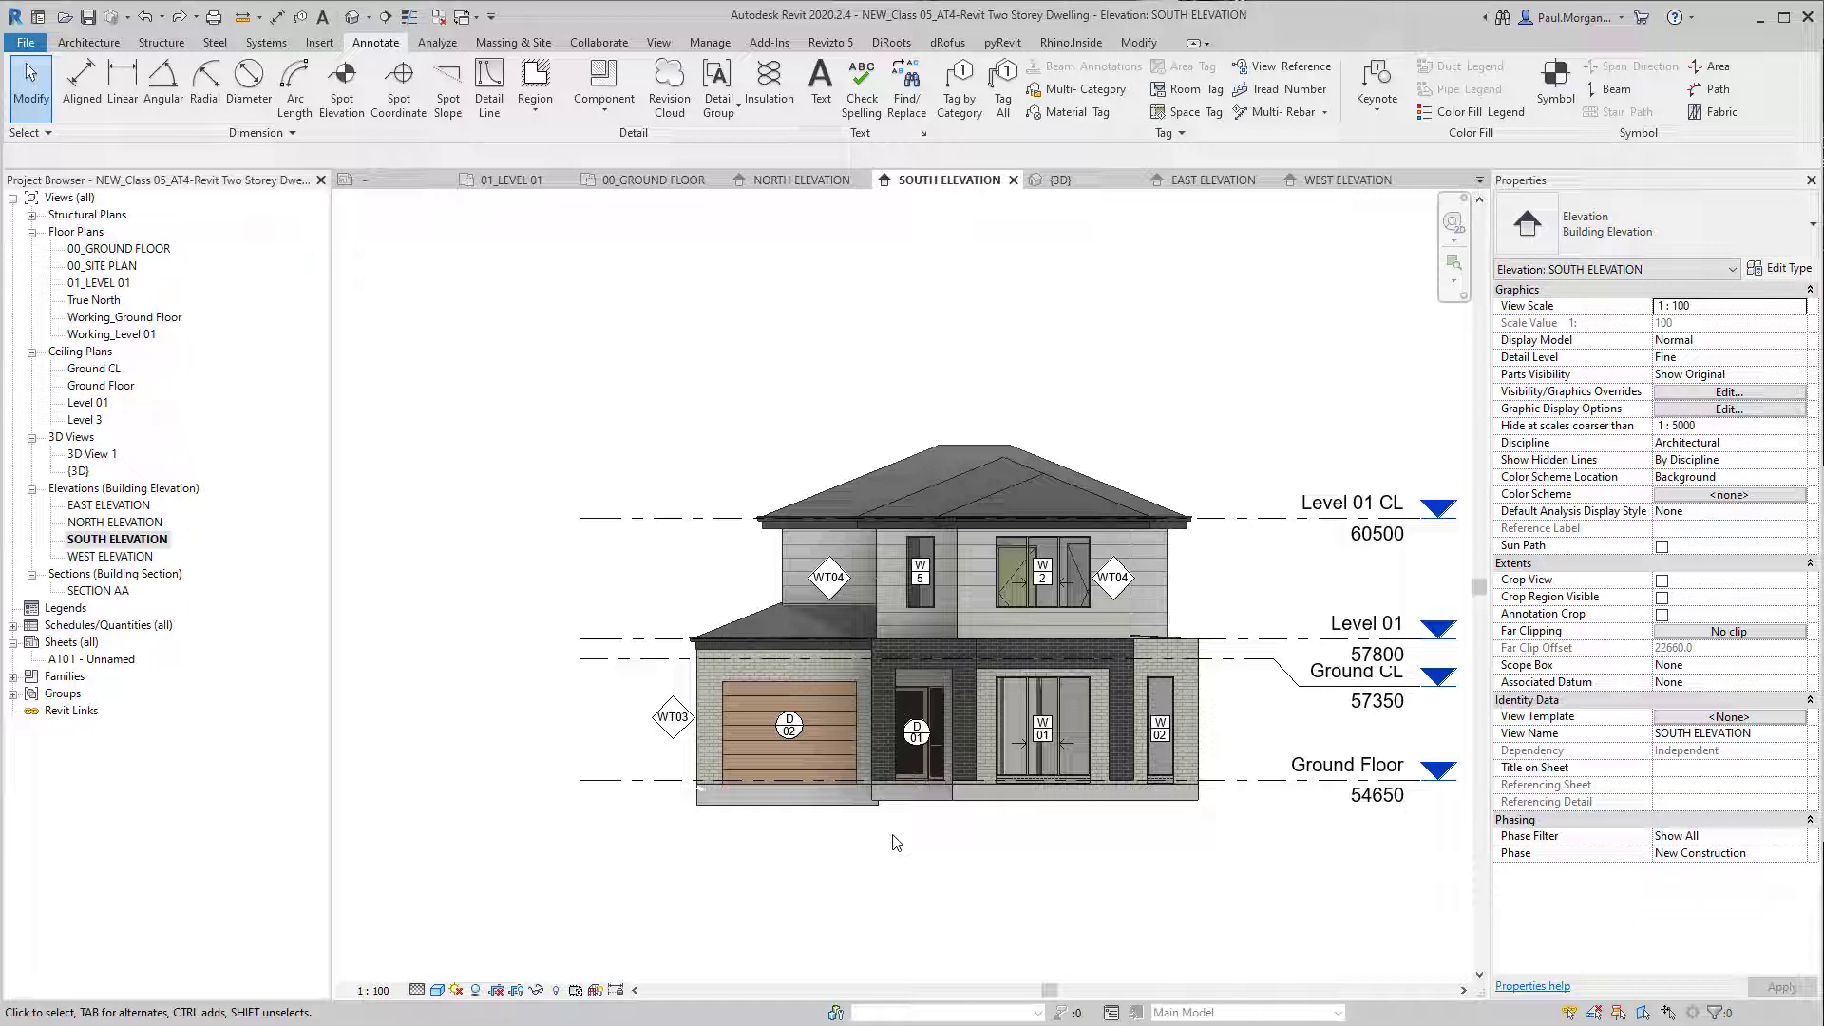
scroll(893, 842, "down", 2)
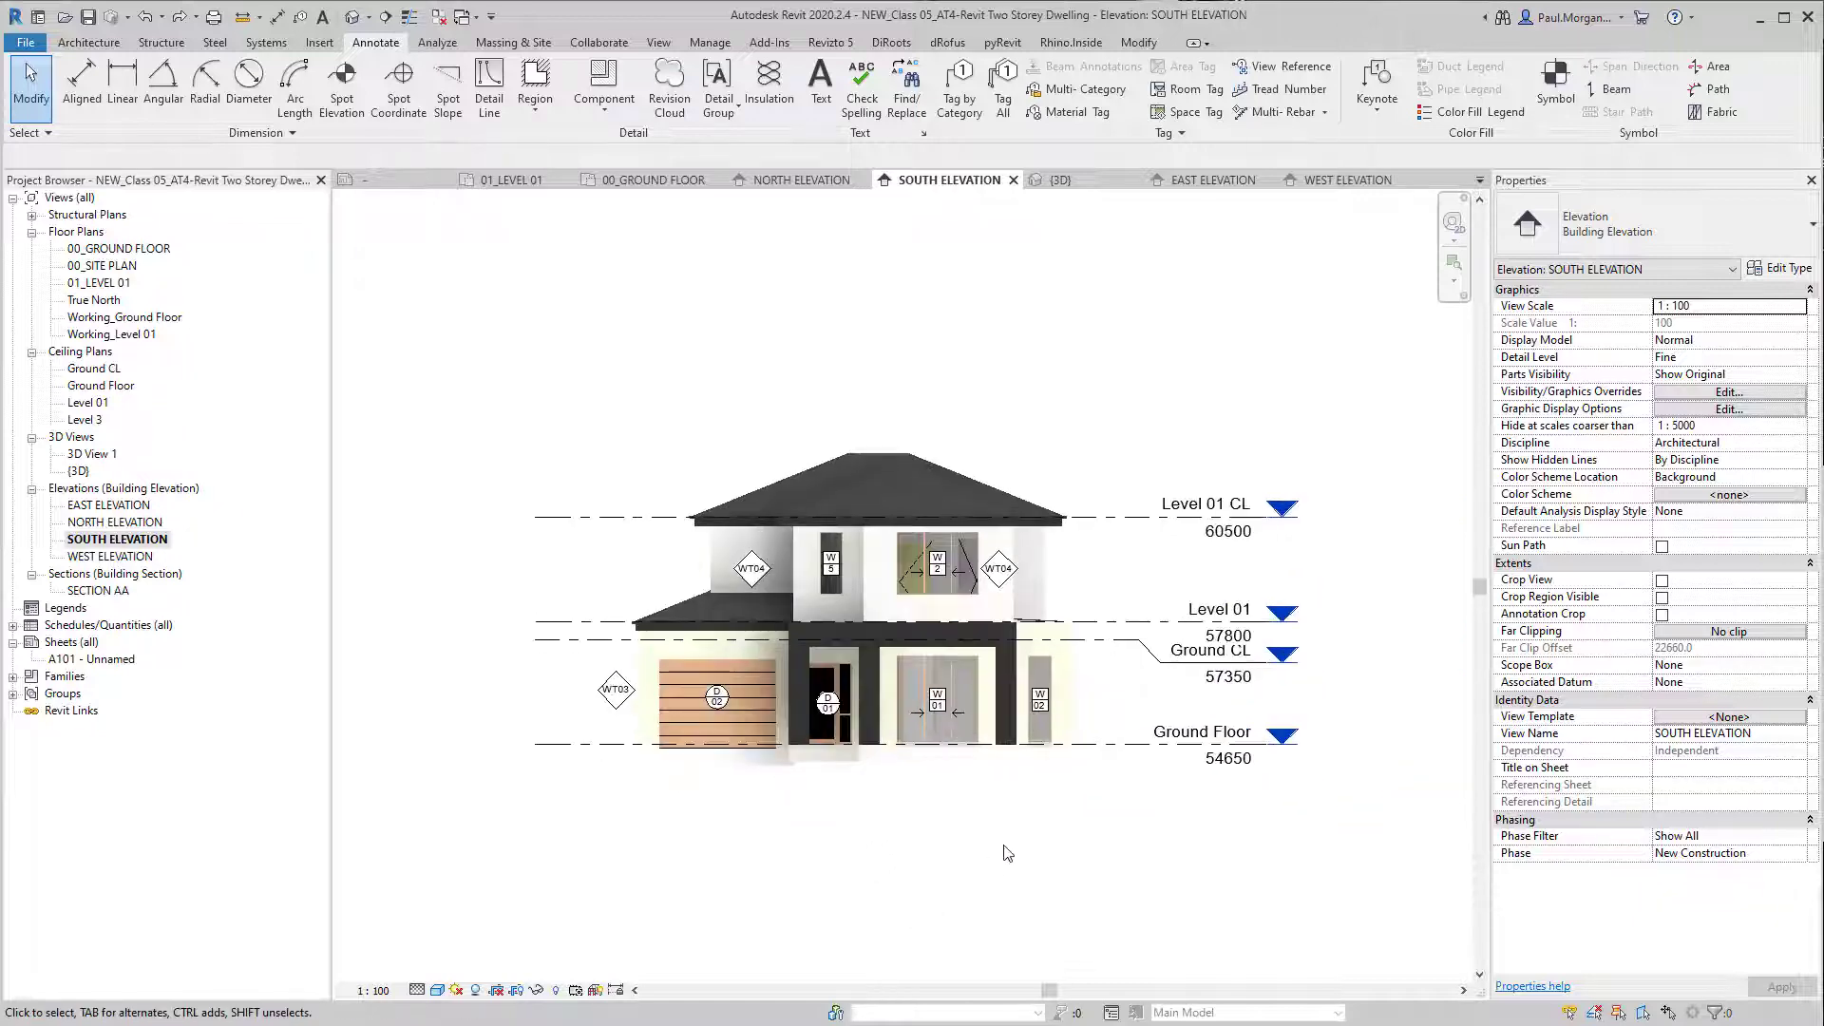
middle_click_drag(1008, 852, 1044, 897)
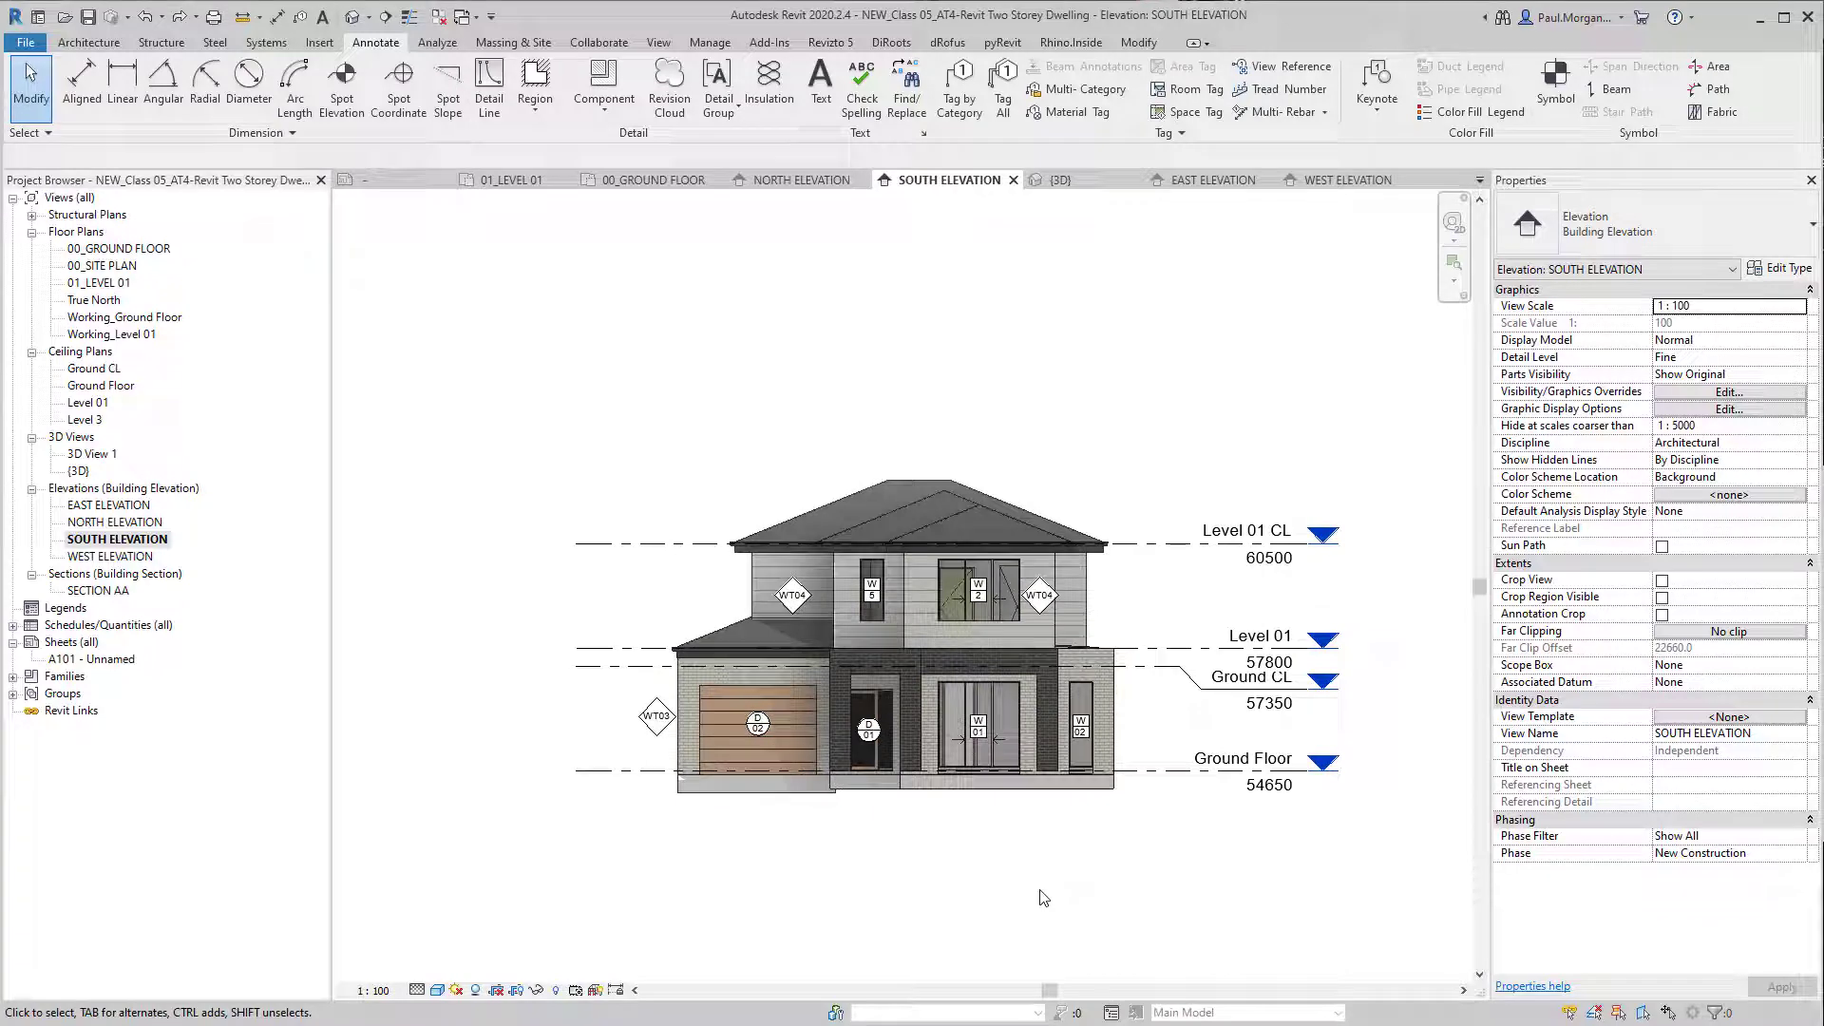
middle_click_drag(1044, 897, 1068, 884)
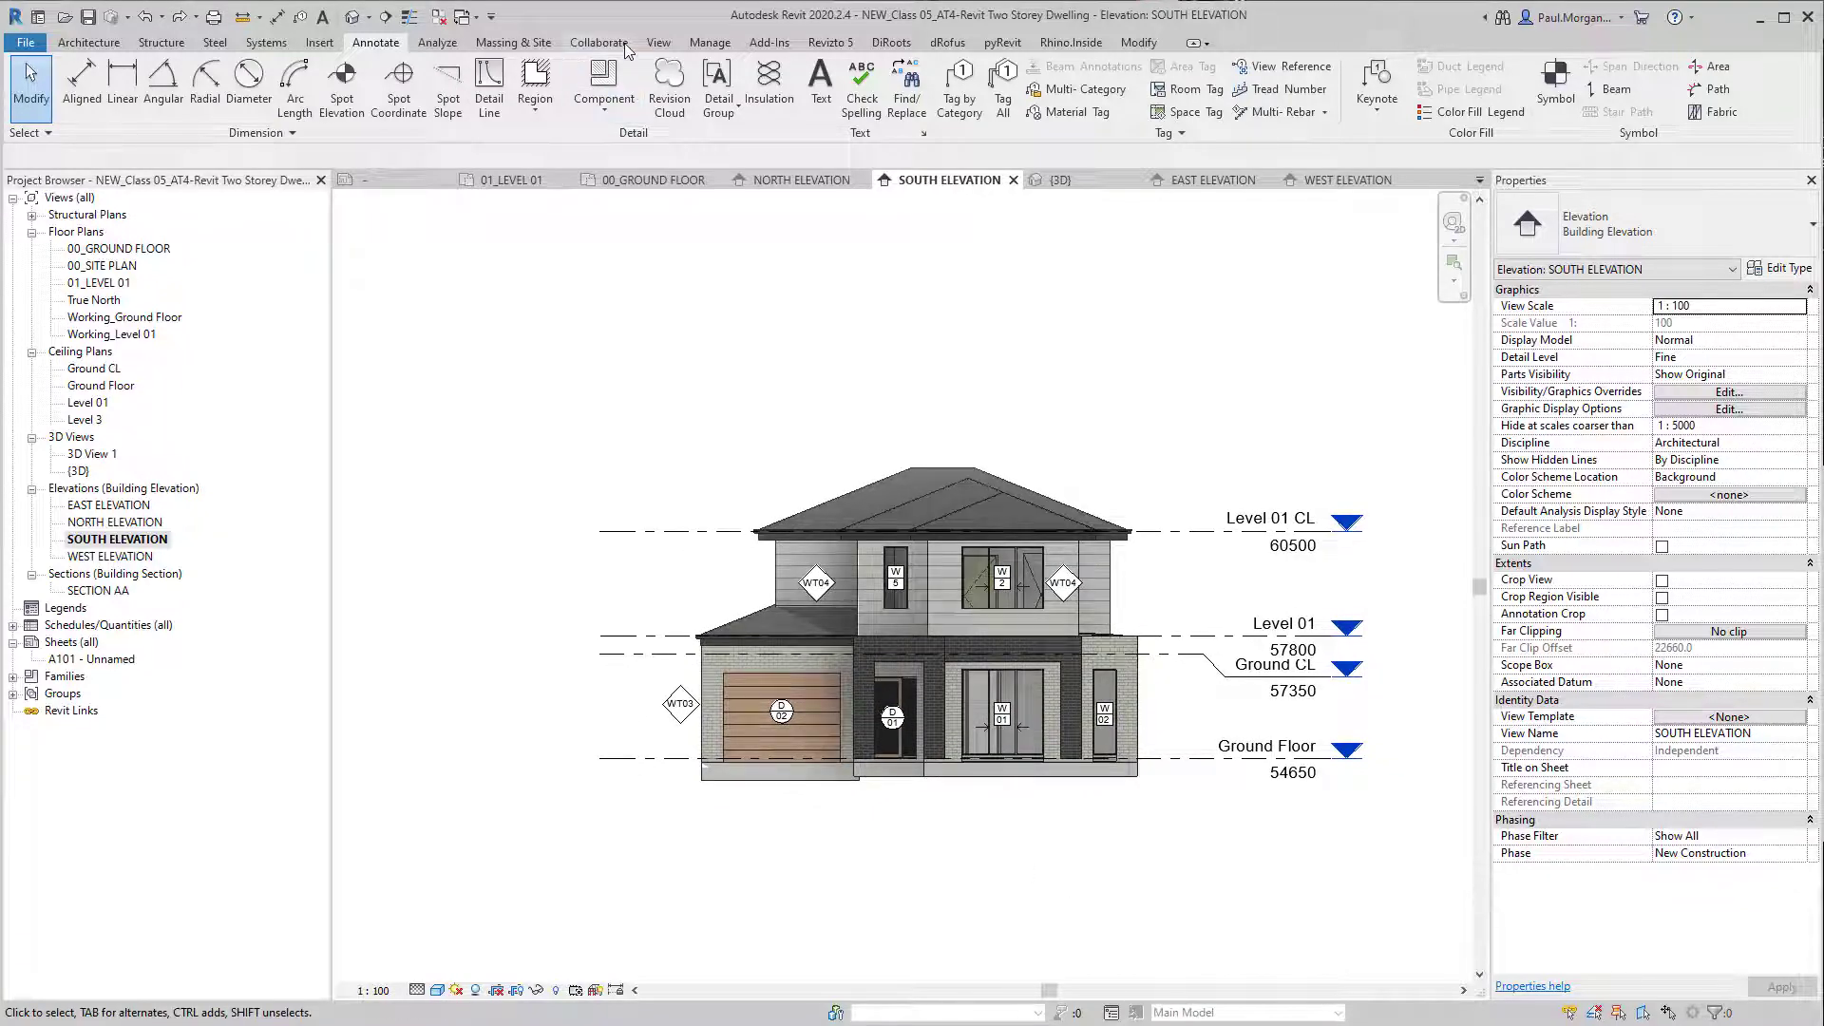
left_click(659, 41)
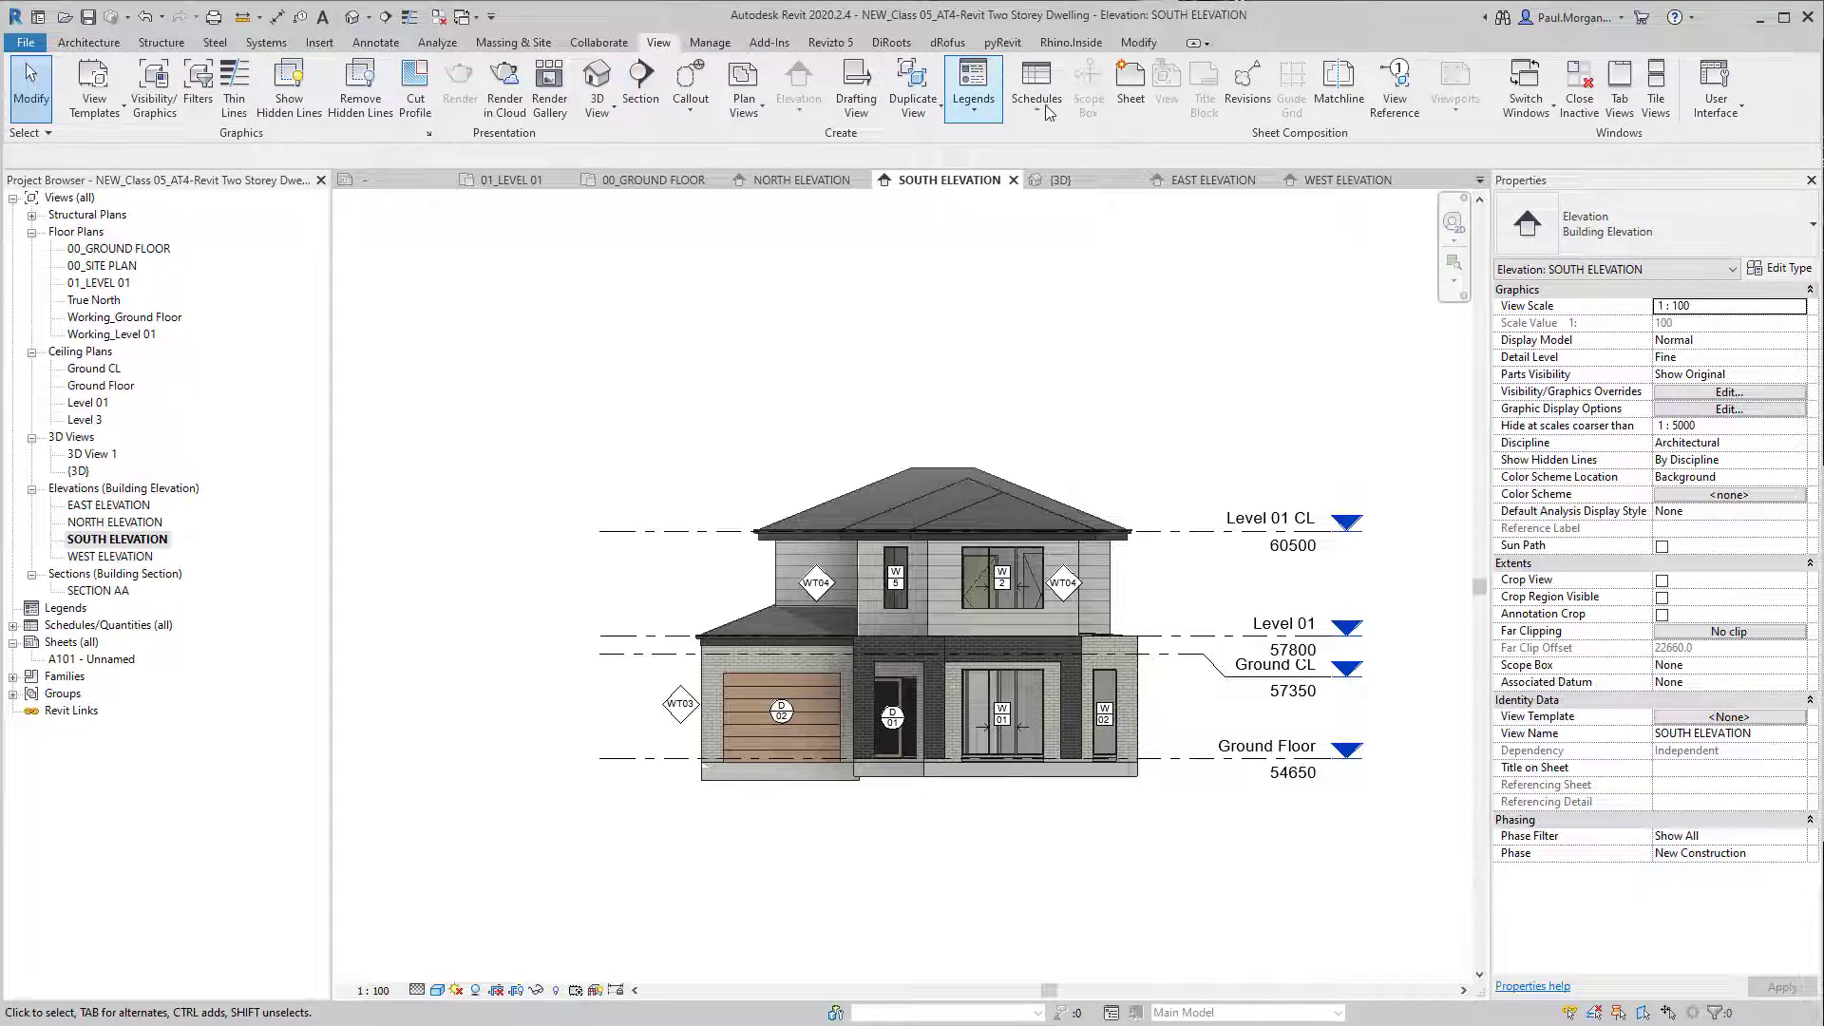
left_click(119, 119)
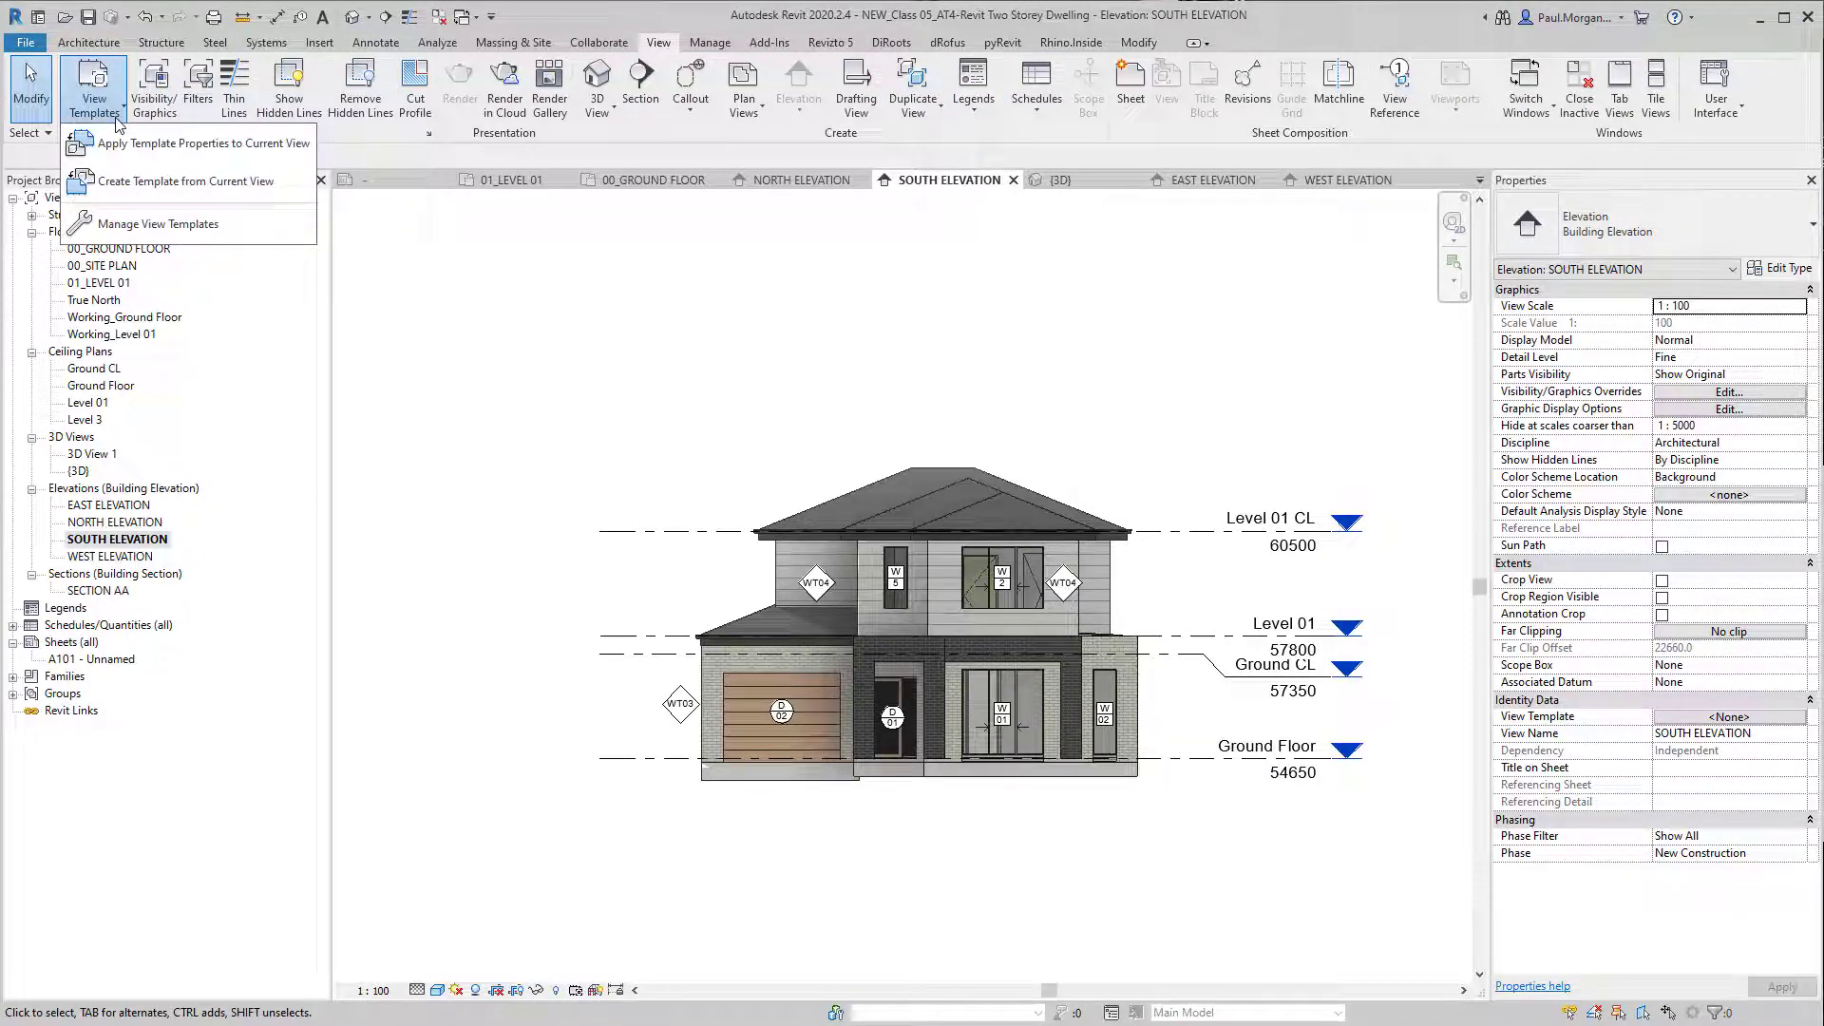
left_click(133, 183)
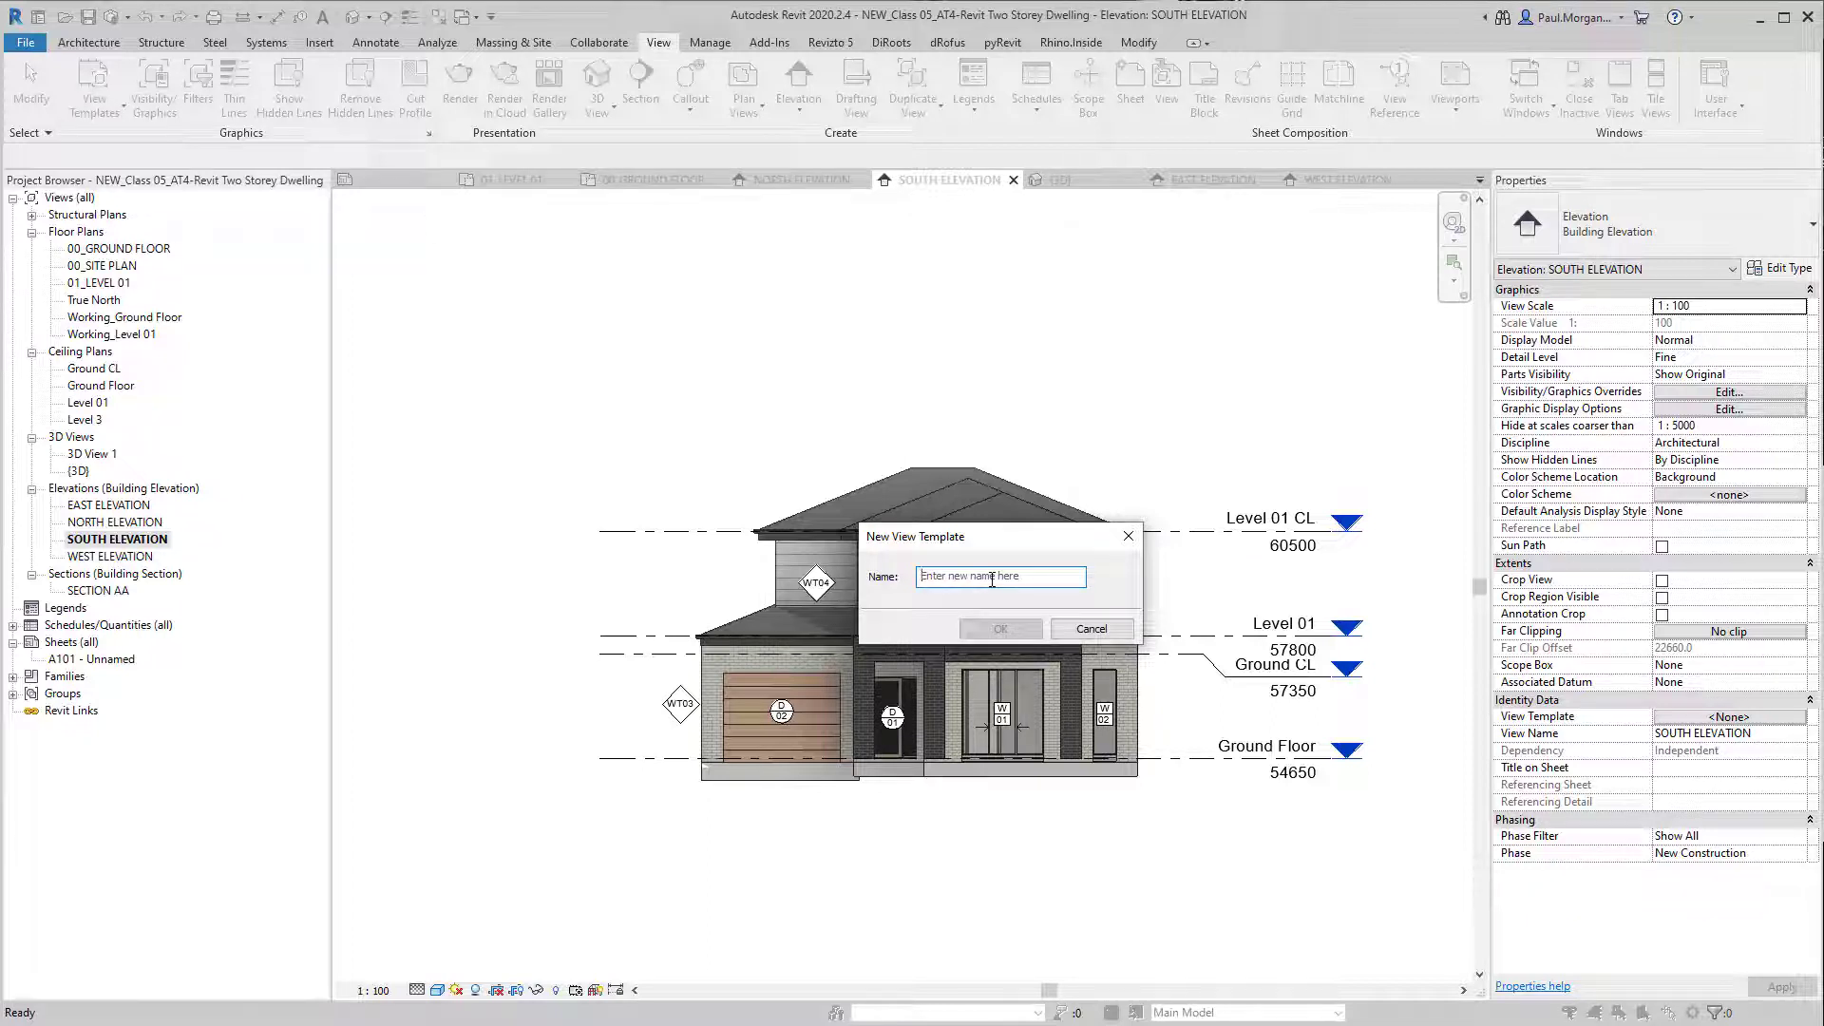
type("Building Elevations")
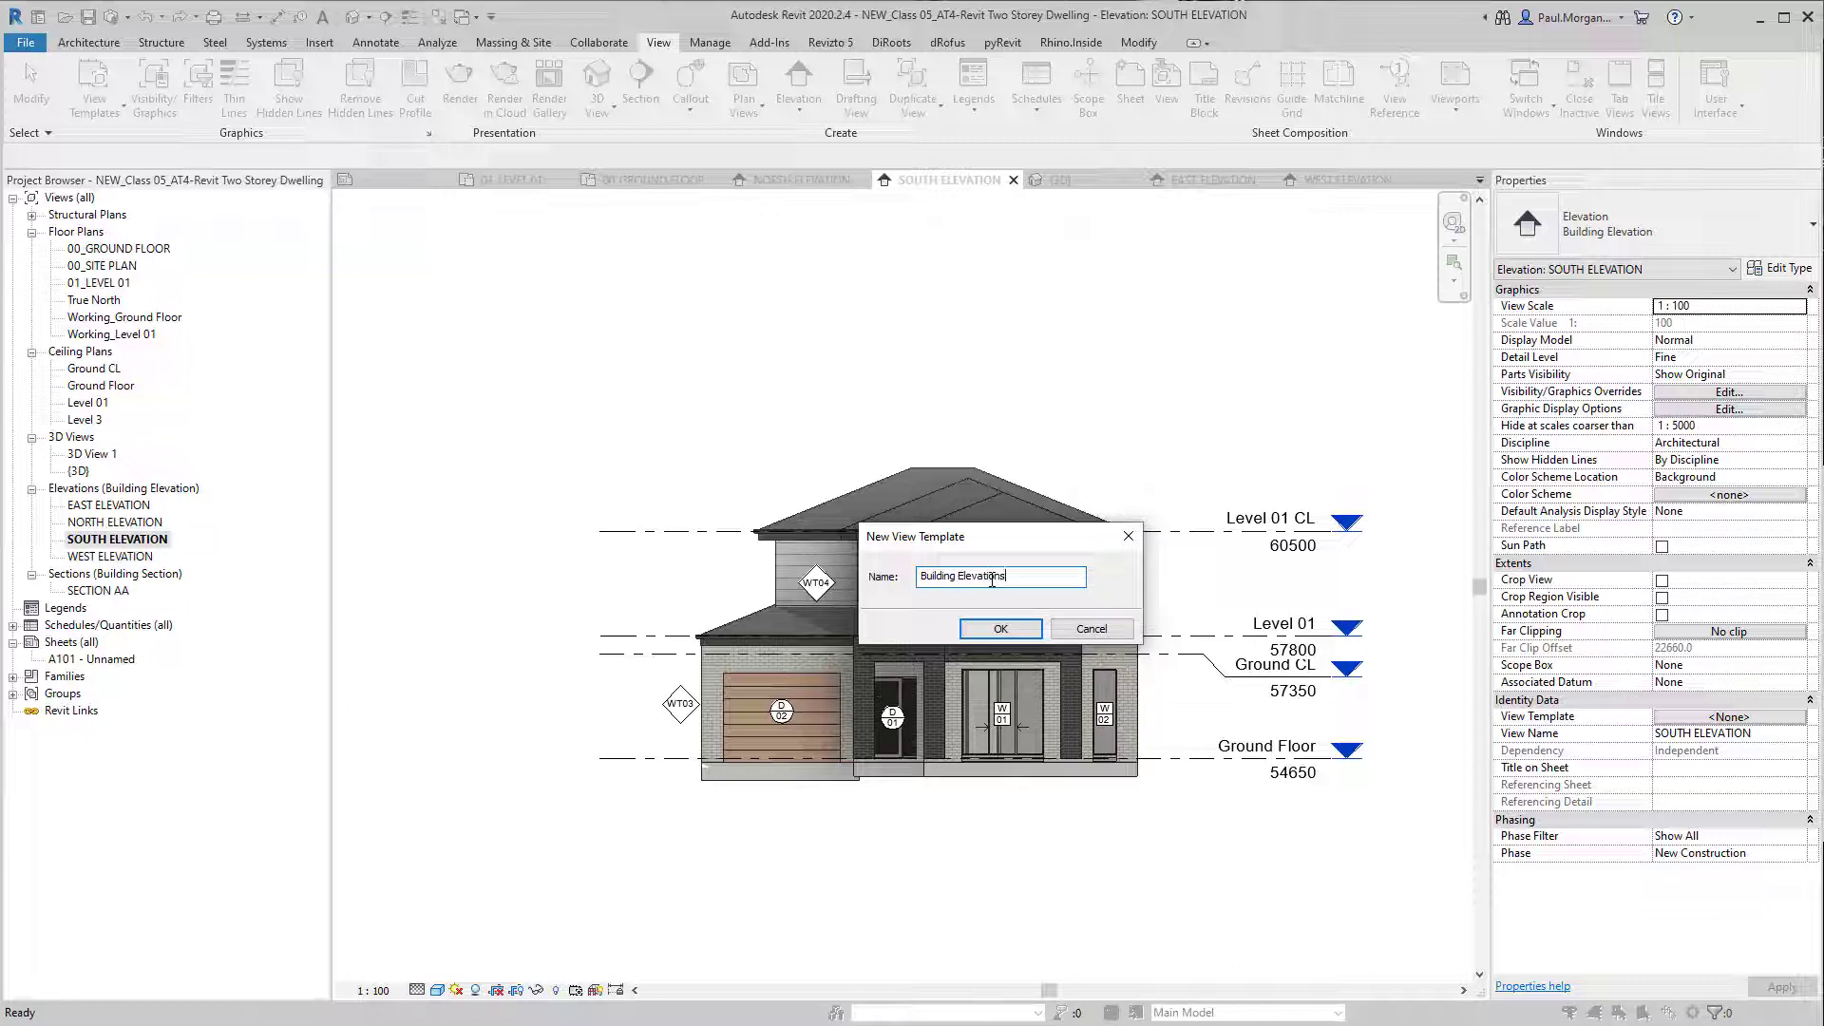
key("Return")
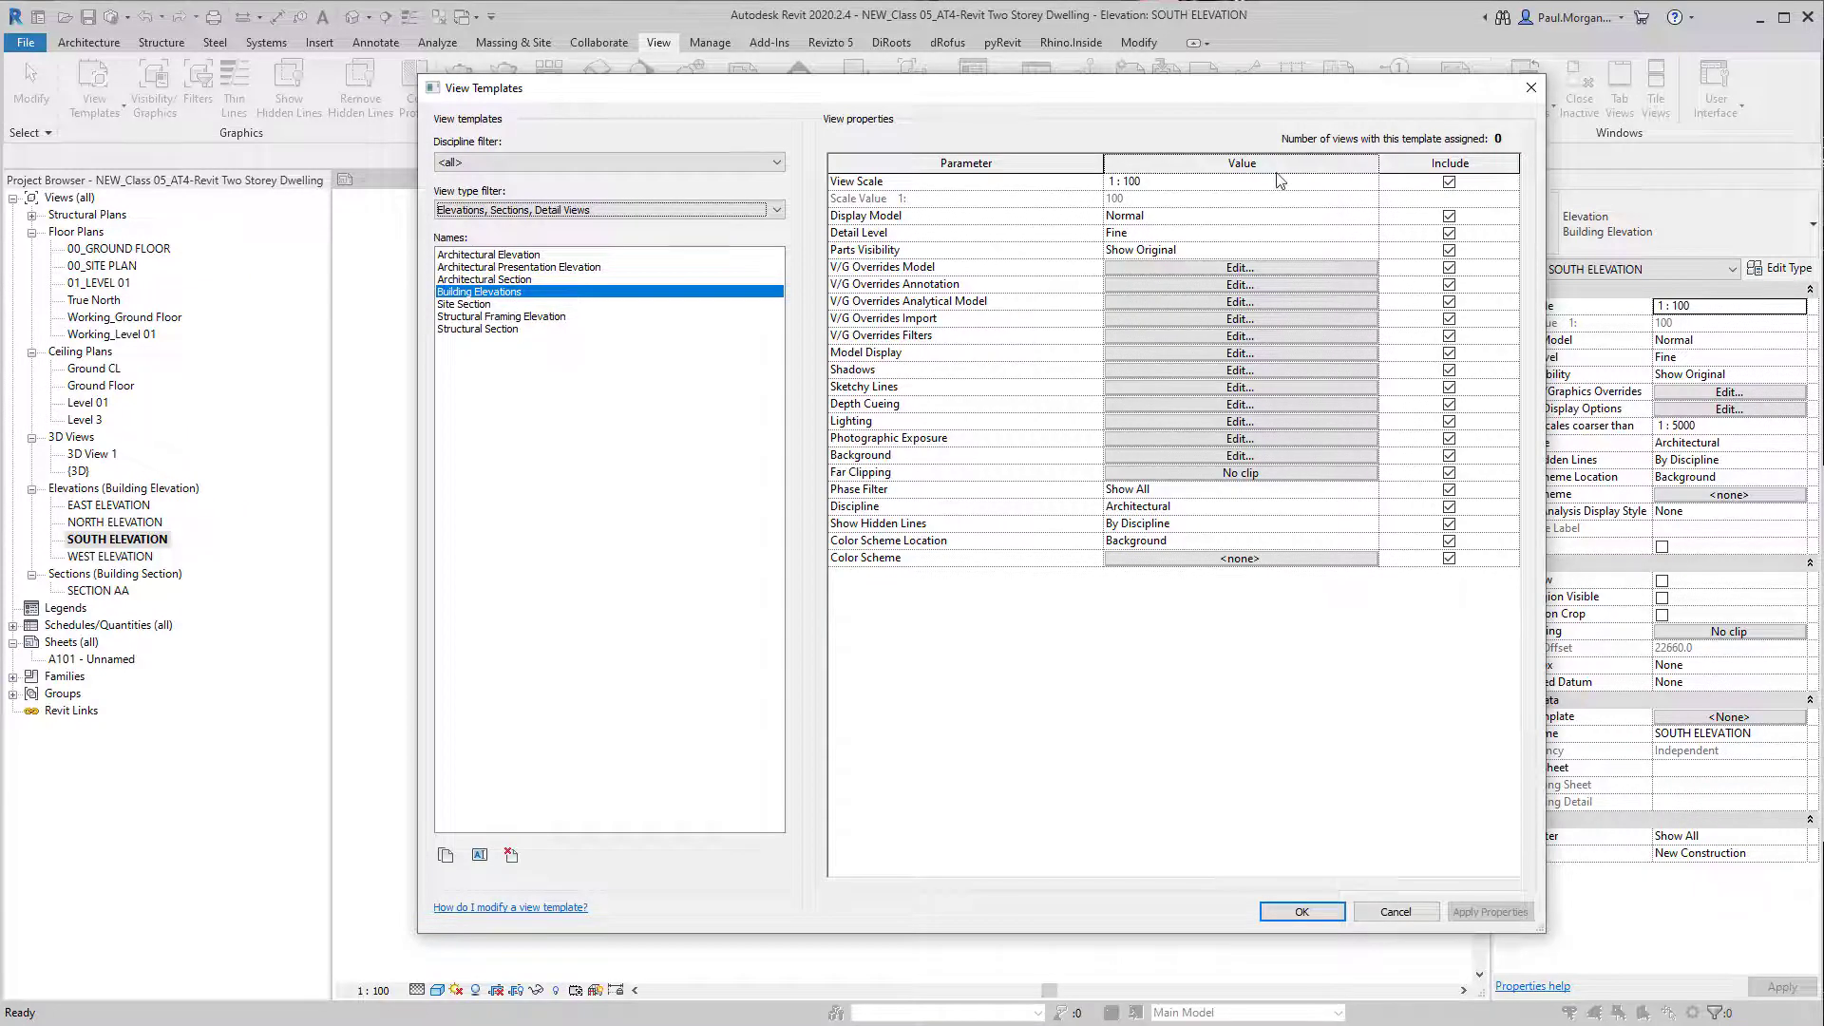
left_click(1340, 913)
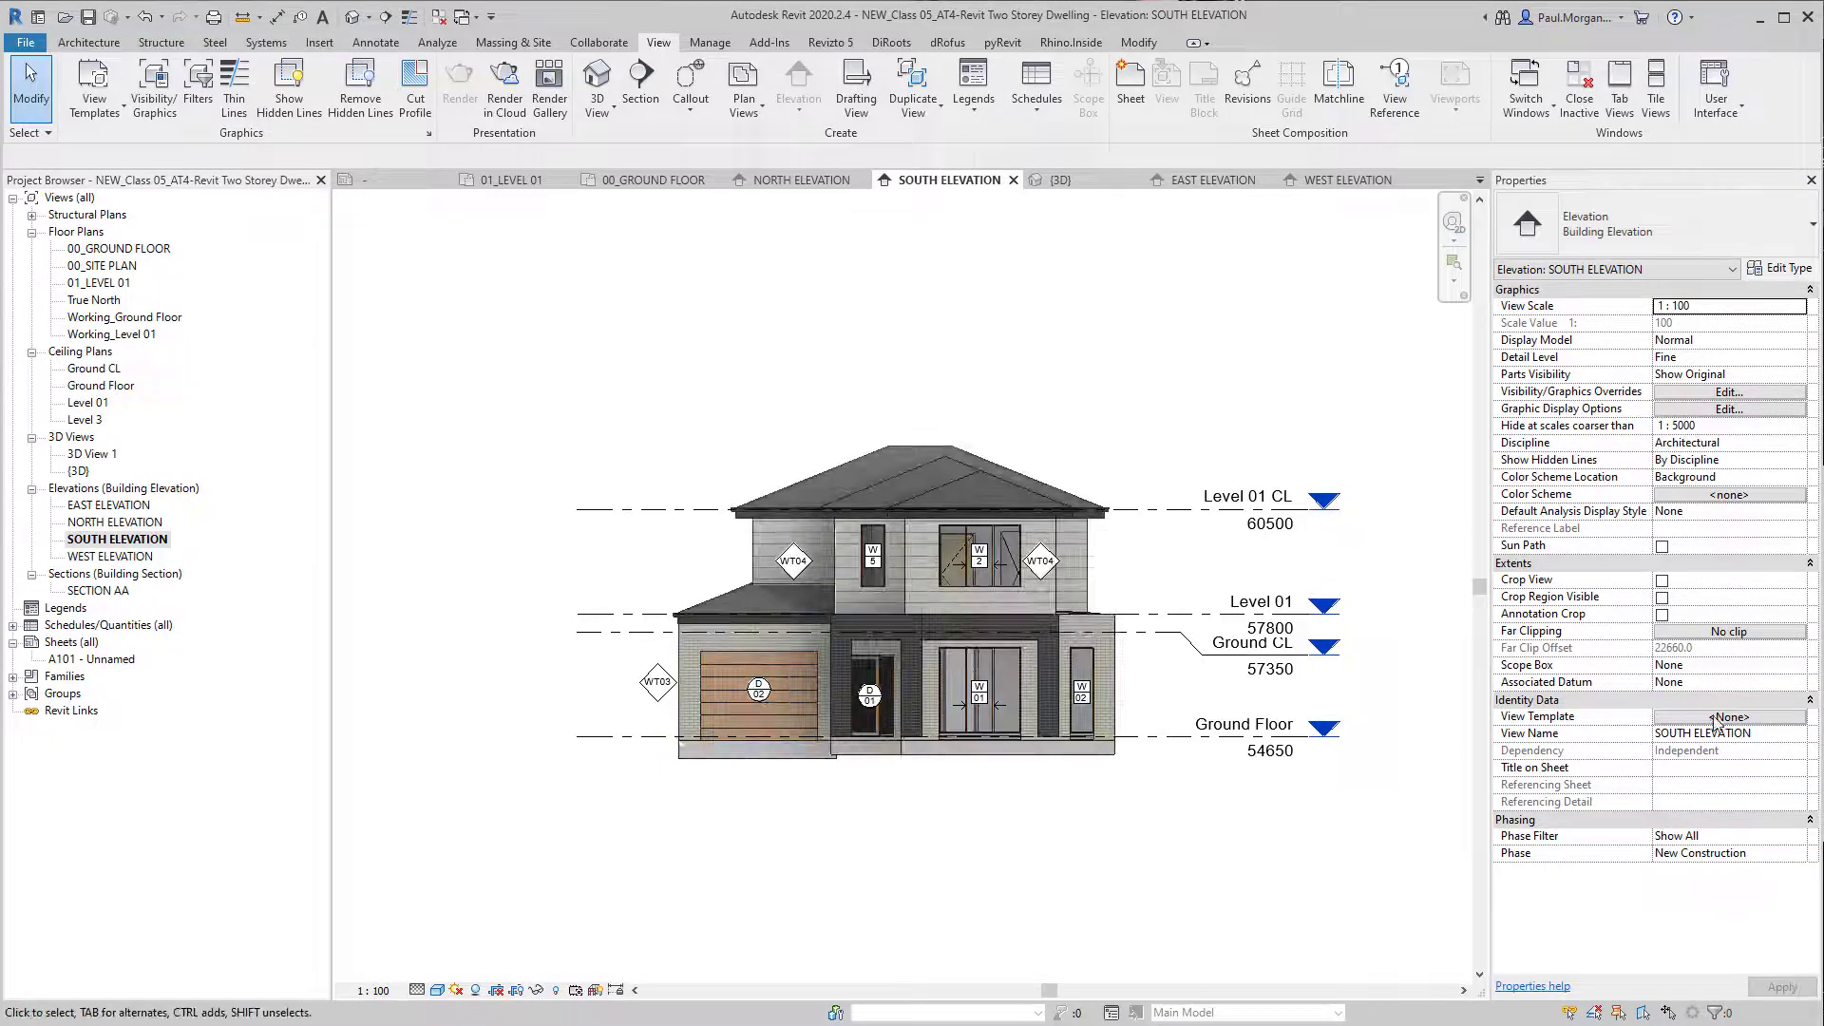
Step: Assign the Building Elevations view template to the South Elevation, and to all four building elevations as one selection
left_click(475, 305)
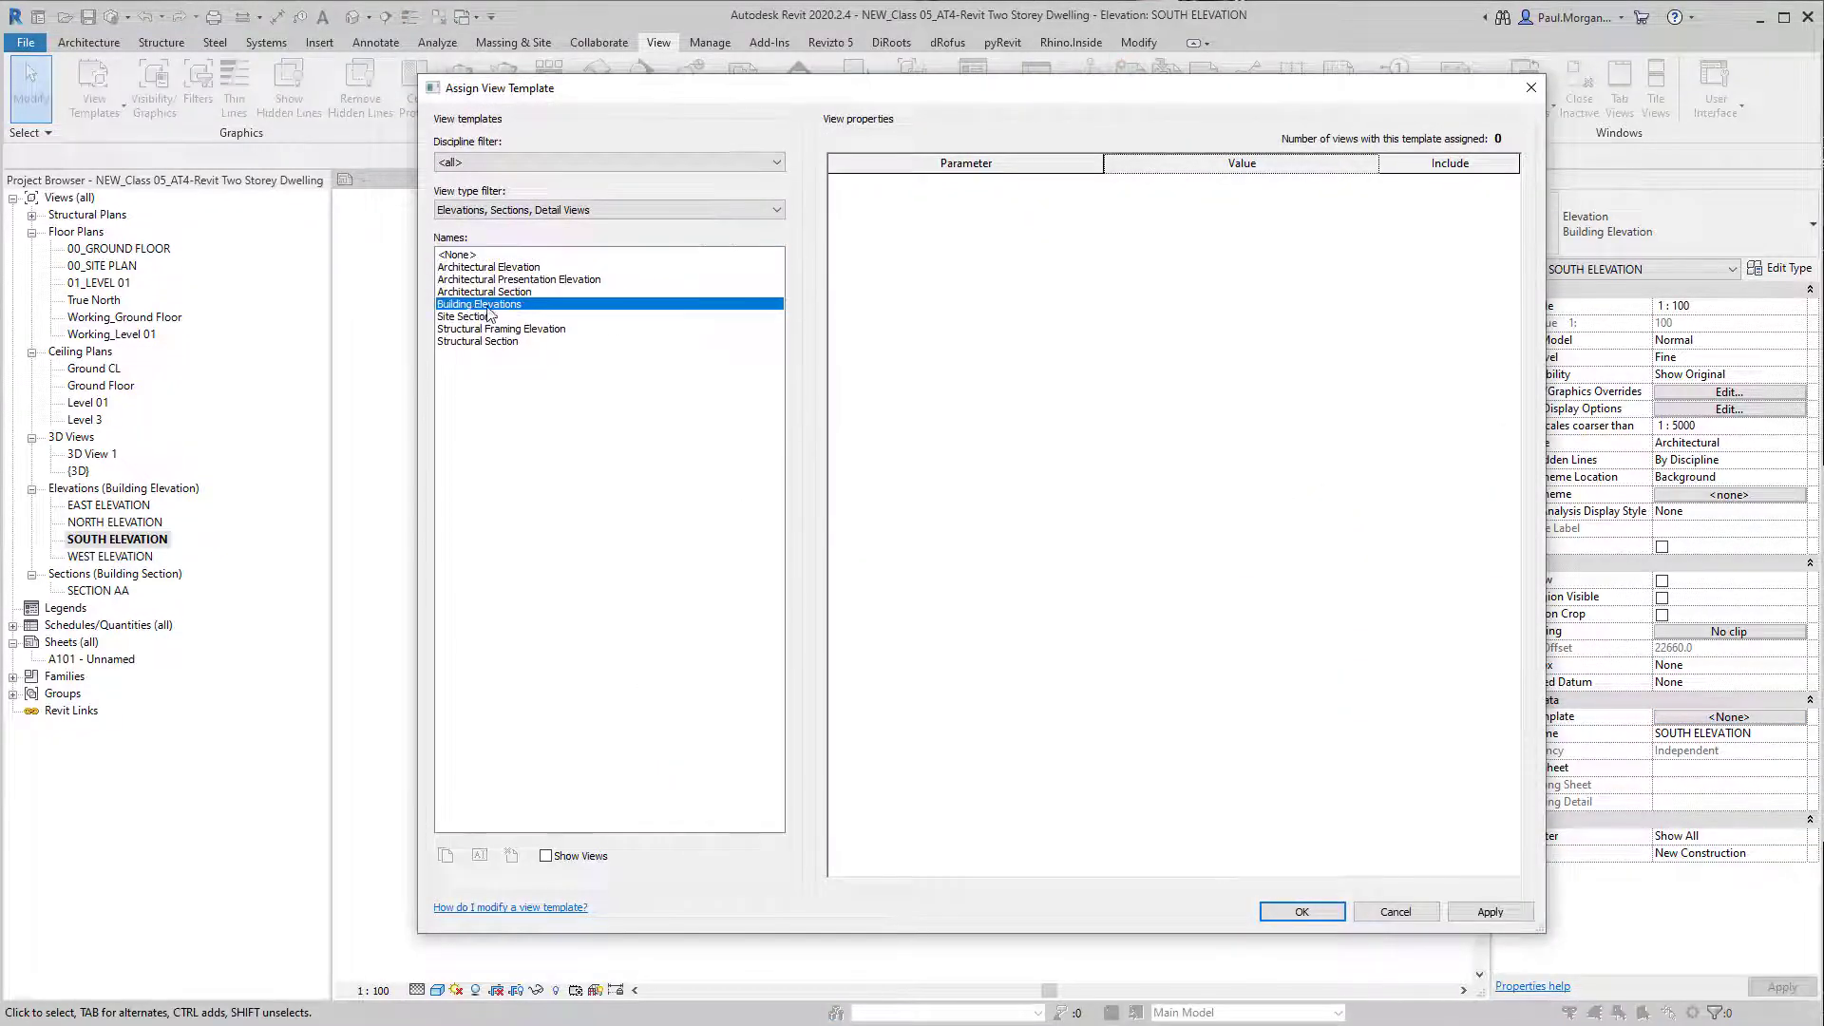
left_click(1298, 911)
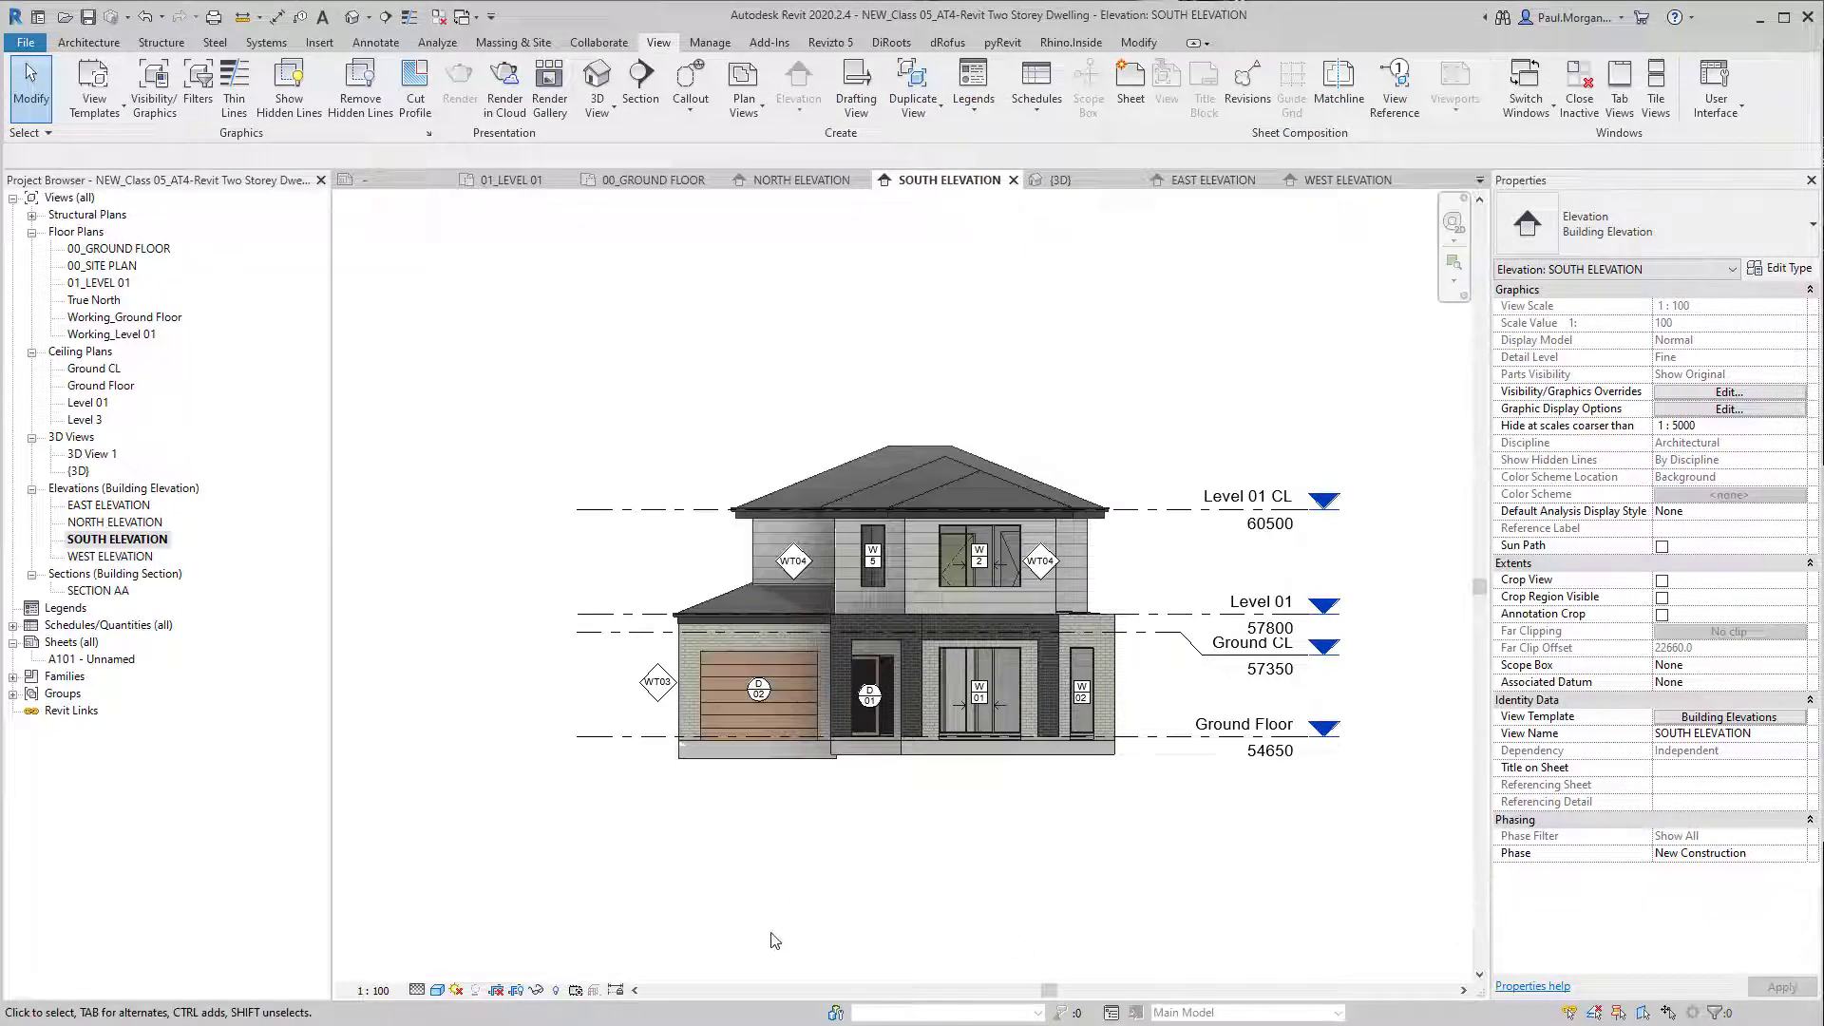
left_click(109, 506)
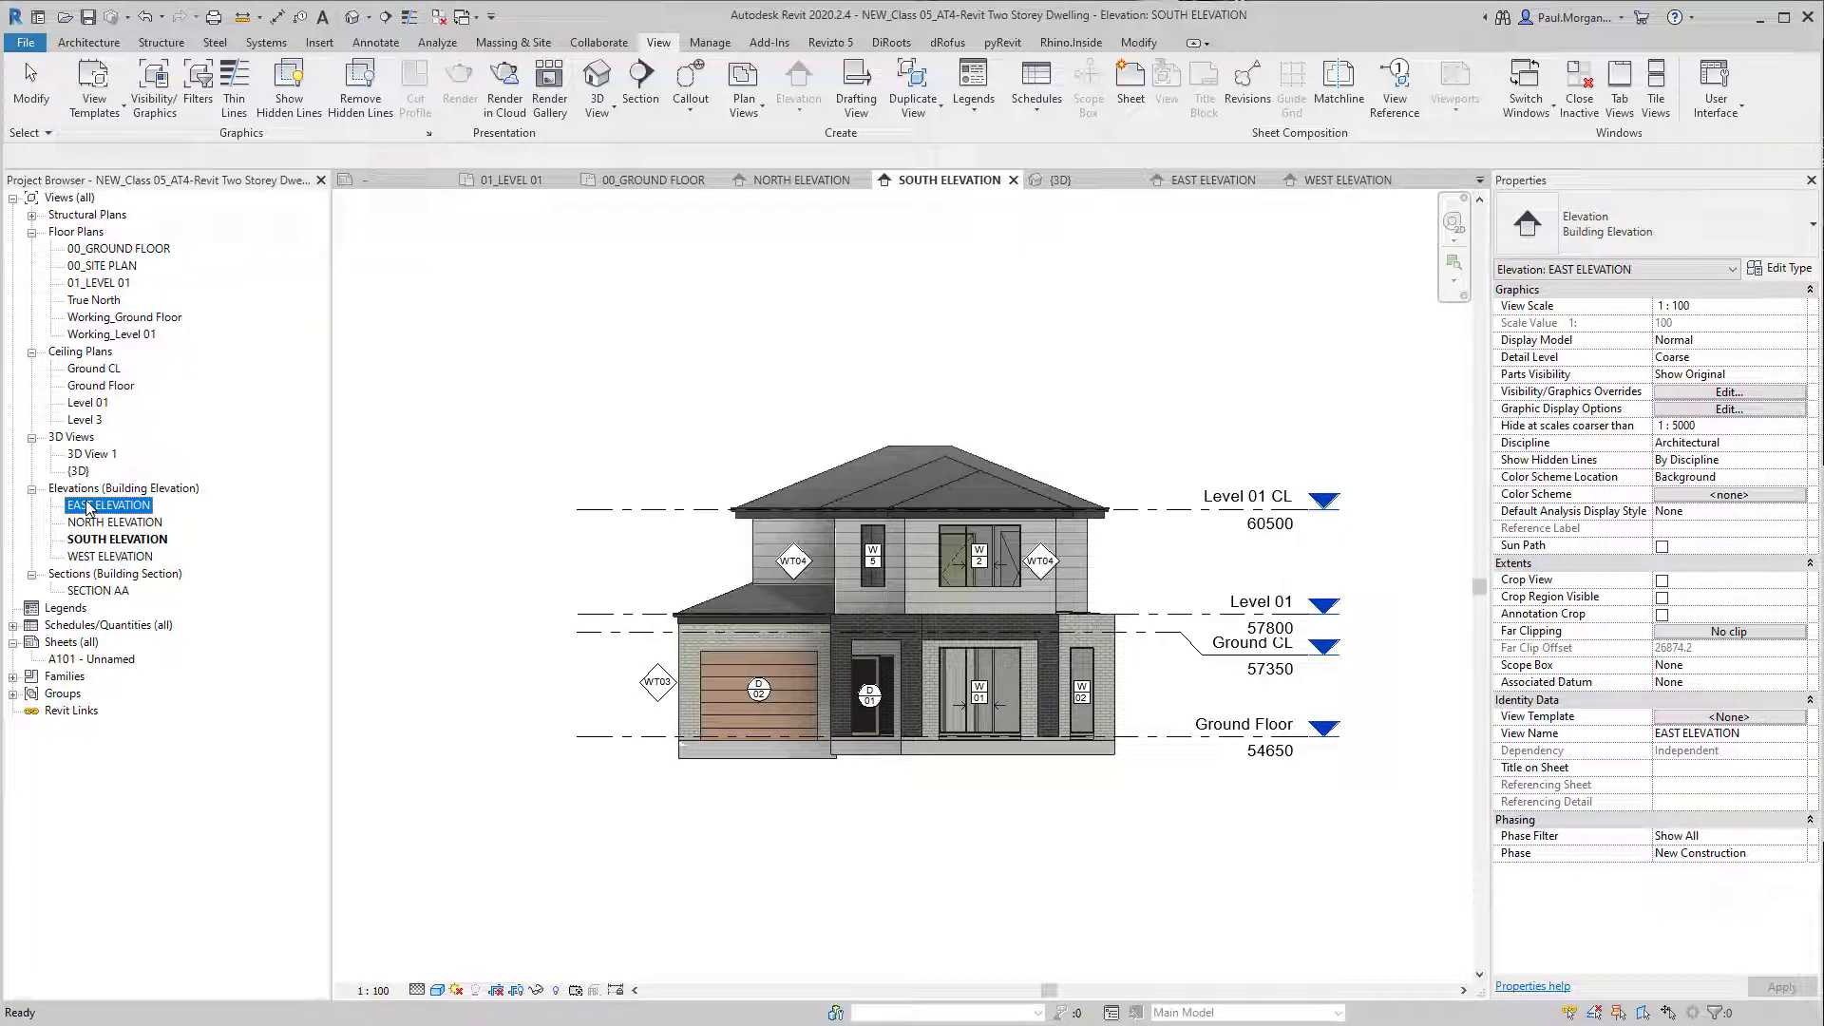
left_click(139, 558, "shift")
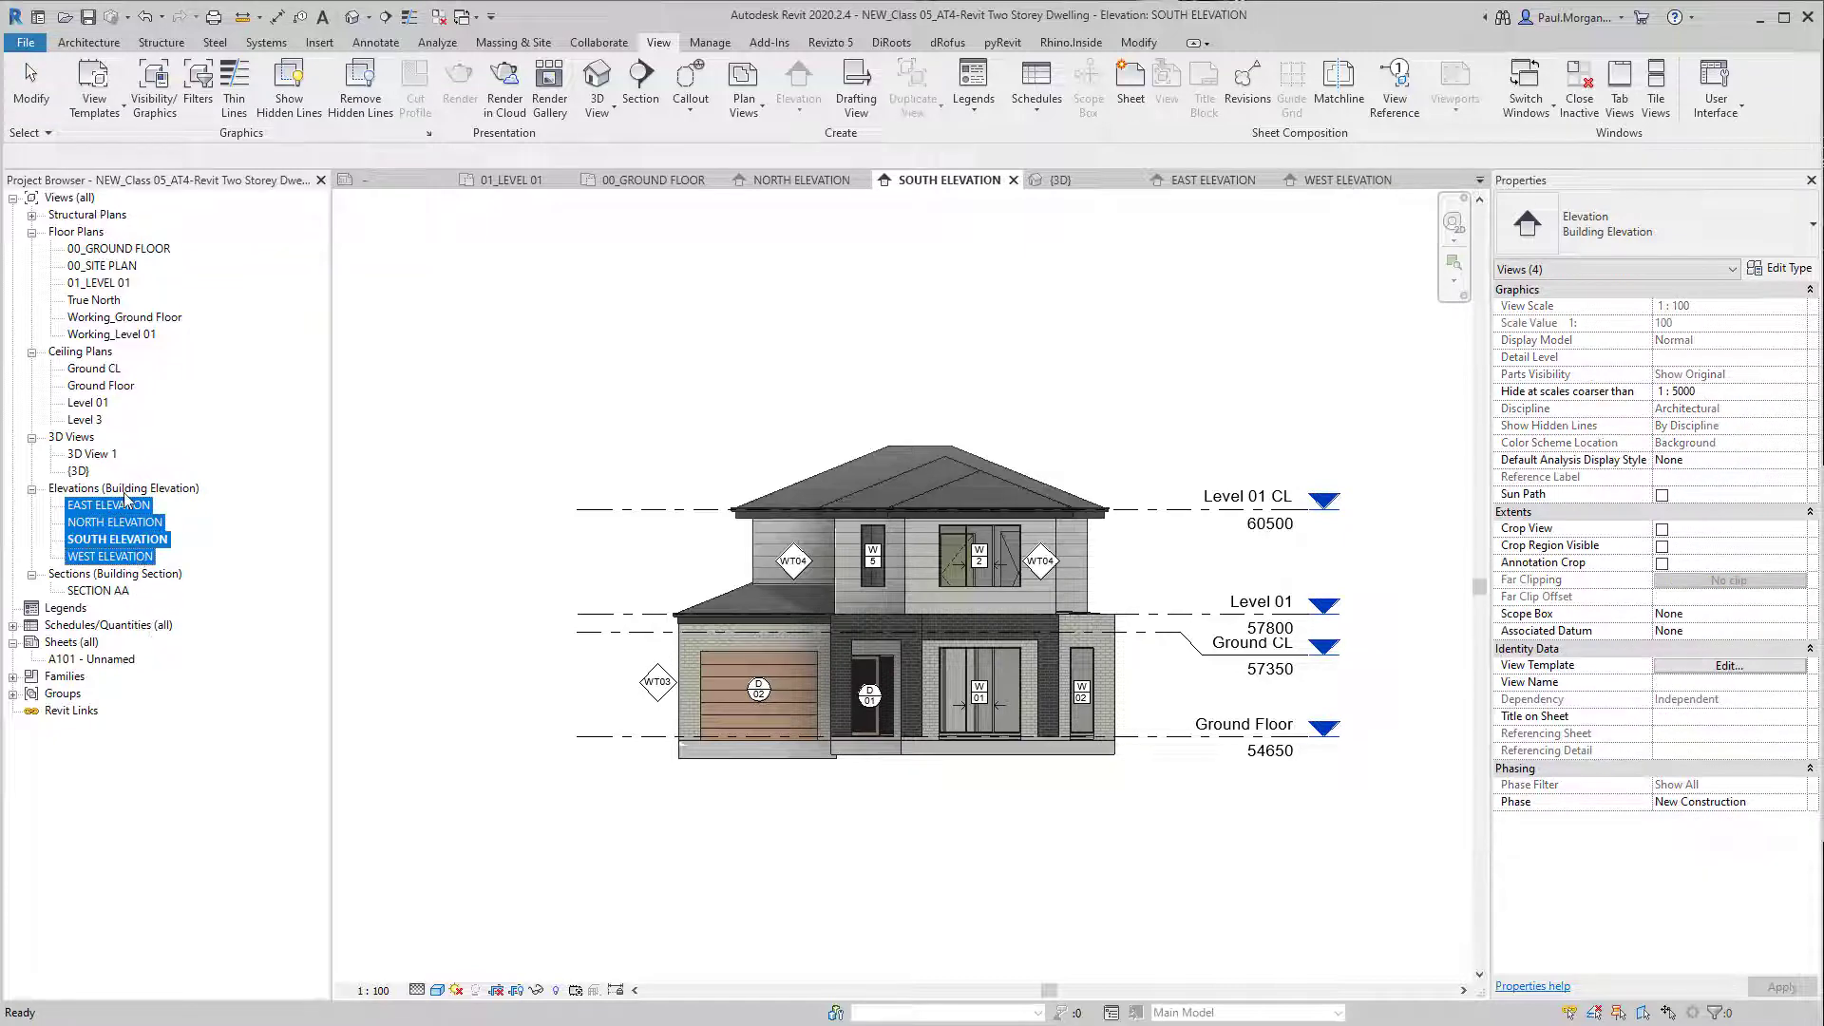
left_click(1731, 666)
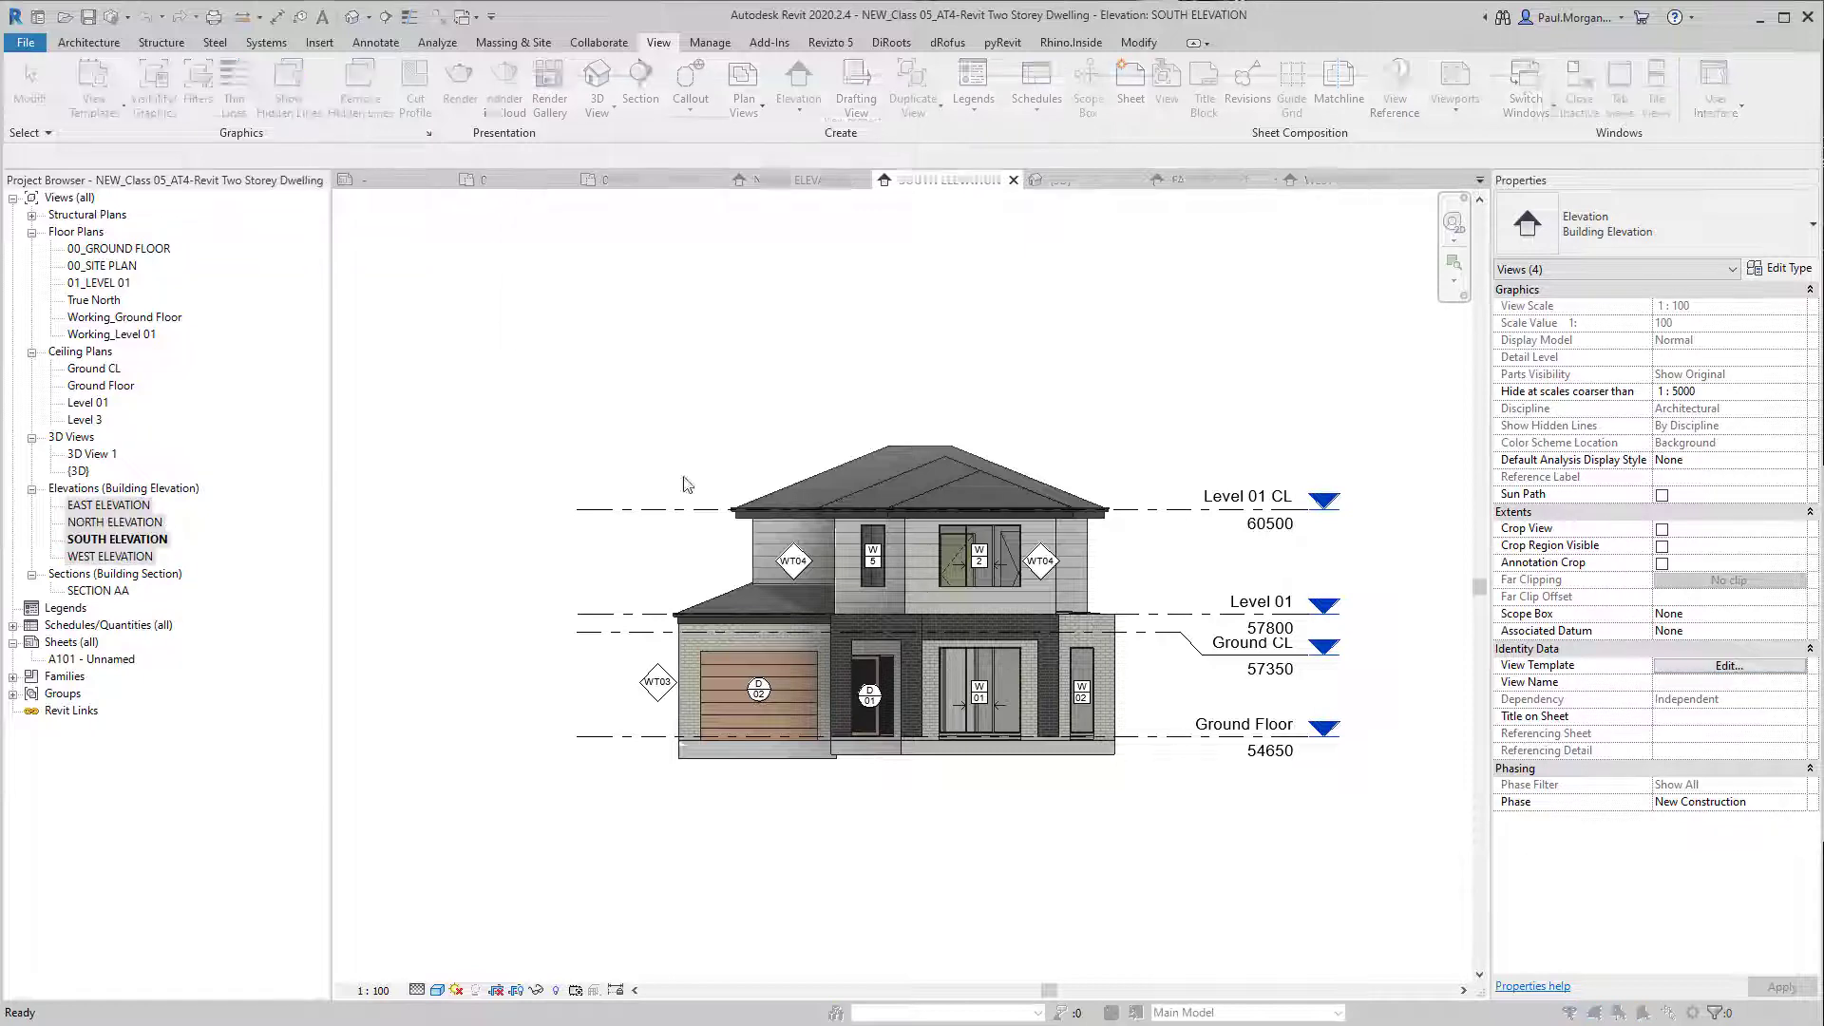
left_click(477, 304)
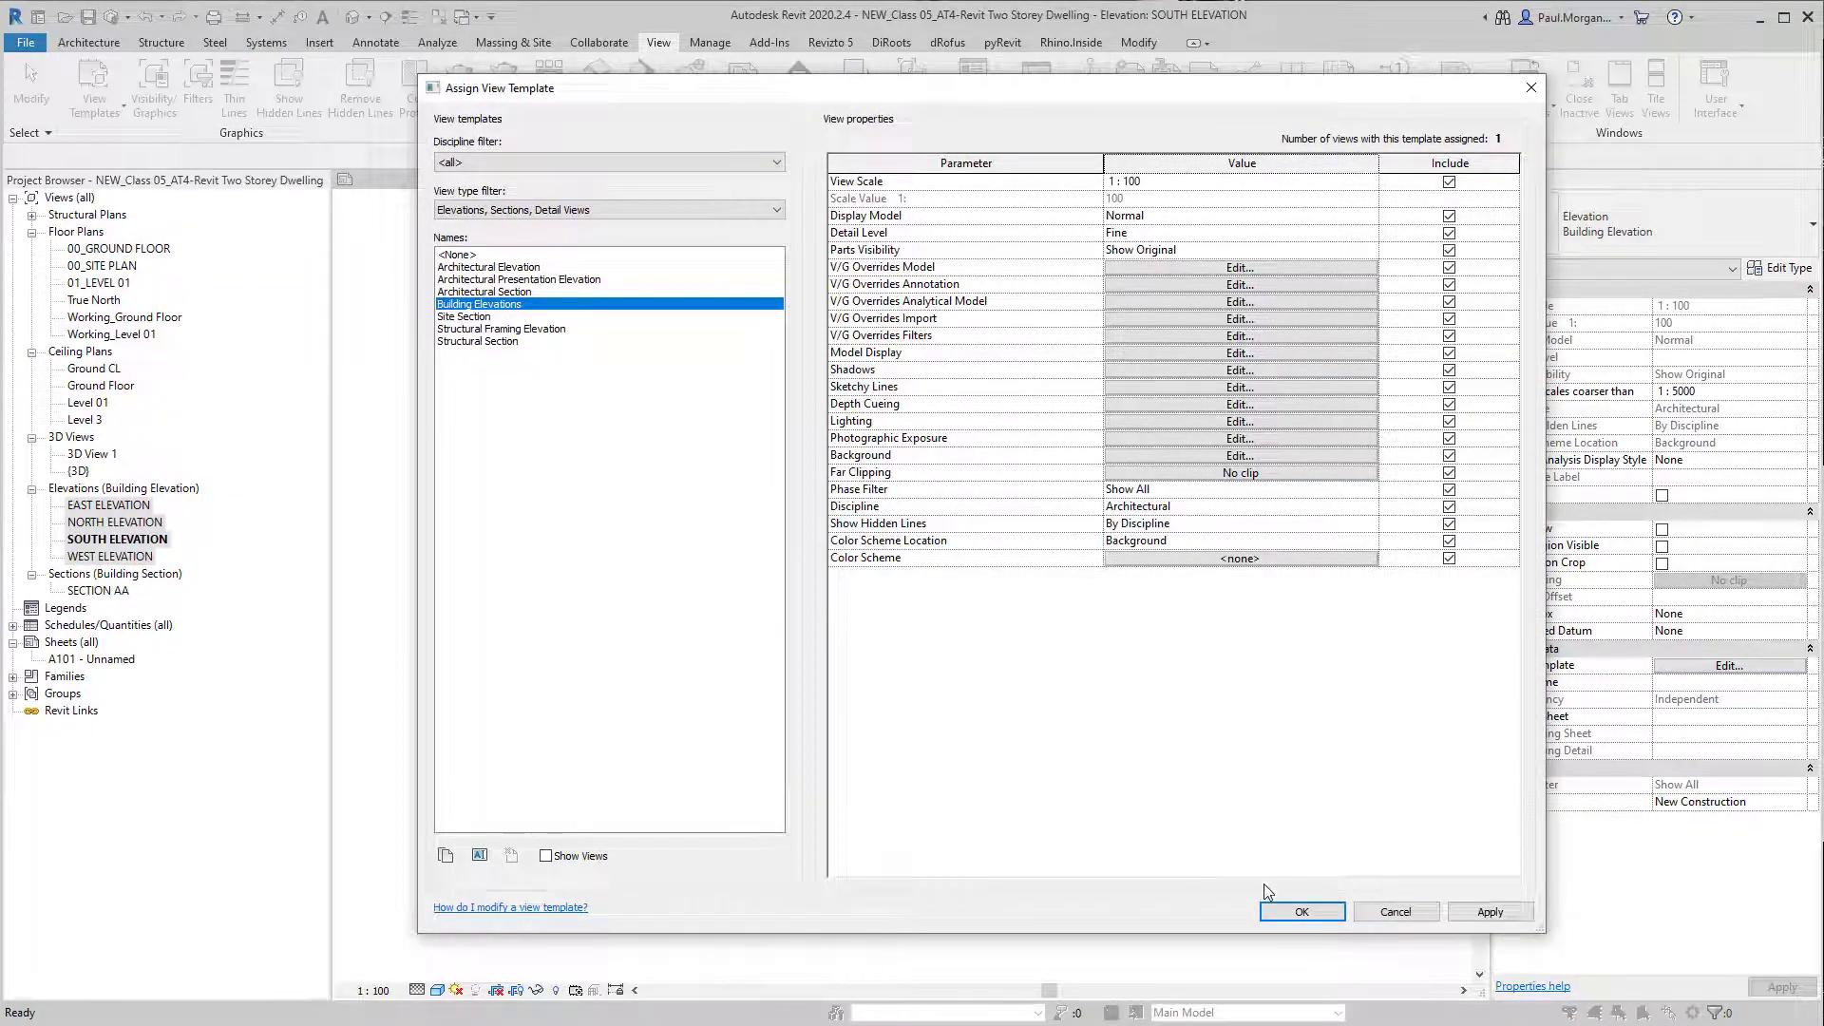
left_click(1302, 911)
left_click(1161, 906)
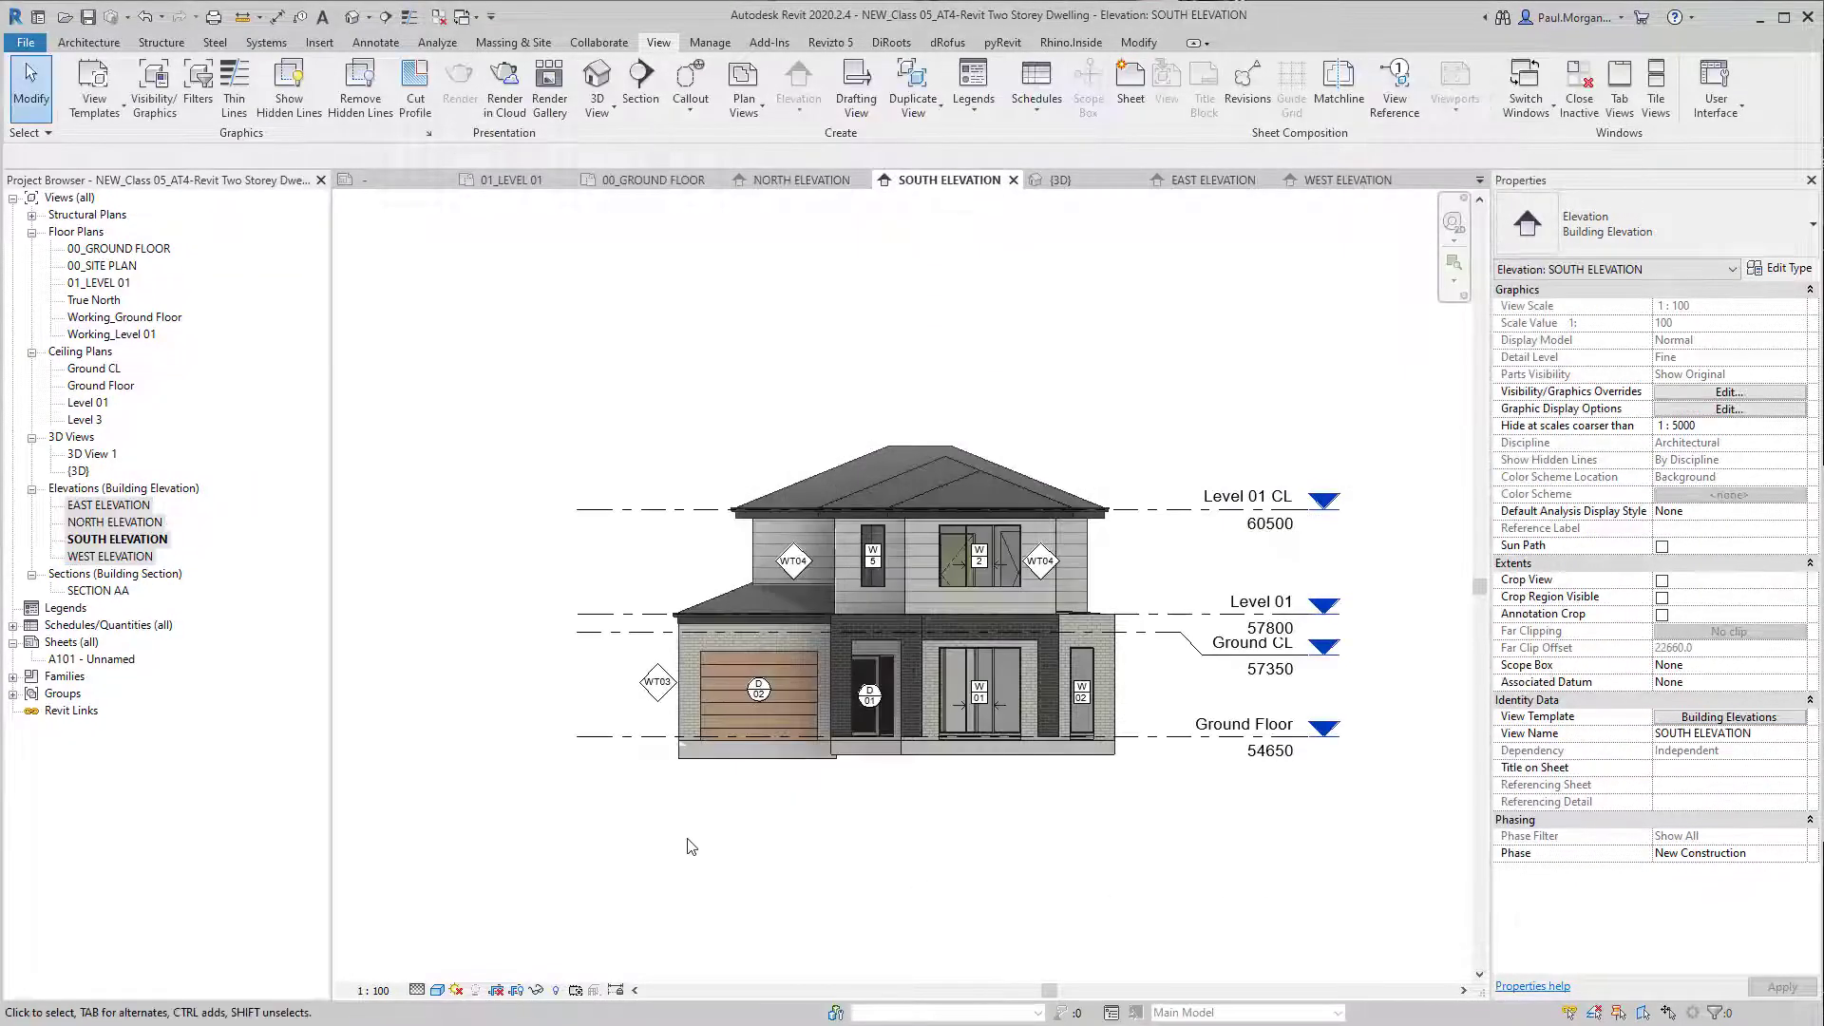
Step: Review the East, North and South Elevations to check how the assigned view template displays them
double_click(109, 508)
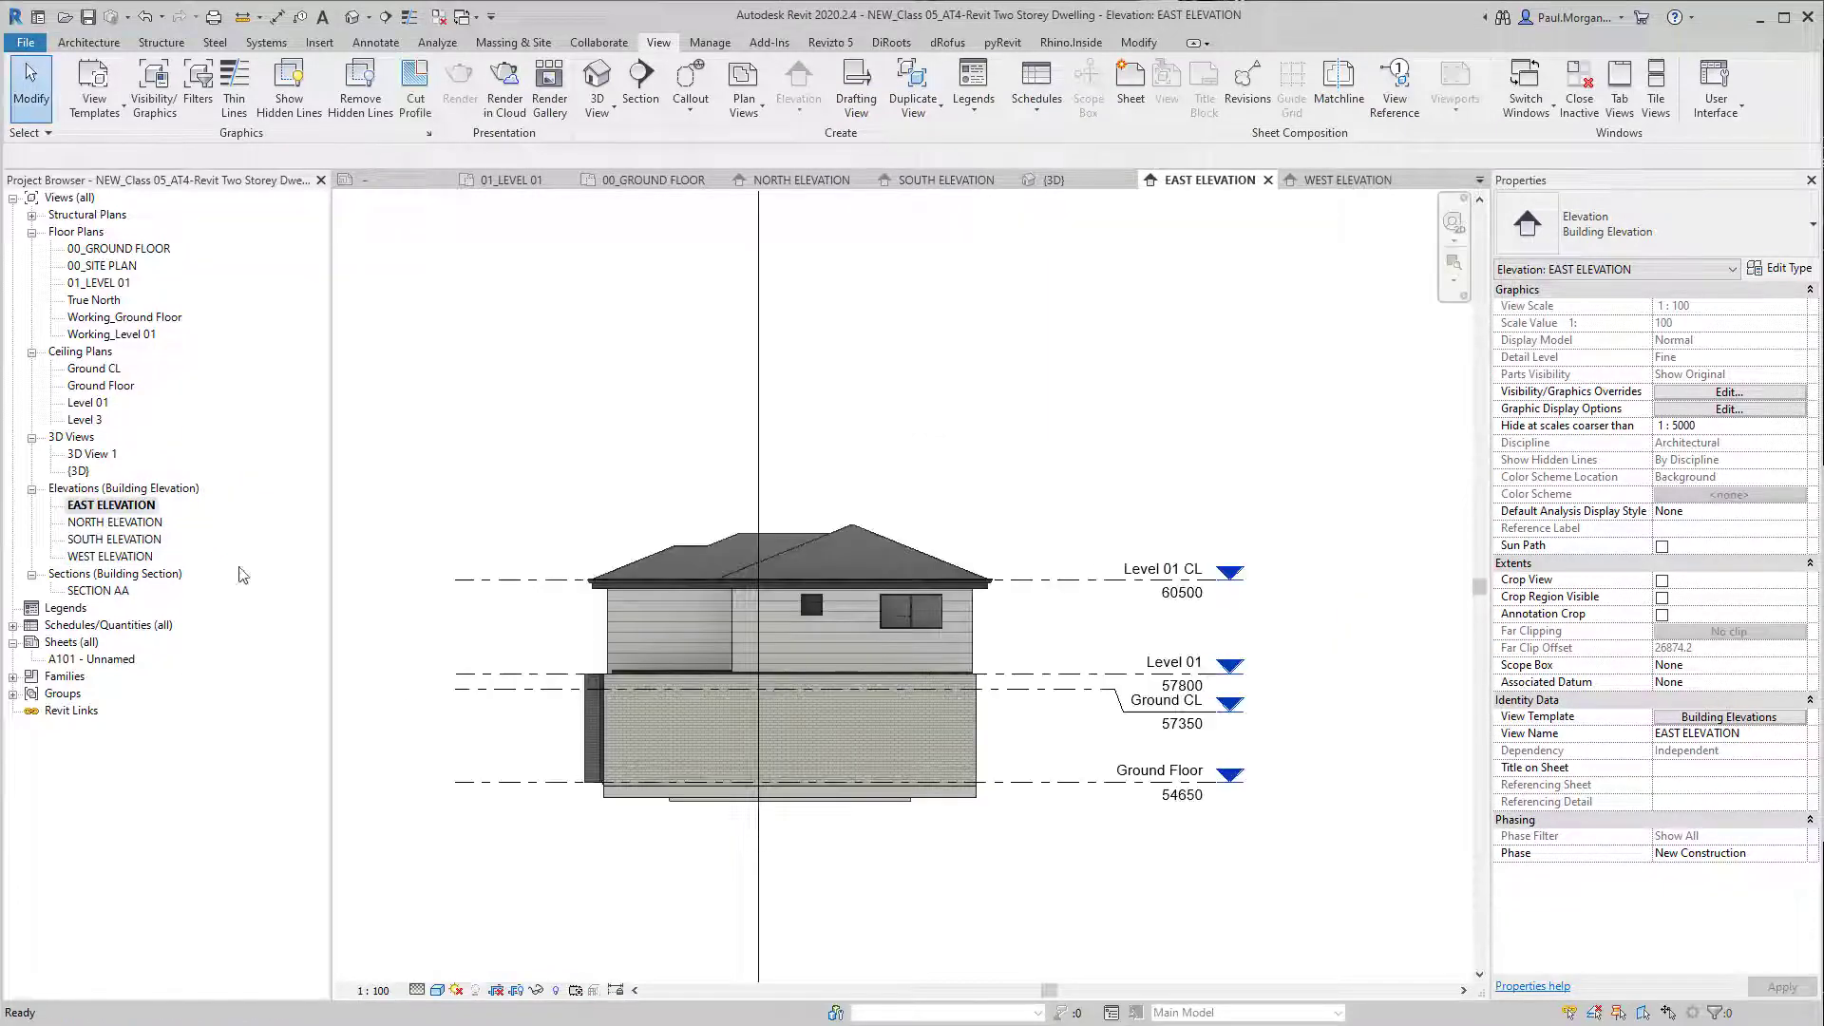
double_click(109, 521)
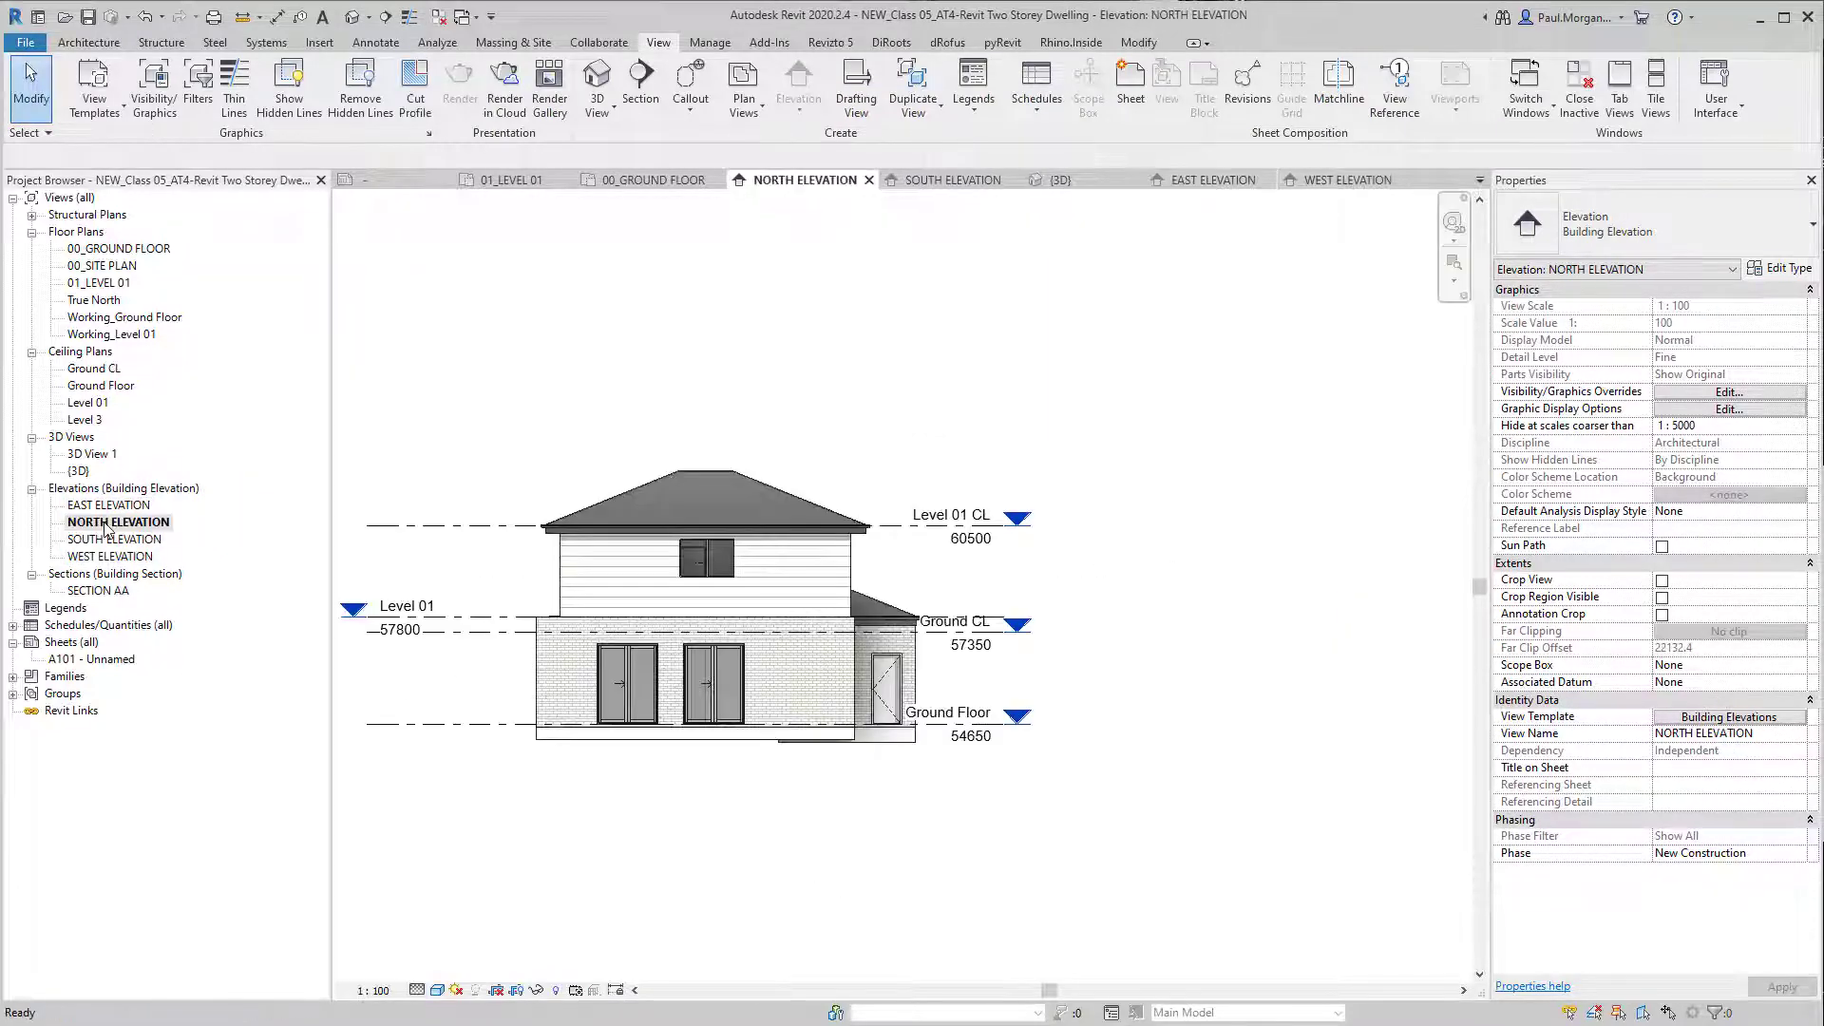
scroll(915, 739, "up", 5)
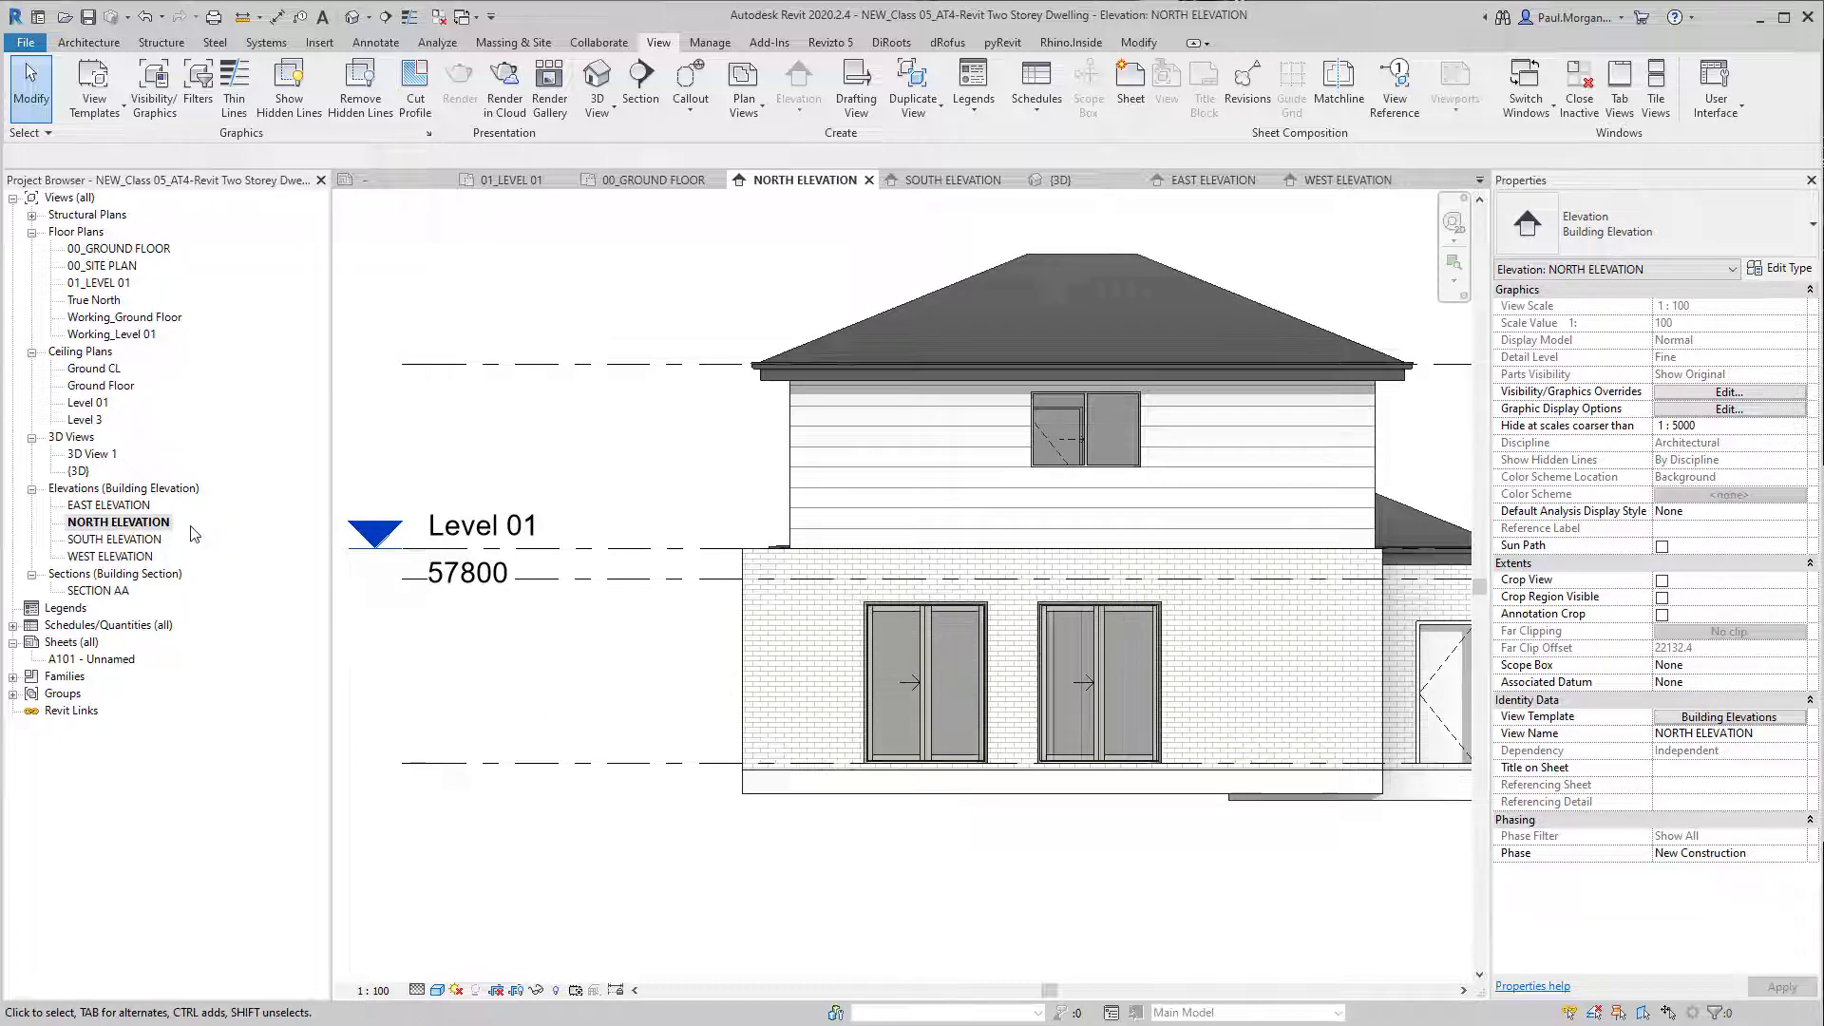
double_click(120, 540)
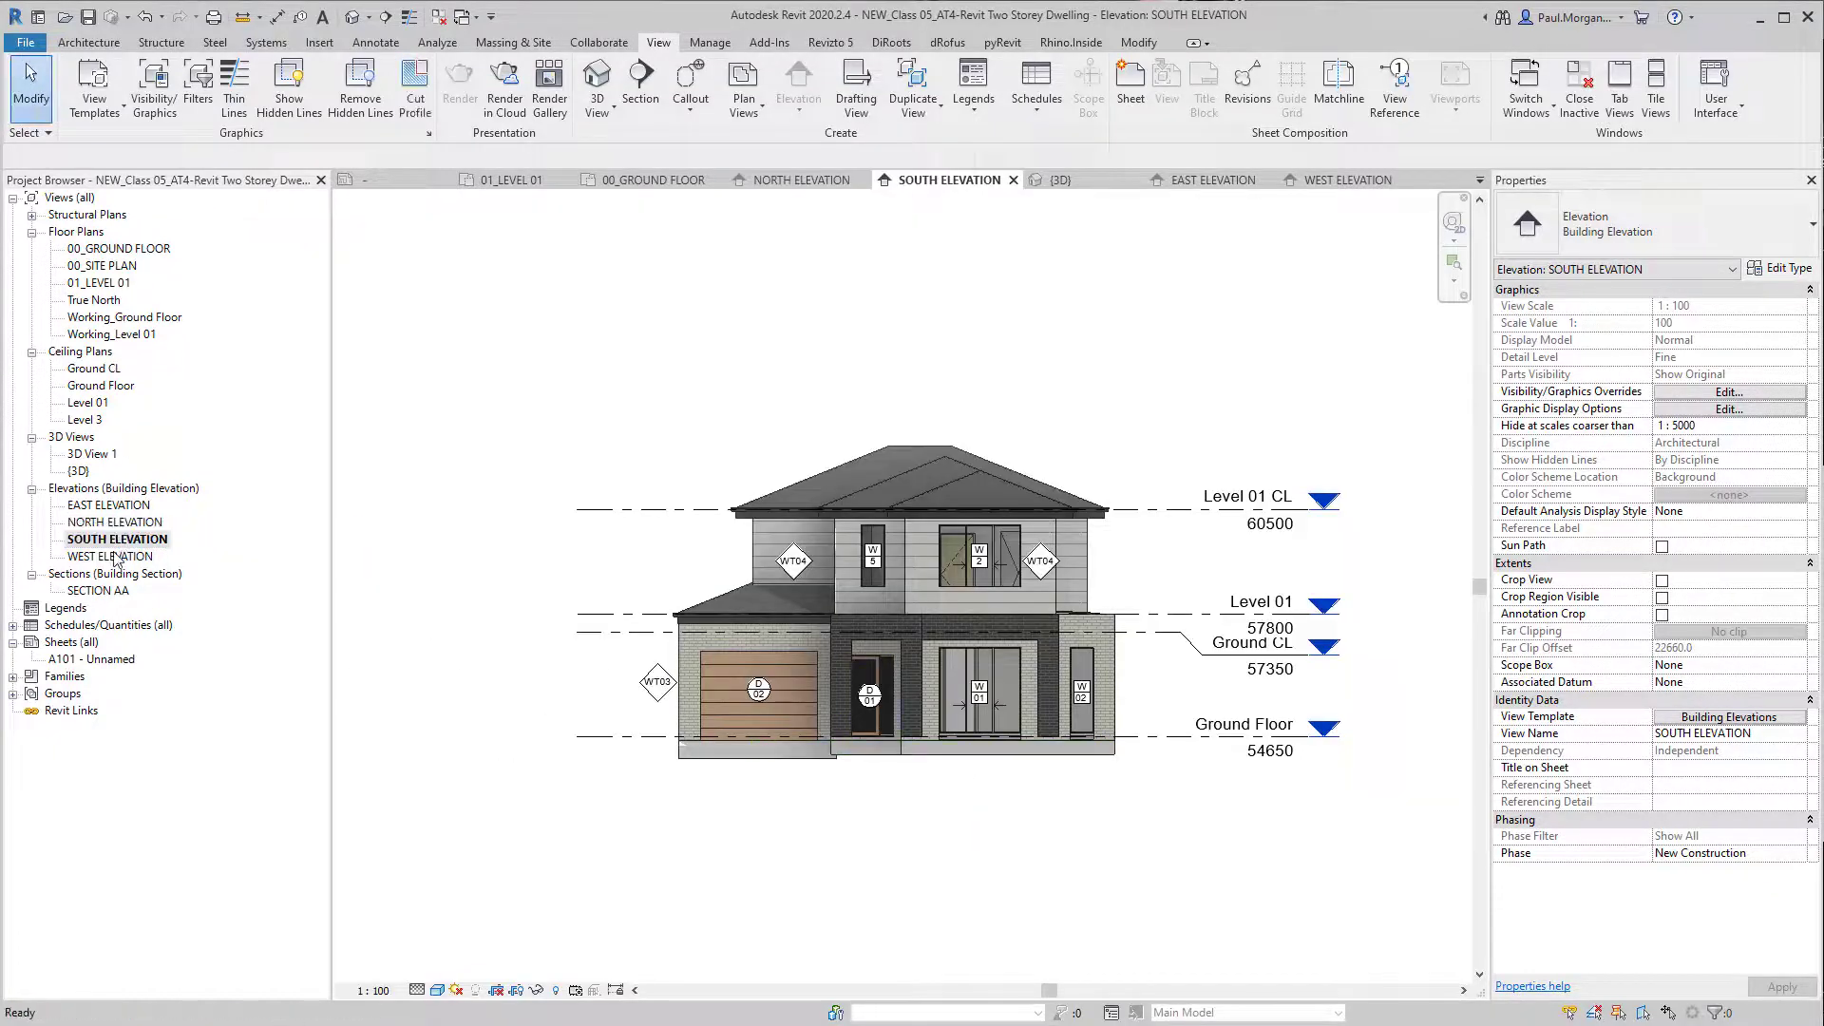
Step: Select the section line crossing the West Elevation and pull its head end down towards the house roof
double_click(112, 557)
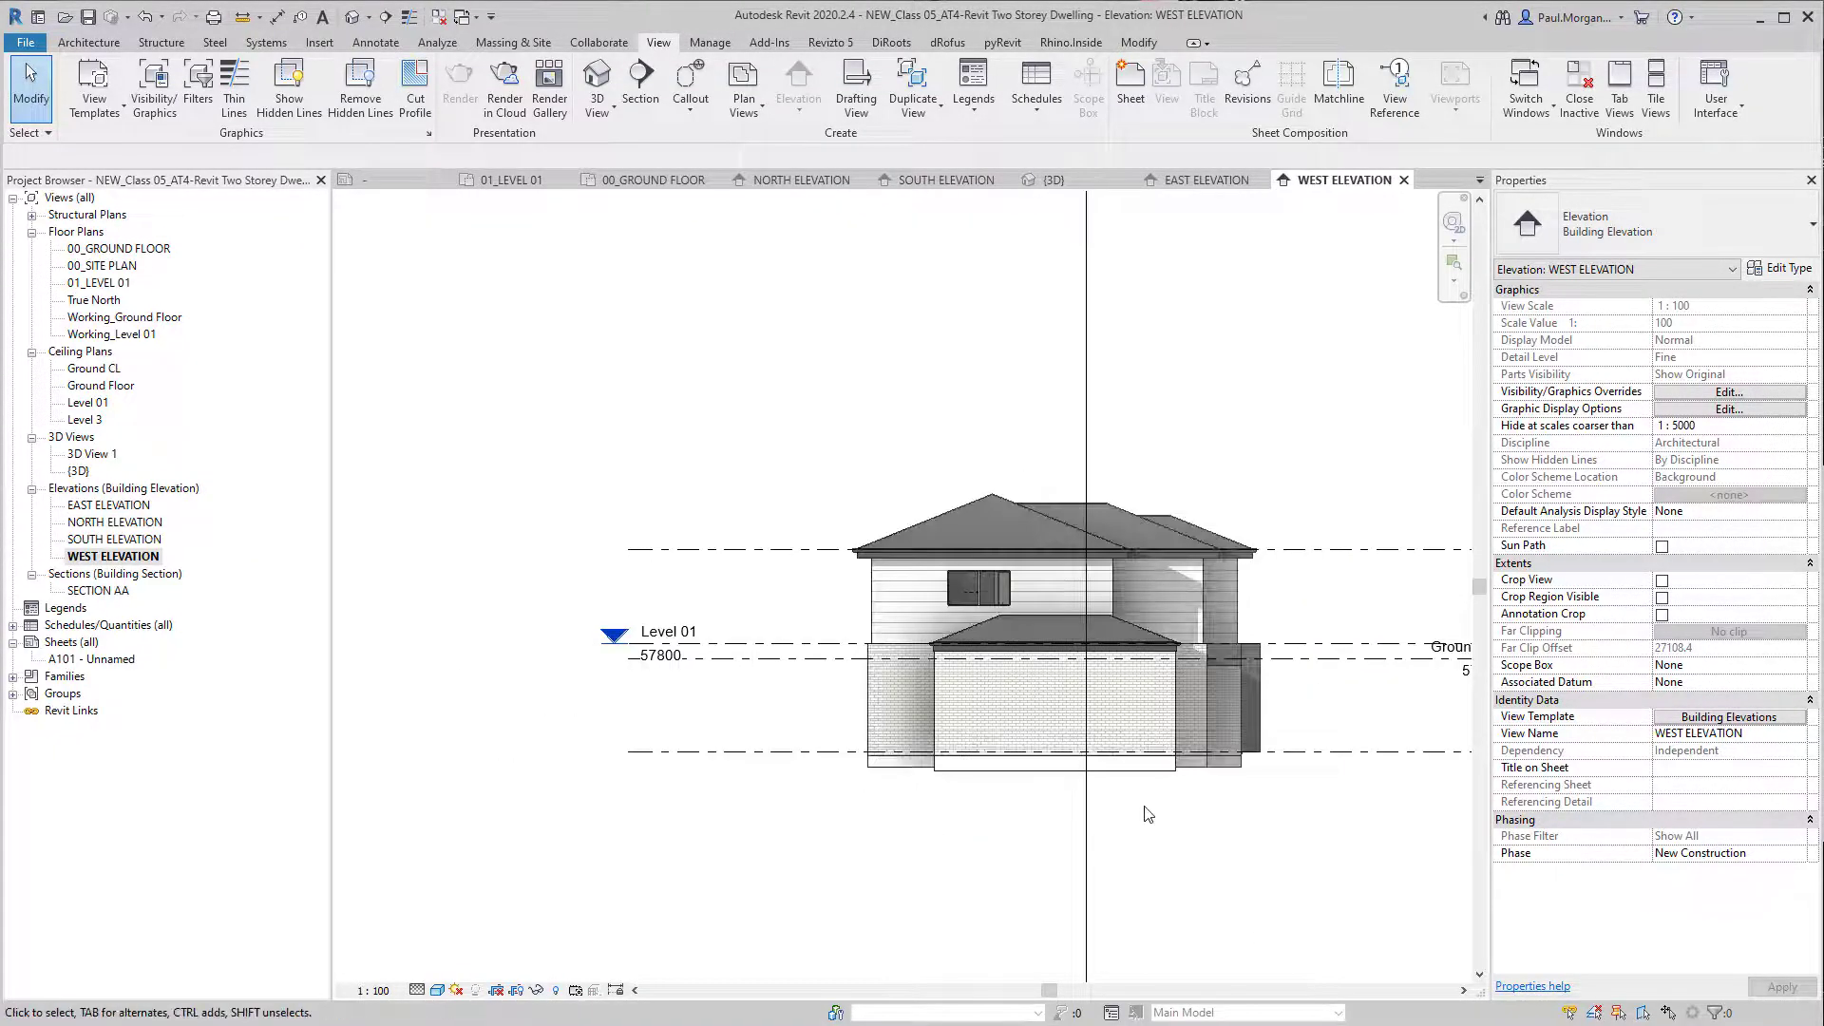
scroll(1148, 816, "down", 3)
middle_click_drag(1148, 815, 1114, 774)
left_click(960, 836)
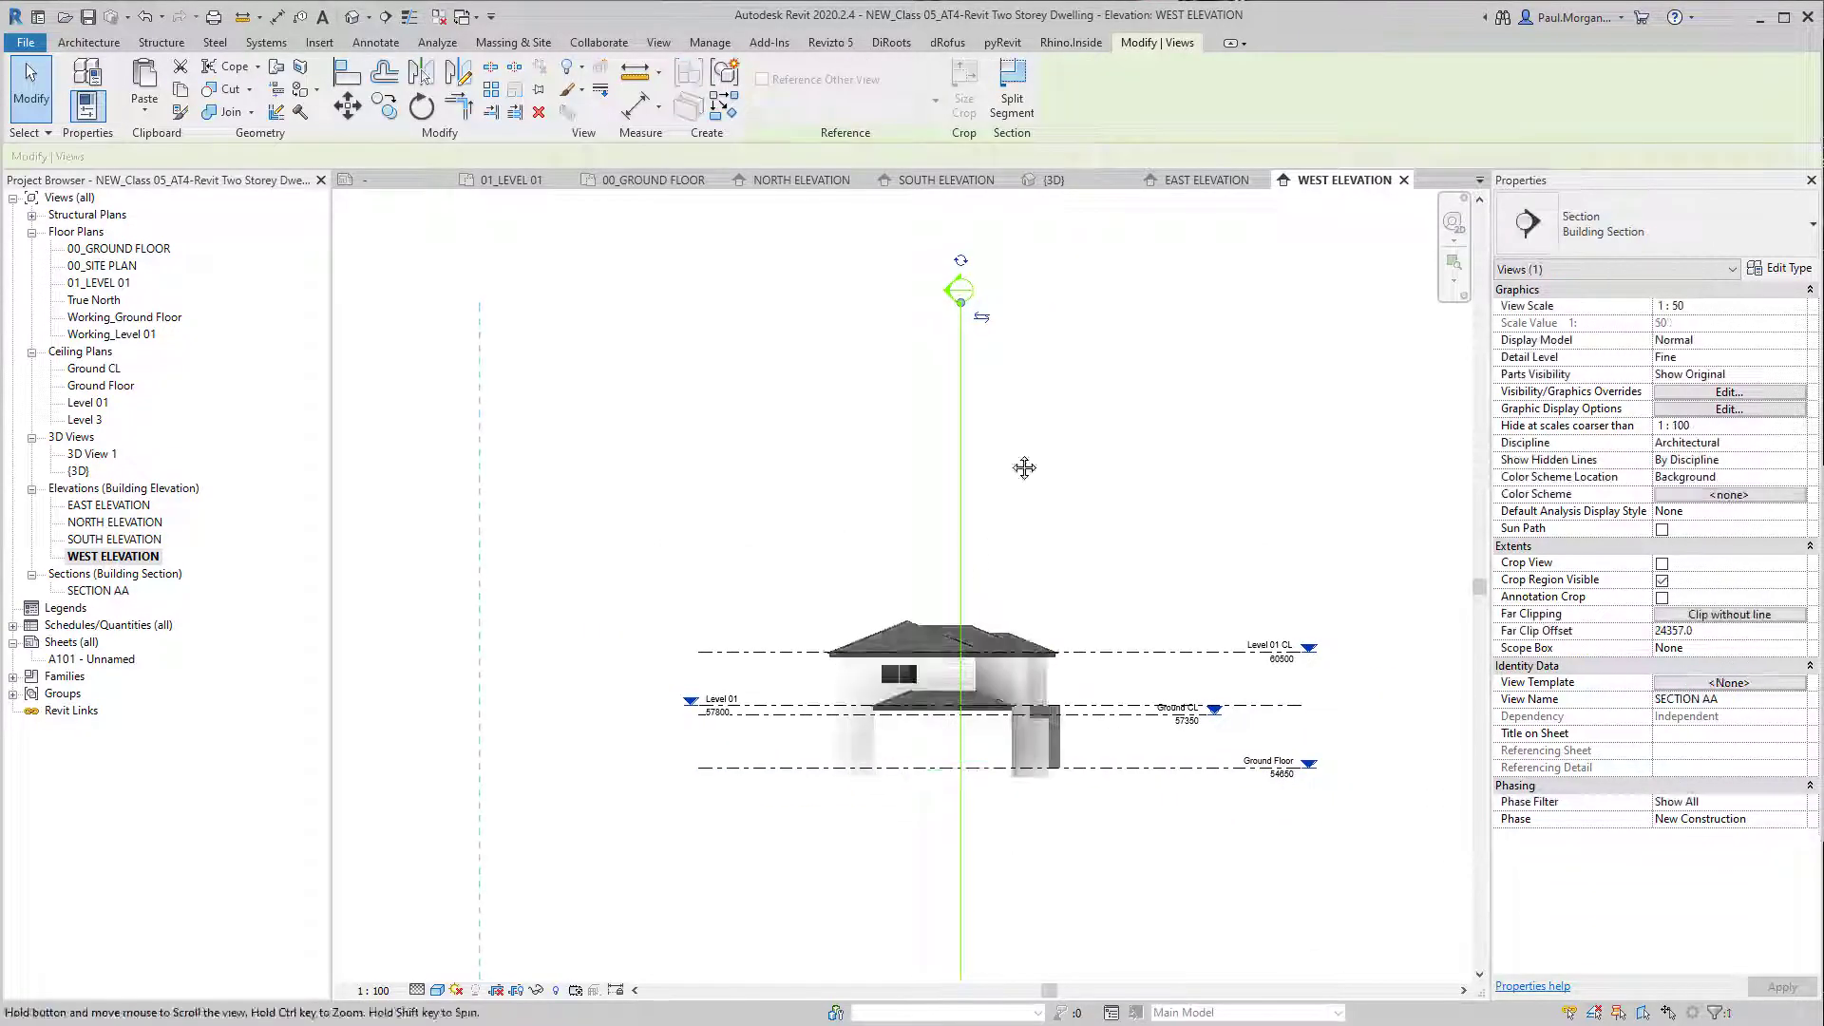
middle_click_drag(953, 428, 1005, 348)
left_click_drag(1012, 224, 1031, 509)
Step: Shorten the section line's lower end to just below the Ground Floor level and break the line with a gap
middle_click_drag(1174, 770, 1147, 389)
scroll(1028, 823, "down", 3)
middle_click_drag(1048, 889, 1046, 638)
left_click_drag(1009, 867, 1005, 327)
scroll(996, 290, "up", 3)
scroll(997, 285, "up", 2)
left_click(1030, 233)
left_click(1179, 456)
middle_click_drag(1179, 456, 1036, 646)
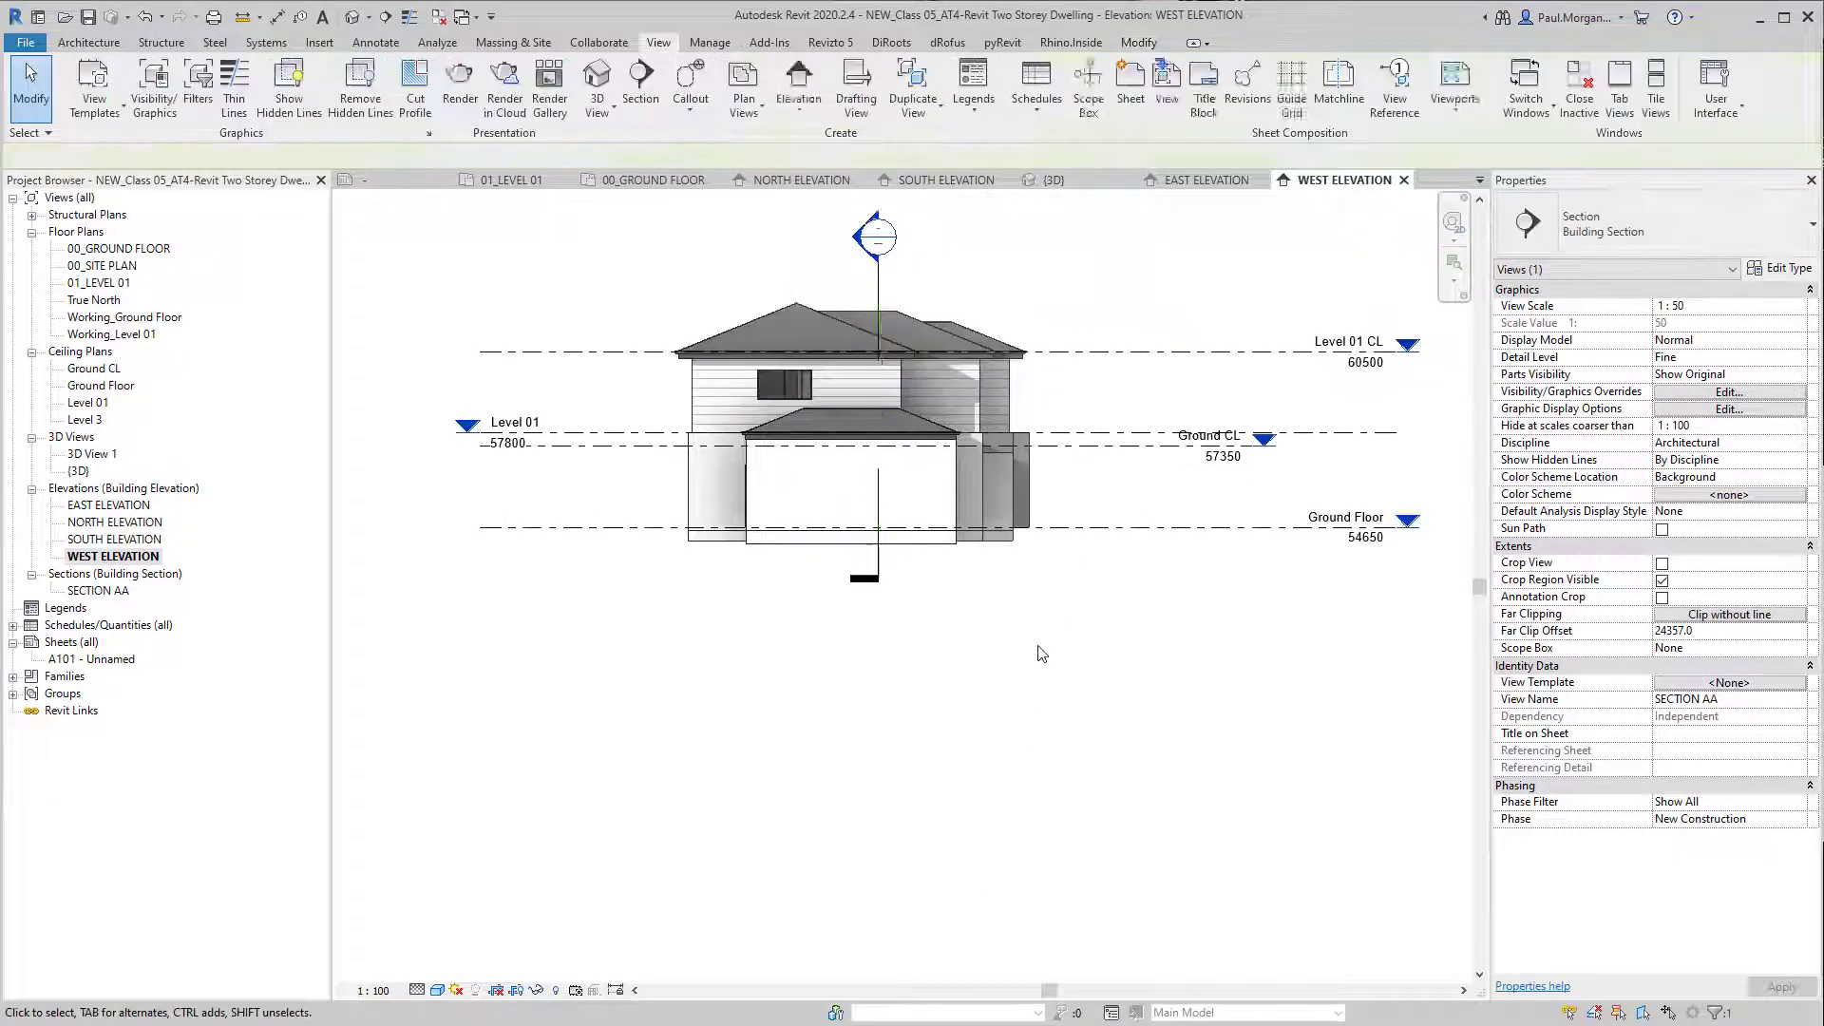
Step: Adjust the section line's gap in the West Elevation so its upper segment stops just above the house roof
middle_click_drag(883, 528, 861, 617)
left_click(859, 592)
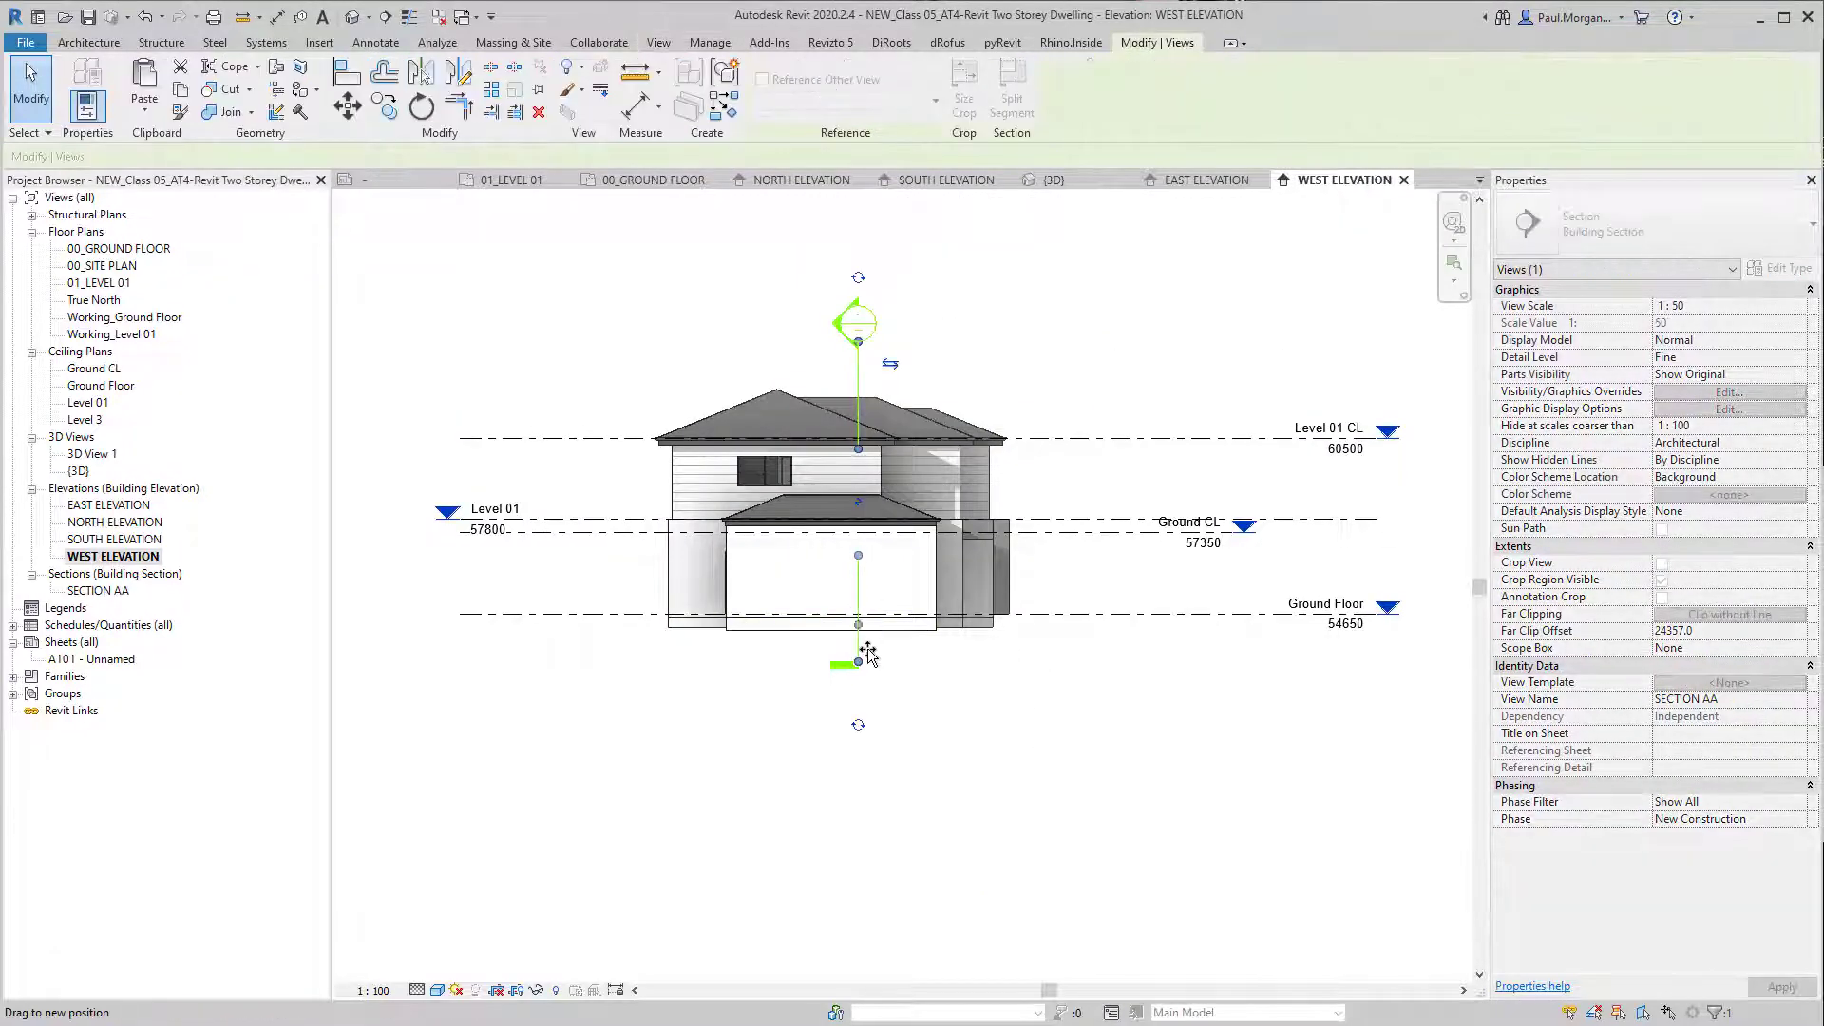
left_click_drag(867, 641, 860, 641)
left_click_drag(859, 449, 859, 384)
Step: Pull the head end of Level 01 CL, with the aligned Ground Floor level, inward to line up with the Ground CL head
left_click(1243, 420)
scroll(1243, 420, "up", 1)
left_click(1234, 442)
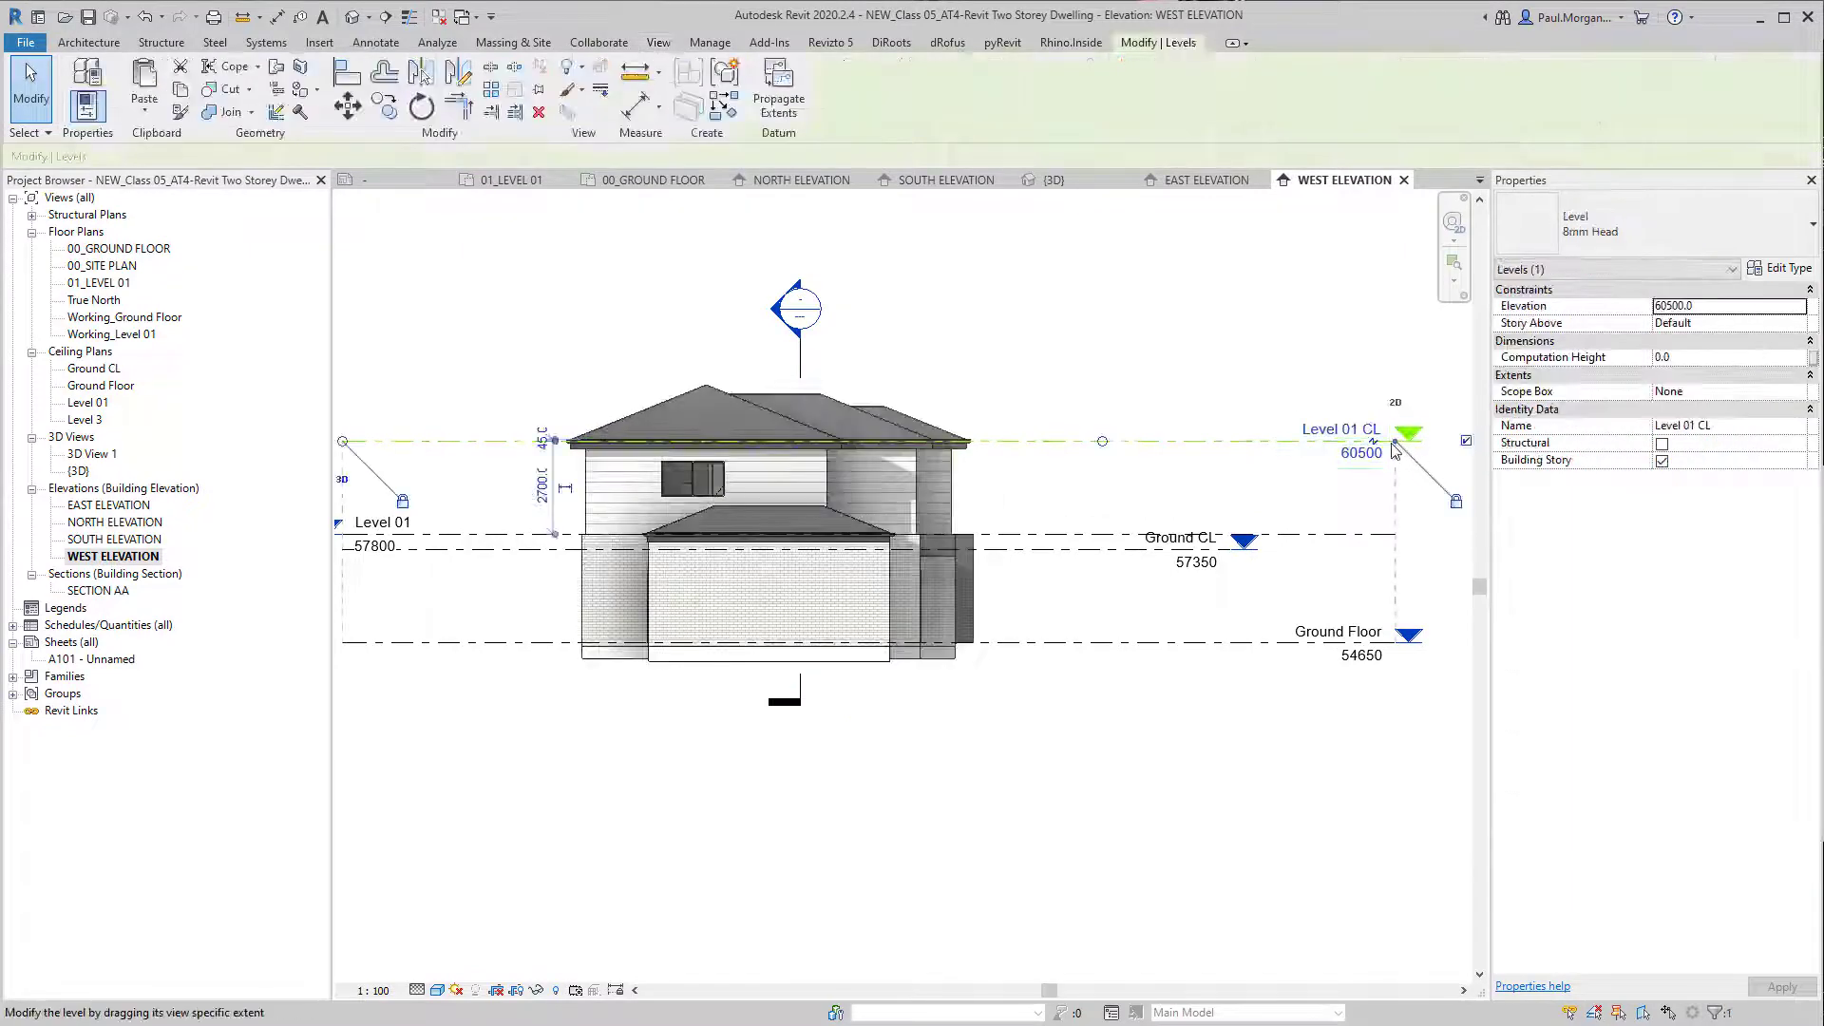
left_click_drag(1395, 442, 1232, 454)
left_click(1363, 533)
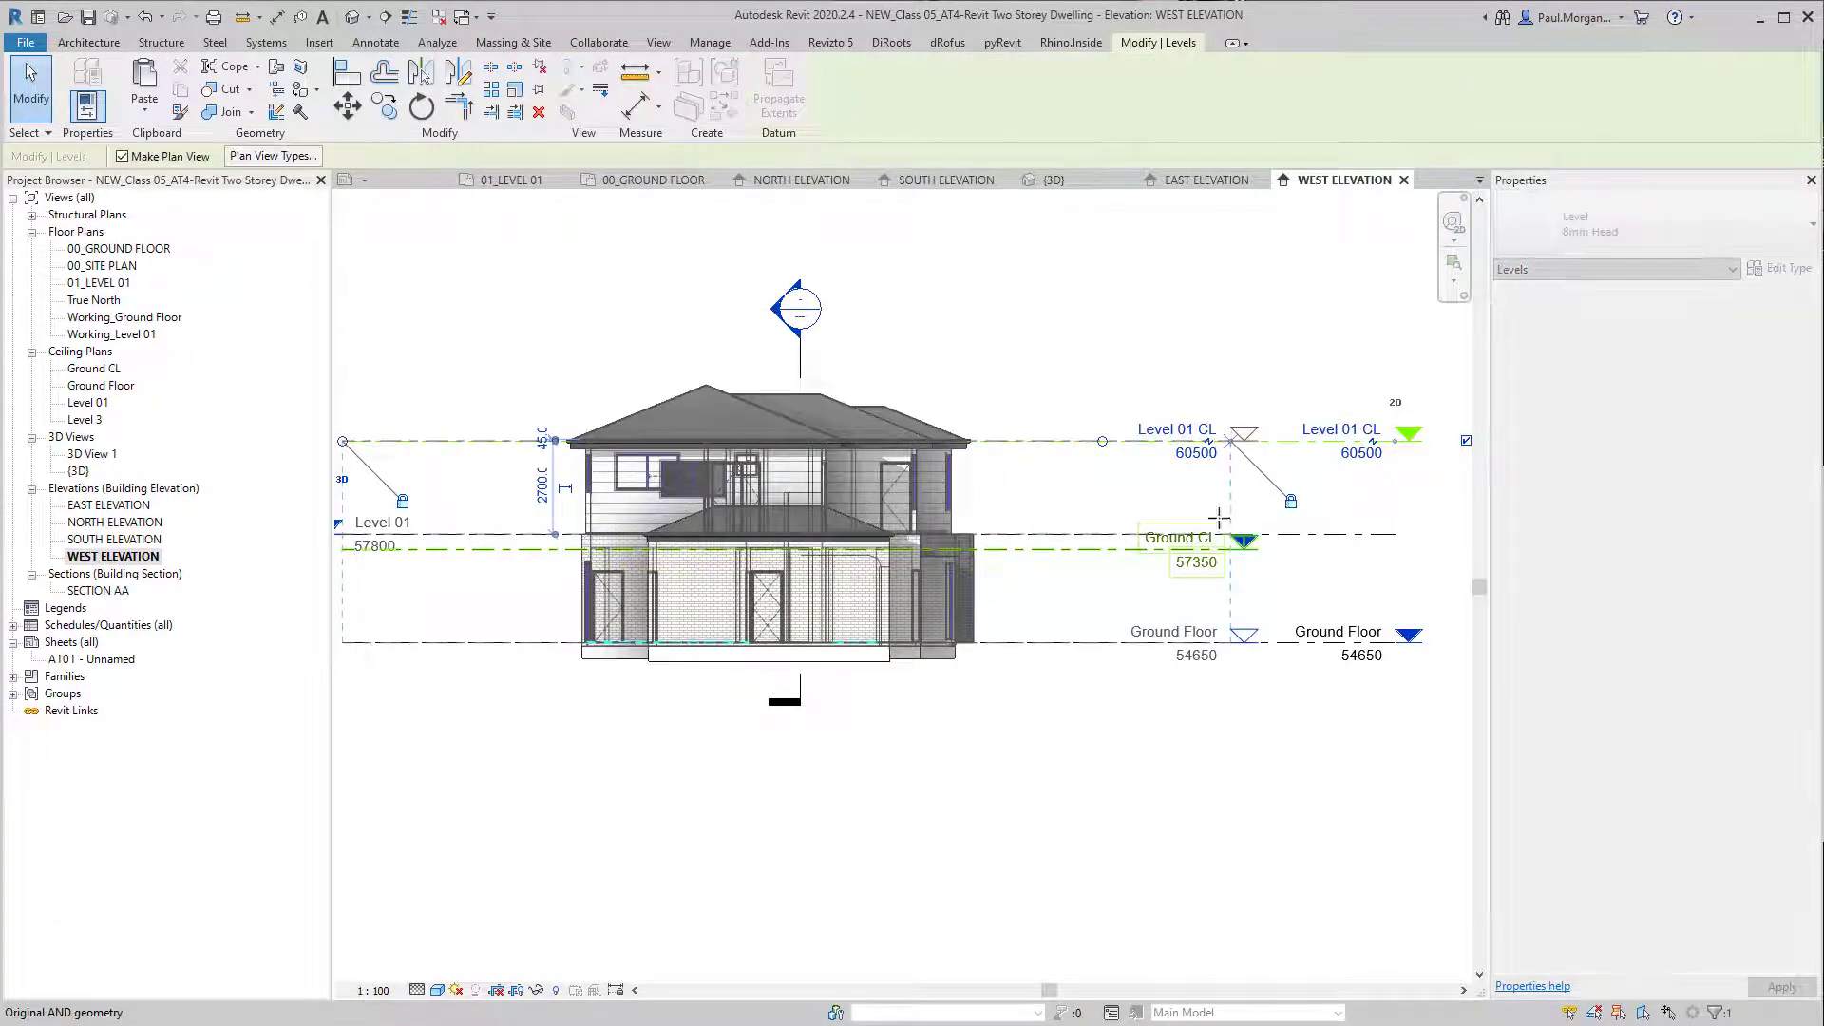
middle_click_drag(740, 654, 863, 655)
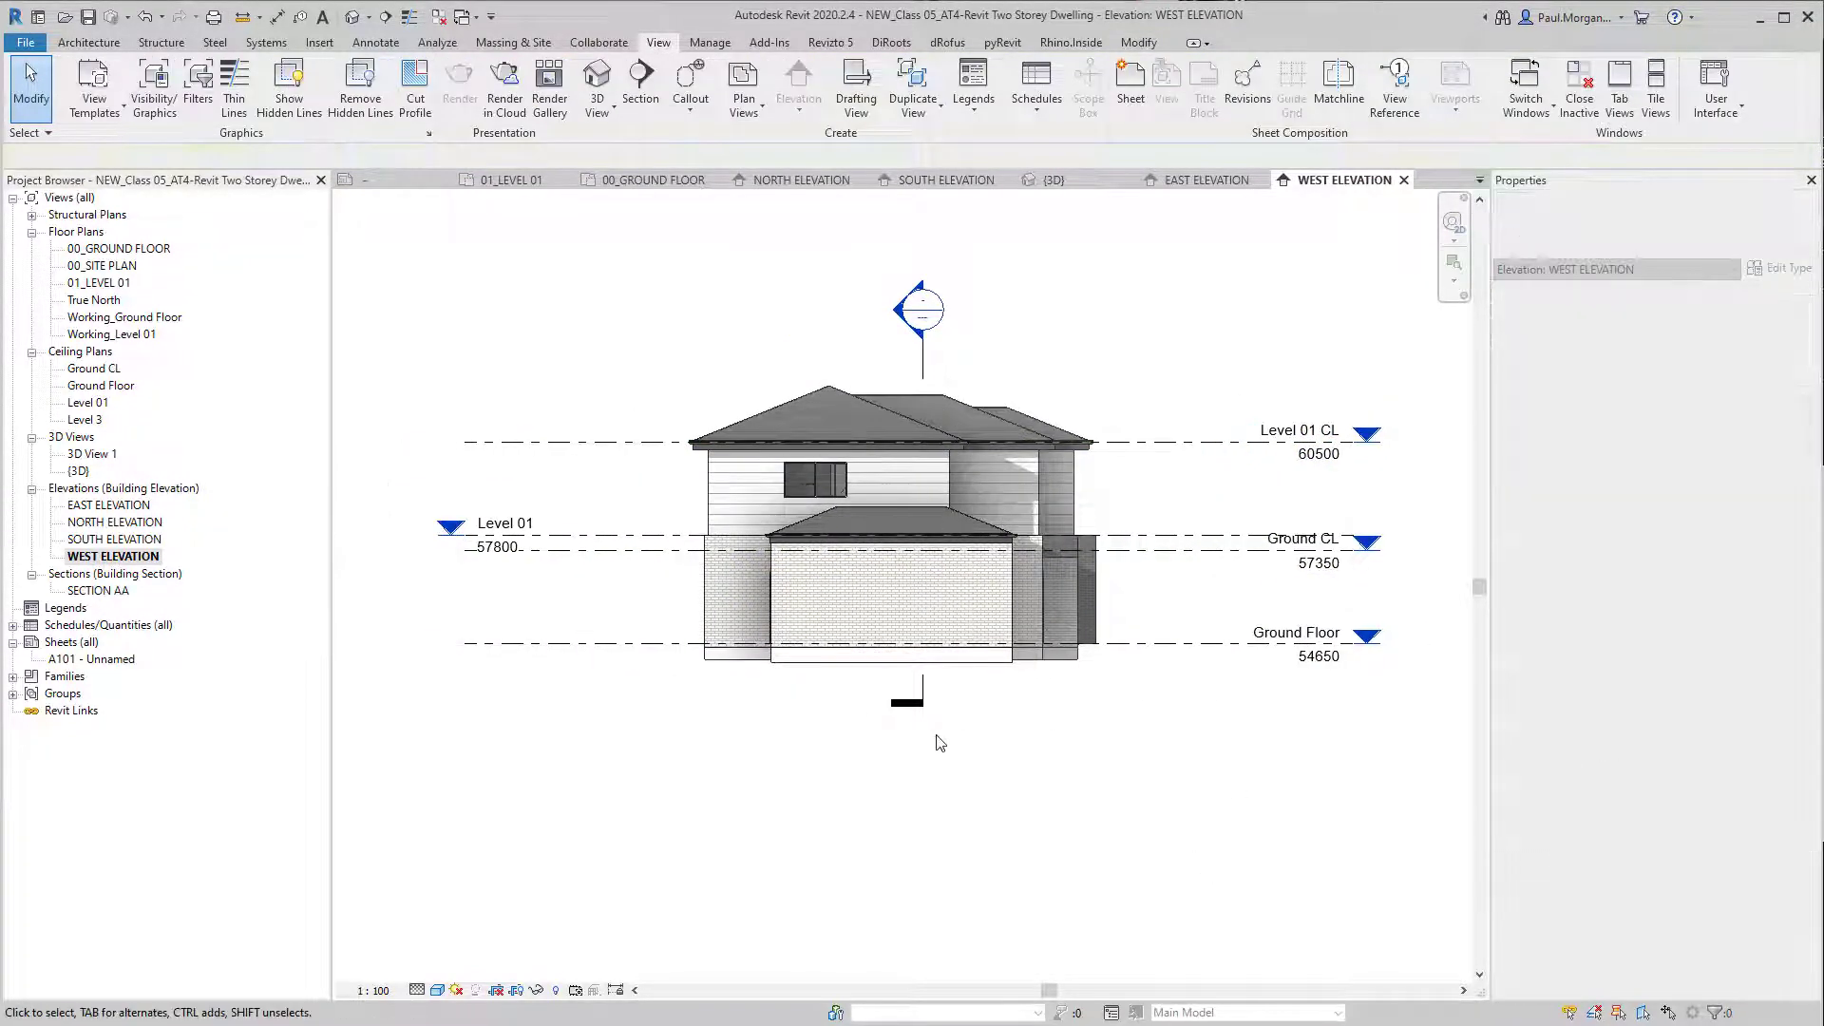
Step: Tag the garage wall, the upper window and the upper wall in the West Elevation, moving the upper wall's tag clear of the window
scroll(983, 675, "up", 3)
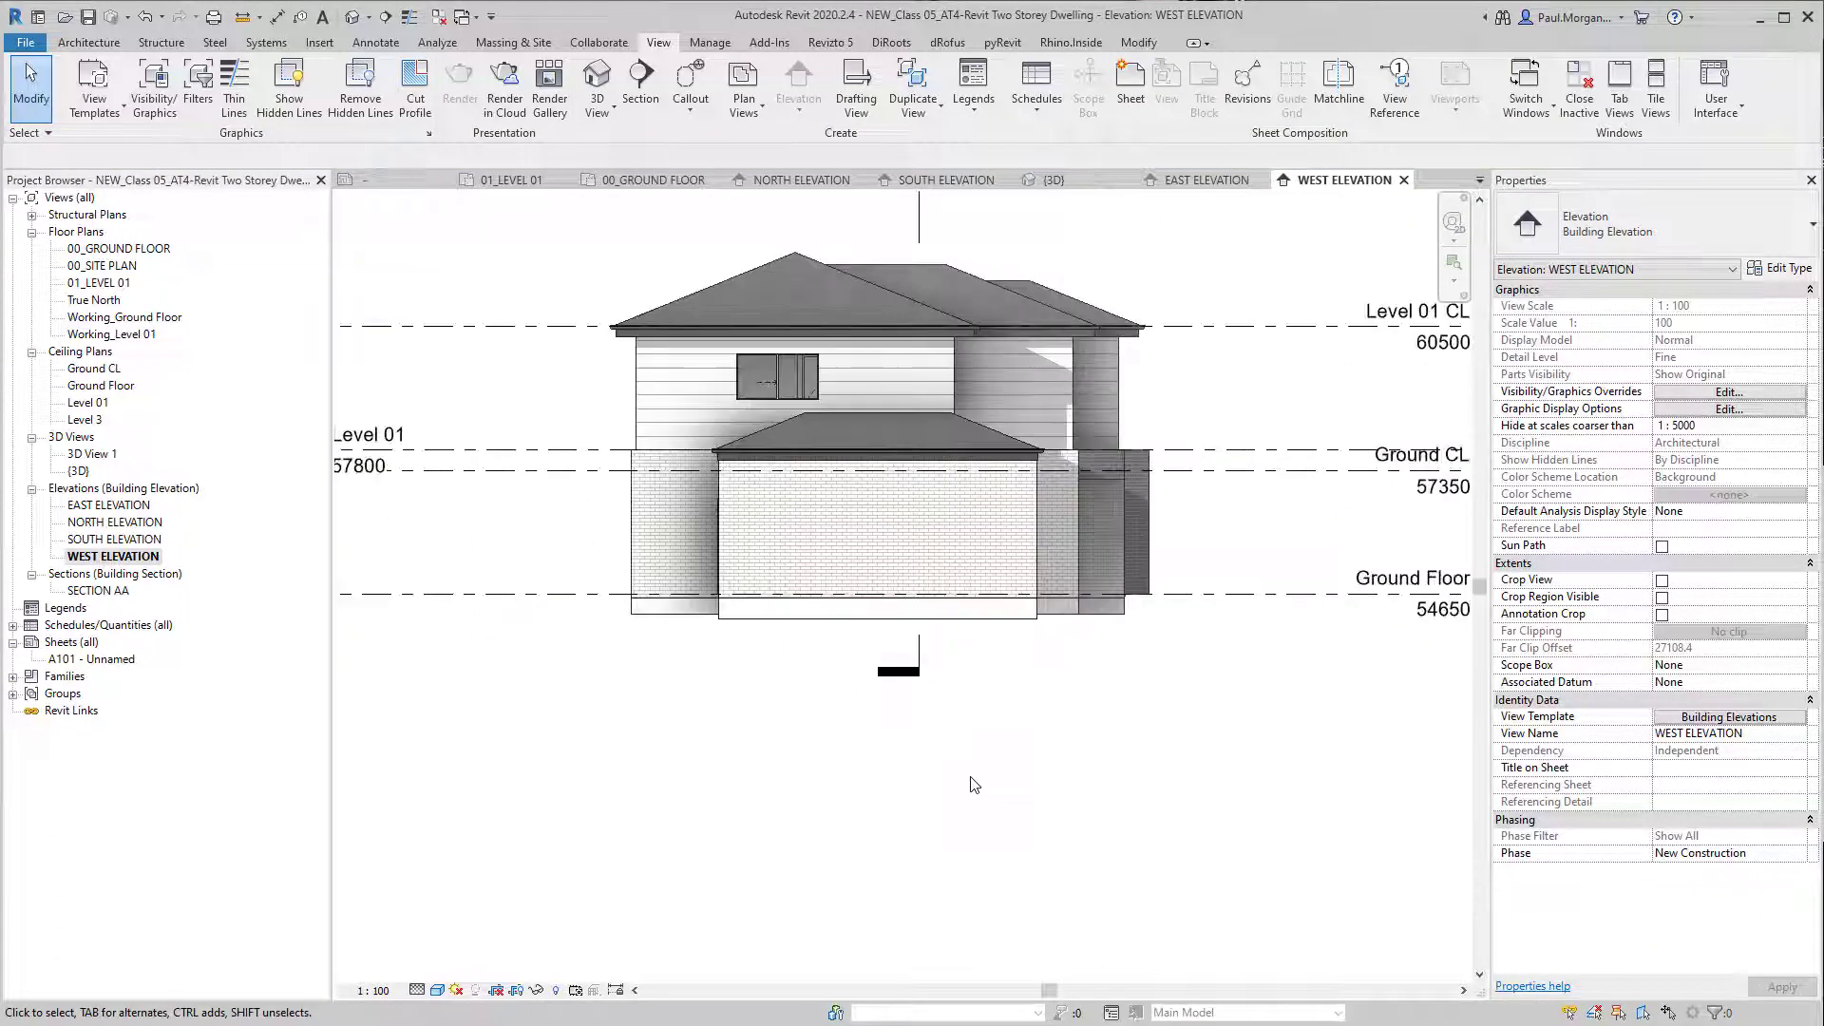
left_click(891, 489)
left_click(806, 377)
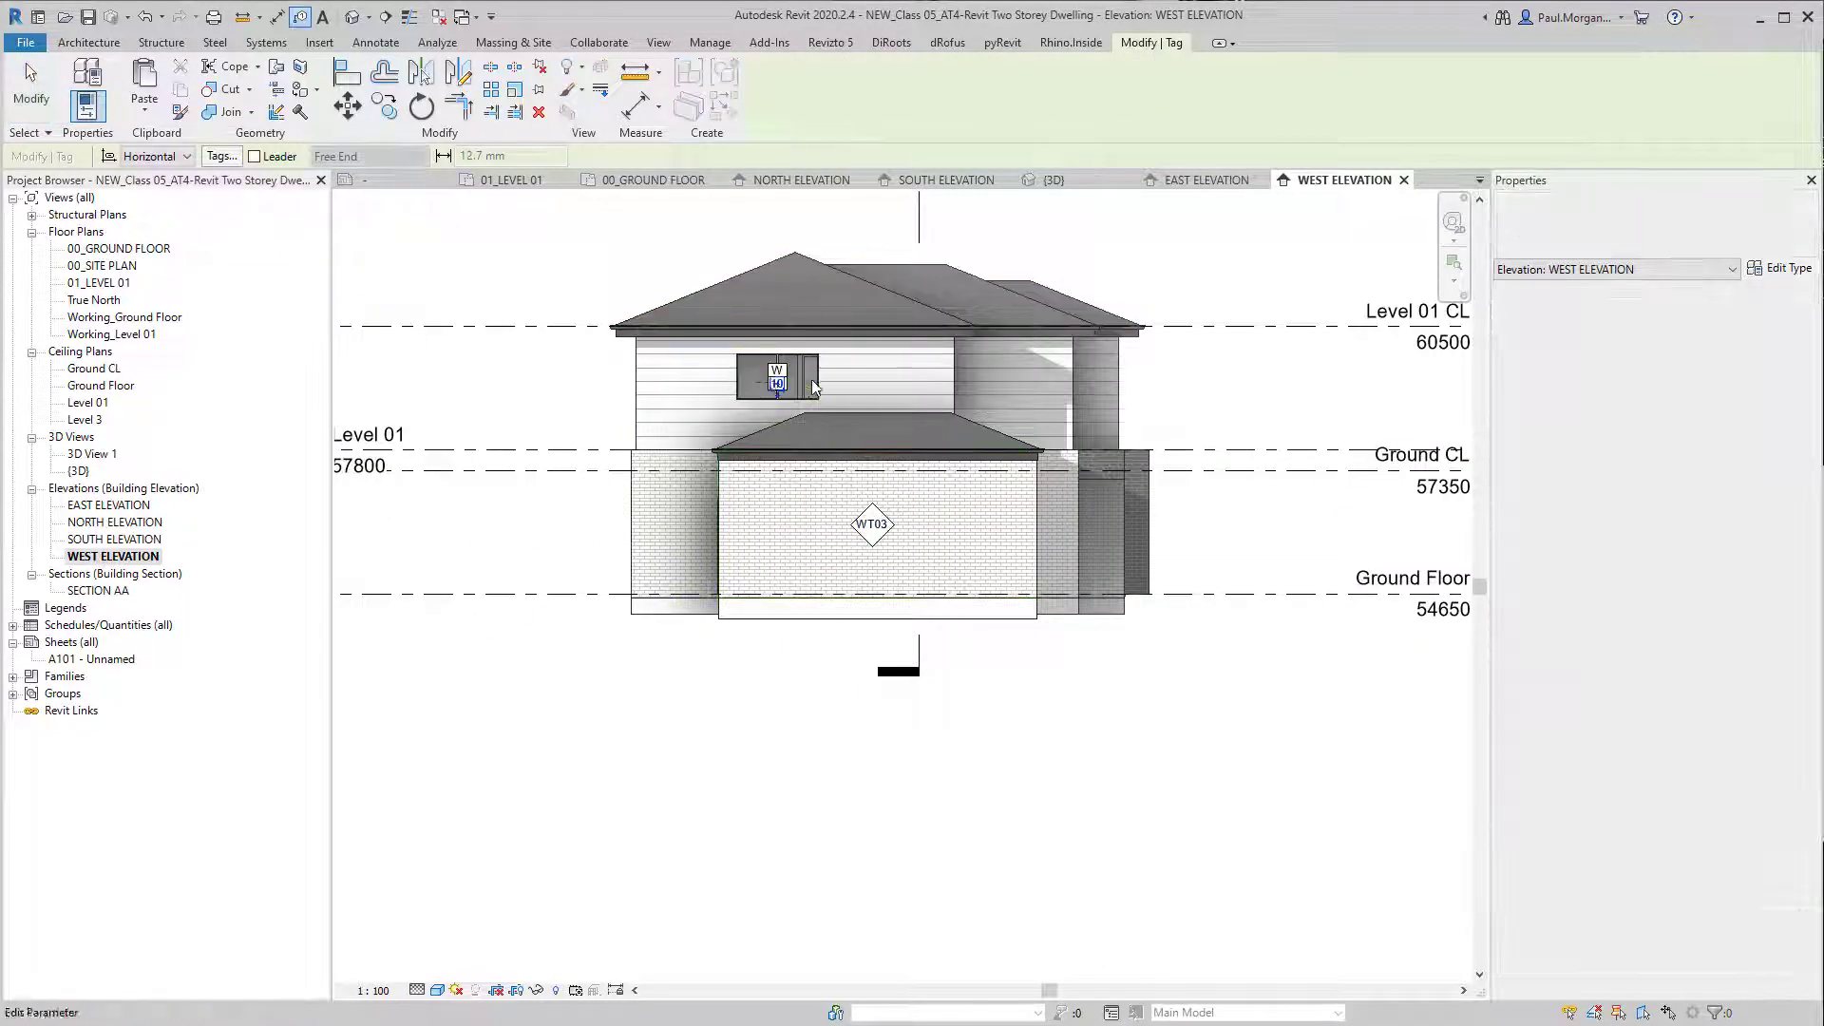
left_click(883, 382)
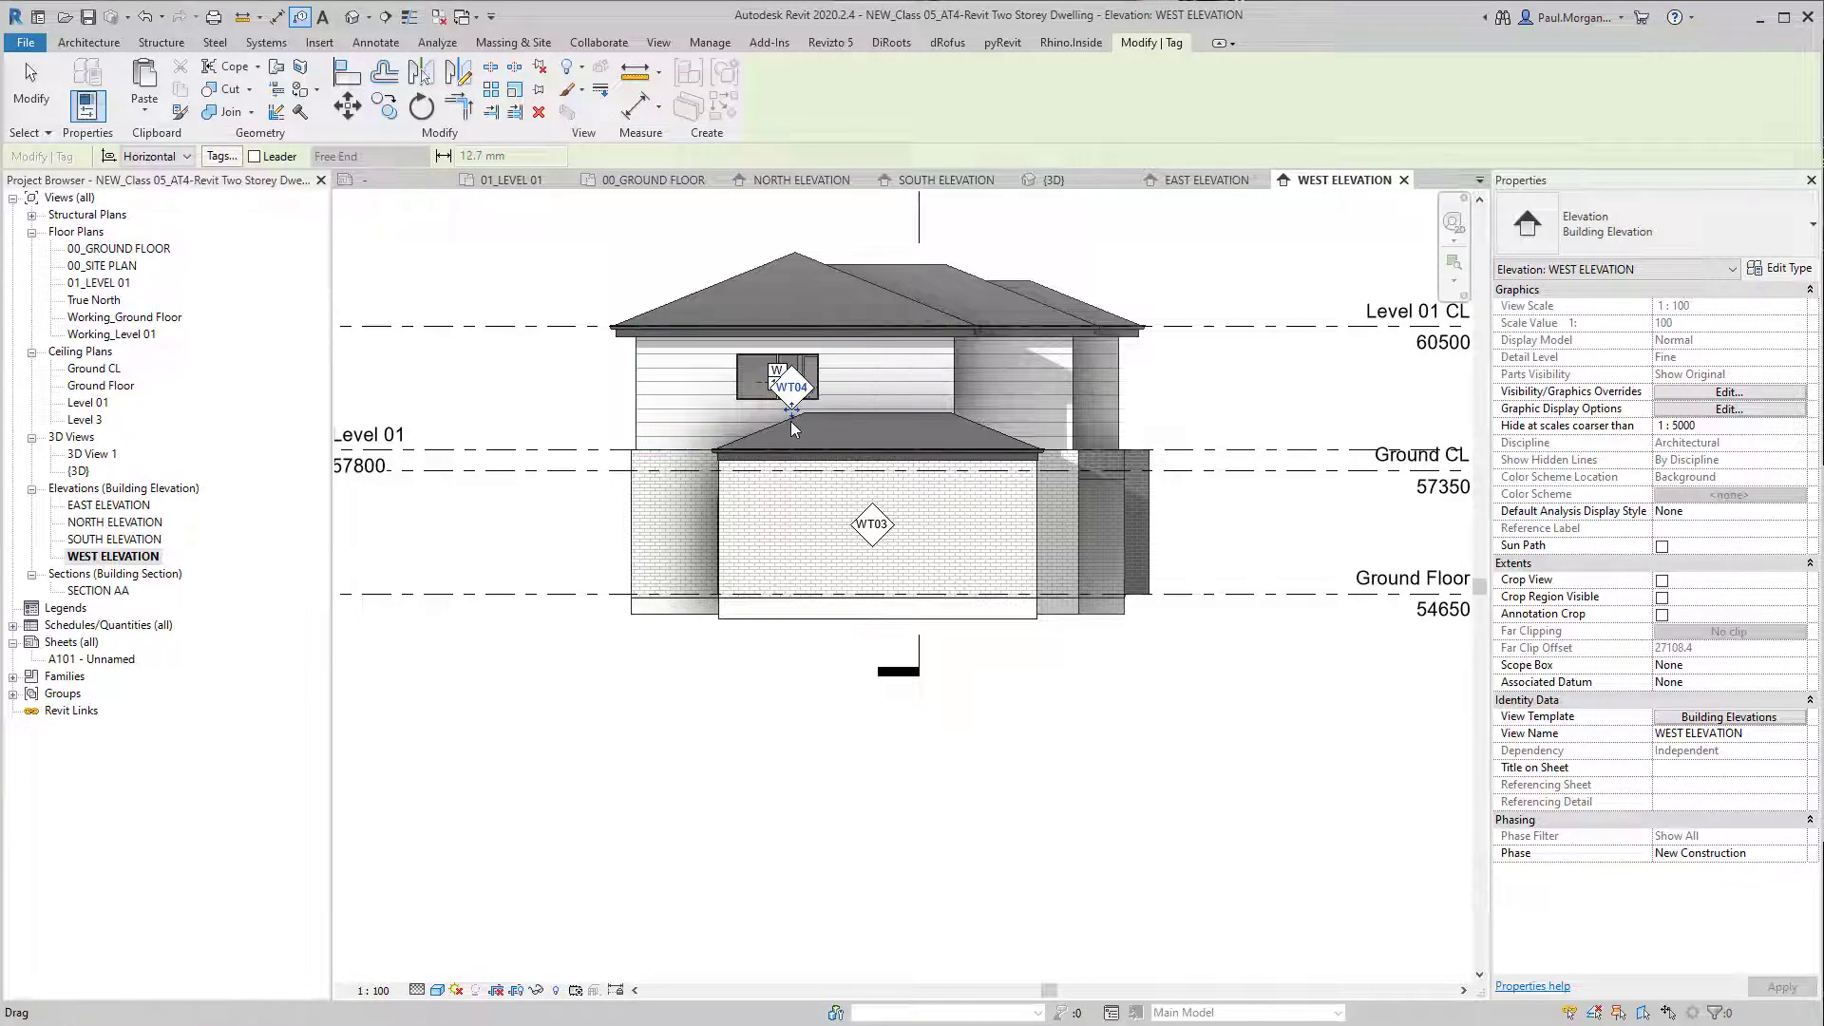
left_click_drag(888, 400, 889, 400)
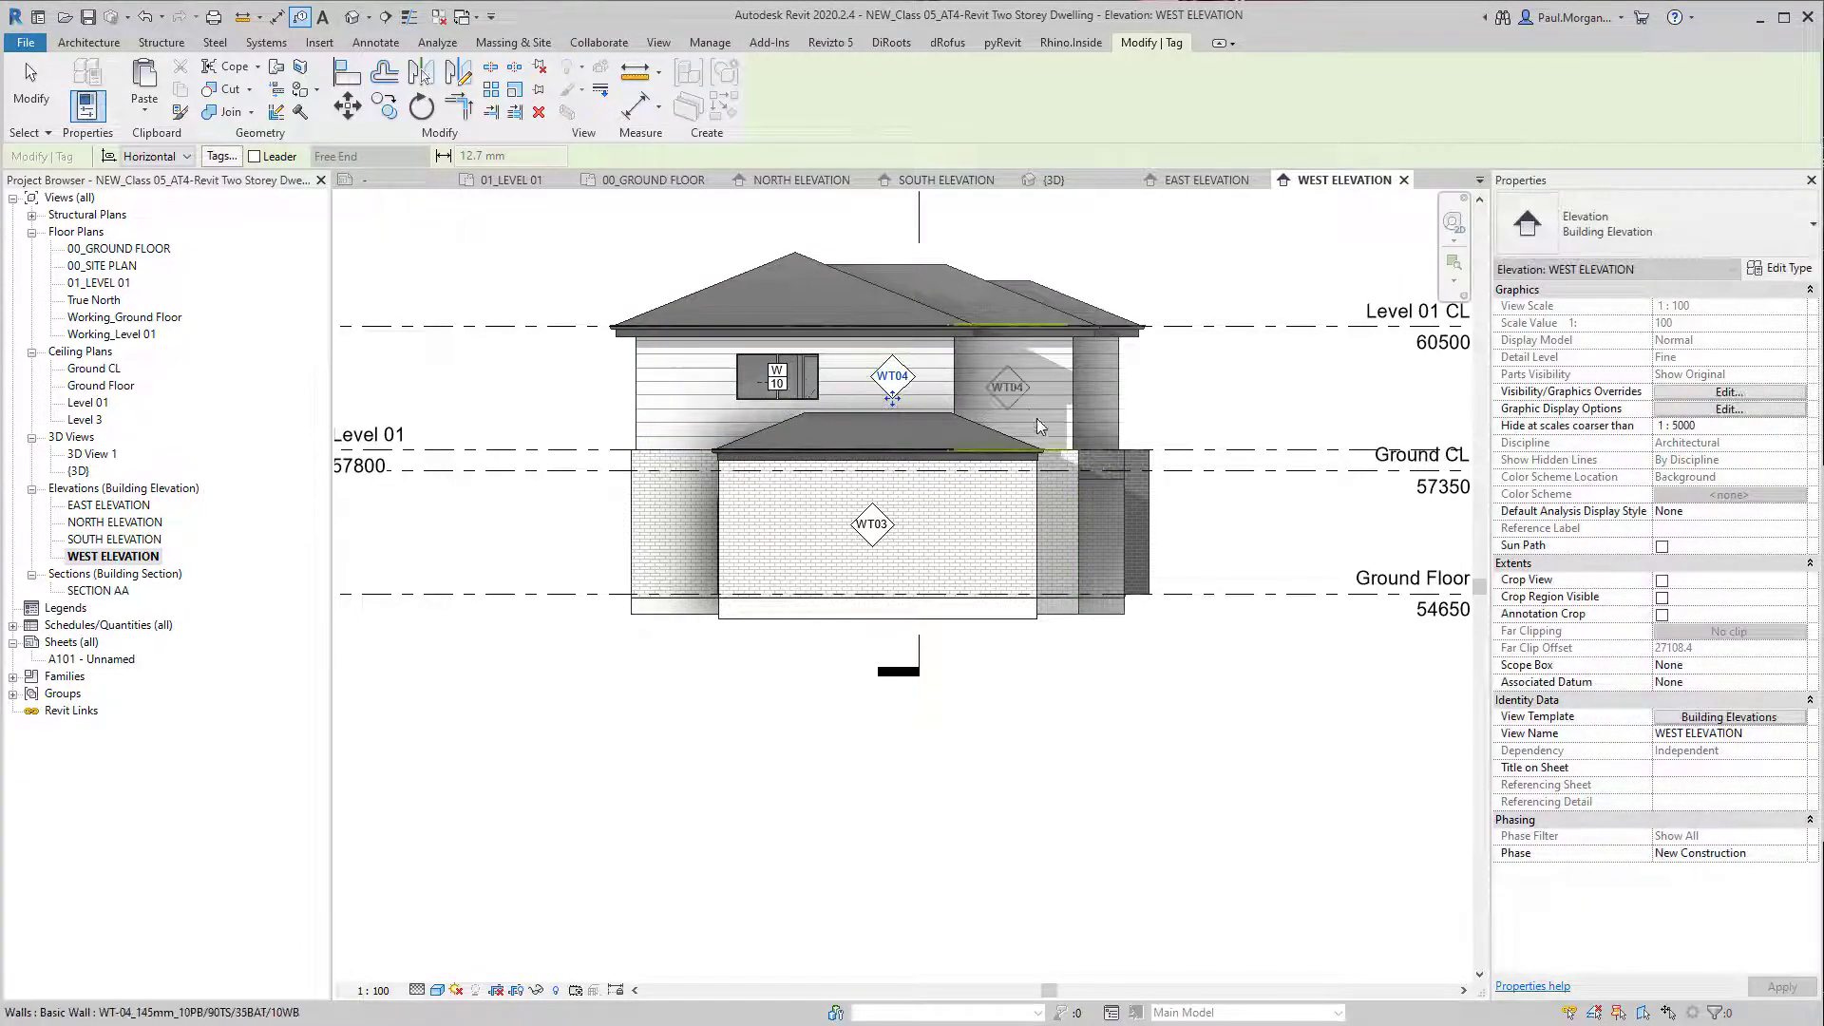
Step: Tag the recessed upper wall and the ground-floor wall beside the garage in the West Elevation, and end tagging
left_click(1009, 392)
left_click(686, 567)
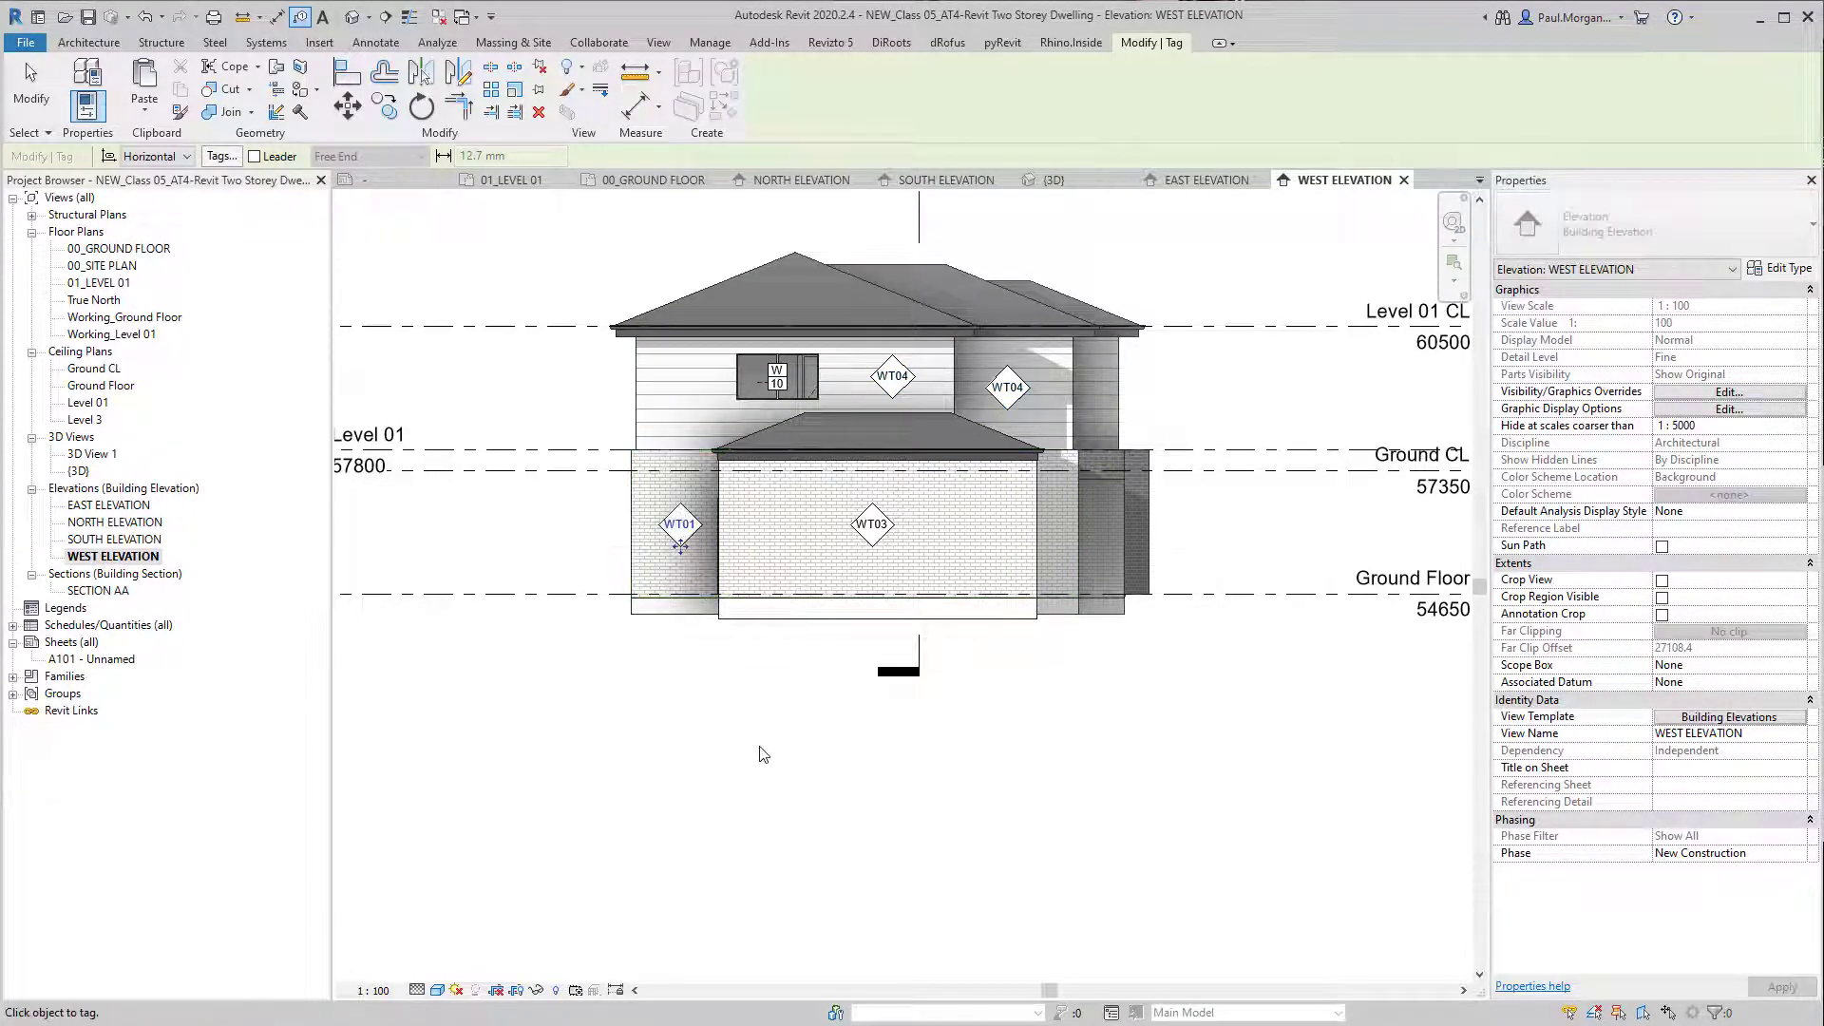
middle_click_drag(919, 653, 932, 754)
key("Escape")
middle_click_drag(856, 855, 940, 852)
scroll(942, 859, "down", 2)
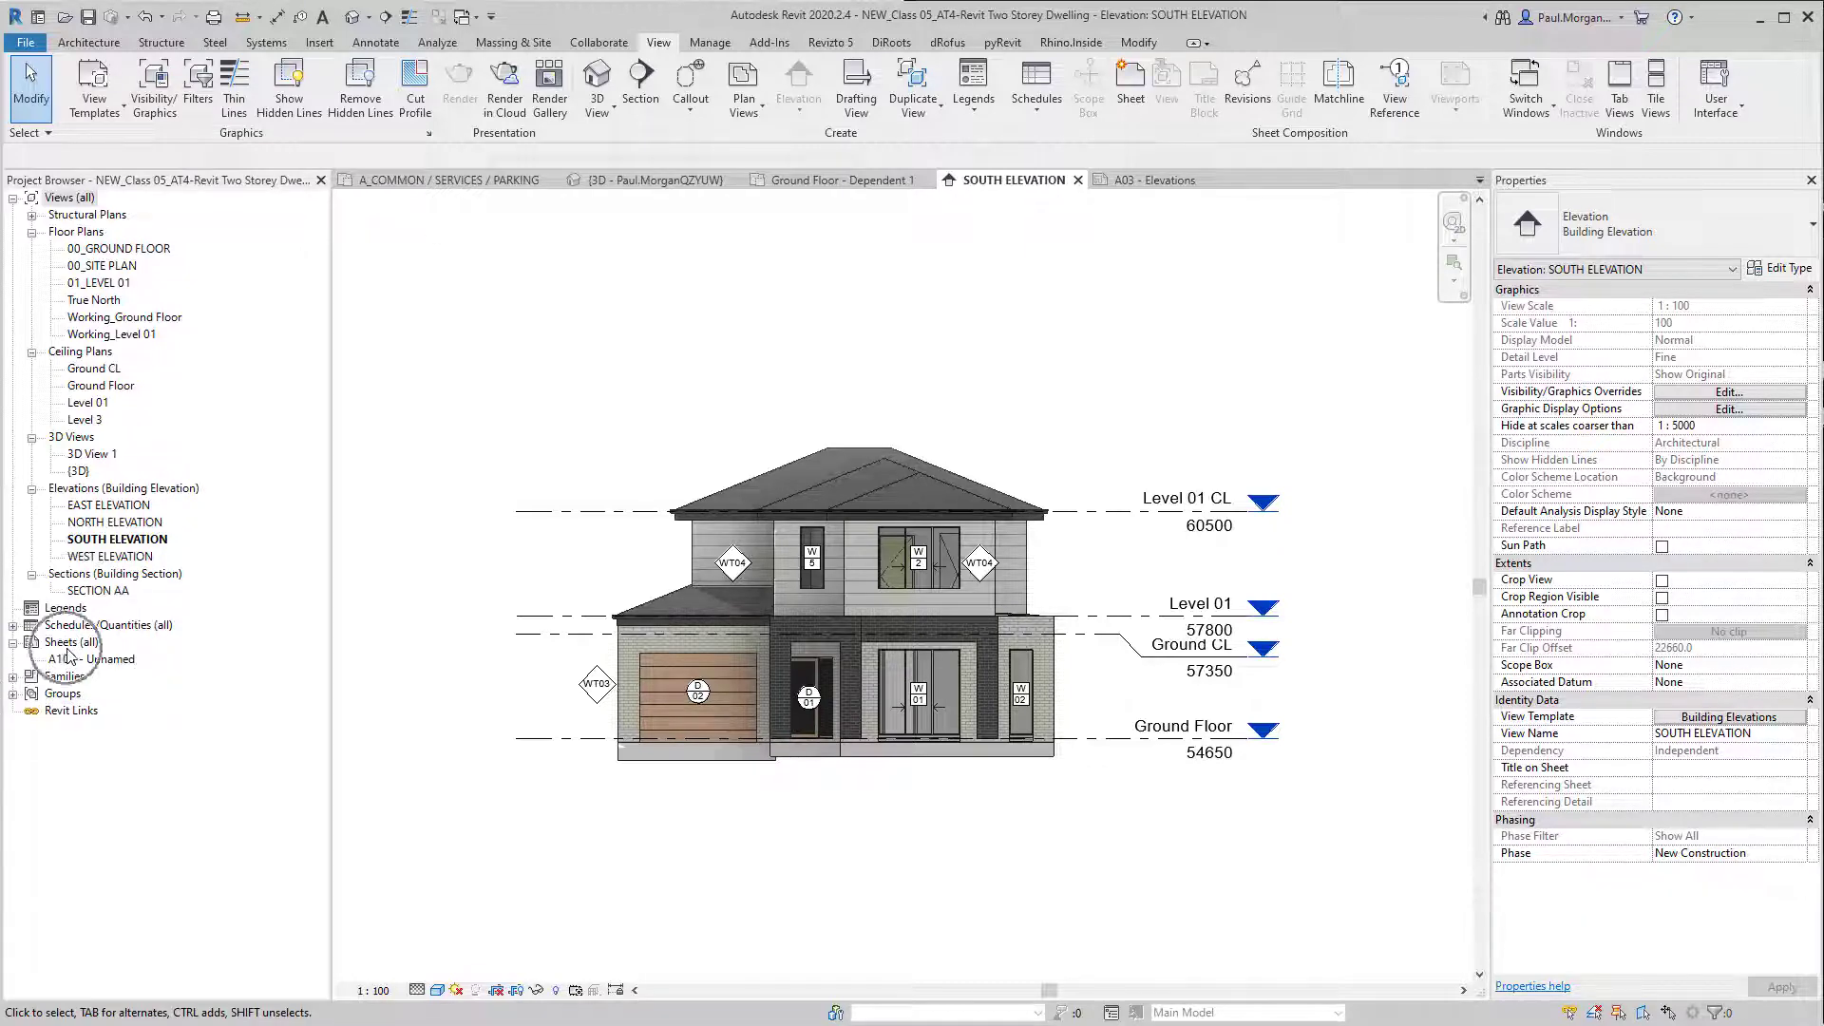
Step: Open sheet A101 and examine its title block's properties and the title block types available in the project
left_click(93, 661)
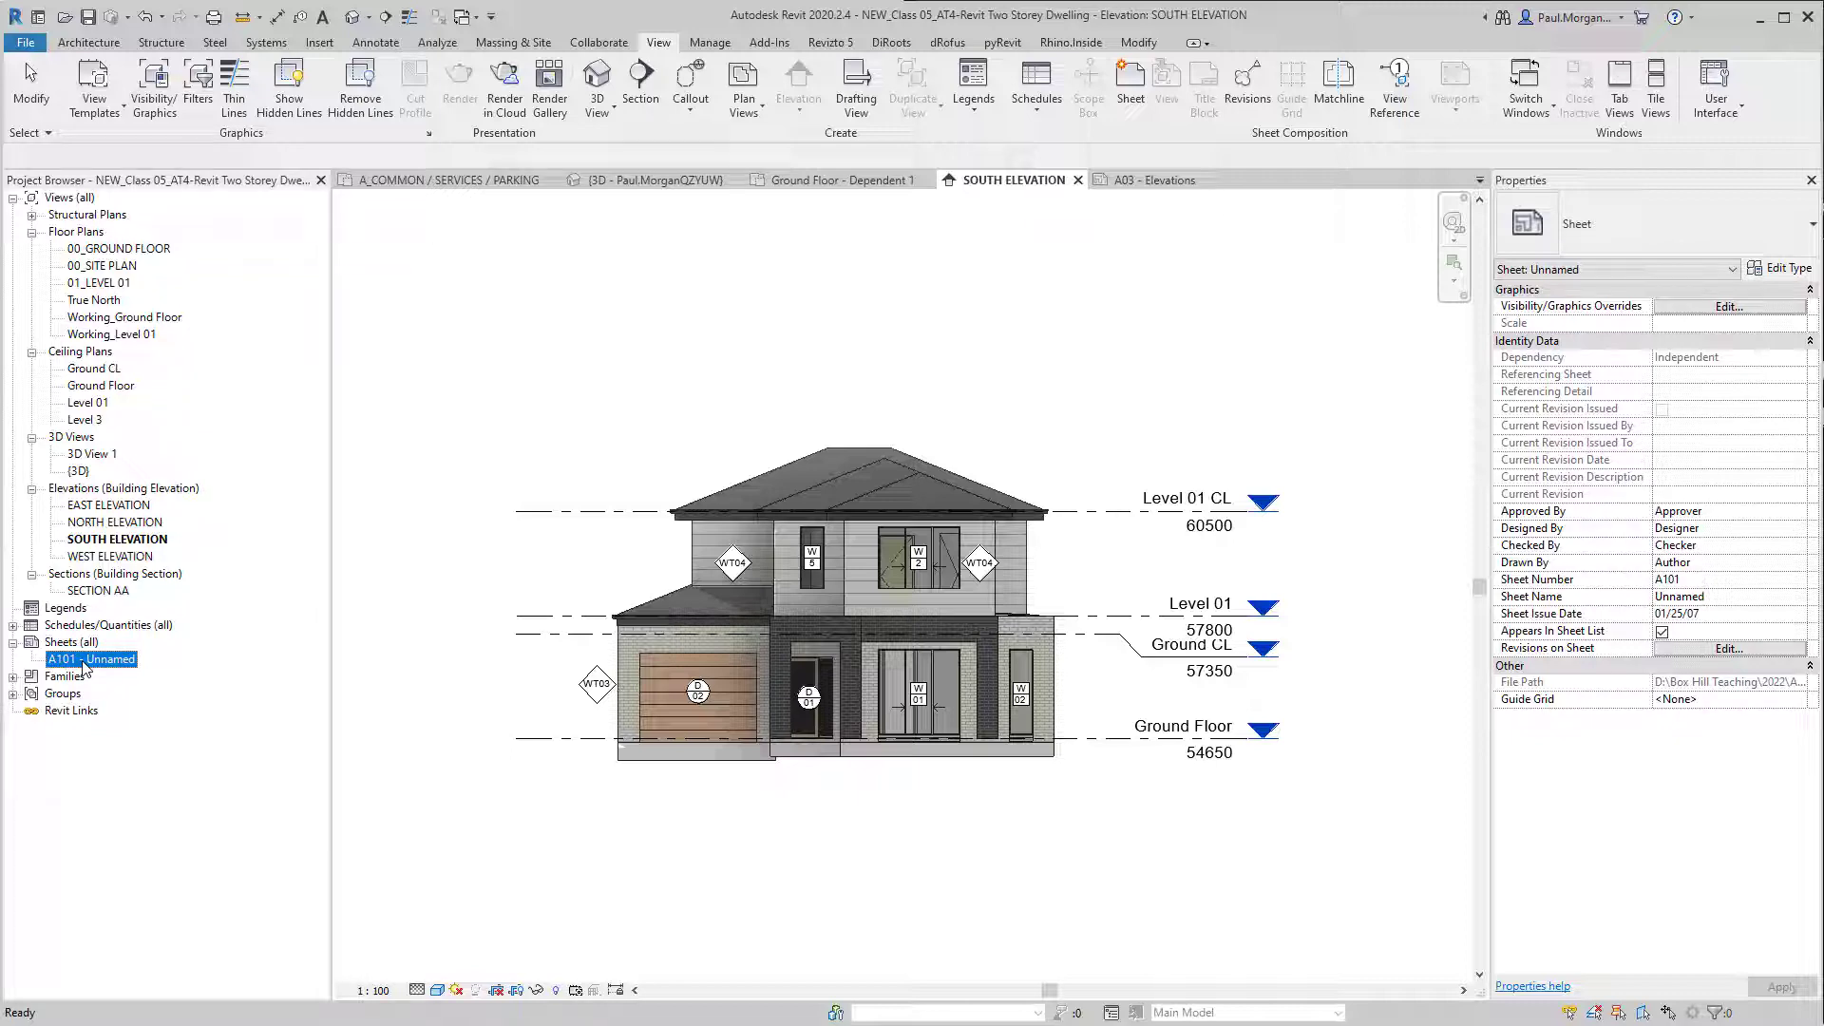
double_click(82, 661)
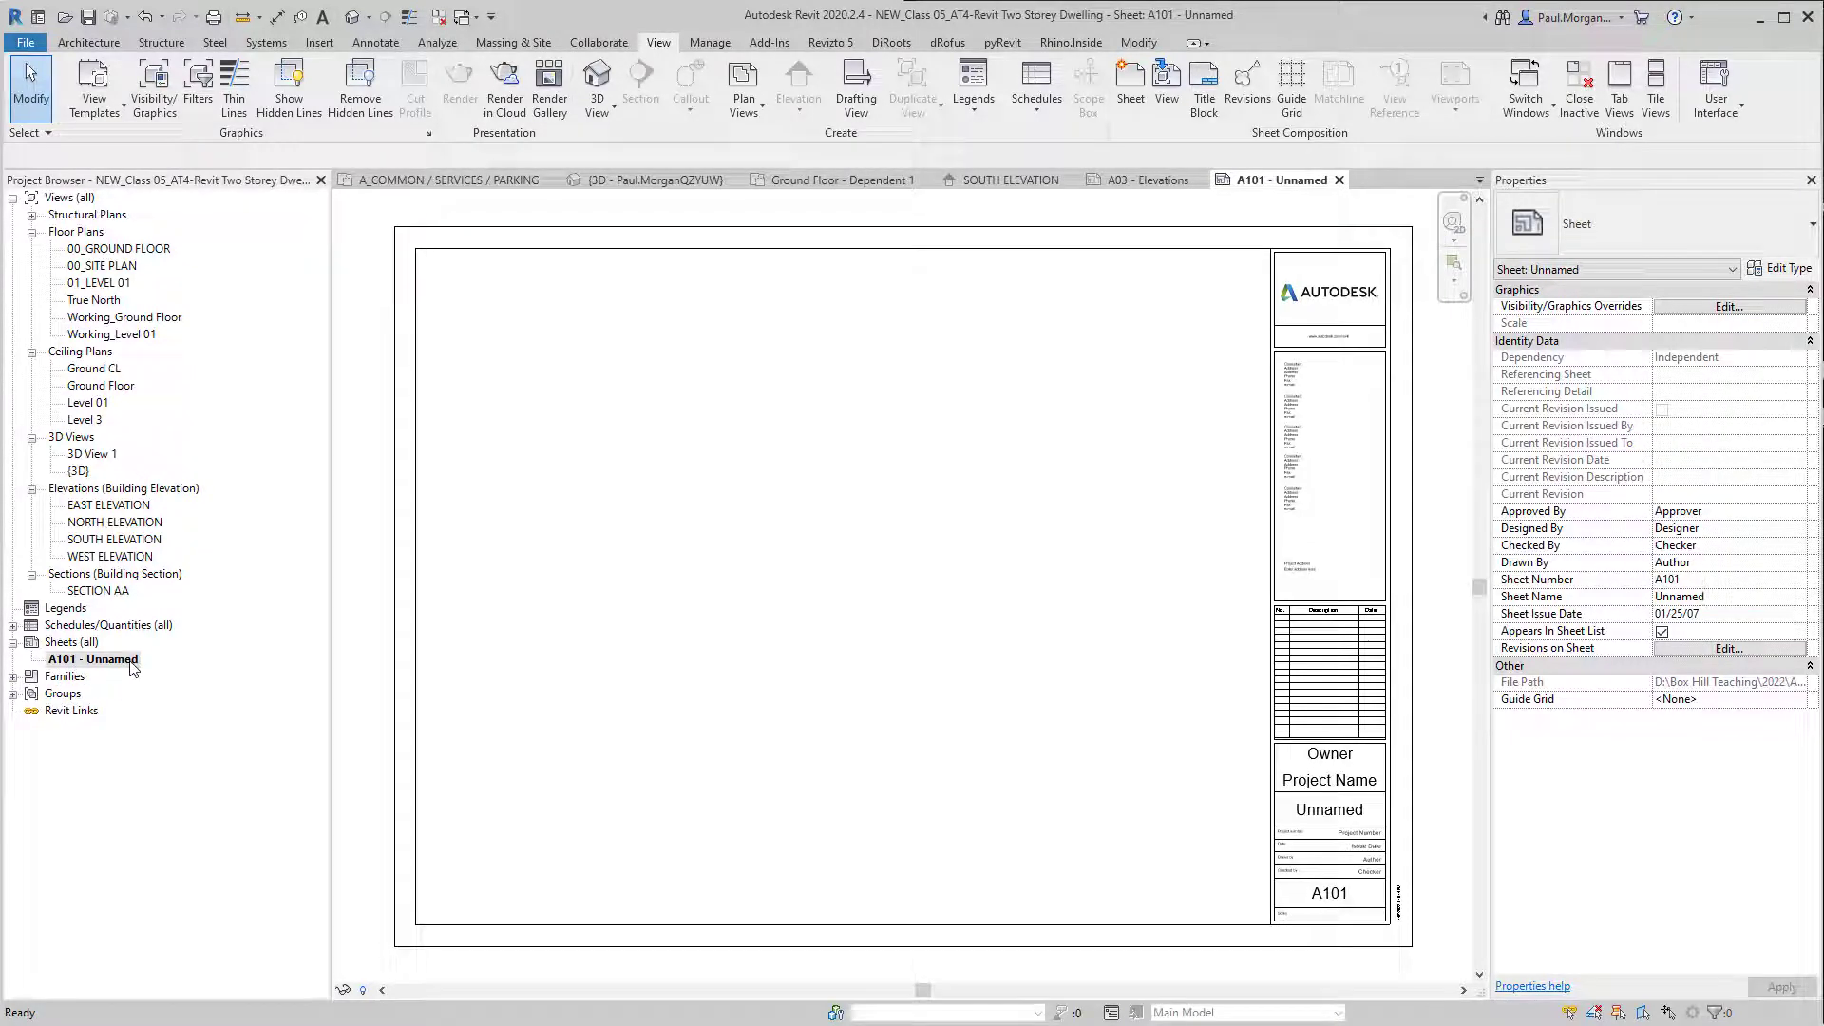
left_click(1273, 399)
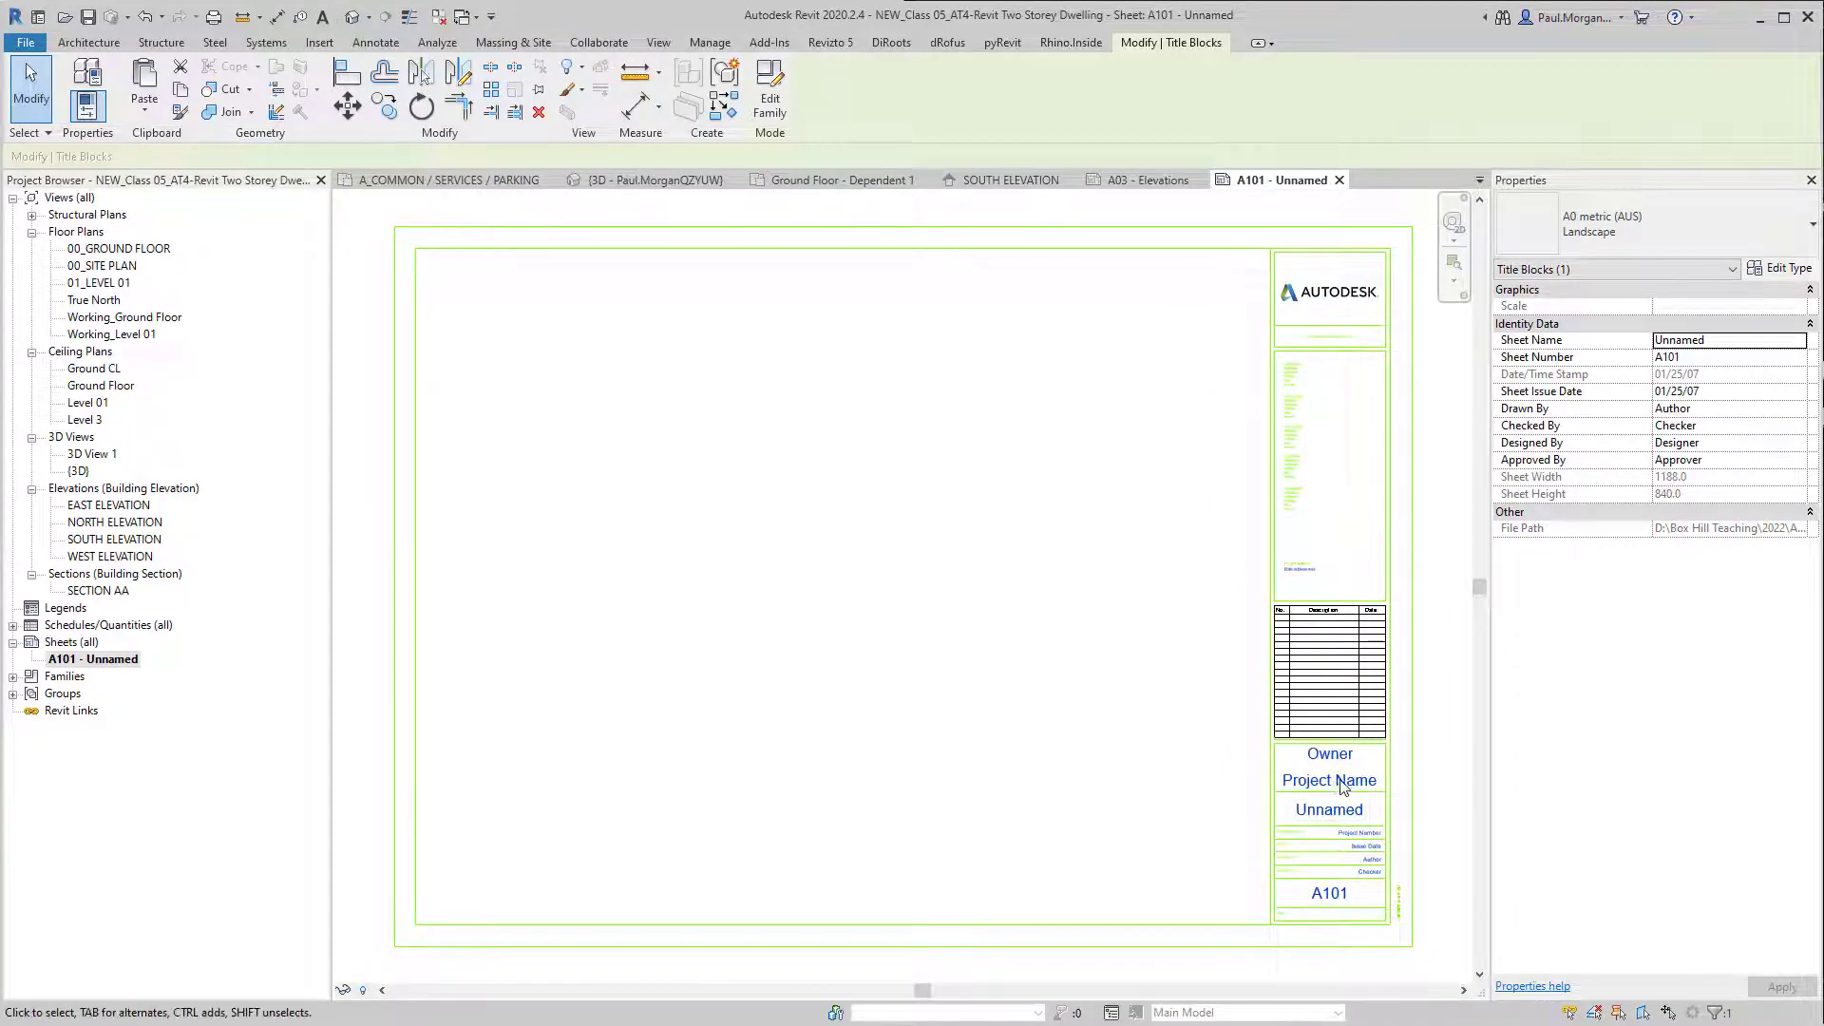
left_click(1040, 758)
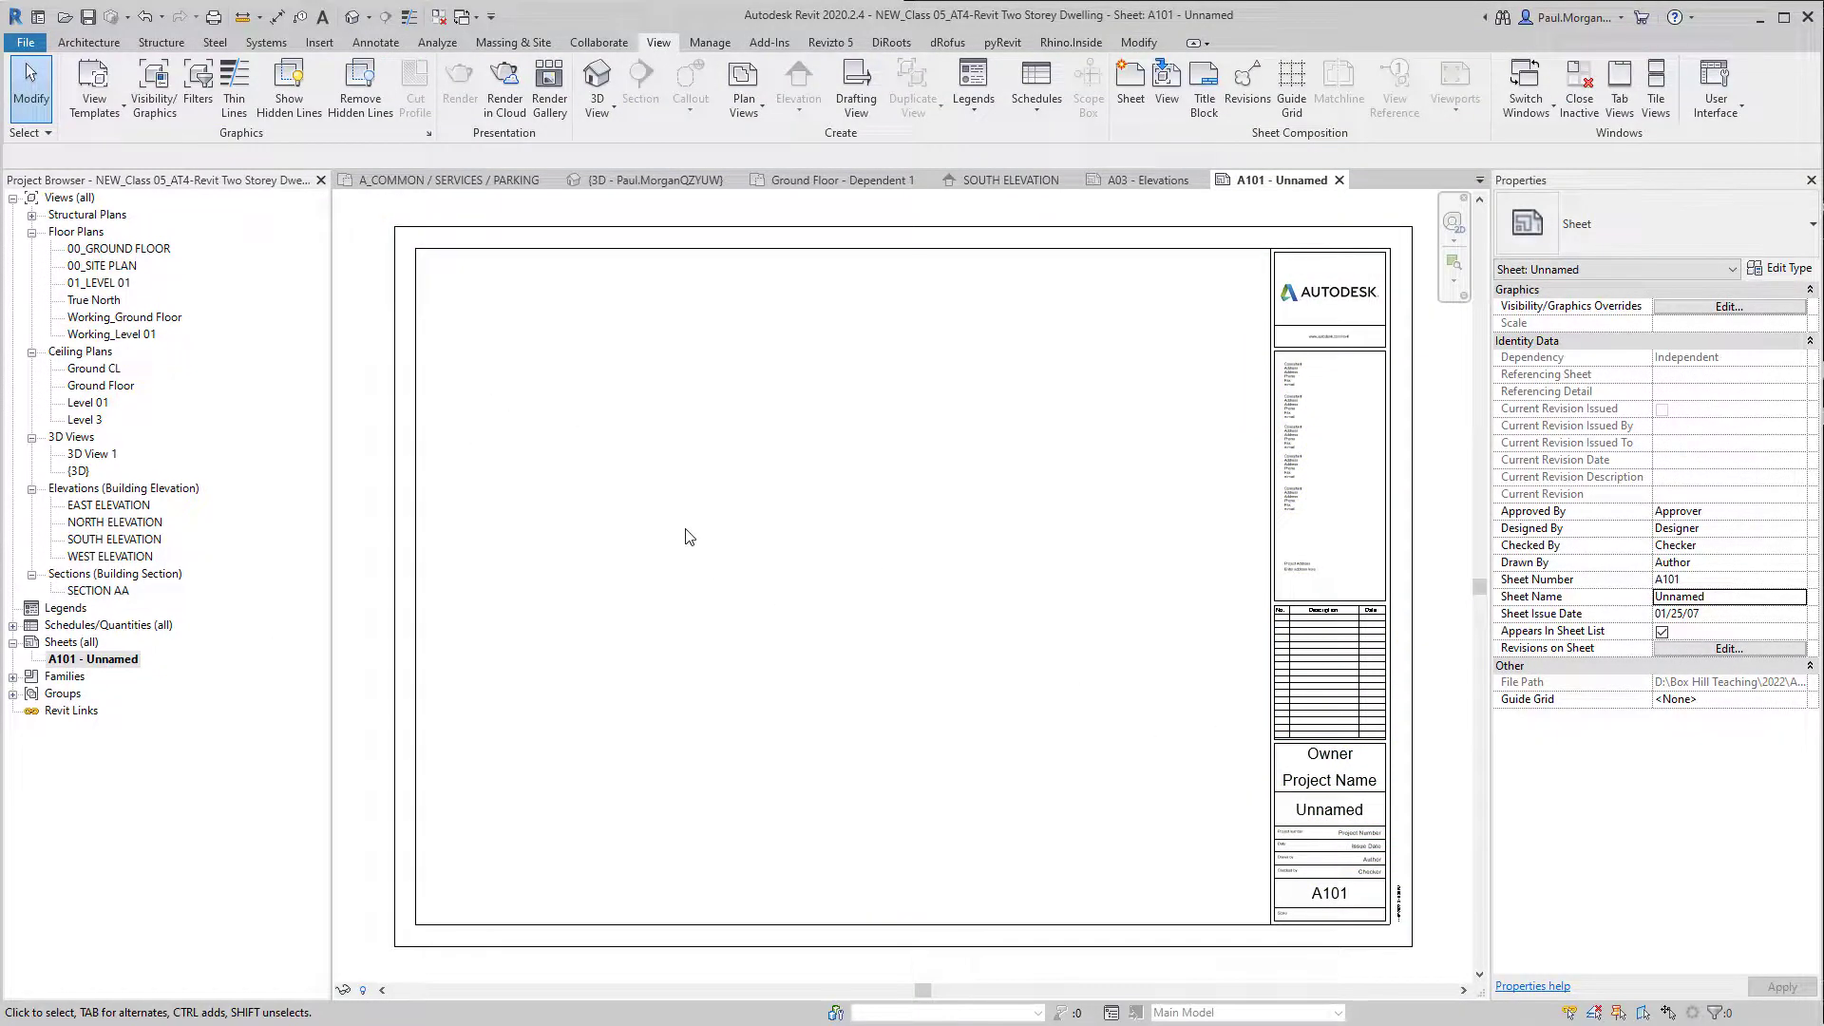
left_click(1276, 641)
left_click(1628, 226)
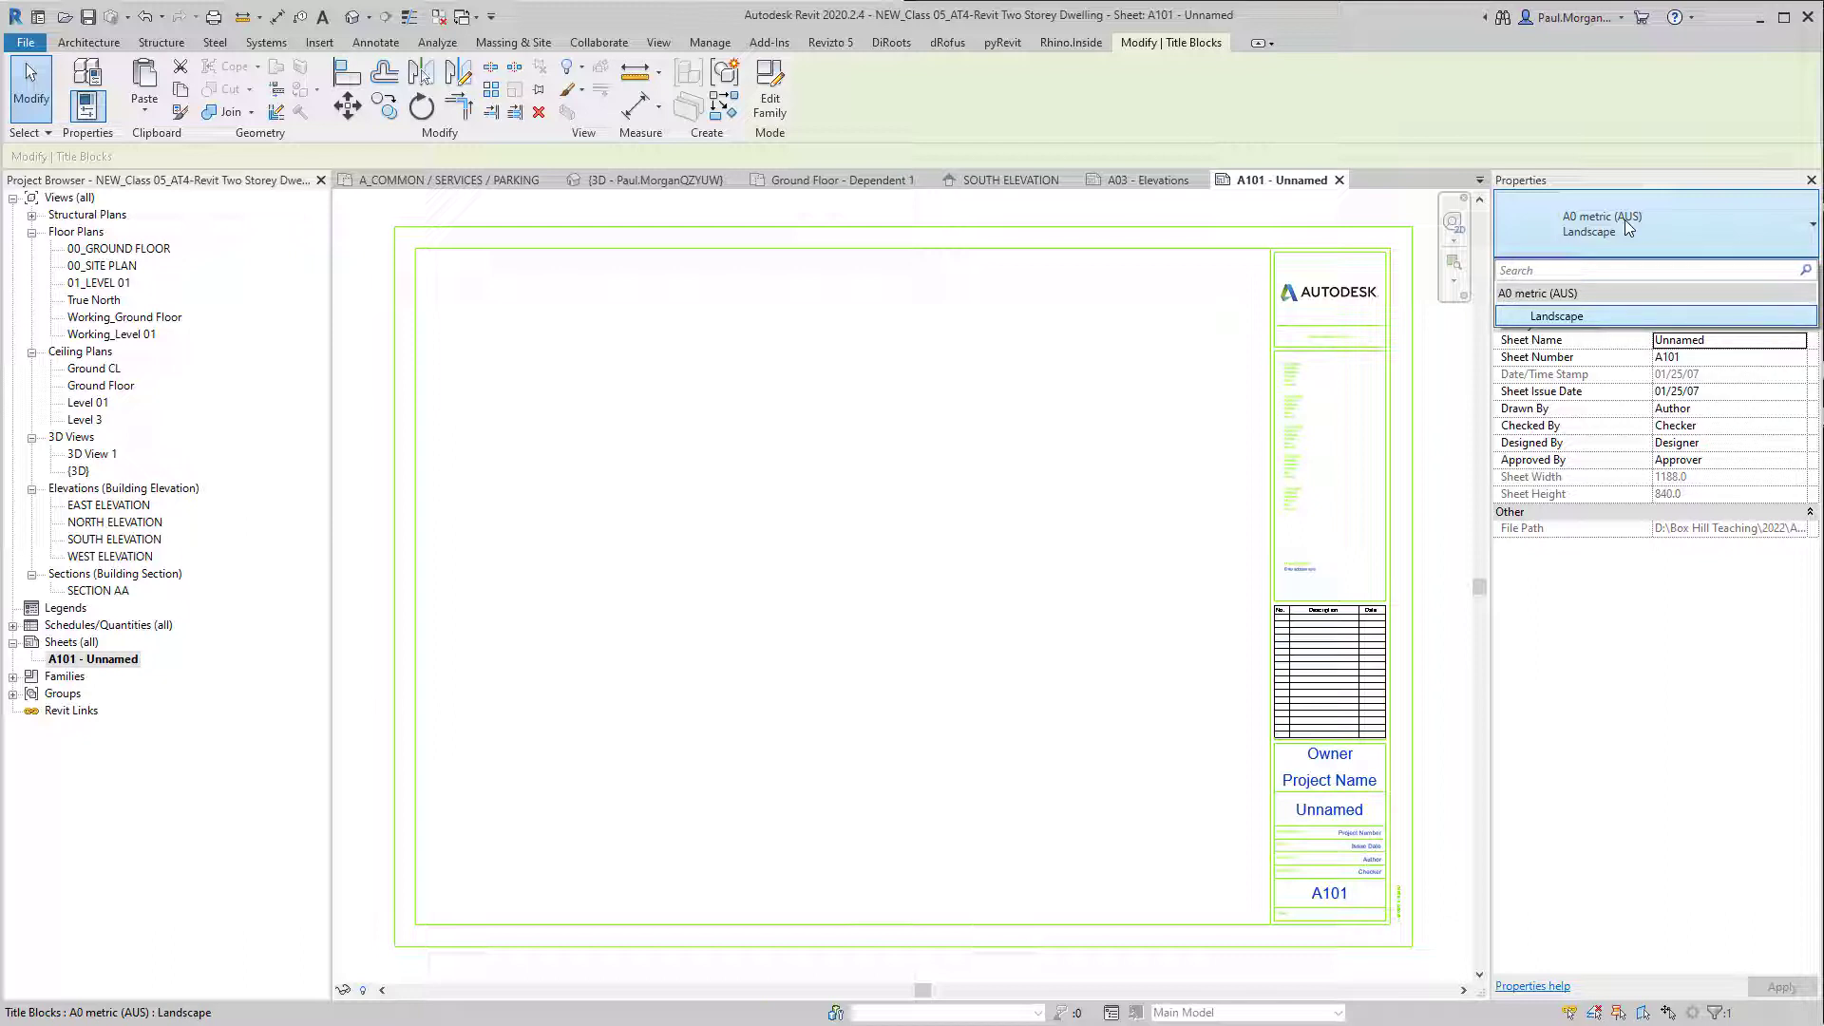
left_click(889, 515)
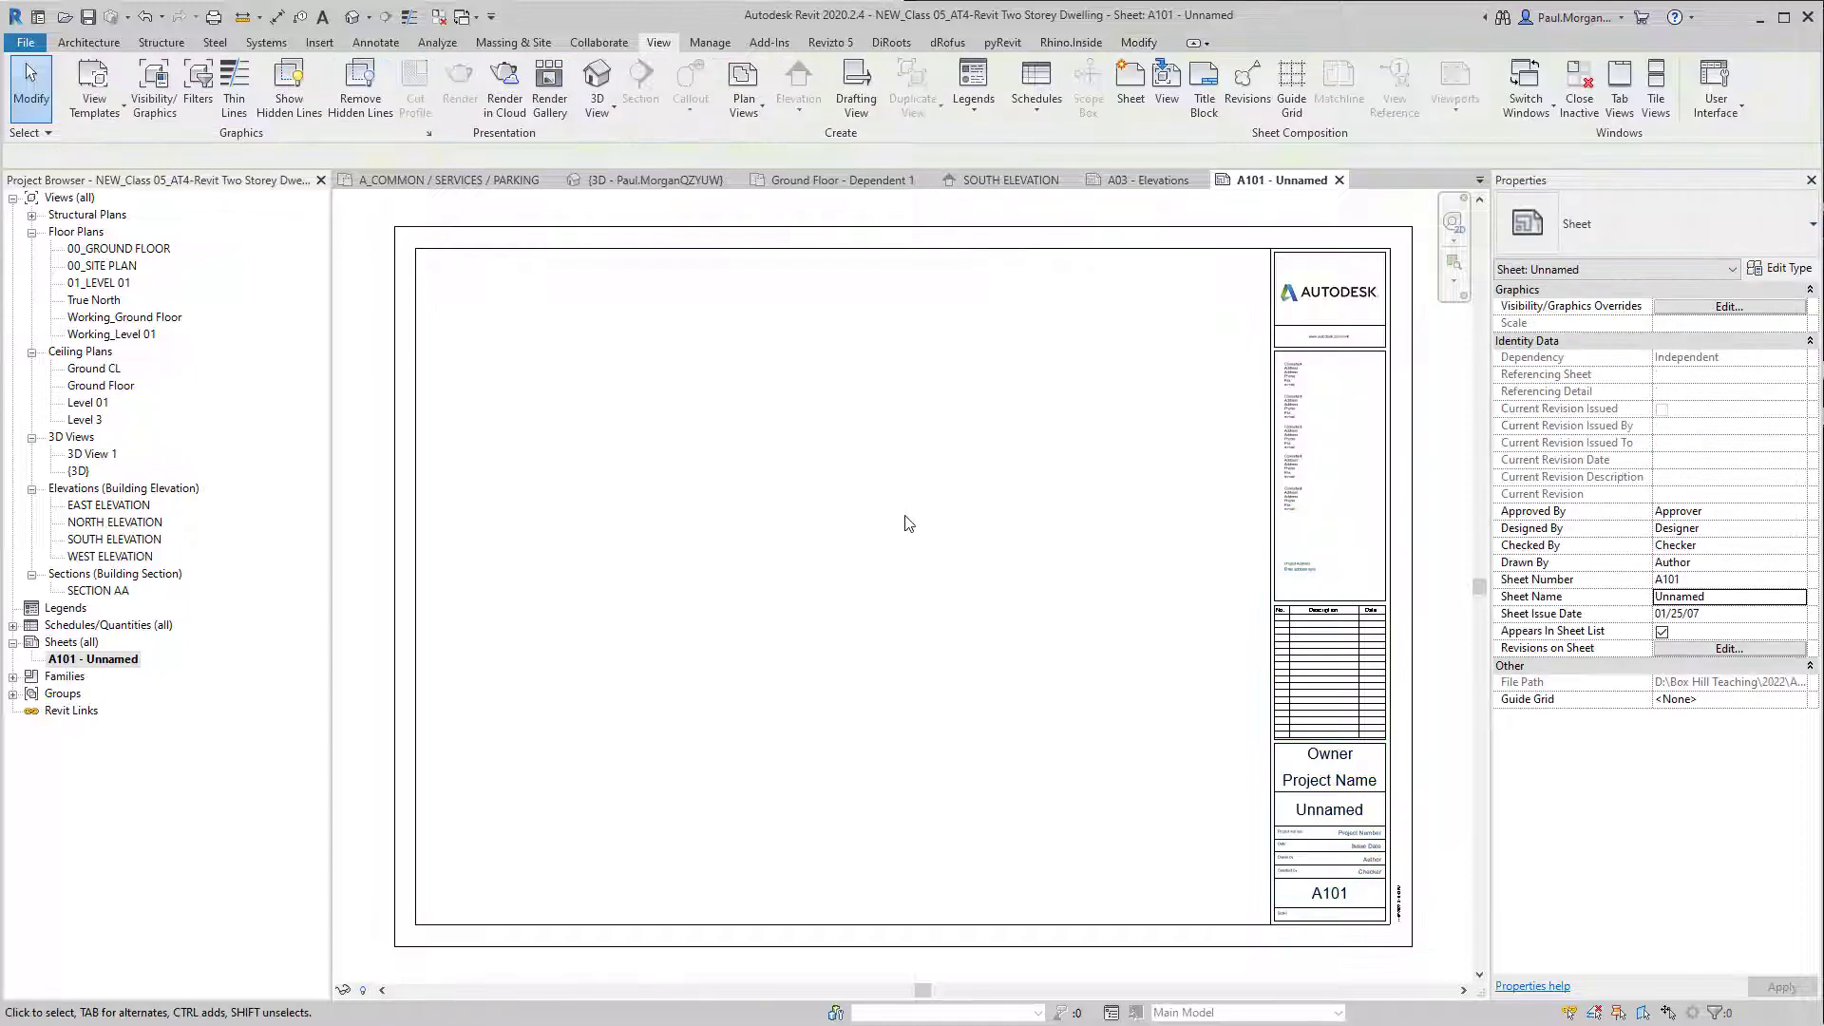
Step: Load the A2 metric (AUS) title block family from the Titleblocks folder of the Australia library
left_click(313, 44)
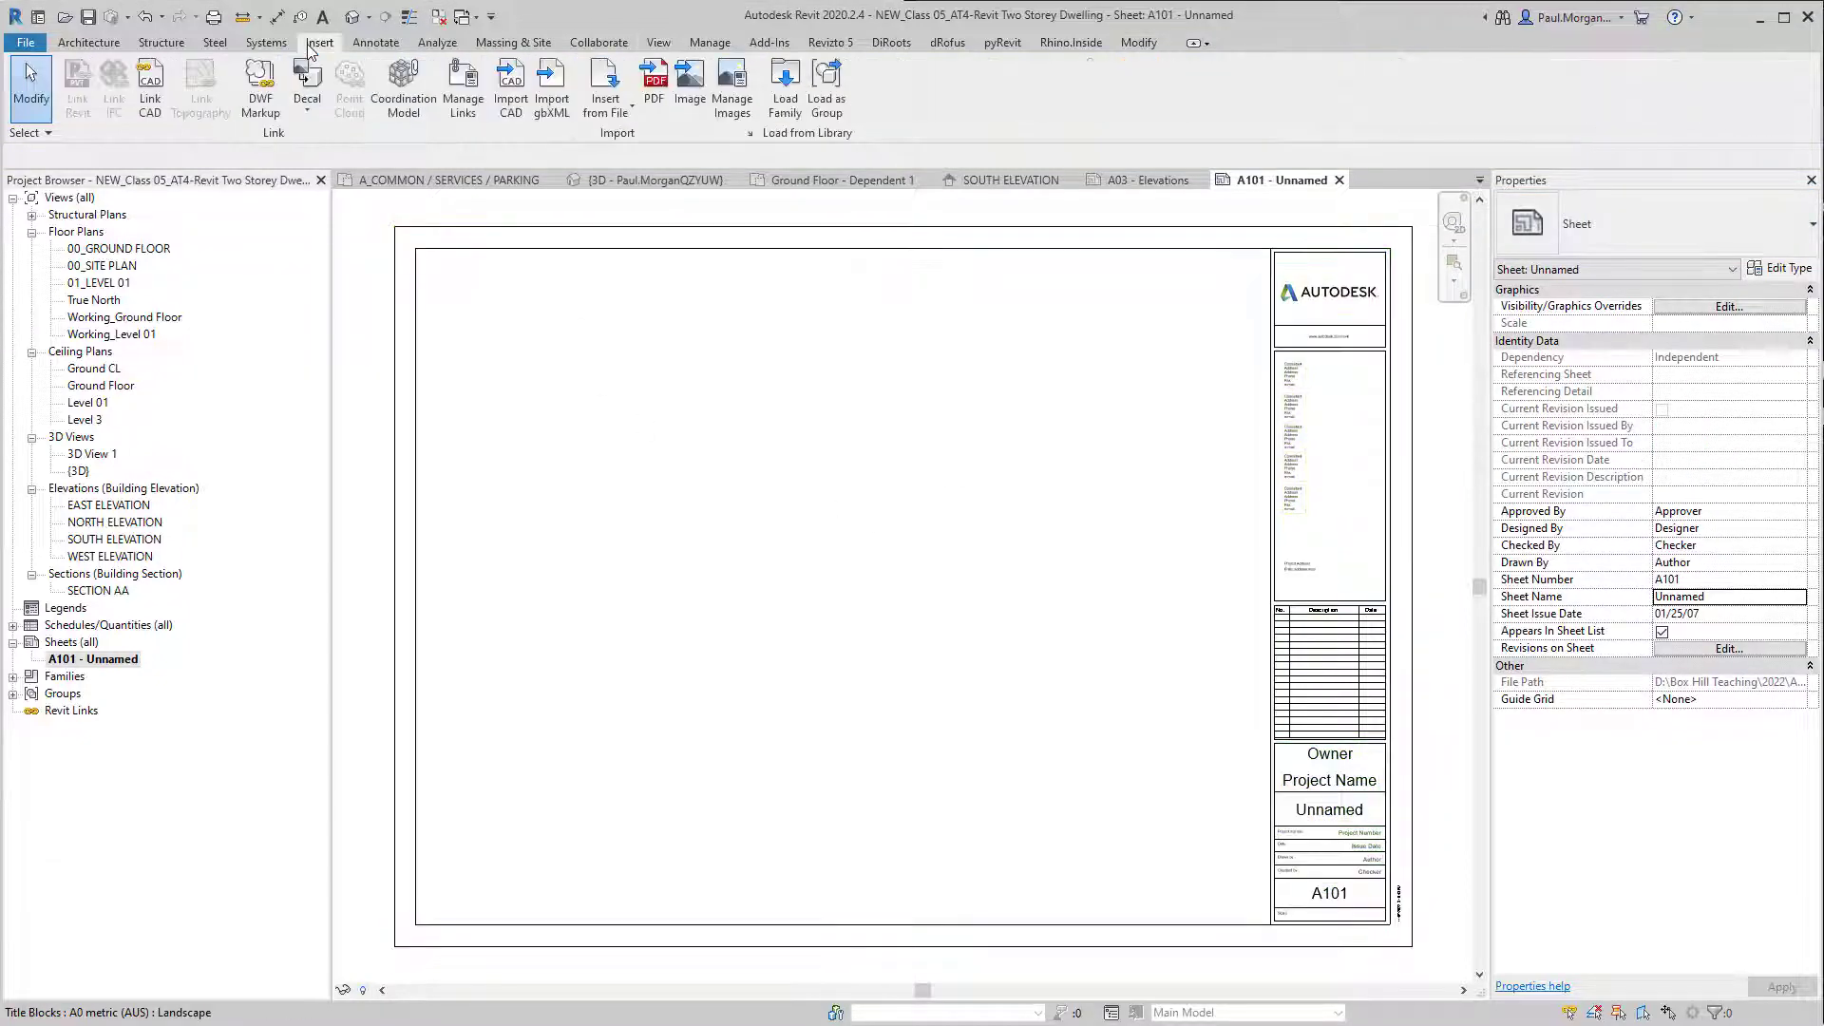
left_click(785, 98)
scroll(657, 448, "down", 8)
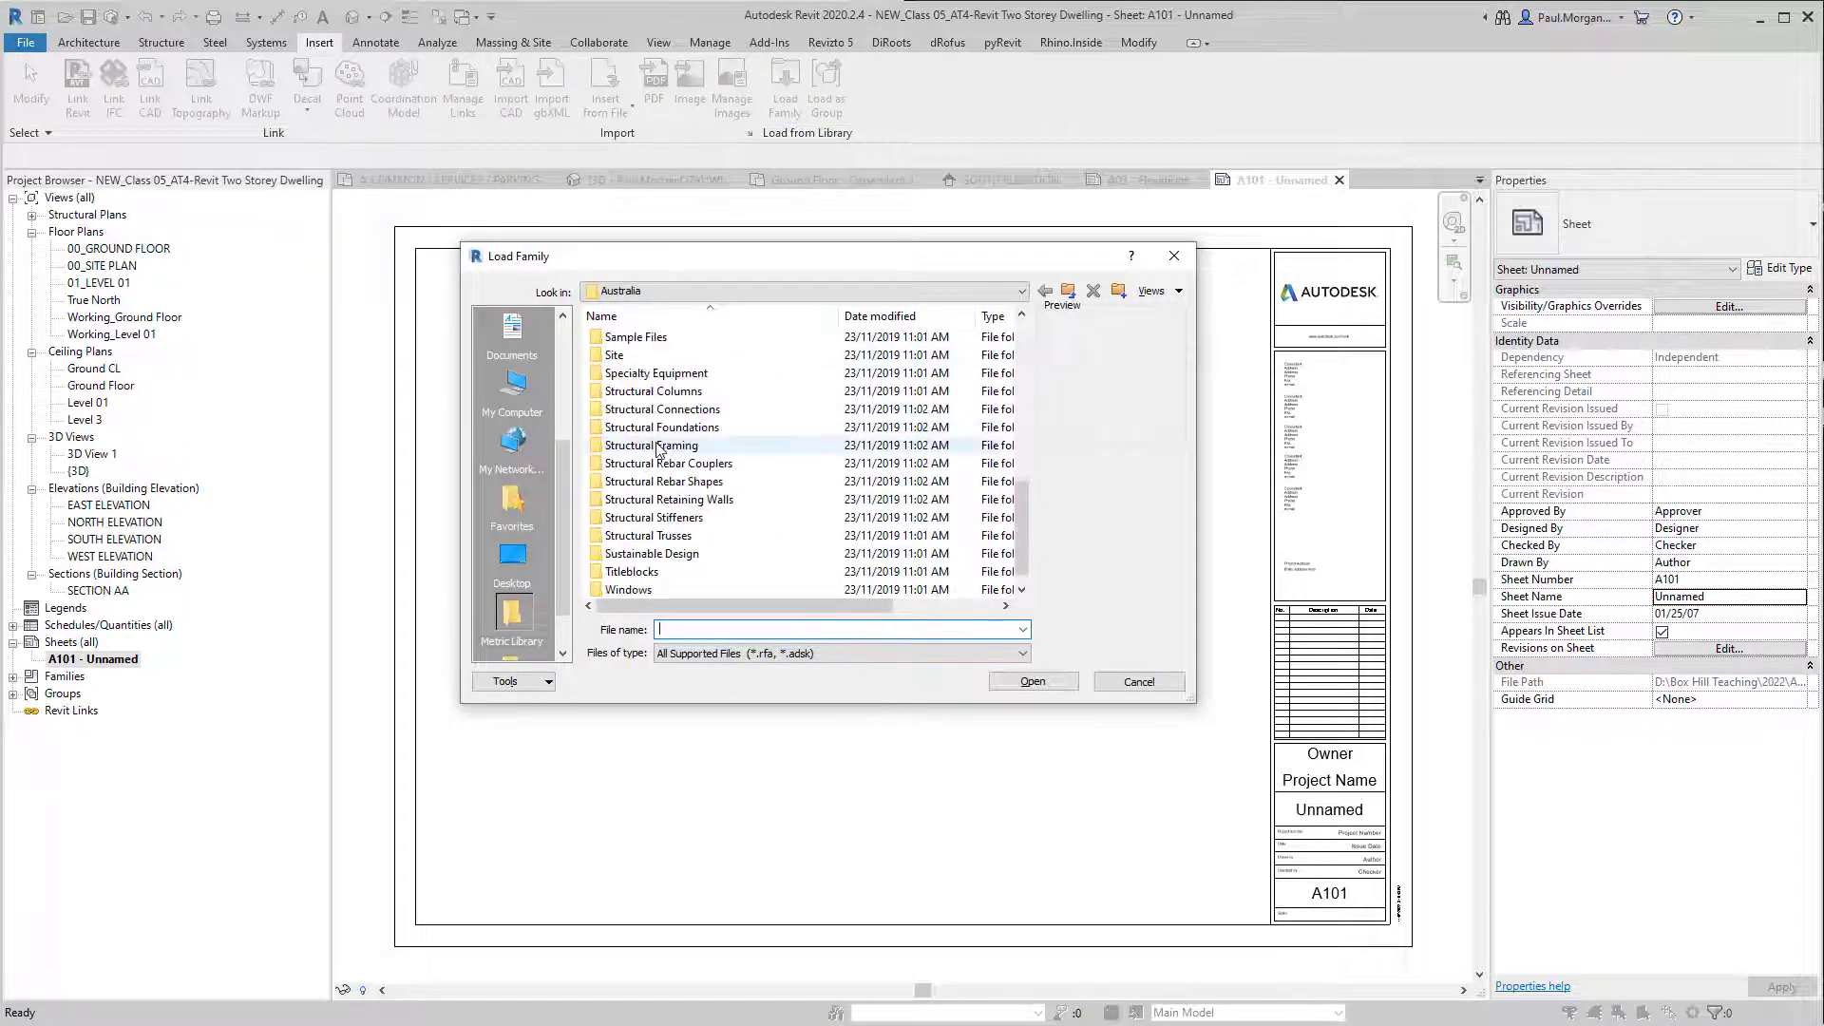
scroll(657, 448, "down", 1)
left_click(635, 555)
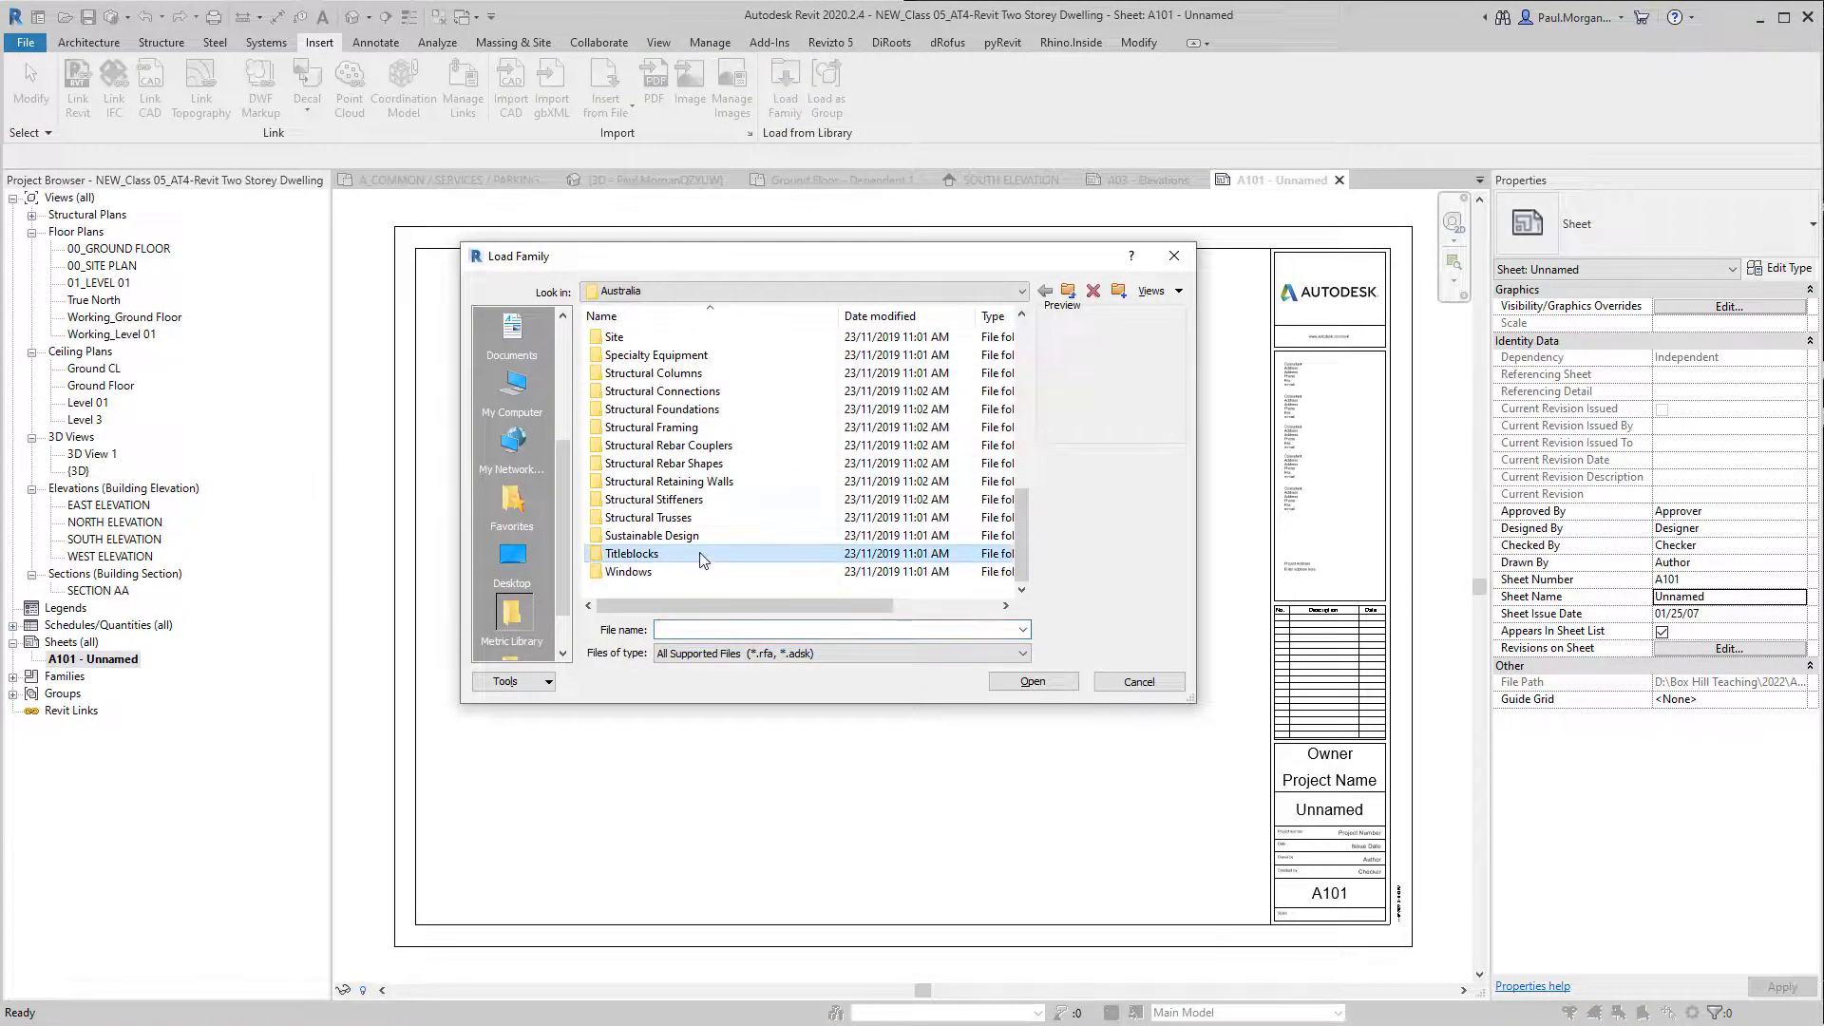
double_click(680, 560)
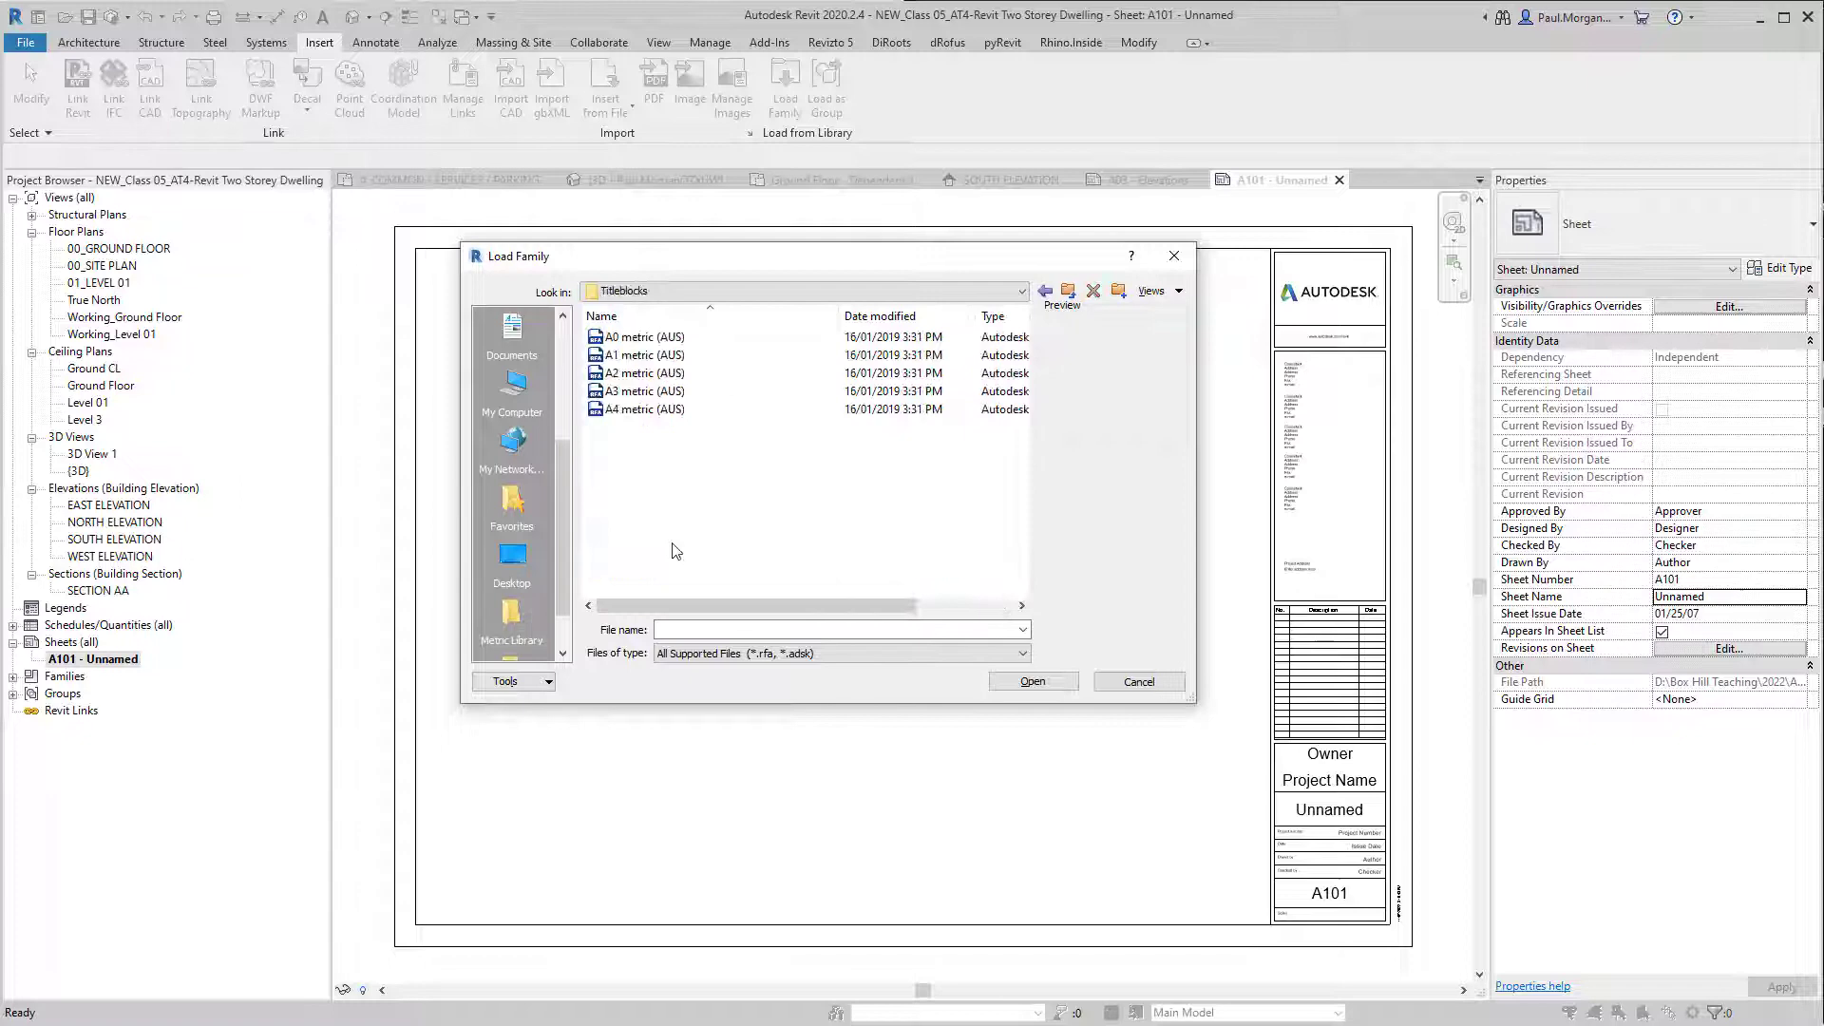
left_click(642, 375)
left_click(1032, 681)
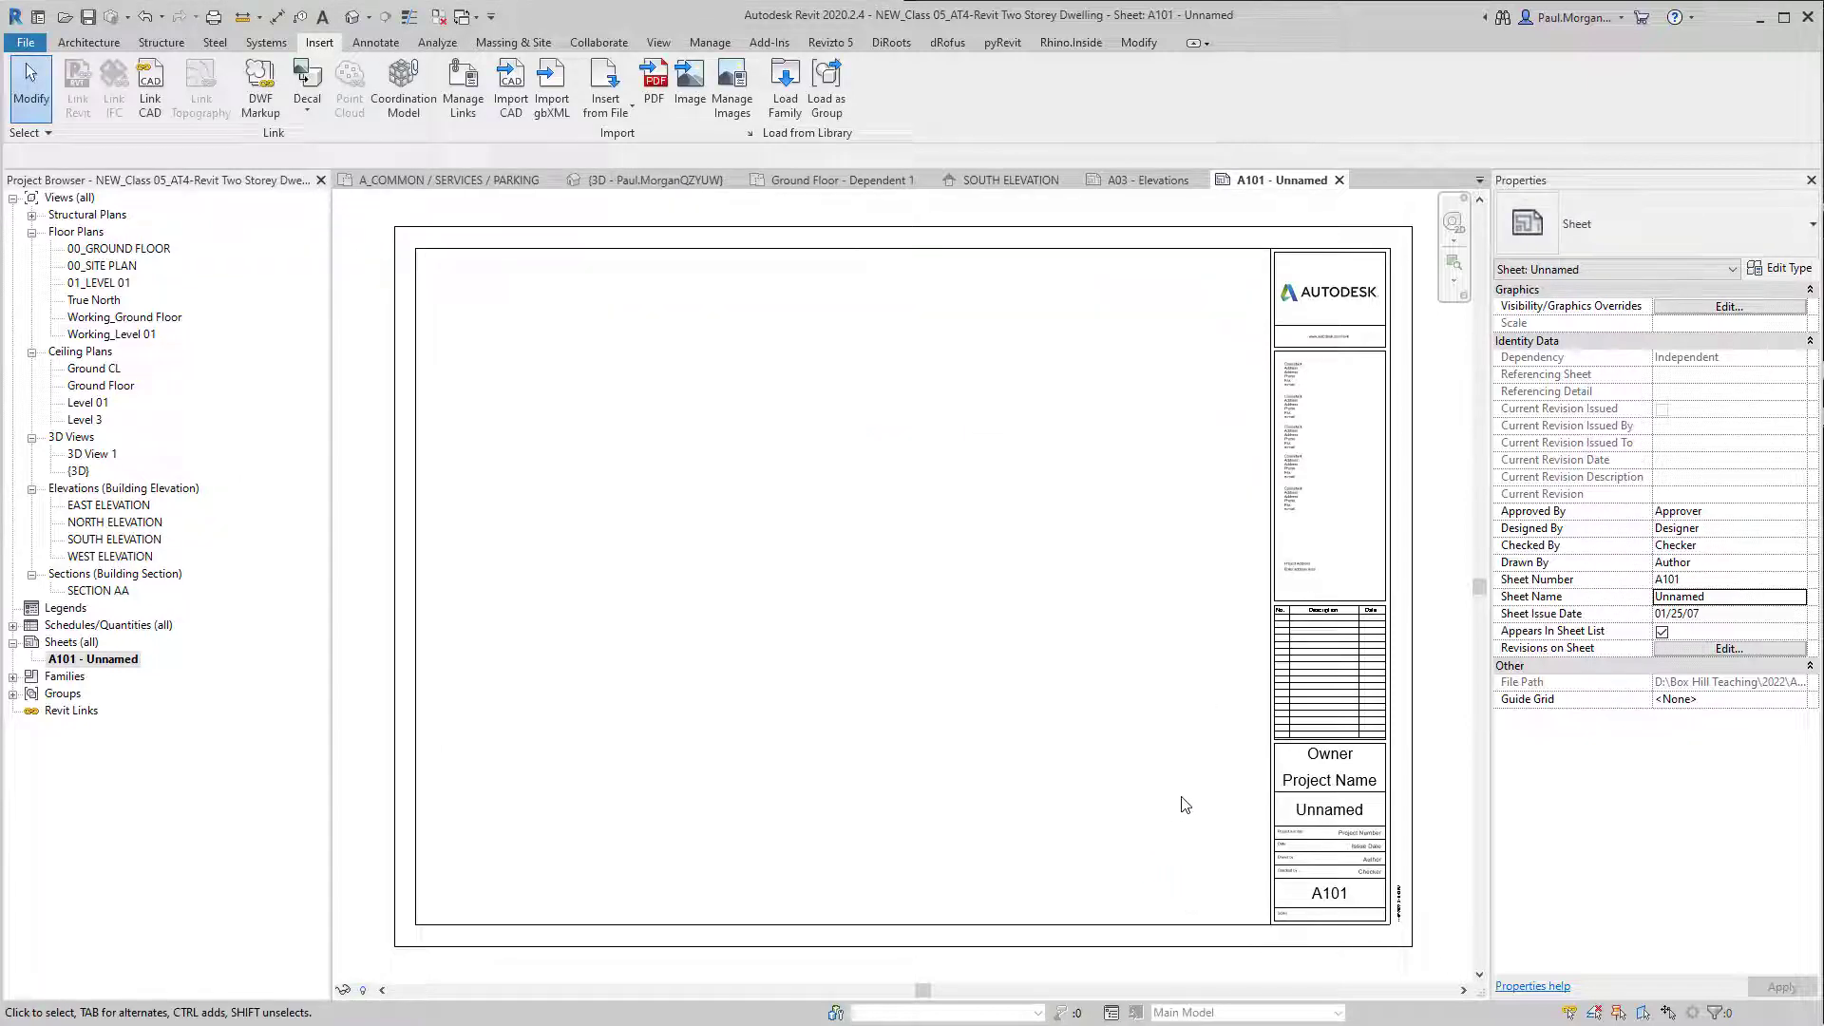
Step: Change sheet A101's title block to the A2 metric (AUS) Landscape type
left_click(1231, 722)
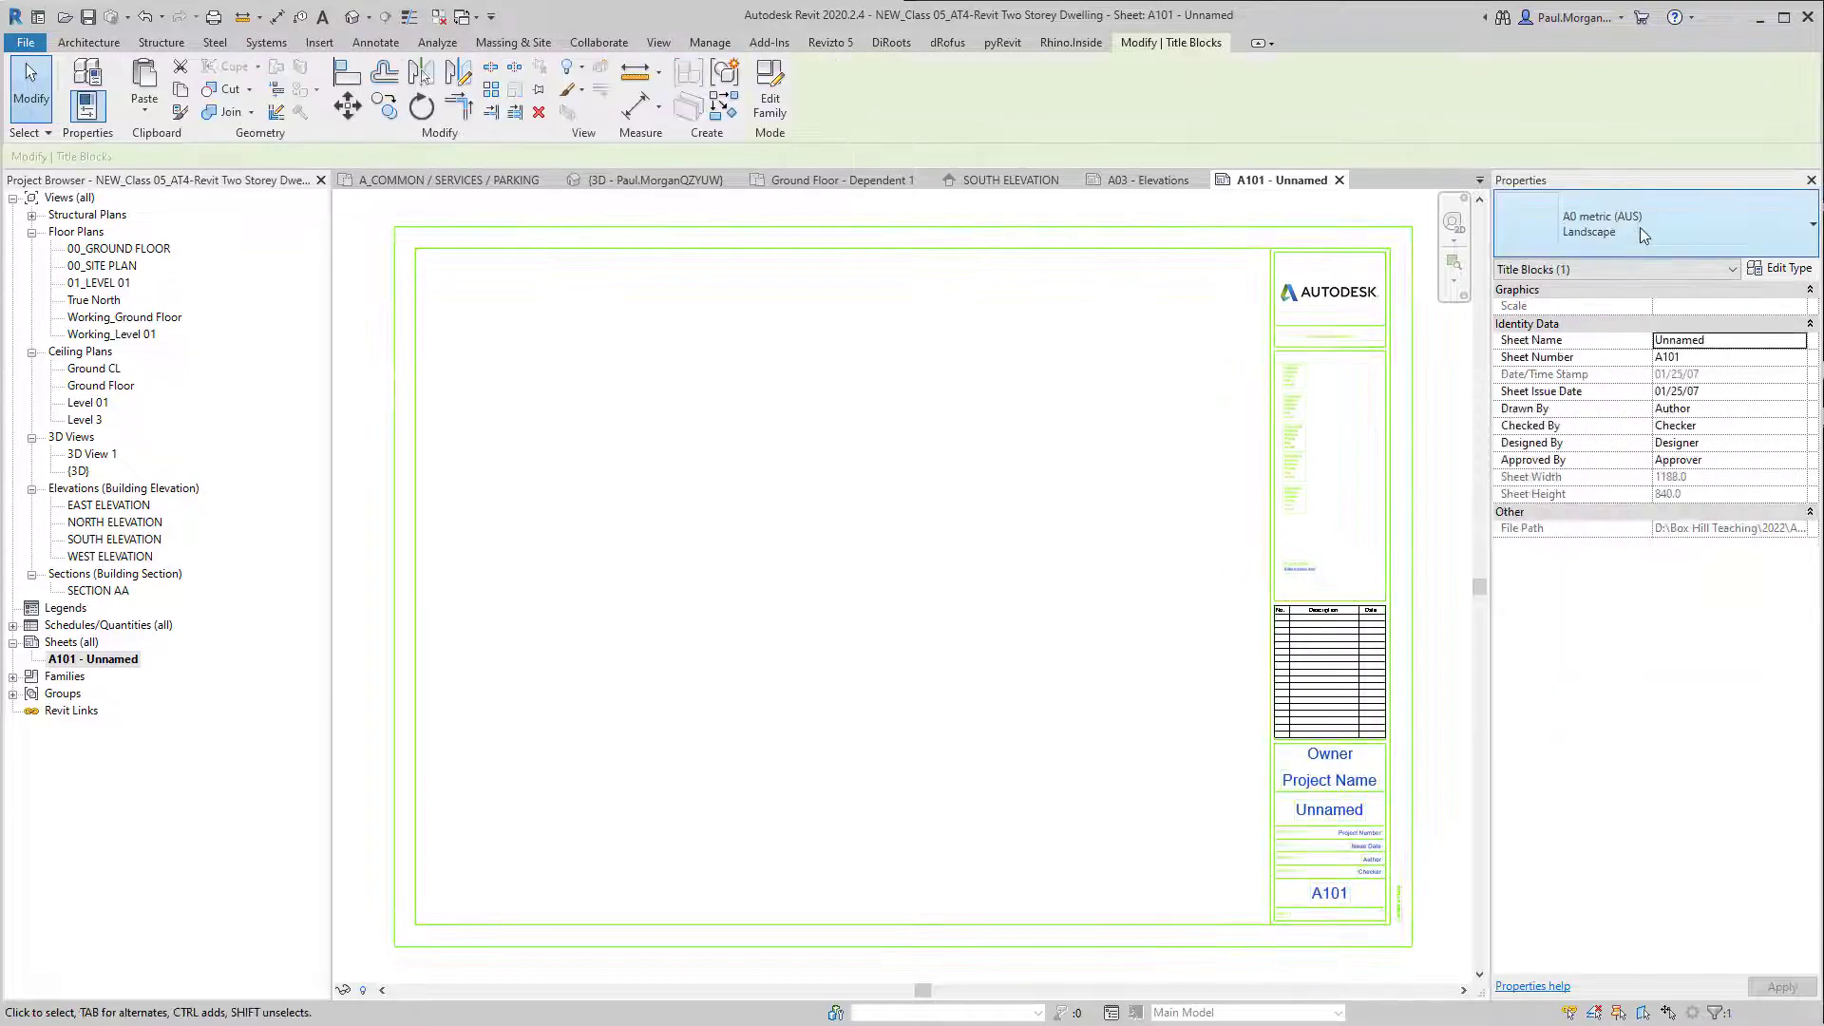
left_click(1640, 226)
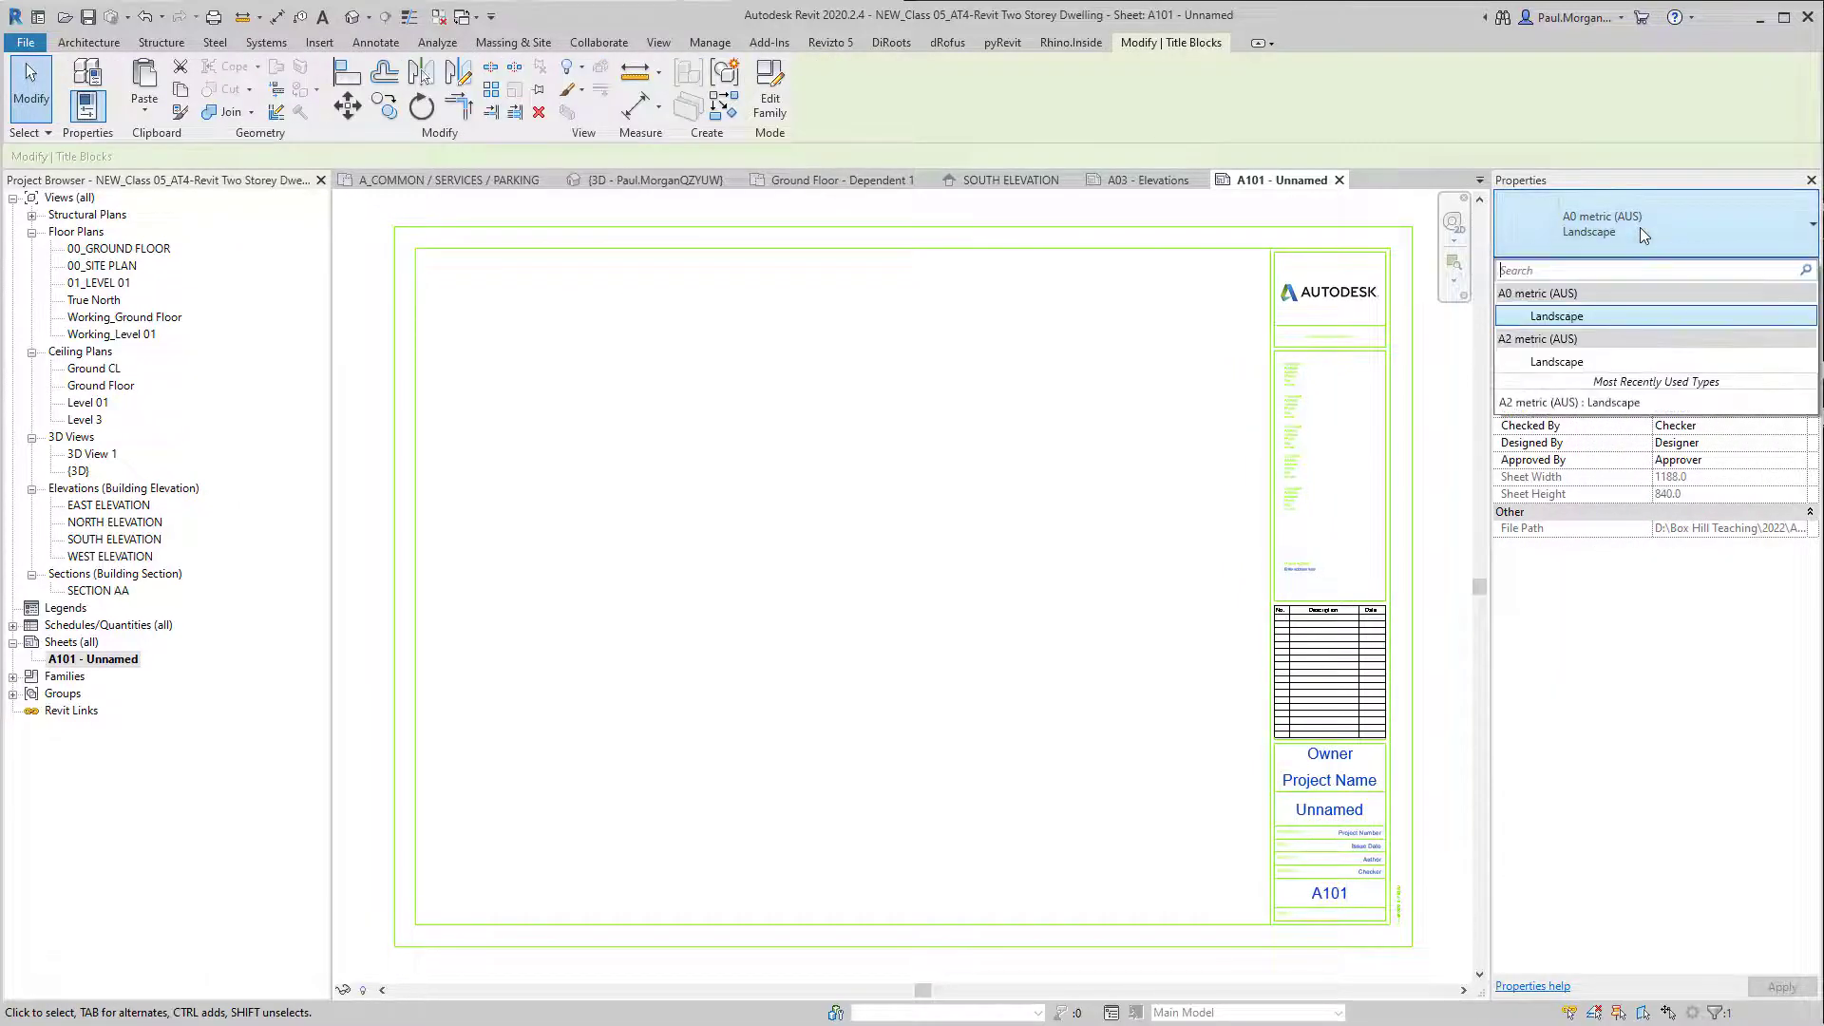
left_click(1556, 362)
left_click(966, 834)
scroll(1209, 655, "up", 4)
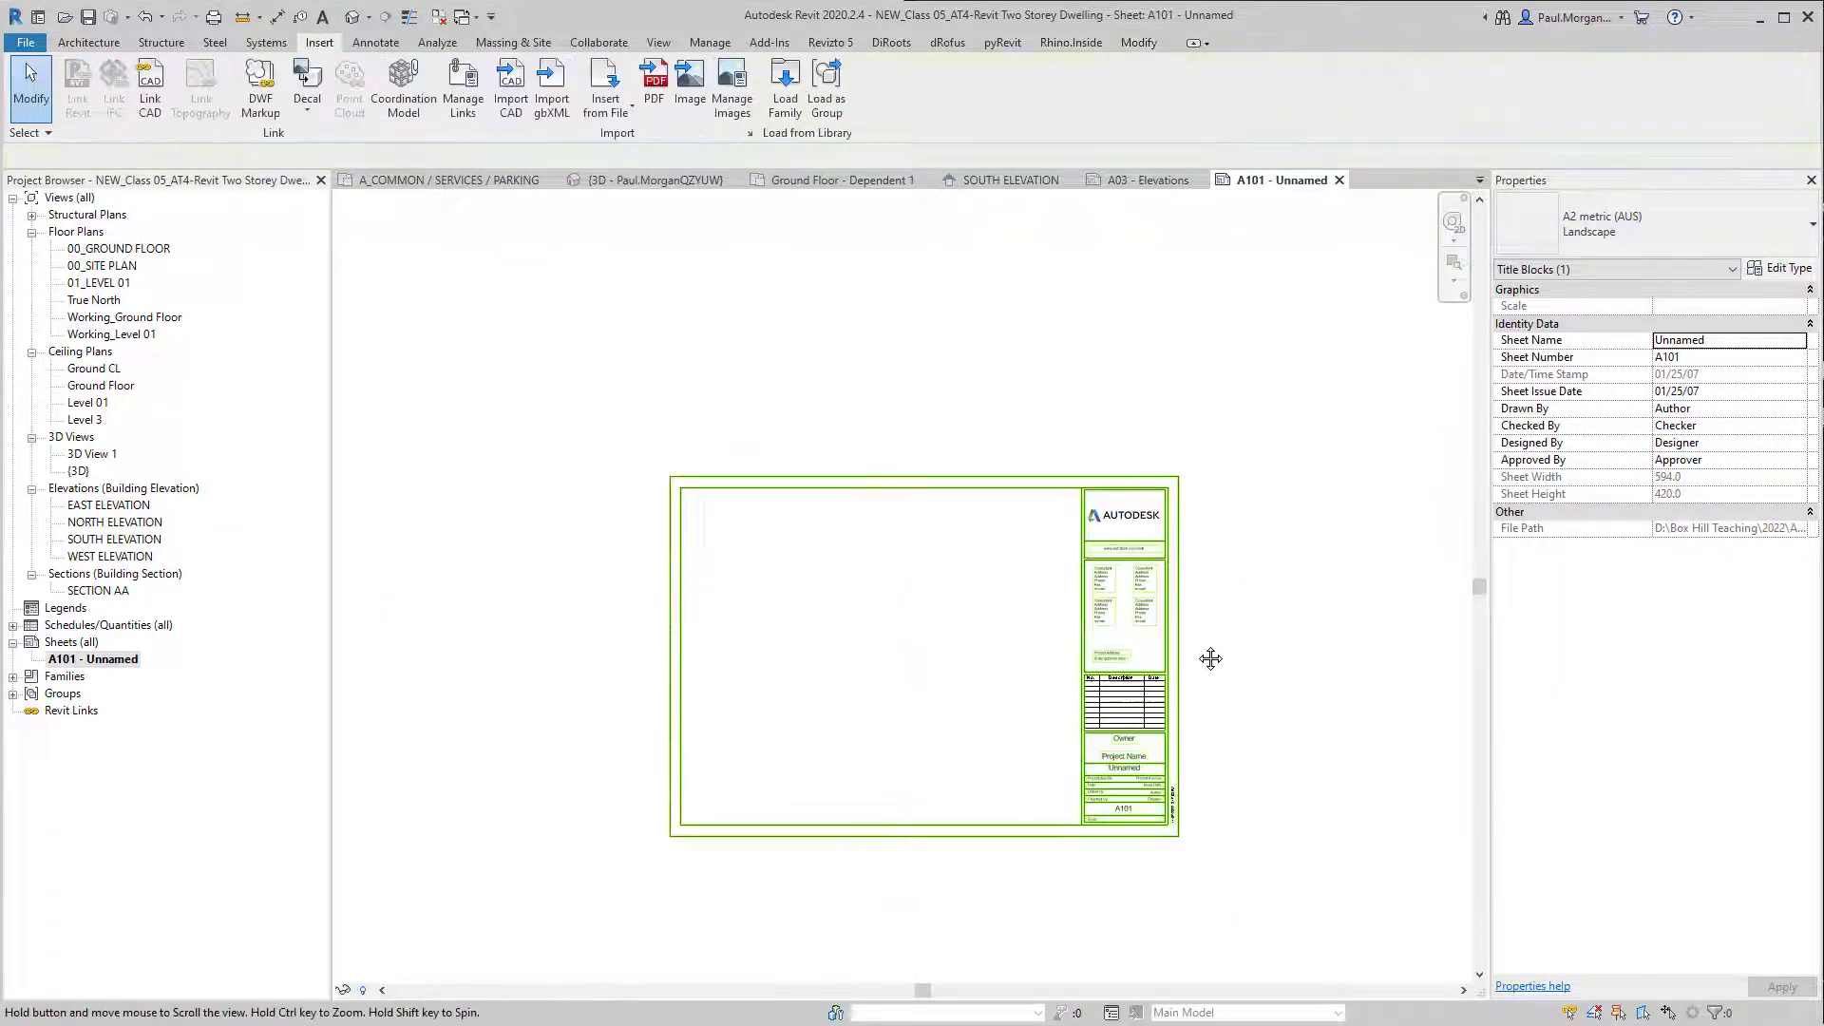
scroll(989, 779, "down", 4)
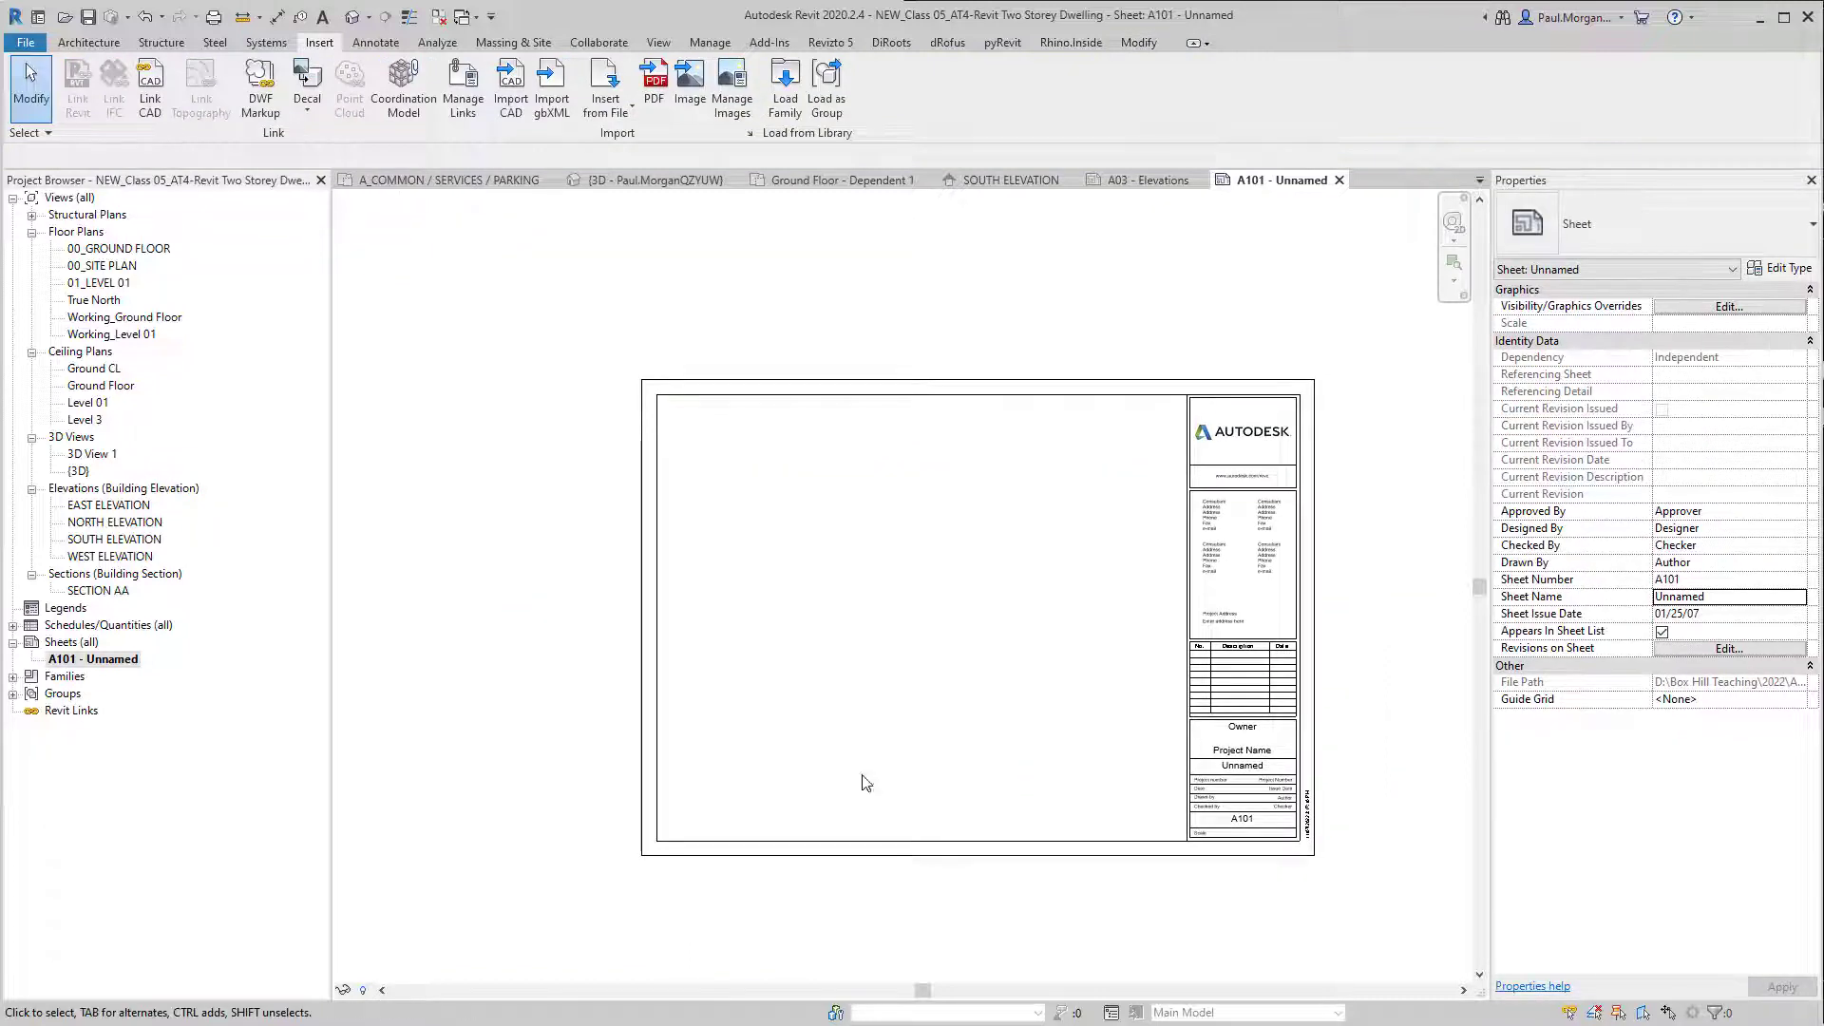
Step: Create a new sheet using the A2 metric (AUS) : Landscape title block
left_click(60, 646)
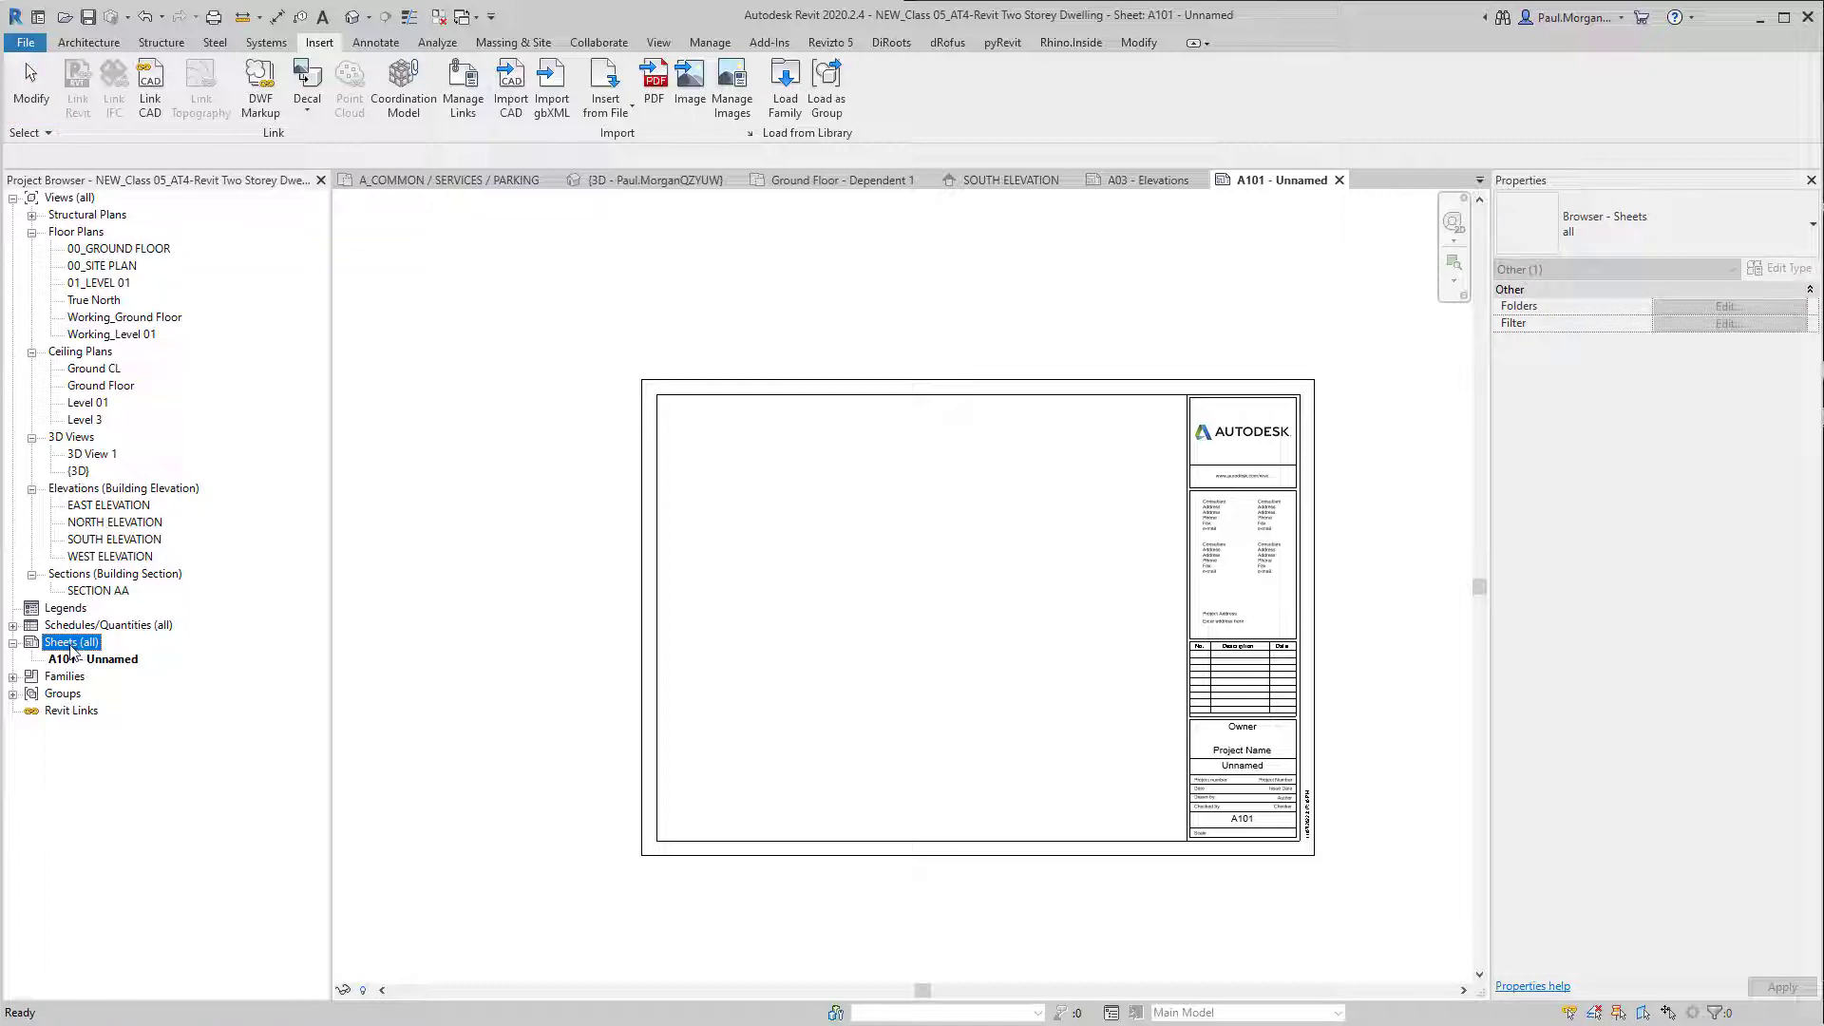
right_click(72, 651)
left_click(133, 657)
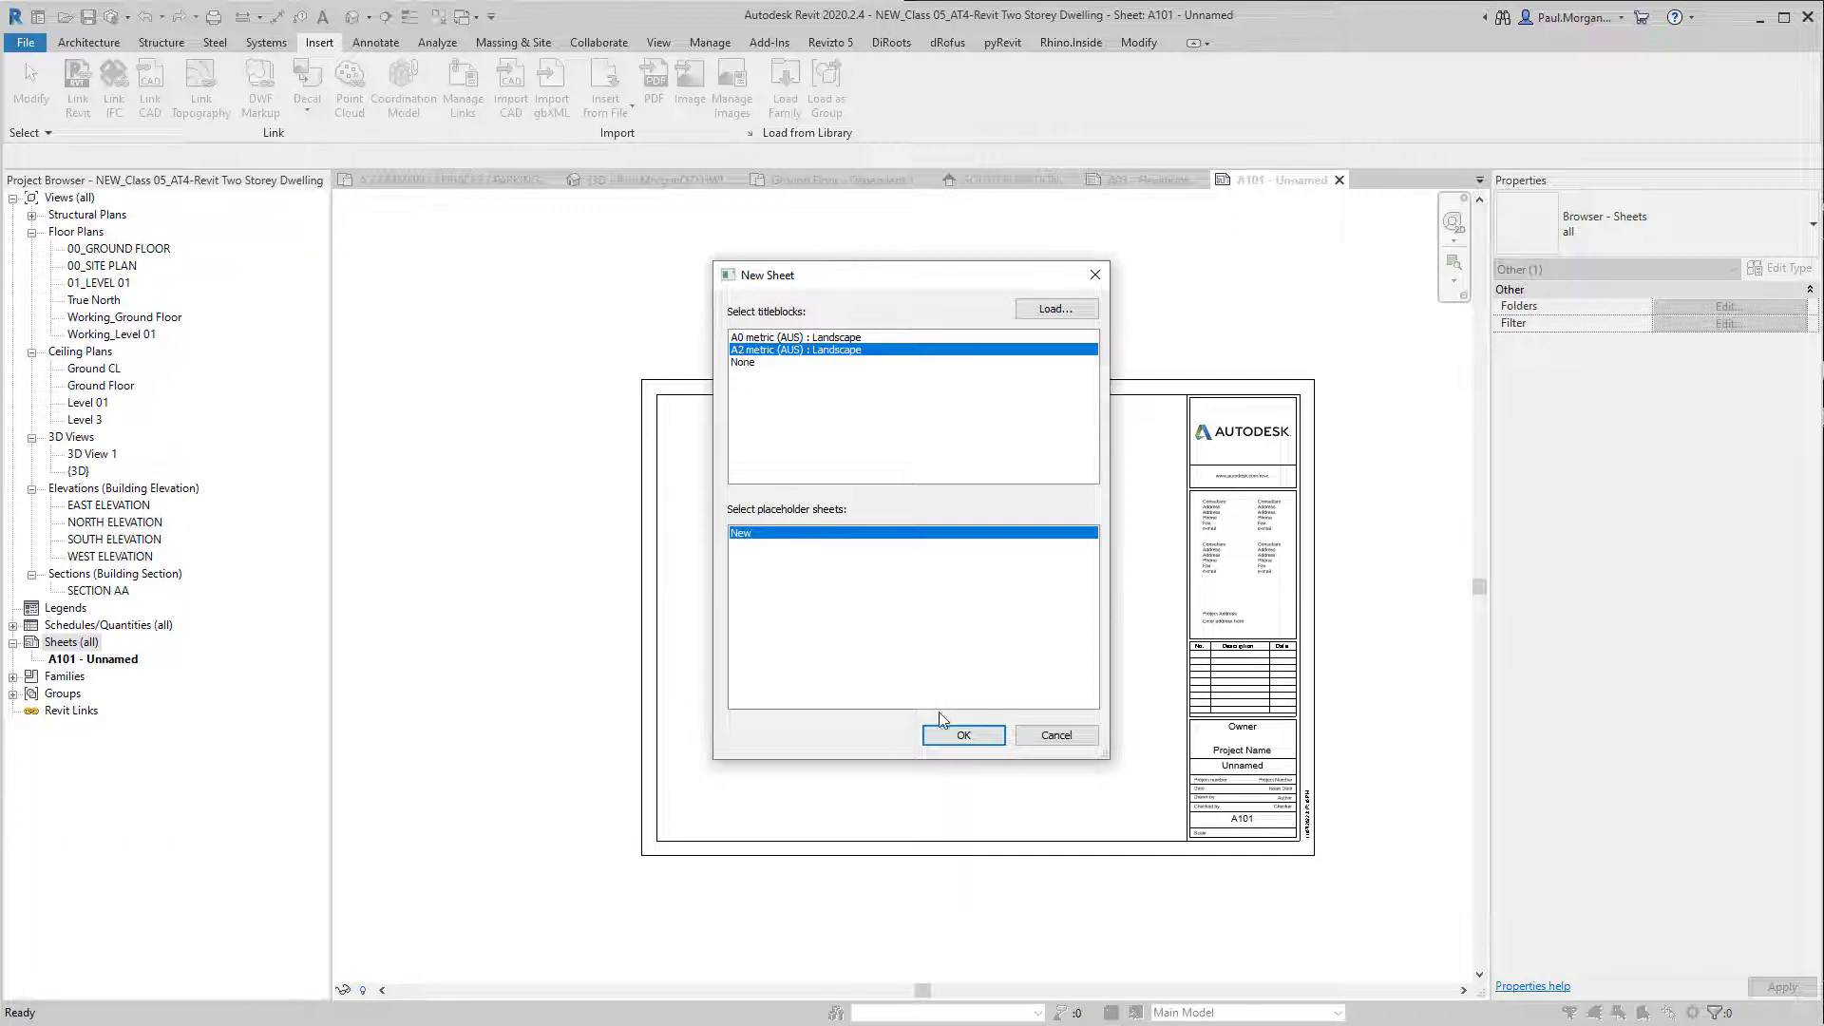
left_click(946, 735)
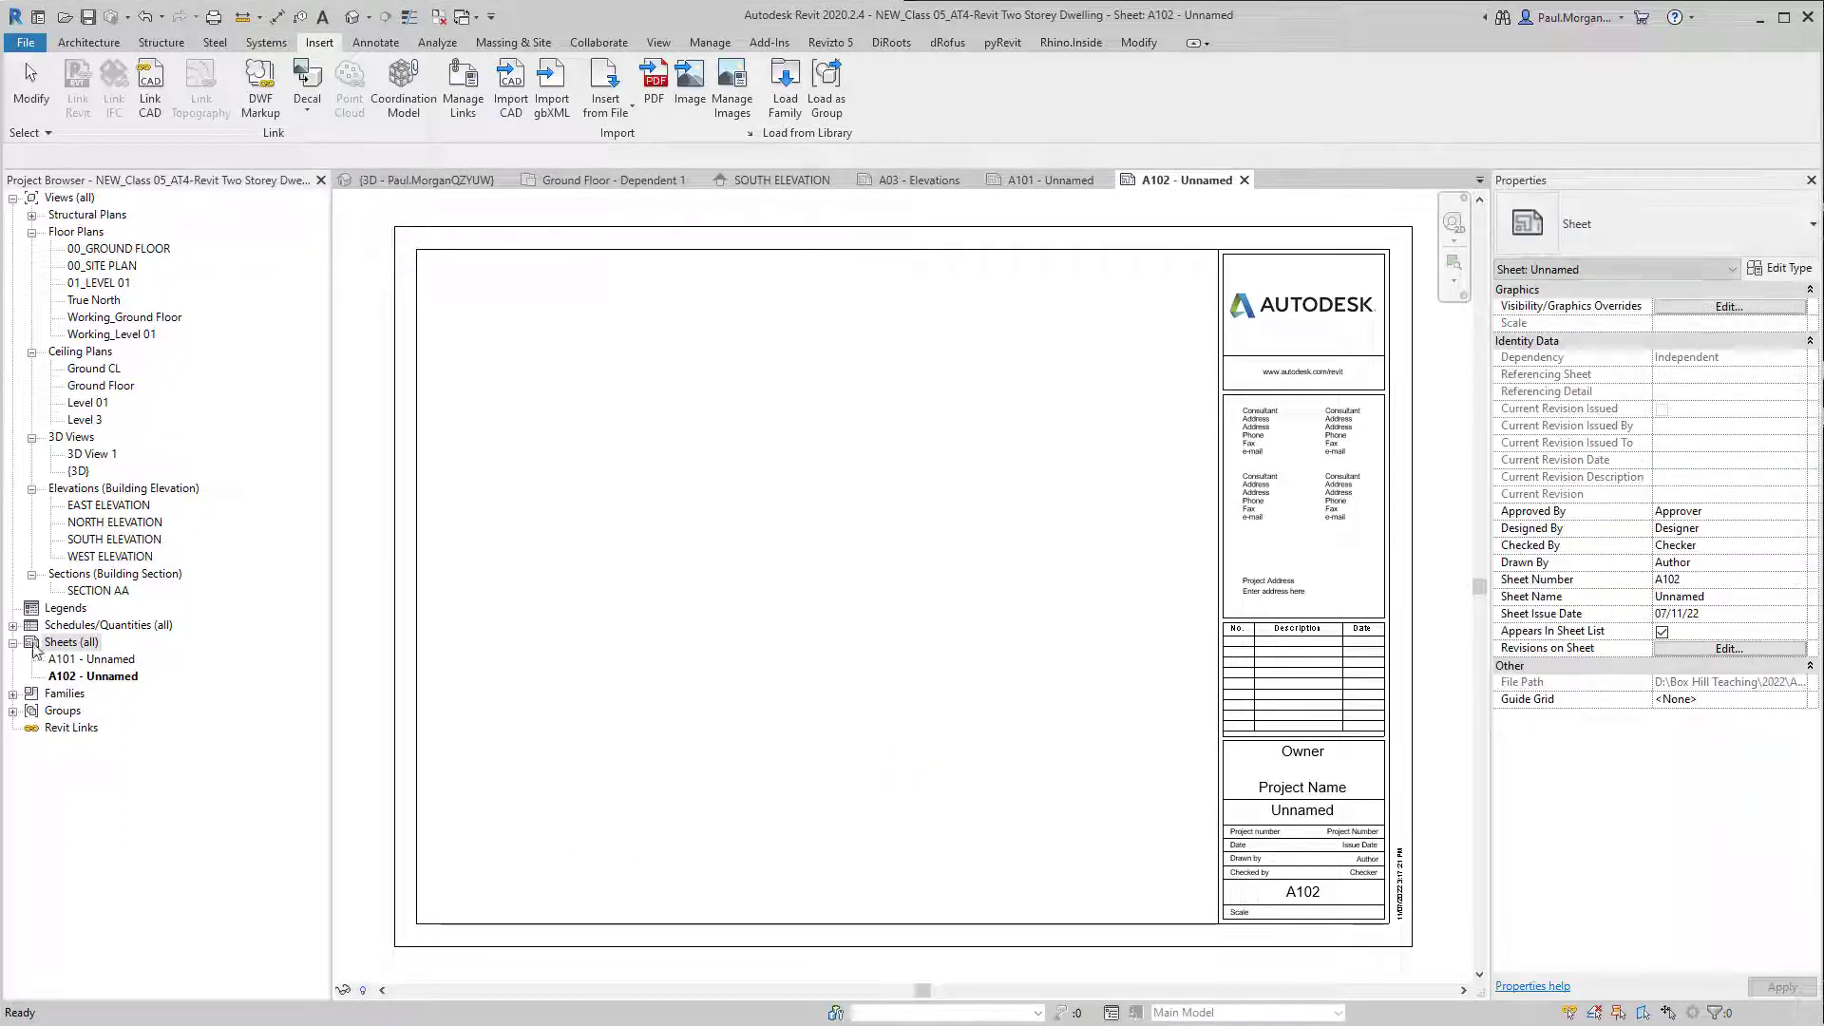
Step: Renumber sheet A101 as A00, name it Coversheet, and open it
left_click(65, 677)
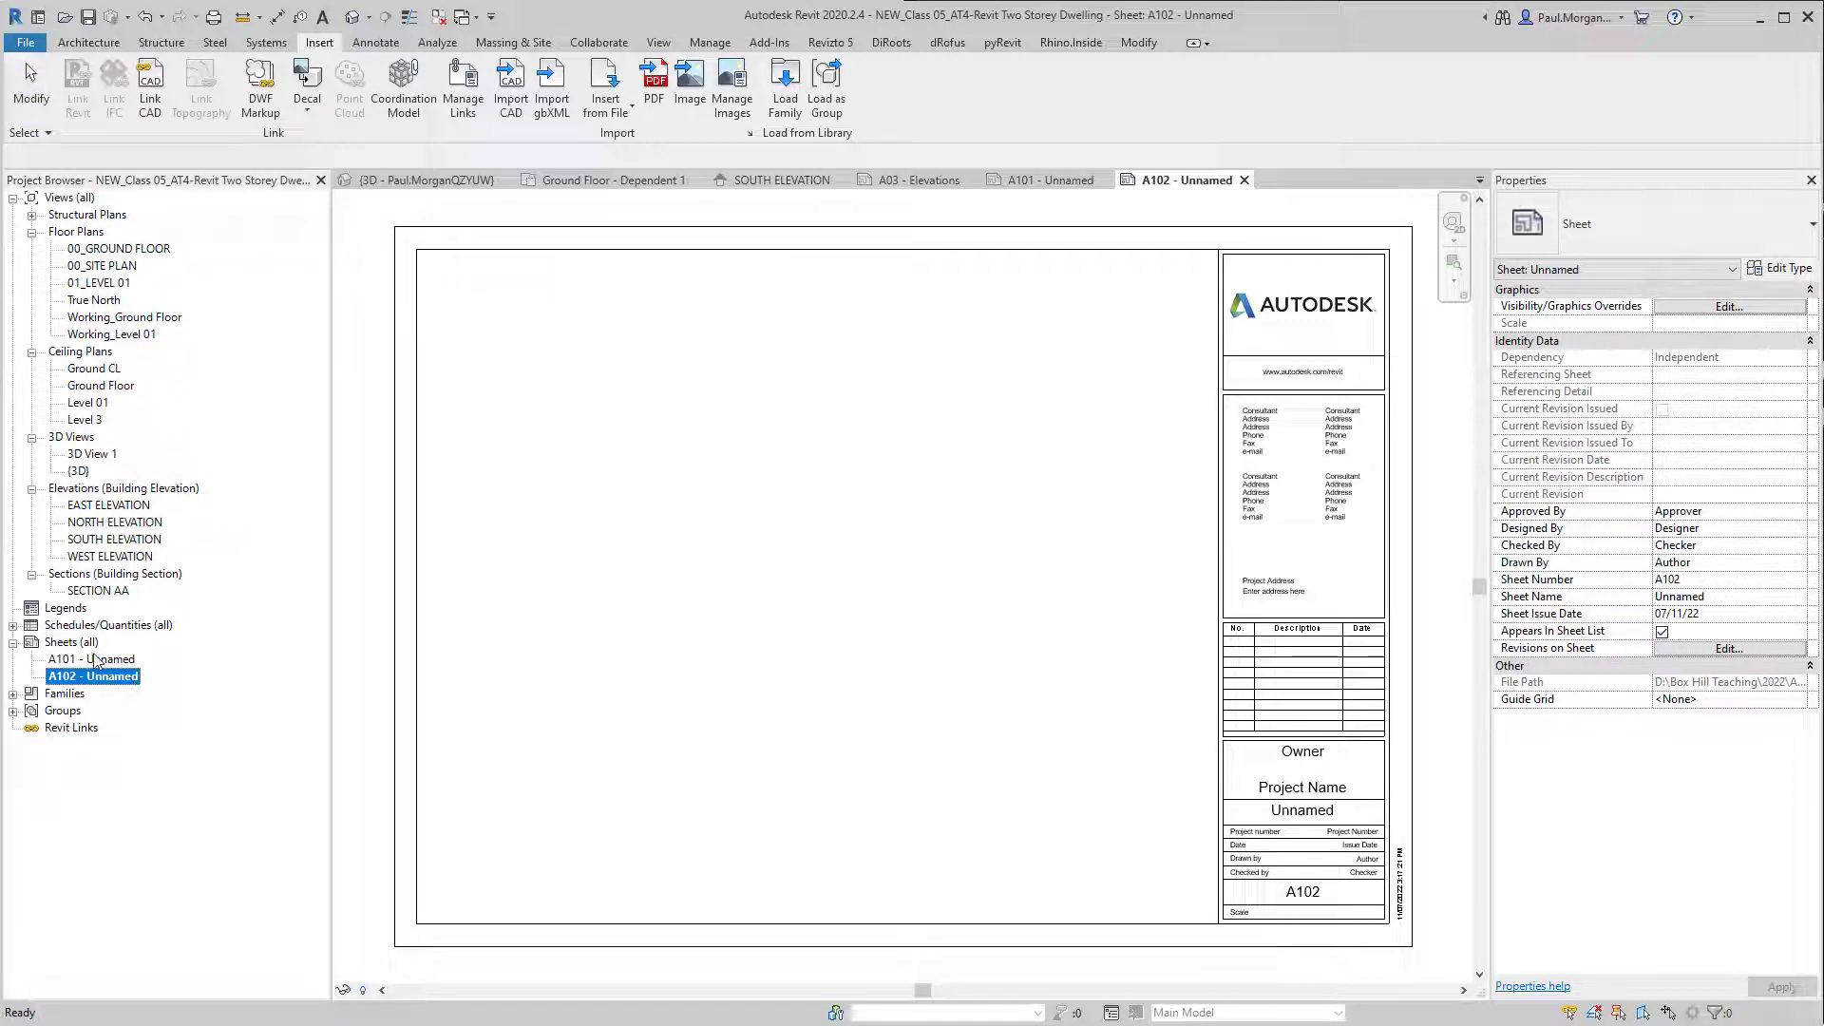
left_click(94, 659)
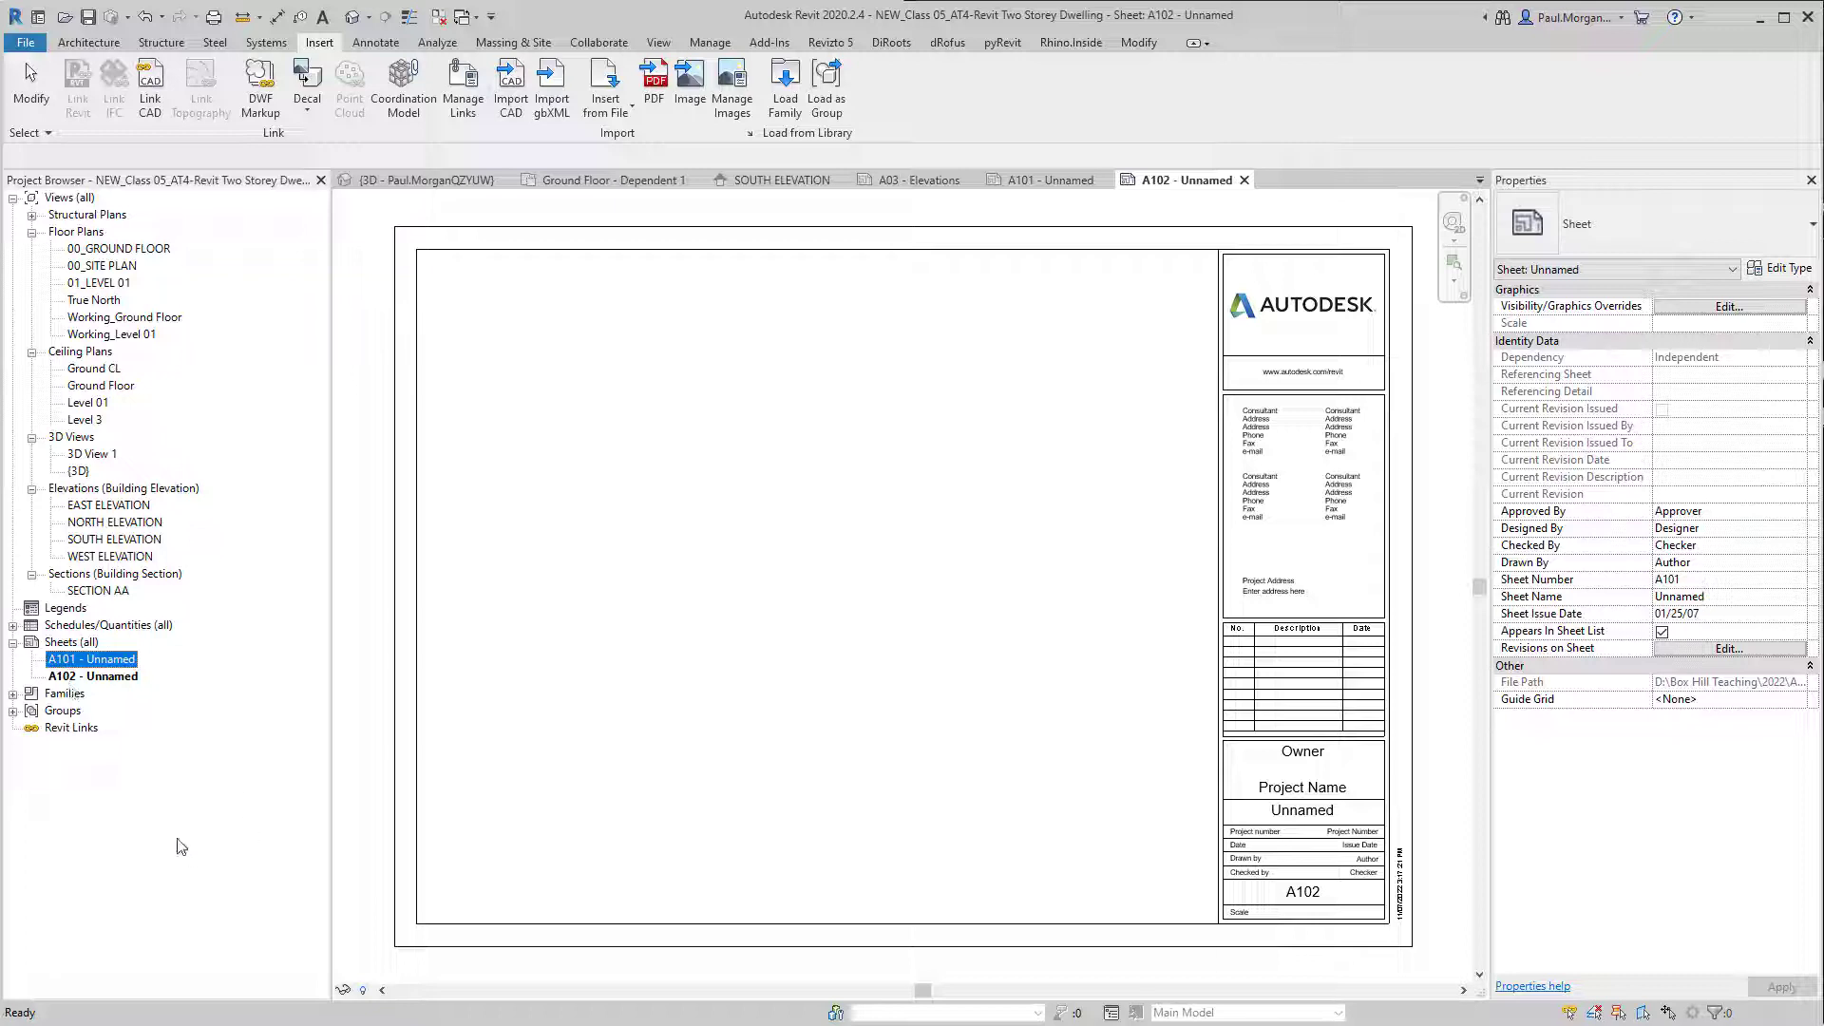
right_click(61, 670)
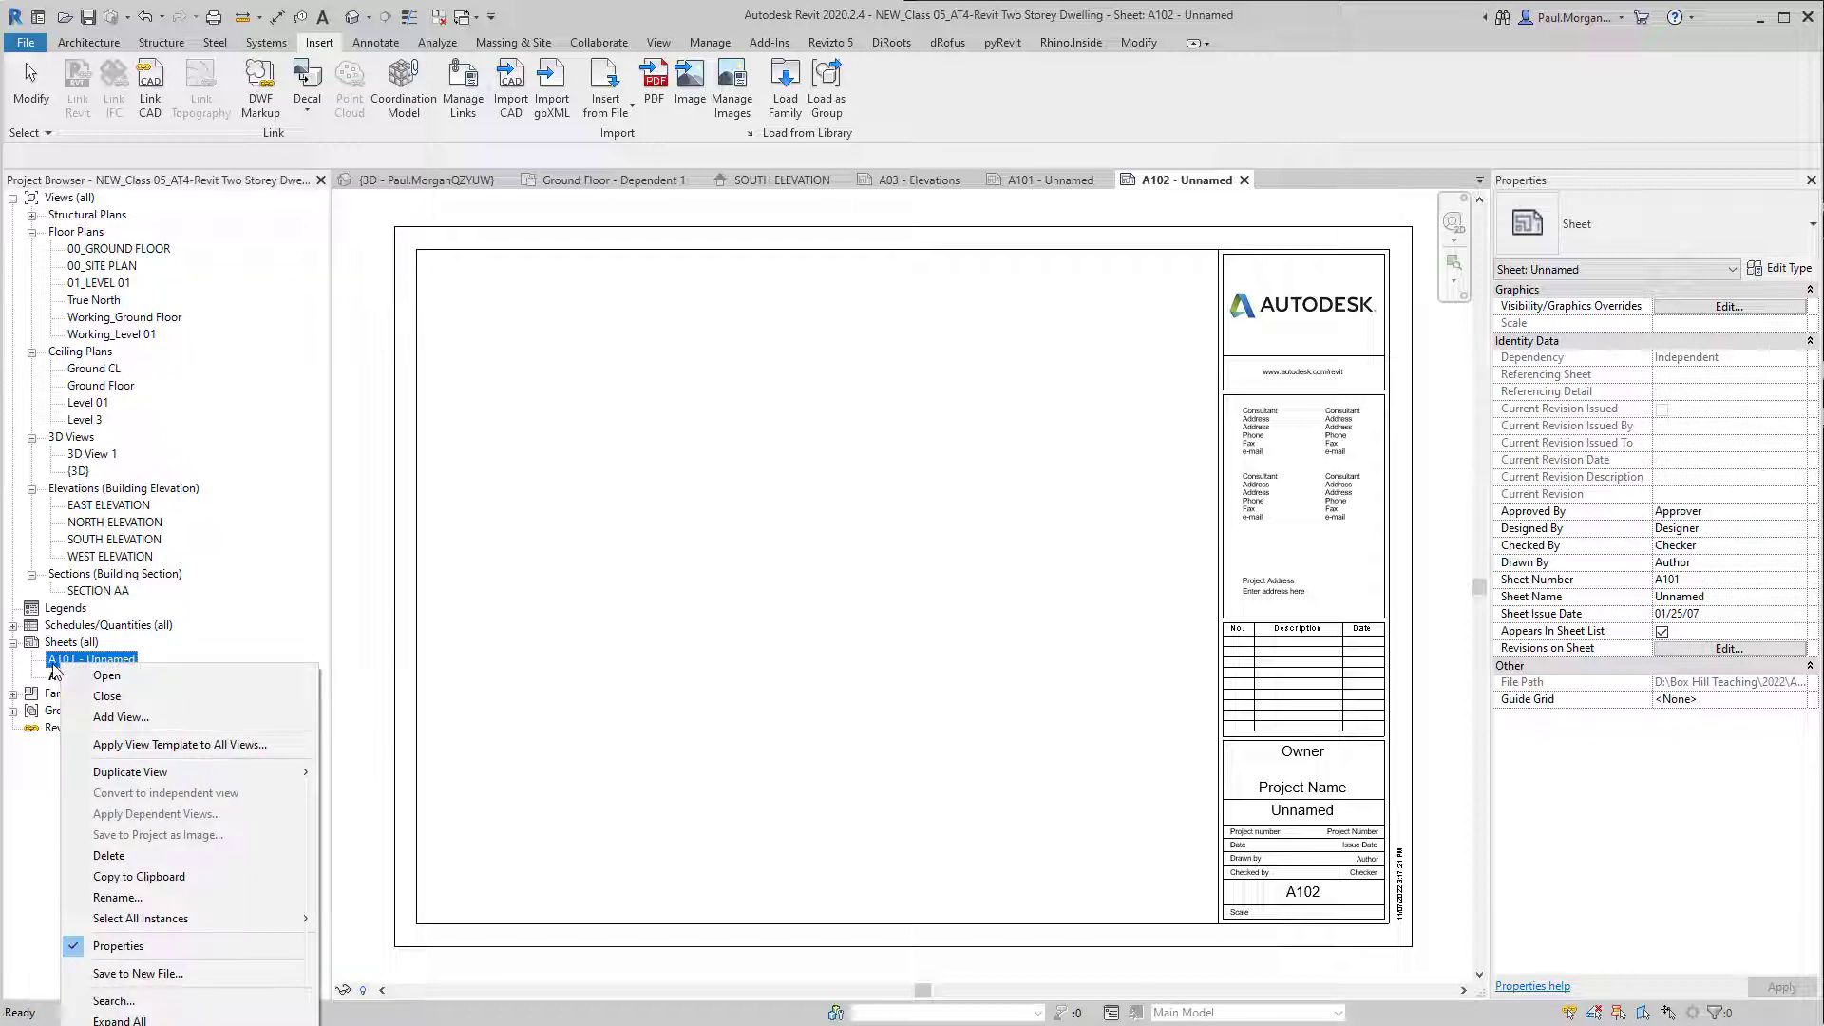
left_click(118, 897)
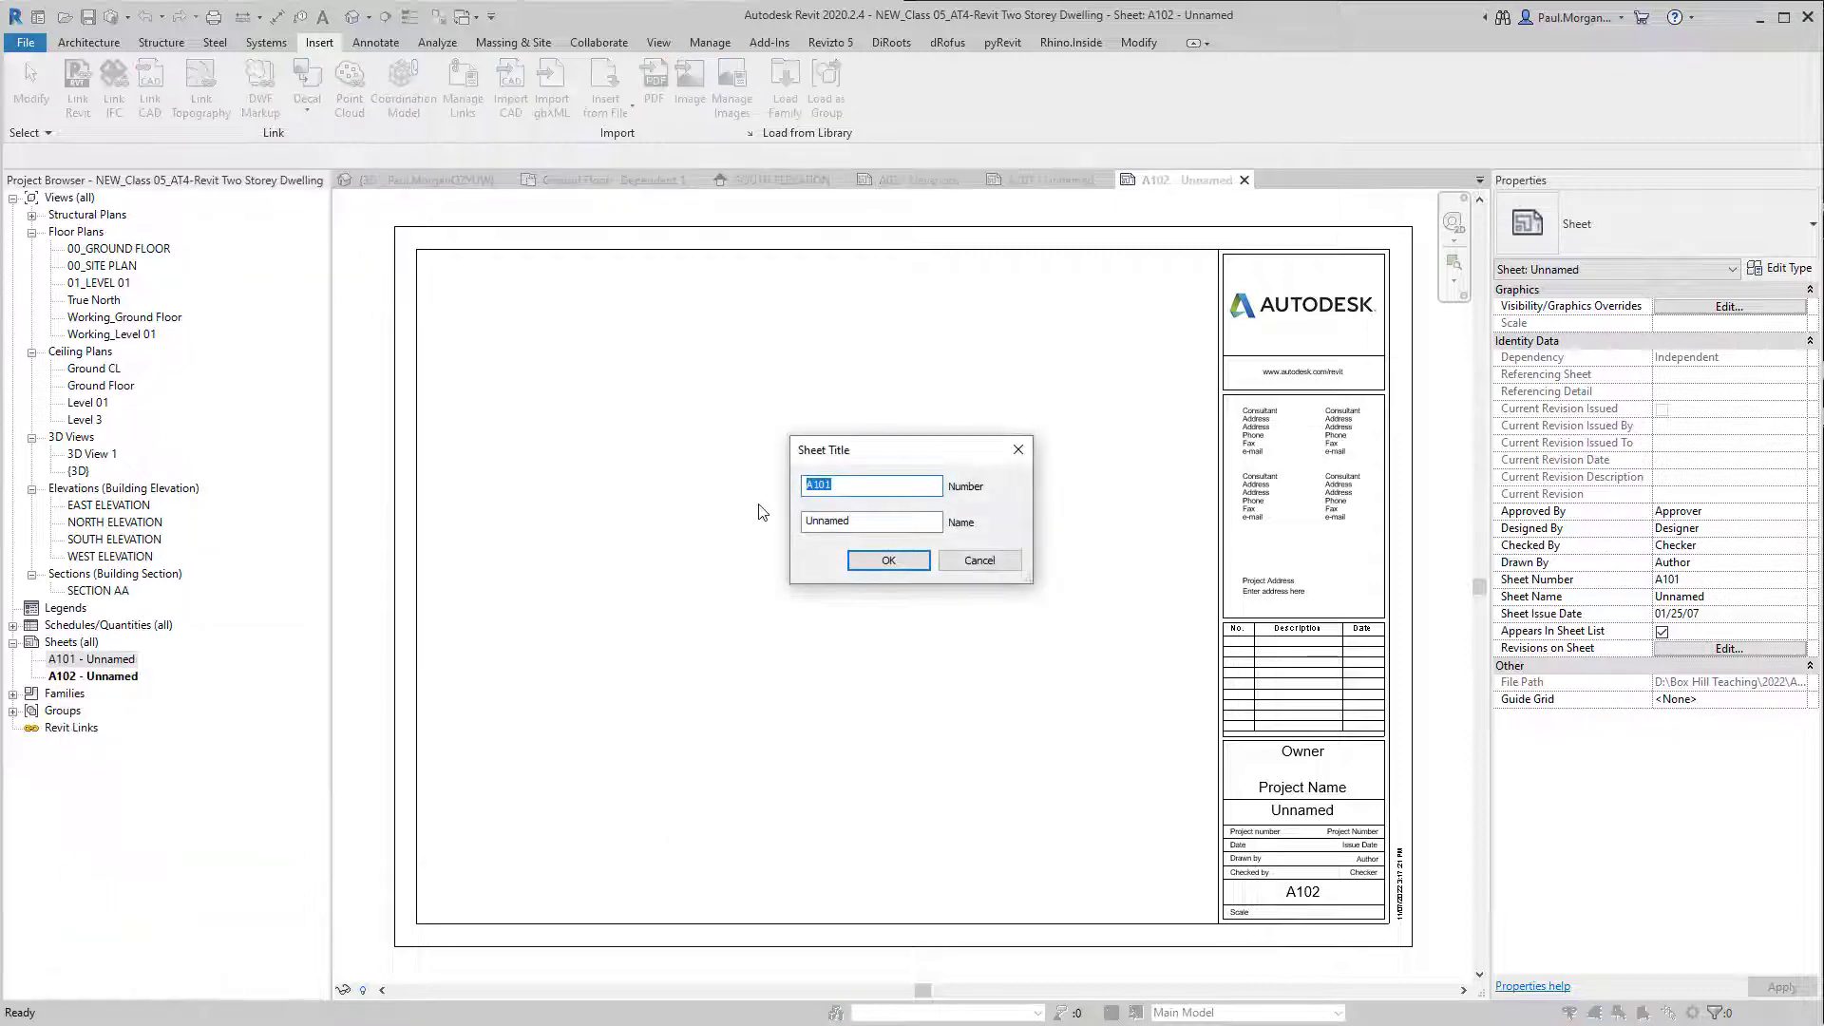
type("A")
double_click(902, 520)
type("Coversheet")
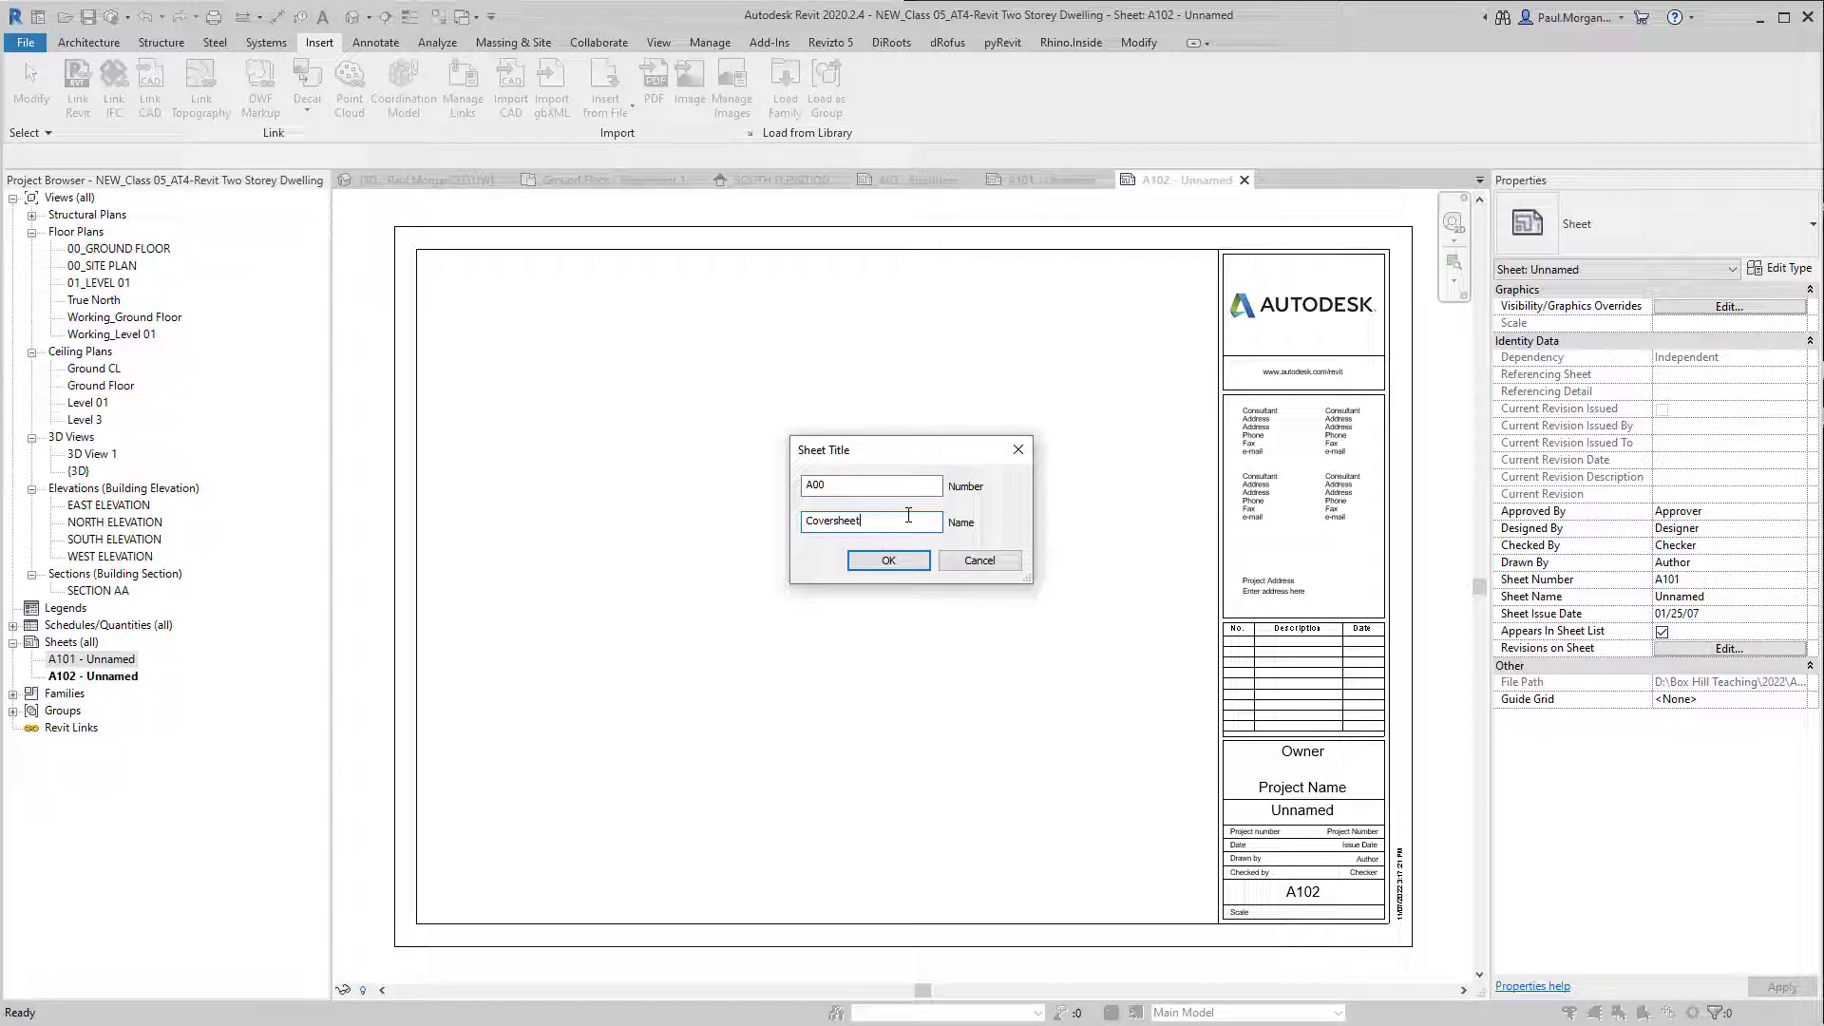
key("Return")
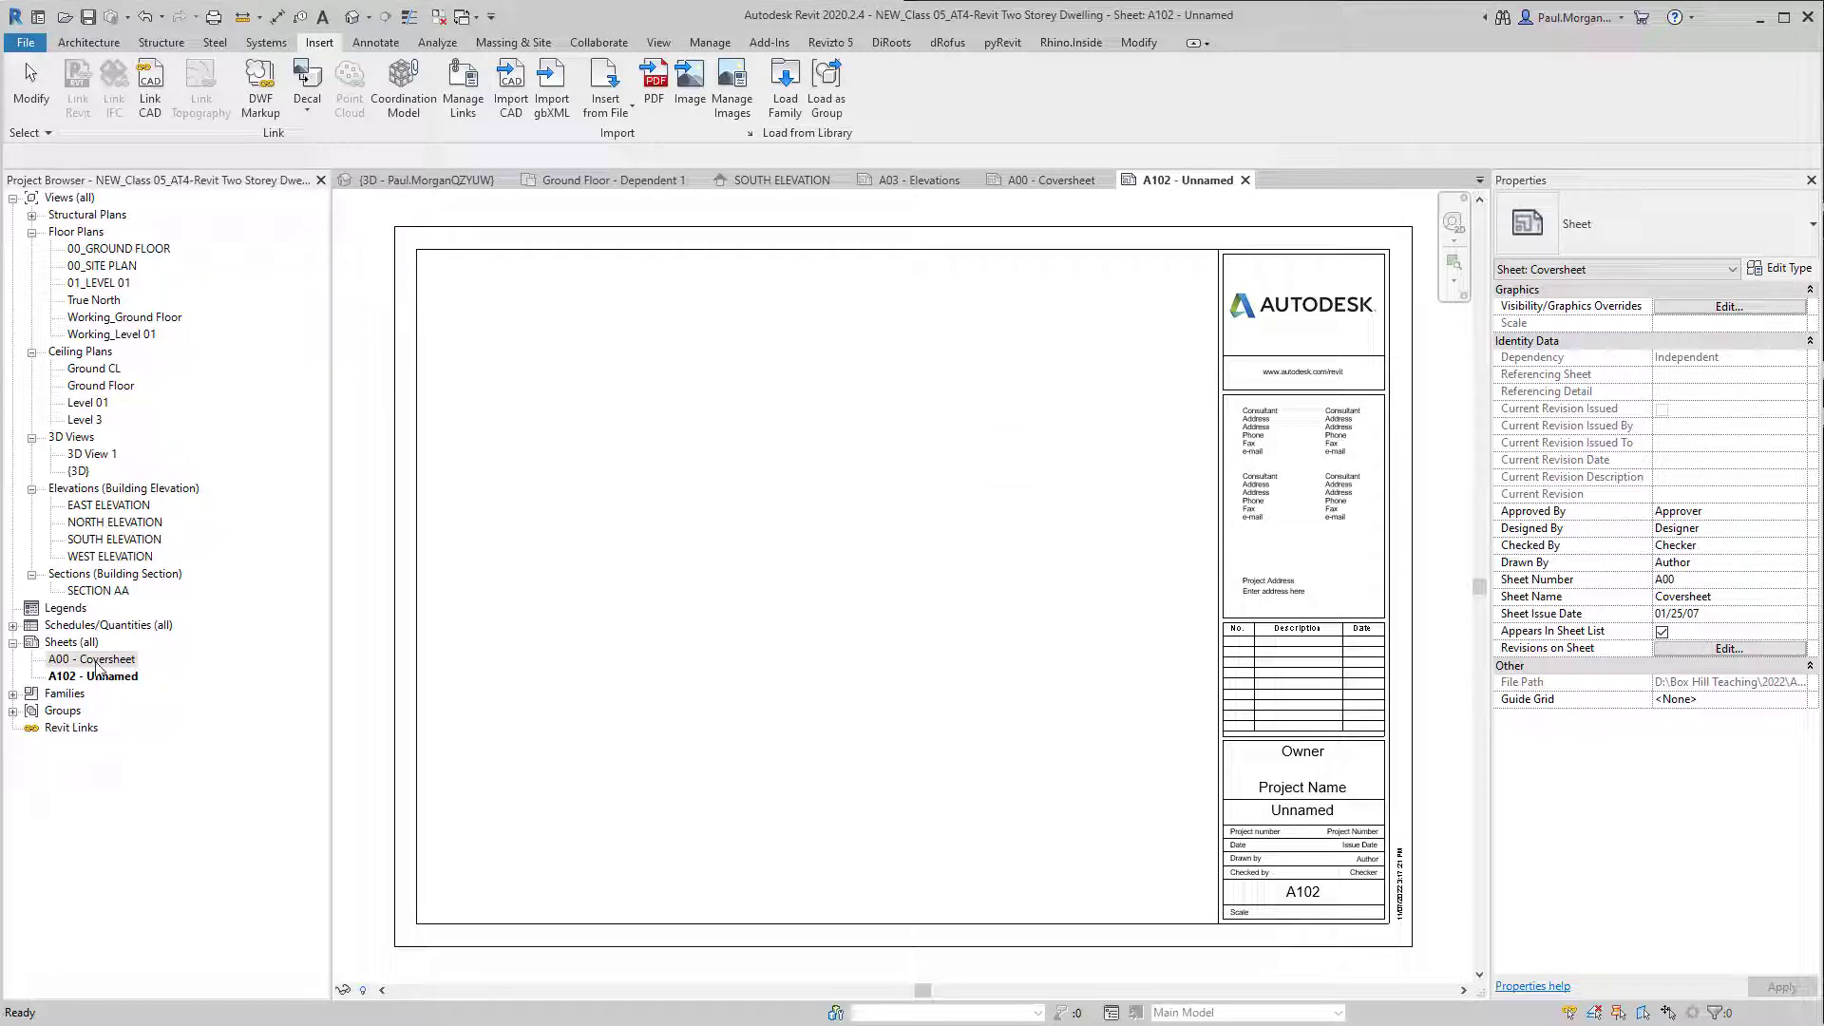
double_click(93, 659)
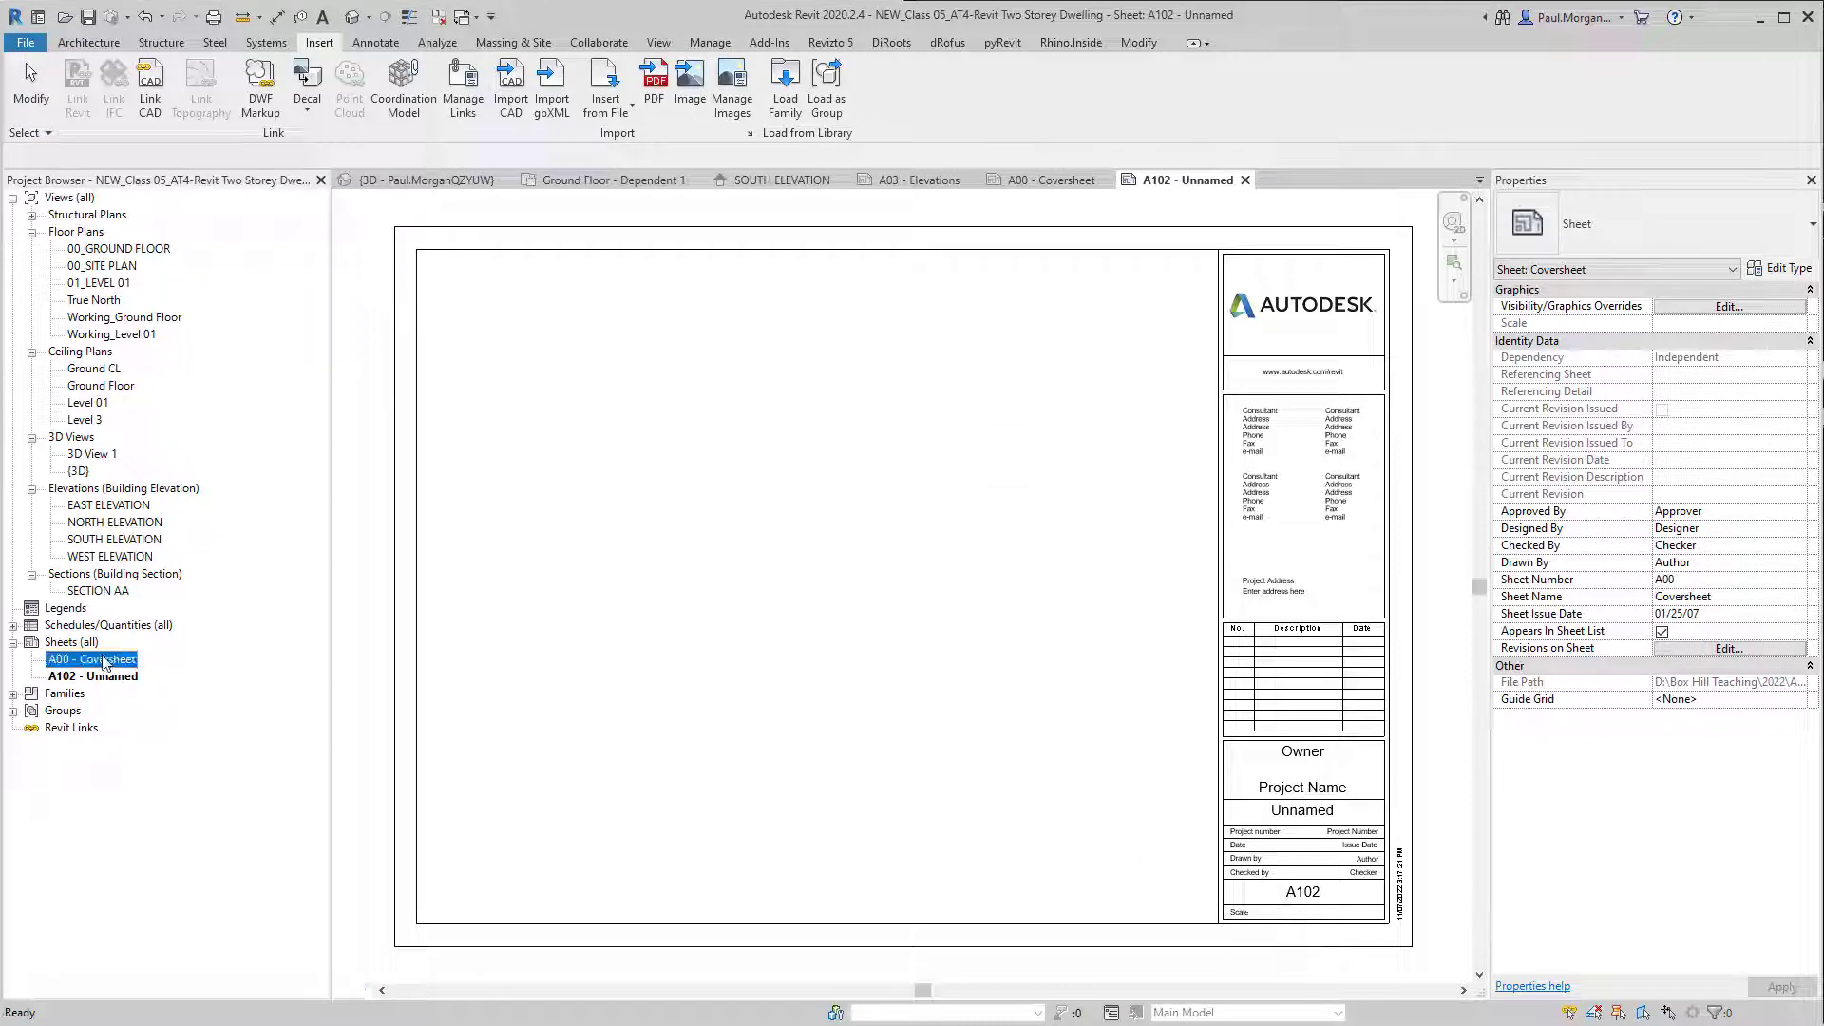
Step: Open sheet A102 and change its sheet number to A01 in the title block
scroll(1259, 773, "up", 4)
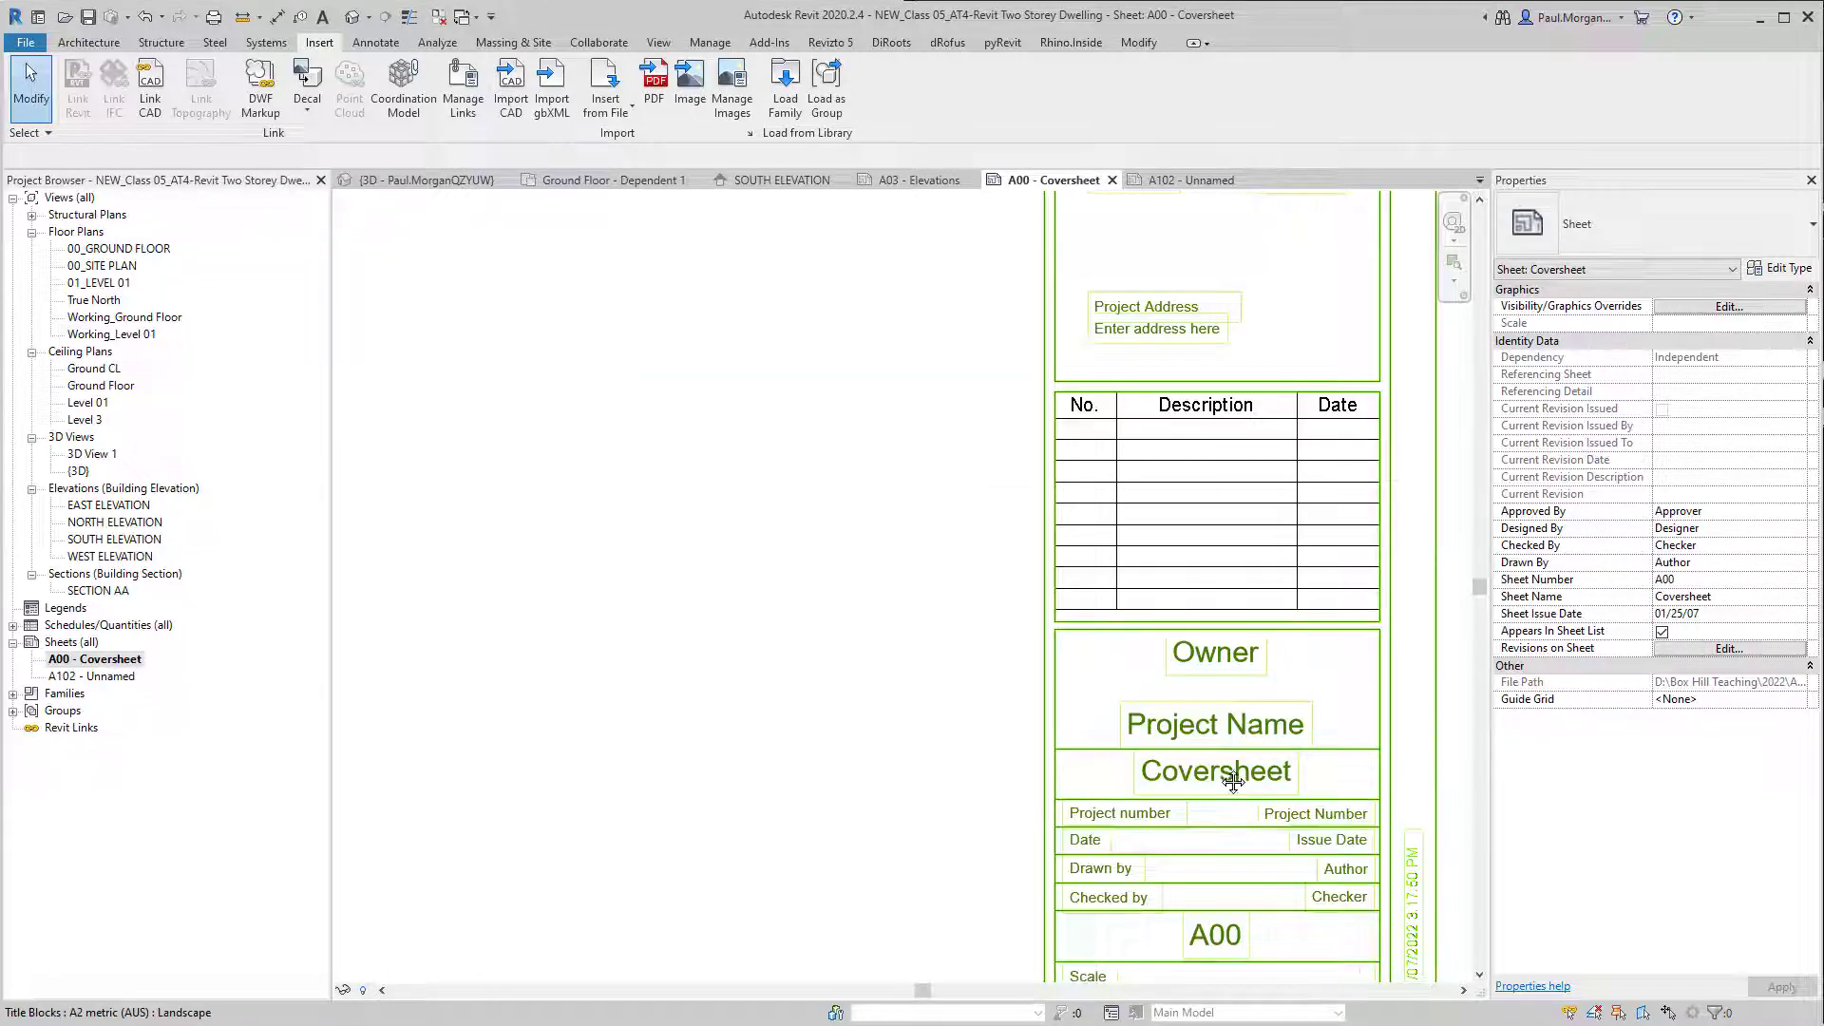
middle_click_drag(1222, 765, 1199, 684)
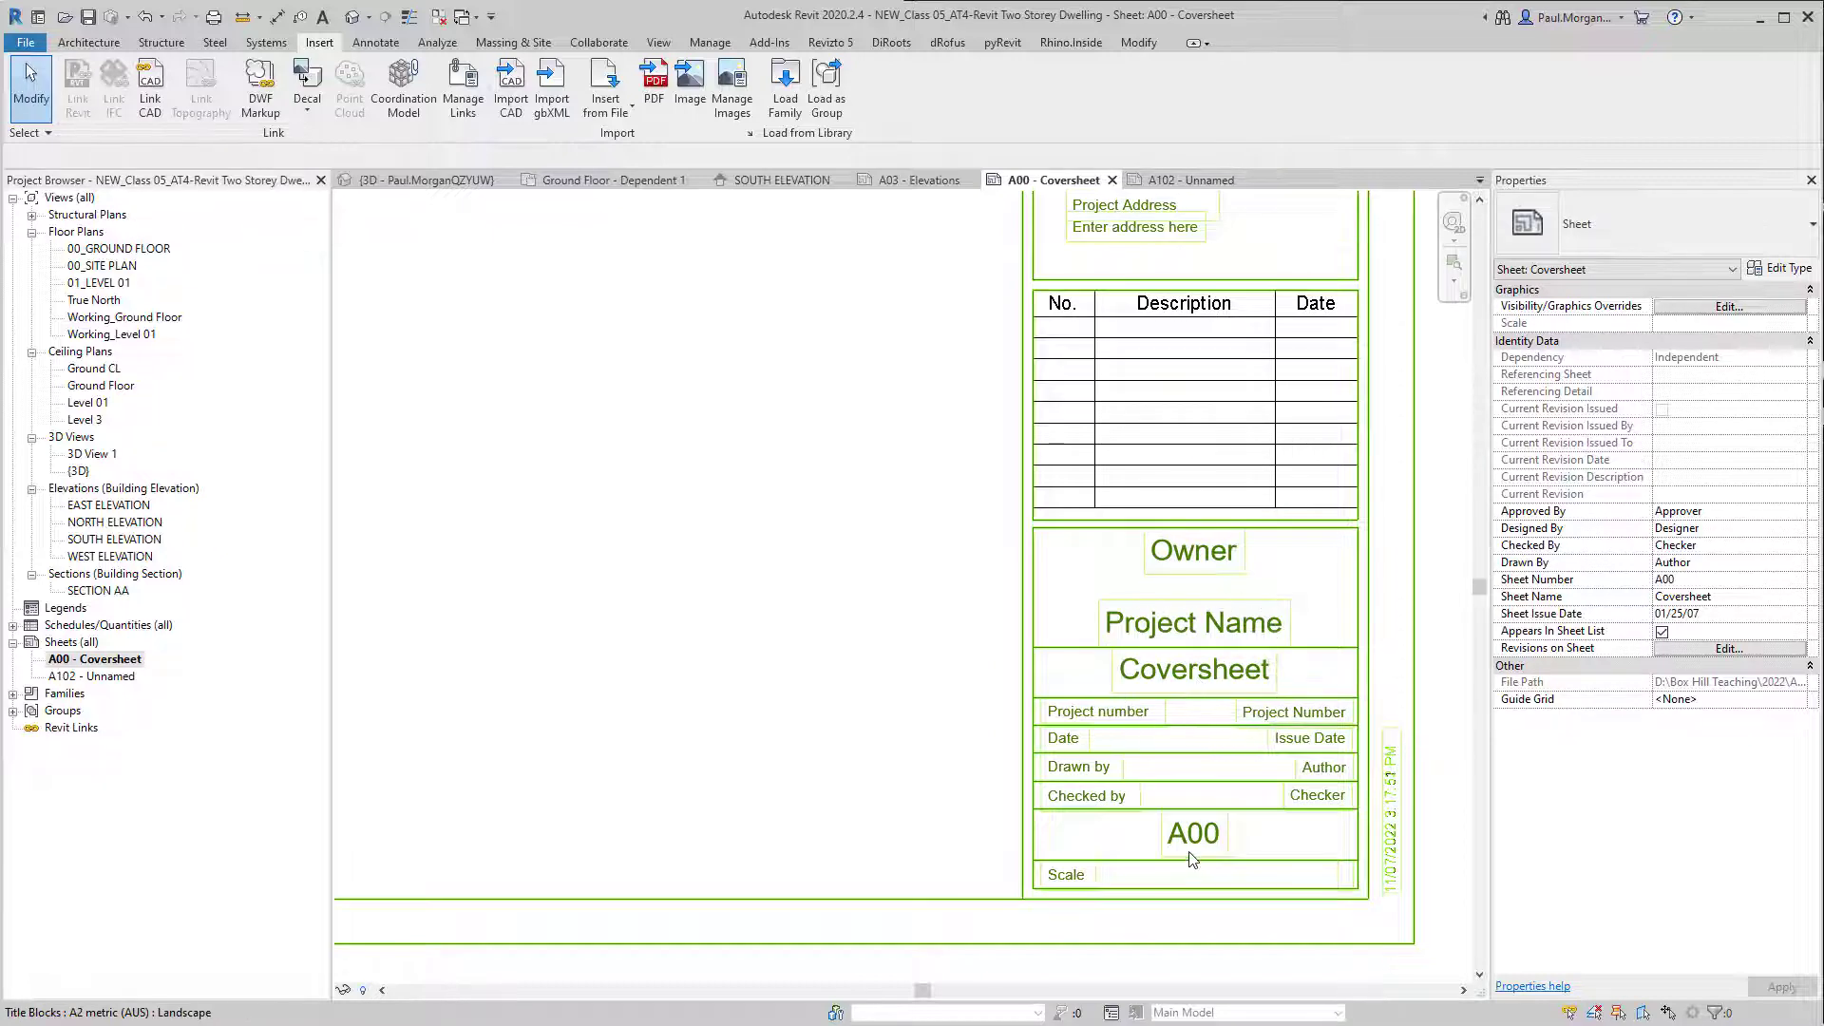
double_click(79, 677)
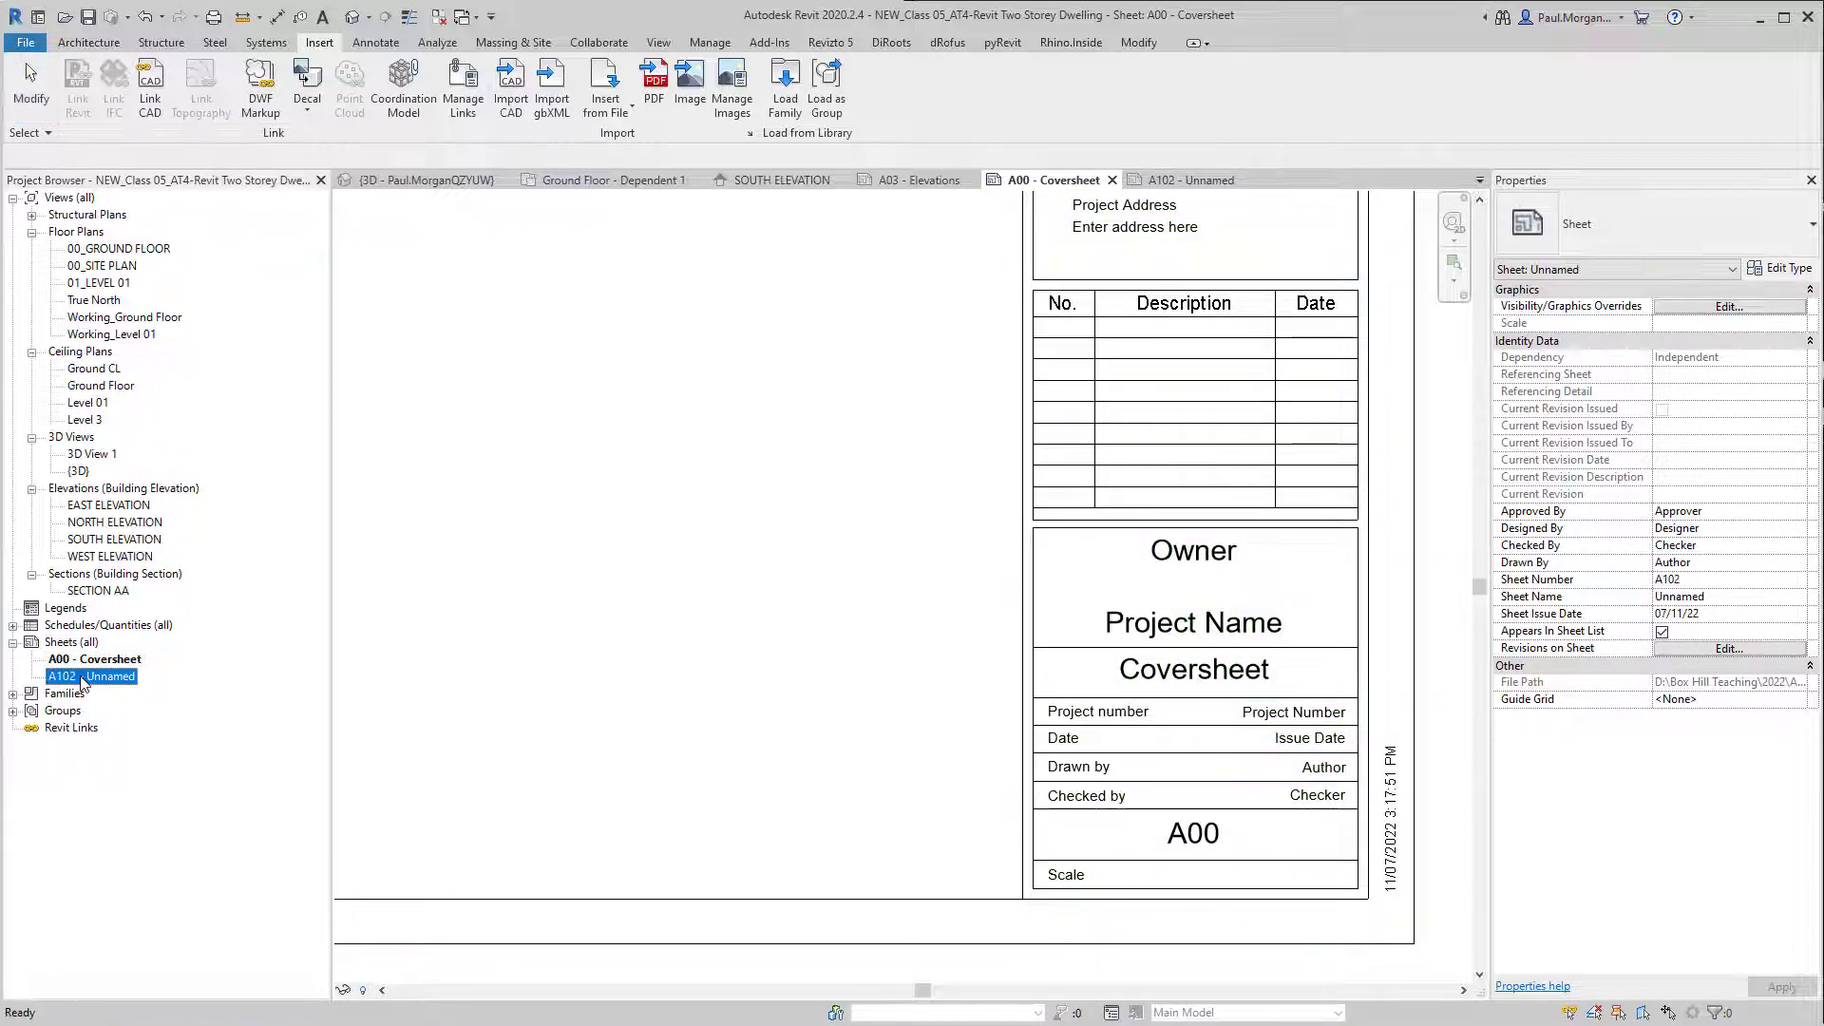
middle_click_drag(769, 746, 733, 675)
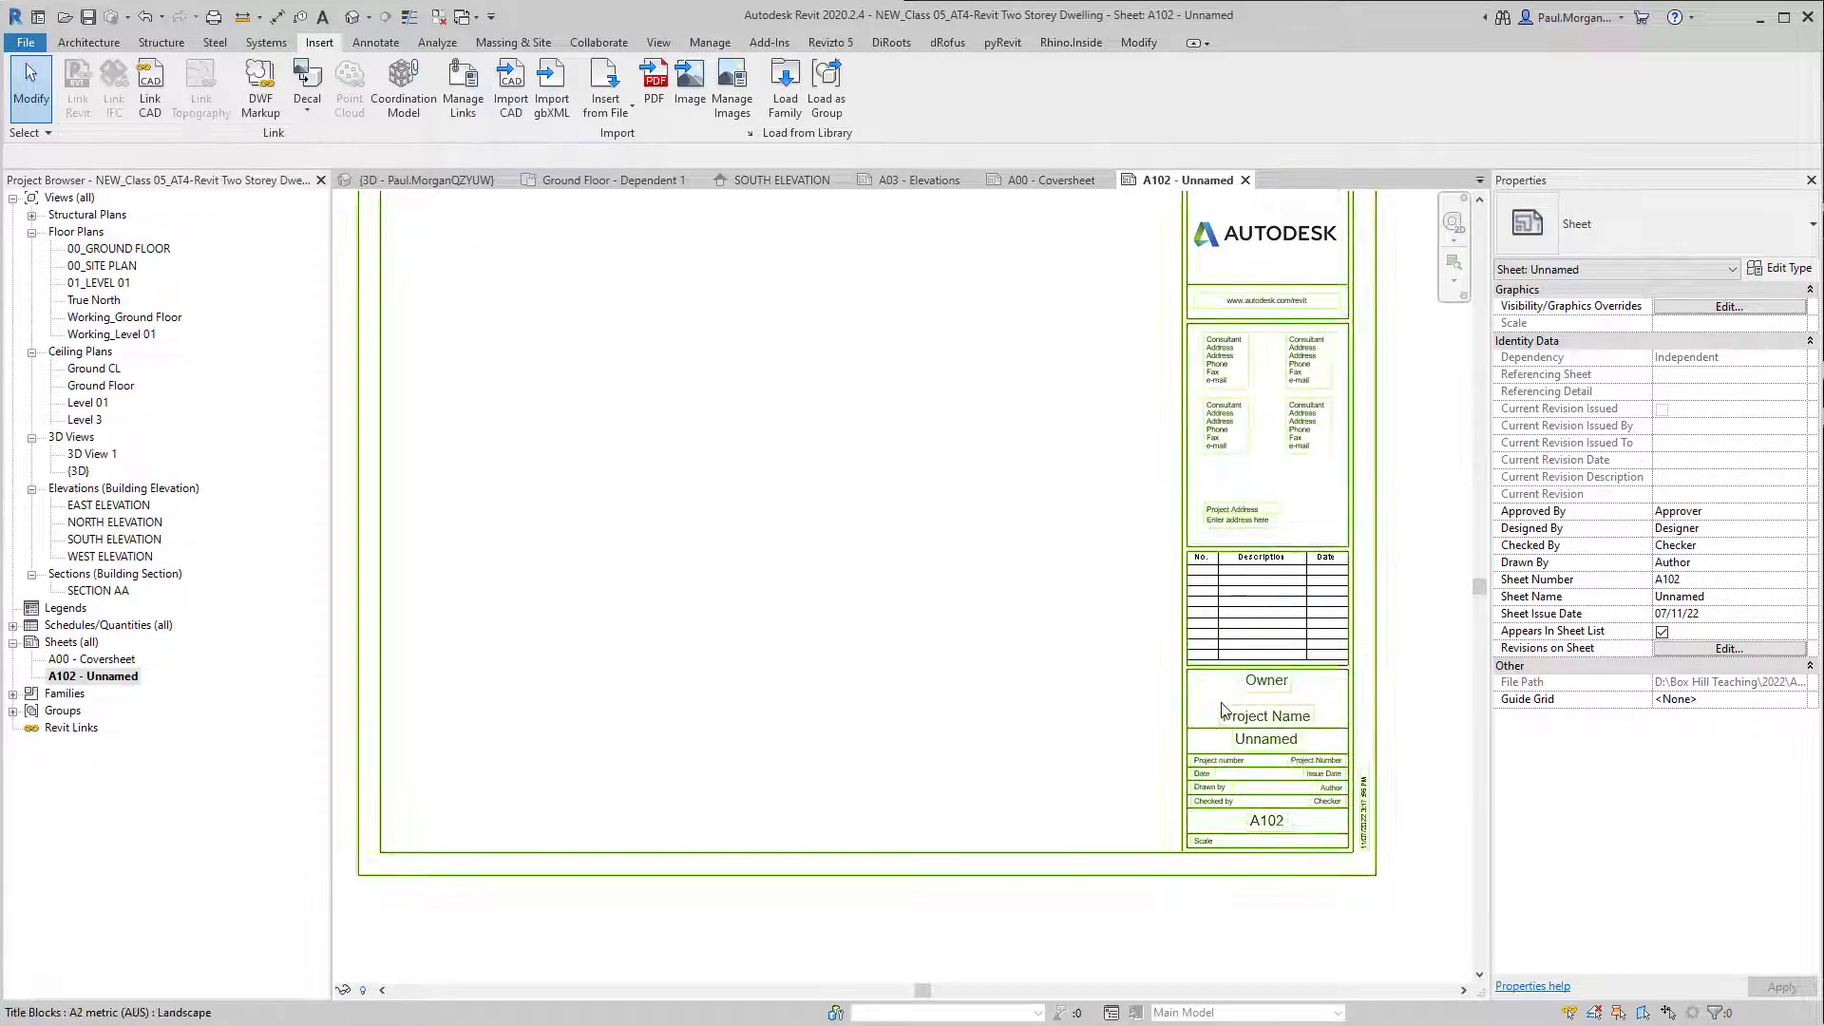
scroll(1264, 821, "up", 2)
left_click(1264, 821)
left_click(1288, 823)
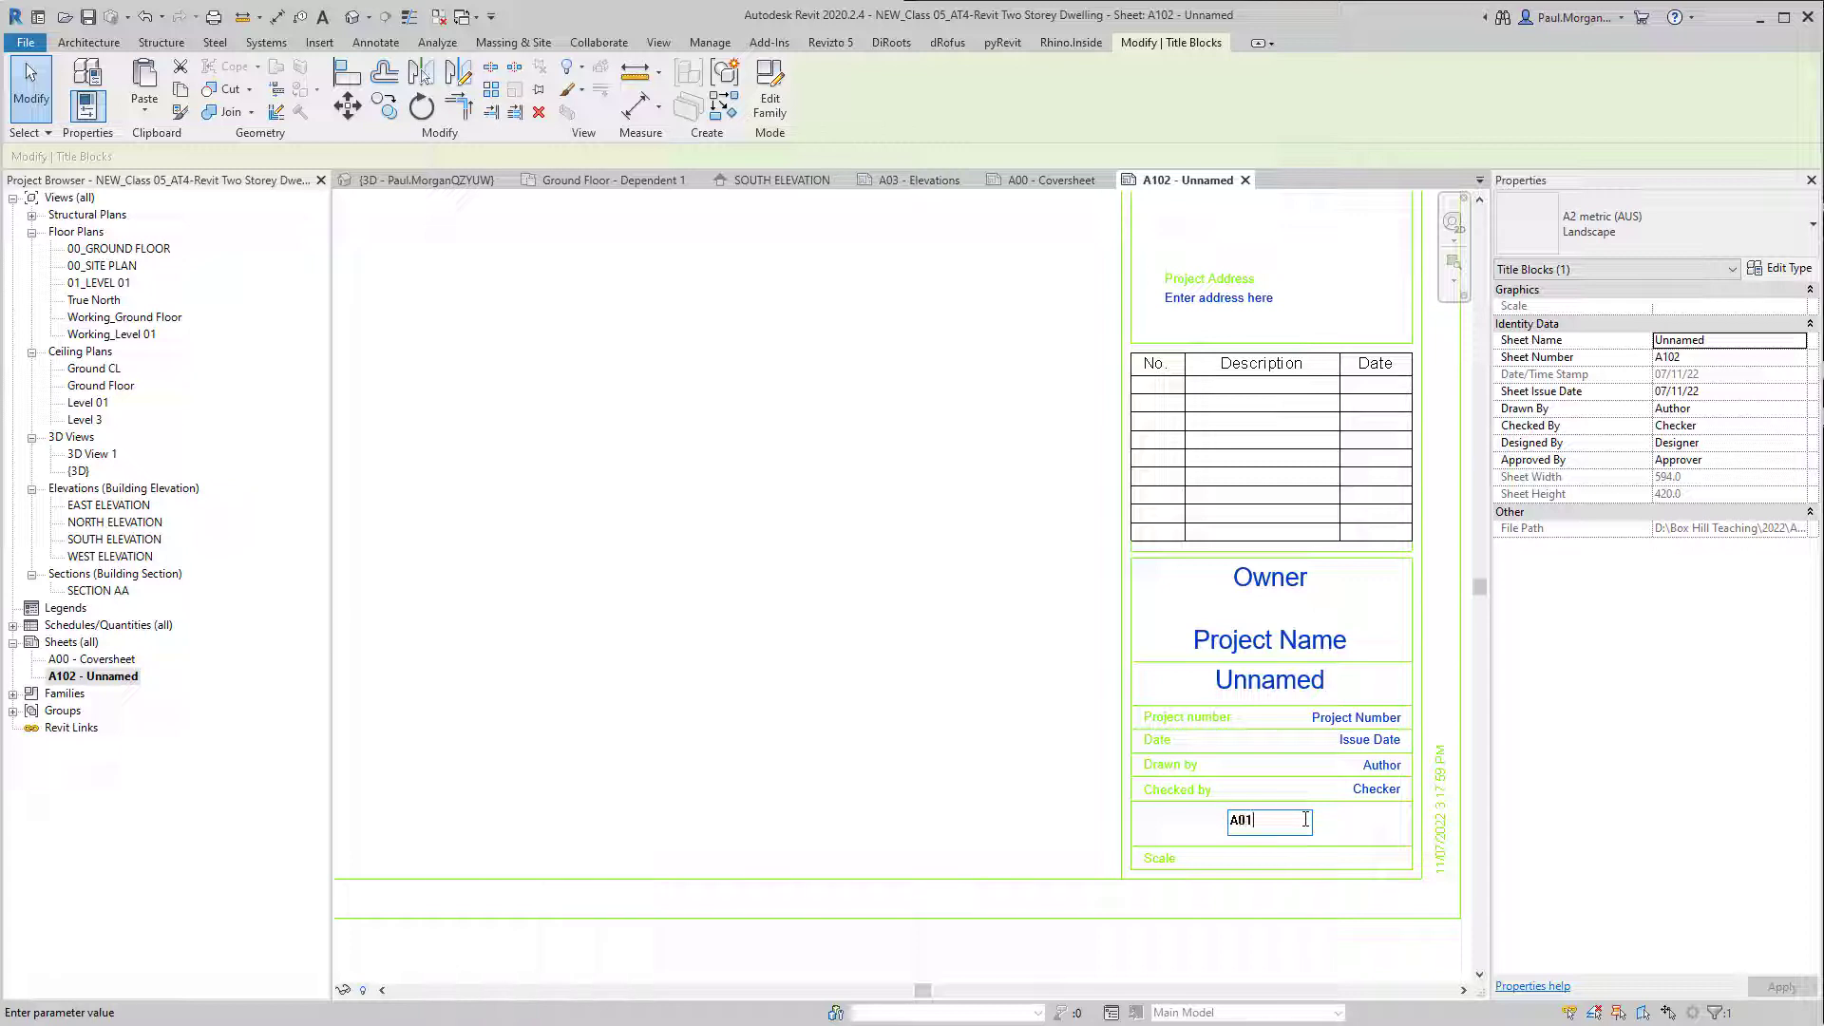
Step: Name sheet A01 "General Arranagements" in its title block
left_click(1304, 682)
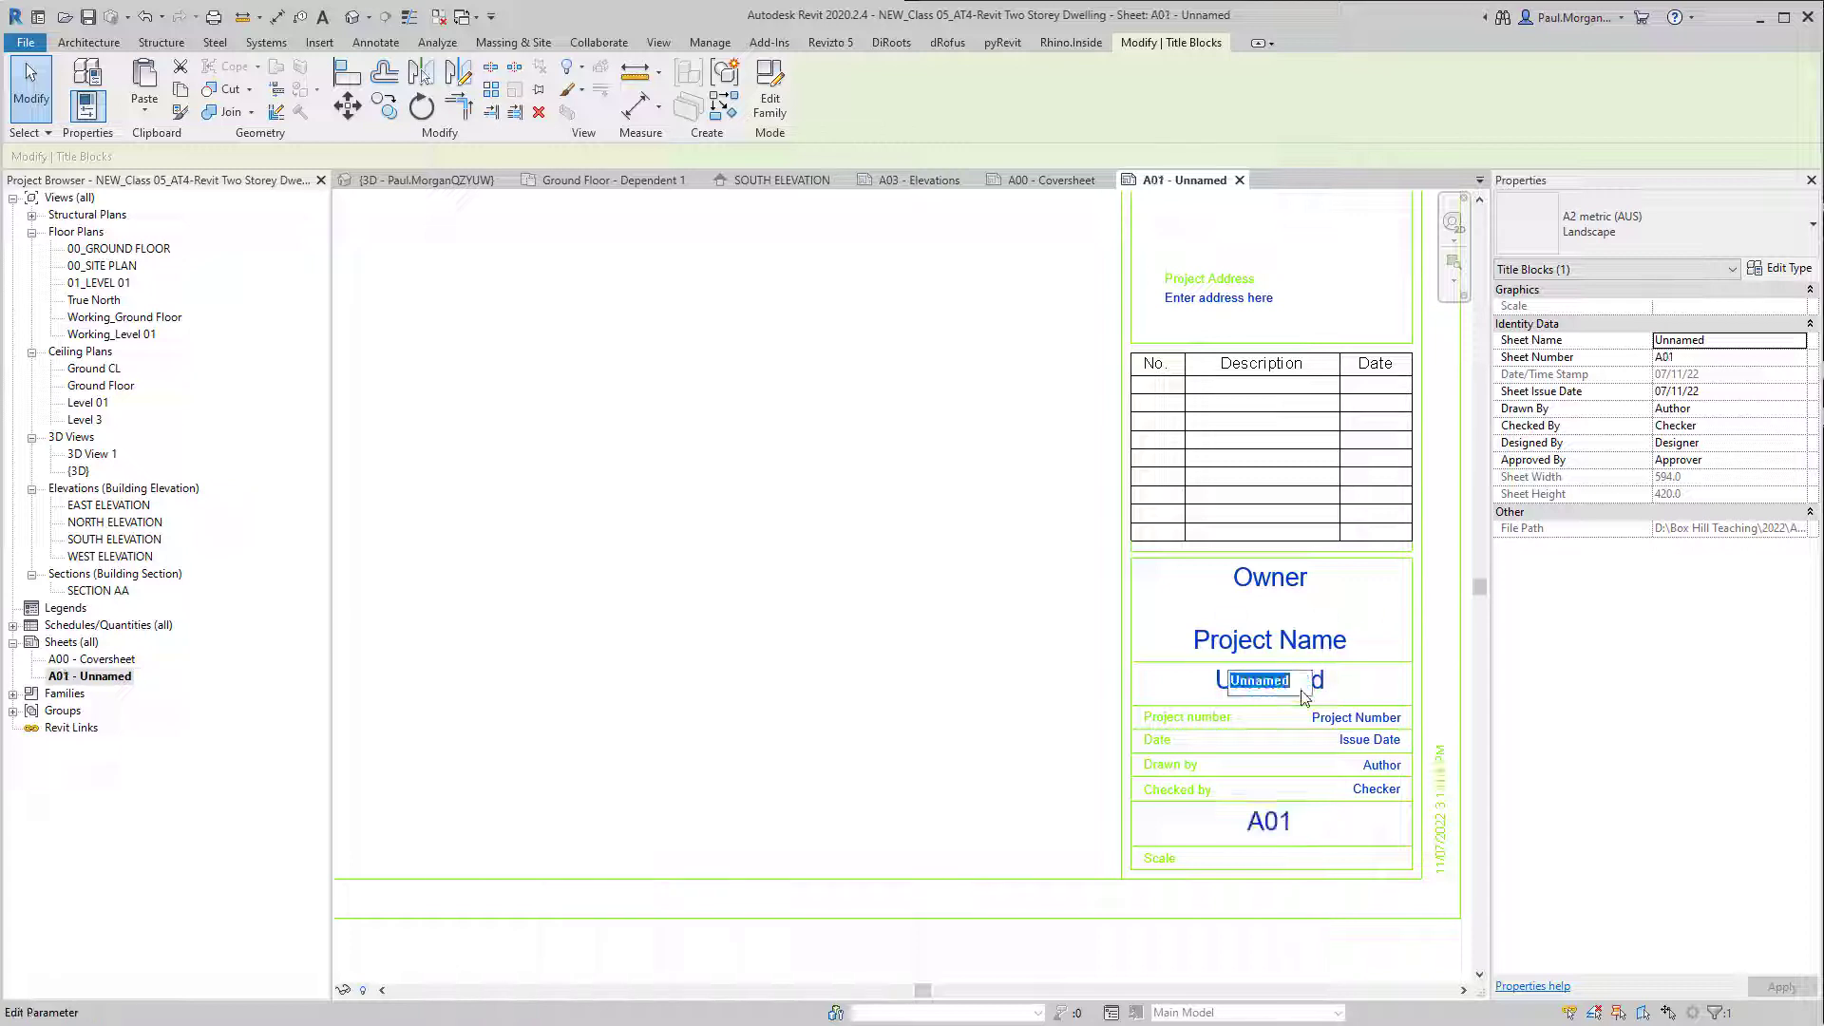
type("Genera")
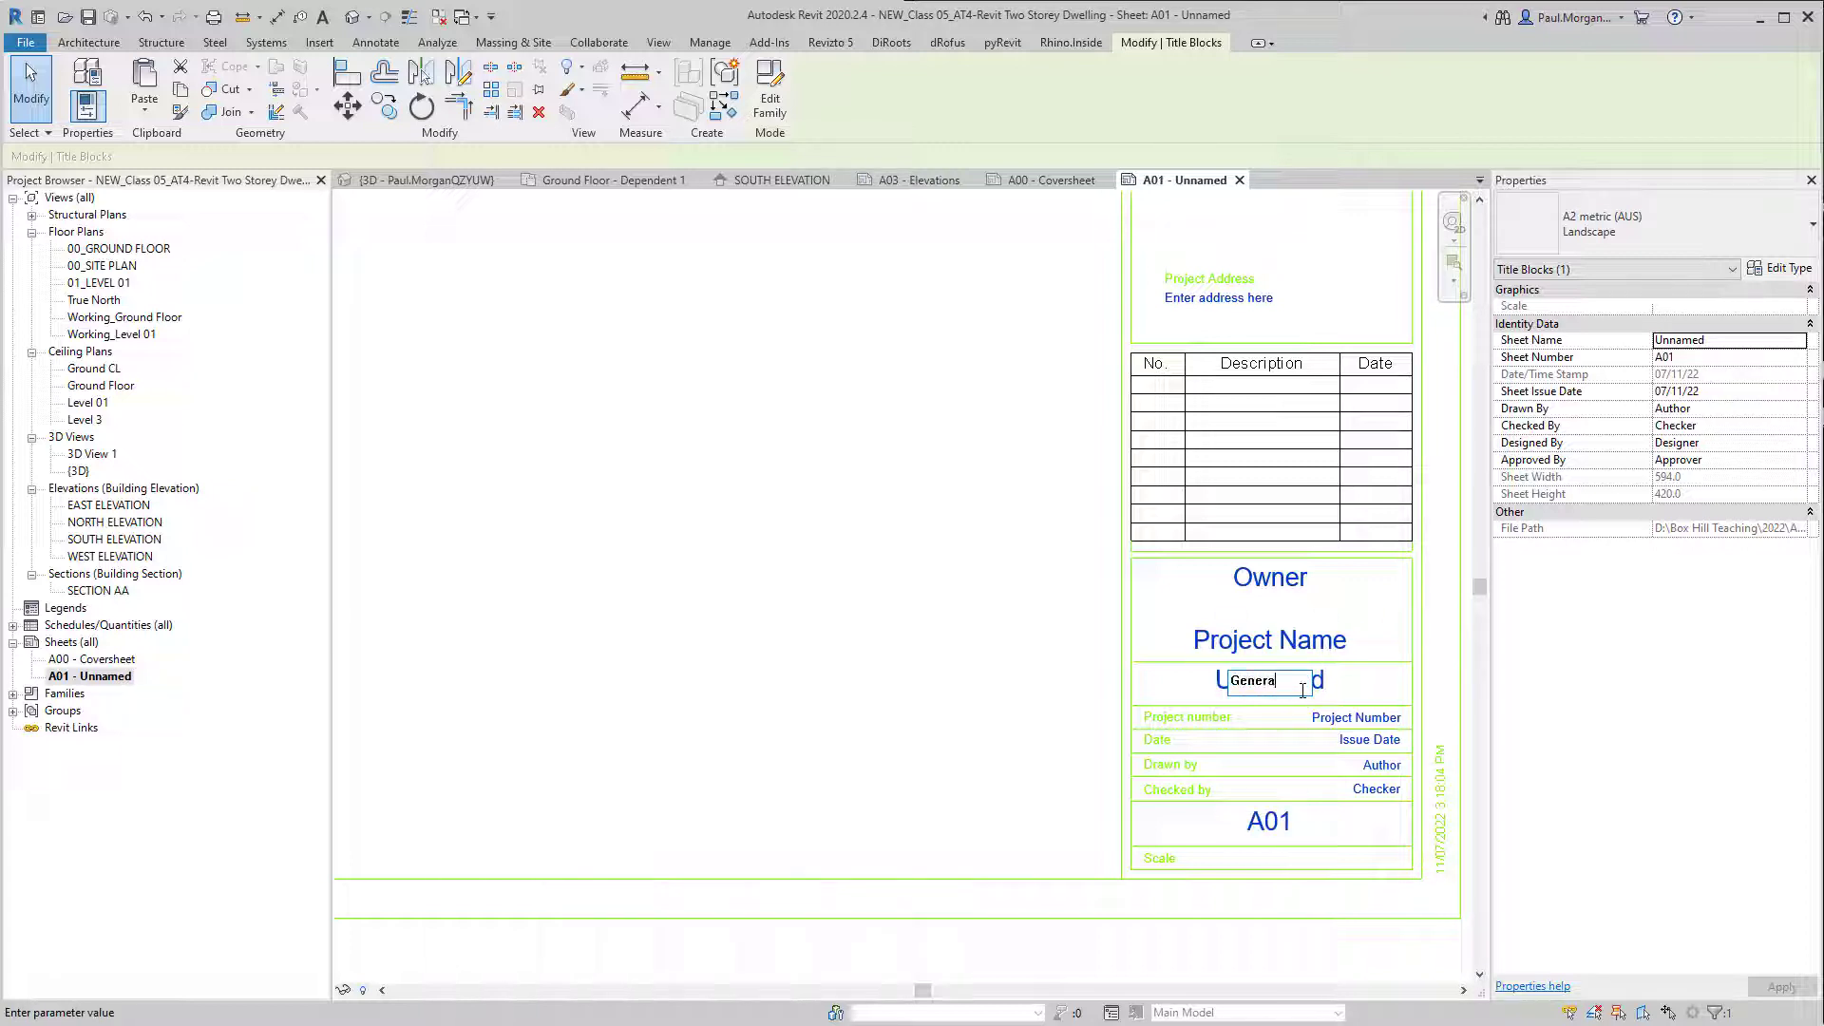
type("l Arranagem")
type("ents")
key("Return")
key("Escape")
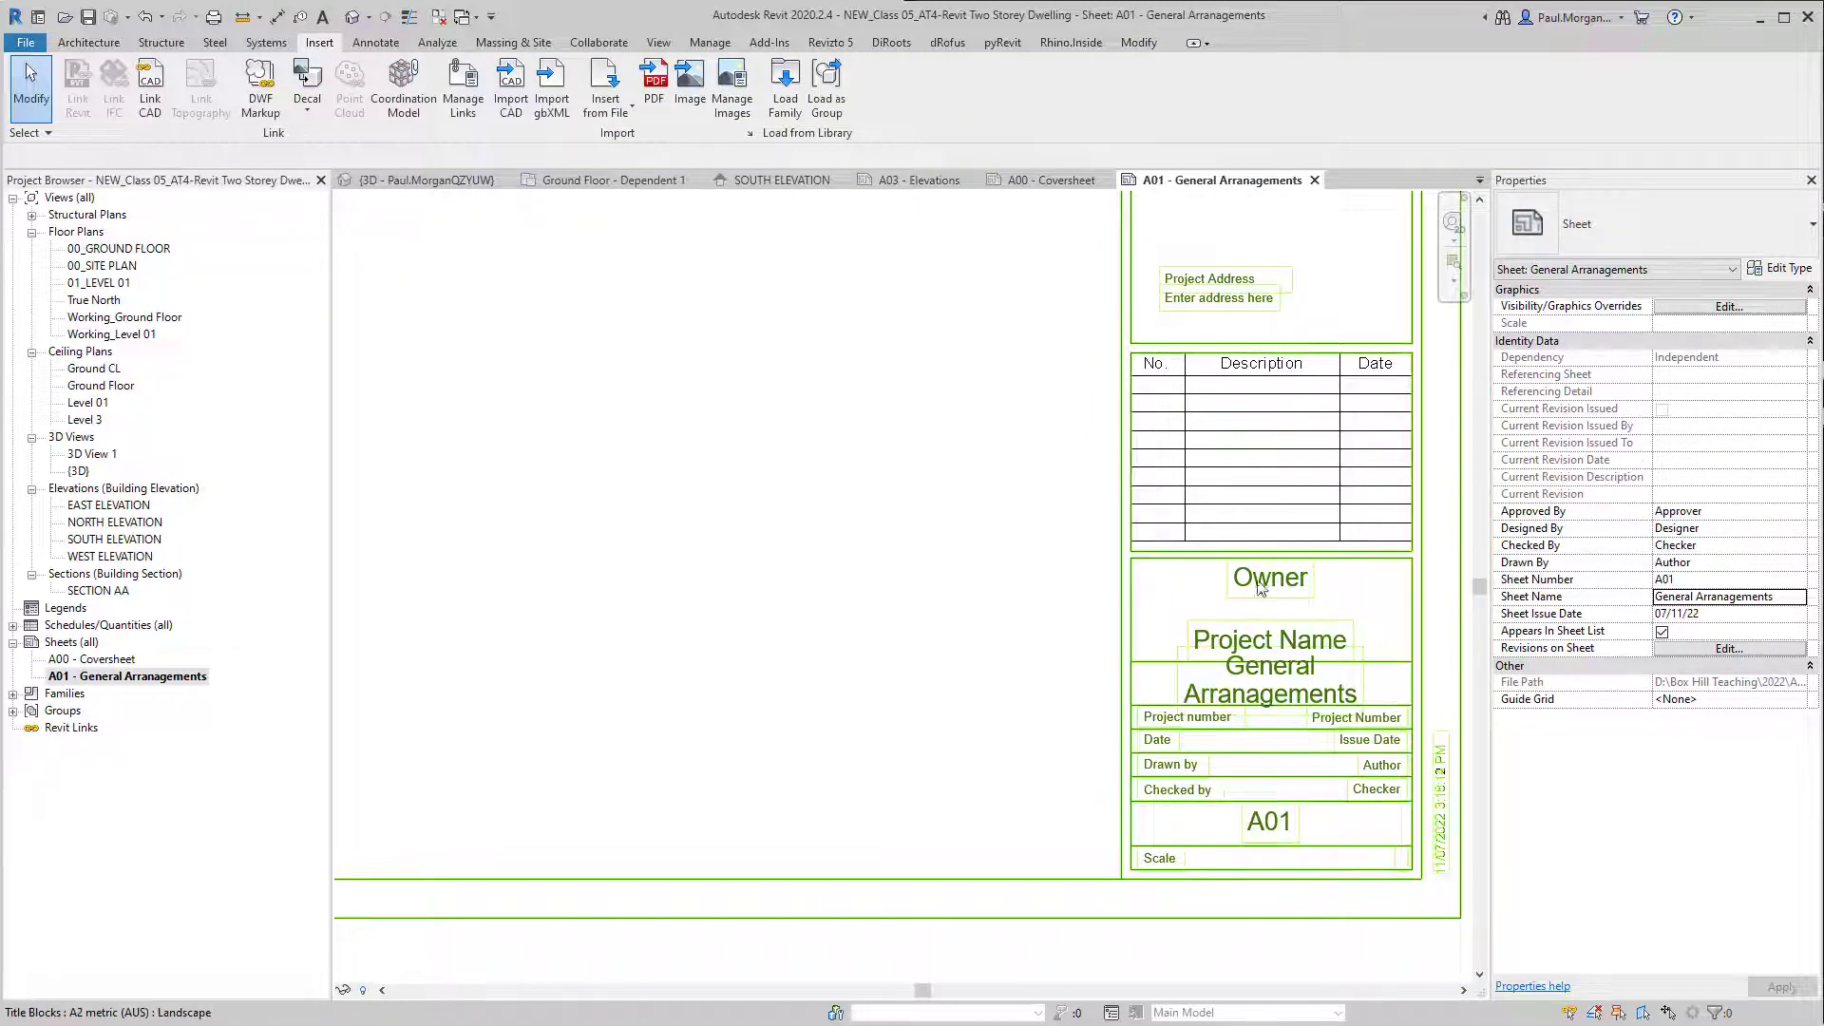
Step: Rename sheet A01 to "General Arrangement", correcting the misspelled word
scroll(1013, 661, "down", 3)
middle_click_drag(1010, 669, 1059, 695)
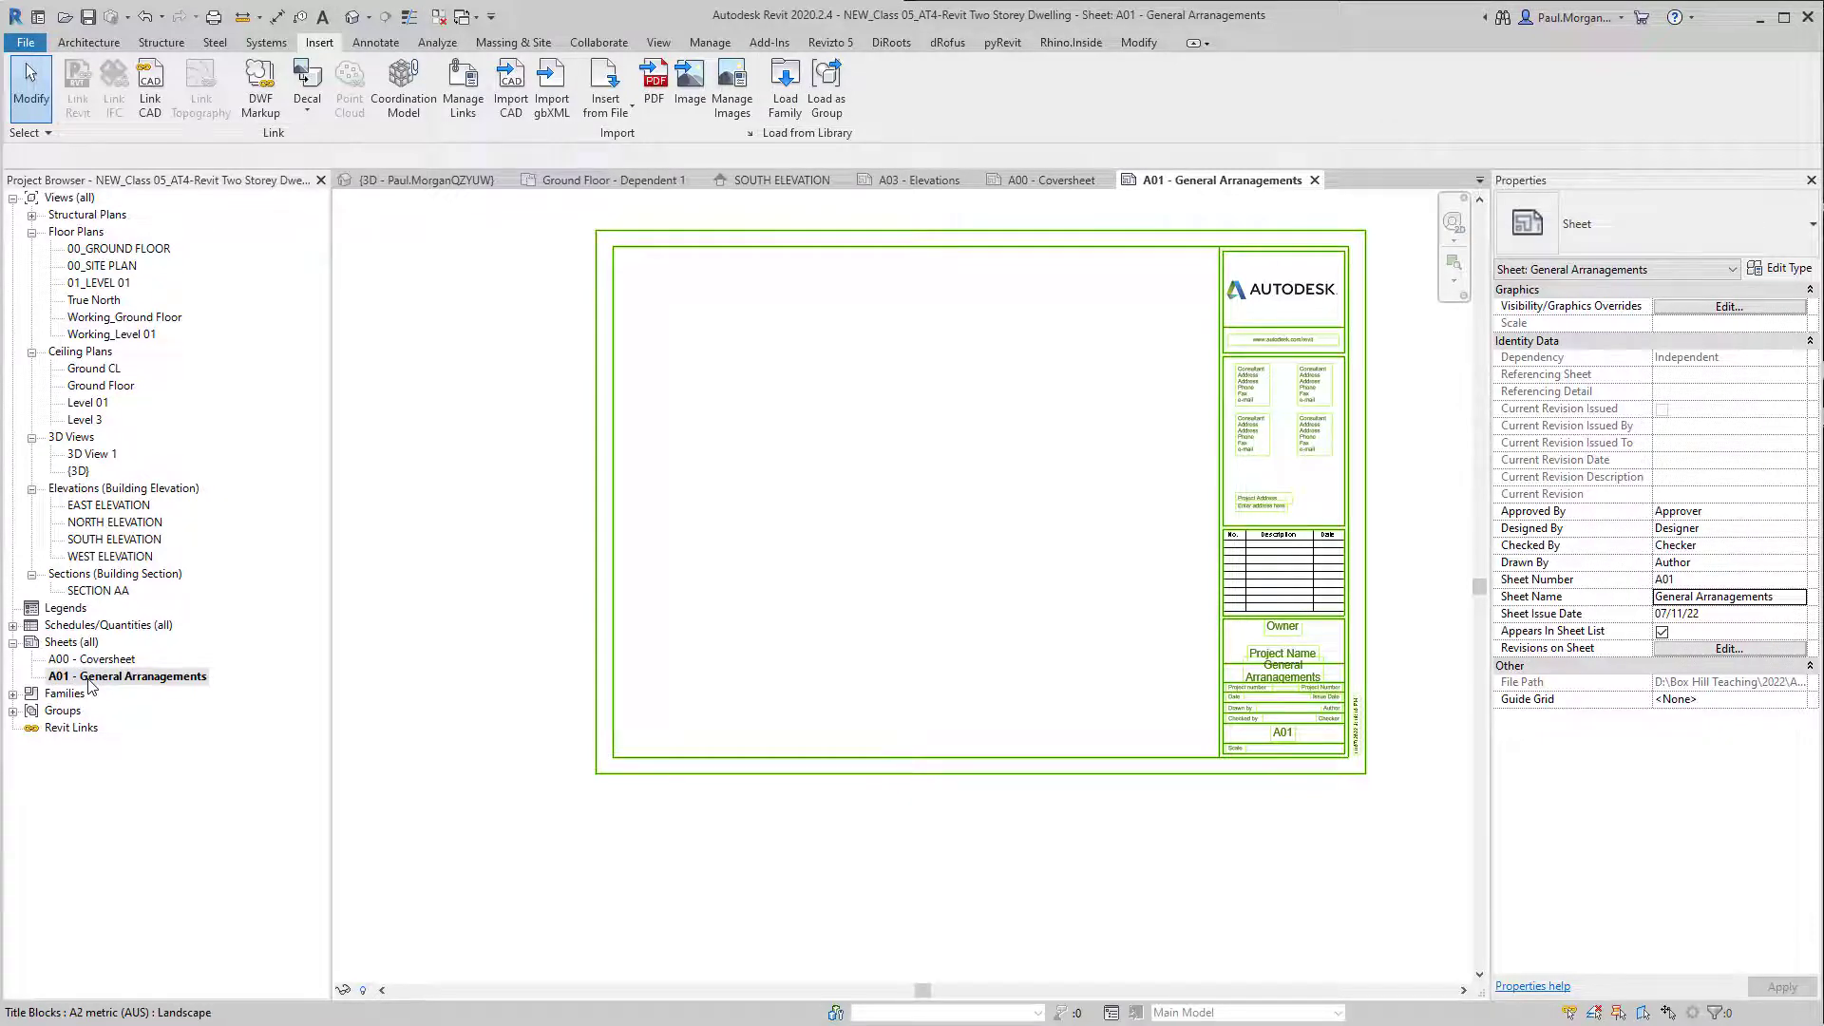
right_click(92, 684)
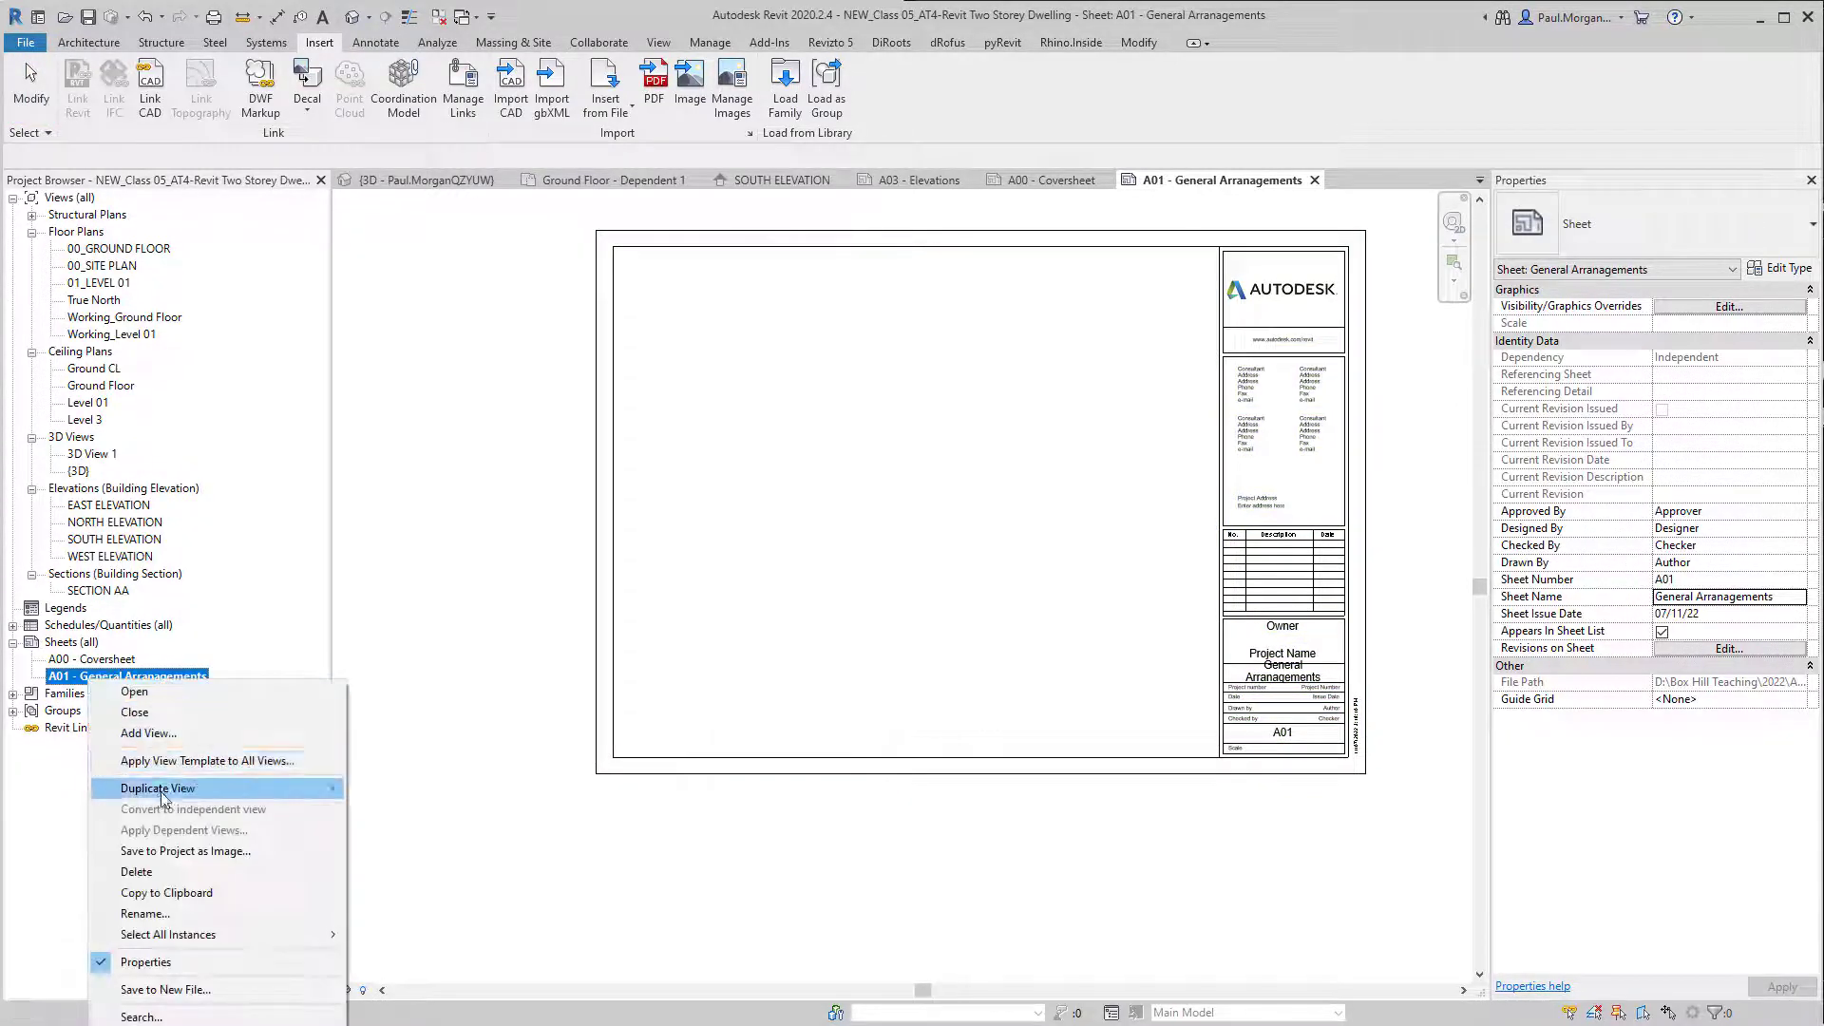
left_click(142, 905)
left_click(893, 519)
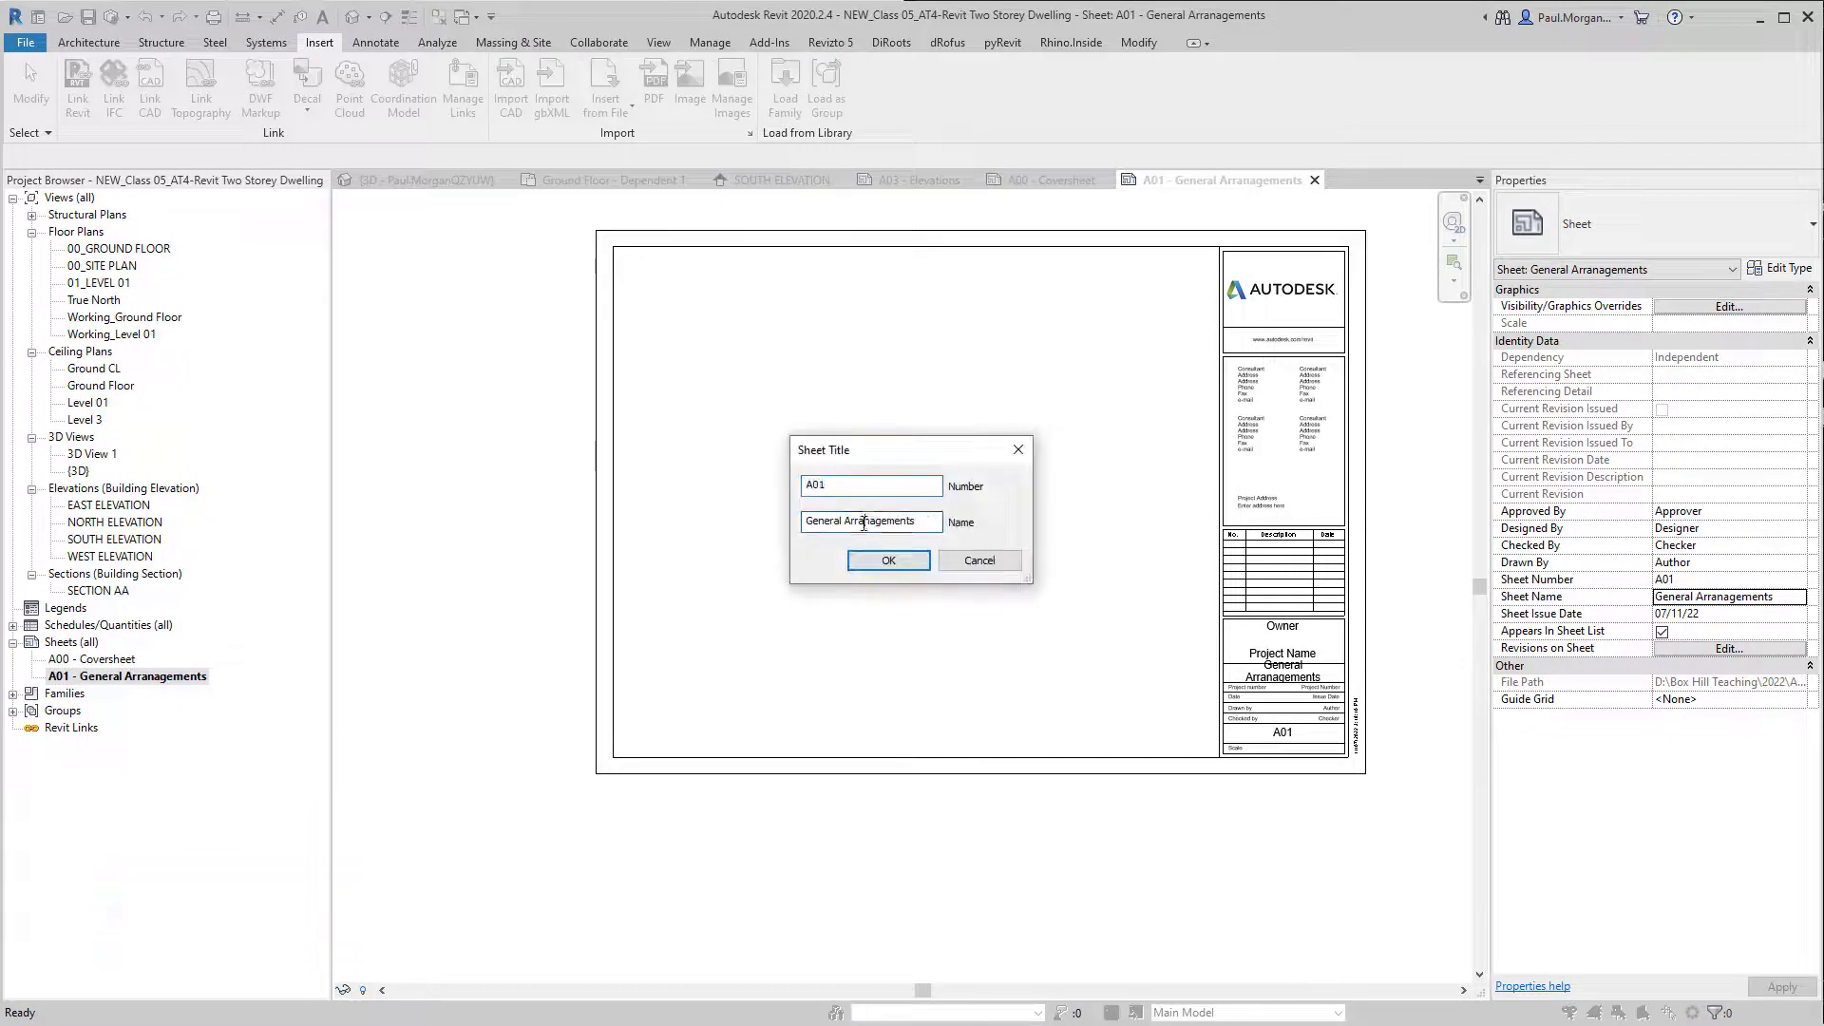
double_click(893, 519)
type("Arrangement")
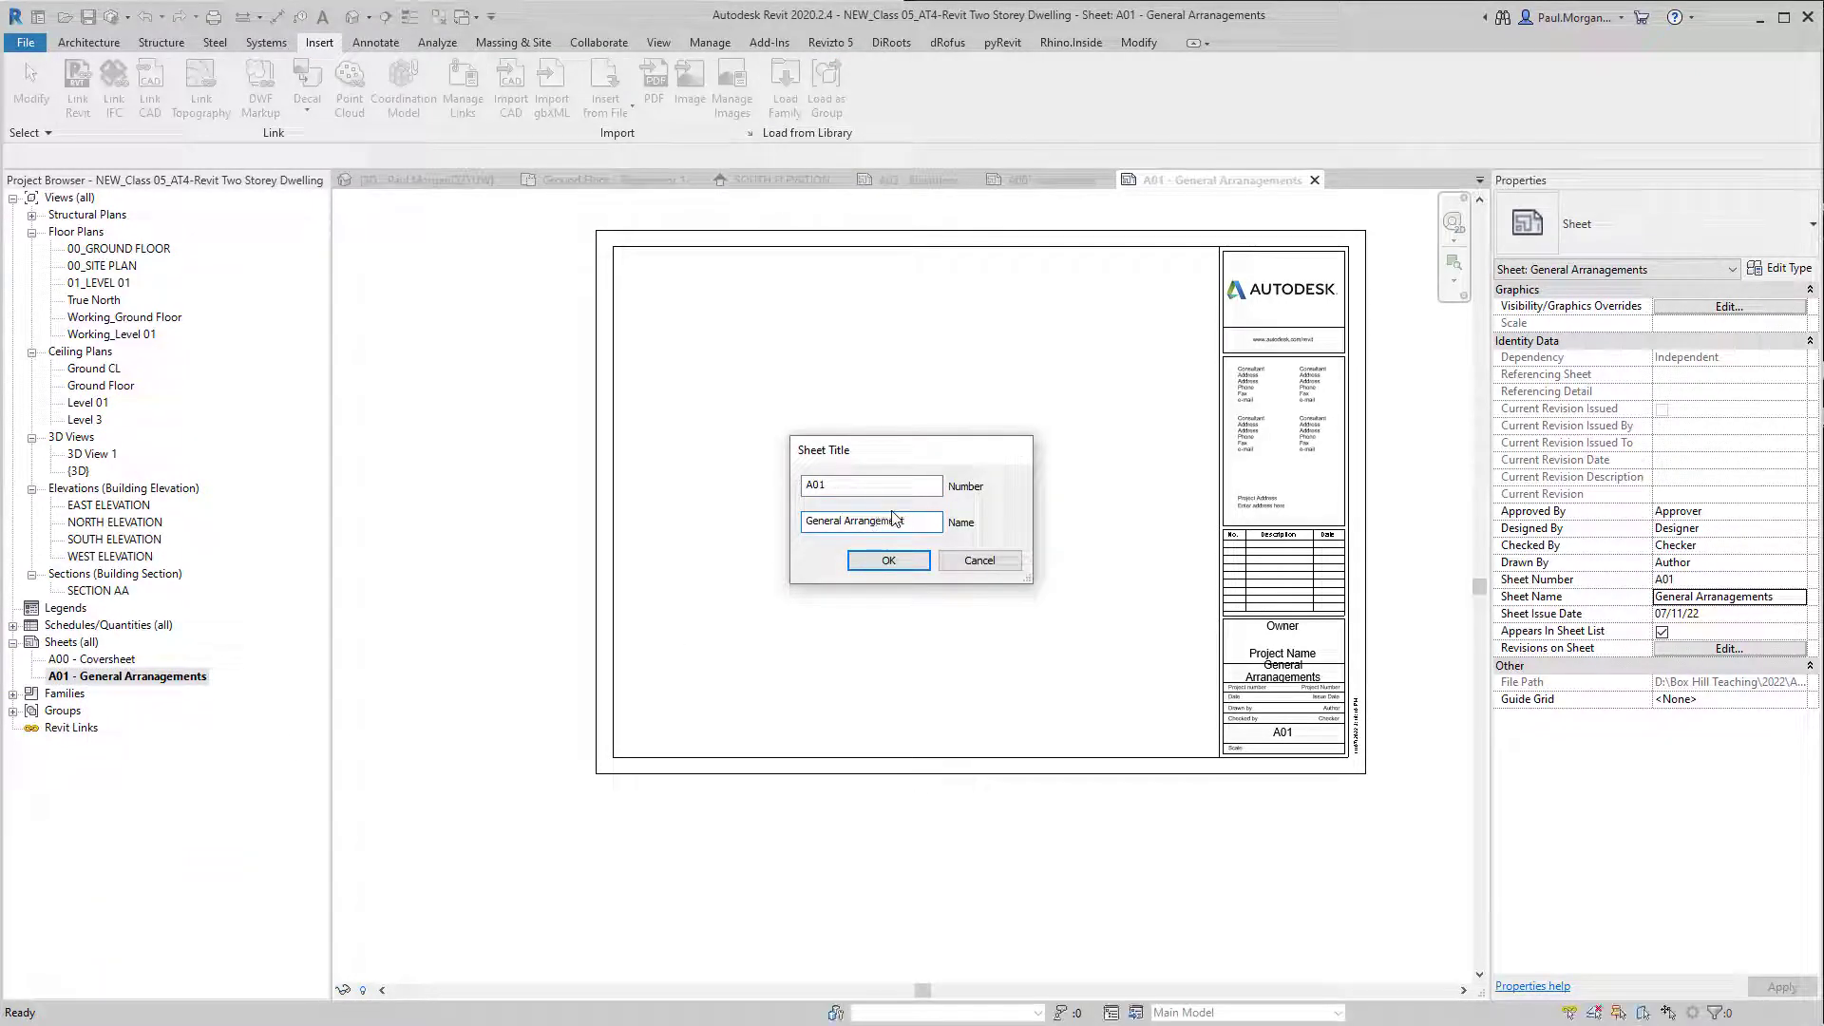
key("Return")
scroll(1339, 755, "up", 3)
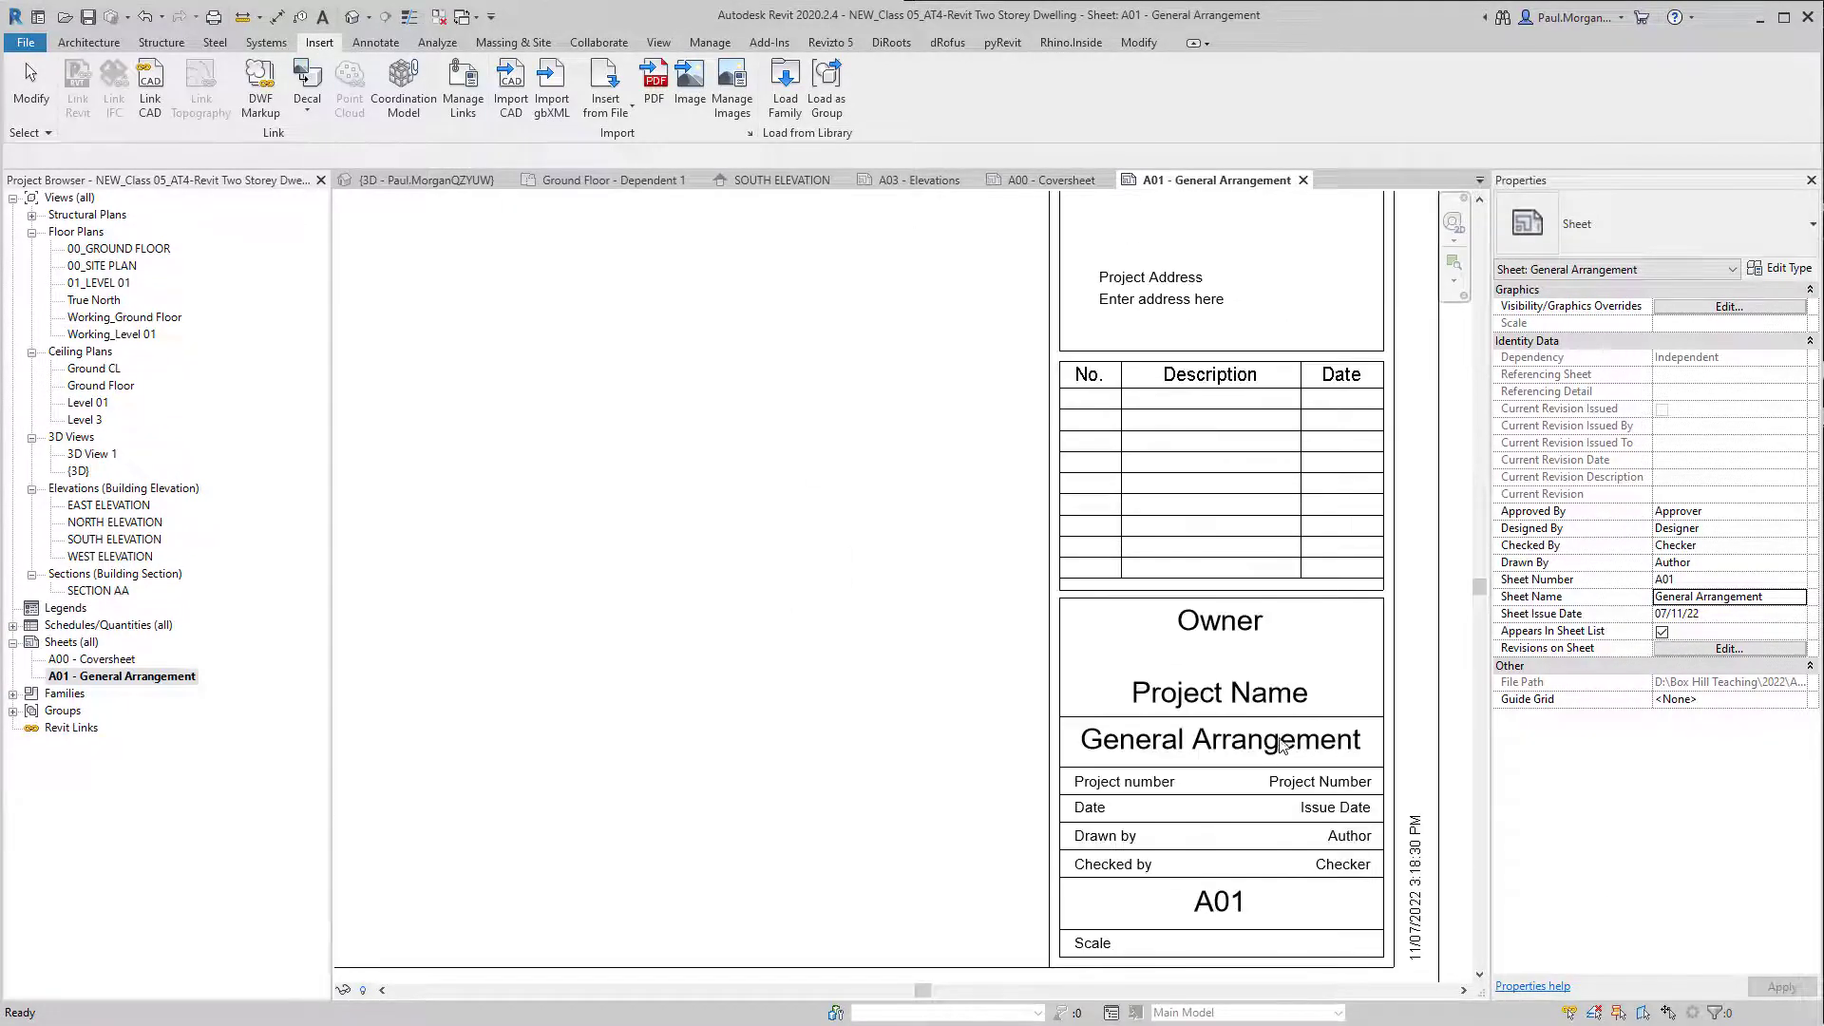
scroll(1339, 756, "down", 1)
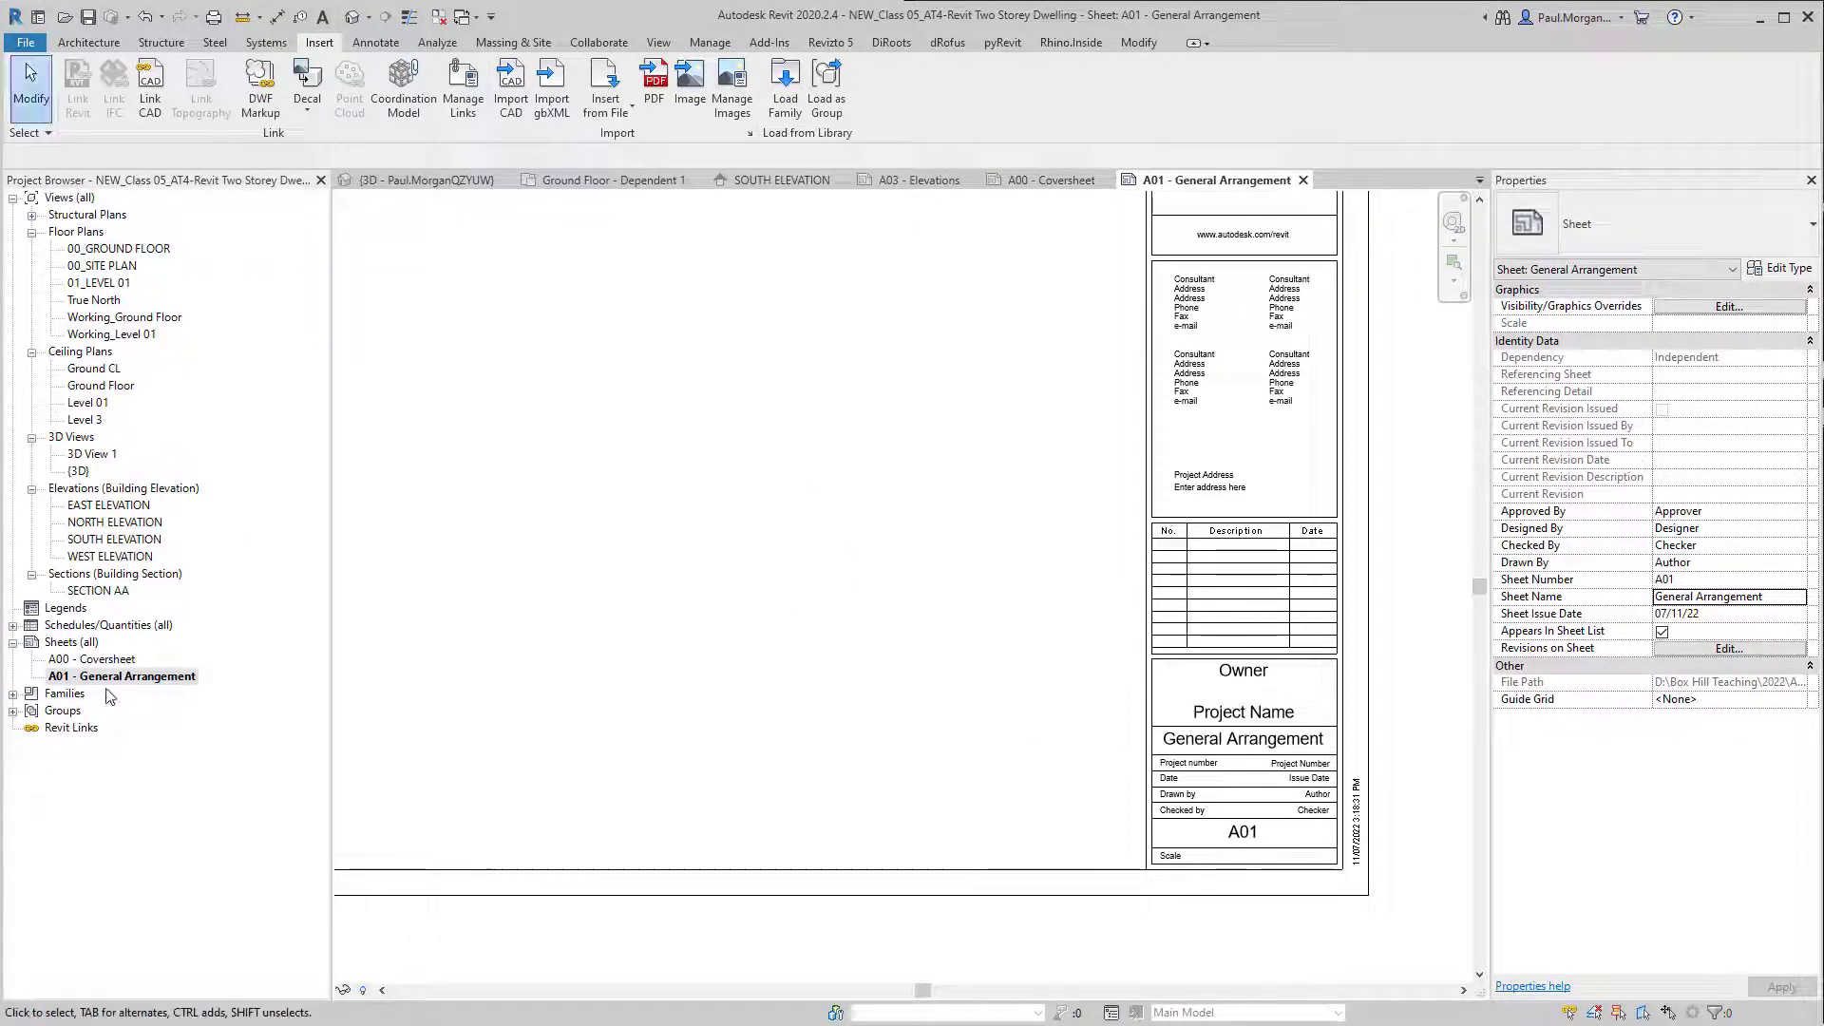
Step: Create a new sheet A02 with the A2 metric (AUS) : Landscape title block
right_click(63, 643)
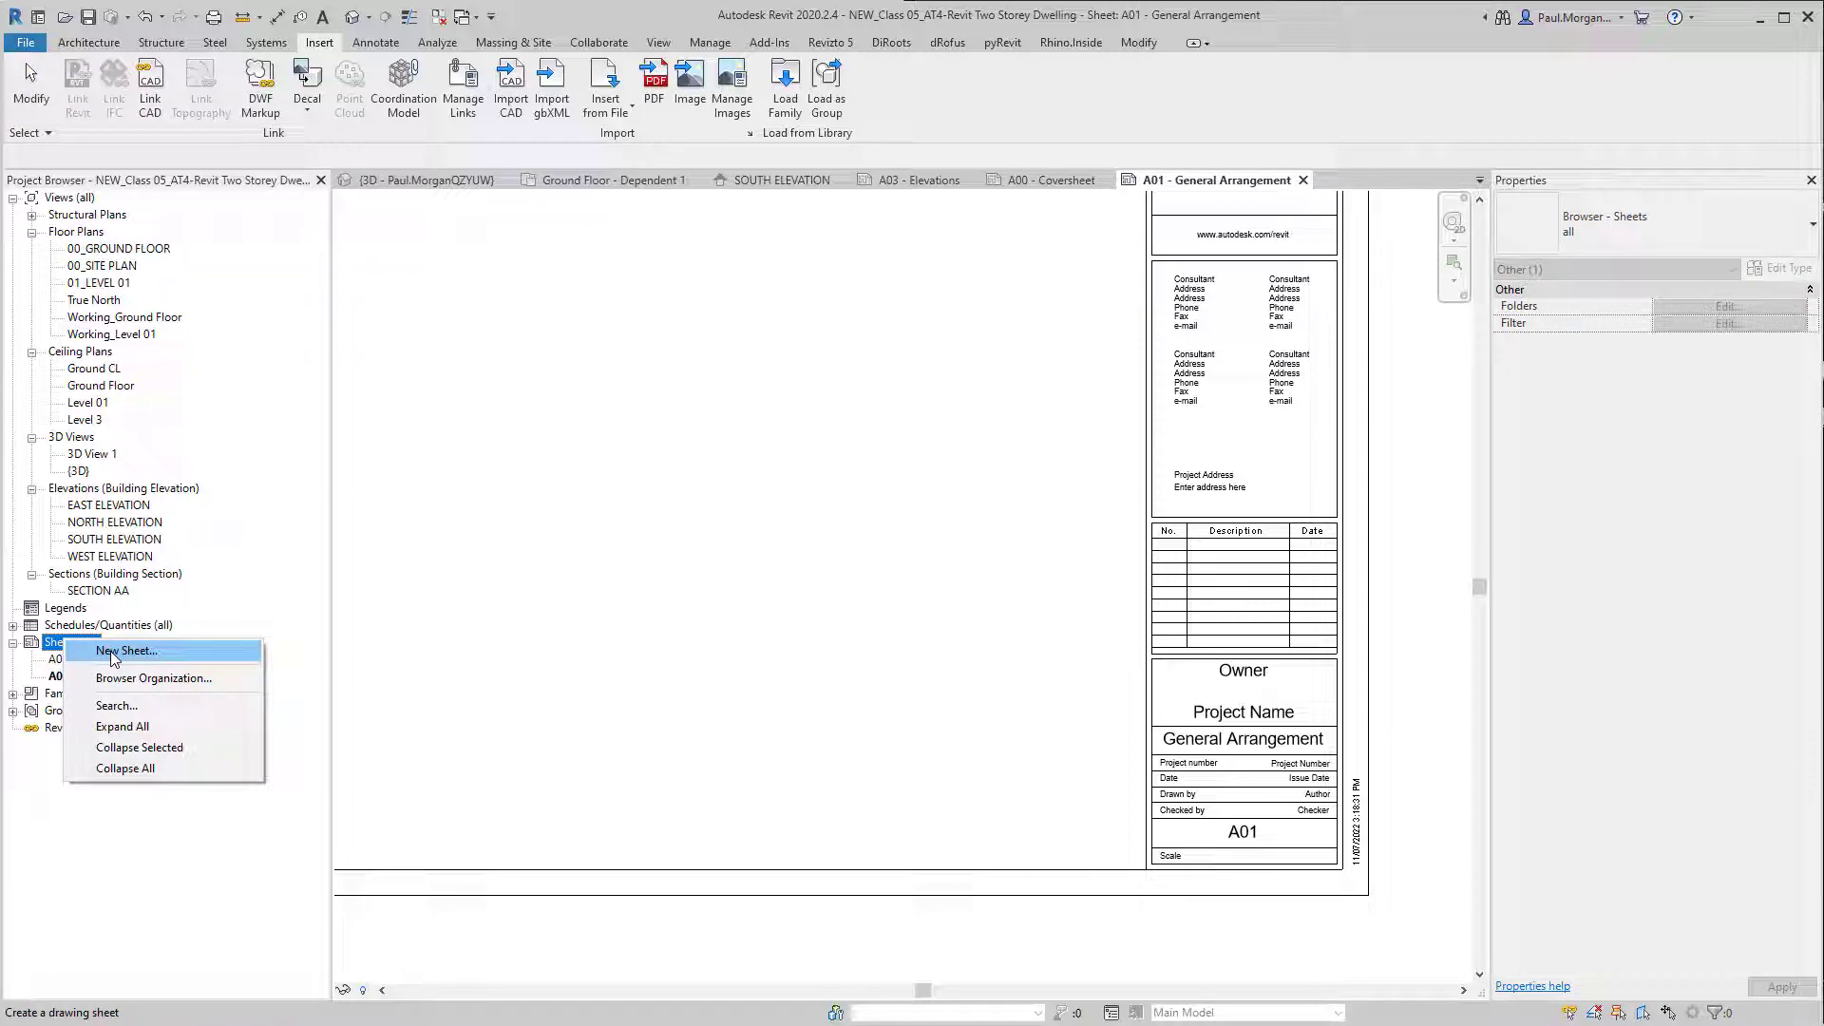
left_click(112, 652)
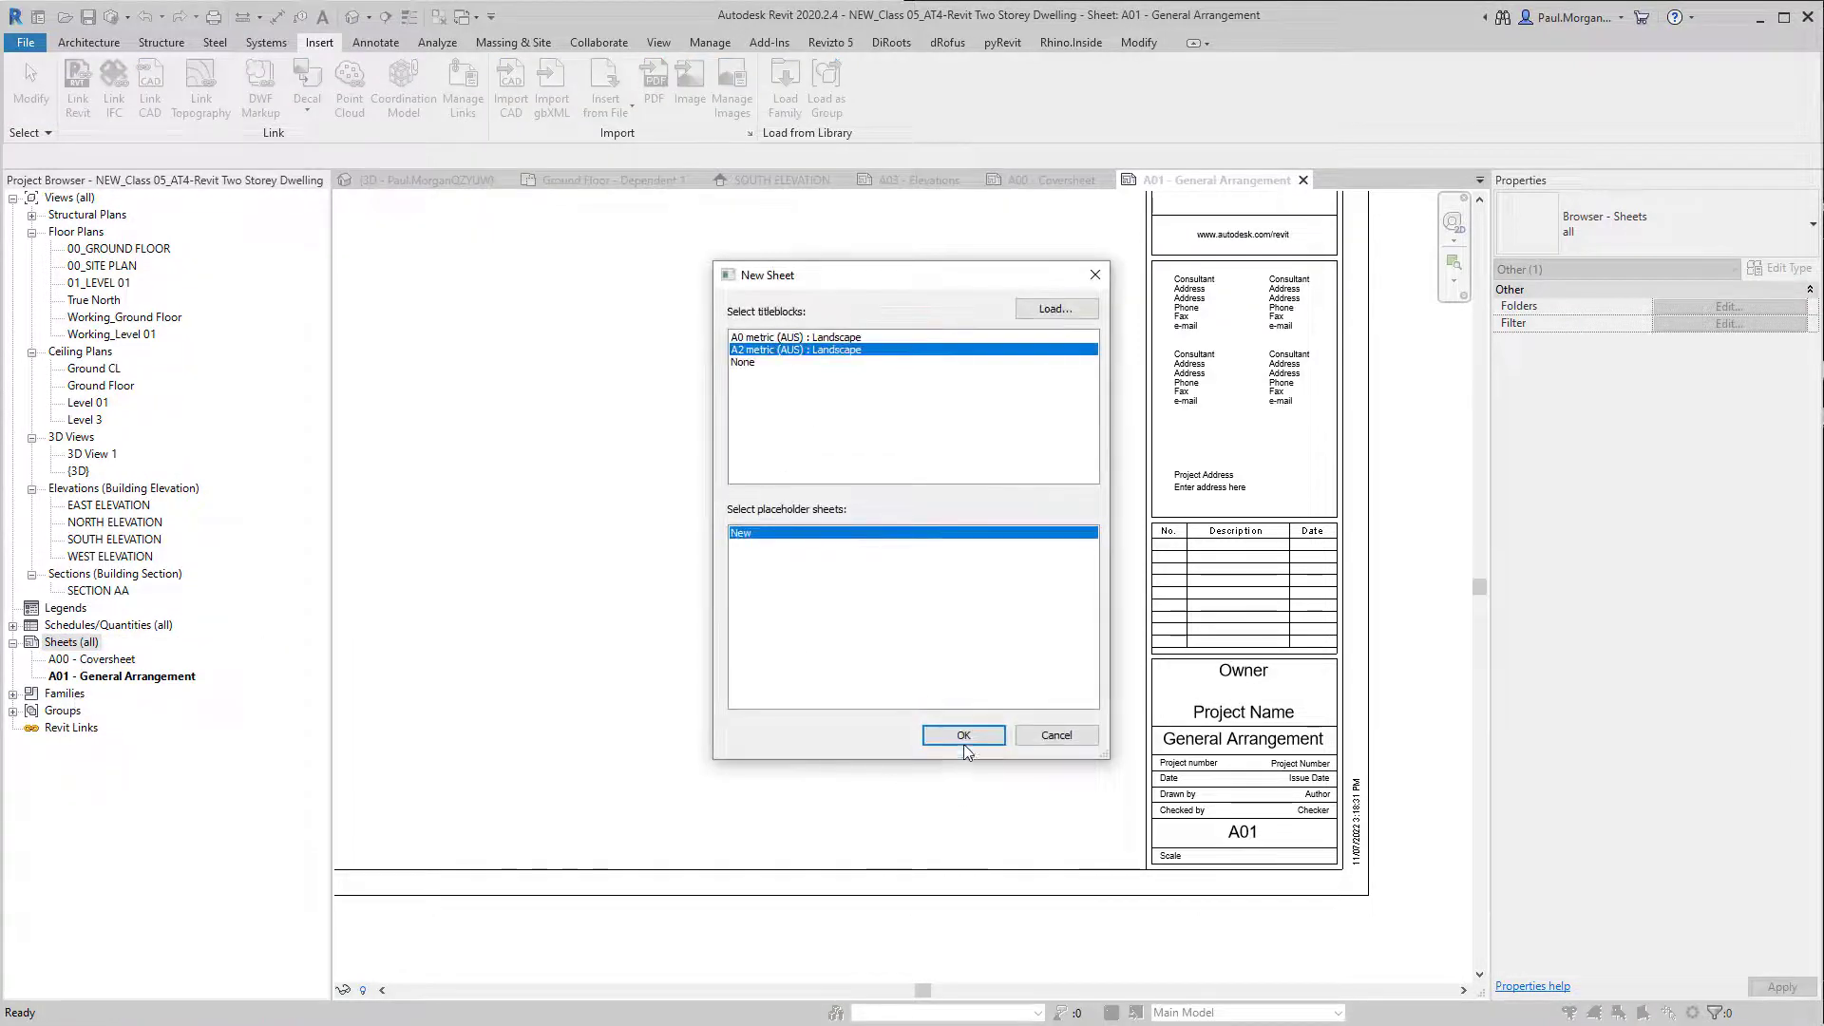
left_click(964, 737)
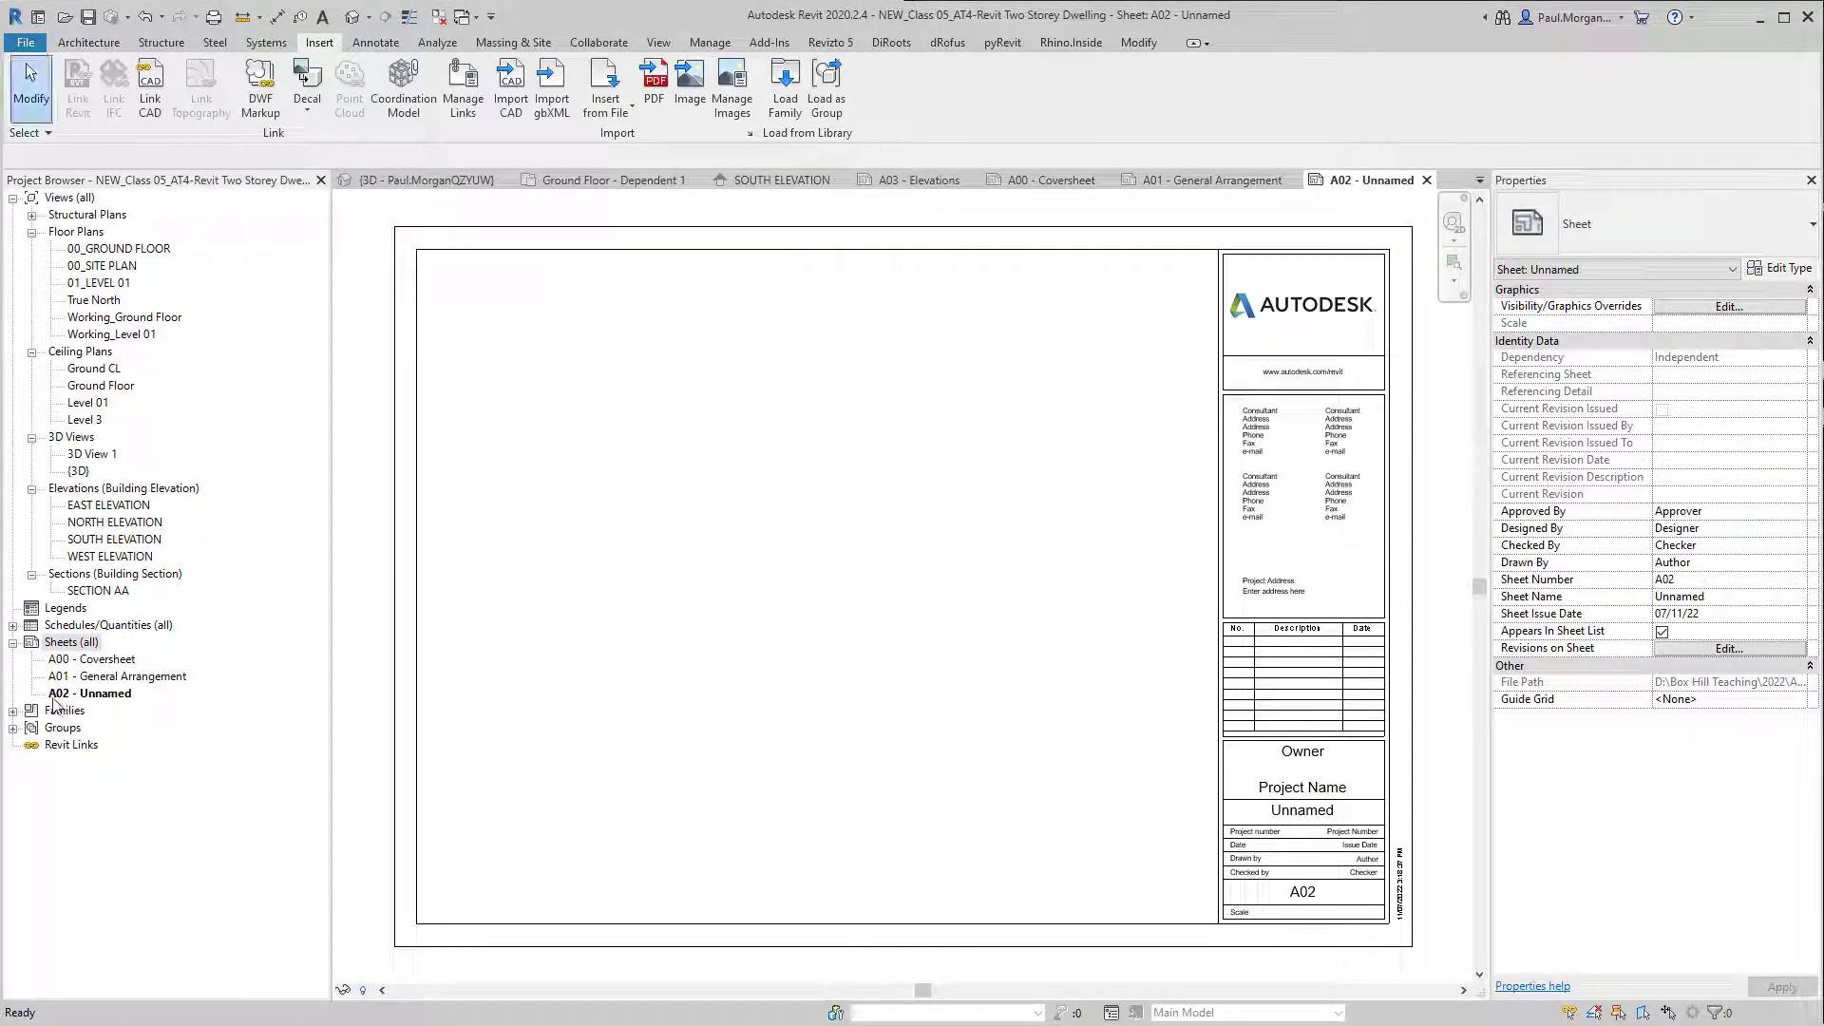
left_click(1291, 813)
left_click(967, 826)
middle_click_drag(982, 836, 945, 847)
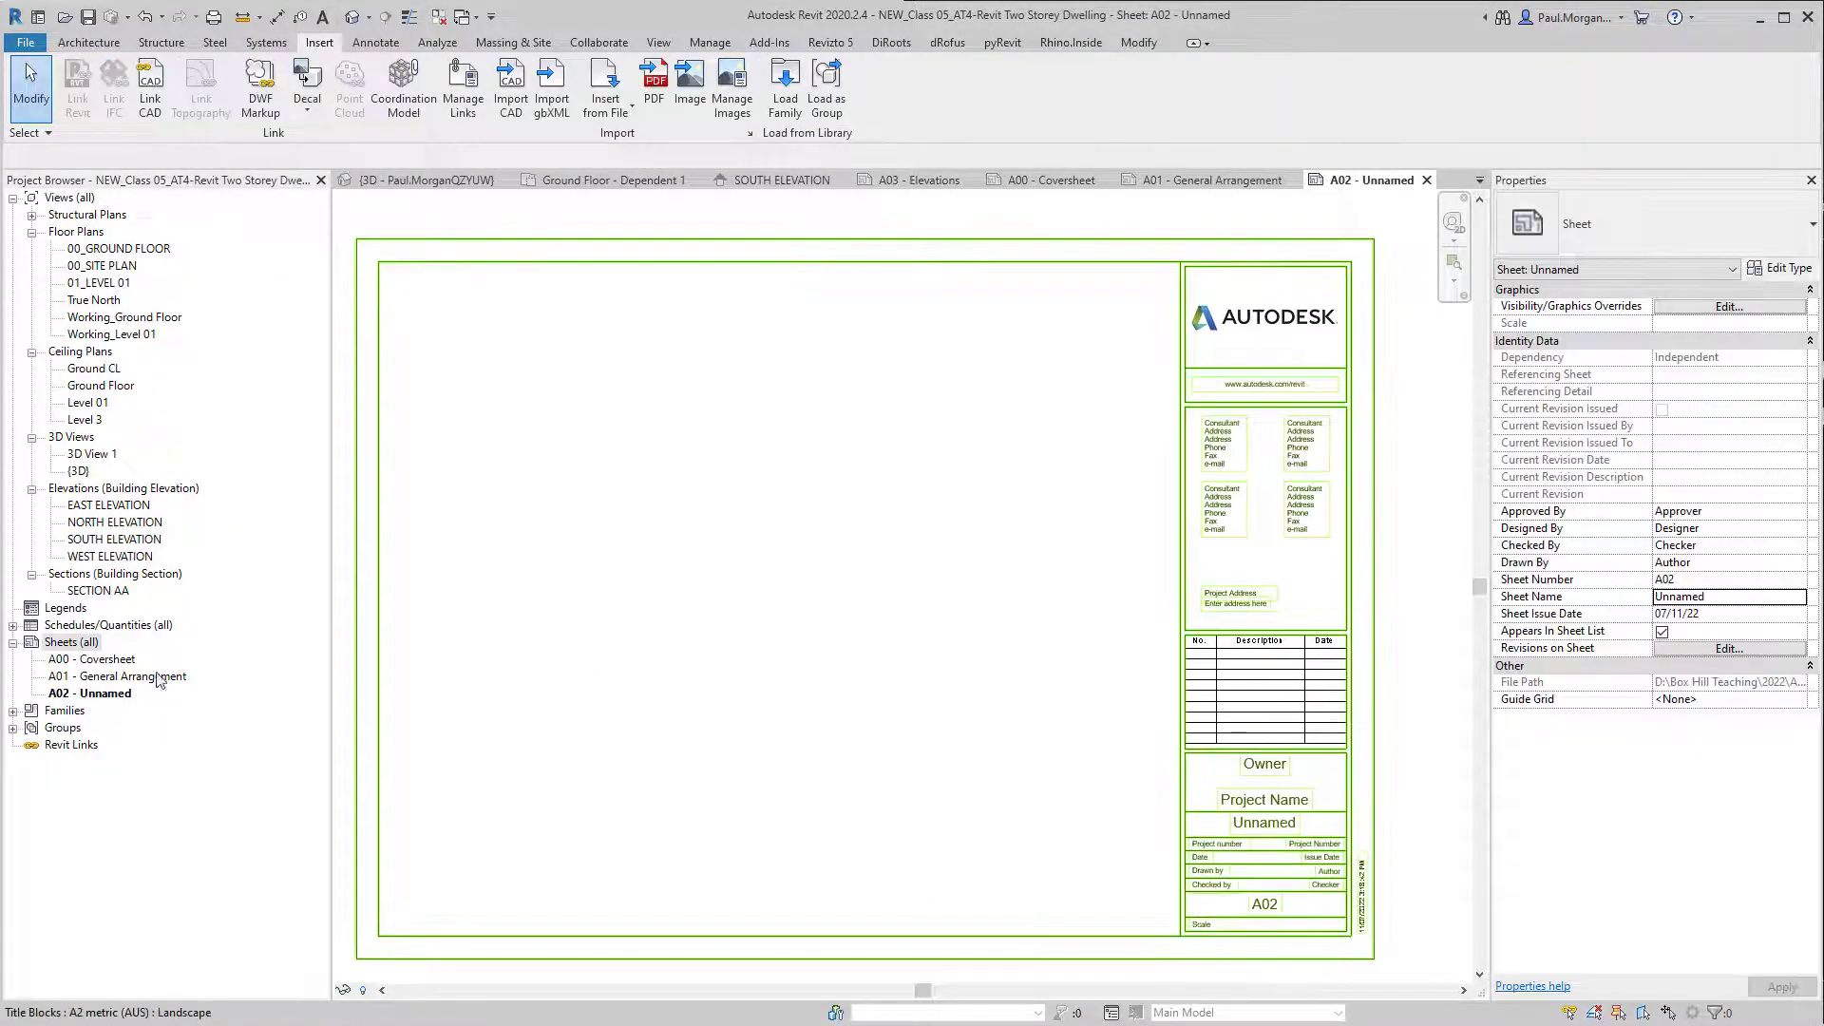
right_click(97, 696)
left_click(619, 704)
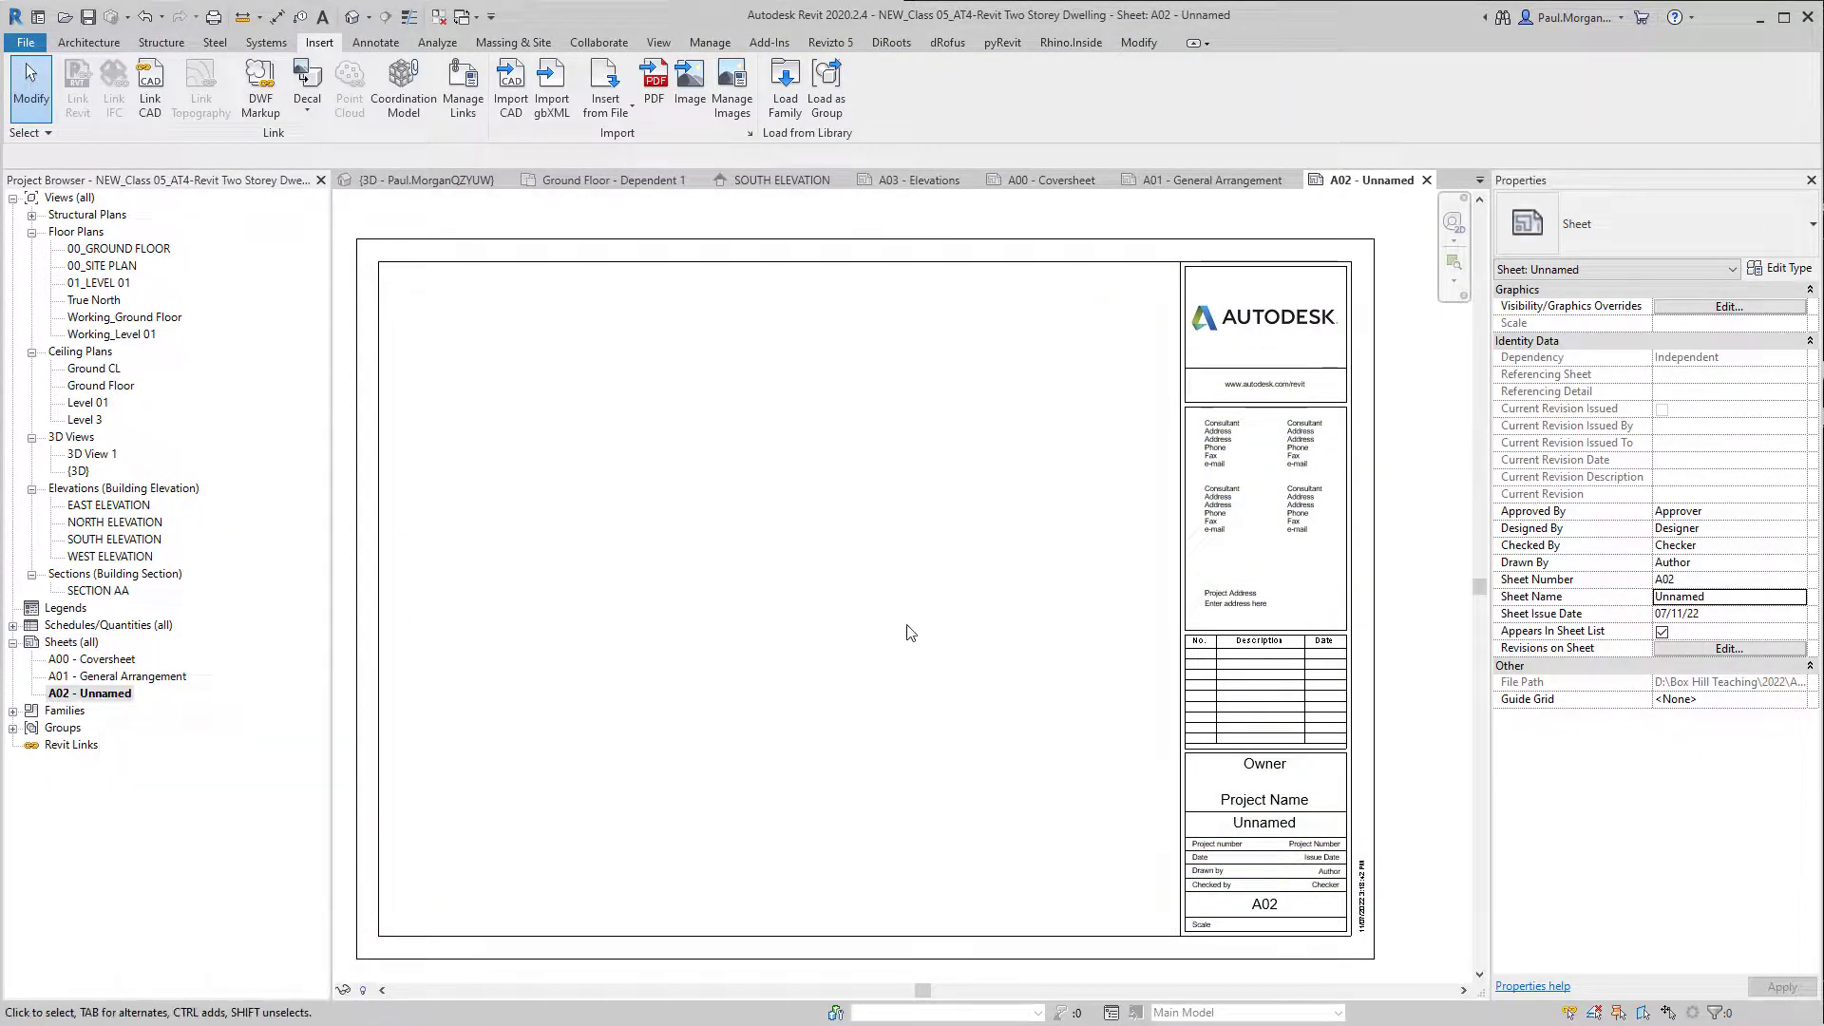
Step: Set sheet A02's name to "Building Elevations" in its properties
scroll(910, 633, "down", 2)
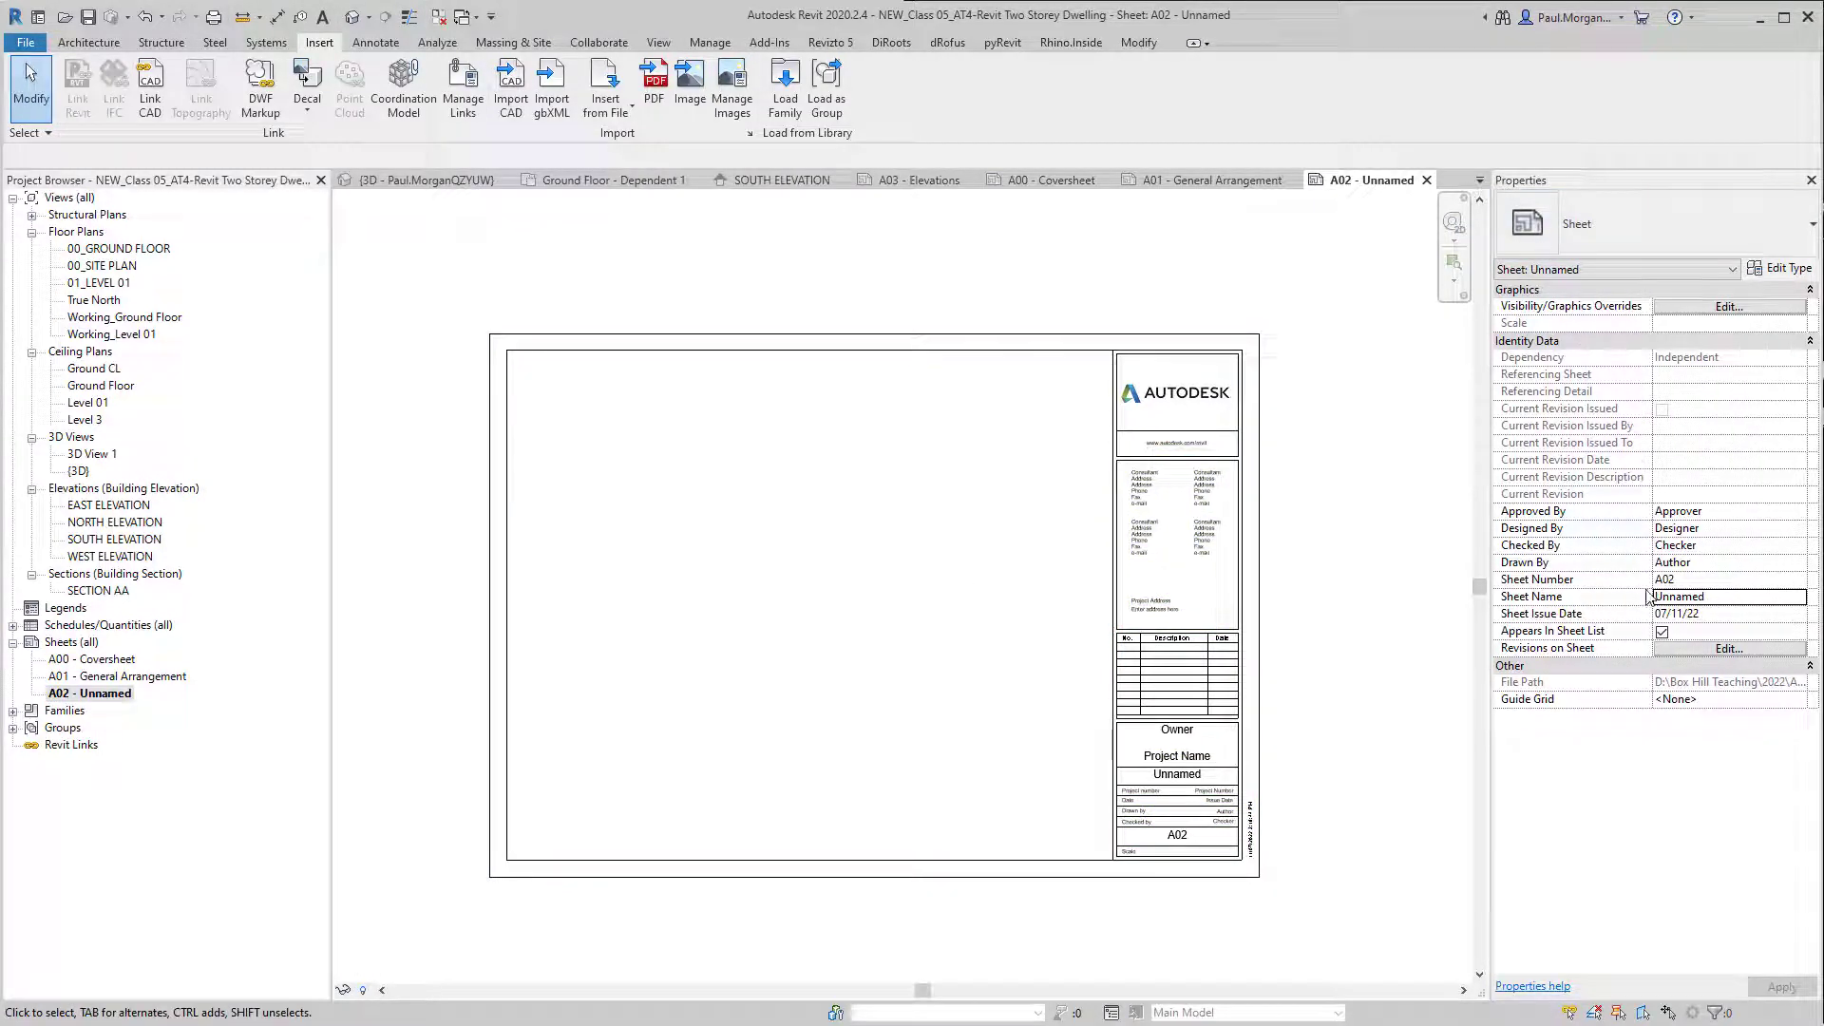
left_click(1730, 600)
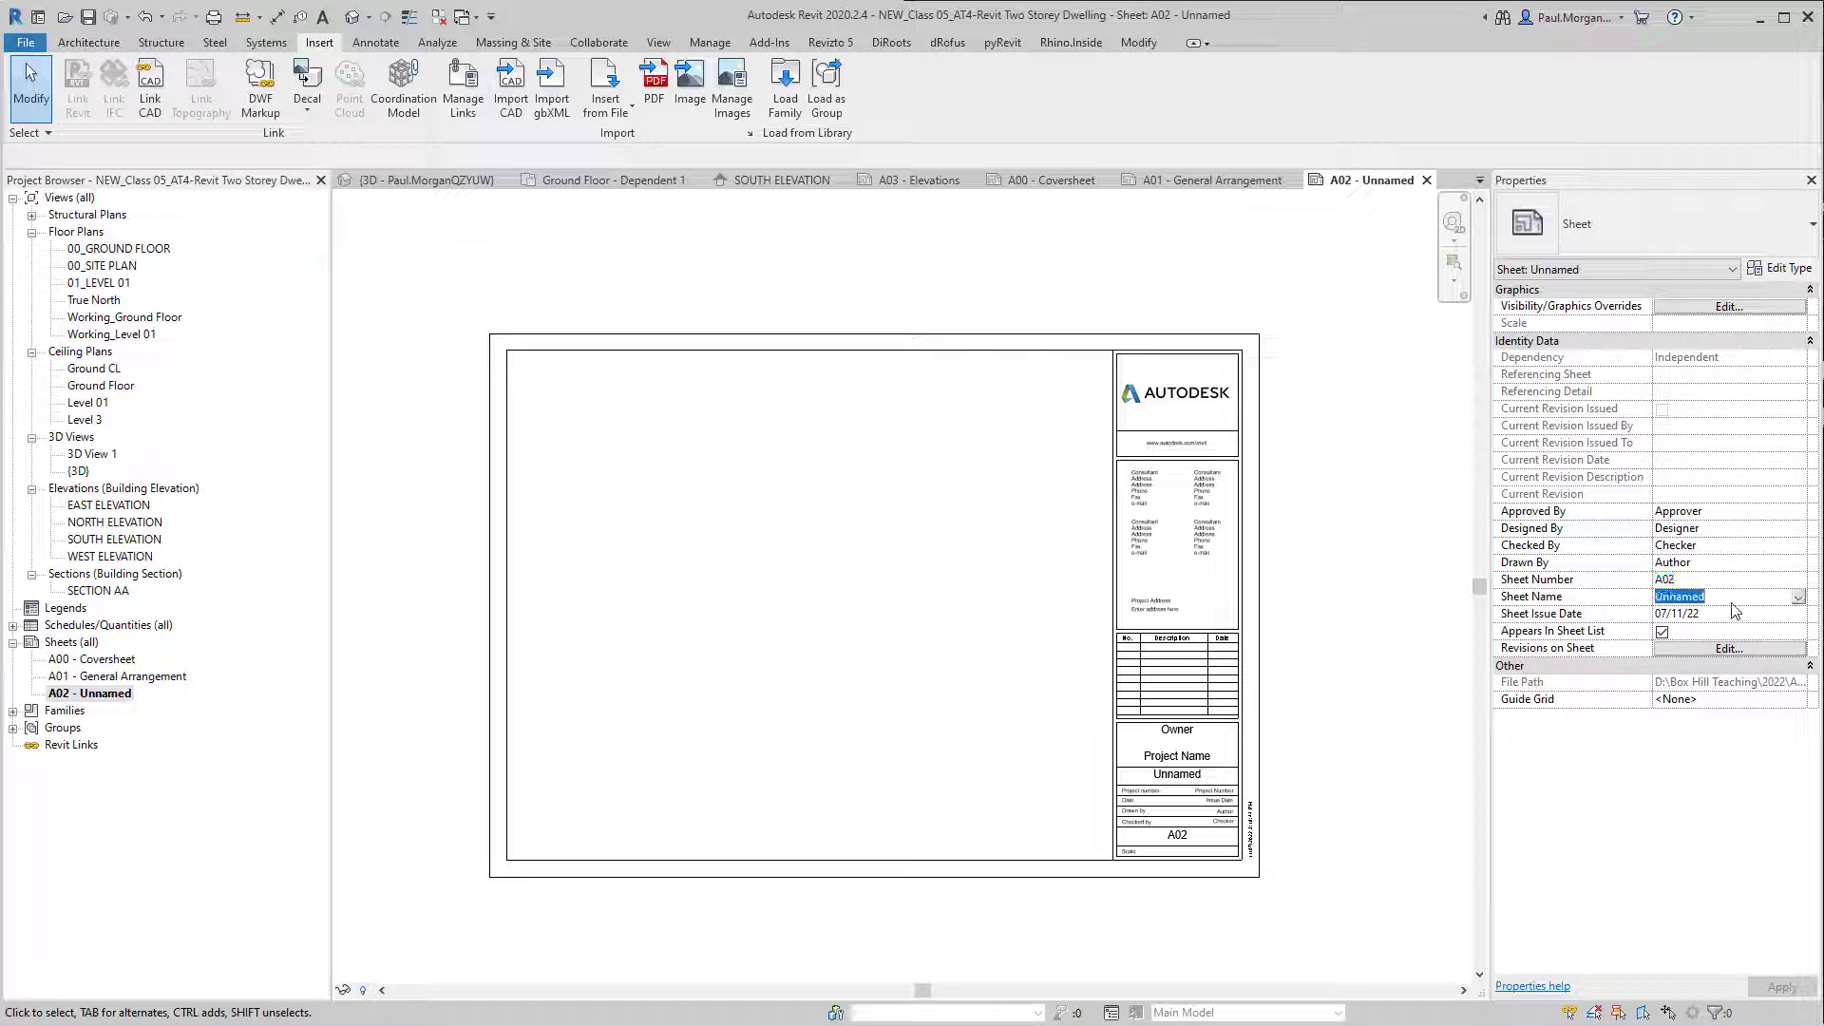
type("Bu")
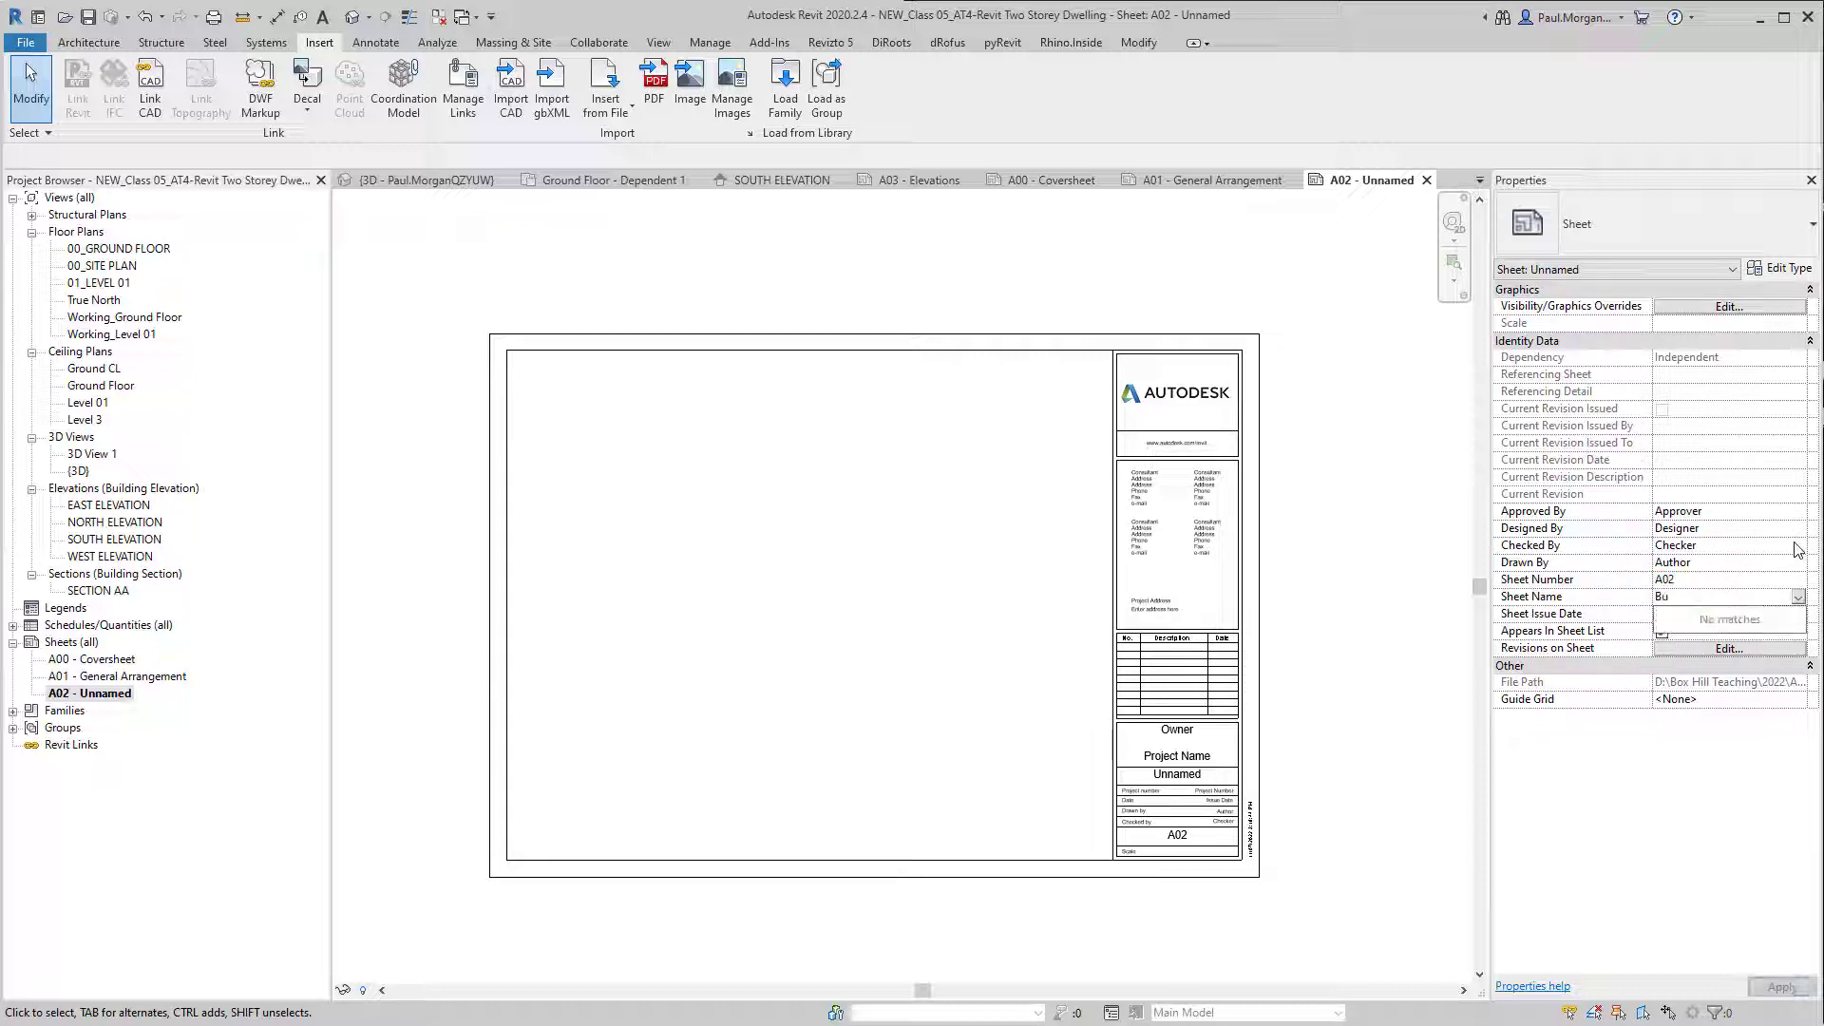
type("ilding Elevati")
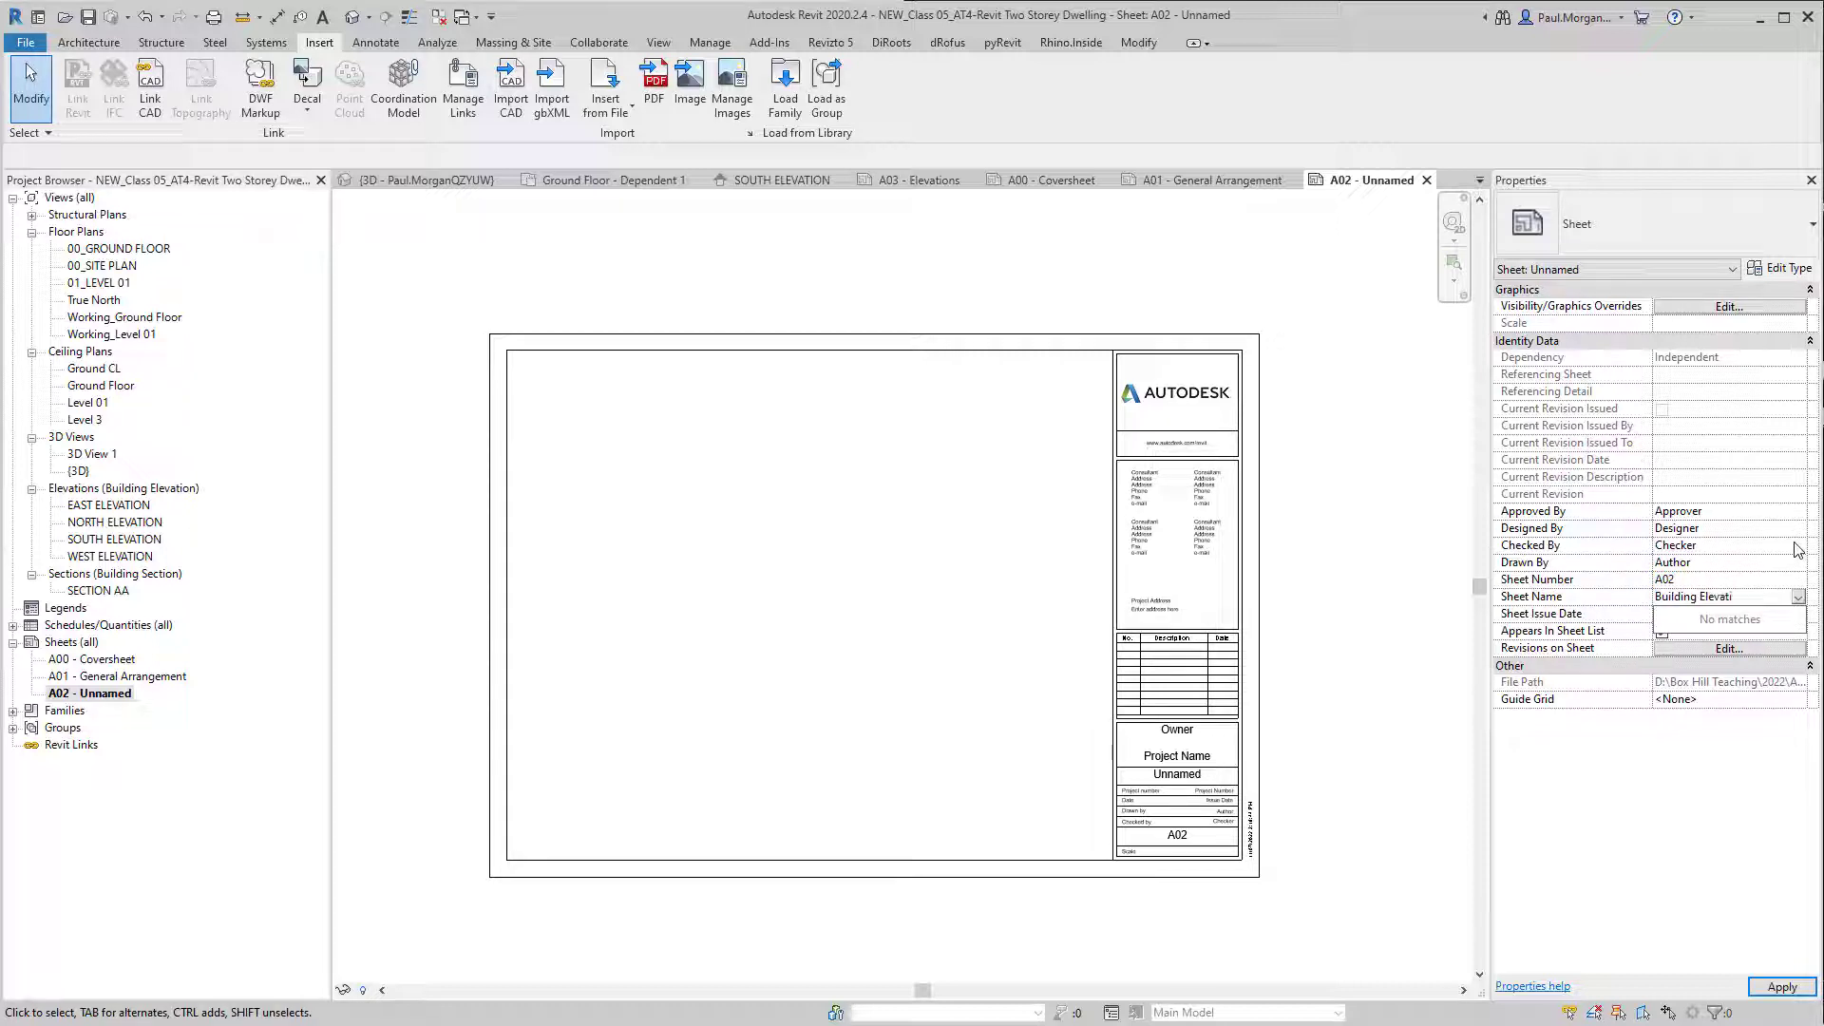
type("ons")
key("Return")
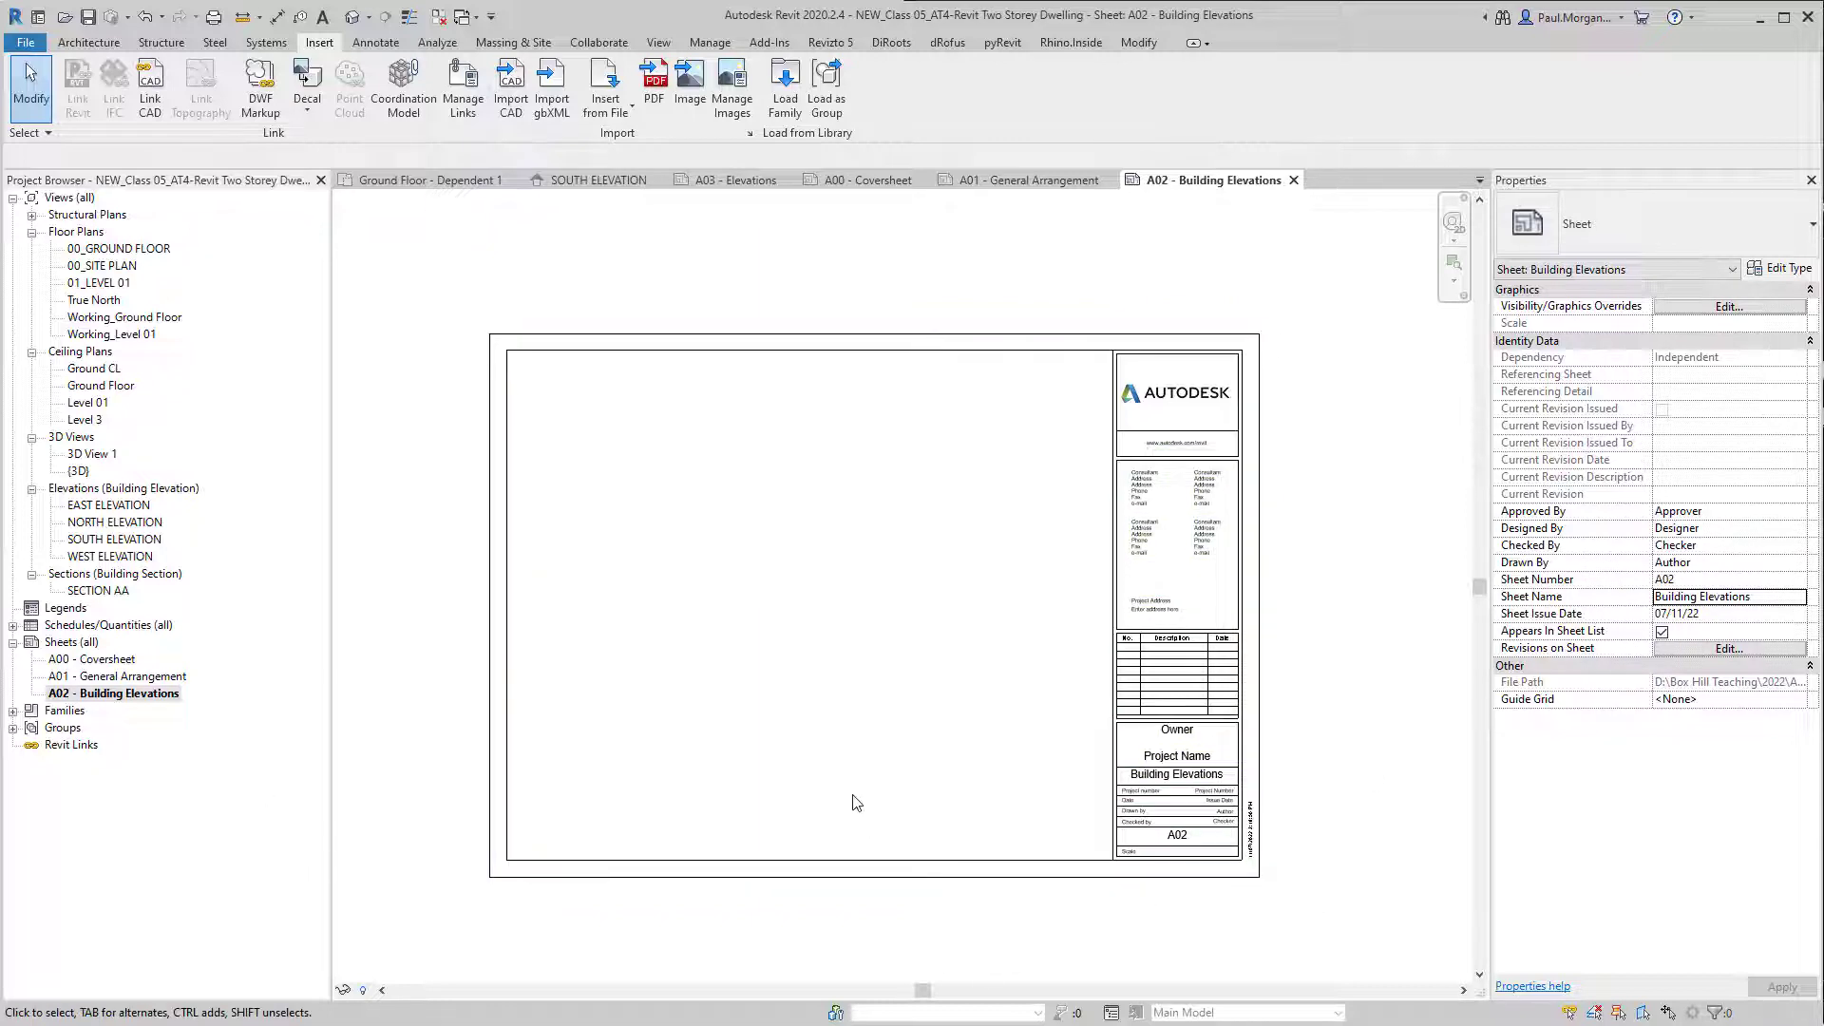
middle_click_drag(877, 756, 904, 754)
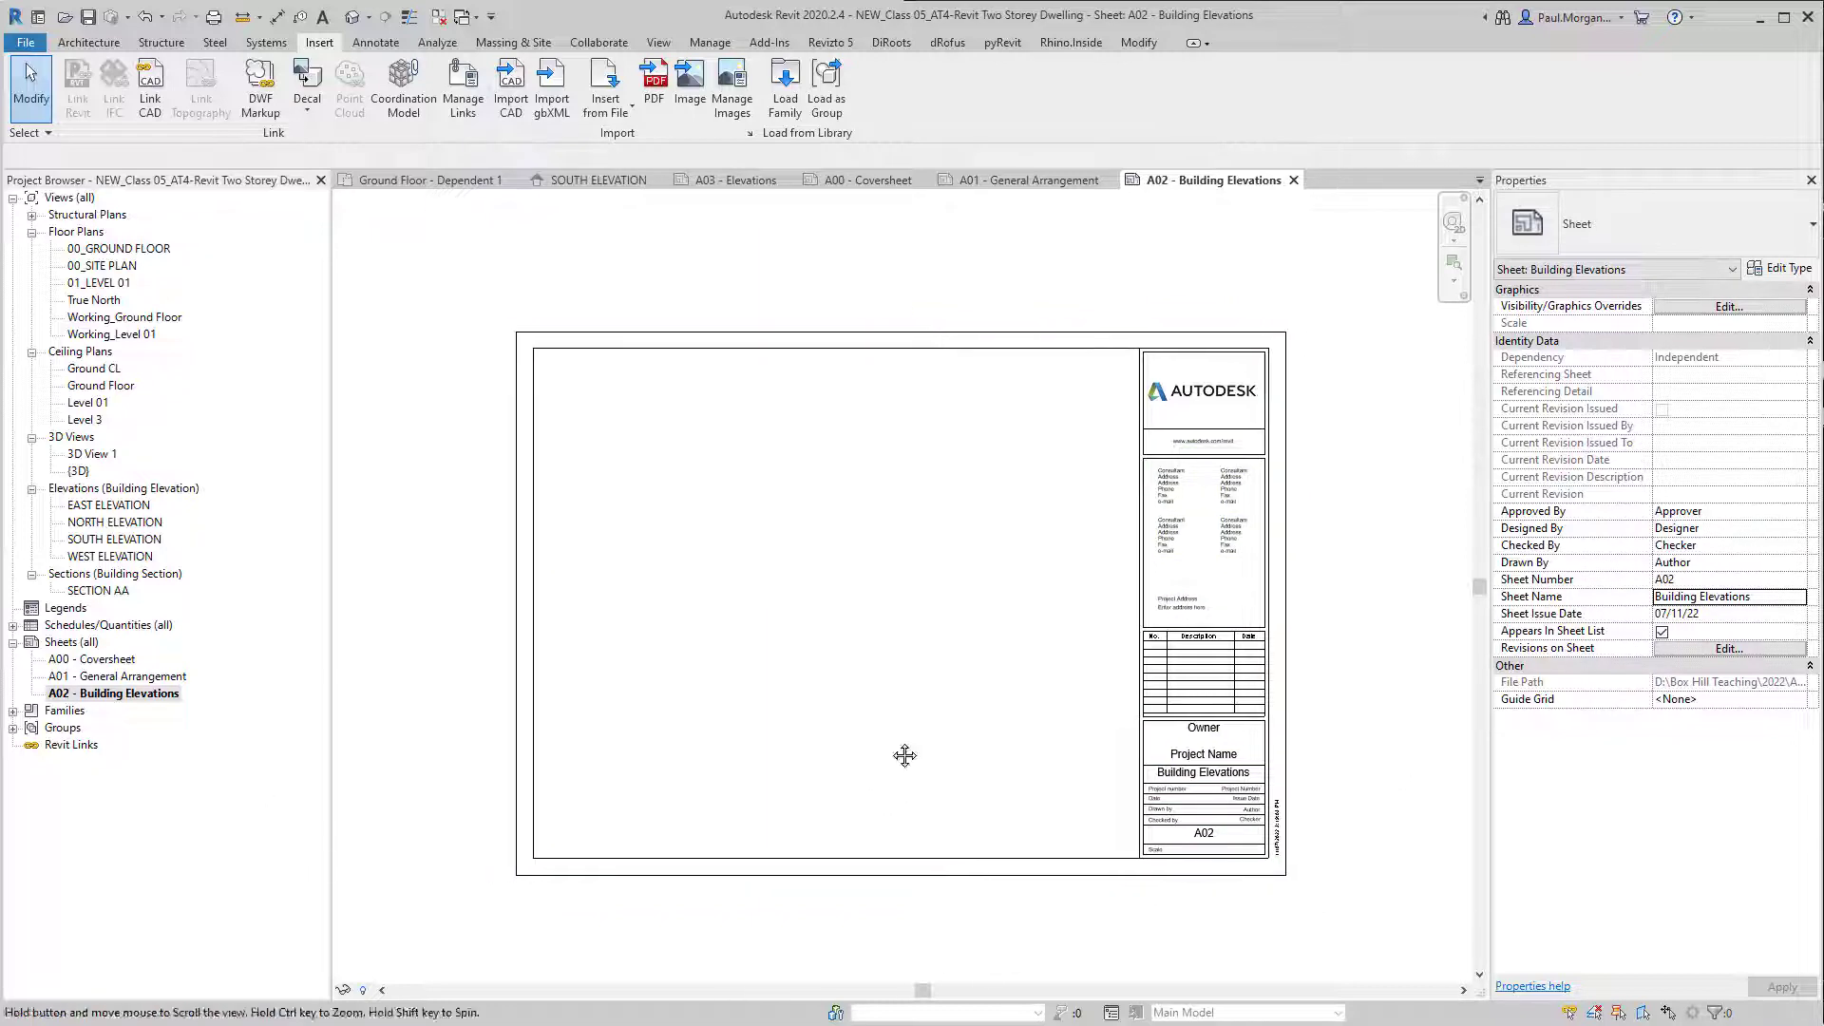
Step: Create two more sheets, A03 and A04, with the A2 metric (AUS) : Landscape title block
right_click(59, 644)
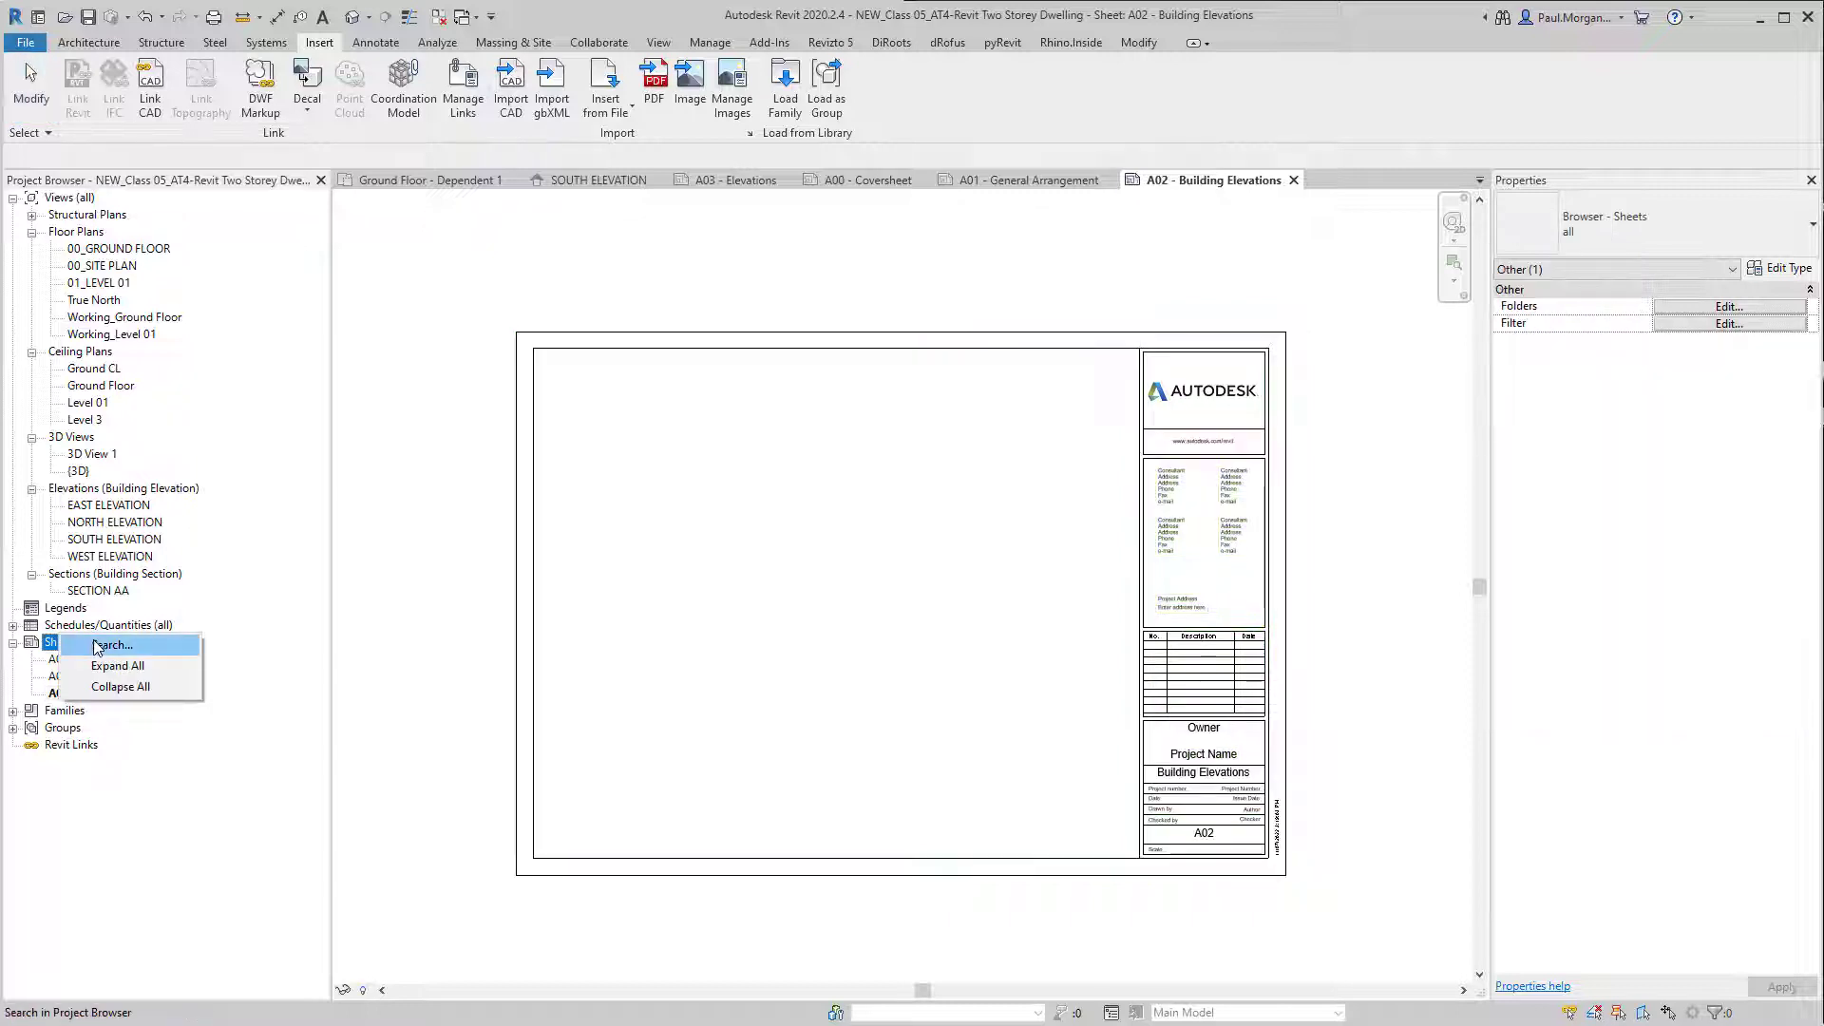
left_click(68, 650)
right_click(68, 654)
left_click(106, 661)
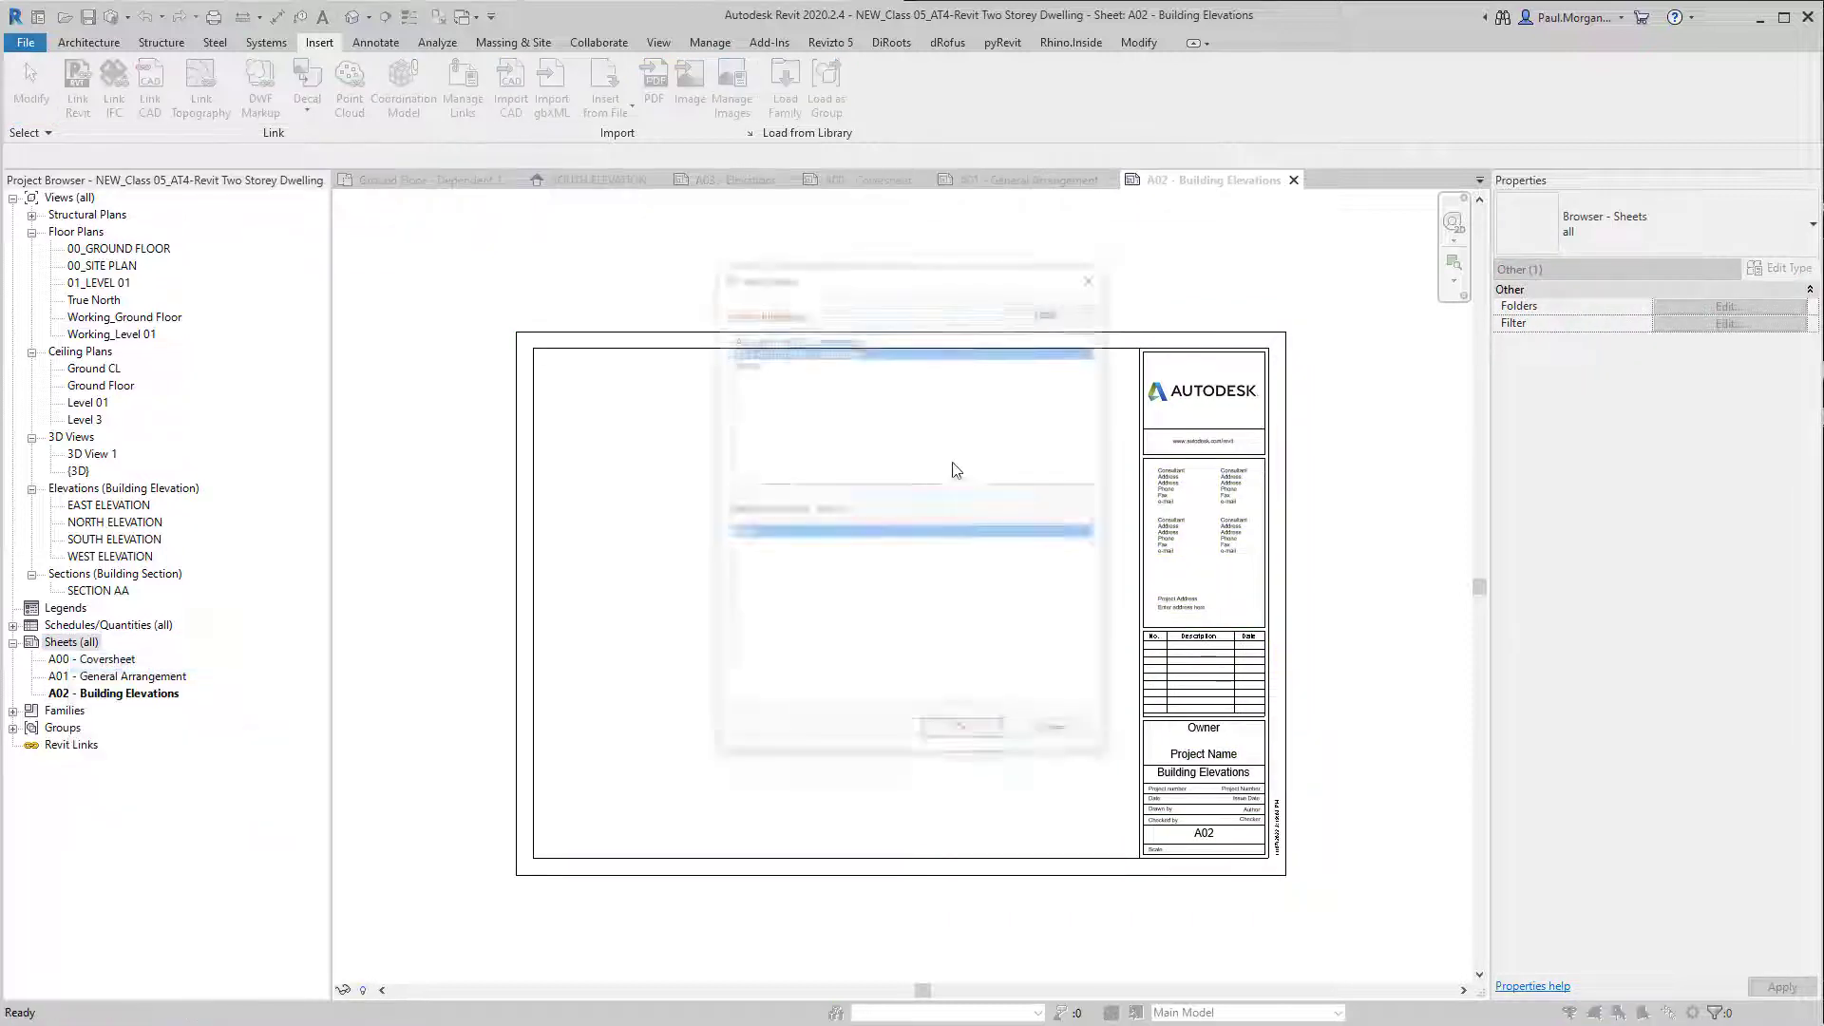
key("Return")
right_click(71, 644)
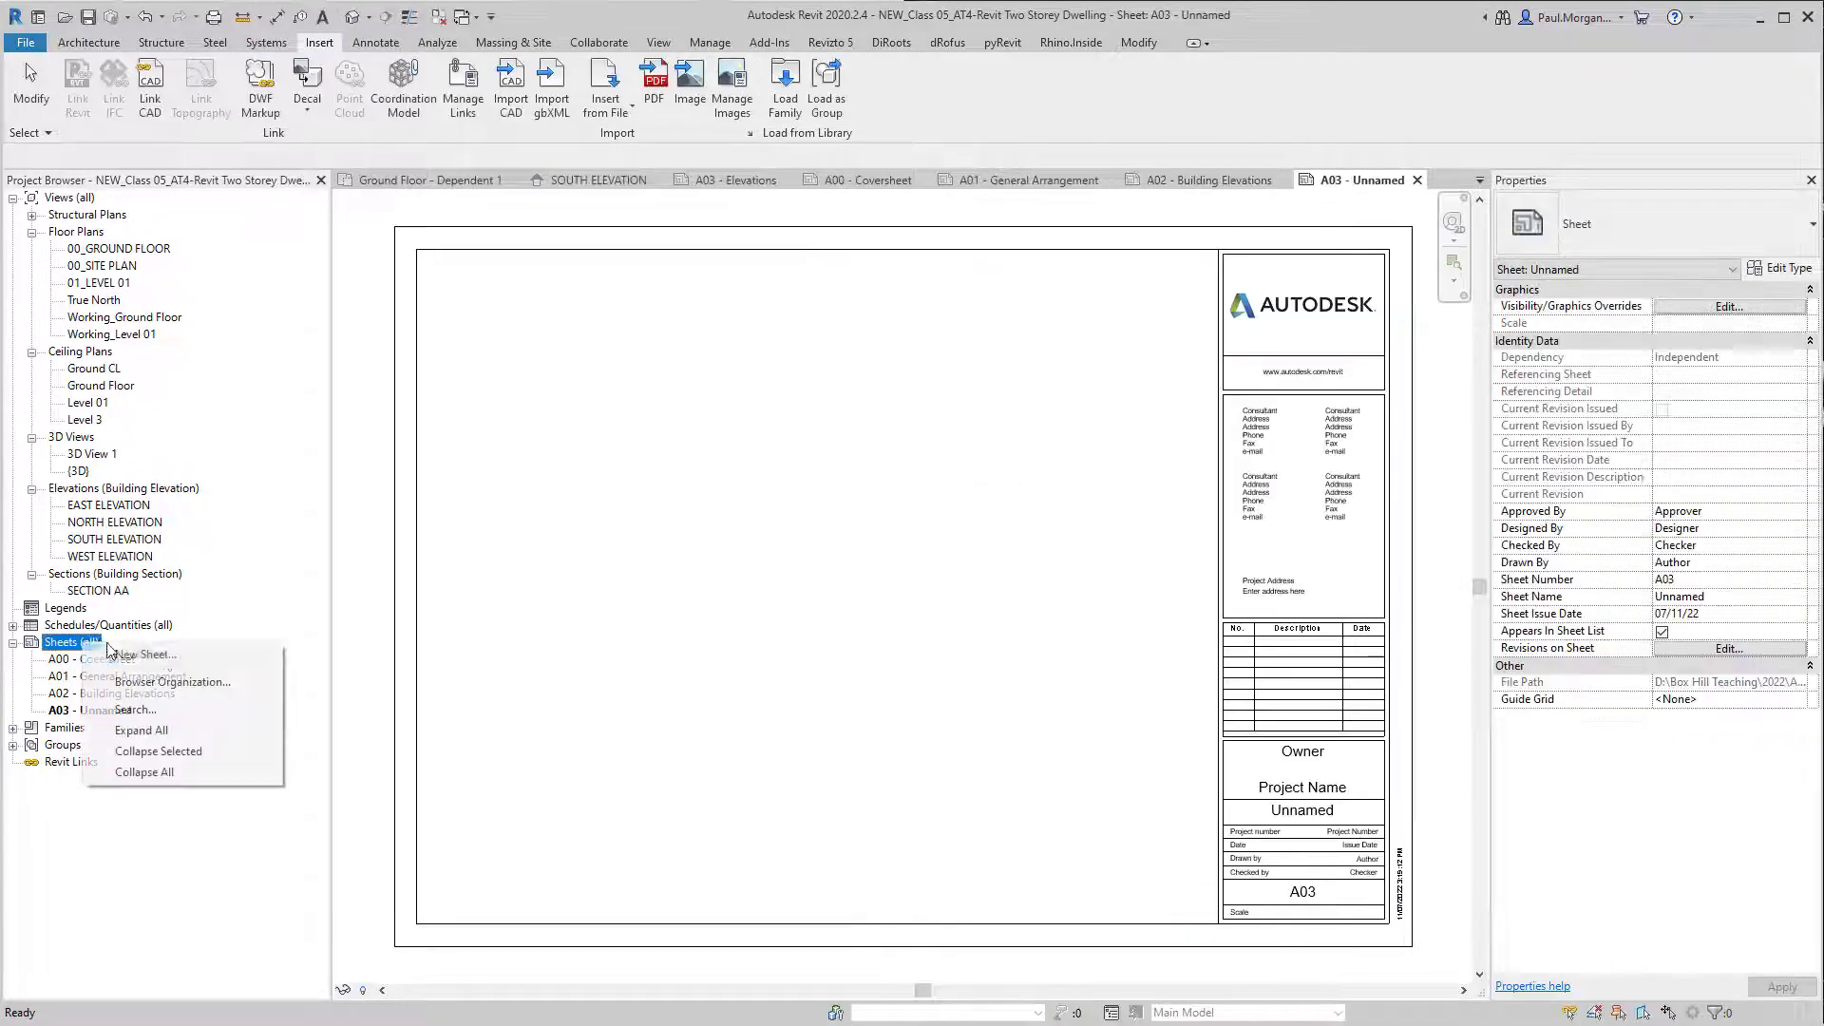
left_click(162, 658)
left_click(957, 732)
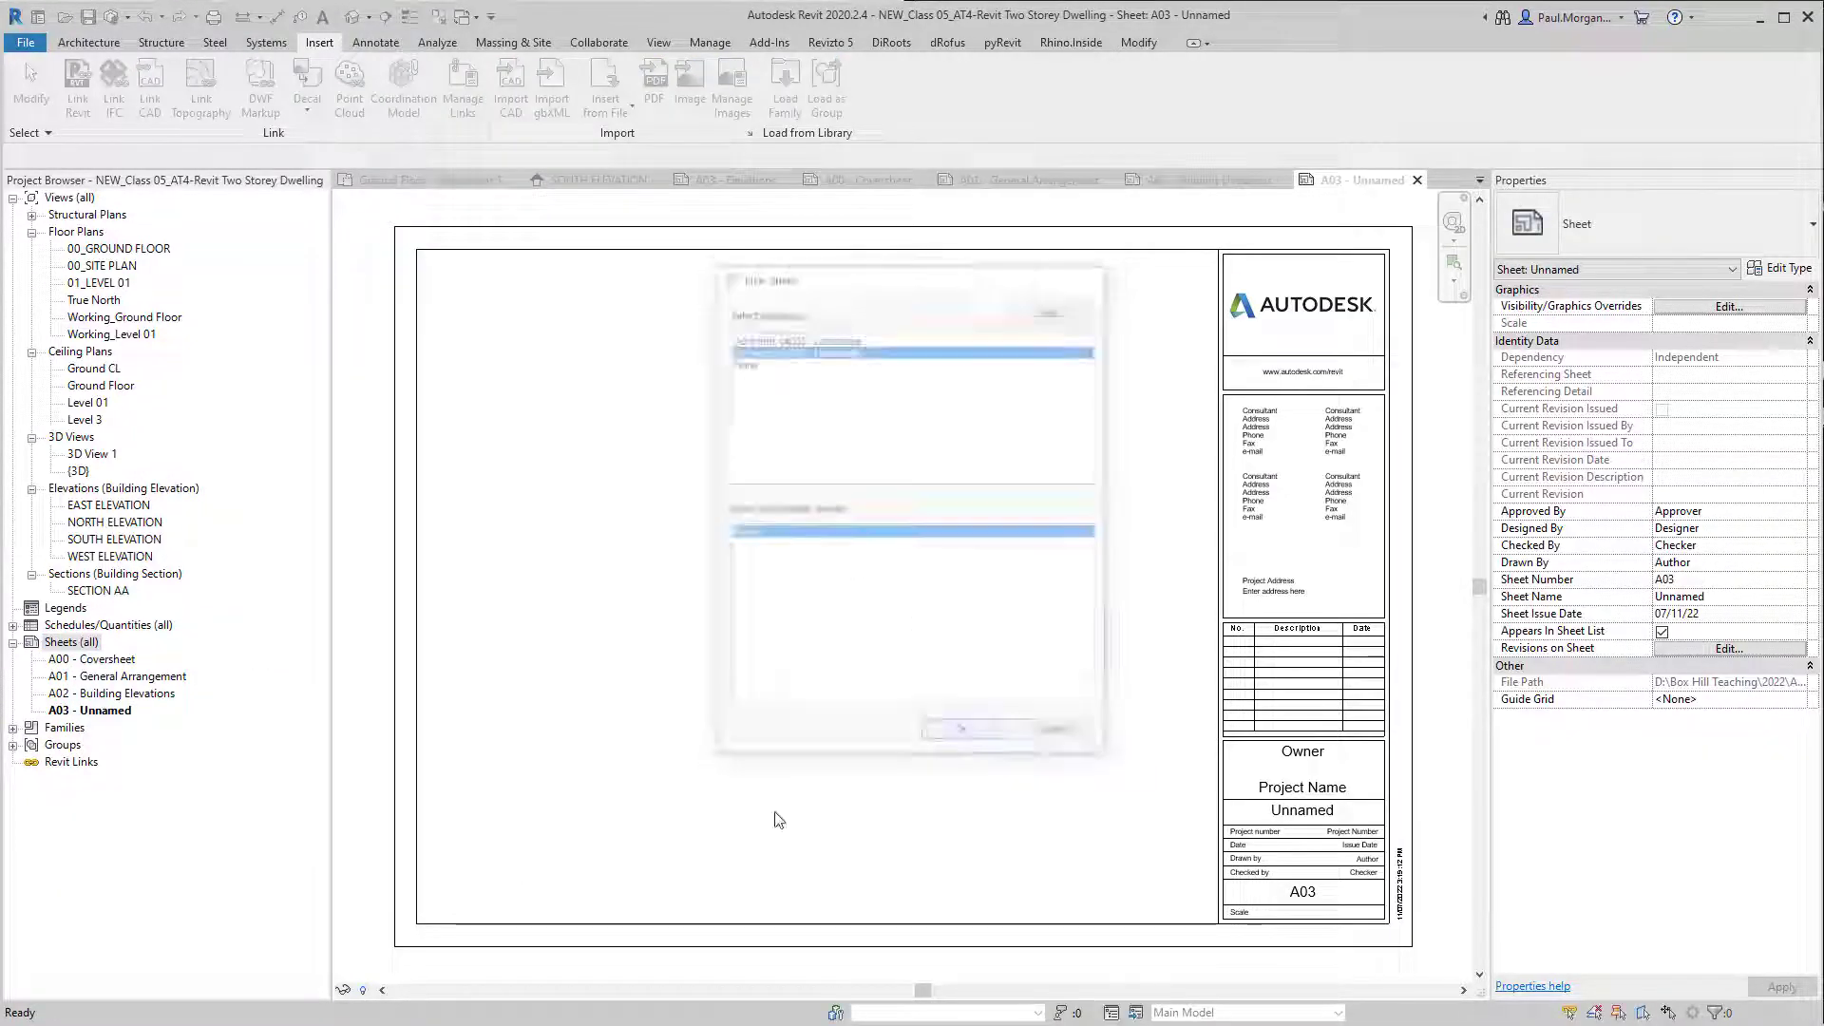
Step: Set sheet A03's name to "Section & Details" in its properties
left_click(84, 713)
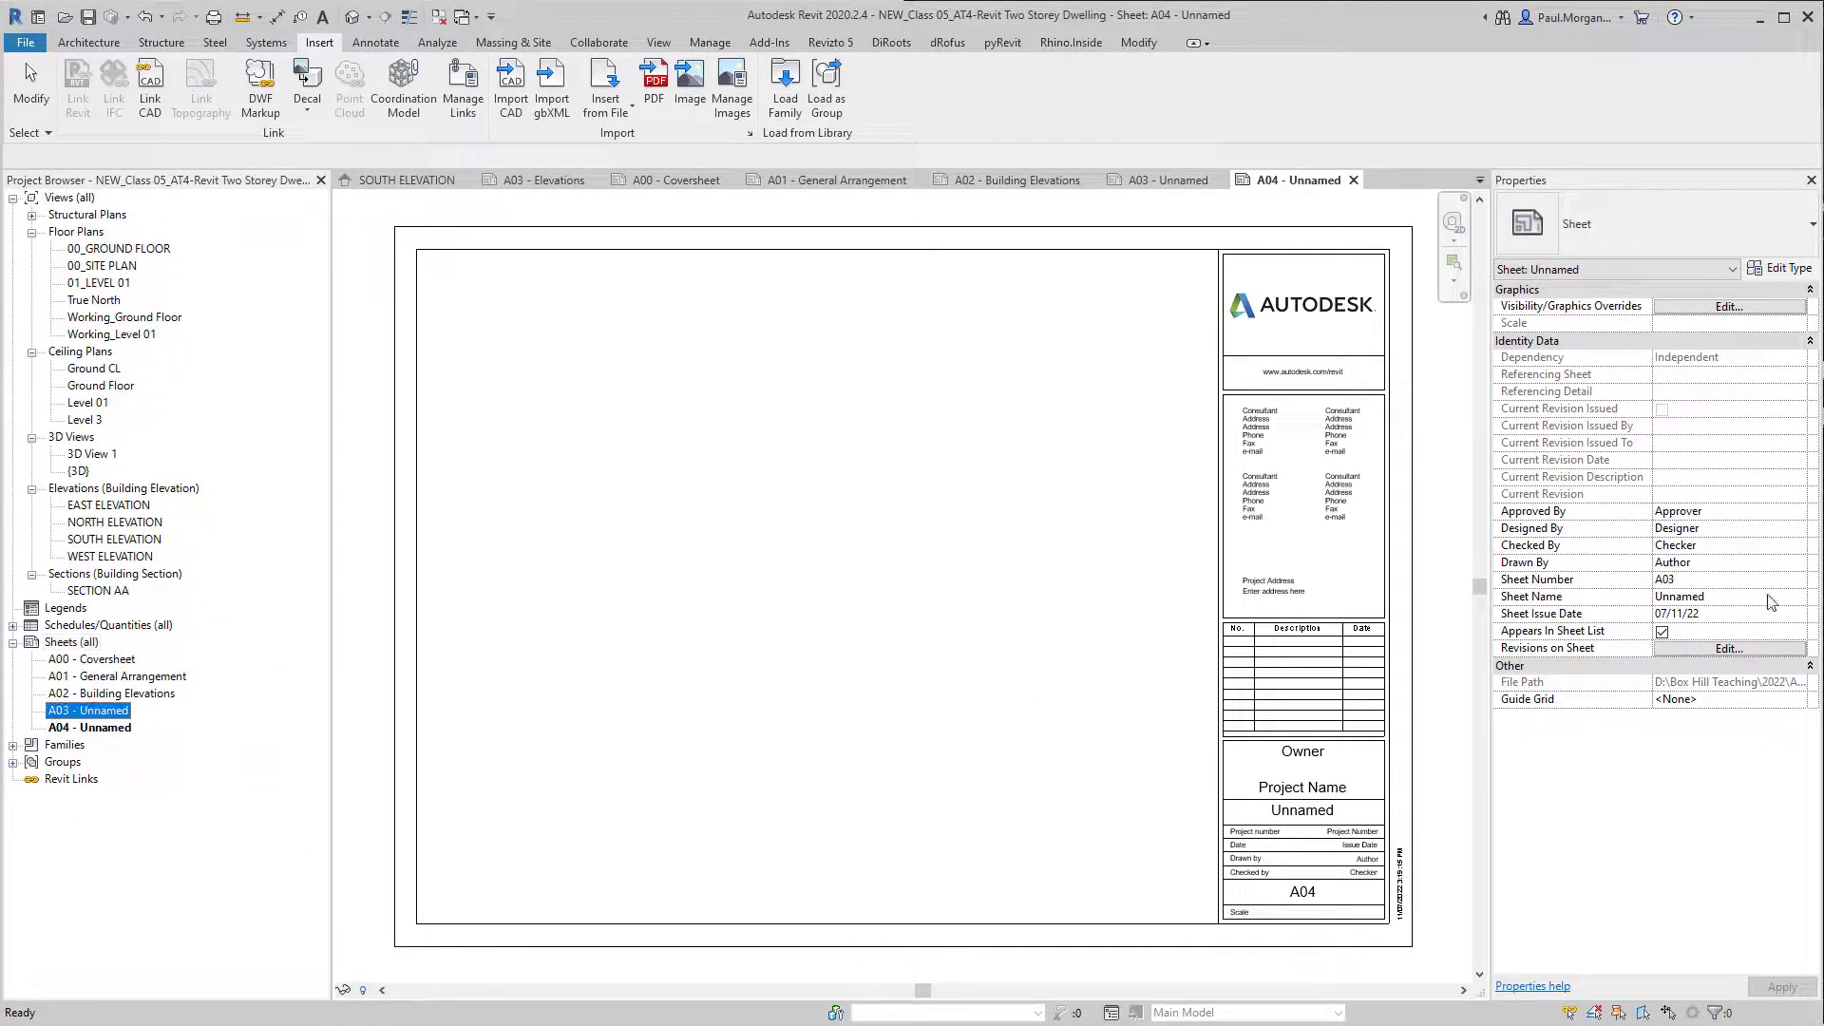
left_click(1719, 582)
key("Tab")
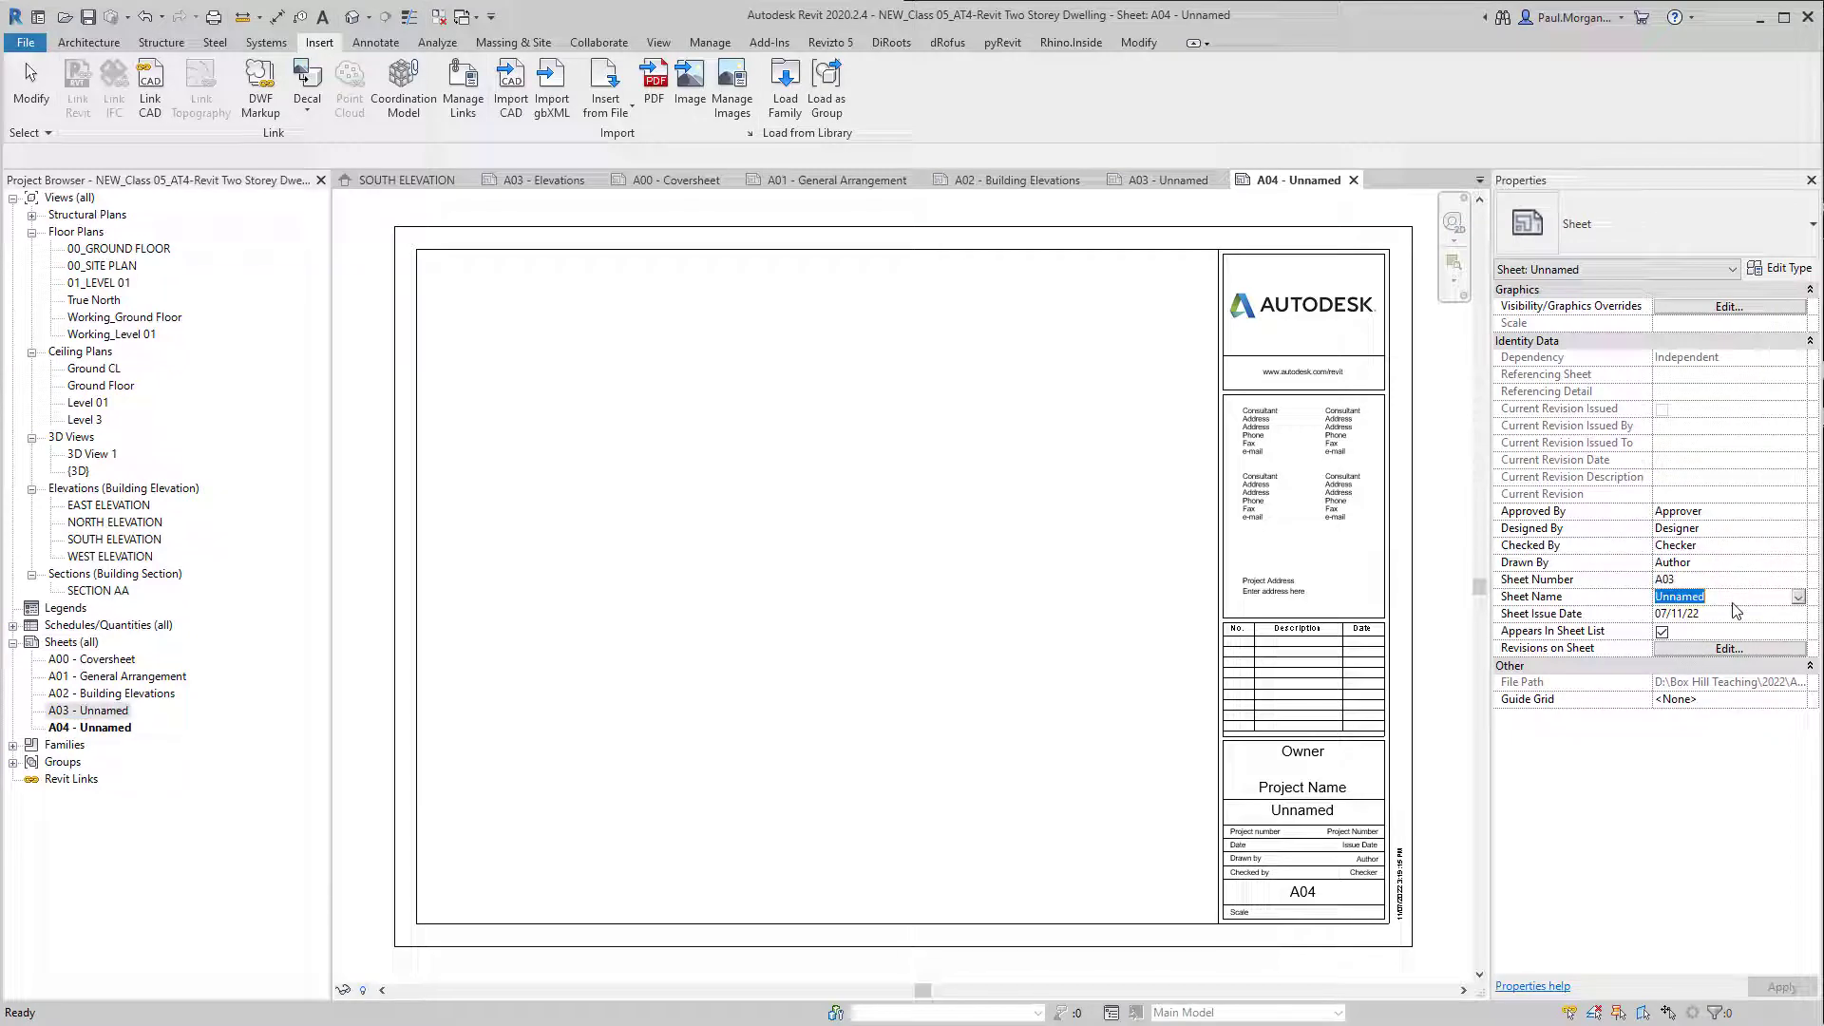
type("Section & Details")
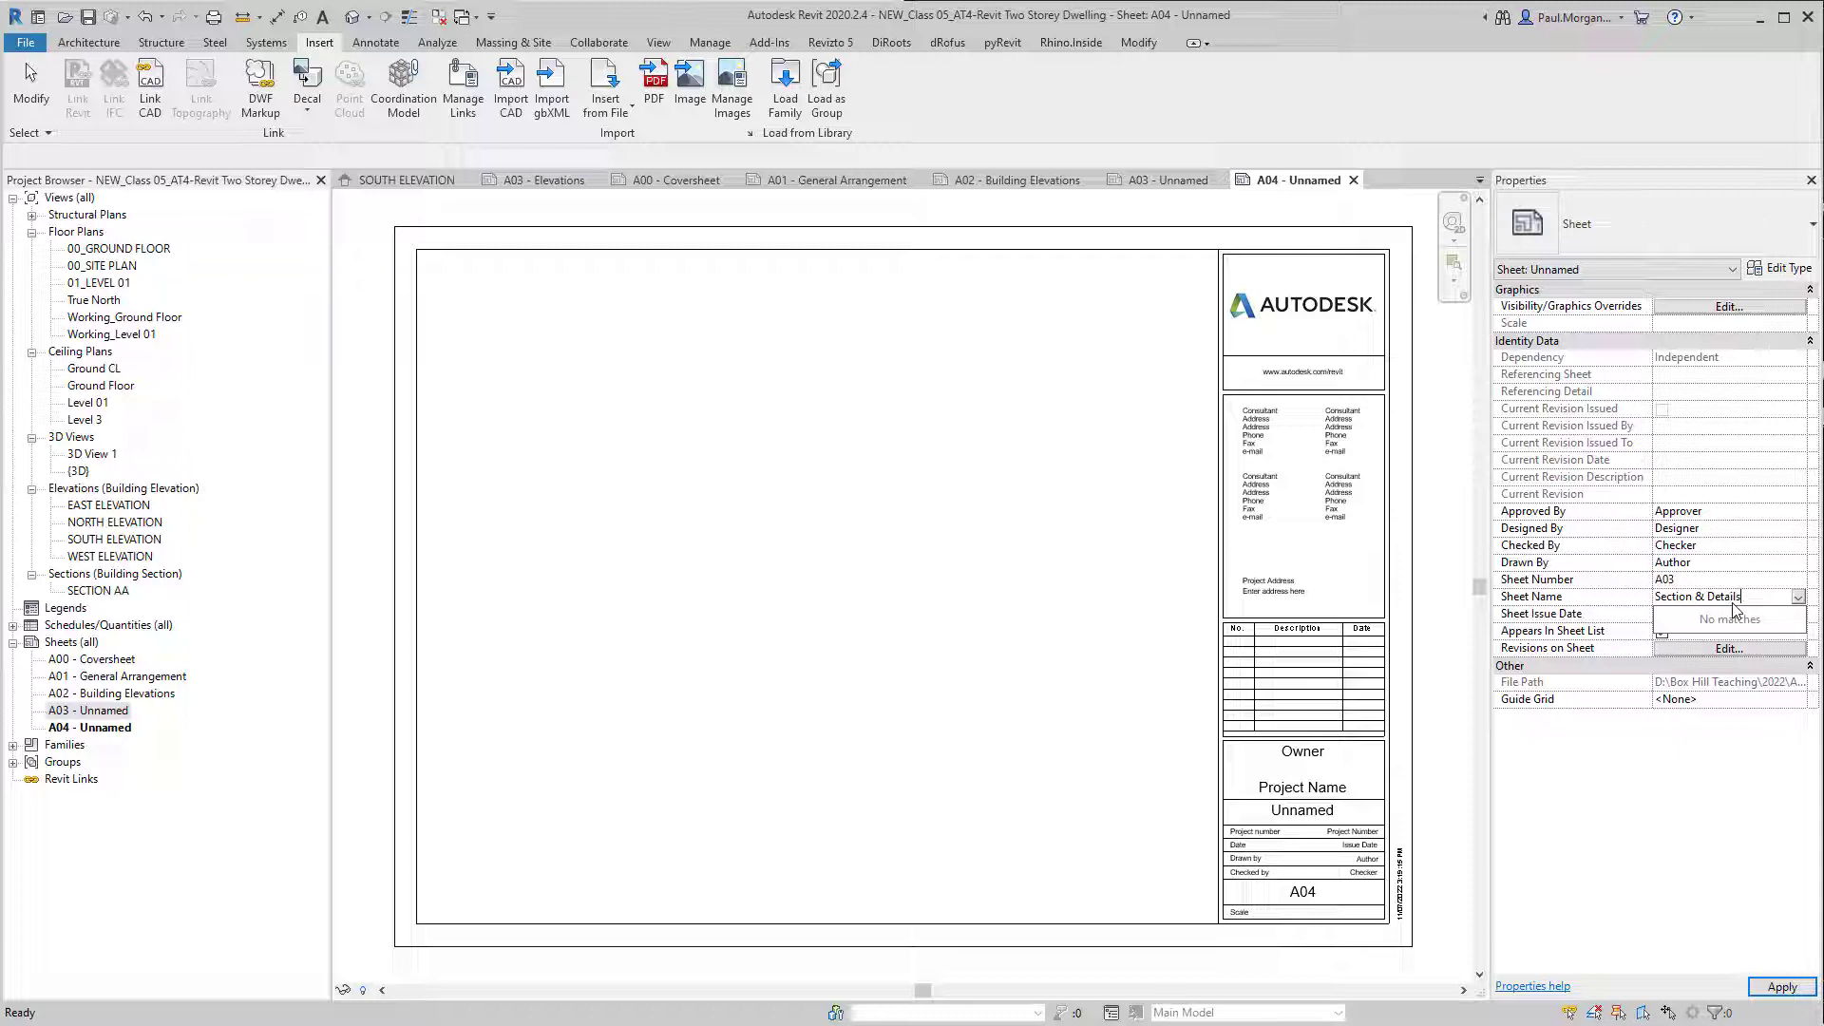
key("Return")
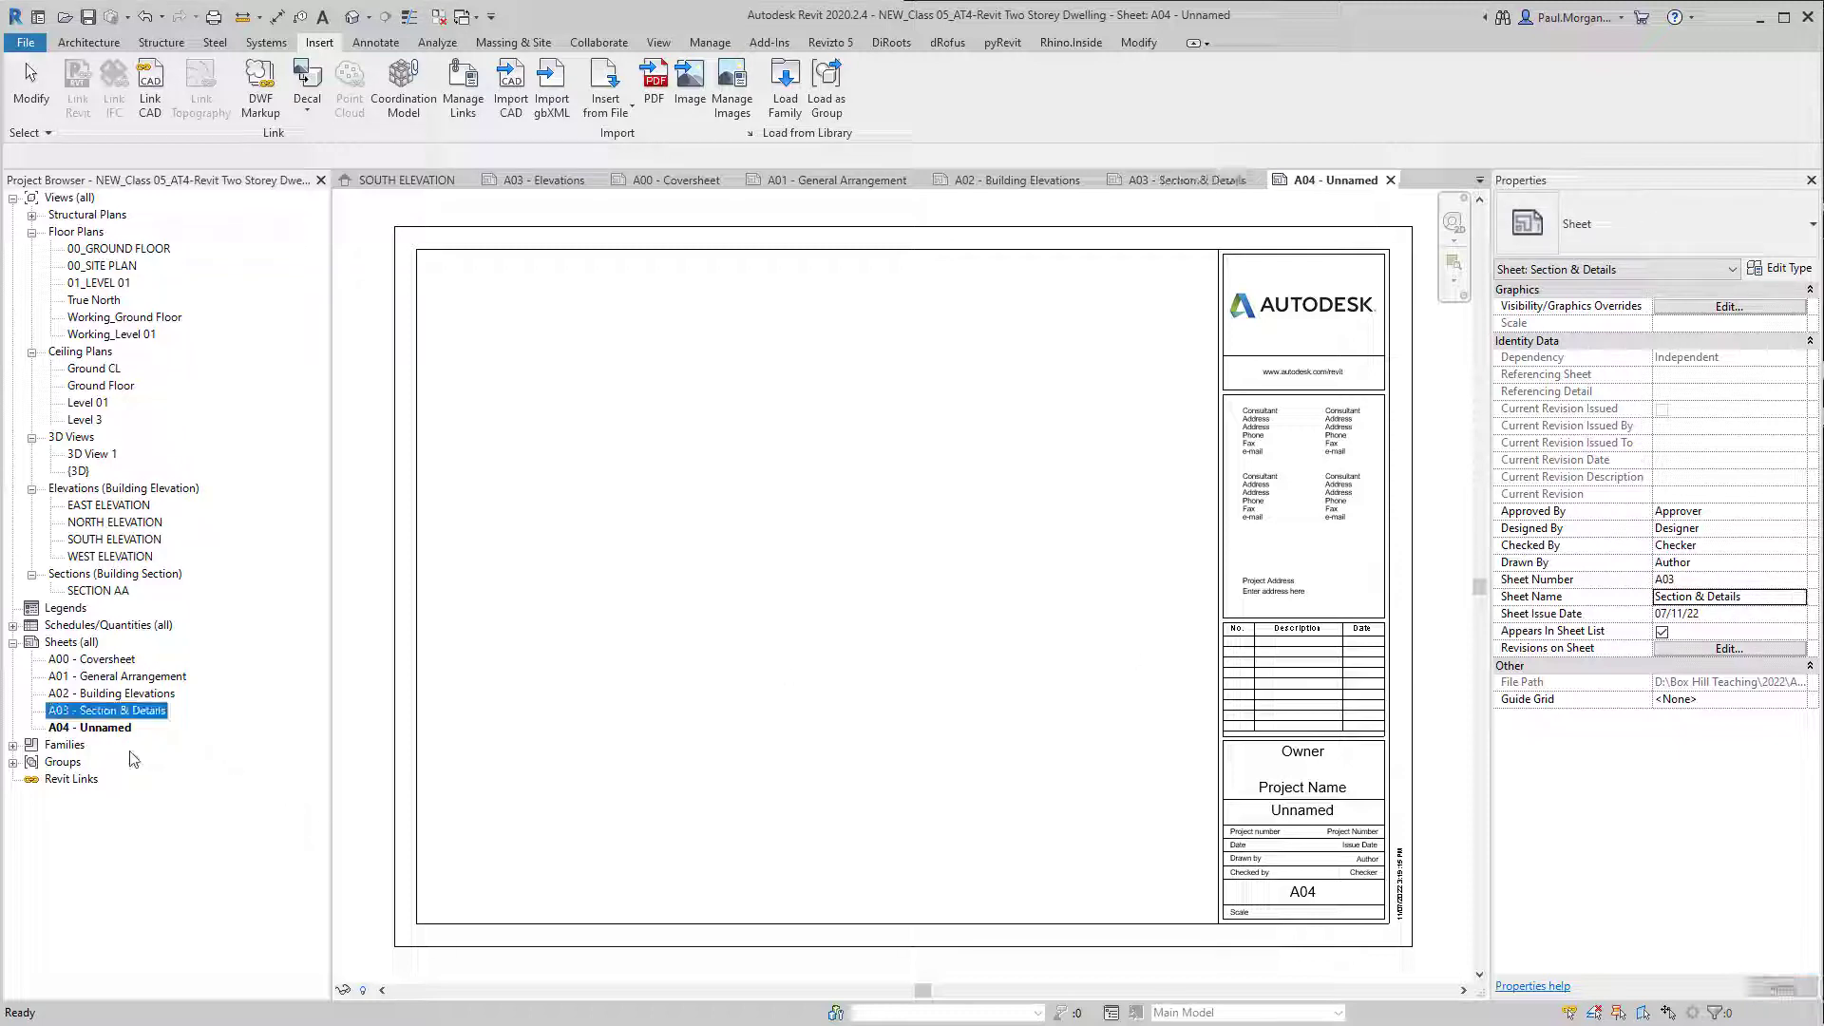
Step: Set sheet A04's name to "Miscellaneous" in its properties
double_click(93, 730)
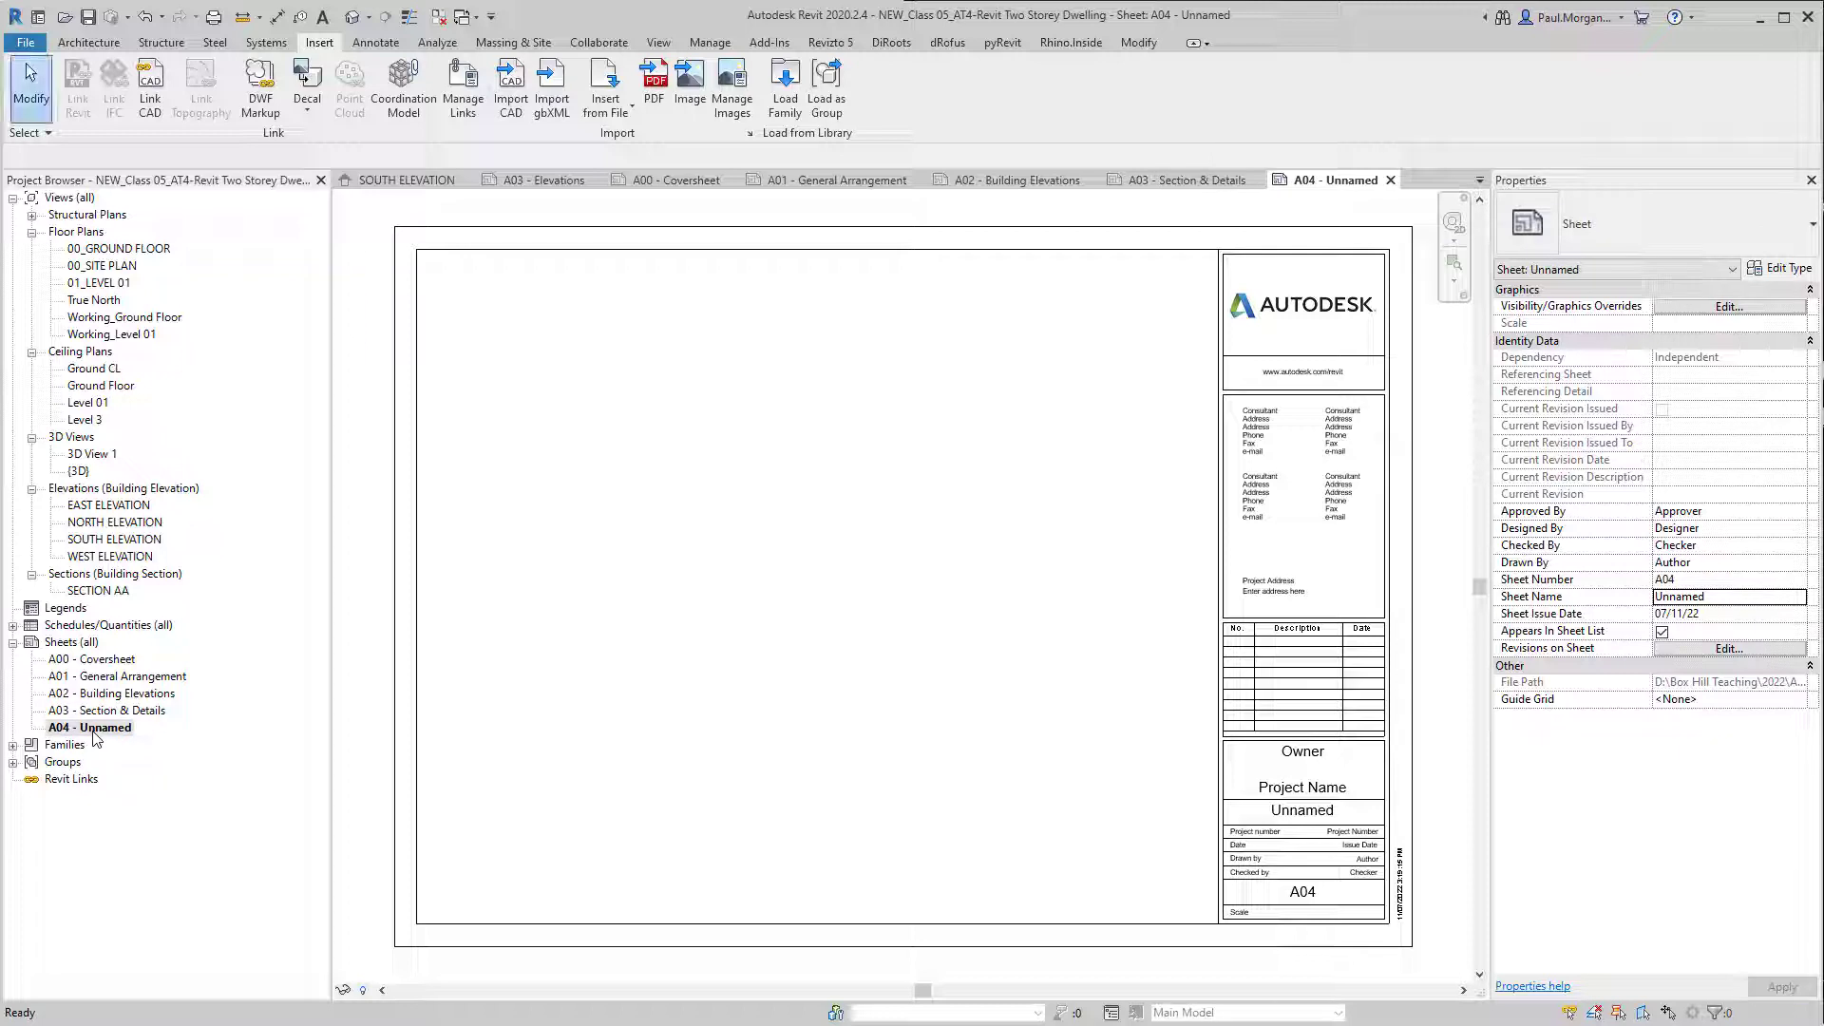
left_click(1780, 602)
type("Miscellaneous")
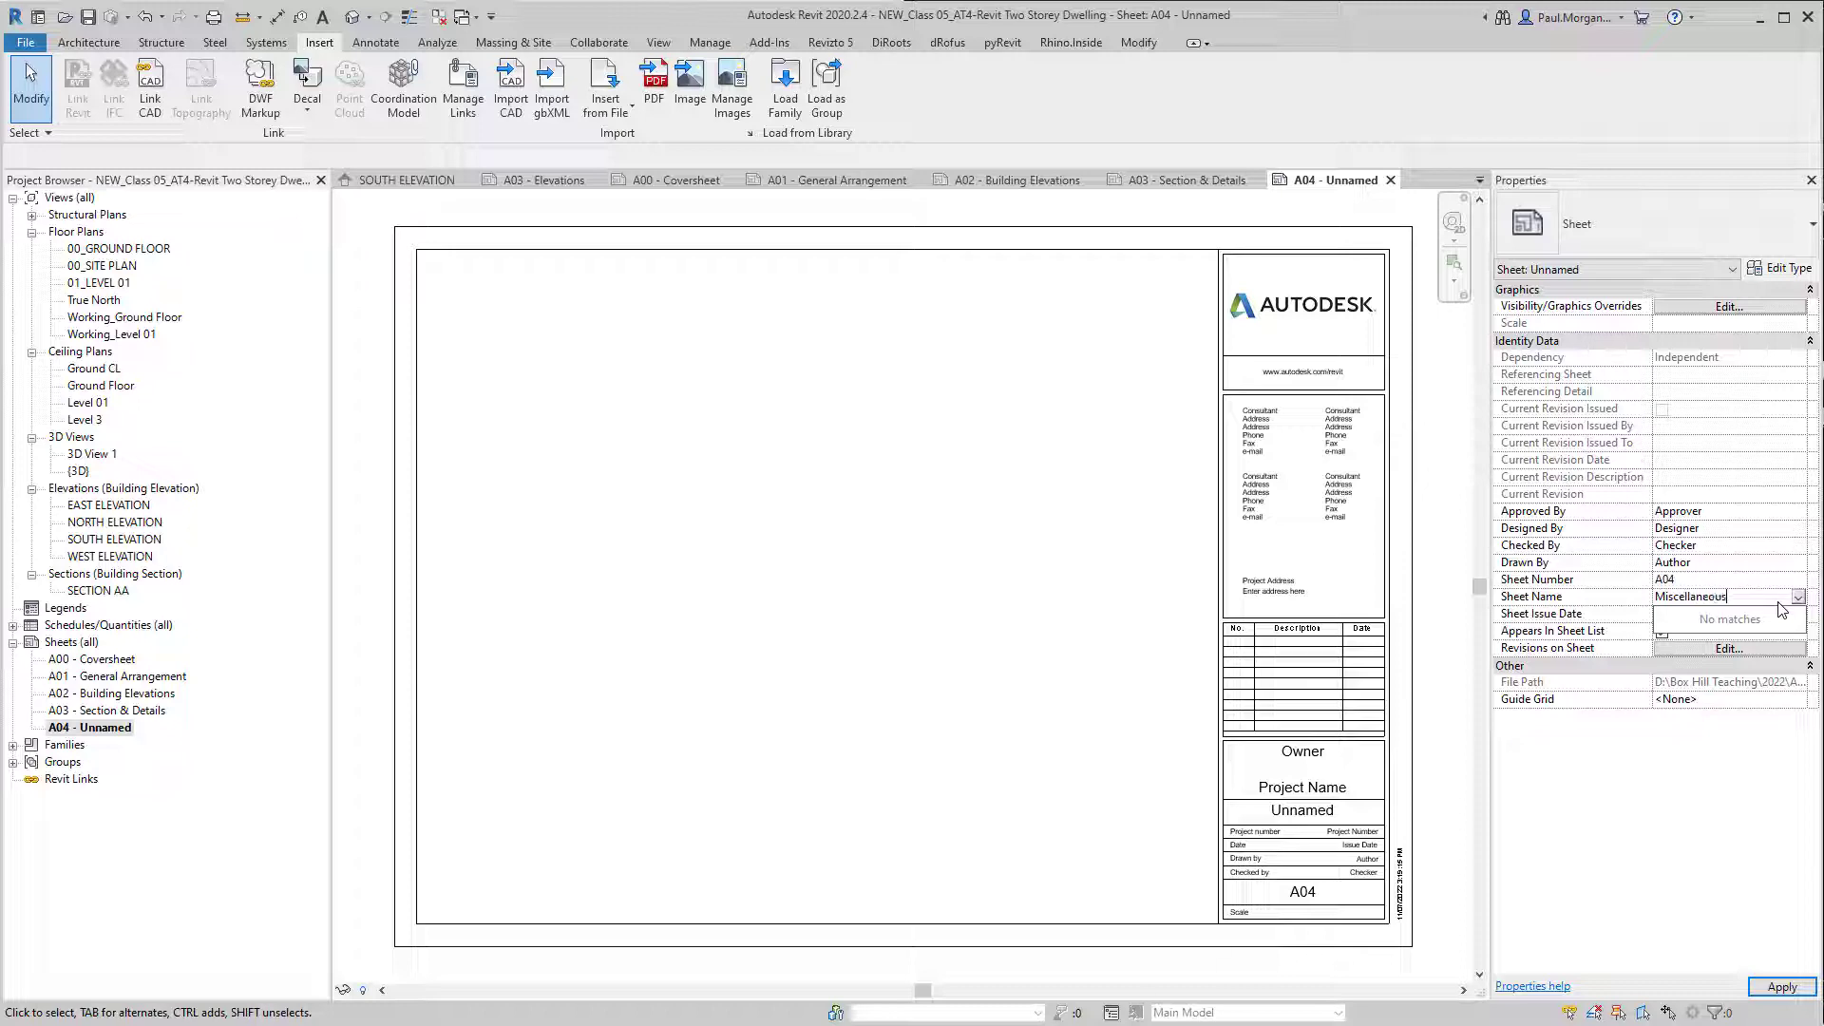
key("Return")
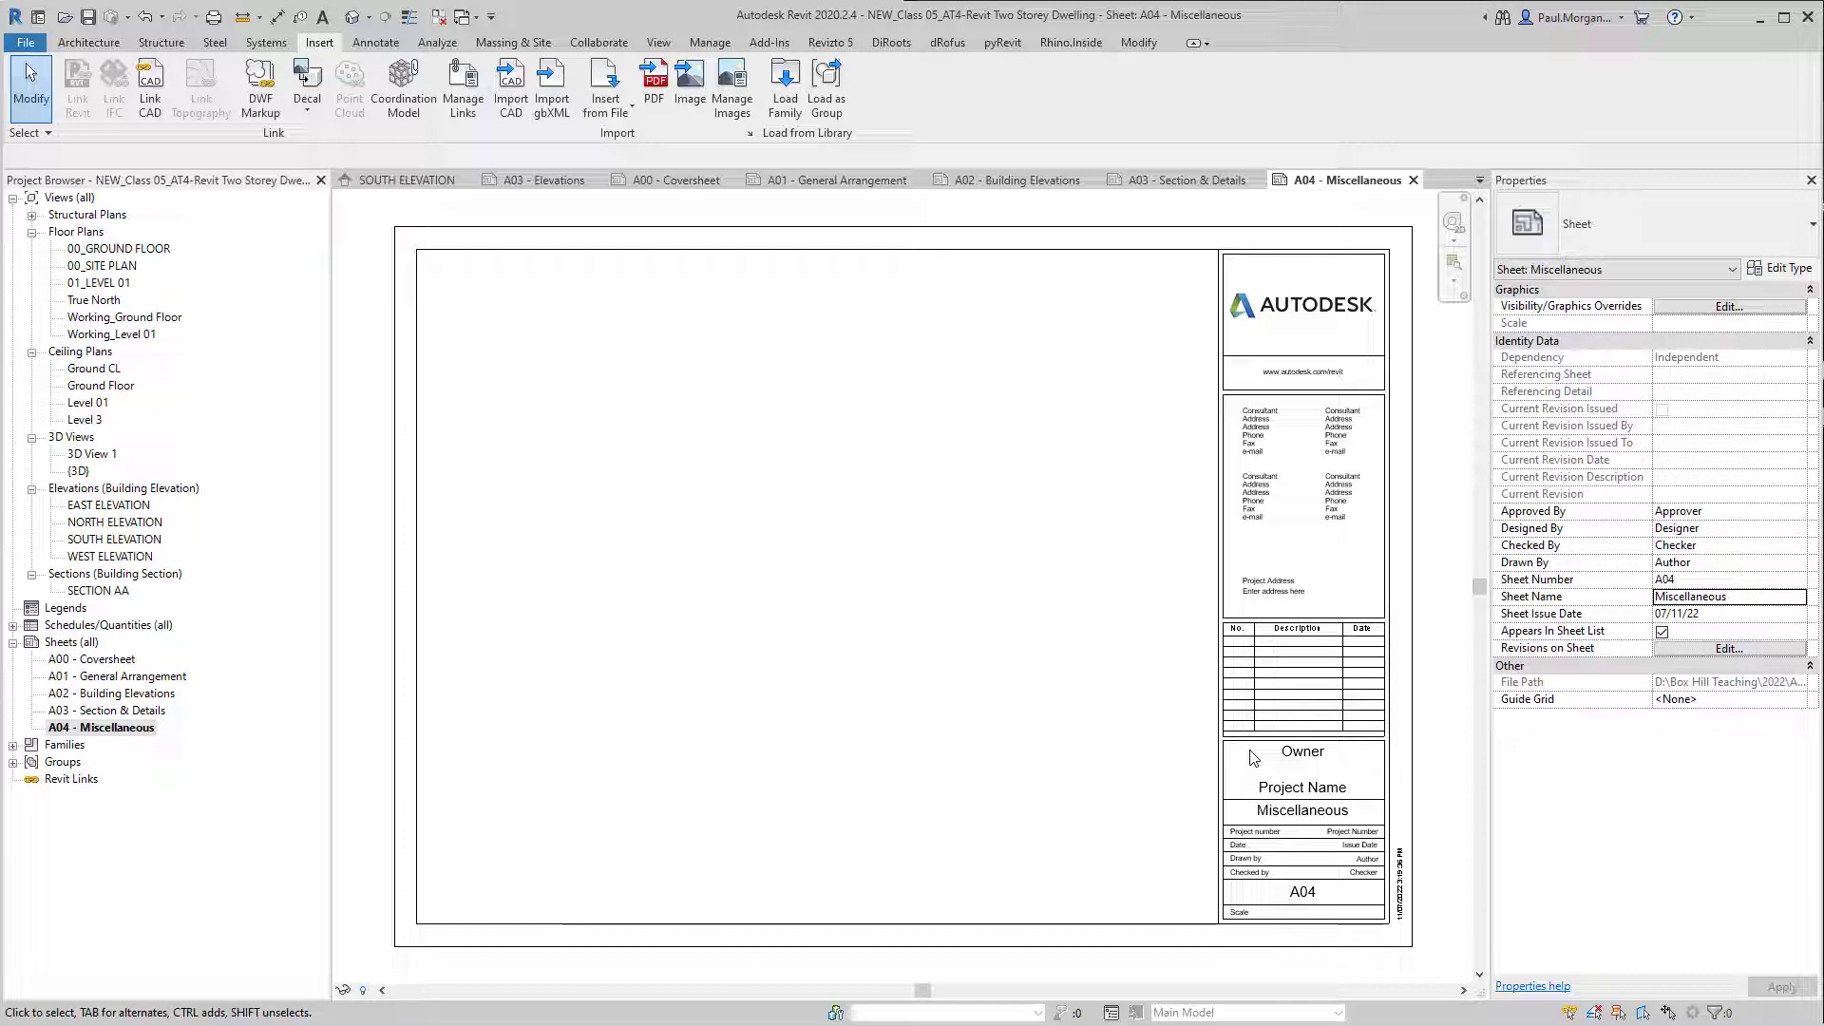
Step: Open sheet A01 - General Arrangement and place the 00_GROUND FLOOR plan on its left half
left_click(105, 660)
left_click(96, 725)
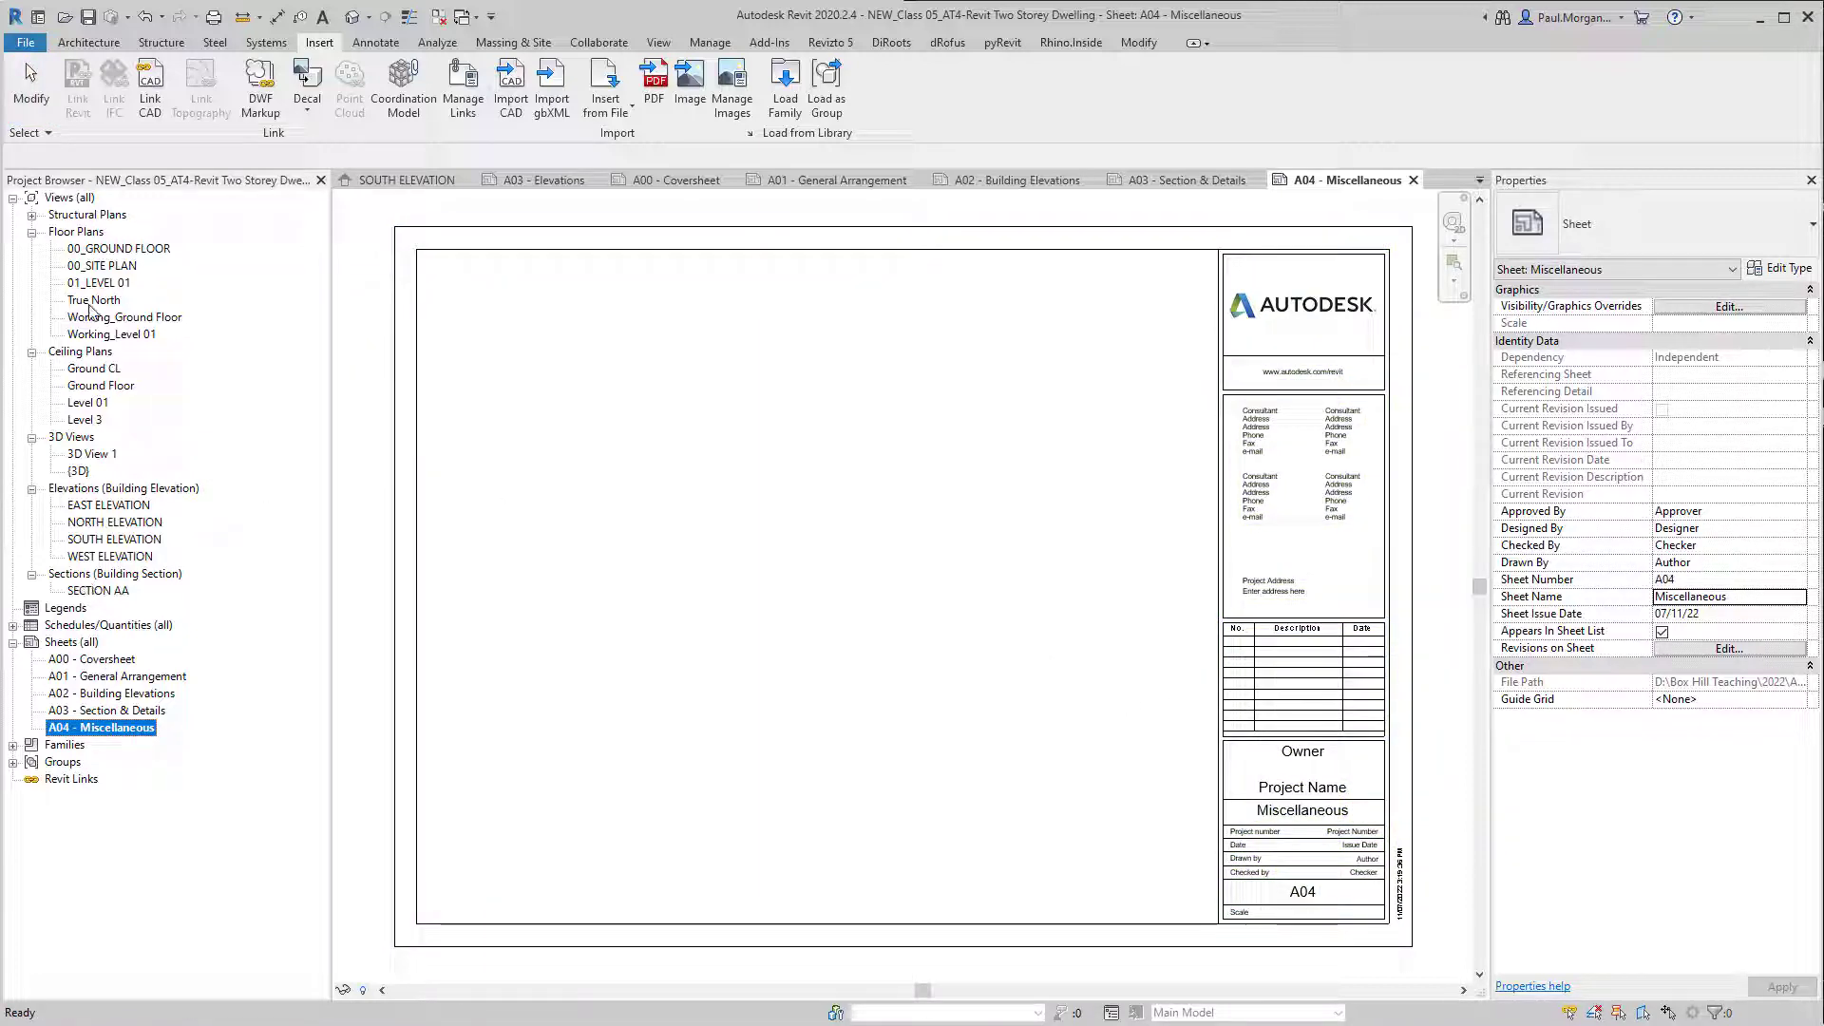
double_click(95, 676)
scroll(758, 580, "down", 2)
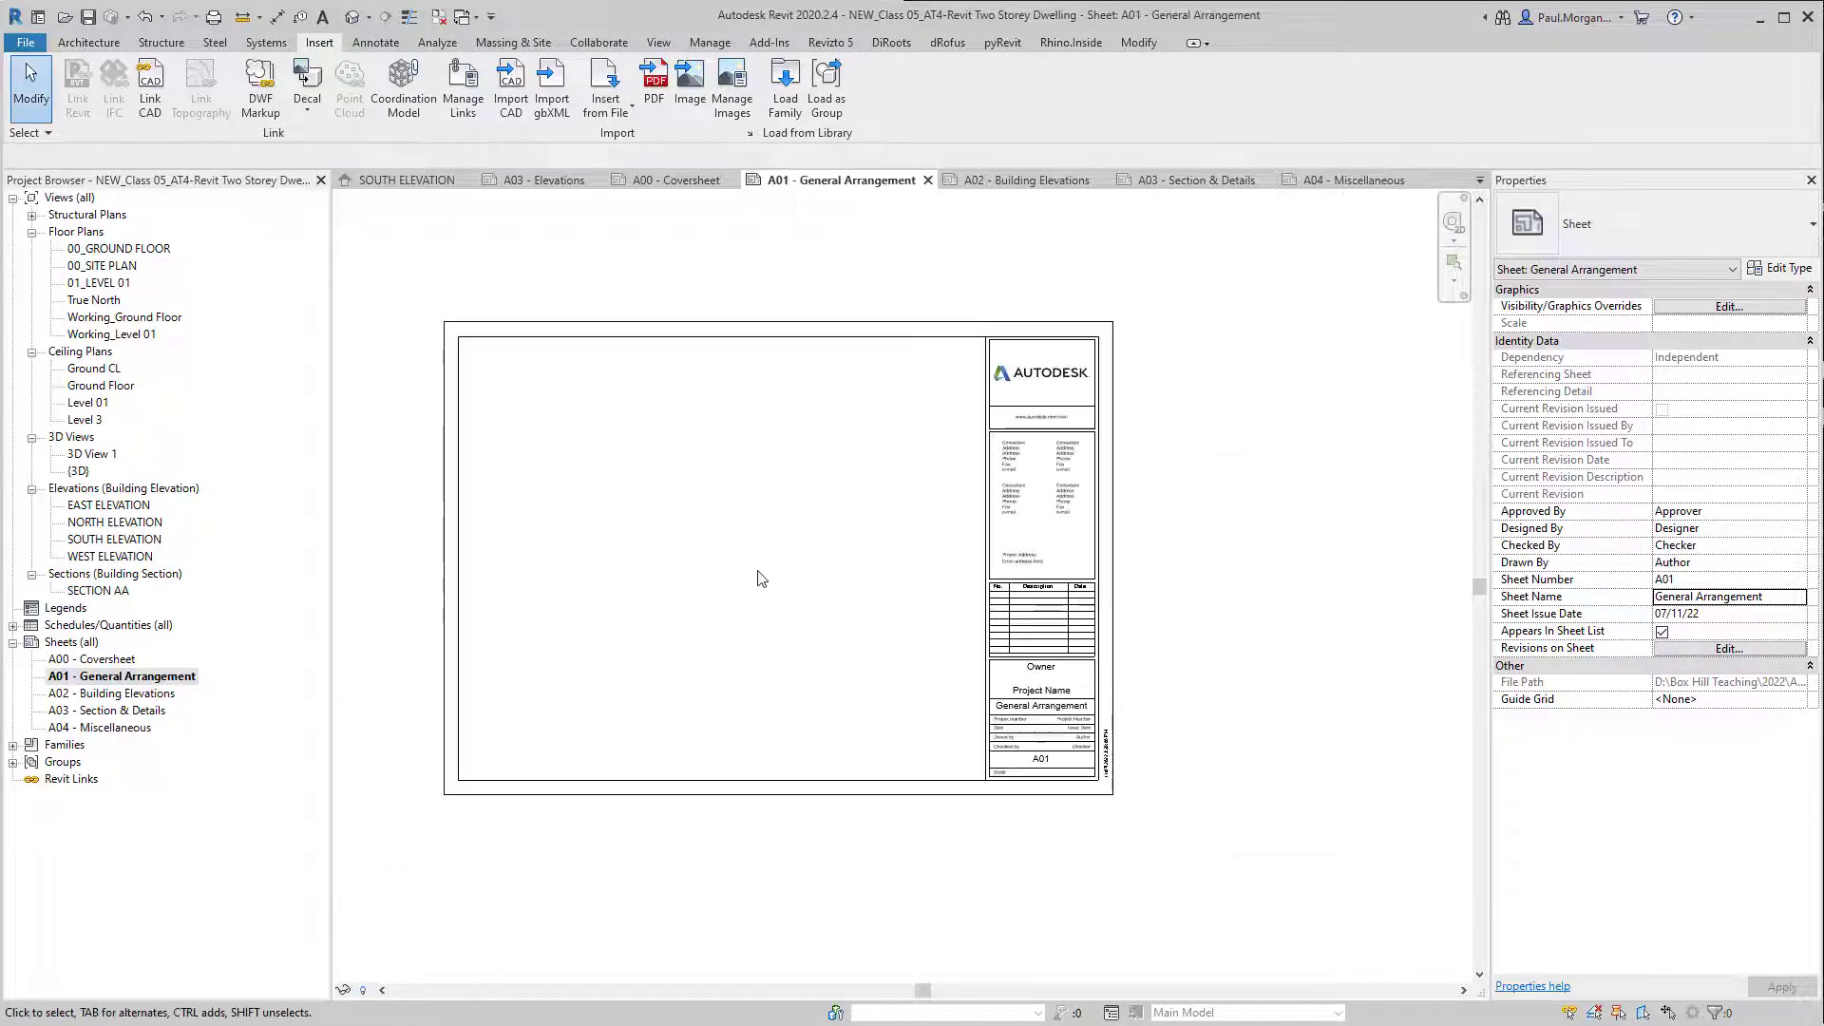
mouse_move(889, 743)
middle_mouse_down()
mouse_move(875, 704)
mouse_move(900, 756)
middle_mouse_up()
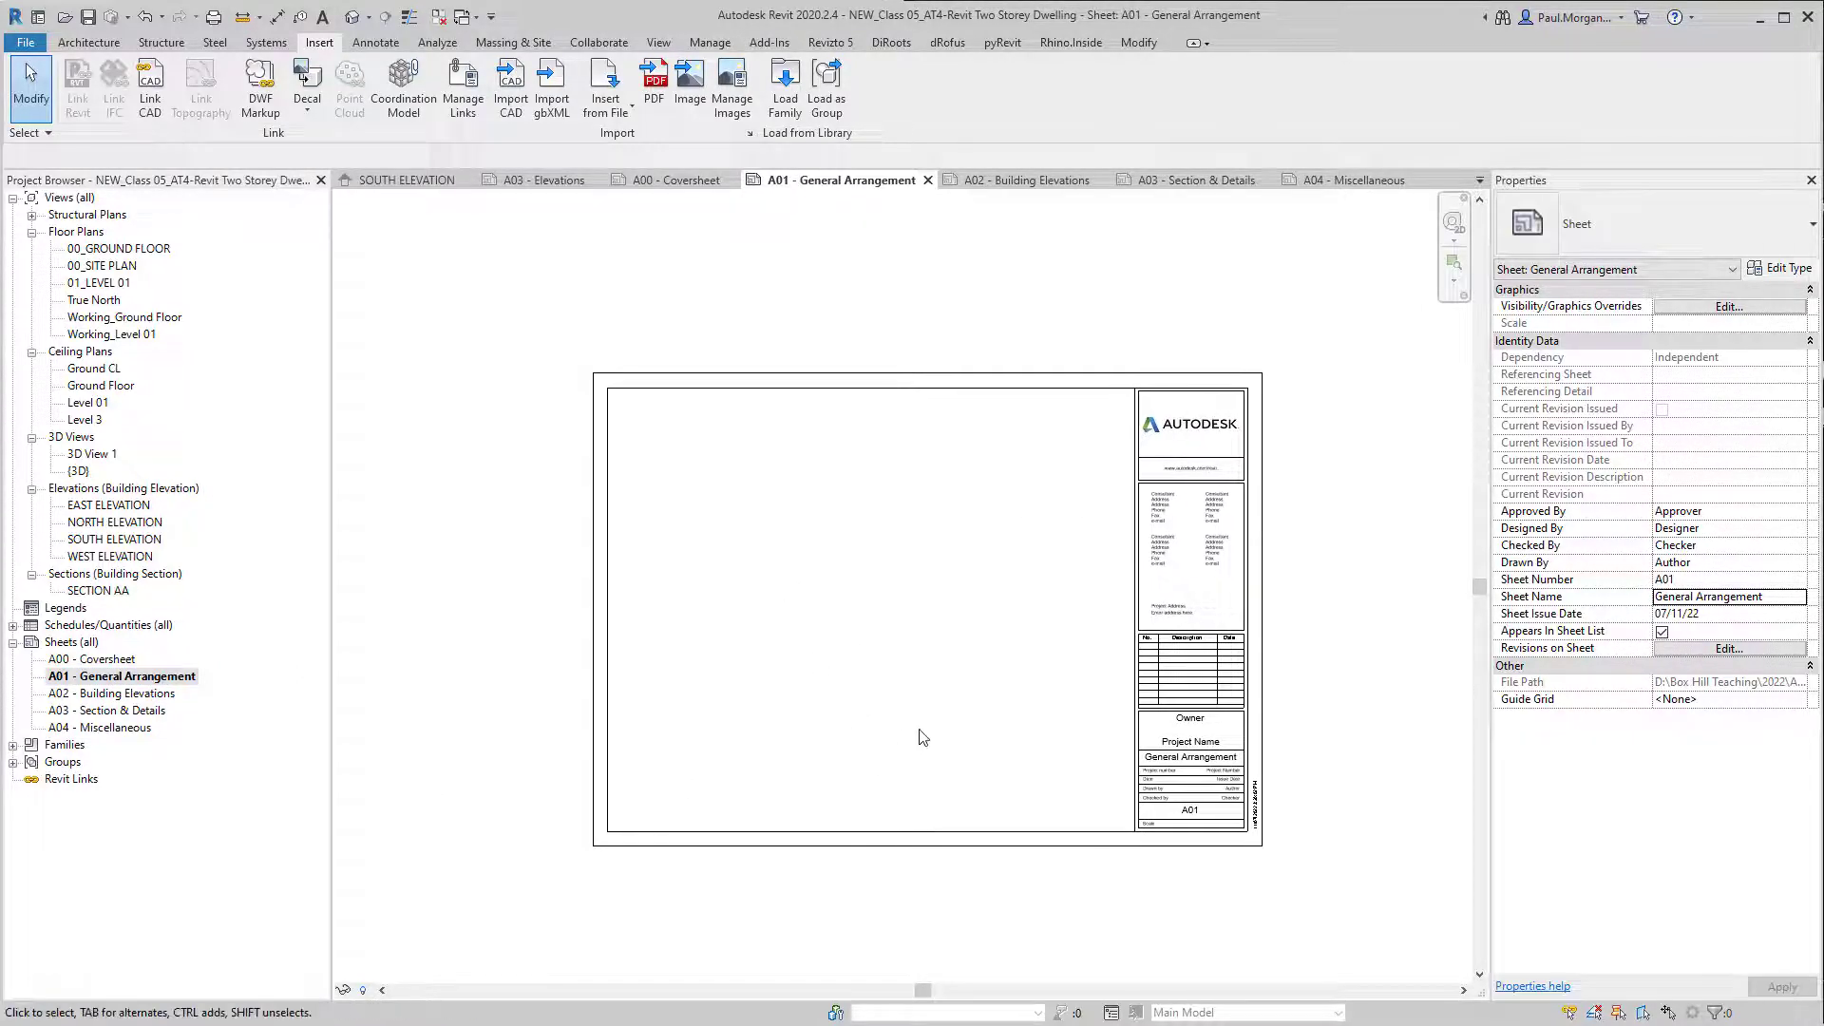
left_click(108, 250)
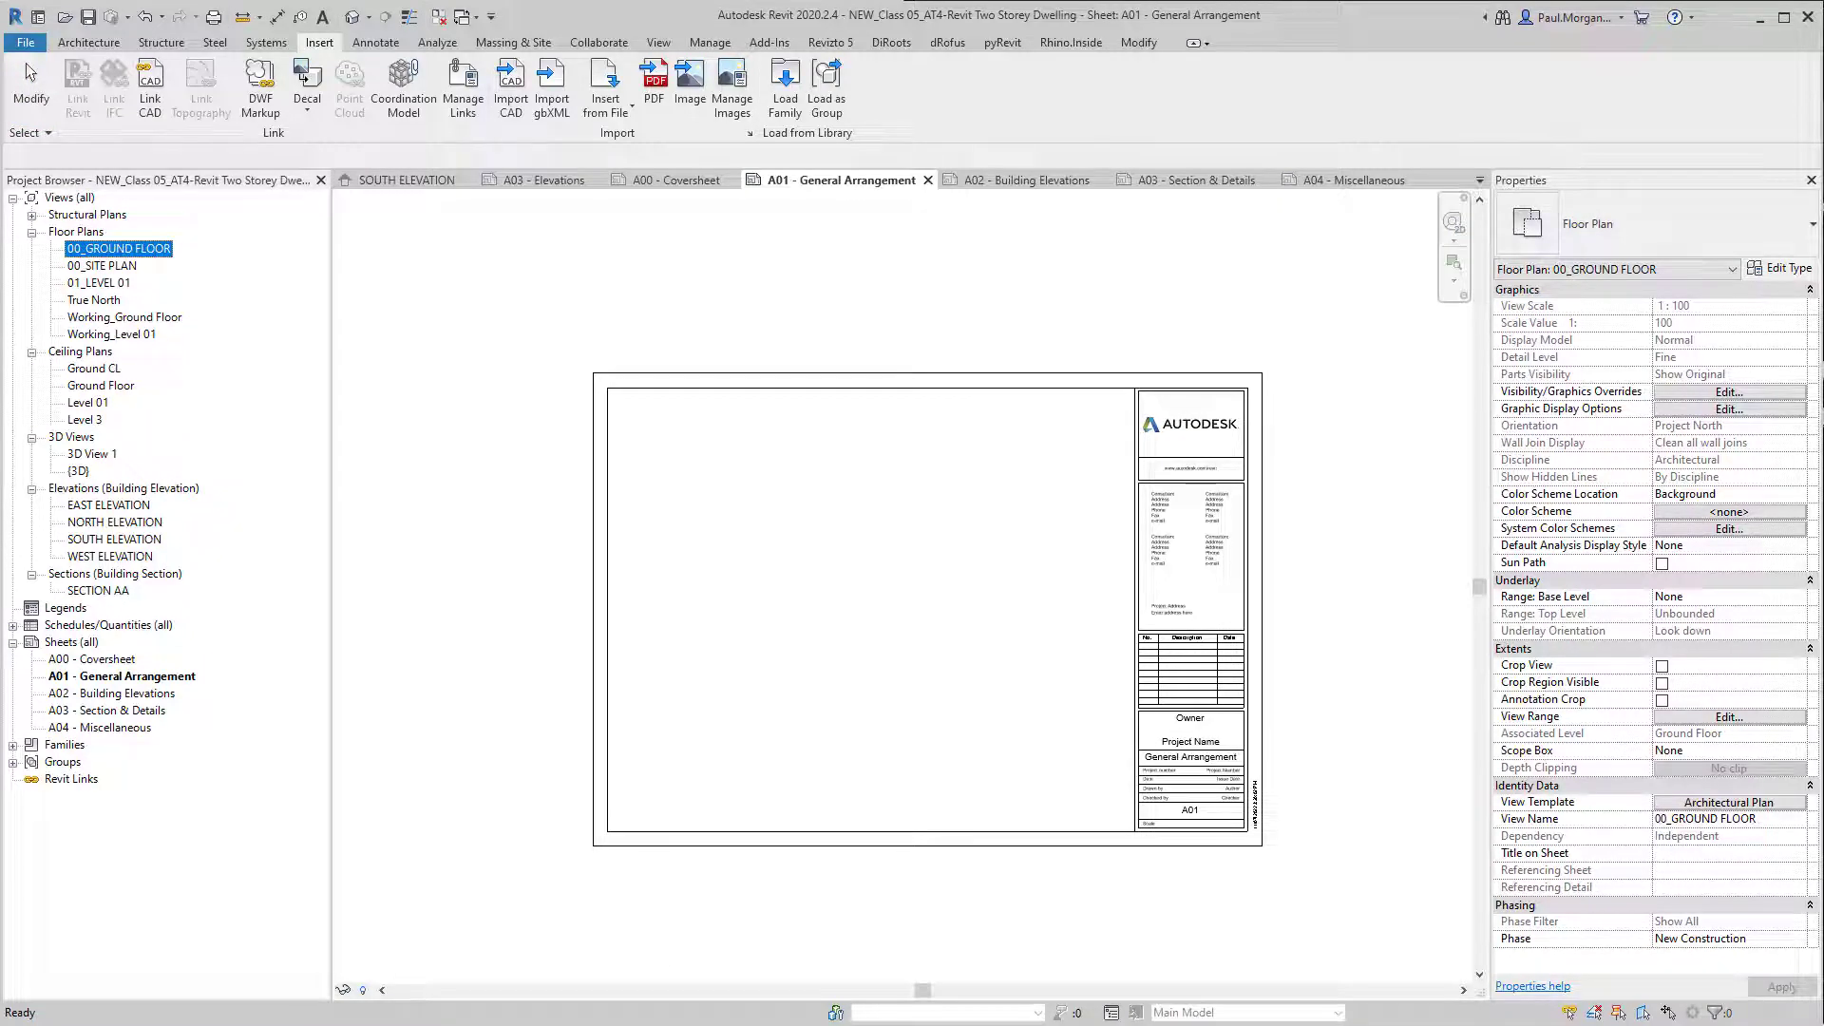
left_click_drag(119, 248, 941, 603)
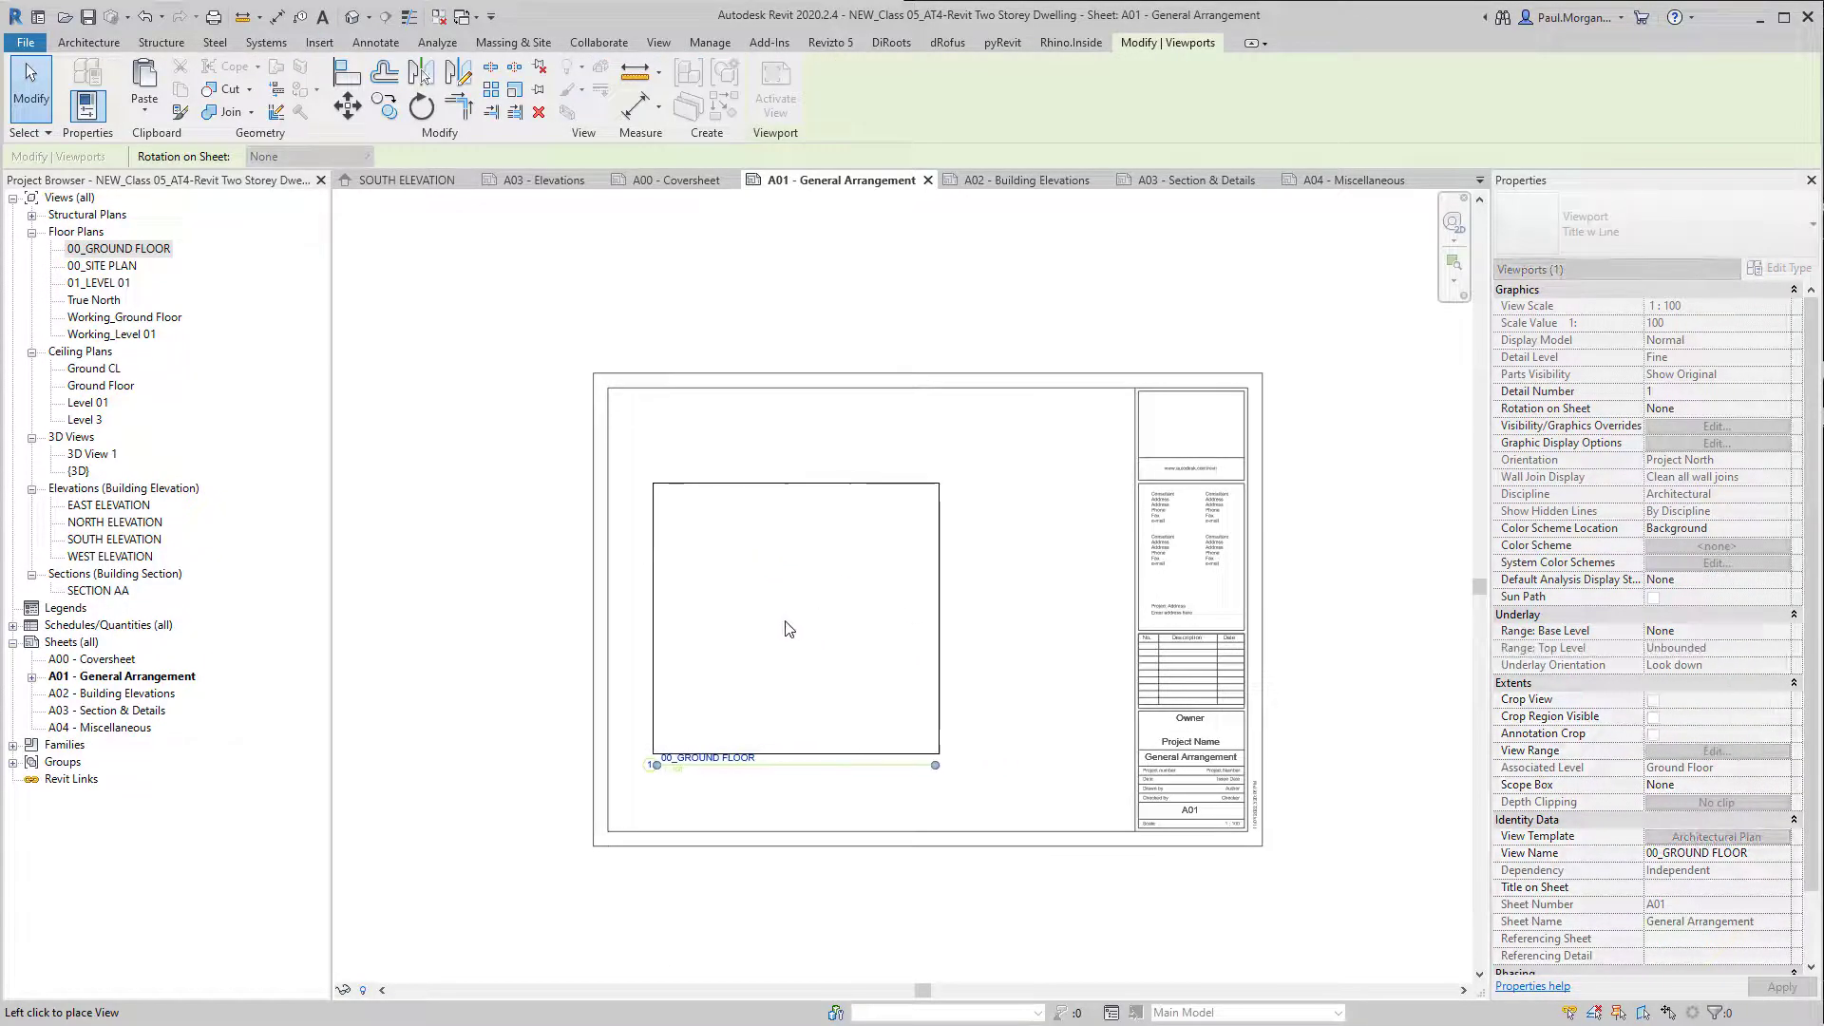
left_click(757, 632)
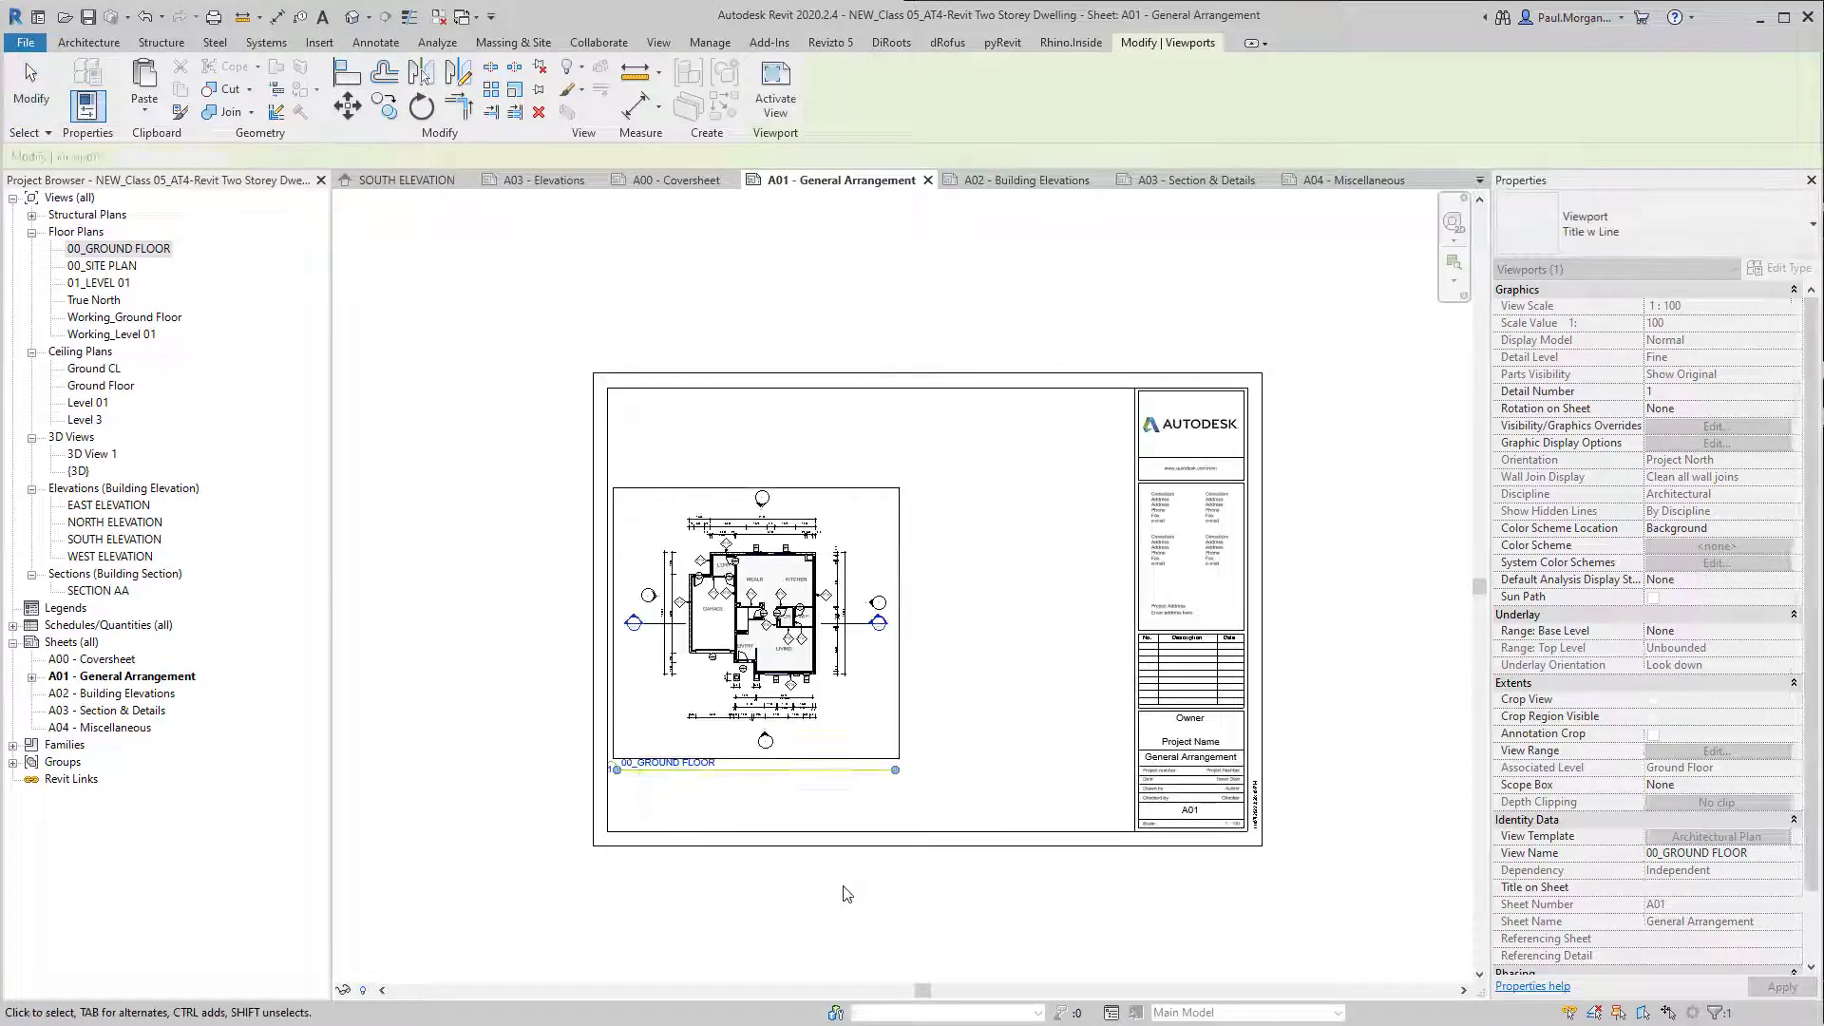
left_click(845, 893)
Step: Reposition the 00_GROUND FLOOR viewport within the left half of sheet A01, clear of the border
scroll(774, 676, "up", 1)
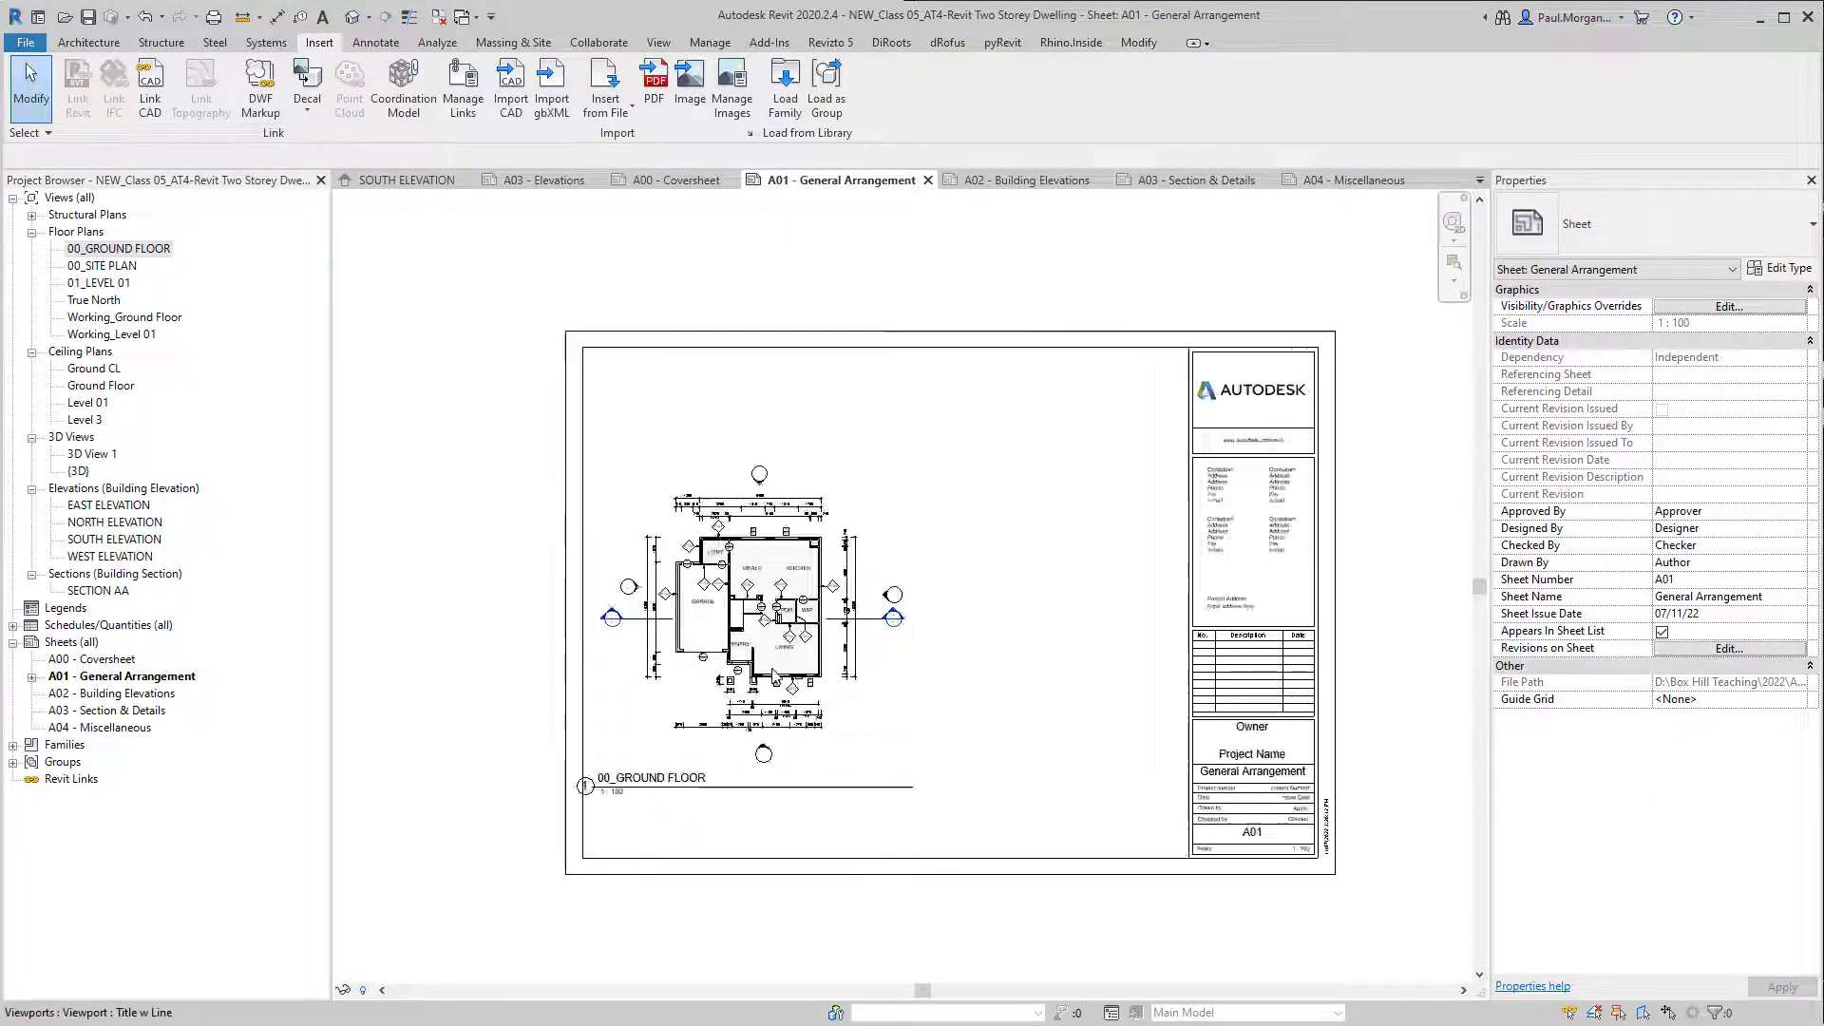
scroll(774, 677, "up", 2)
left_click(829, 622)
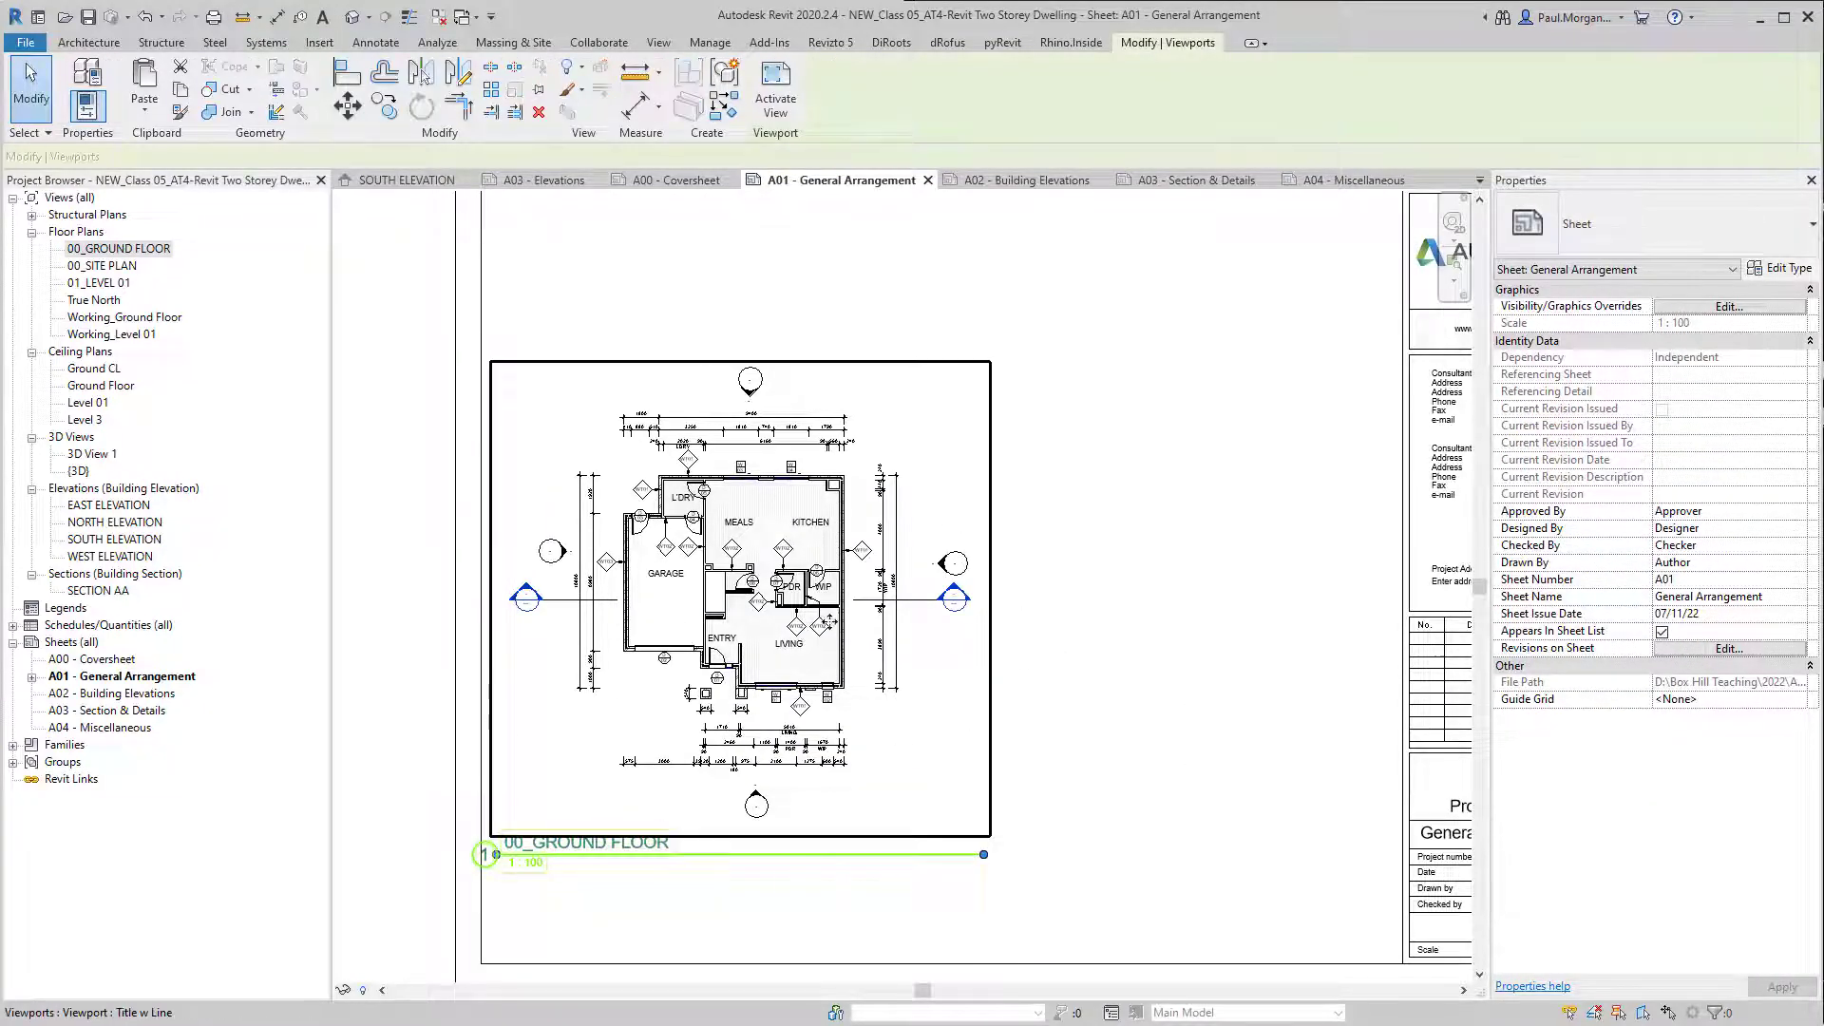
left_click_drag(829, 622, 861, 589)
left_click(1197, 704)
scroll(1119, 692, "down", 1)
middle_click_drag(806, 636, 813, 658)
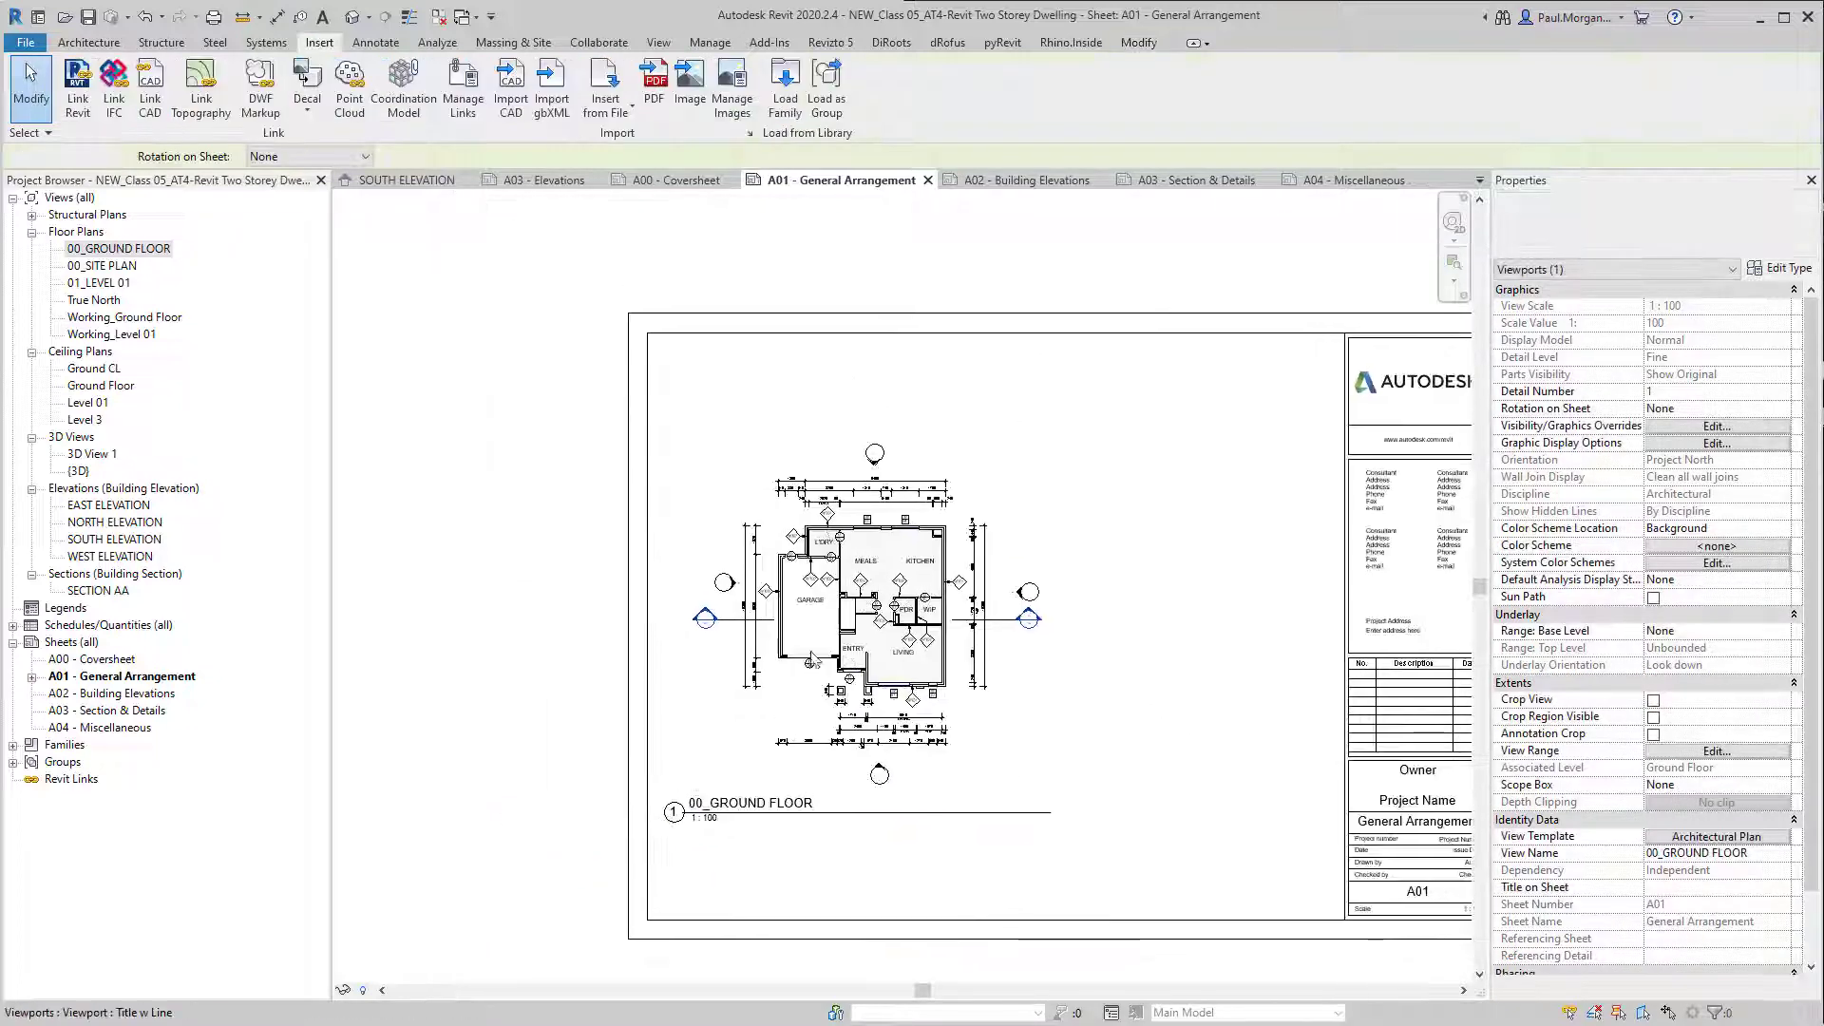
left_click(812, 657)
mouse_move(920, 619)
left_mouse_down()
mouse_move(850, 677)
mouse_move(893, 619)
left_mouse_up()
left_click(1114, 812)
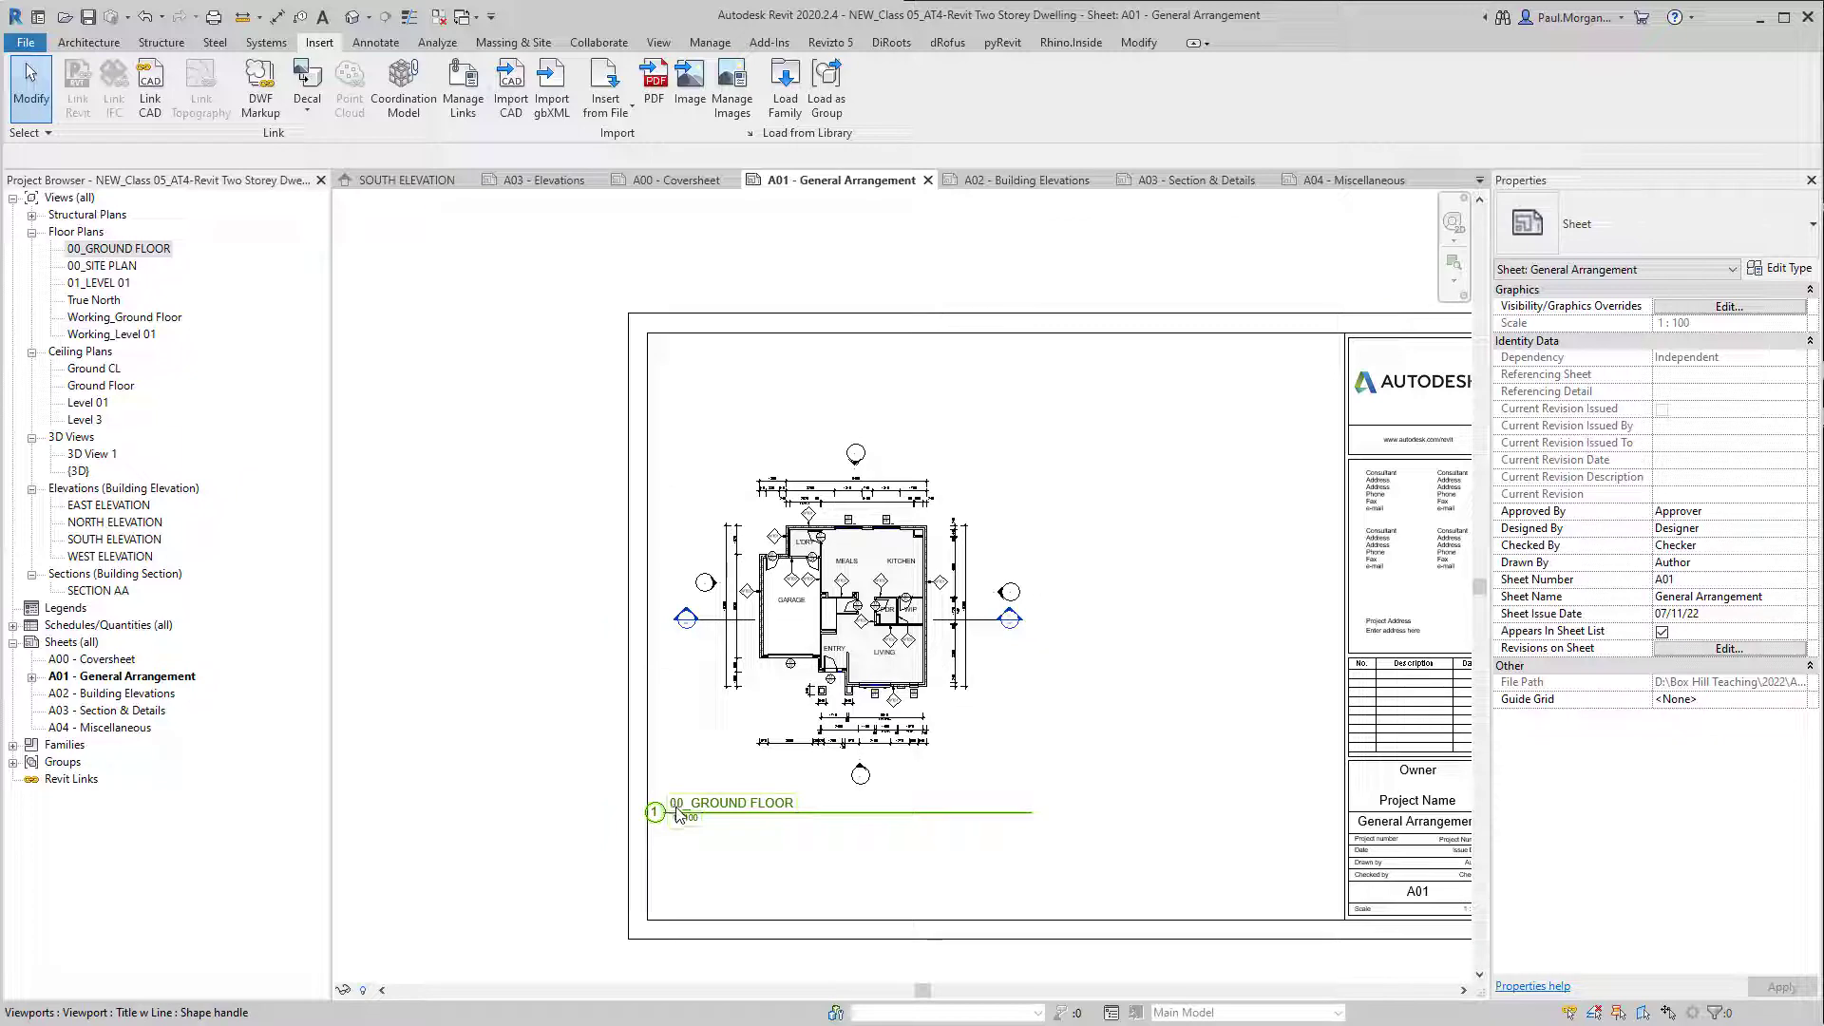
Step: Move the 00_GROUND FLOOR view title so it sits just beneath the plan, clear of the sheet border
left_click(737, 813)
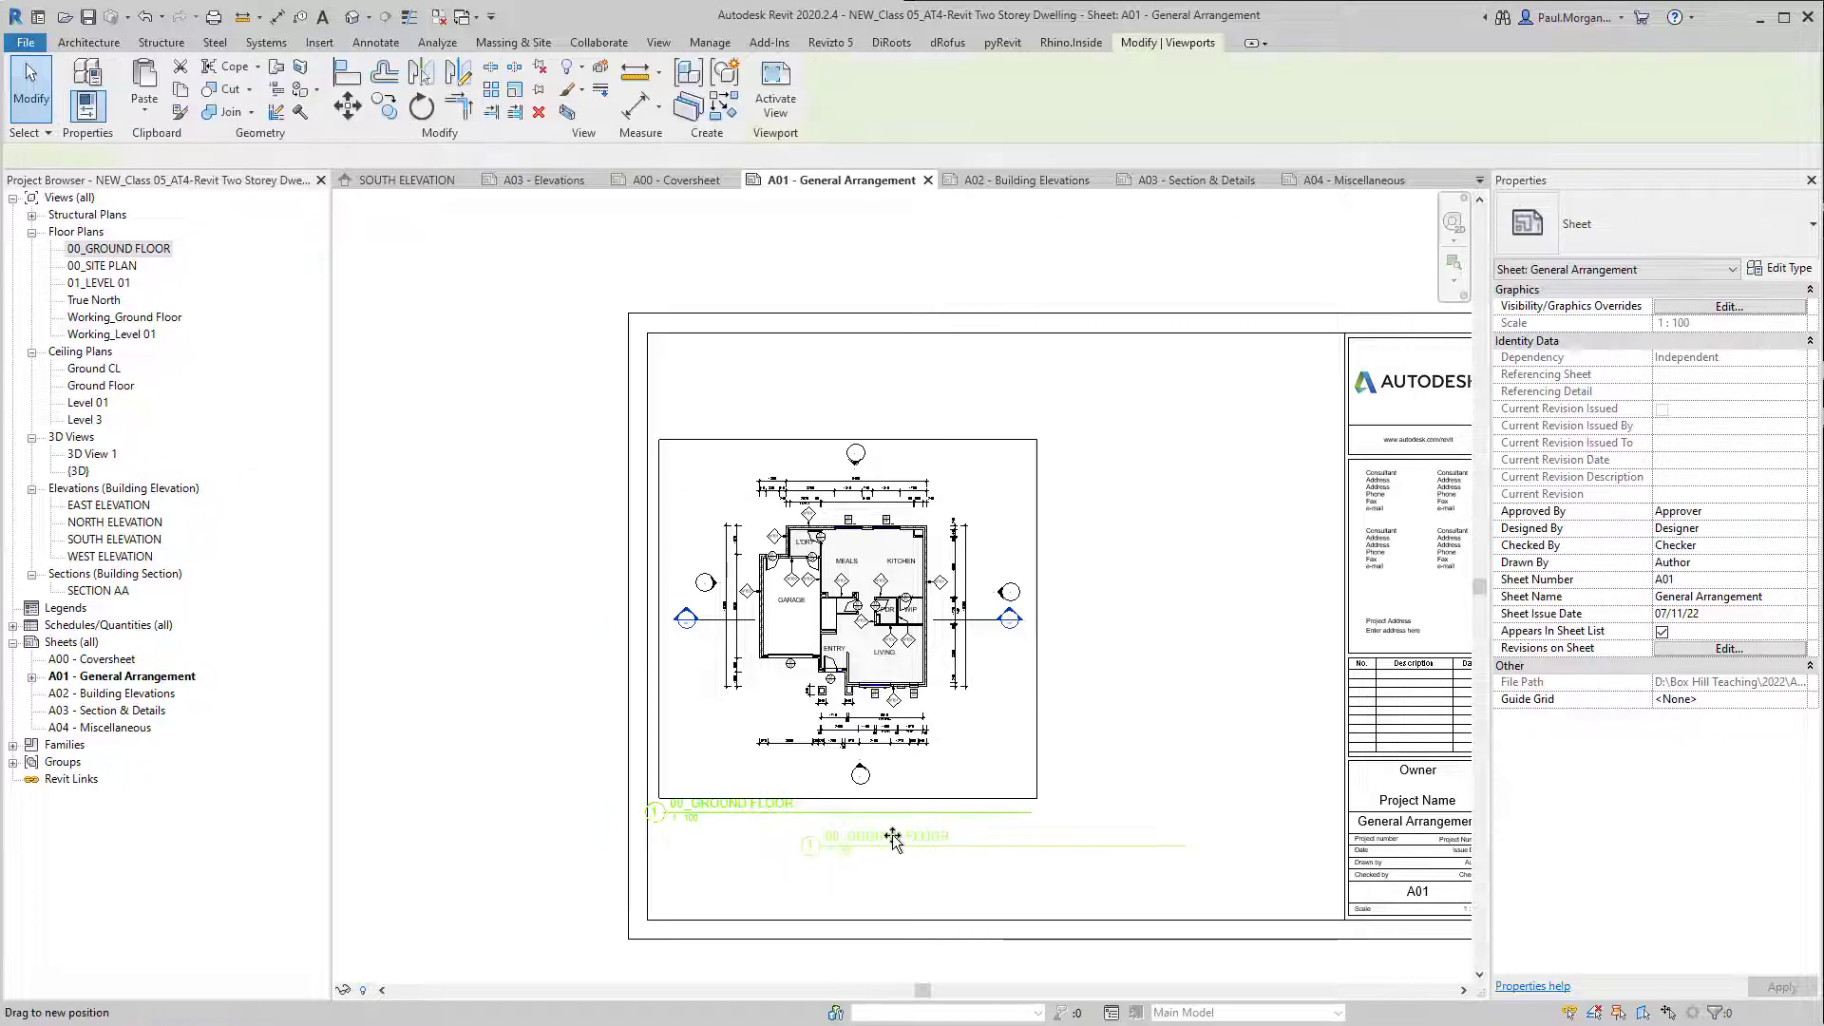
left_click_drag(737, 813, 738, 823)
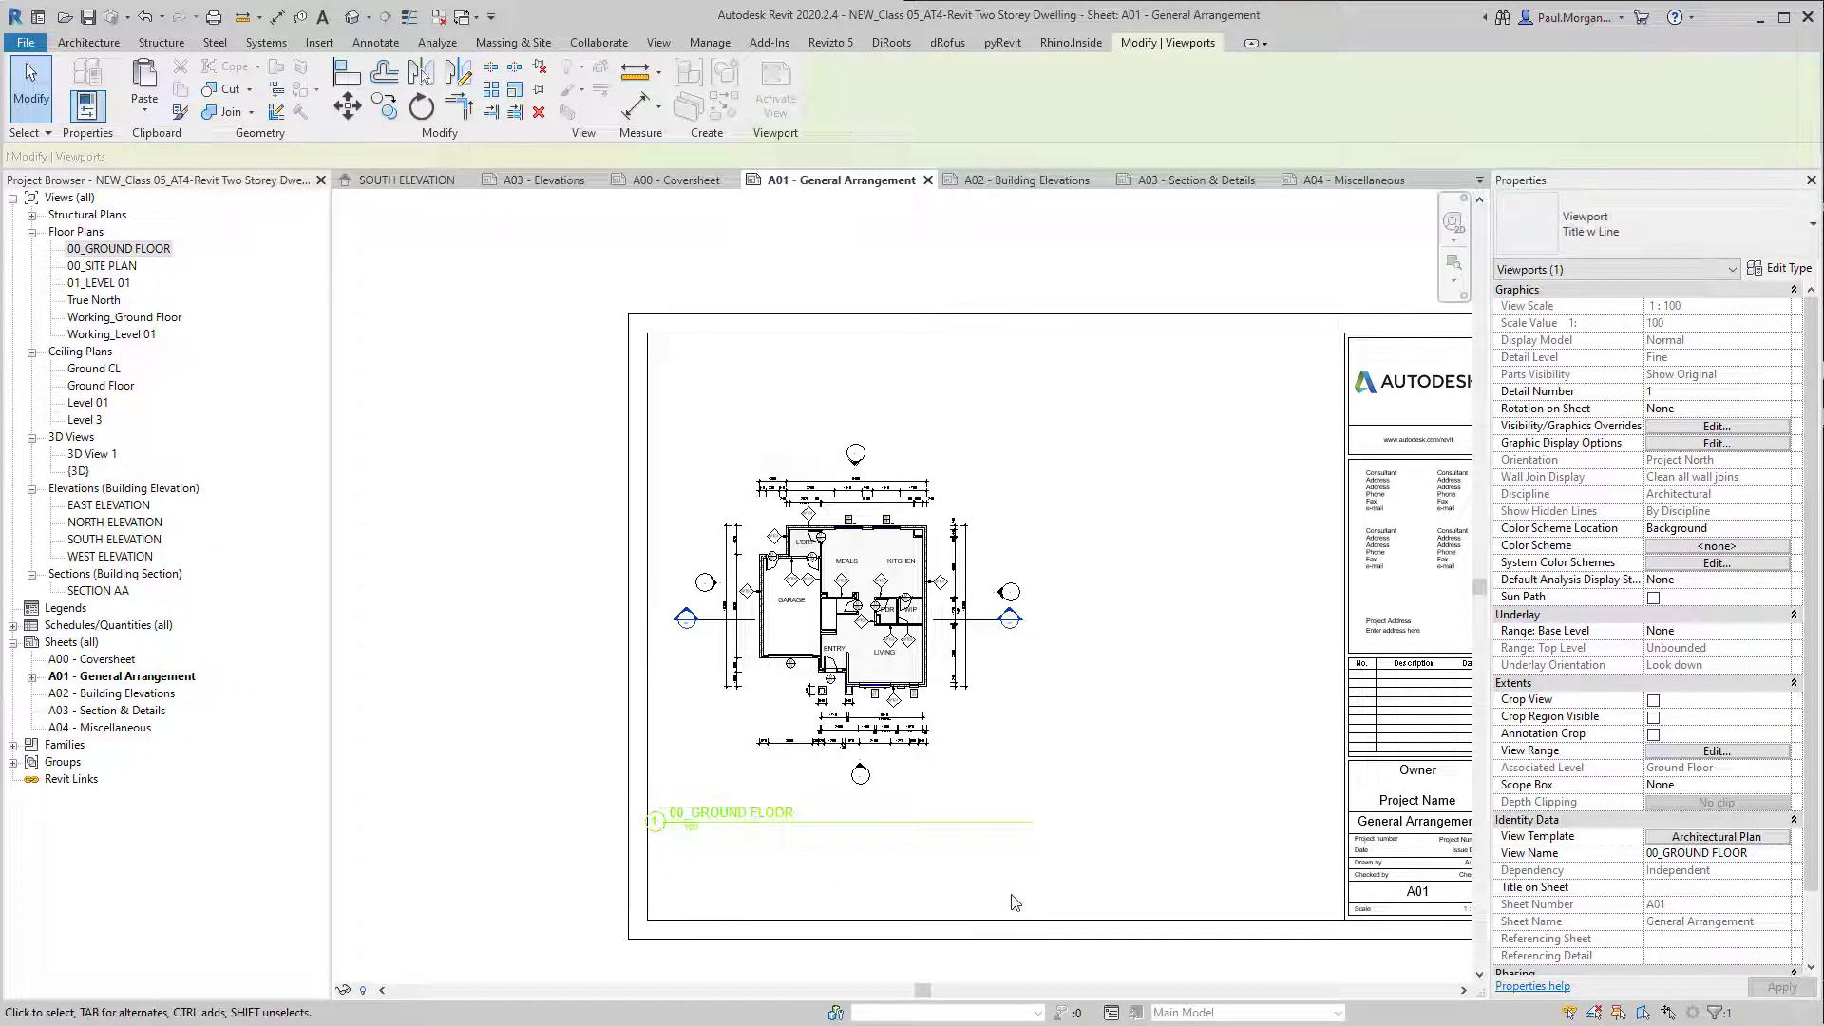
left_click(1014, 898)
mouse_move(950, 559)
left_mouse_down()
mouse_move(1131, 561)
mouse_move(1035, 580)
mouse_move(1000, 618)
mouse_move(1021, 565)
mouse_move(969, 532)
mouse_move(955, 560)
left_mouse_up()
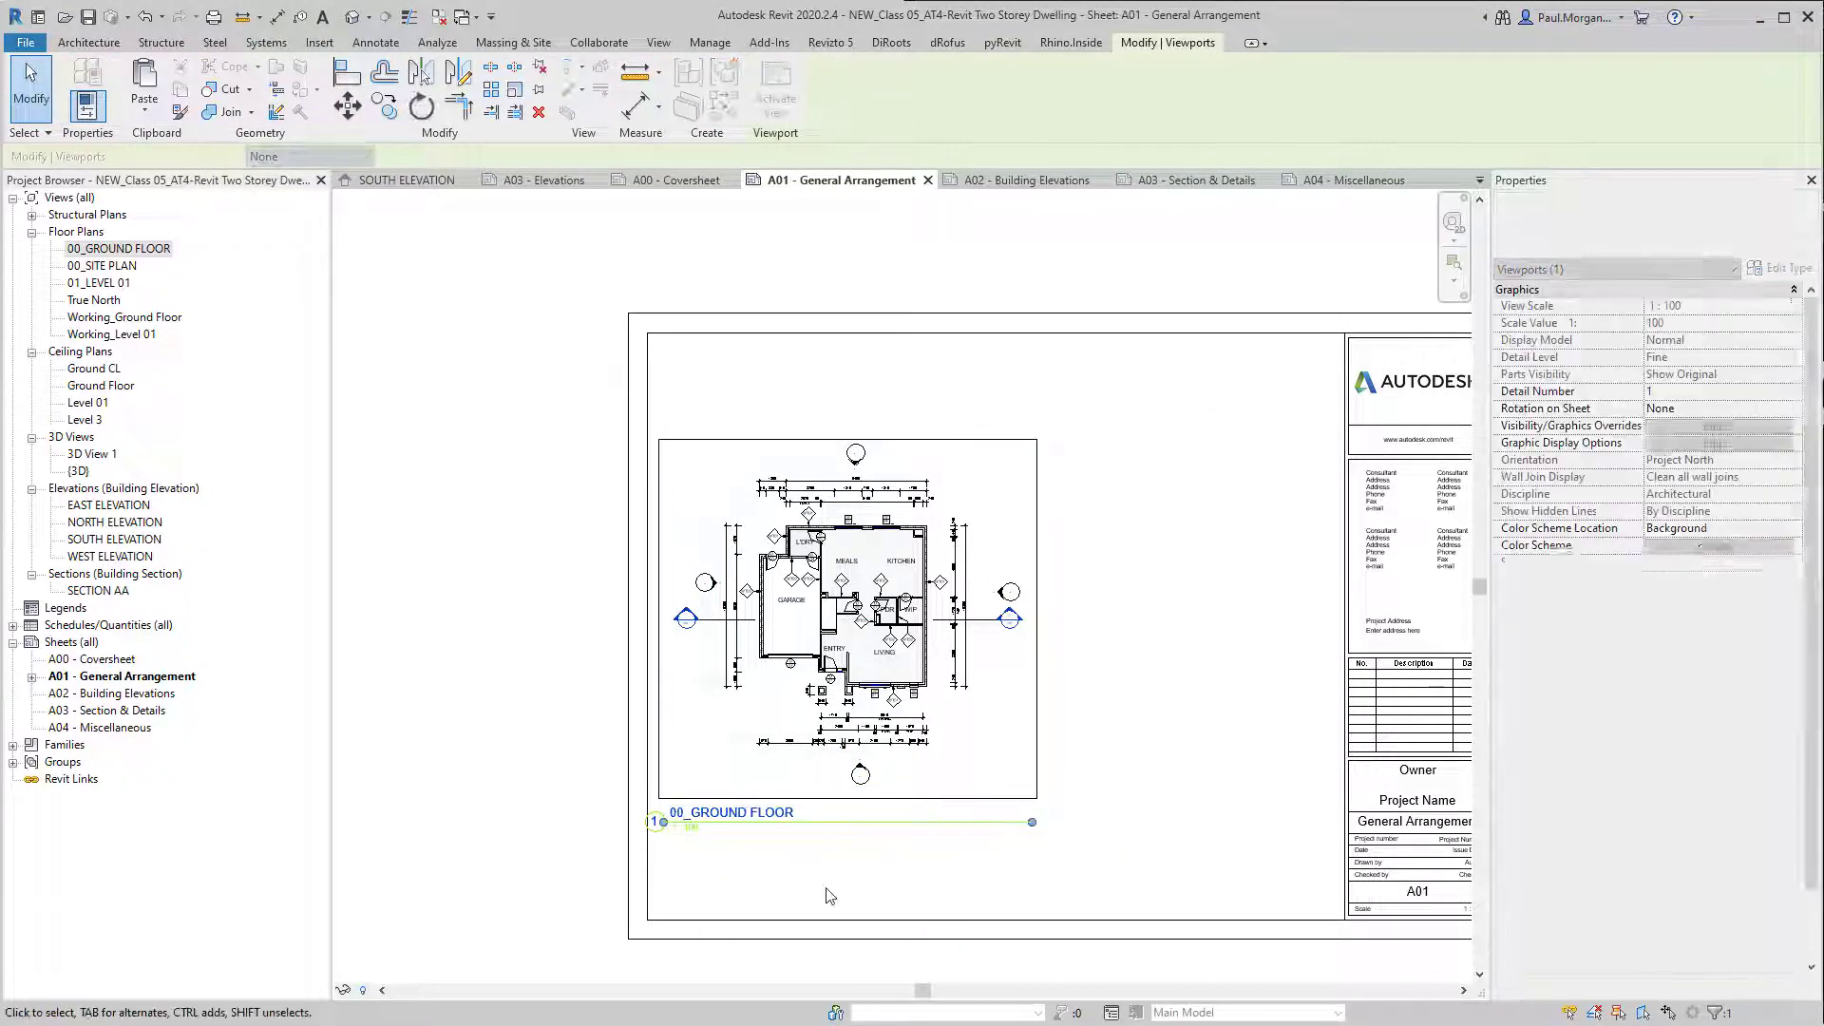
left_click(825, 929)
left_click_drag(744, 821, 687, 815)
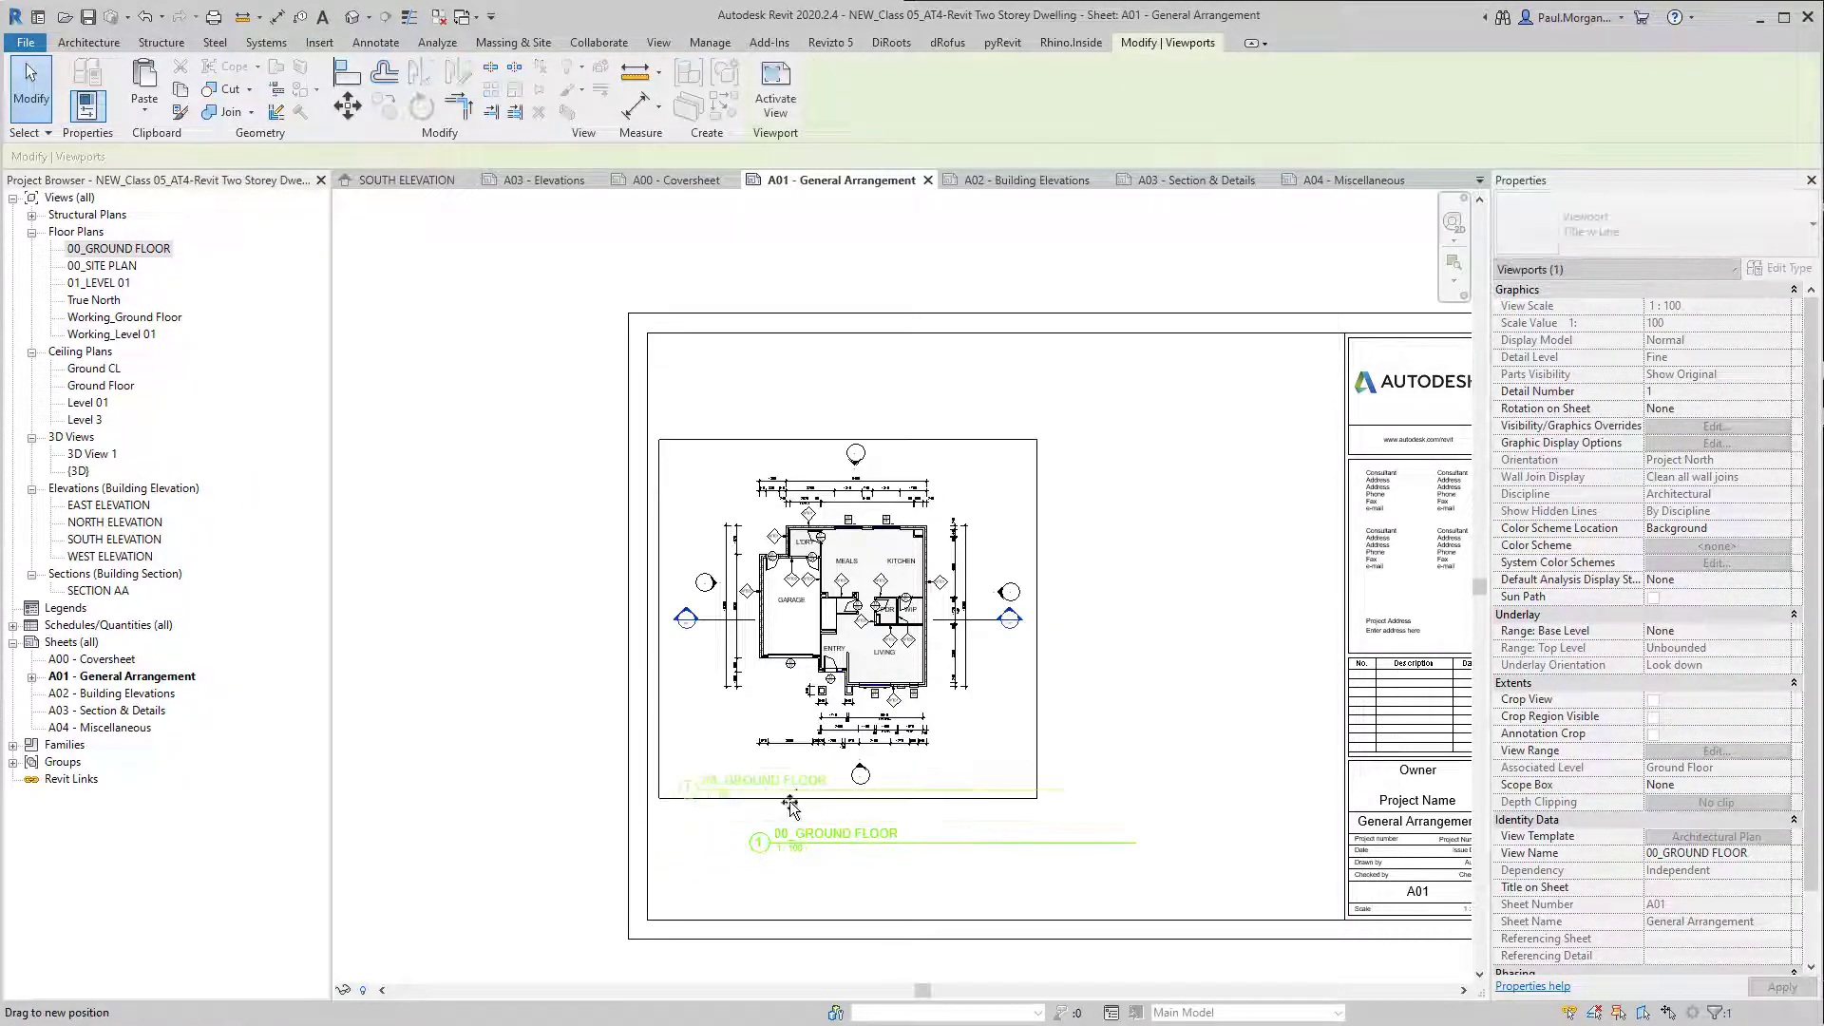
left_click(898, 885)
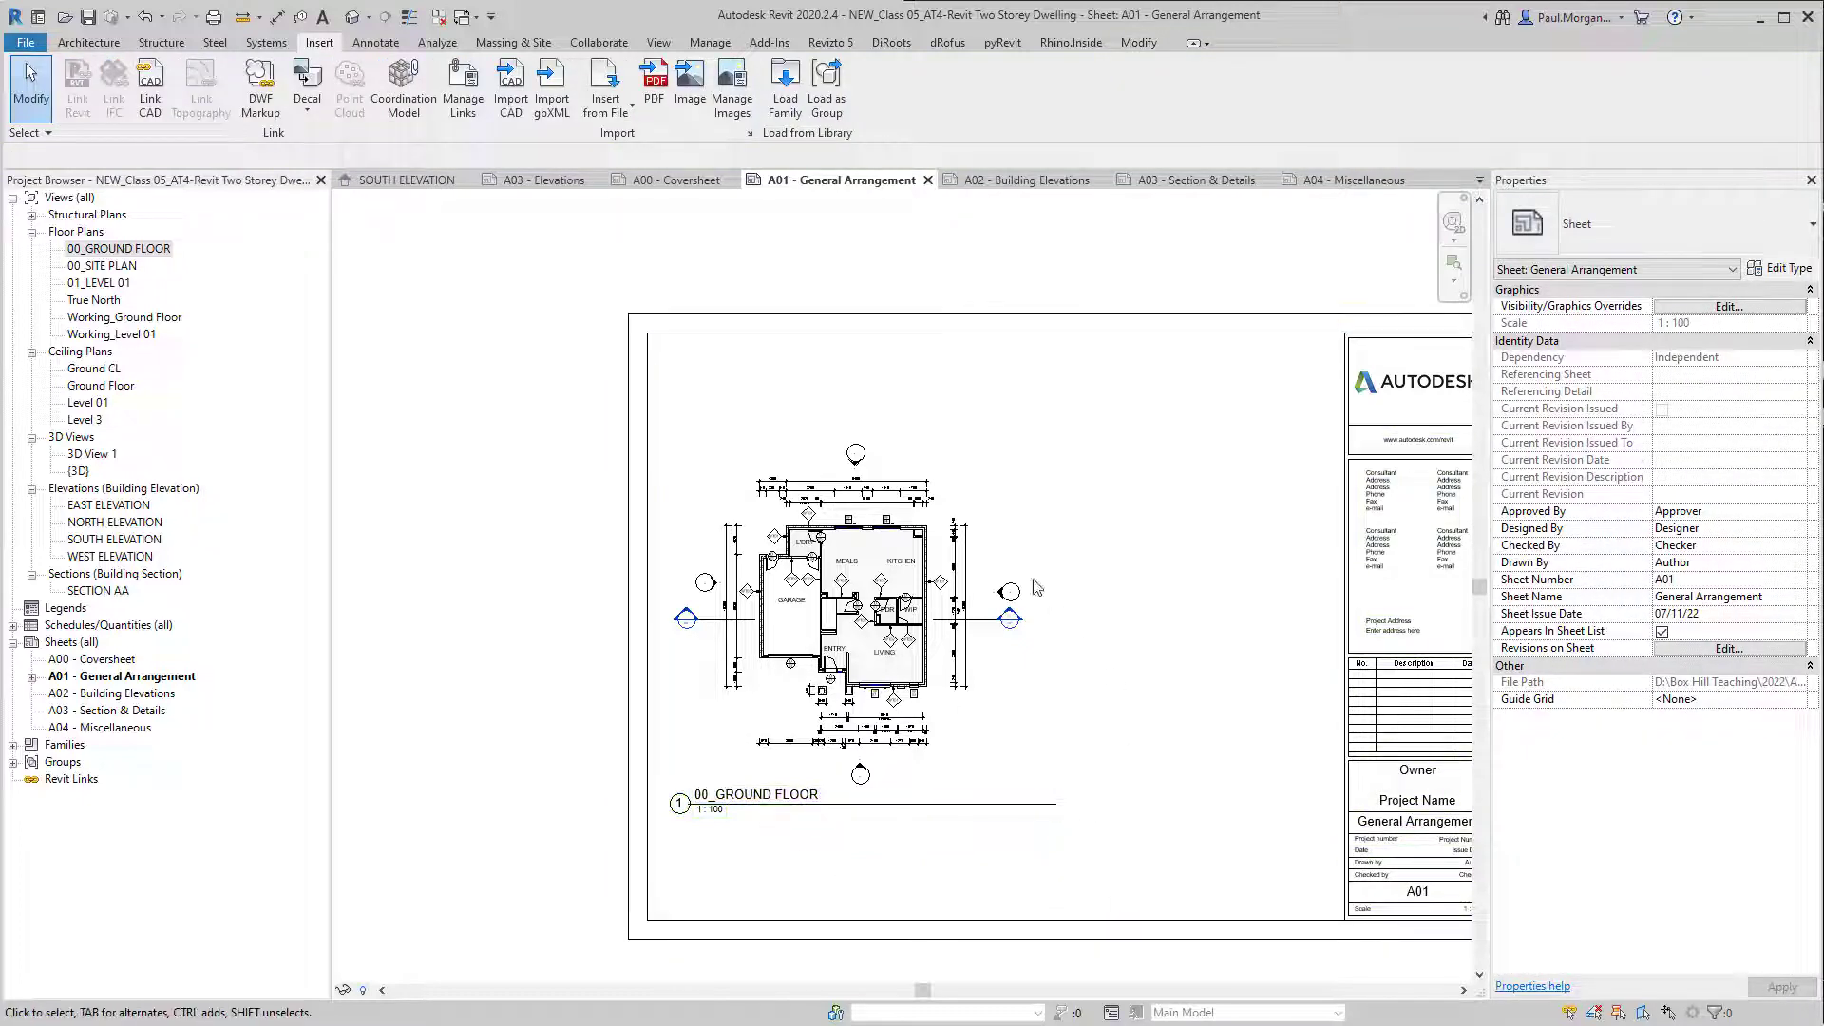
Step: Shorten the 00_GROUND FLOOR title line to just past the end of the title text
left_click(1053, 806)
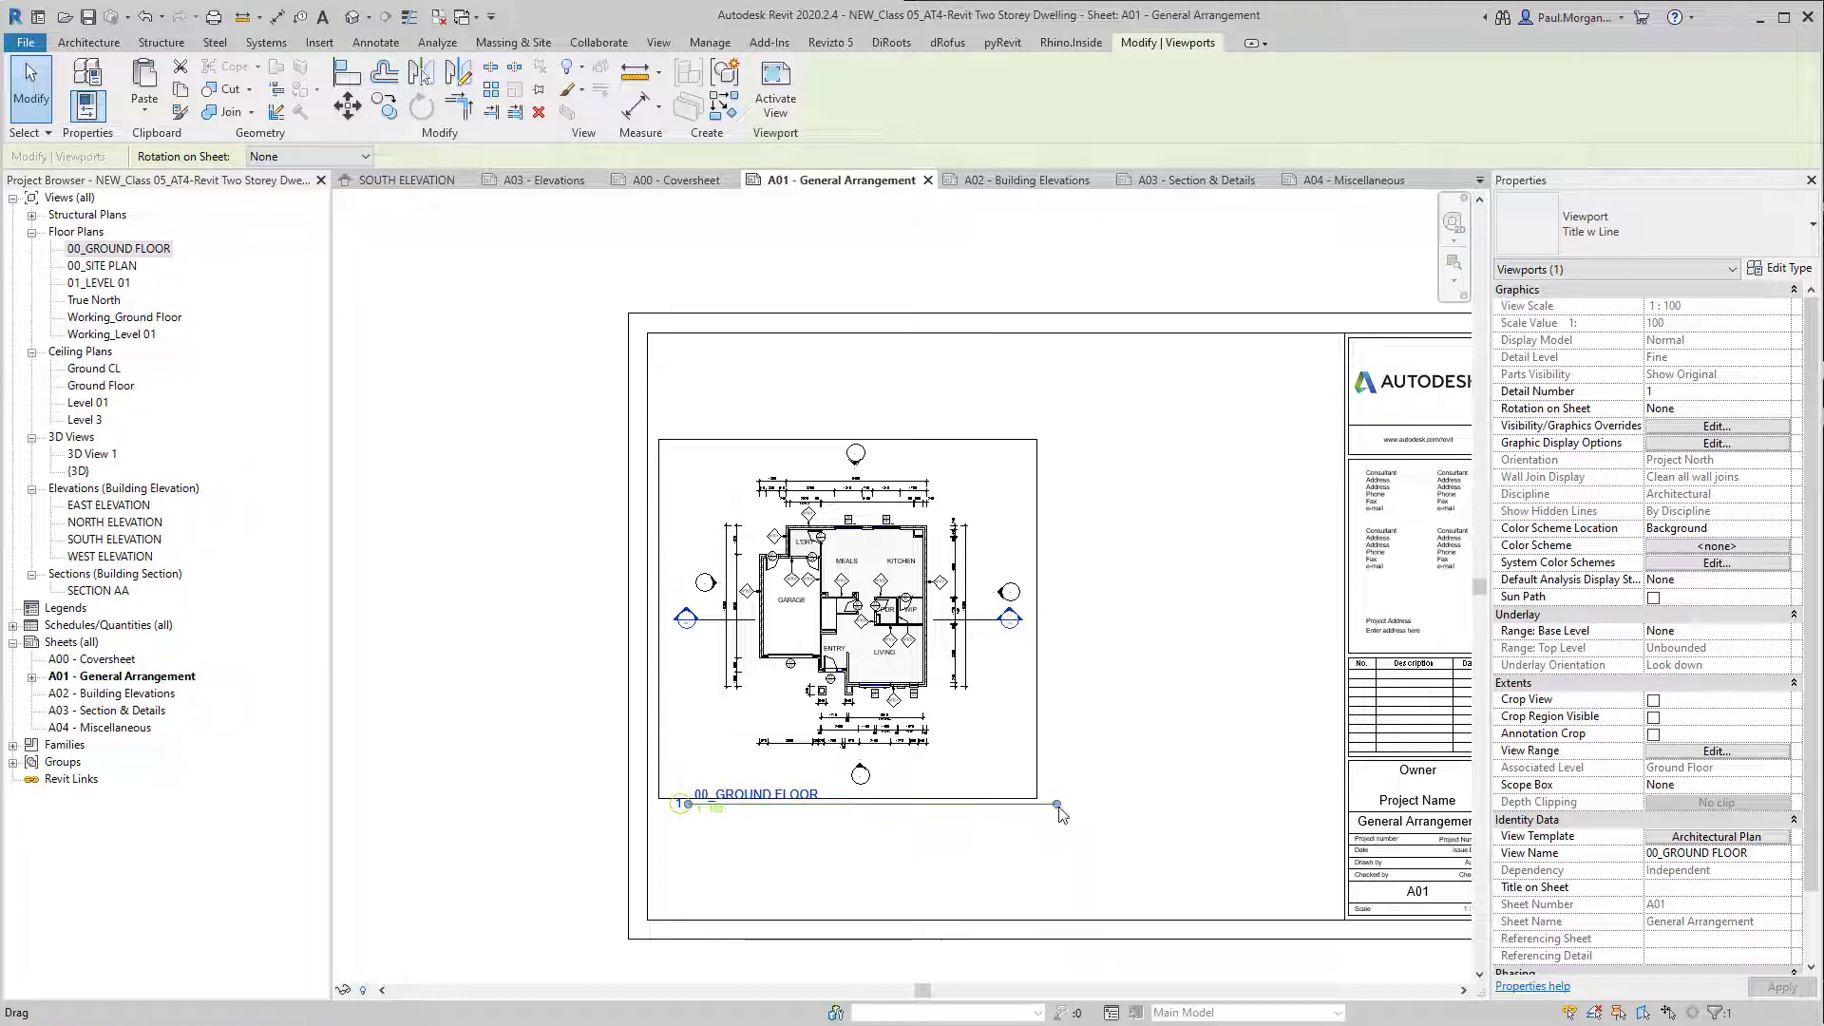
left_click_drag(1057, 805, 833, 817)
left_click(912, 882)
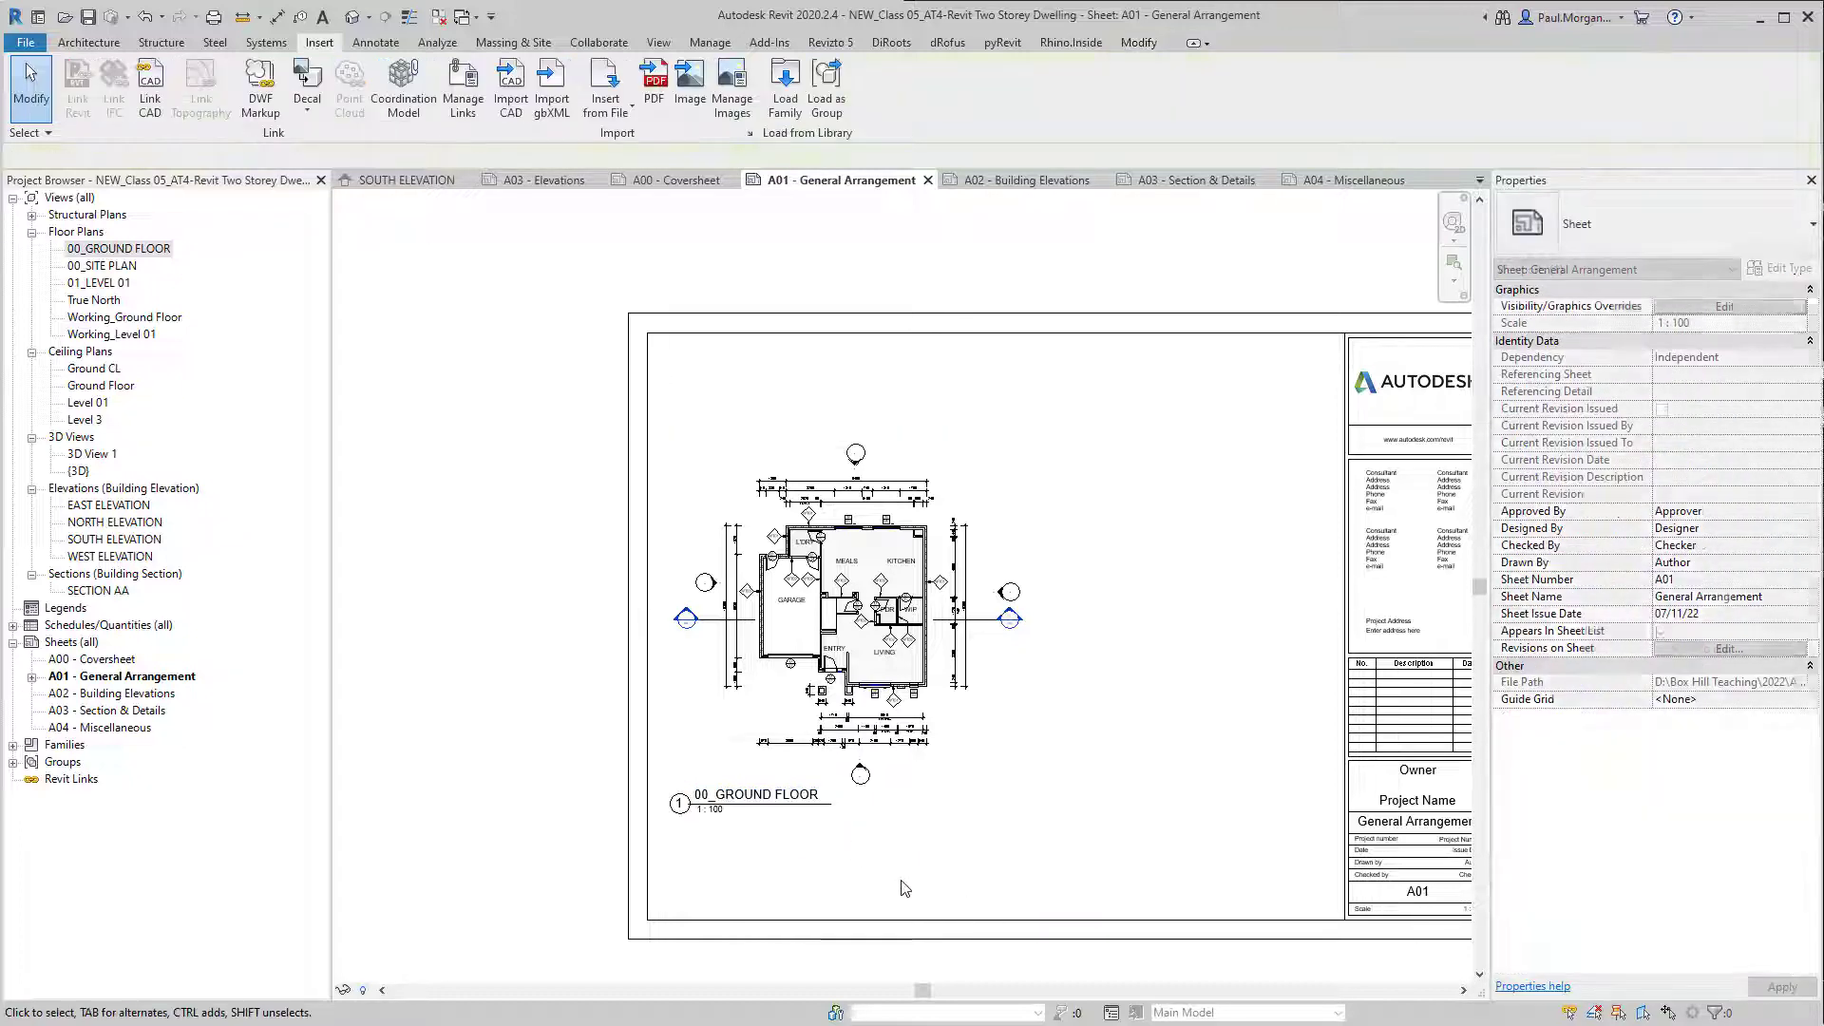
Step: Place the 01_LEVEL 01 plan on sheet A01 beside the ground floor plan, aligned horizontally with it
middle_click_drag(989, 811, 937, 819)
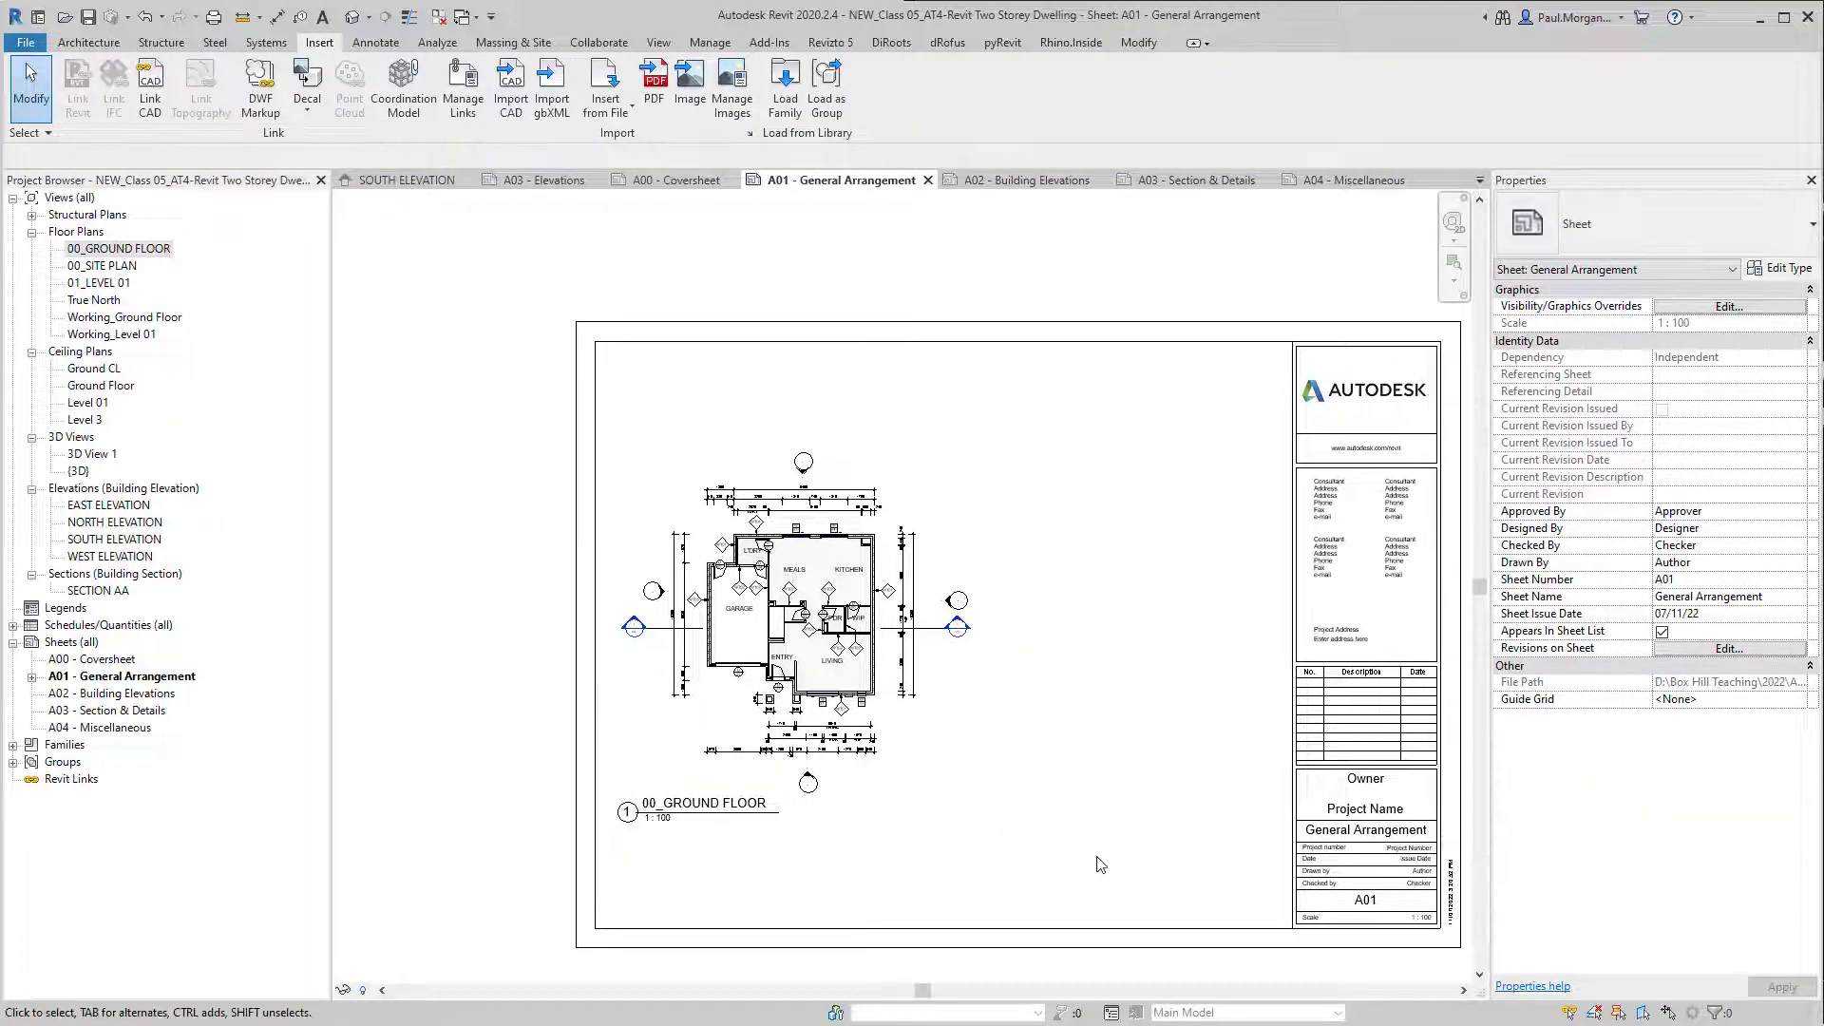
left_click(76, 285)
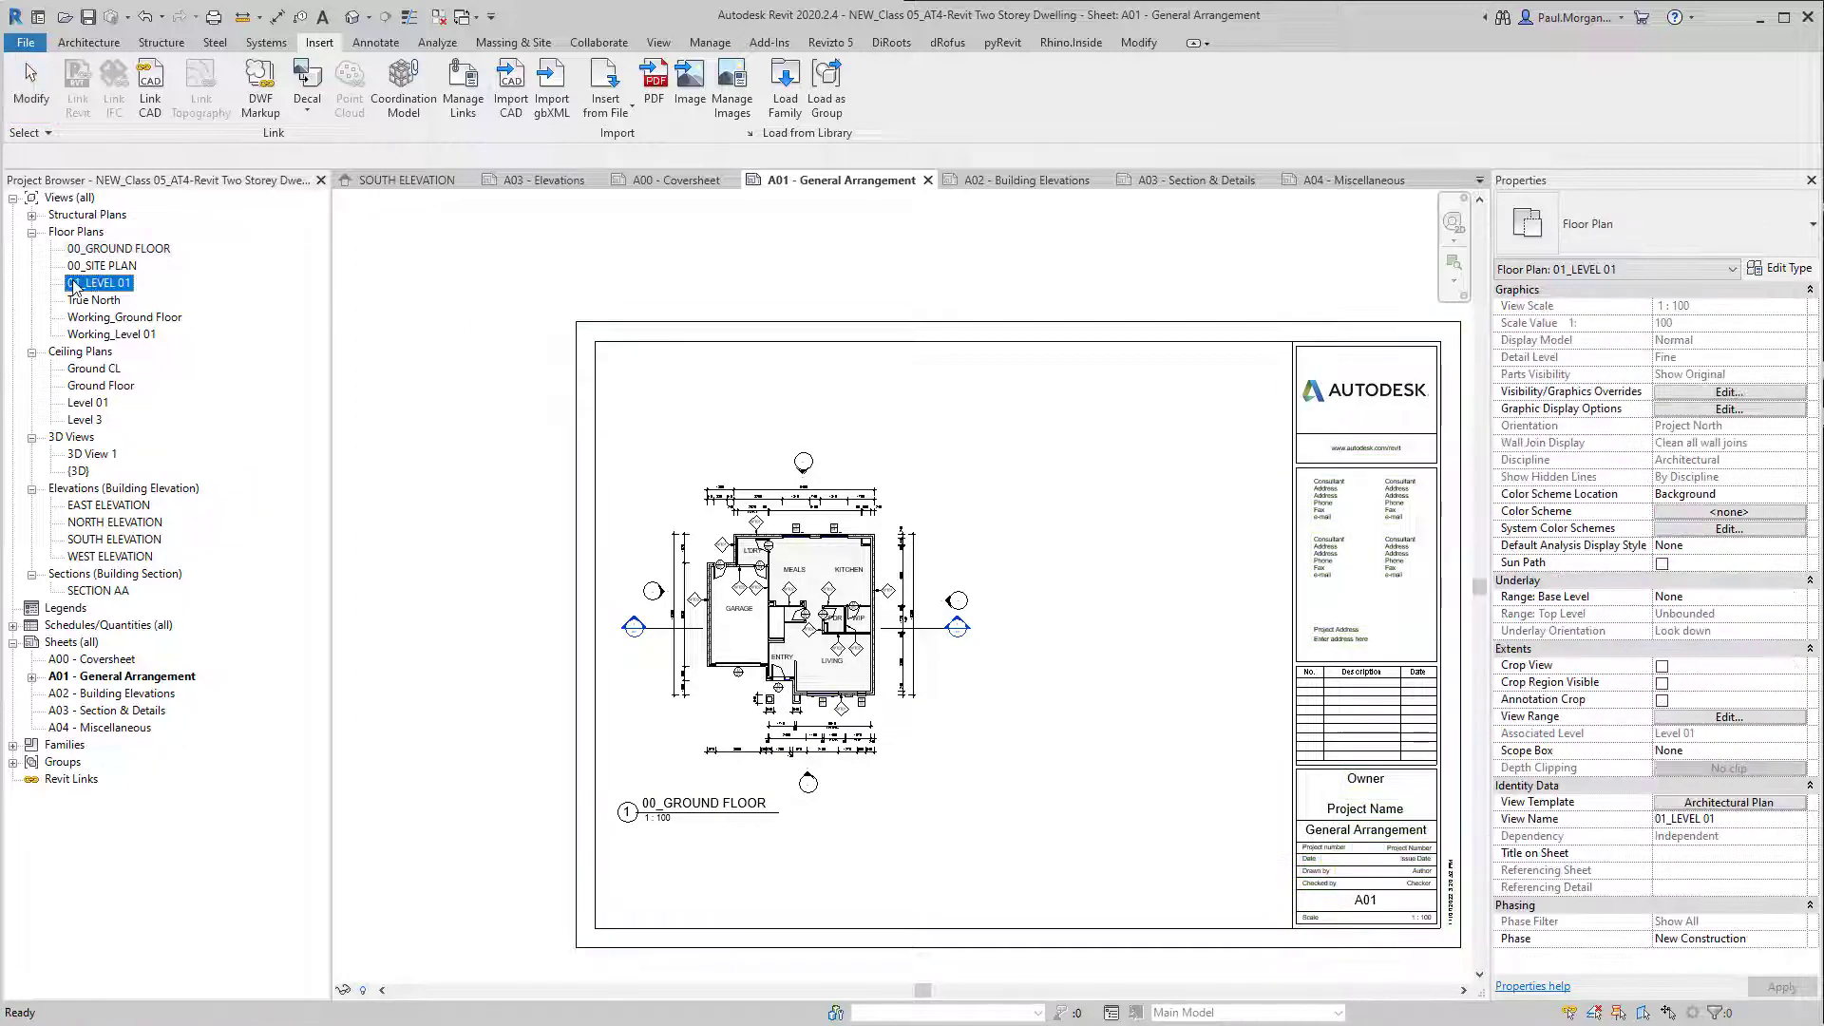
left_click_drag(267, 300, 1085, 575)
left_click(1149, 627)
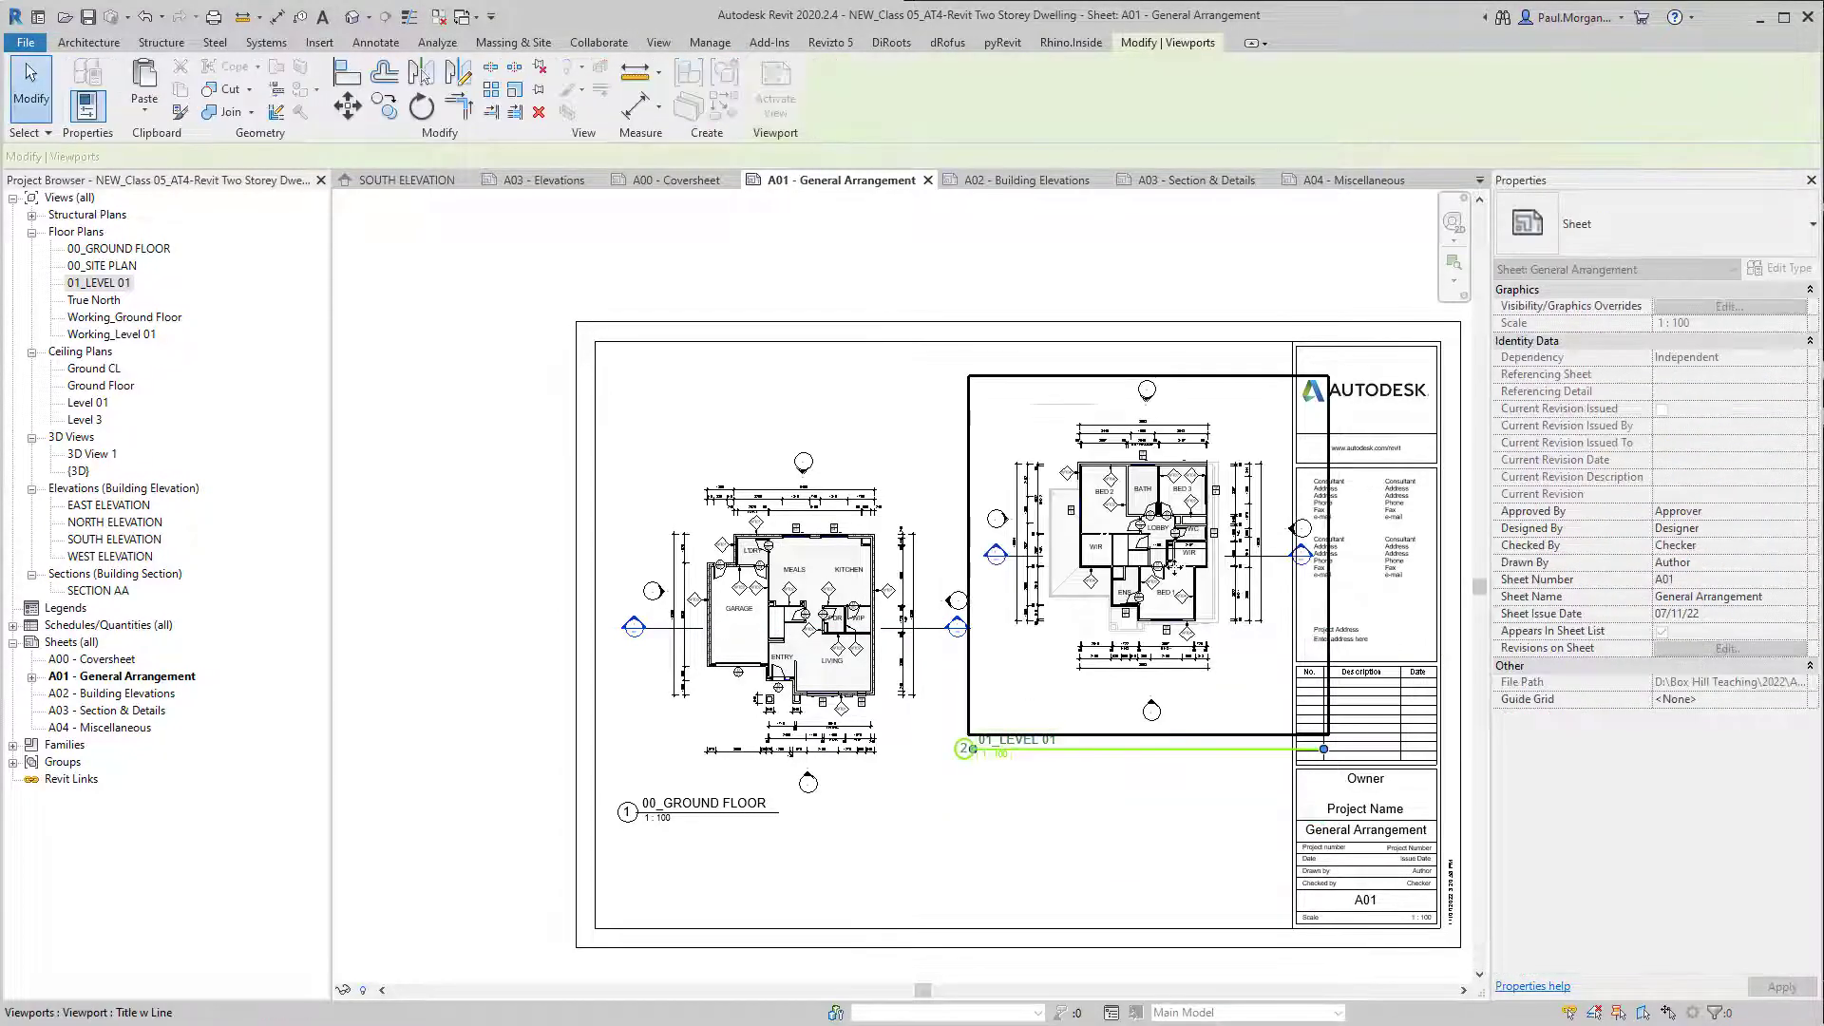
left_click_drag(1175, 567, 1178, 656)
left_click(872, 922)
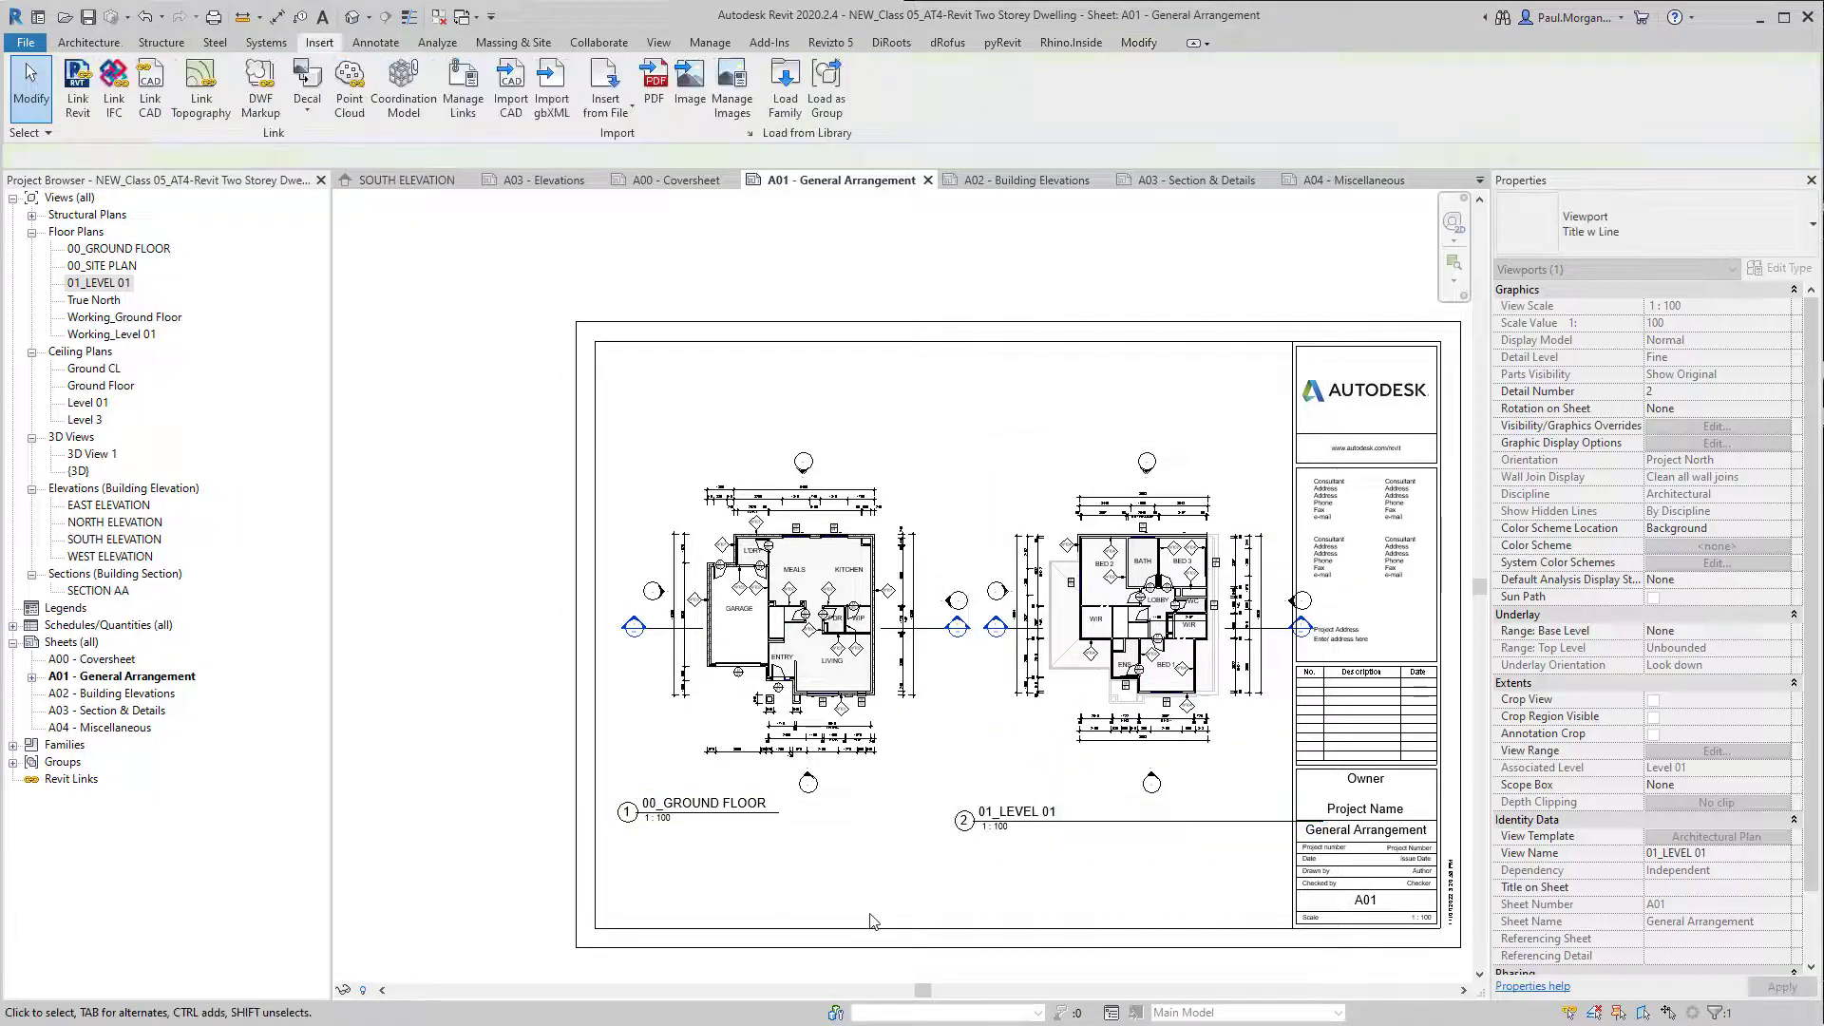
Step: Shorten the 01_LEVEL 01 title line and move the title beneath its plan, level with the ground floor title
left_click(1321, 821)
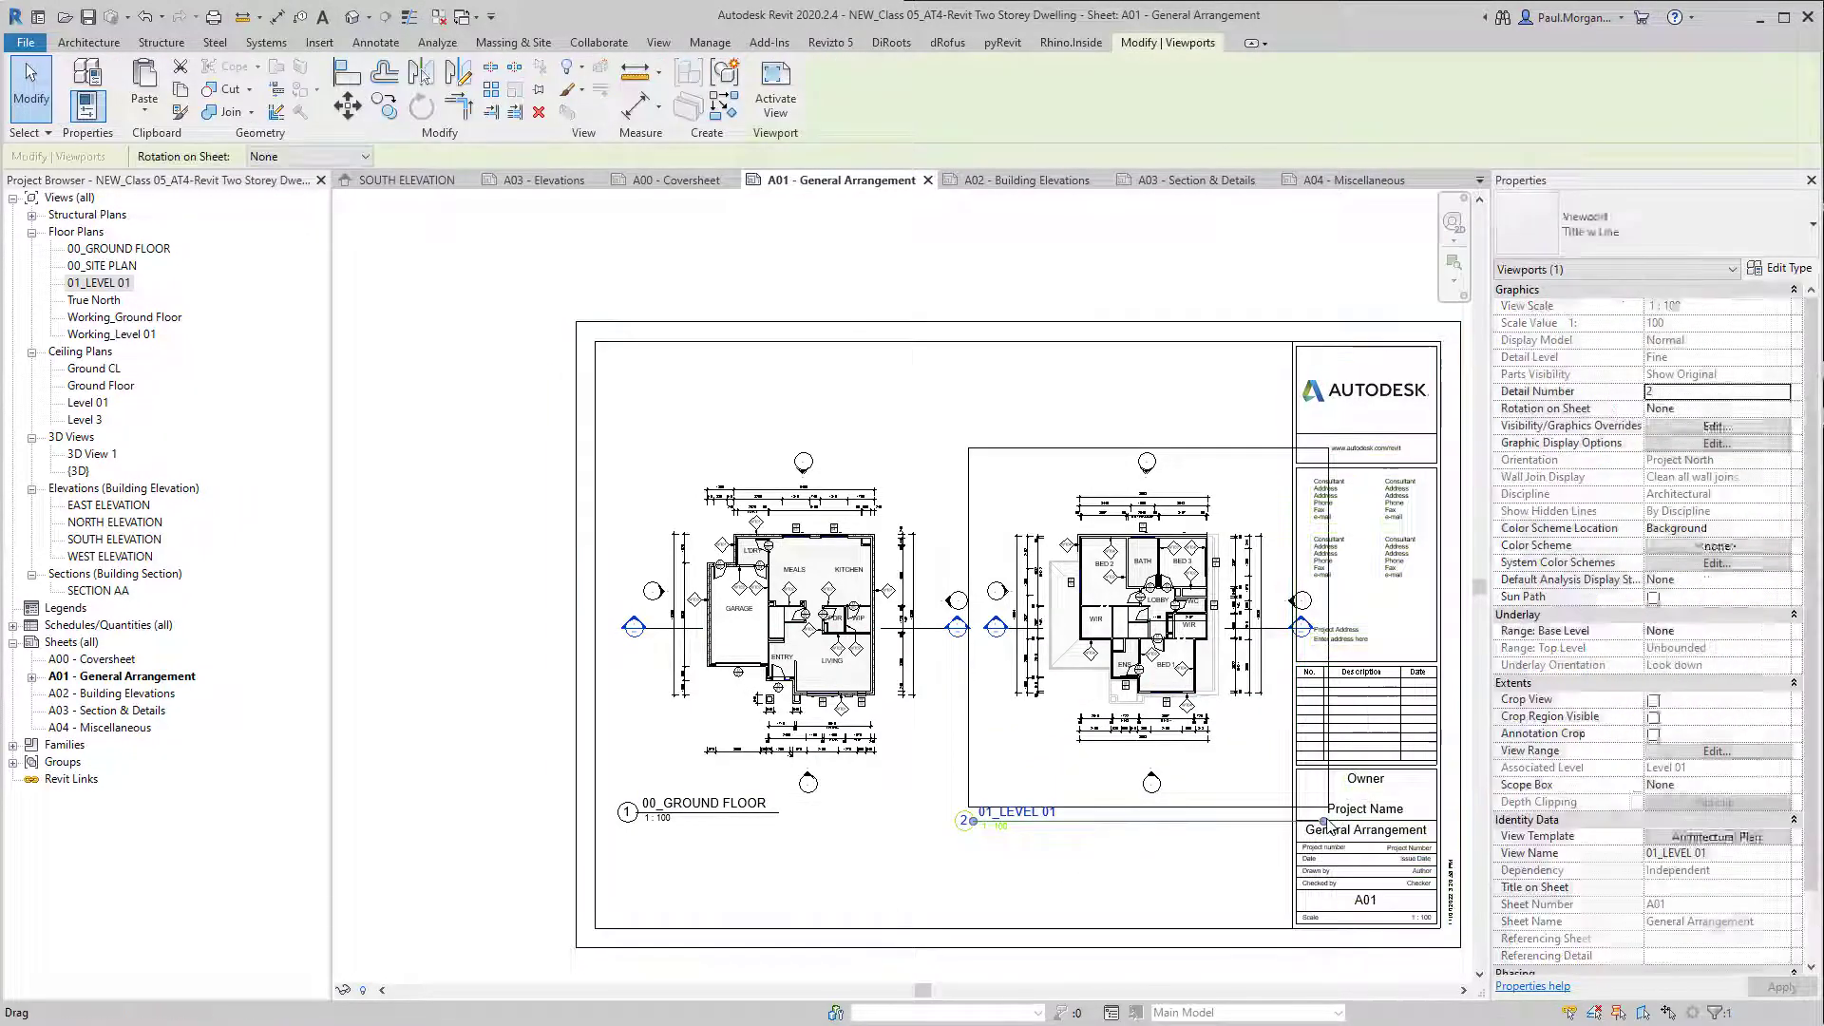
left_click_drag(1125, 814, 1069, 814)
left_click(1070, 889)
left_click(1023, 815)
left_click(1067, 912)
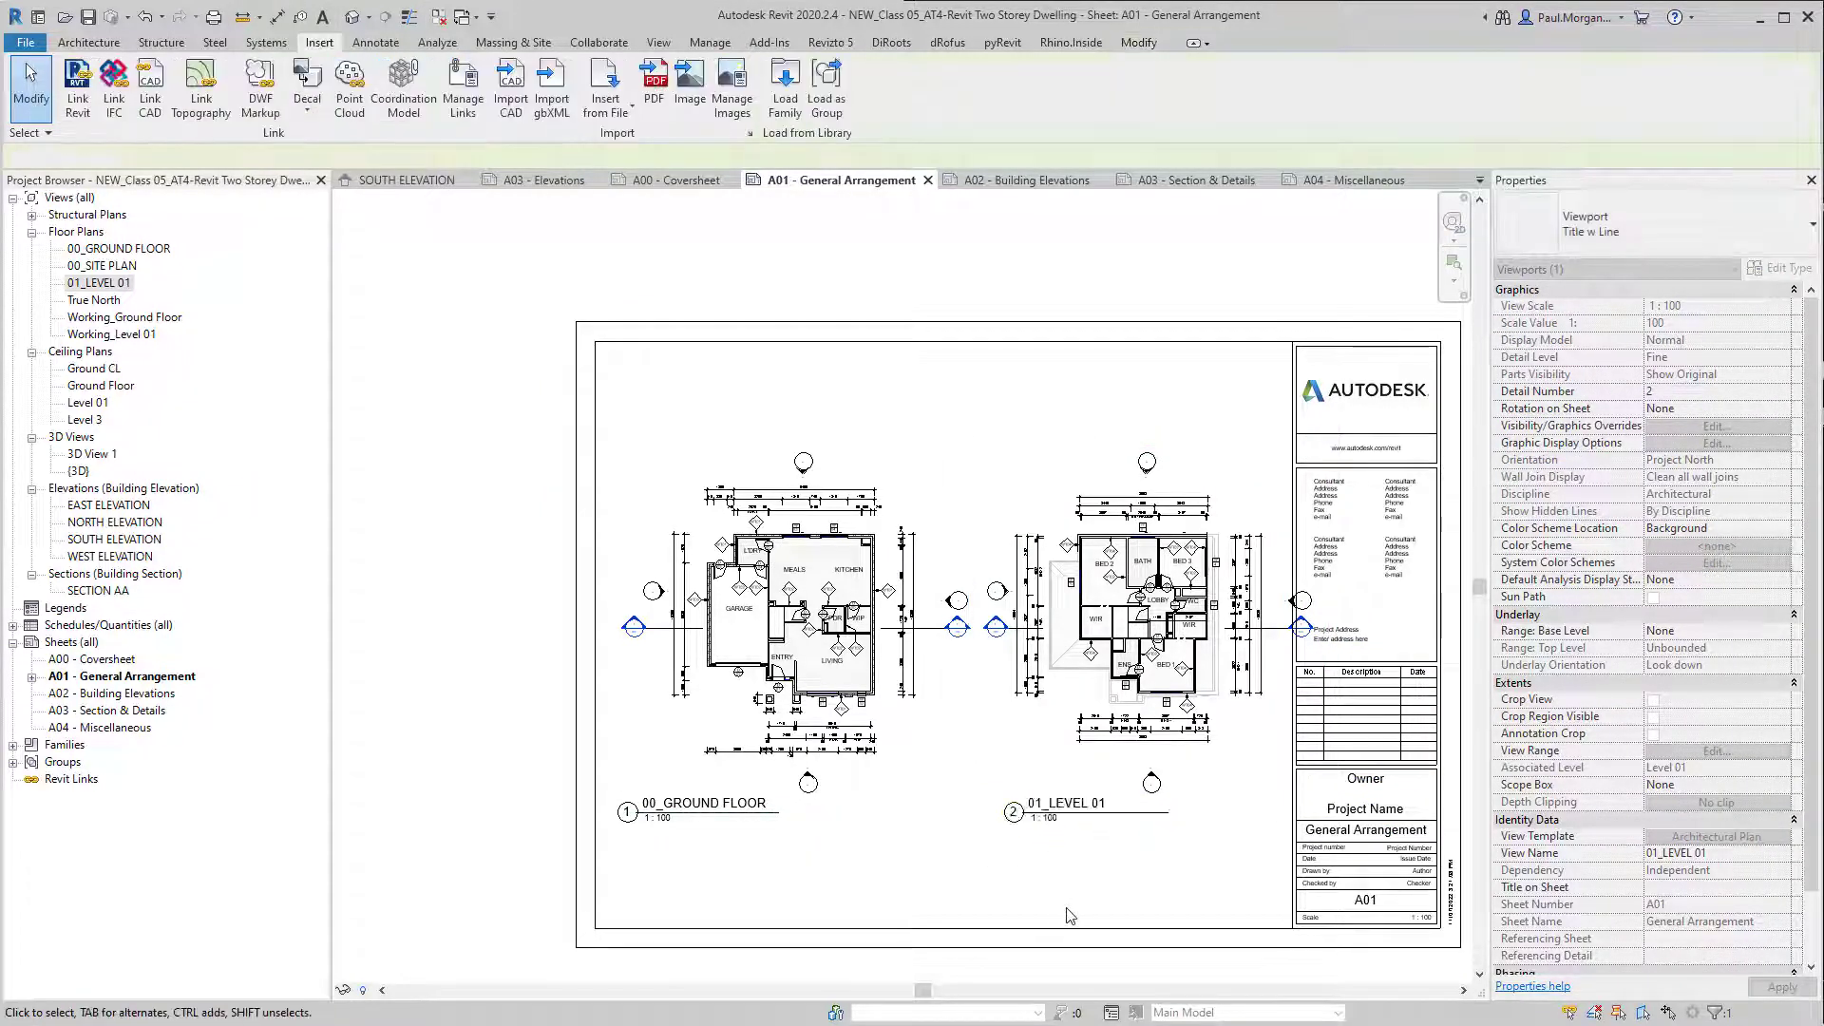
Step: Nudge the ground floor and level 01 viewports together to the left, away from the title block
left_click(1092, 732)
left_click(841, 713)
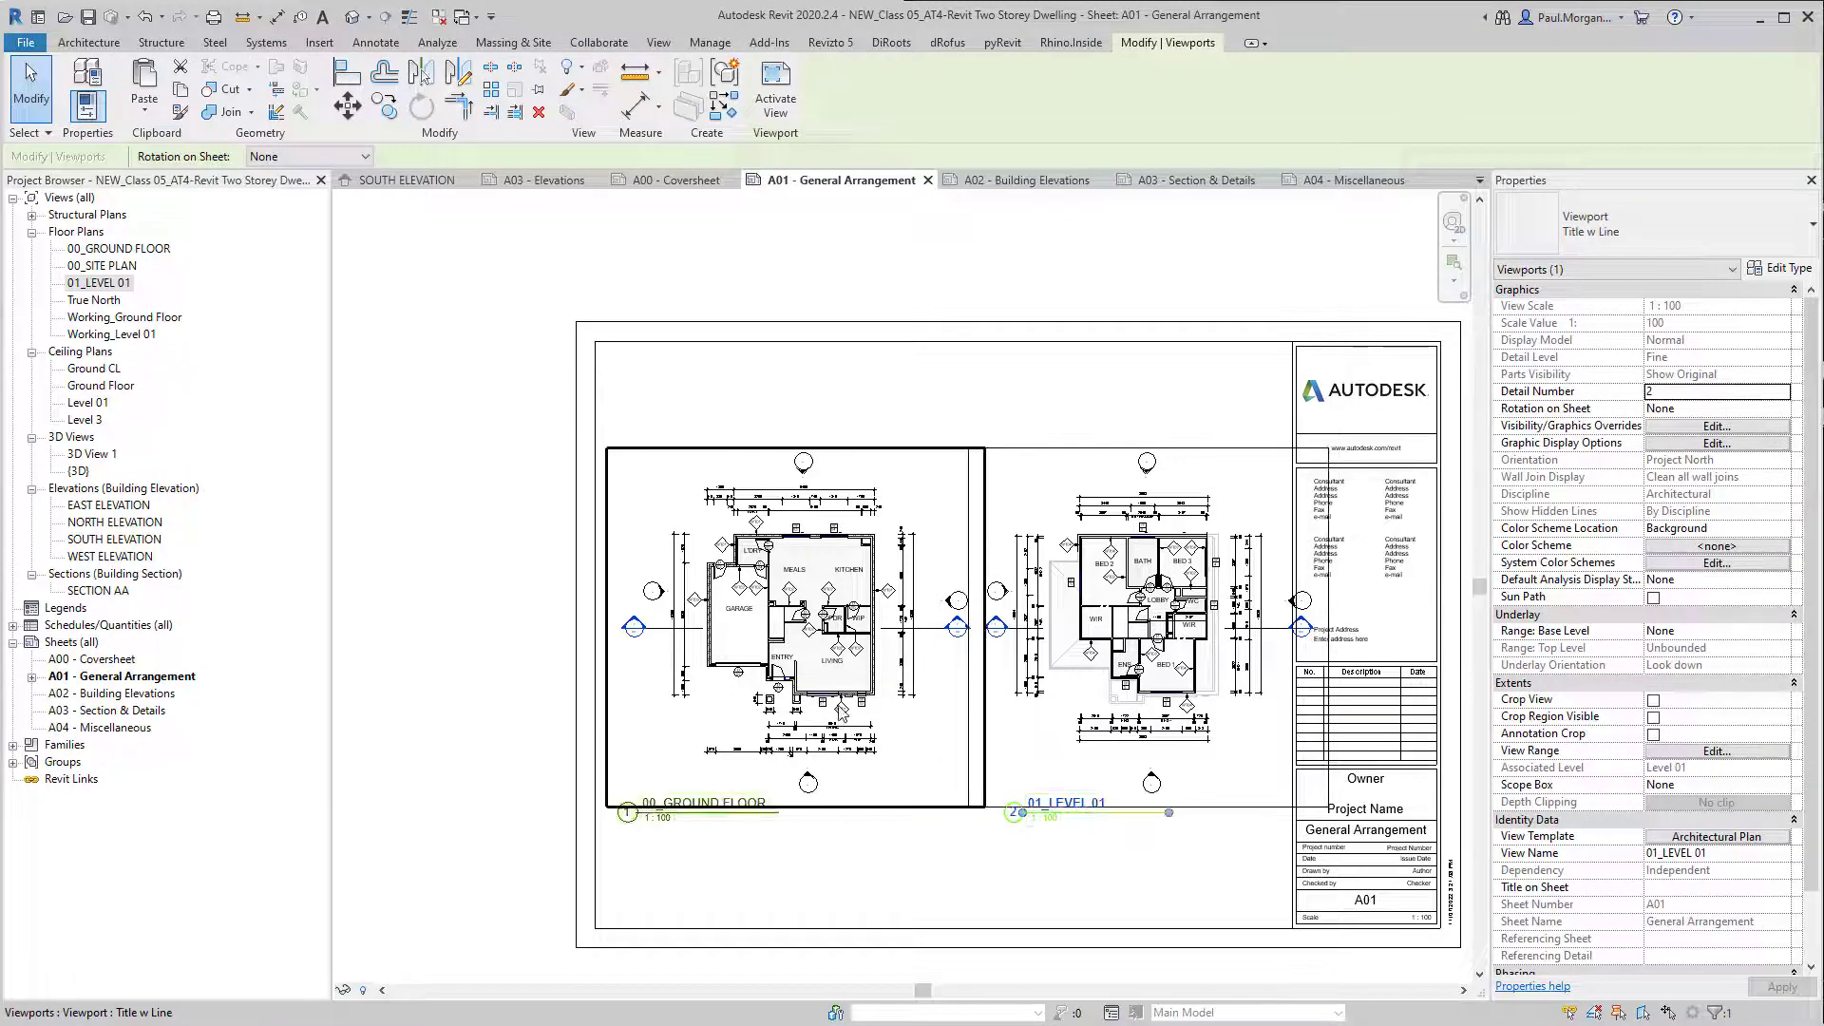
left_click(838, 704, "ctrl")
key("Left")
key("Left")
key("Left")
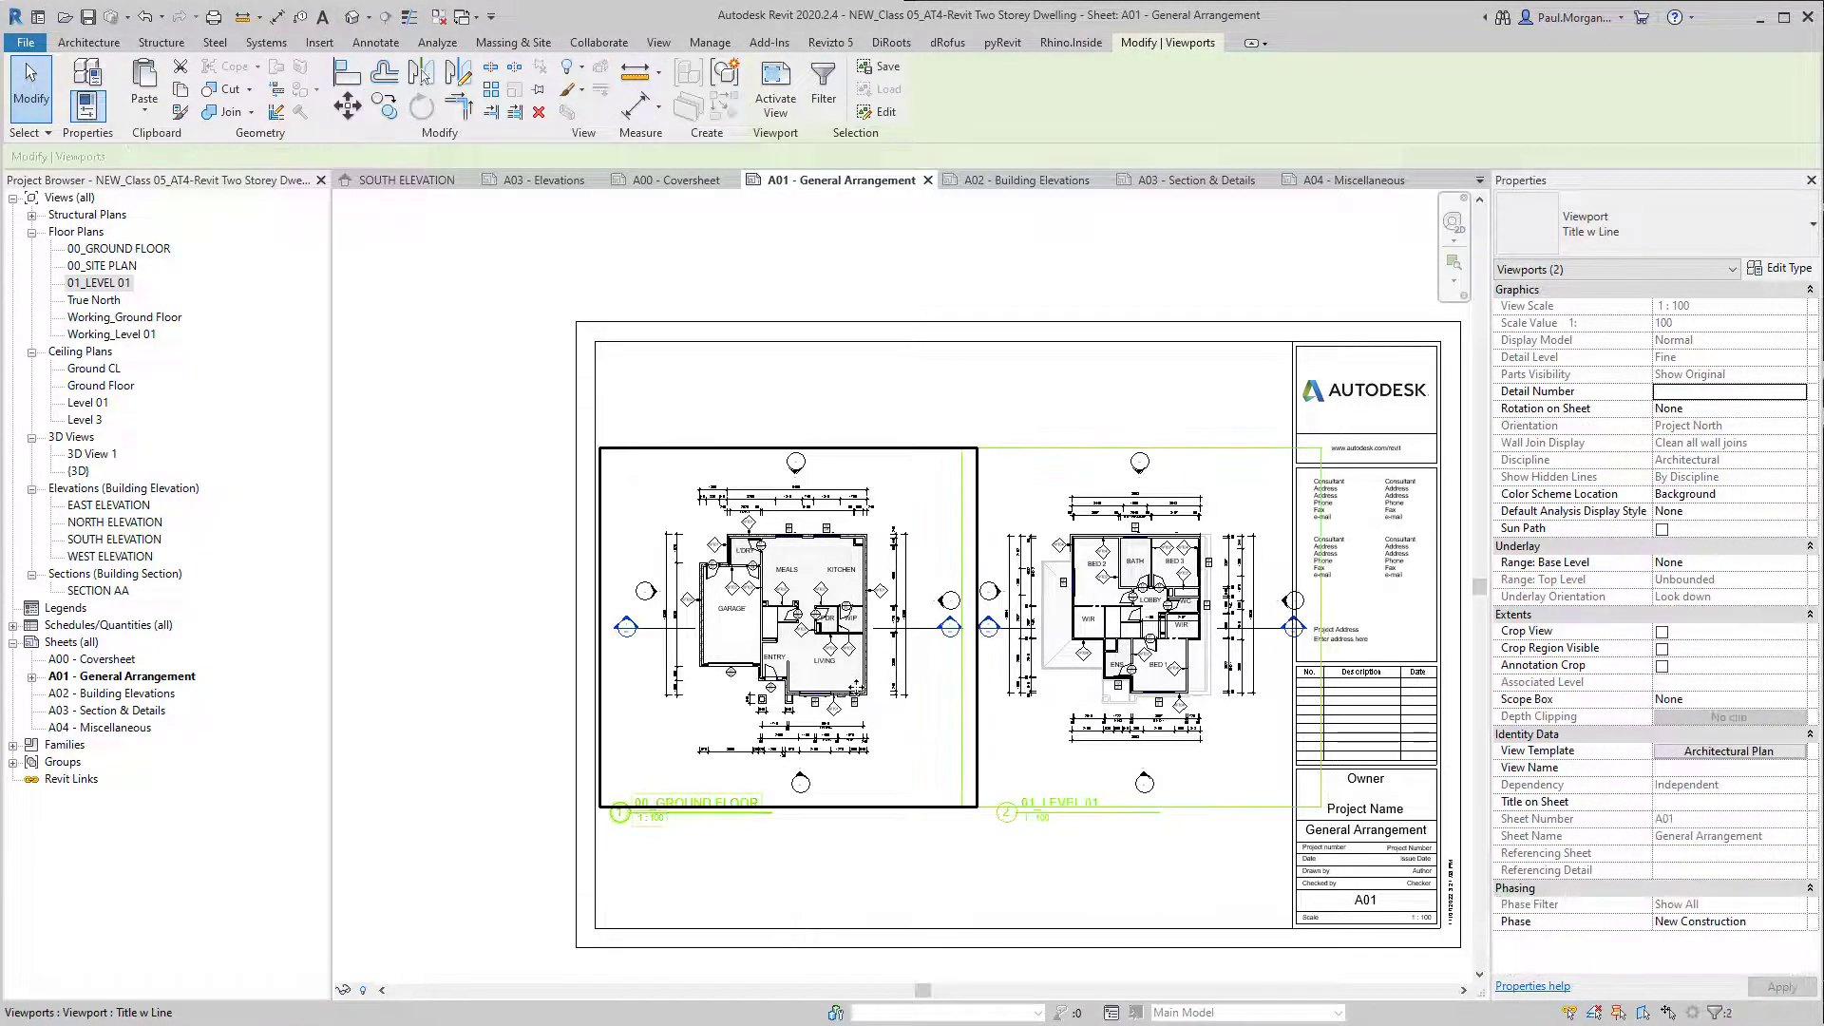
key("Left")
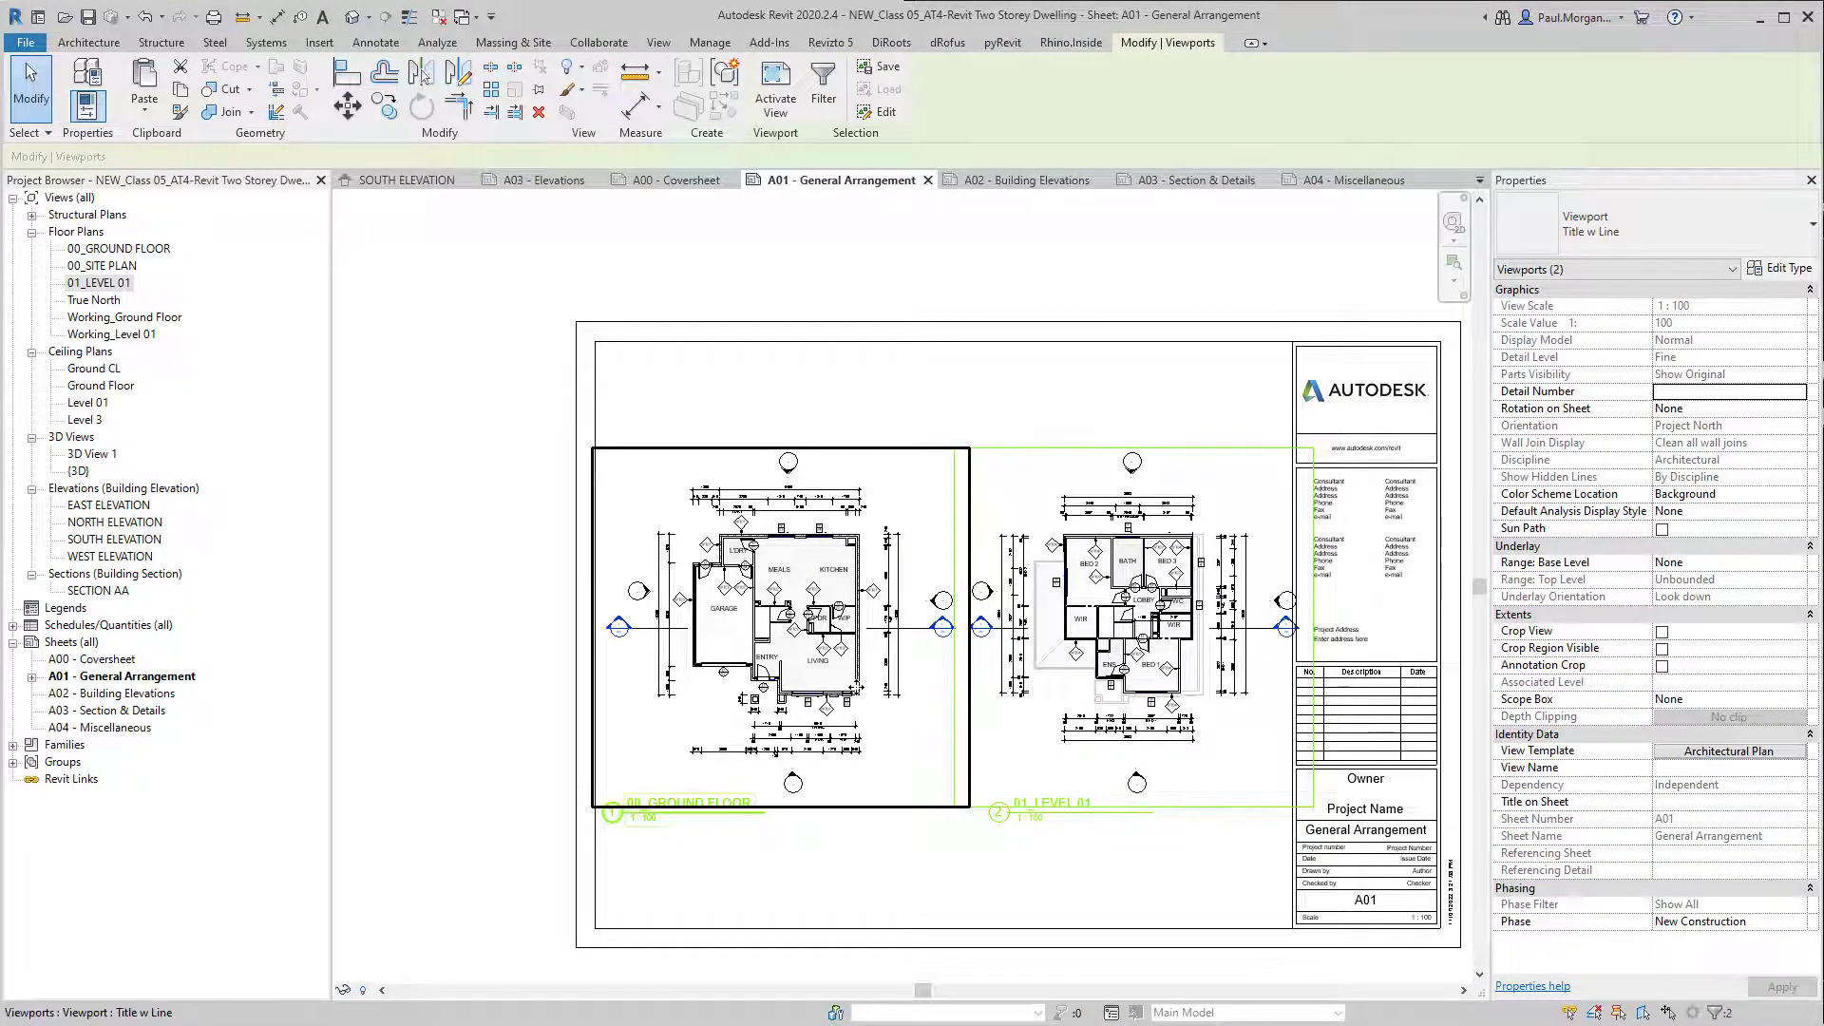
key("Left")
key("Escape")
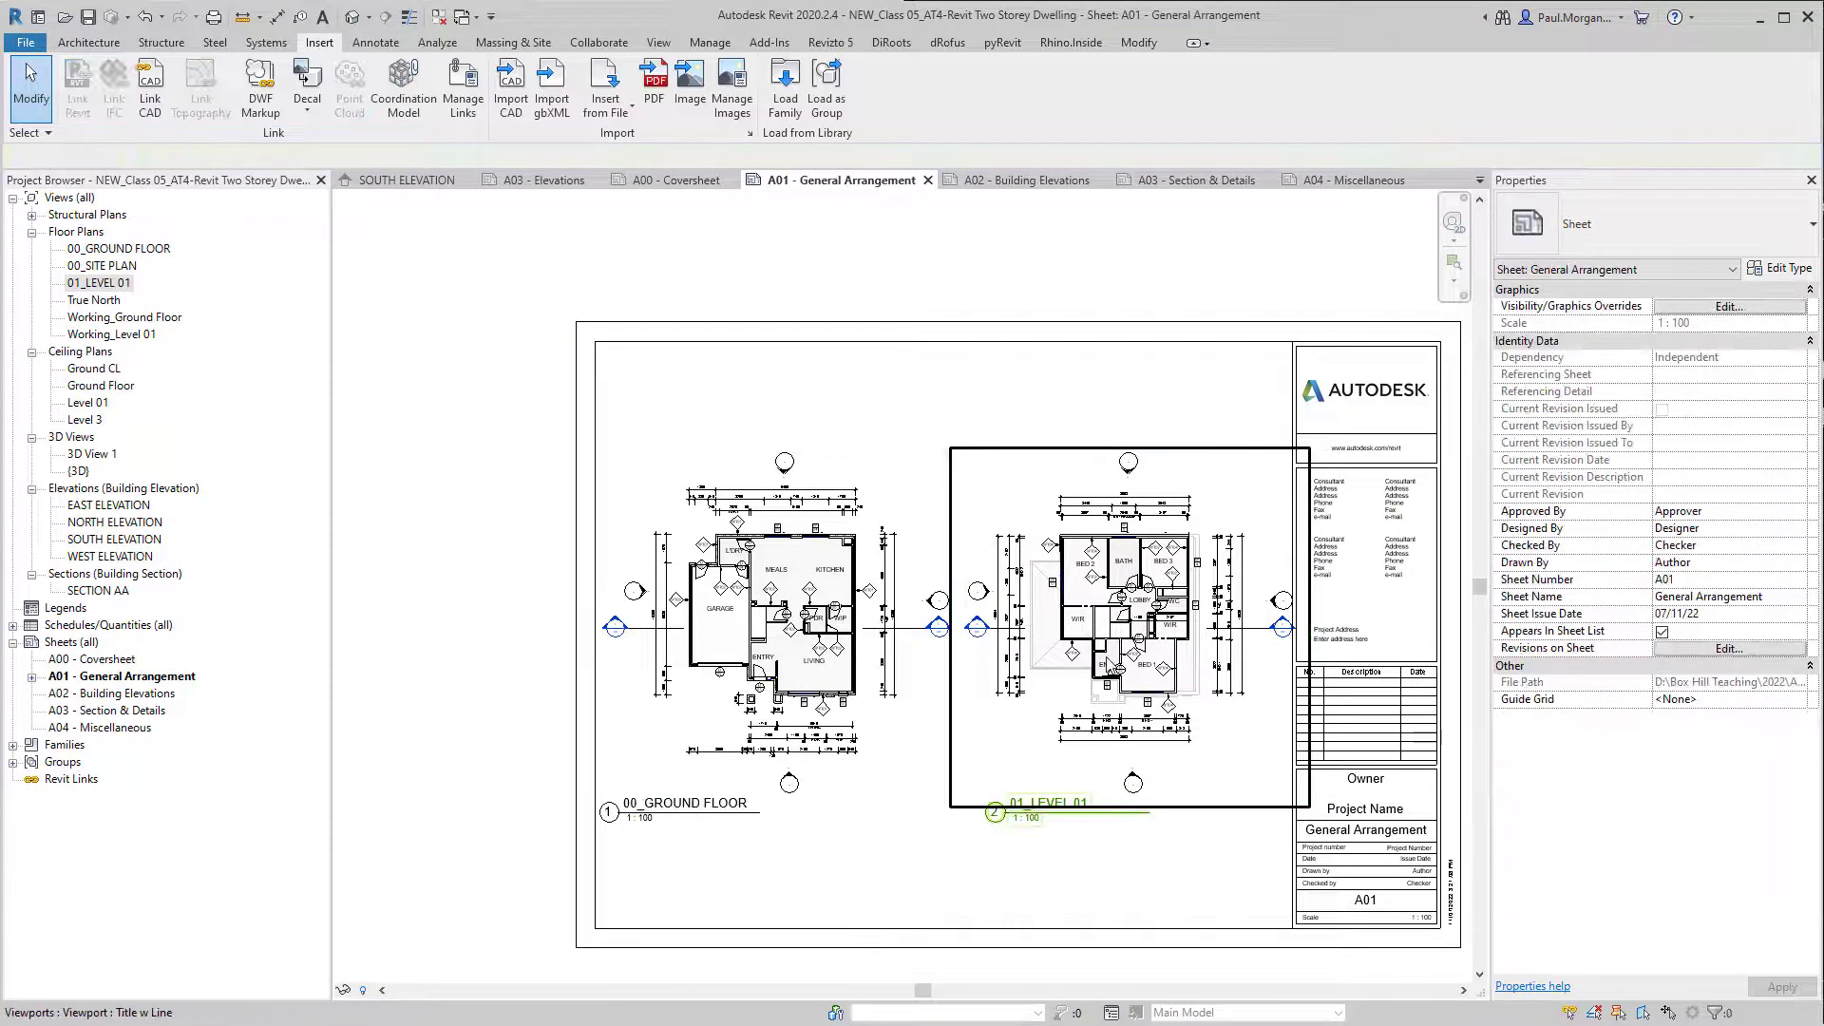
Step: Activate the 01_LEVEL 01 viewport on sheet A01 for editing
scroll(1216, 655, "up", 4)
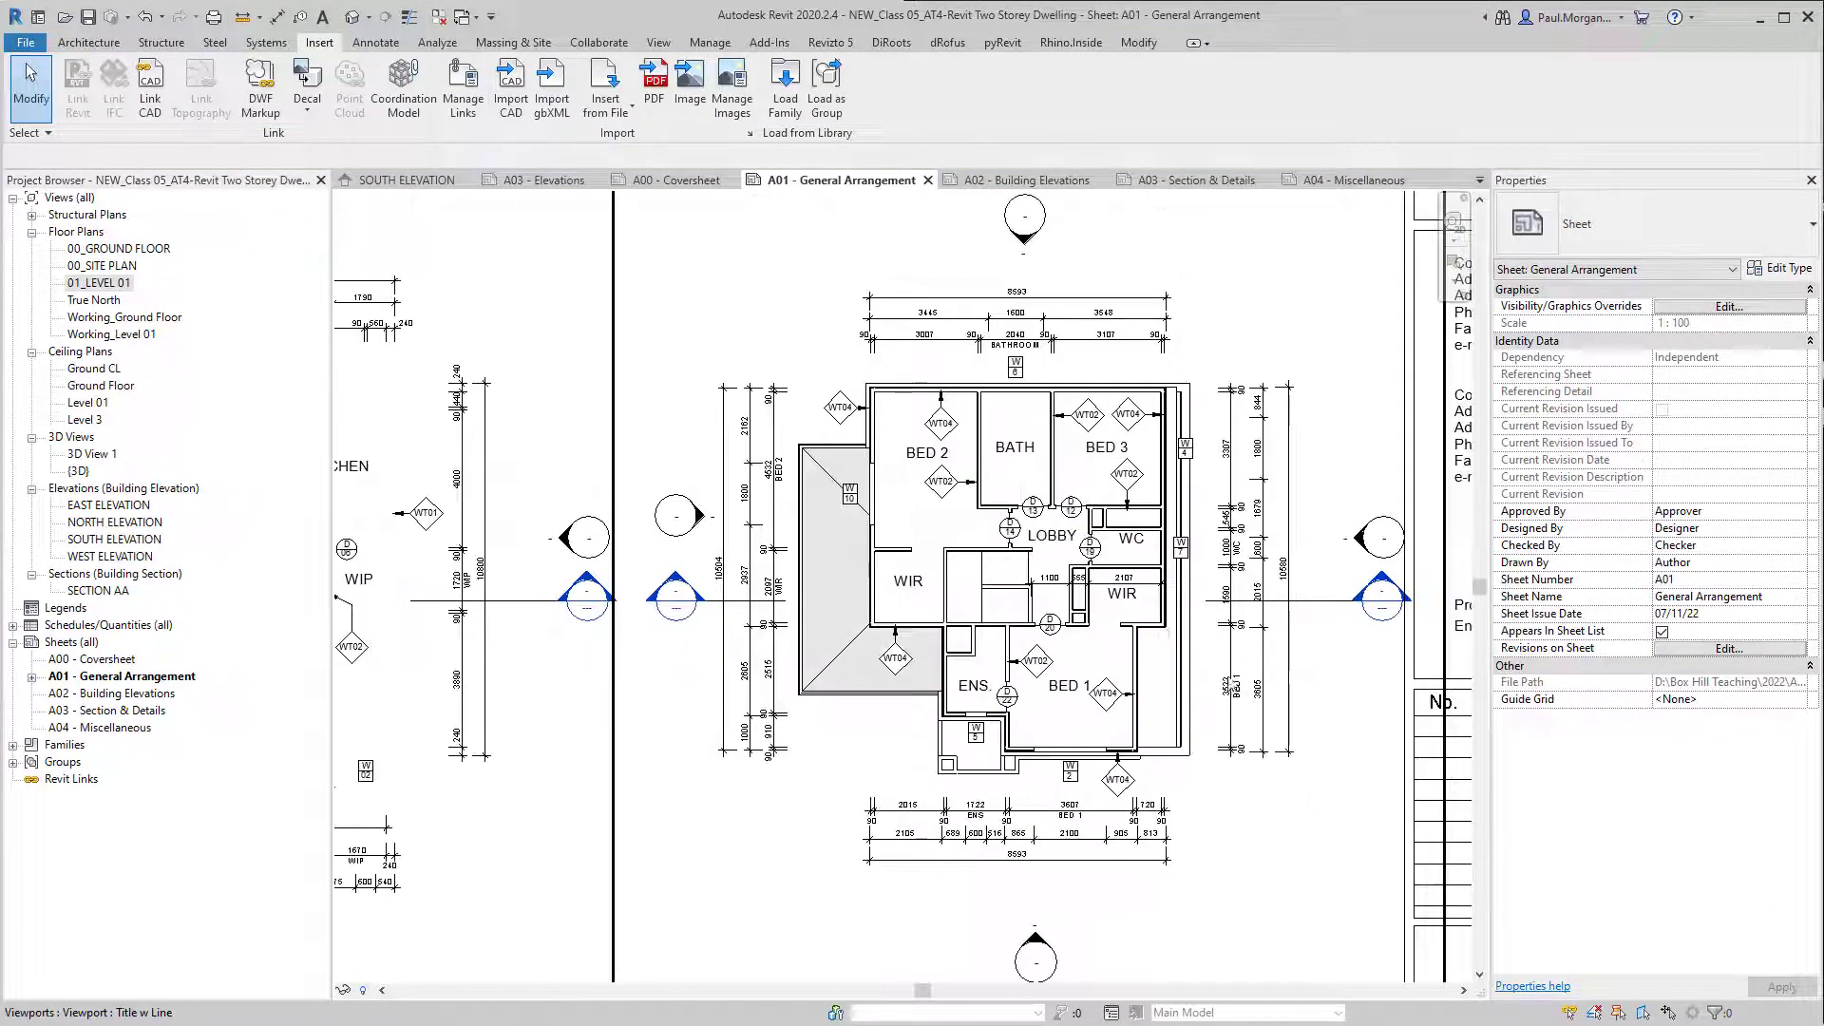
middle_click_drag(1369, 567, 1250, 505)
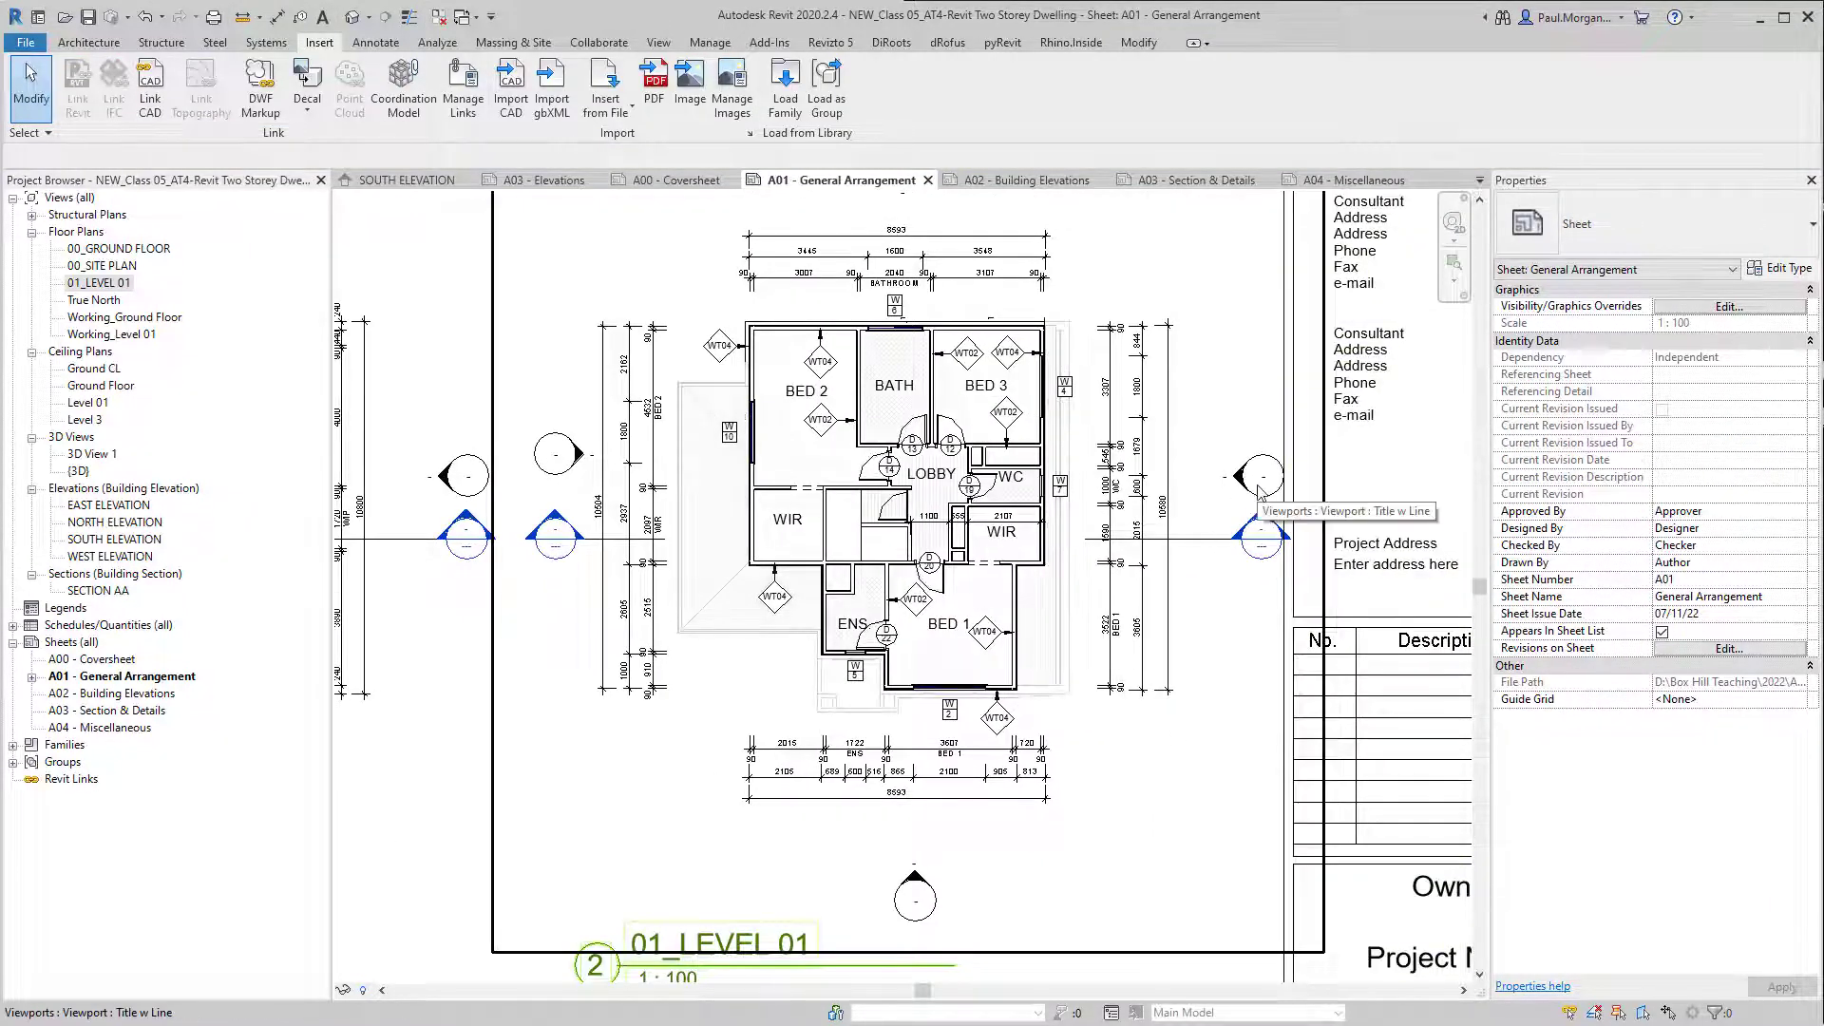
right_click(1207, 667)
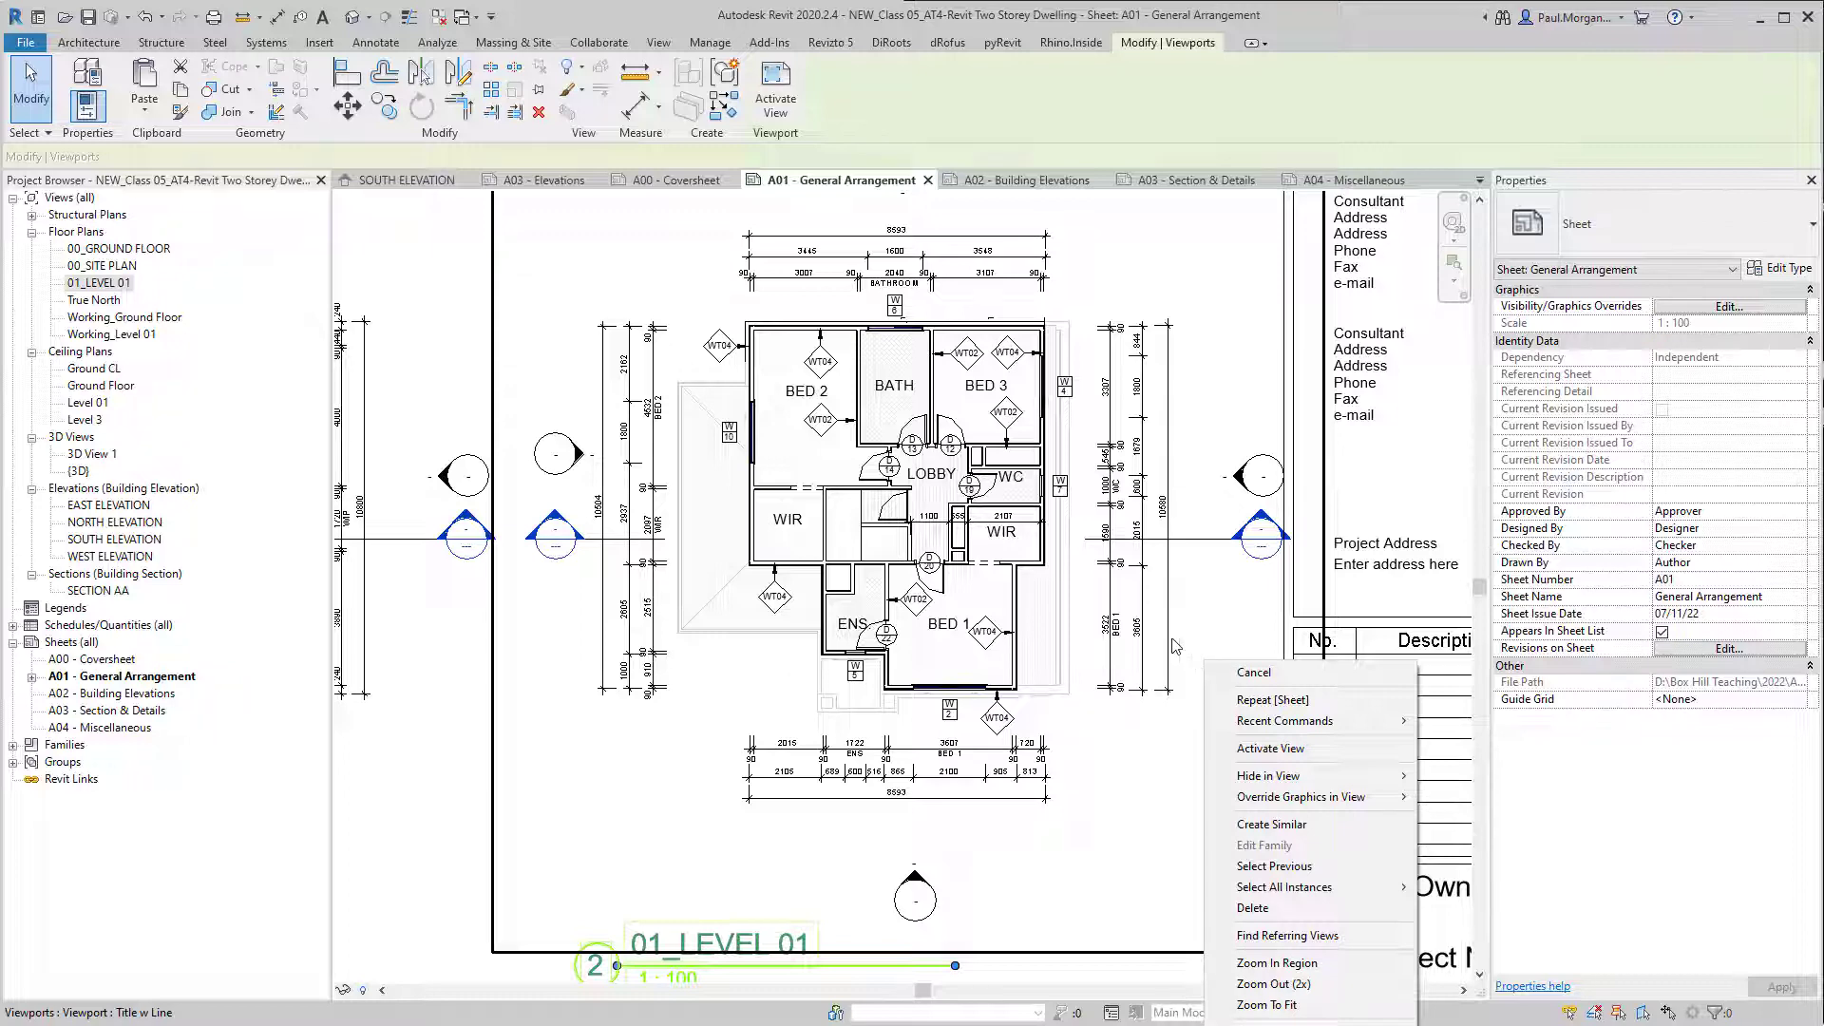
left_click(1195, 262)
left_click(1128, 481)
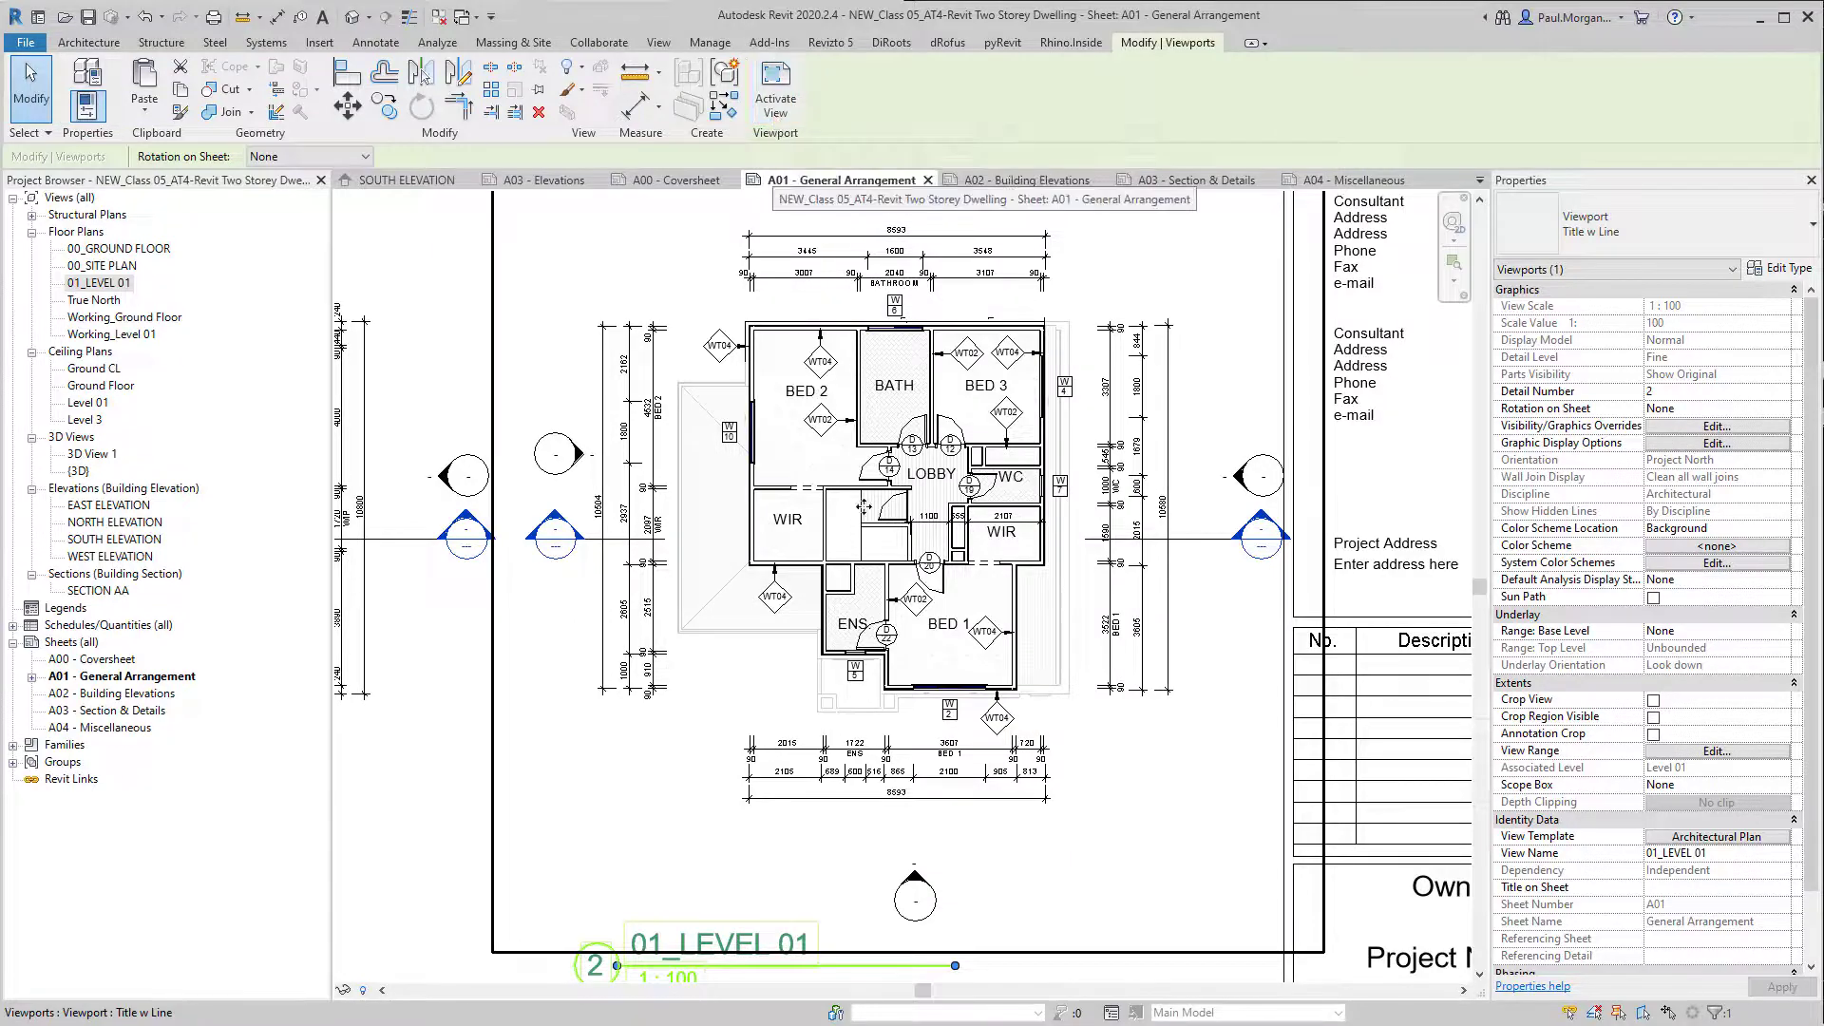
scroll(853, 914, "down", 3)
scroll(853, 914, "up", 2)
double_click(977, 619)
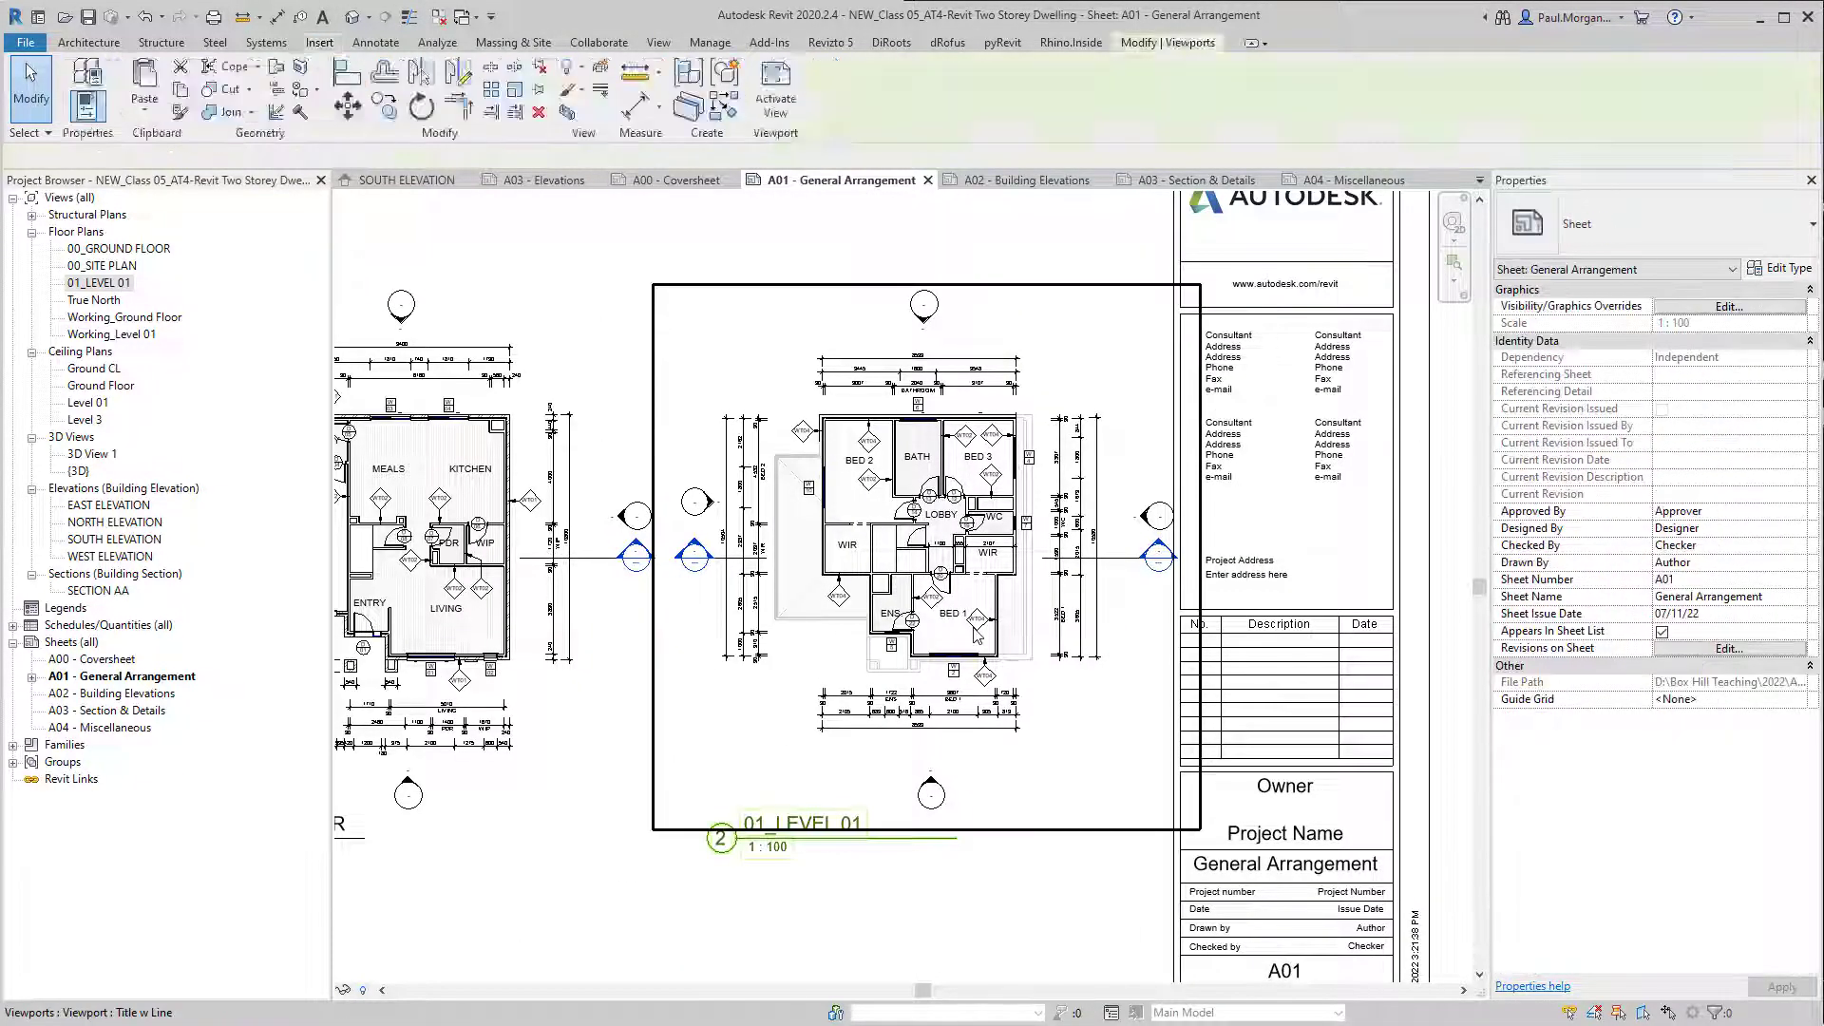
Step: Pull the right-hand section AA head and elevation marker closer to the level 01 plan, trim the section line's inner end, and deactivate the view
scroll(1273, 599, "down", 2)
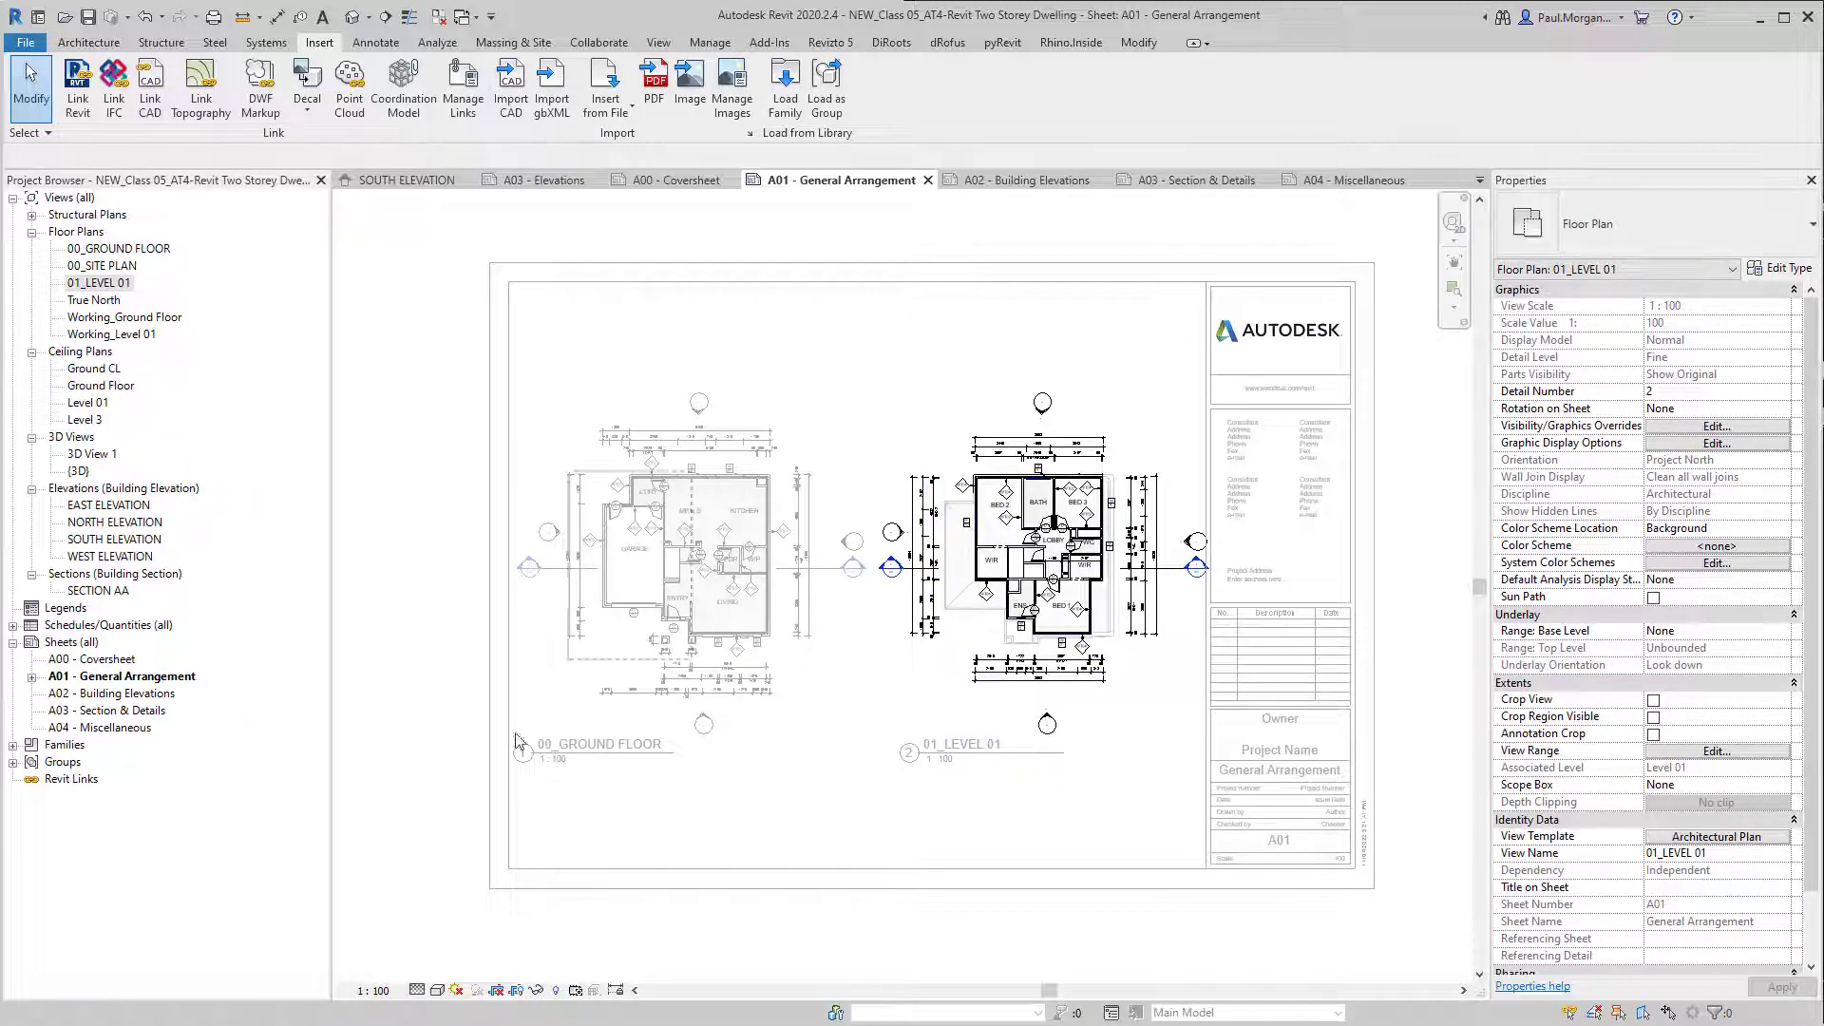
scroll(665, 551, "up", 5)
scroll(665, 551, "down", 5)
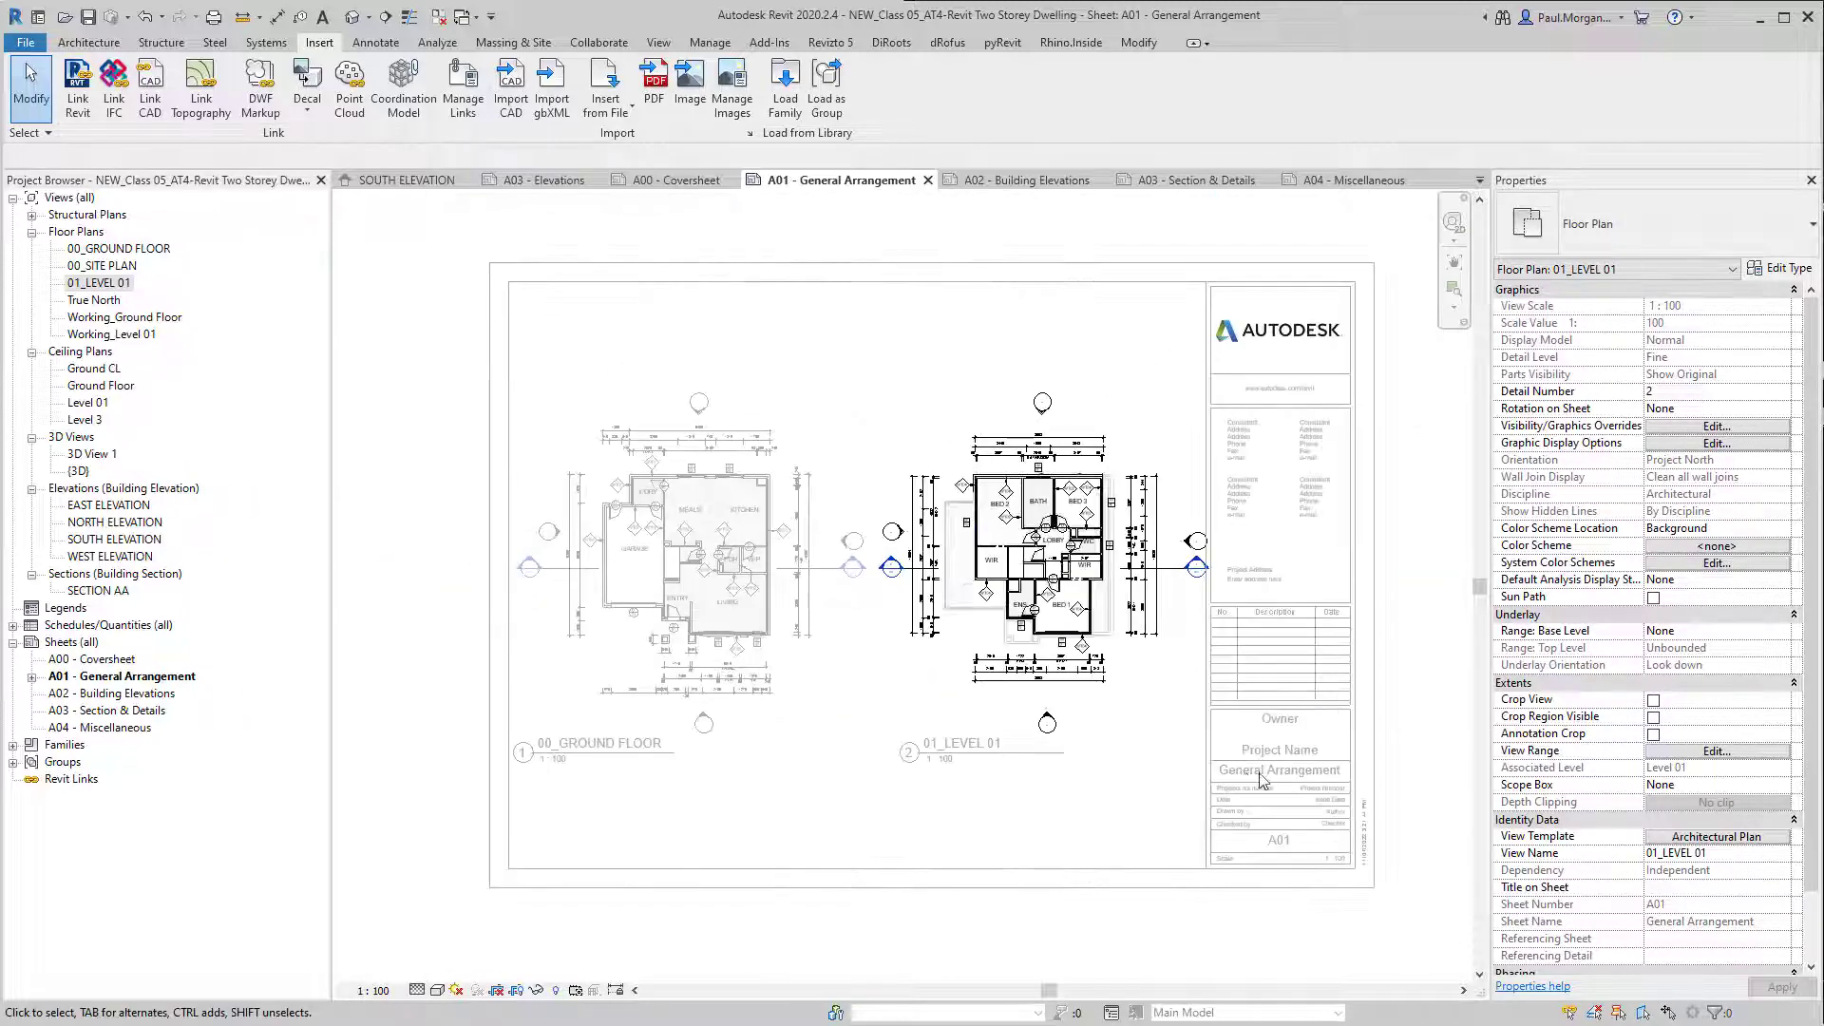
scroll(1255, 772, "up", 4)
scroll(1196, 809, "down", 2)
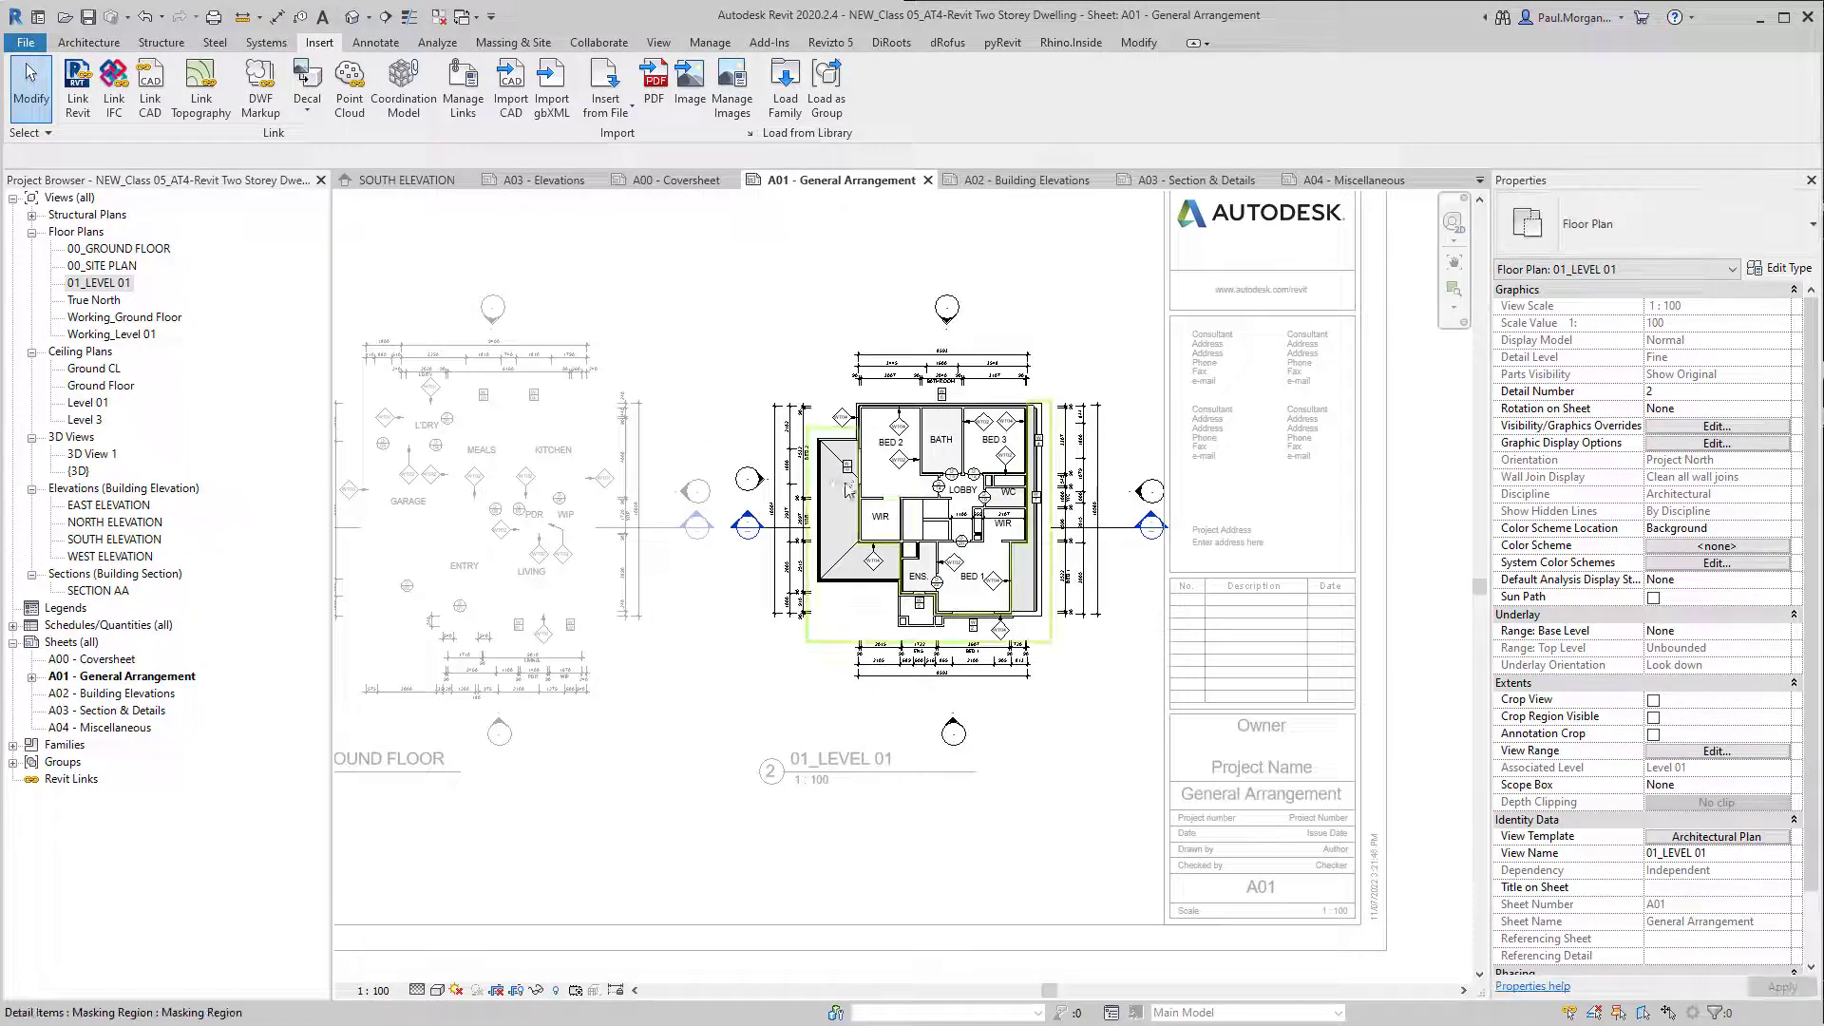
scroll(1135, 472, "up", 3)
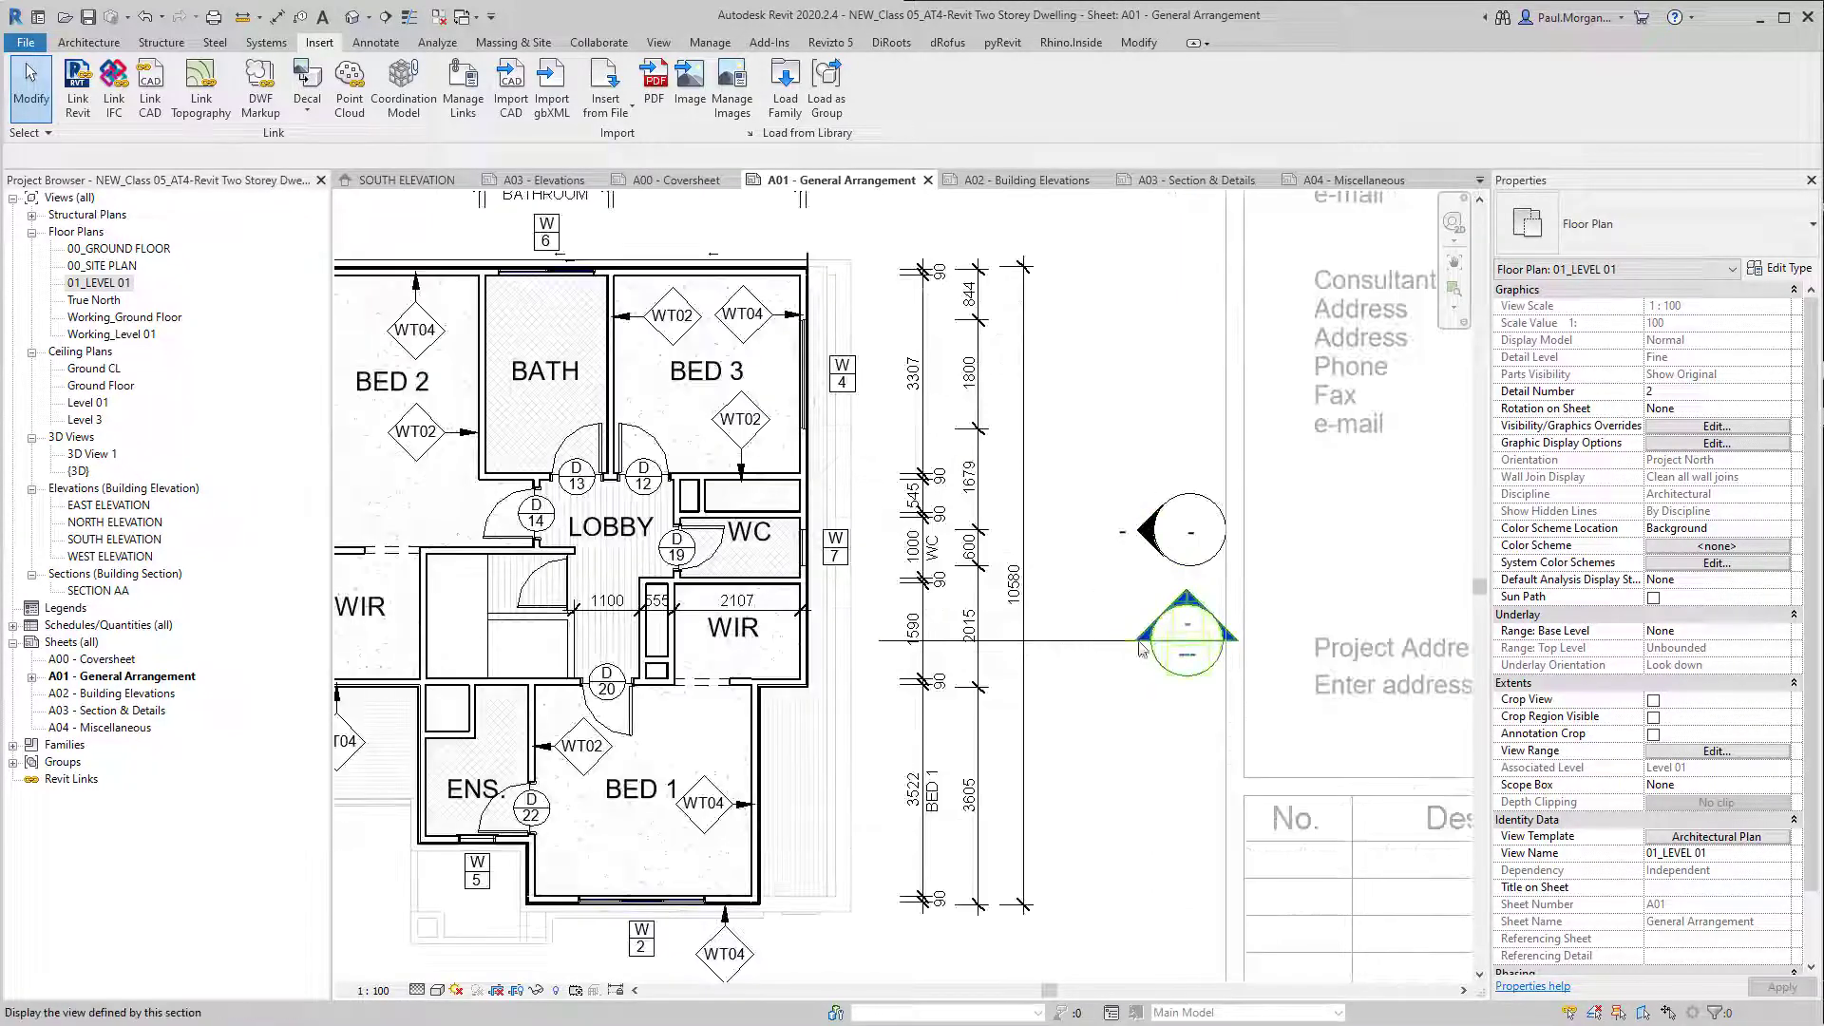
left_click(1128, 641)
left_click_drag(1150, 640, 1080, 641)
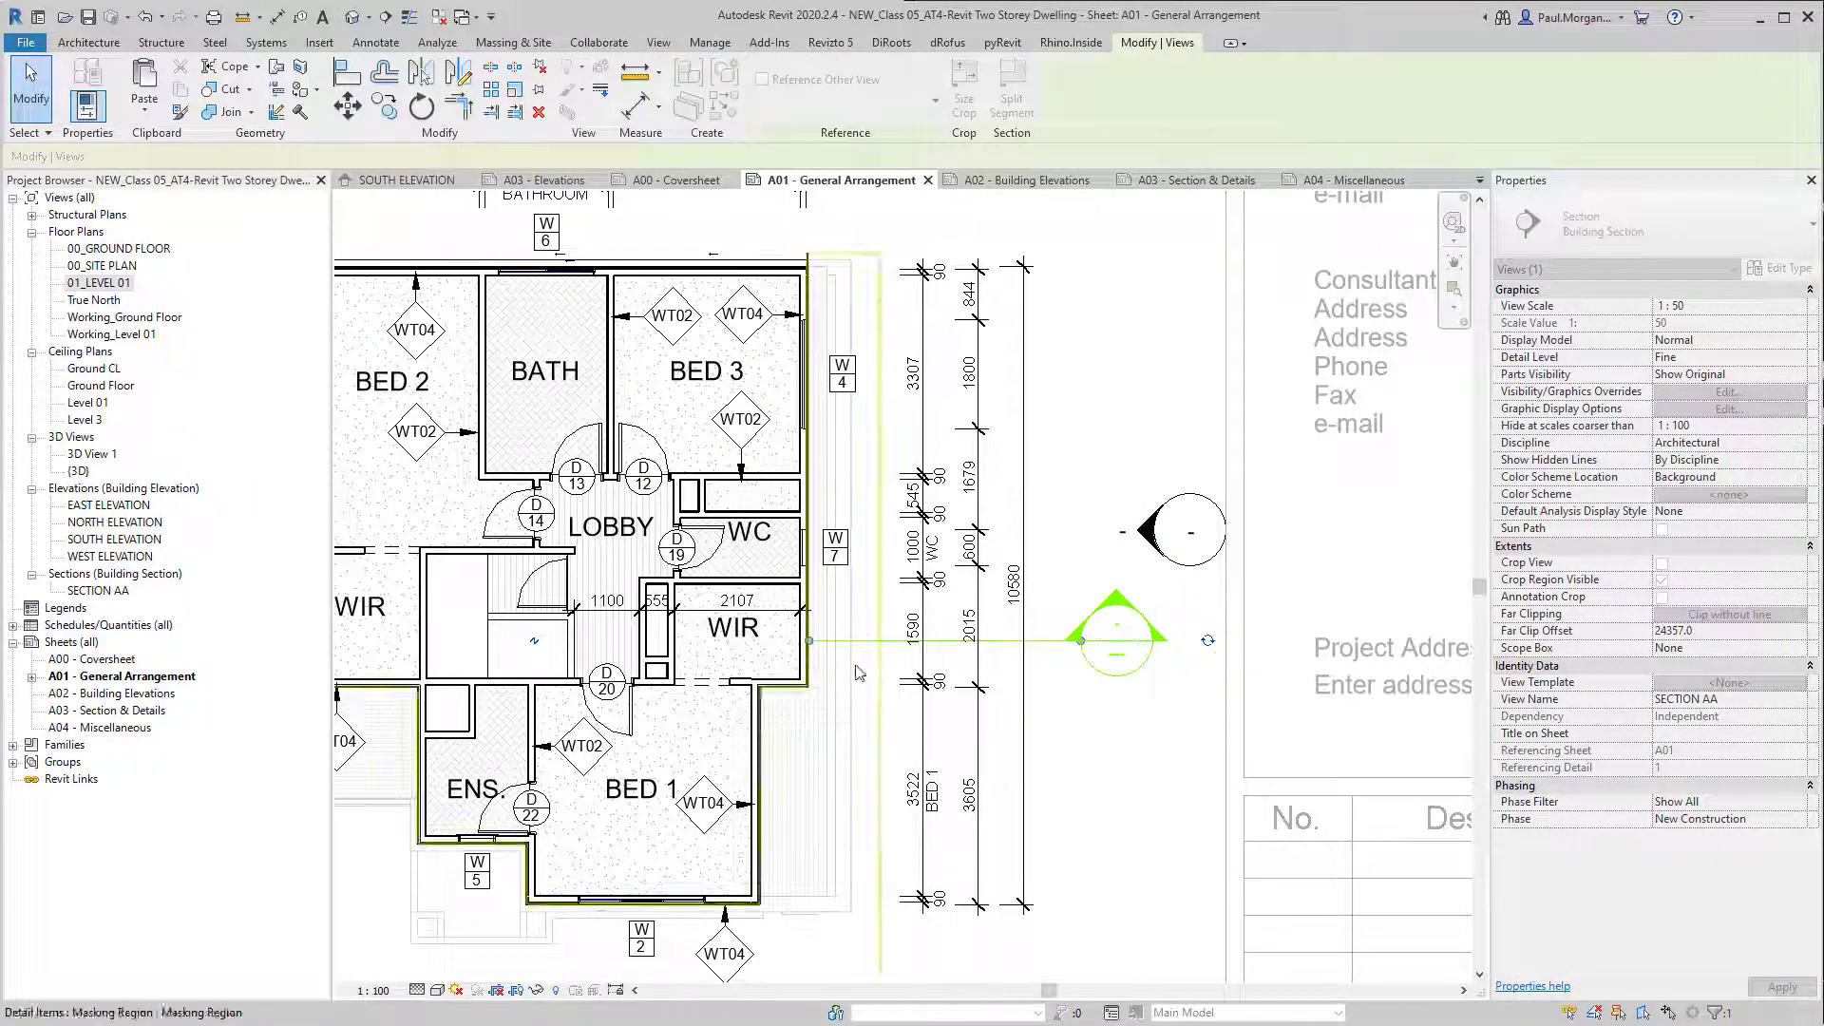
left_click_drag(809, 640, 833, 640)
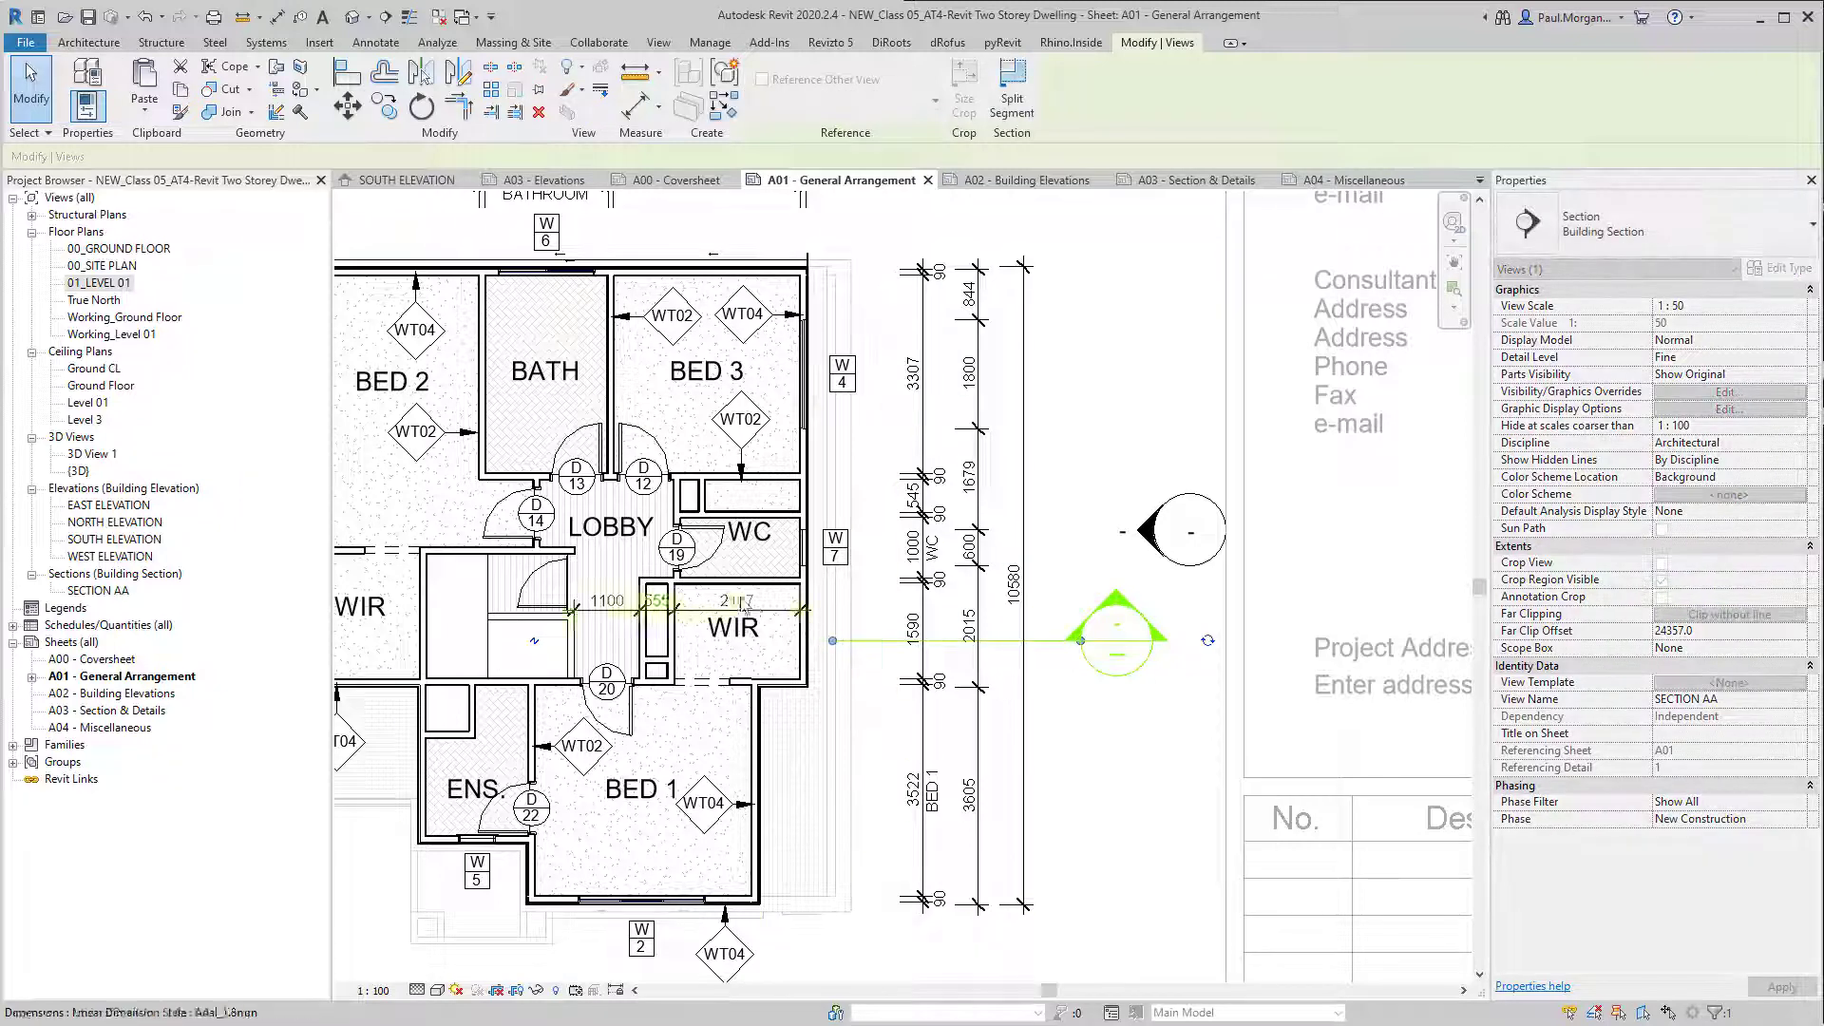
left_click_drag(1192, 556, 1125, 556)
key("Escape")
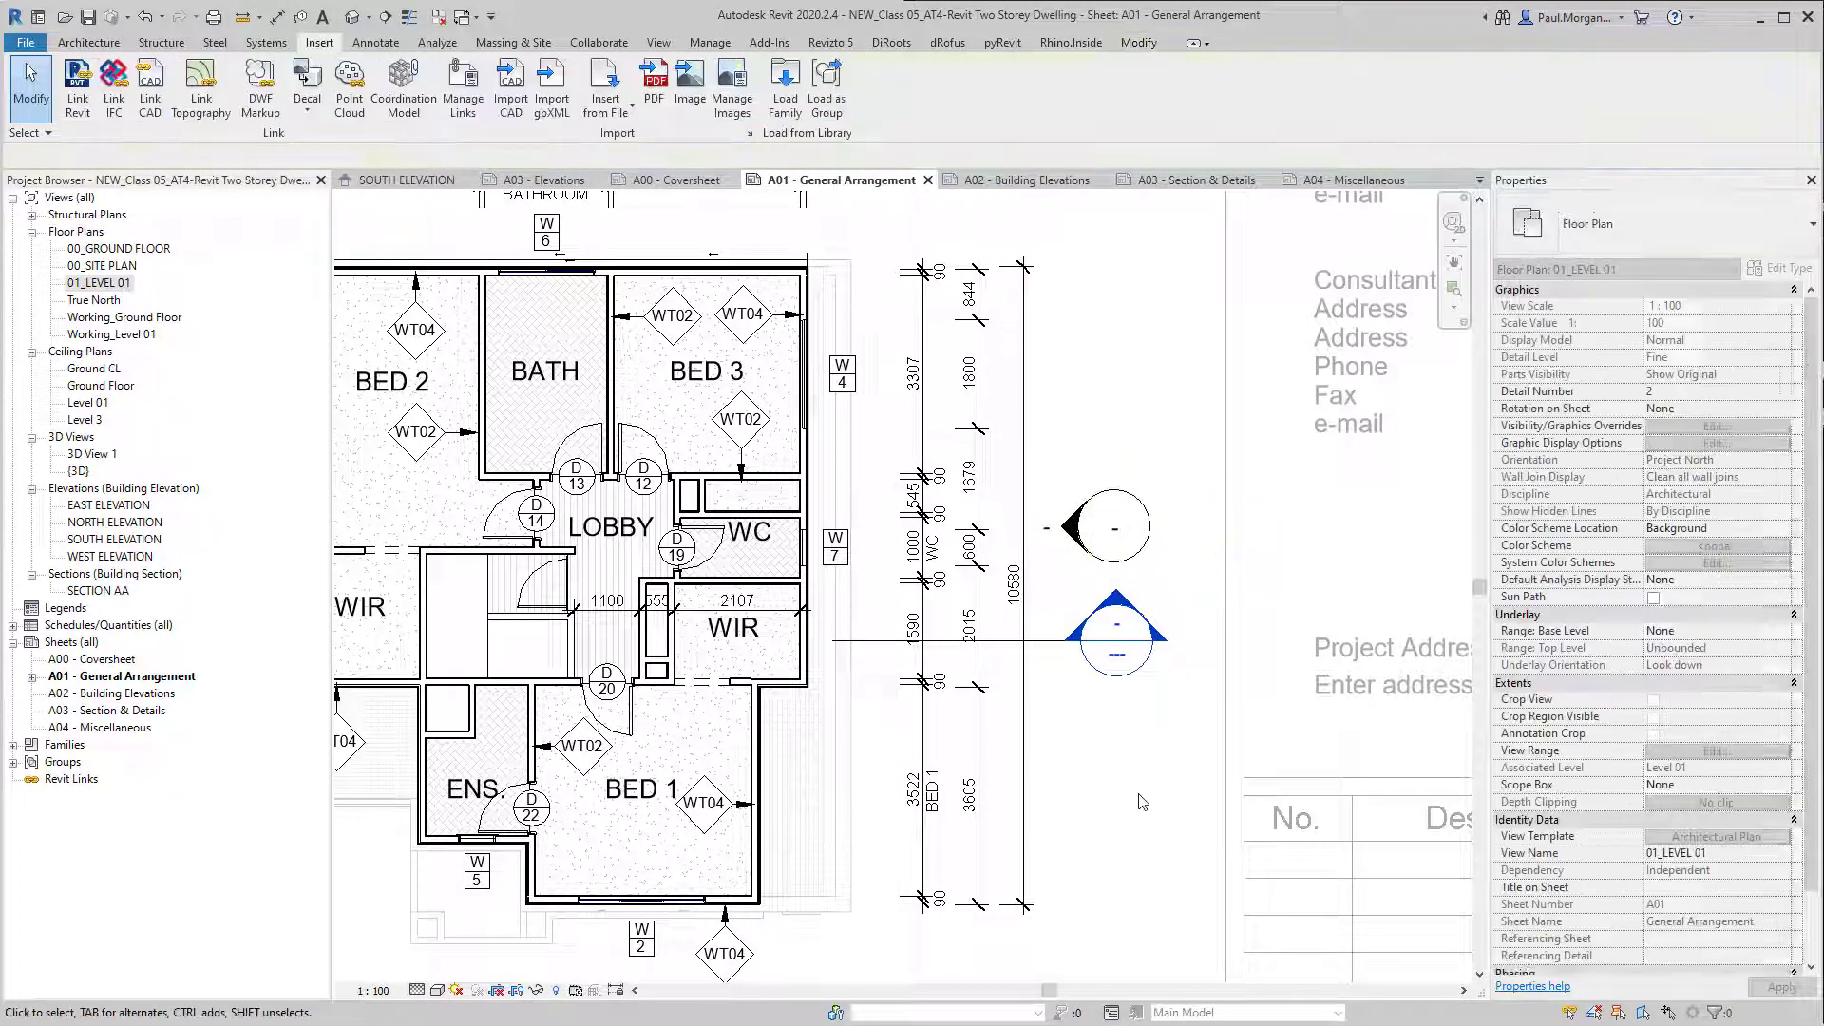
scroll(988, 594, "down", 5)
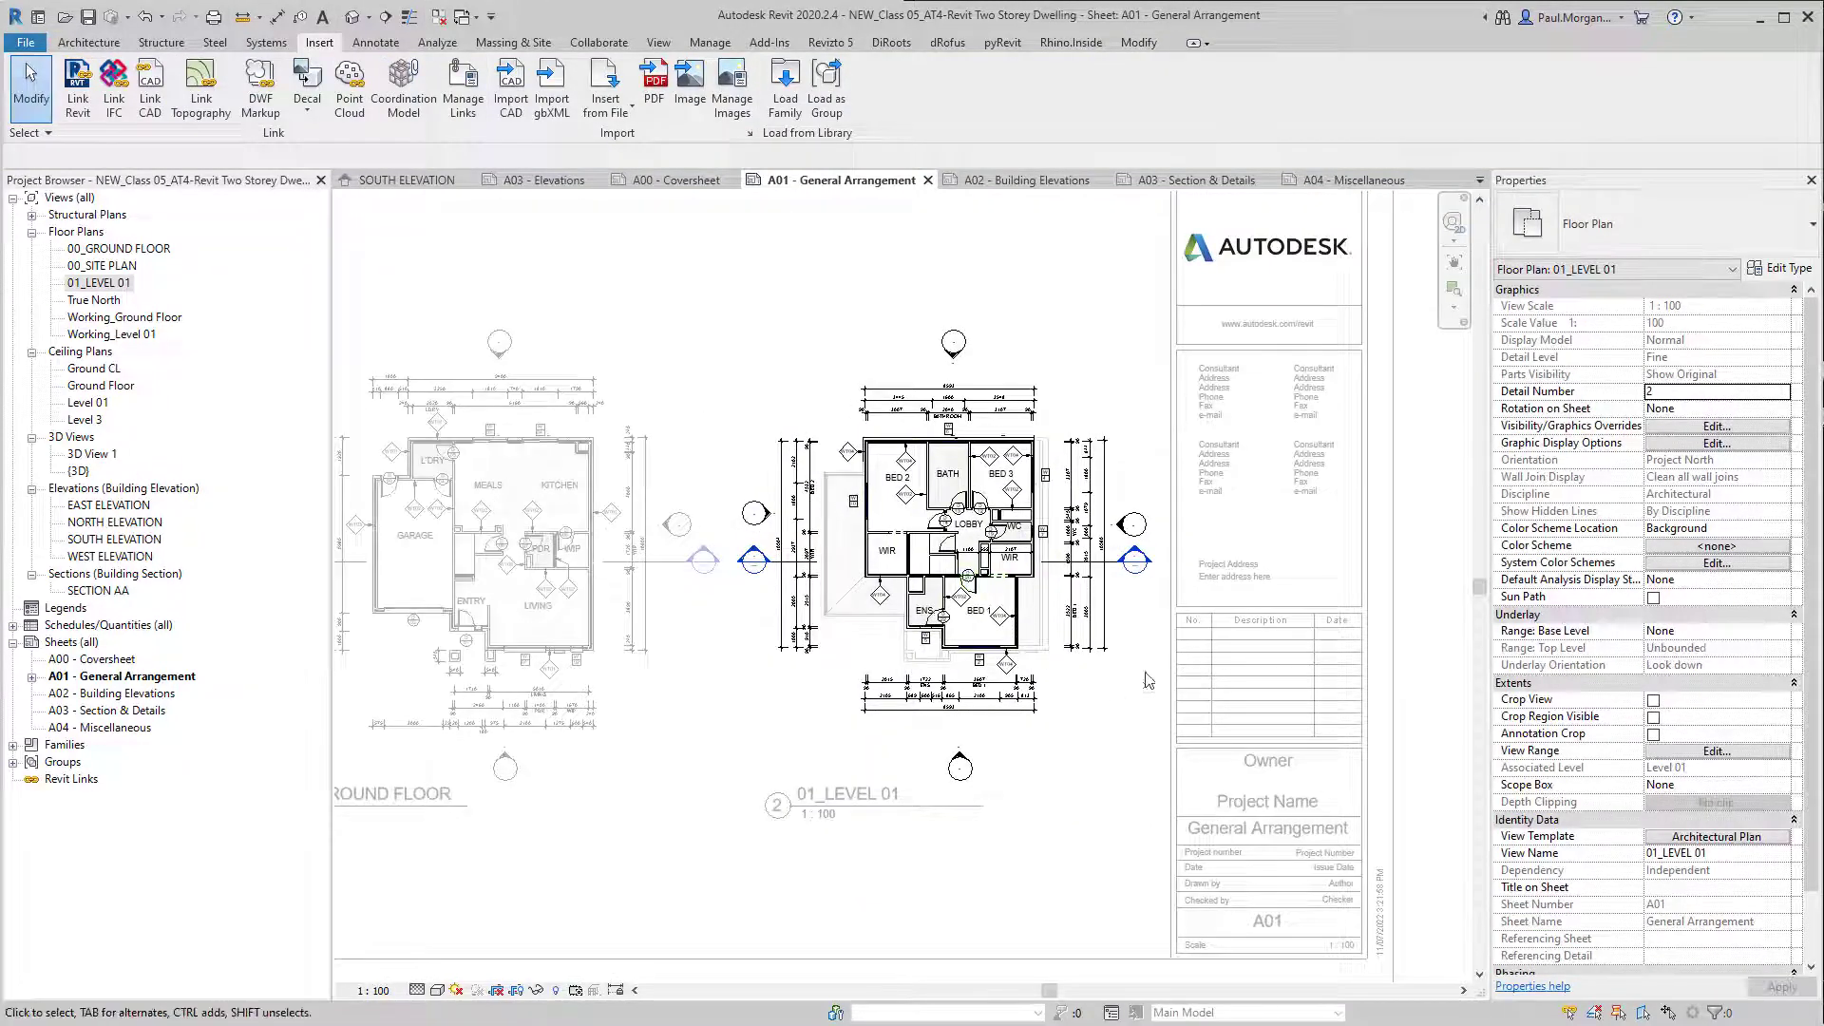
scroll(1168, 642, "down", 1)
double_click(1385, 731)
Step: Nudge the 01_LEVEL 01 viewport slightly to the right, away from the ground floor plan
left_click(950, 630)
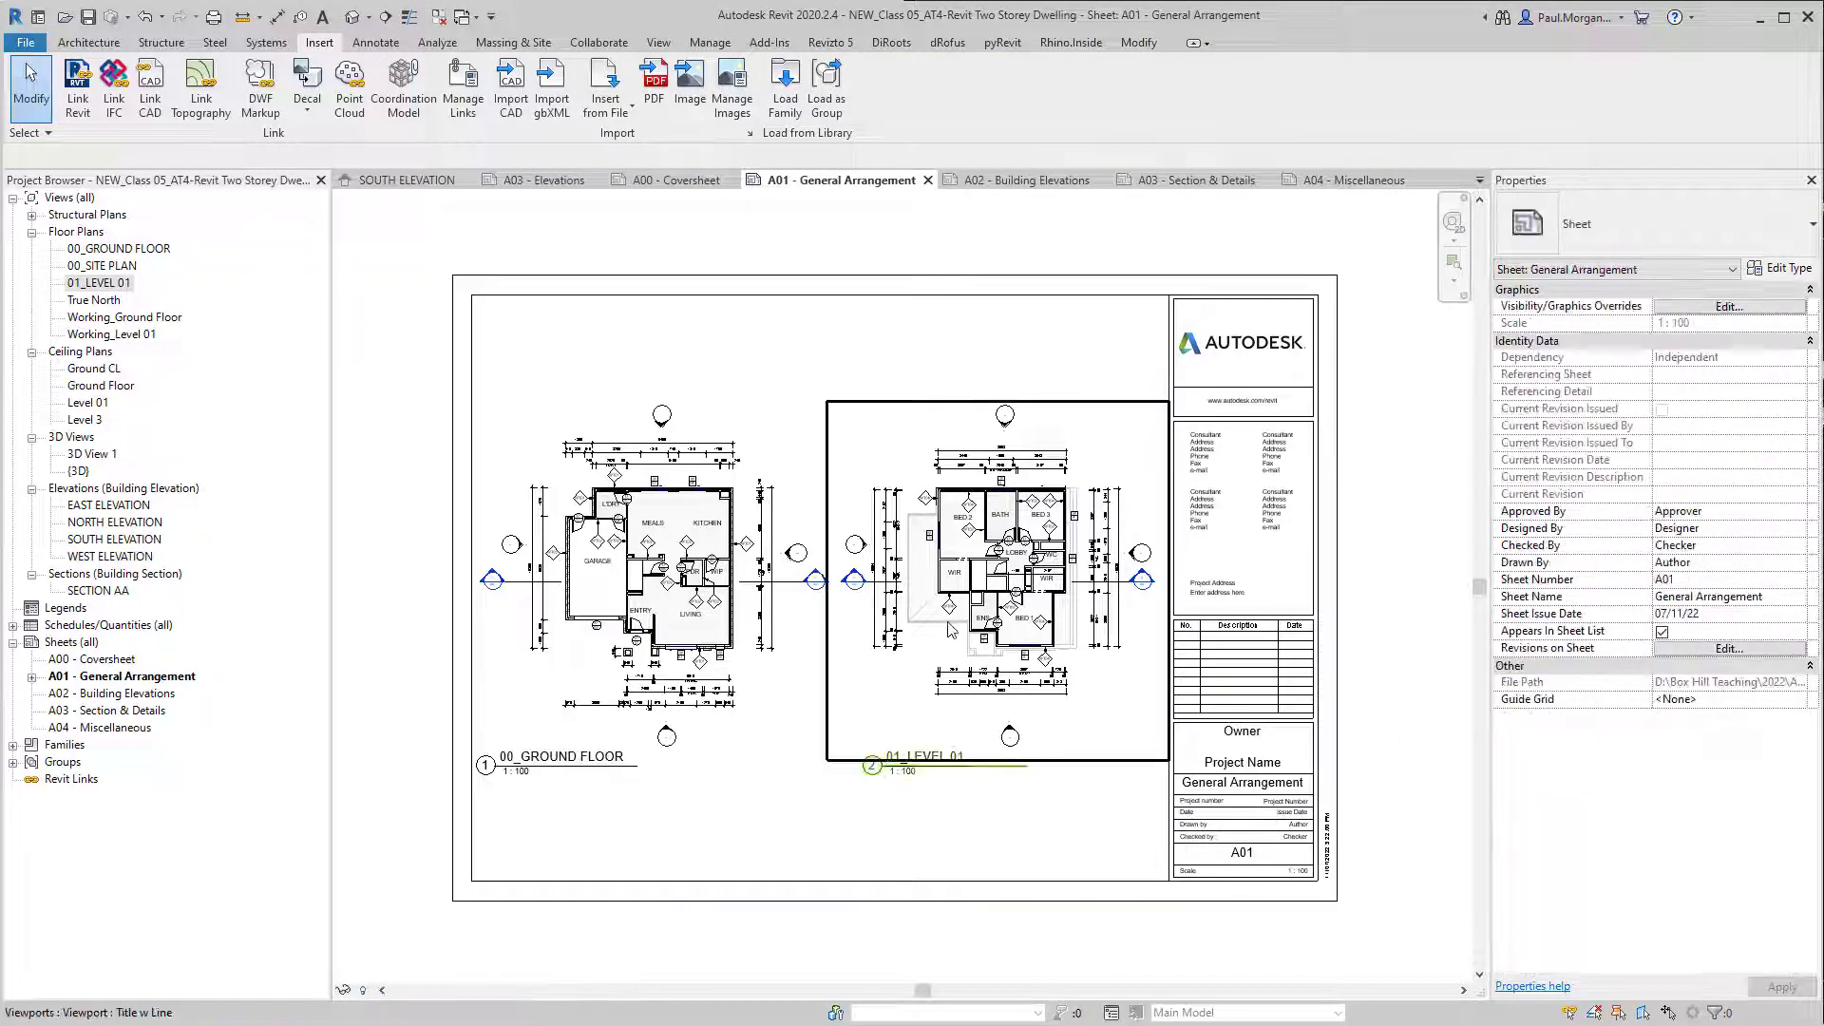
key("Right")
key("Right")
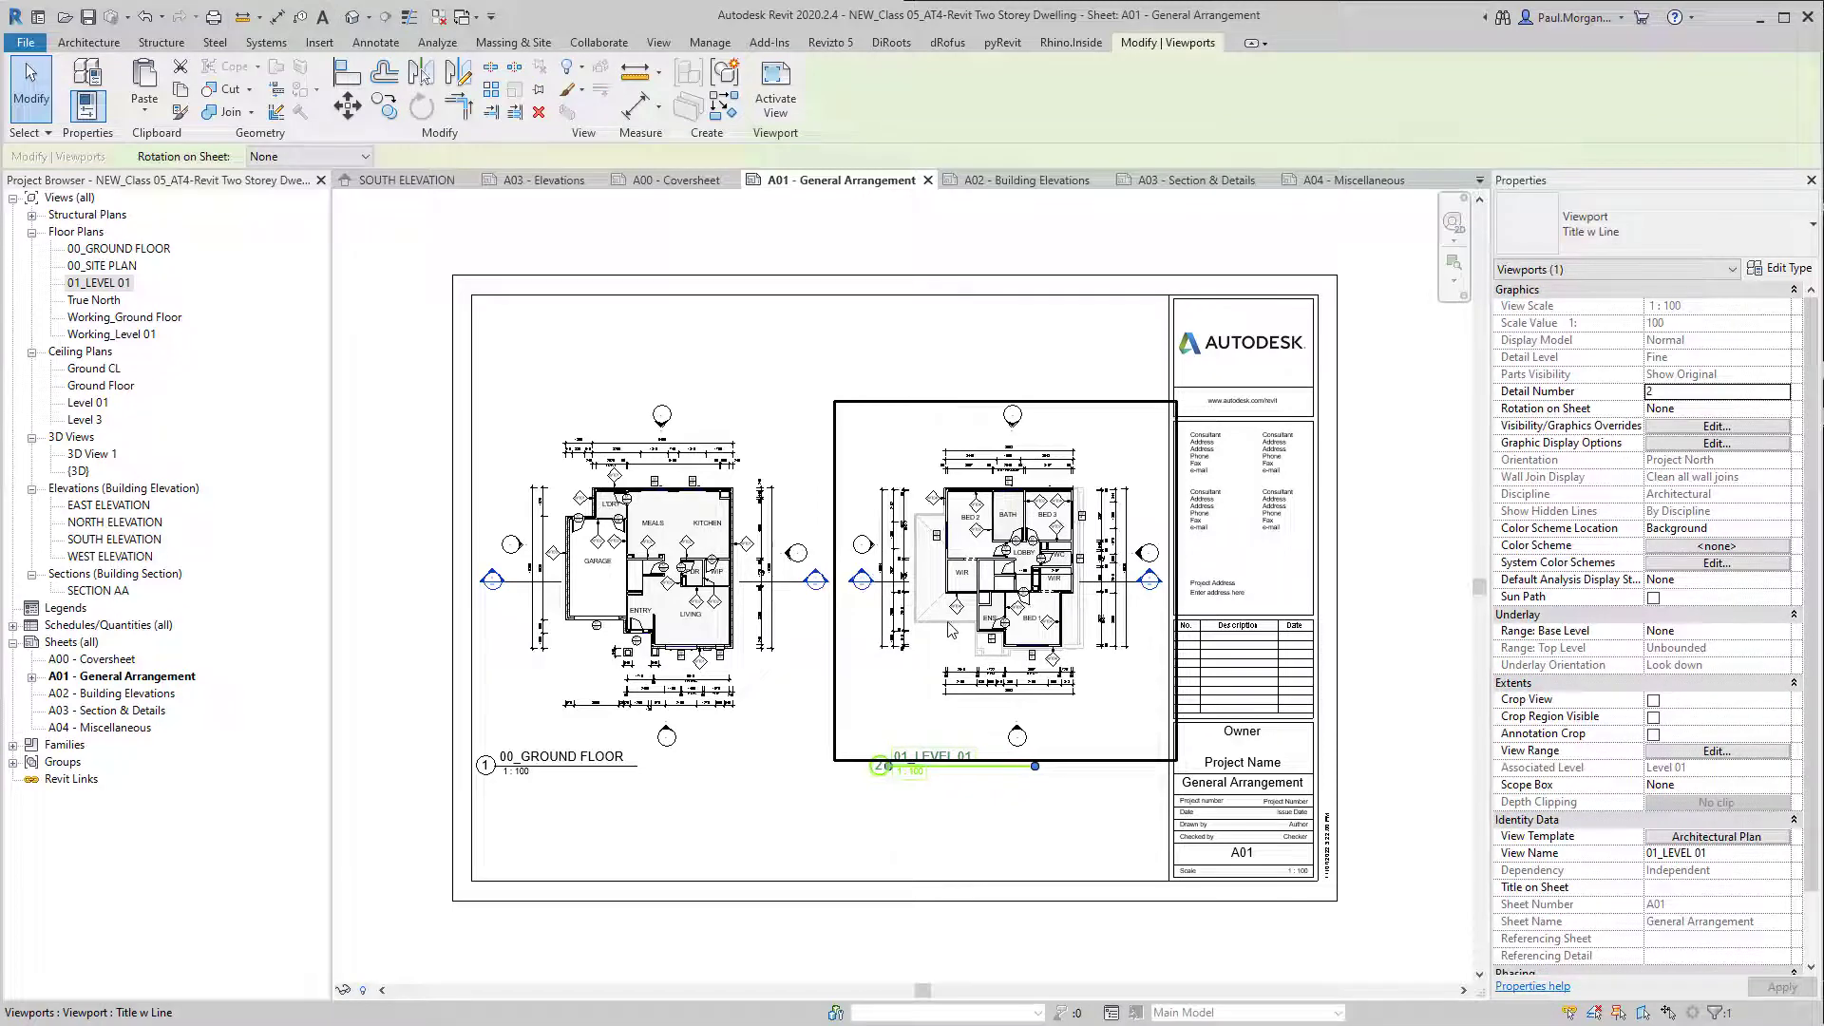
left_click(916, 847)
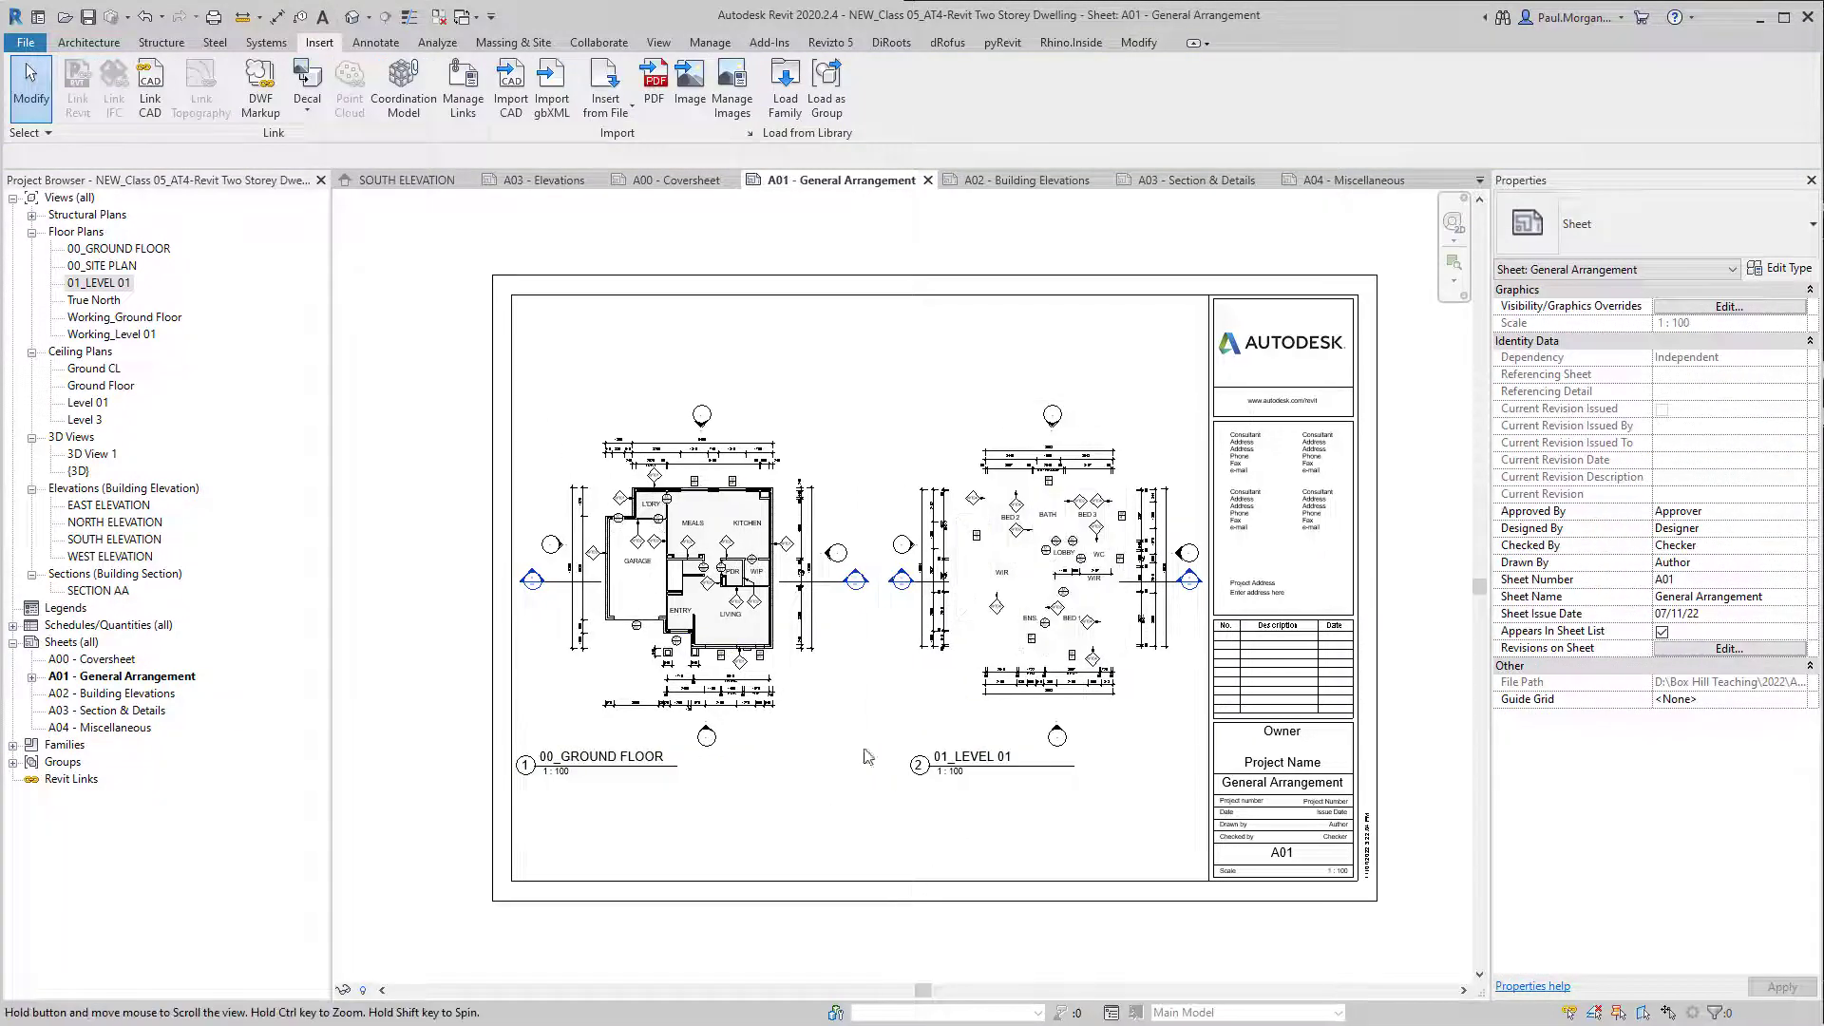
Step: In the activated 00_GROUND FLOOR view, pull the section AA heads on both sides closer to the plan and deactivate the view
scroll(1102, 562, "up", 1)
scroll(795, 574, "up", 2)
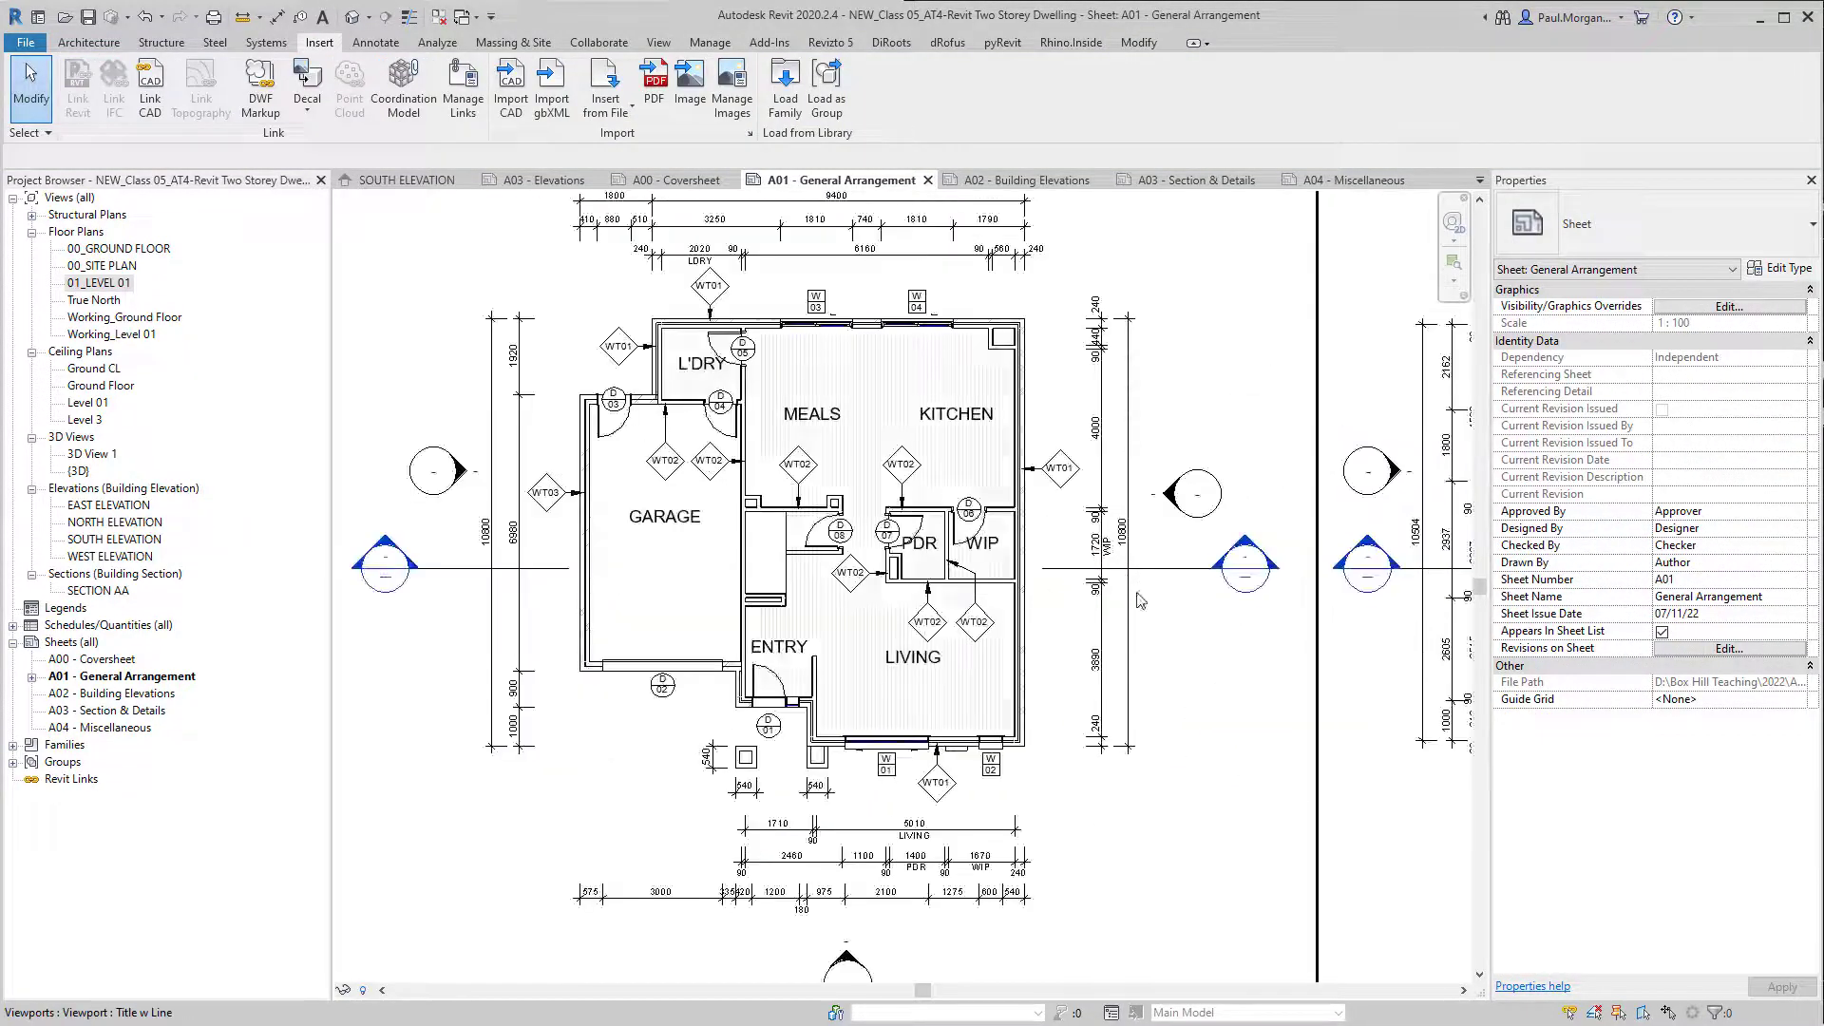
left_click(1196, 570)
left_click_drag(1195, 570, 1038, 568)
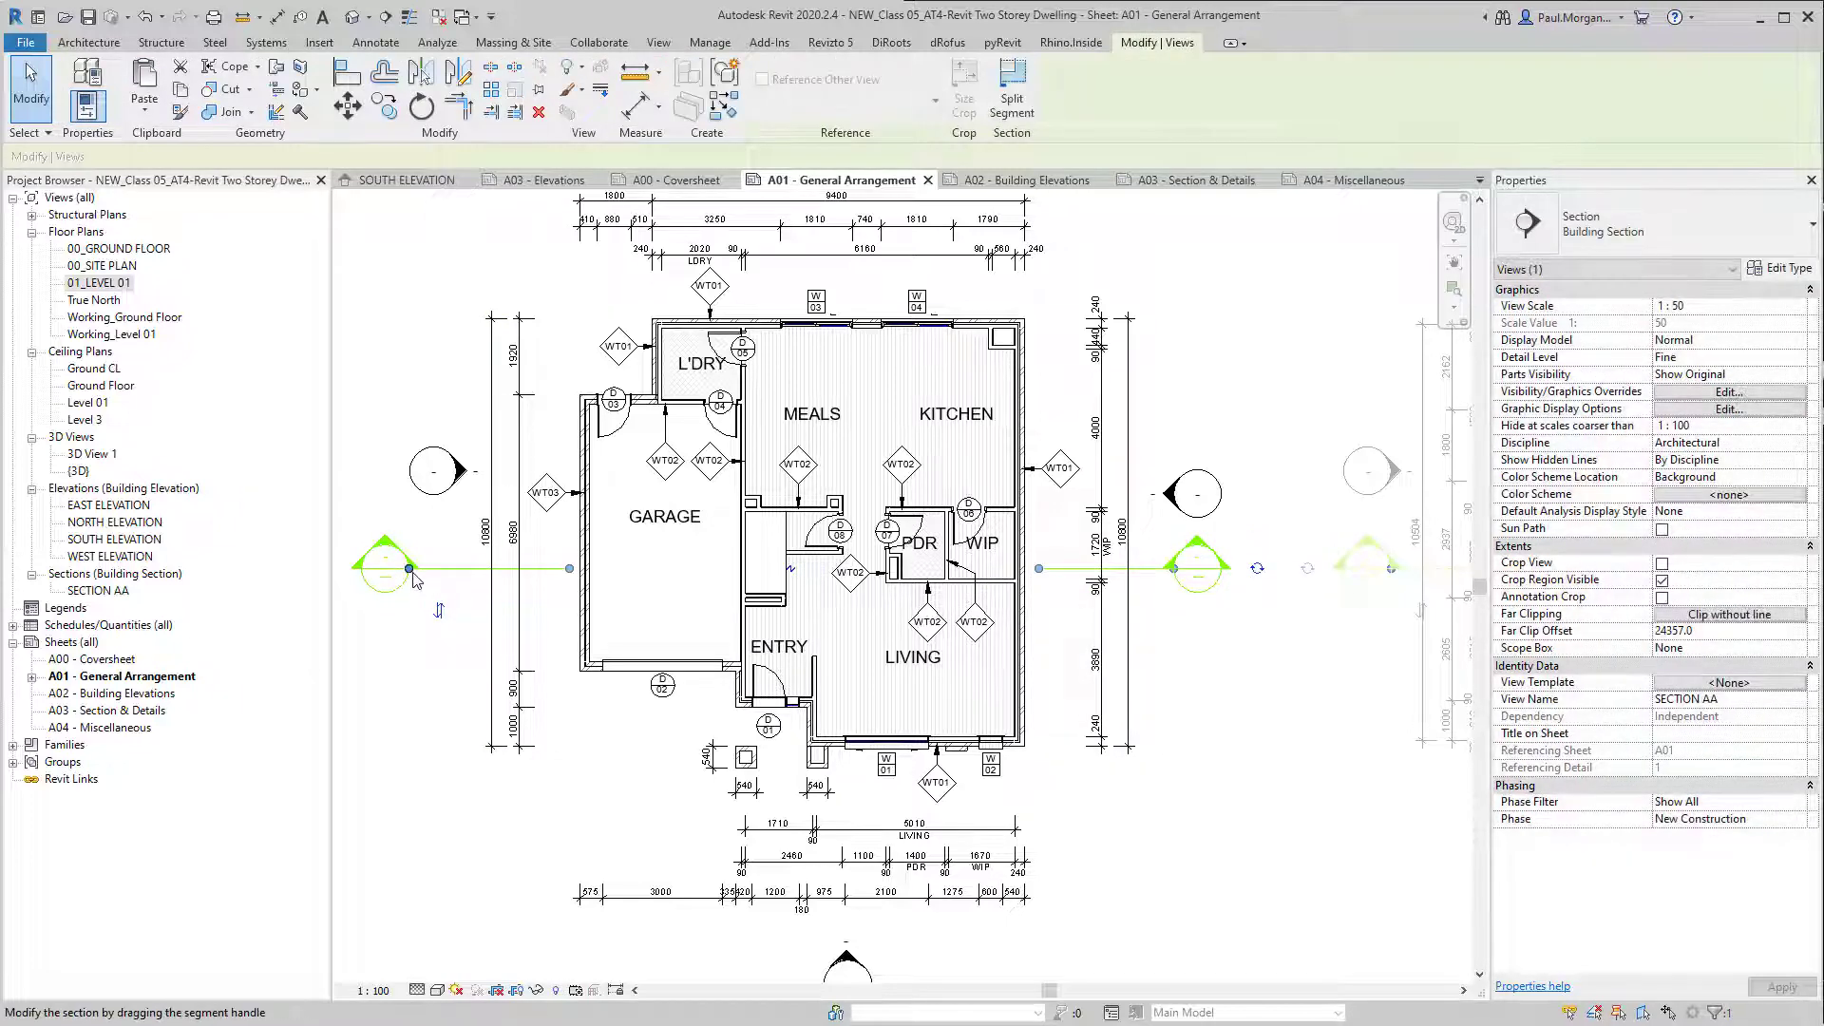
left_click_drag(409, 568, 463, 568)
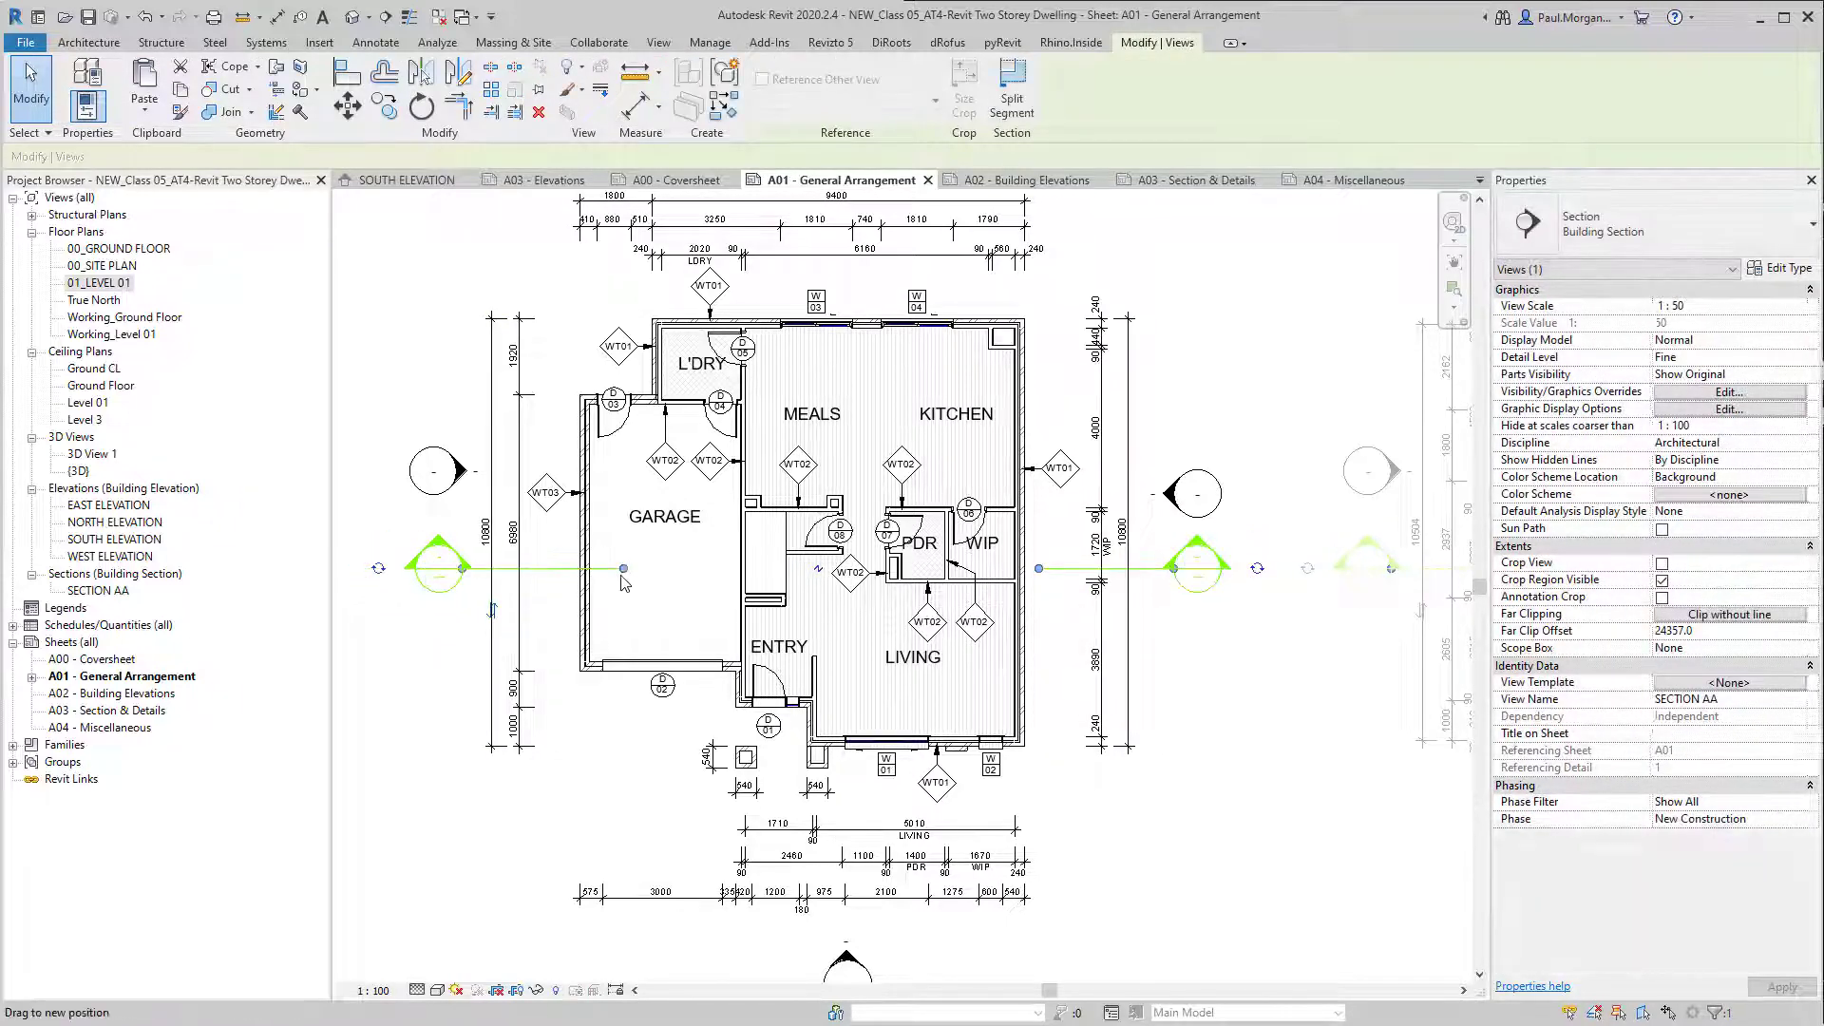
key("Escape")
scroll(836, 855, "down", 5)
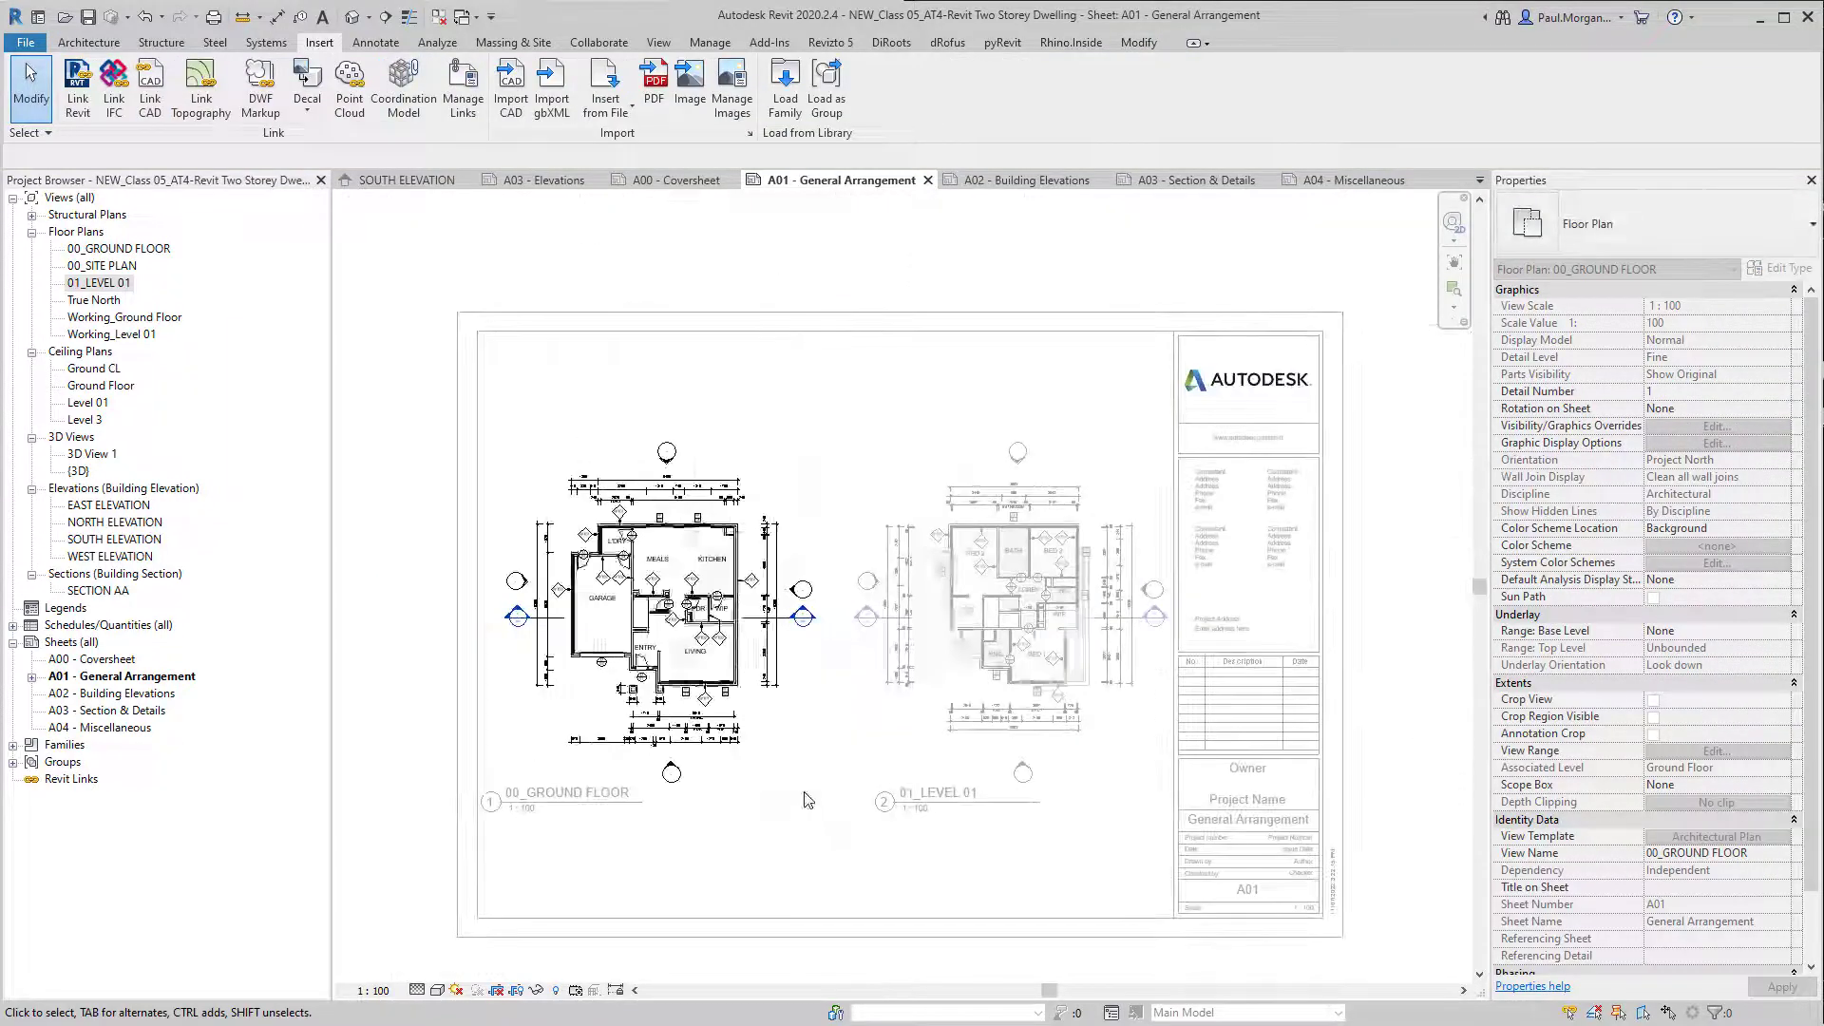
double_click(834, 867)
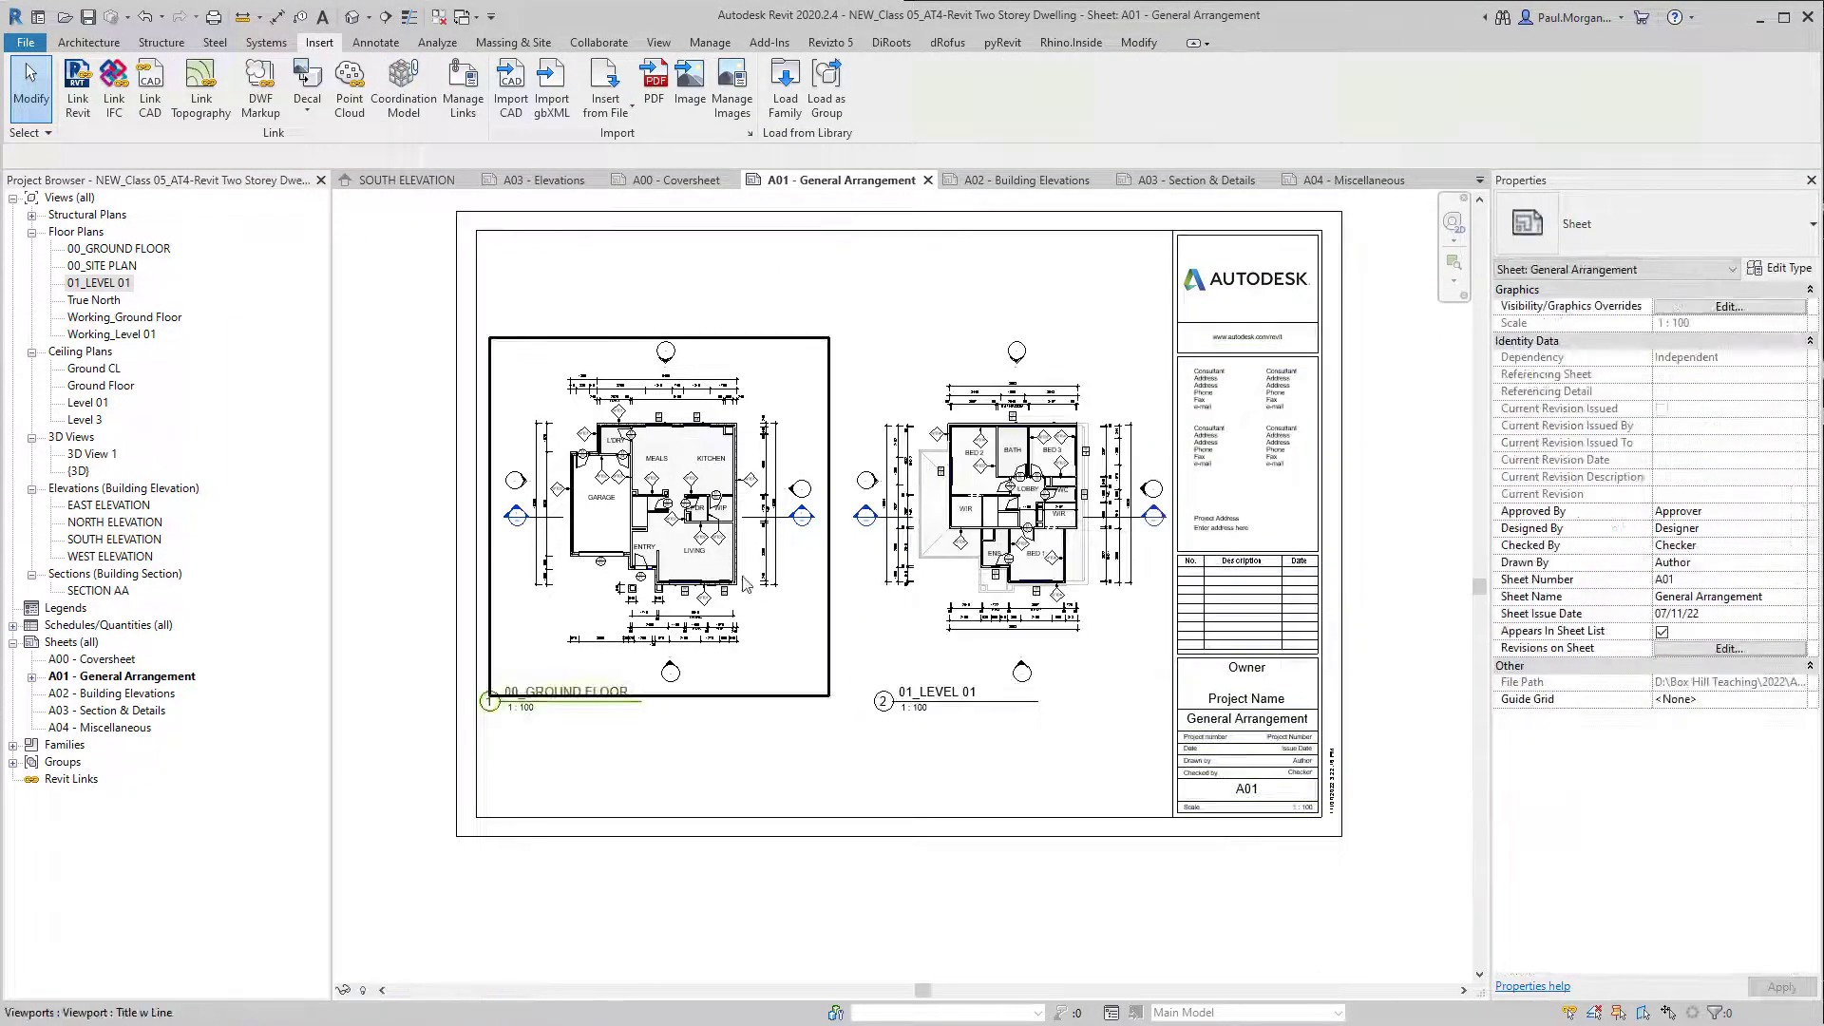
Step: Nudge both plan viewports slightly left together and shift the 00_GROUND FLOOR title right, clear of the sheet border
left_click(745, 583)
left_click(1010, 537, "ctrl")
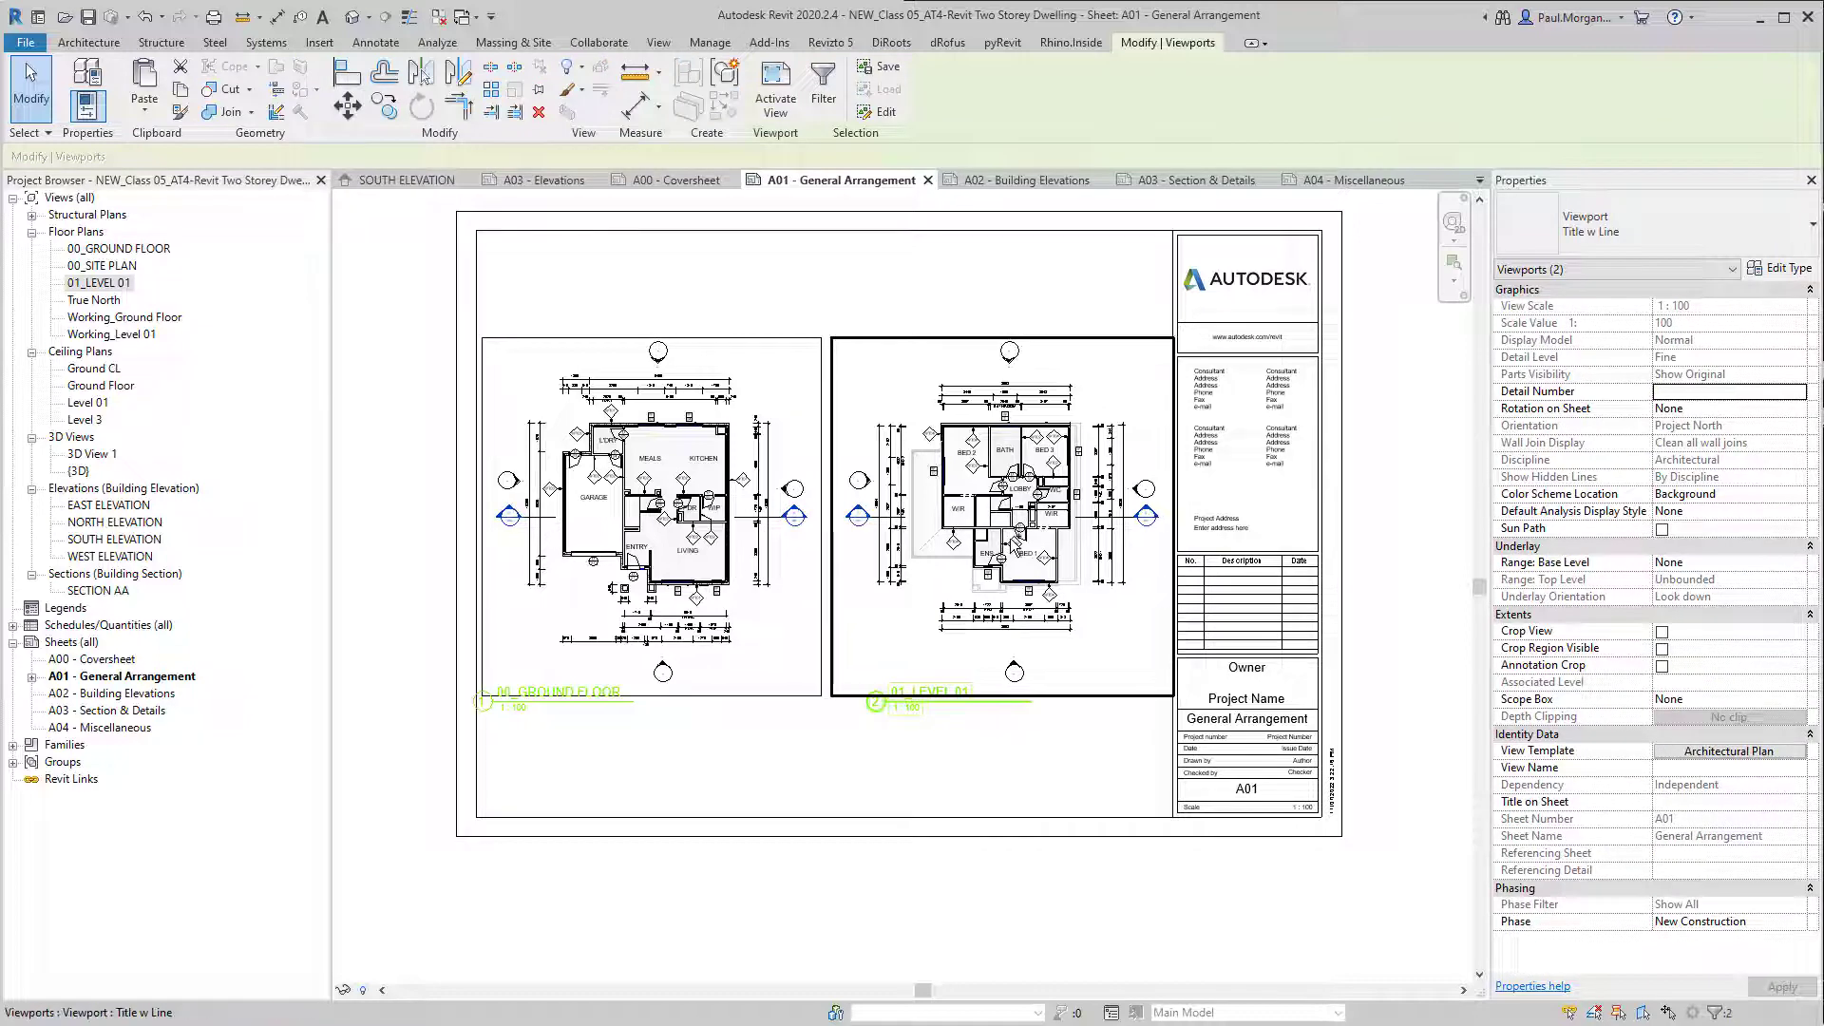
left_click(599, 698)
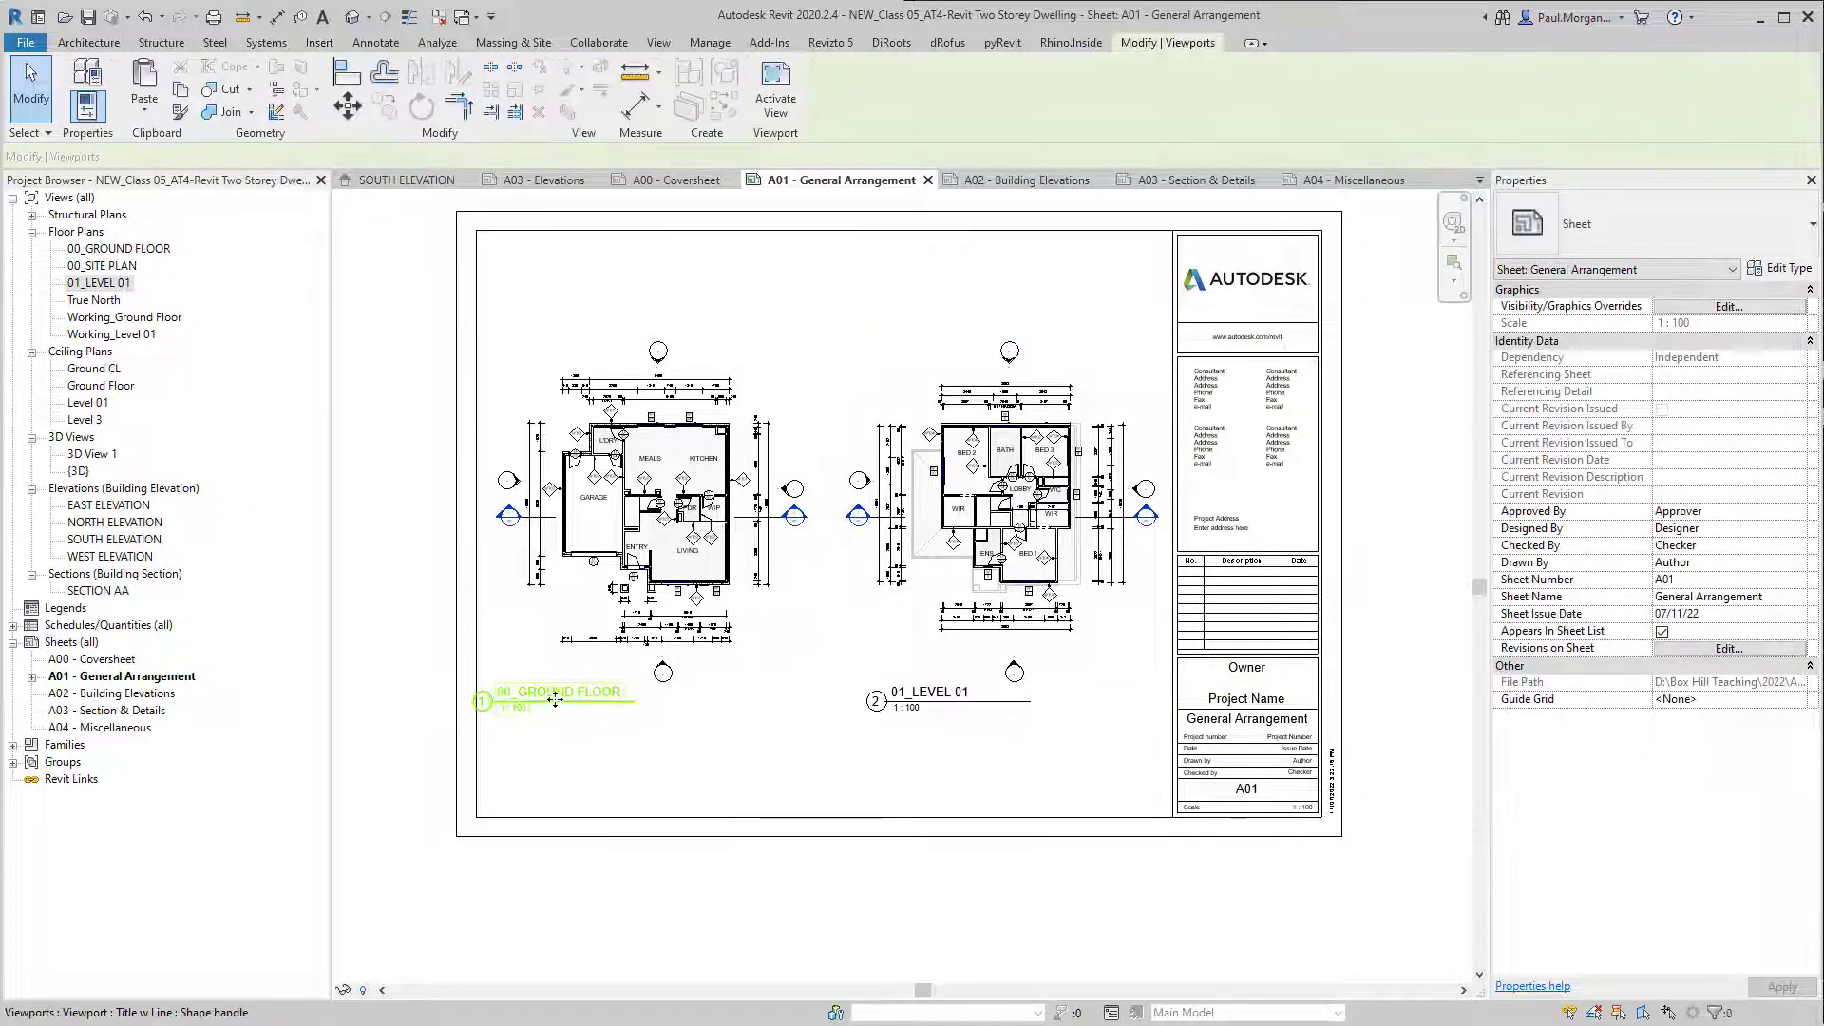
left_click_drag(585, 697, 594, 698)
left_click(707, 774)
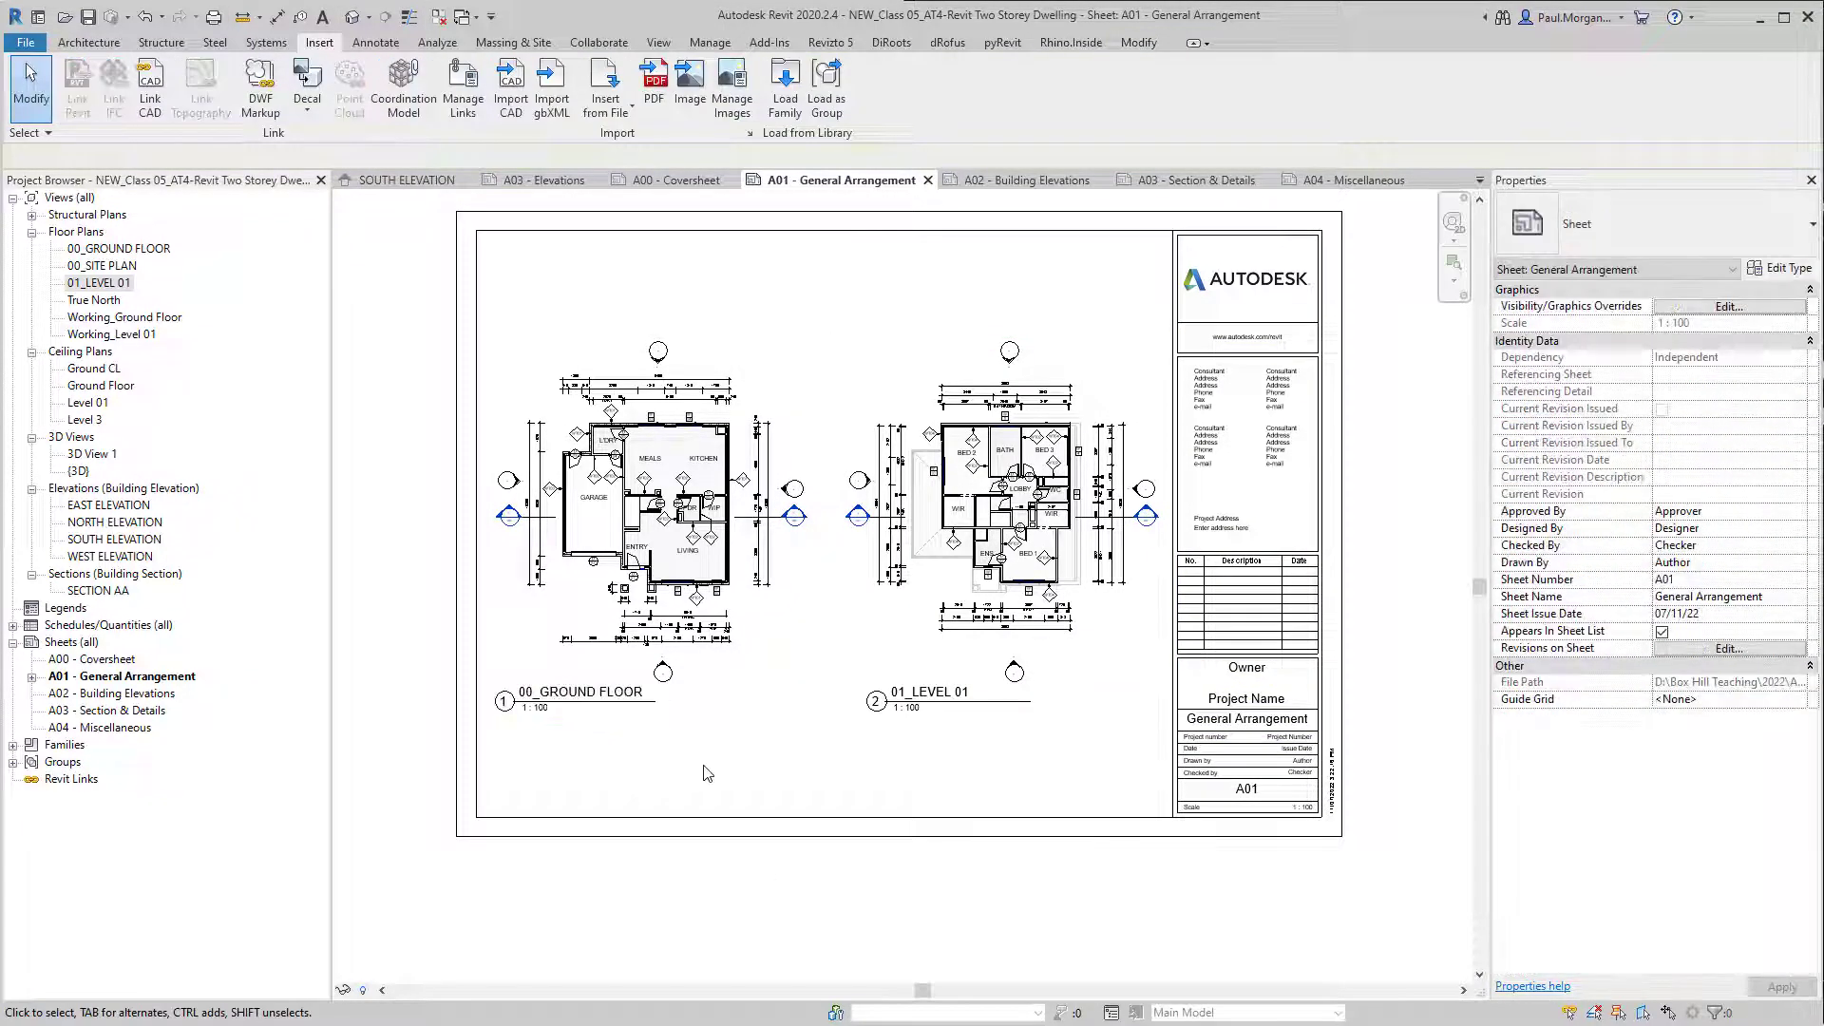
middle_click_drag(741, 743, 830, 799)
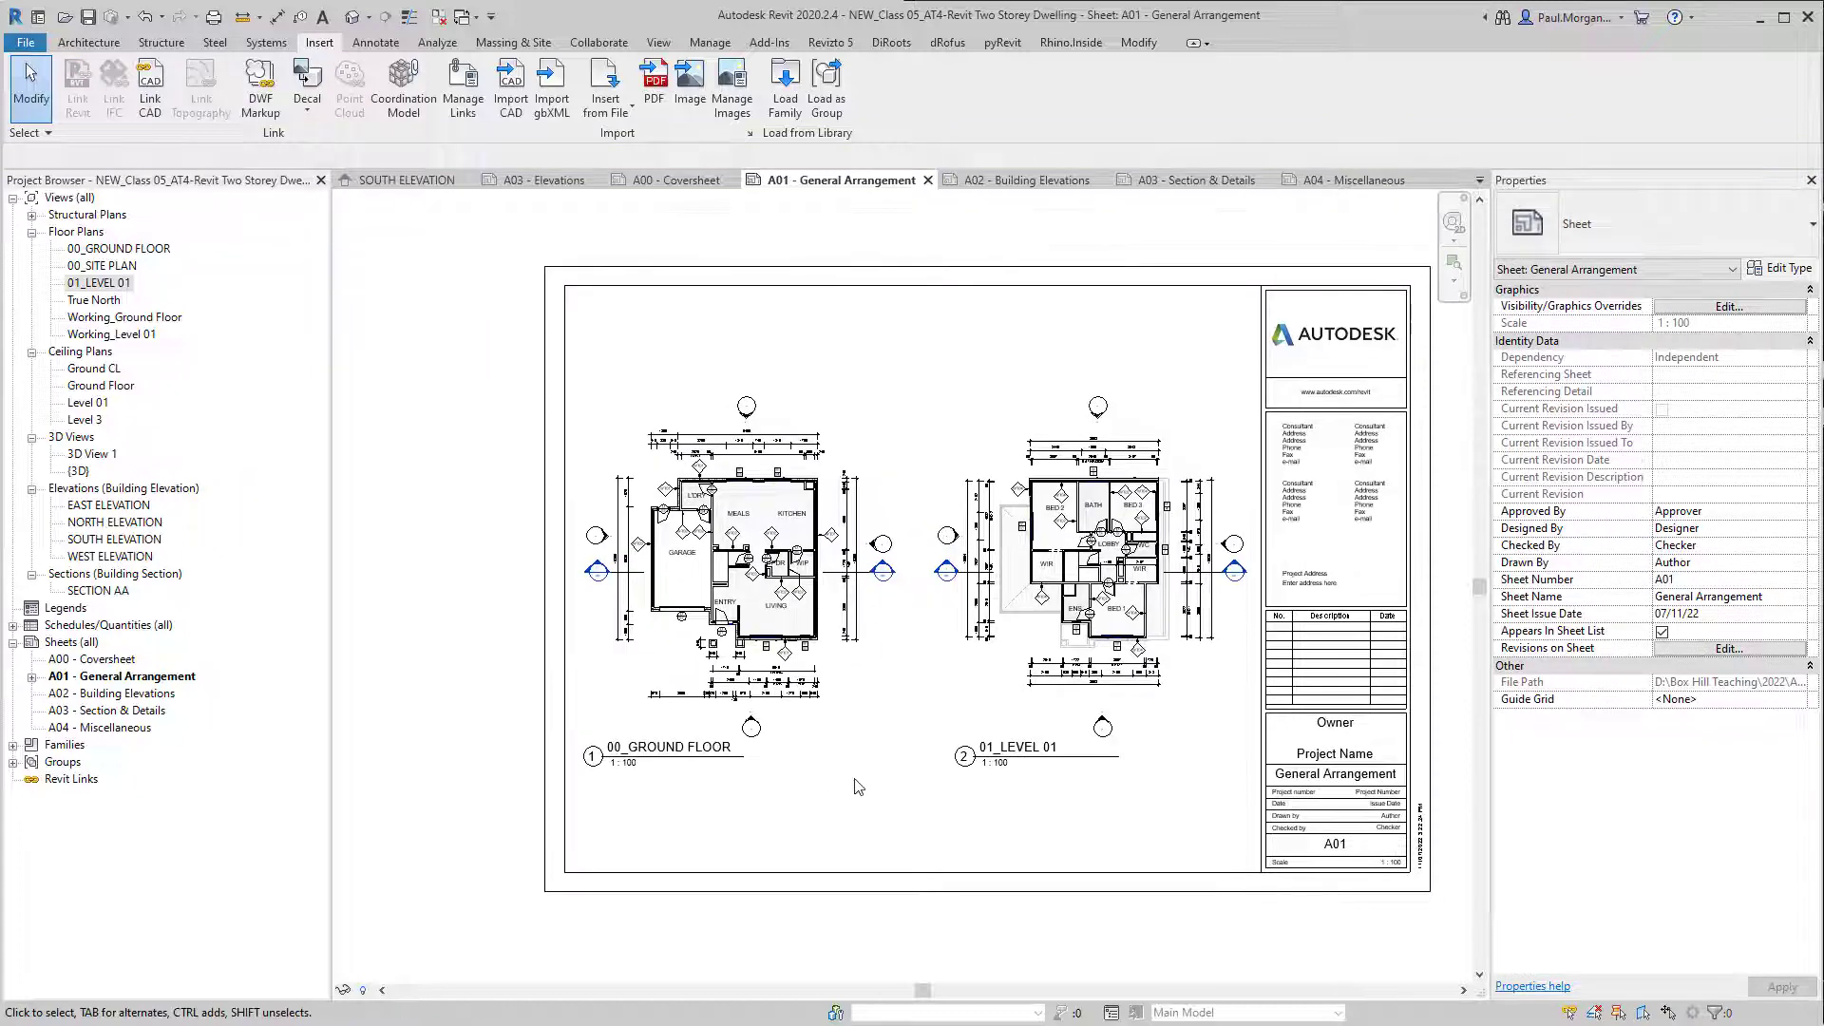
scroll(980, 718, "up", 2)
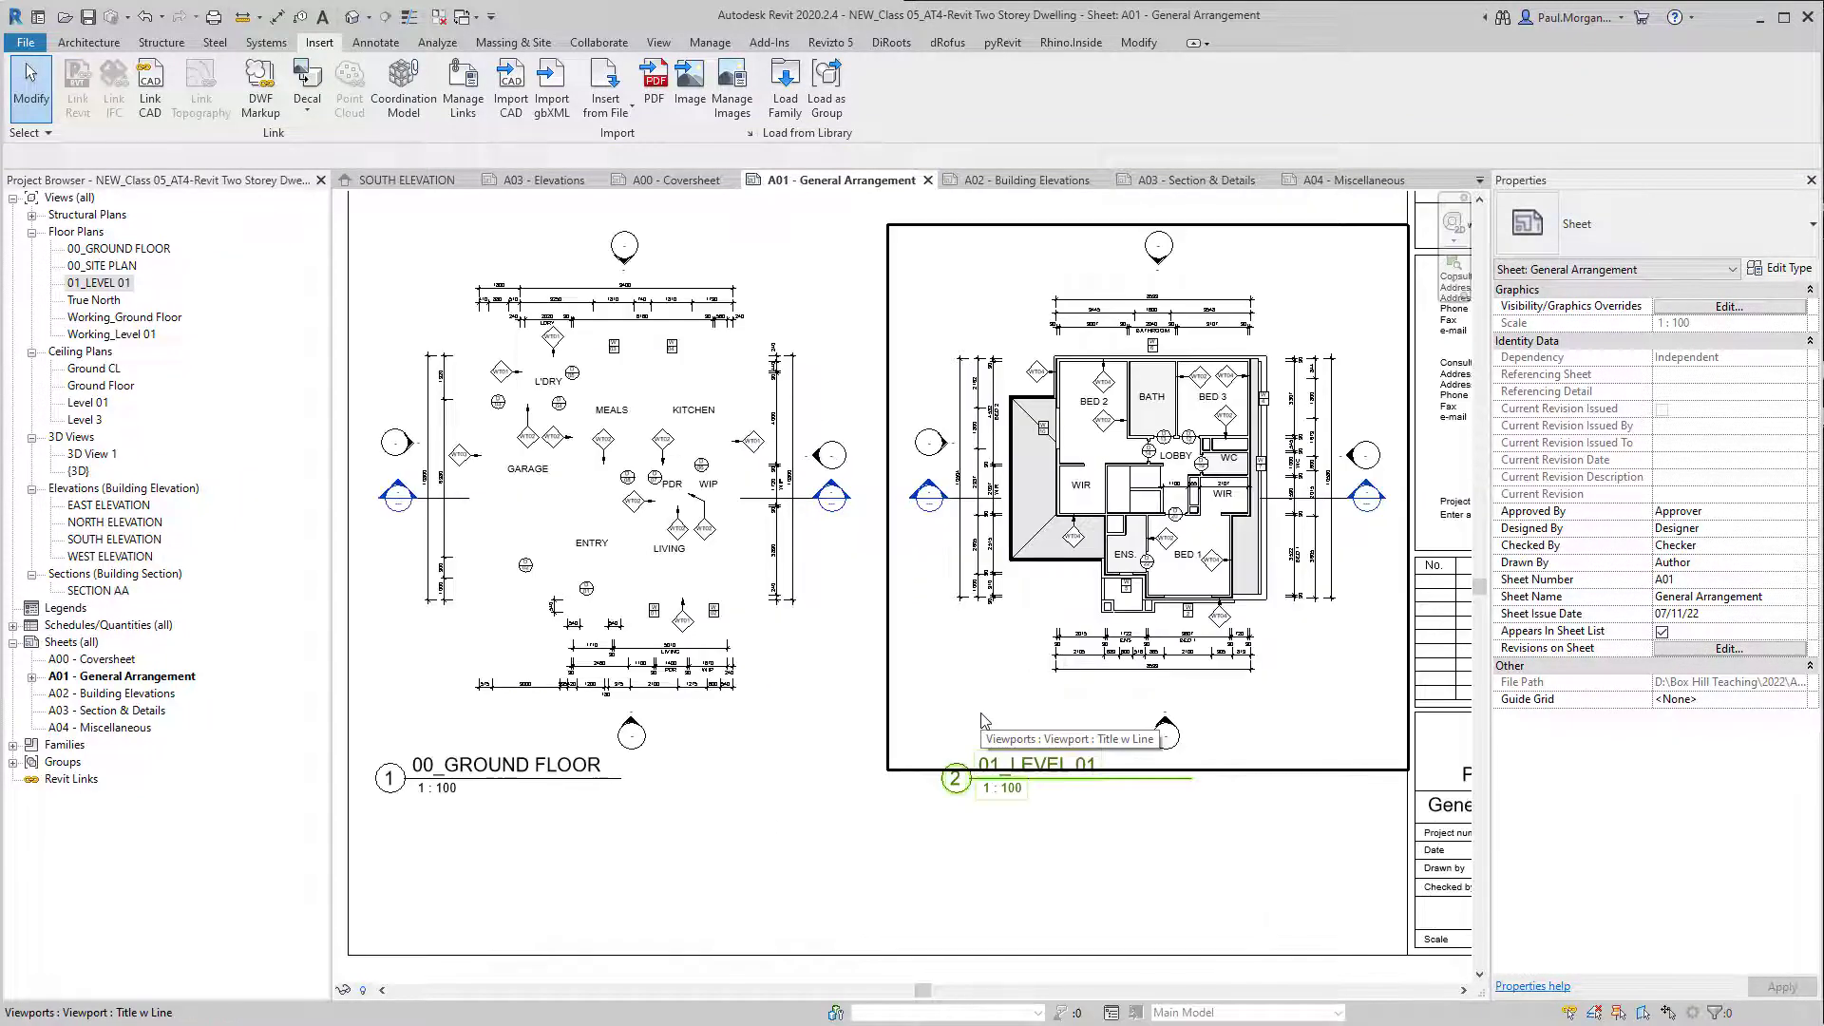
scroll(971, 720, "down", 2)
middle_click_drag(1077, 733, 1149, 698)
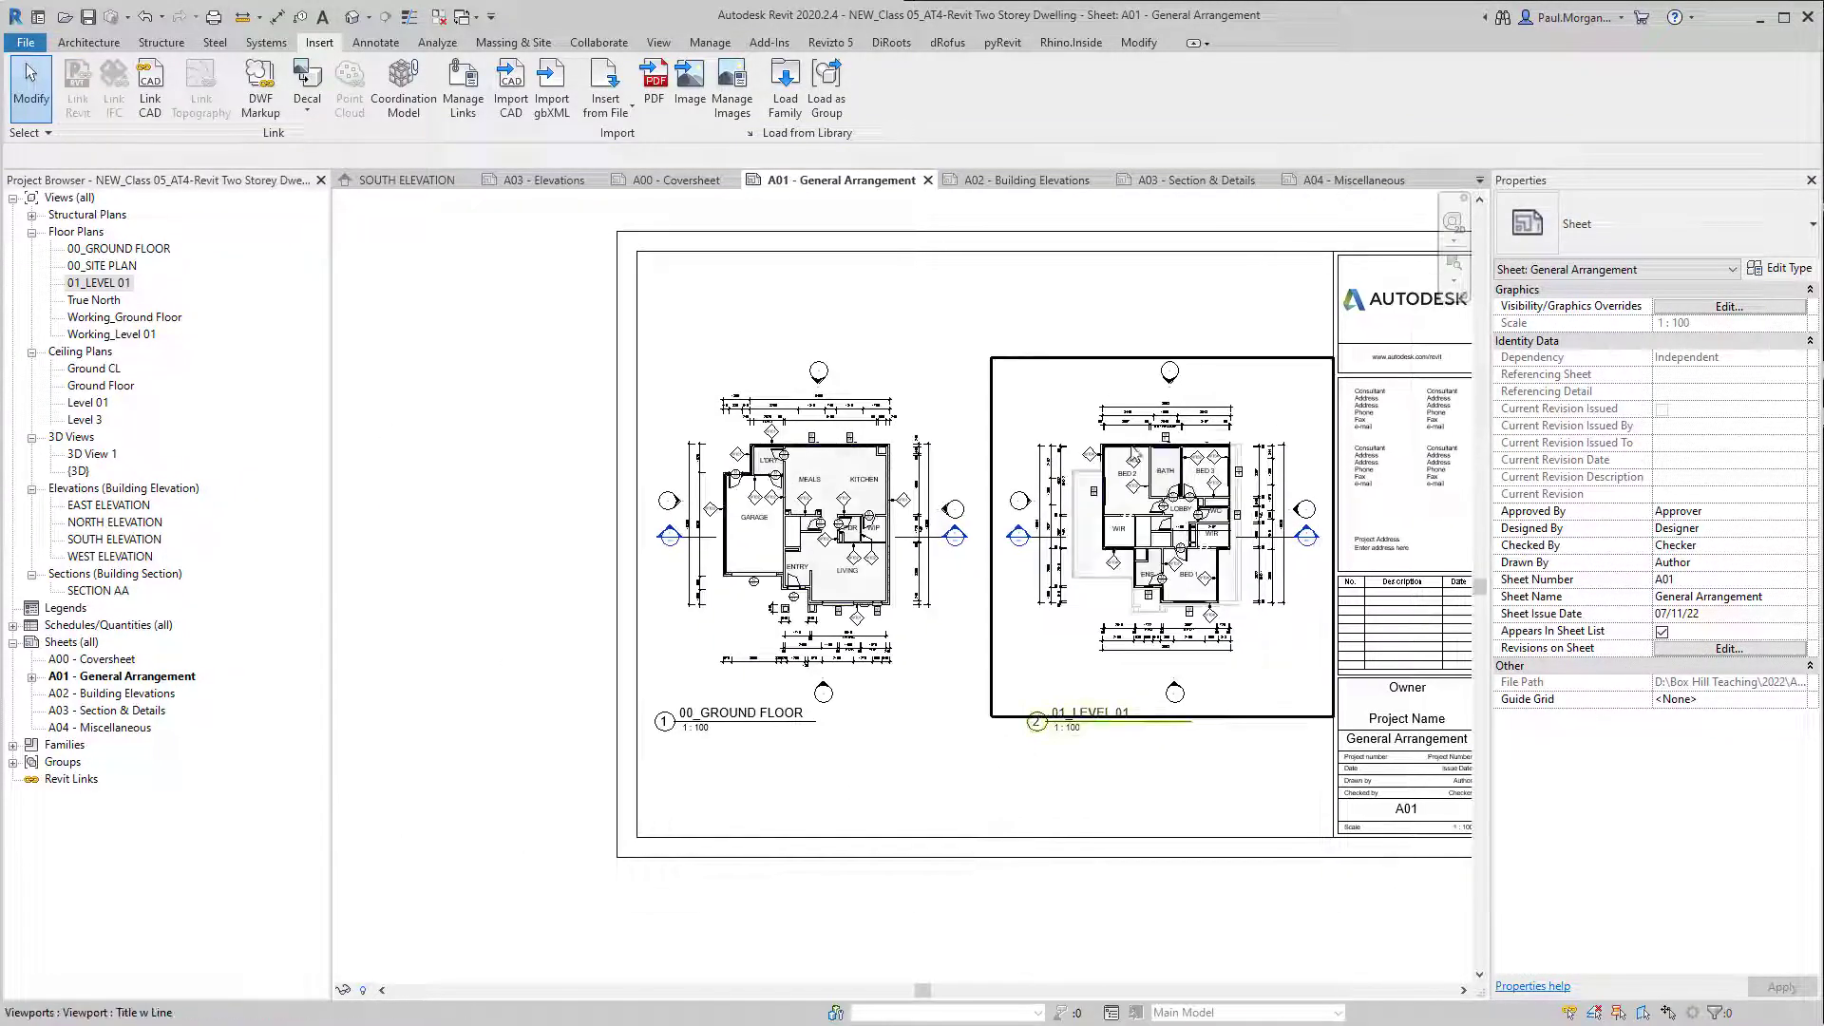
middle_click_drag(1114, 628, 1031, 652)
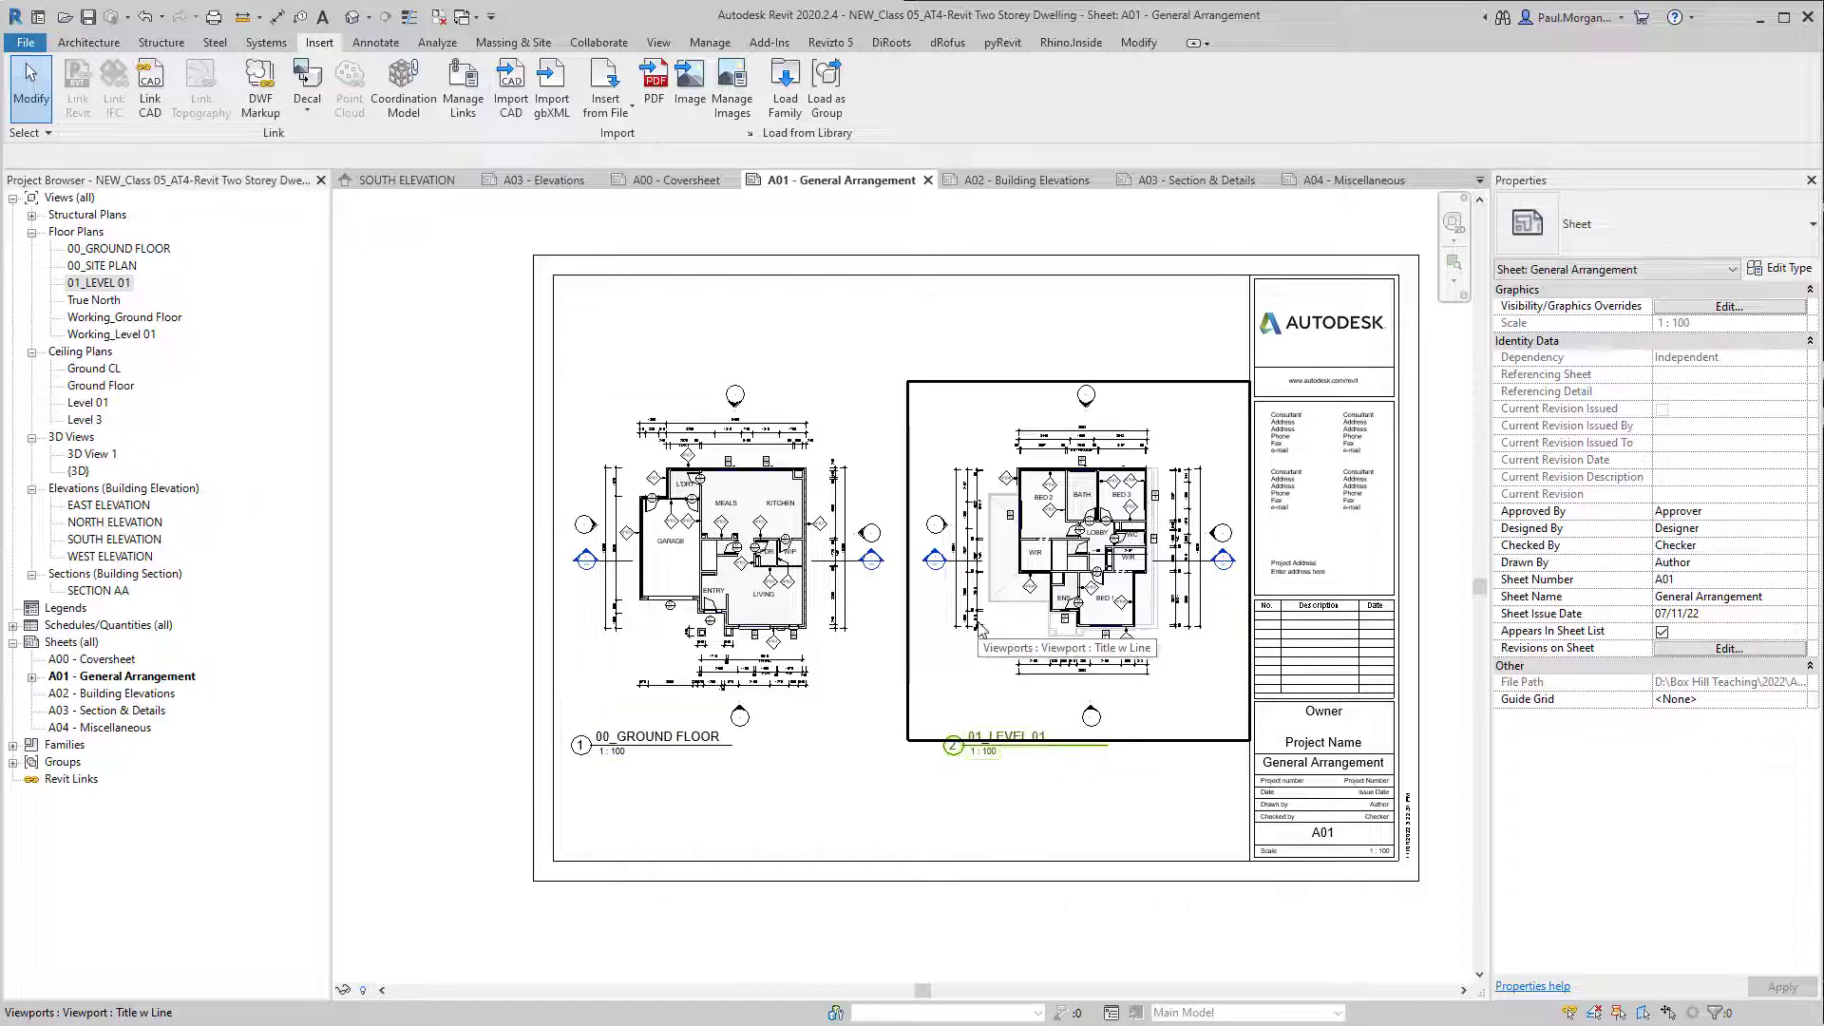
Step: Open sheet A02 Building Elevations and place the NORTH ELEVATION view in the sheet's upper left area
double_click(85, 694)
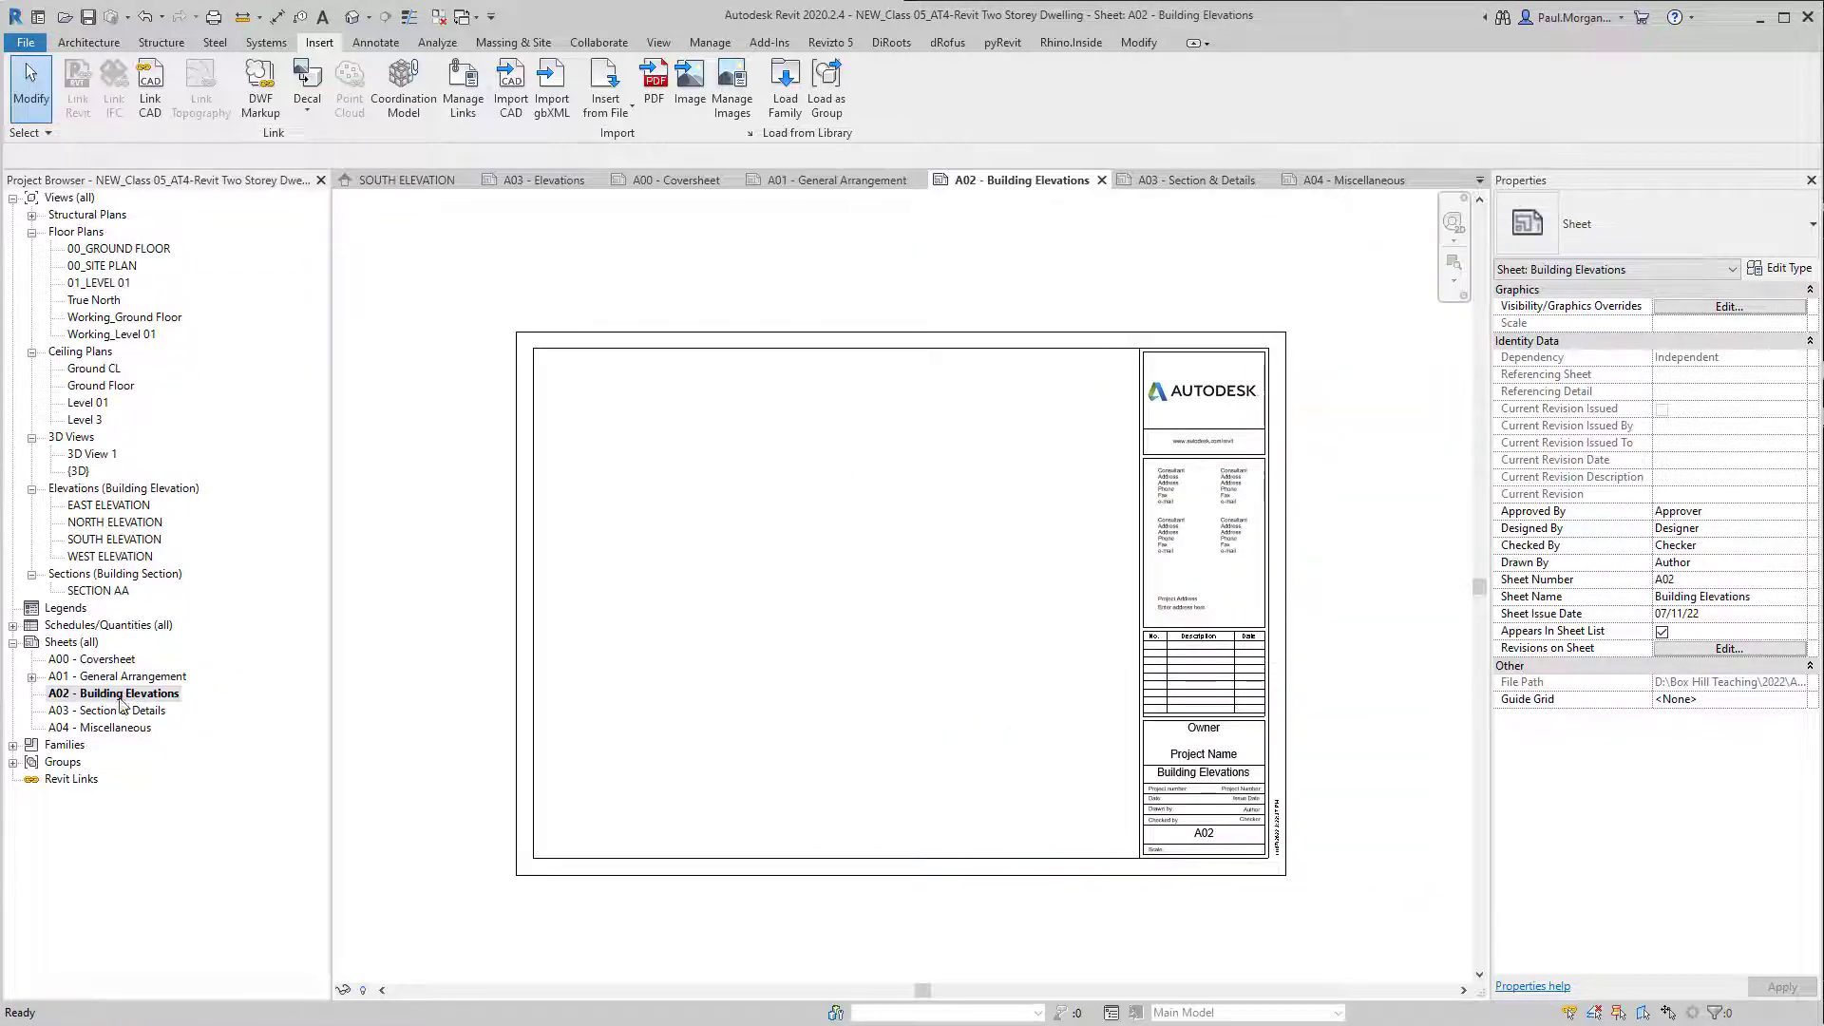
middle_click_drag(853, 510, 926, 491)
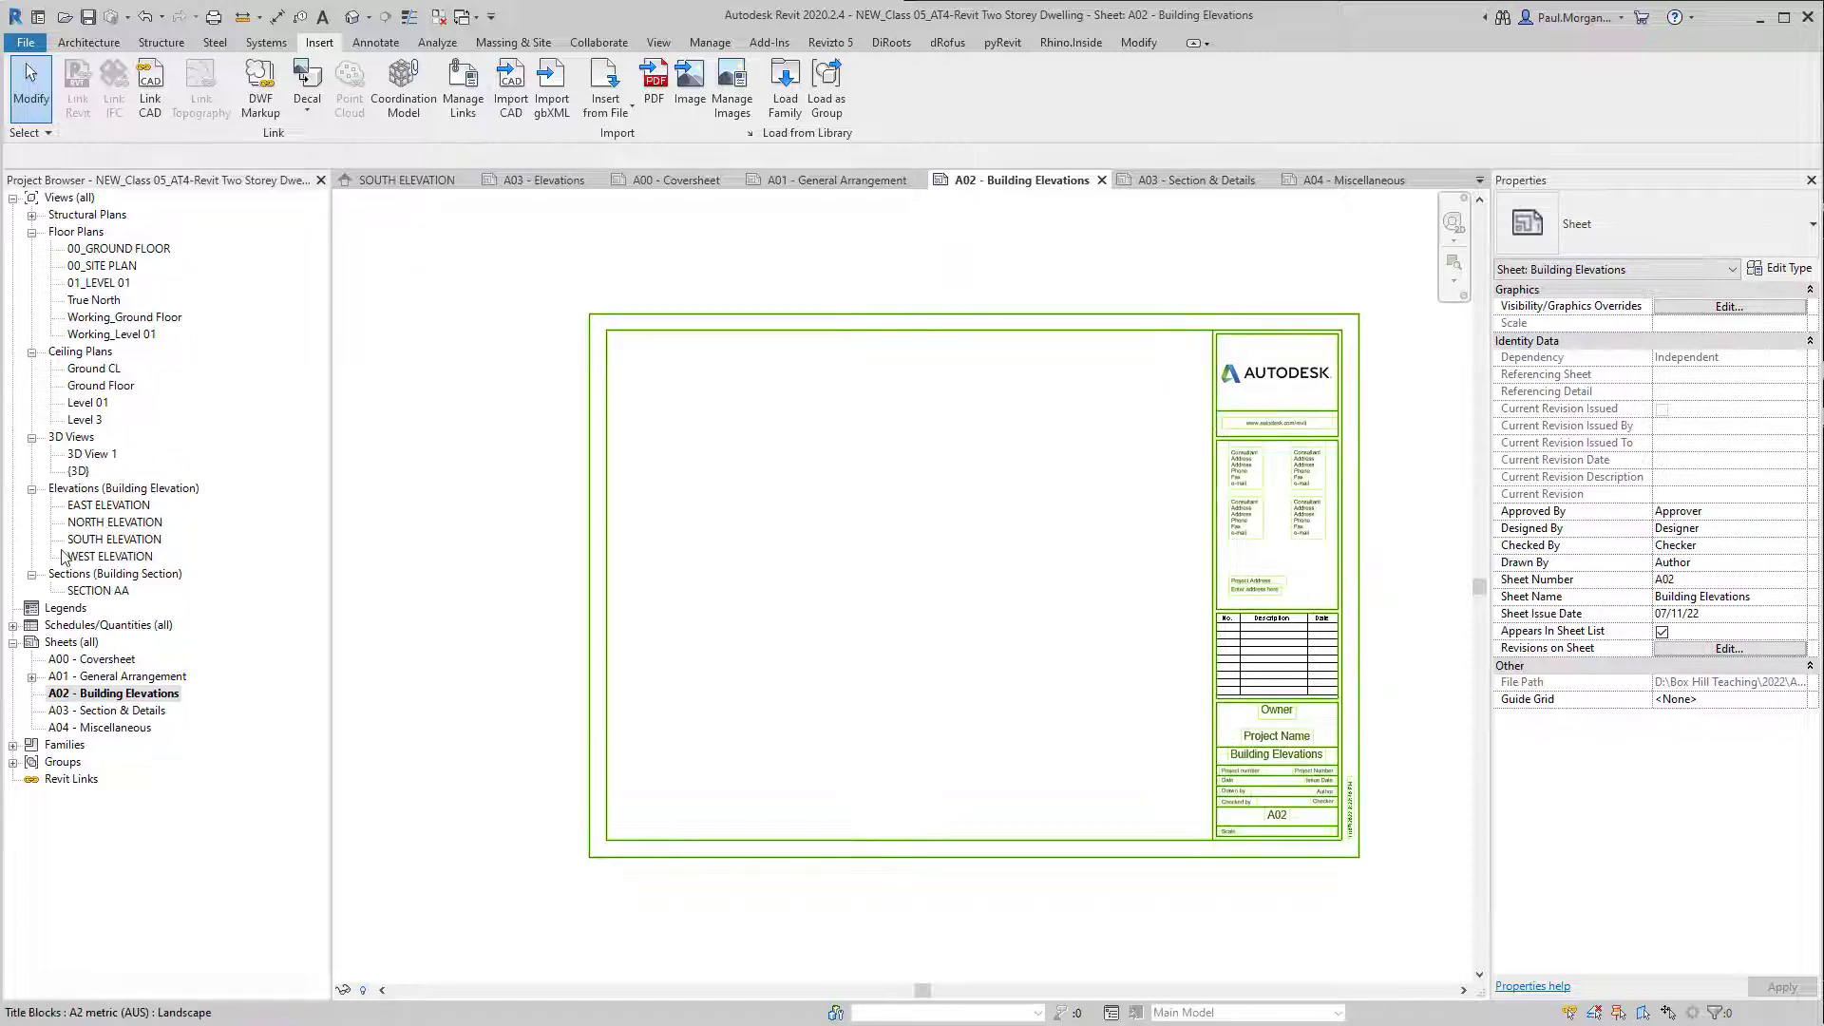
left_click(113, 522)
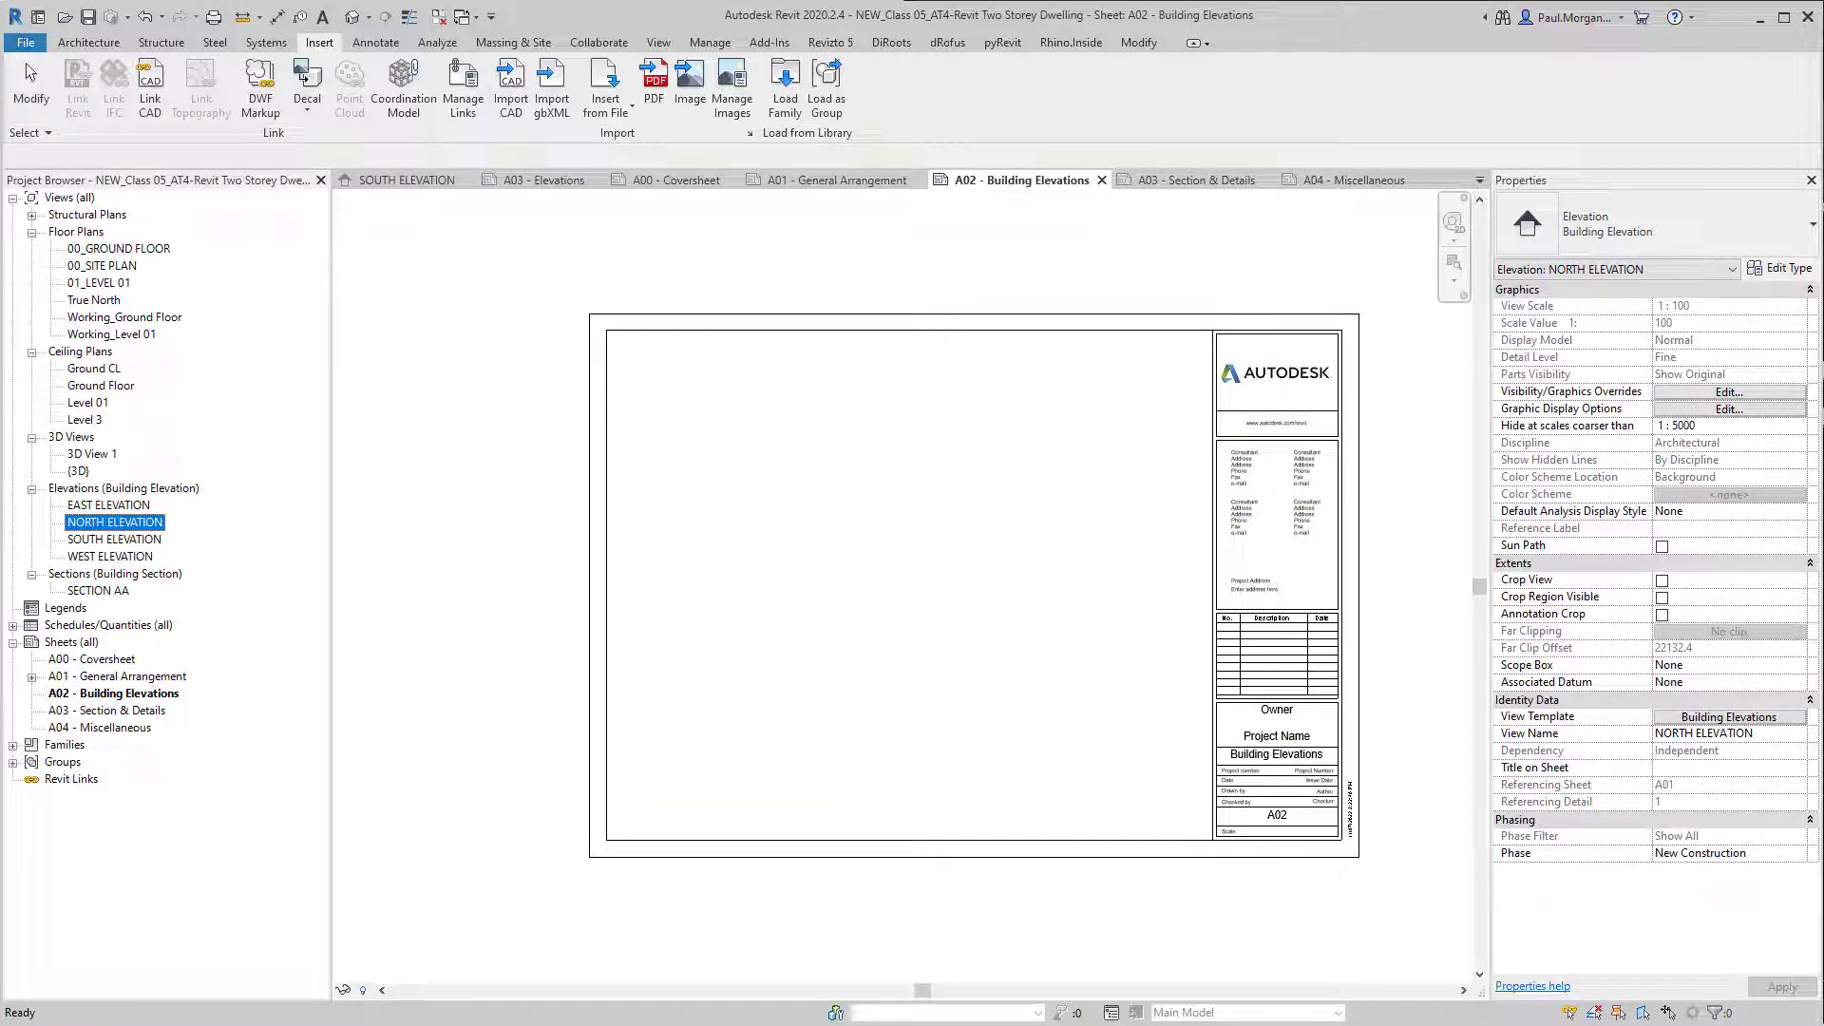
left_click_drag(113, 522, 737, 439)
left_click(765, 435)
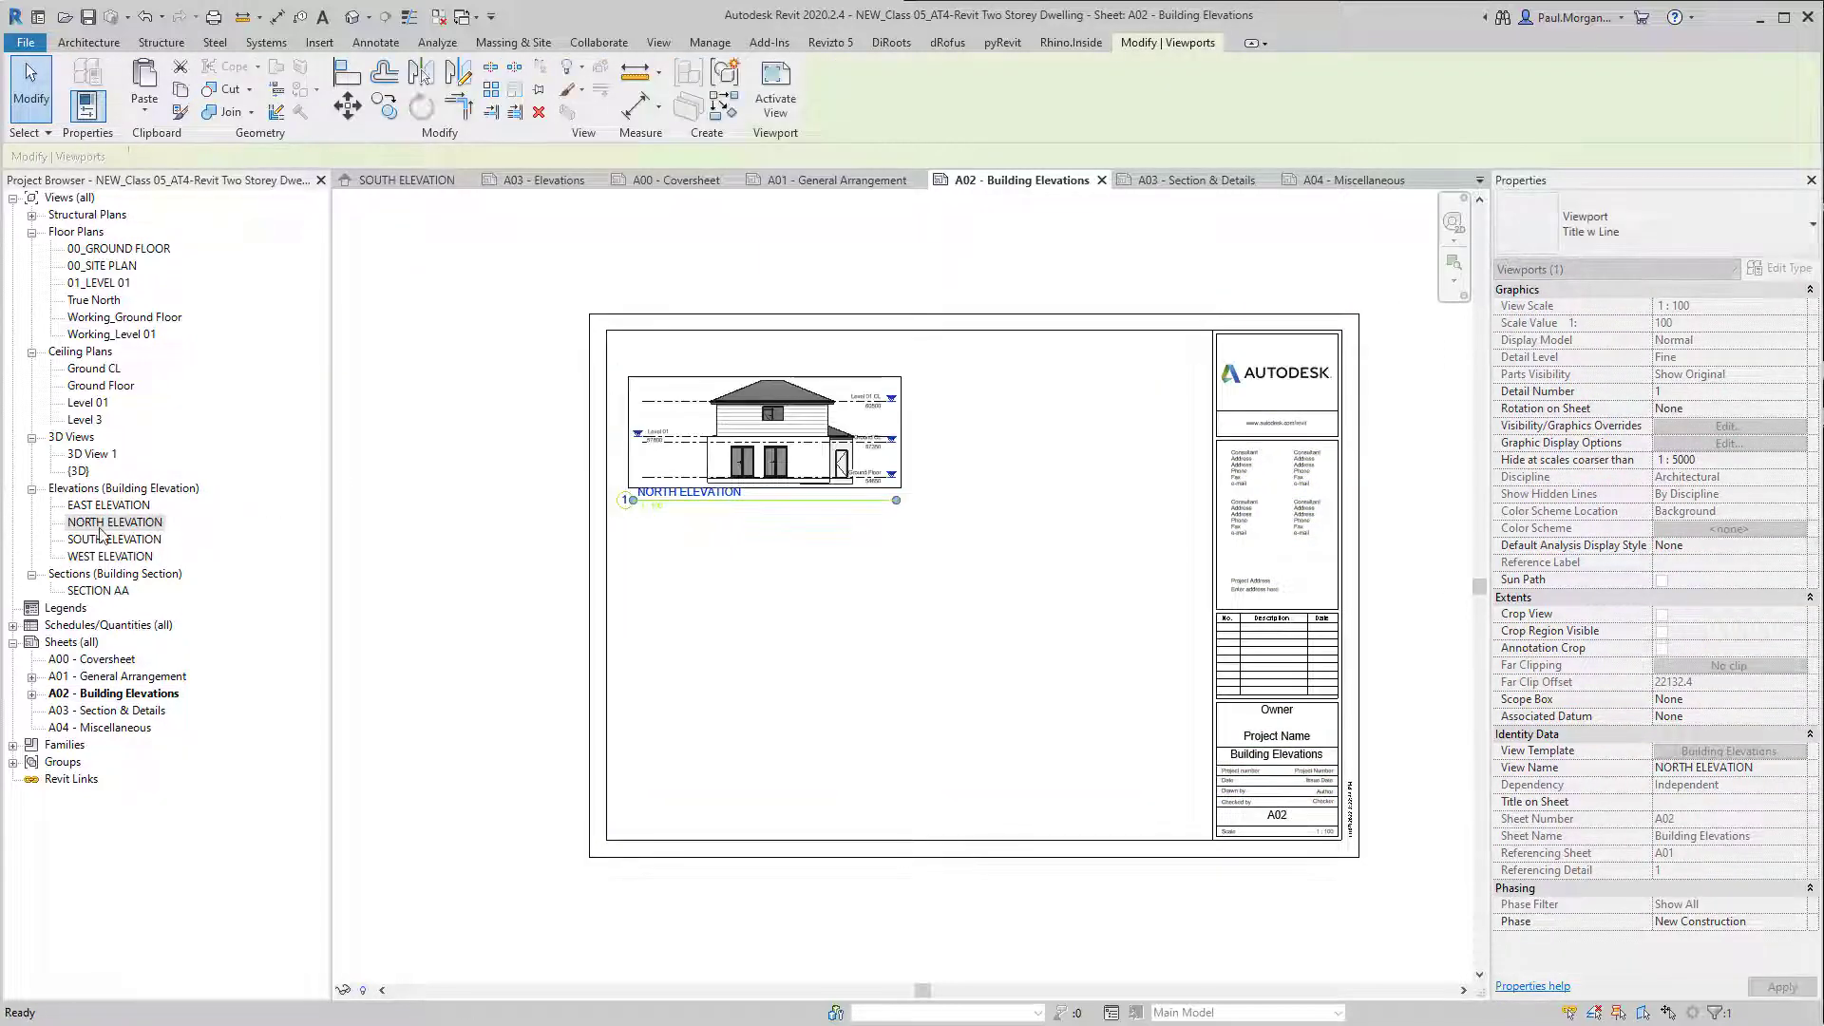
Step: Place the SOUTH ELEVATION view on sheet A02 beside the north elevation, aligned horizontally with it
left_click(105, 539)
left_click_drag(105, 539, 909, 479)
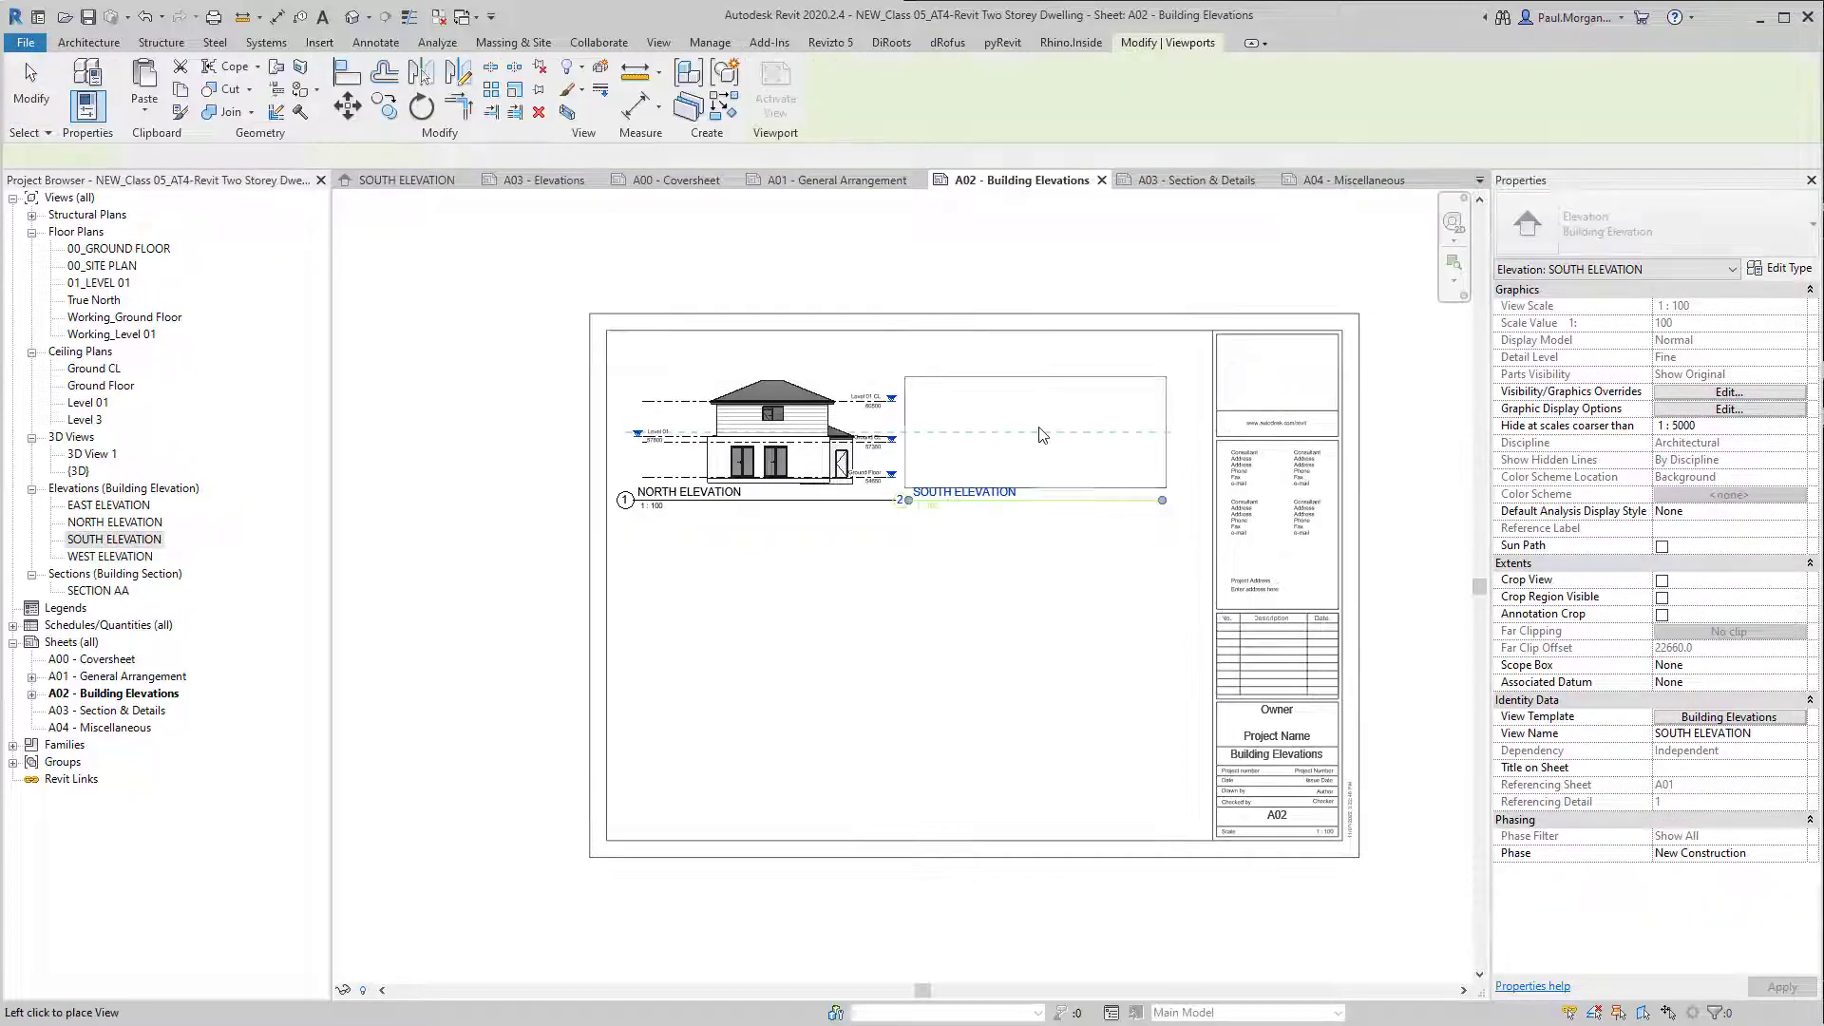
left_click(1067, 433)
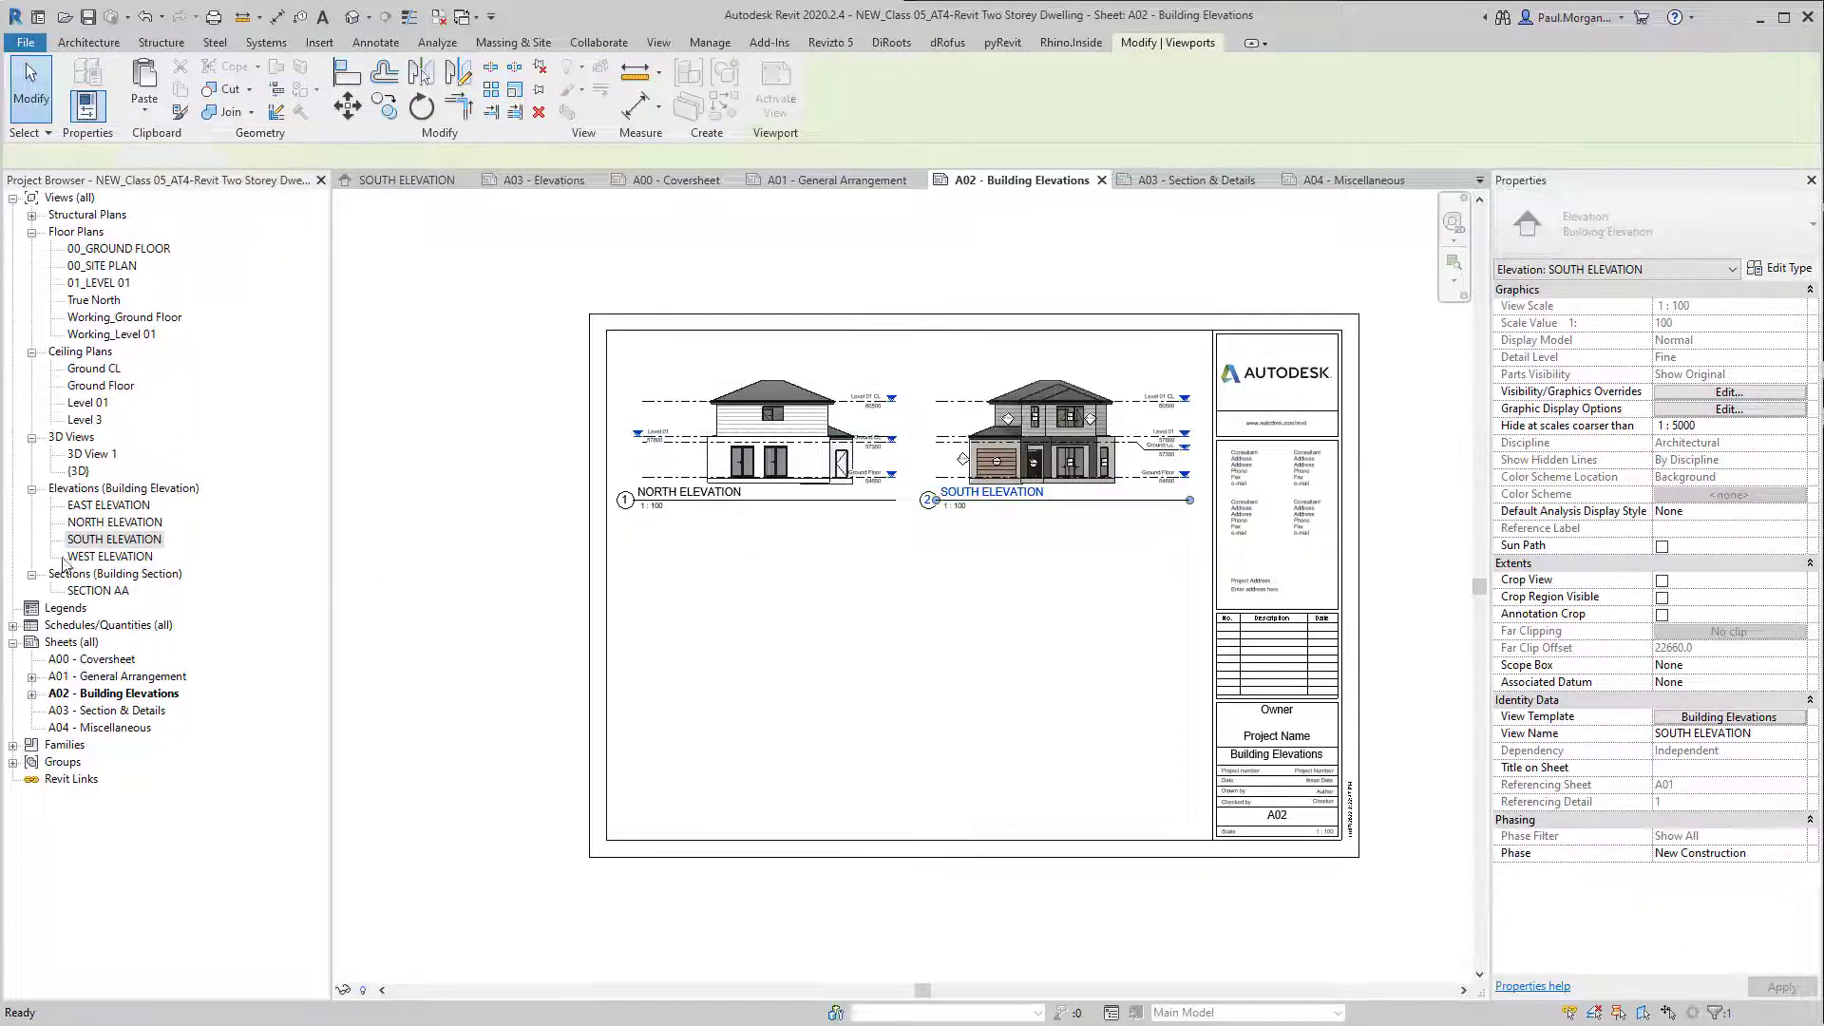
Step: Place the EAST ELEVATION view on sheet A02 and move its tall viewport off the sheet, beside the left border
left_click(108, 504)
left_click_drag(109, 504, 1021, 606)
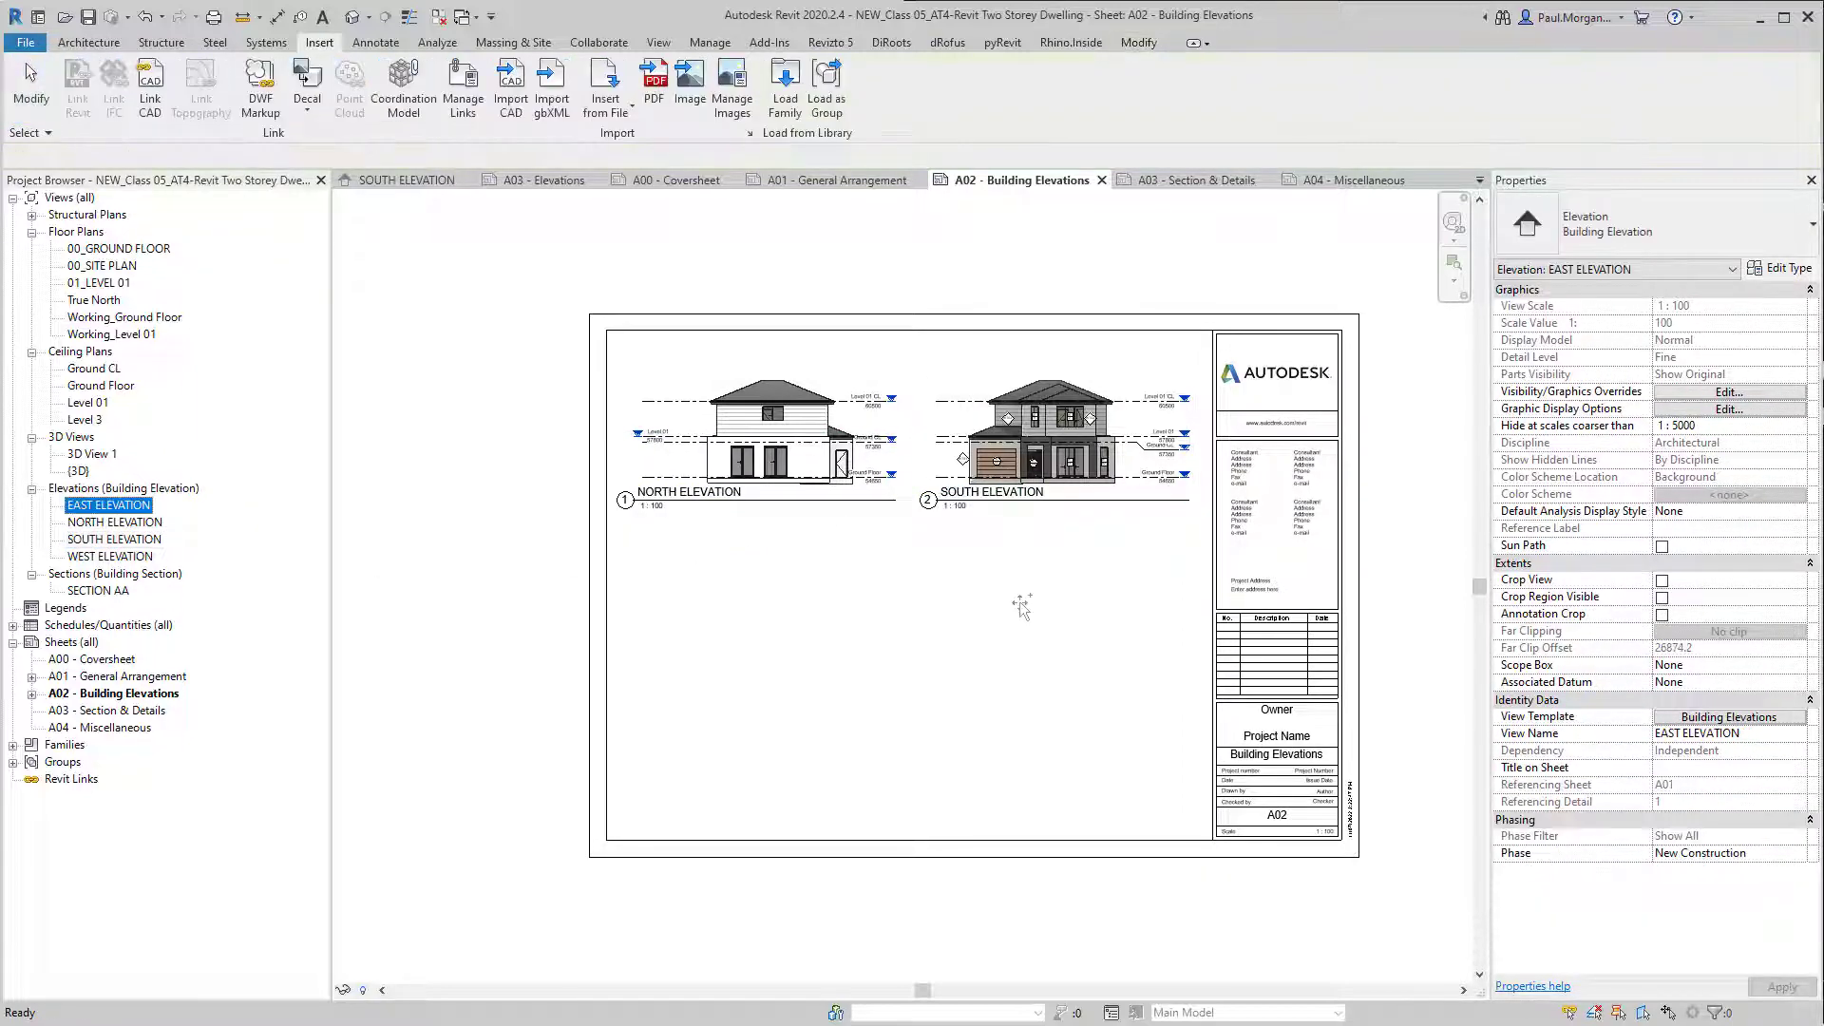
left_click(764, 615)
scroll(788, 594, "down", 1)
scroll(789, 594, "down", 1)
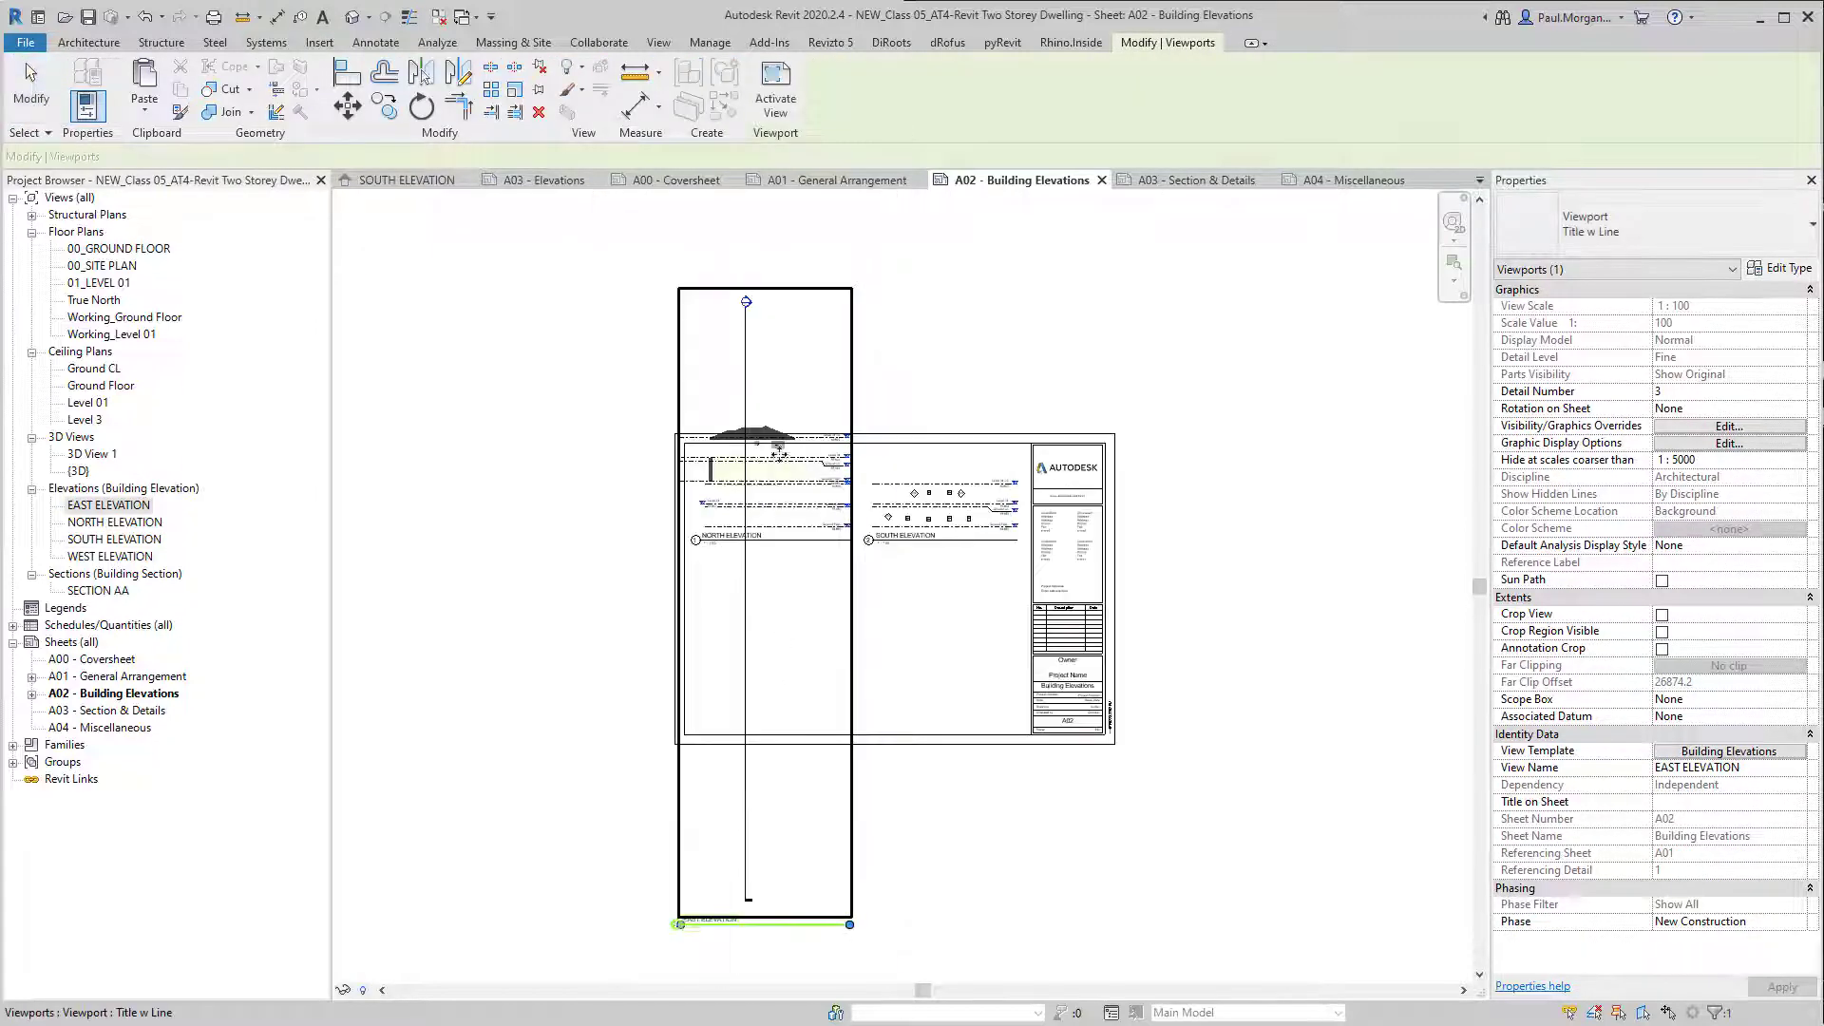
left_click_drag(783, 435, 597, 453)
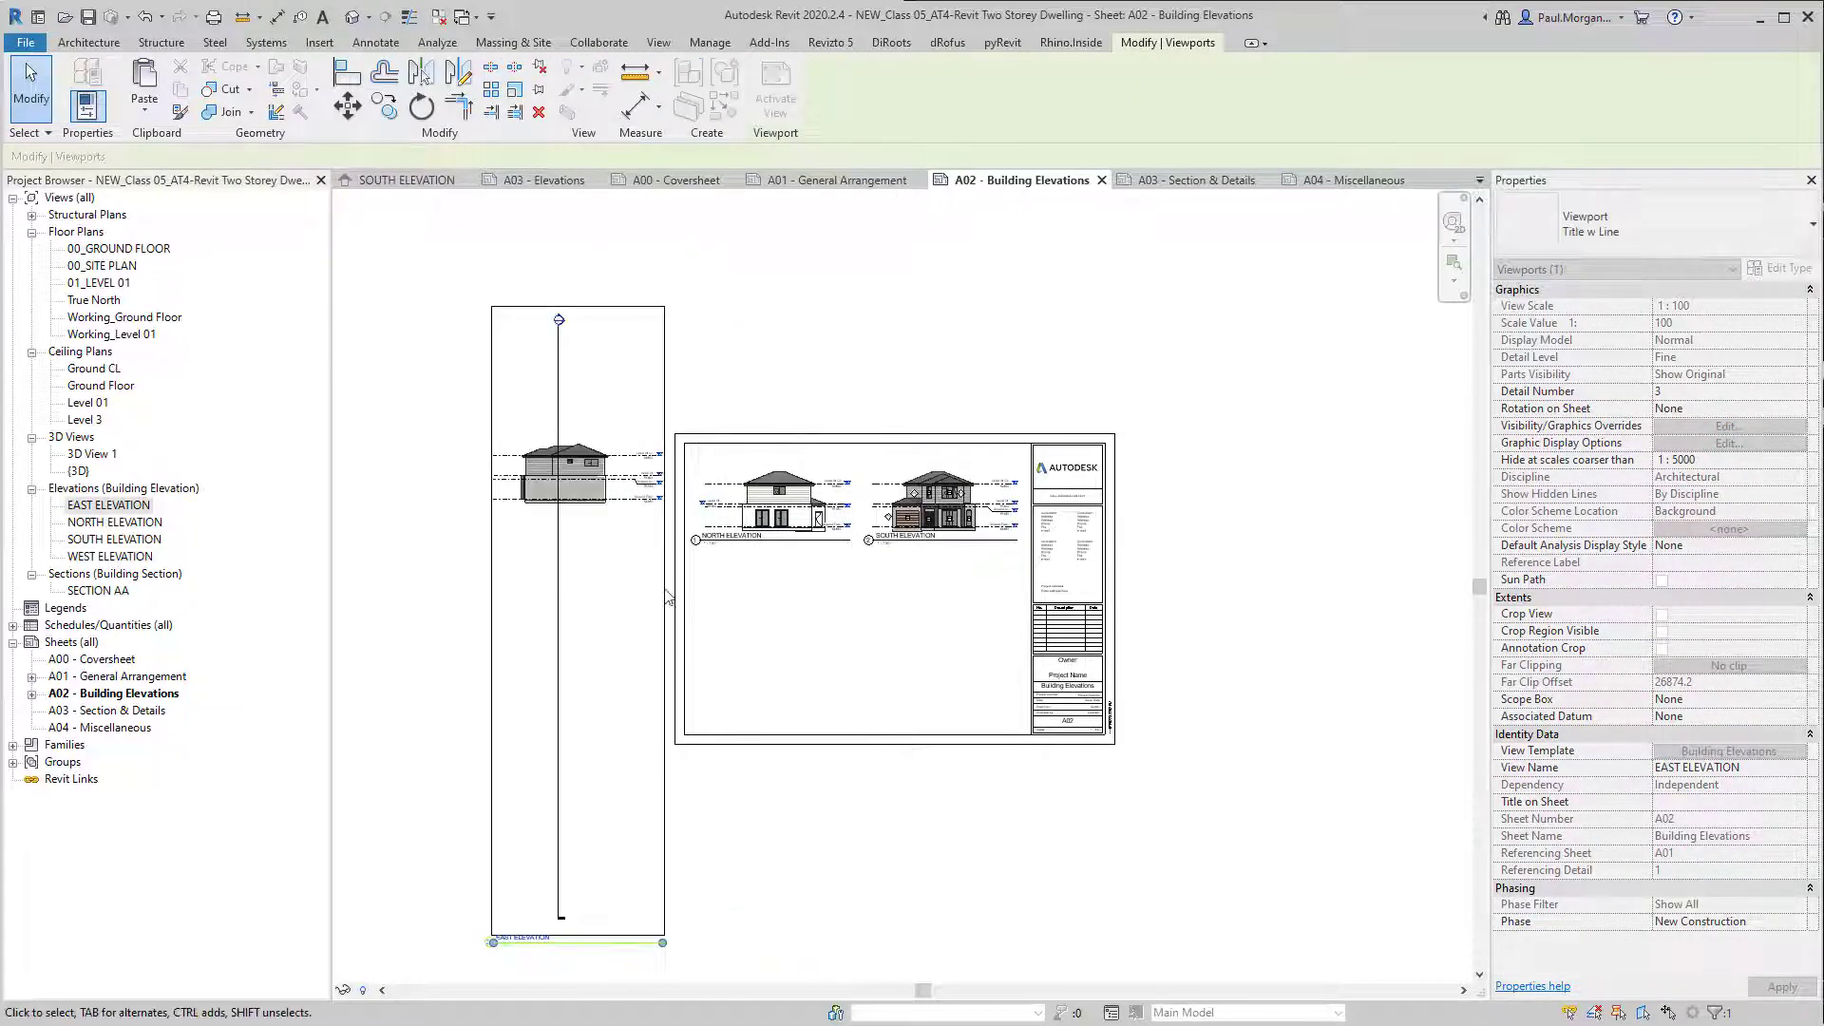
middle_click_drag(760, 693, 821, 712)
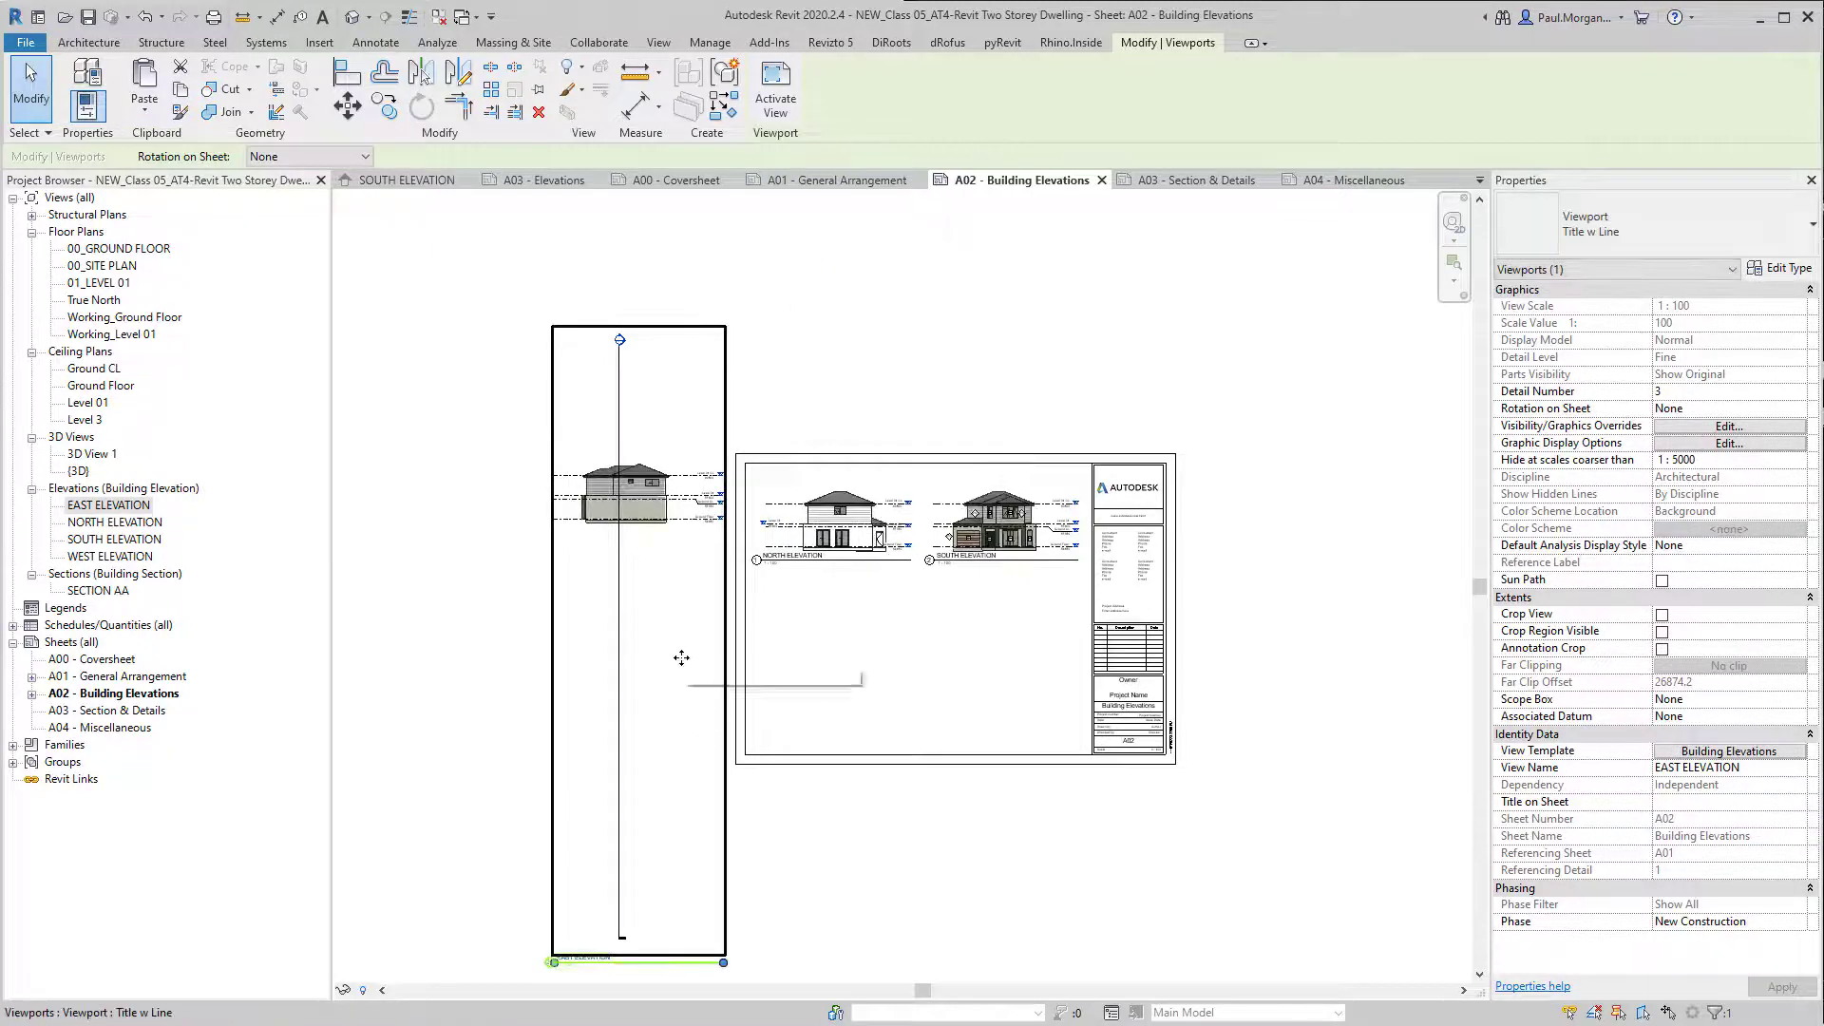
Step: In the activated EAST ELEVATION view, pull both ends of the section AA line in close to the house and deactivate the view
key("Escape")
left_click(619, 350)
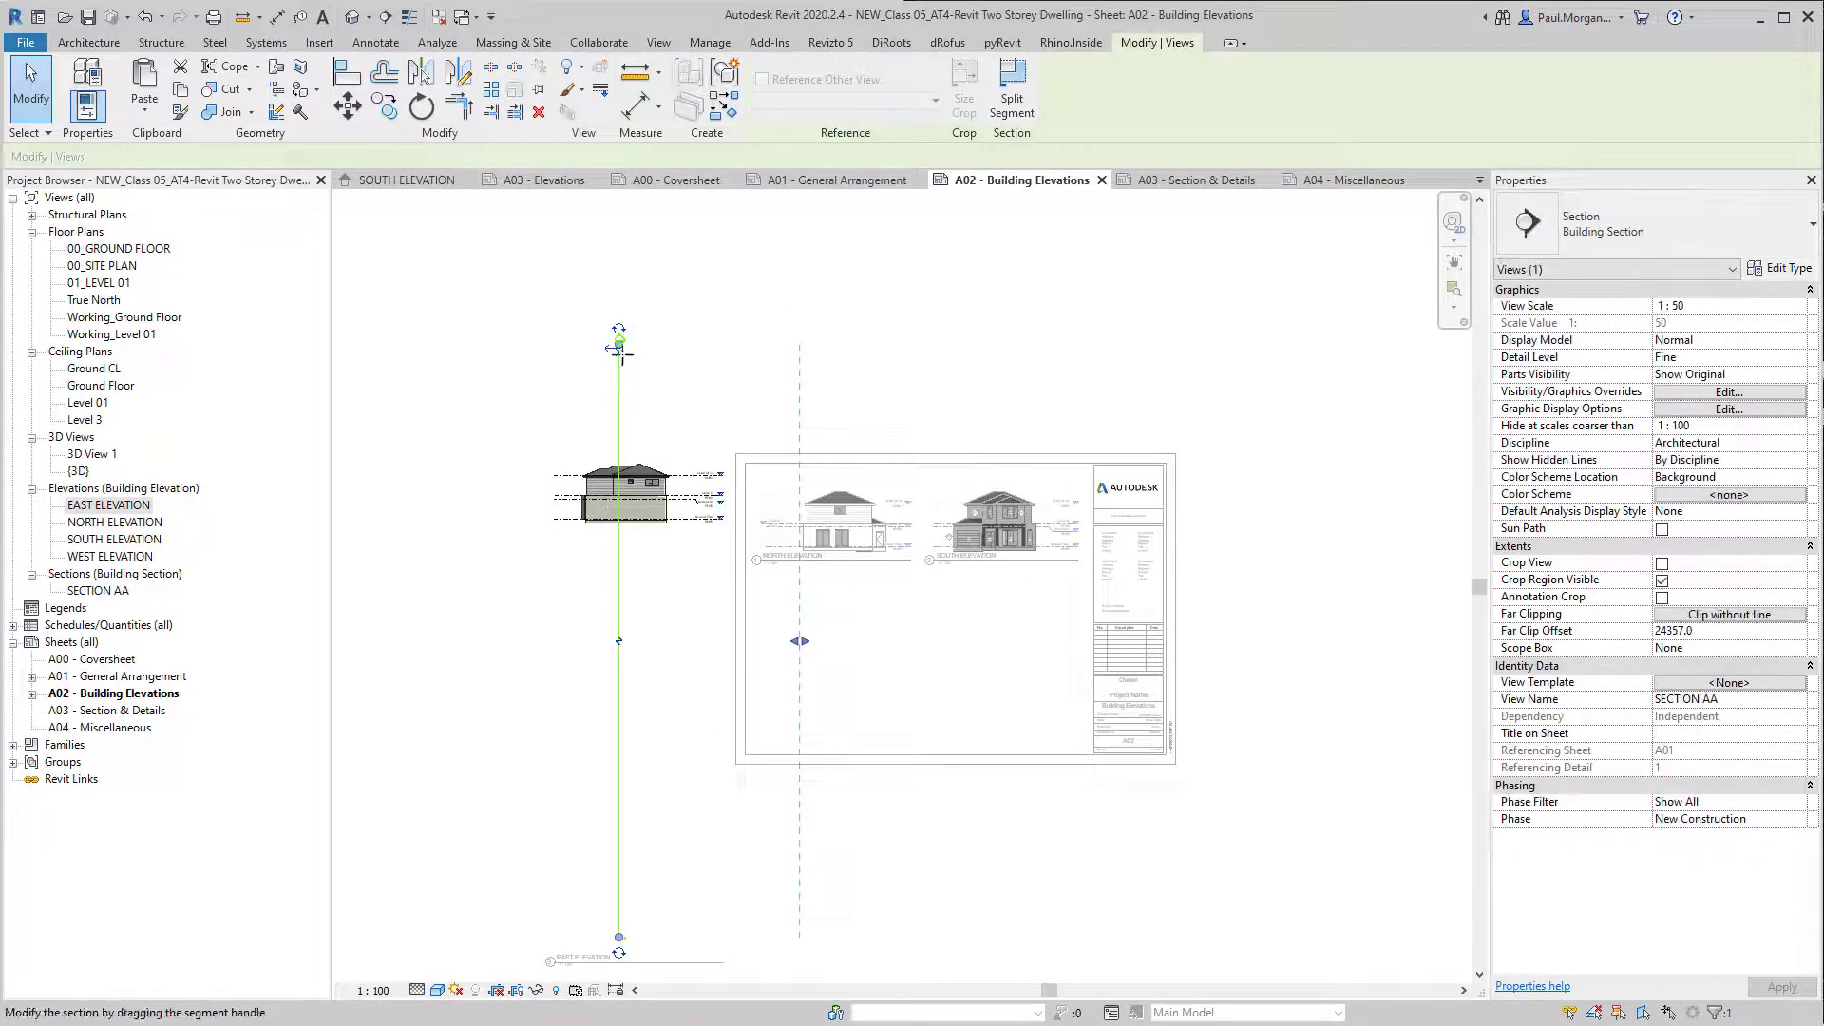
left_click_drag(618, 349, 619, 458)
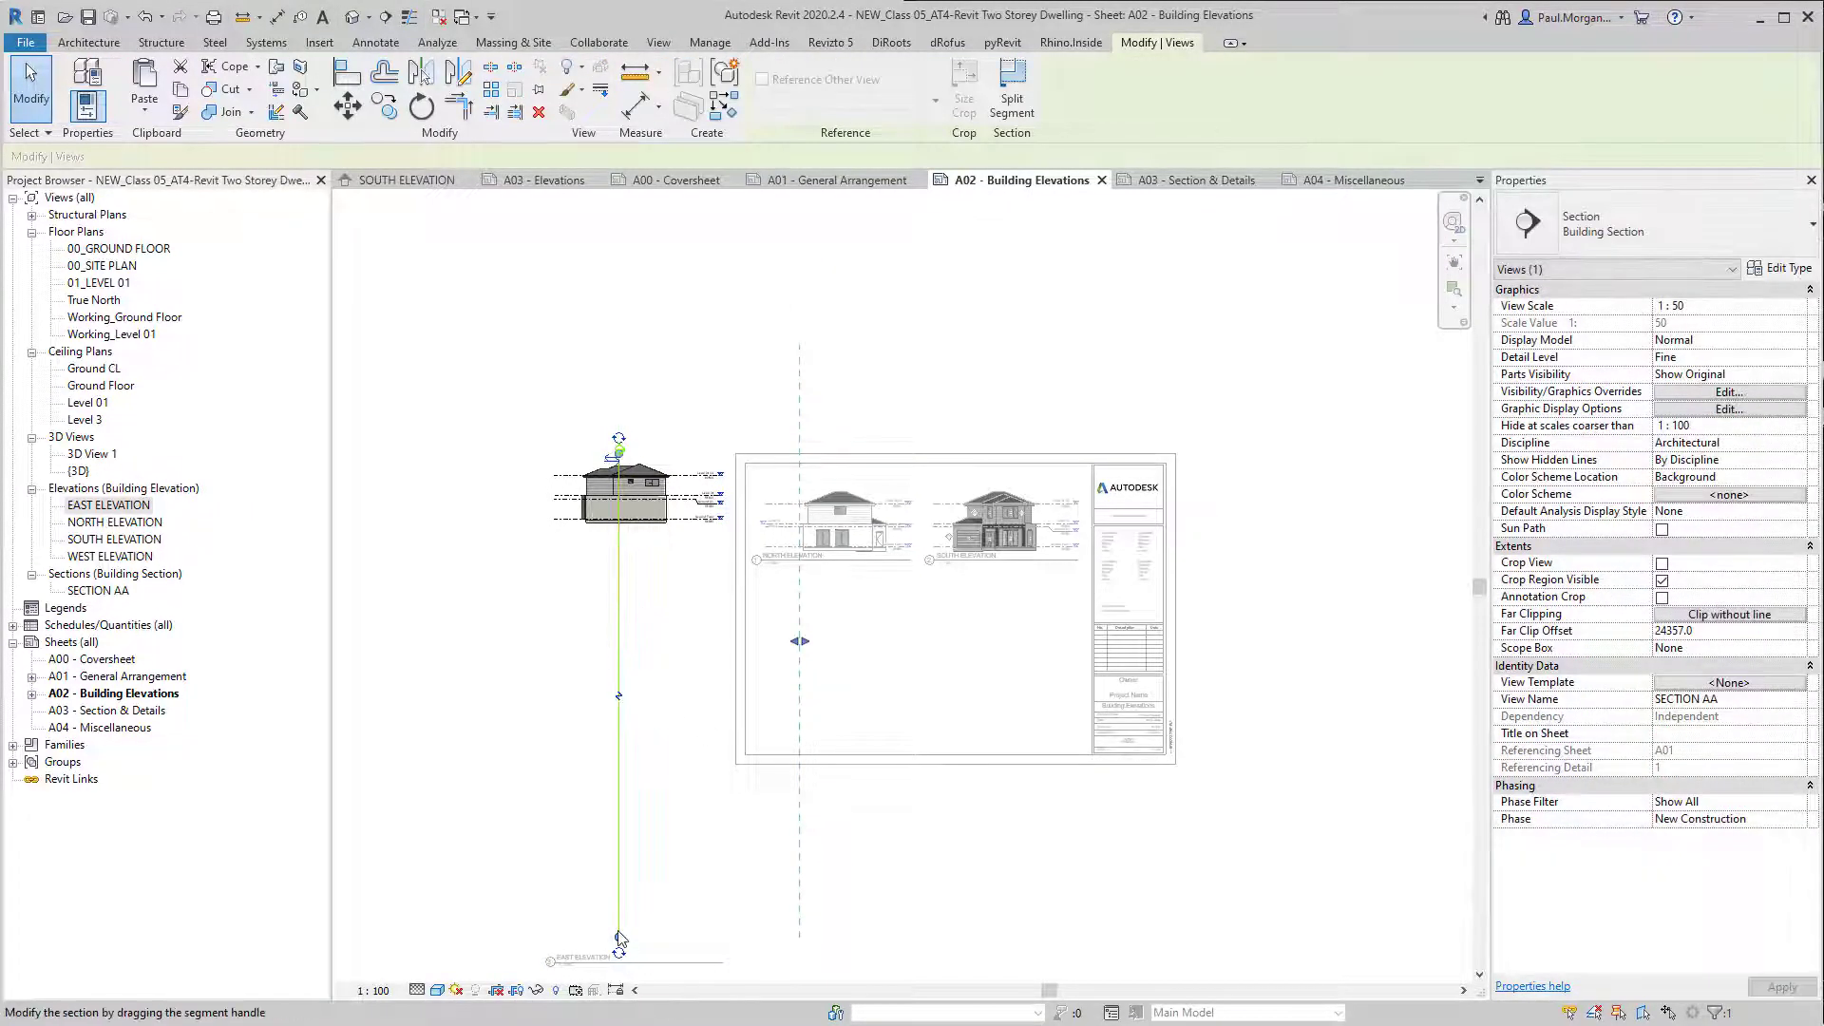
left_click_drag(643, 547, 642, 534)
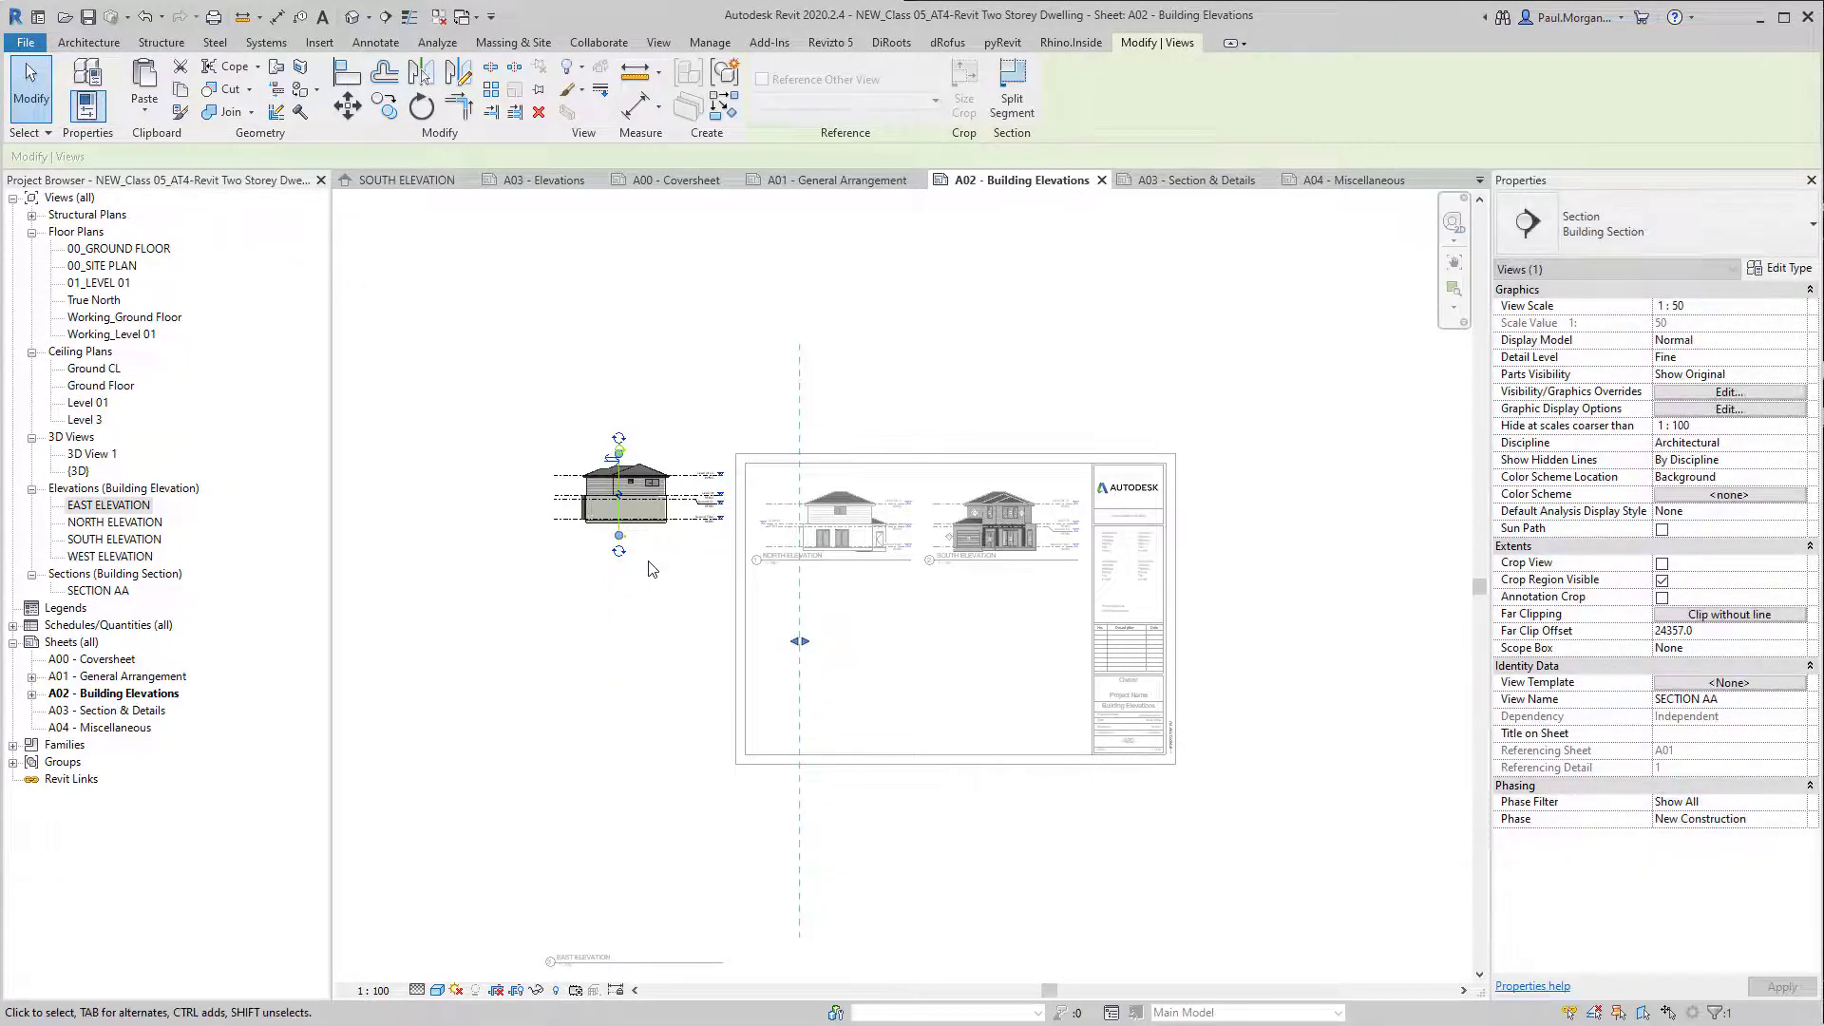
double_click(1084, 357)
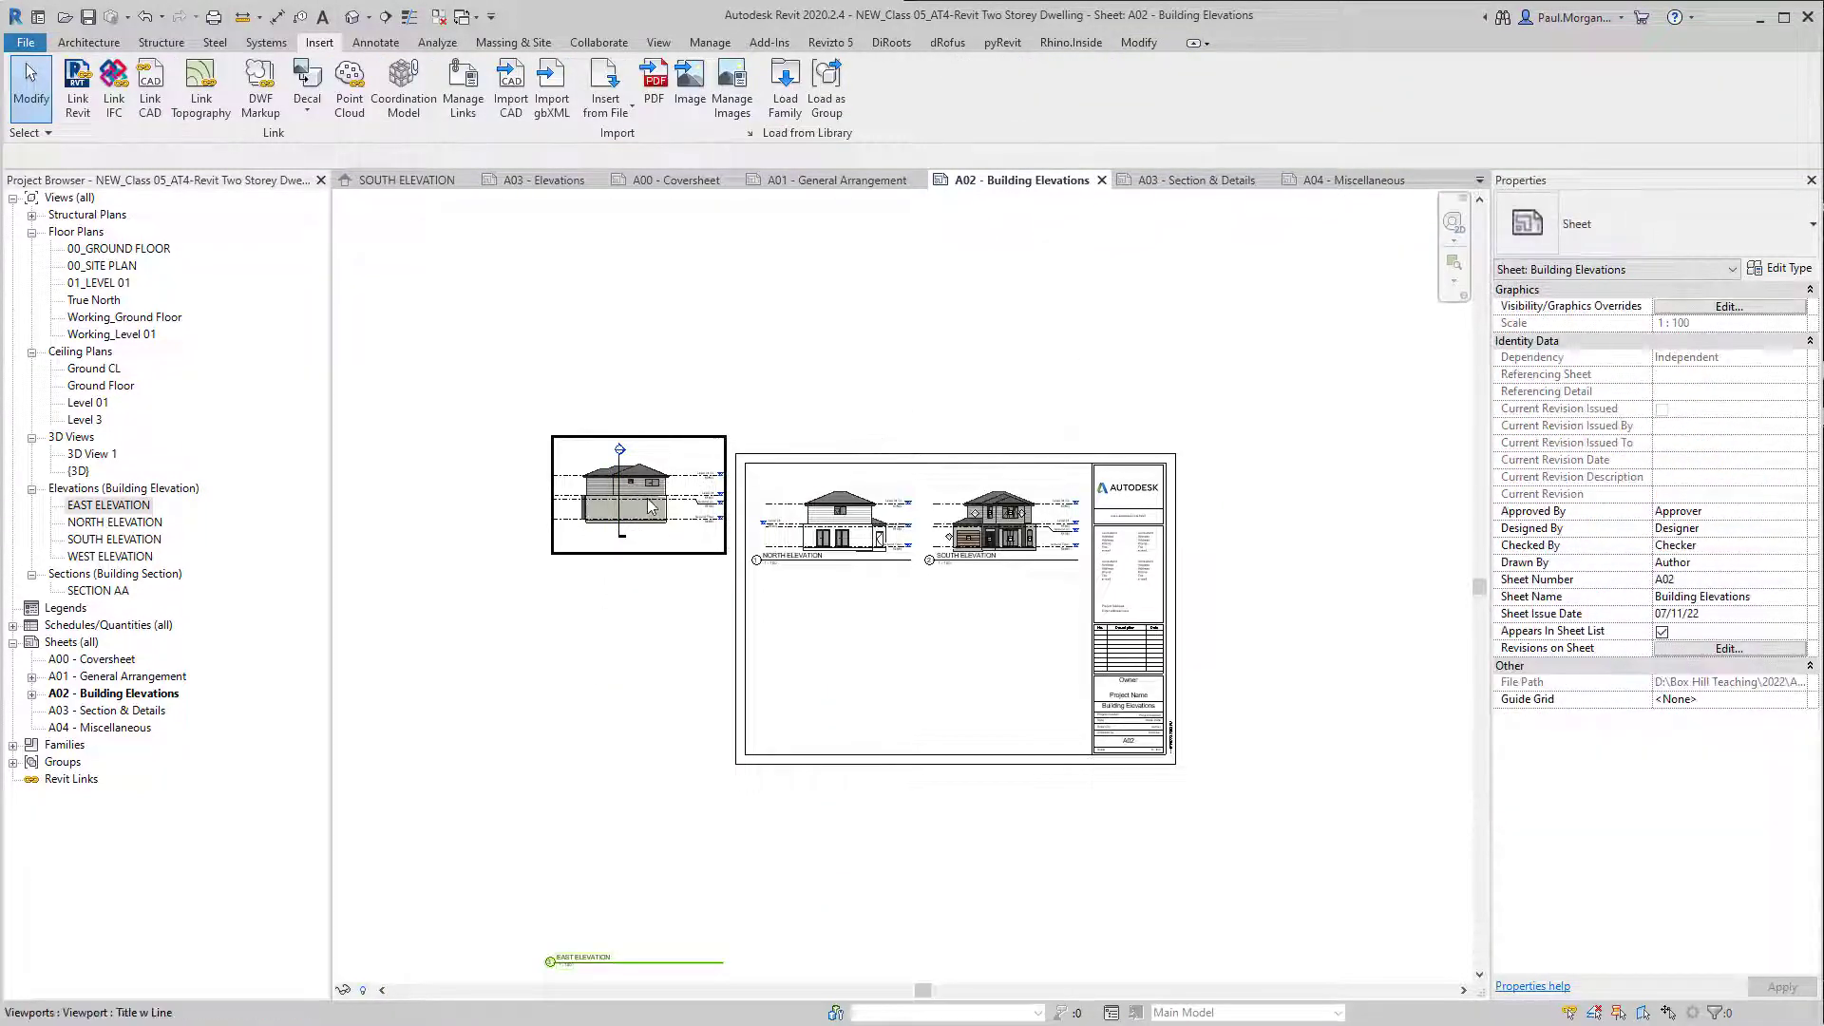
Step: Move the EAST ELEVATION viewport onto the sheet below the north elevation and bring its title up directly beneath the house
left_click_drag(678, 532, 815, 638)
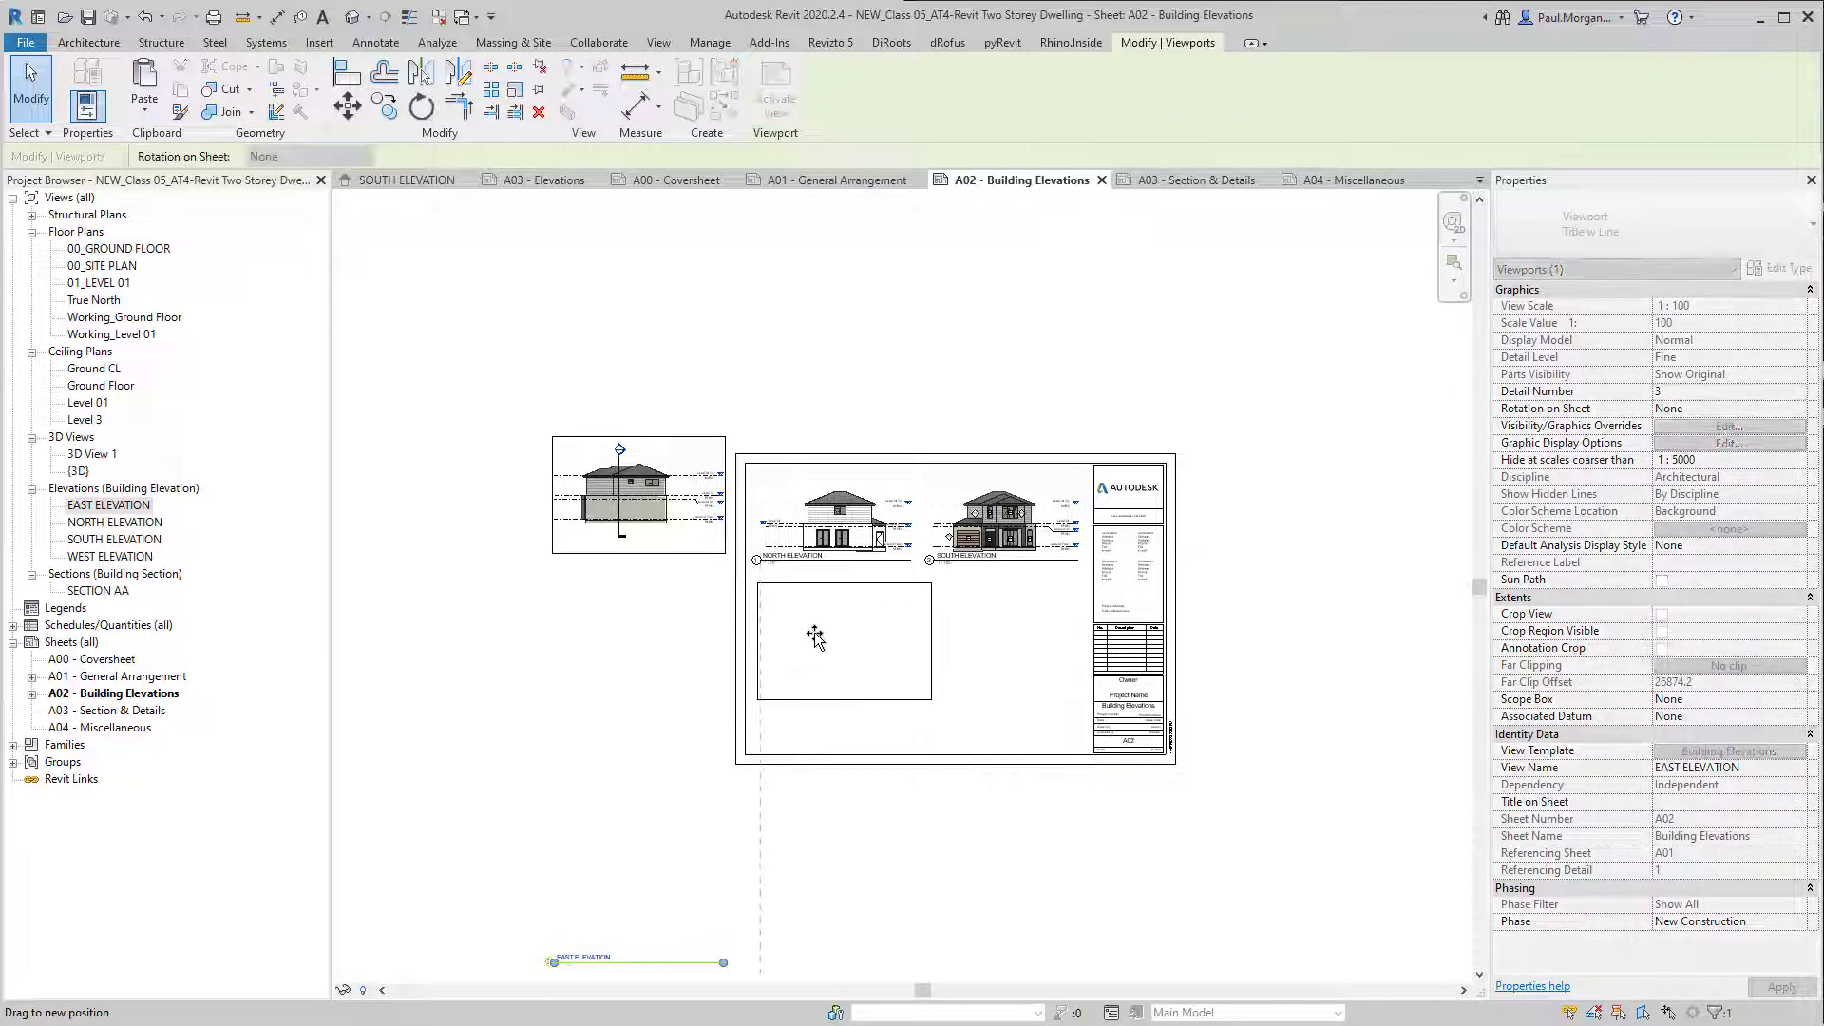
left_click(846, 897)
middle_click_drag(846, 898, 892, 662)
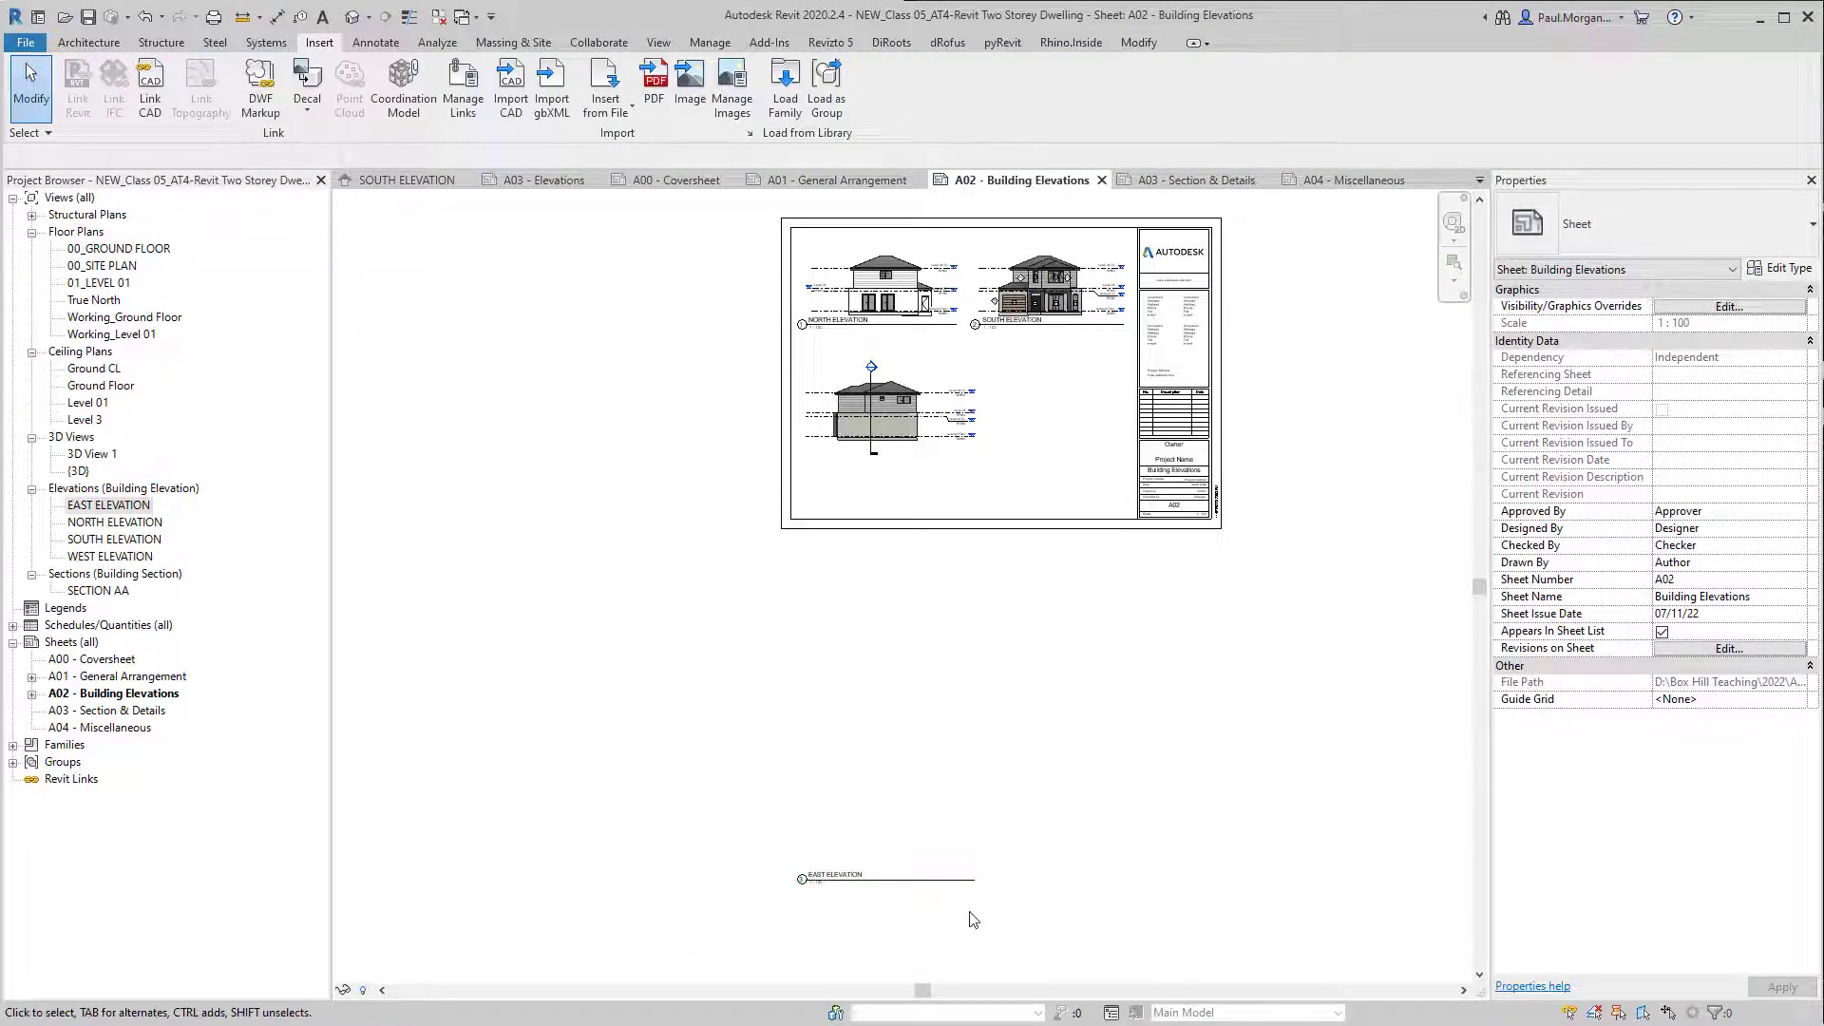
left_click(882, 895)
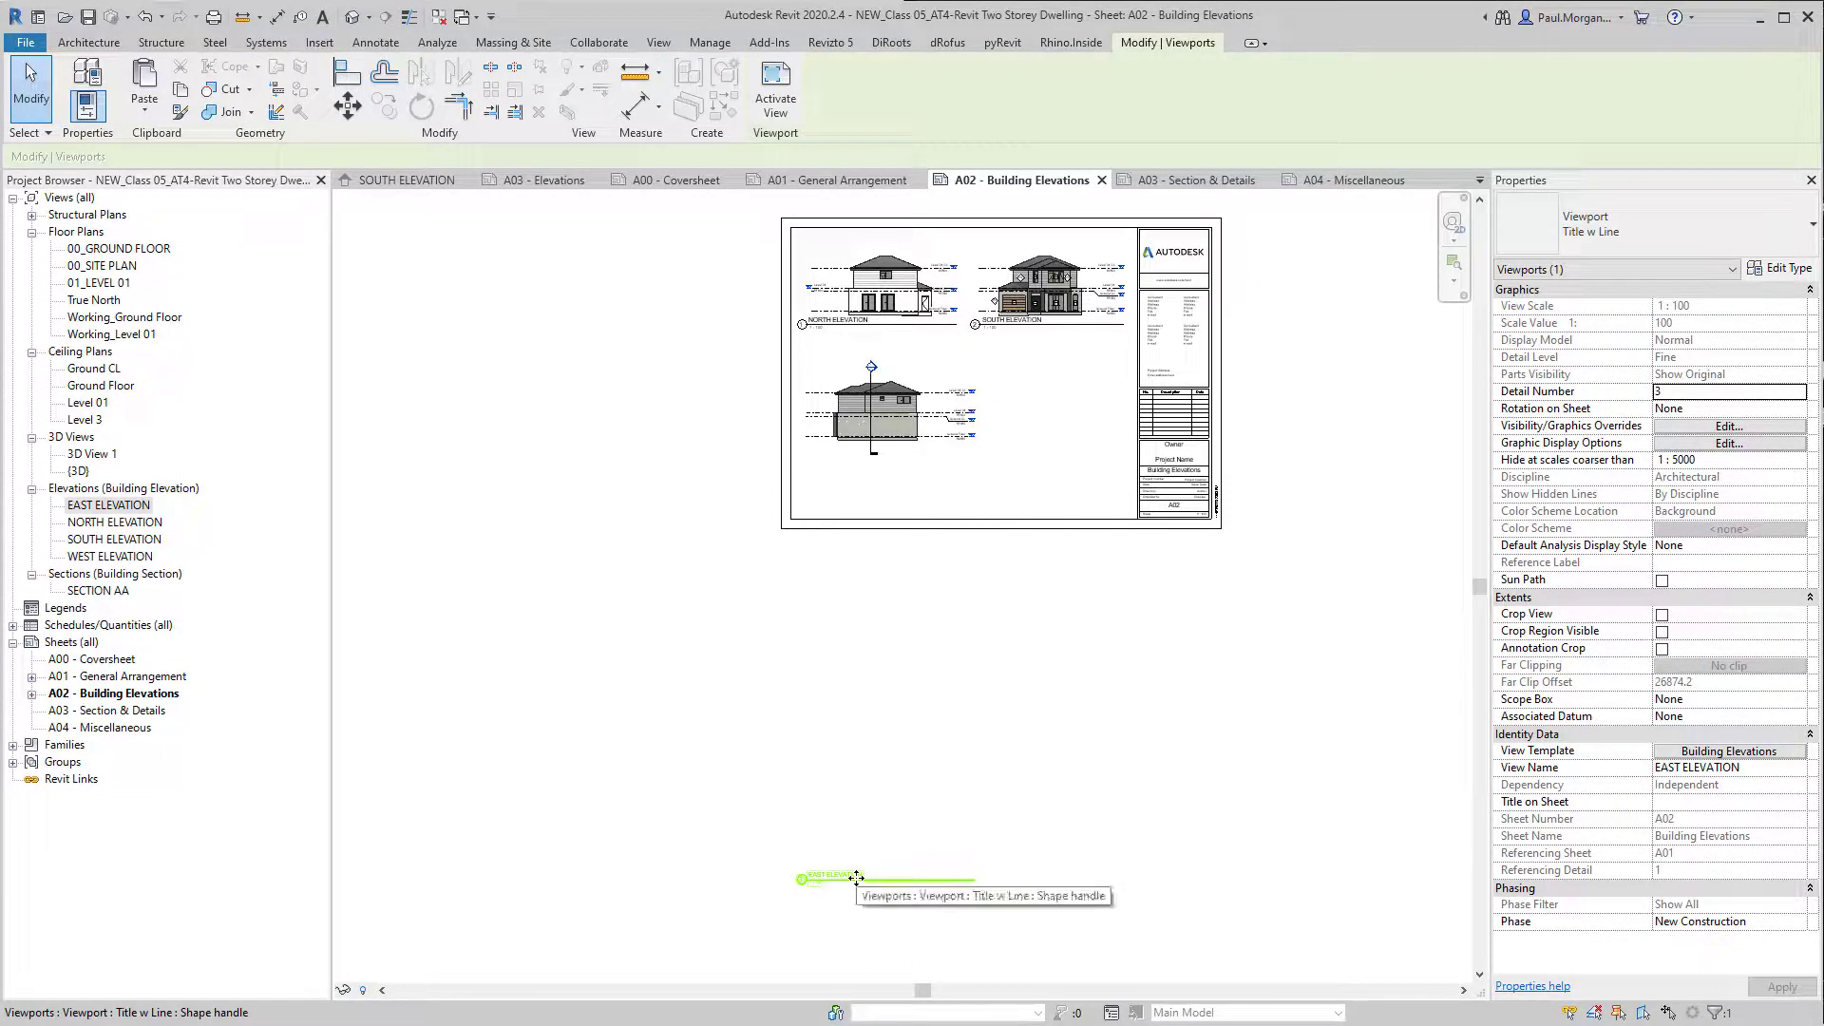
left_click_drag(875, 871, 832, 465)
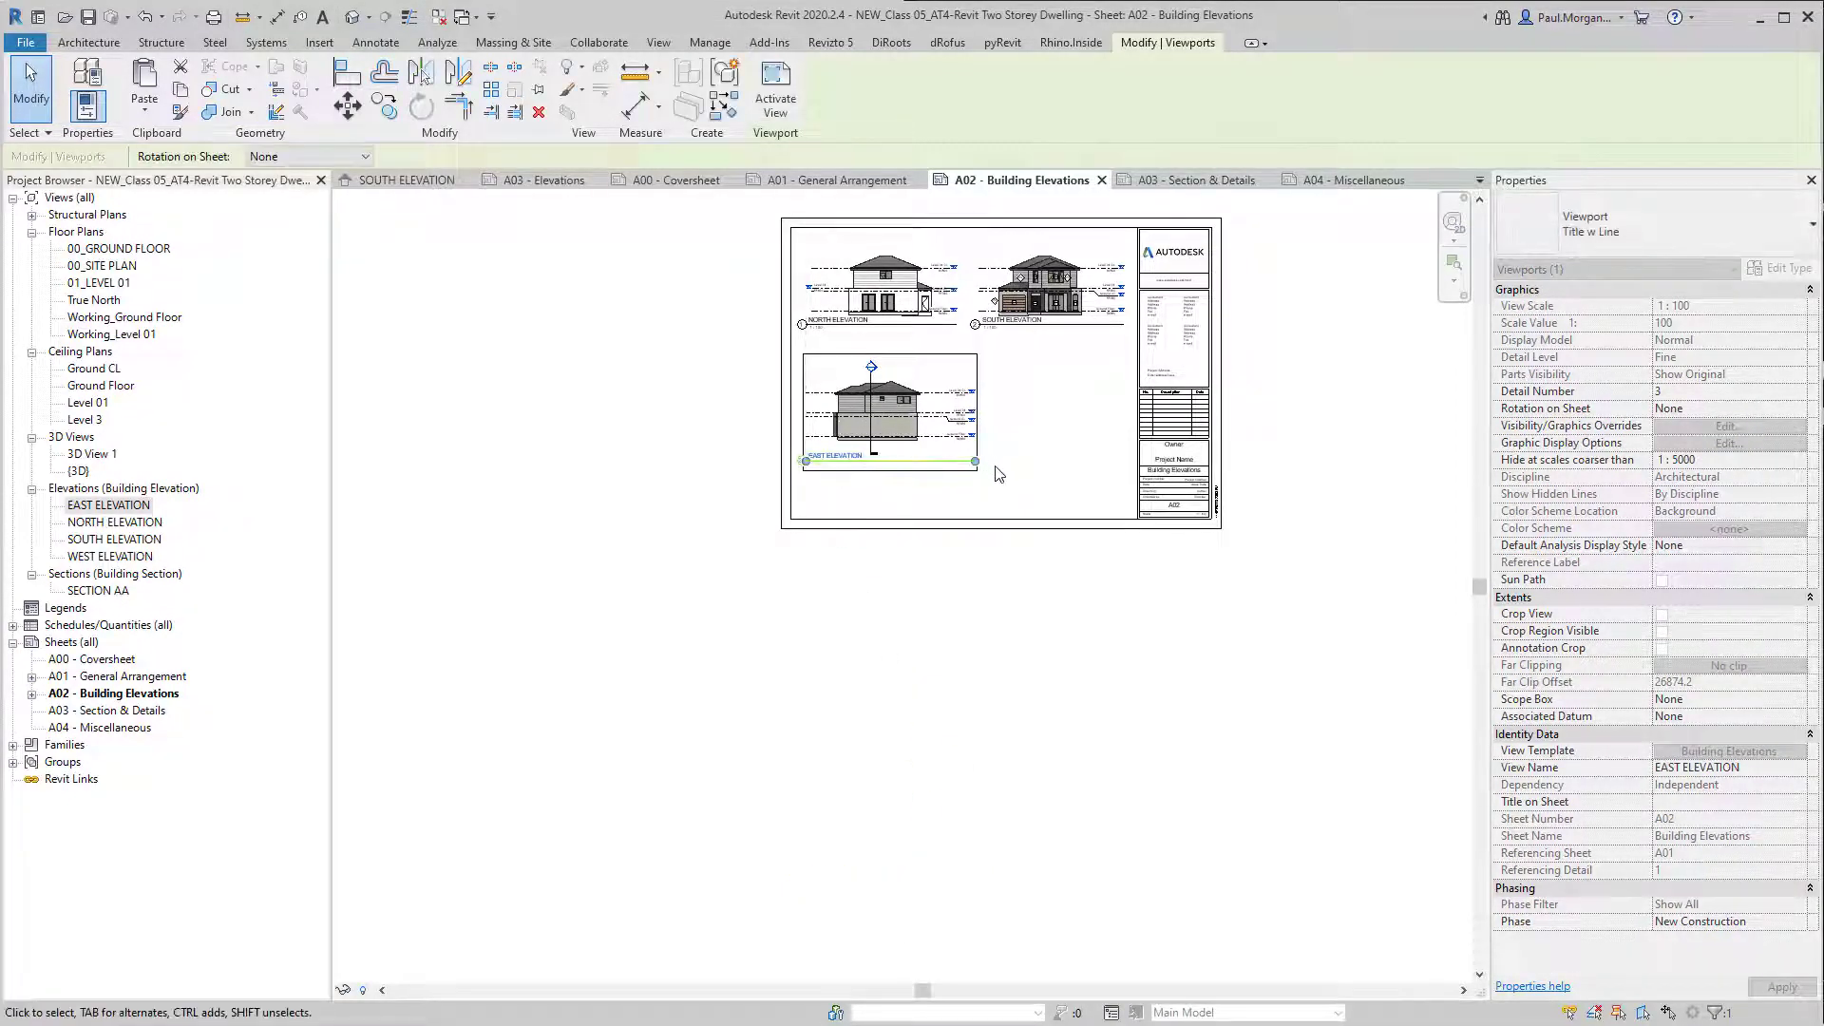
key("Escape")
Step: Shorten the title lines of the EAST, NORTH and SOUTH ELEVATION viewports to just past their title text
left_click(915, 411)
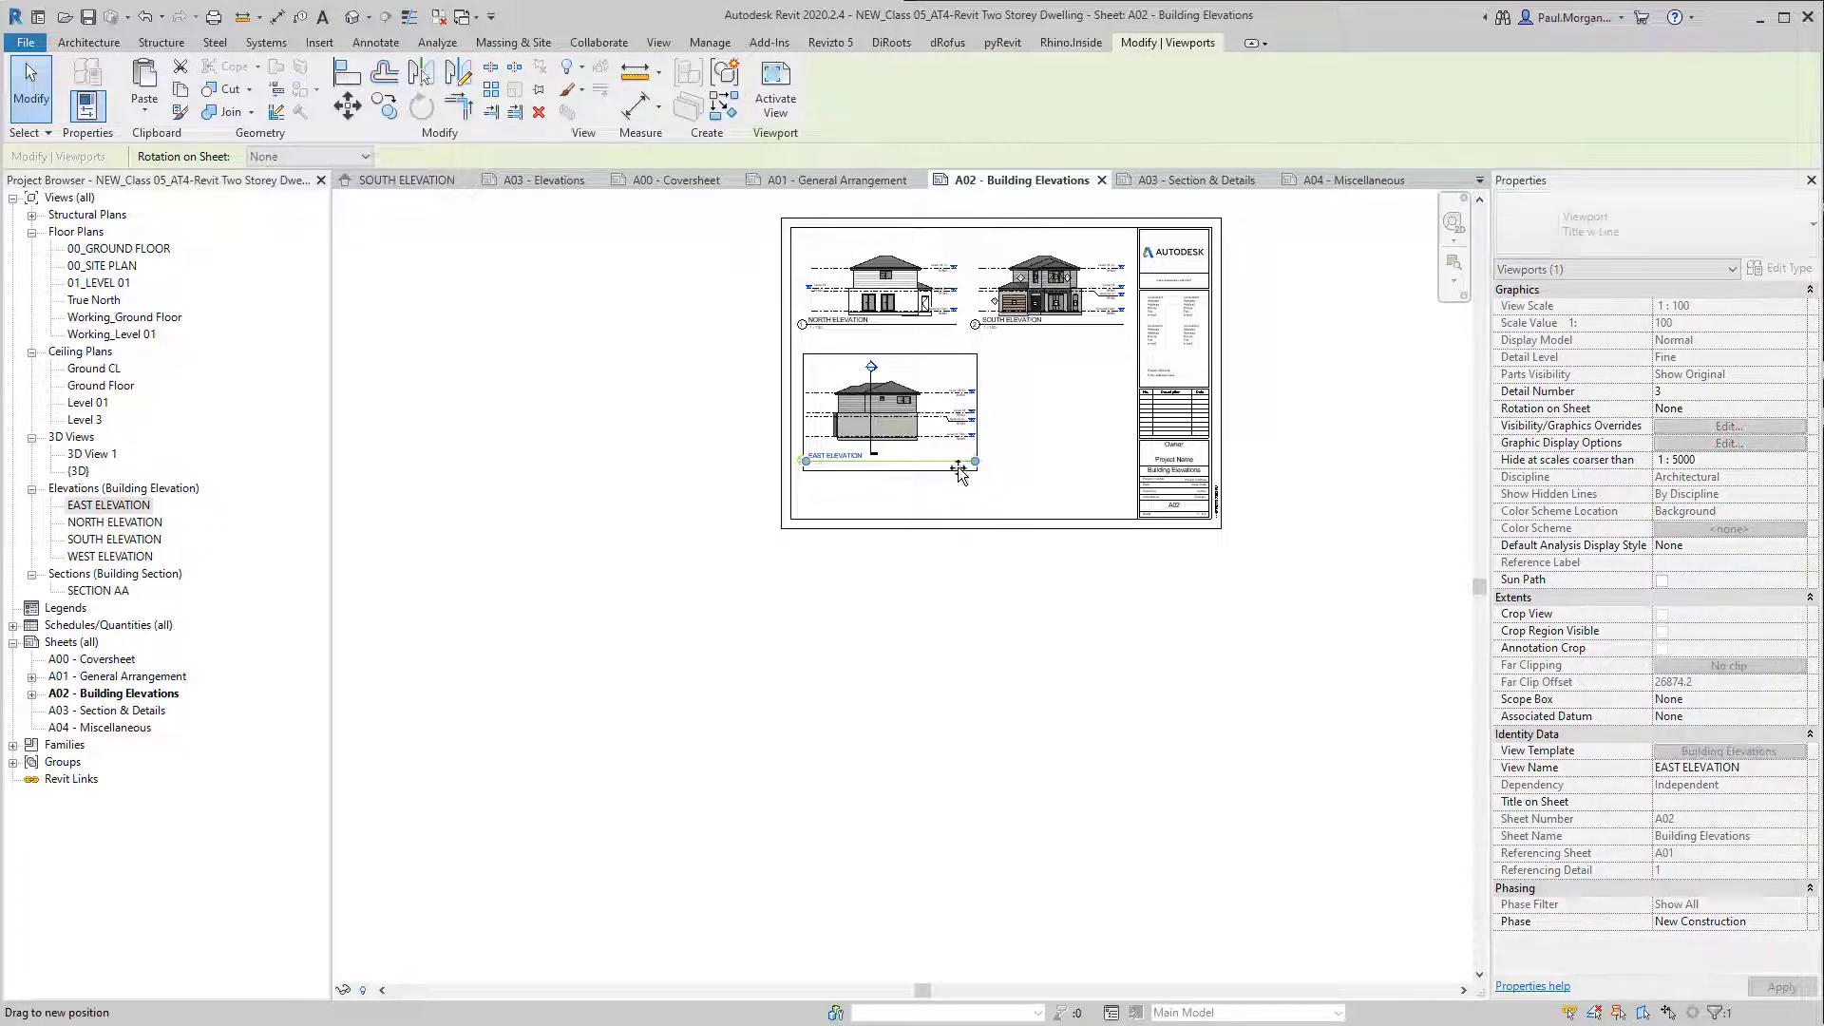
key("Escape")
scroll(893, 507, "up", 5)
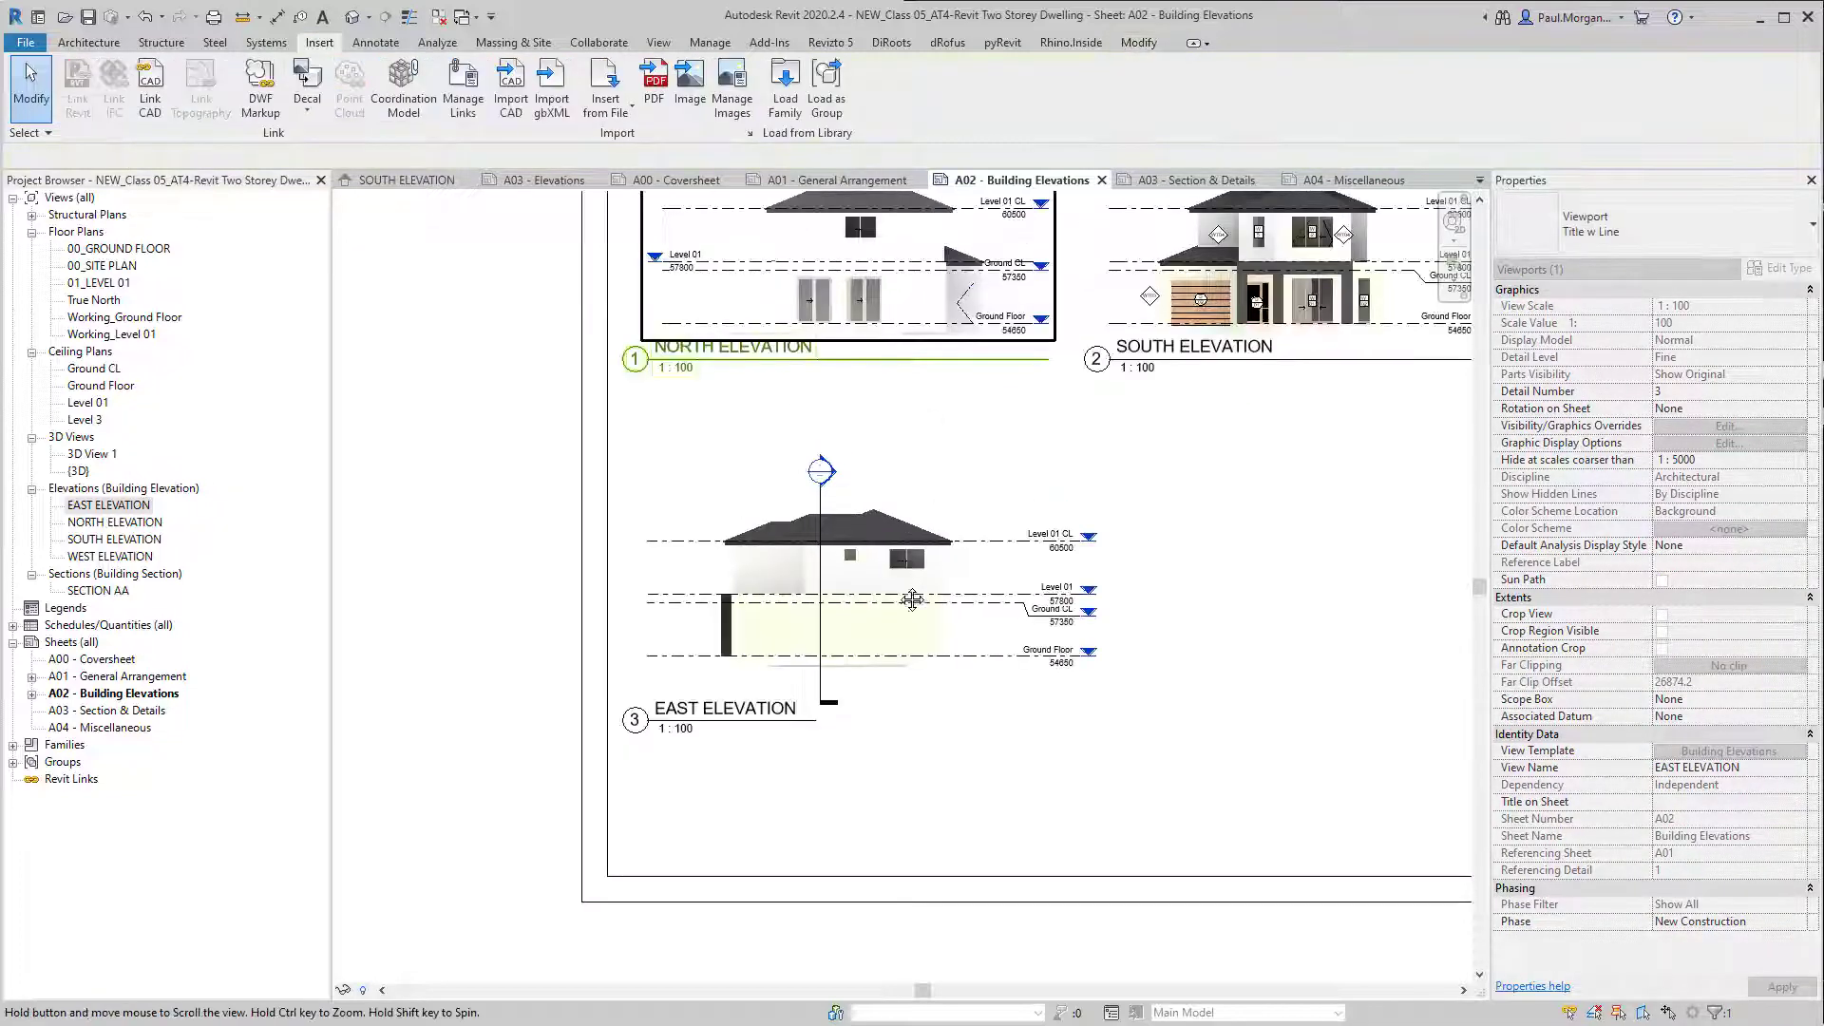
left_click(892, 473)
left_click_drag(1047, 642, 824, 638)
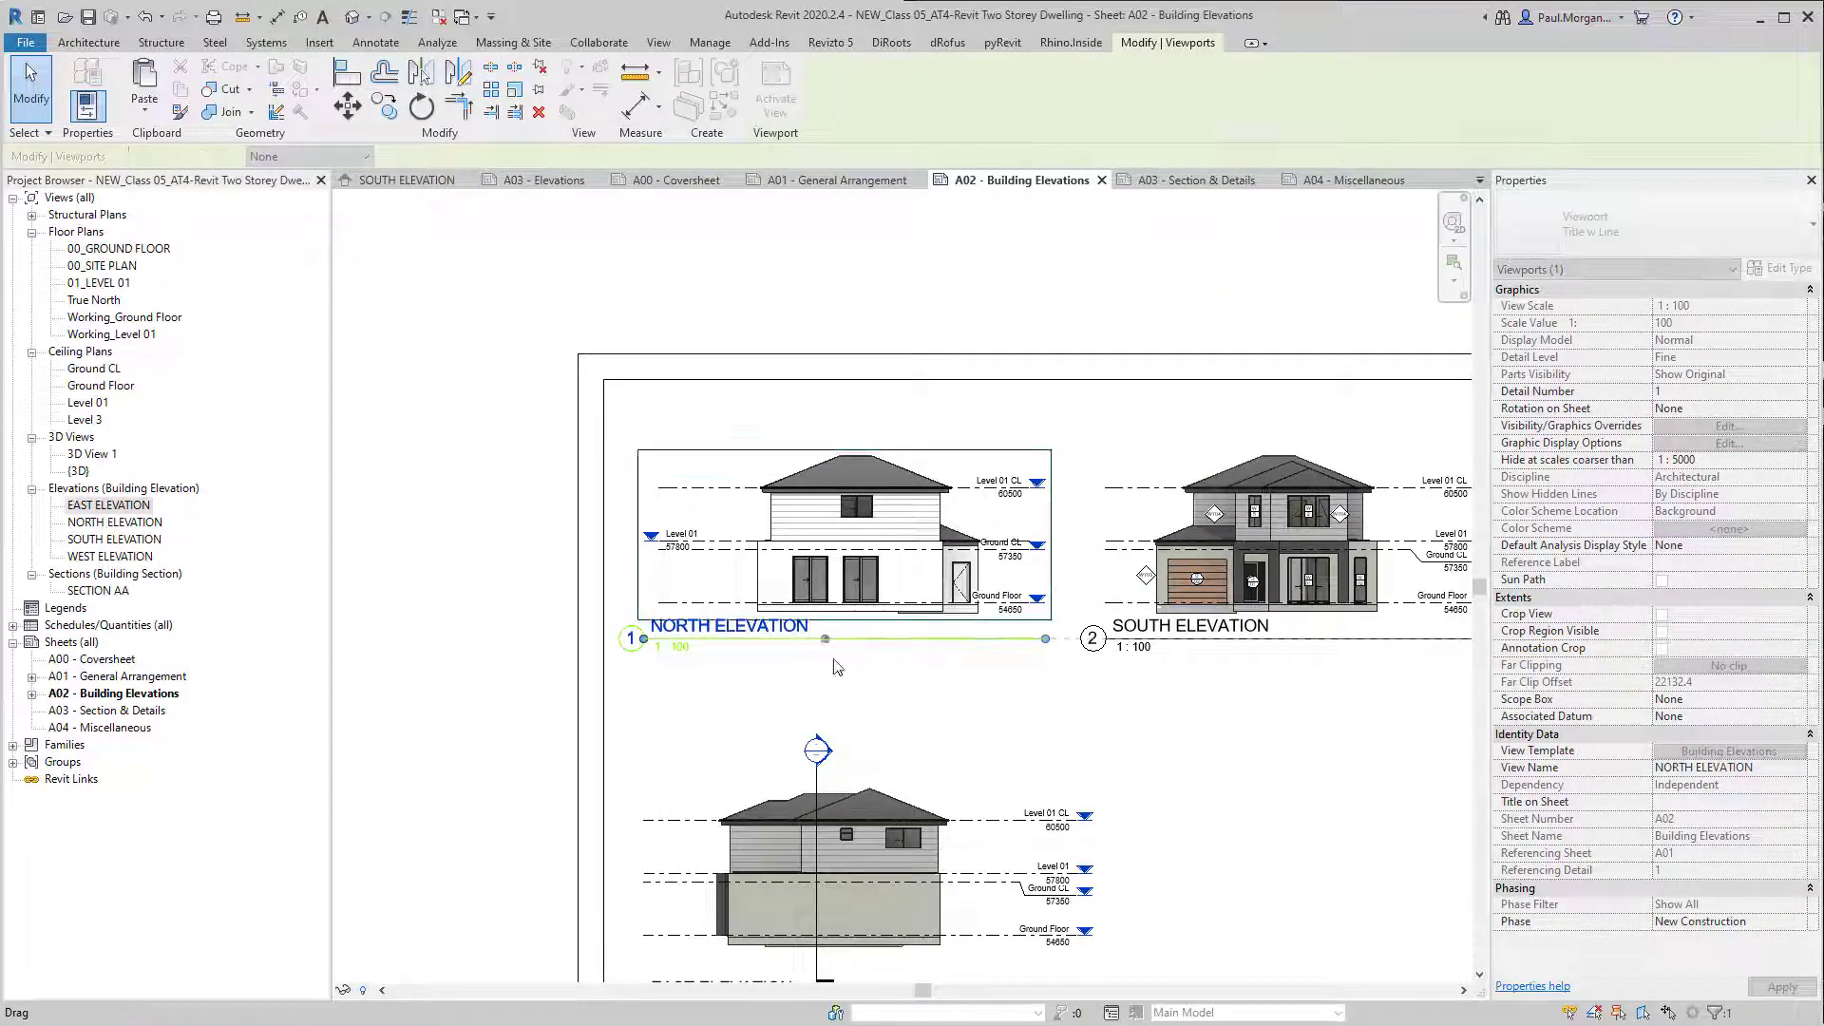
key("Escape")
middle_click_drag(1037, 724, 918, 713)
left_click(1220, 597)
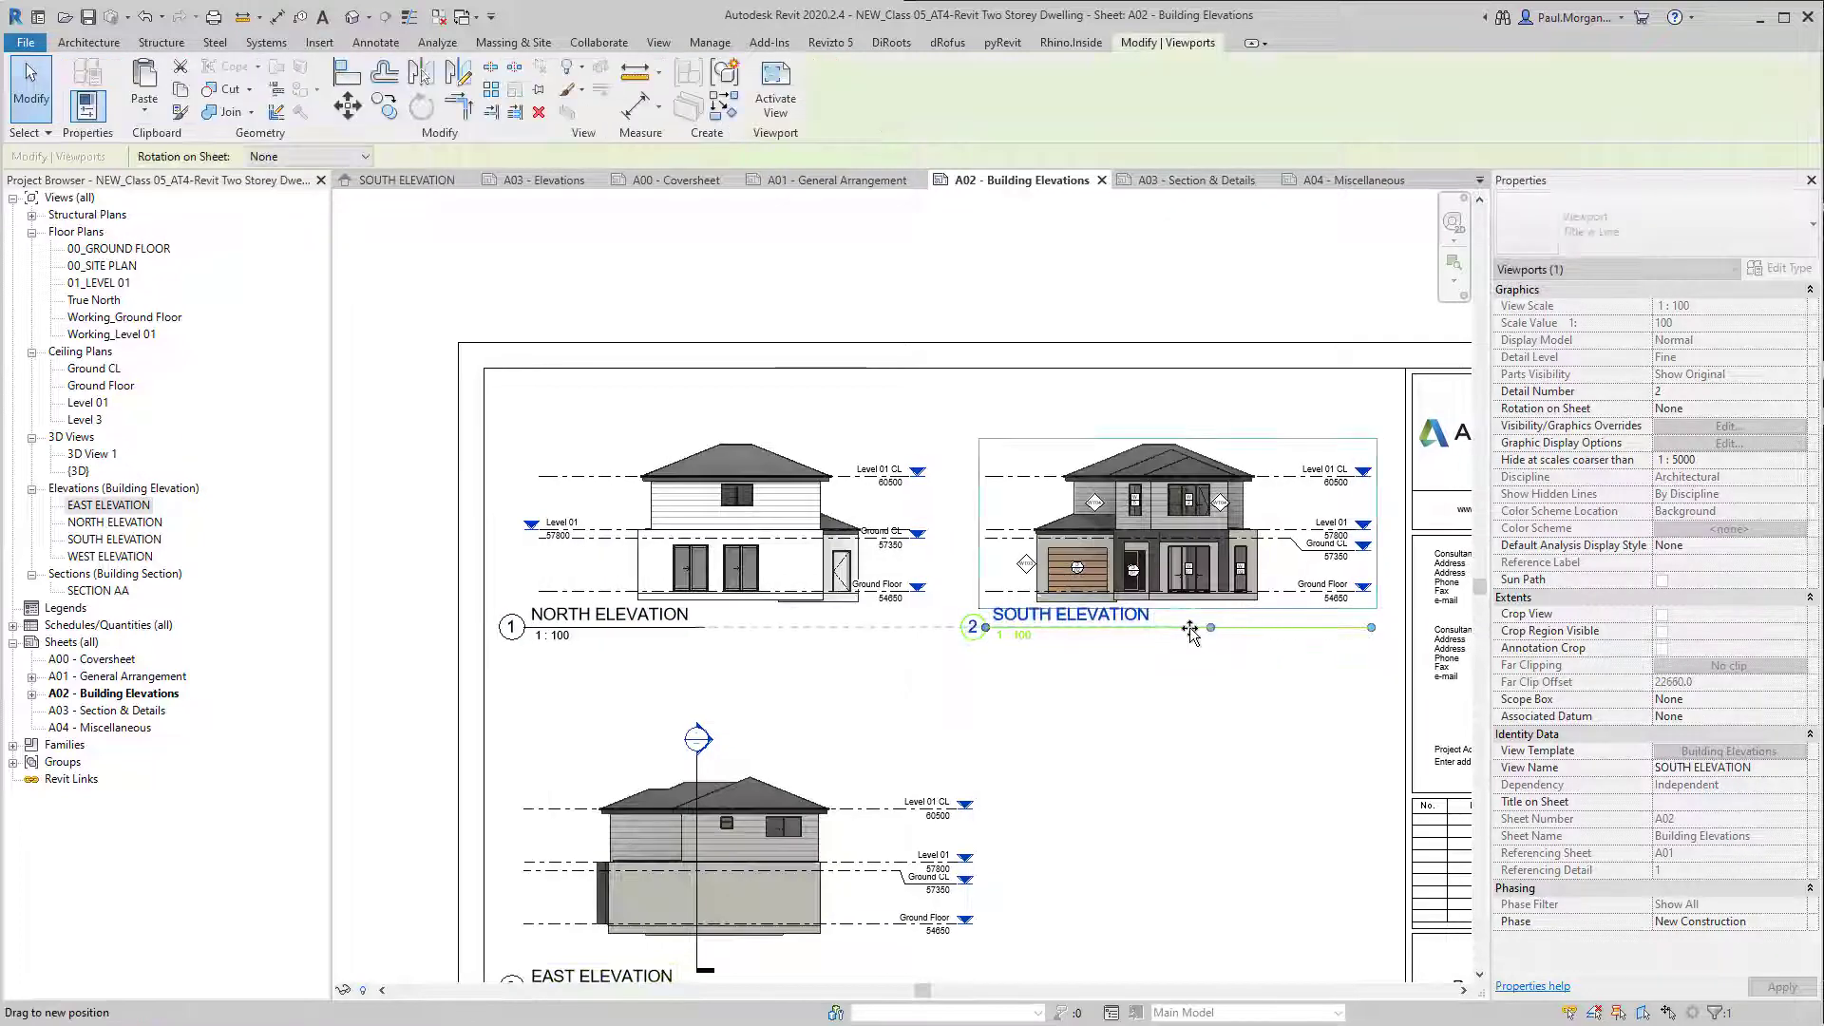
left_click(1088, 765)
Step: Lower the SOUTH and NORTH ELEVATION titles to a matching height and nudge the EAST ELEVATION title slightly down
scroll(1400, 416, "down", 2)
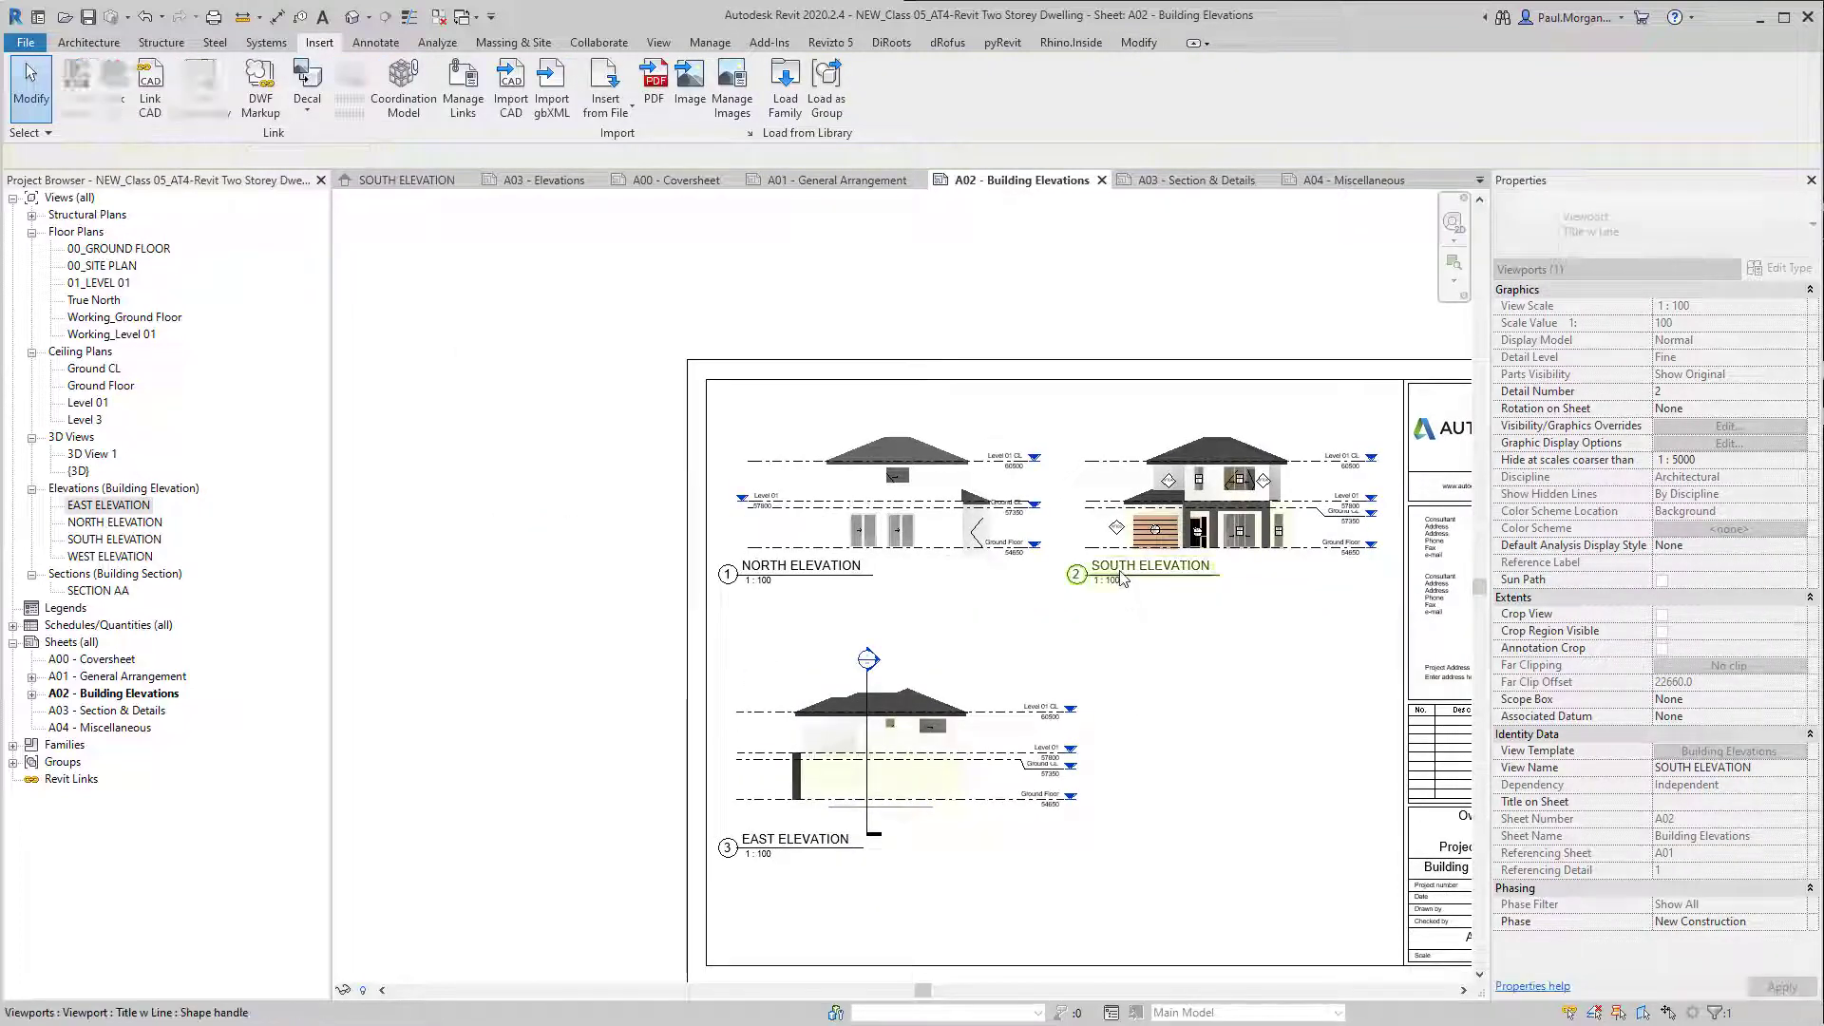
left_click(1140, 570)
left_click_drag(1140, 568, 1140, 571)
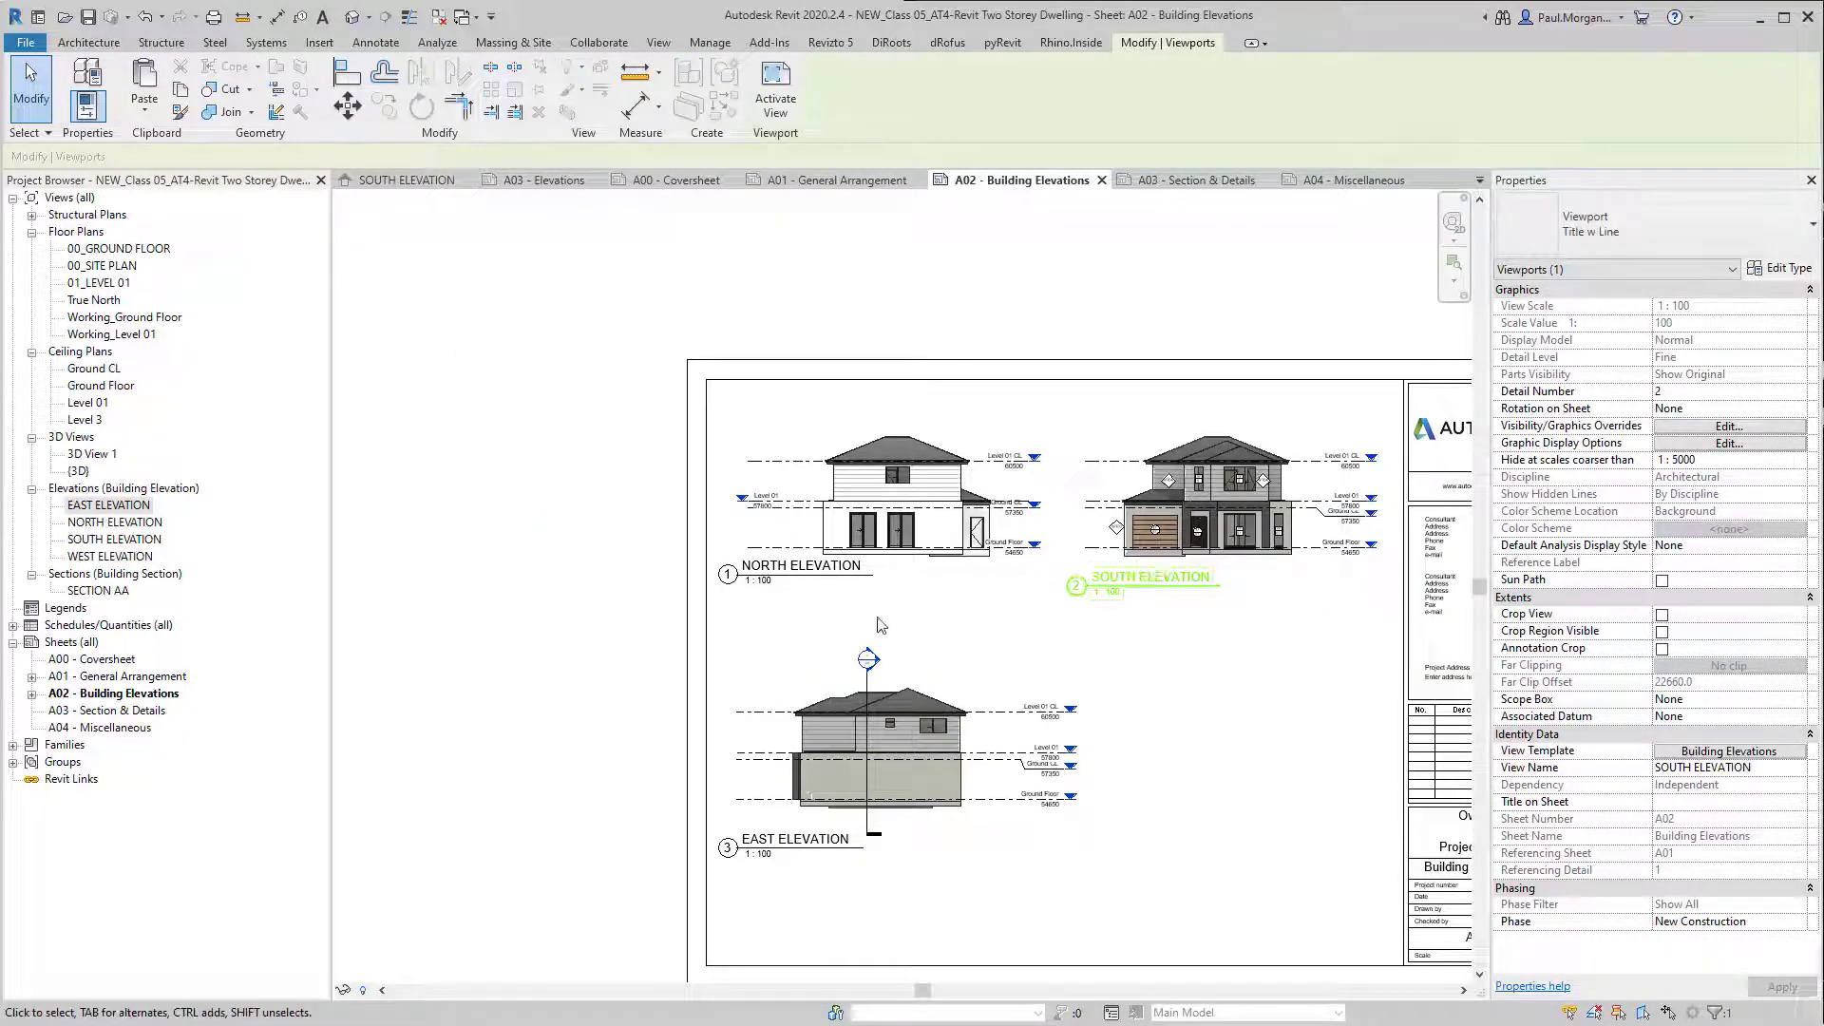
left_click(806, 584)
left_click_drag(806, 584, 806, 586)
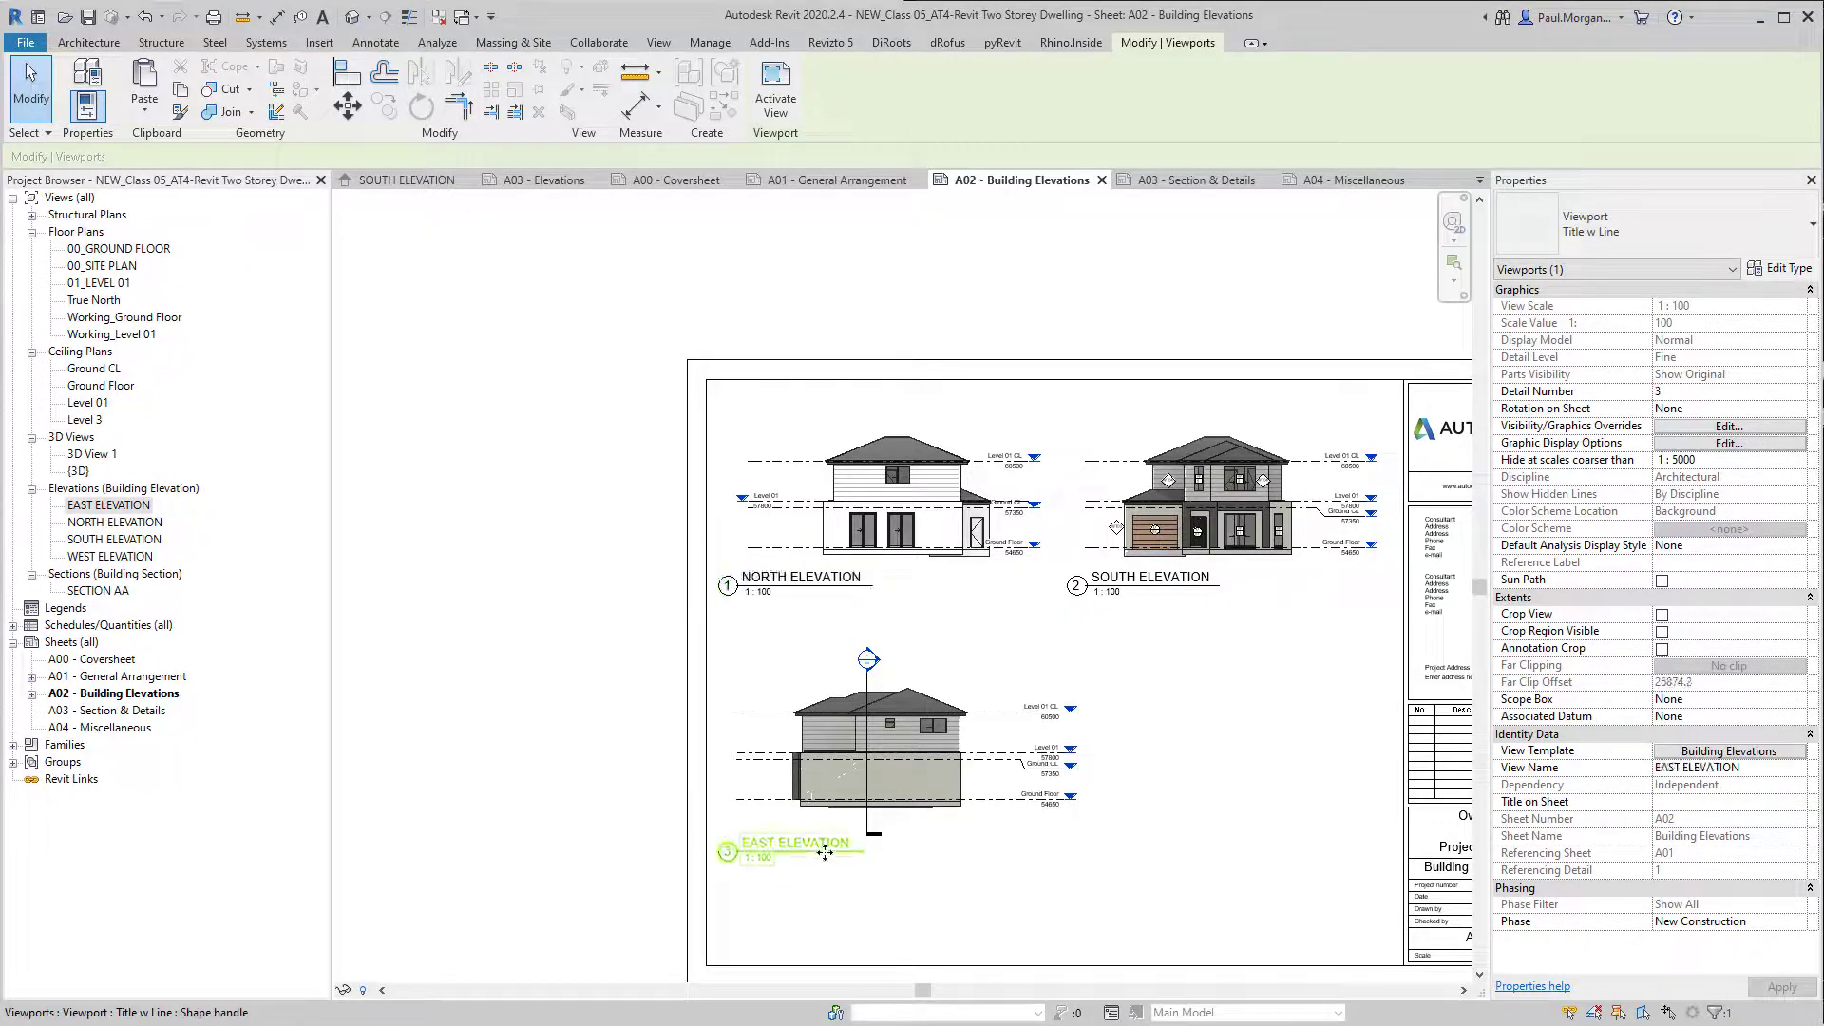
left_click(568, 796)
Step: Place the WEST ELEVATION view on sheet A02 beside the east elevation, below the south elevation
middle_click_drag(892, 712, 829, 665)
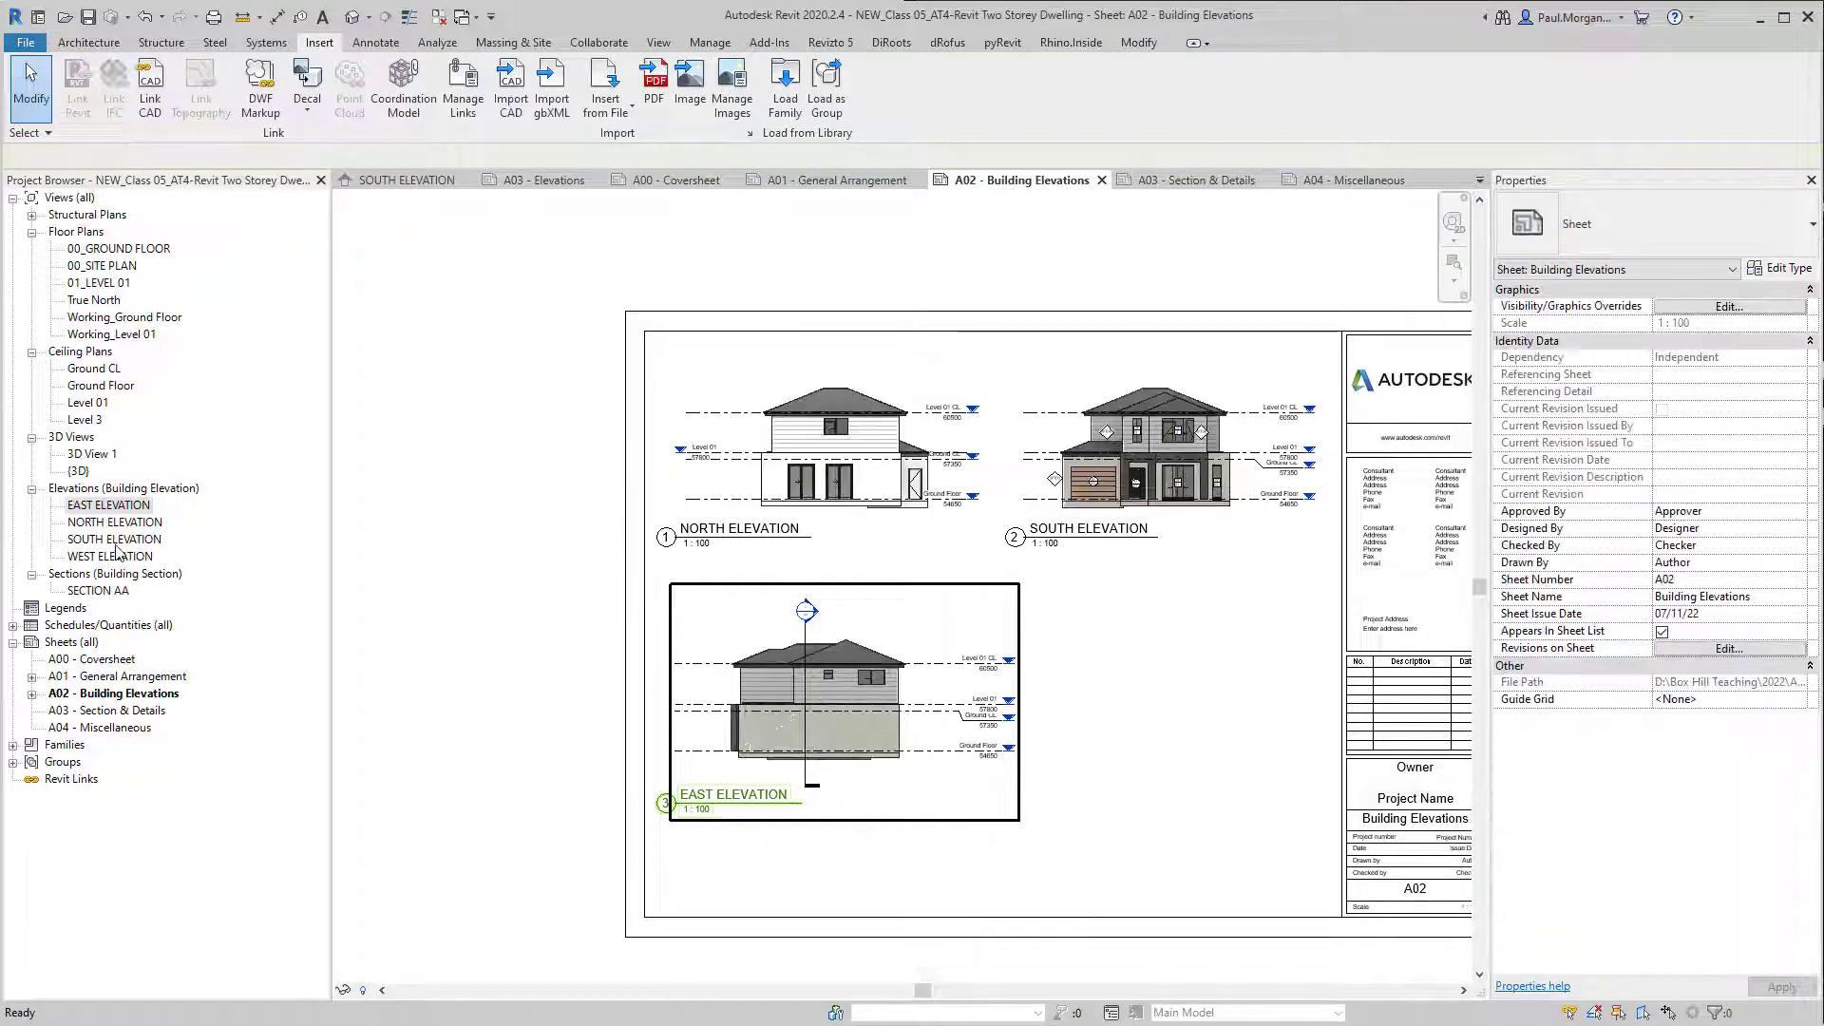
left_click(105, 539)
left_click(99, 556)
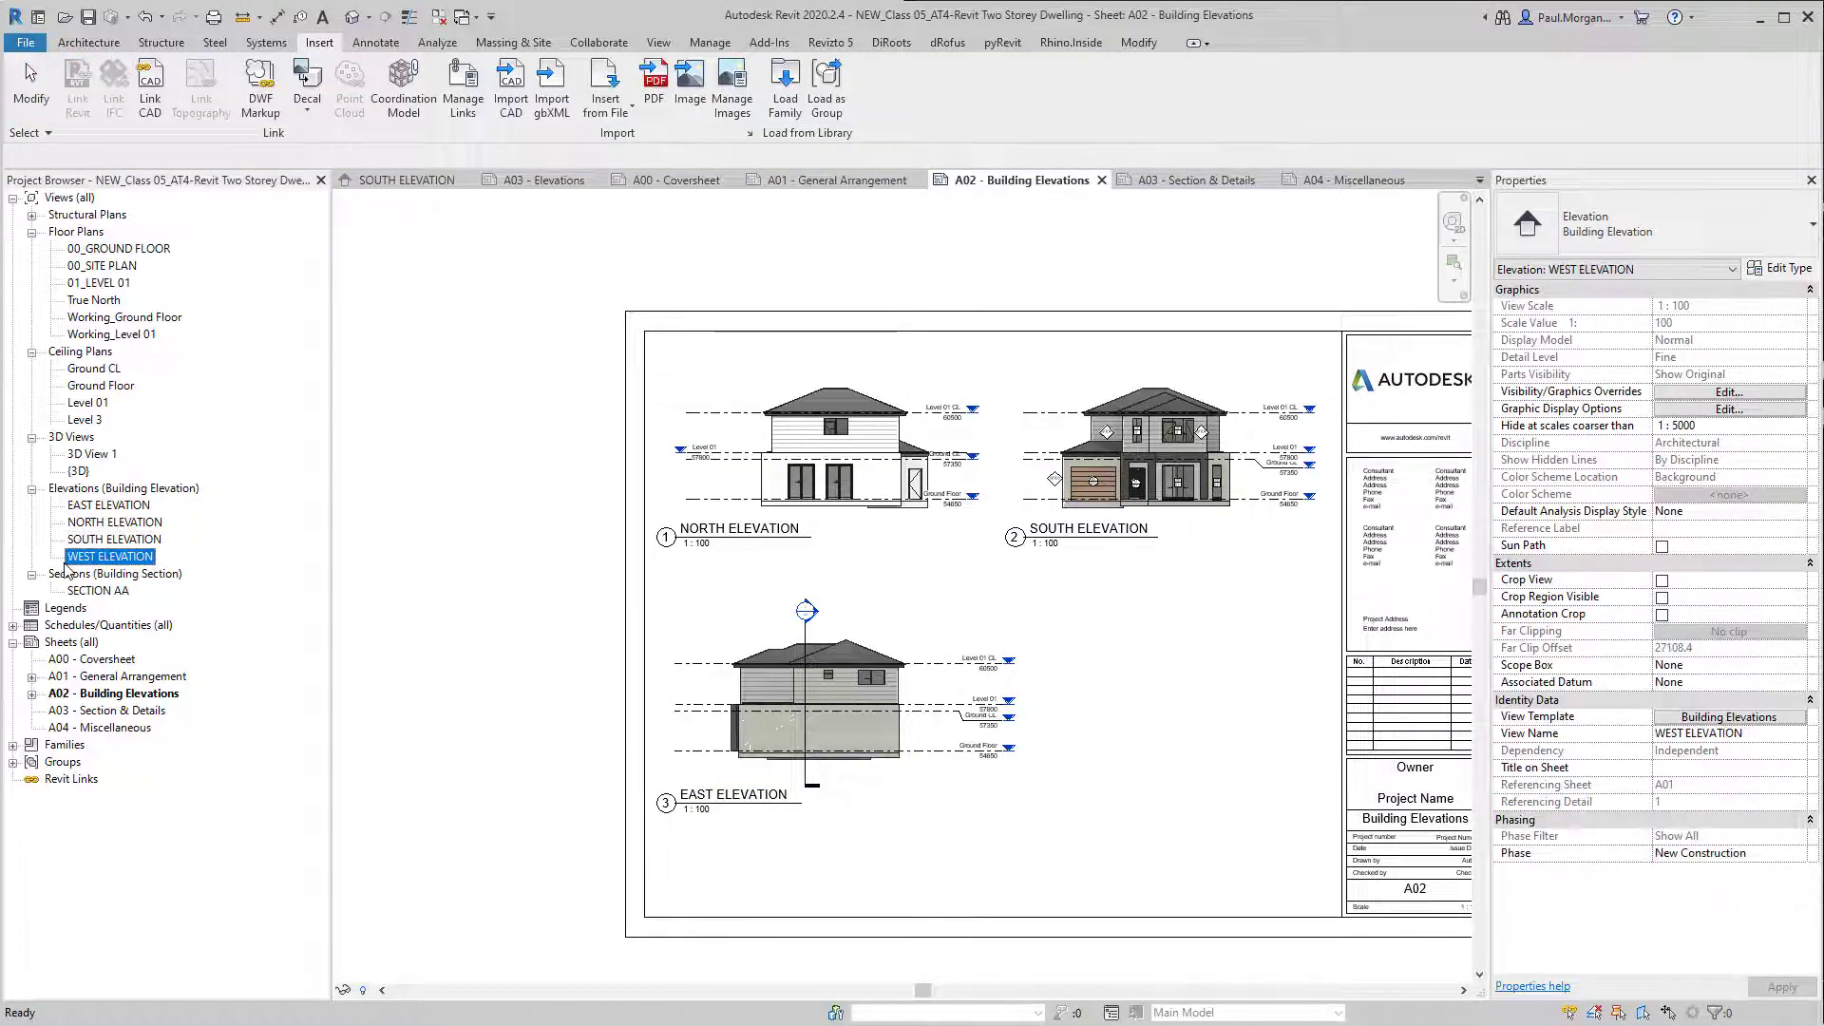
left_click_drag(1126, 671, 1128, 676)
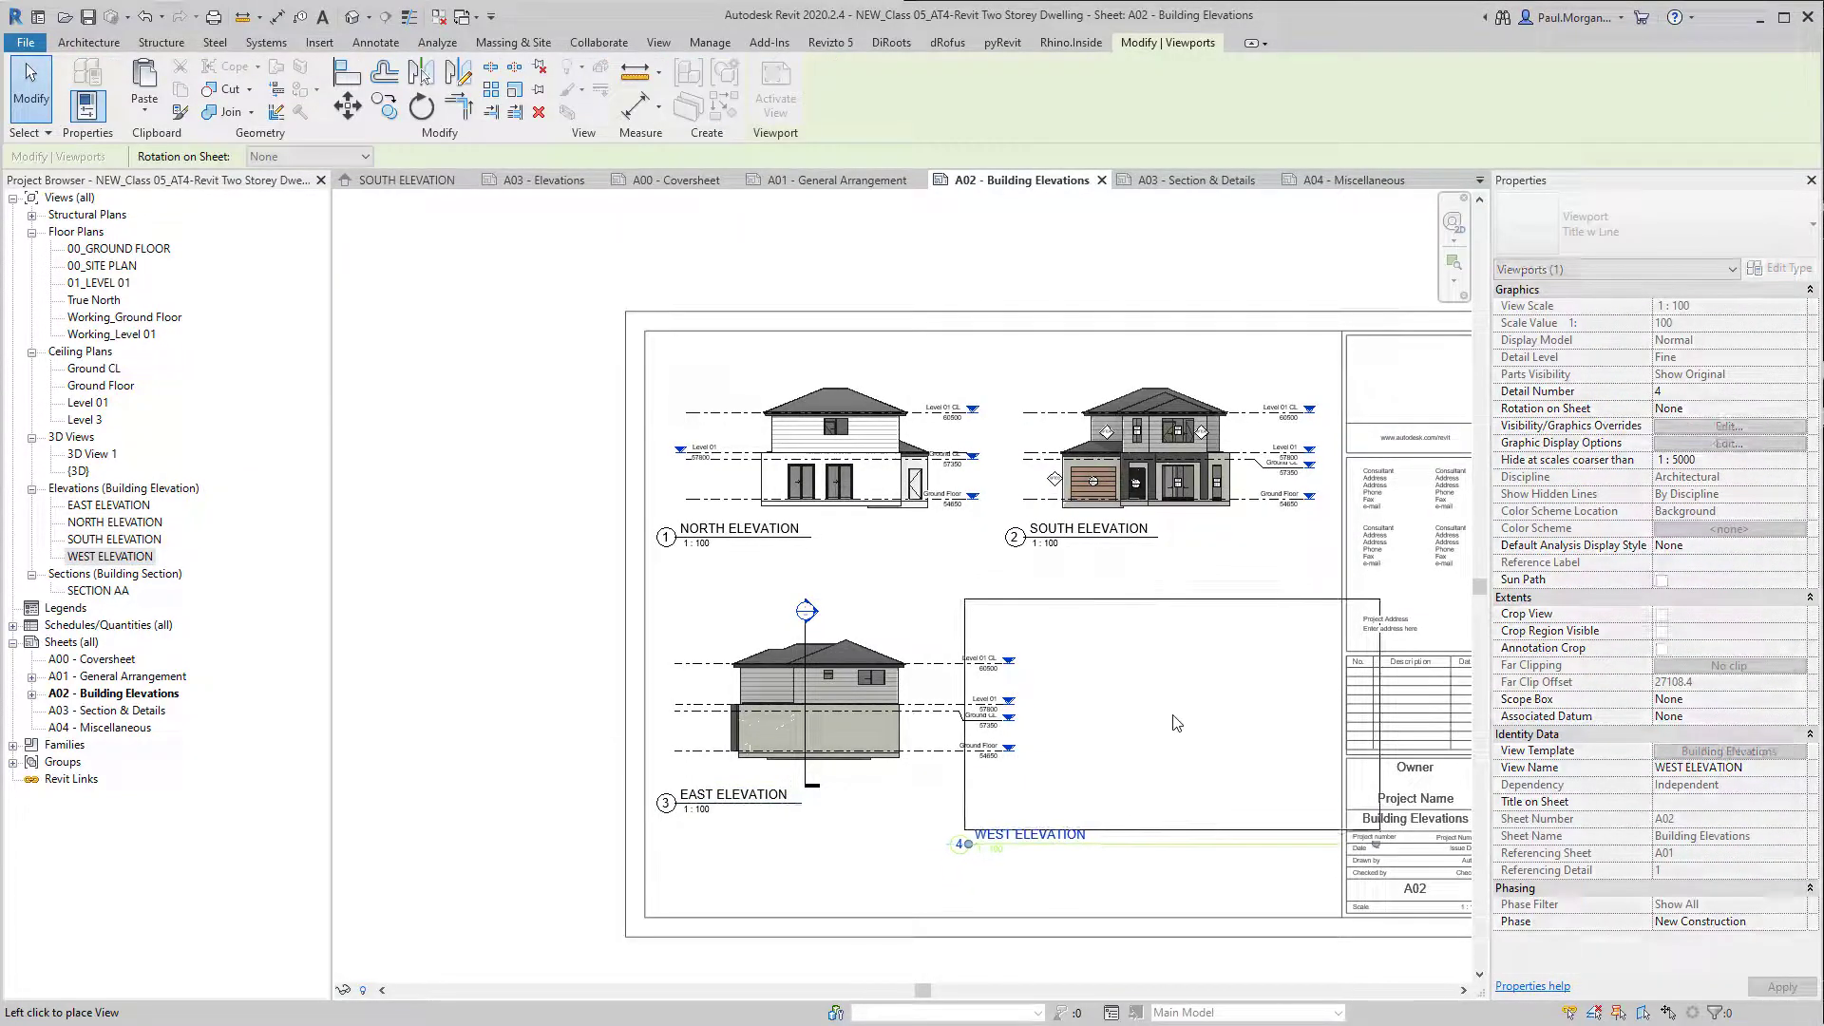
left_click(1167, 708)
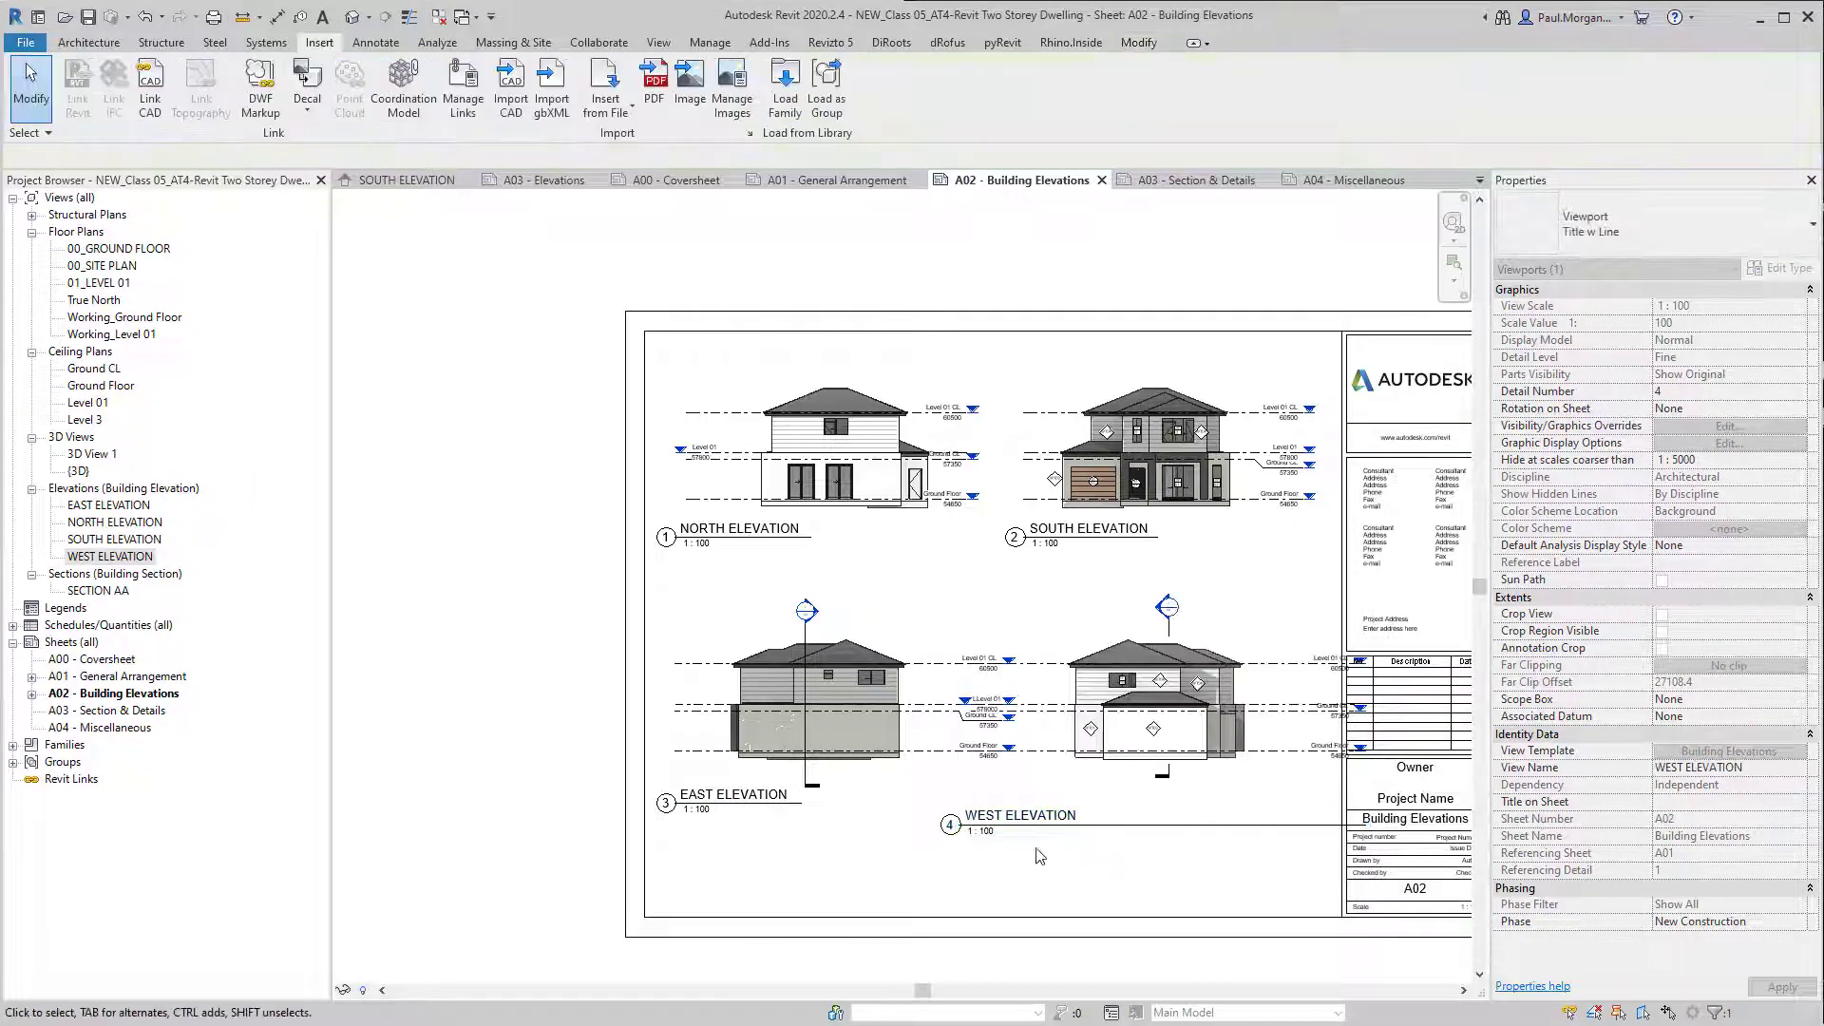
Step: Align the WEST ELEVATION title with the east and south elevation titles and shorten its title line to stay inside the drawing area
left_click(991, 817)
left_click_drag(991, 817, 1059, 800)
left_click(1370, 781)
left_click_drag(1431, 803, 1359, 808)
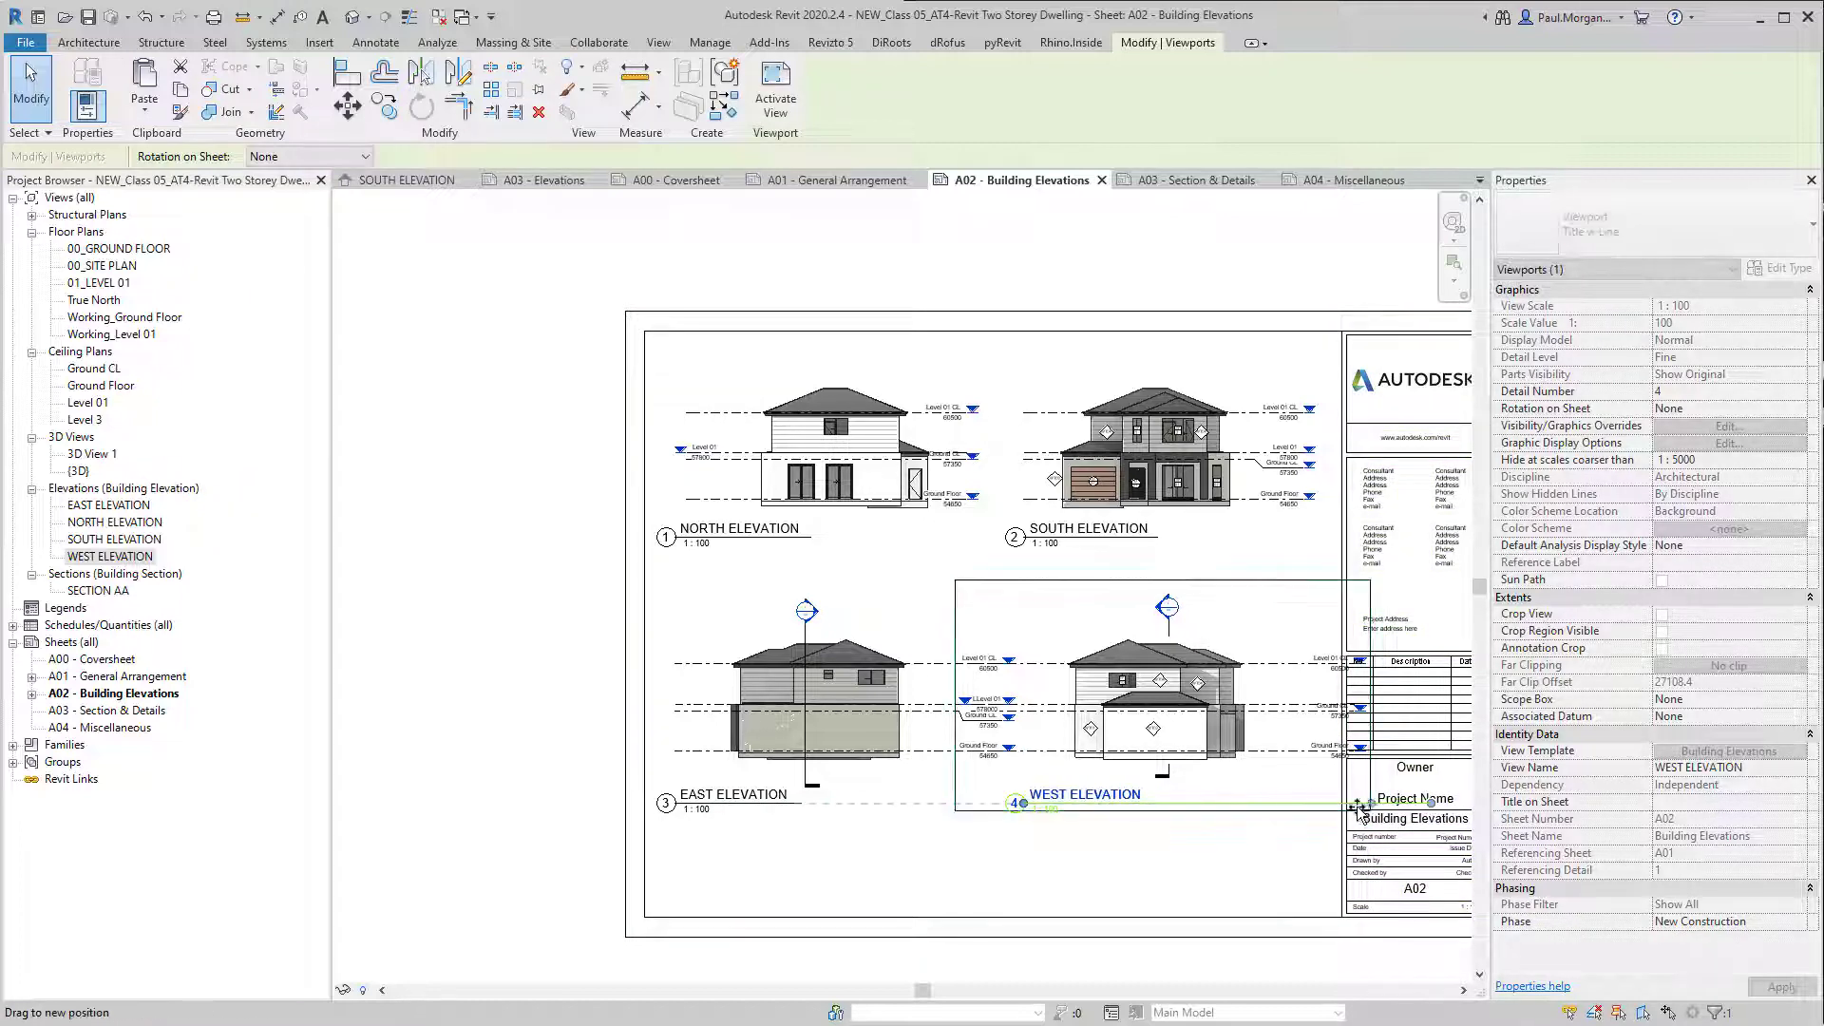
left_click(1291, 872)
Step: Examine the level heads, tags and spacing of the four elevations on sheet A02
scroll(1020, 442, "up", 3)
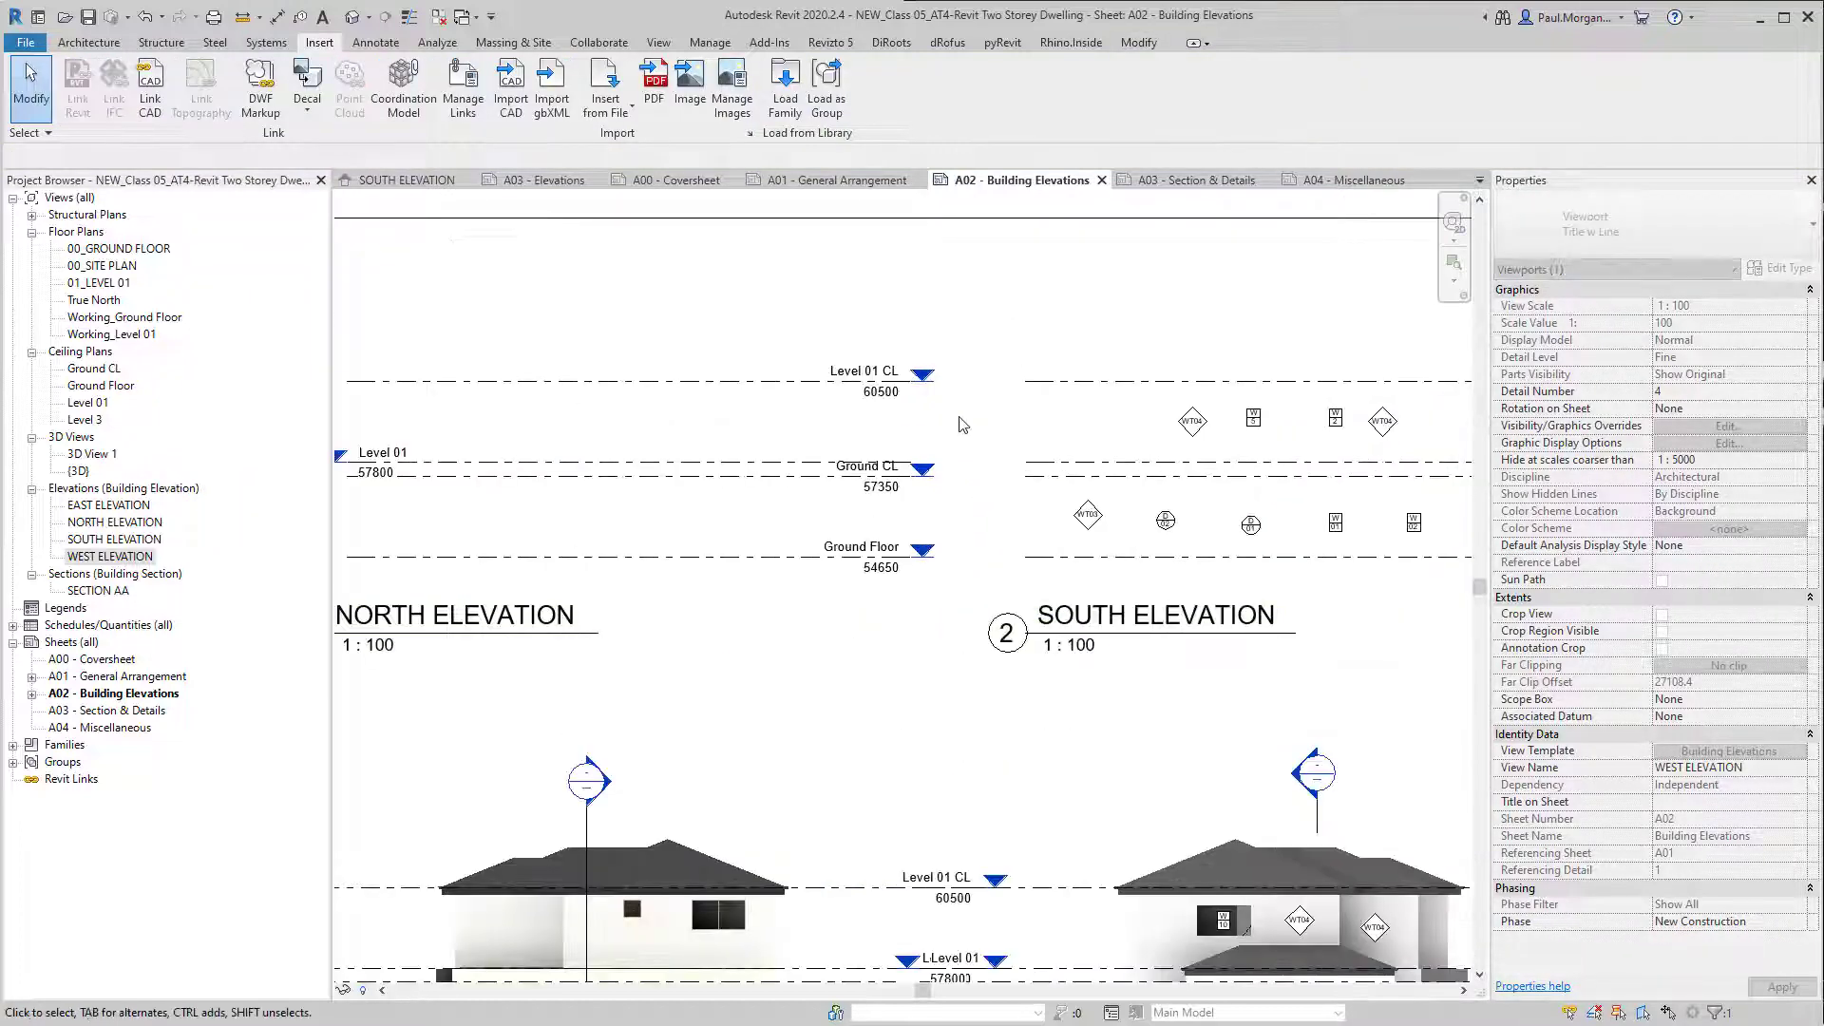
middle_click_drag(923, 538, 950, 592)
scroll(844, 592, "down", 1)
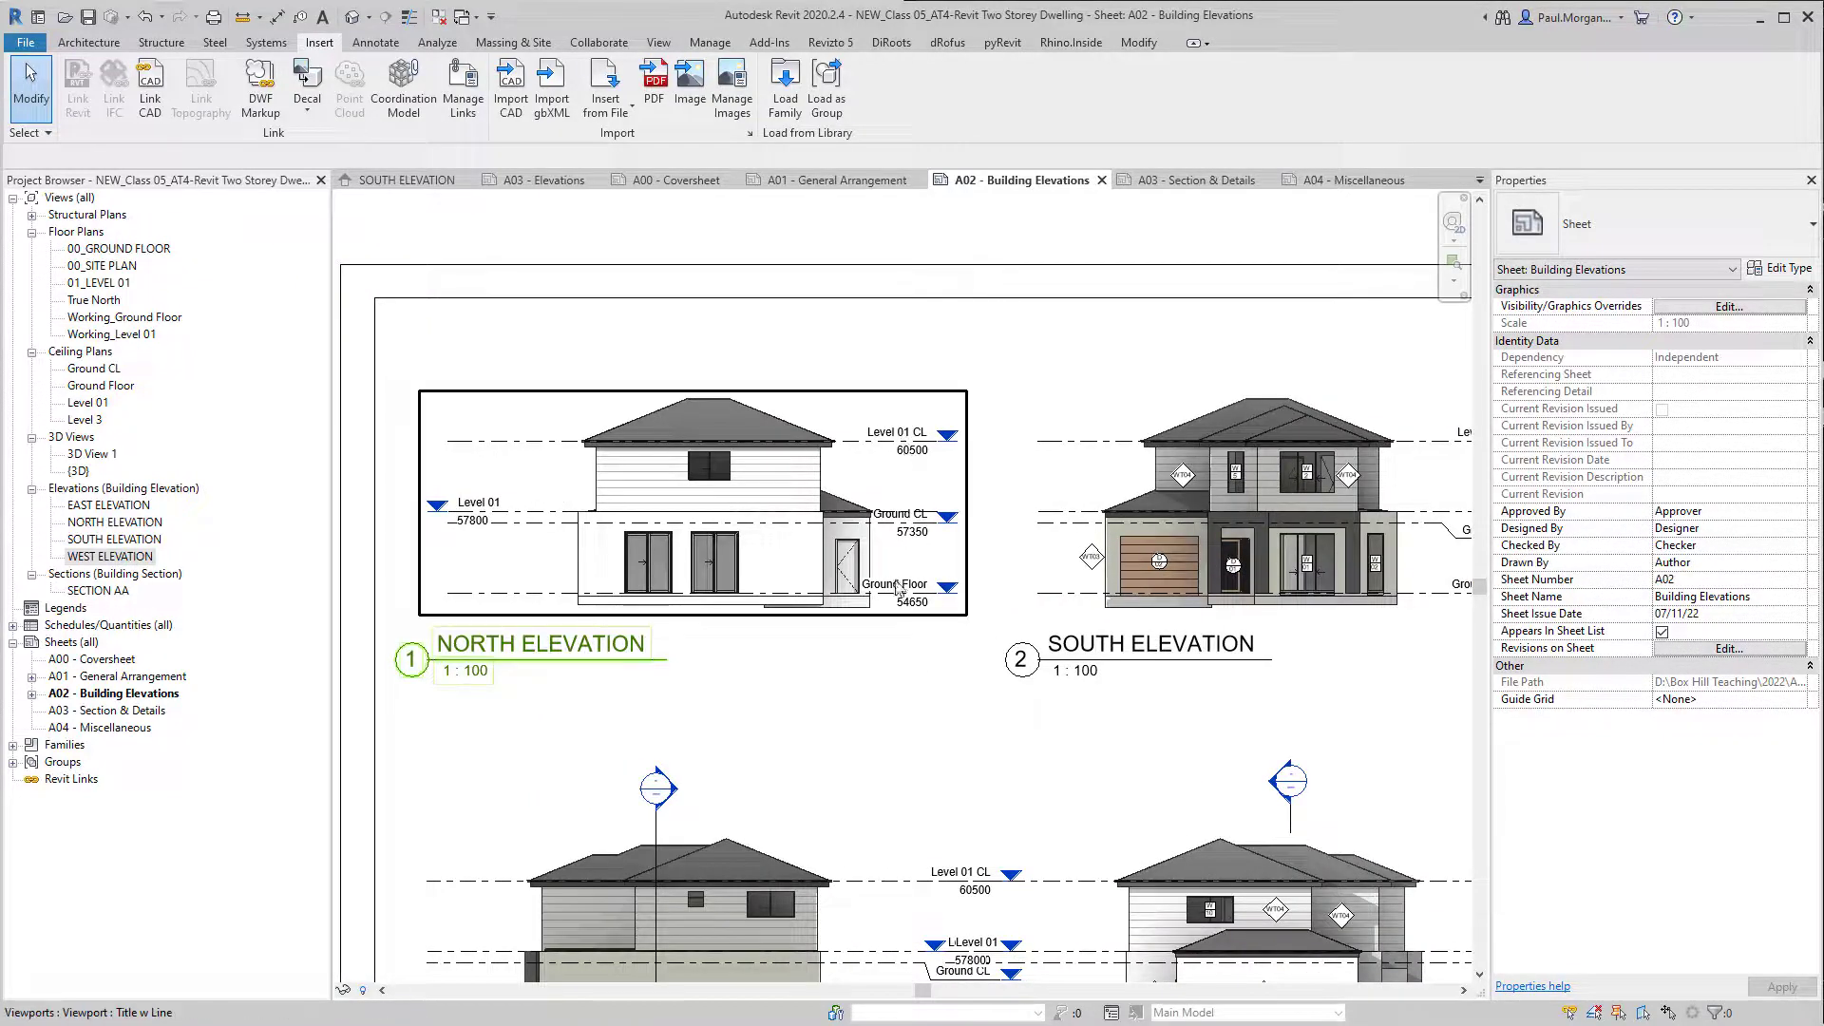
middle_click_drag(1188, 570, 1037, 589)
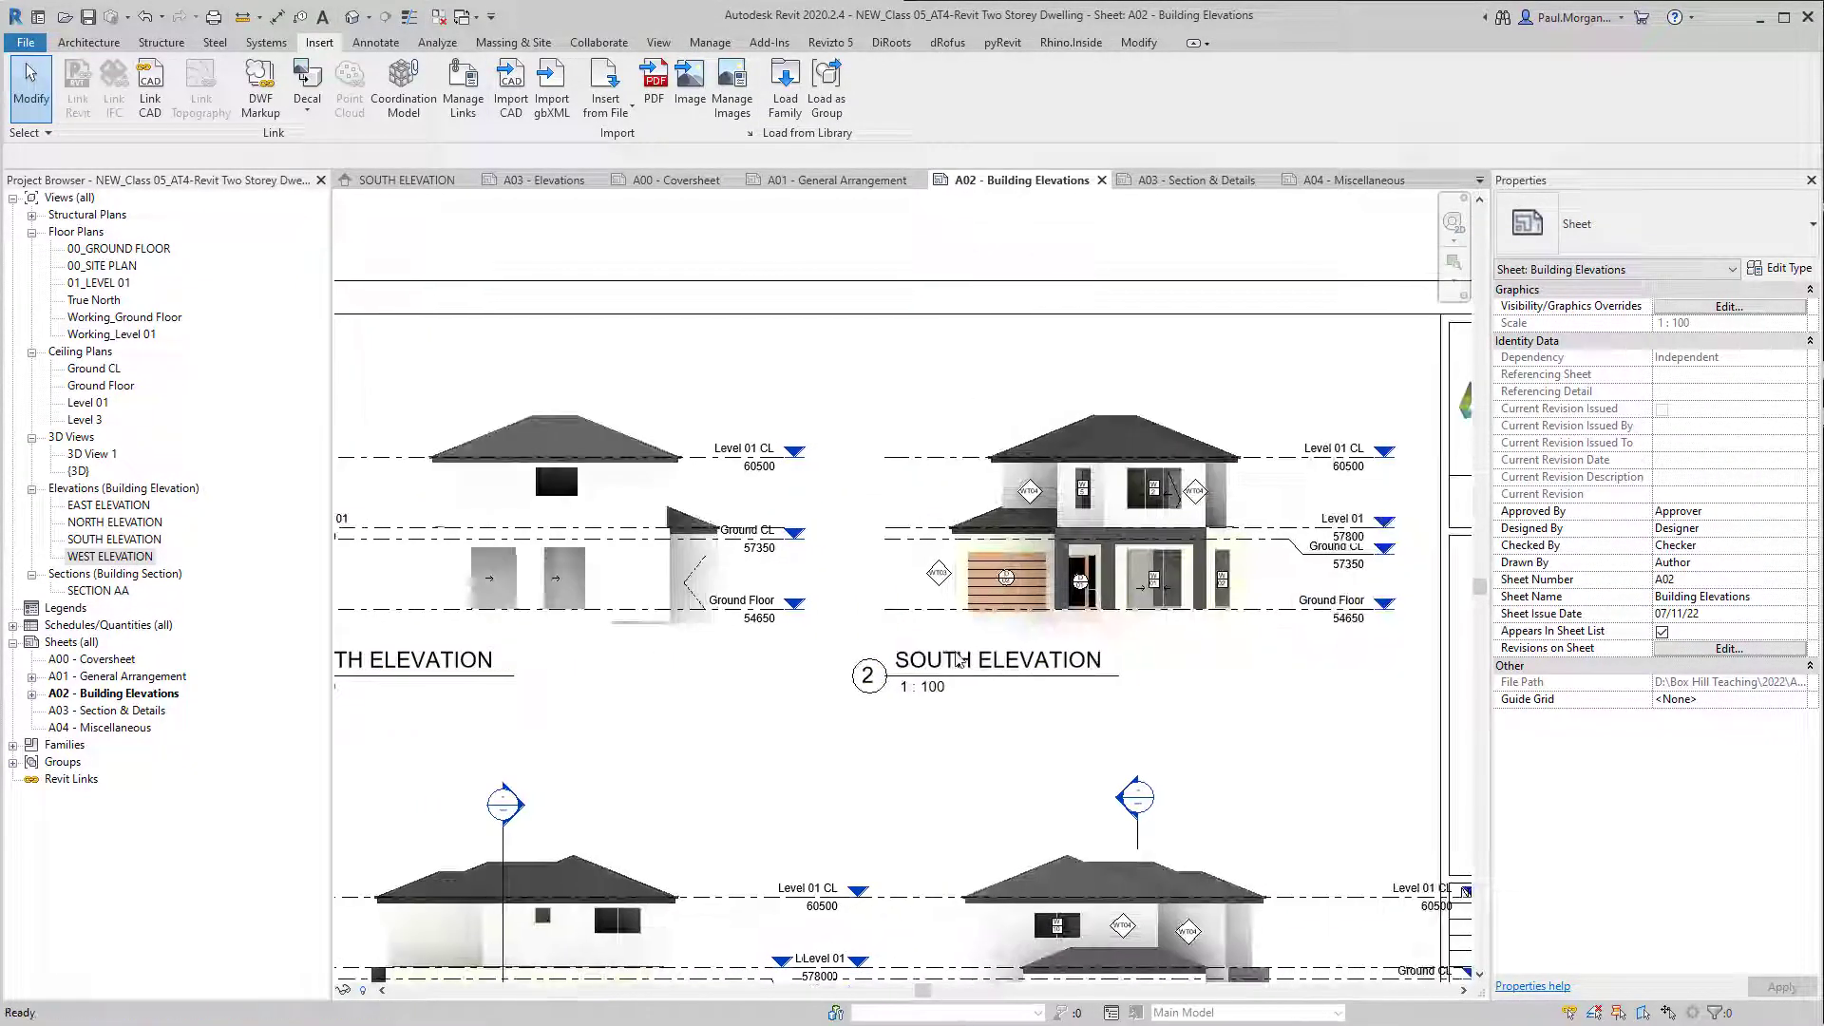
scroll(1319, 588, "down", 1)
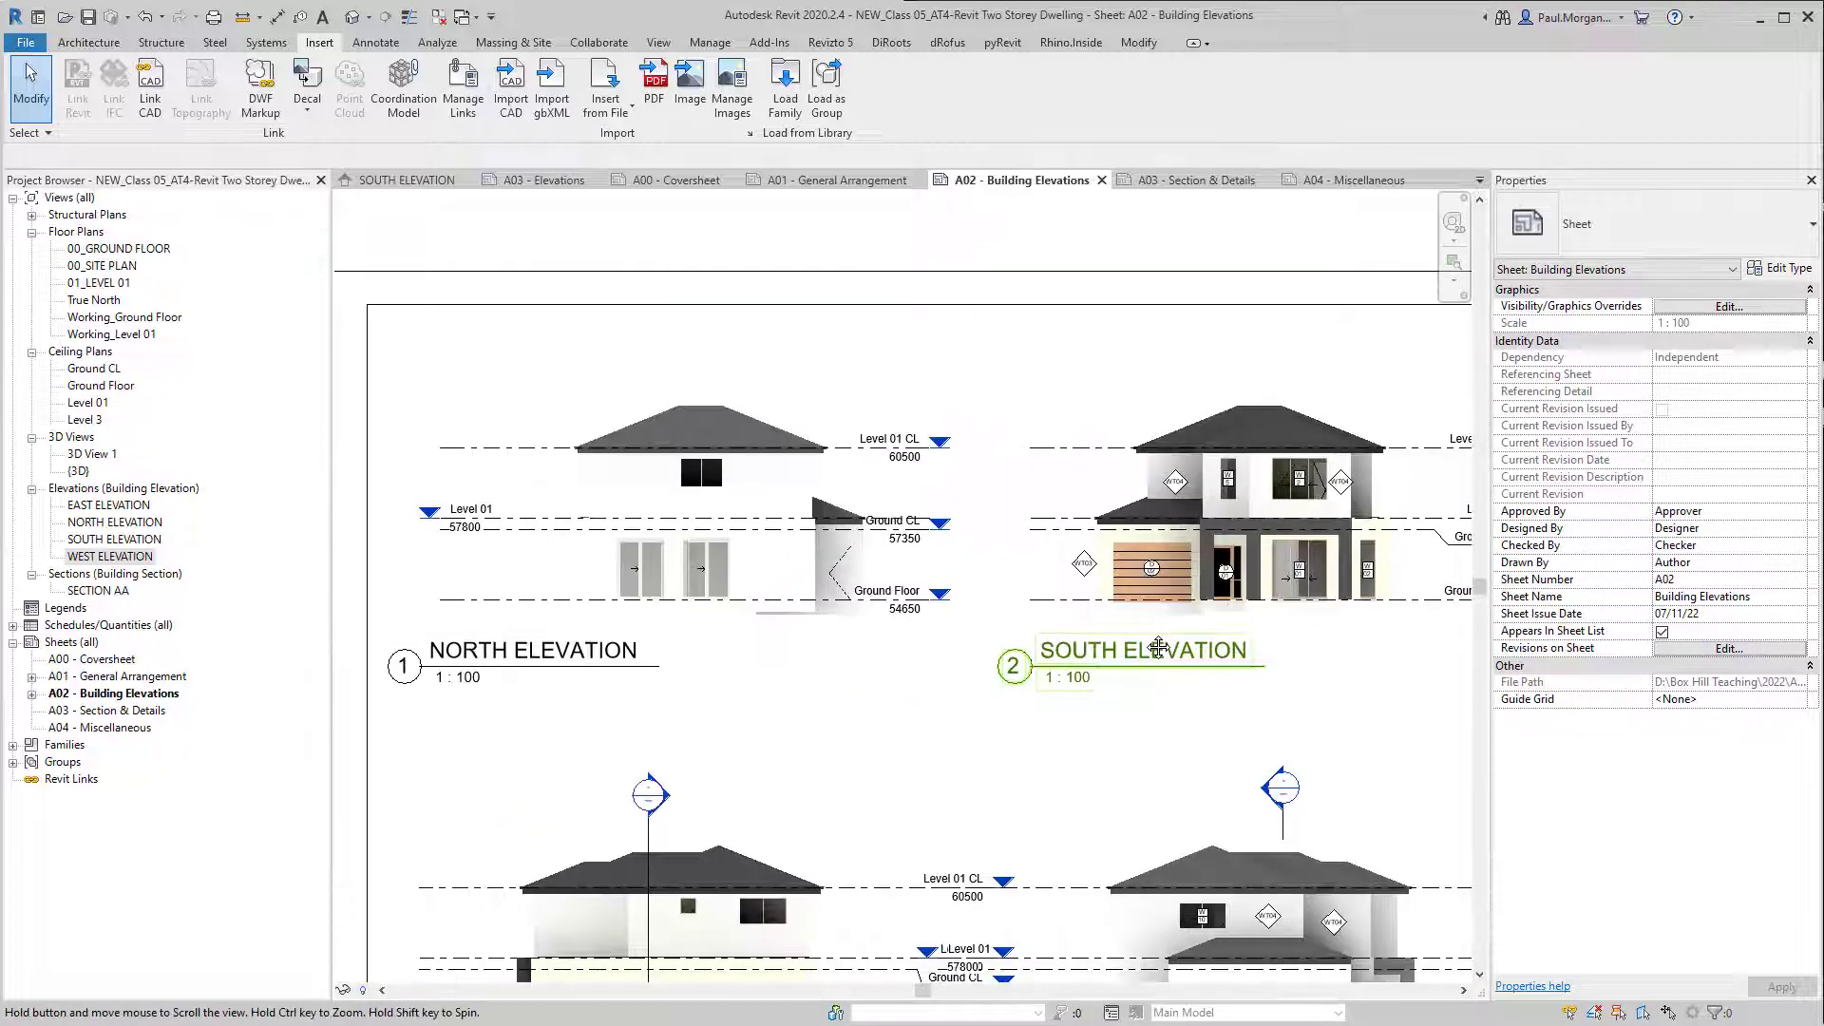
scroll(547, 447, "up", 1)
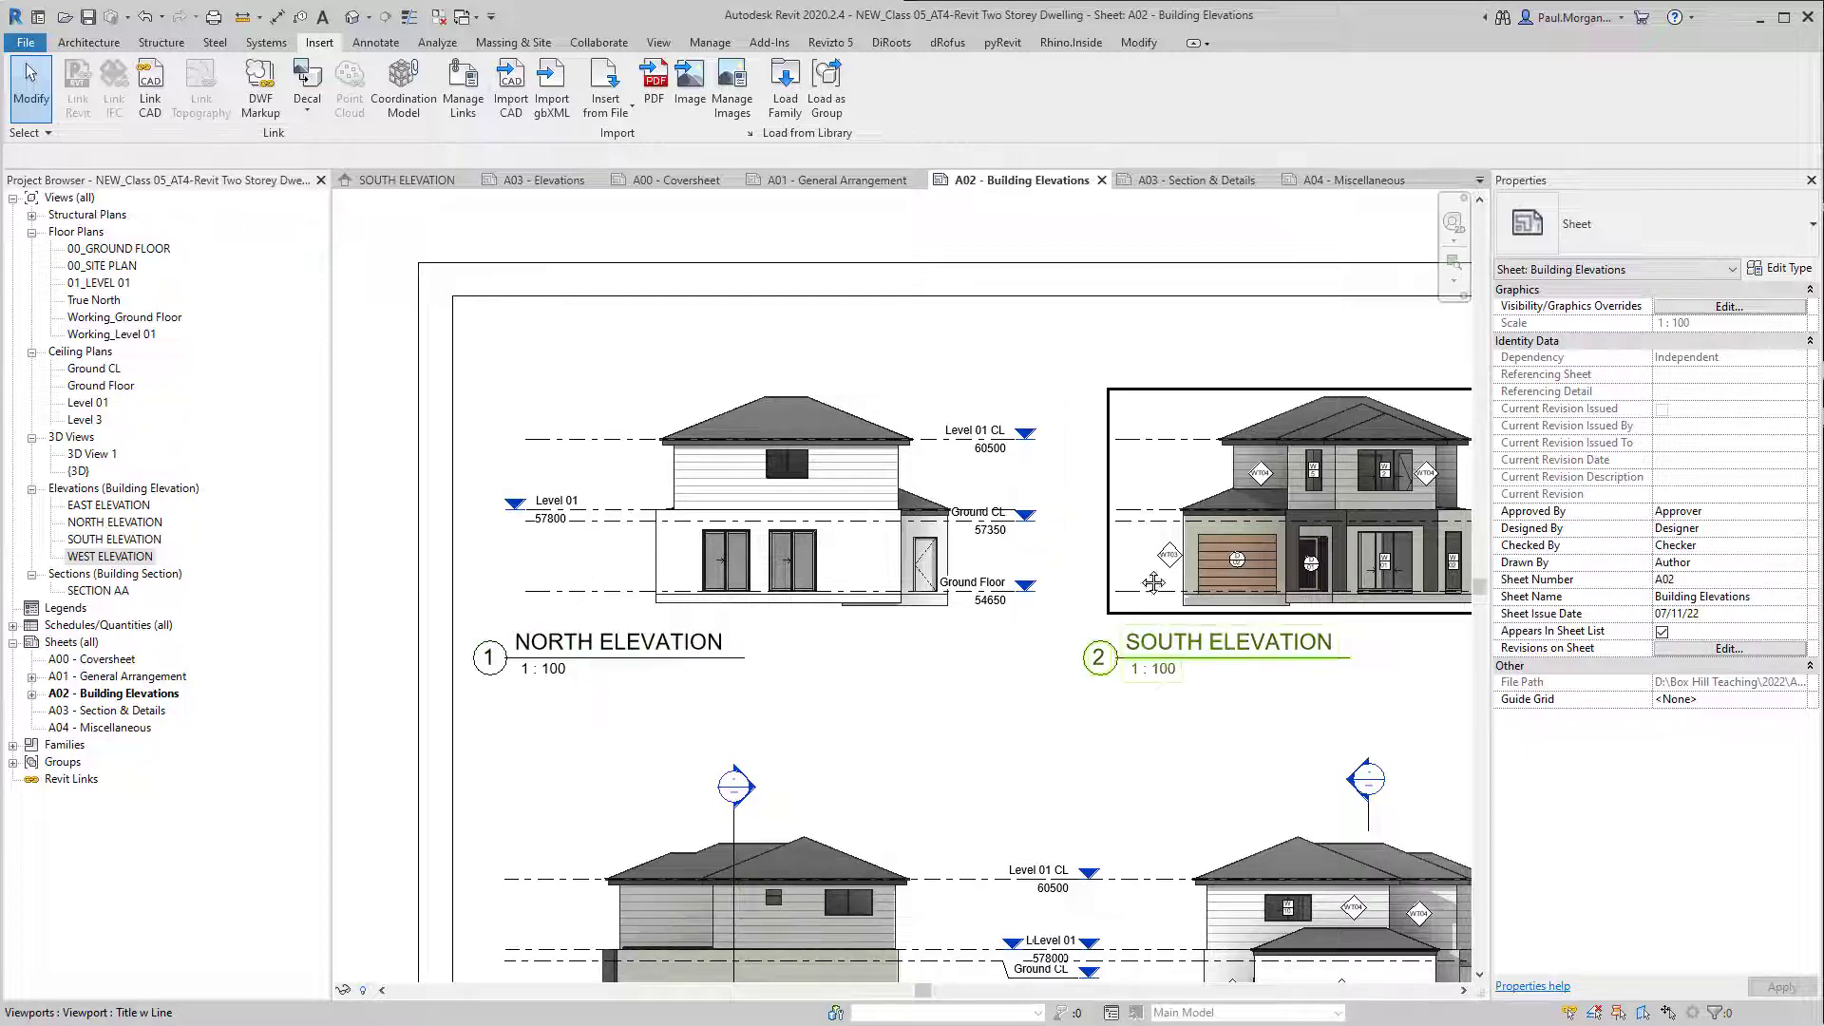
middle_click_drag(1452, 658, 1144, 723)
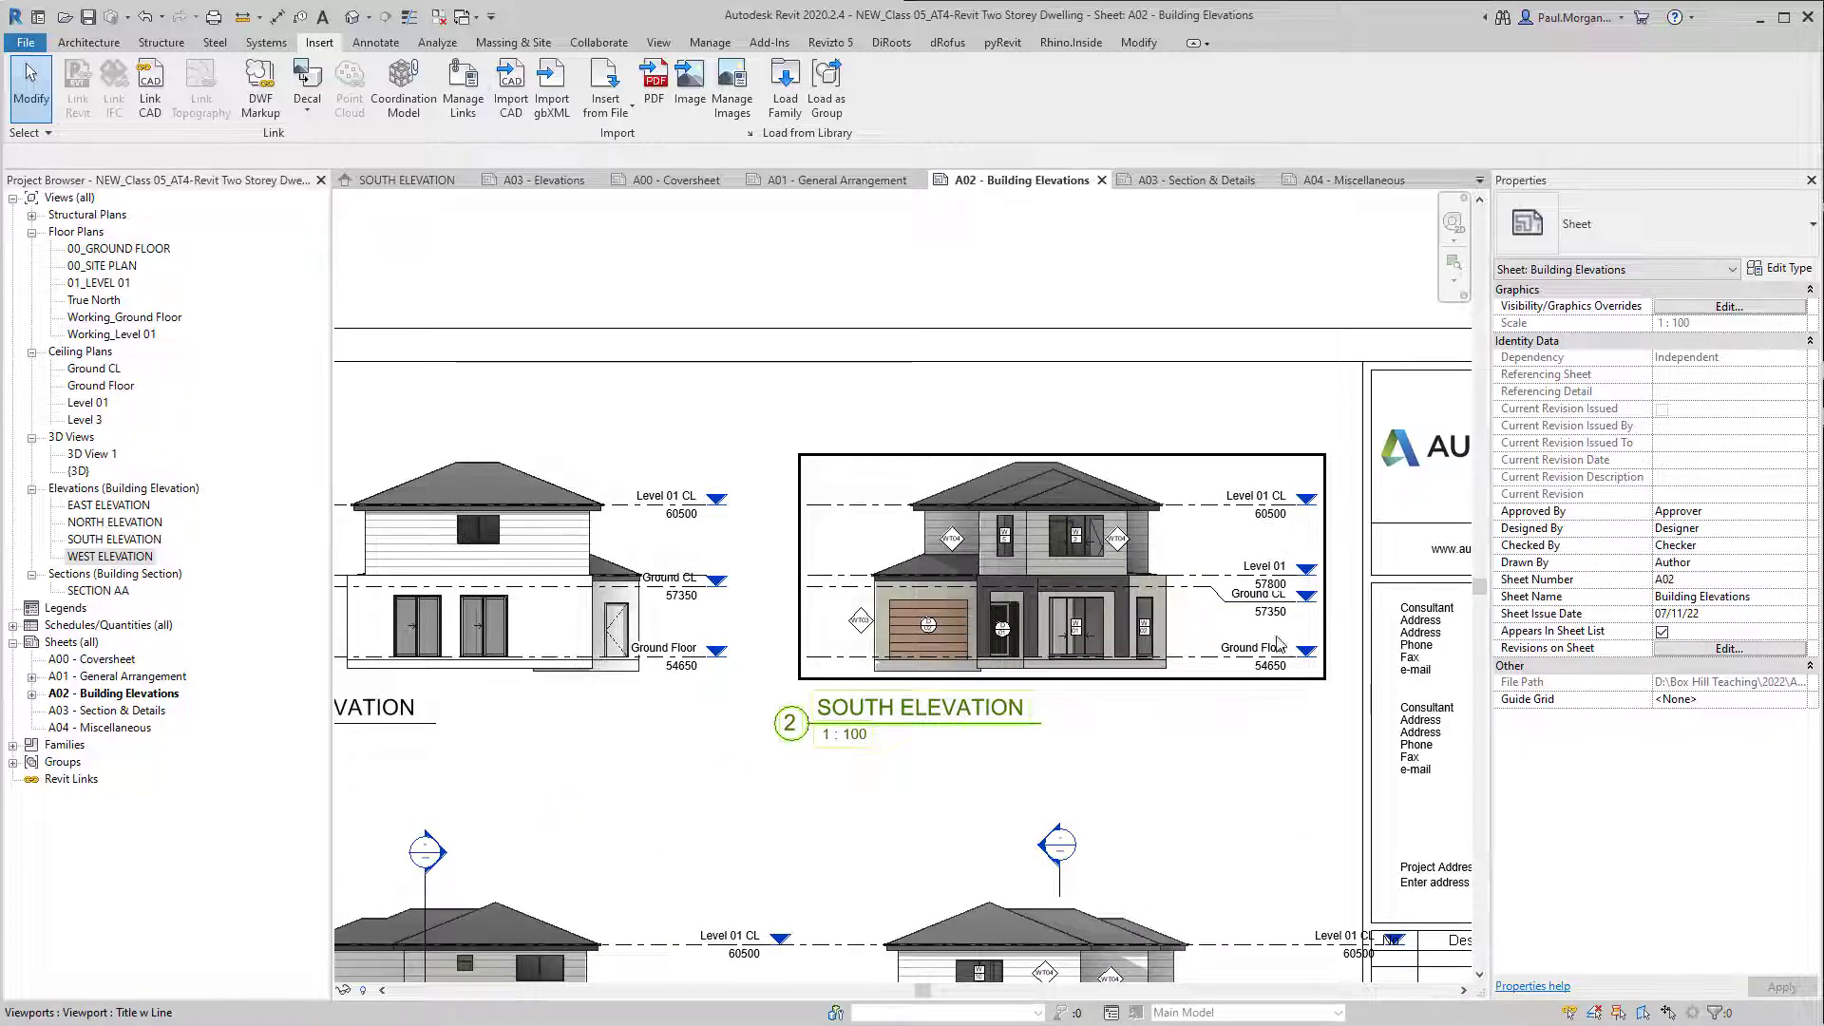
scroll(1276, 542, "down", 1)
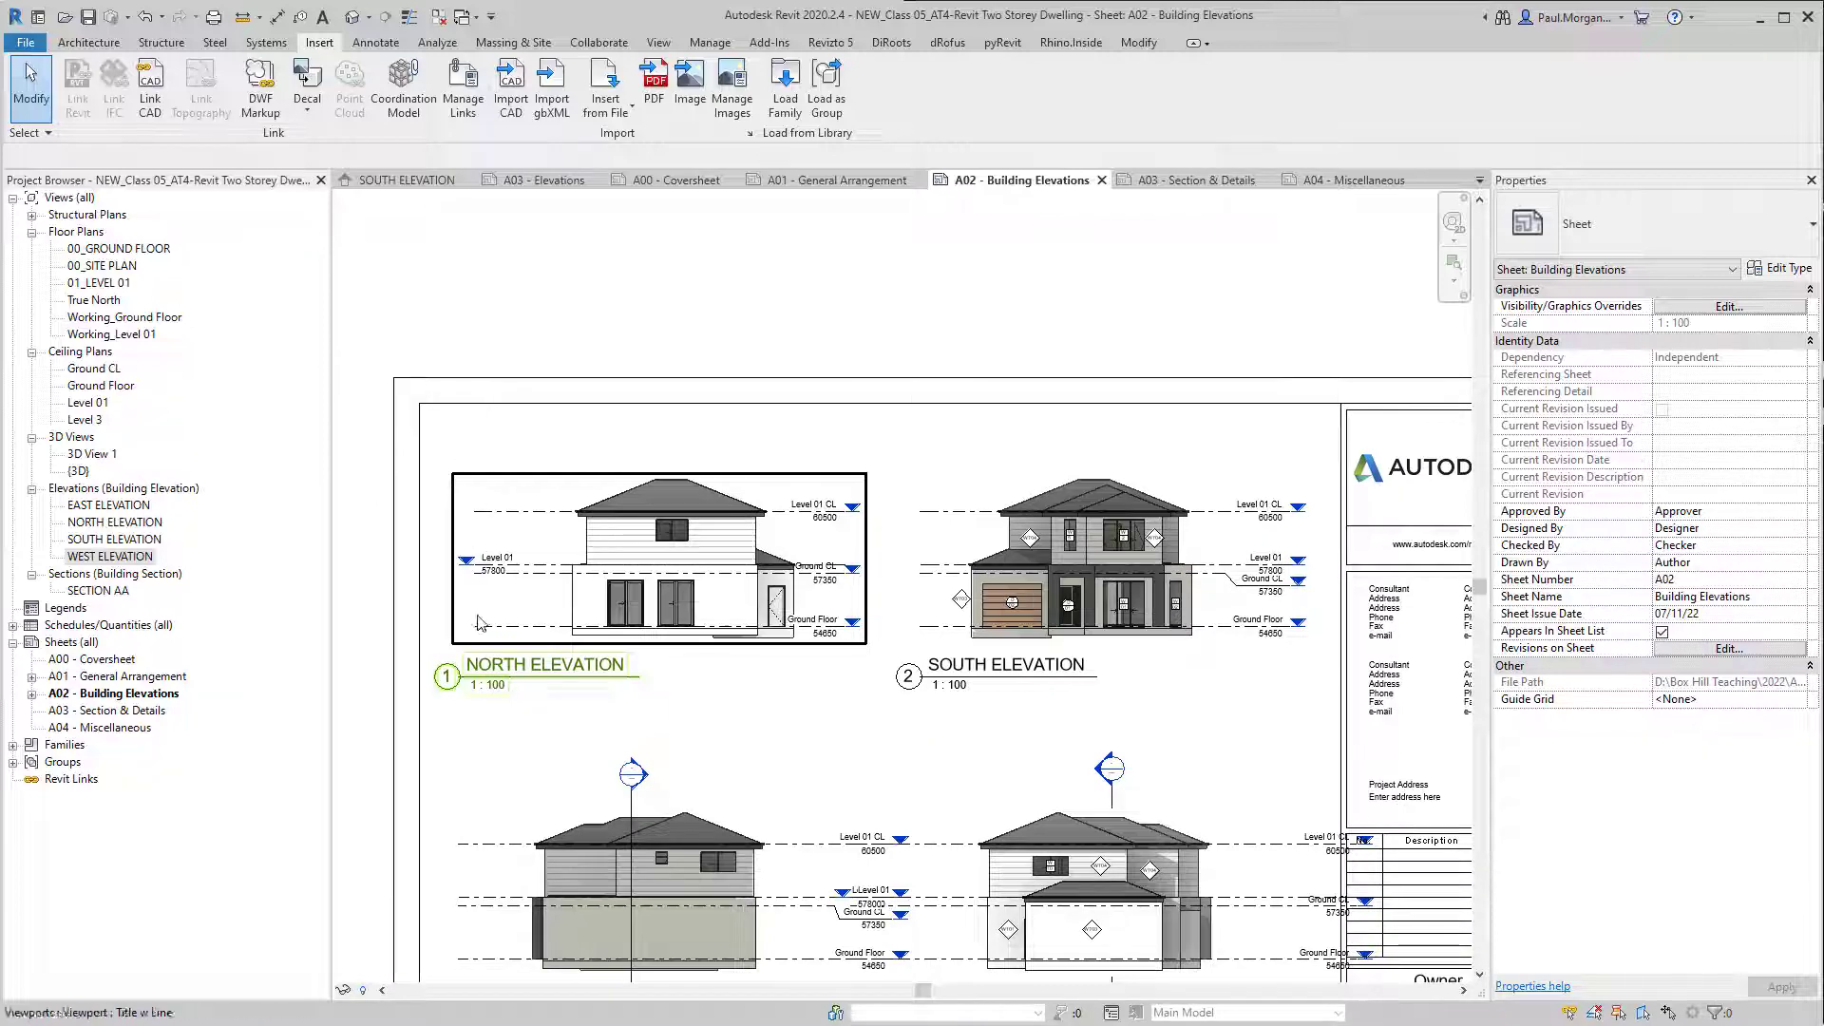
middle_click_drag(875, 939, 957, 701)
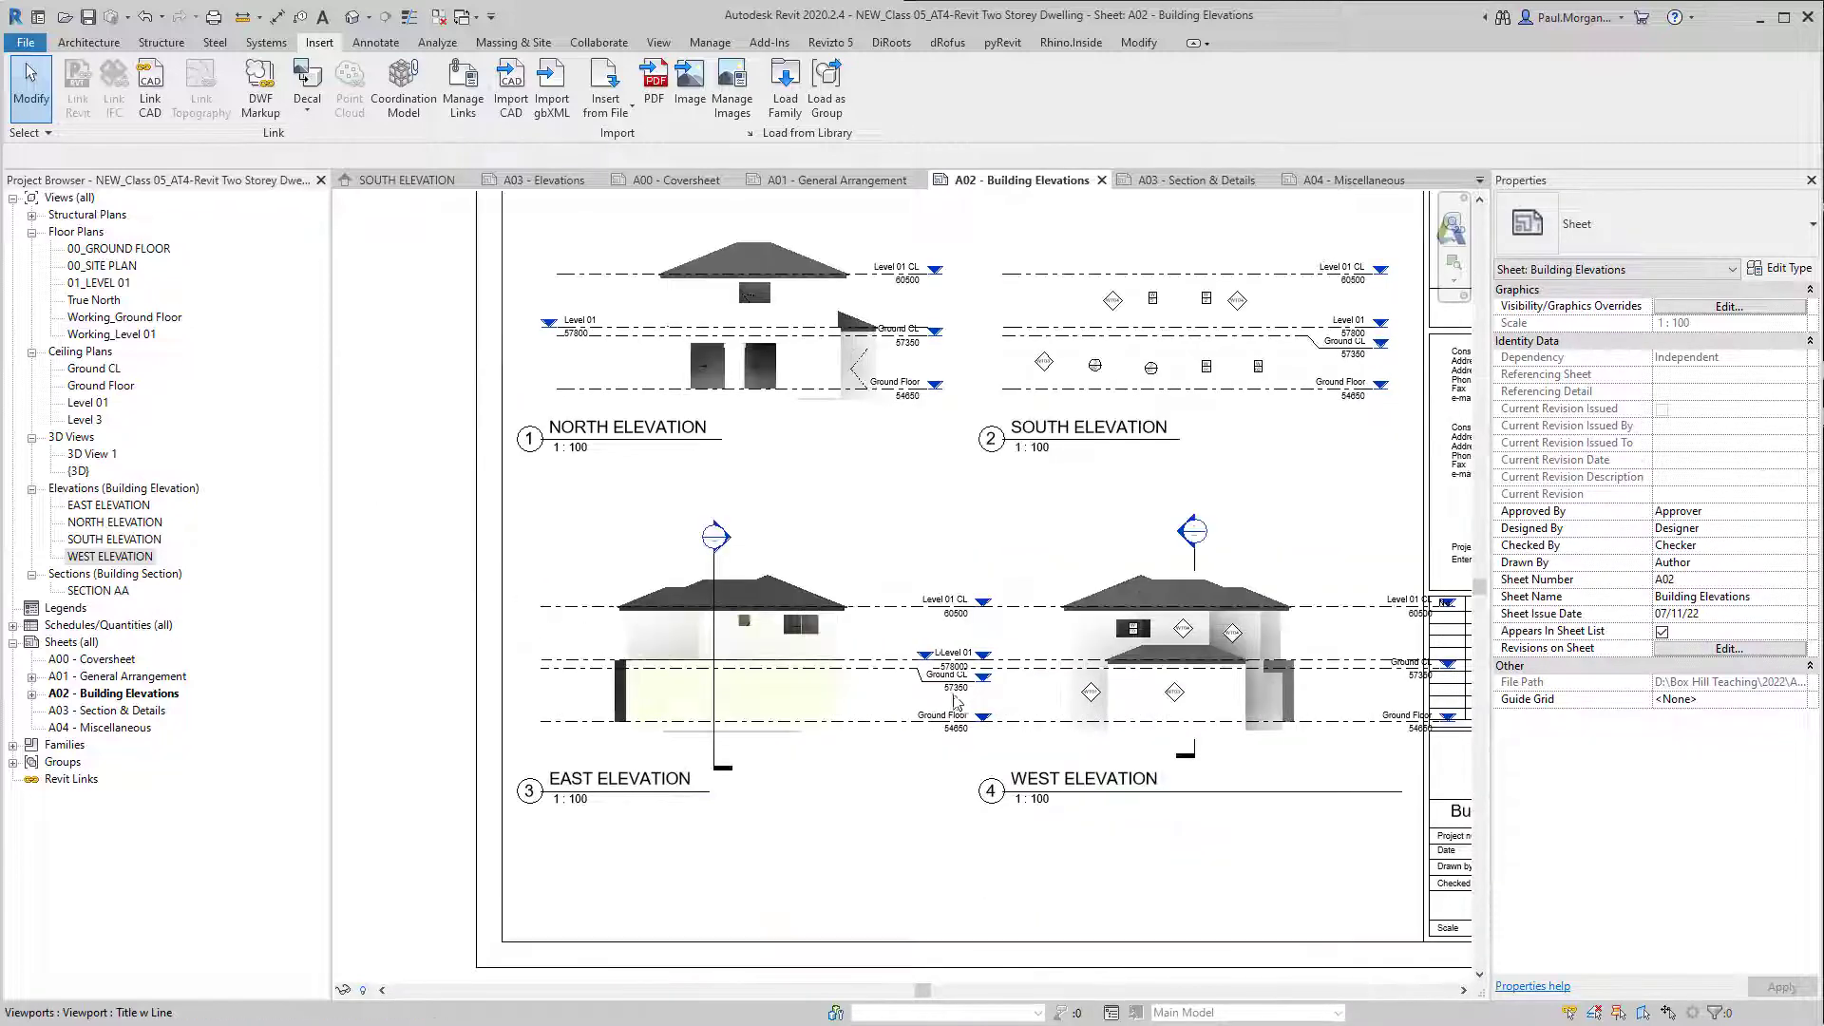
middle_click_drag(1029, 261, 1026, 289)
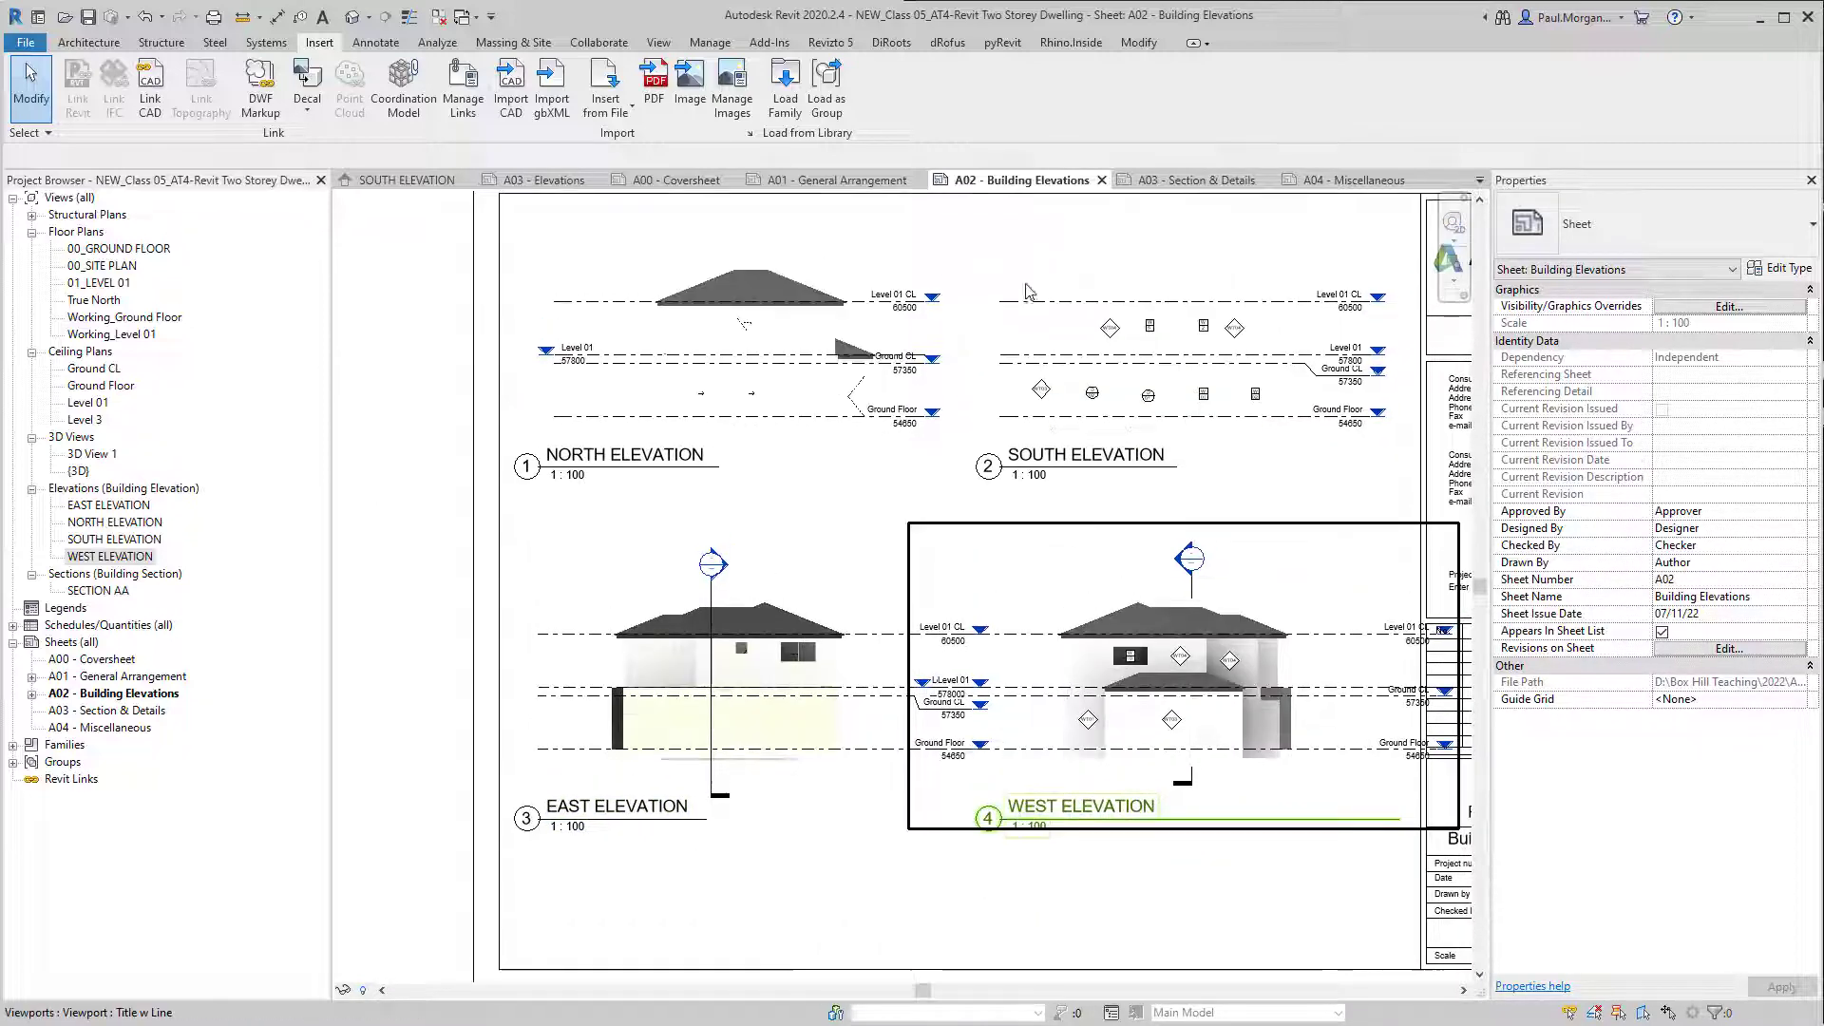
scroll(1107, 394, "down", 1)
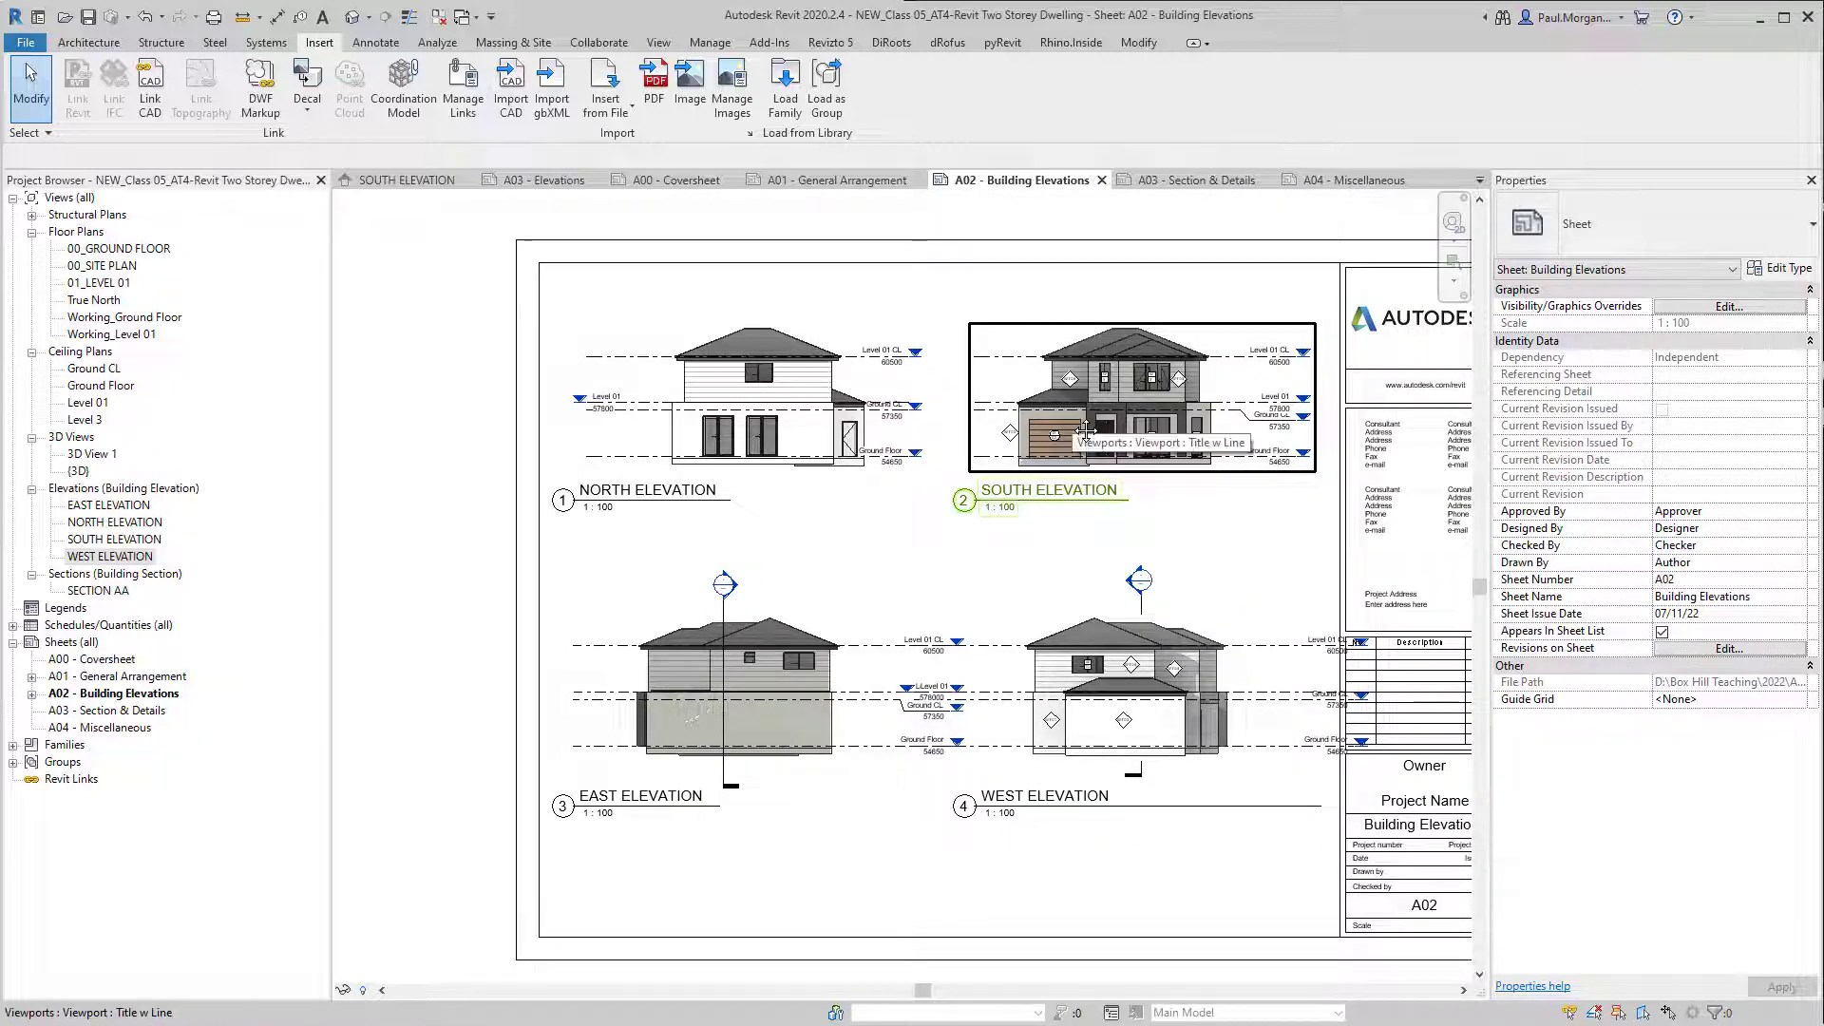
scroll(742, 612, "down", 1)
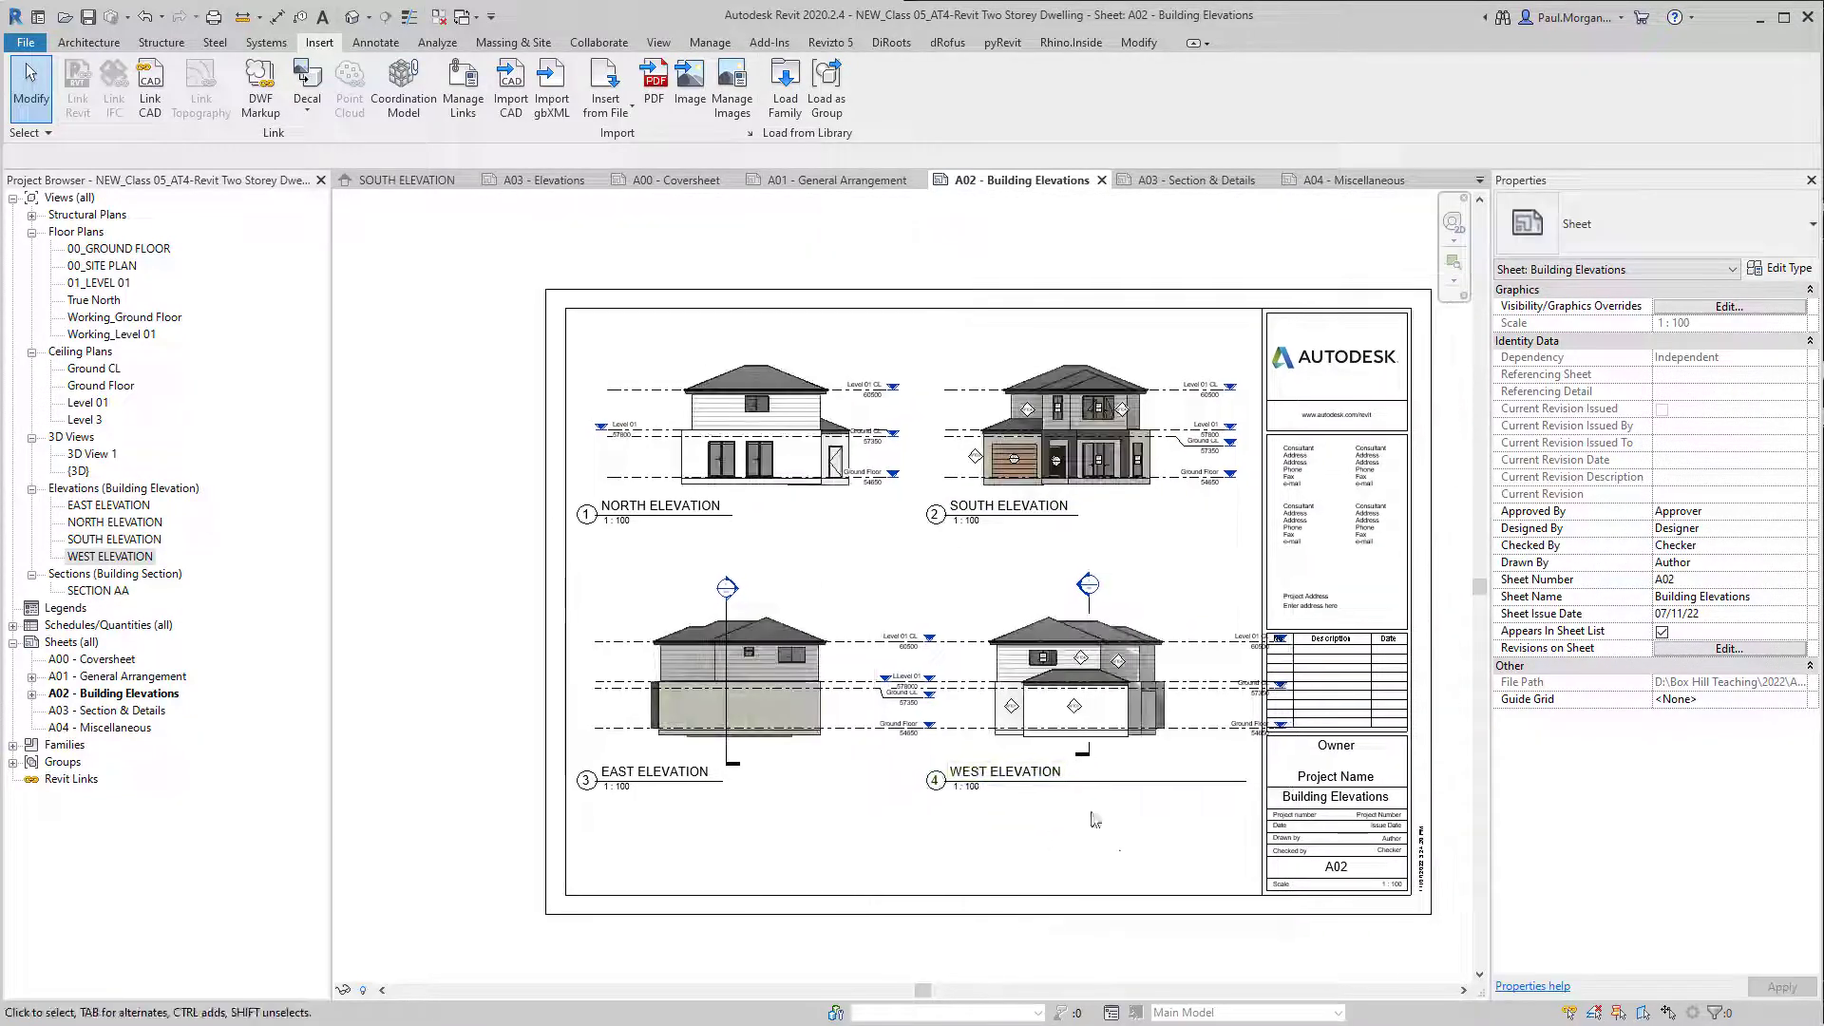
Step: Nudge all four elevation viewports on sheet A02 together slightly left and down within the drawing area
left_click_drag(1116, 845, 863, 458)
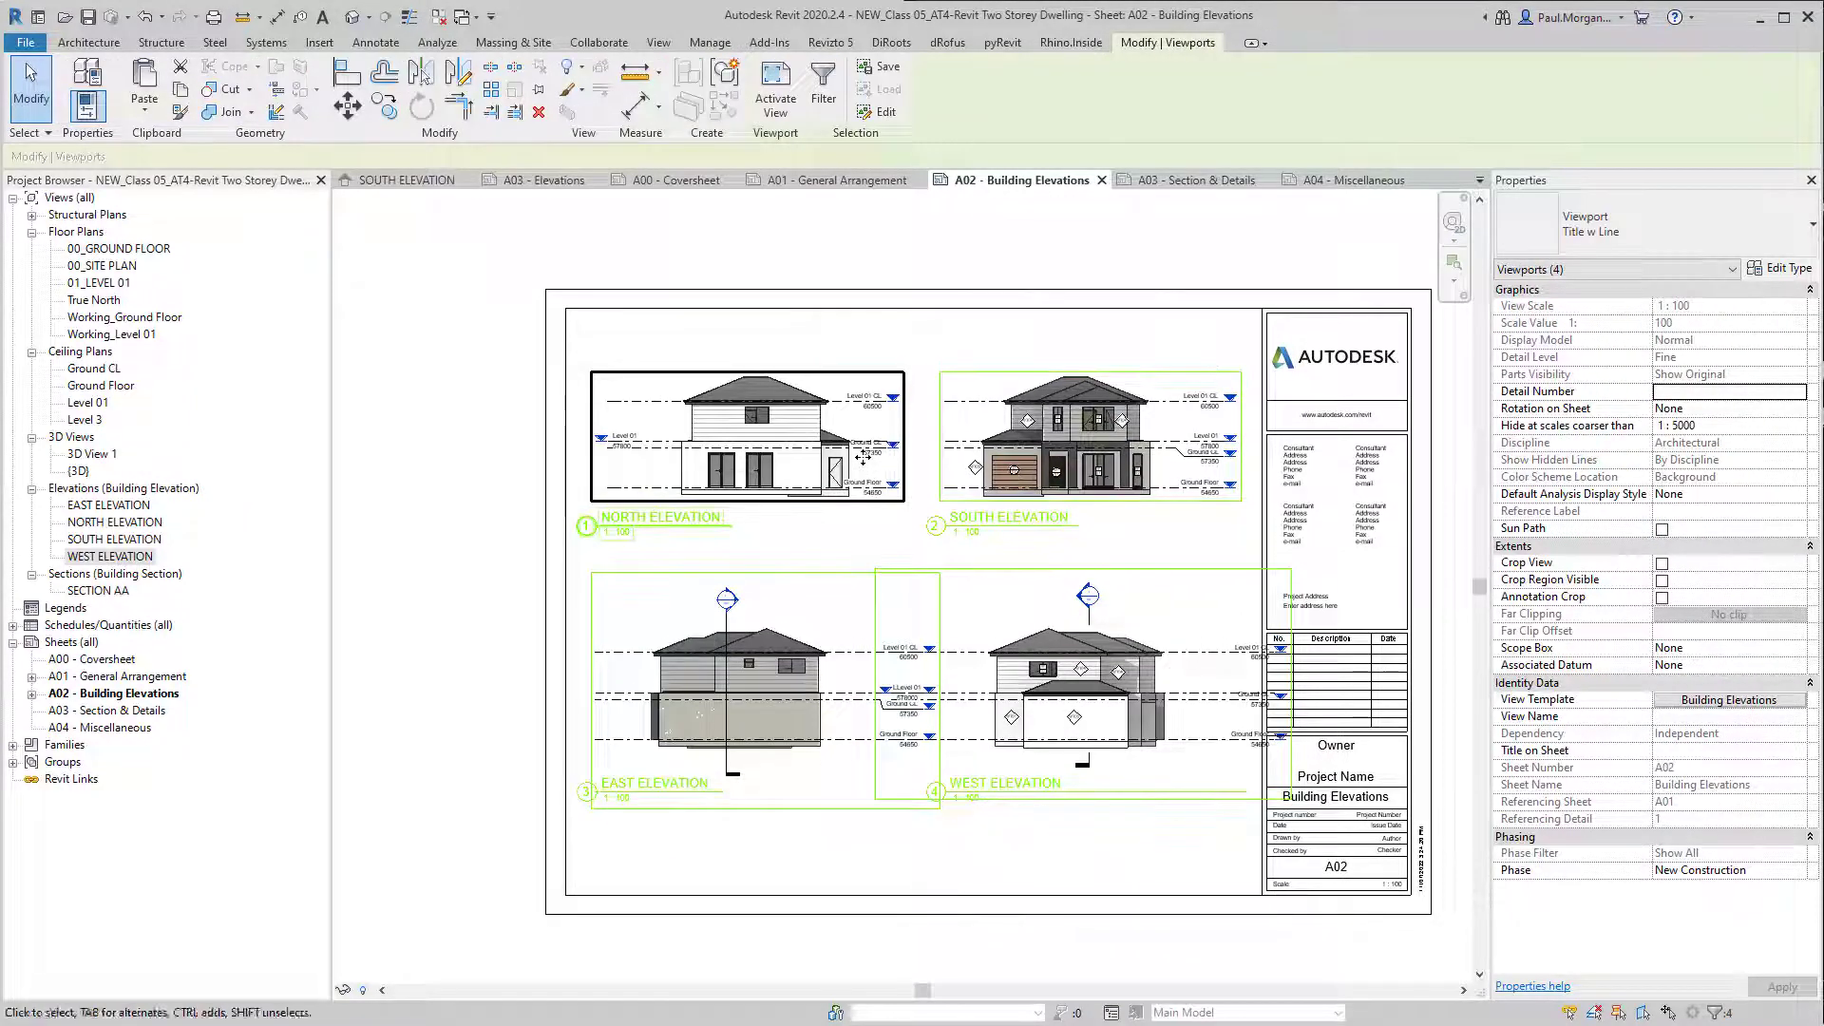
key("Left")
key("Left")
key("Down")
key("Down")
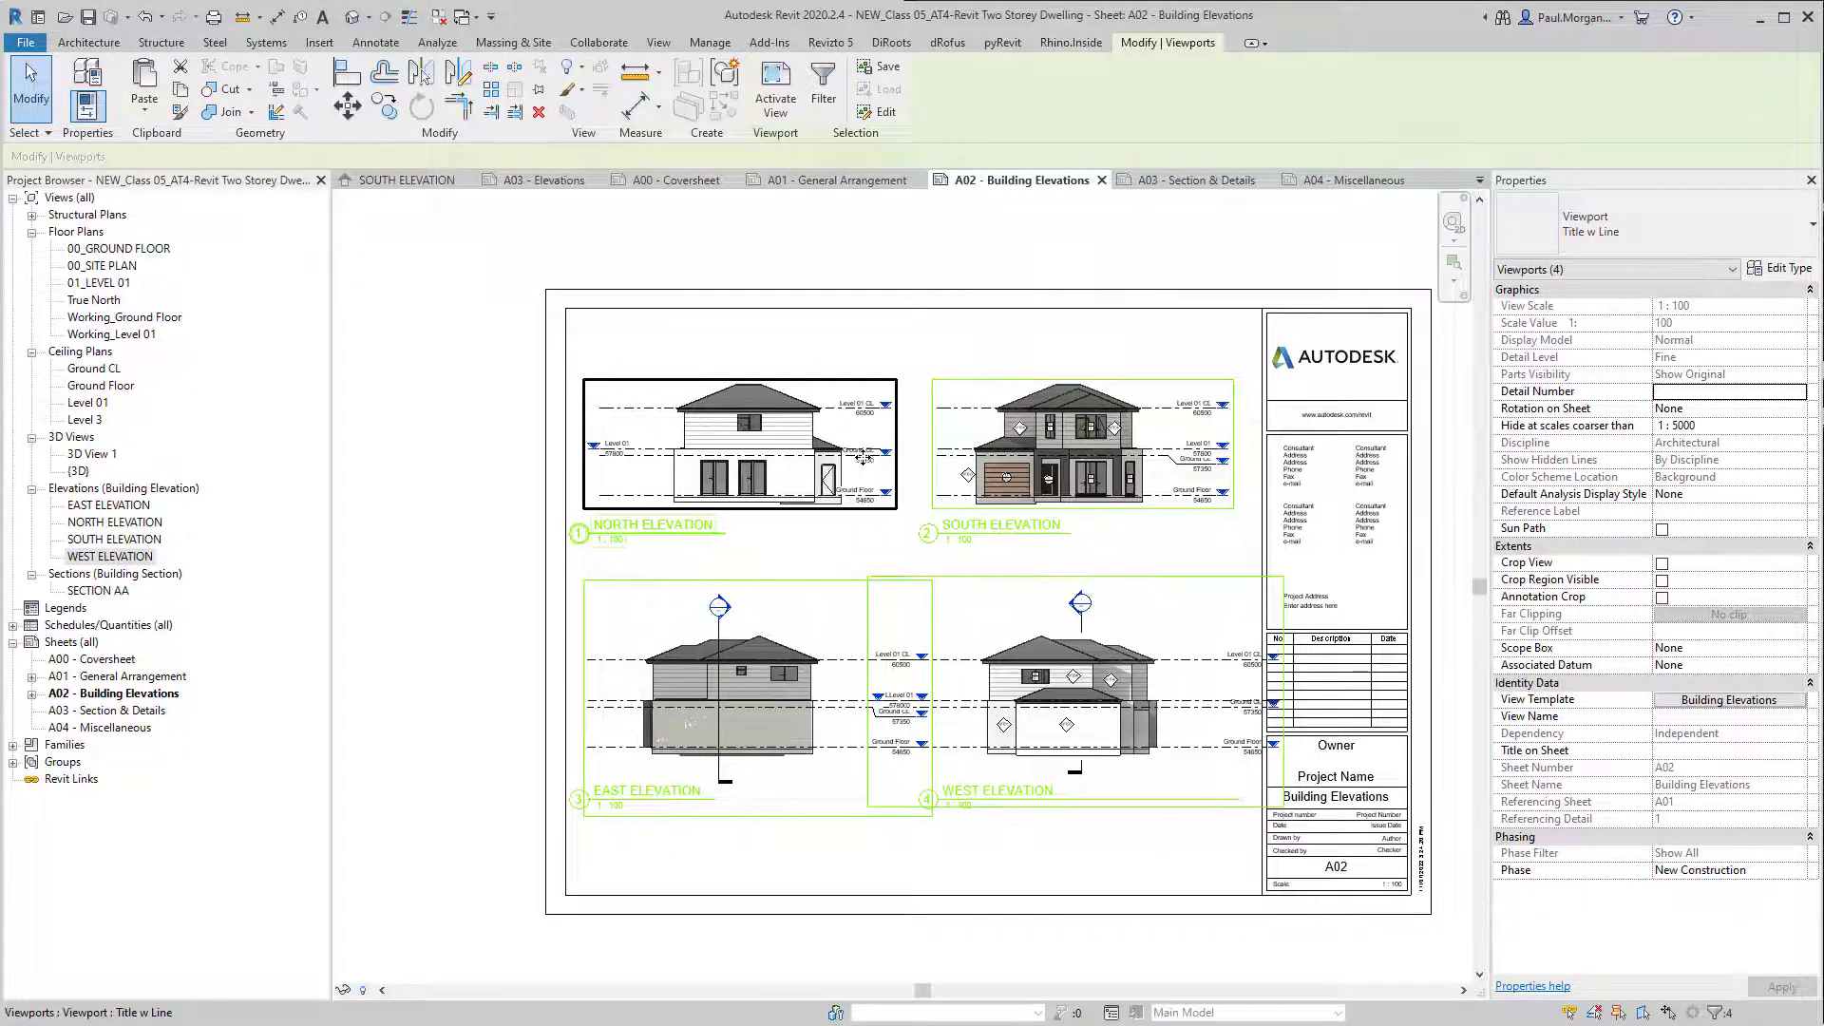
key("Left")
left_click(403, 453)
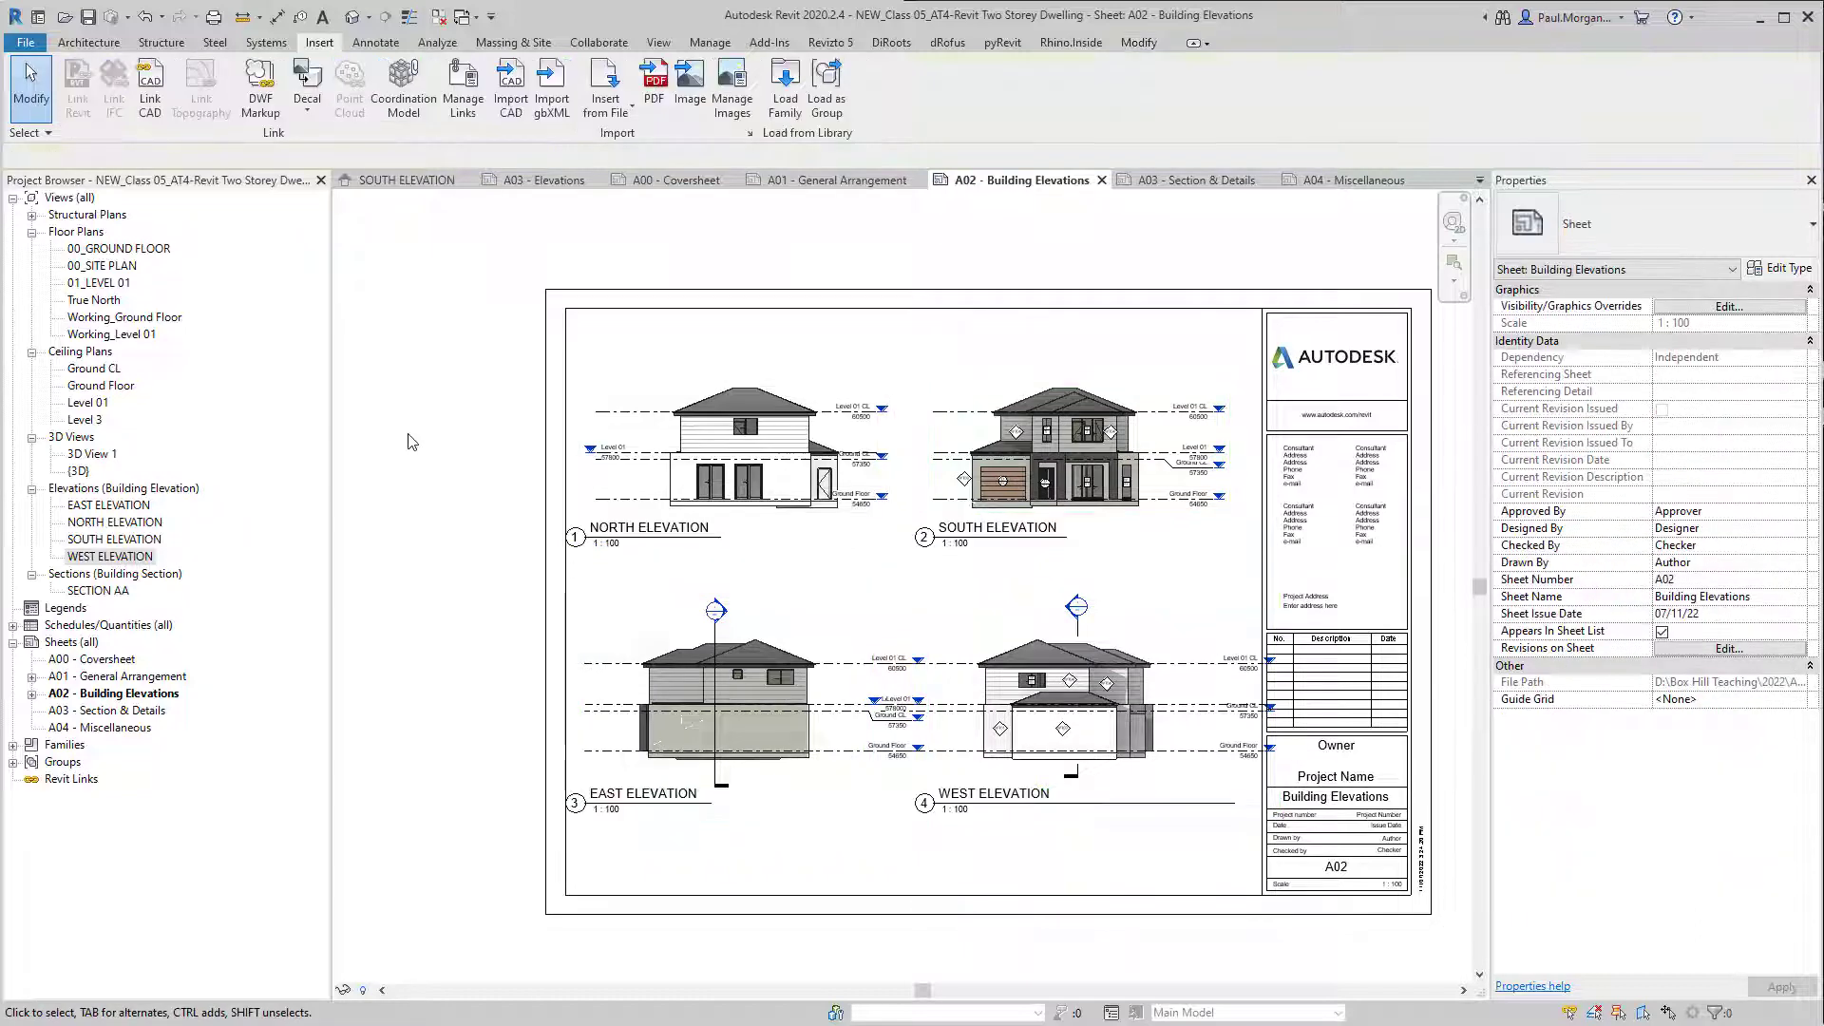
Step: List the views placed on sheets A01 and A02 beneath their sheet names in the project structure
scroll(403, 454, "down", 1)
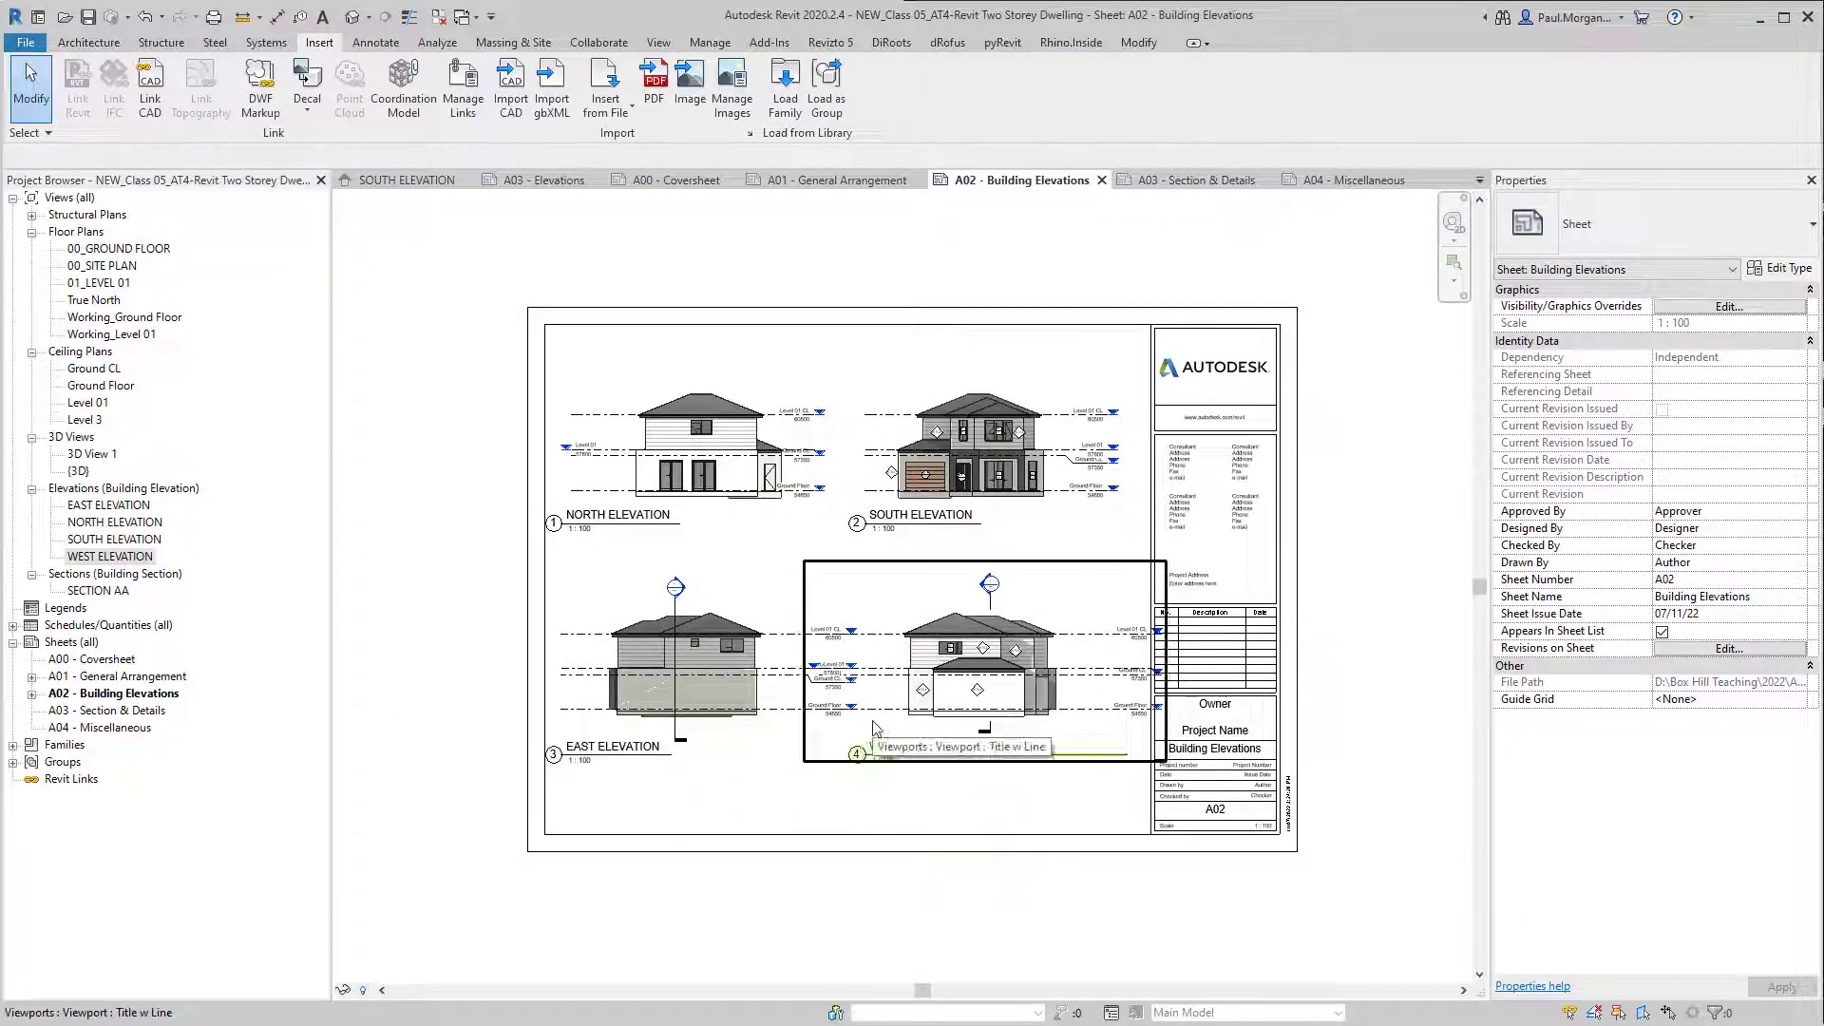
middle_click_drag(773, 611, 779, 560)
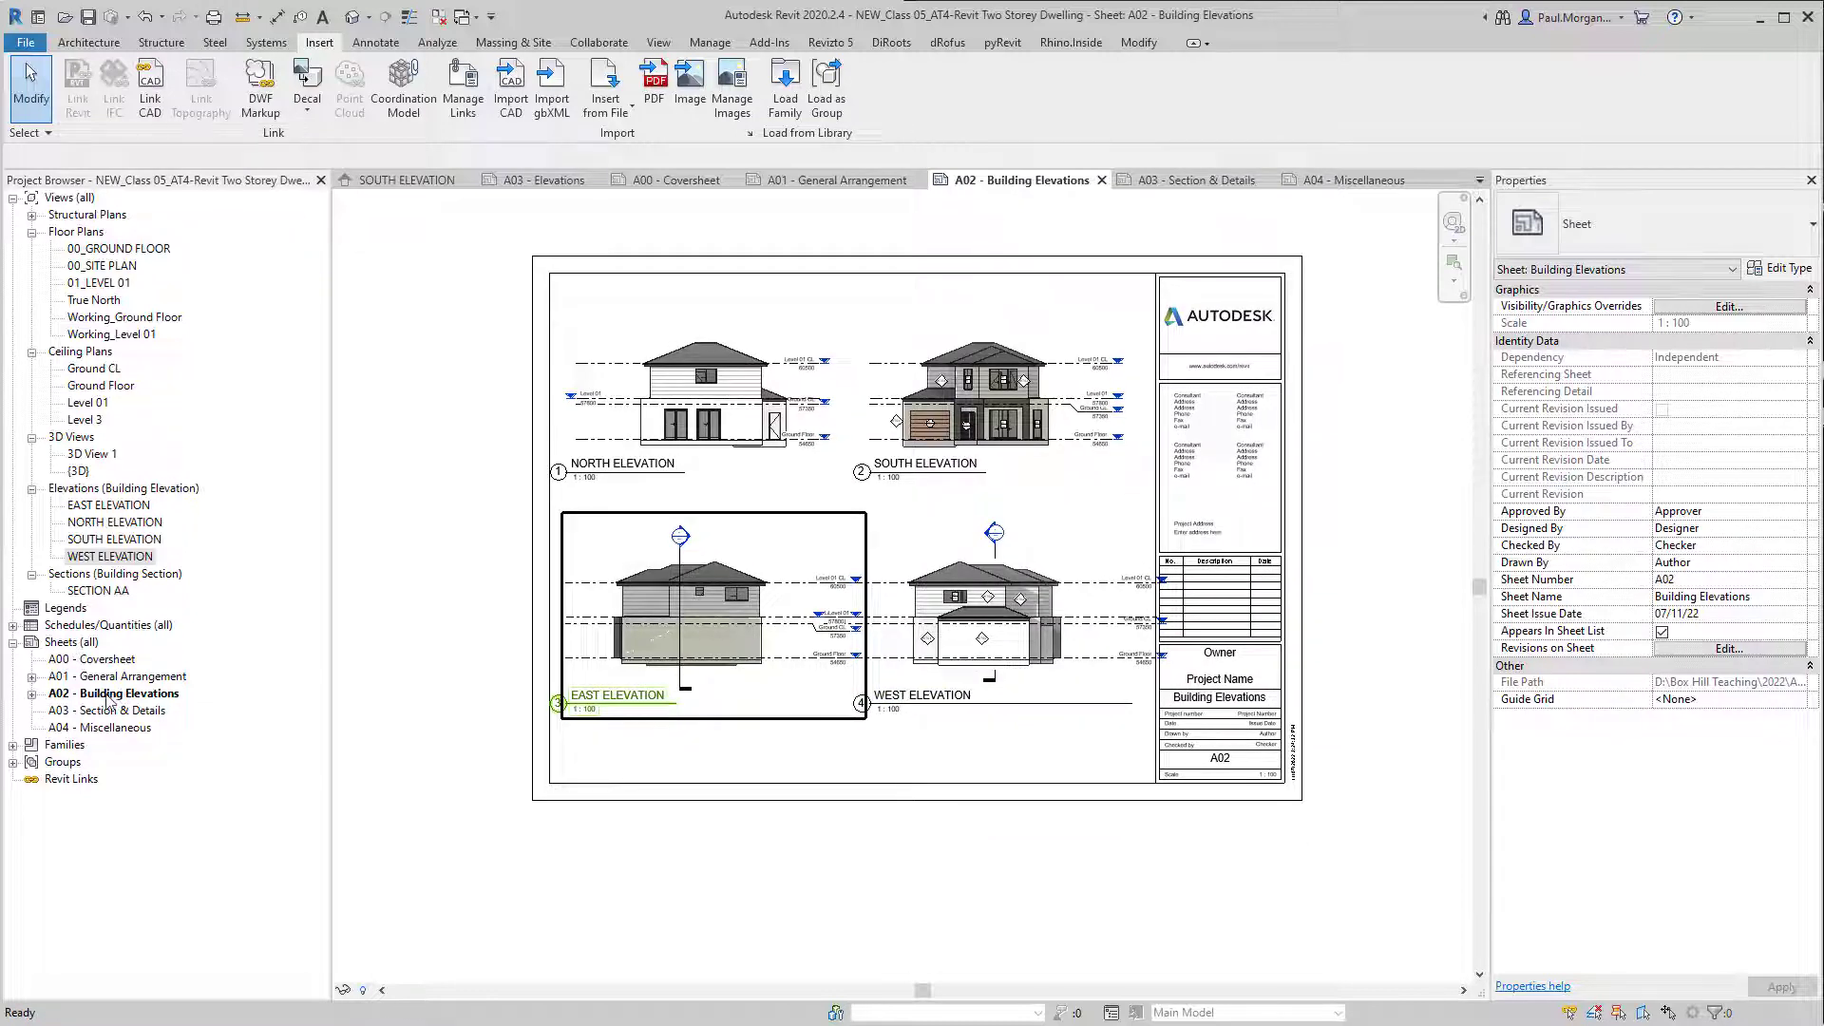
left_click(32, 678)
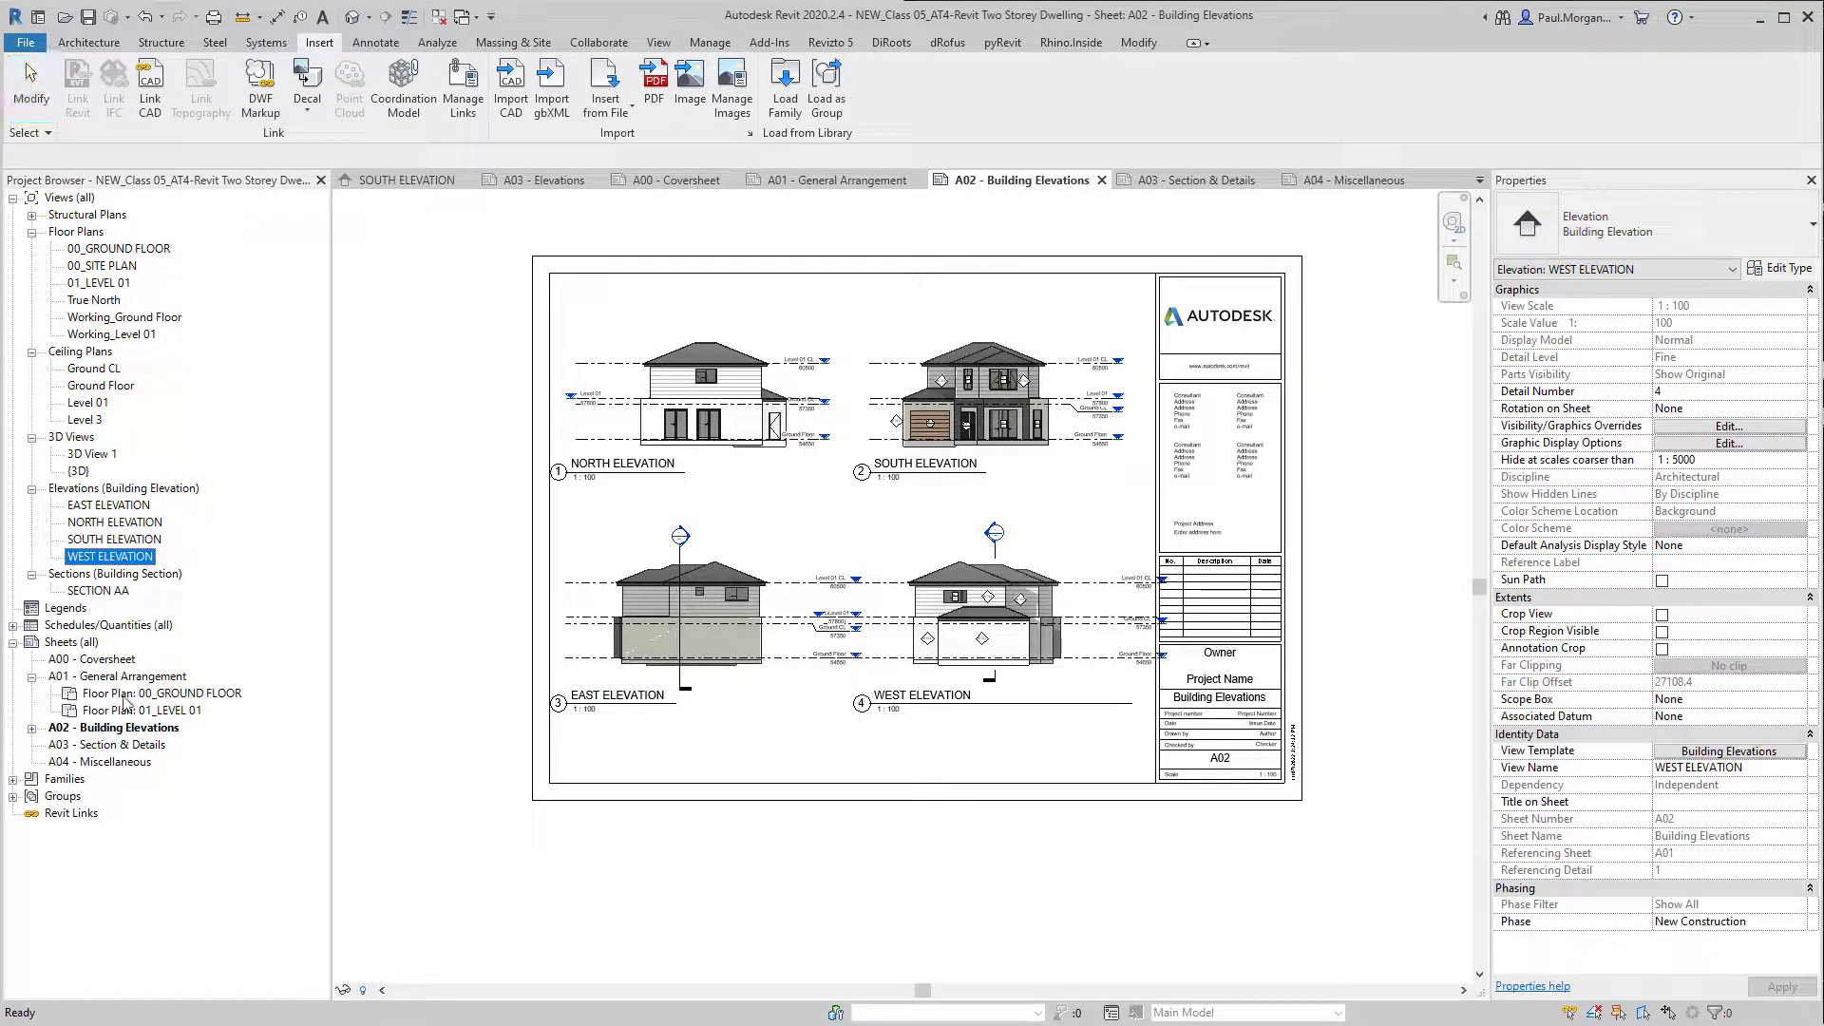
left_click(32, 729)
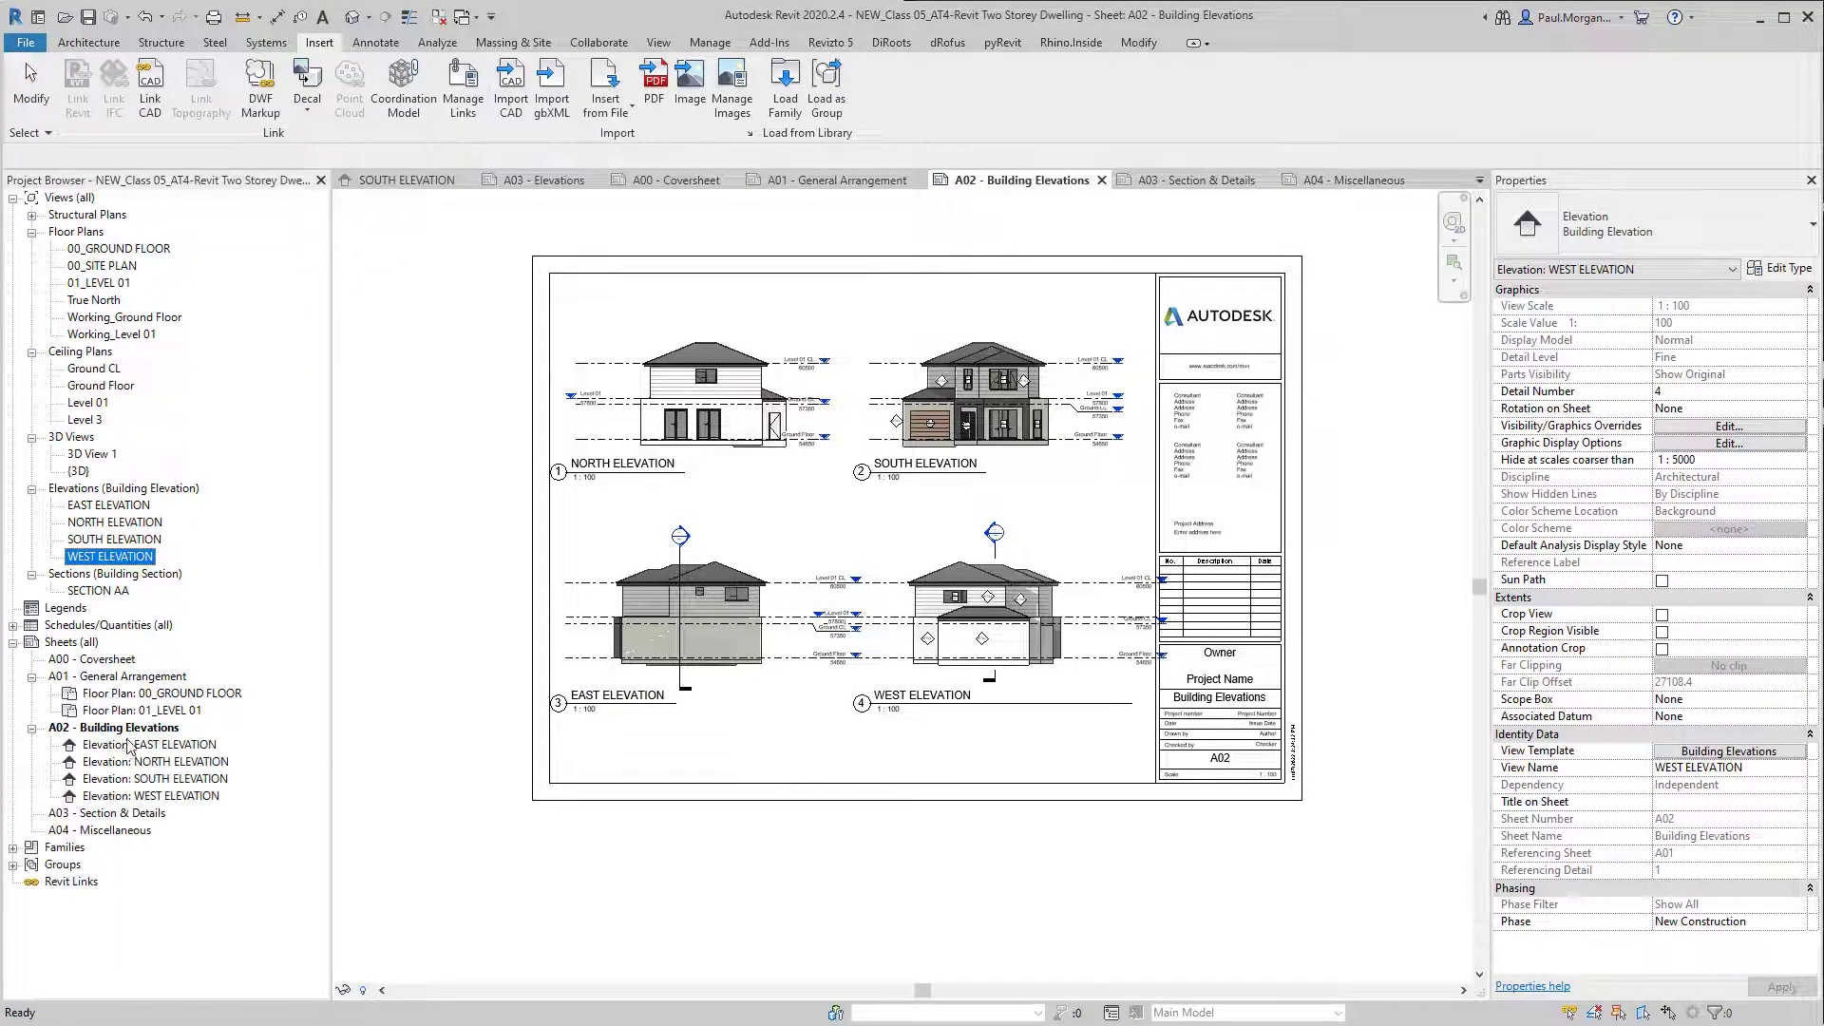
left_click(516, 888)
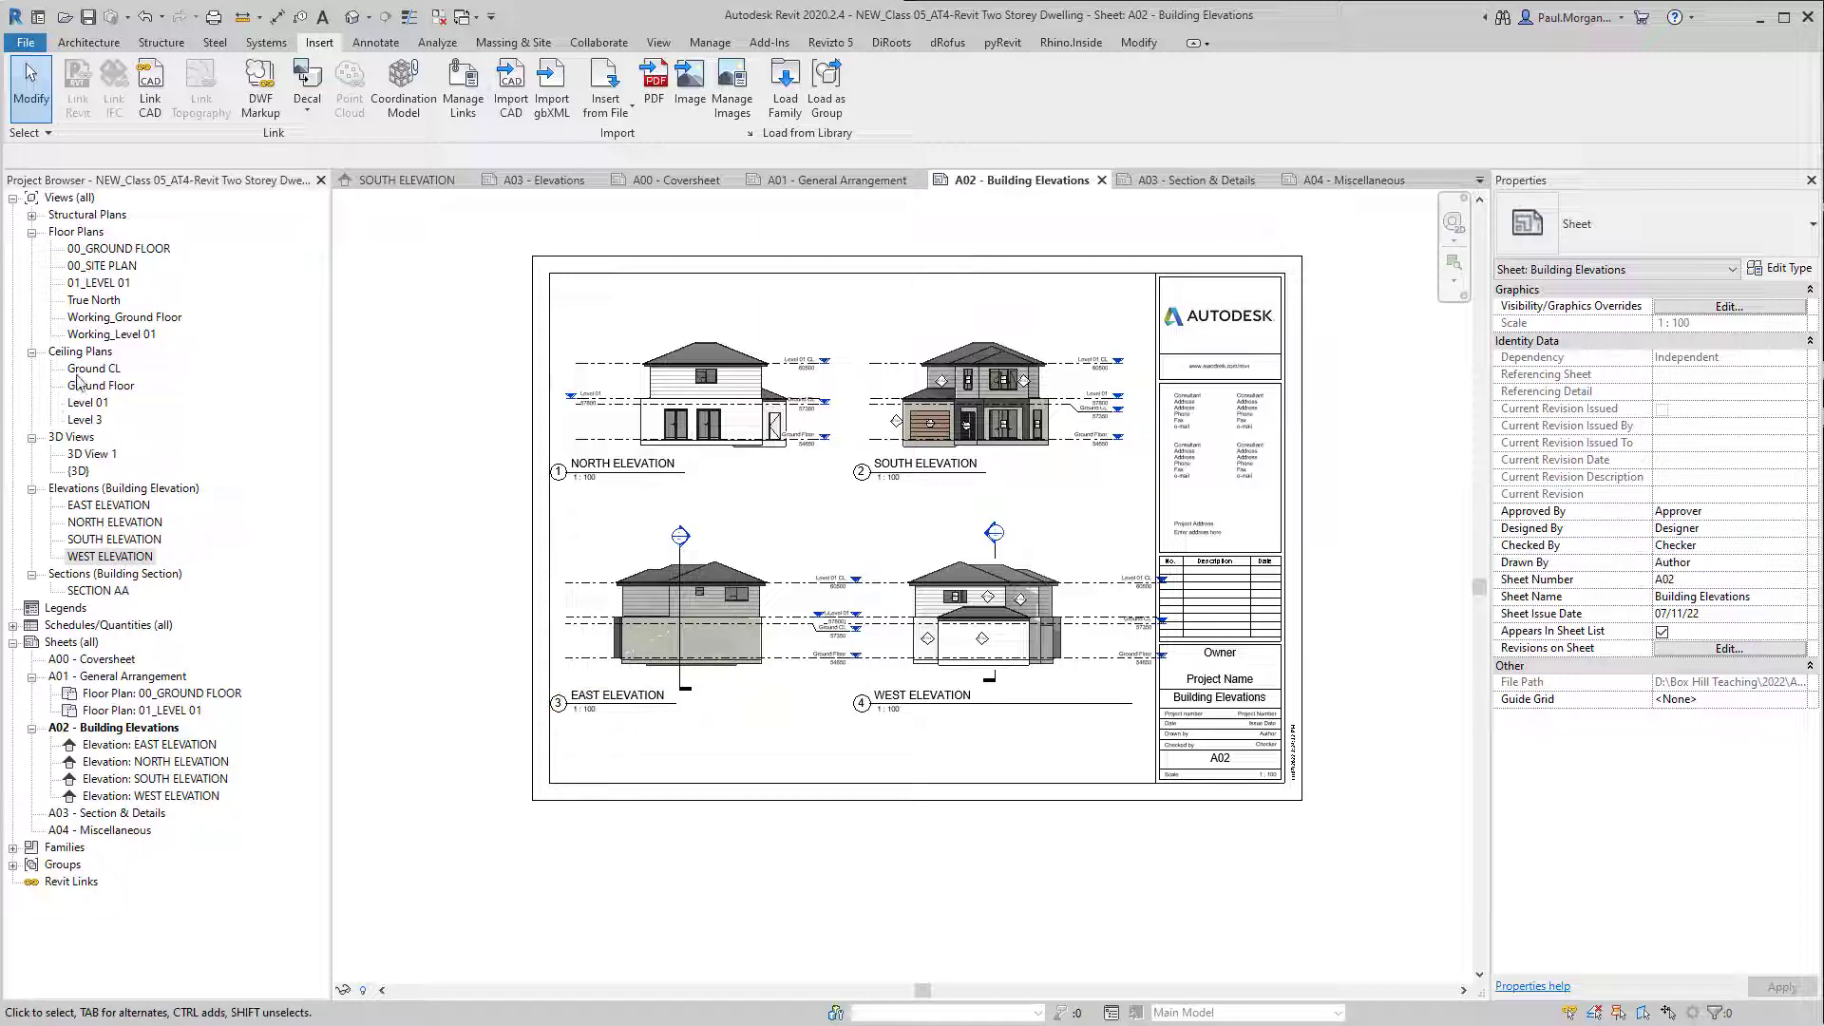
Step: Open the Working_Ground Floor and 00_GROUND FLOOR plans and examine the sheet references in their elevation markers
double_click(123, 319)
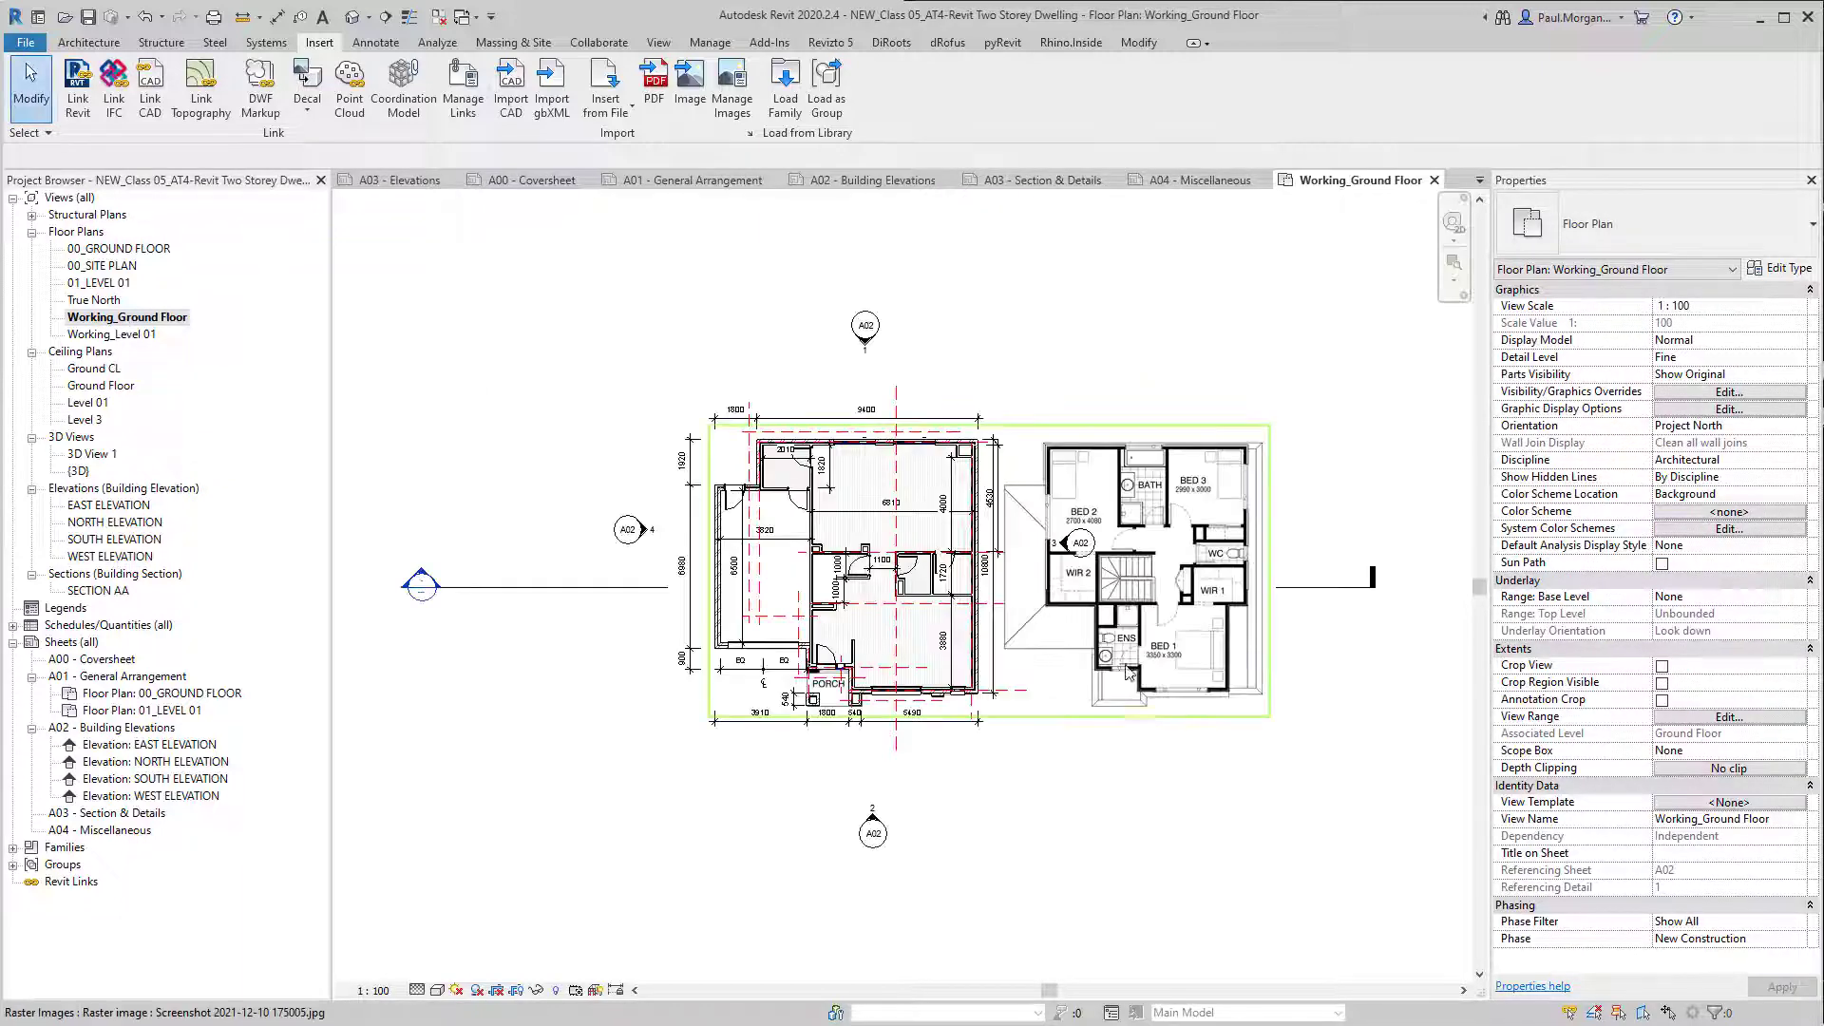
scroll(900, 565, "up", 3)
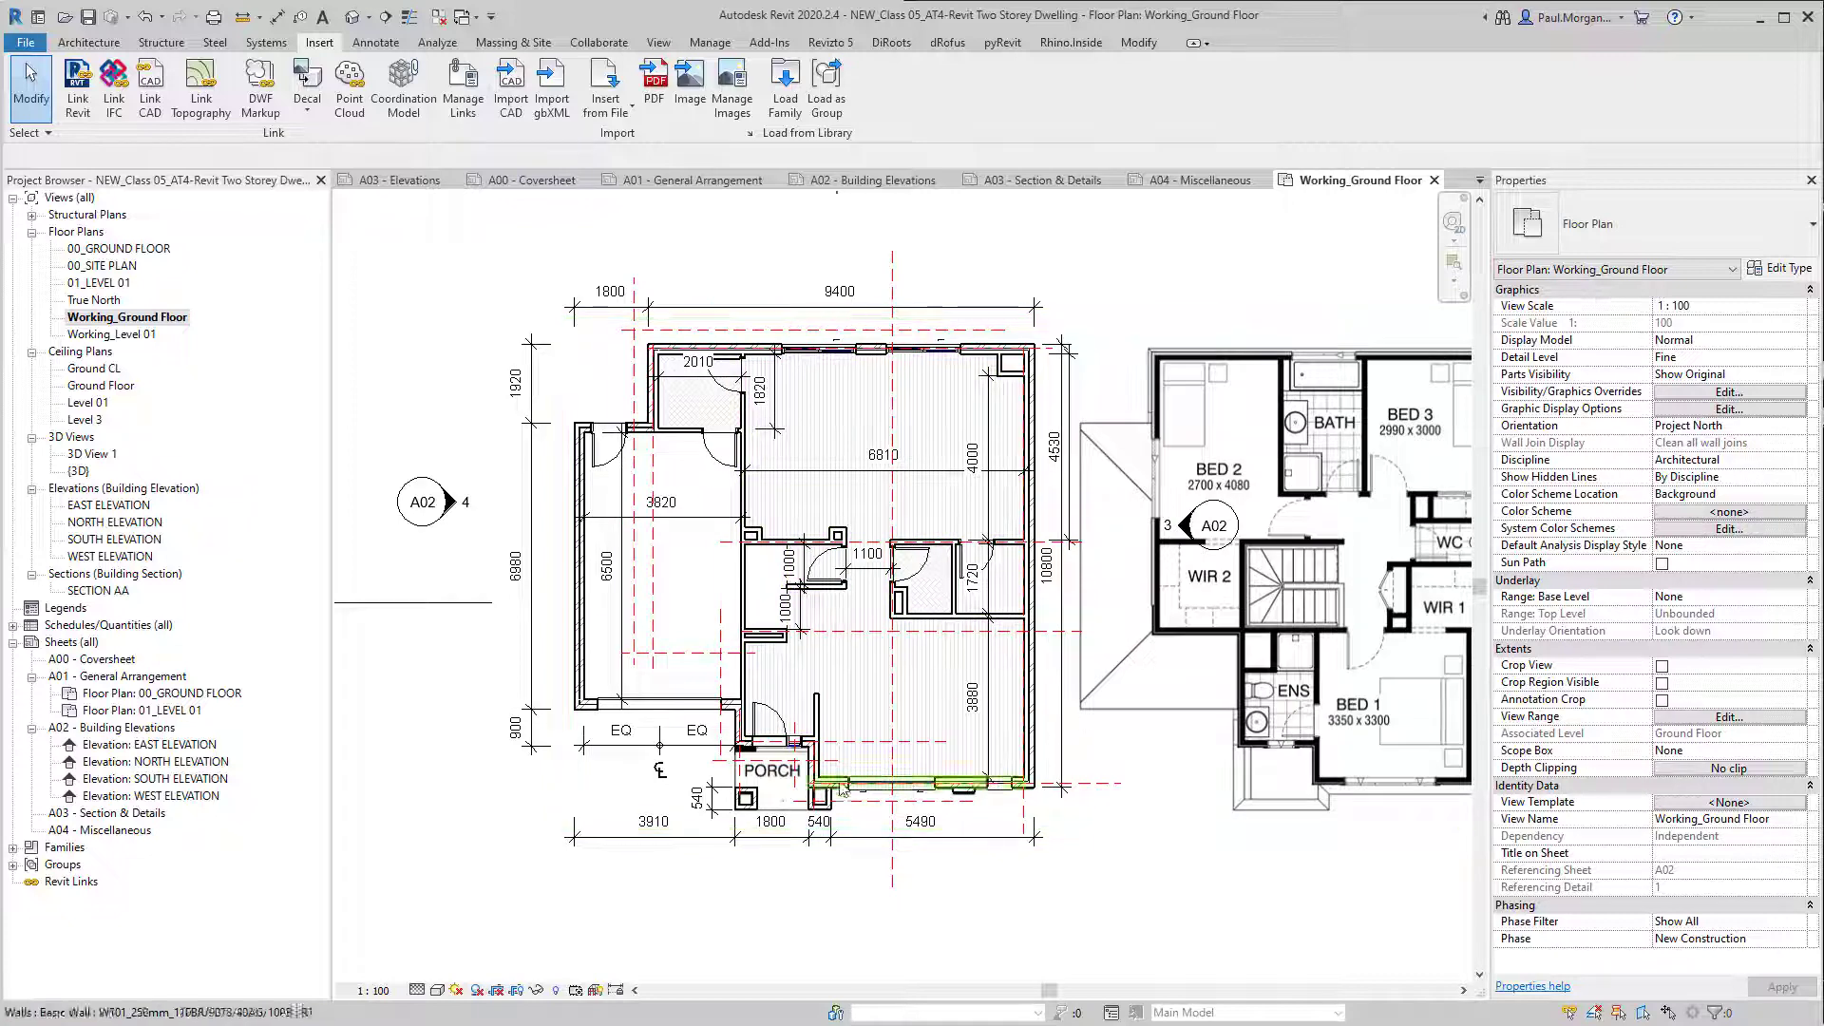
scroll(884, 779, "down", 3)
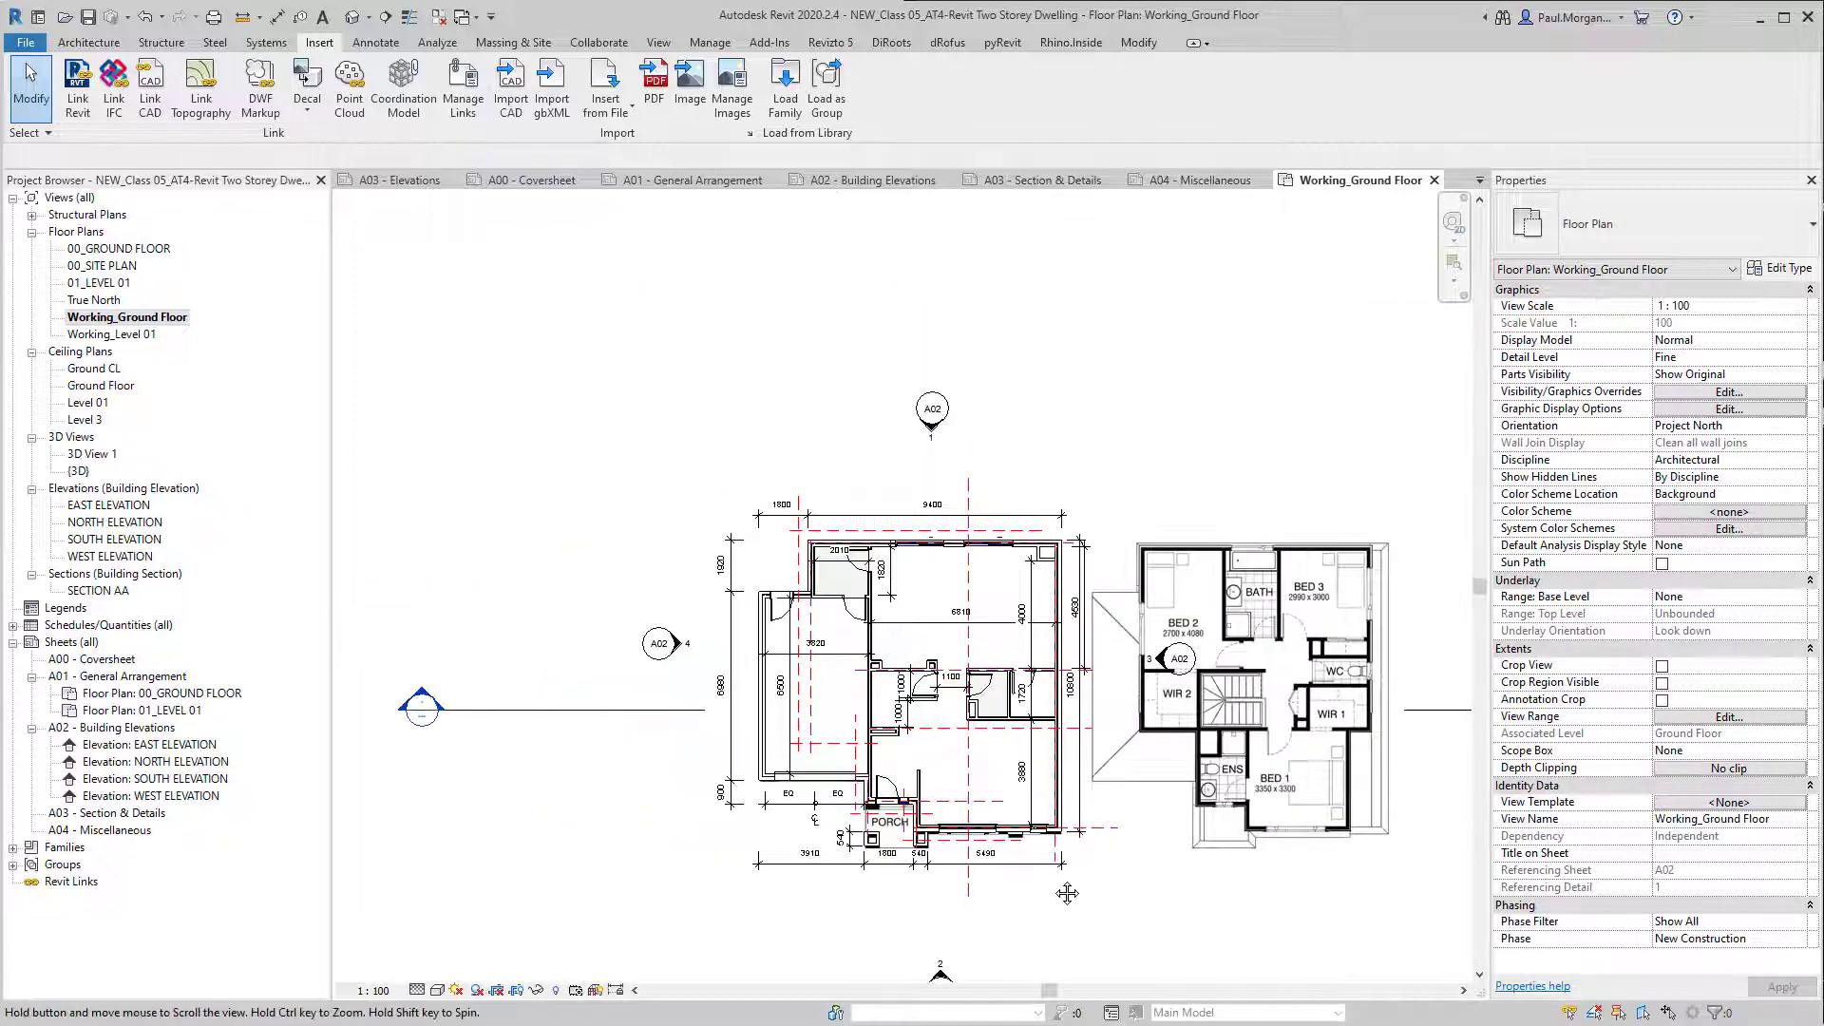
middle_click_drag(1007, 859, 1000, 855)
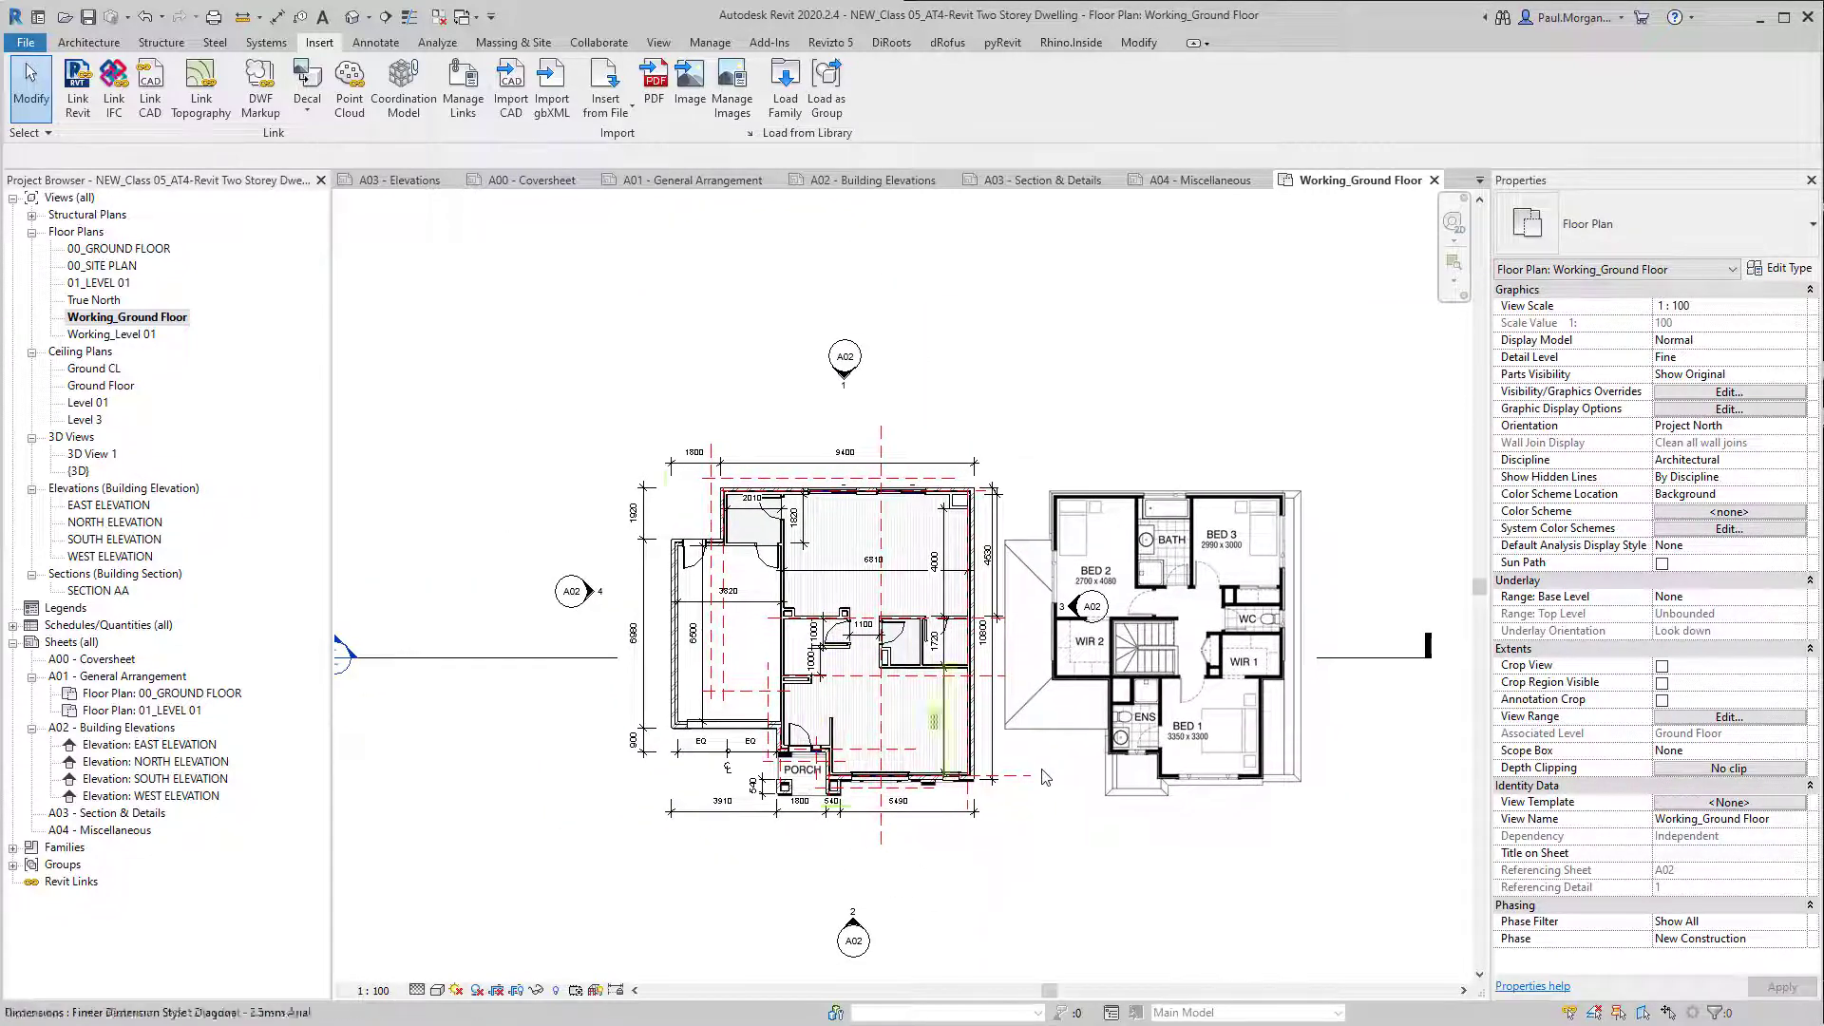
middle_click_drag(901, 805, 927, 748)
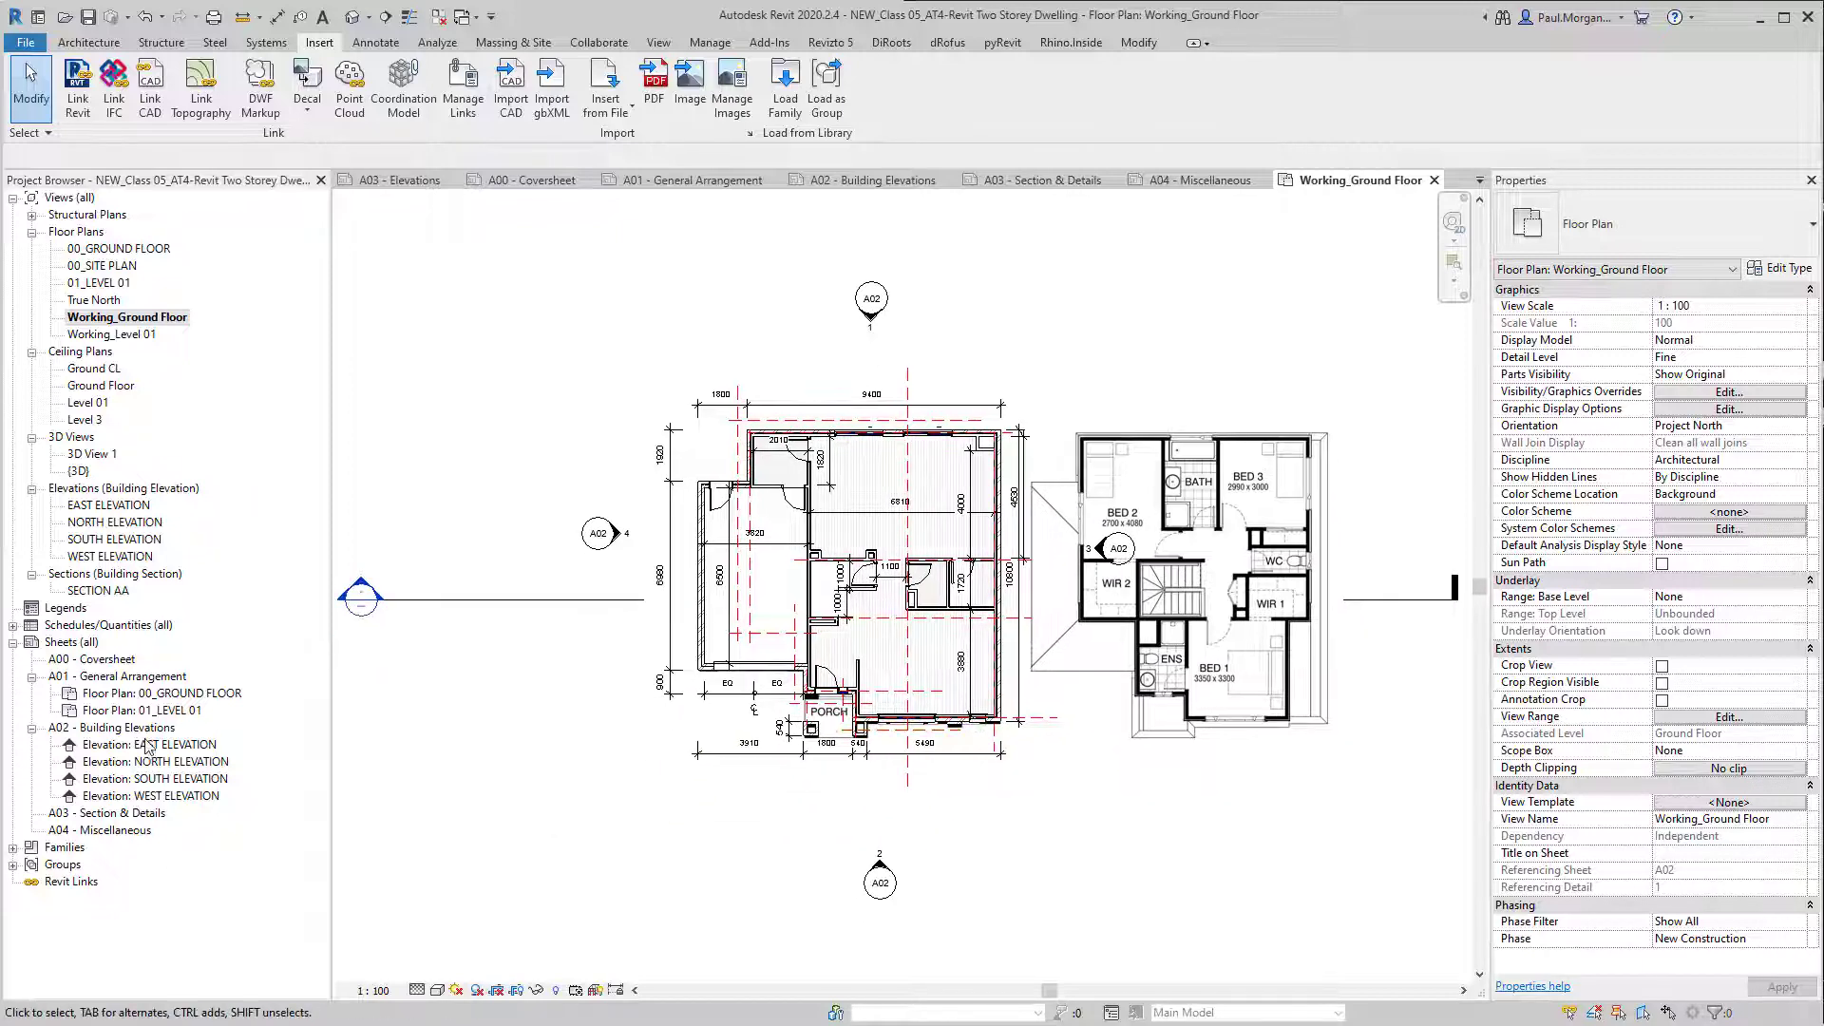
double_click(146, 694)
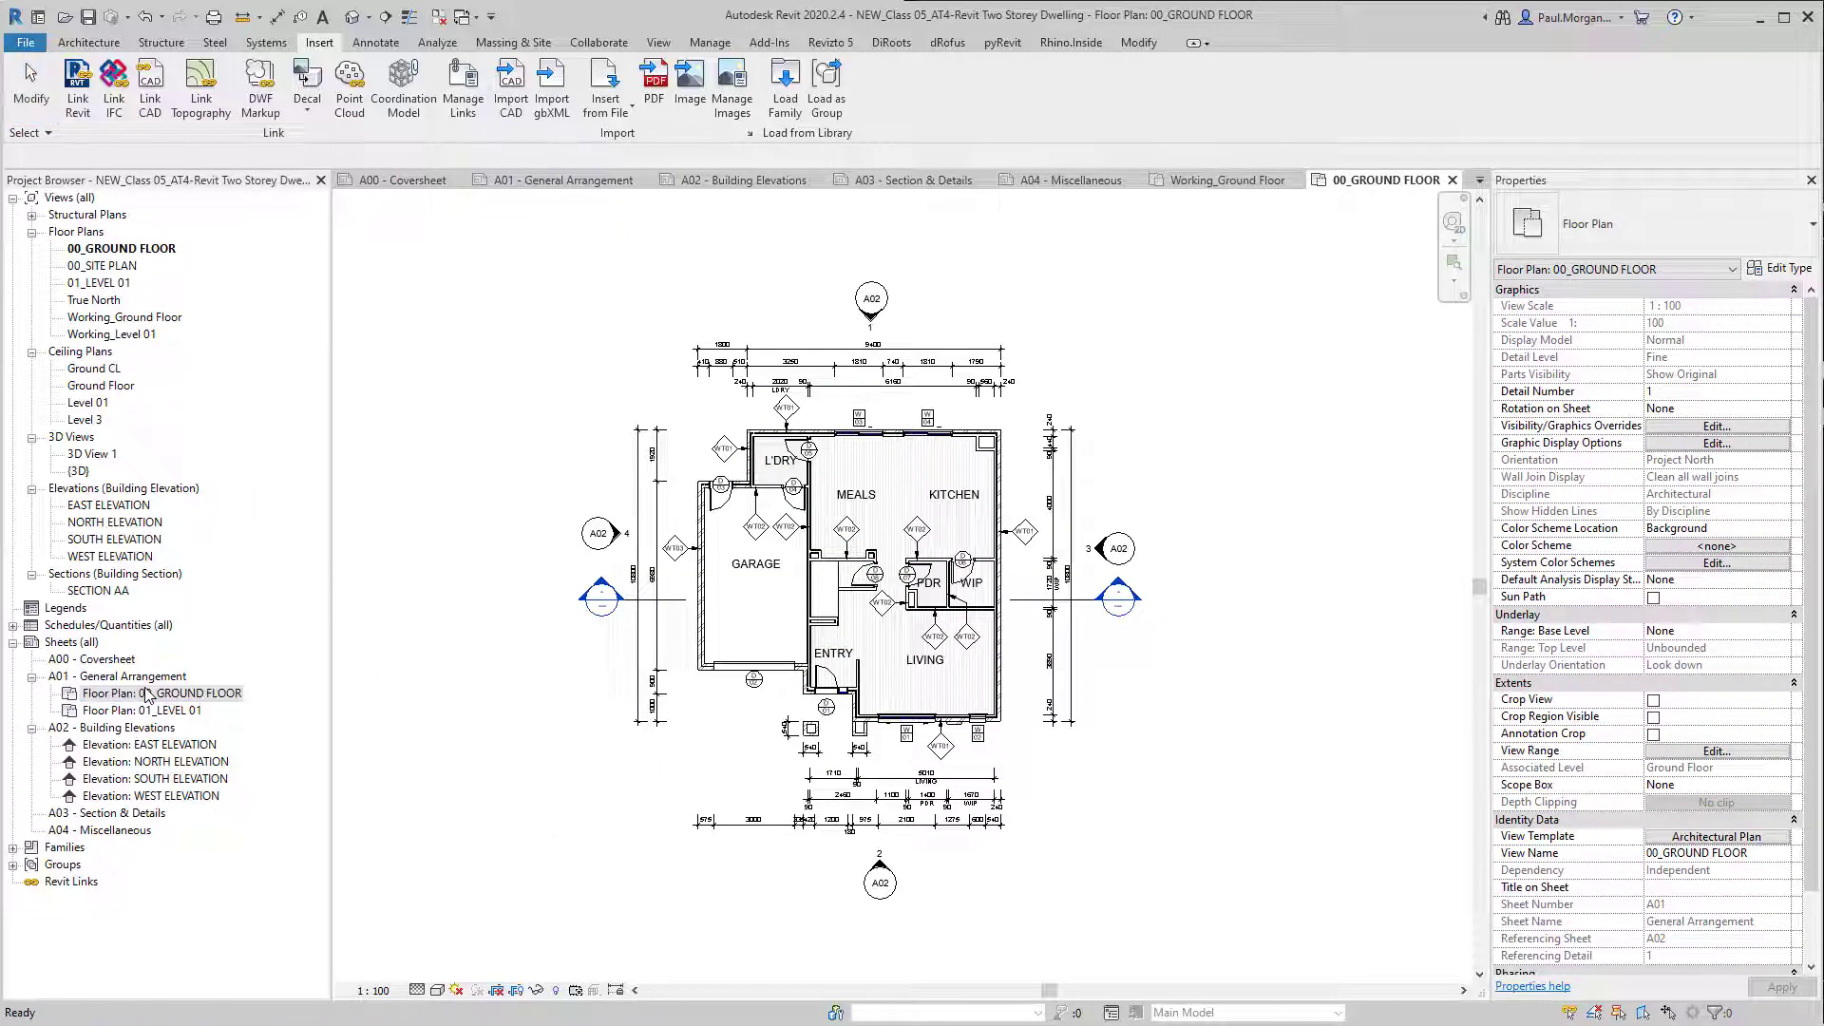
Step: Examine the elevation and section markers around the floor plans on sheet A01, then the matching elevations on sheet A02
double_click(133, 676)
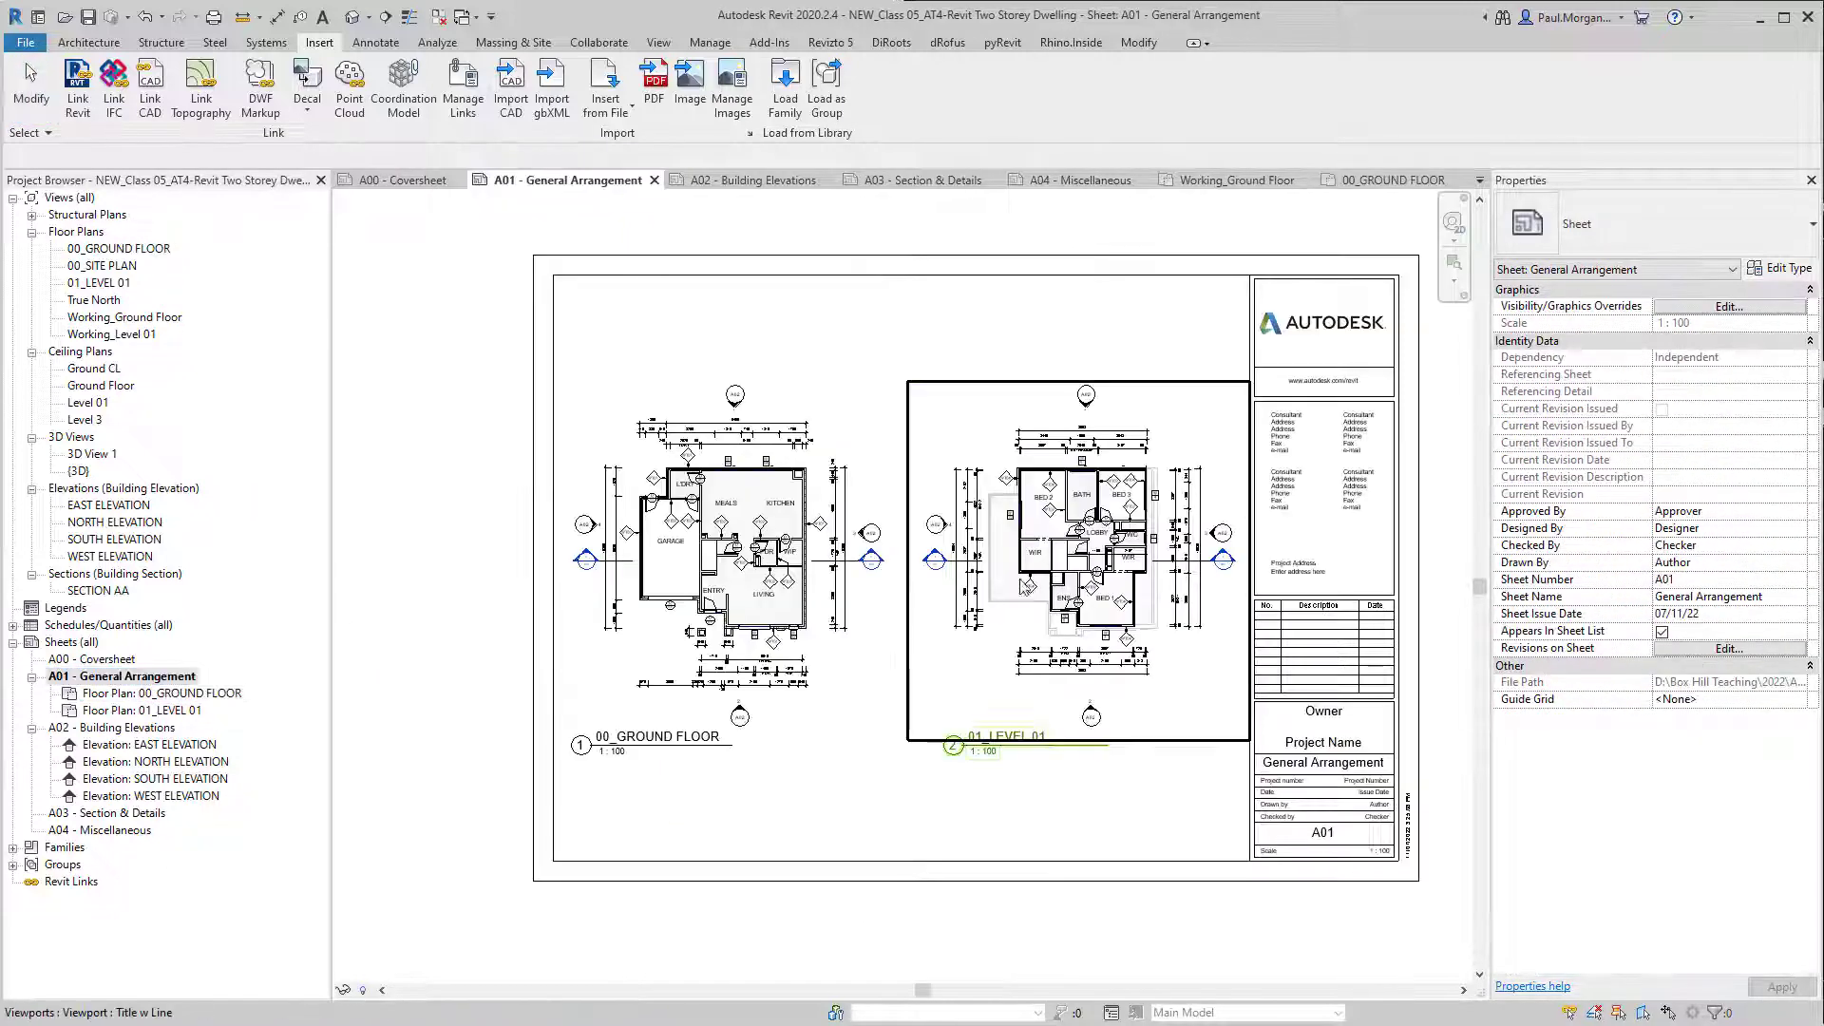
scroll(978, 836, "up", 3)
middle_click_drag(763, 606, 859, 635)
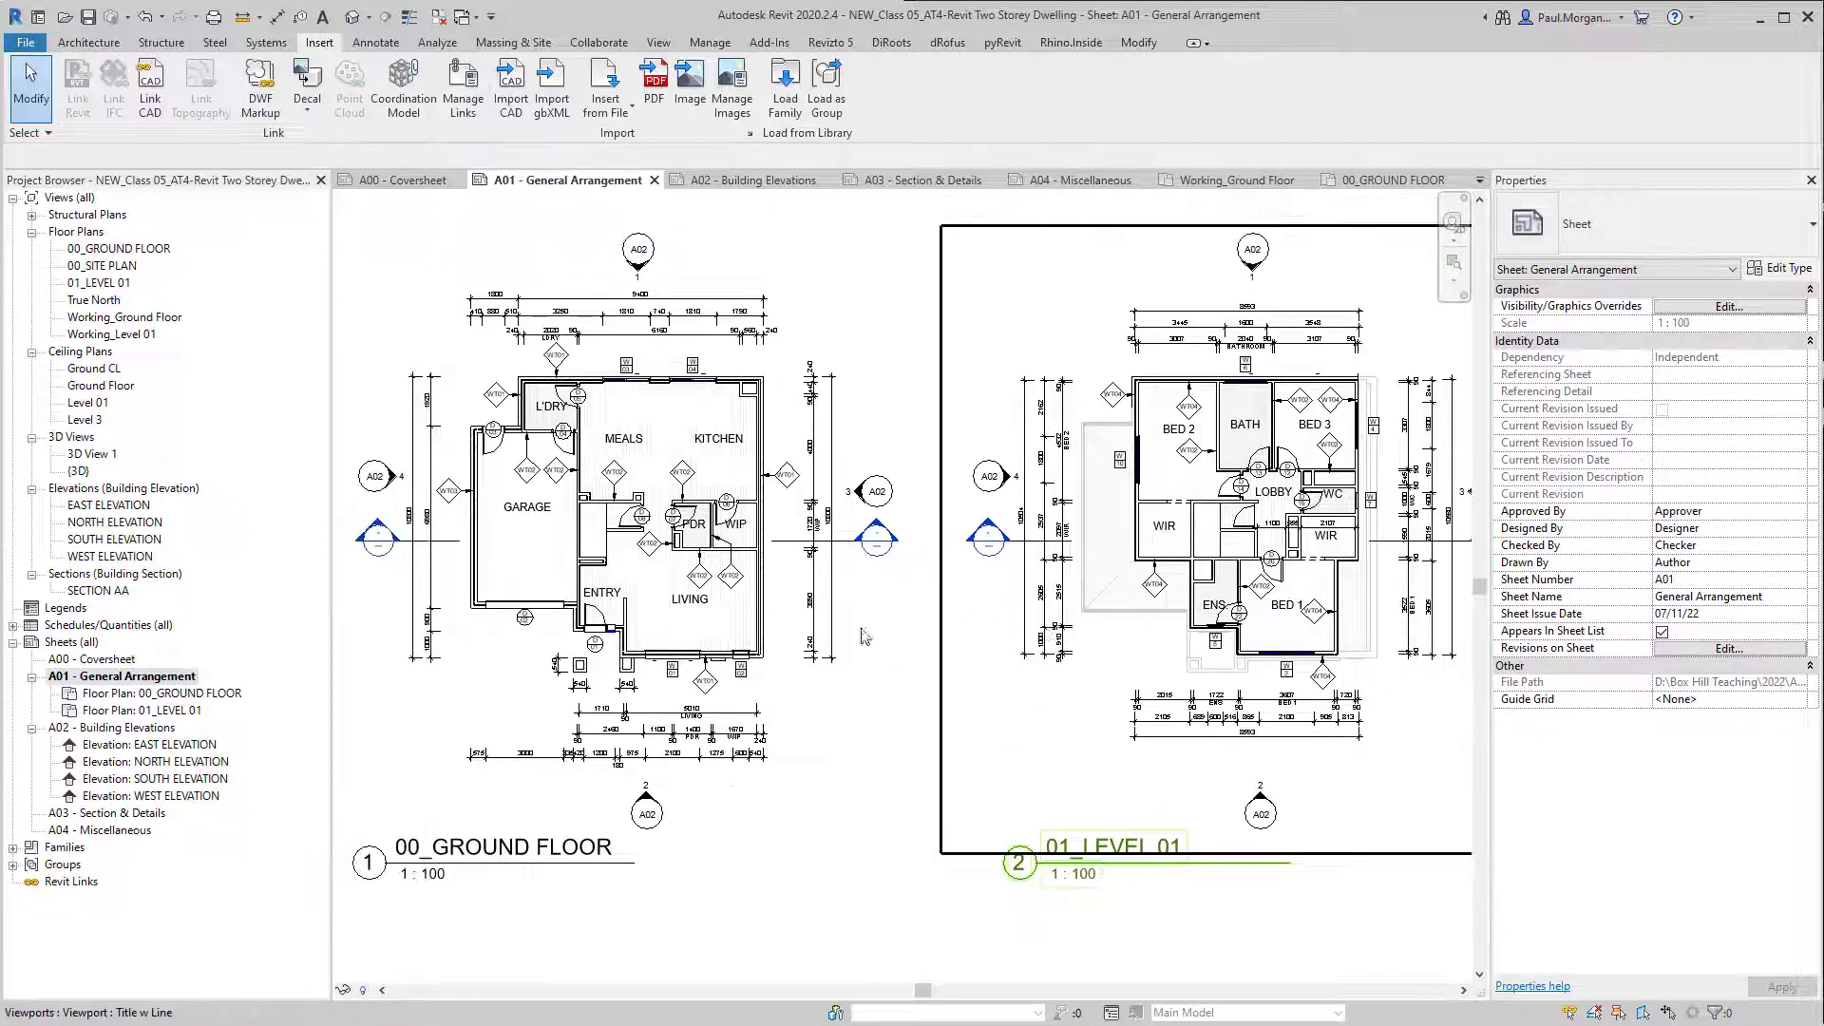
middle_click_drag(619, 639, 771, 605)
middle_click_drag(1019, 553, 992, 603)
scroll(750, 589, "down", 4)
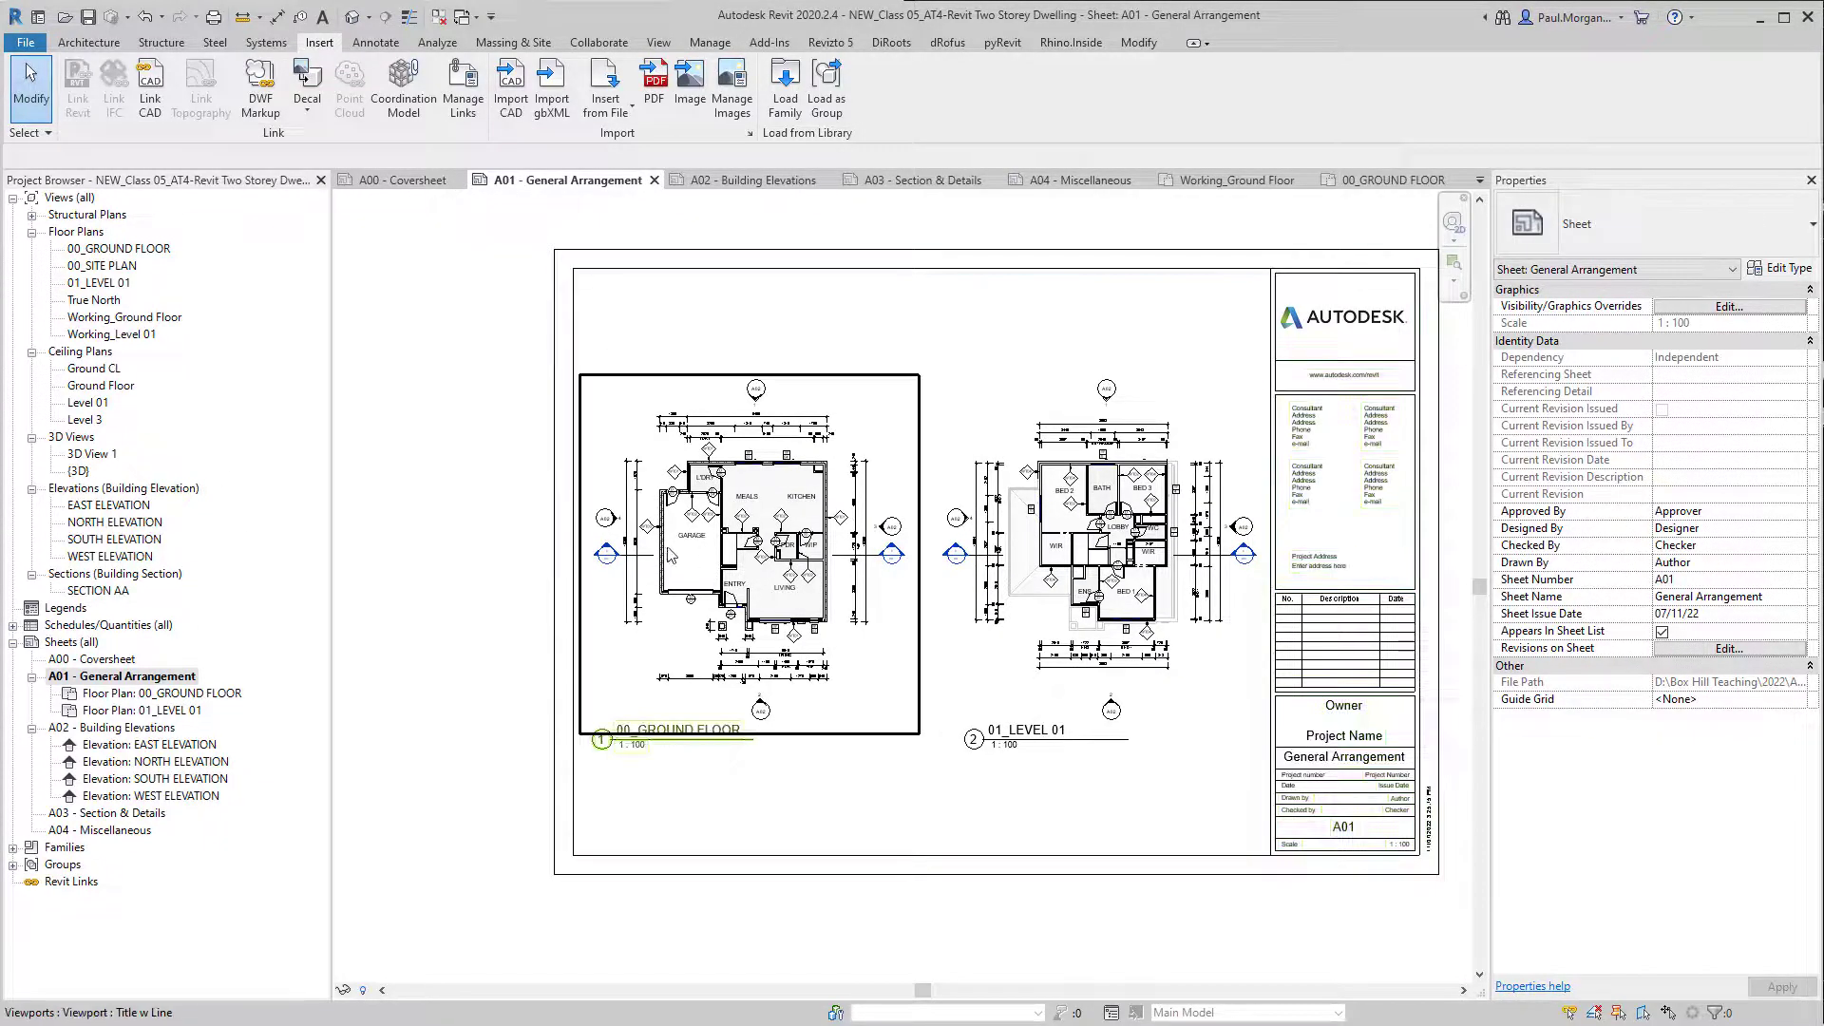
scroll(694, 515, "up", 4)
middle_click_drag(762, 435, 750, 515)
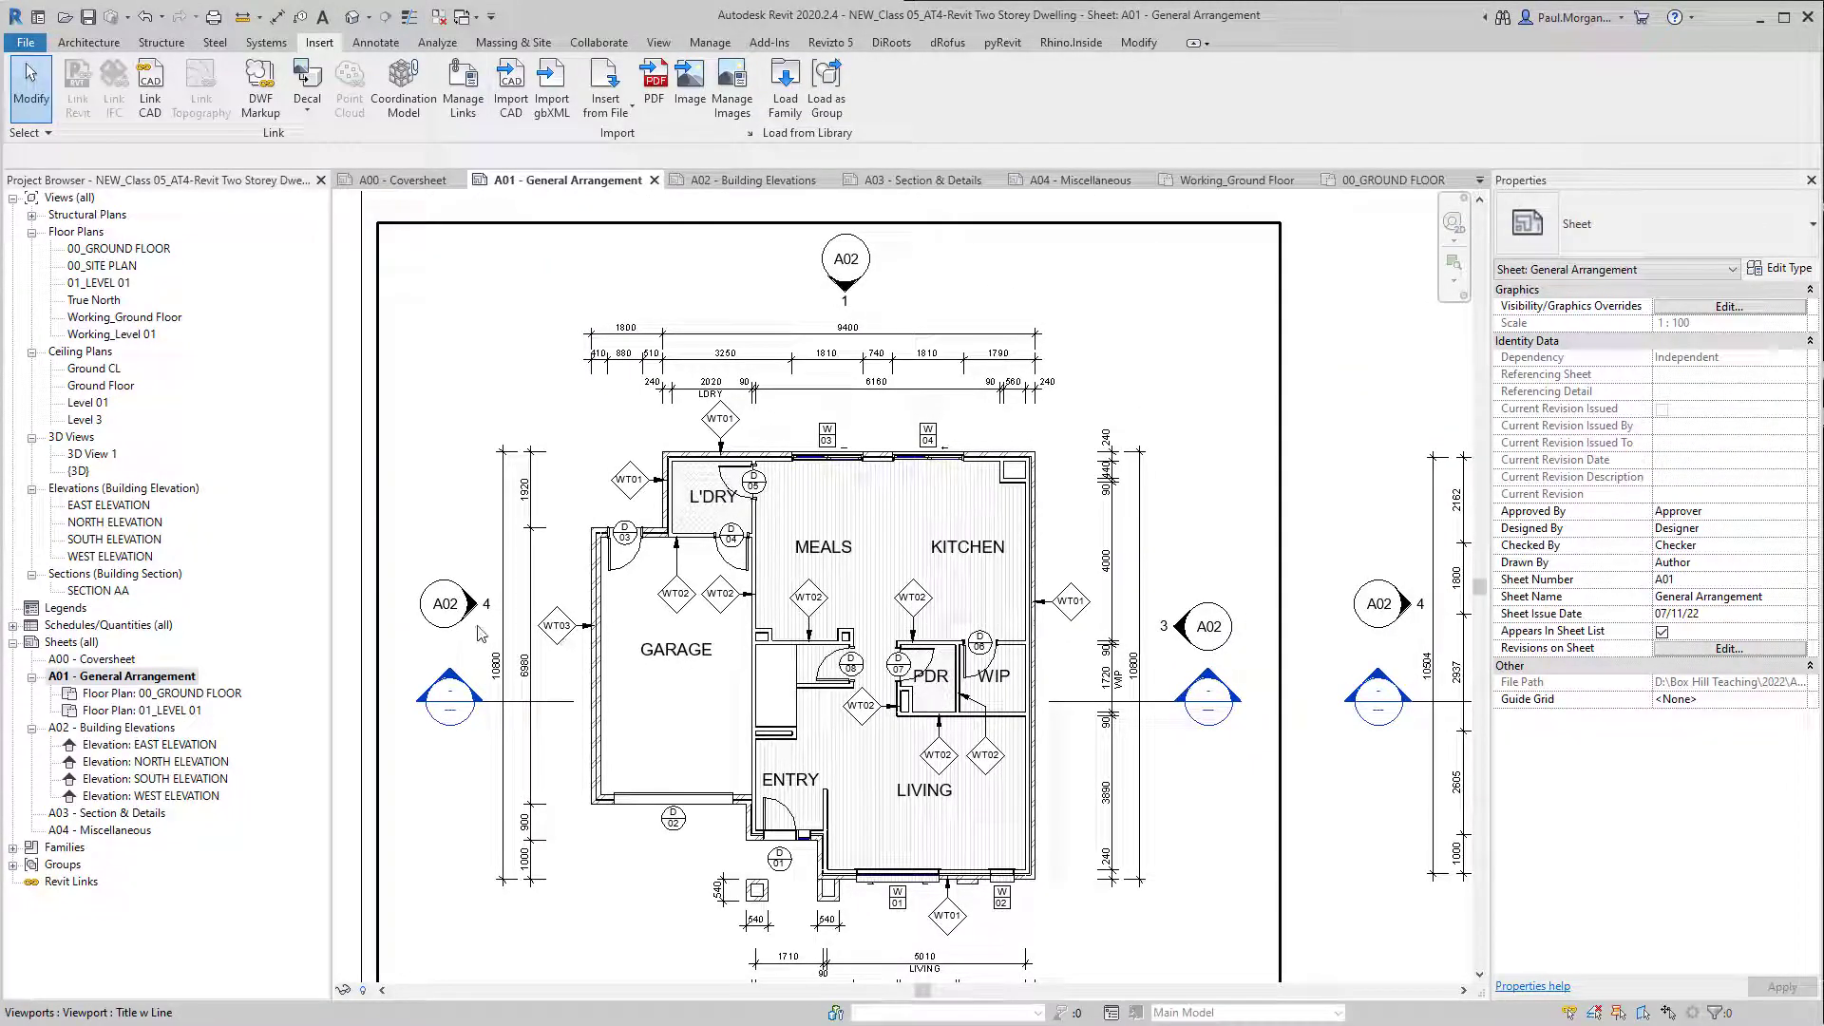
middle_click_drag(1053, 726, 1034, 597)
scroll(1034, 597, "down", 2)
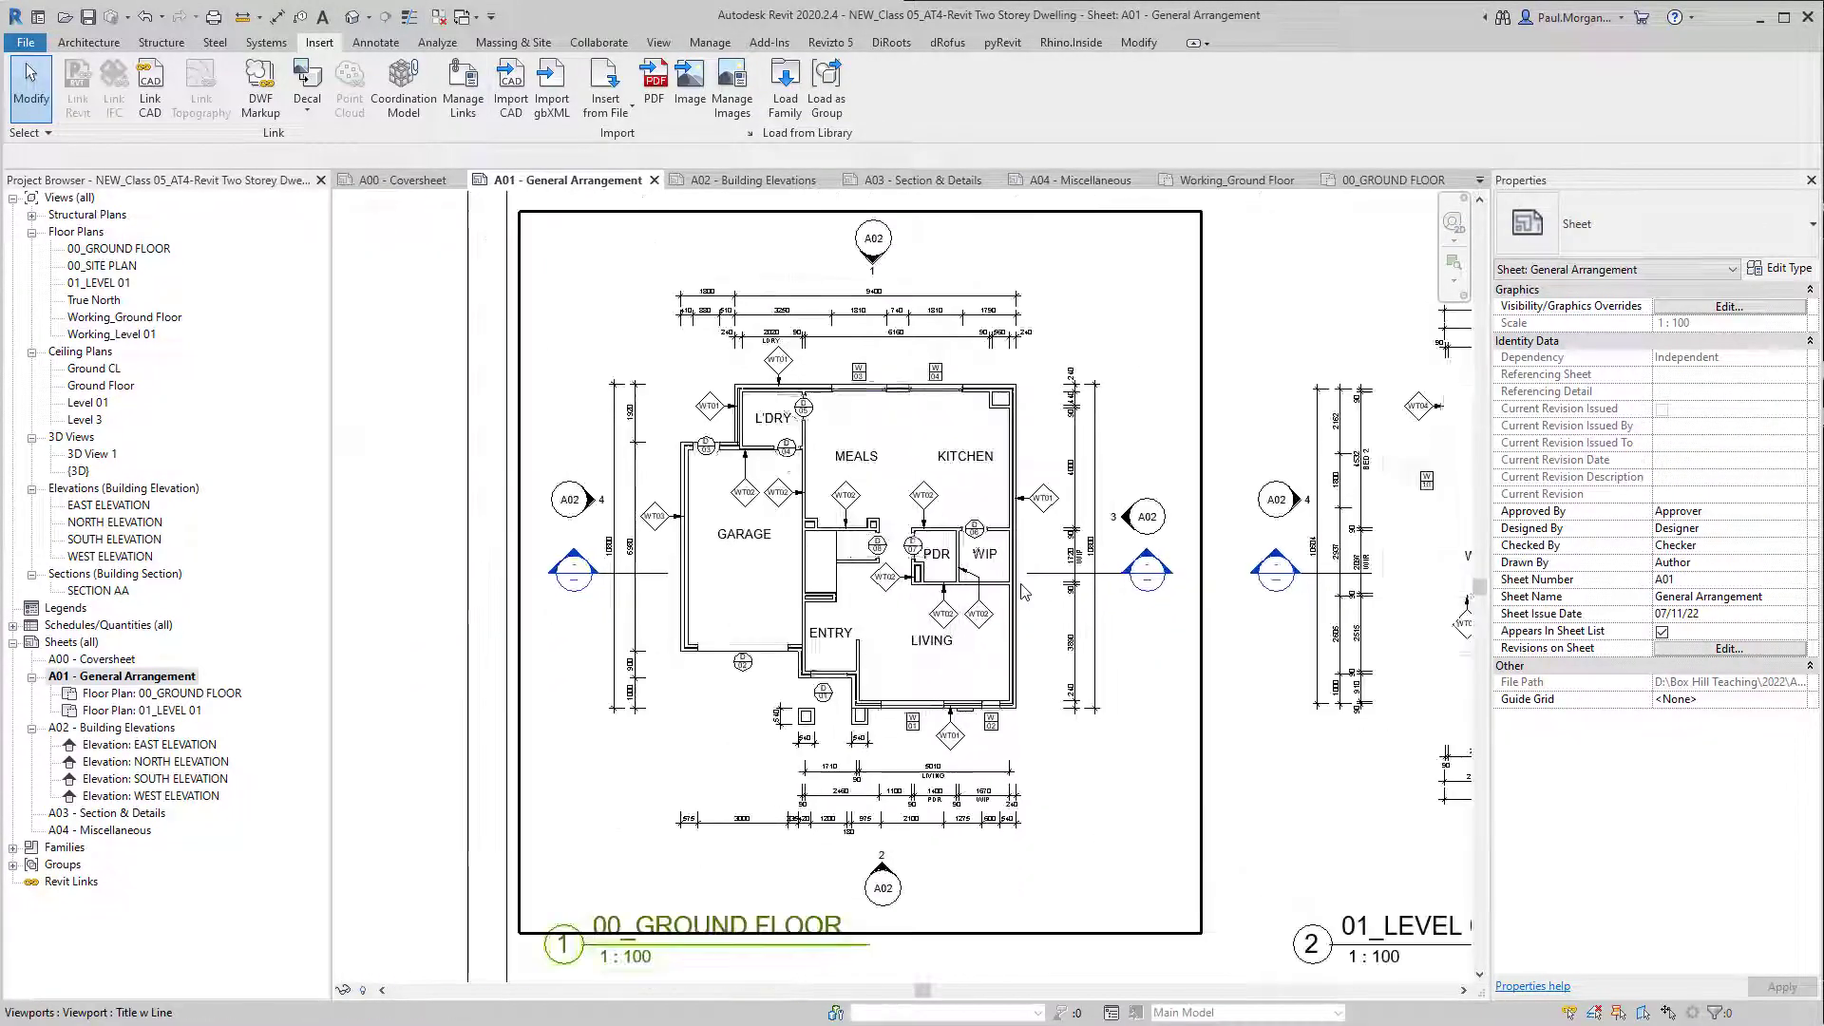
middle_click_drag(679, 660, 631, 676)
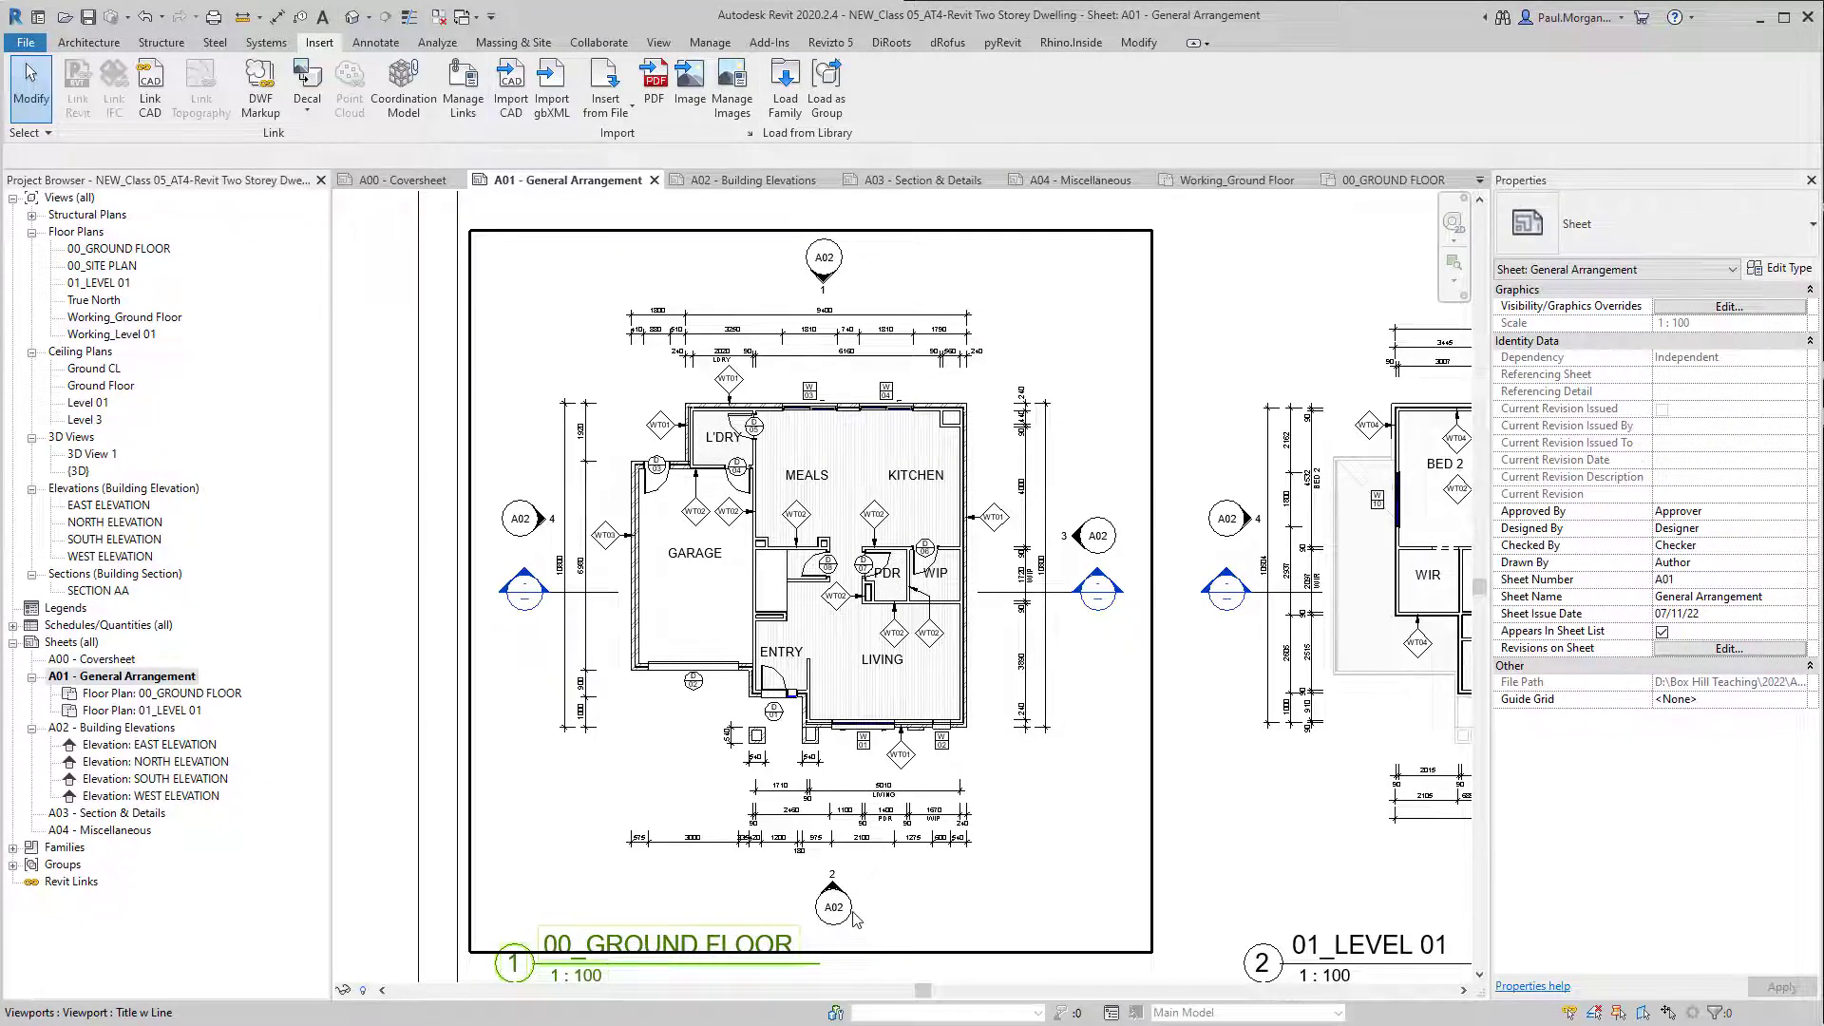
scroll(854, 918, "down", 4)
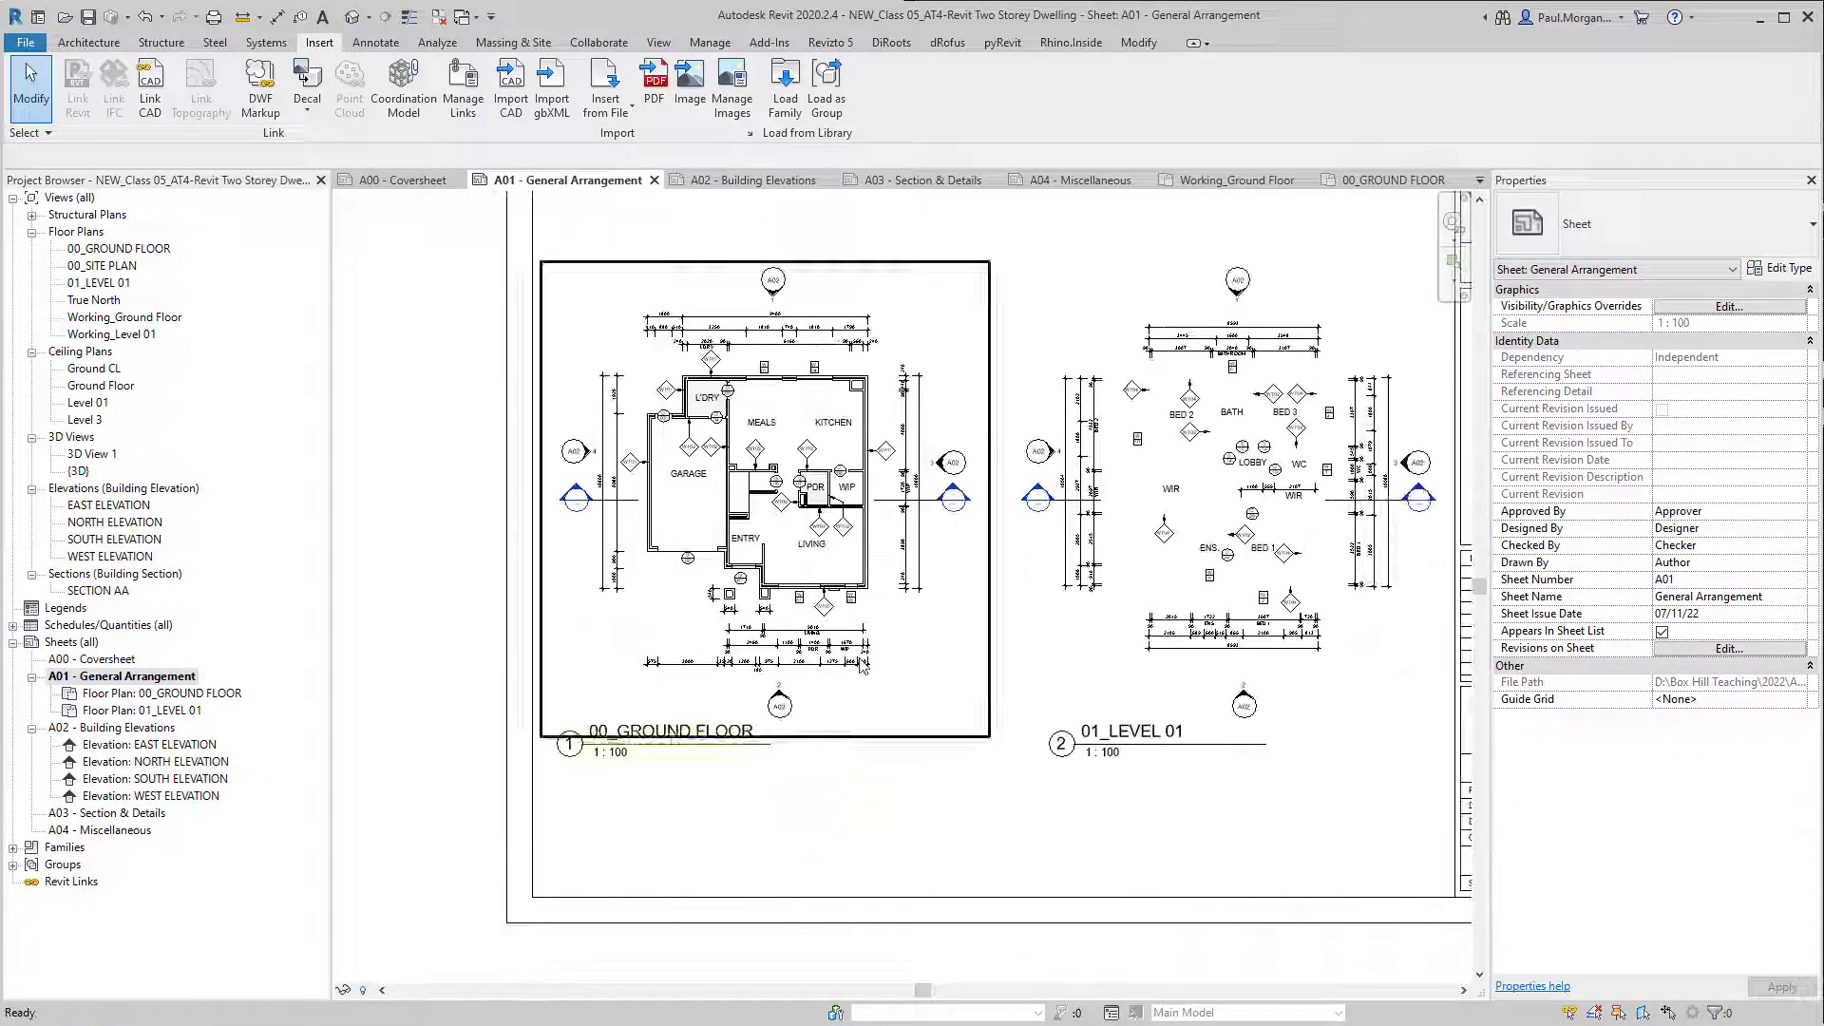
scroll(862, 665, "down", 1)
double_click(150, 728)
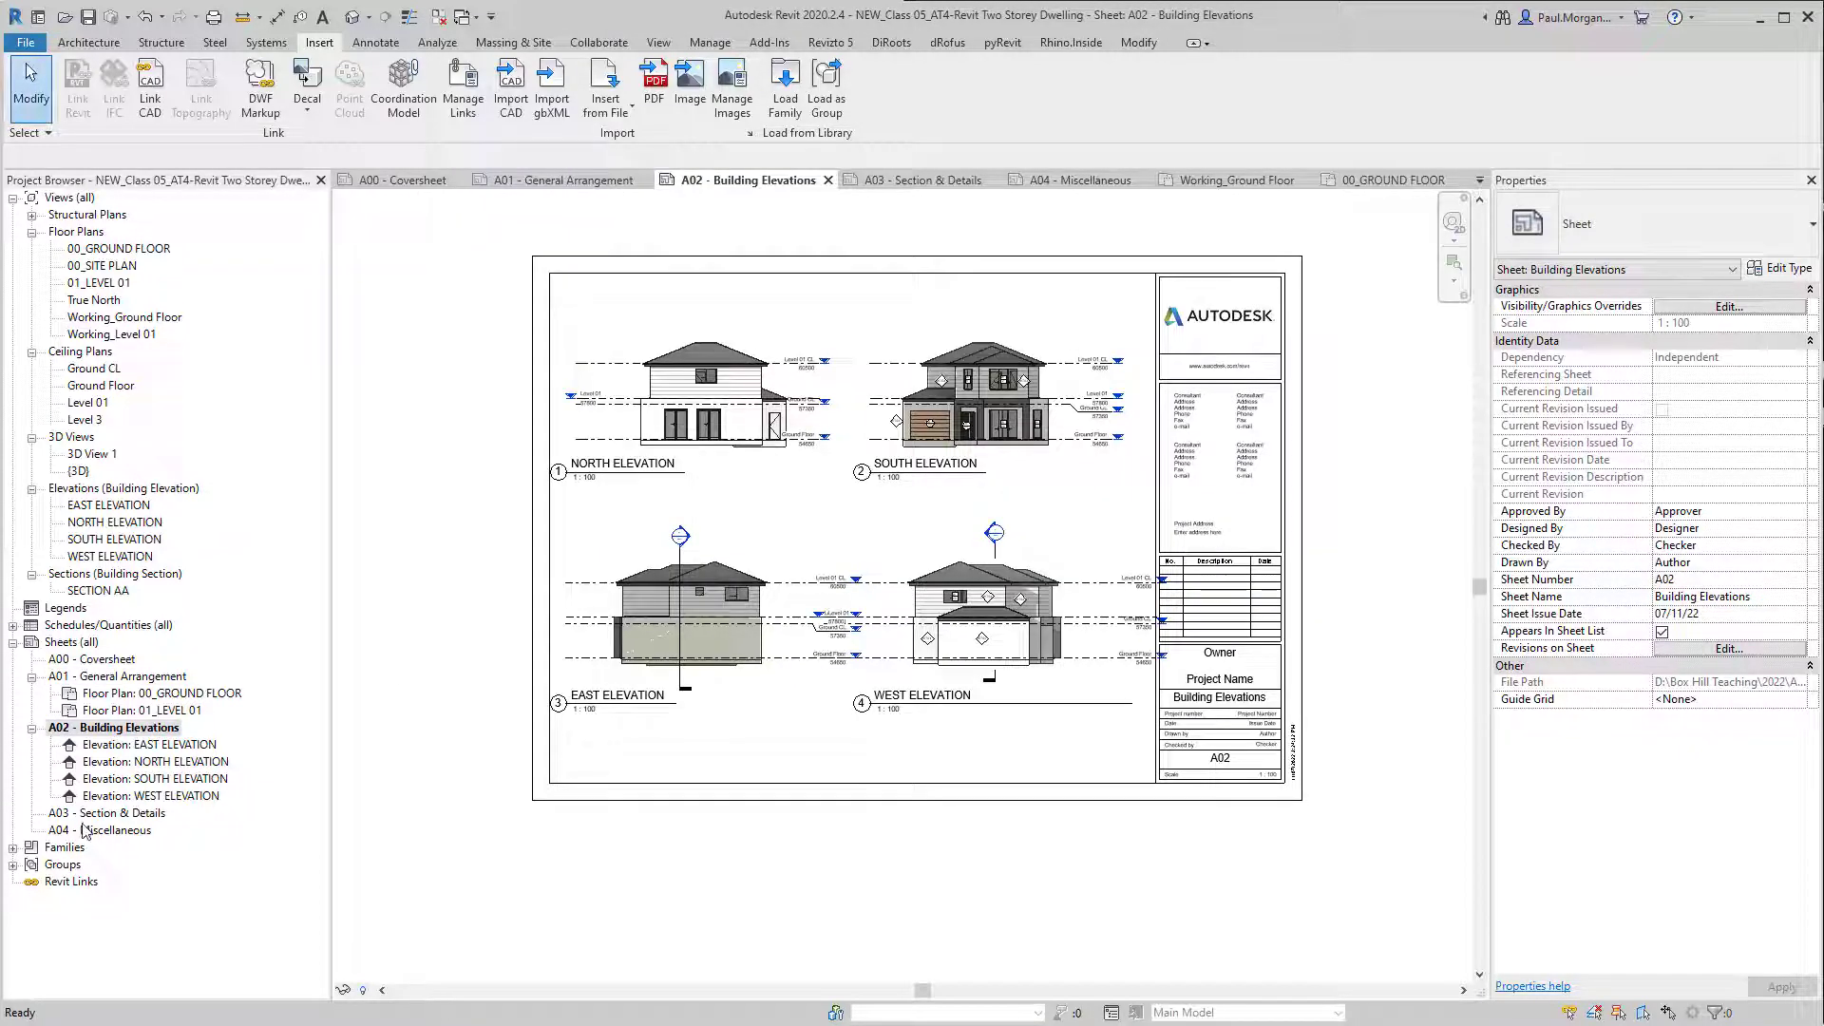
Step: Place the SECTION AA view near the middle of the drawing area on sheet A03 - Section & Details
double_click(113, 815)
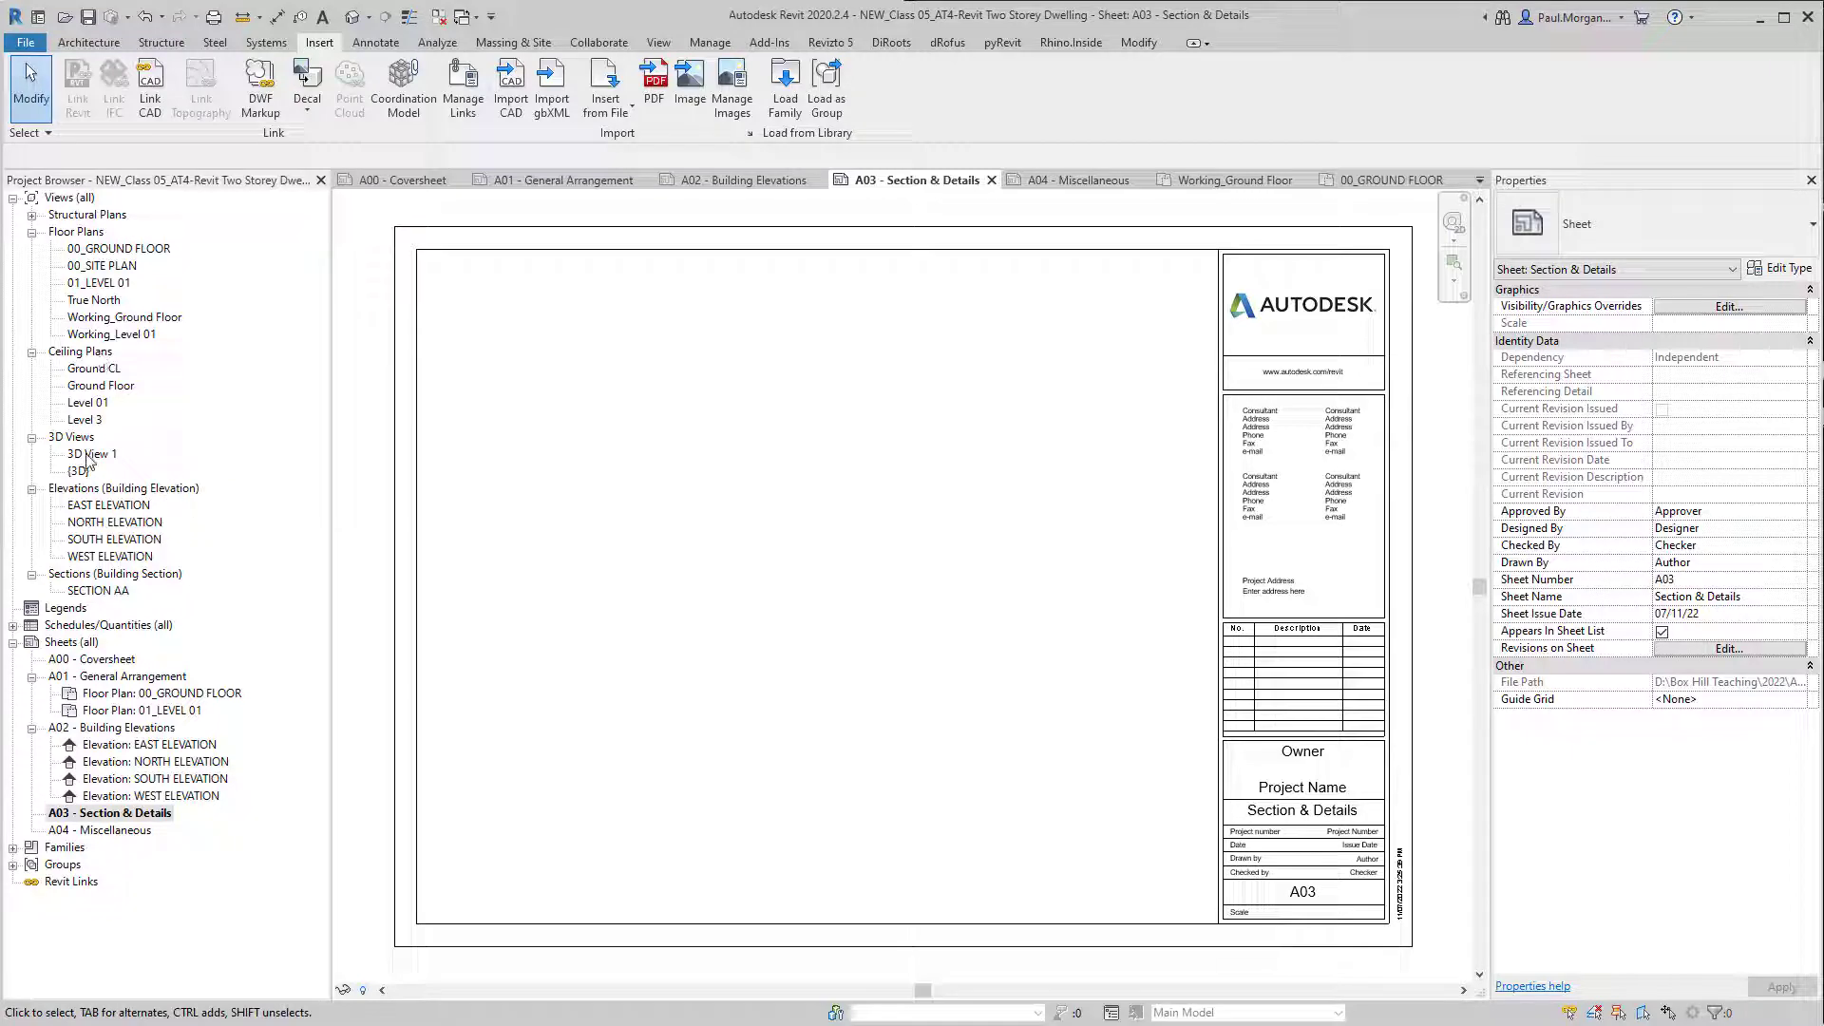
left_click(99, 591)
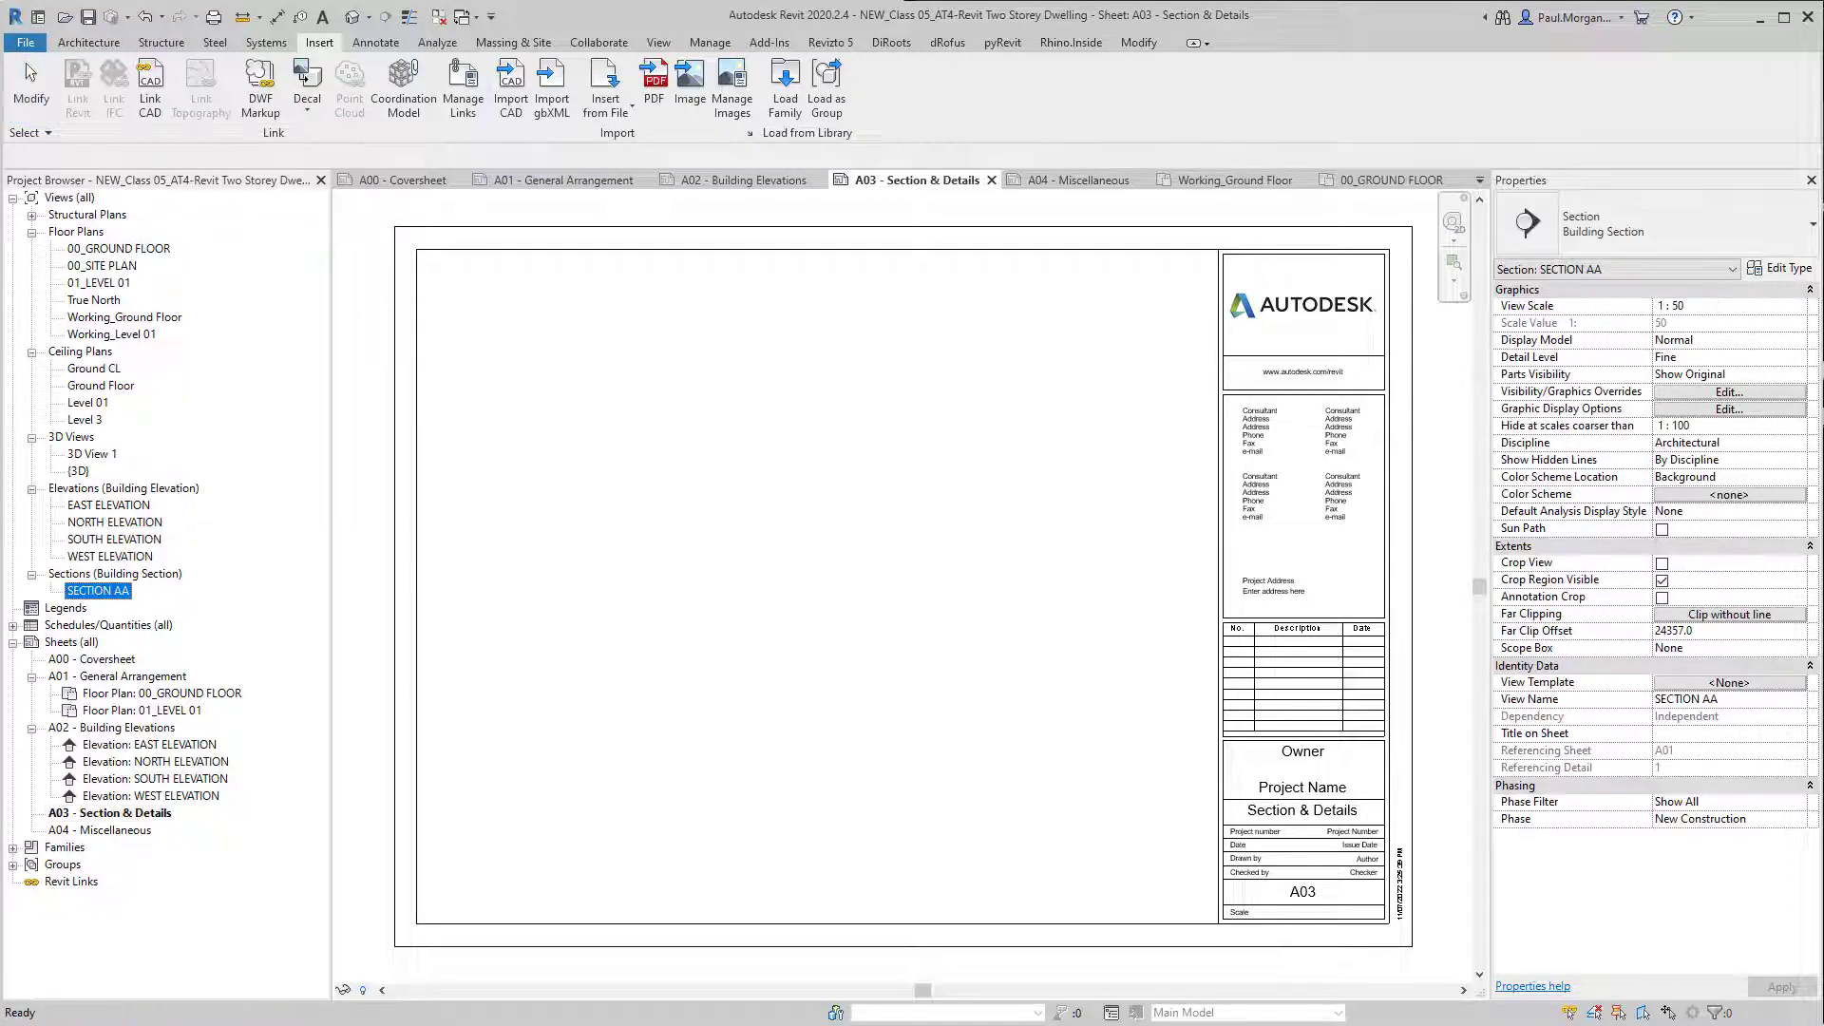
left_click_drag(98, 591, 475, 581)
left_click(806, 575)
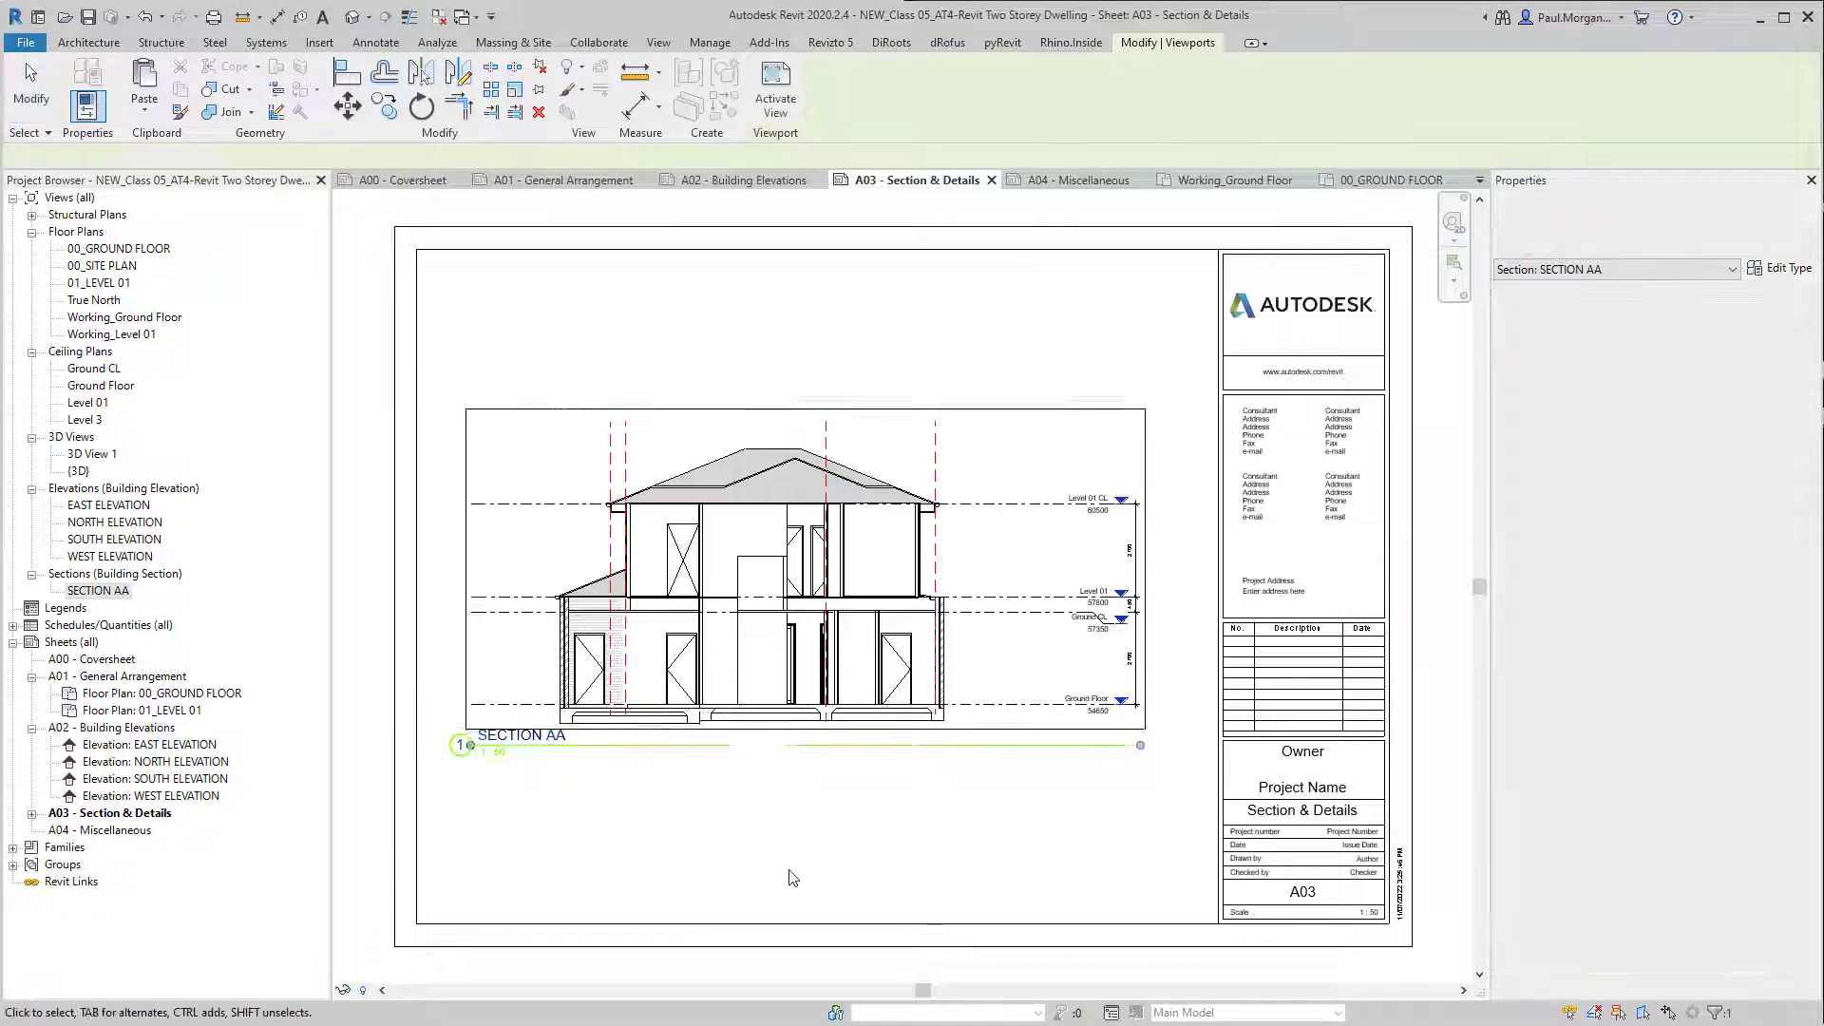
left_click(788, 877)
middle_click_drag(829, 842, 895, 775)
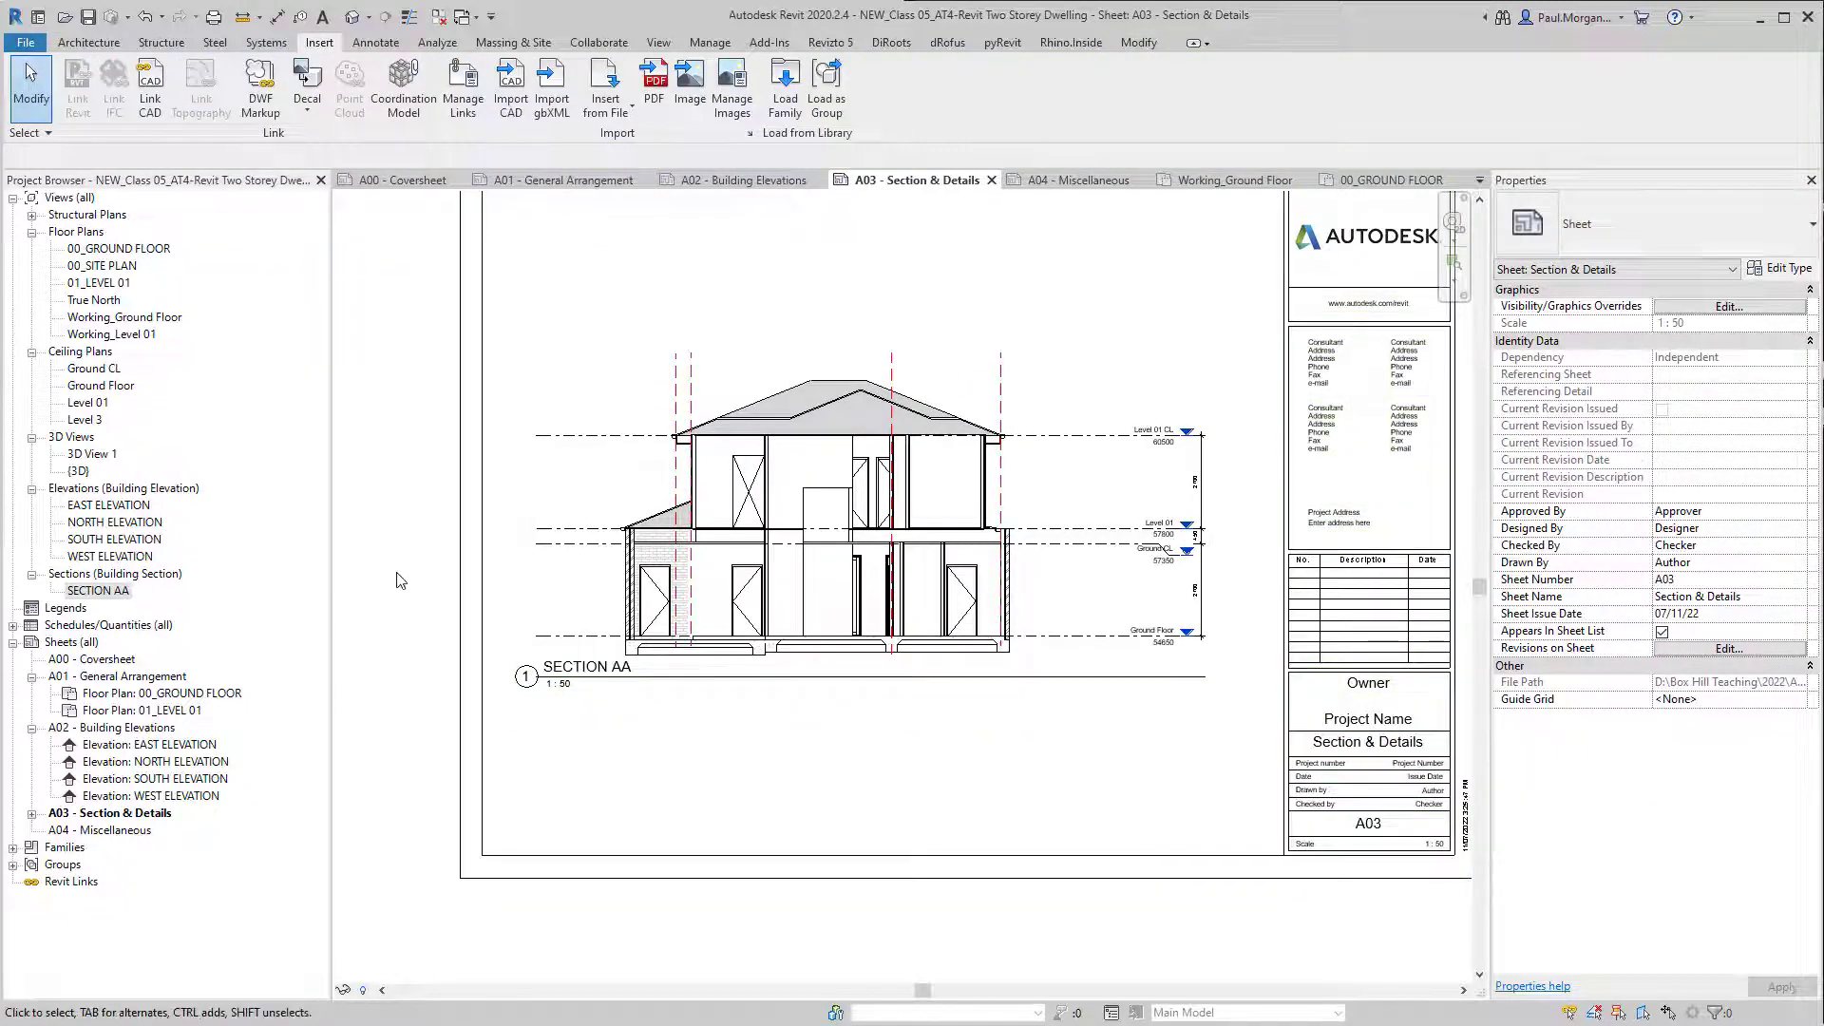
Step: Return to sheet A01 and check the detail and sheet numbers in the section marker beside the ground floor plan
double_click(143, 676)
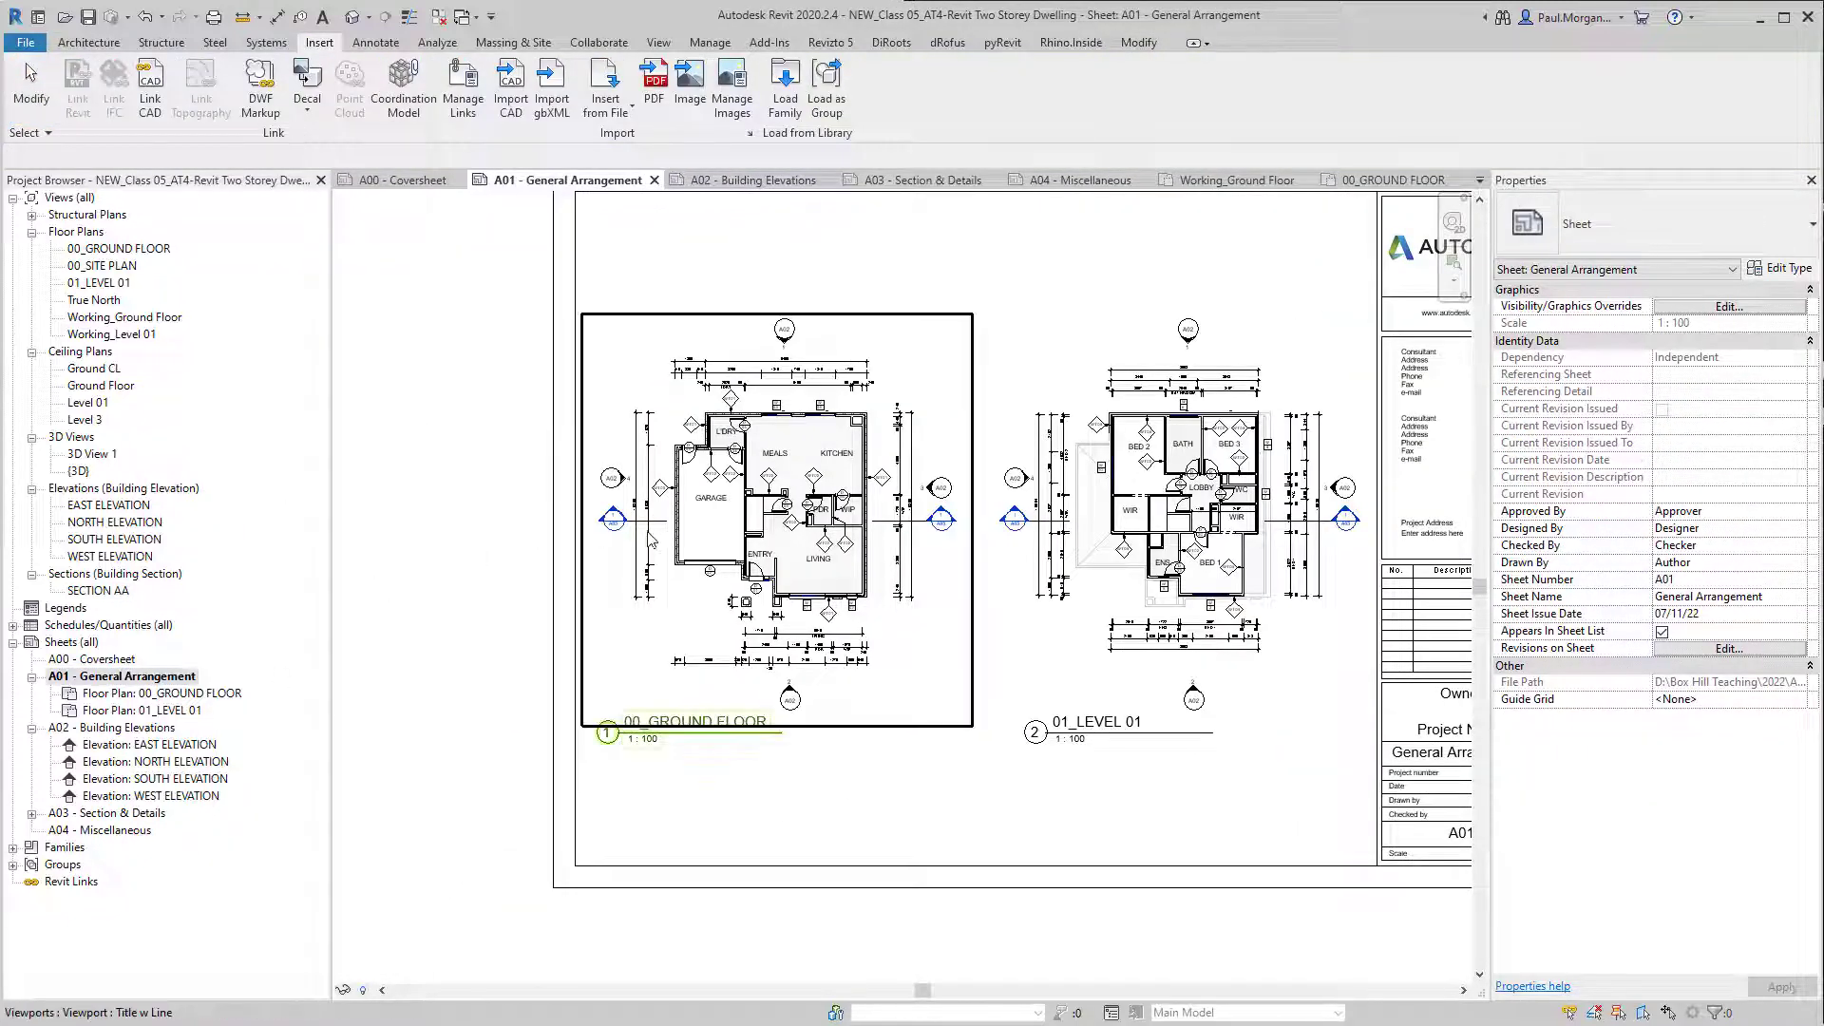
scroll(599, 528, "up", 3)
scroll(560, 508, "up", 2)
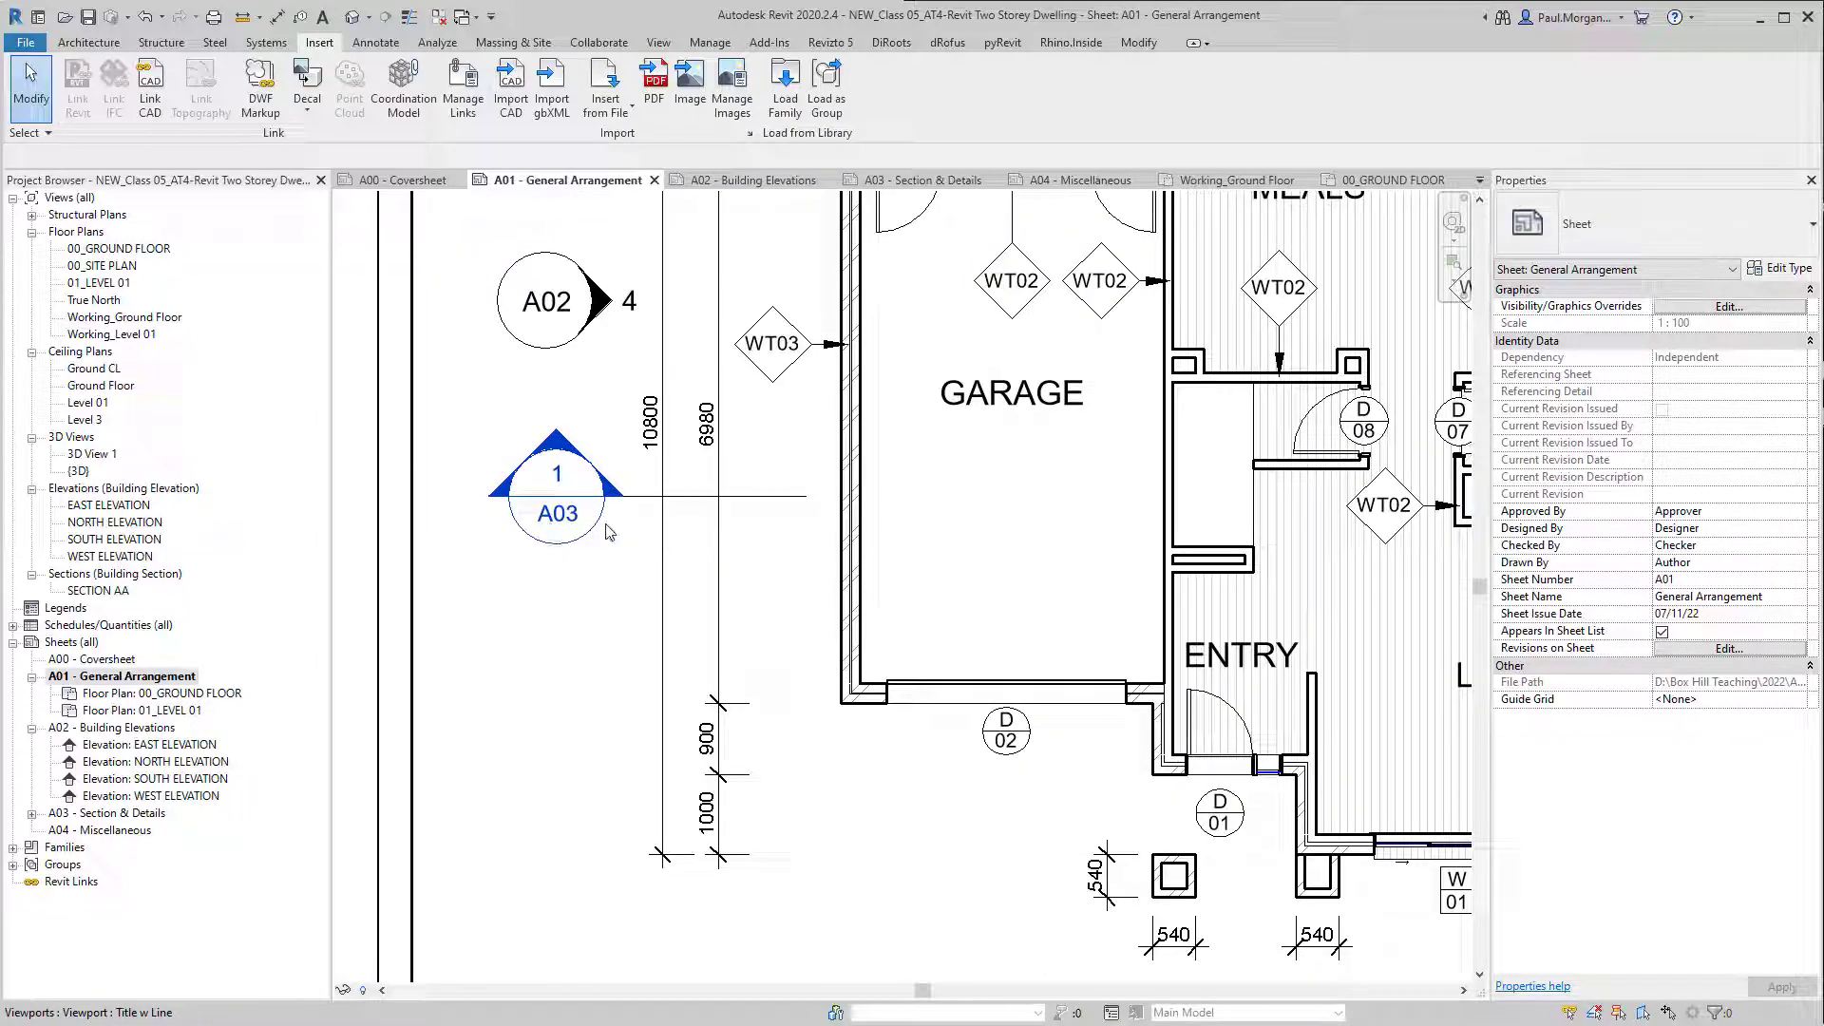
scroll(569, 529, "down", 5)
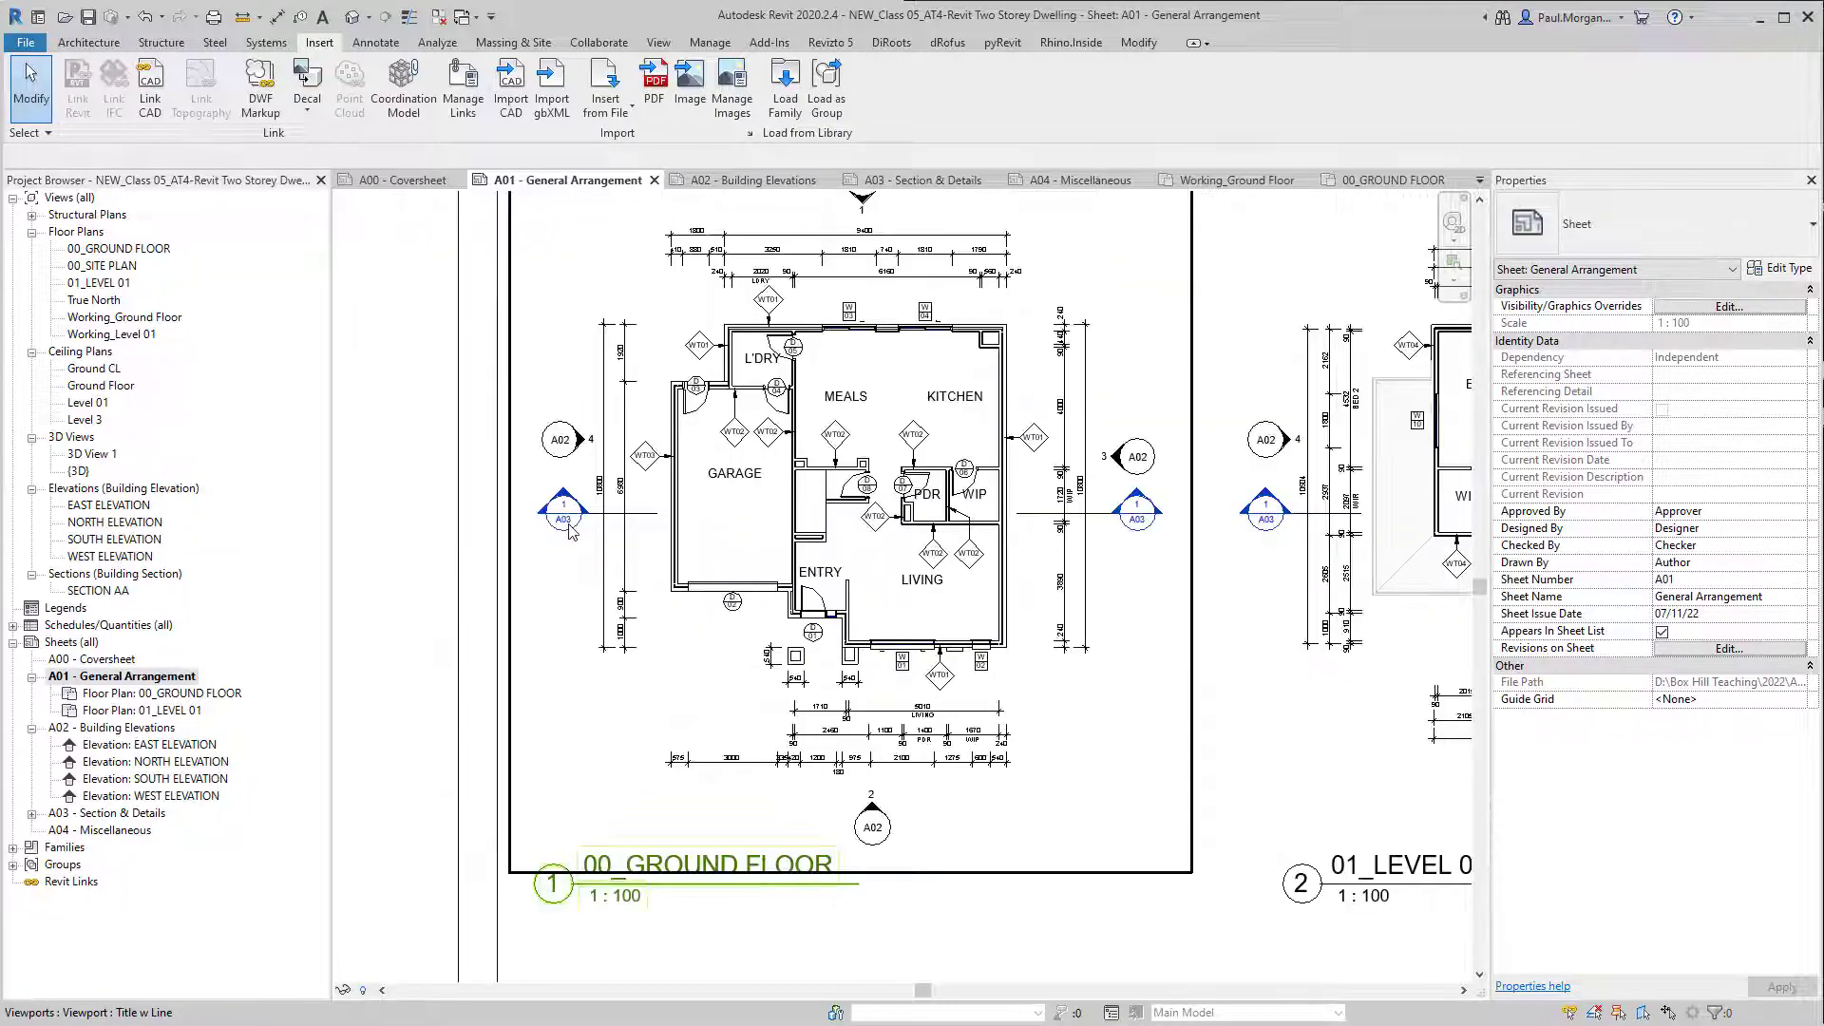